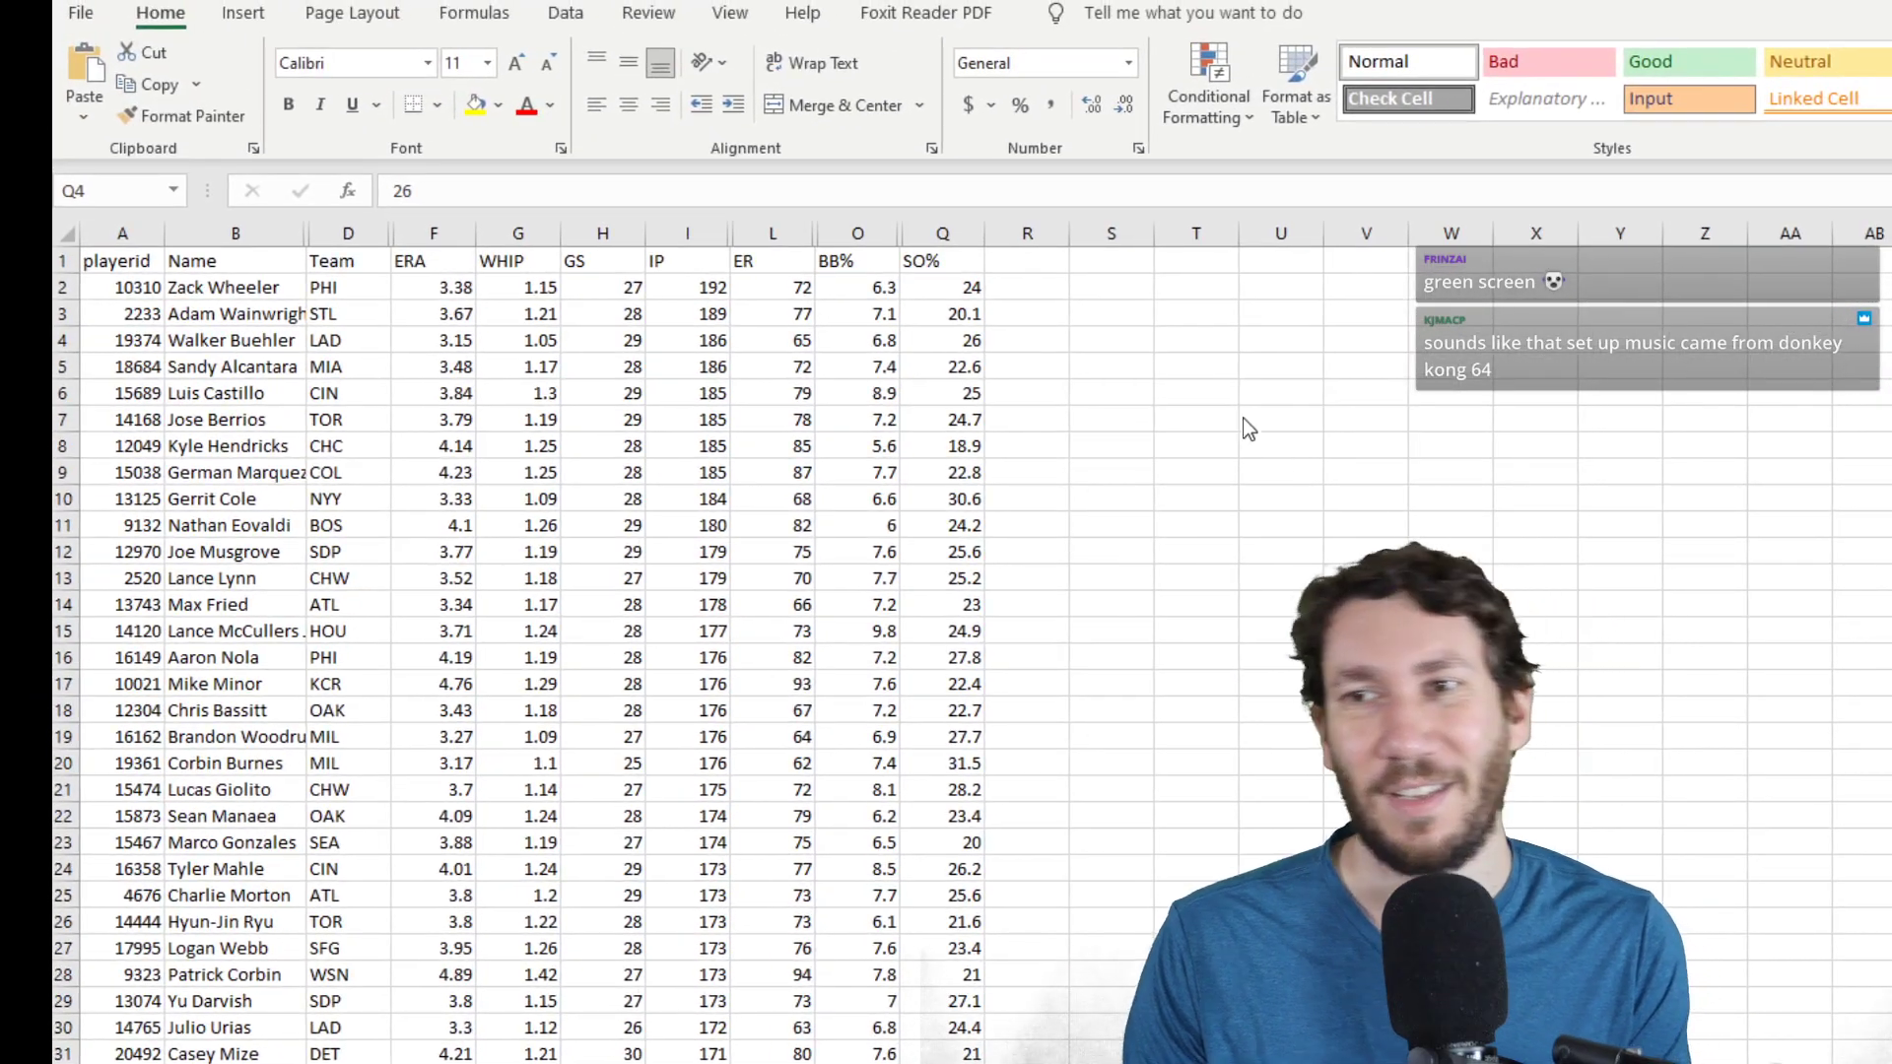
click(862, 232)
click(1076, 314)
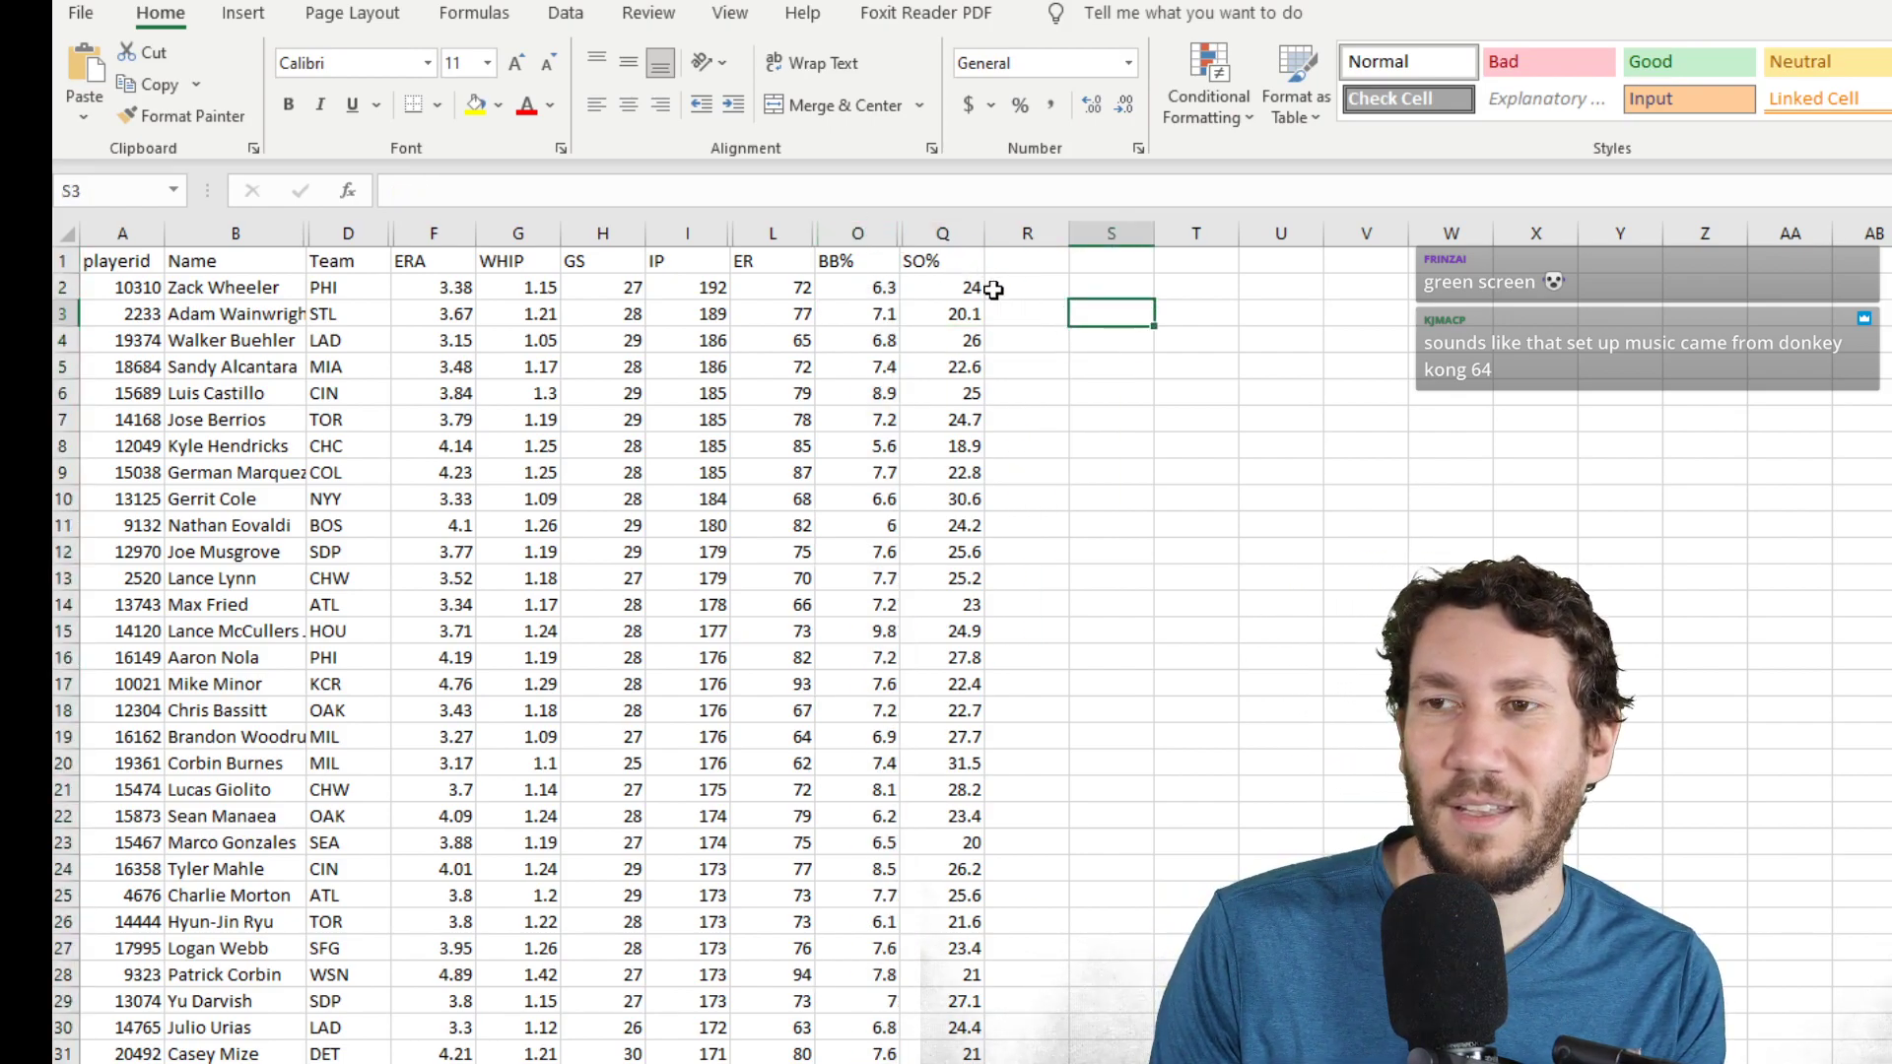
click(259, 295)
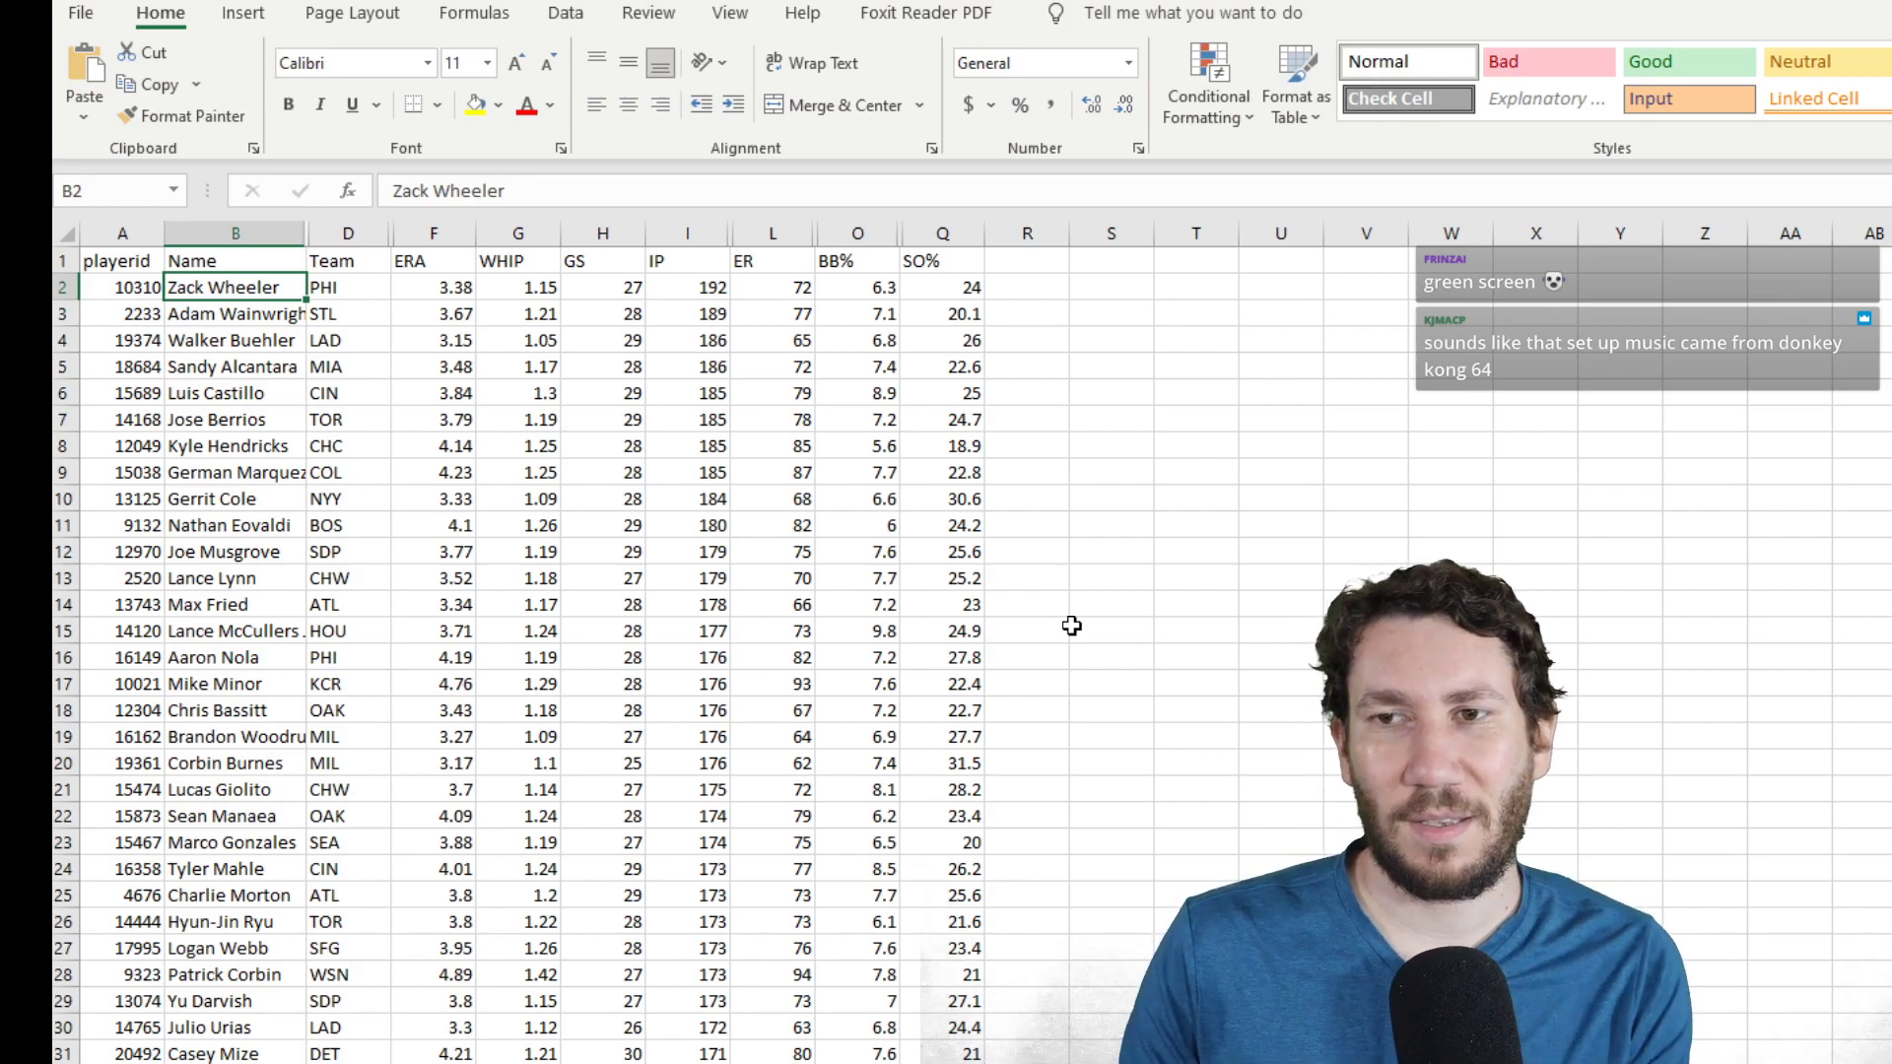
click(1221, 385)
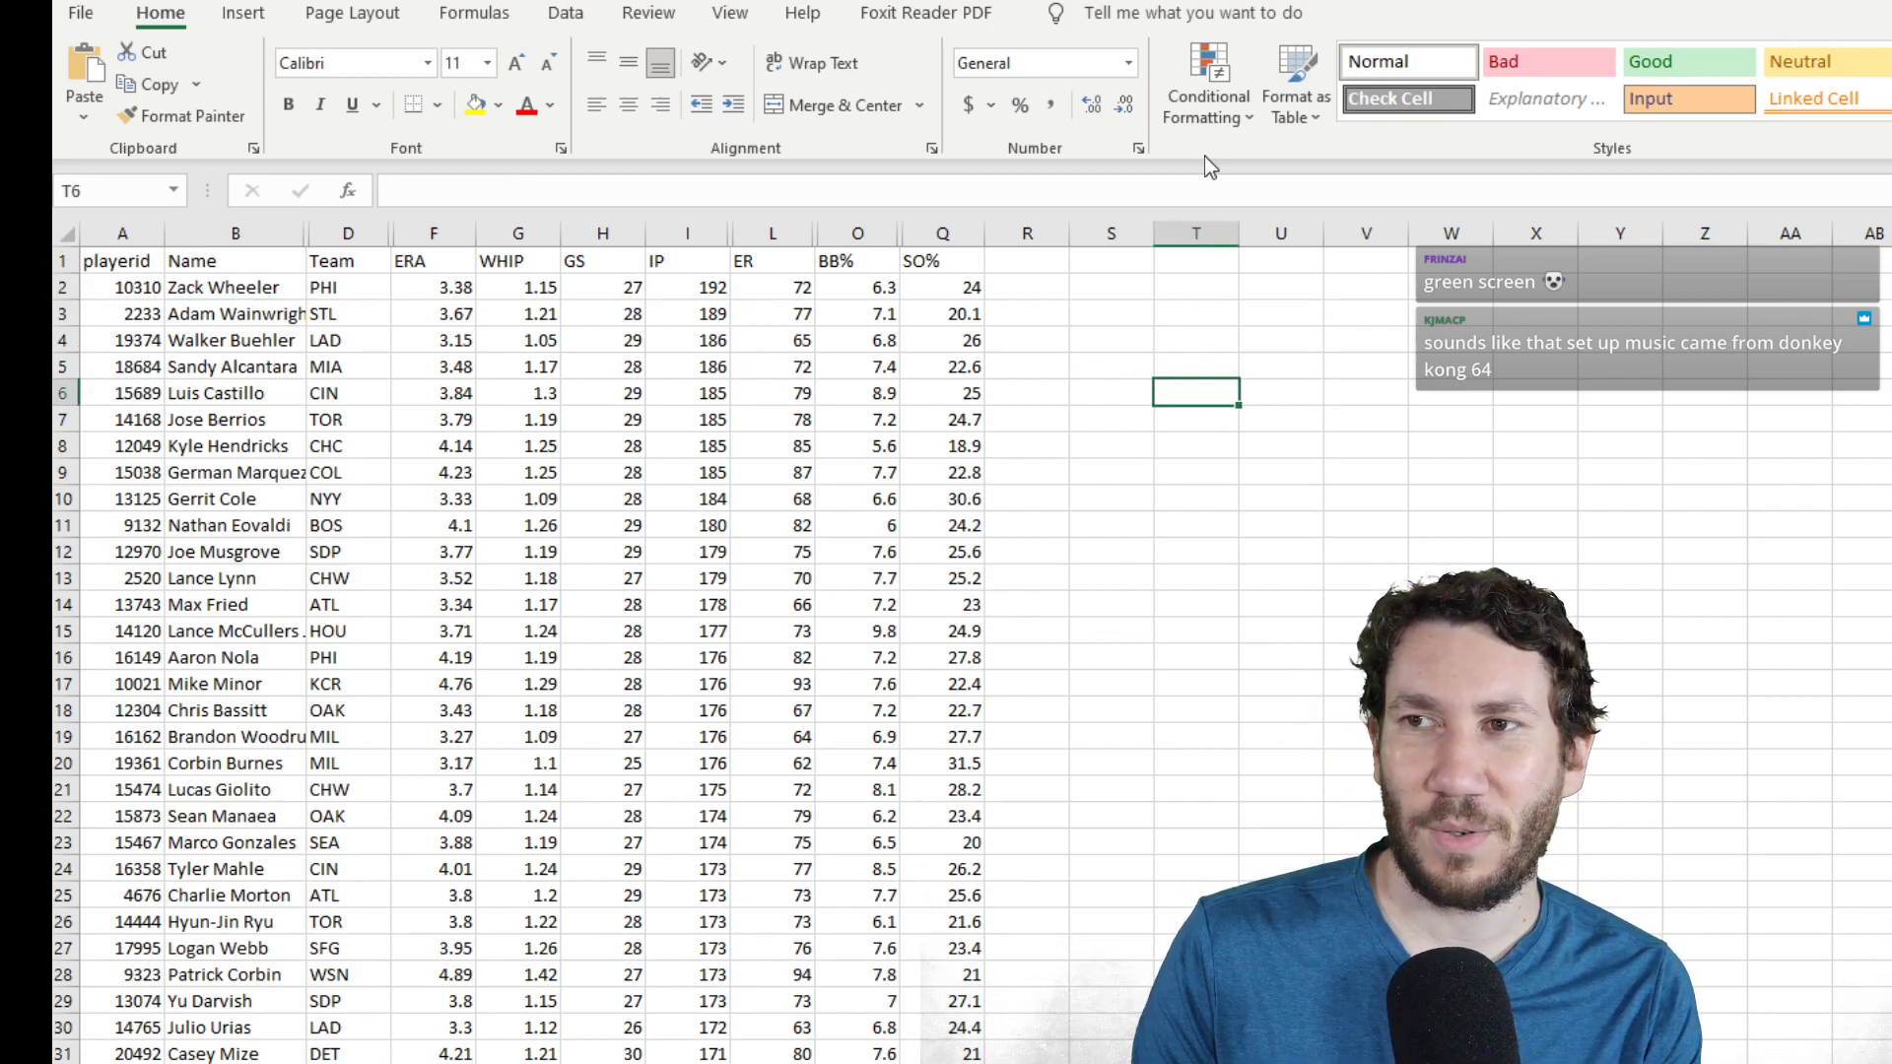
- Check the conditional formatting rules that apply to the current selection
click(1208, 97)
mouse_move(1246, 412)
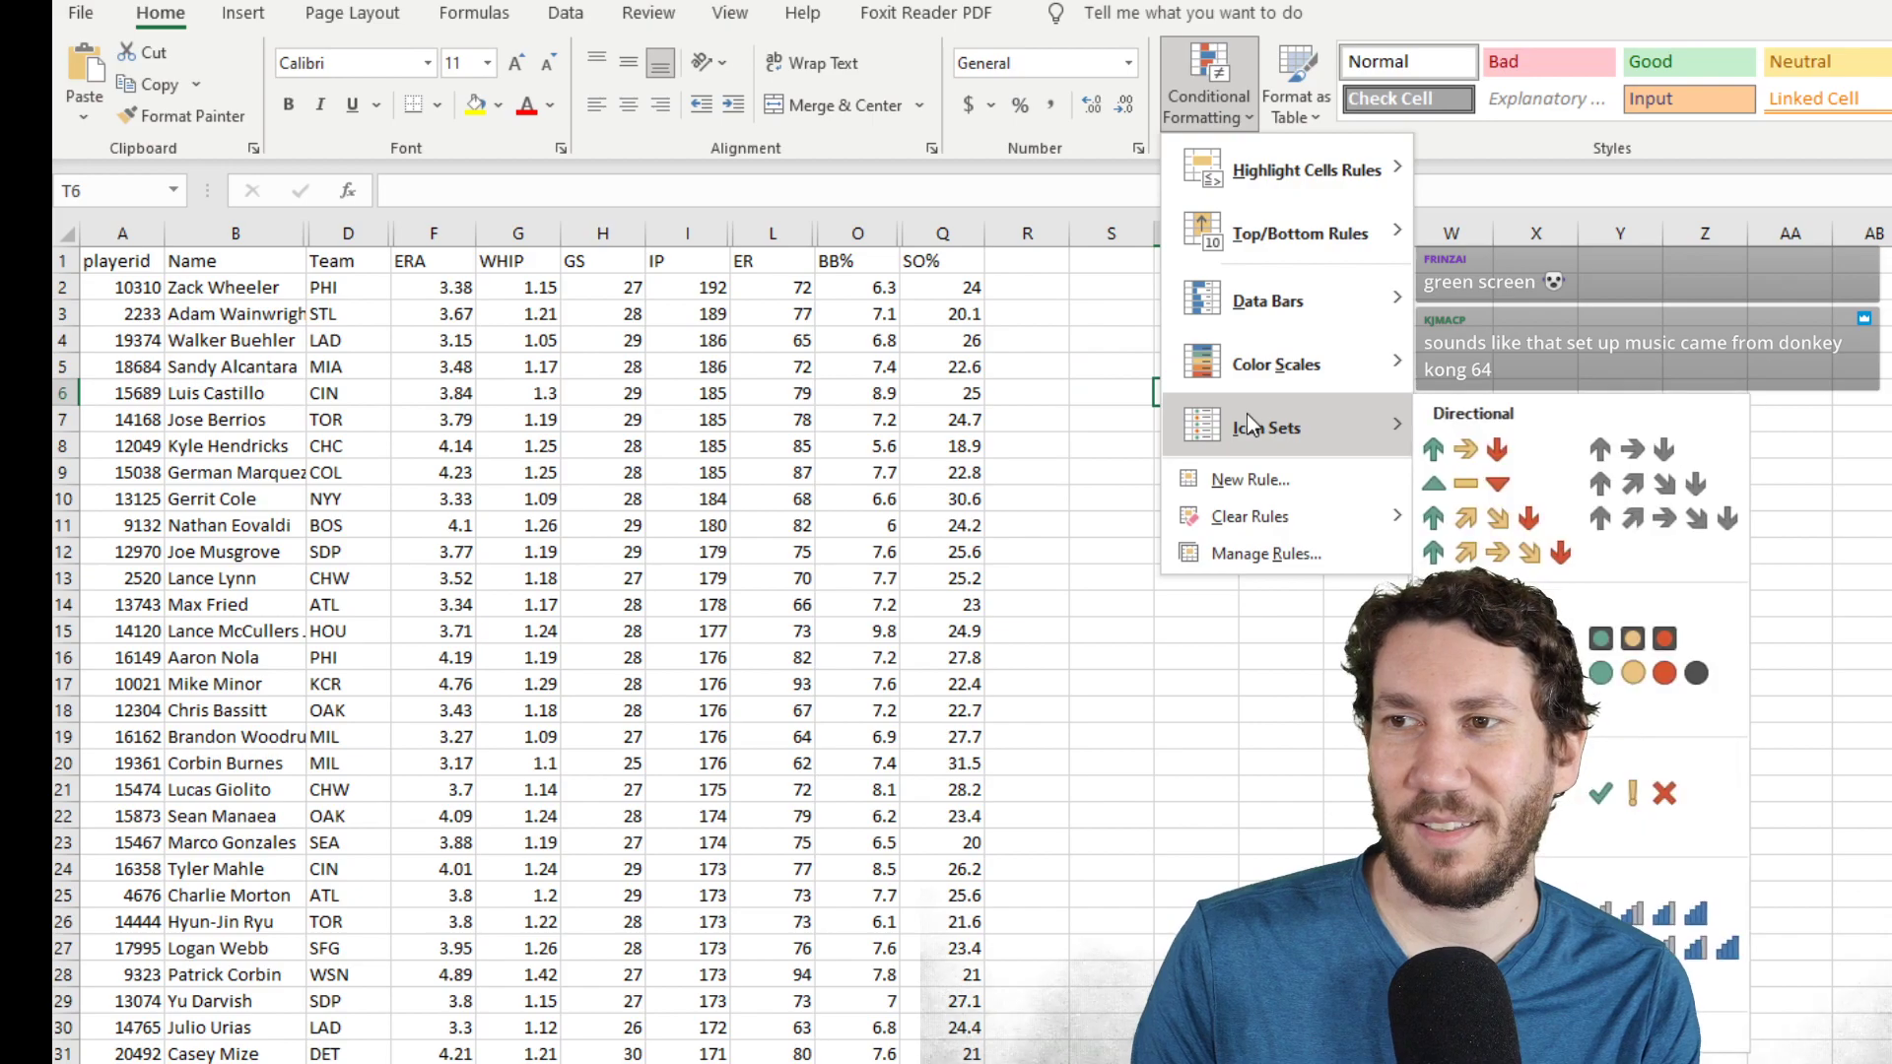
click(1263, 553)
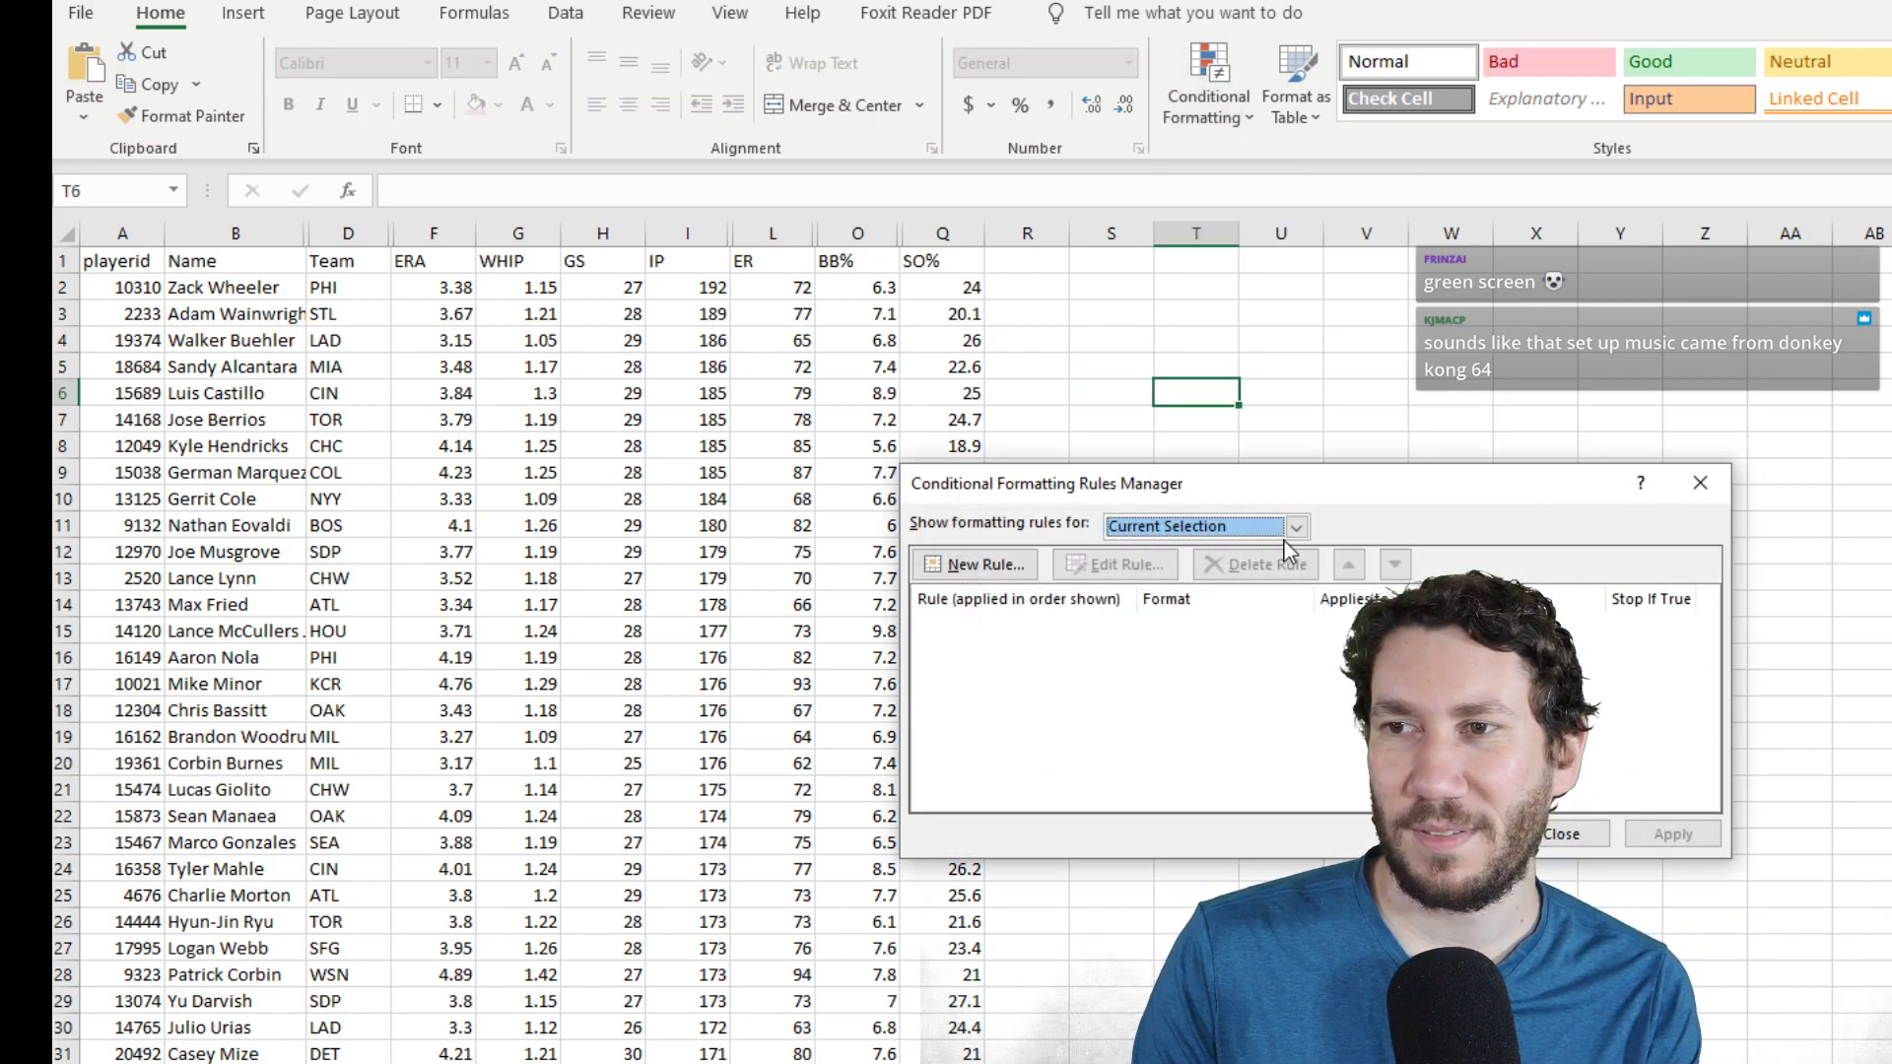
click(1573, 834)
- Examine the rule types offered for a new conditional formatting rule on the first BB% value, without creating one
click(872, 287)
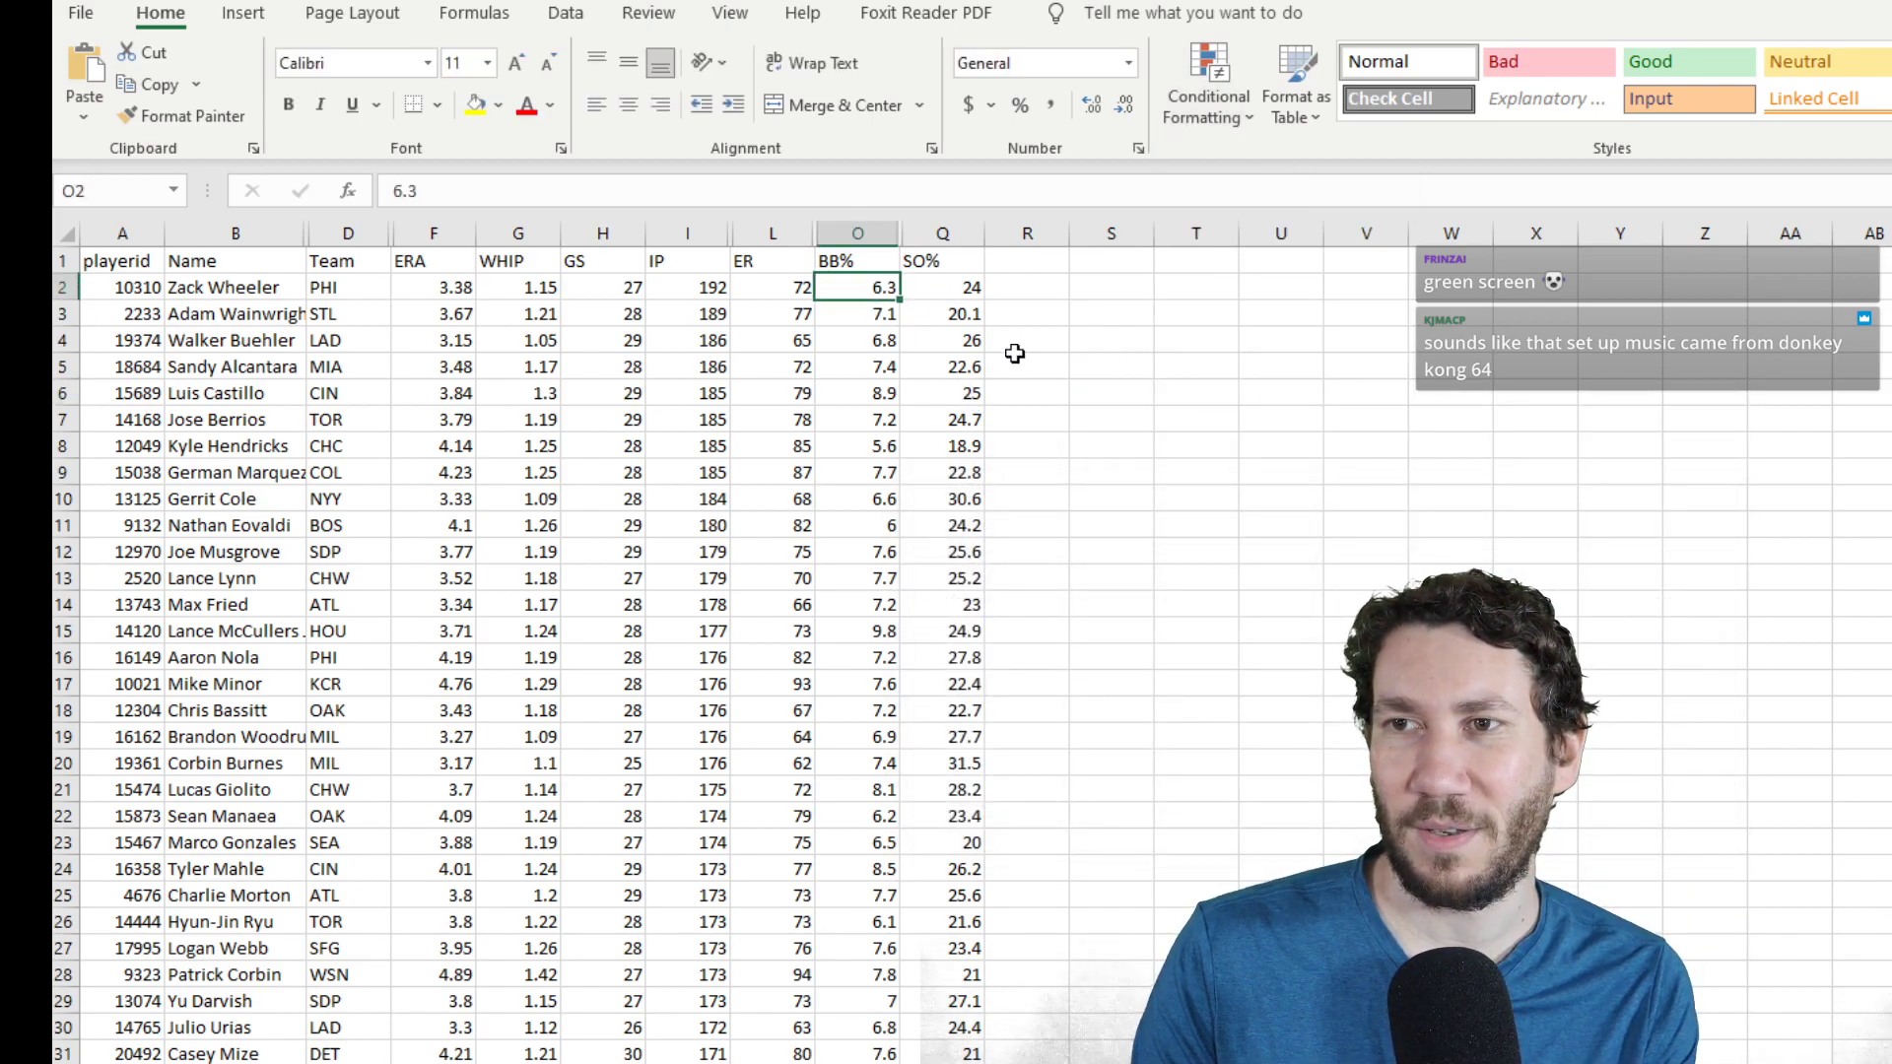
click(1209, 94)
click(1291, 552)
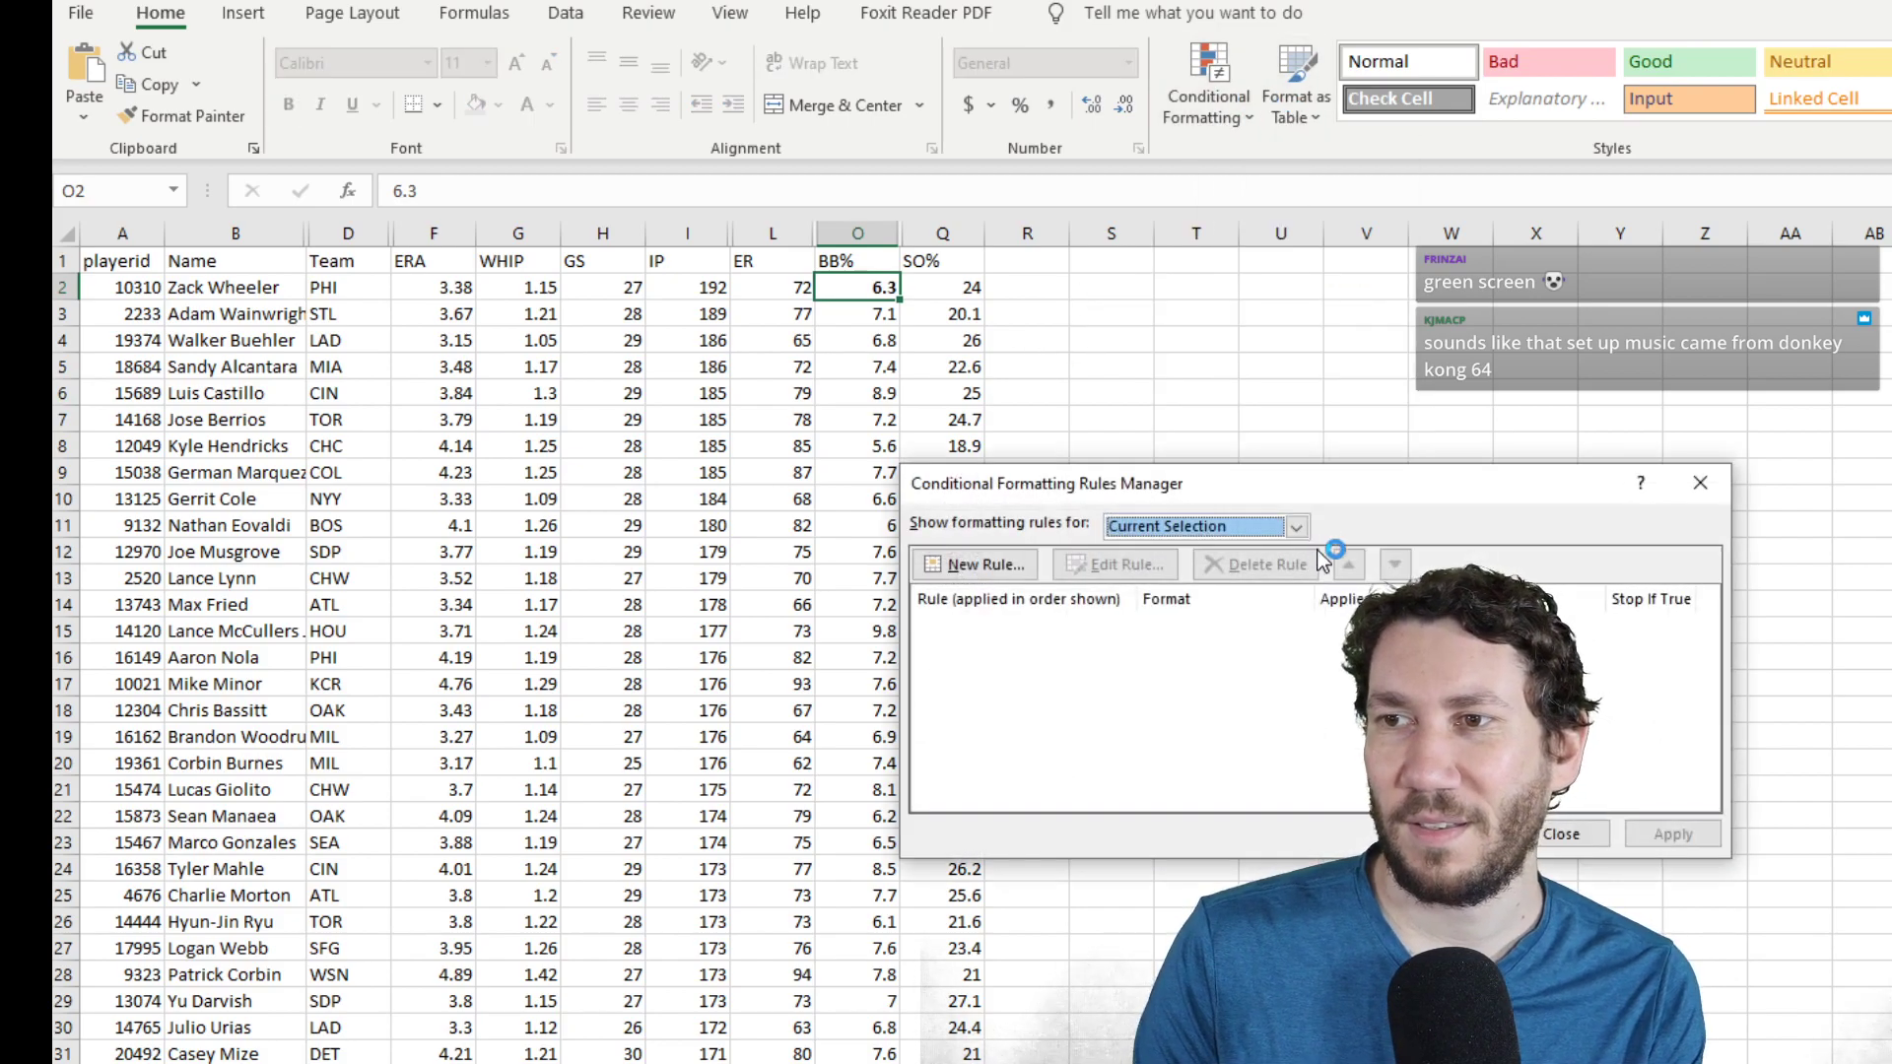
click(976, 680)
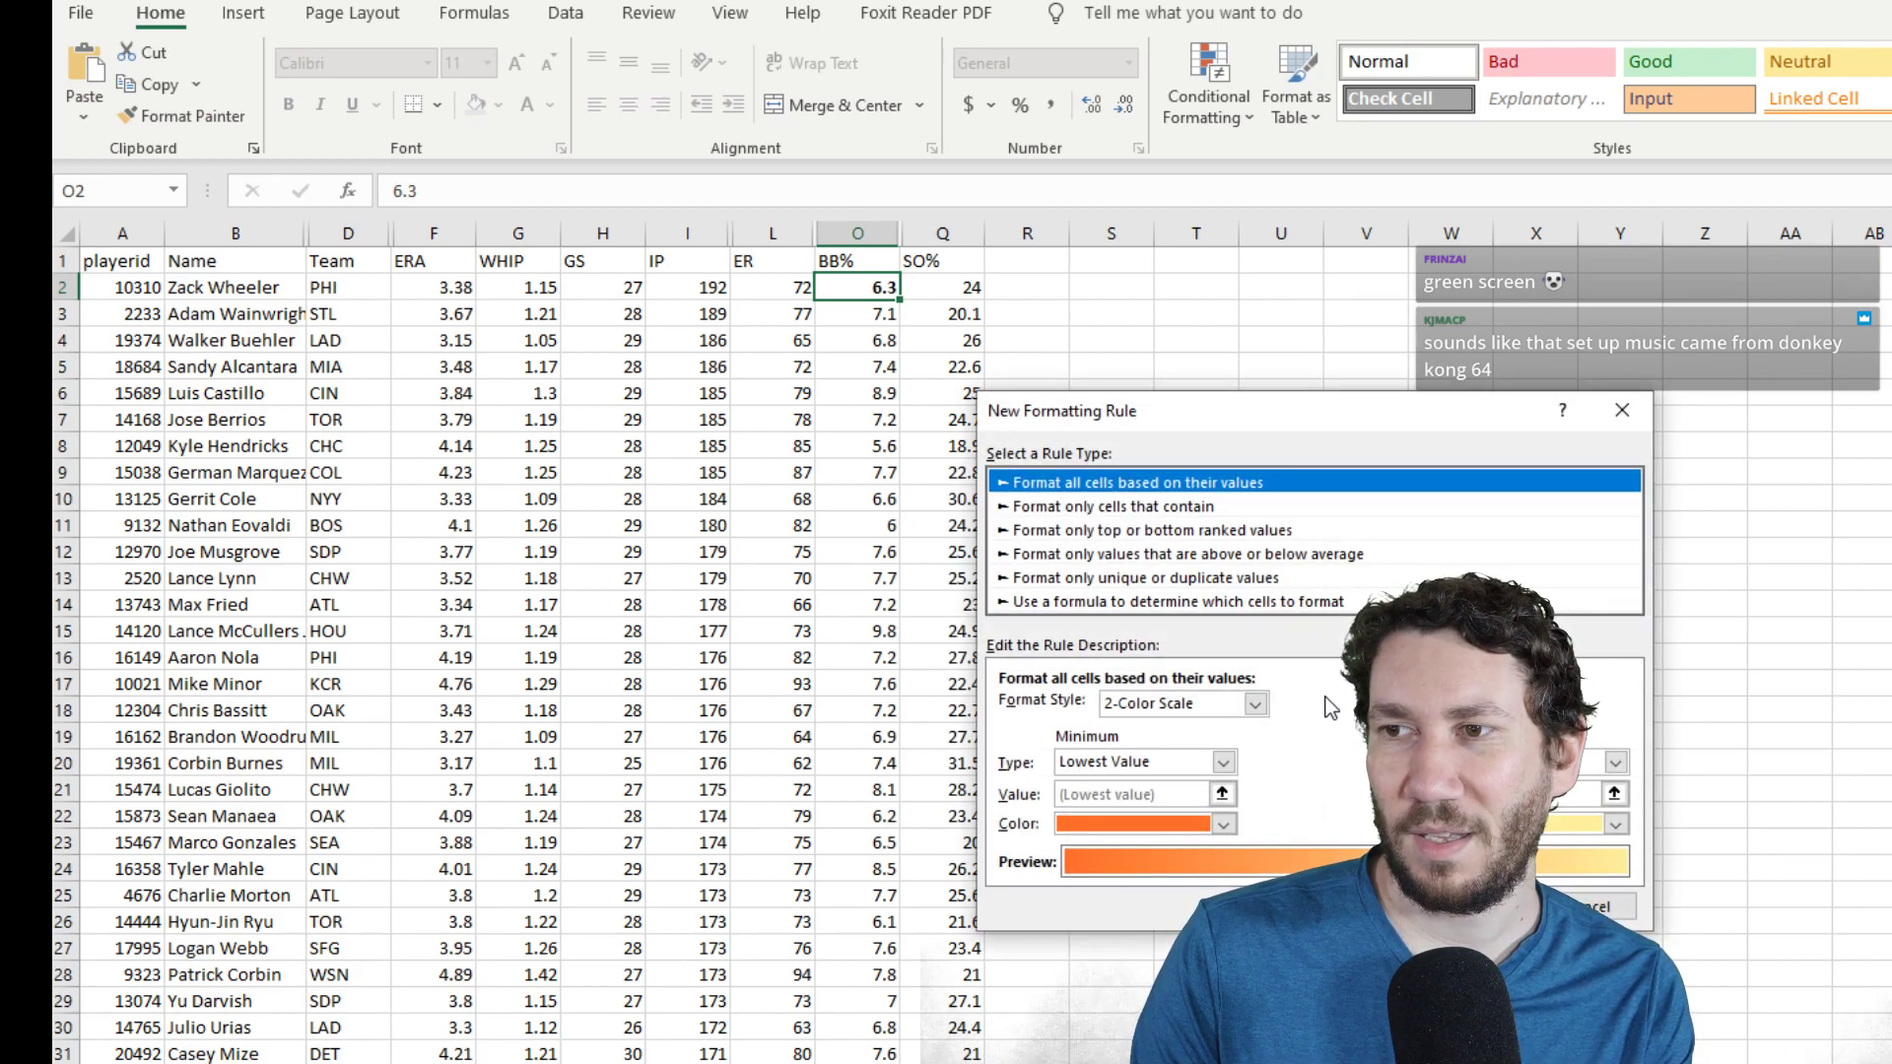
click(1255, 702)
click(1163, 721)
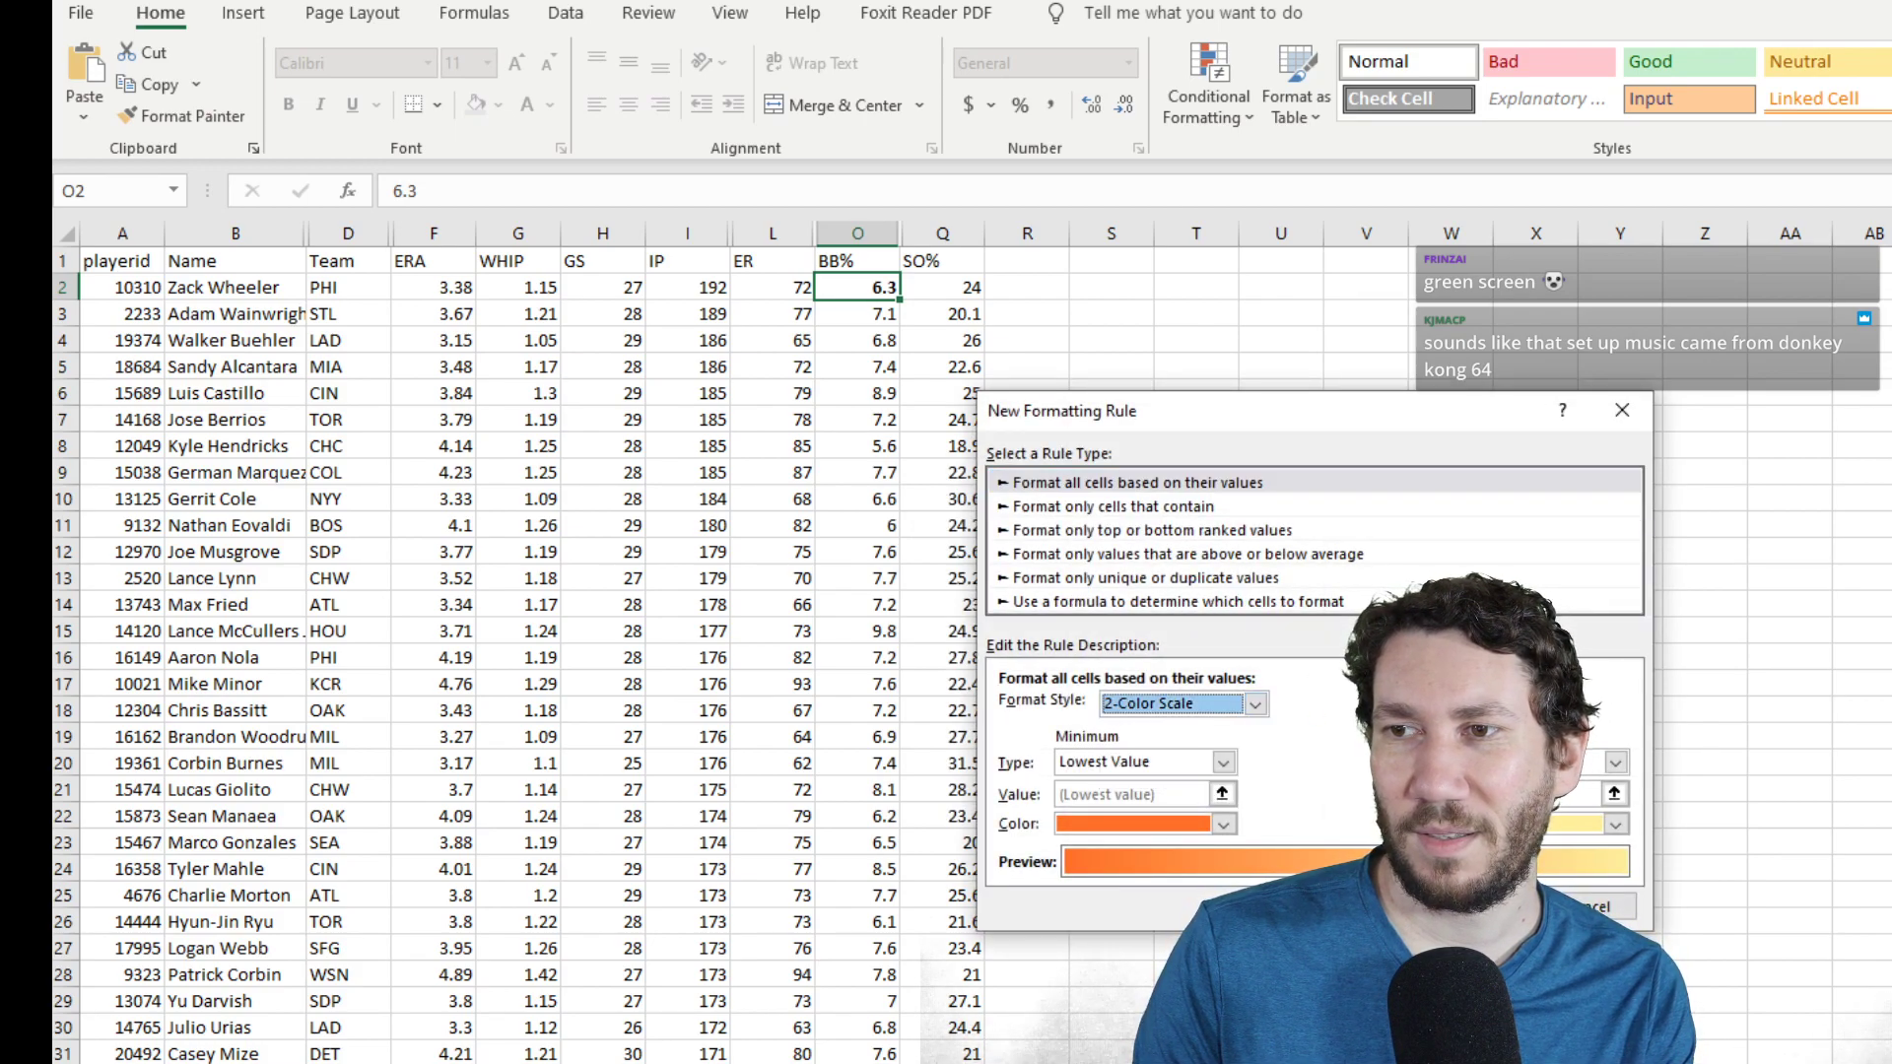
click(1360, 555)
click(1342, 601)
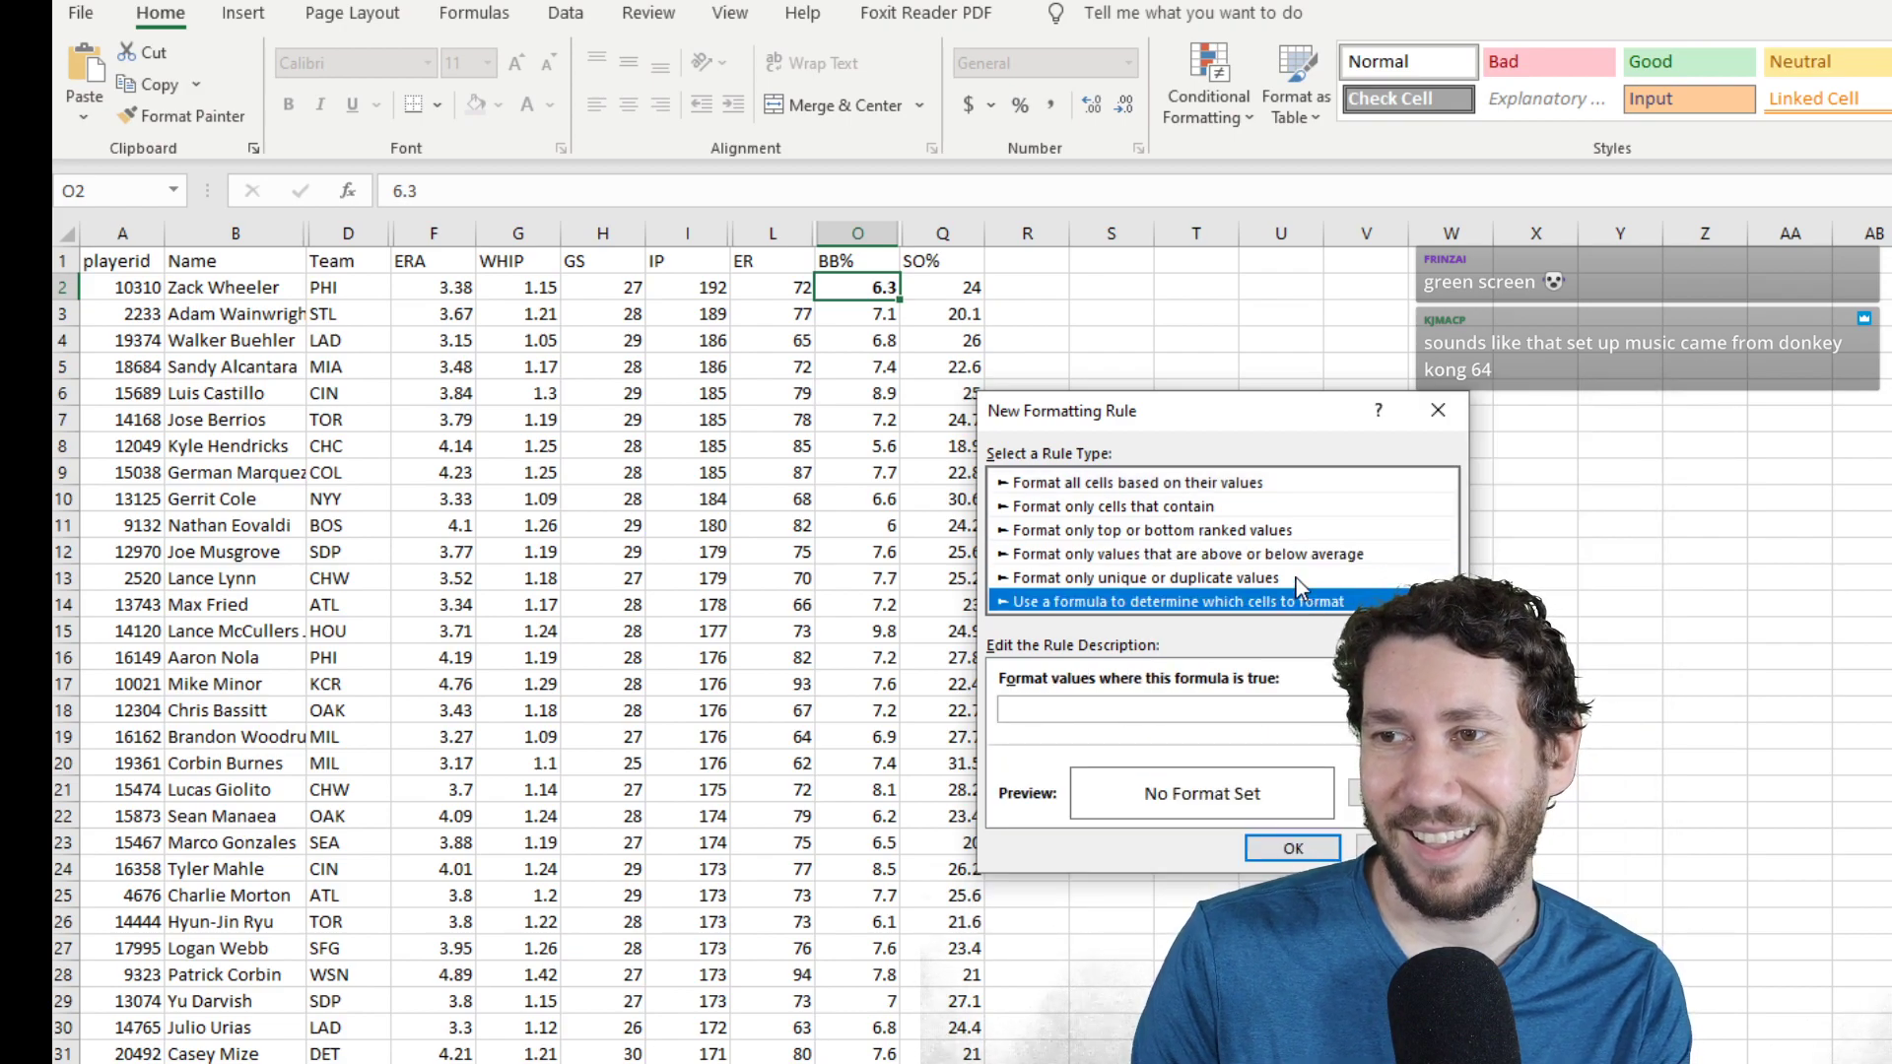
click(1291, 577)
key(Up)
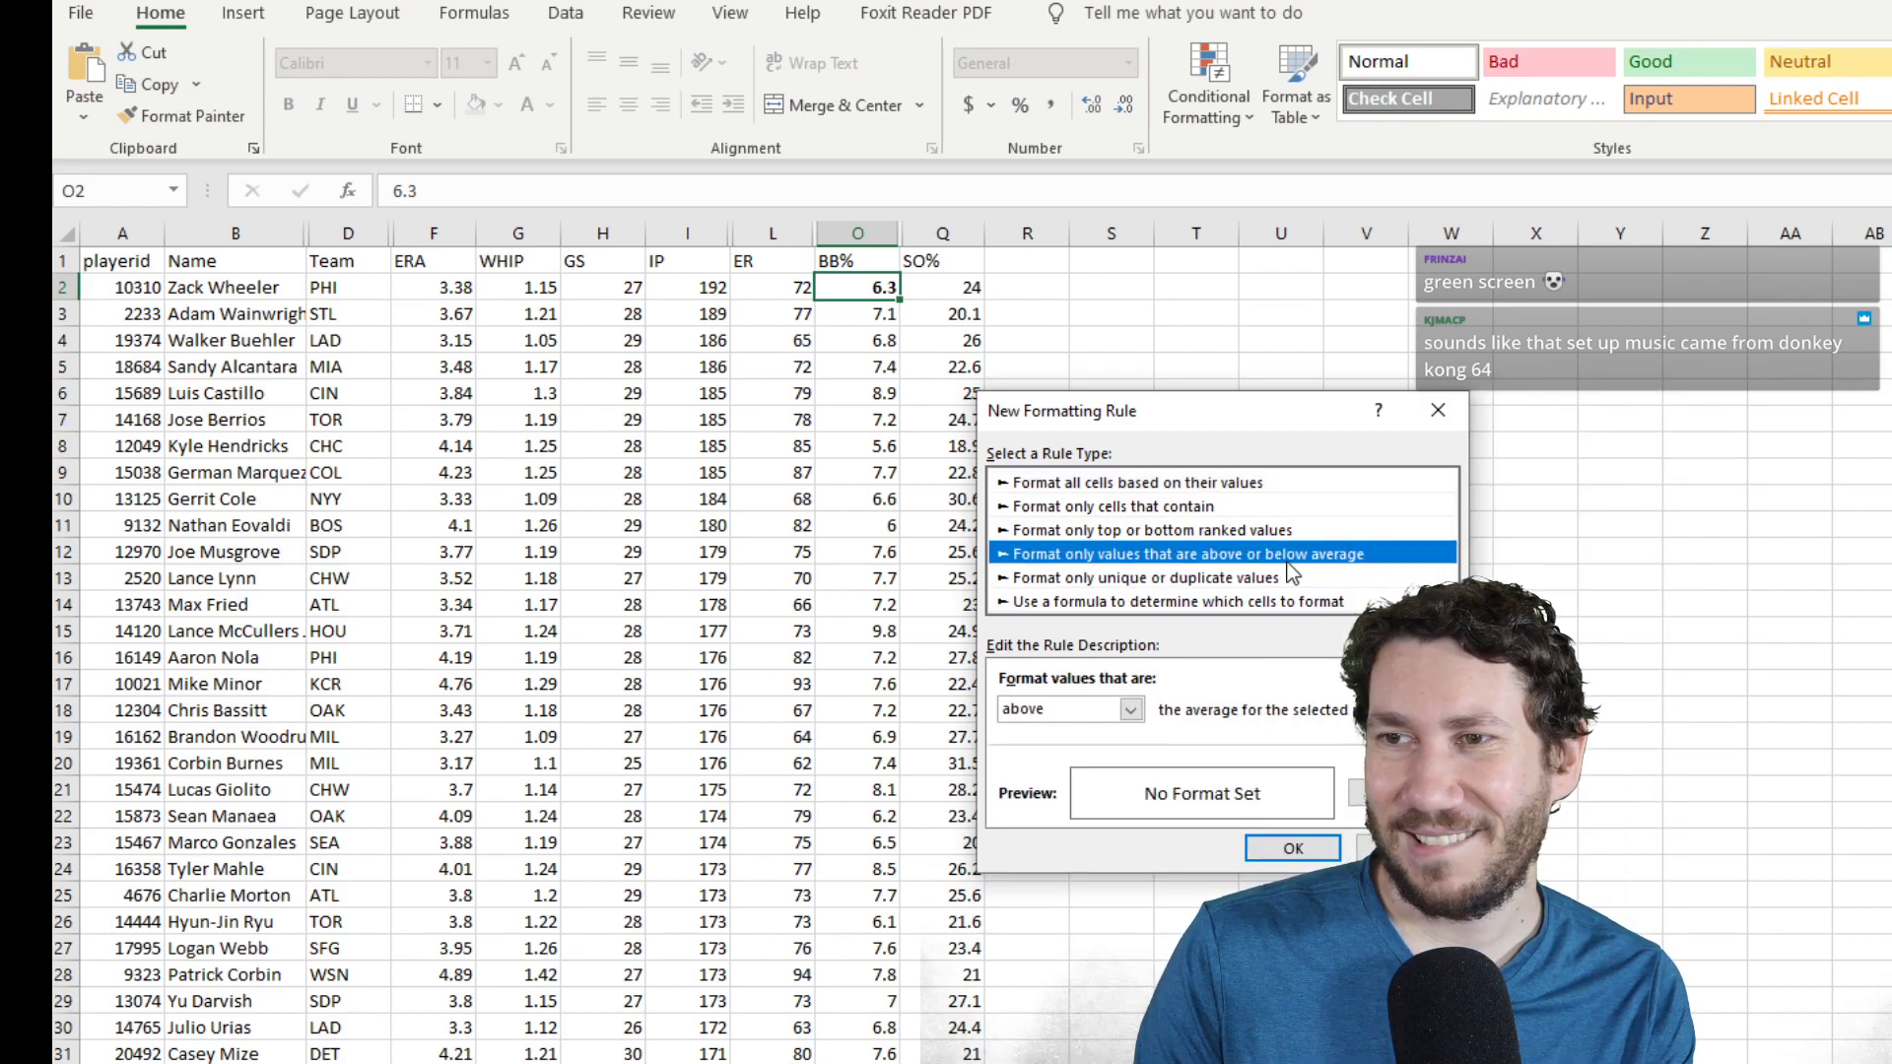
click(1286, 509)
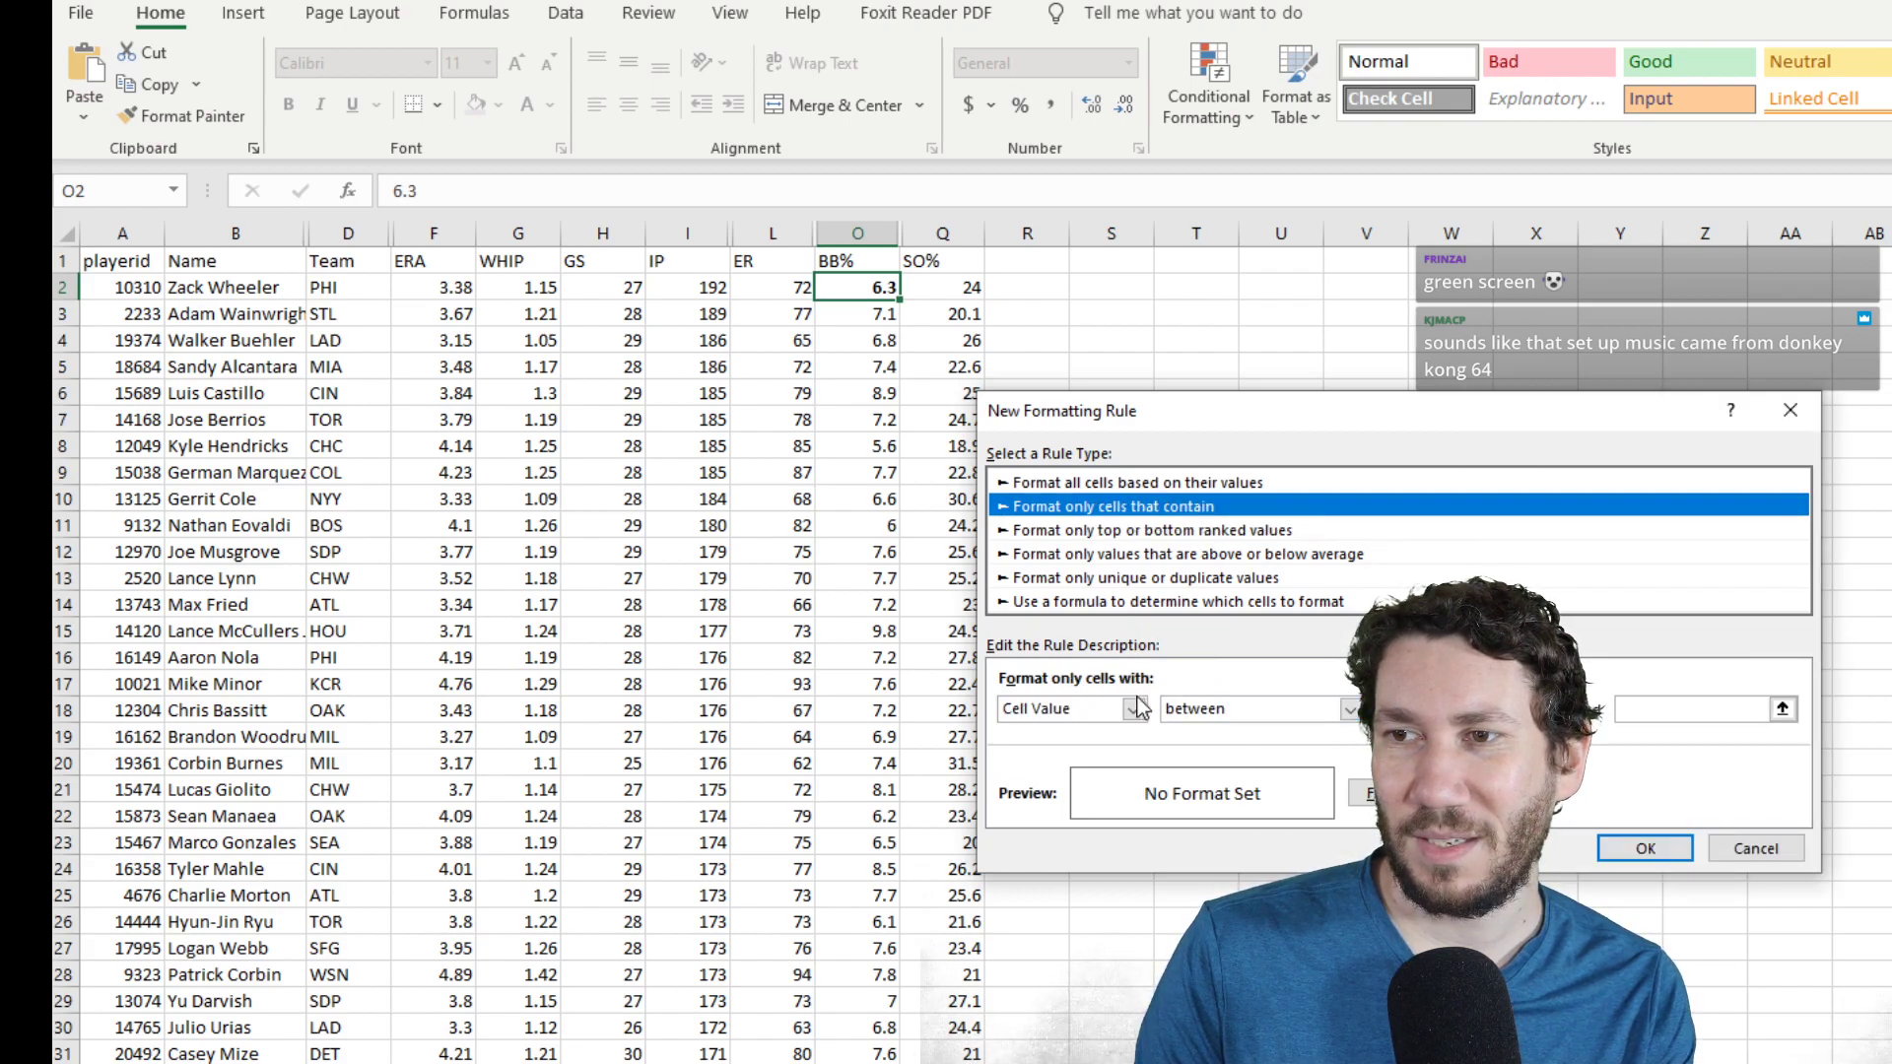
click(1223, 483)
click(1213, 506)
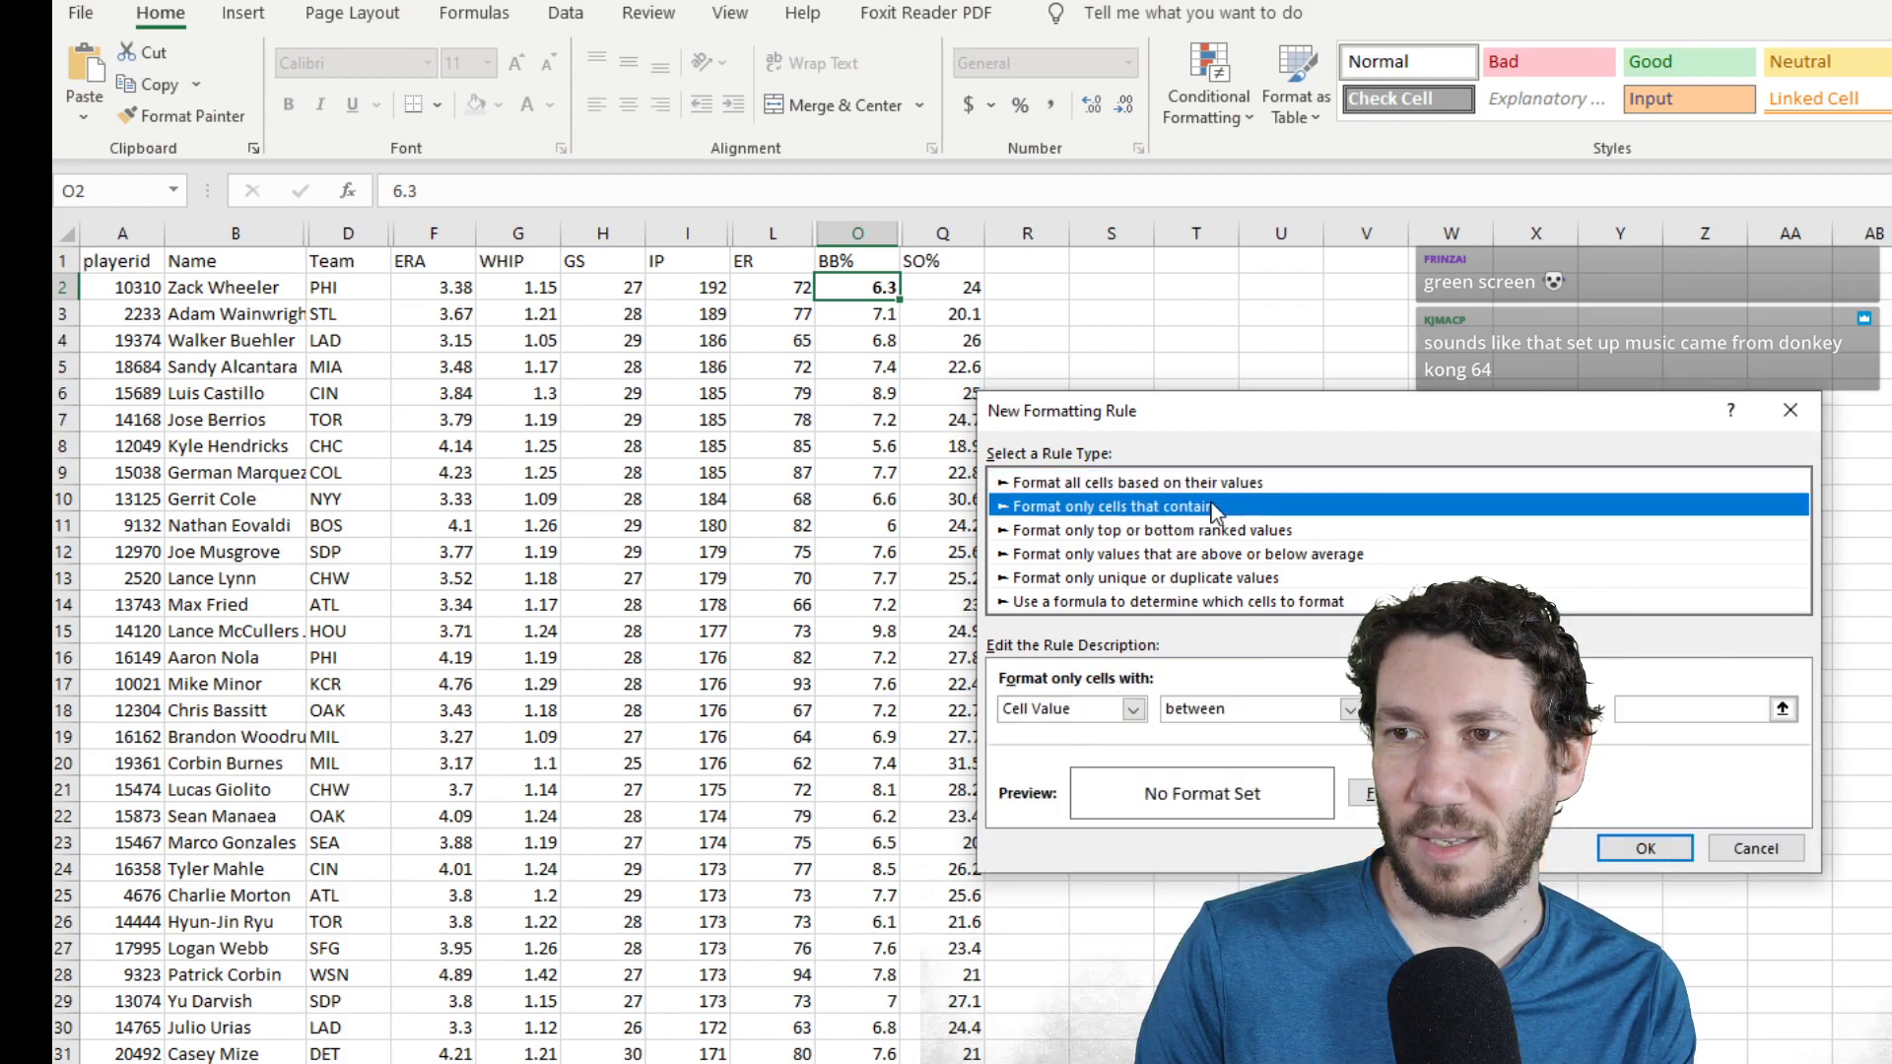
click(1389, 793)
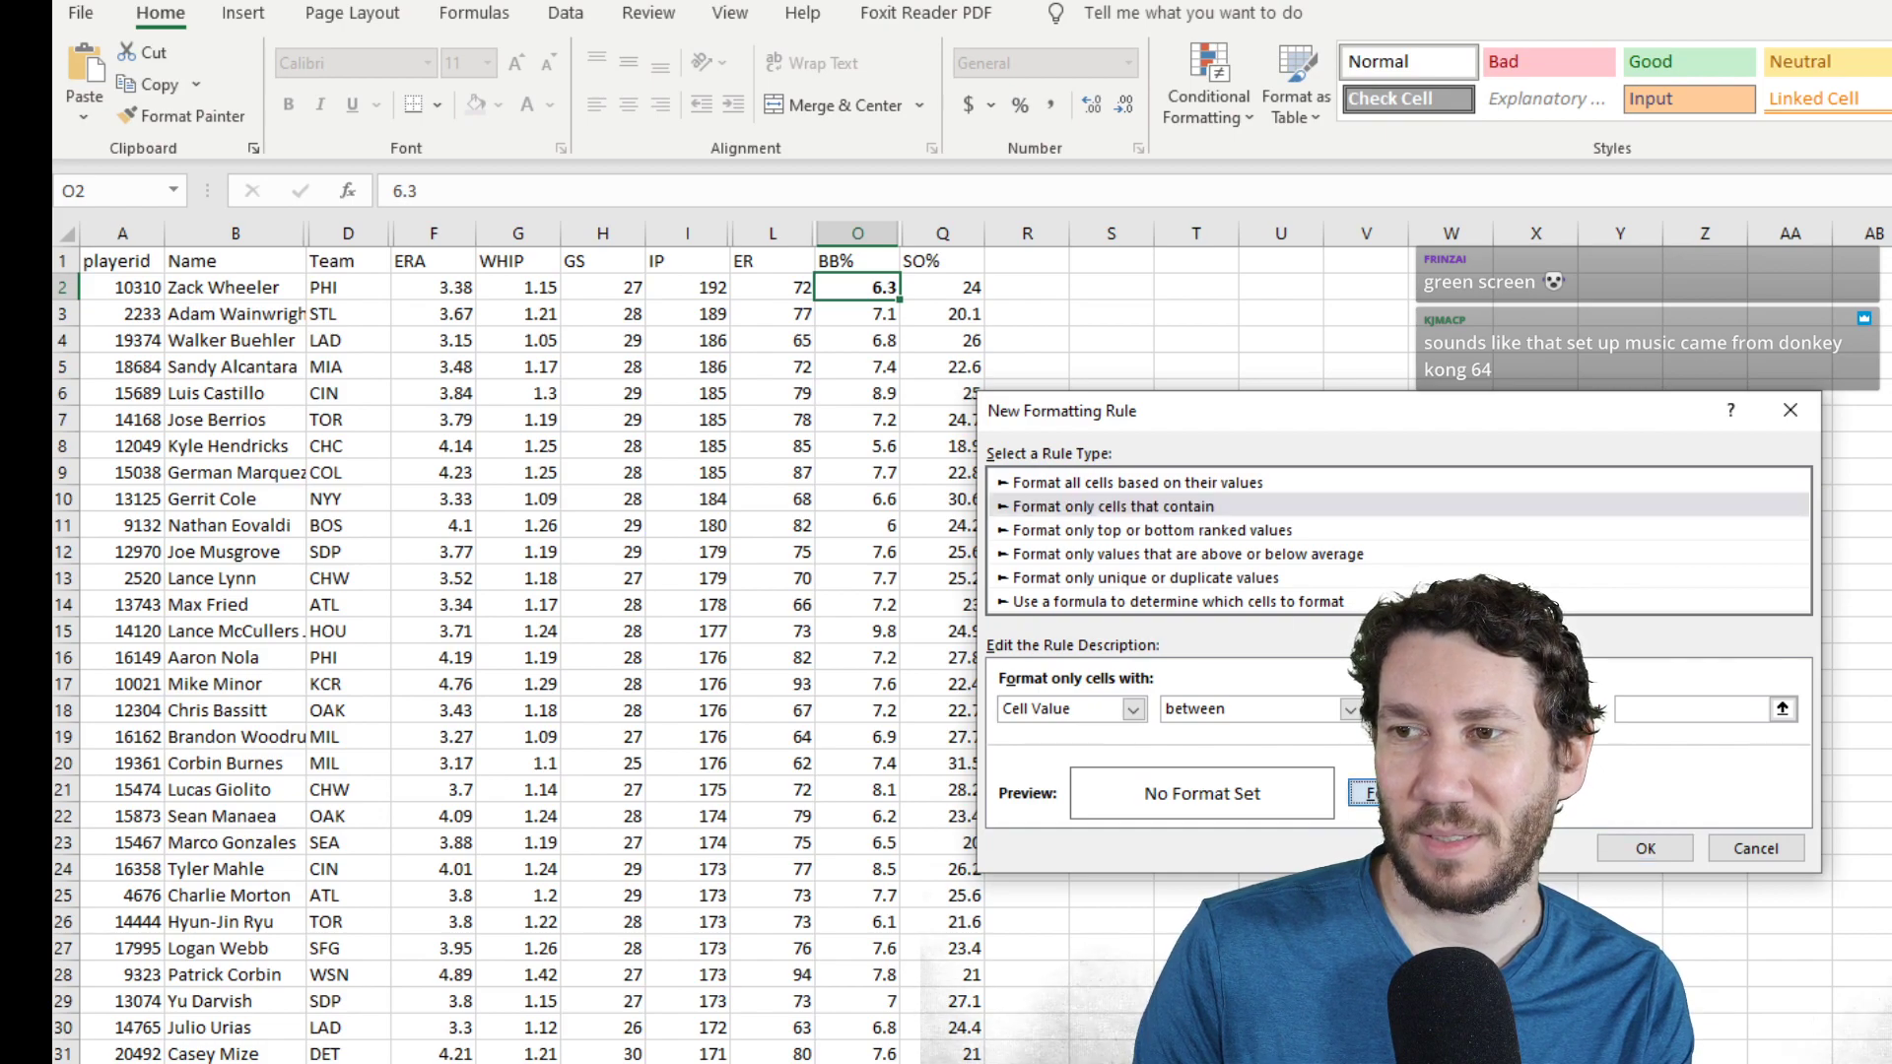
key(Escape)
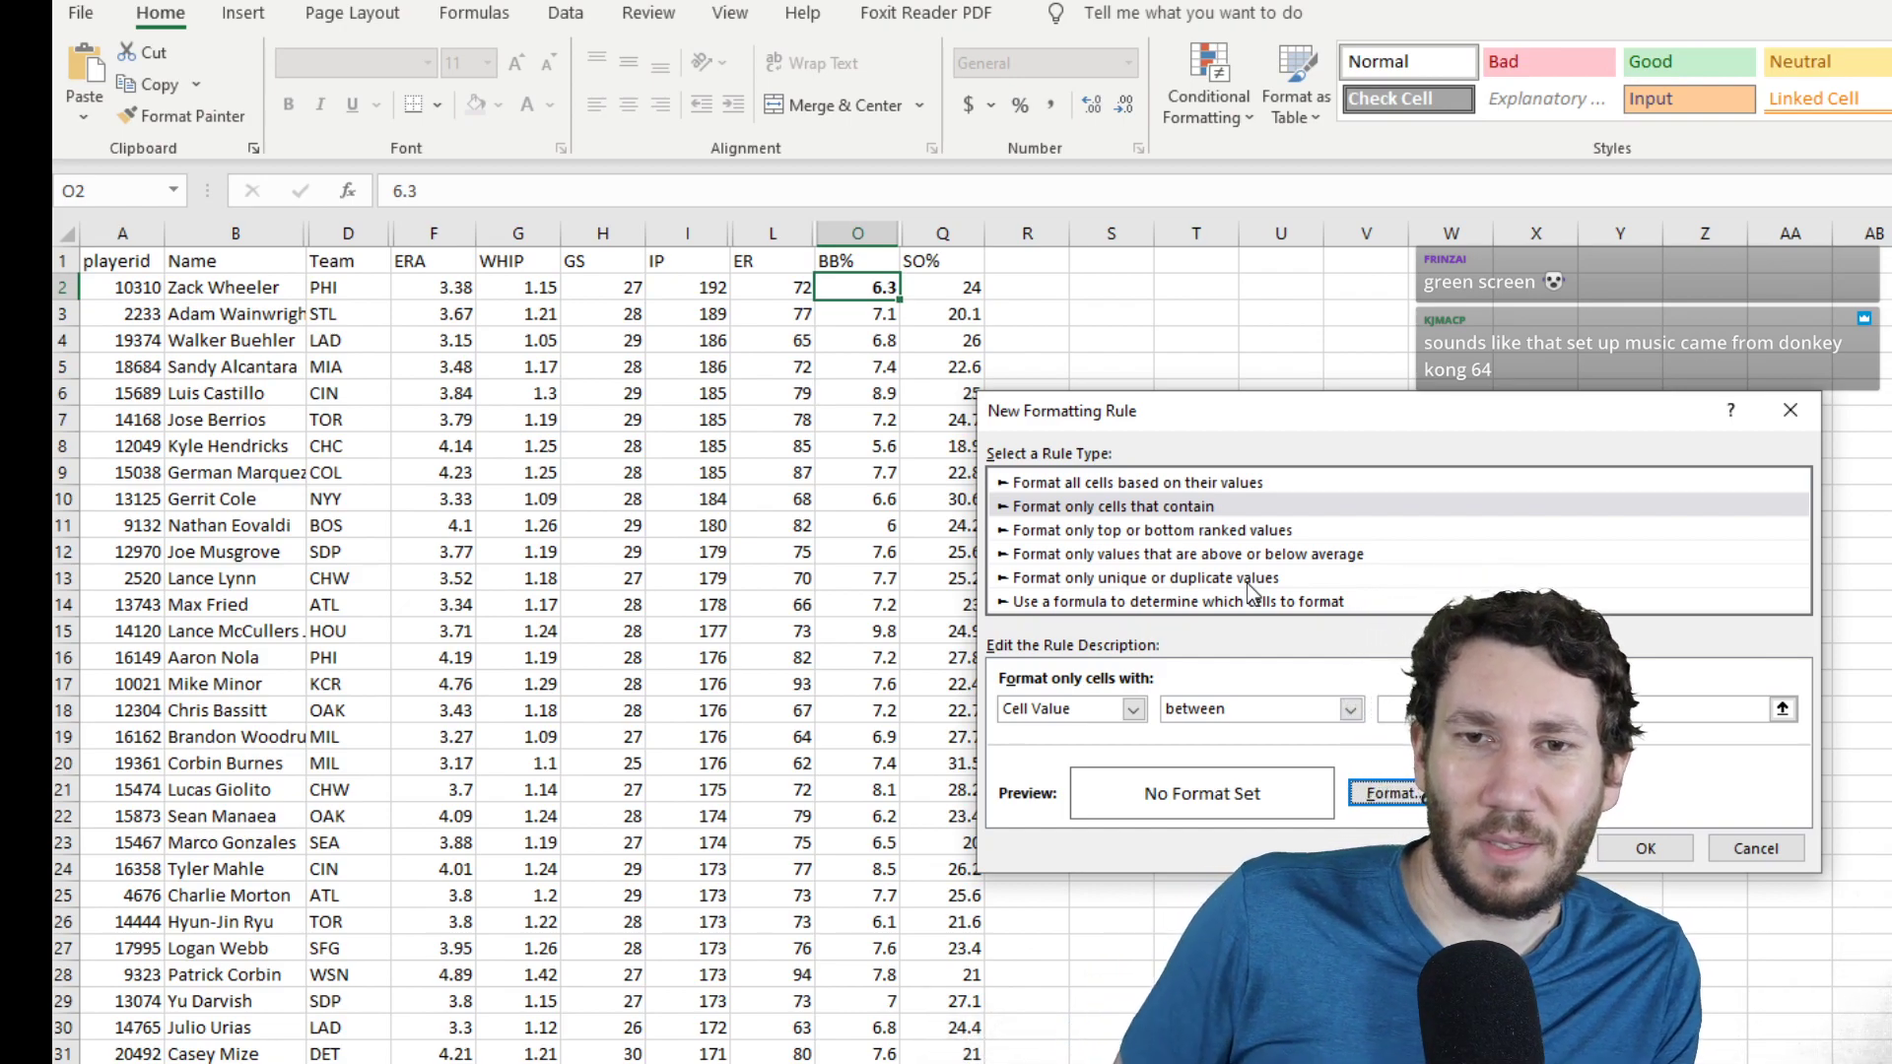
click(1246, 579)
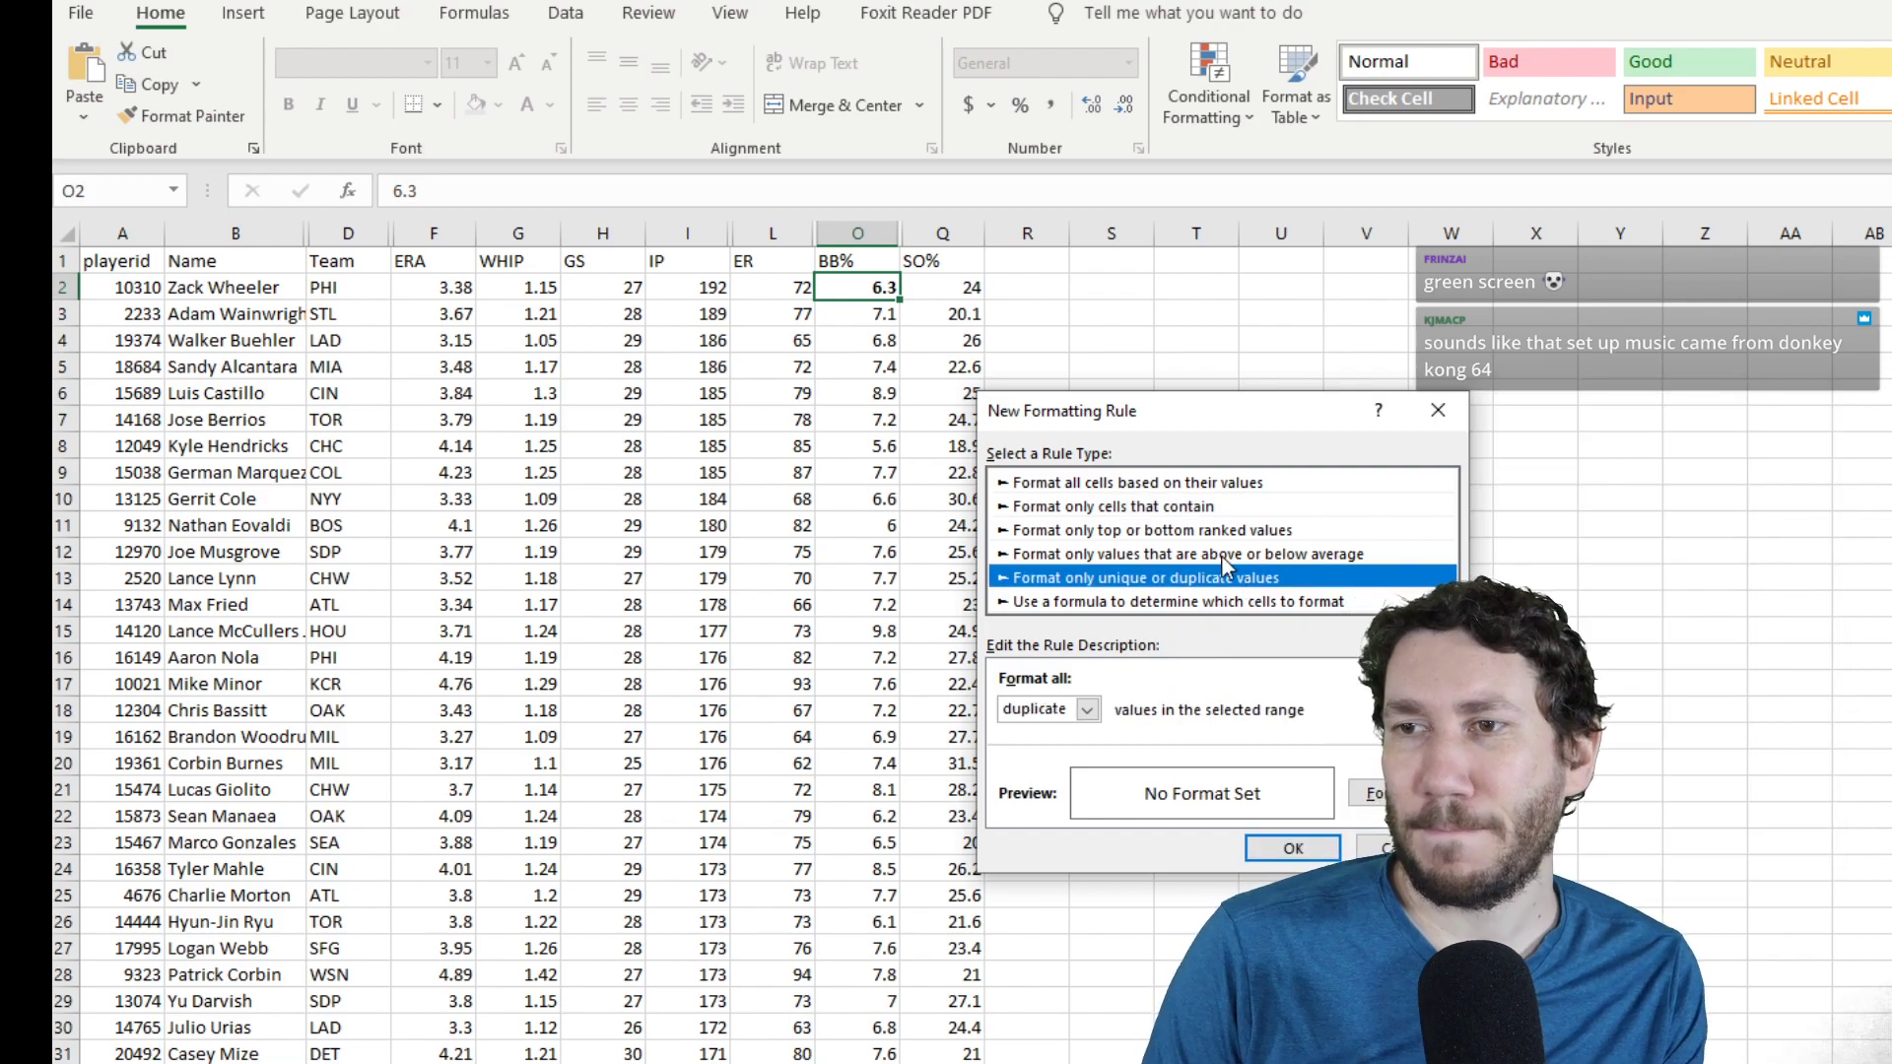
click(1380, 847)
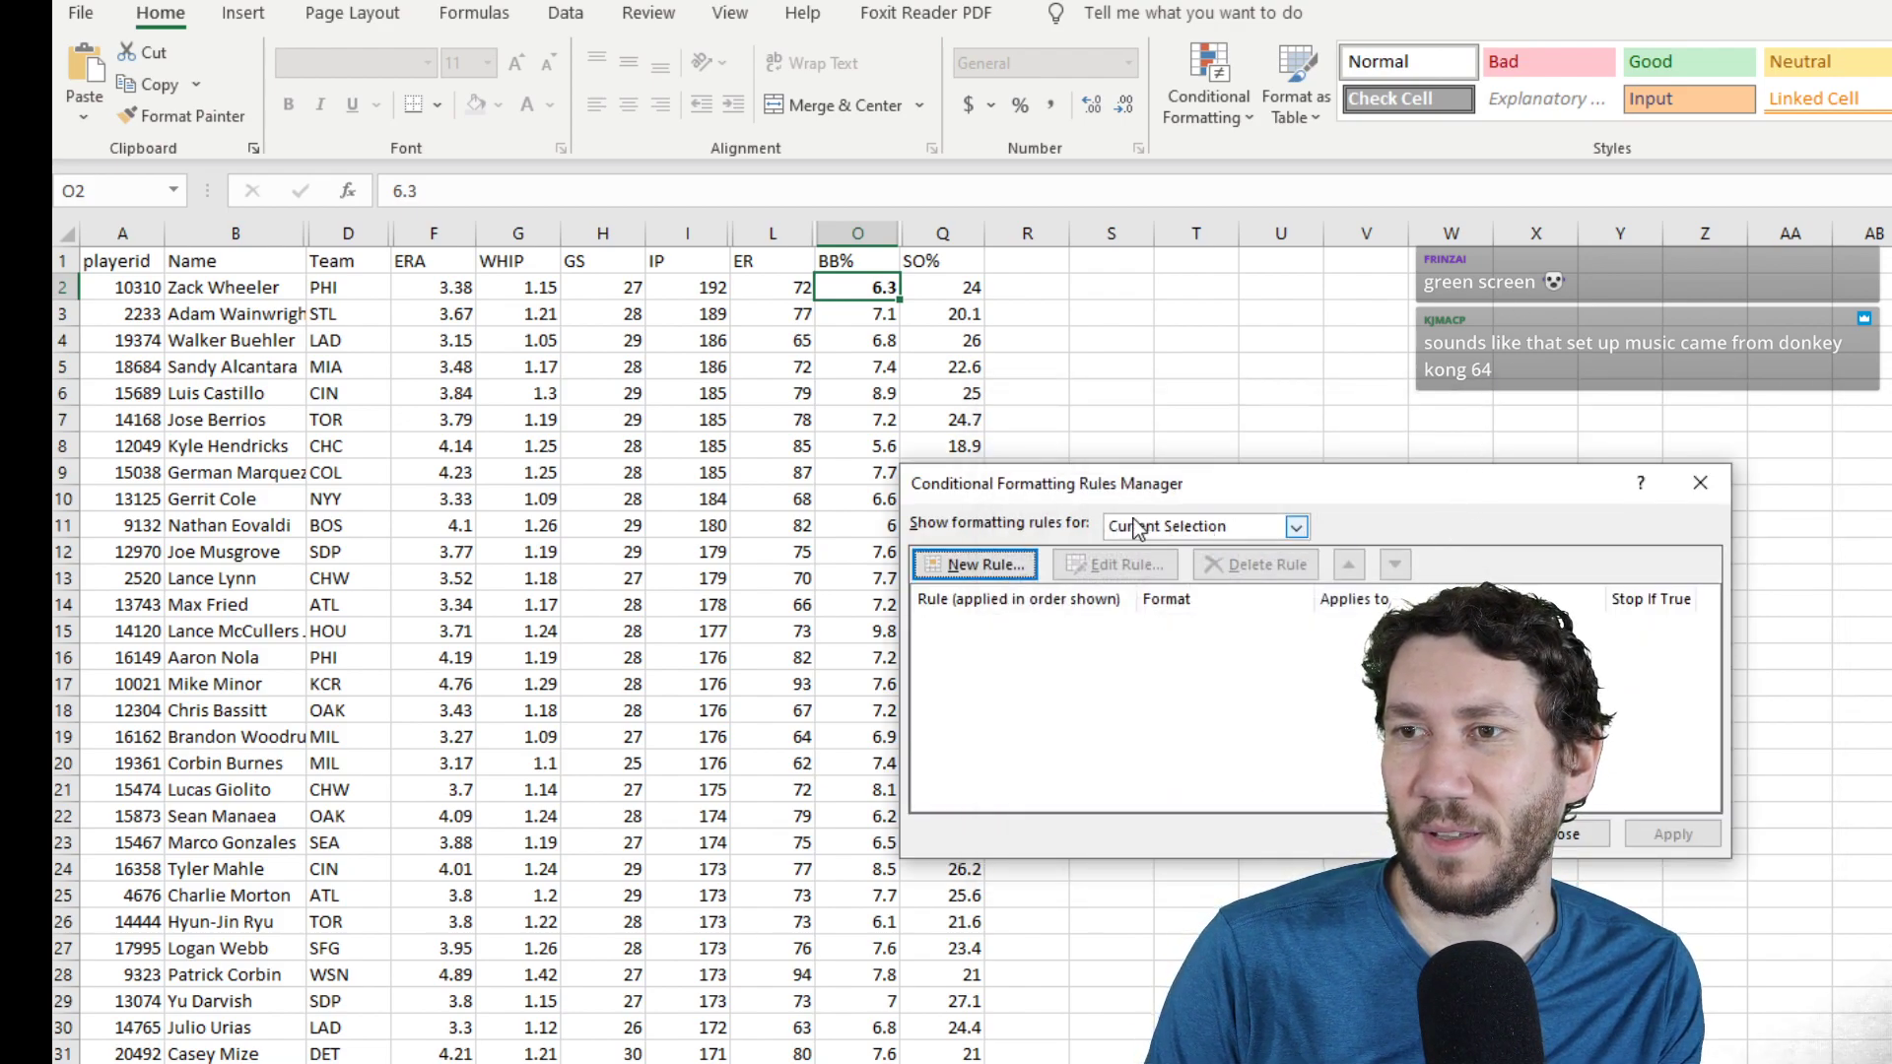
- Check the conditional formatting rules for the whole worksheet
click(1296, 528)
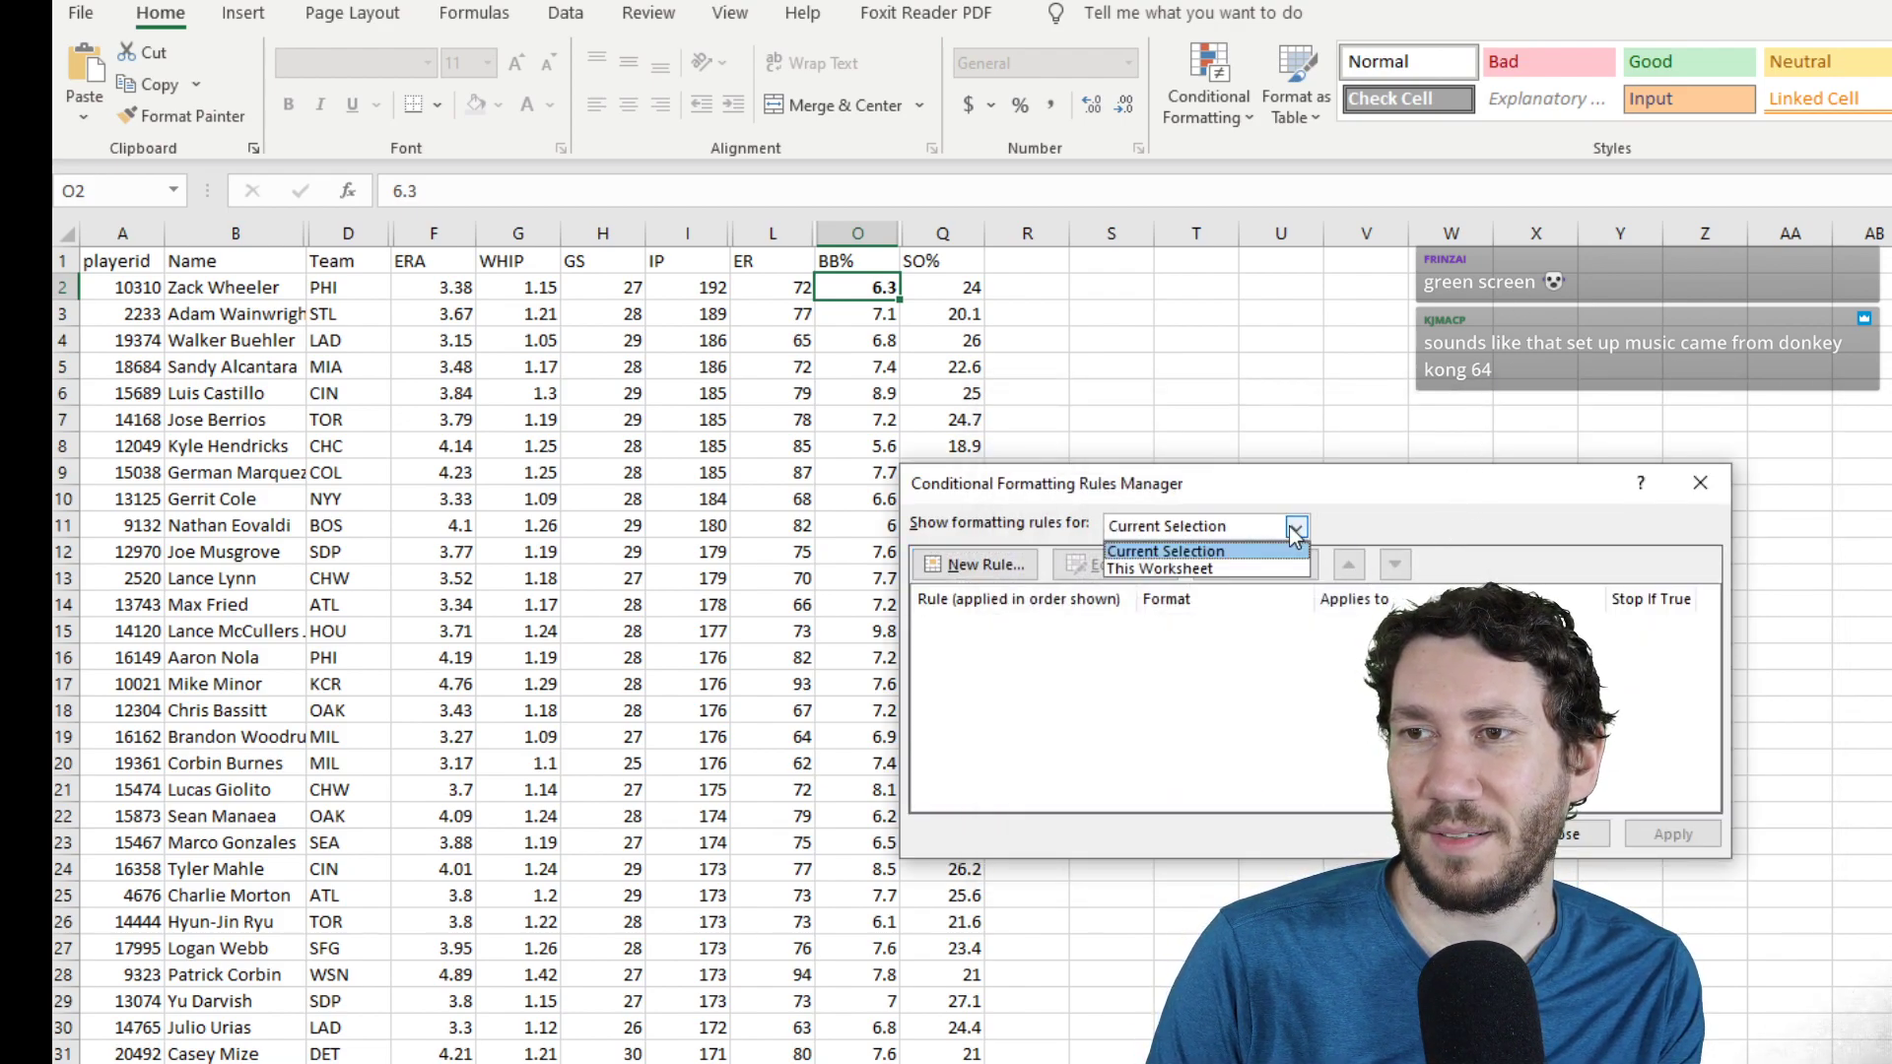
click(1173, 568)
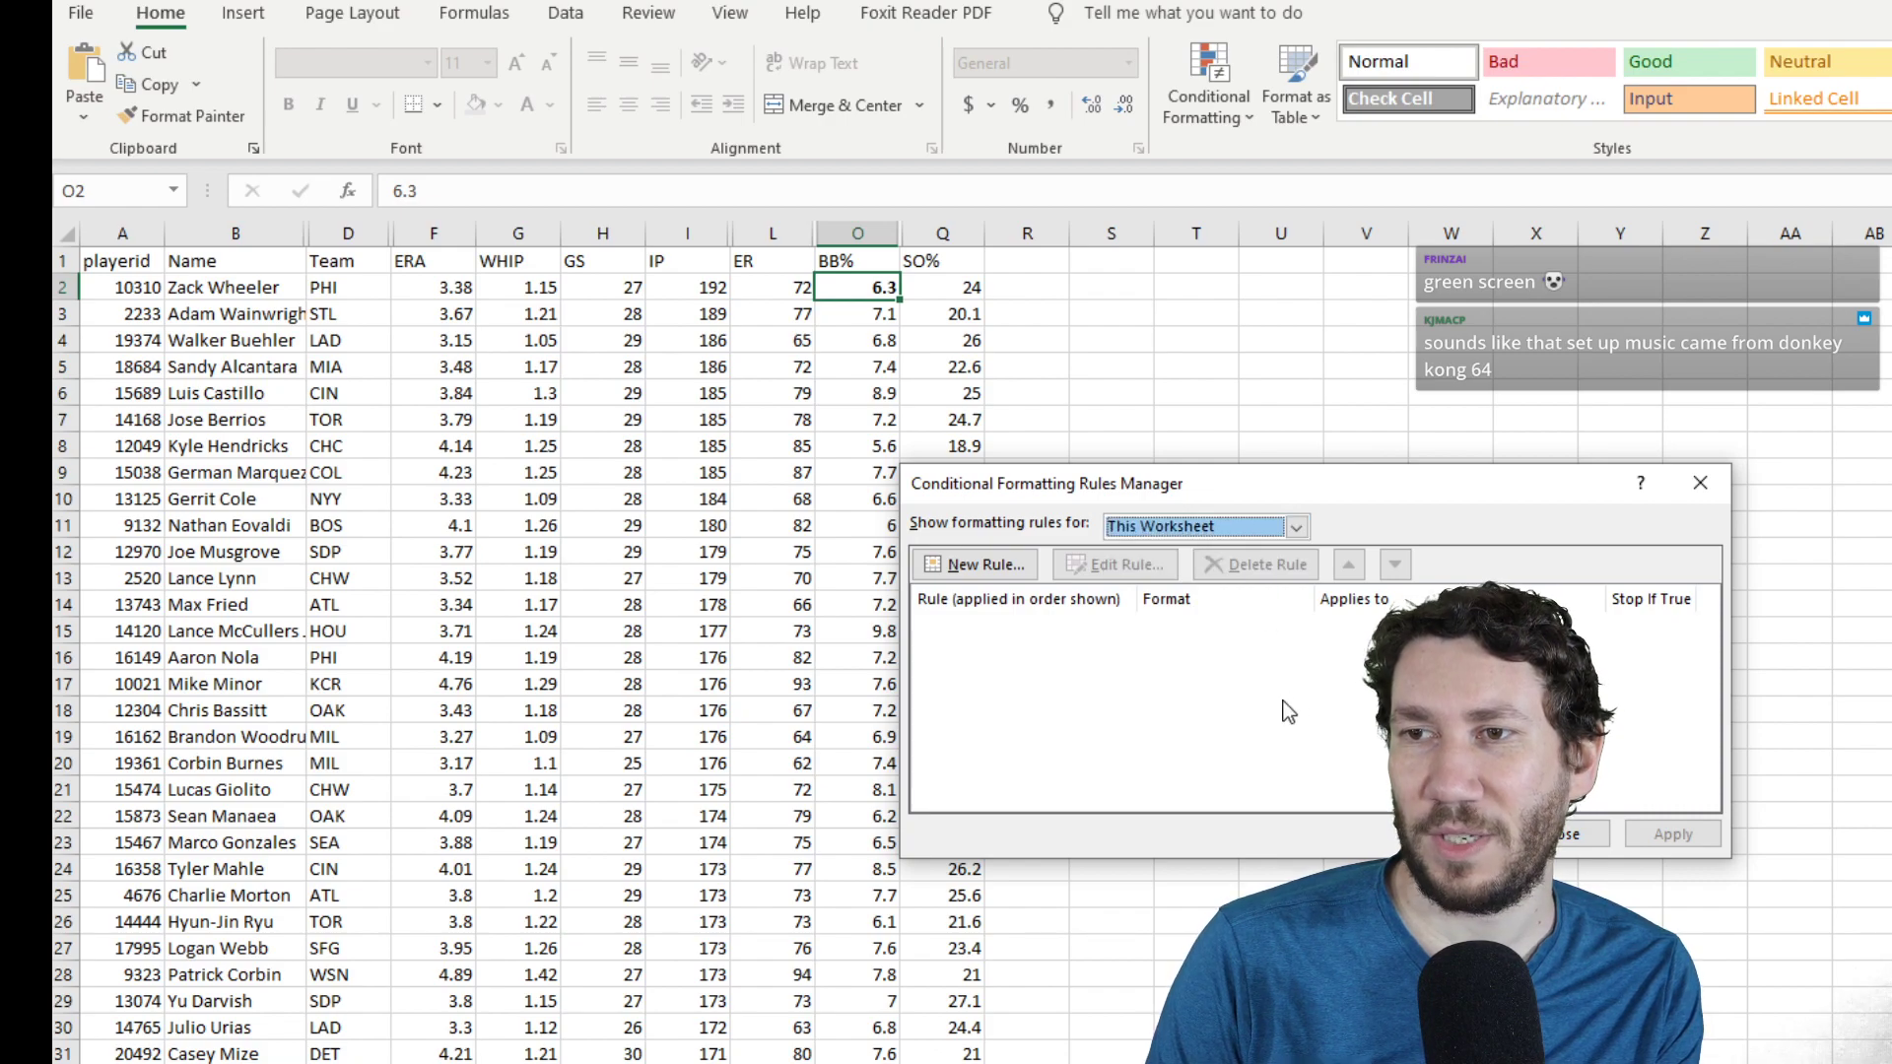
click(1573, 836)
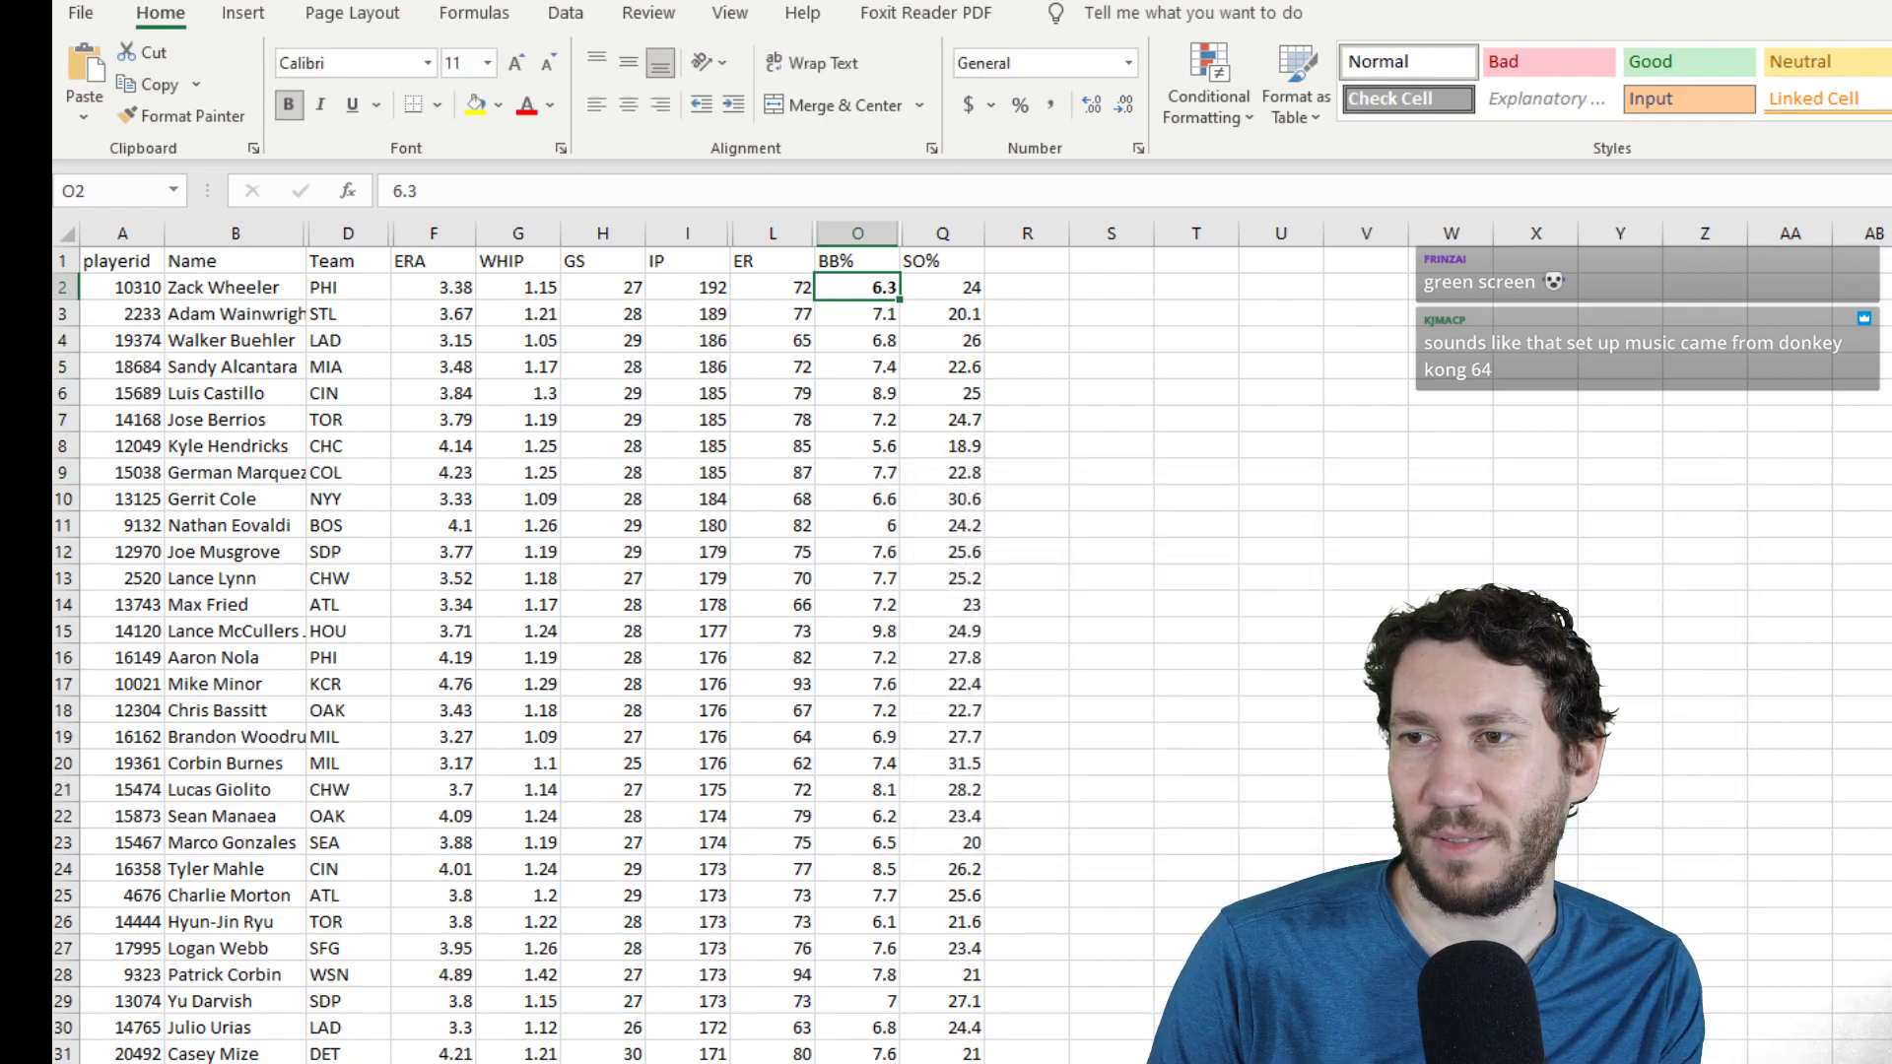
- Examine the preset conditional formatting options, including highlight rules, data bars, color scales and icon sets, without applying any
click(1222, 83)
mouse_move(1303, 197)
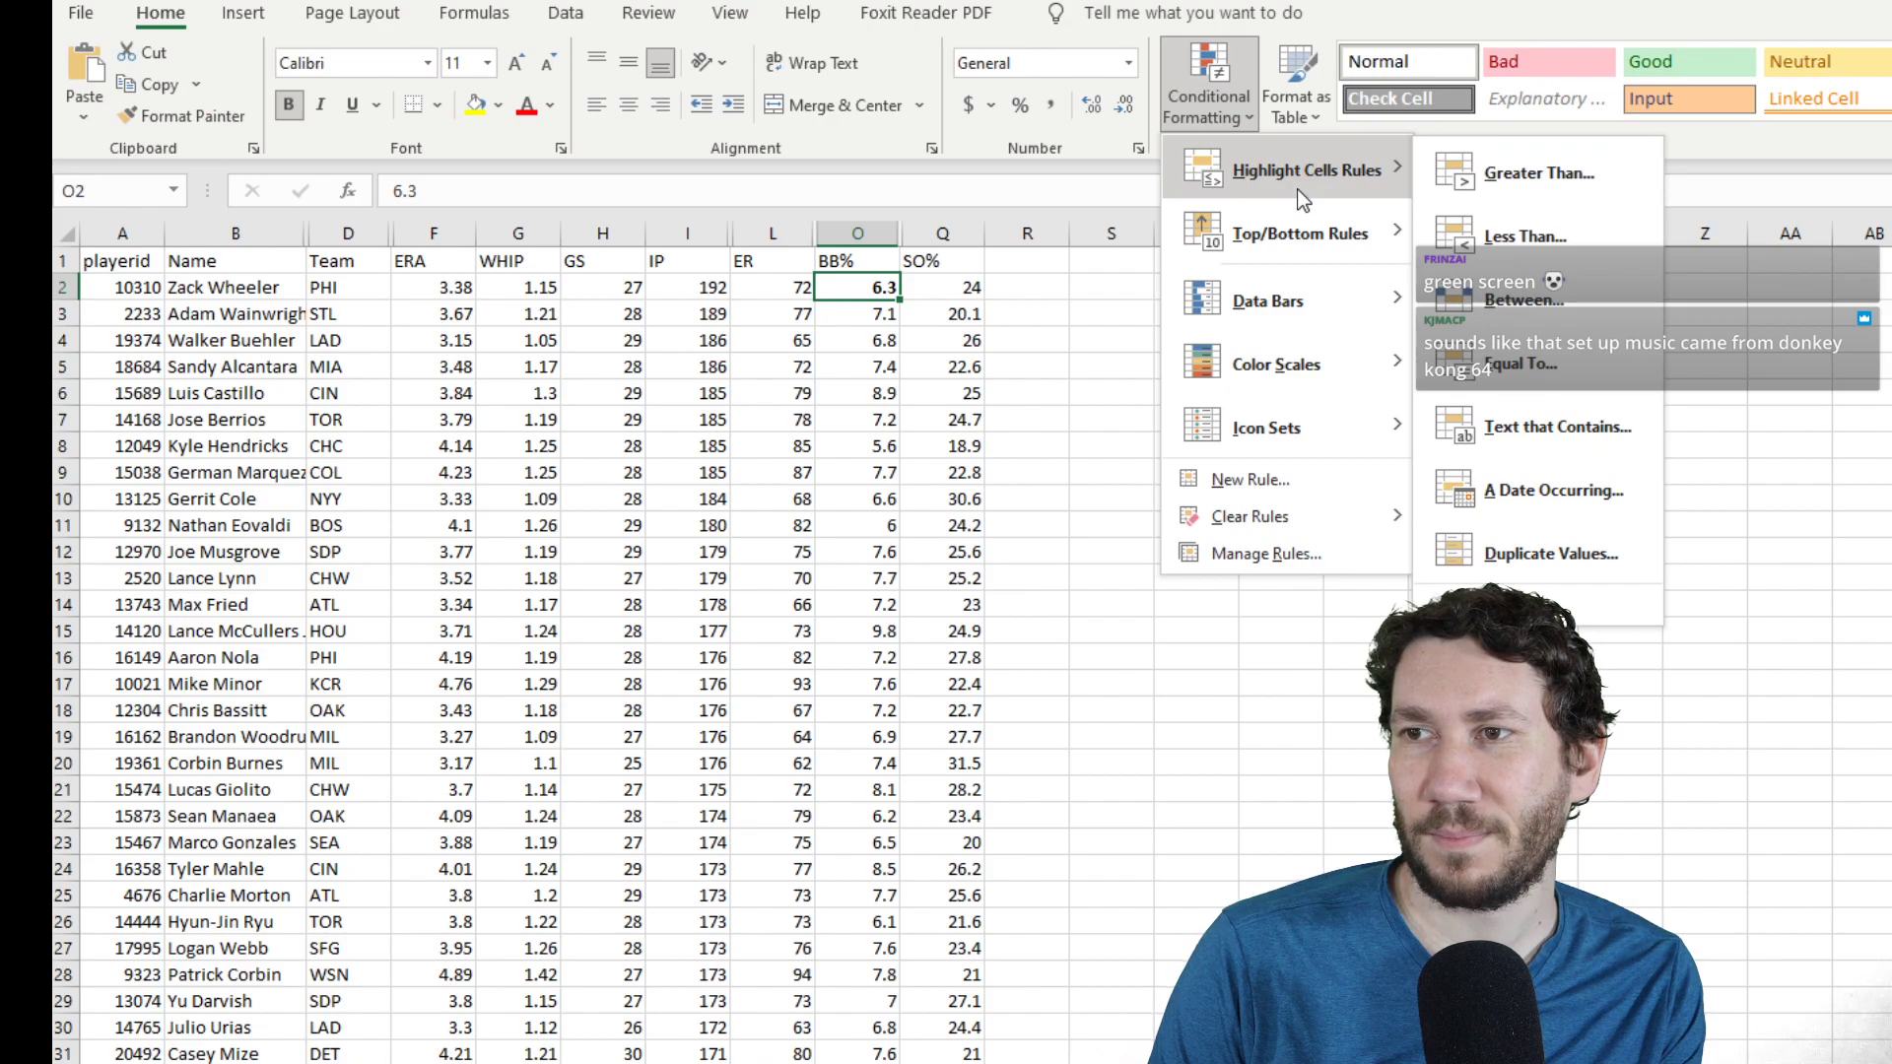
mouse_move(1293, 257)
mouse_move(1249, 387)
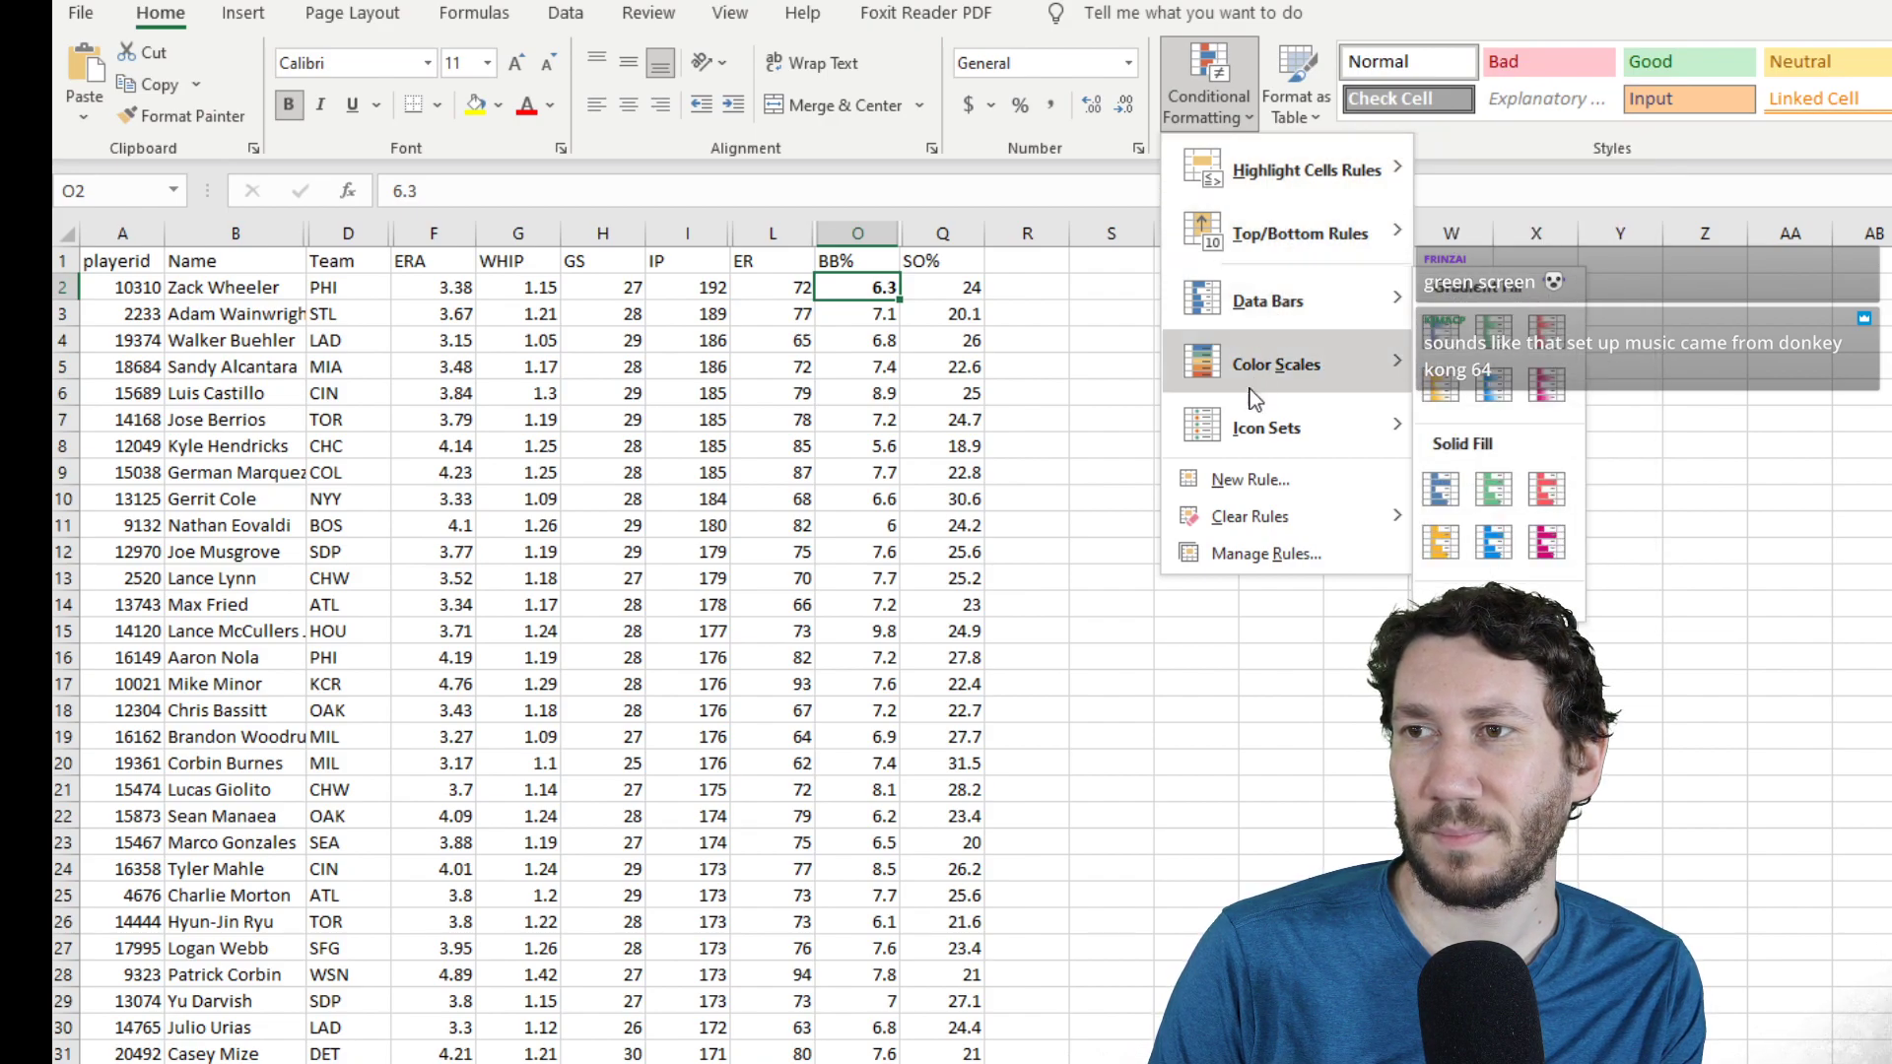
click(1507, 520)
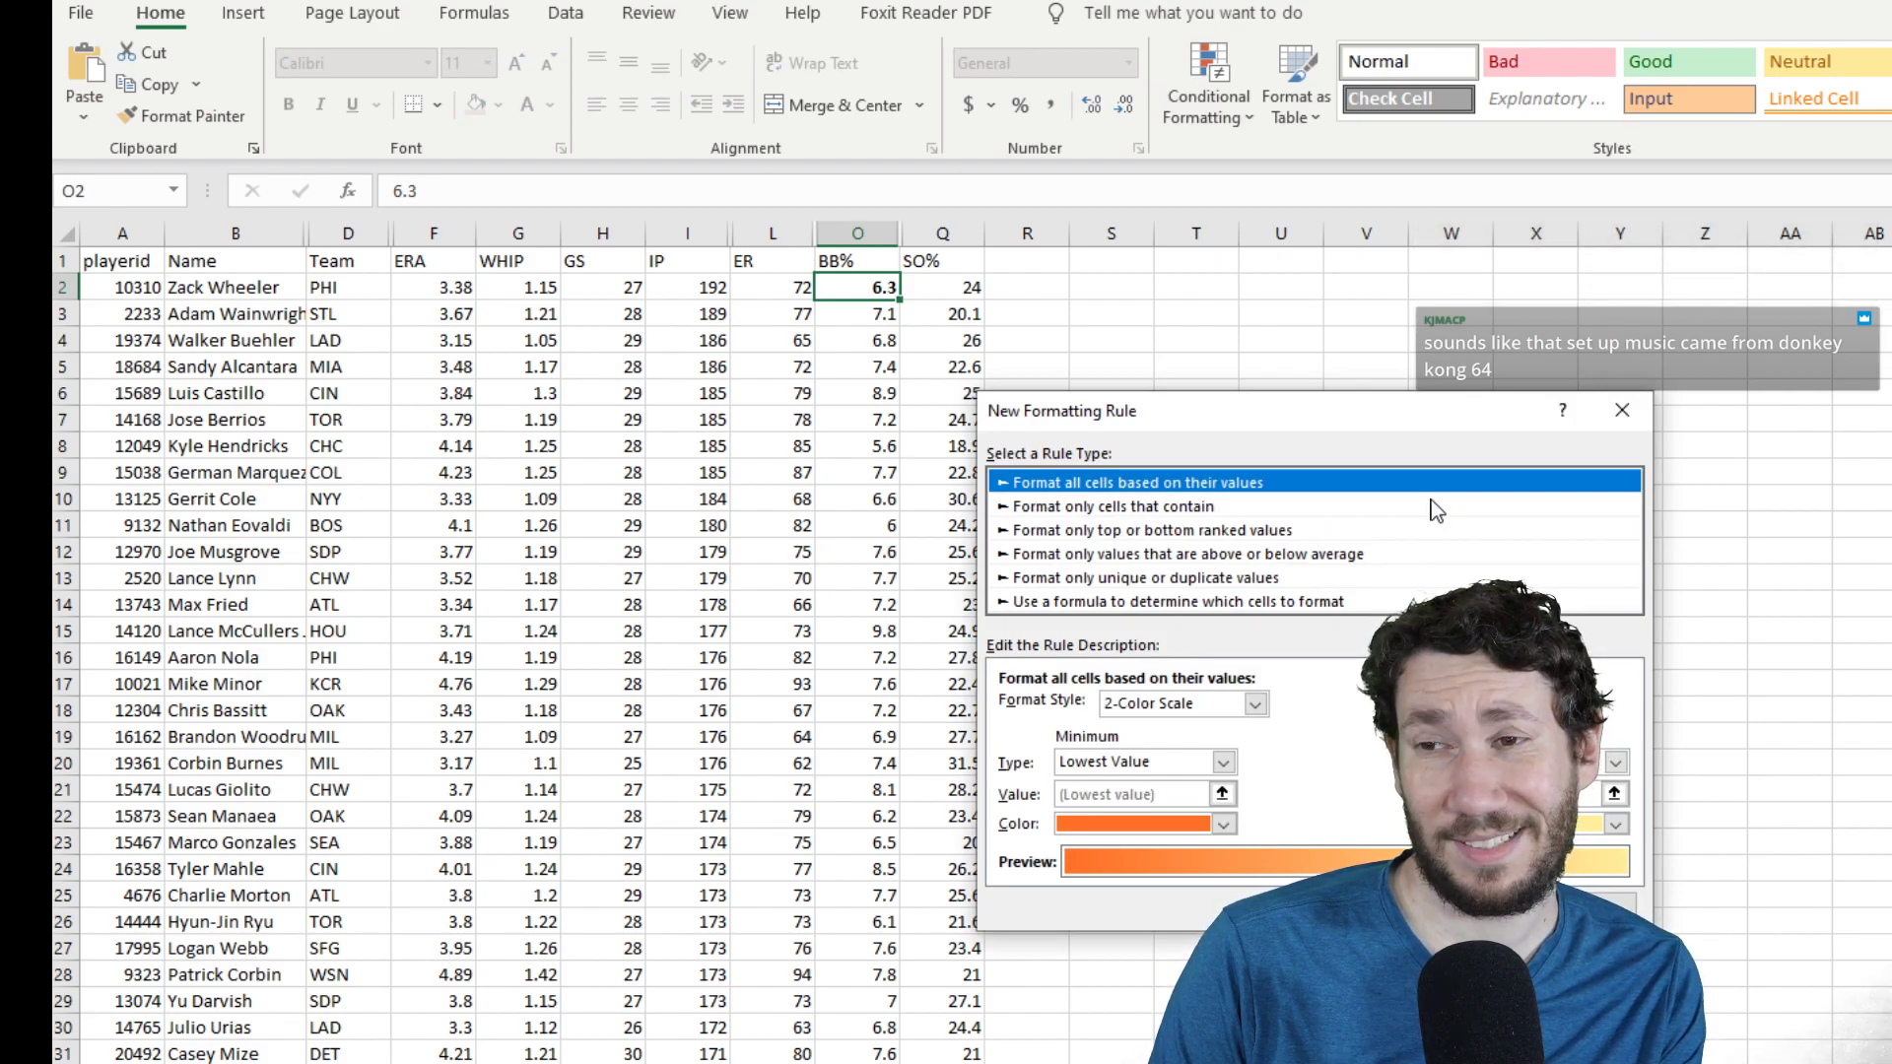
click(1633, 899)
click(1235, 124)
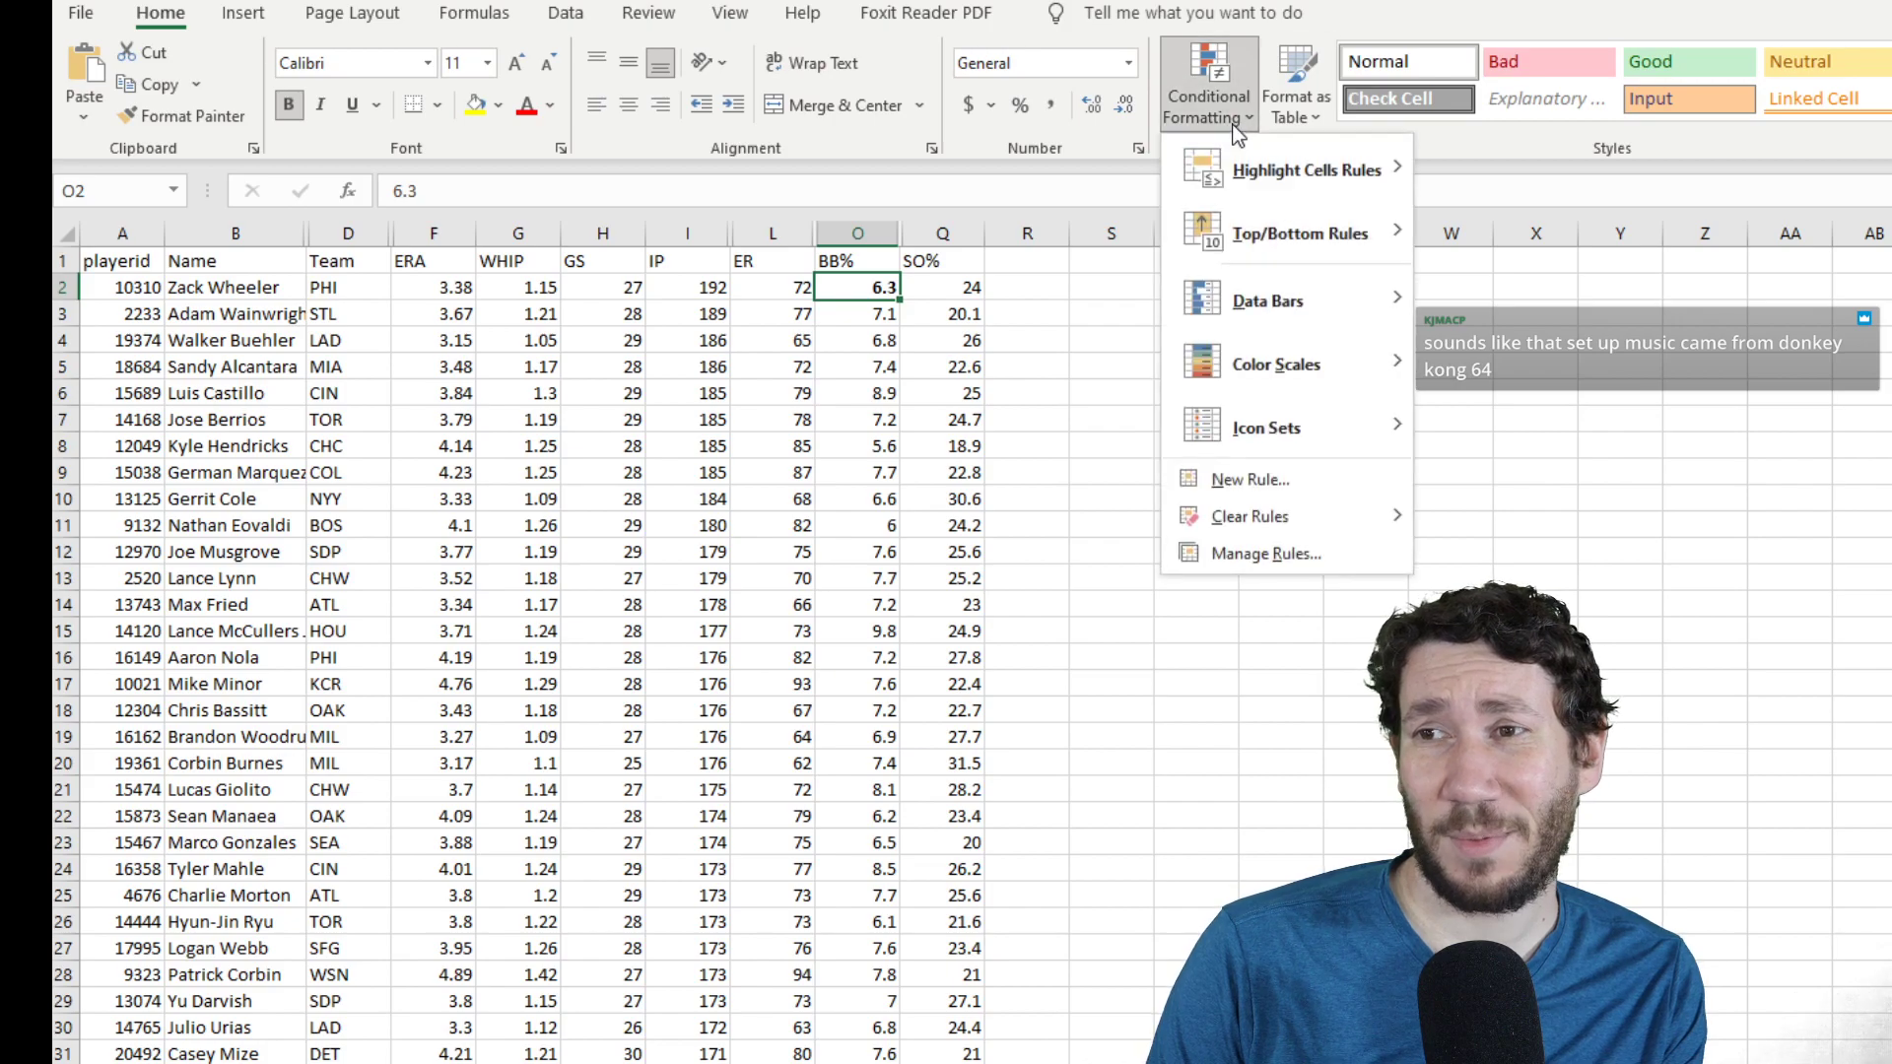
mouse_move(1249, 418)
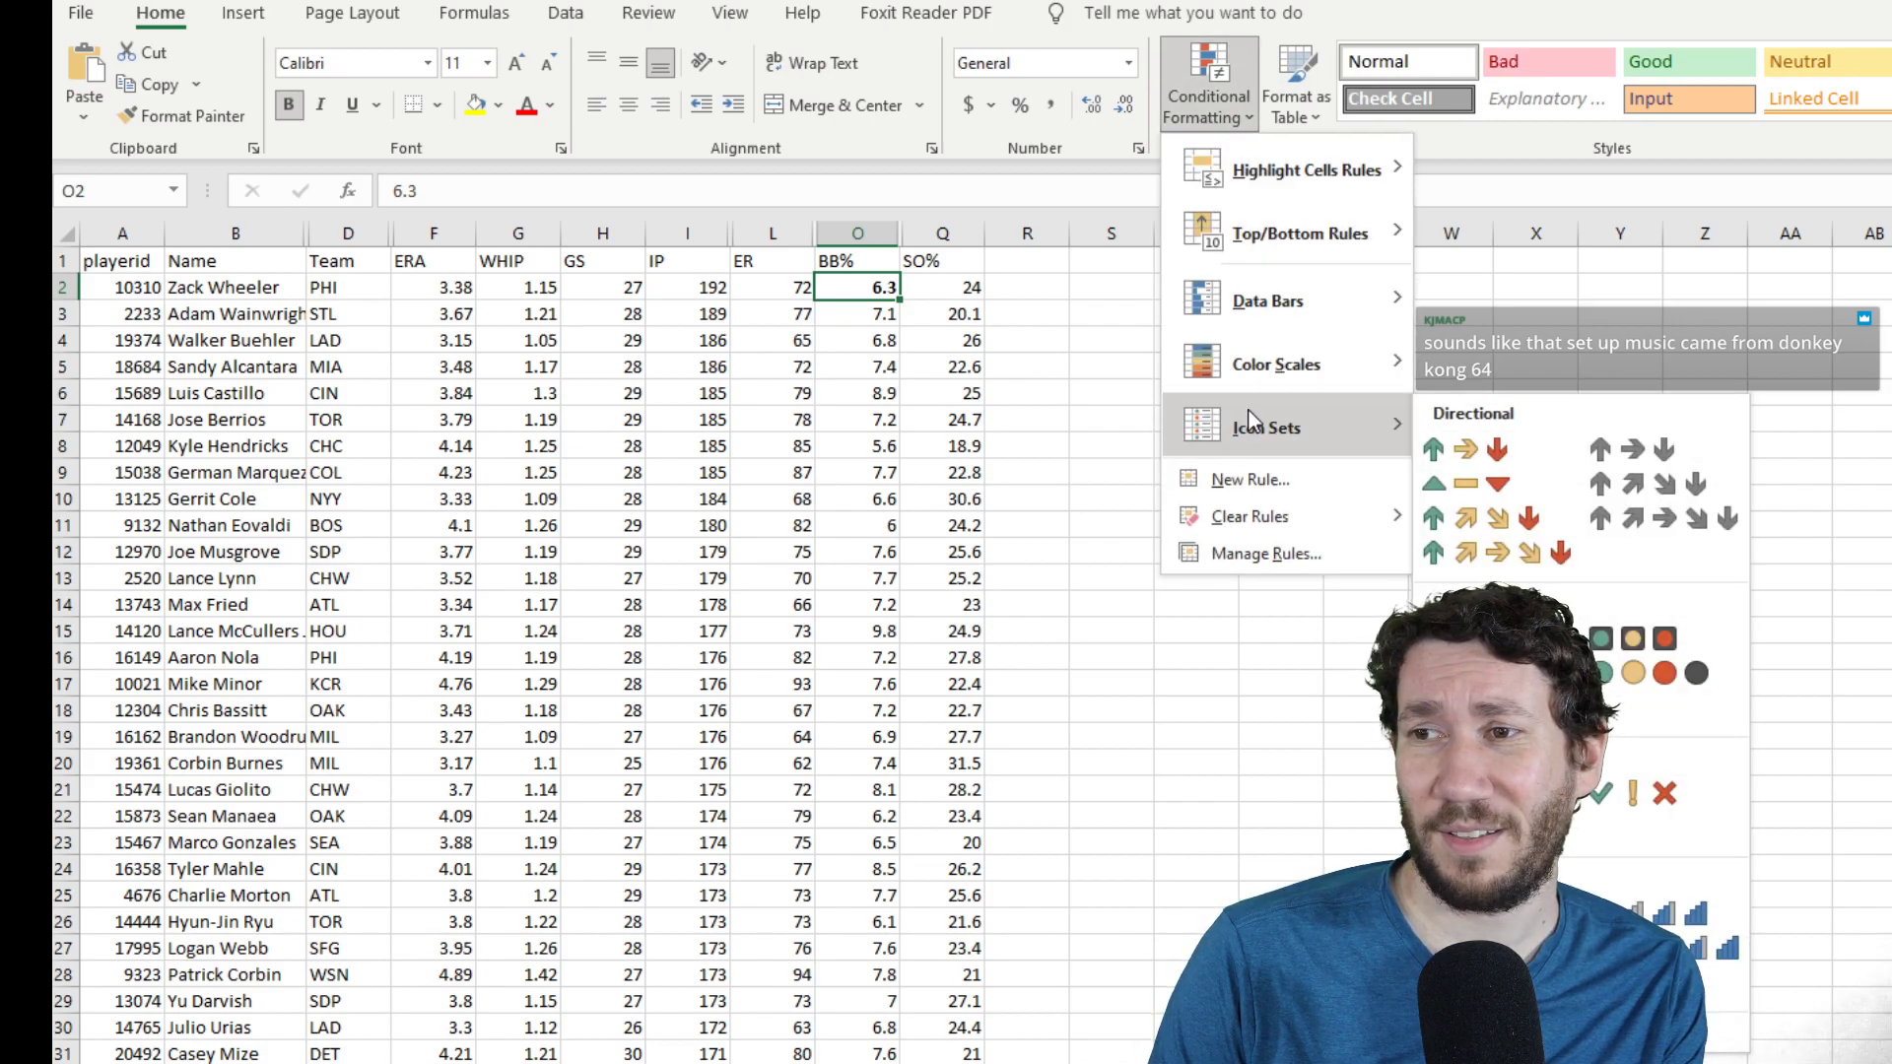
mouse_move(1255, 310)
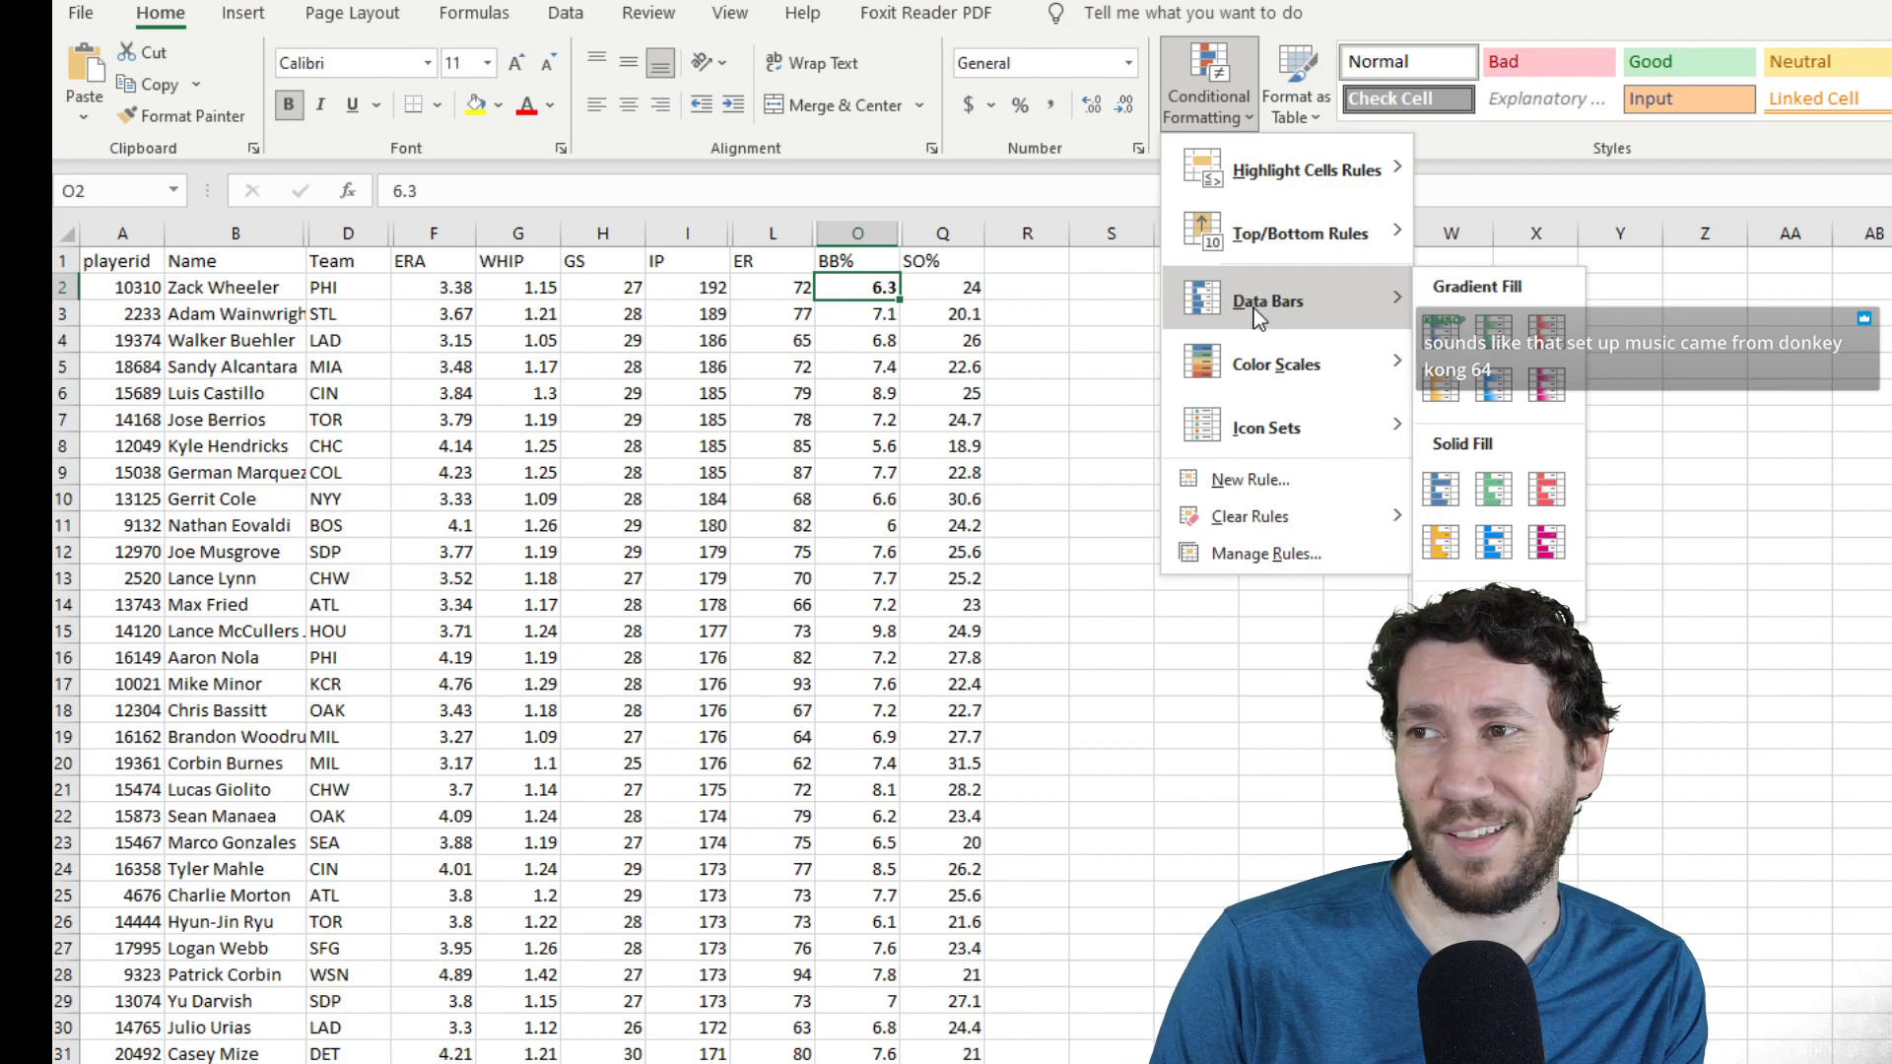
click(966, 394)
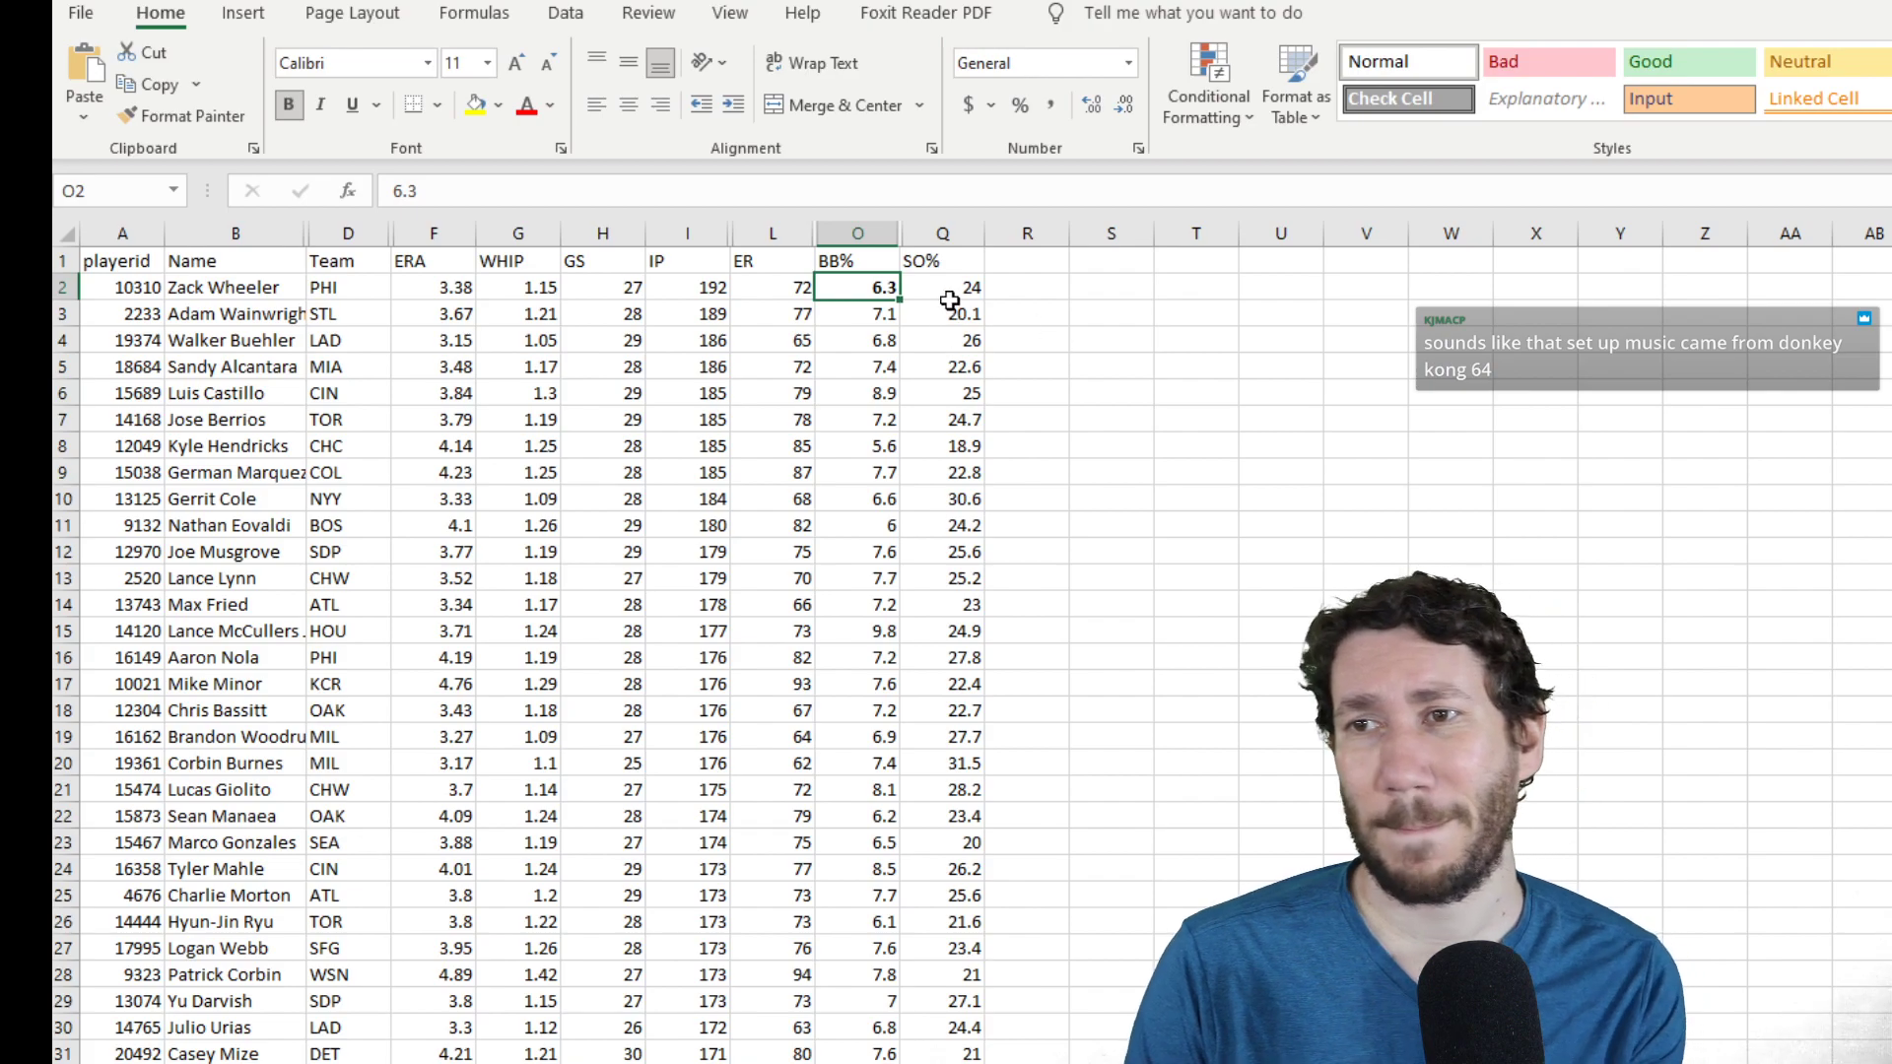
click(1095, 367)
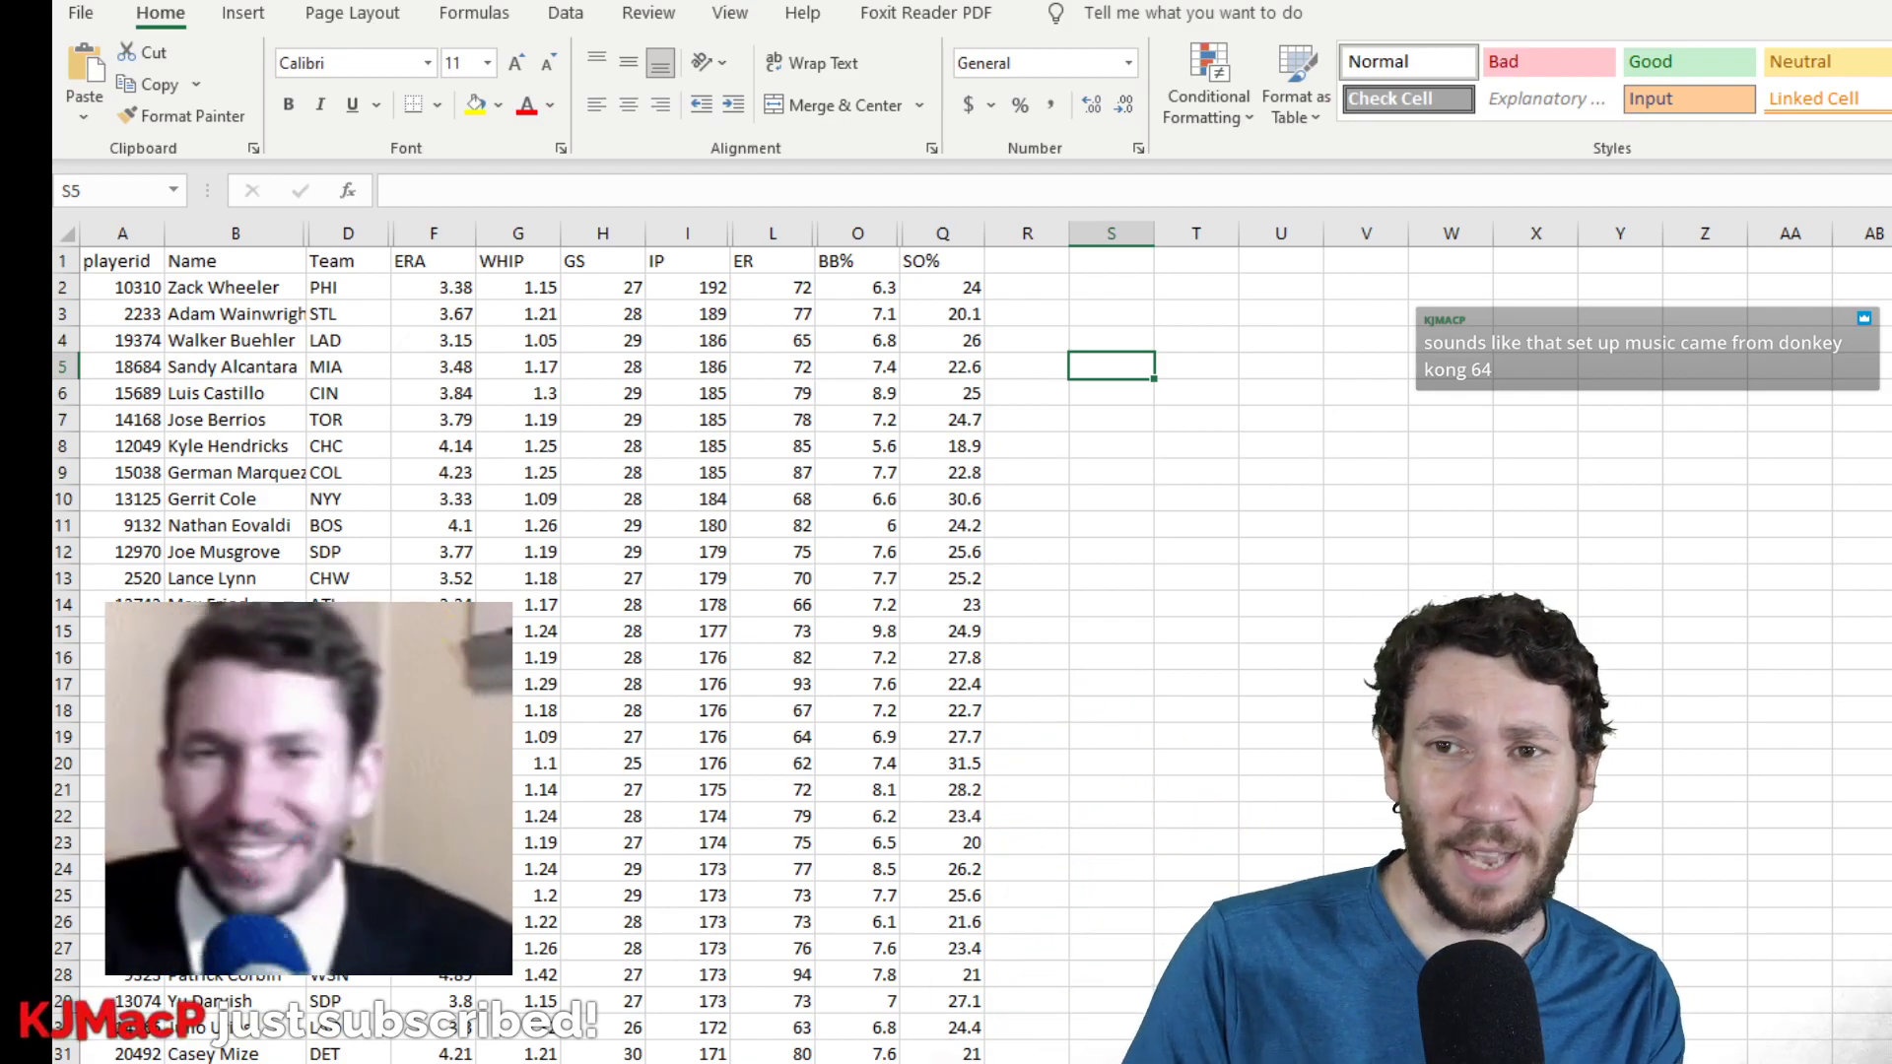
- Sort the table by the Team column from A to Z, expanding the selection, and widen the Name column to fit the full names
click(352, 234)
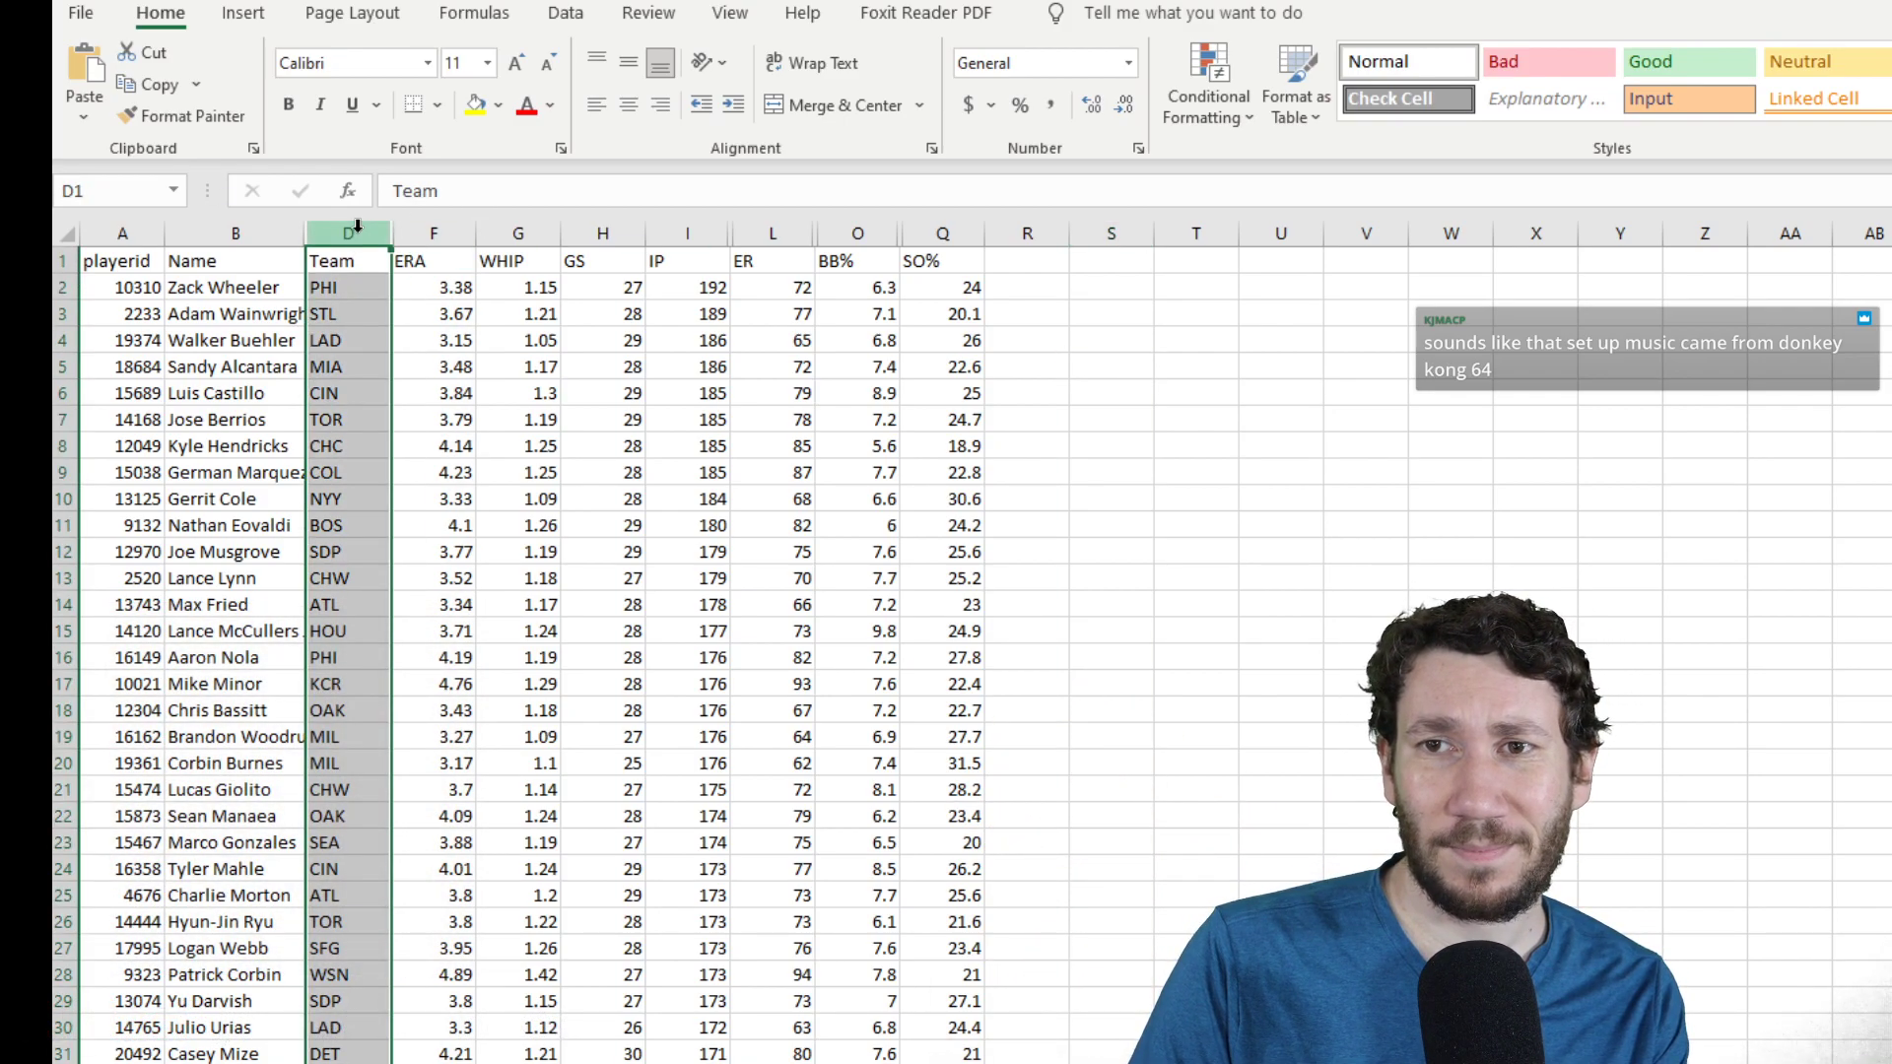
right_click(360, 239)
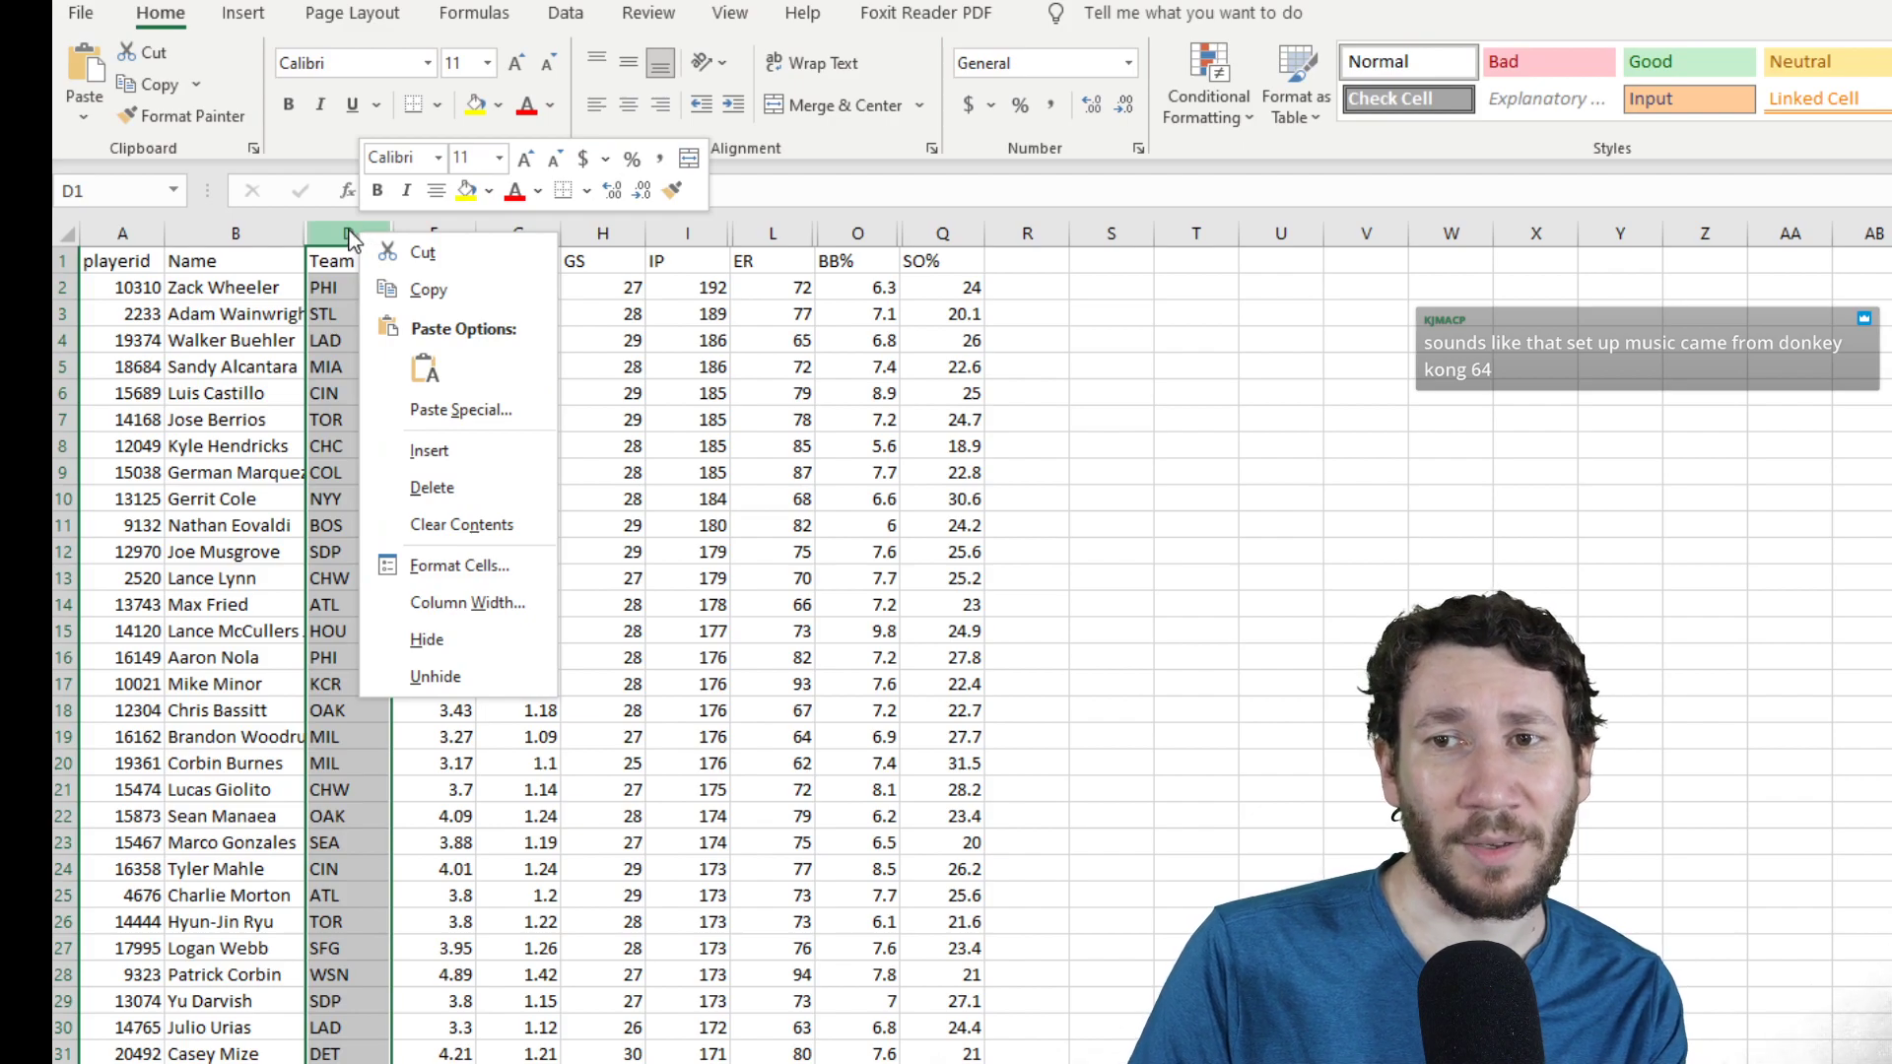
click(348, 226)
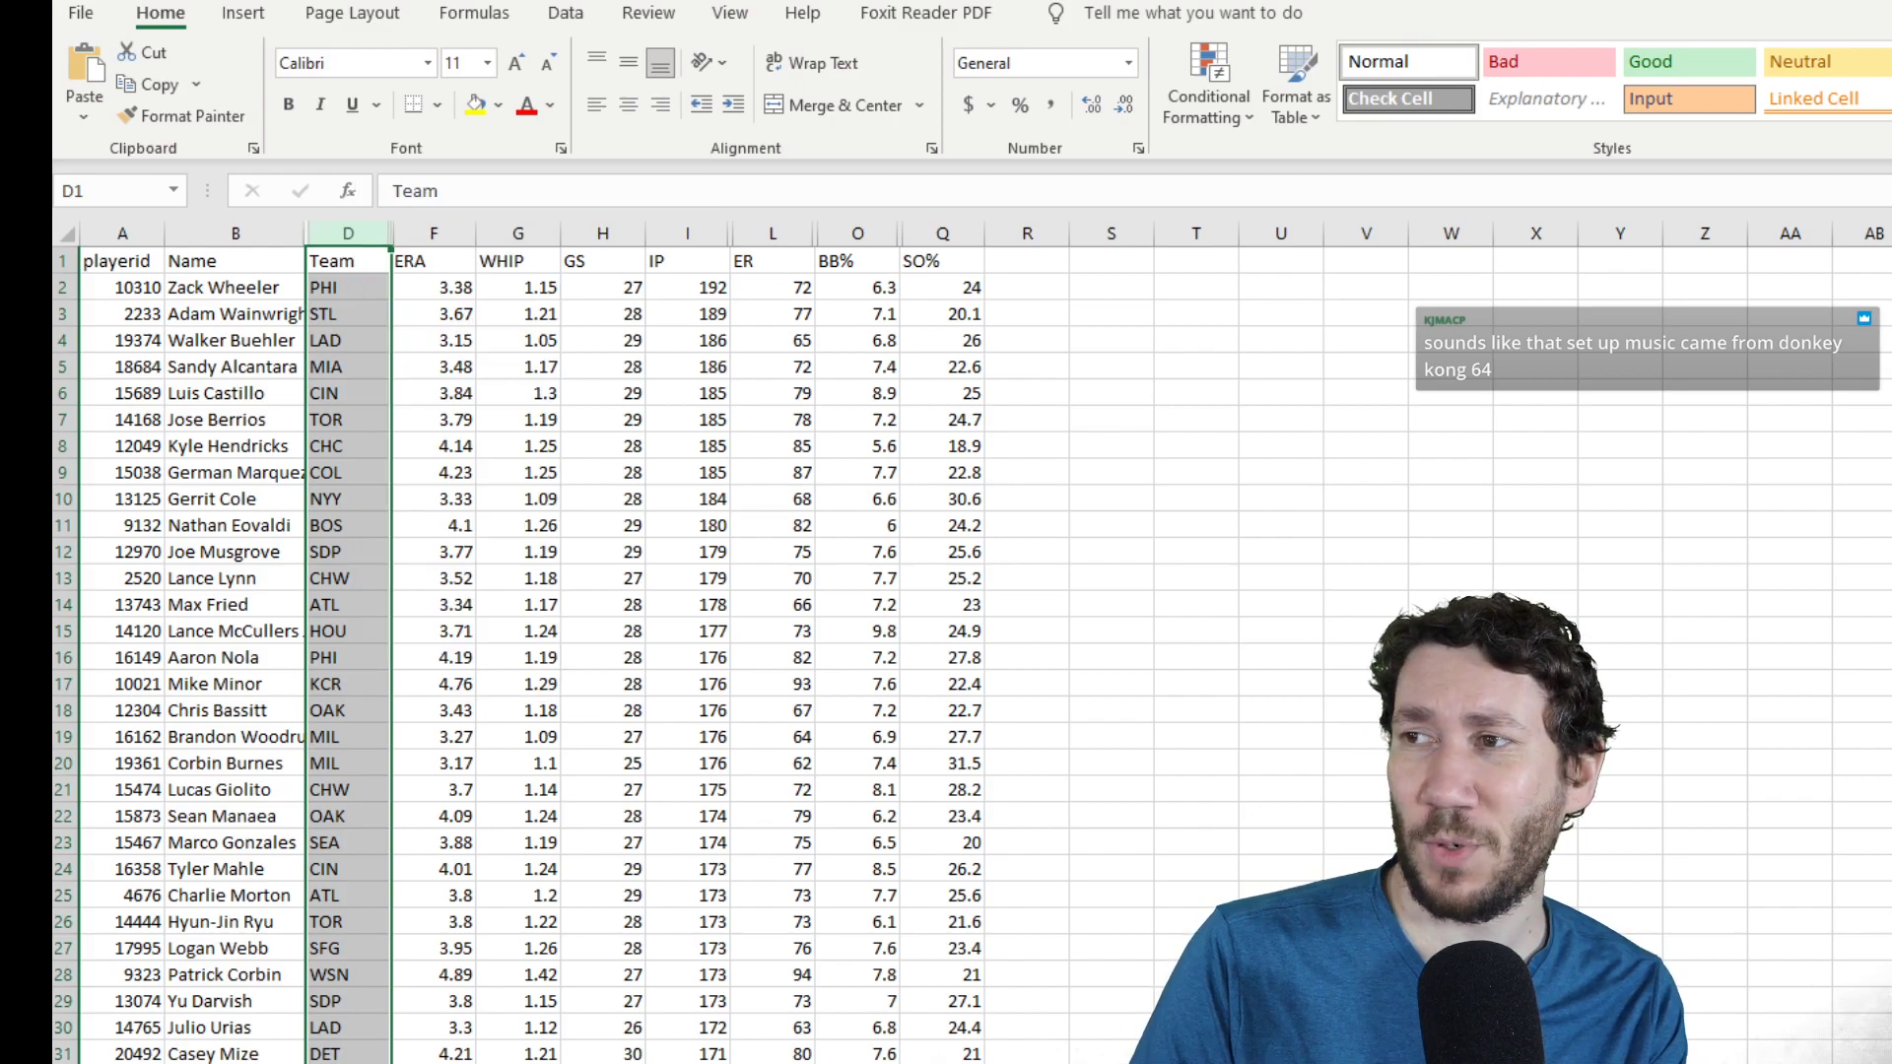
scroll(532, 651, down, 20)
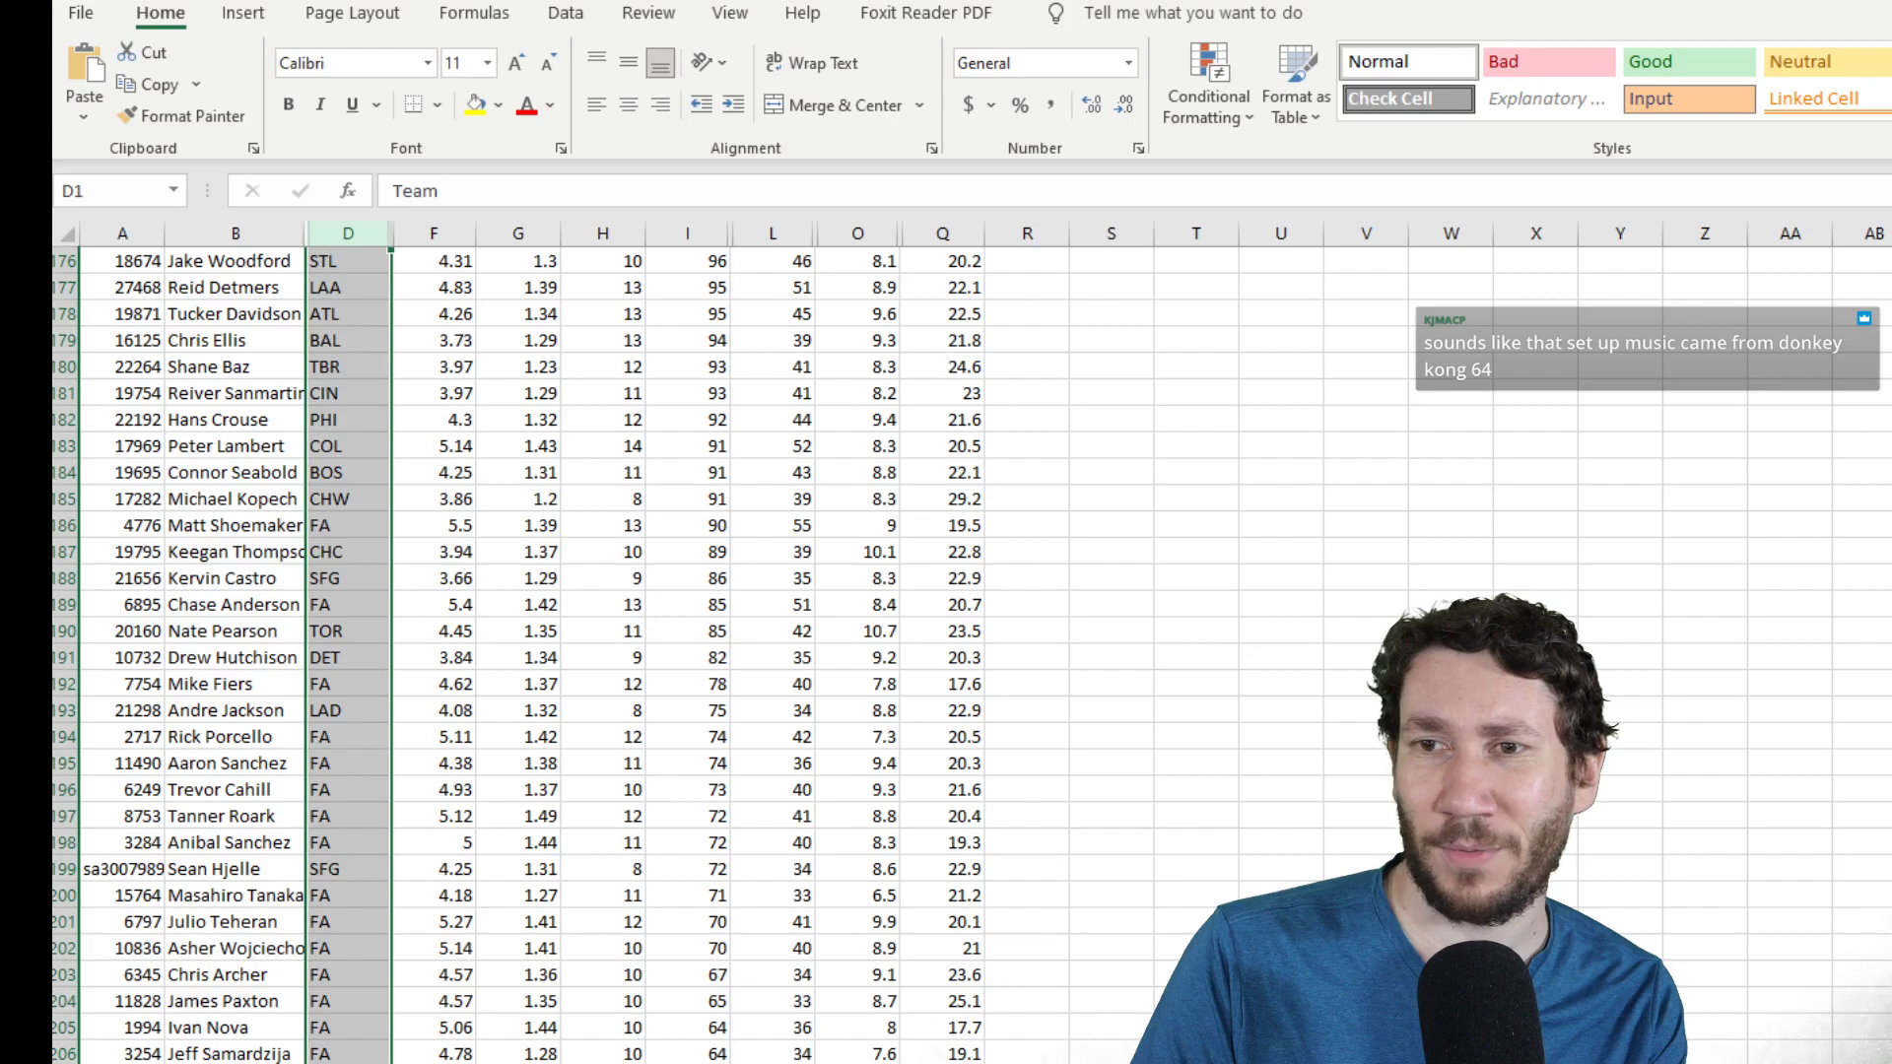
scroll(532, 651, up, 1)
scroll(532, 650, up, 20)
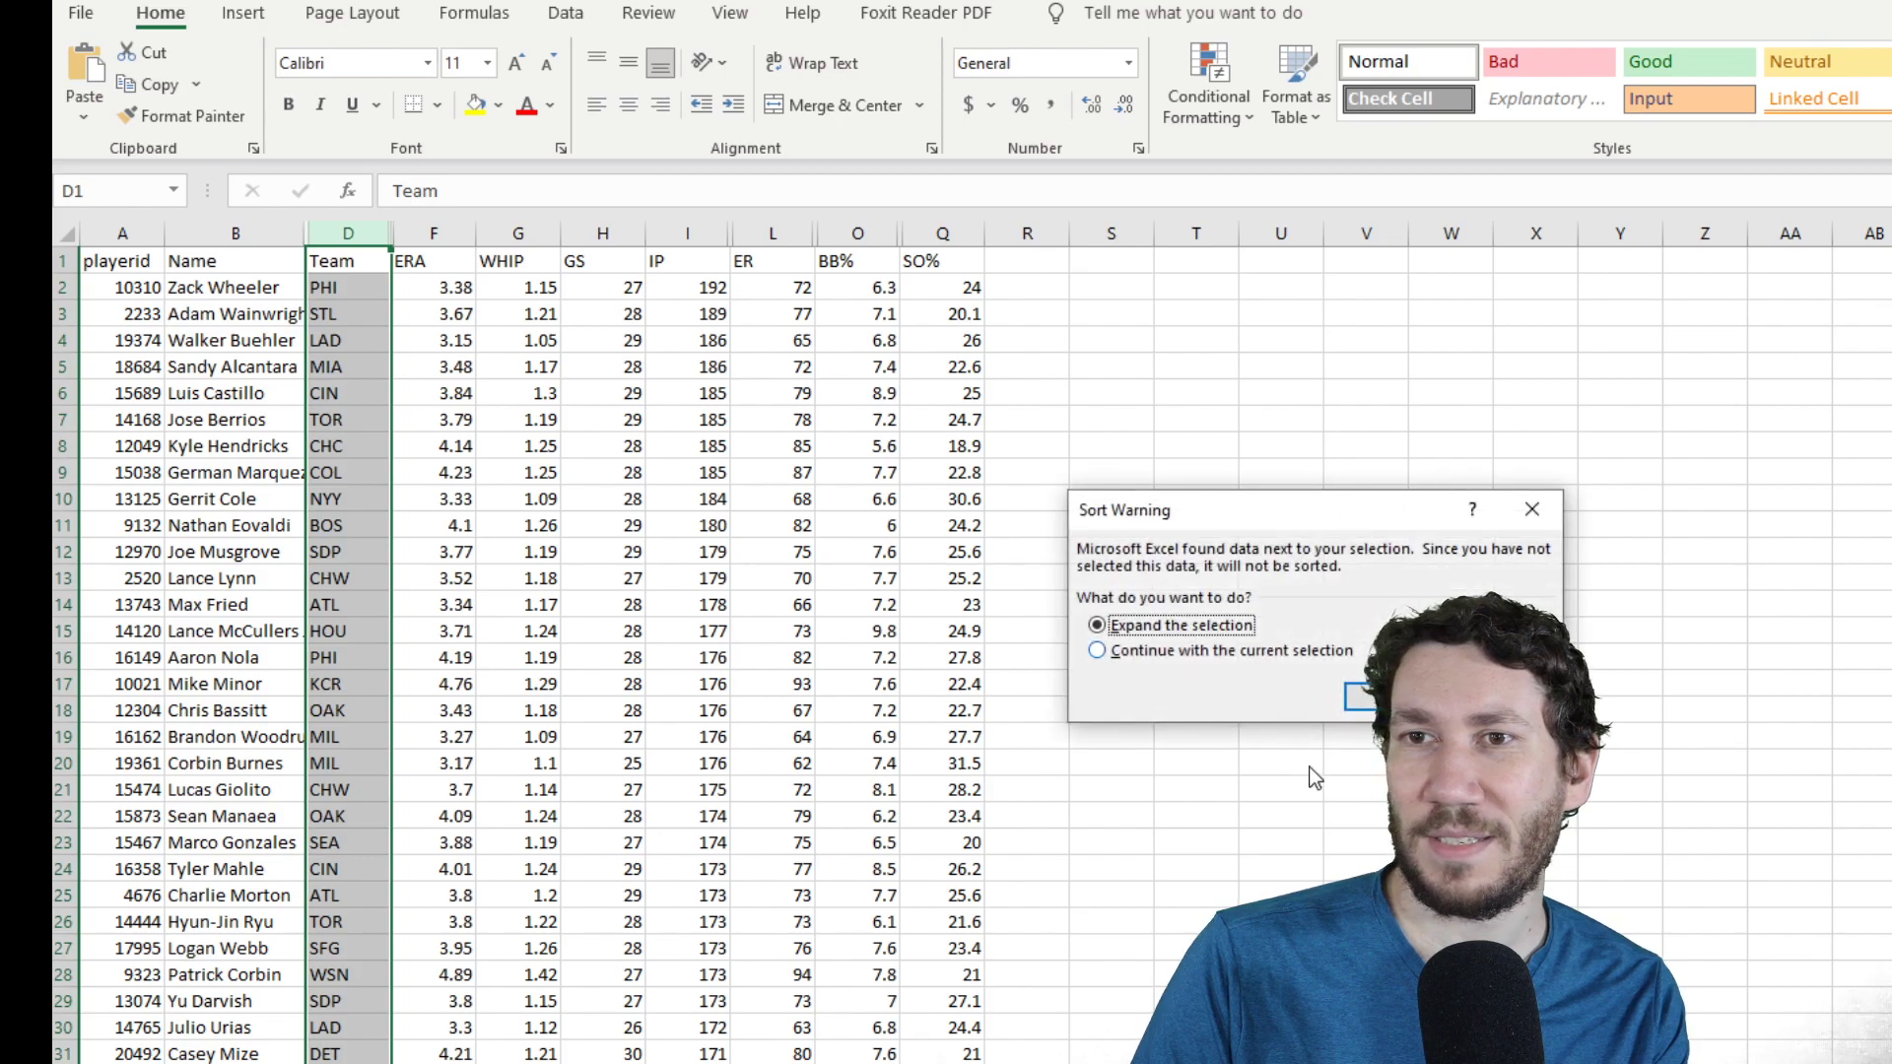
click(1365, 689)
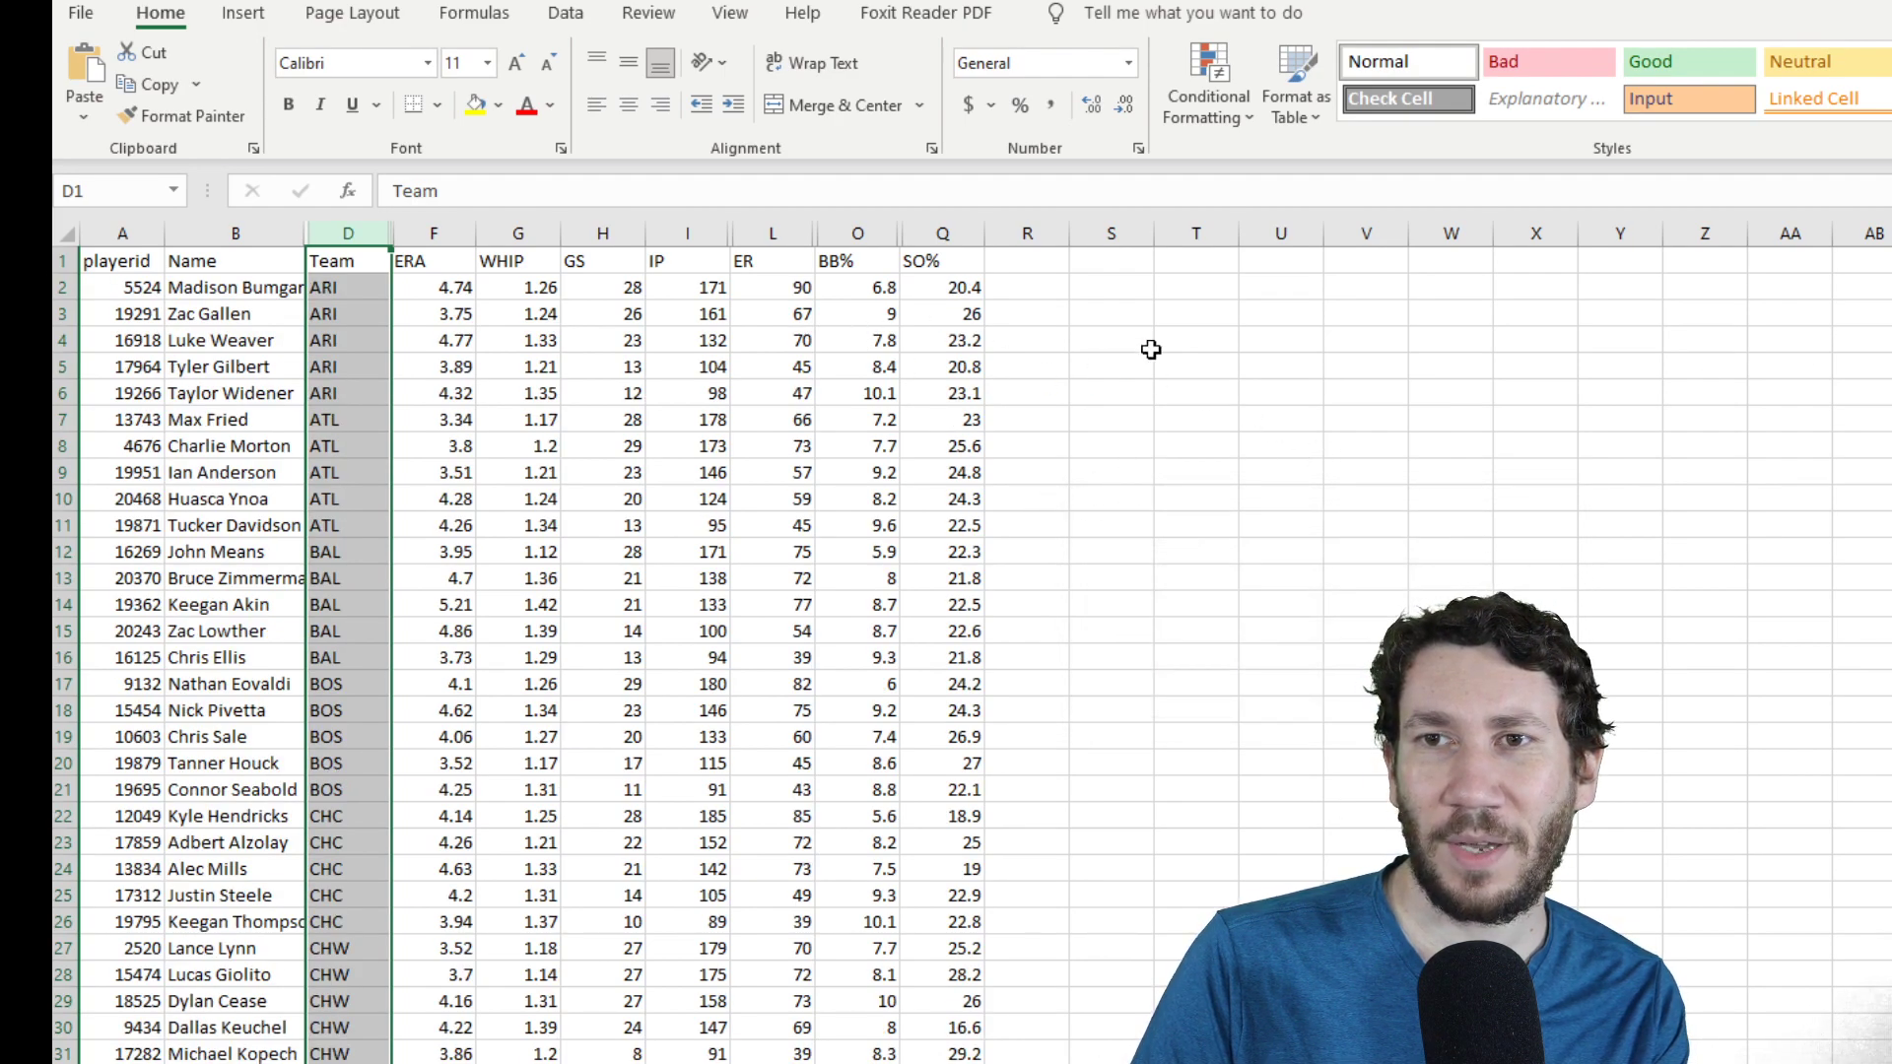
drag(306, 232, 345, 229)
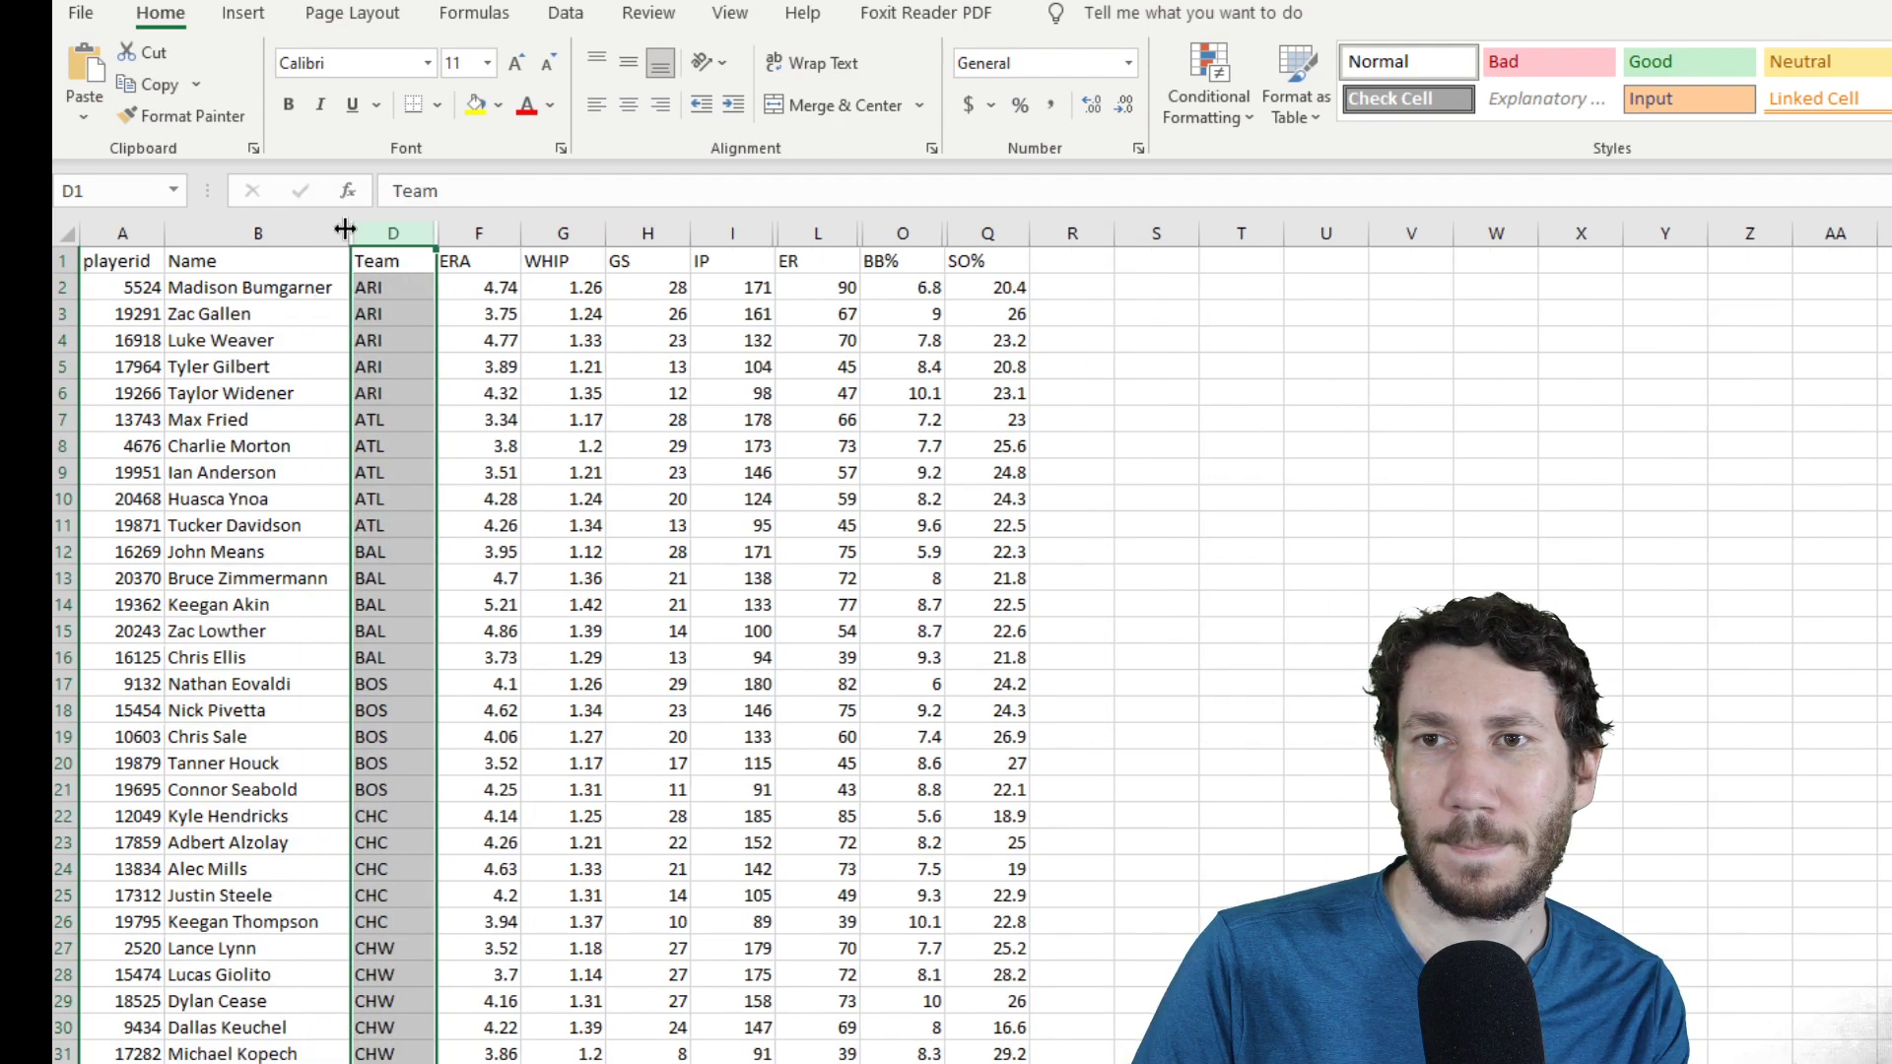
- Try hiding the playerid column, and undo the change
click(99, 233)
right_click(98, 234)
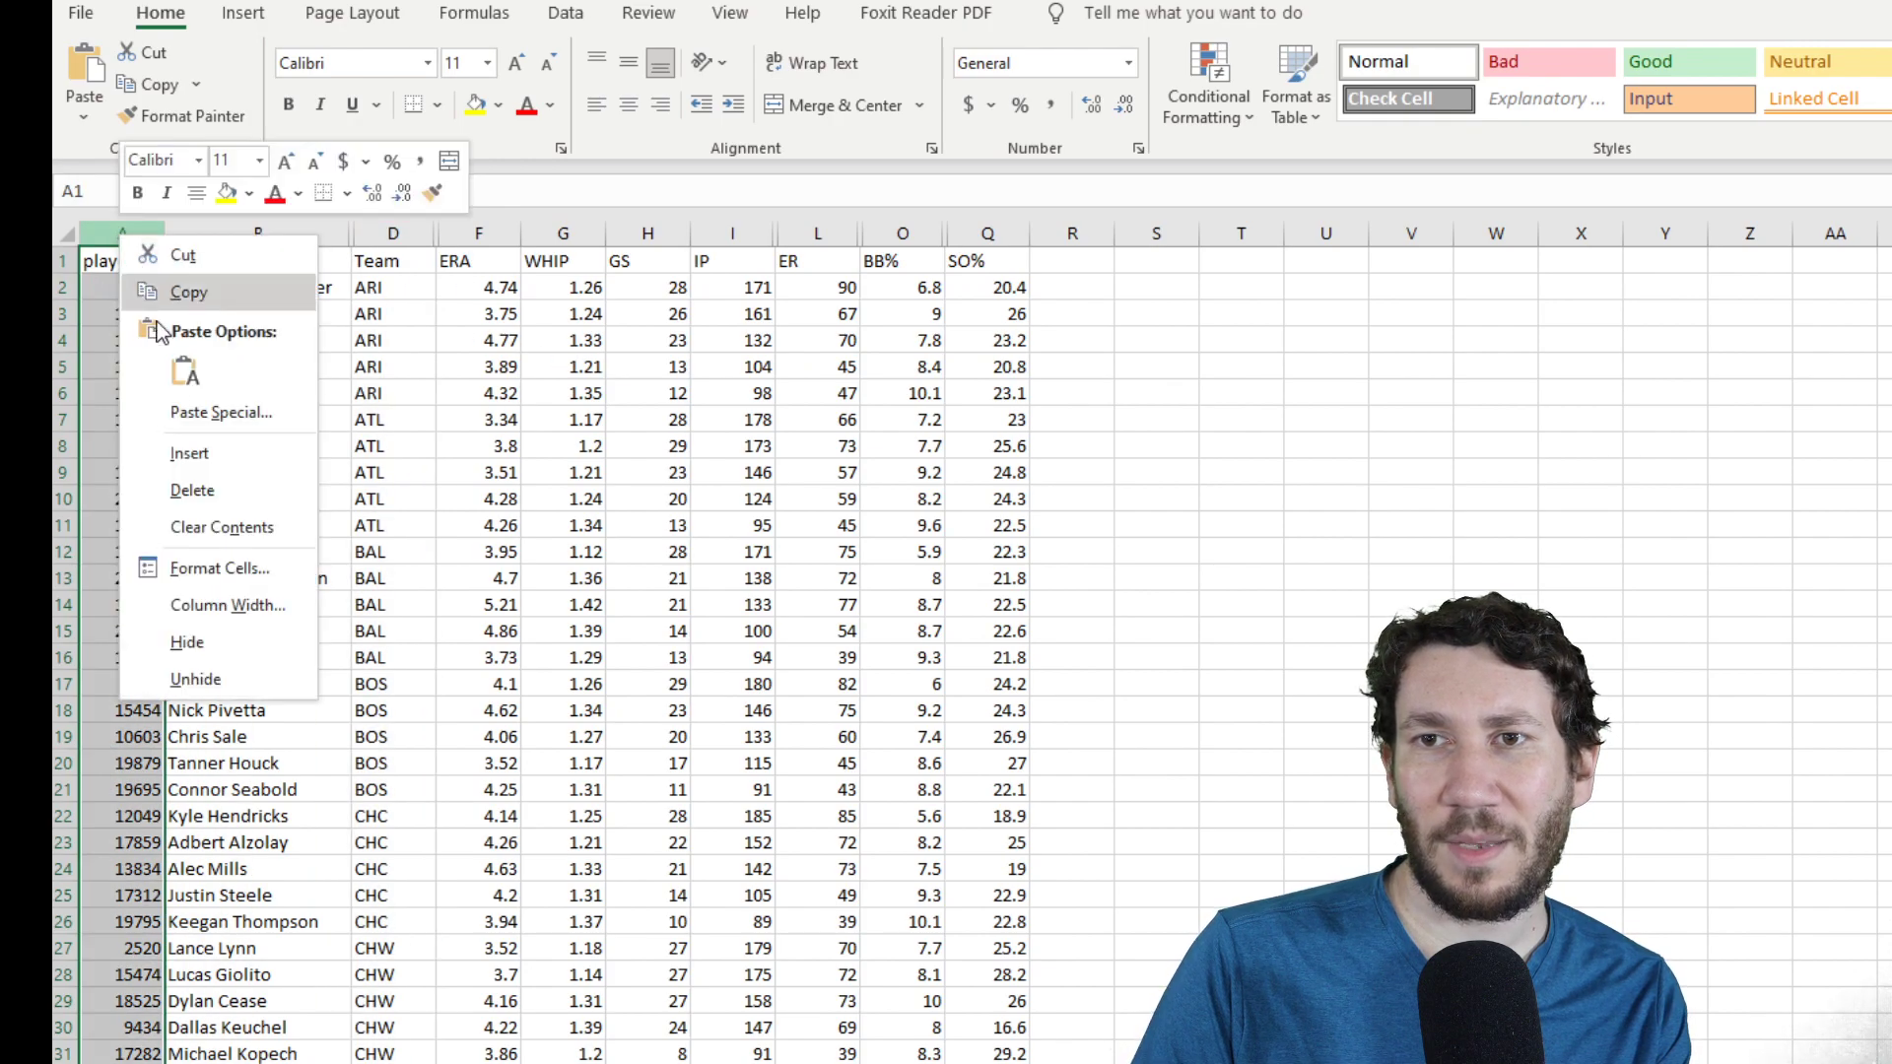
click(218, 651)
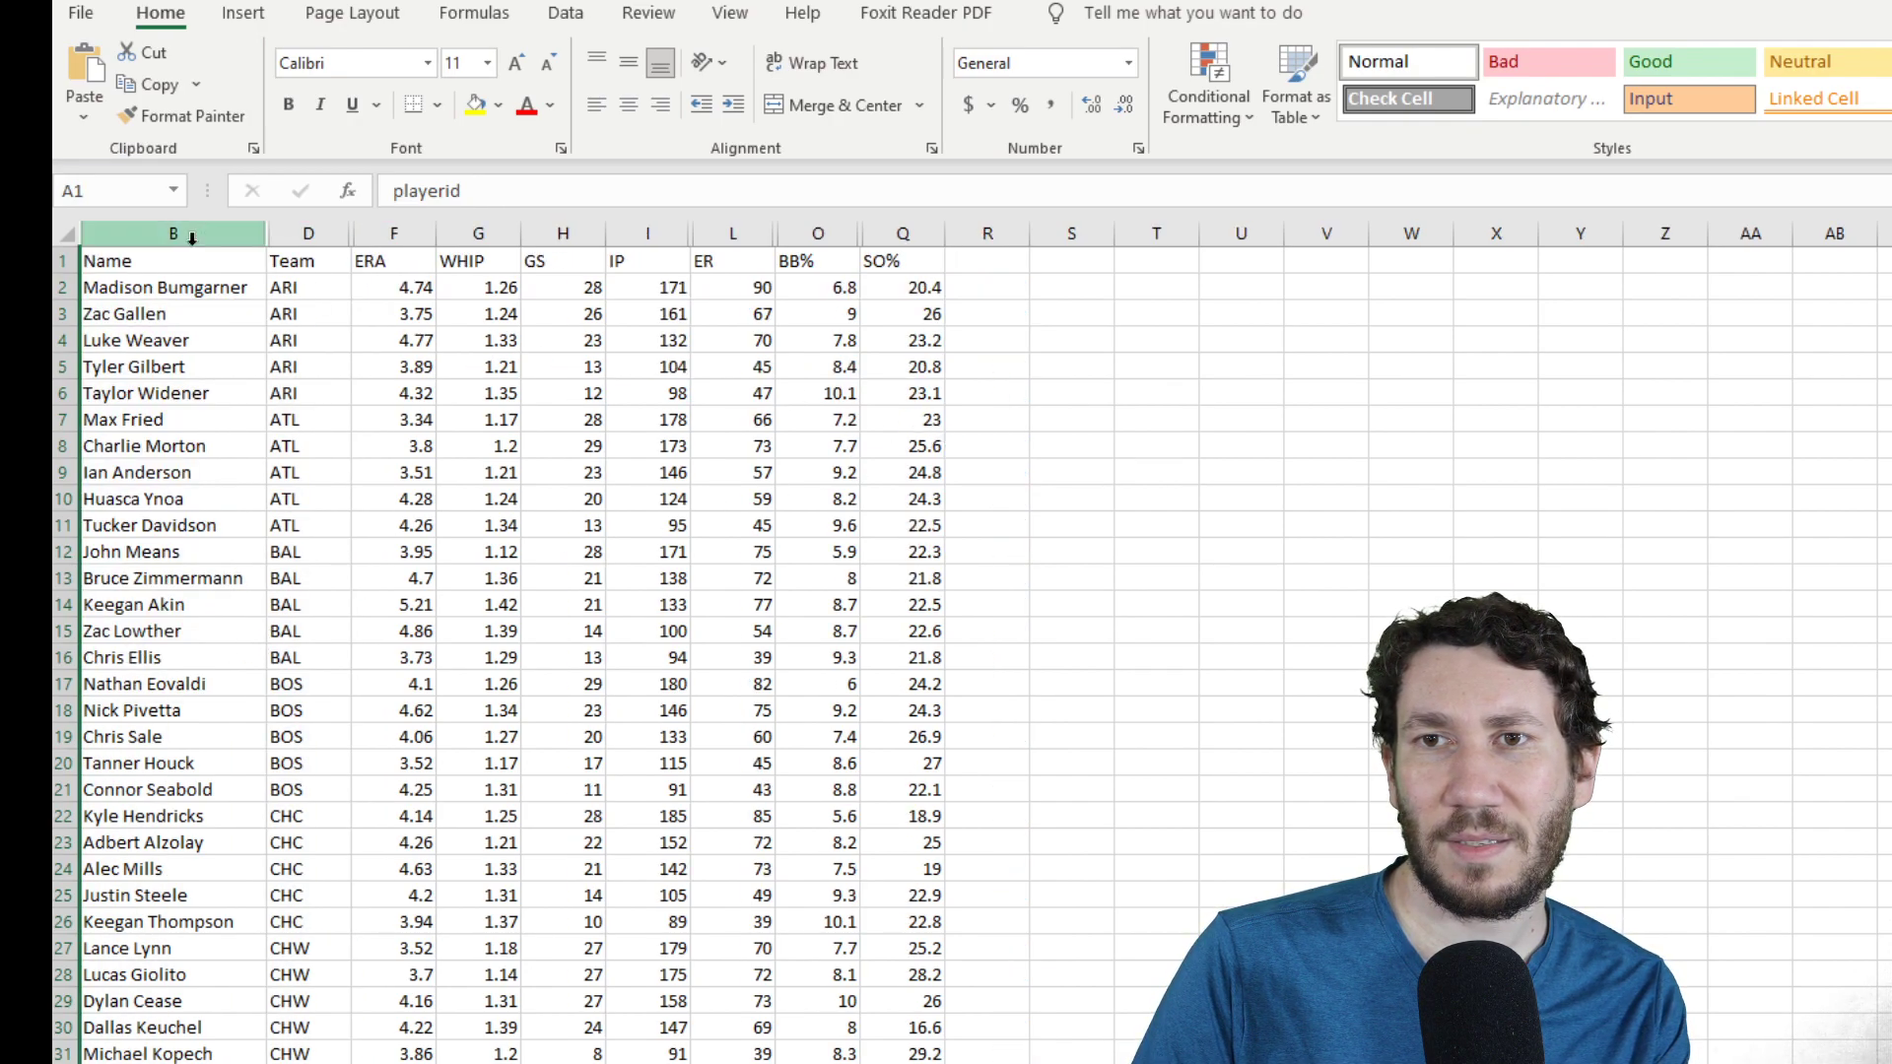
key(ctrl+z)
- Widen the Name column slightly more so every pitcher's full name has room
click(565, 444)
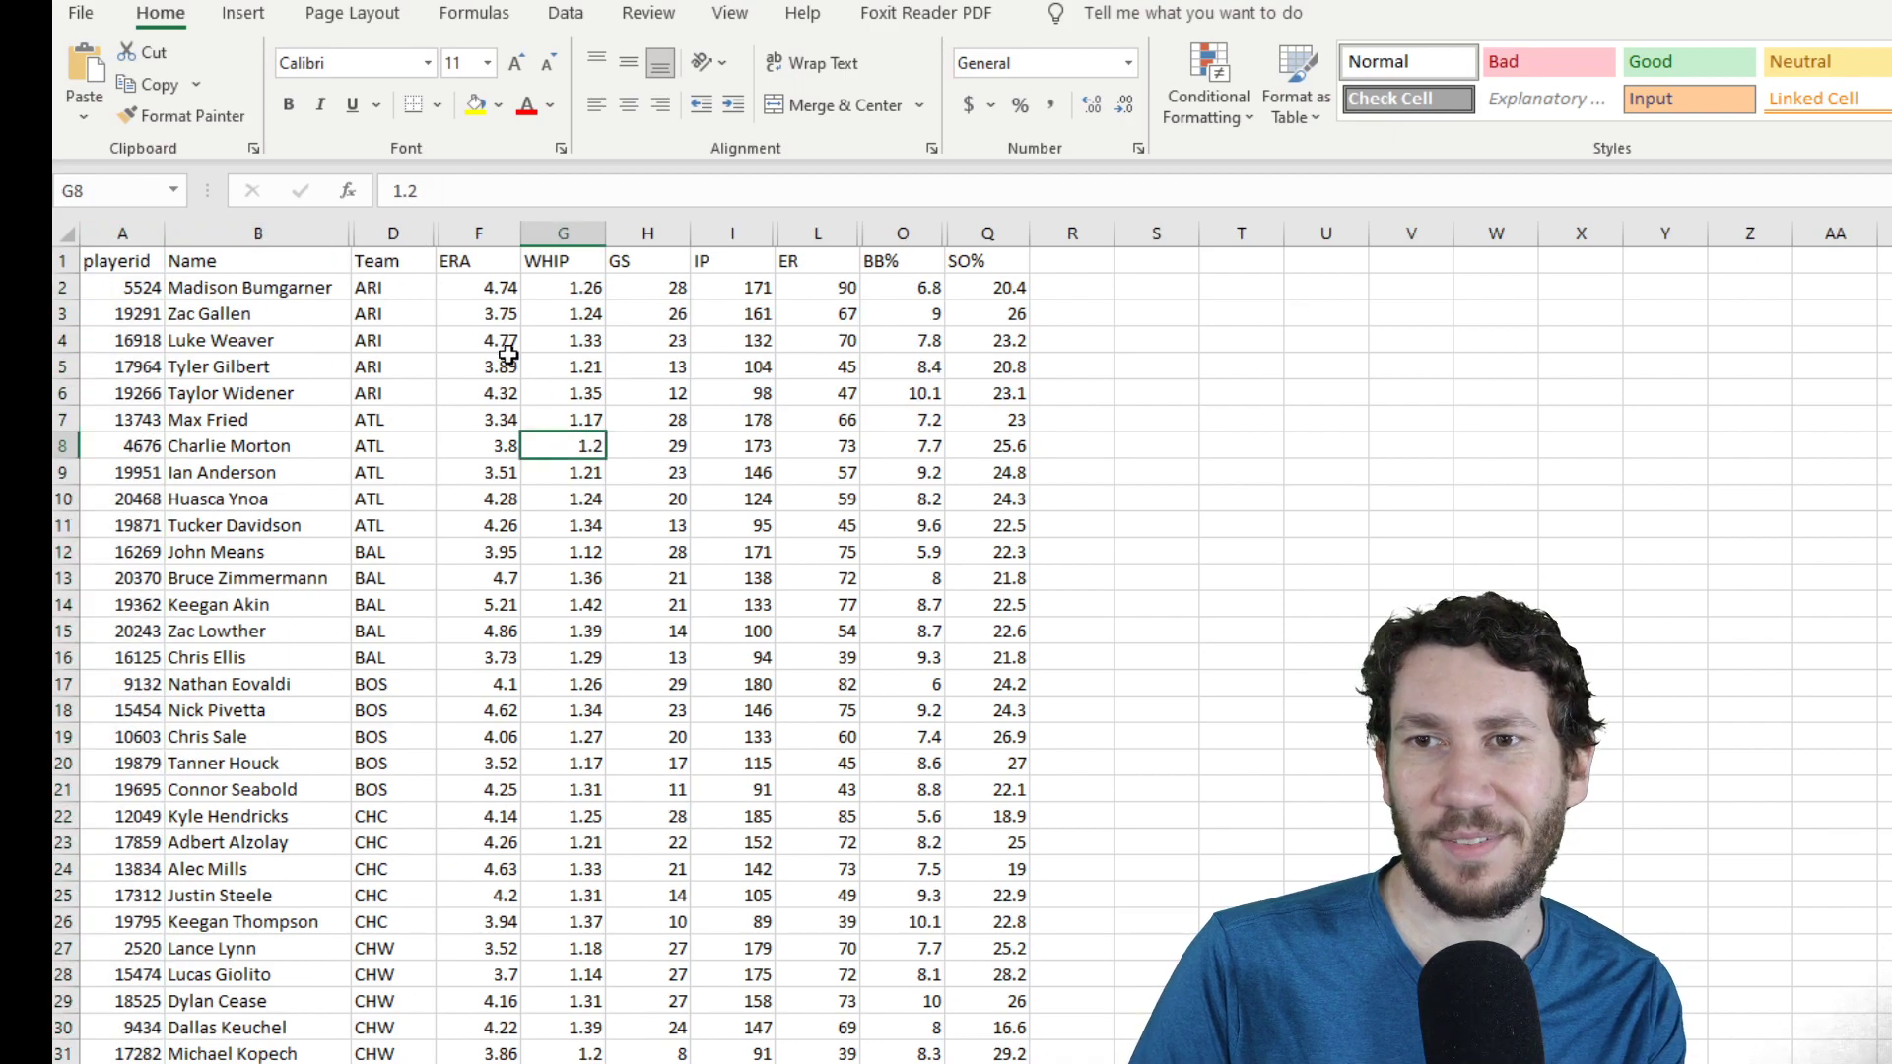
drag(444, 232, 381, 233)
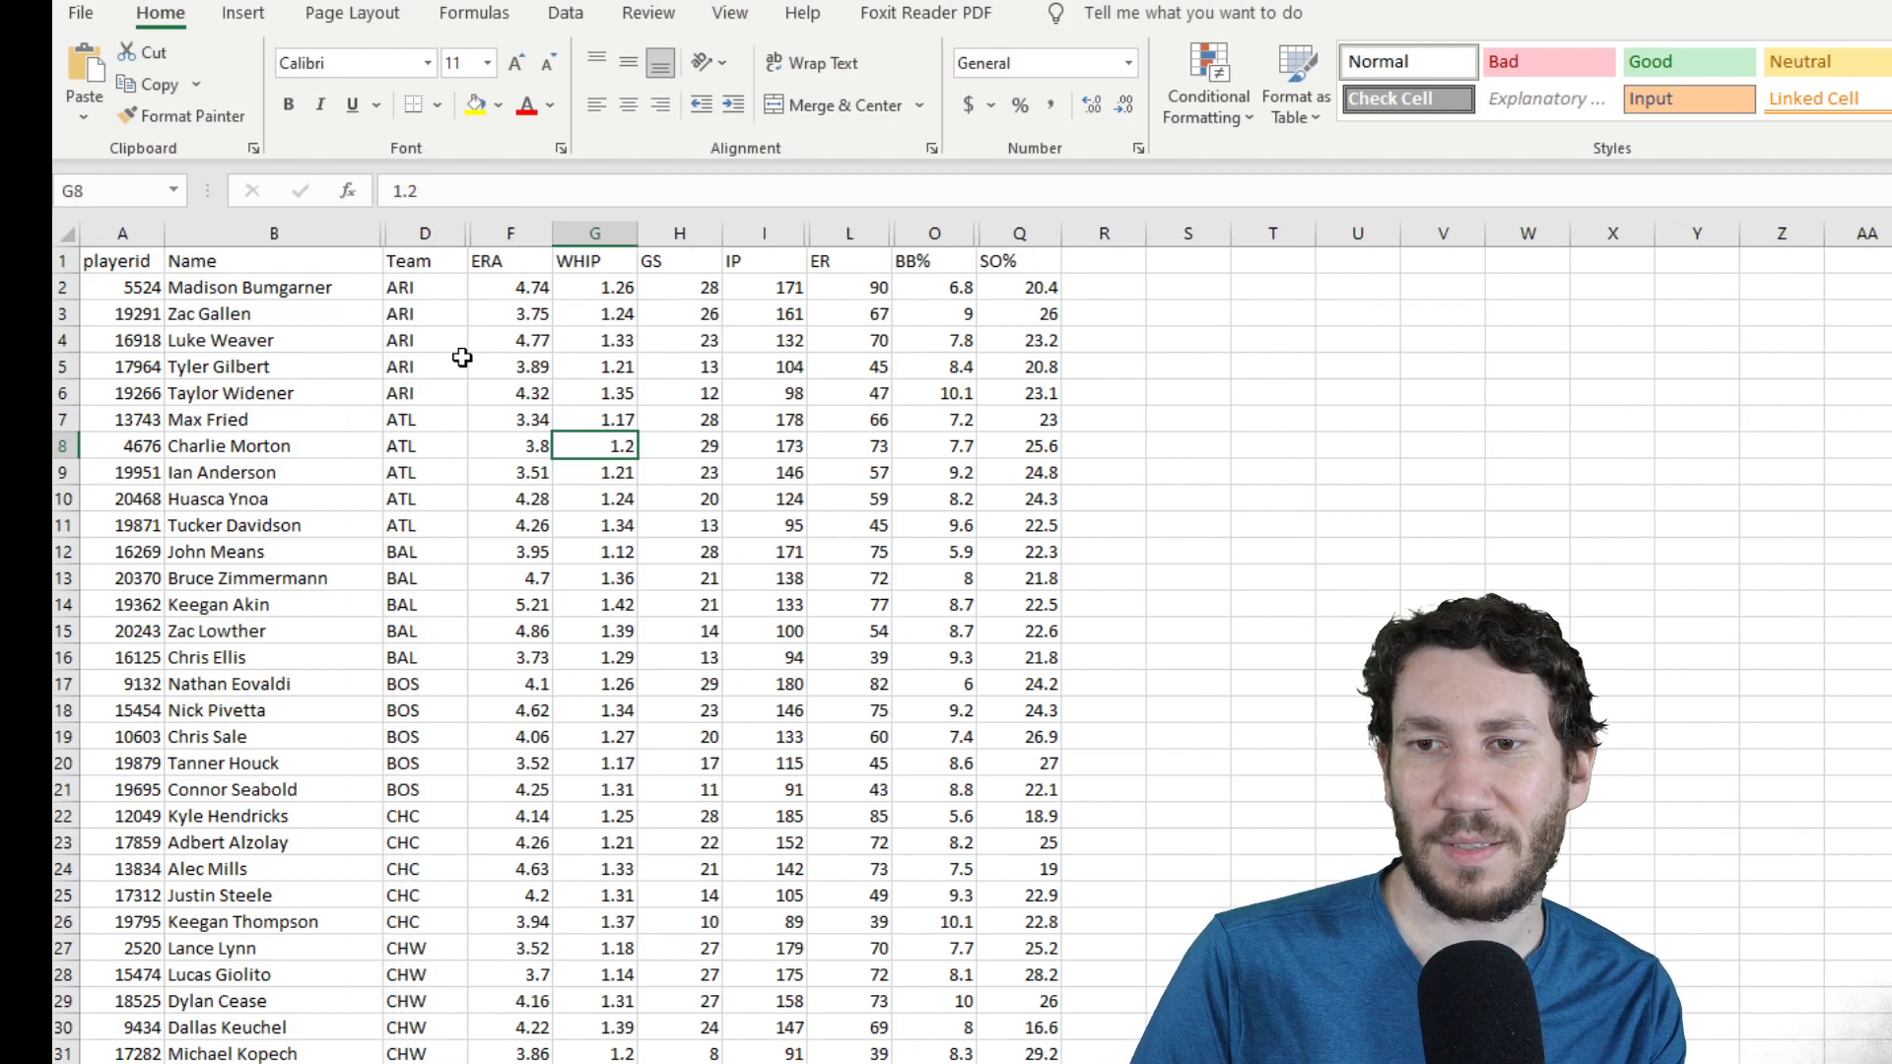
click(1244, 528)
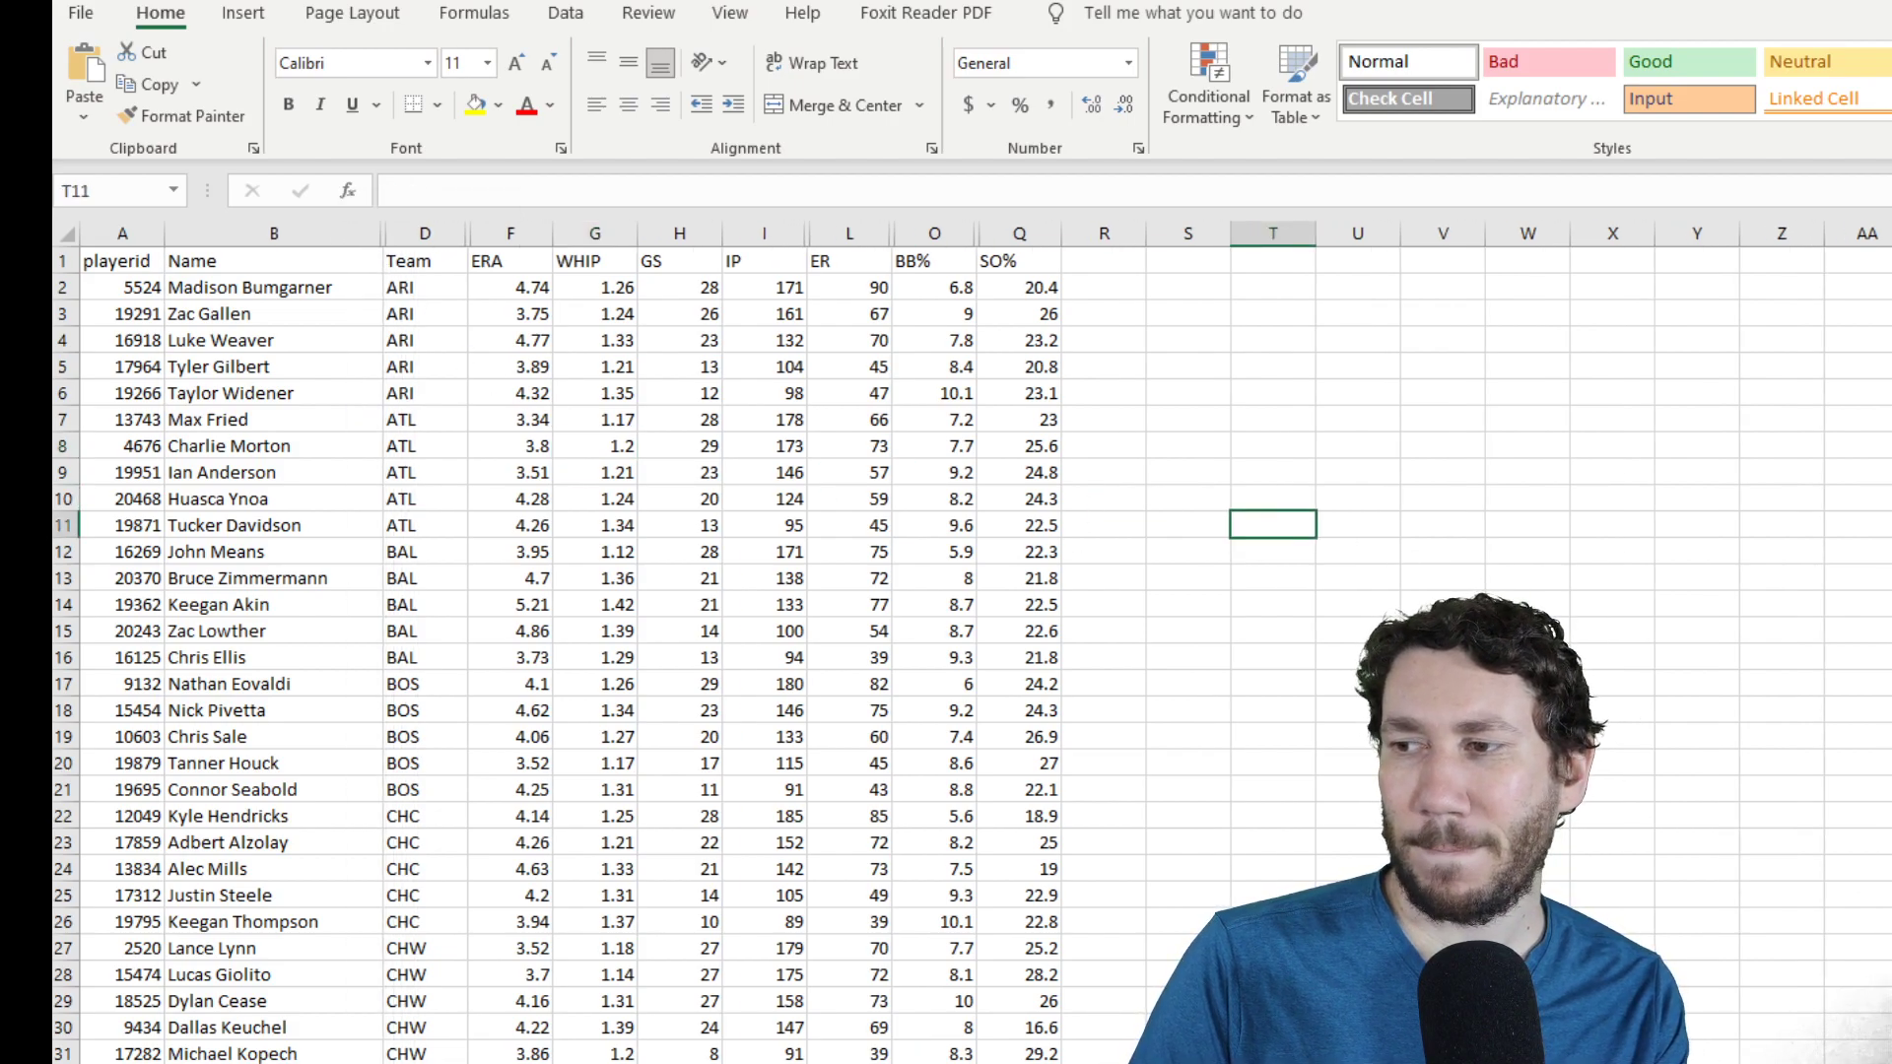
scroll(690, 640, up, 5)
scroll(690, 641, up, 3)
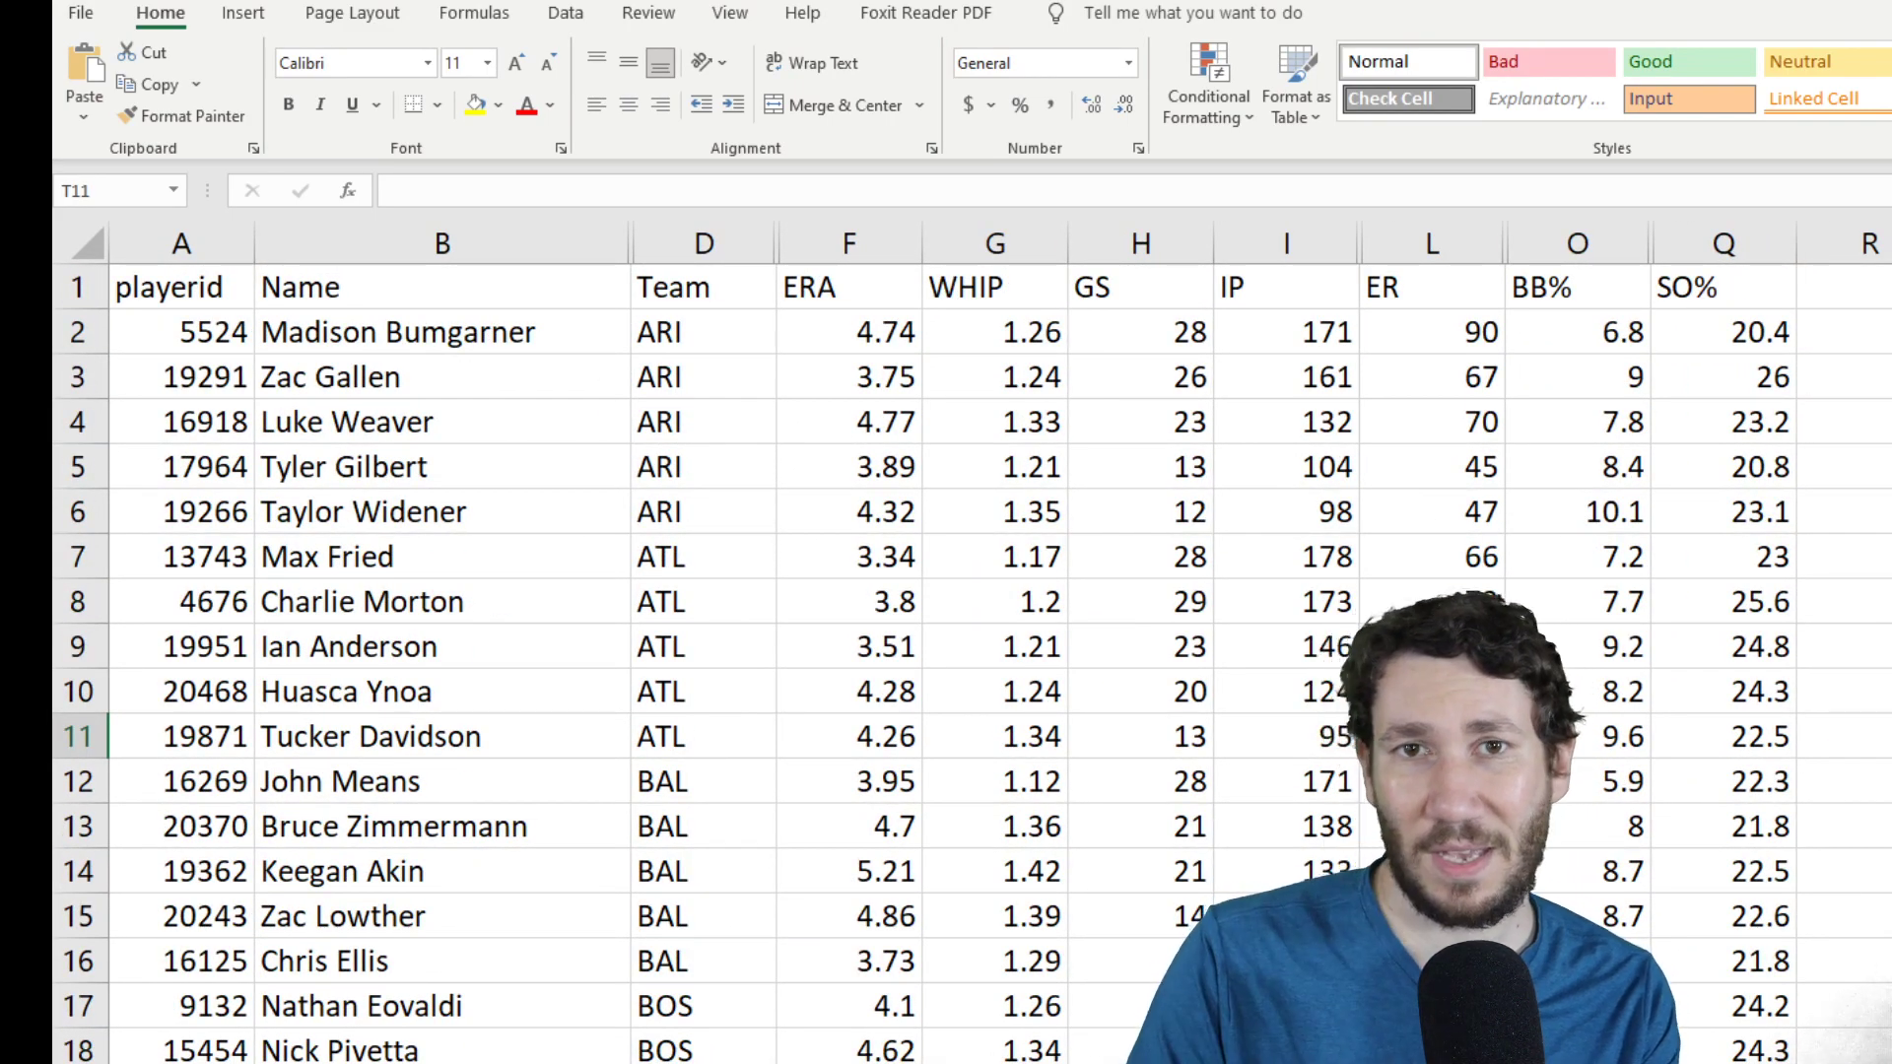
- Select Madison Bumgarner's name in the sheet, view his FanGraphs page in Chrome, reposition that window, and return to Excel
click(698, 344)
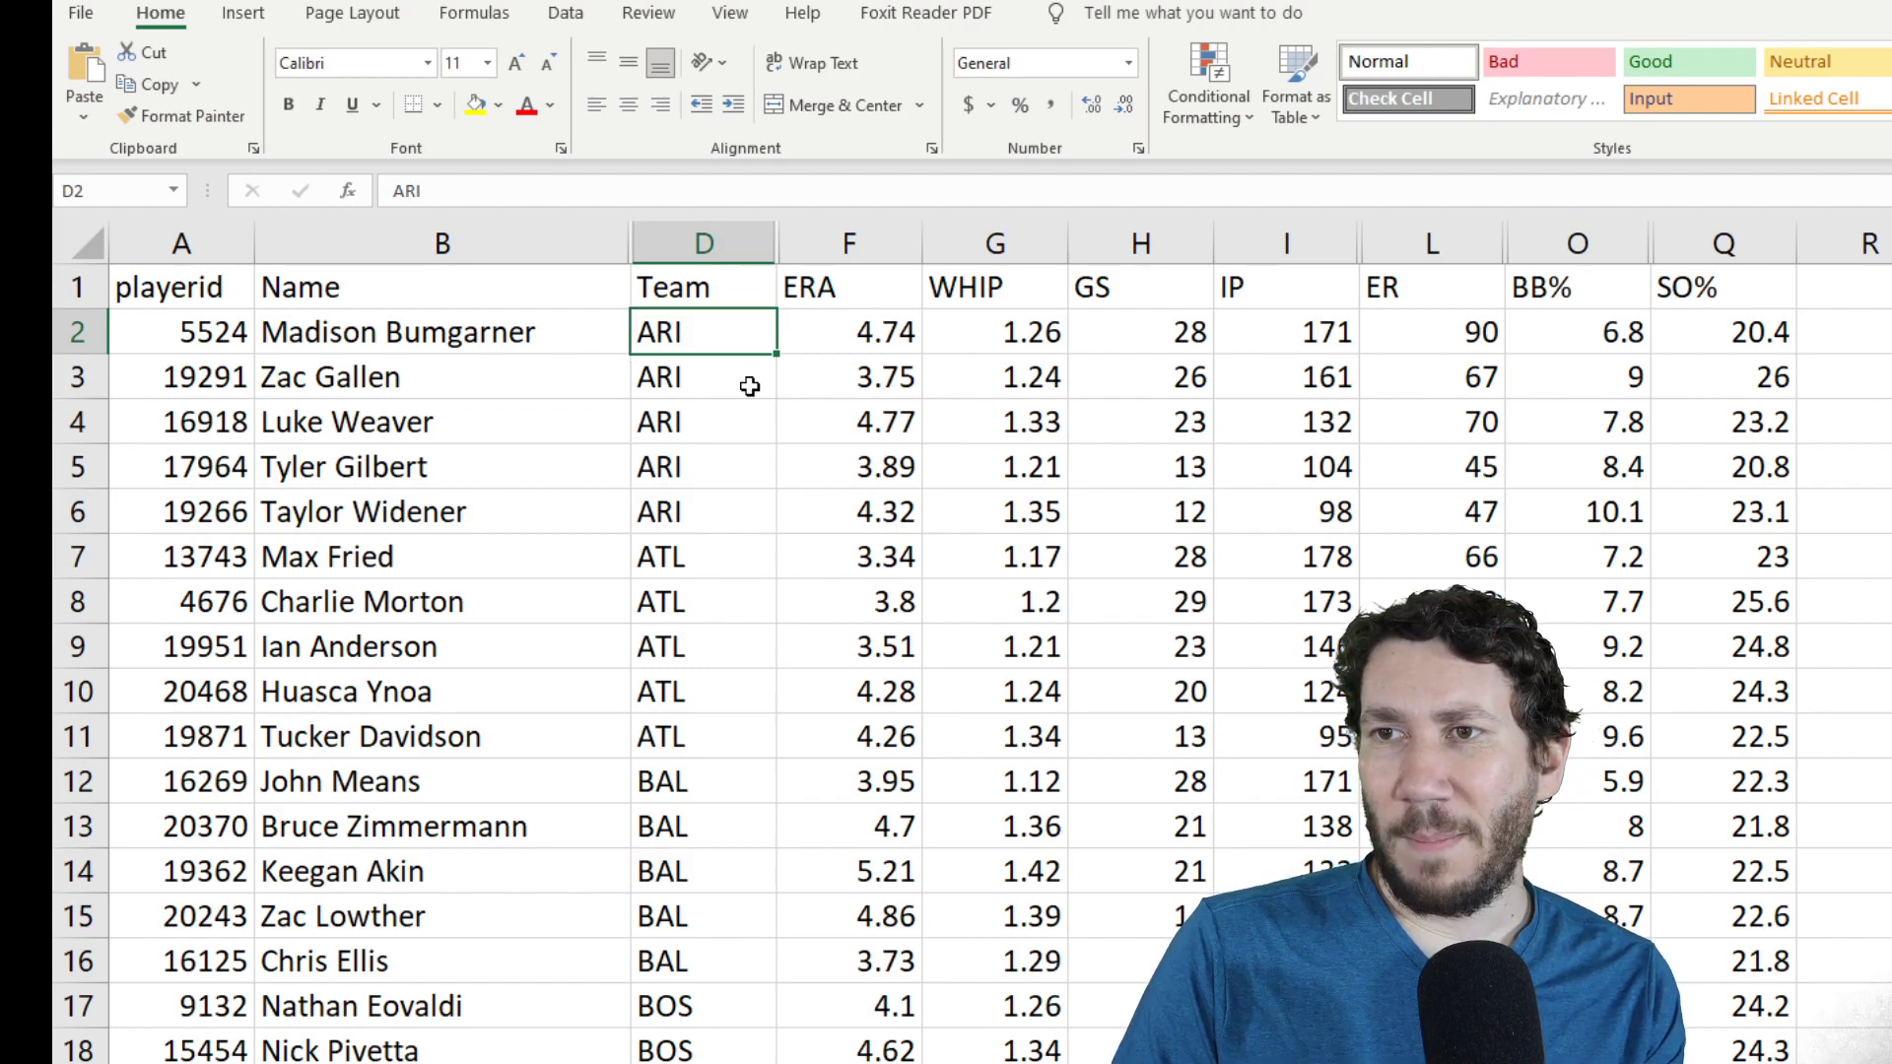
click(517, 330)
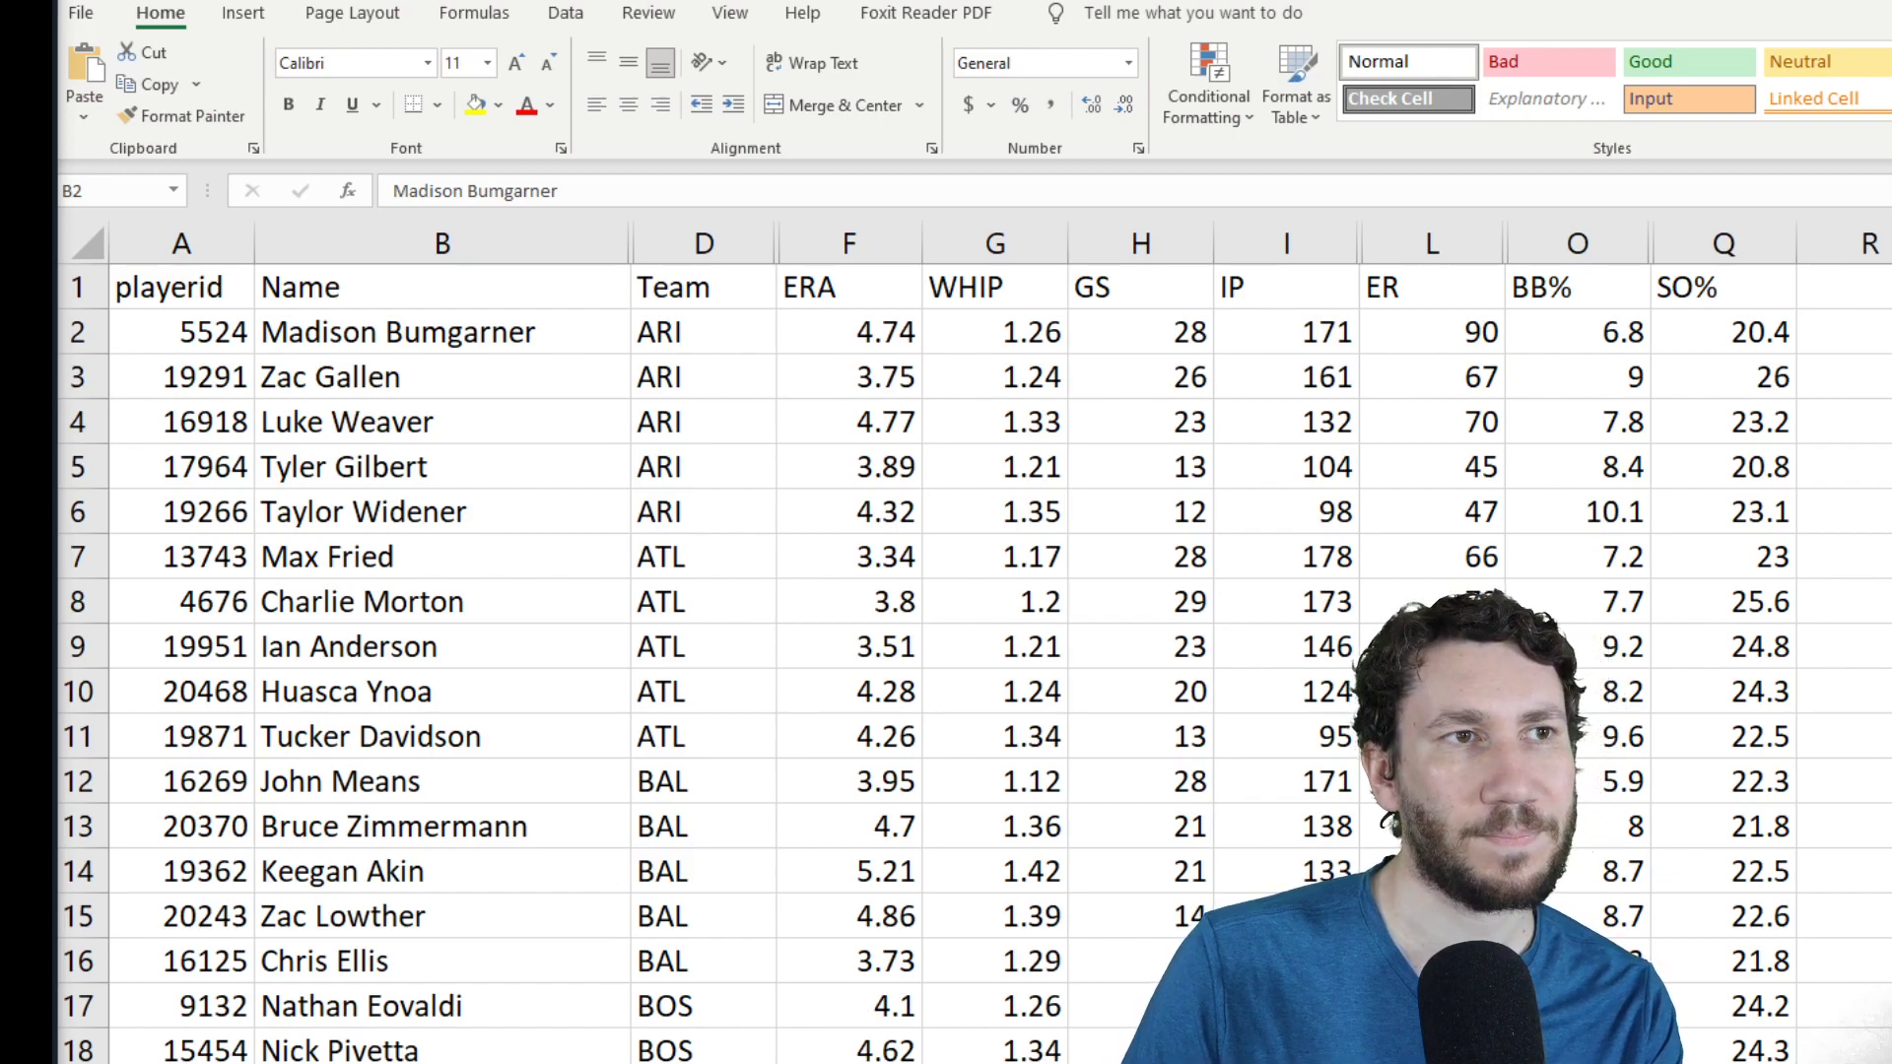
key(alt+Tab)
drag(1569, 135, 1539, 8)
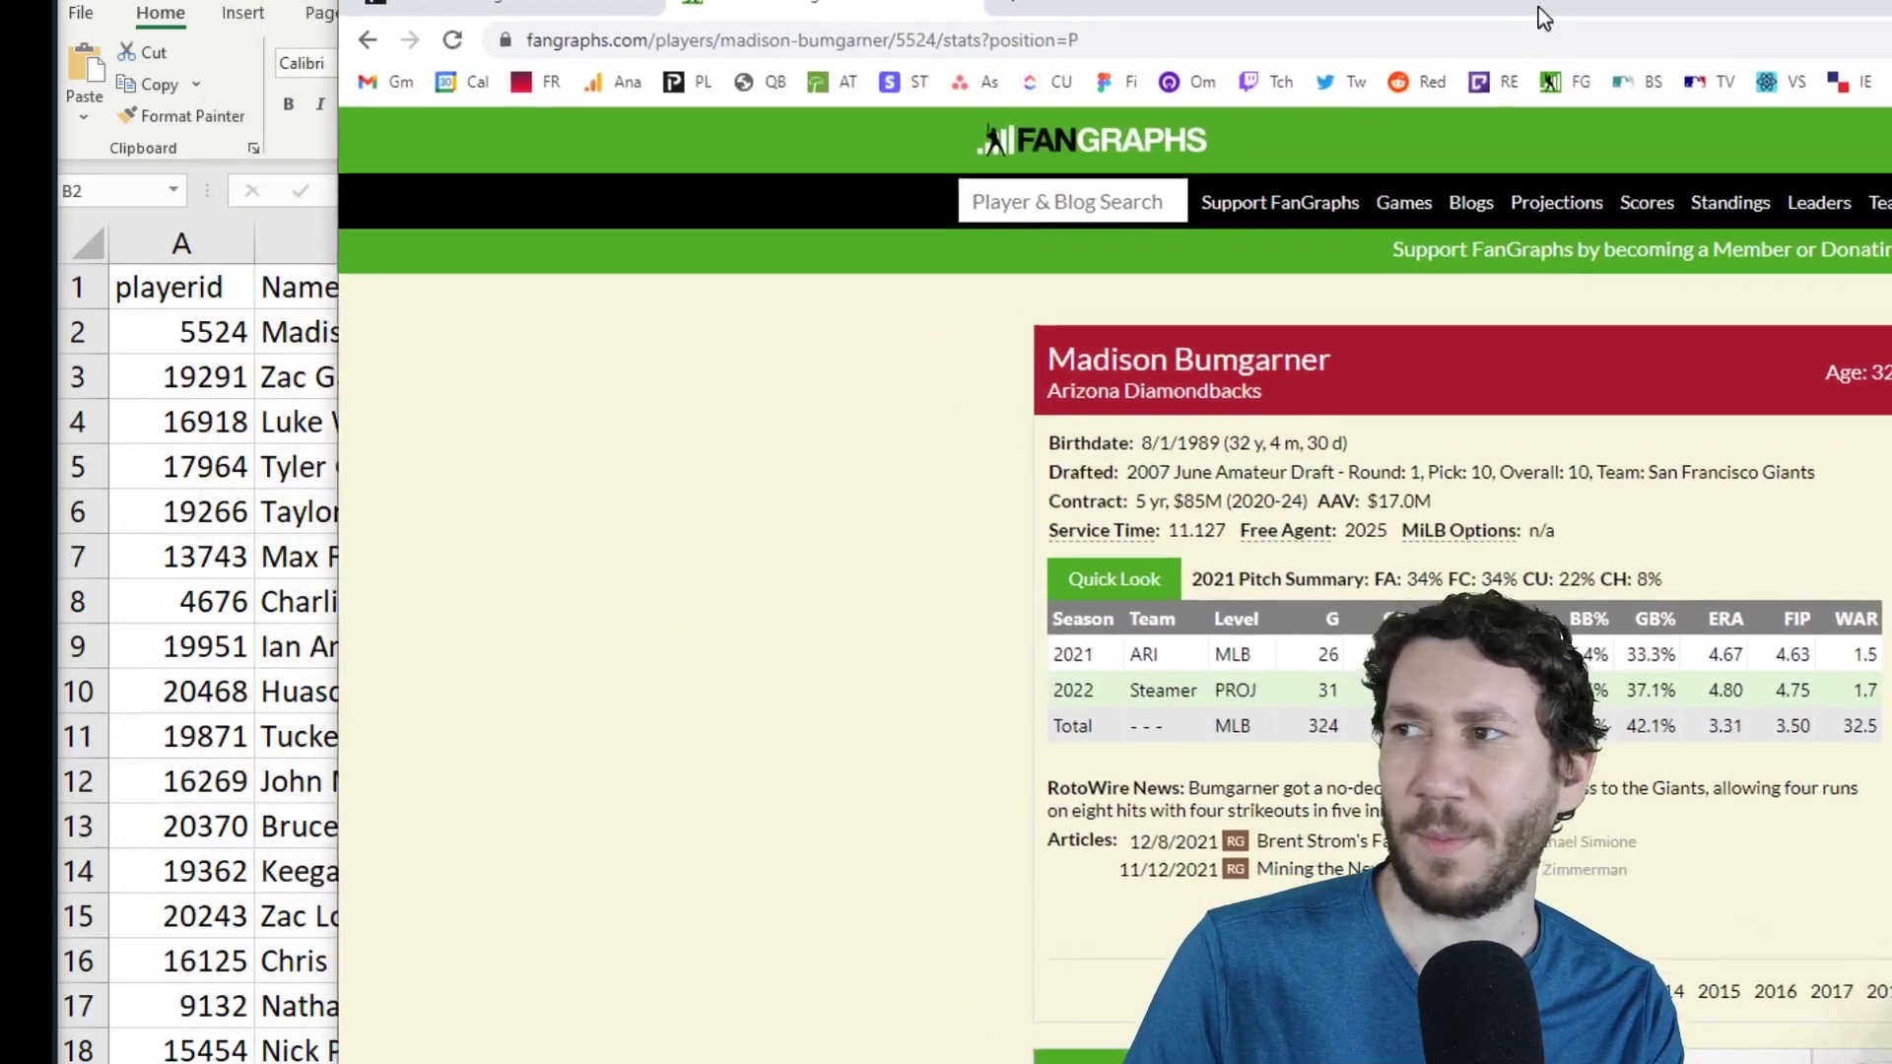
drag(1423, 15, 1157, 26)
key(alt+Tab)
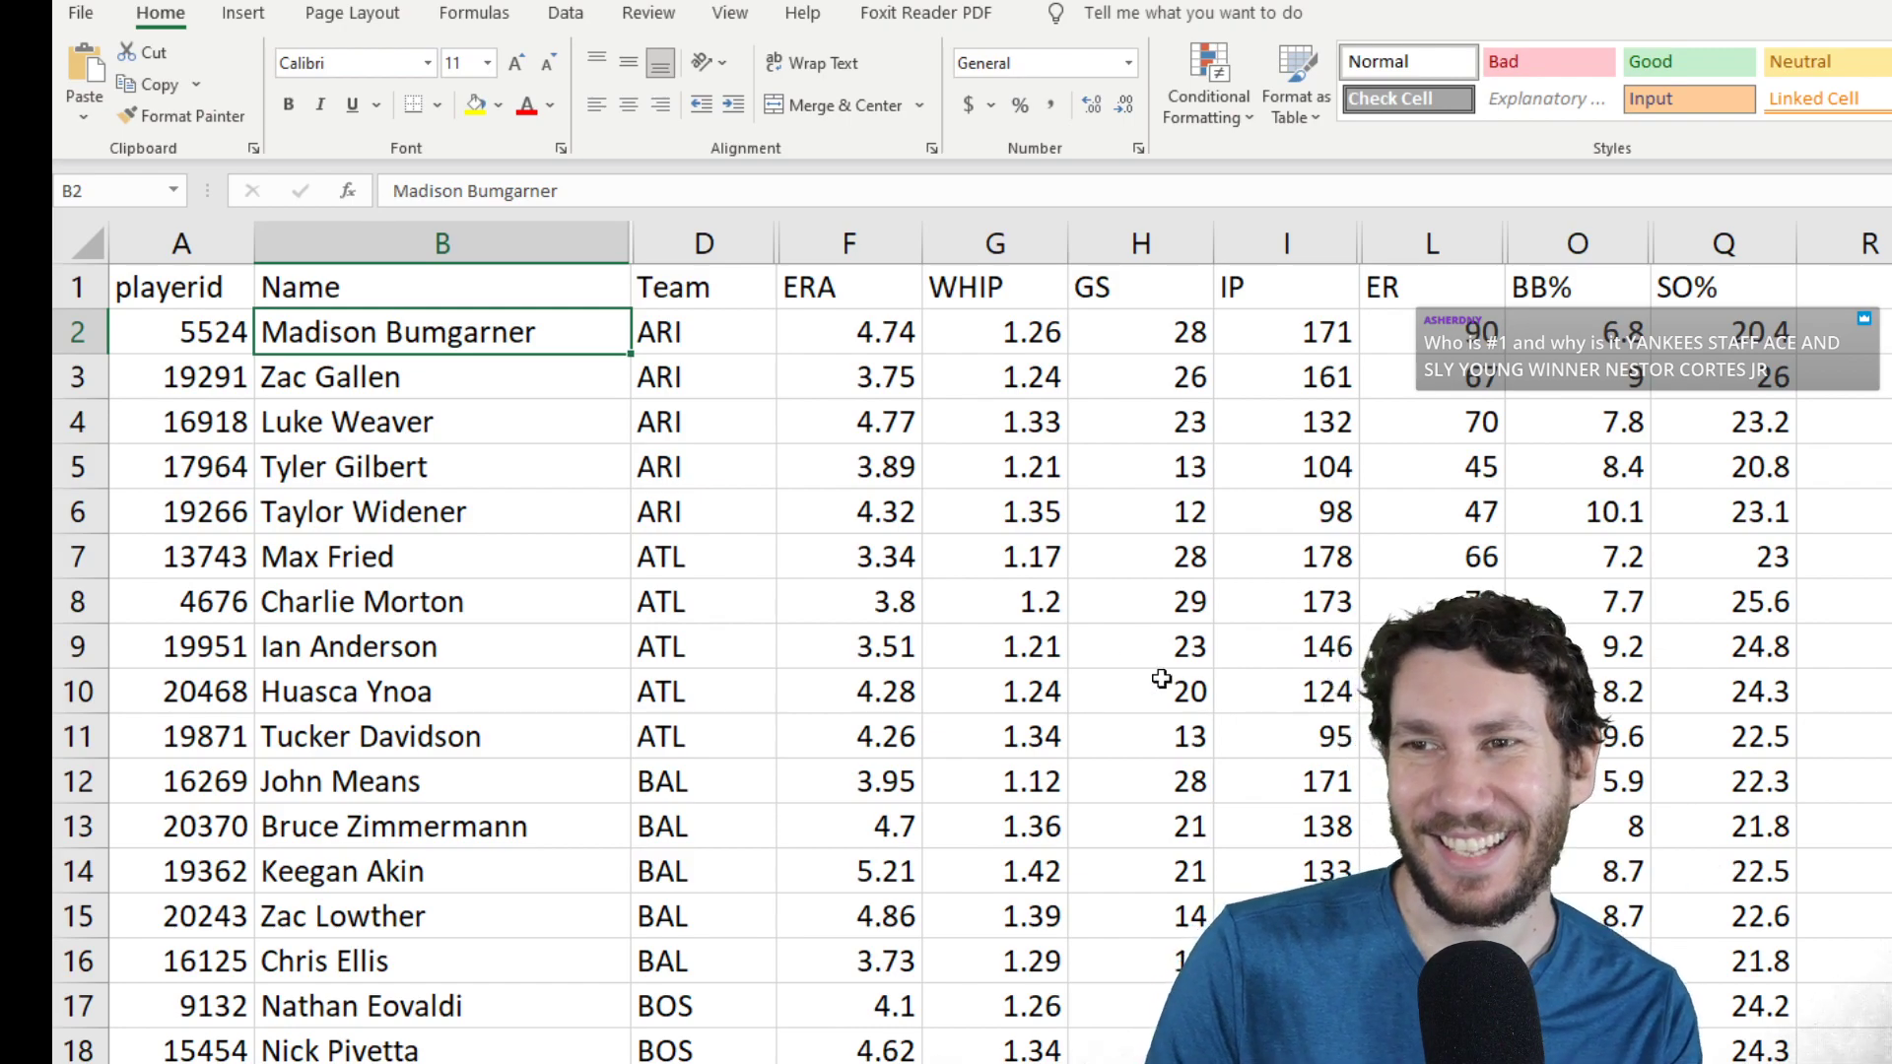
- Switch to Chrome and view Madison Bumgarner's Pitcher List page and his FanGraphs page
key(alt+Tab)
click(283, 10)
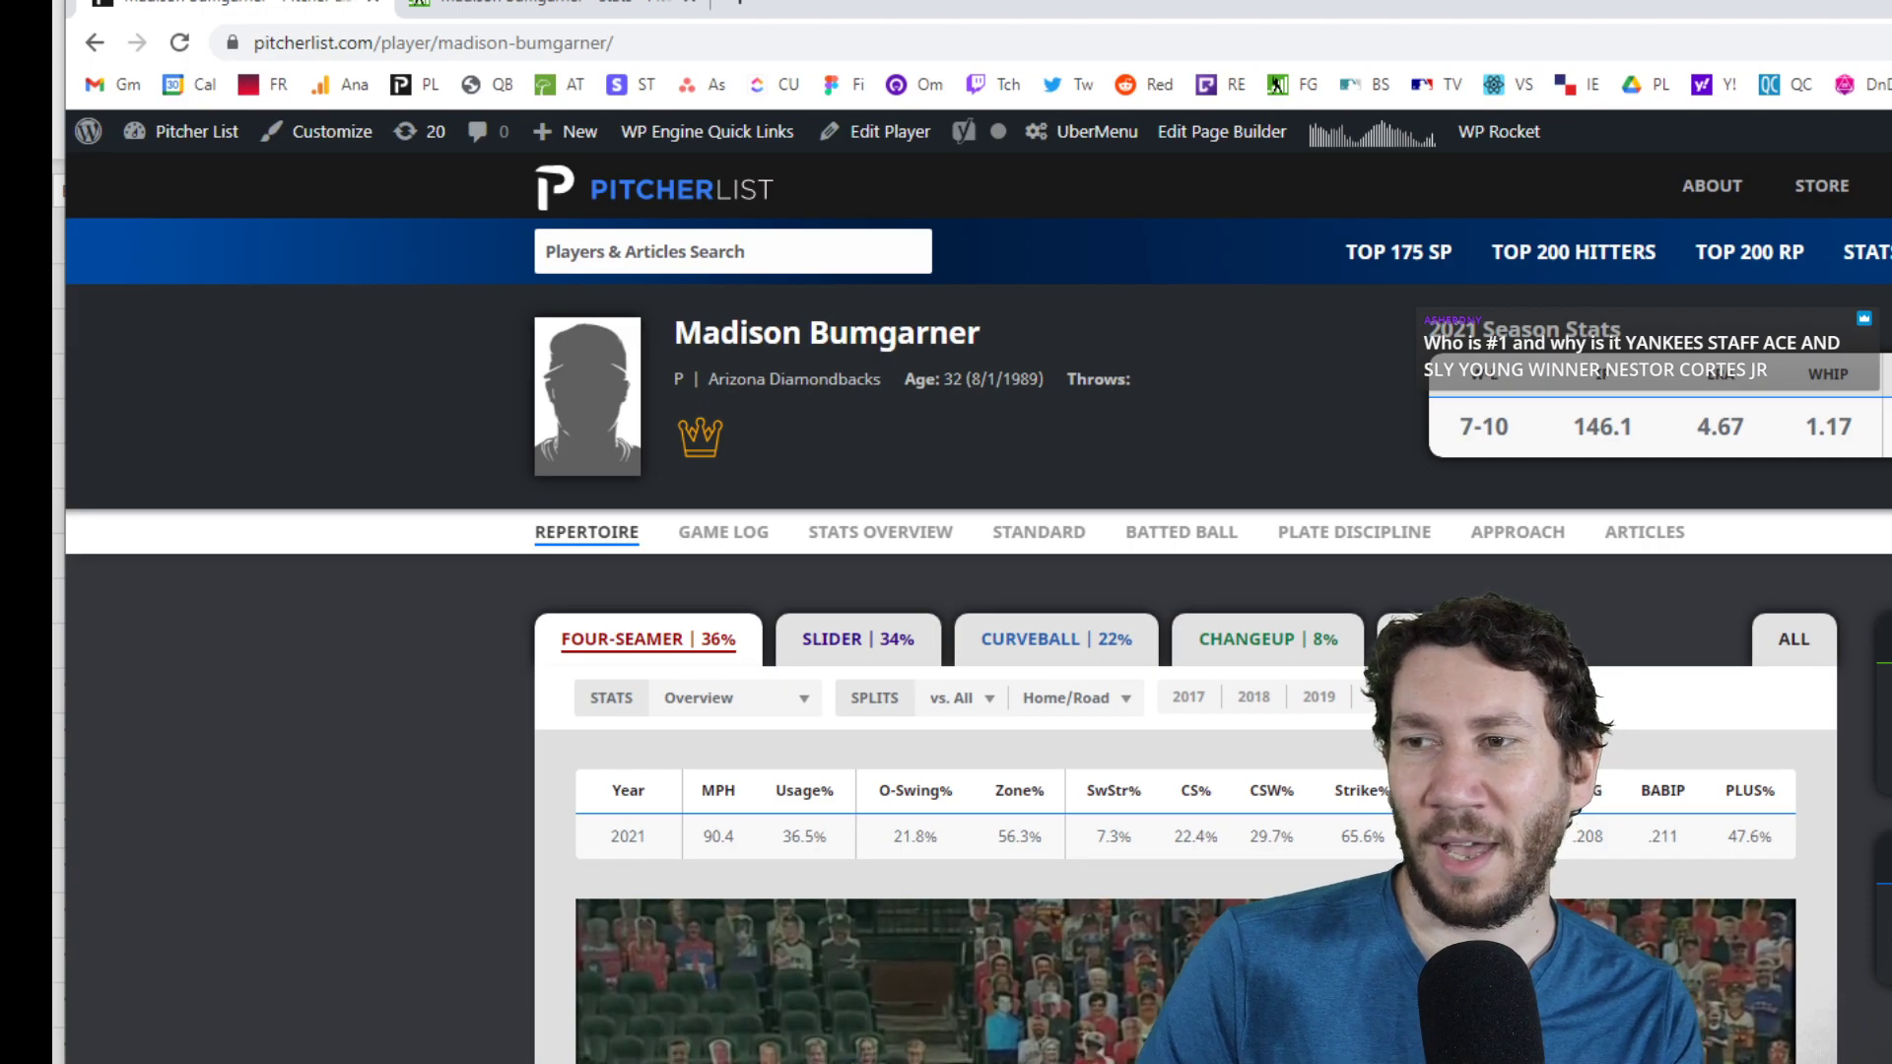
click(583, 12)
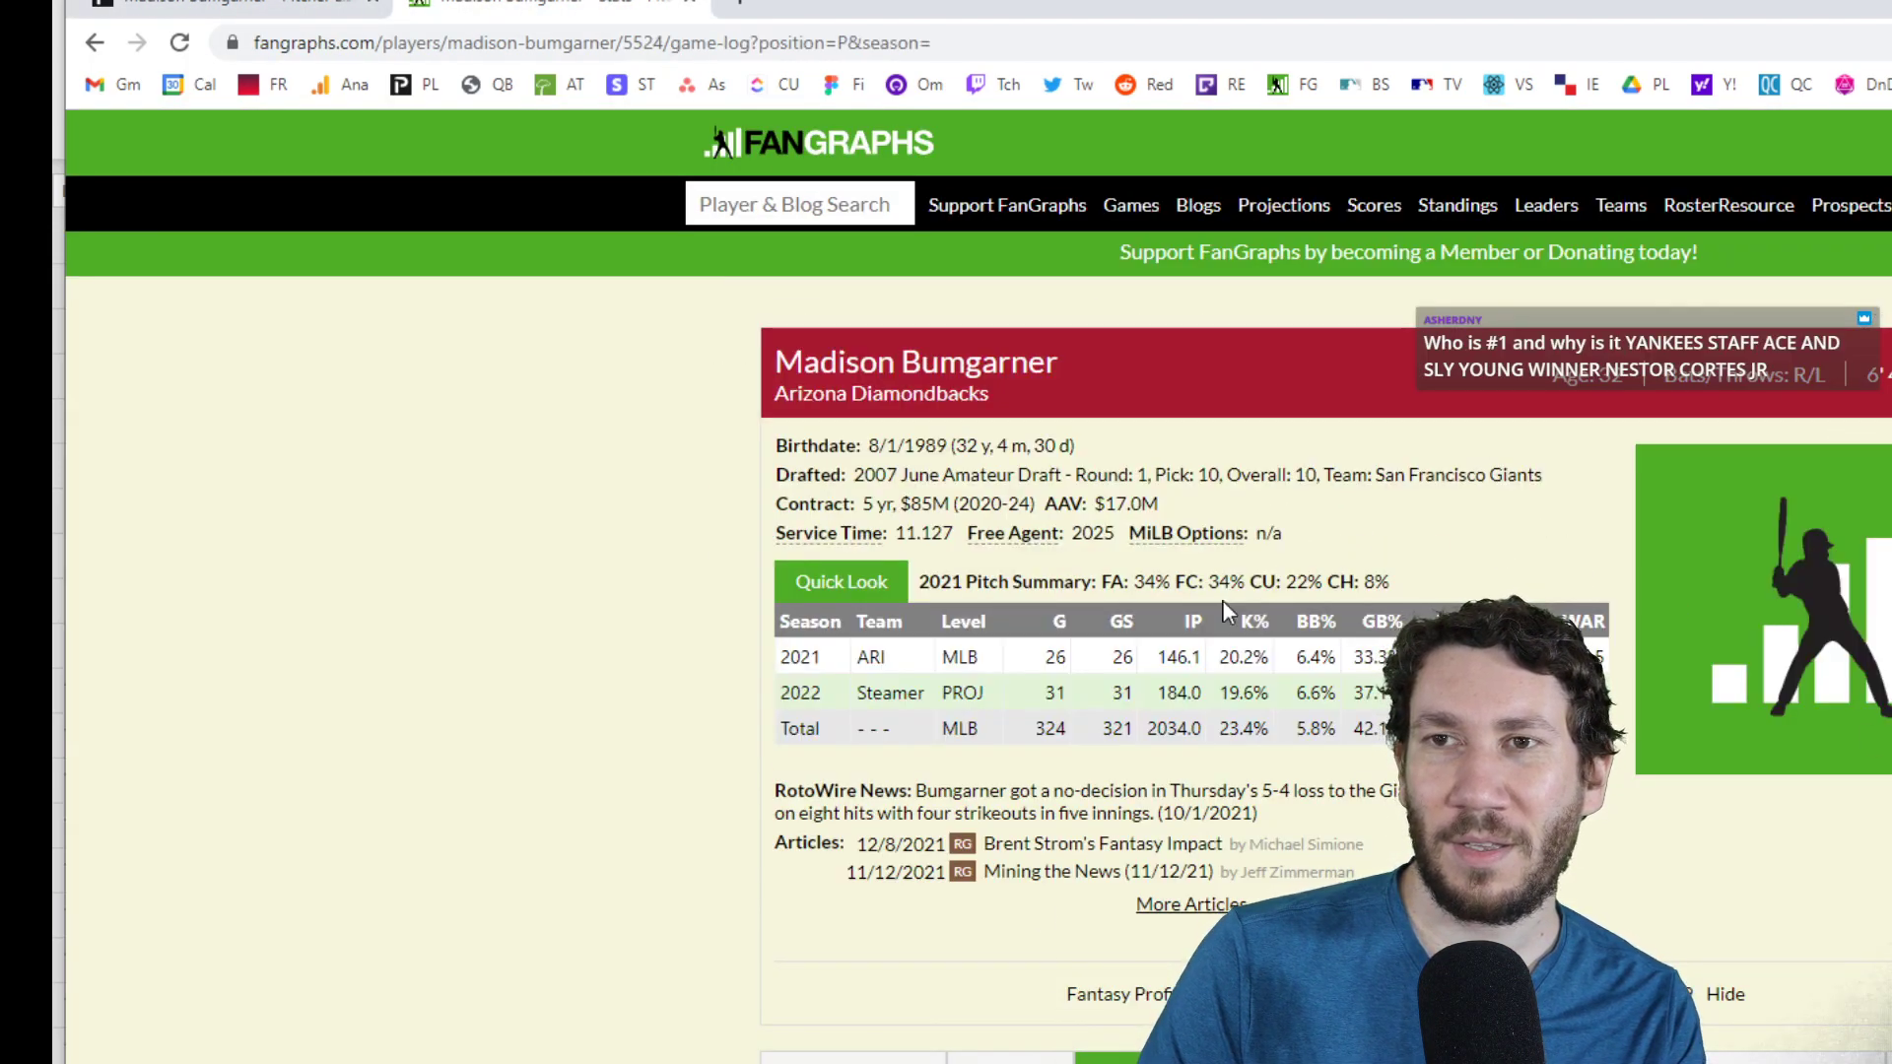
- Bring up the Game Log section on Madison Bumgarner's Pitcher List page
click(292, 16)
scroll(1182, 689, down, 15)
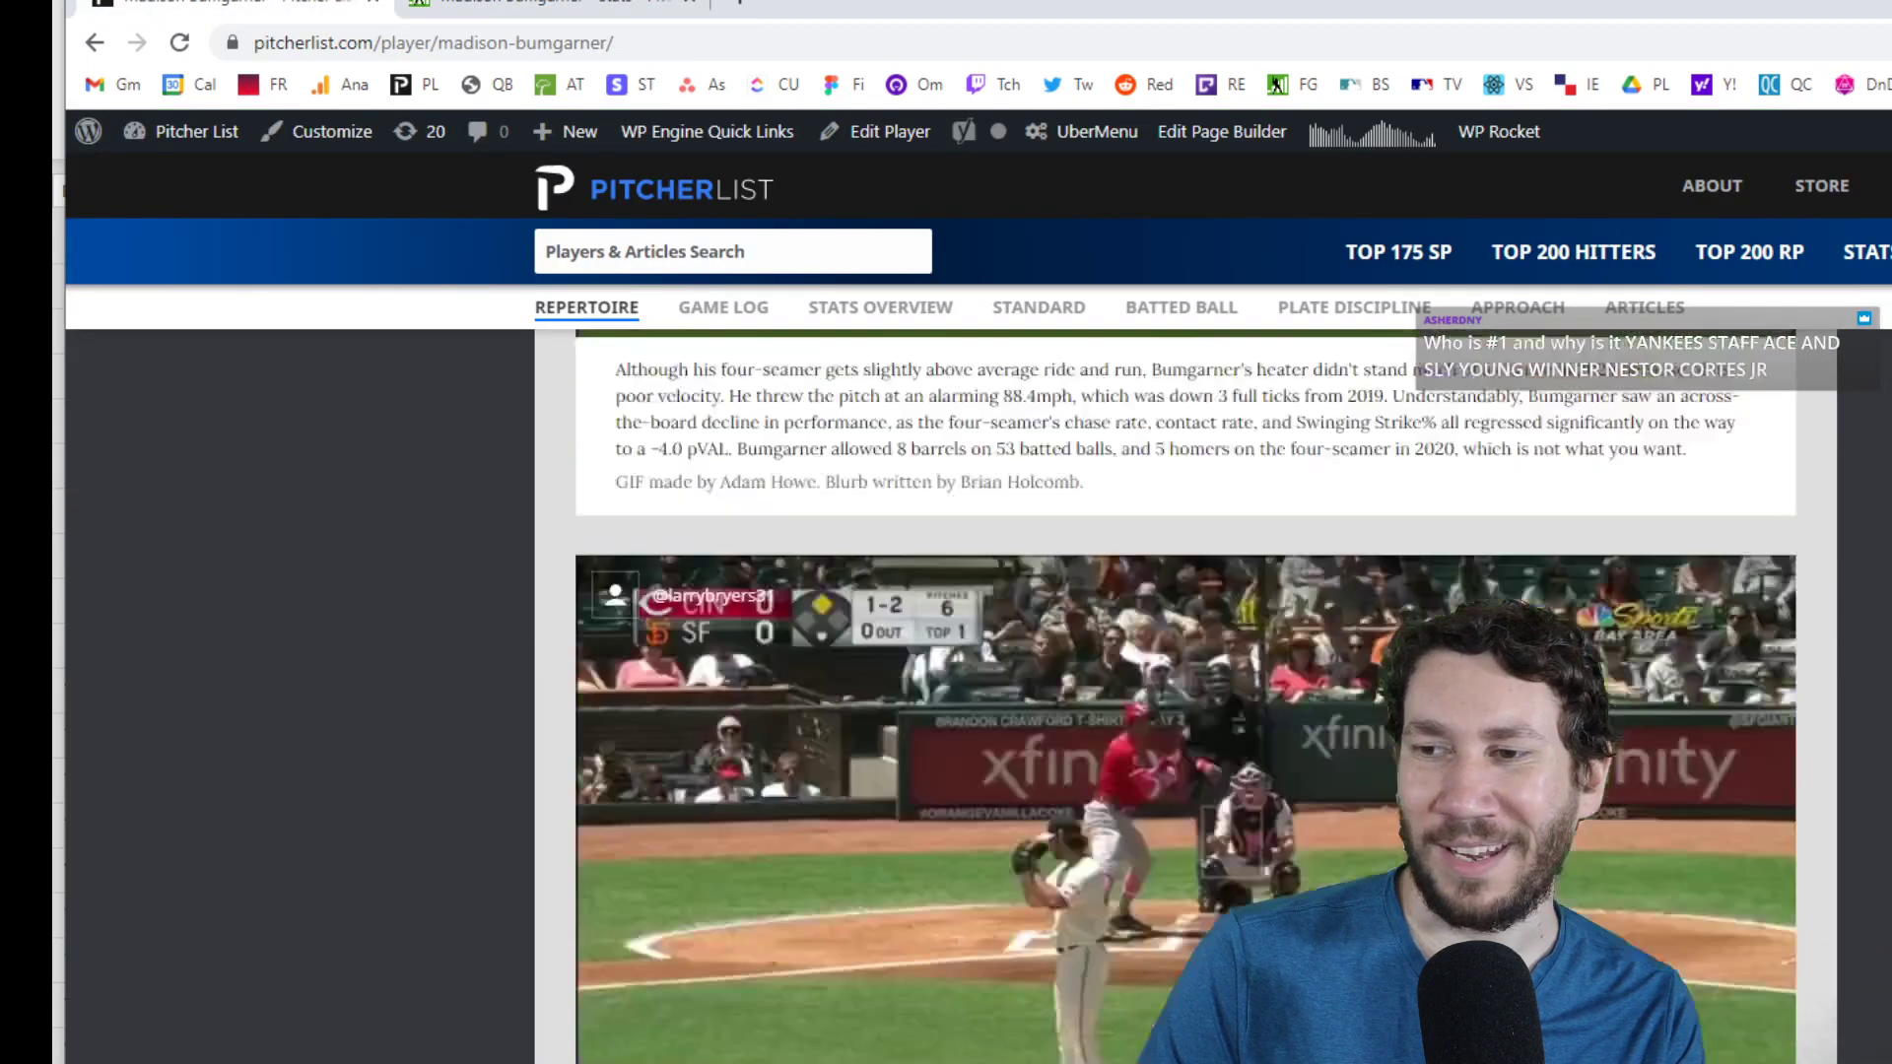
scroll(1605, 499, down, 4)
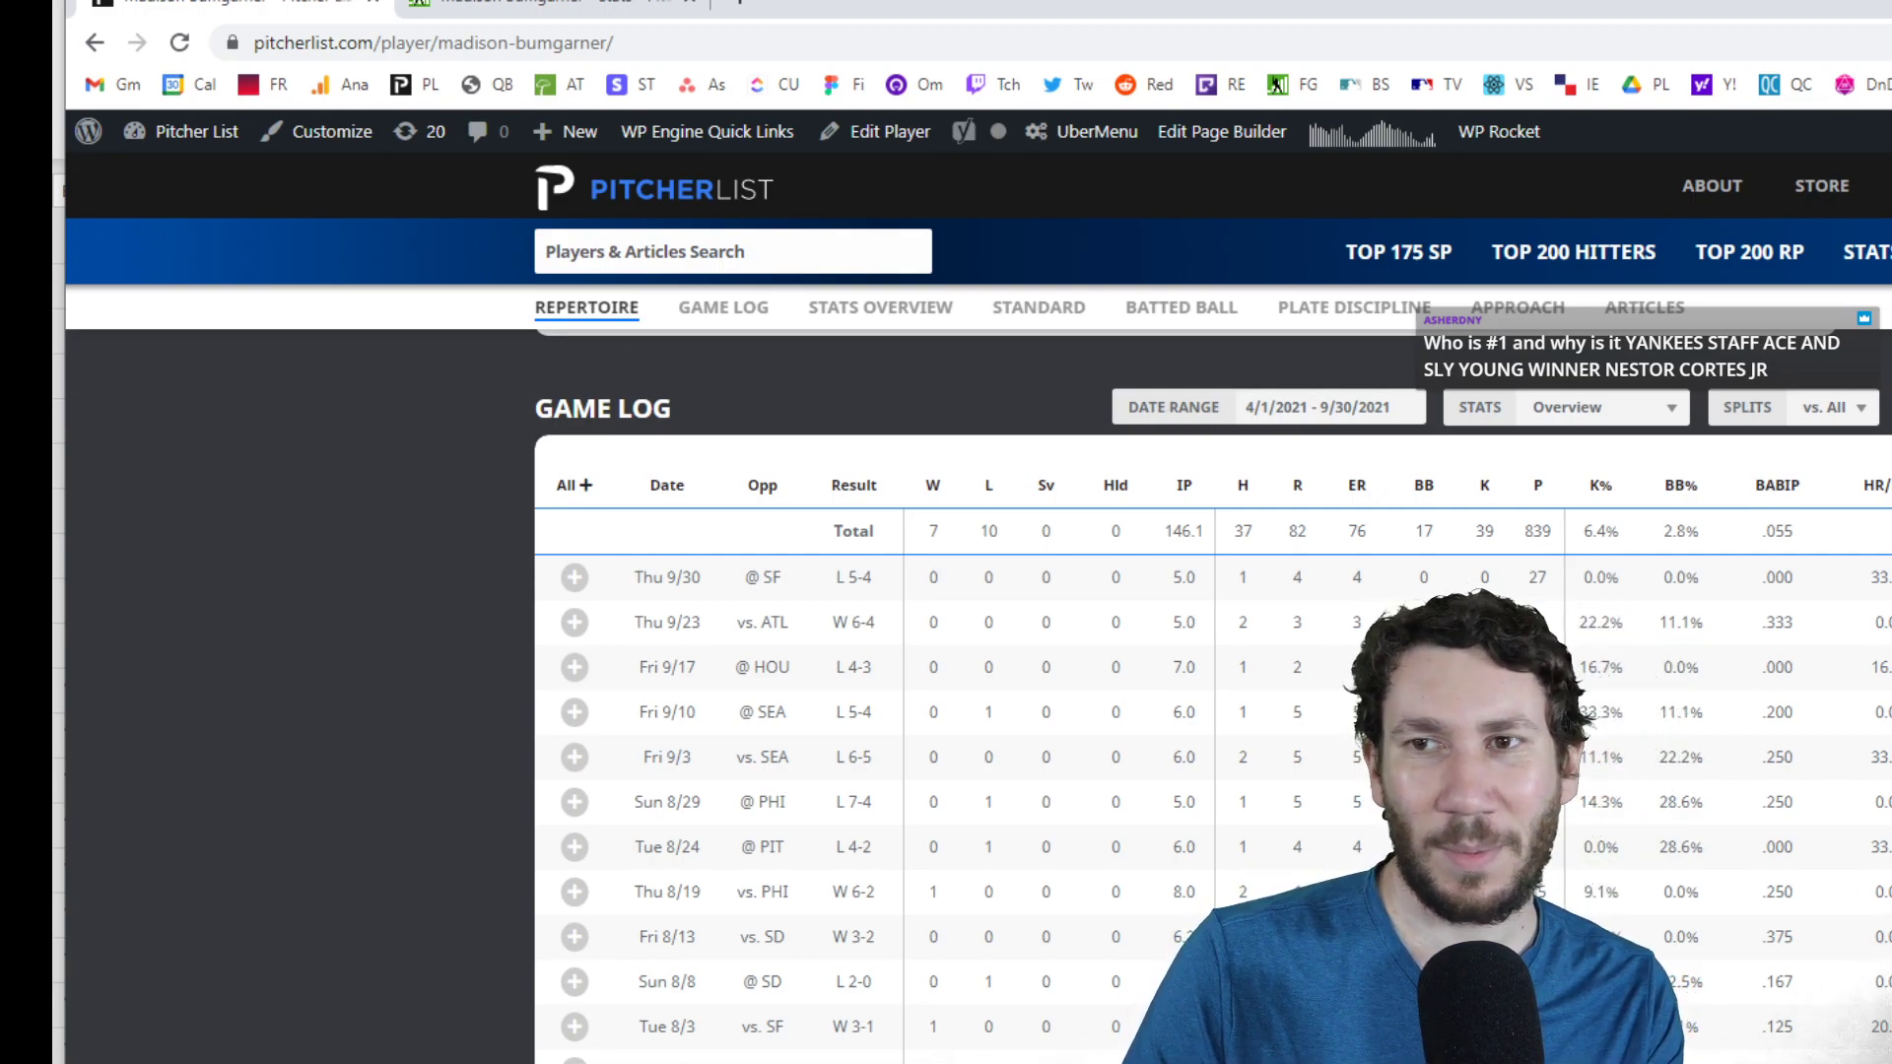
- Reposition the browser window to show the whole game log, and set the log's pitches filter to All
key(ctrl+shift+b)
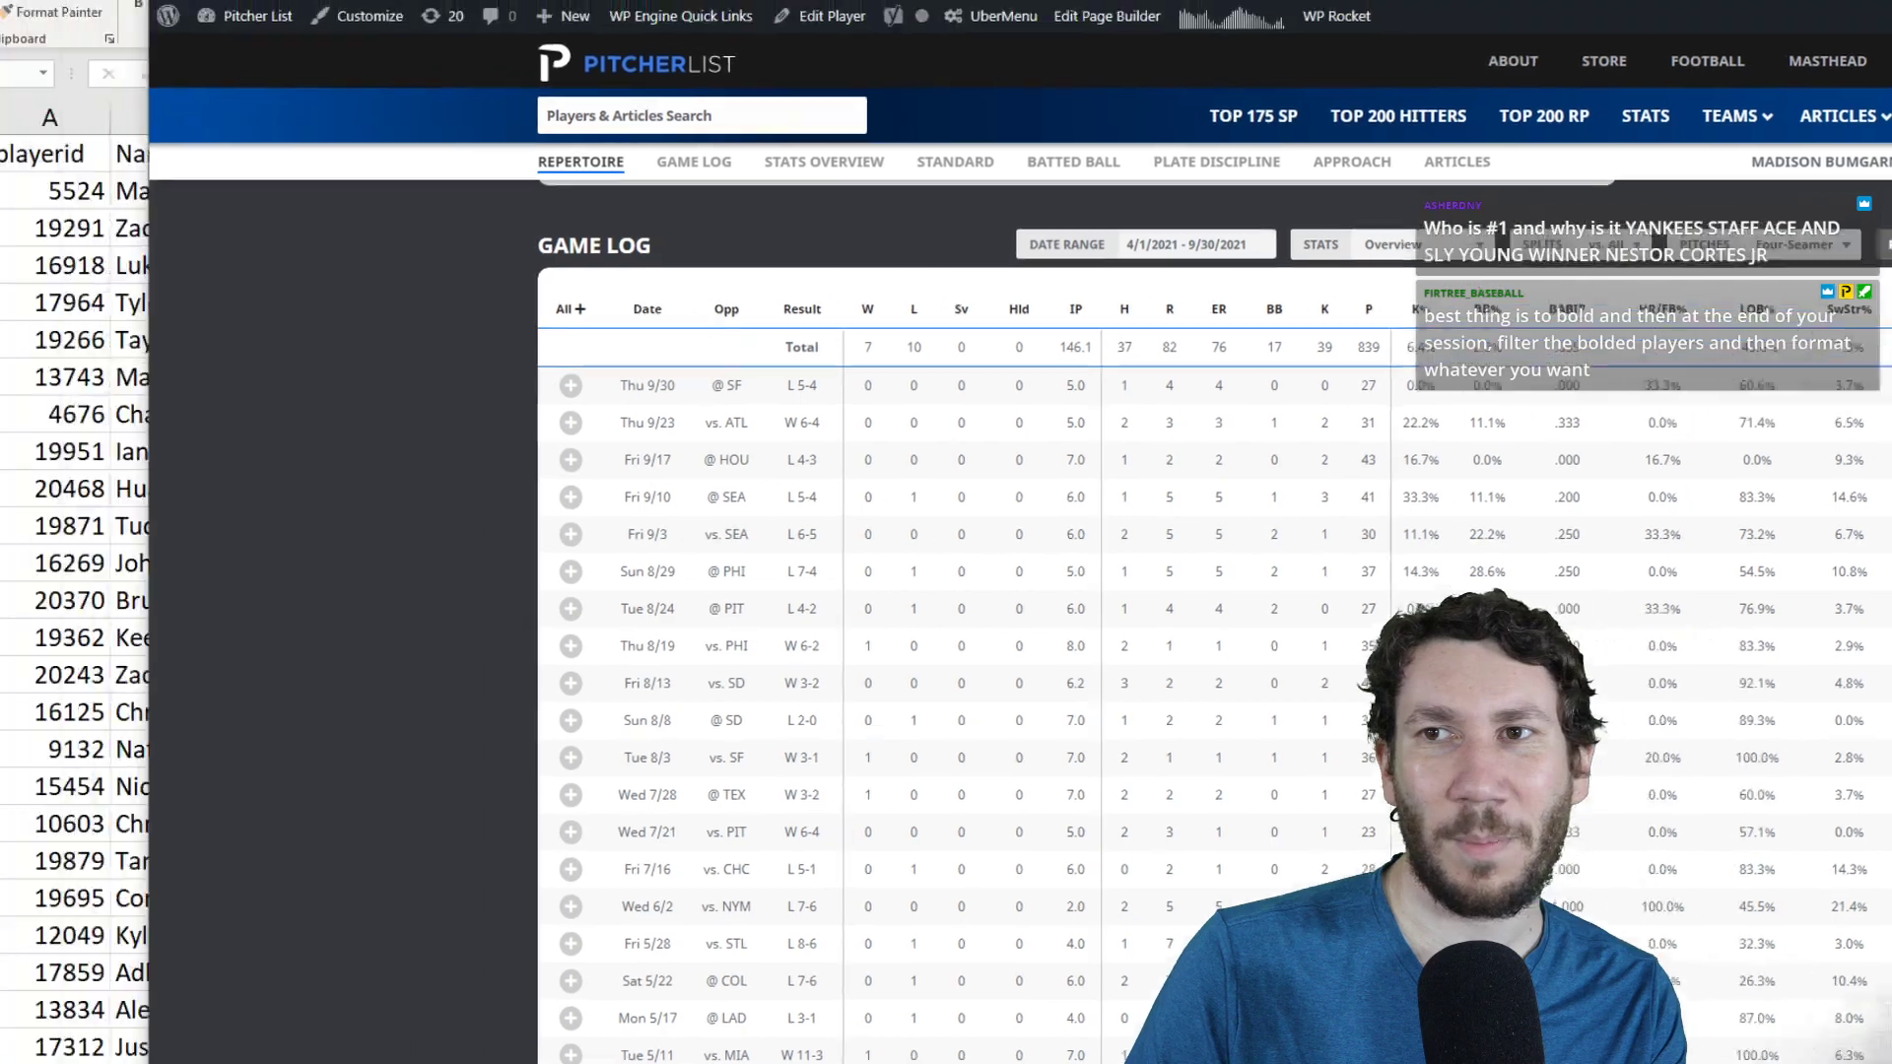
drag(1281, 15, 887, 5)
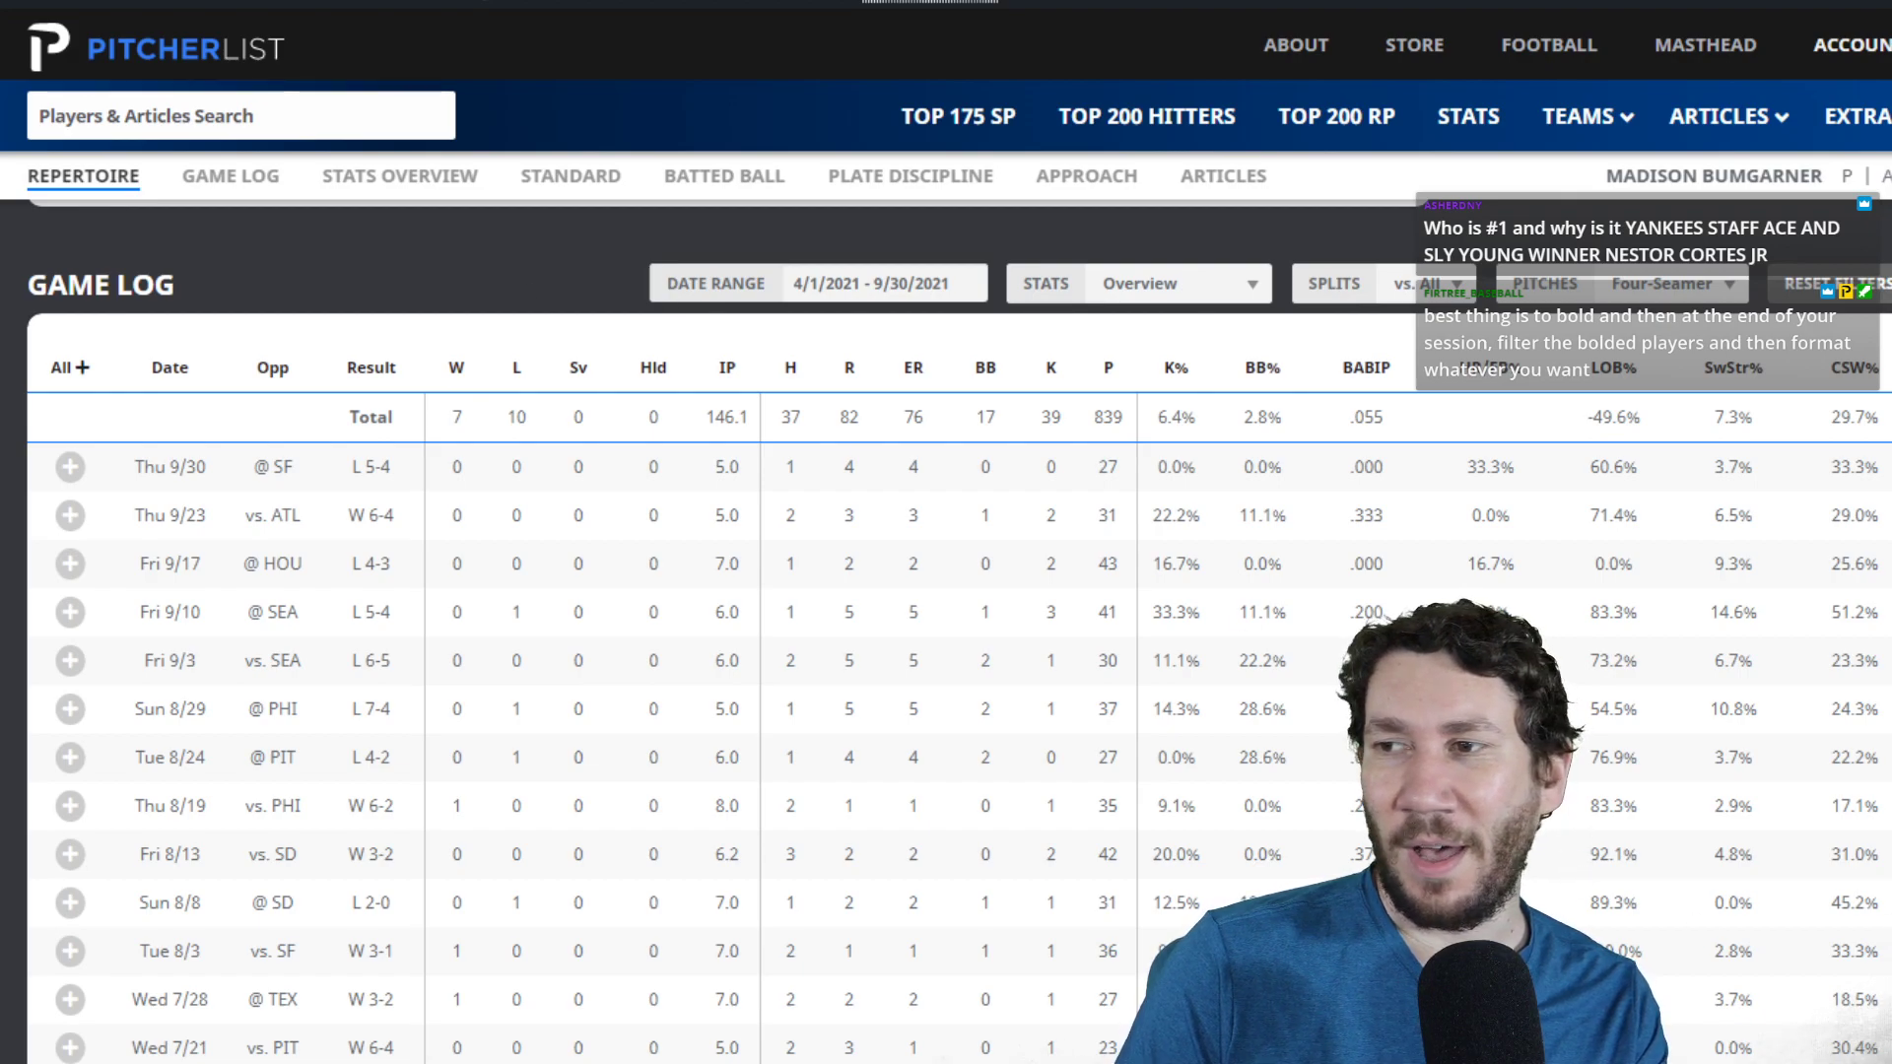
click(1675, 284)
click(1655, 310)
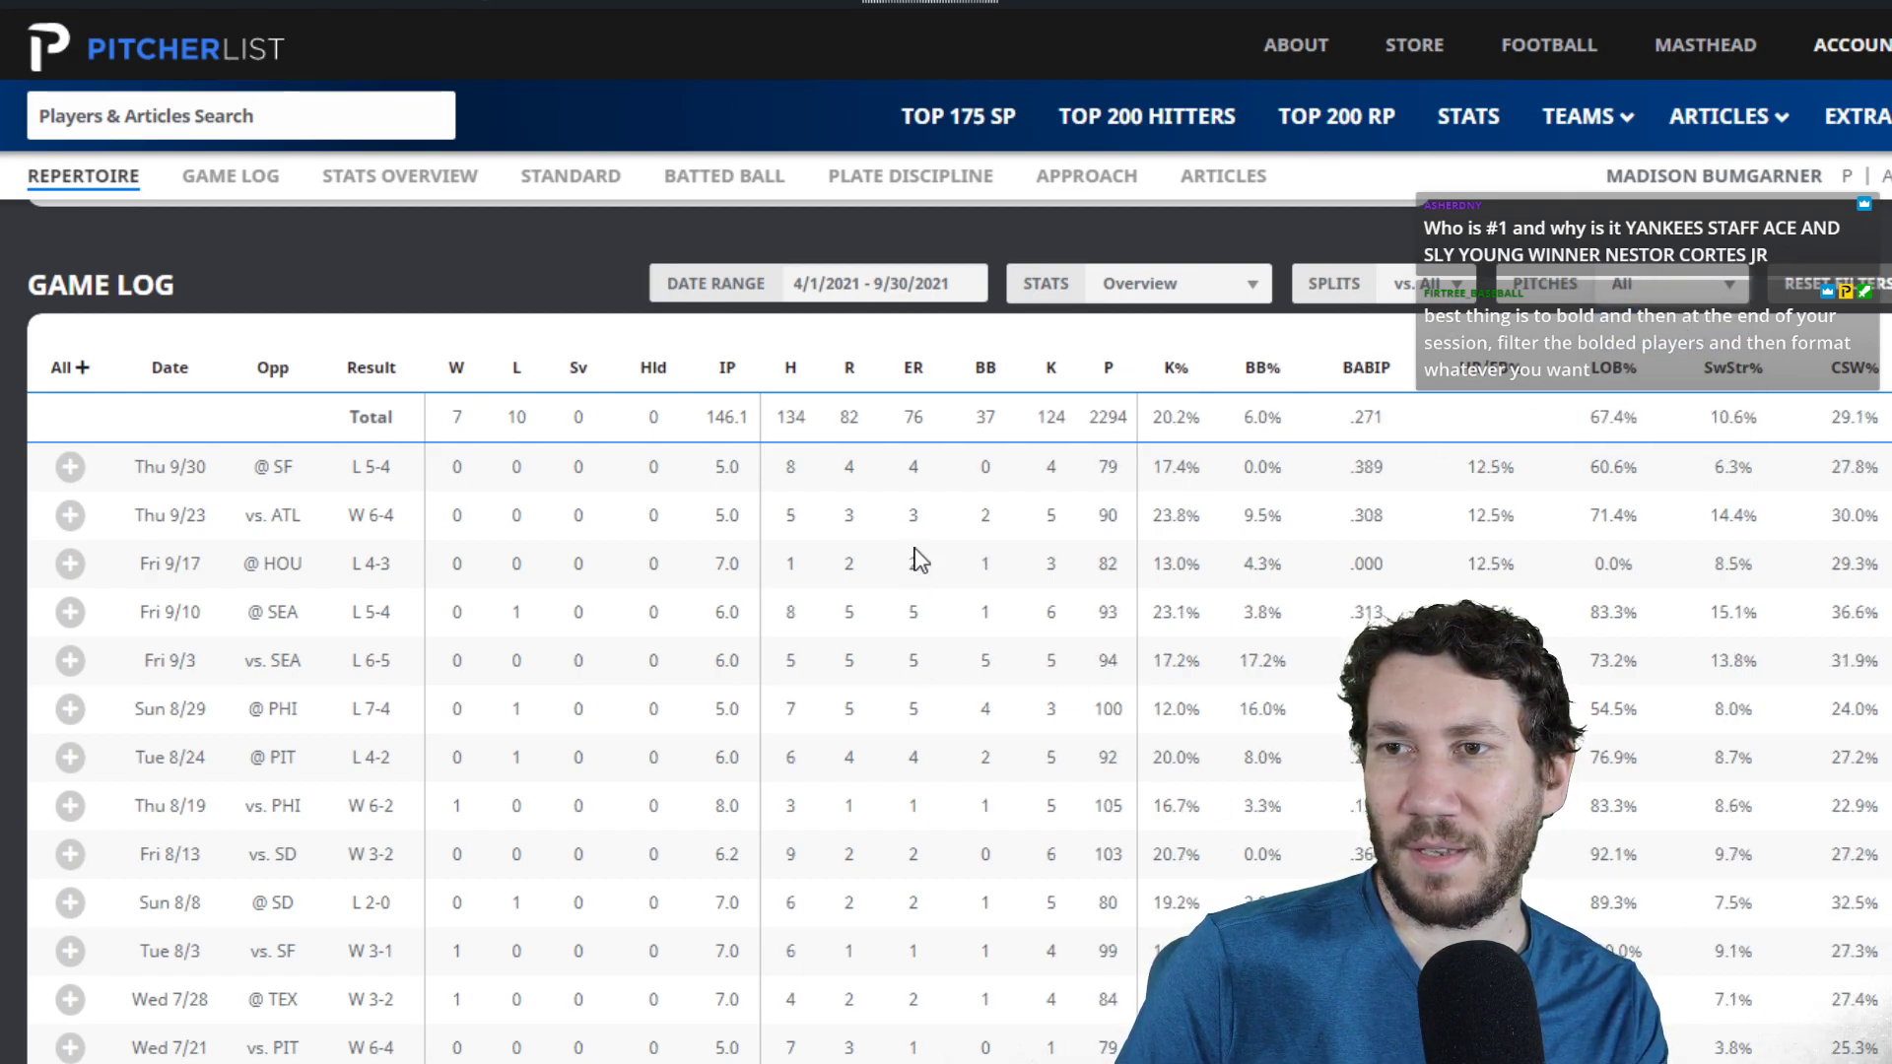
click(991, 486)
click(993, 491)
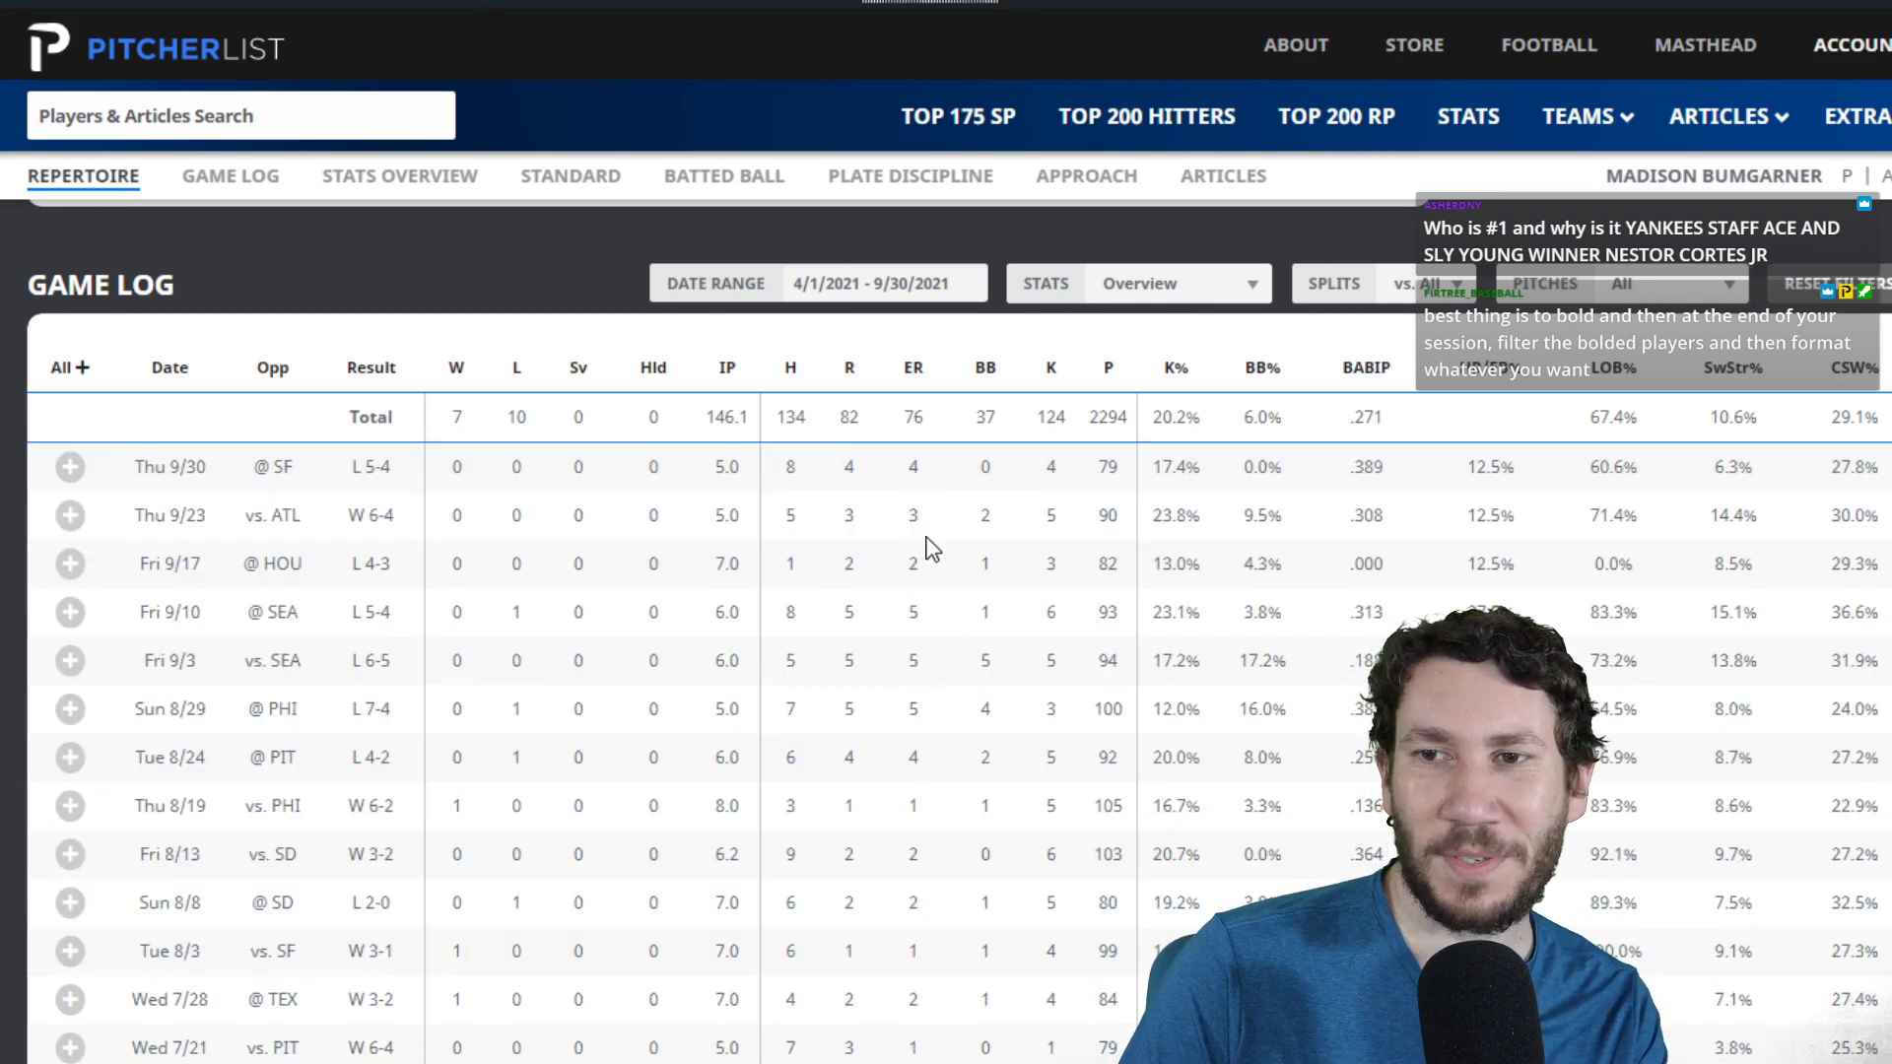
- Check the four-seamer velocity in the game log details for the 7/16 game against CHC and the 5/11 game against MIA
scroll(941, 717, down, 7)
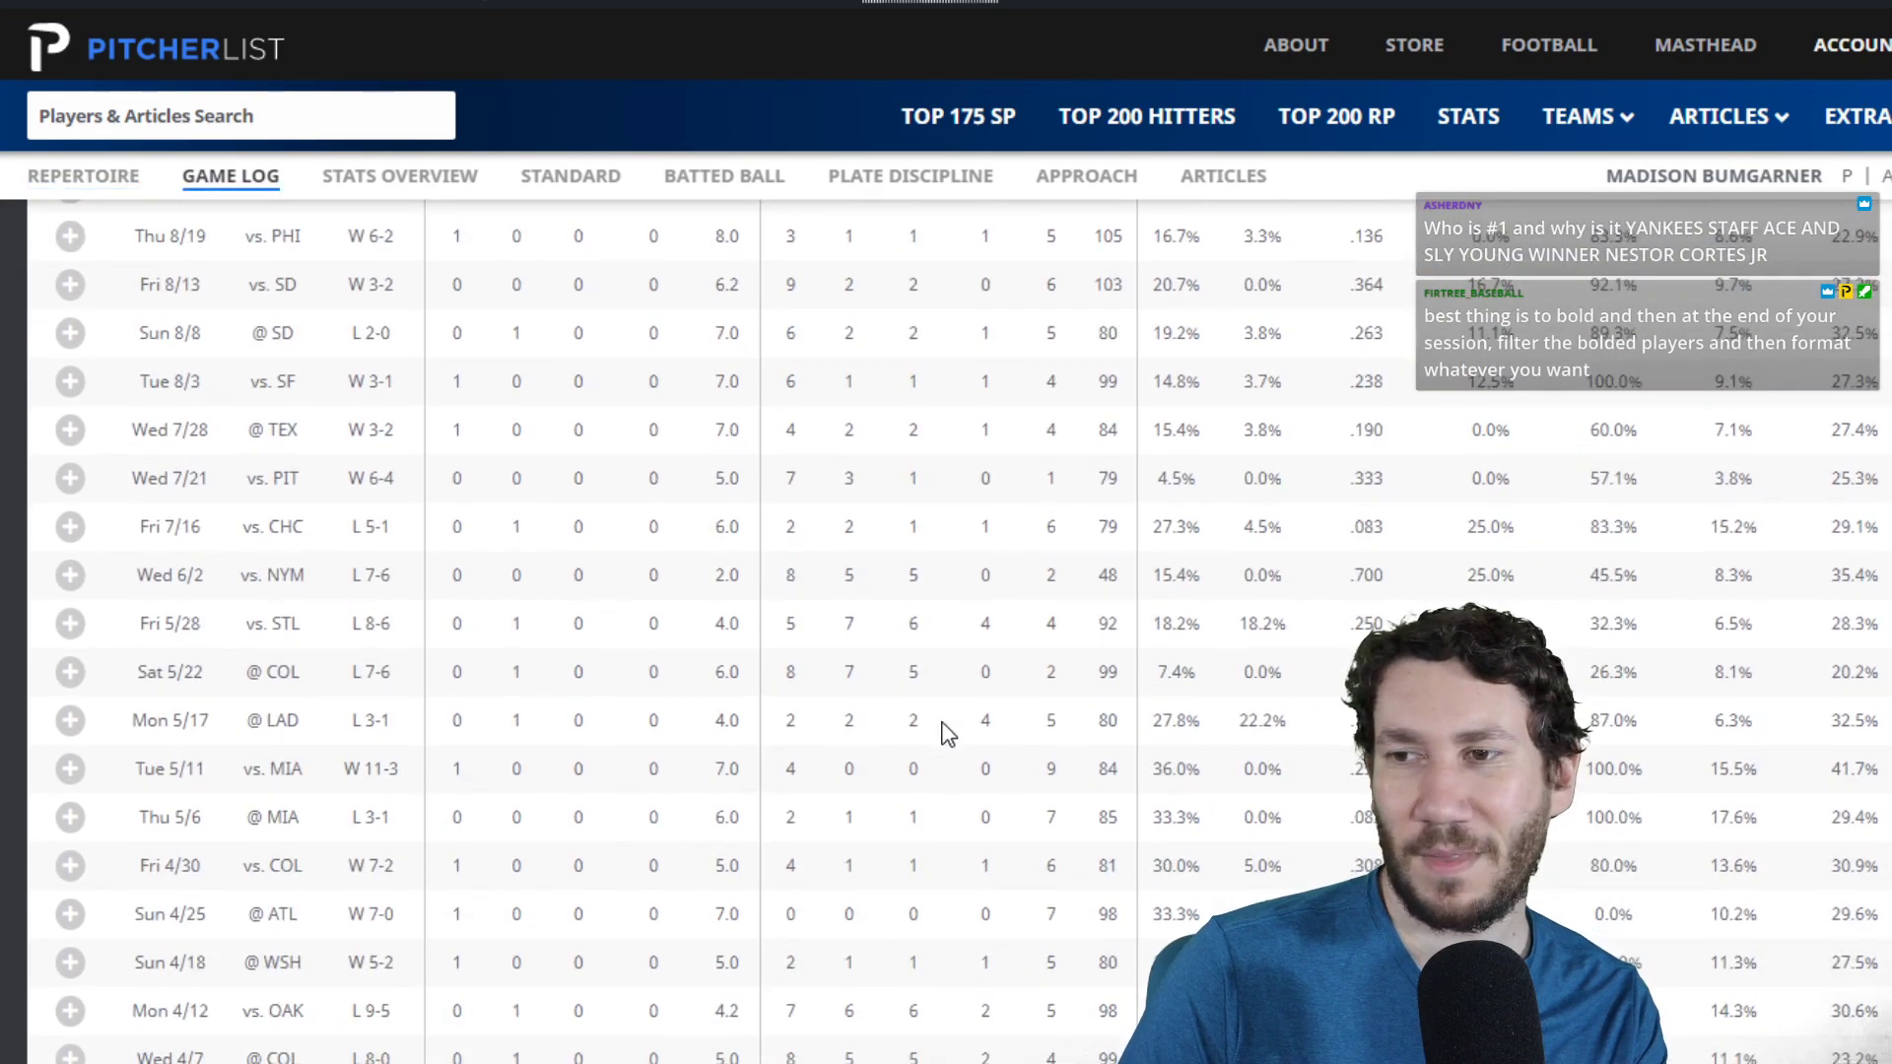
scroll(936, 712, up, 3)
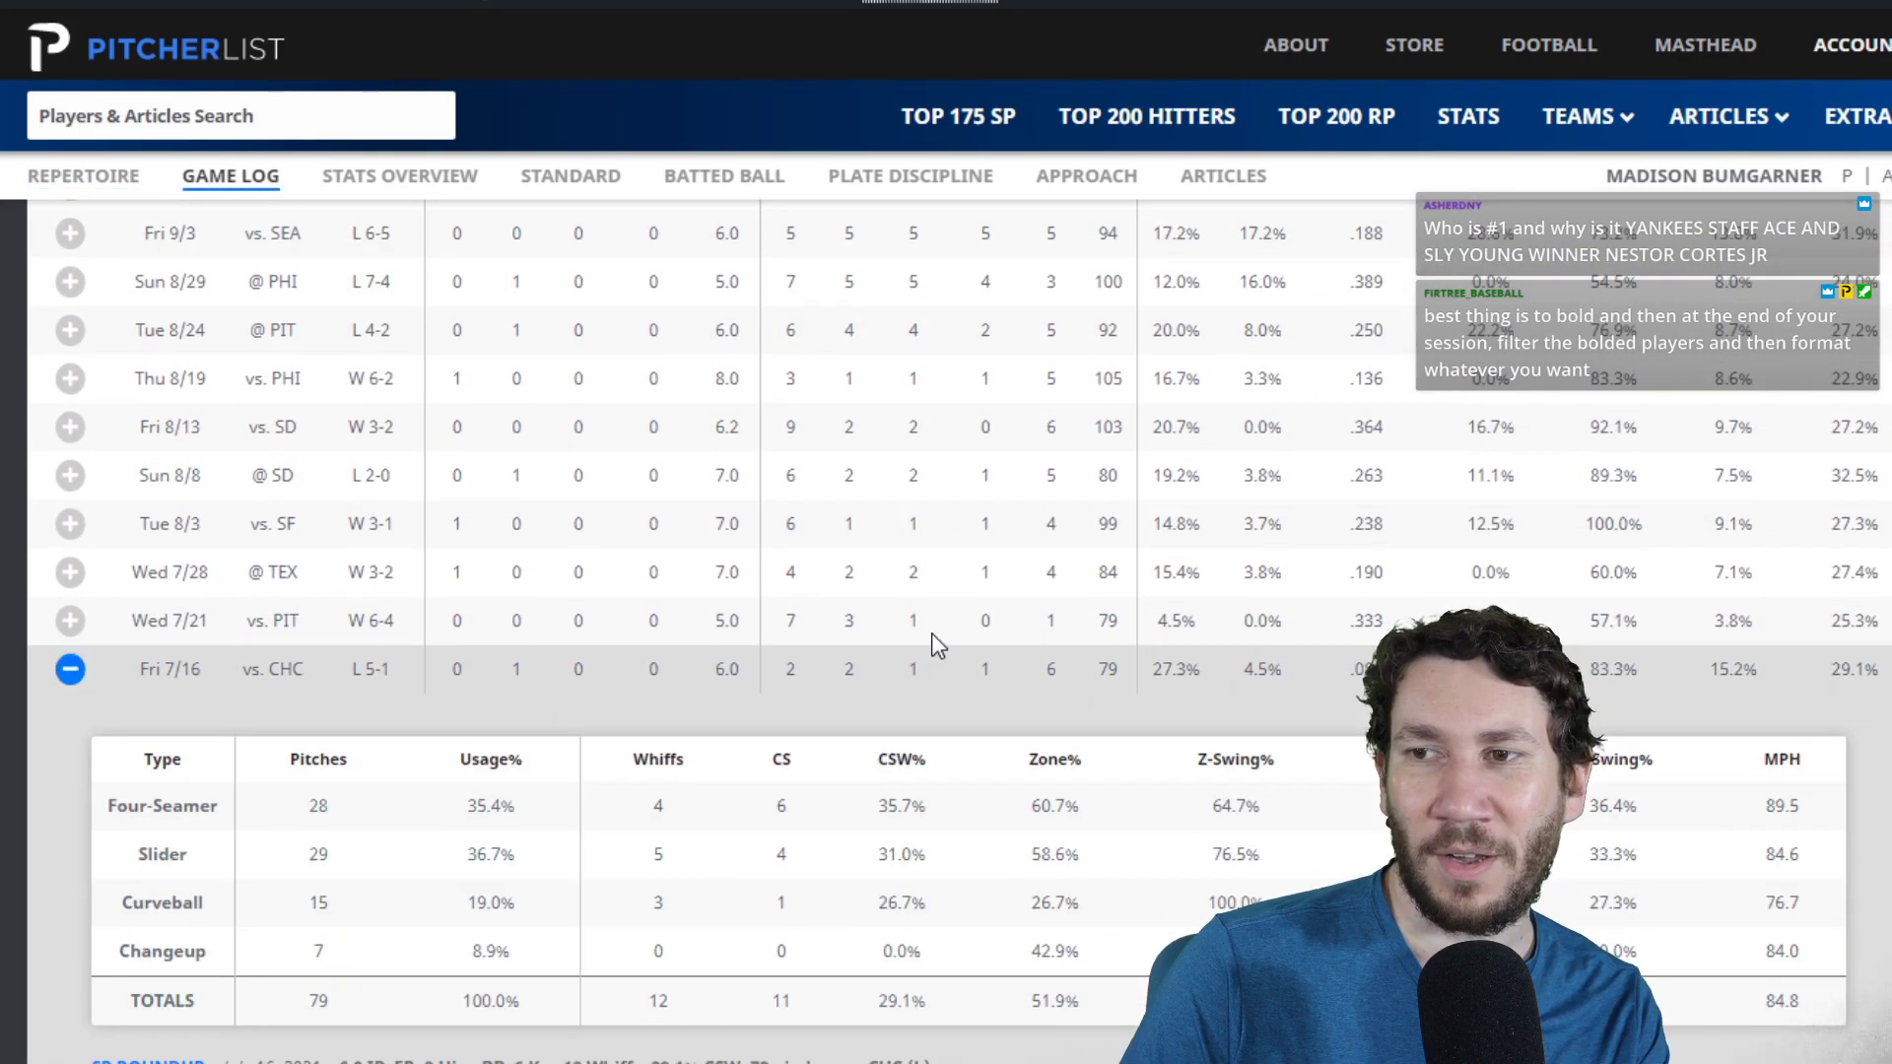
click(931, 676)
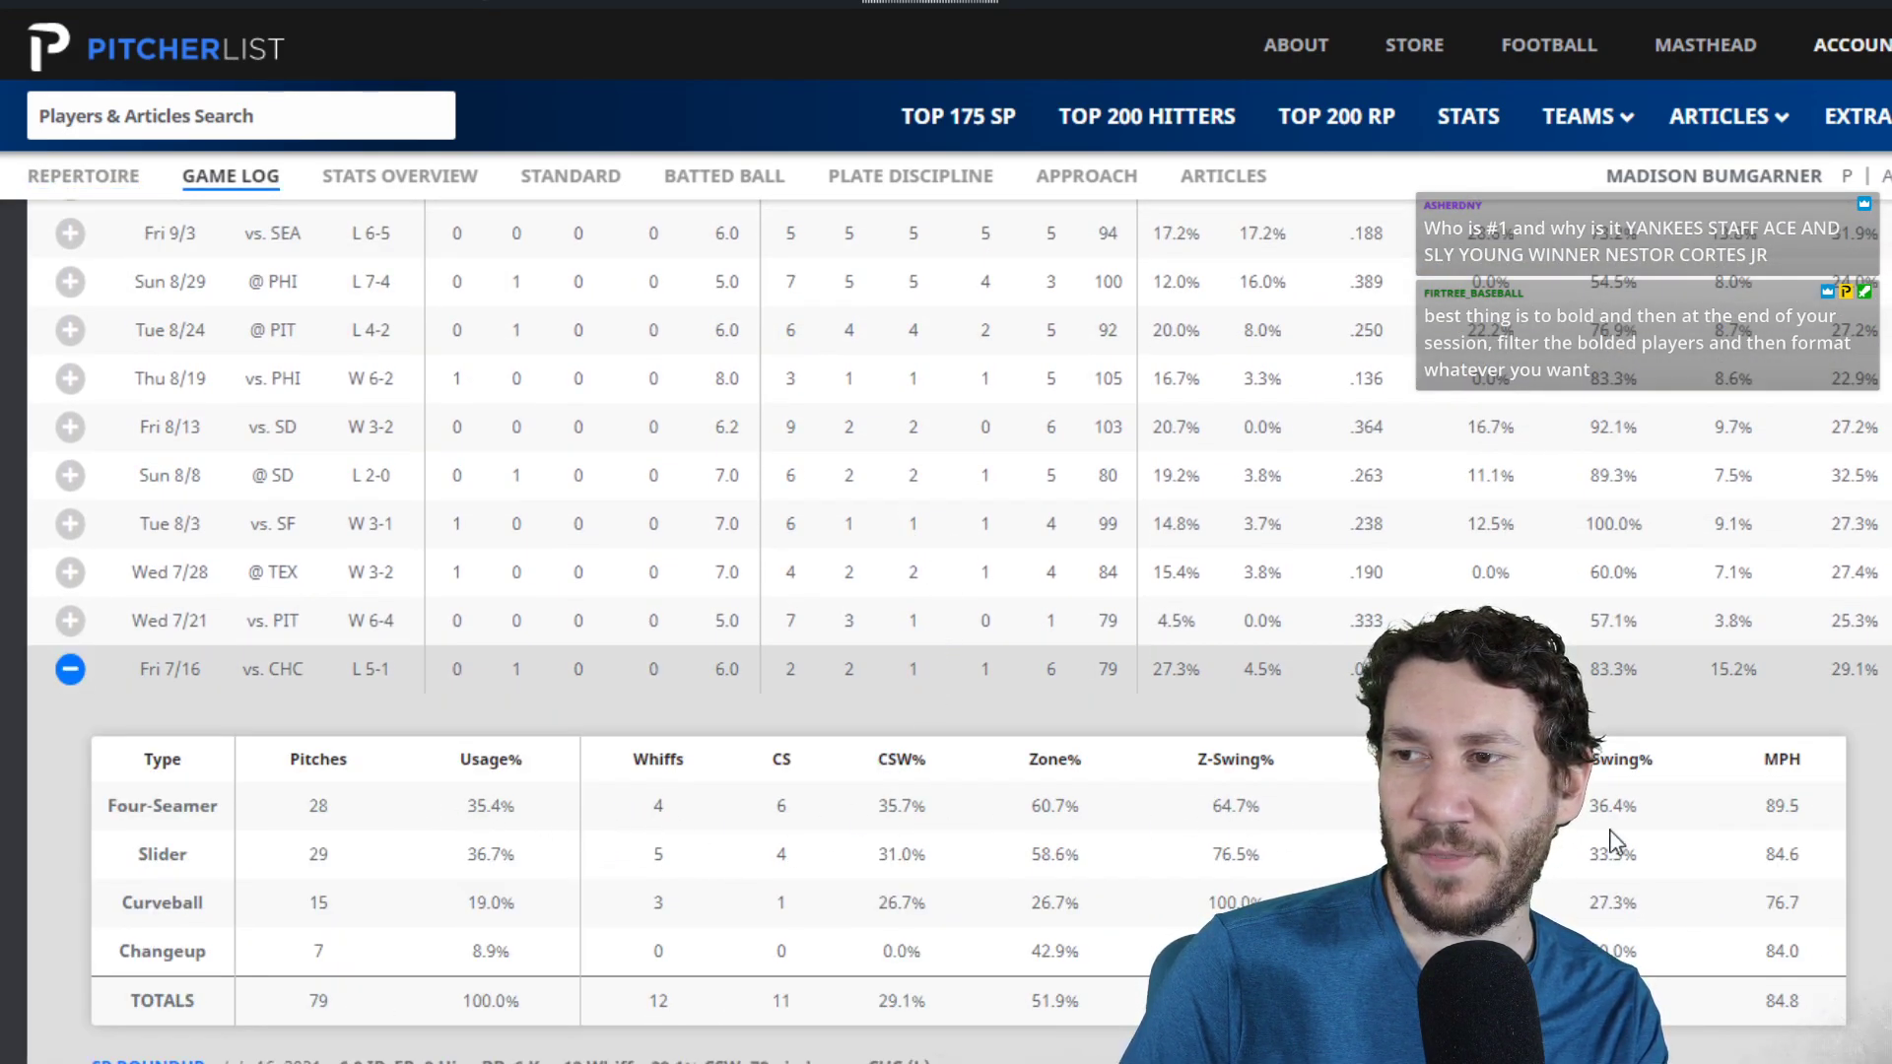
drag(1764, 804, 1865, 830)
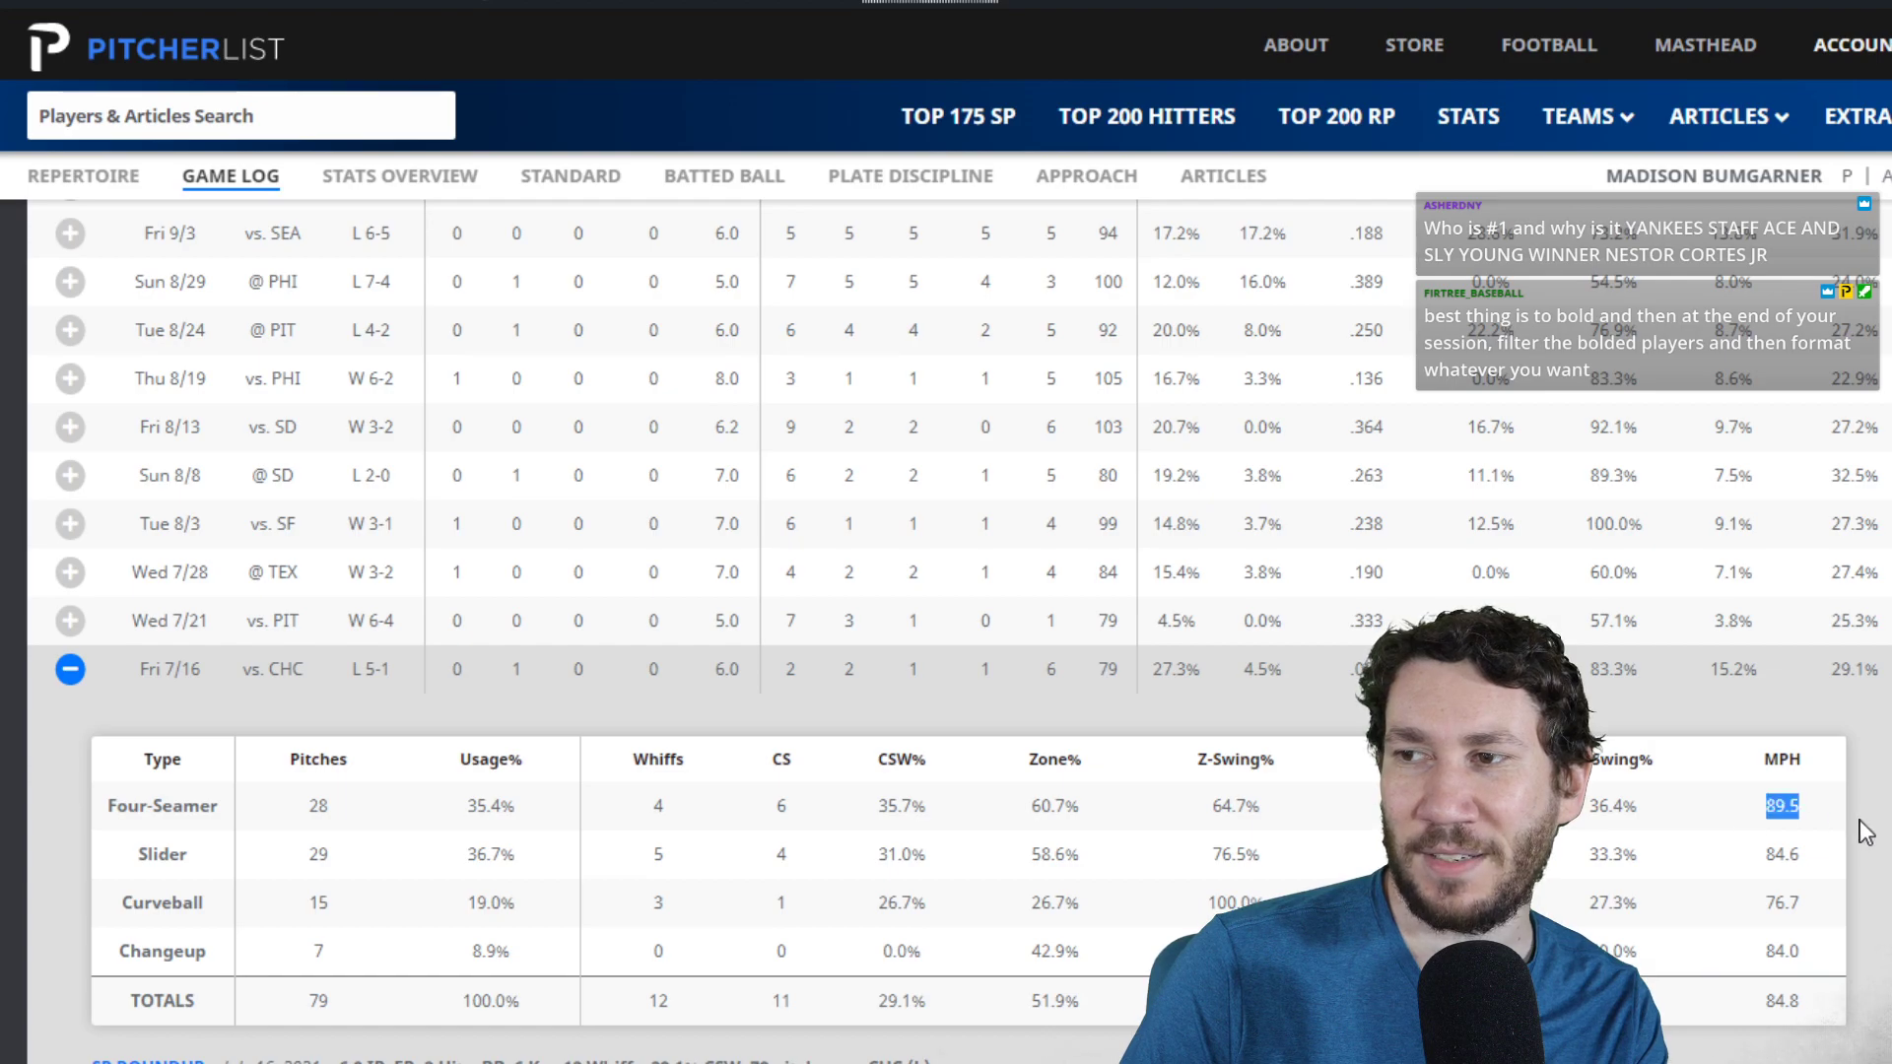
click(923, 678)
click(993, 926)
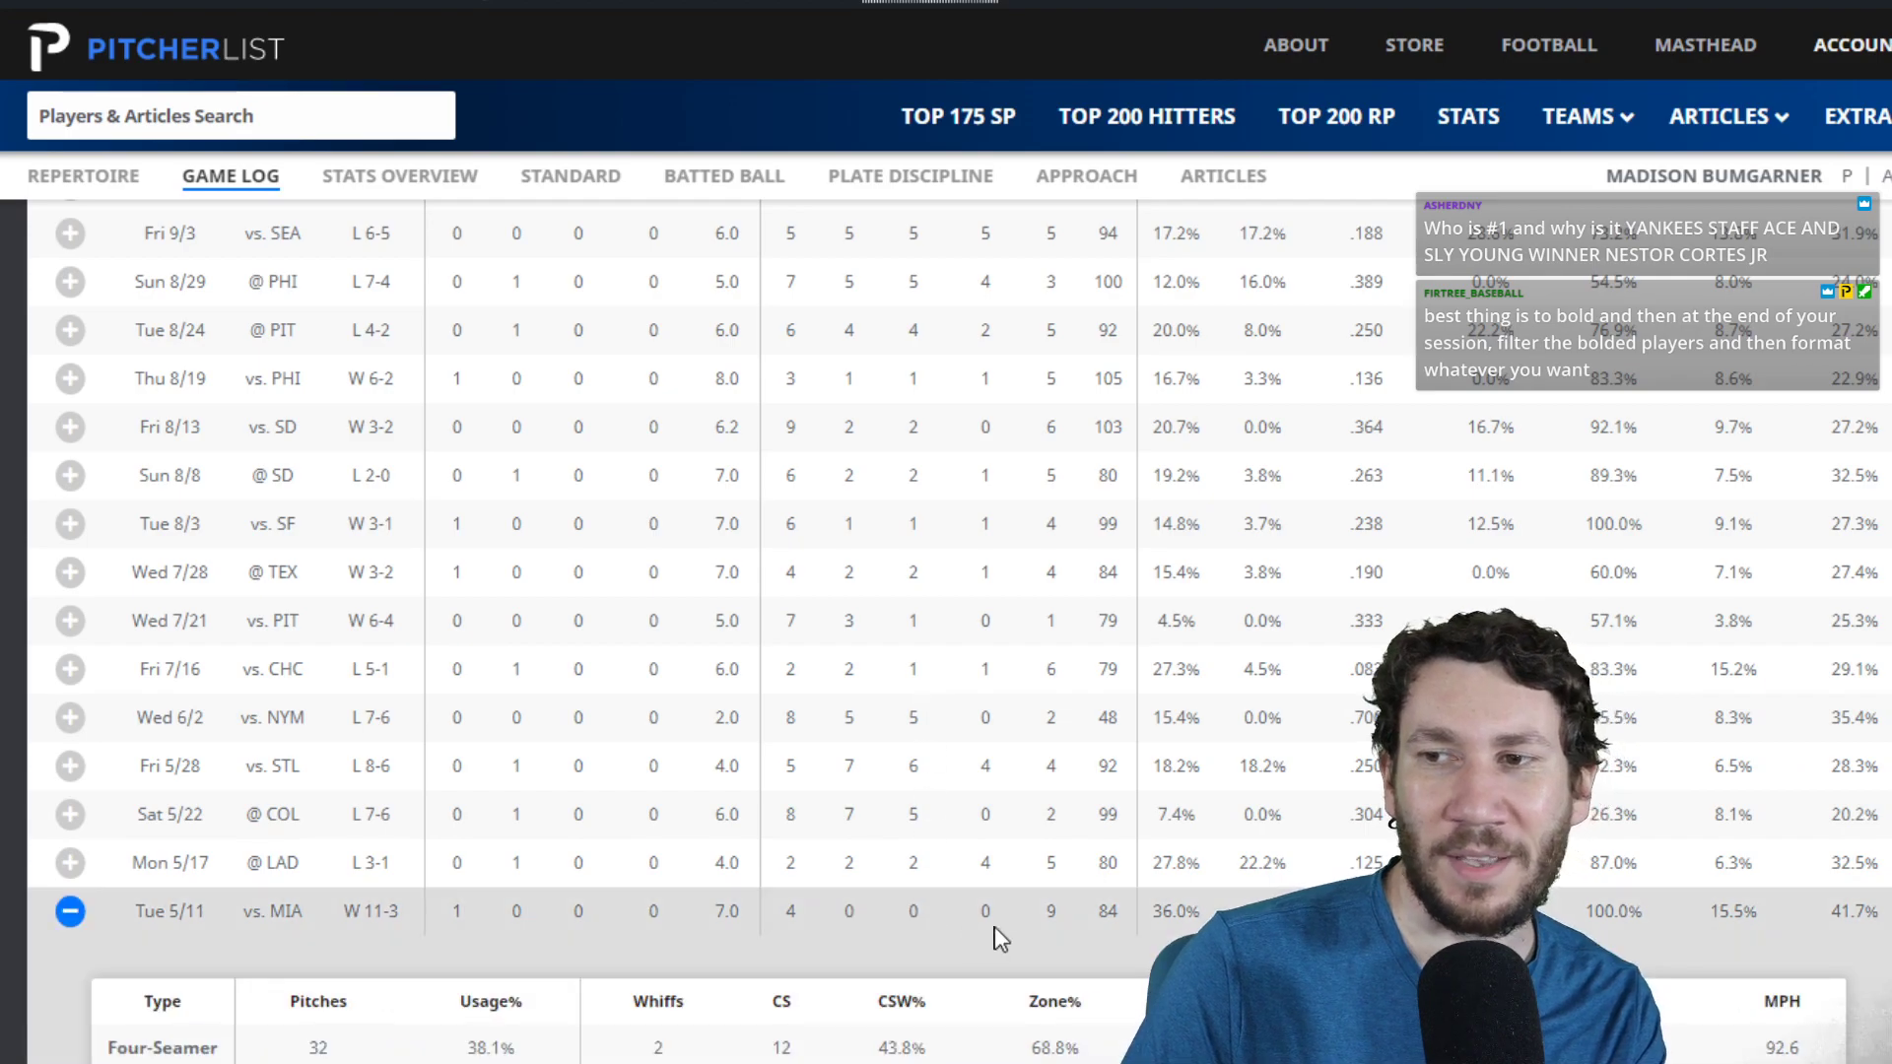
drag(1765, 1047, 1803, 1059)
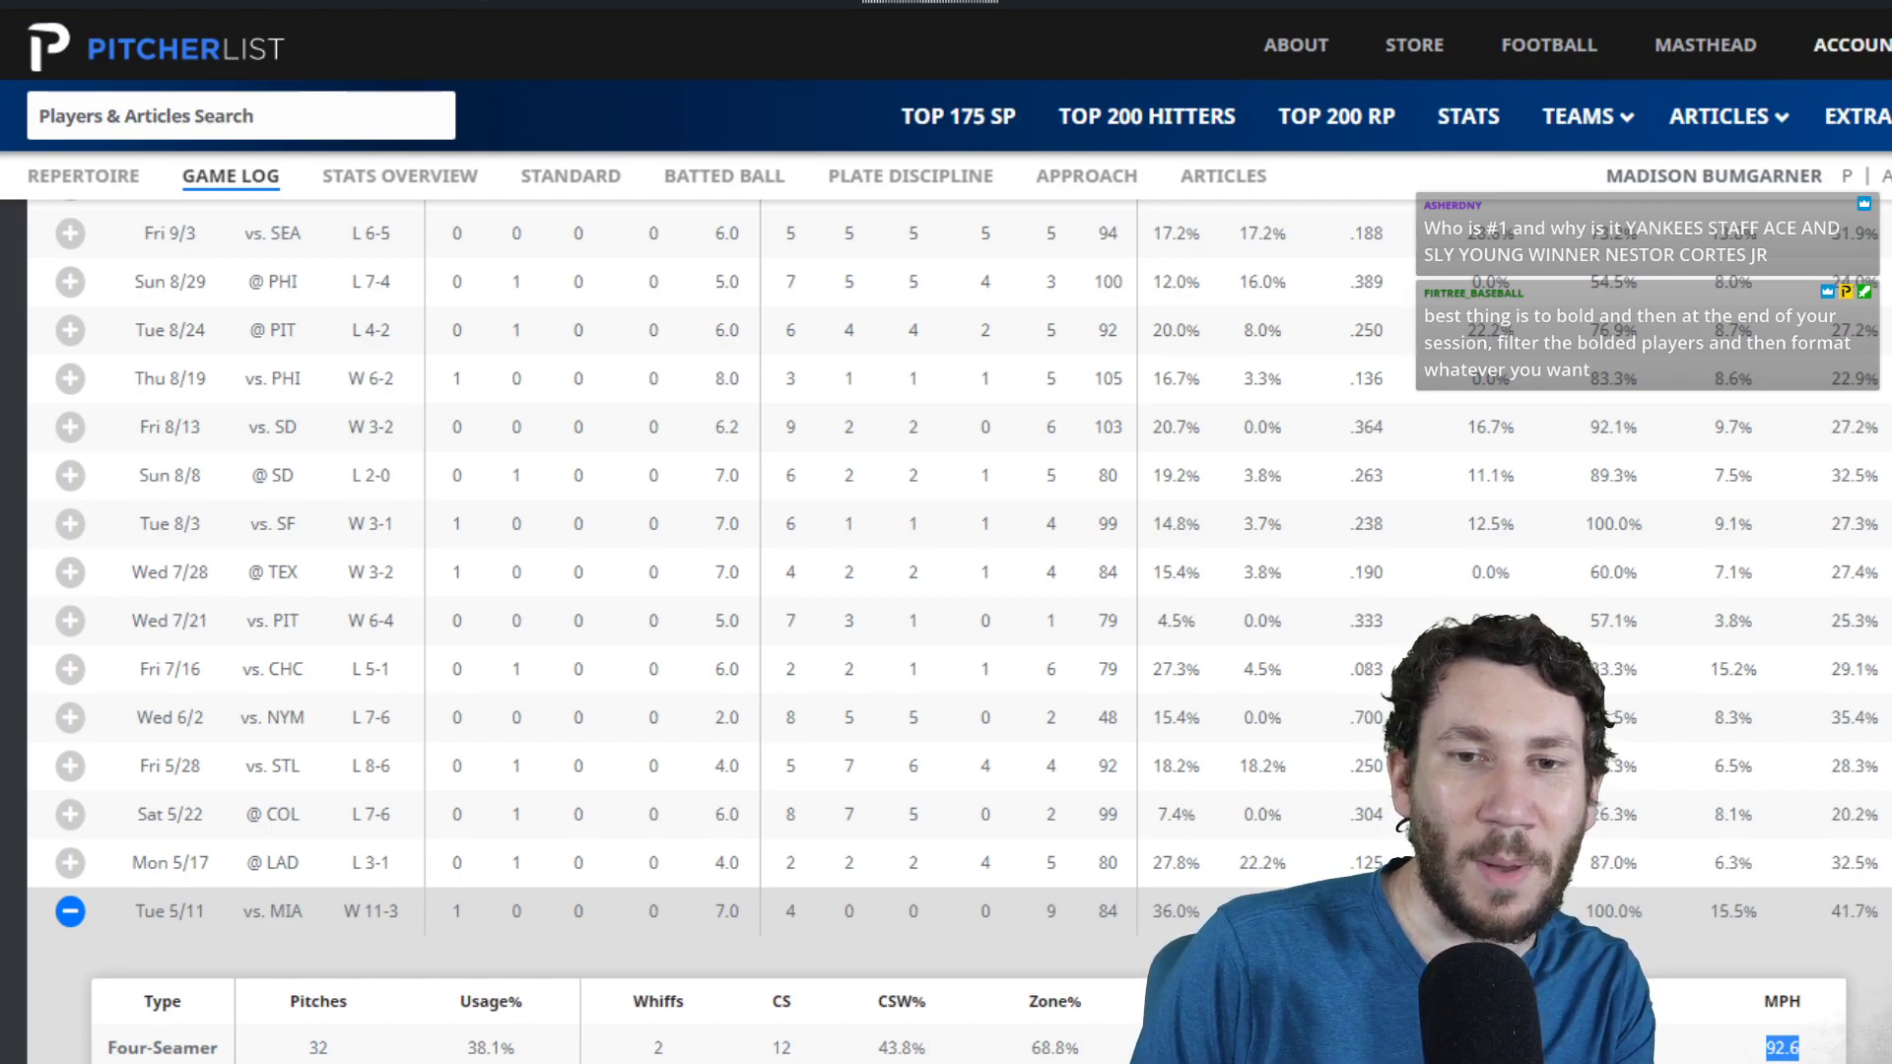
click(1829, 1027)
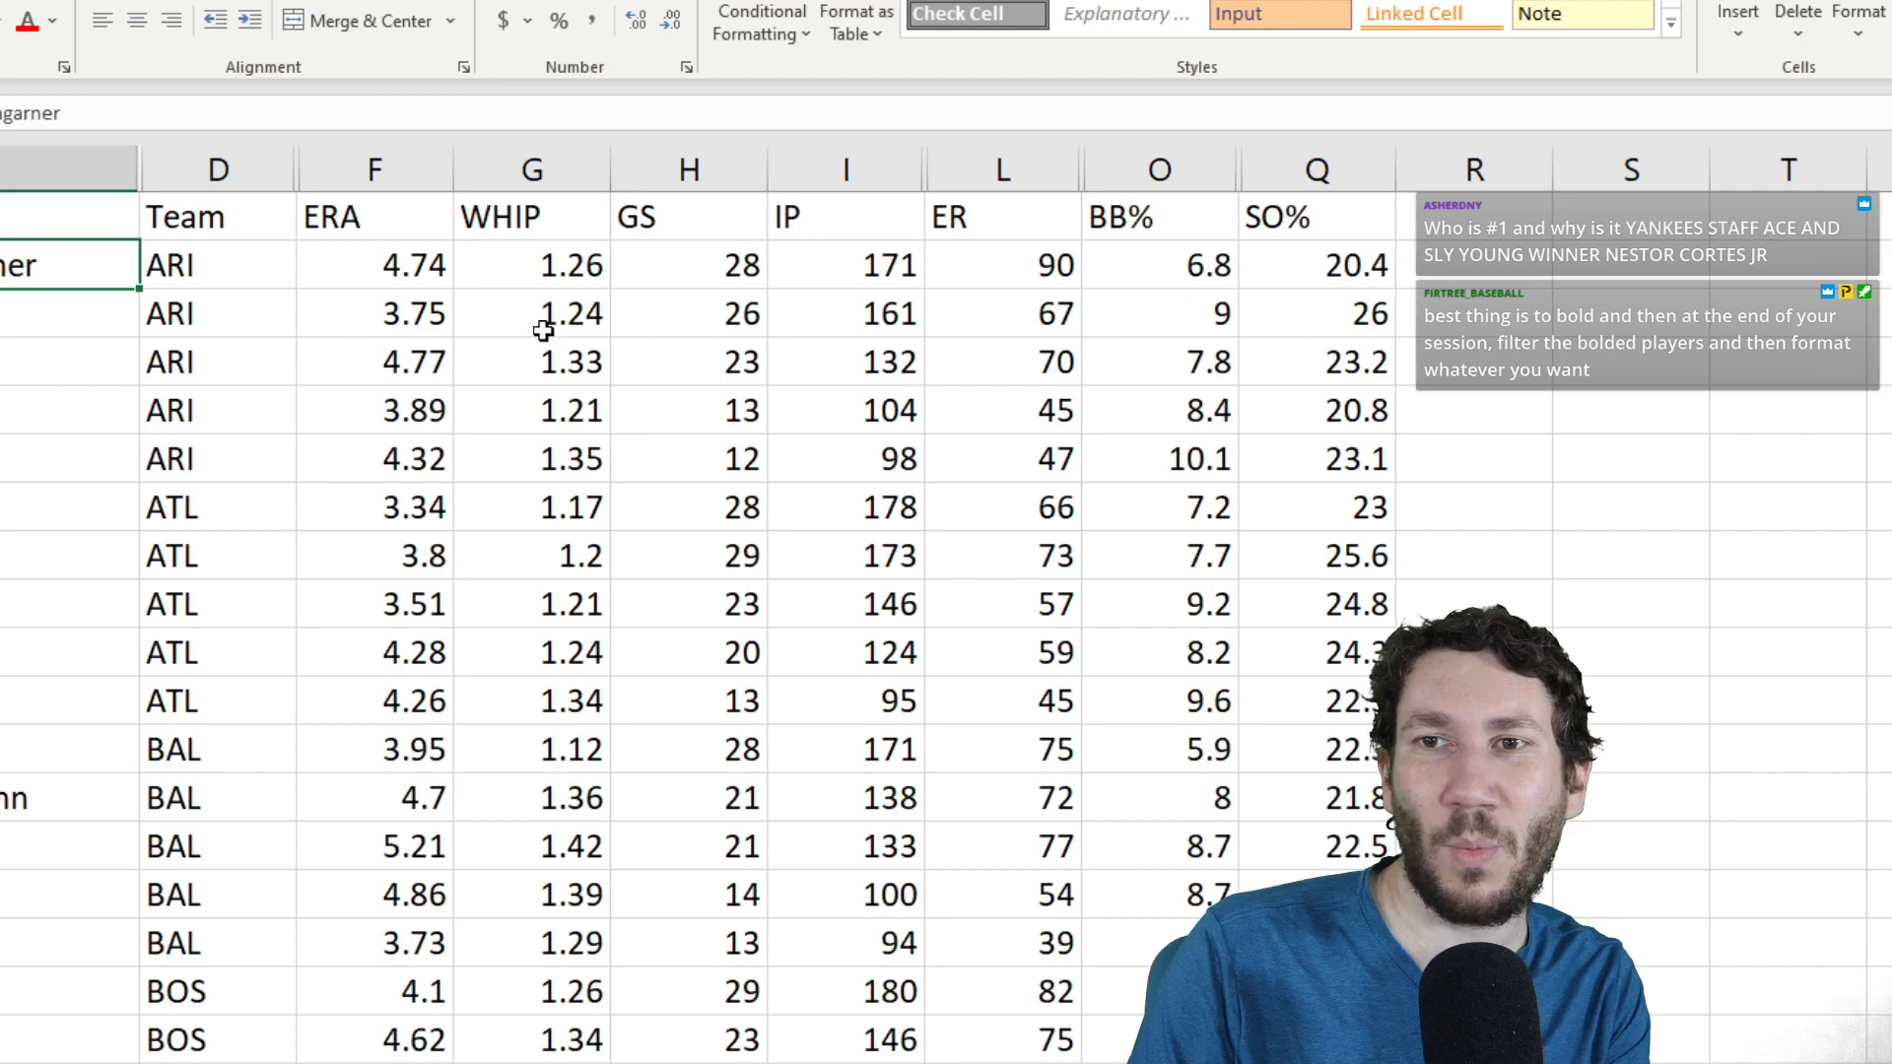
- In Excel, try bolding Madison Bumgarner's WHIP and GS values, removing the bold from each
click(580, 273)
key(ctrl+b)
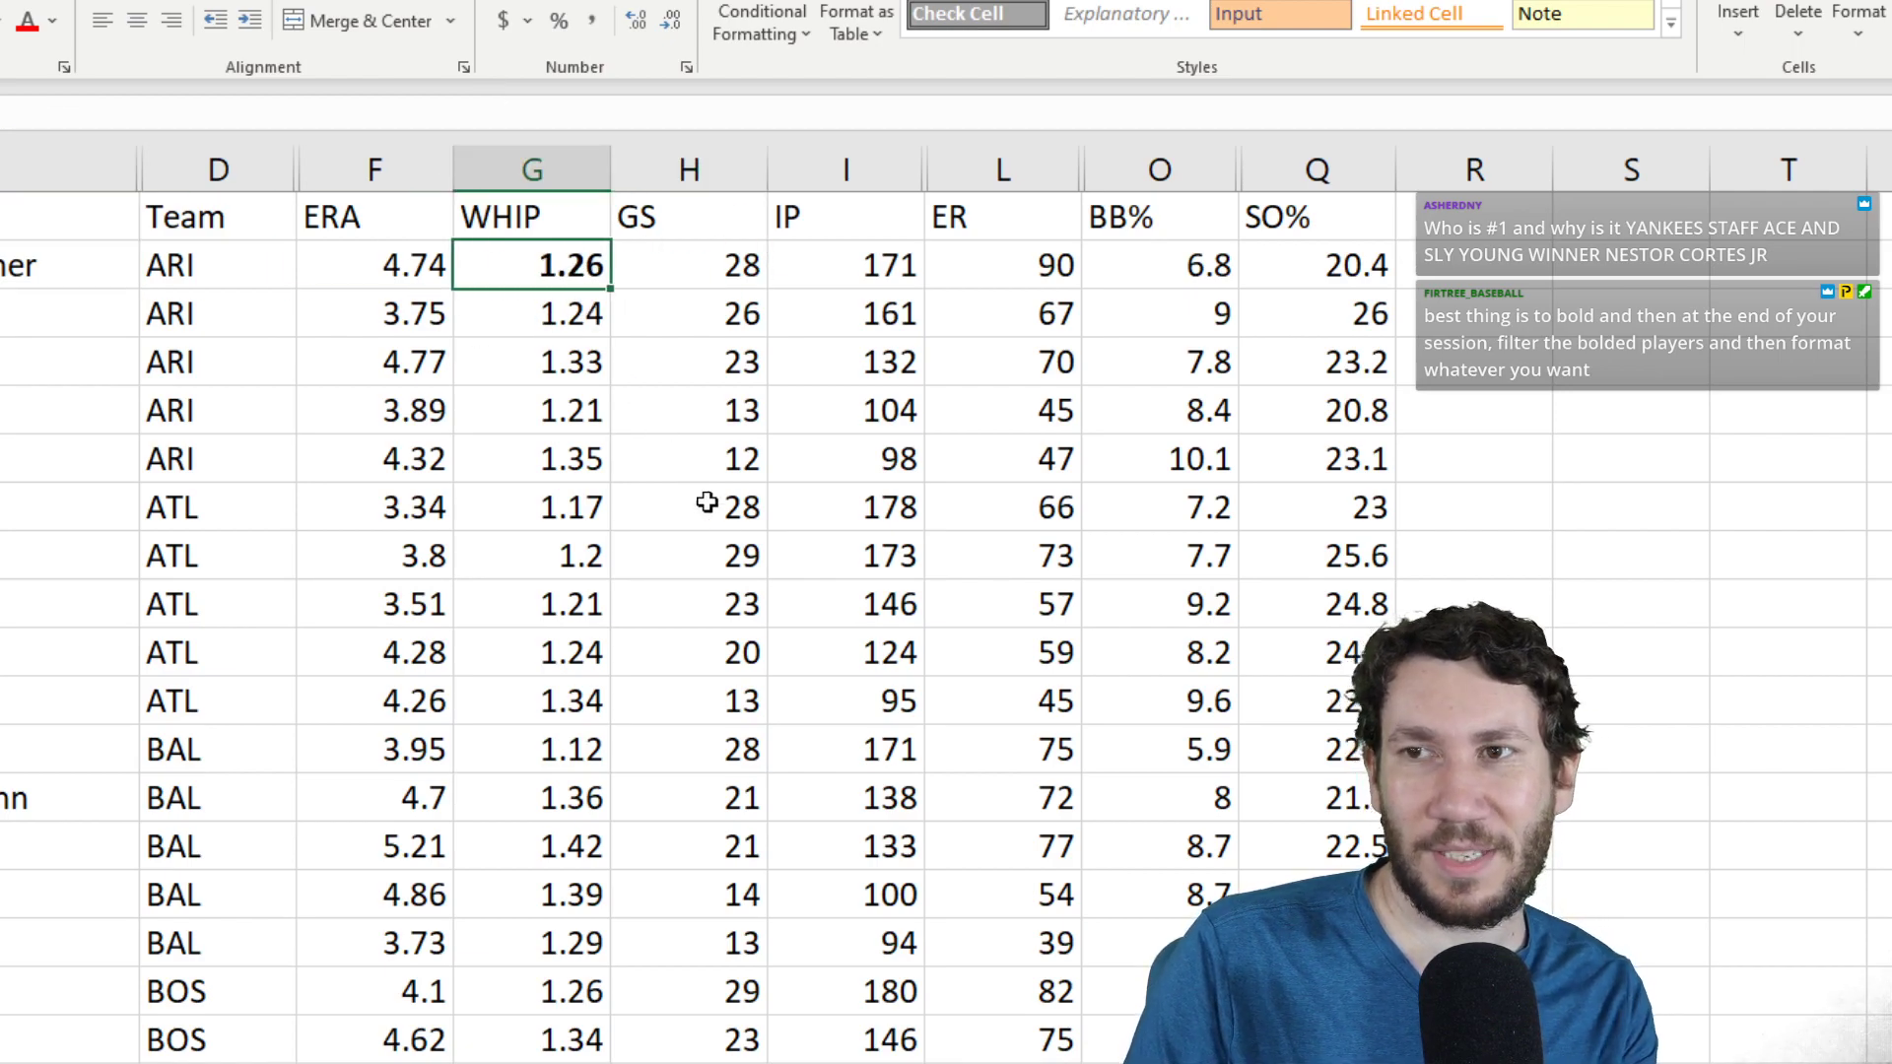
key(ctrl+b)
click(724, 286)
key(ctrl+b)
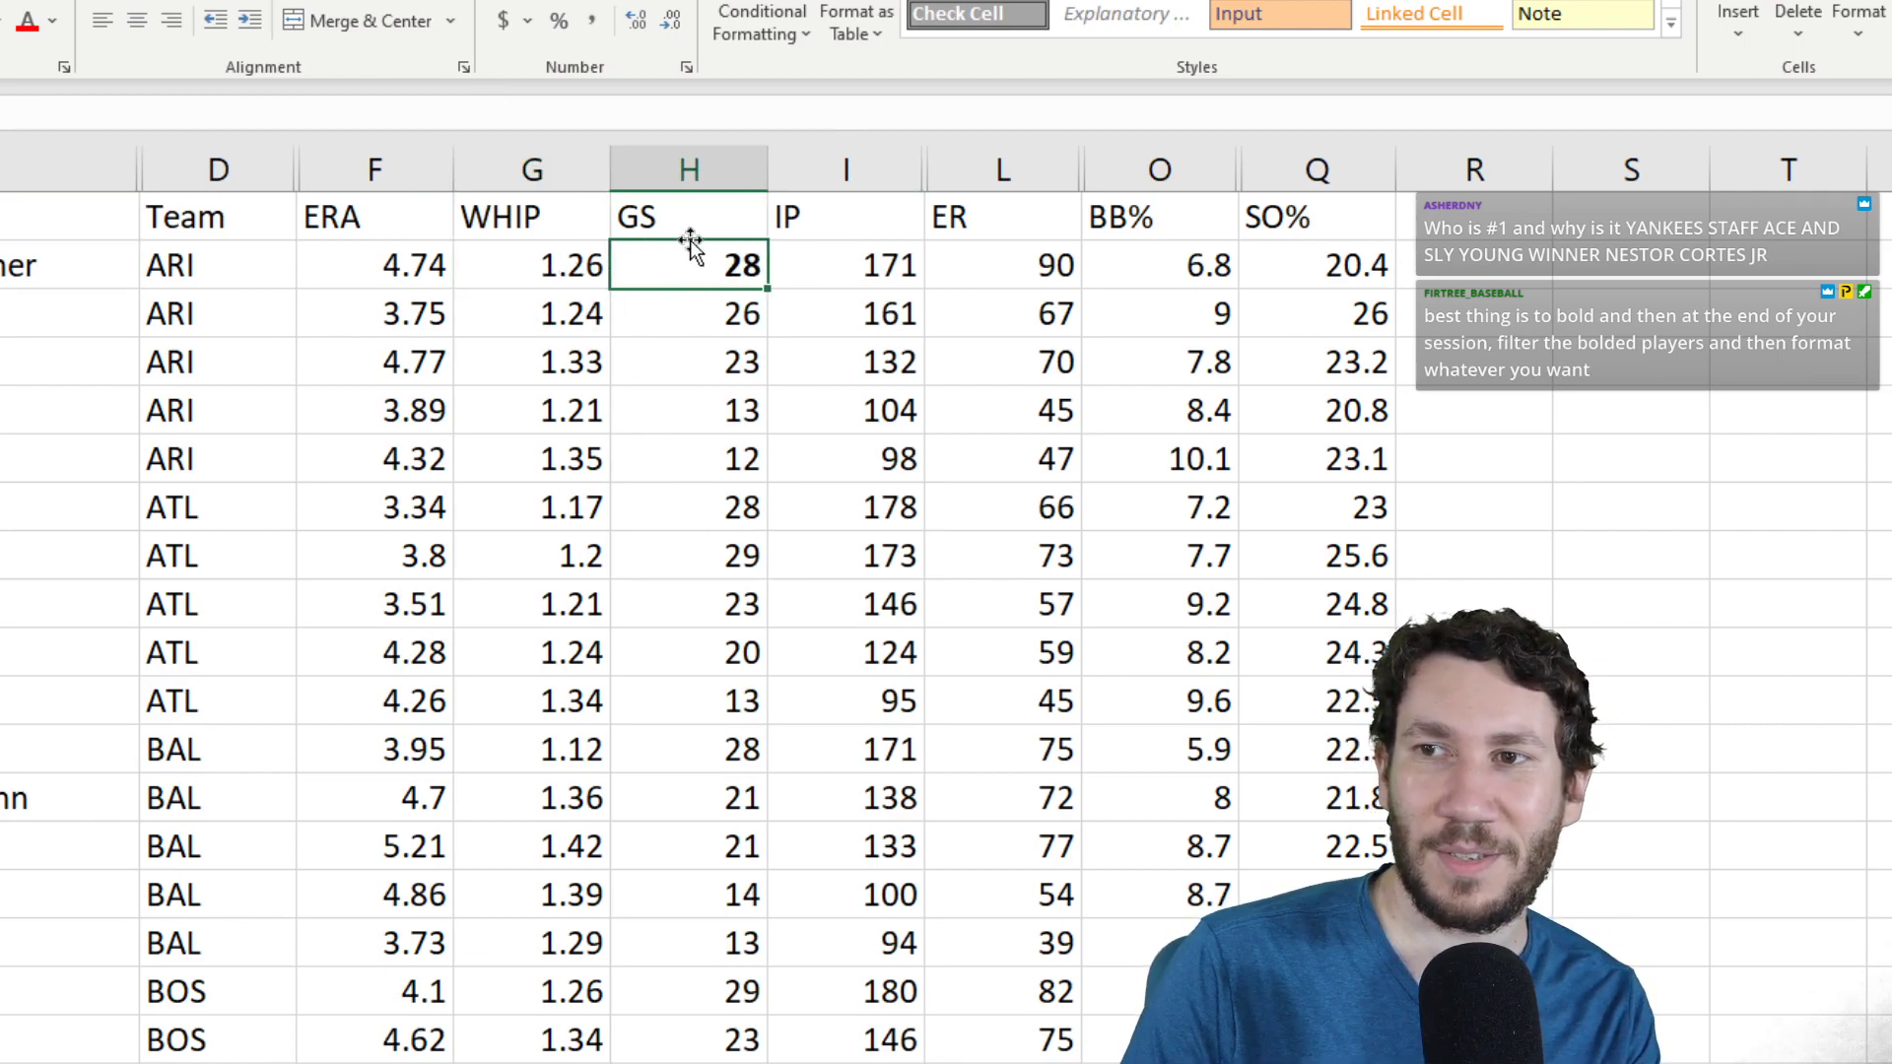
key(ctrl+b)
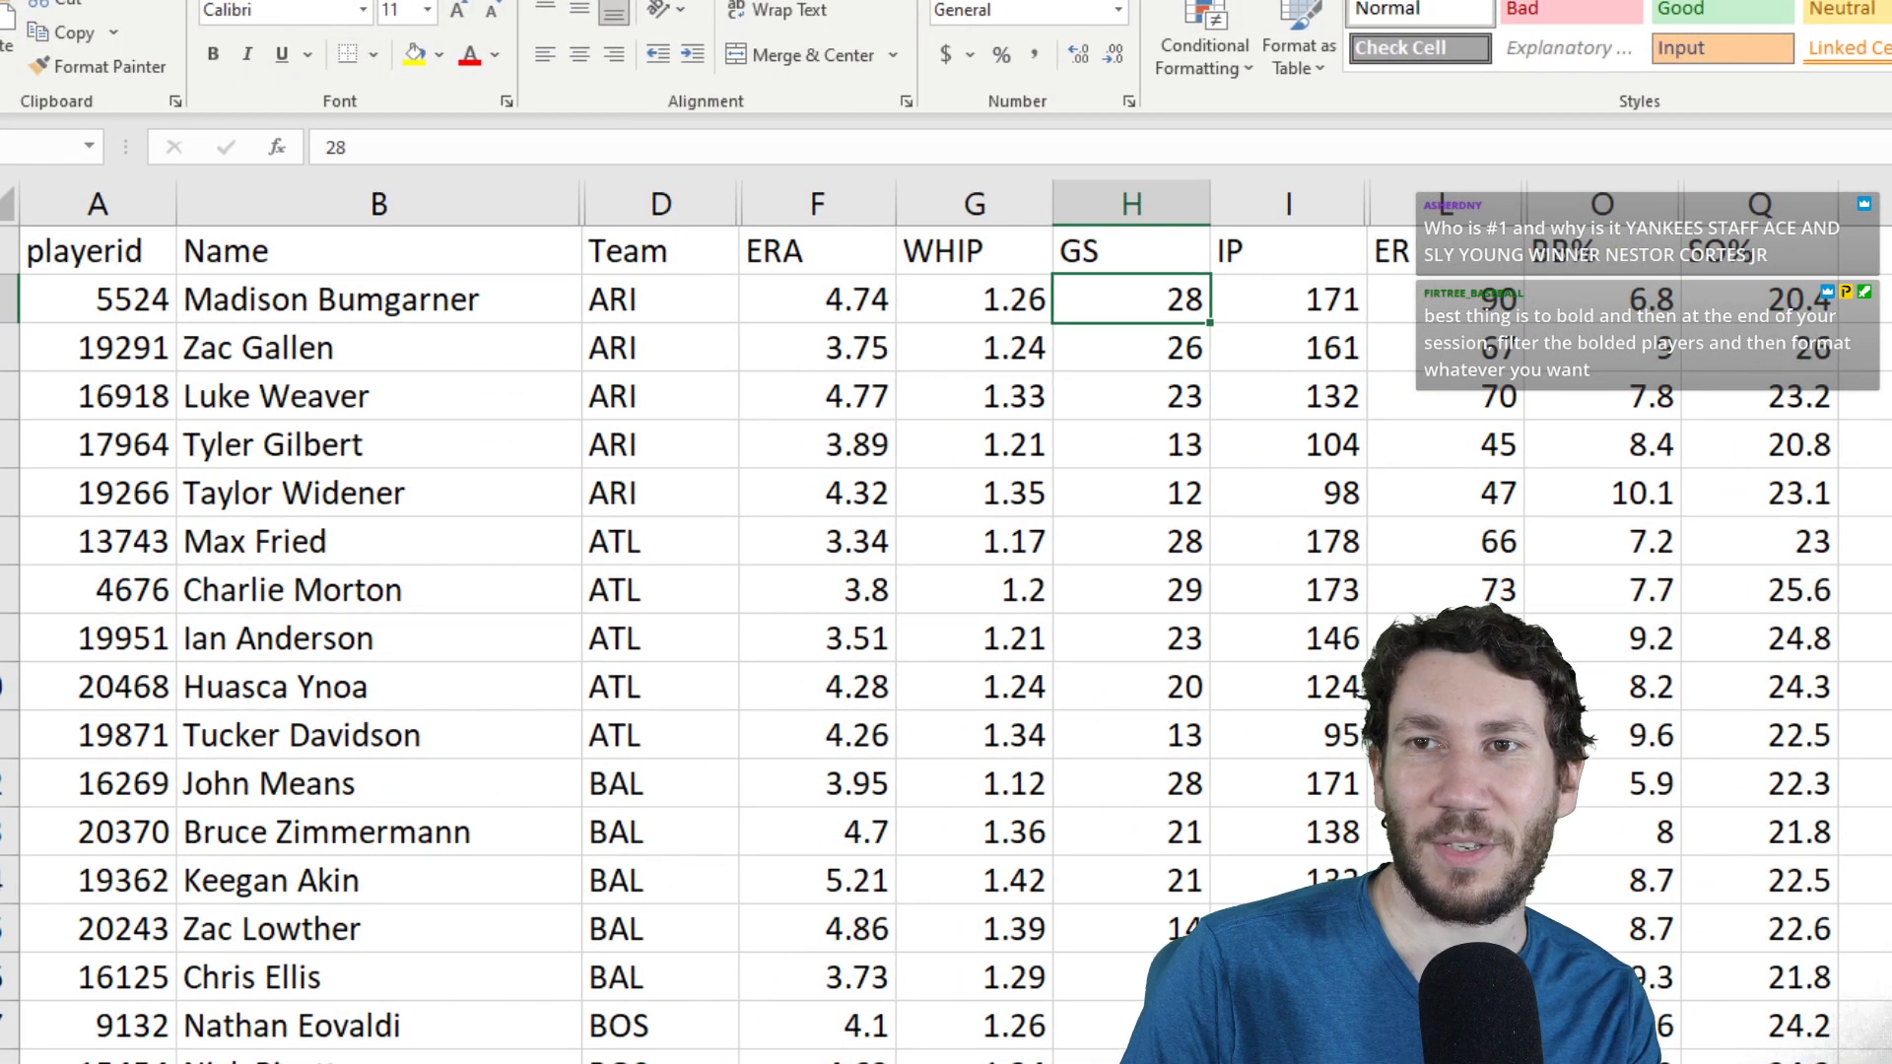
- Switch back to the Pitcher List game log and compare four-seamer velocities for the games from 5/17 through 7/16
key(alt+Tab)
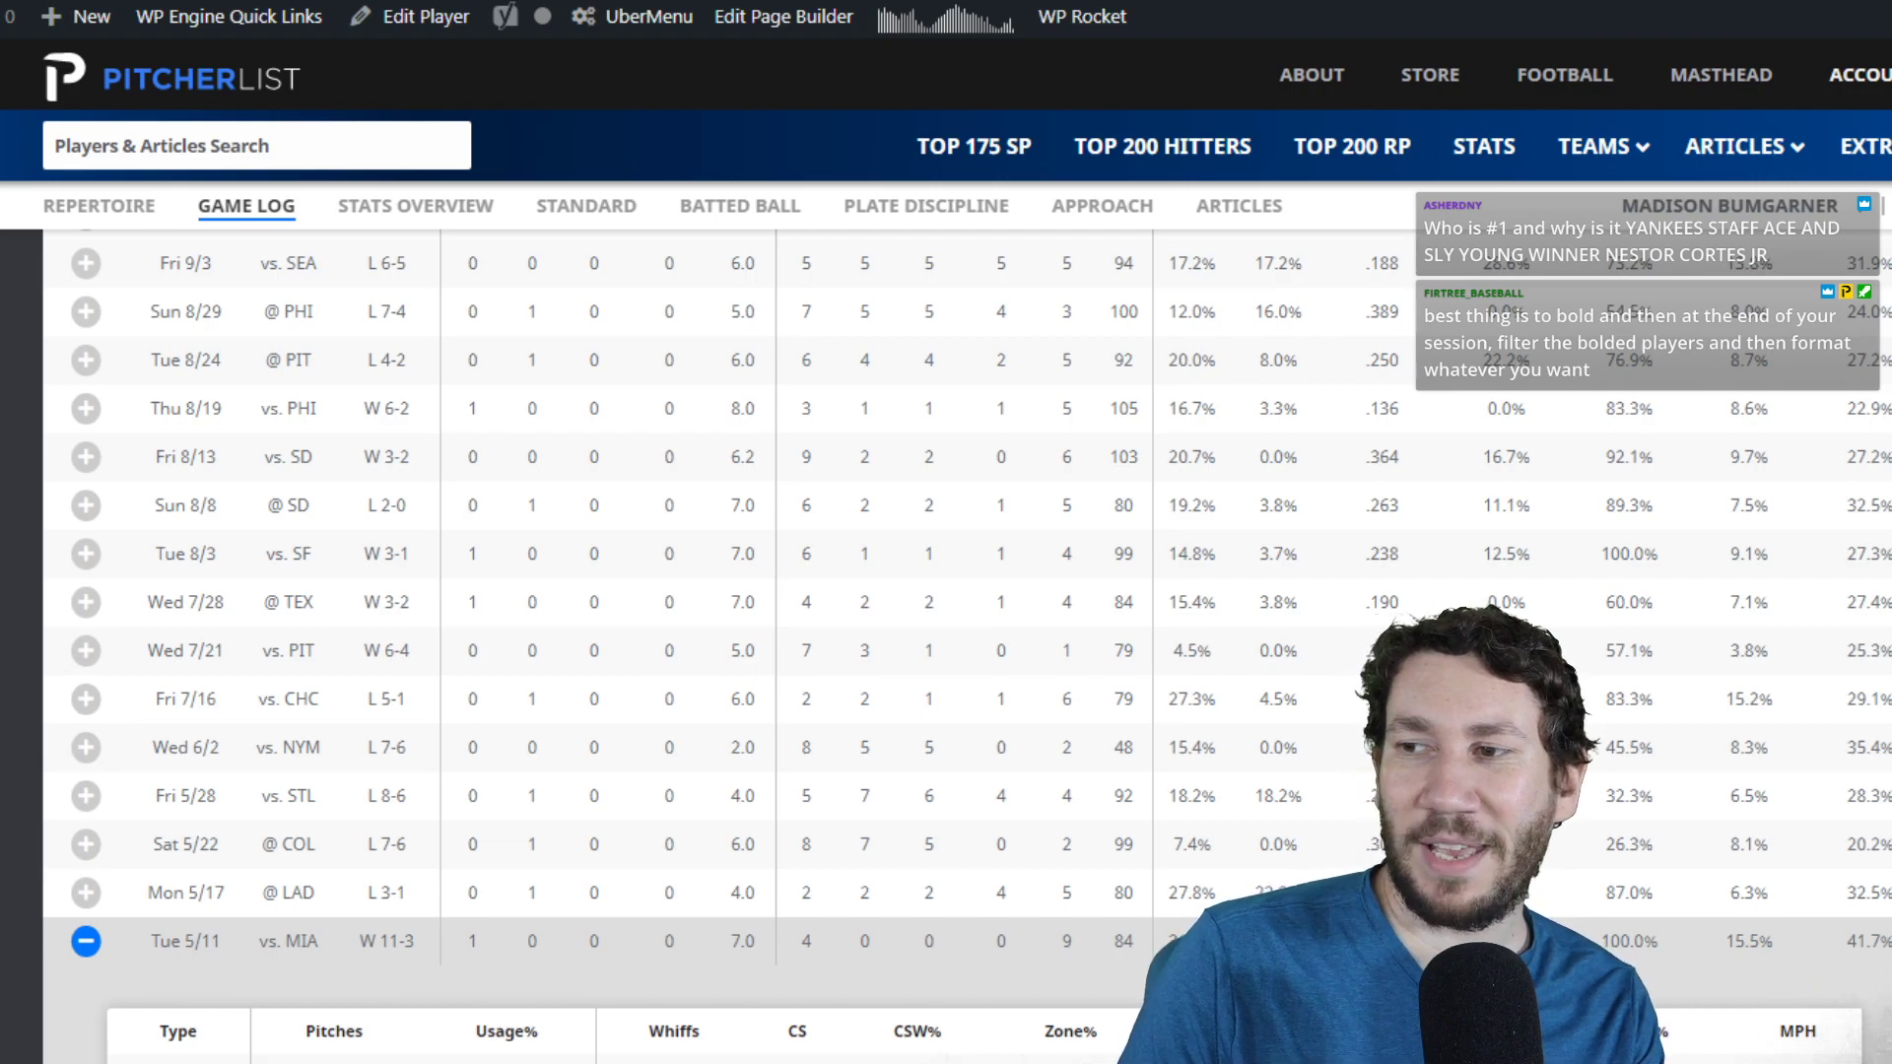
click(1015, 893)
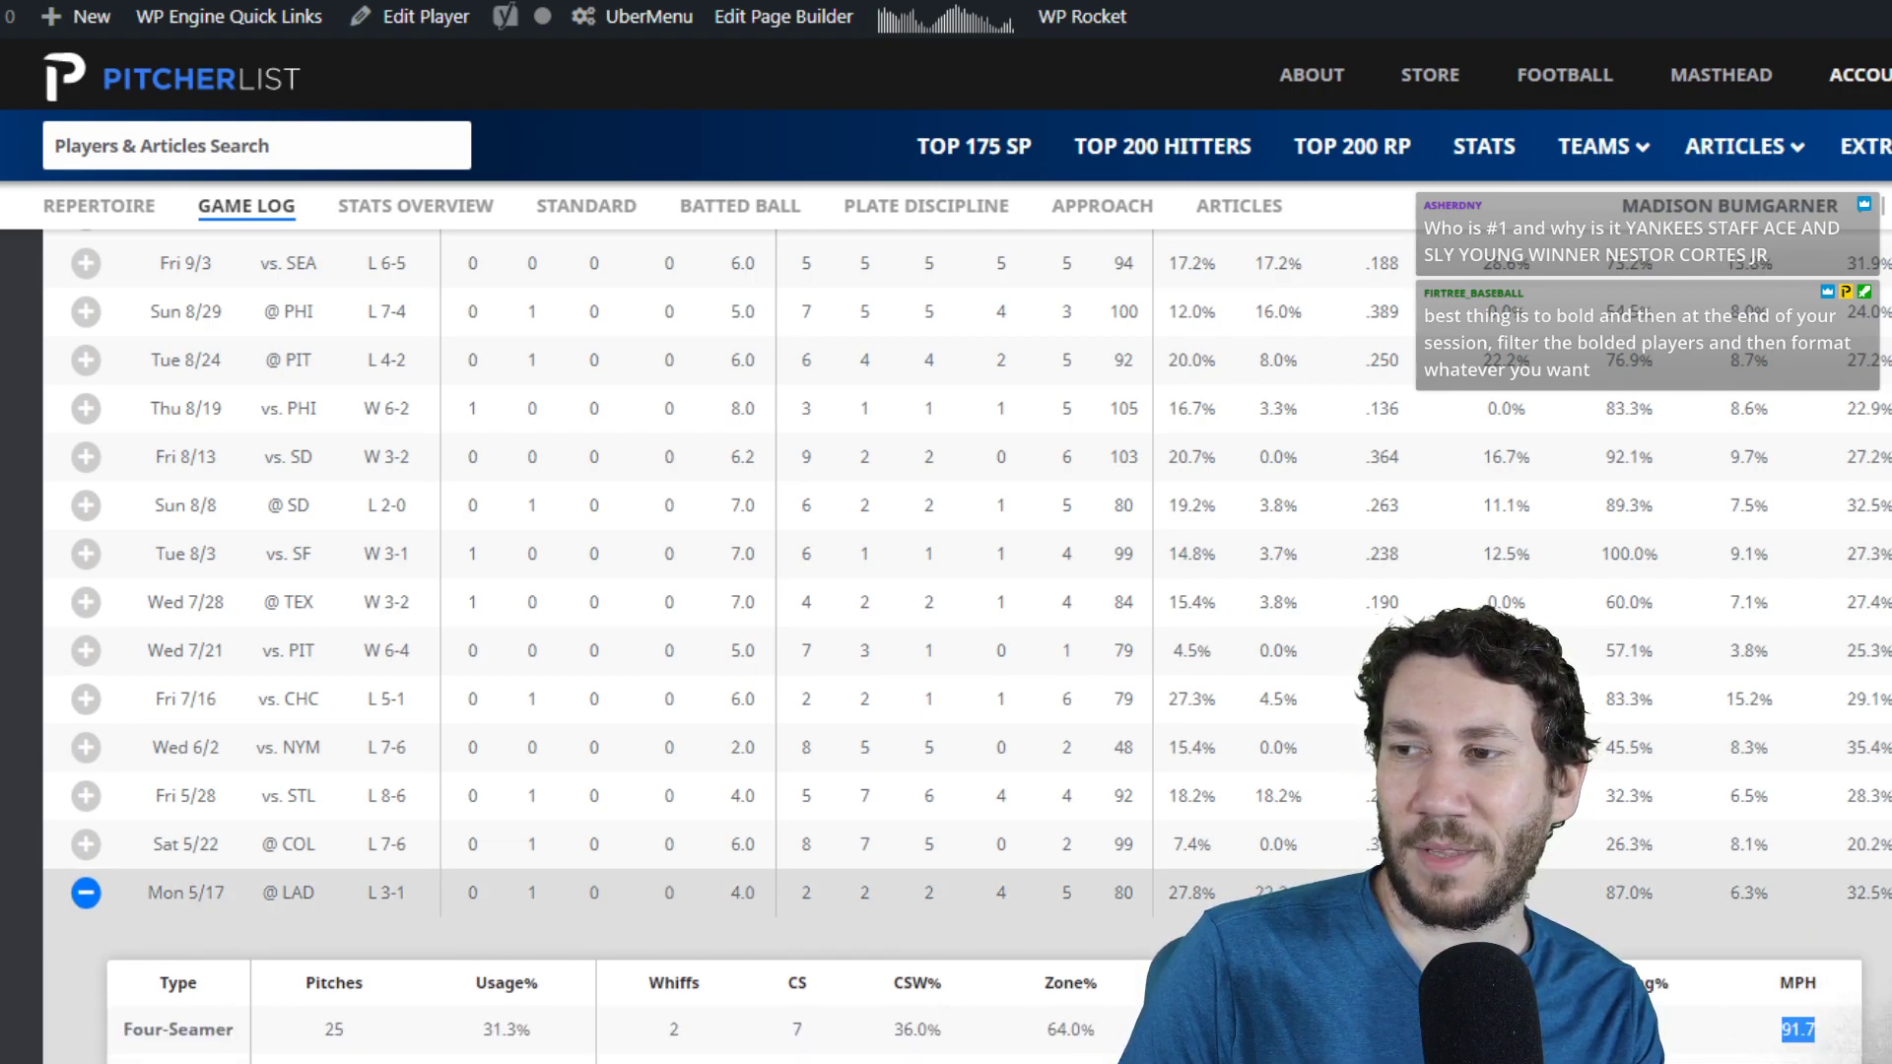
click(1047, 845)
drag(1780, 980, 1819, 887)
click(1062, 815)
click(814, 763)
click(1043, 729)
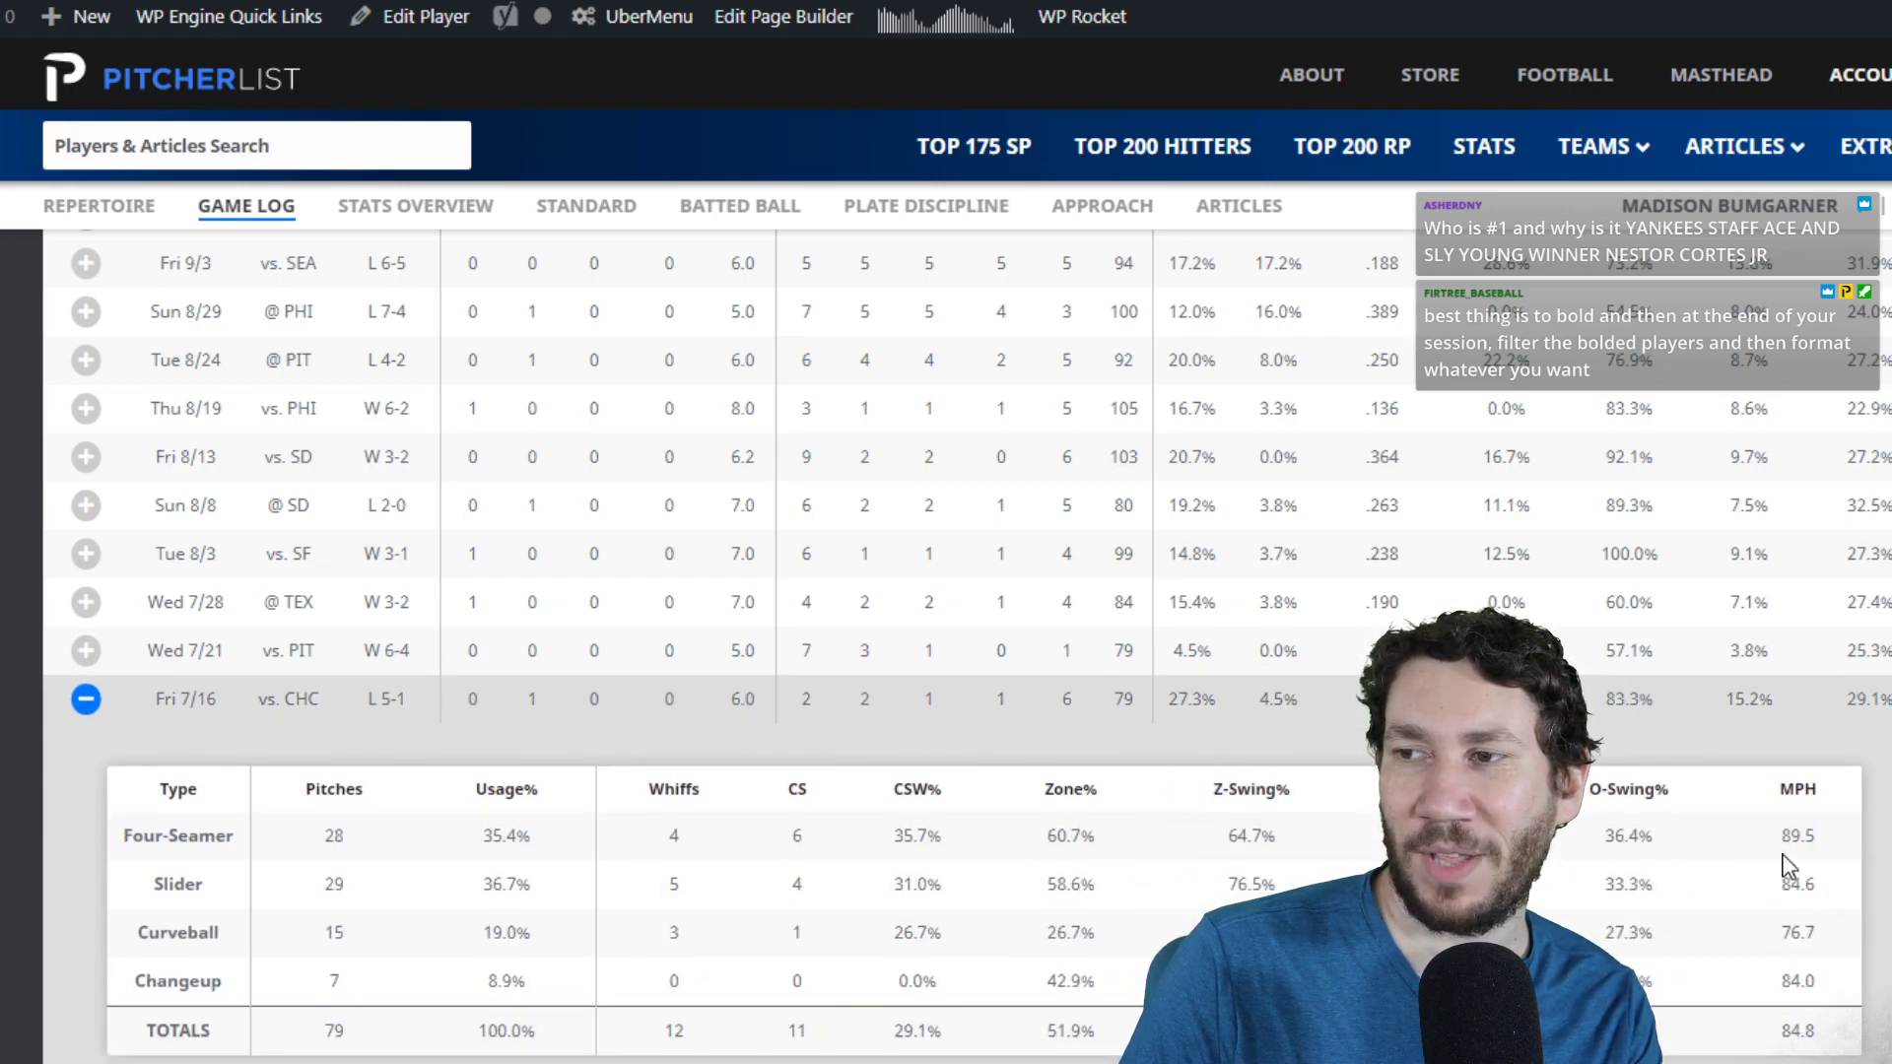
- Examine the pitch details of the 6/2 game against NYM and the following starts up to 8/8 at SD
click(781, 760)
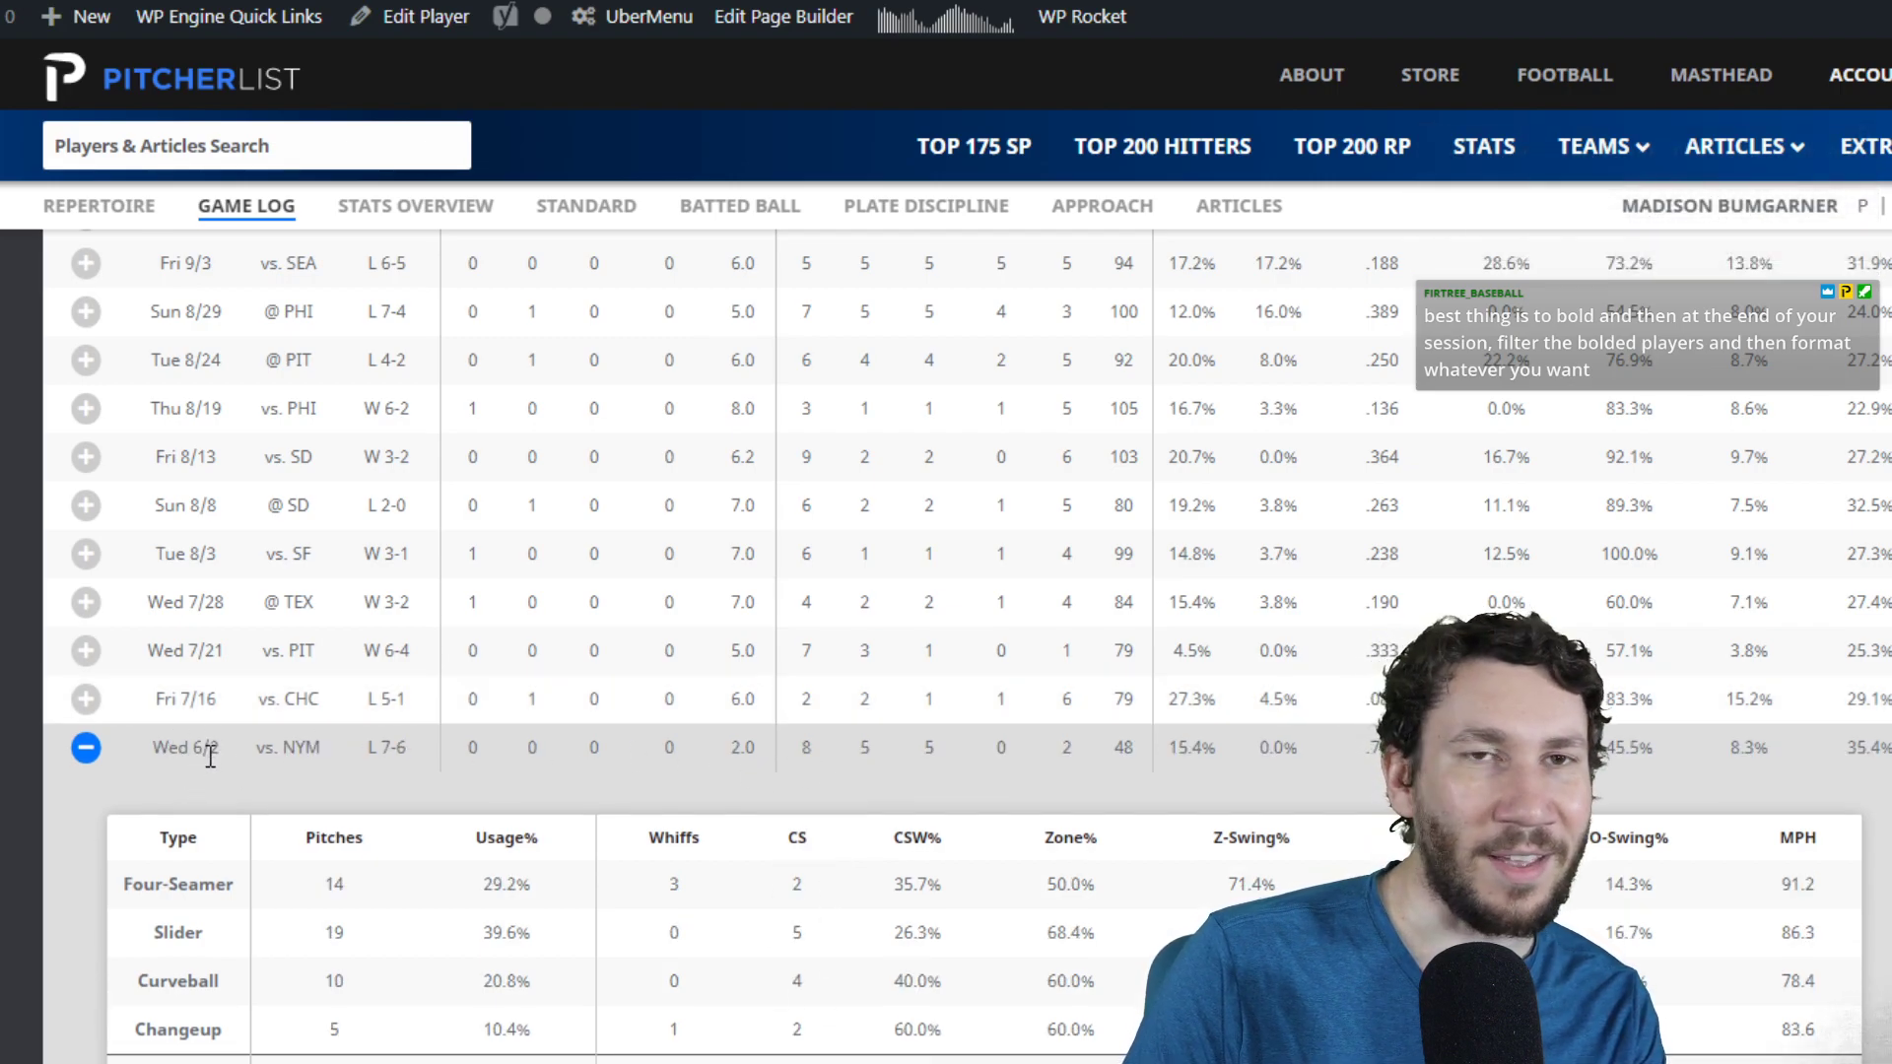
click(986, 701)
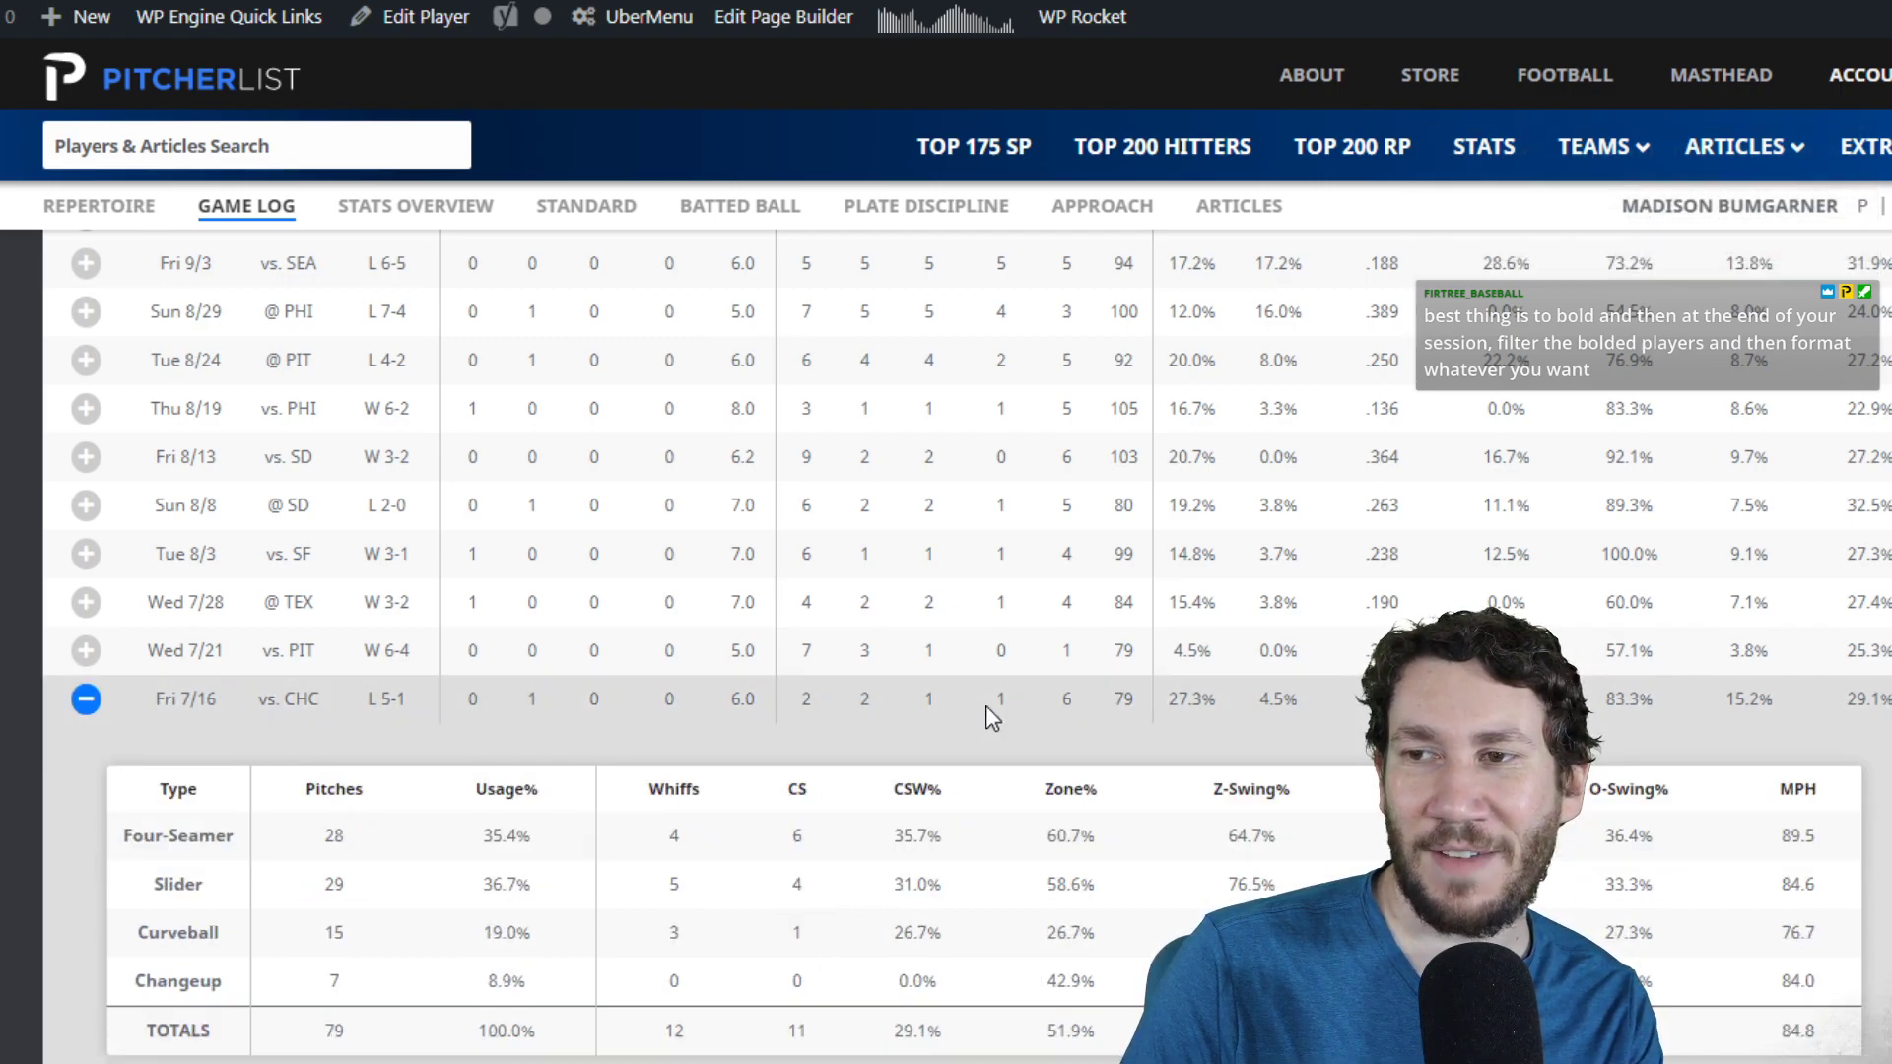
click(1001, 649)
click(1001, 649)
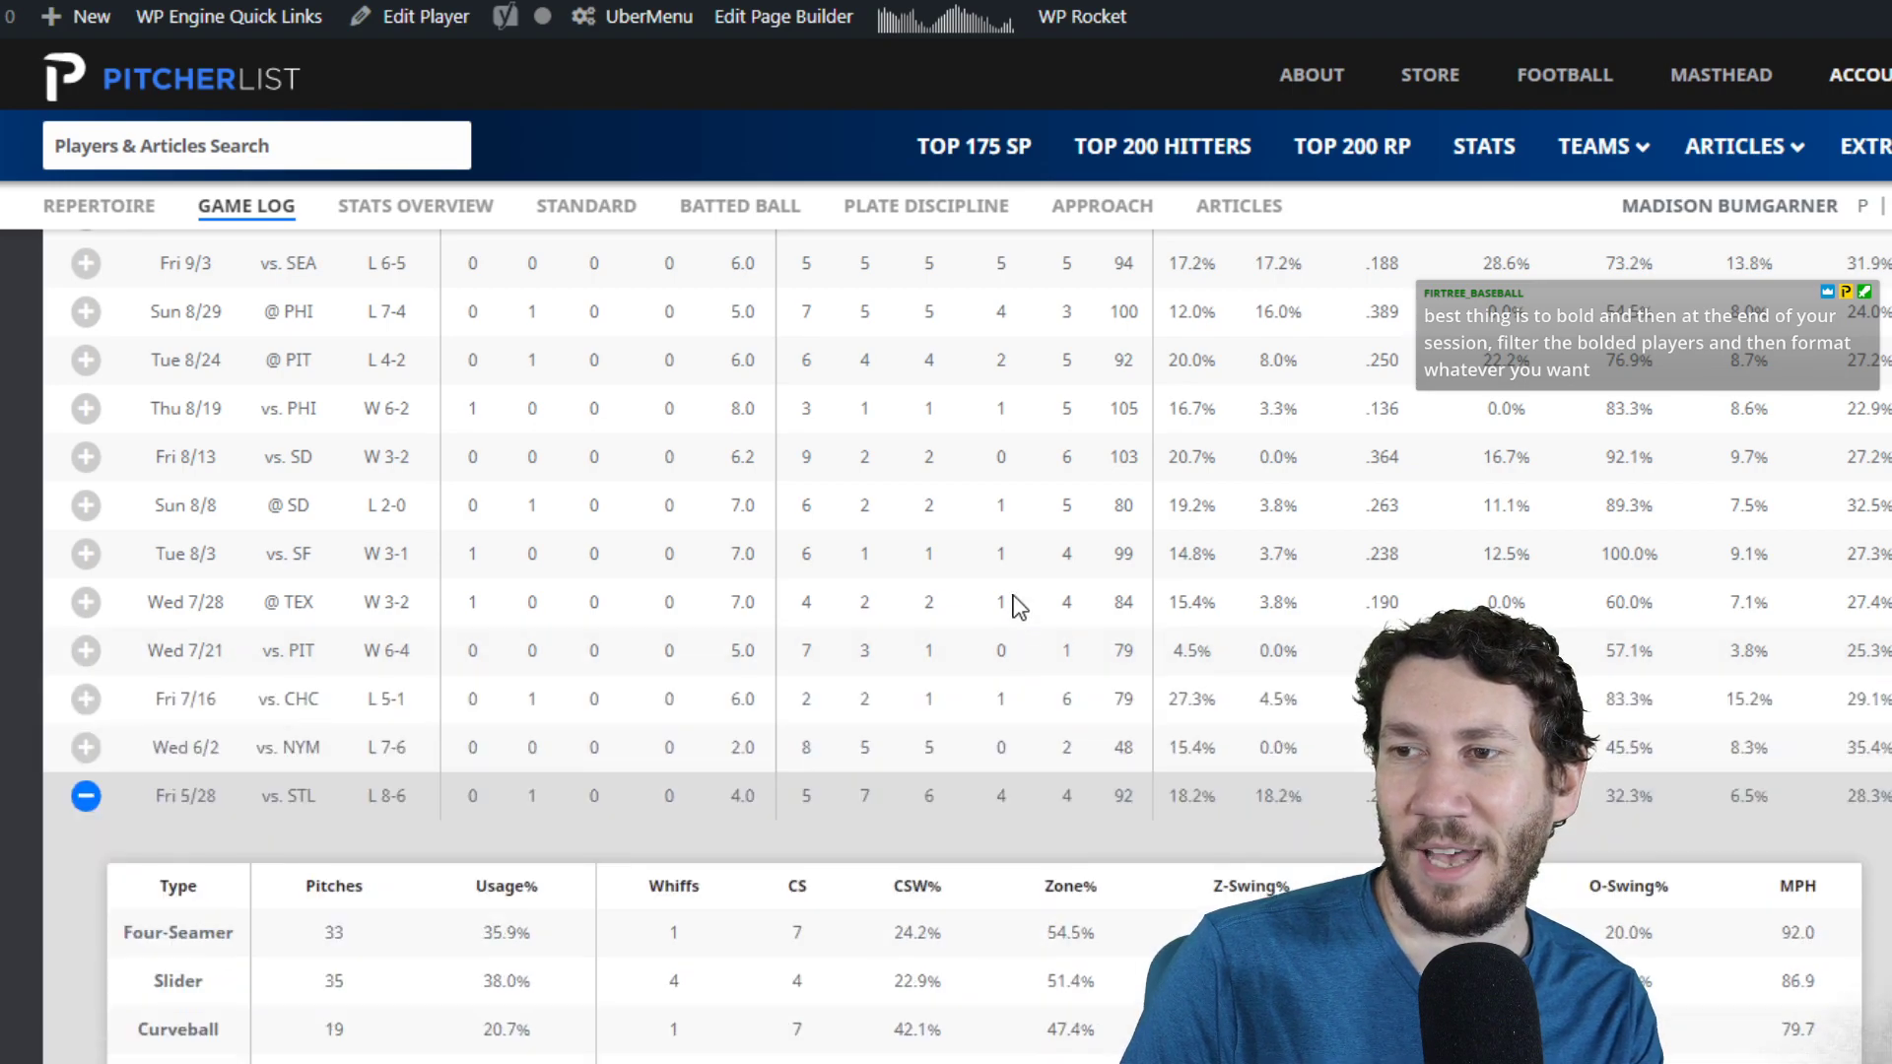
click(1015, 603)
click(1015, 599)
click(1007, 550)
click(1007, 550)
click(1025, 506)
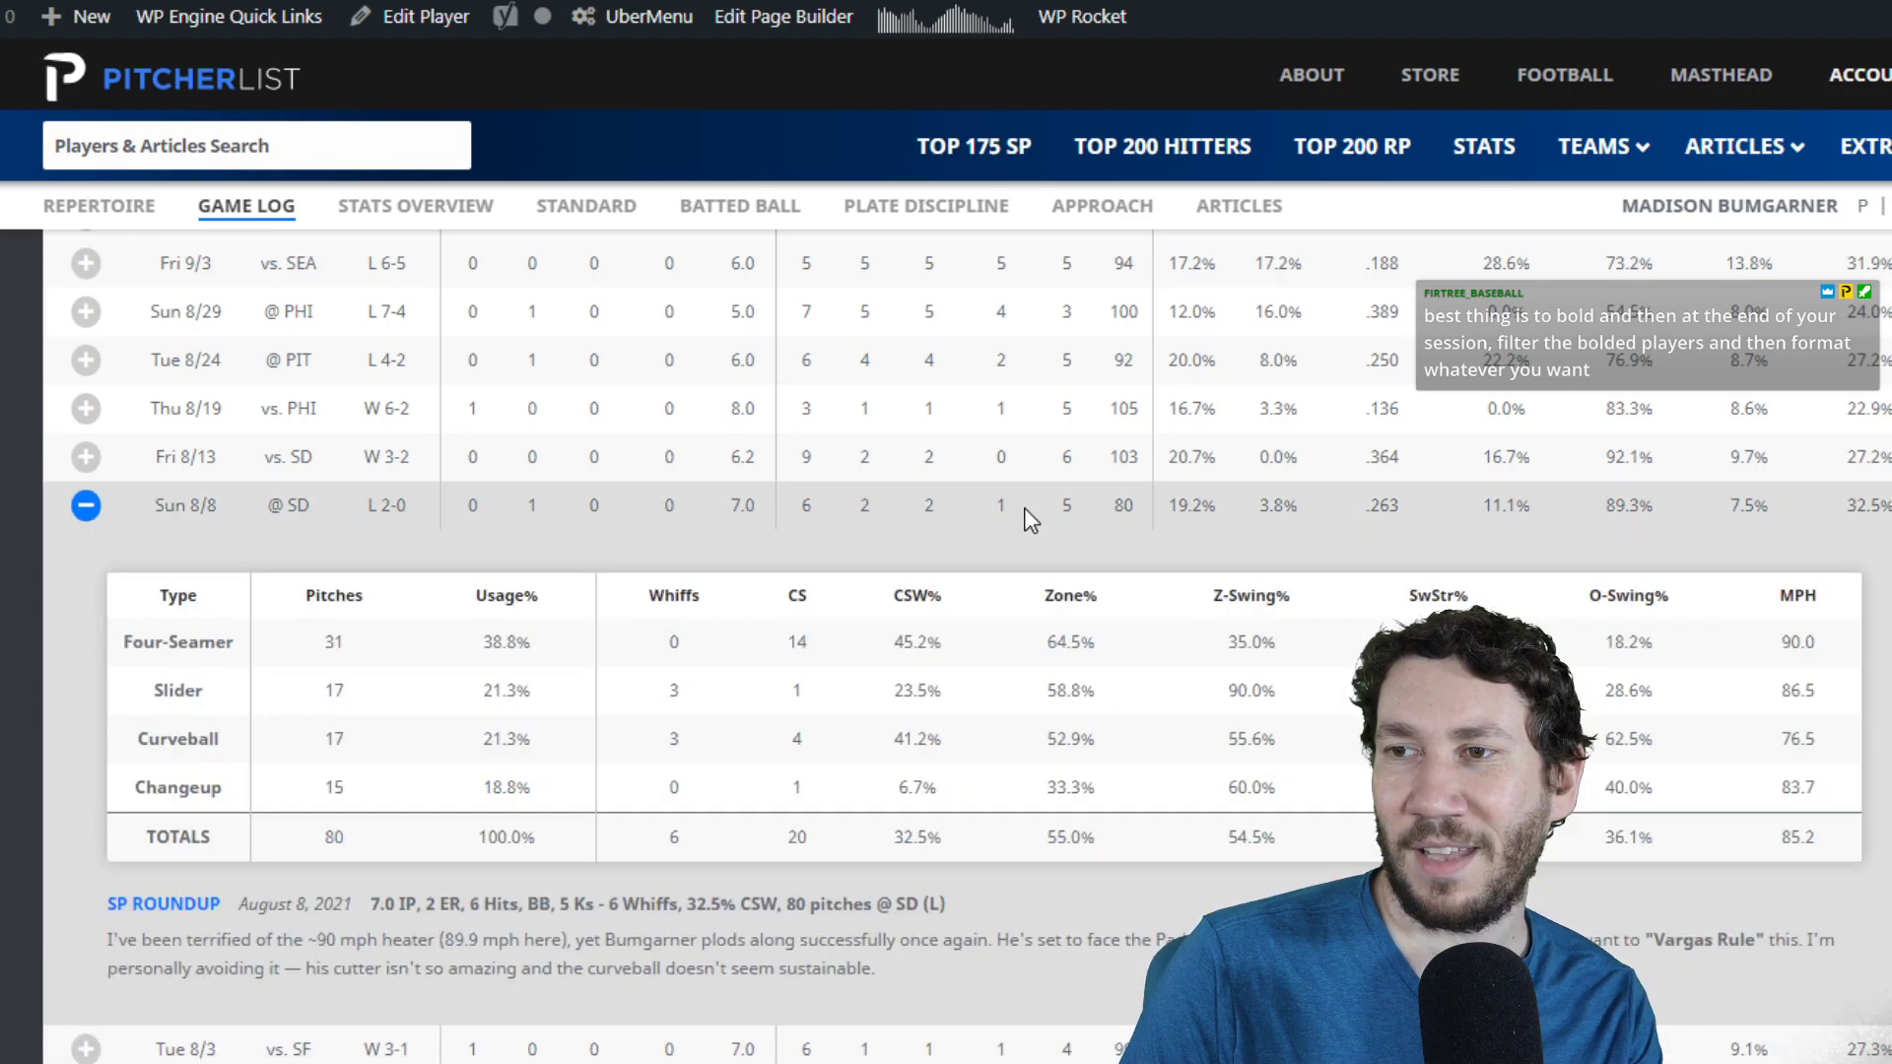
- Examine the game log pitch details of the starts from 8/8 at SD through 9/3 against SEA
click(1031, 503)
click(1030, 458)
click(1028, 456)
click(1026, 406)
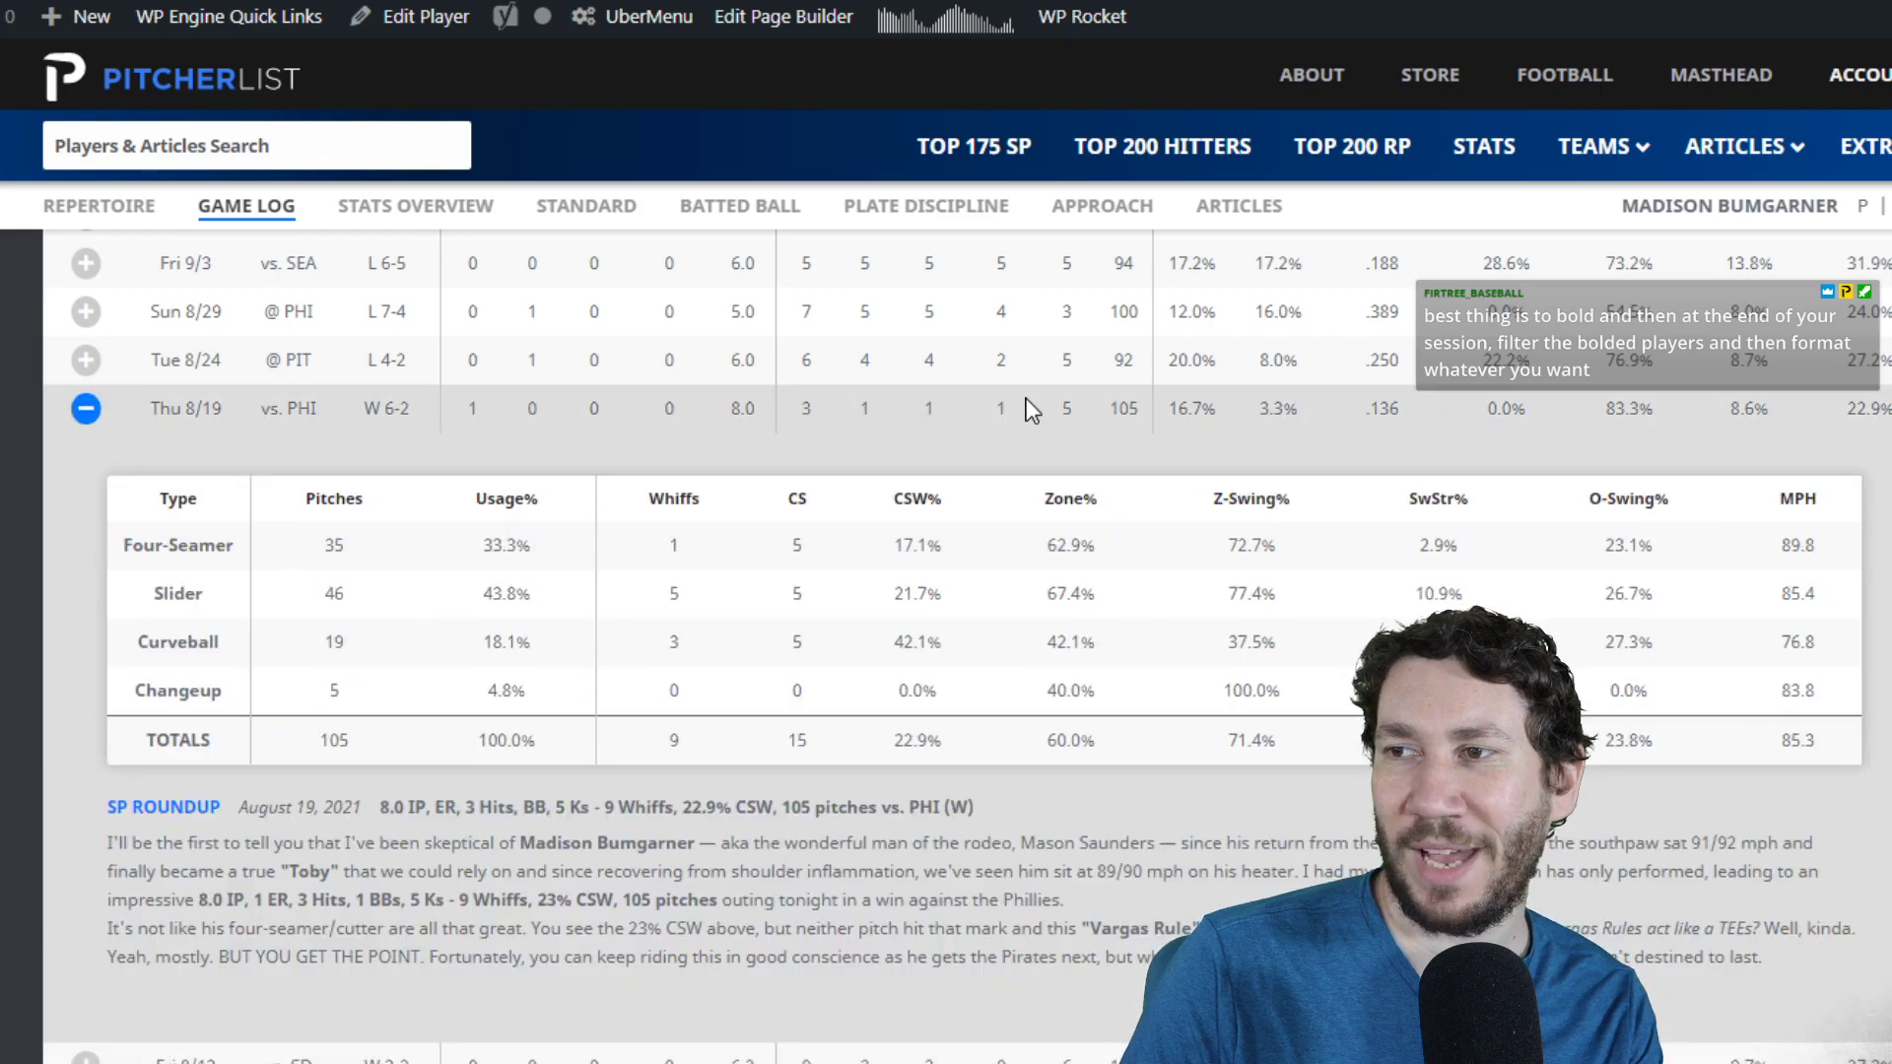
click(1025, 404)
click(1018, 365)
click(1018, 365)
click(1017, 311)
click(1017, 310)
click(1009, 268)
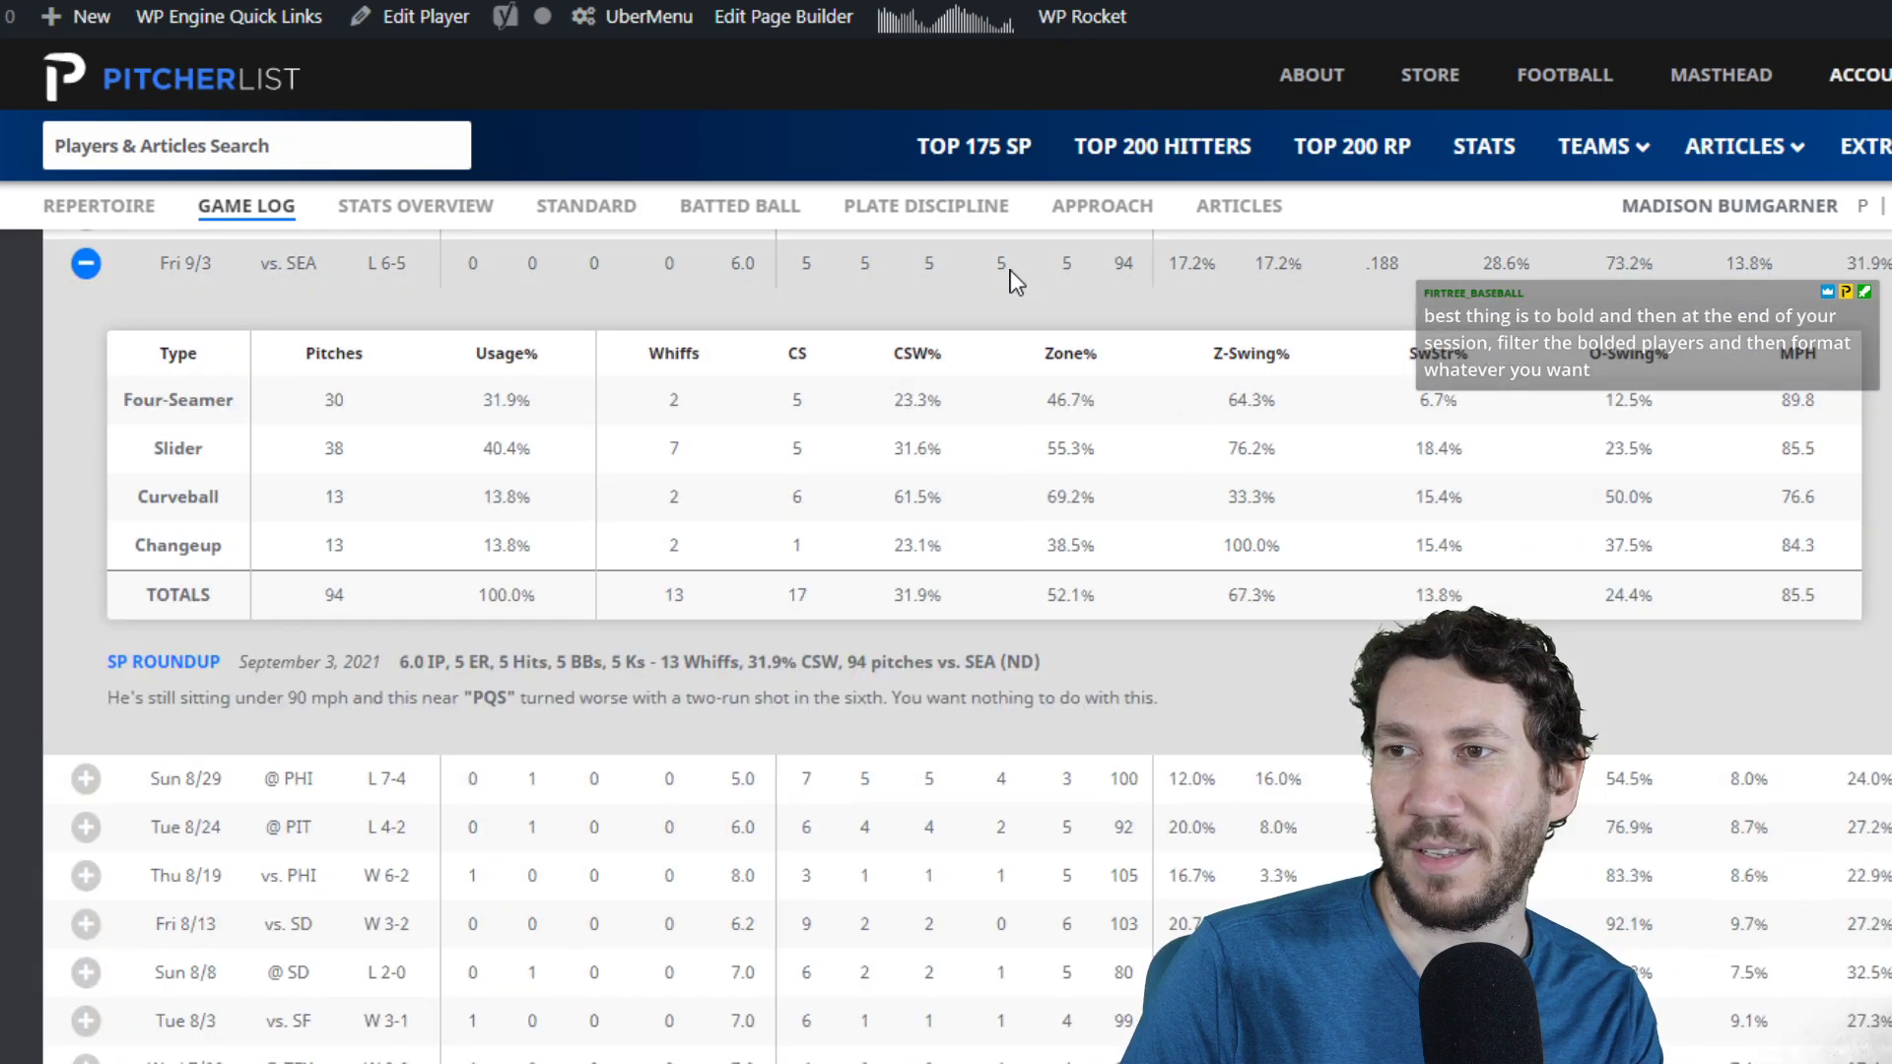
click(1010, 272)
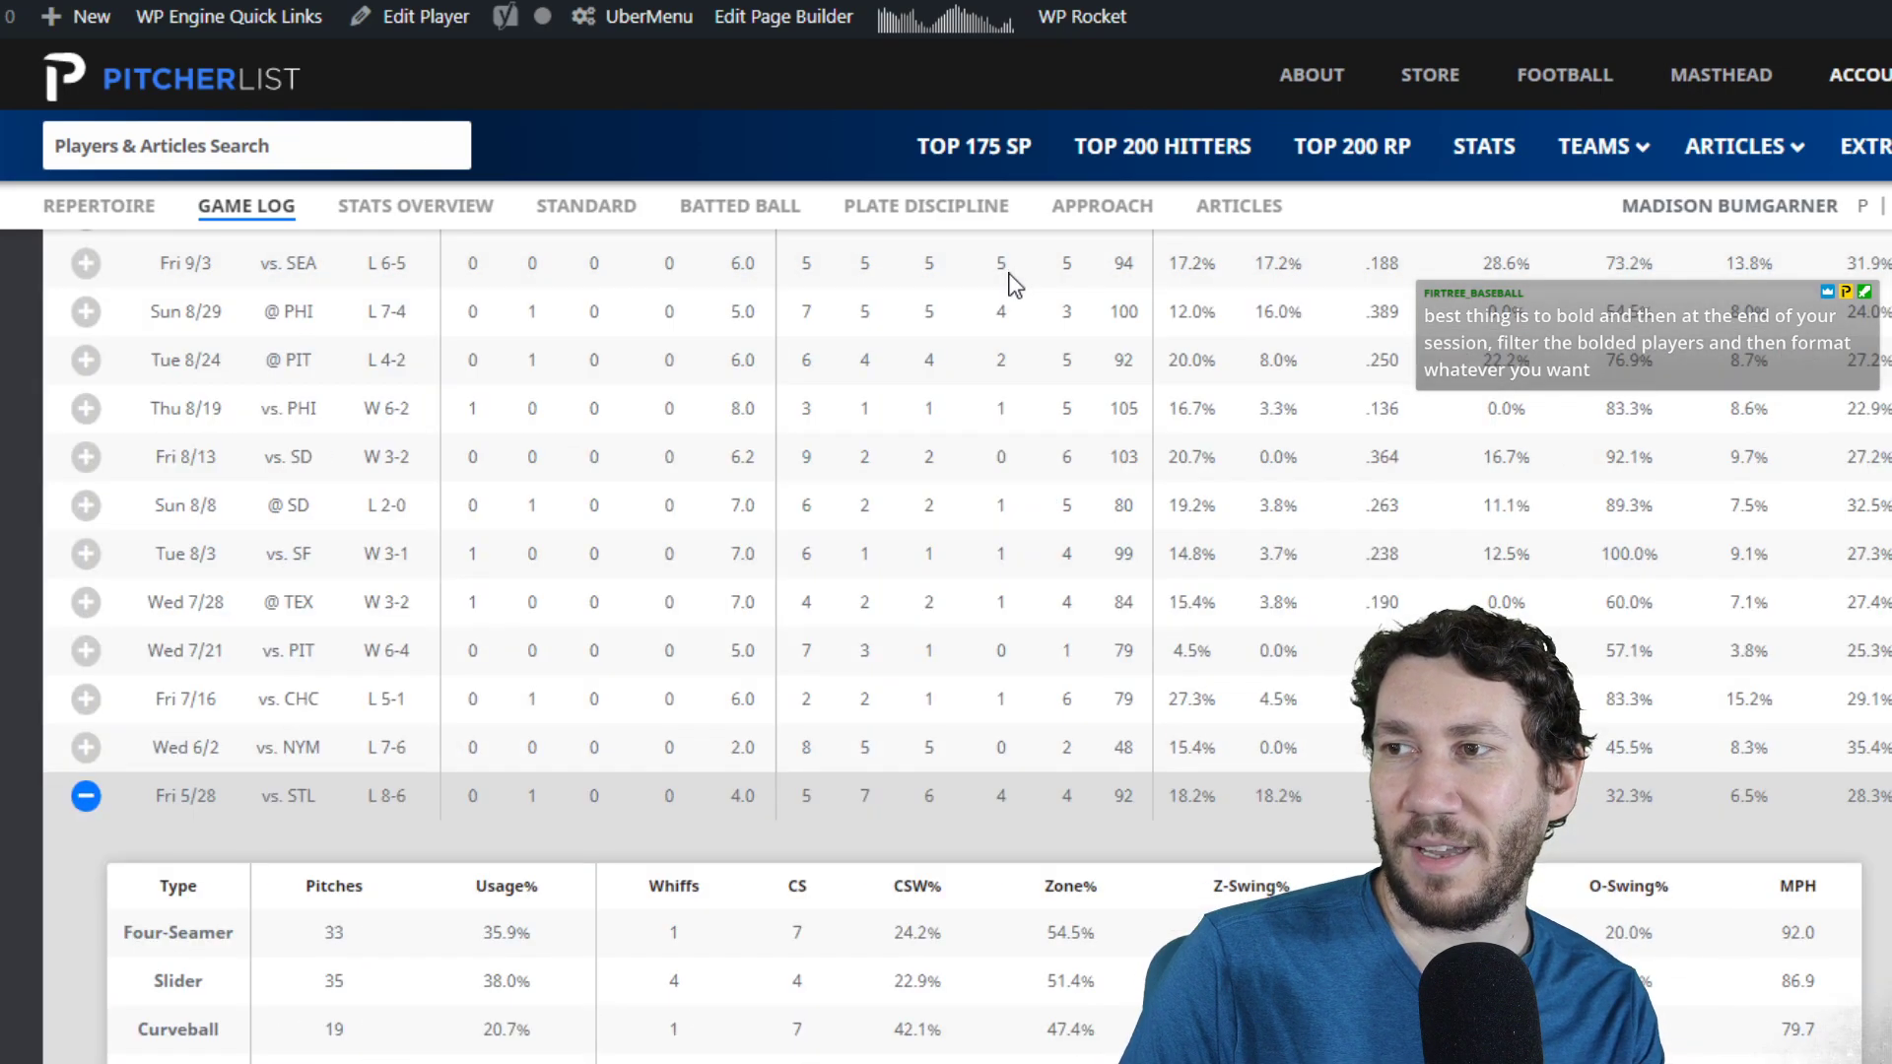
- Check the pitch details of the May starts from 5/28 against STL back to 5/6 at MIA
click(965, 836)
click(966, 857)
click(966, 872)
click(966, 887)
click(967, 892)
click(968, 941)
click(971, 986)
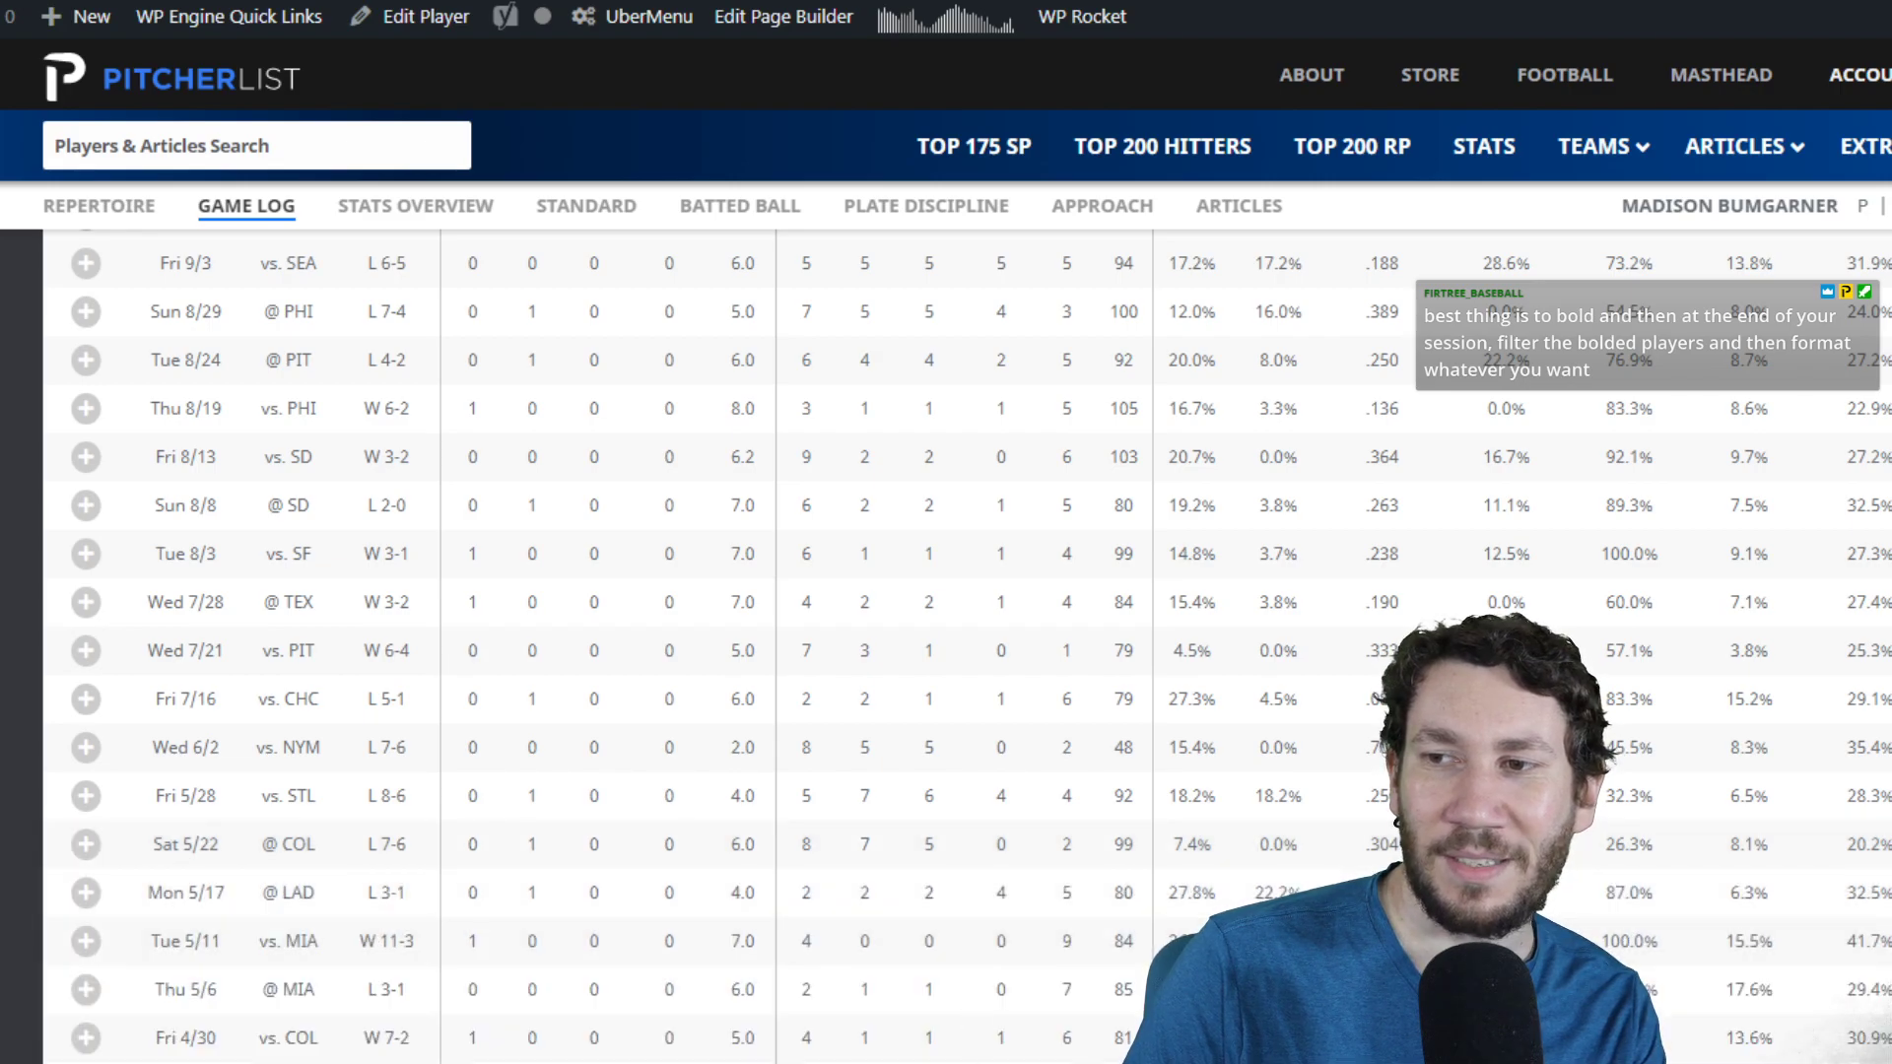
- View Madison Bumgarner's pitch repertoire, and switch to FanGraphs to show his season pitching stats by year
click(99, 205)
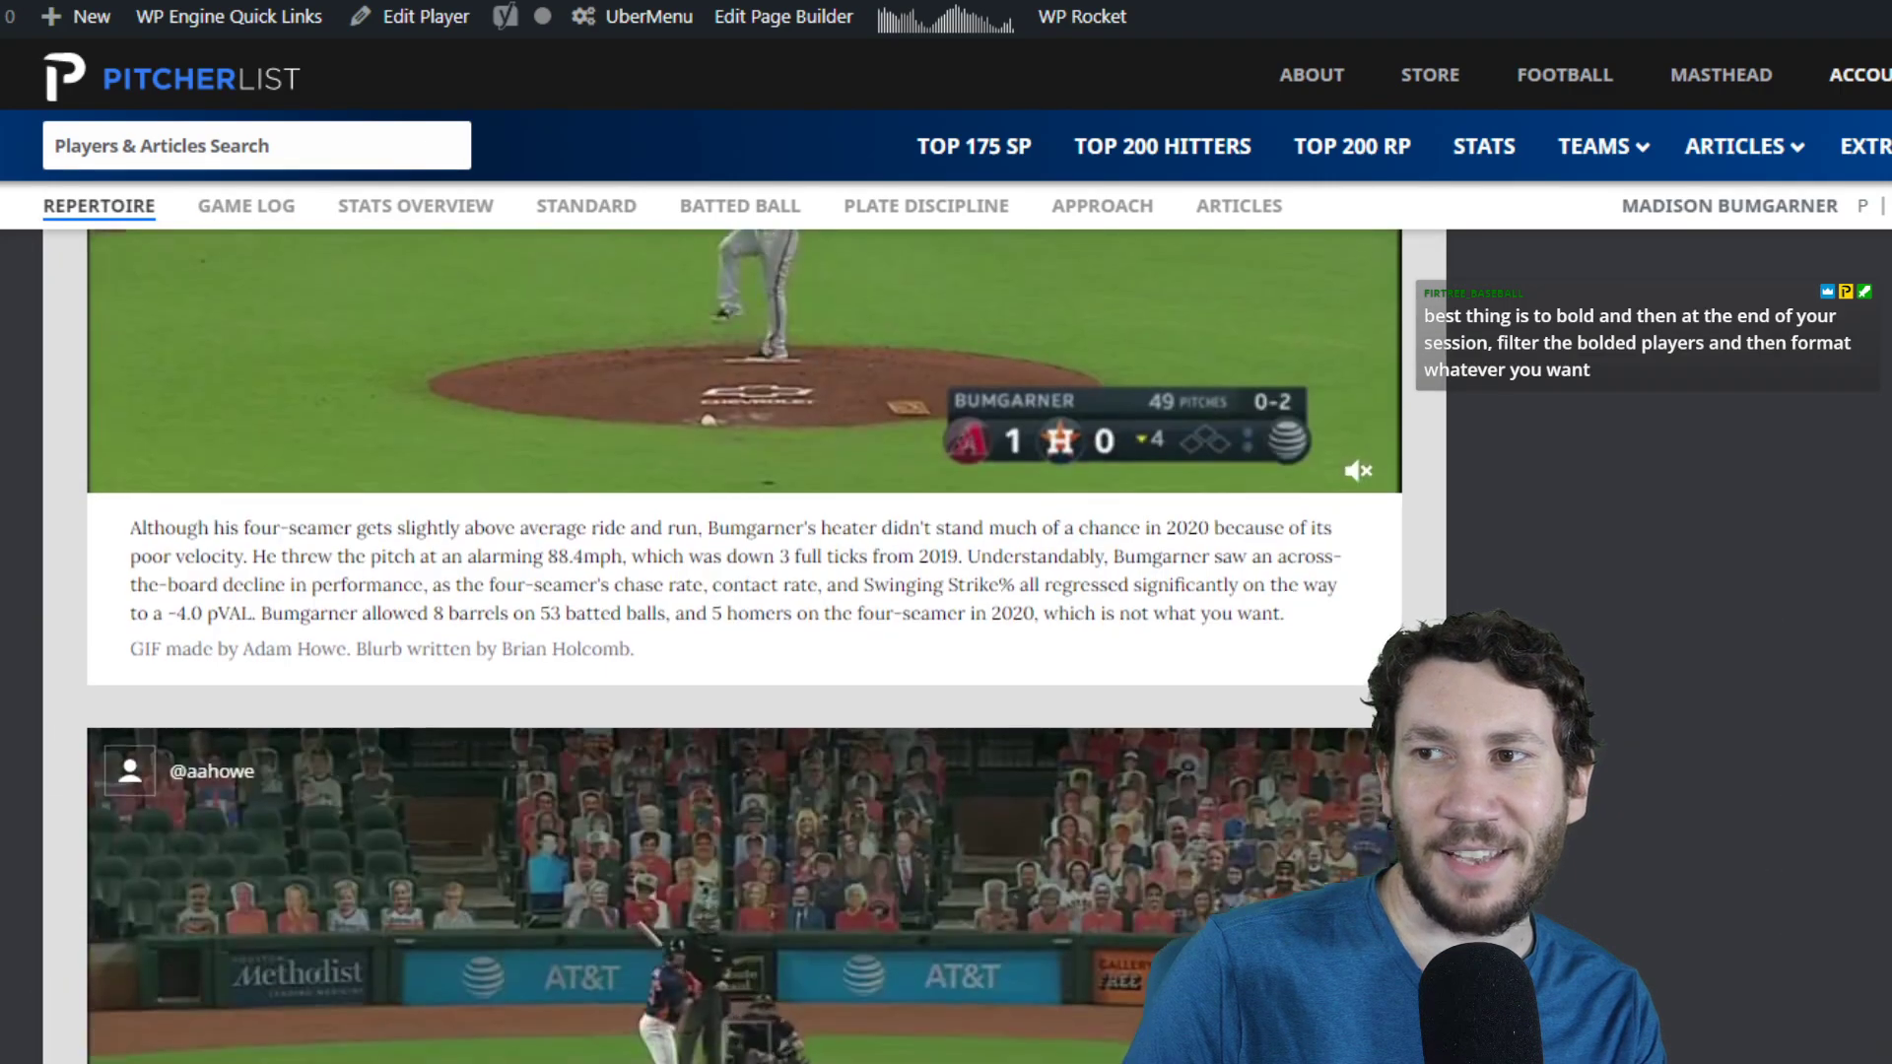
key(ctrl+Tab)
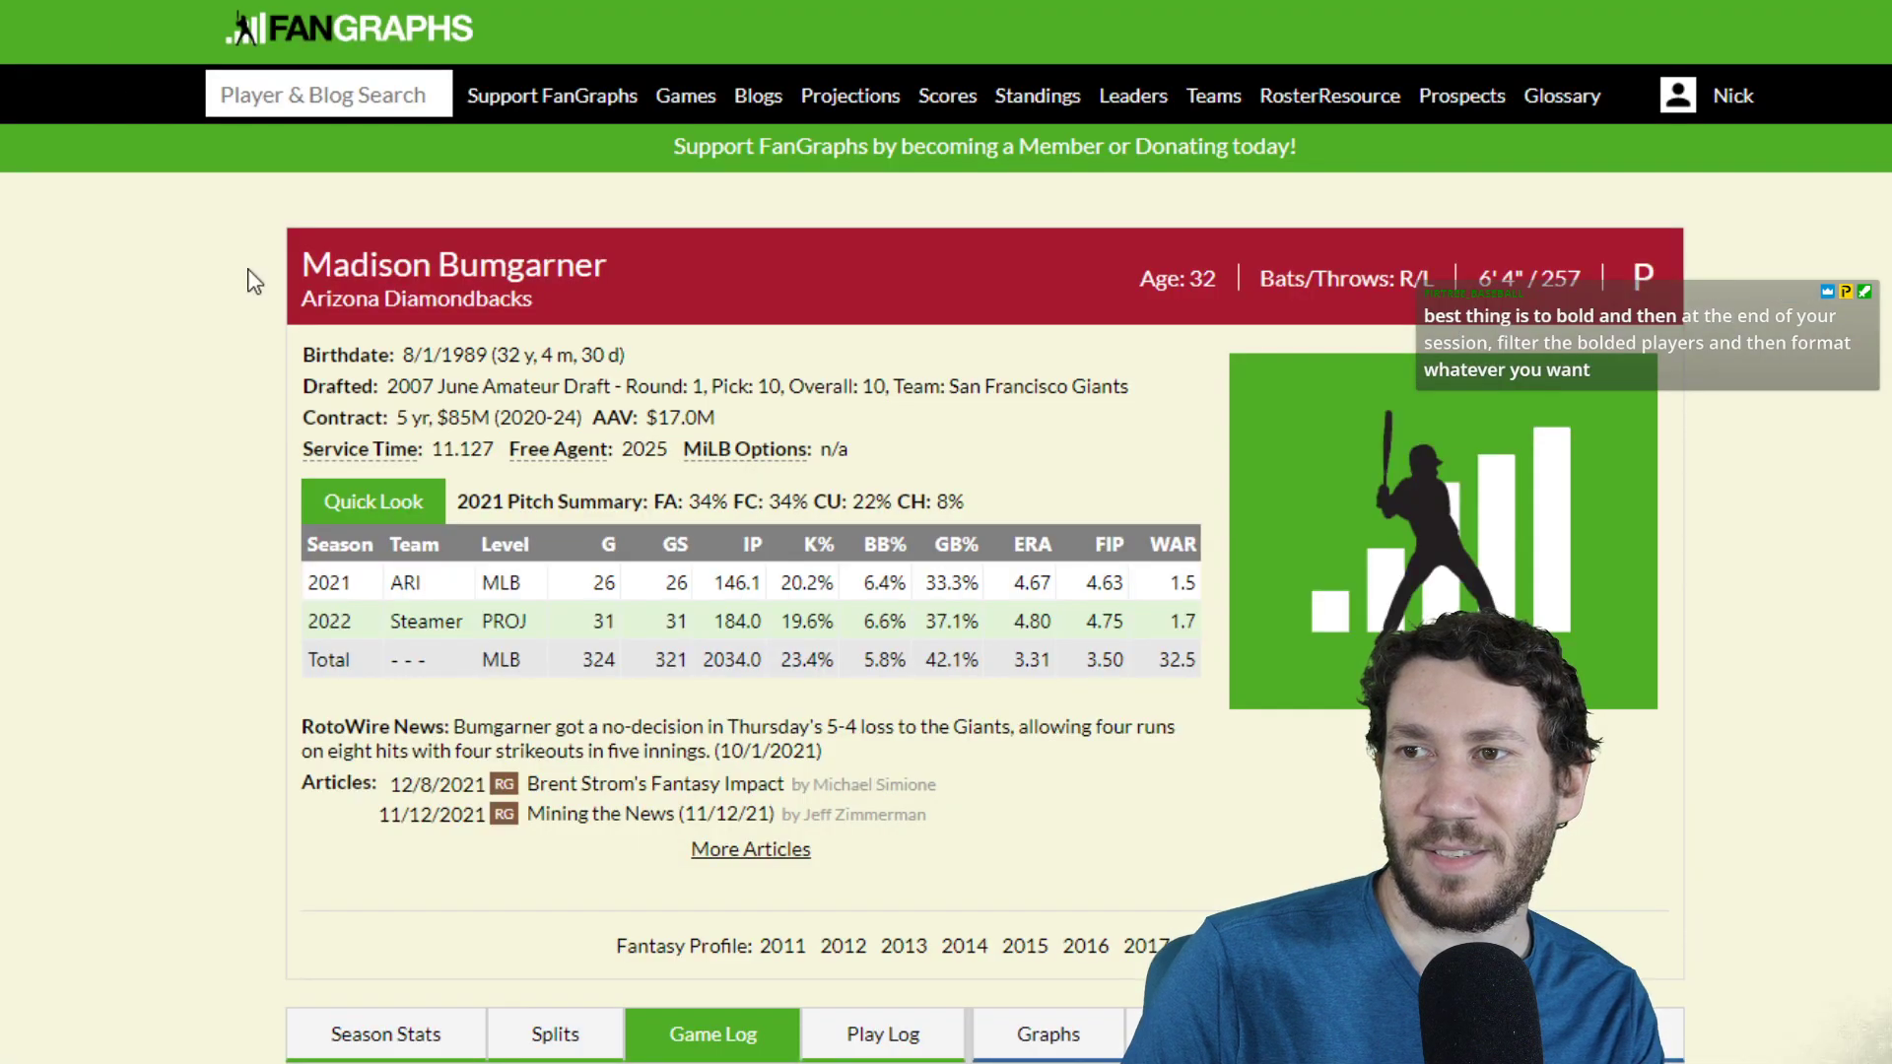
scroll(126, 978, down, 8)
scroll(211, 684, up, 4)
click(412, 609)
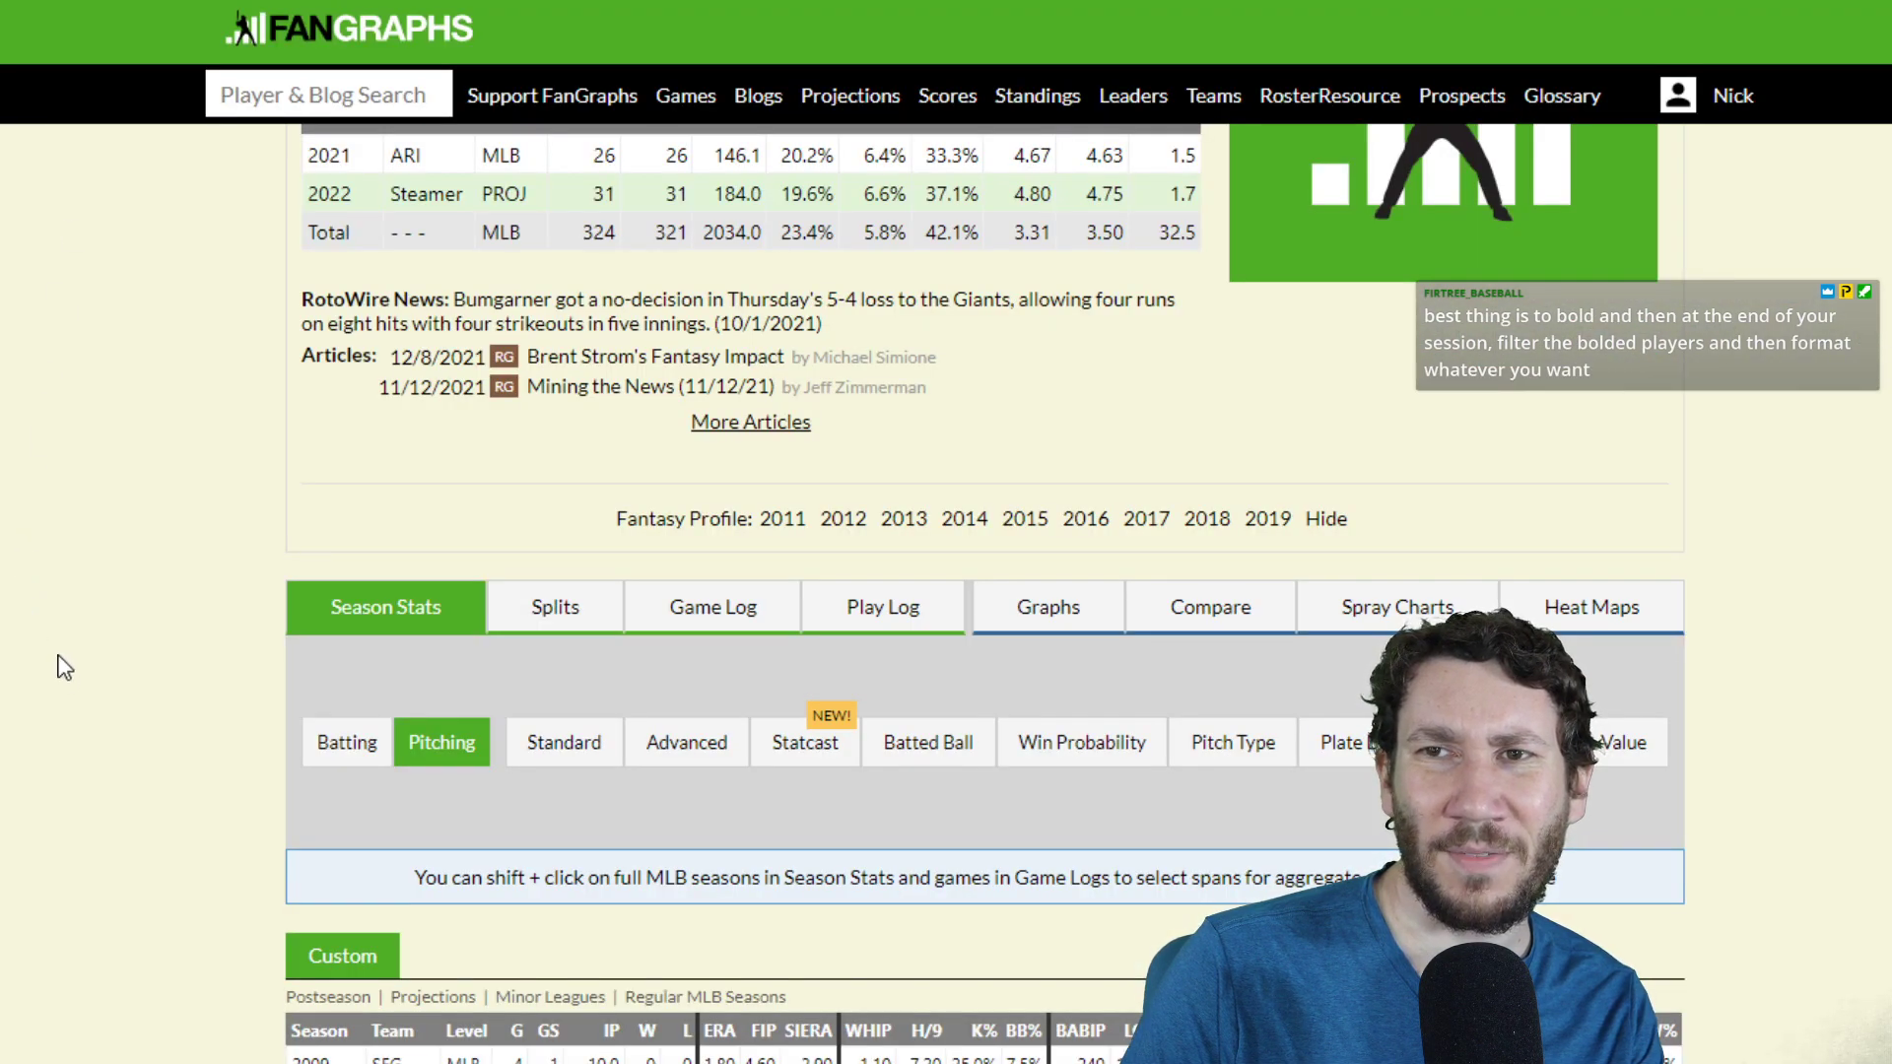
scroll(92, 726, down, 4)
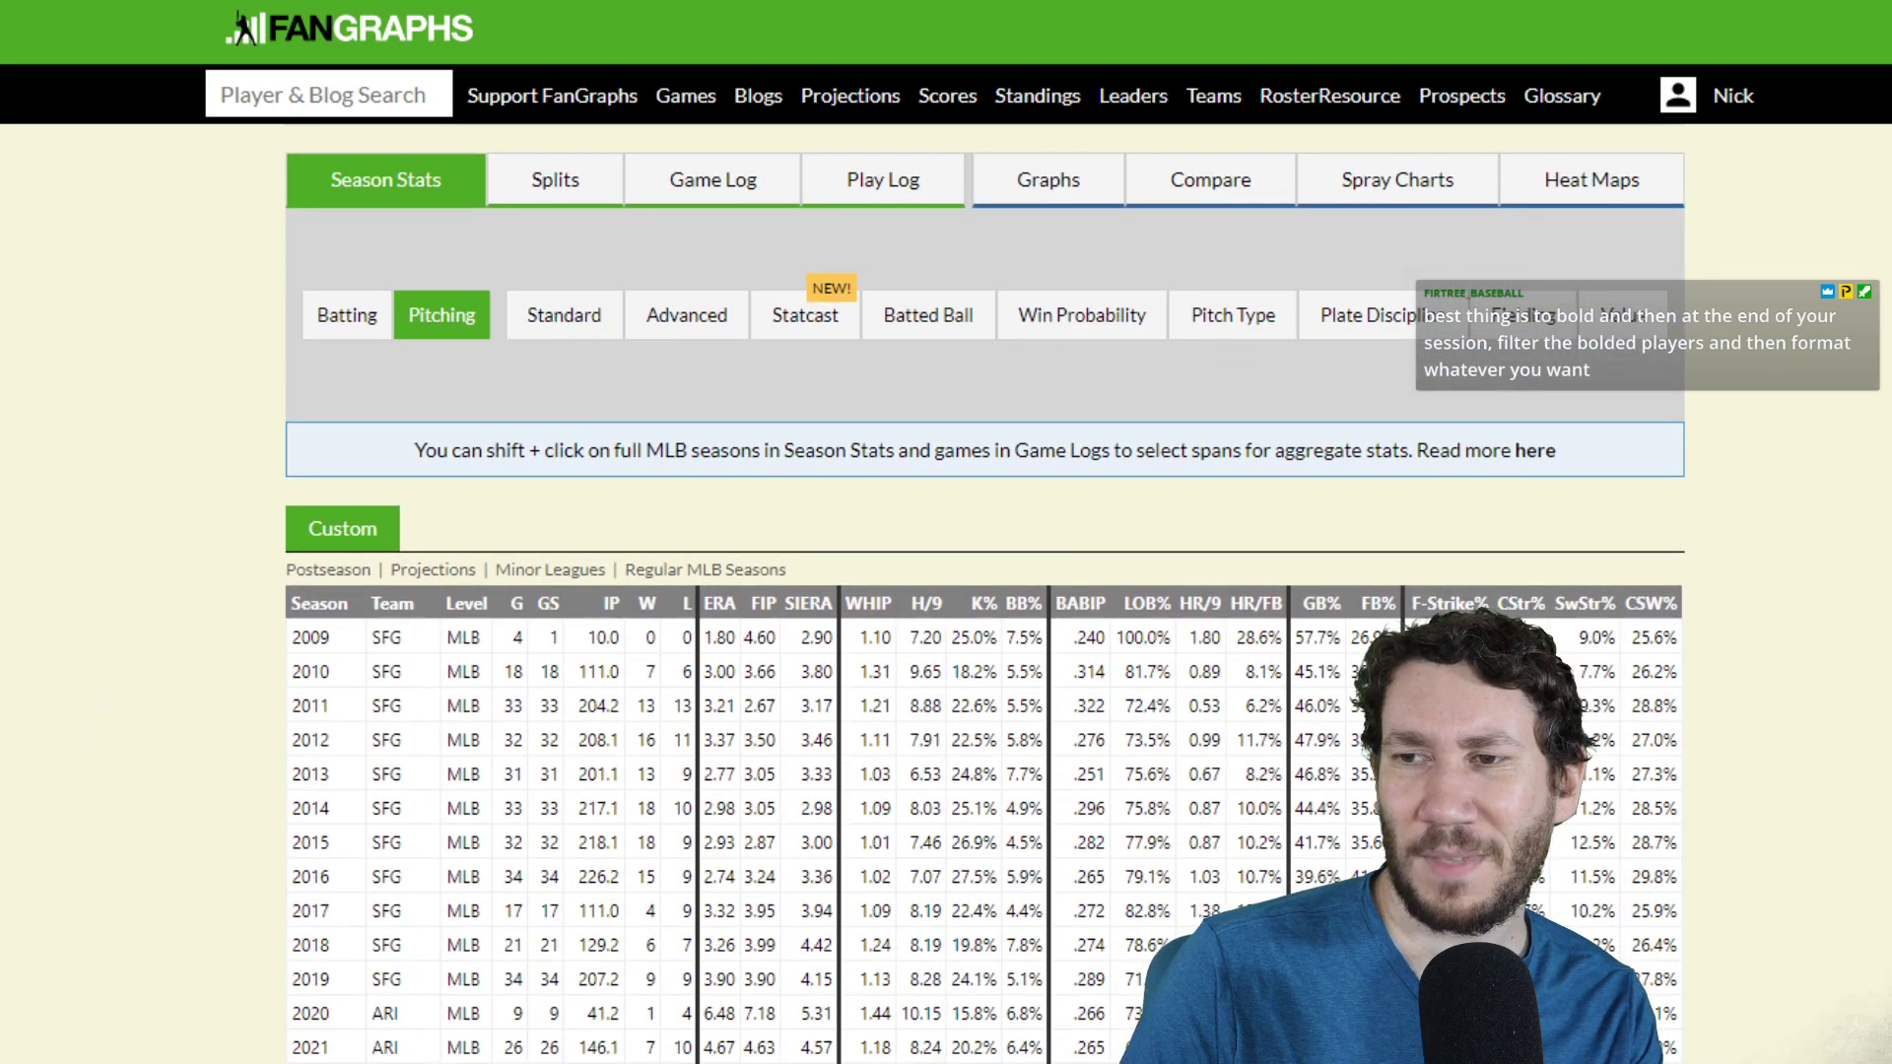
- Compare Bumgarner's 2021 season stats between Pitcher List and FanGraphs, highlighting the 2021 BB% in the FanGraphs table
key(ctrl+Tab)
key(ctrl+Tab)
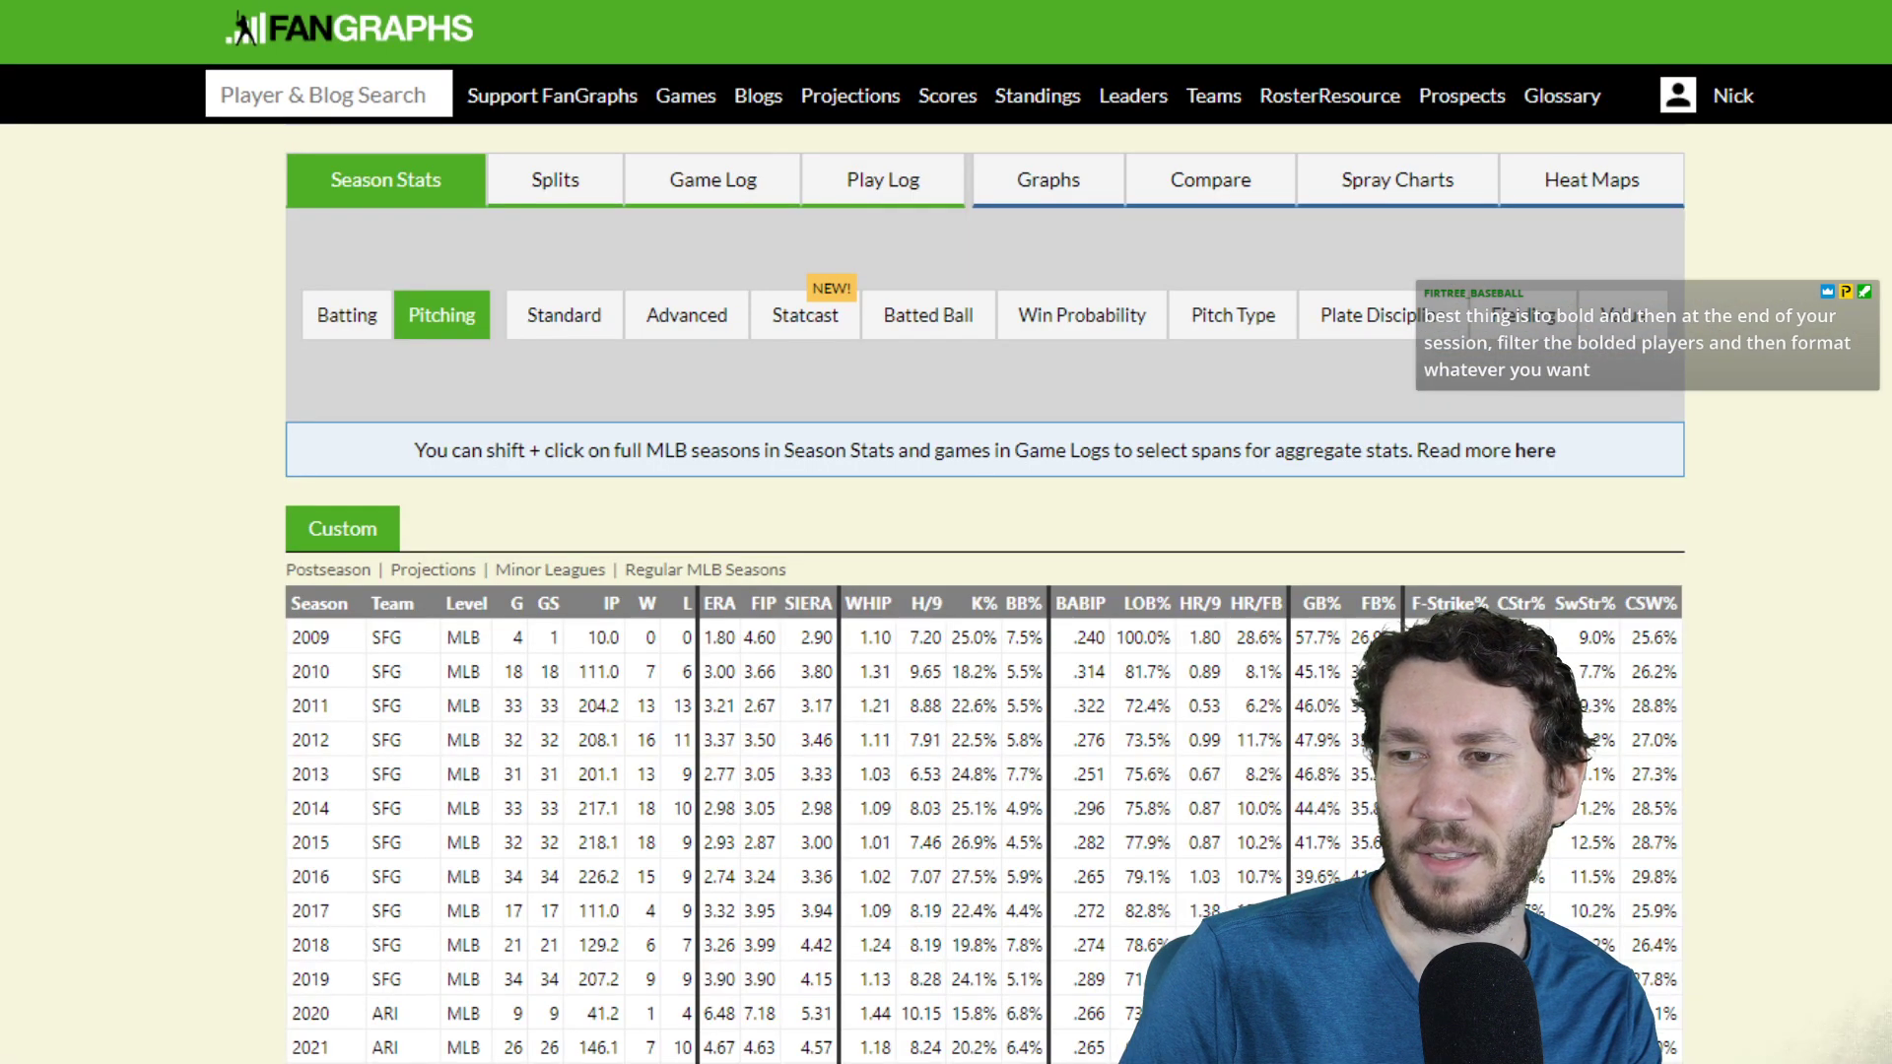
key(ctrl+Tab)
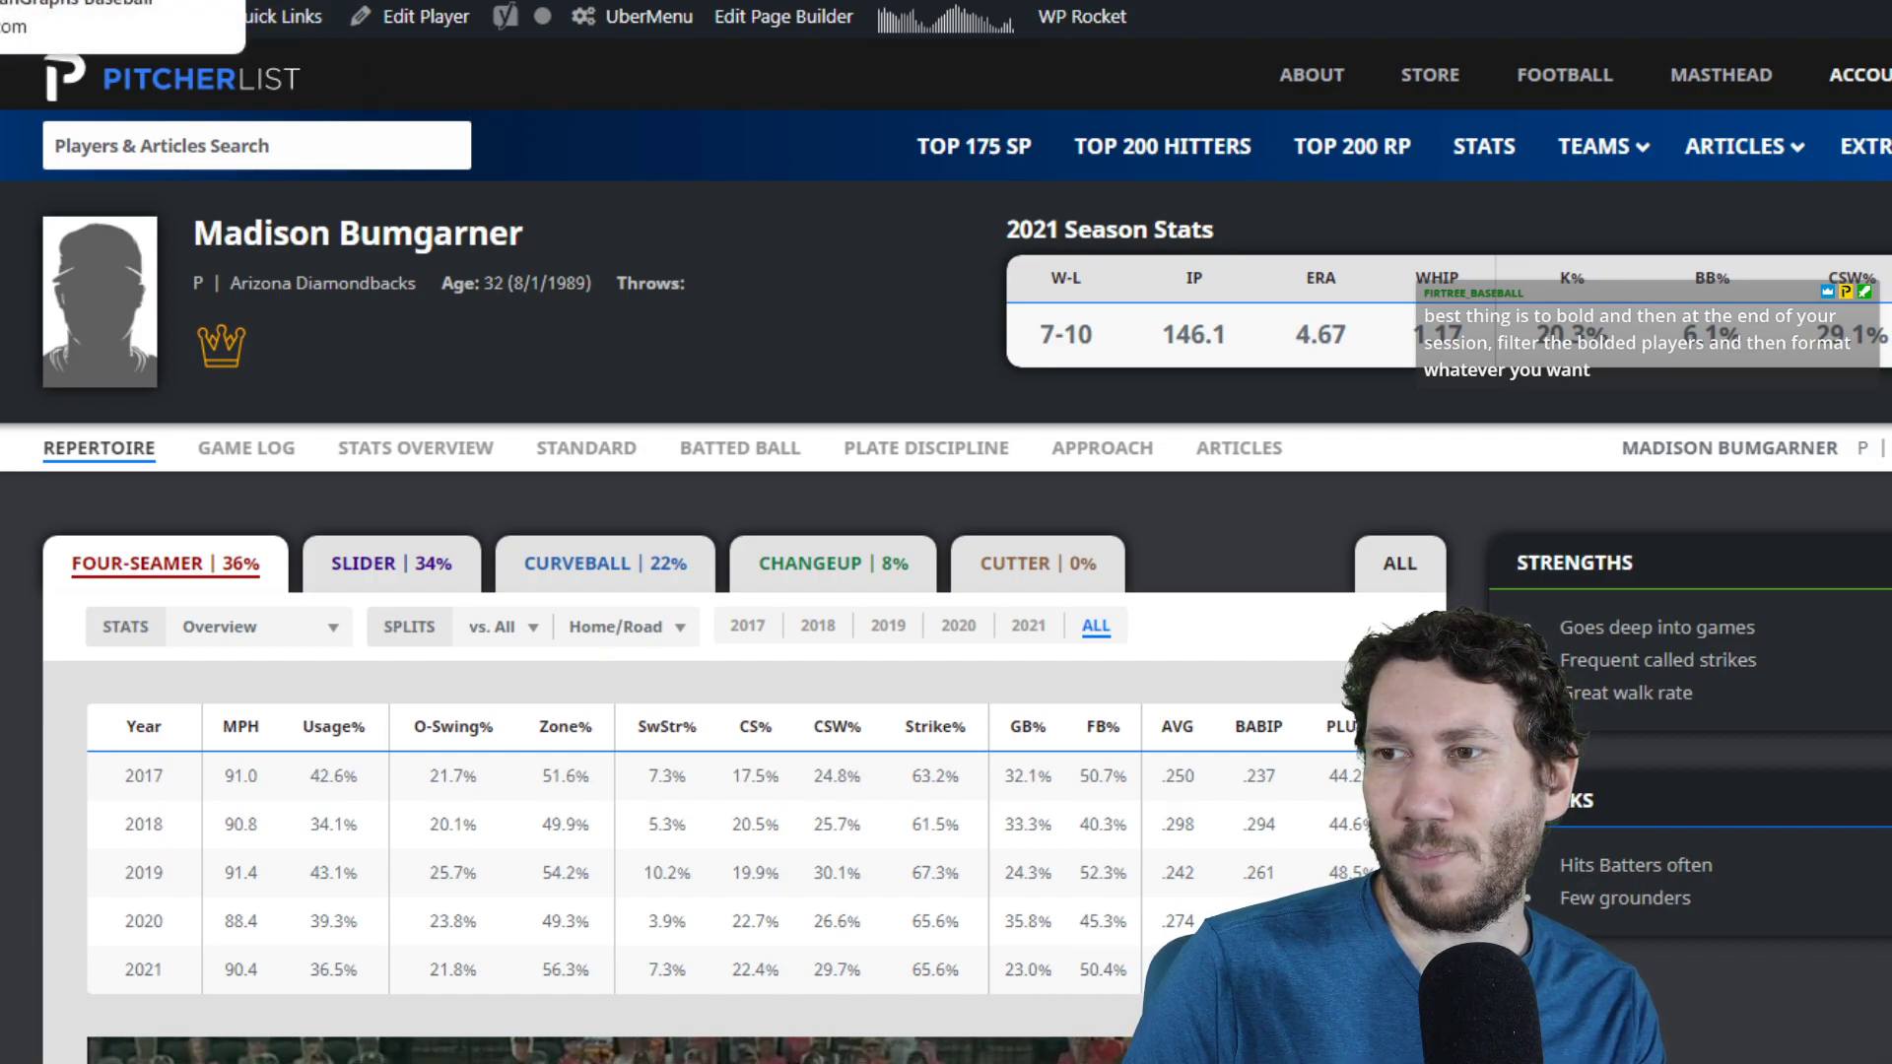
key(ctrl+Tab)
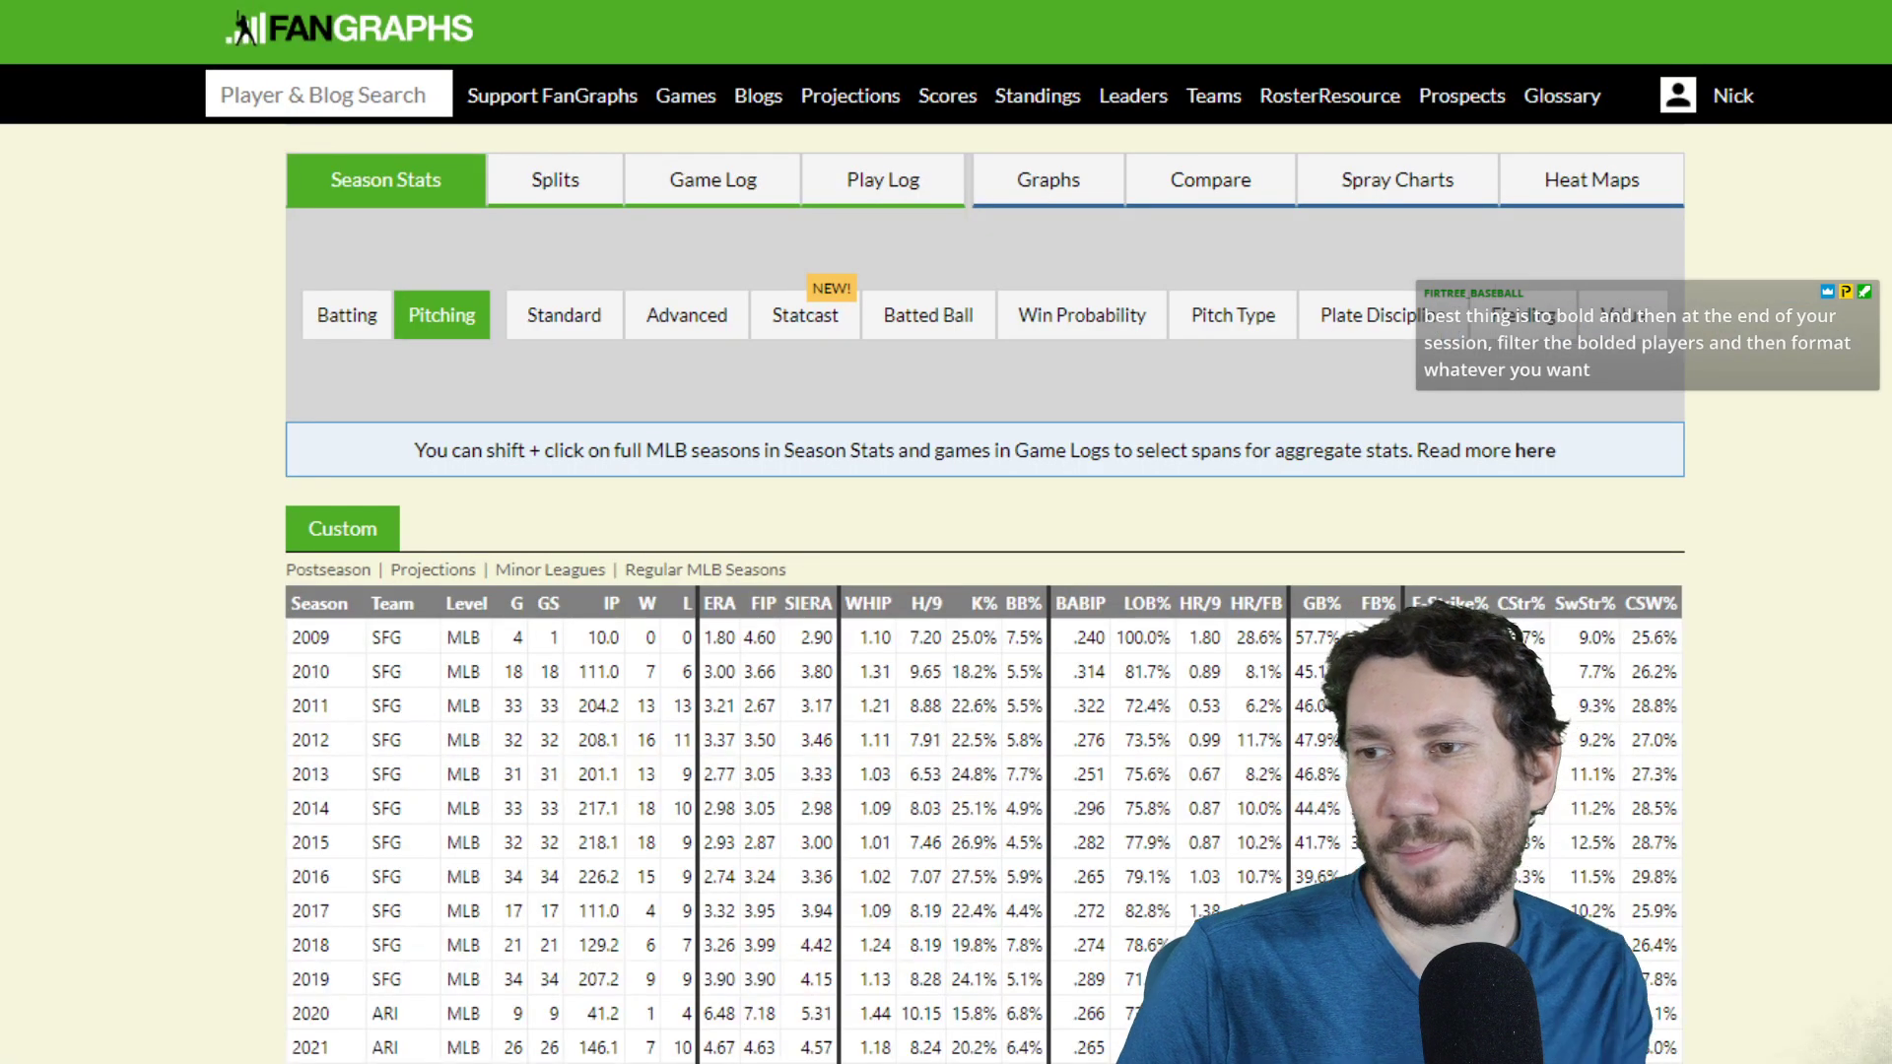
key(ctrl+Tab)
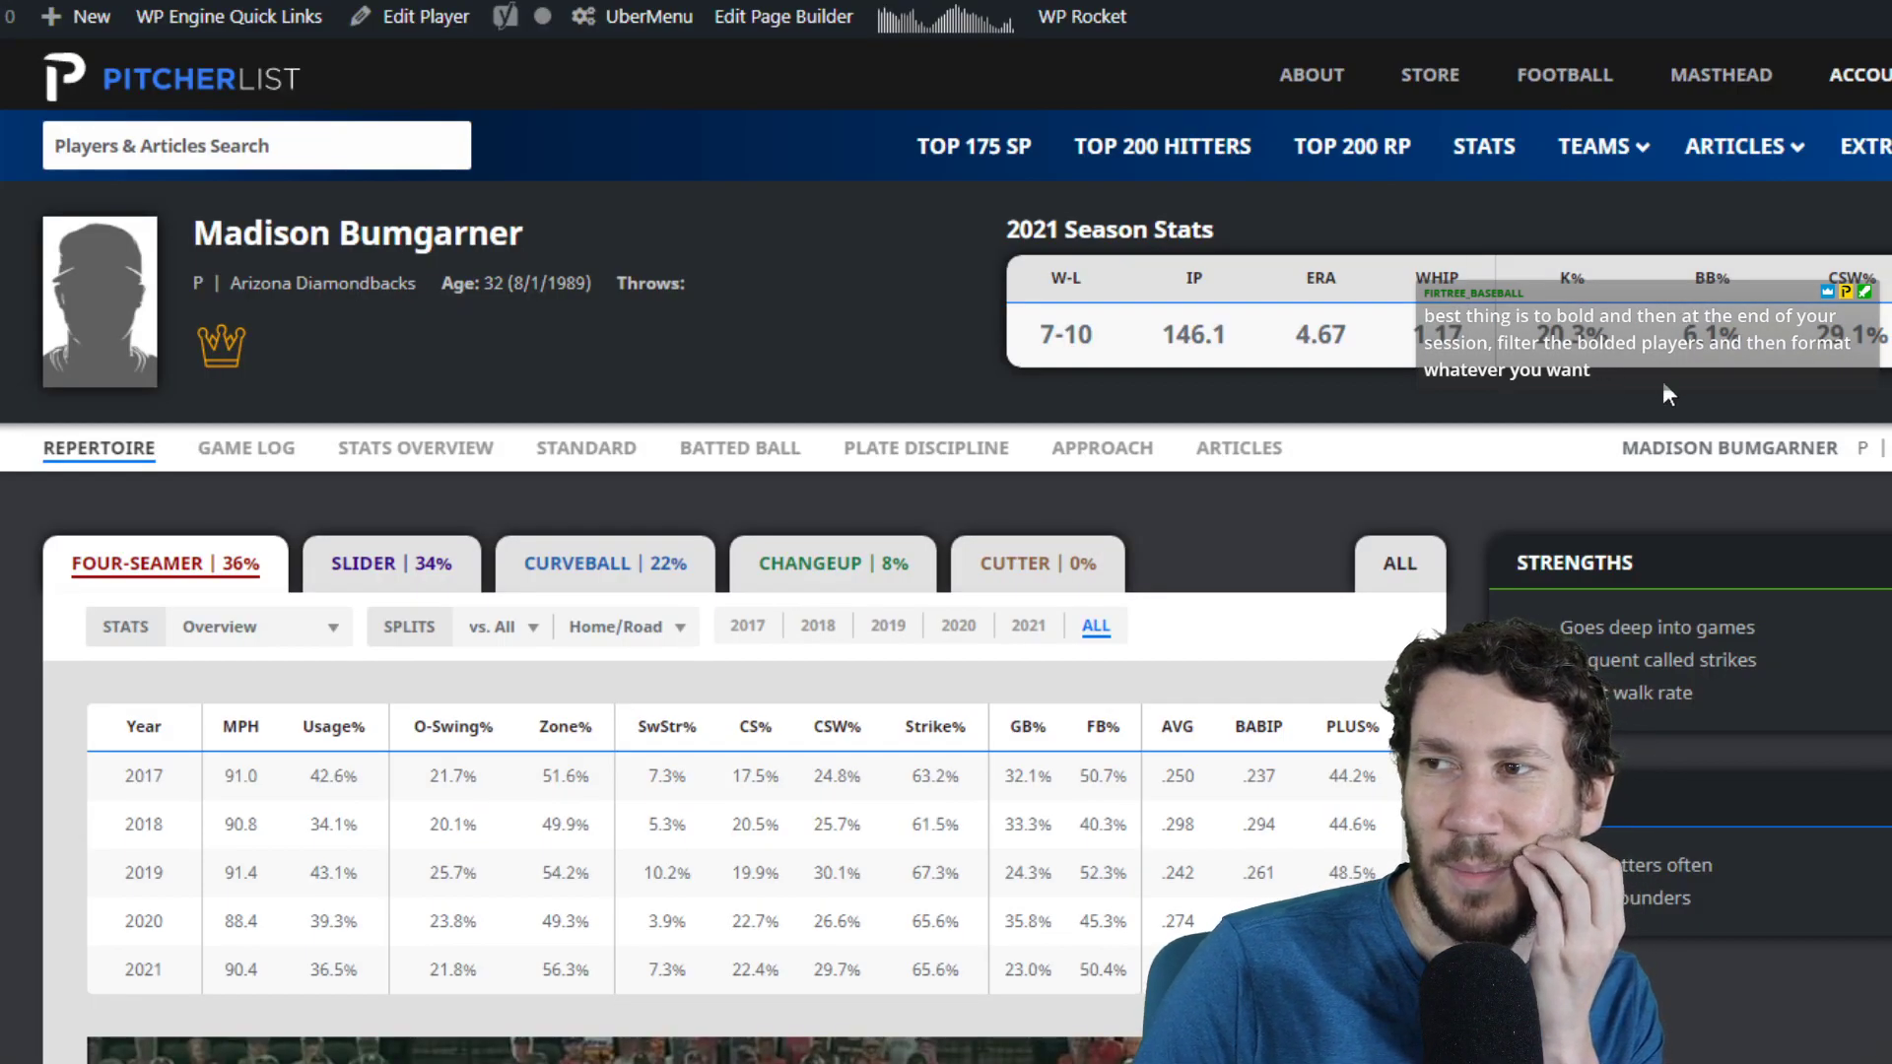
key(ctrl+Tab)
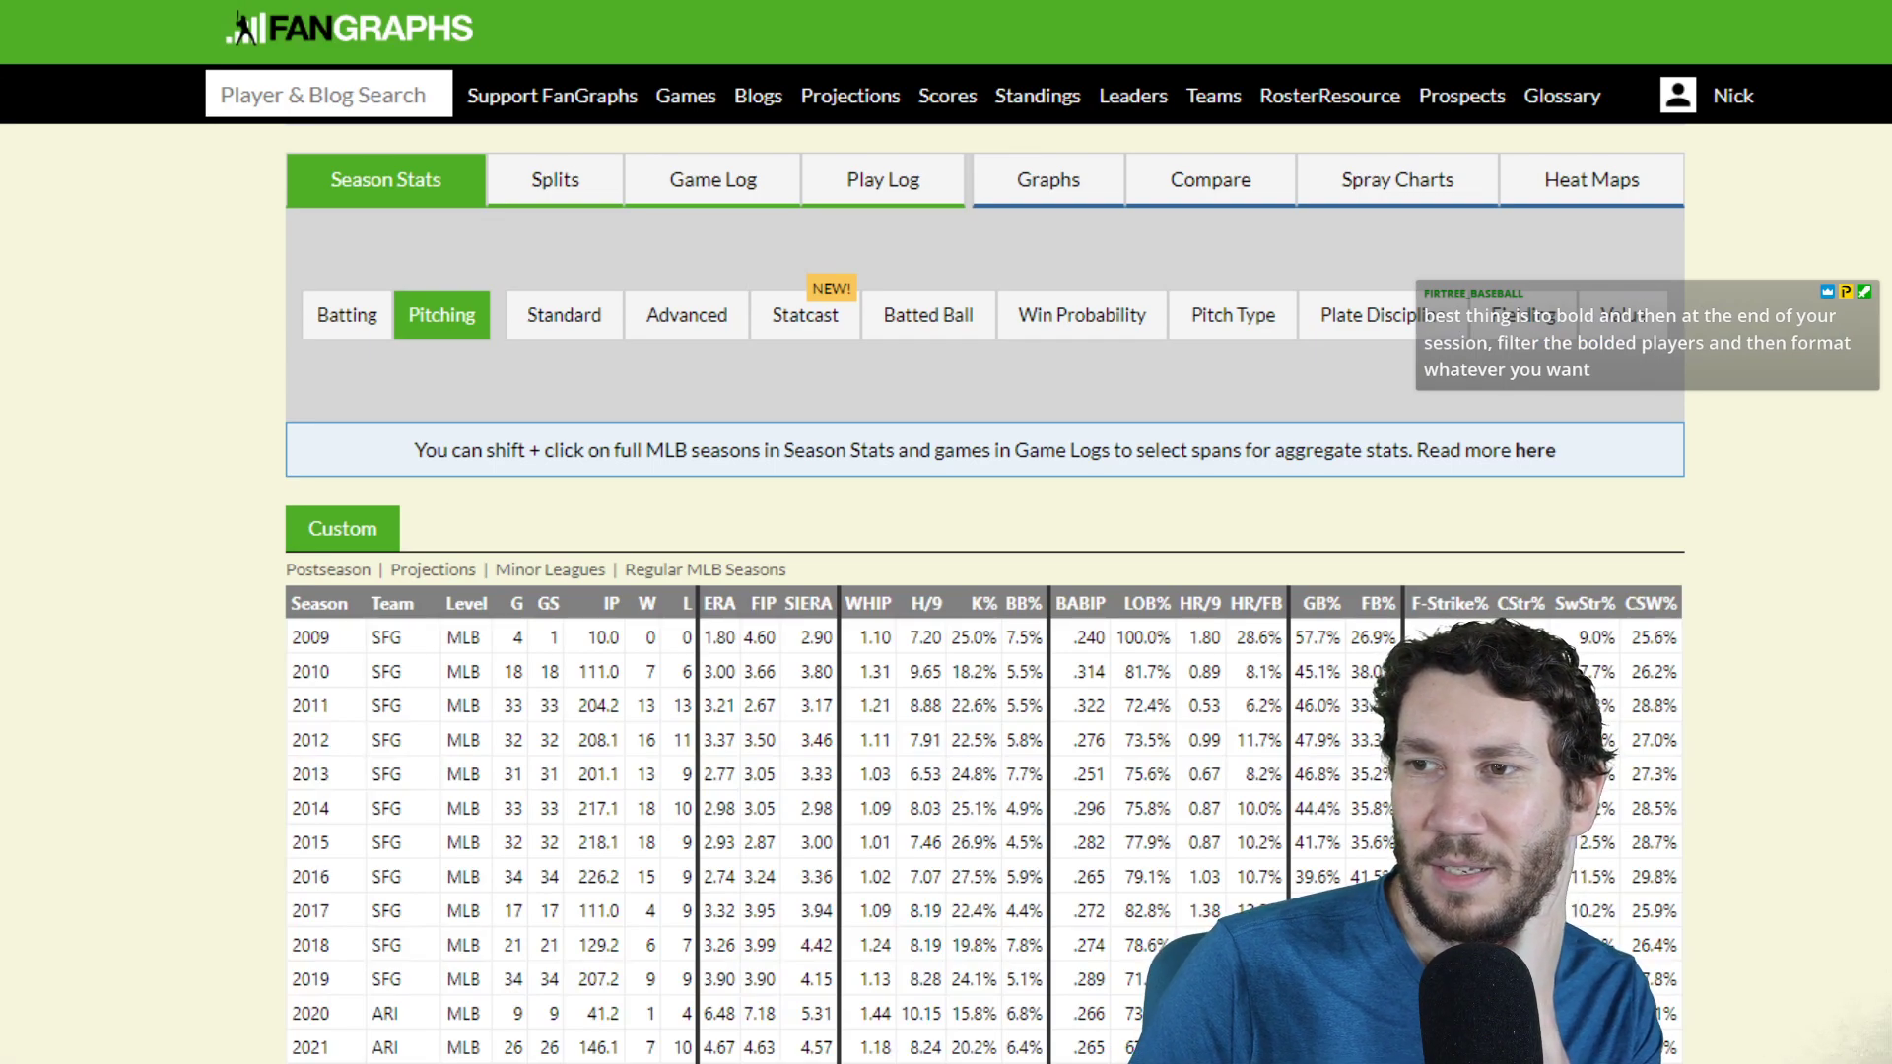
key(ctrl+Tab)
double_click(1705, 342)
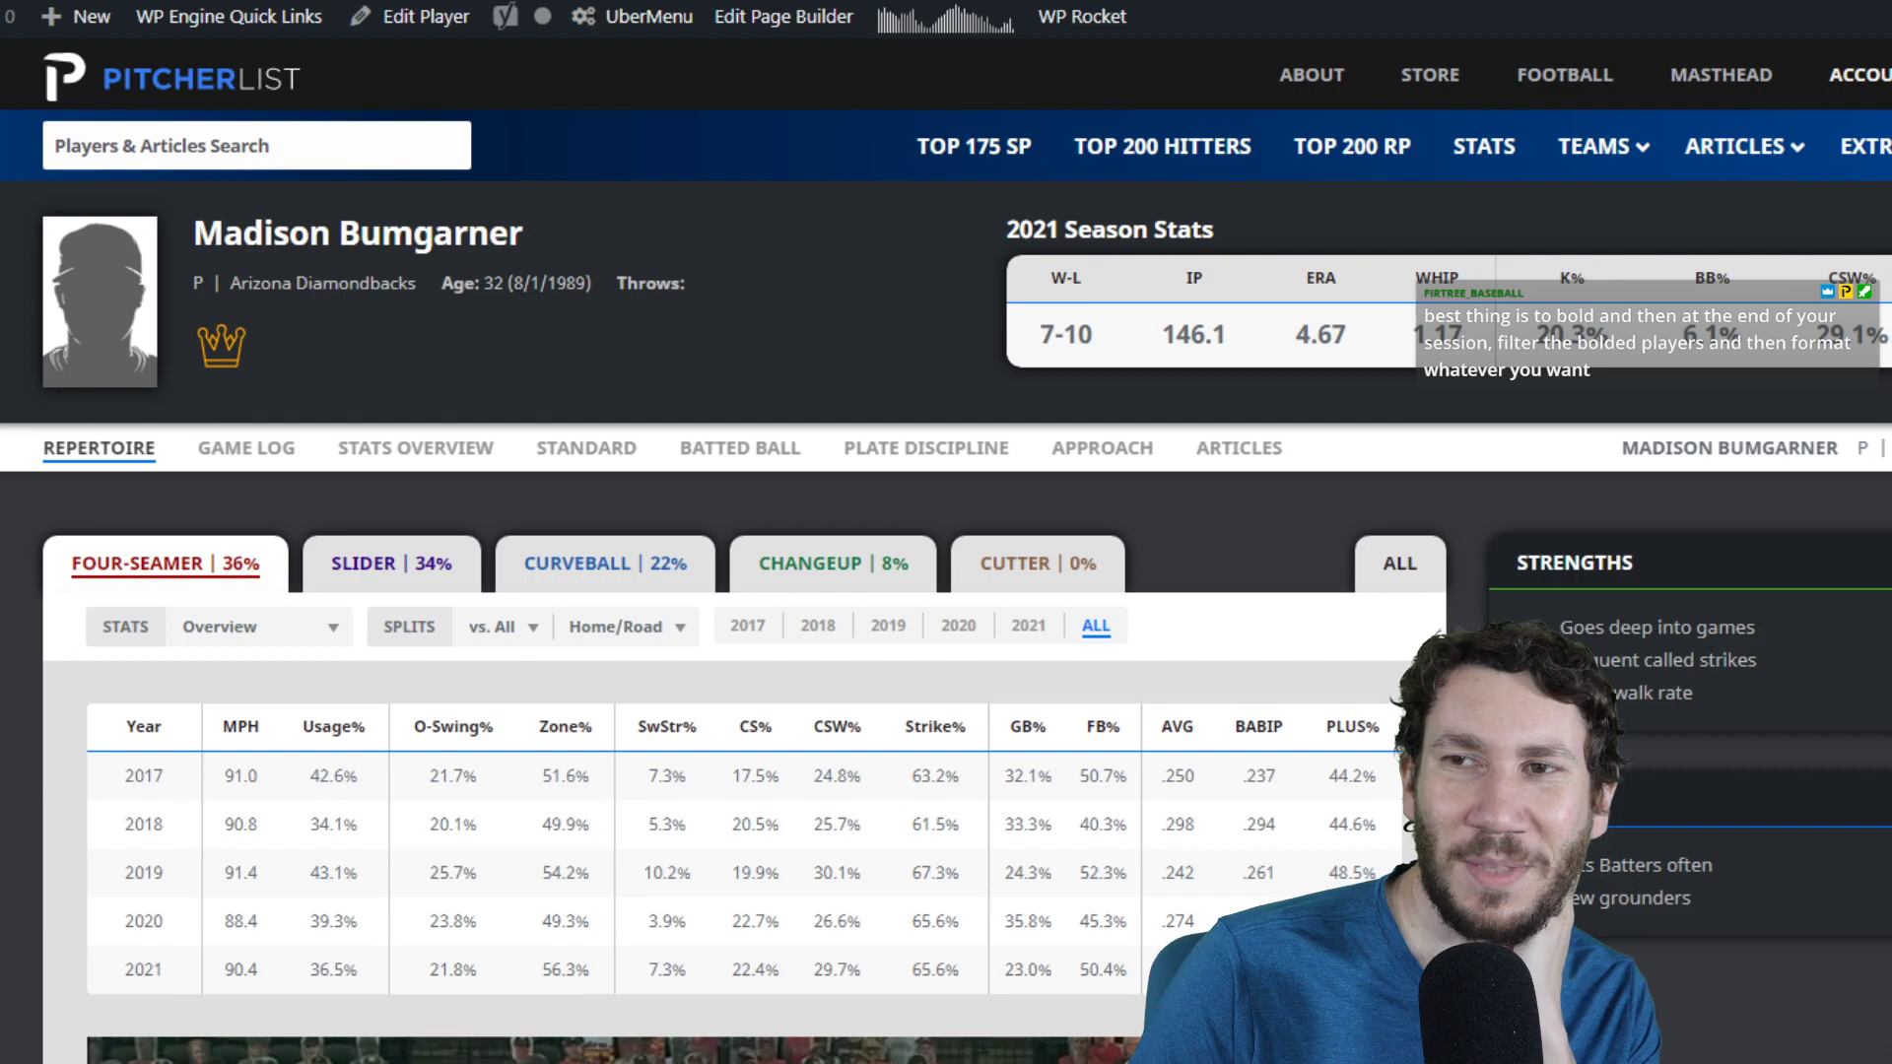
key(ctrl+Tab)
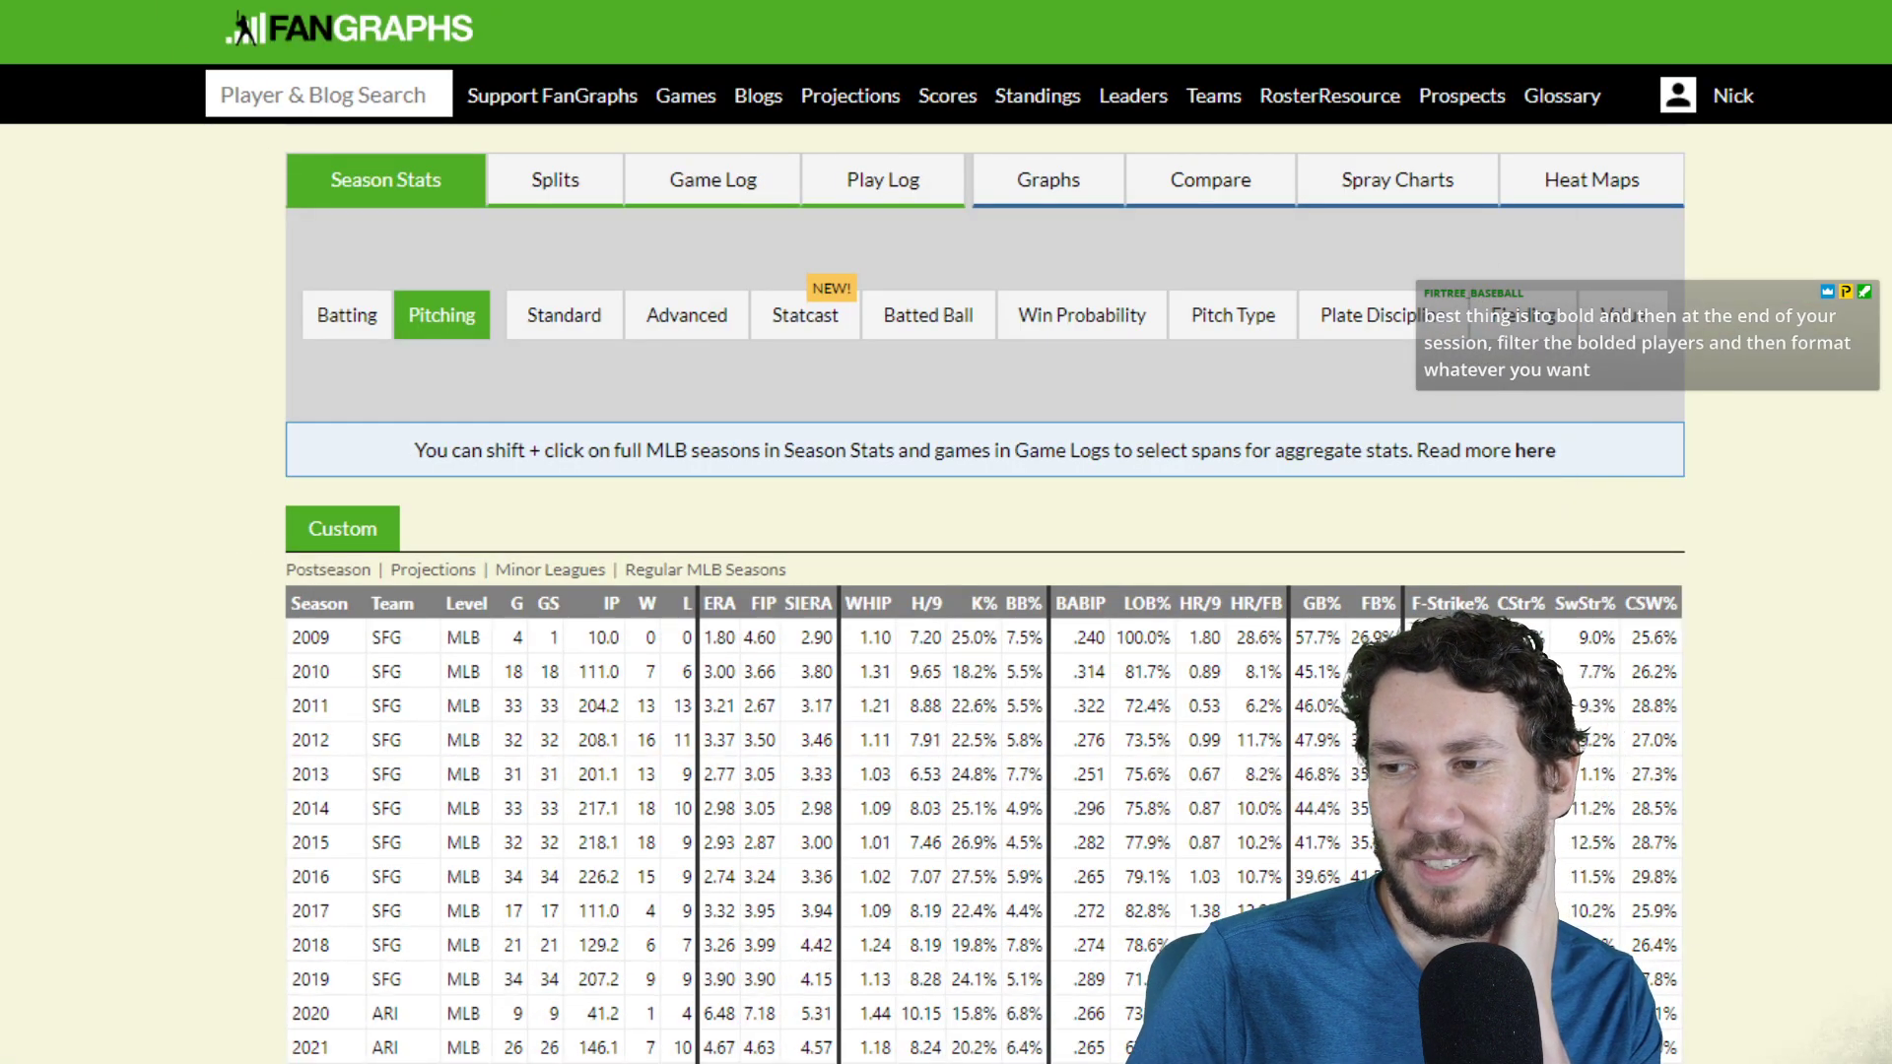
drag(983, 1047, 1084, 1050)
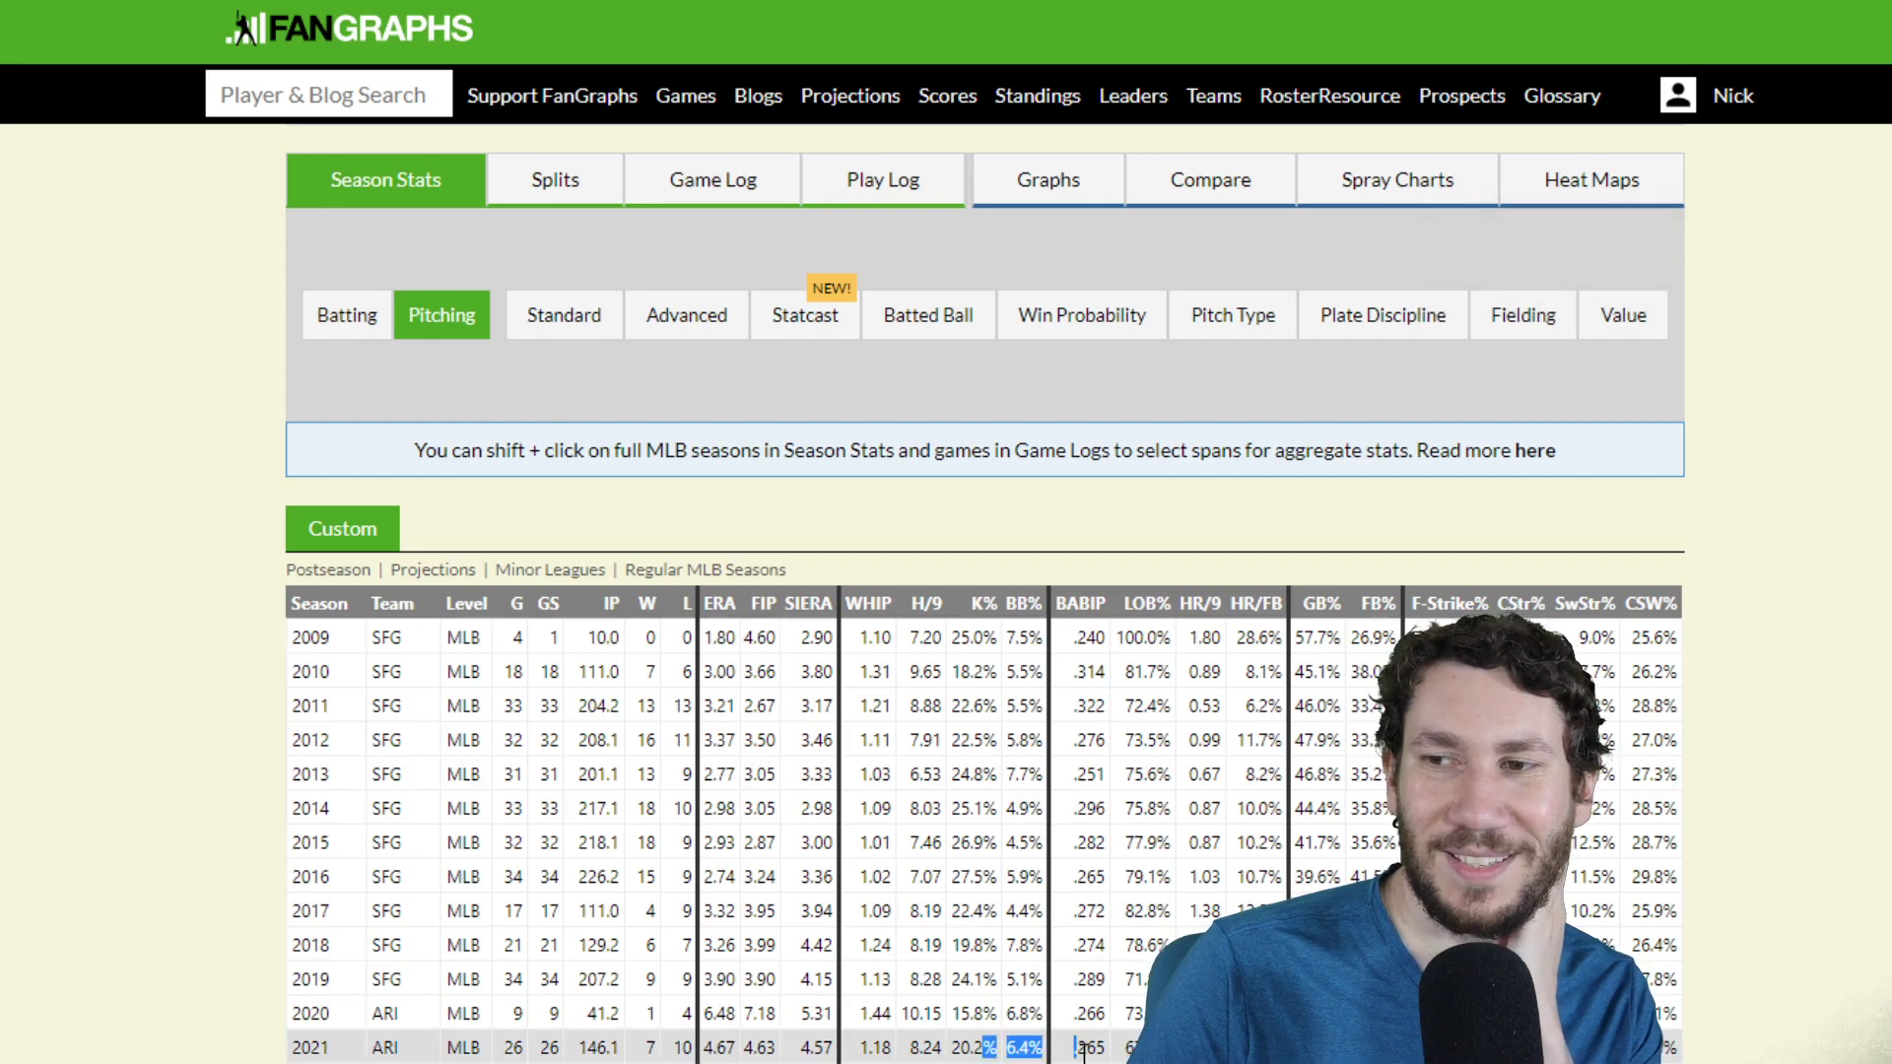
key(ctrl+shift+Tab)
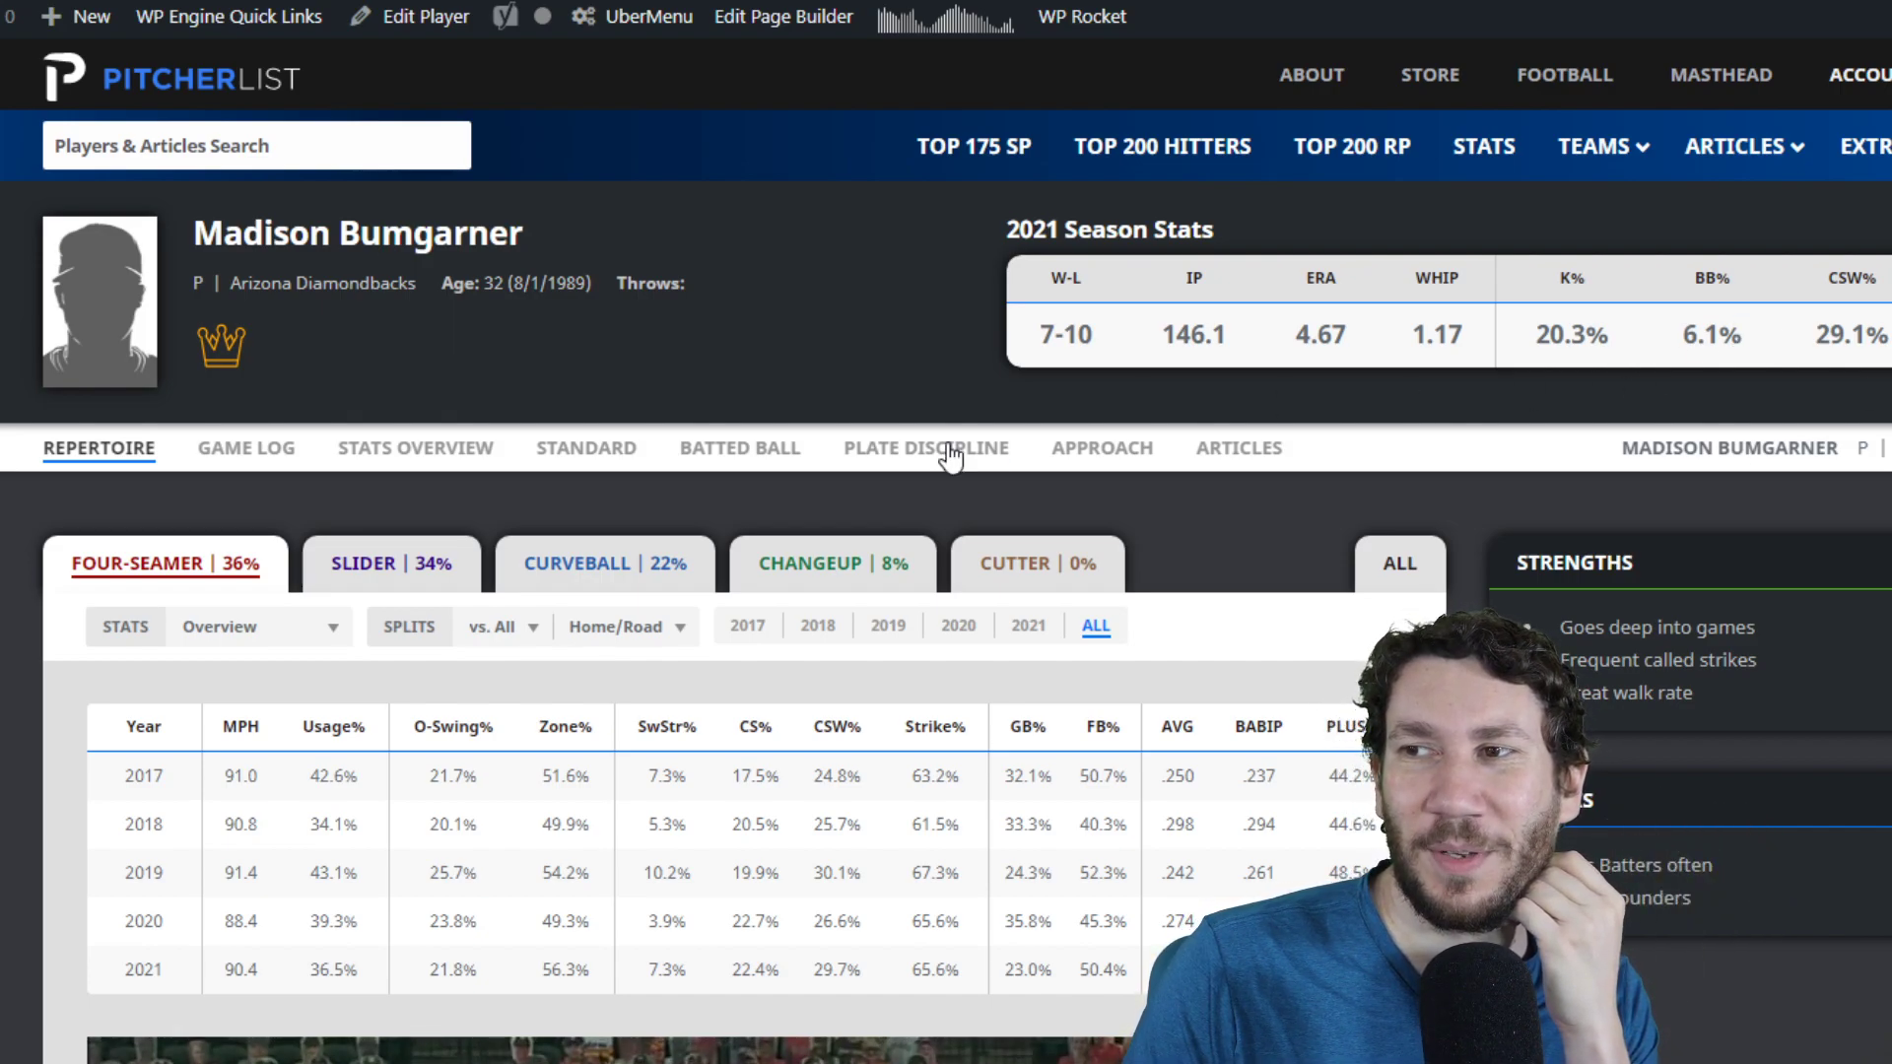
- Highlight the 2021 WHIP on Pitcher List and check it against Bumgarner's ERA and WHIP values in the Excel sheet
double_click(1456, 344)
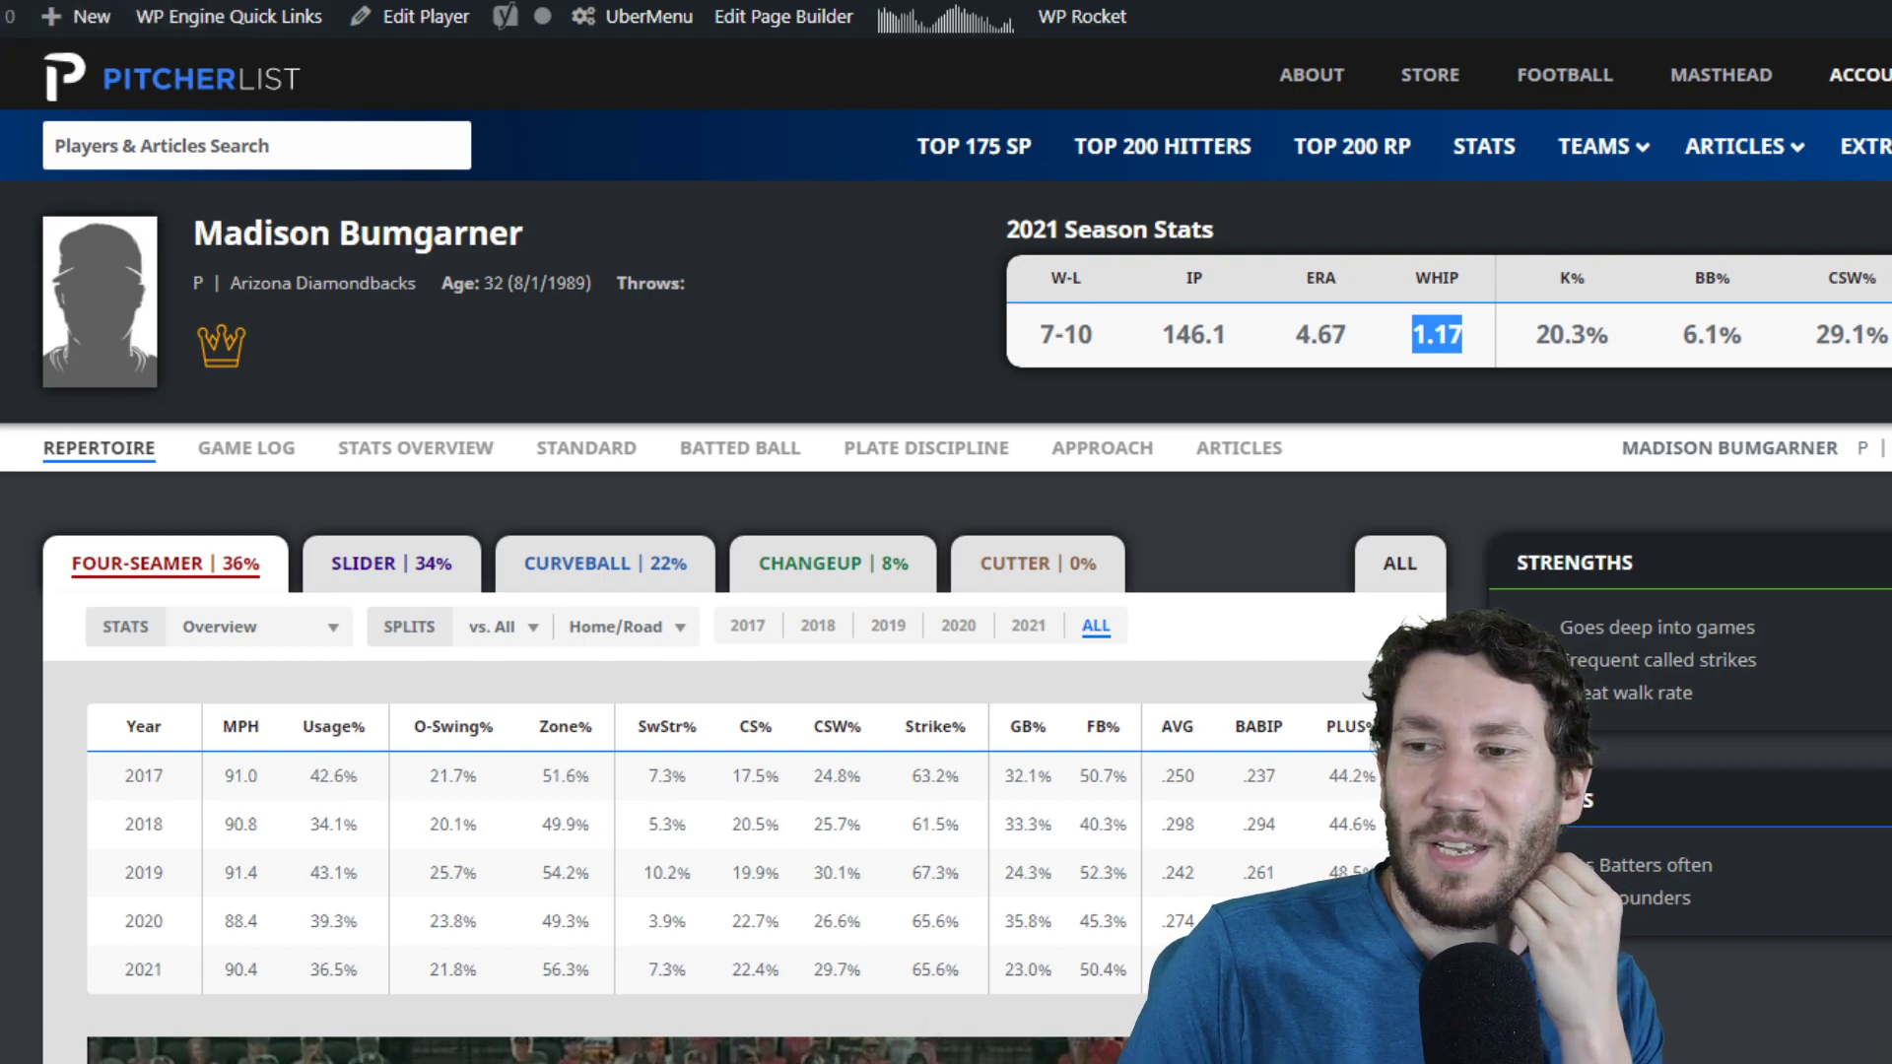
key(alt+Tab)
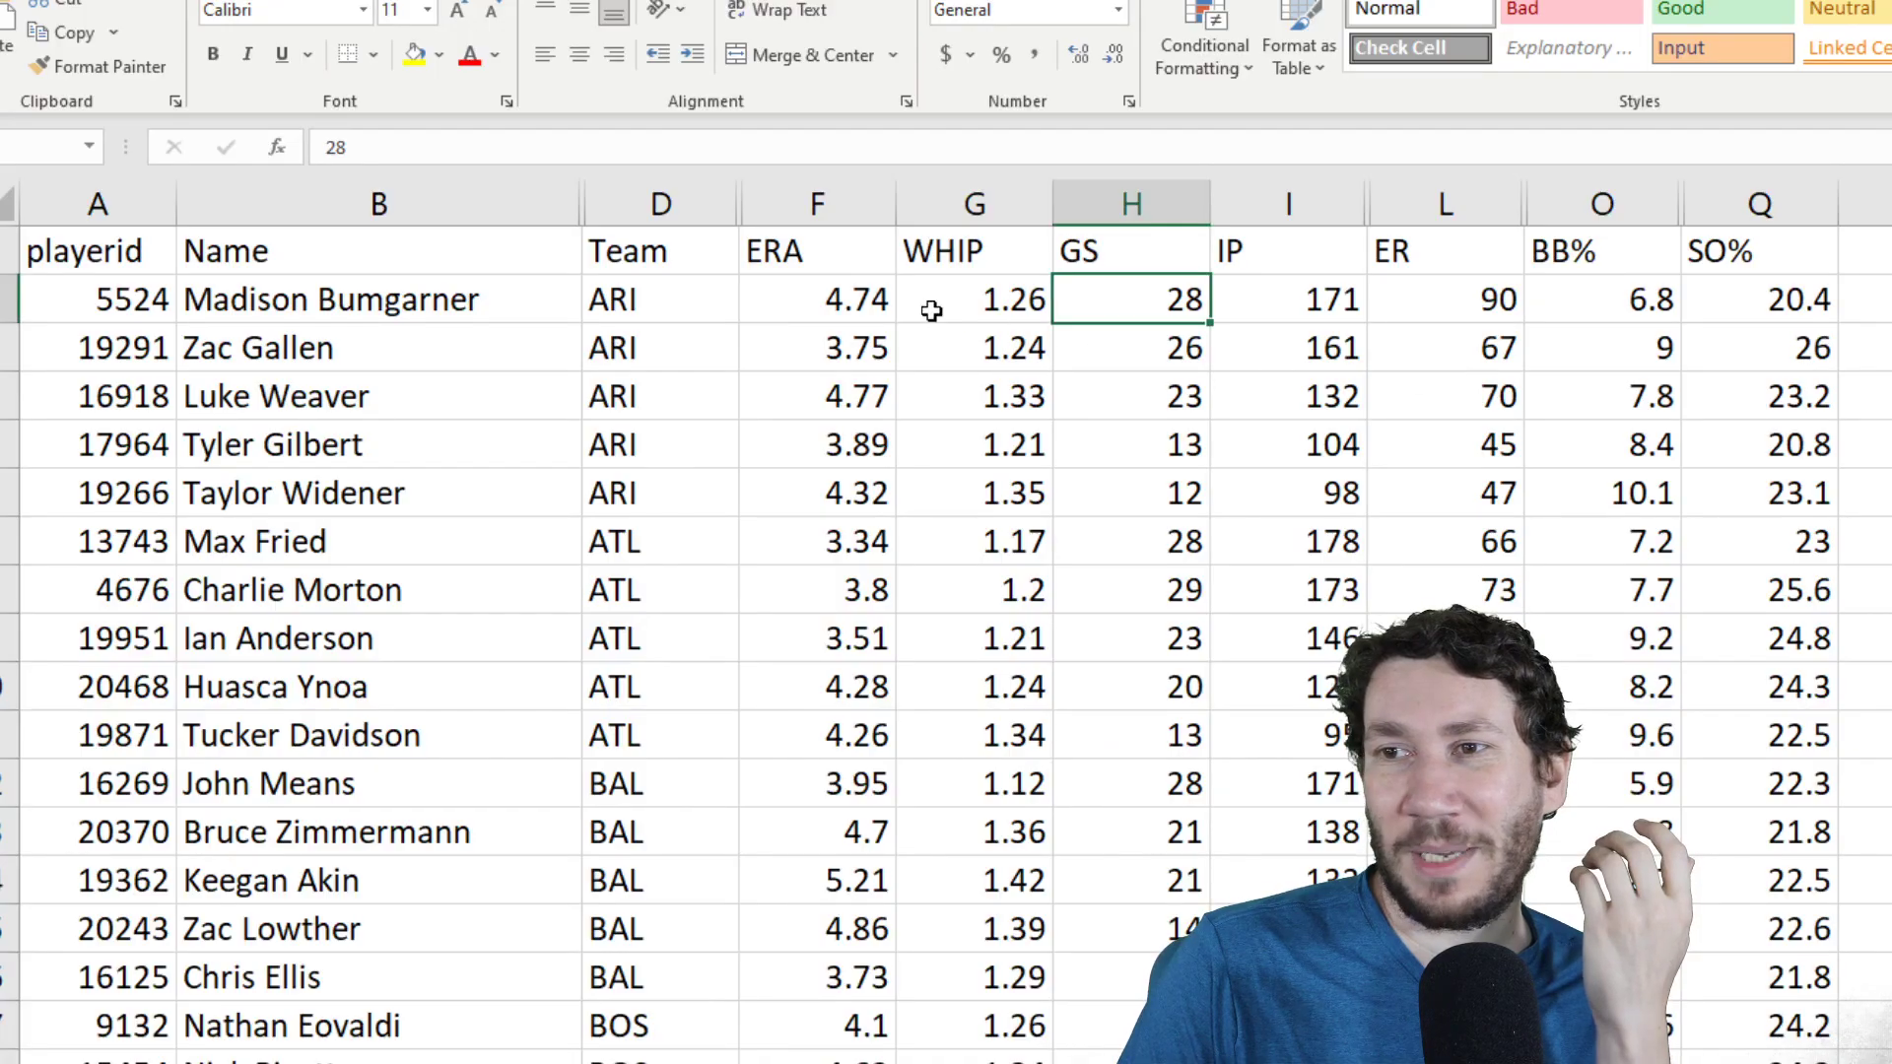
click(834, 296)
click(1022, 304)
key(alt+Tab)
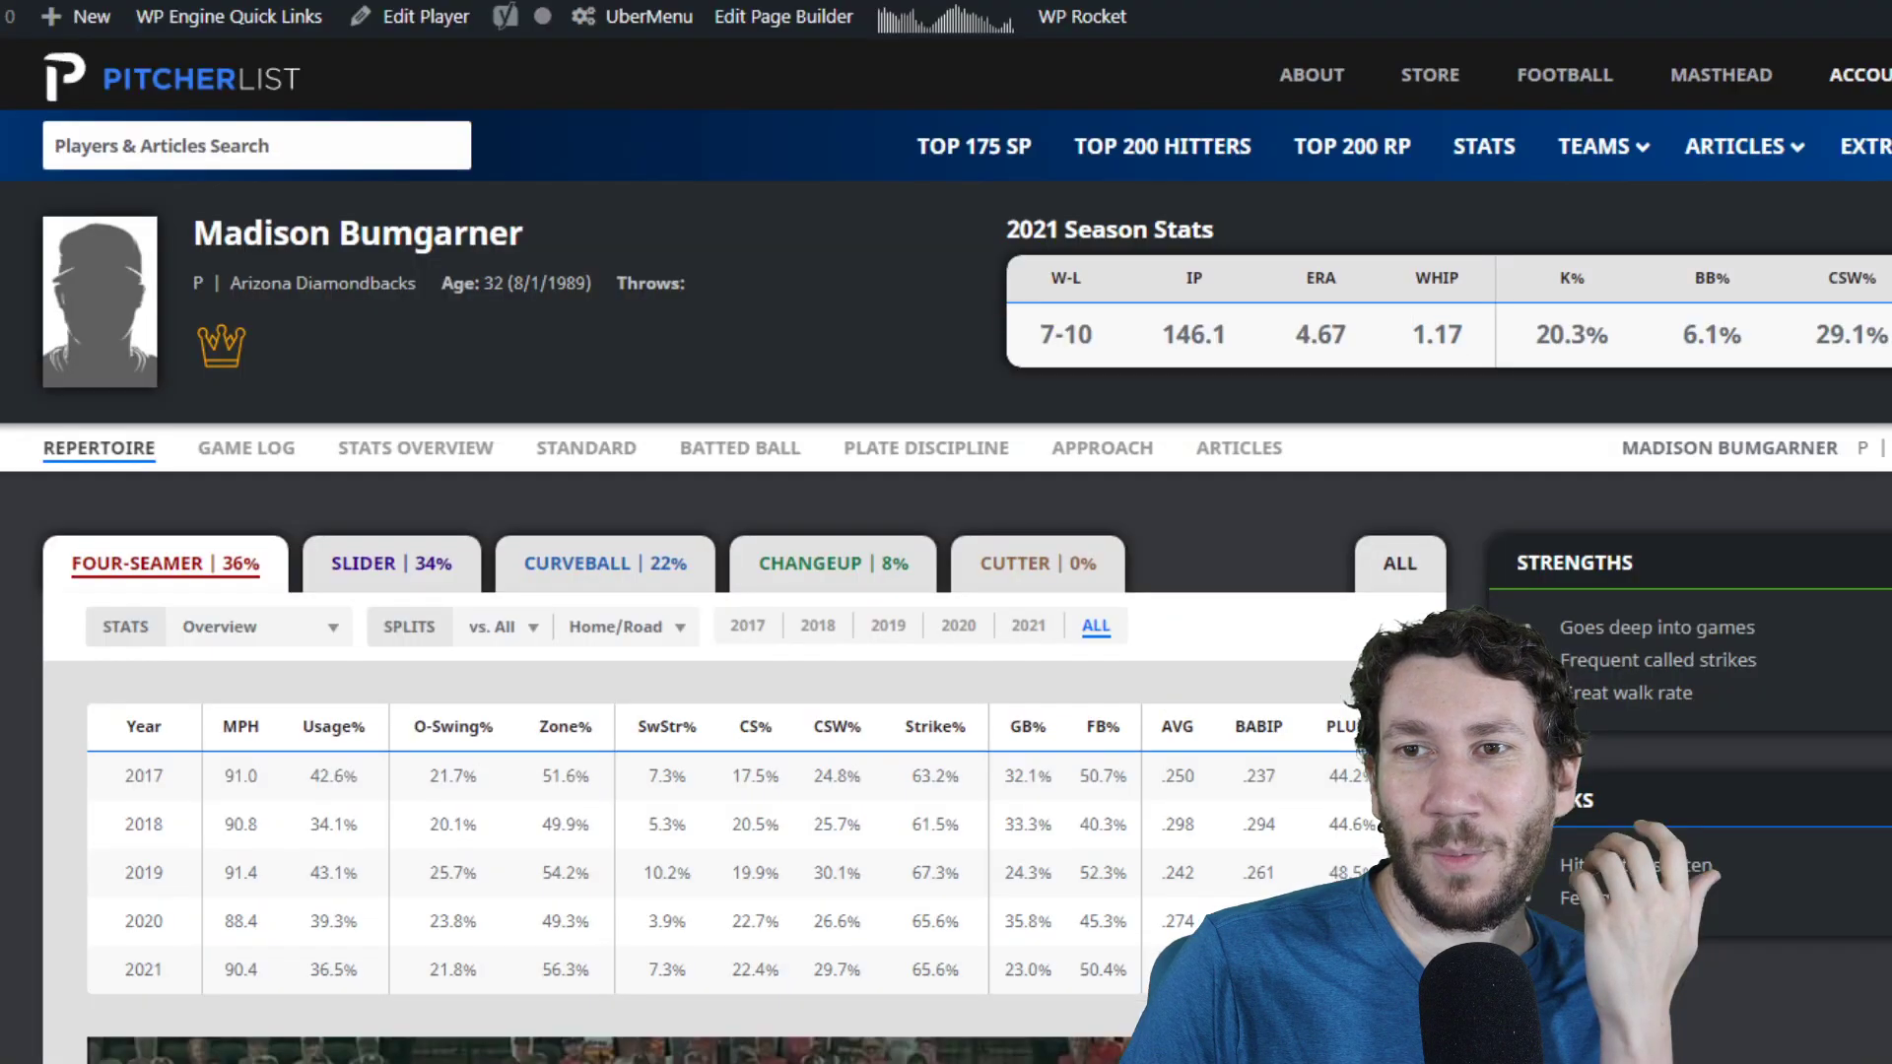
- Review the FanGraphs season stats, then inspect Bumgarner's SO% and BB% values in the Excel sheet
key(ctrl+Tab)
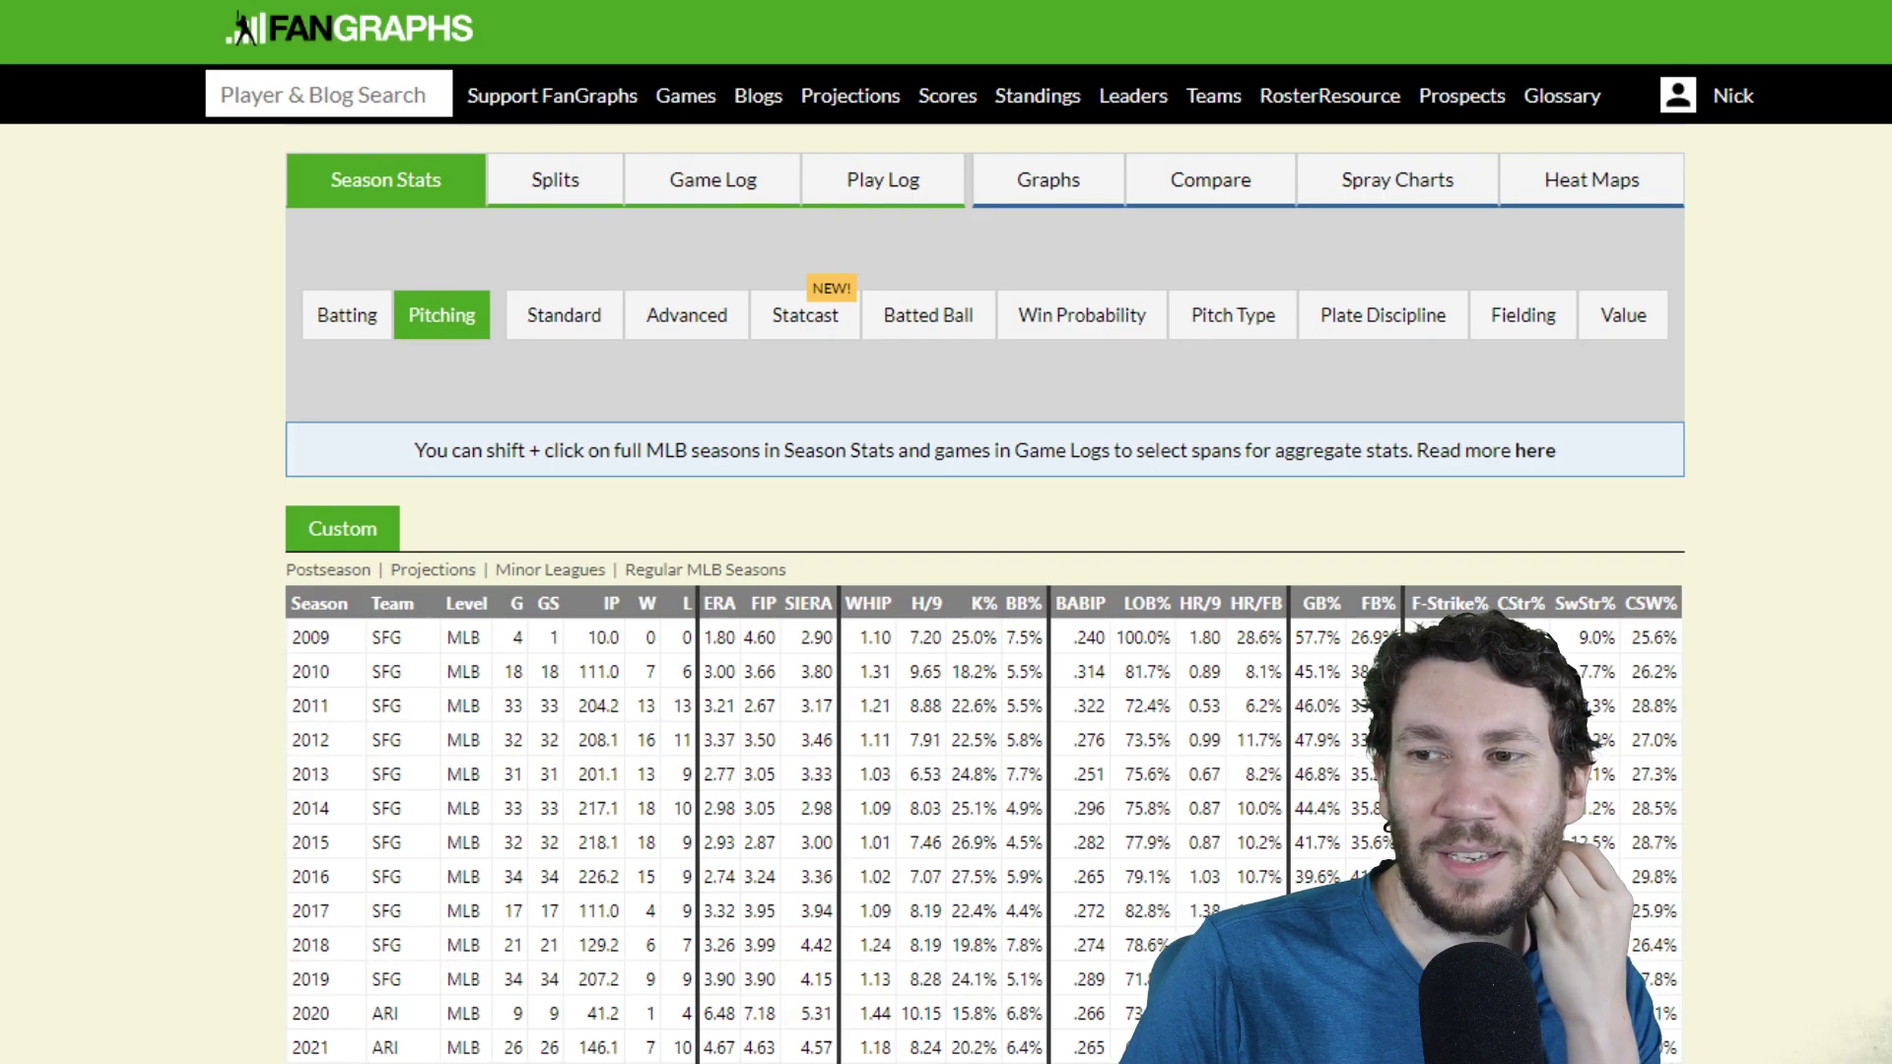
key(ctrl+shift+Tab)
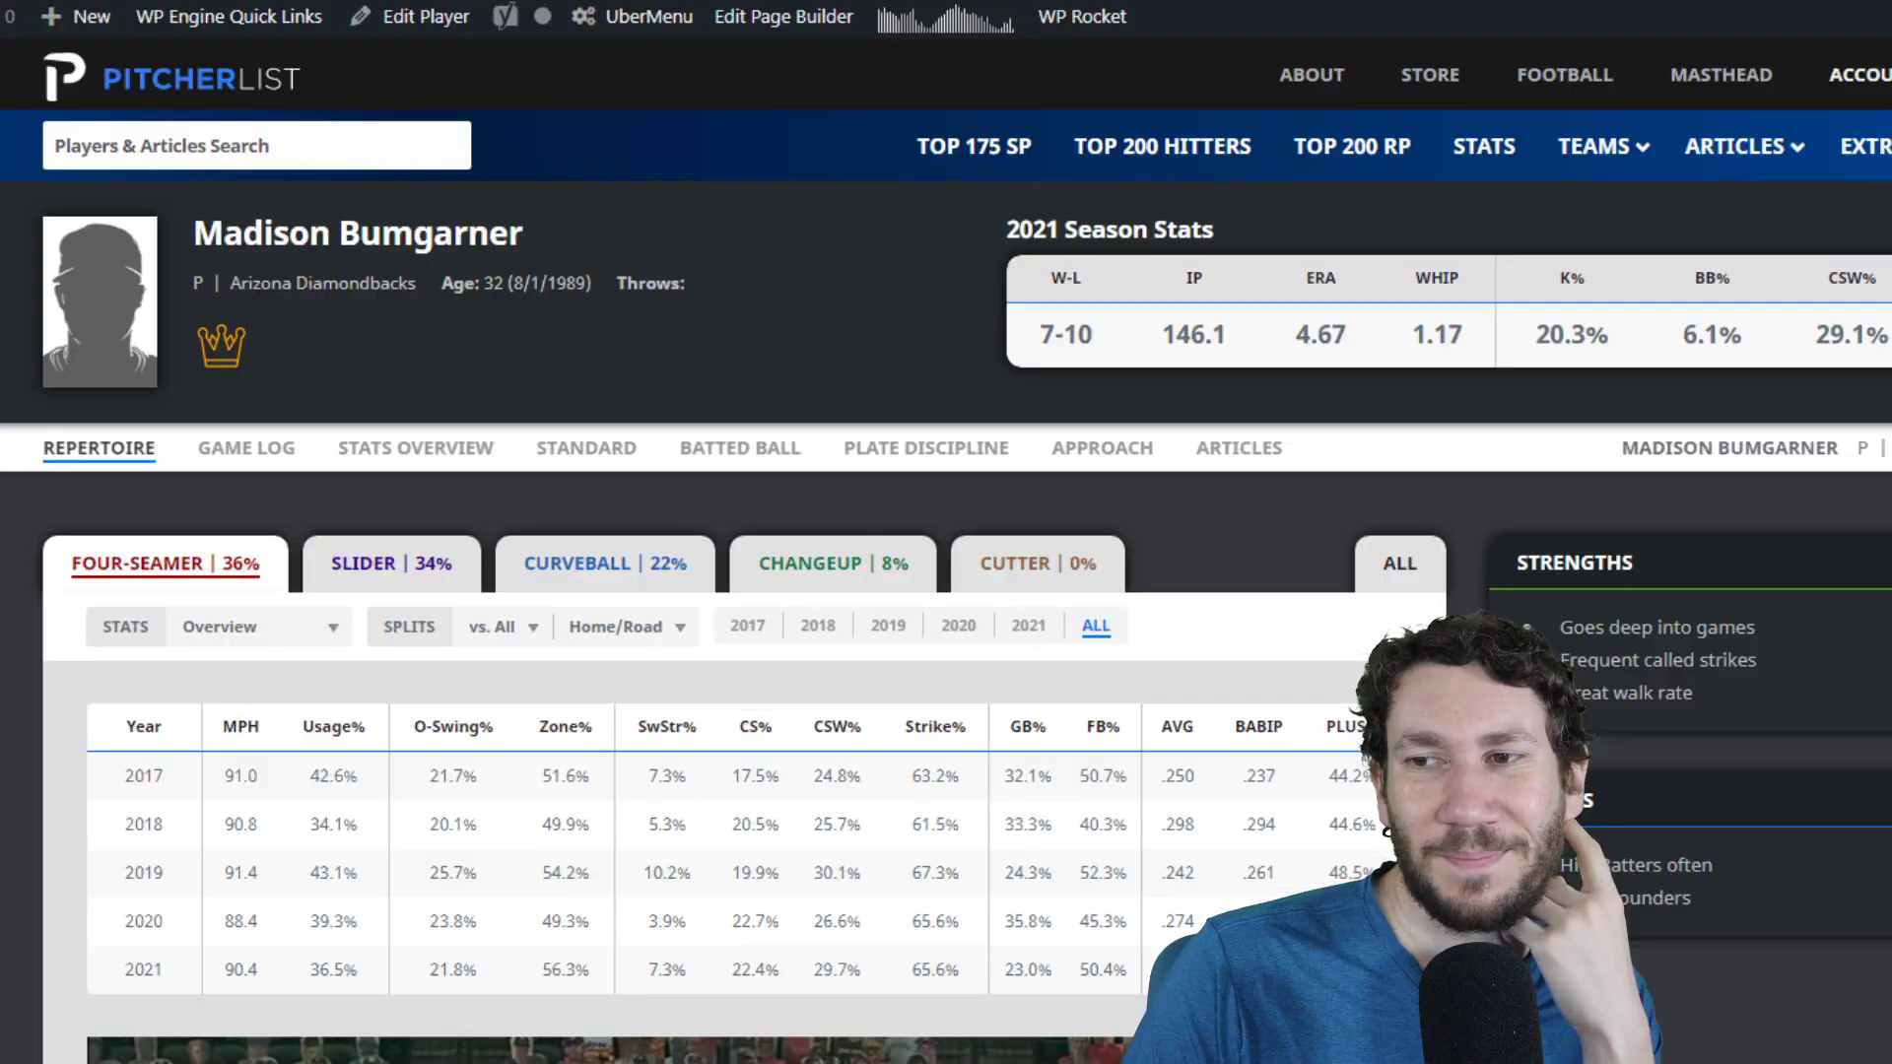
key(alt+Tab)
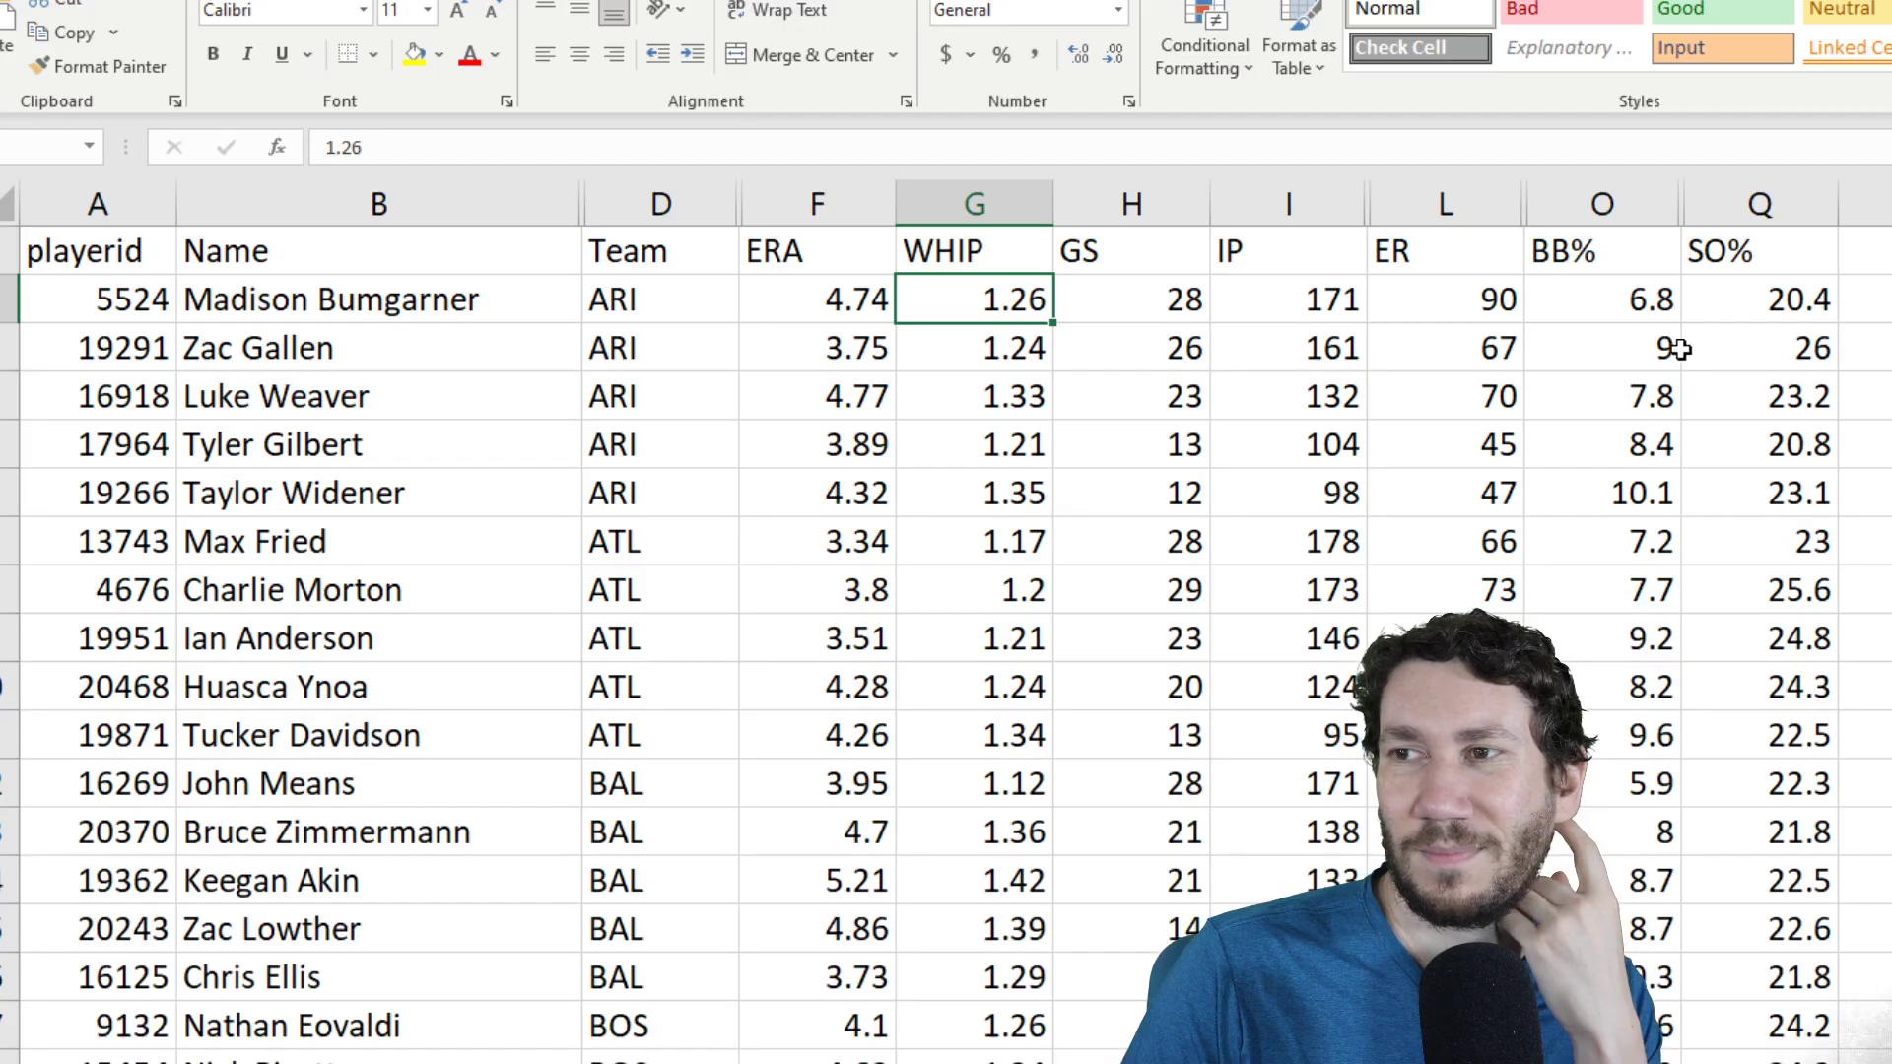
click(1774, 301)
key(Left)
key(Right)
click(1590, 305)
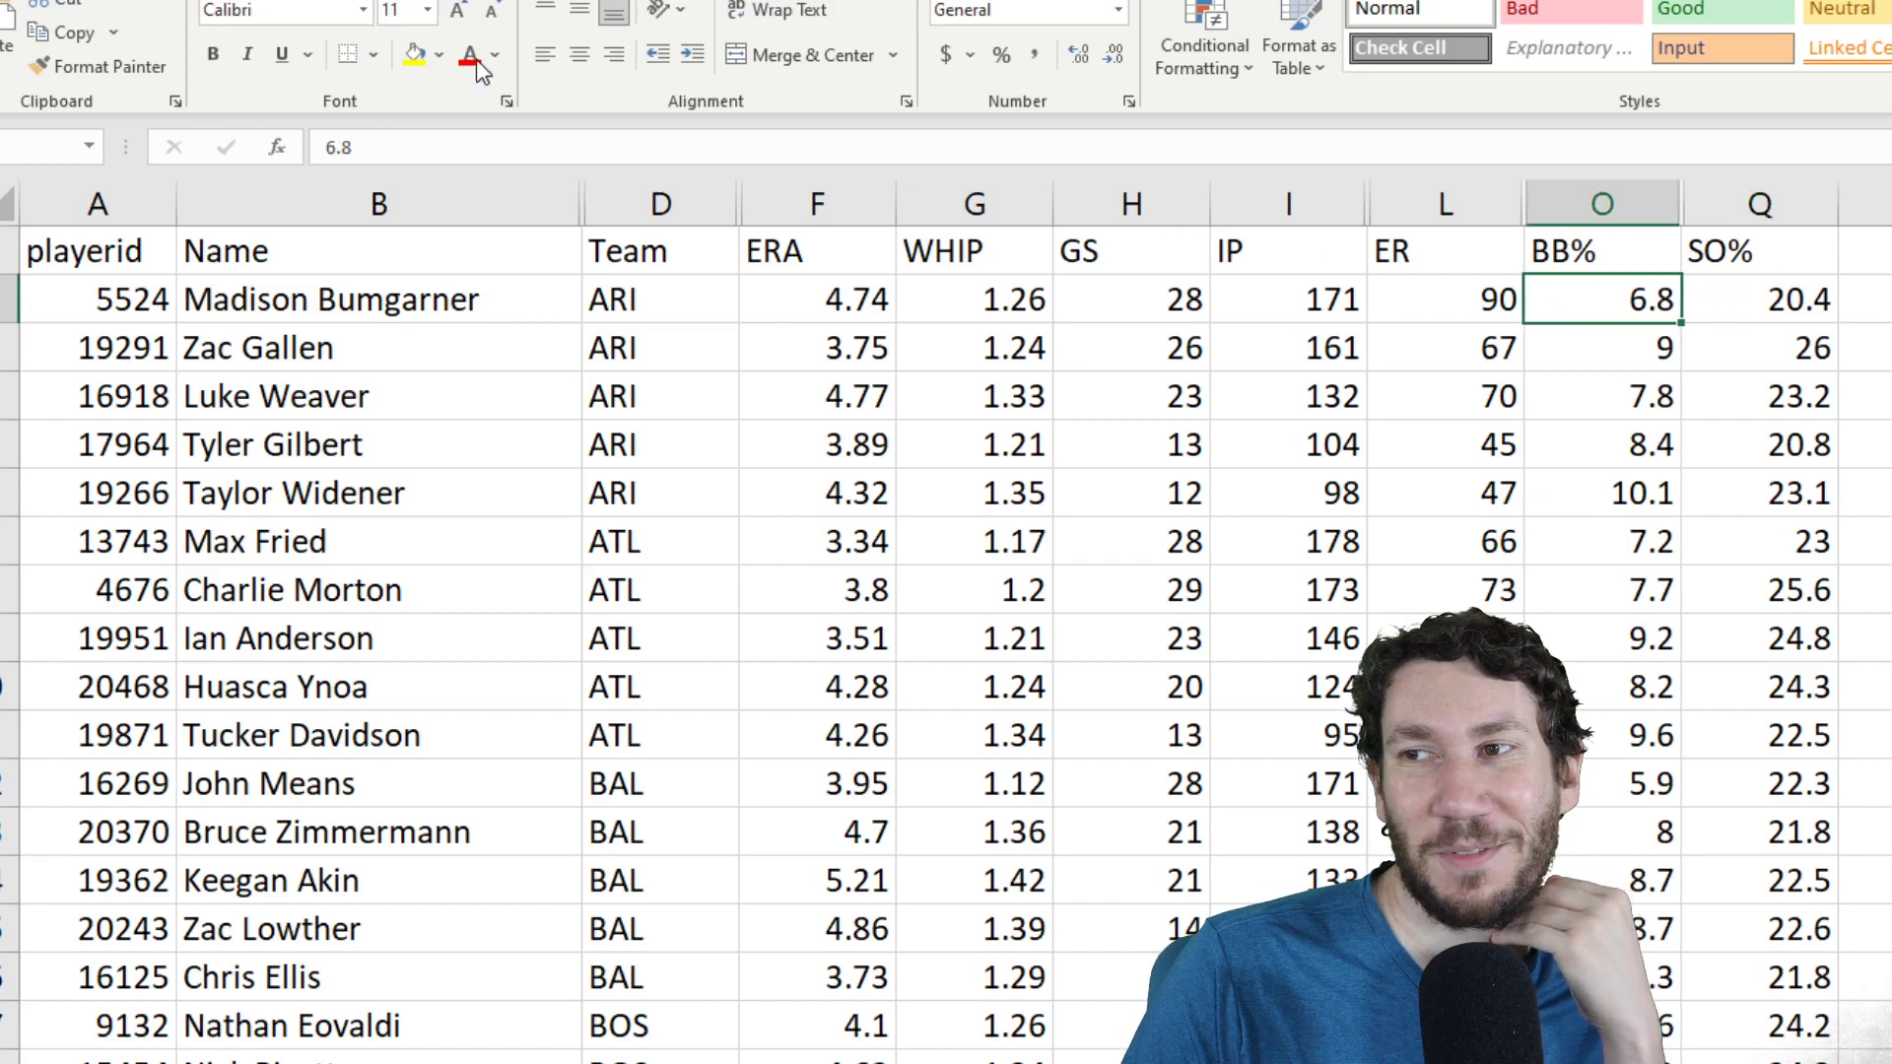
- Compare the four-seamer velocities for 2021 and 2020 on Pitcher List, then recheck Bumgarner's WHIP in Excel
key(alt+Tab)
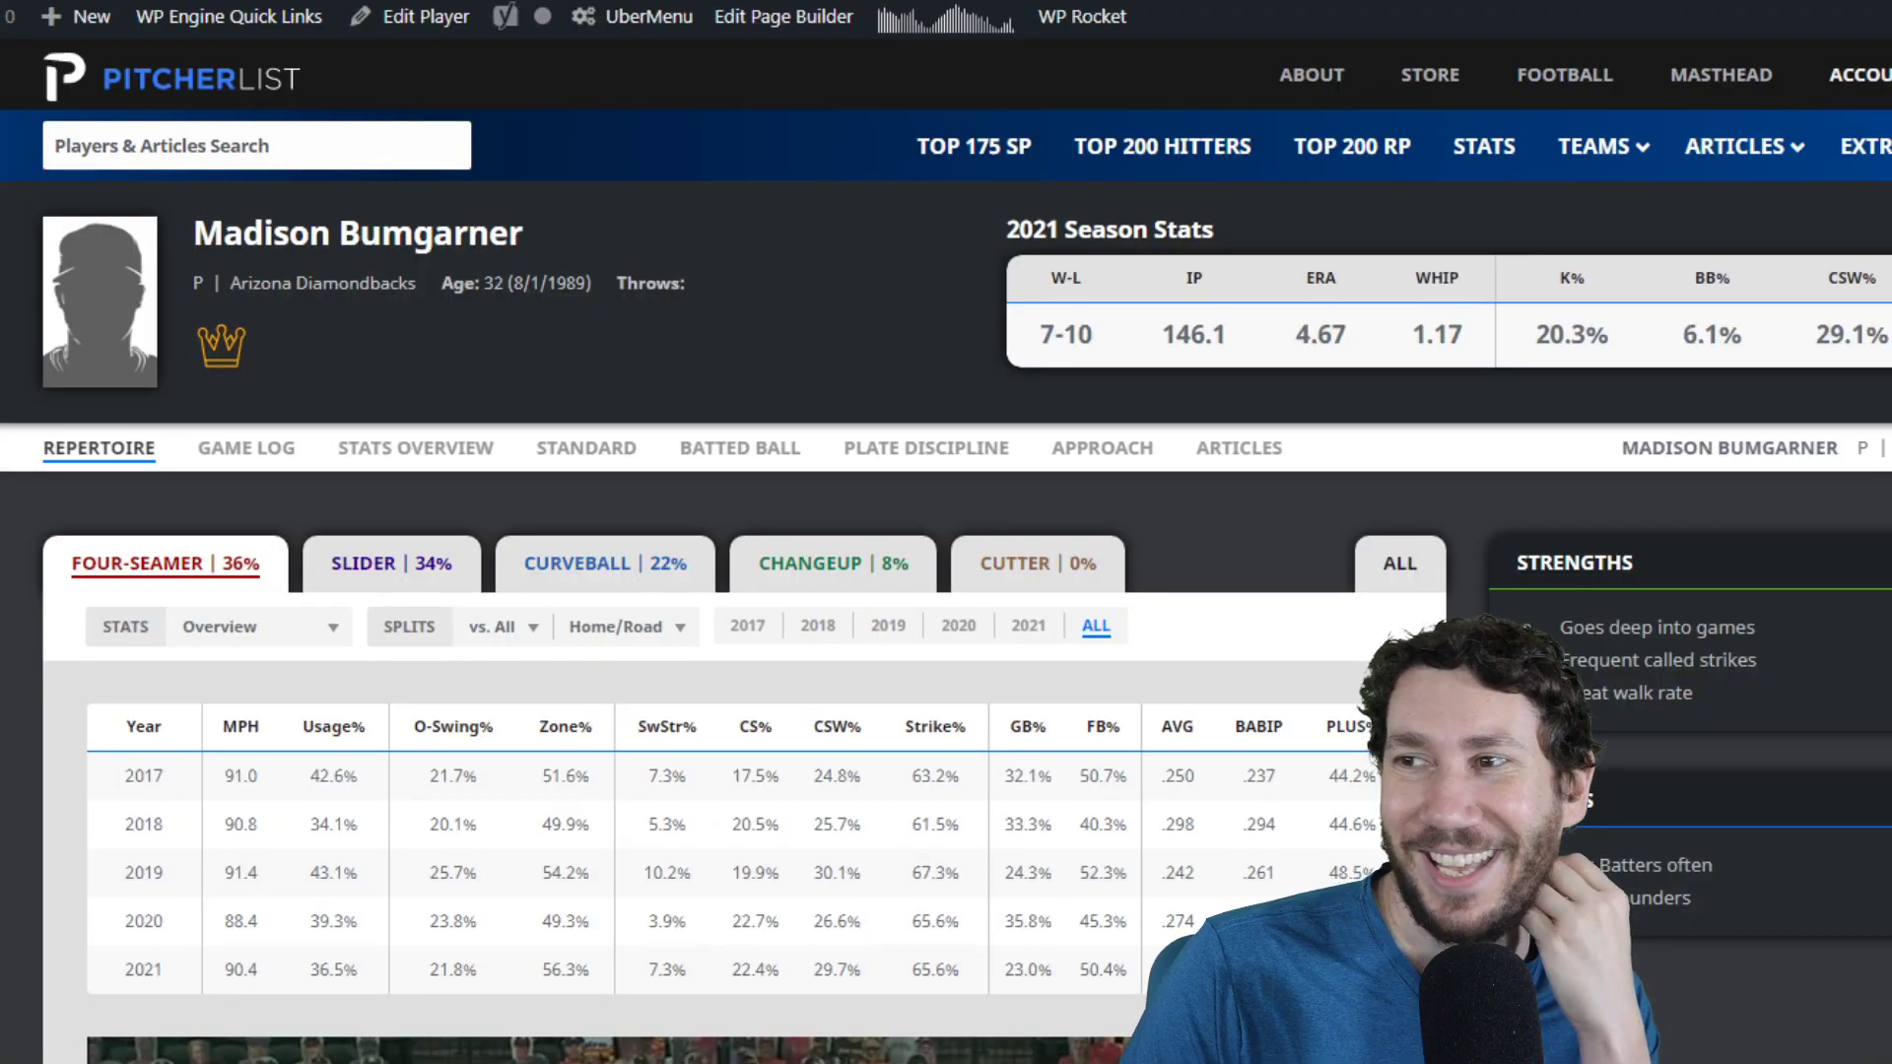
key(ctrl+Tab)
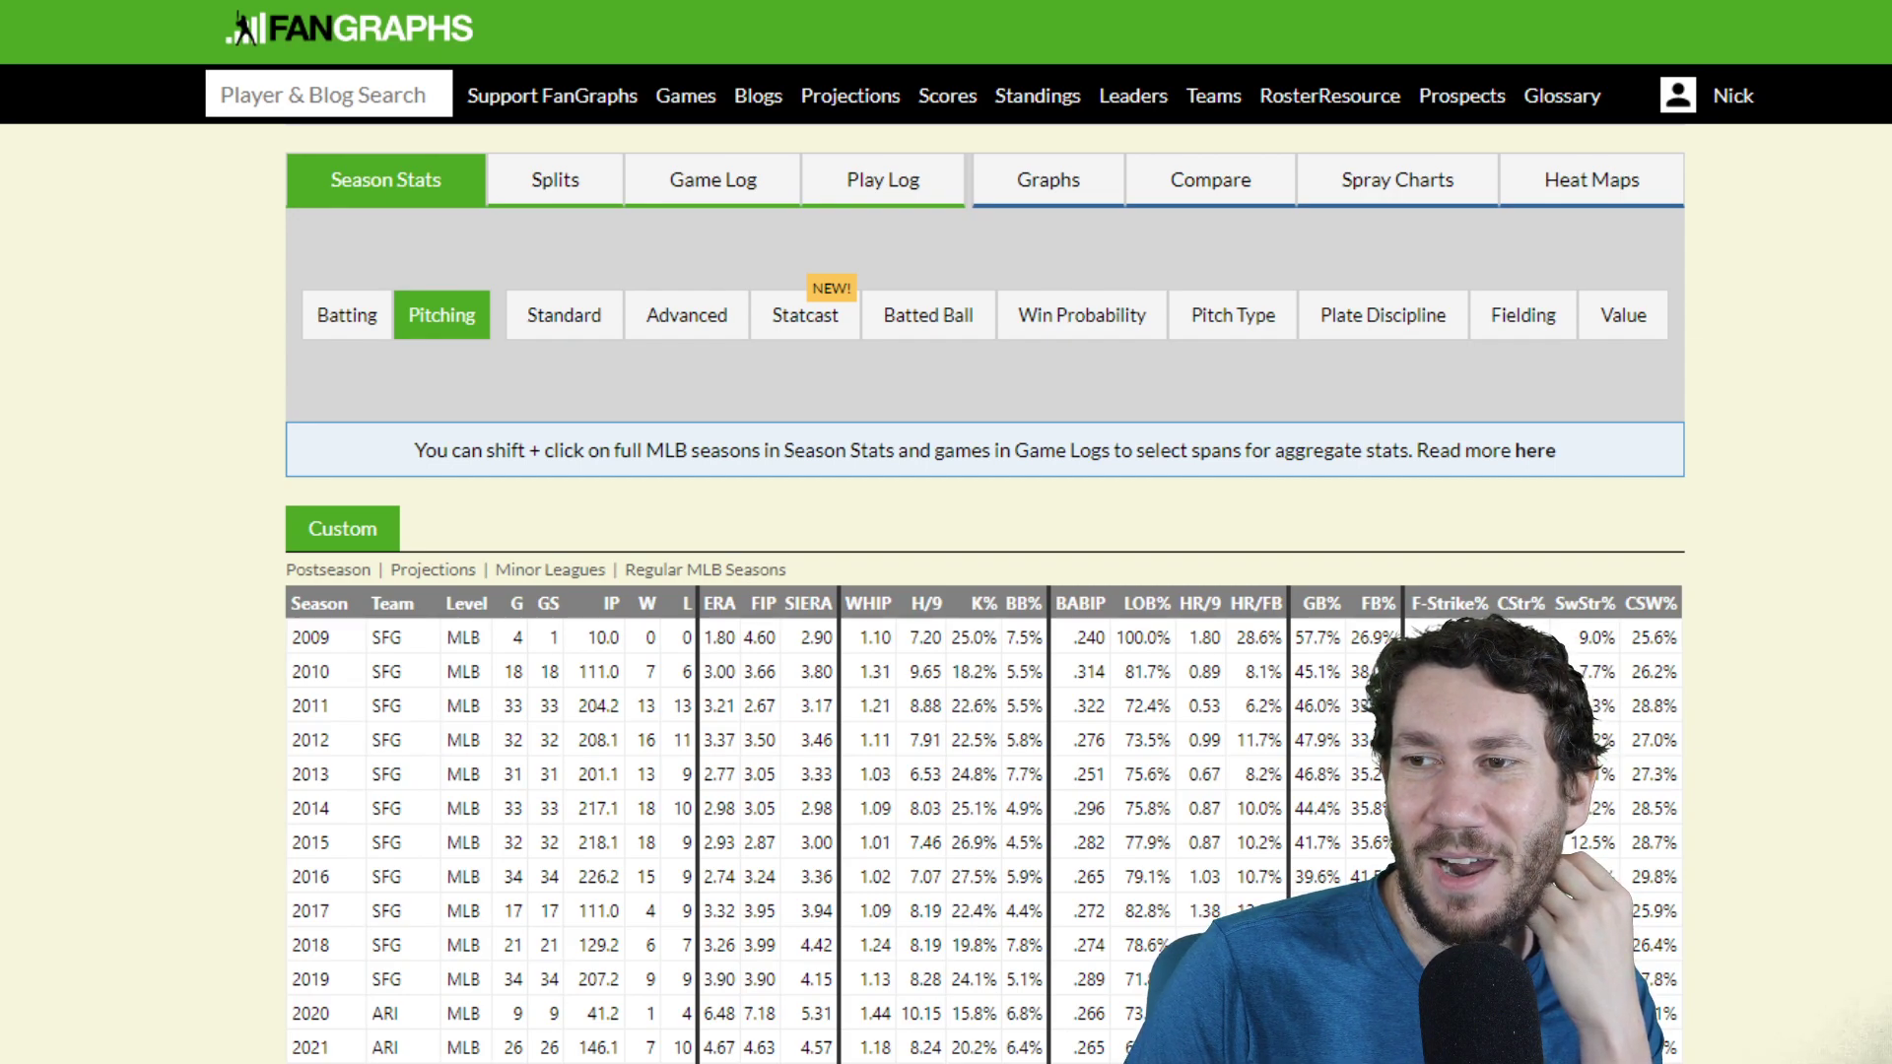
key(ctrl+shift+Tab)
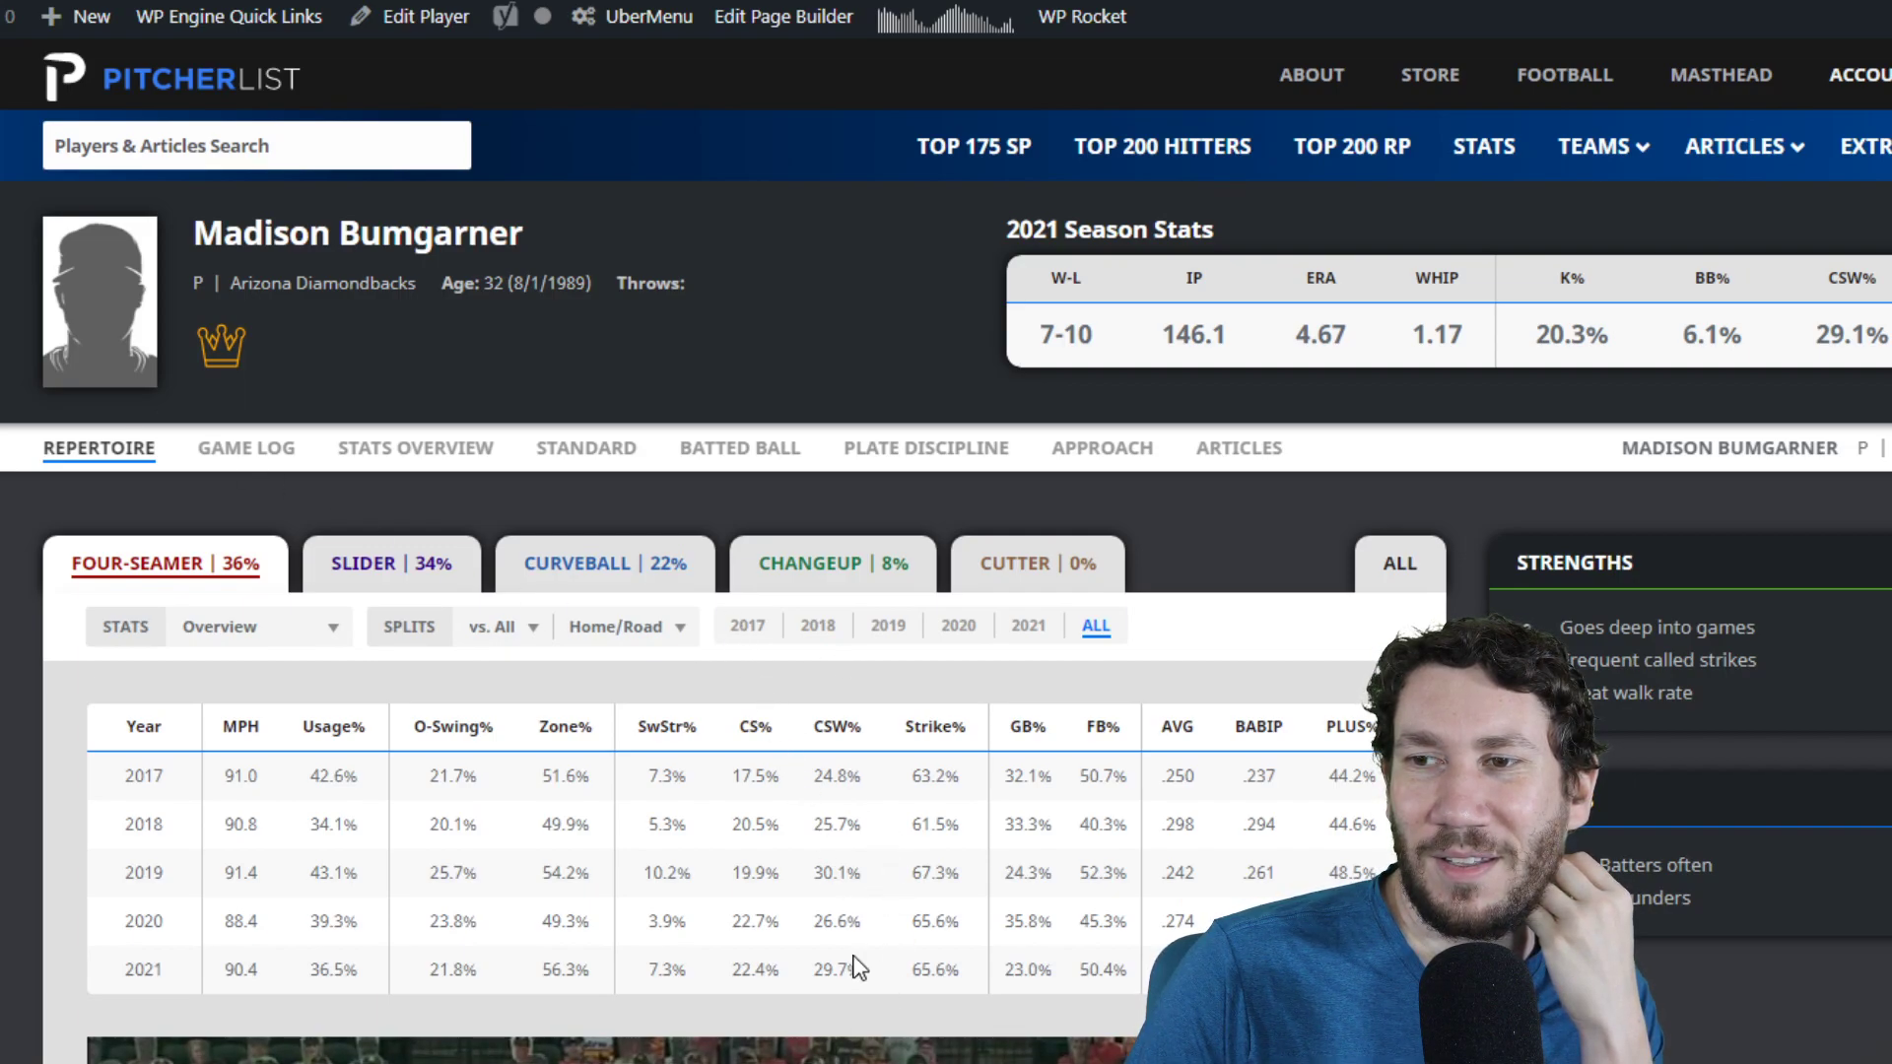
double_click(247, 971)
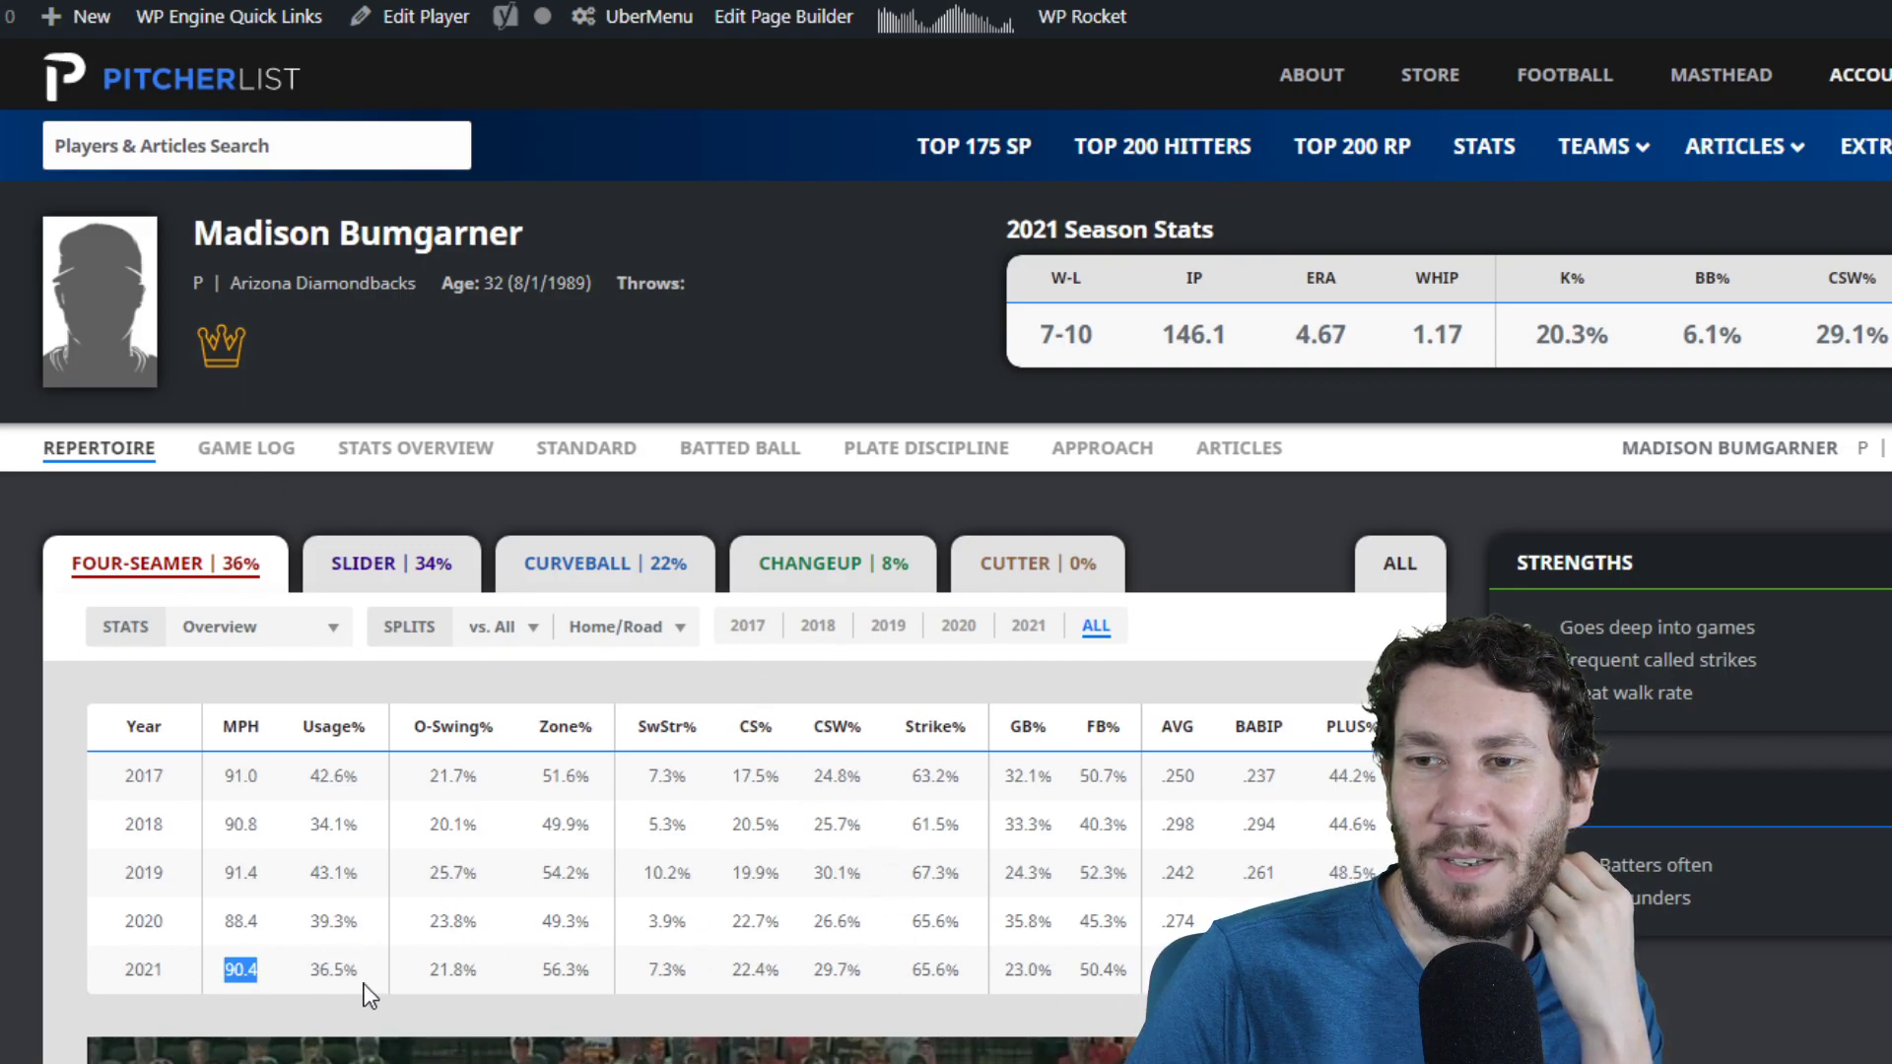
drag(260, 971, 239, 972)
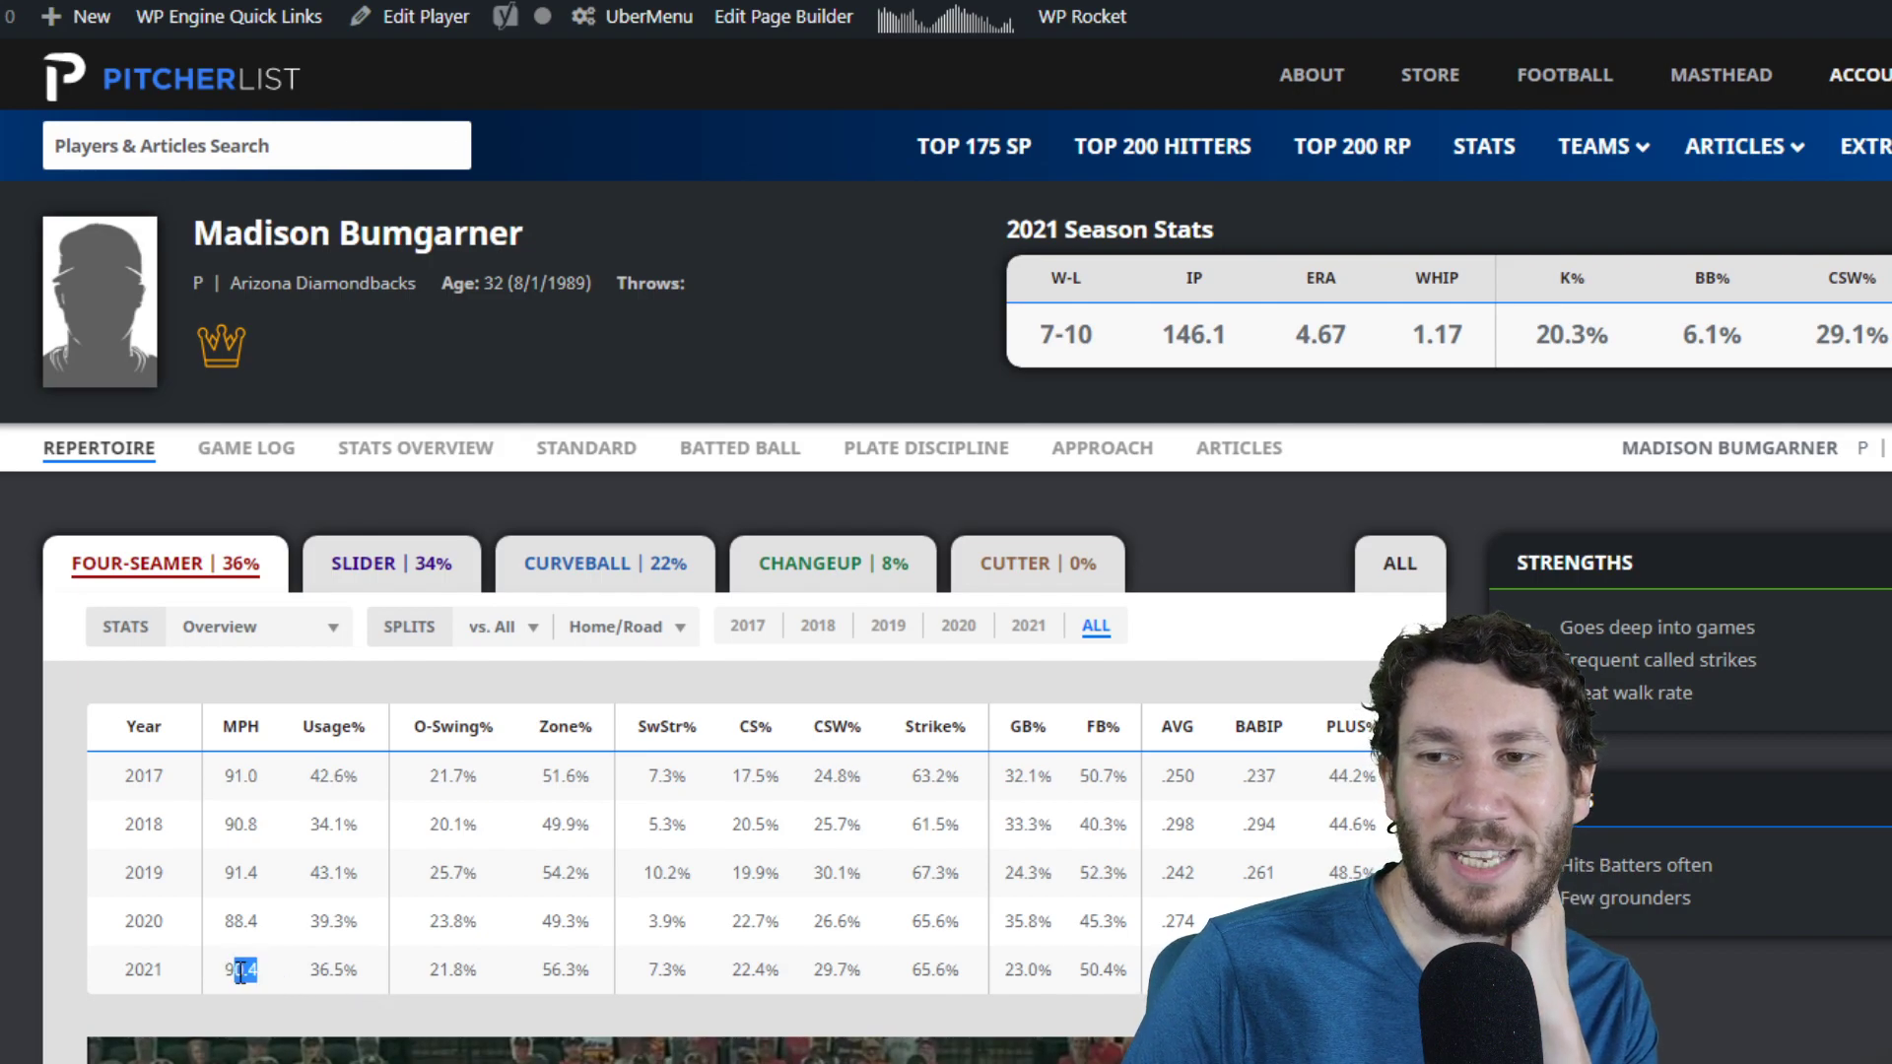
double_click(240, 922)
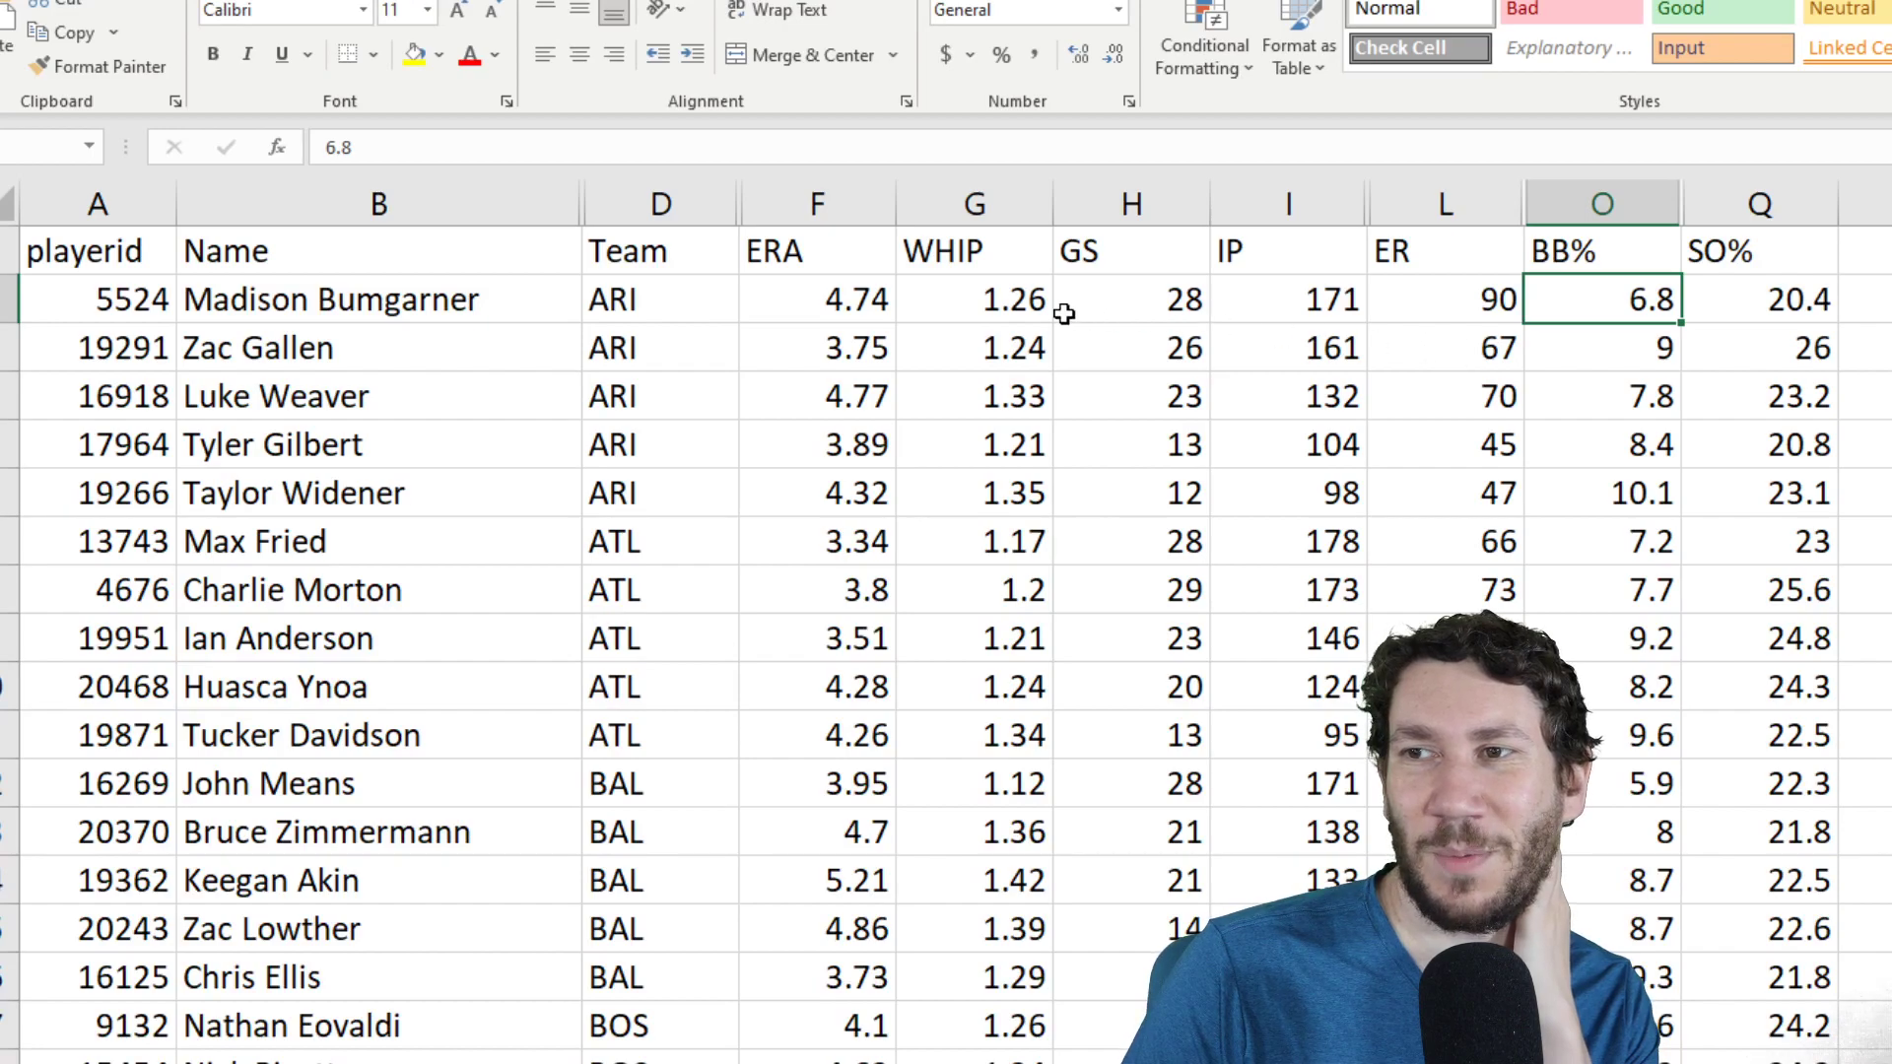
click(1037, 325)
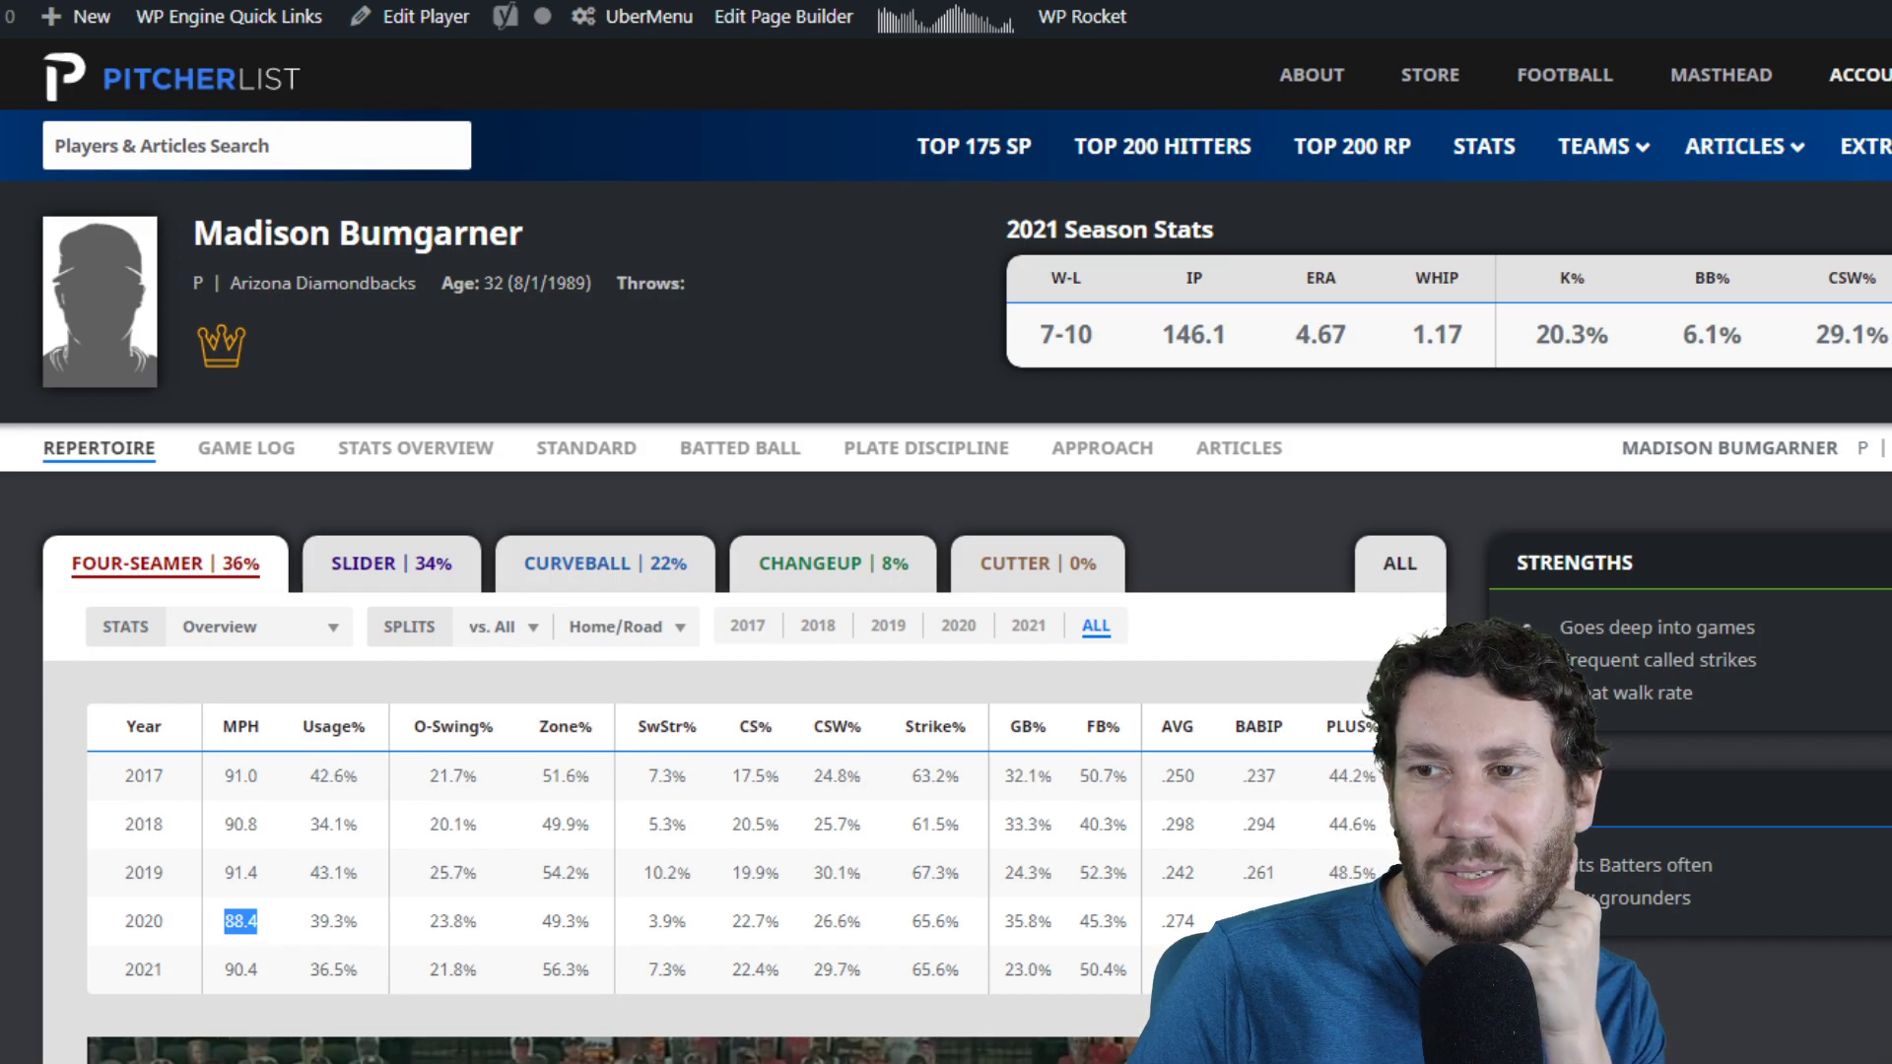
- Review the yearly slider, curveball and changeup stats on Pitcher List, returning to the curveball data
click(418, 577)
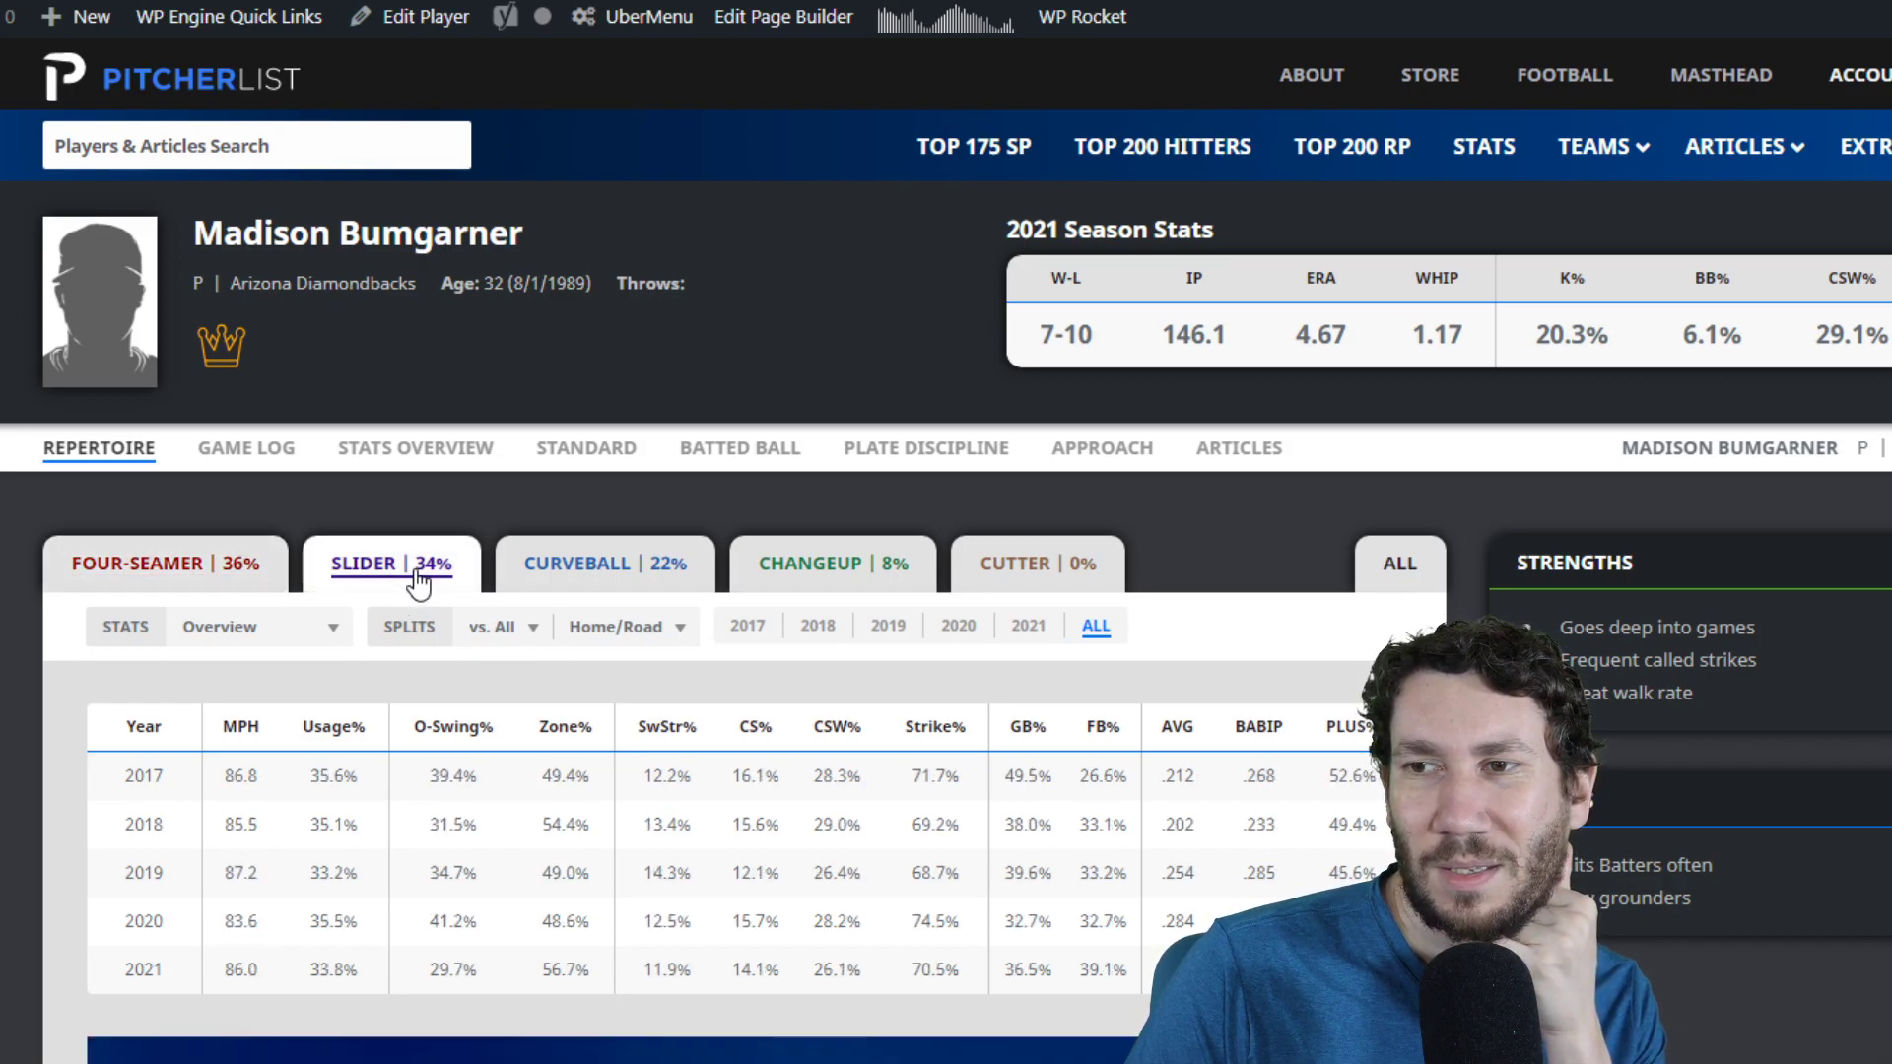
click(587, 570)
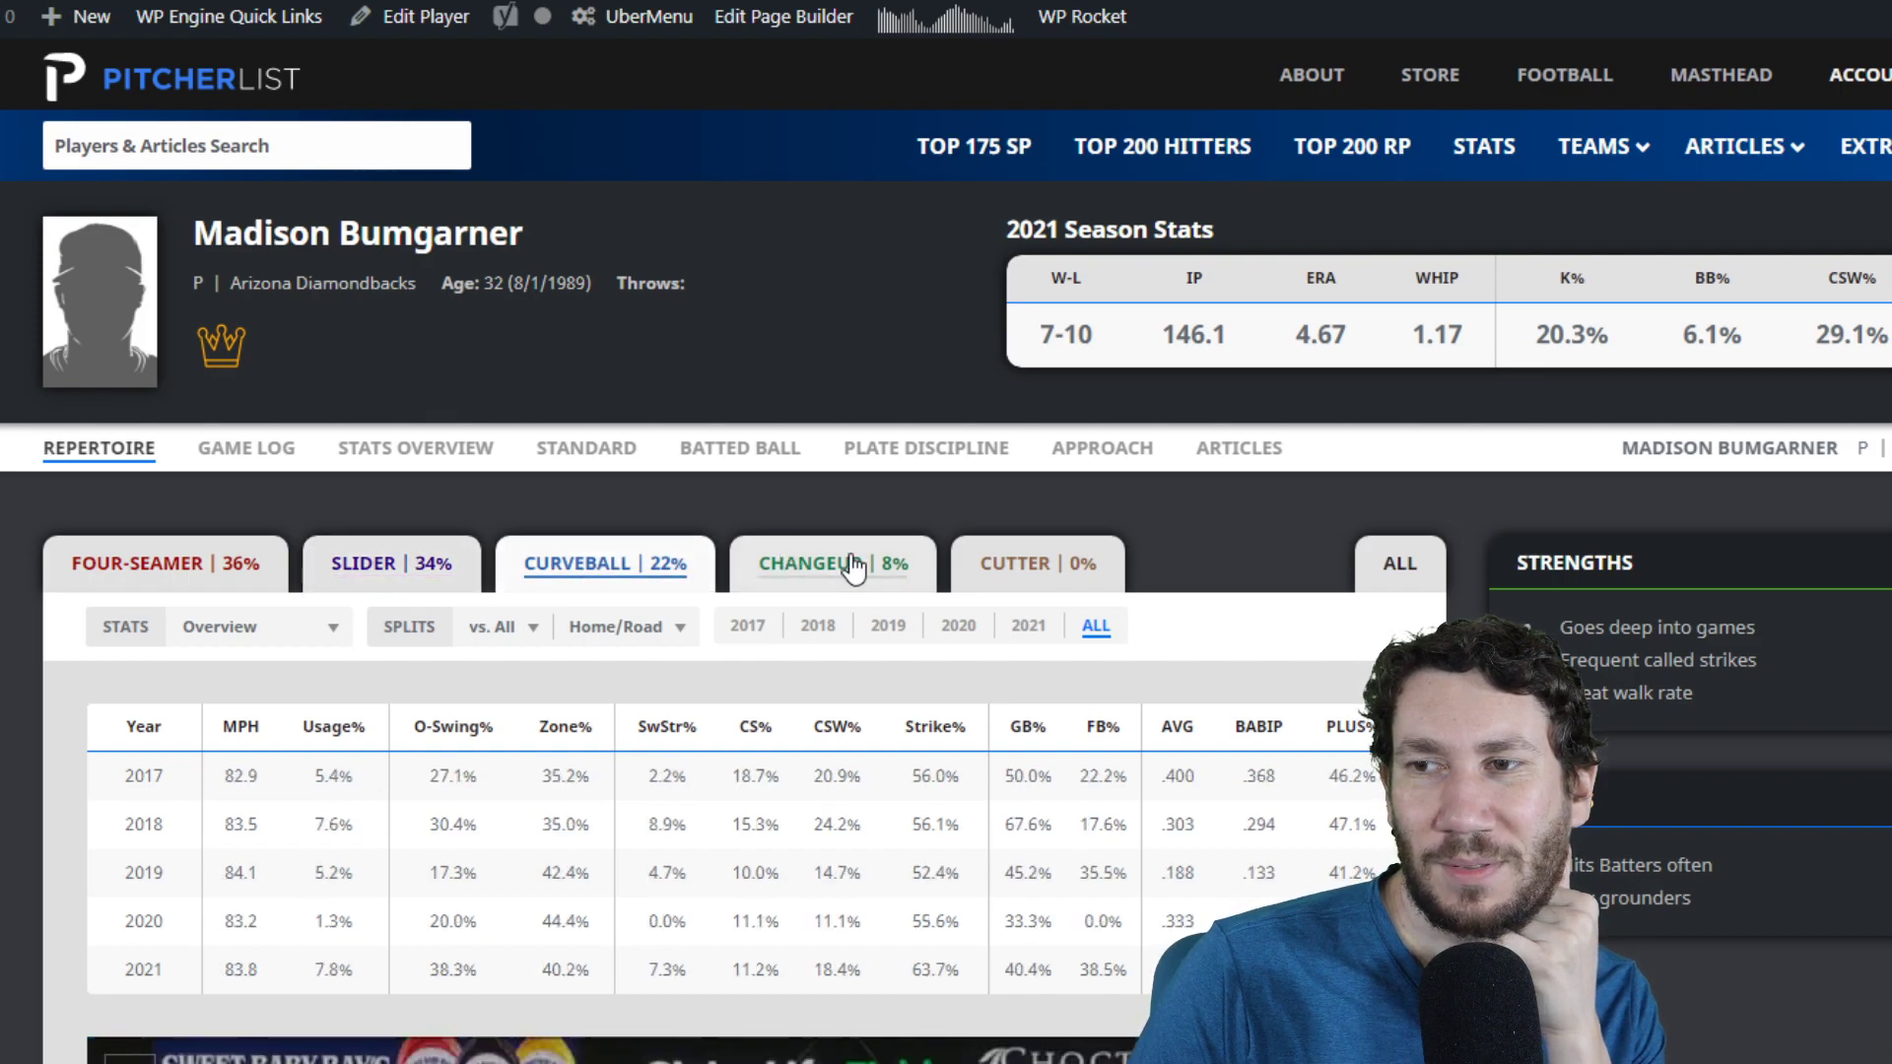
click(818, 568)
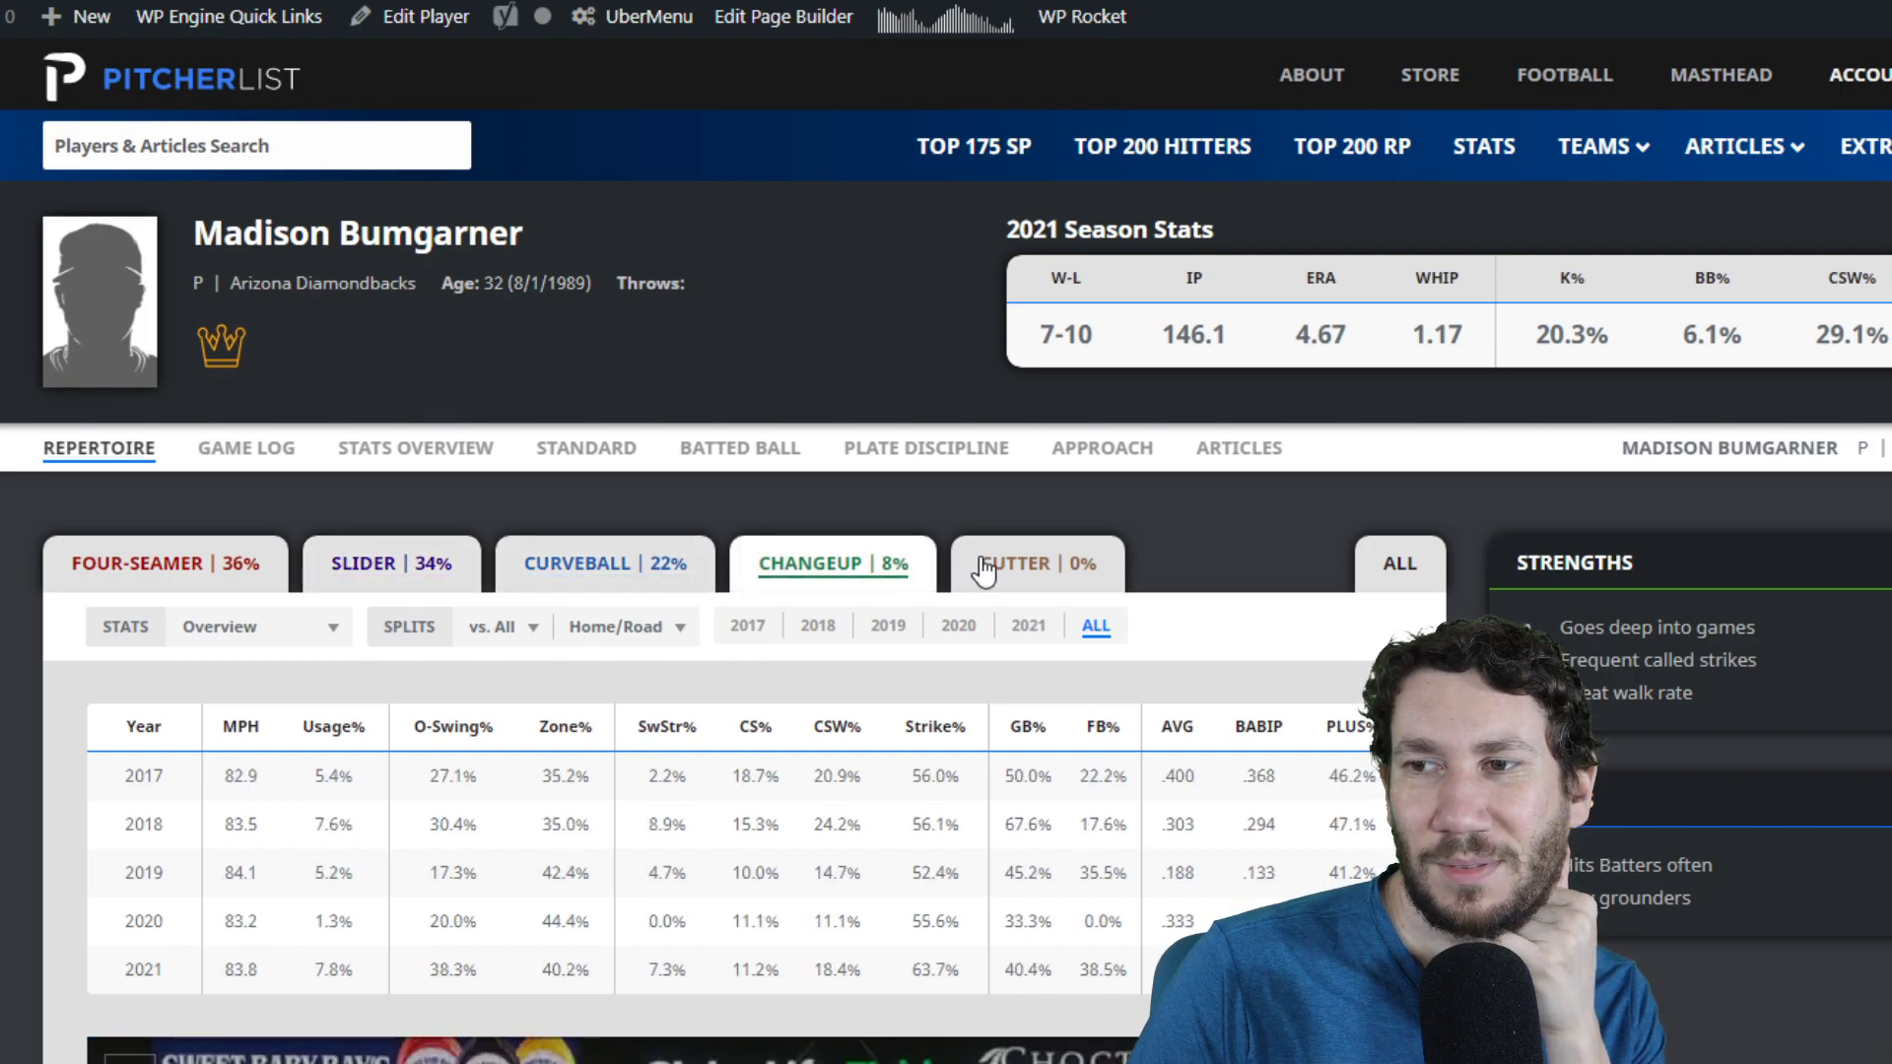
click(655, 570)
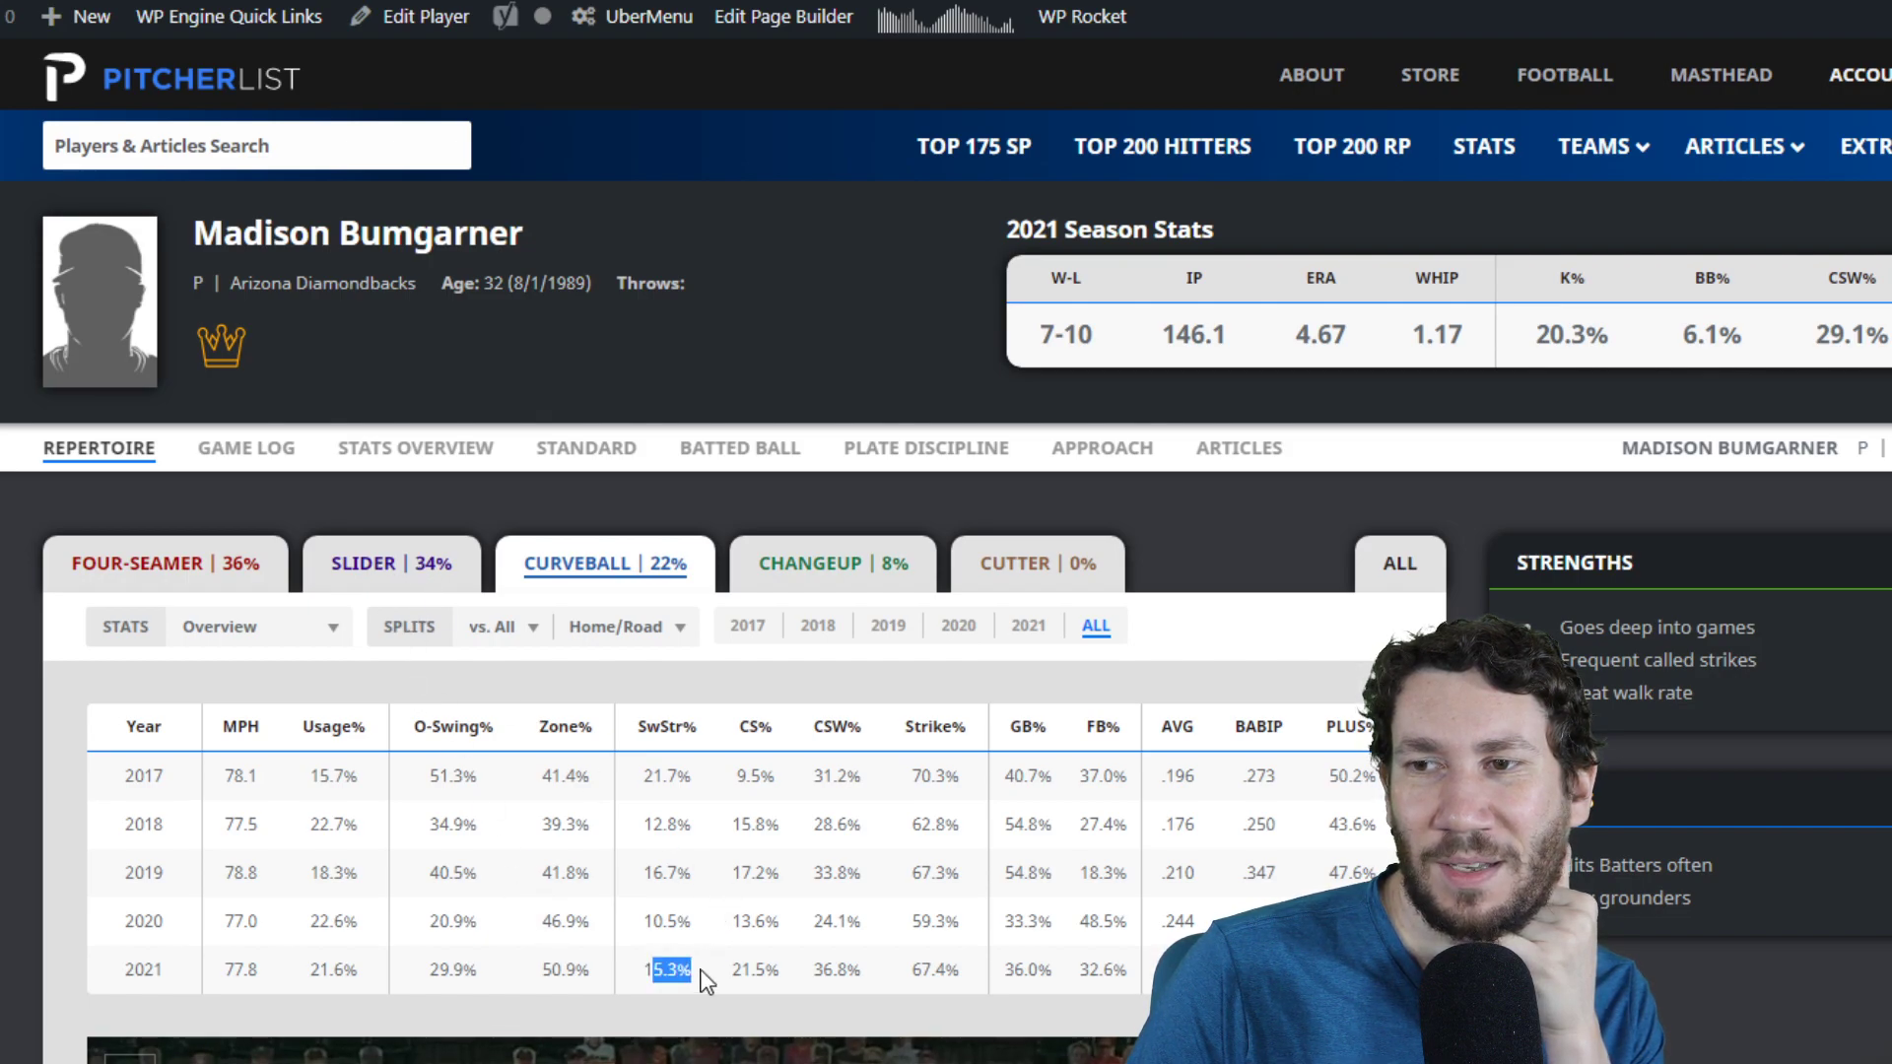
- Compare Bumgarner's yearly slider, changeup and curveball stats, ending on the curveball data
click(394, 576)
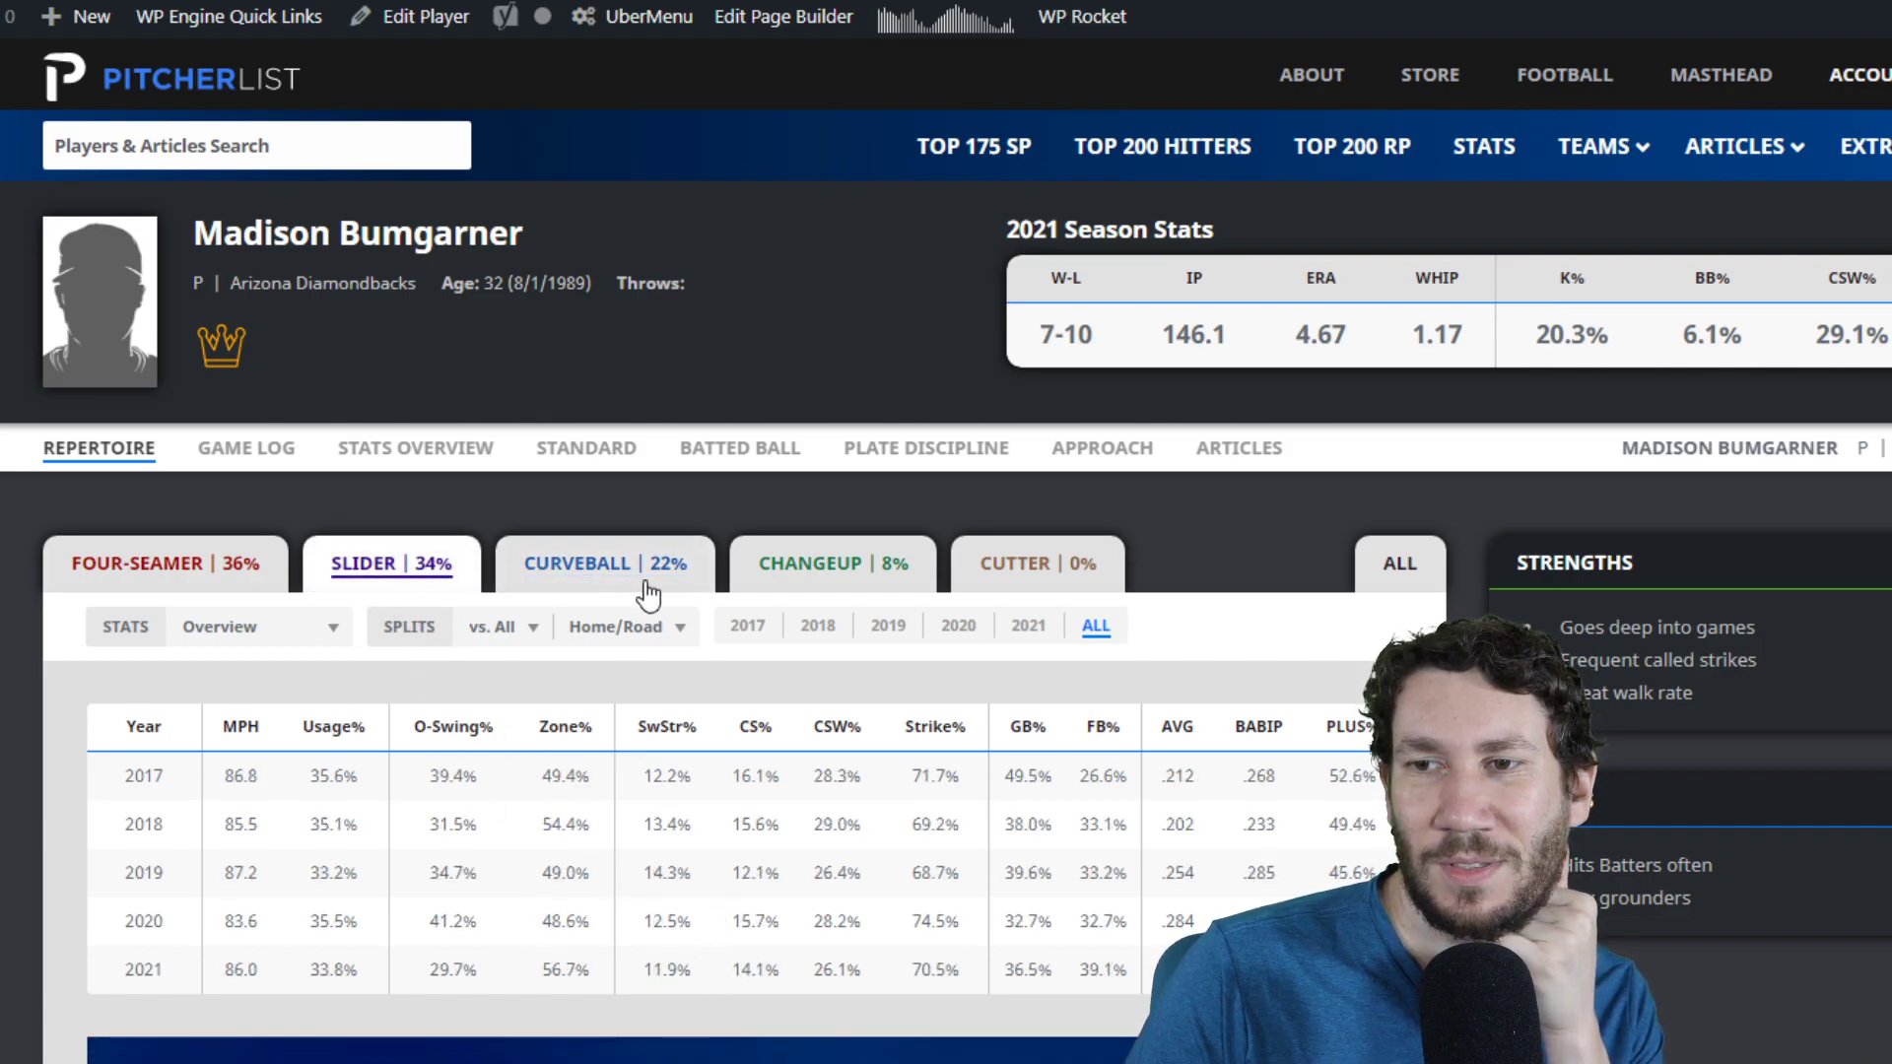
click(1096, 582)
click(853, 586)
click(611, 572)
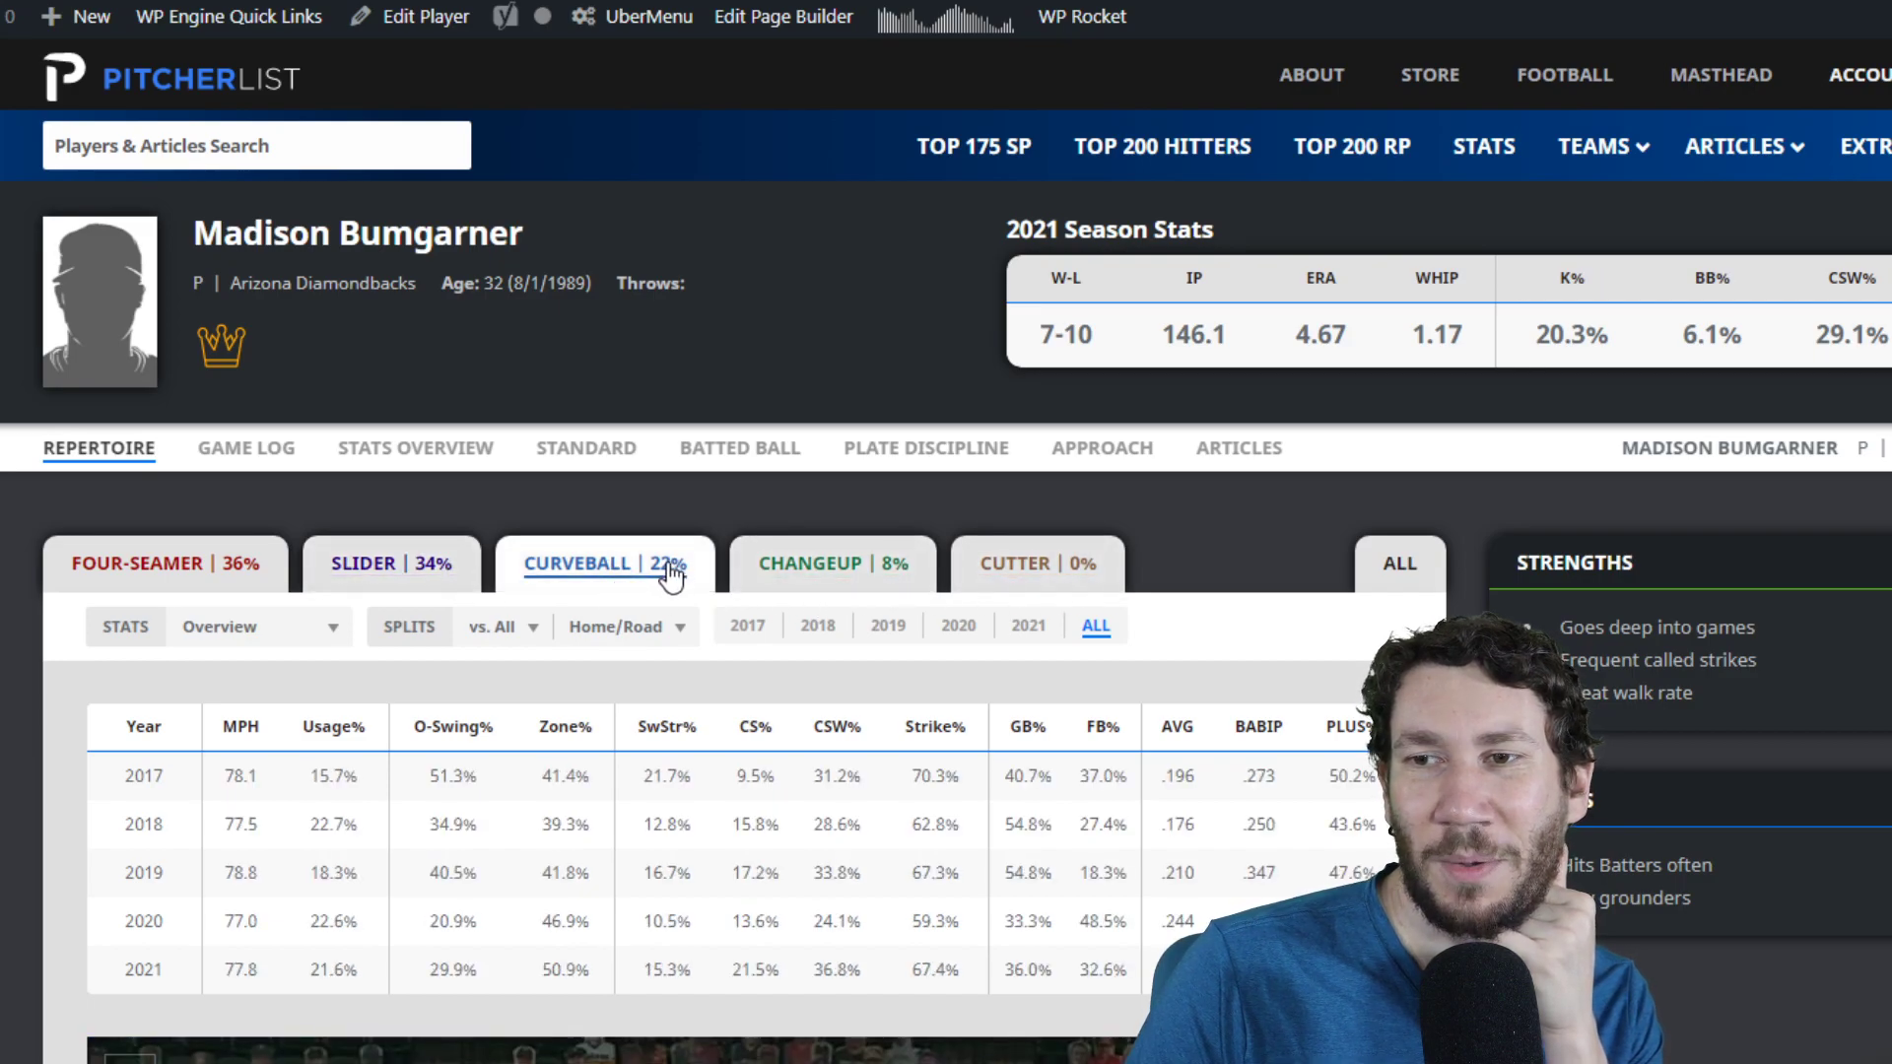
- Highlight the 2021 curveball usage and strike rate to compare them with earlier seasons
drag(308, 922, 362, 975)
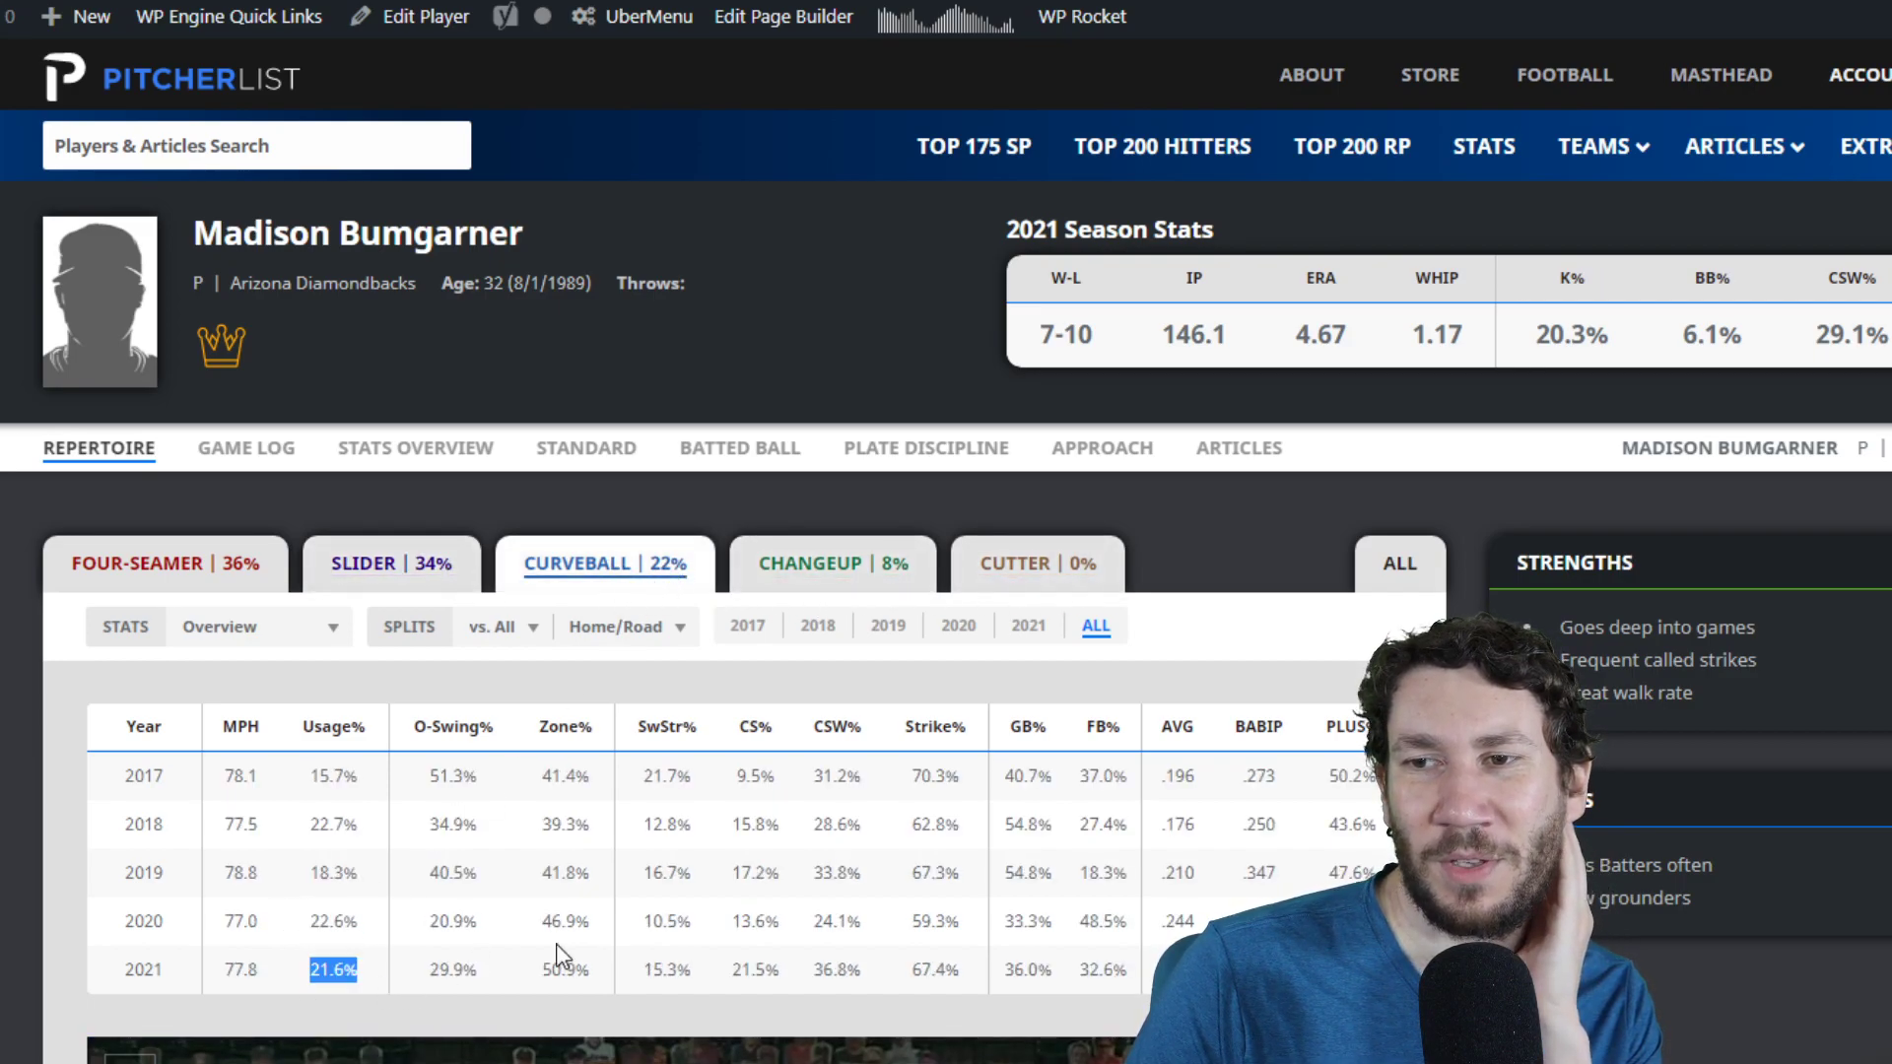
click(617, 939)
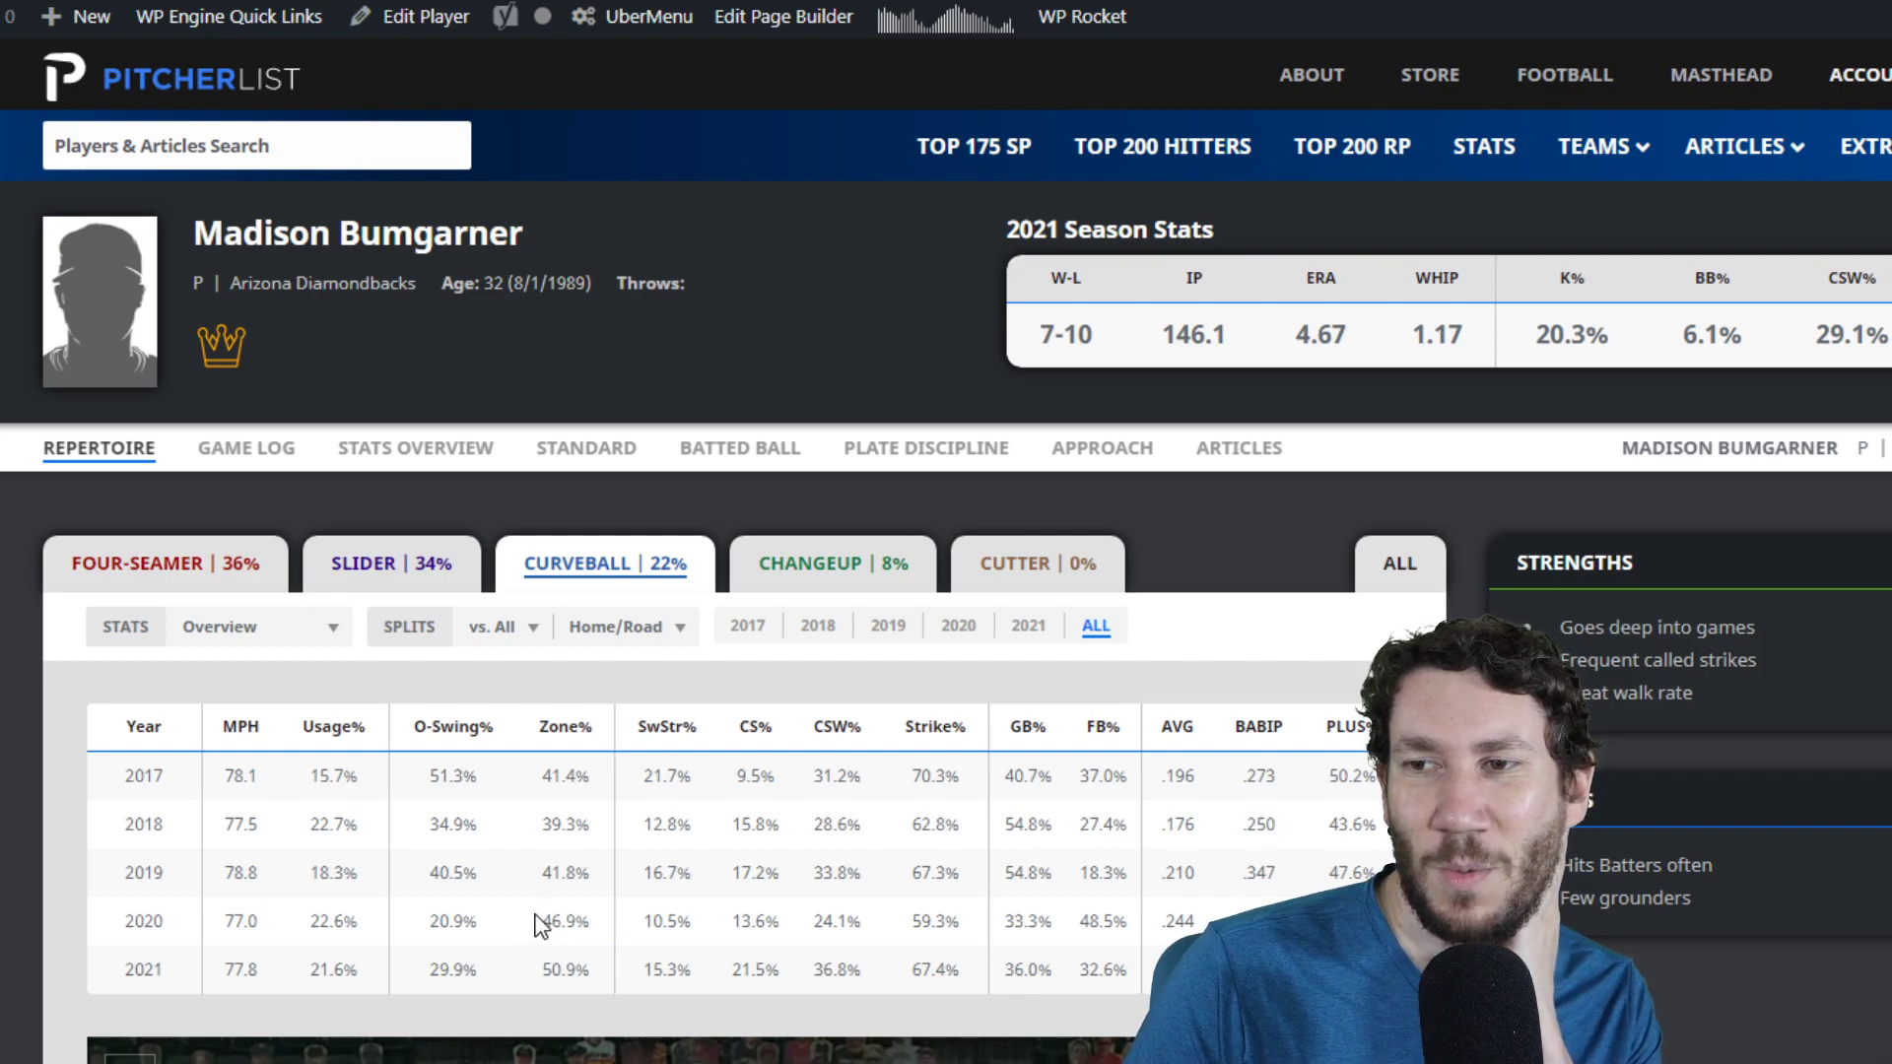
drag(810, 879, 966, 980)
click(816, 899)
click(859, 916)
click(833, 960)
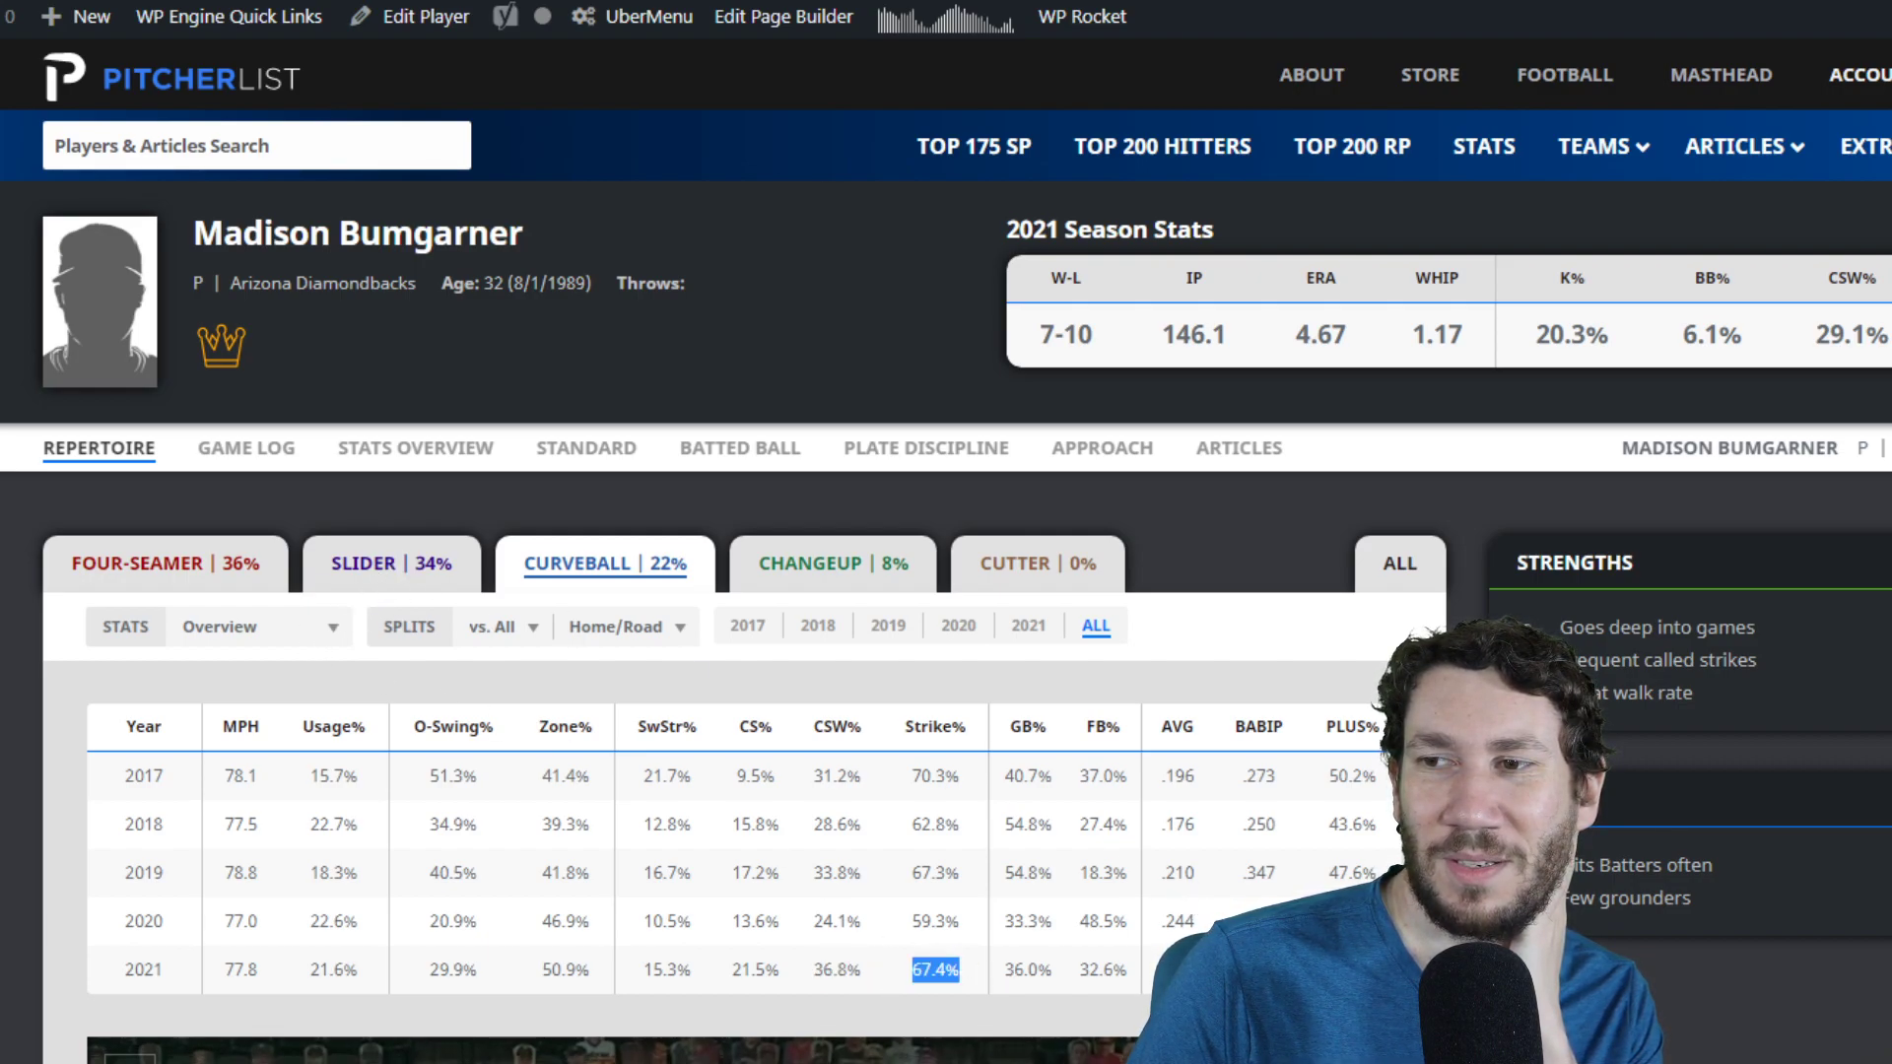
- Review Bumgarner's yearly slider and cutter stats, finishing on the four-seamer data
click(693, 794)
click(403, 570)
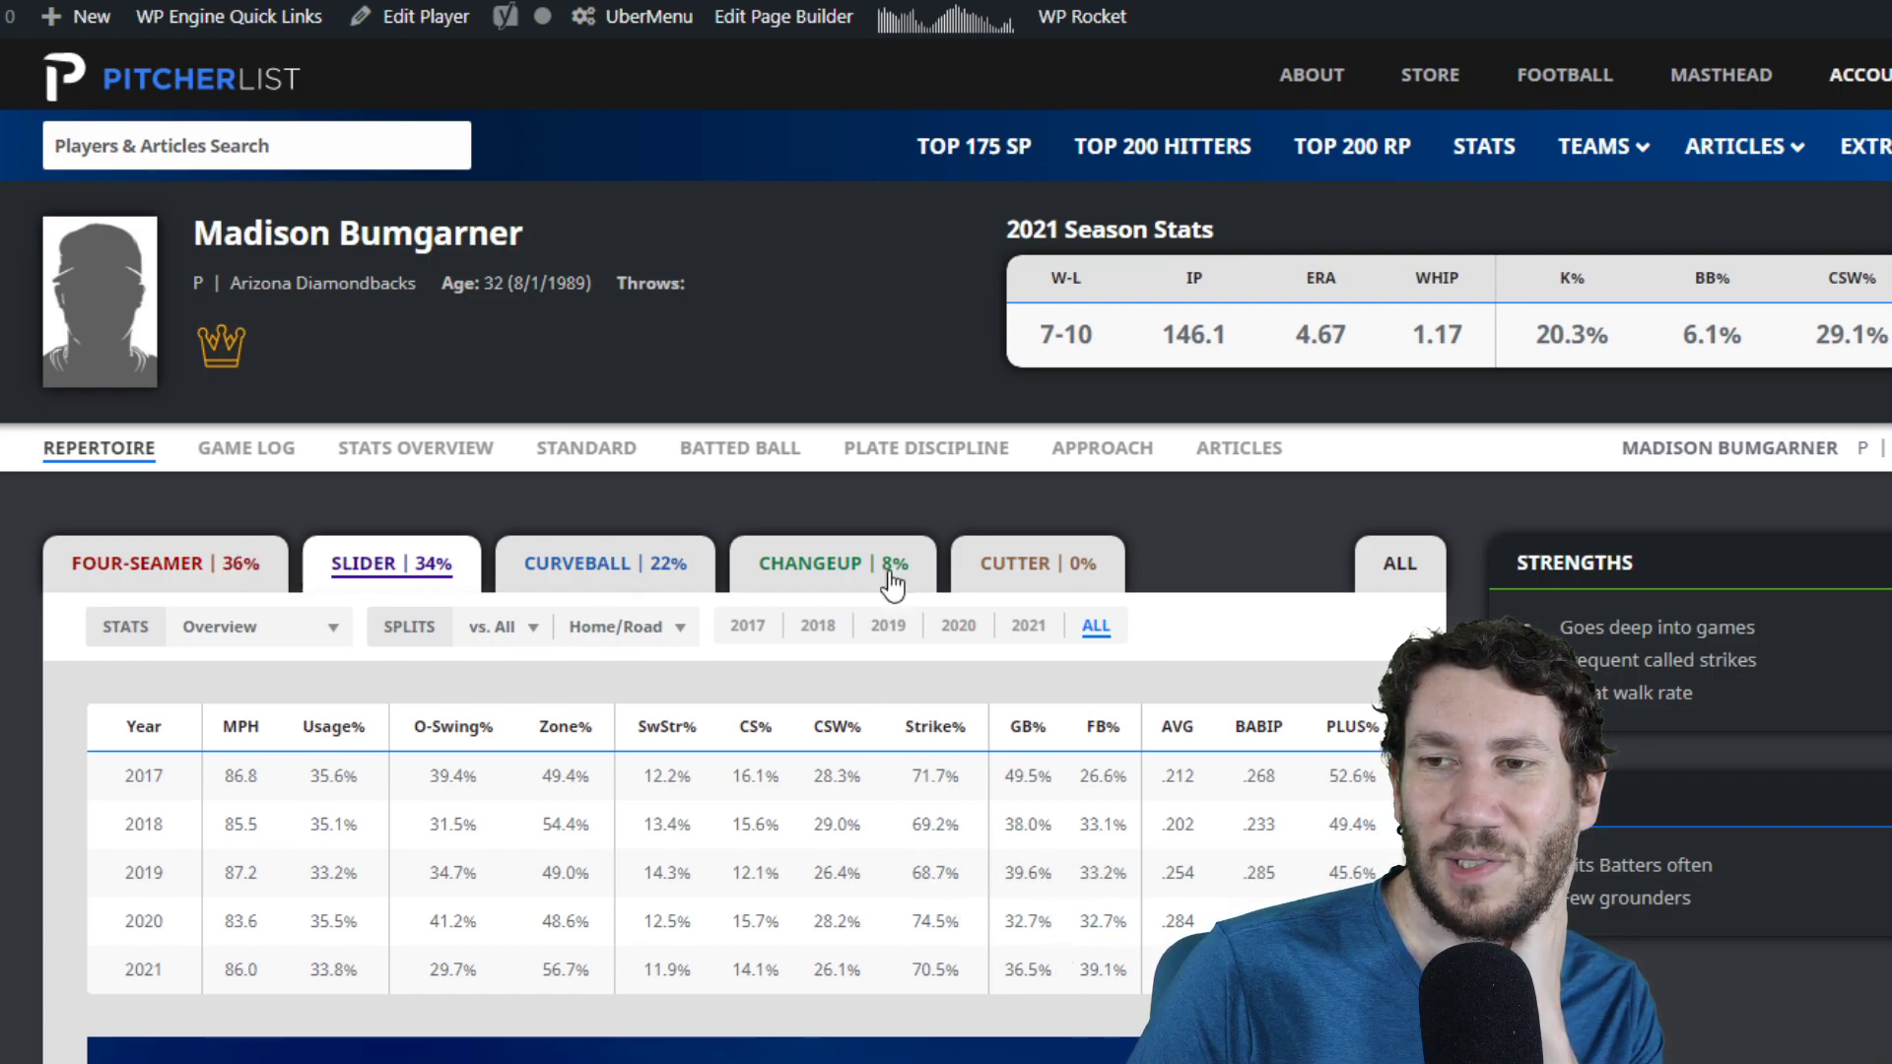
click(1060, 579)
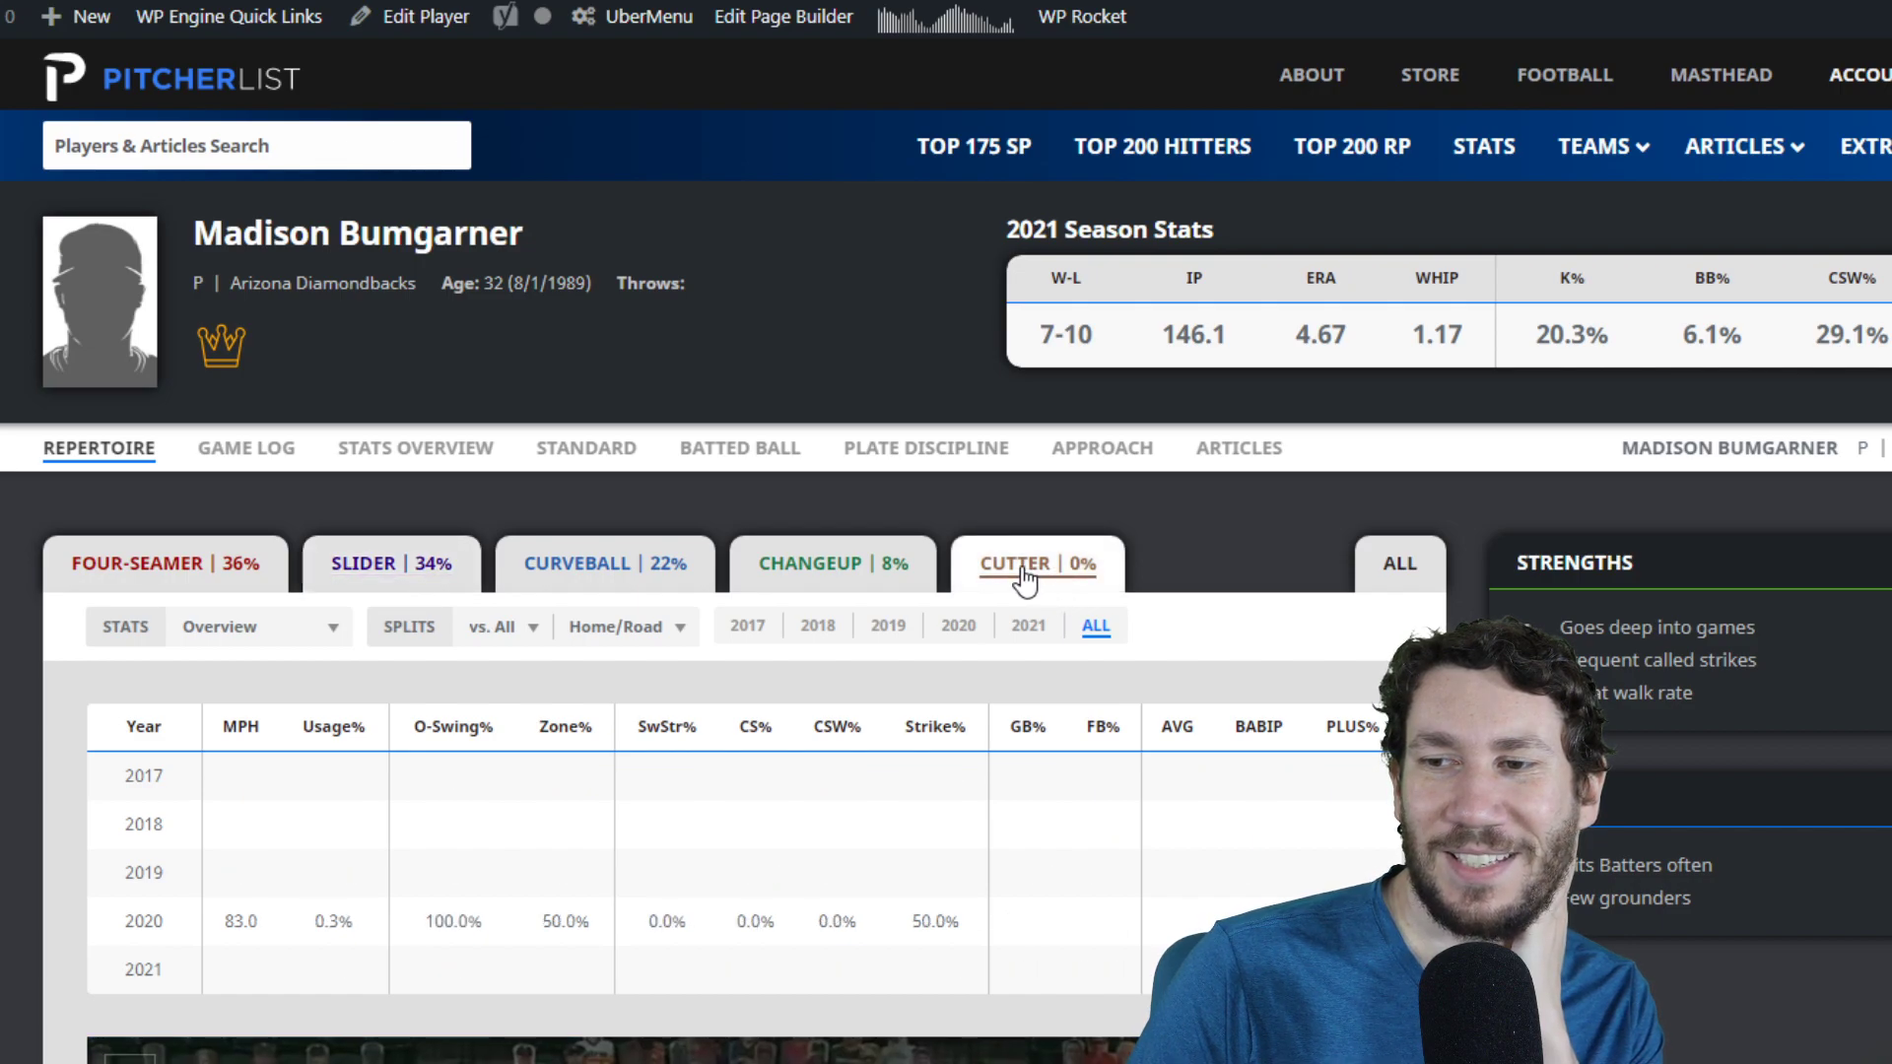
click(394, 581)
click(308, 581)
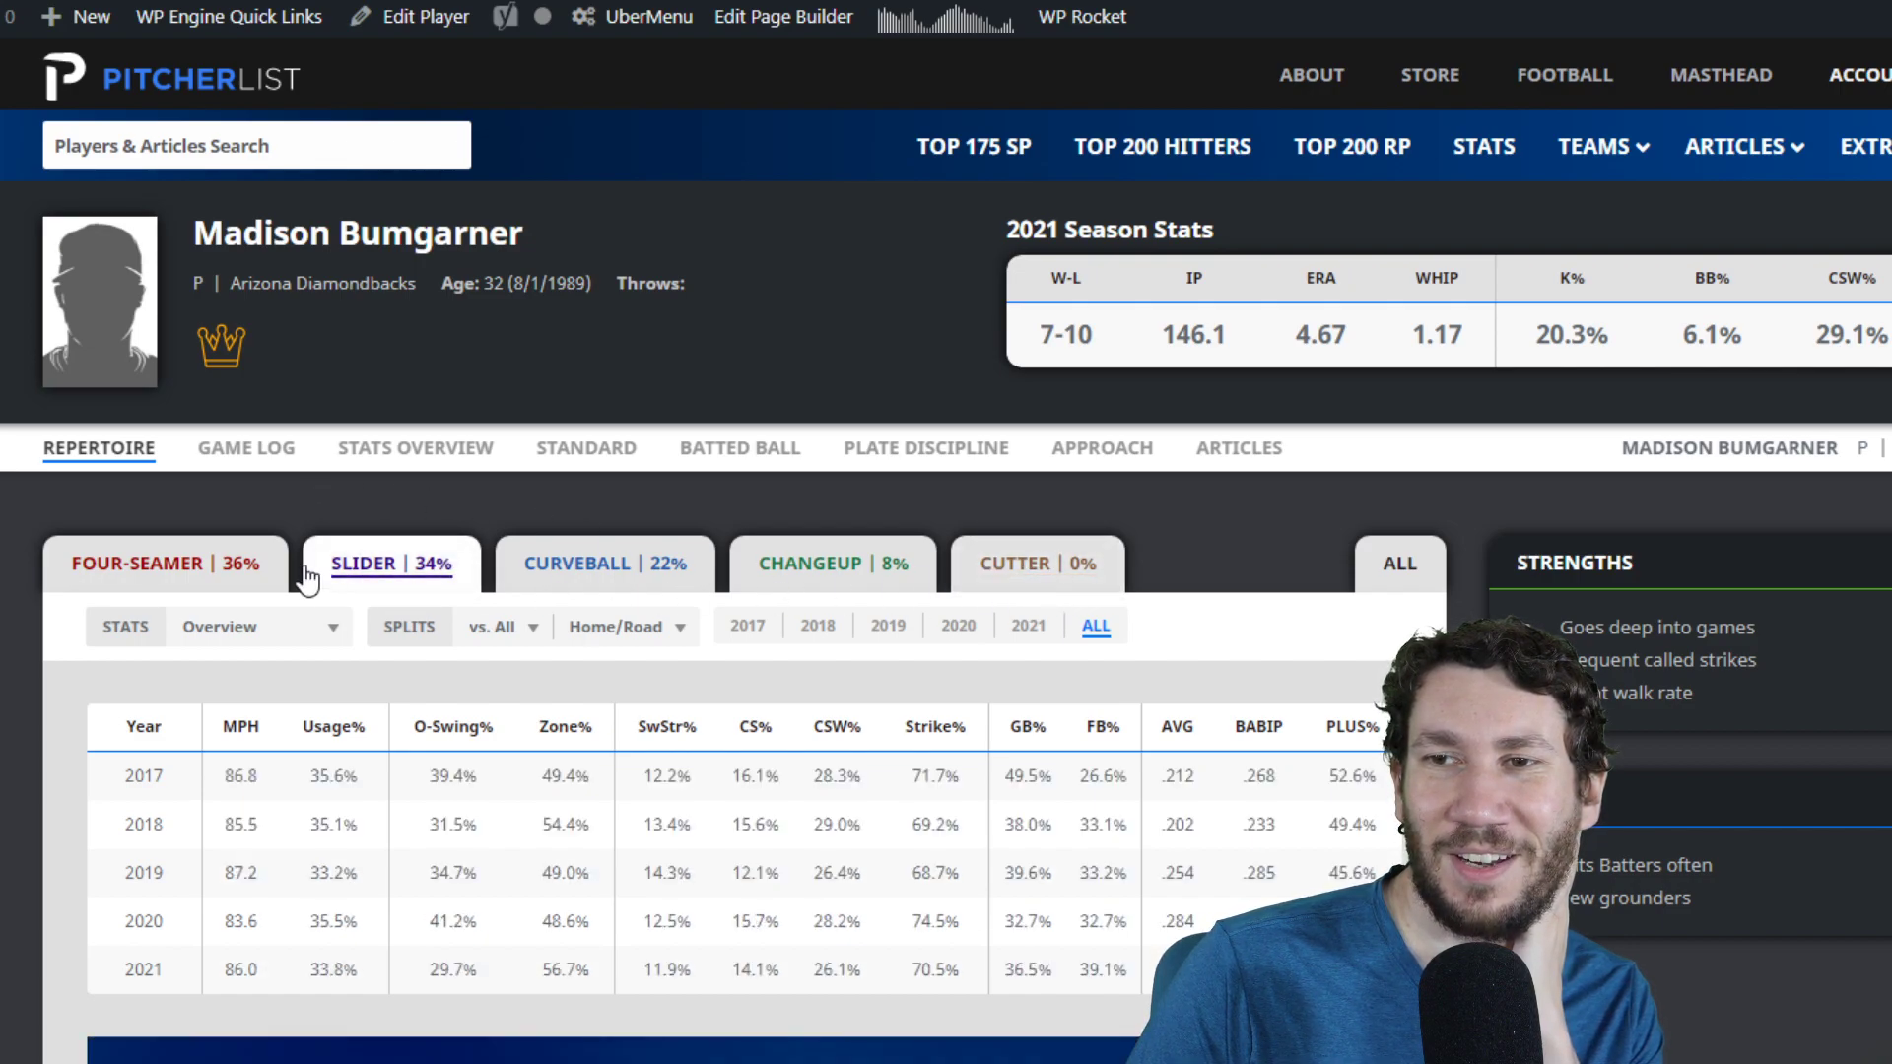
click(283, 581)
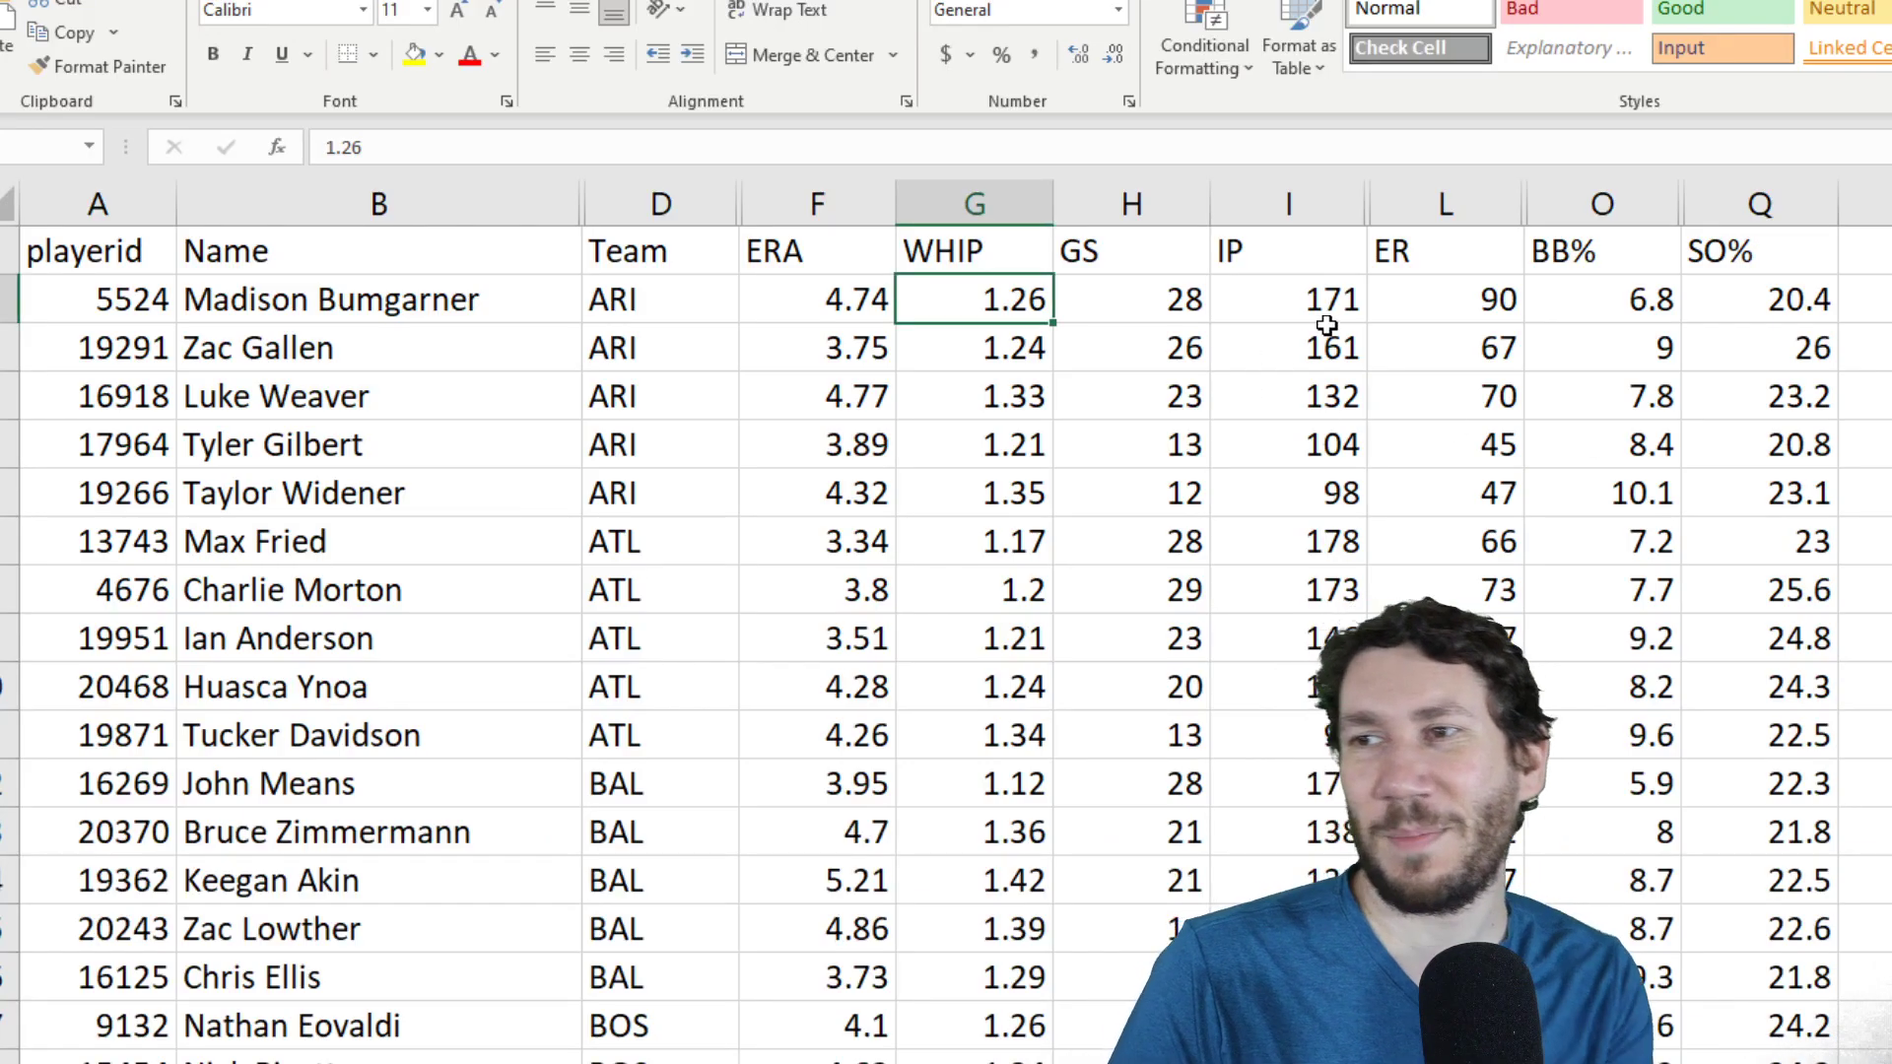
- In the Excel sheet, set Madison Bumgarner's IP to 160 and make the value bold
click(1350, 345)
click(1404, 311)
key(Right)
click(1342, 311)
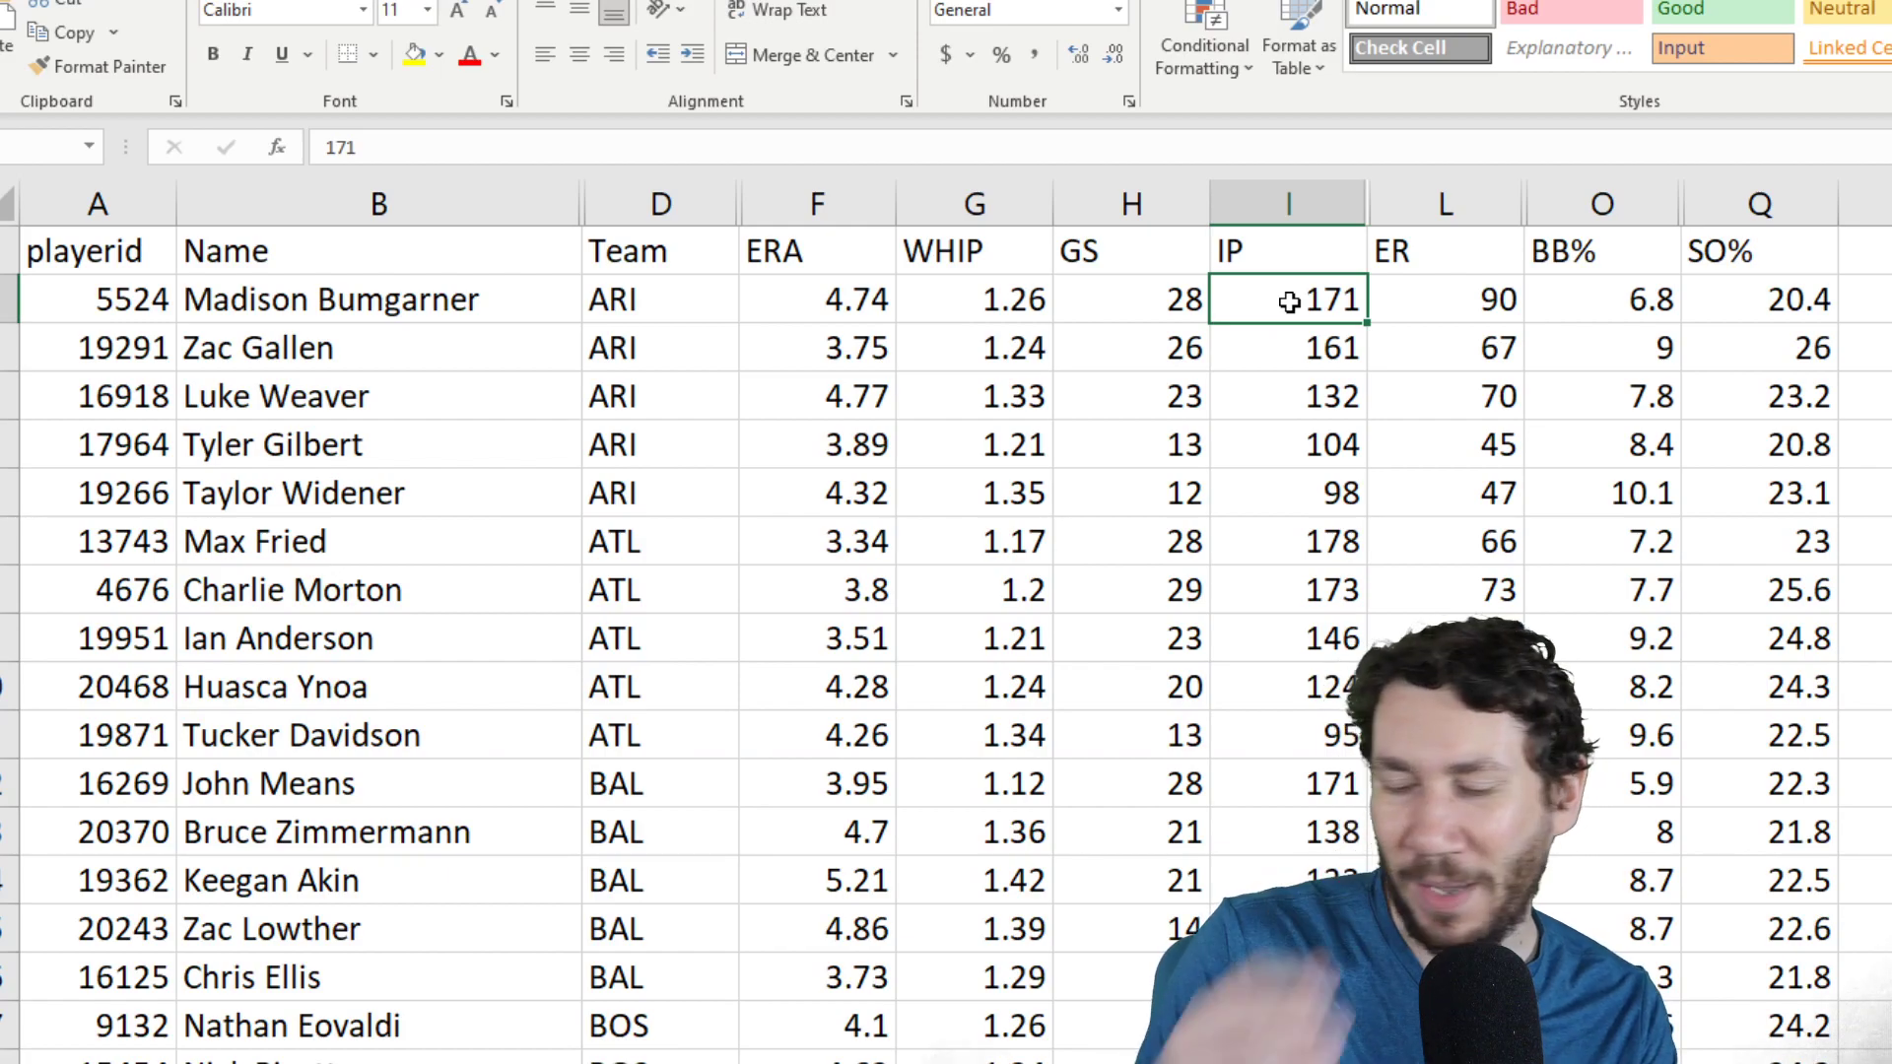
text(130)
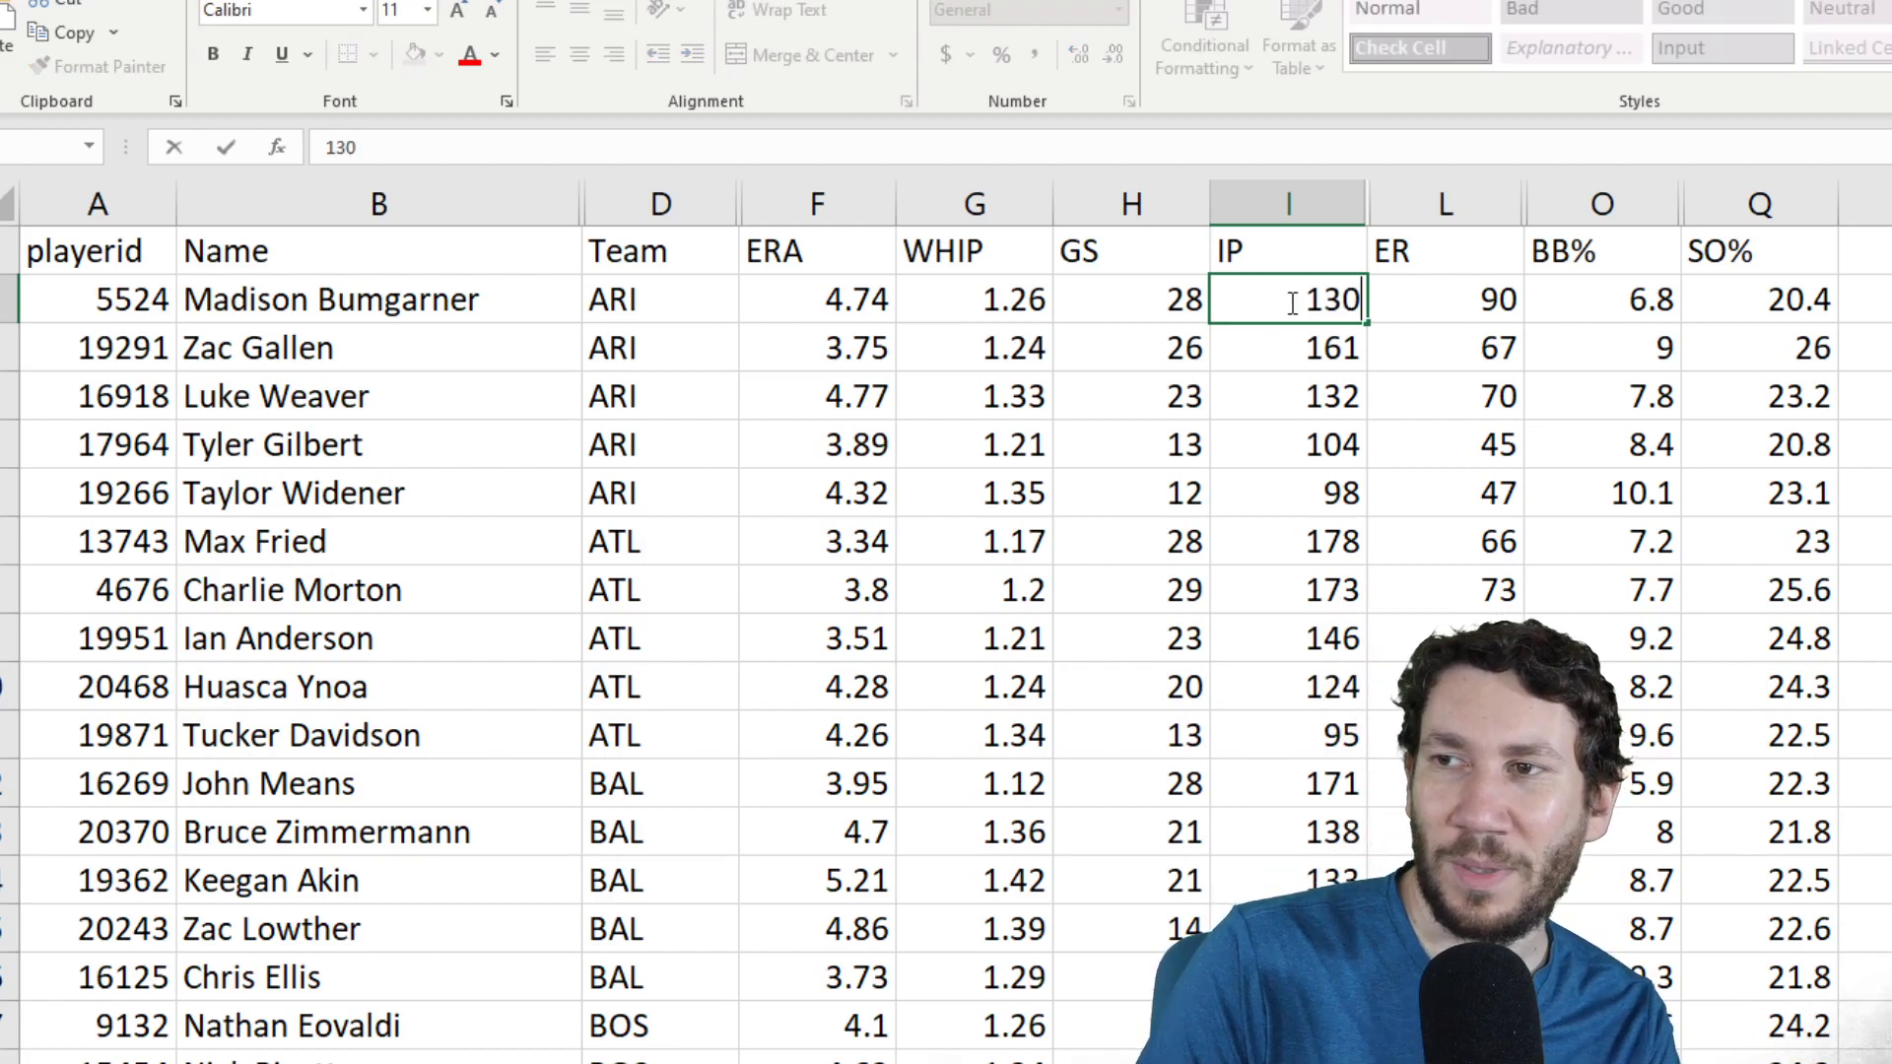
key(BackSpace)
key(BackSpace)
text(60)
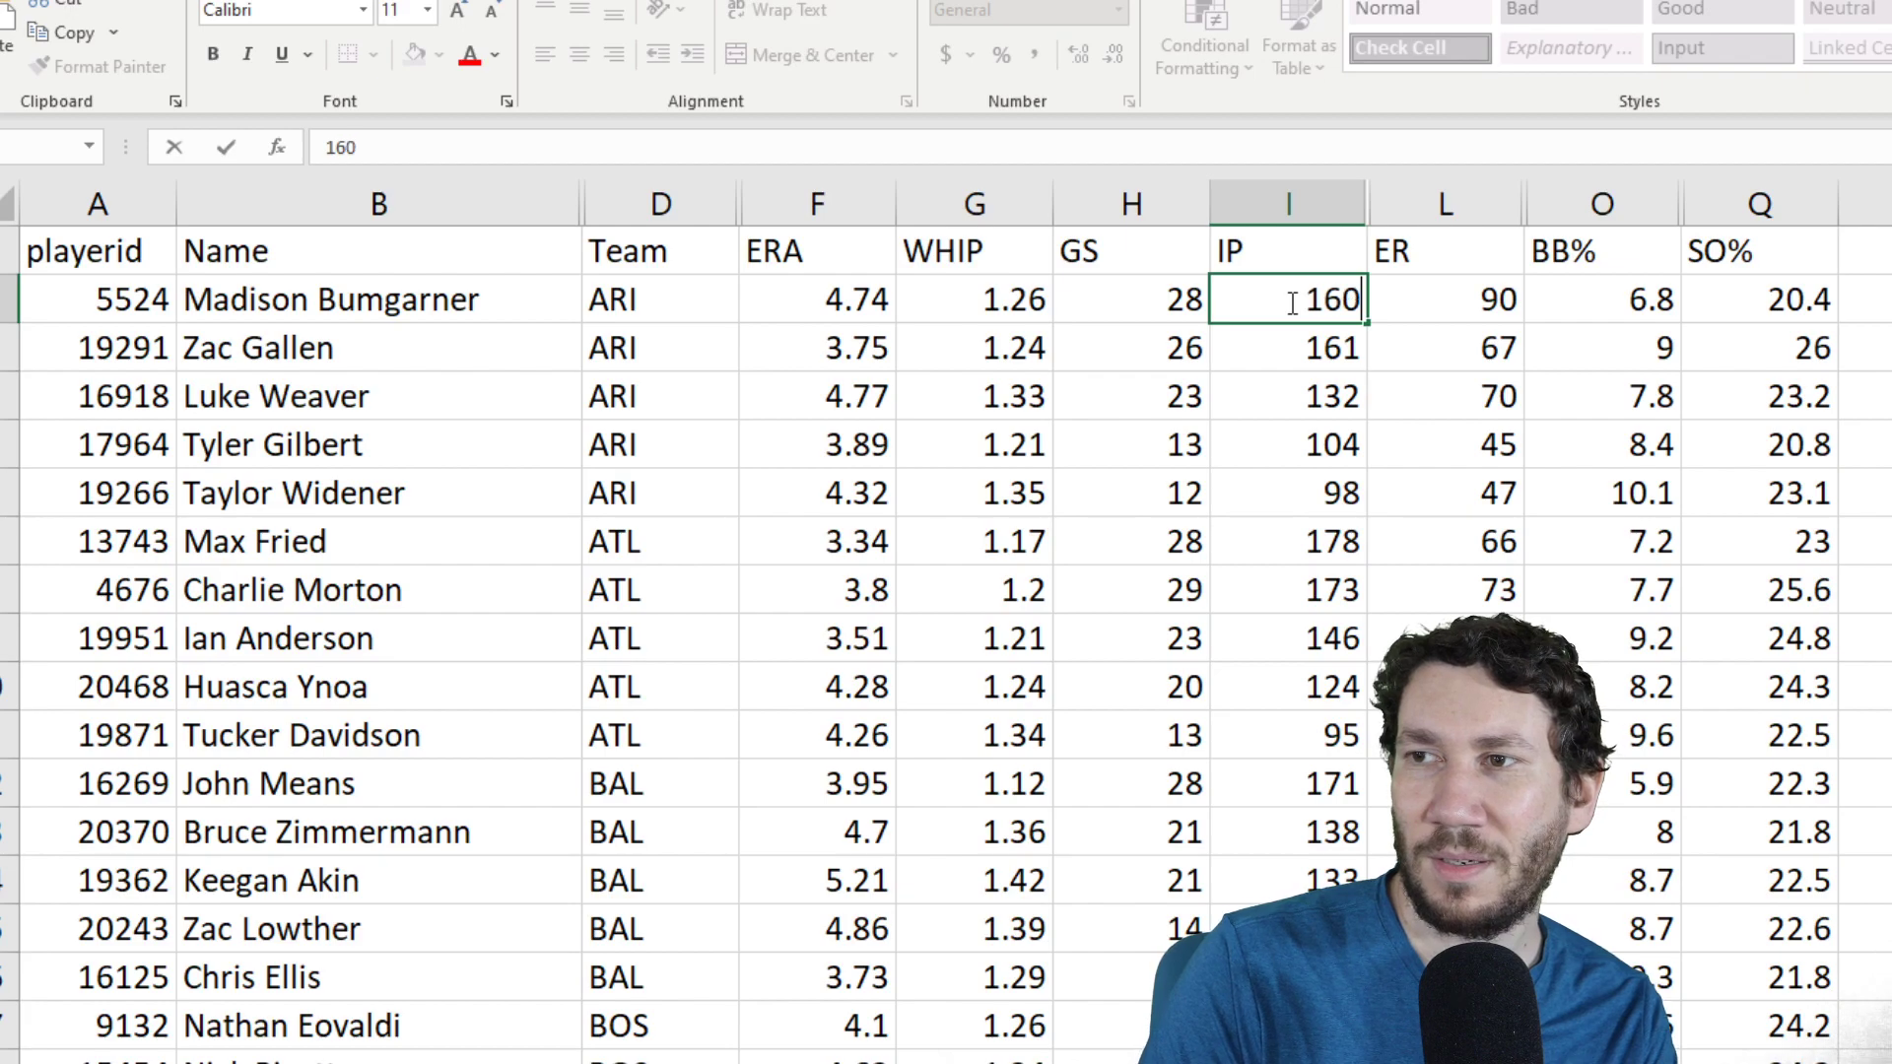
key(ctrl+Return)
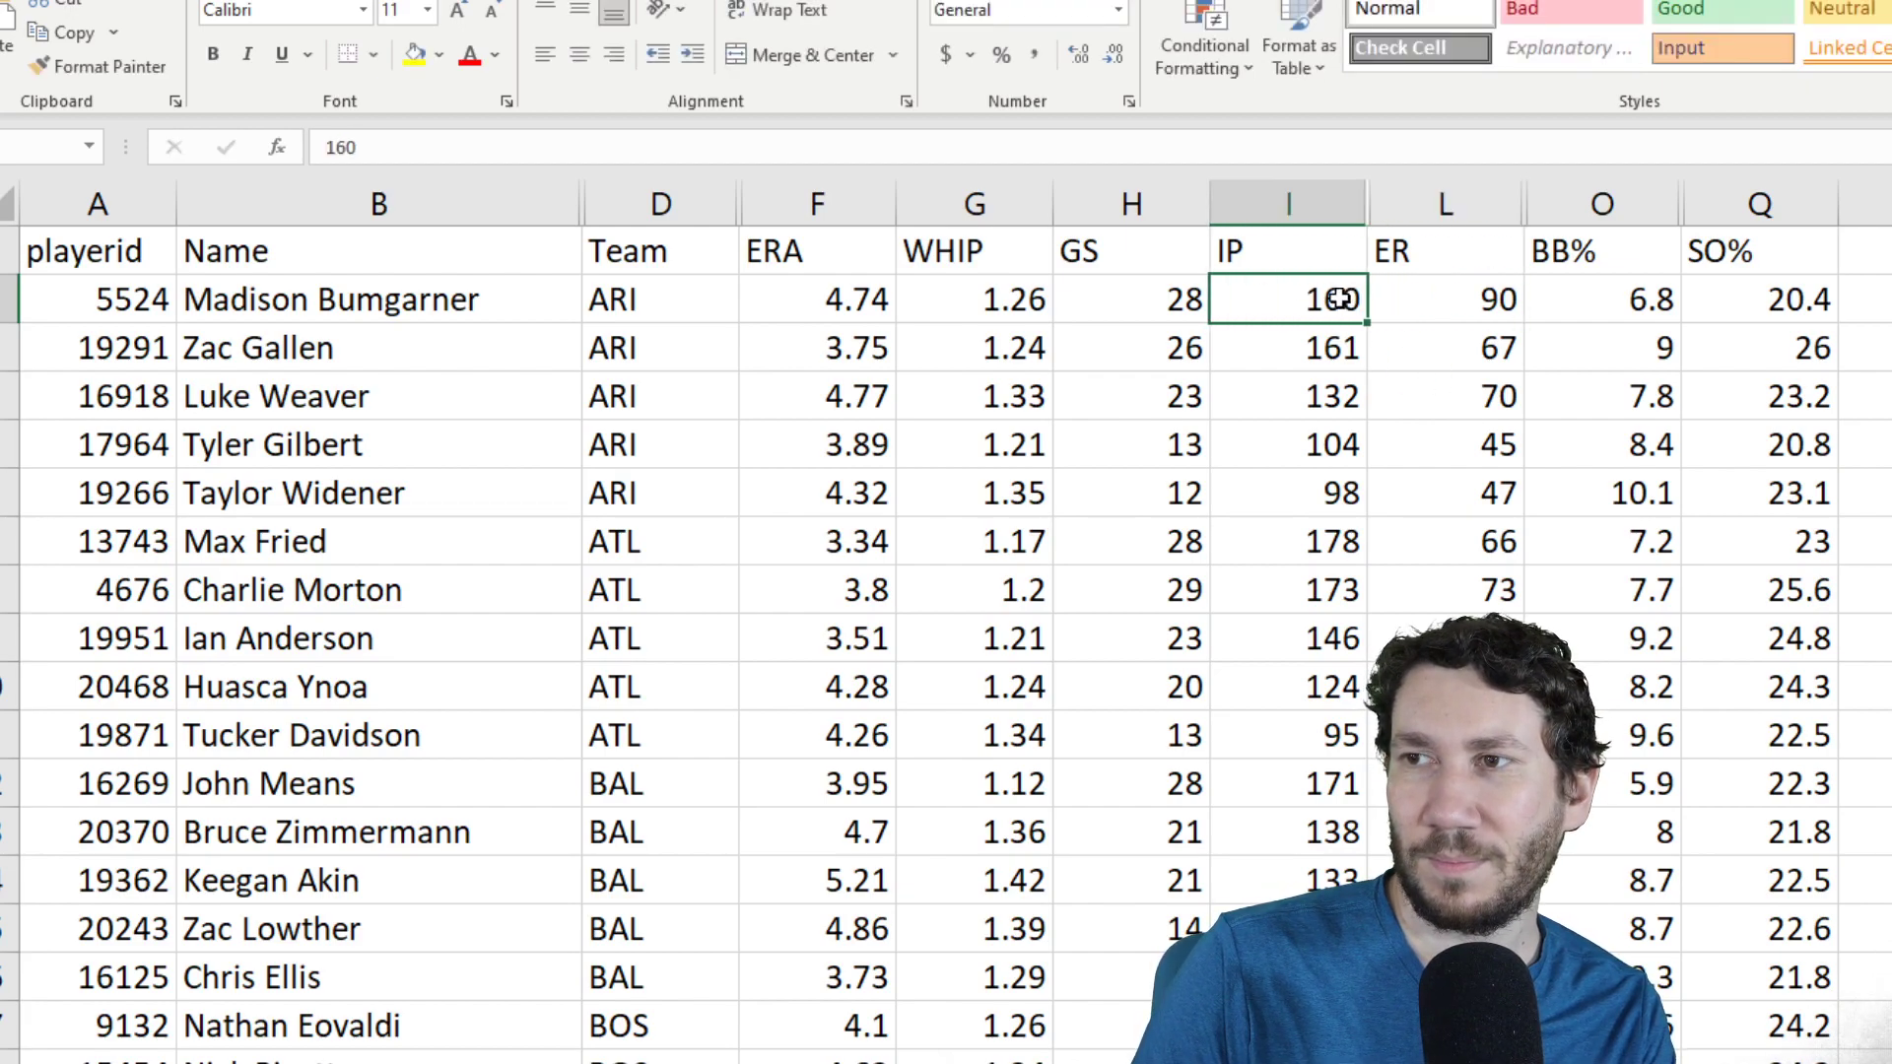
key(ctrl+b)
click(1563, 345)
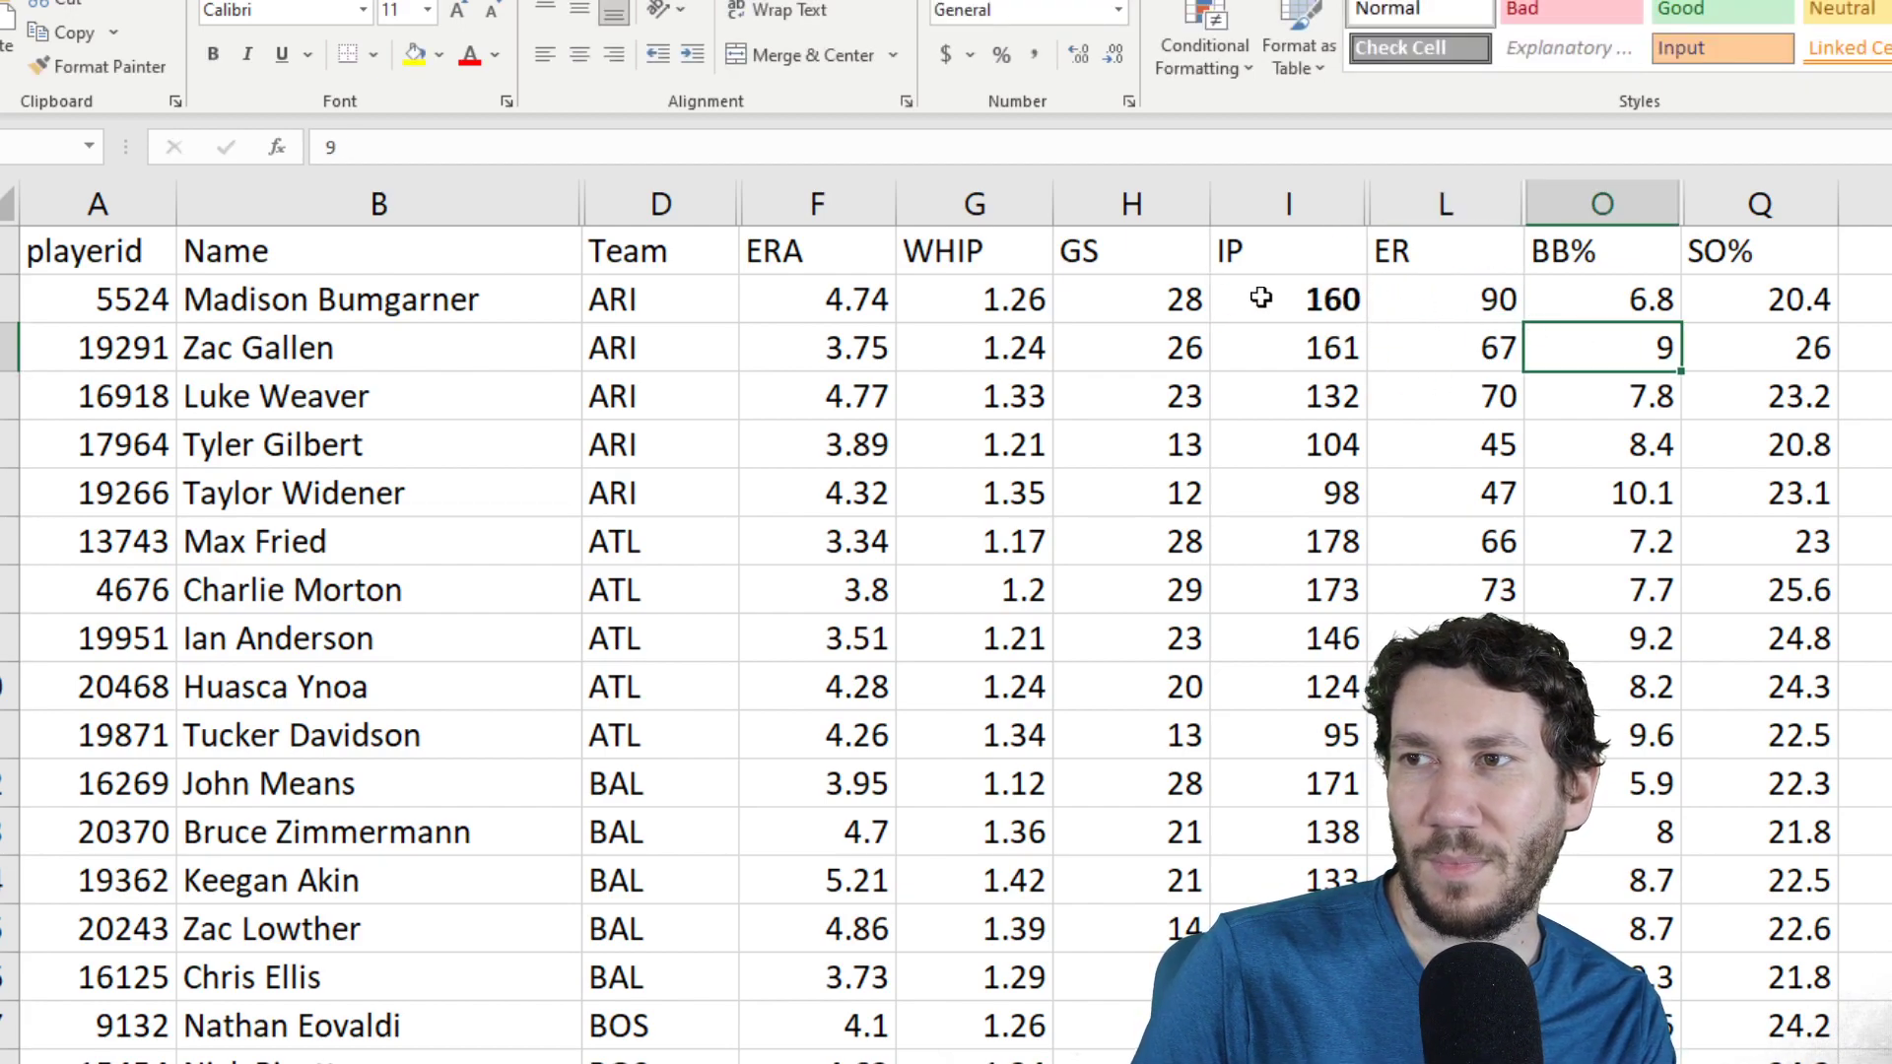
- Check Bumgarner's GS projection against his Pitcher List game log and FanGraphs season stats
click(1191, 298)
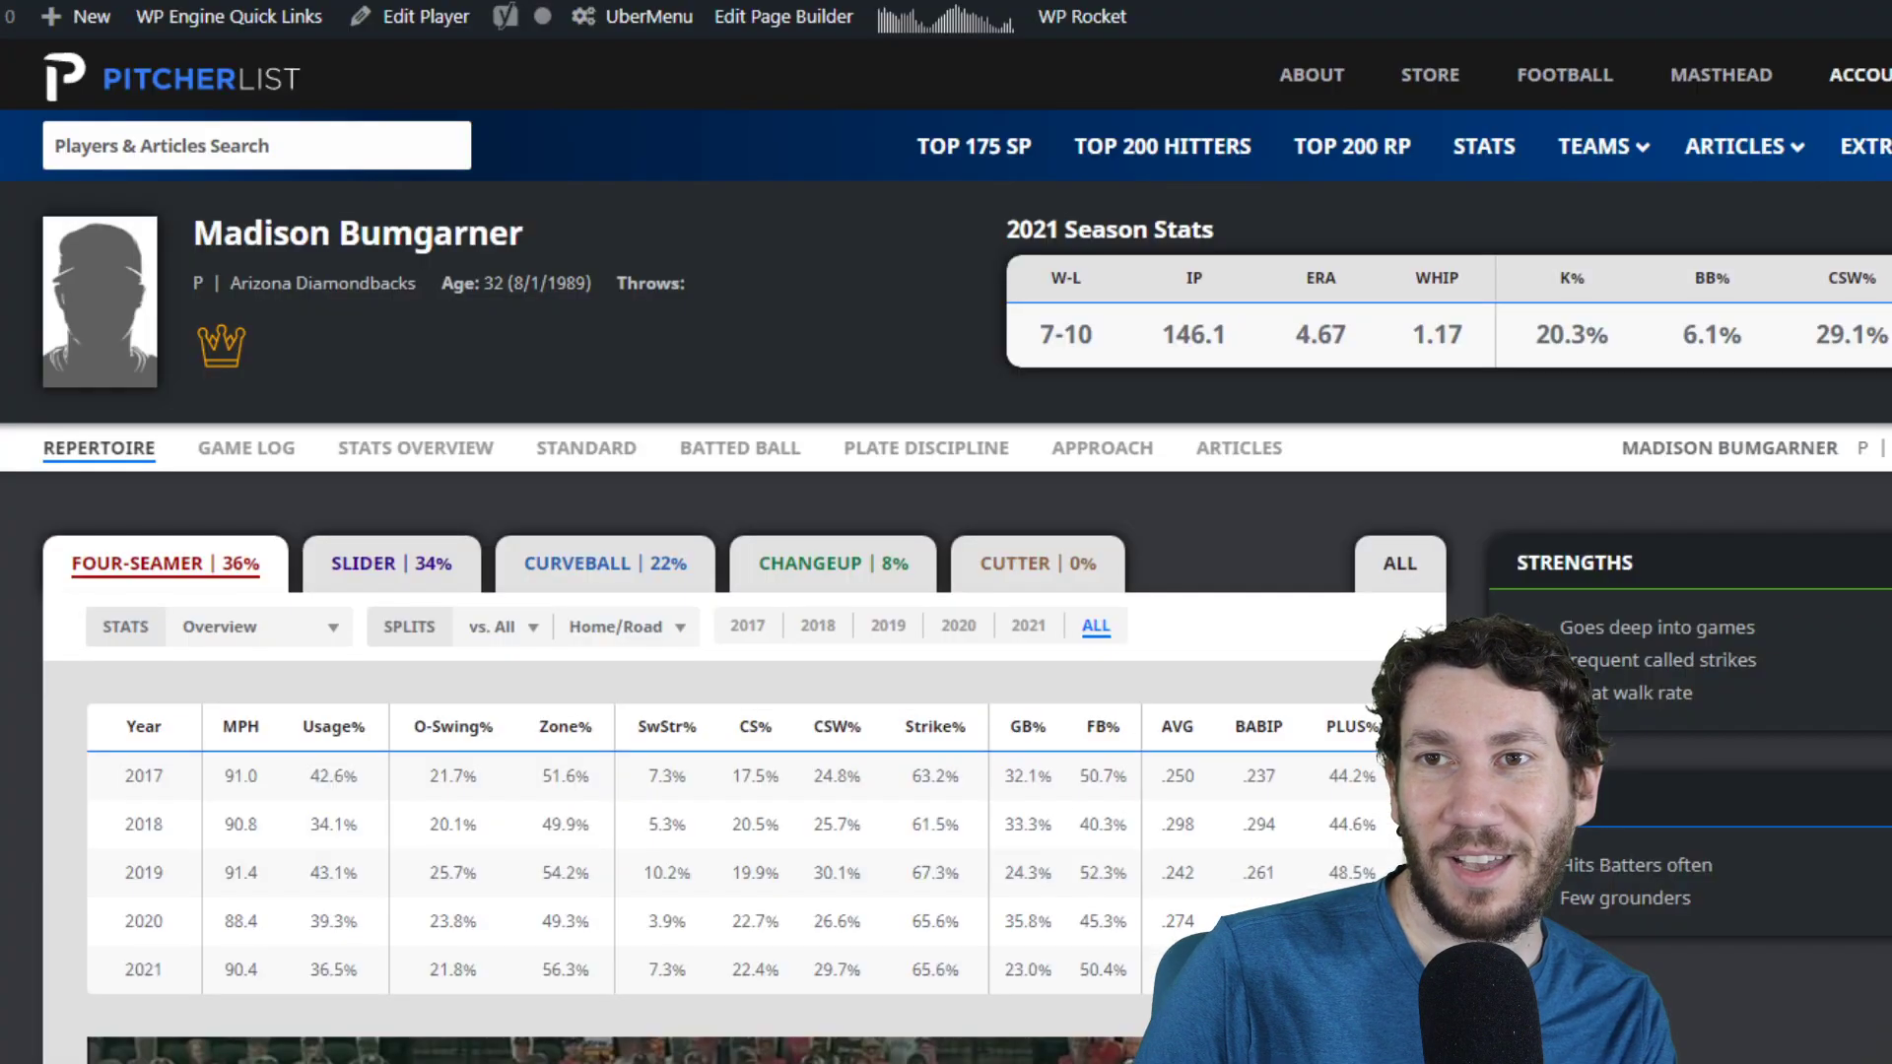
scroll(29, 778, down, 20)
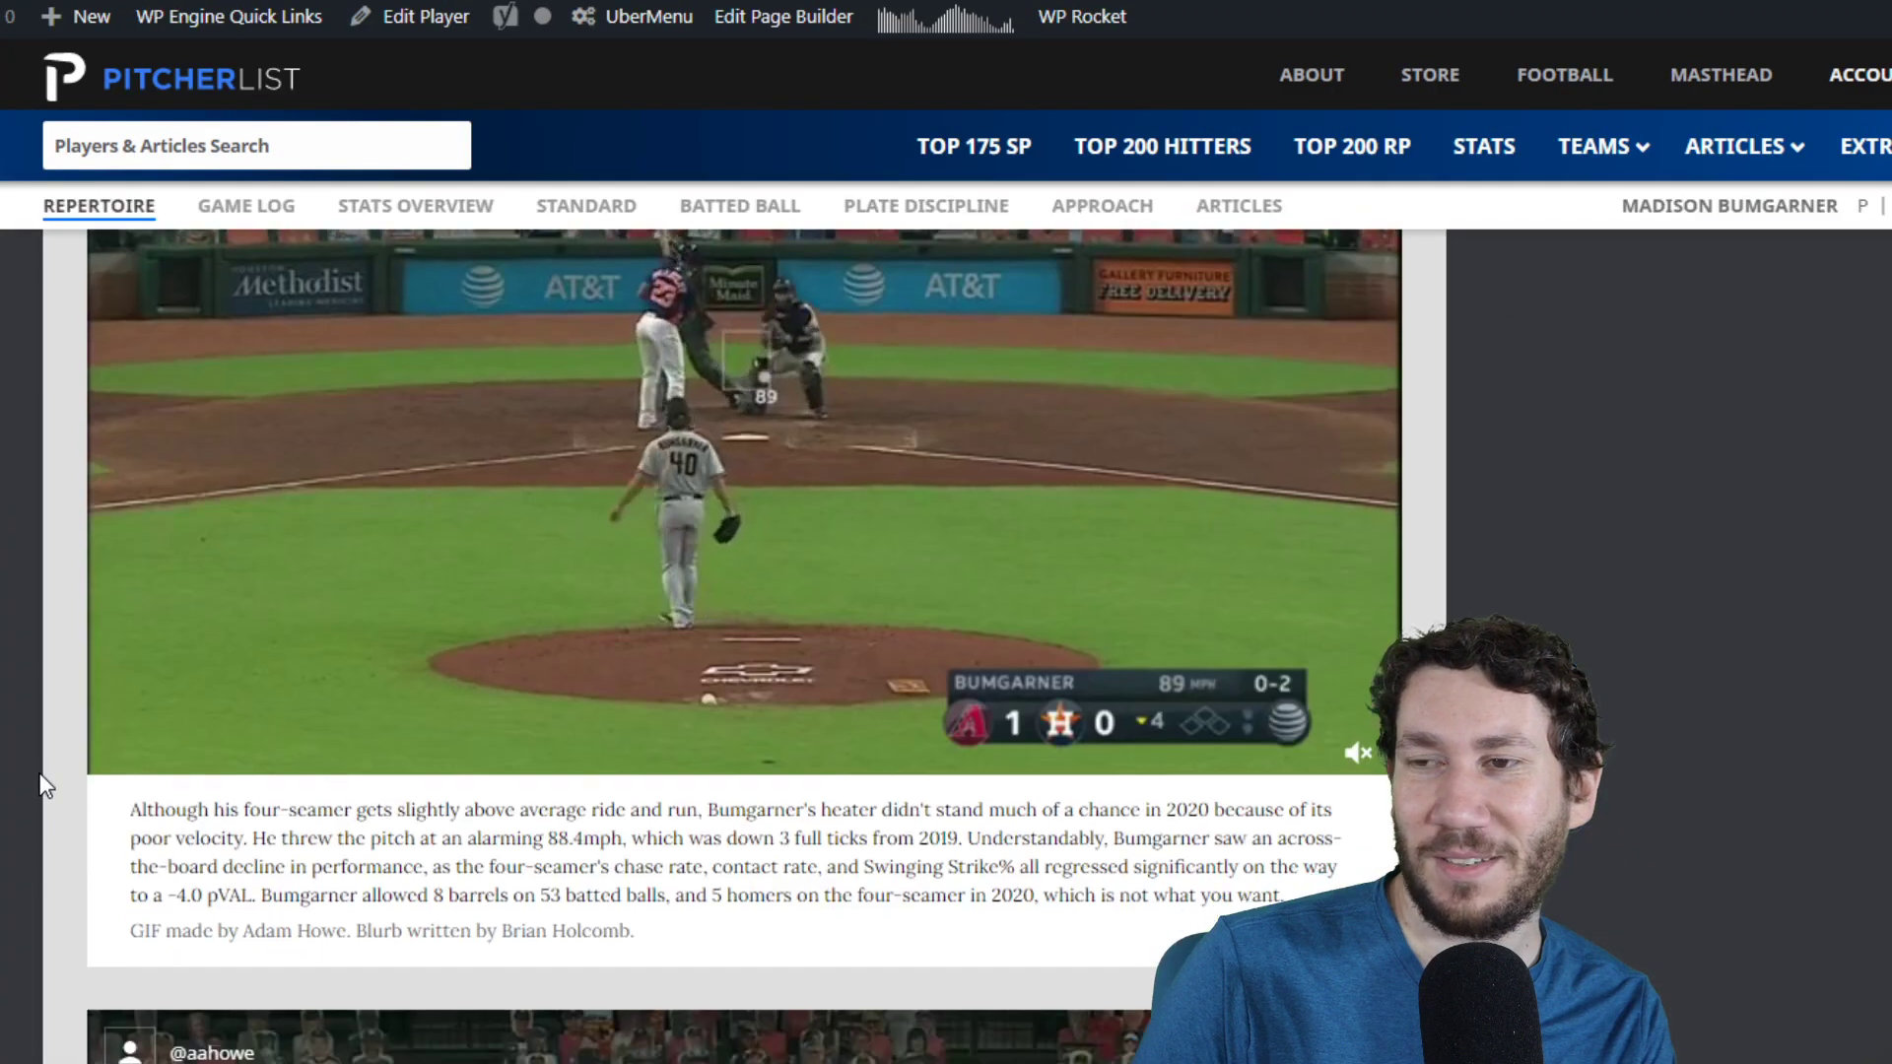
scroll(25, 779, up, 2)
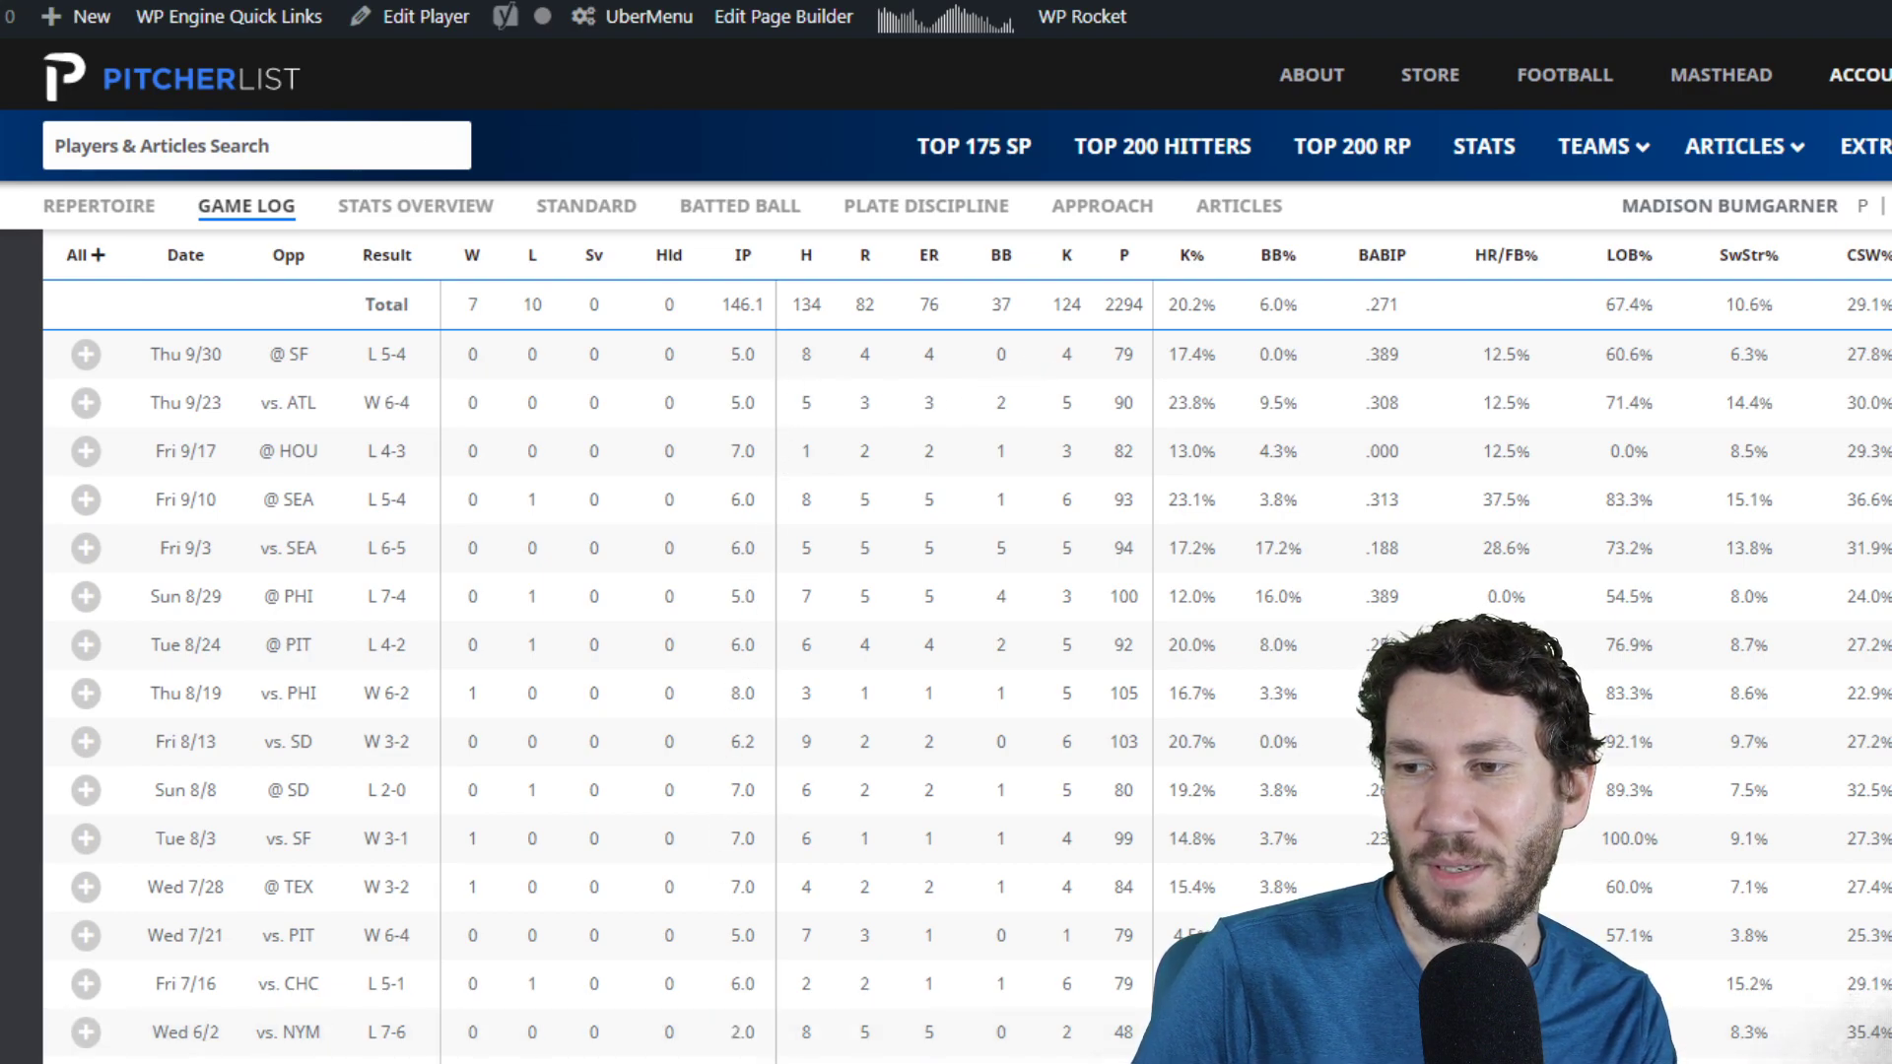
scroll(946, 641, up, 2)
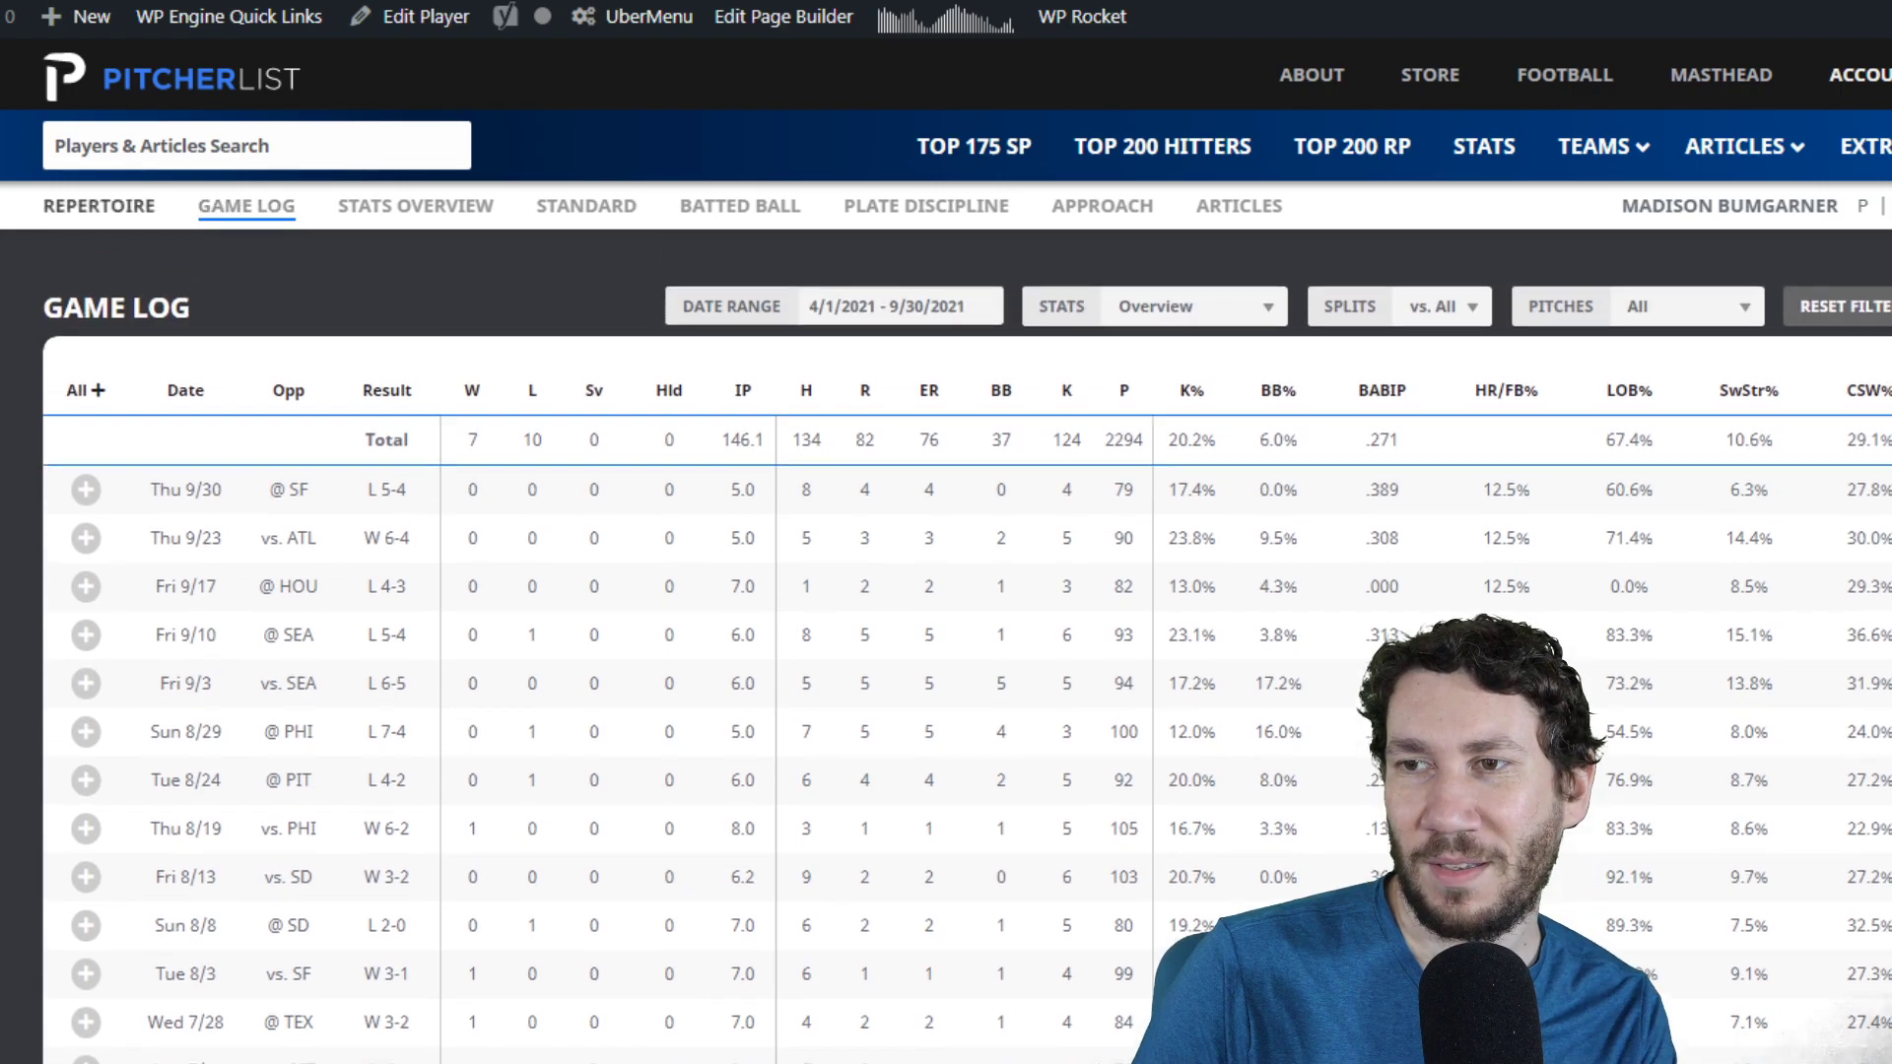
key(ctrl+Tab)
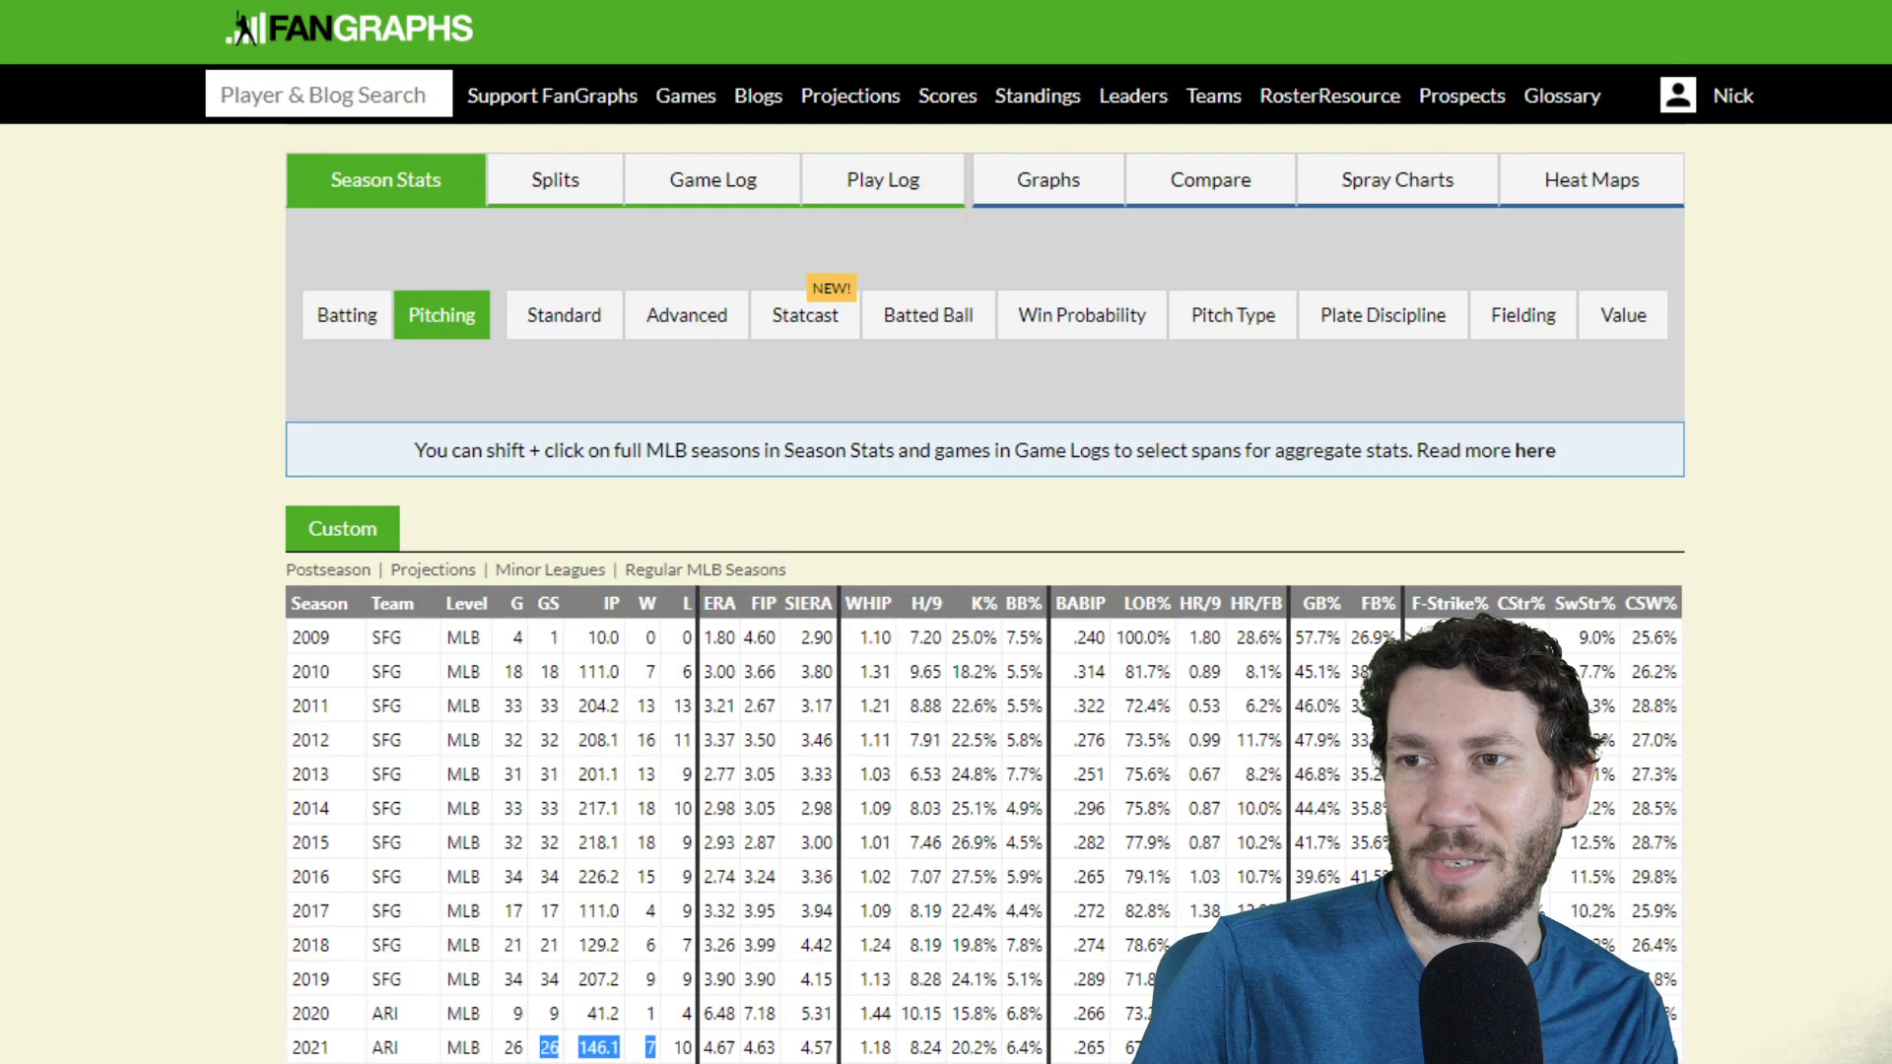
key(ctrl+t)
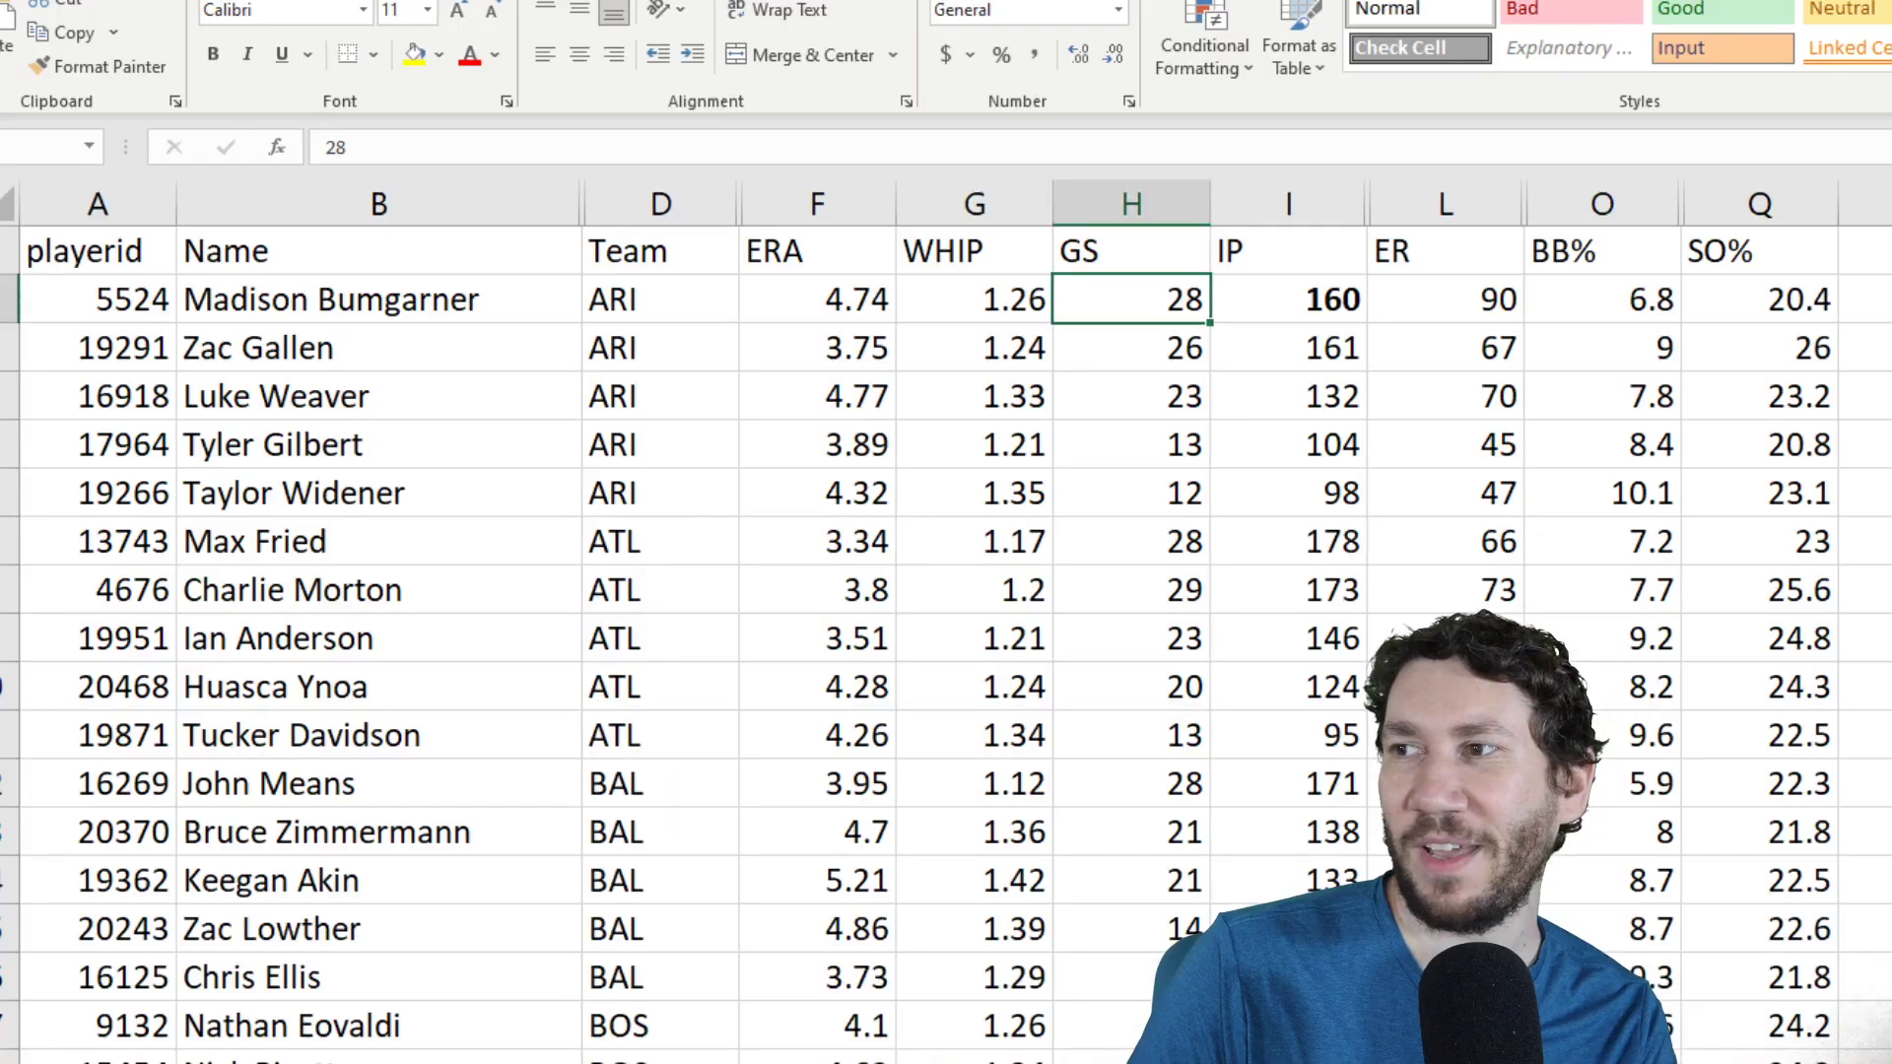
- Recheck Bumgarner's IP in the Excel sheet and move on to Zac Gallen's name cell
click(1329, 313)
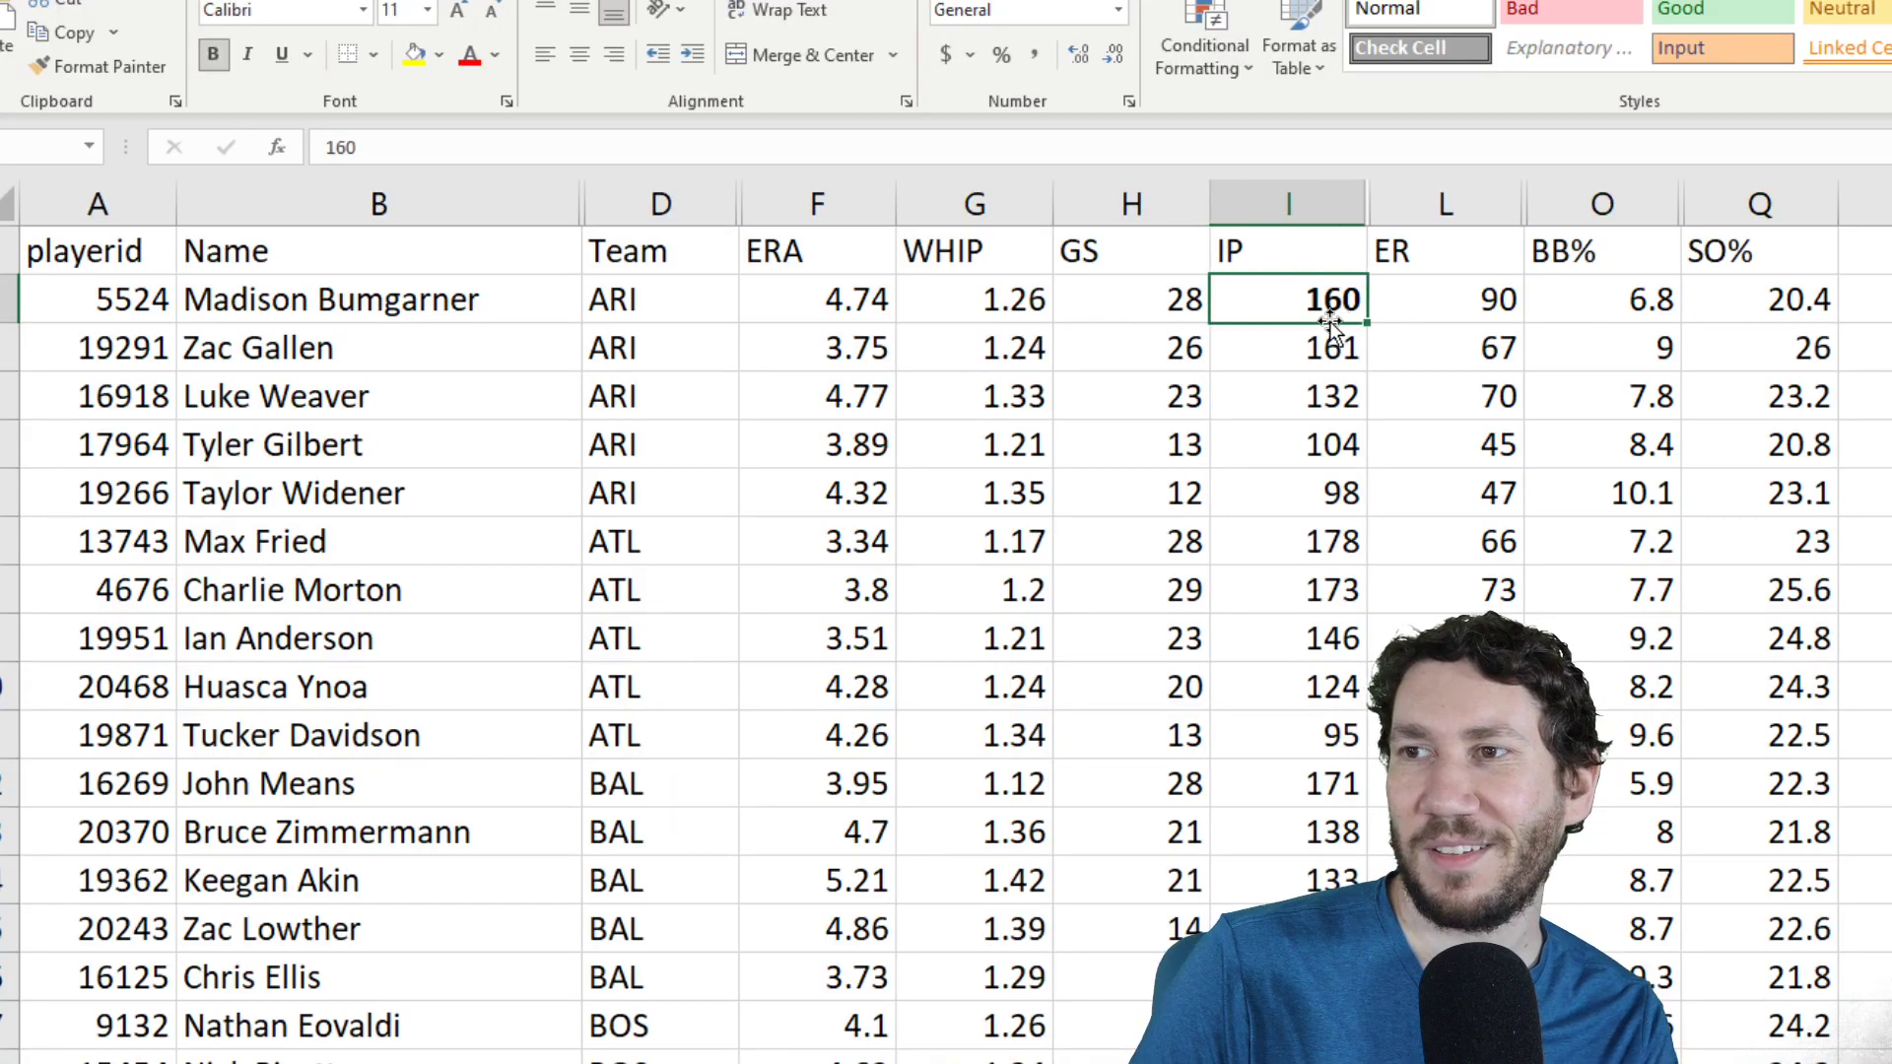
click(1253, 347)
click(405, 376)
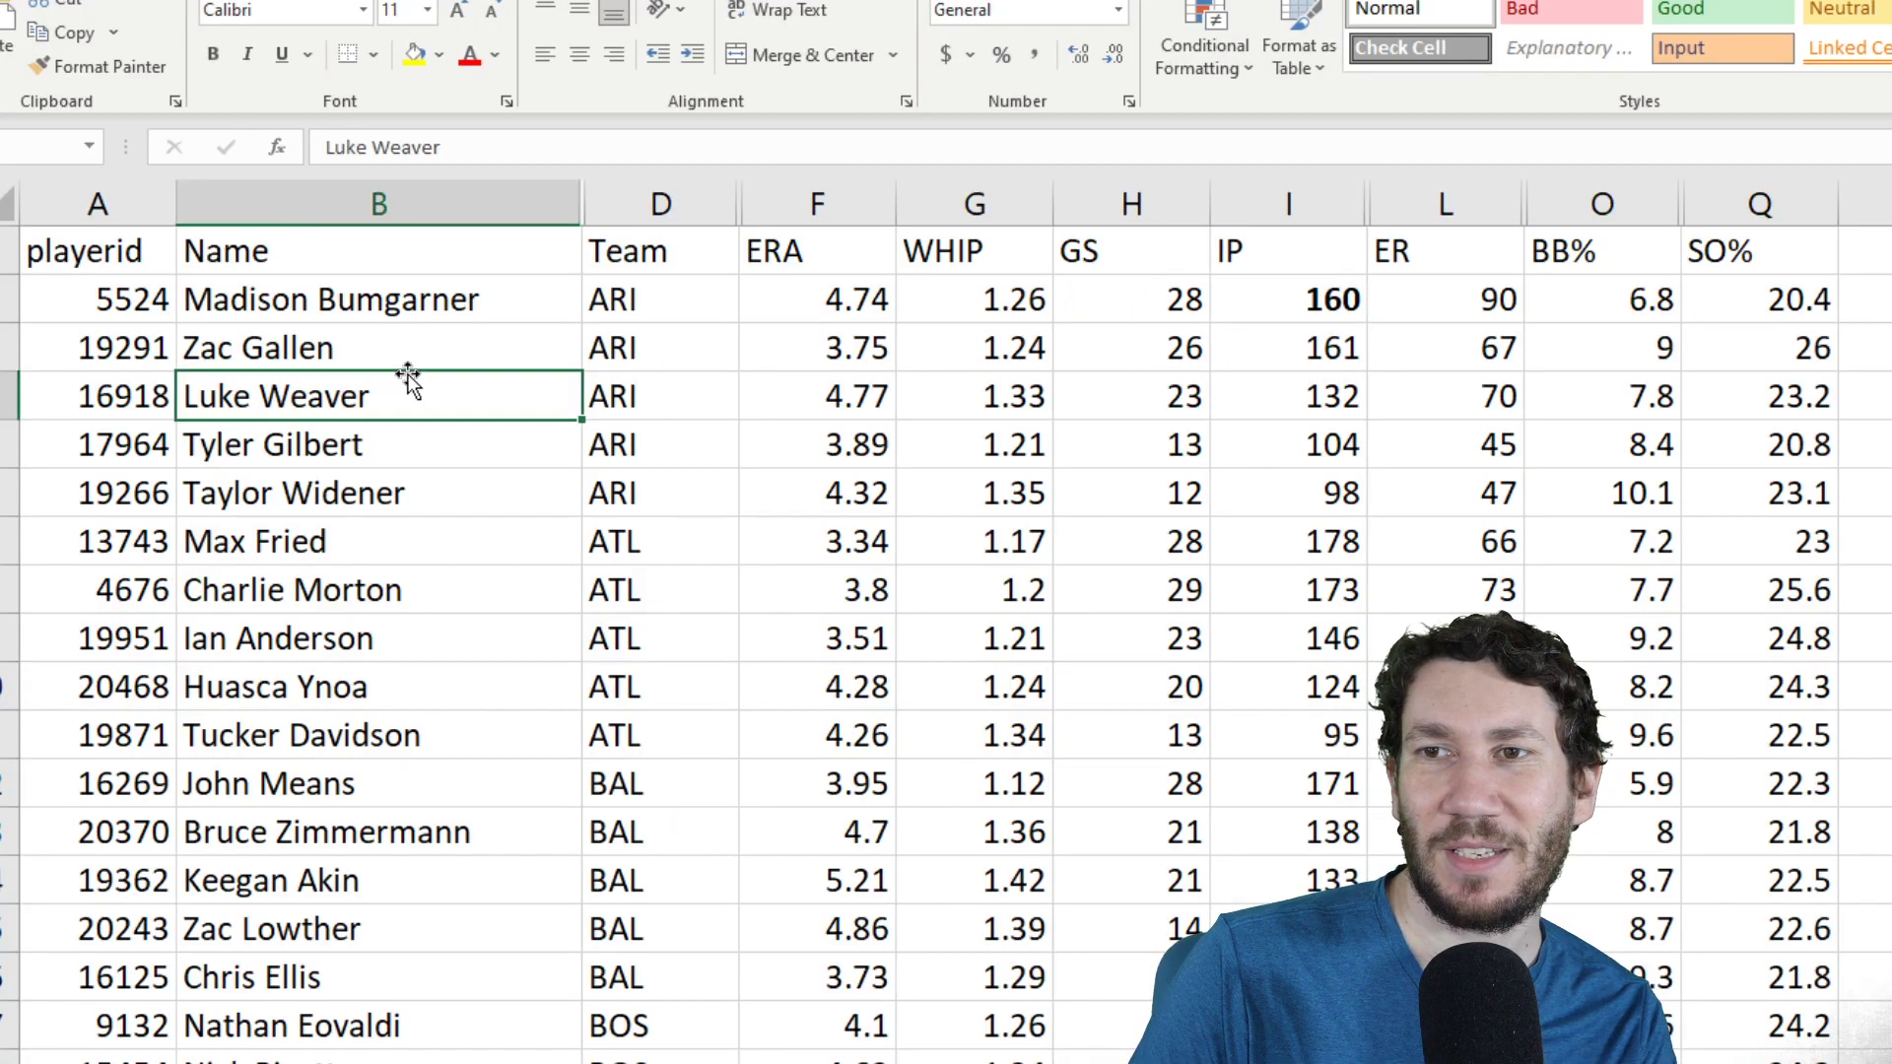
click(404, 360)
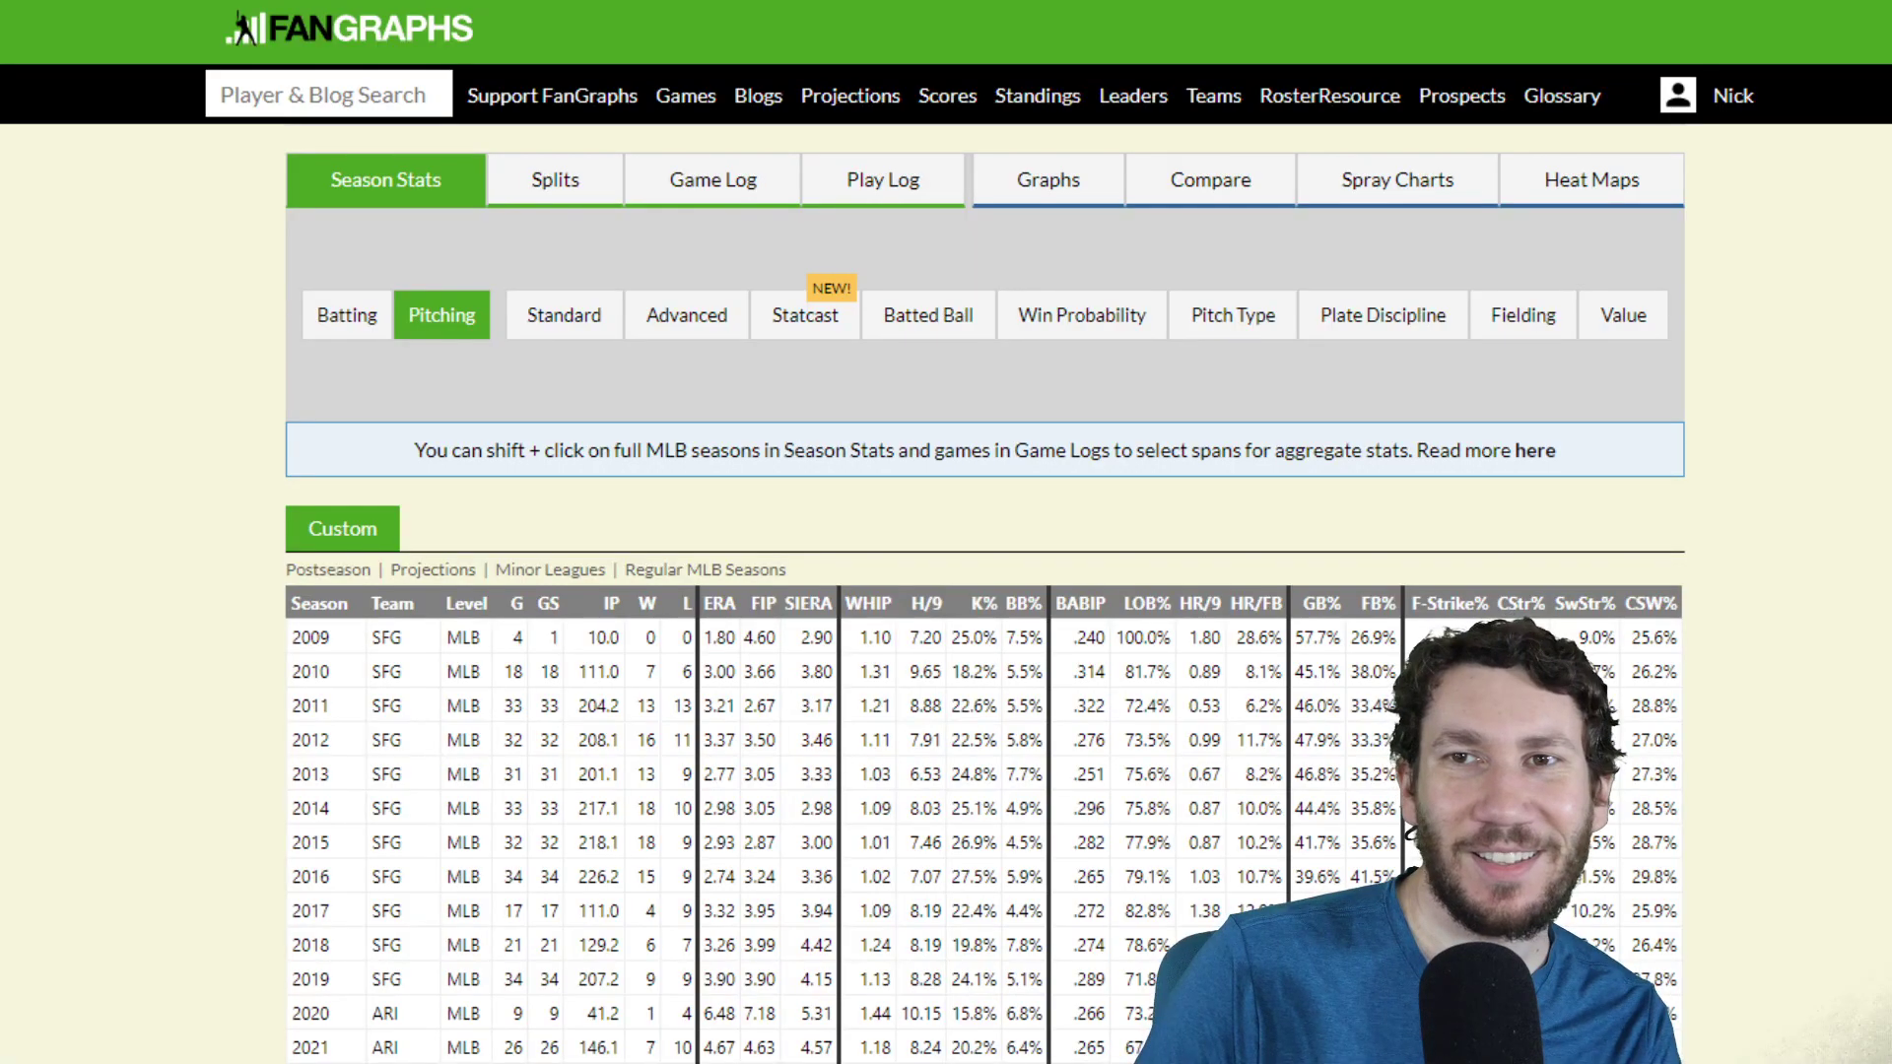
- Search for Zac Gallen on FanGraphs and on Pitcher List
click(311, 90)
text(zac gallen)
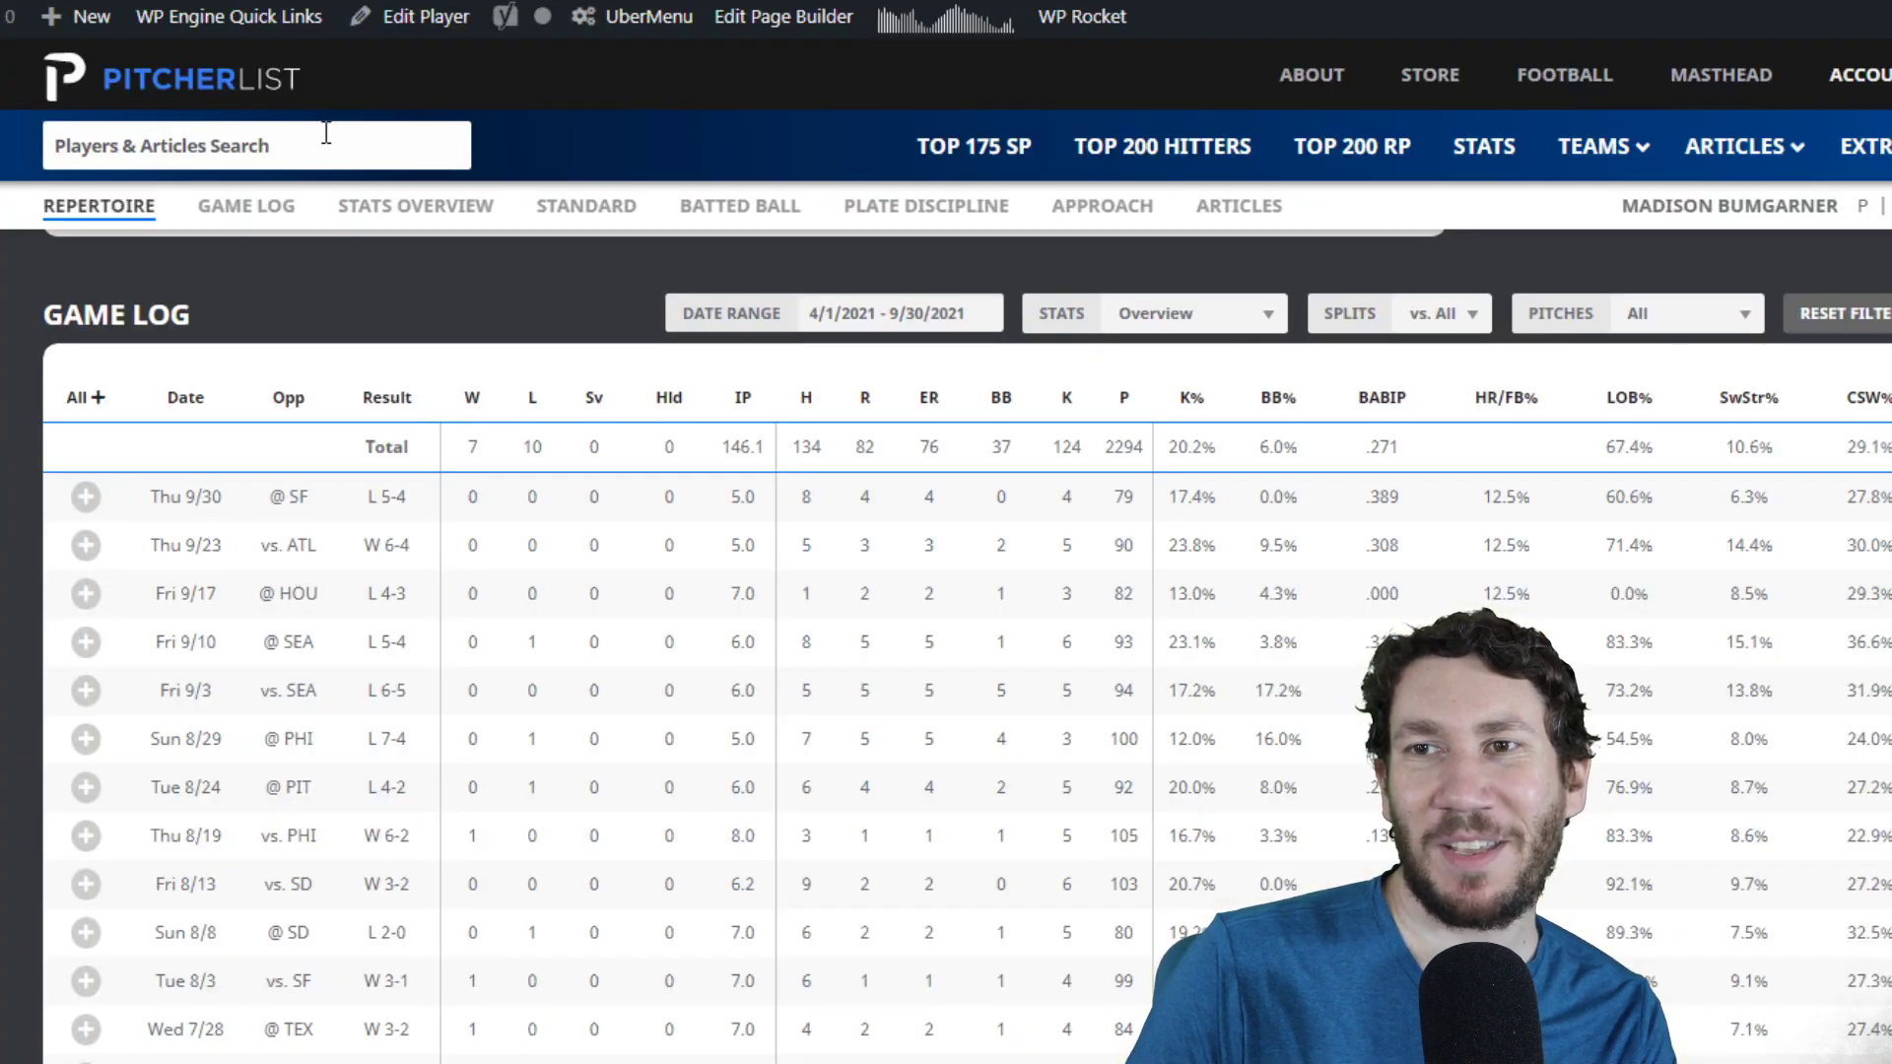
click(324, 132)
text(zac gallen)
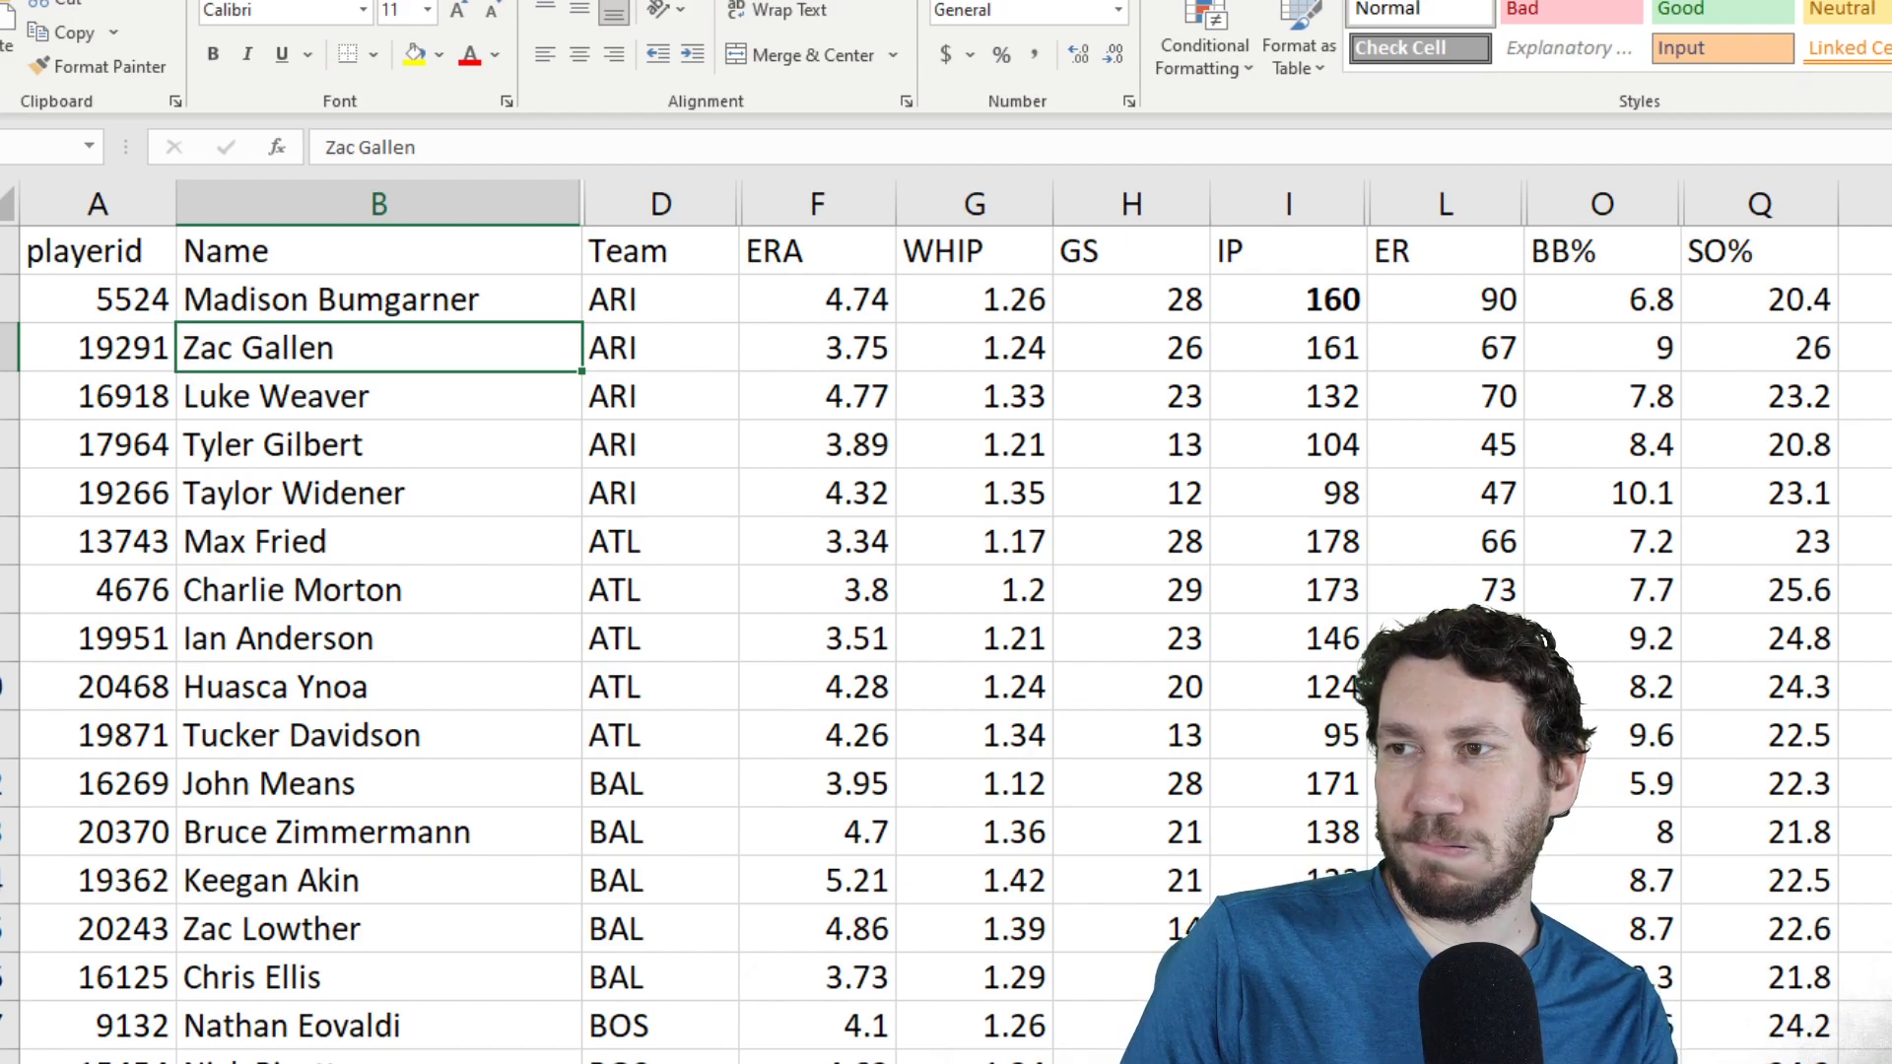
- Inspect Zac Gallen's BB%, ERA, WHIP and GS projections in the Excel sheet
click(1665, 350)
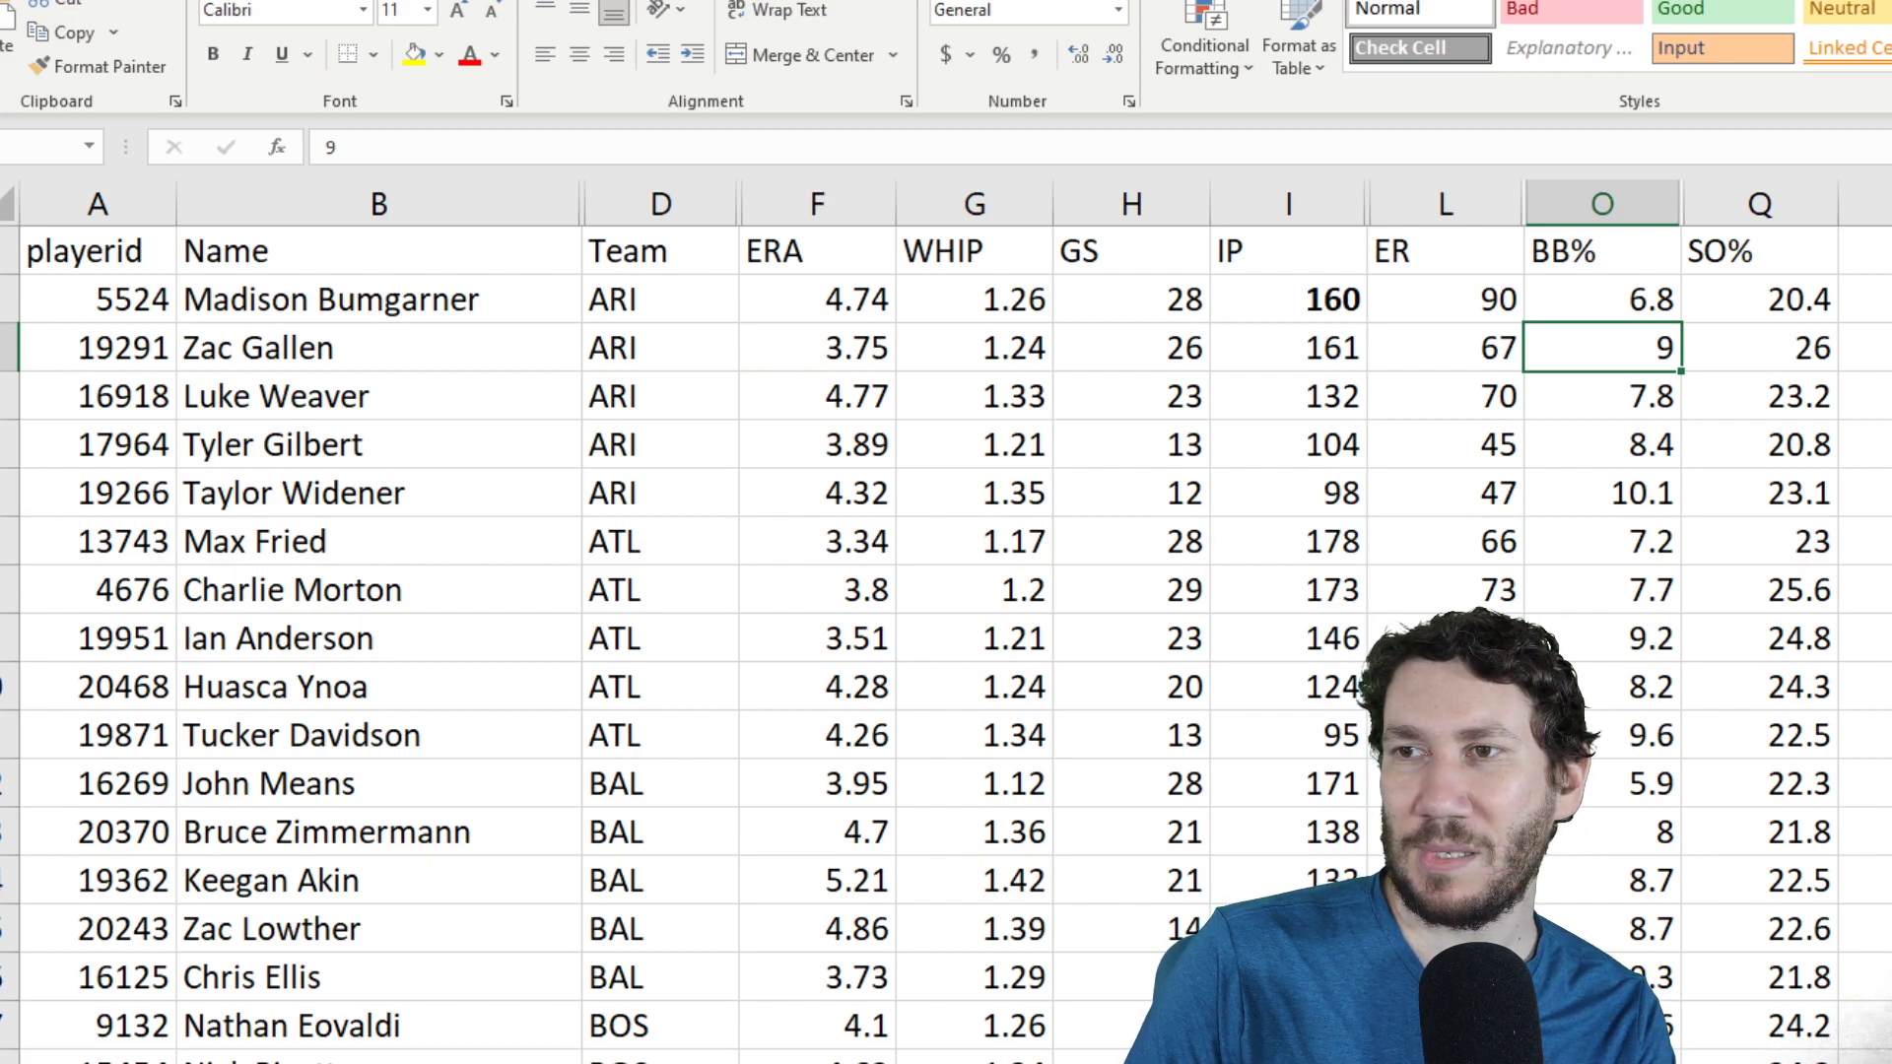
click(867, 348)
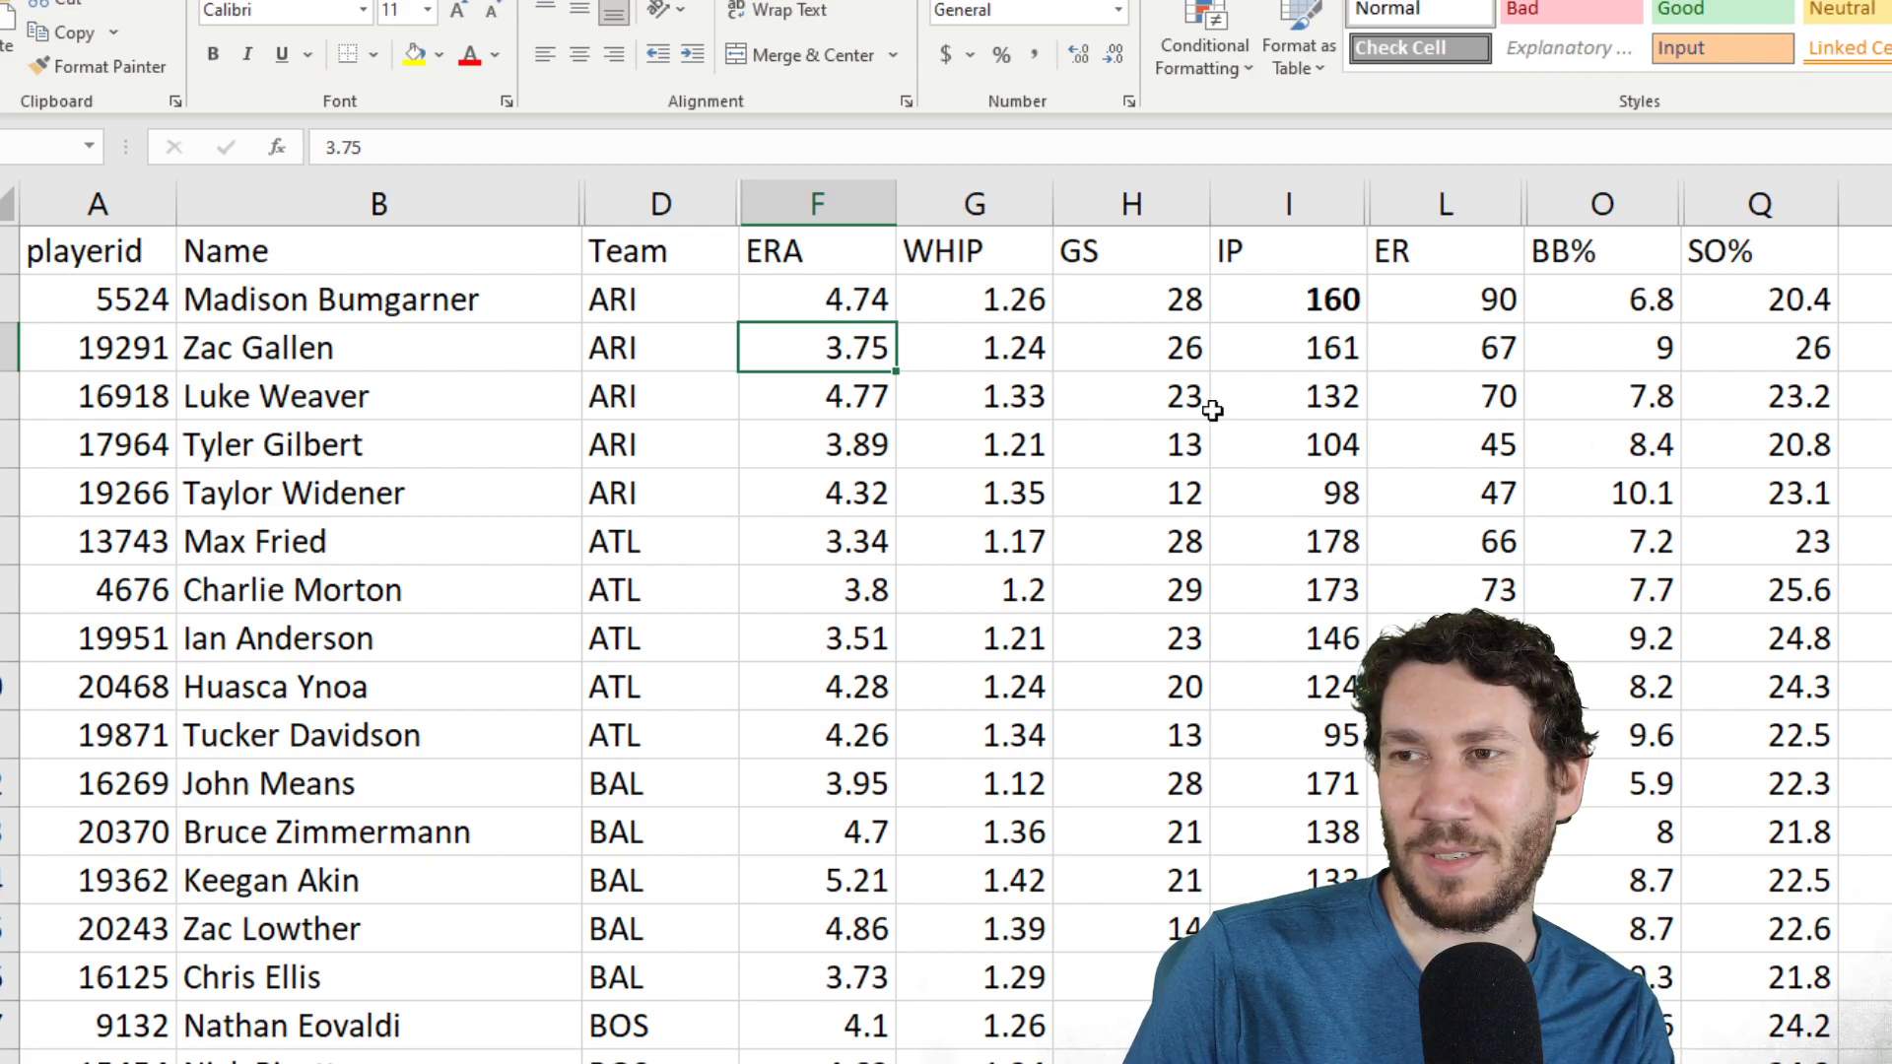
click(1029, 348)
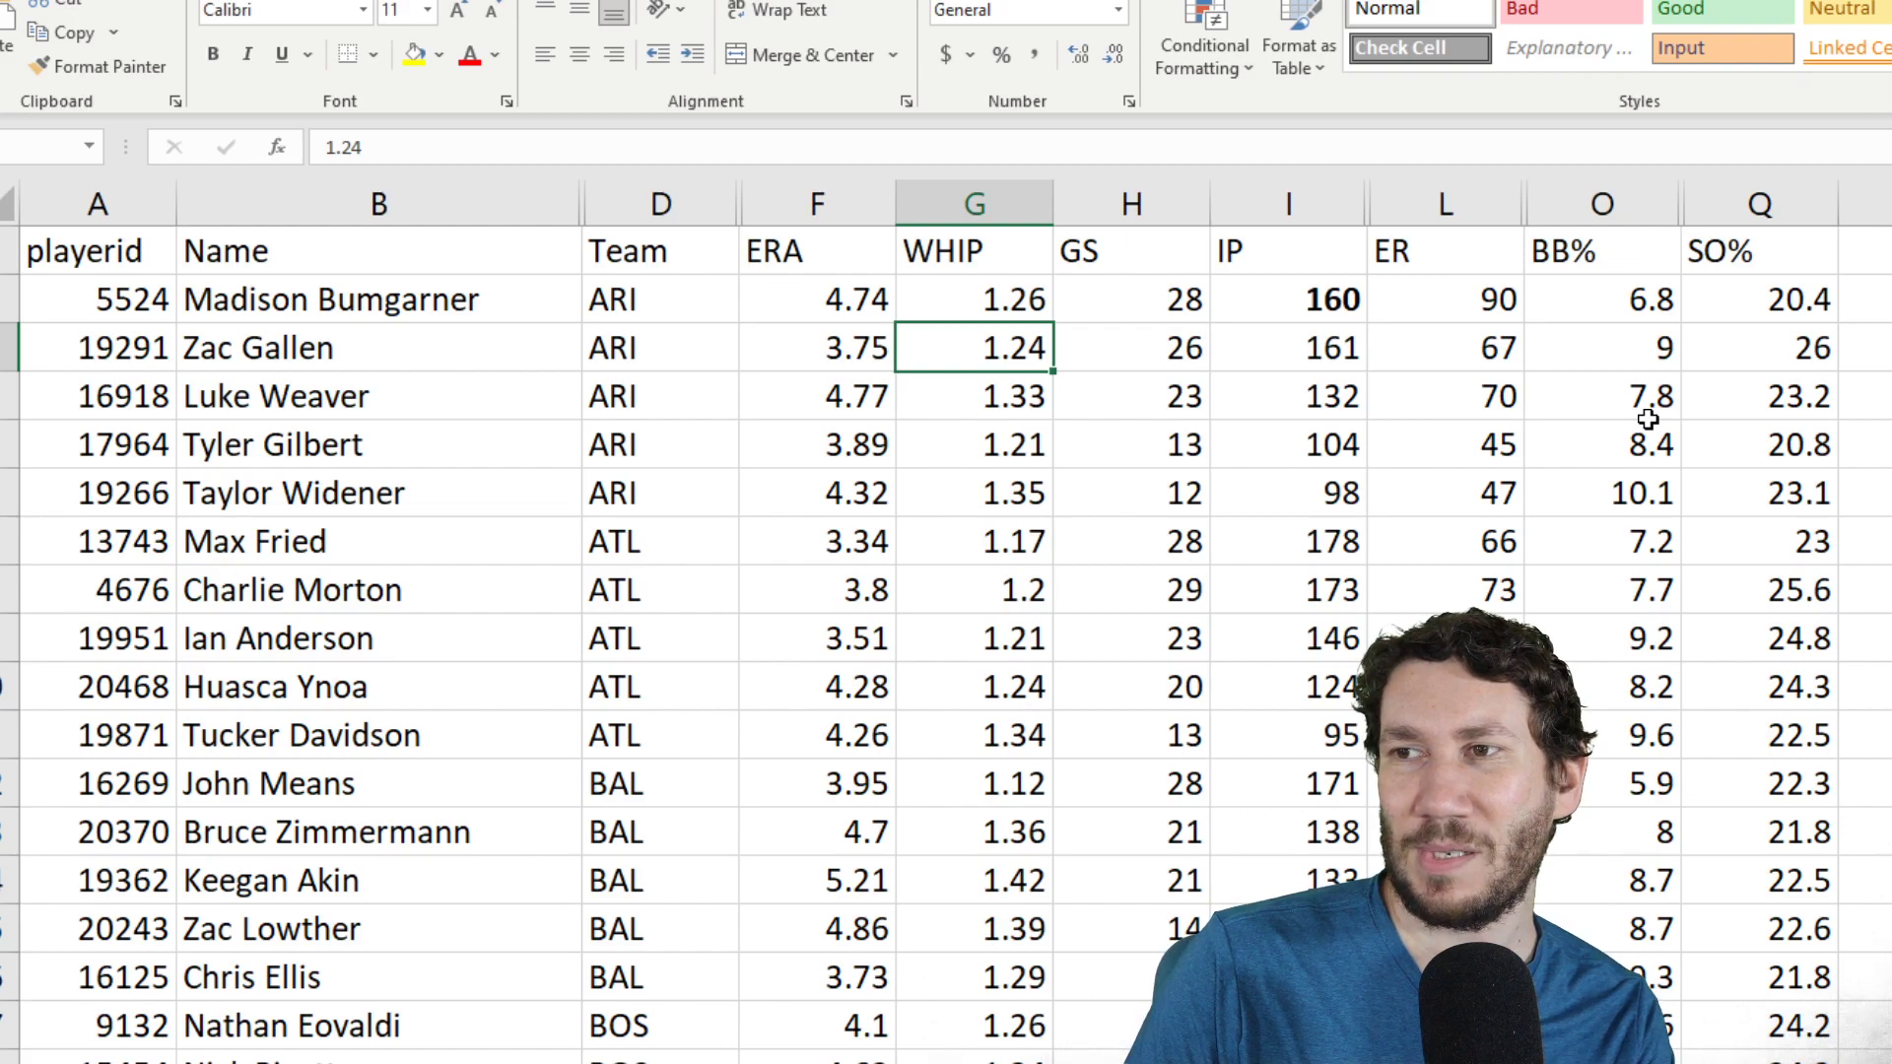
key(Right)
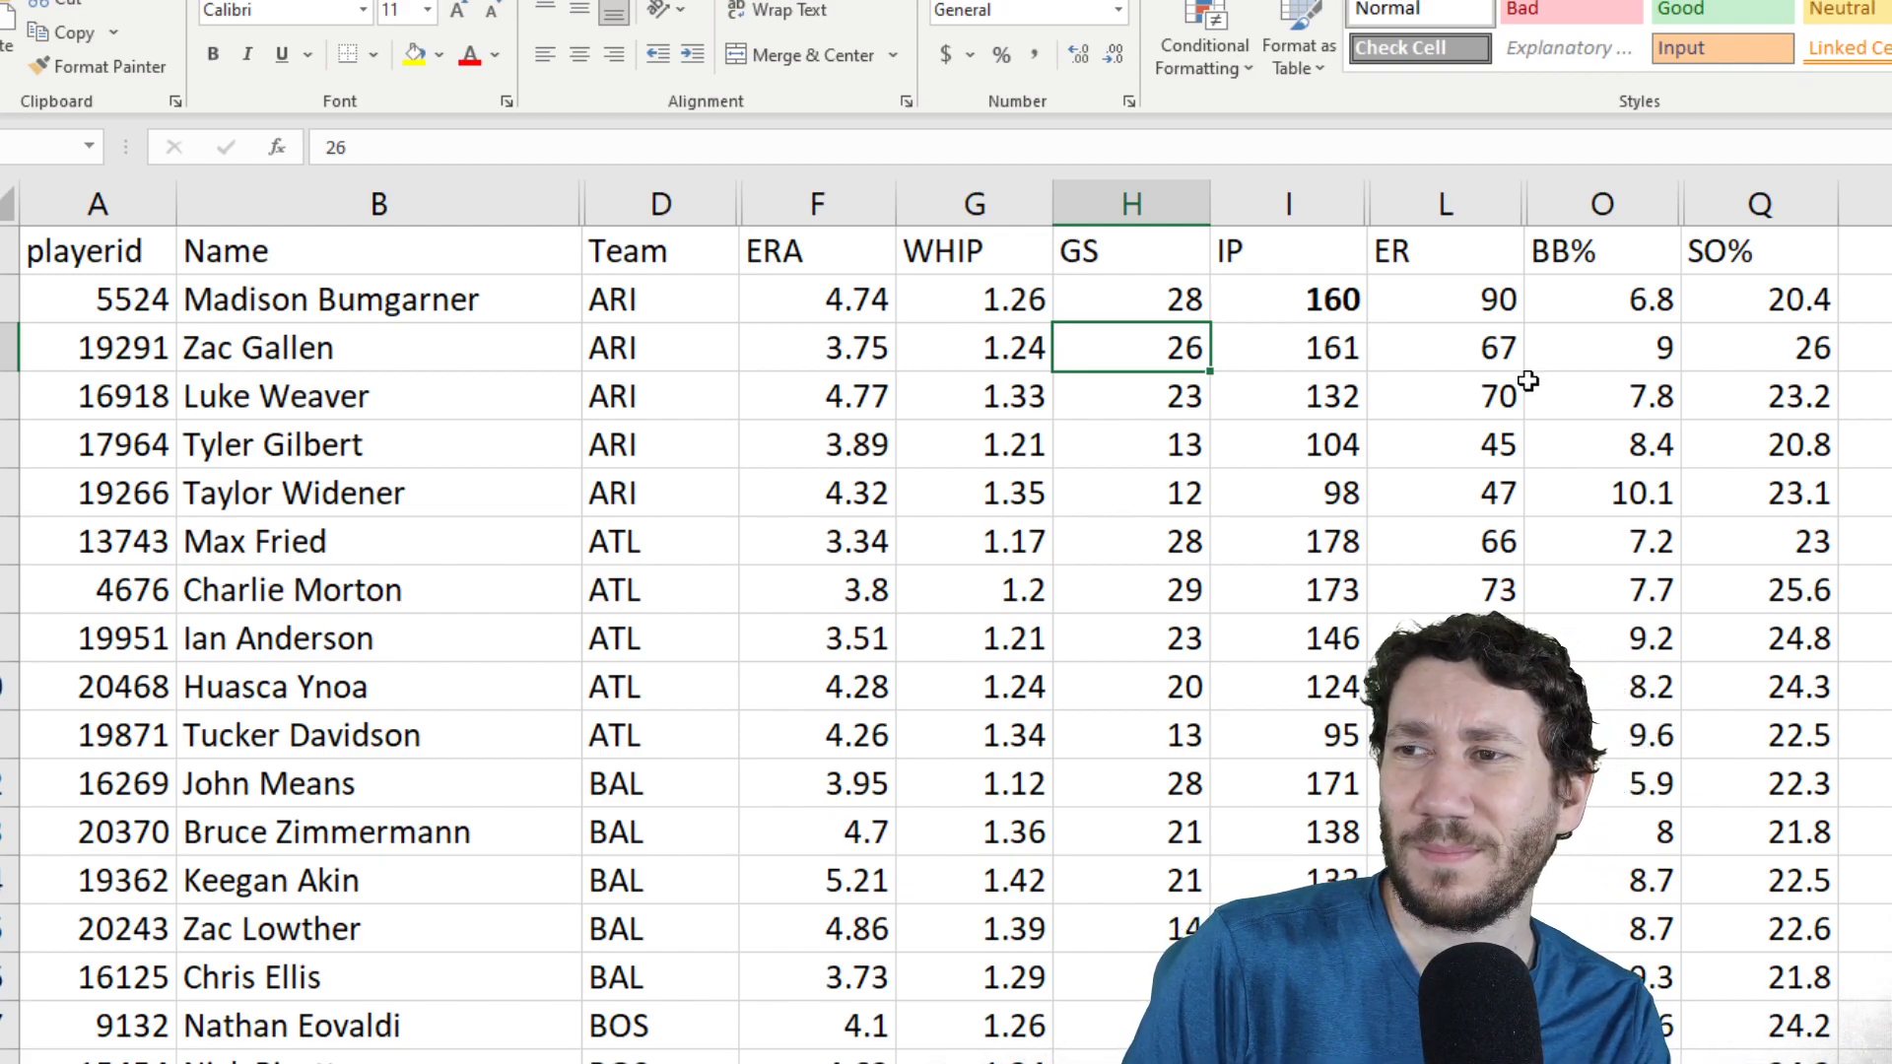
- Hide the ER column in the projections sheet
click(1500, 361)
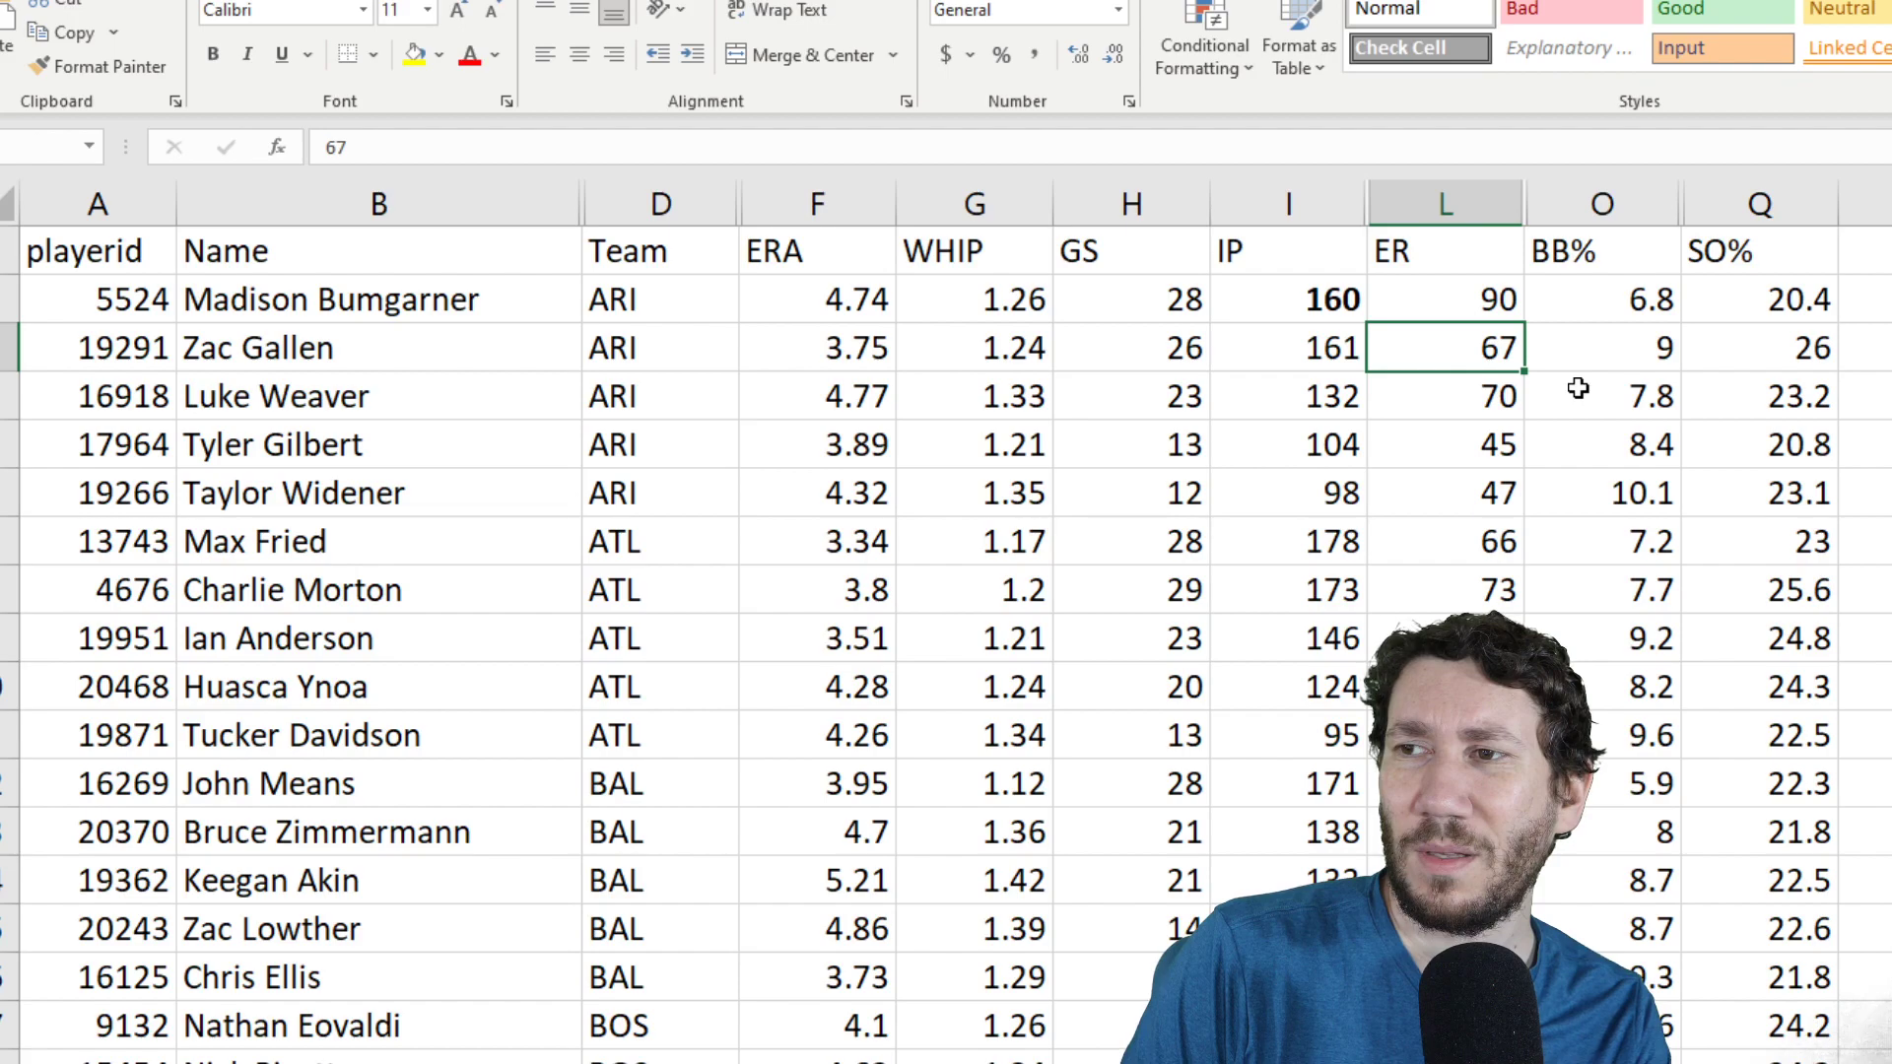
click(1486, 209)
right_click(1450, 195)
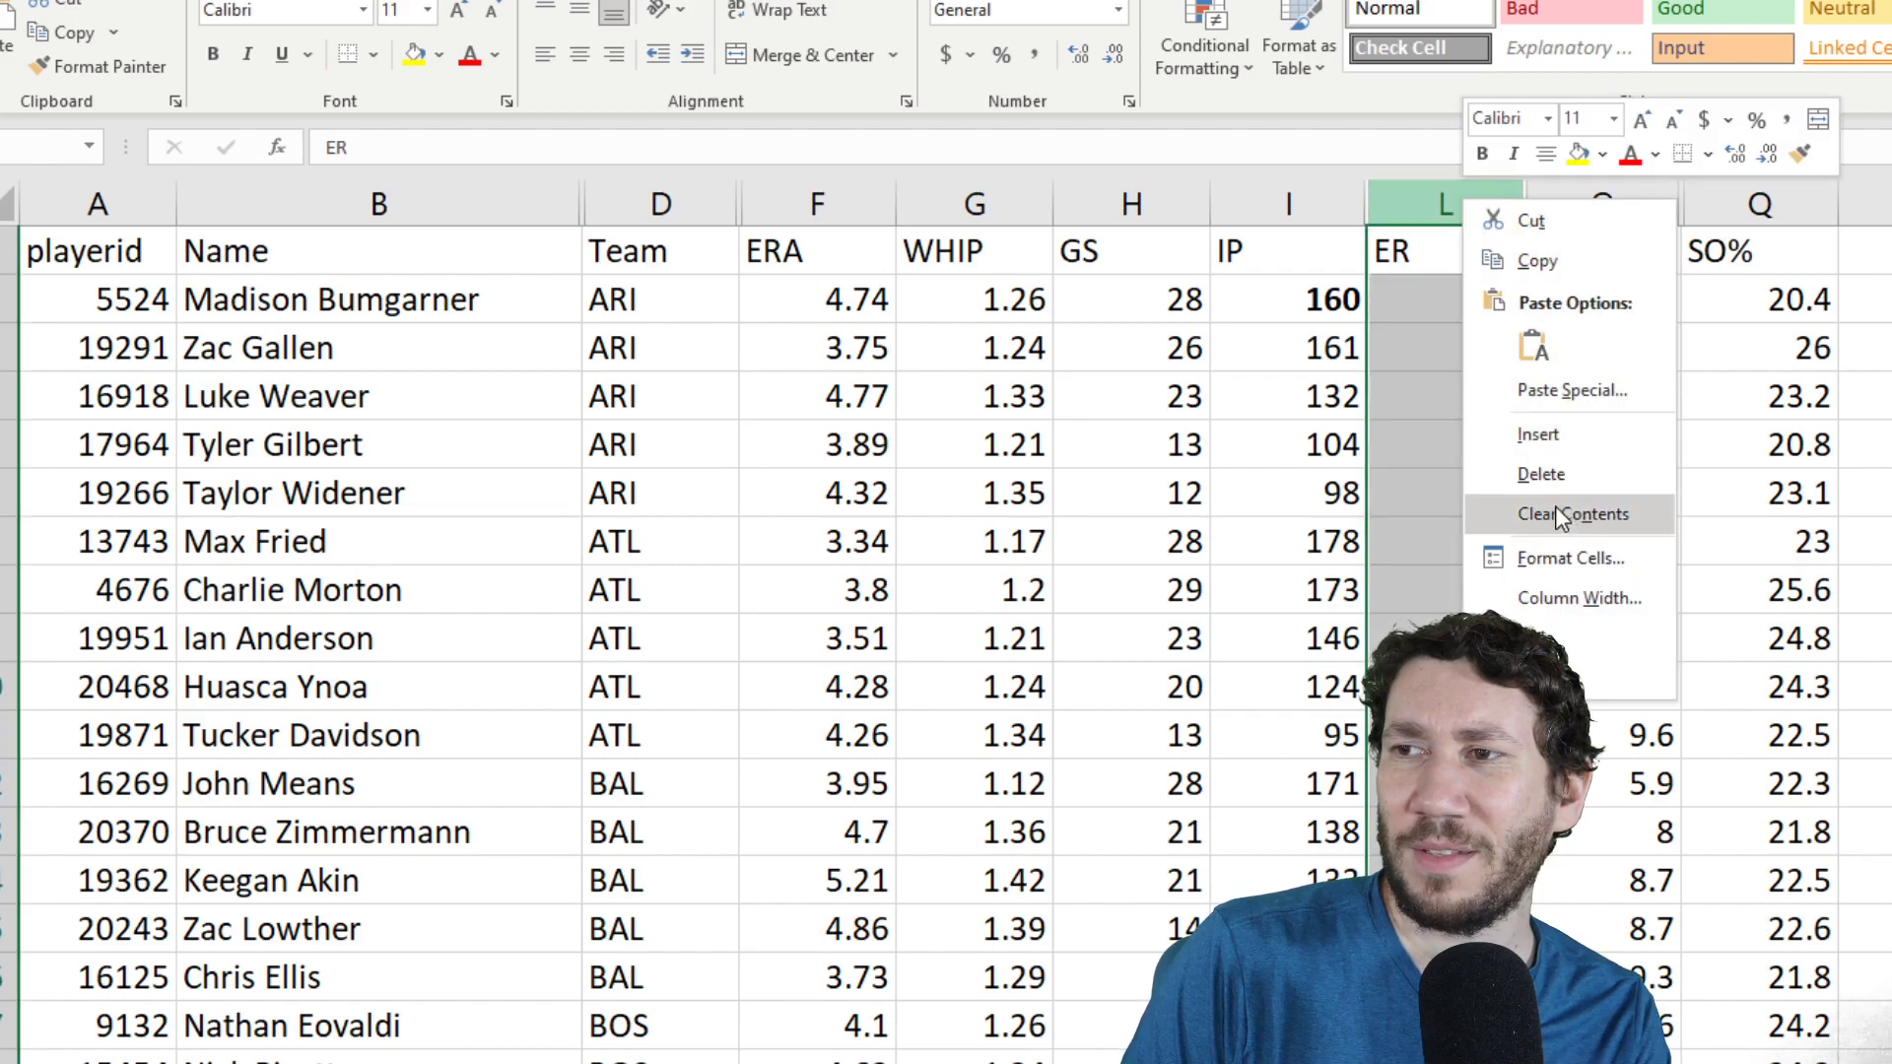
key(Escape)
key(ctrl+0)
click(1717, 399)
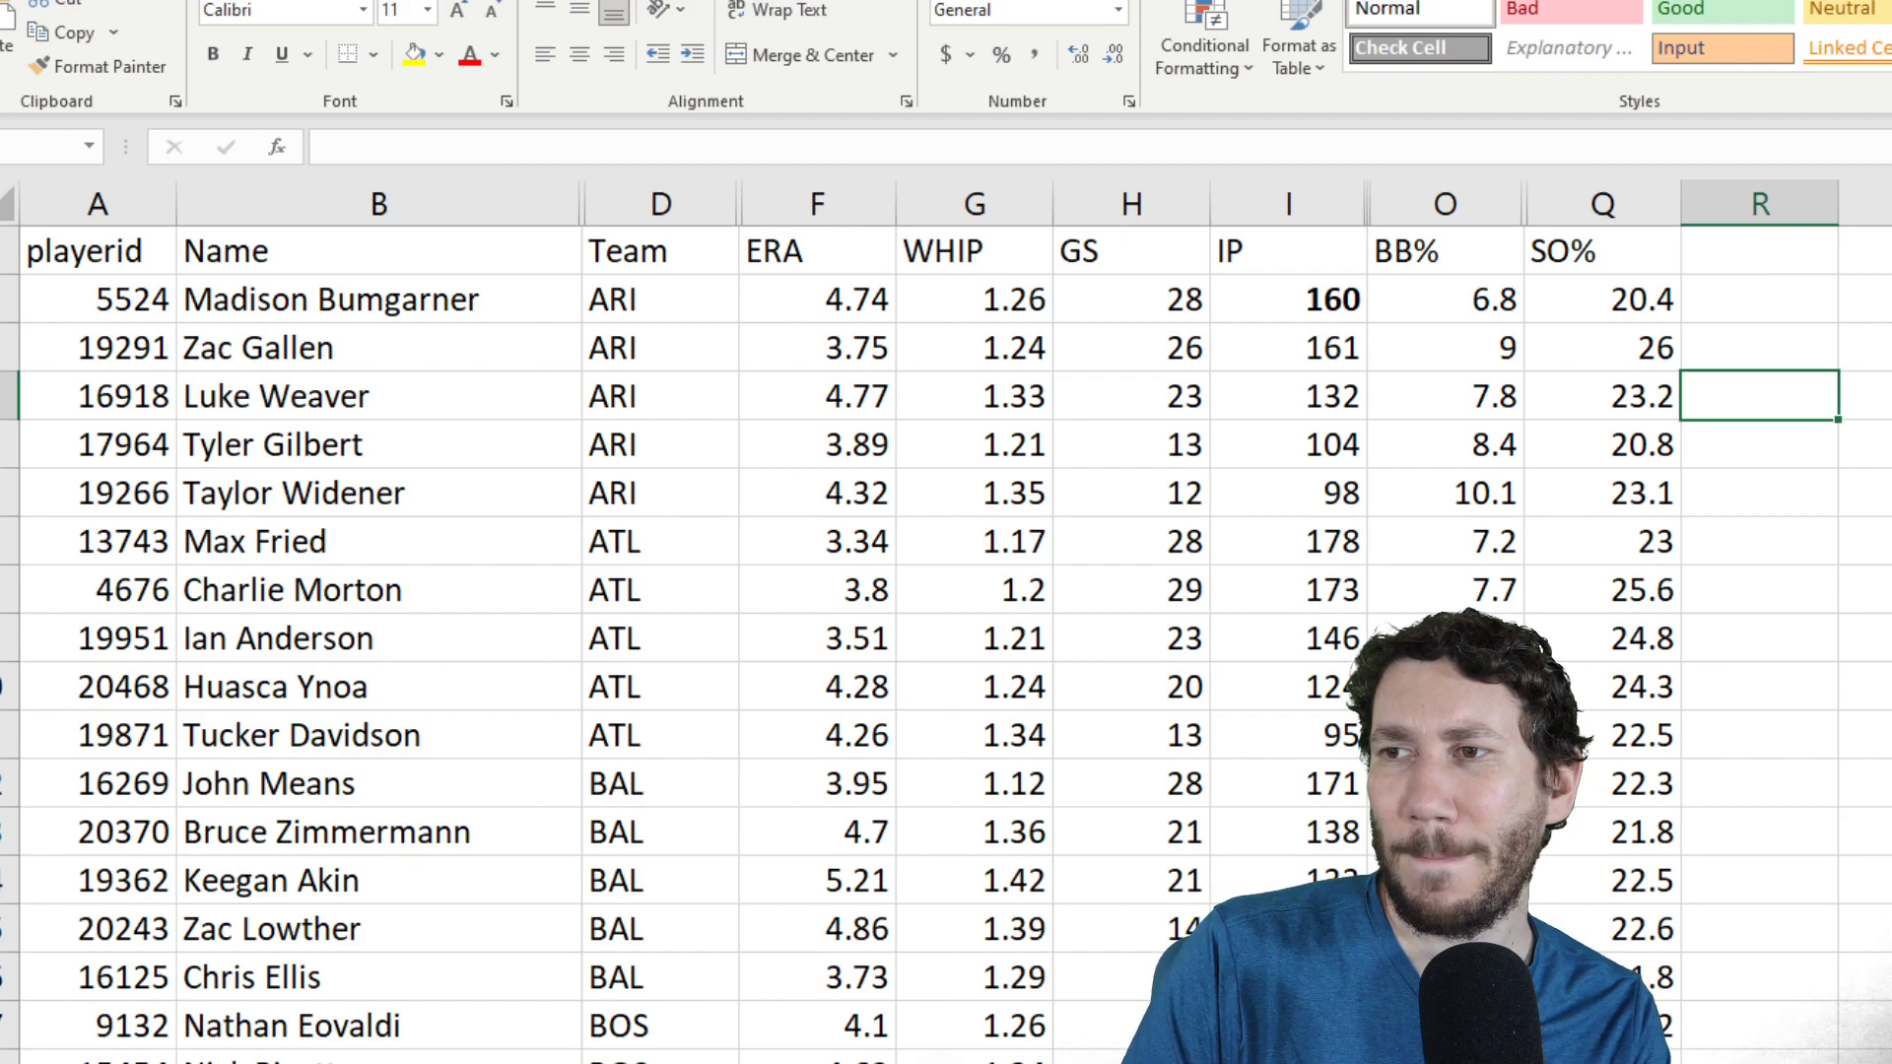
- Try hiding the GS column in the projections sheet, and undo the hiding
click(1178, 268)
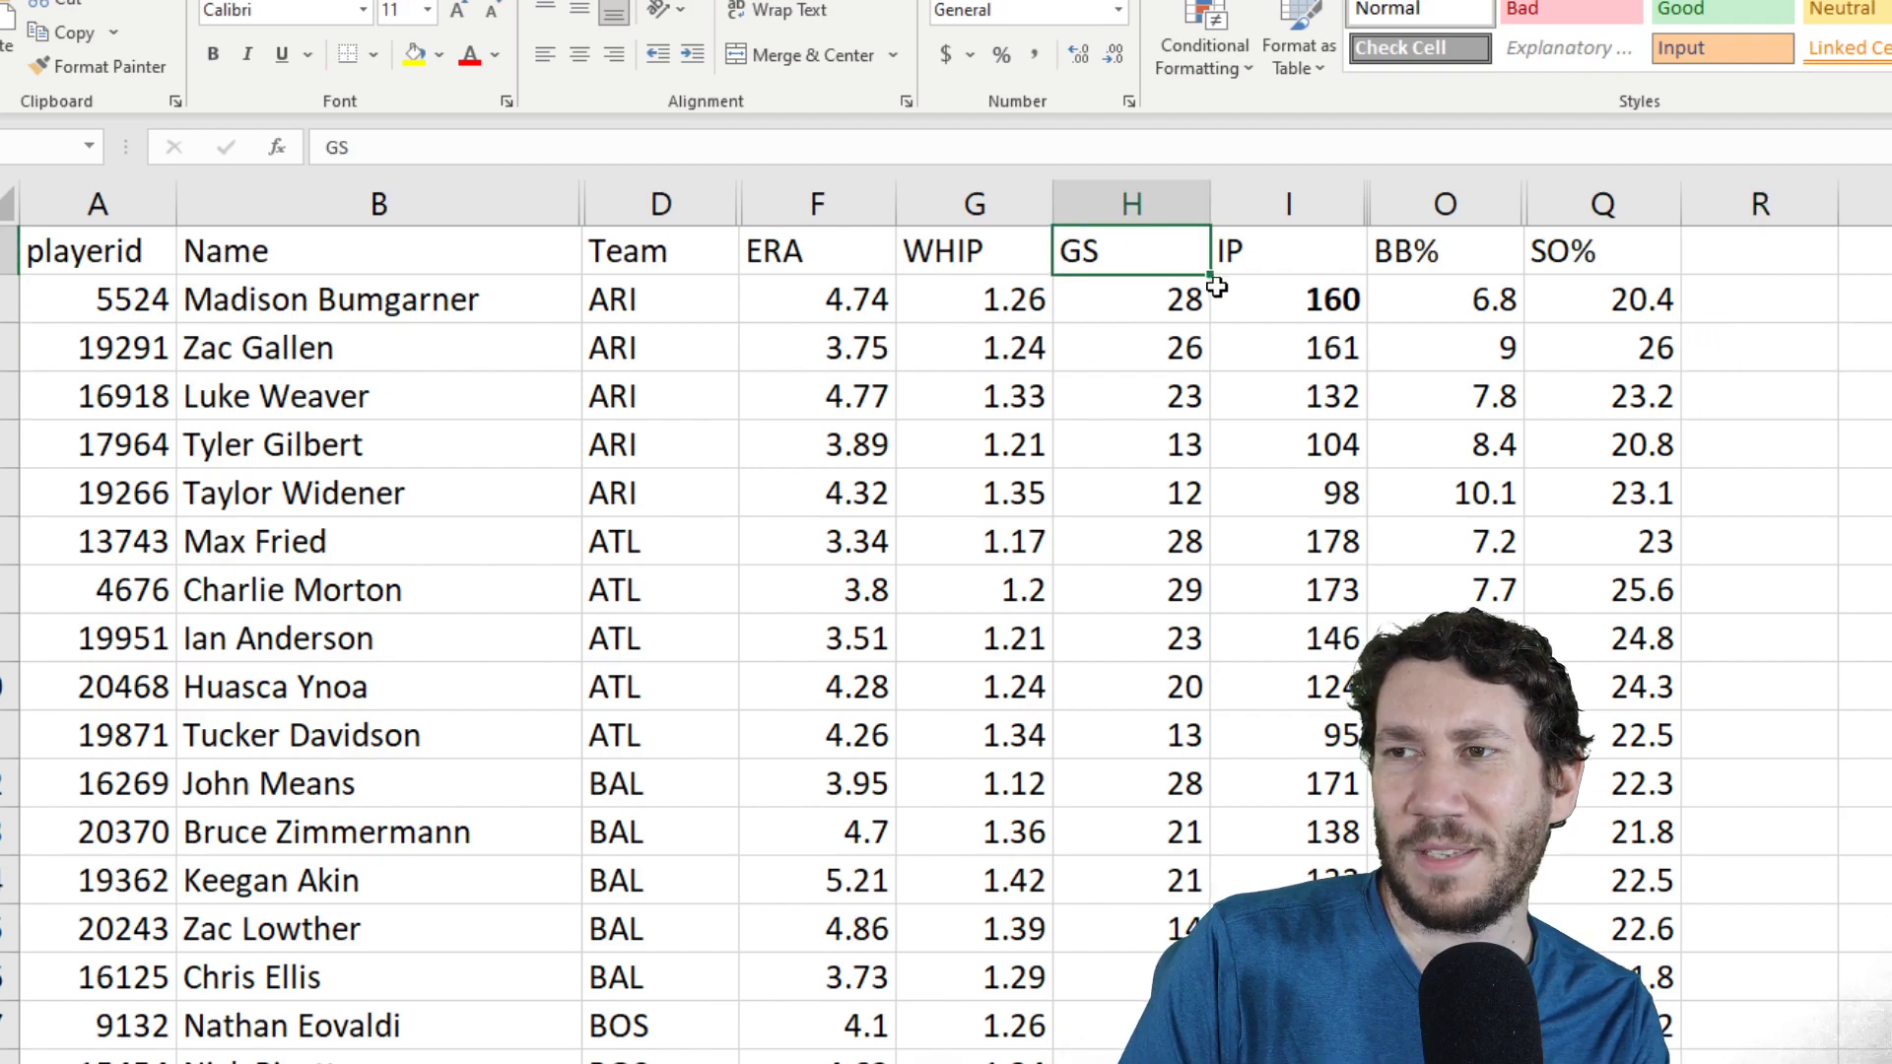
click(1227, 254)
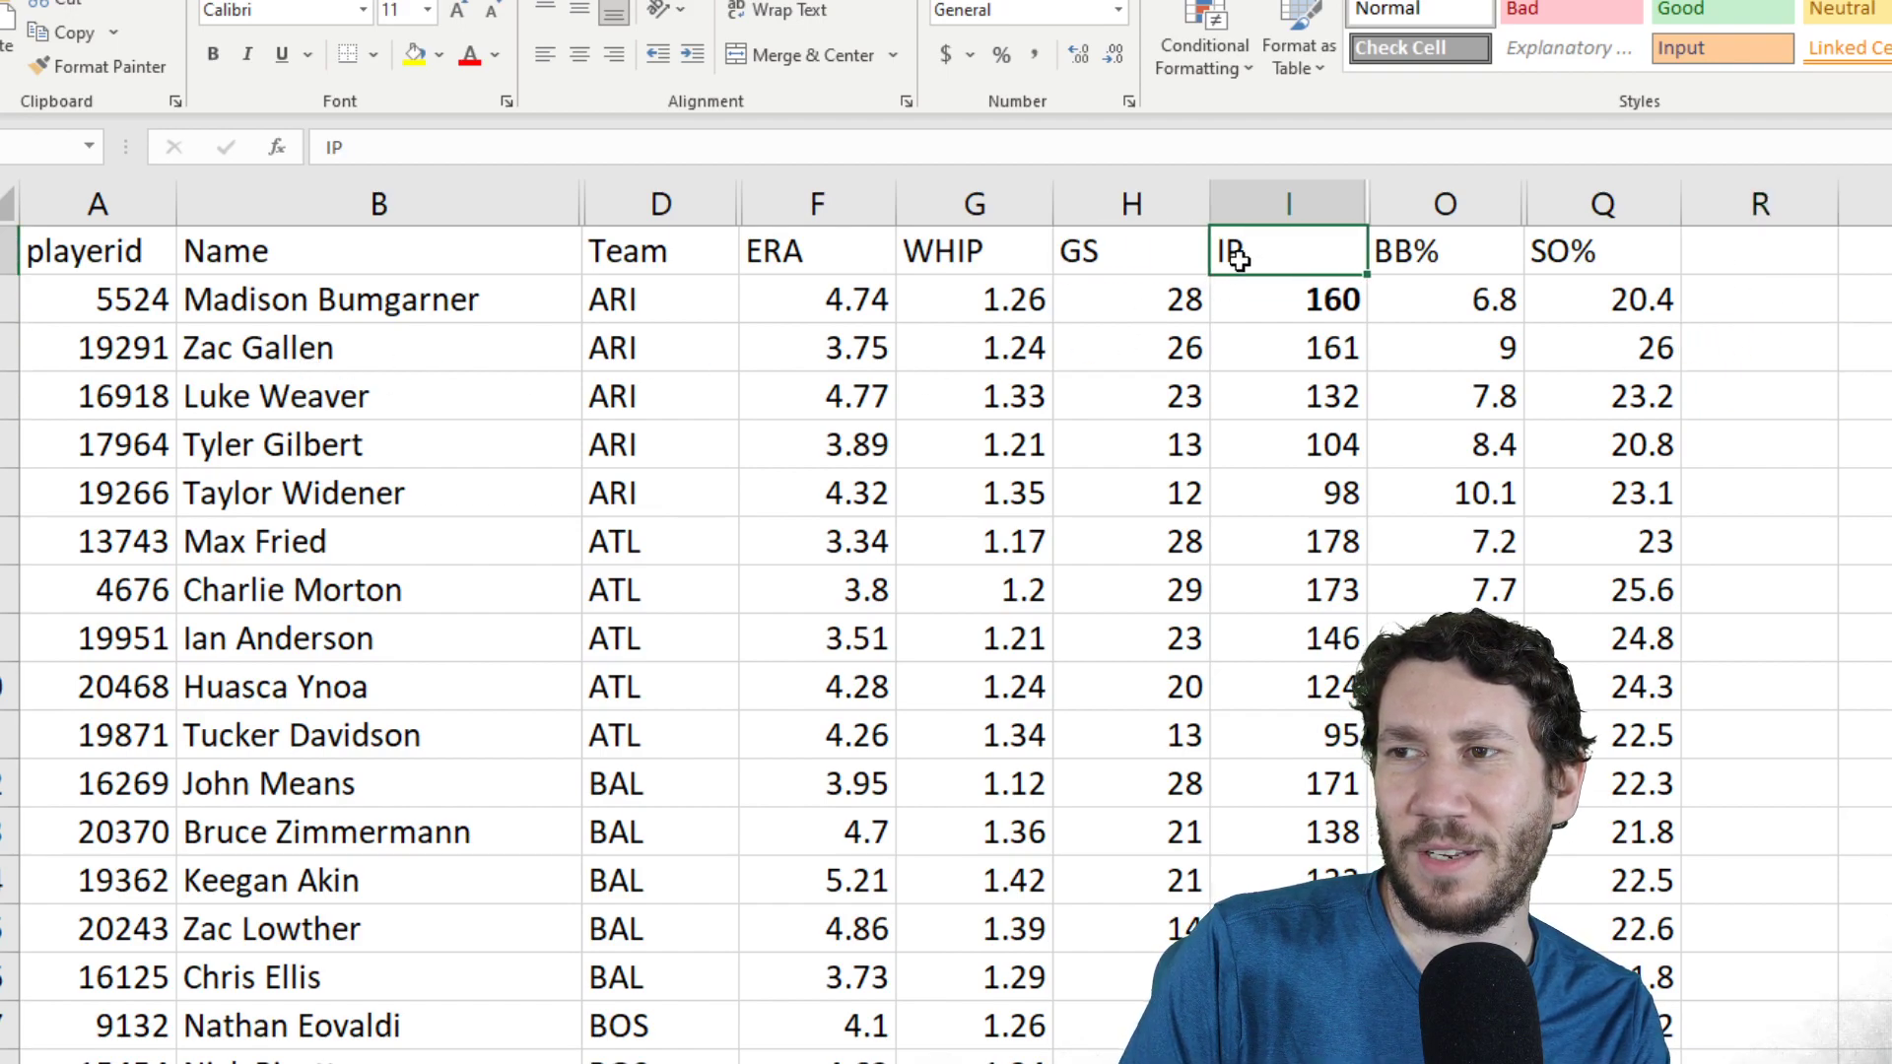
click(1163, 262)
click(1131, 204)
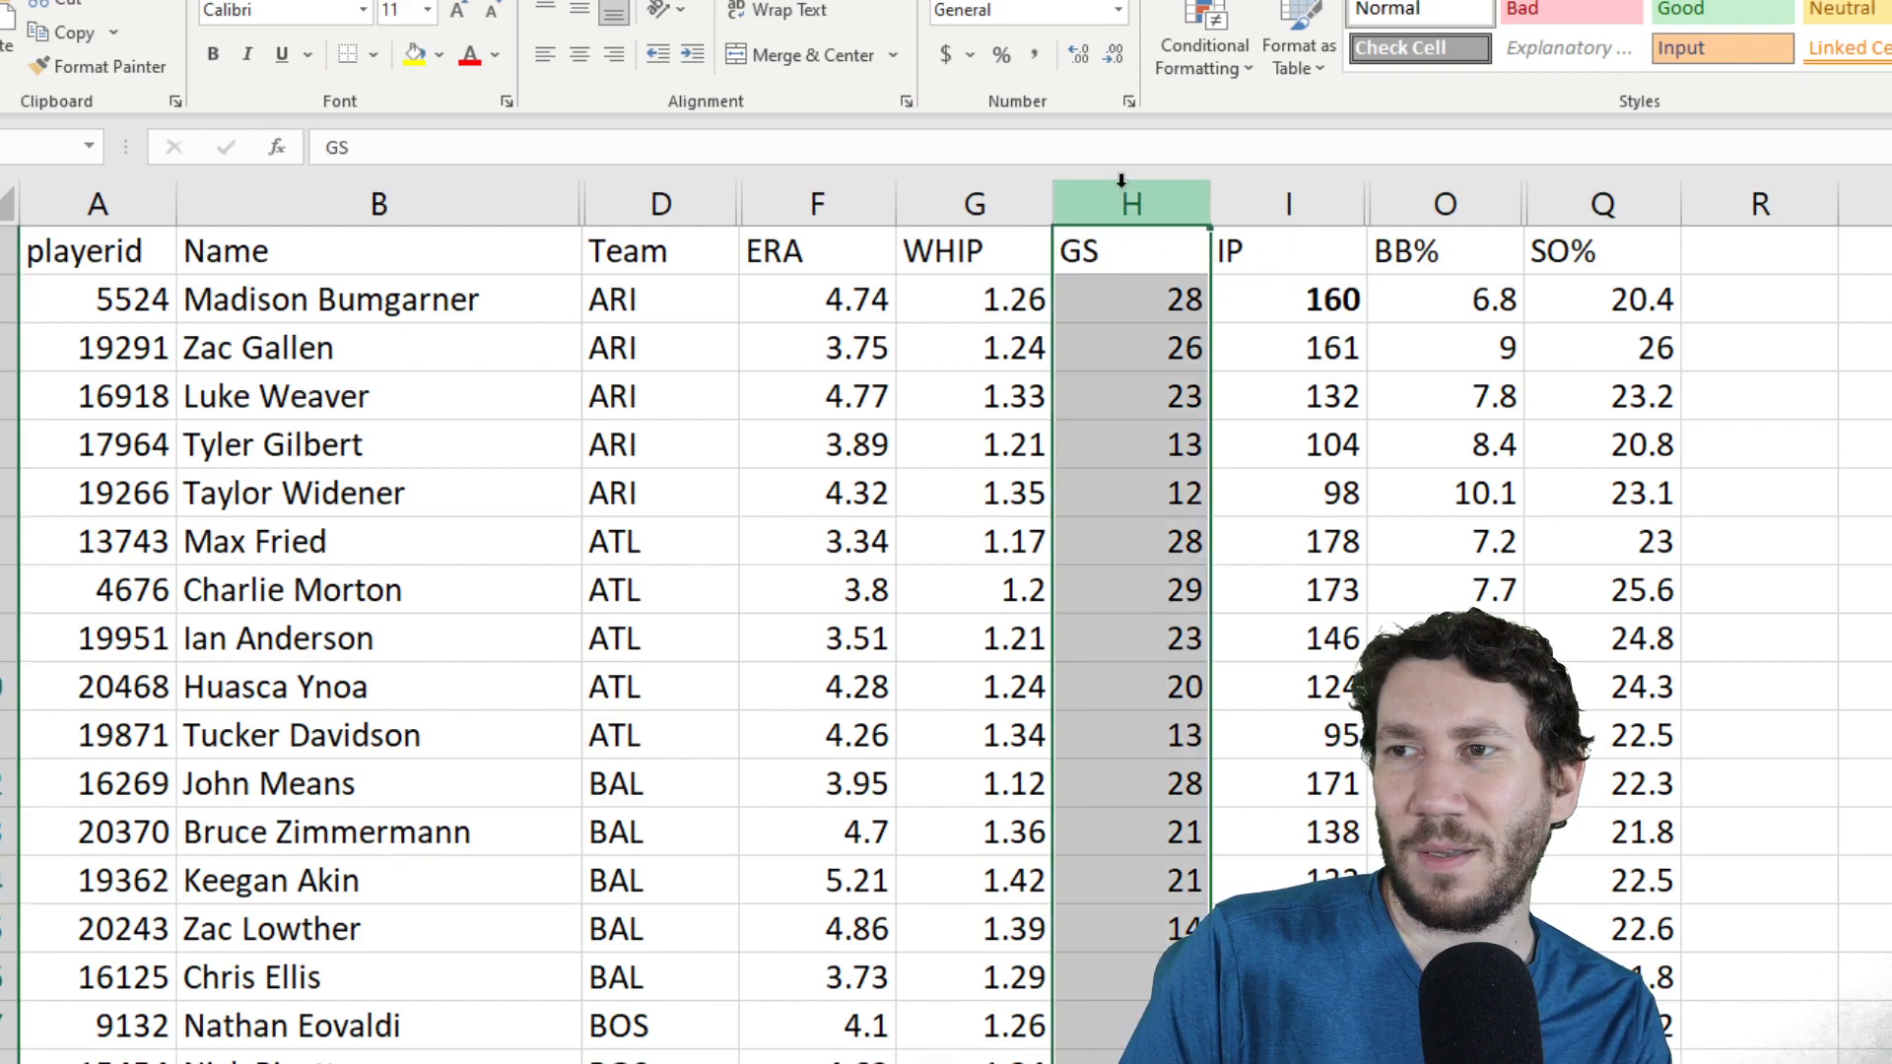
right_click(1131, 204)
click(1202, 760)
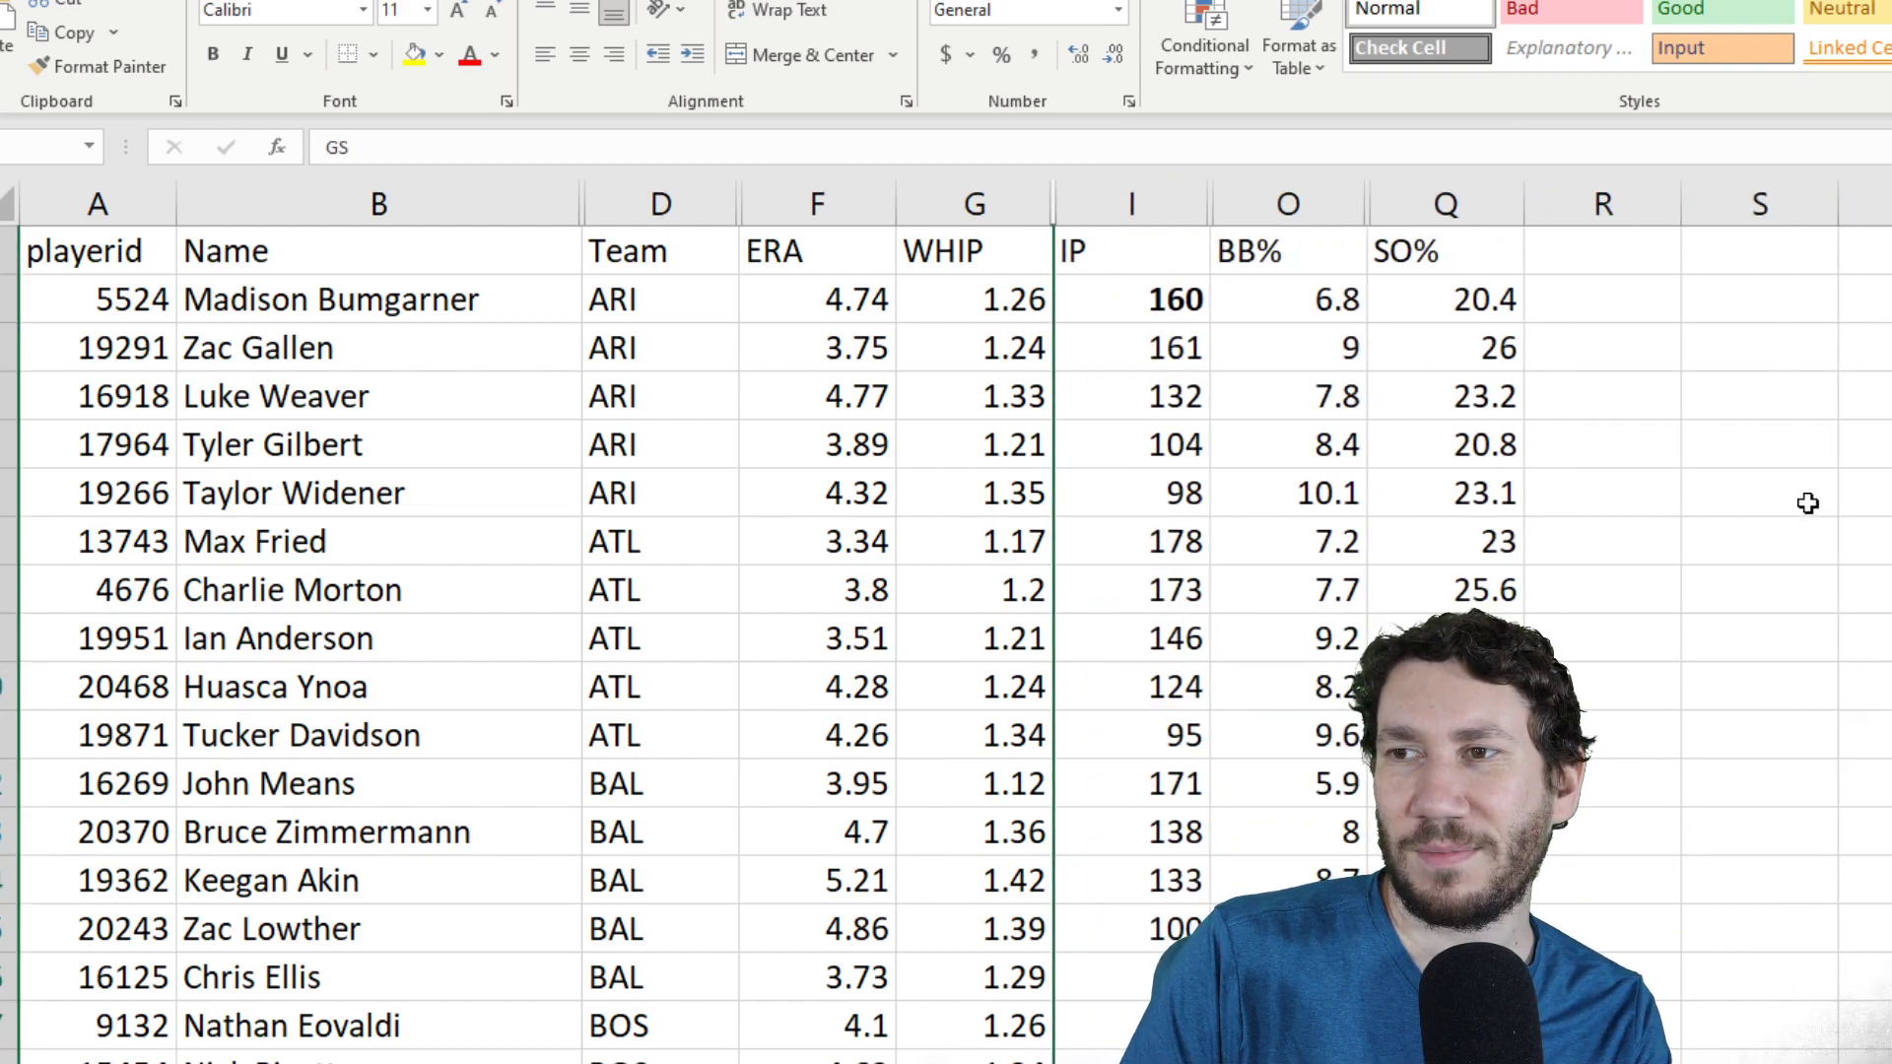
key(ctrl+z)
click(1766, 494)
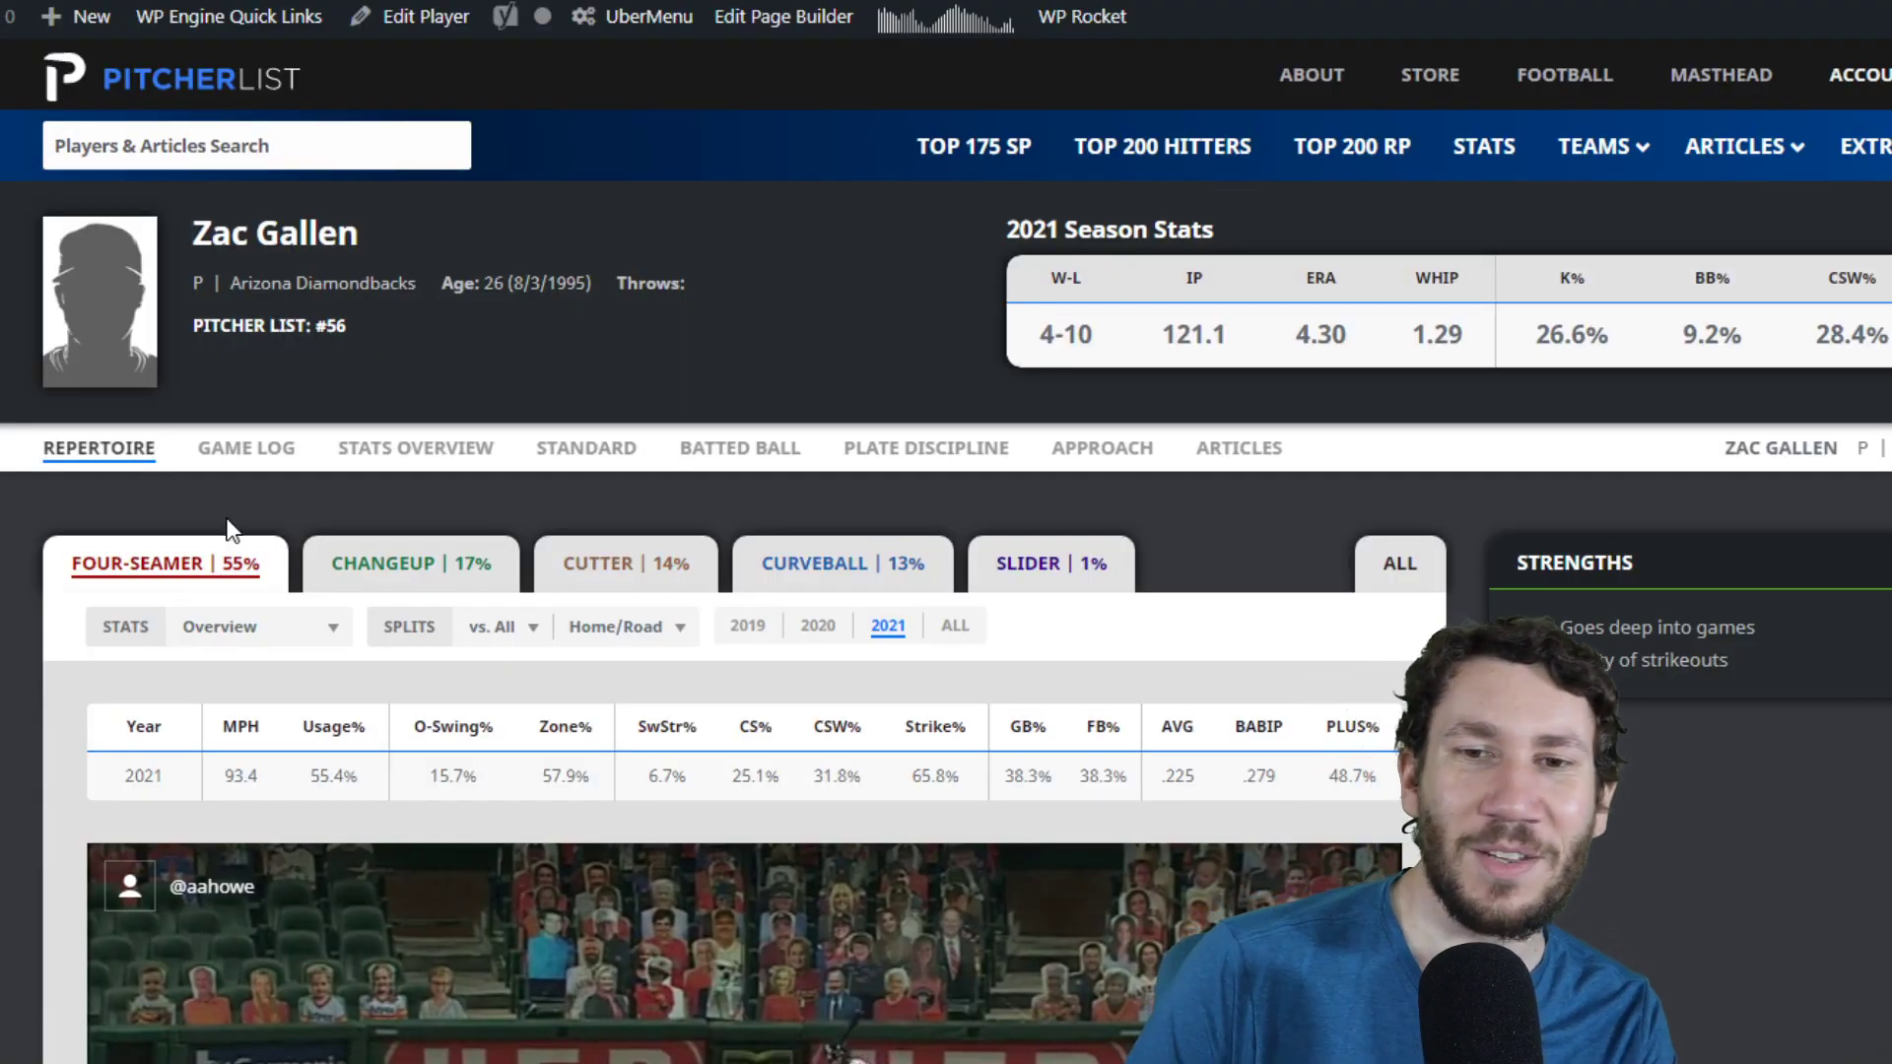
- Show Zac Gallen's four-seamer stats for all seasons on Pitcher List and compare the CS% of 2019 and 2020
drag(814, 789, 726, 779)
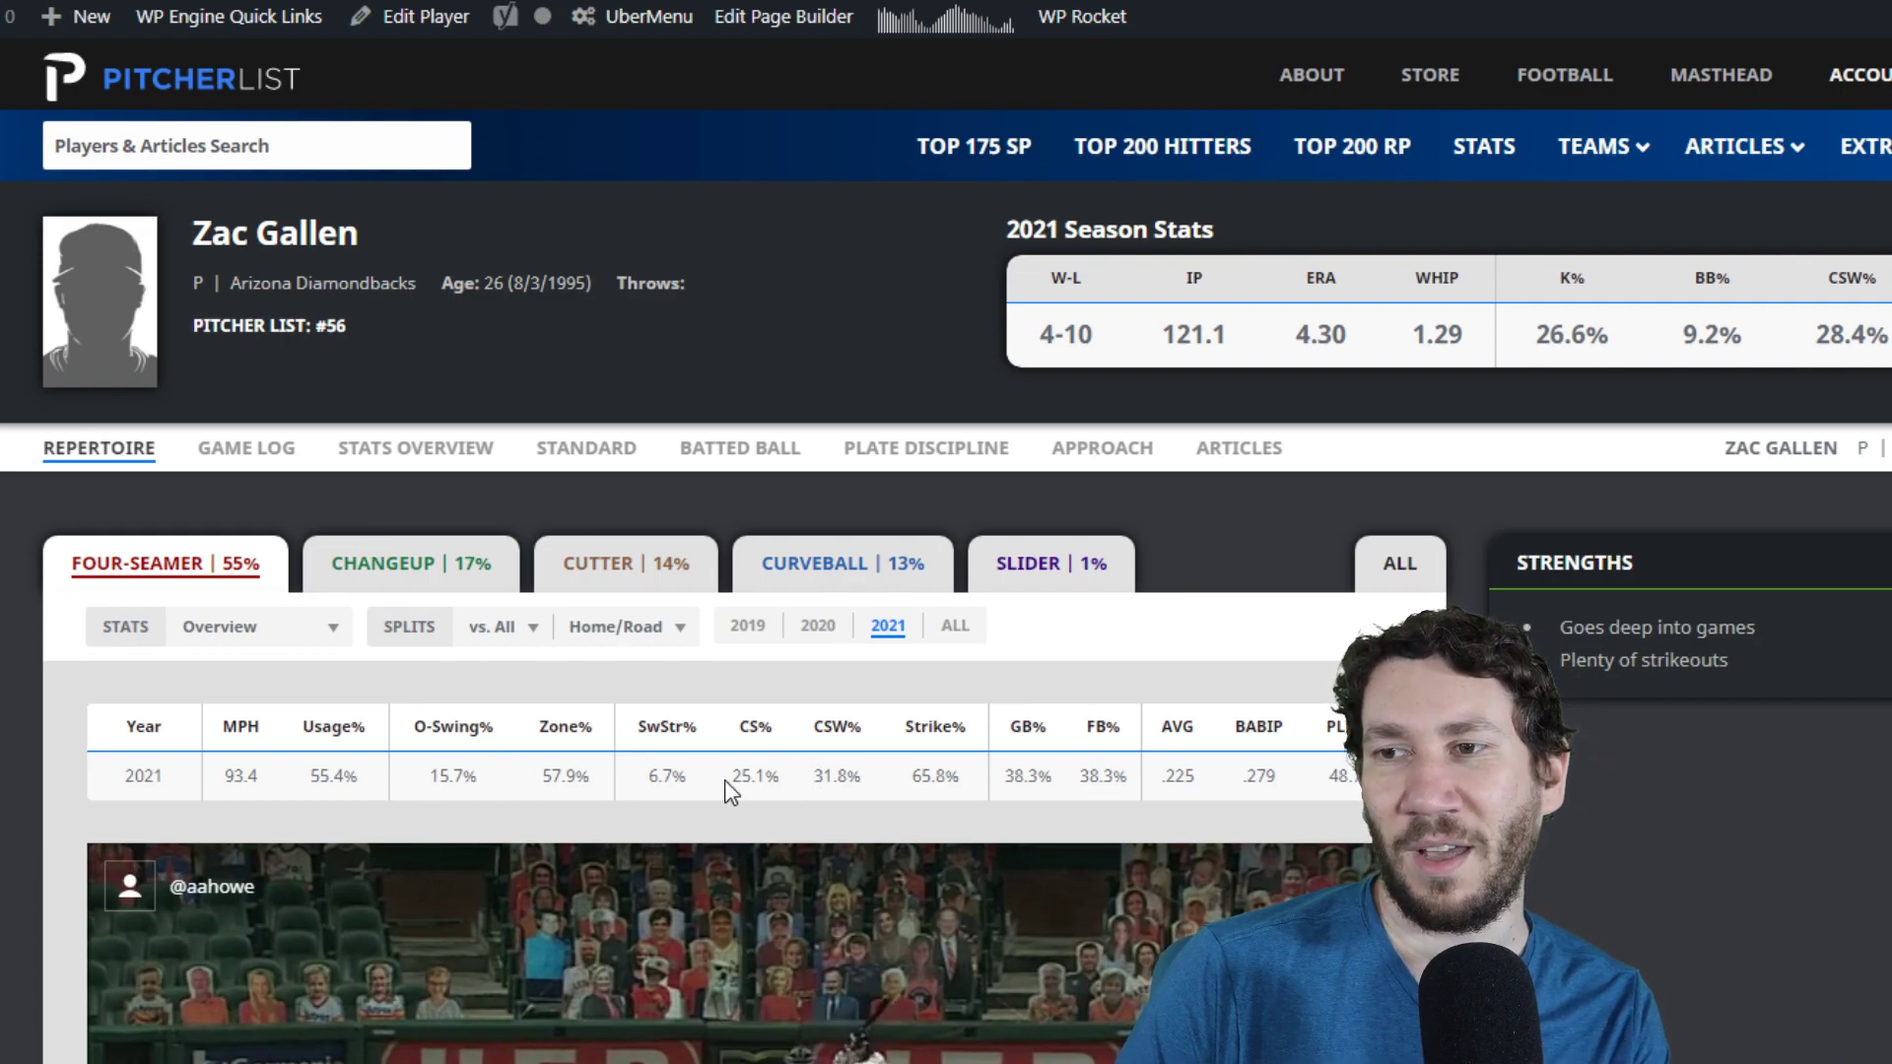
click(959, 629)
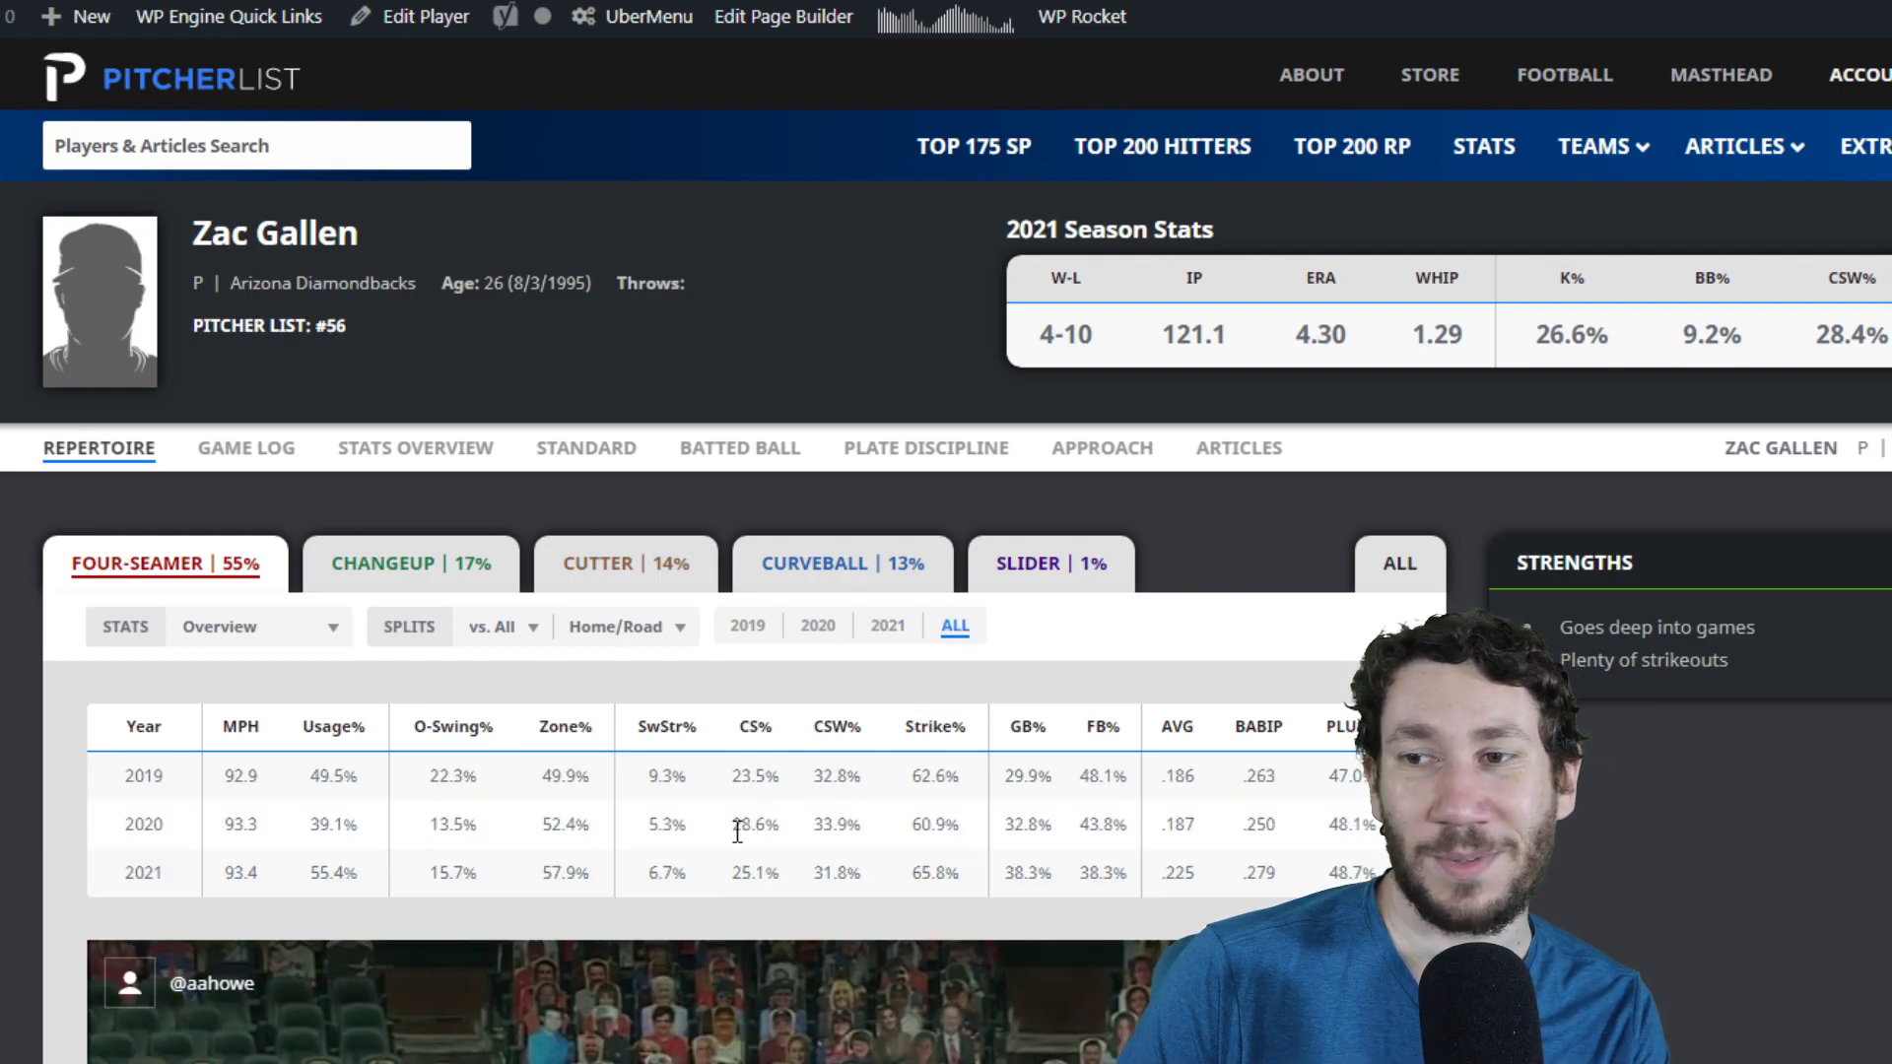
drag(727, 781, 816, 784)
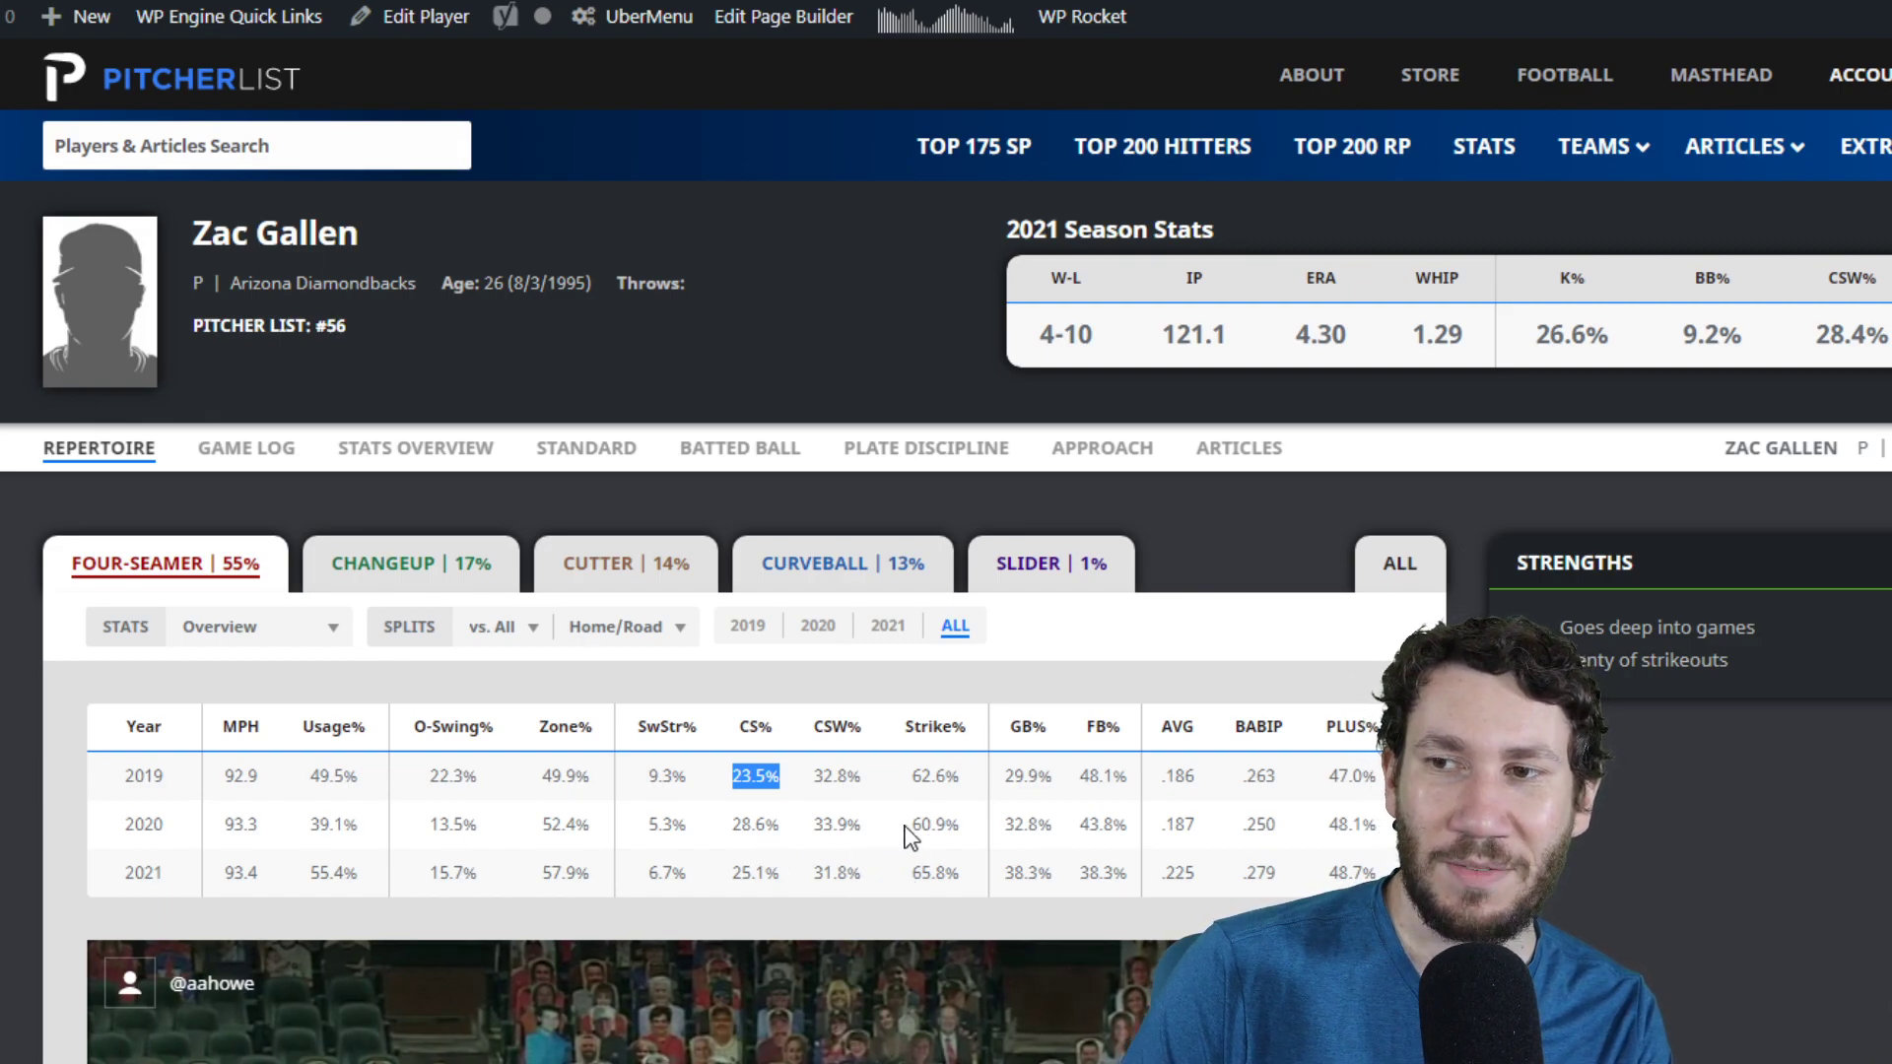
drag(907, 834, 986, 842)
click(986, 842)
drag(727, 828, 803, 840)
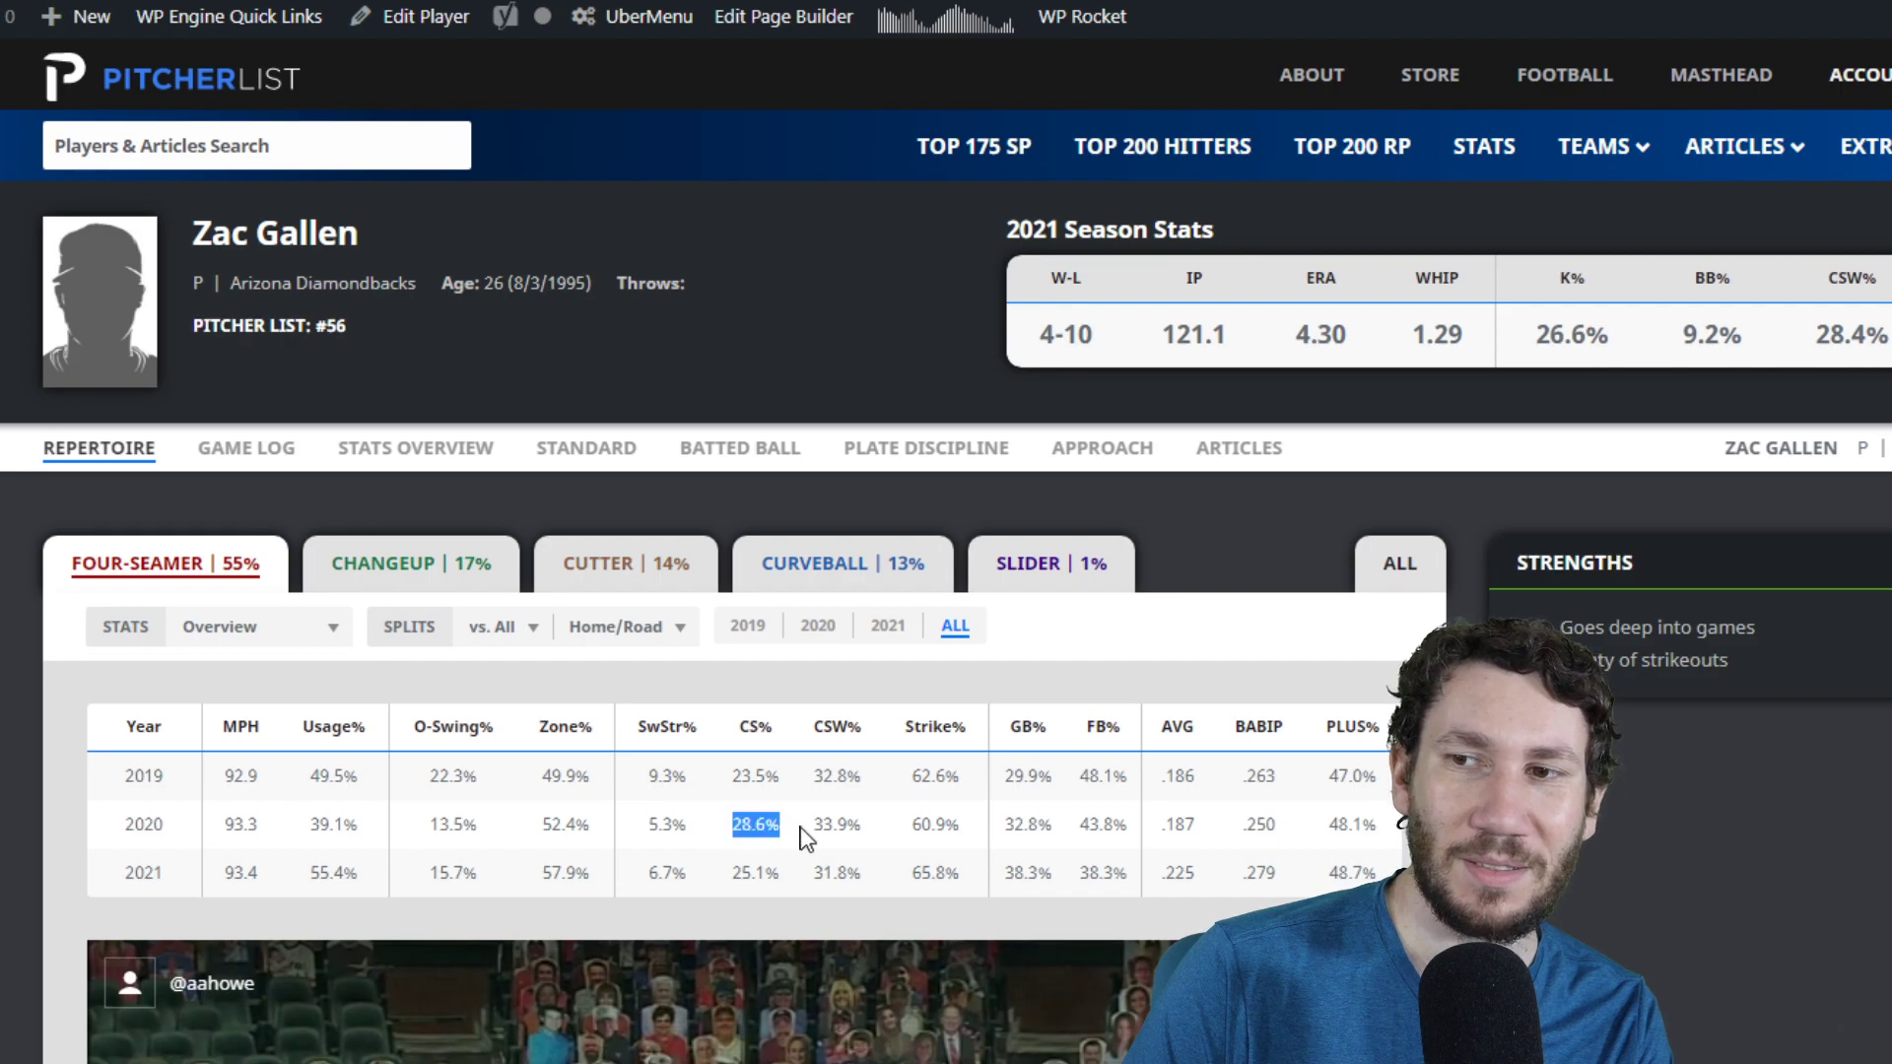
click(806, 822)
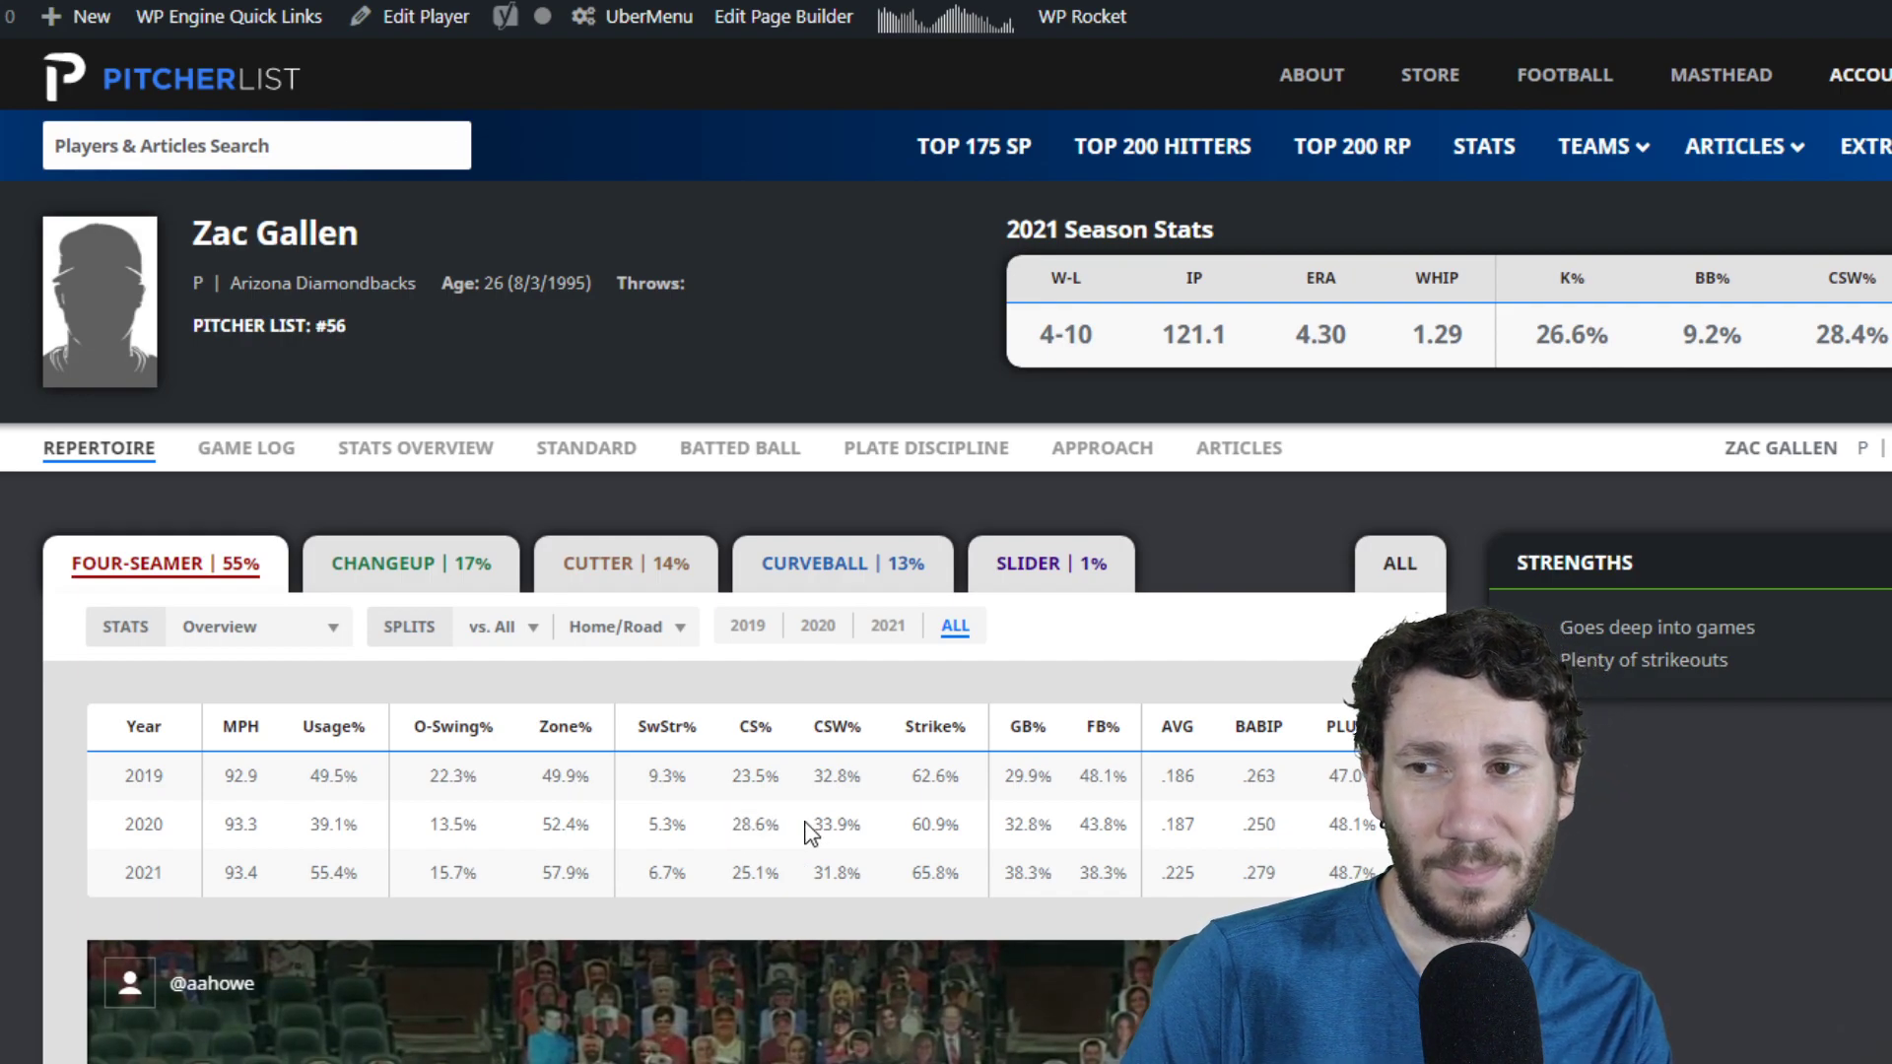
drag(808, 828, 734, 836)
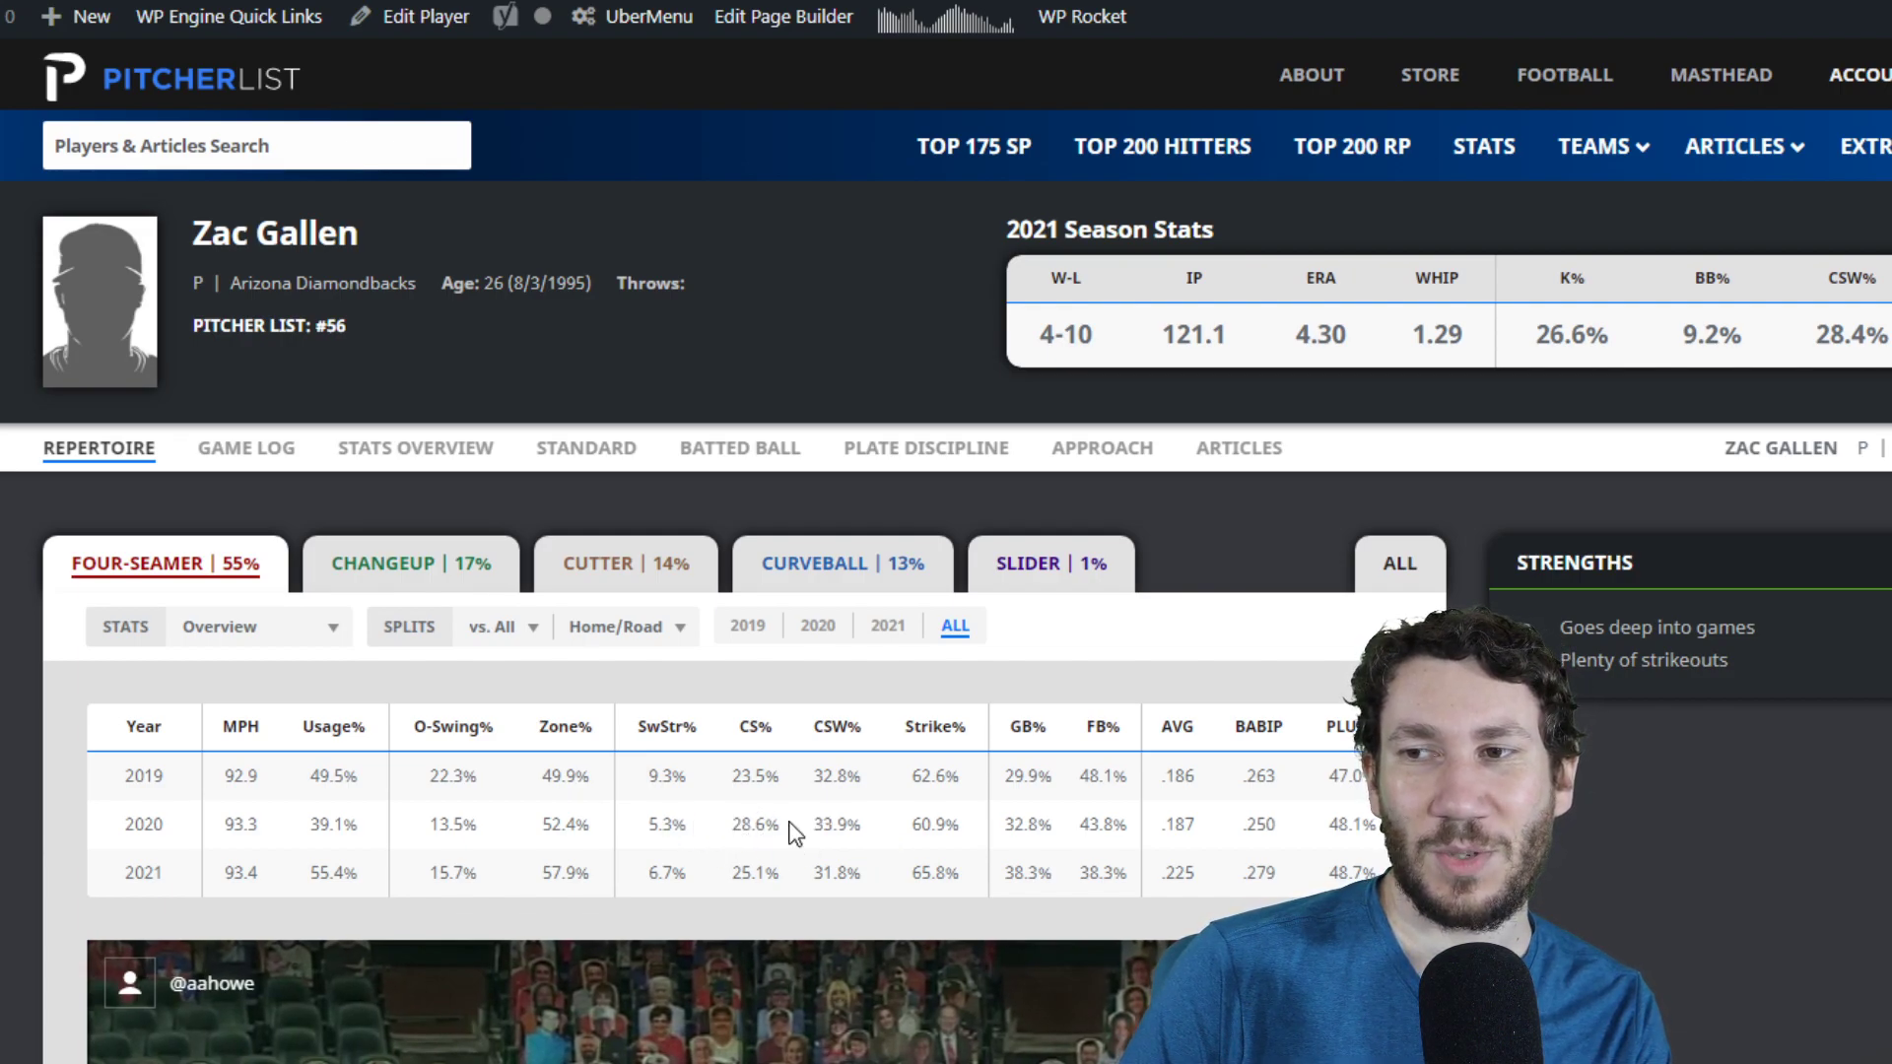
- Switch the four-seamer stats to Plate Discipline 1 and examine the 2020 Swing%
click(274, 627)
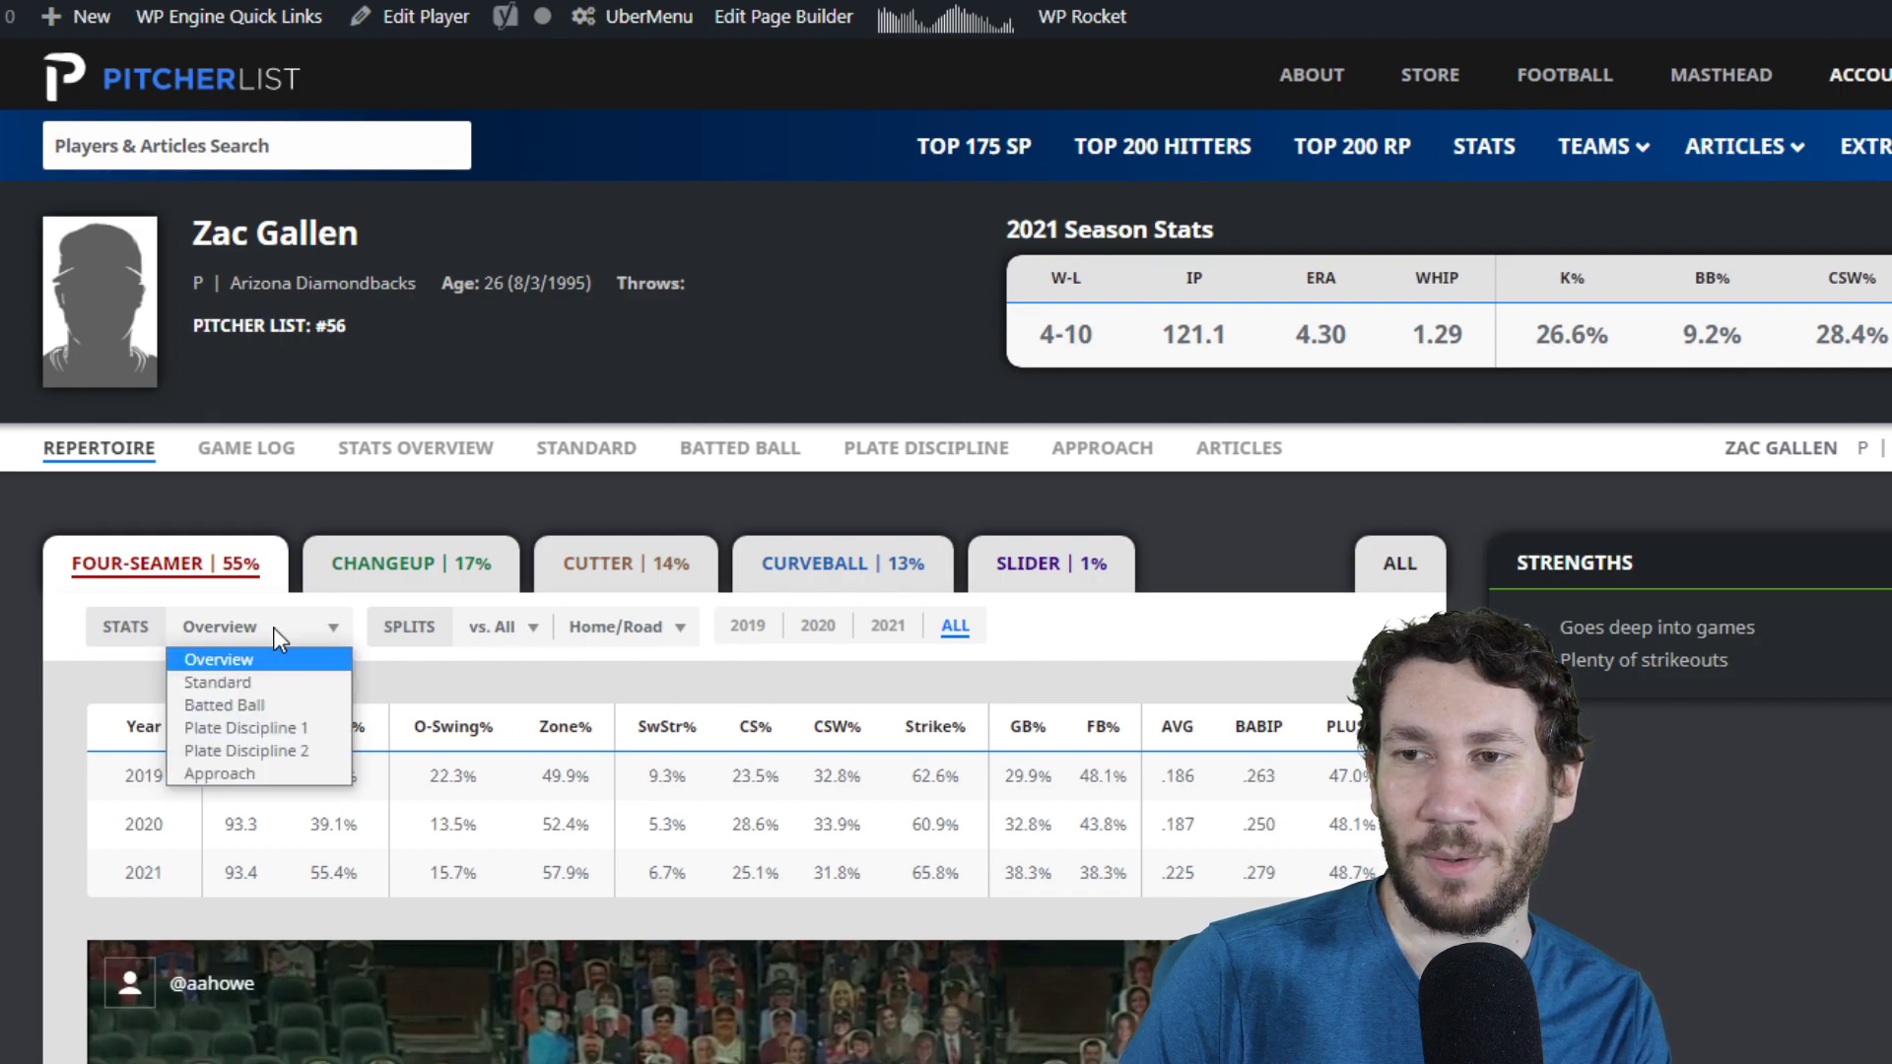
click(281, 731)
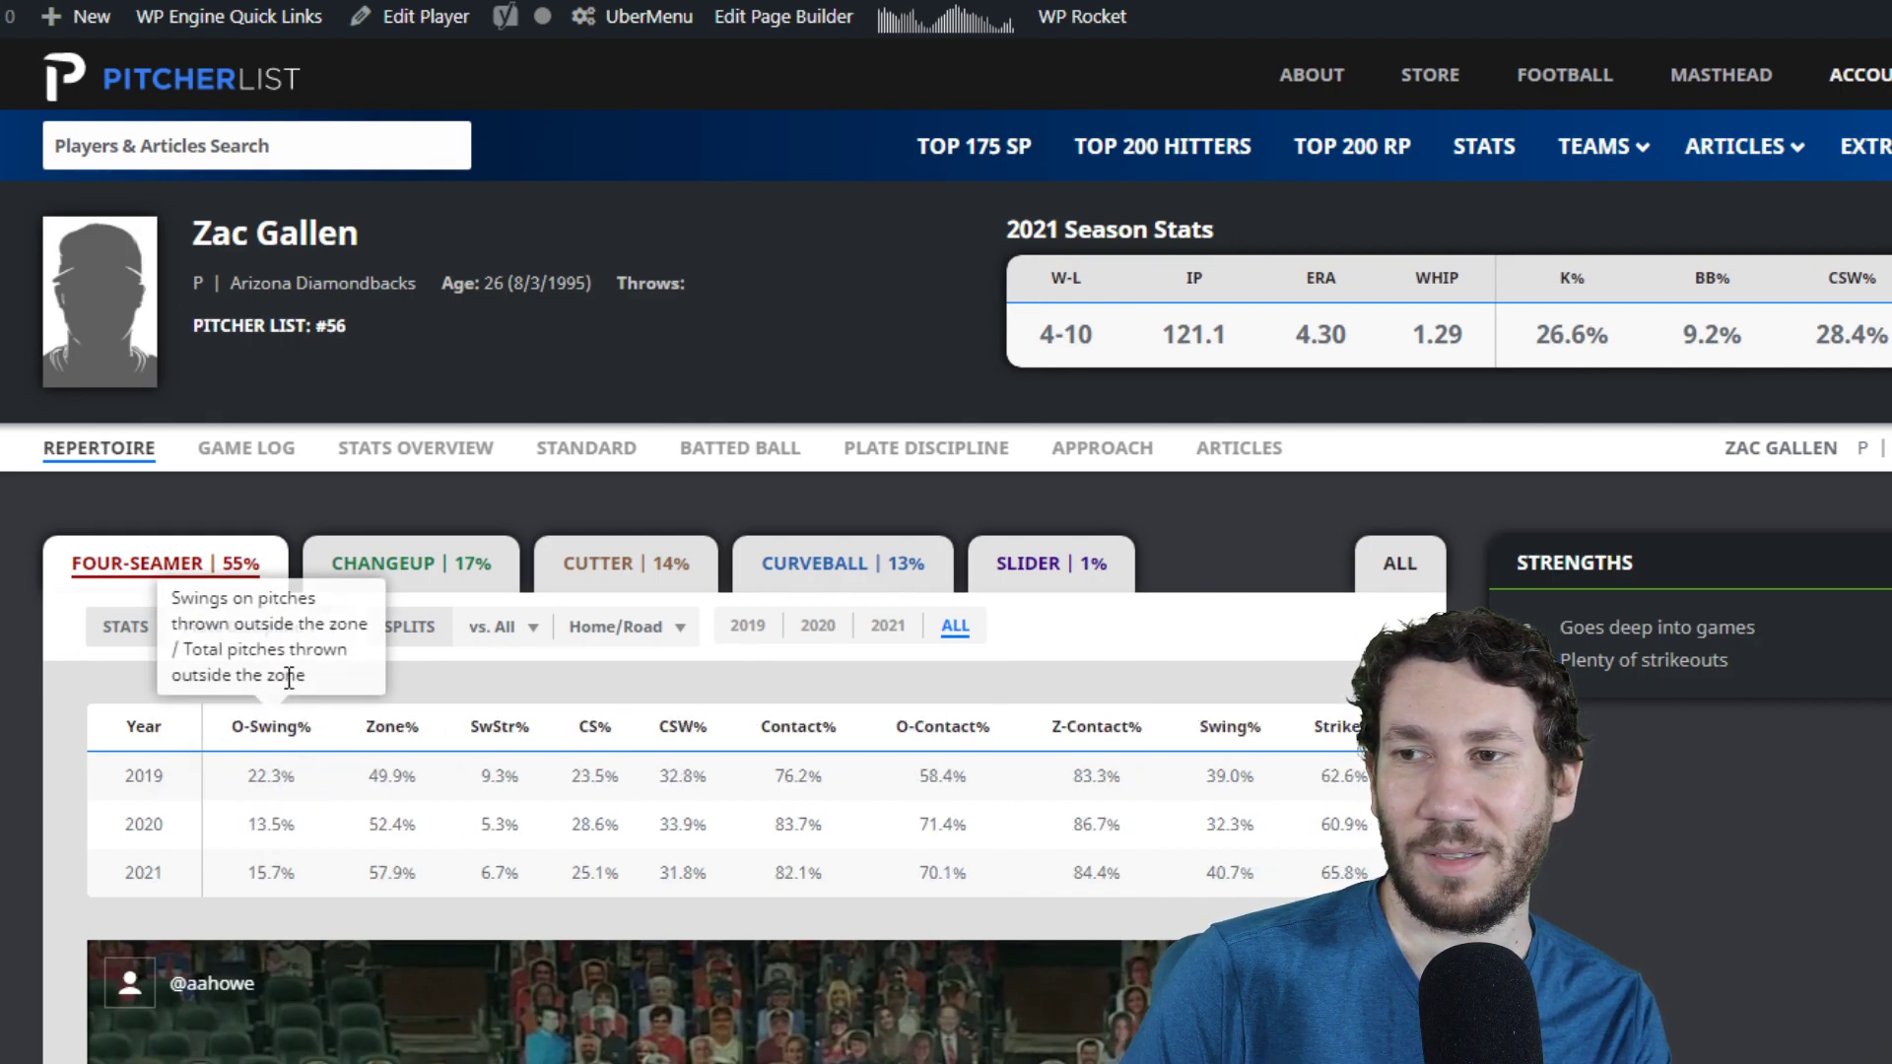
drag(1261, 831, 1179, 832)
click(1291, 843)
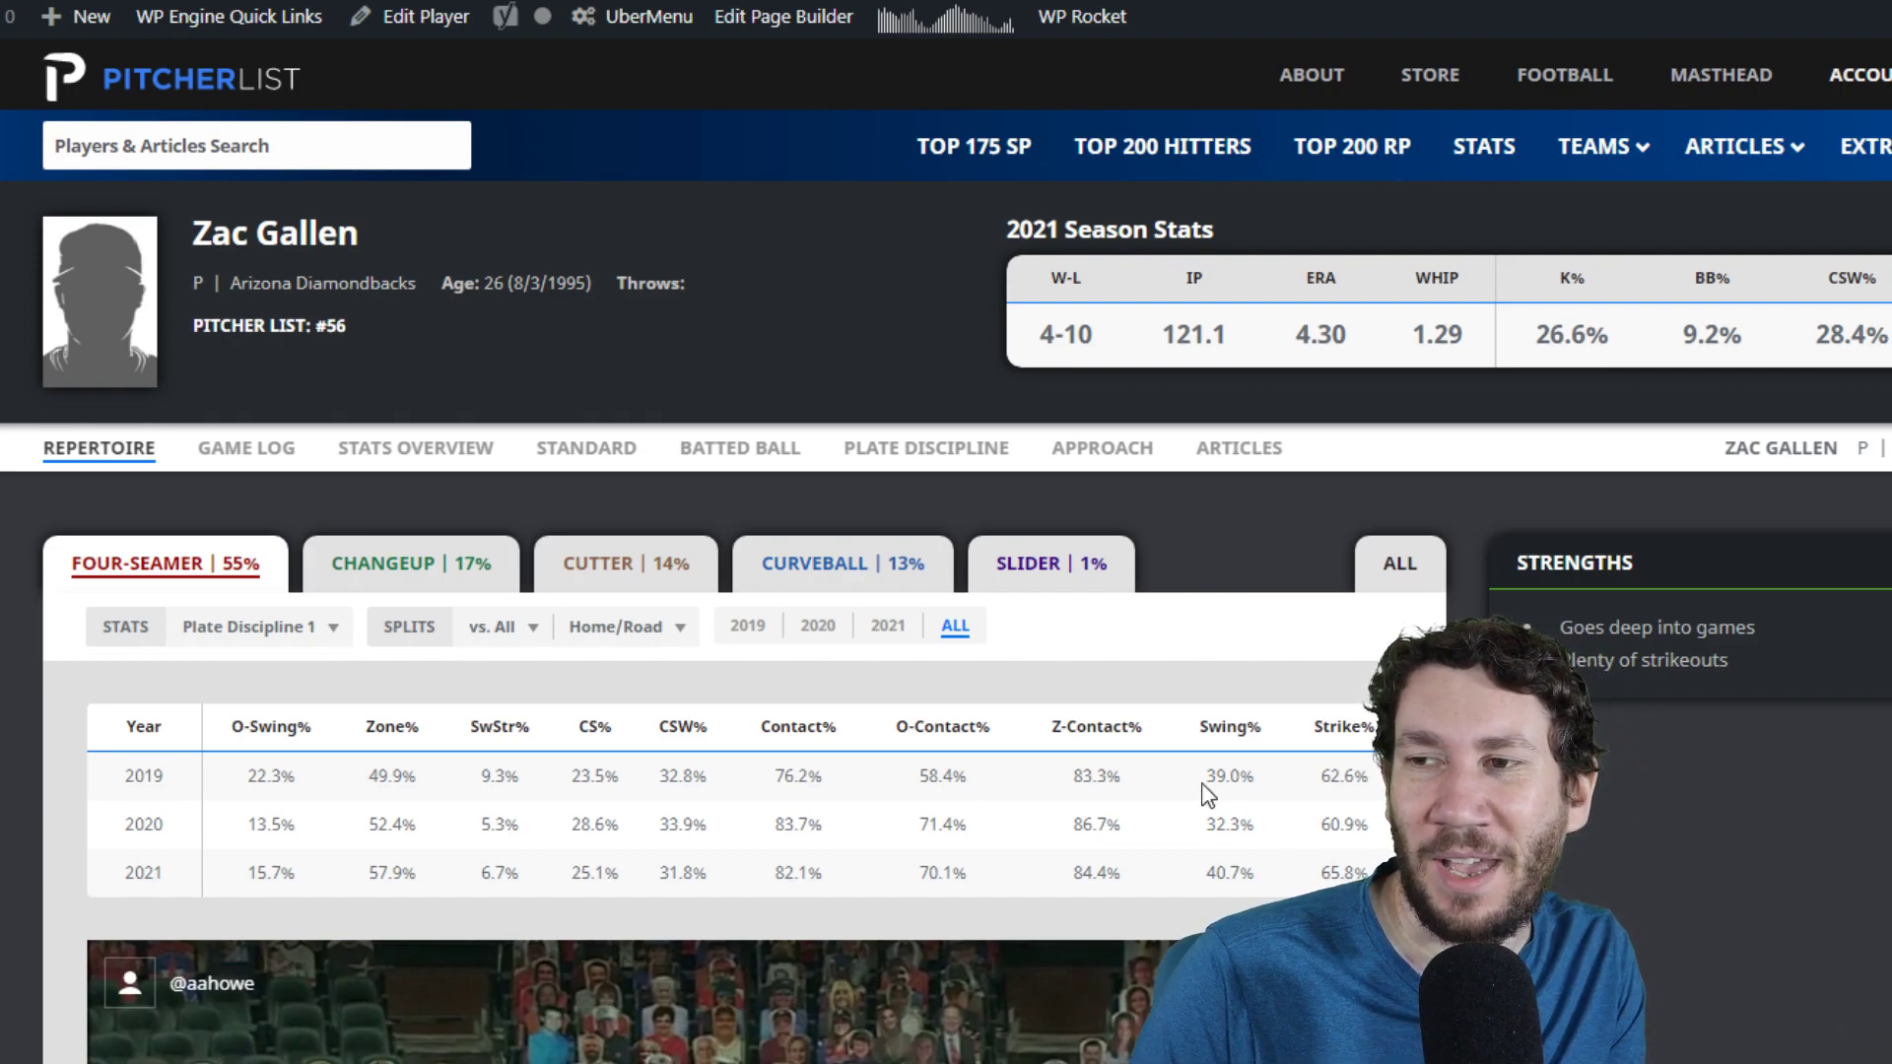
drag(1195, 825, 1317, 836)
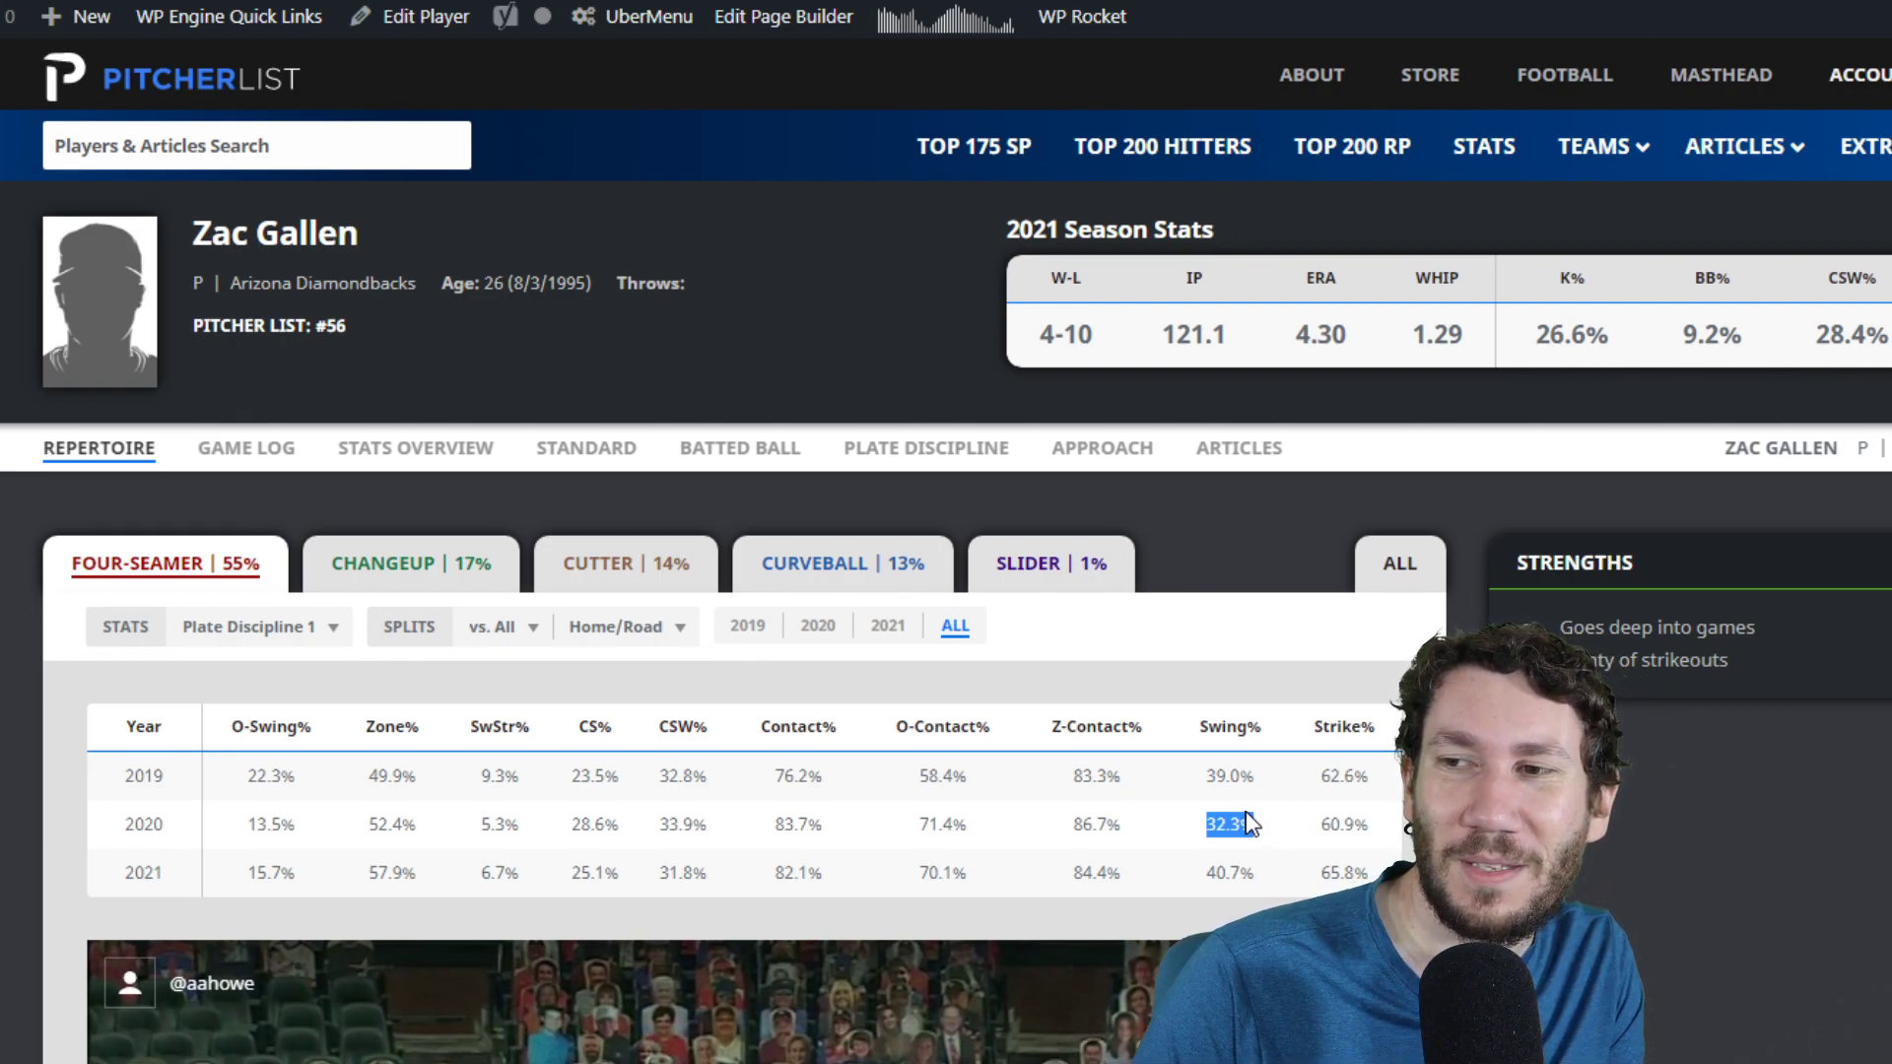
- Compare the all-season plate discipline stats of Gallen's changeup, cutter and curveball with those of his four-seamer
click(475, 569)
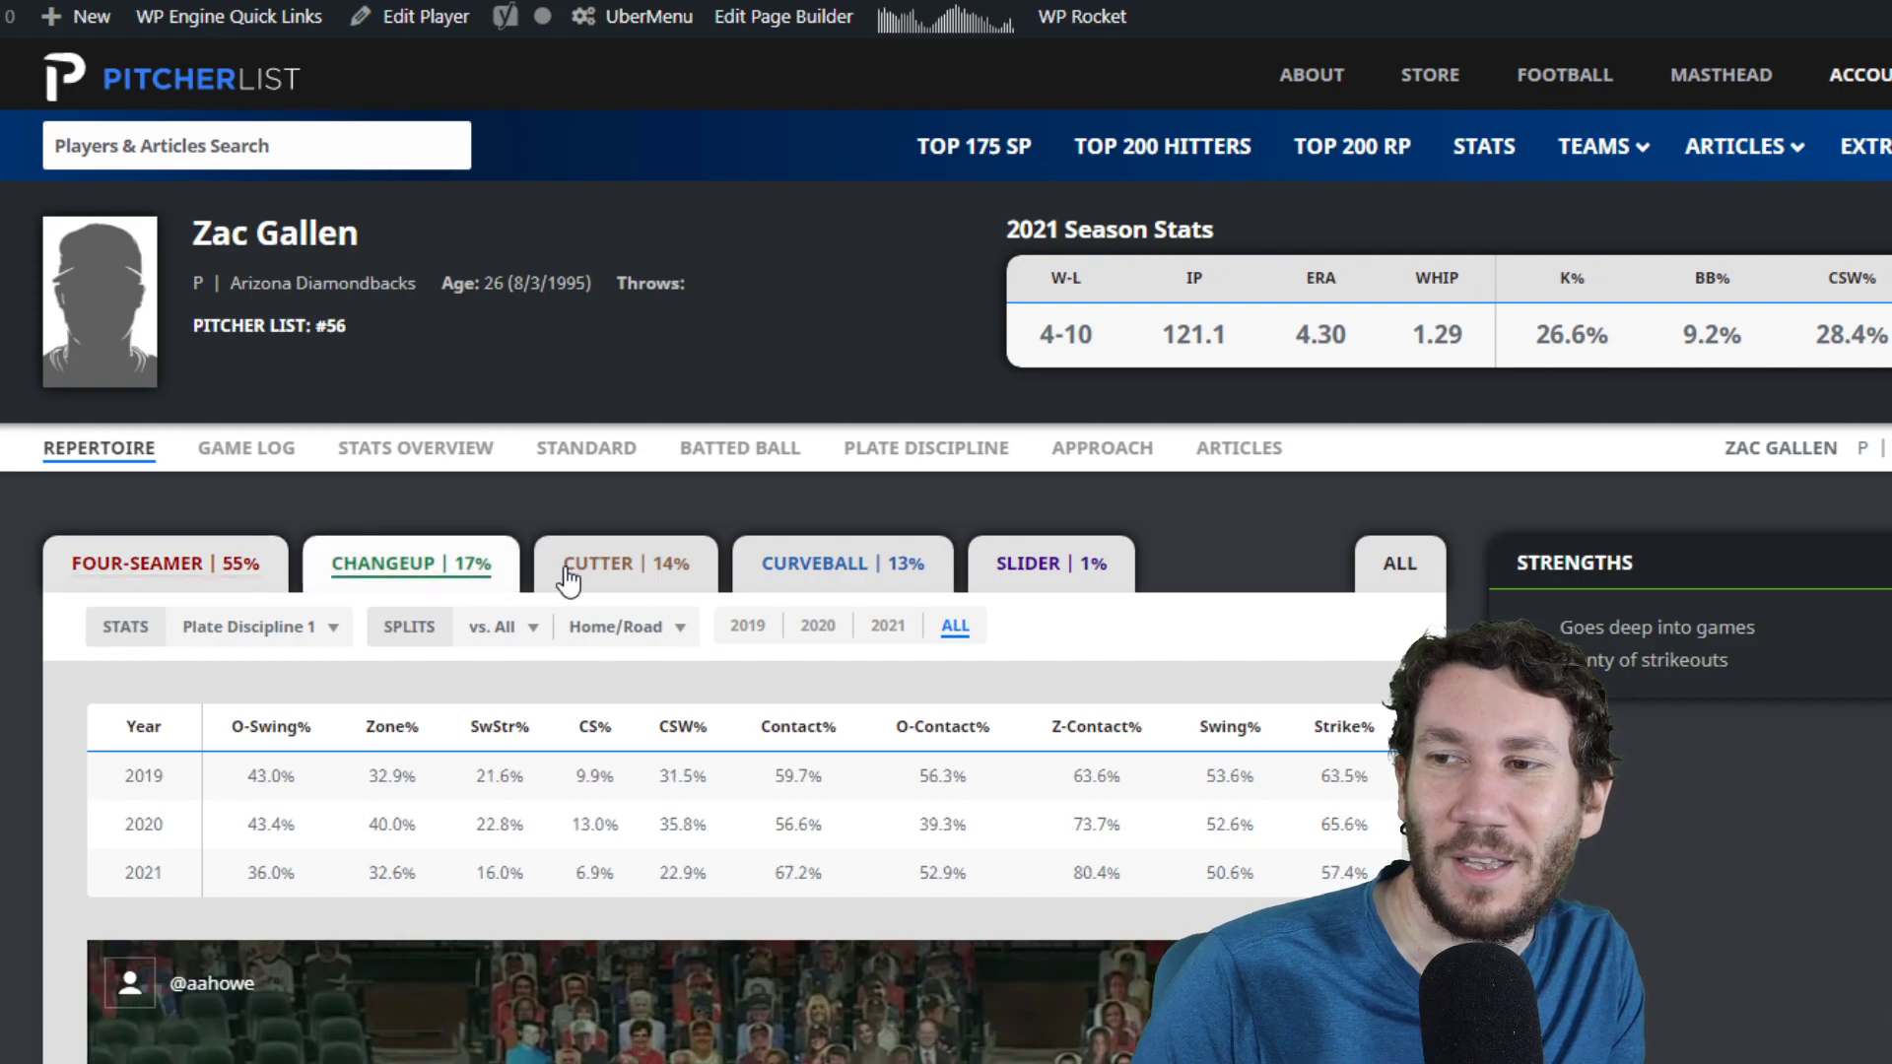
click(635, 581)
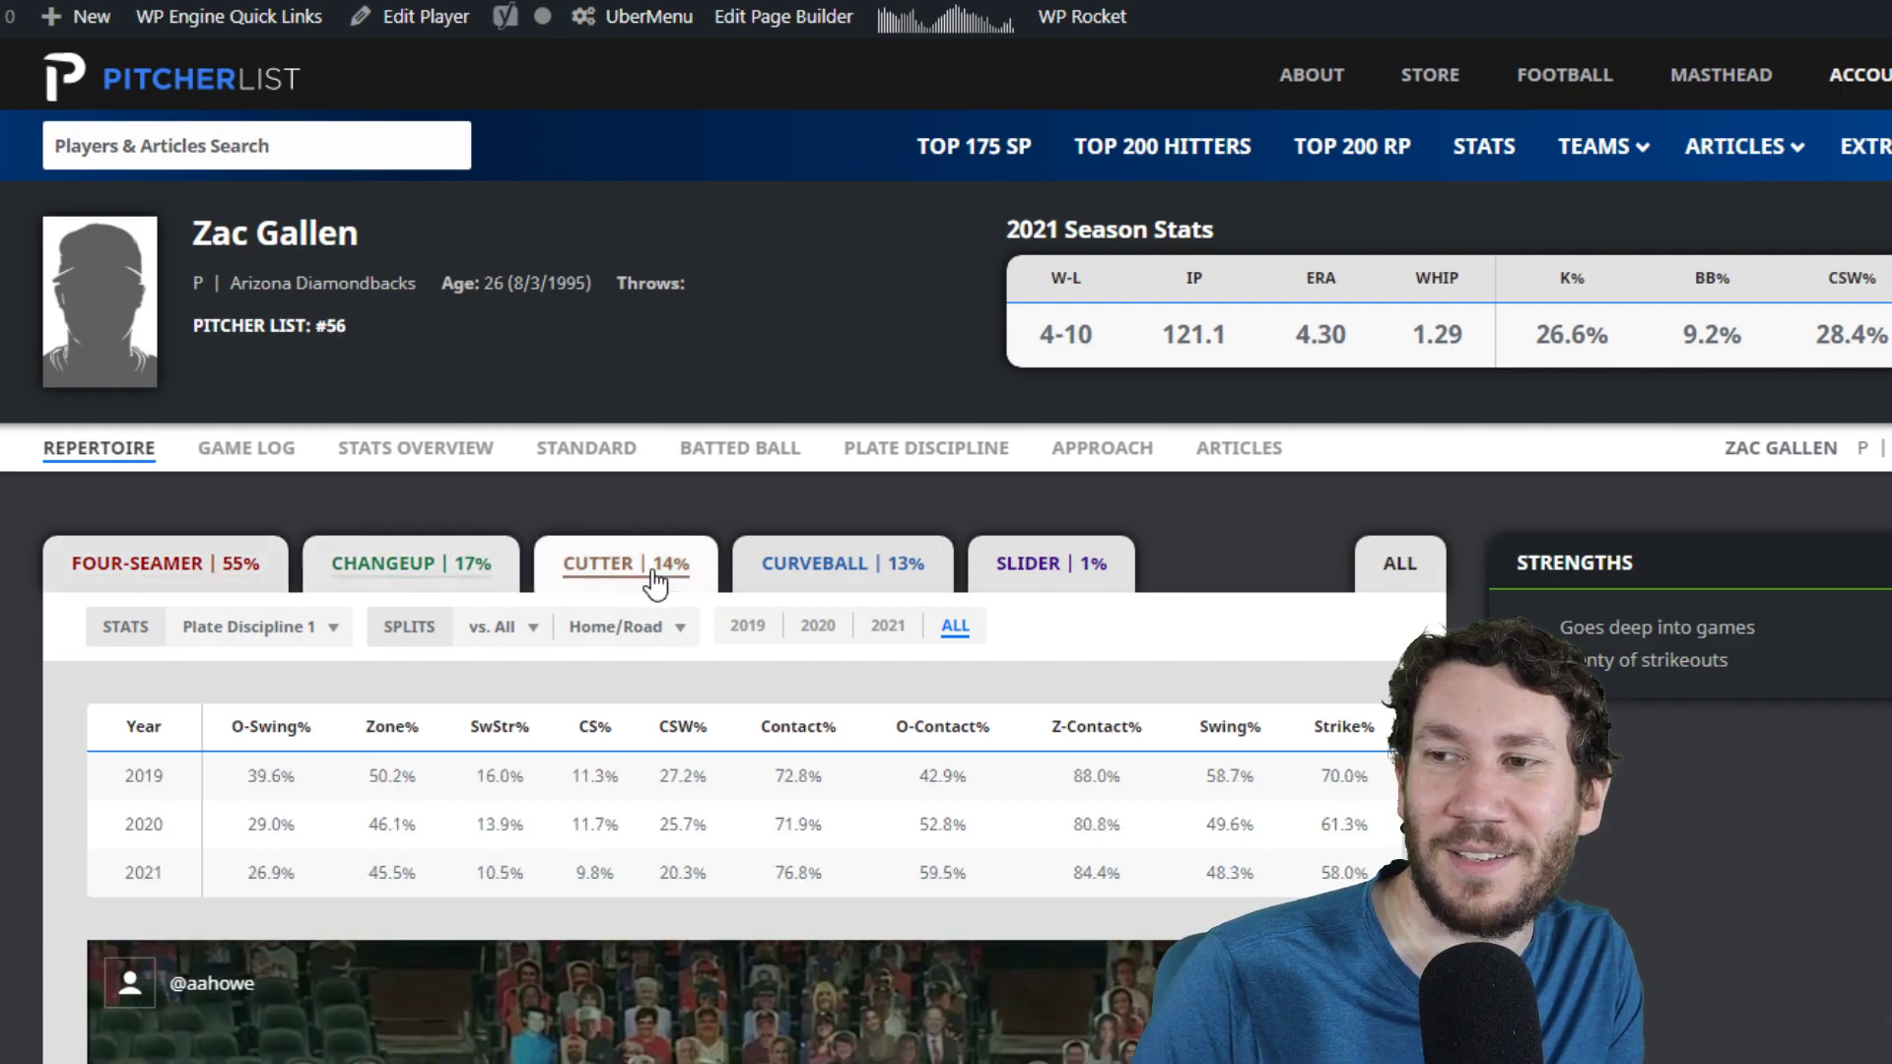
click(814, 577)
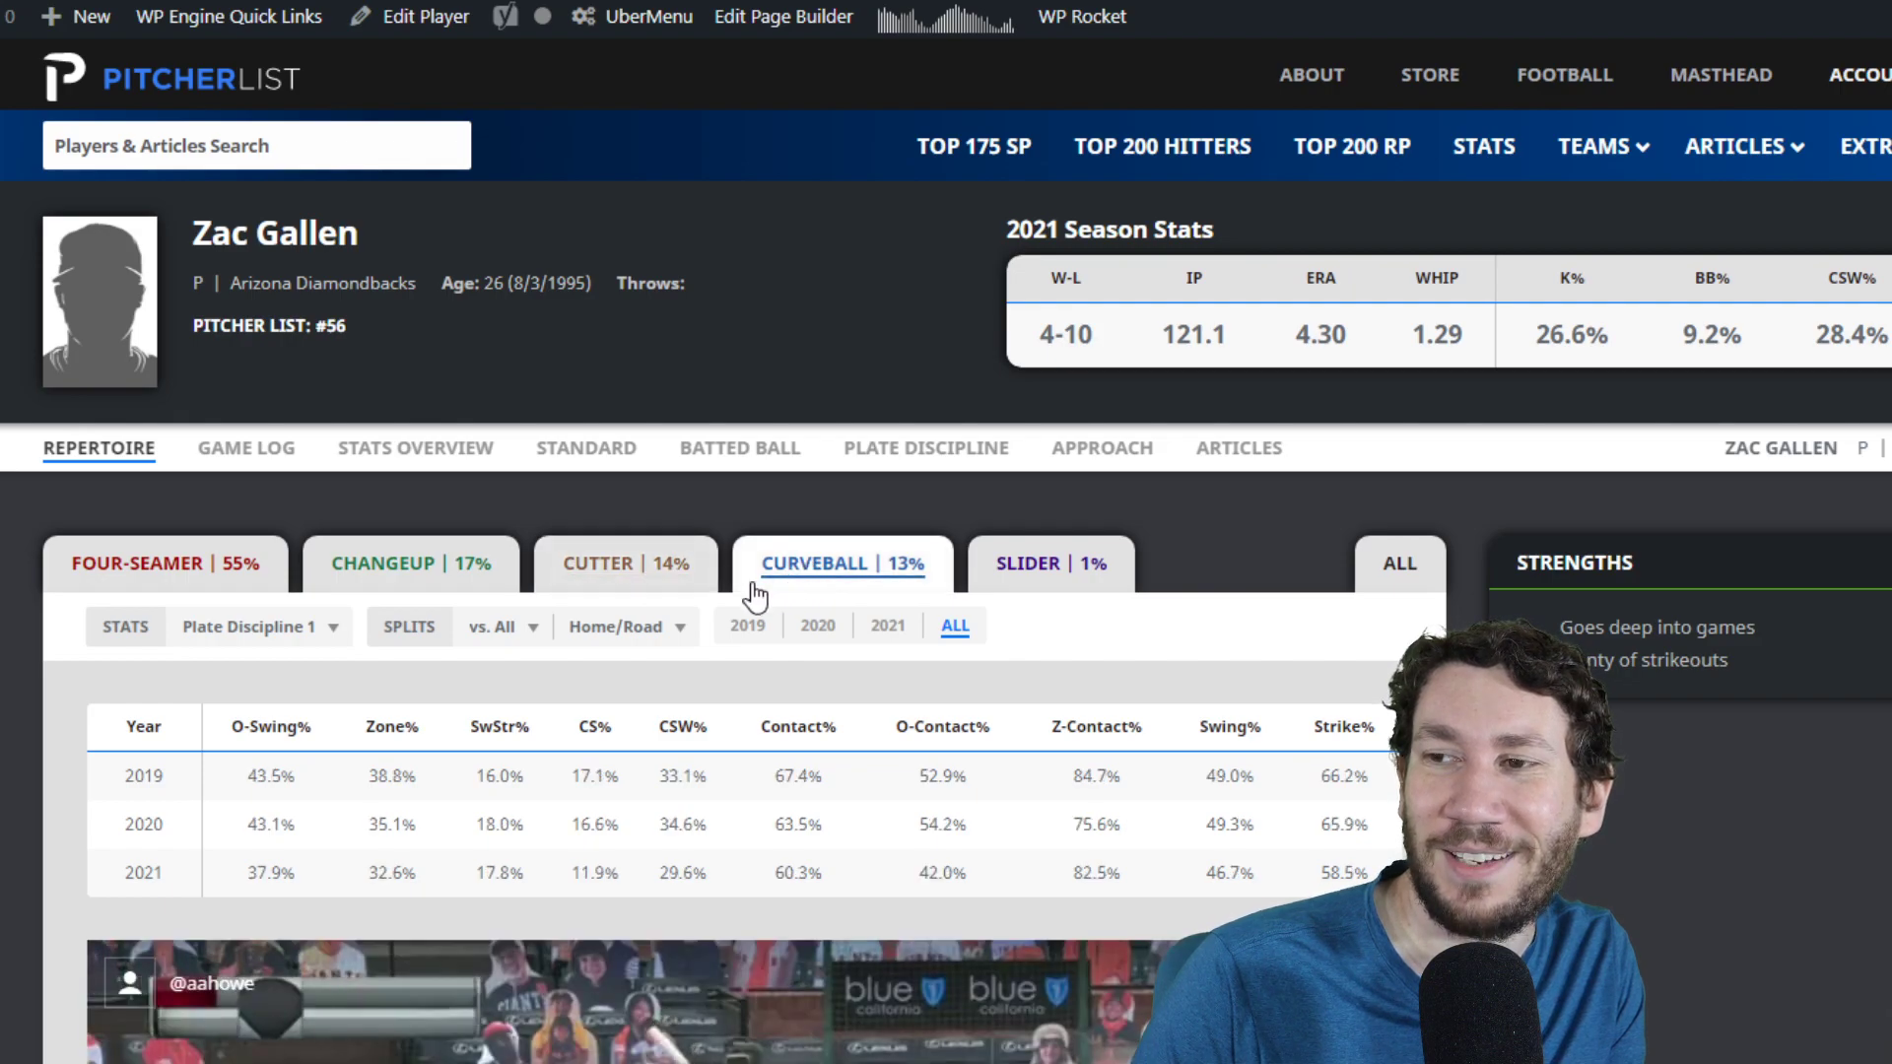
click(232, 577)
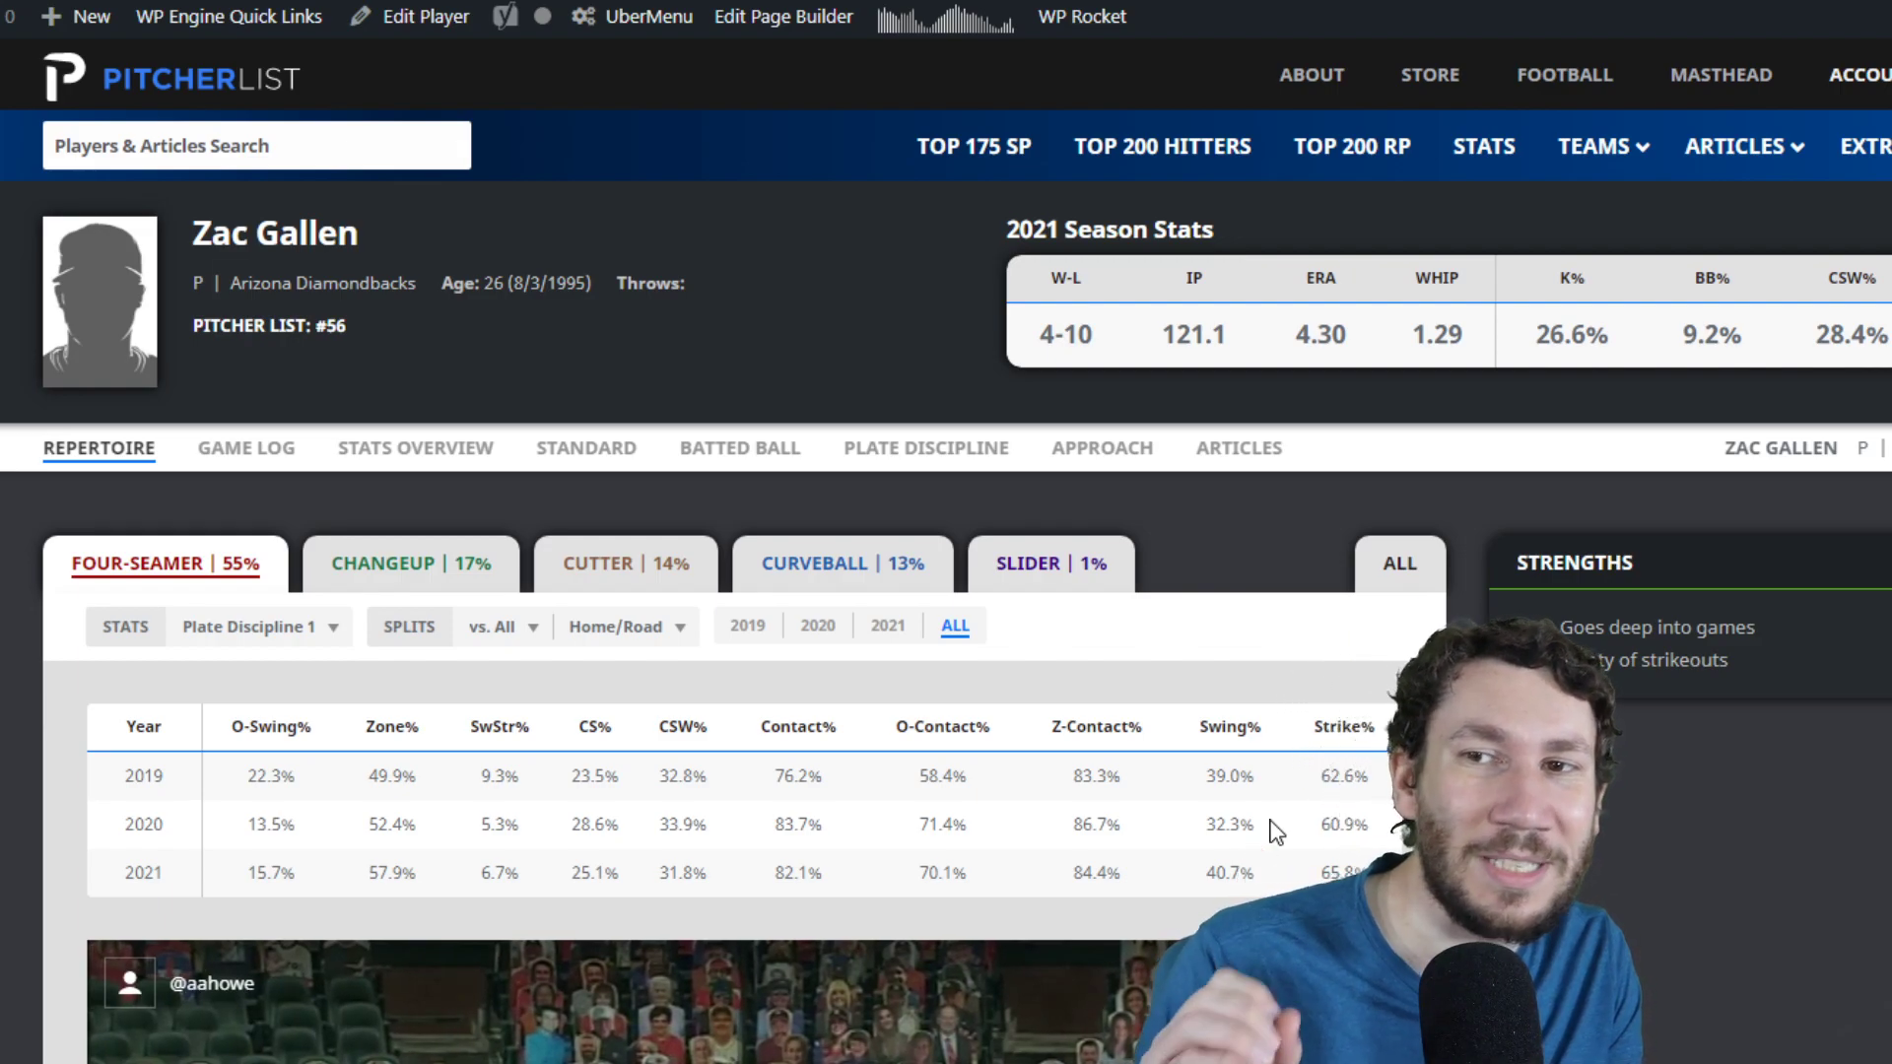
click(425, 576)
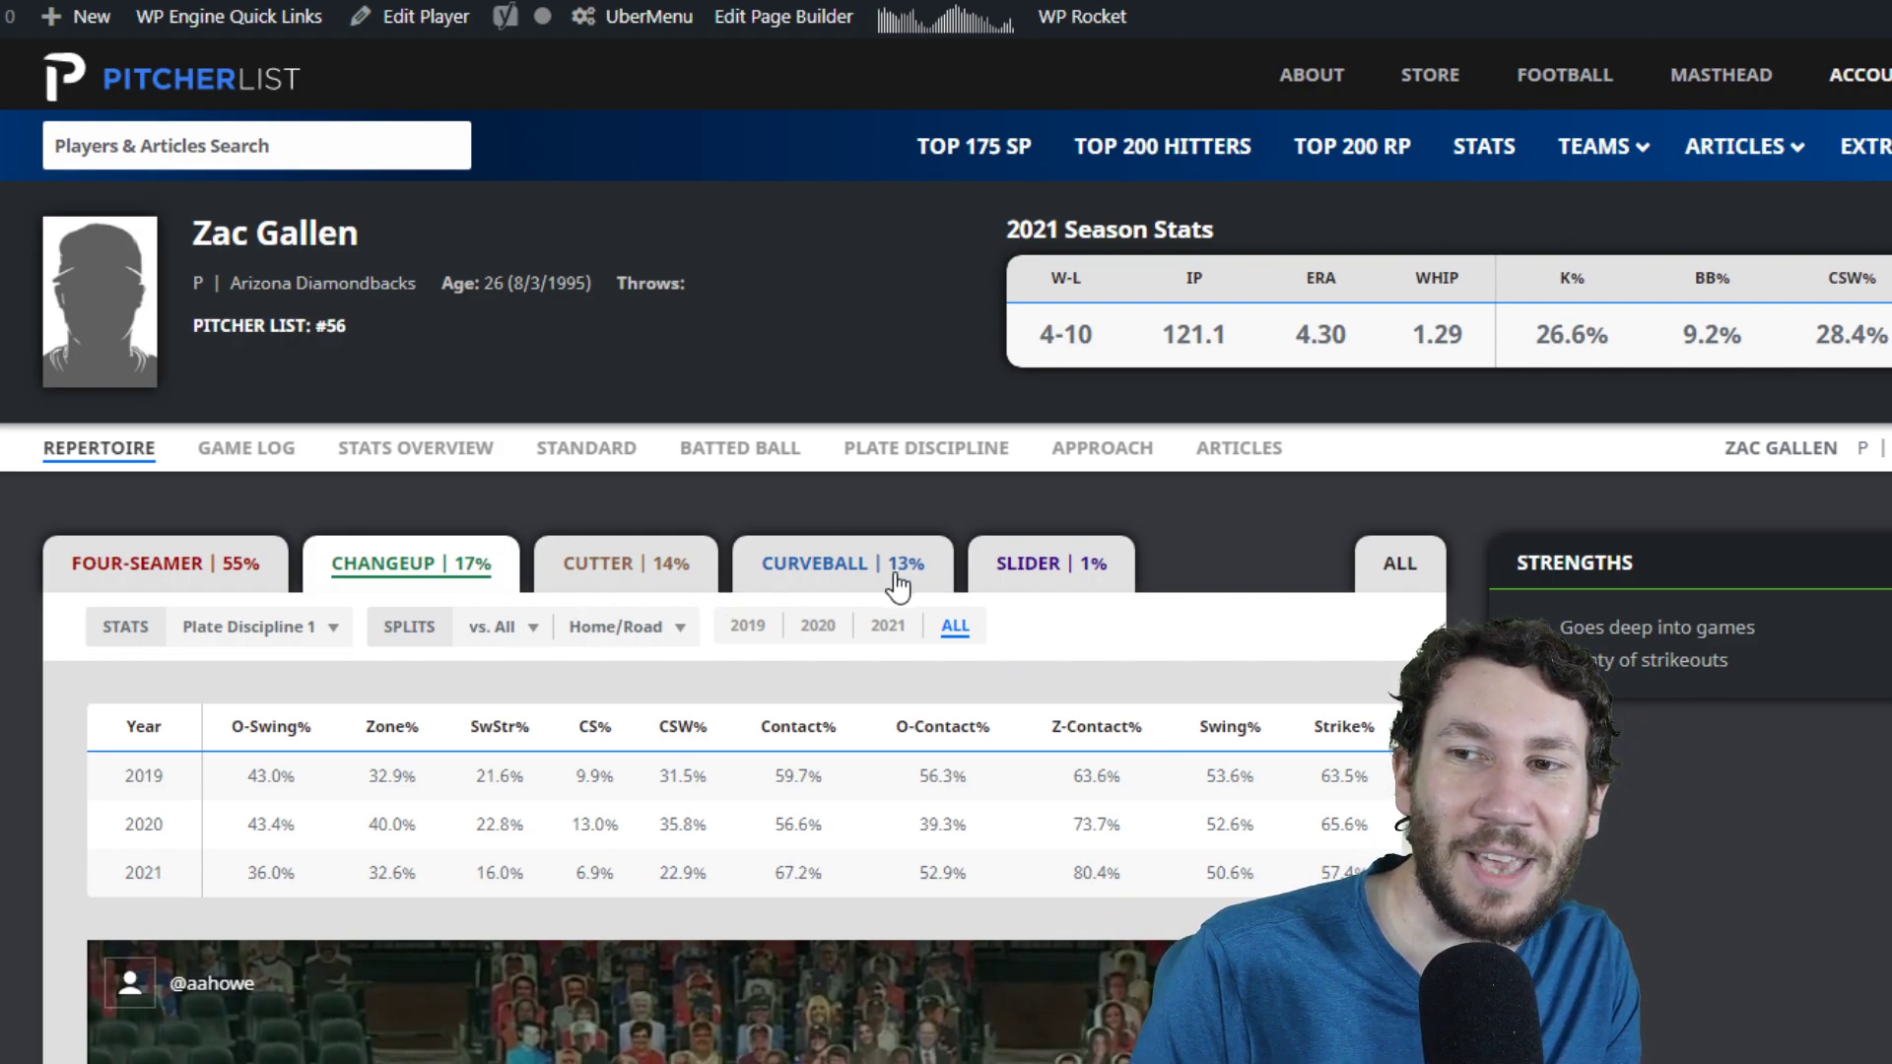
click(235, 580)
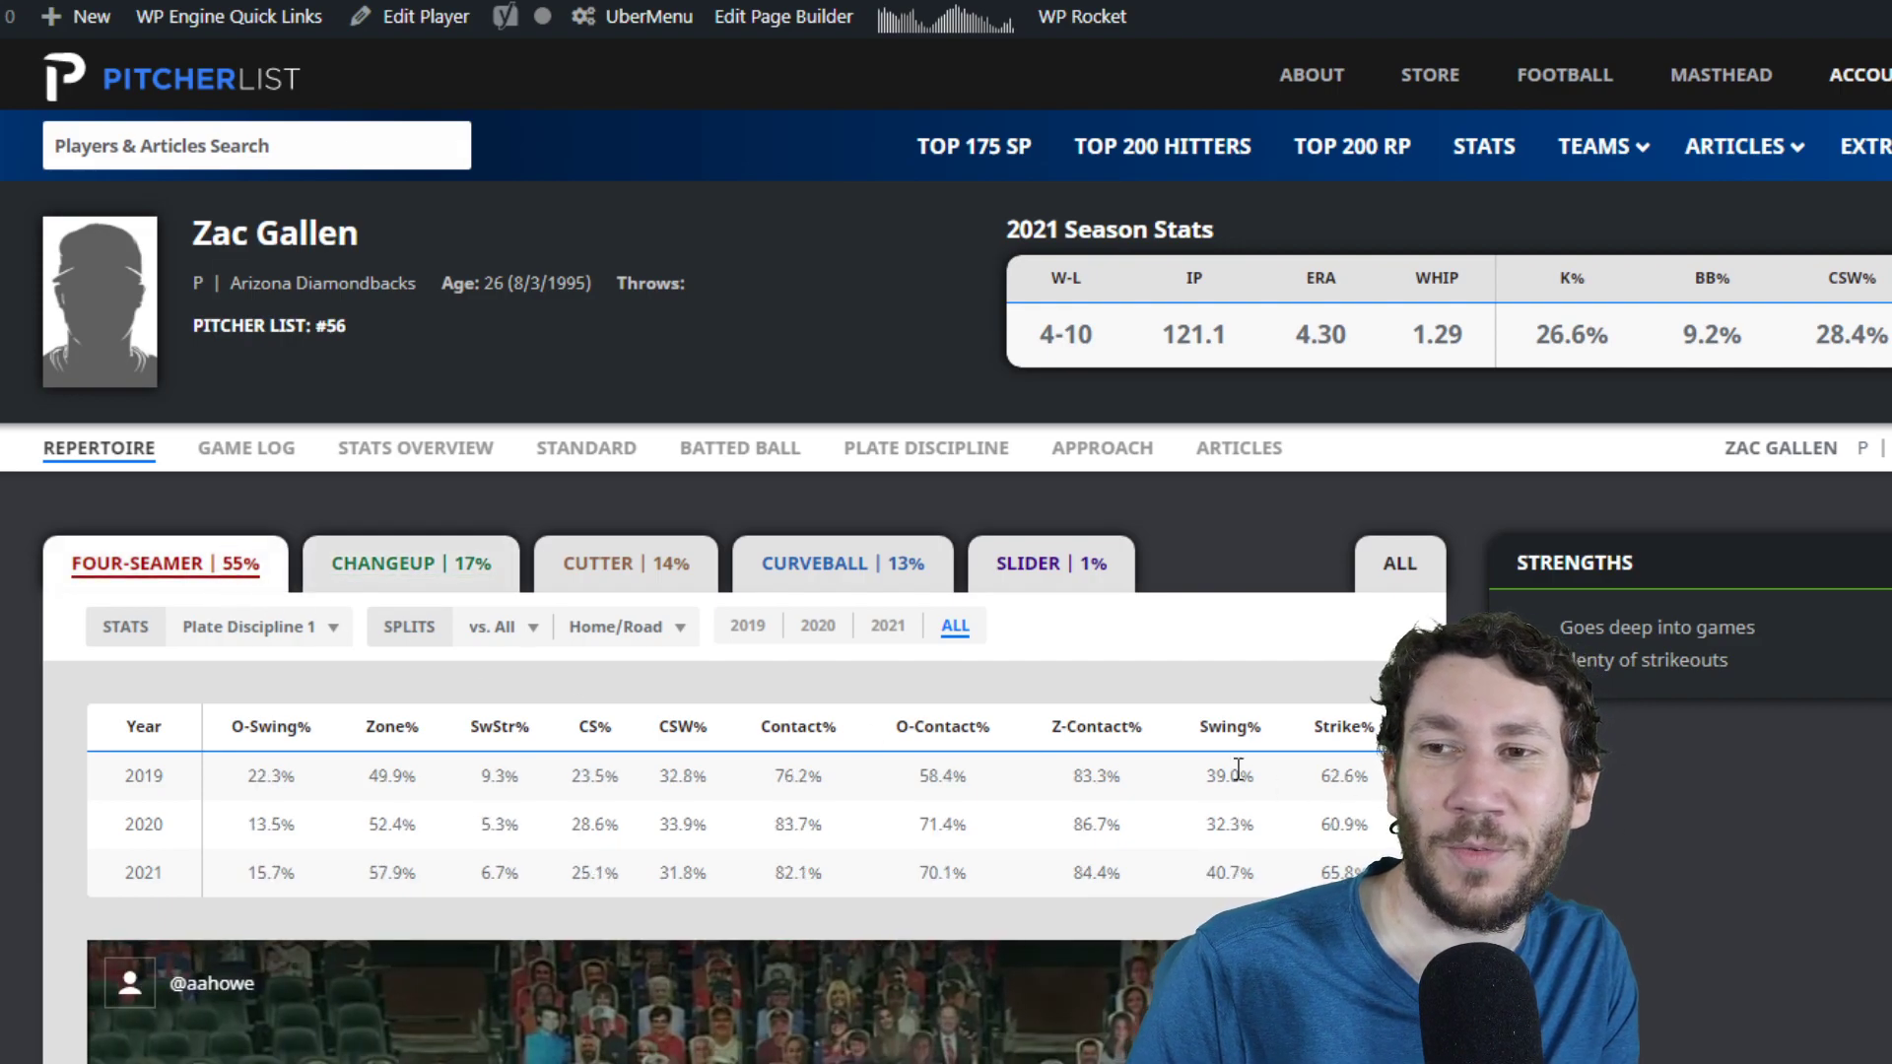
click(626, 566)
click(251, 572)
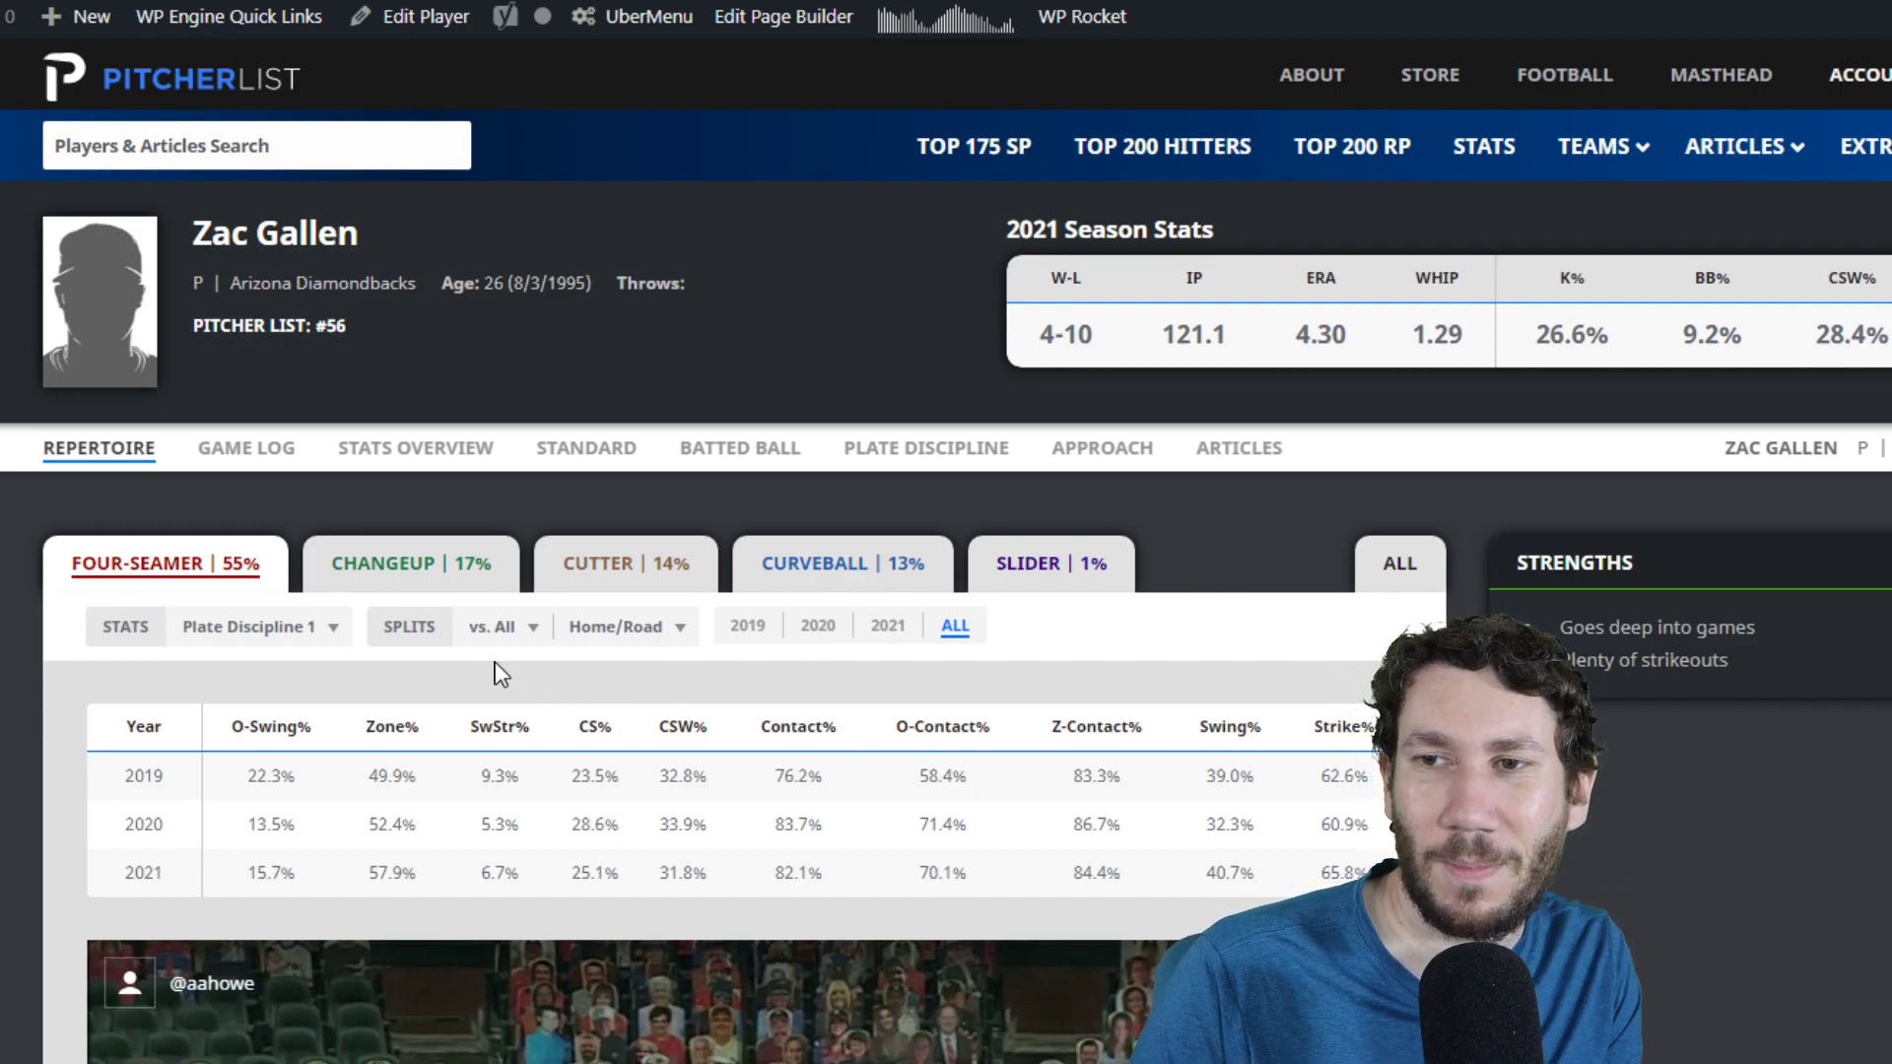
- Return the four-seamer stats to Overview and look through Gallen's stats overview and 2021 game log
click(316, 627)
click(296, 660)
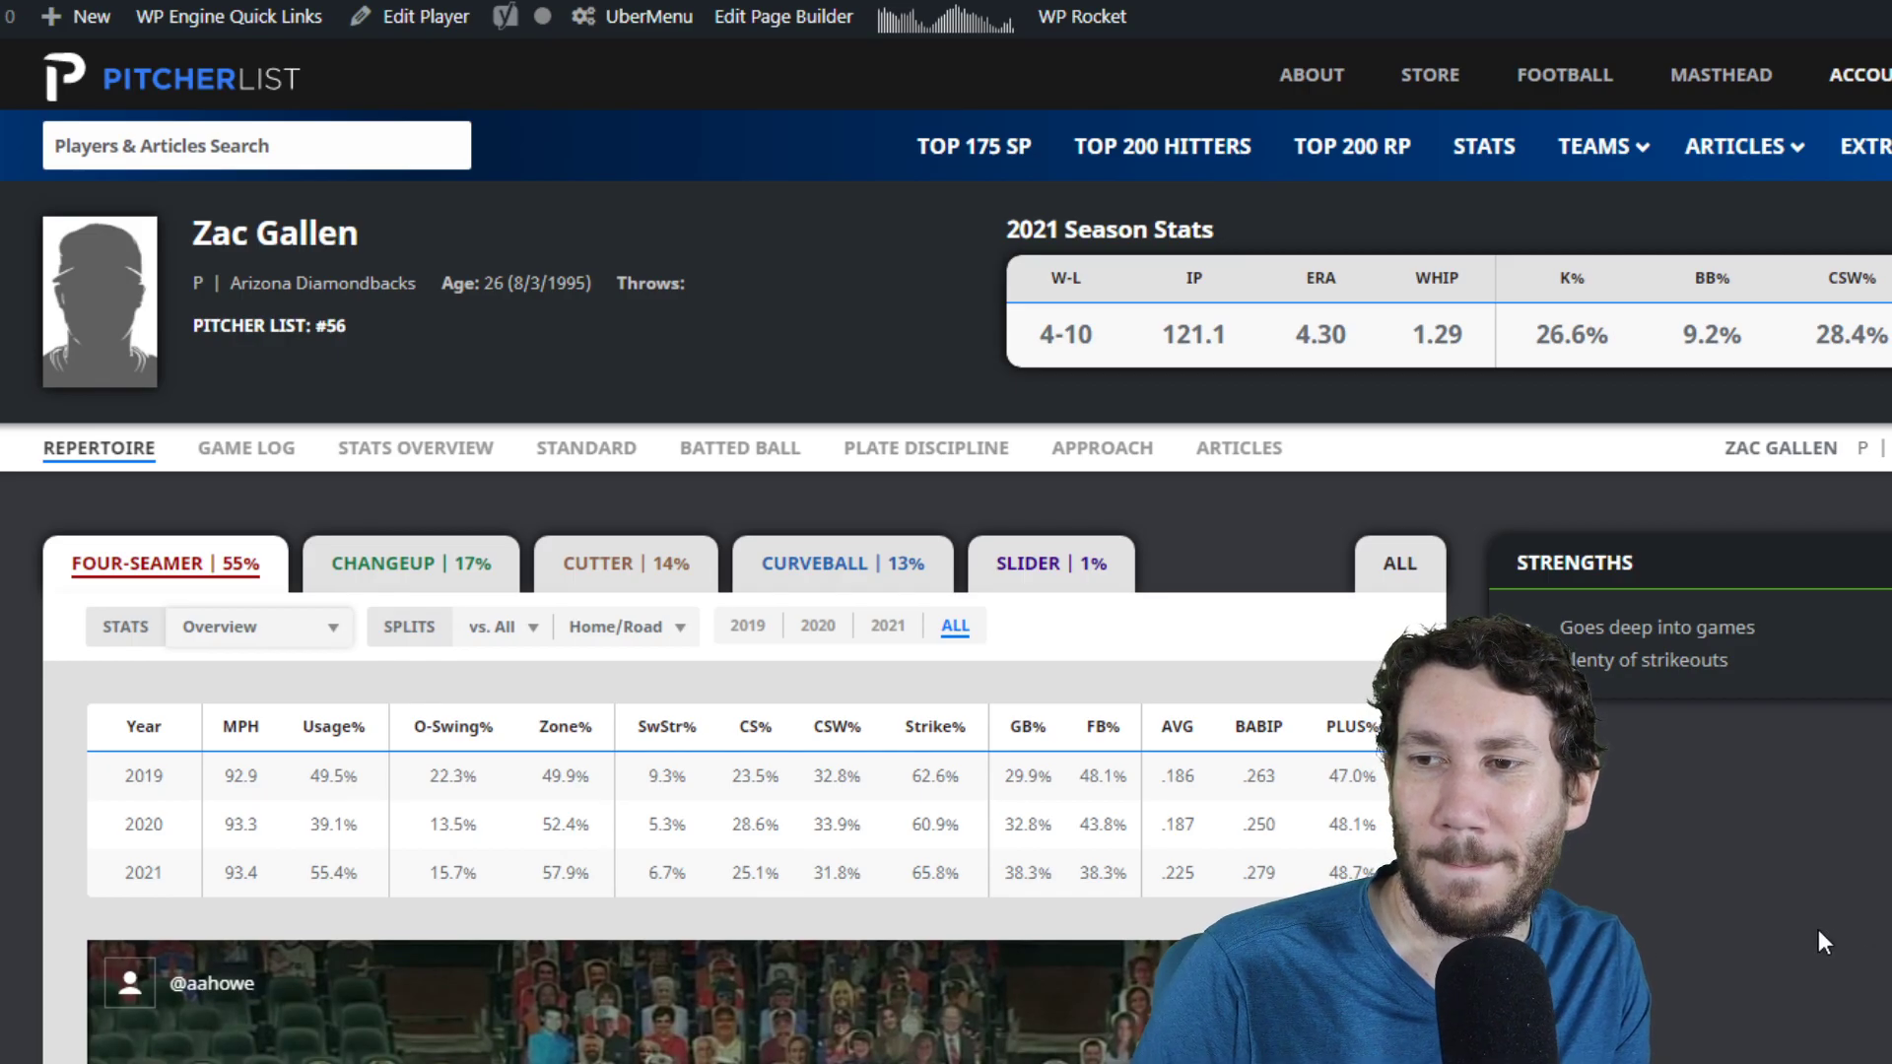
scroll(1818, 930, down, 10)
scroll(1795, 966, up, 5)
scroll(1794, 962, up, 6)
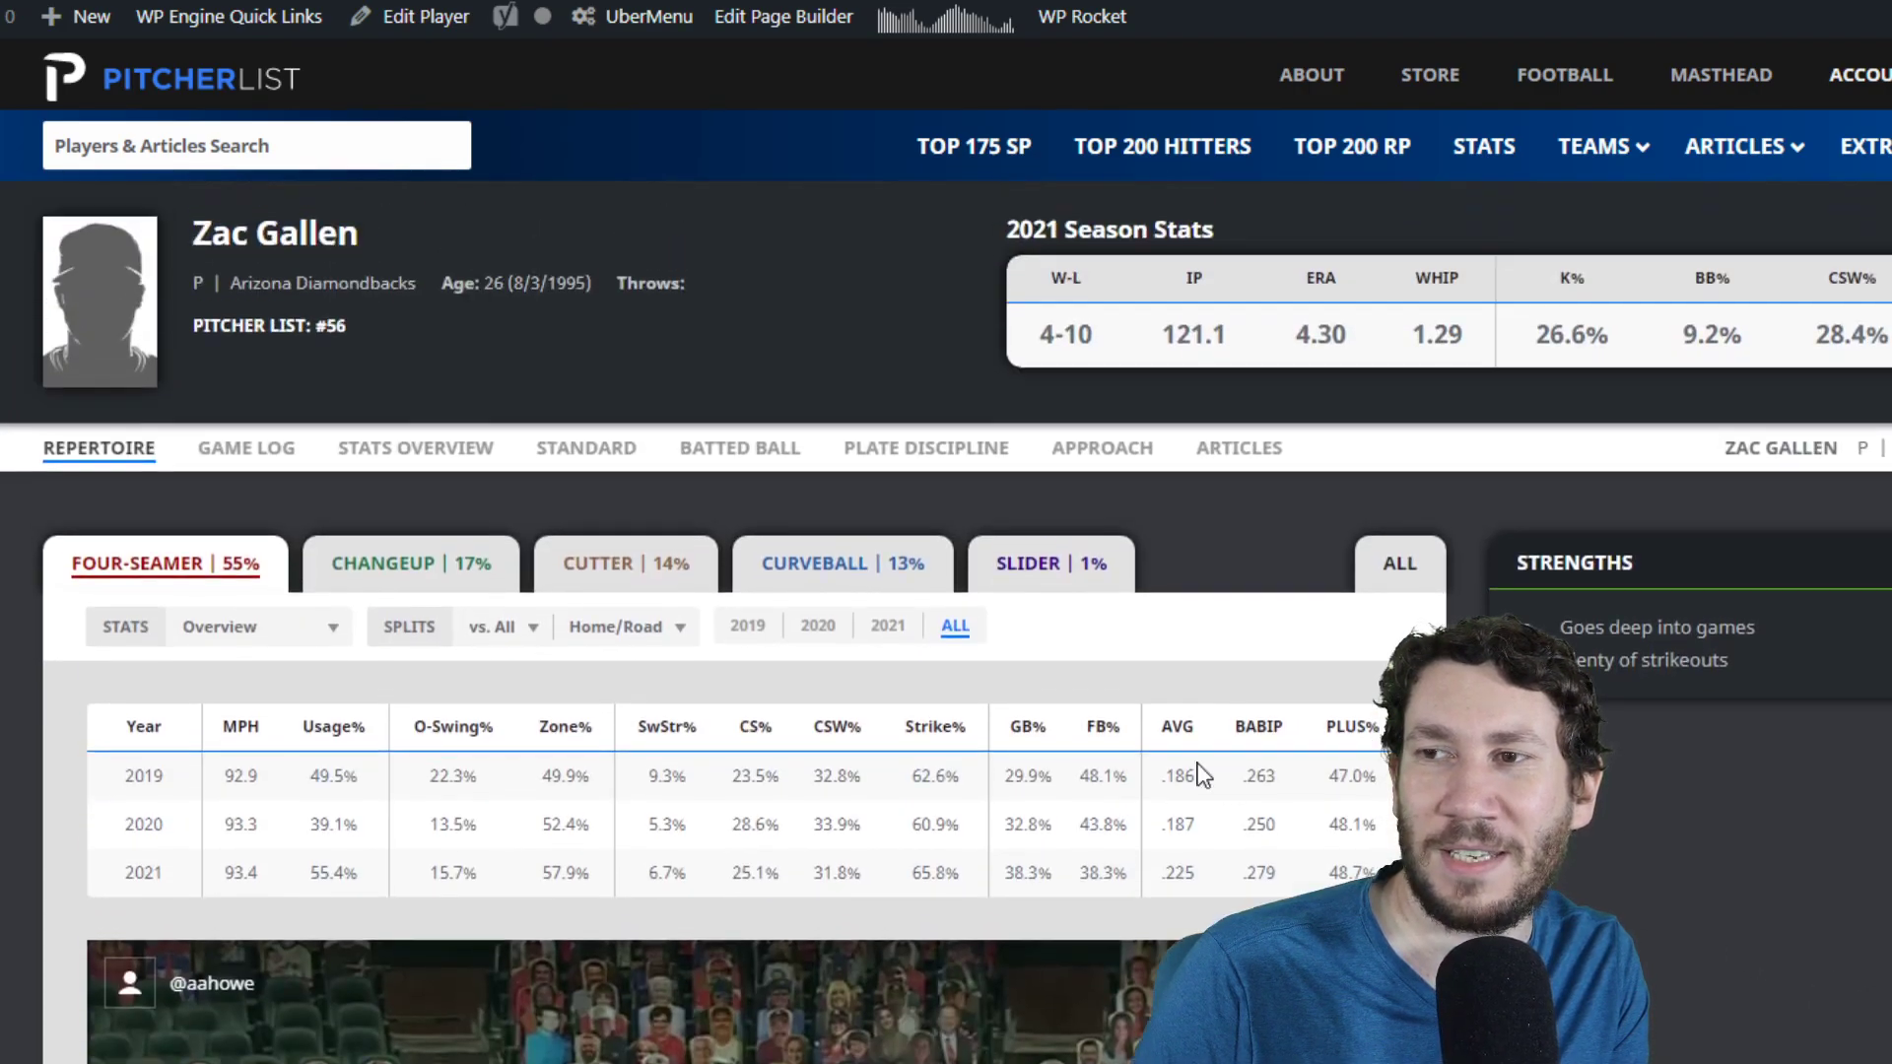
scroll(890, 627, down, 13)
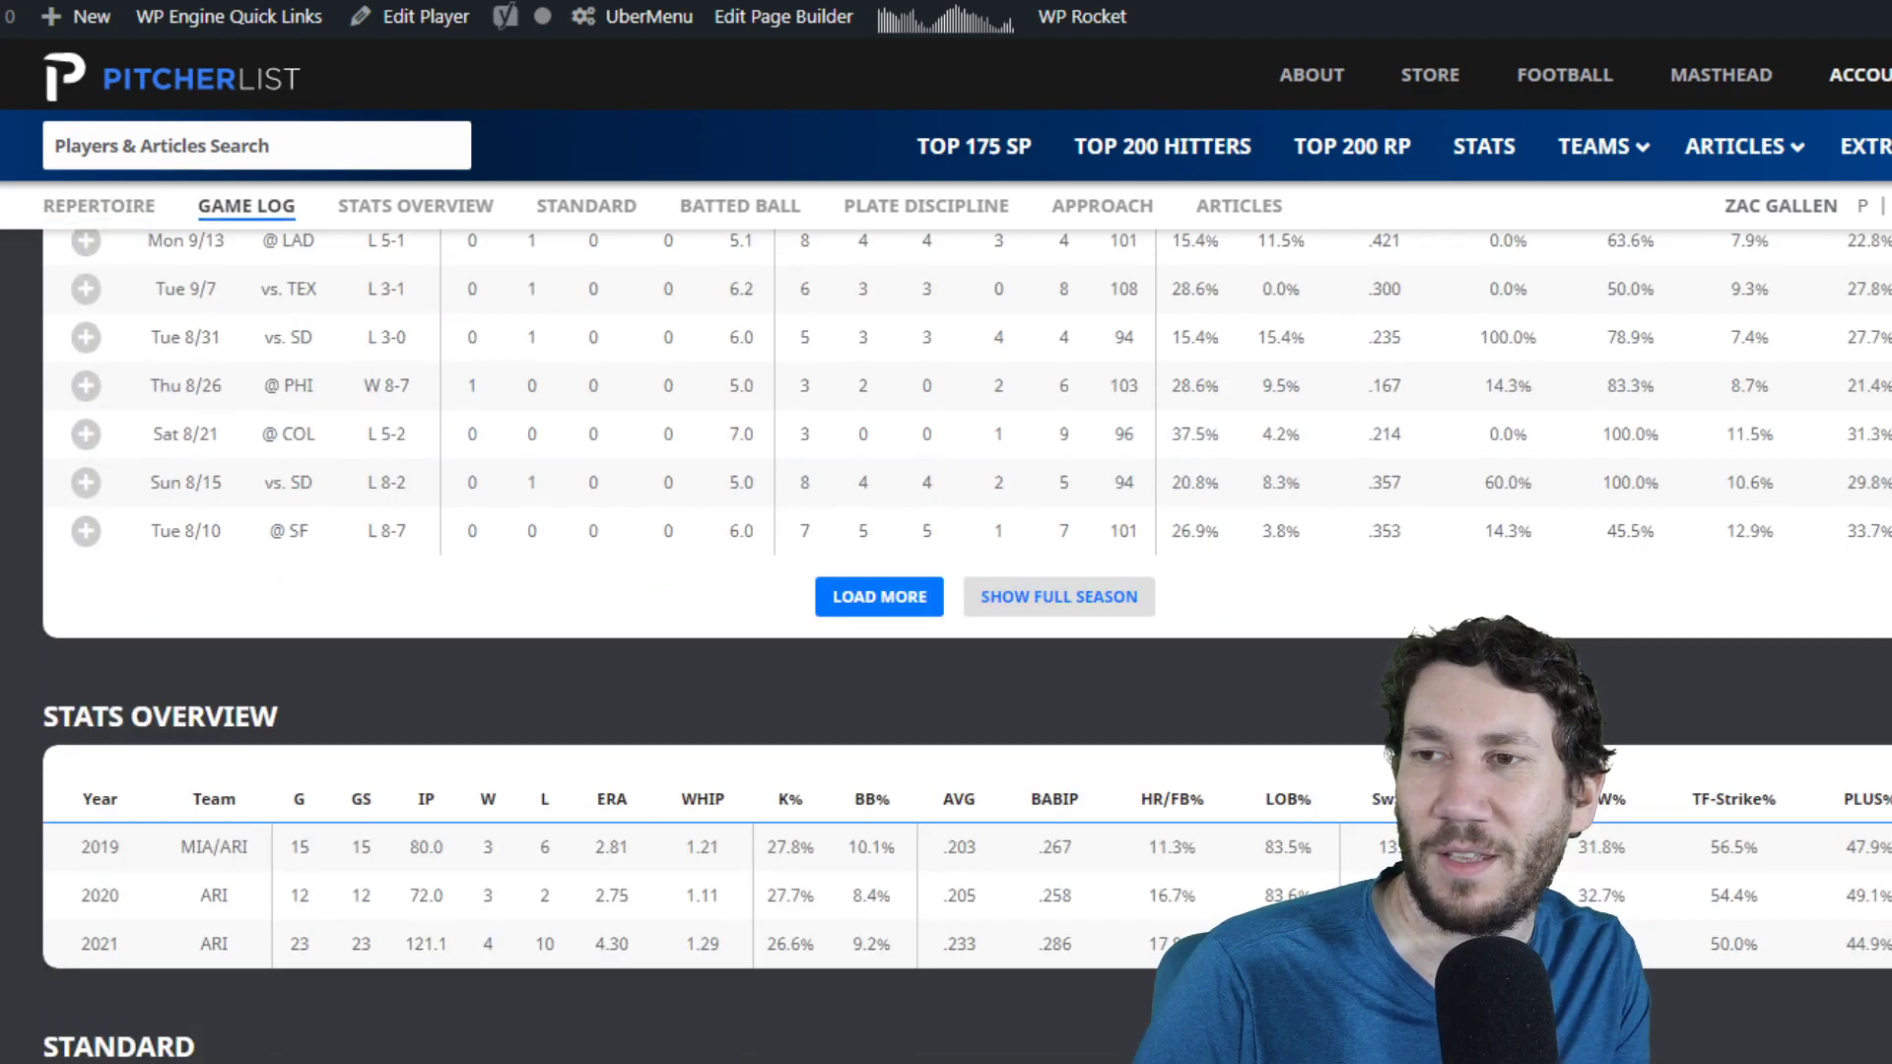
scroll(966, 641, up, 6)
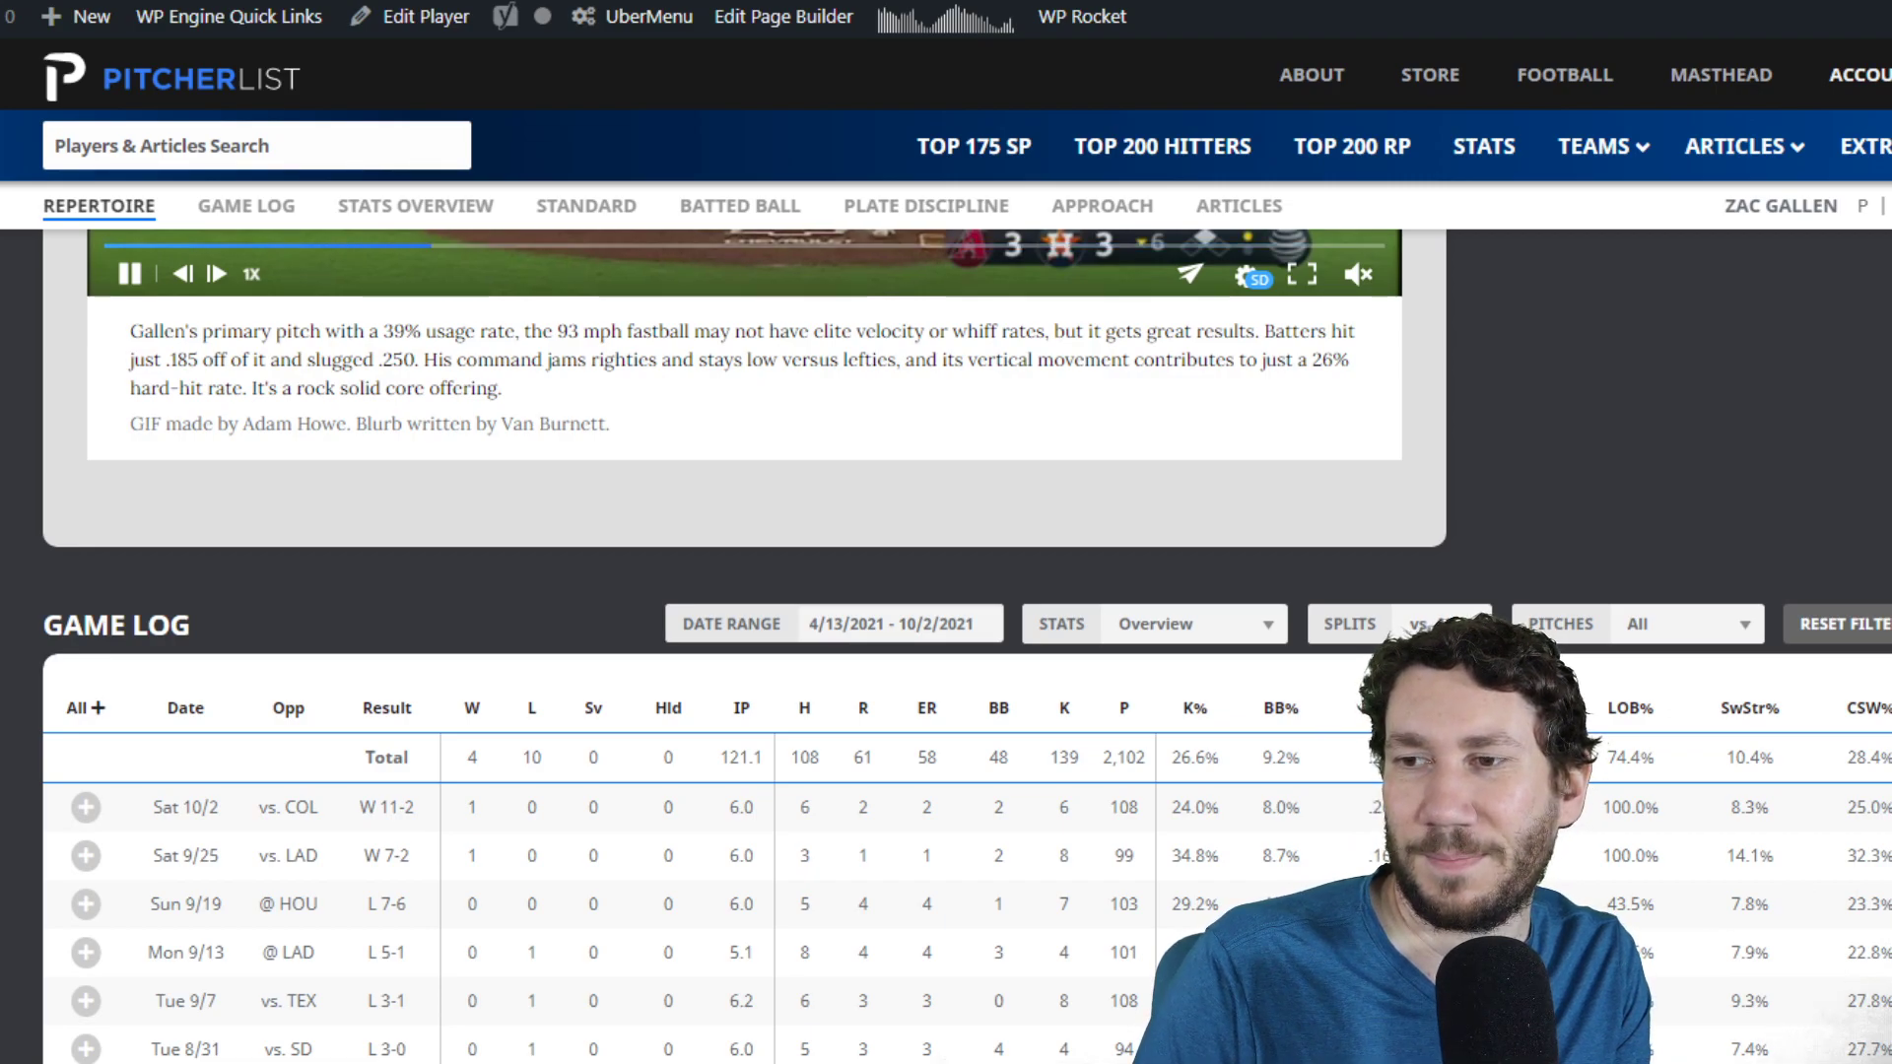
scroll(966, 641, down, 3)
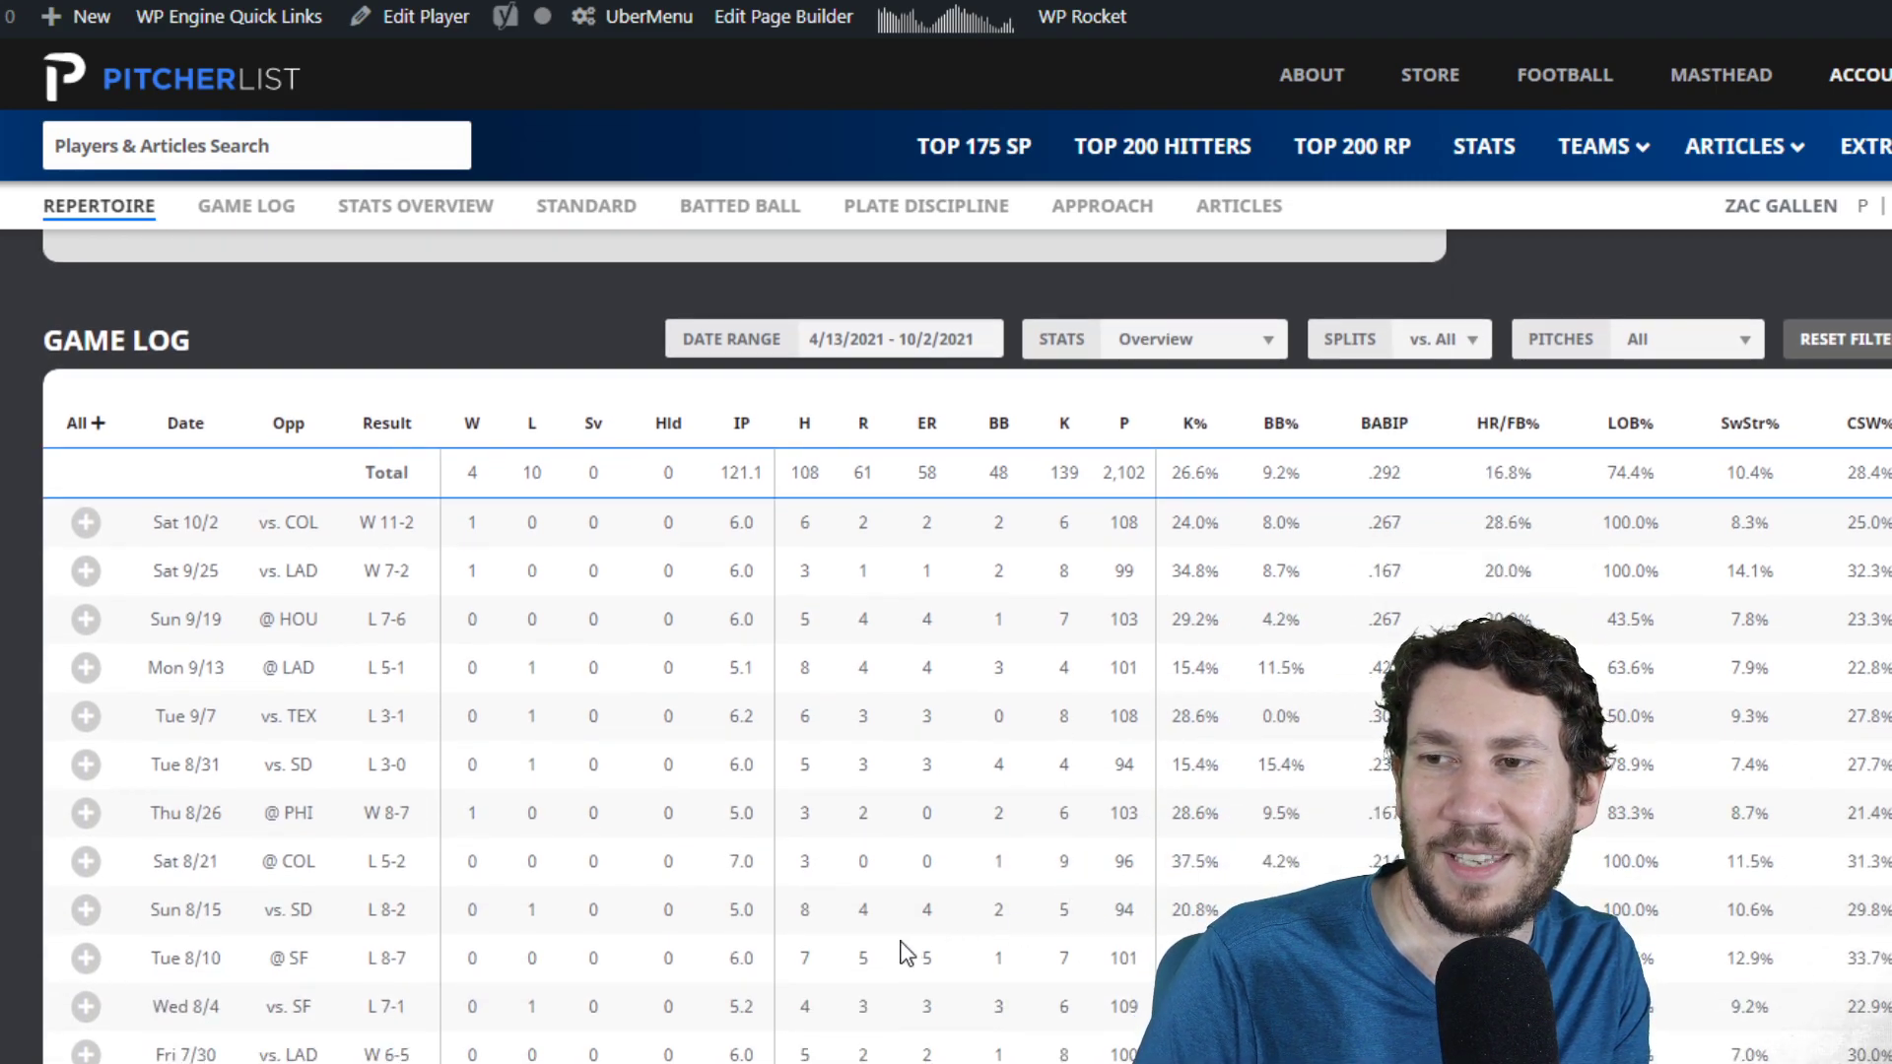
- Expand and collapse the pitch breakdowns of Gallen's 8/10 and 8/4 starts against SF in the game log
click(936, 956)
click(948, 961)
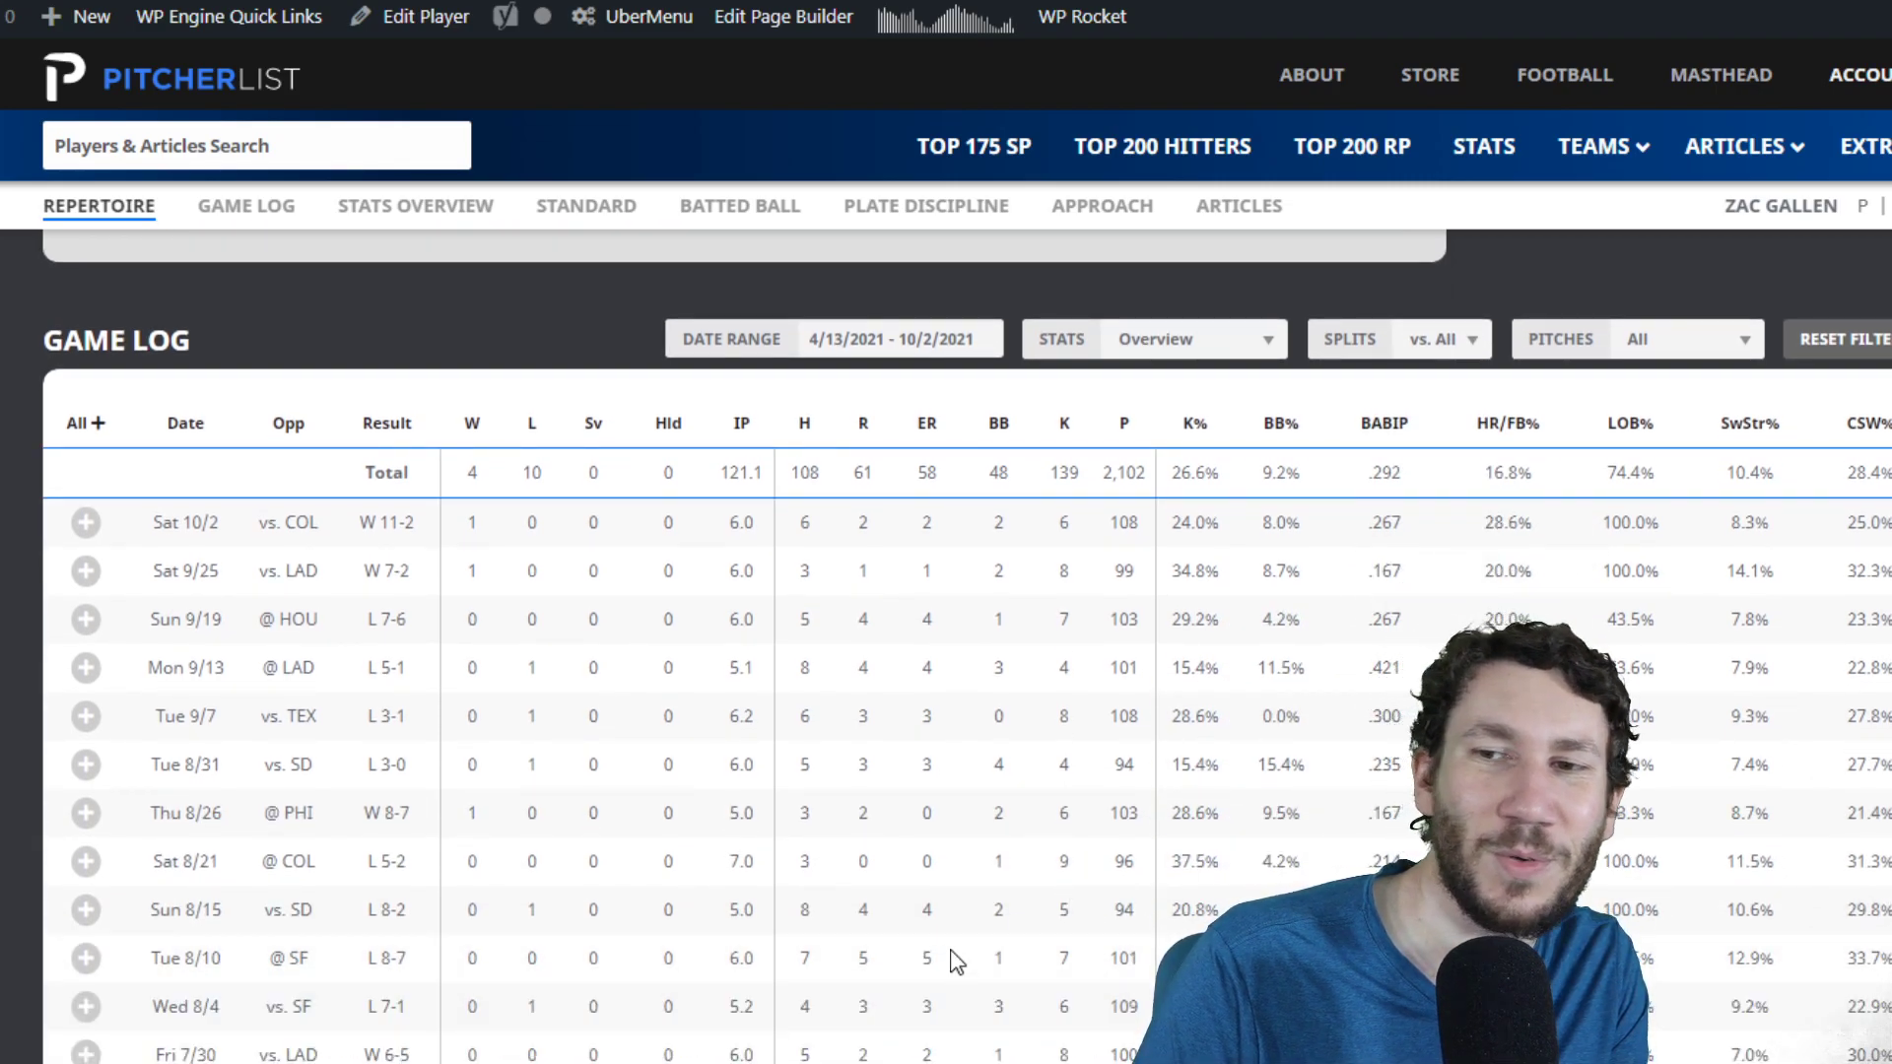
click(952, 952)
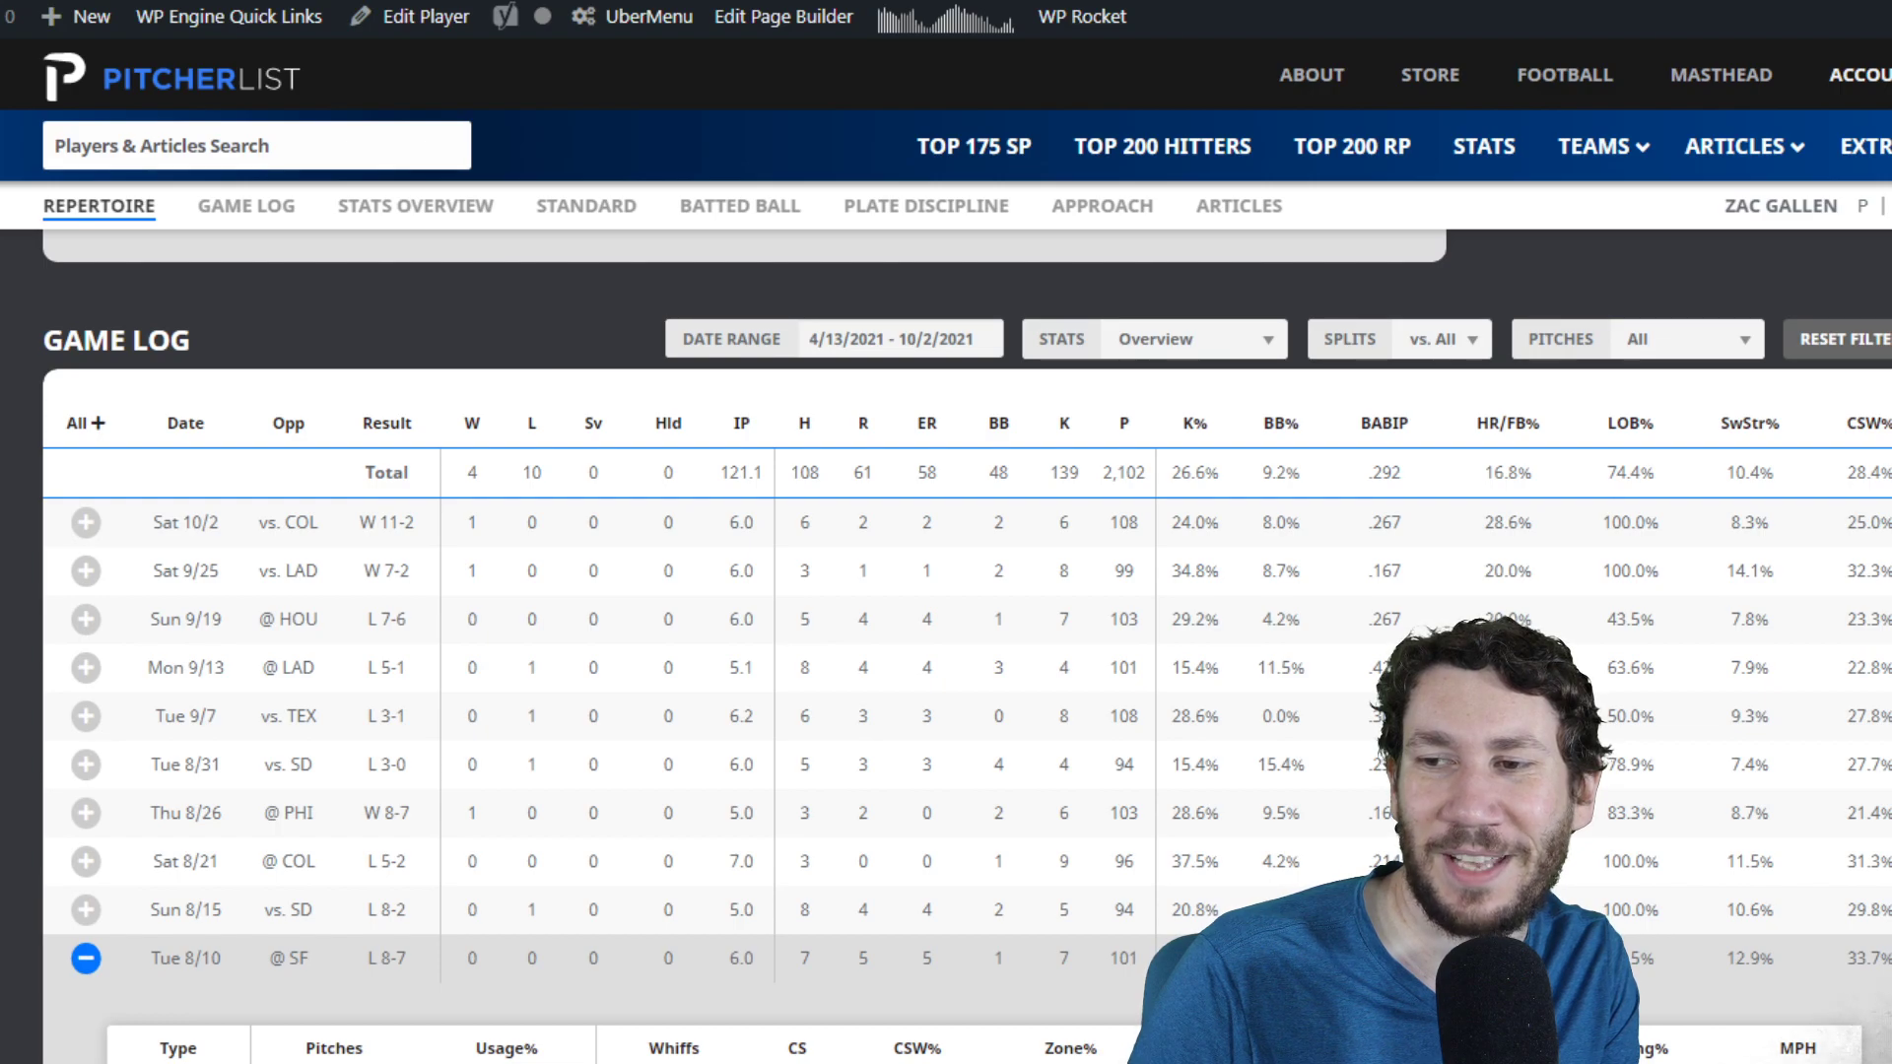
click(975, 959)
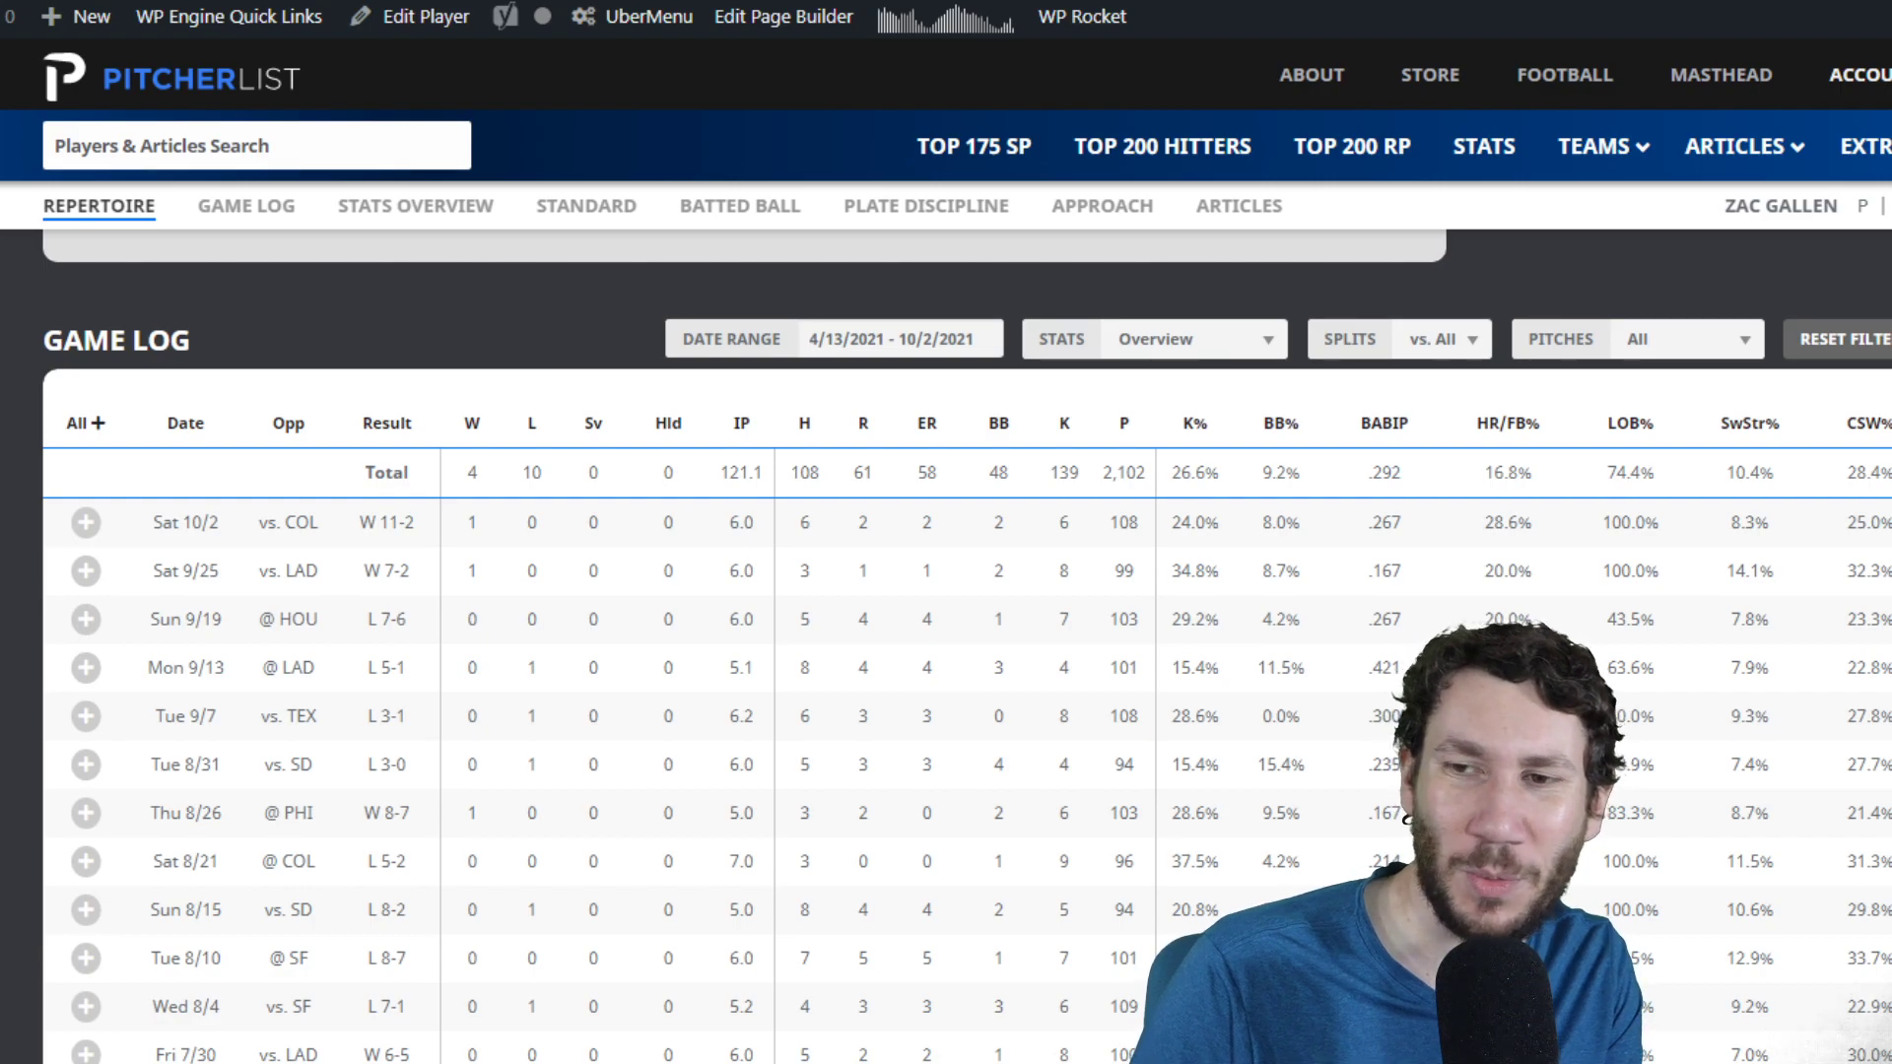
click(964, 1010)
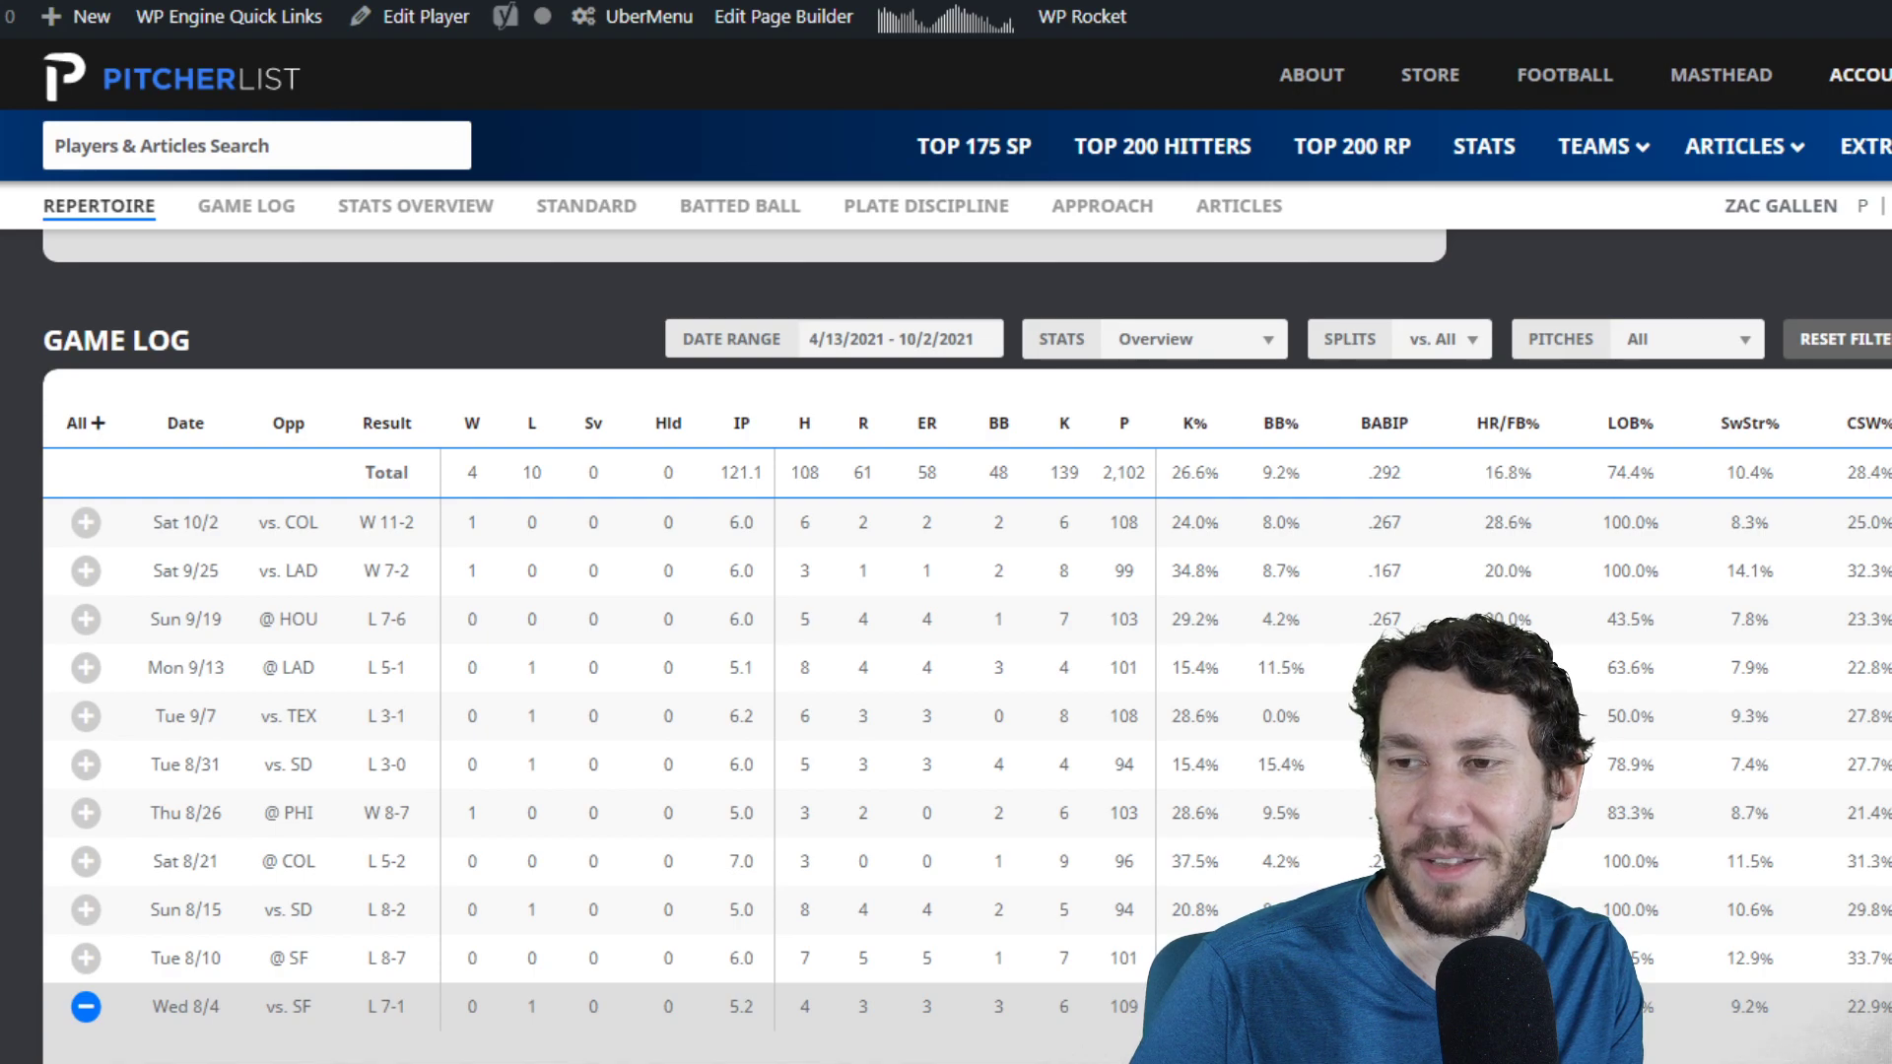
click(800, 1029)
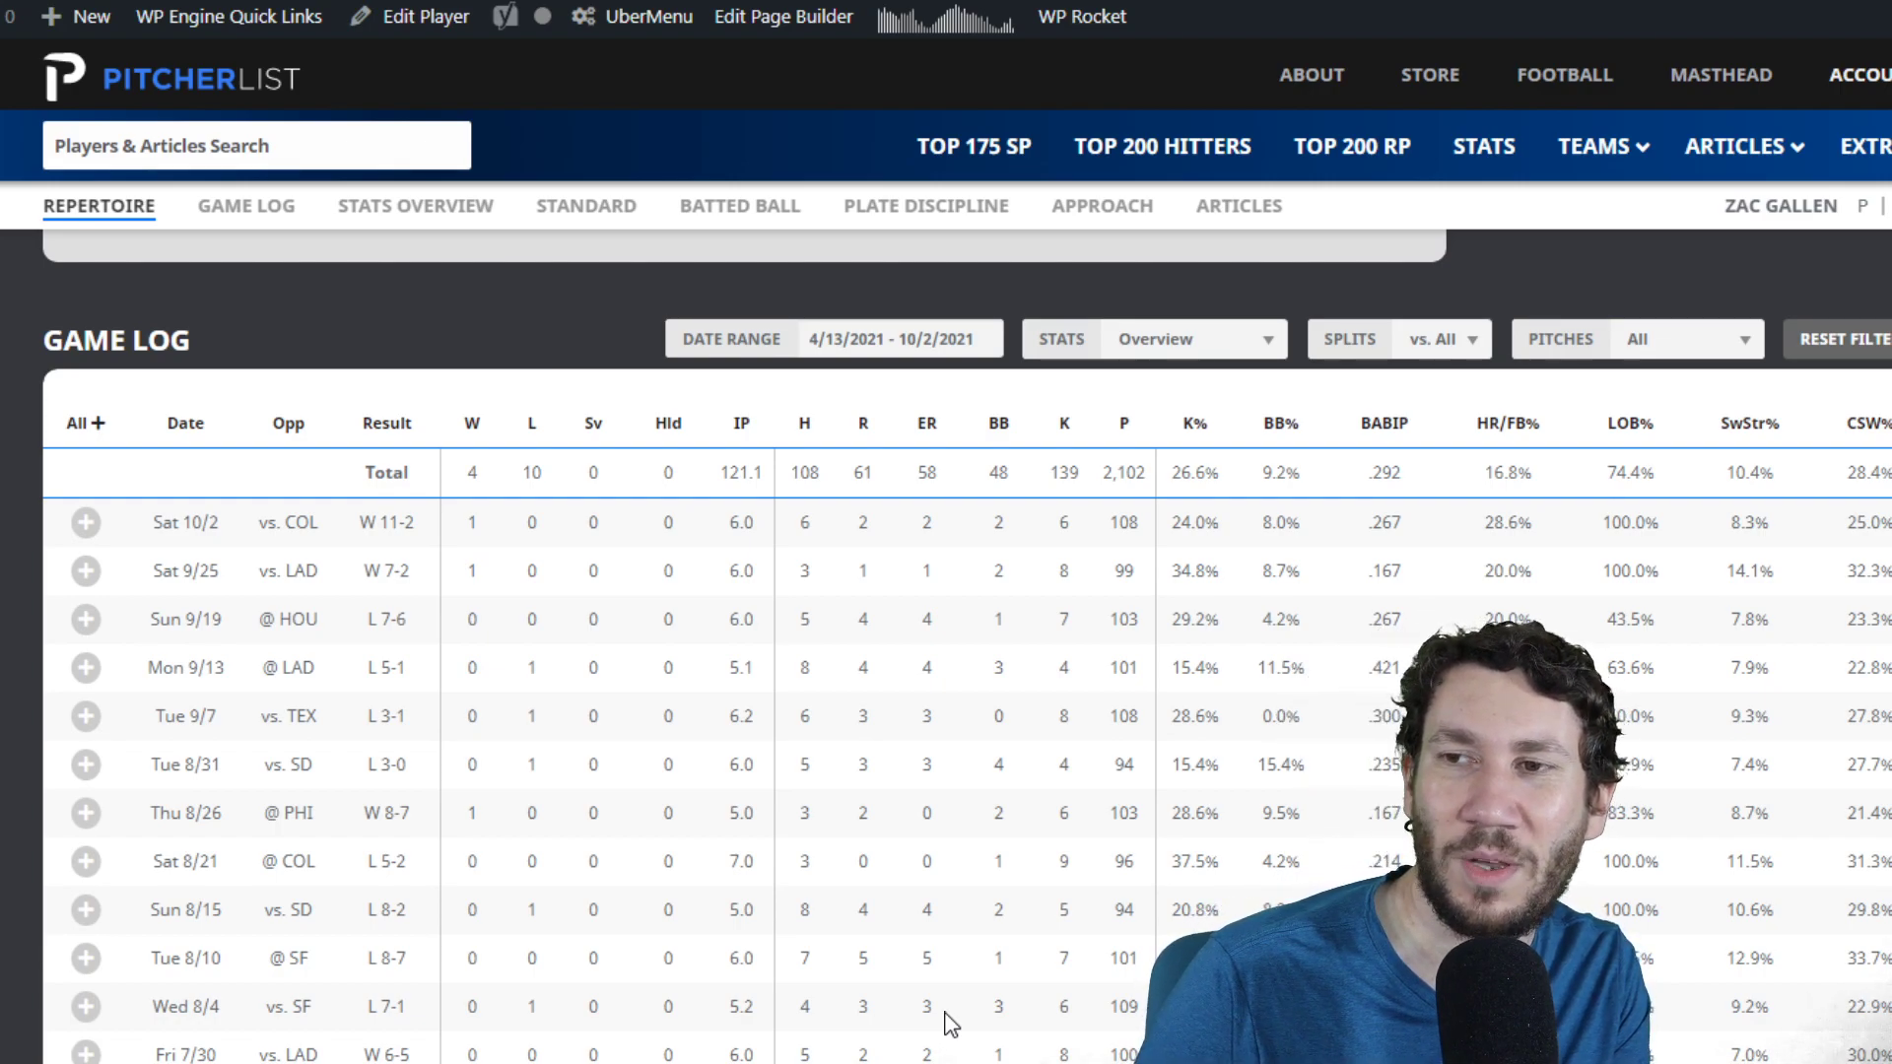
- Go back to Gallen's repertoire and compare the 2021 overview stats of his secondary pitches and four-seamer
scroll(951, 1025, up, 15)
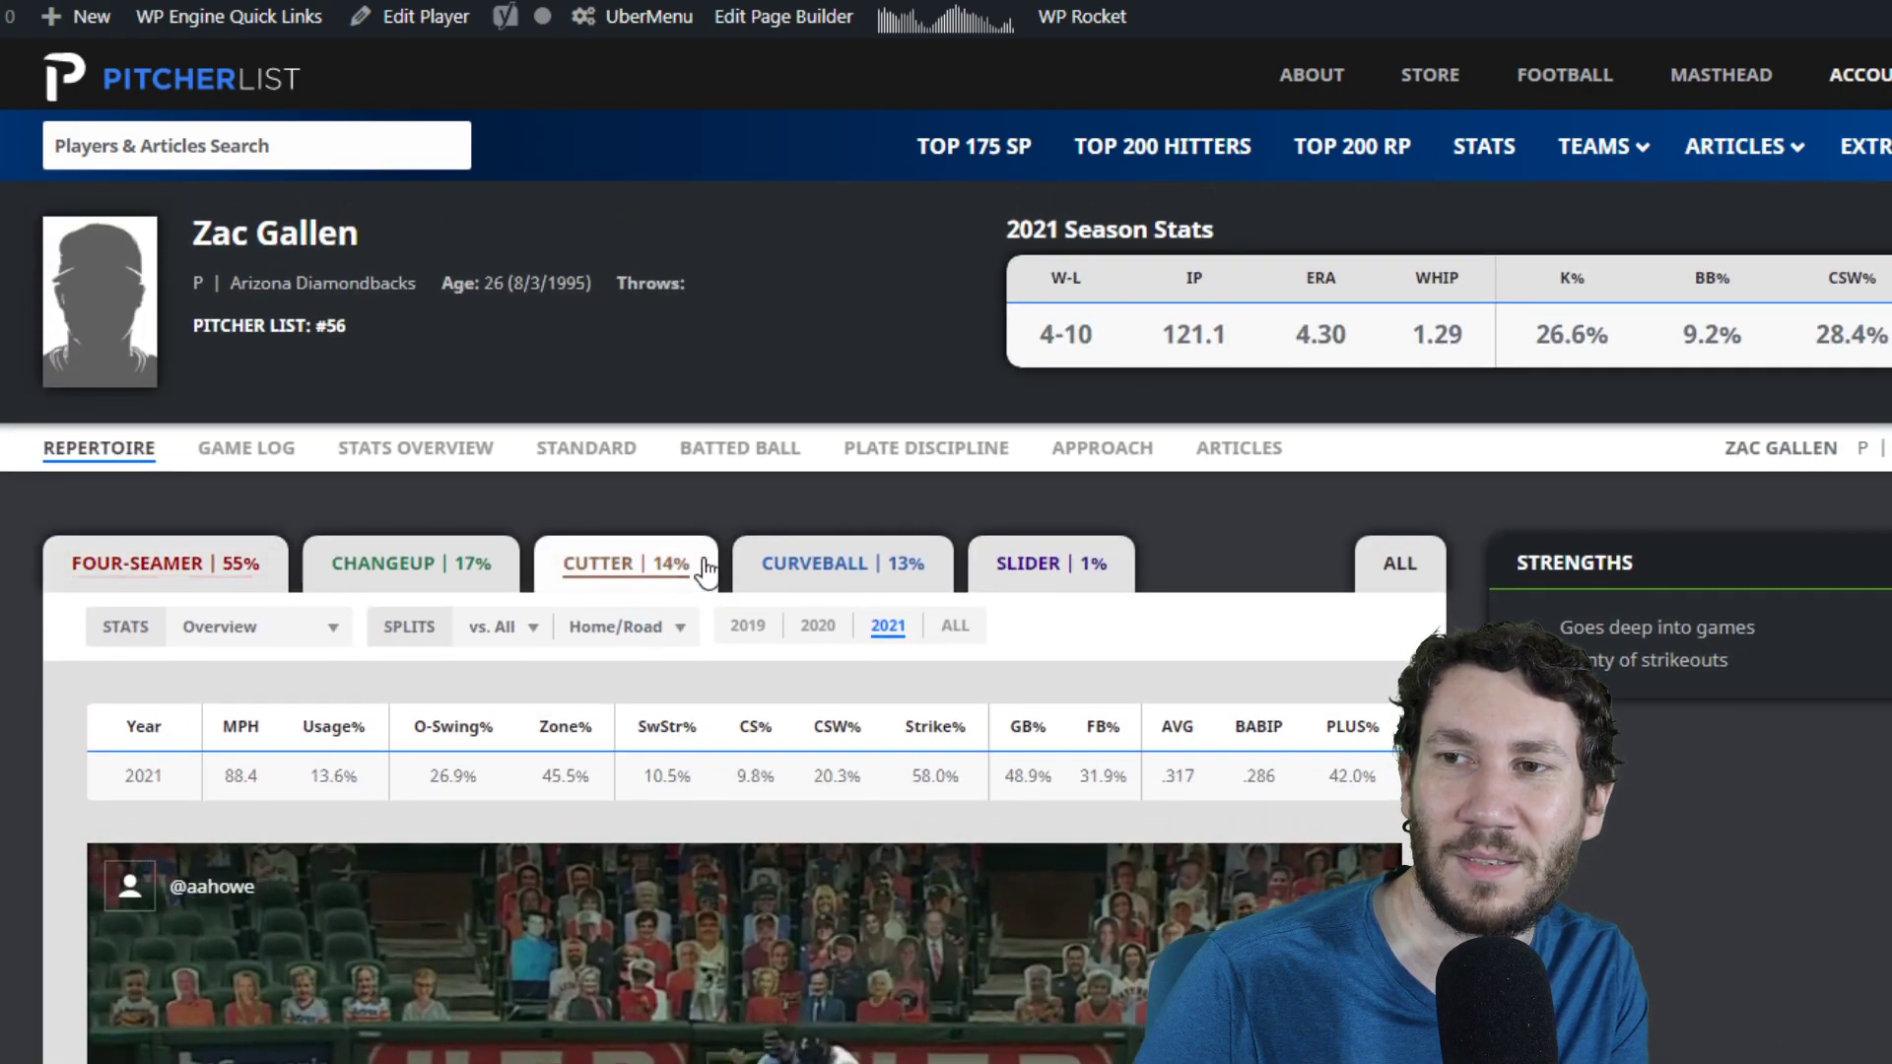
click(571, 564)
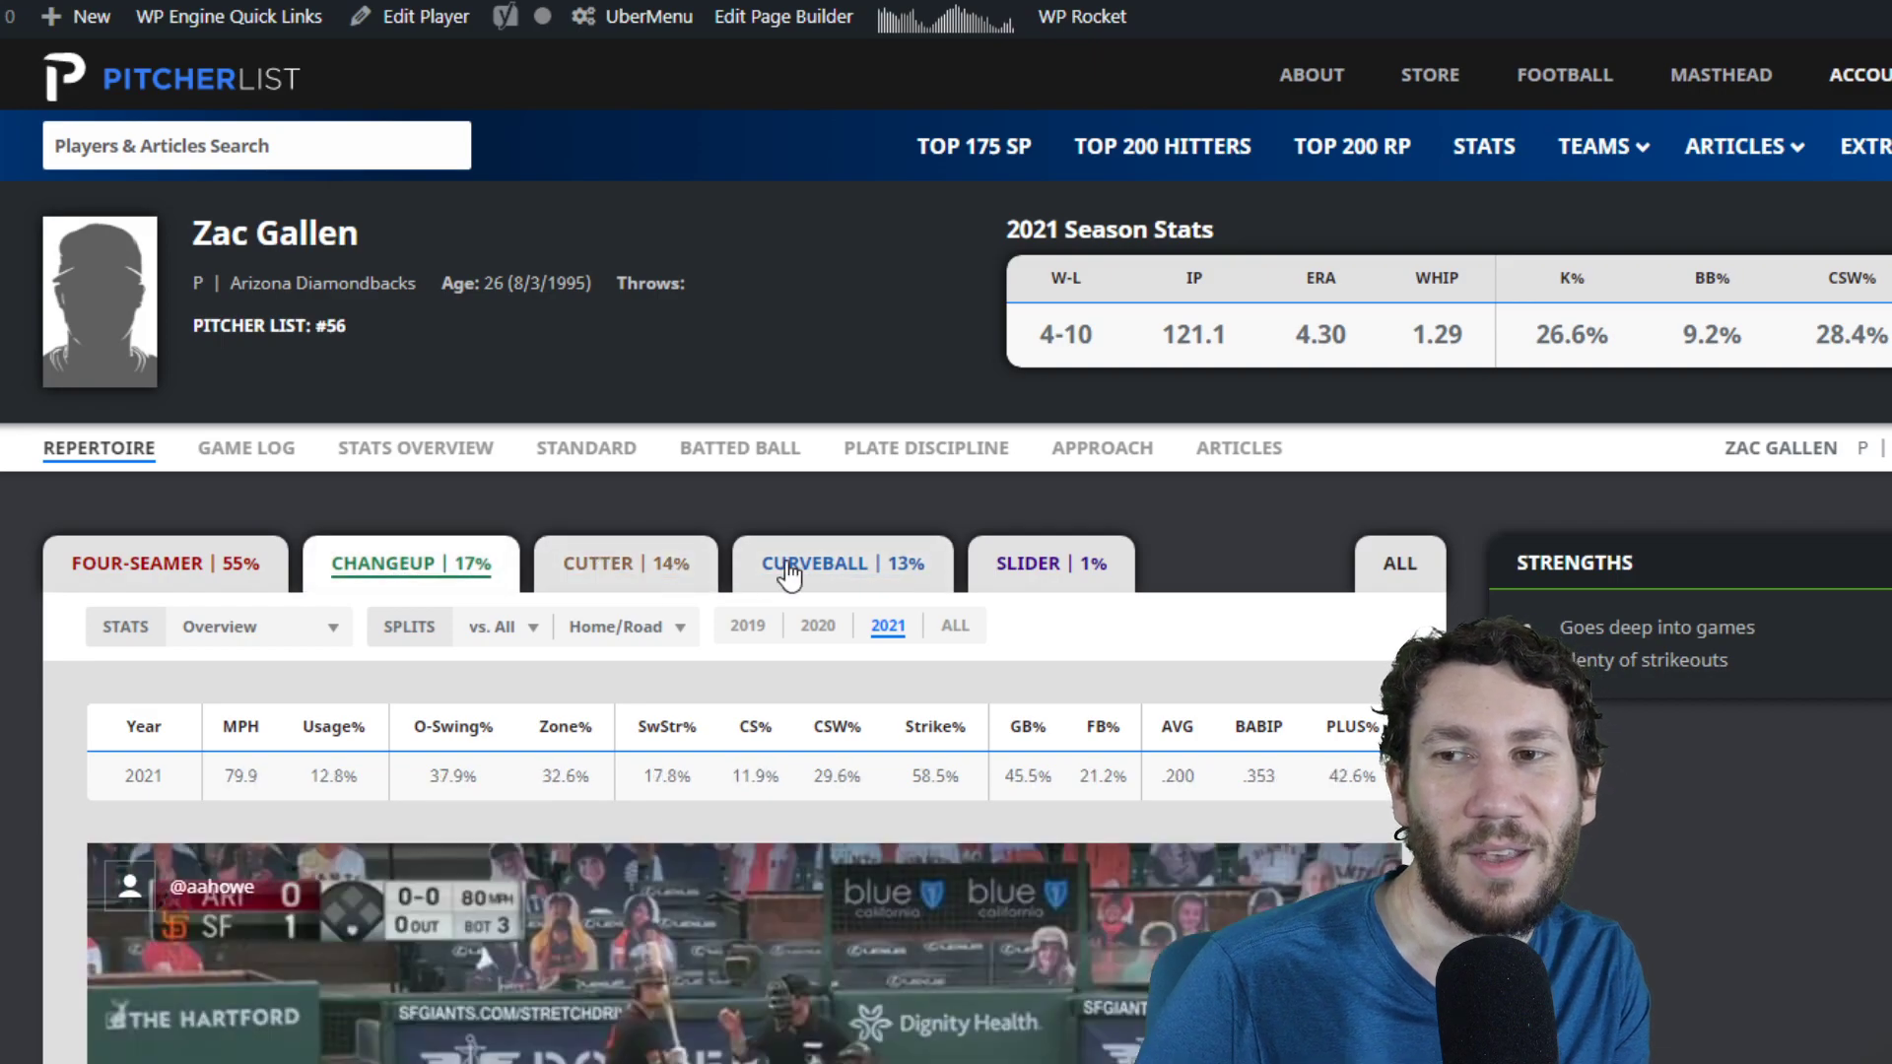
click(245, 572)
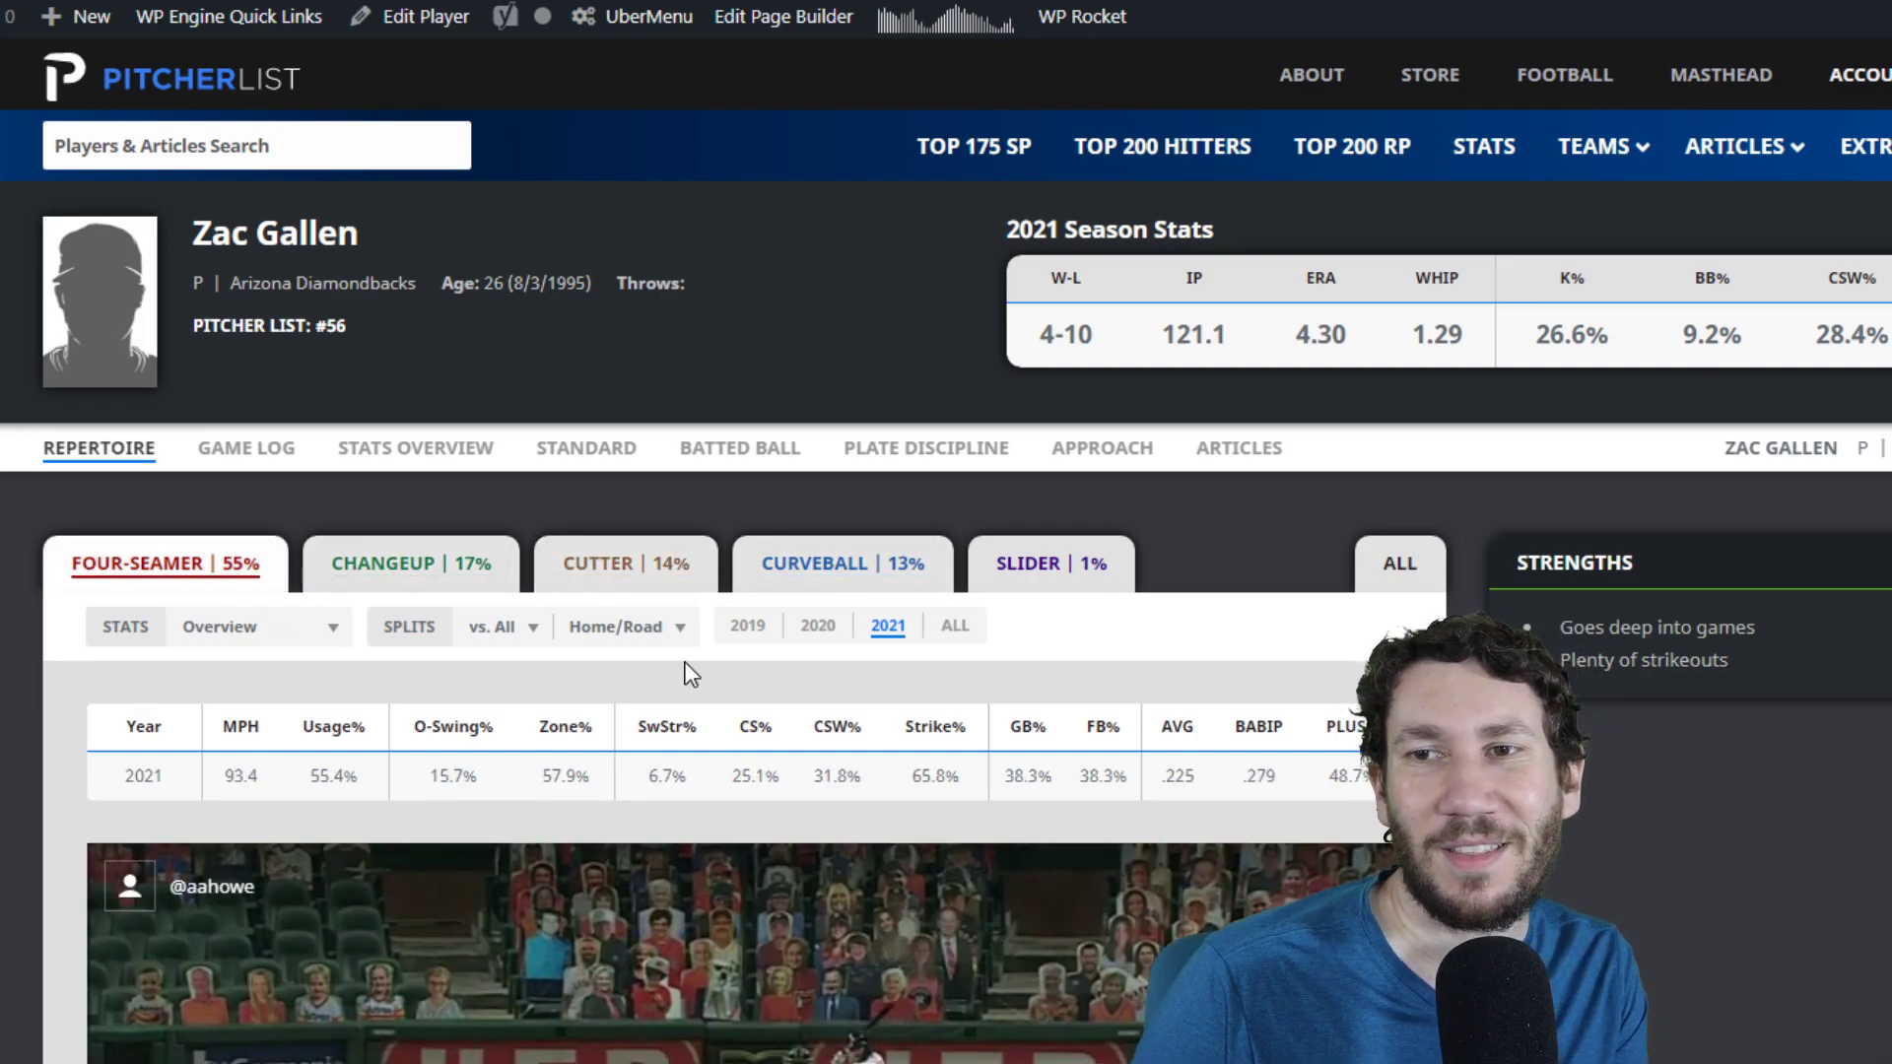
- Compare the 2021 overview stats of Gallen's curveball, cutter and changeup
click(810, 581)
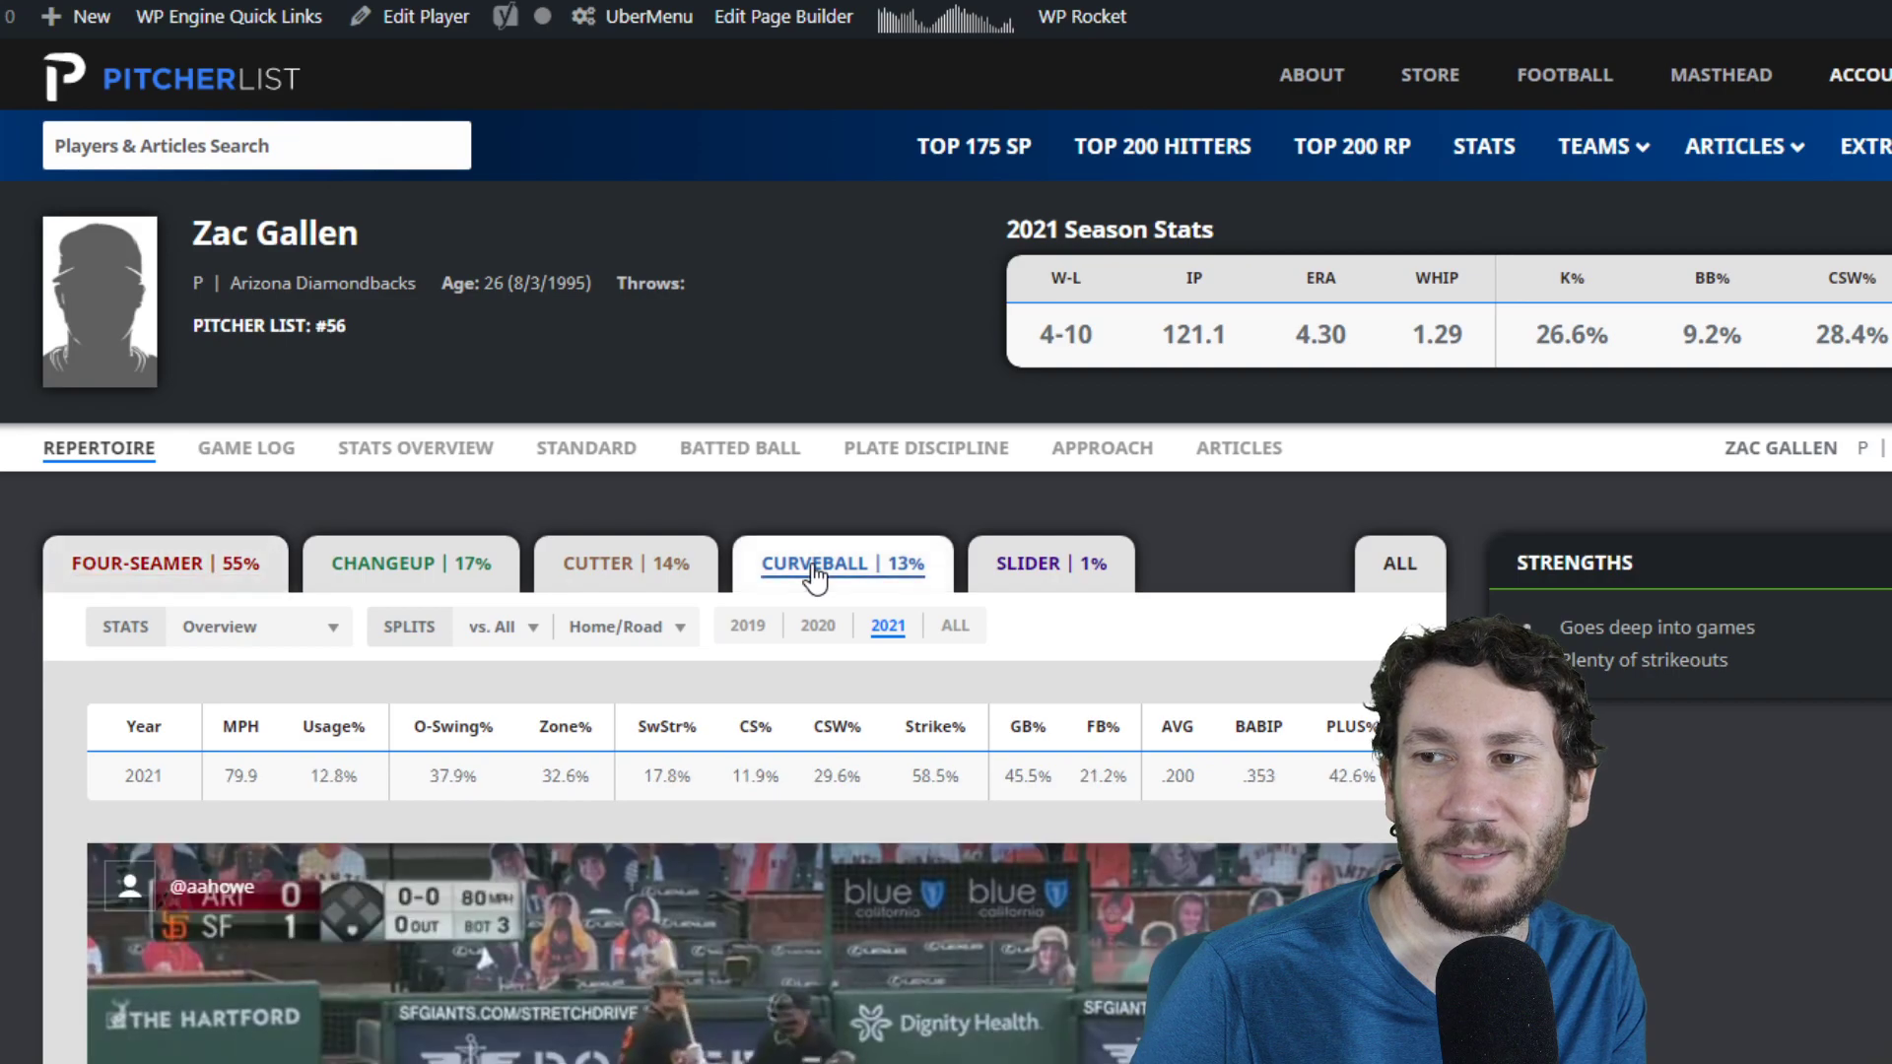
click(578, 577)
click(424, 574)
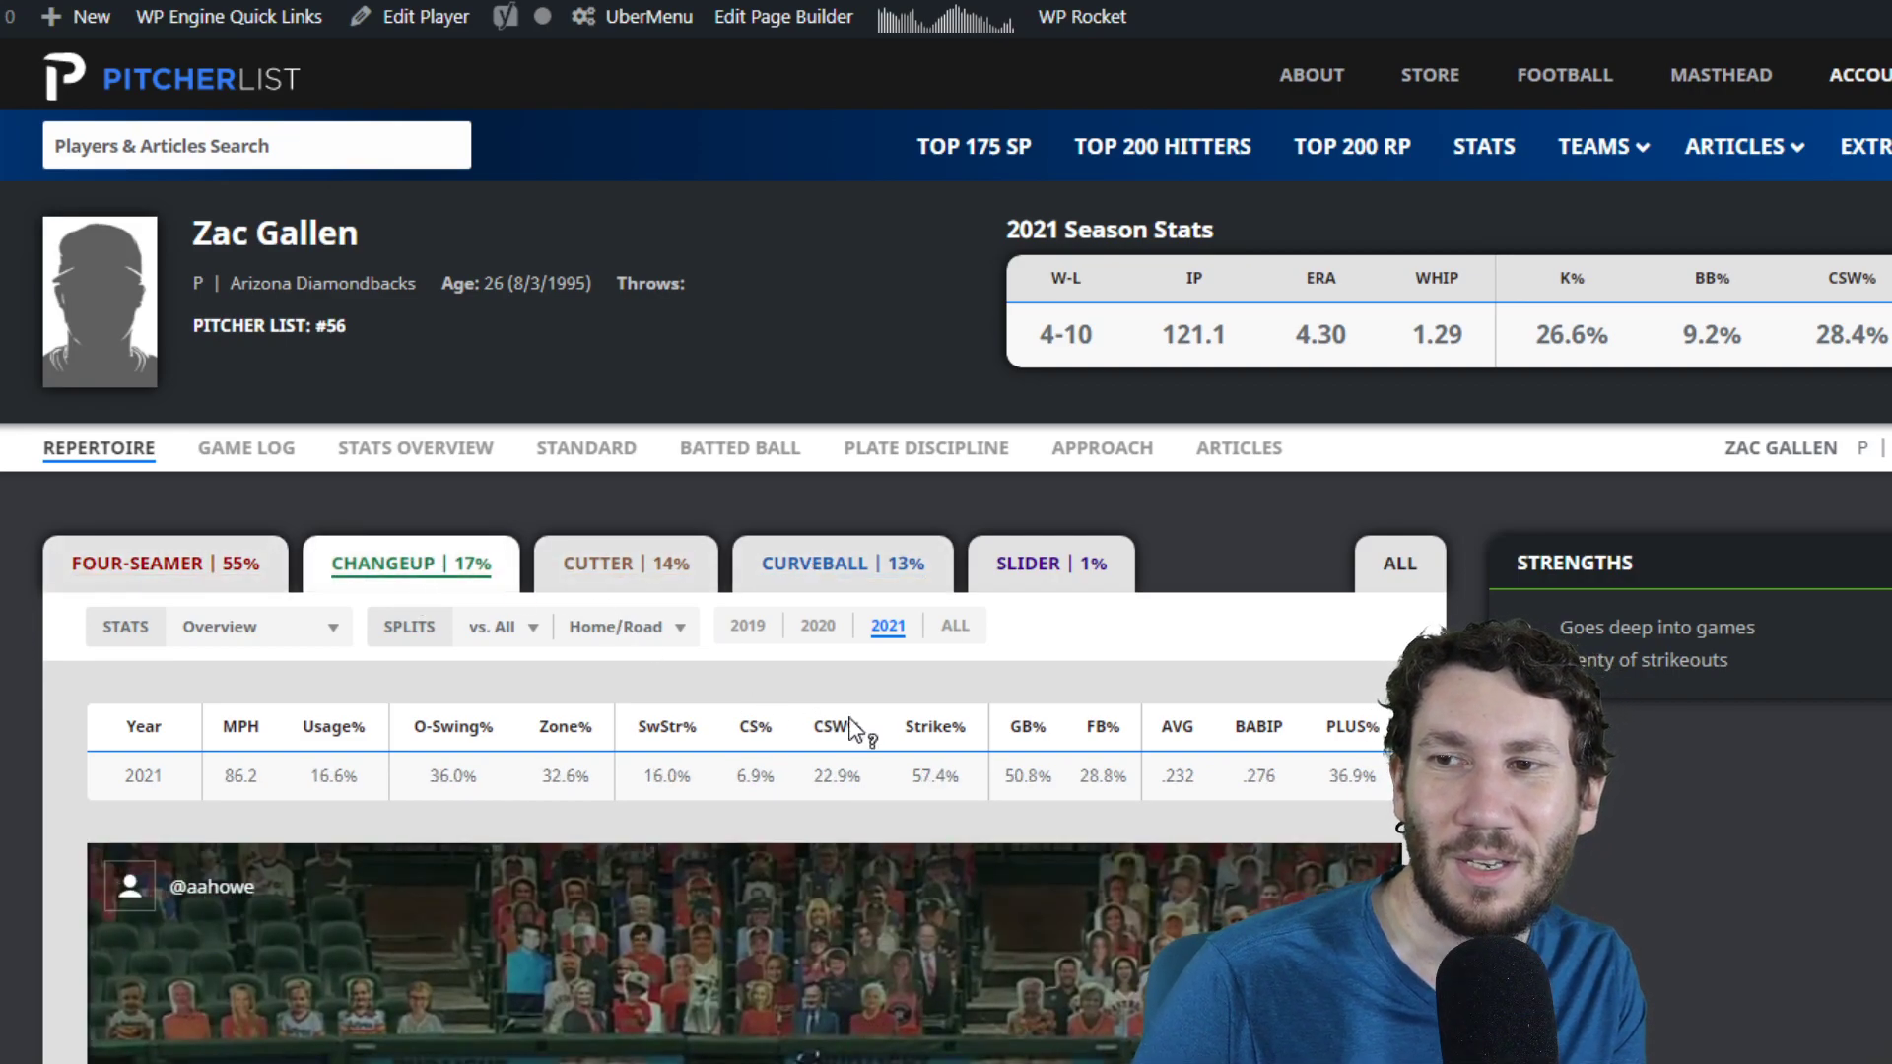
- Show Gallen's changeup stats for all seasons and compare its yearly Strike% and its 2021 AVG
click(958, 628)
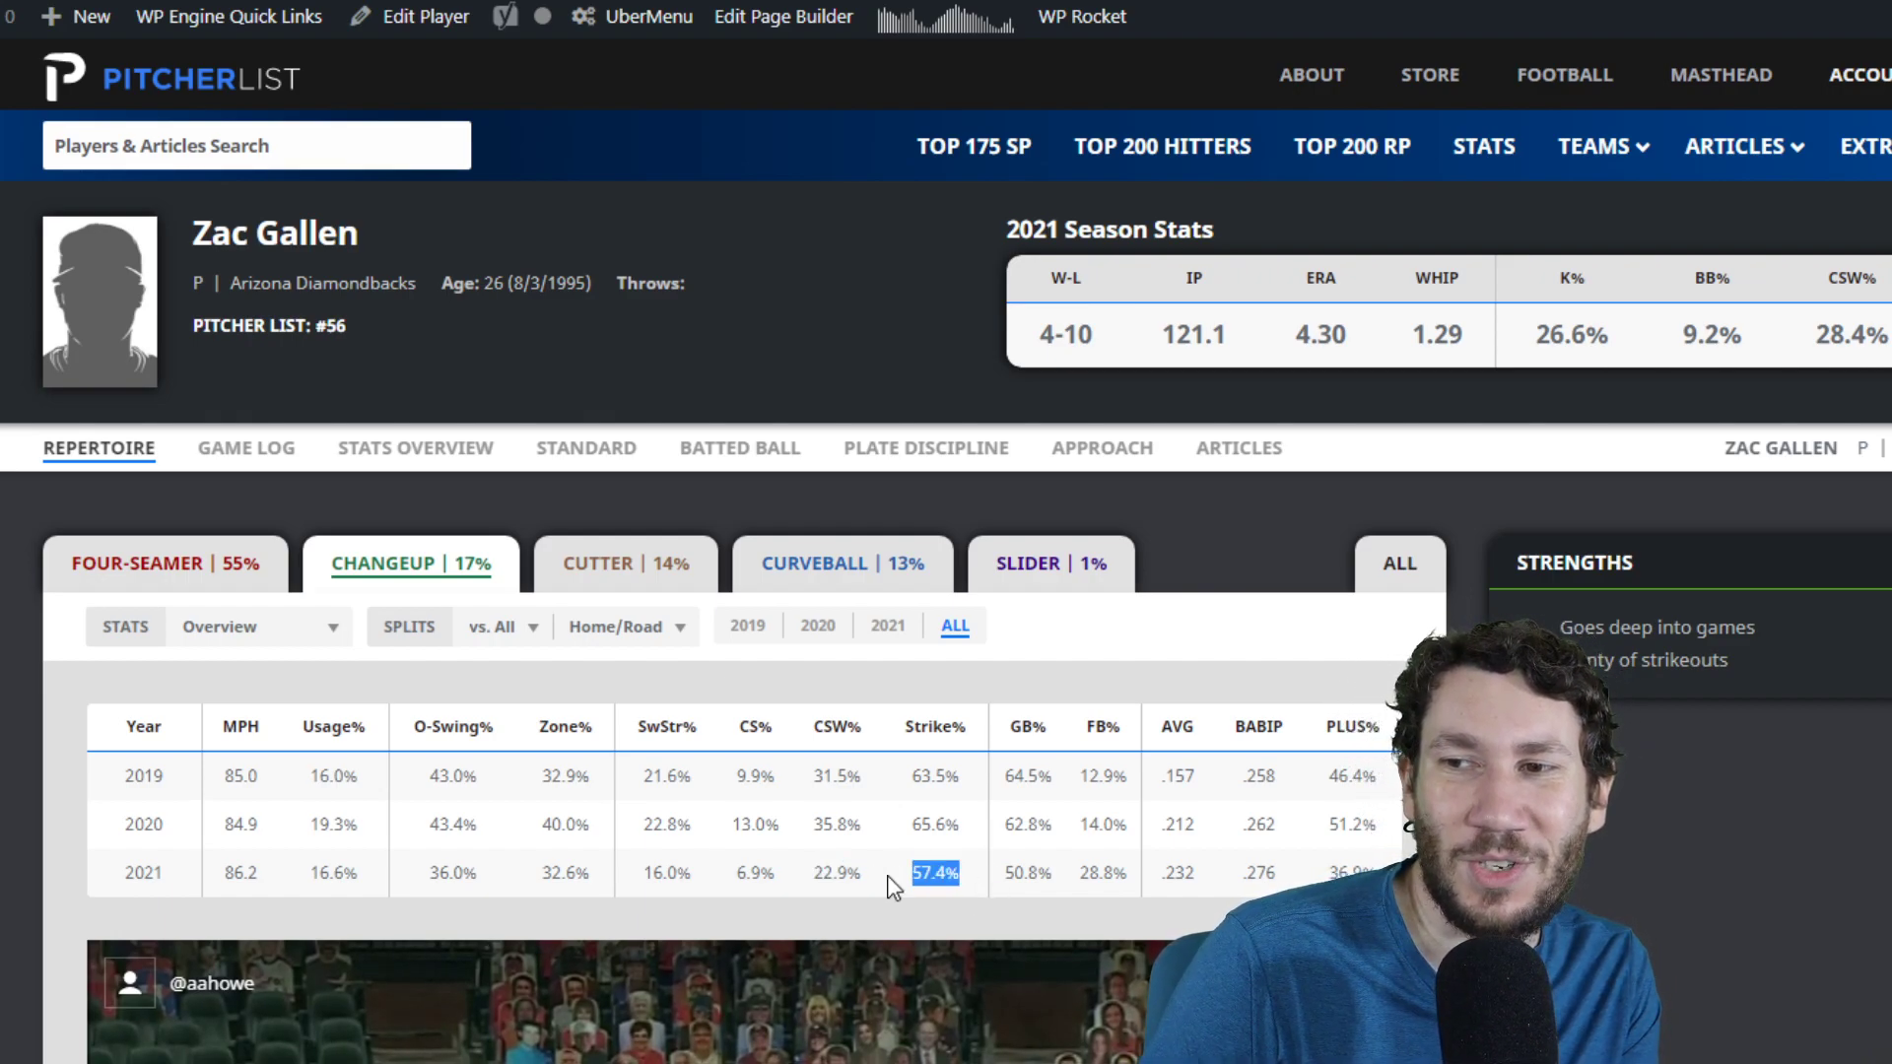
double_click(936, 825)
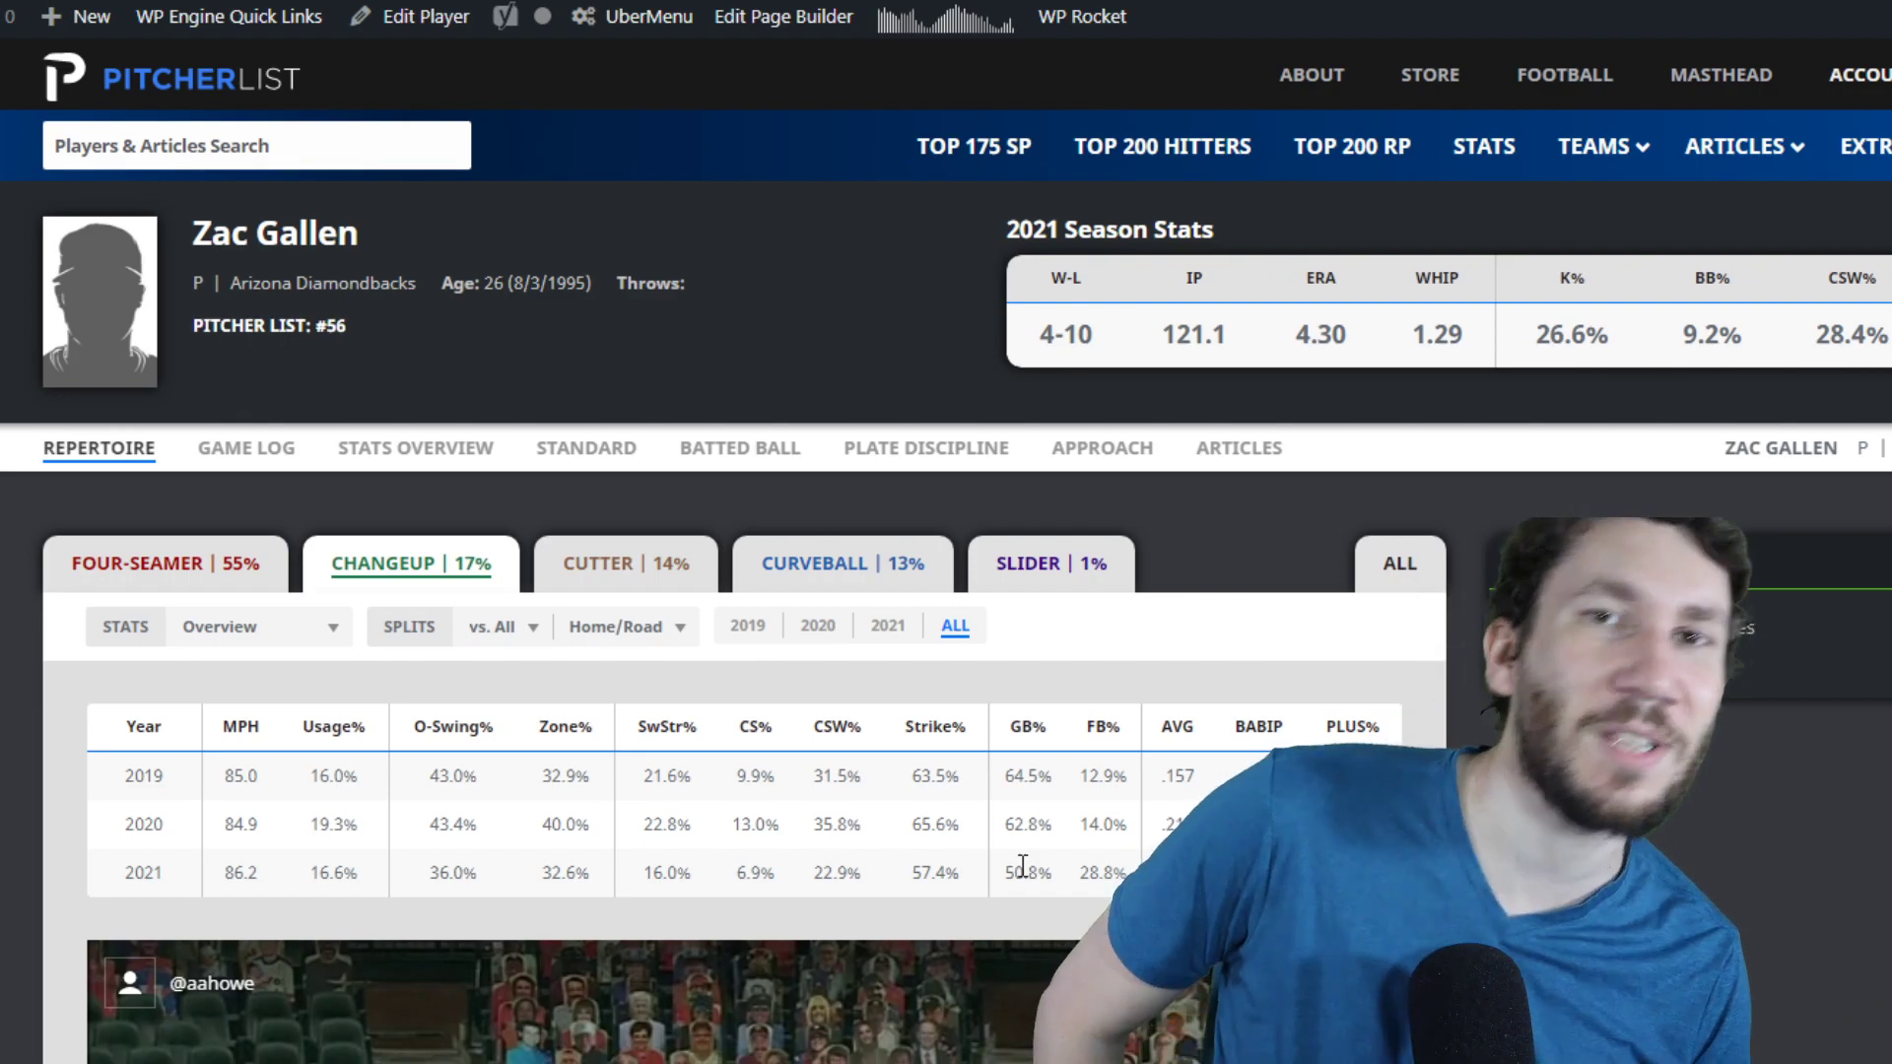
drag(967, 727, 924, 735)
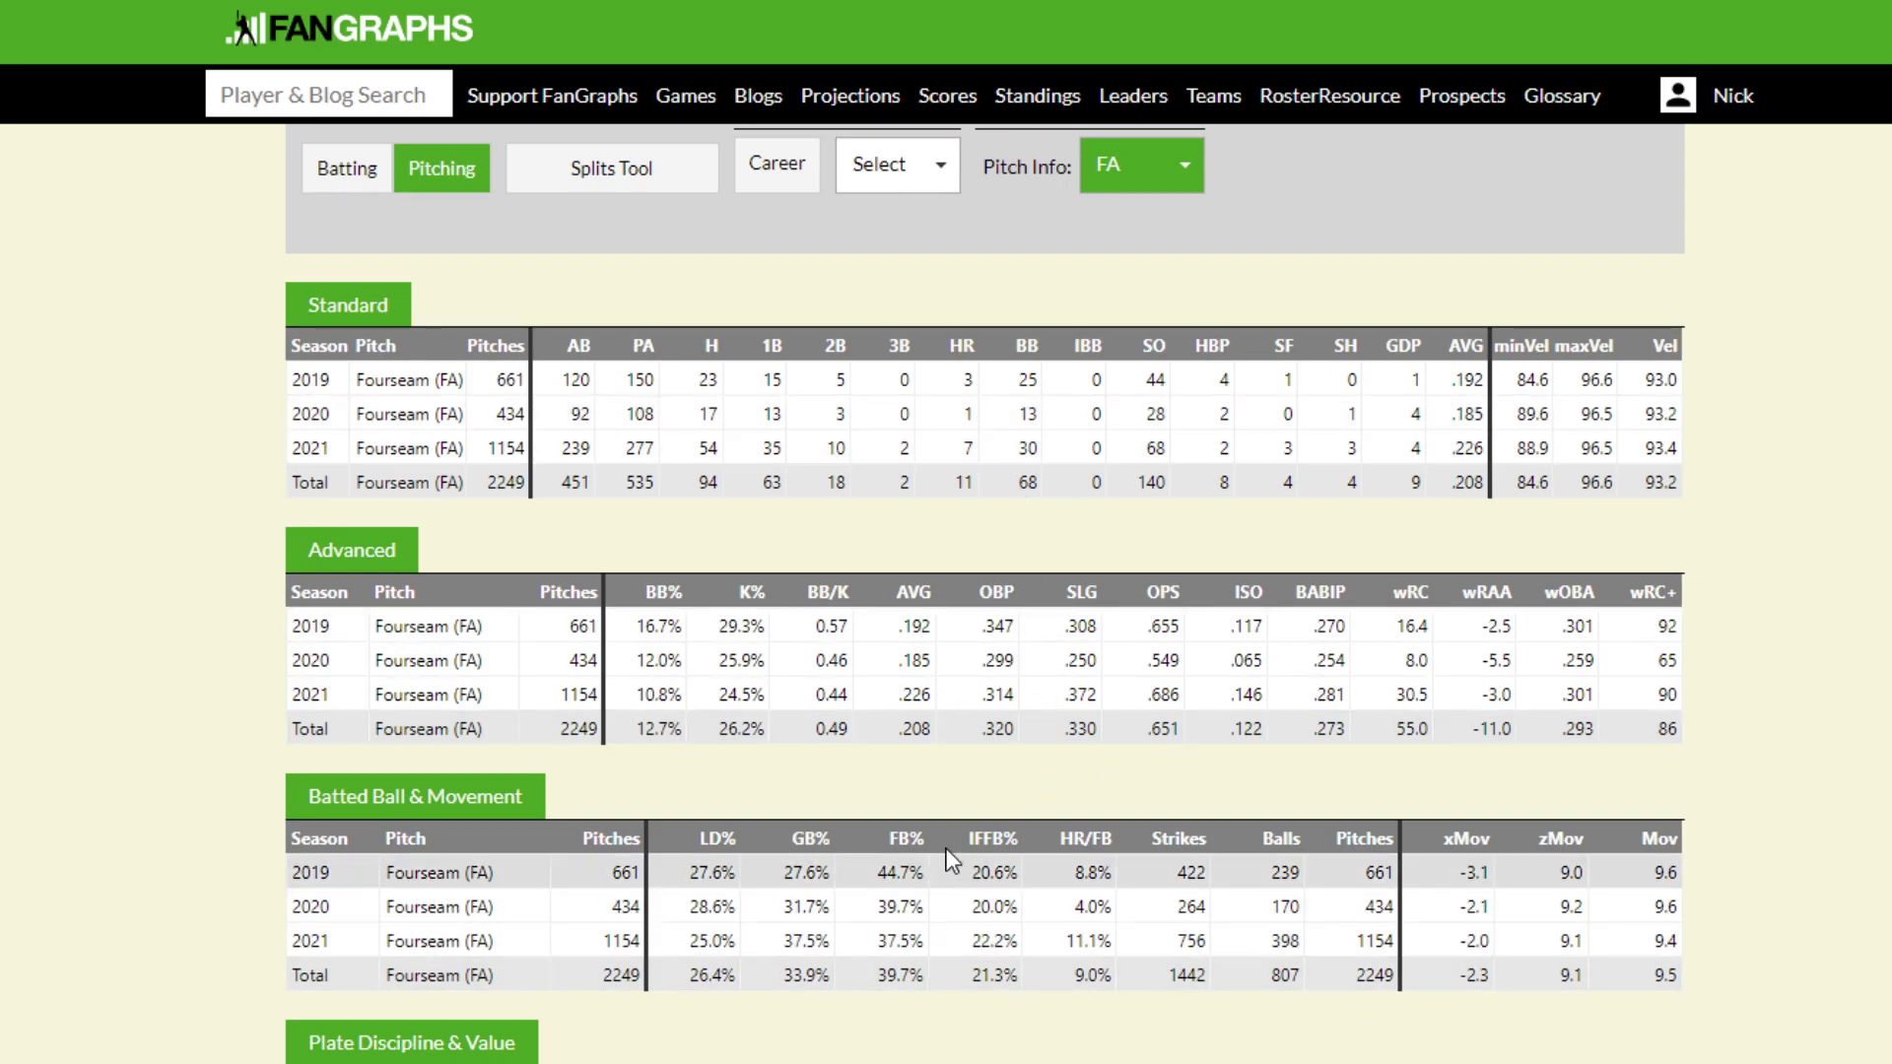
mouse_move(951, 860)
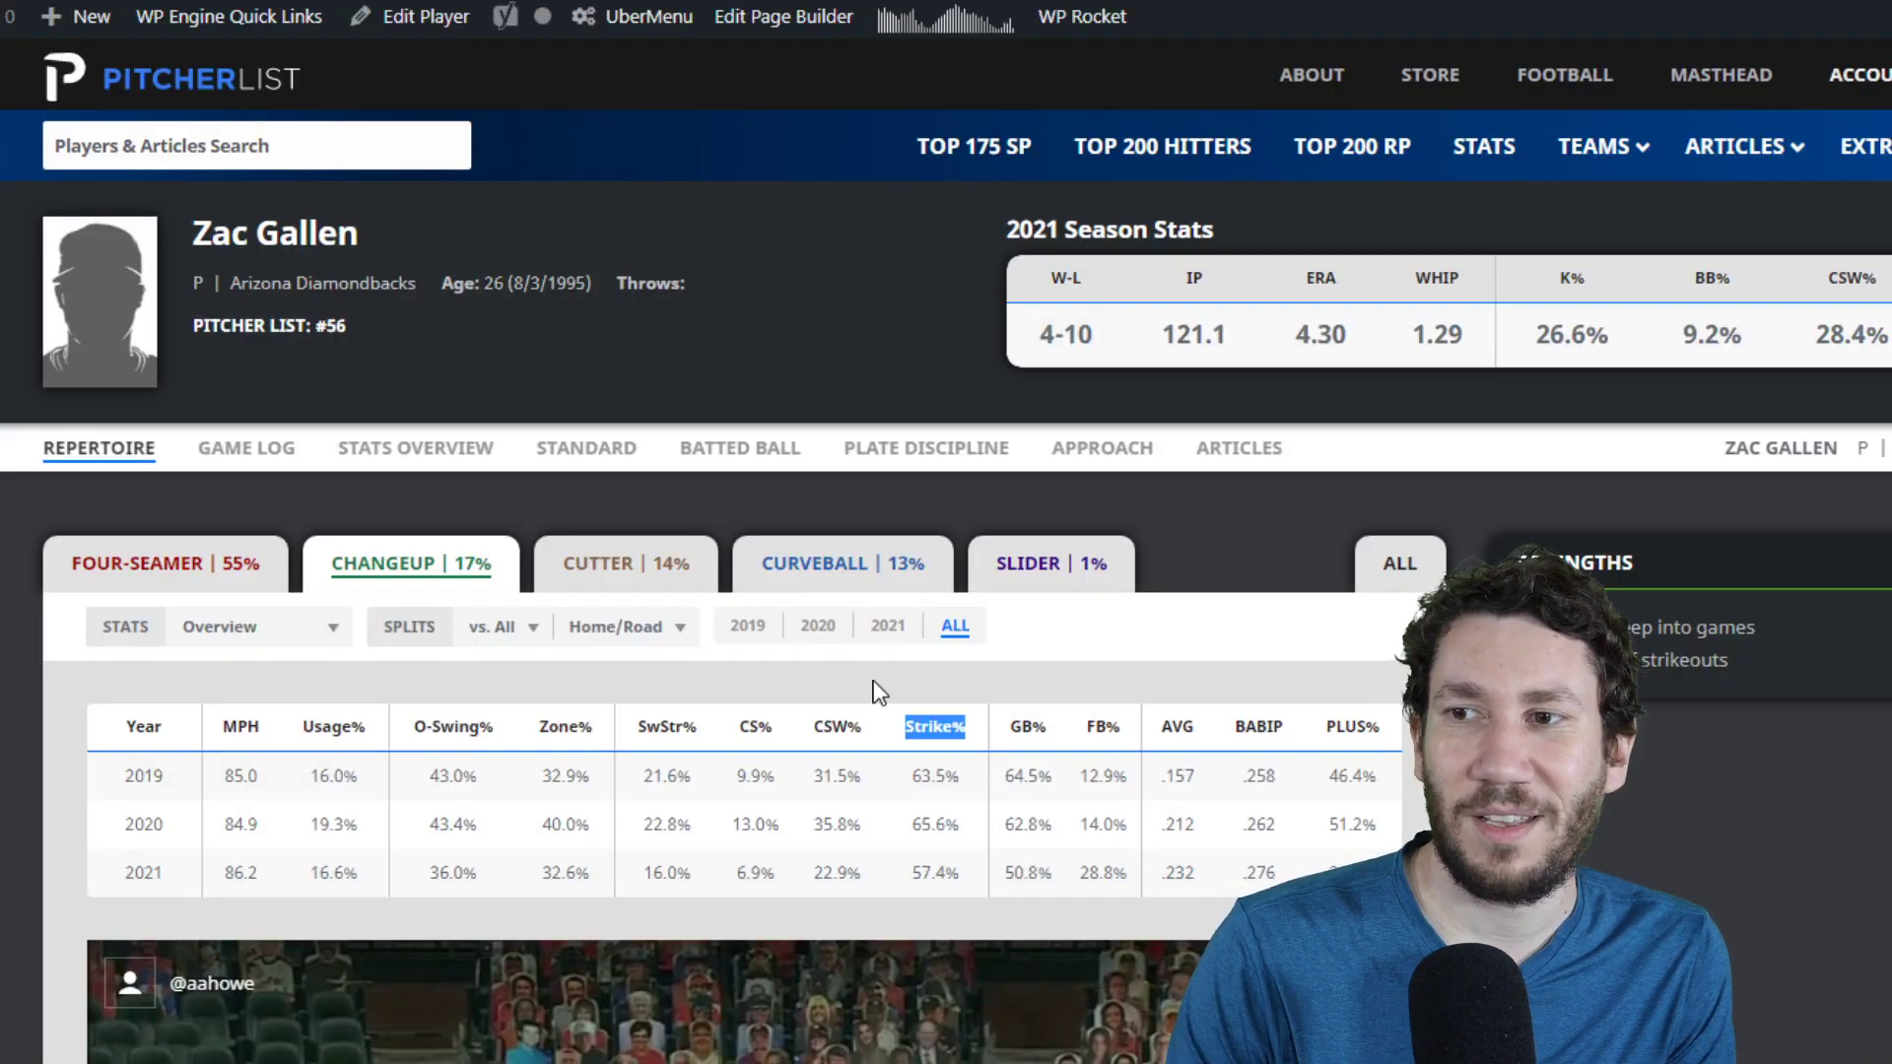
double_click(934, 824)
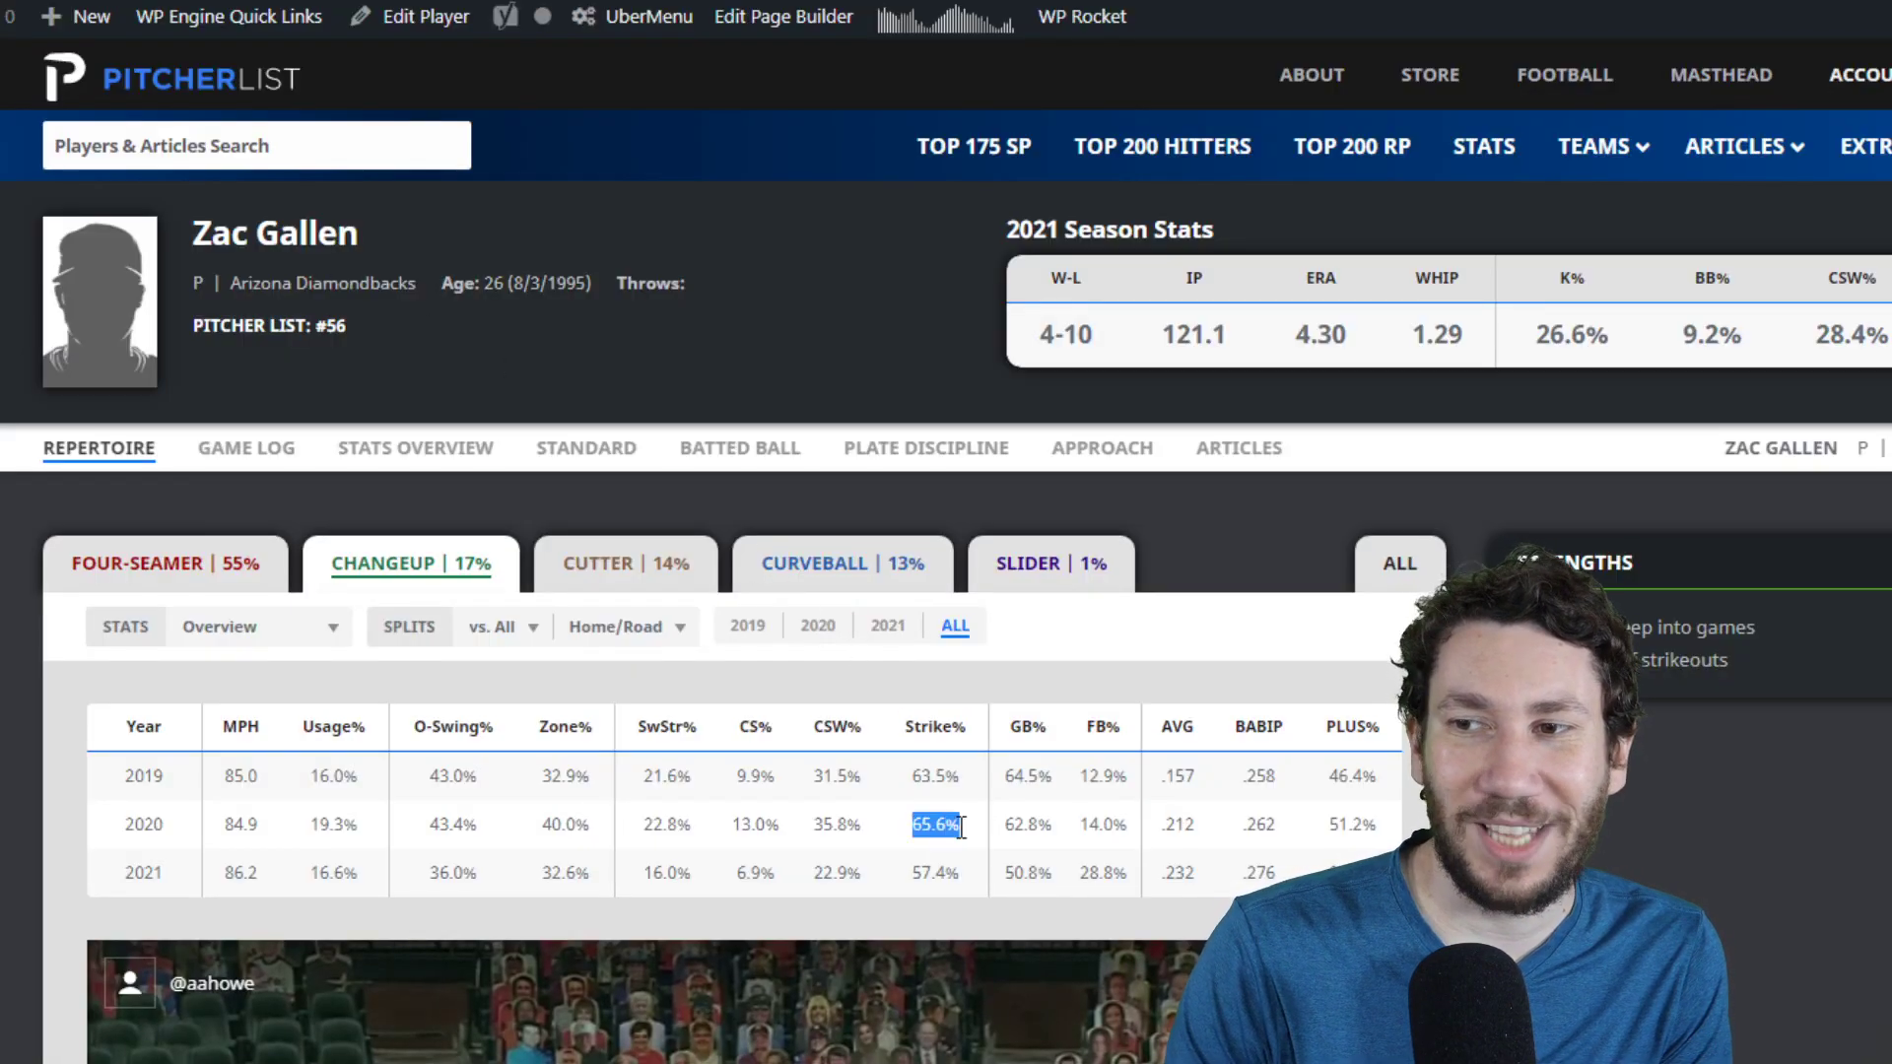
click(964, 845)
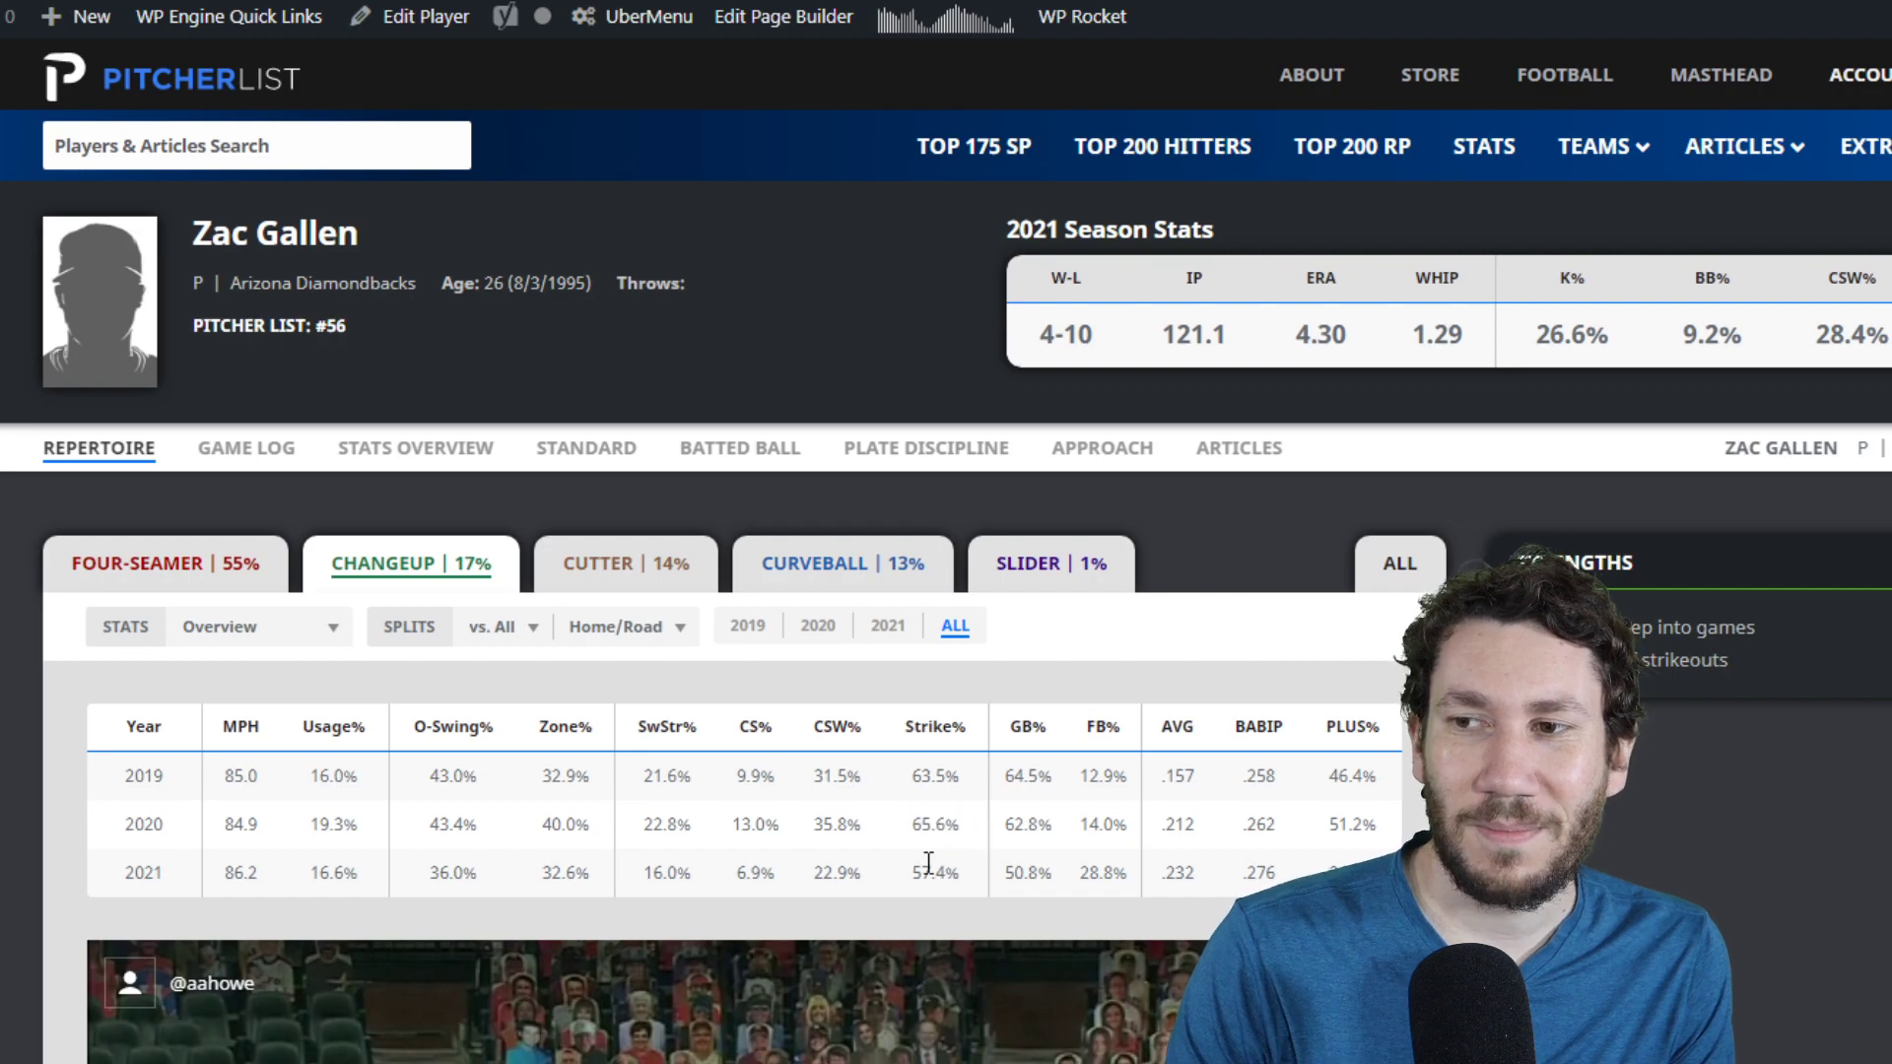
double_click(946, 873)
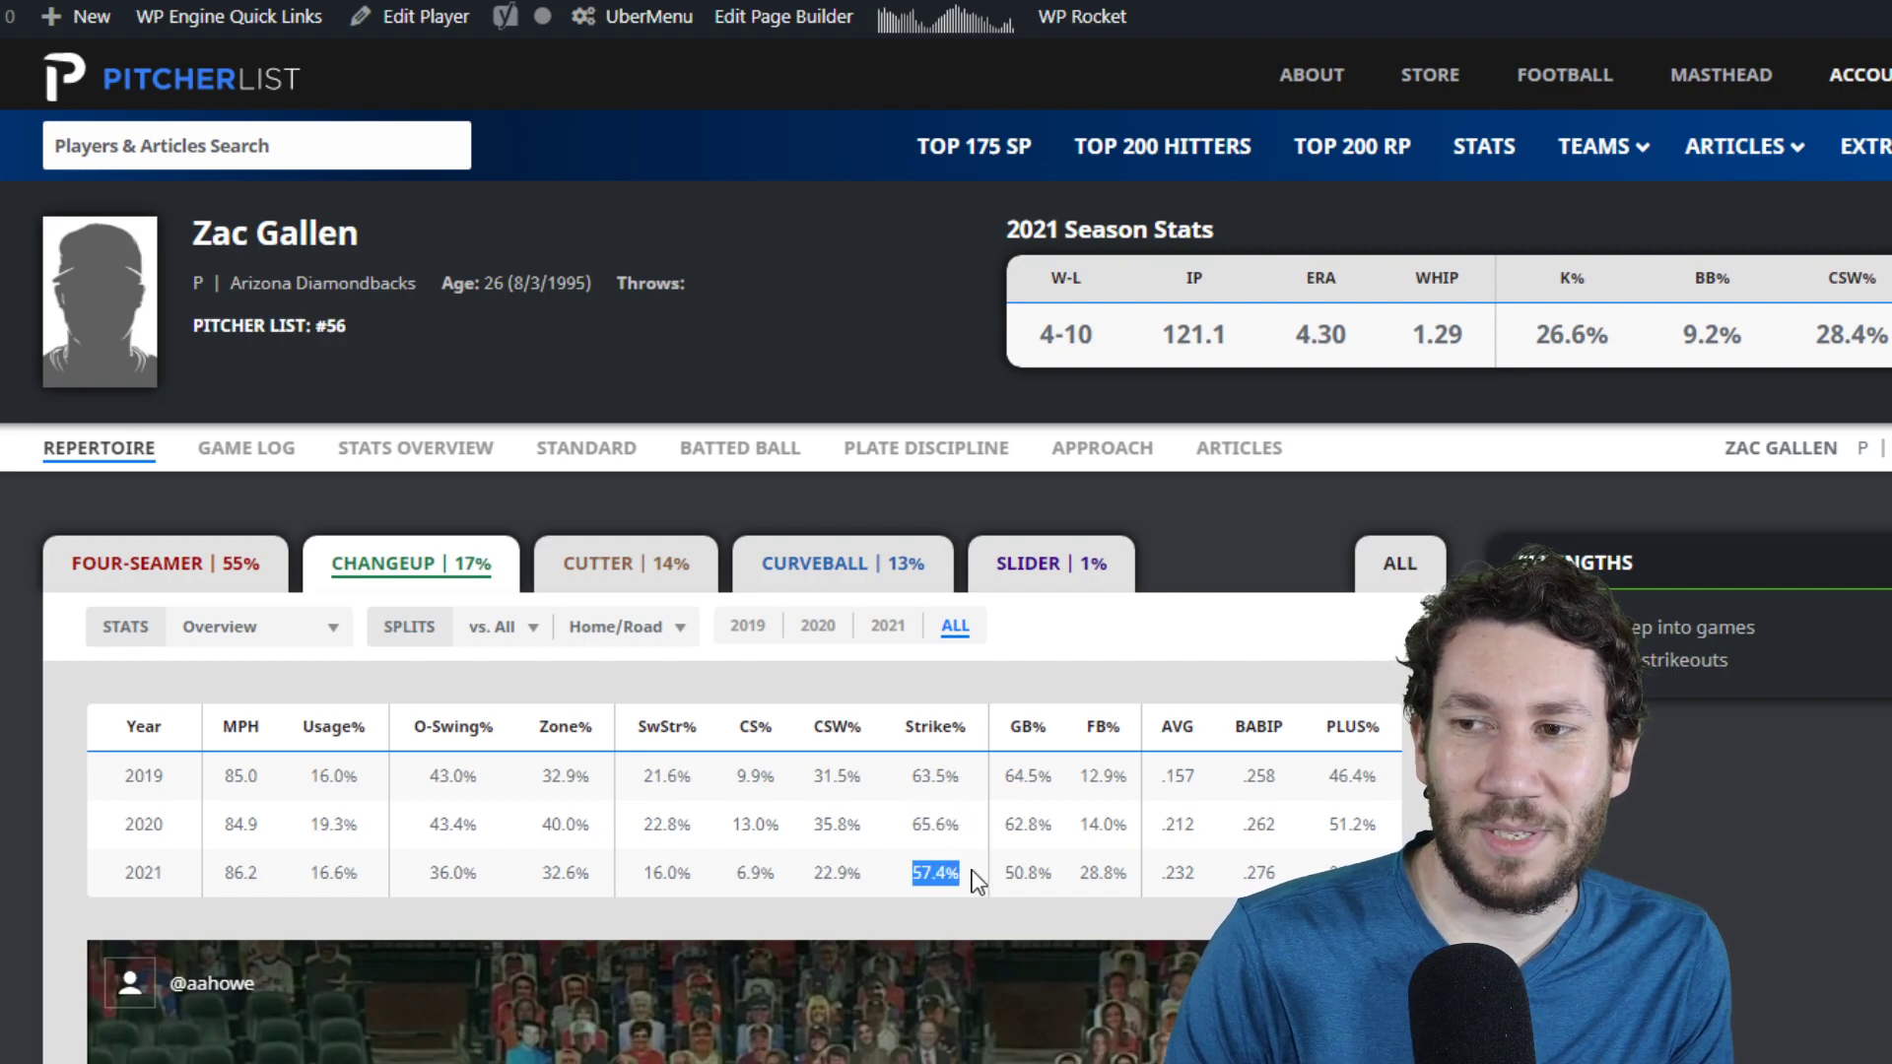
double_click(1178, 873)
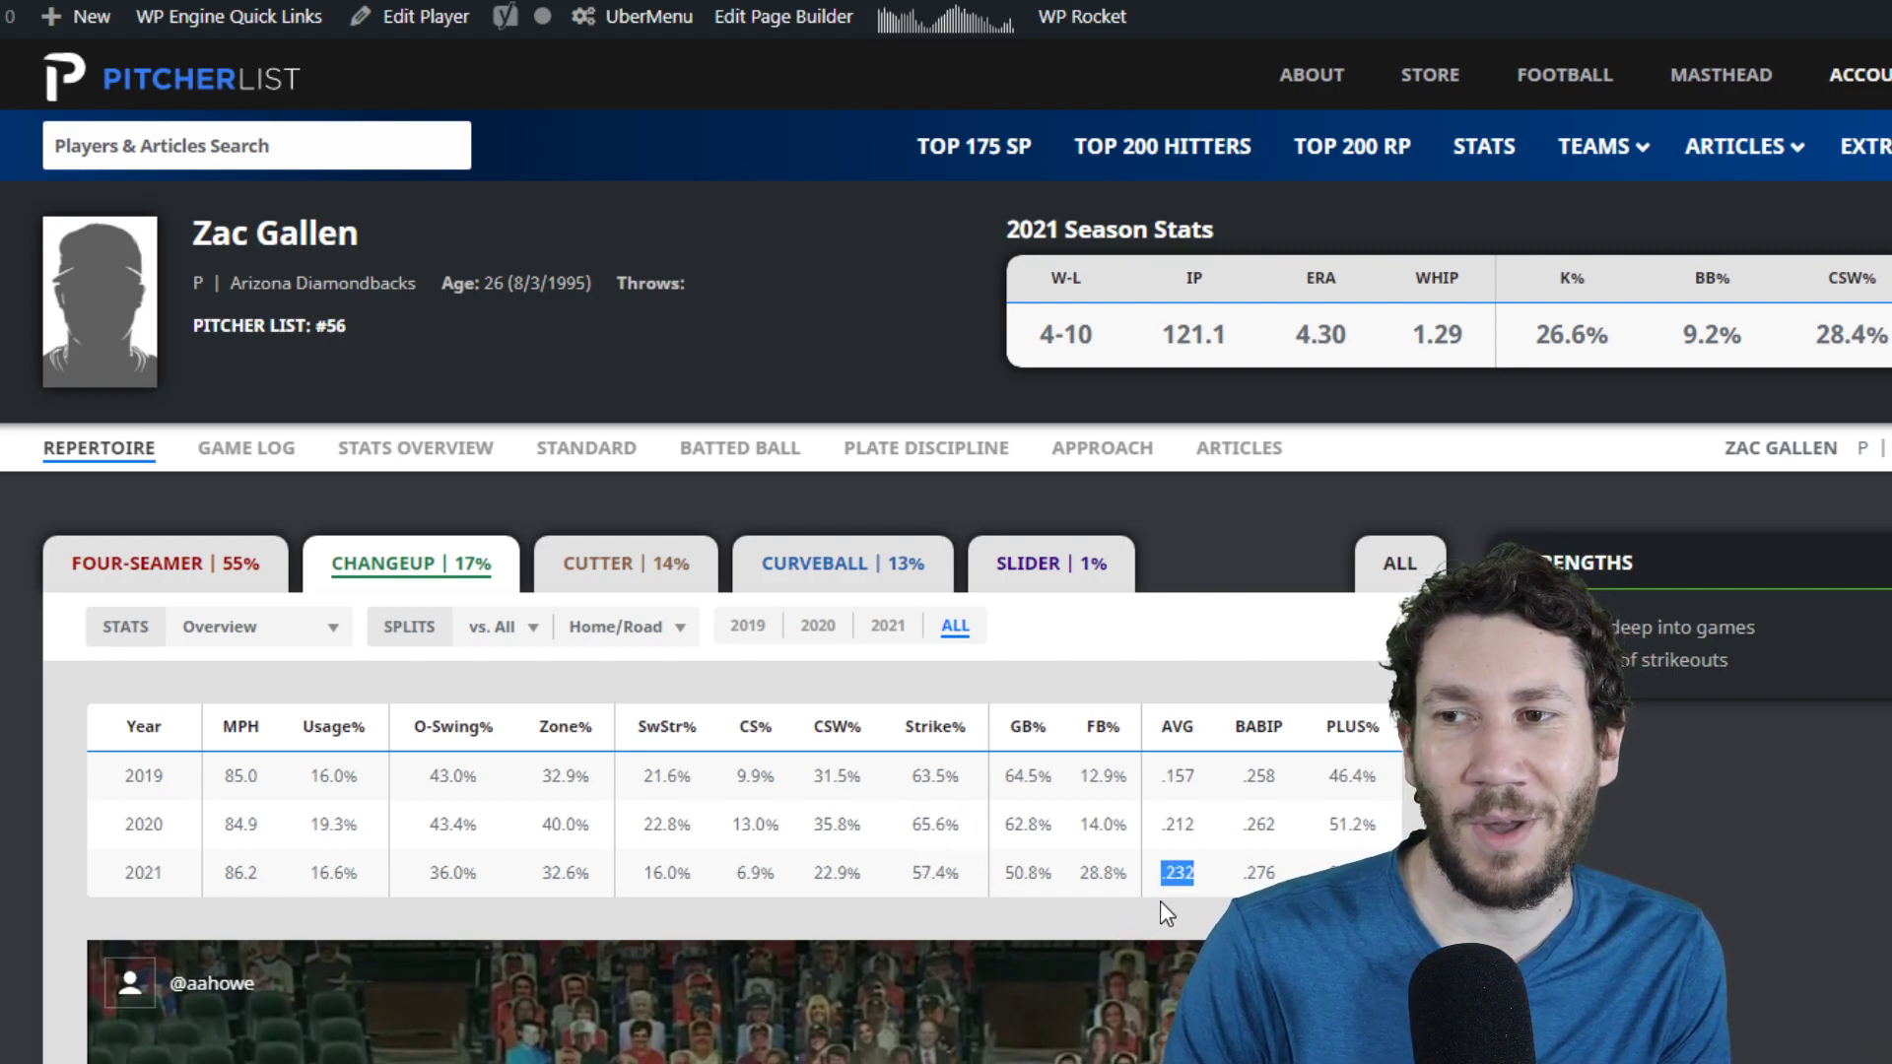
click(1752, 777)
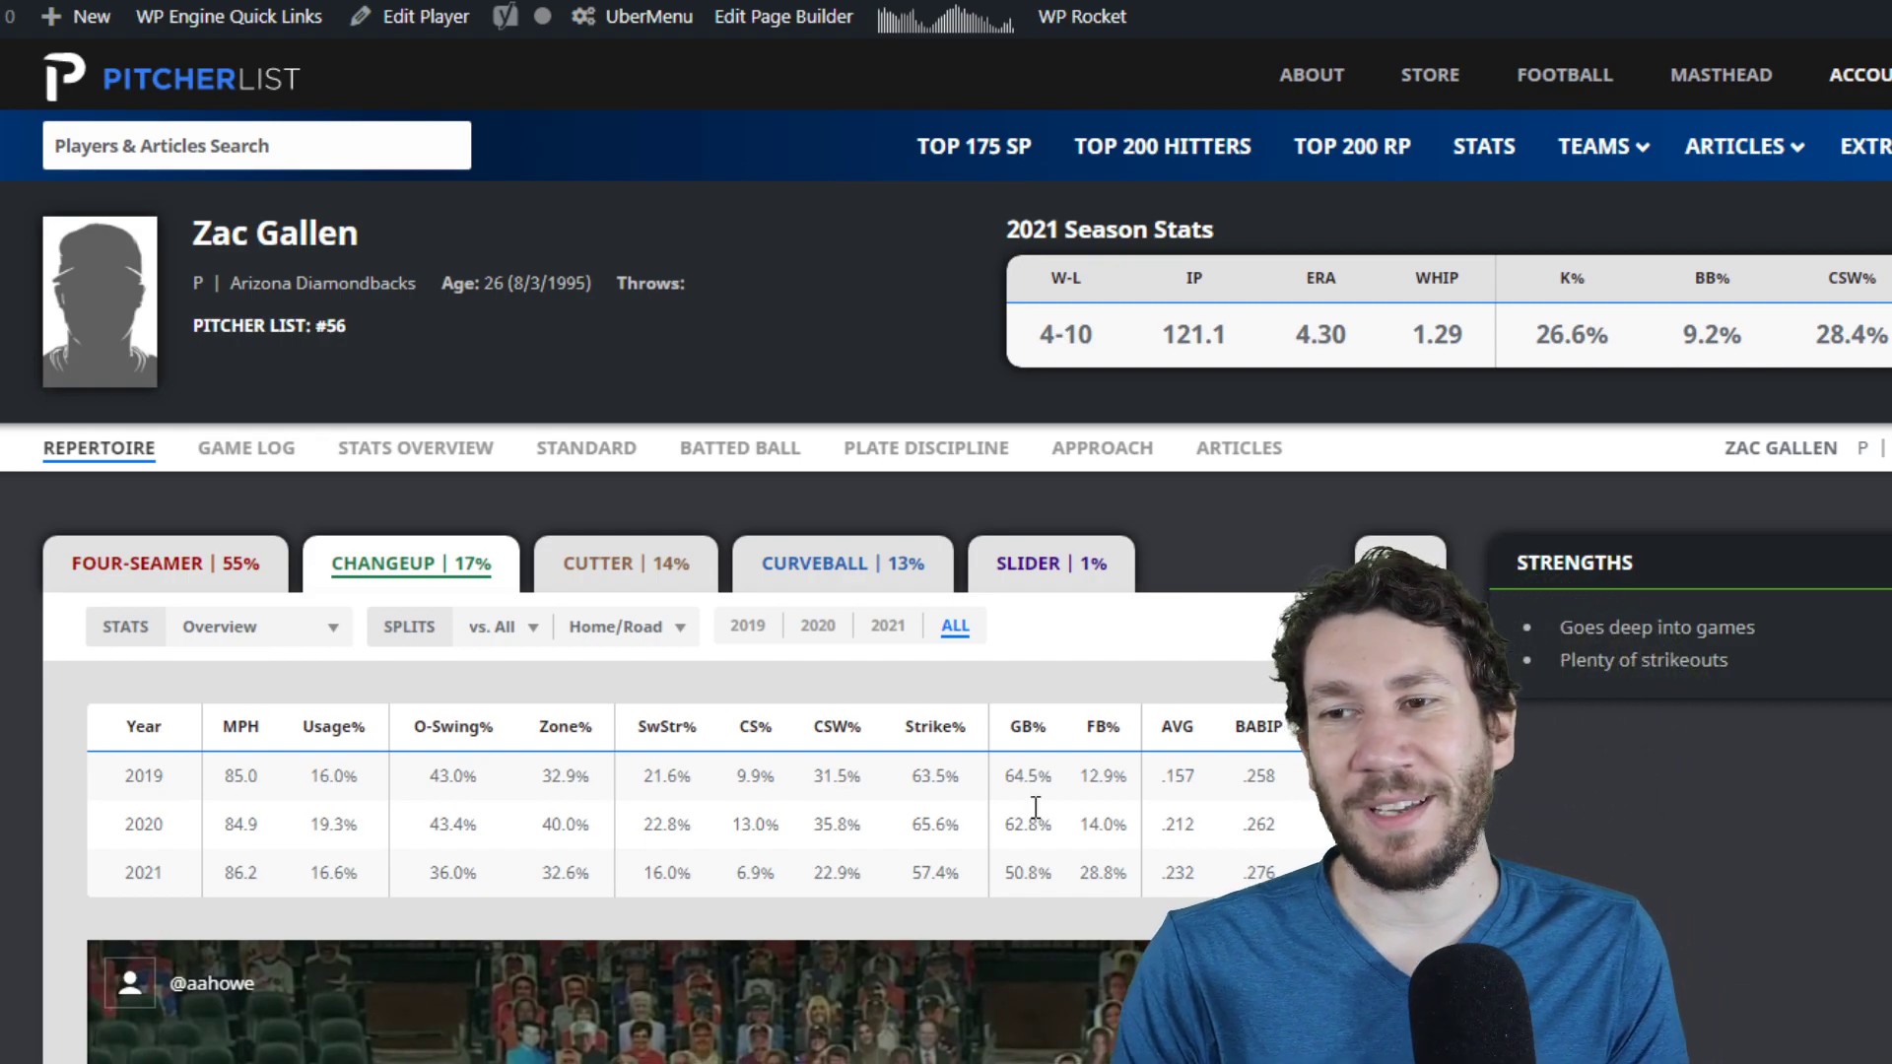
- View the changeup's all-season Approach stats and return the table to Overview
click(240, 624)
click(244, 772)
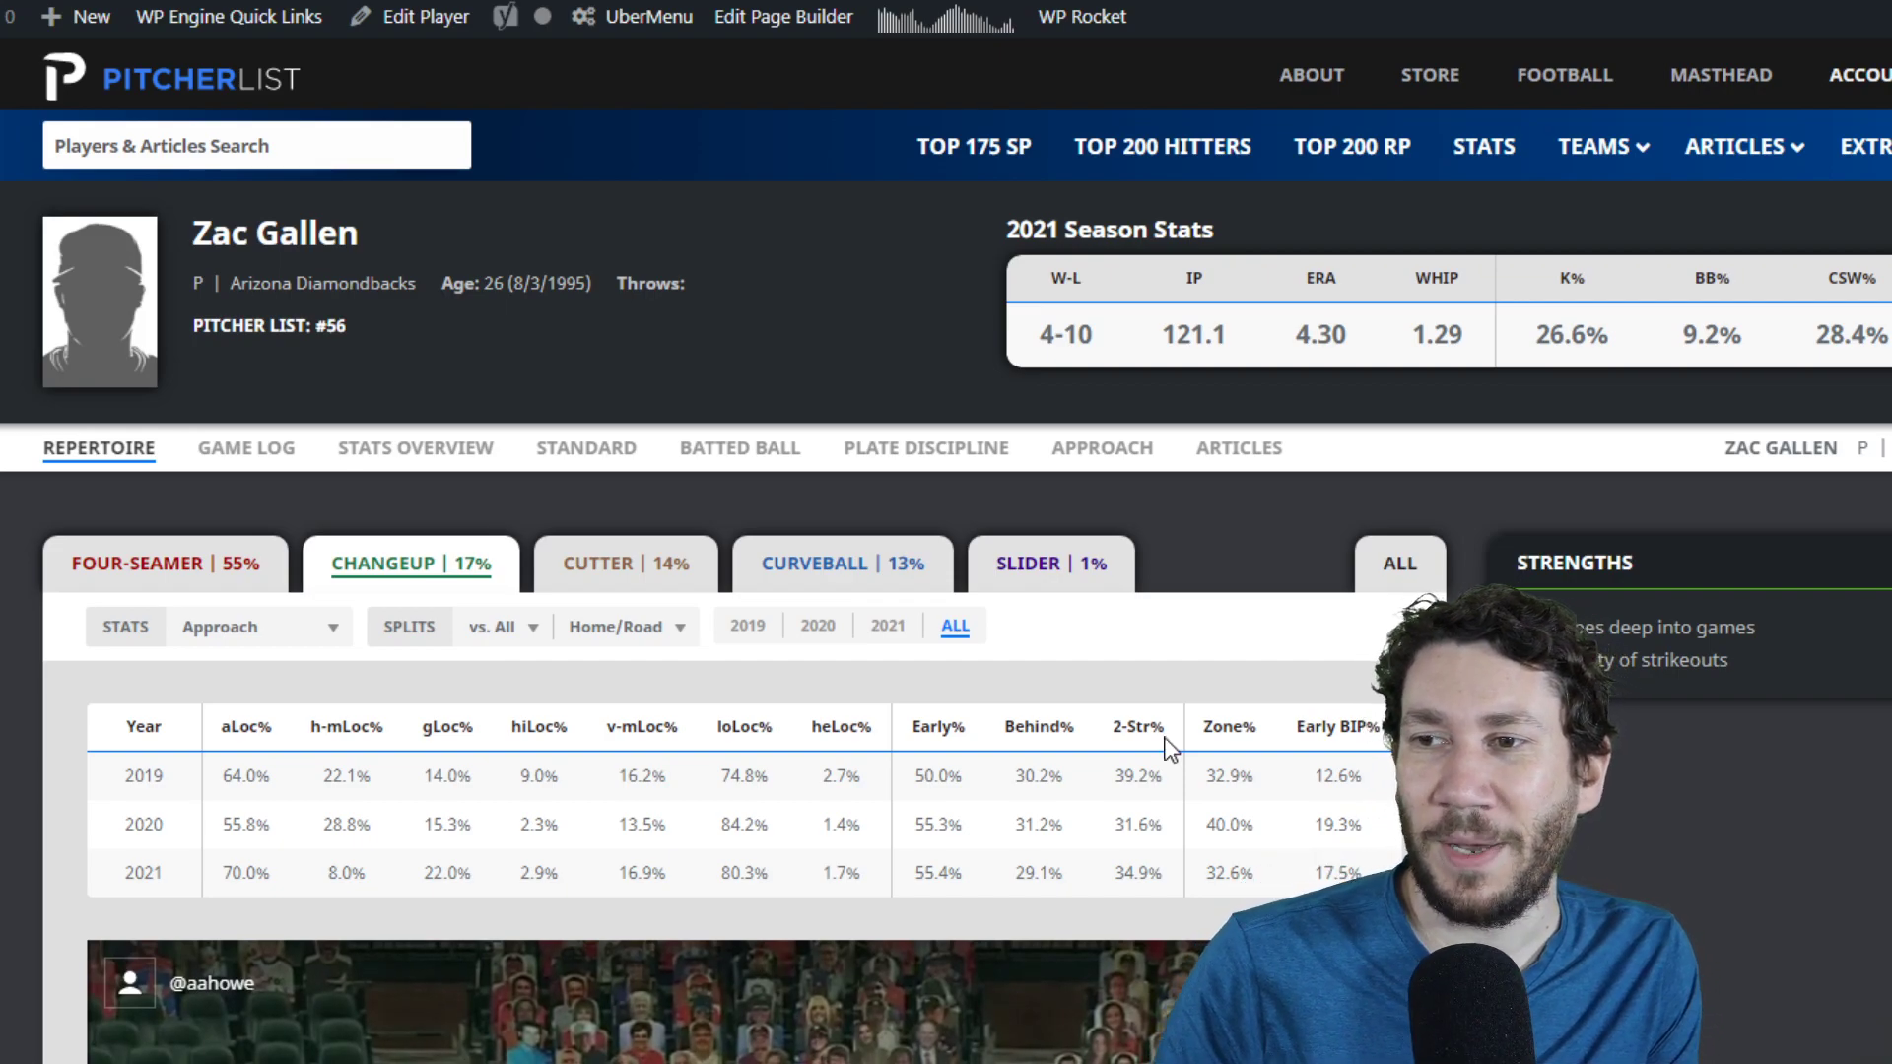
click(256, 627)
click(212, 654)
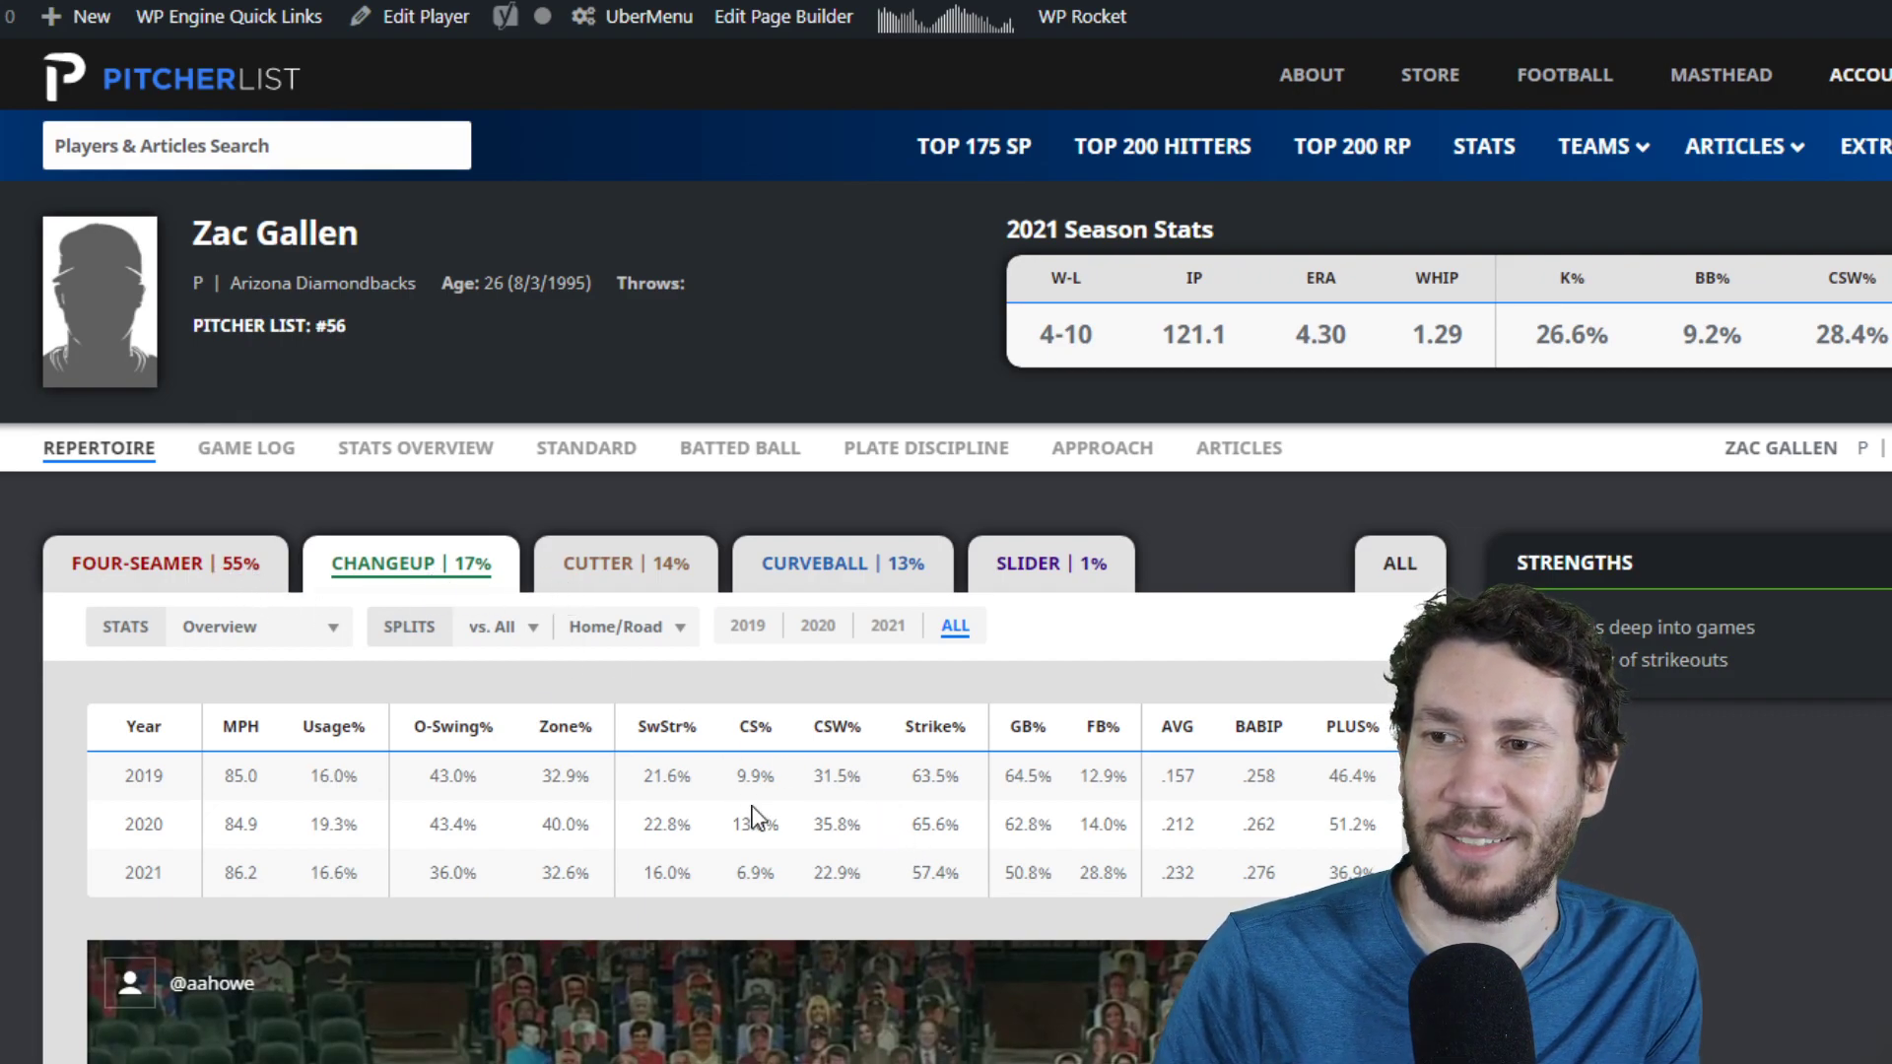
- Compare the changeup's CSW% and Strike% between 2020 and 2021 in the all-season overview
double_click(836, 872)
drag(814, 825, 875, 838)
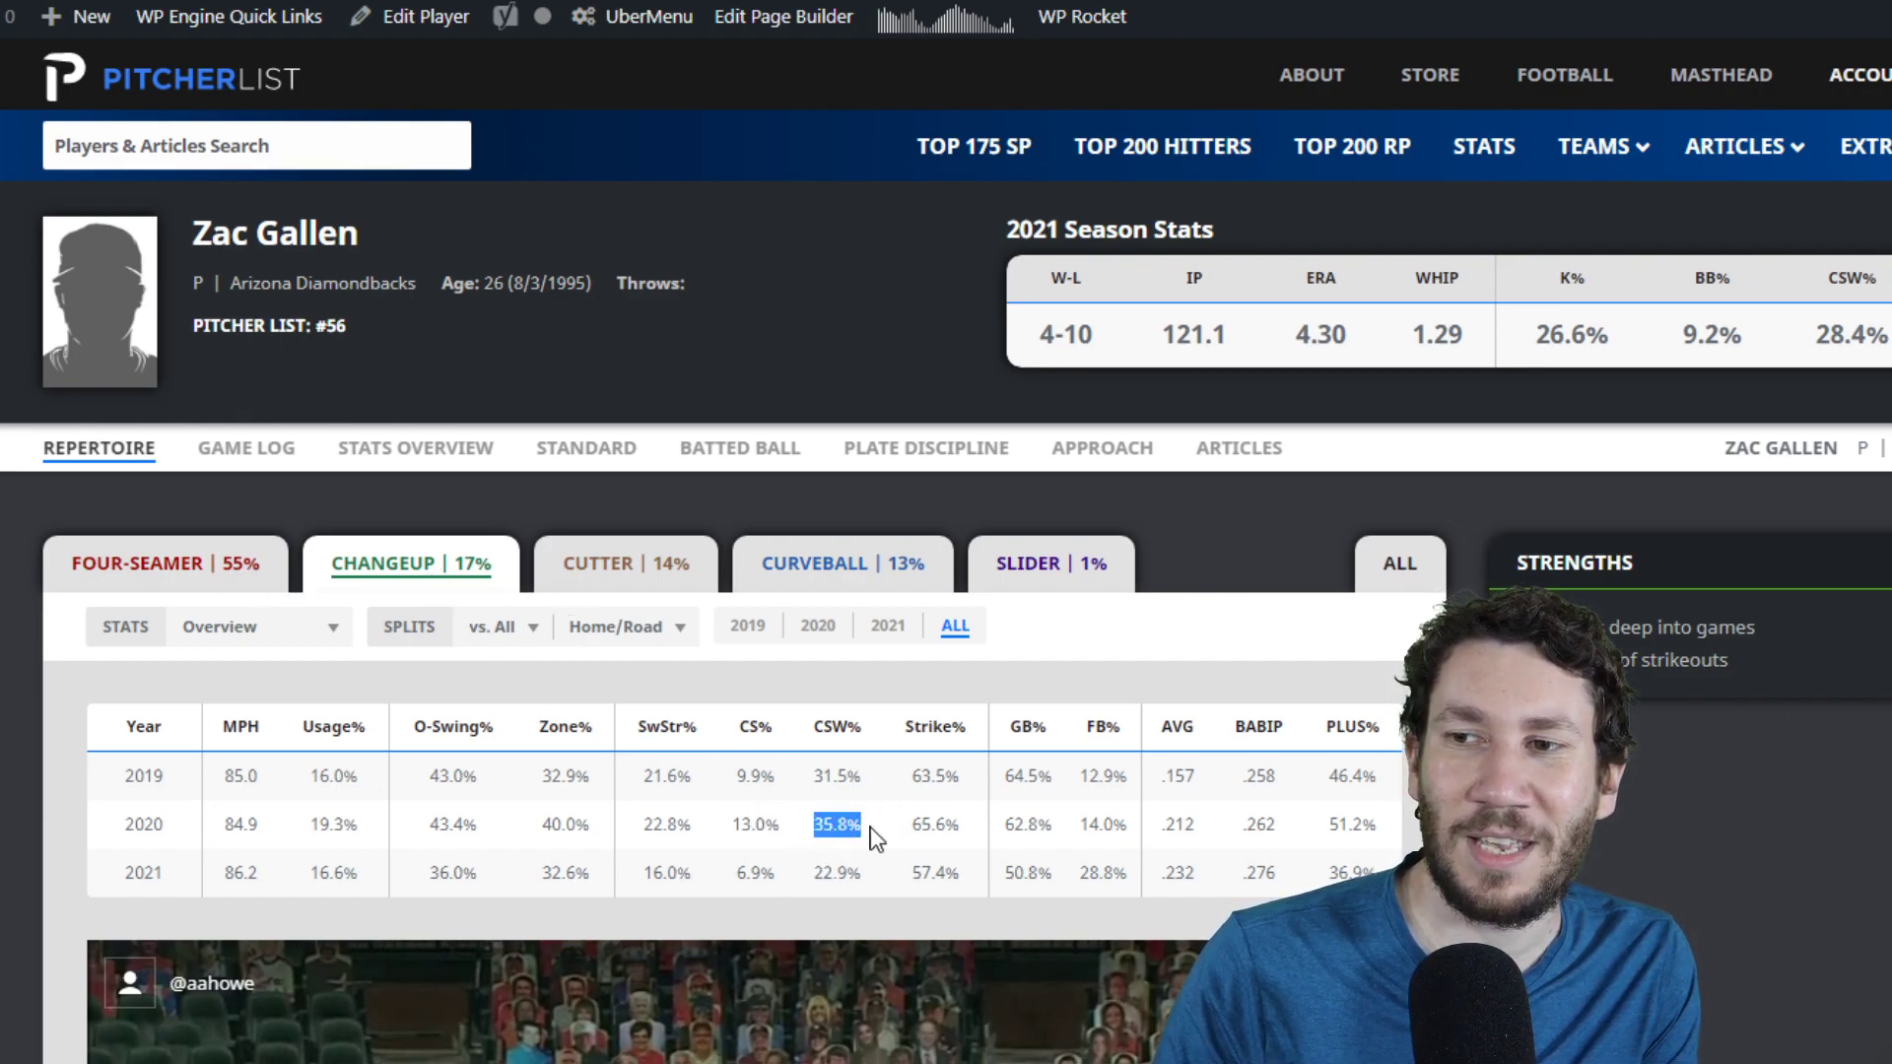
double_click(935, 825)
click(907, 788)
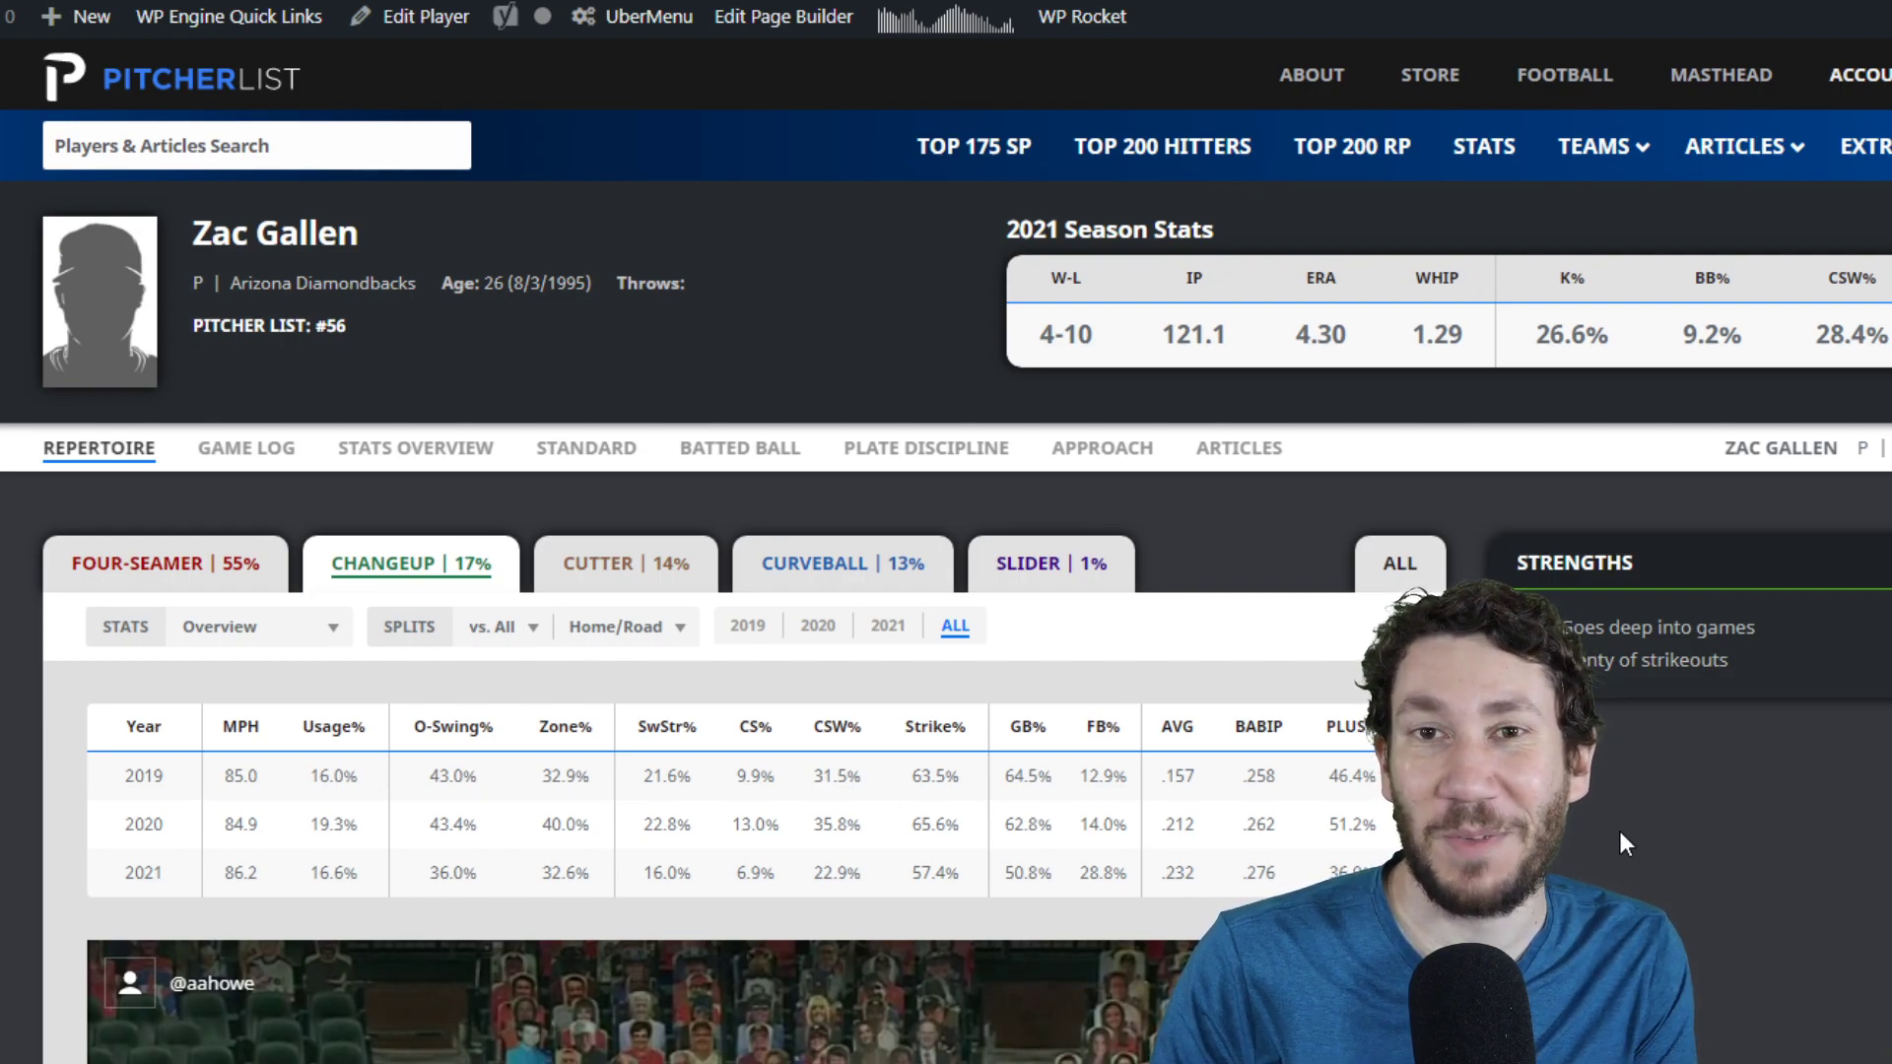
click(122, 567)
click(498, 591)
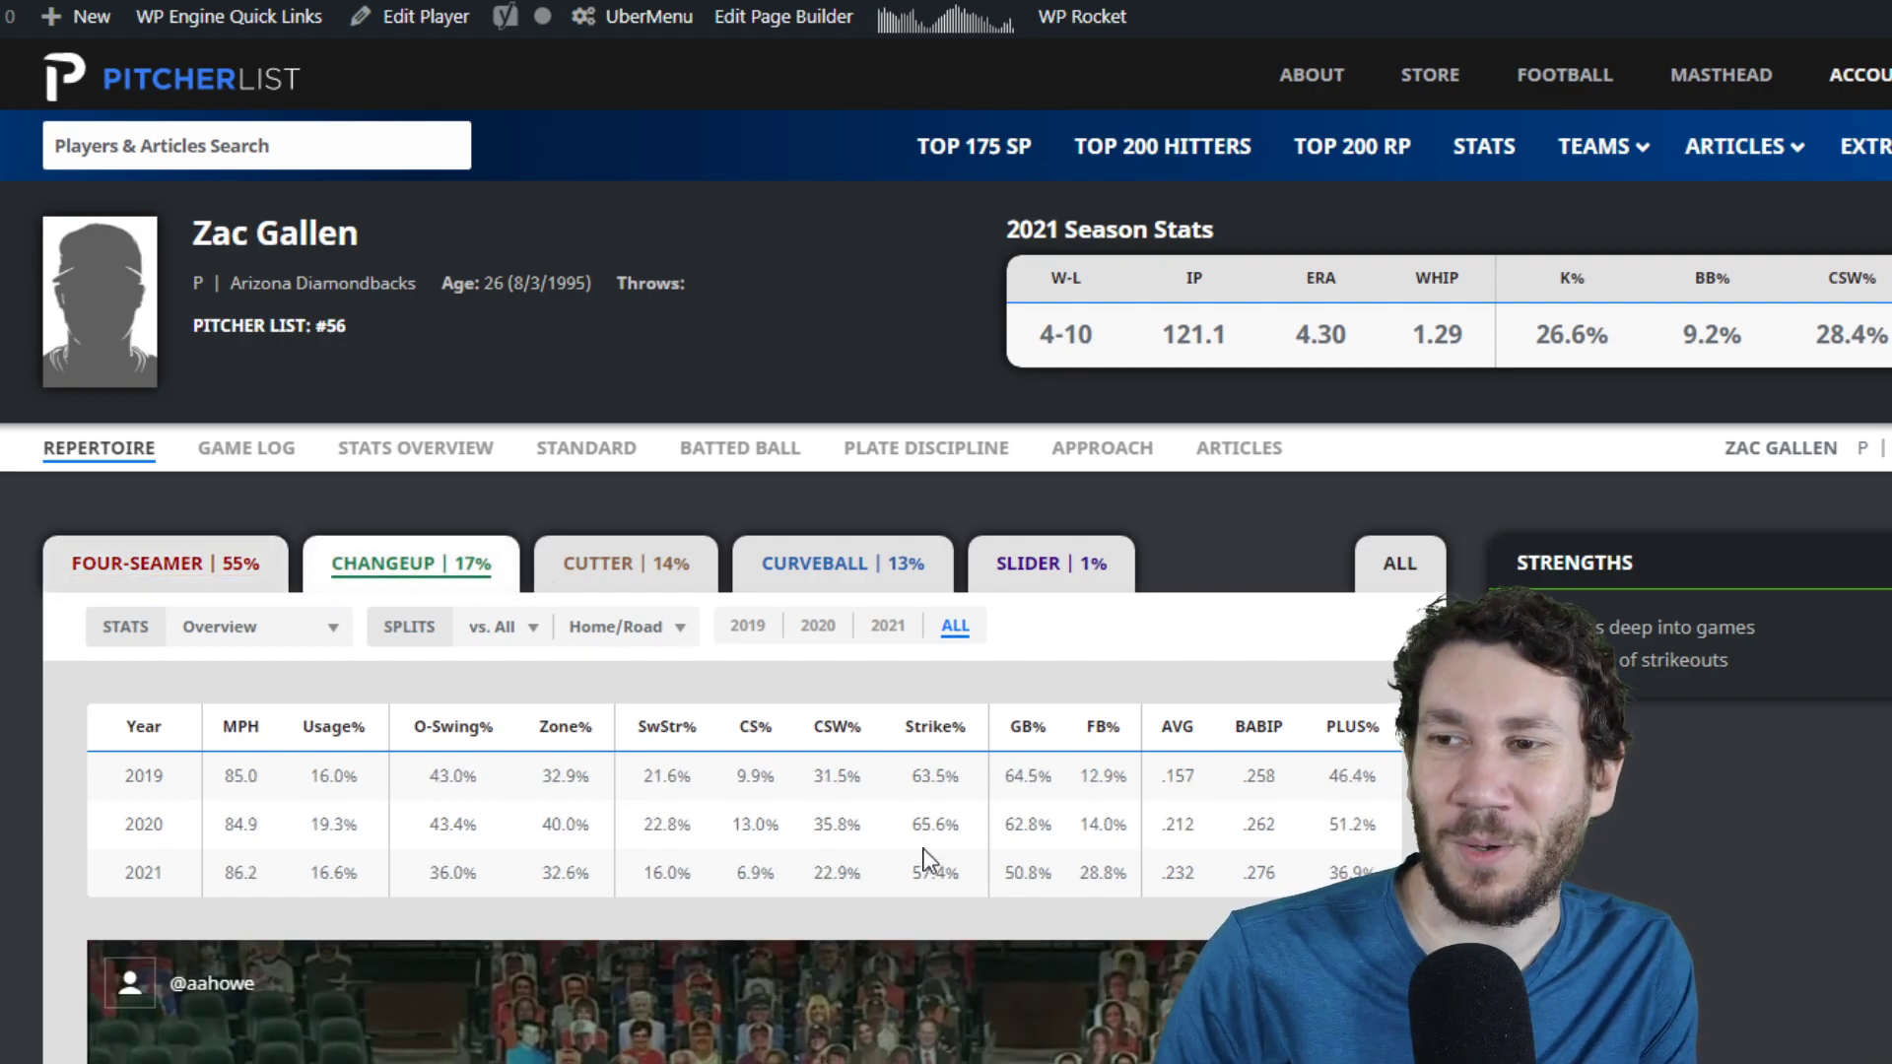
double_click(936, 873)
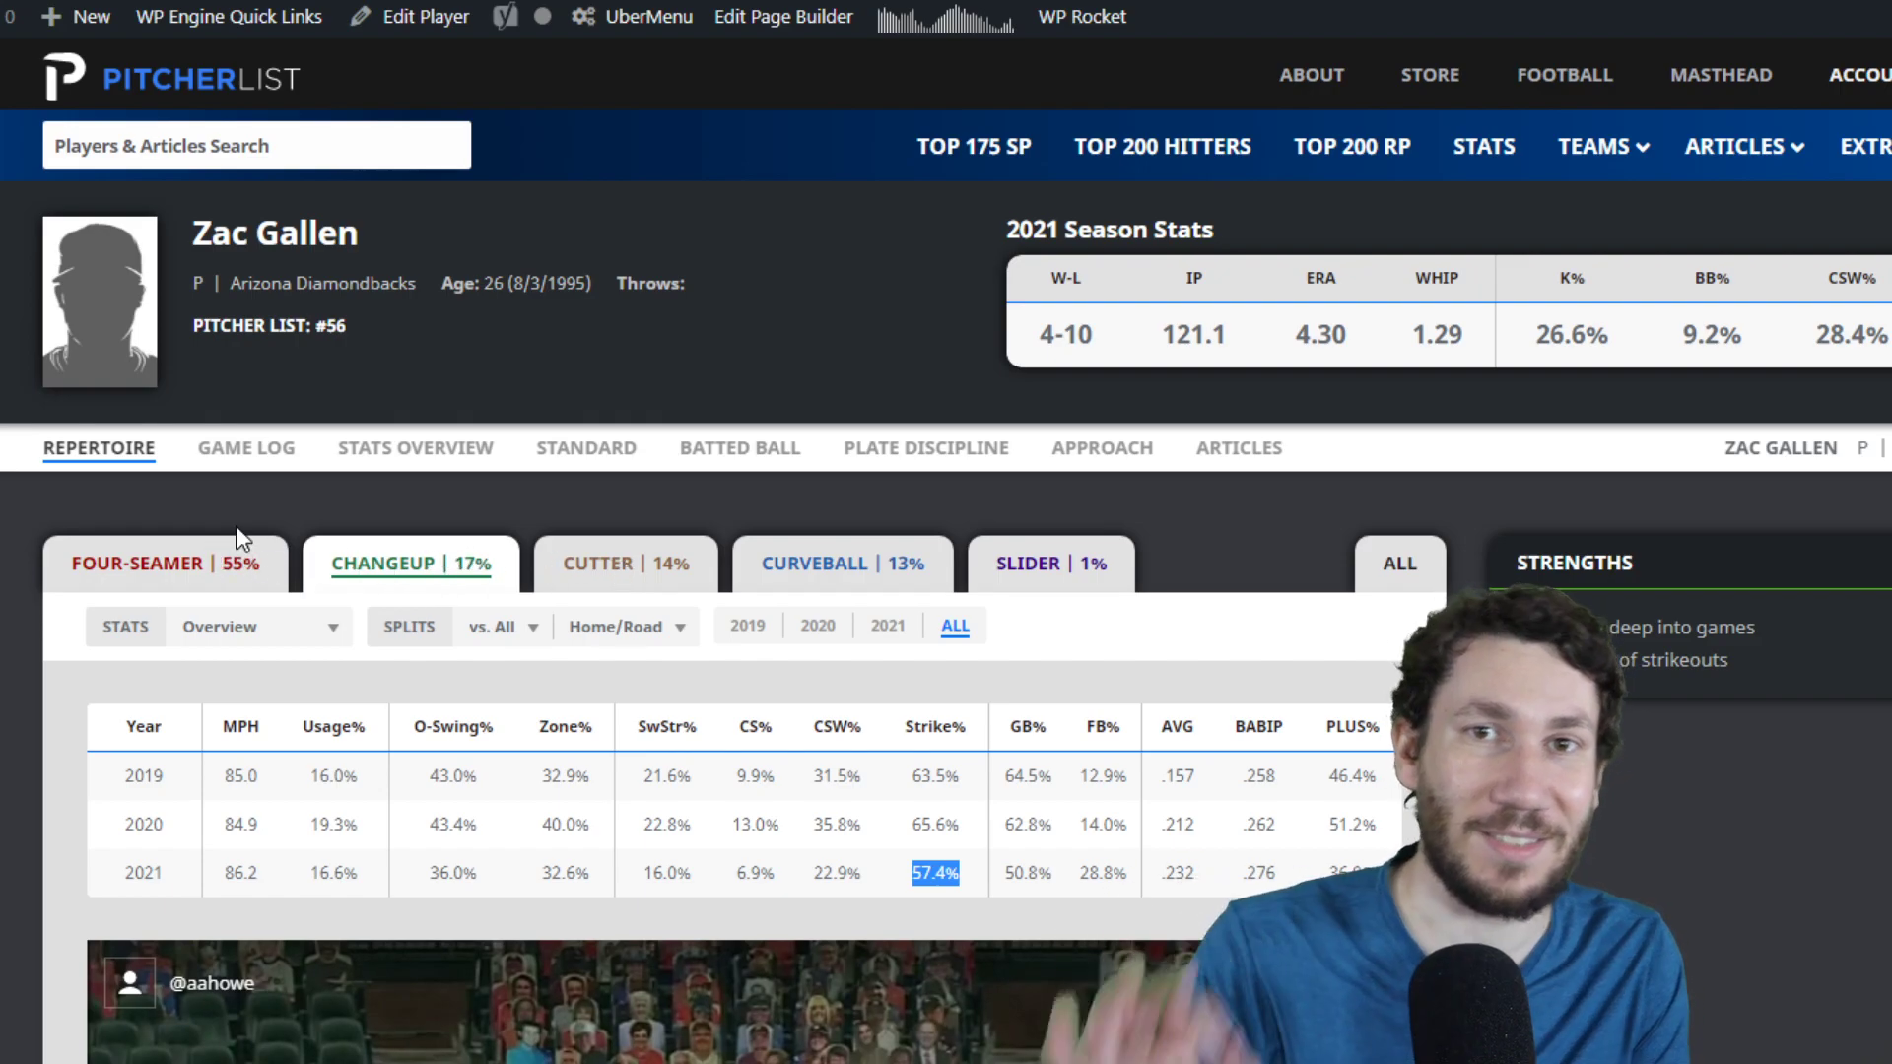
- Check the yearly Strike% of Gallen's cutter and curveball across all seasons
click(661, 576)
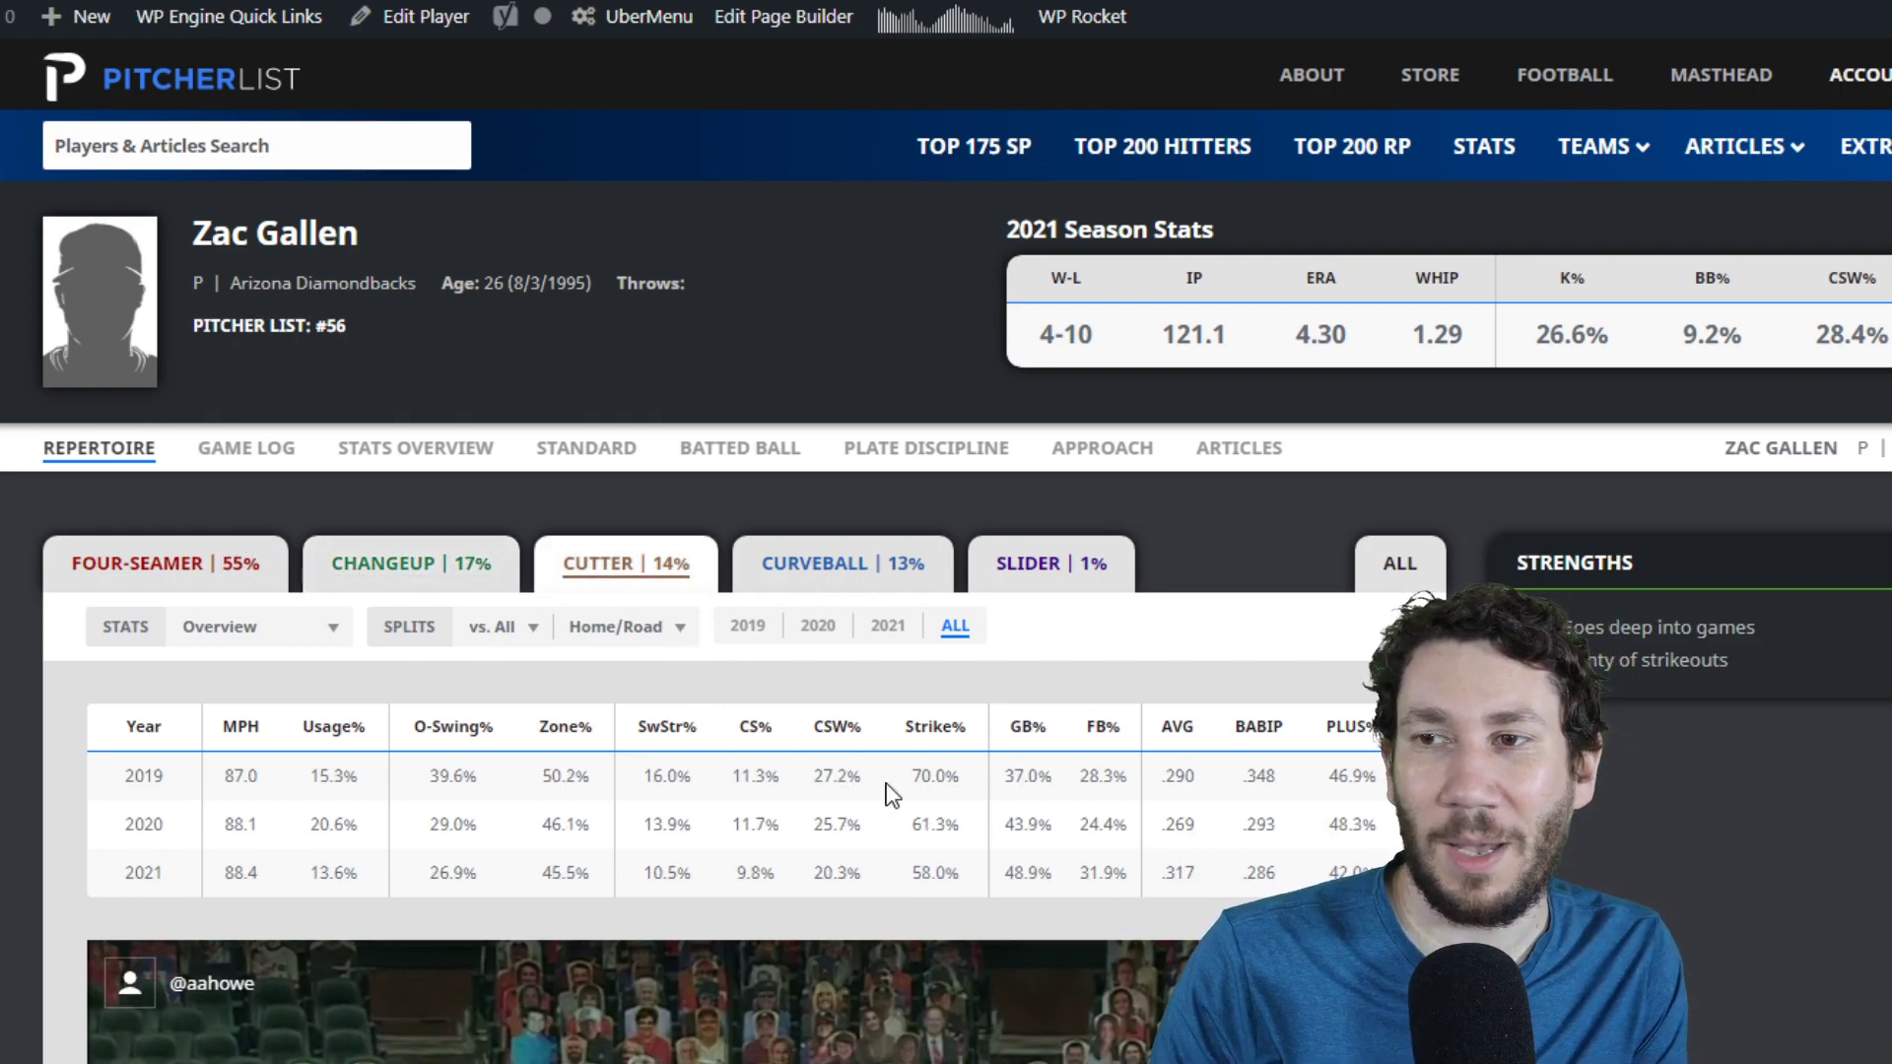
click(961, 877)
click(968, 884)
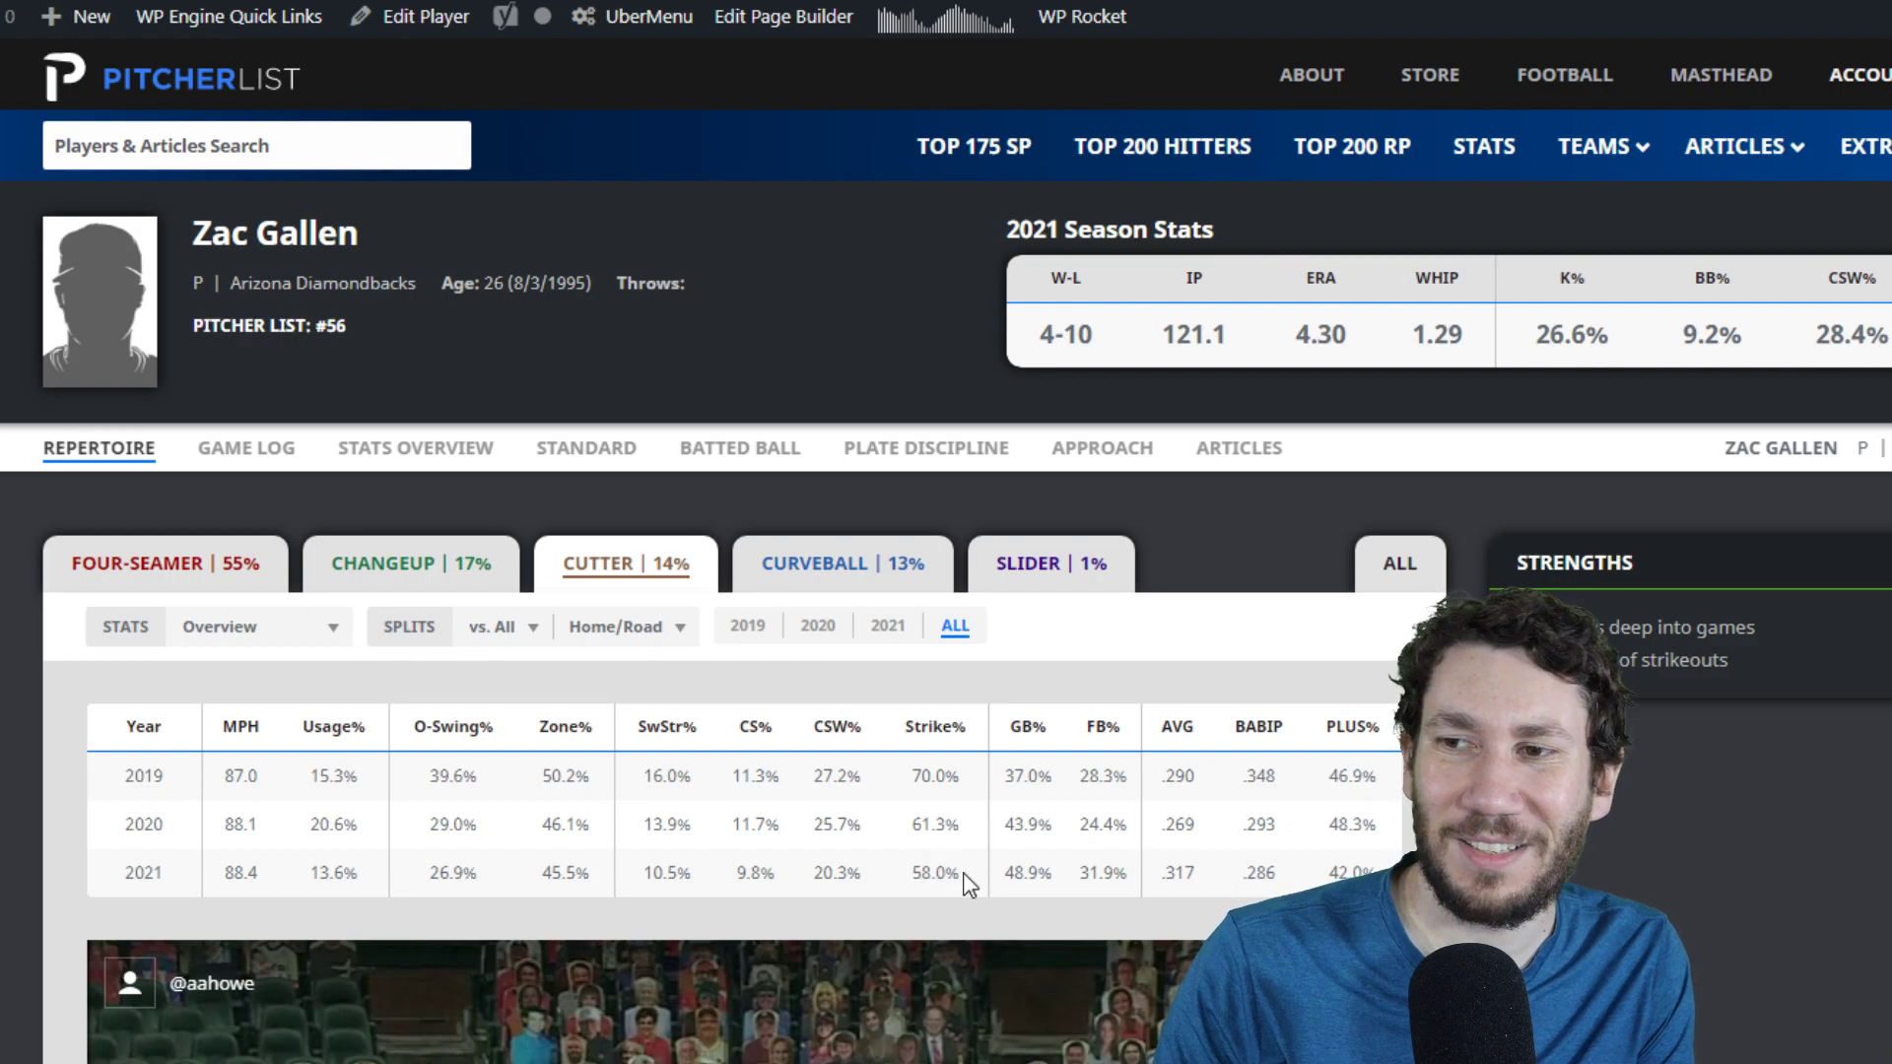
click(842, 567)
double_click(931, 824)
click(946, 854)
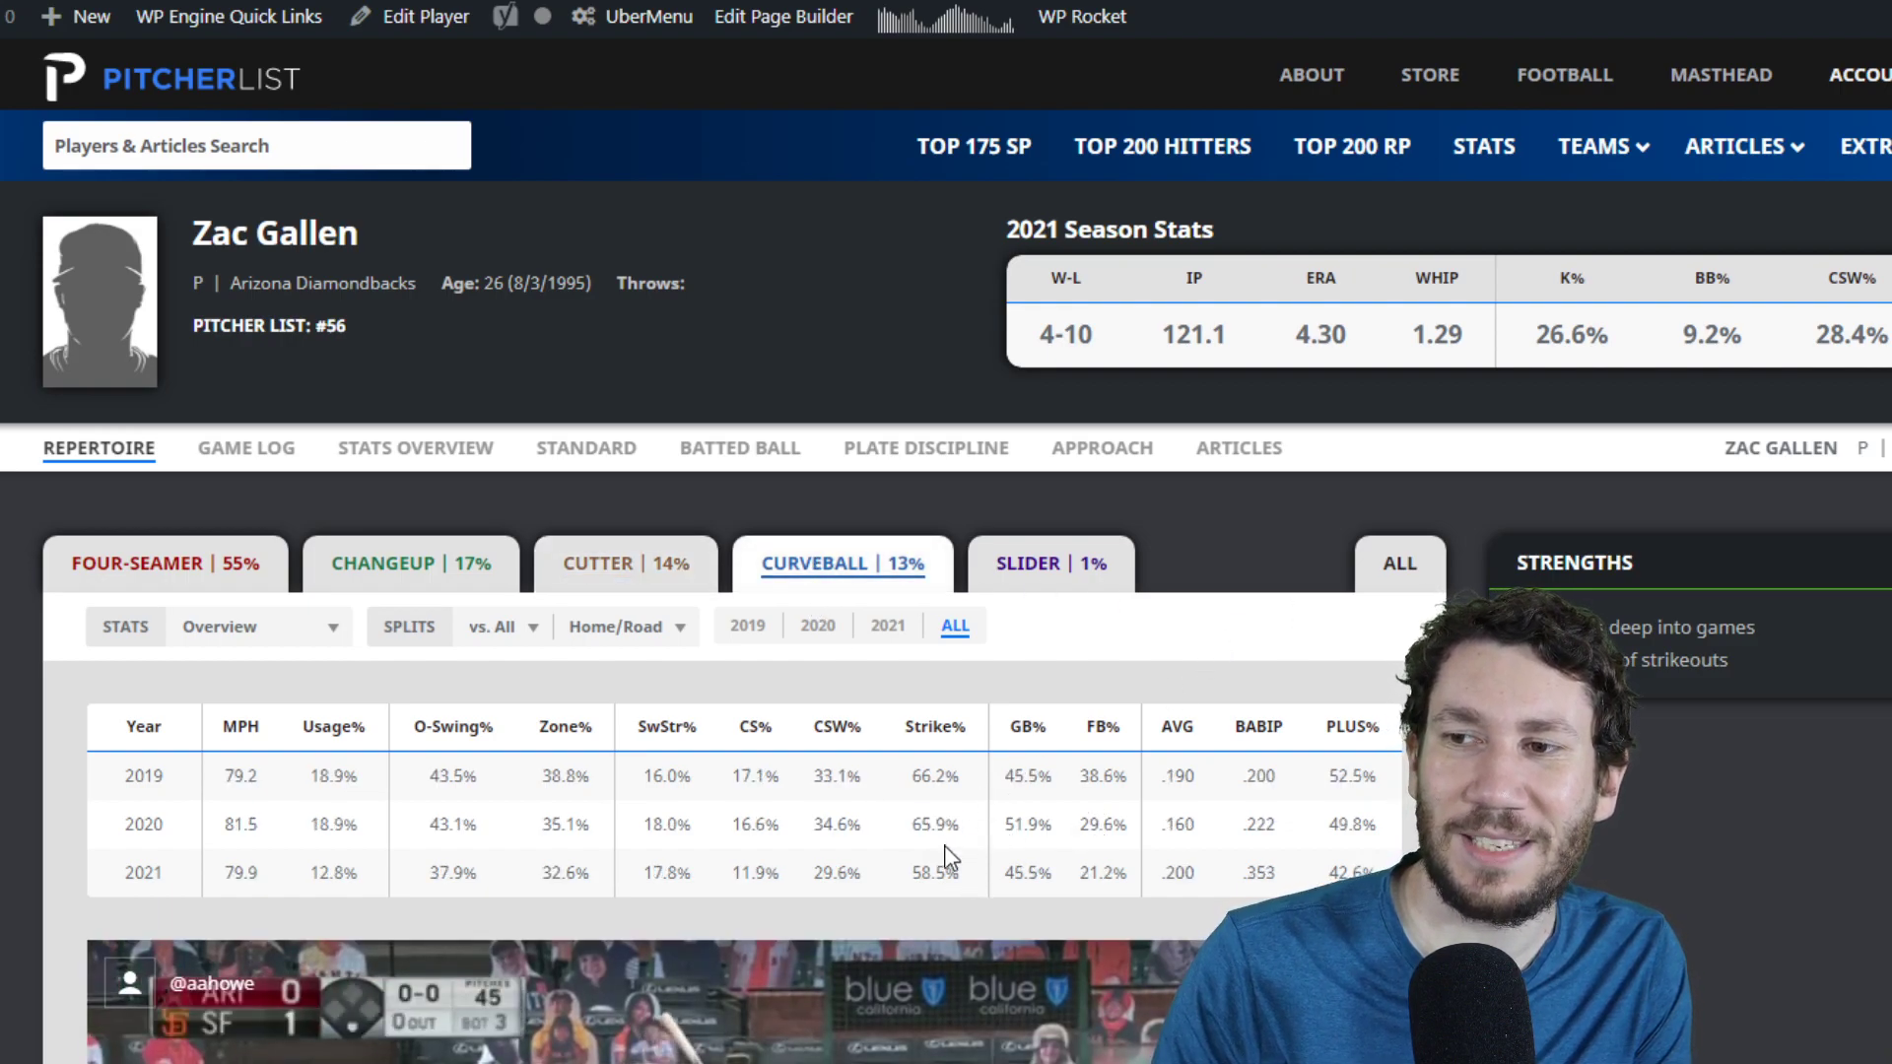
- Compare the all-season stats of the cutter, changeup and curveball with the four-seamer's 2021 Strike%
click(591, 581)
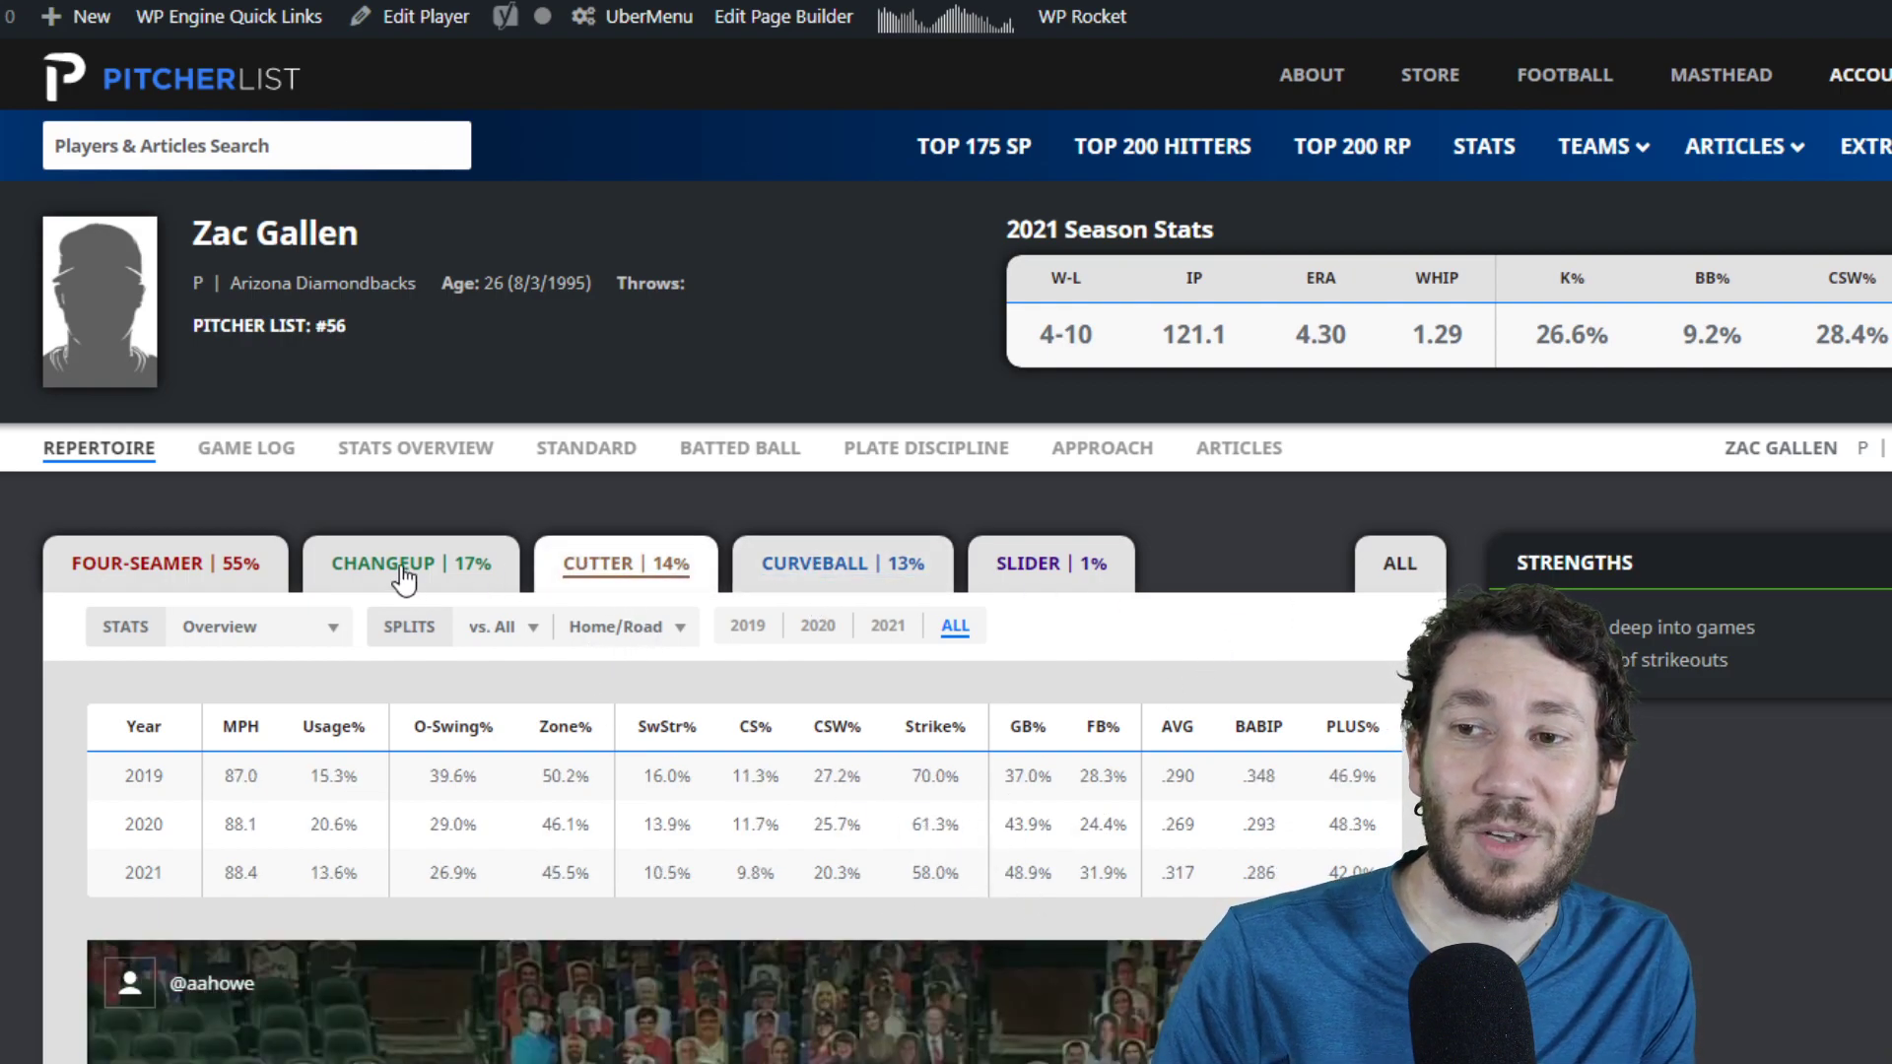
click(409, 571)
click(779, 564)
click(611, 576)
click(790, 583)
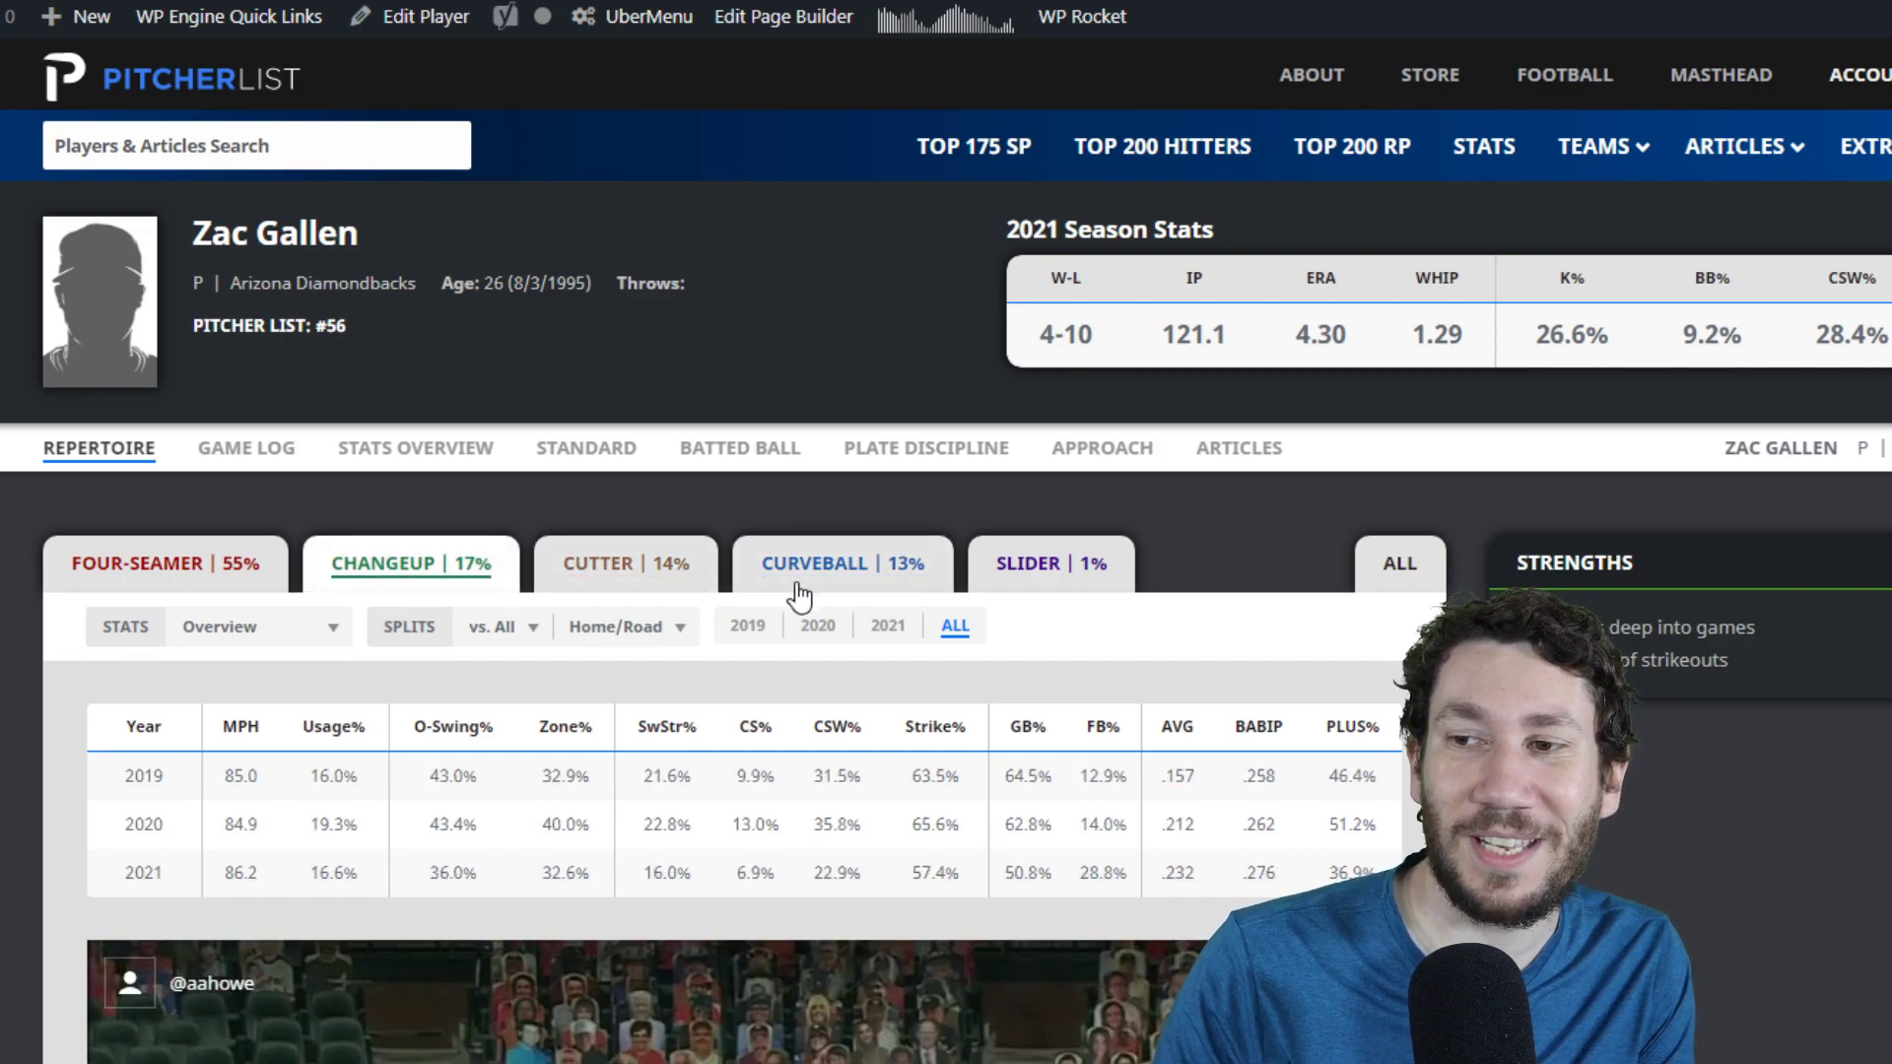
click(217, 559)
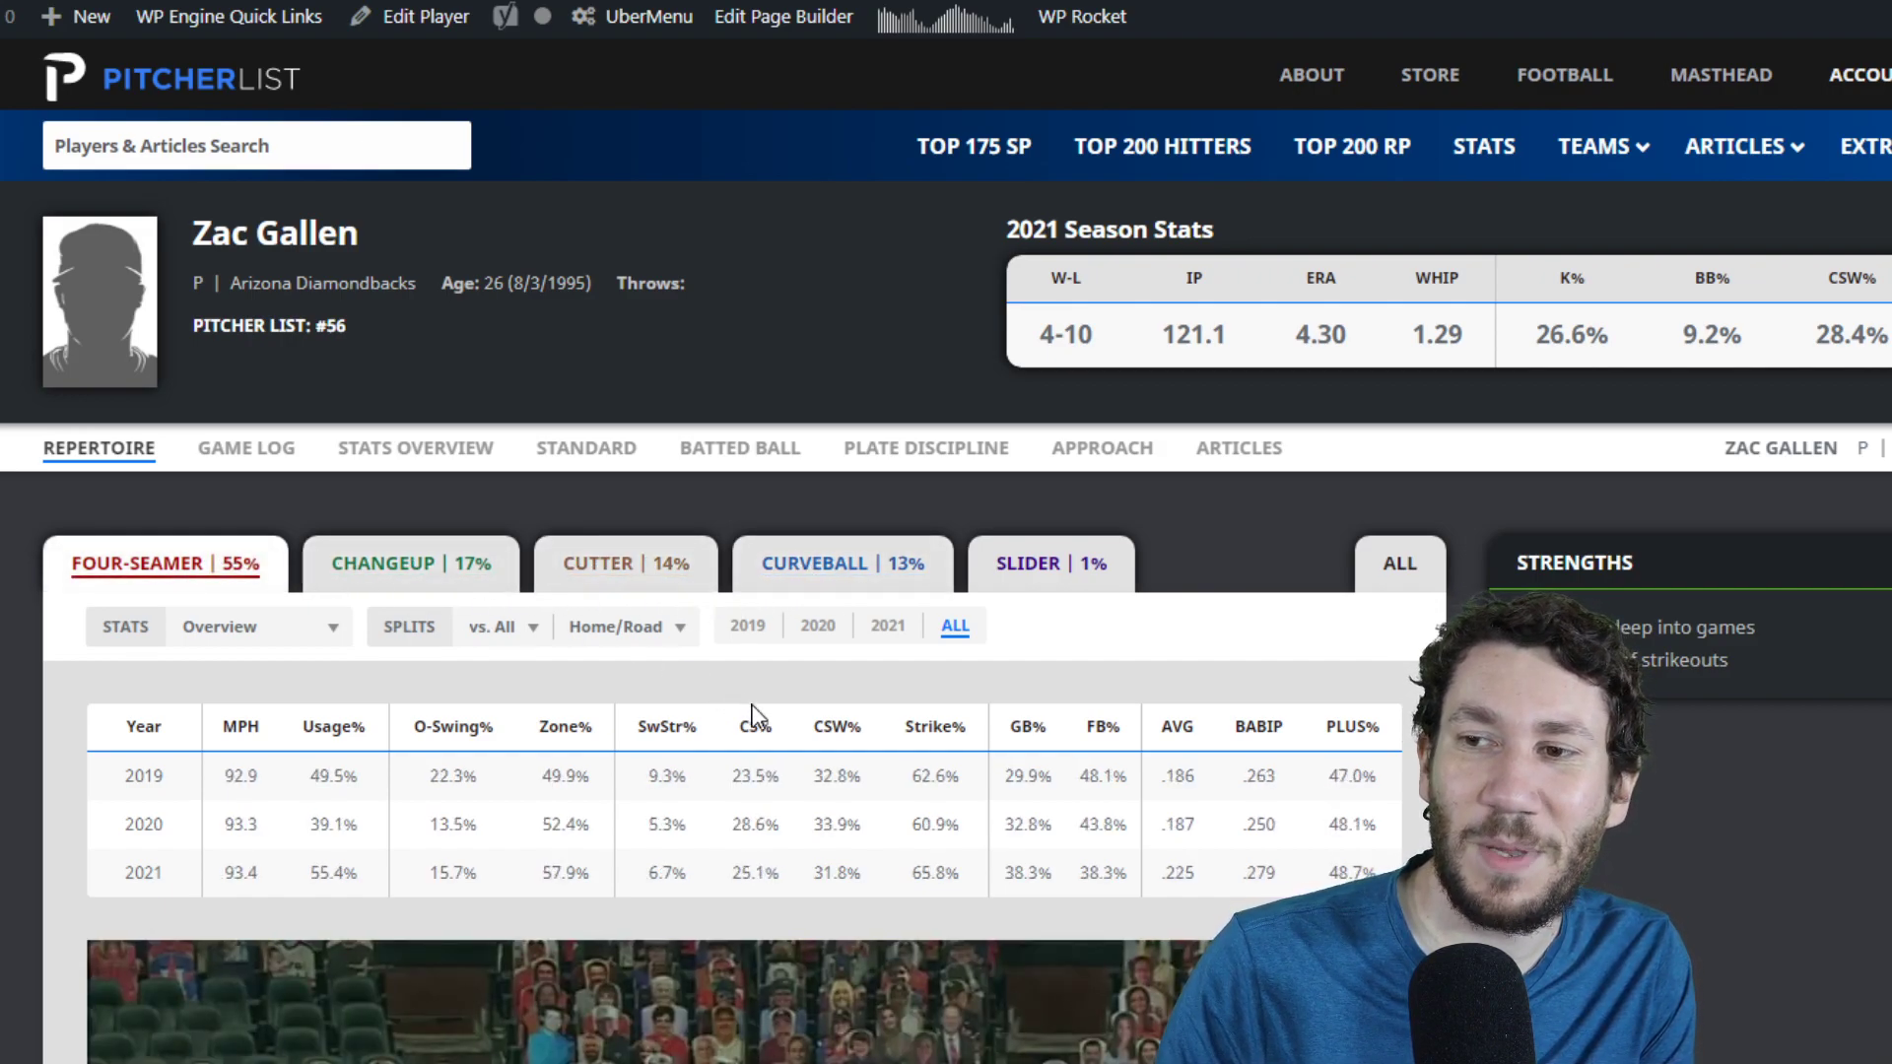
drag(734, 872, 961, 873)
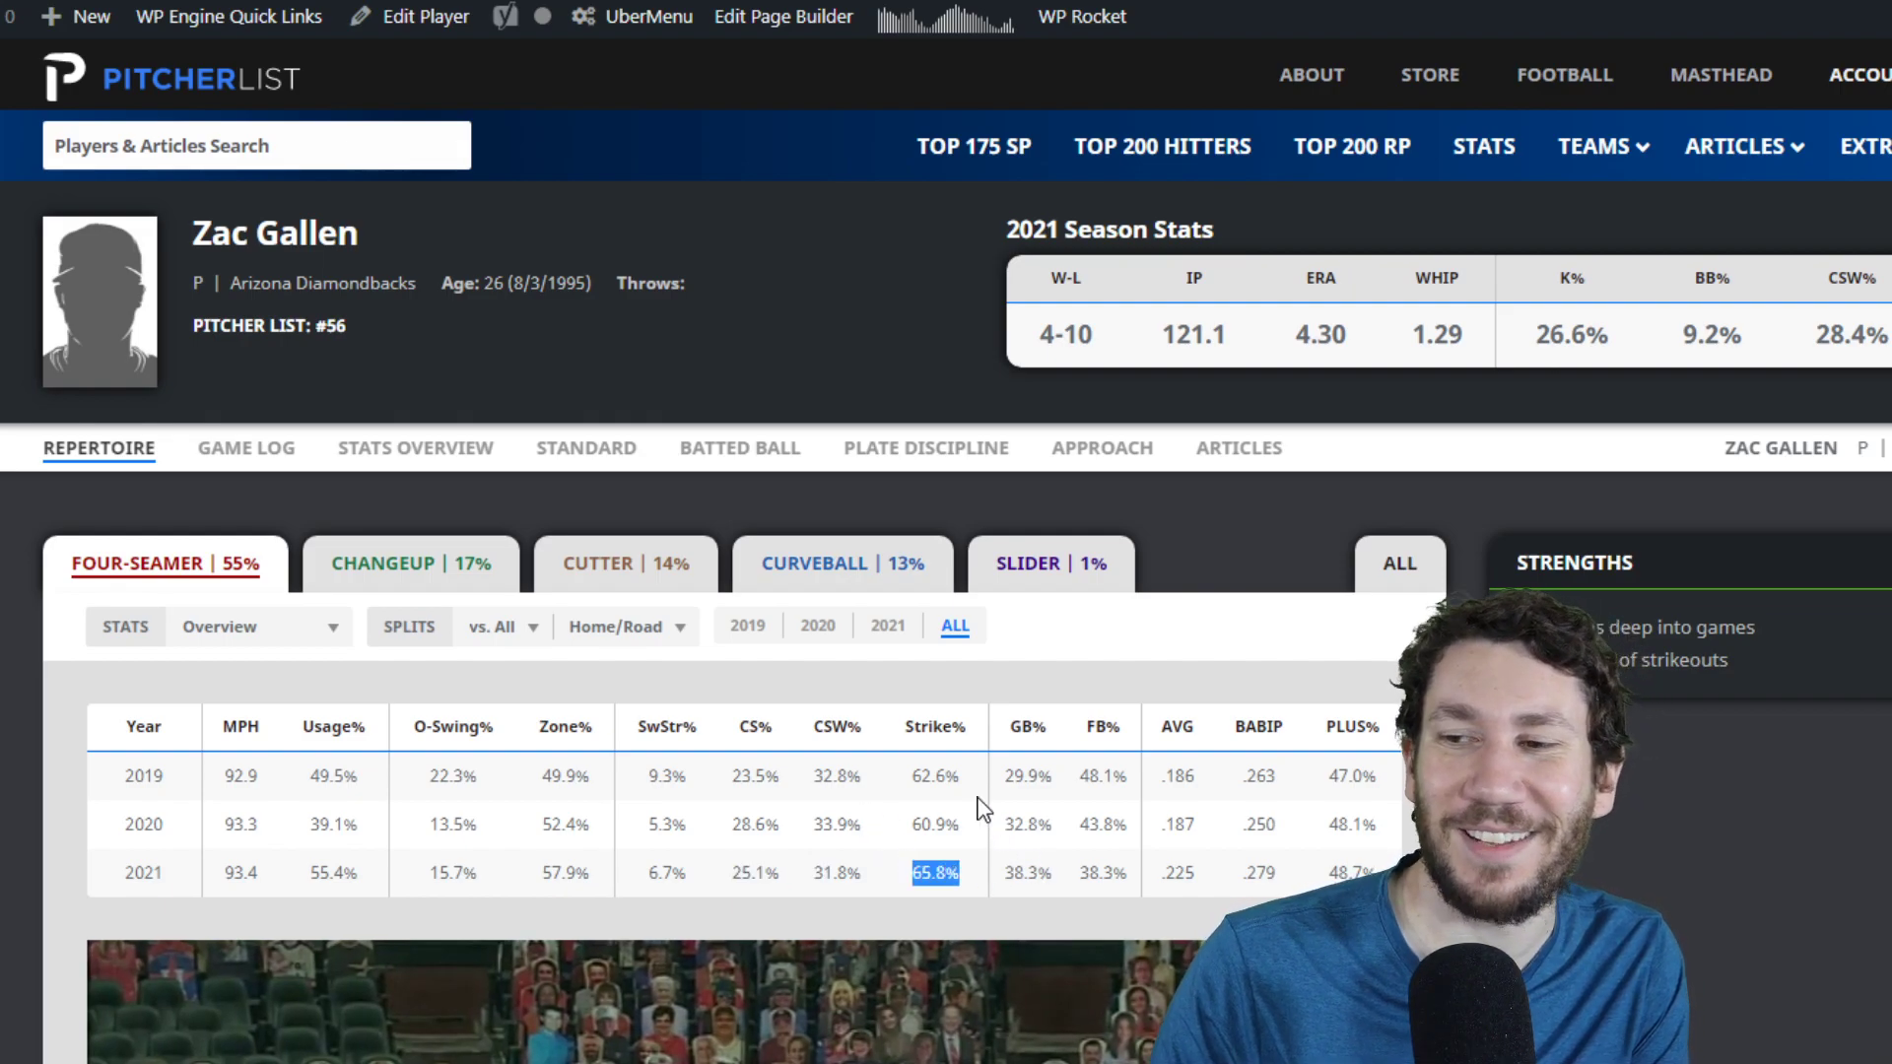
- Switch between the changeup and cutter all-season stats and examine the changeup's PLUS%
click(420, 579)
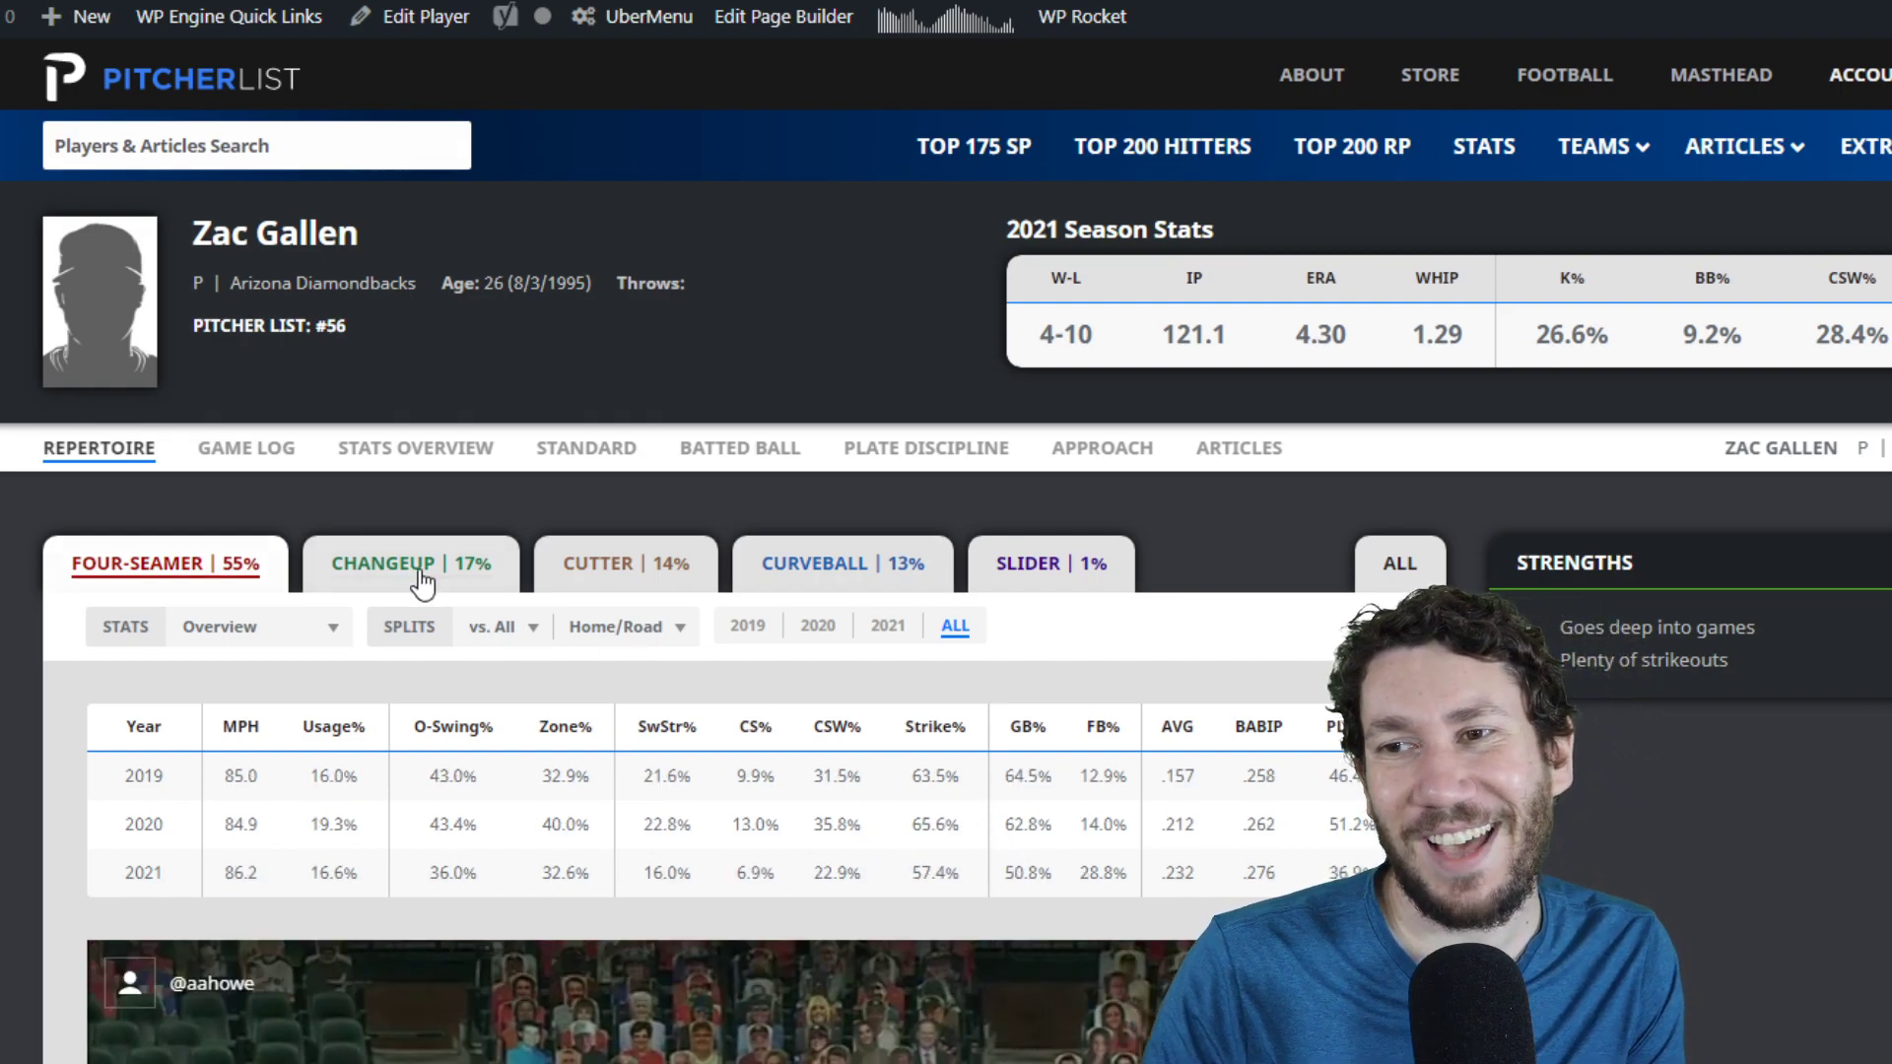
click(621, 576)
click(404, 579)
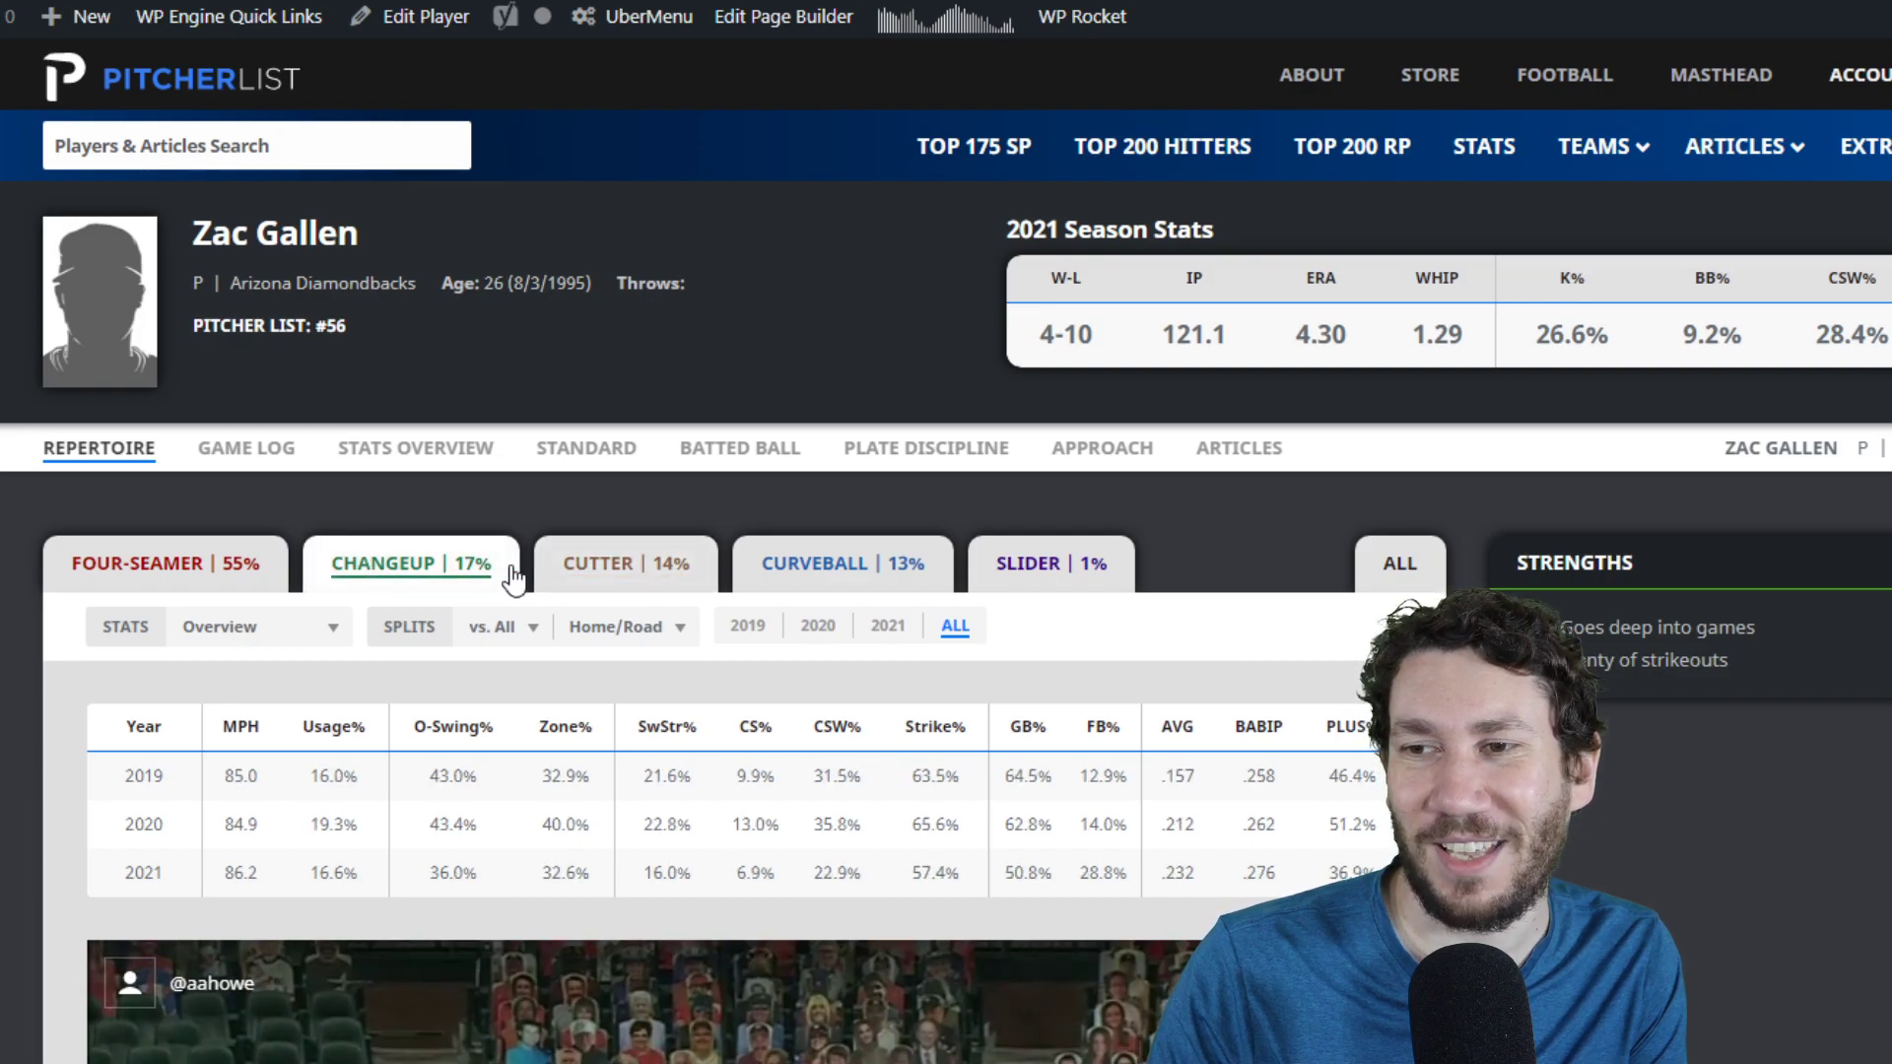
click(595, 563)
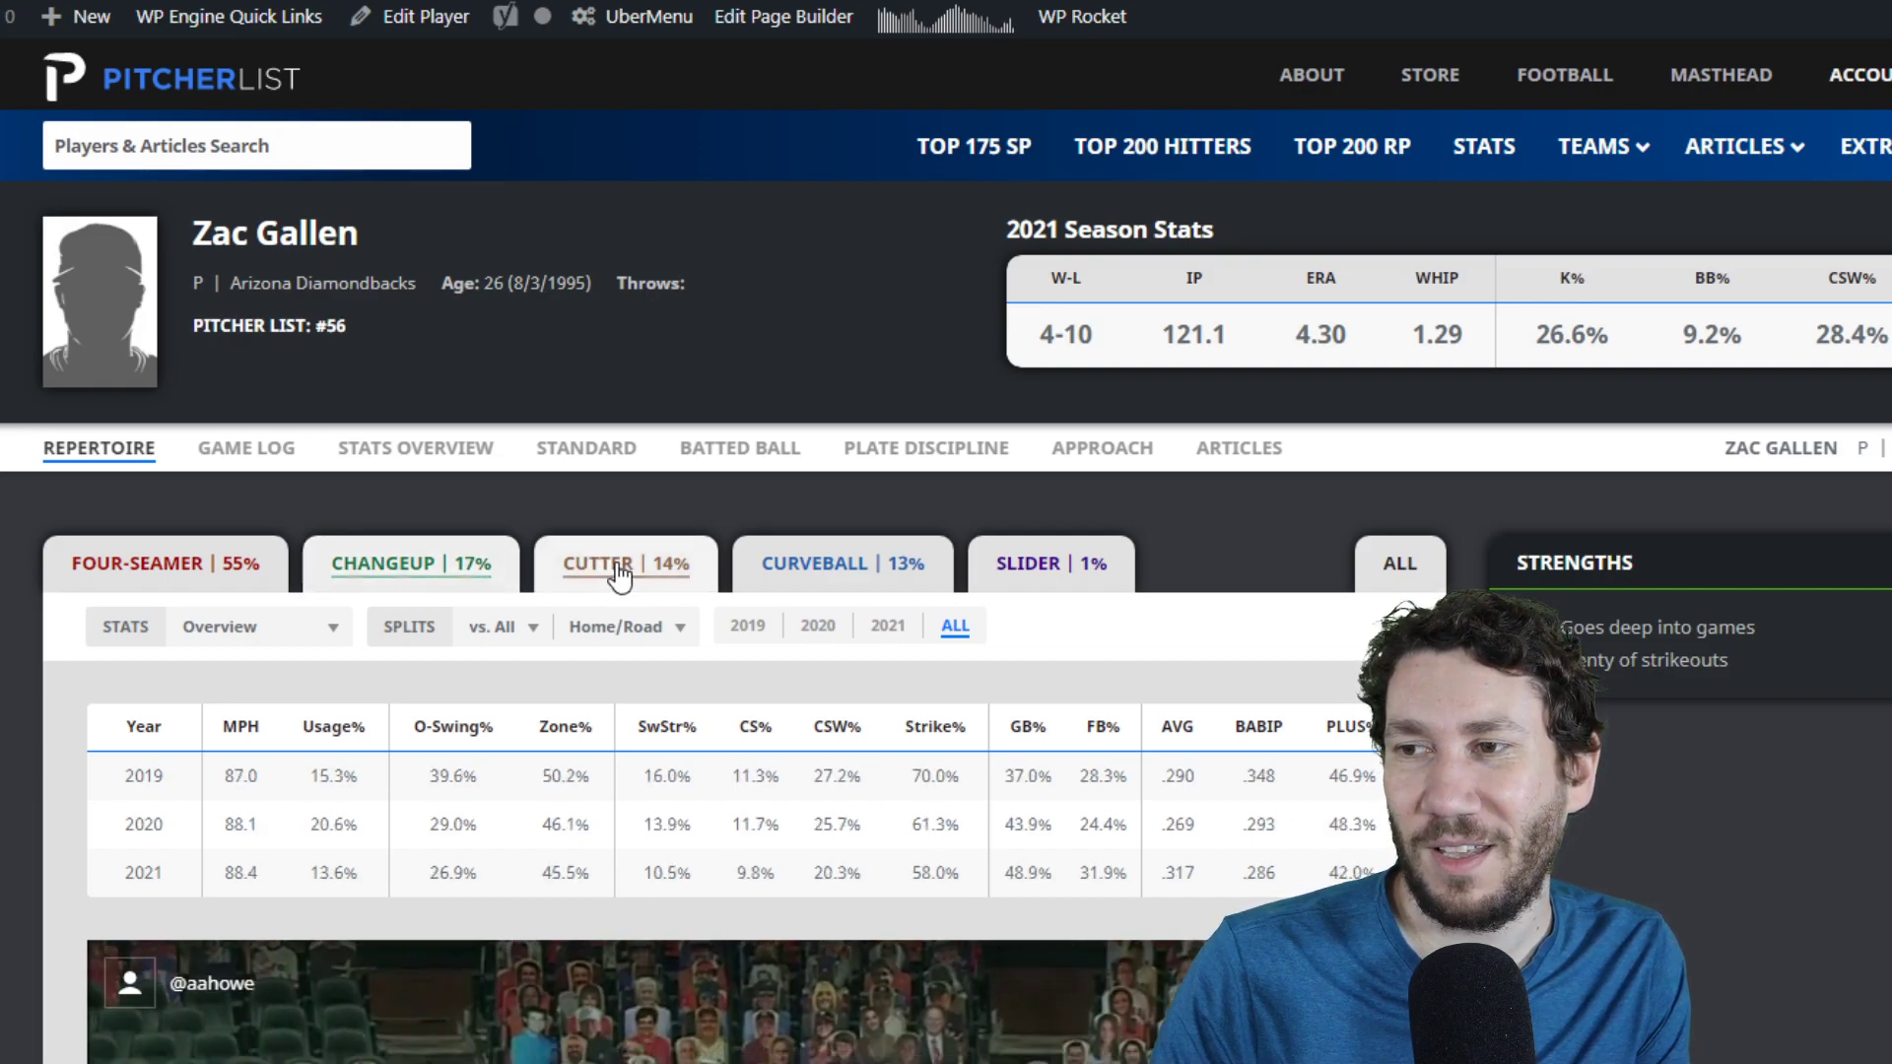
click(414, 567)
double_click(1352, 872)
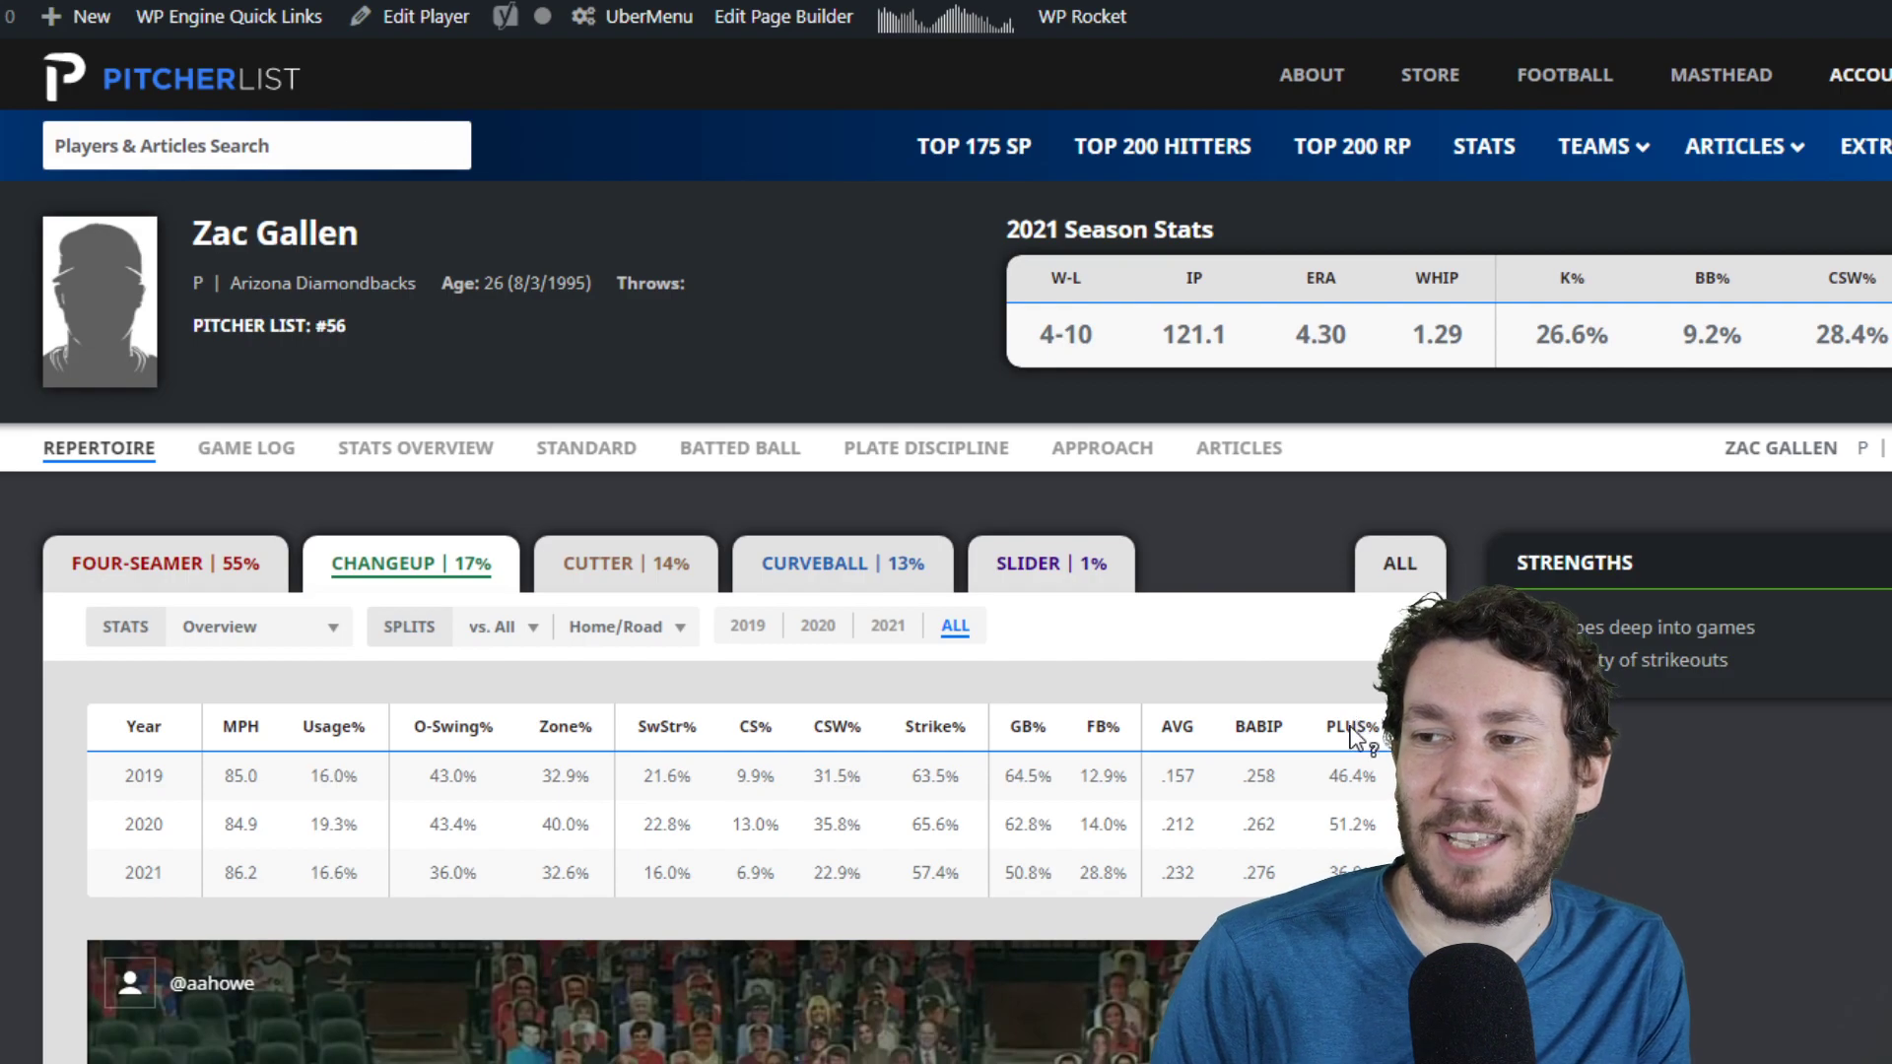
mouse_move(1355, 734)
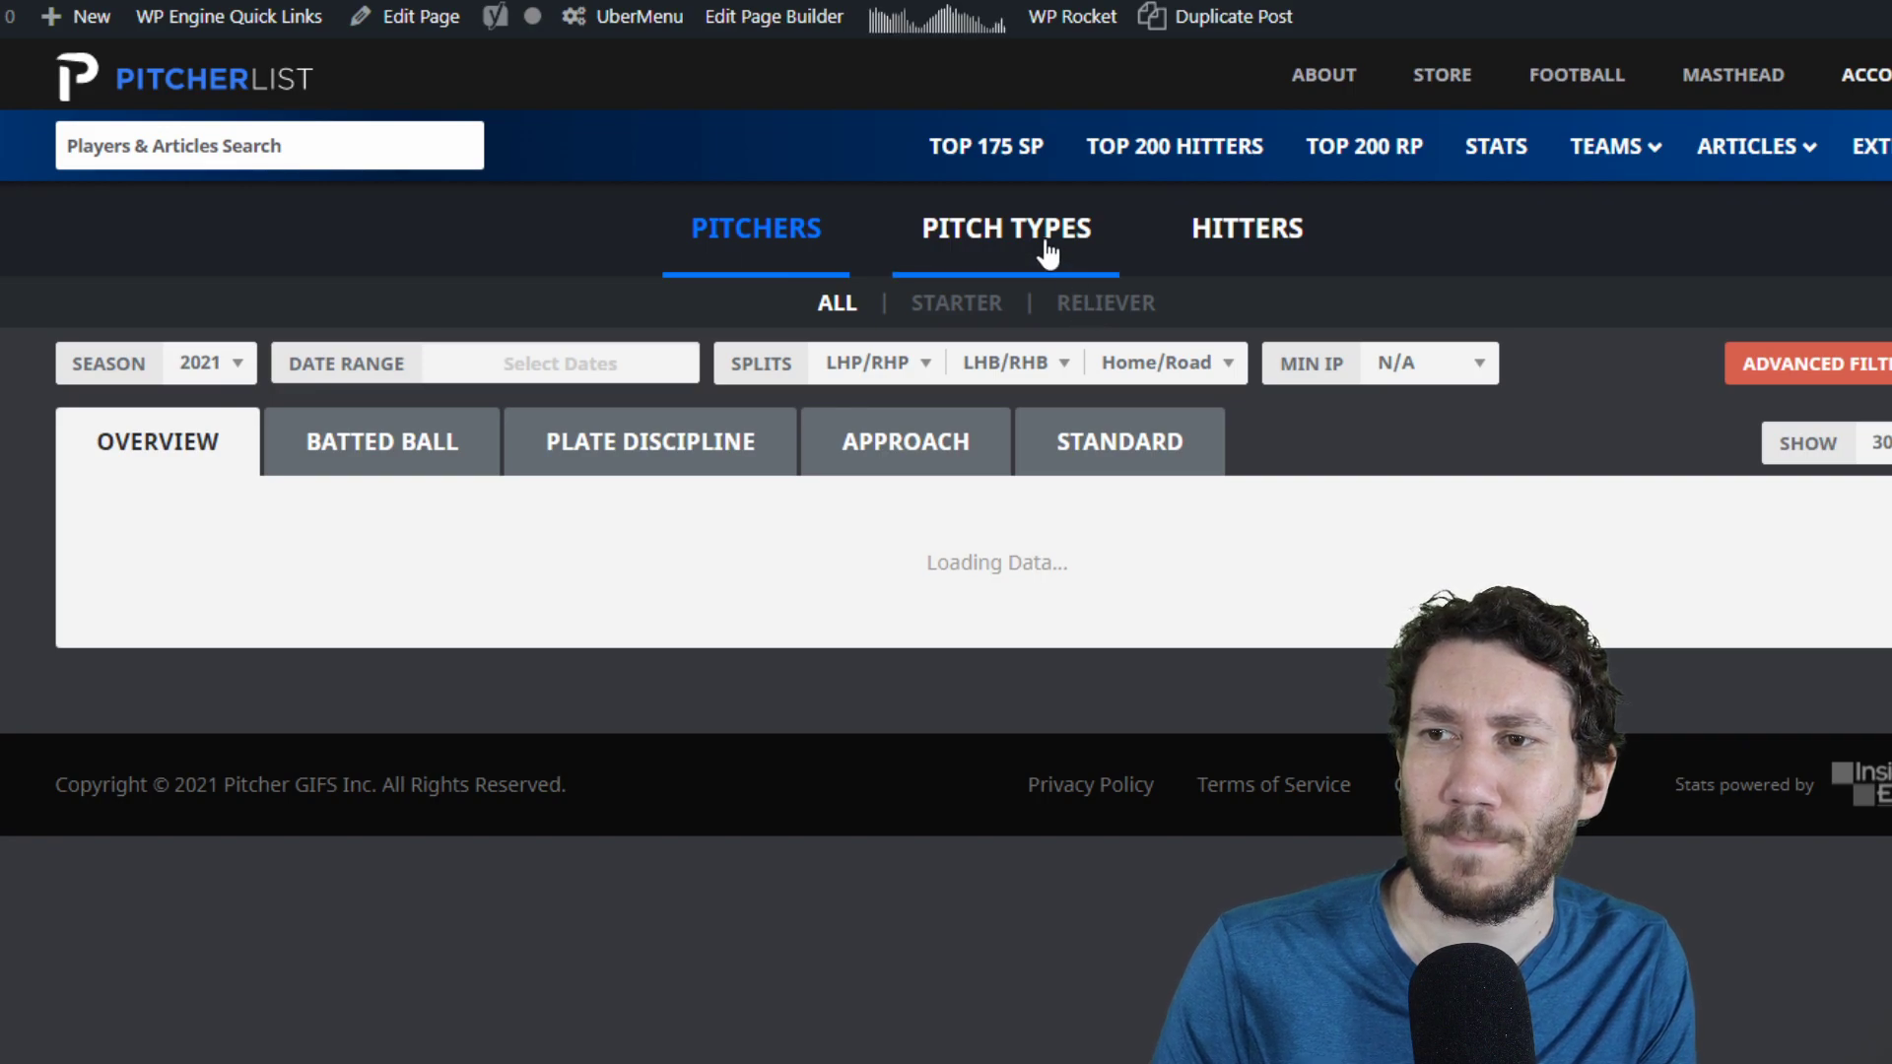
- Show the 2021 pitch types leaderboard for four-seamers, limited to SP
click(1036, 251)
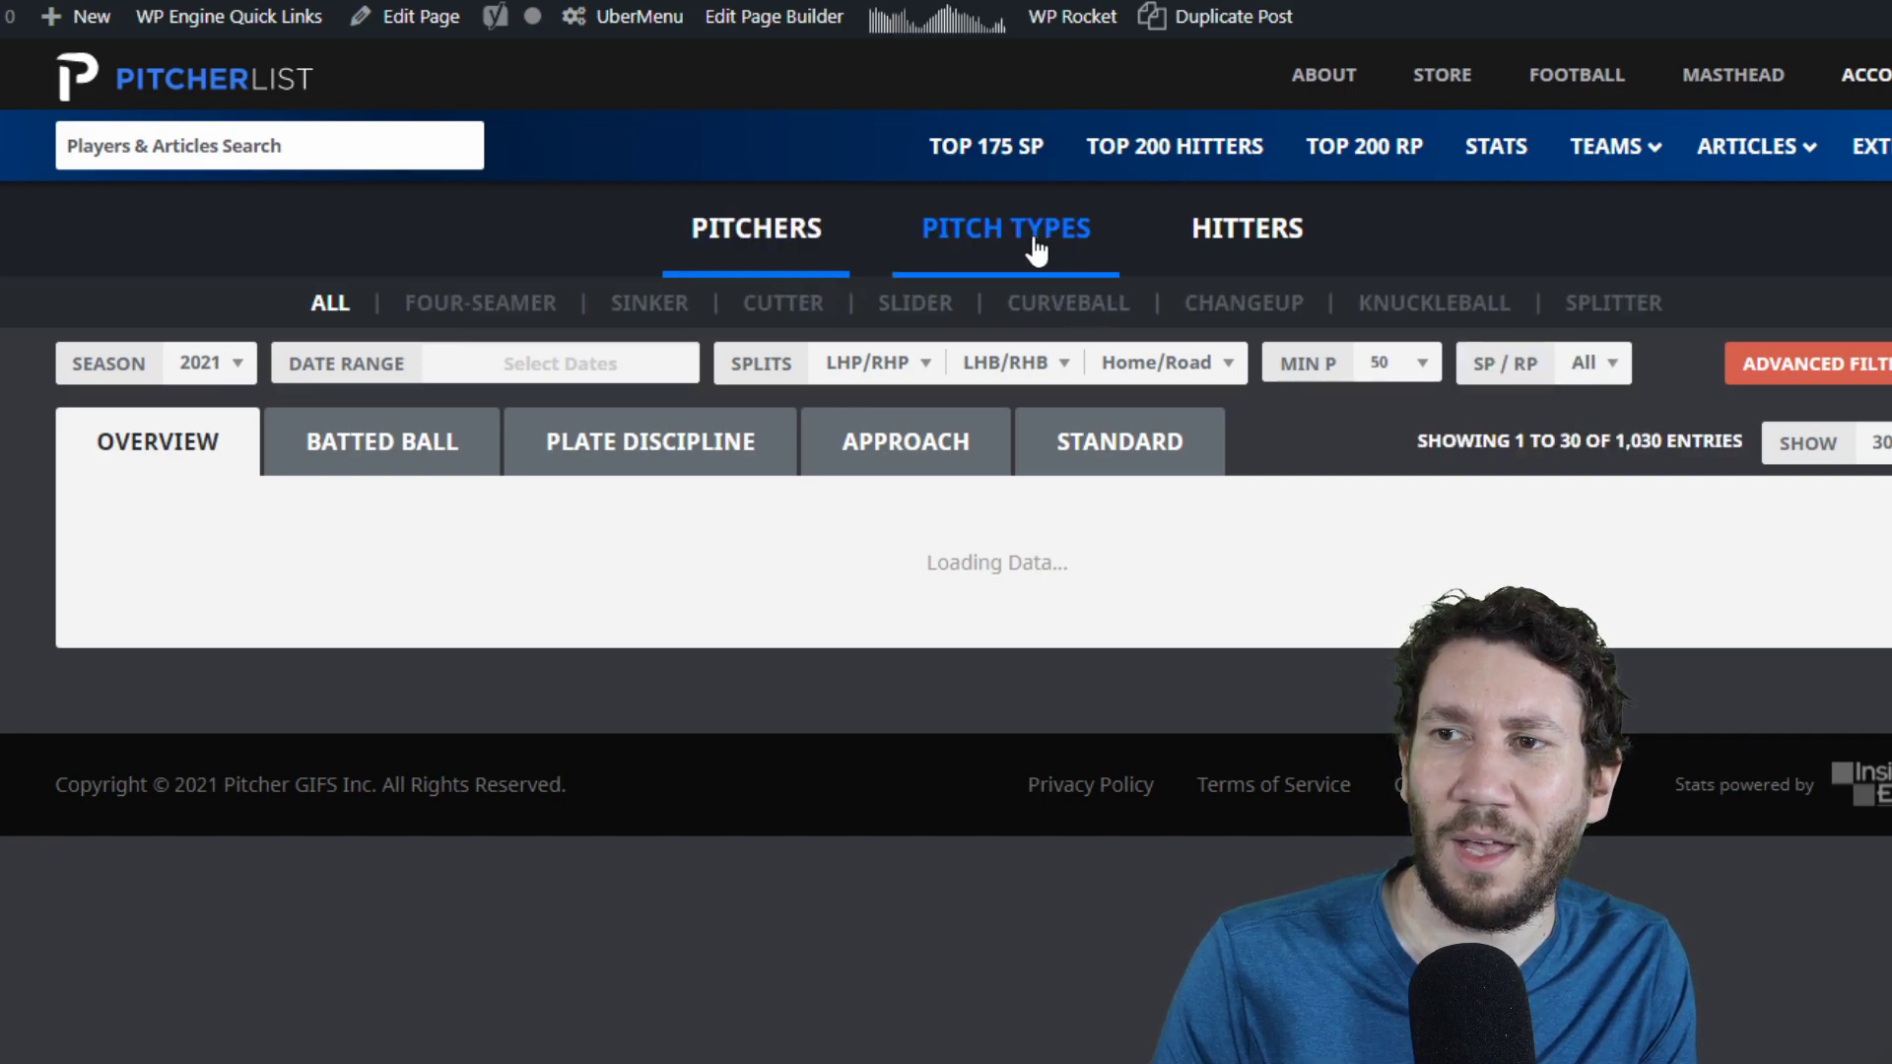
click(459, 321)
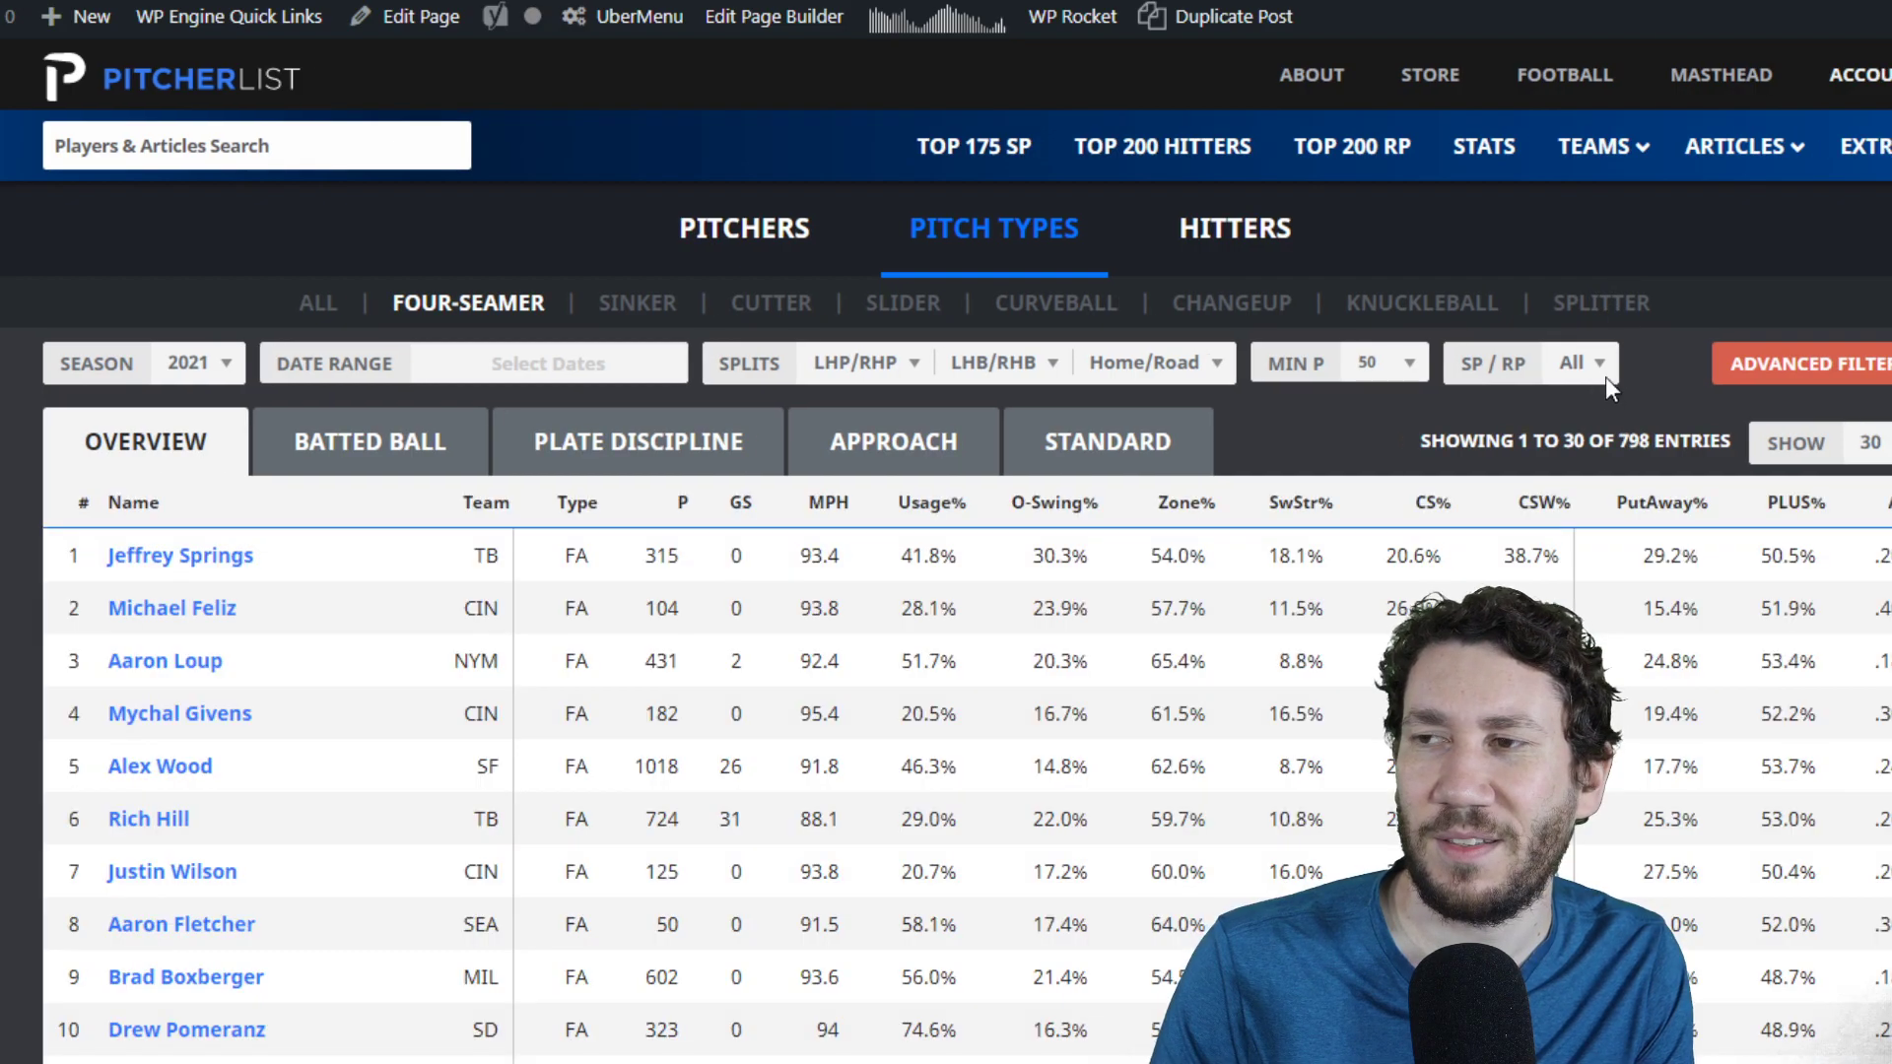
click(1603, 372)
click(1581, 421)
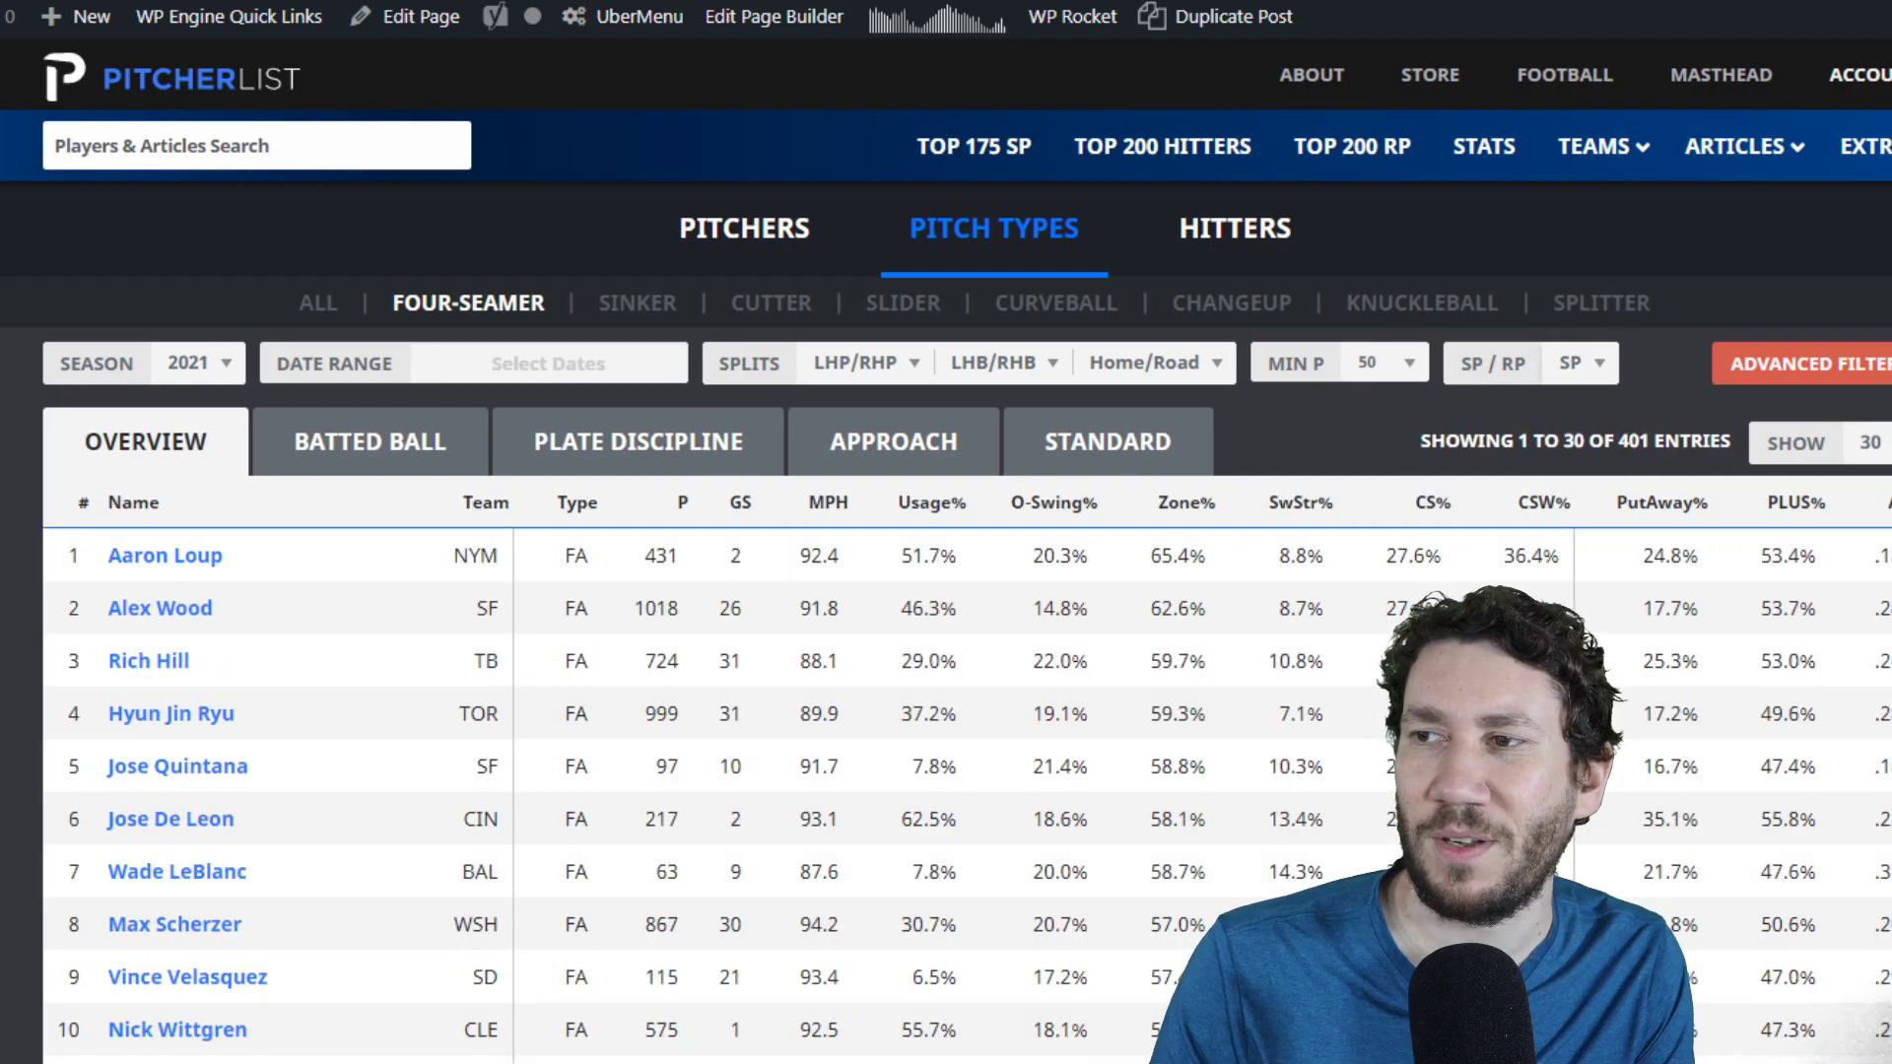
- Sort the four-seamer leaderboard by PLUS% and look down the ranking past the first 100 pitchers
click(1809, 510)
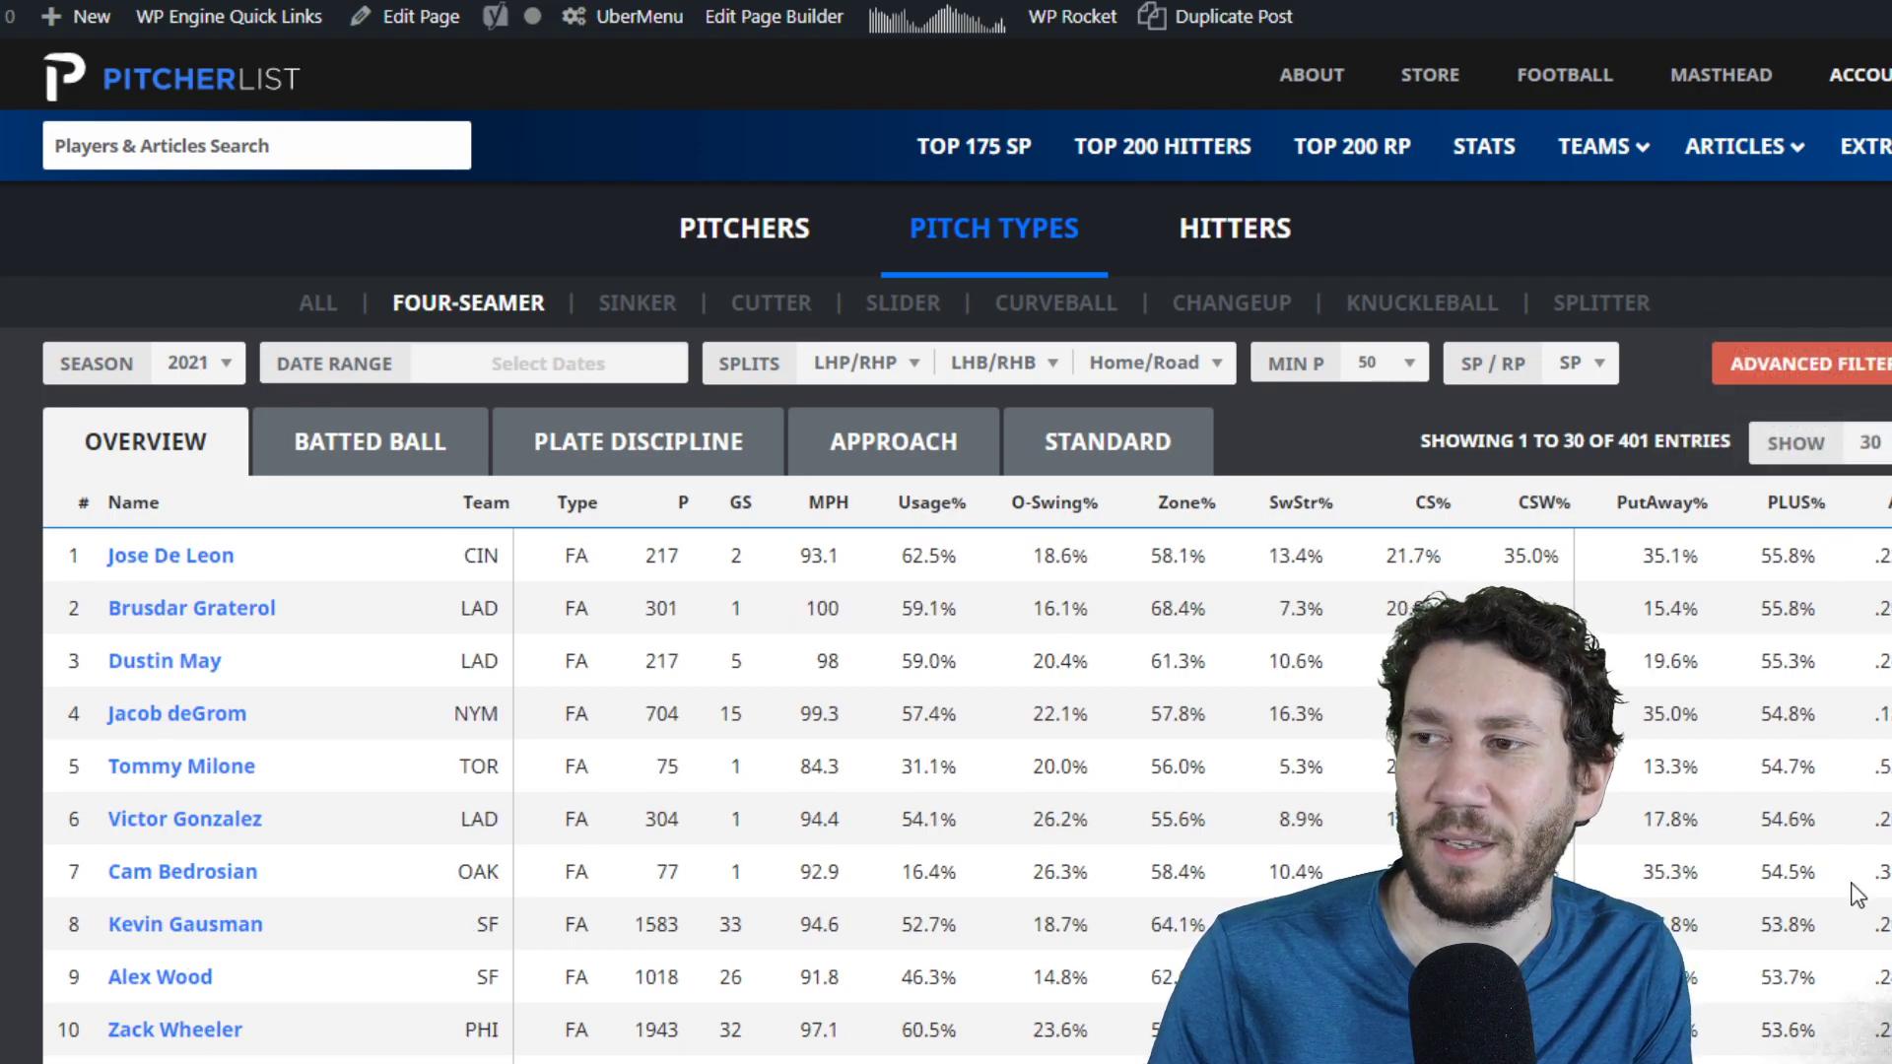
scroll(1866, 867, down, 5)
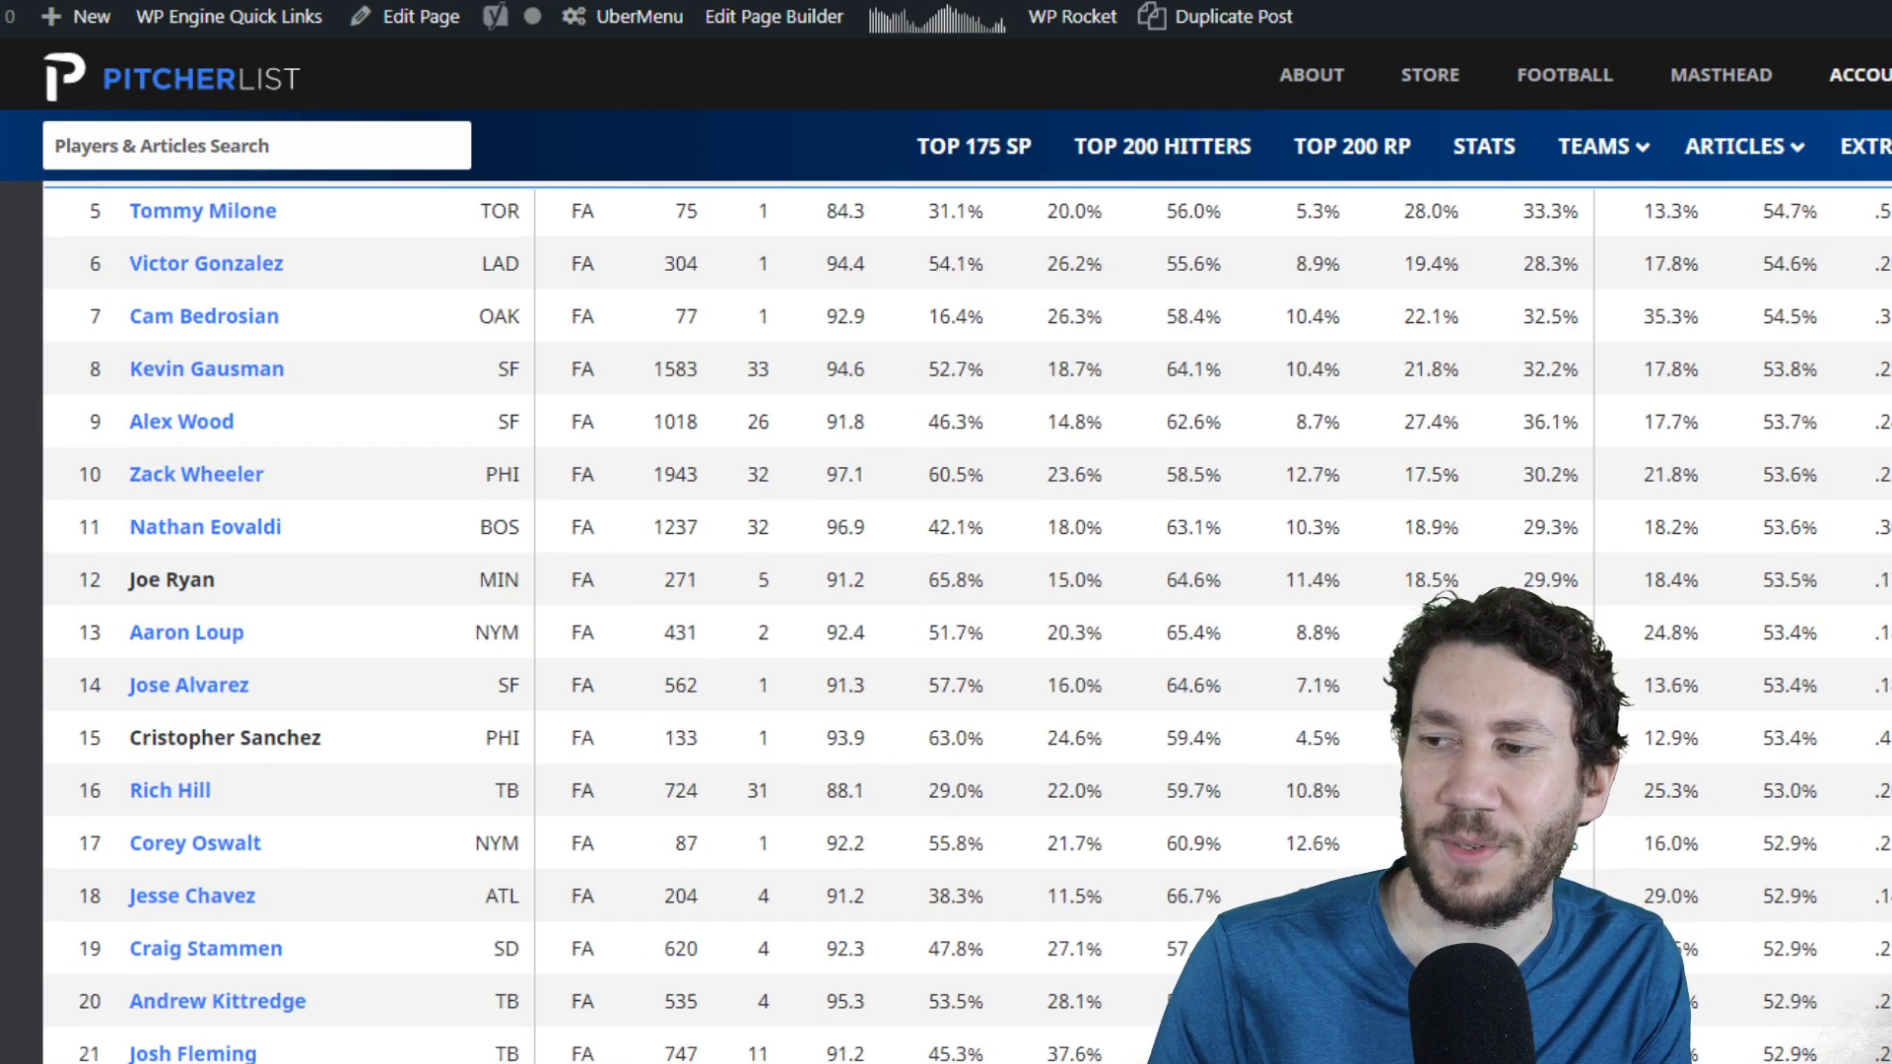
scroll(946, 620, down, 20)
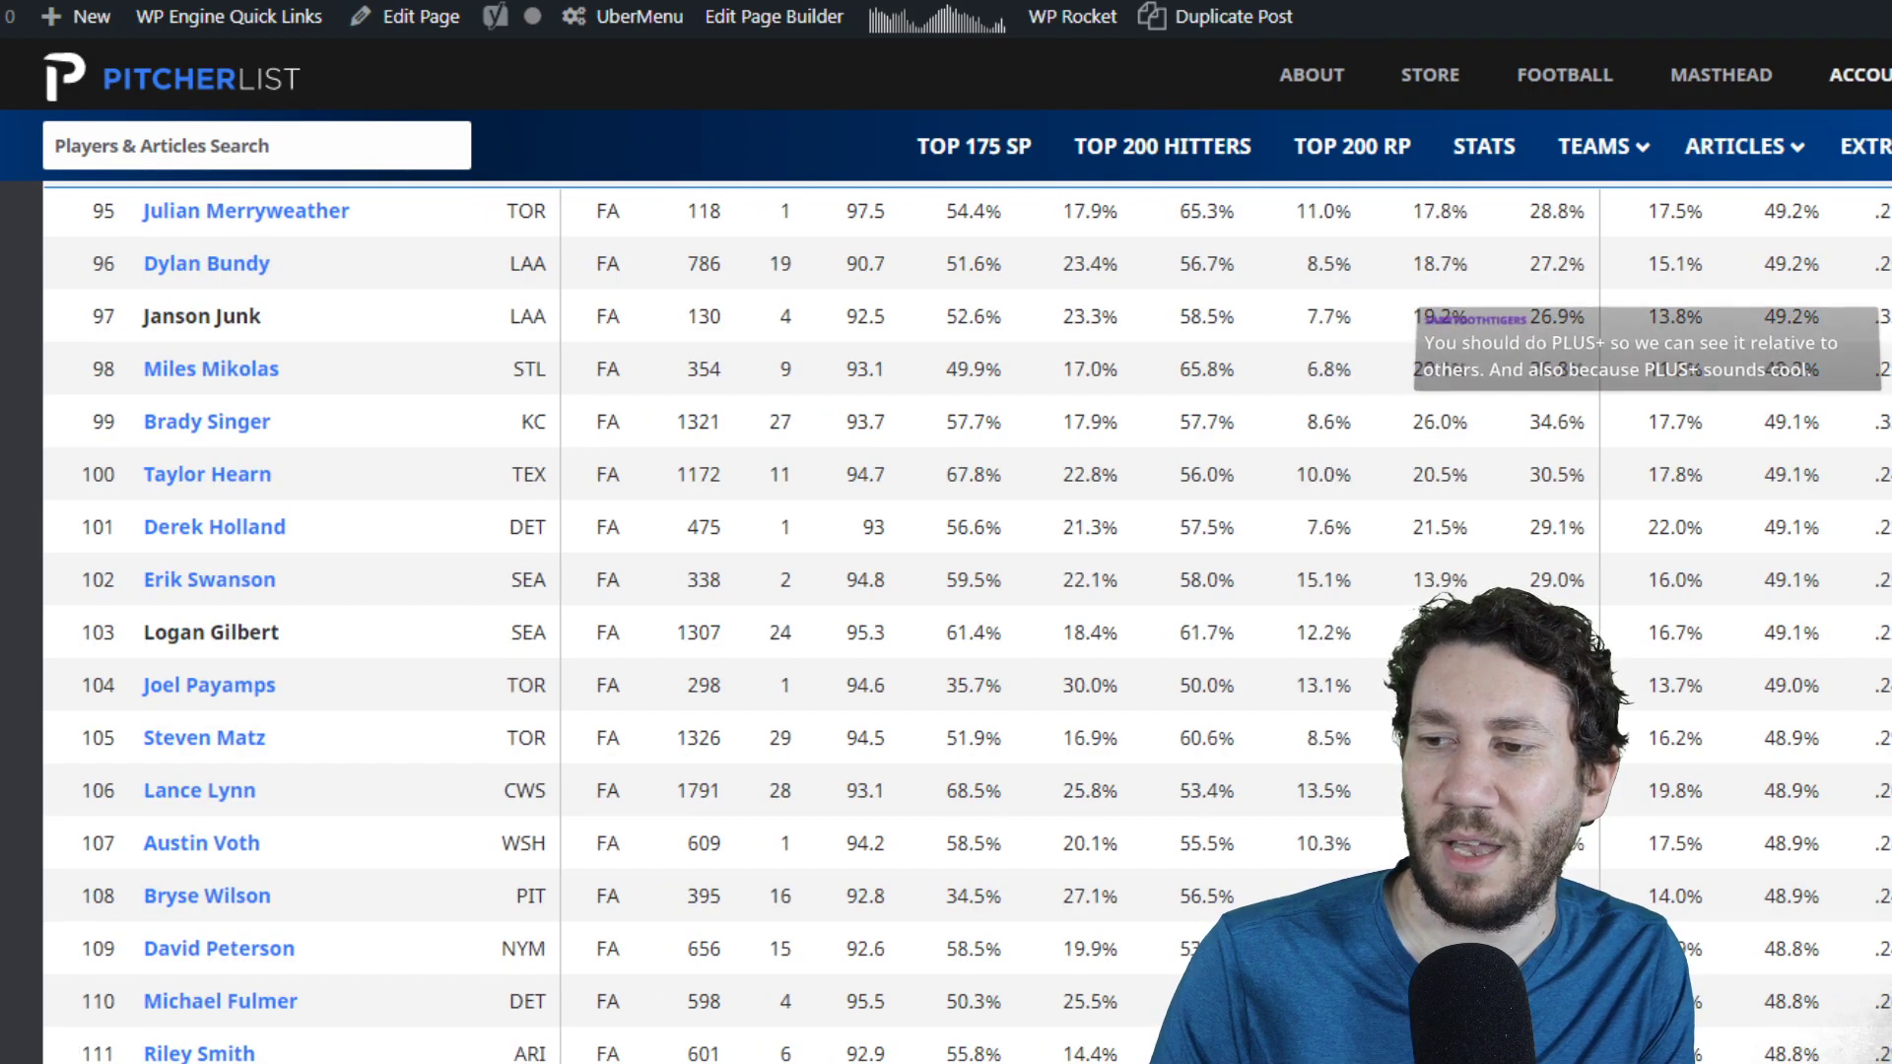
- Look through the lower part of the four-seamer PLUS% ranking
scroll(946, 621, up, 5)
scroll(946, 621, down, 5)
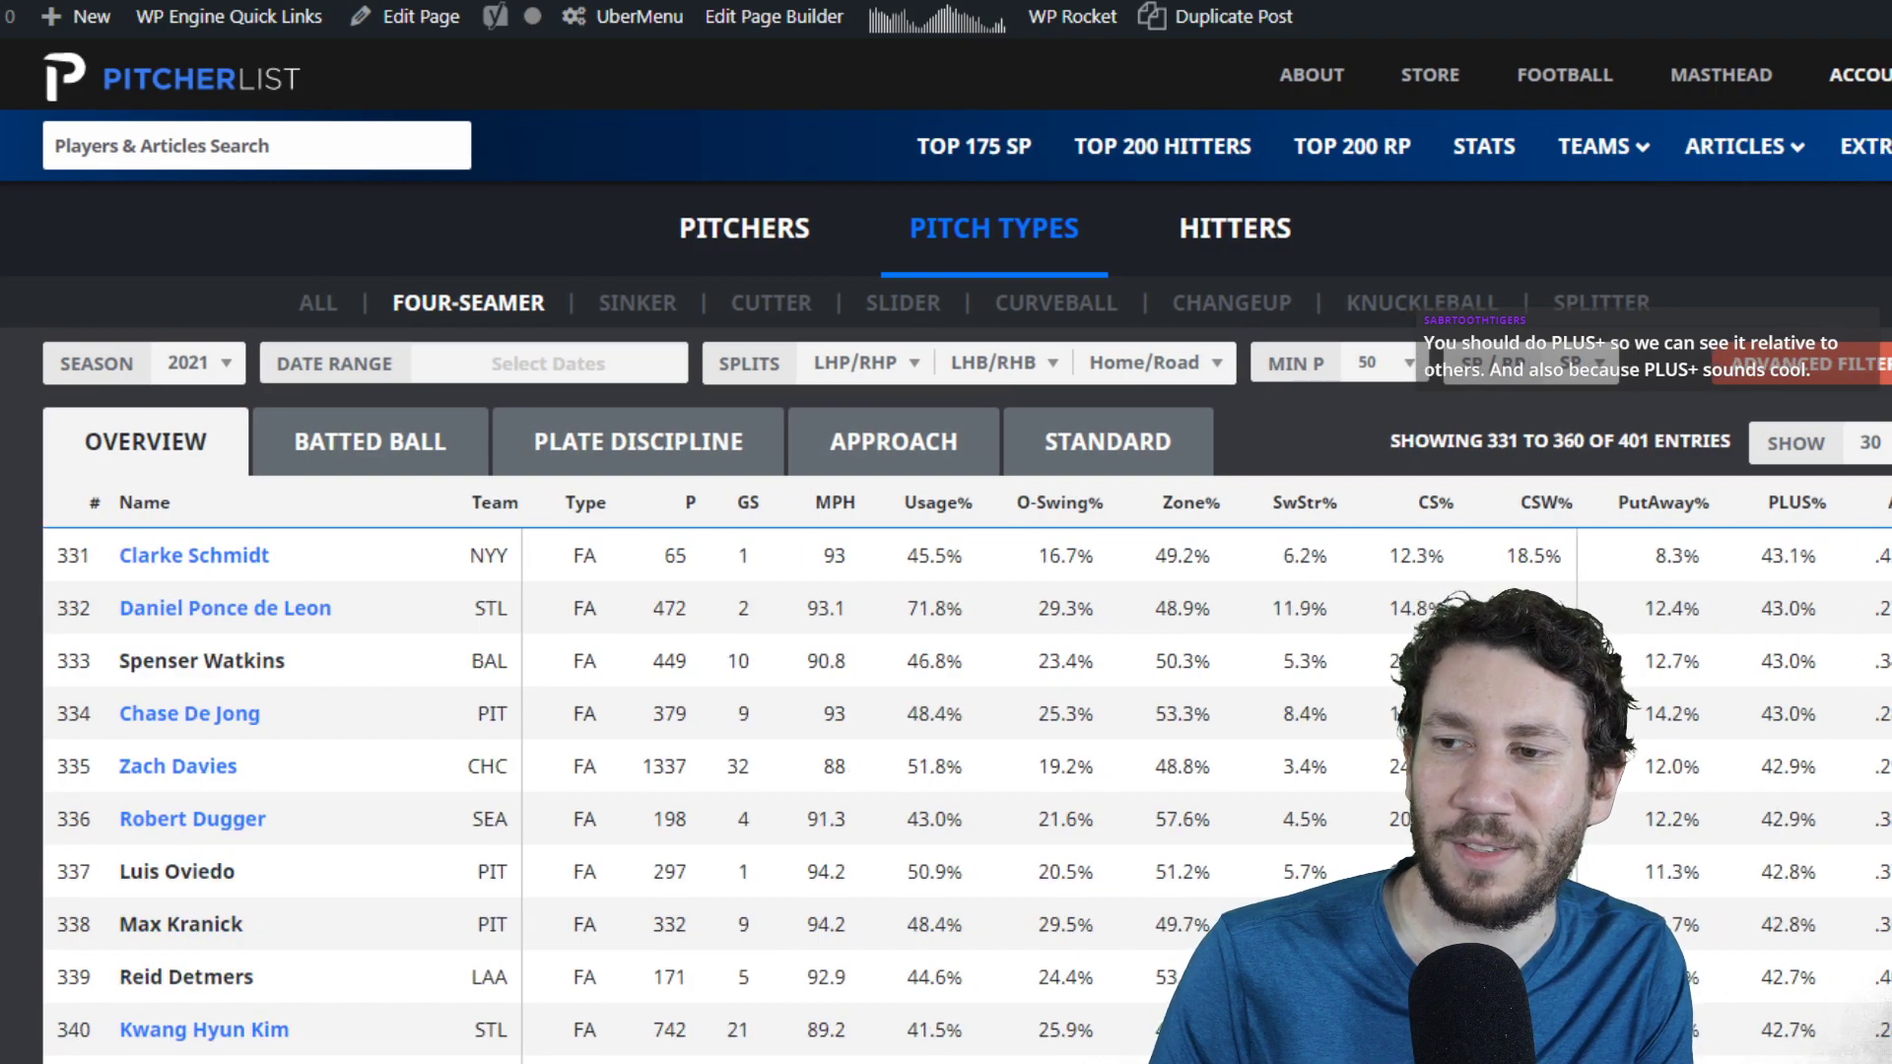
scroll(946, 621, down, 5)
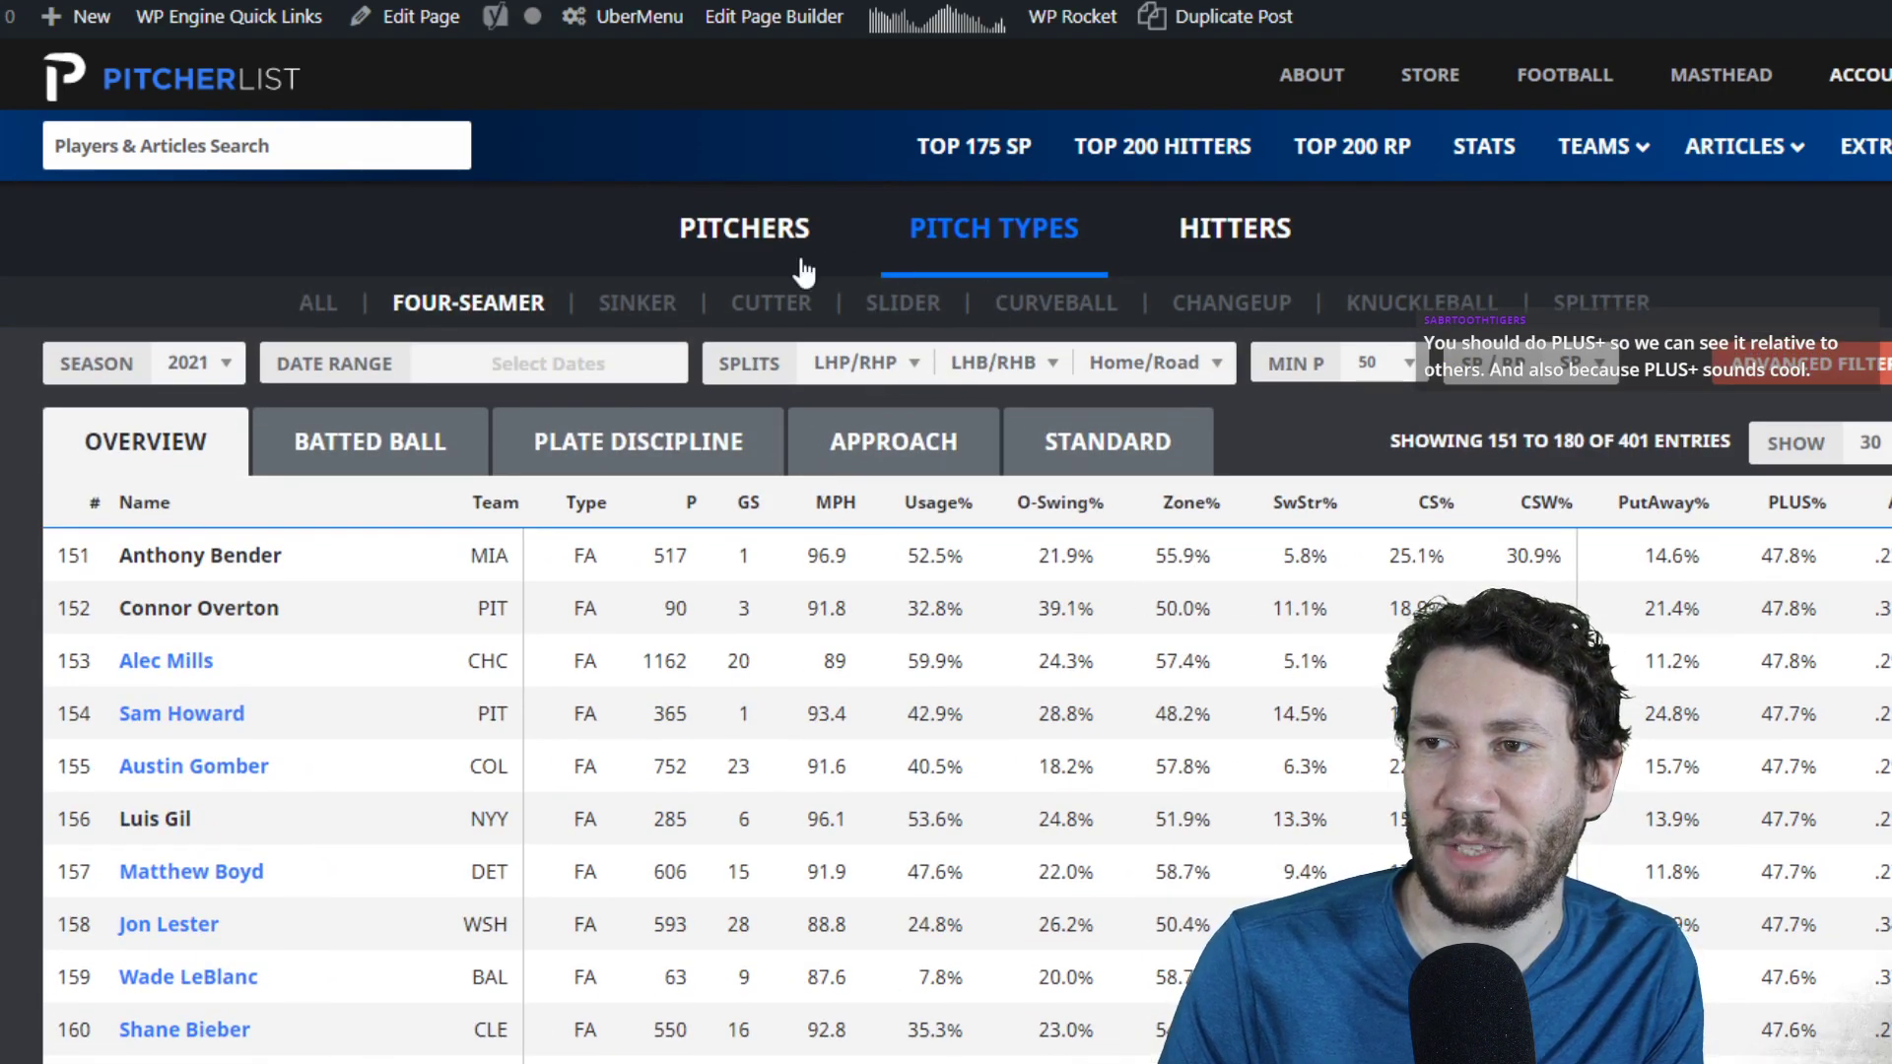
- Show the 2021 slider leaderboard sorted by PLUS% and compare the values of Jacob deGrom and Aaron Ashby
click(897, 306)
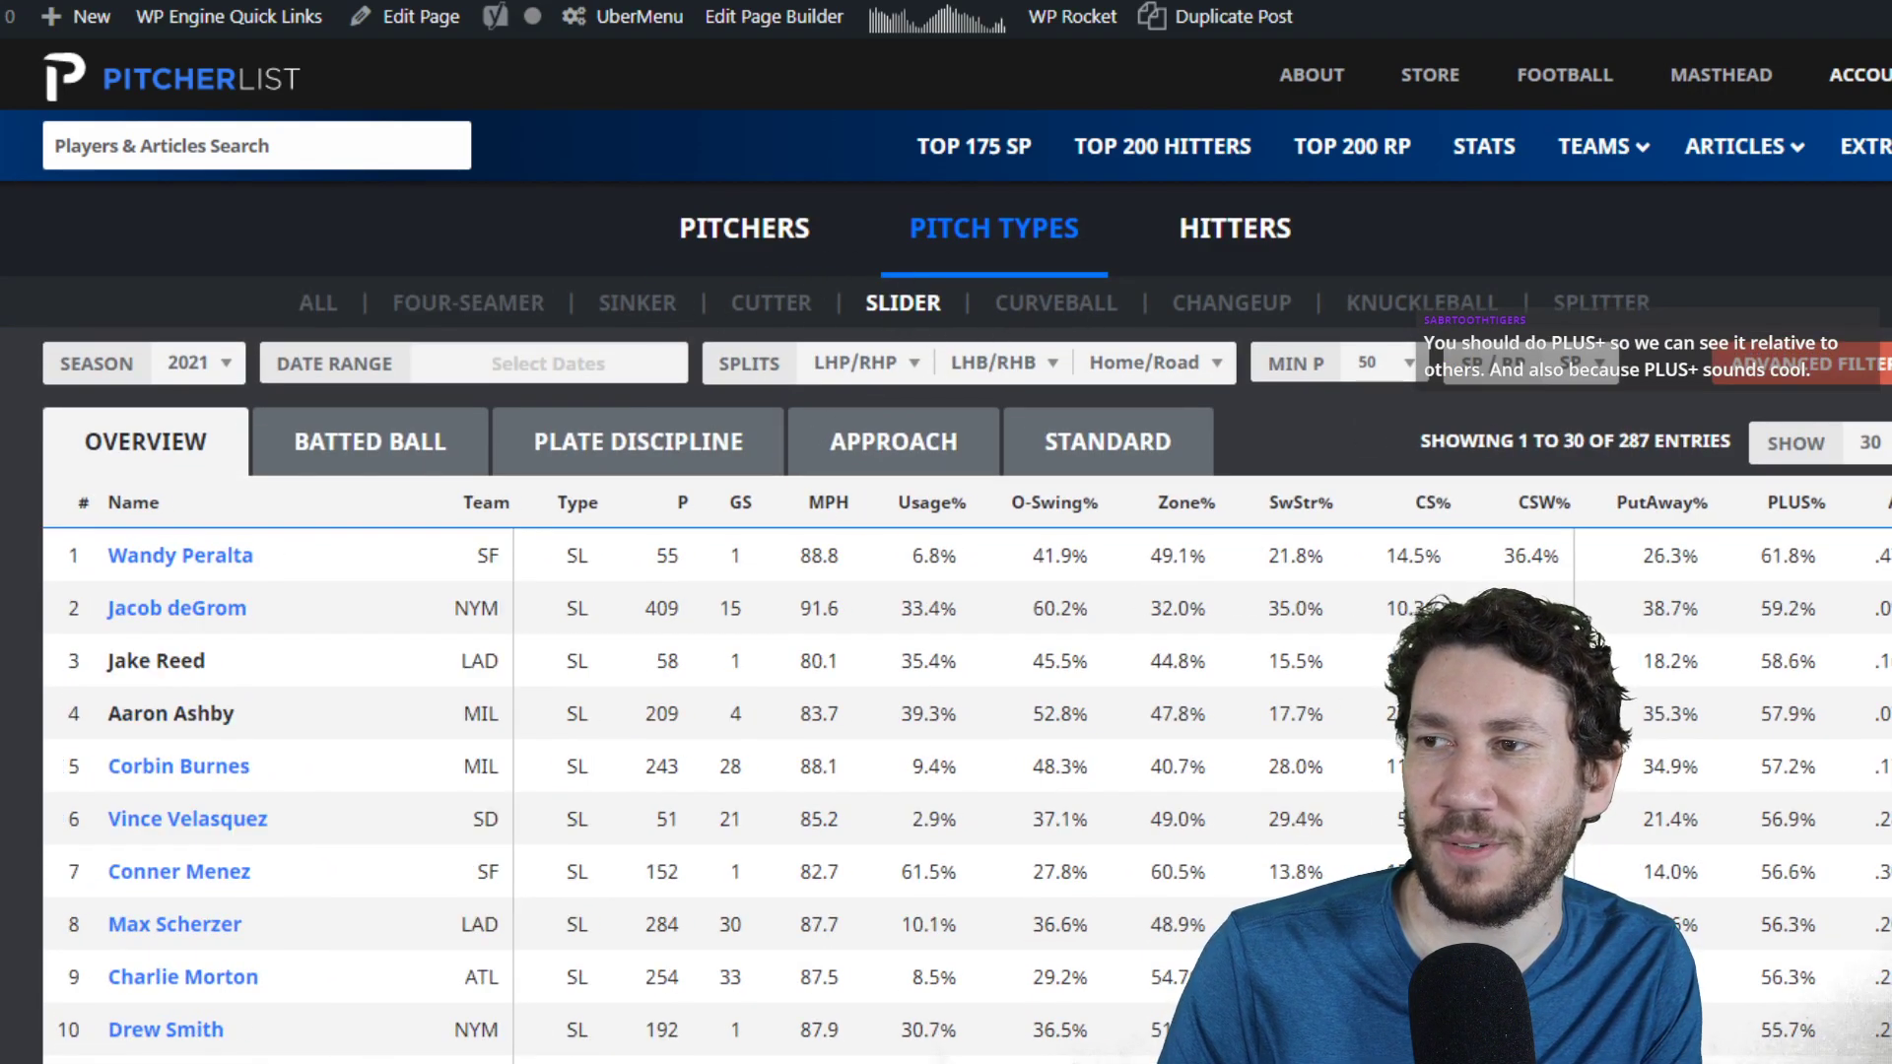
click(1825, 505)
click(1826, 506)
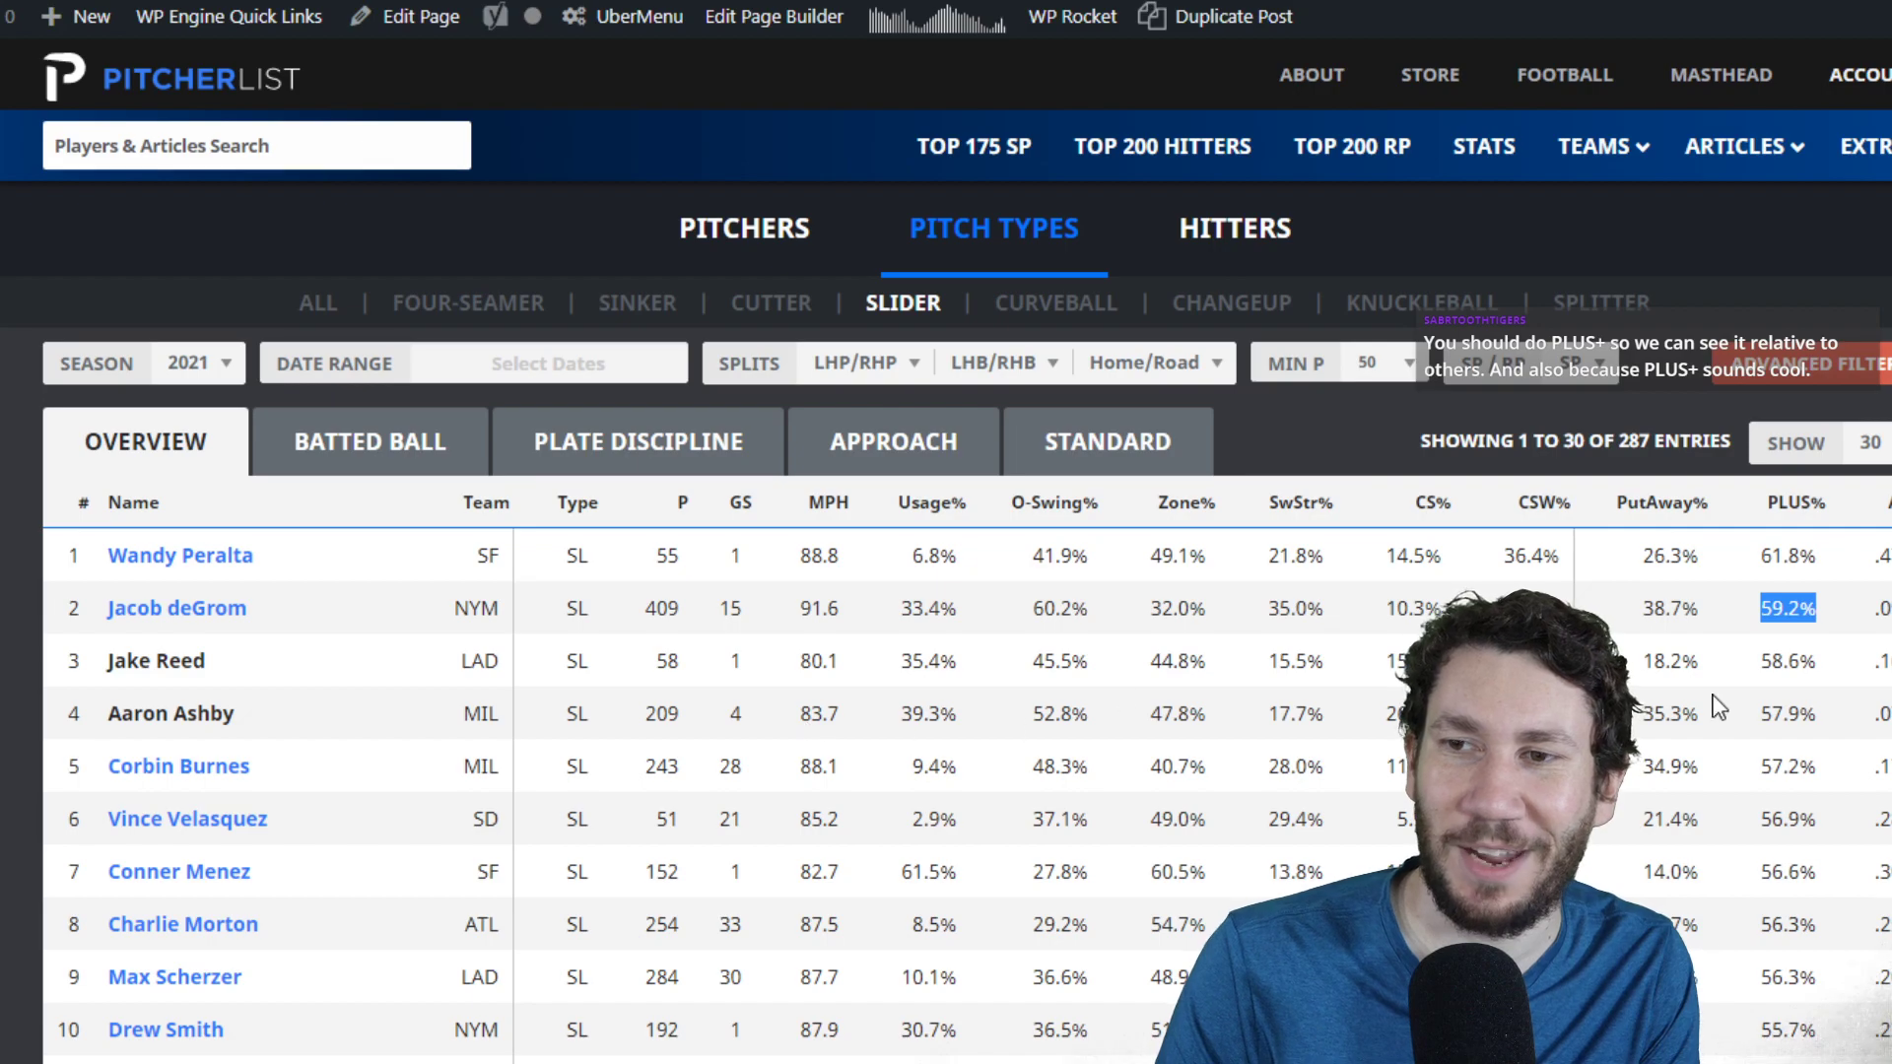
drag(1823, 715, 1735, 715)
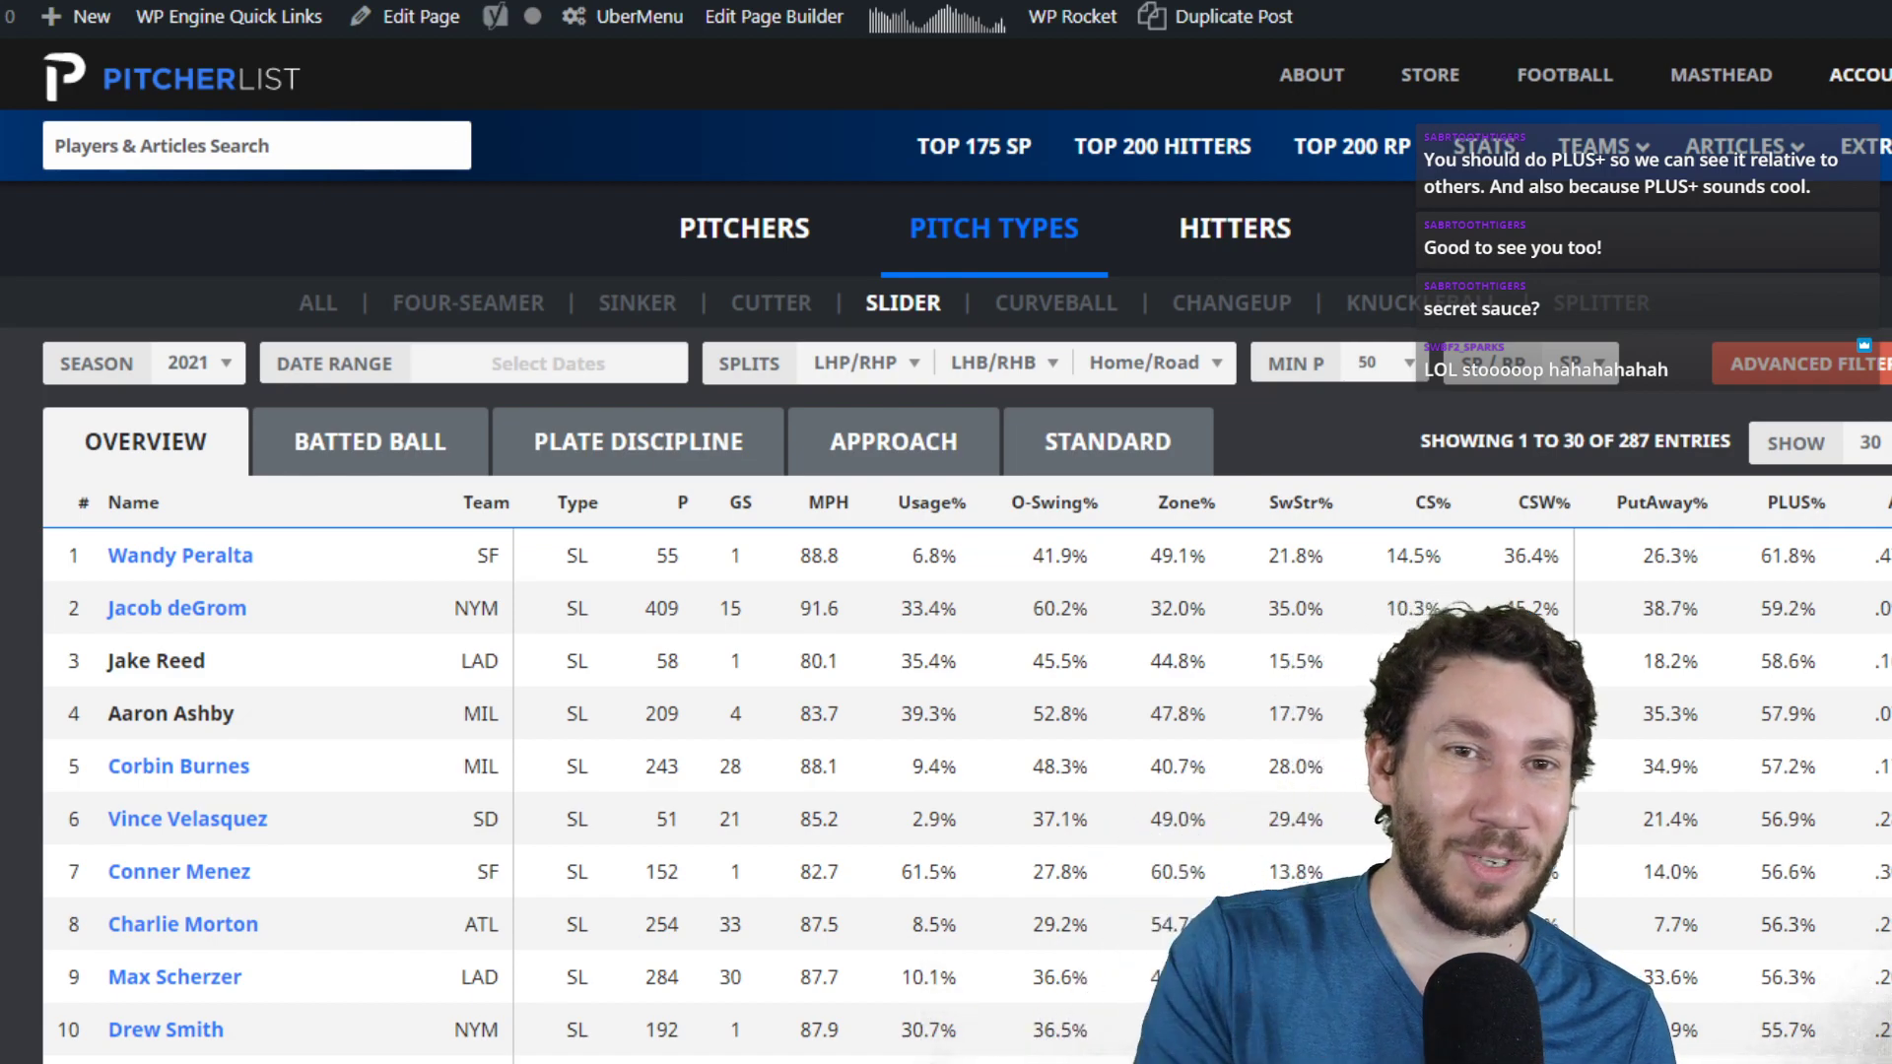
key(ctrl+Tab)
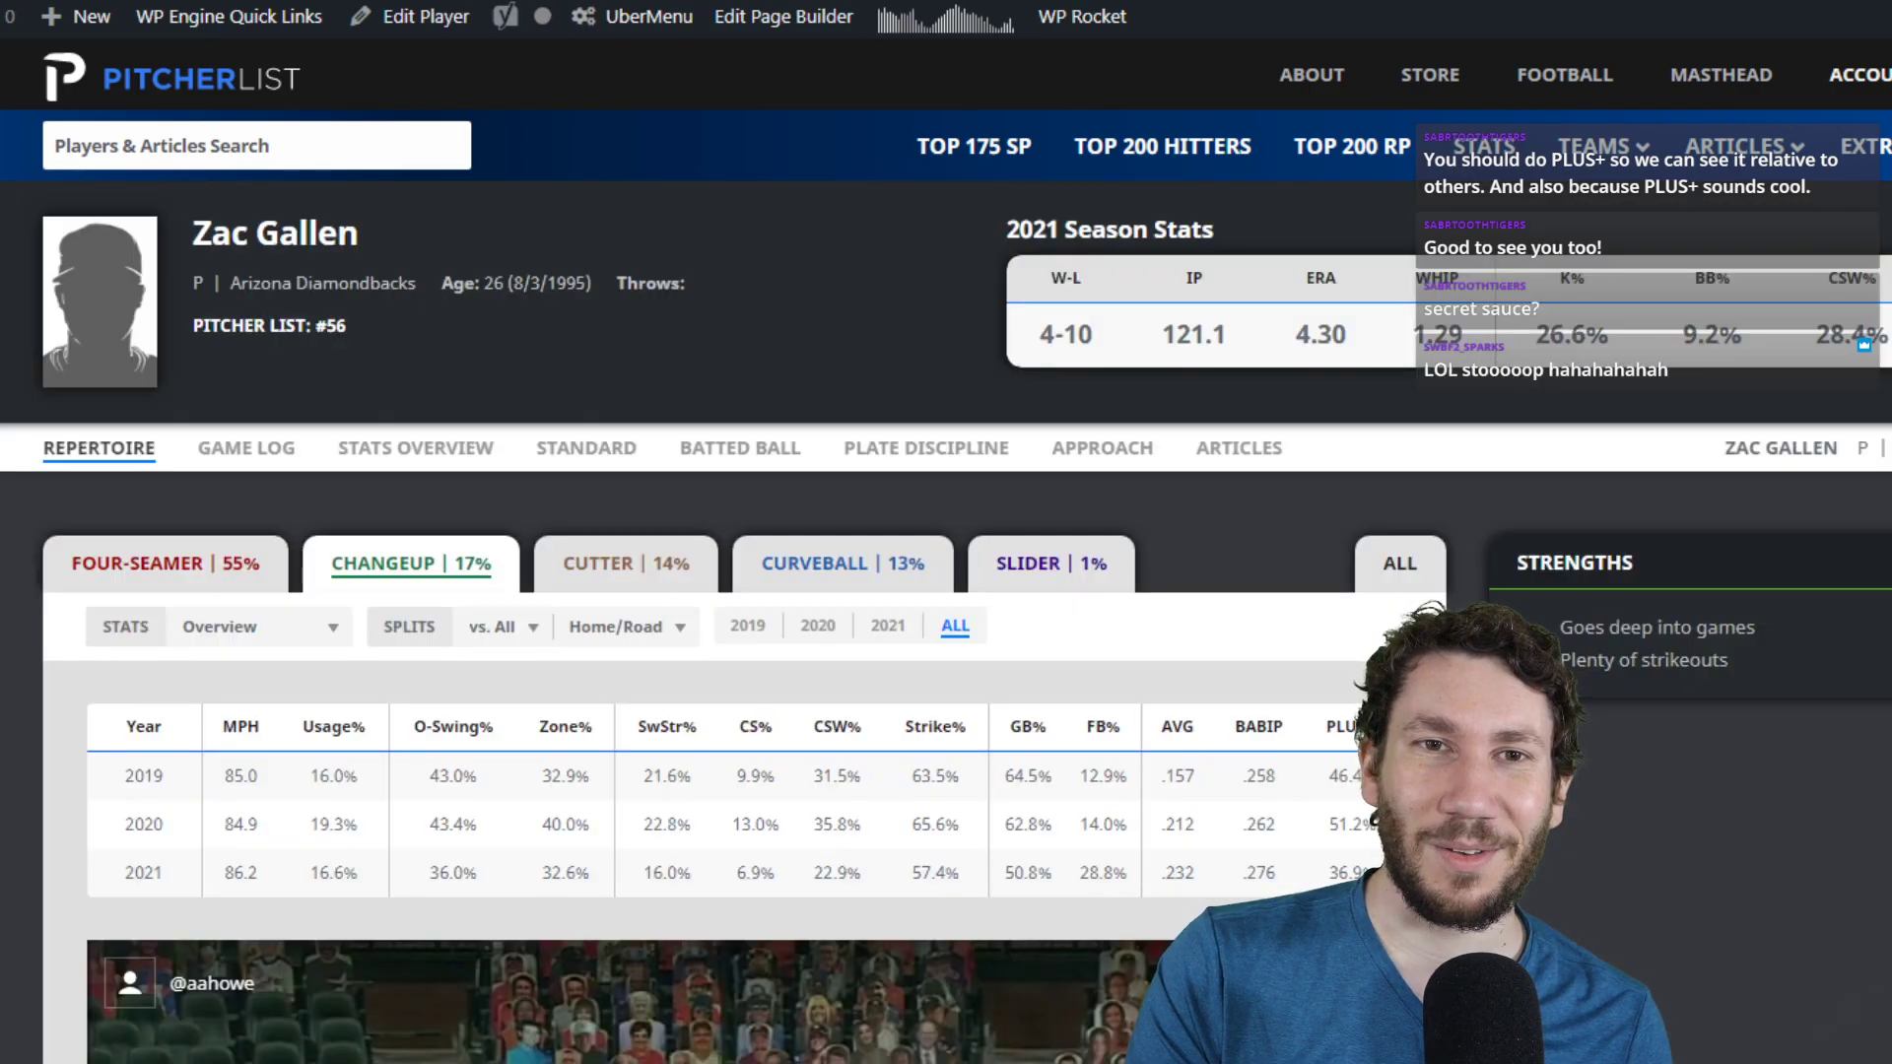
key(ctrl+Tab)
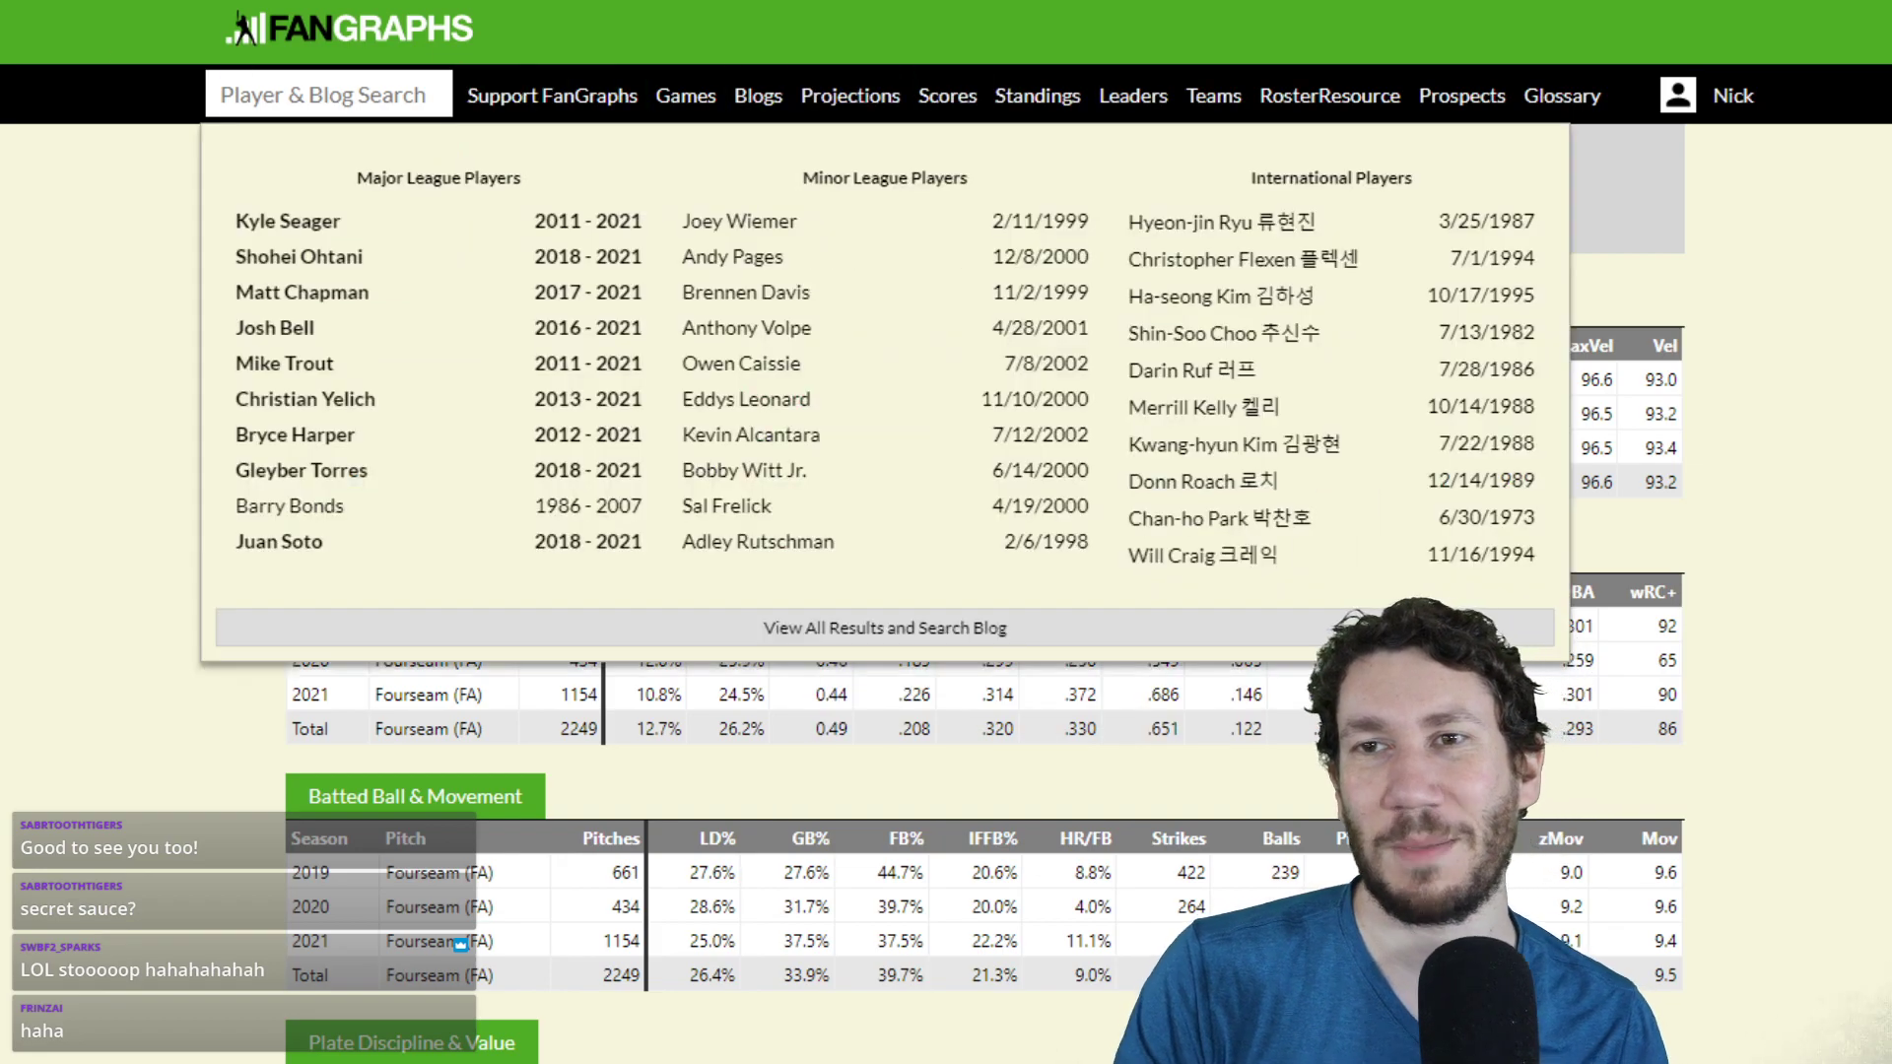
key(ctrl+Tab)
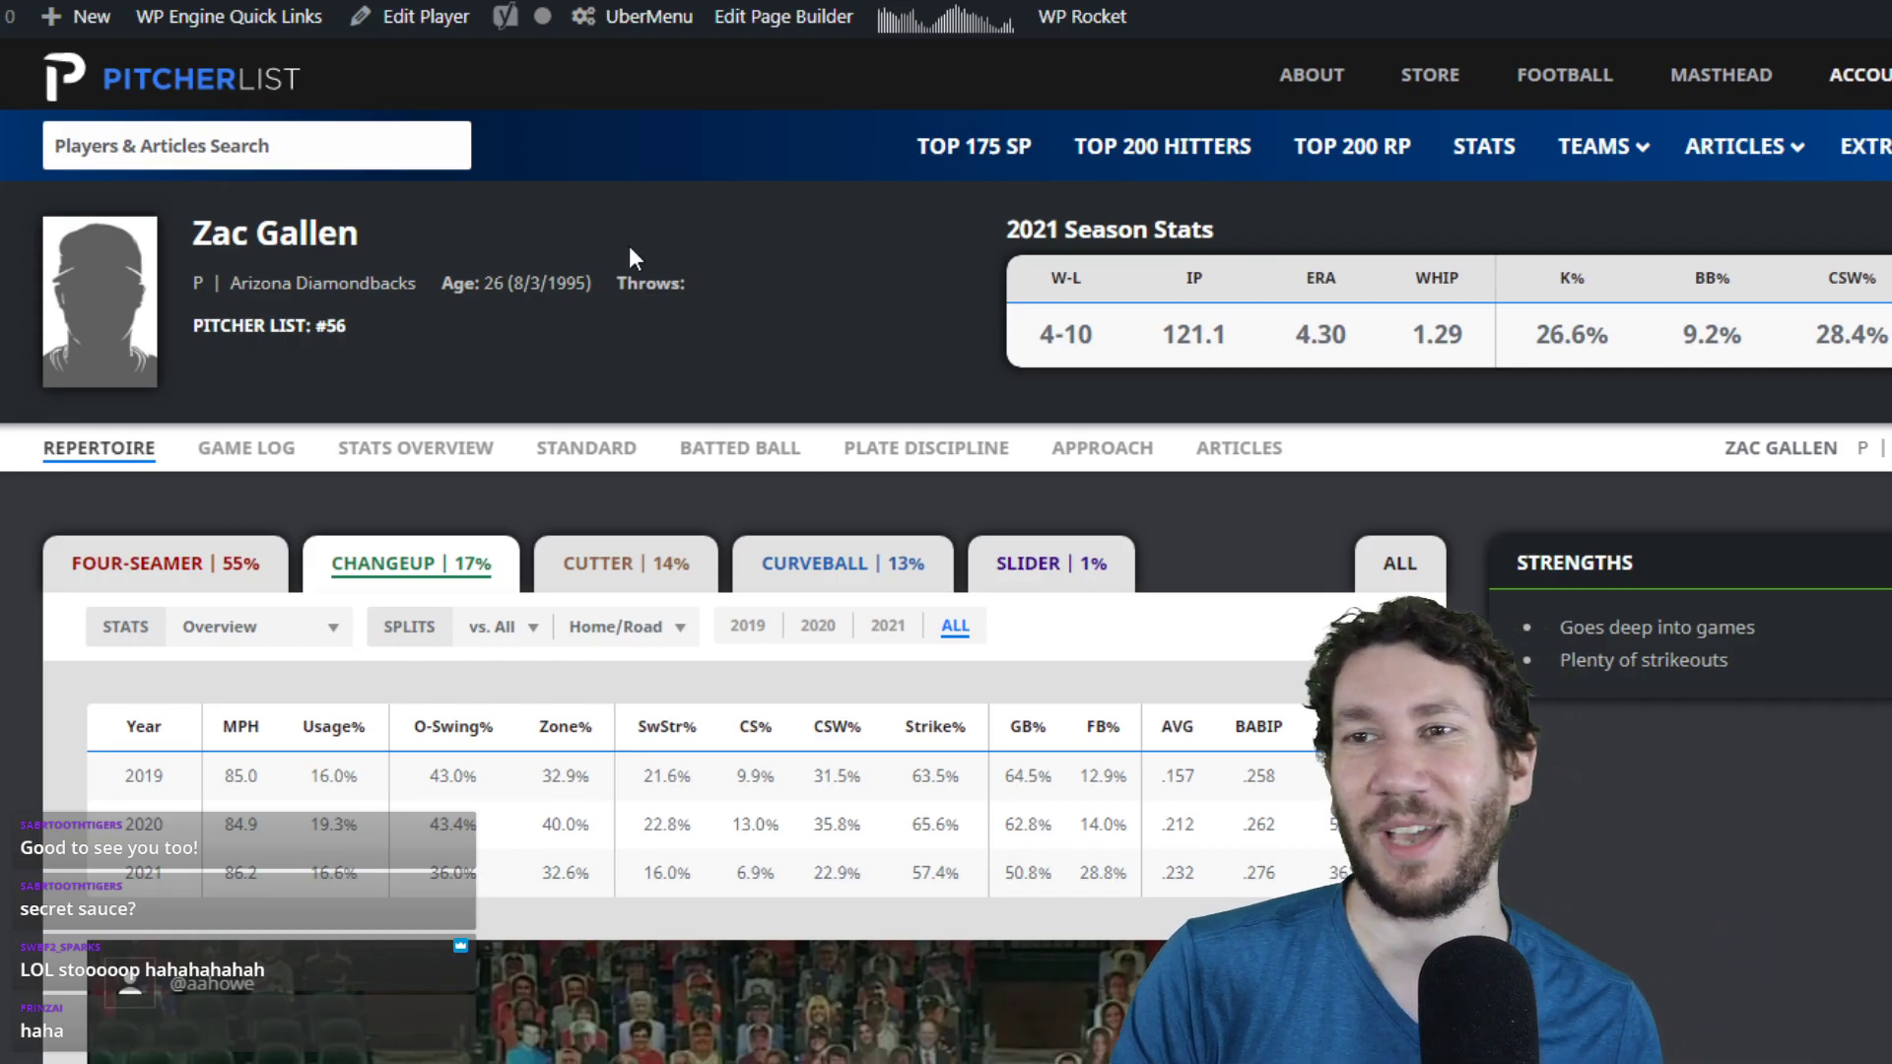
key(alt+Tab)
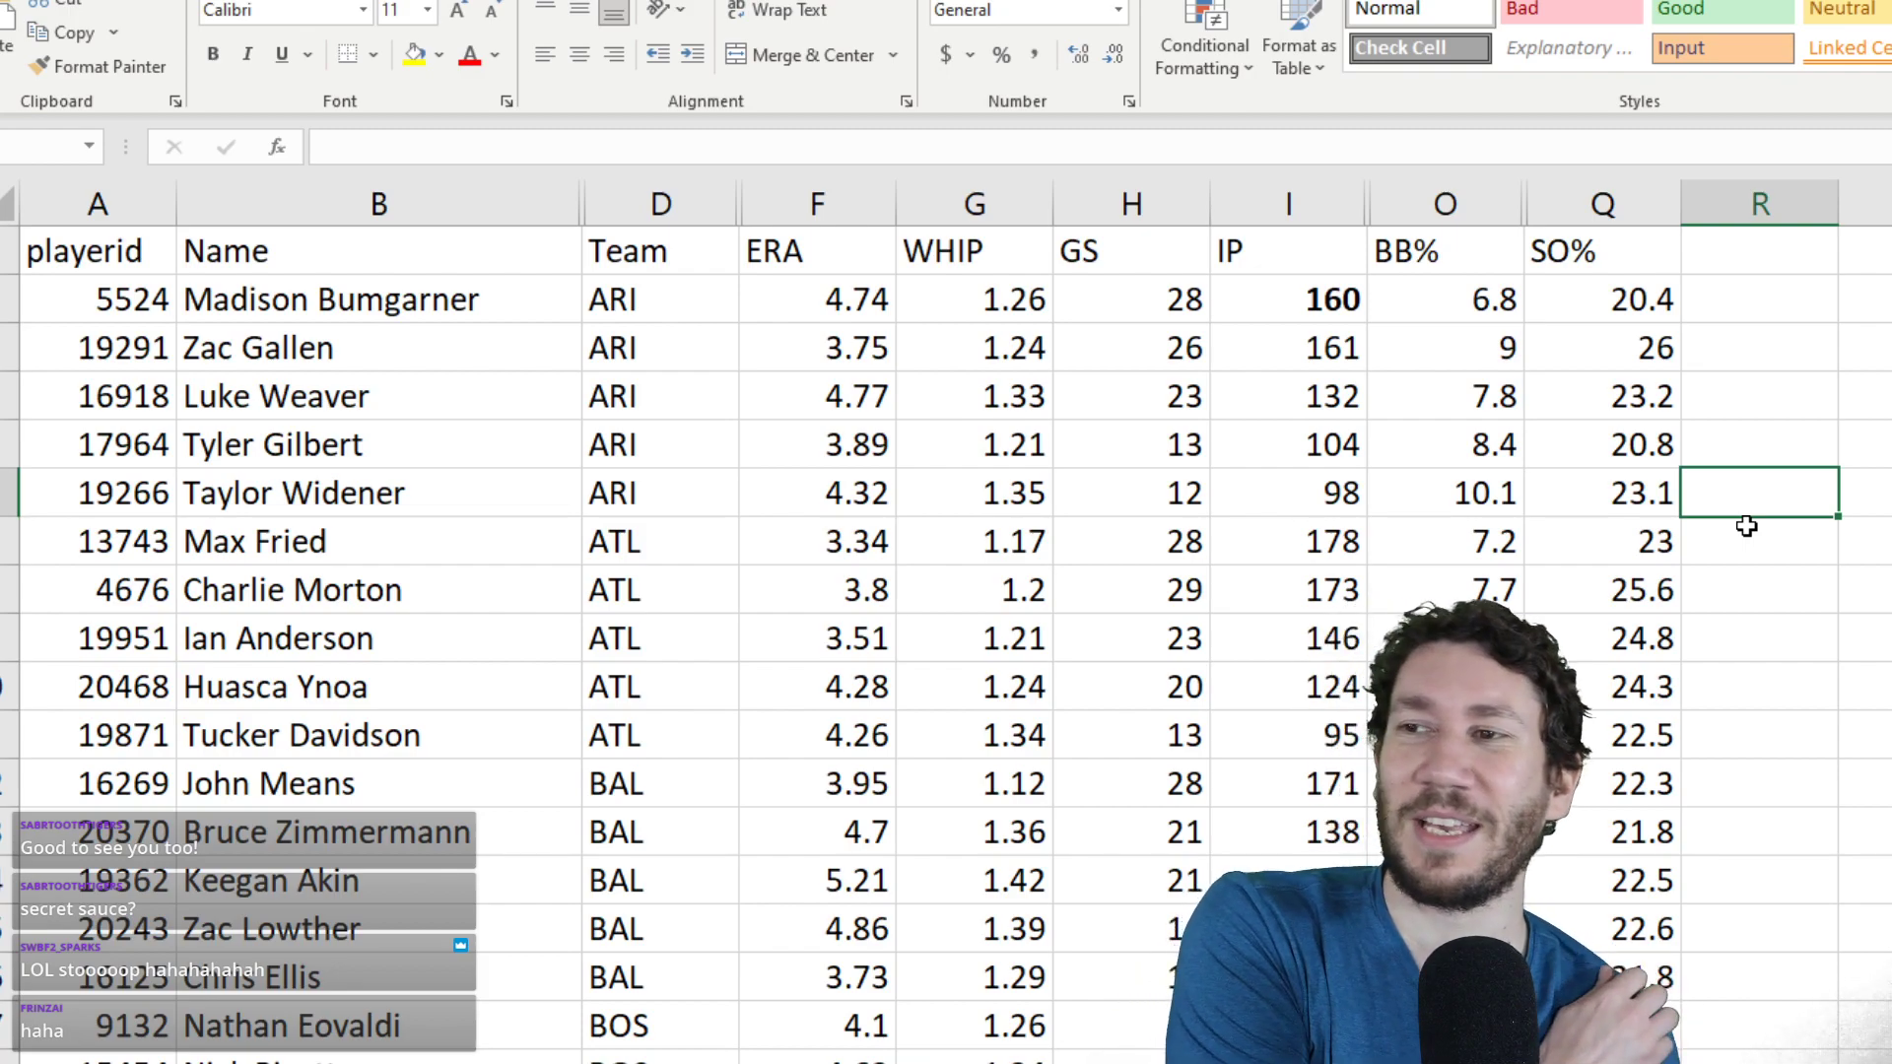
key(alt+Tab)
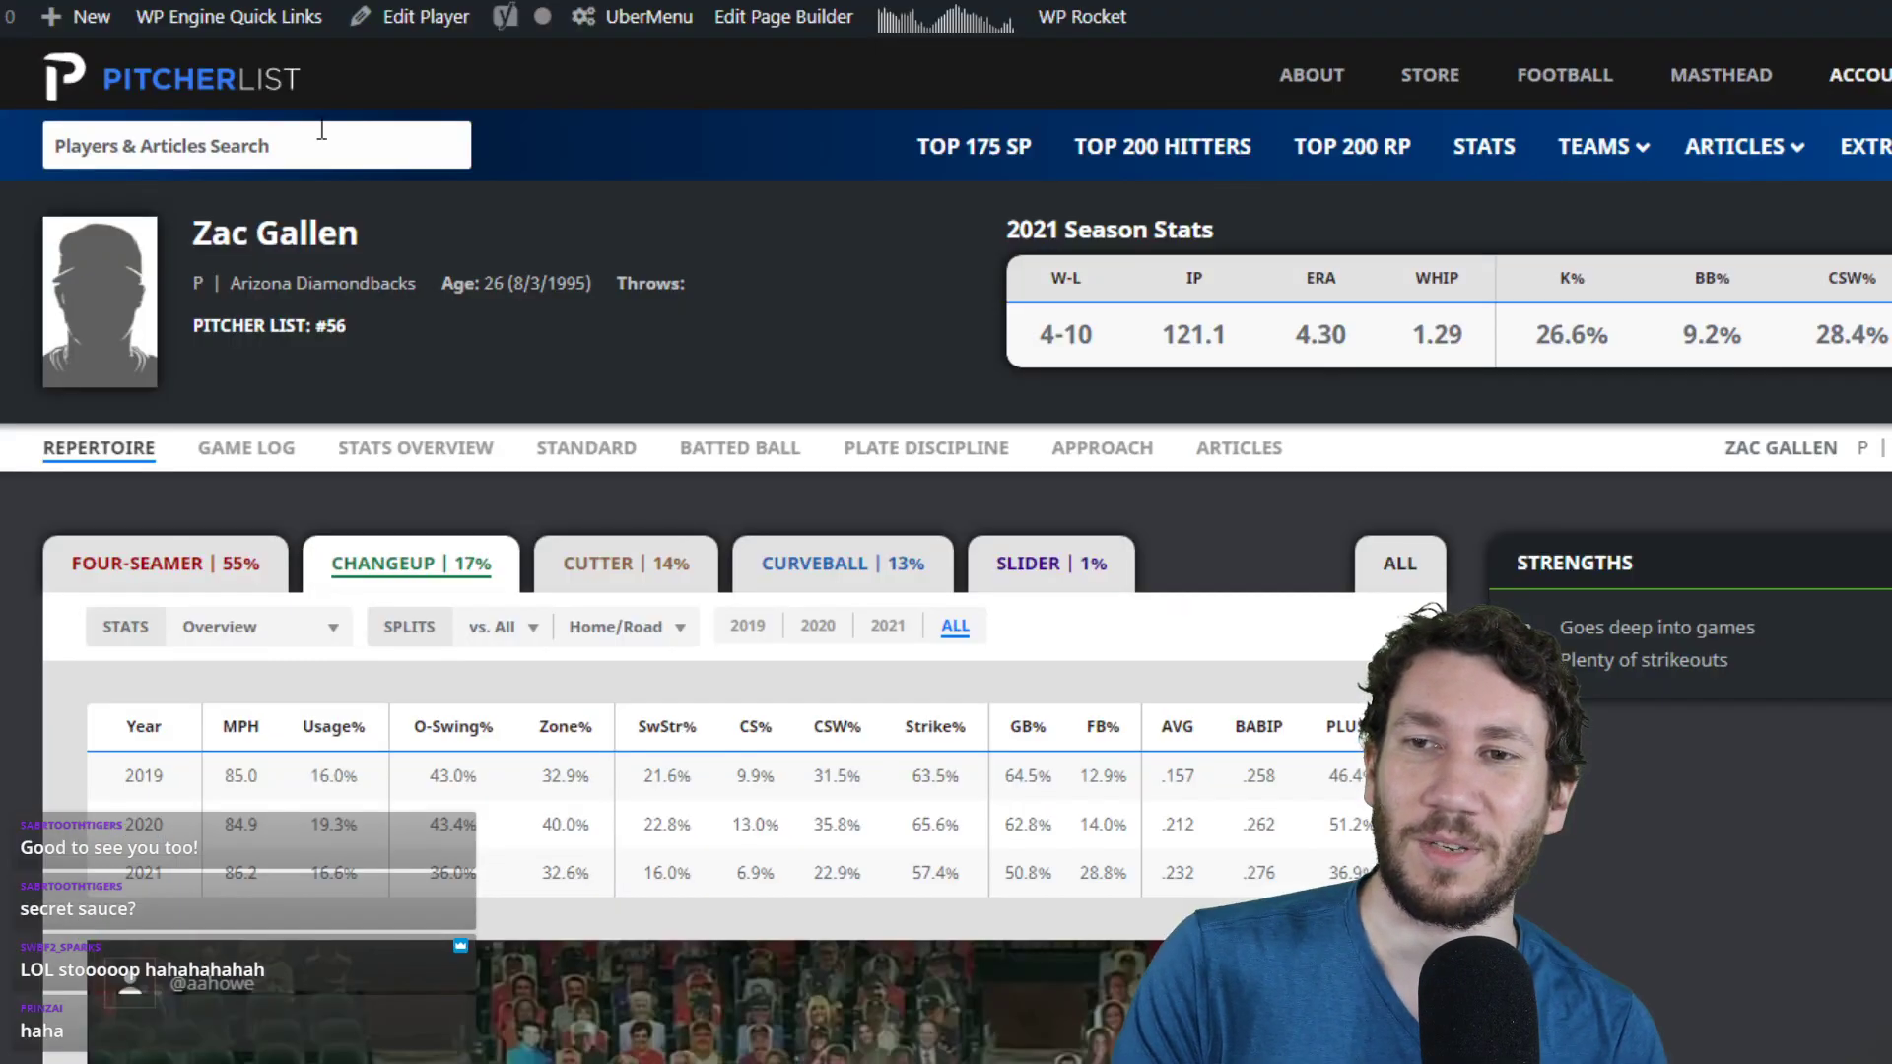
- Examine Zac Gallen's BB% for 2021 and 2019 on his FanGraphs page and open his major league game log
key(ctrl+Tab)
key(ctrl+Tab)
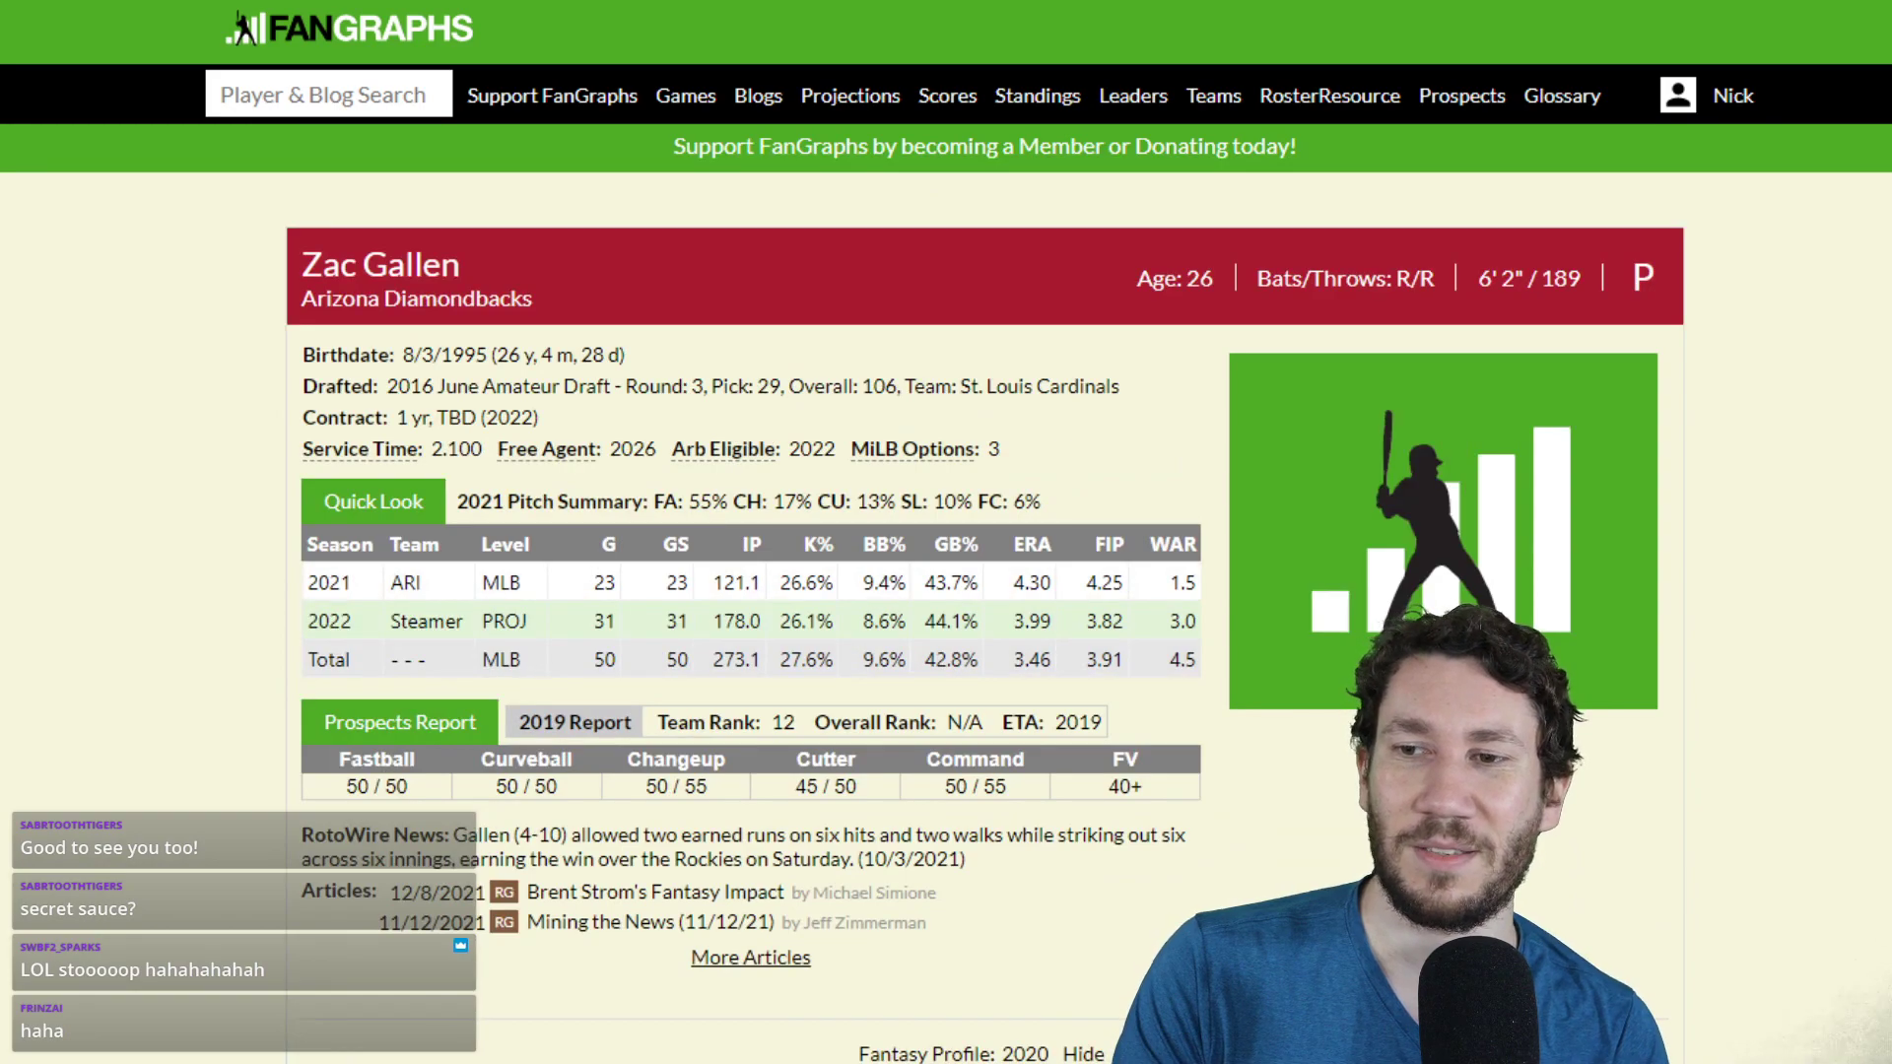
scroll(1864, 1026, down, 7)
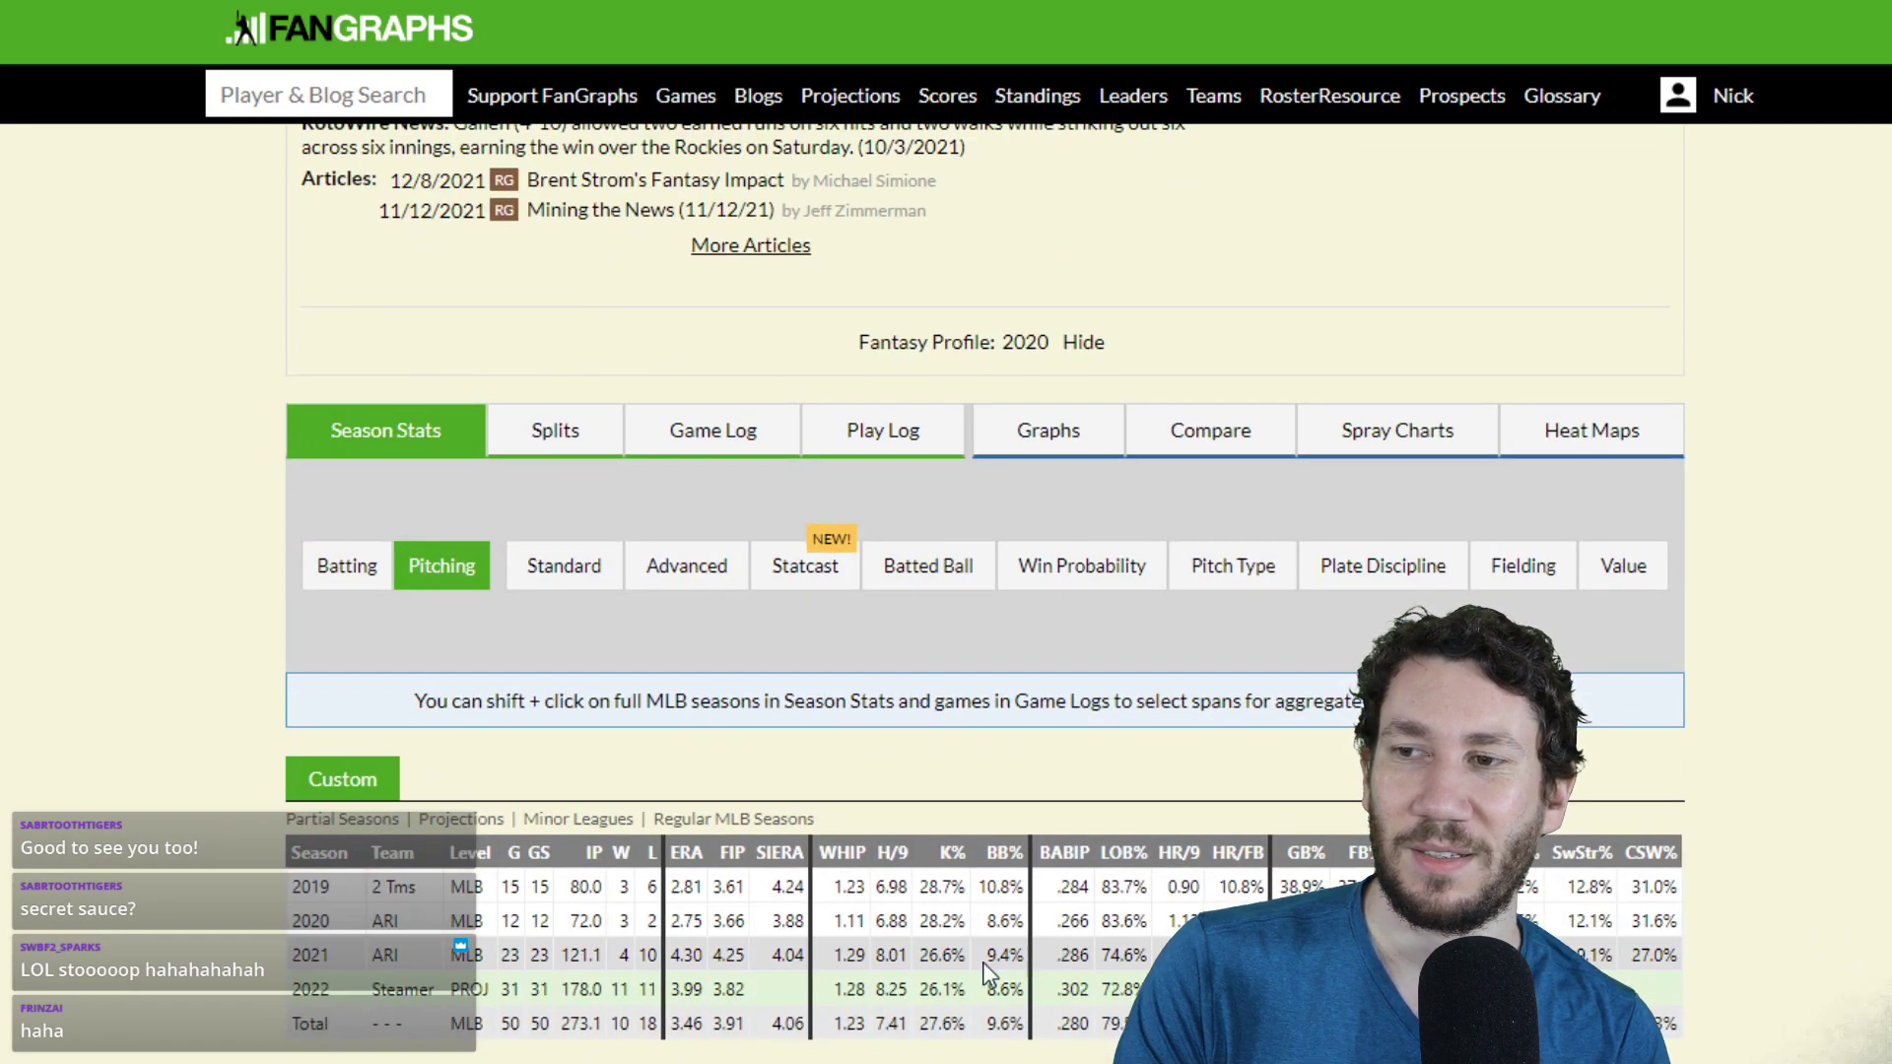
drag(985, 955, 1027, 955)
click(997, 892)
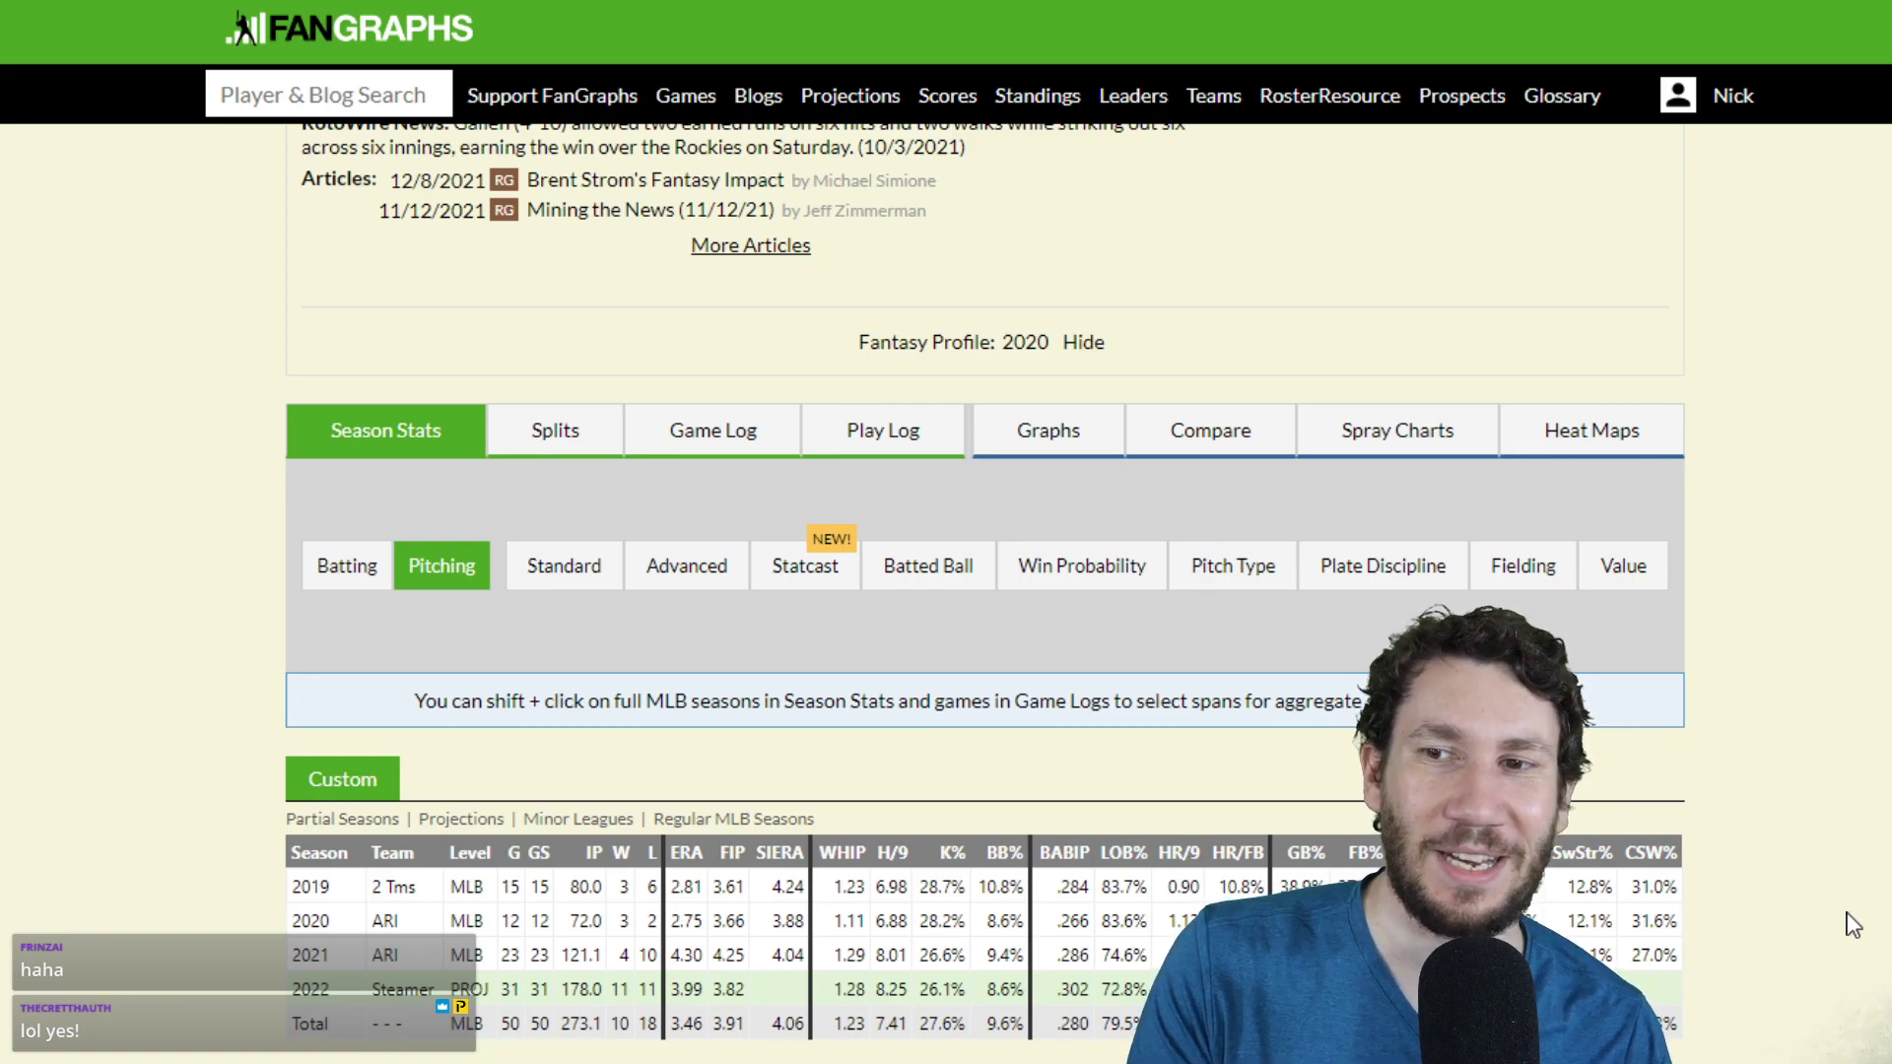
click(709, 434)
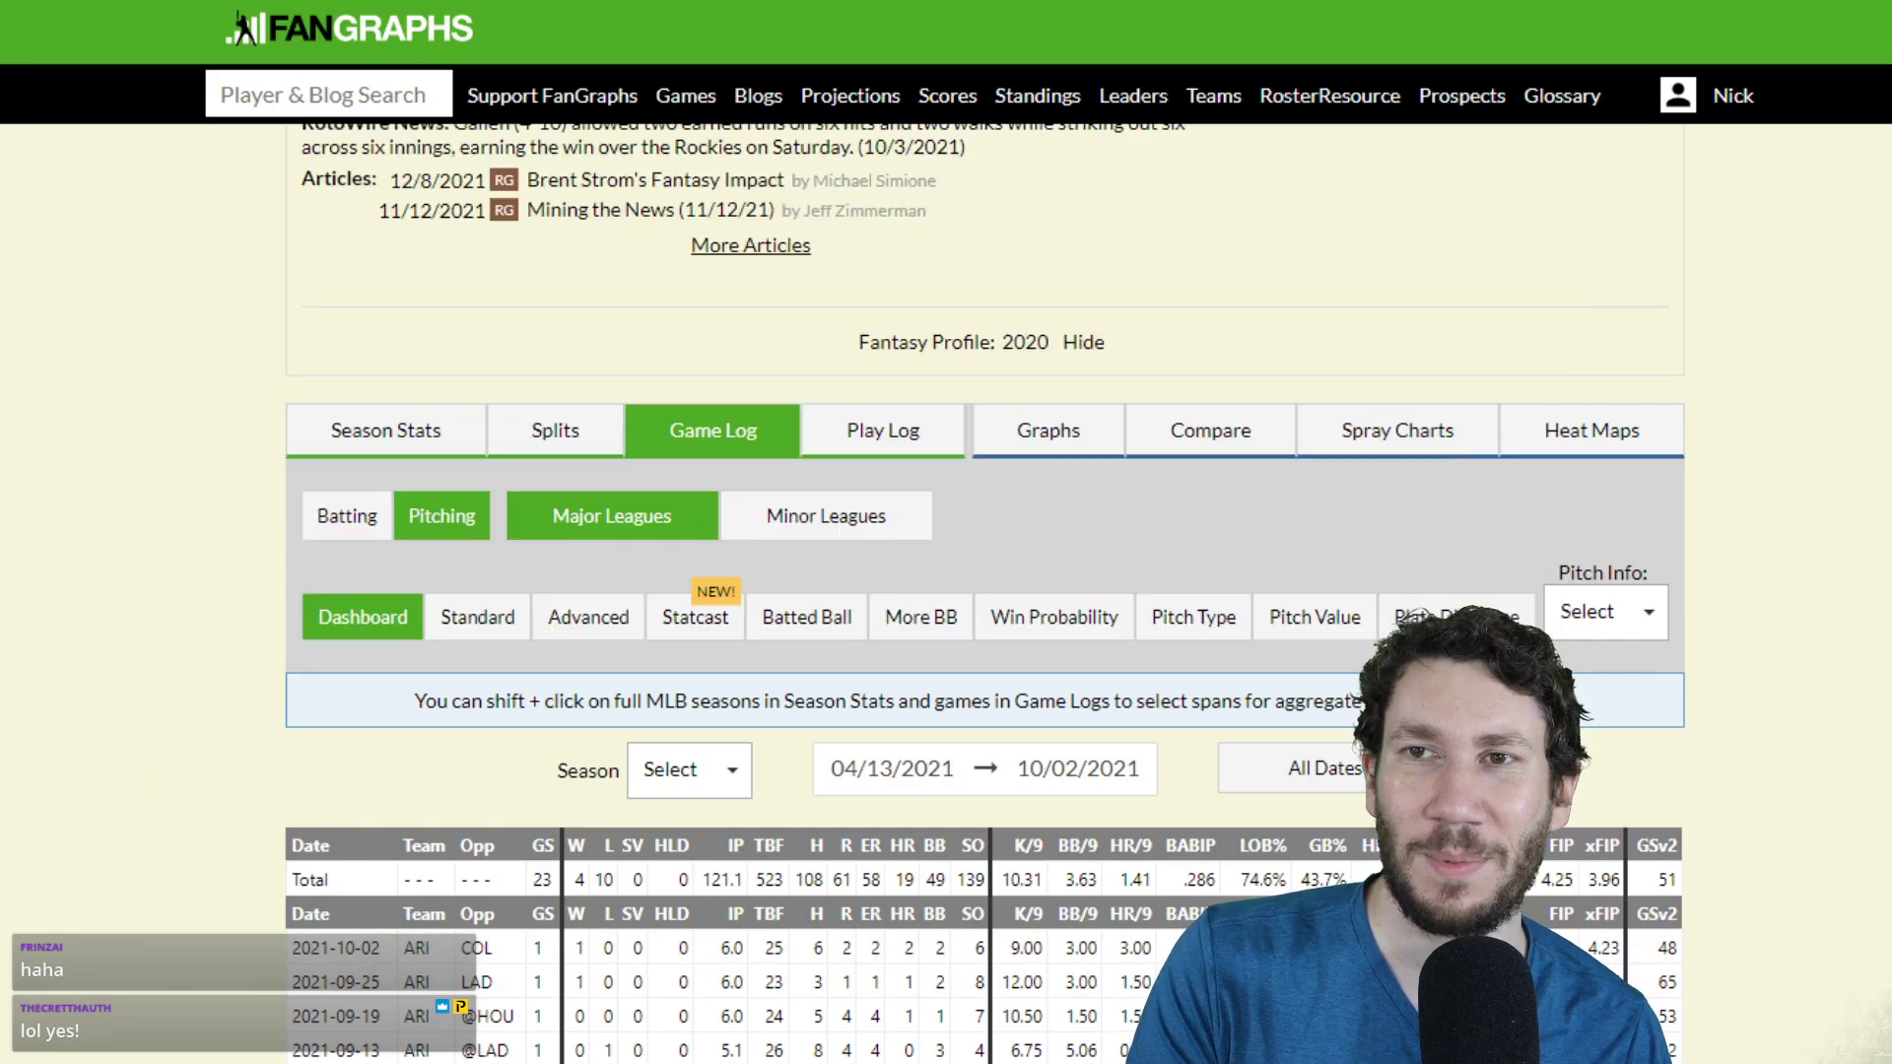
- On Gallen's Pitcher List page, limit the changeup stats to 2021 and expand all starts in the game log
key(ctrl+Tab)
scroll(749, 641, down, 15)
scroll(979, 900, up, 15)
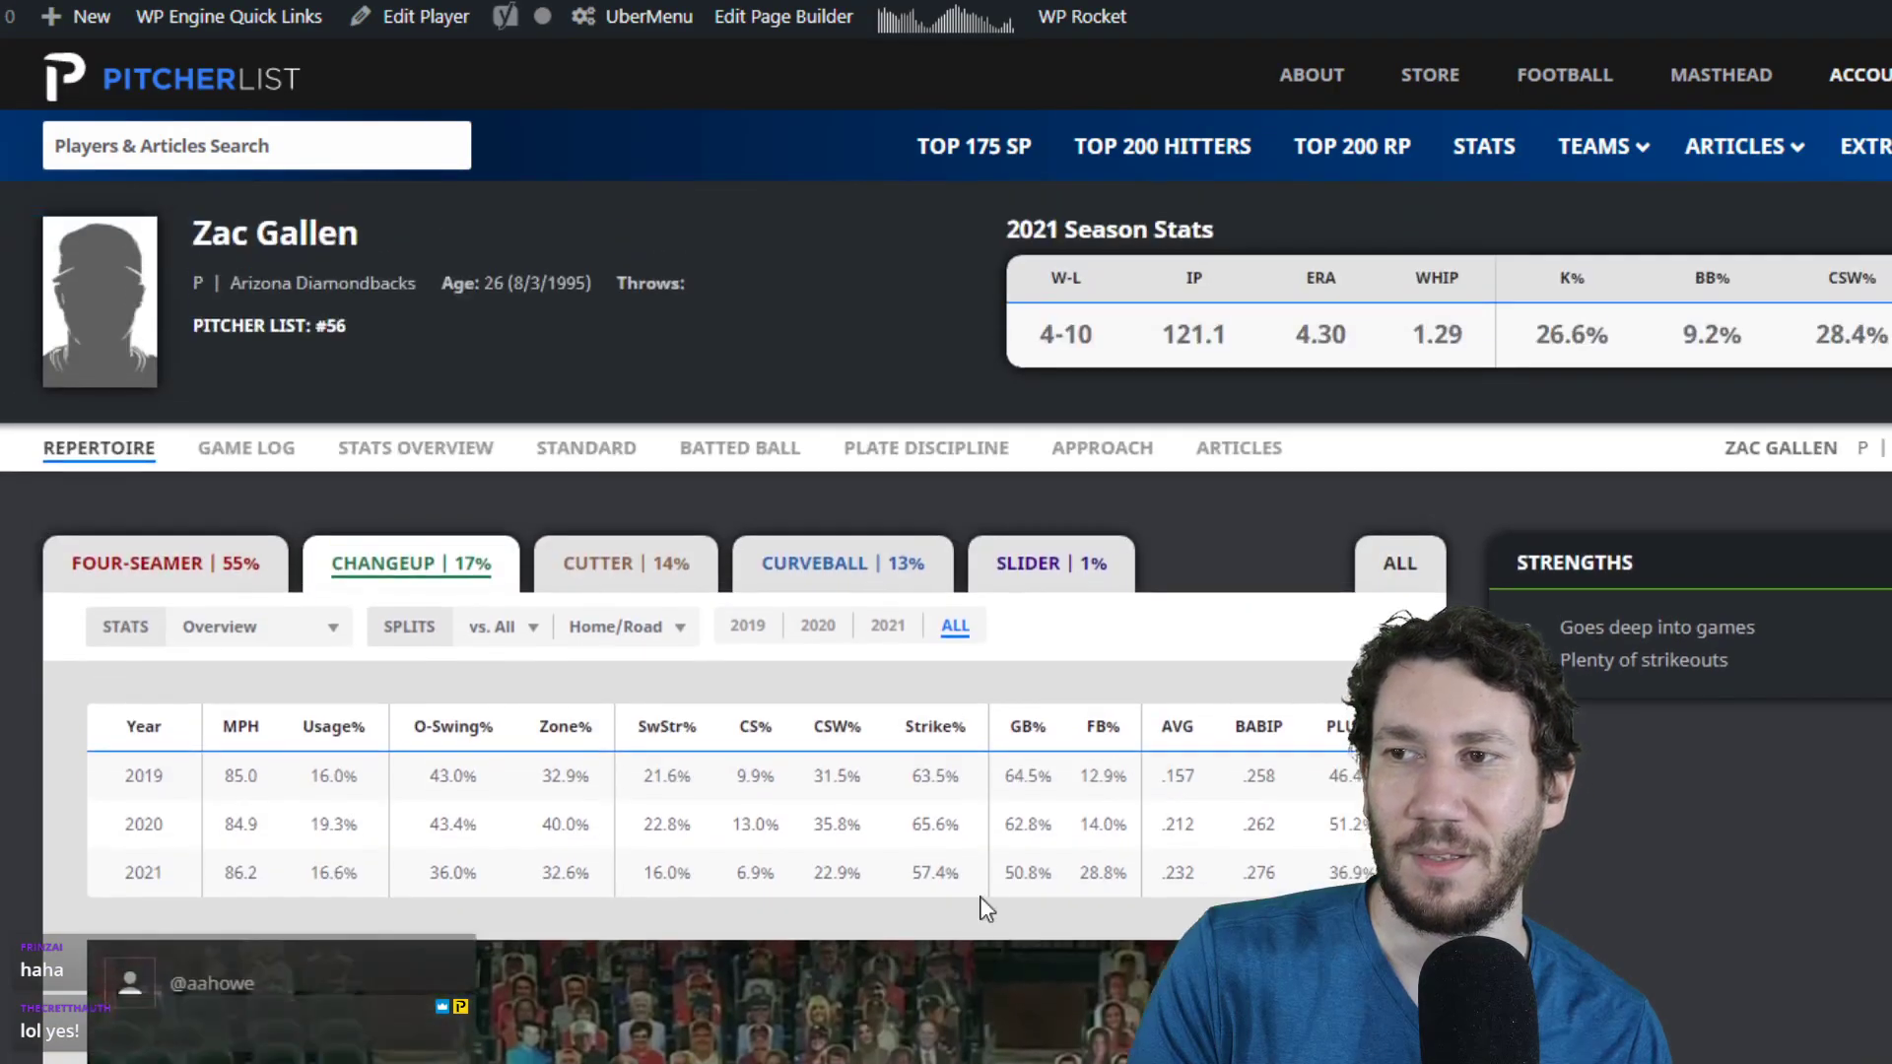
click(887, 623)
scroll(887, 631, down, 20)
scroll(954, 719, up, 5)
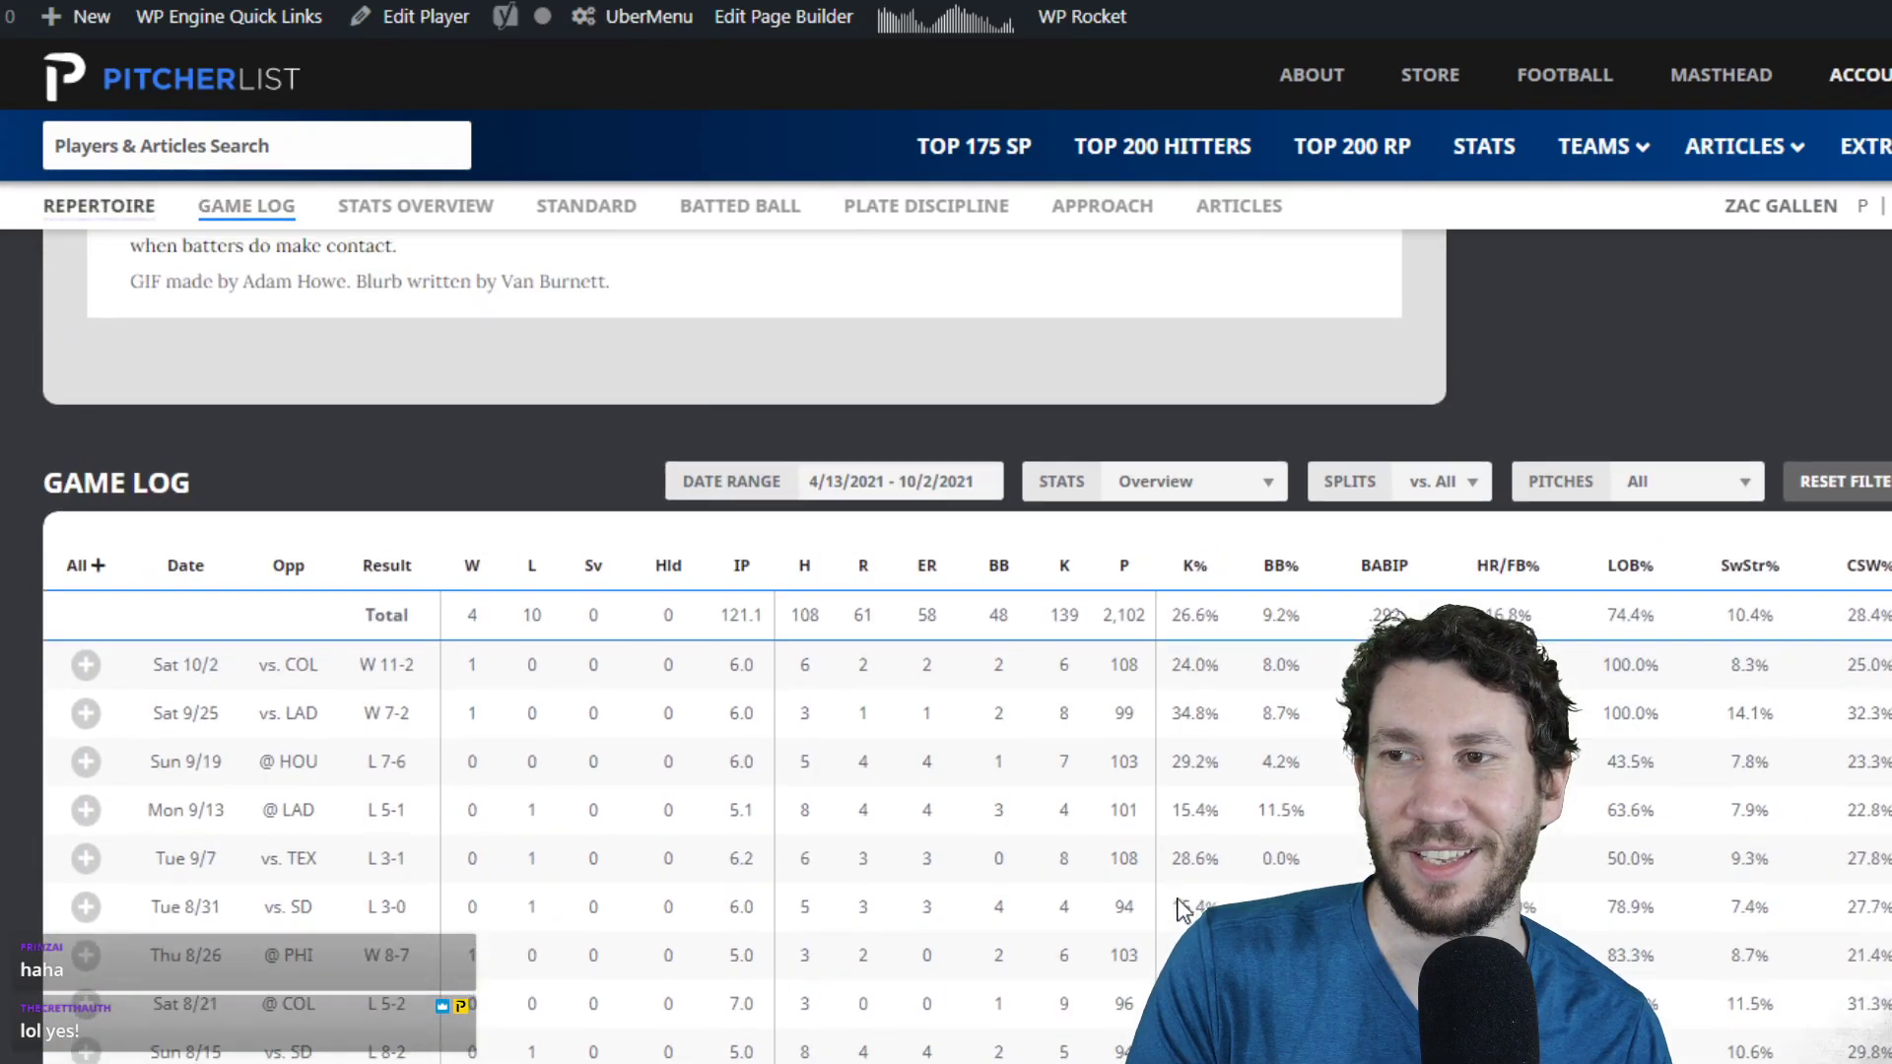
click(1078, 695)
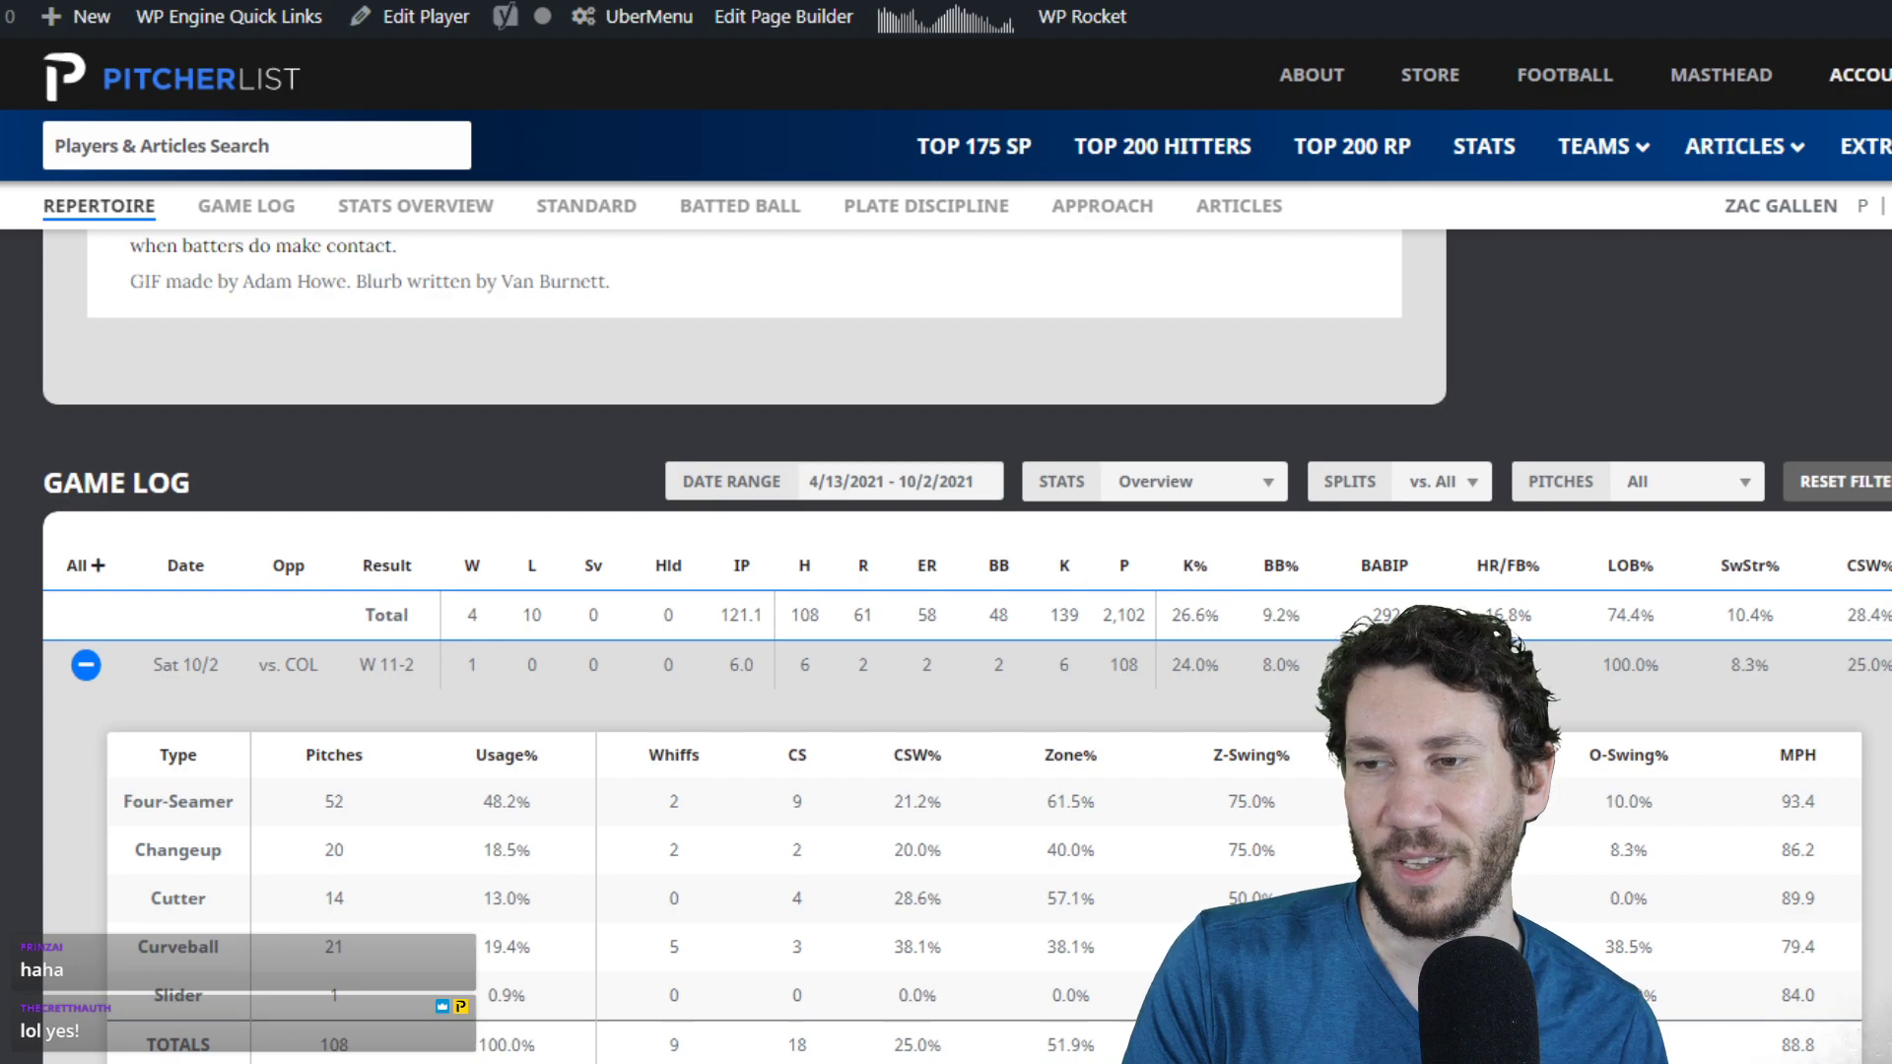
scroll(946, 591, down, 5)
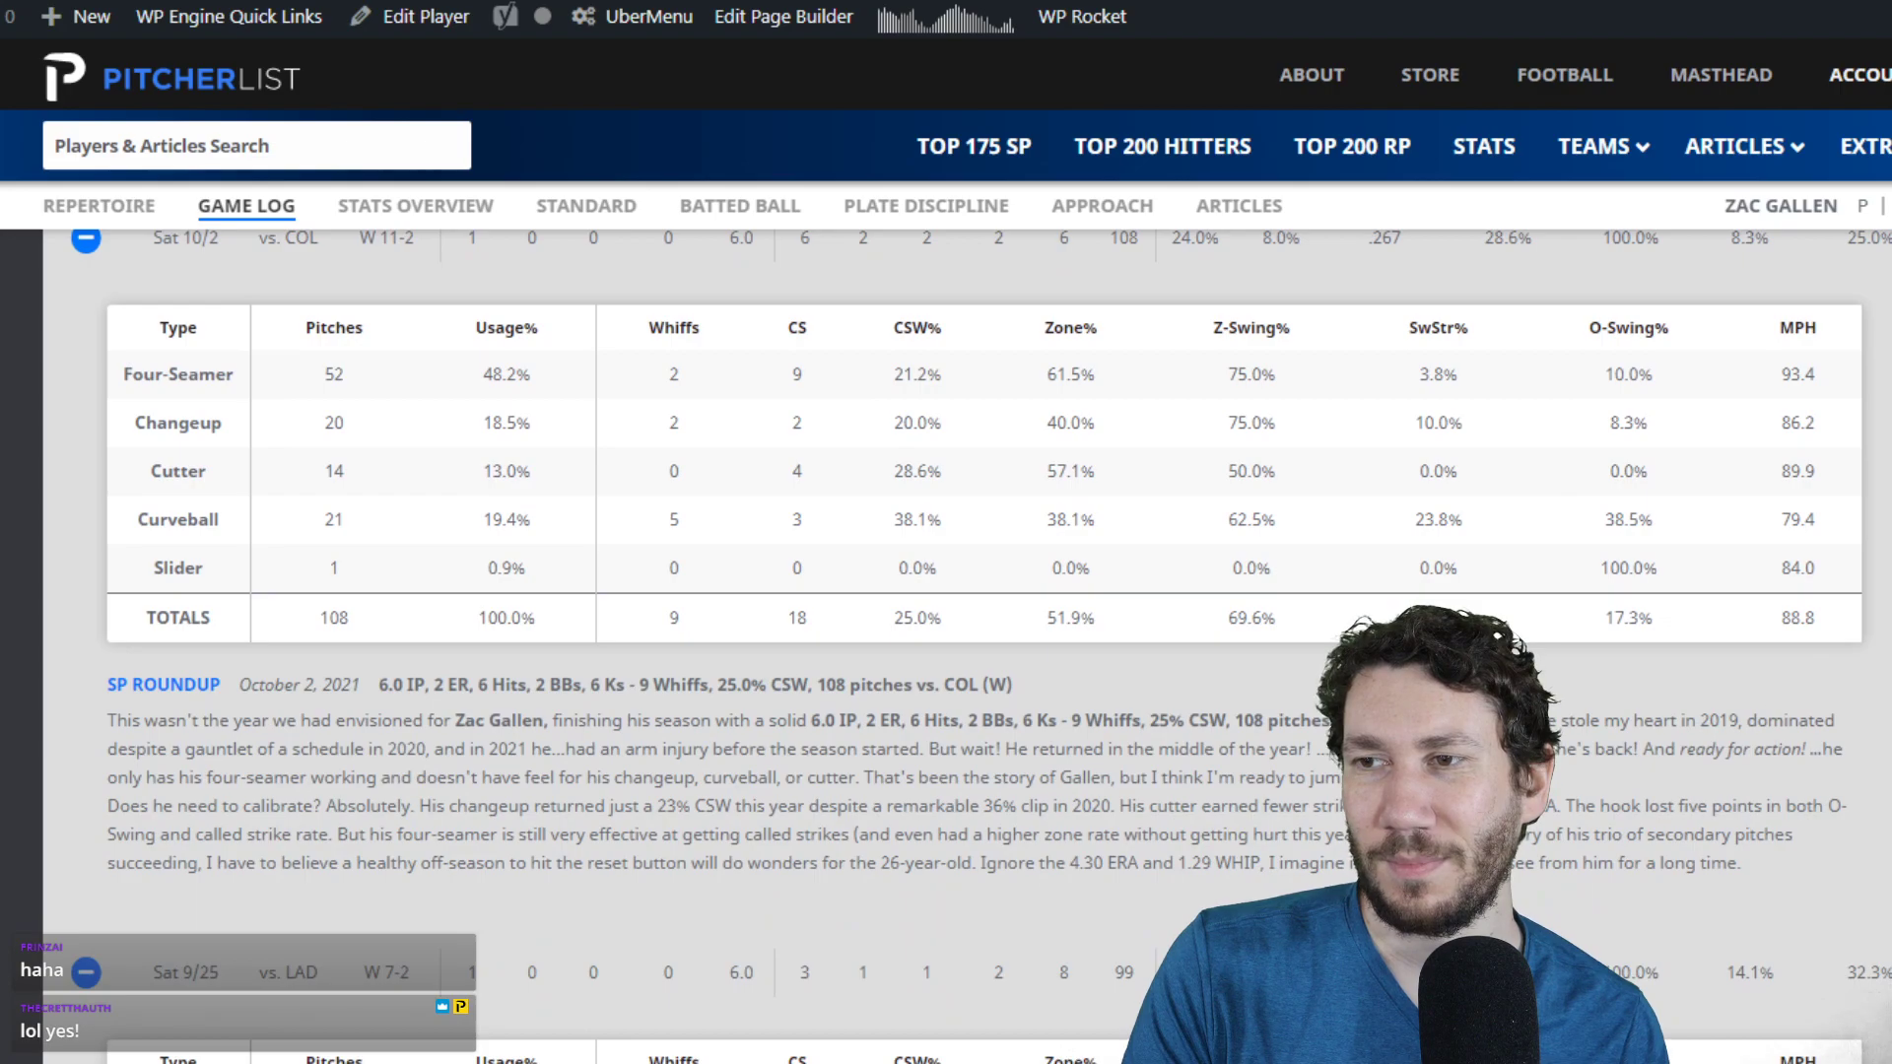
- Read the write-up of the 10/2 start against COL and compare the CSW% of the curveball, cutter and changeup
drag(1109, 720, 1222, 720)
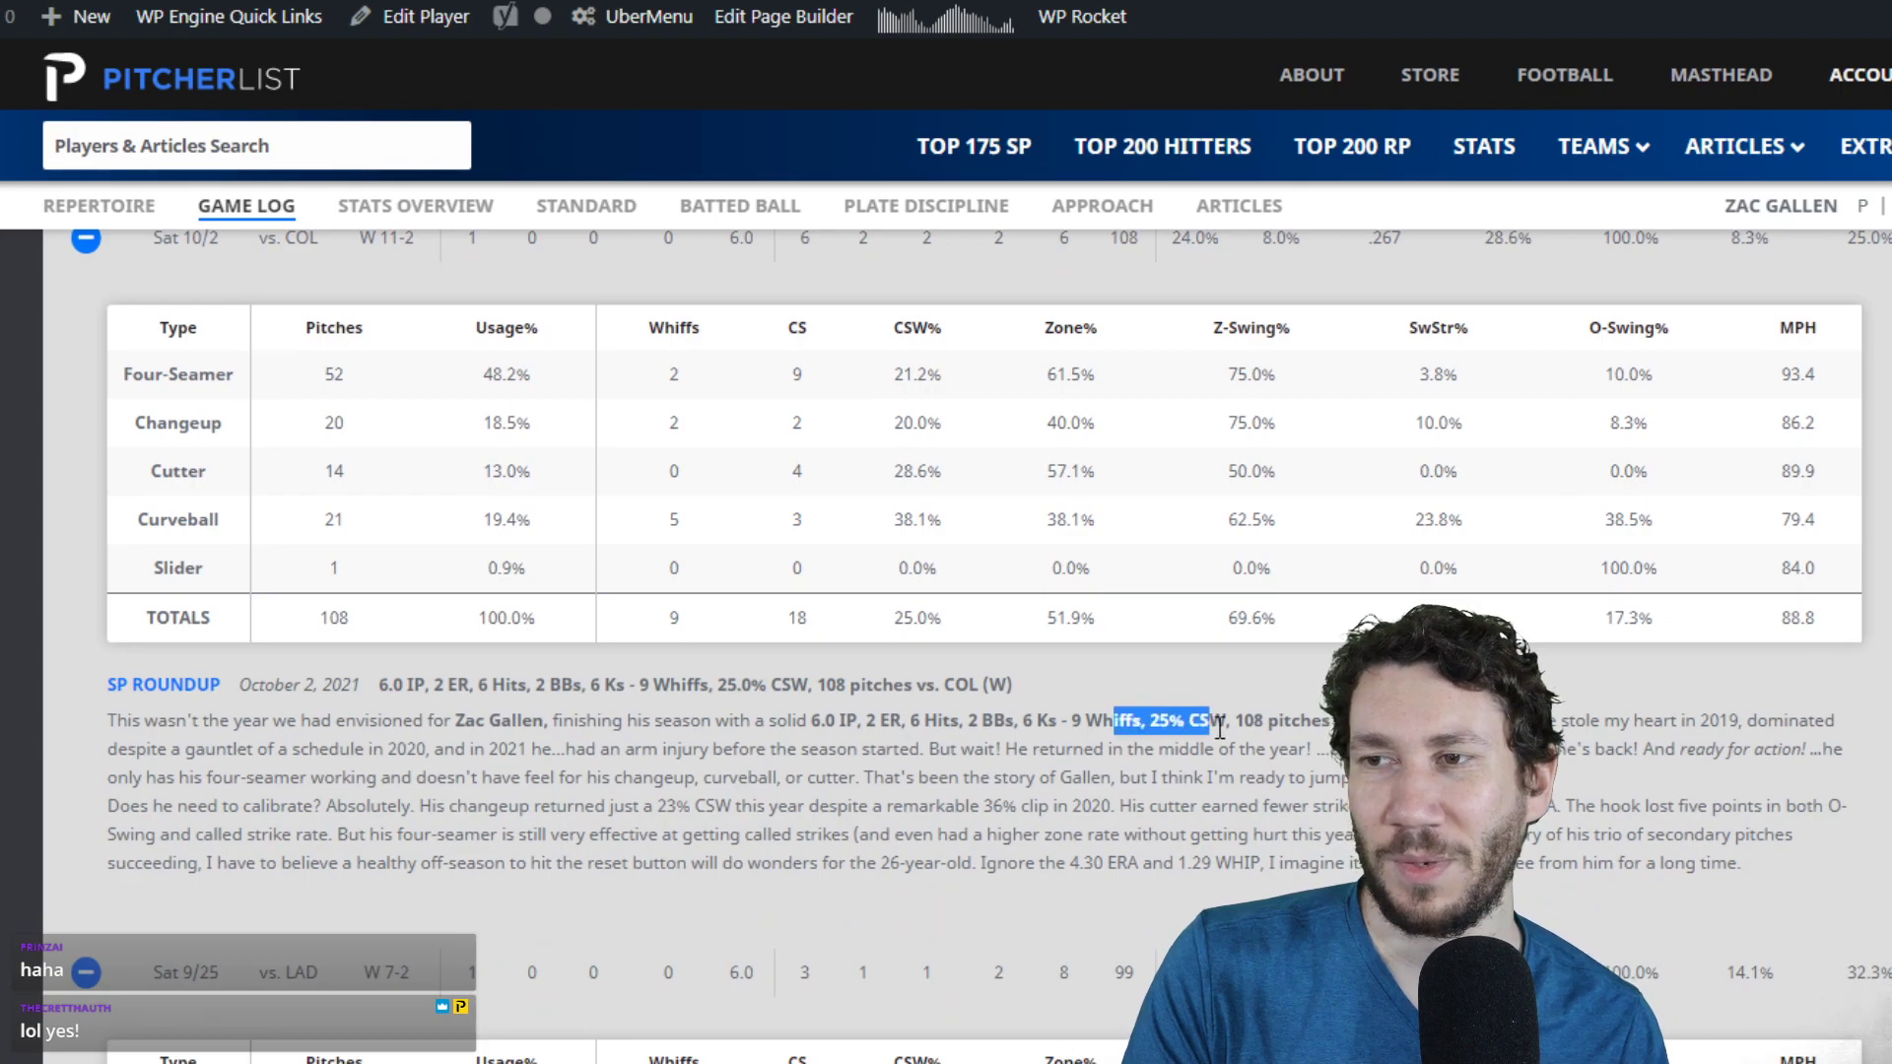
click(1222, 720)
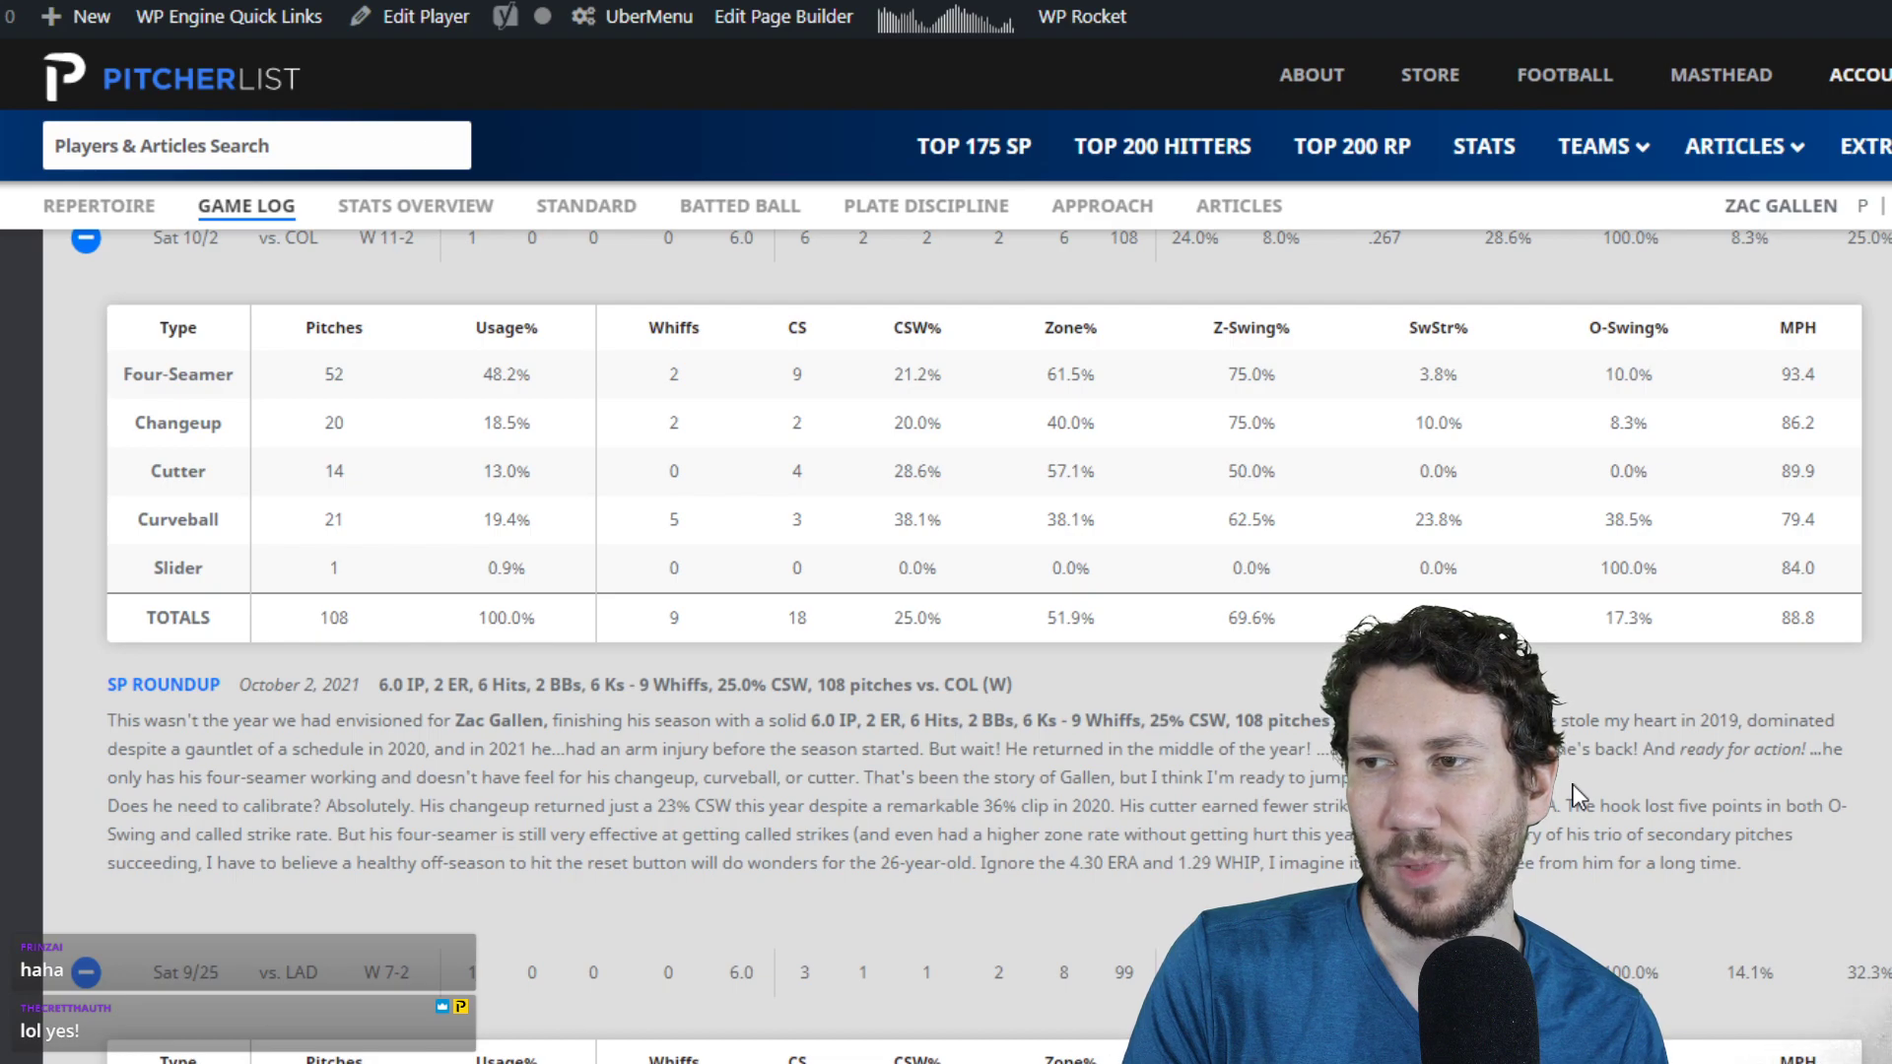
scroll(921, 835, up, 3)
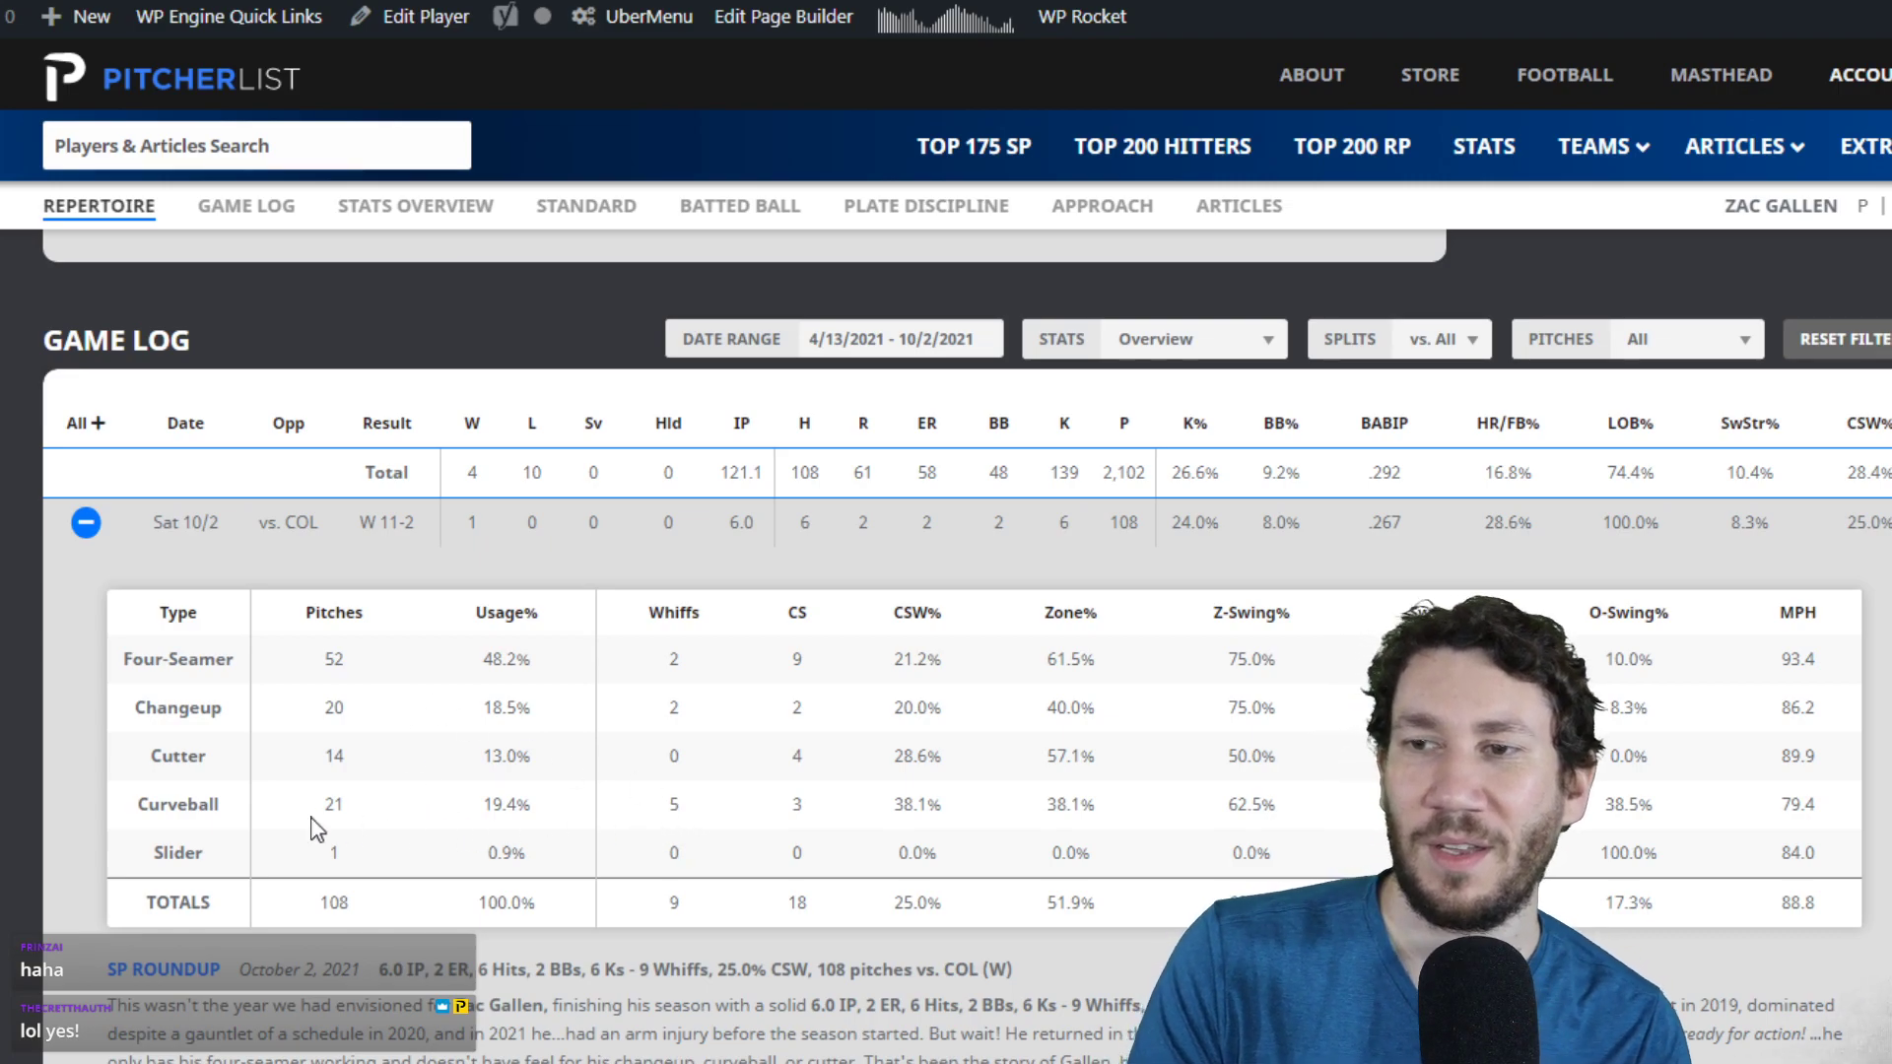
drag(969, 808, 892, 765)
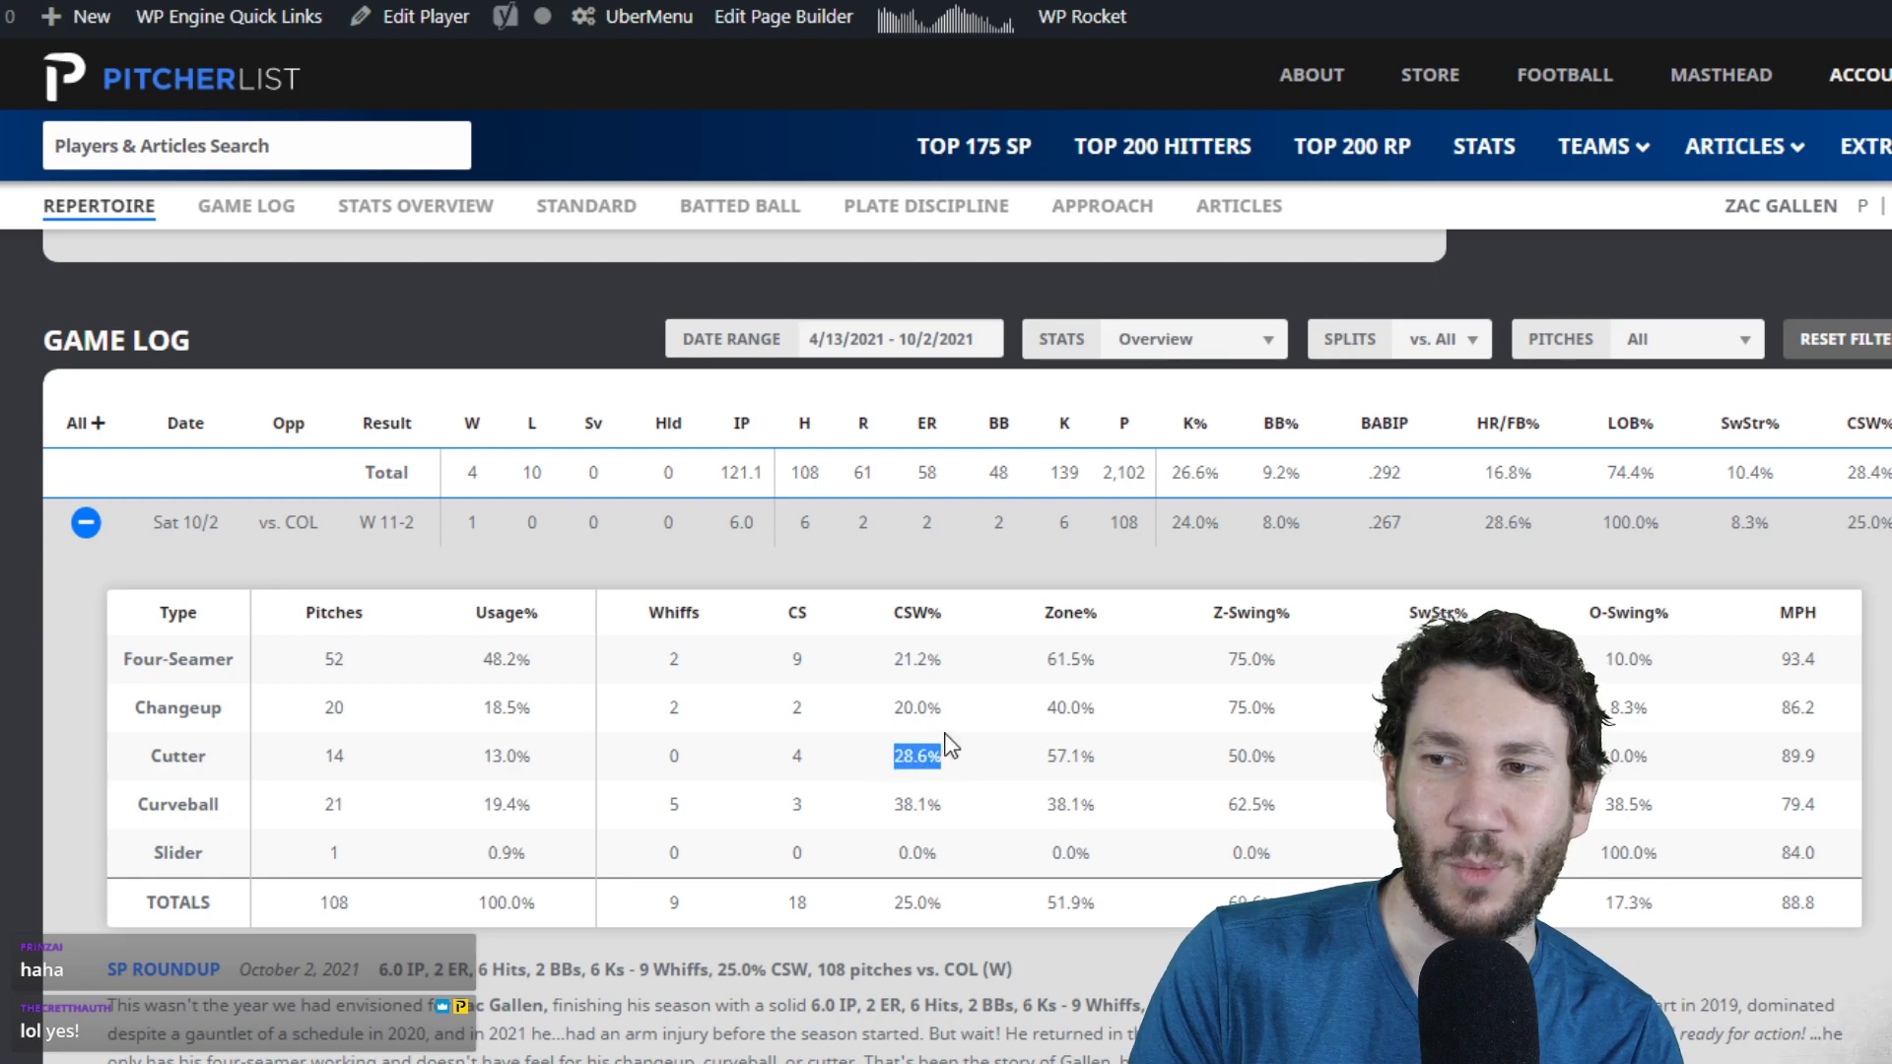
drag(953, 709, 887, 714)
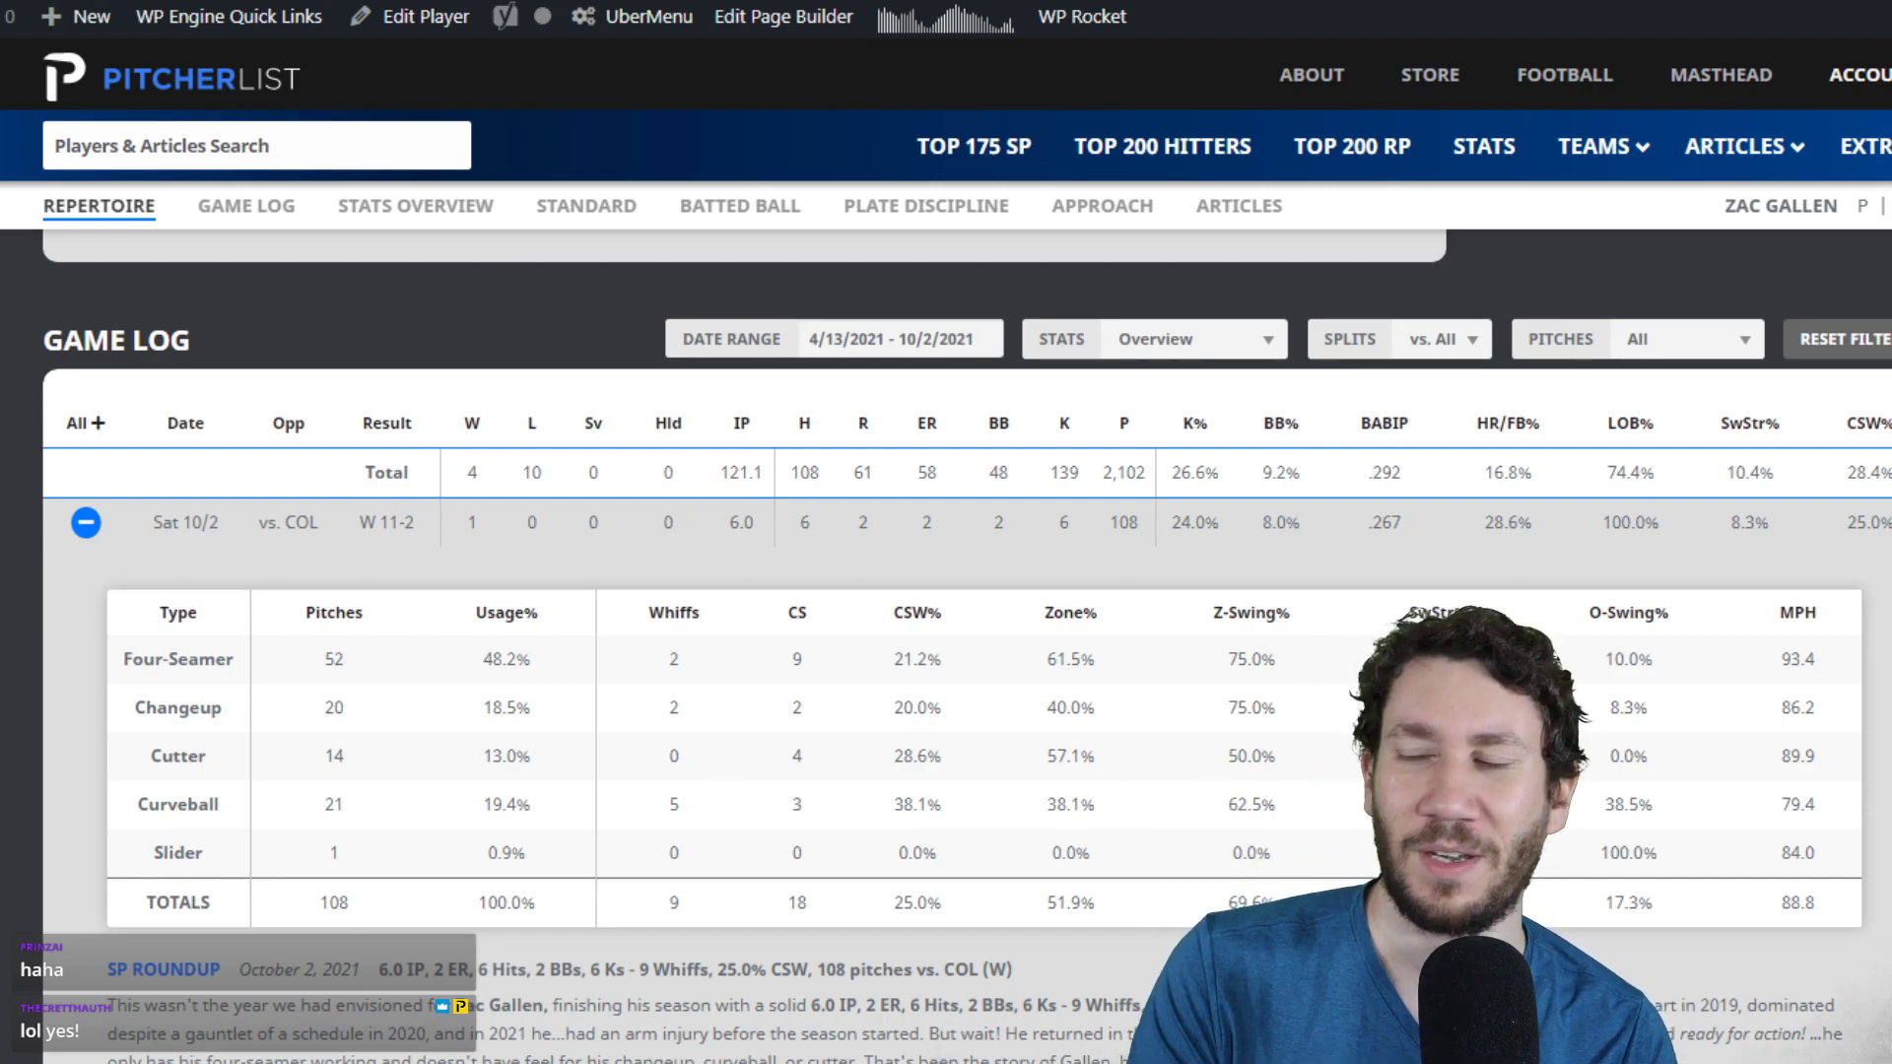
- Examine the changeup's whiffs and the write-up for the 9/25 start against LAD, comparing it with the 10/2 start
scroll(946, 640, down, 4)
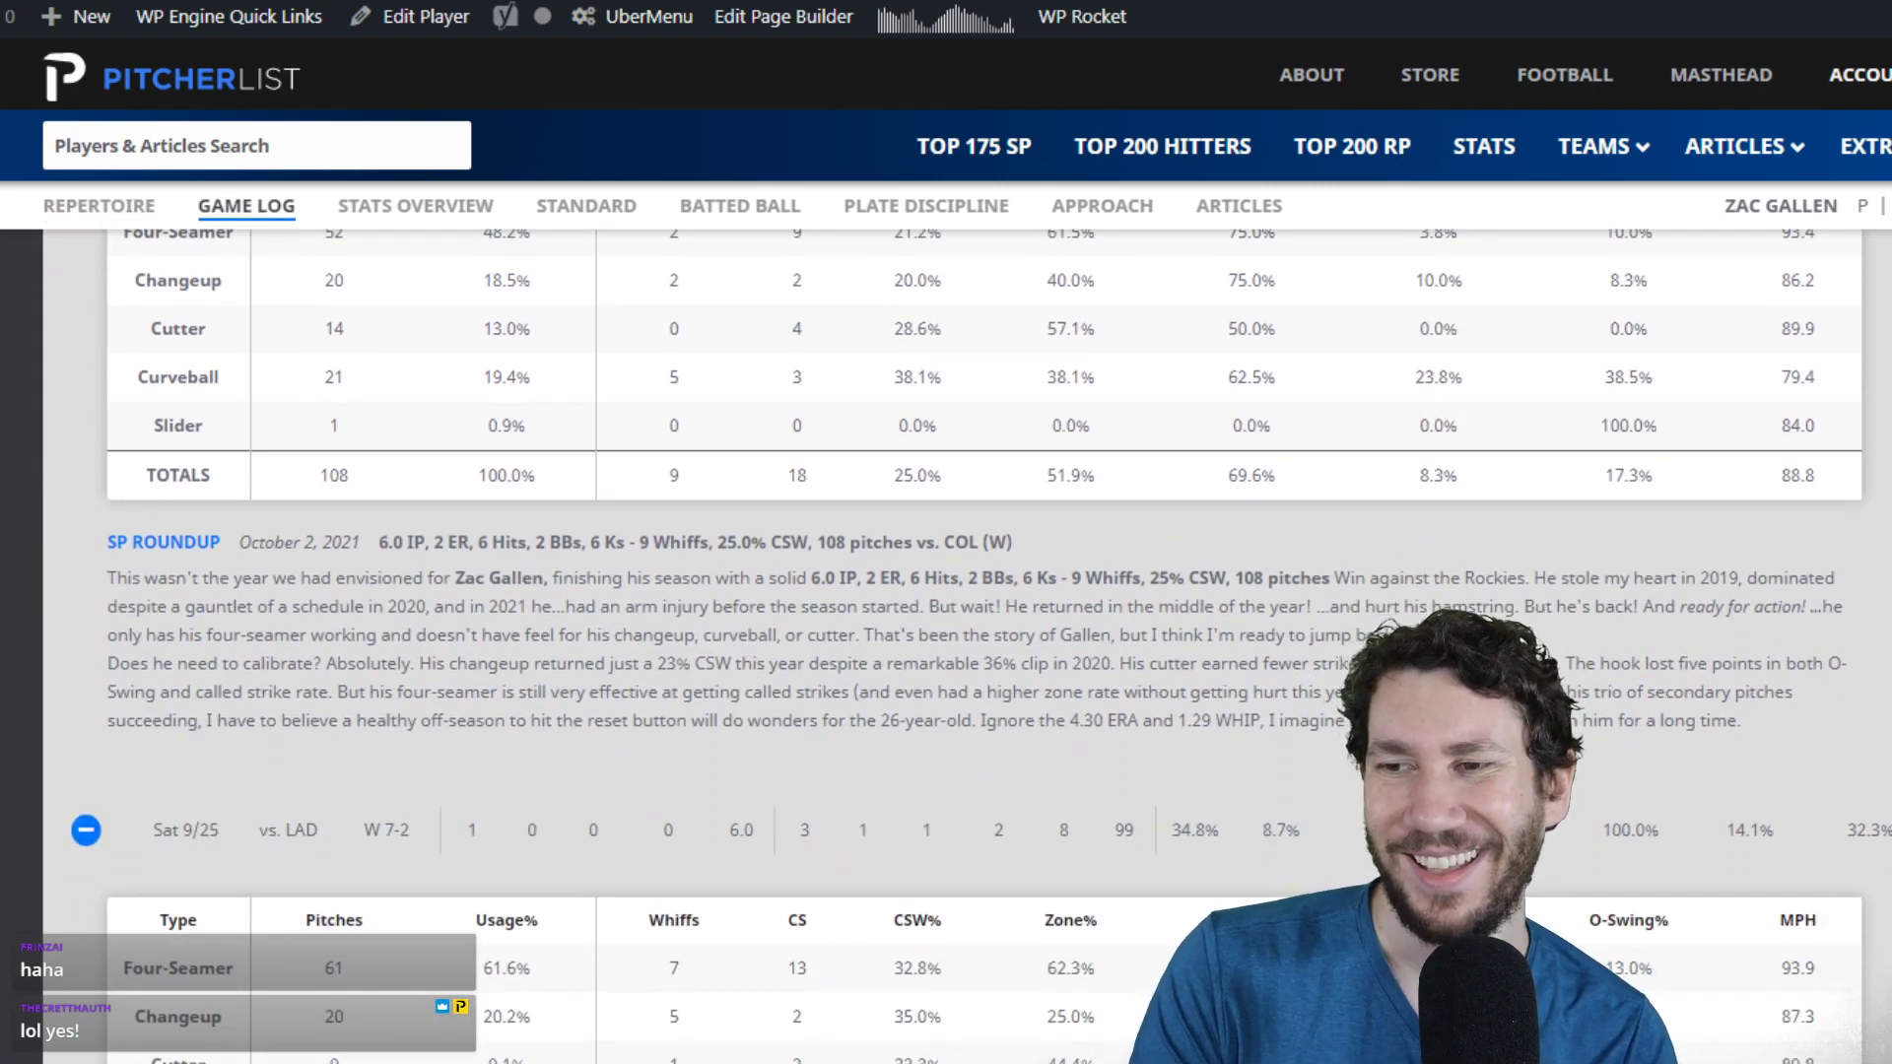
scroll(946, 641, down, 3)
double_click(674, 731)
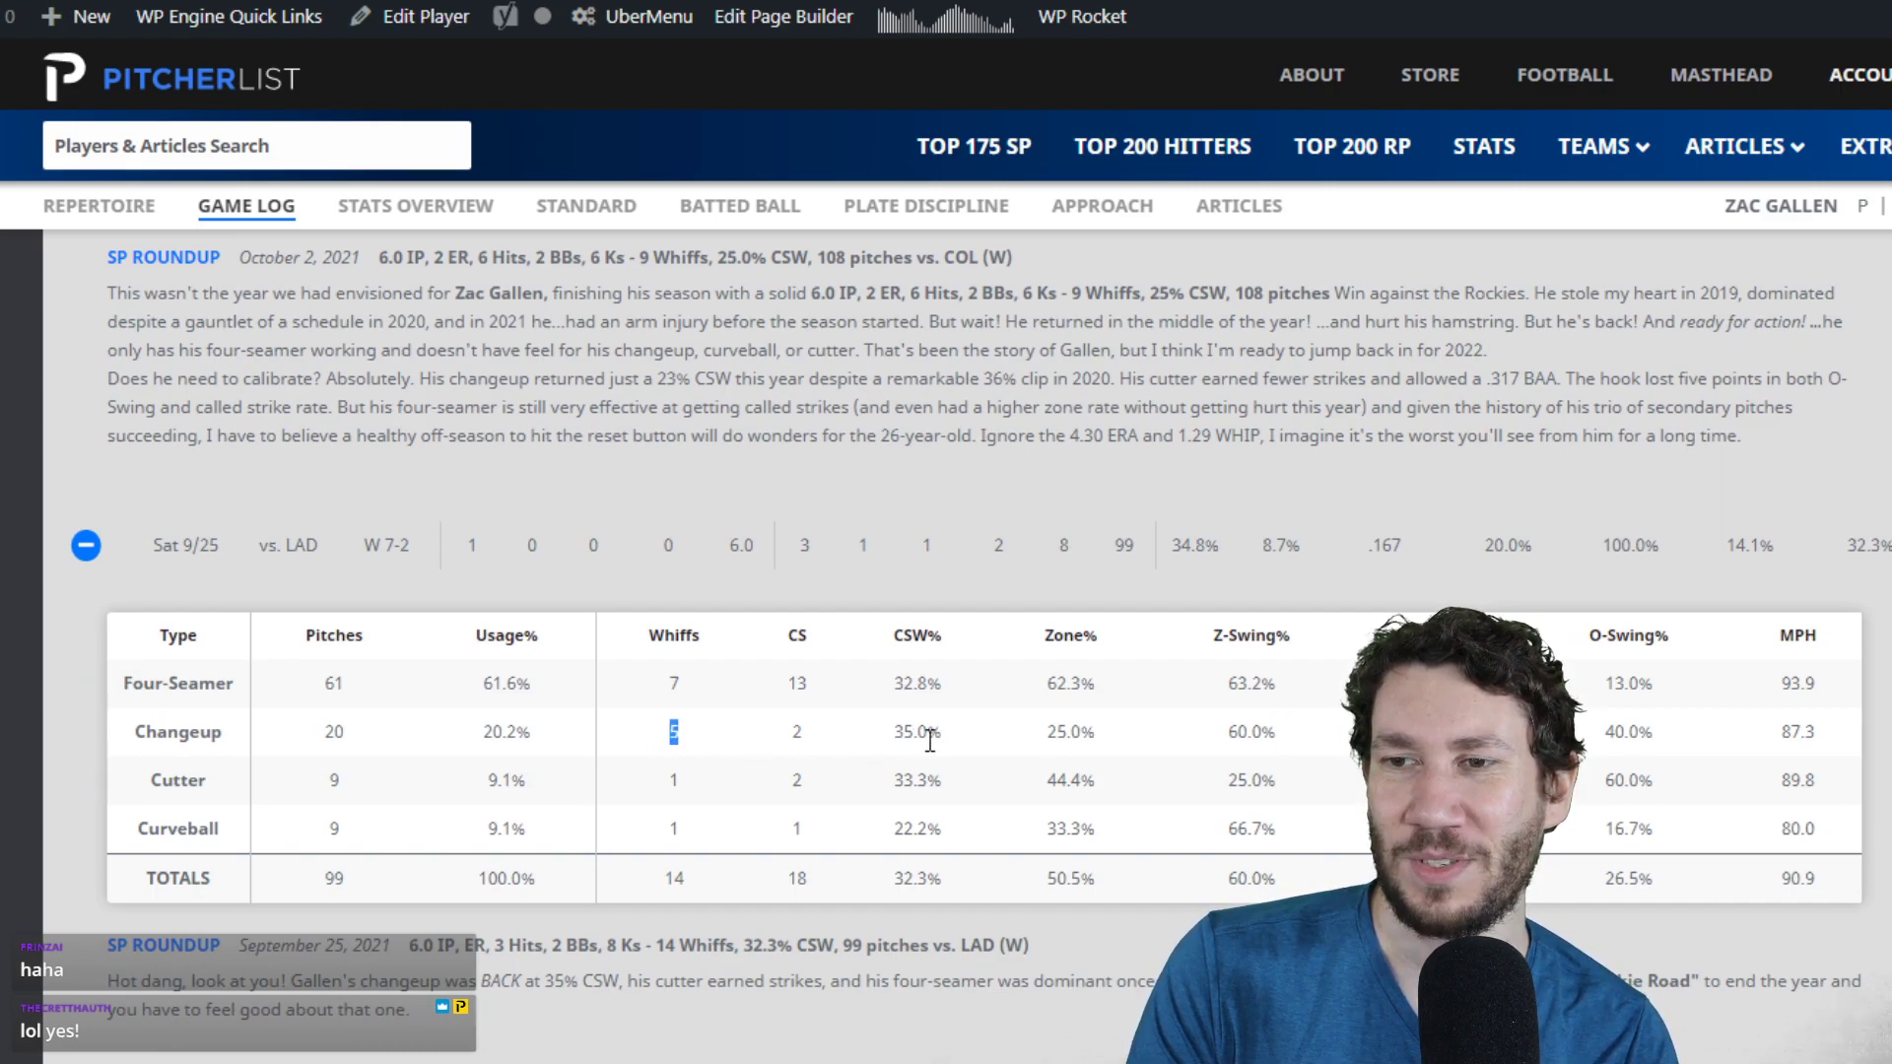
drag(444, 982, 817, 988)
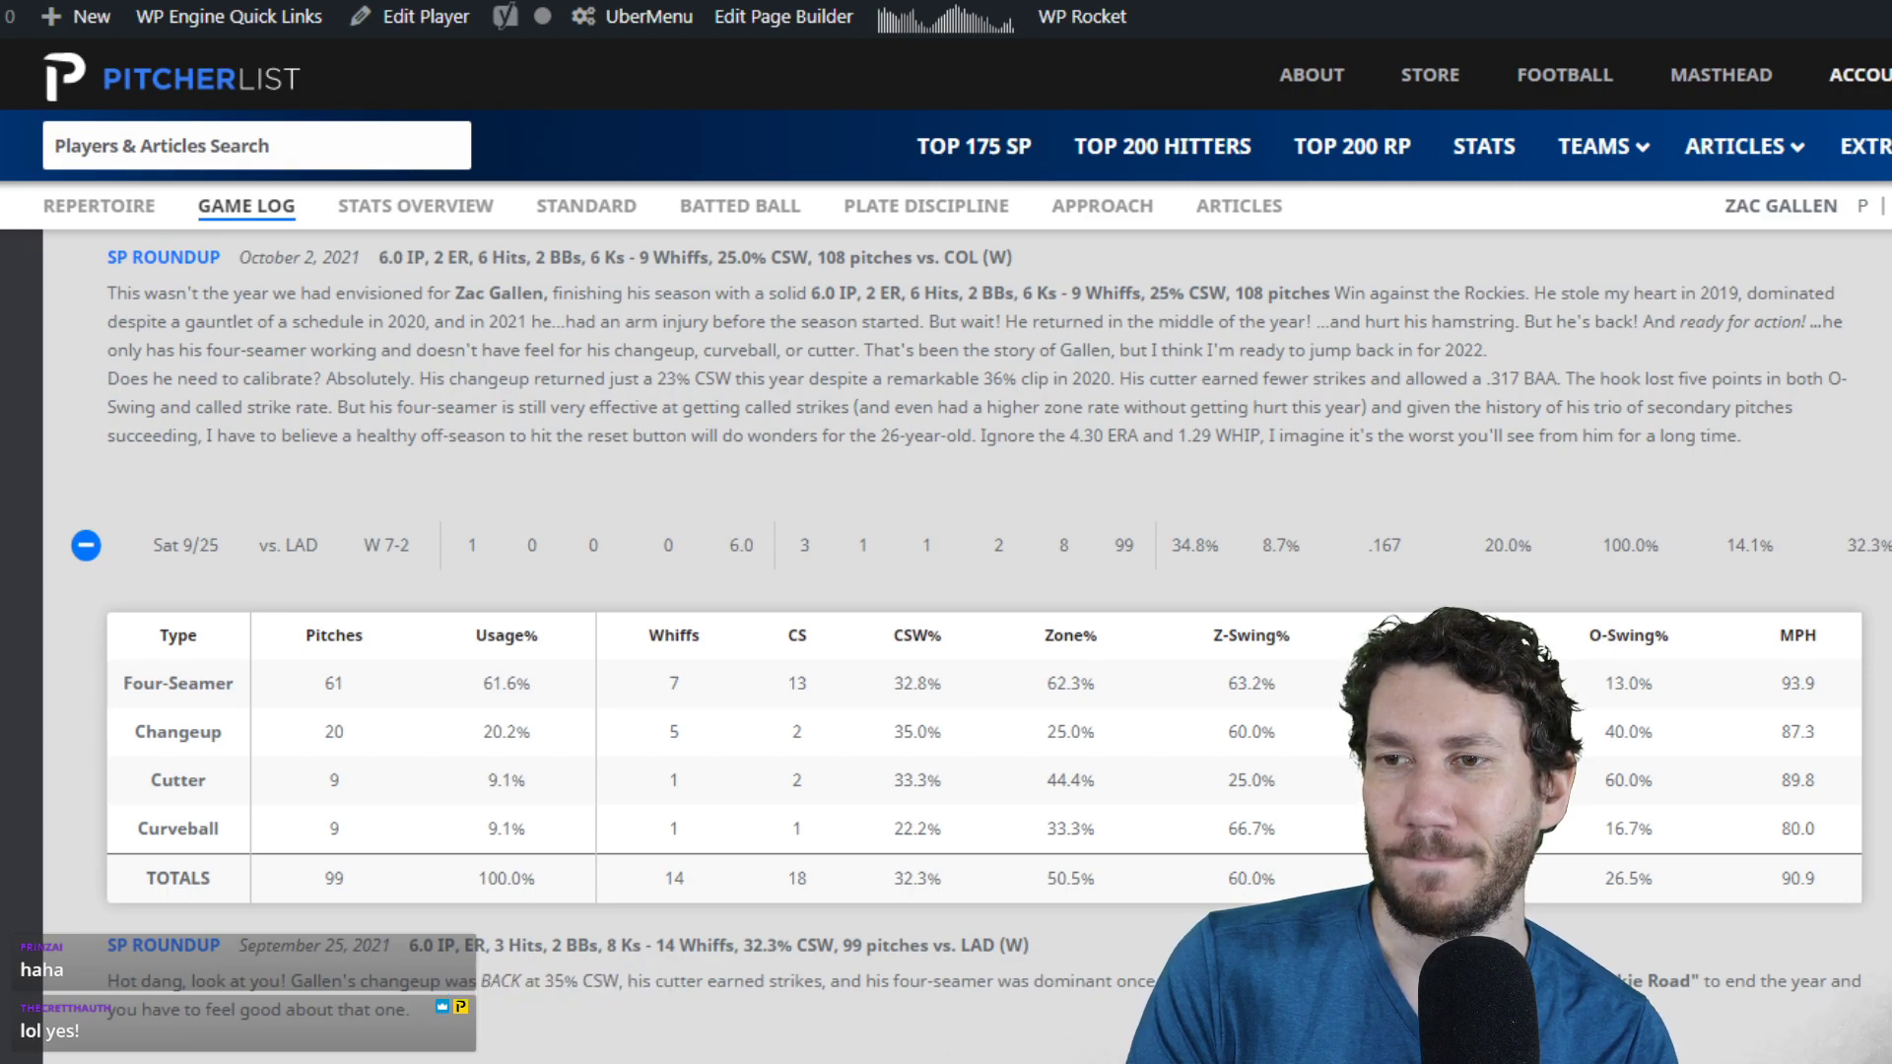
scroll(1241, 901, up, 6)
scroll(1241, 901, down, 3)
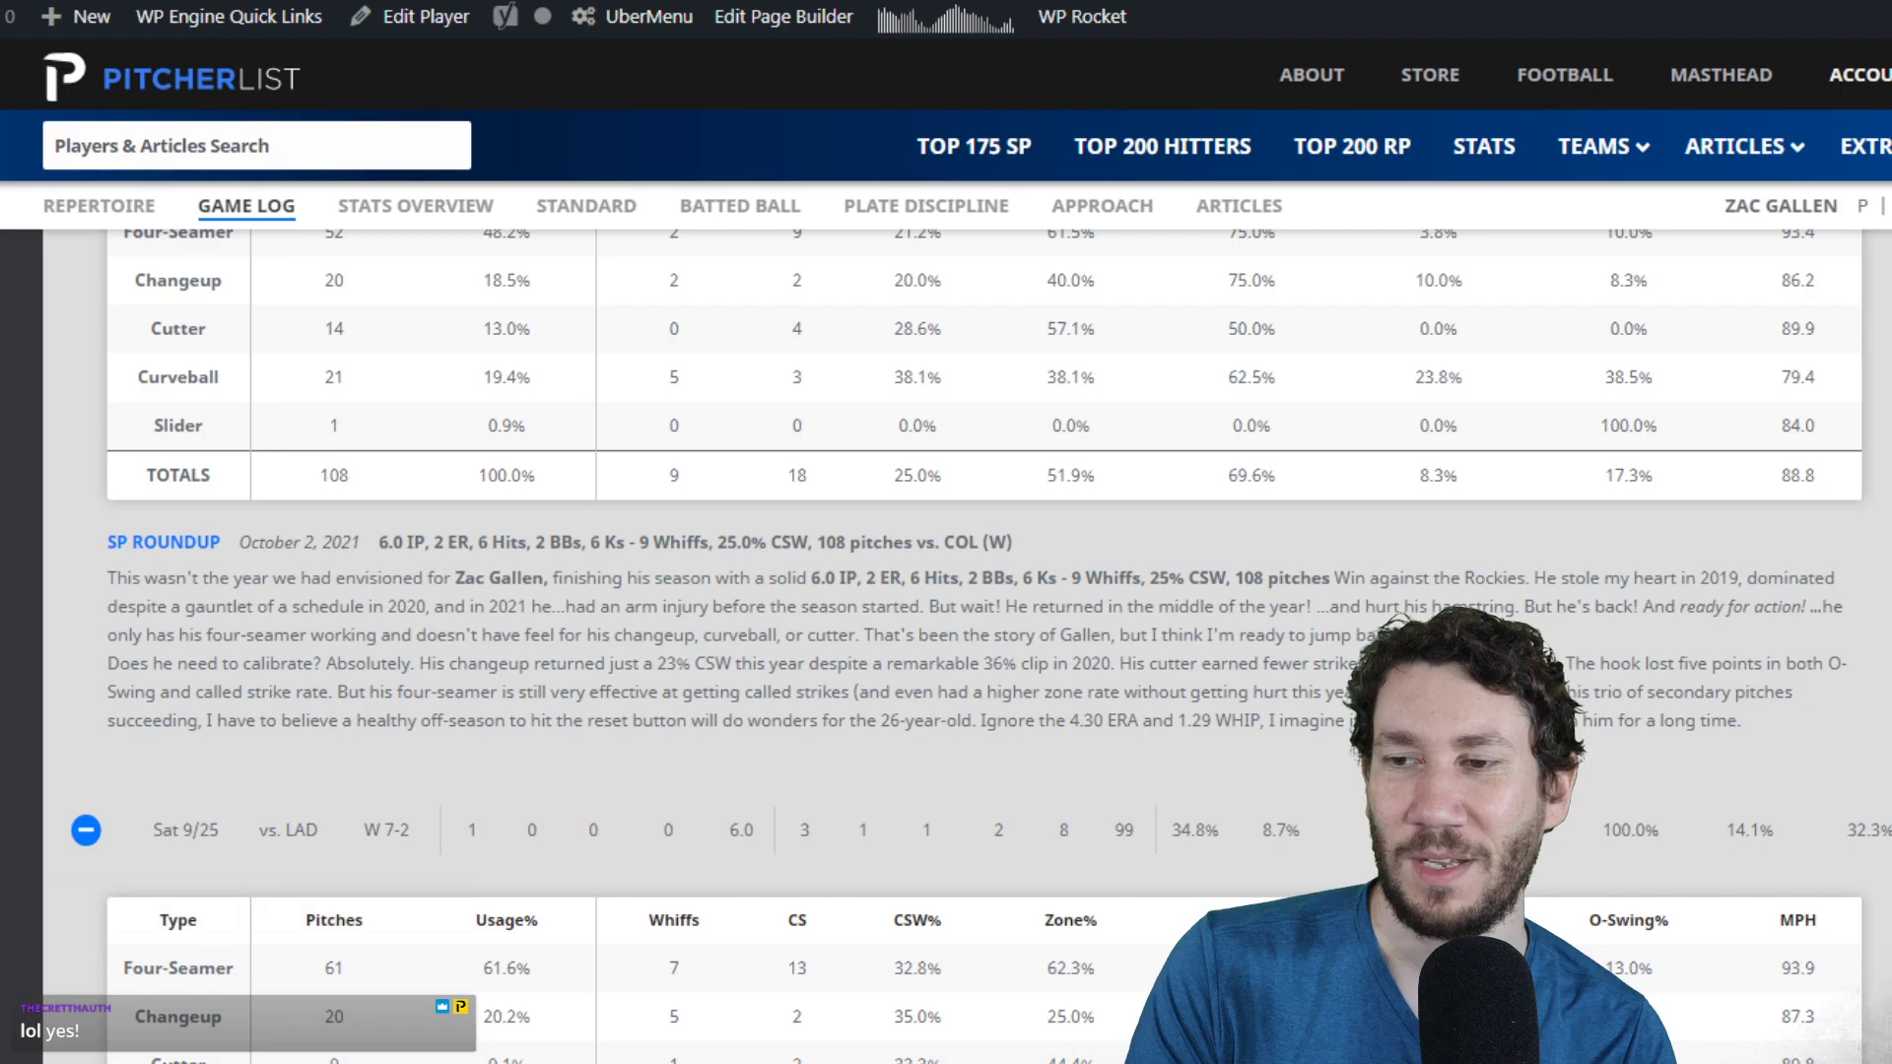
scroll(946, 631, down, 2)
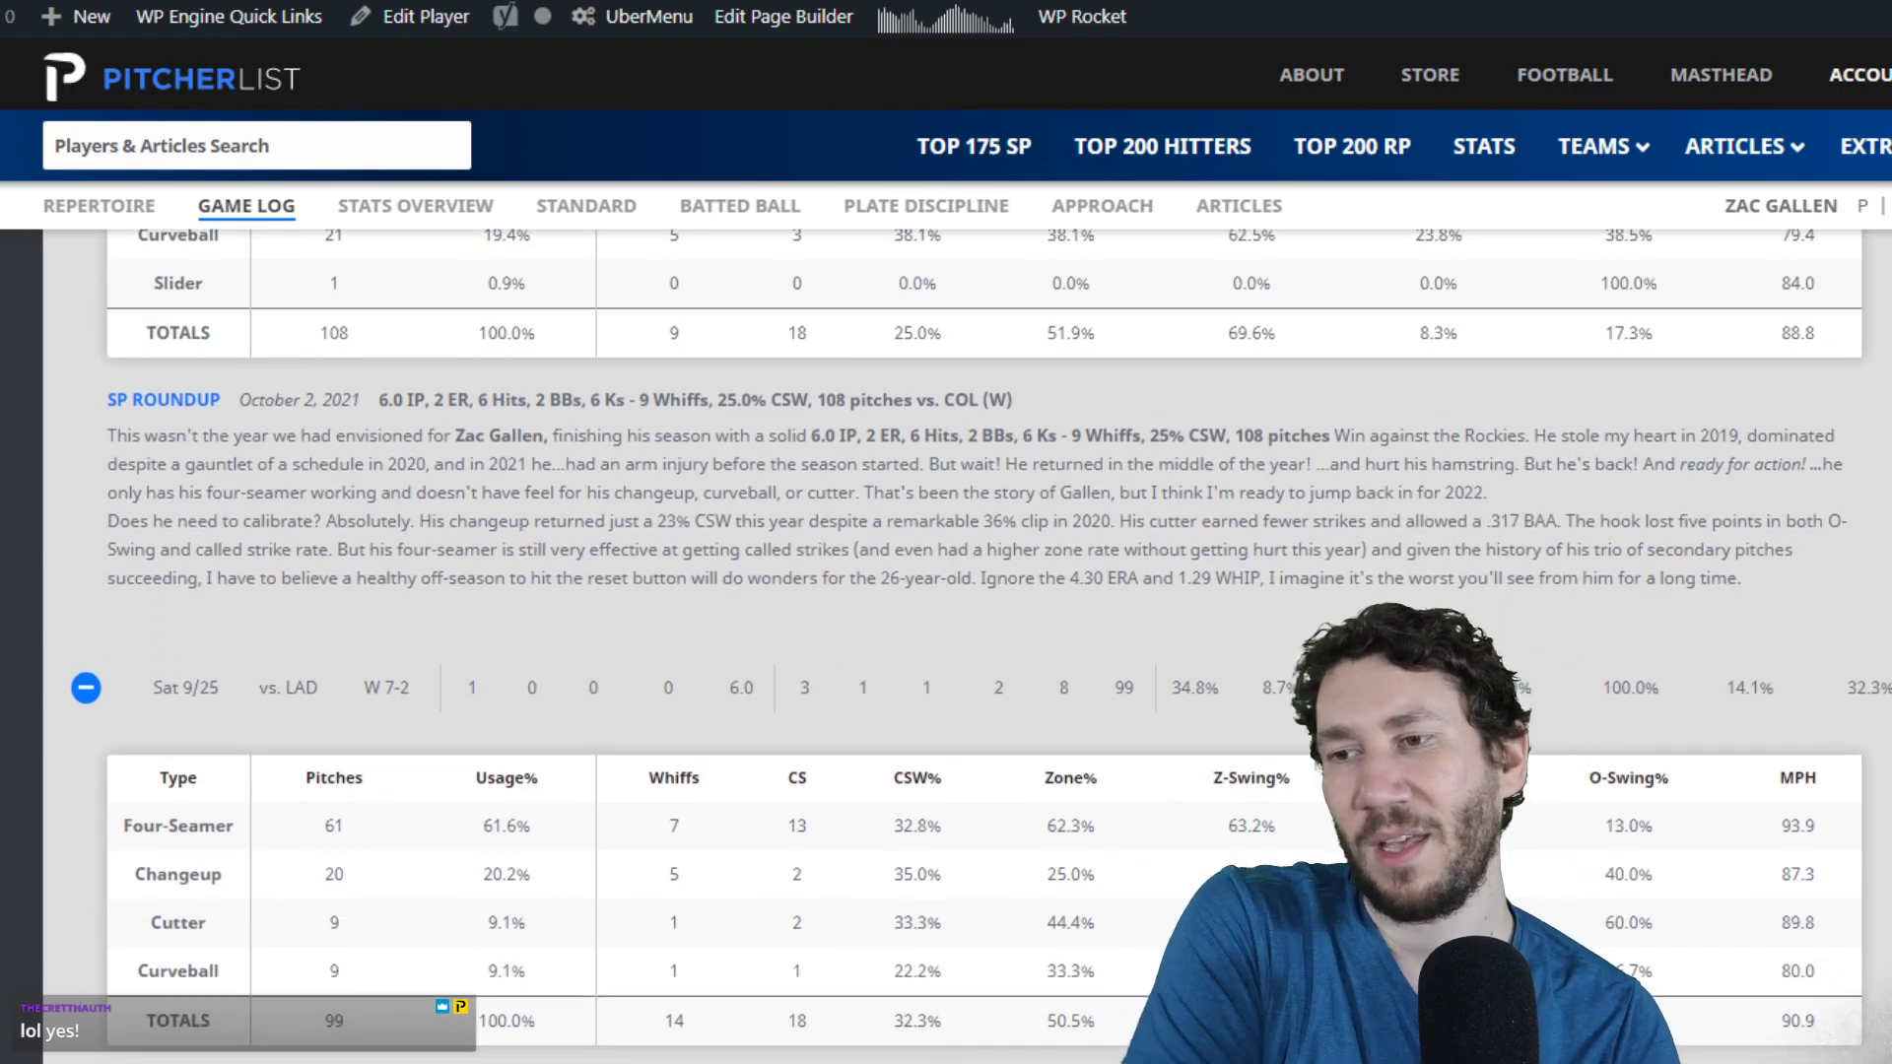
- Switch to the Excel projections sheet, set Zac Gallen's BB% to 8.5 and make the value bold
key(alt+Tab)
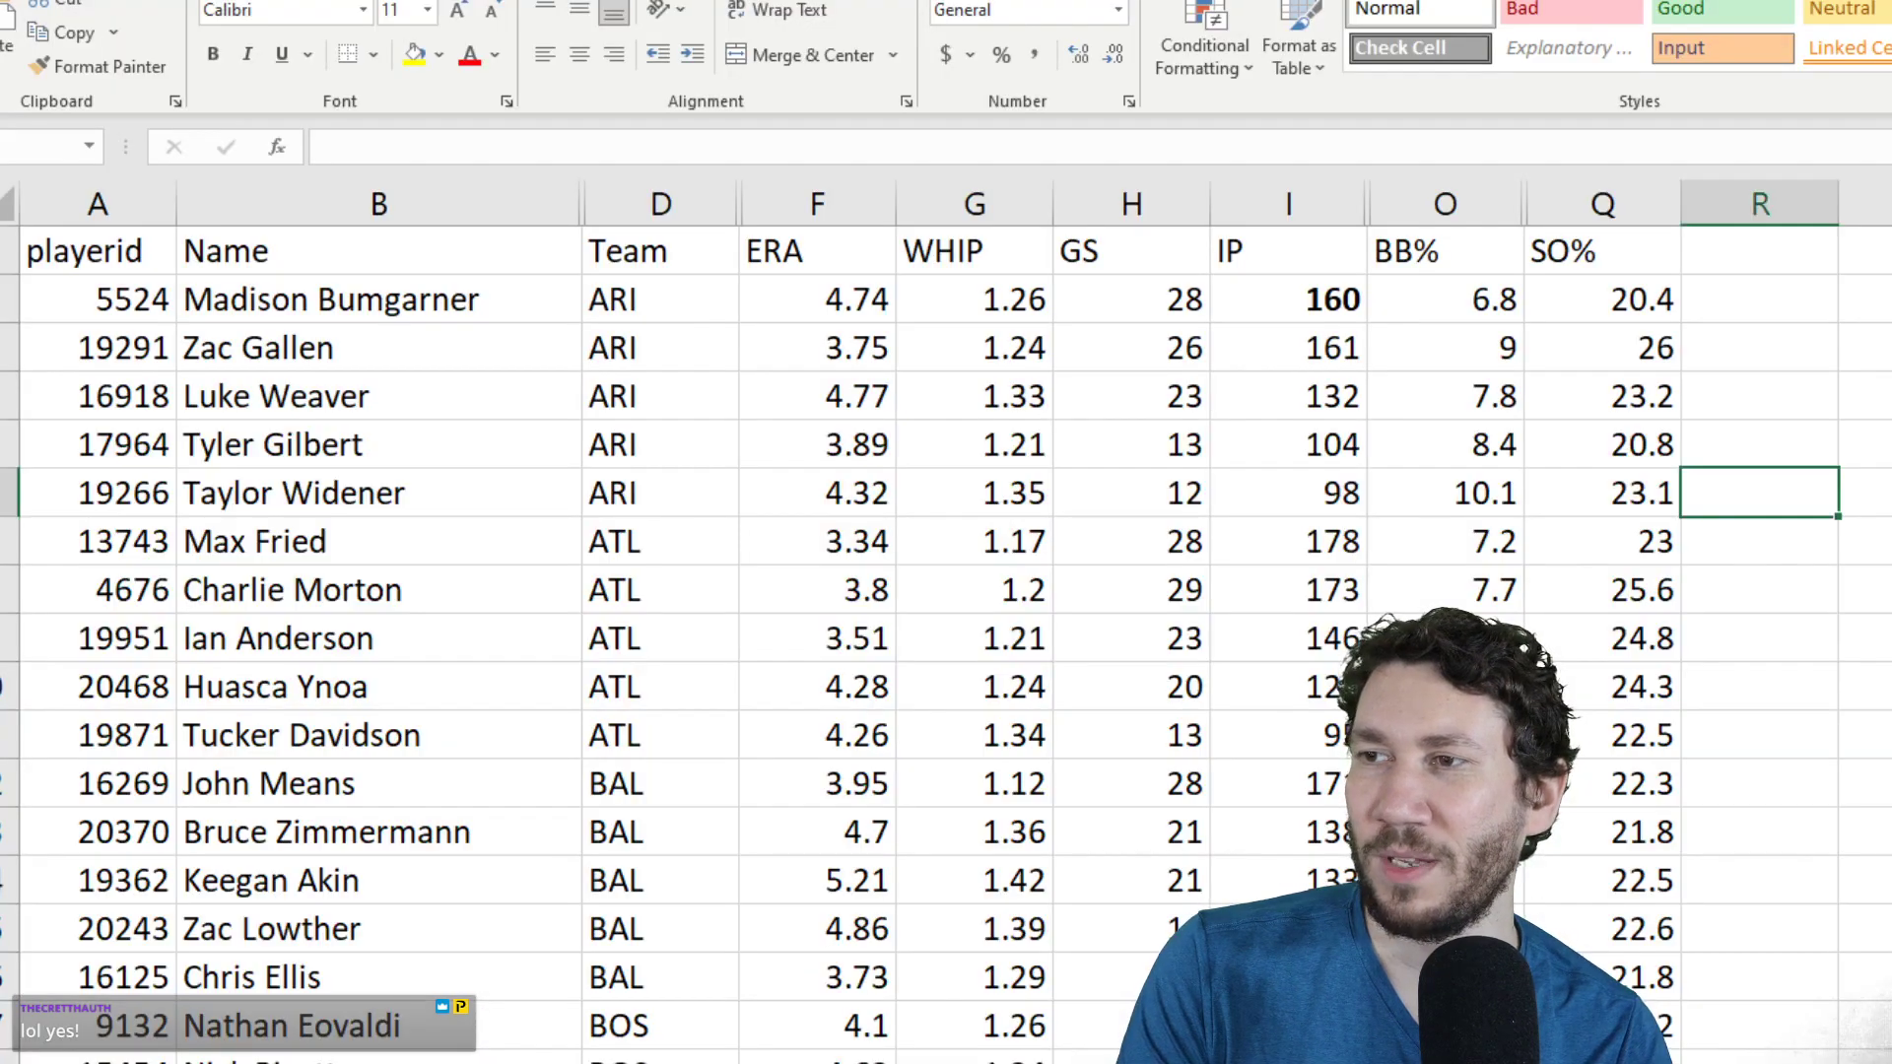
click(1444, 348)
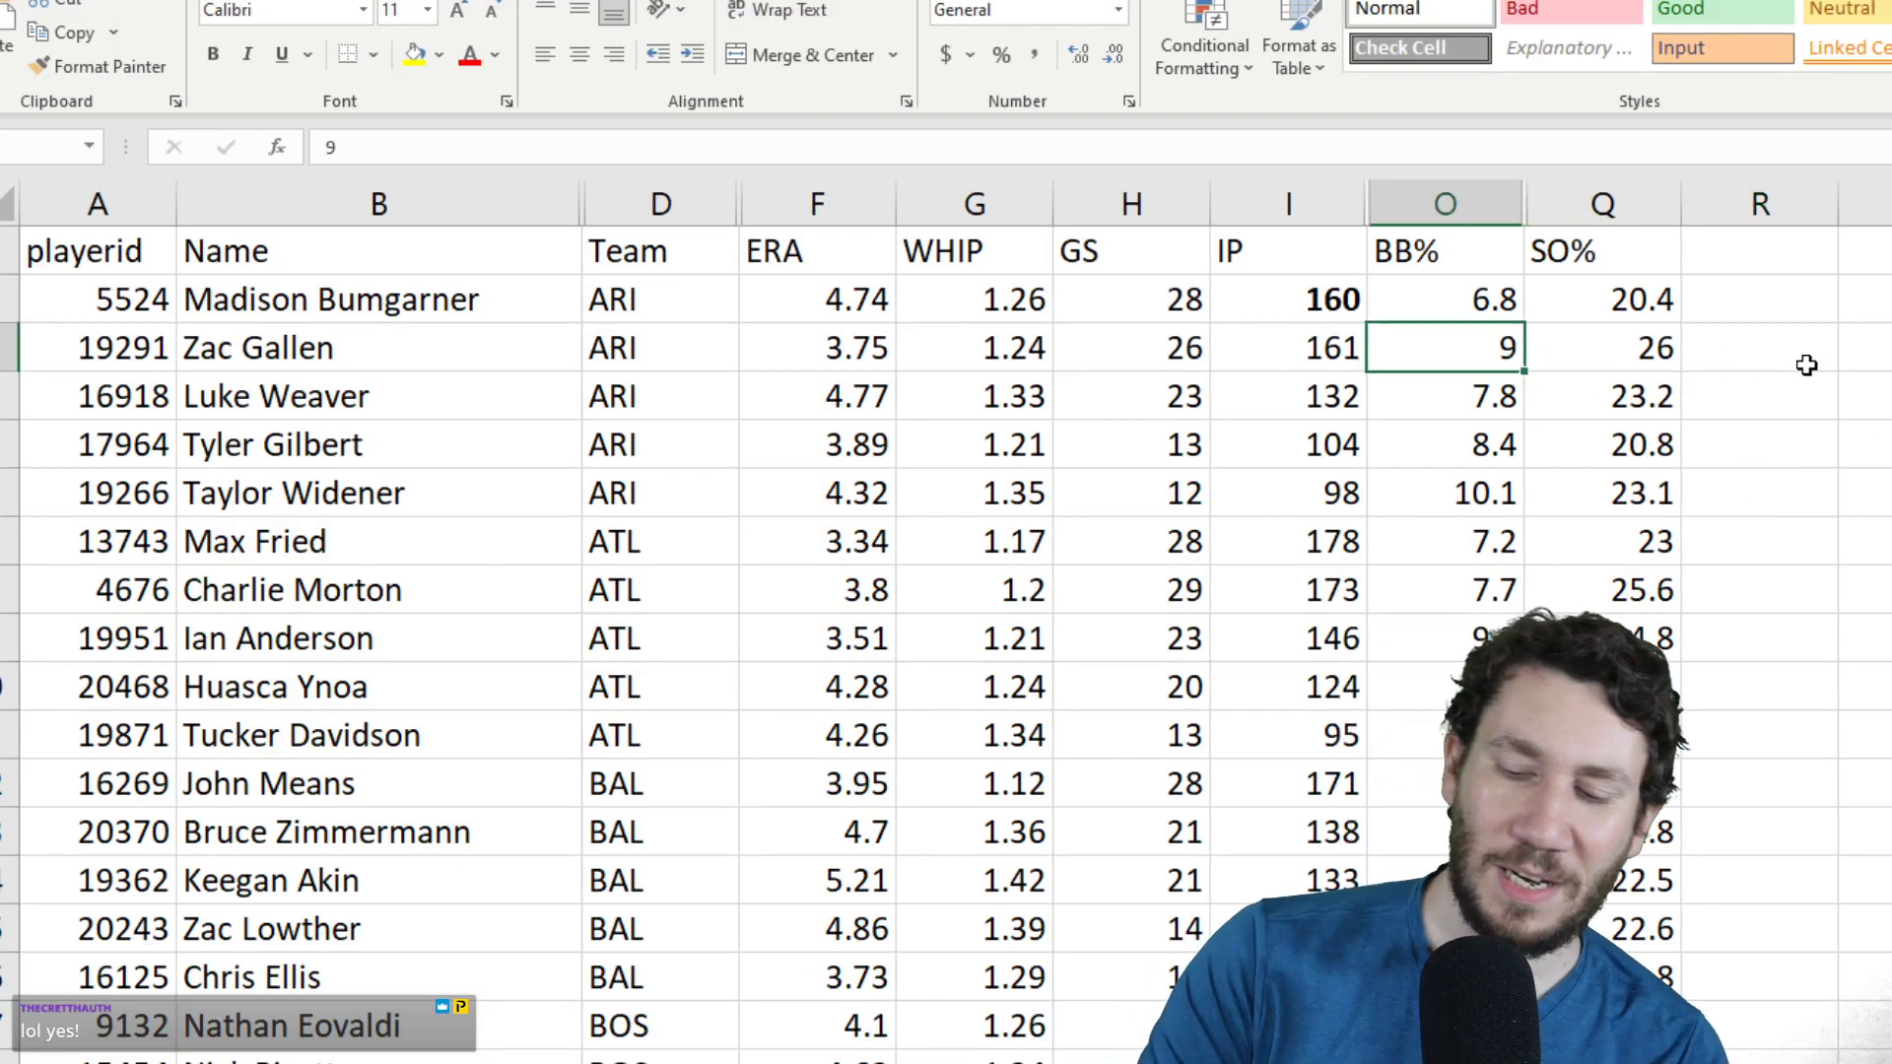
text(8.5)
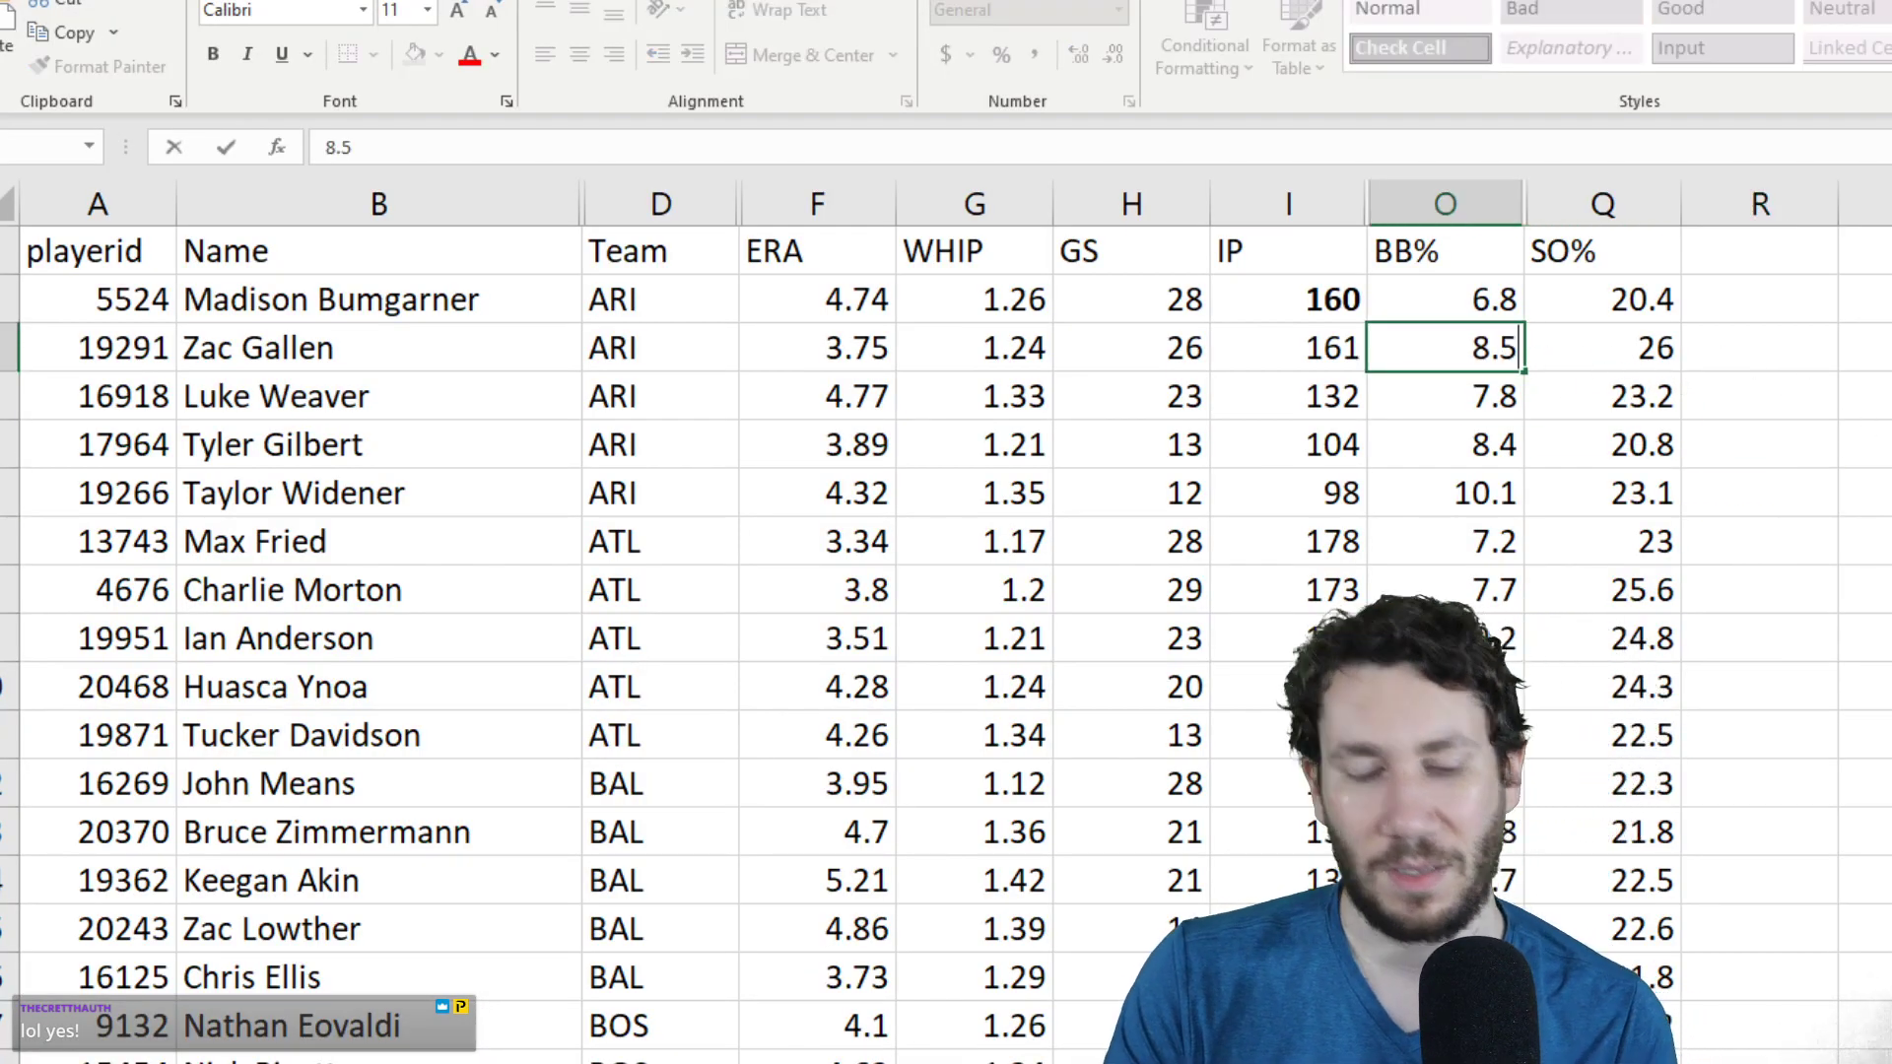
click(1534, 386)
click(1437, 366)
key(ctrl+b)
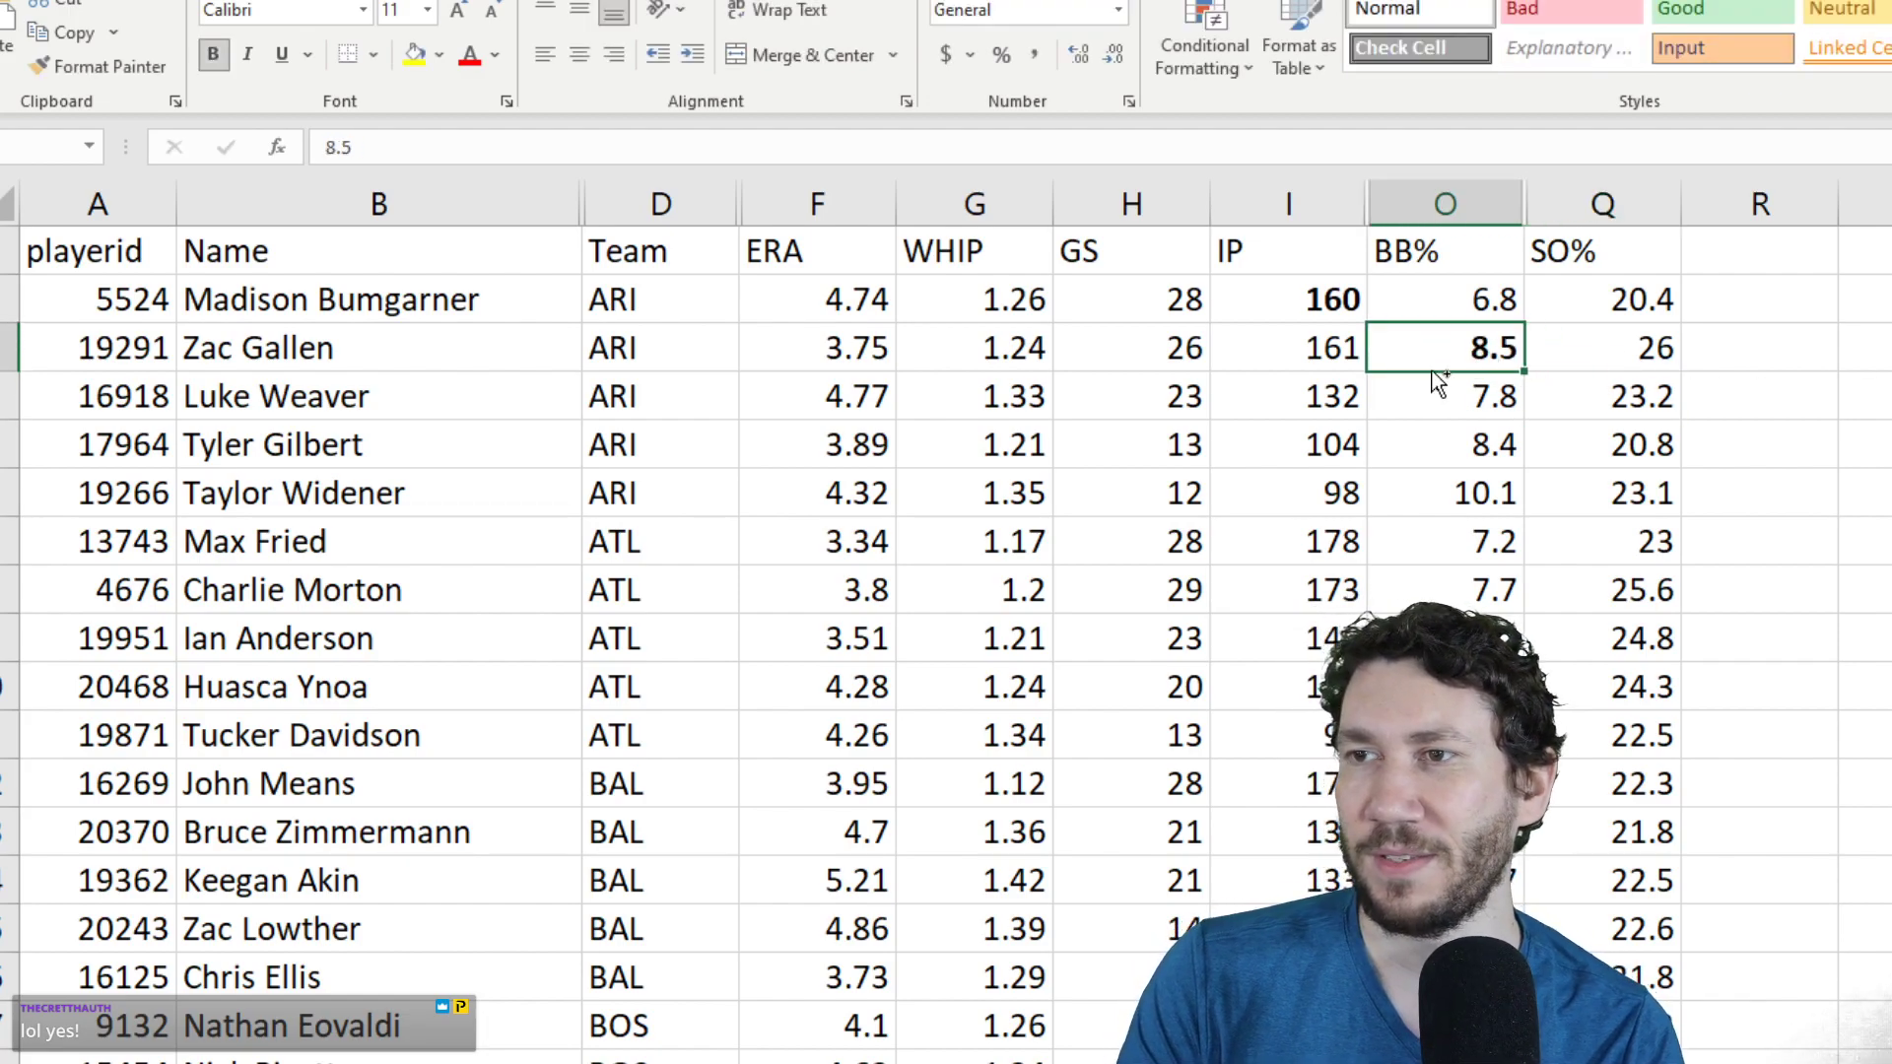
- Switch to Zac Gallen's FanGraphs page and examine his season stats while editing his projected WHIP
click(1010, 357)
text(10.)
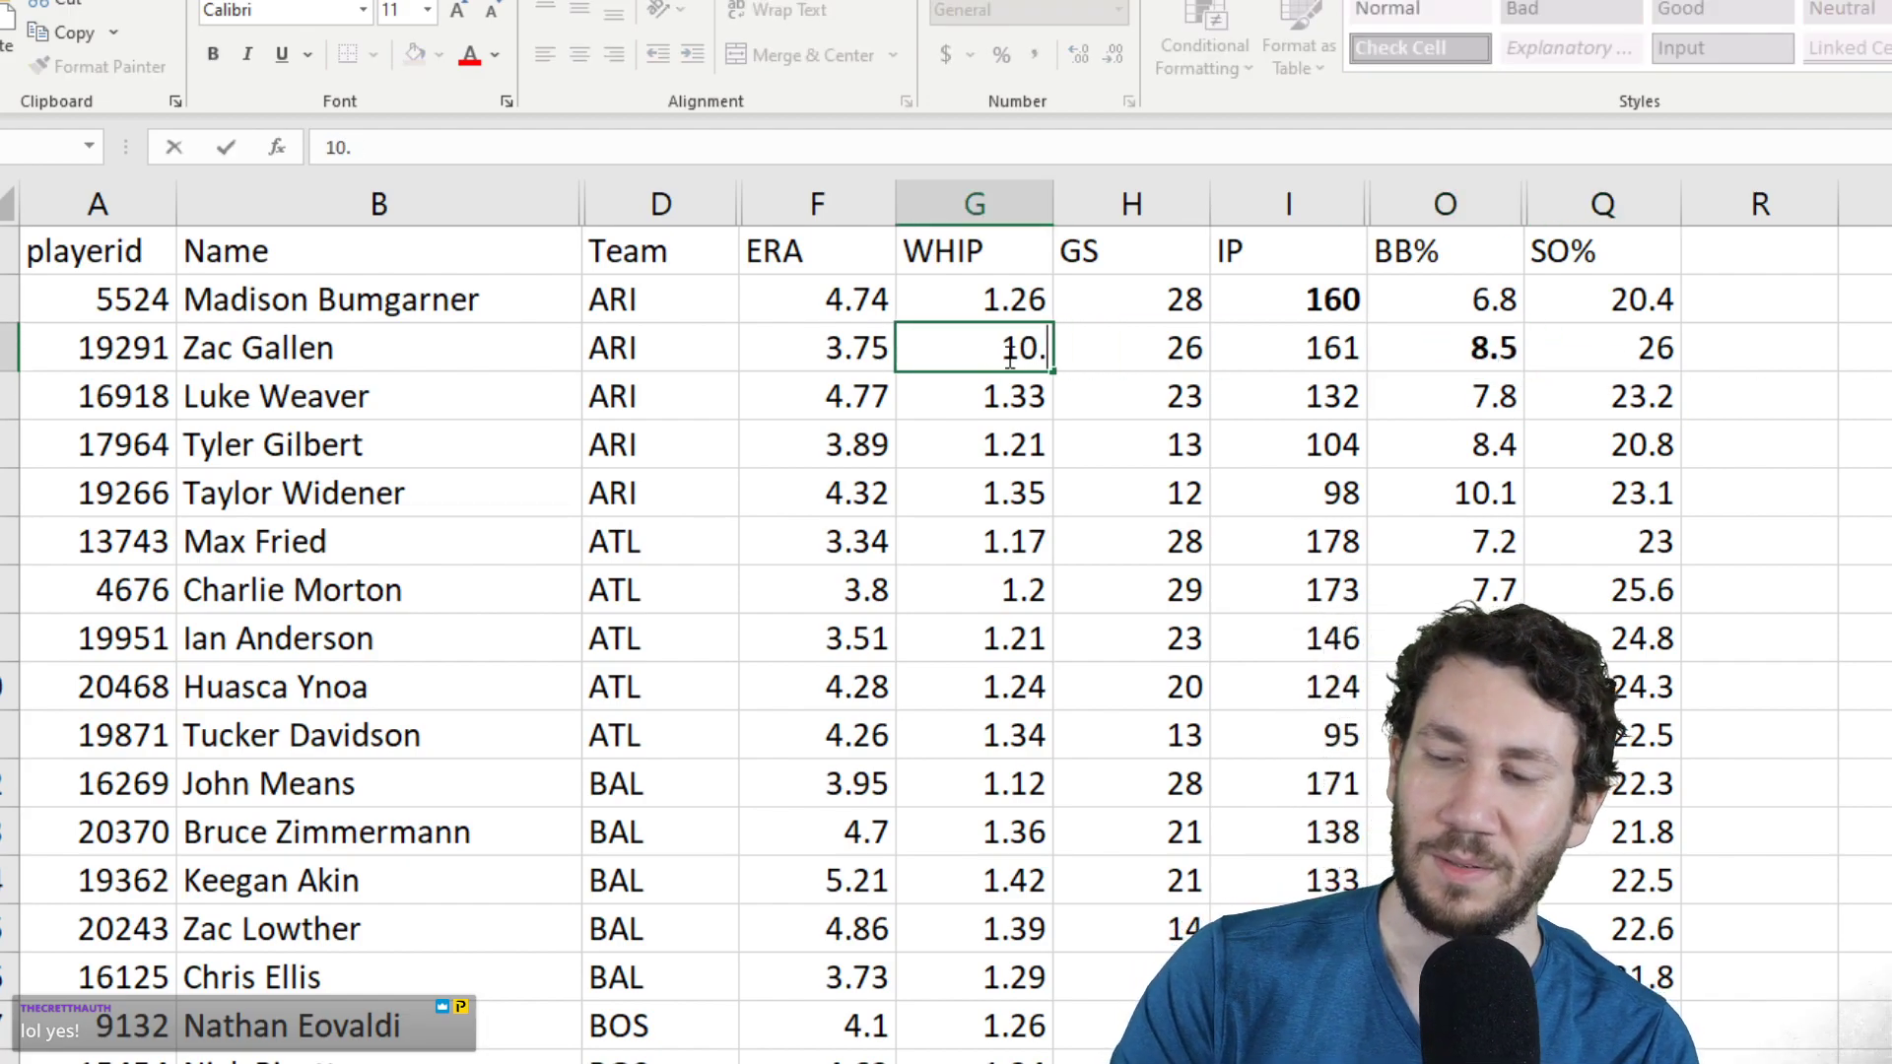
key(BackSpace)
key(BackSpace)
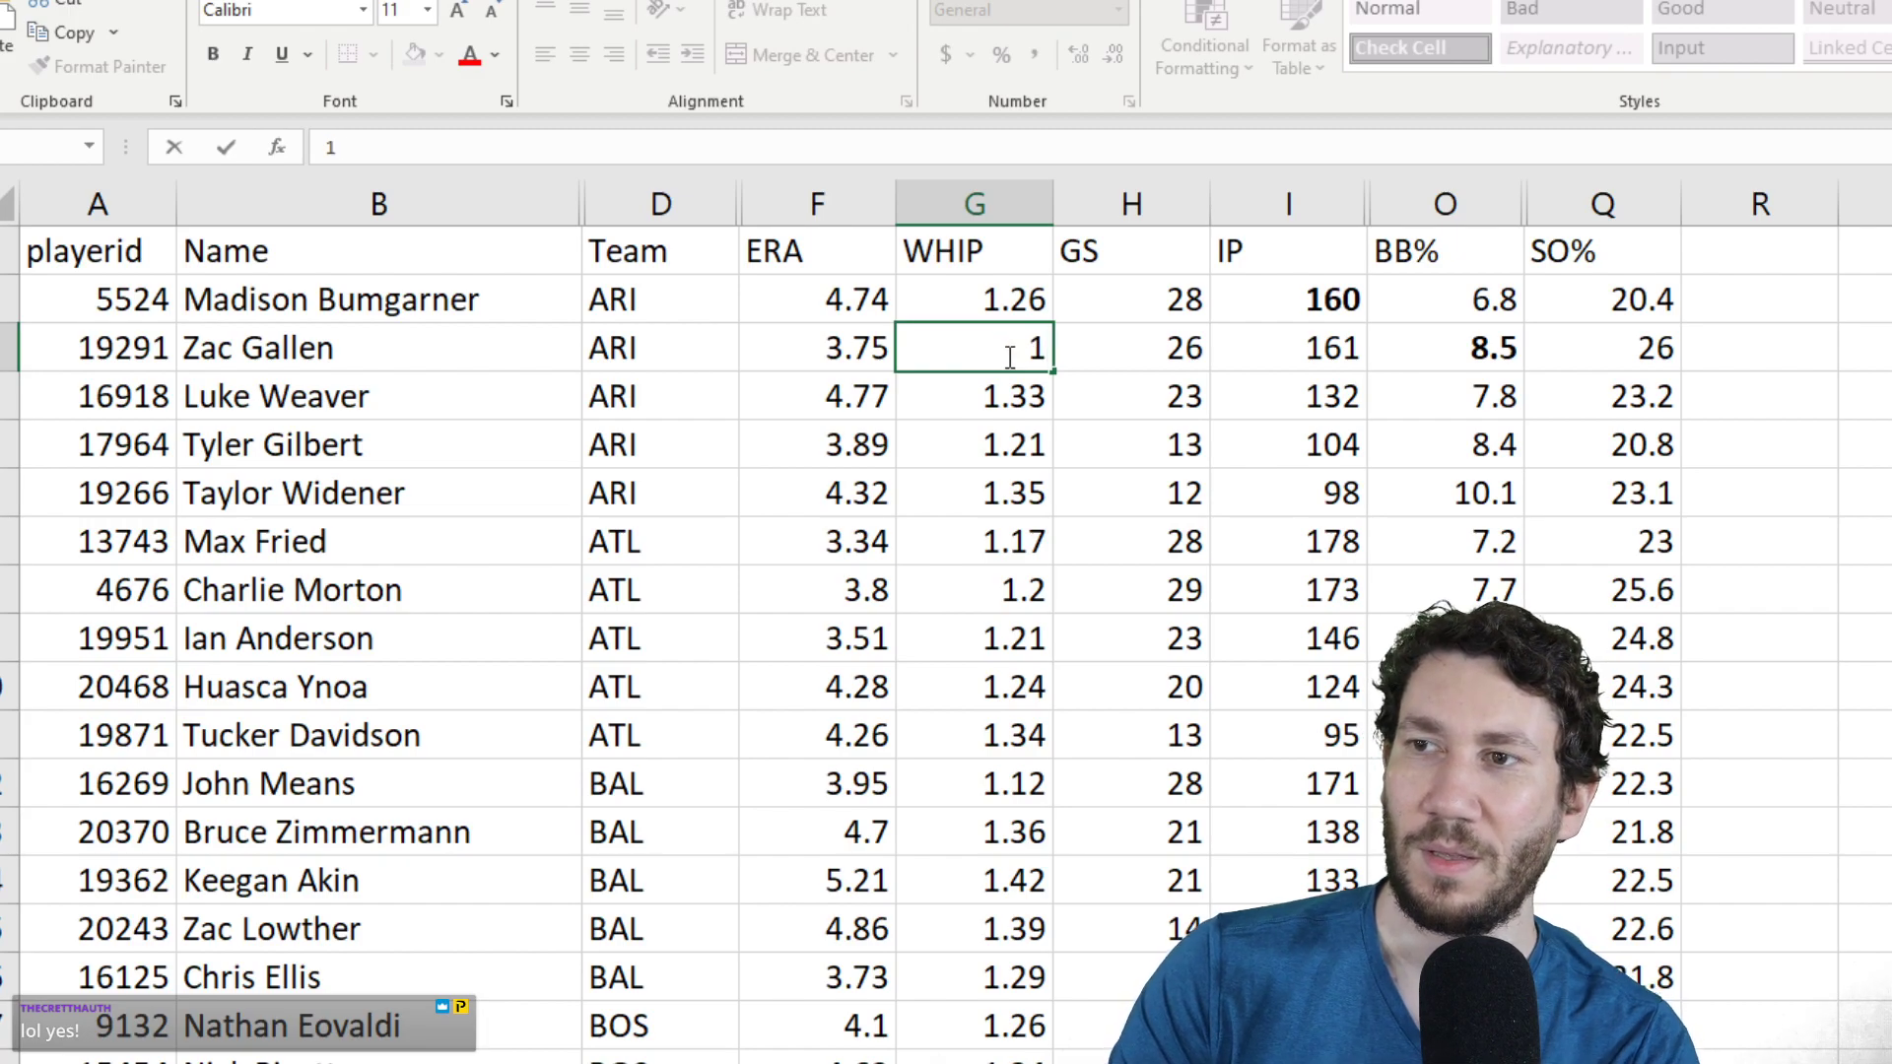
key(alt+Tab)
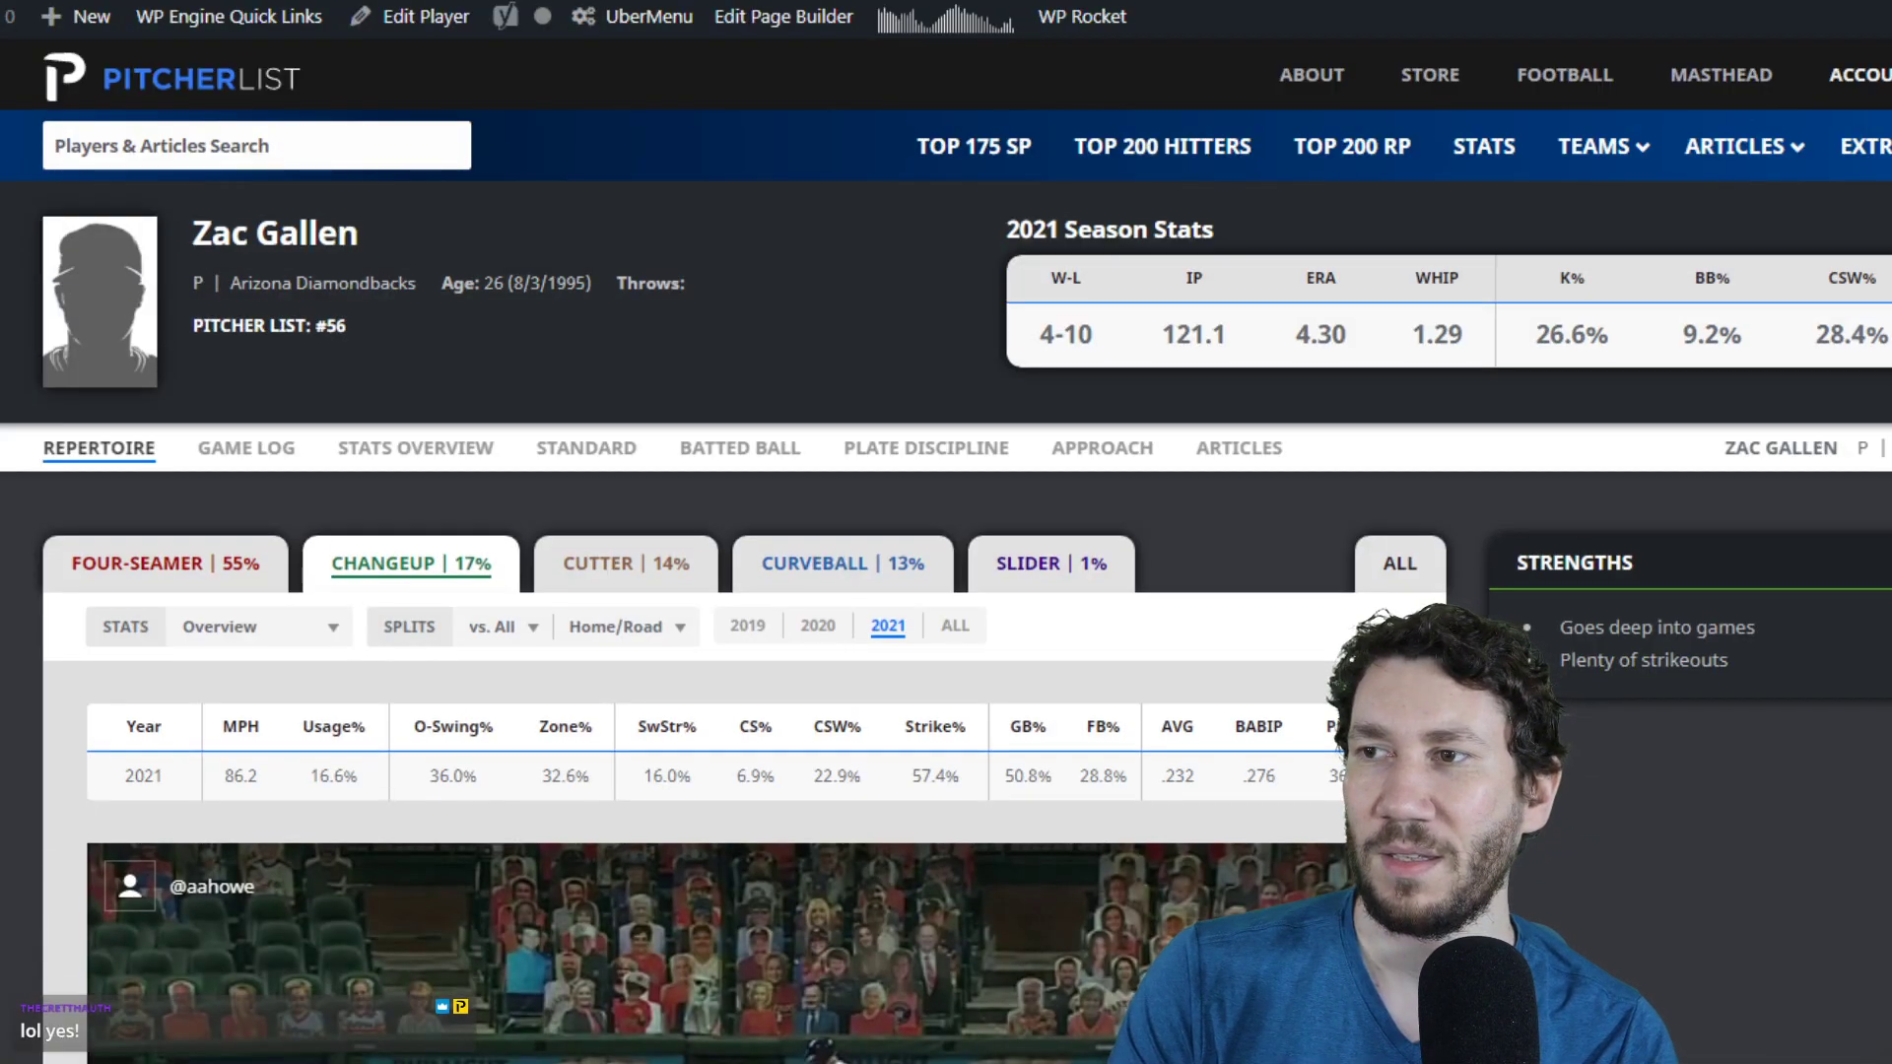
key(ctrl+Tab)
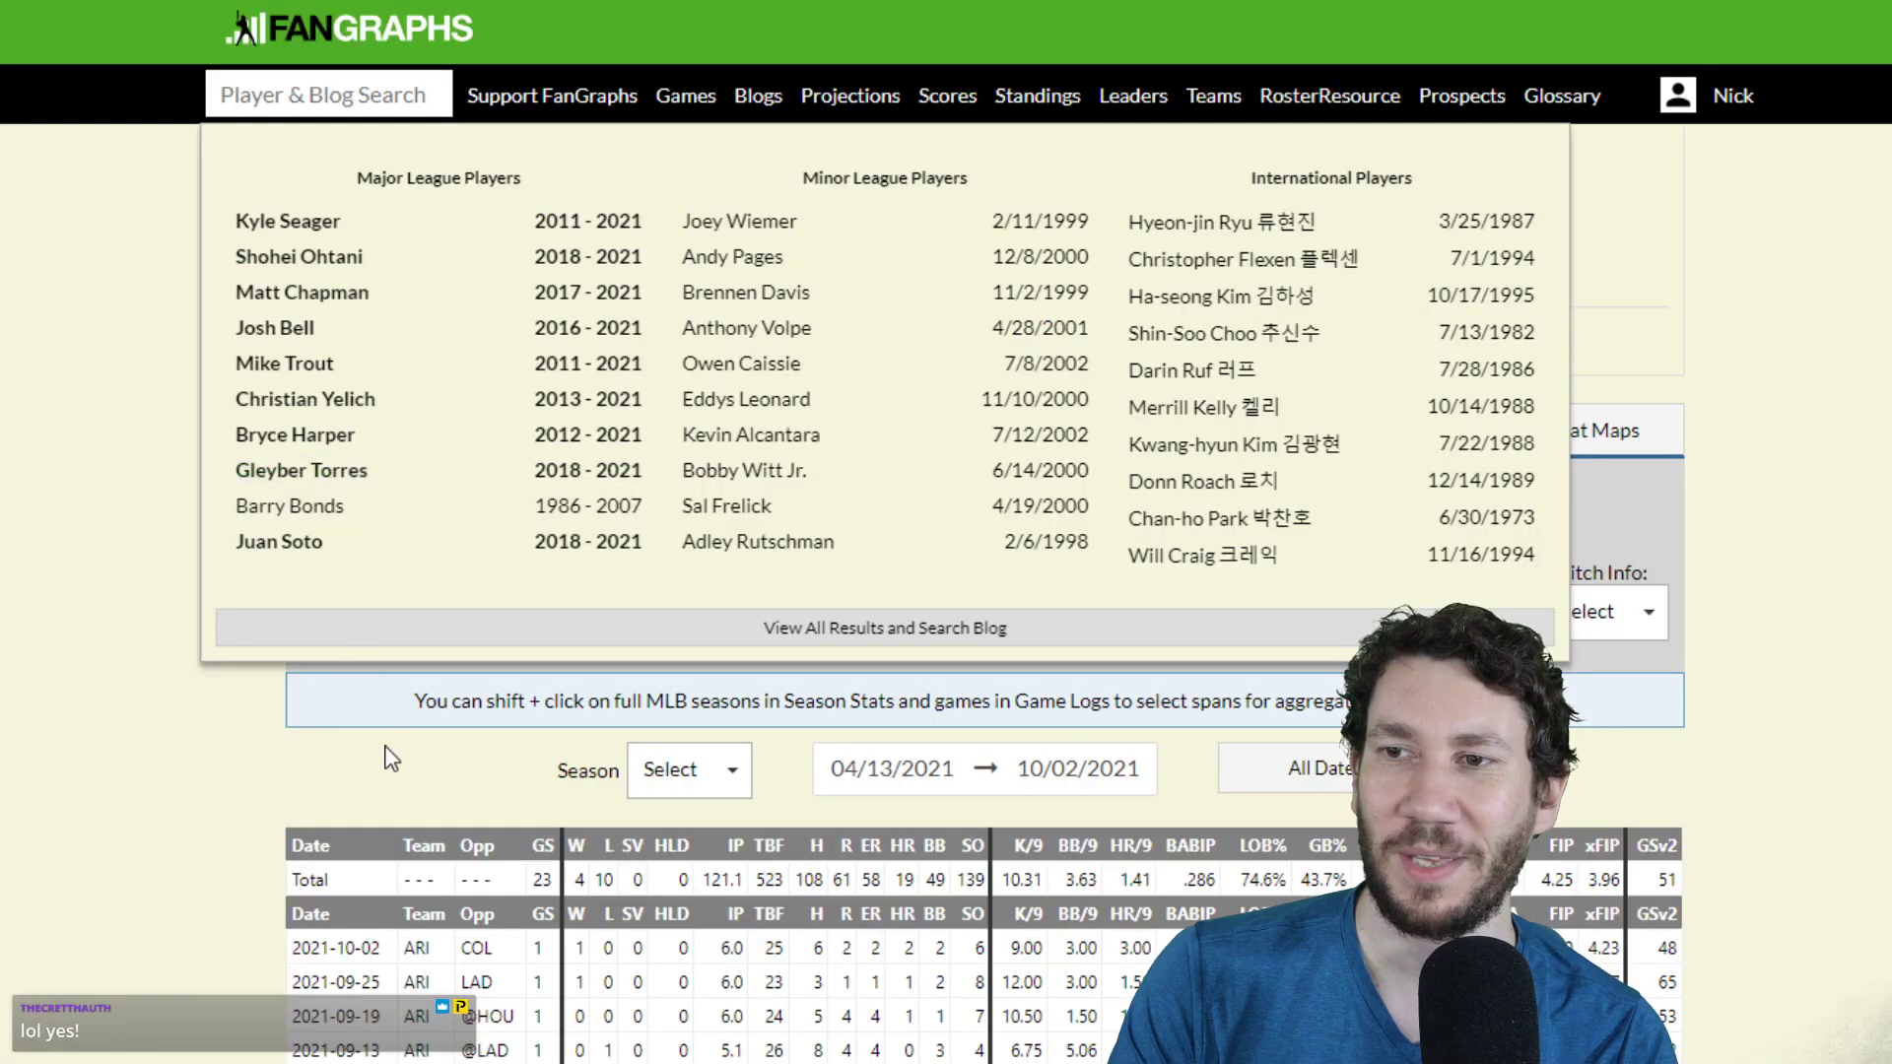
click(389, 438)
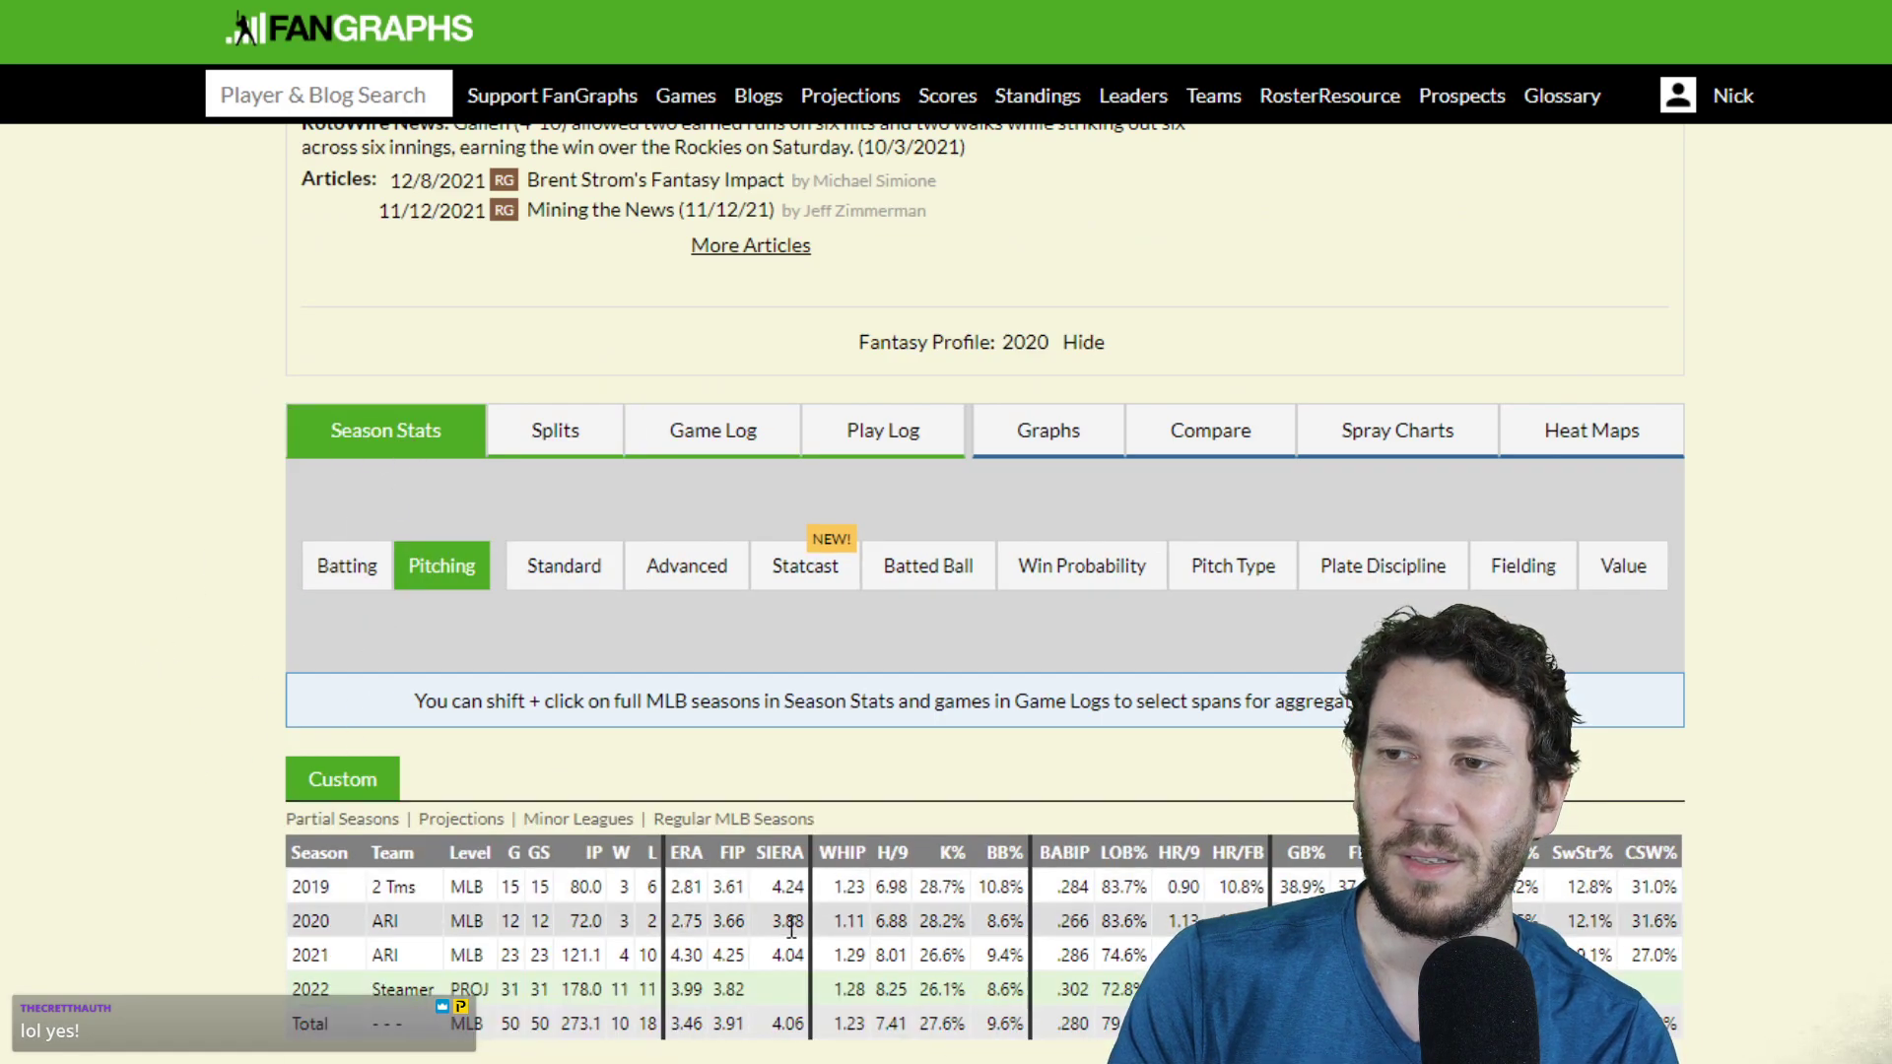
- Back in the Excel sheet, set Zac Gallen's WHIP to 1.21 and make the value bold
key(alt+Tab)
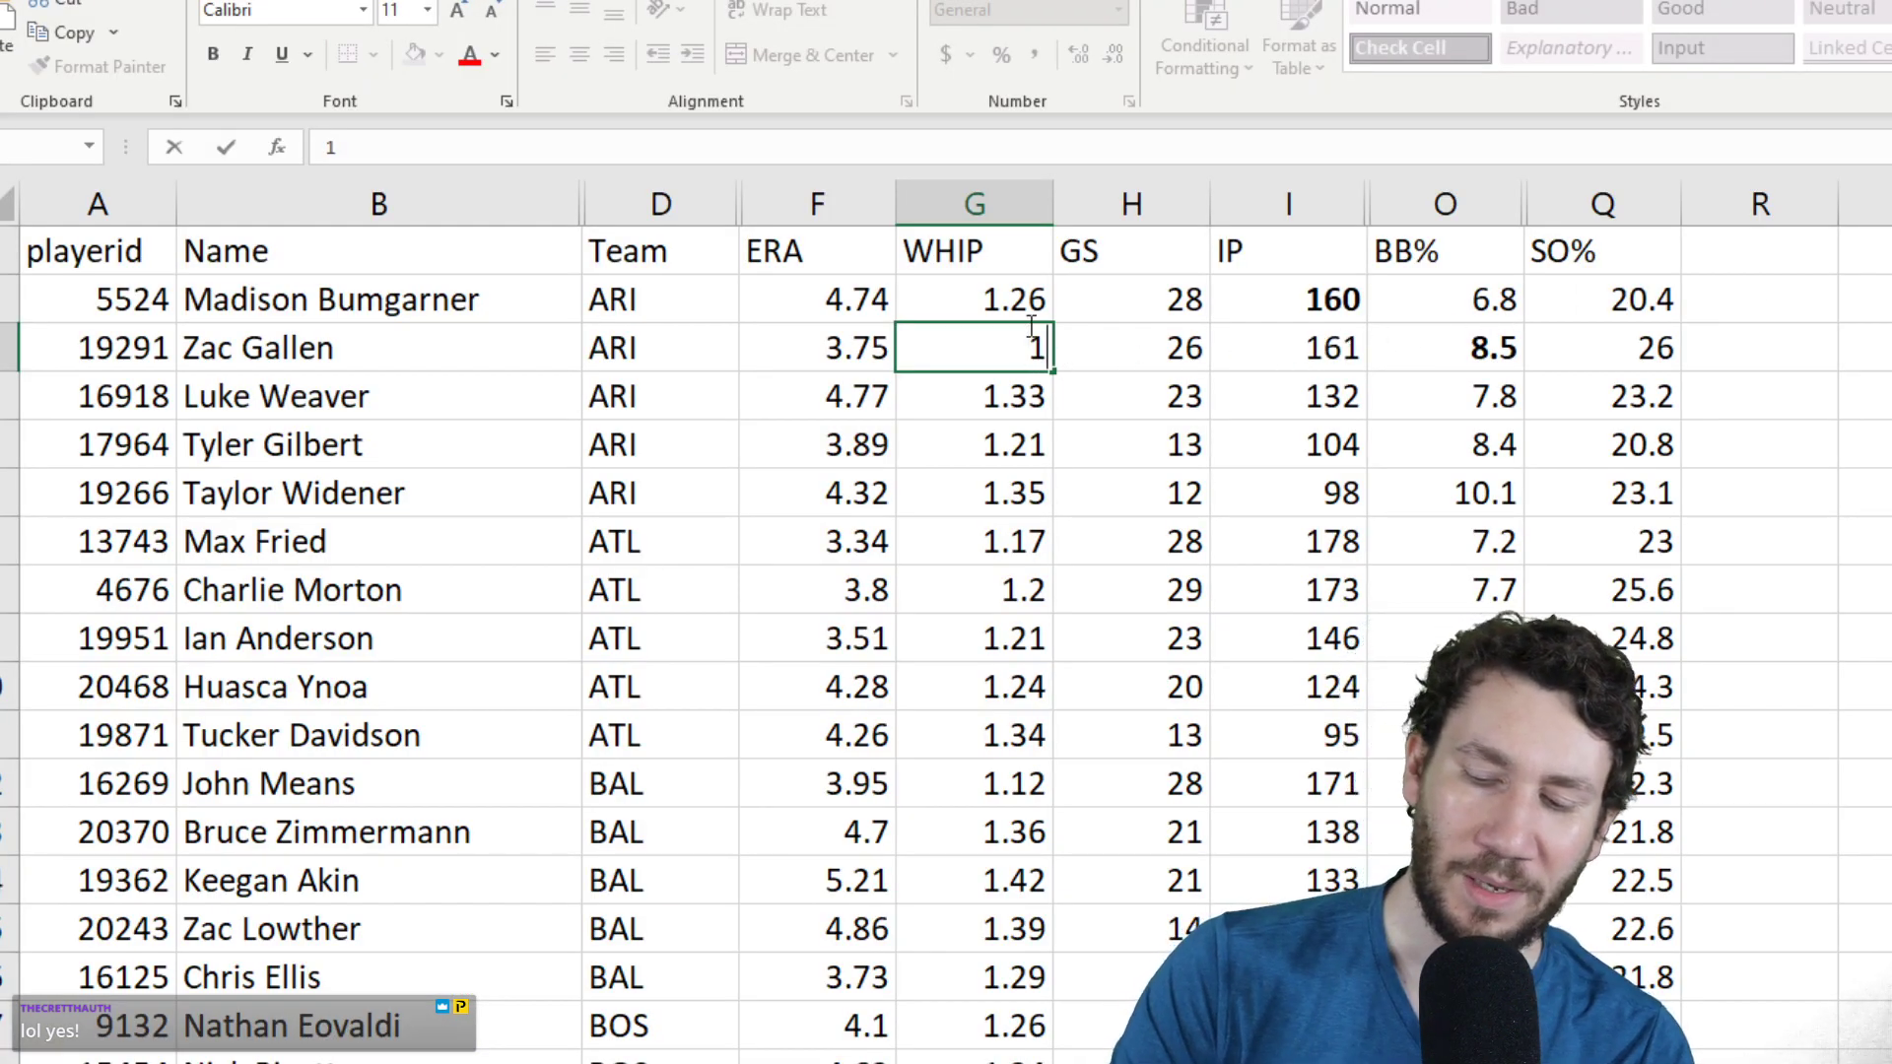
text(.21)
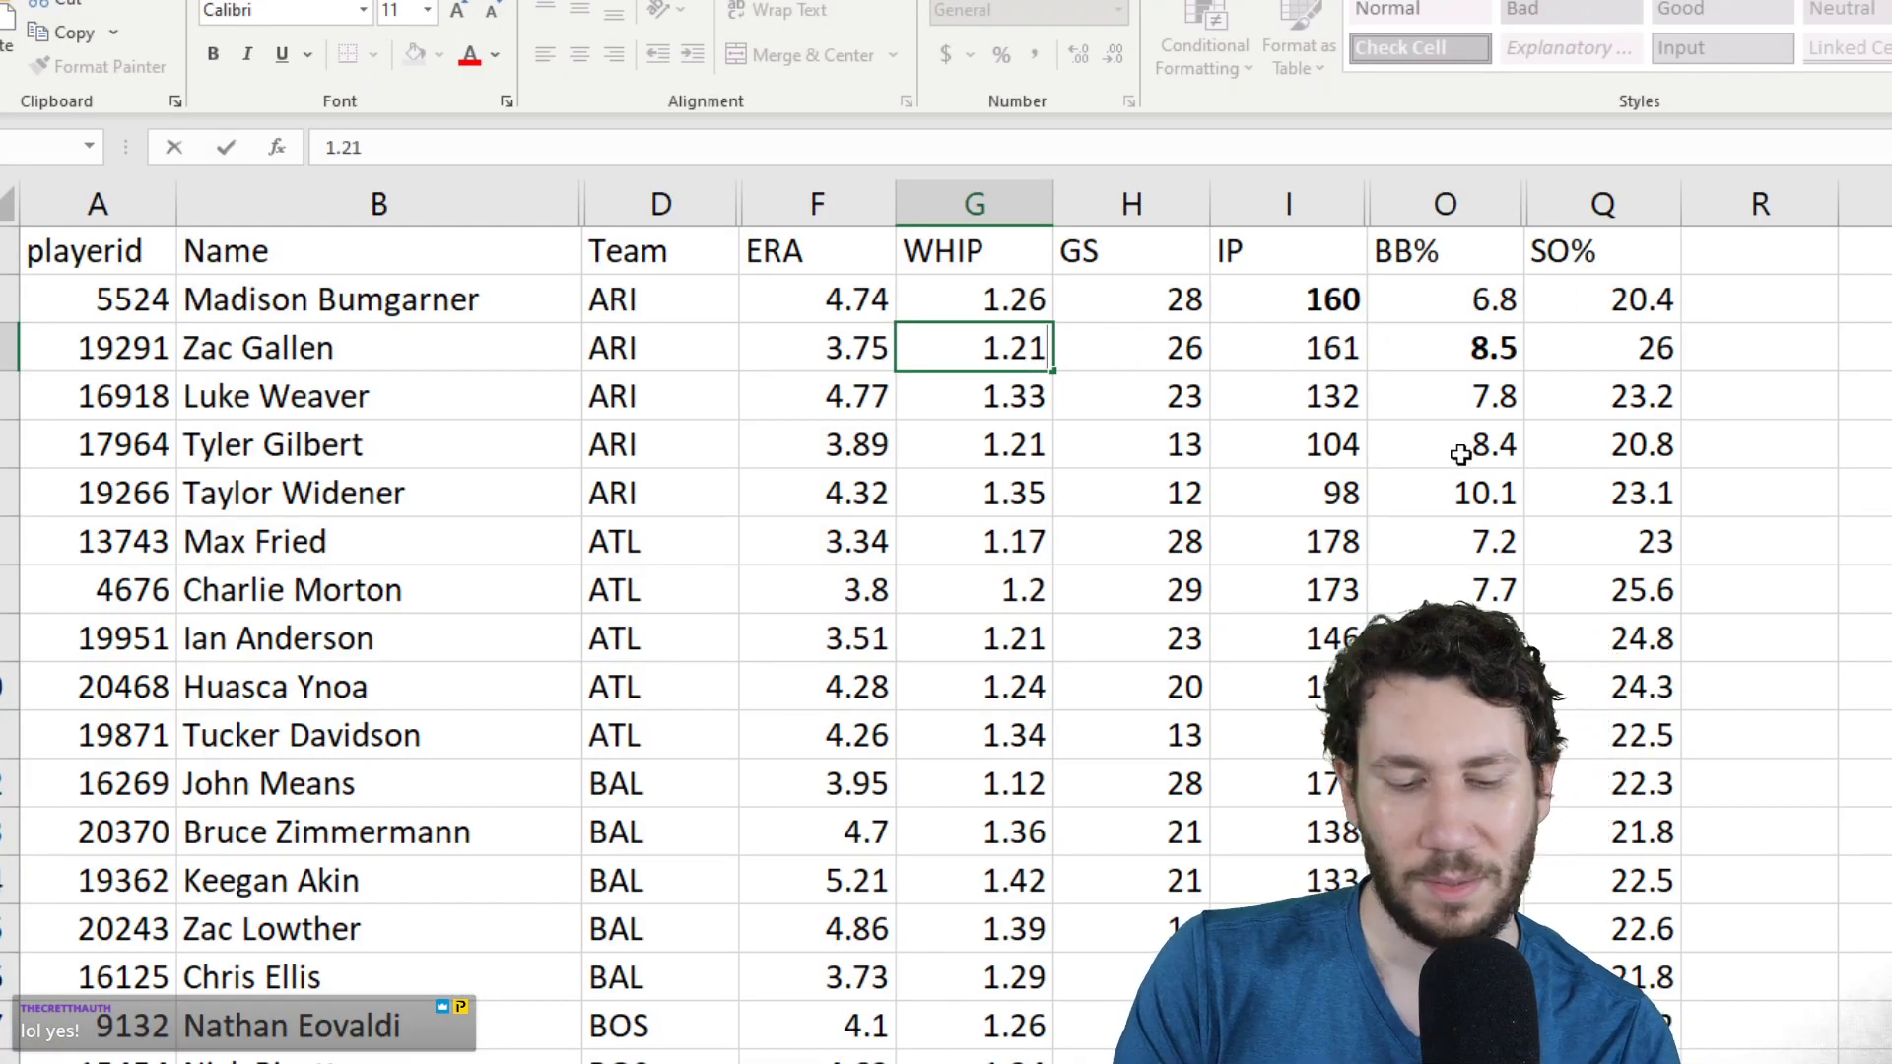
click(1757, 481)
click(1045, 345)
key(ctrl+b)
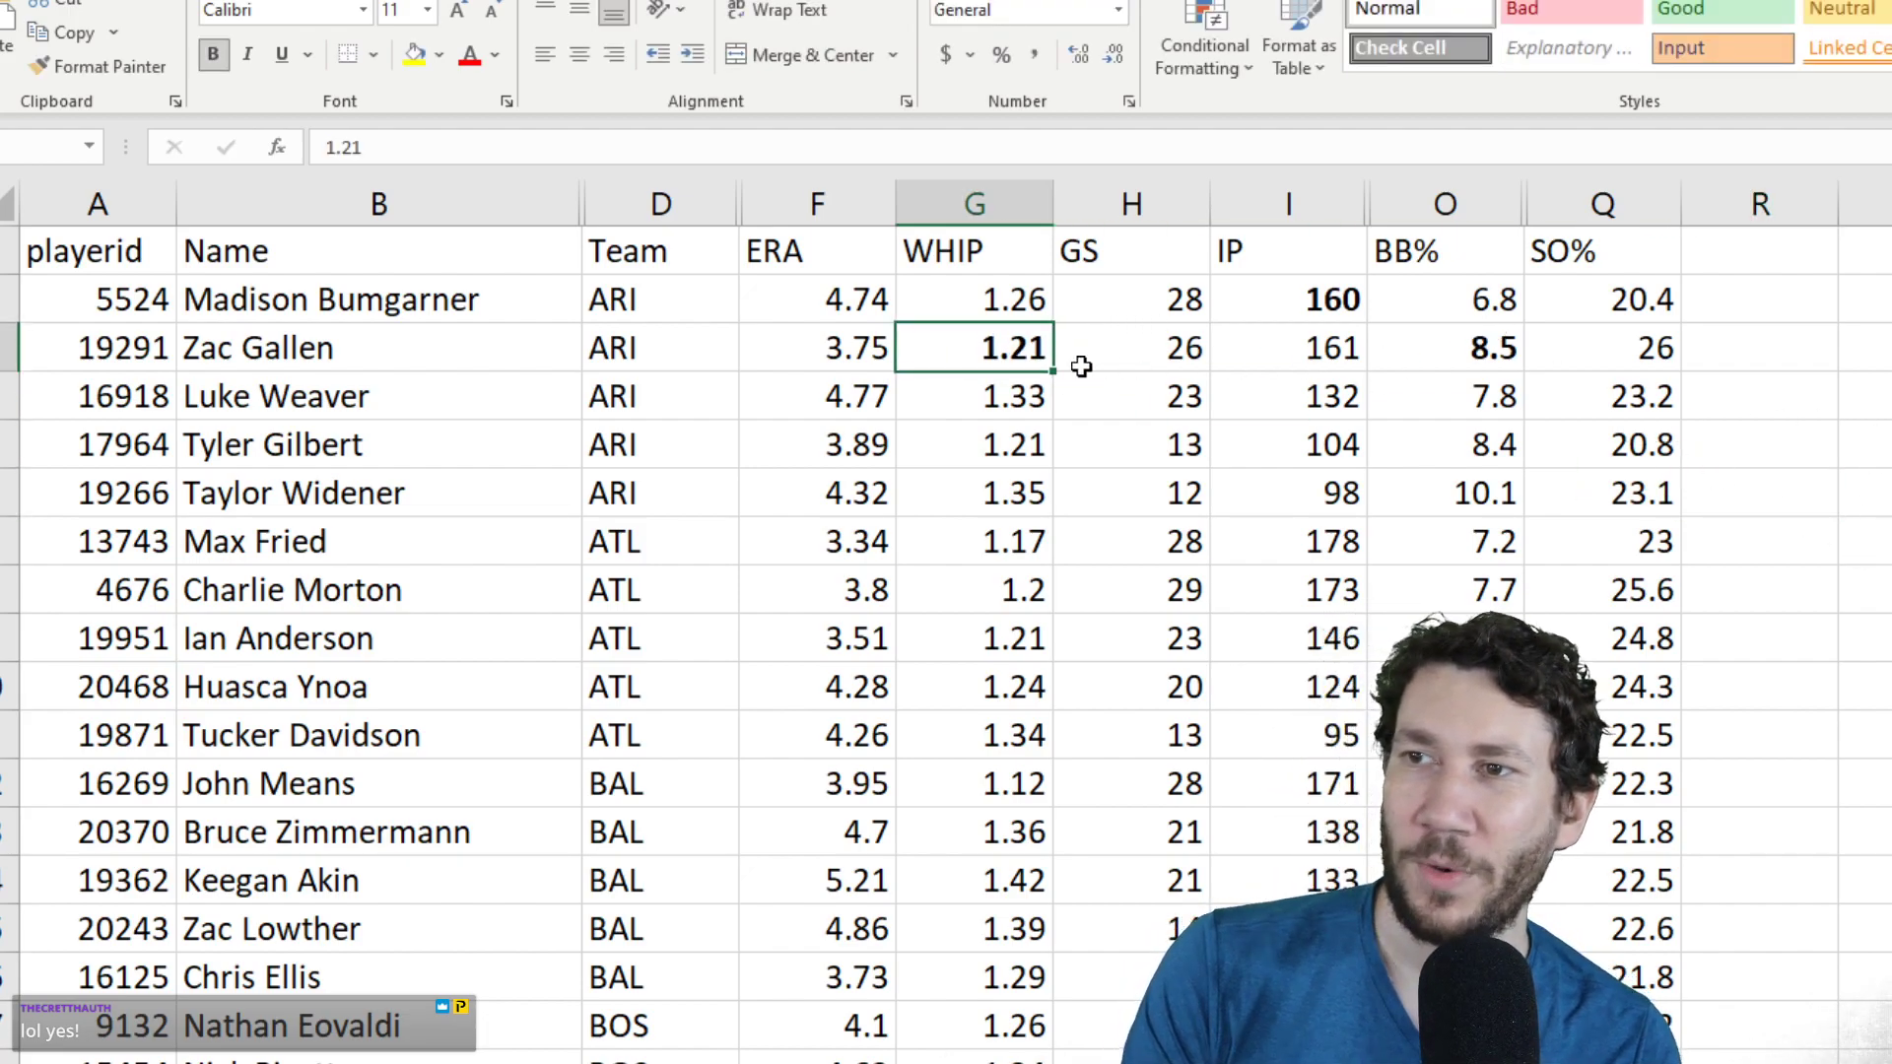
- Review Zac Gallen's projected starts and innings, and set his IP to 150
click(1336, 360)
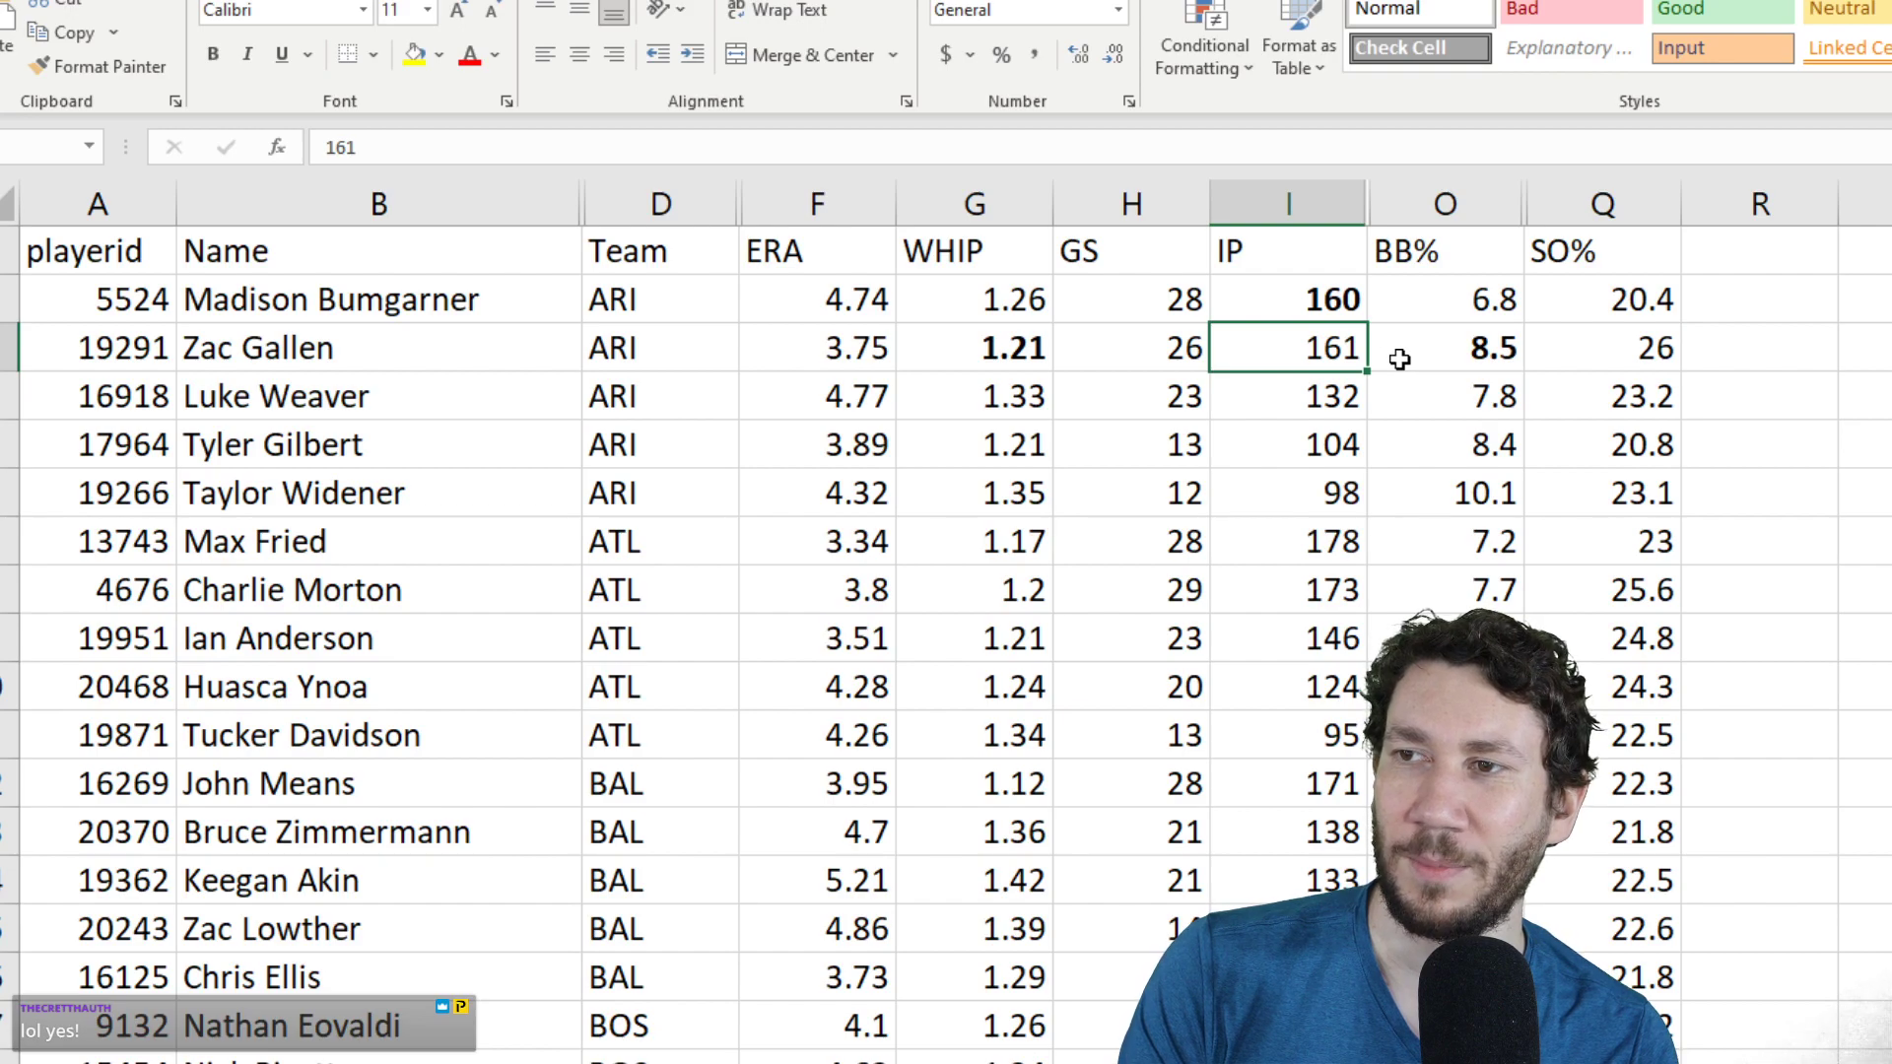
click(1159, 349)
click(1325, 347)
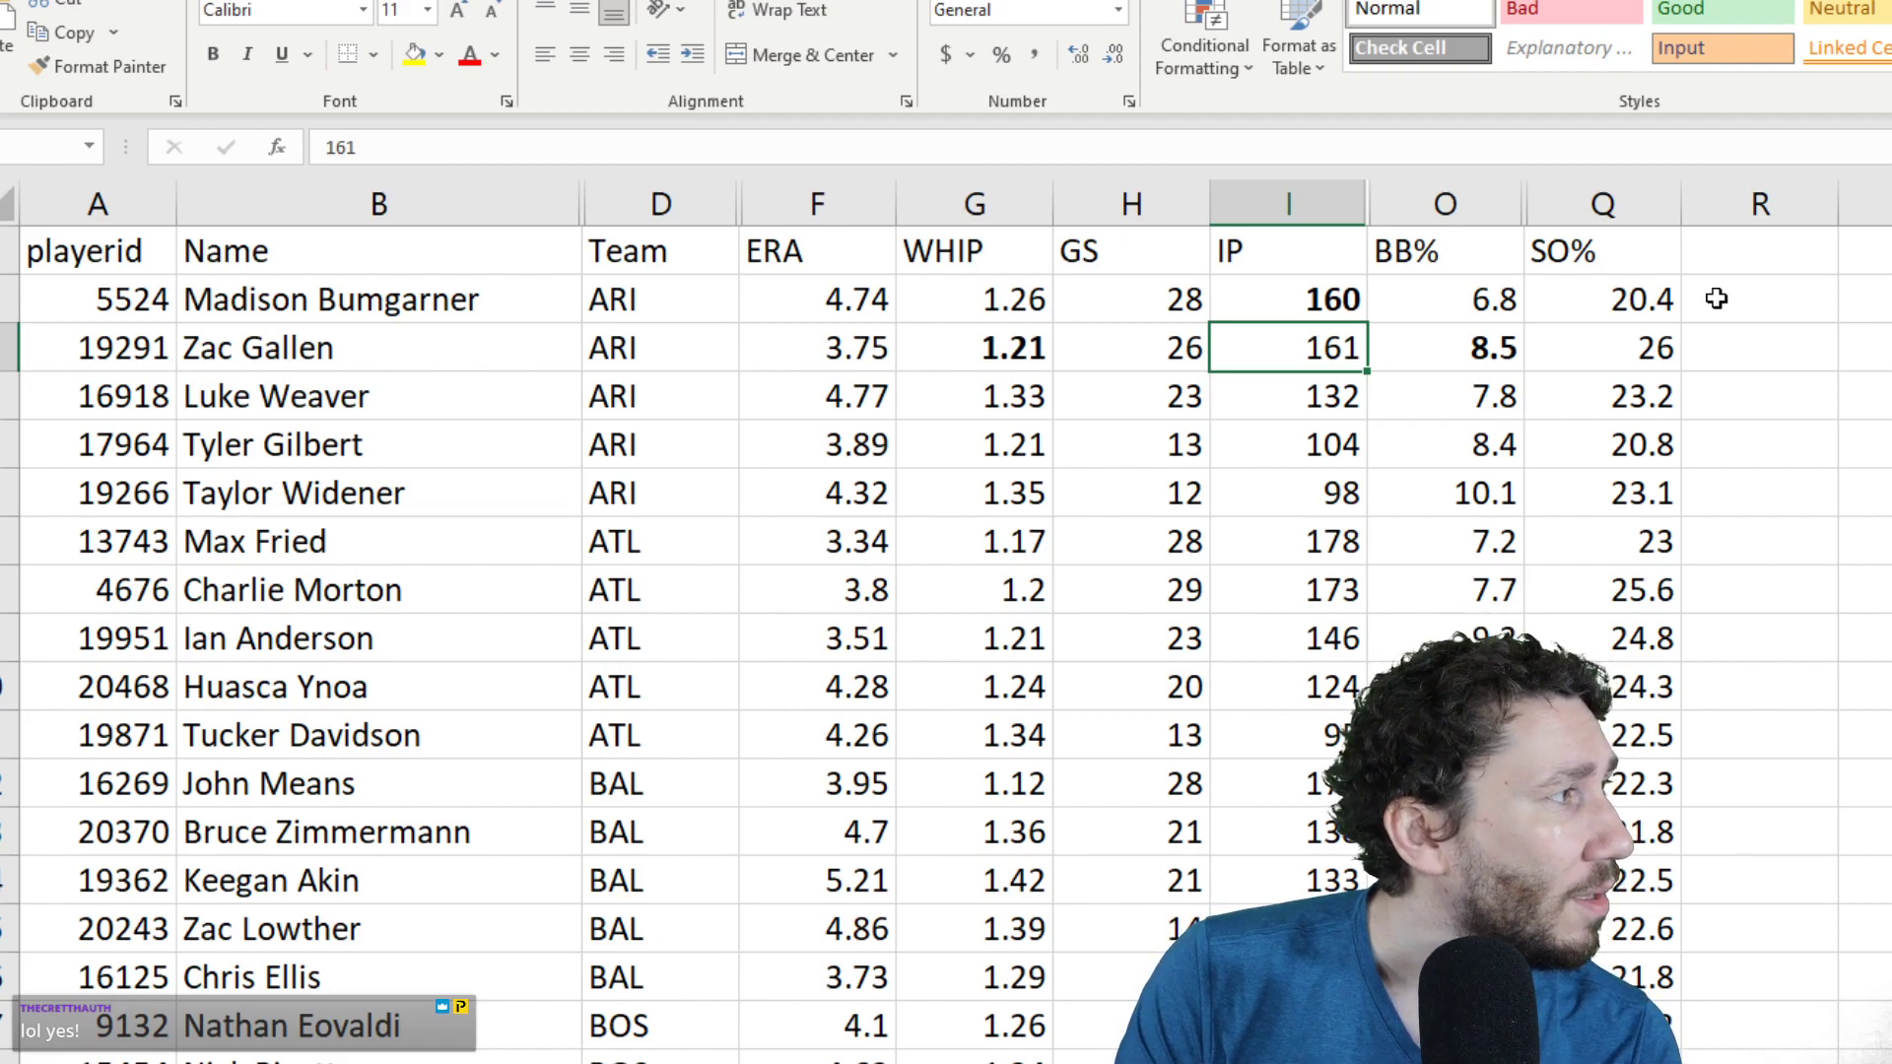
click(1155, 333)
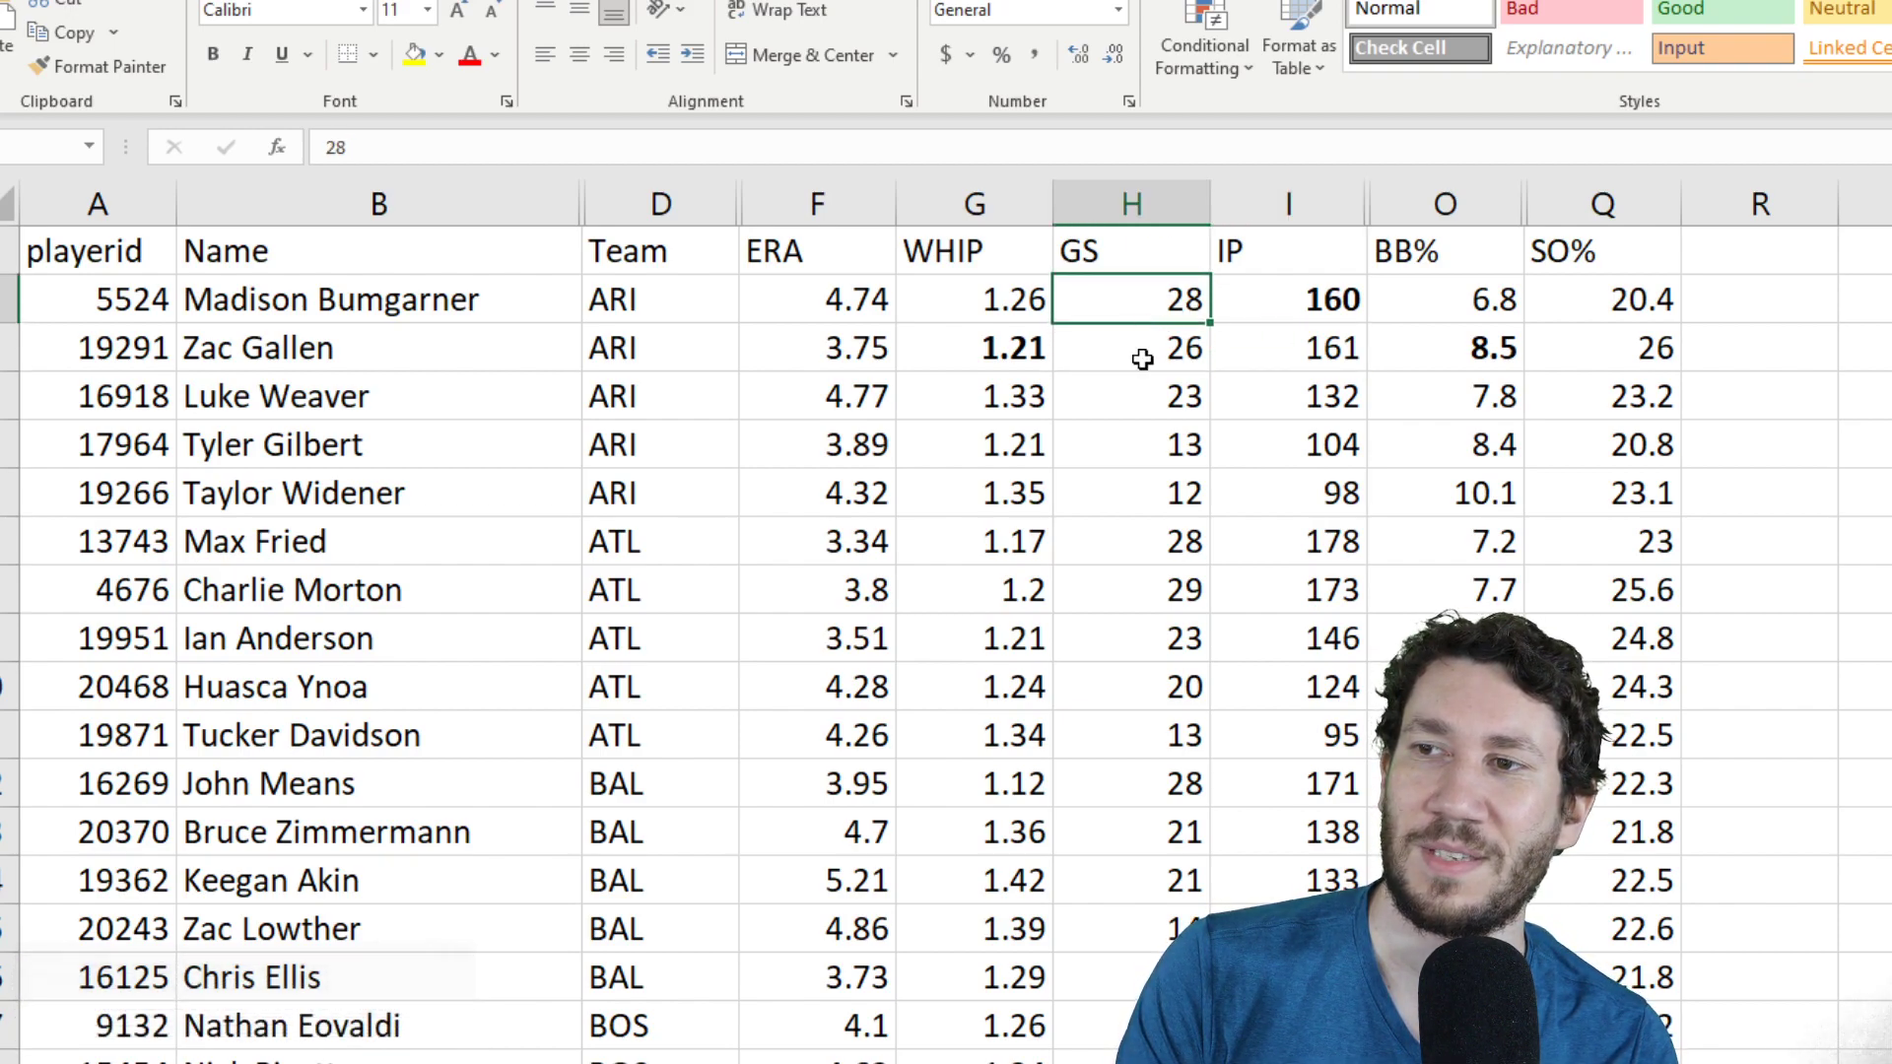
click(1330, 358)
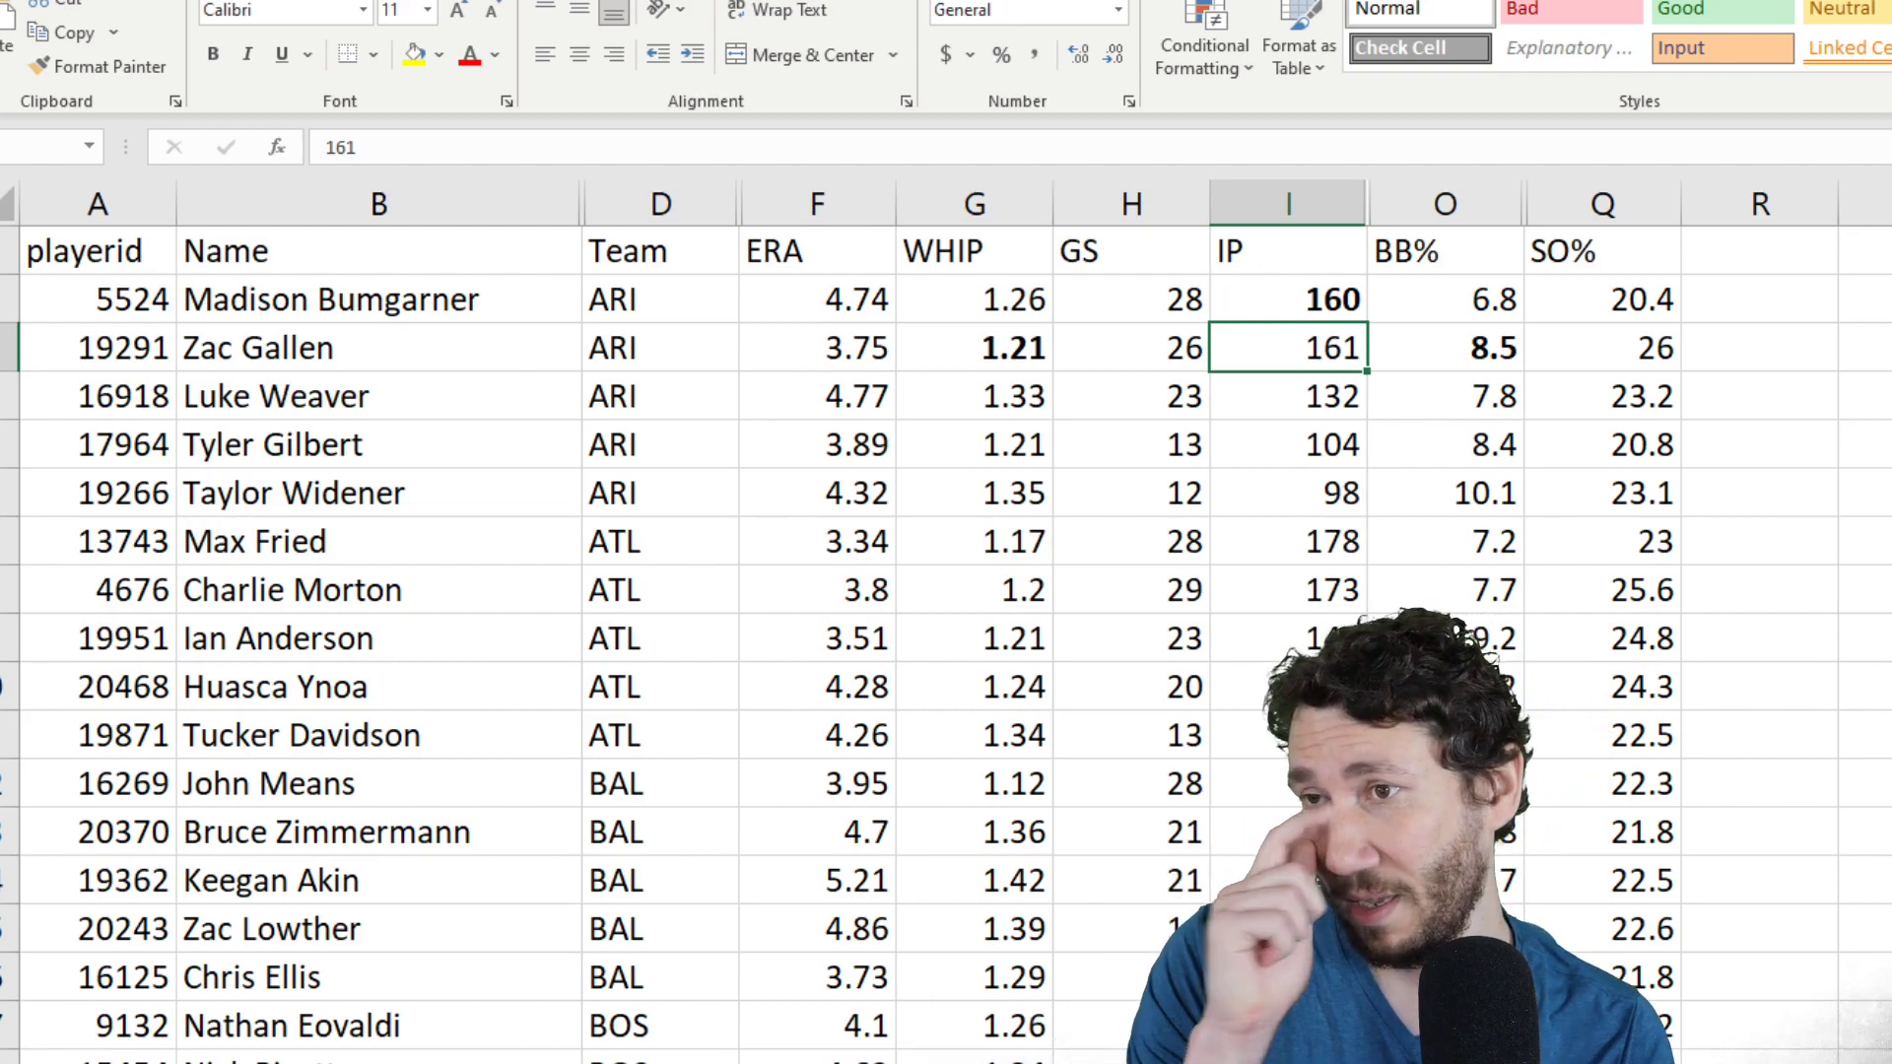
text(150)
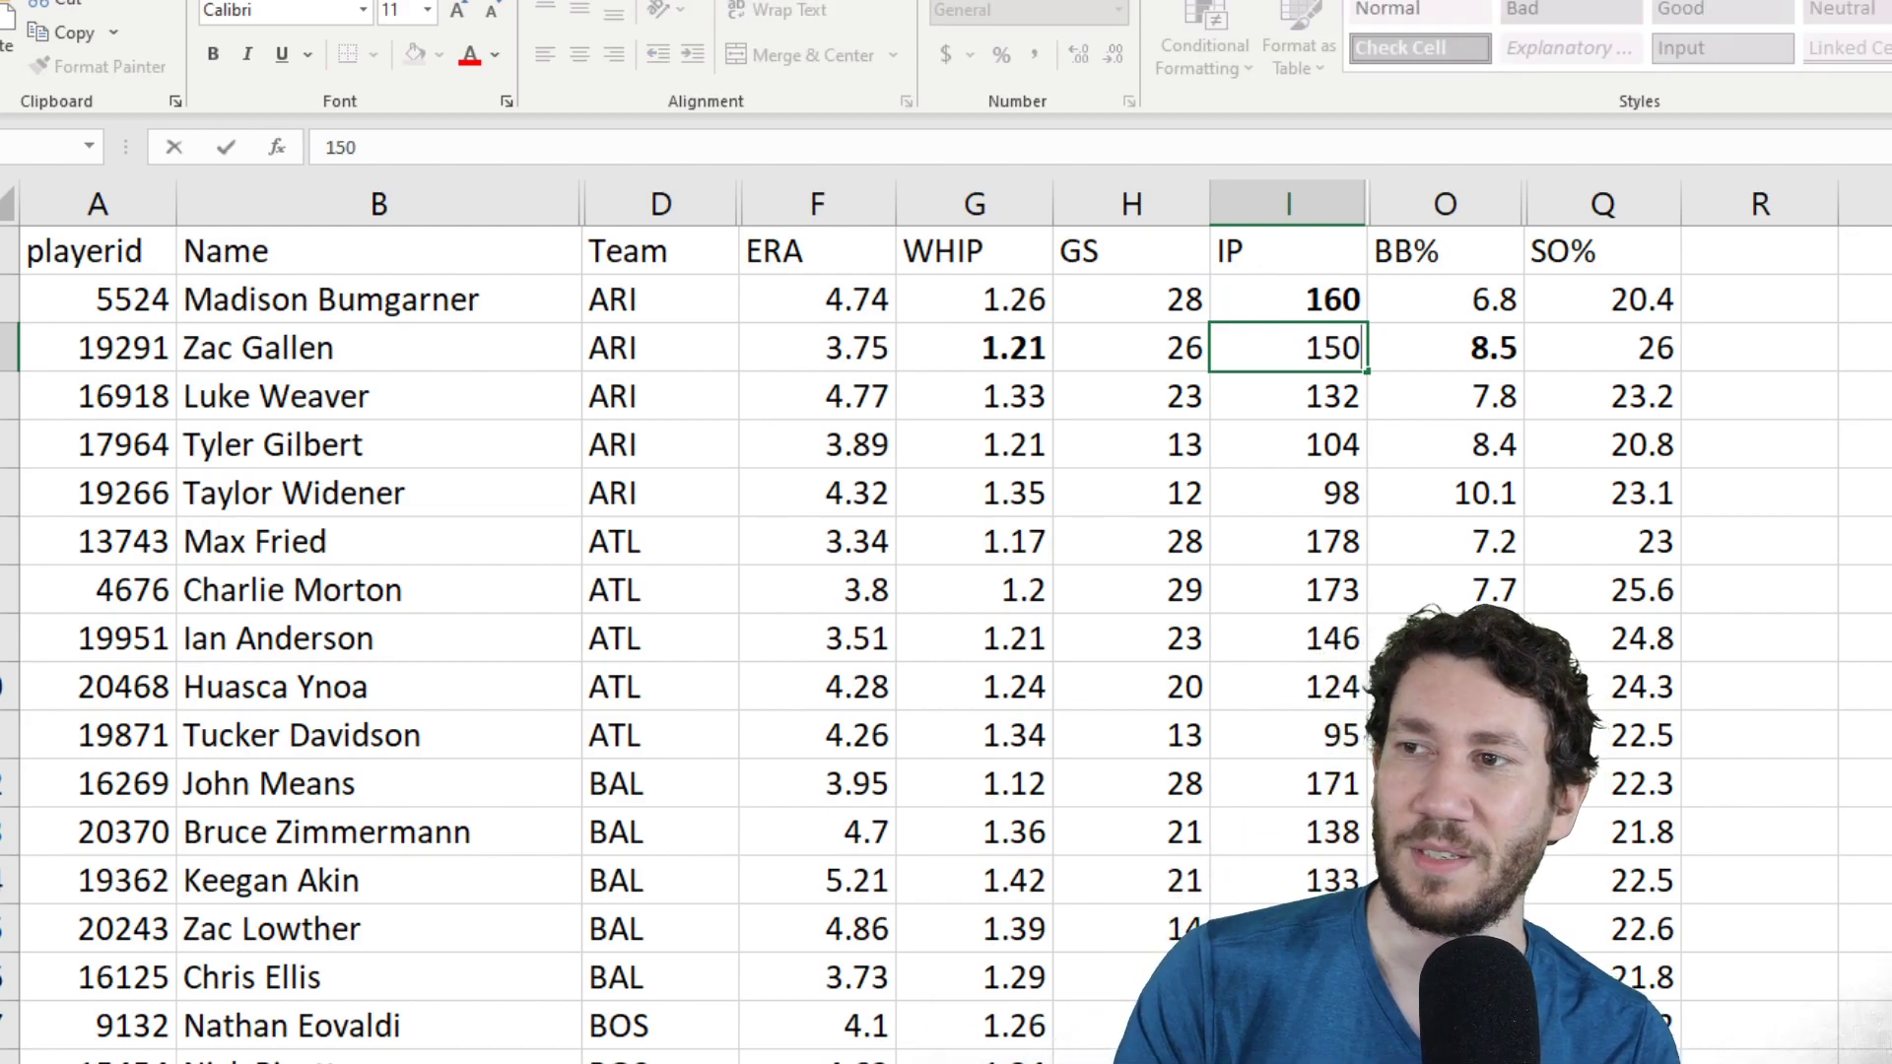
key(Return)
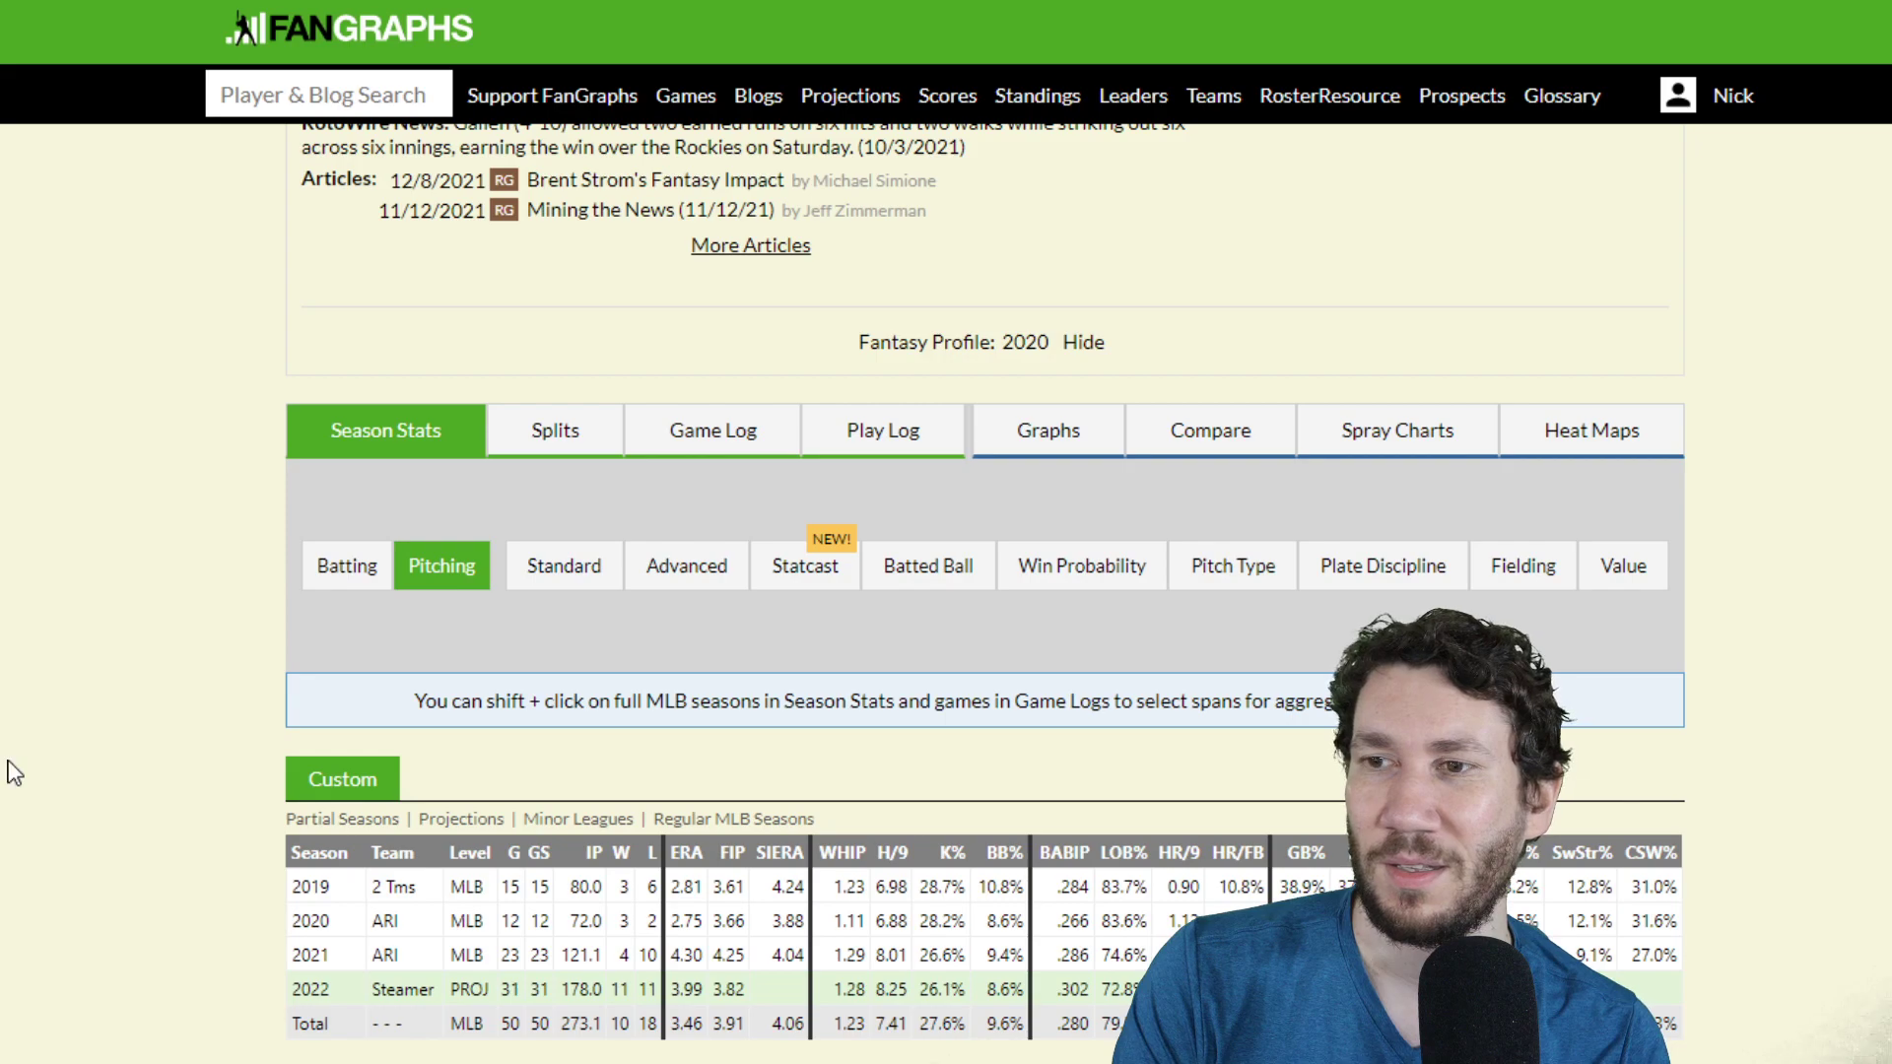
- Show Zac Gallen's minor league seasons on FanGraphs, and set his IP to 160 and GS to 28 in the Excel sheet, both in bold
click(540, 822)
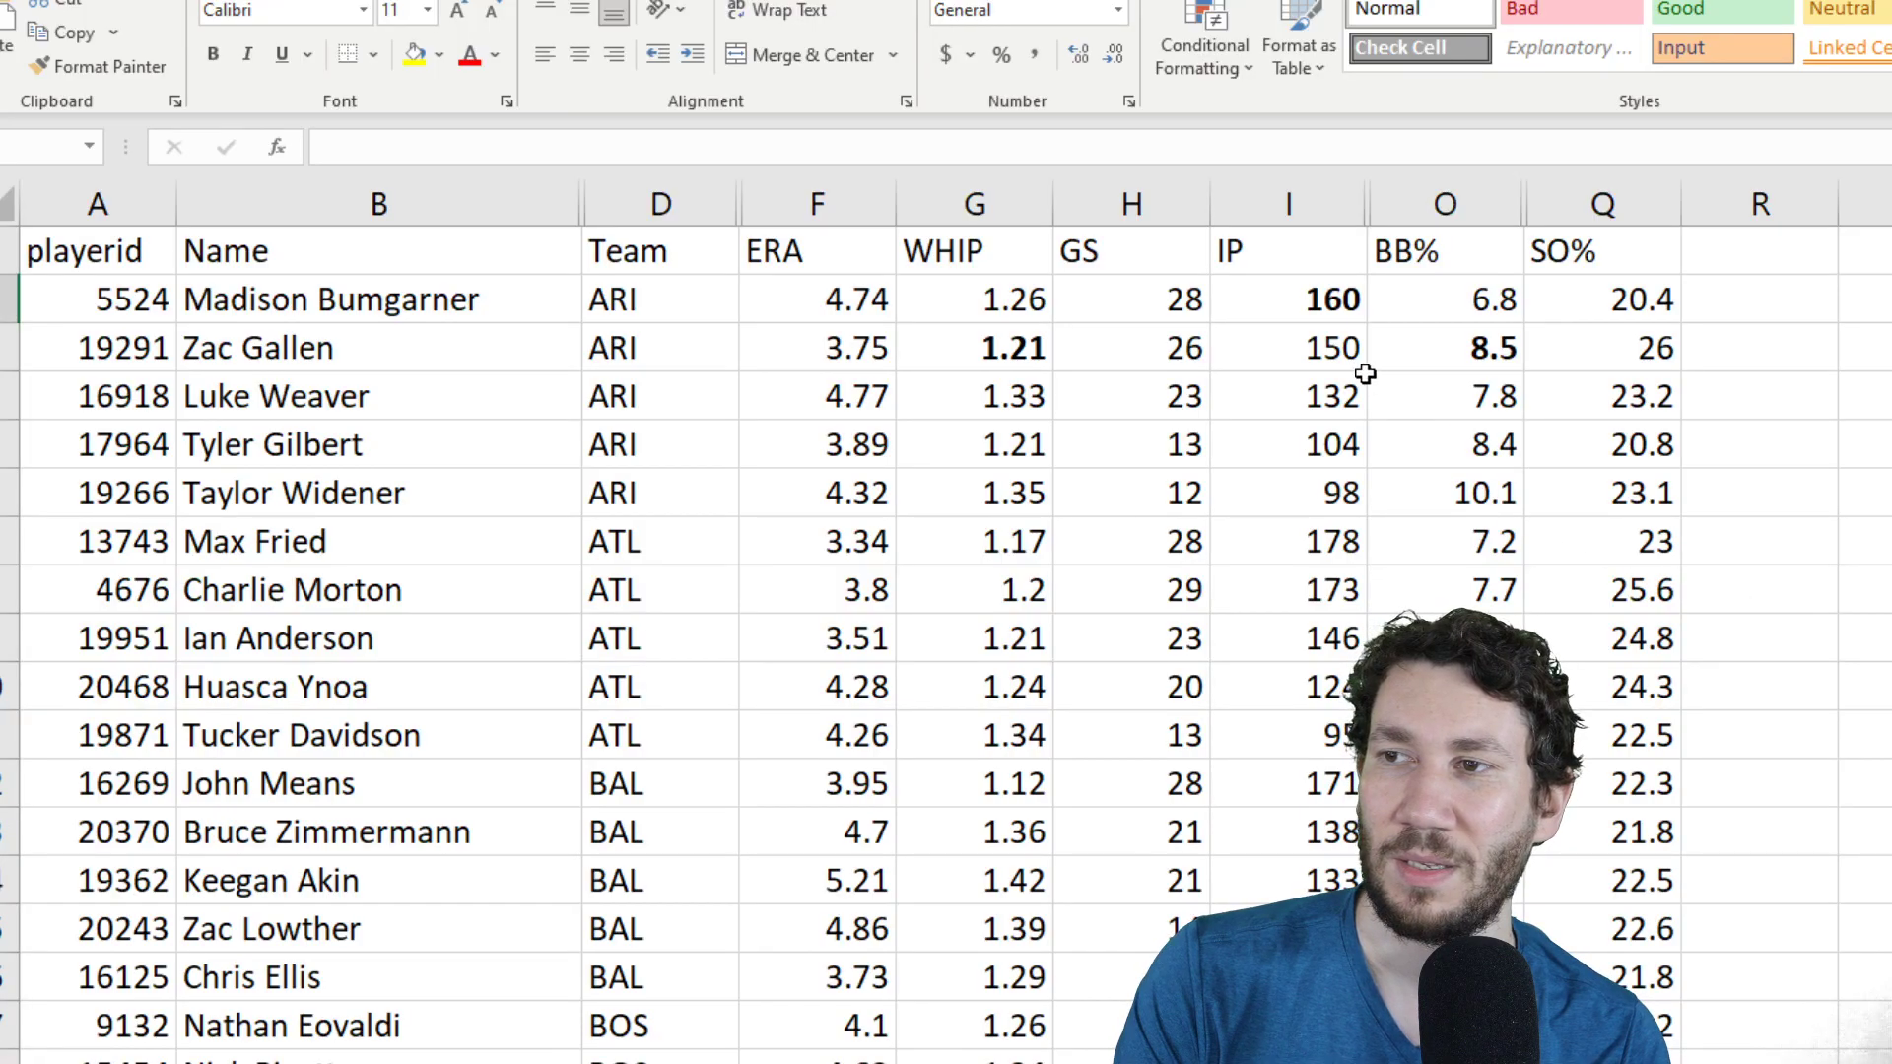
click(1358, 362)
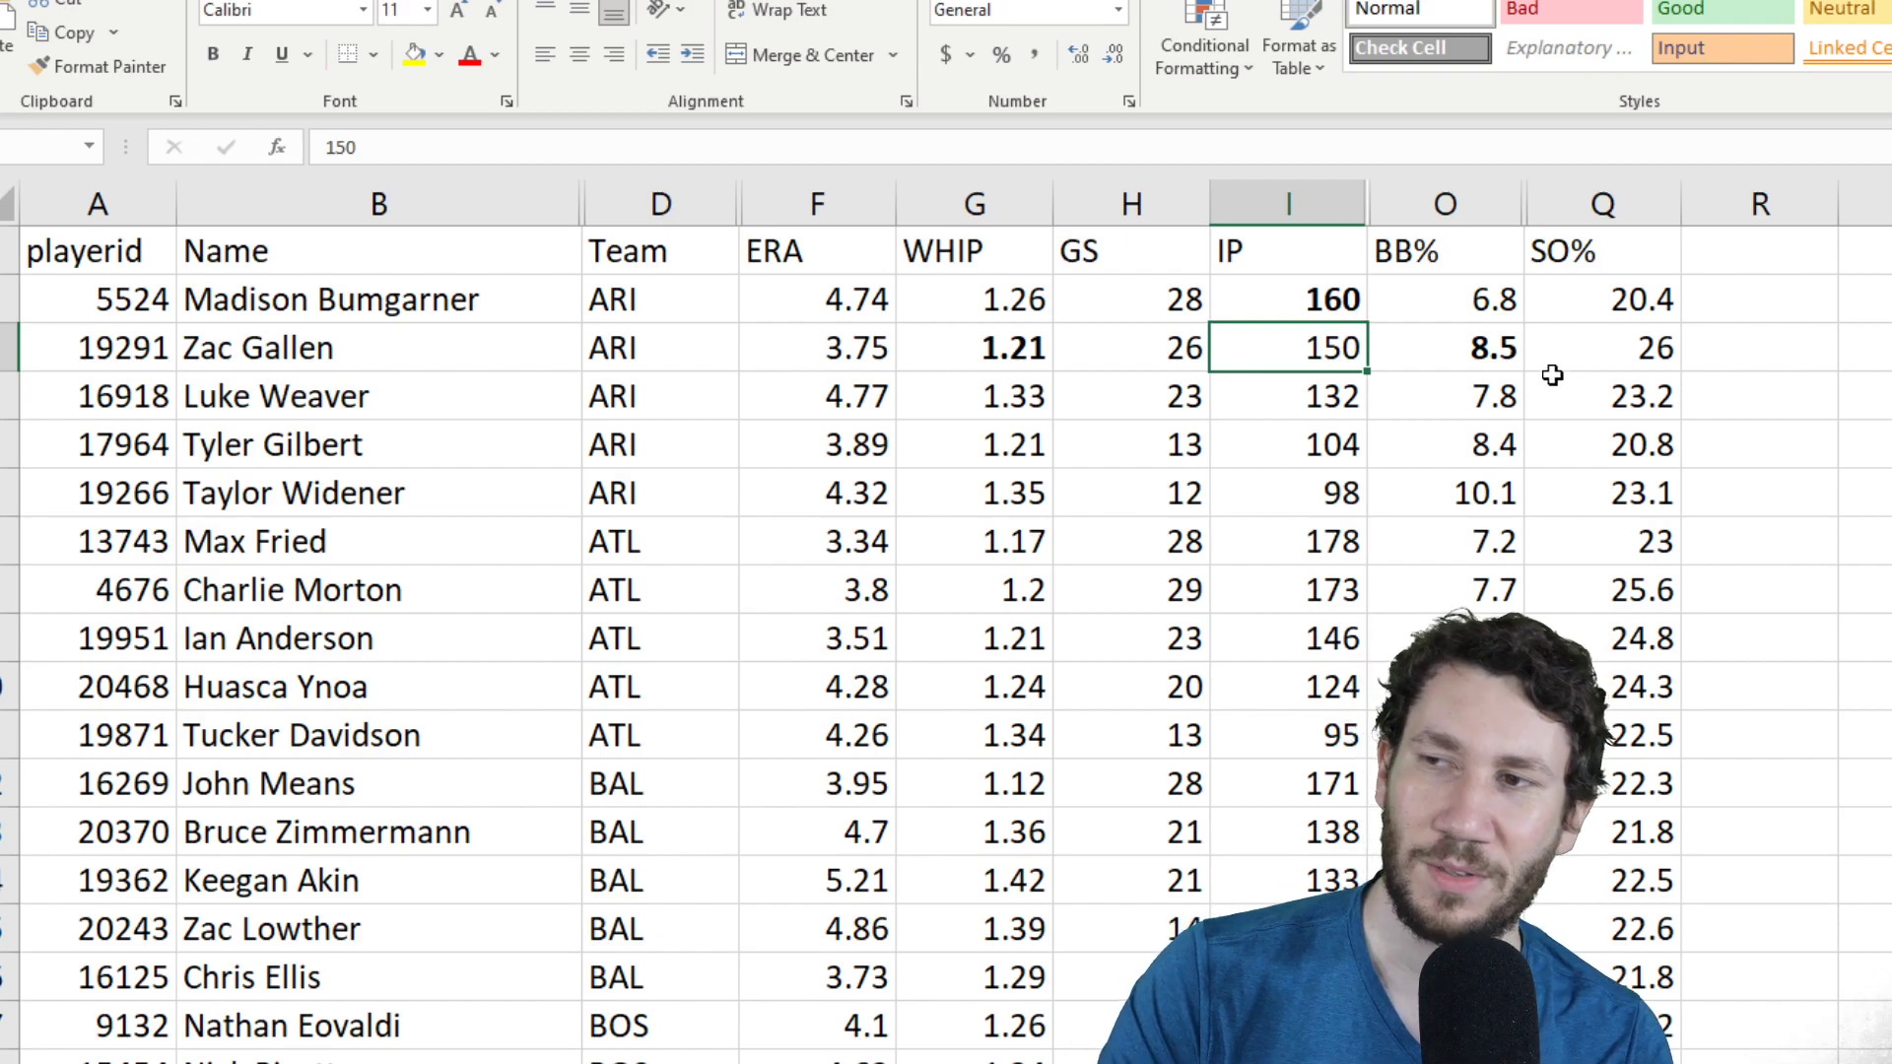
text(160)
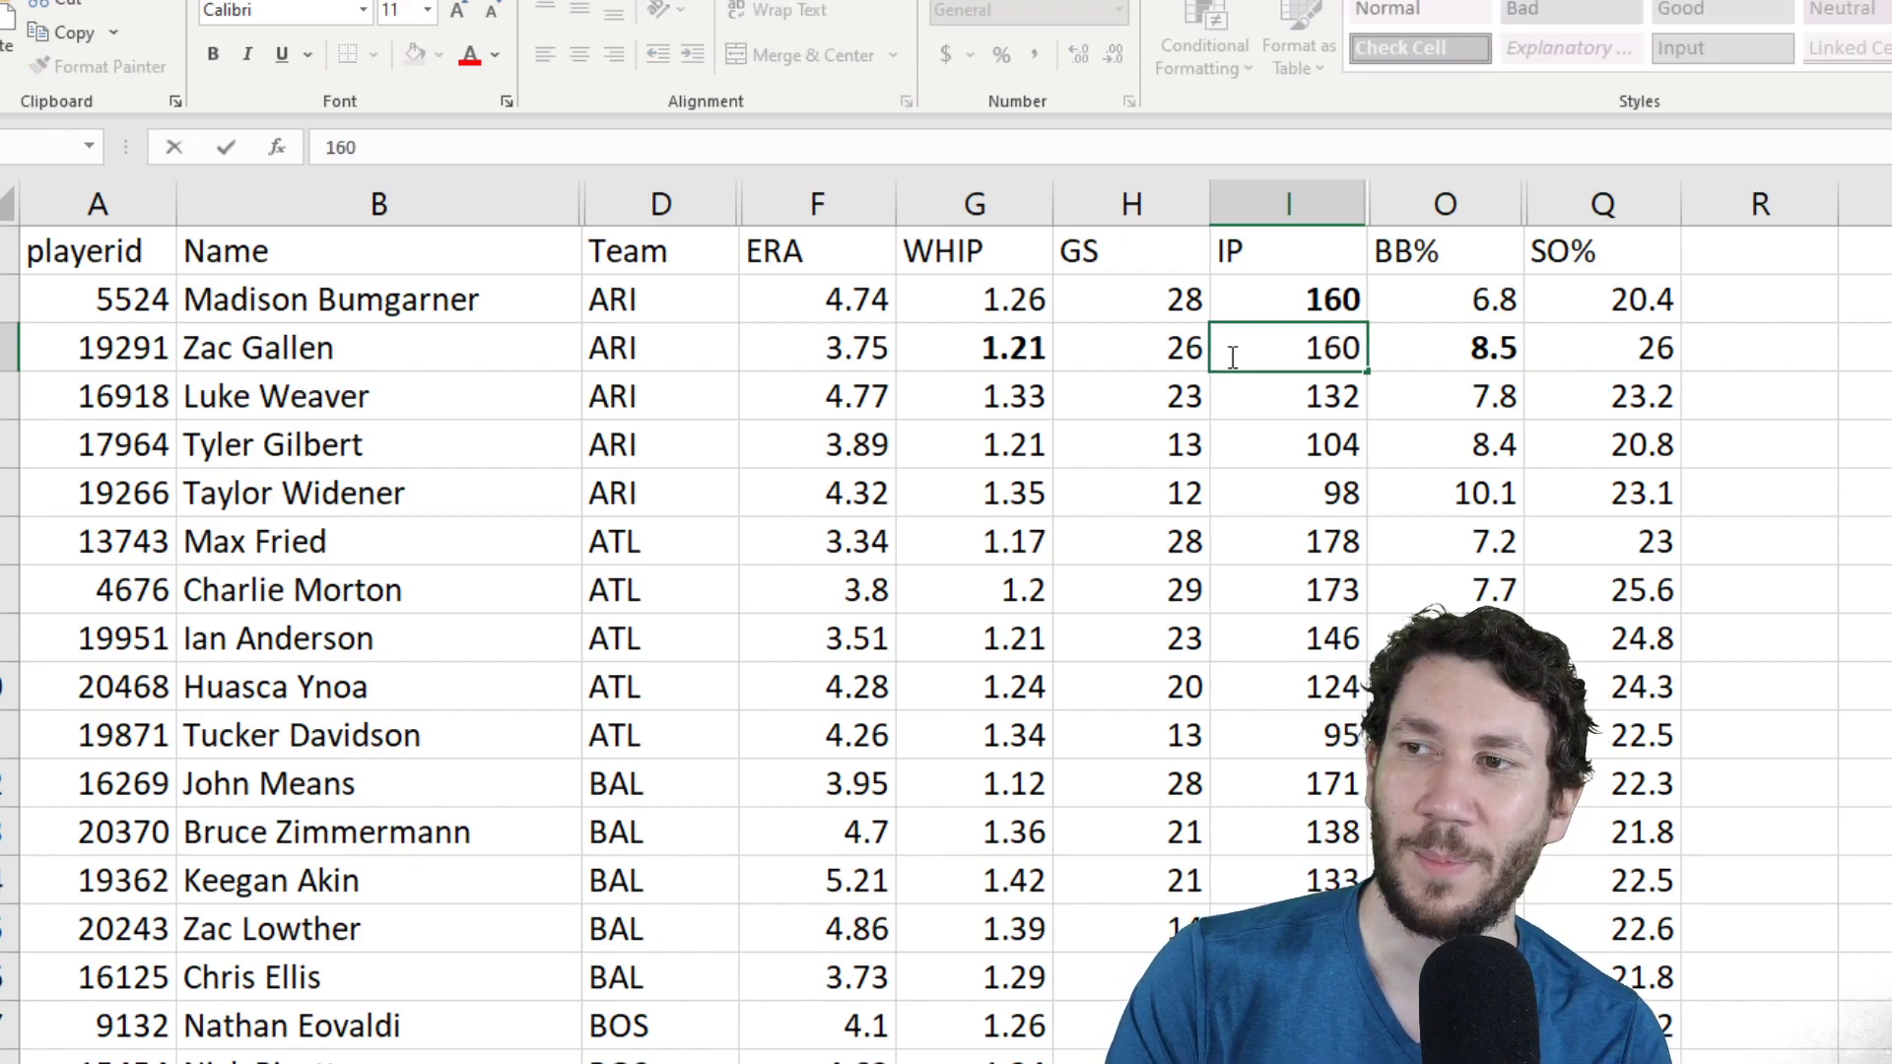
click(1174, 357)
key(F2)
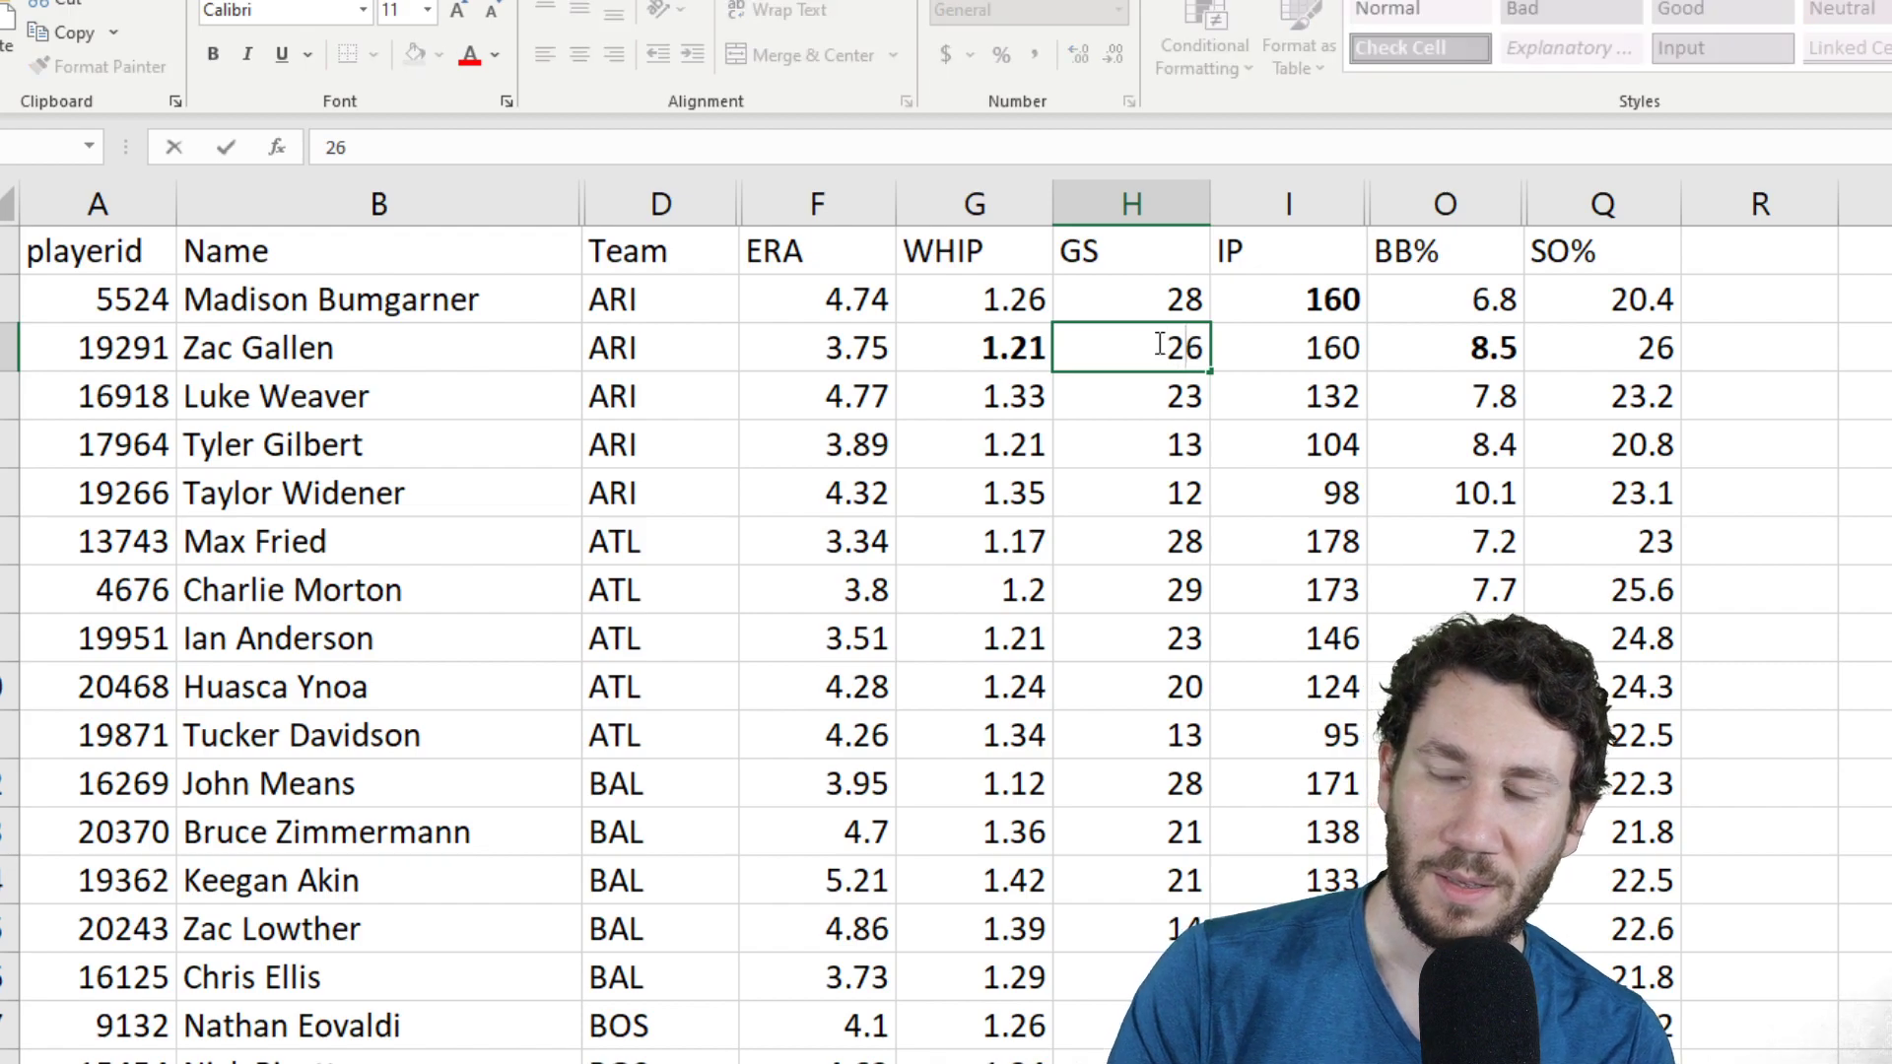
key(BackSpace)
text(8)
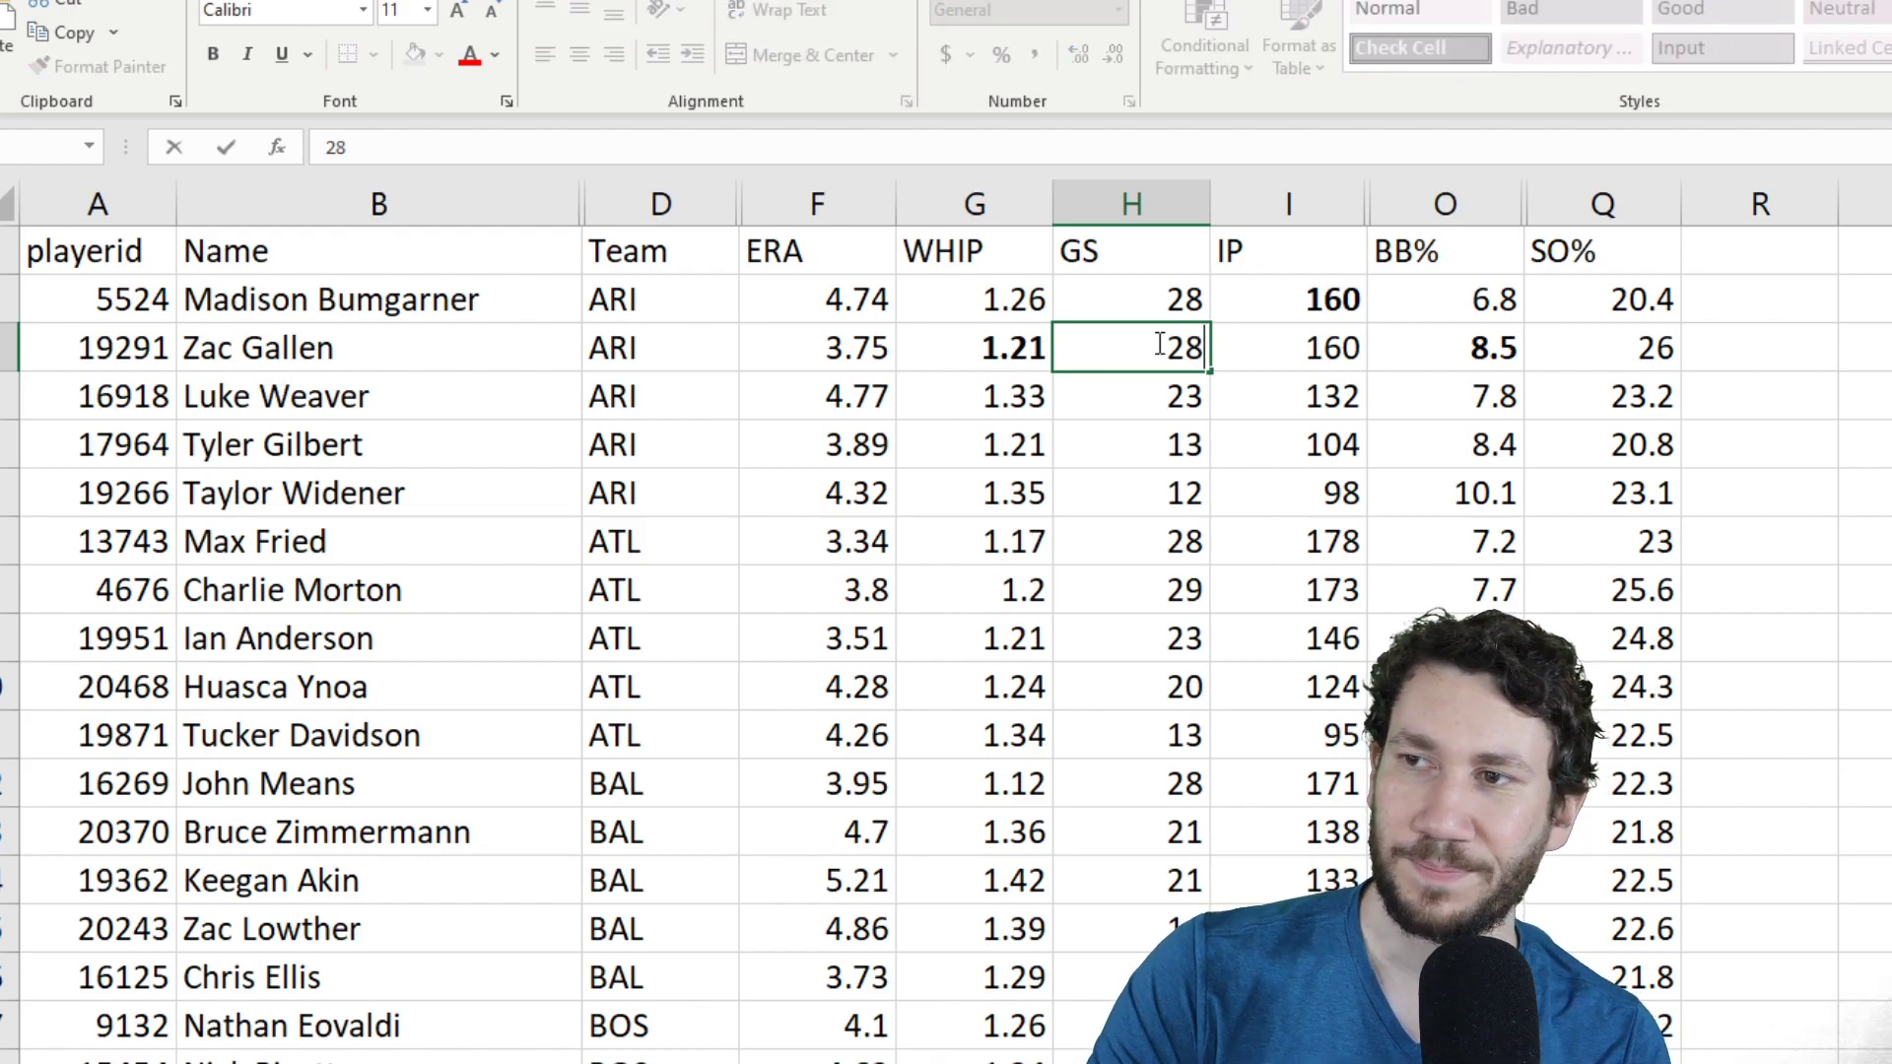
click(1330, 351)
key(ctrl+b)
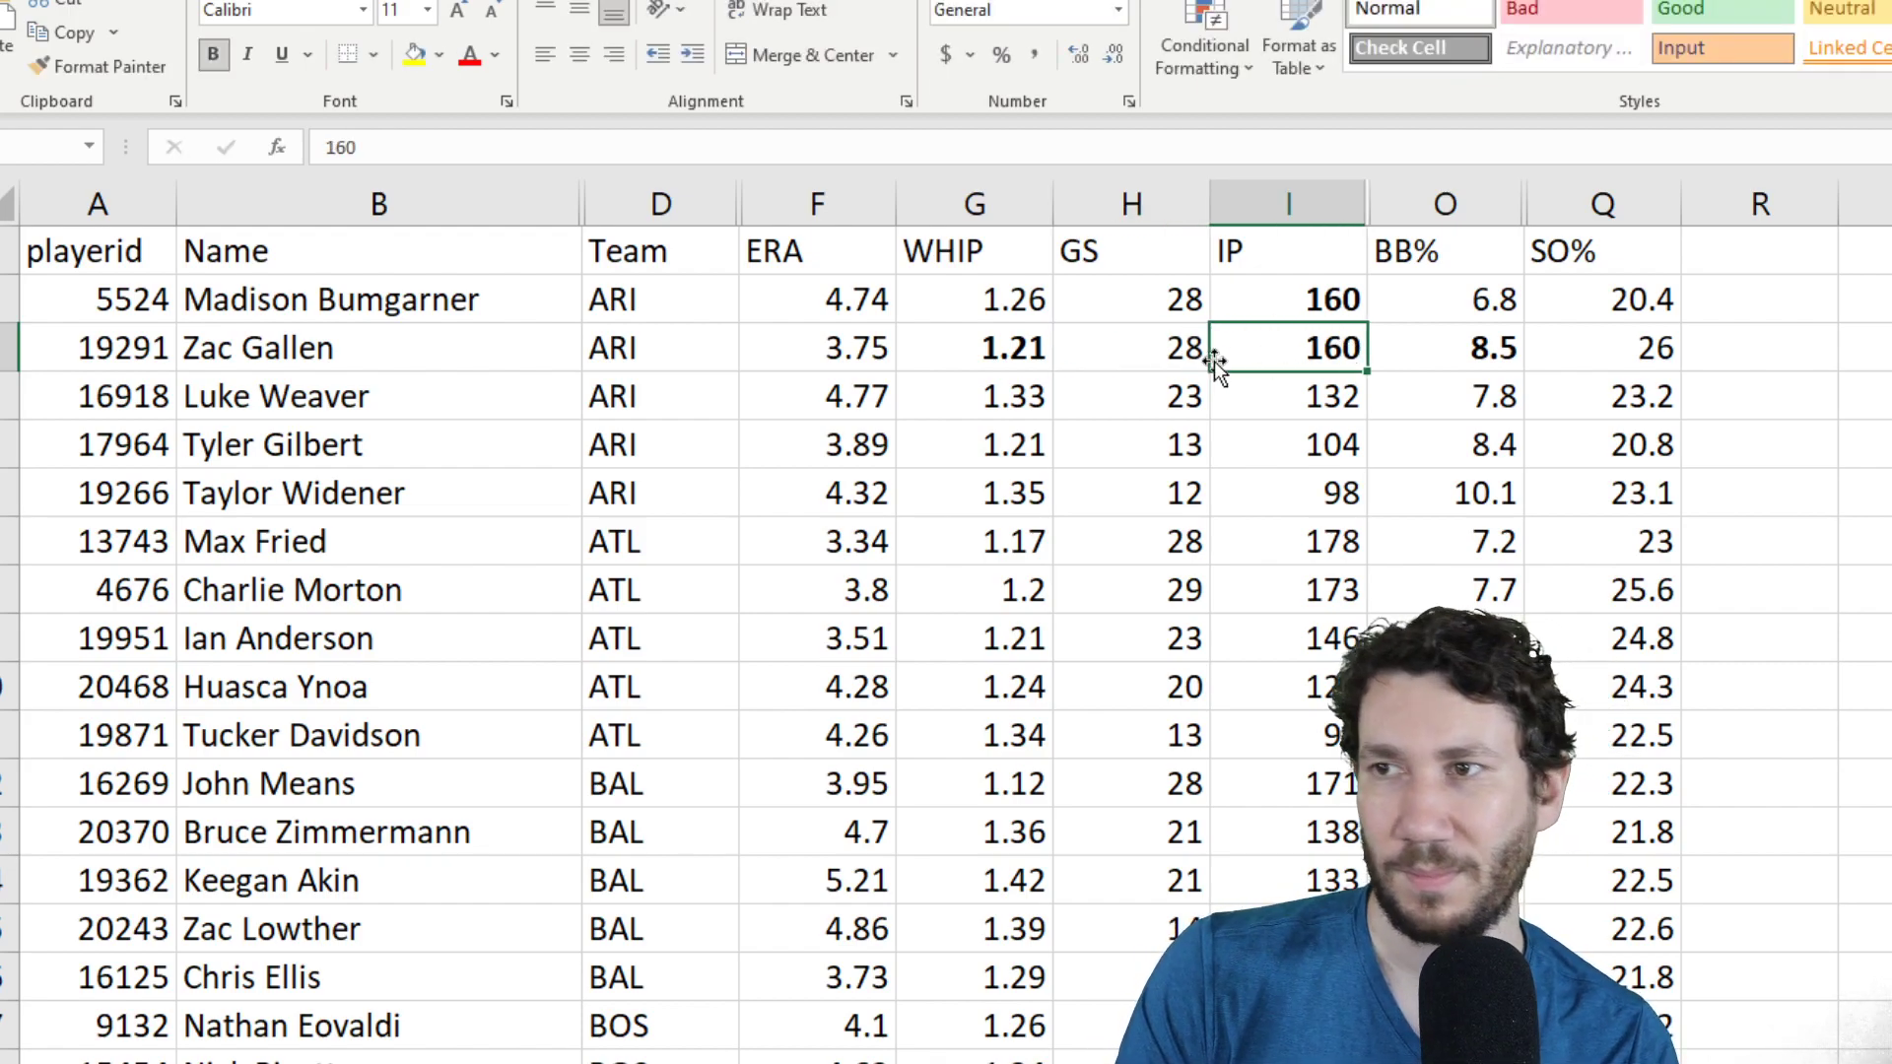
click(1191, 366)
key(ctrl+b)
click(1809, 386)
- Check Zac Gallen's FanGraphs stats against his projected ERA and SO%, and set his SO% in Excel to 27 in bold
click(858, 357)
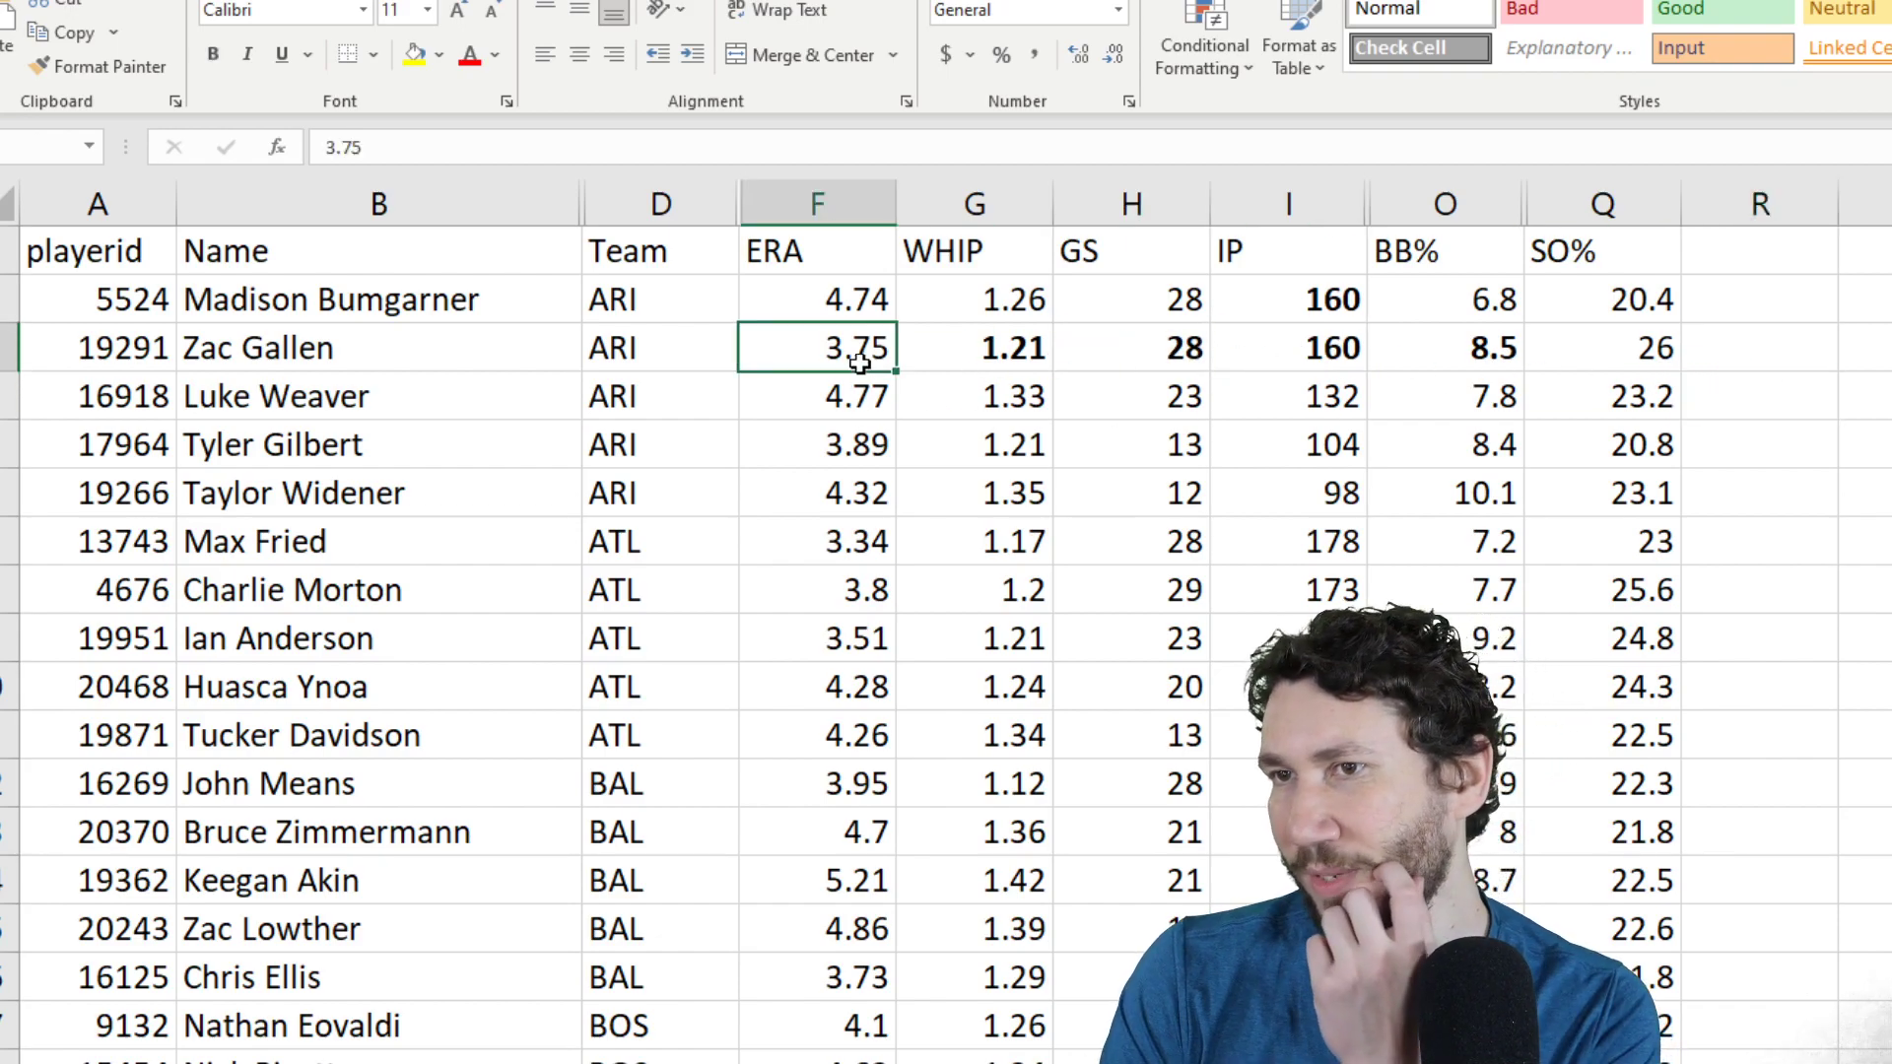
key(alt+Tab)
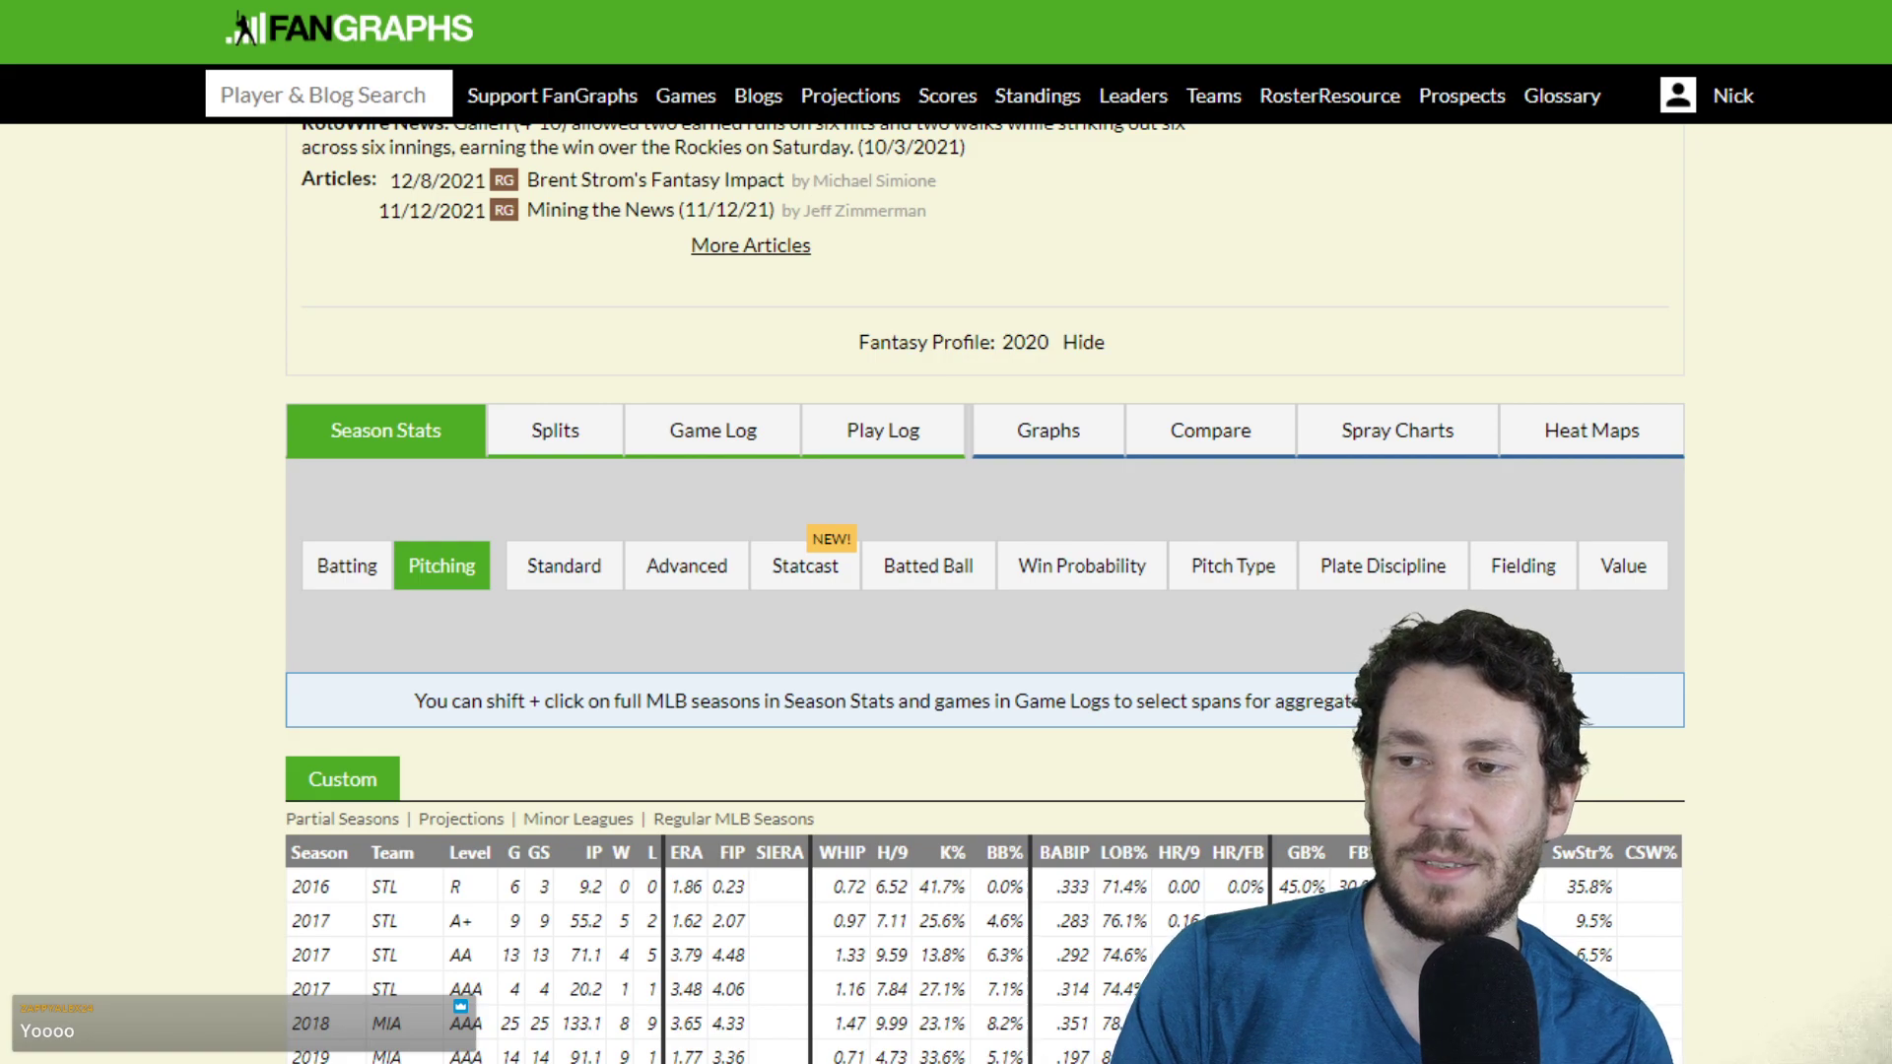
key(alt+Tab)
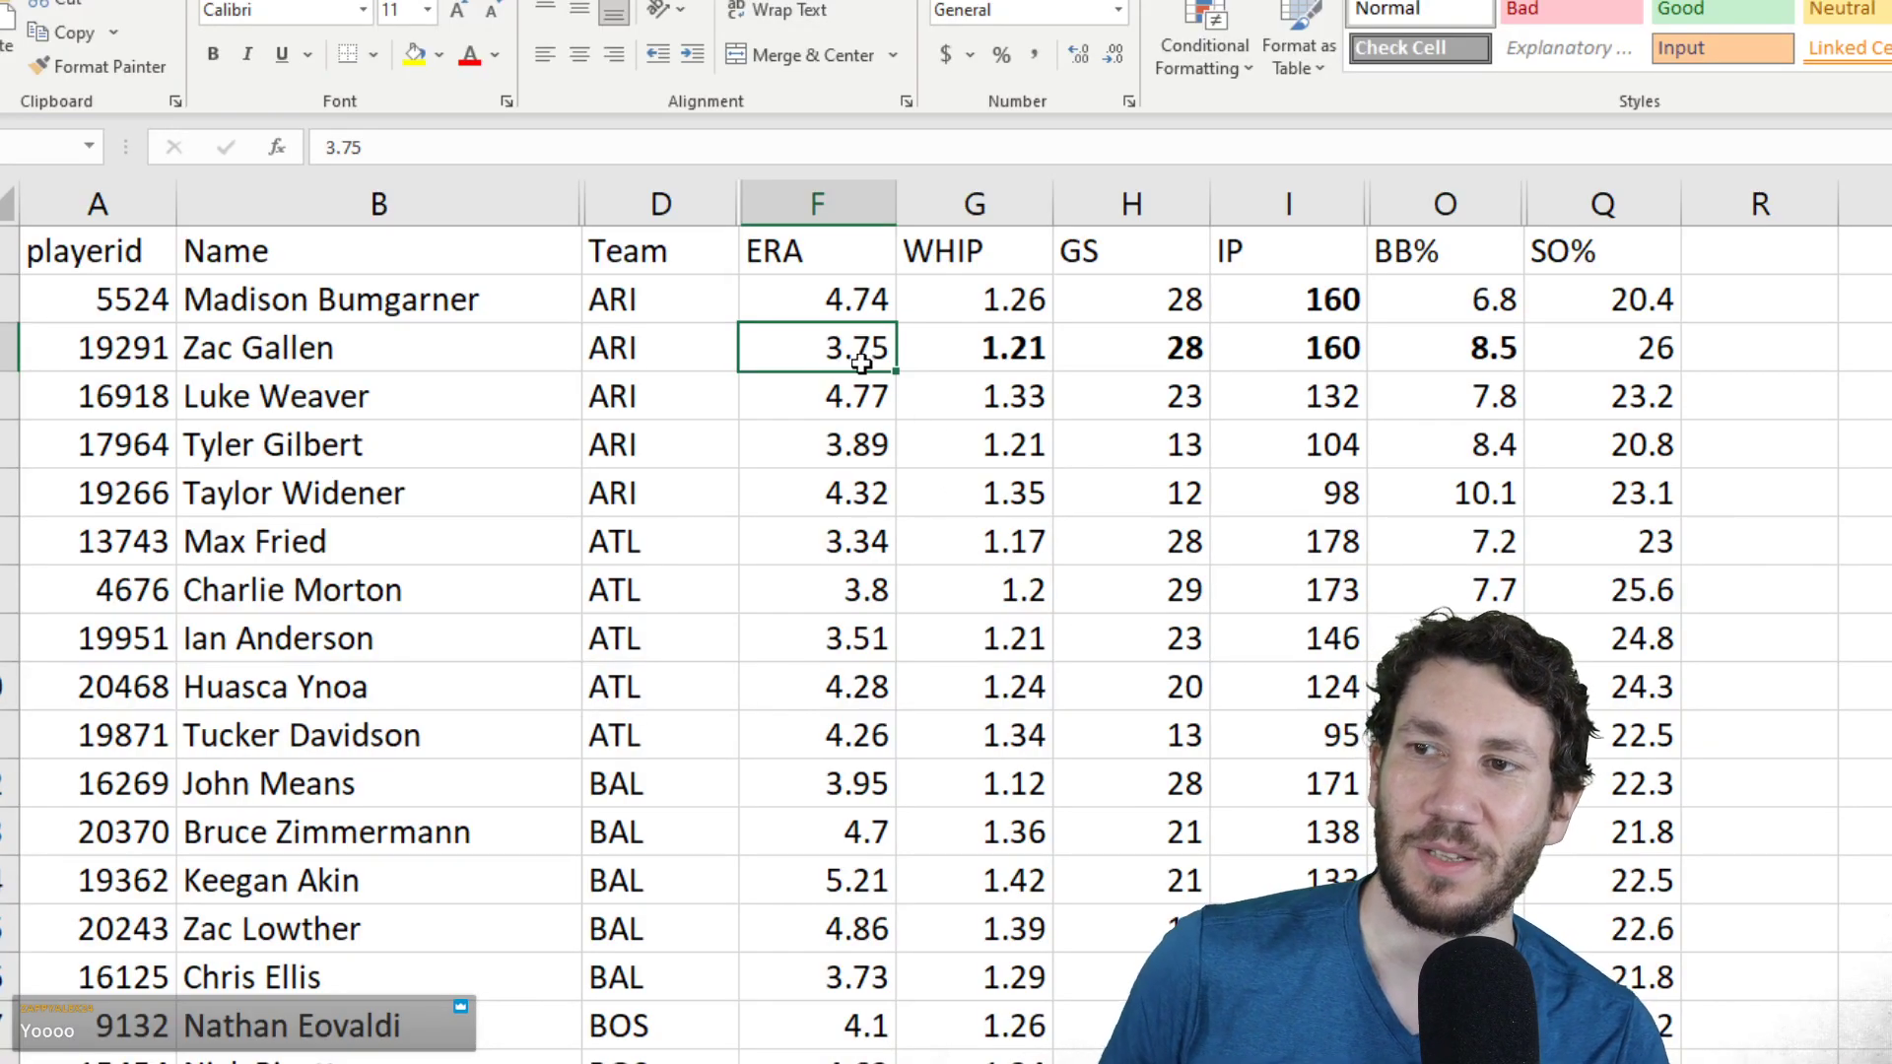
click(1577, 357)
key(alt+Tab)
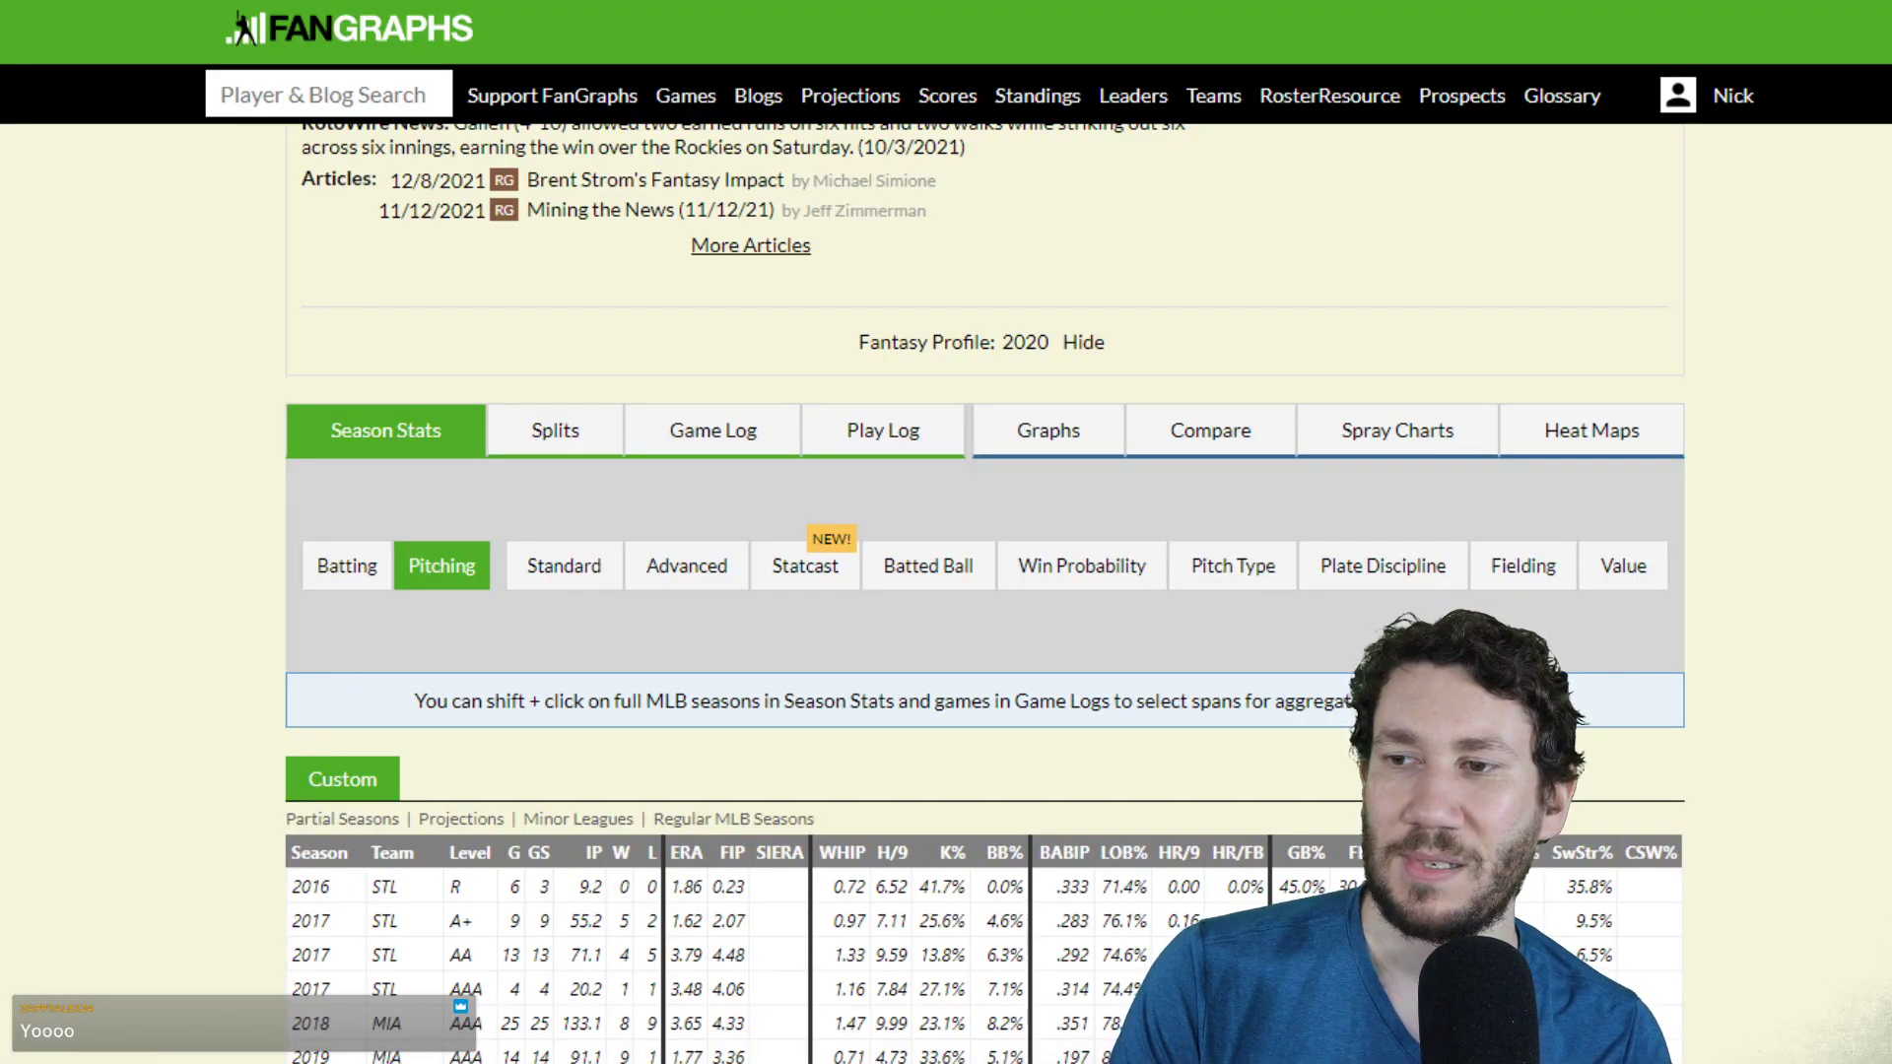
key(alt+Tab)
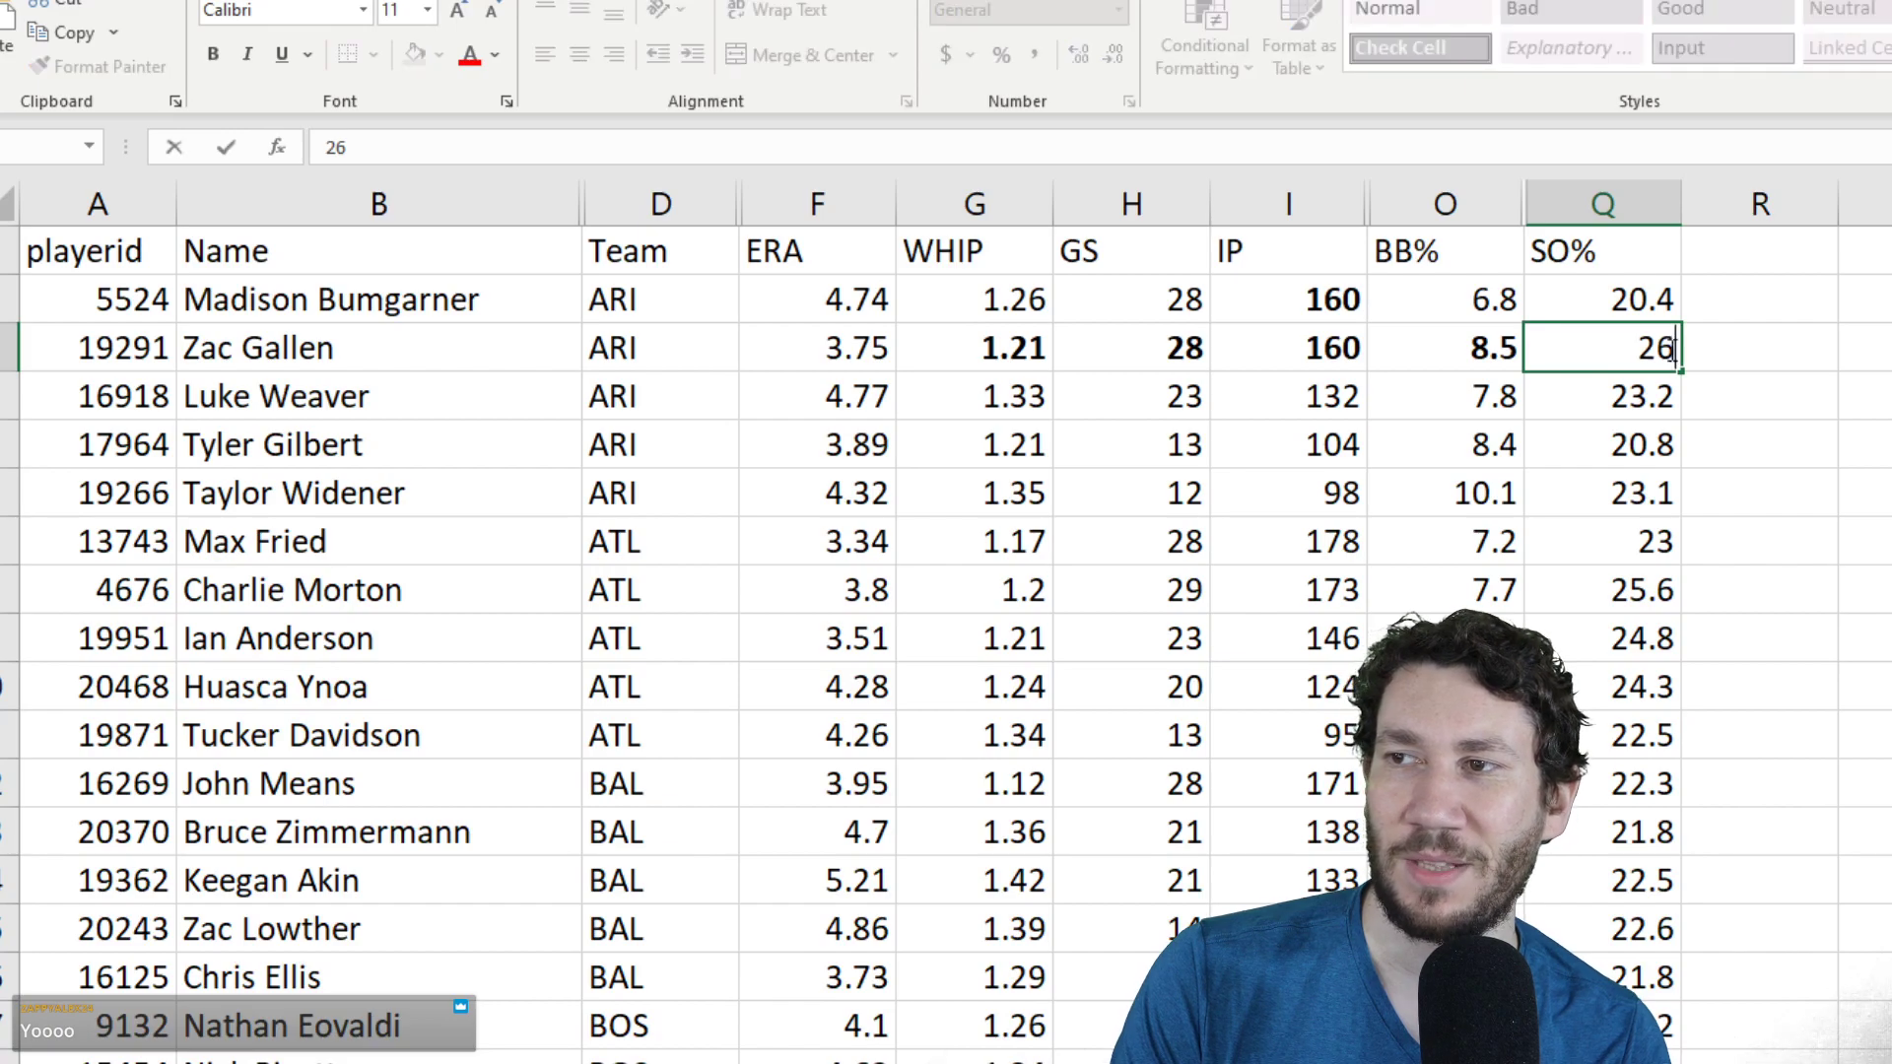
text(27)
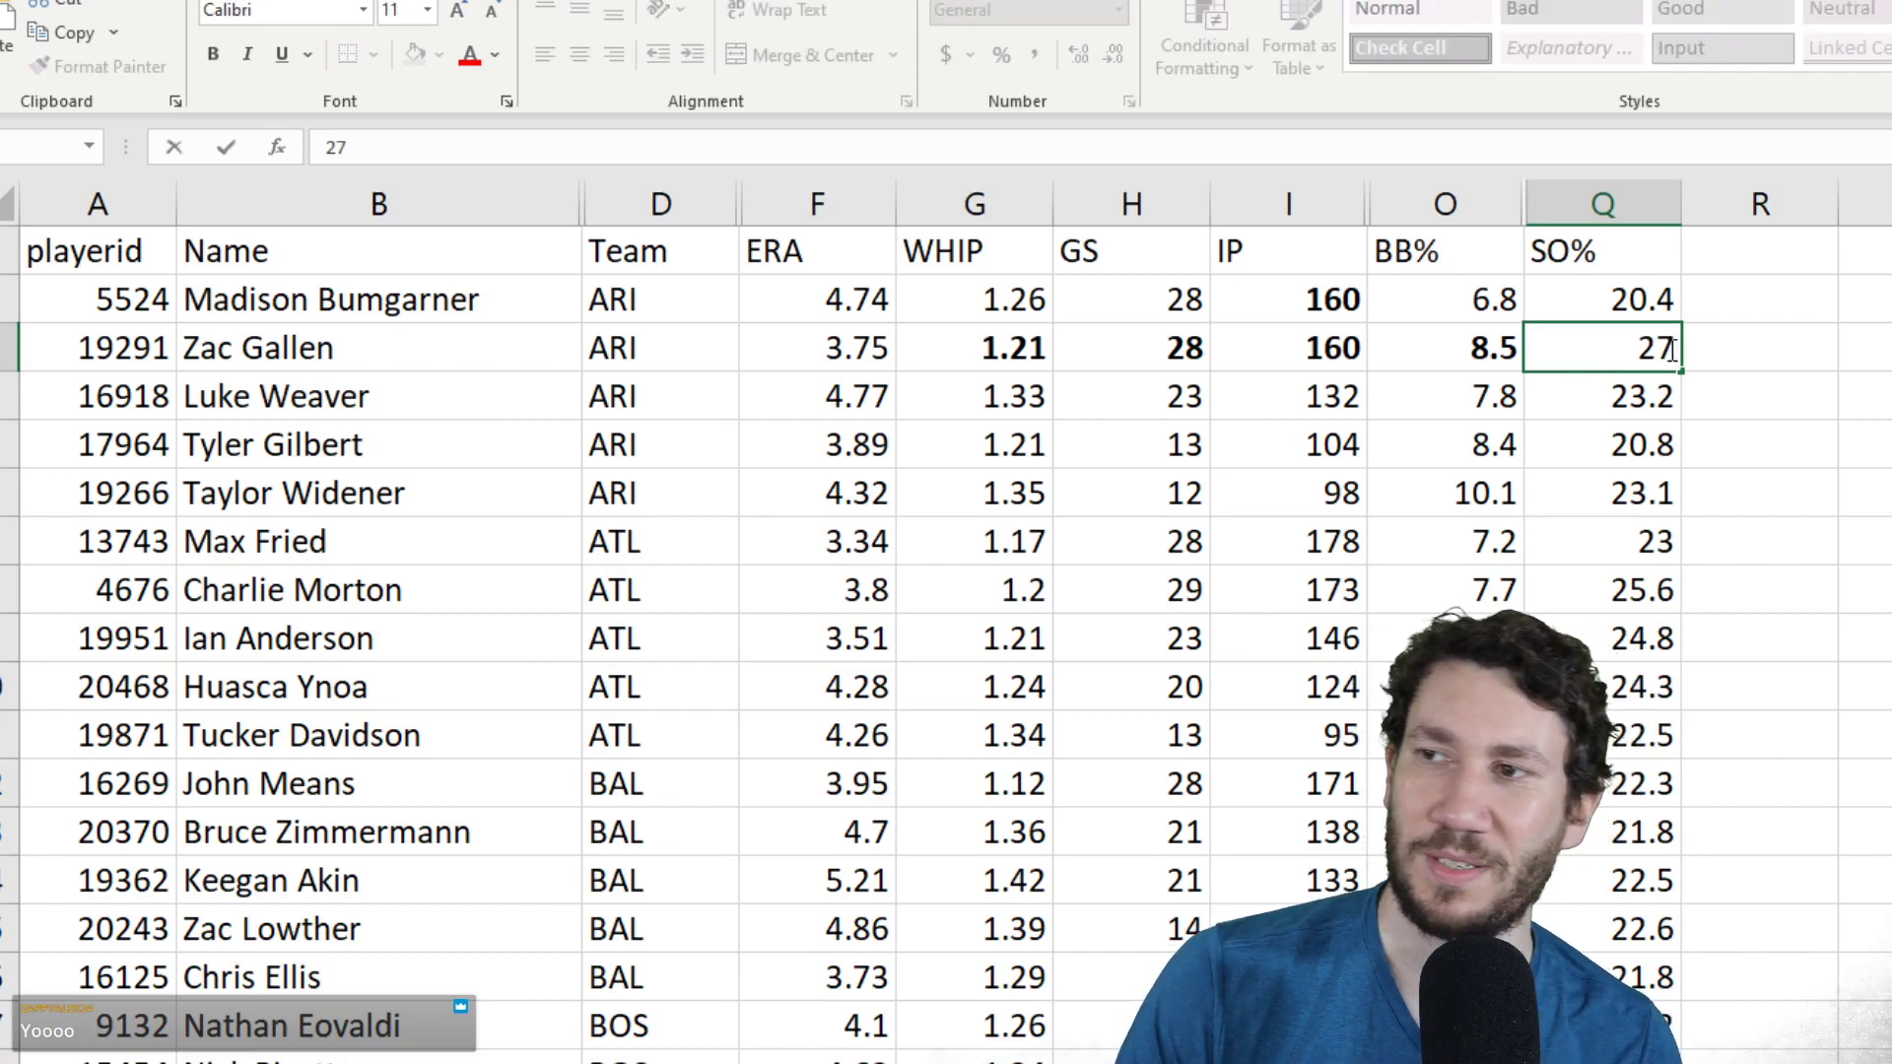
click(1577, 491)
click(1662, 347)
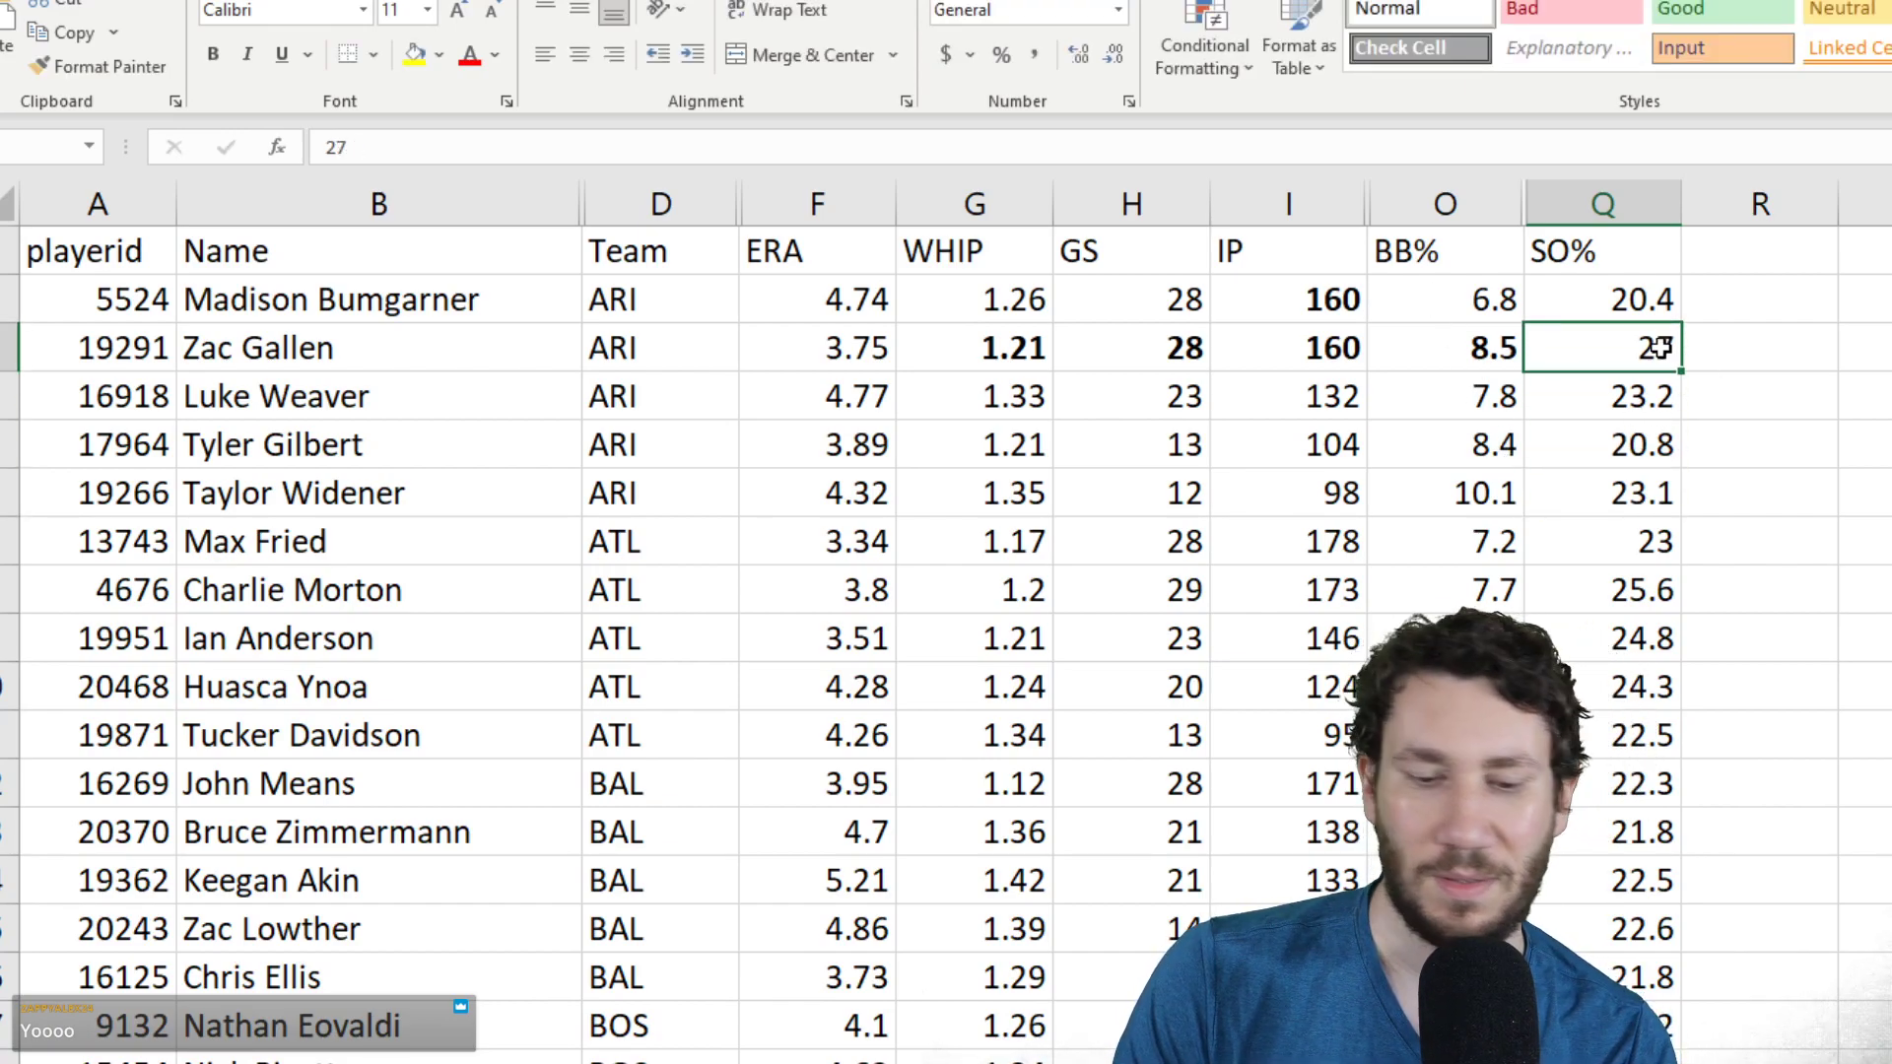
key(ctrl+b)
click(1863, 540)
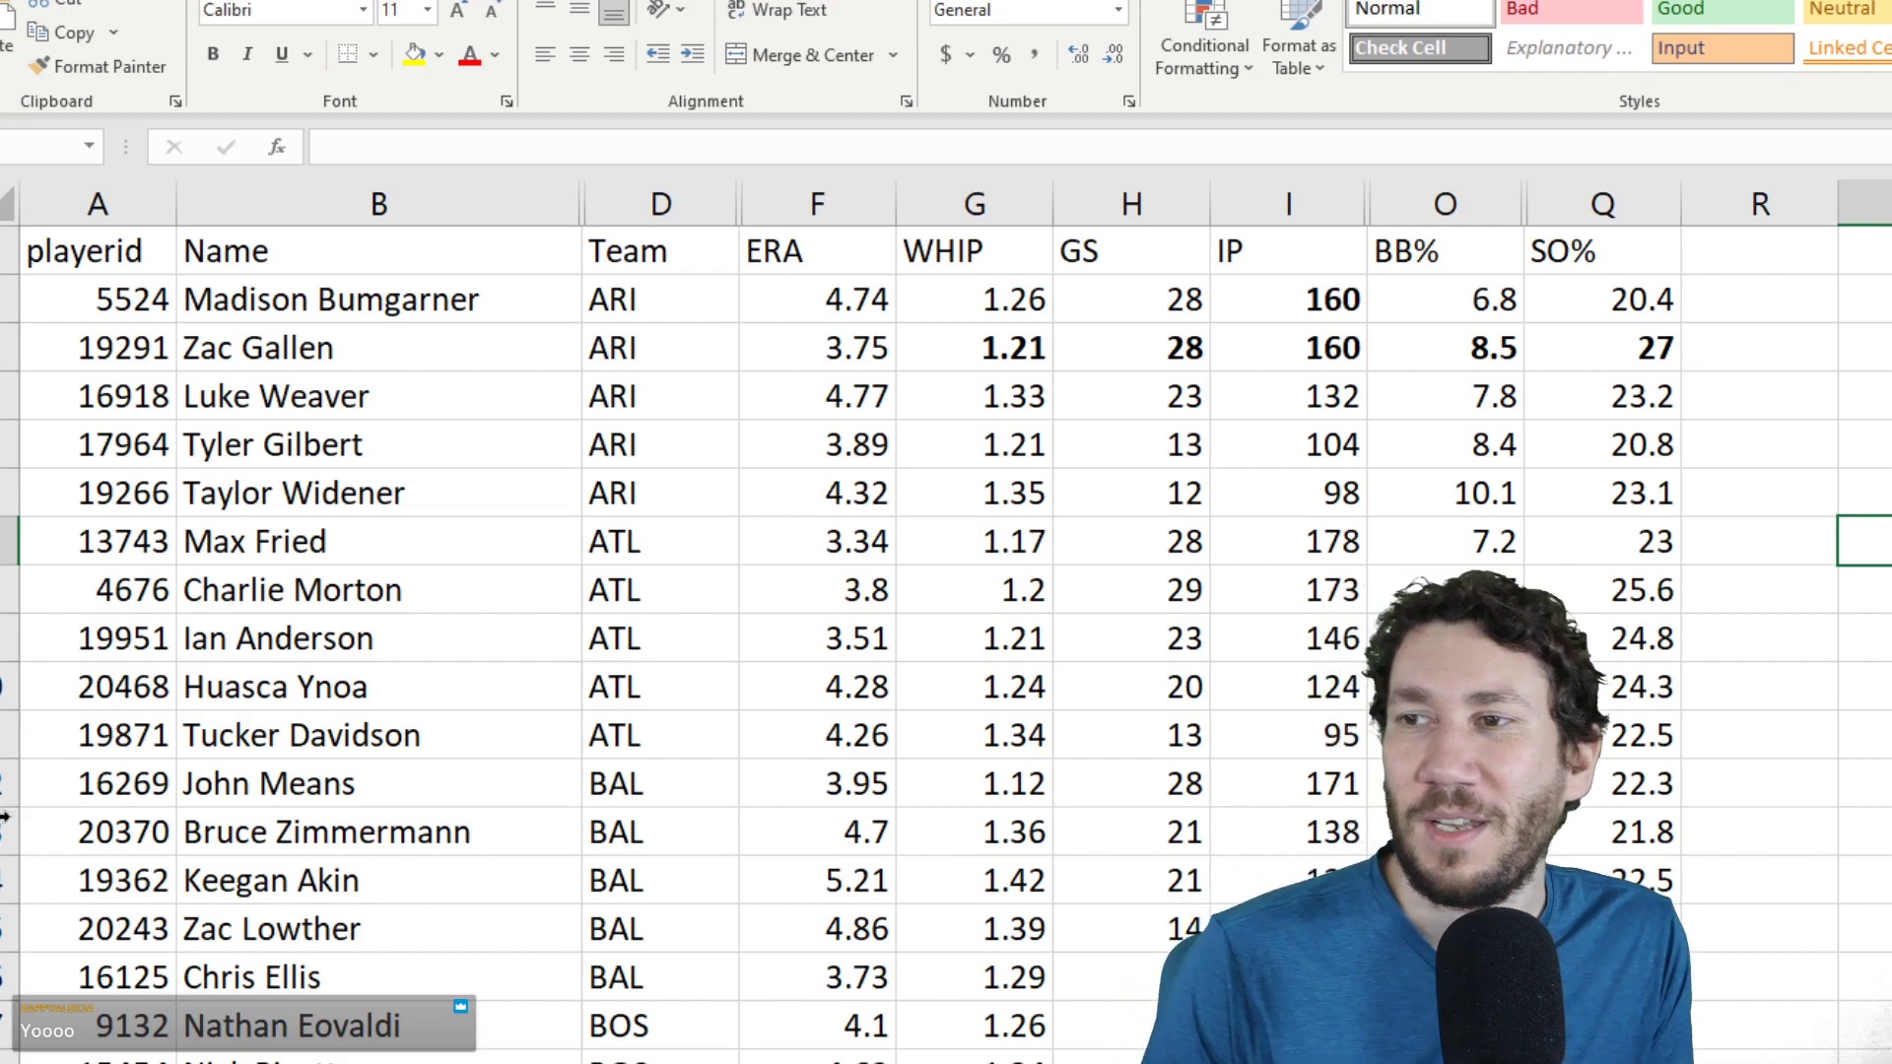
- Go over the remaining ARI starters in the Name column: Luke Weaver, Tyler Gilbert and Taylor Widener
click(266, 404)
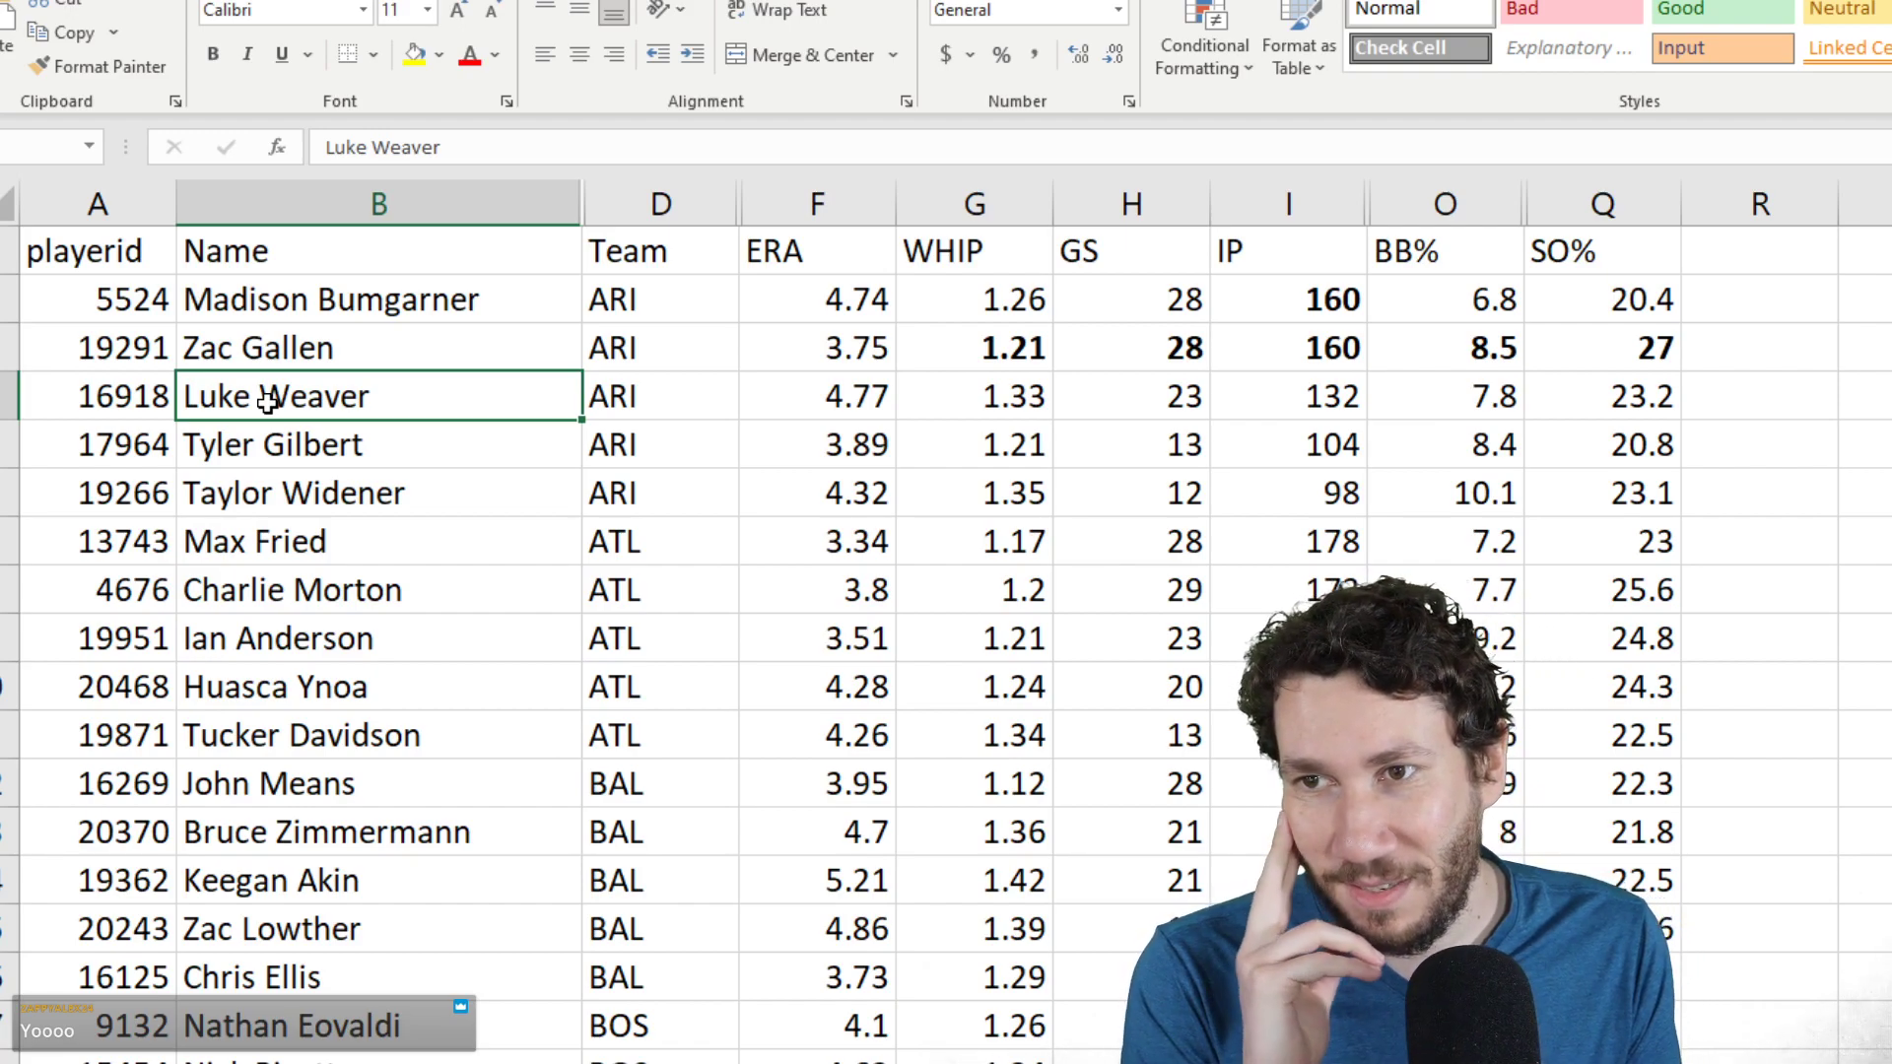
key(Down)
key(Up)
key(Down)
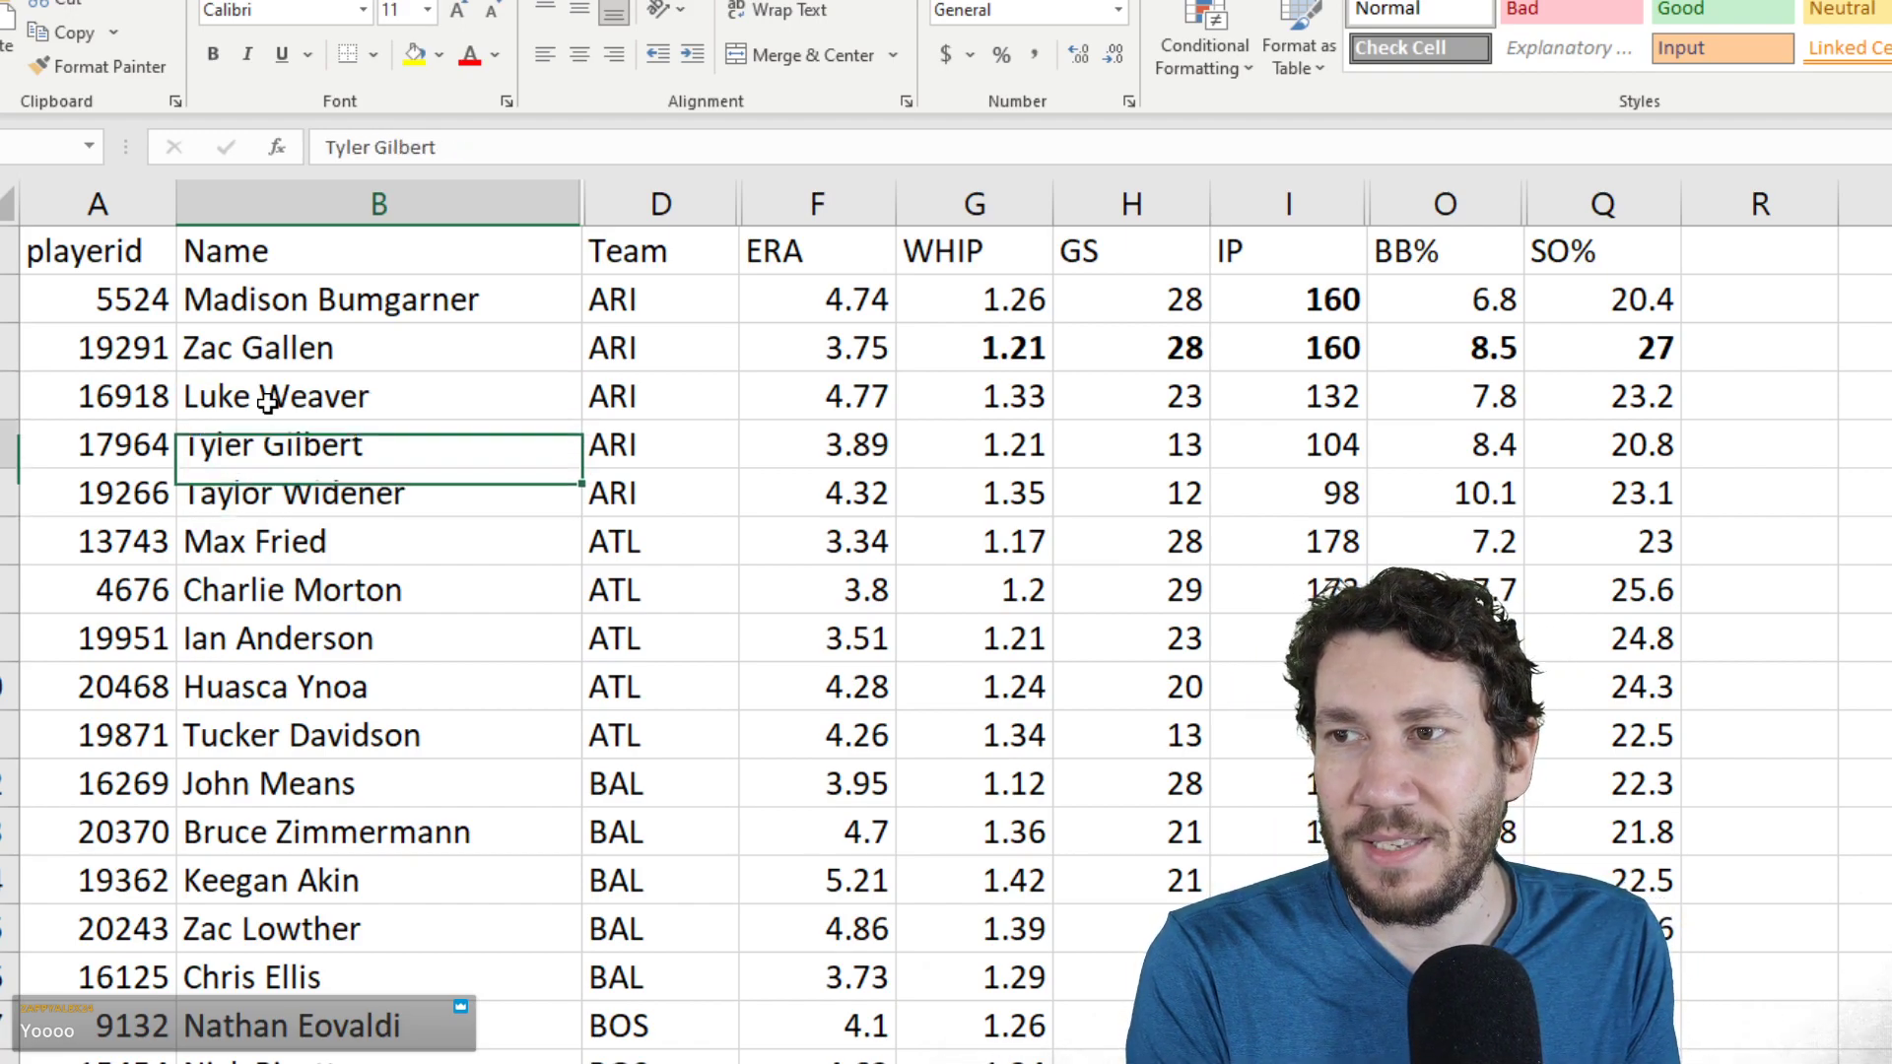
key(Down)
key(Up)
key(Up)
key(Down)
key(Down)
key(Up)
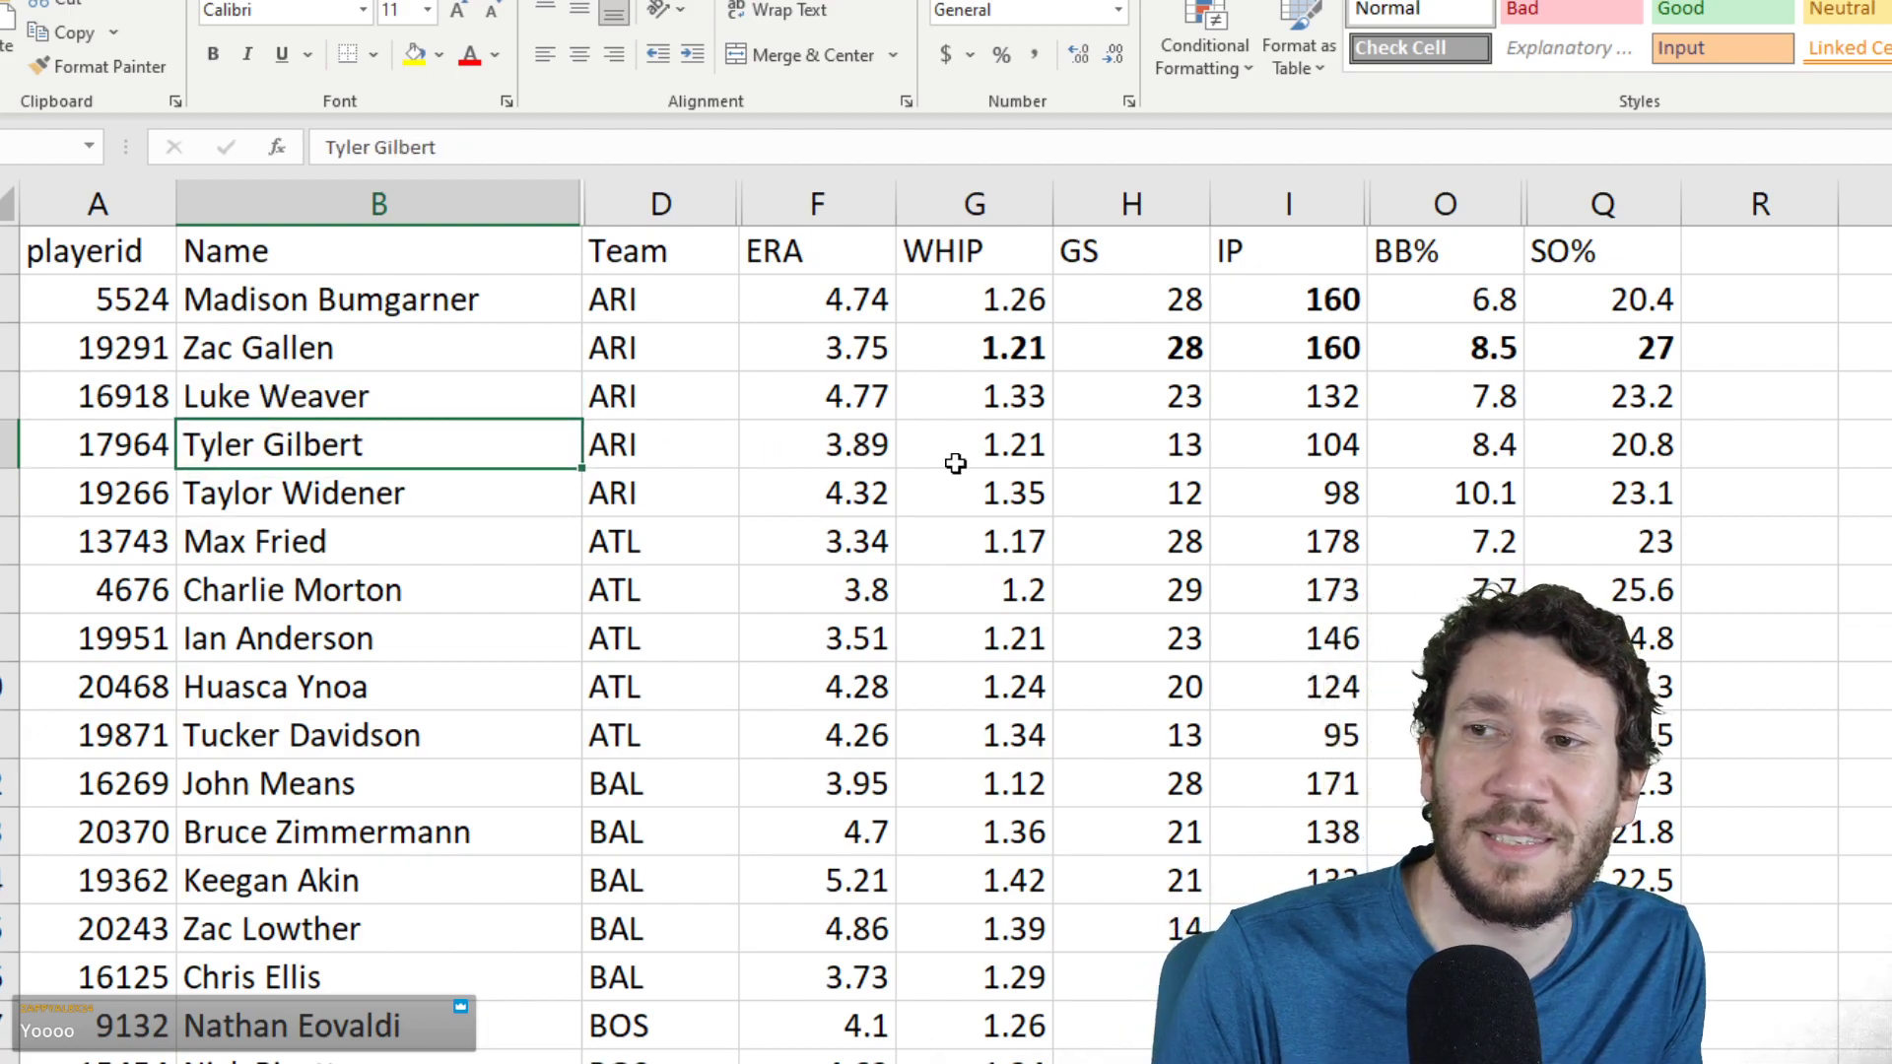
- Review Tyler Gilbert's projected SO%, BB%, IP, GS, WHIP and ERA, and compare the GS of Luke Weaver, Tyler Gilbert and Taylor Widener
click(1628, 449)
click(1478, 448)
click(1301, 448)
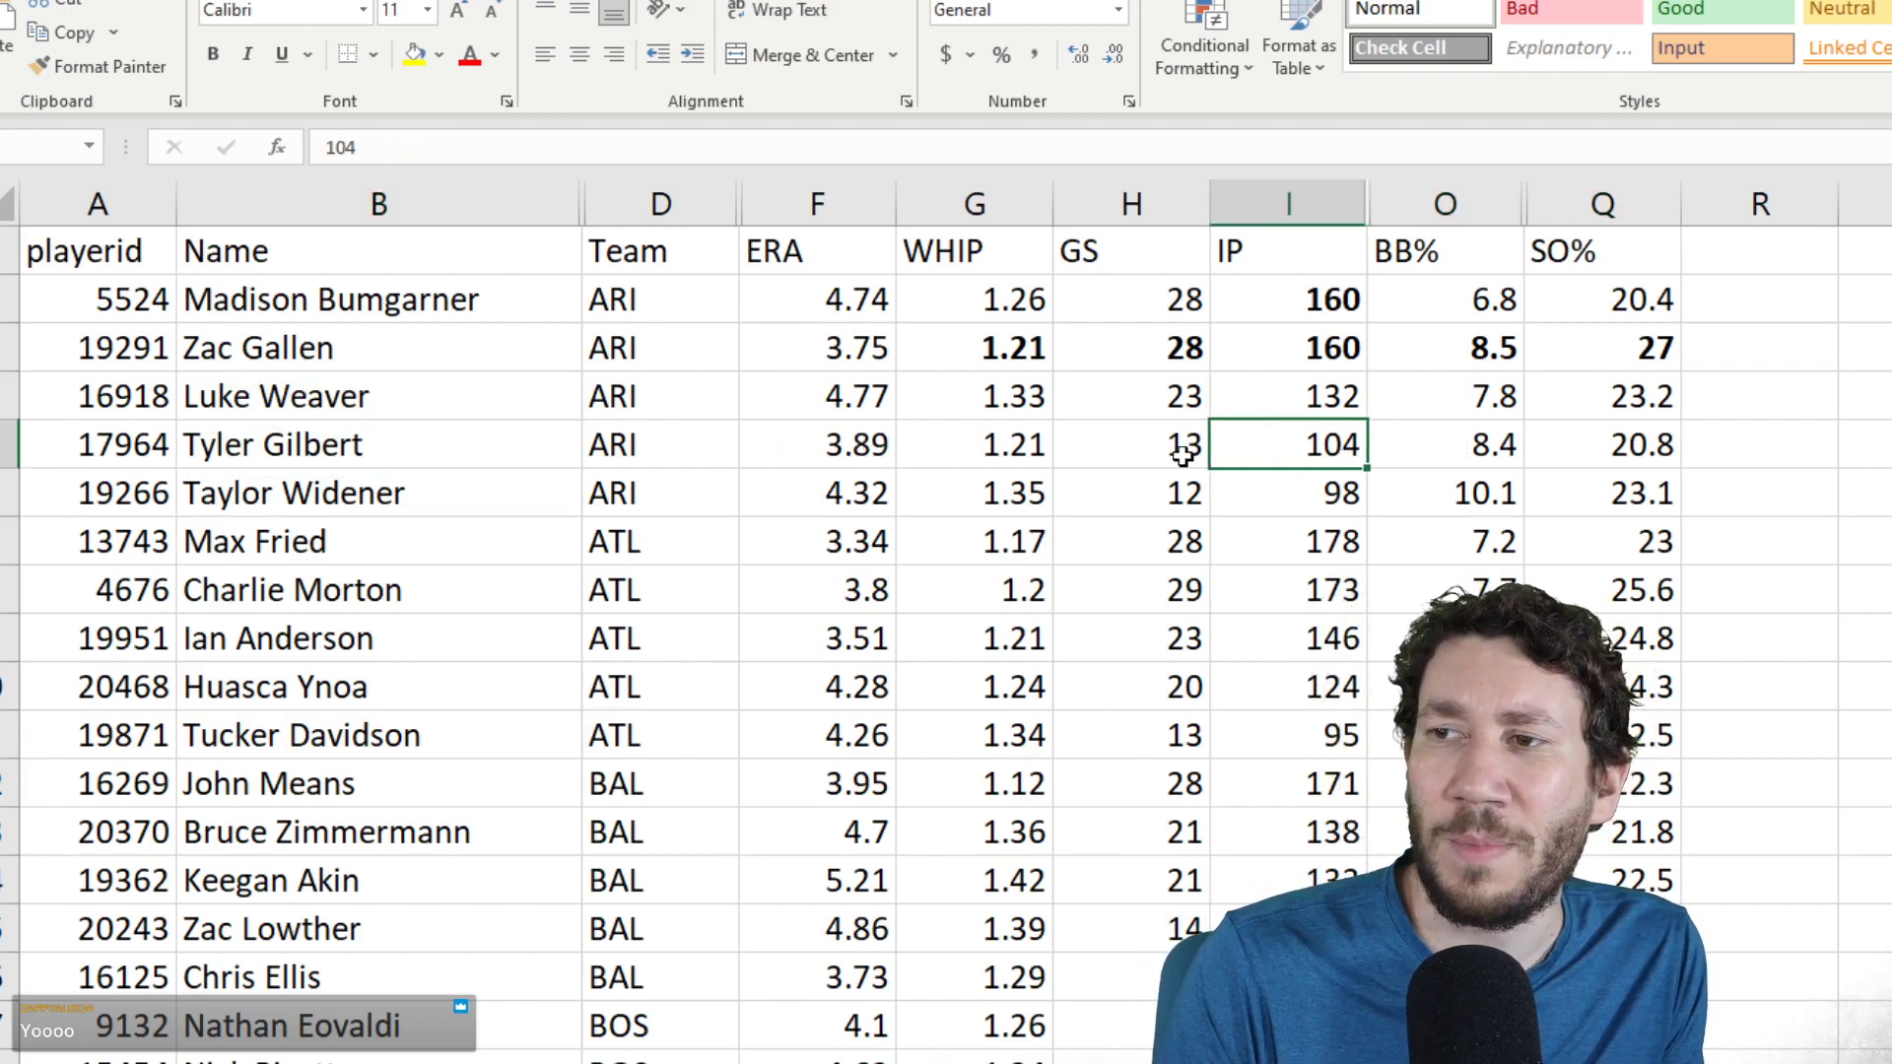
click(1163, 448)
click(1015, 448)
click(874, 450)
click(1000, 450)
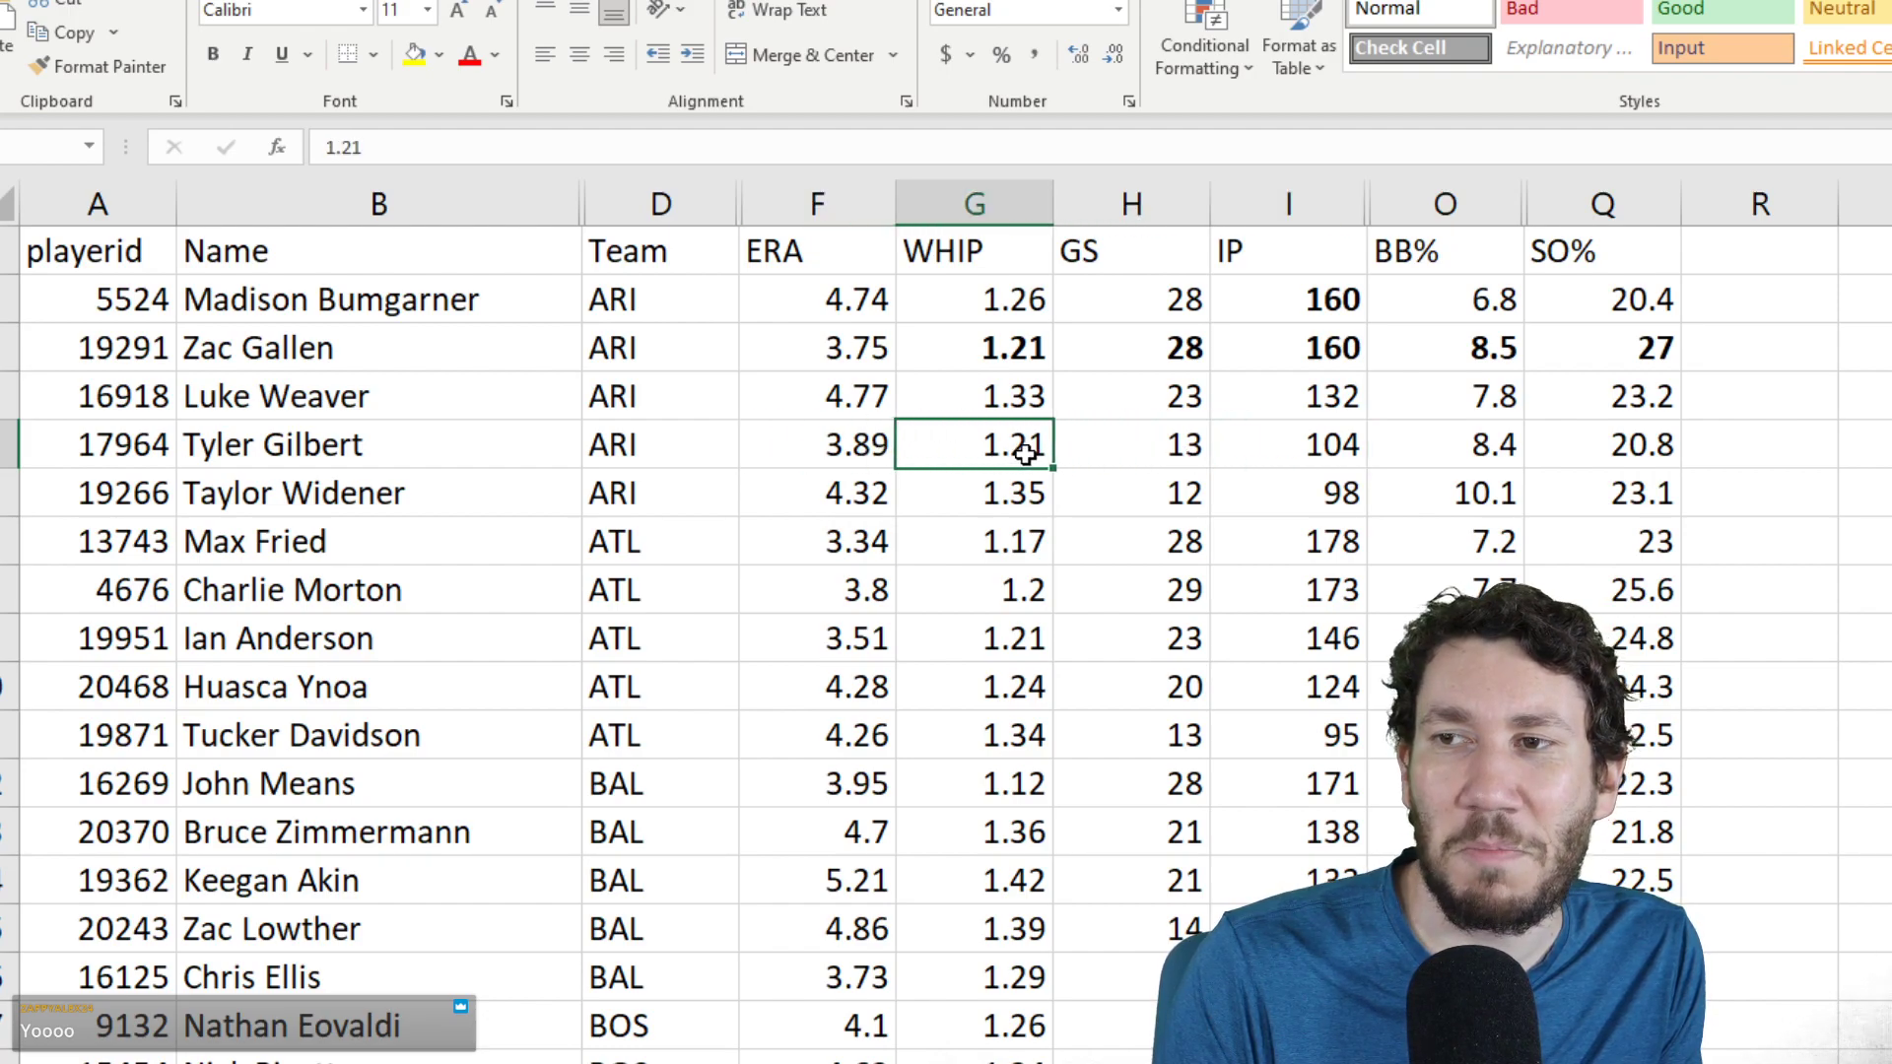
click(862, 448)
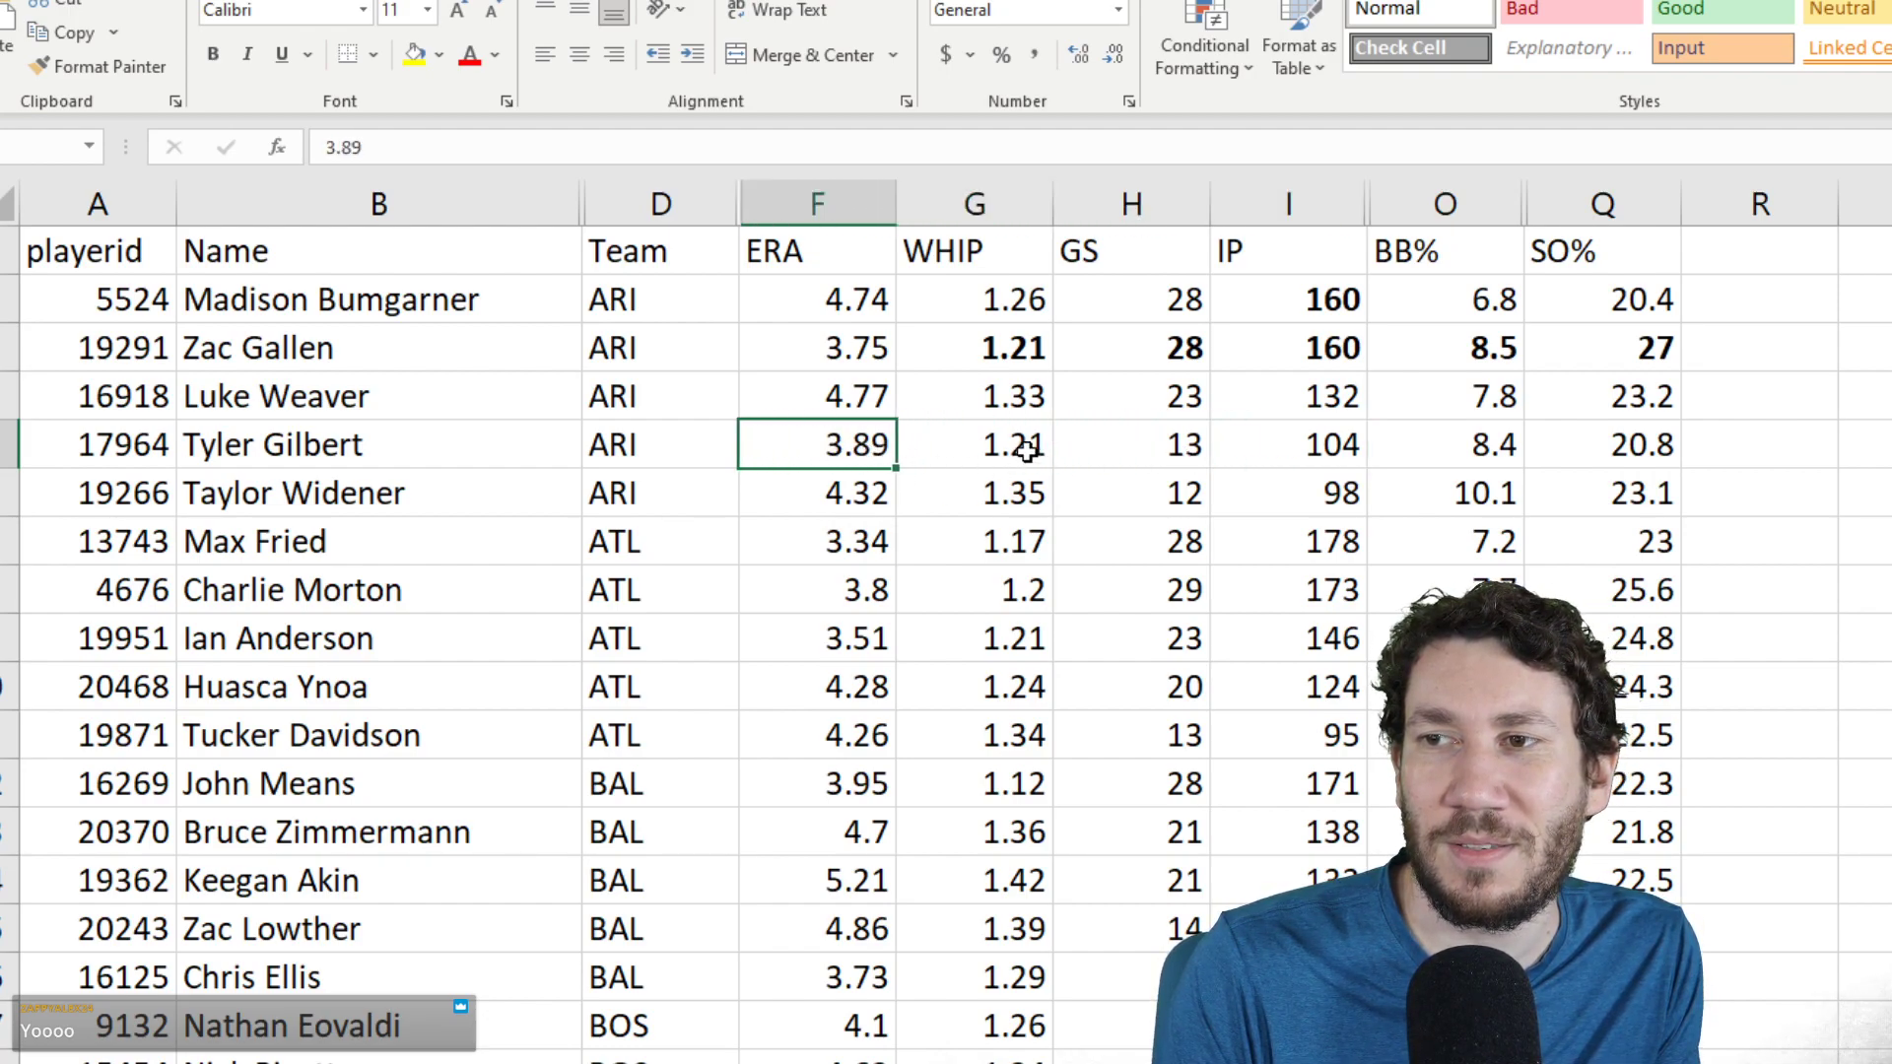
click(1190, 398)
key(Down)
key(Down)
key(Up)
key(Up)
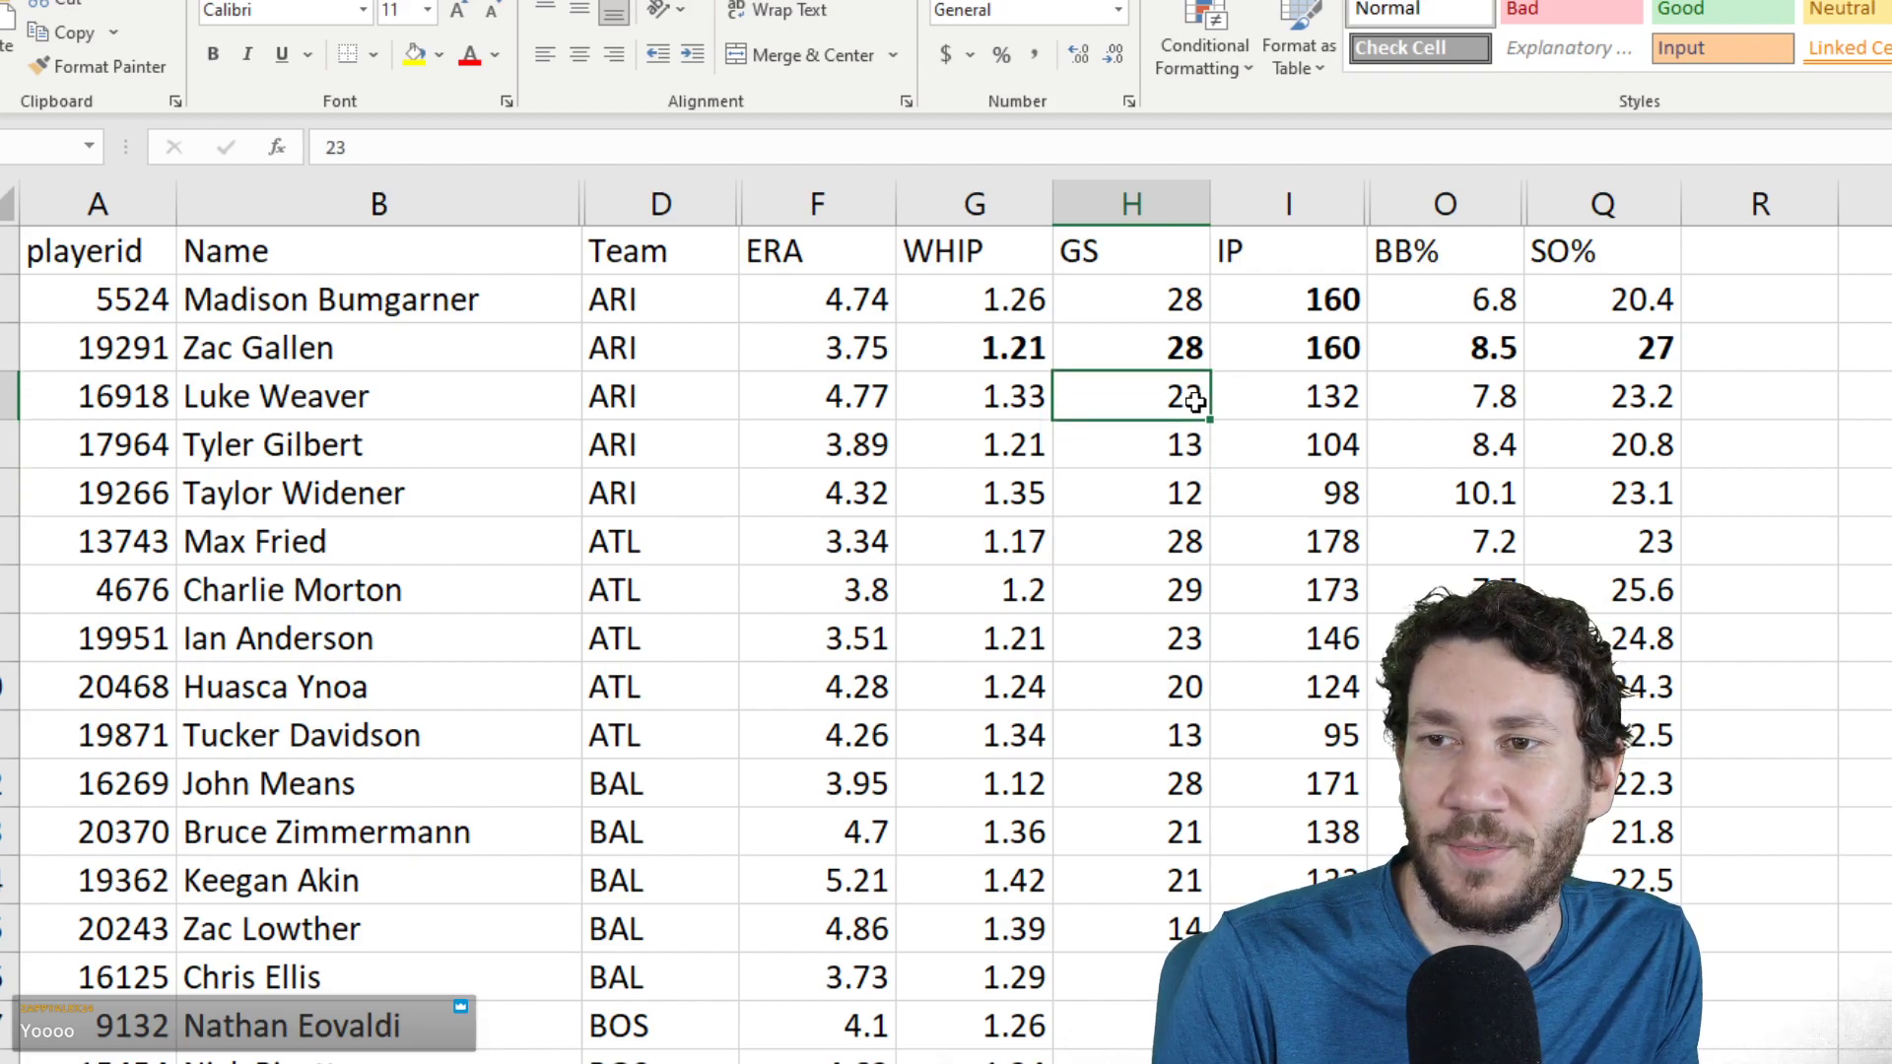
- Compare the projected GS and IP of Luke Weaver, Tyler Gilbert and Taylor Widener
key(Right)
key(Down)
key(Down)
key(Up)
key(Left)
key(Down)
key(Up)
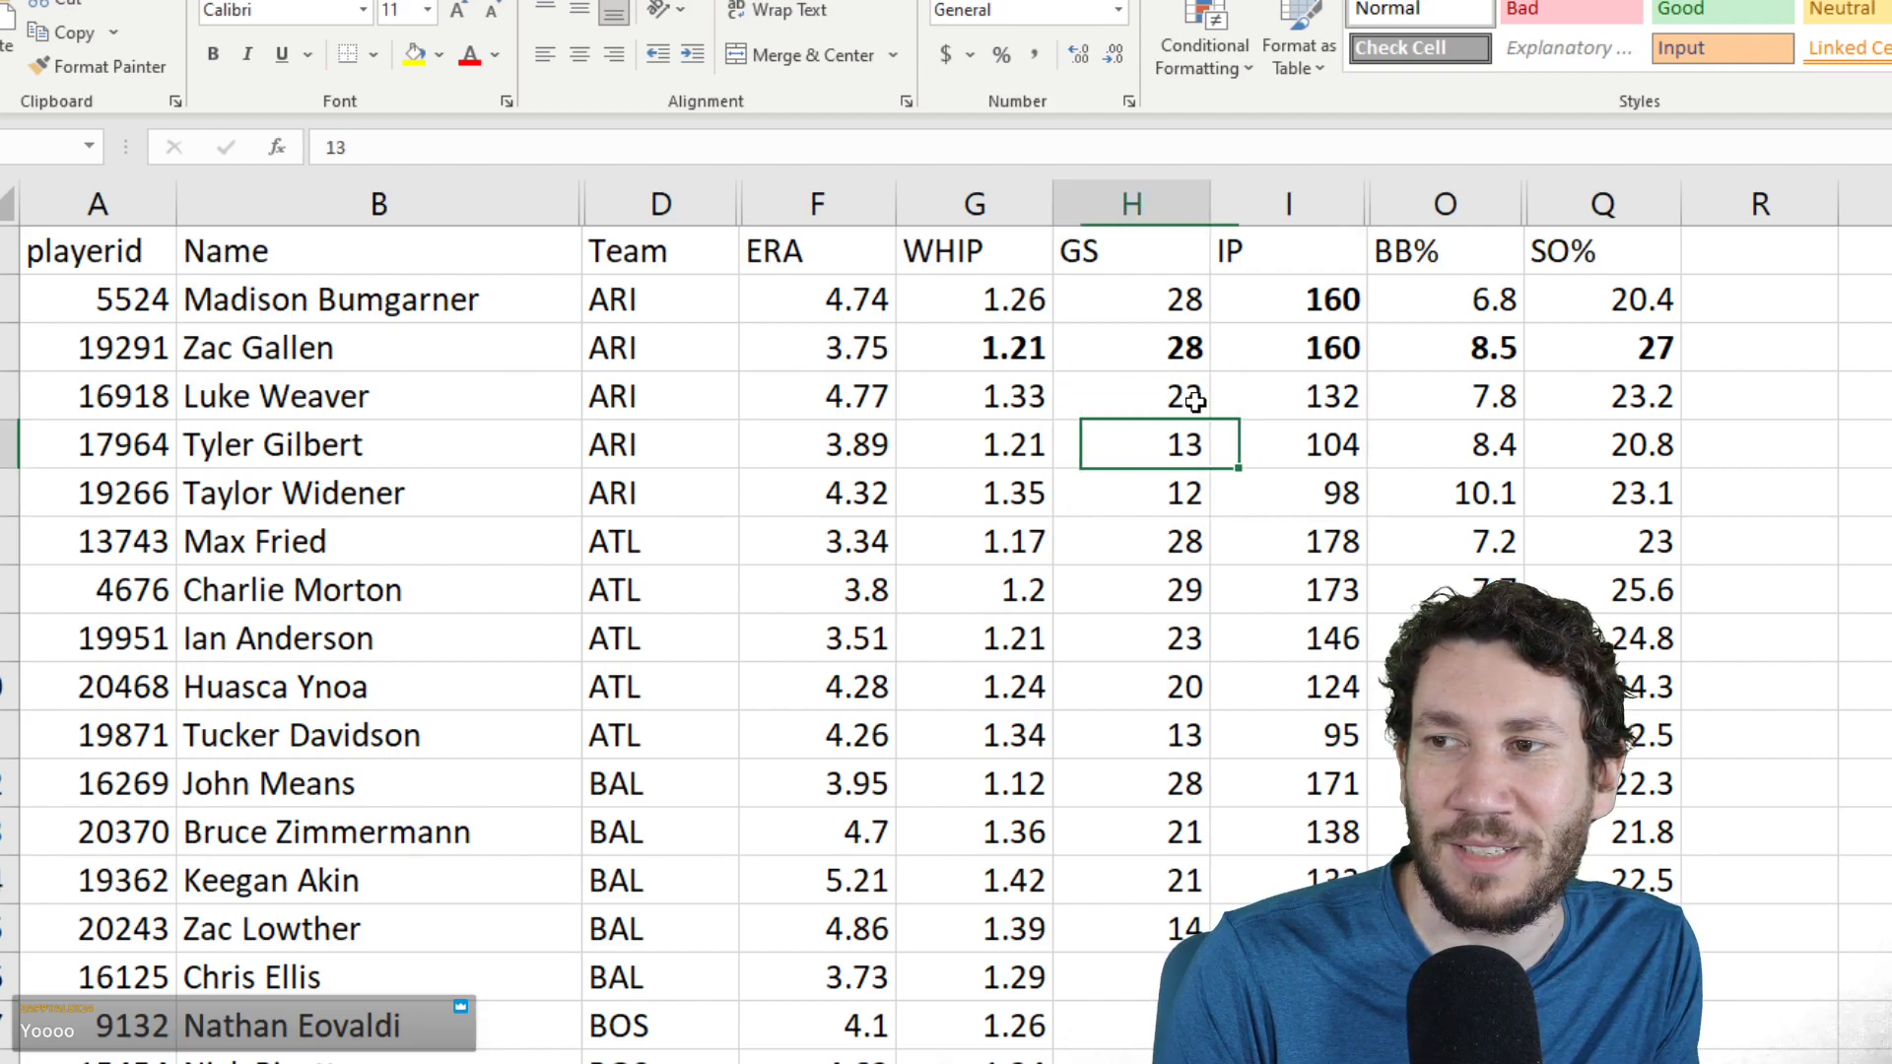
key(Up)
key(Right)
key(Down)
key(Left)
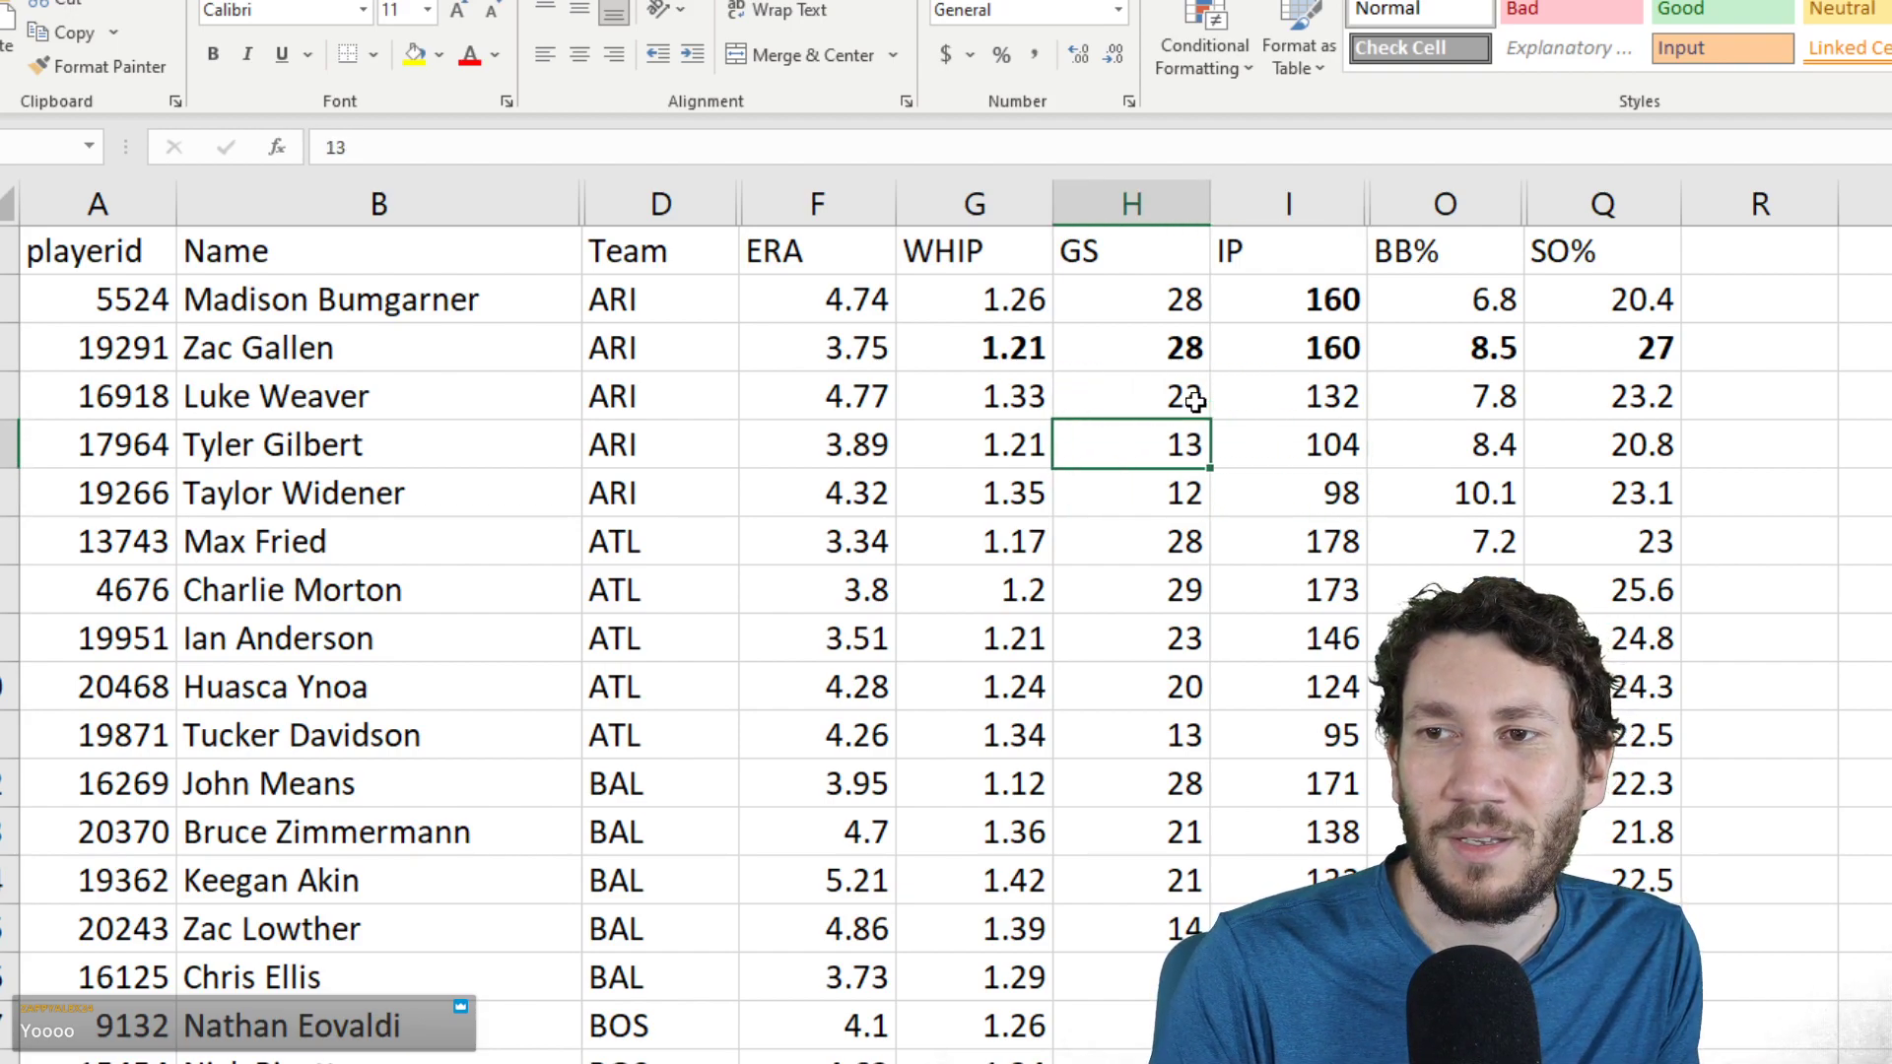
key(Down)
key(Right)
key(Up)
key(Left)
key(Down)
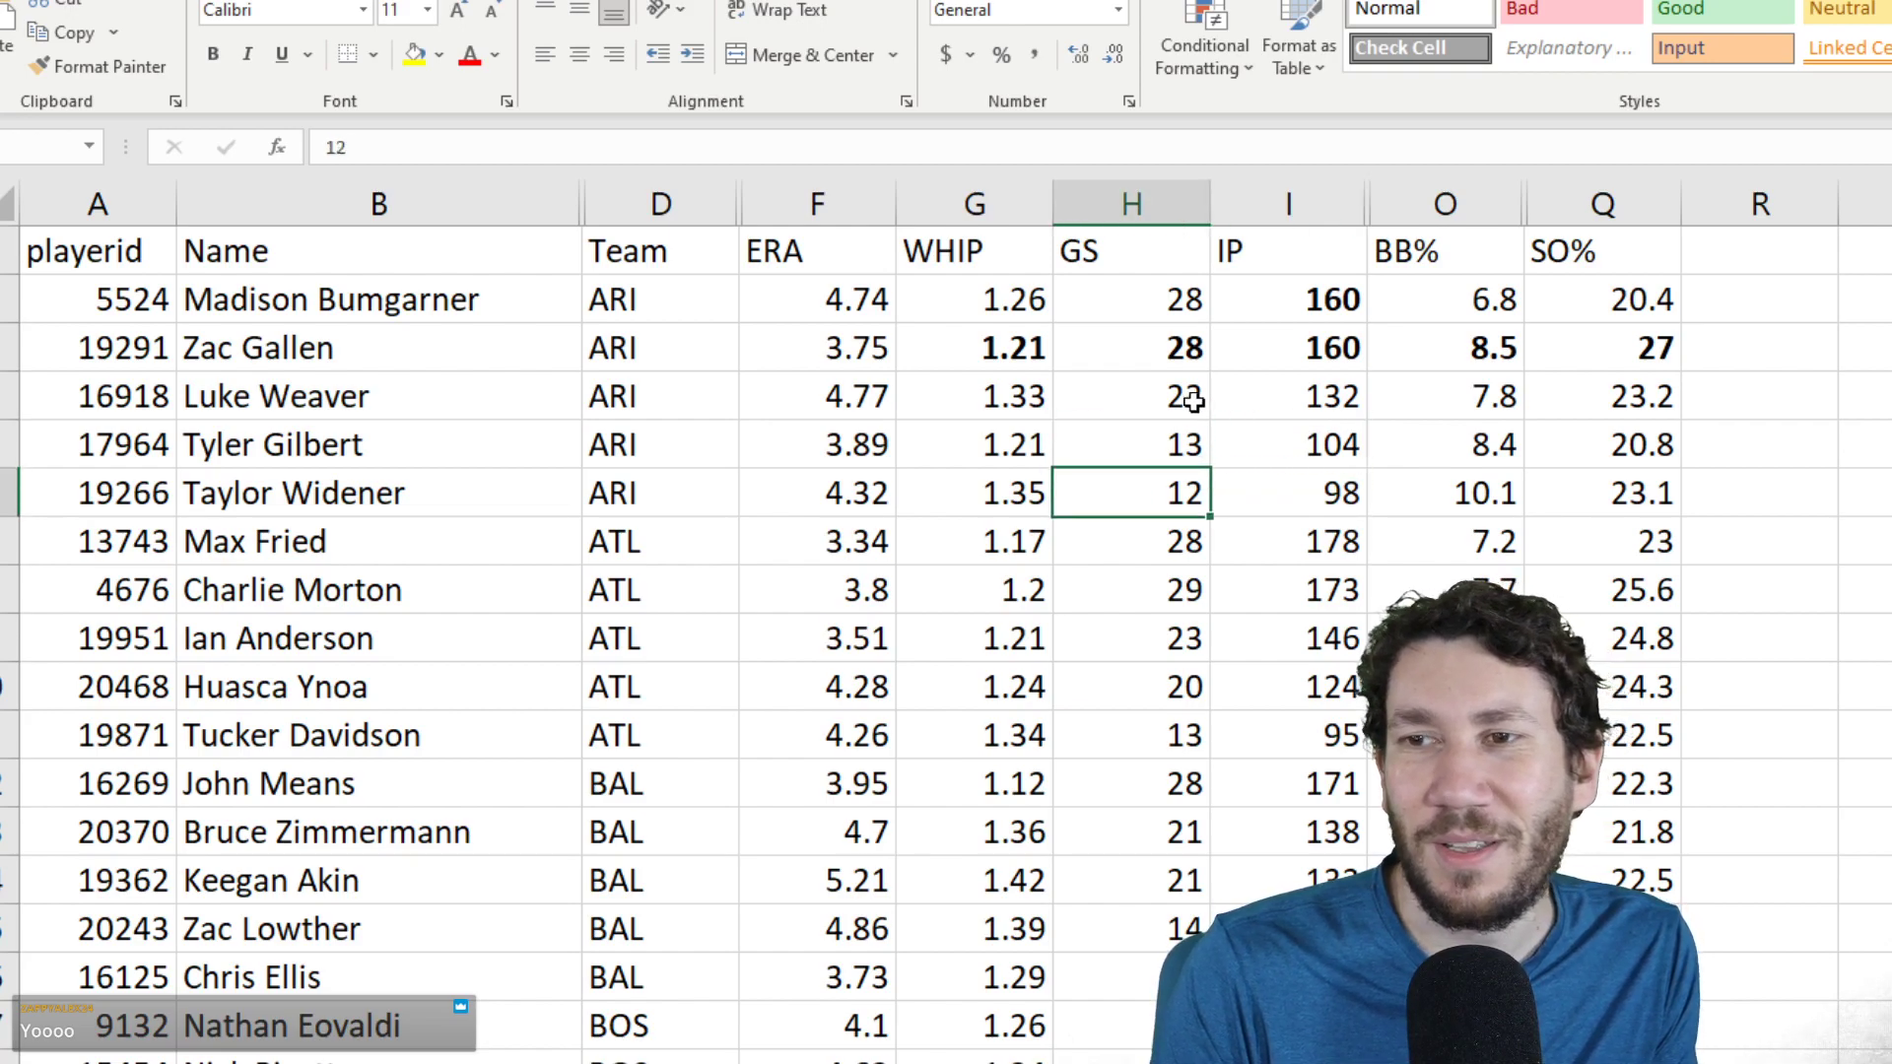
- Go over the Team entries of the five ARI starters, from Taylor Widener up to Madison Bumgarner and back
click(701, 490)
key(Up)
key(Up)
key(Up)
key(Up)
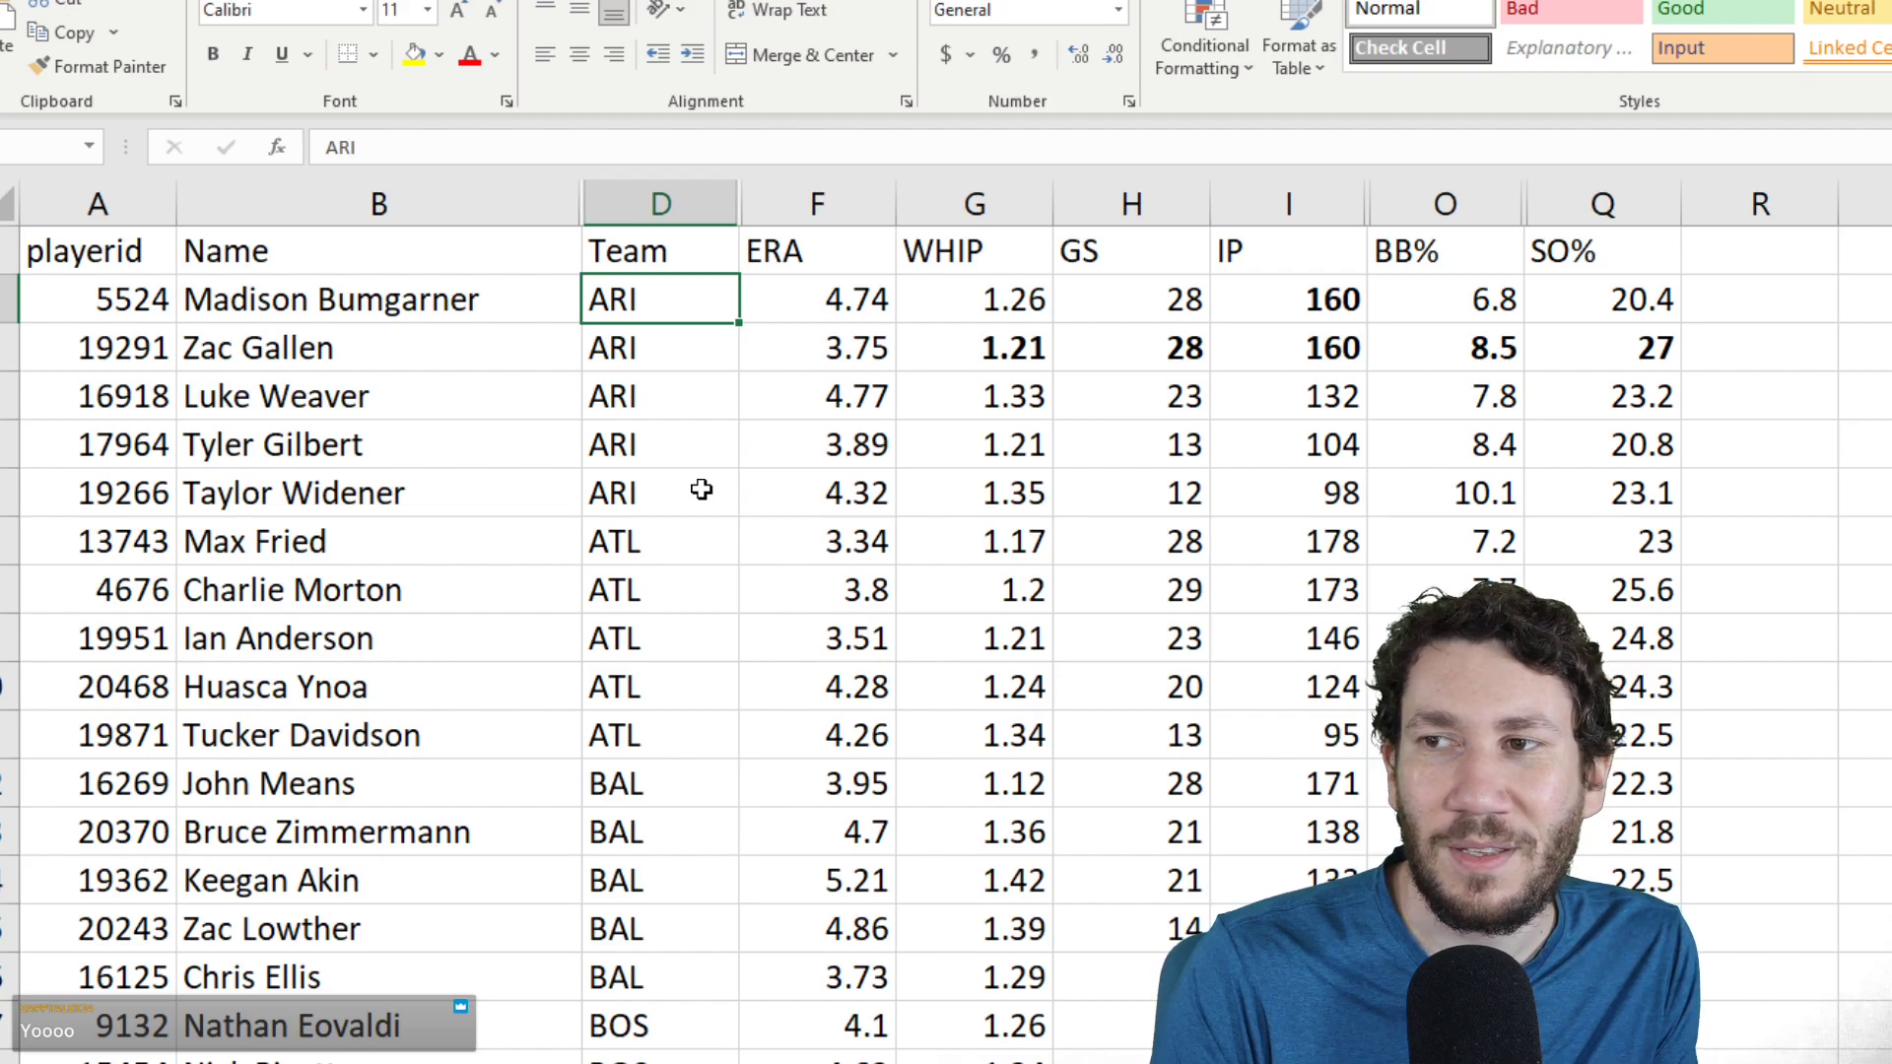
key(Down)
key(Down)
key(Down)
key(Down)
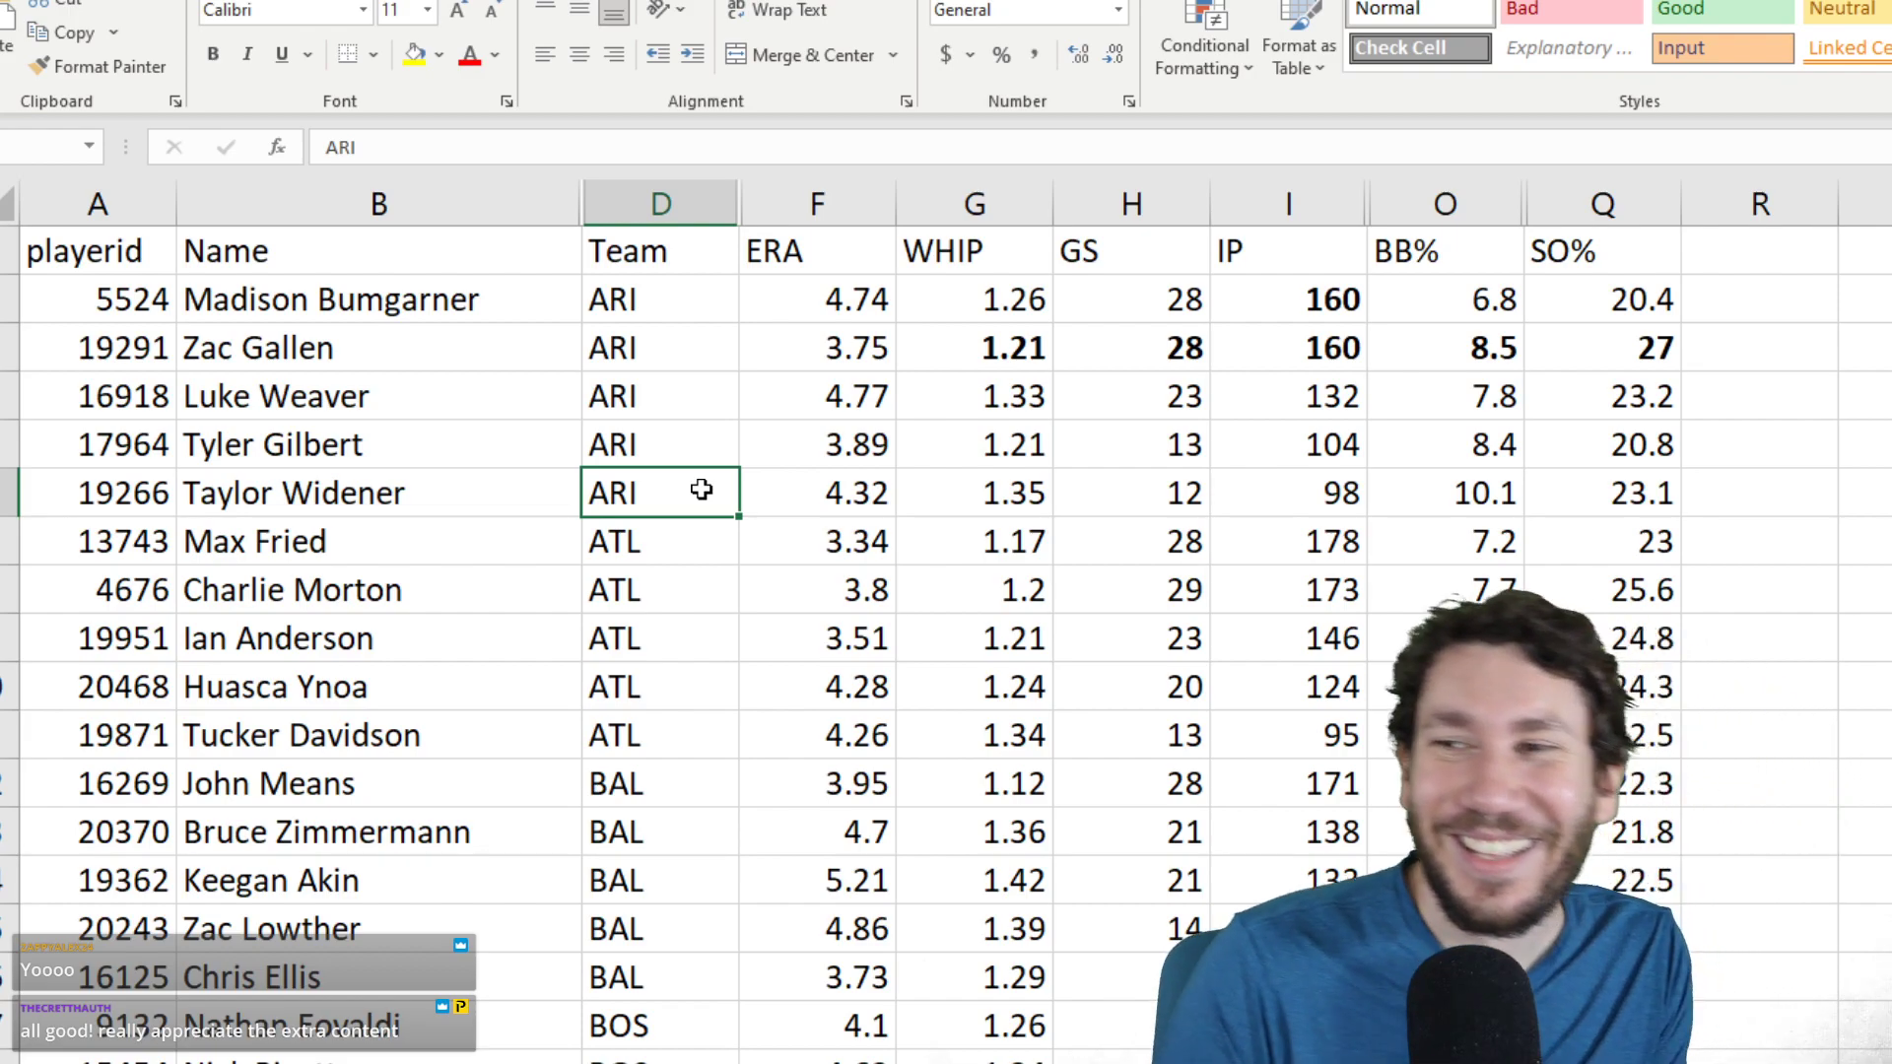
- Go through the GS projections of all five ARI starters, between Madison Bumgarner and Taylor Widener
key(Right)
key(Right)
key(Right)
key(Up)
key(Up)
key(Up)
key(Up)
key(Down)
key(Down)
key(Down)
key(Down)
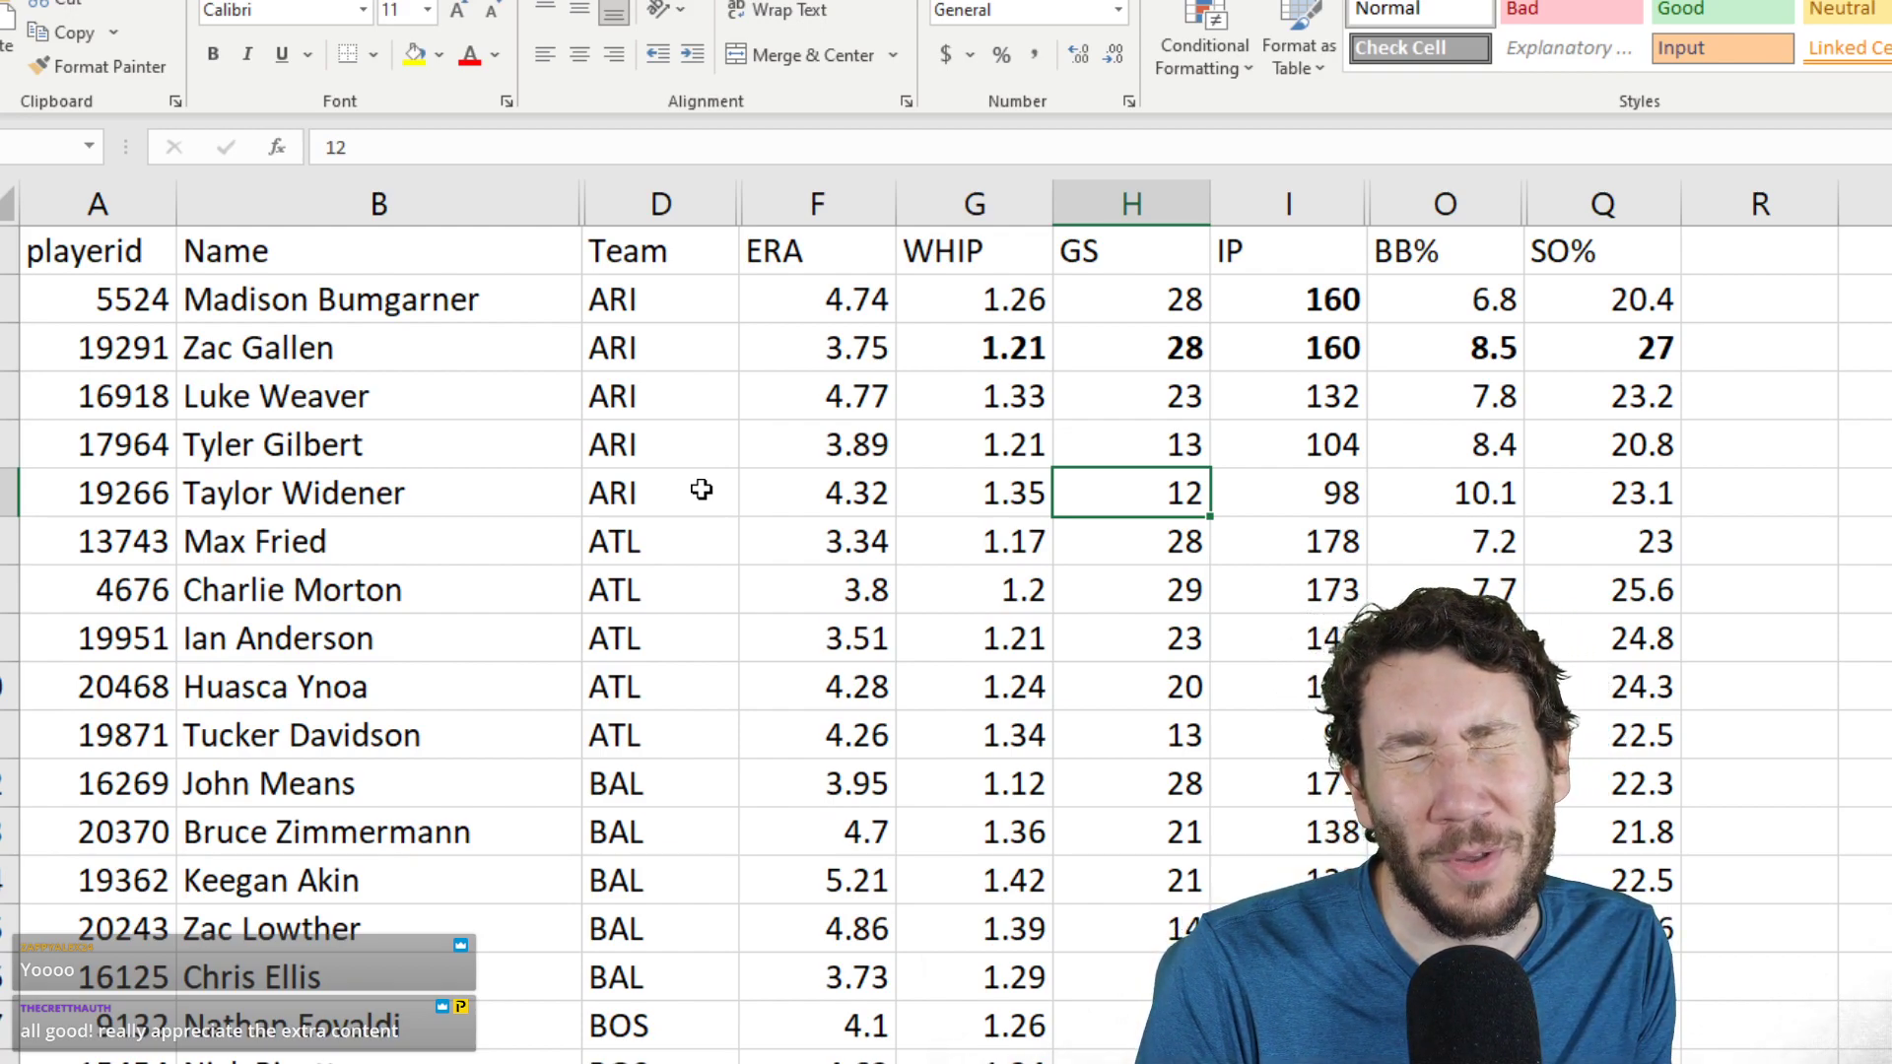
key(Up)
key(Up)
key(Up)
key(Up)
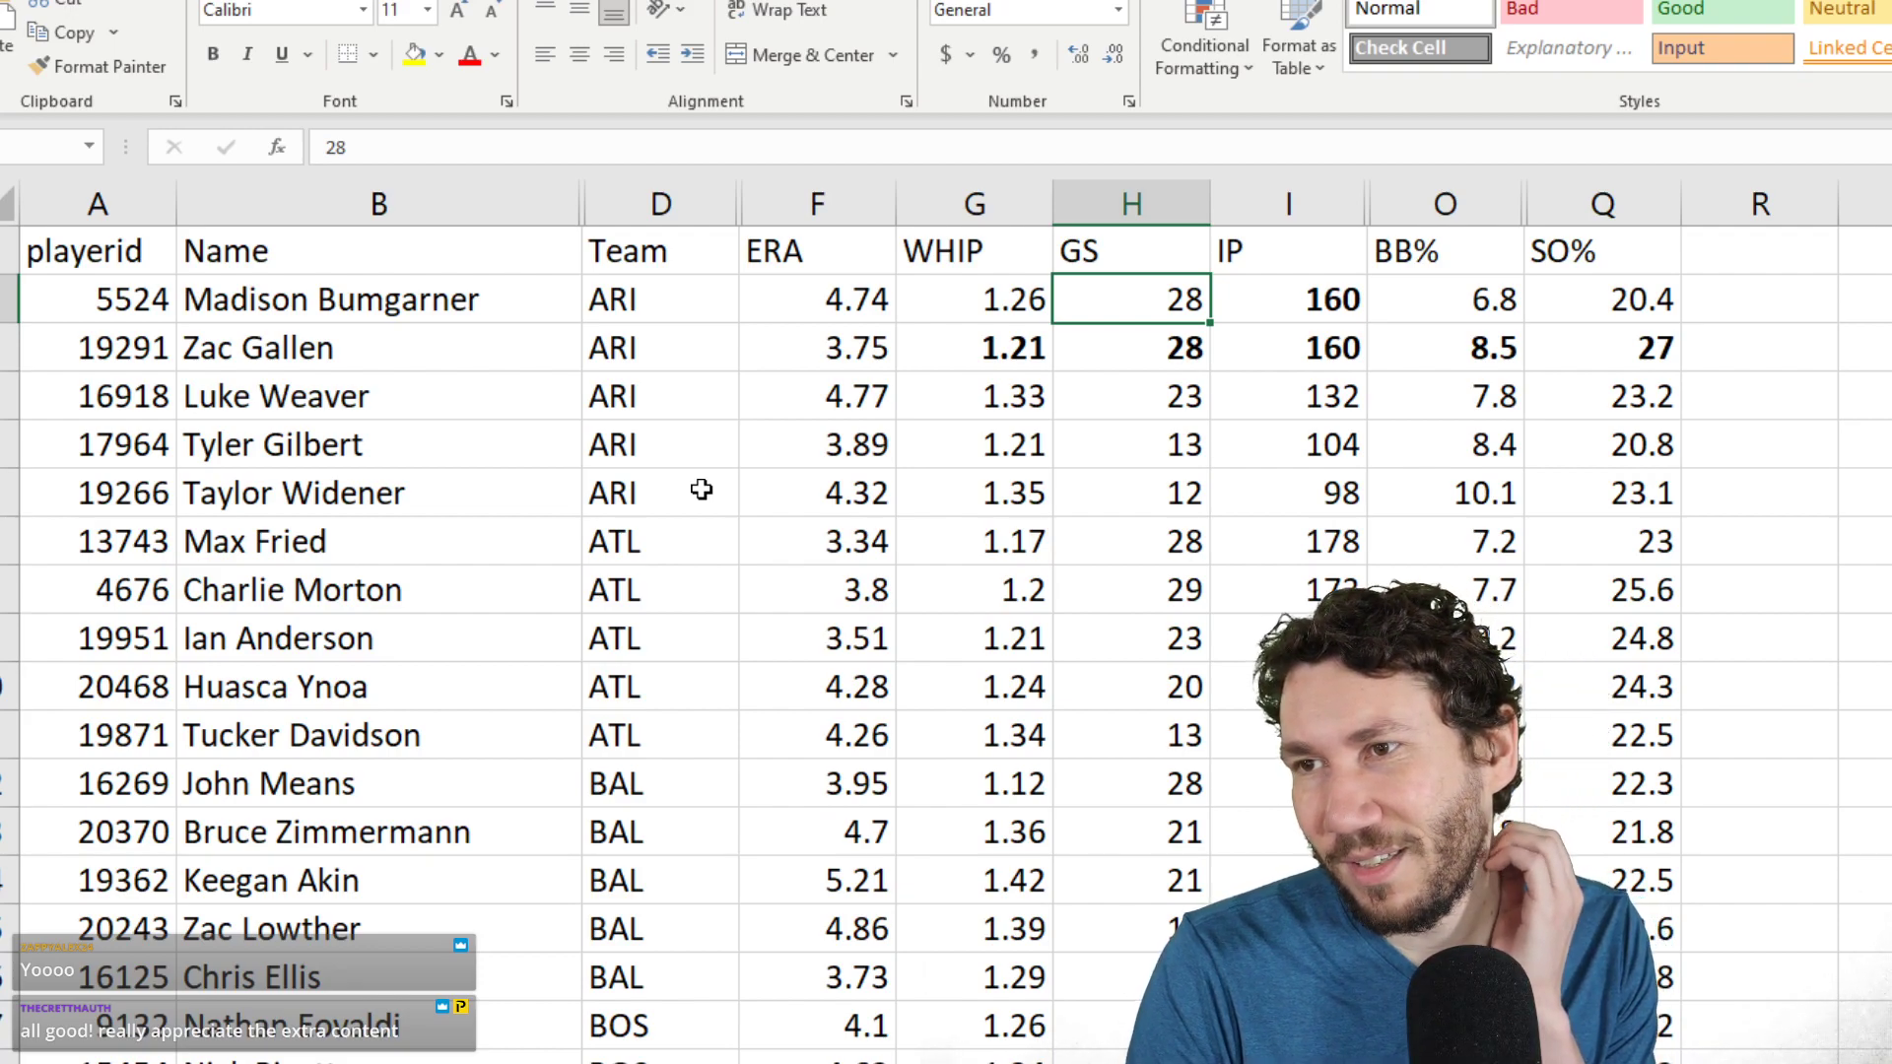
key(Down)
key(Down)
key(Down)
key(Down)
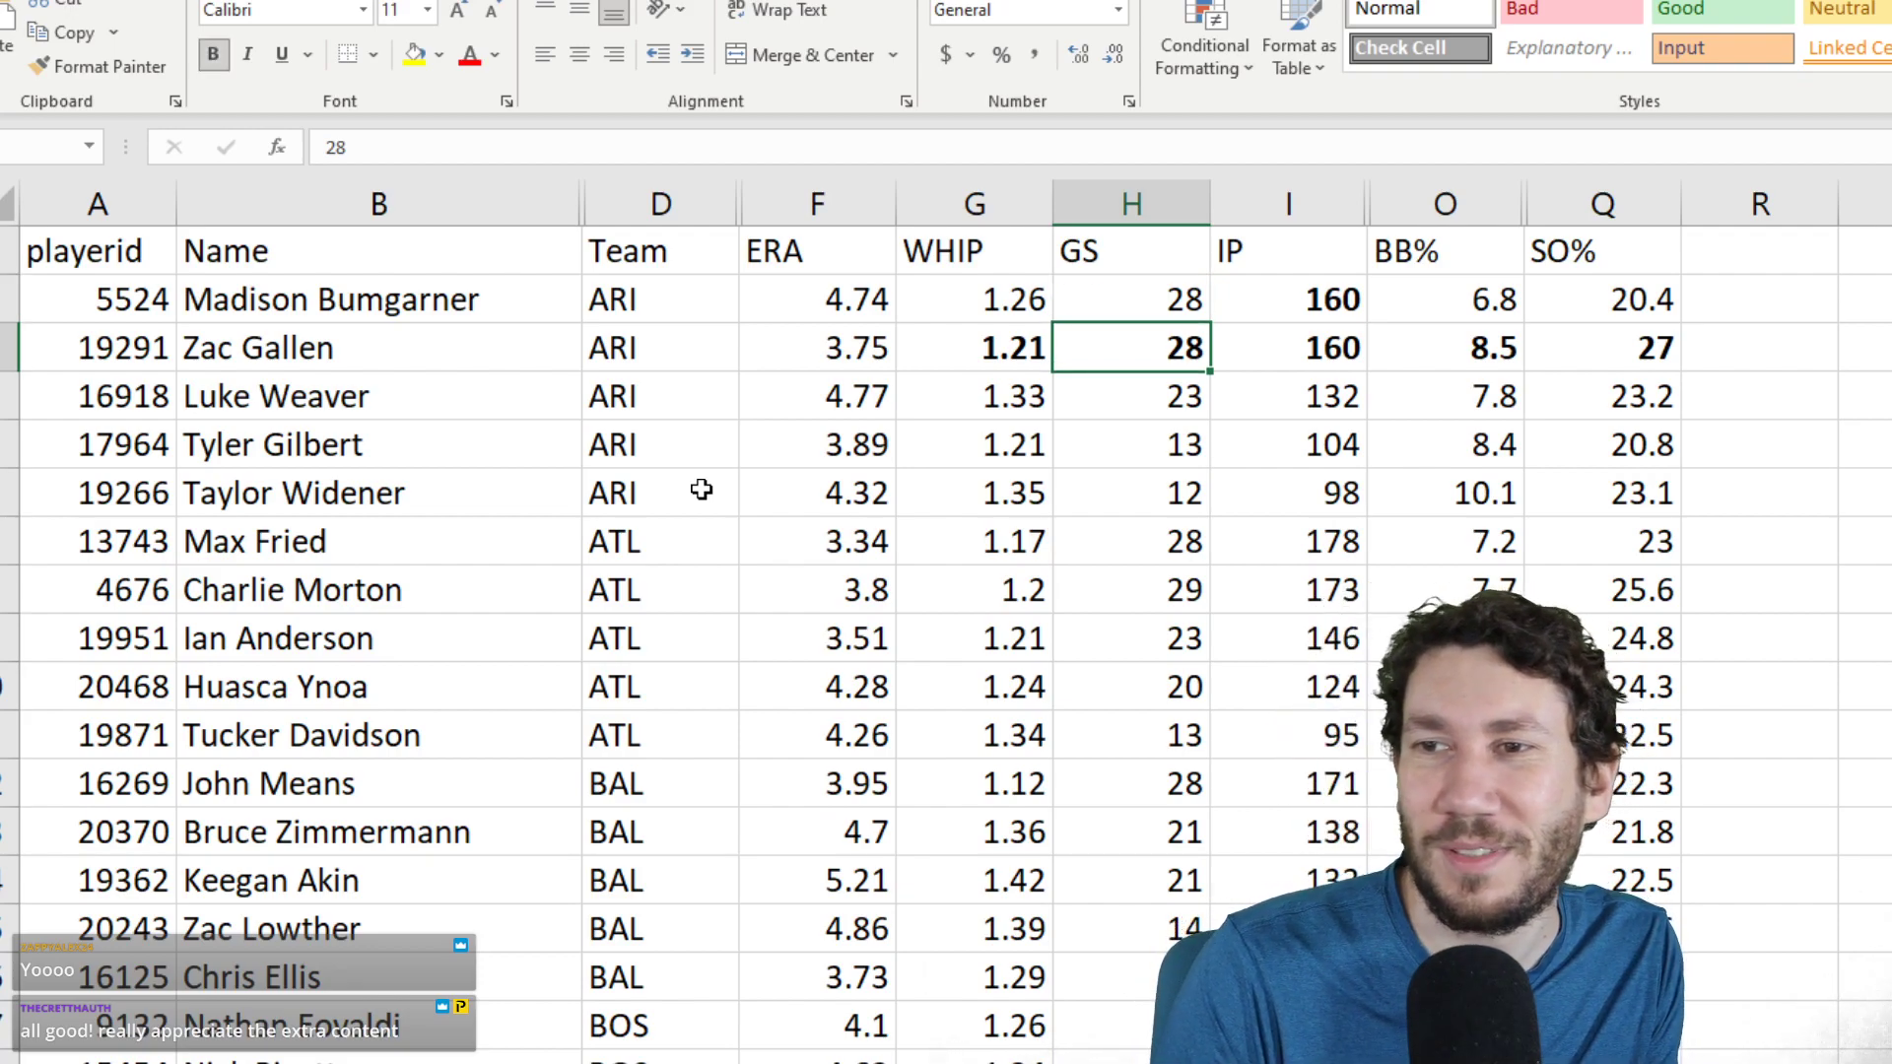
key(Up)
key(Up)
key(Up)
key(Up)
key(Down)
key(Down)
key(Down)
key(Down)
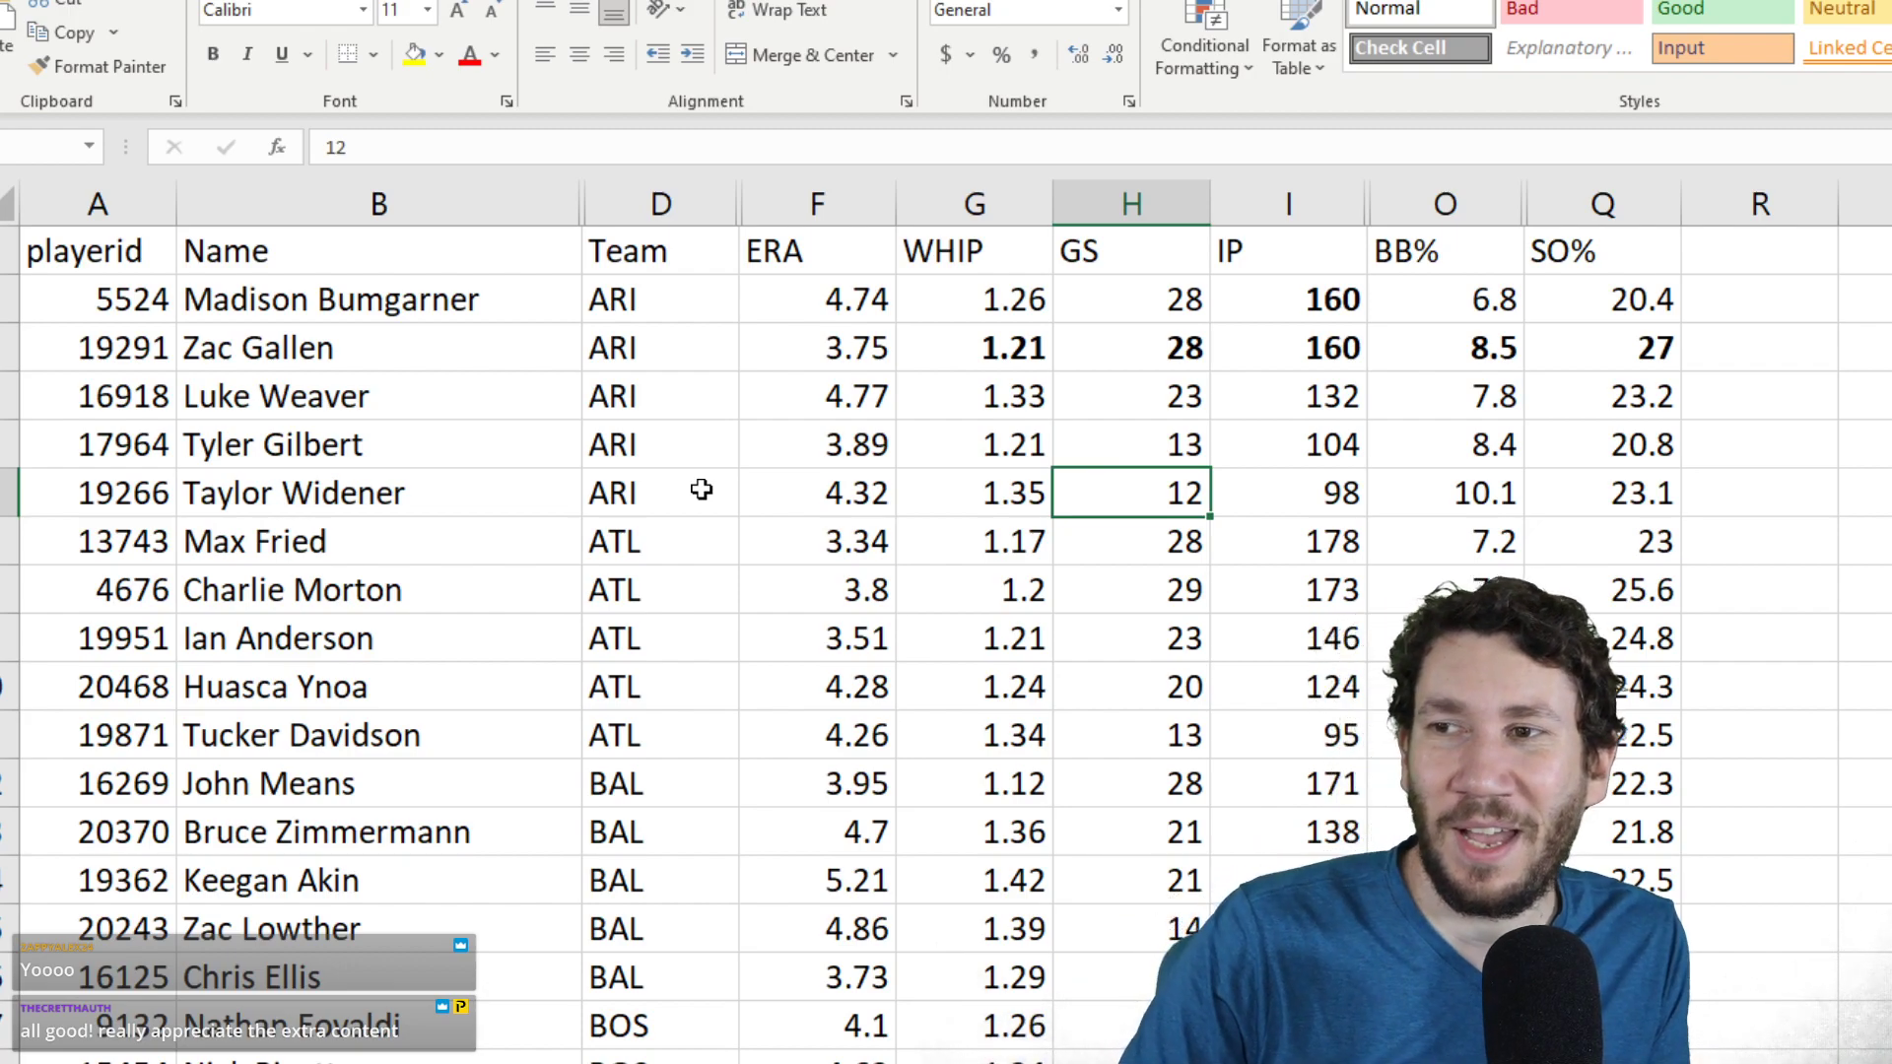
- Compare Taylor Widener's projected GS, WHIP and ERA with Tyler Gilbert's GS and WHIP
key(Up)
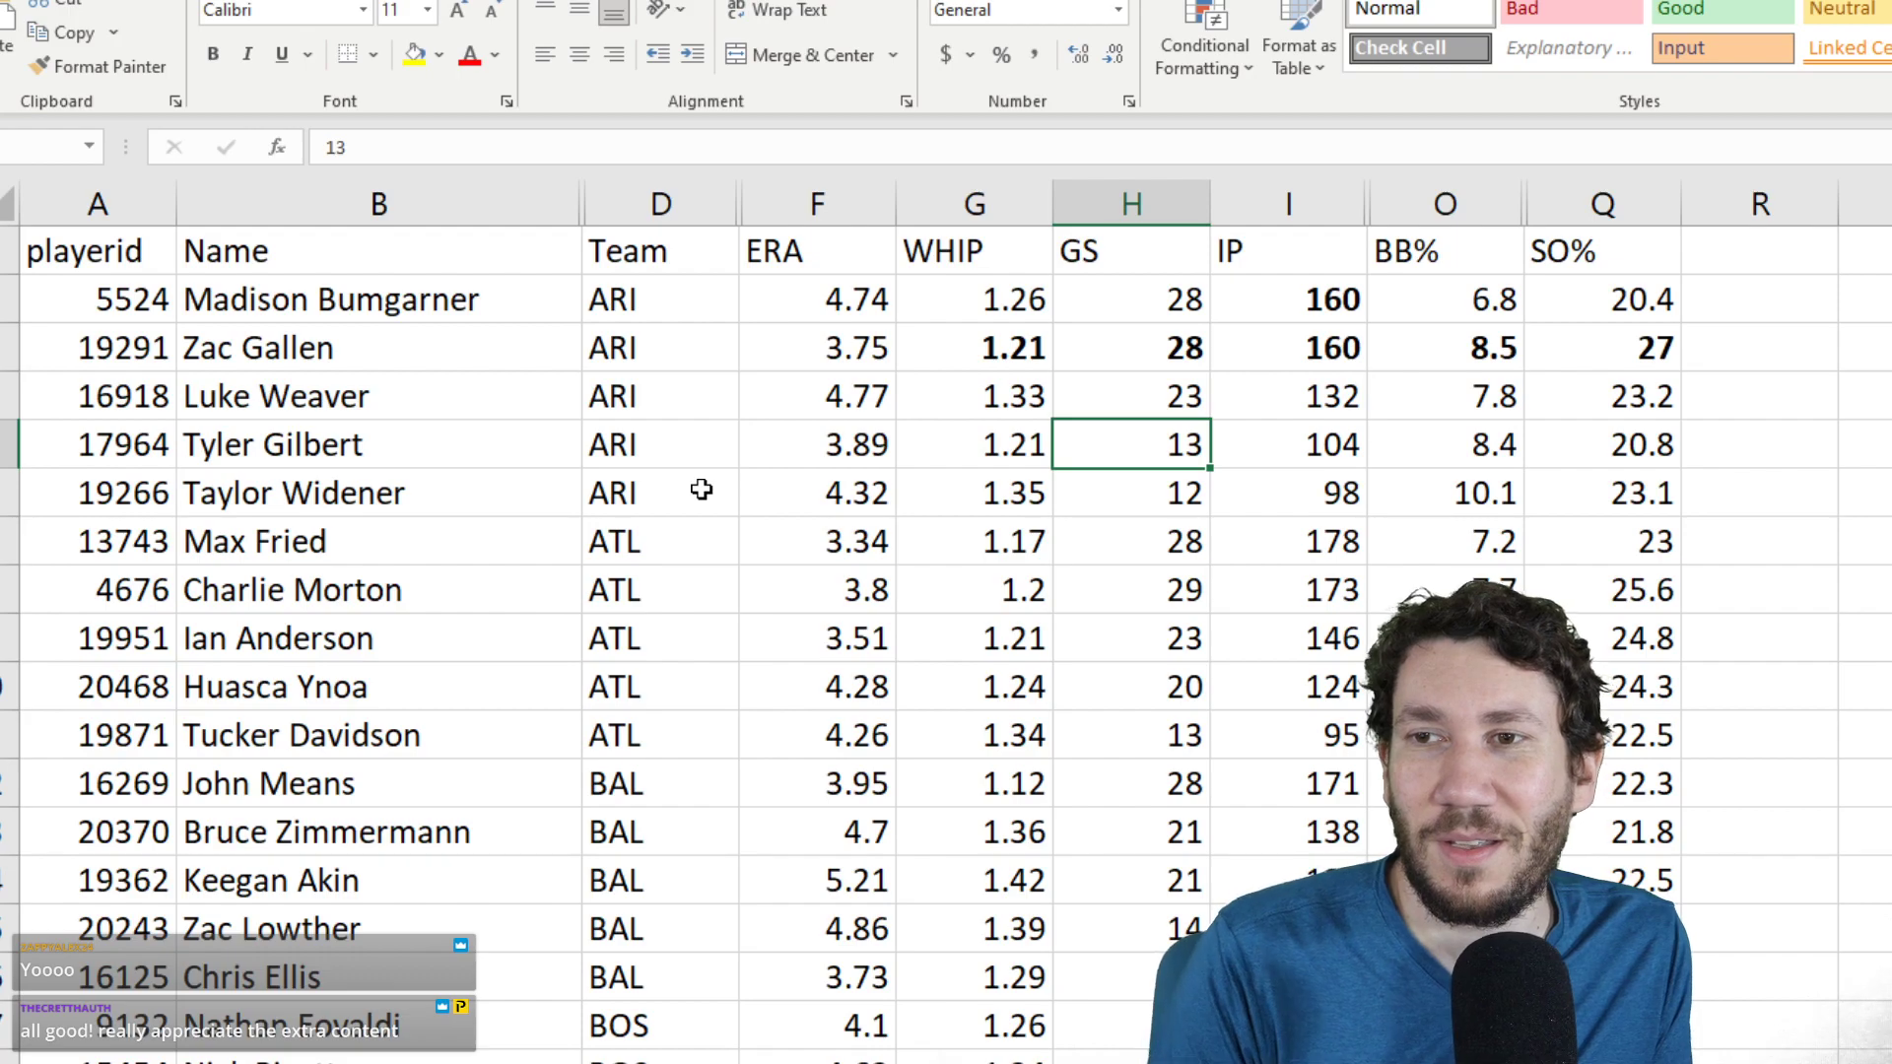
key(Down)
key(Left)
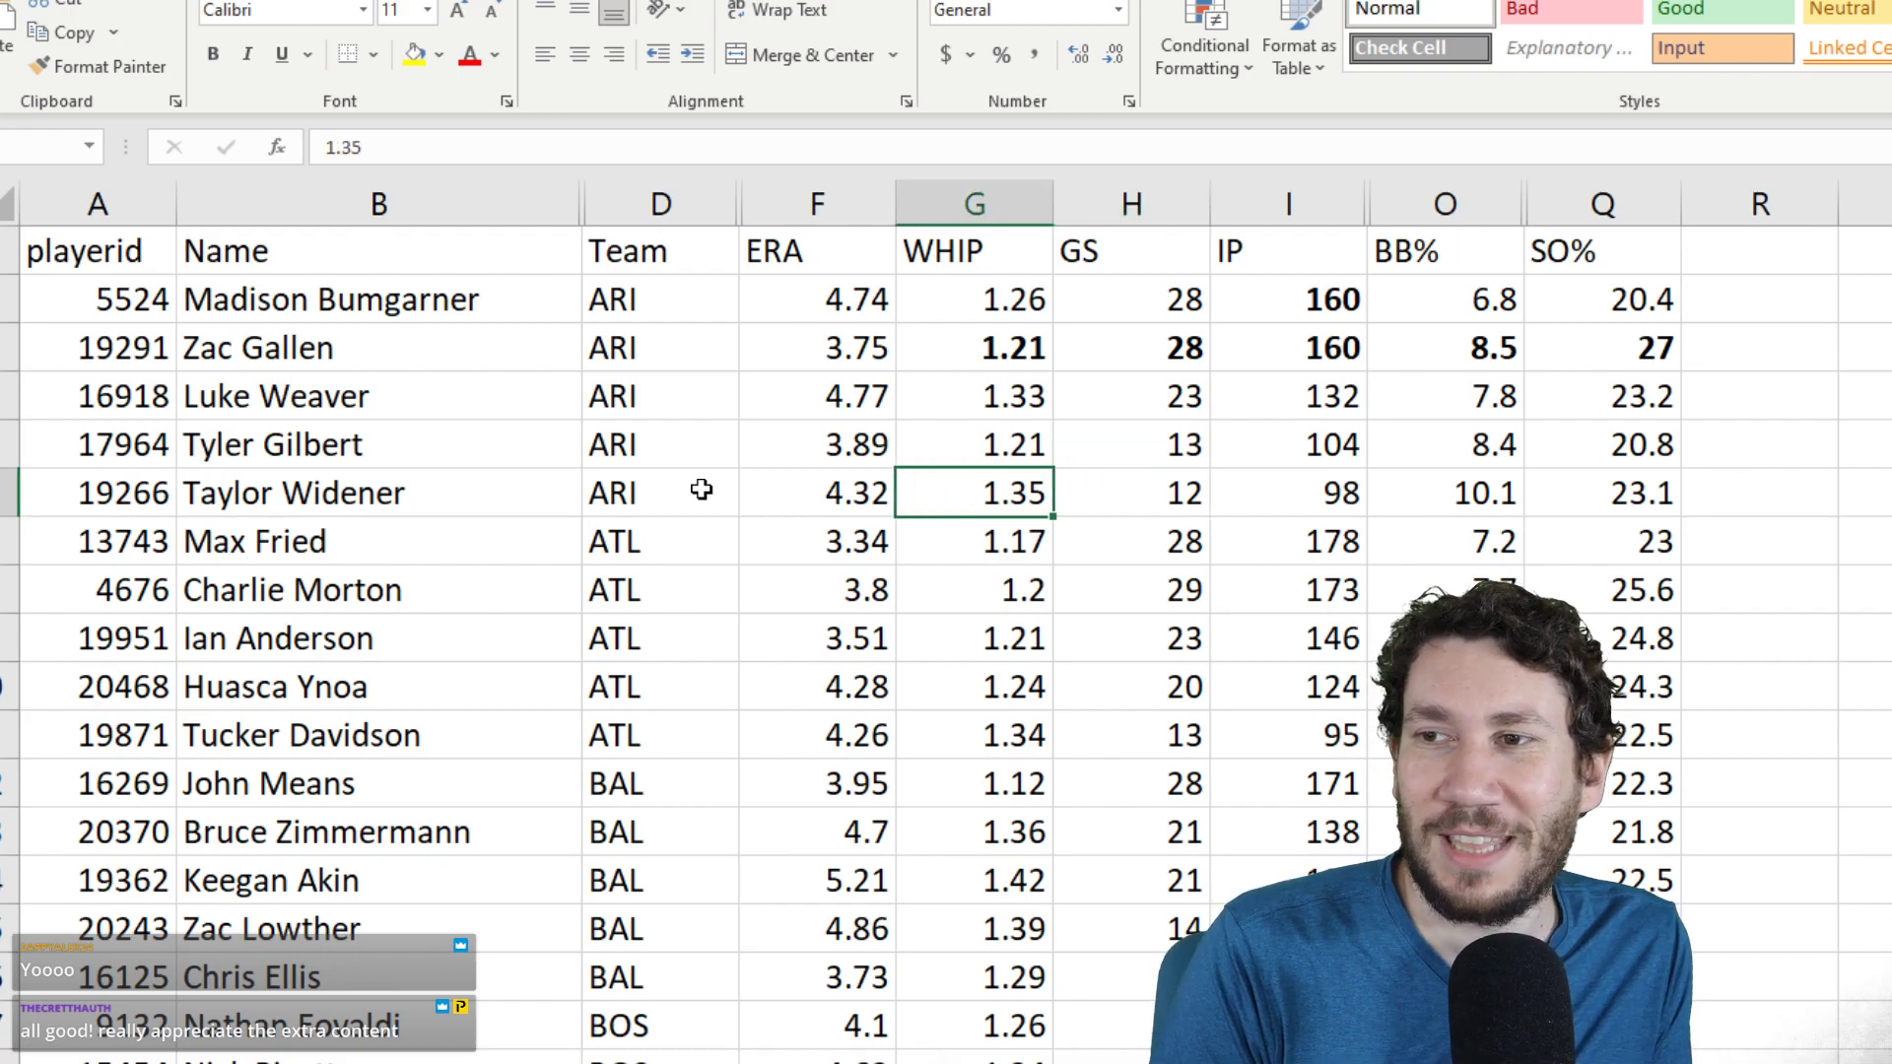
key(Left)
key(Right)
key(Right)
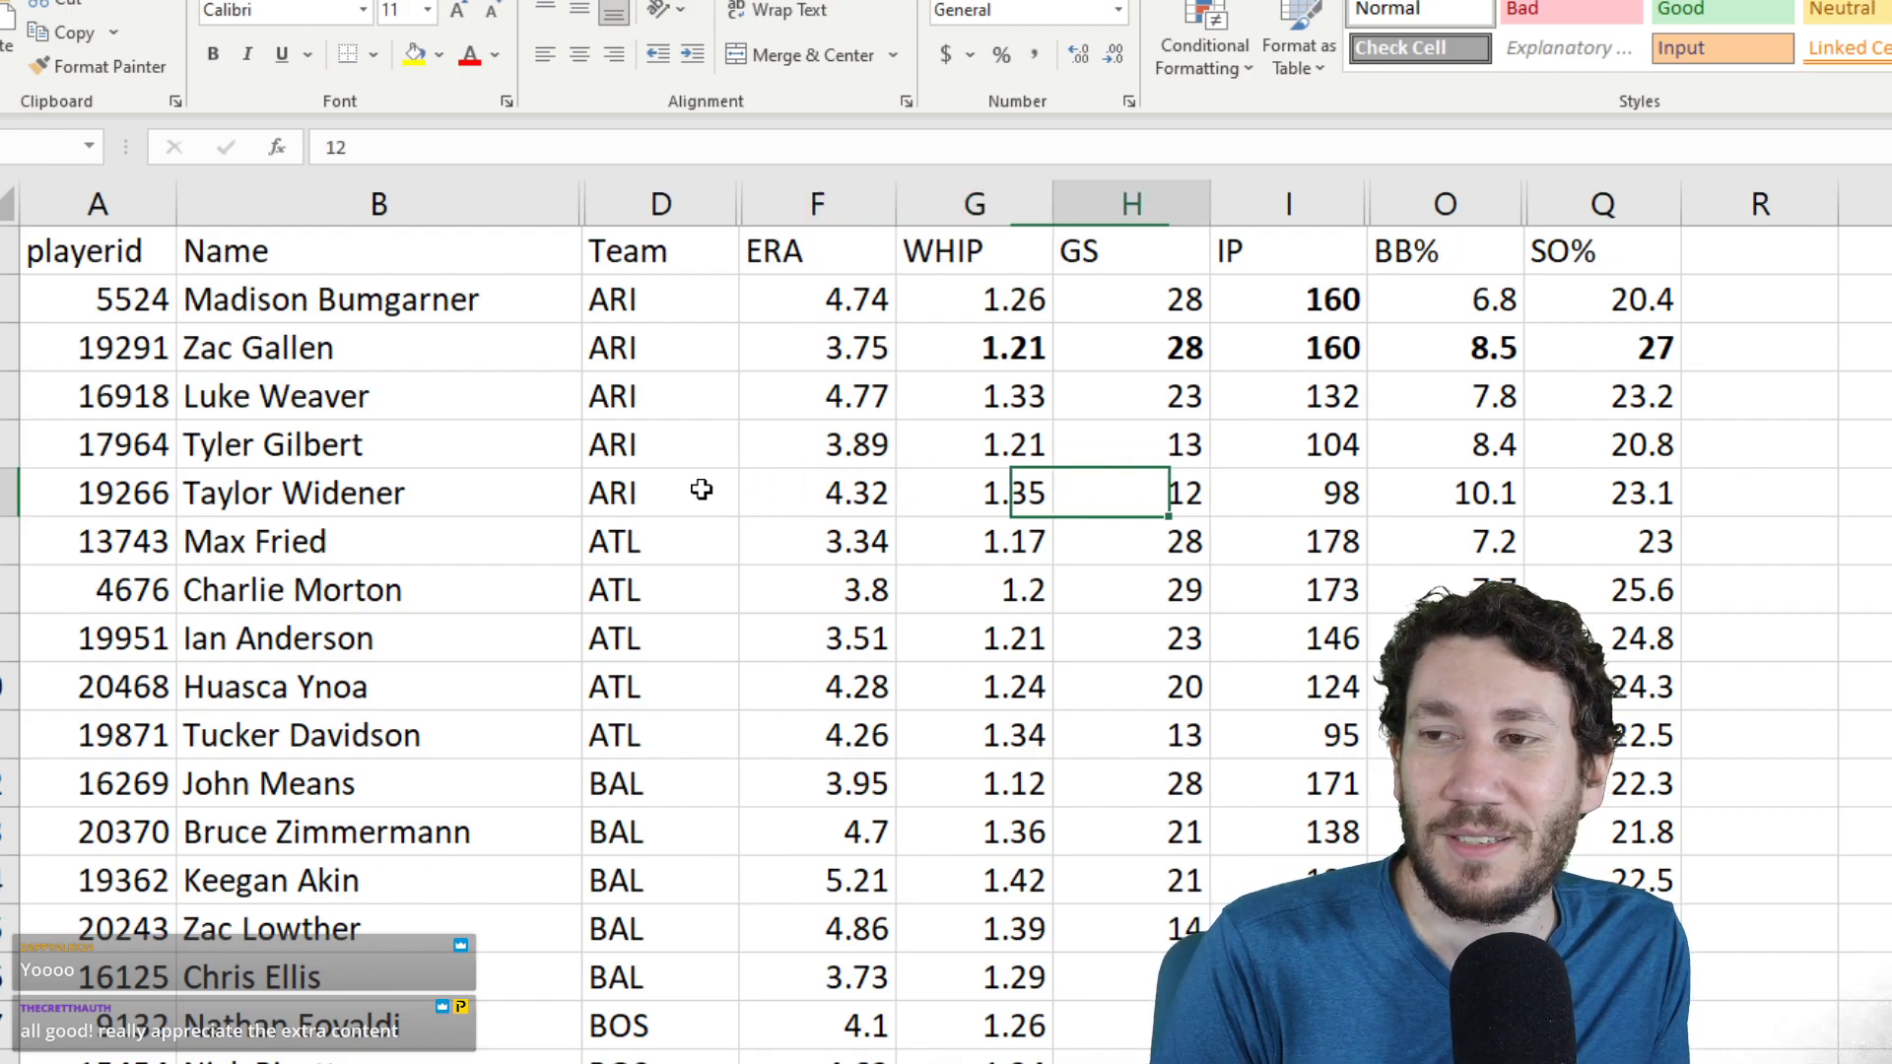
key(Left)
key(Up)
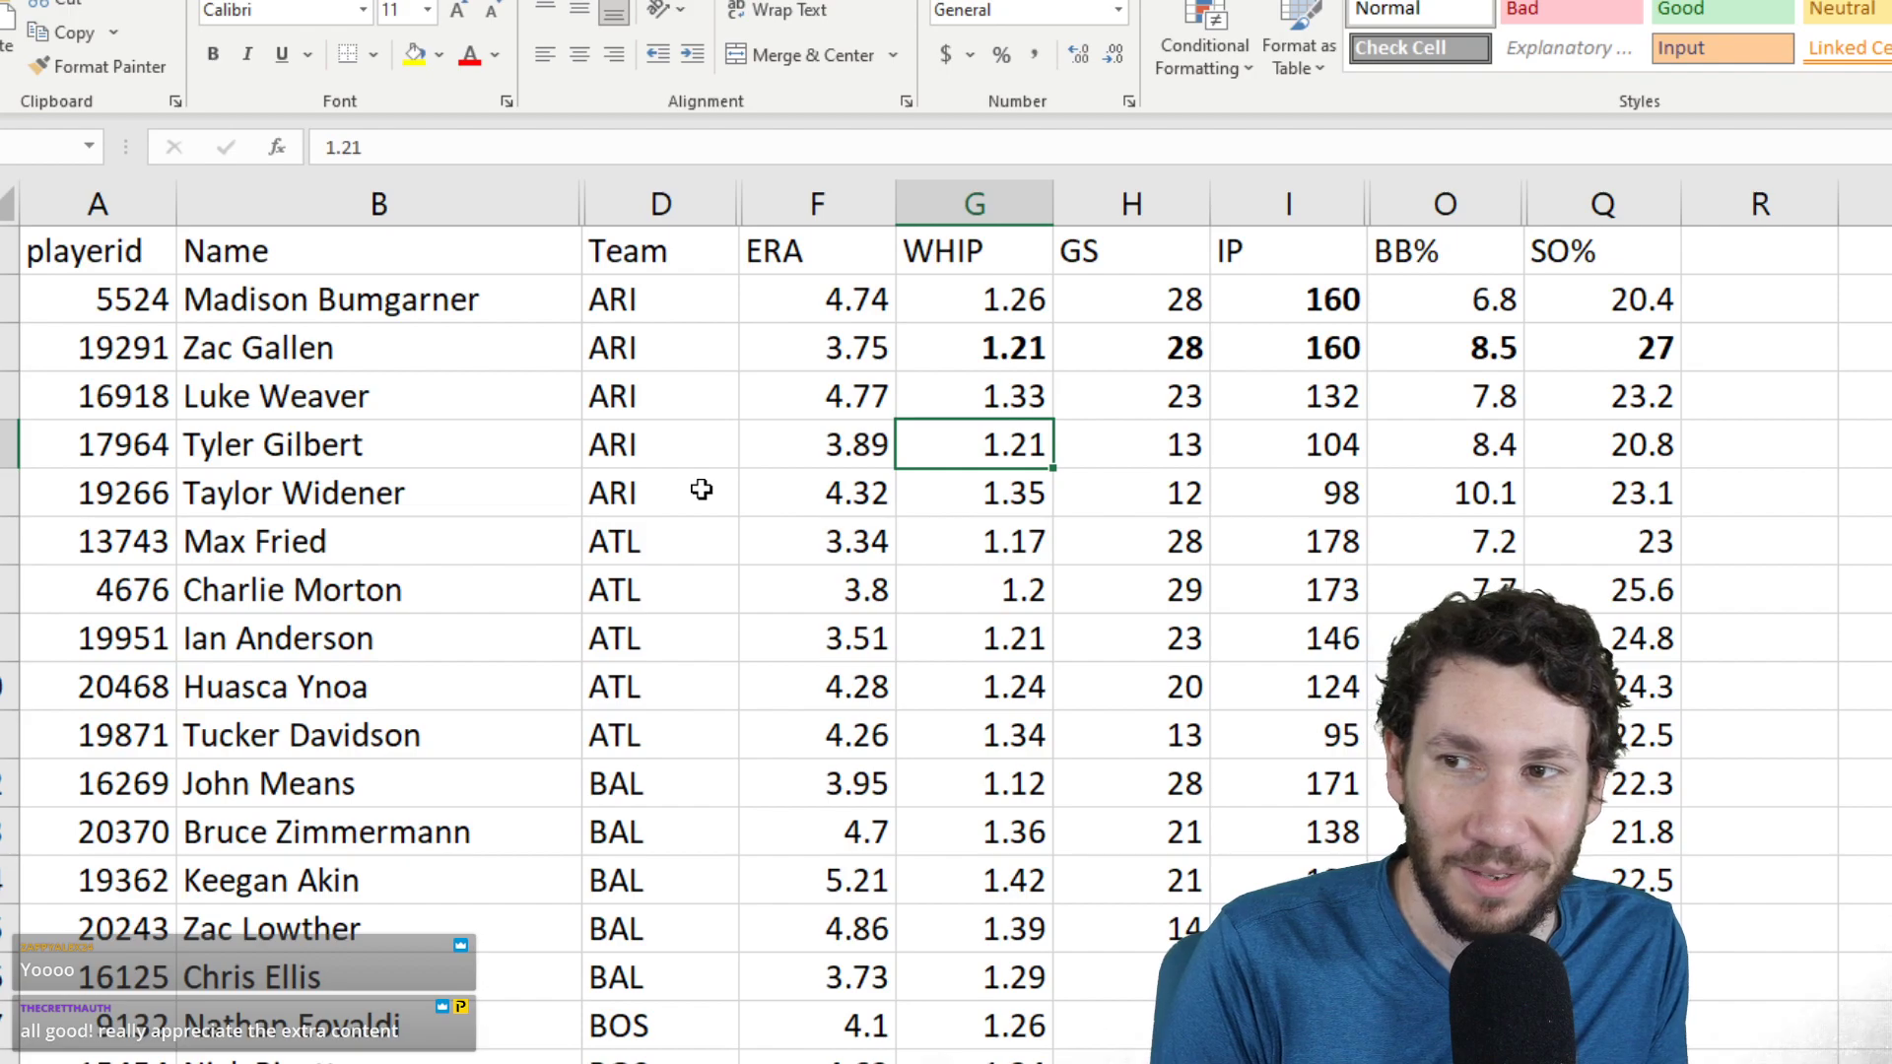
- Examine Tyler Gilbert's projected ERA, WHIP and GS
key(Left)
key(Right)
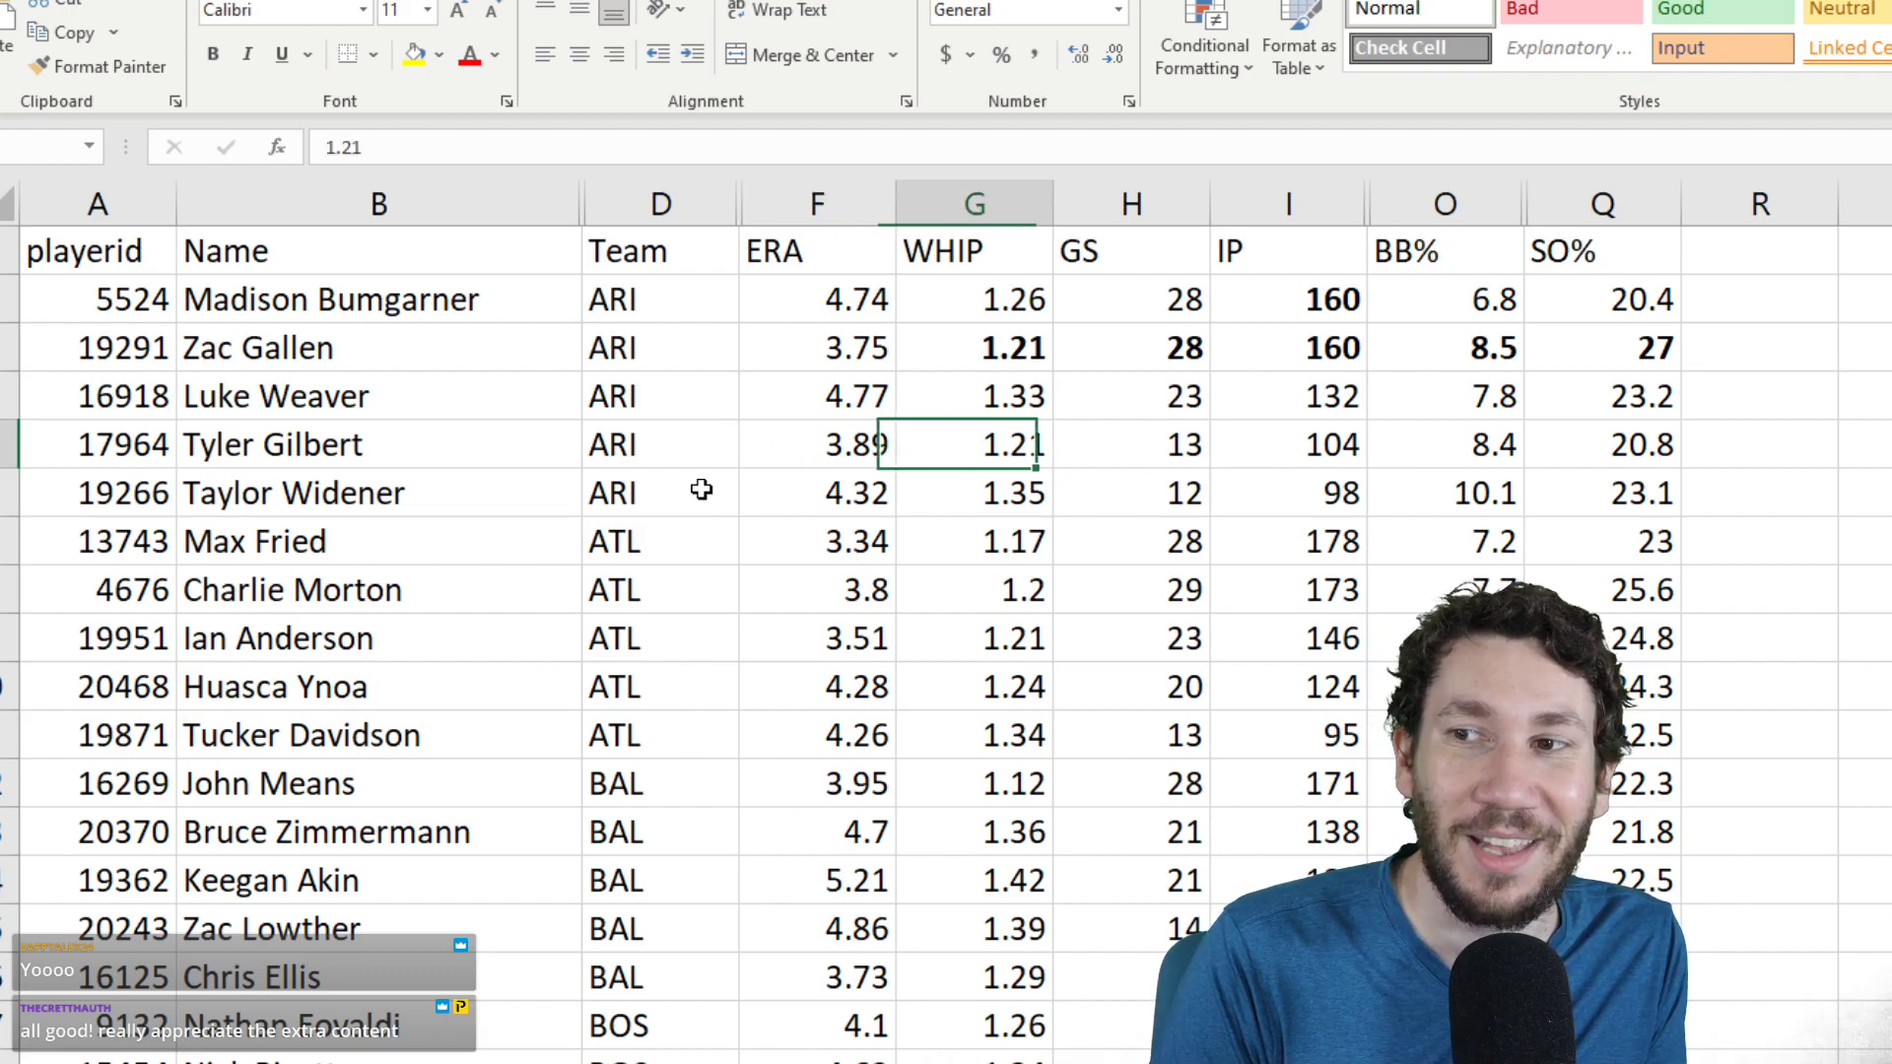
key(Left)
key(Right)
key(Right)
key(Left)
key(Left)
key(Right)
key(Right)
key(Left)
key(Left)
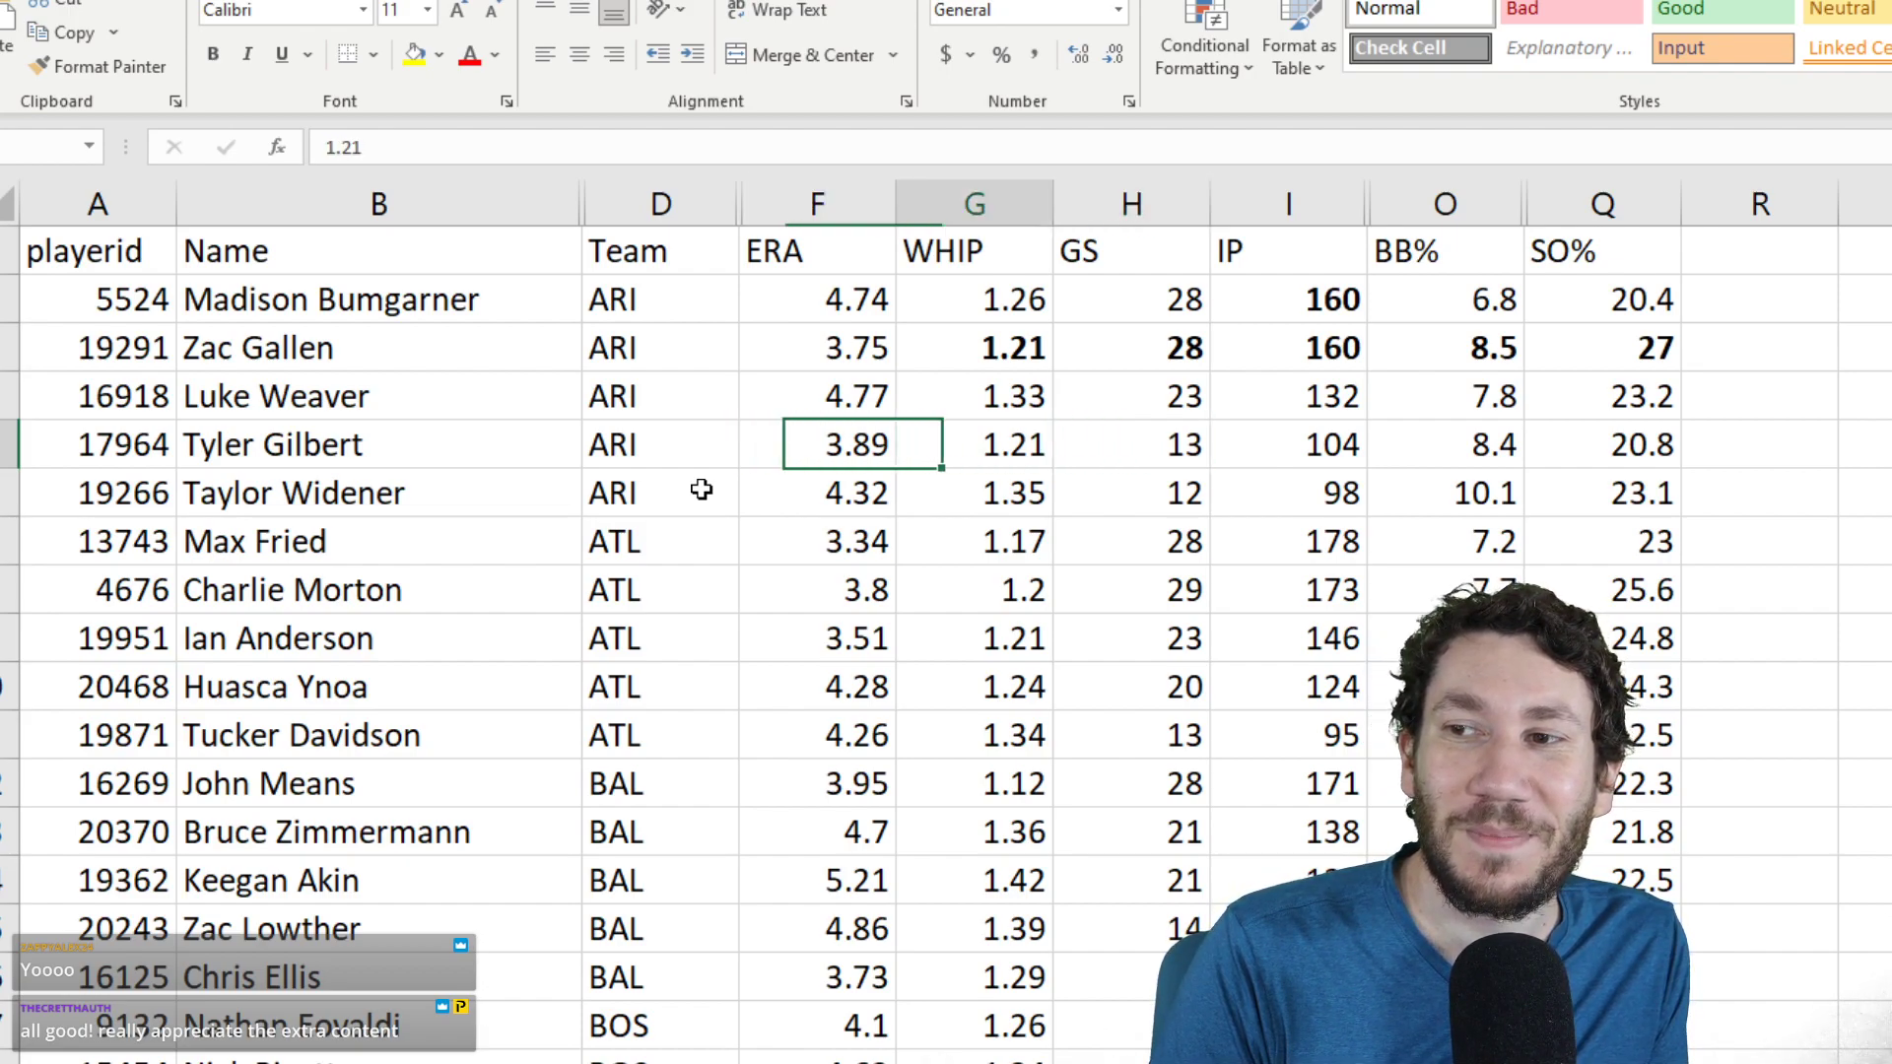
key(Right)
key(Right)
key(Left)
key(Left)
key(Right)
key(Right)
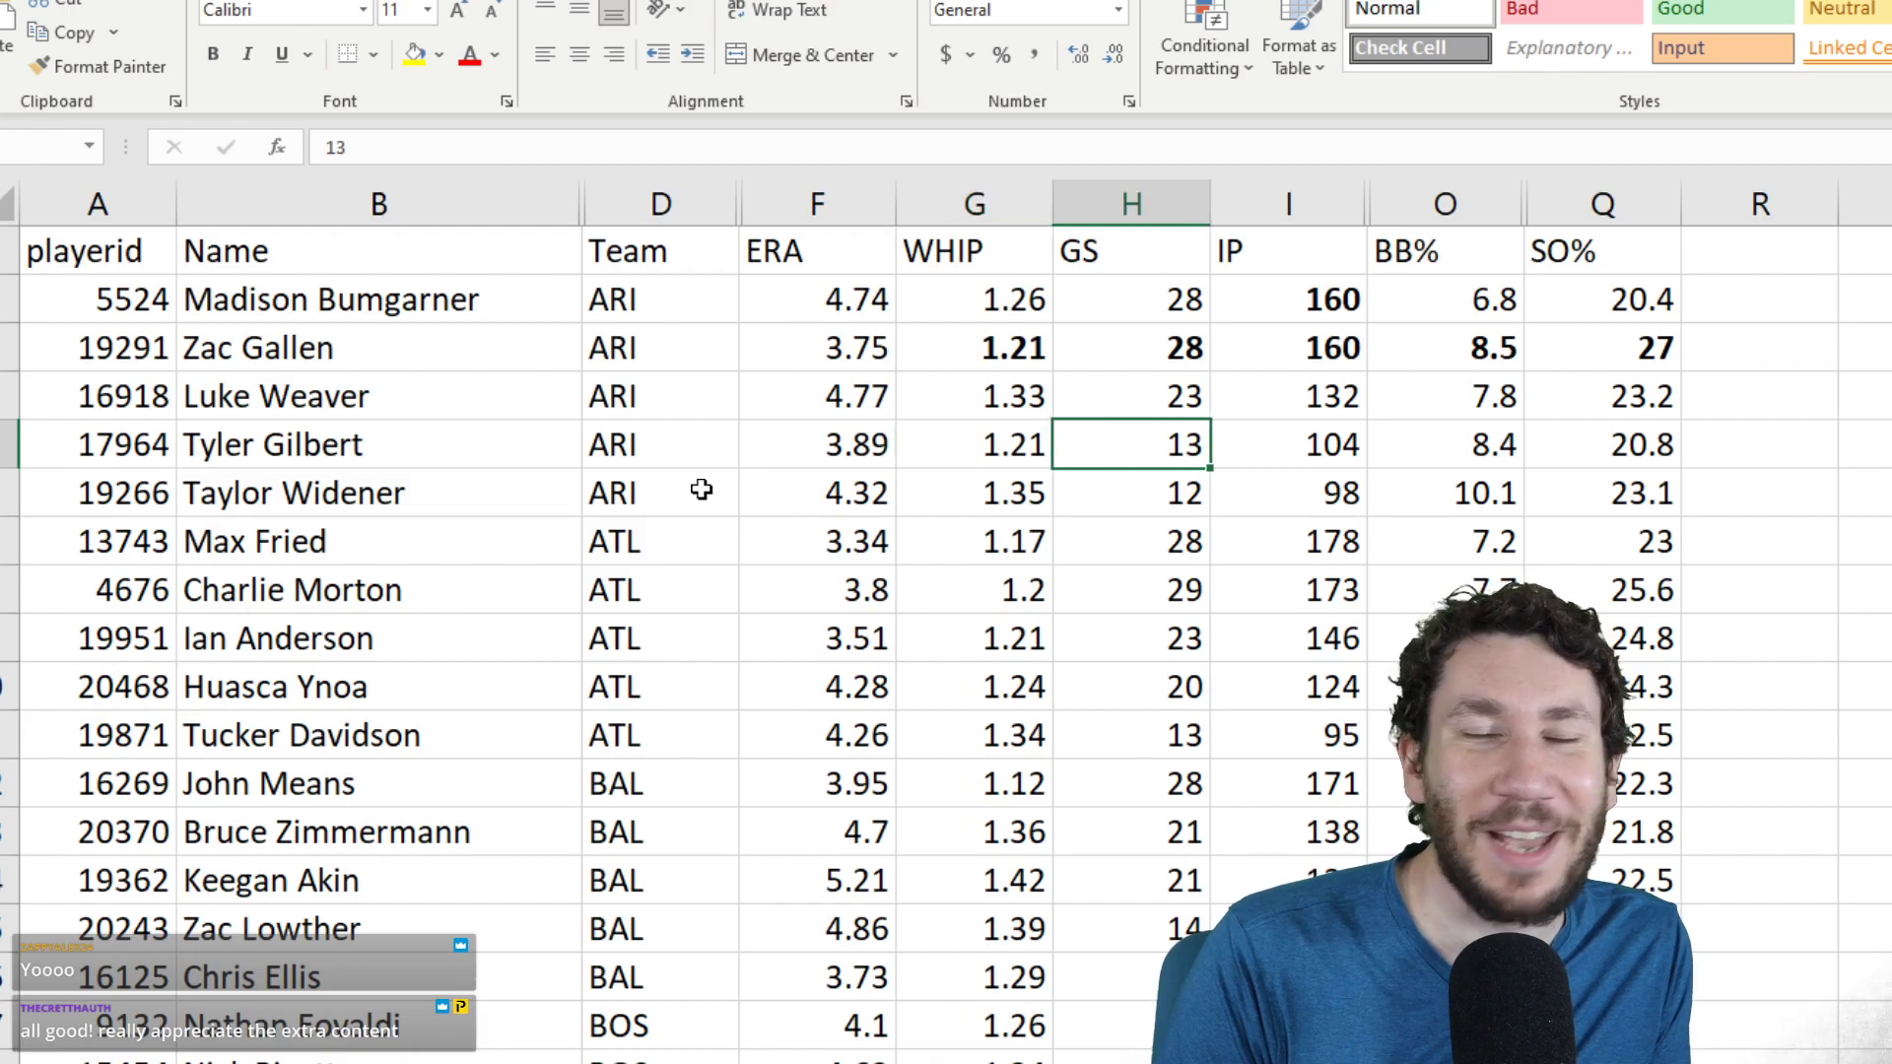
key(Left)
key(Left)
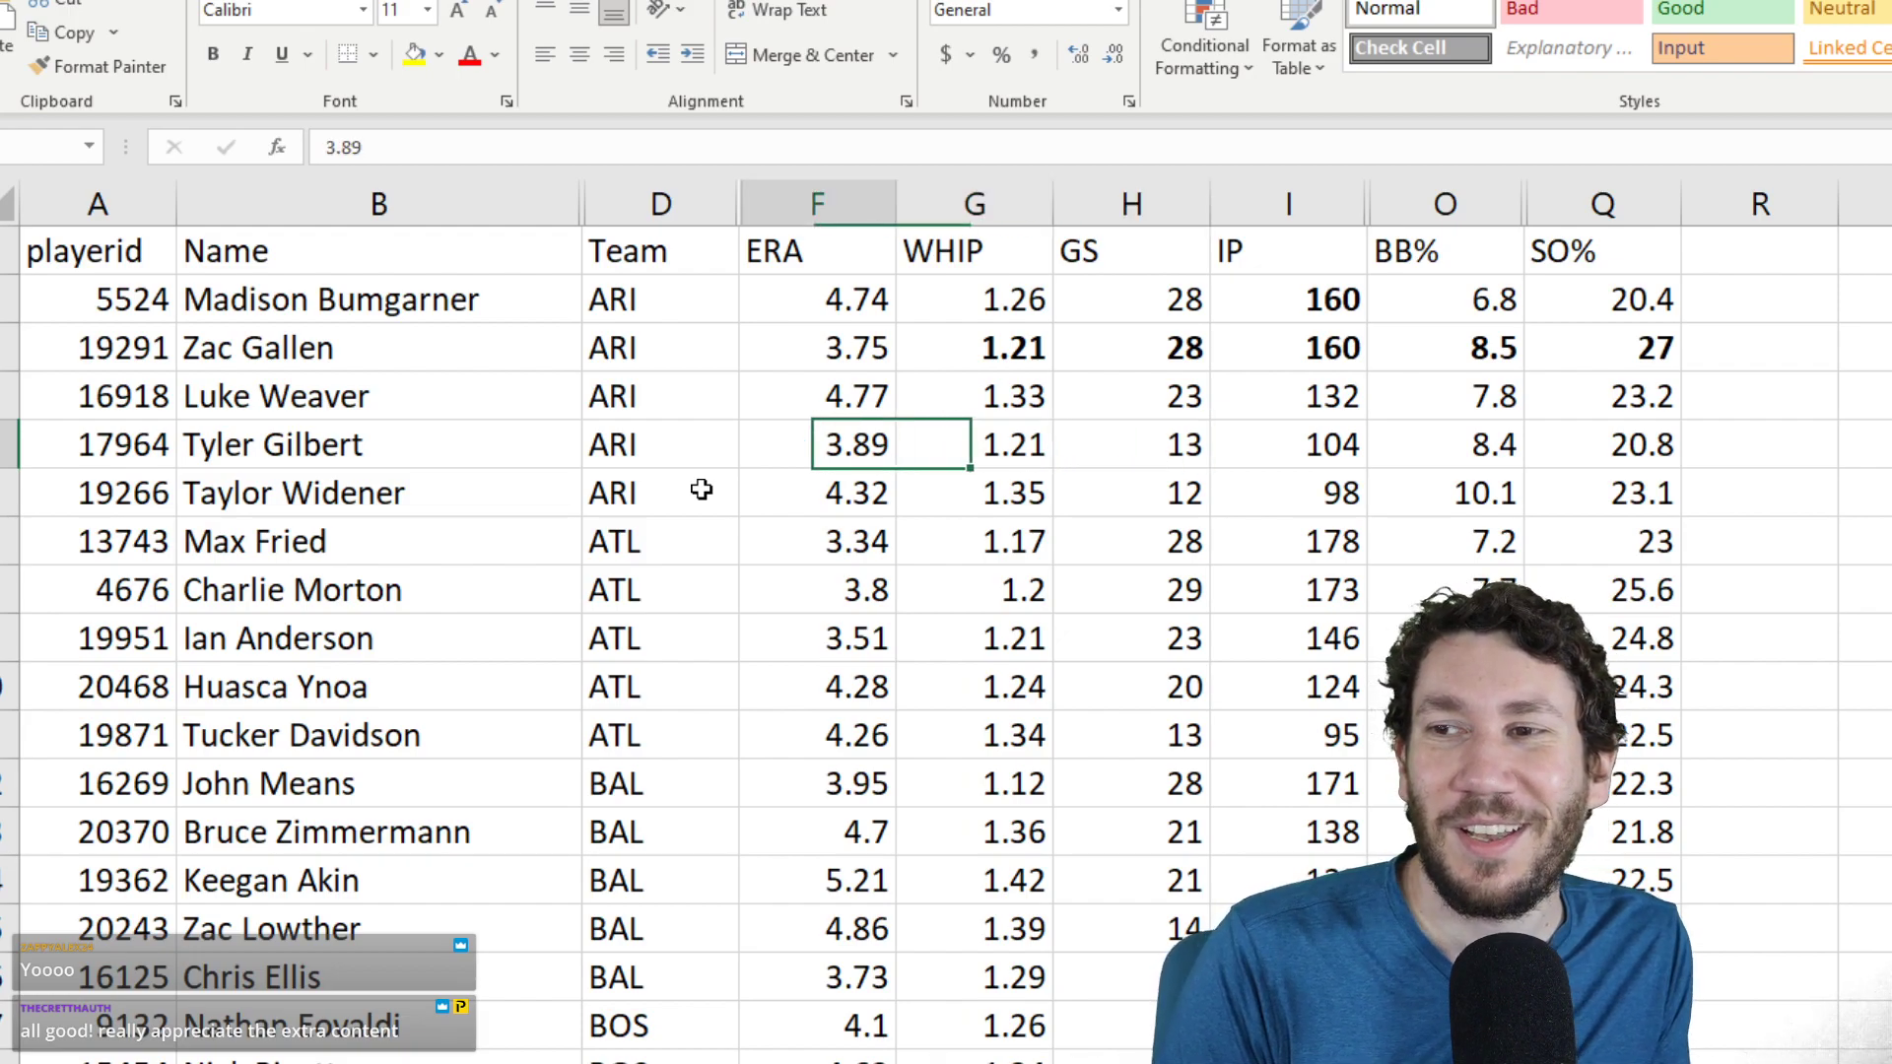
key(Right)
- Switch to the browser and open the NFC baseball ADP list in a new tab
key(alt+Tab)
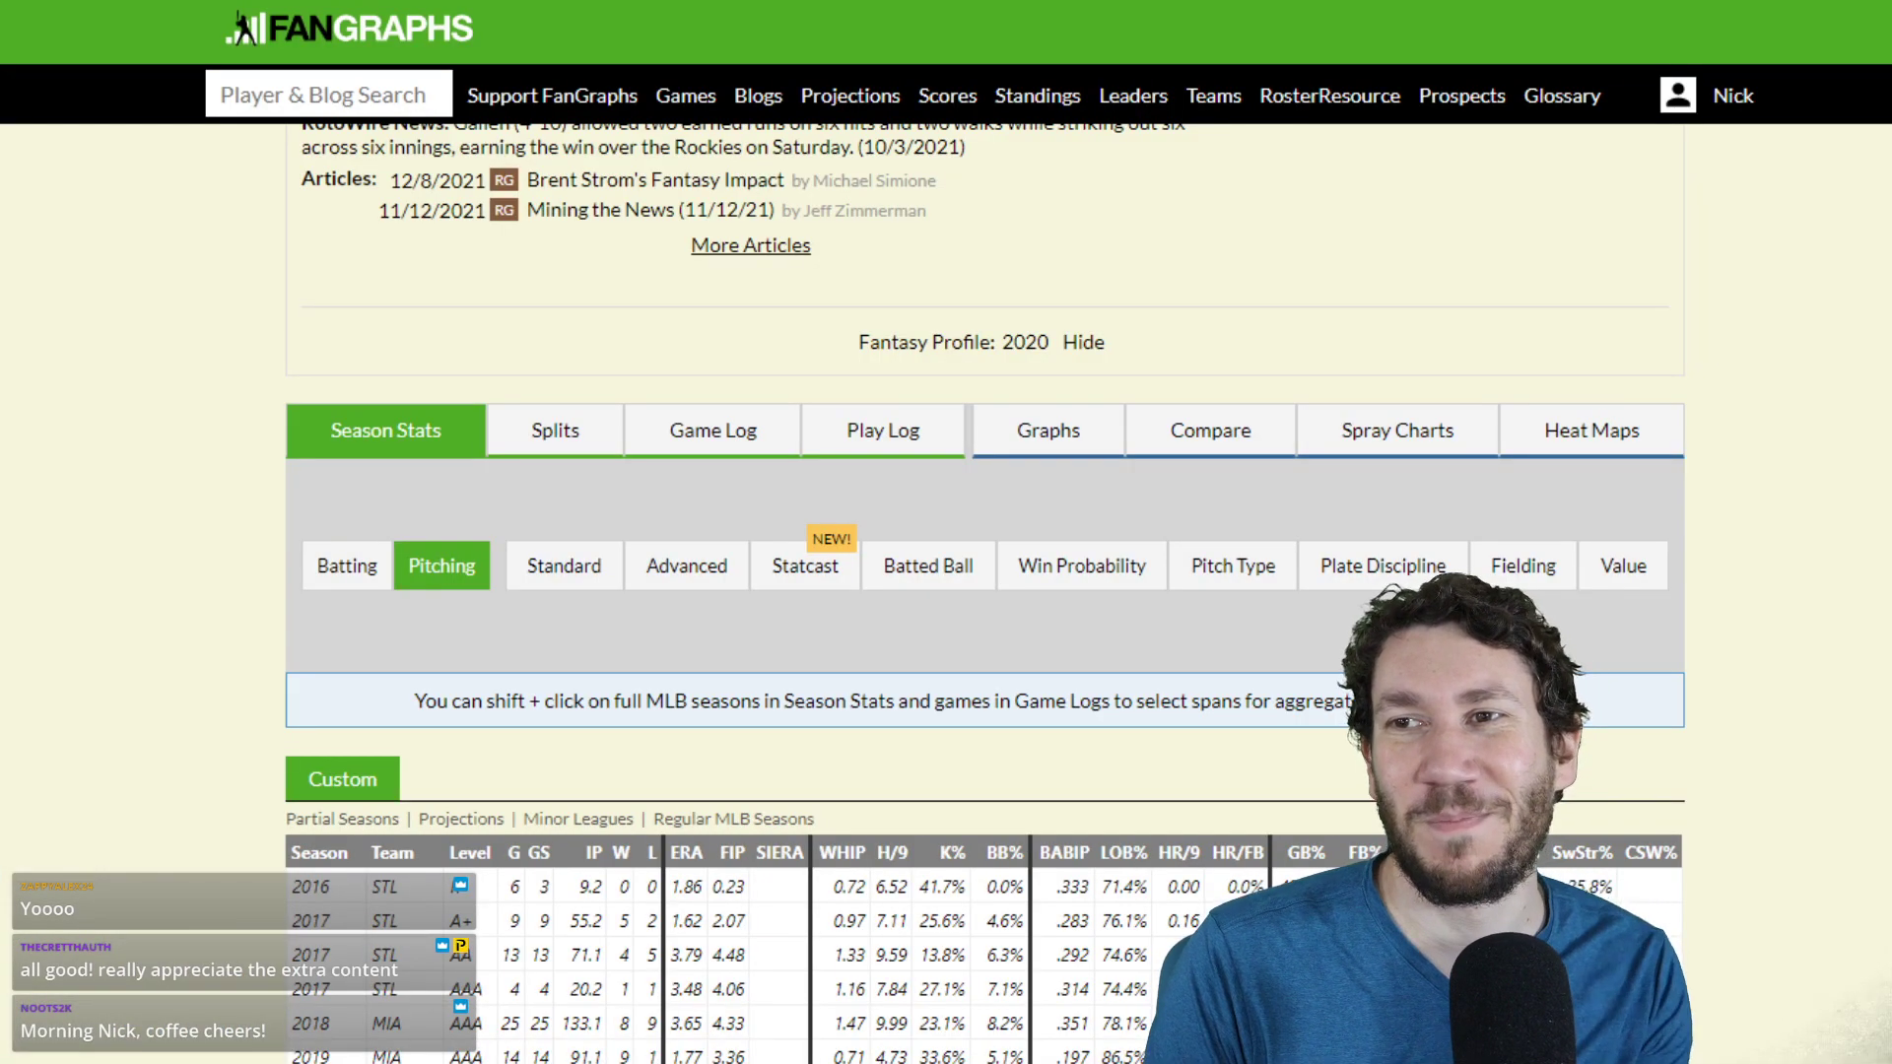
key(ctrl+t)
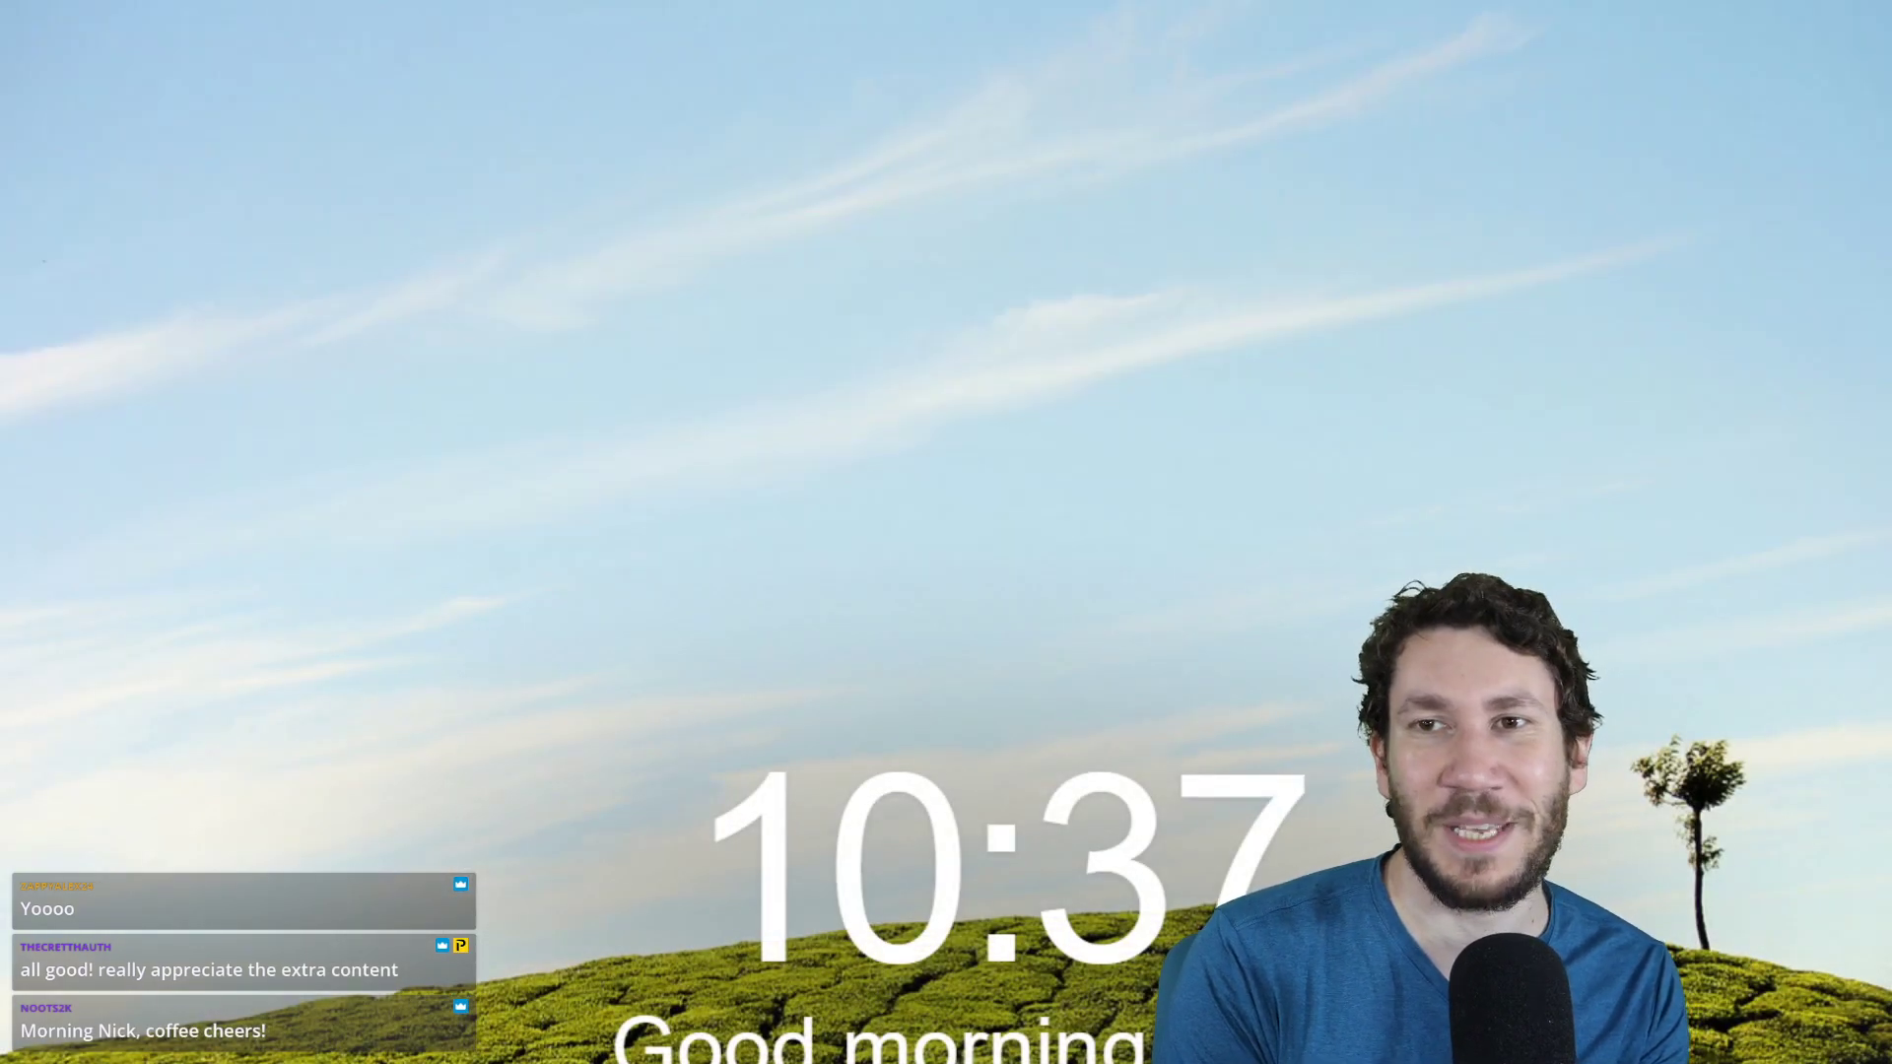
key(Return)
click(13, 325)
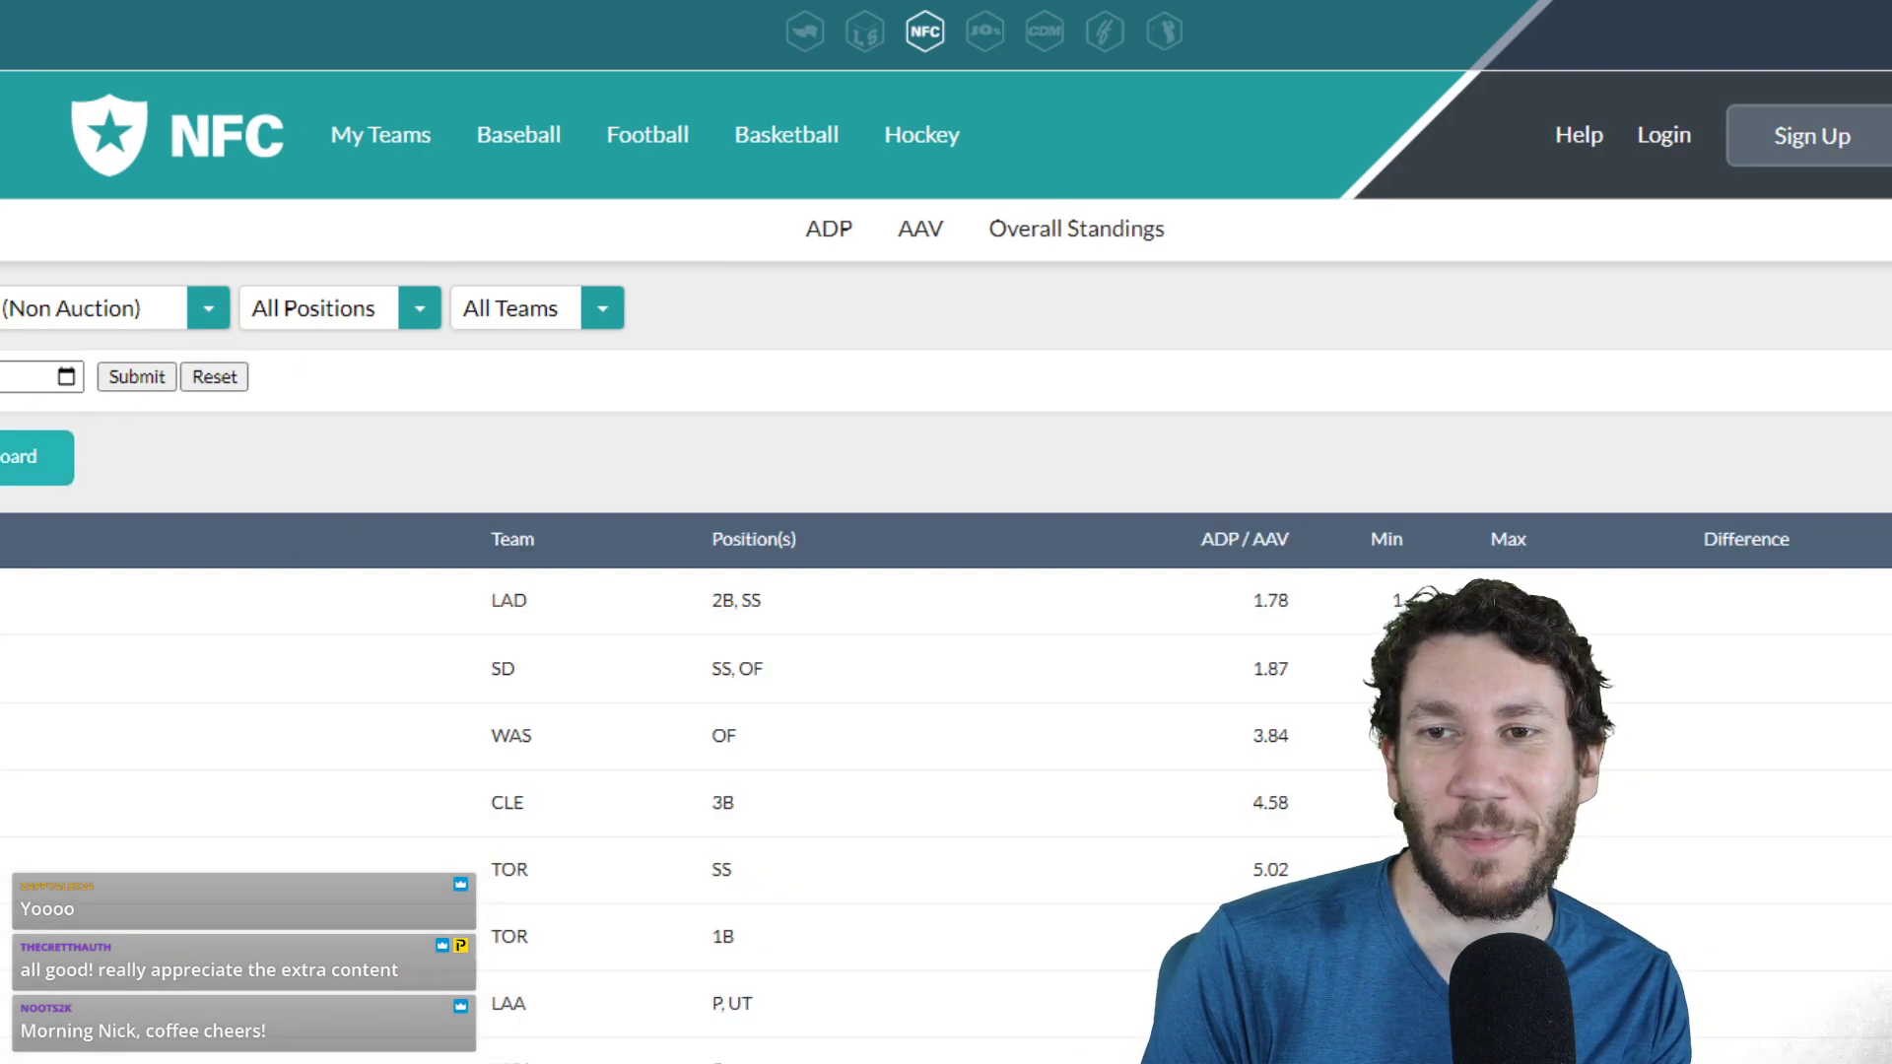
- Filter the NFC ADP list to position P and search the page for "gilbert"
click(137, 377)
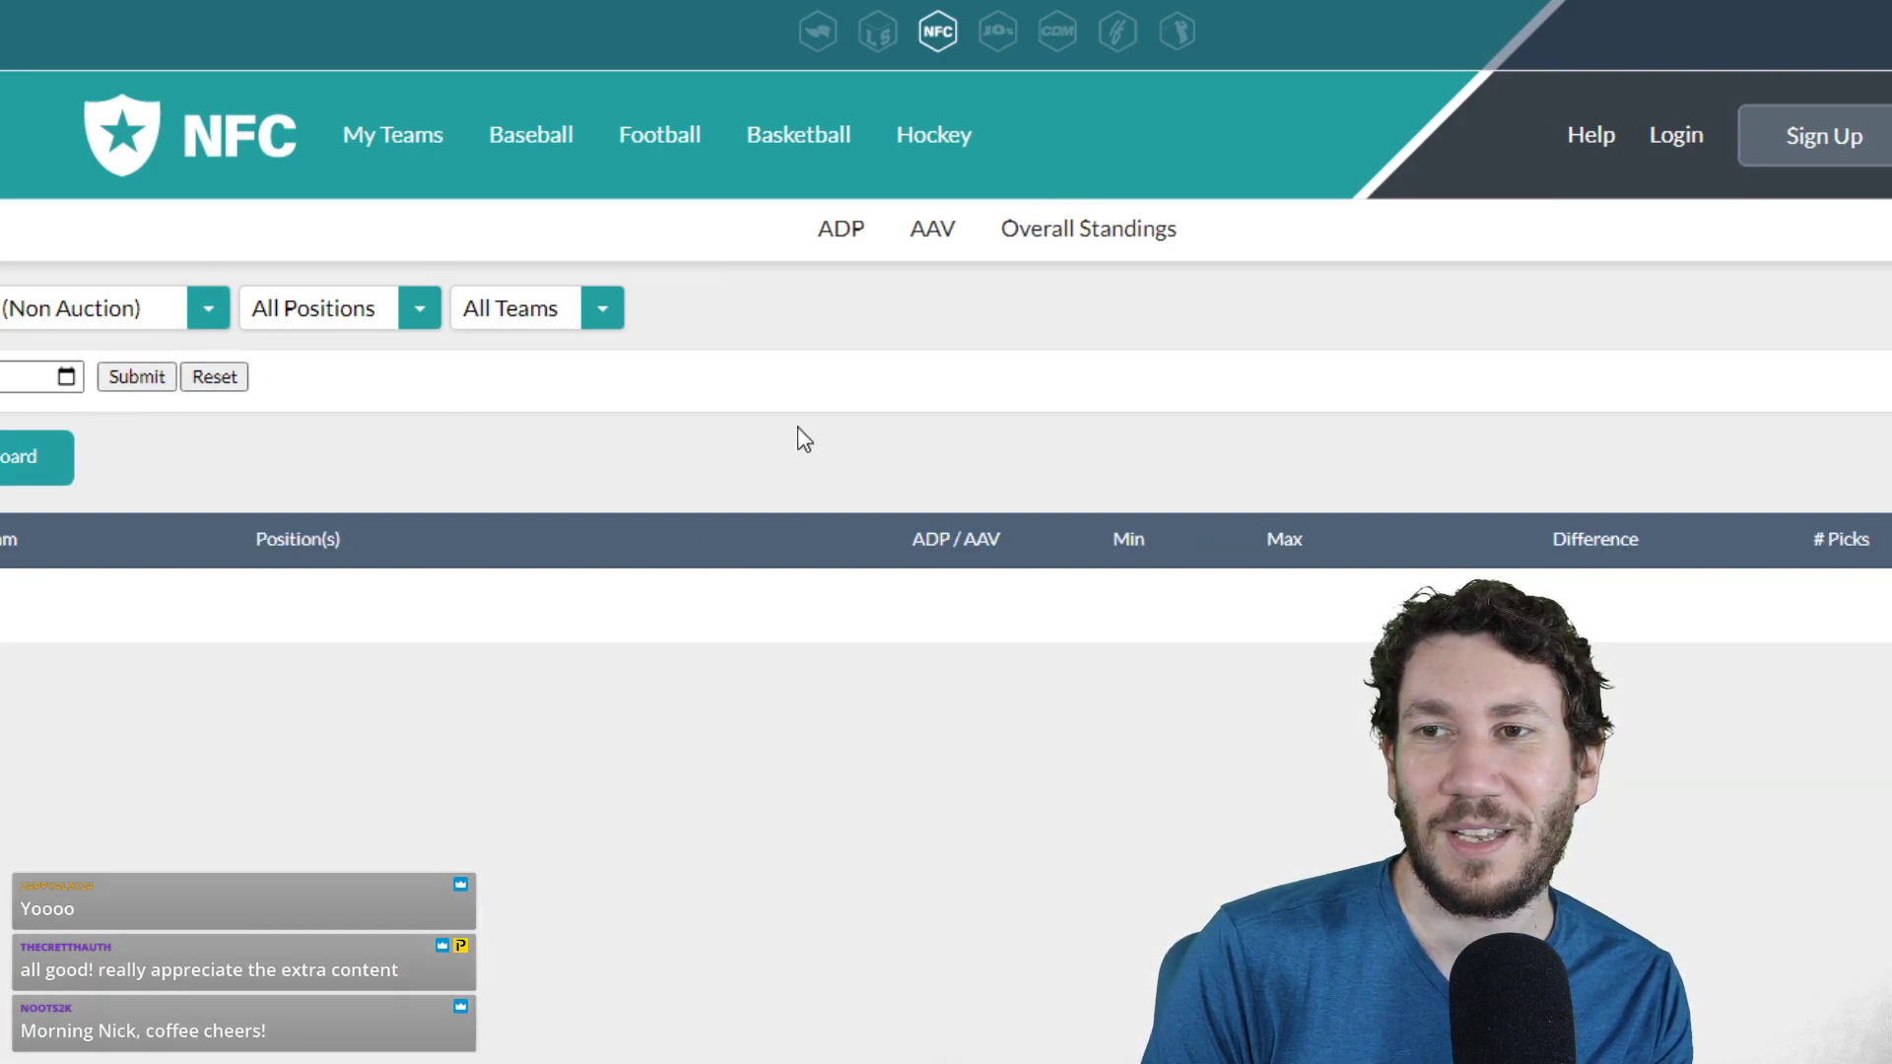
click(418, 309)
click(287, 634)
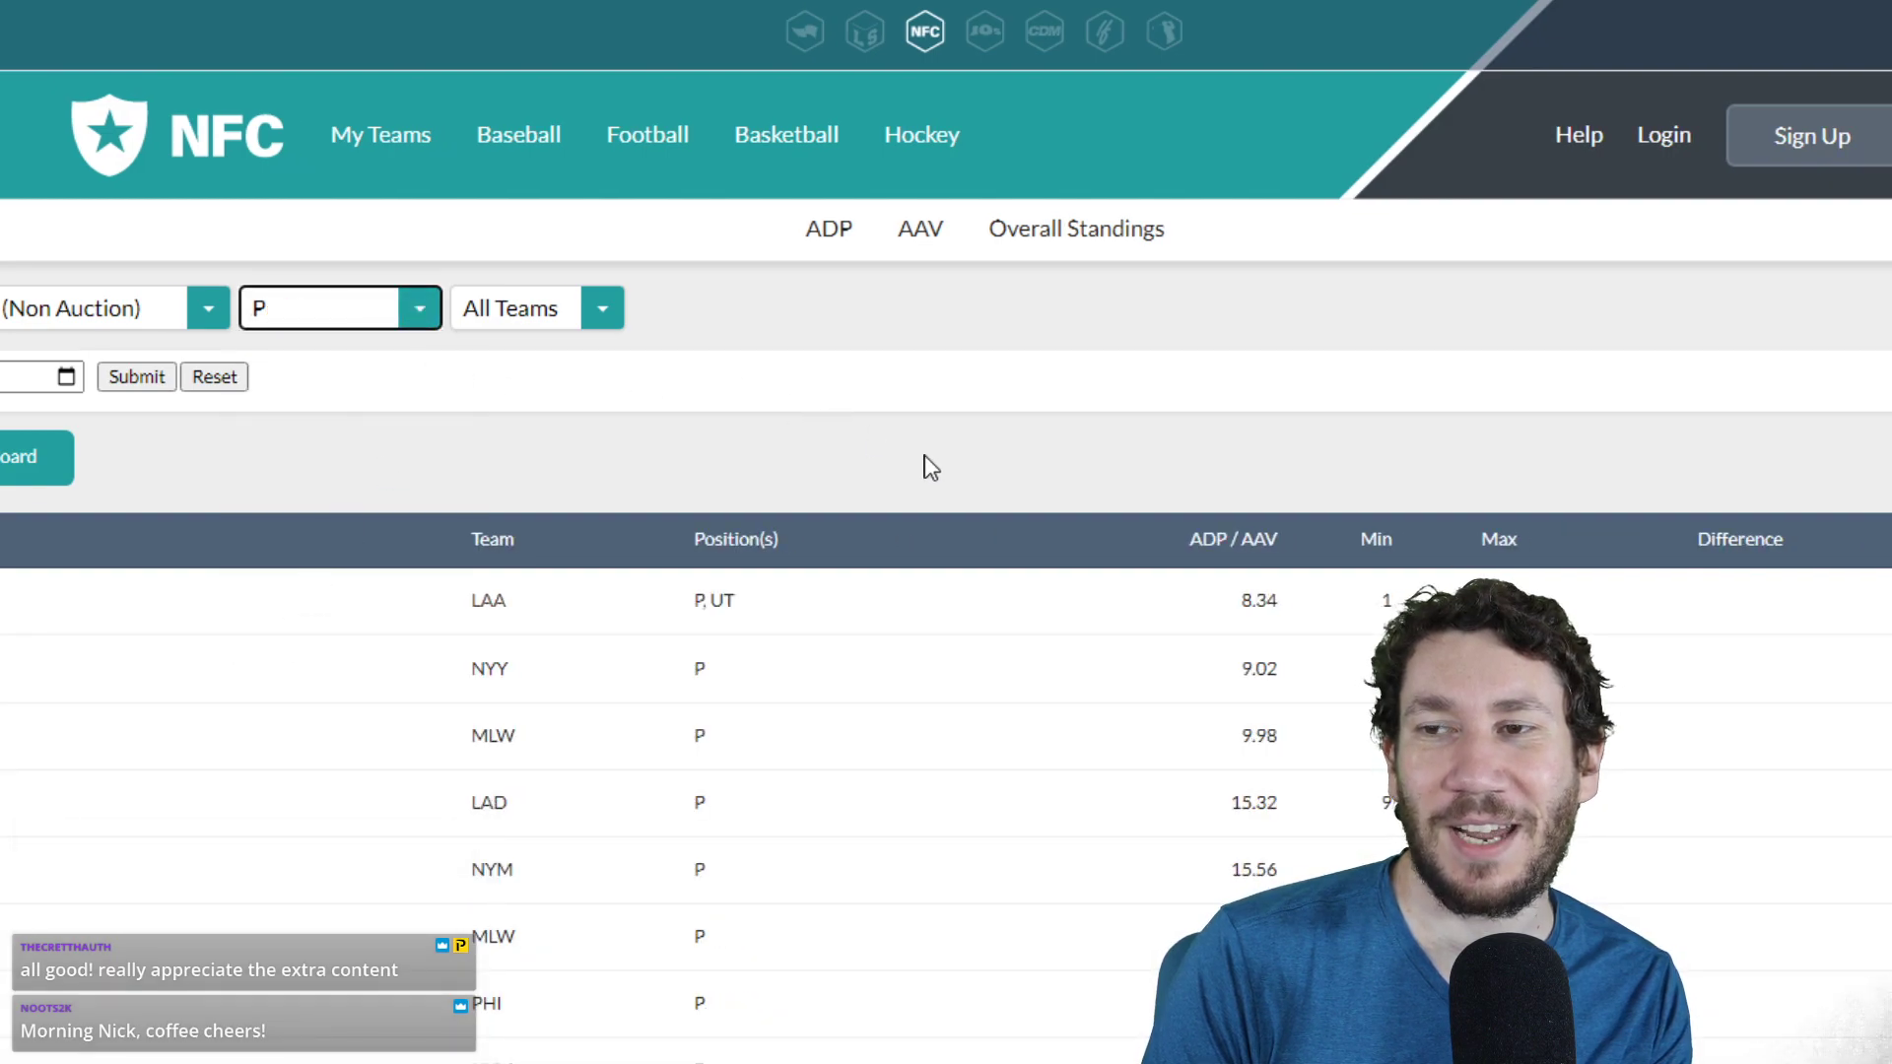
key(ctrl+f)
text(gilbert)
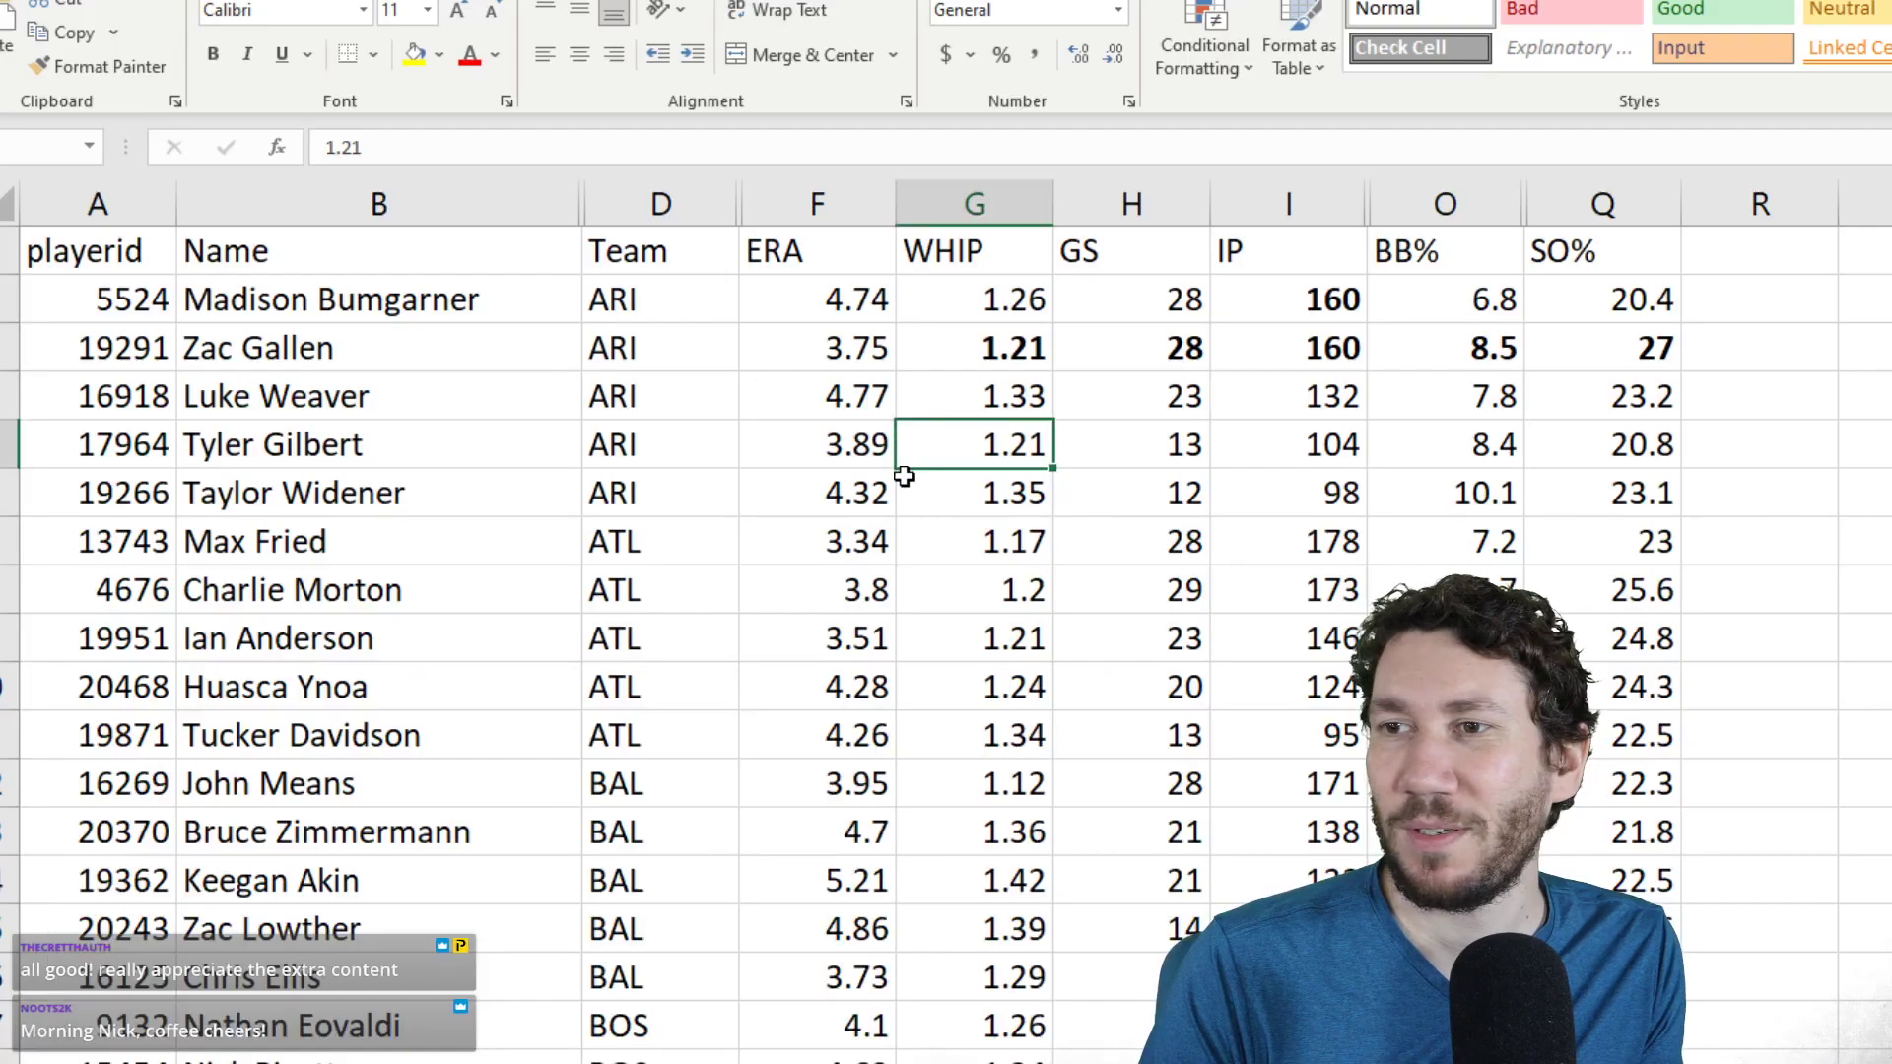
- Switch back to Excel and check Tyler Gilbert's projected ERA and WHIP and Luke Weaver's ERA
click(845, 455)
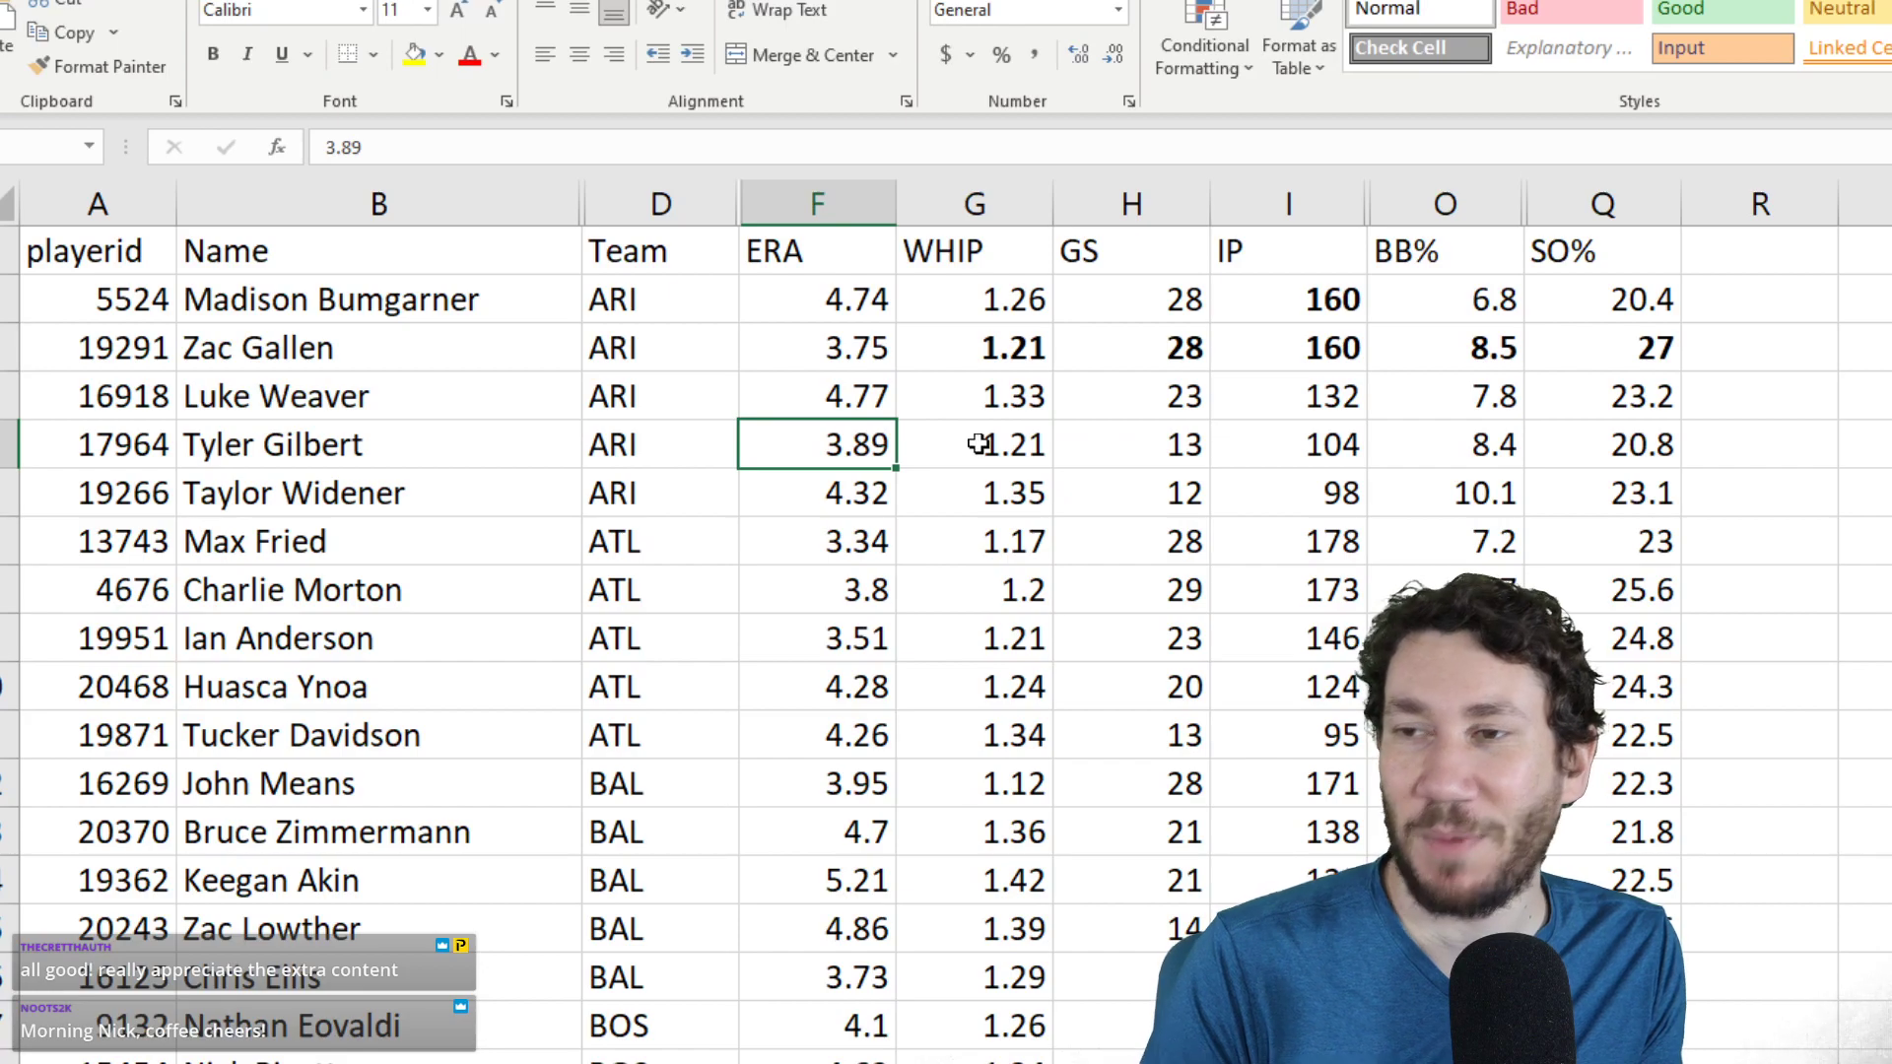
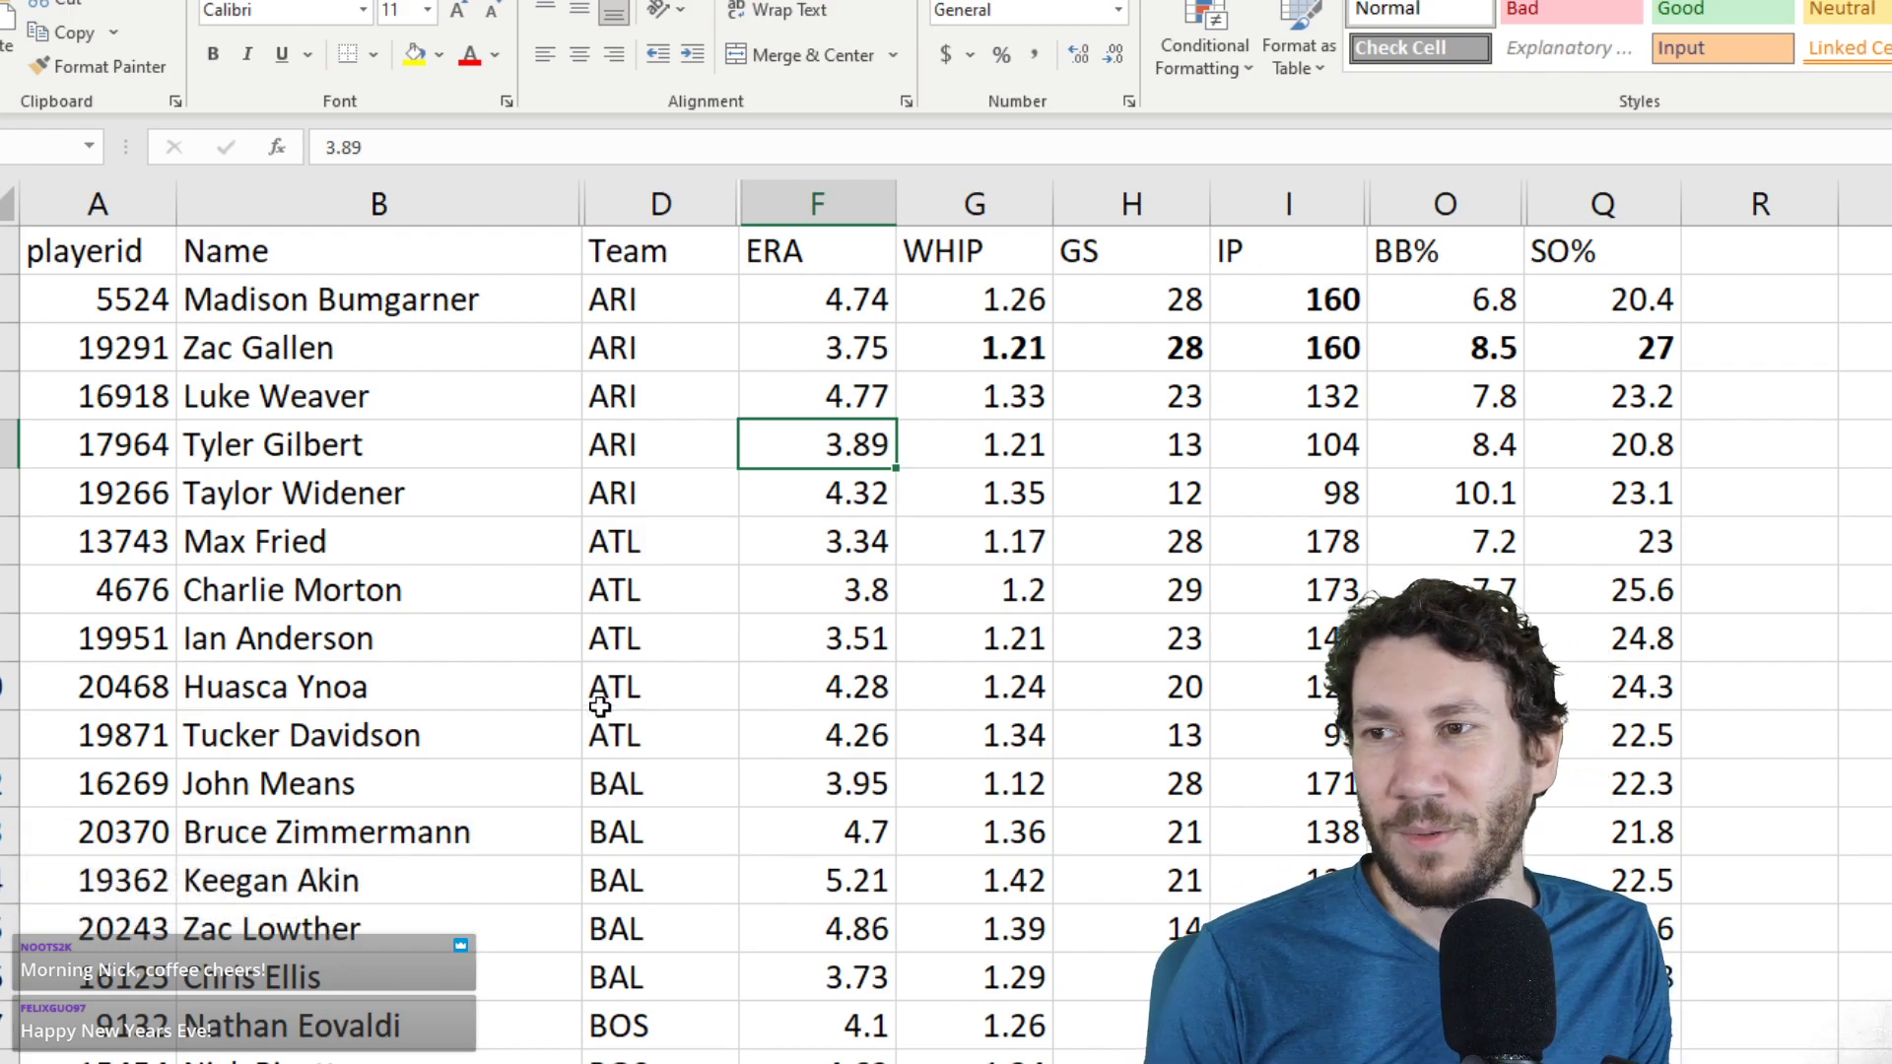
click(1006, 440)
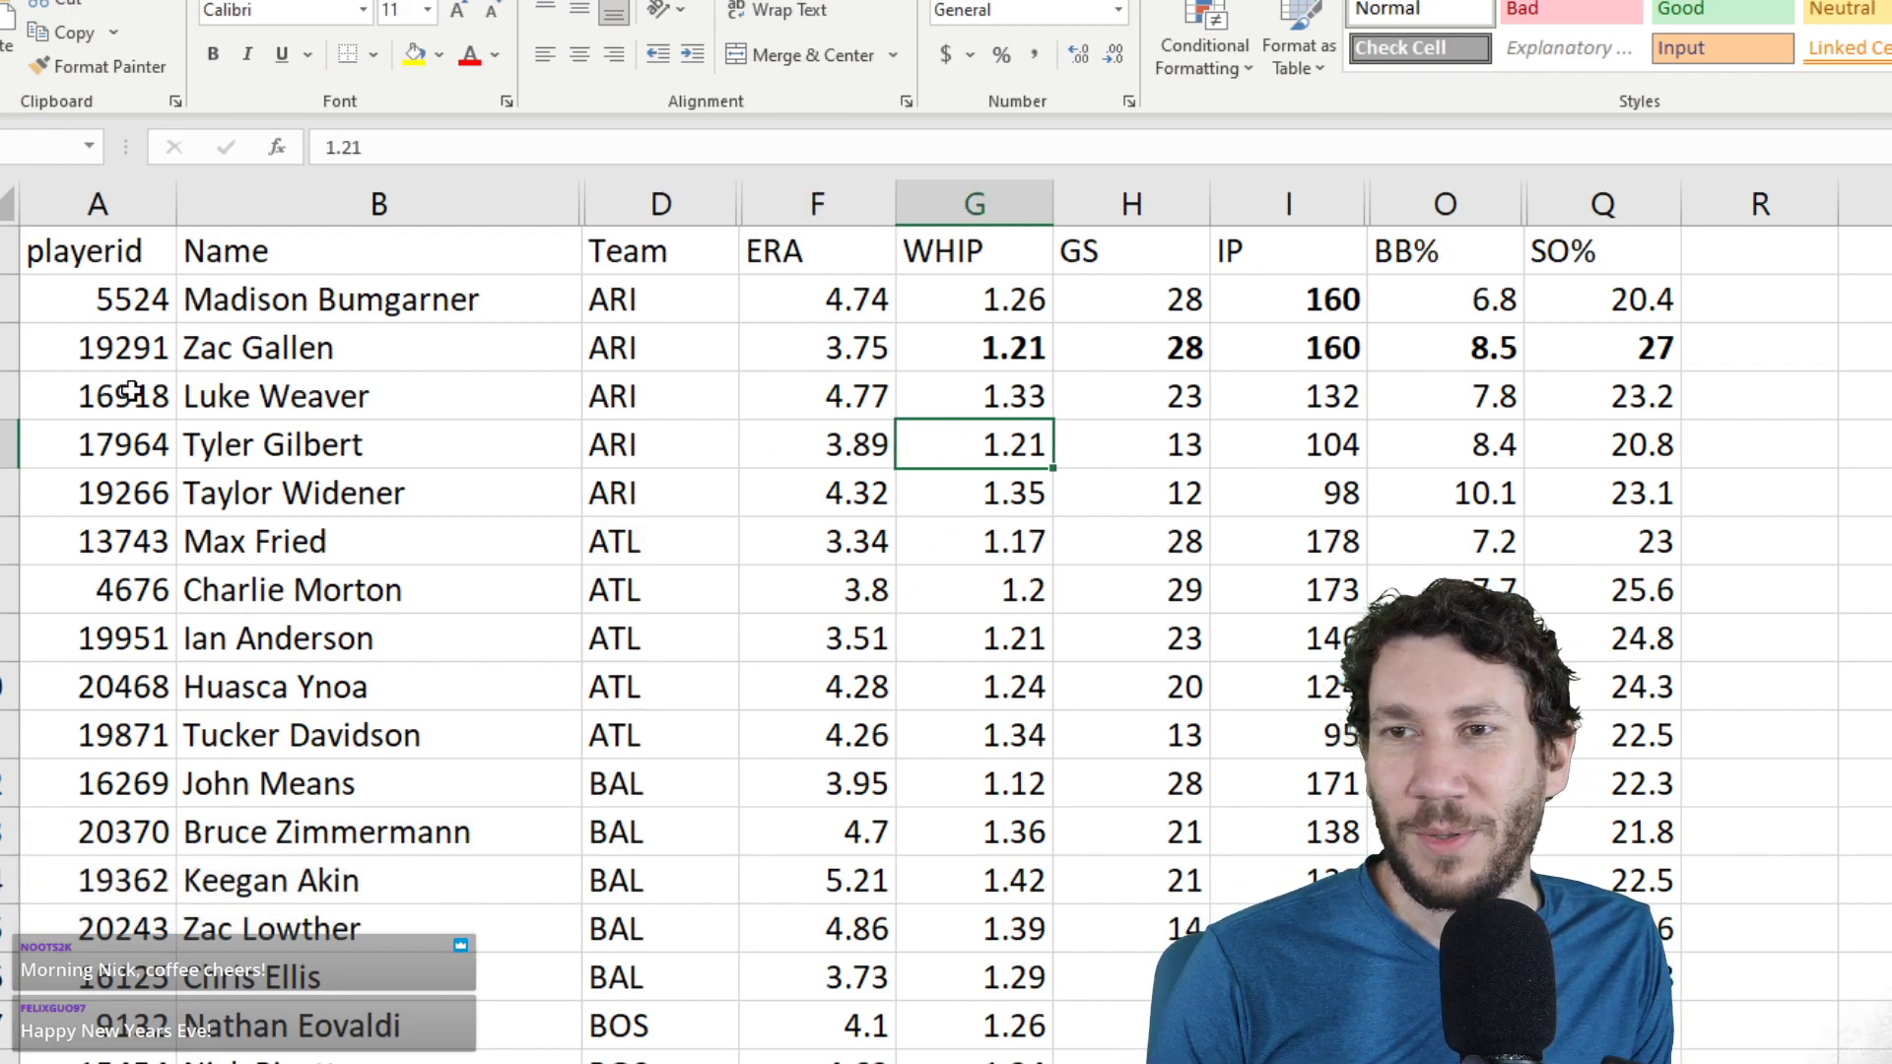
click(848, 412)
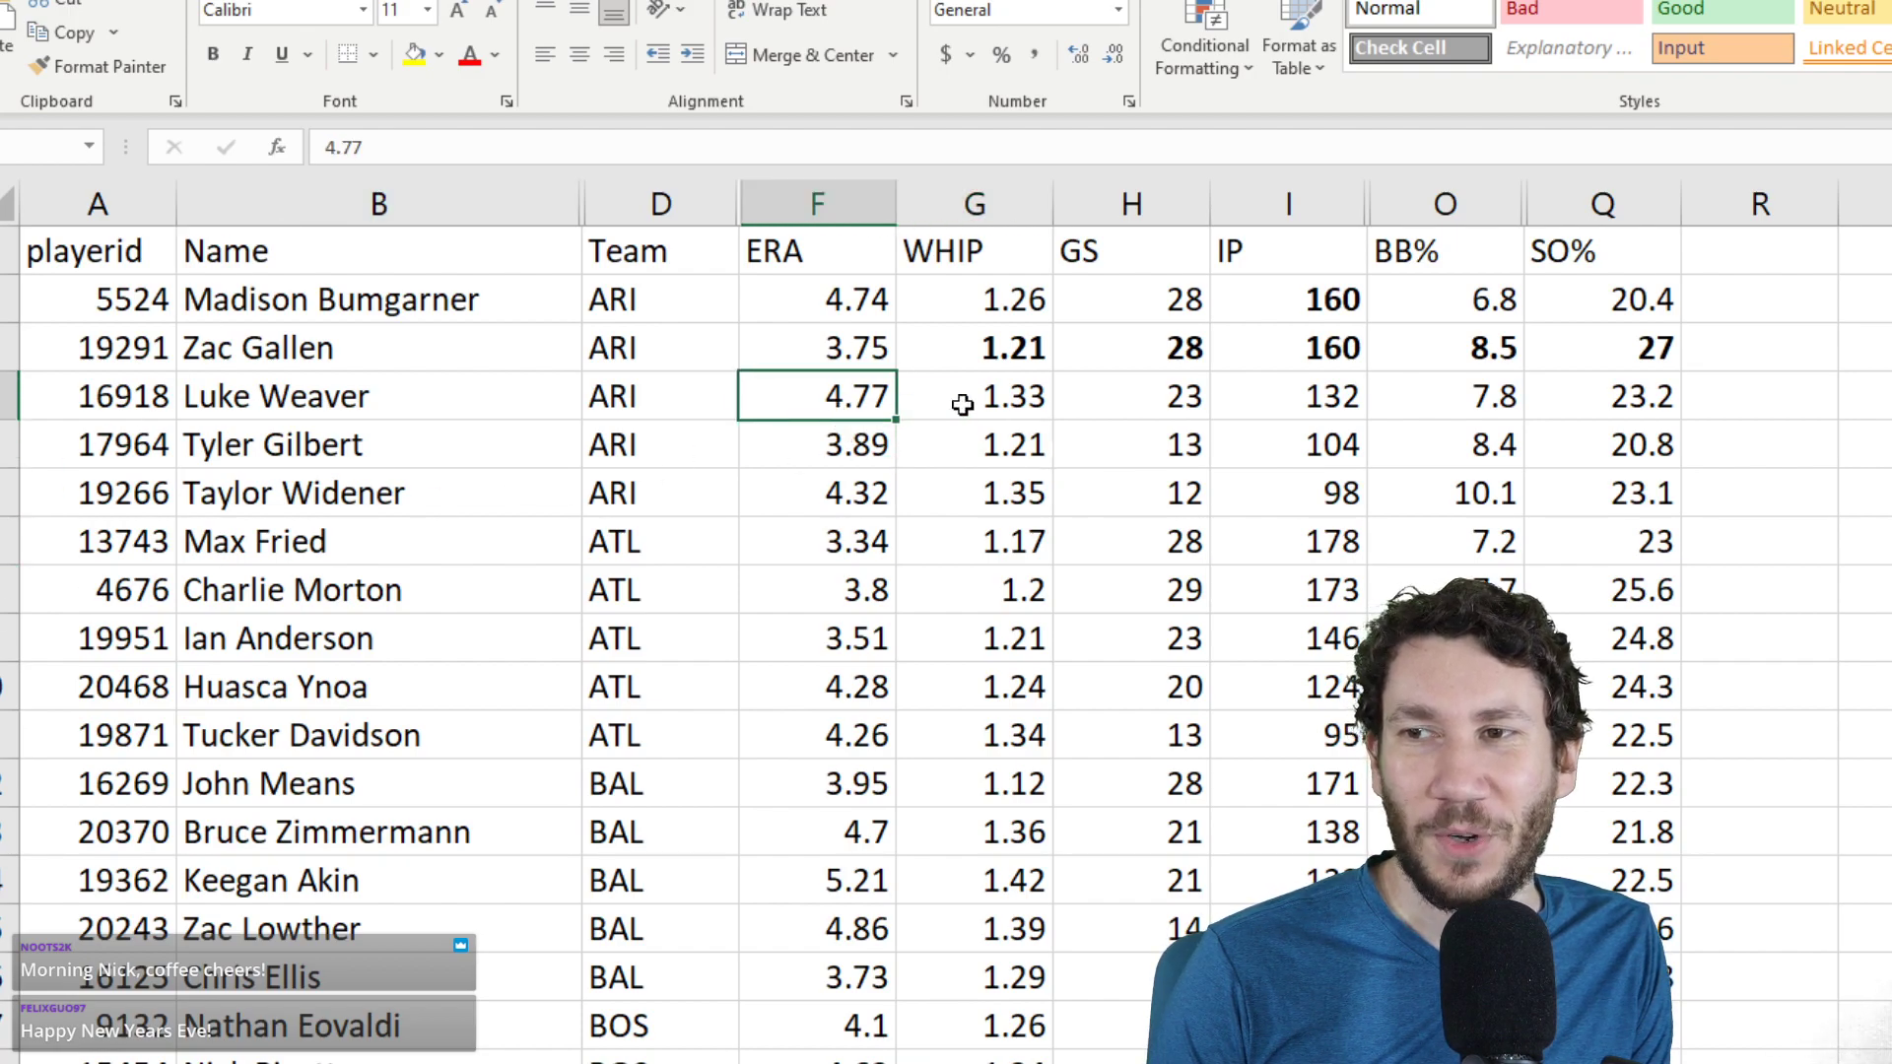
- Review Luke Weaver's GS, SO% and BB% values in the pitcher spreadsheet
click(1153, 414)
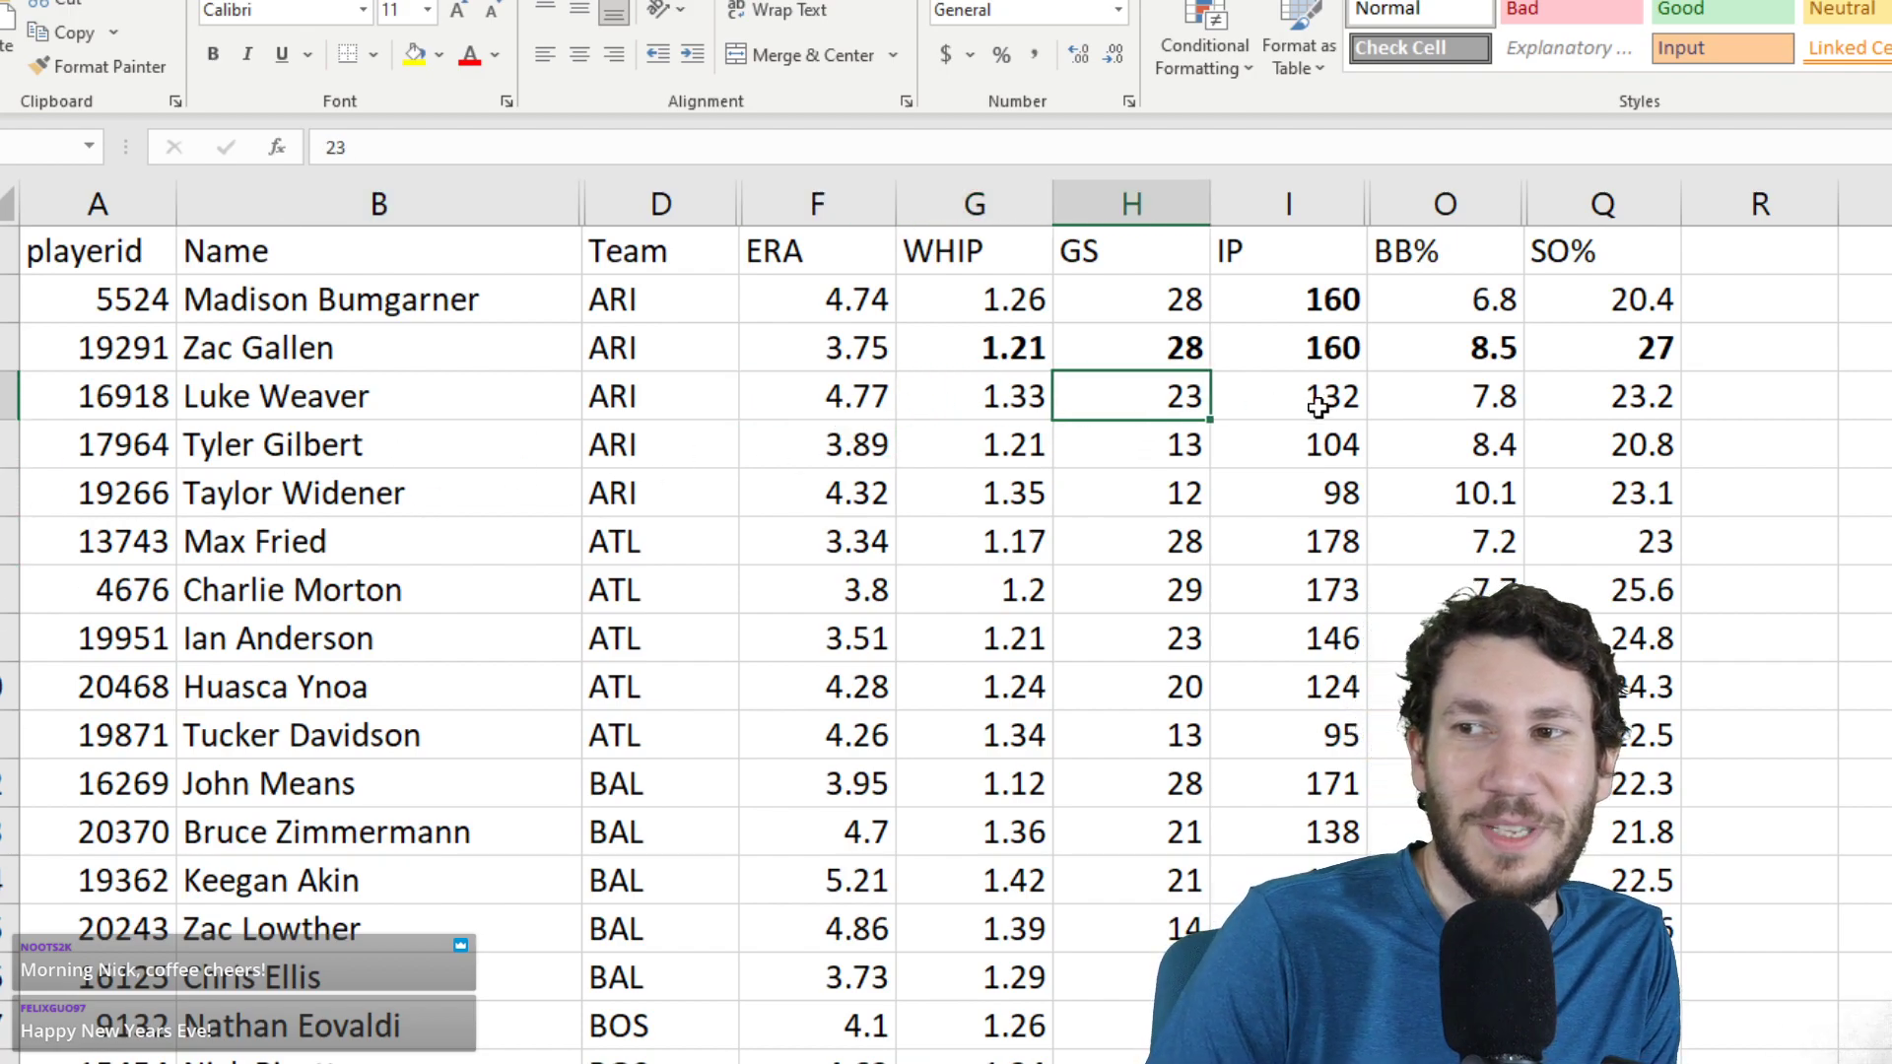
click(1584, 402)
click(1468, 400)
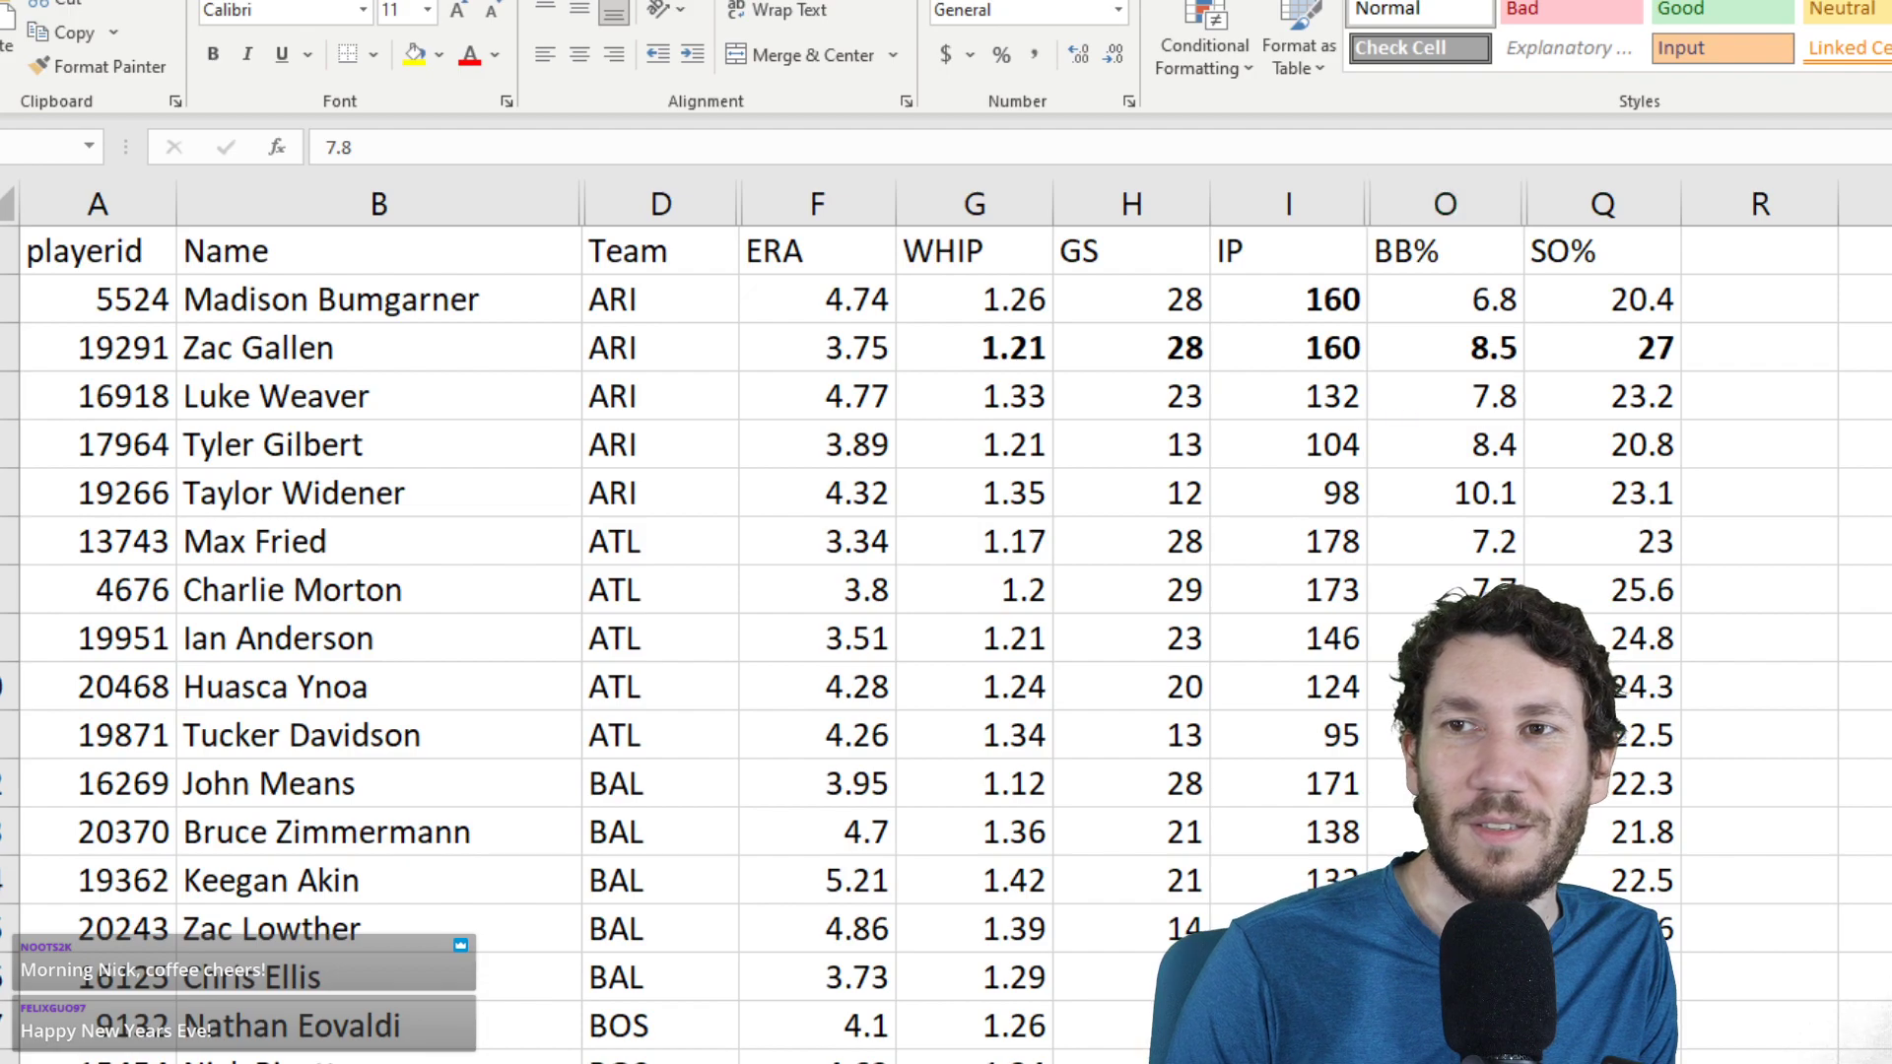
- Switch to the browser and open Luke Weaver's Pitcher List player page
key(alt+Tab)
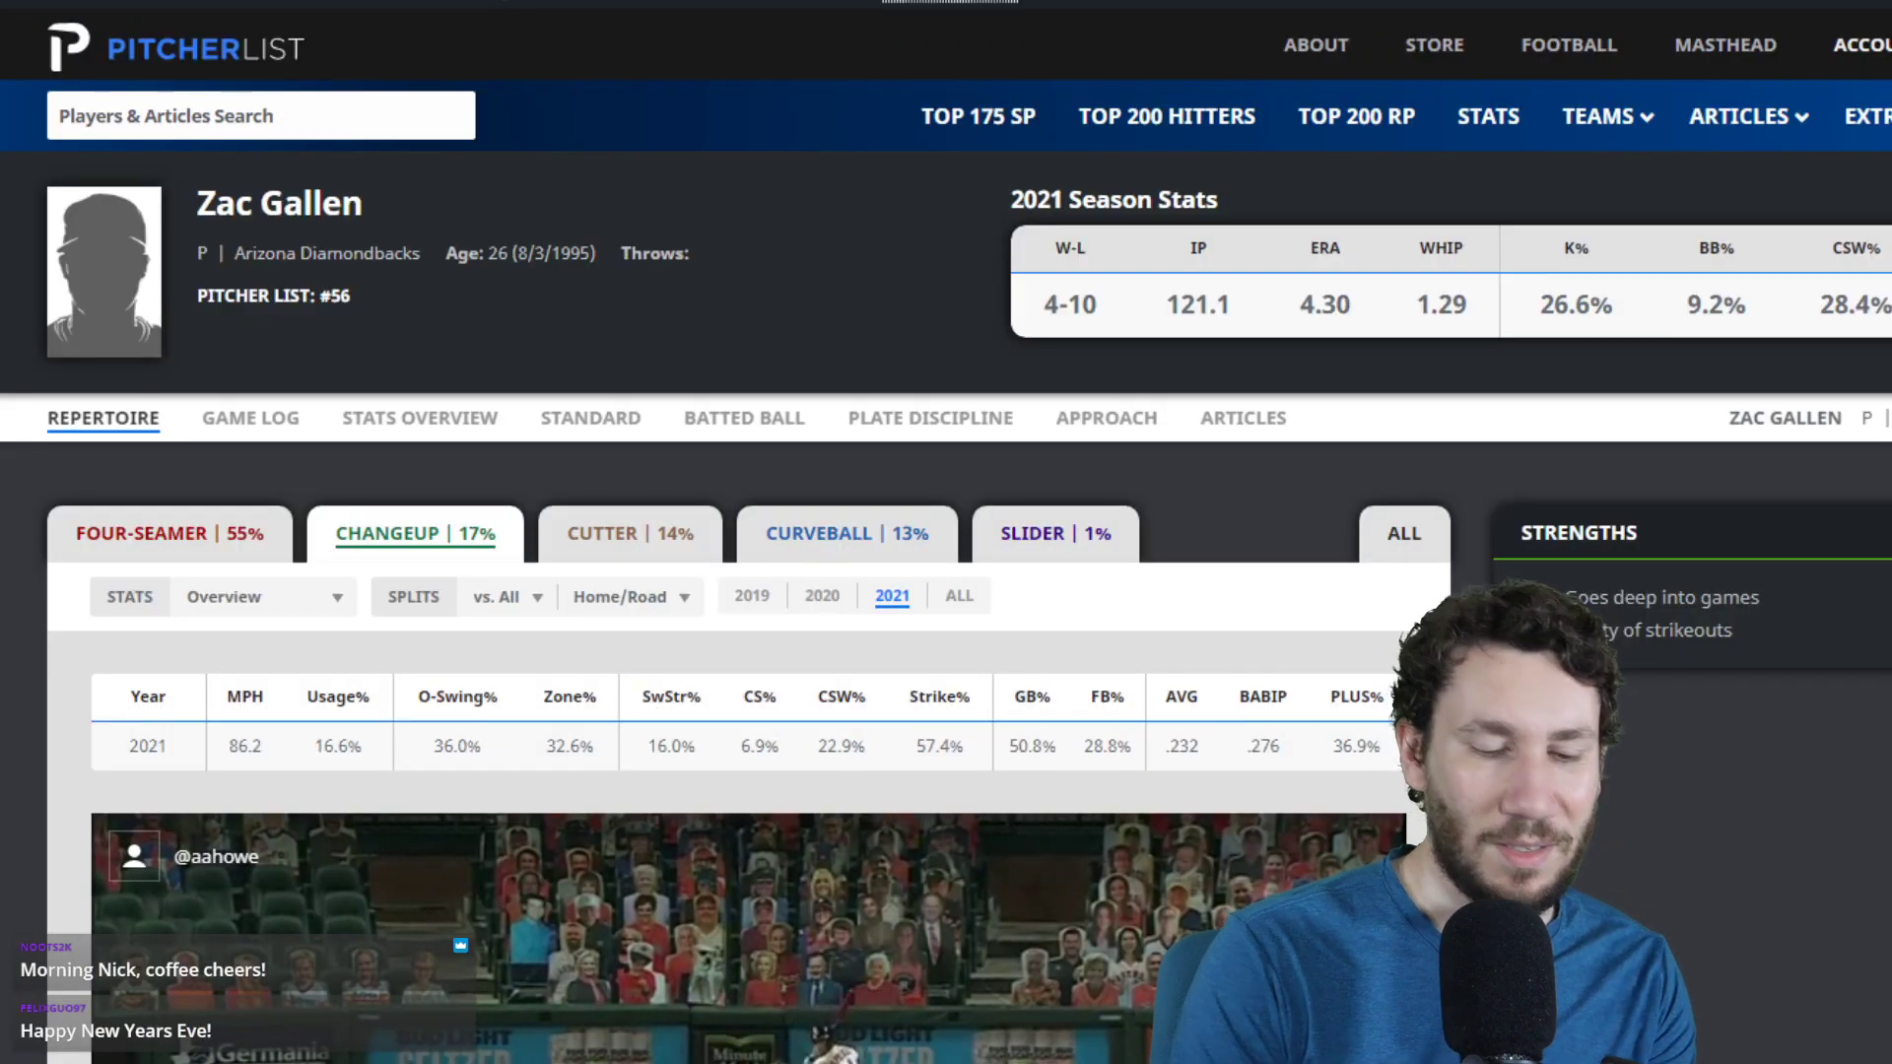
key(ctrl+l)
text(luke-weaver)
key(Return)
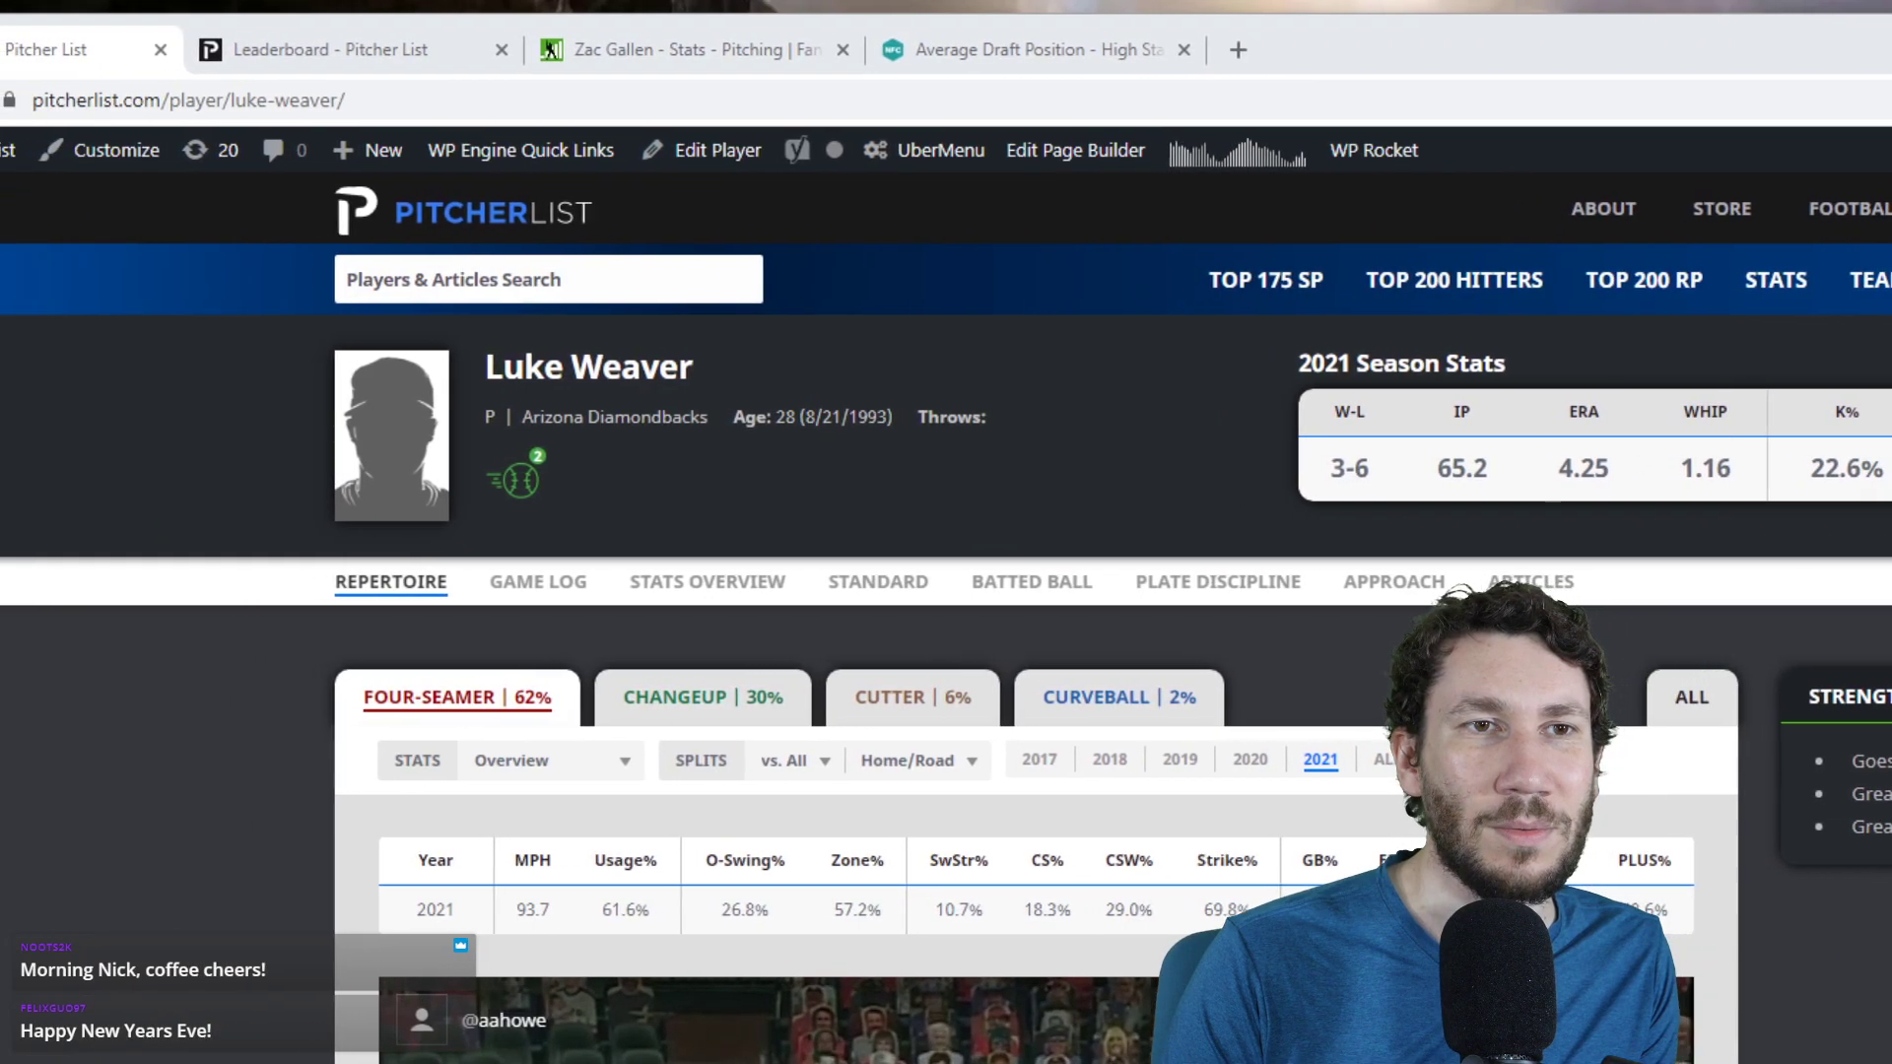
- Remove the player part of the Pitcher List page address, re-enter luke-weaver and reload the page
drag(231, 105, 528, 114)
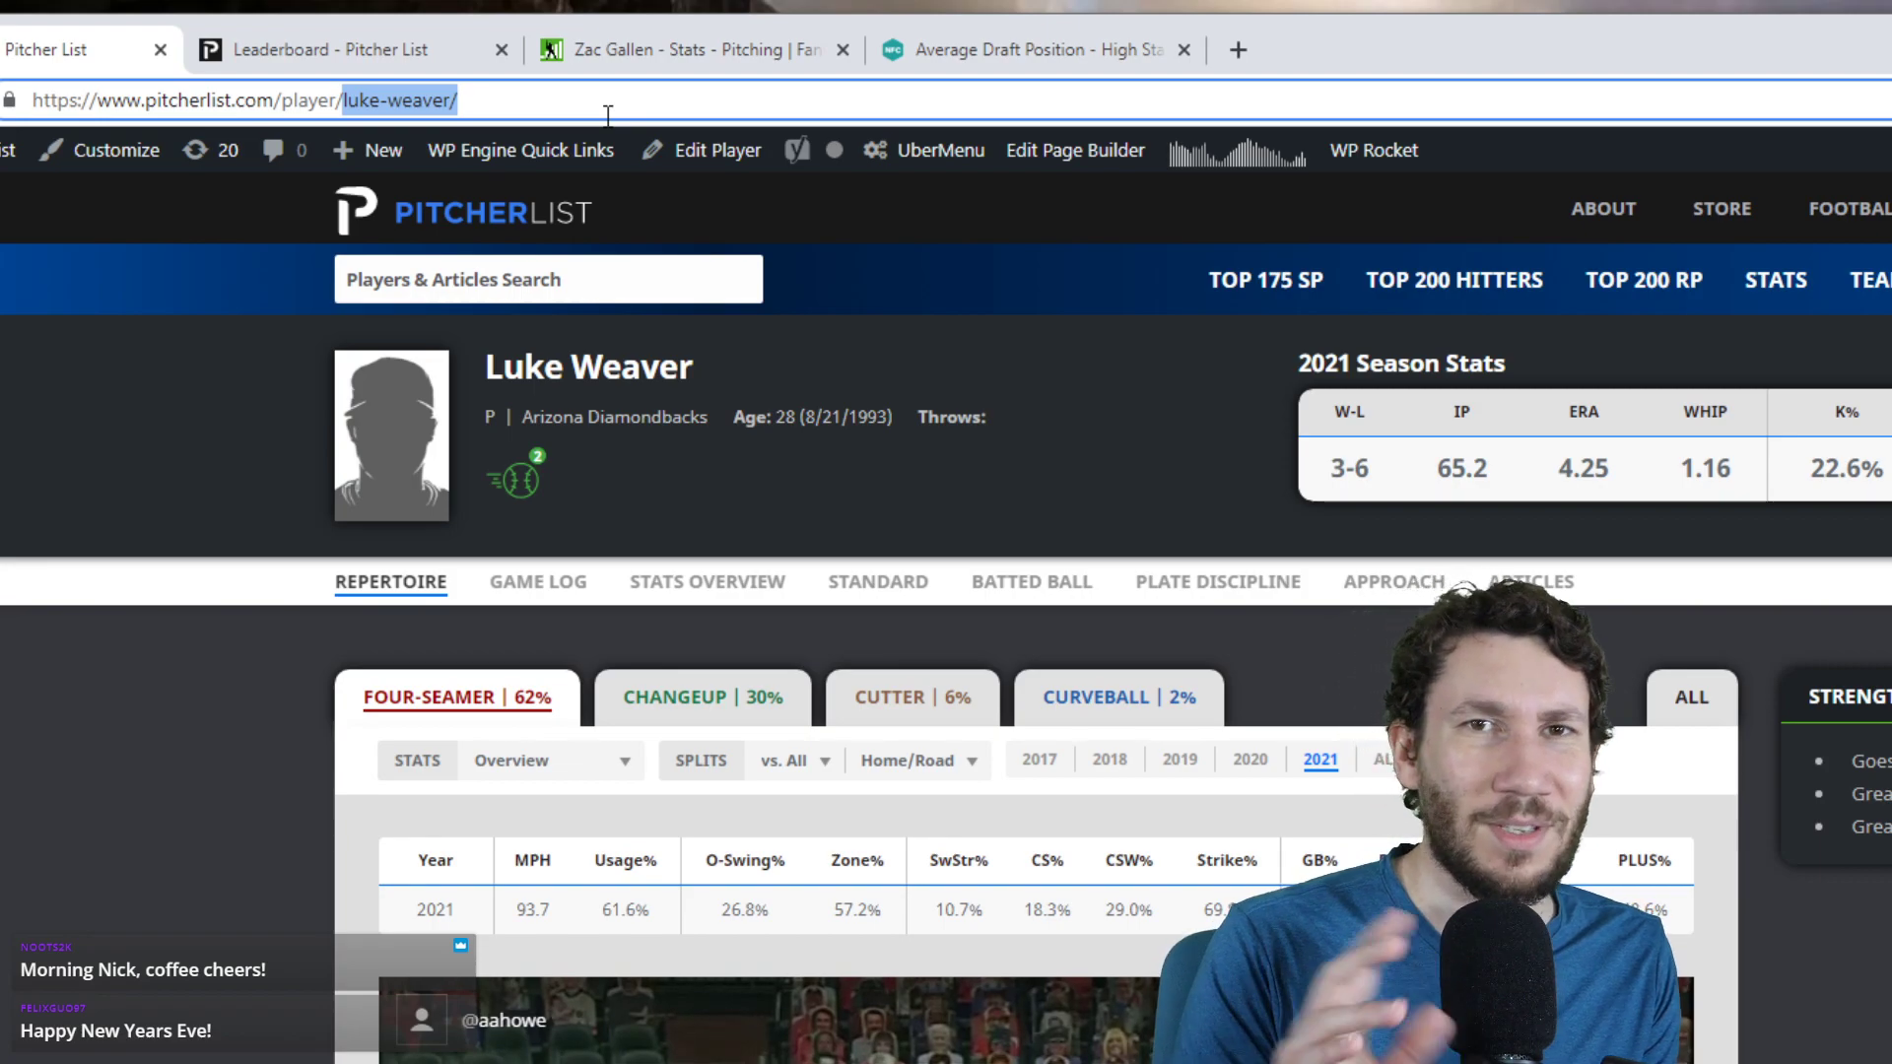
key(BackSpace)
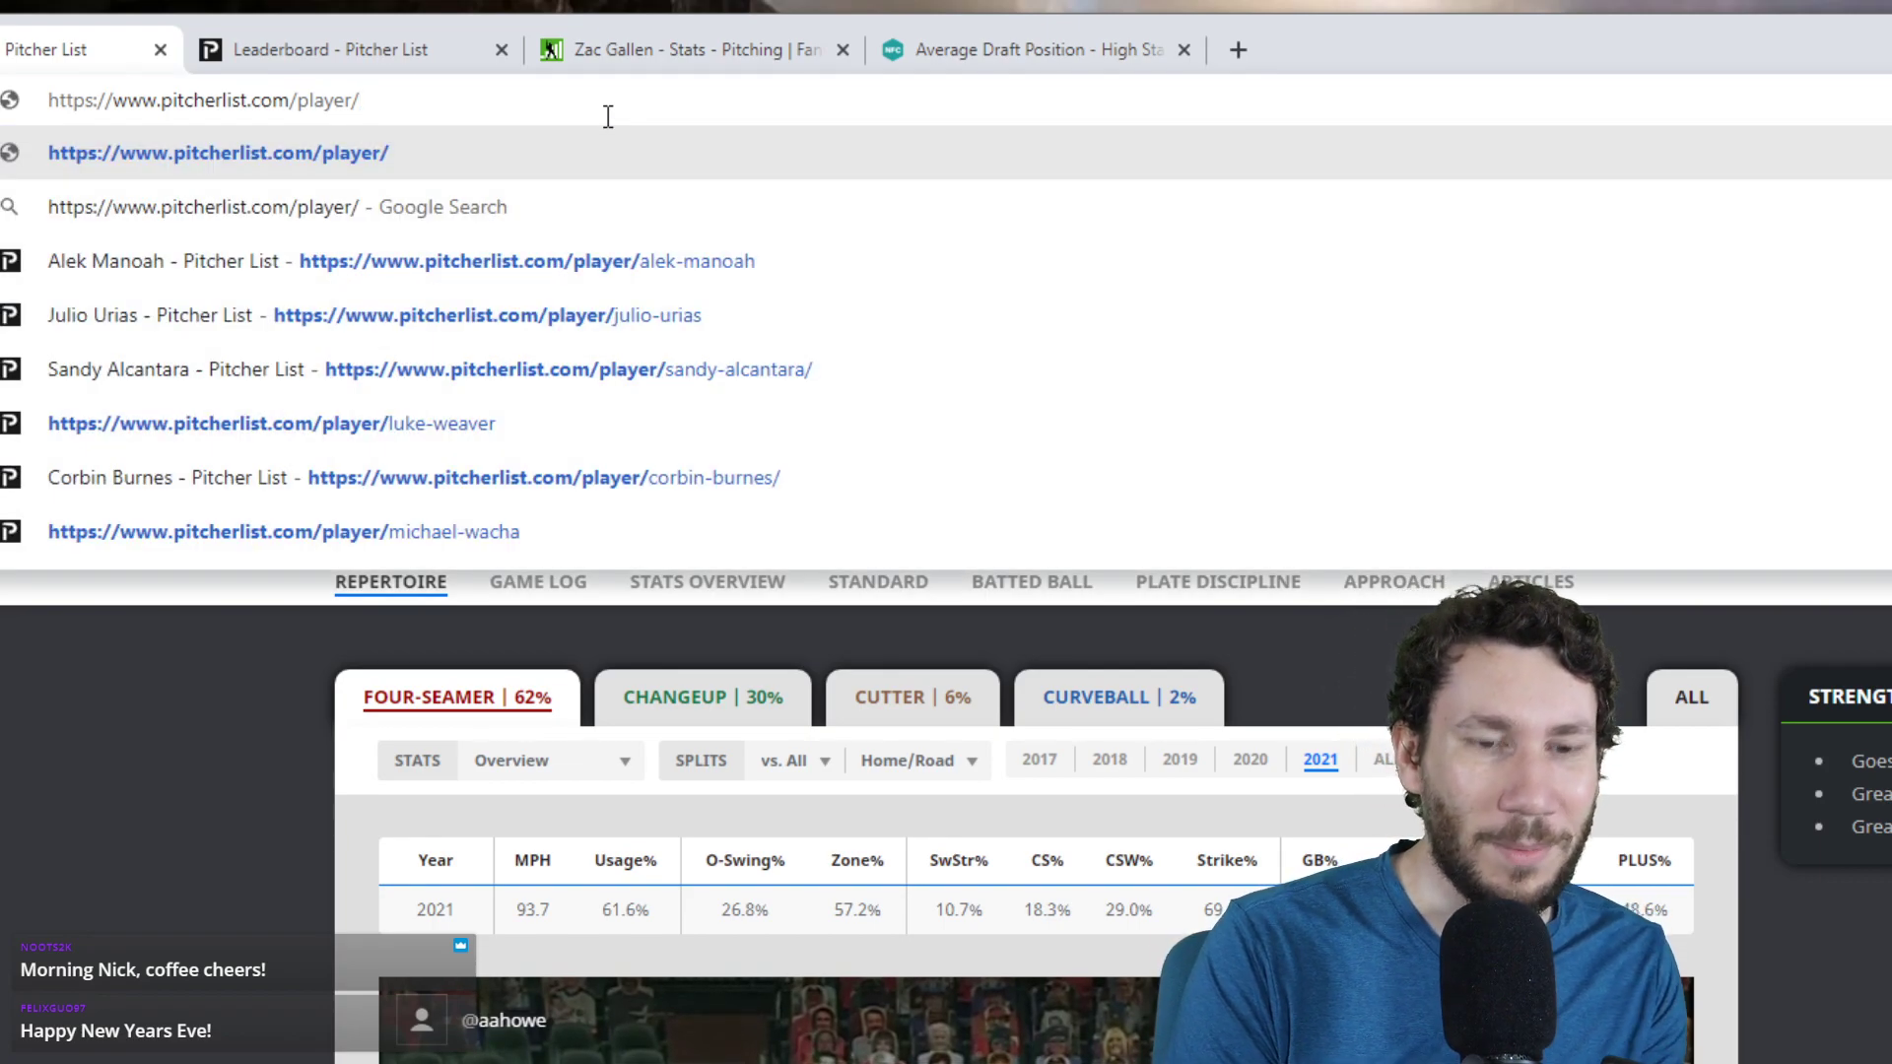
text(luke-weaver)
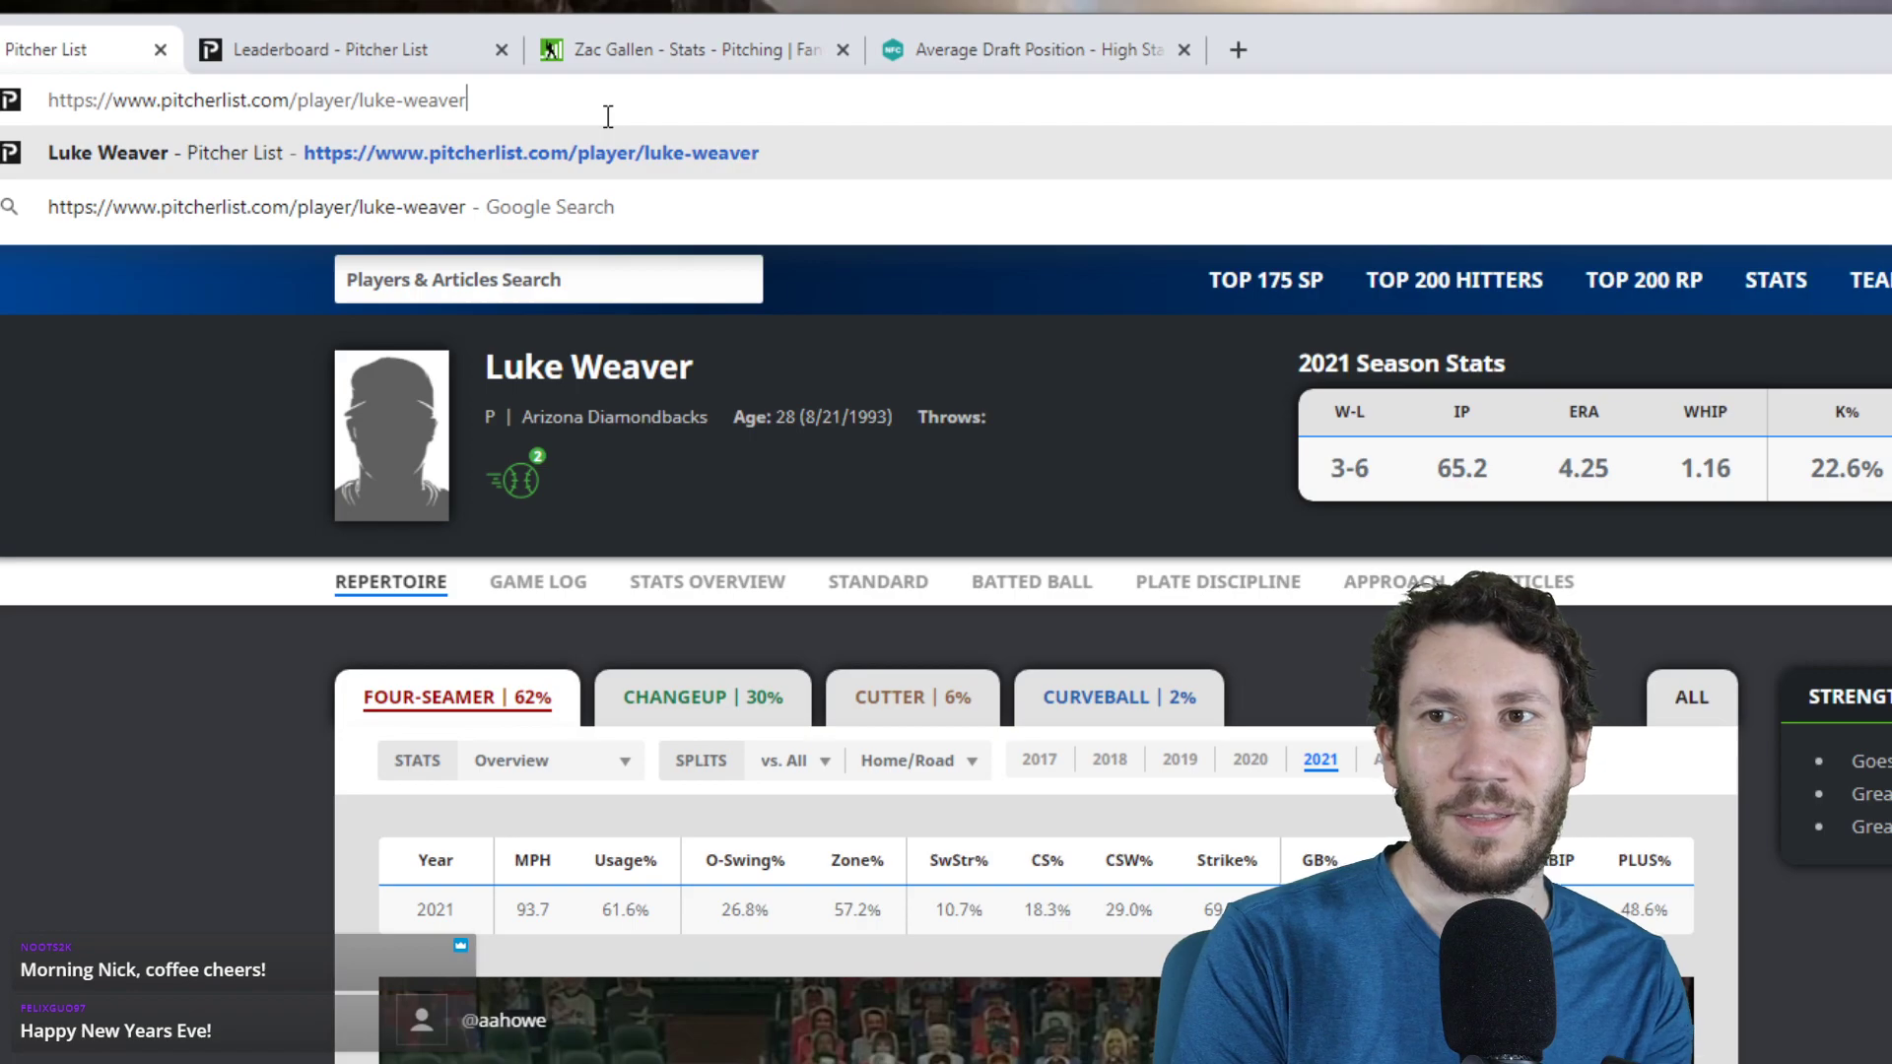
key(Return)
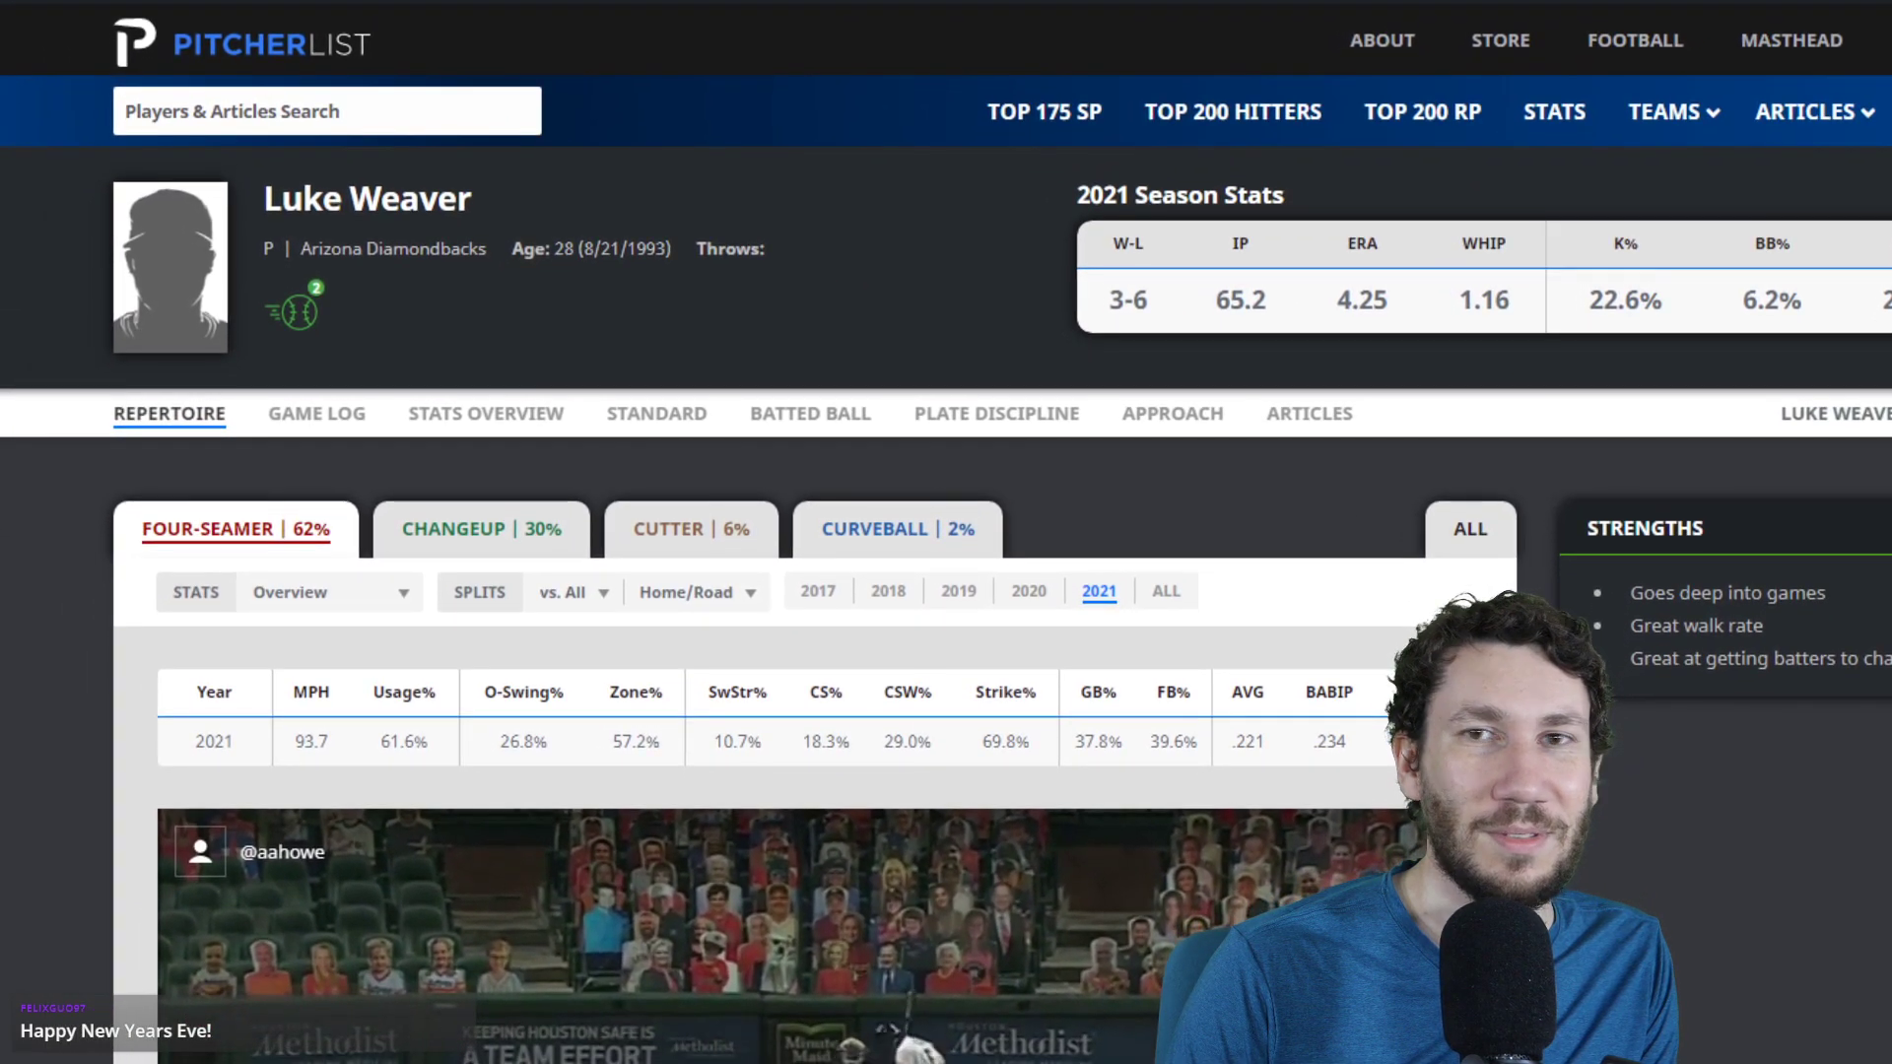
key(ctrl+Tab)
key(ctrl+Tab)
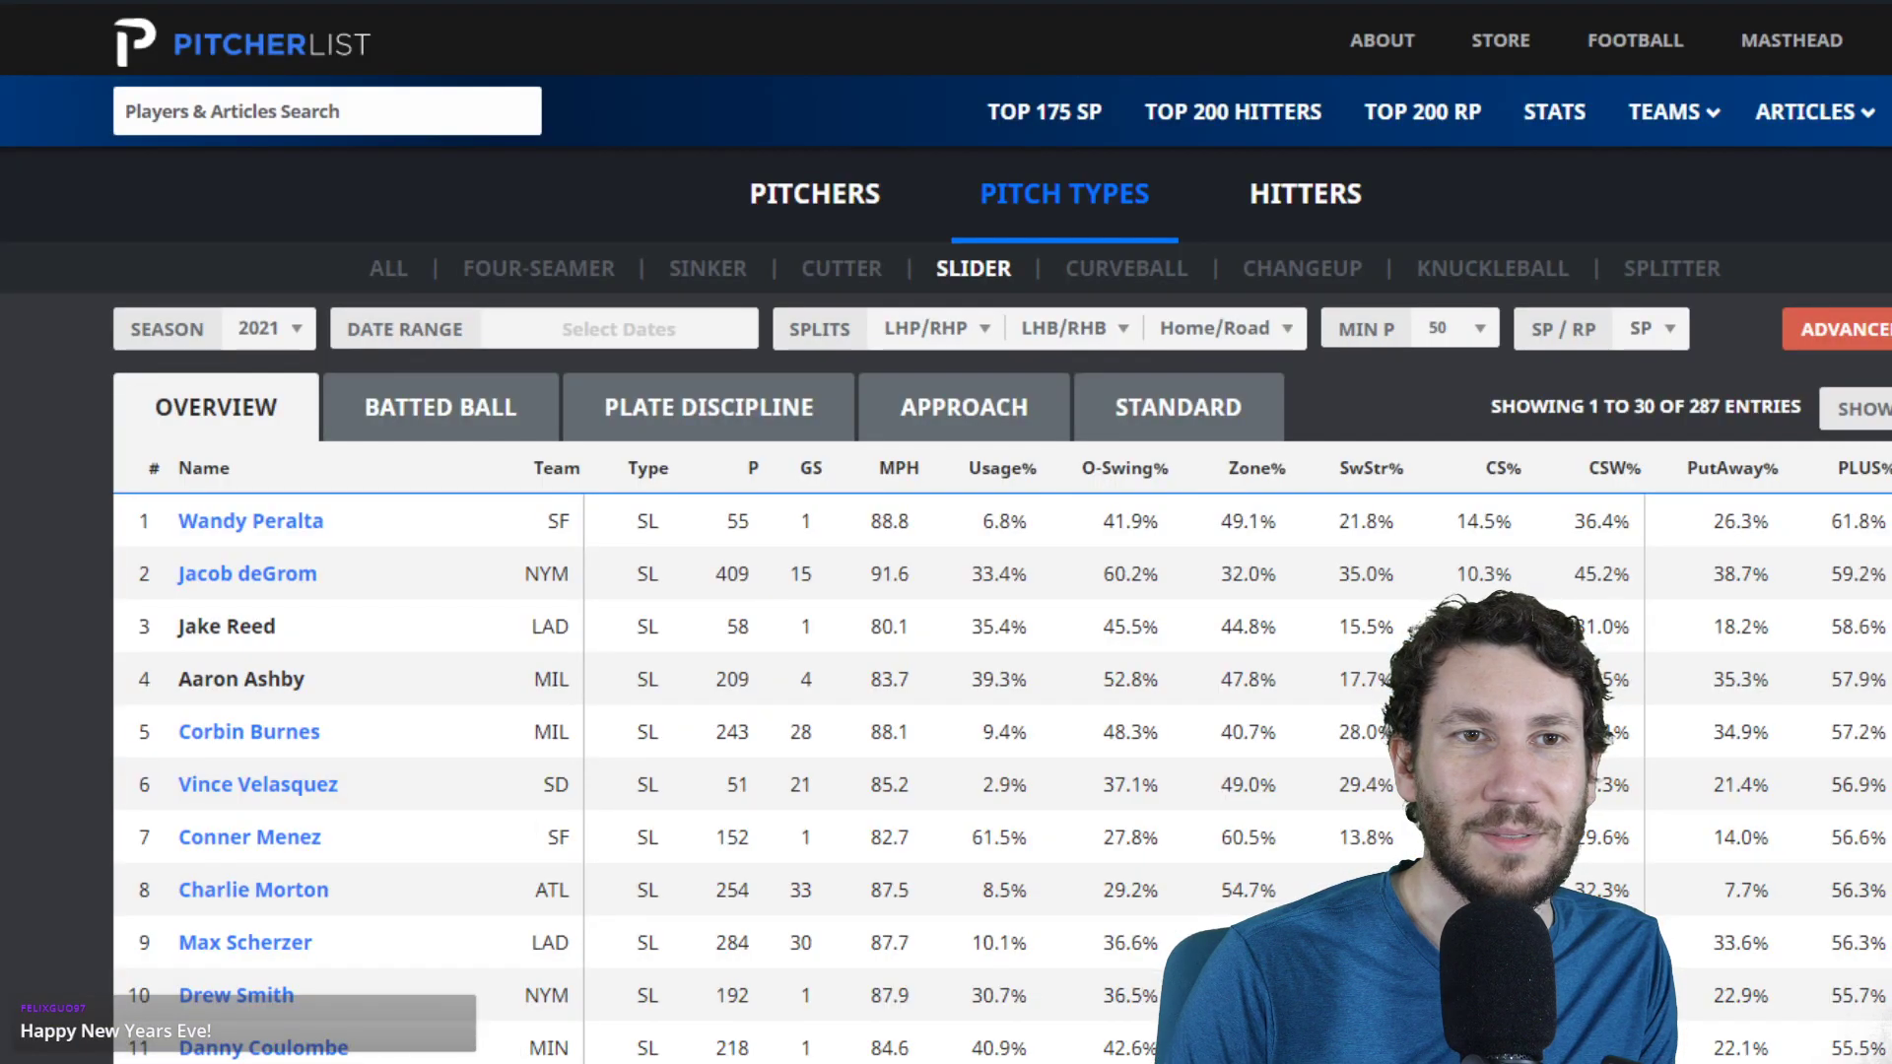
key(ctrl+Tab)
key(ctrl+Tab)
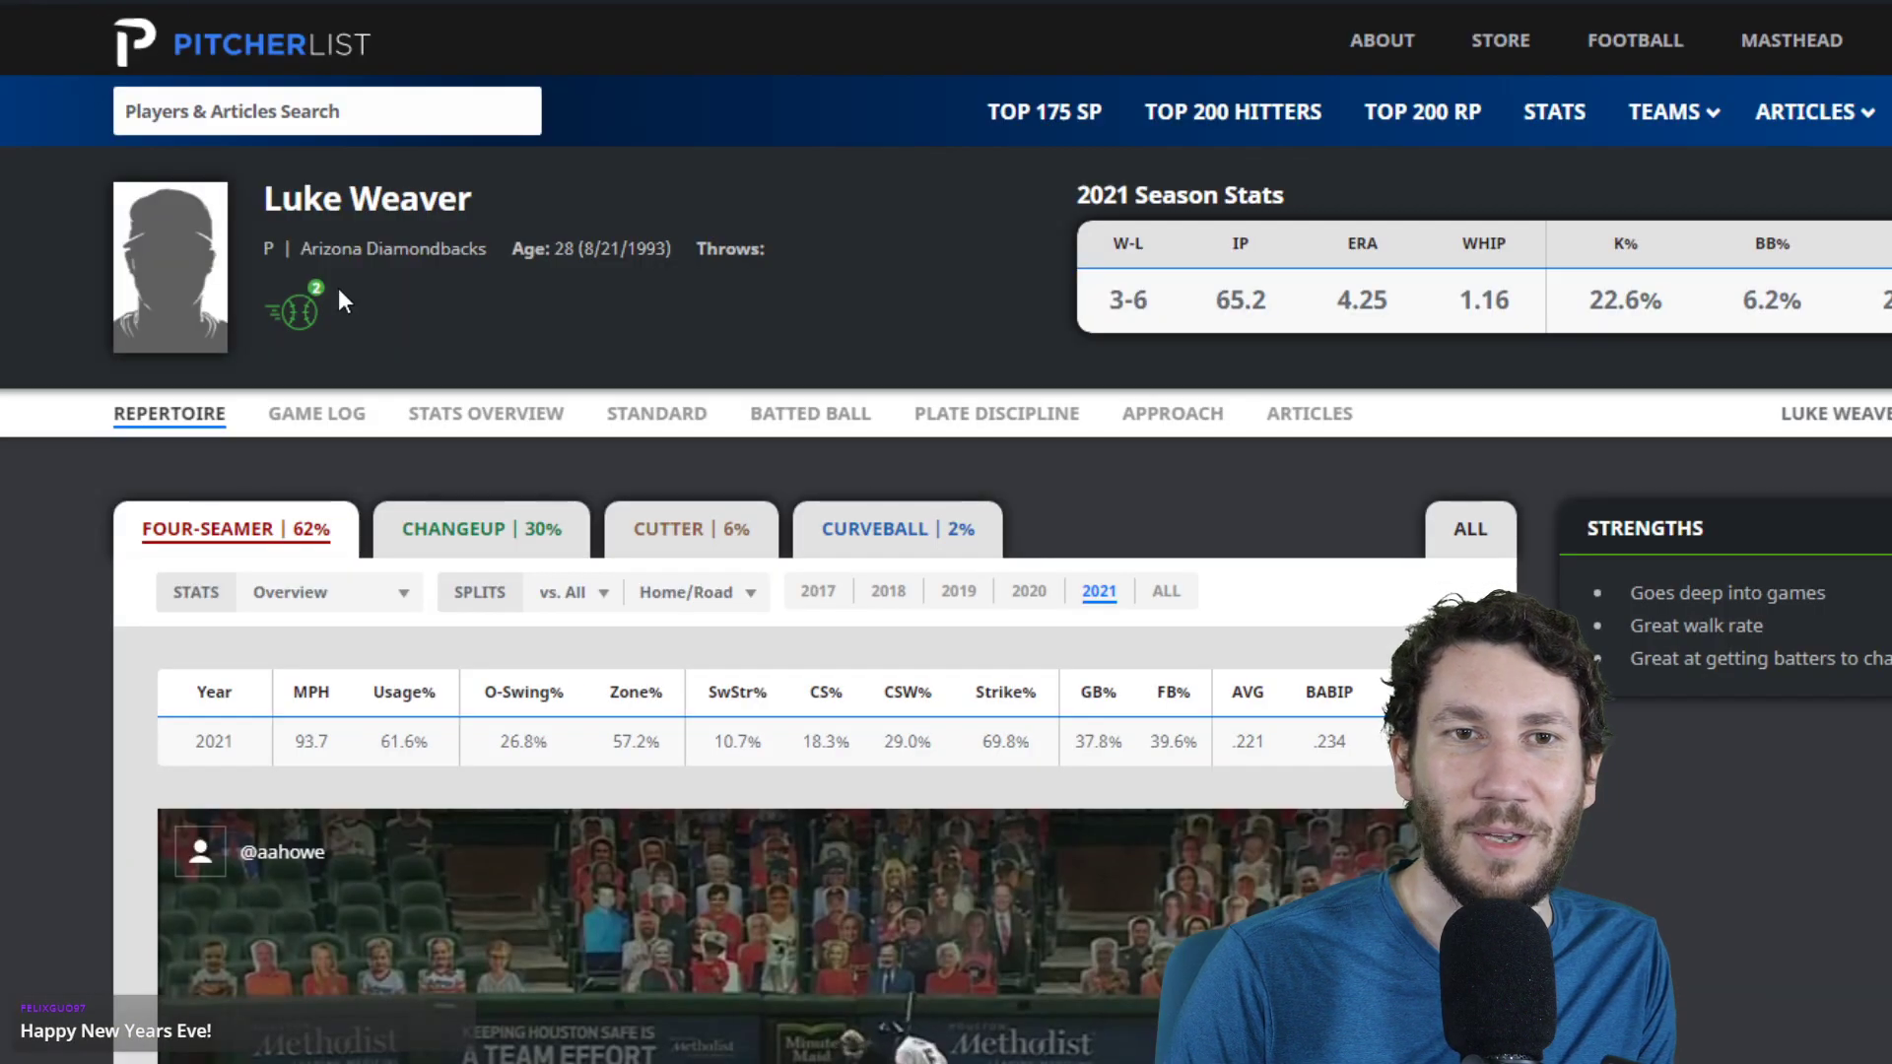
- Examine Luke Weaver's 2021 season ERA and WHIP, the four-seamer write-up and the game log
drag(1338, 301, 1533, 303)
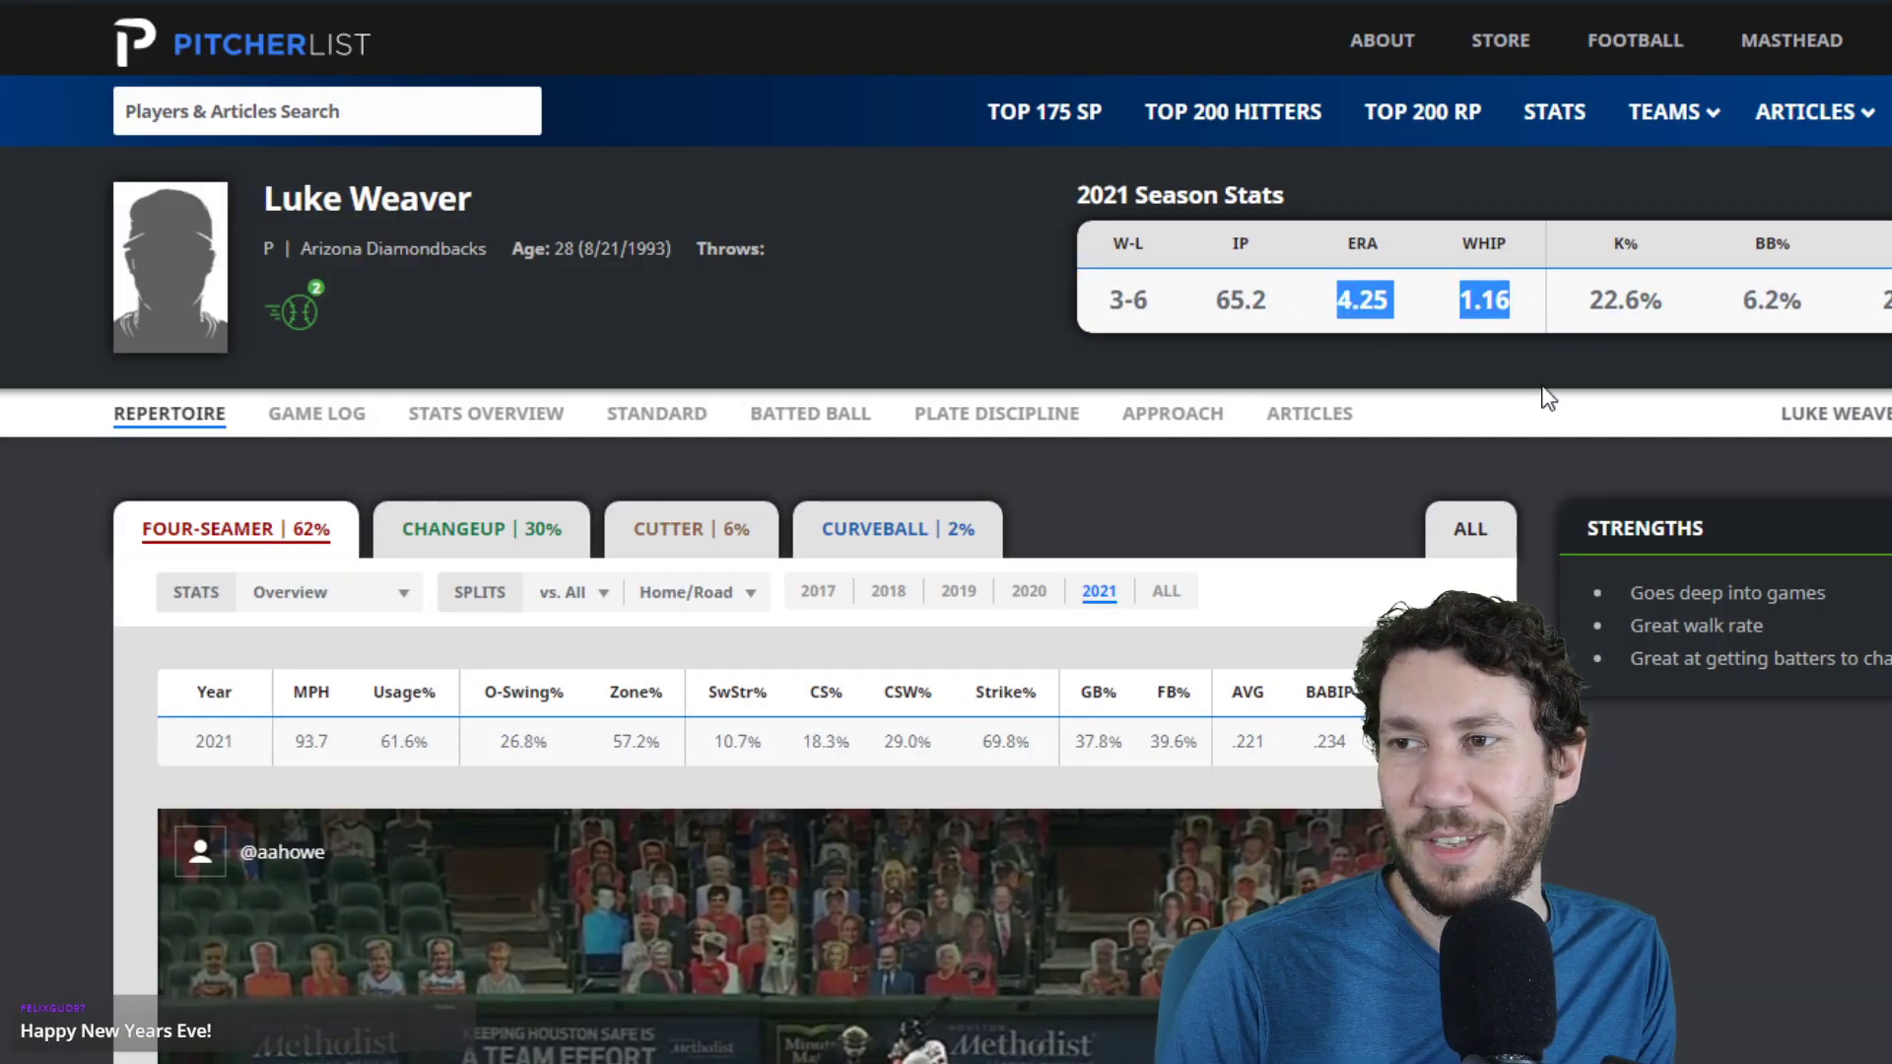
click(1714, 869)
scroll(1713, 864, down, 8)
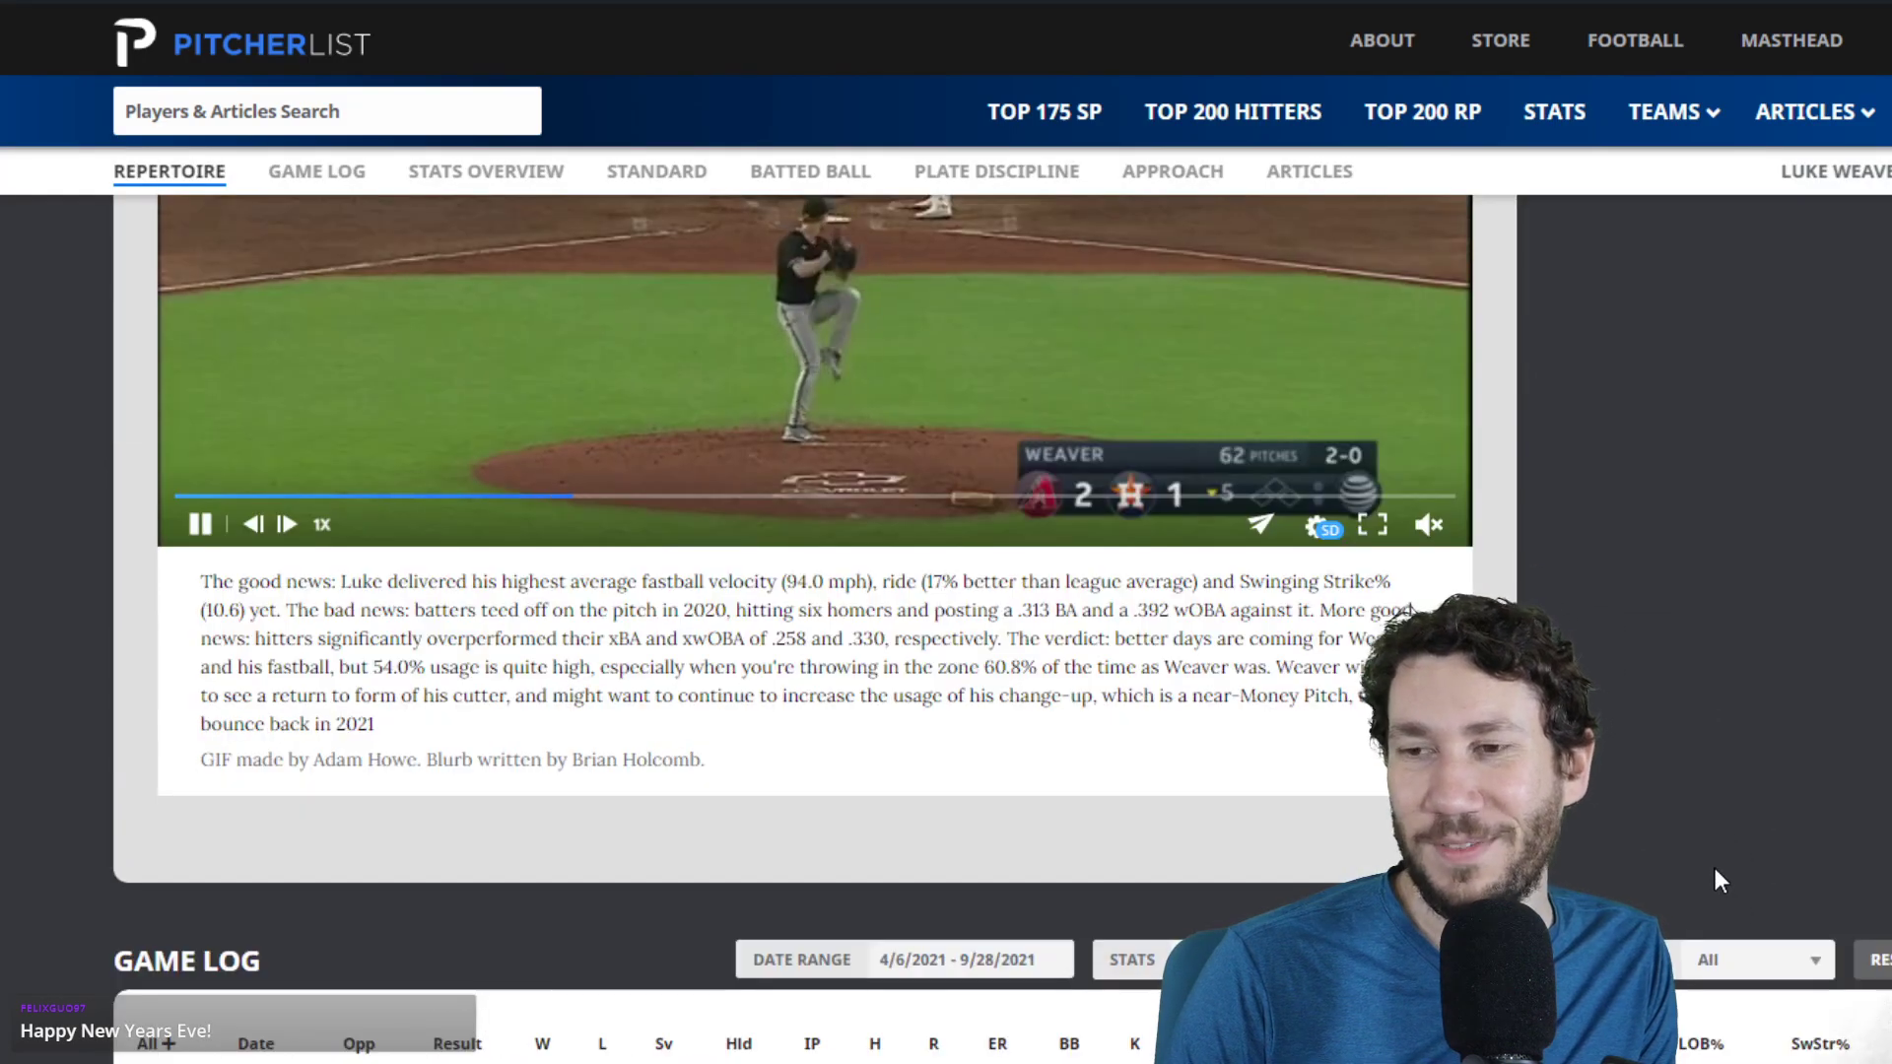
scroll(1799, 724, down, 4)
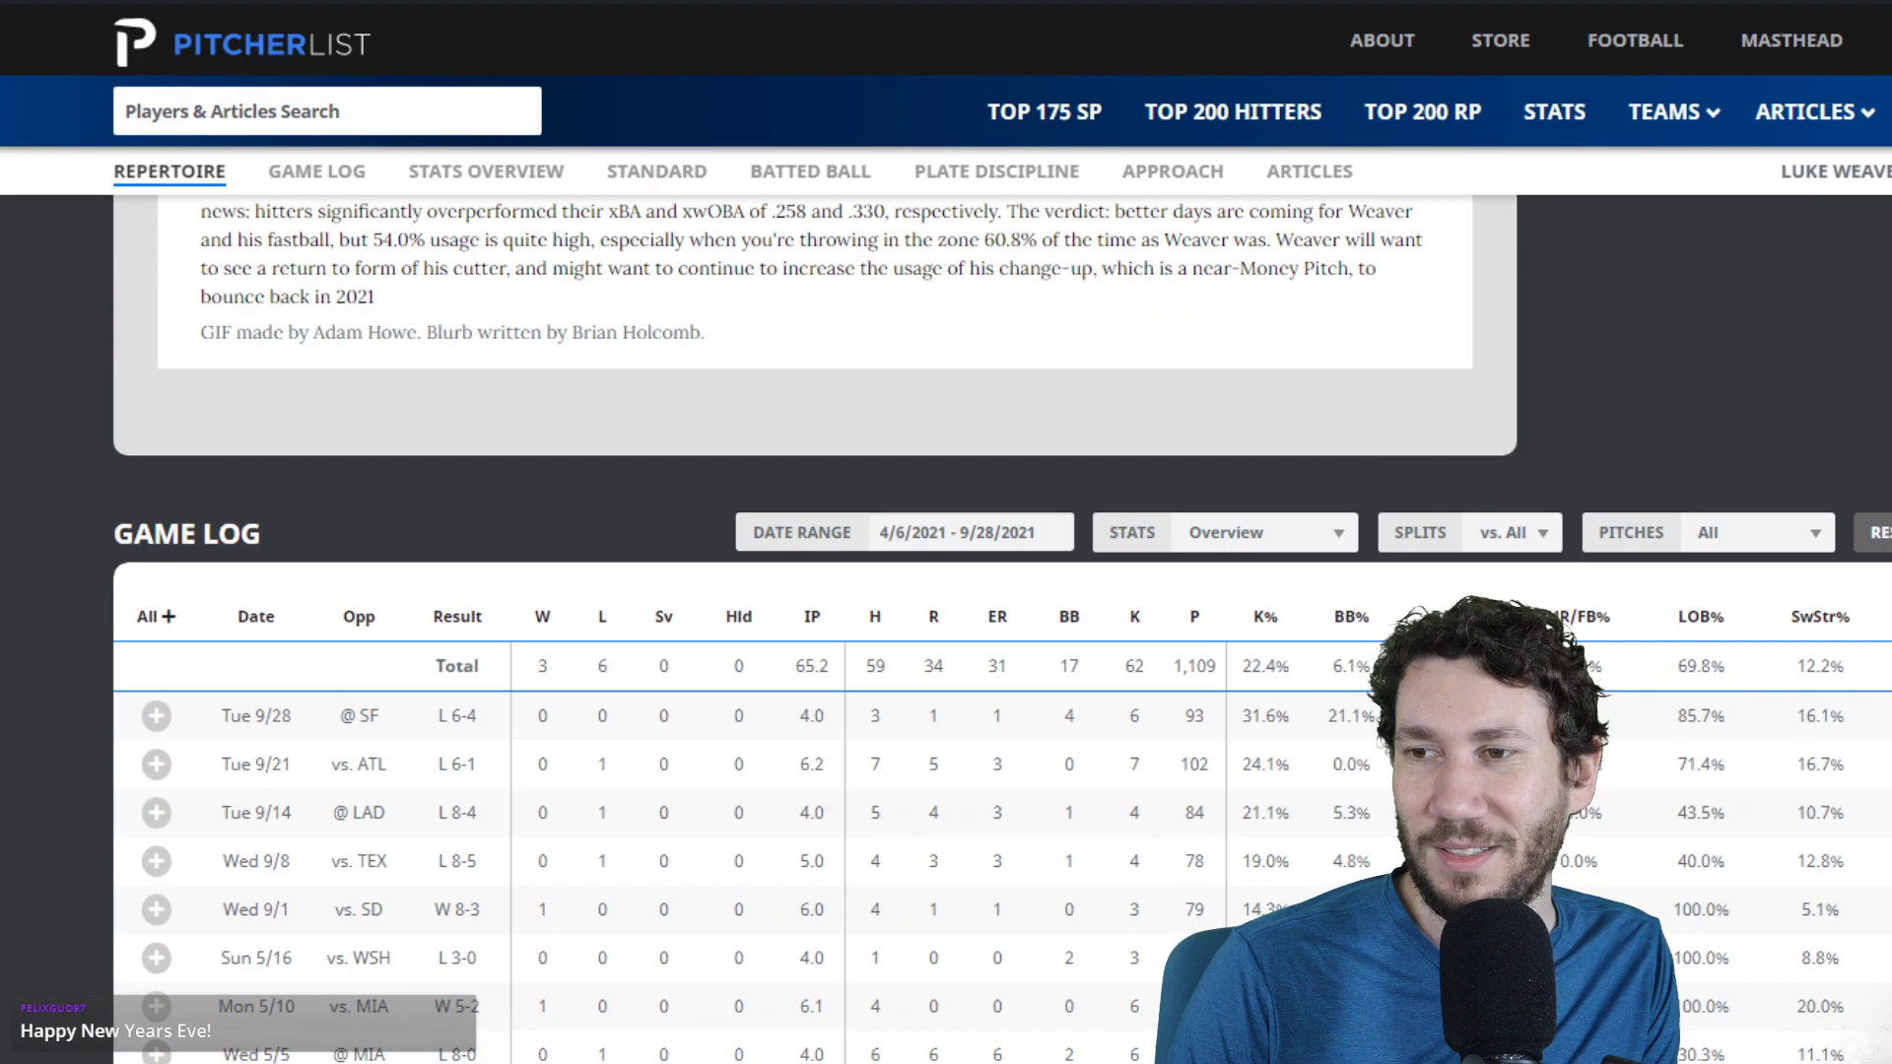
scroll(815, 631, up, 10)
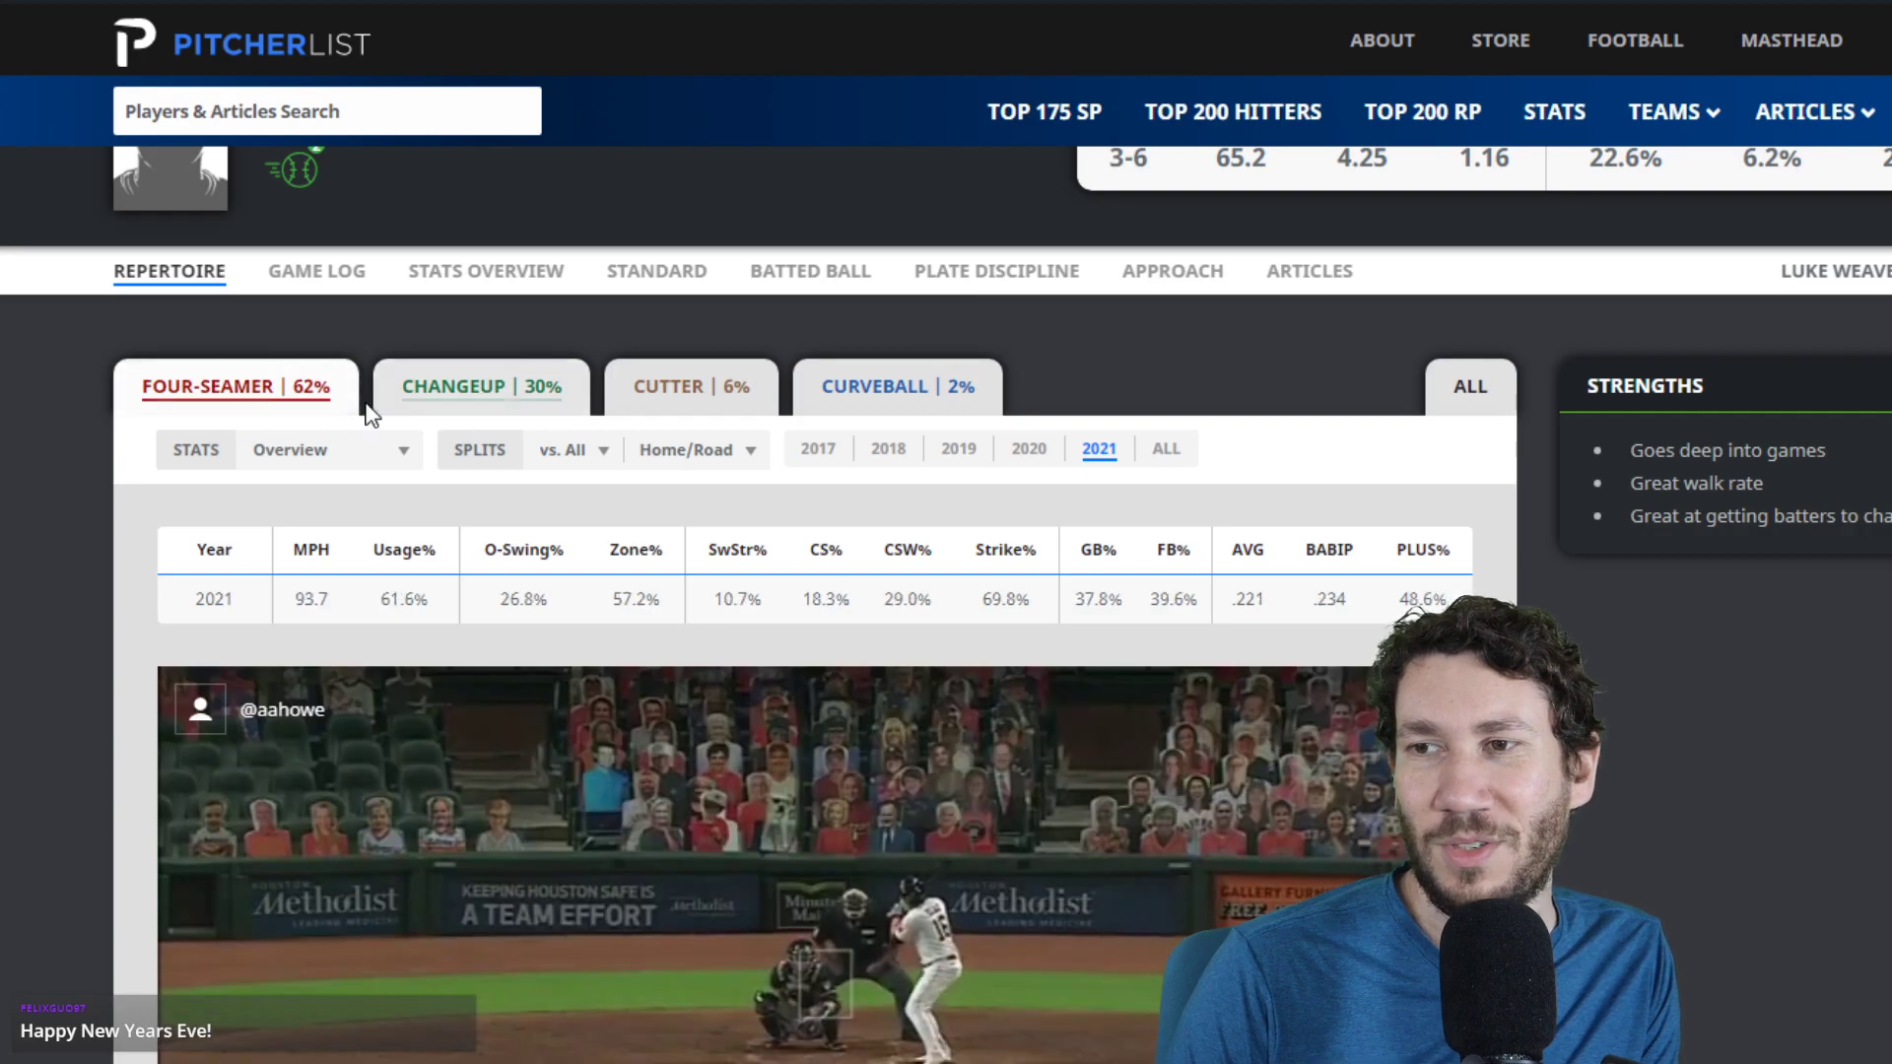
- Show Luke Weaver's cutter stats for all years and examine the 2019 row, especially CS% and Strike%
click(722, 394)
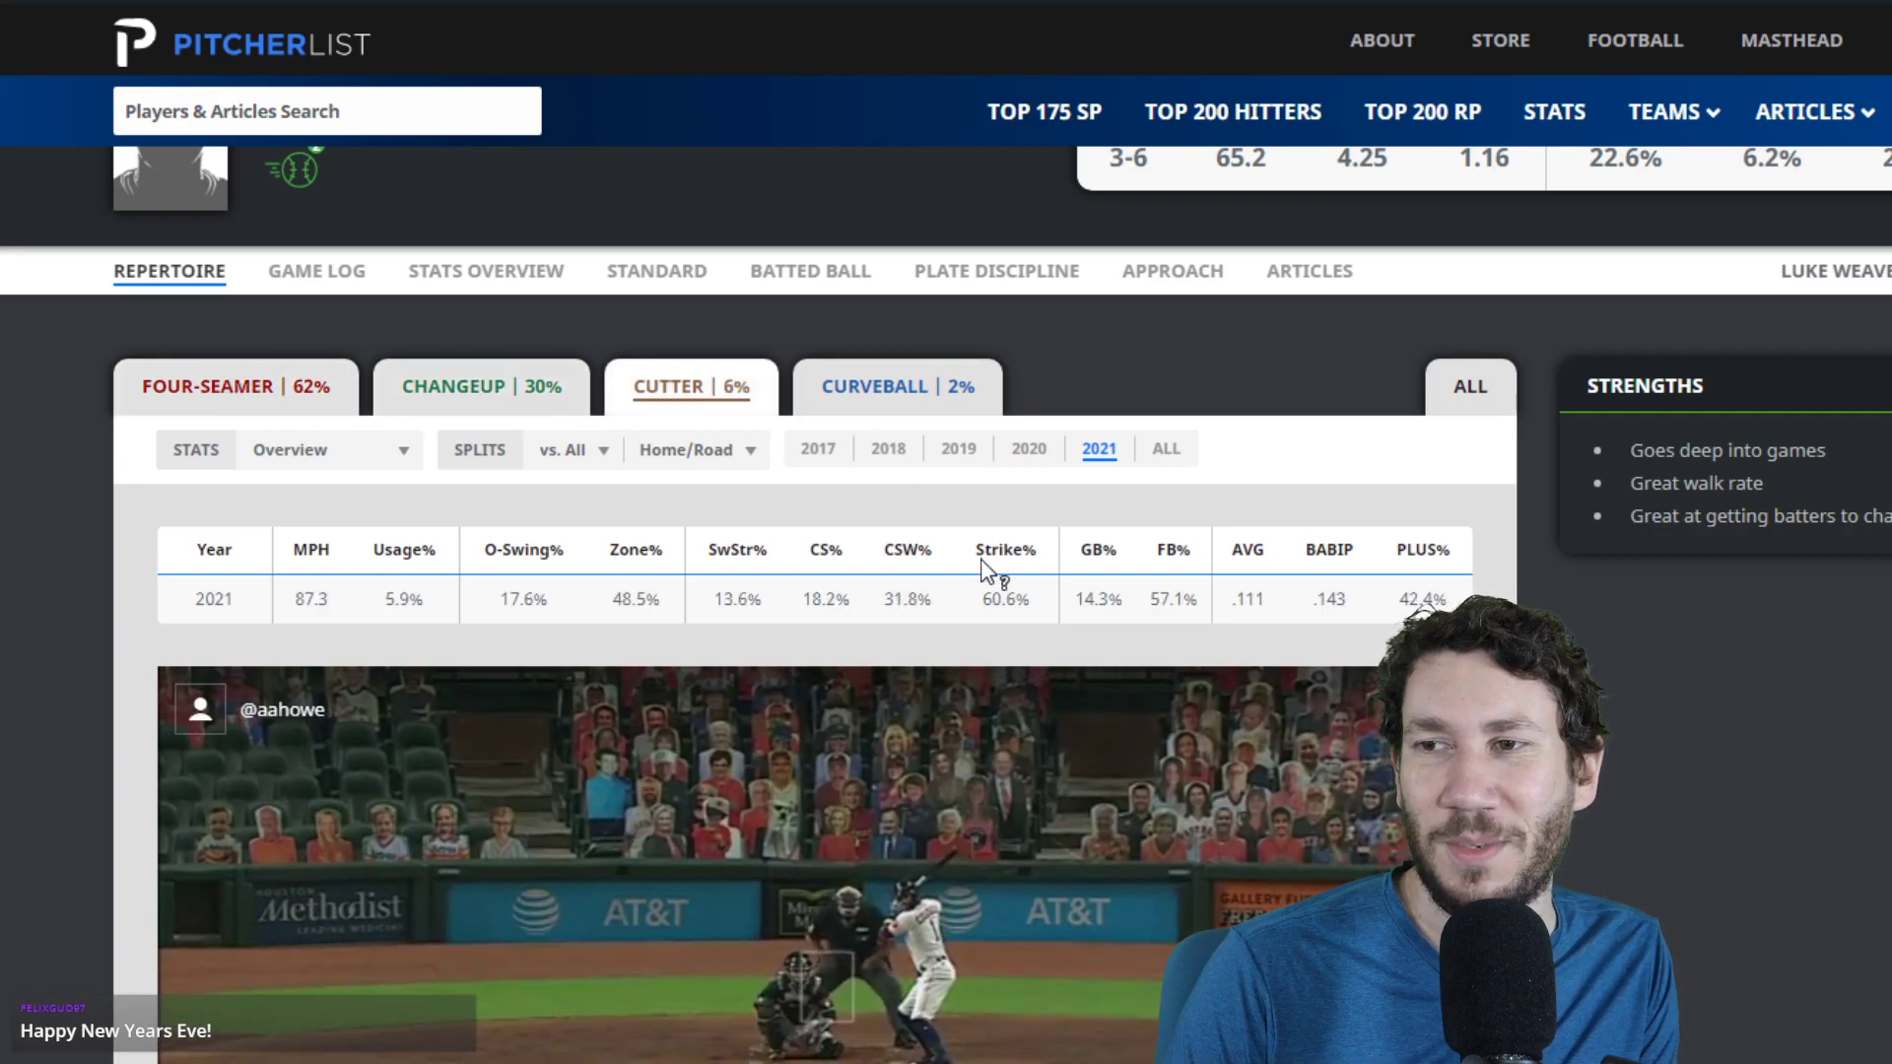
click(1164, 450)
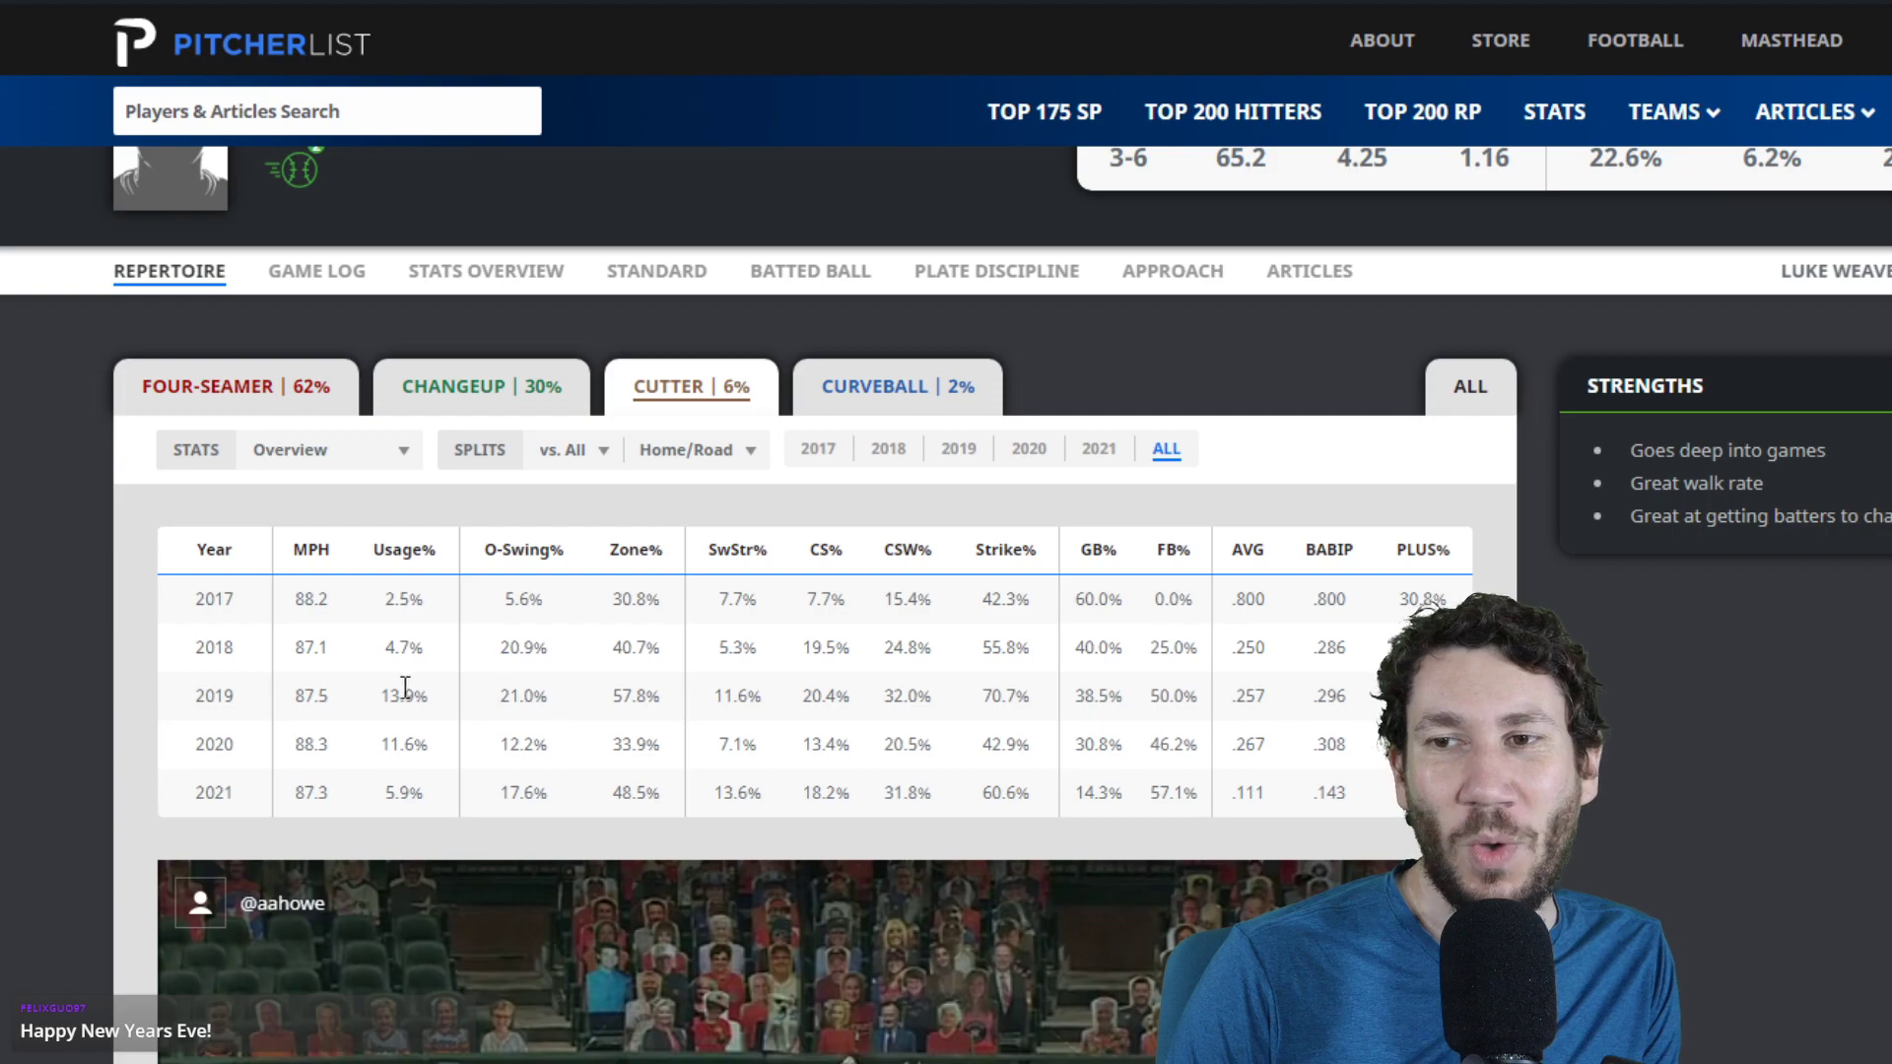
drag(381, 696, 1089, 706)
click(1090, 688)
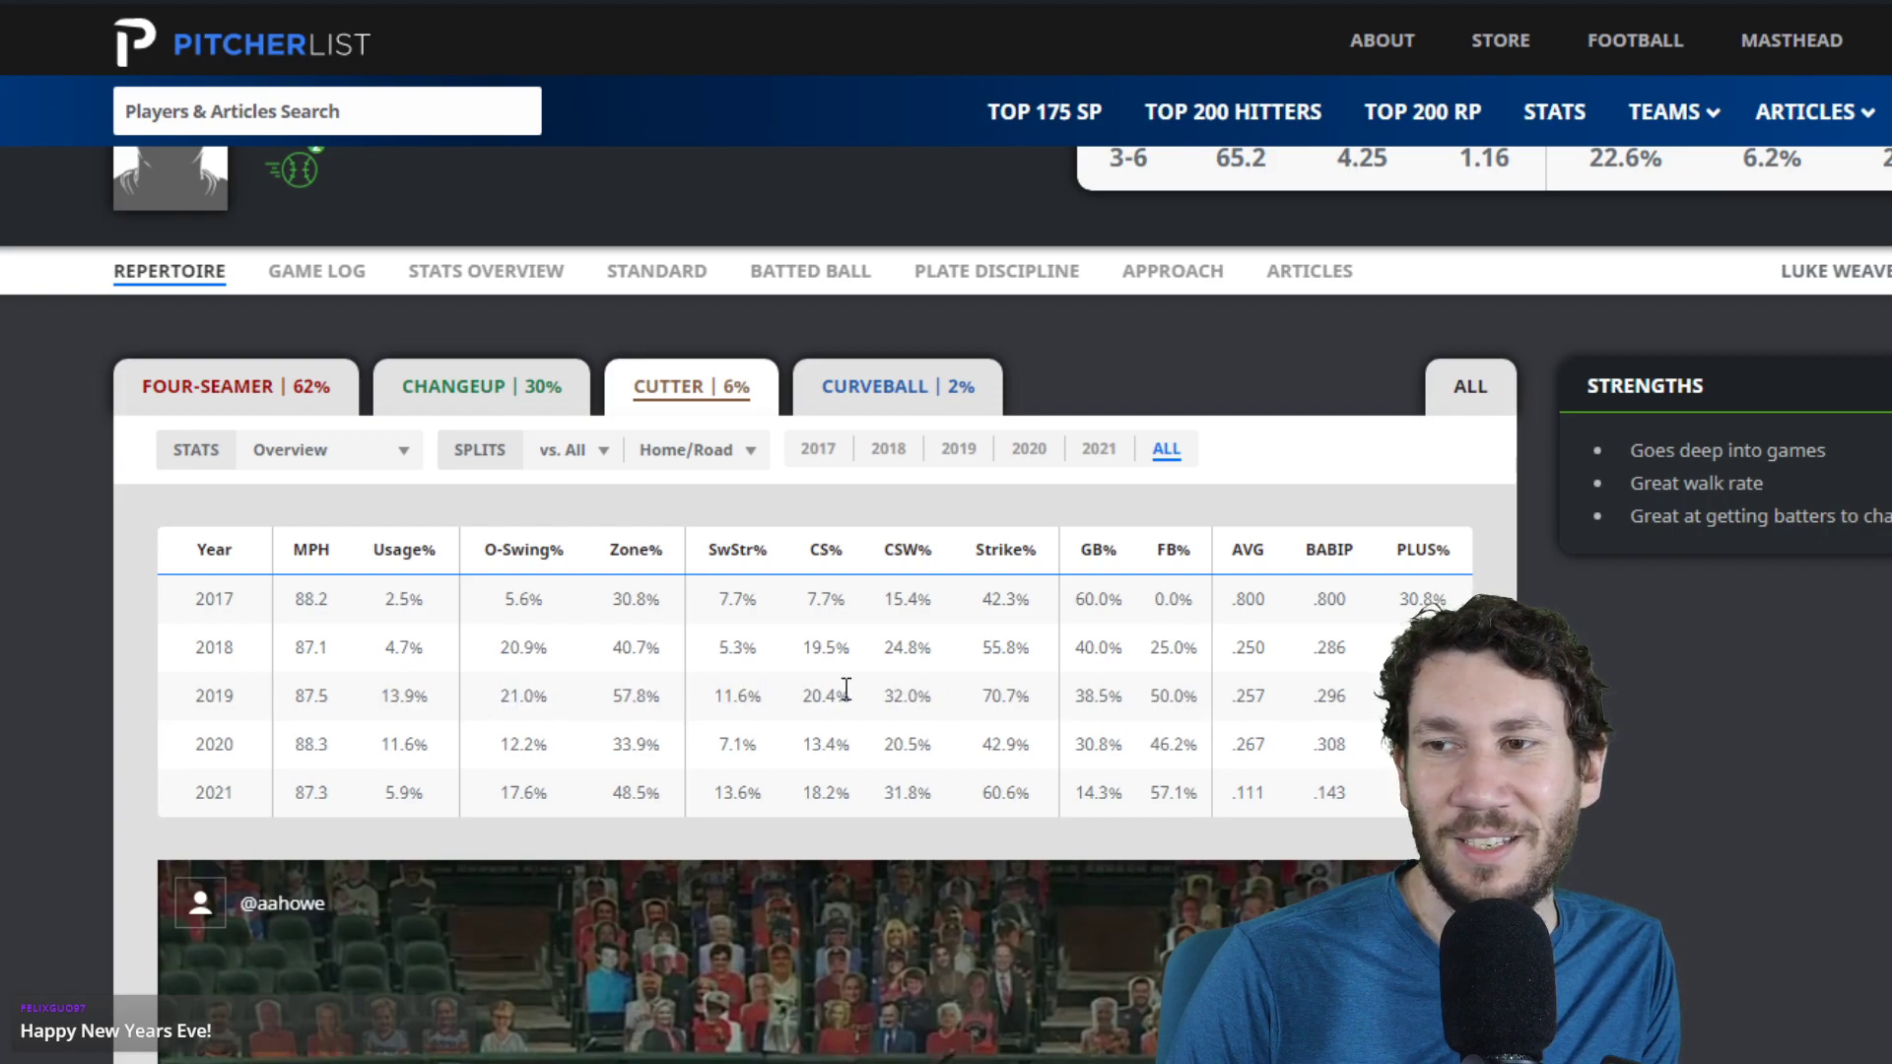
drag(880, 696, 1072, 709)
double_click(814, 701)
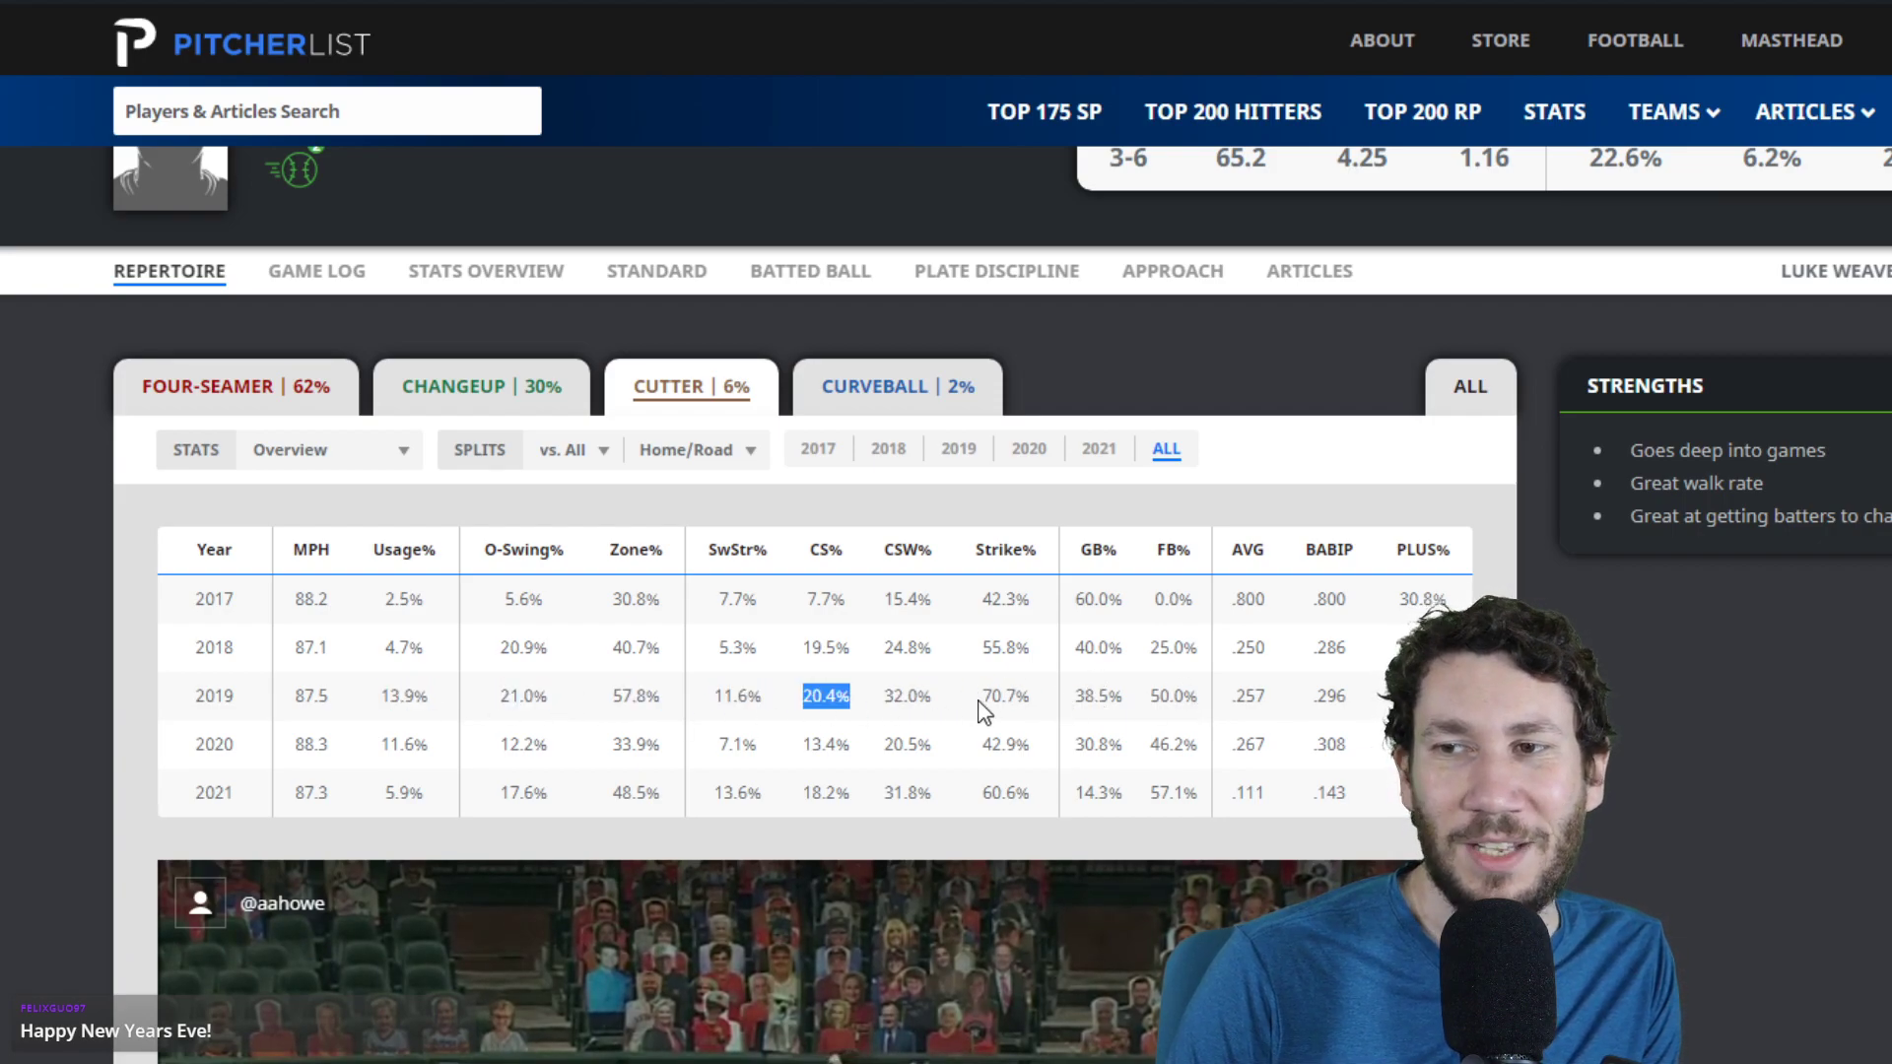
double_click(983, 699)
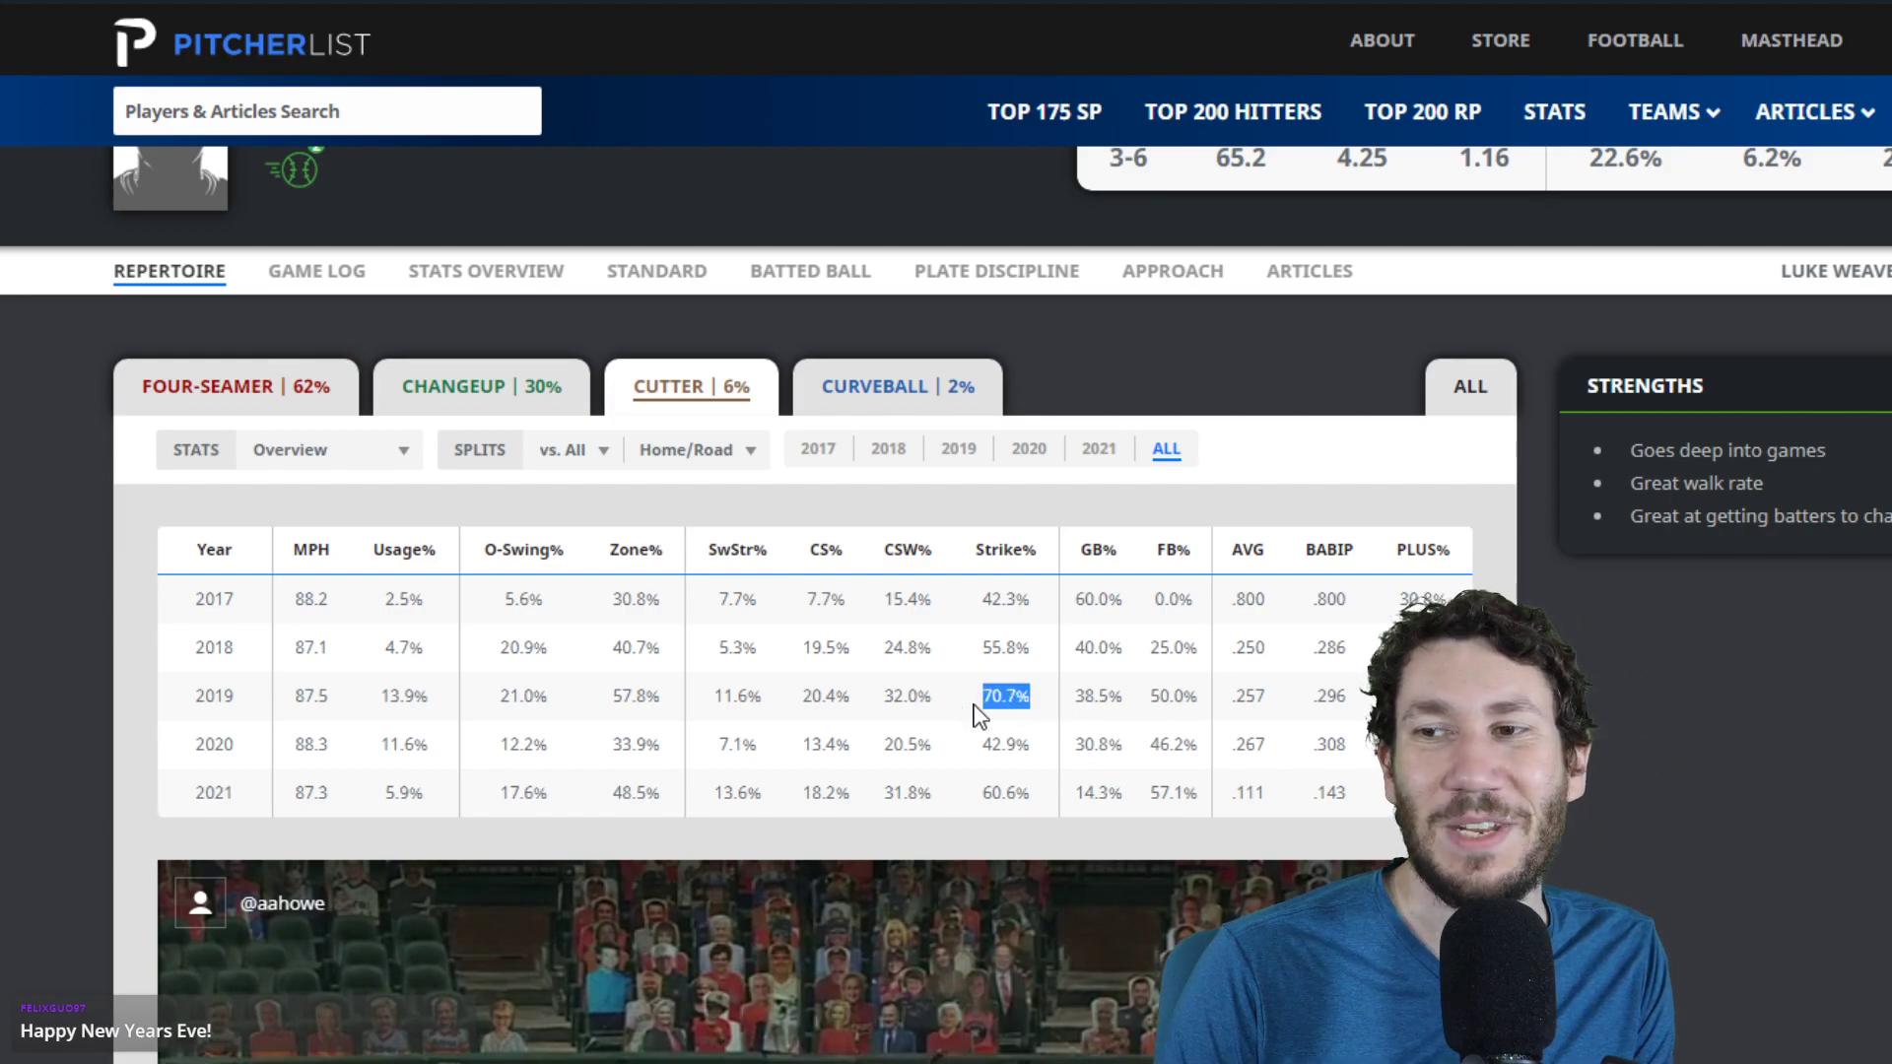
drag(1031, 697, 1006, 698)
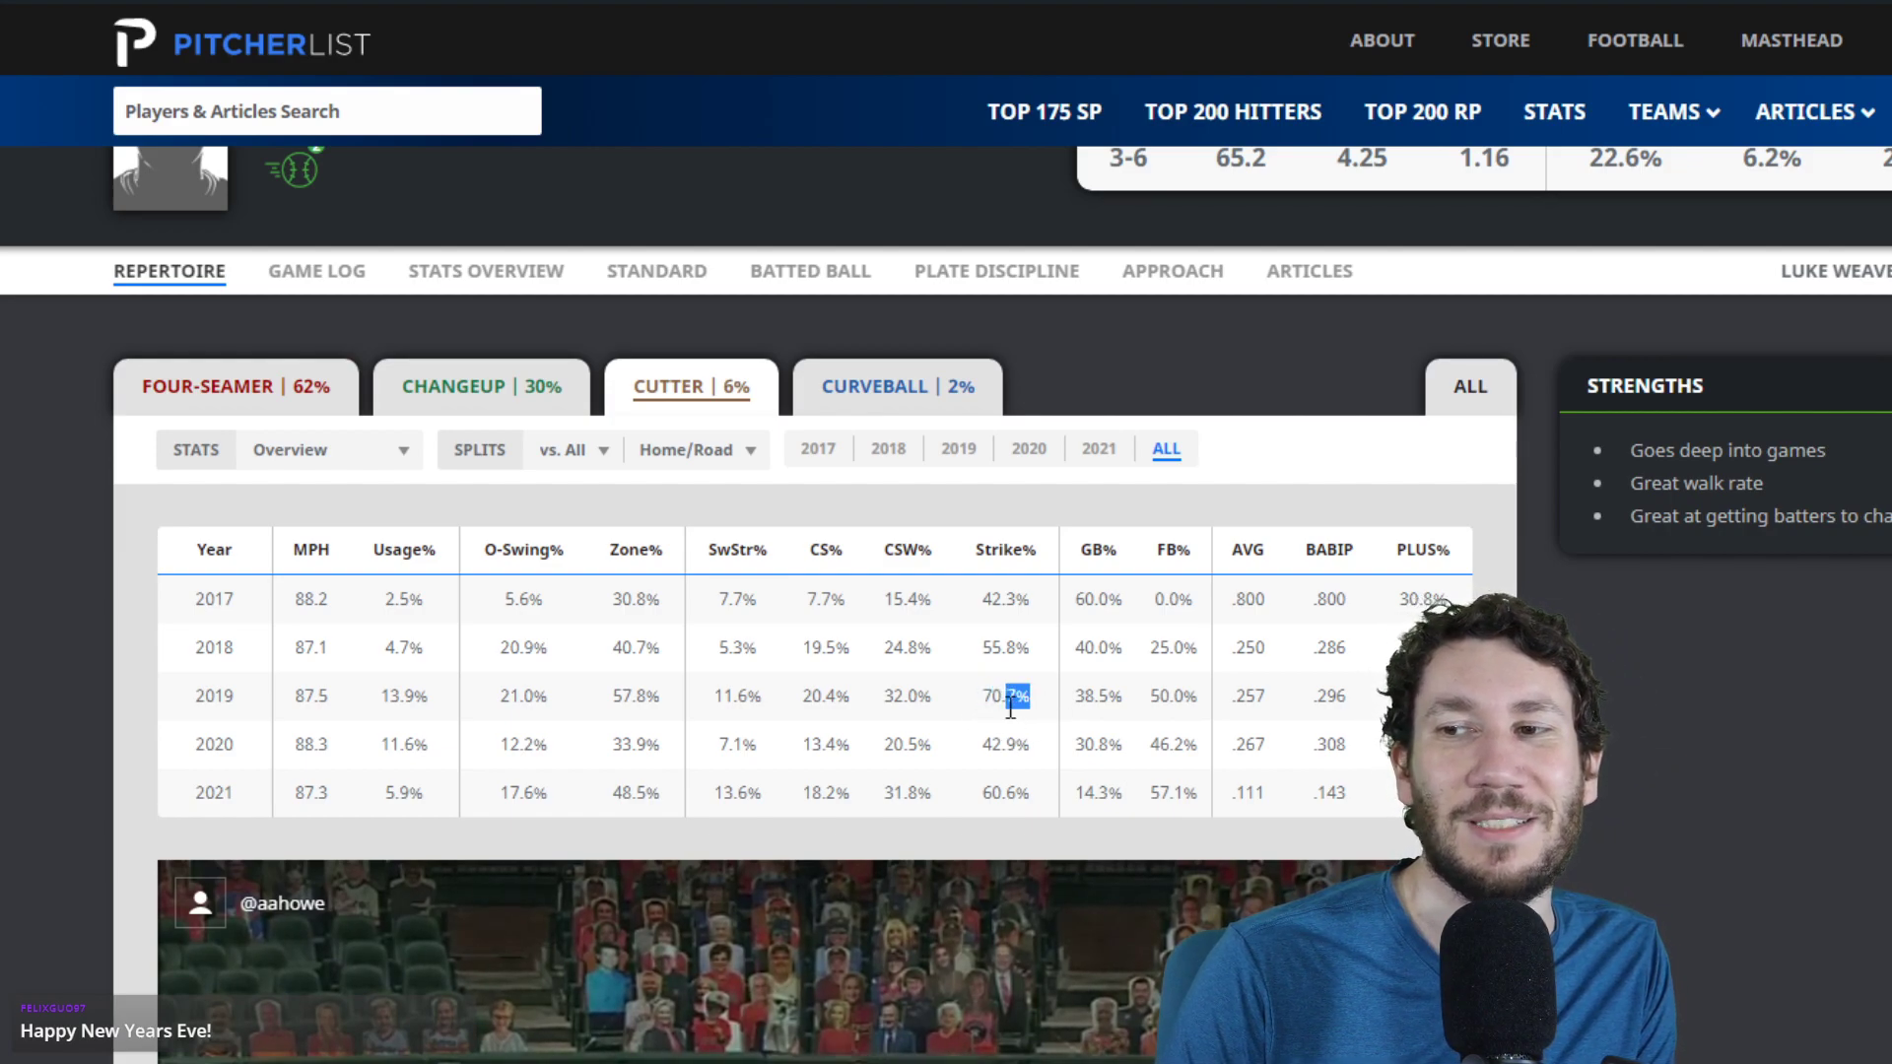
- Show the four-seamer stats for all years and examine the 2020 AVG and the 2021 O-Swing% and Zone%
click(236, 387)
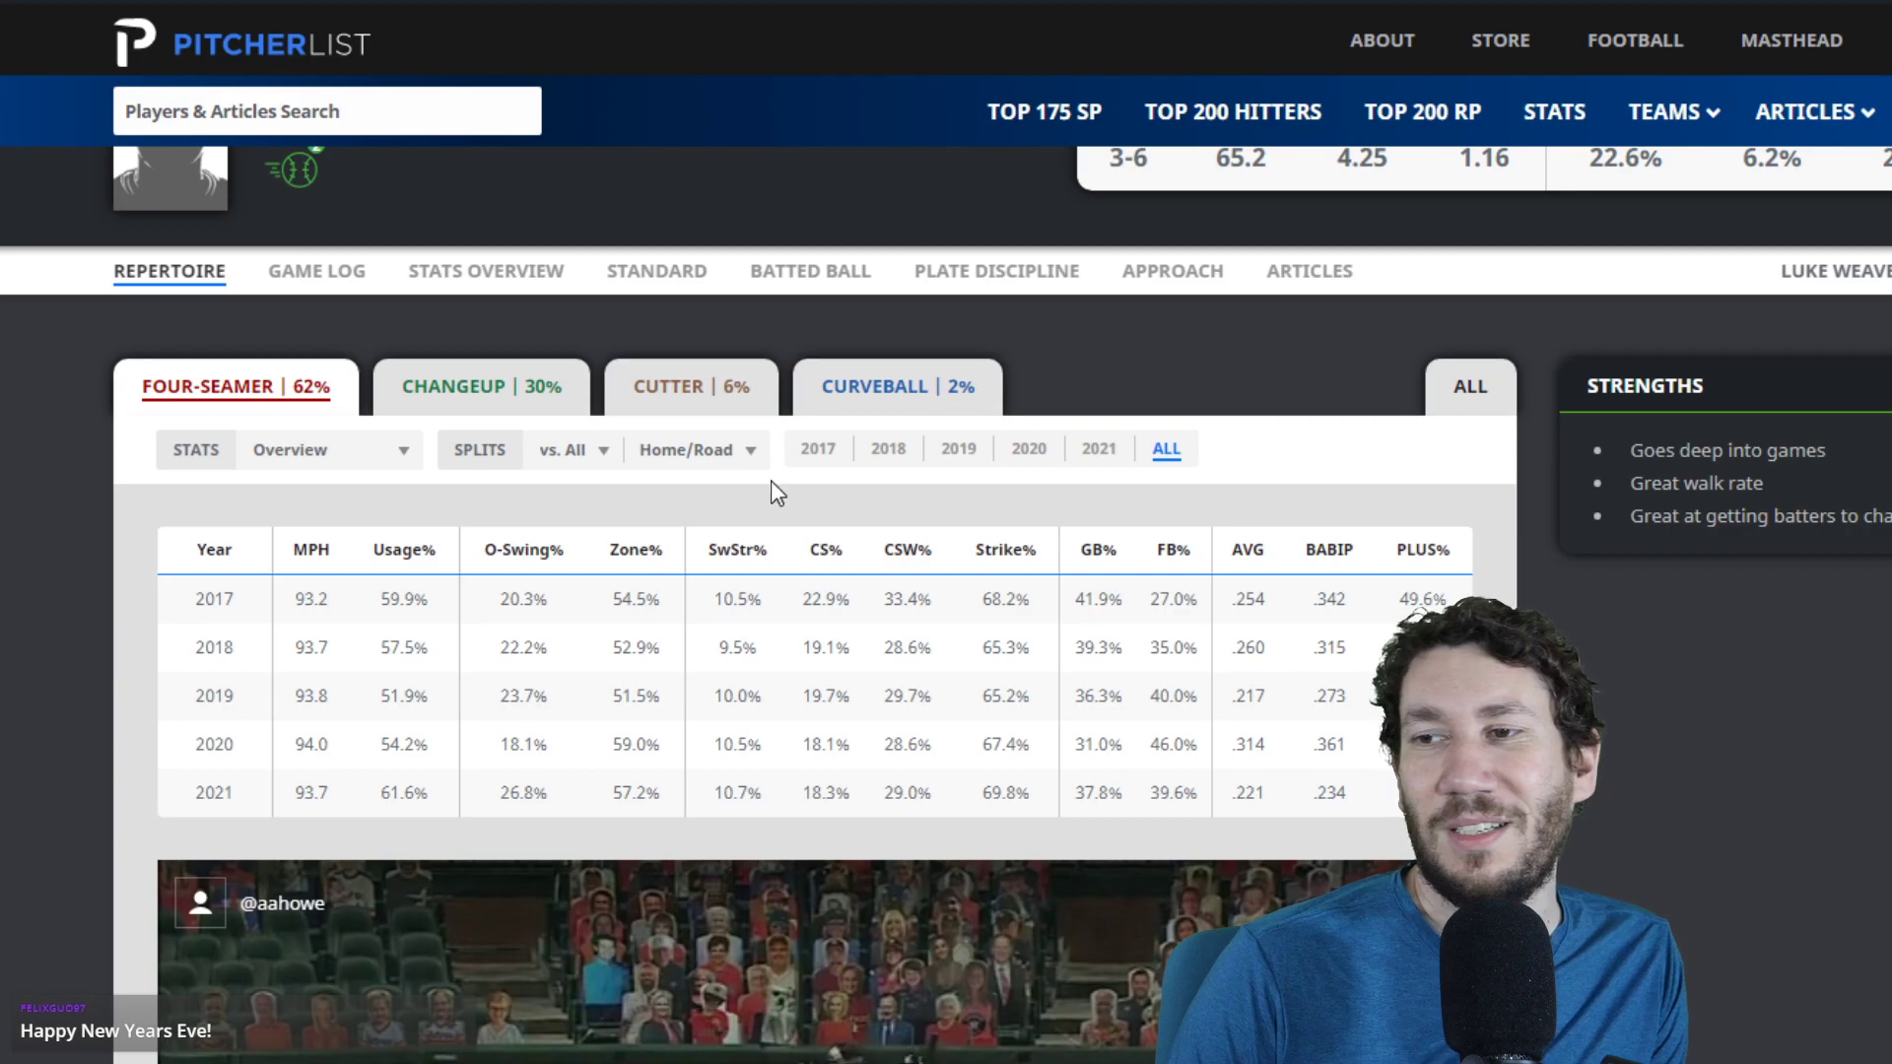
double_click(1005, 744)
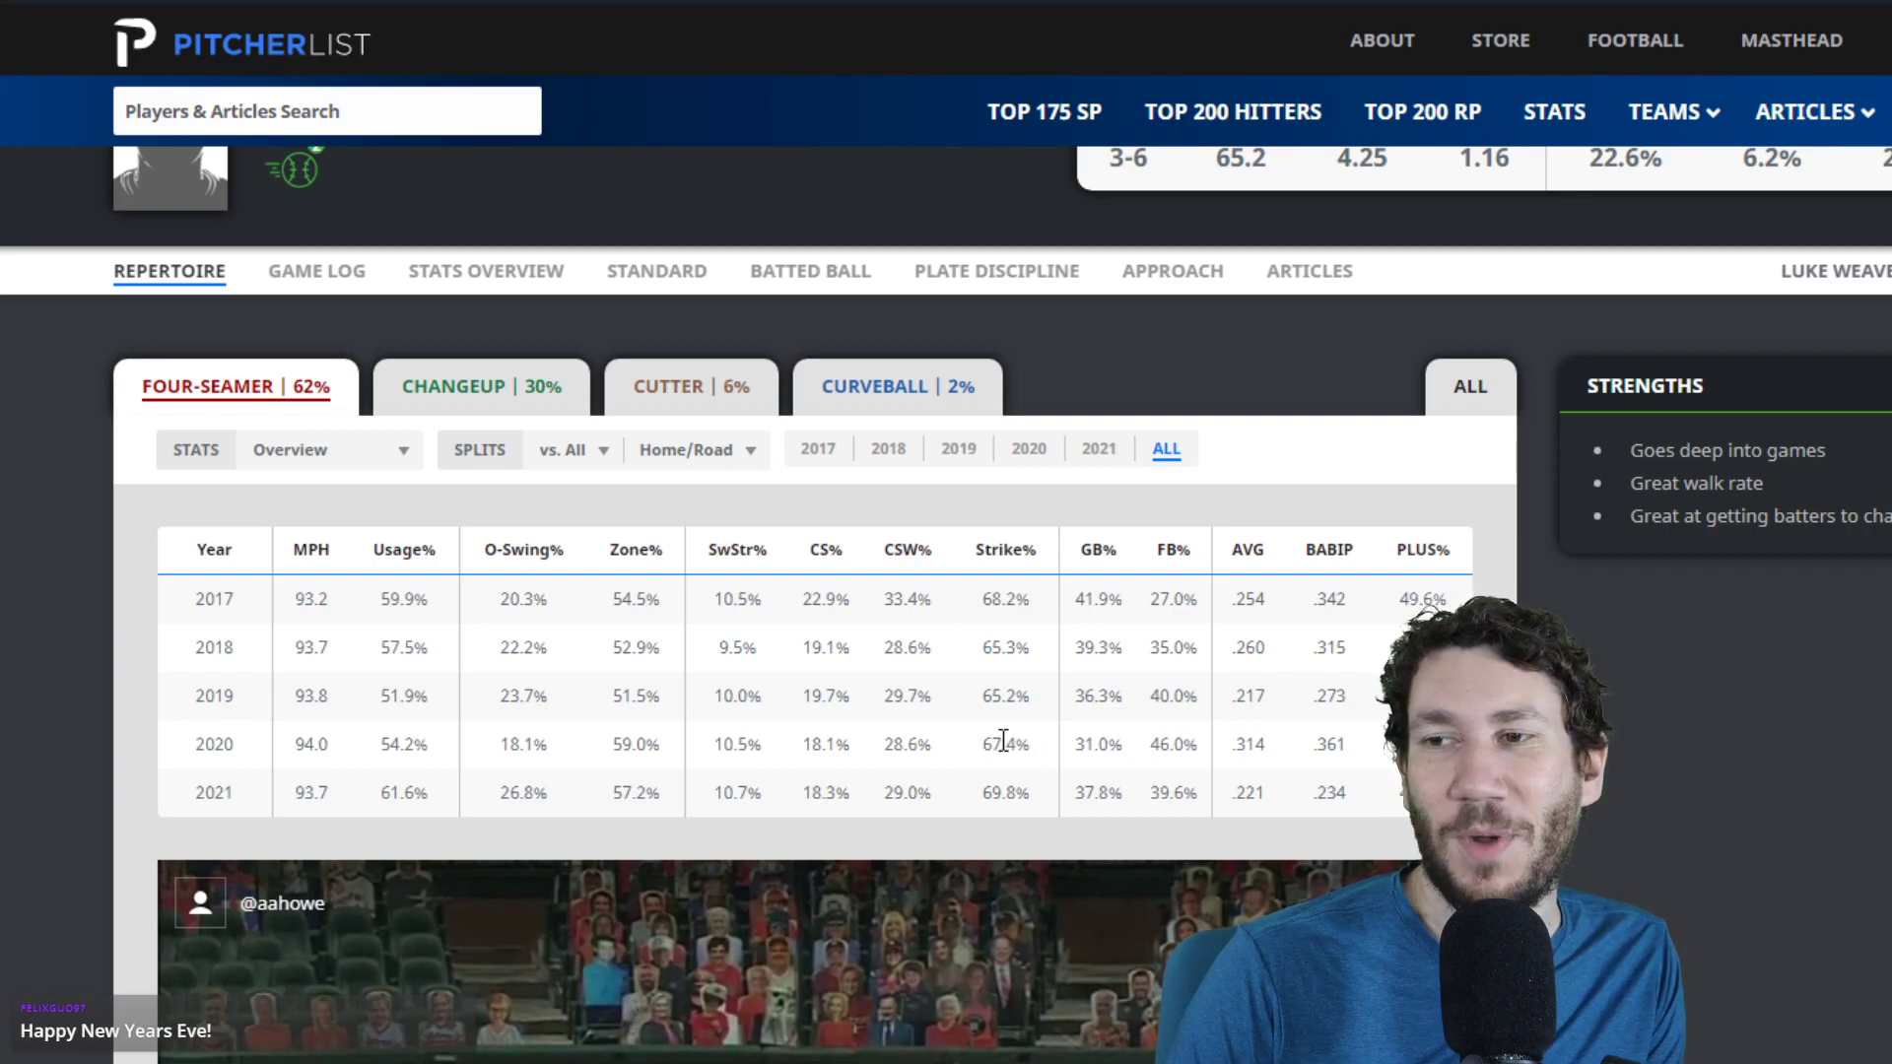
drag(1246, 744, 1262, 747)
double_click(1257, 752)
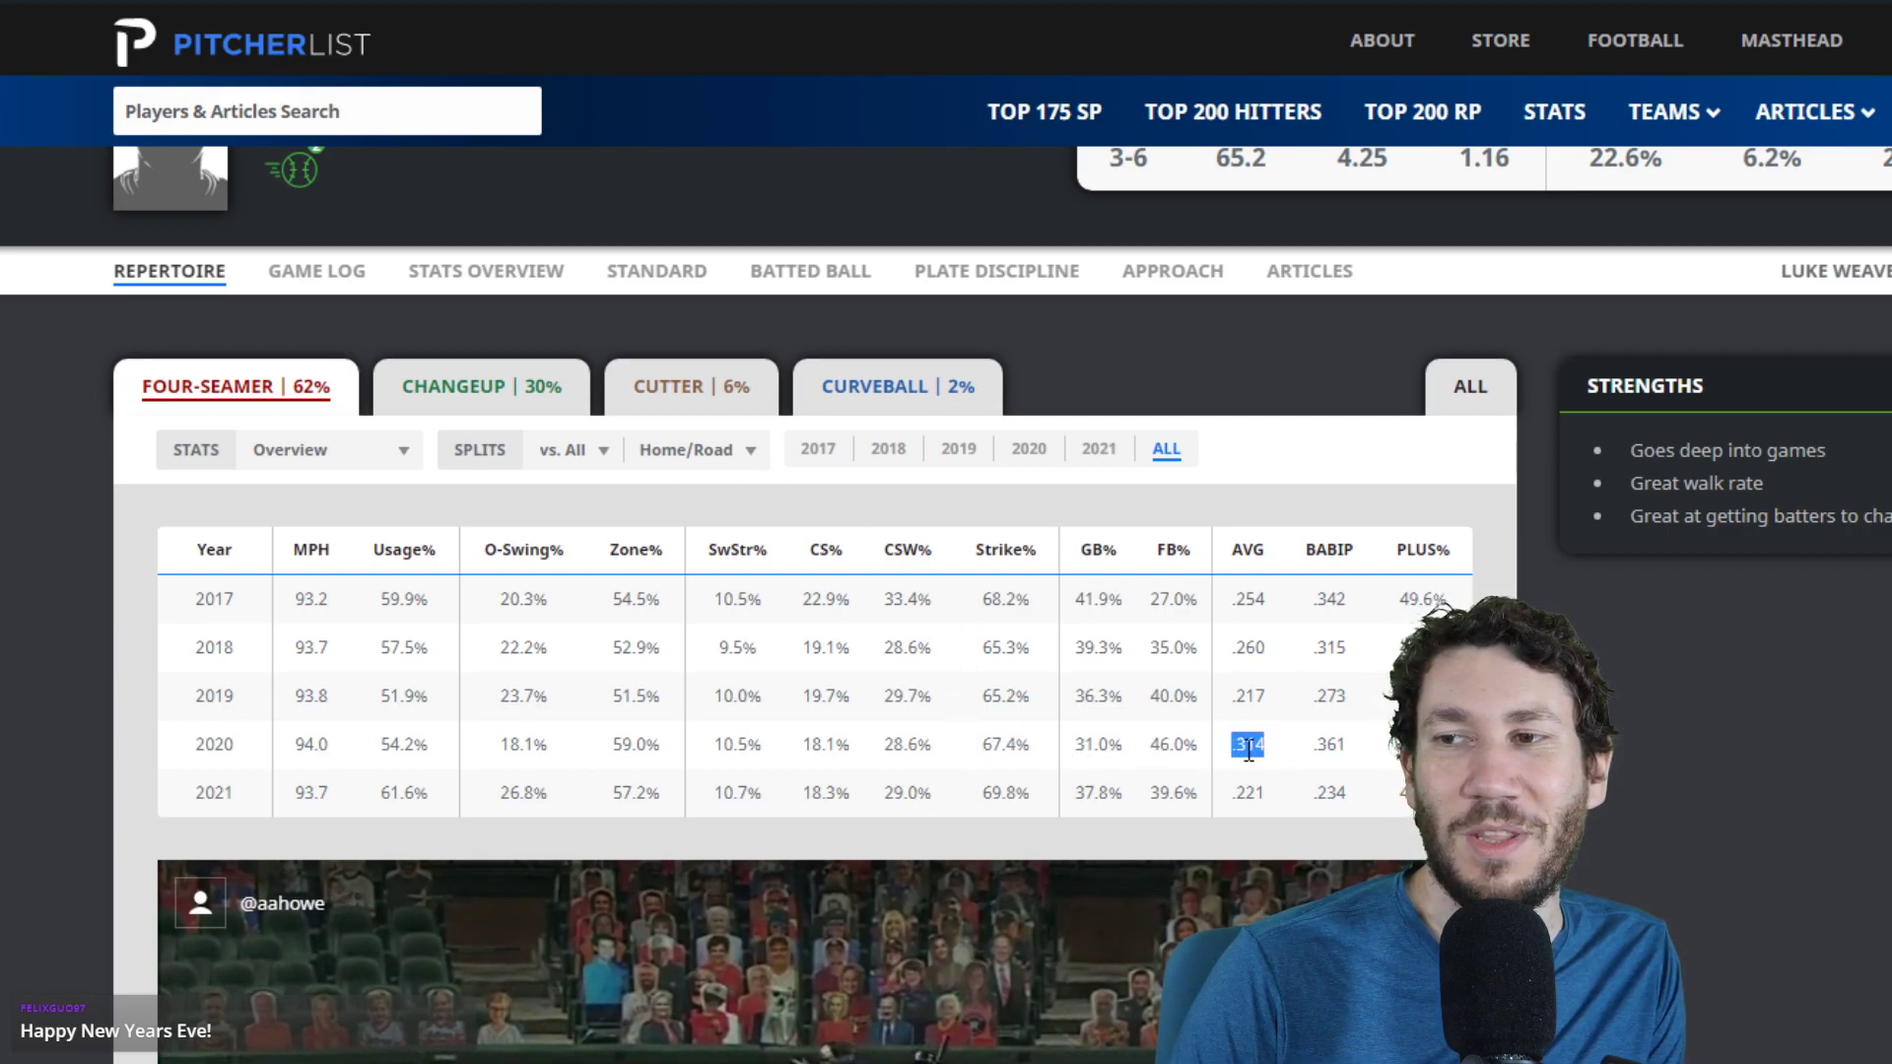
double_click(1280, 791)
double_click(1276, 753)
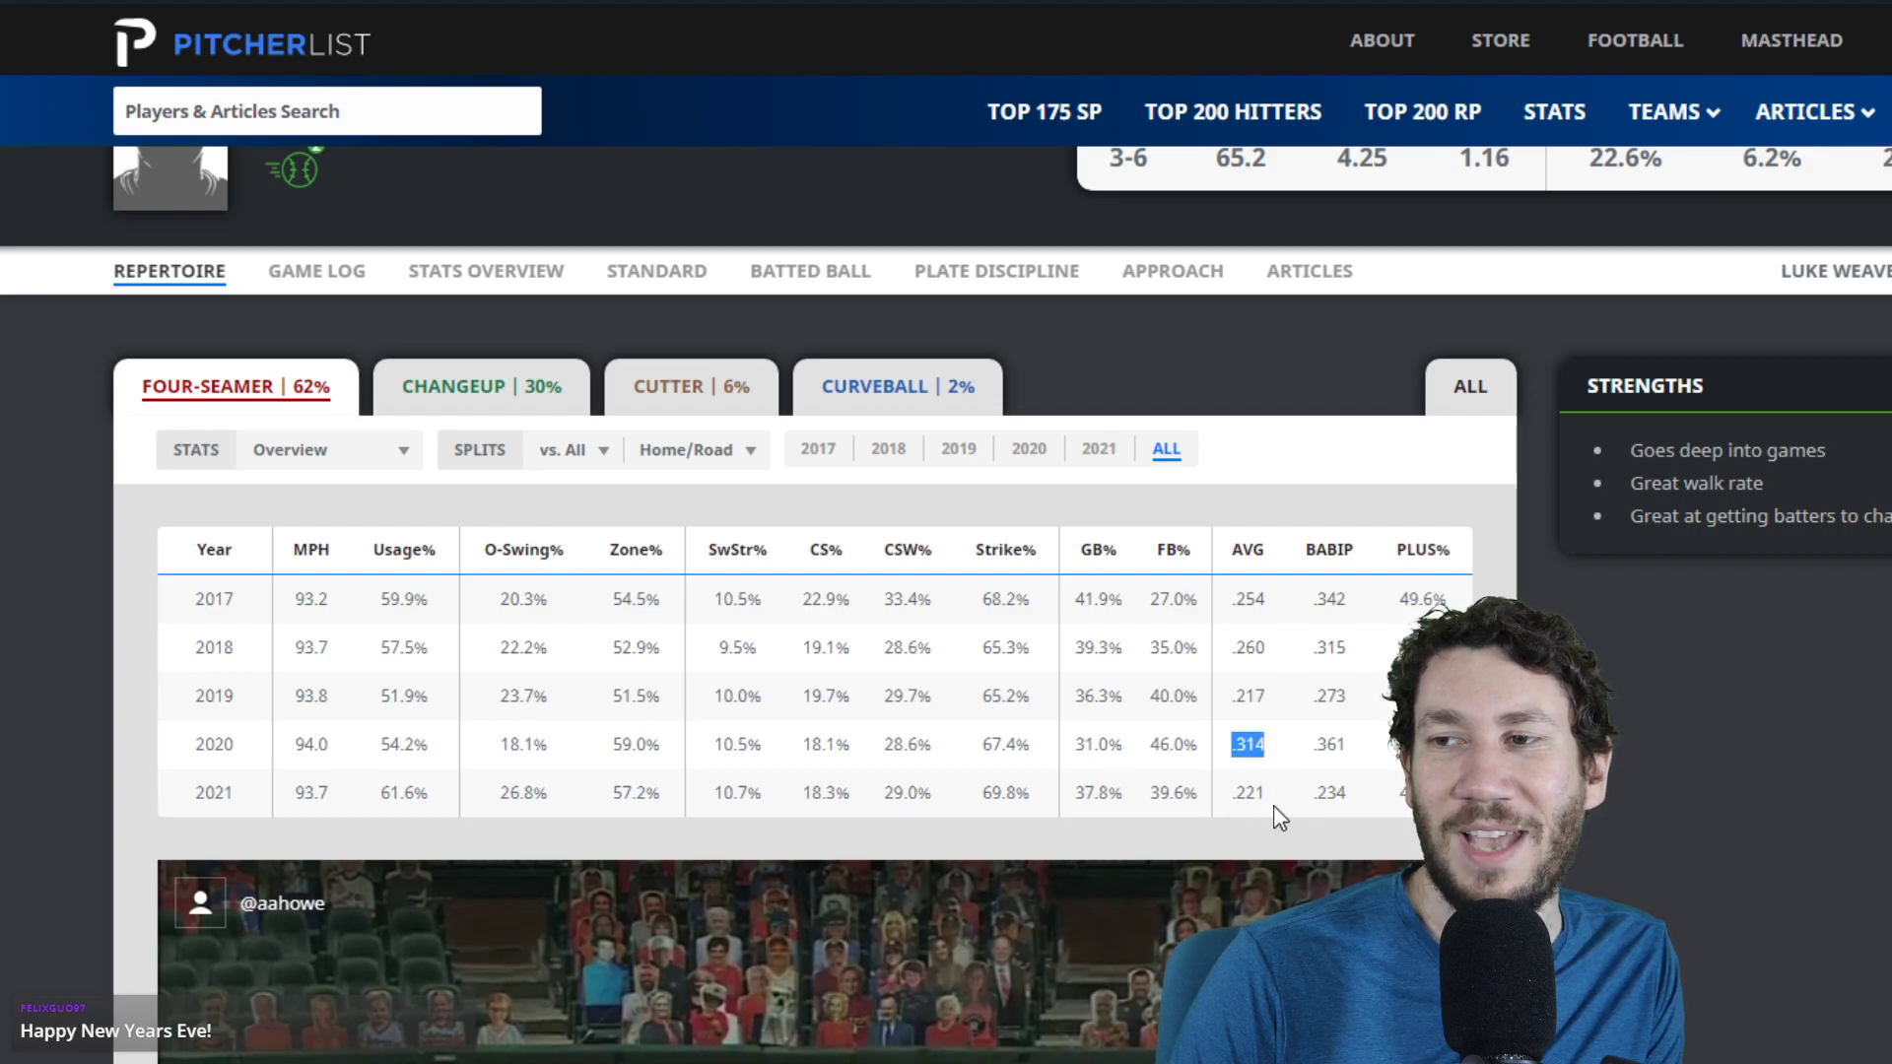
click(1264, 808)
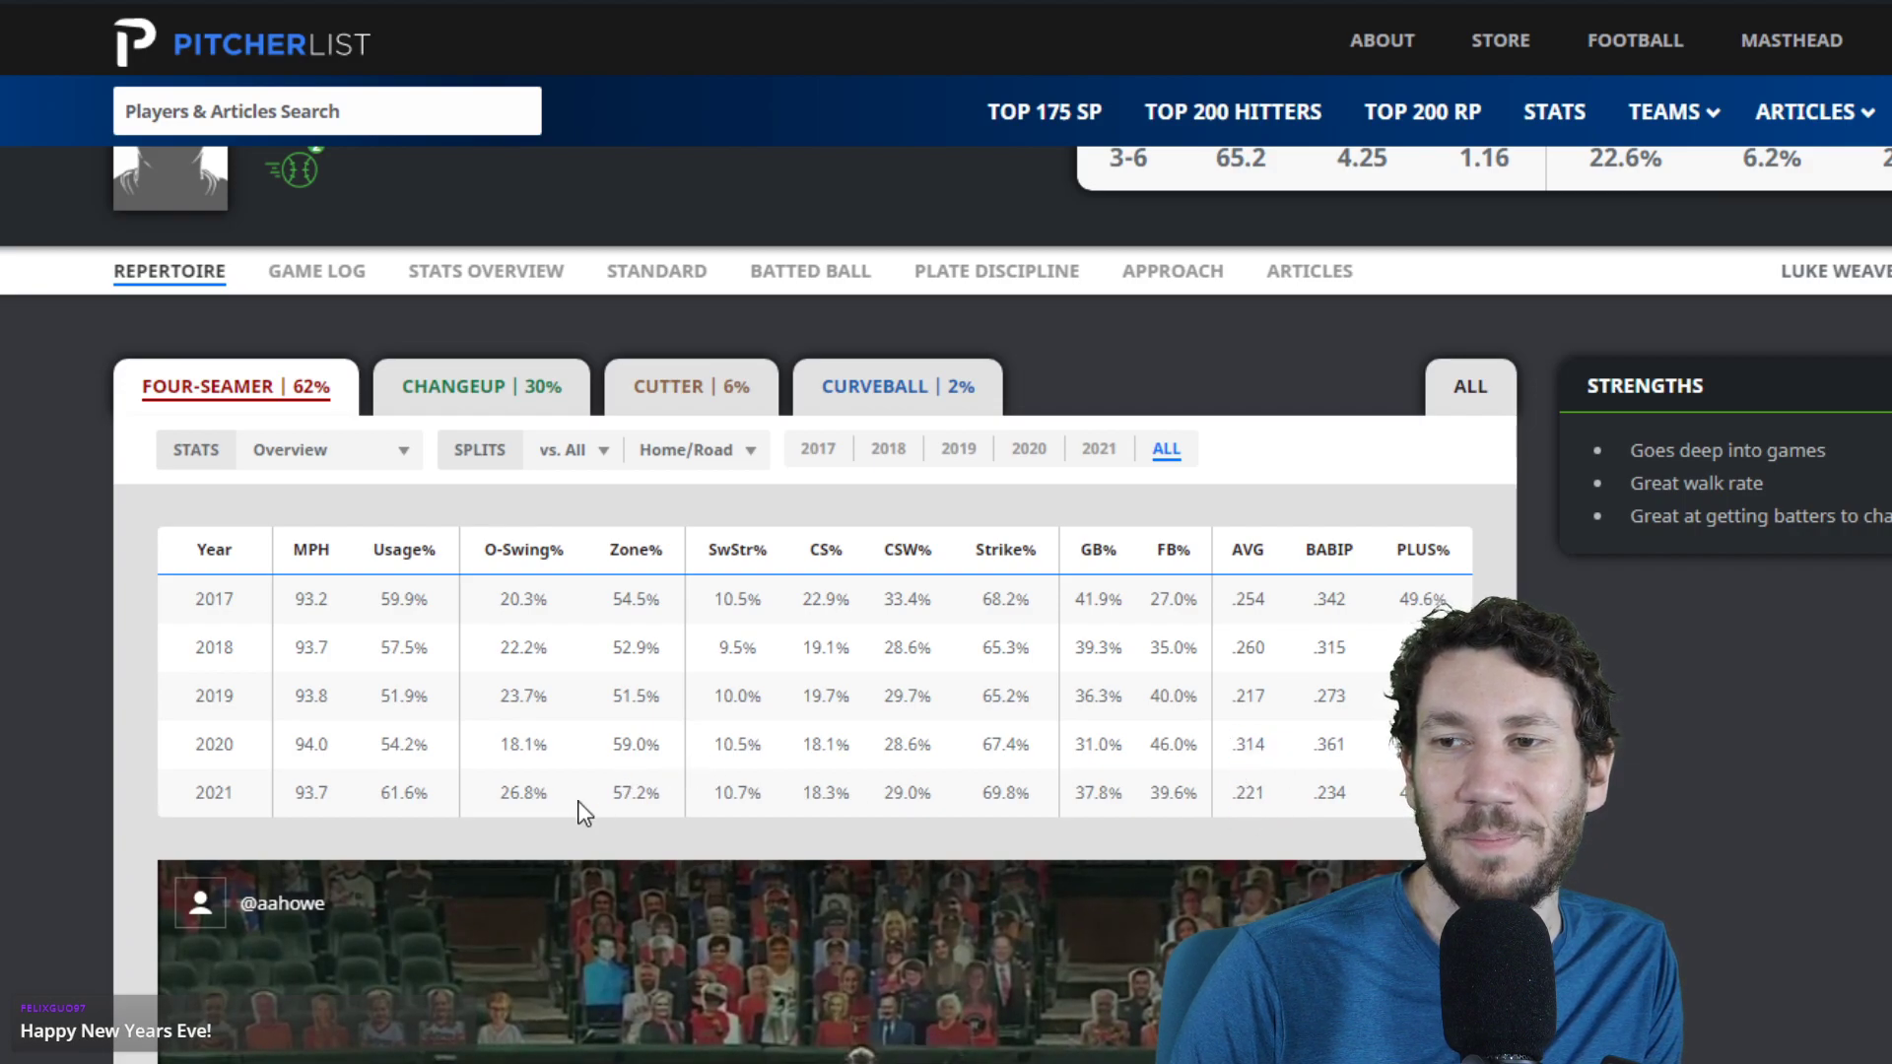
double_click(524, 793)
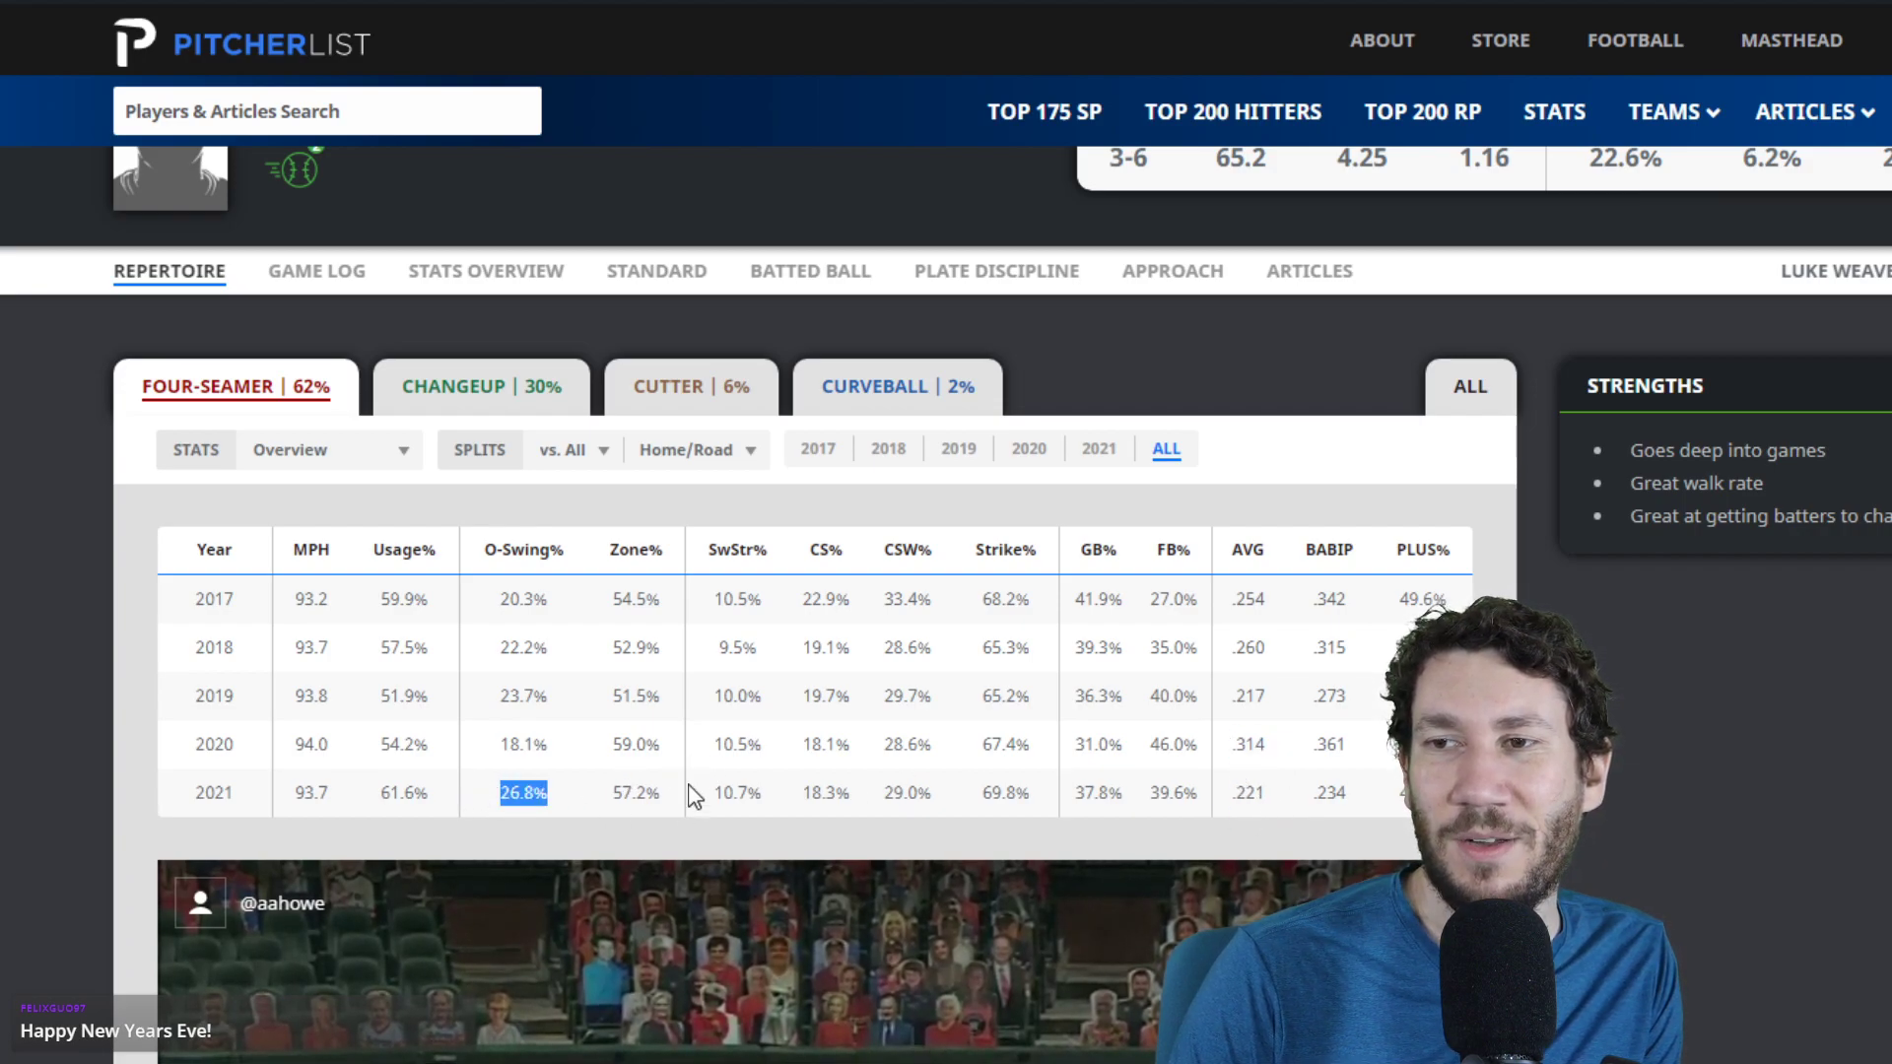
double_click(636, 793)
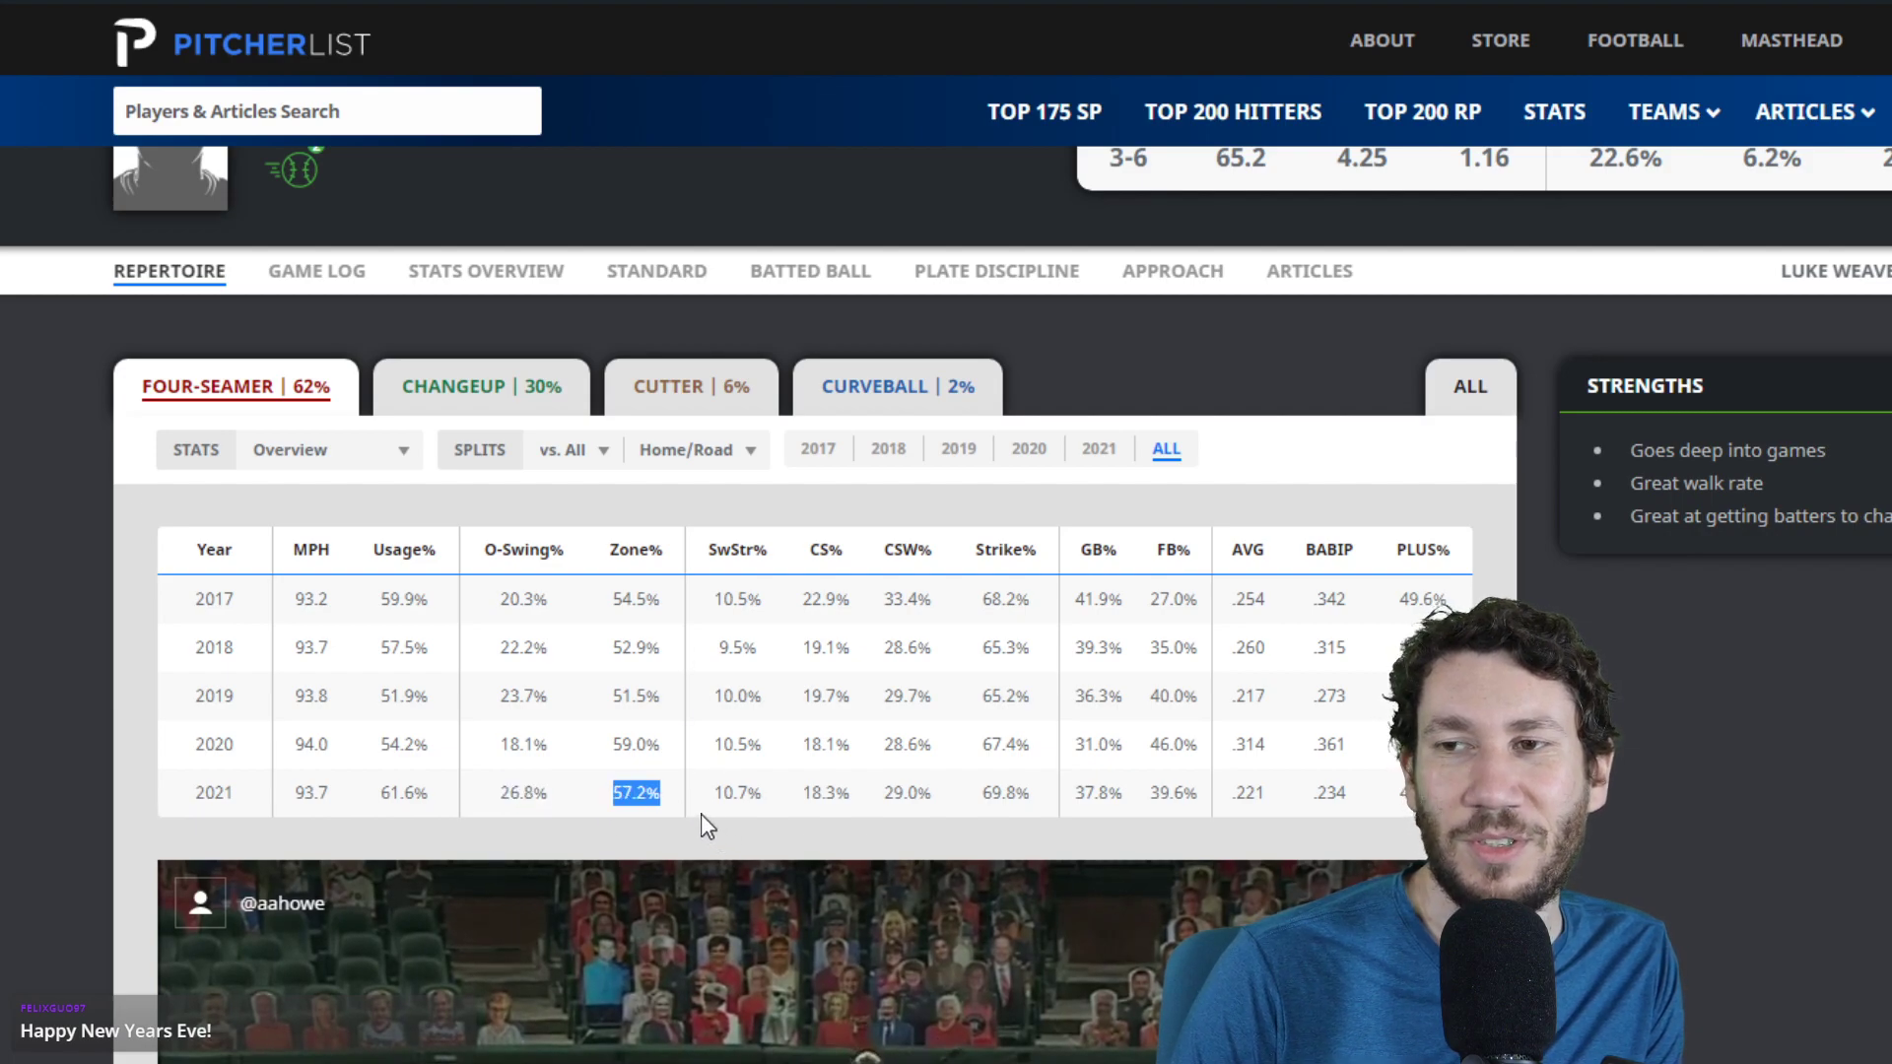
- View the four-seamer's Plate Discipline 1 and Plate Discipline 2 stats, examining F-Strike% and TF-Strike% for 2021
click(399, 450)
click(364, 553)
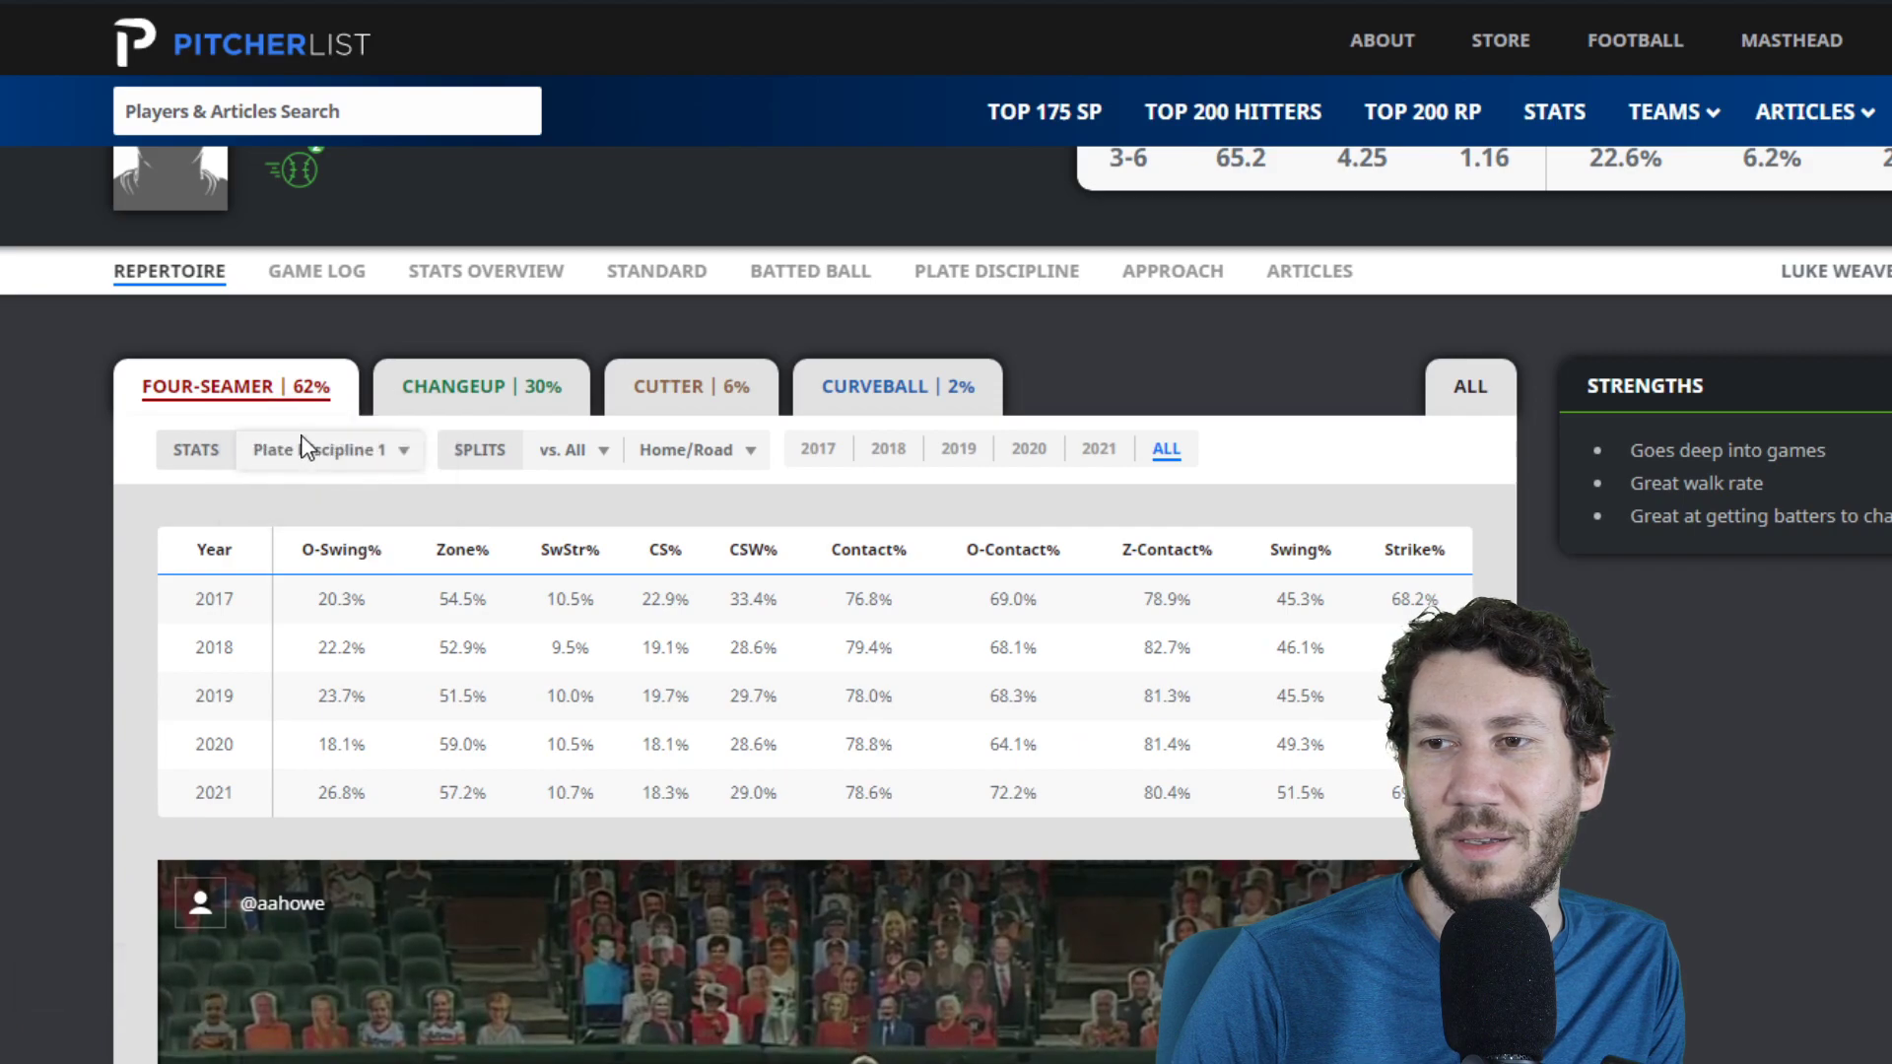
click(309, 450)
click(314, 572)
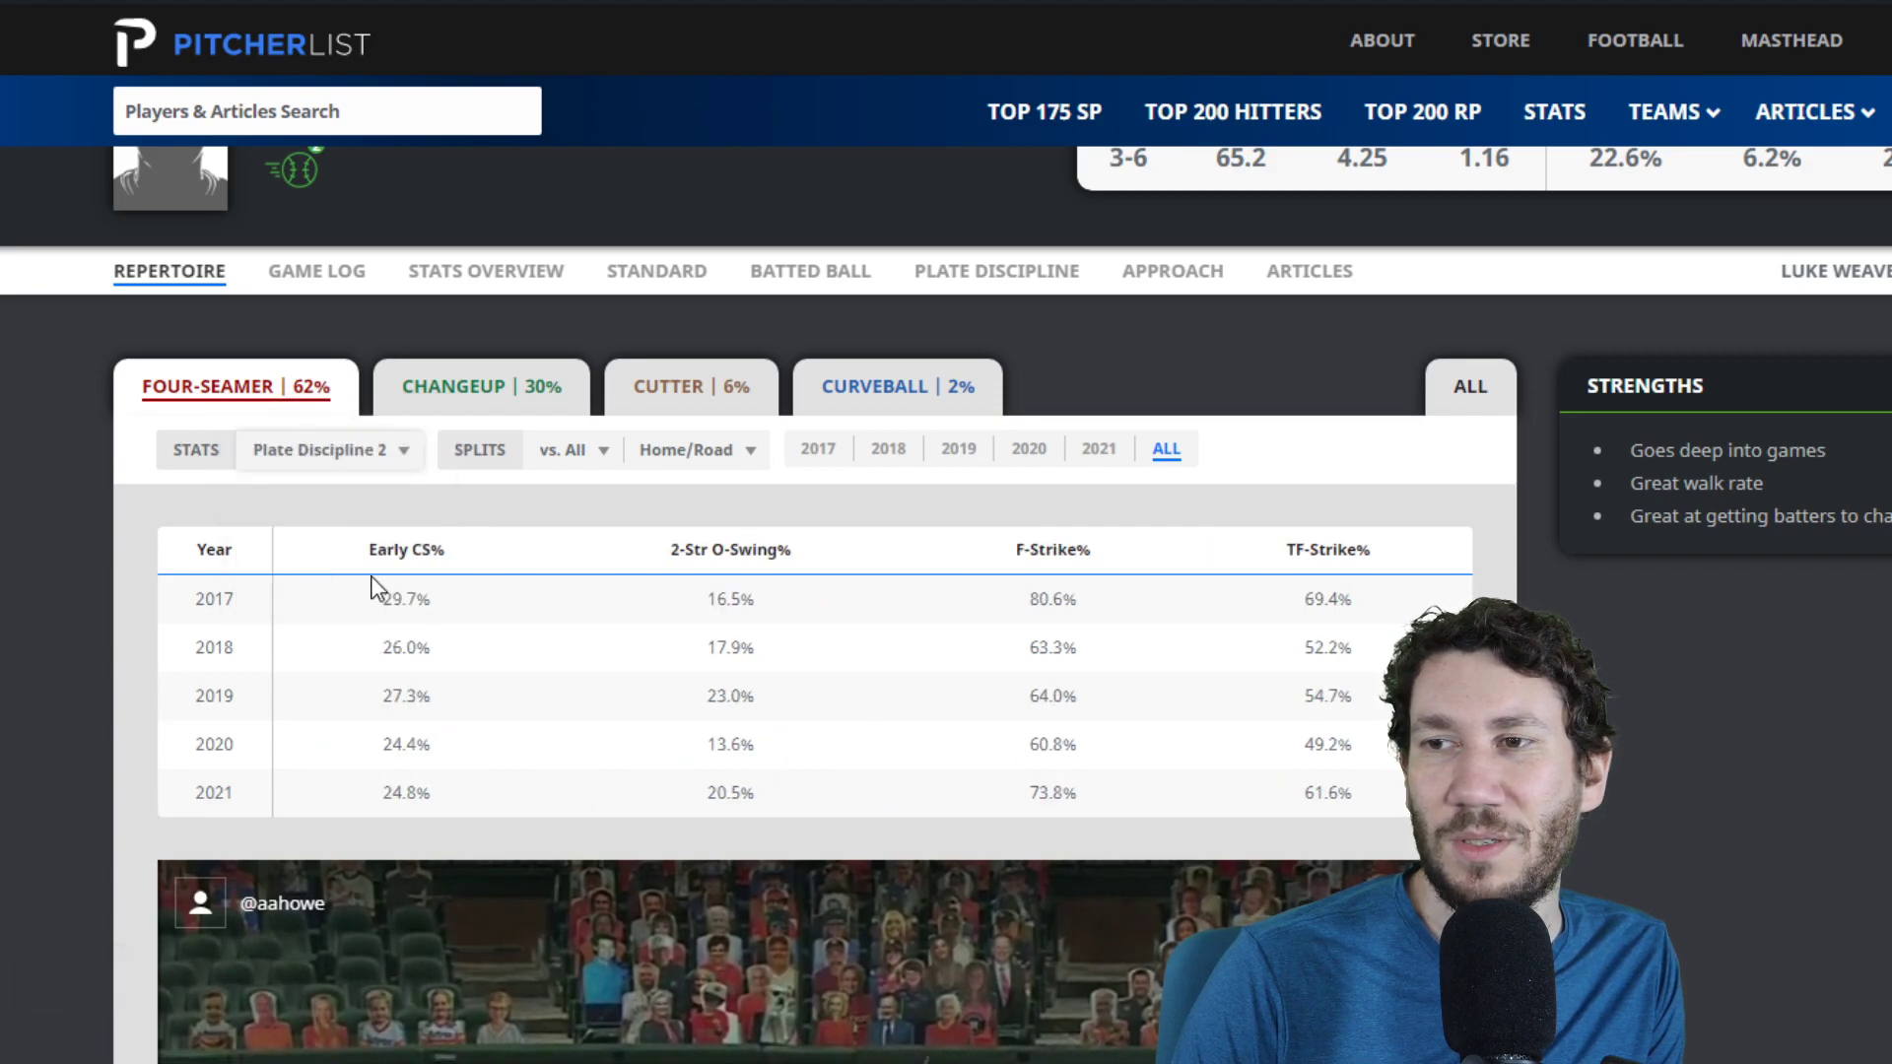
drag(1082, 793, 1025, 793)
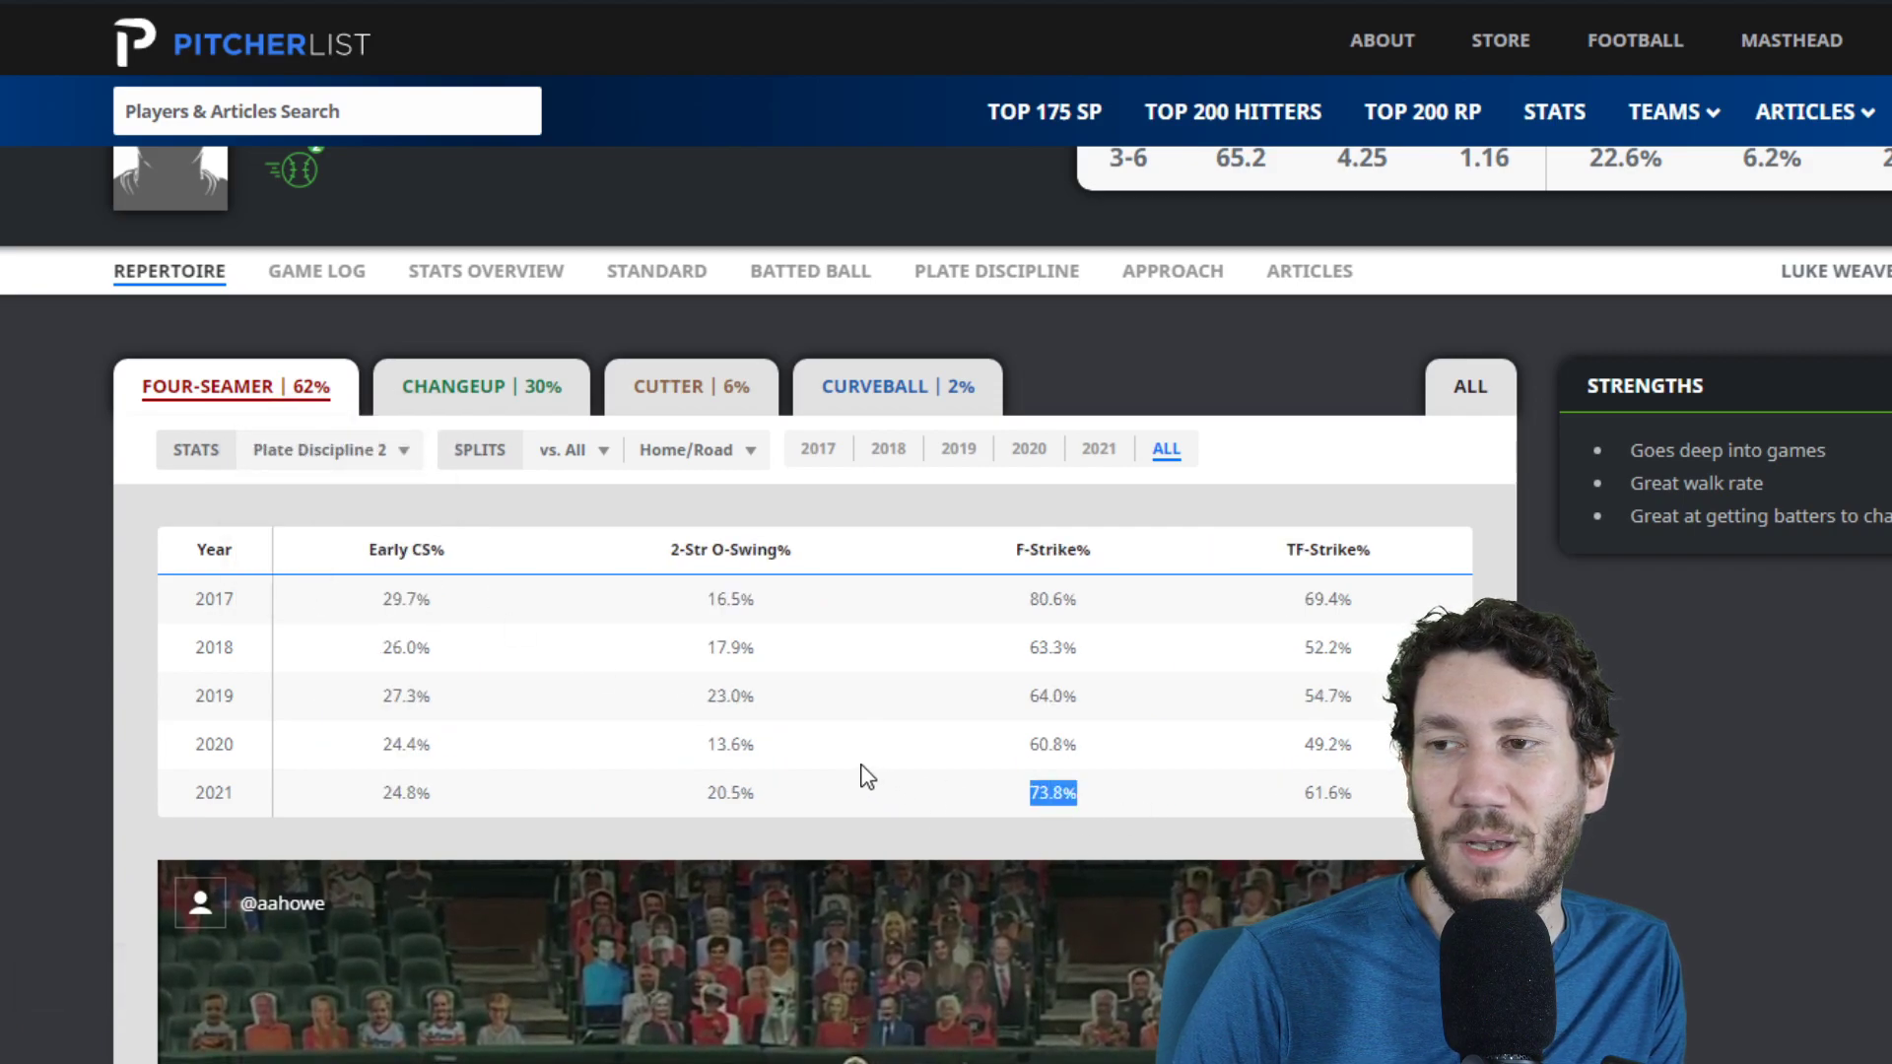
drag(1358, 794, 1233, 803)
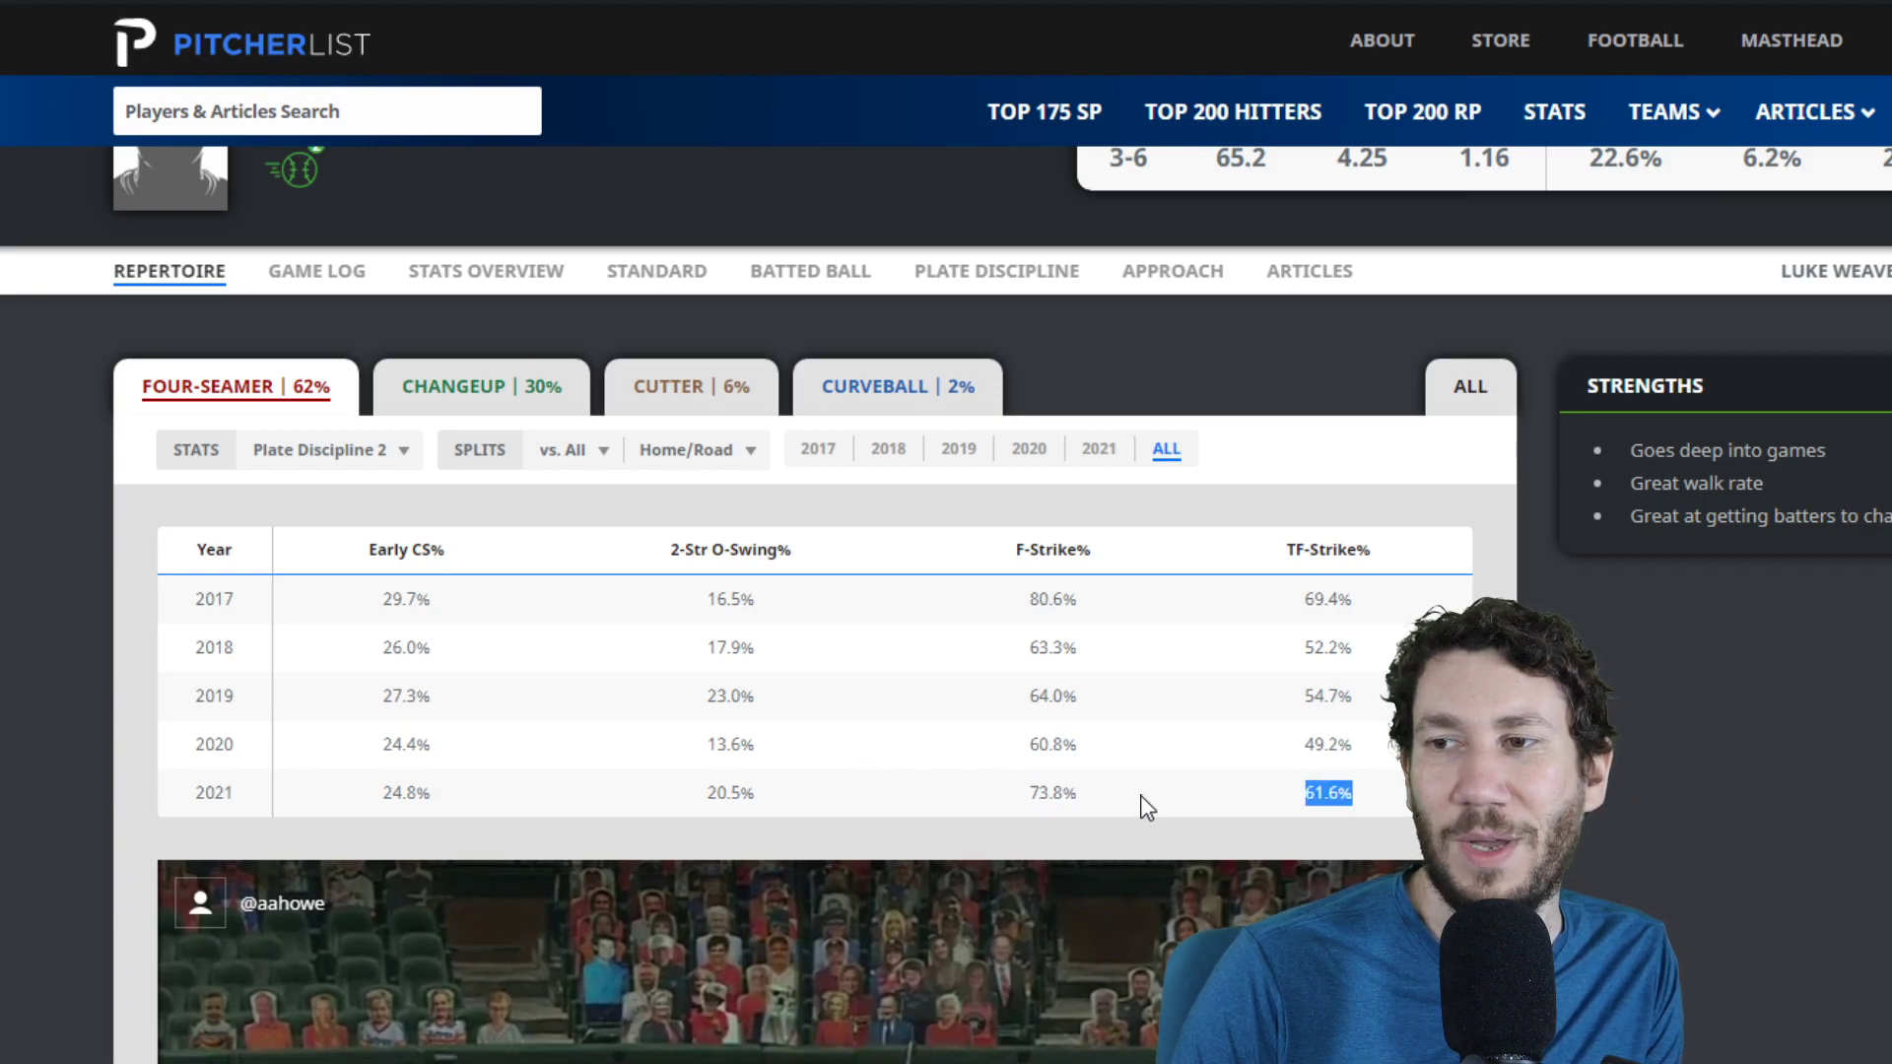
mouse_move(1330, 564)
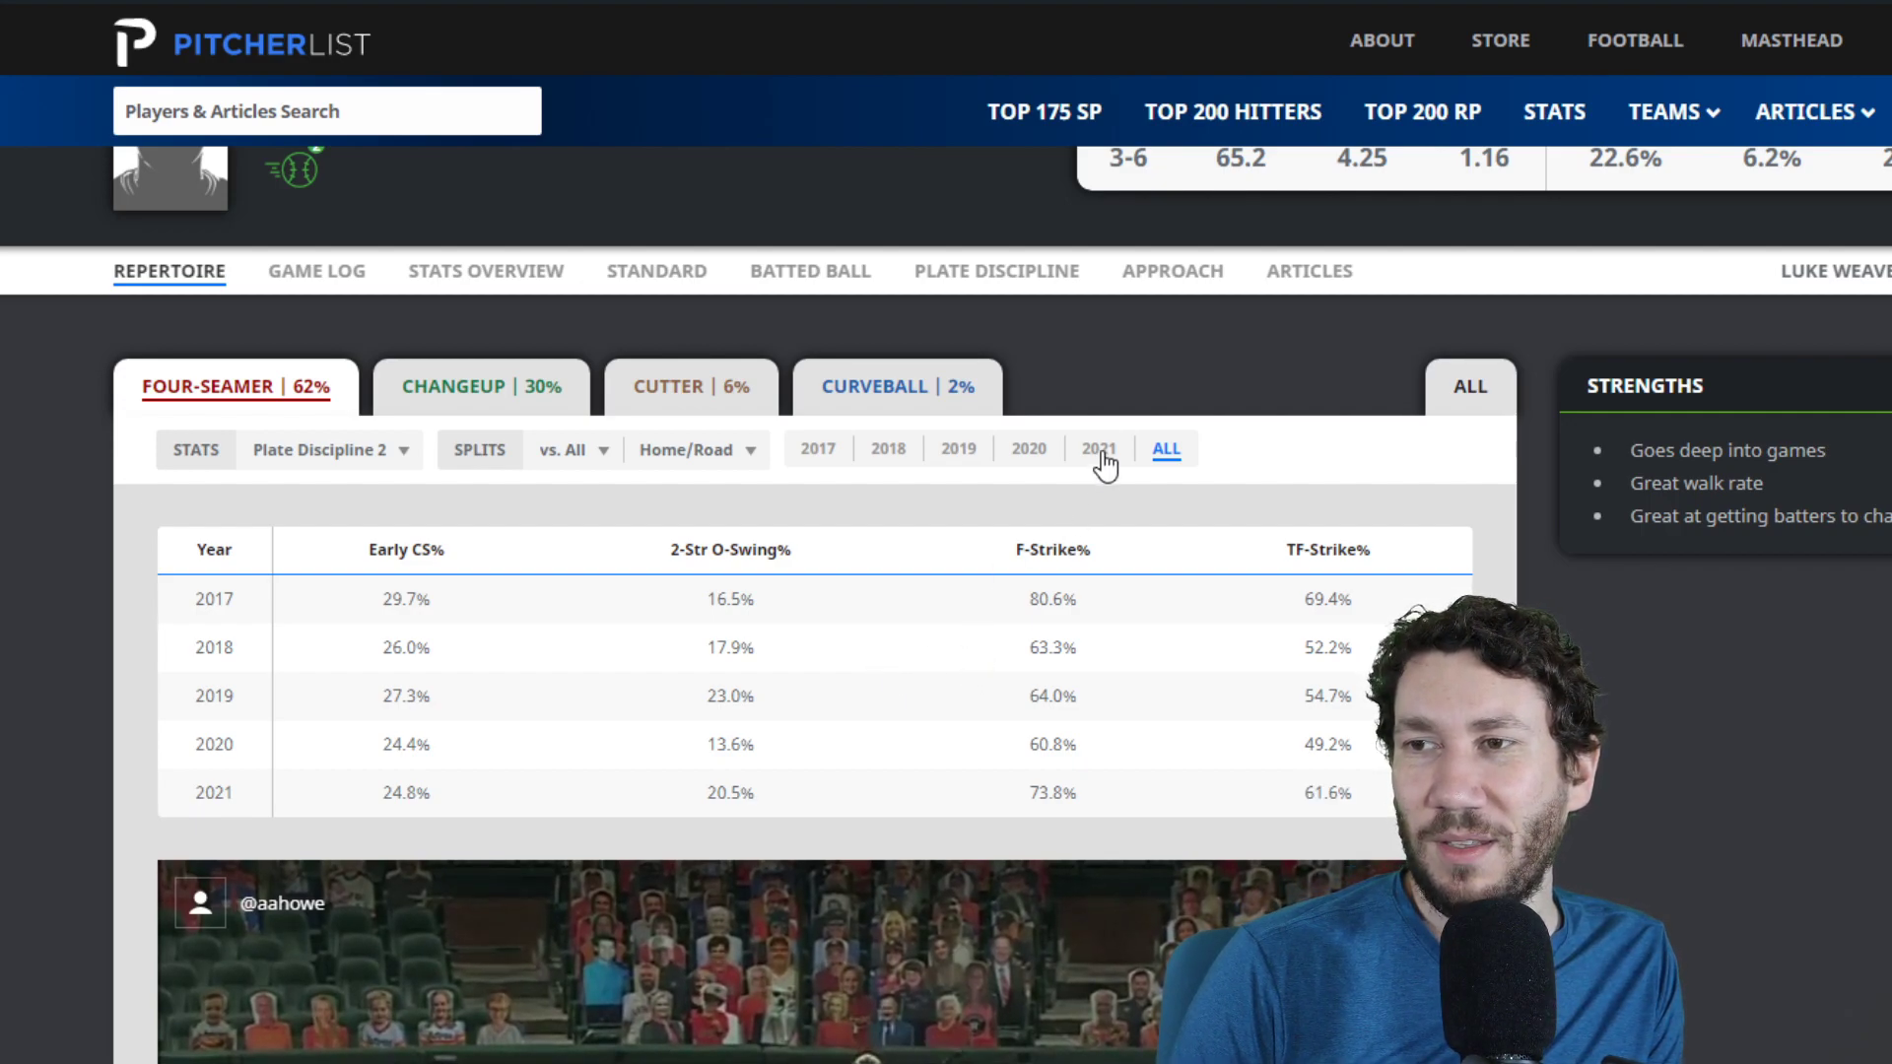
- Display the four-seamer's Approach stats for all years and examine the pitch location columns
click(325, 451)
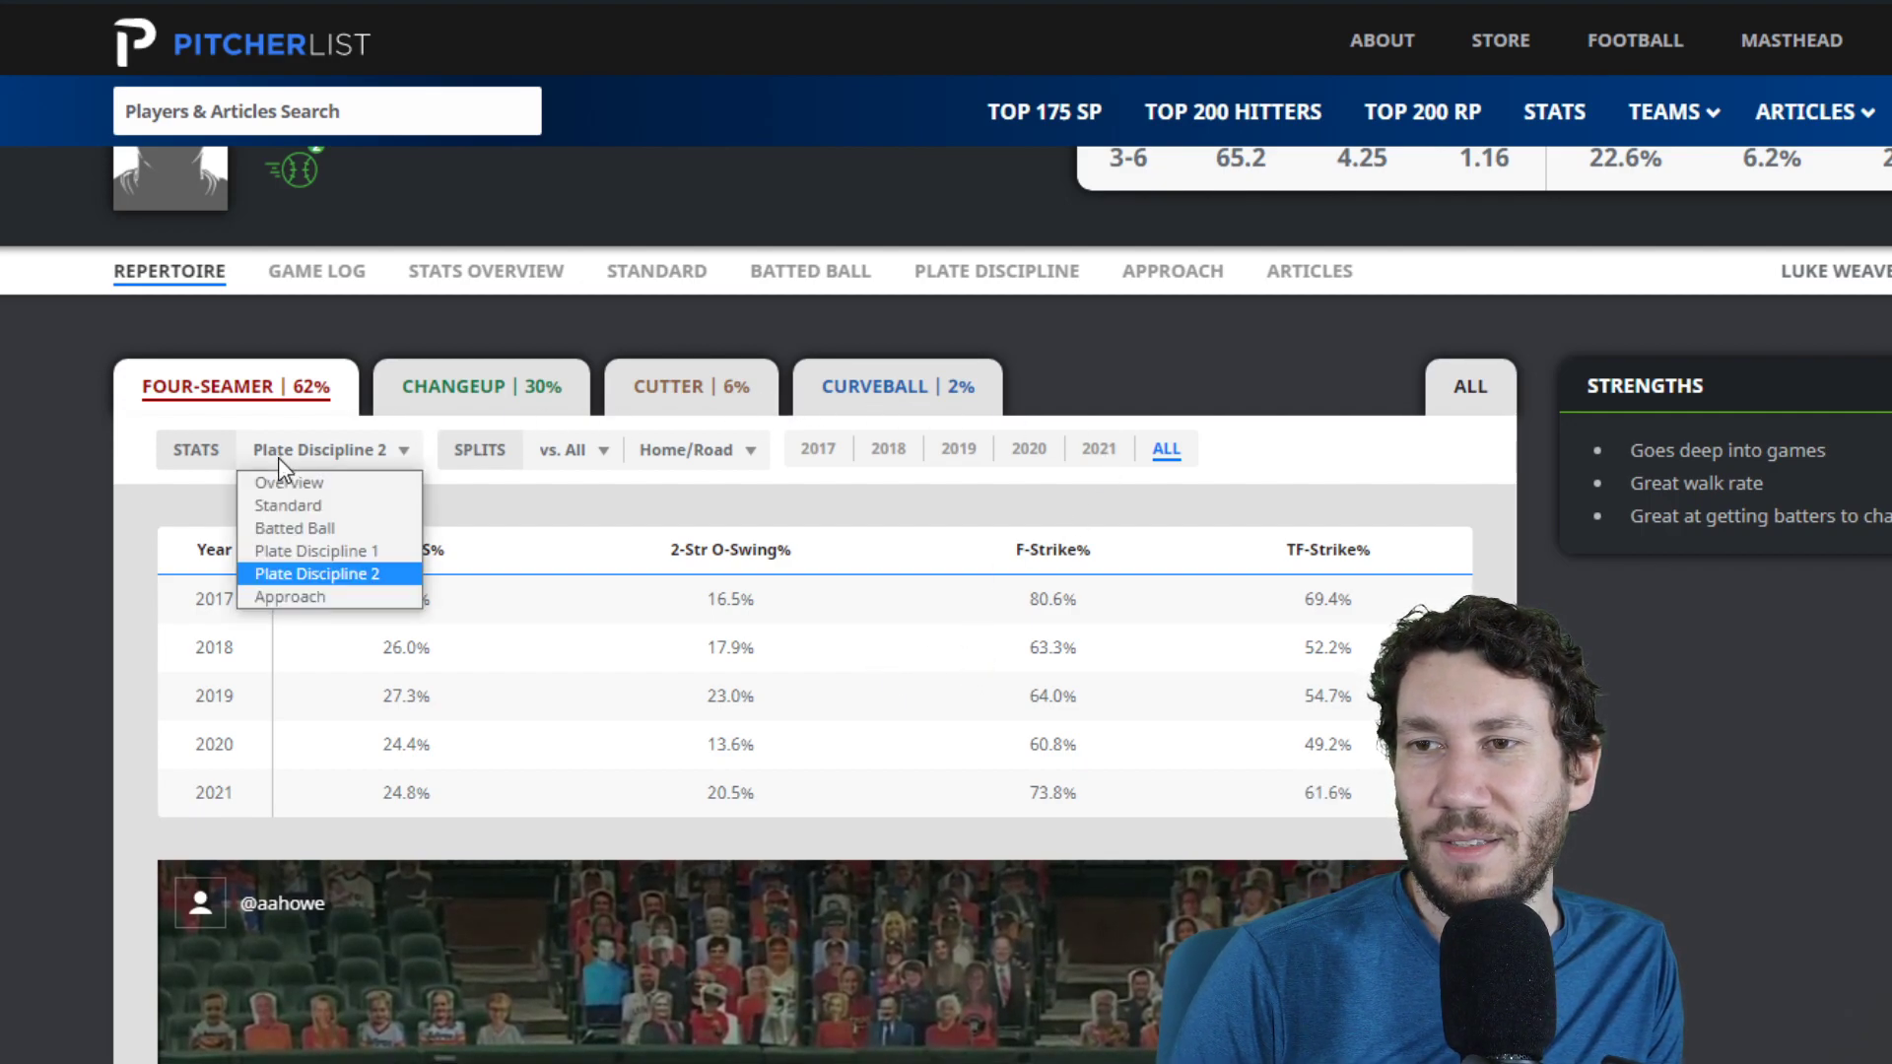
click(301, 598)
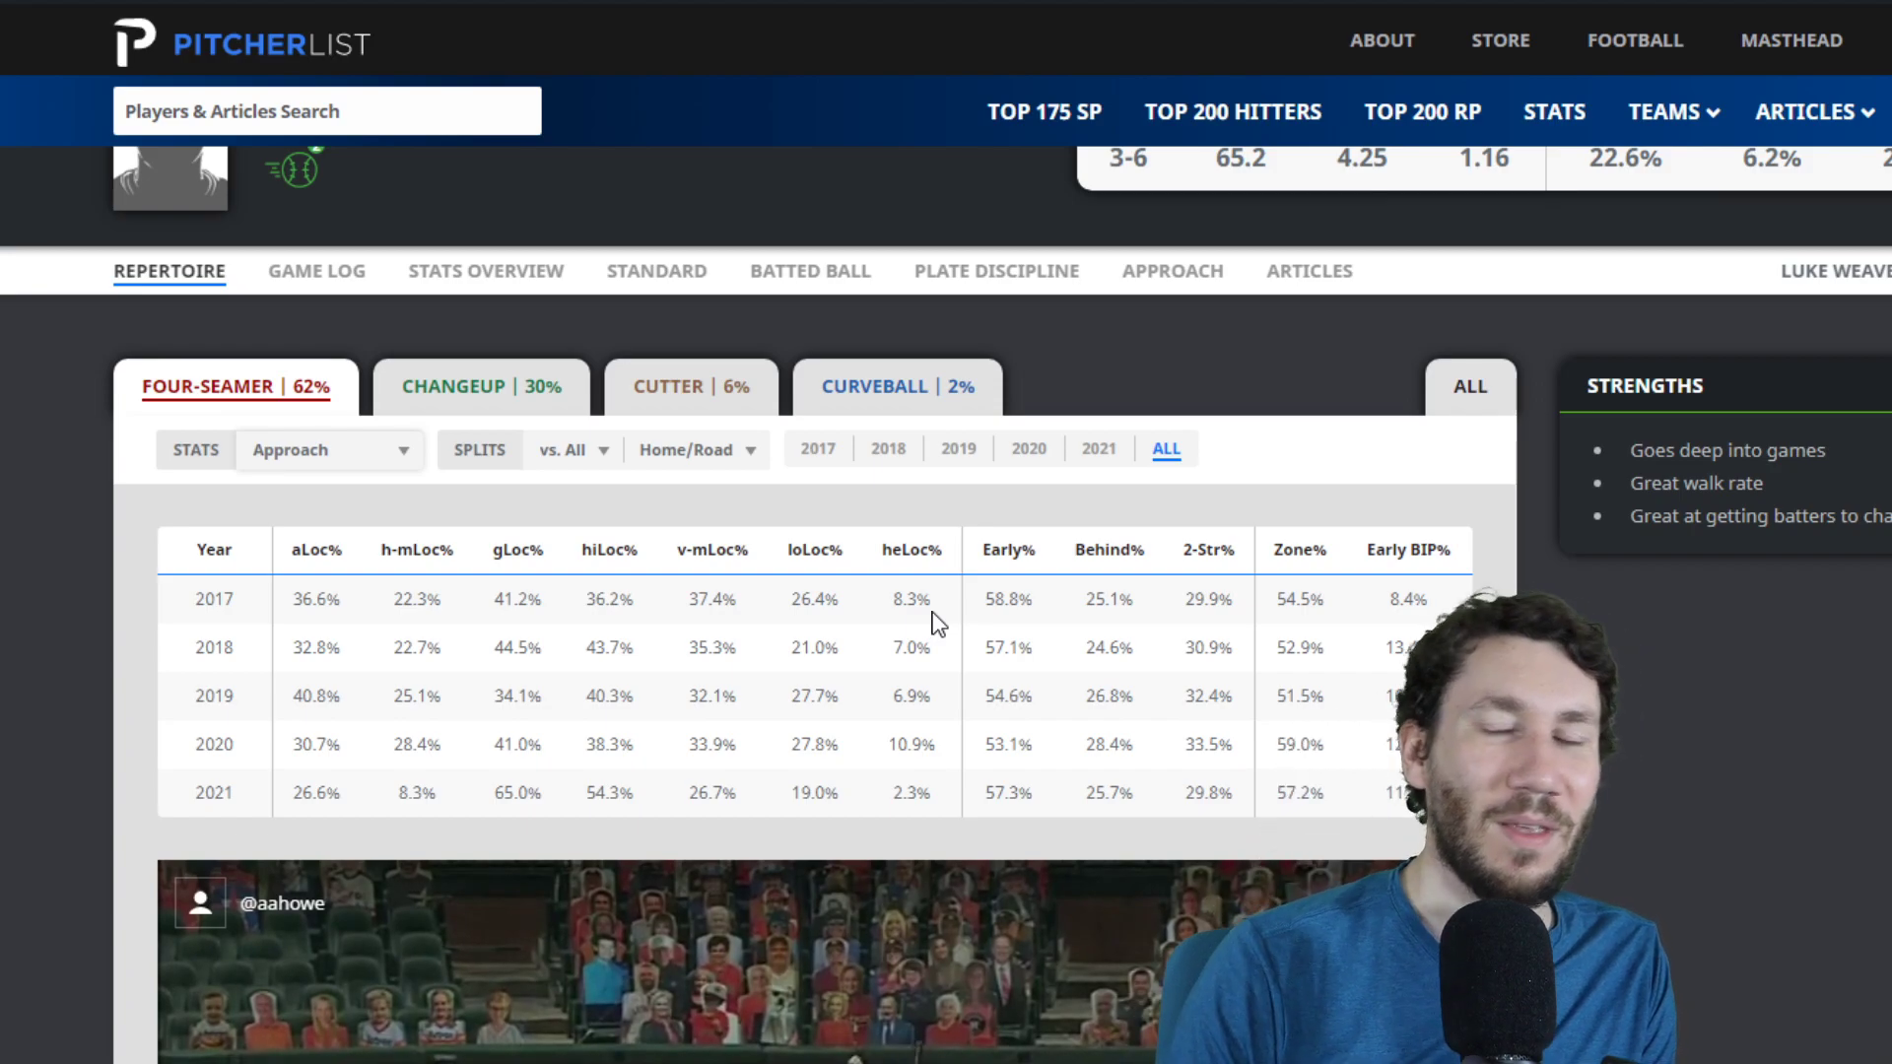
mouse_move(312, 560)
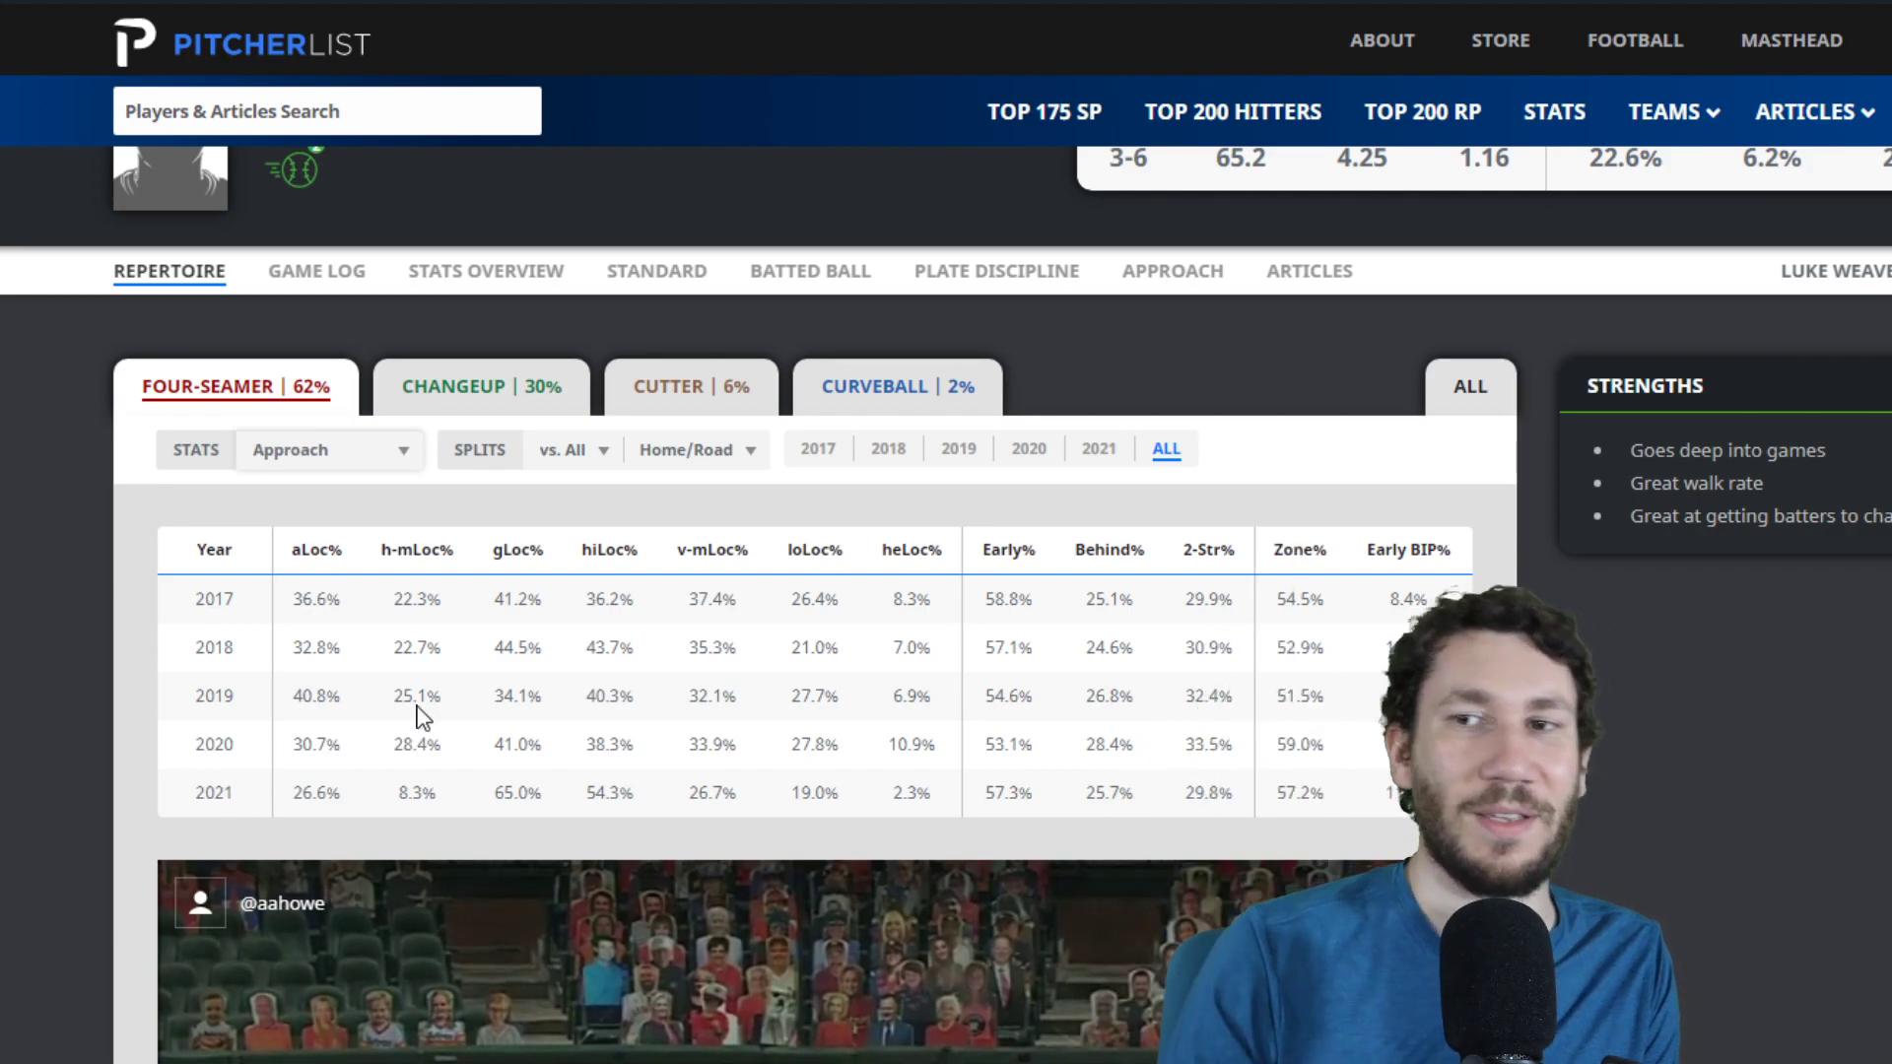
- Examine the four-seamer's 2021 aLoc%, h-mLoc% and gLoc%, comparing h-mLoc% with the 2020 row
drag(297, 805, 343, 800)
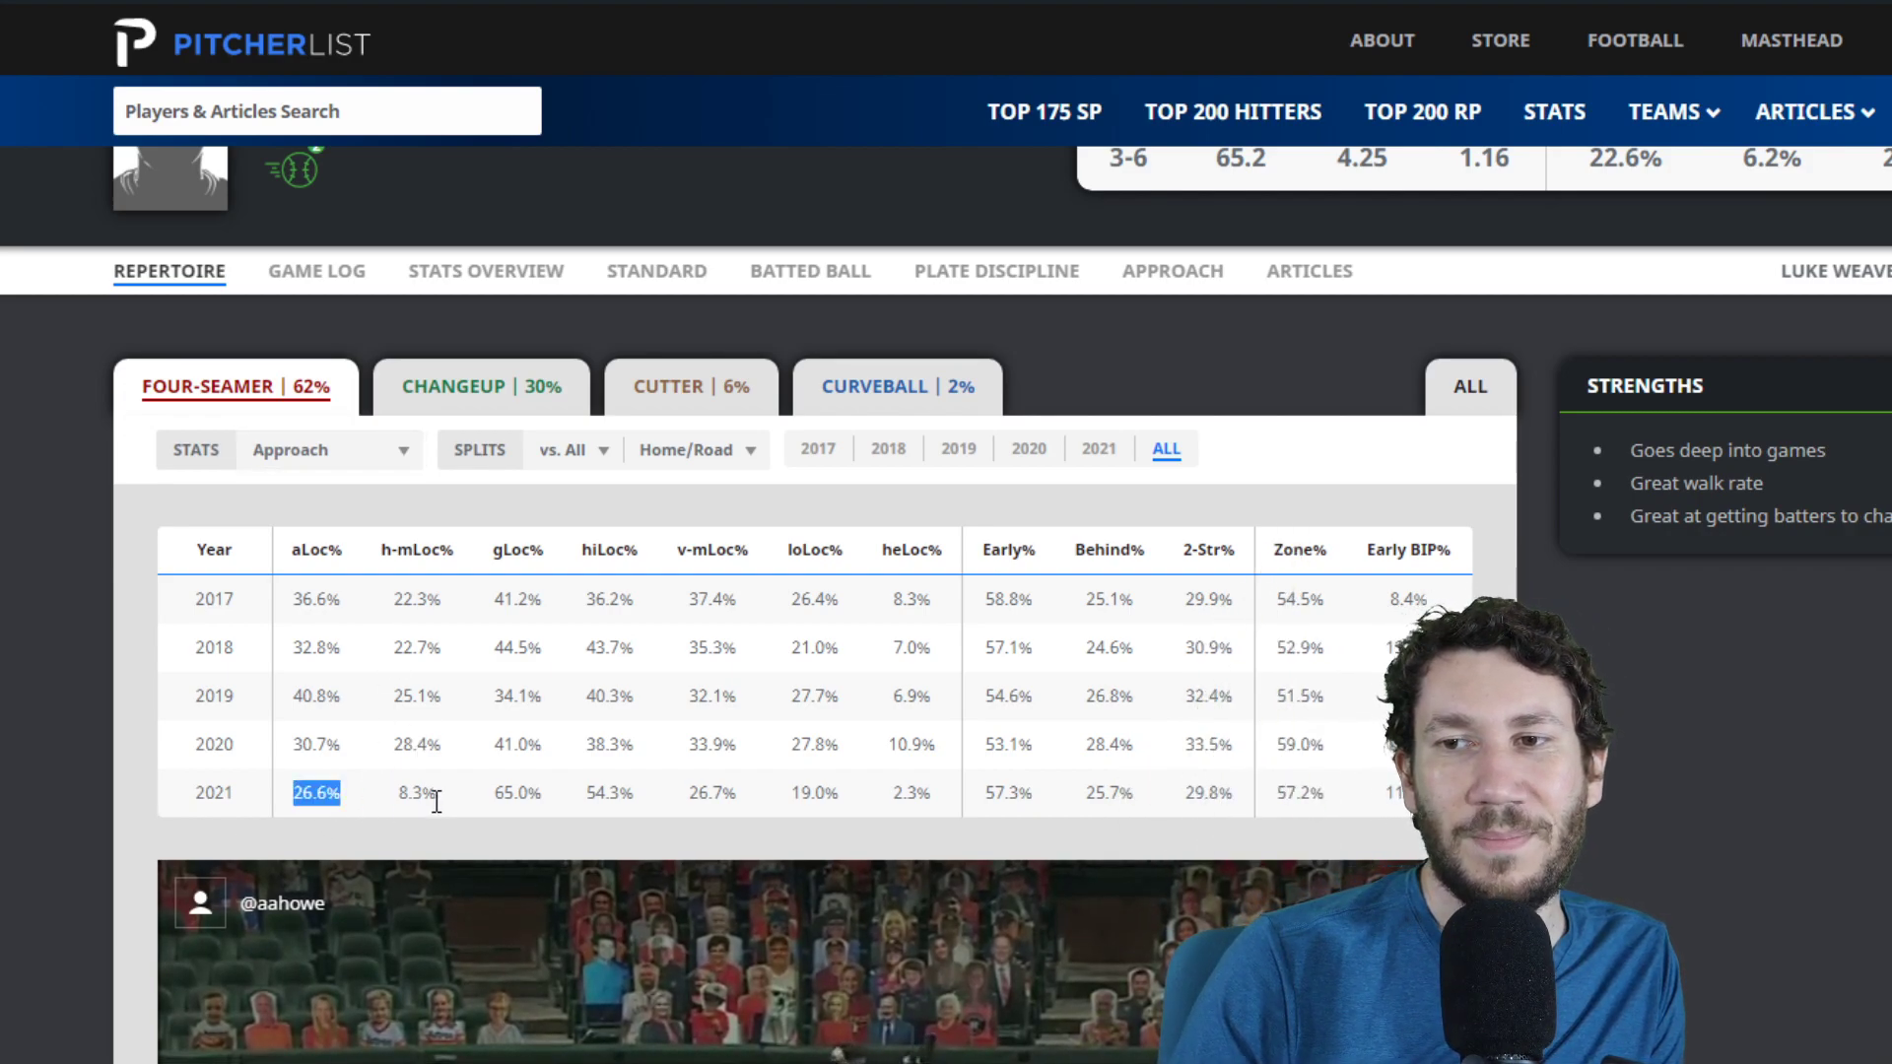
drag(496, 800, 544, 800)
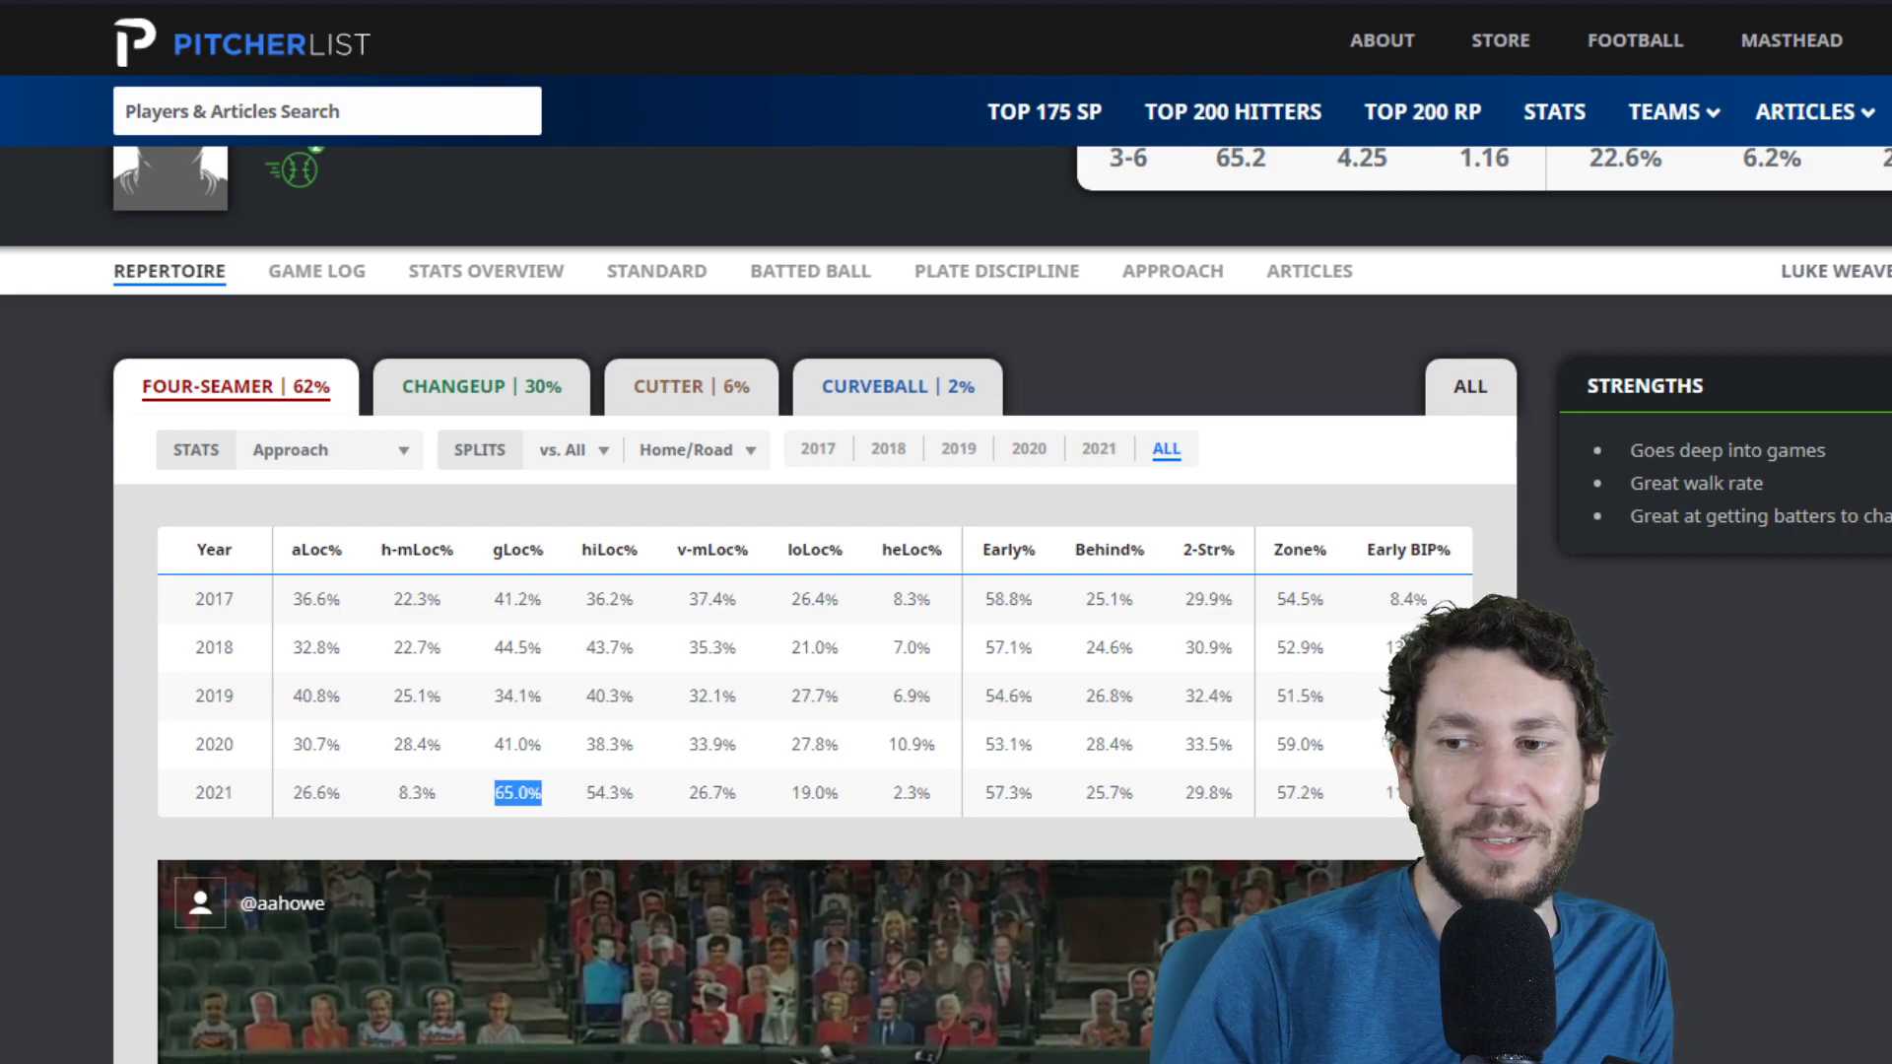
drag(495, 788, 549, 802)
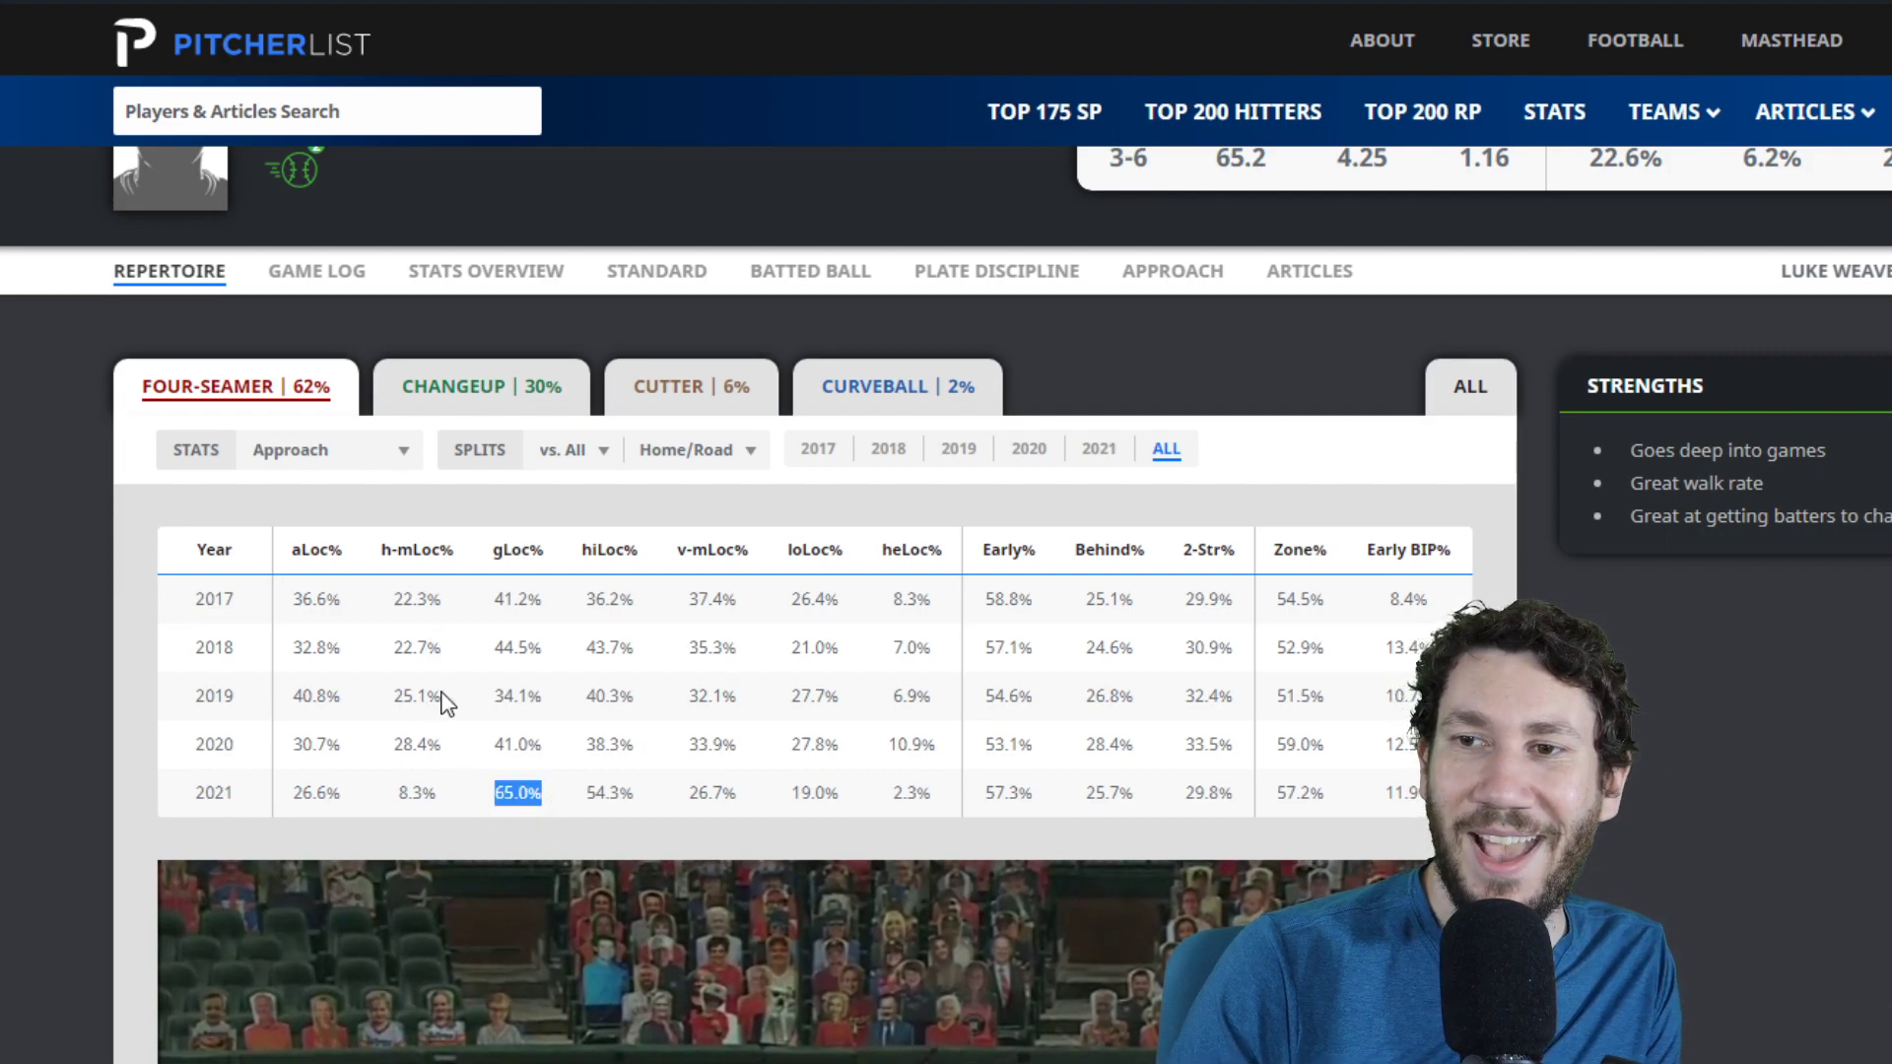
drag(396, 793, 441, 794)
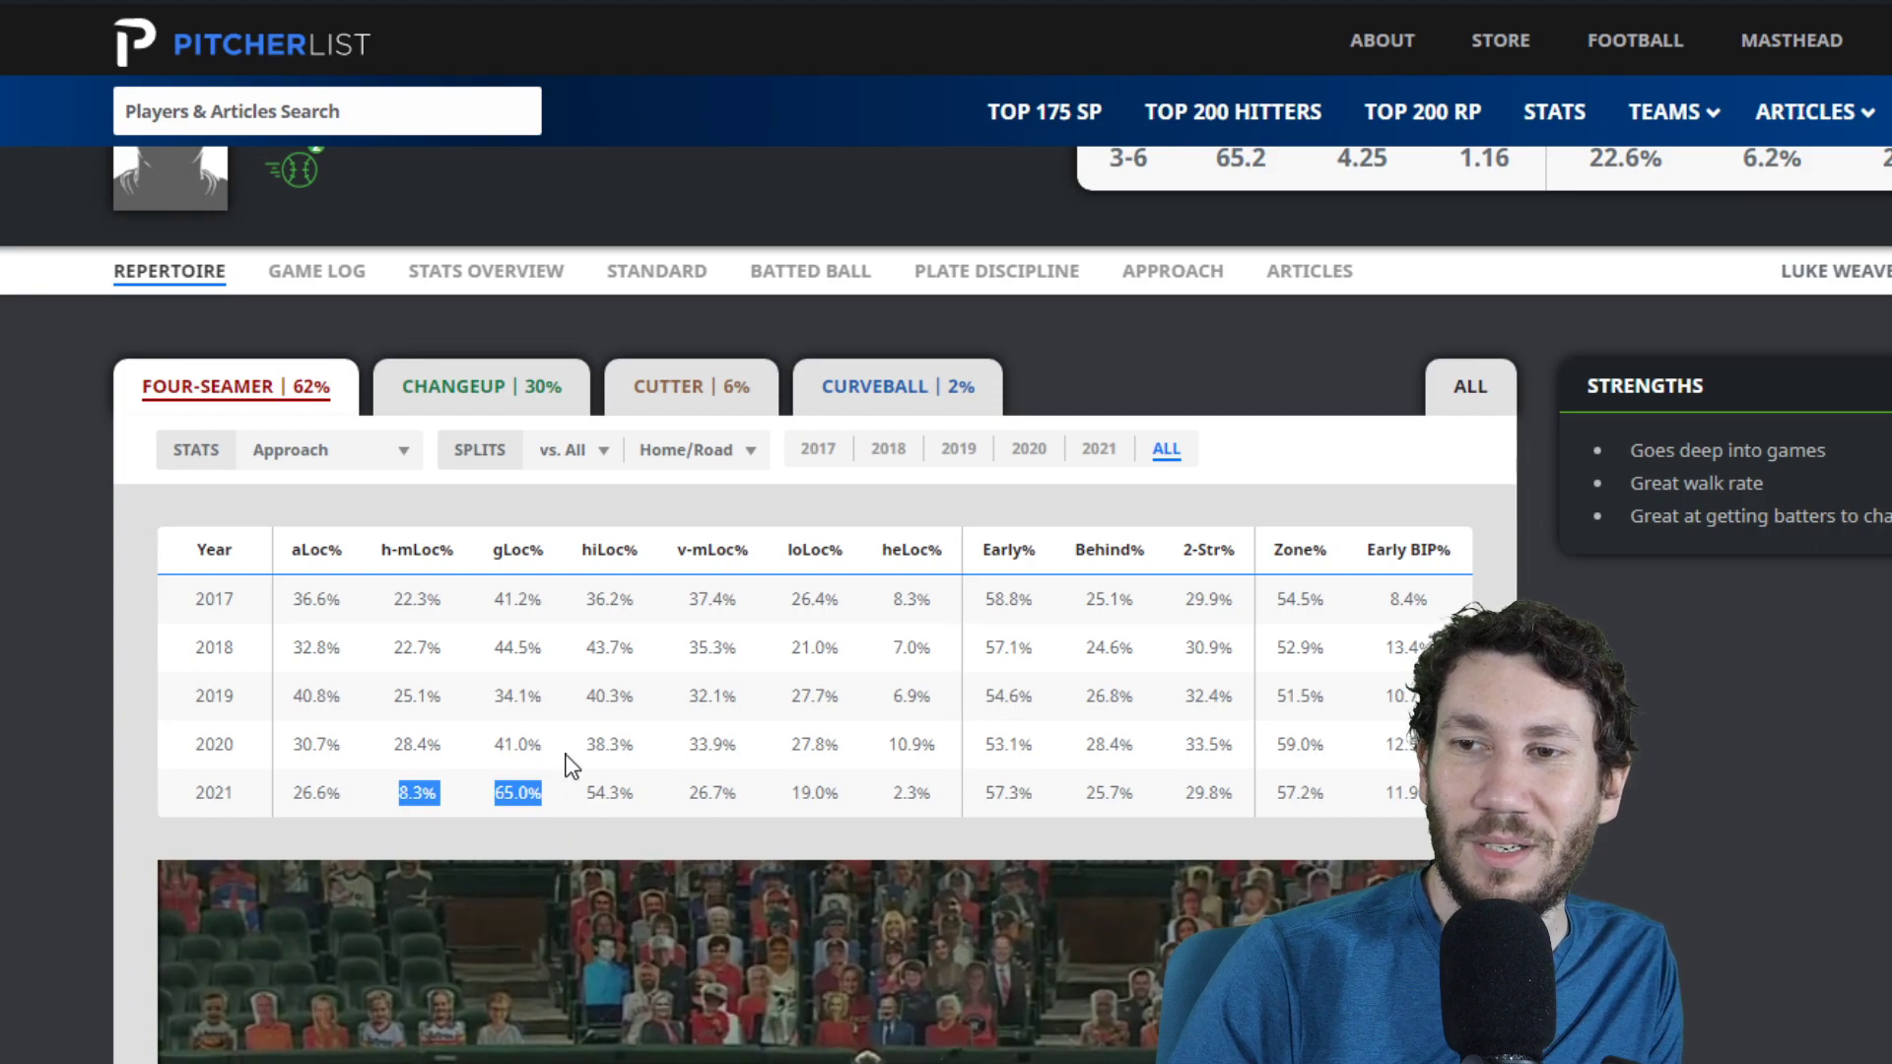
click(563, 766)
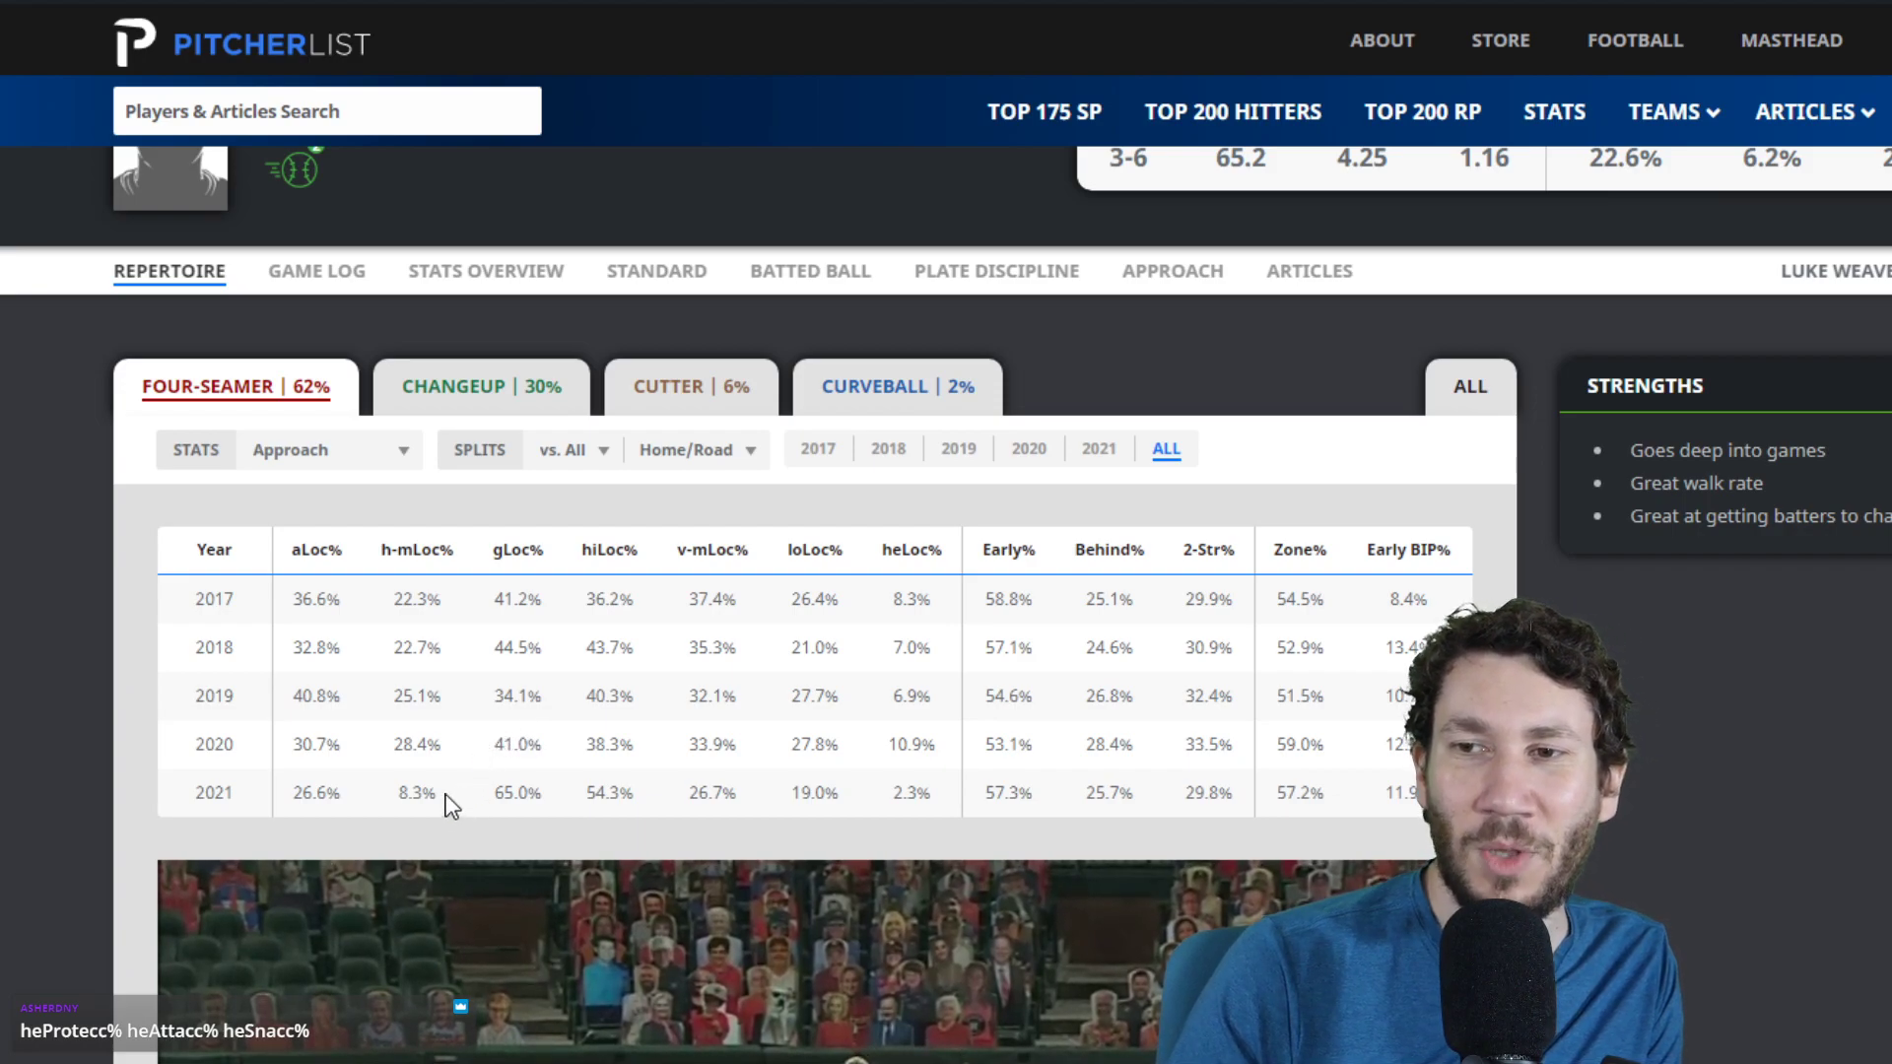
drag(445, 754, 388, 752)
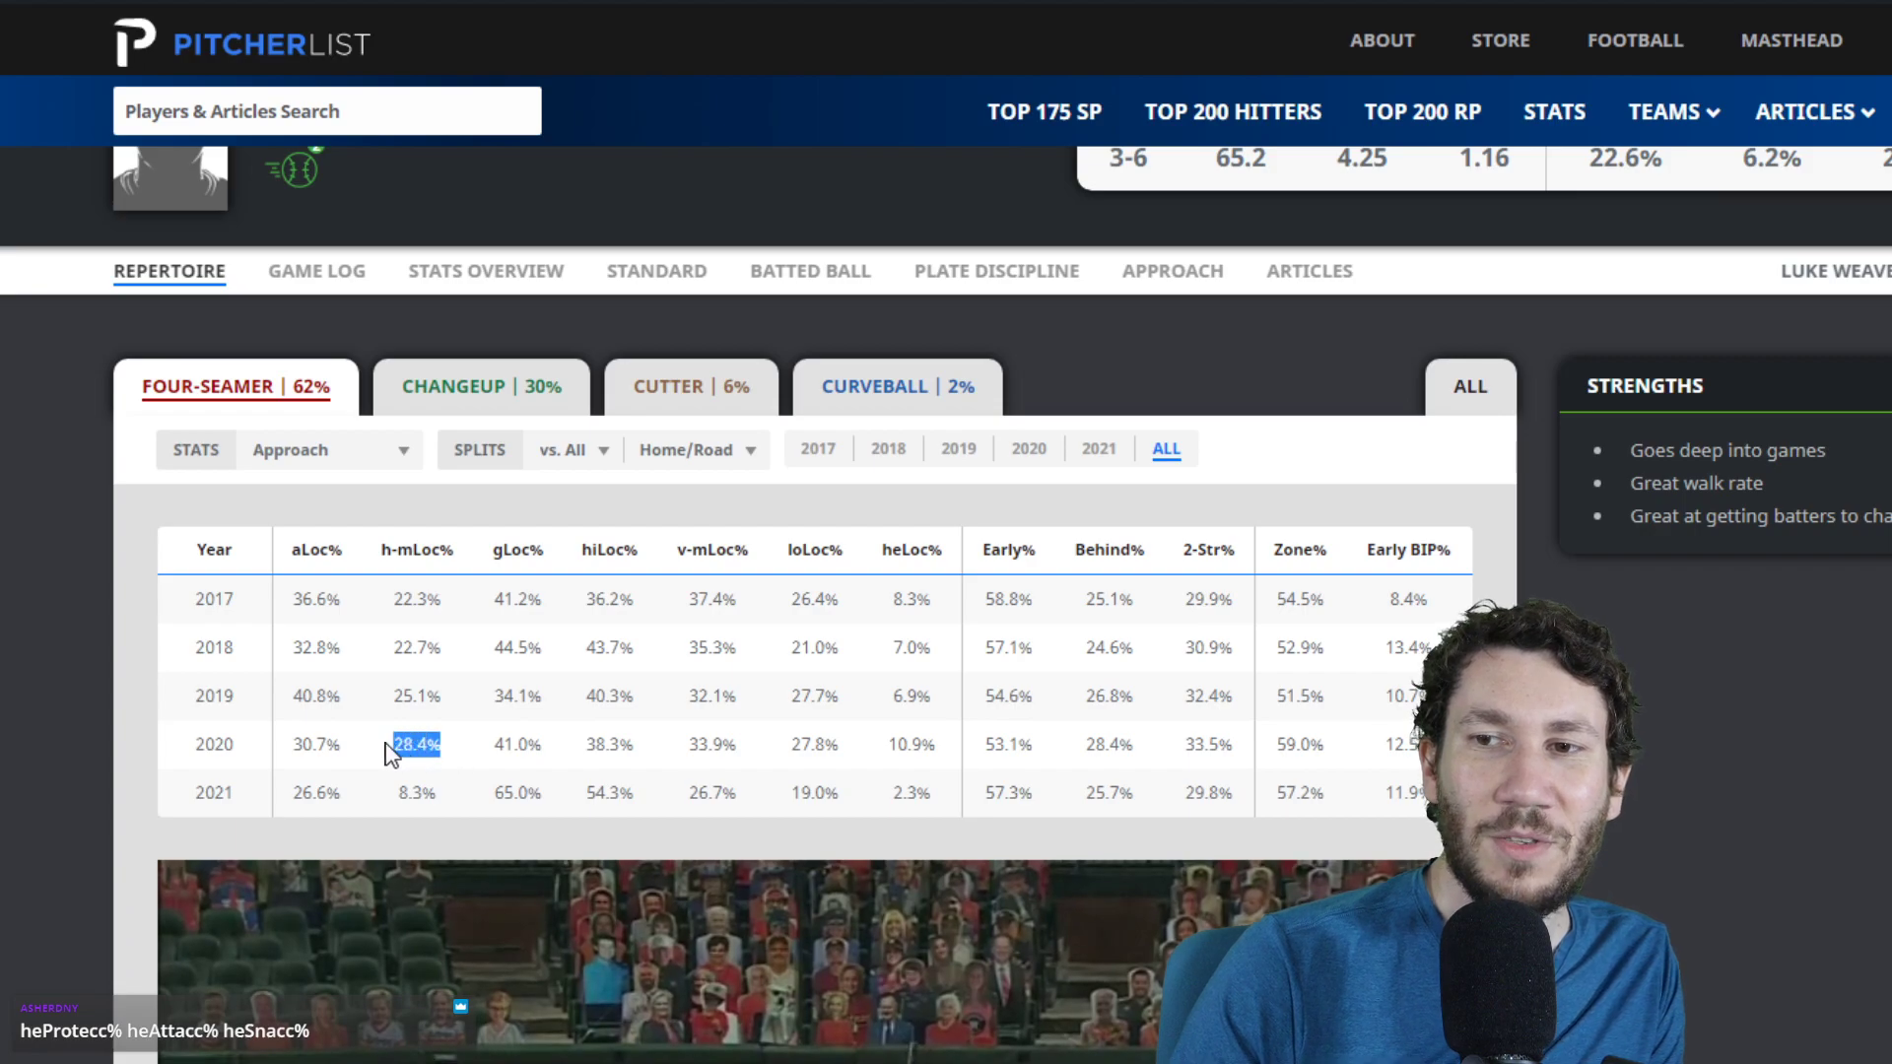
click(388, 752)
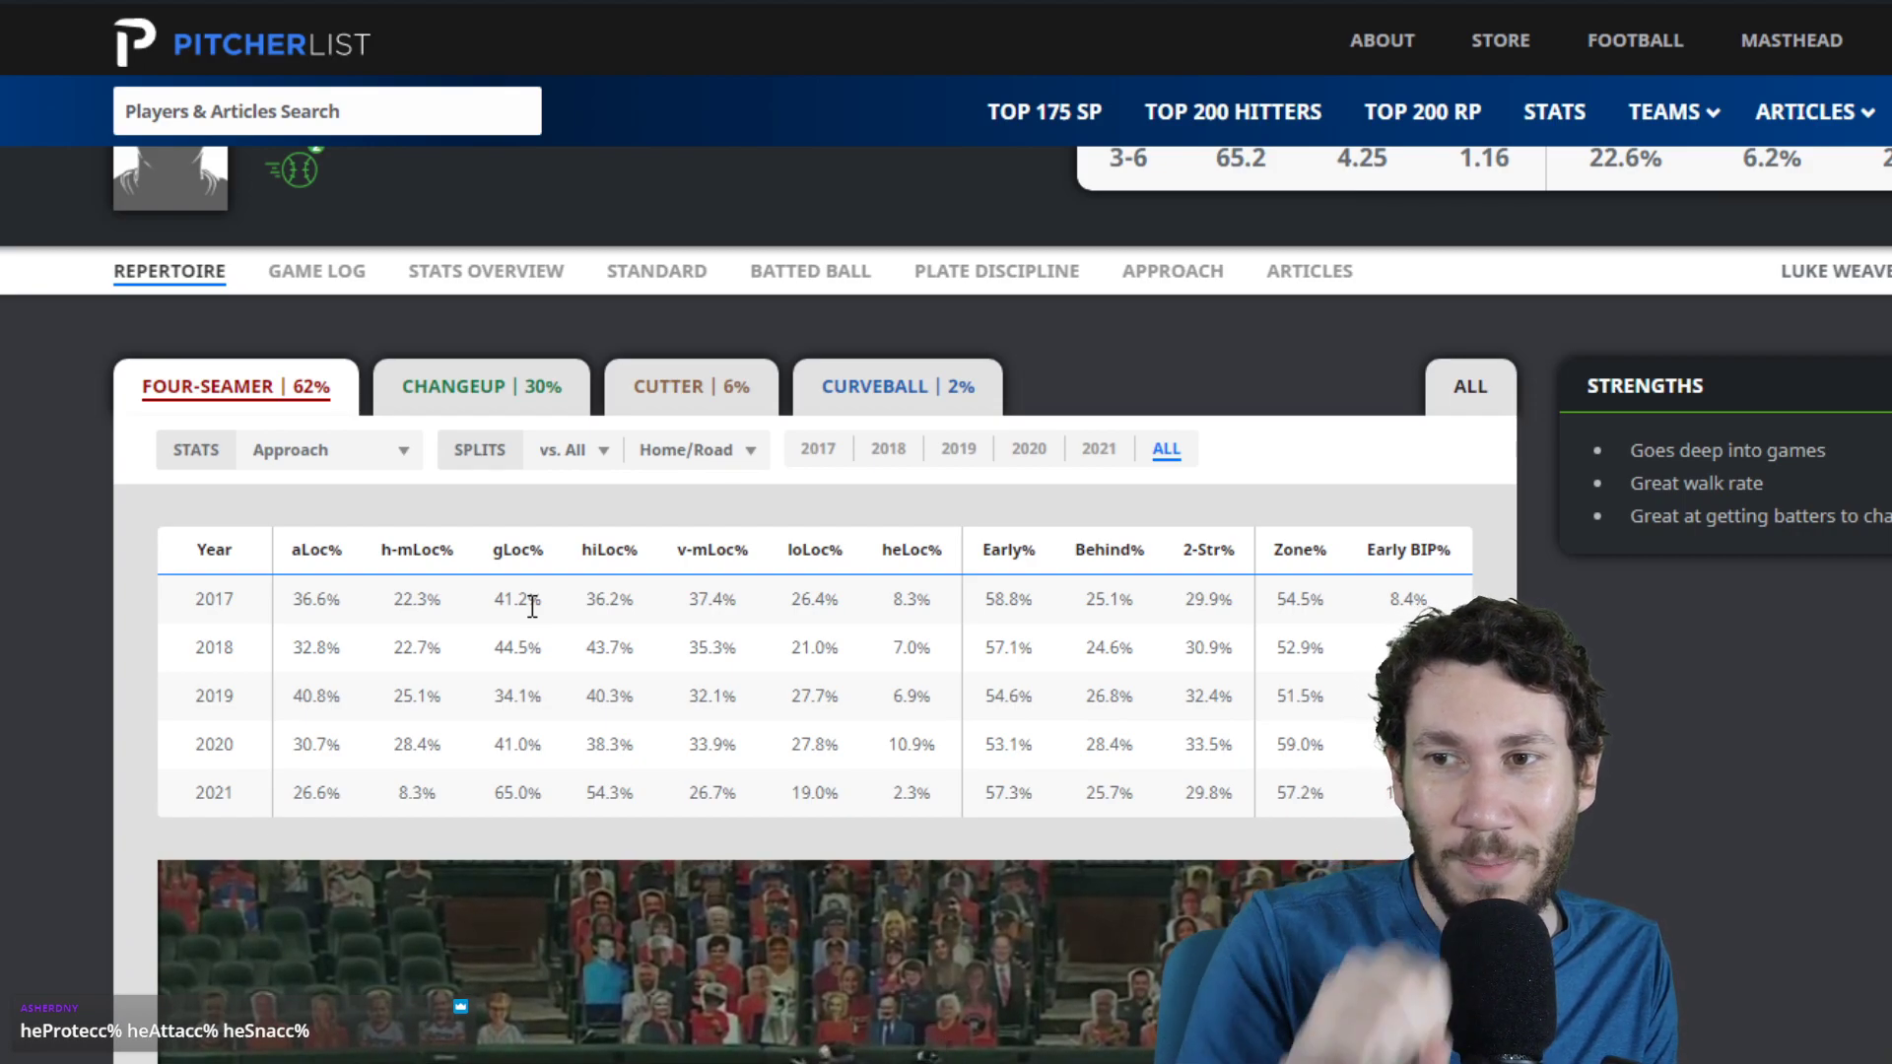
drag(464, 803, 399, 793)
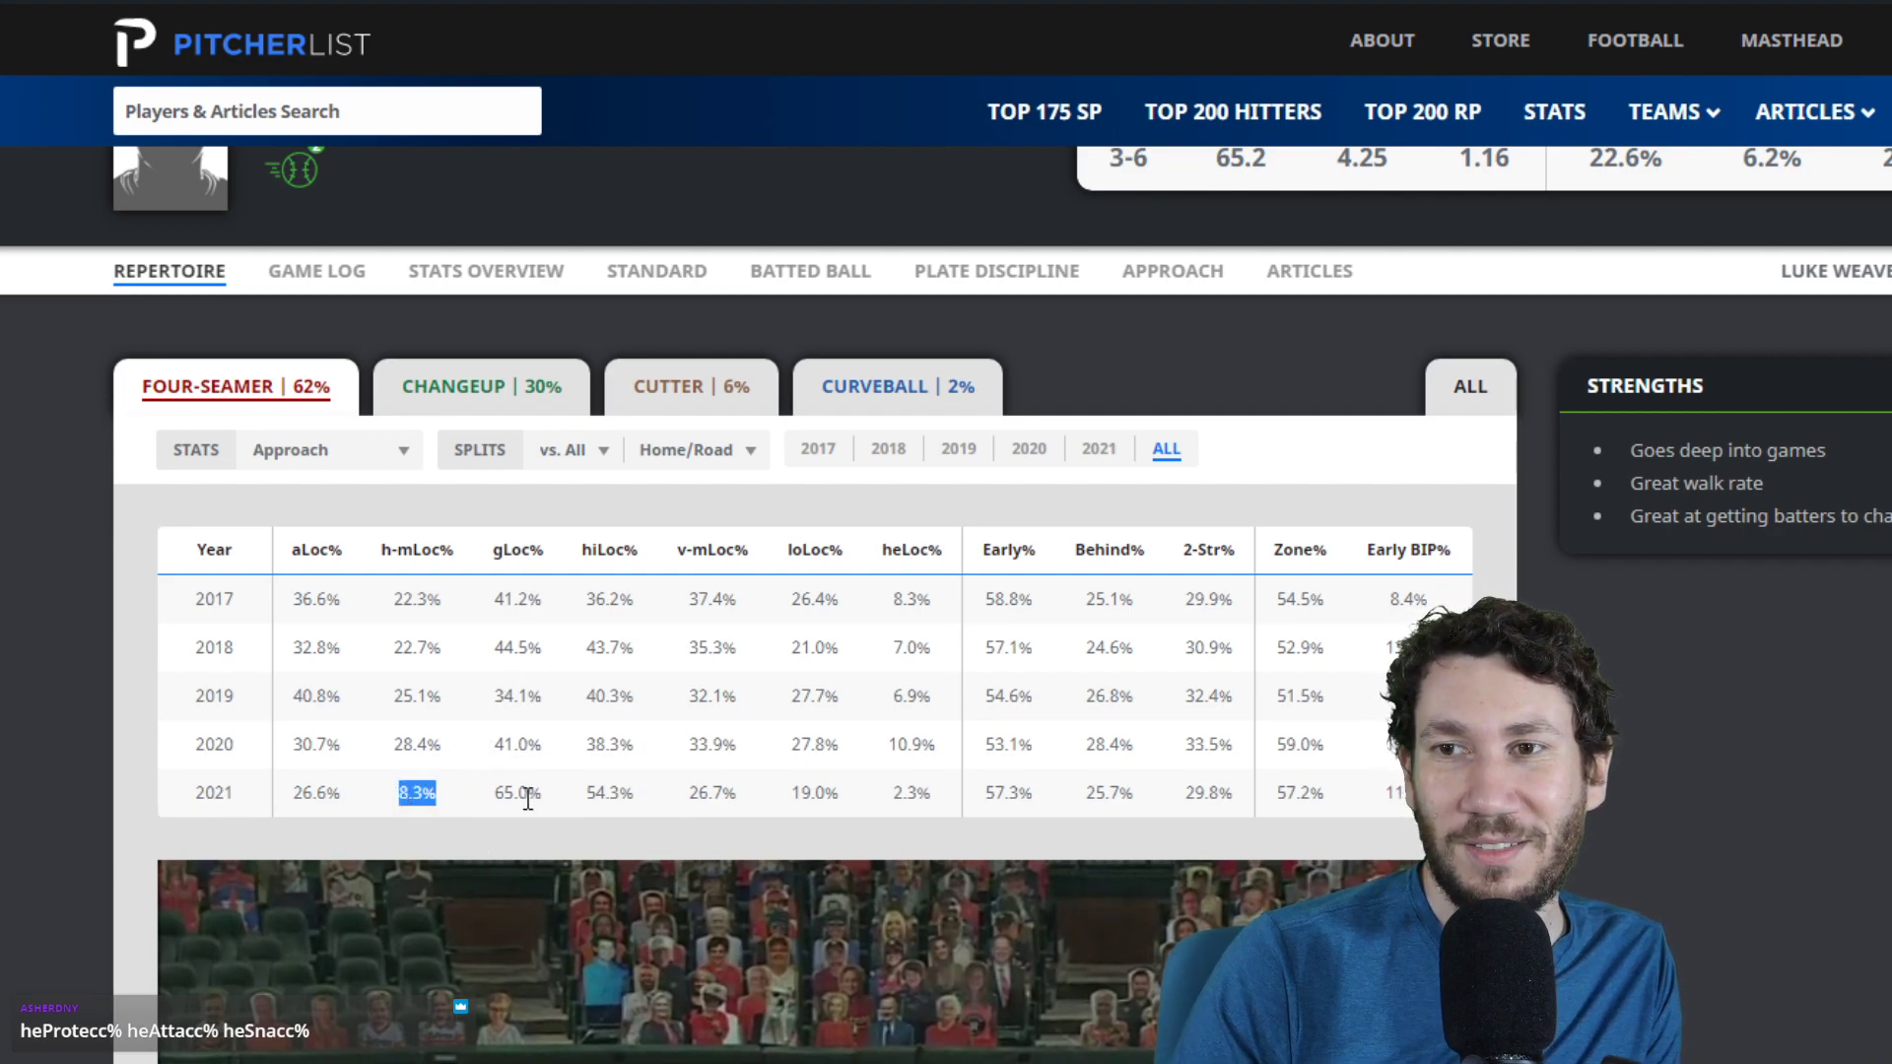
- Switch the four-seamer's stats to Overview and examine the 2021 AVG
click(393, 449)
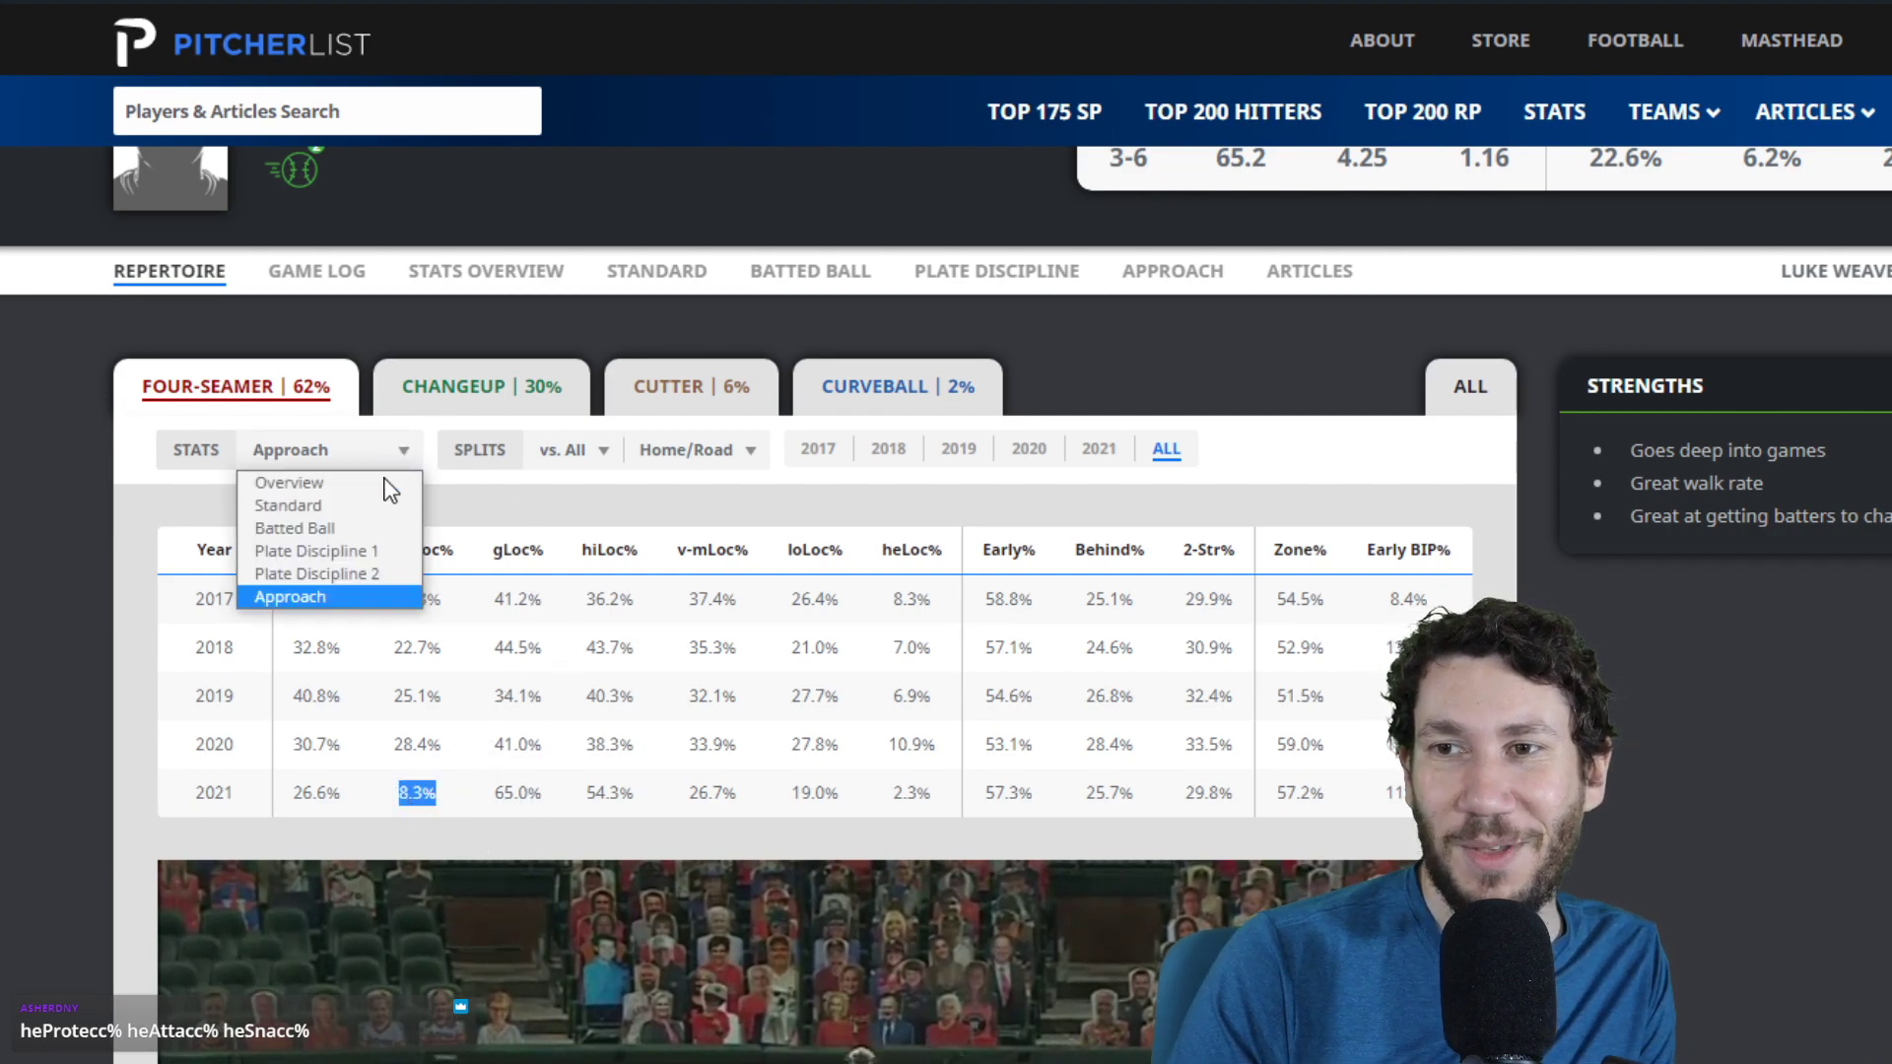
click(295, 483)
drag(1284, 793, 1230, 794)
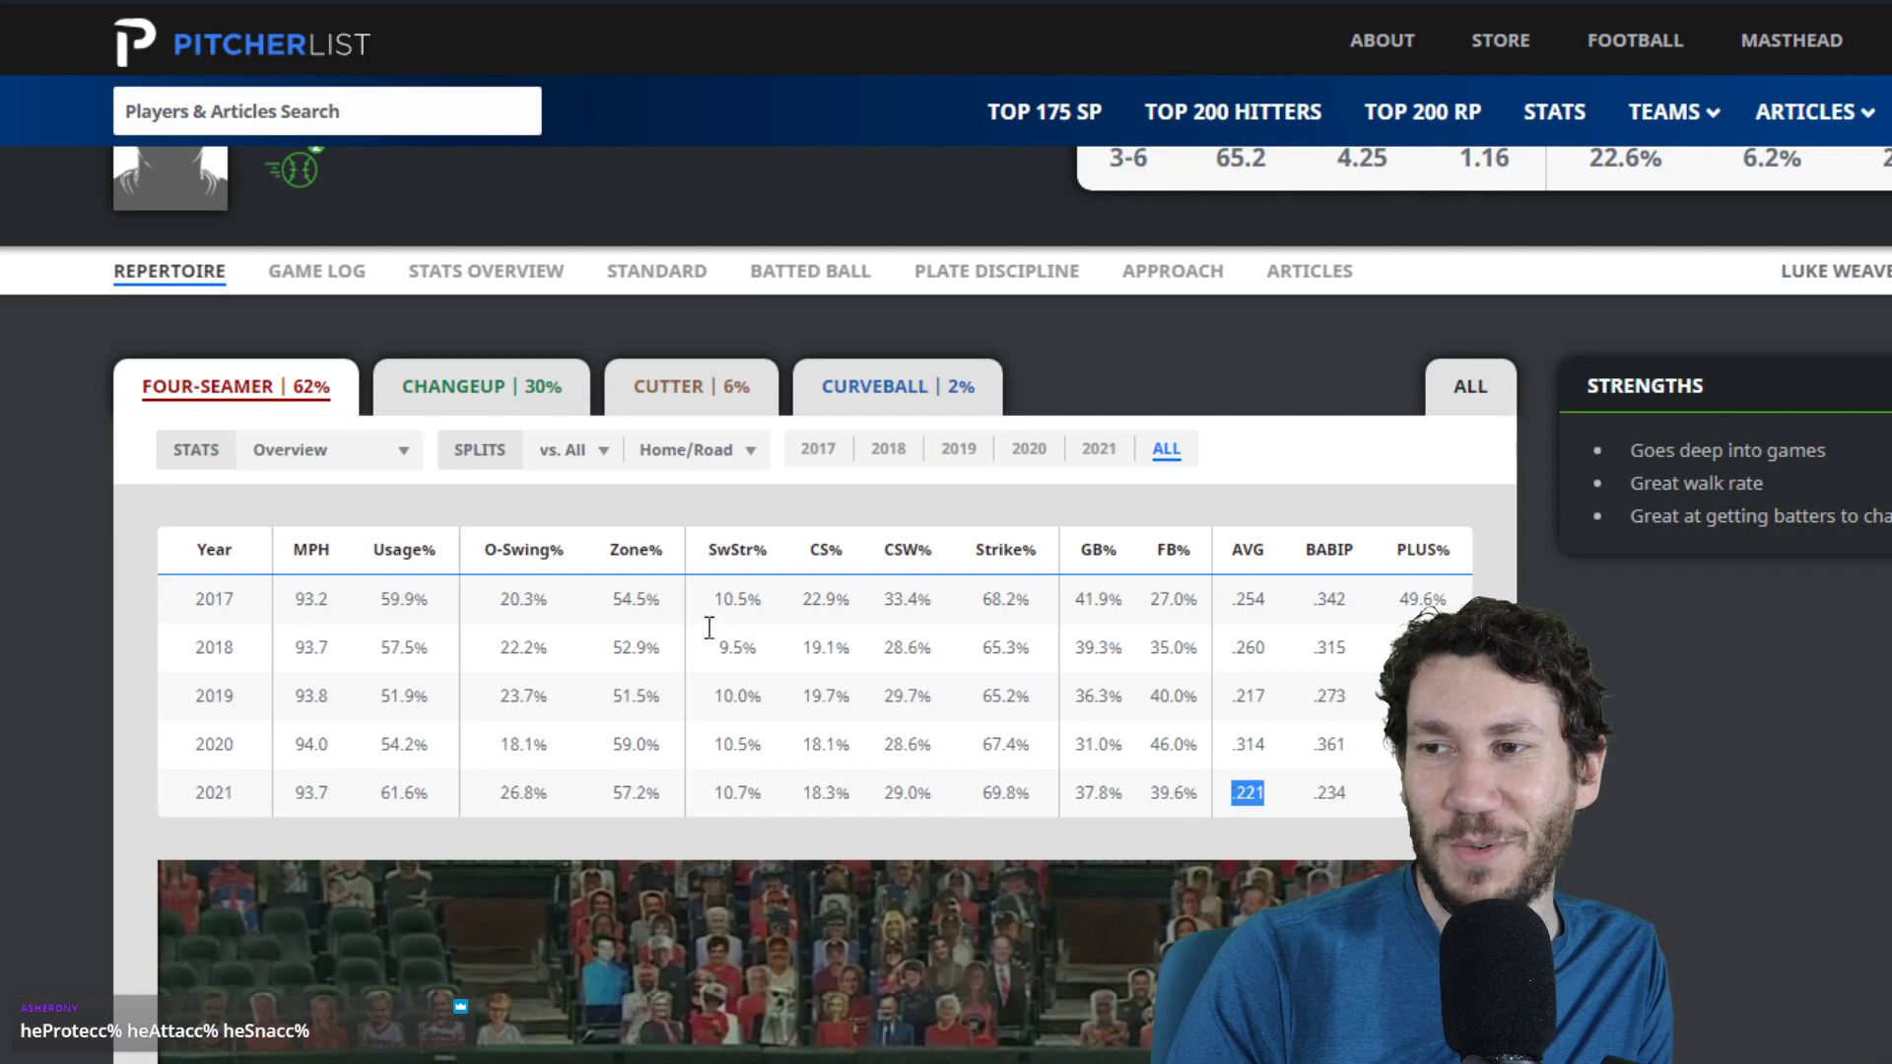
- Return to the four-seamer's Approach stats and examine the 2021 hiLoc%, v-mLoc%, loLoc% and heLoc%
click(358, 461)
click(317, 597)
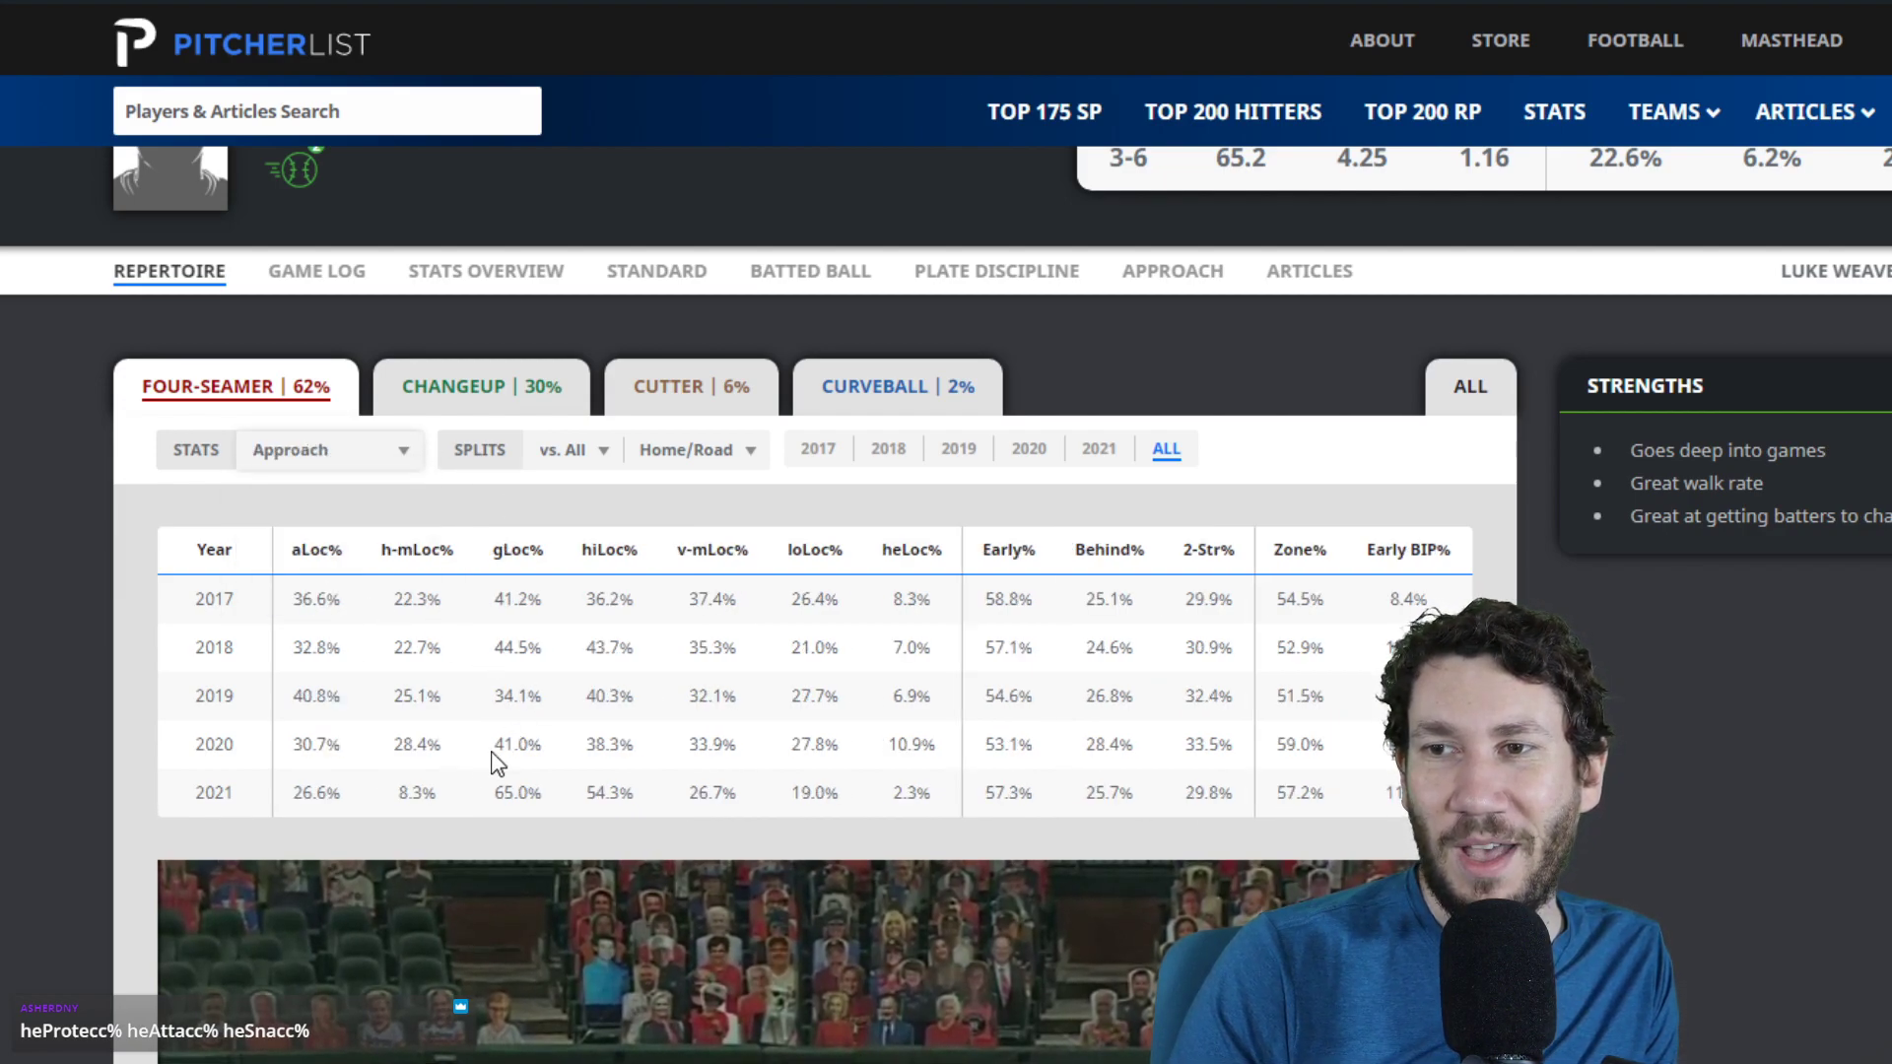
drag(587, 792, 654, 816)
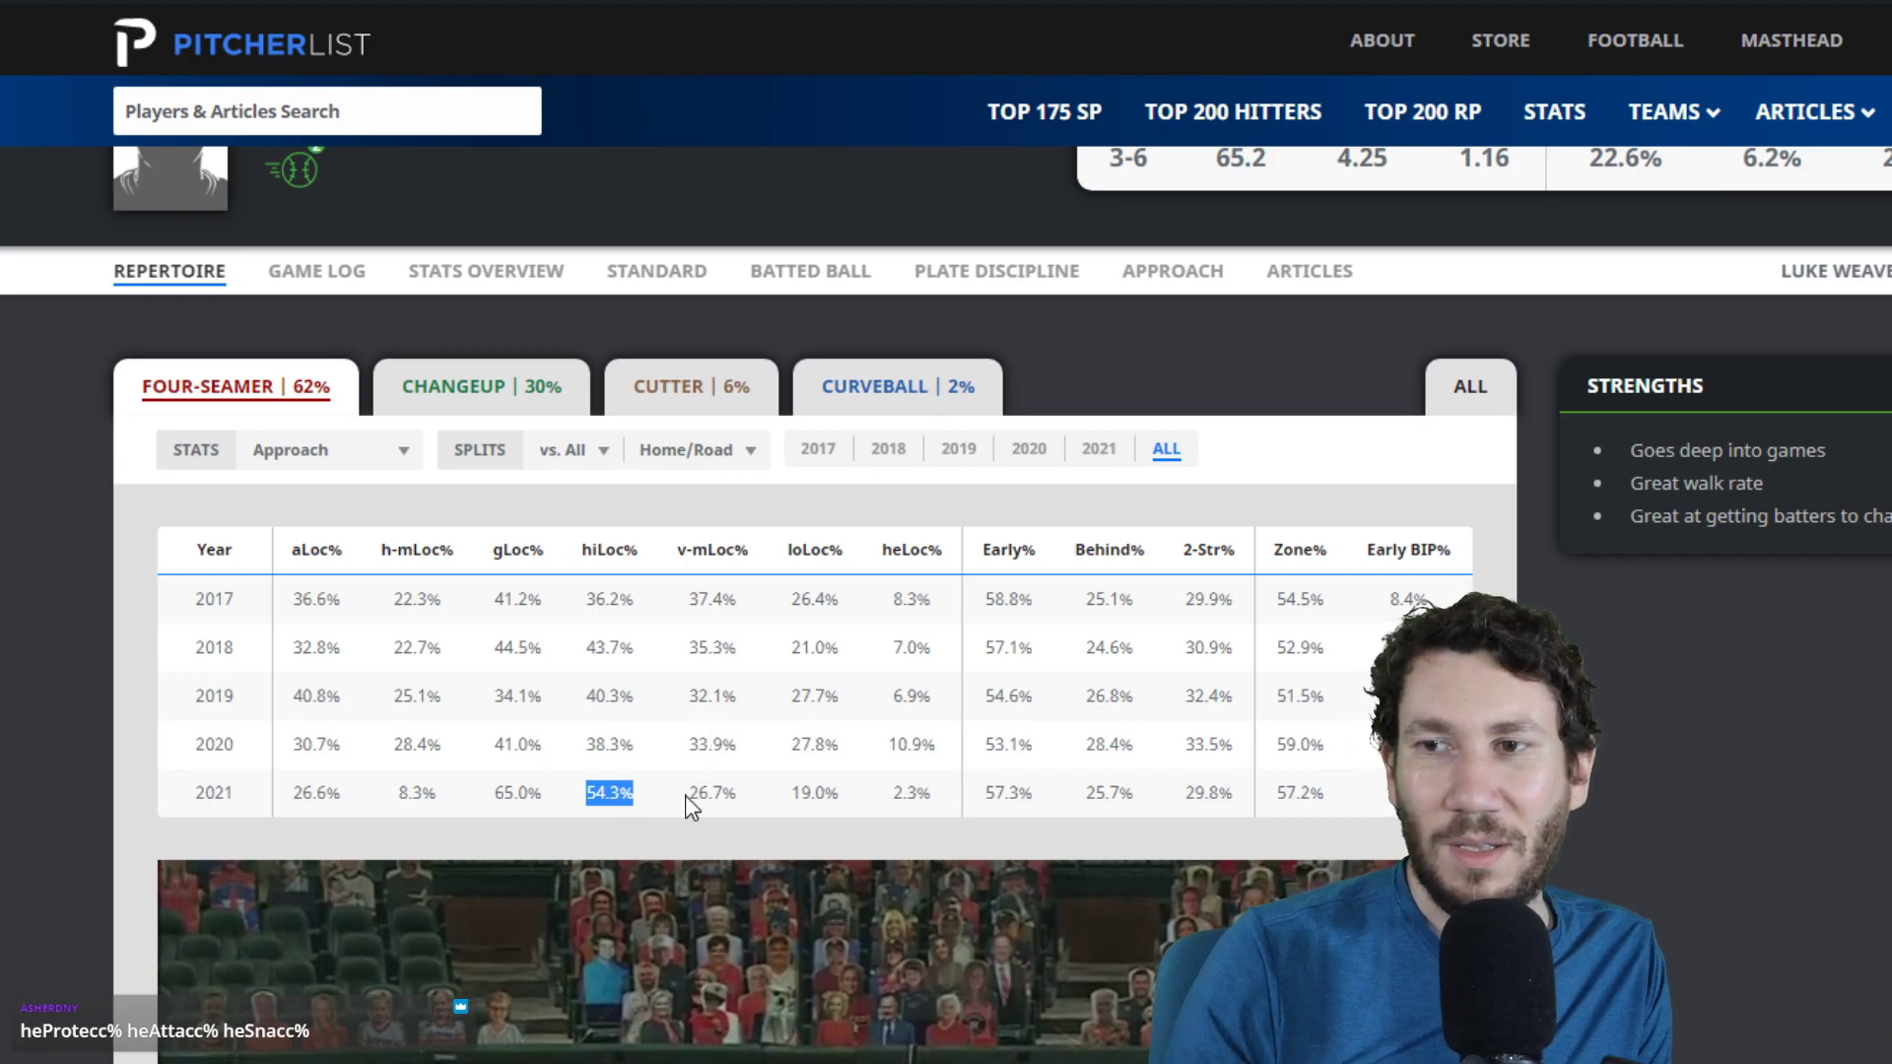
double_click(803, 794)
click(738, 814)
double_click(738, 810)
click(781, 818)
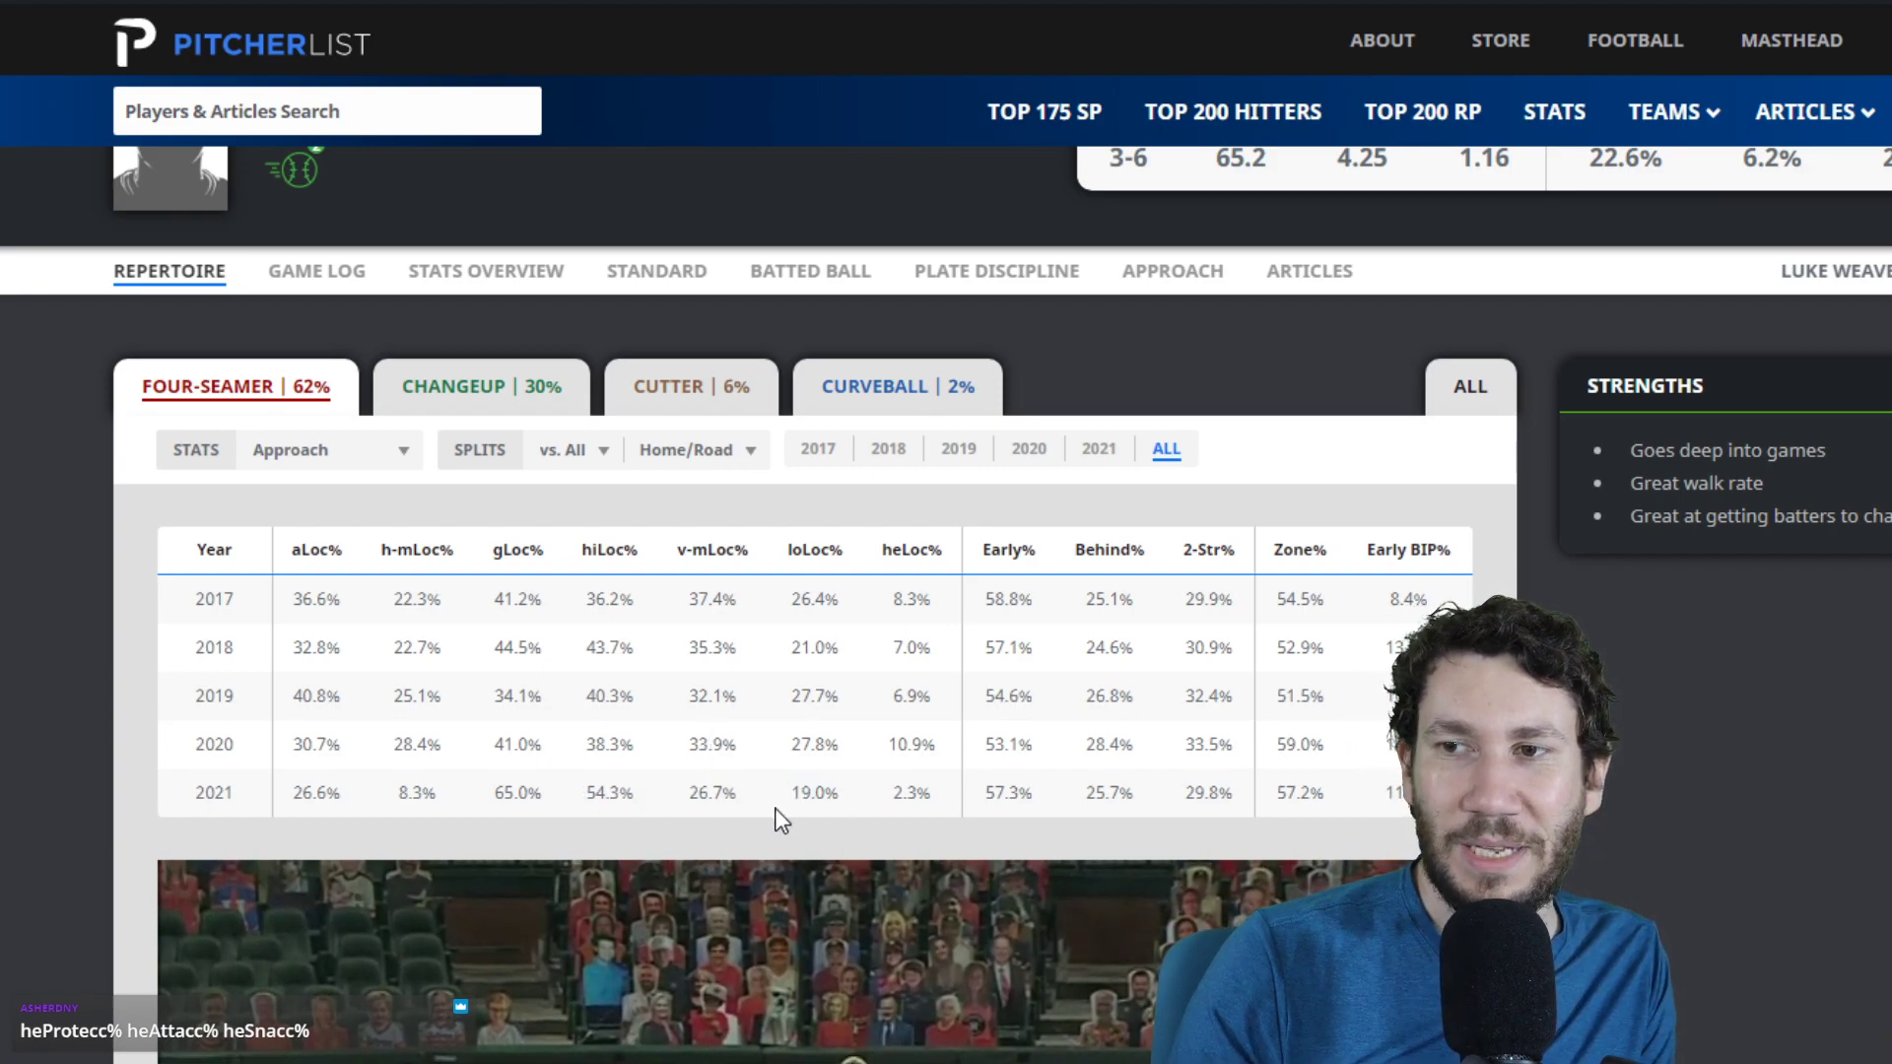
double_click(802, 807)
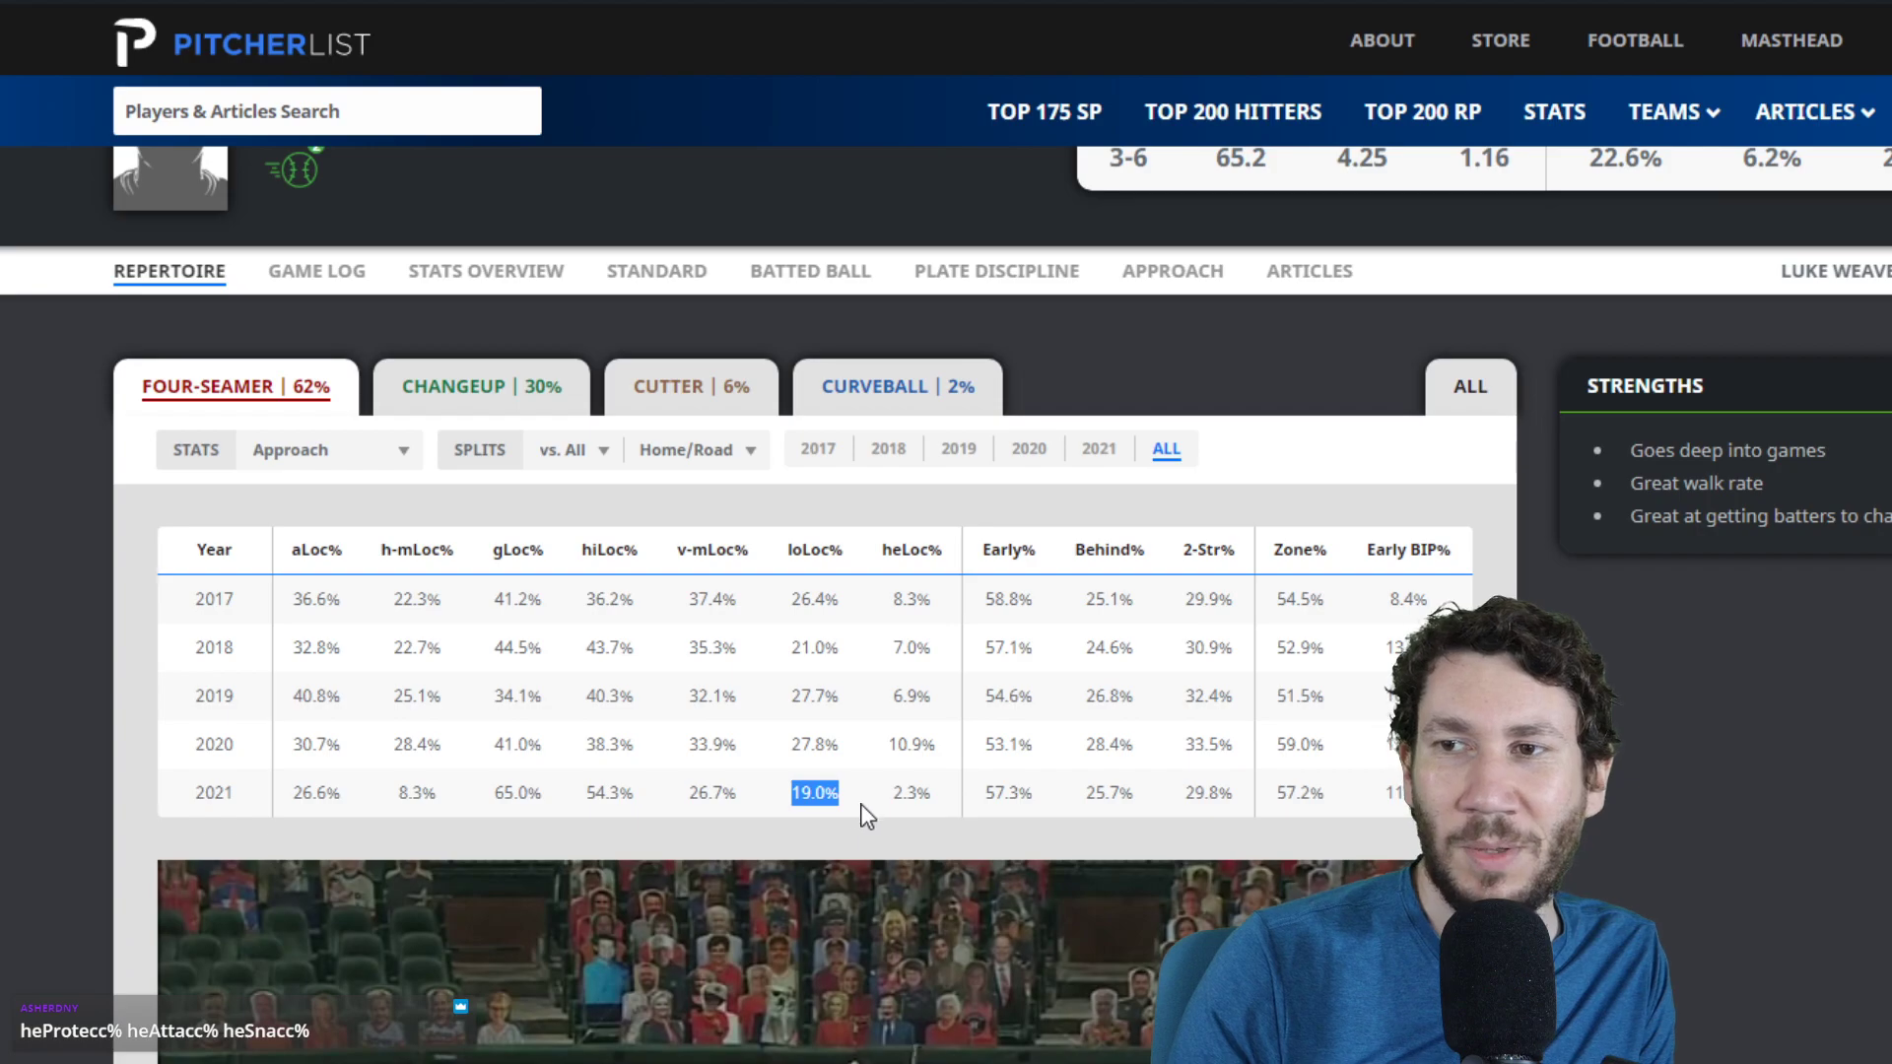
click(907, 794)
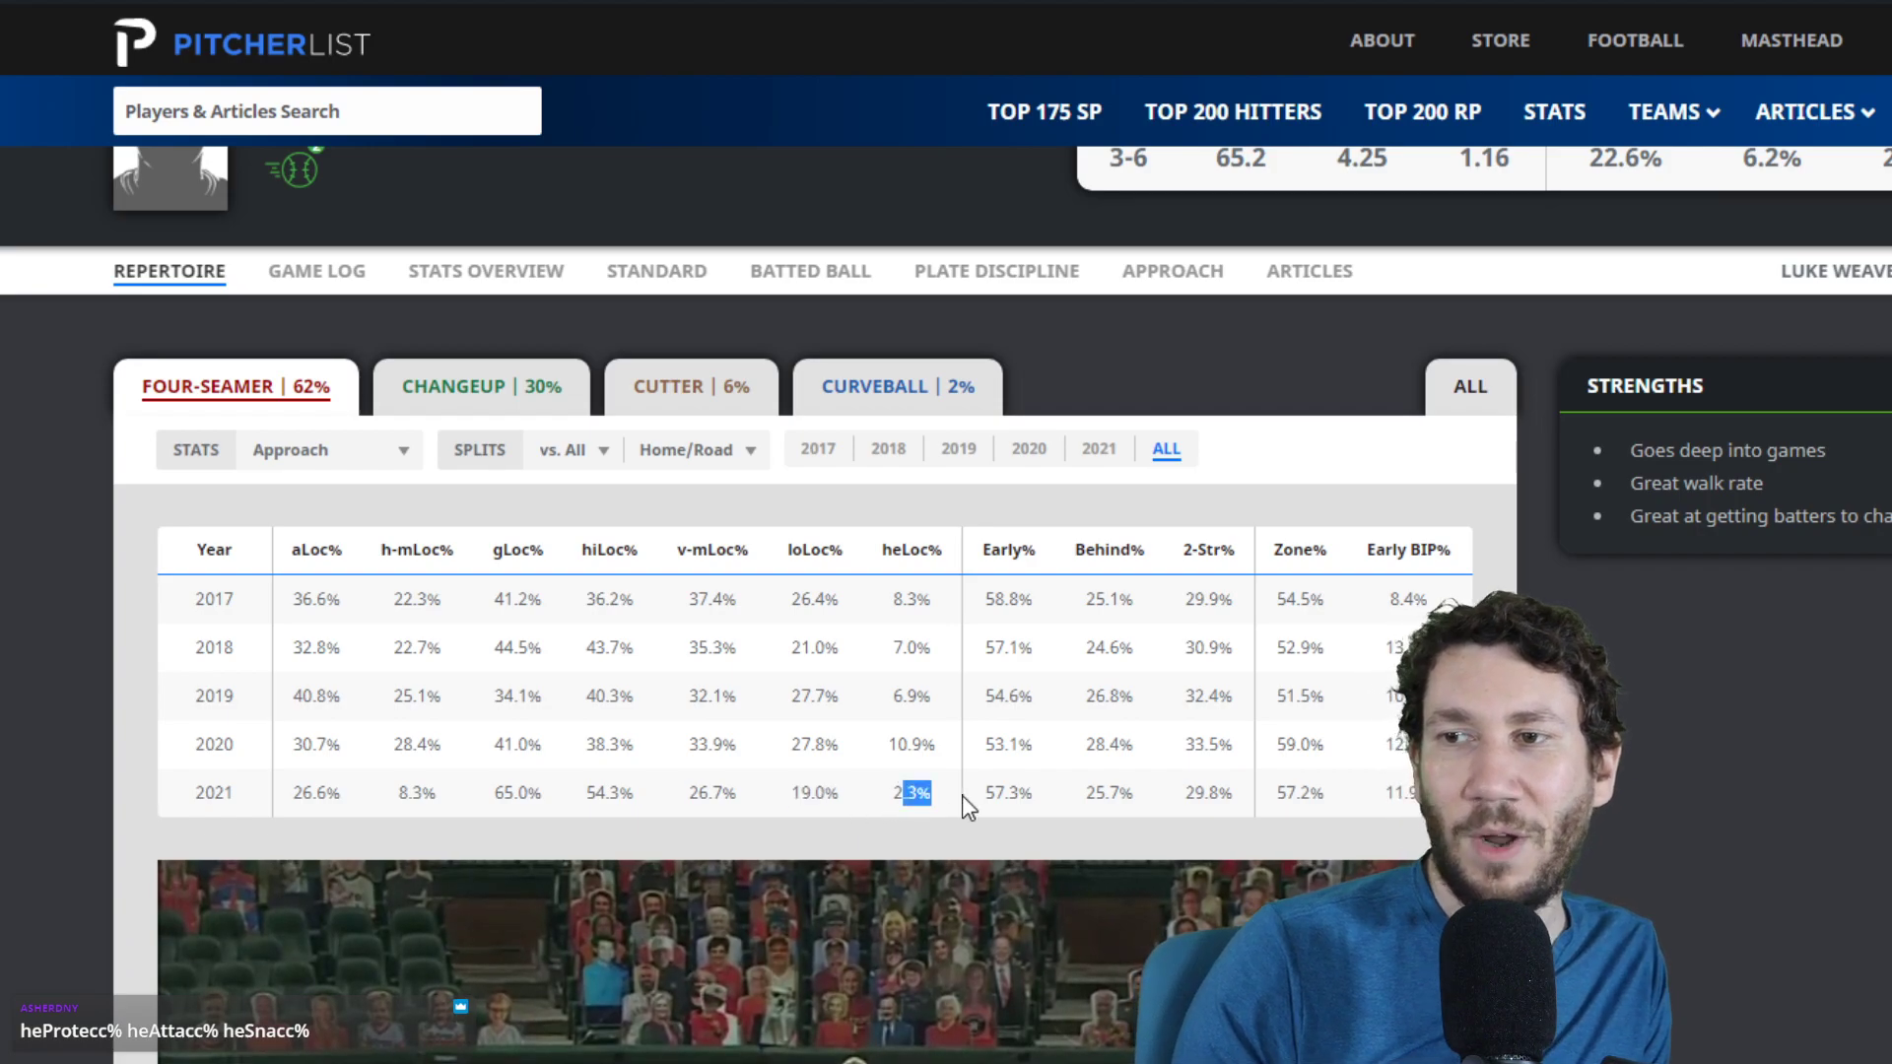
click(952, 797)
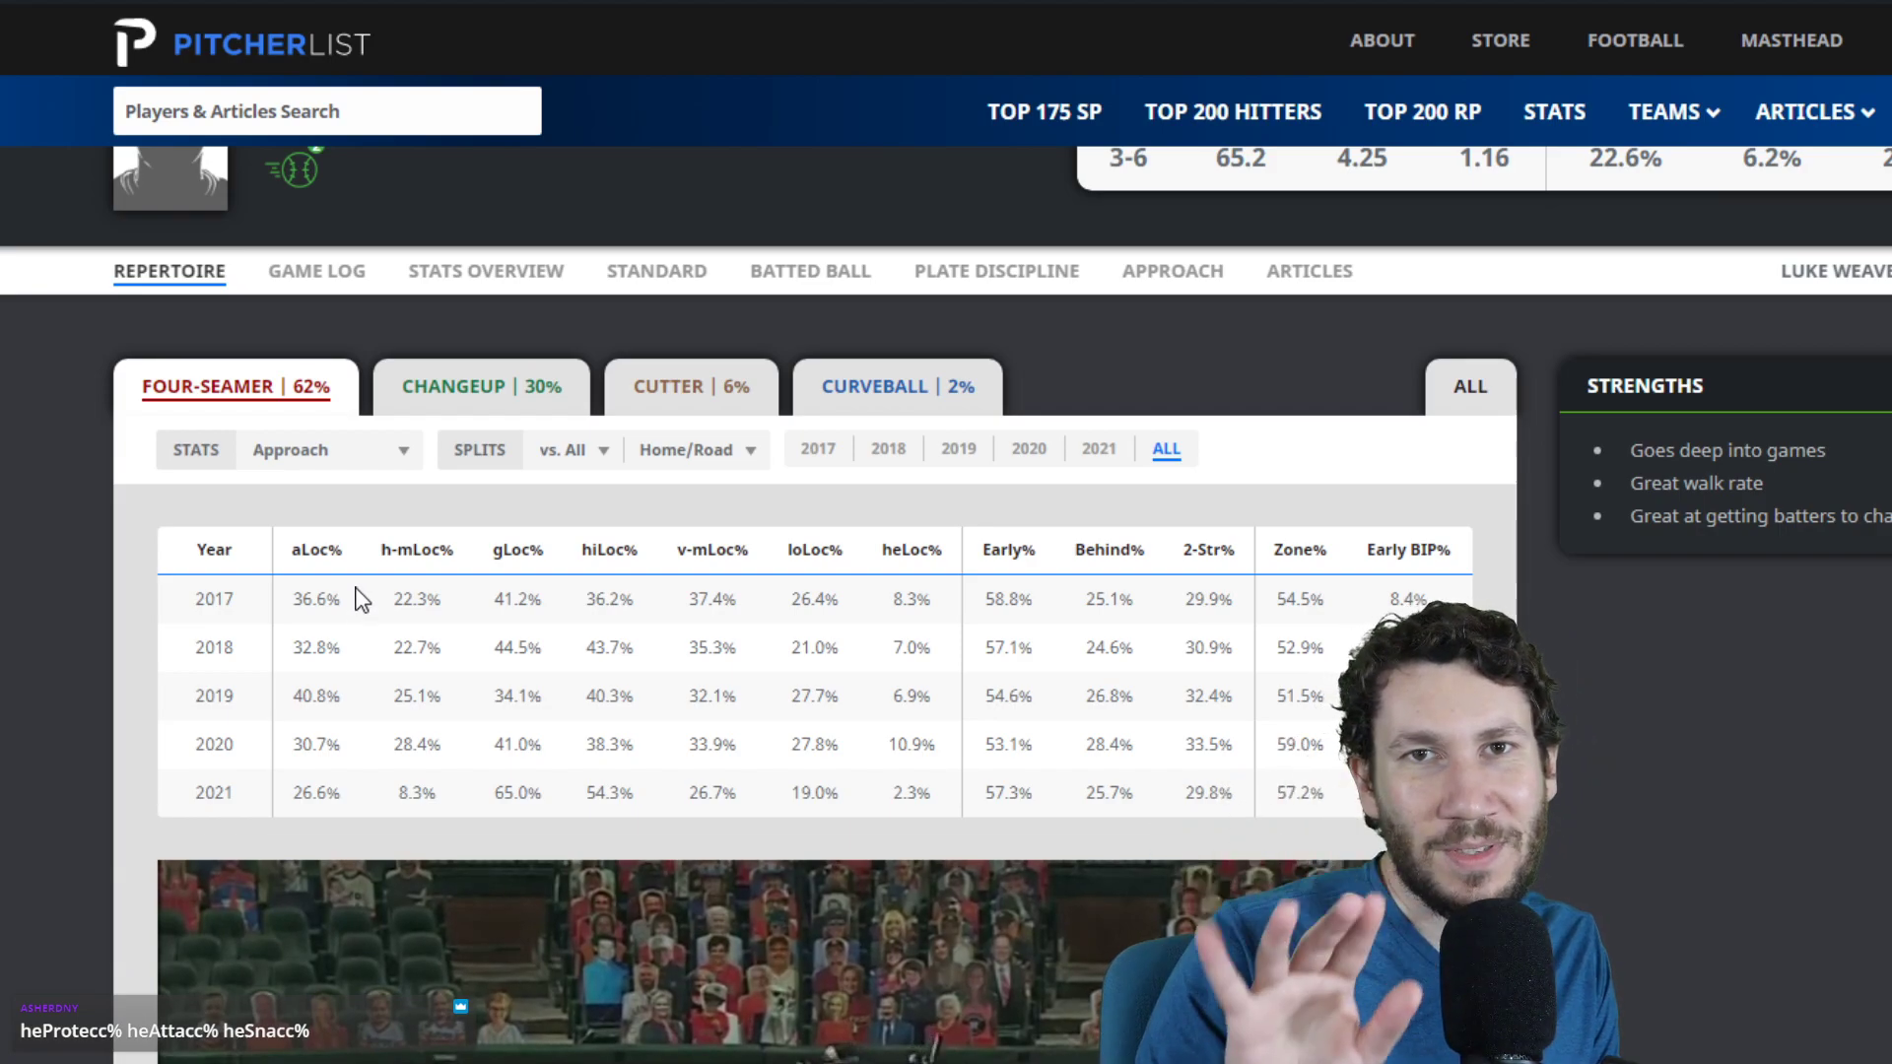
- Read the definitions of the pitch location columns, including aLoc% and gLoc%
mouse_move(319, 558)
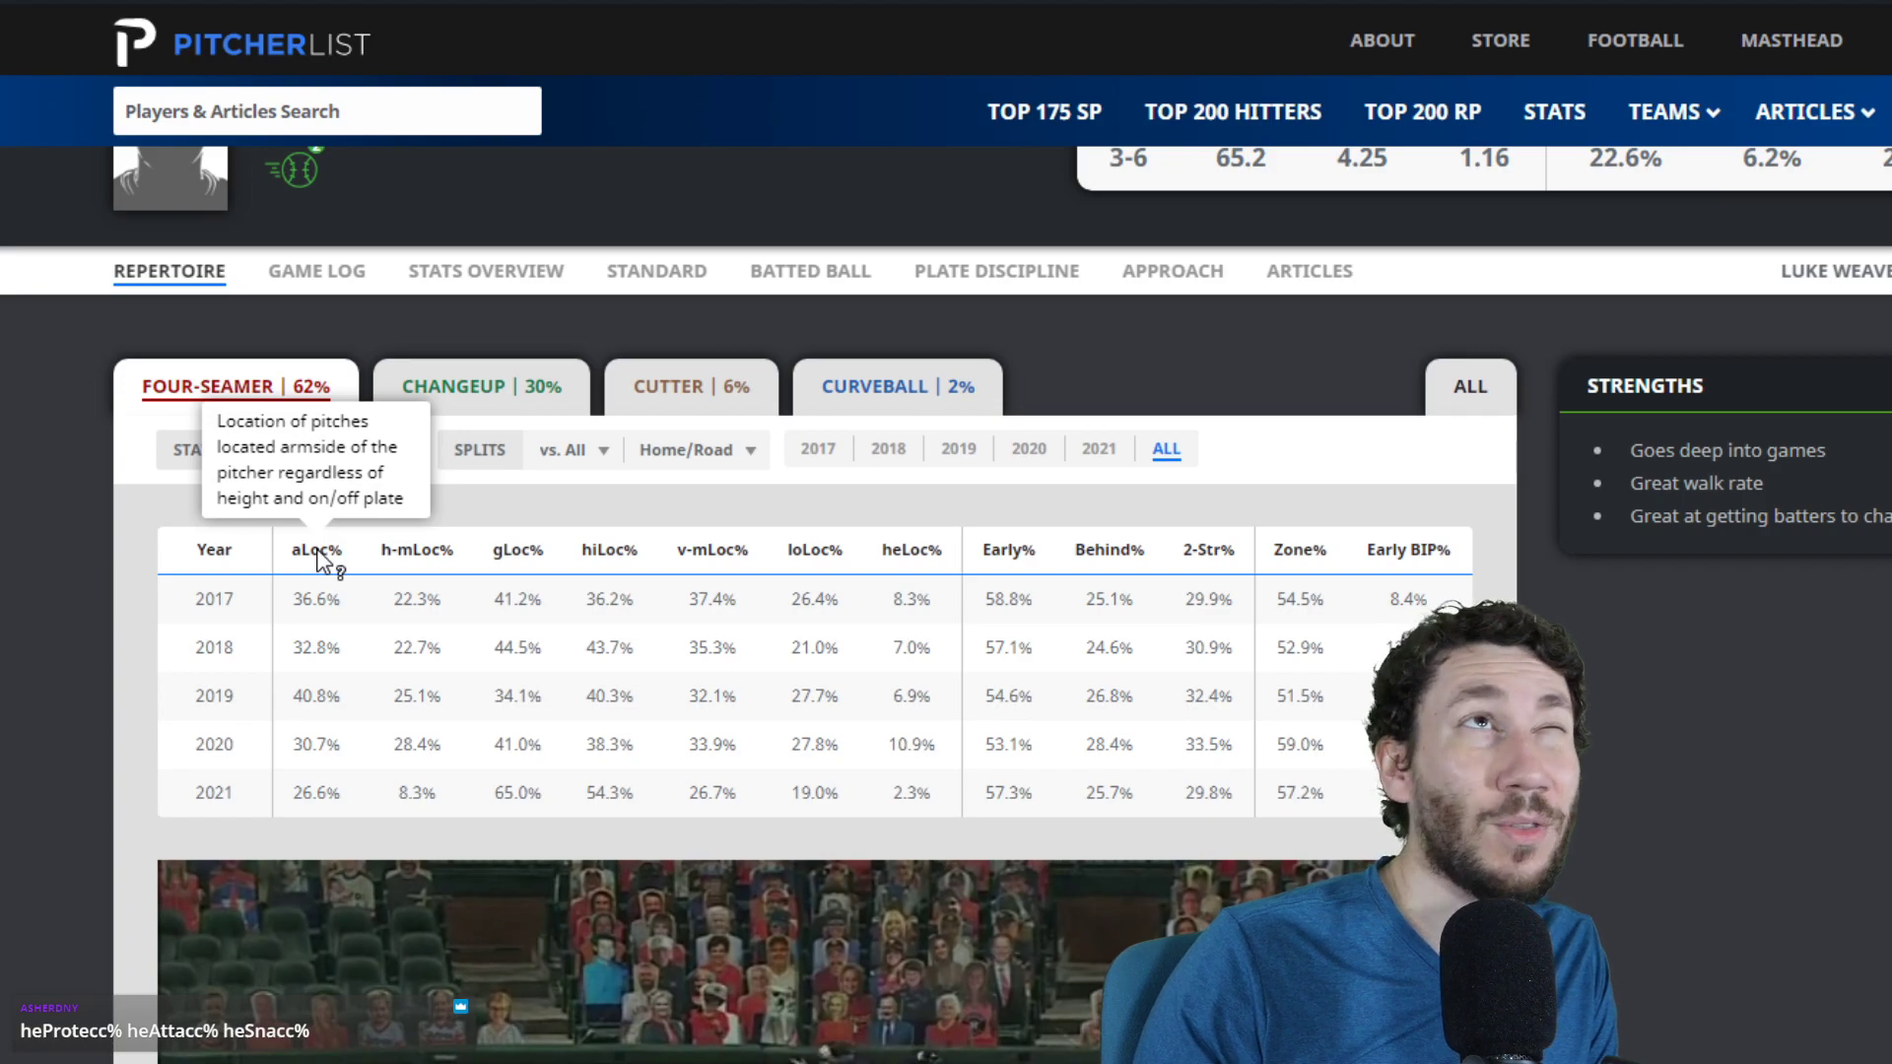
mouse_move(414, 572)
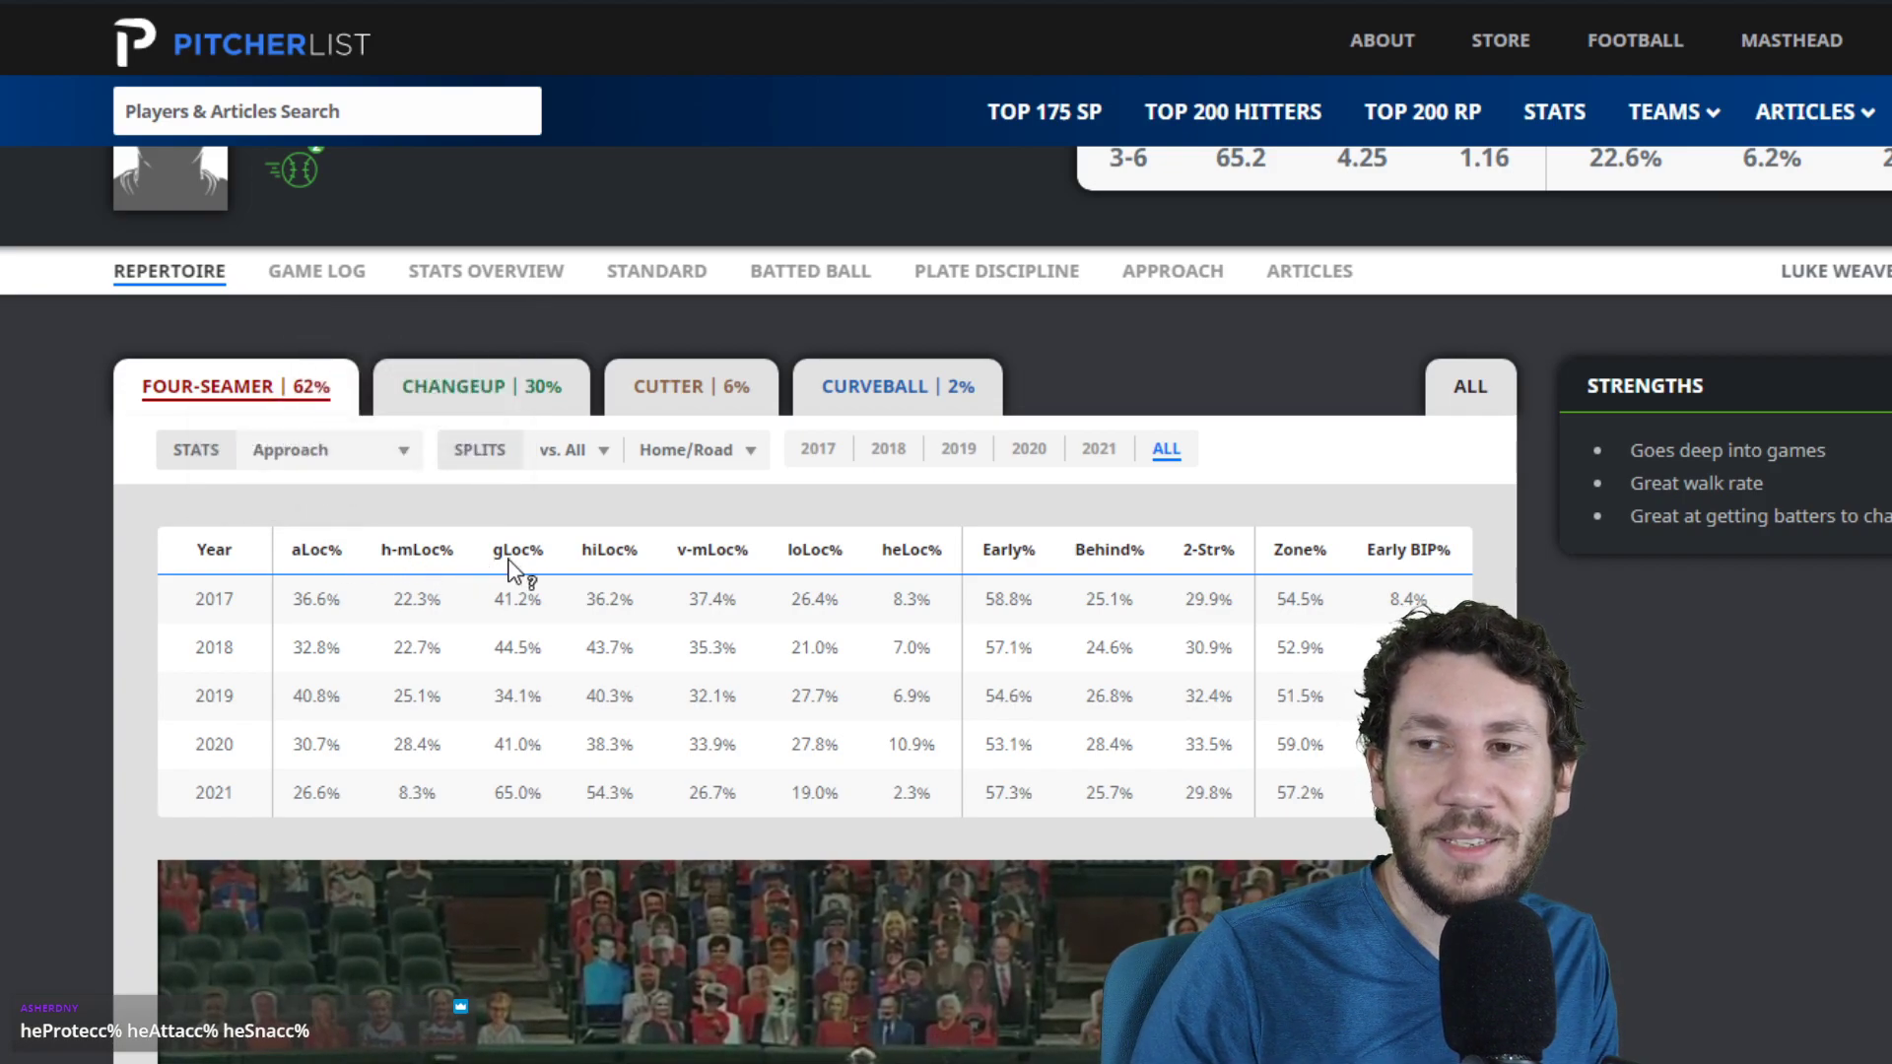
mouse_move(517, 570)
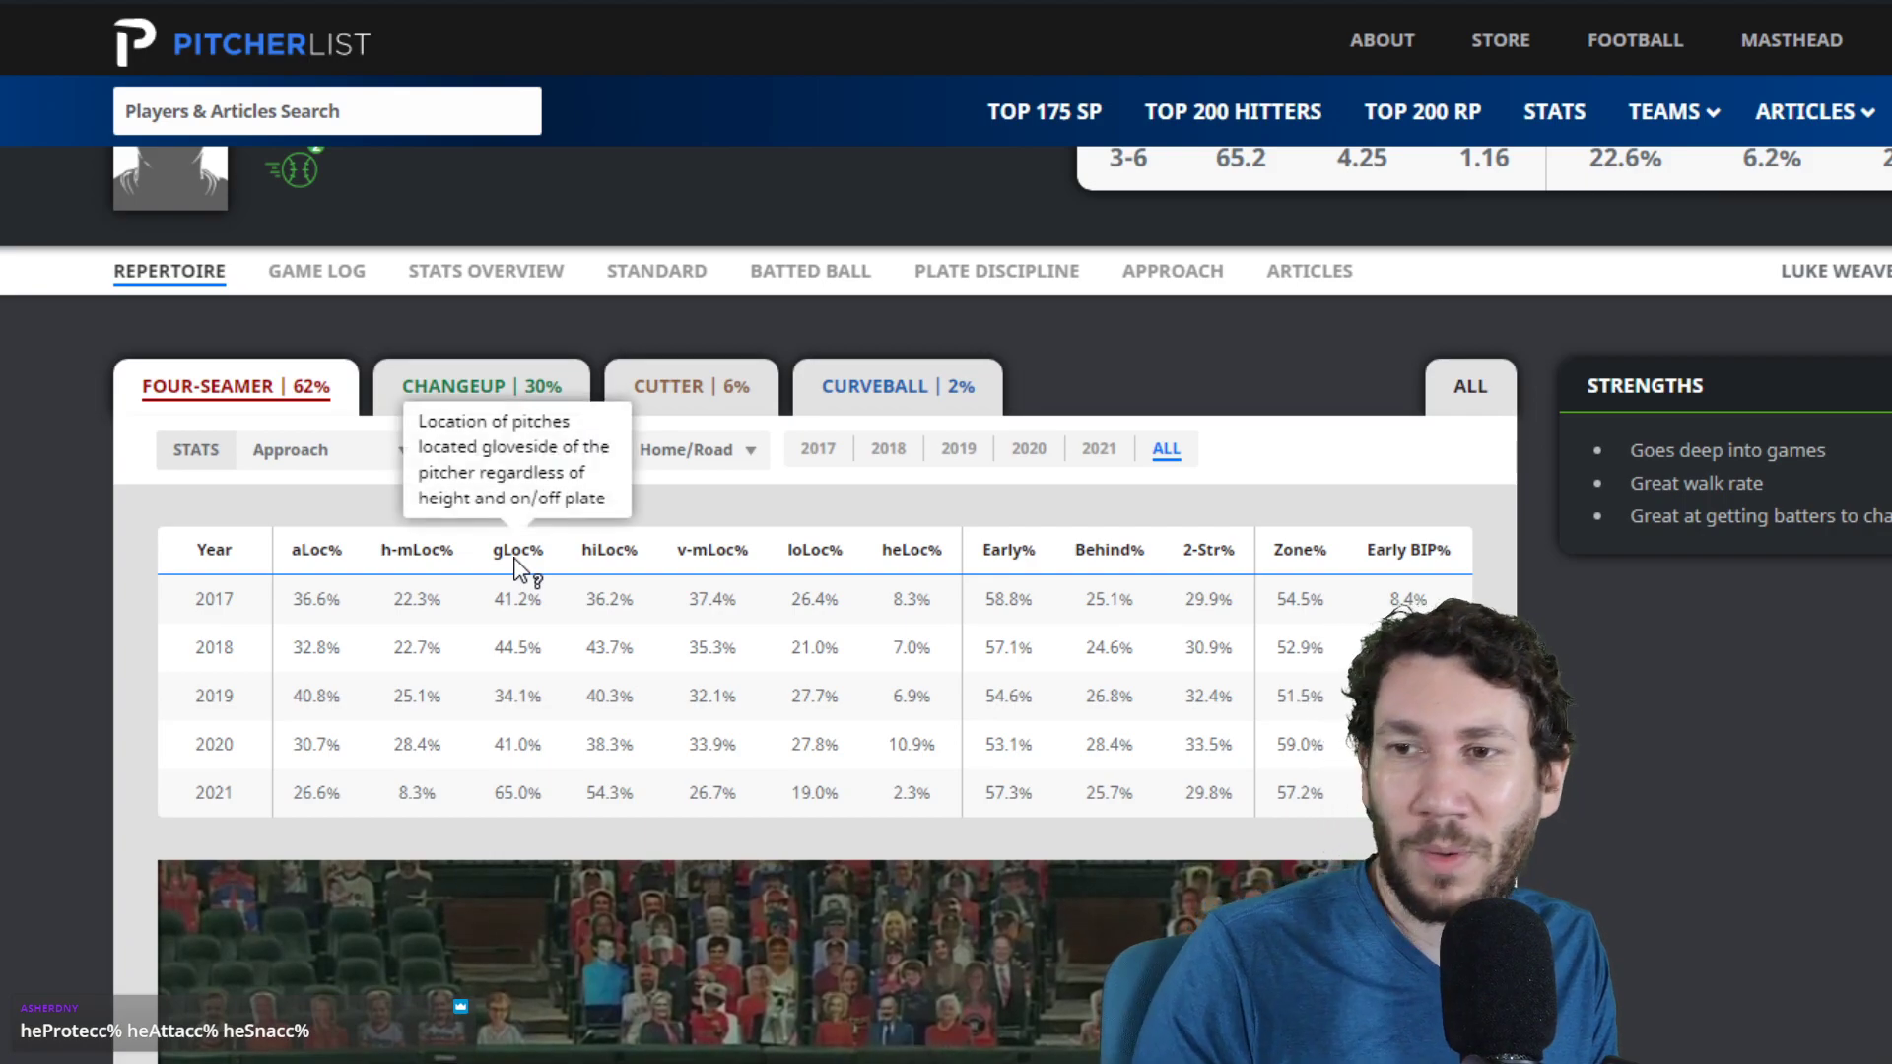
mouse_move(919, 564)
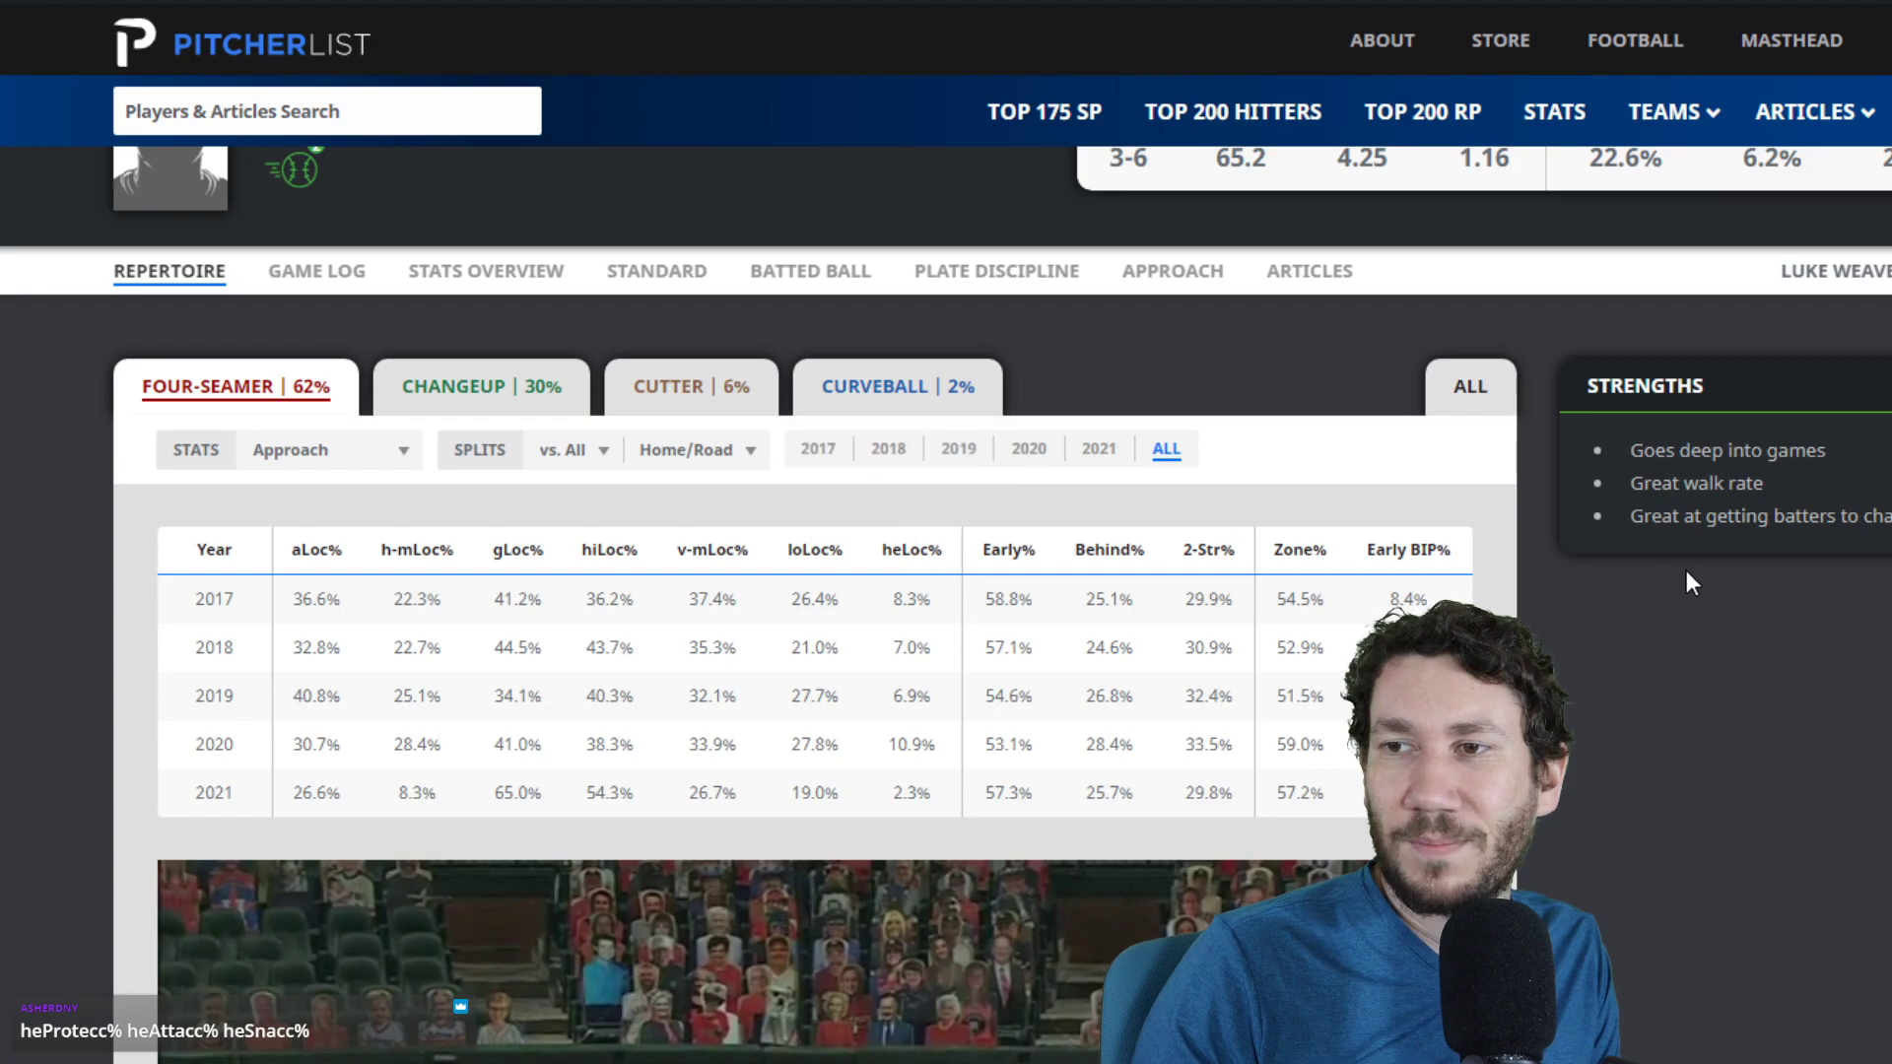
- Show the changeup's Approach stats for all years and examine the 2021 h-mLoc%
click(485, 386)
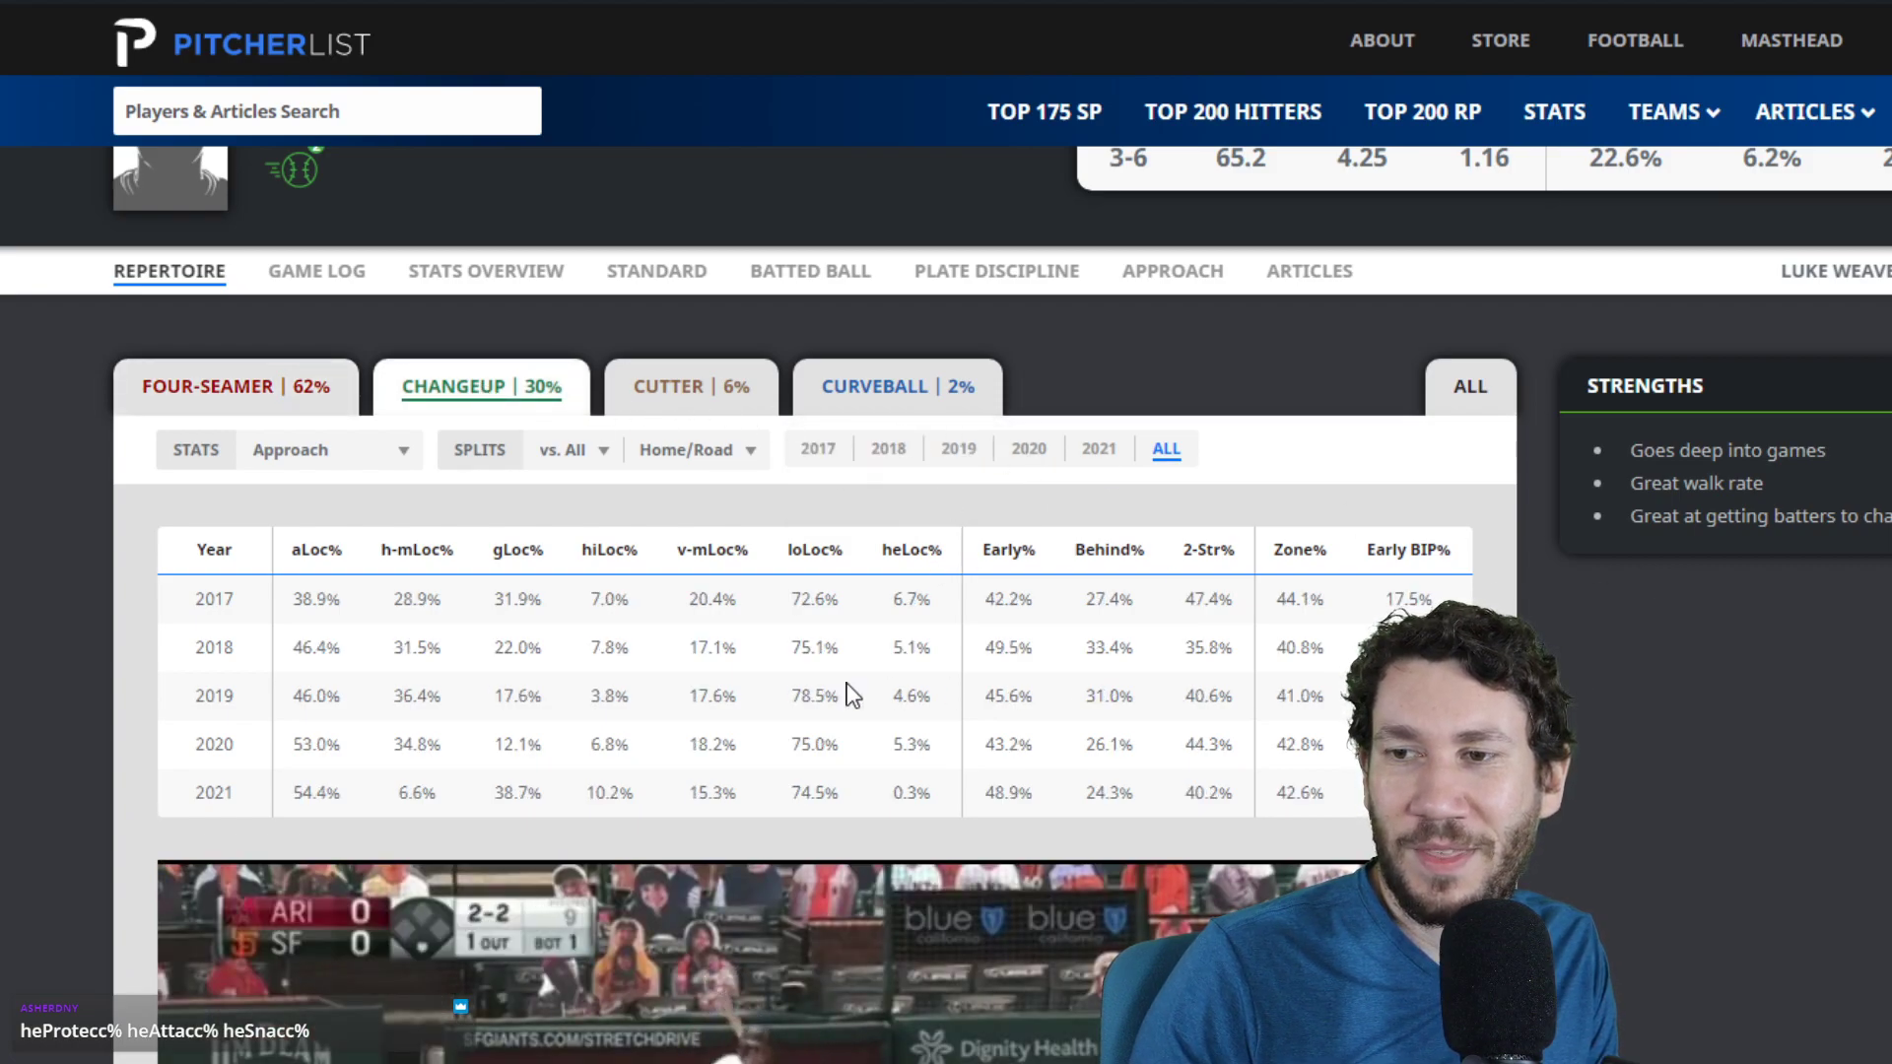
double_click(414, 793)
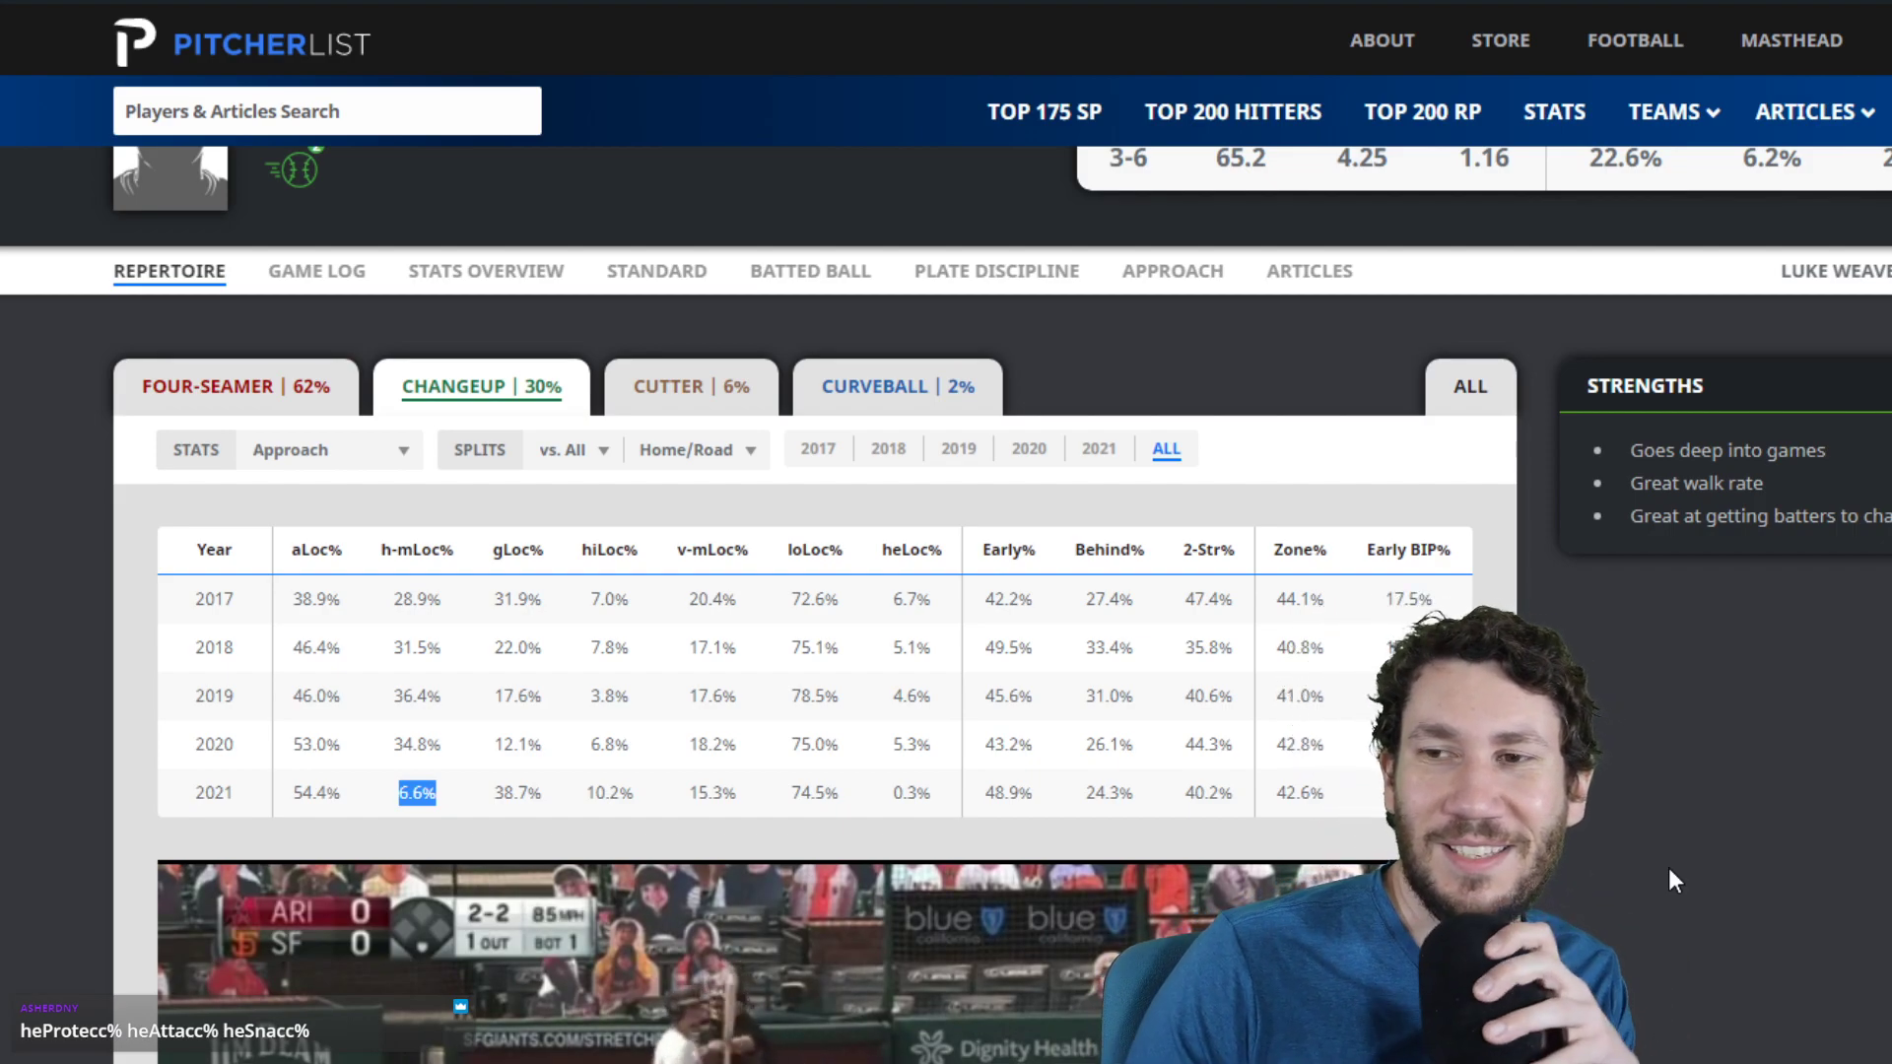
click(1698, 920)
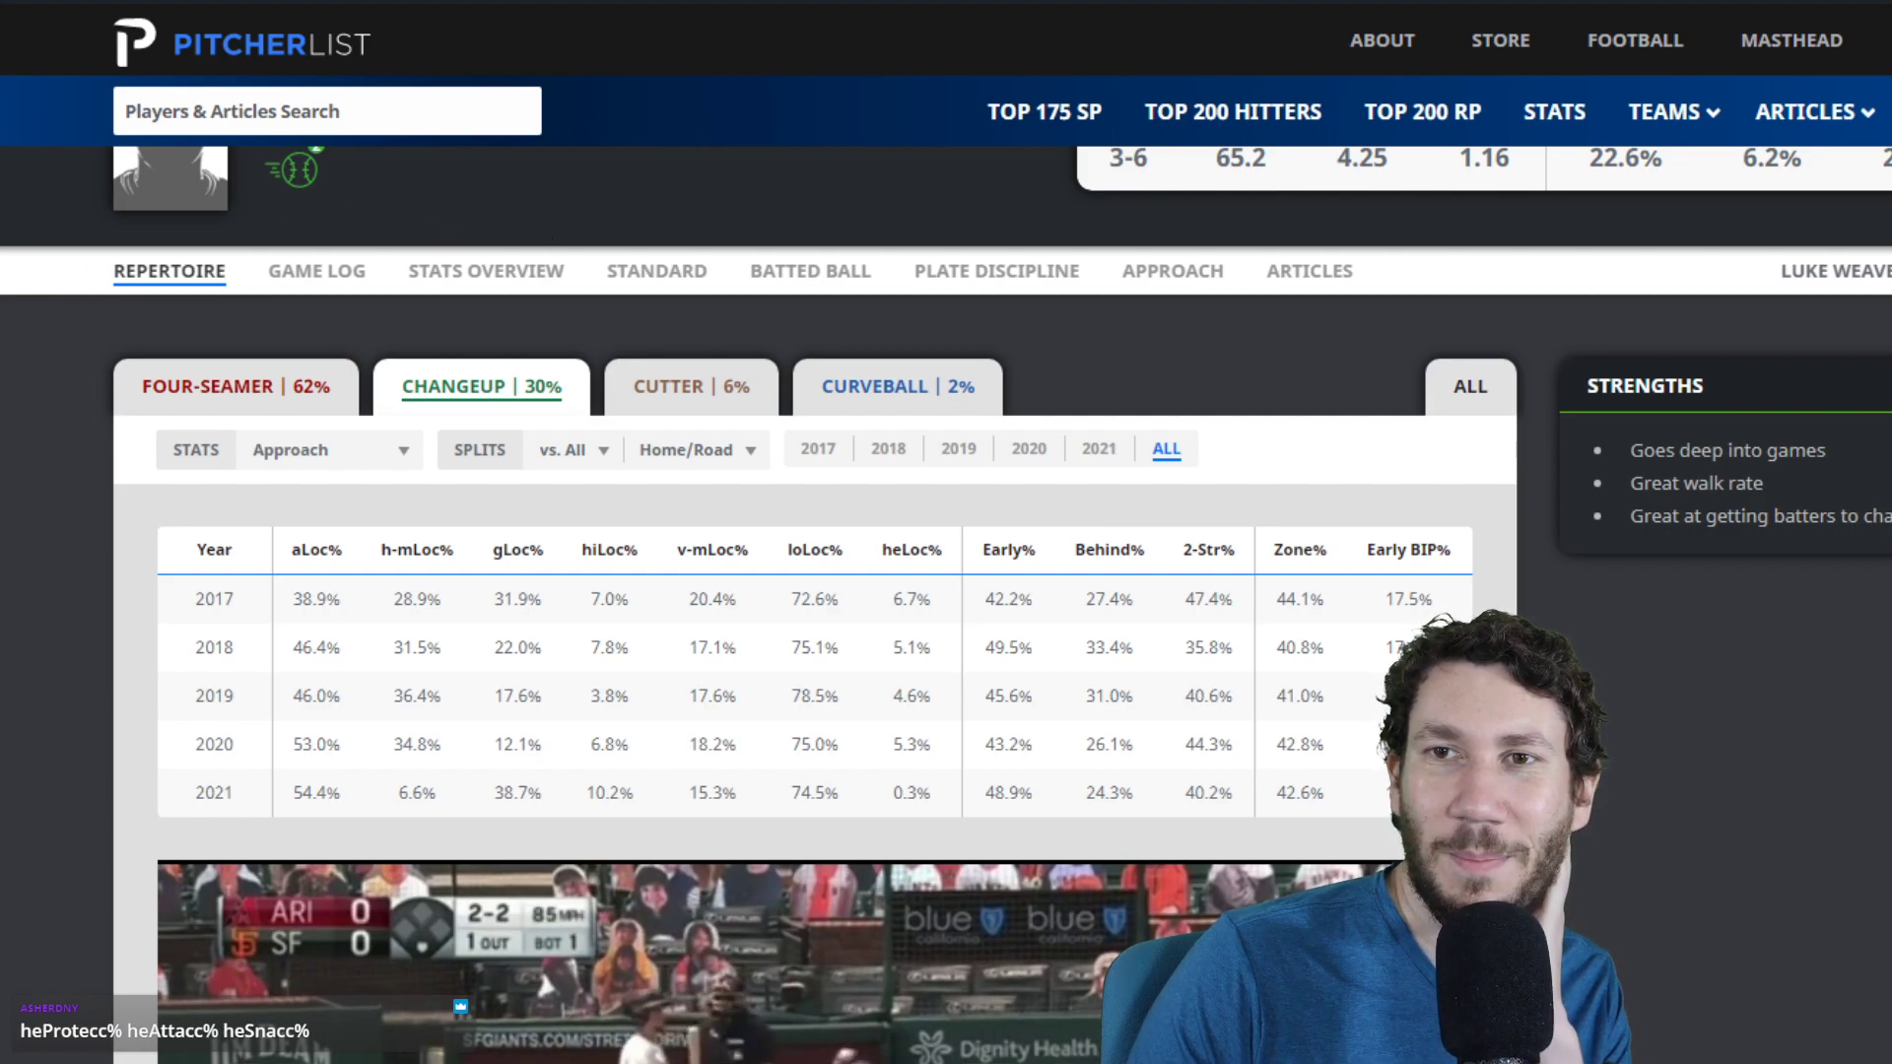
- Return to Zac Gallen's player page, try to show the four-seamer's Approach stats, and reload the page
key(alt+Left)
key(alt+Left)
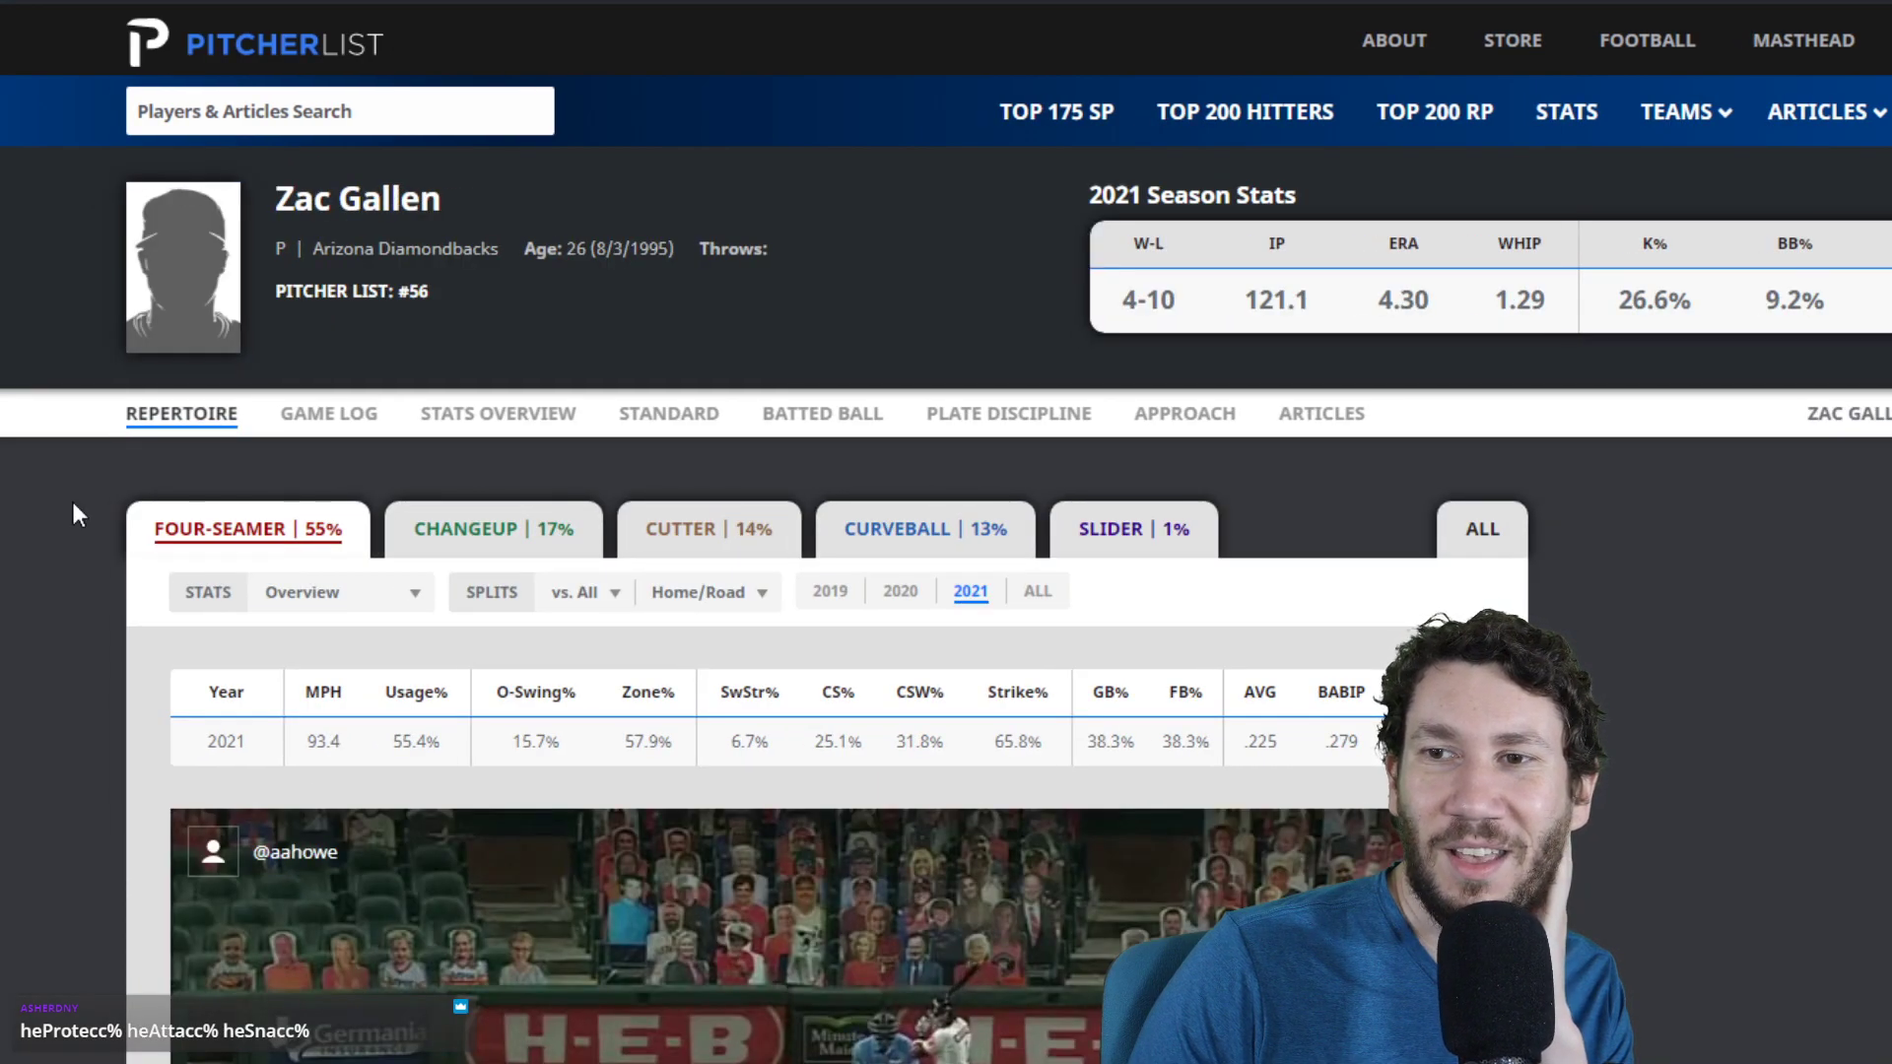
click(296, 592)
click(335, 729)
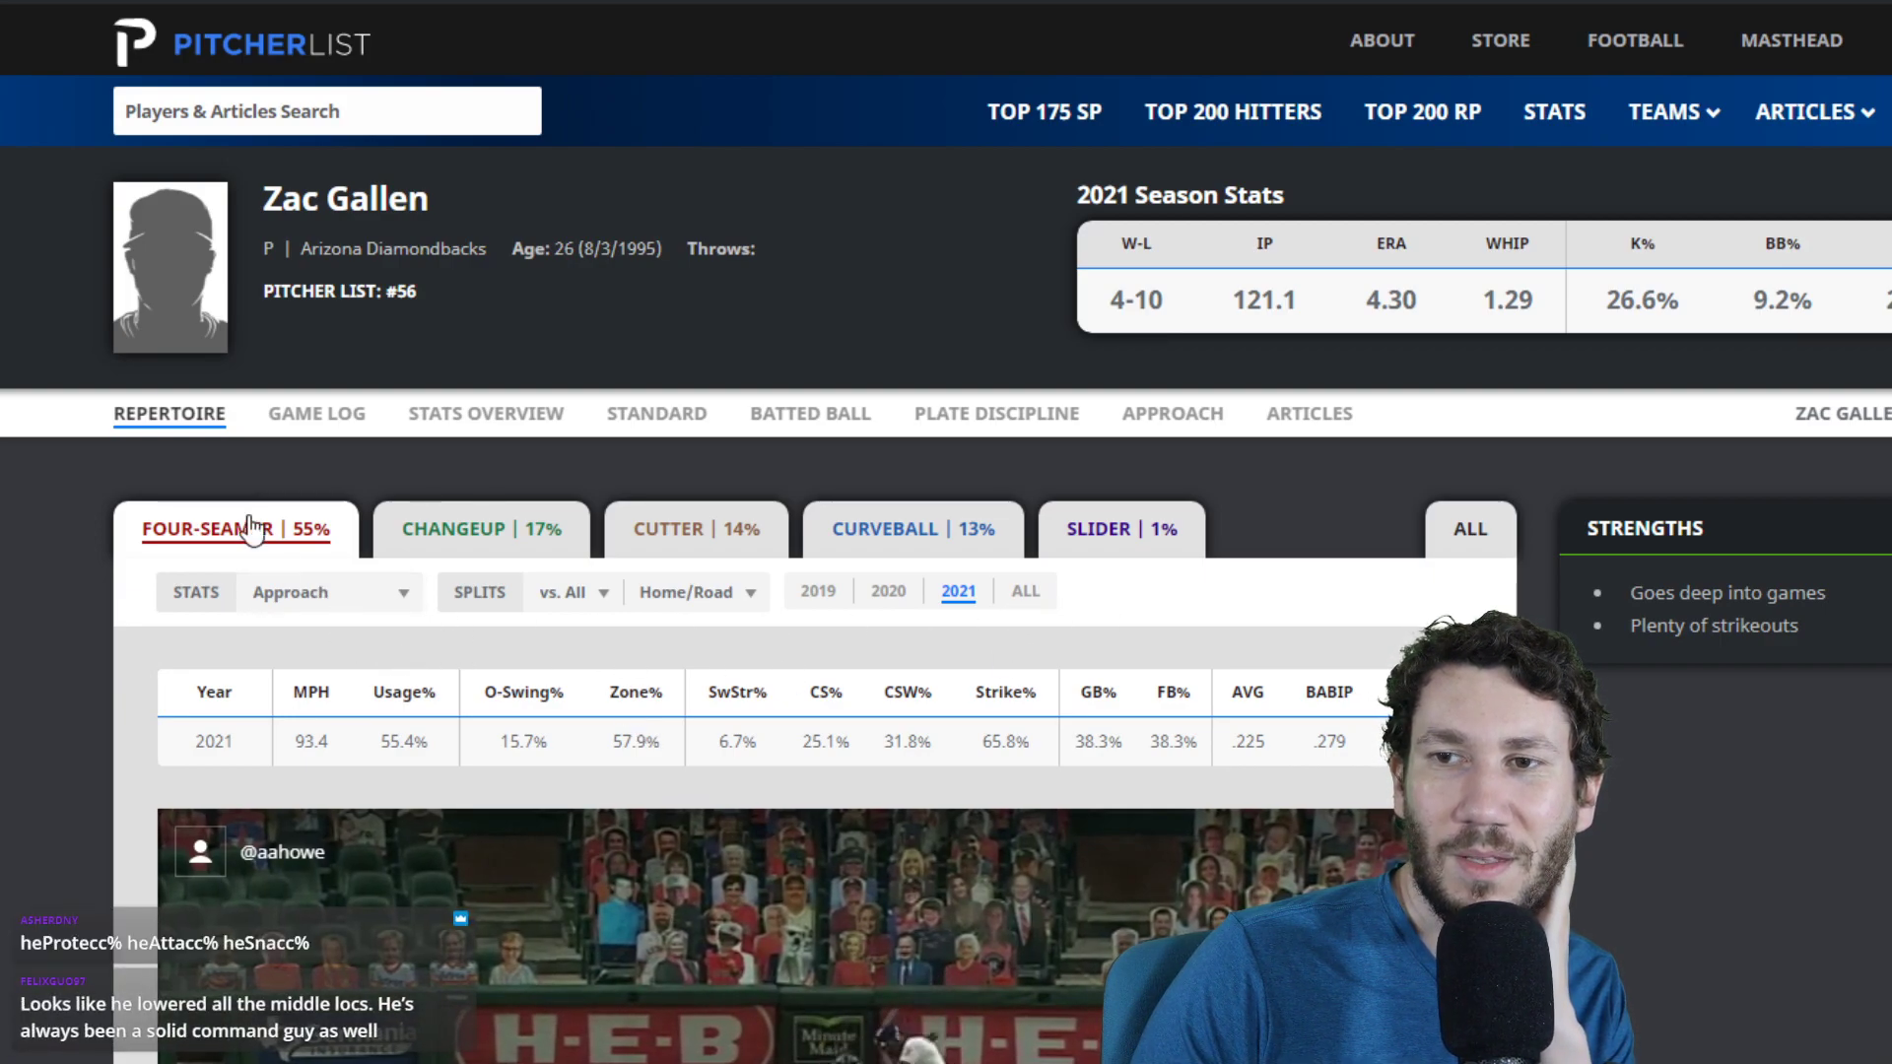
key(F5)
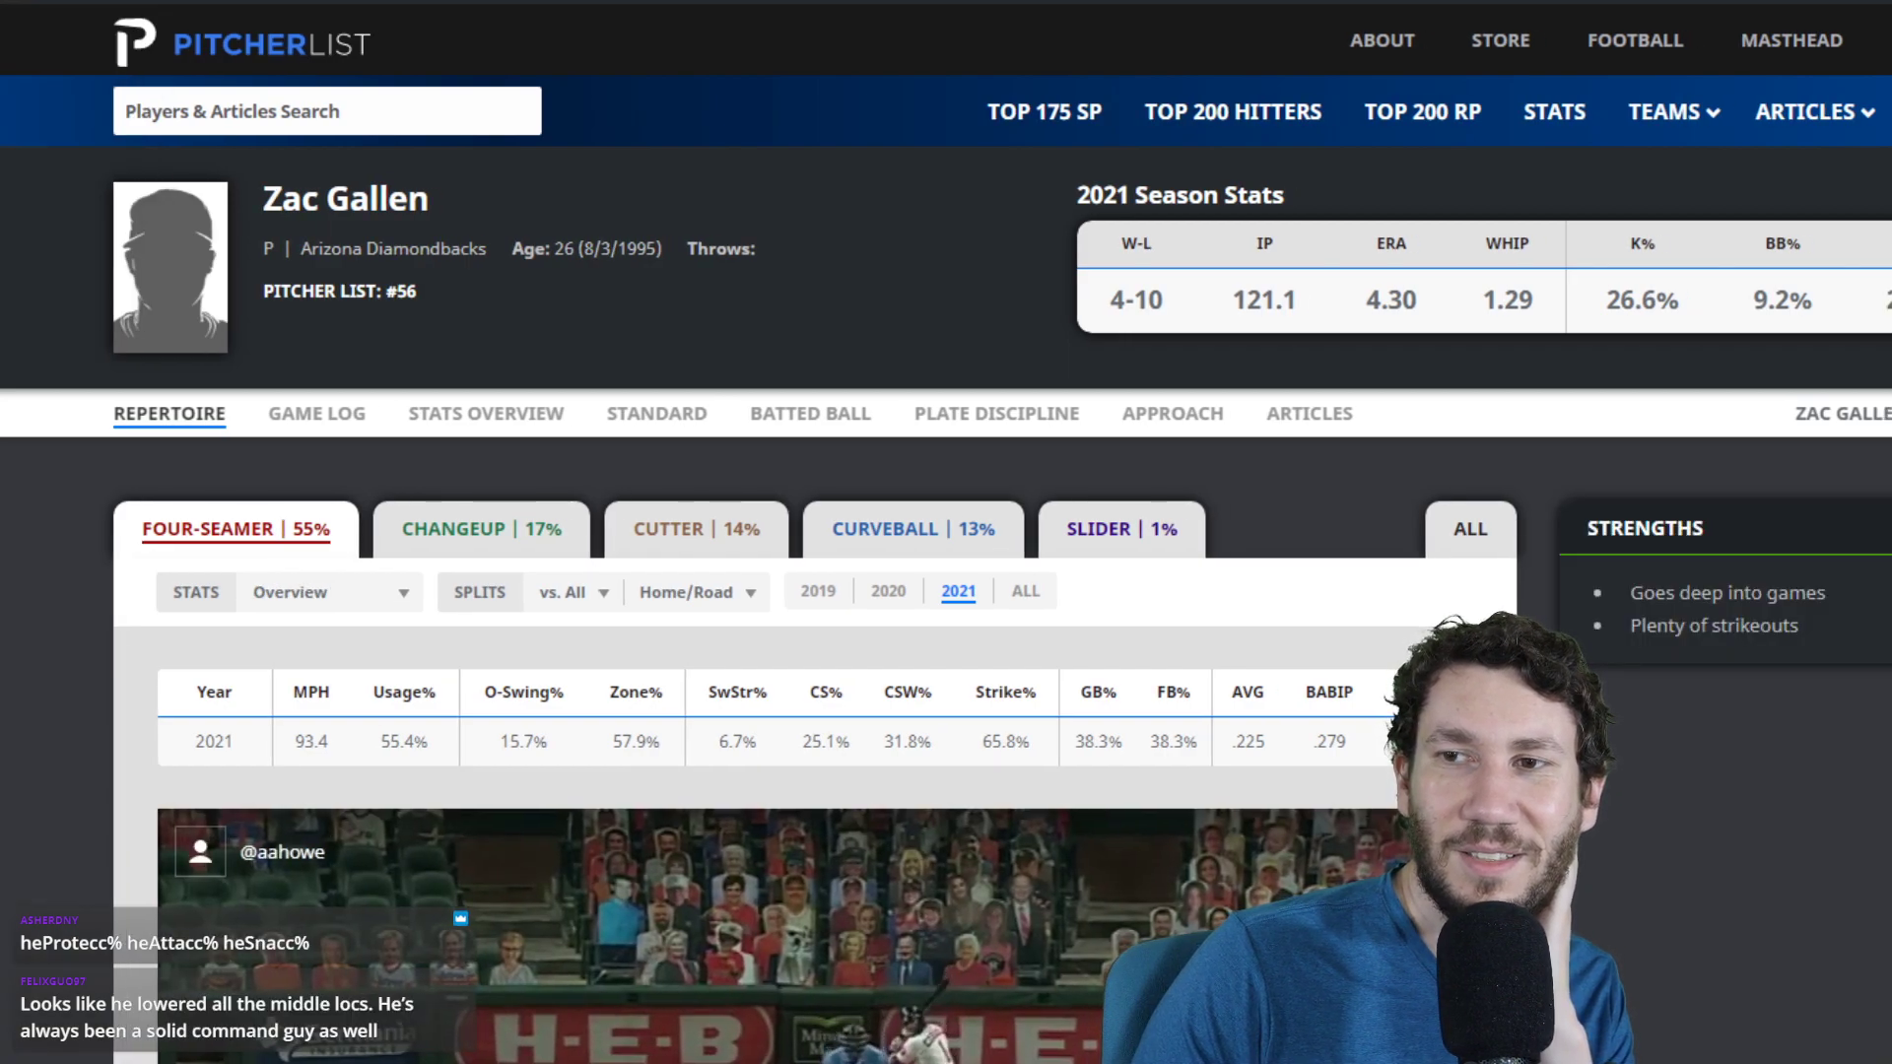
- Display Zac Gallen's slider Approach stats for all years
click(318, 593)
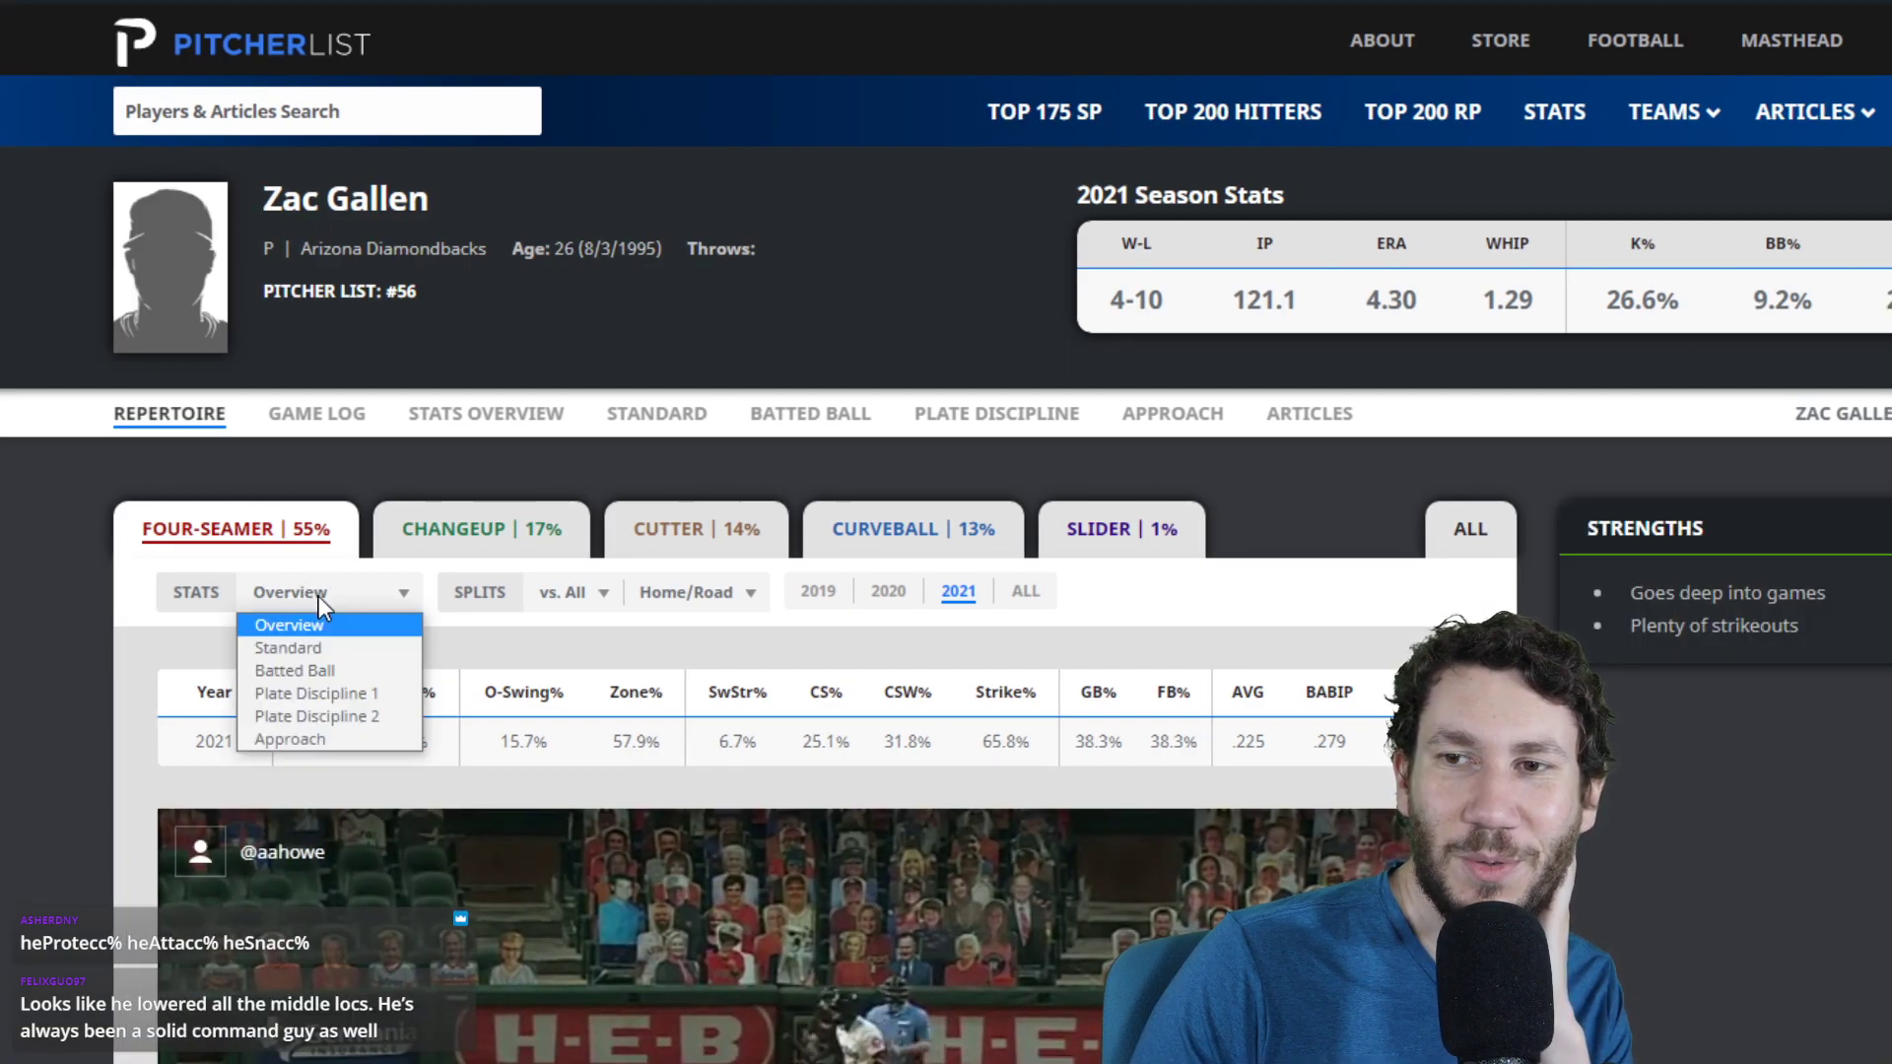
click(328, 739)
click(1108, 530)
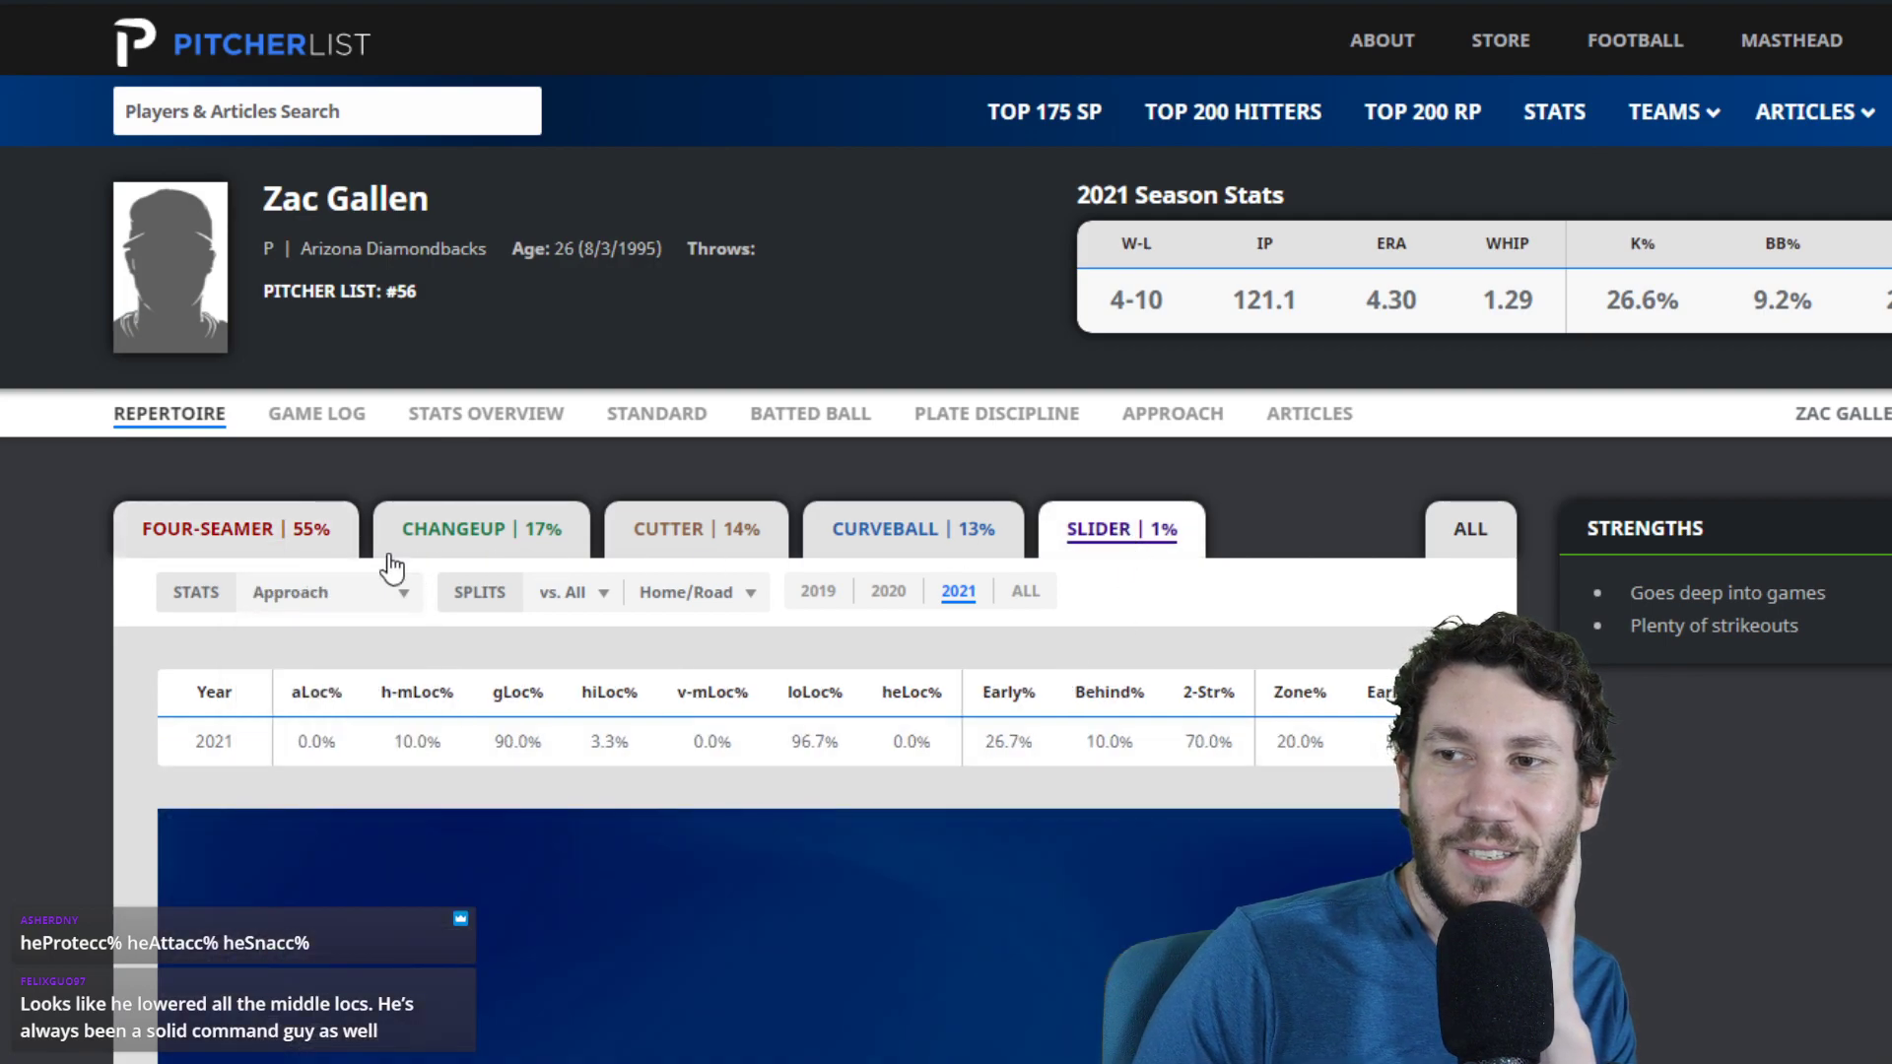
click(1022, 593)
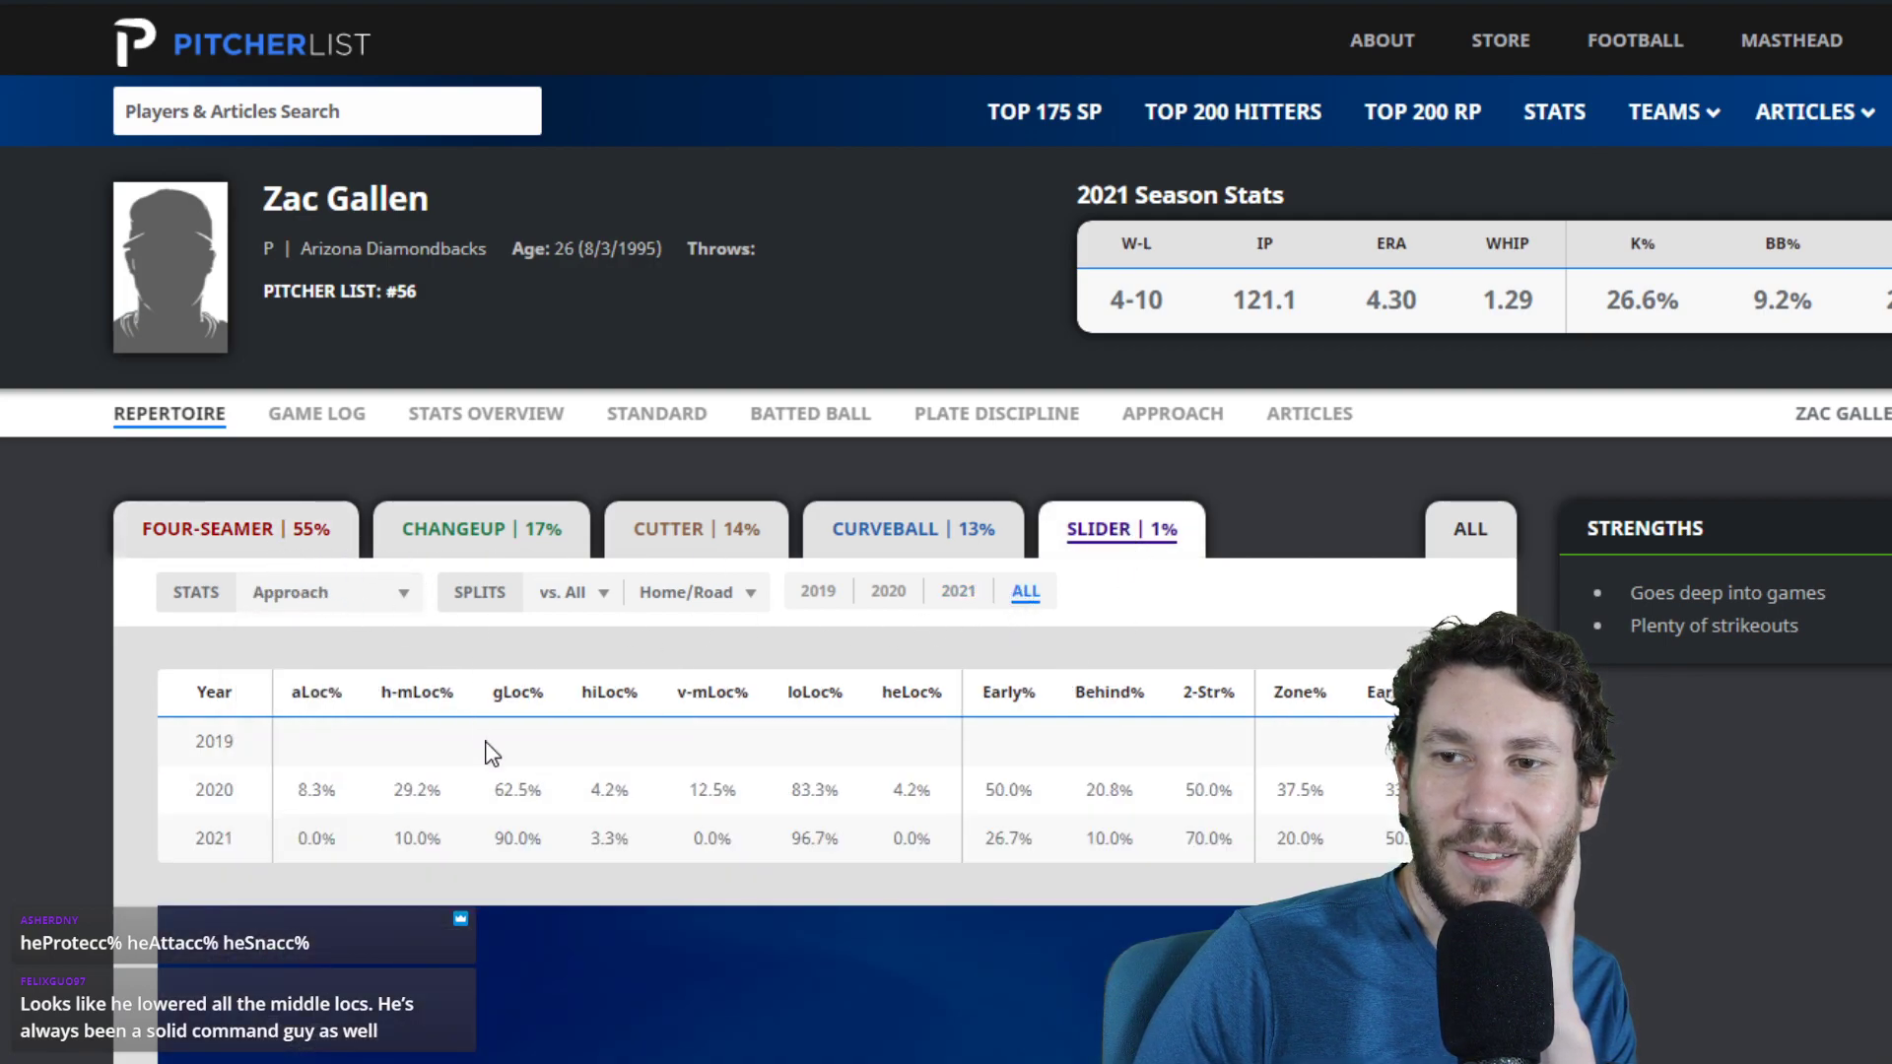
- Compare the all-years Approach stats of Gallen's changeup, cutter and curveball, finishing on the four-seamer
click(485, 537)
click(741, 527)
click(843, 530)
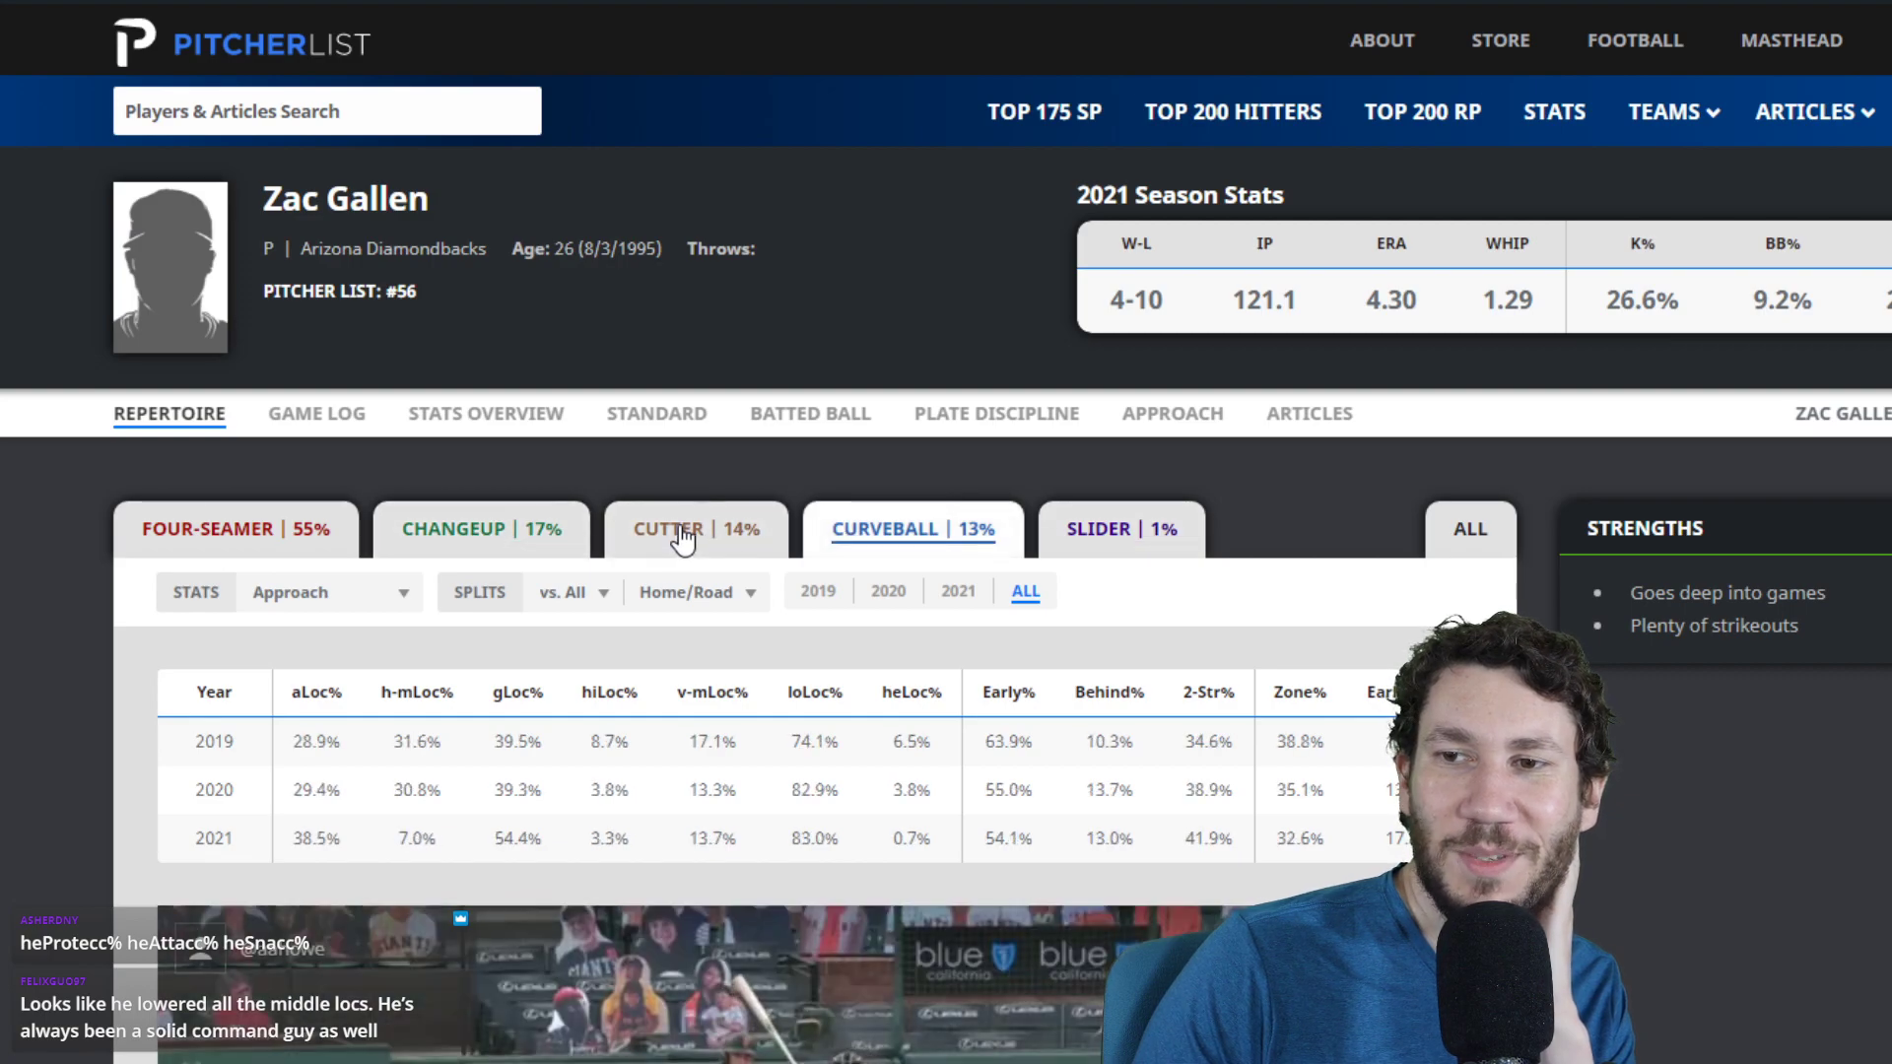
click(678, 530)
click(530, 547)
click(912, 537)
click(266, 552)
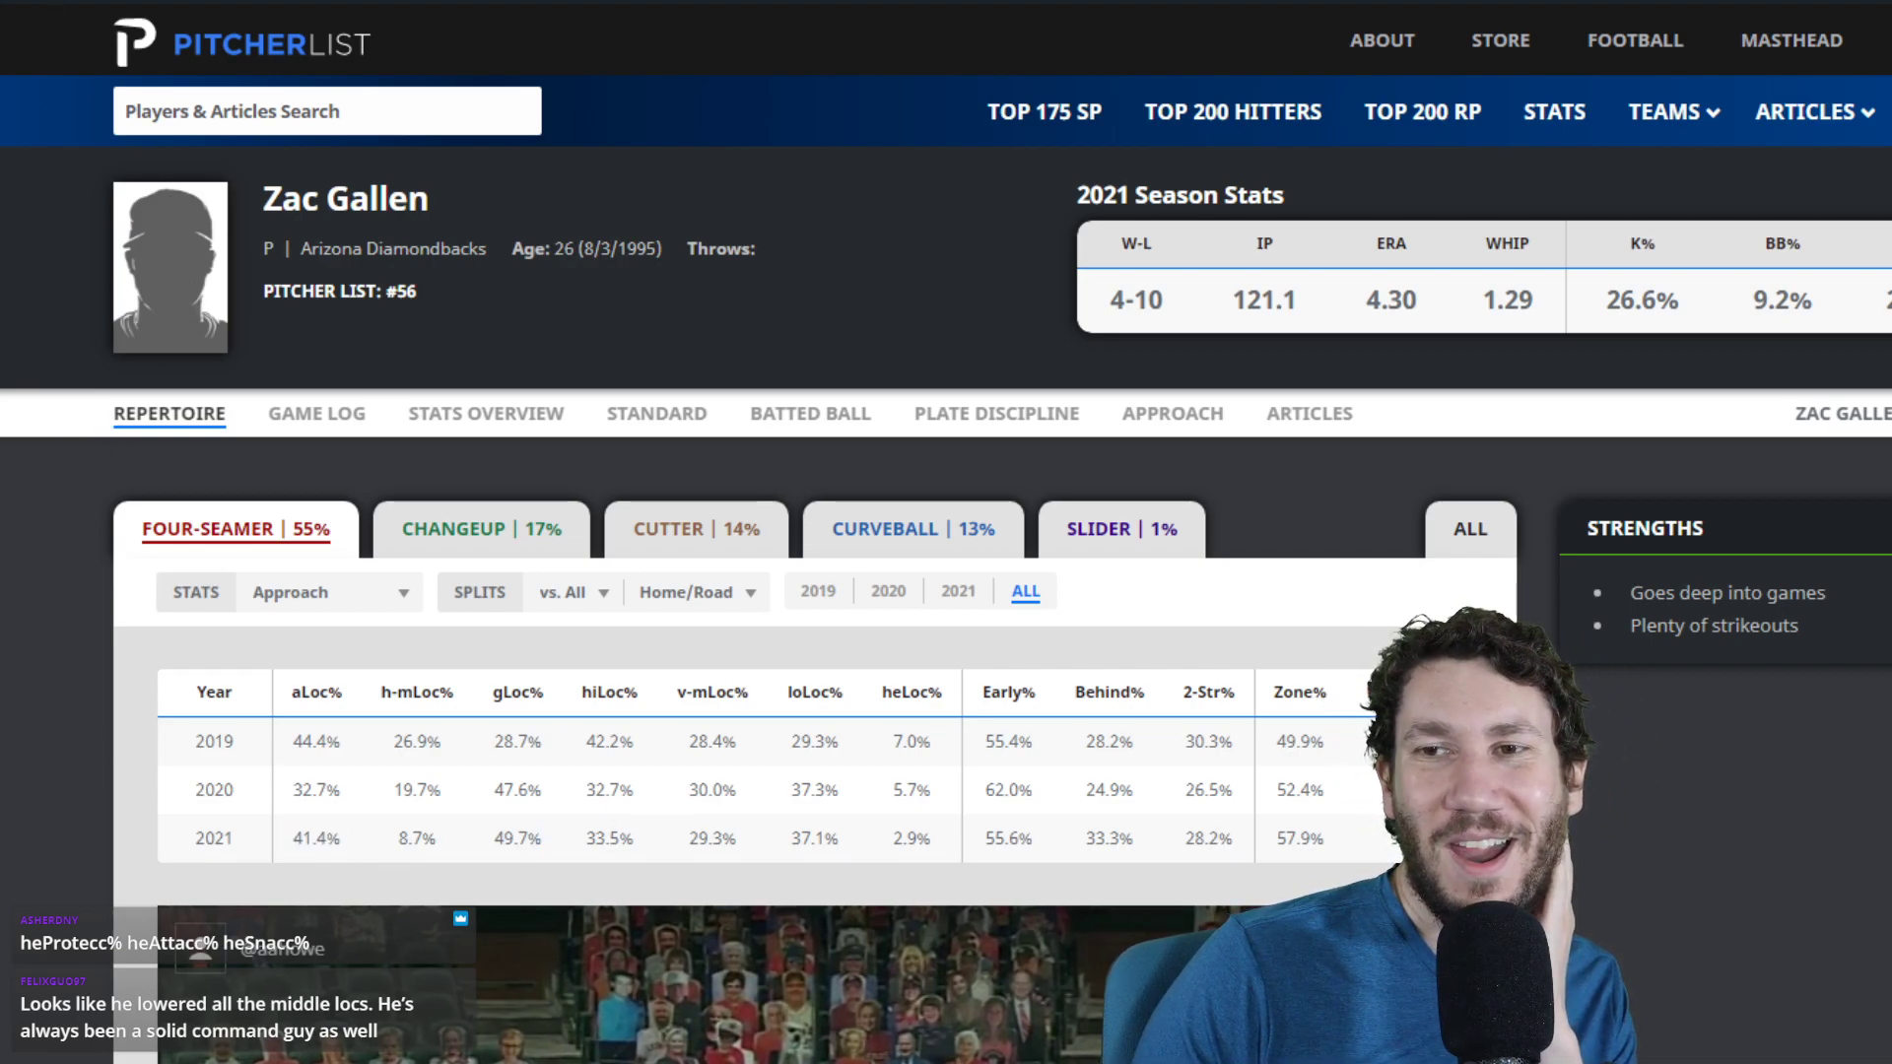
- Examine the location percentages in the 2021 row of Gallen's four-seamer Approach stats
drag(313, 835, 695, 837)
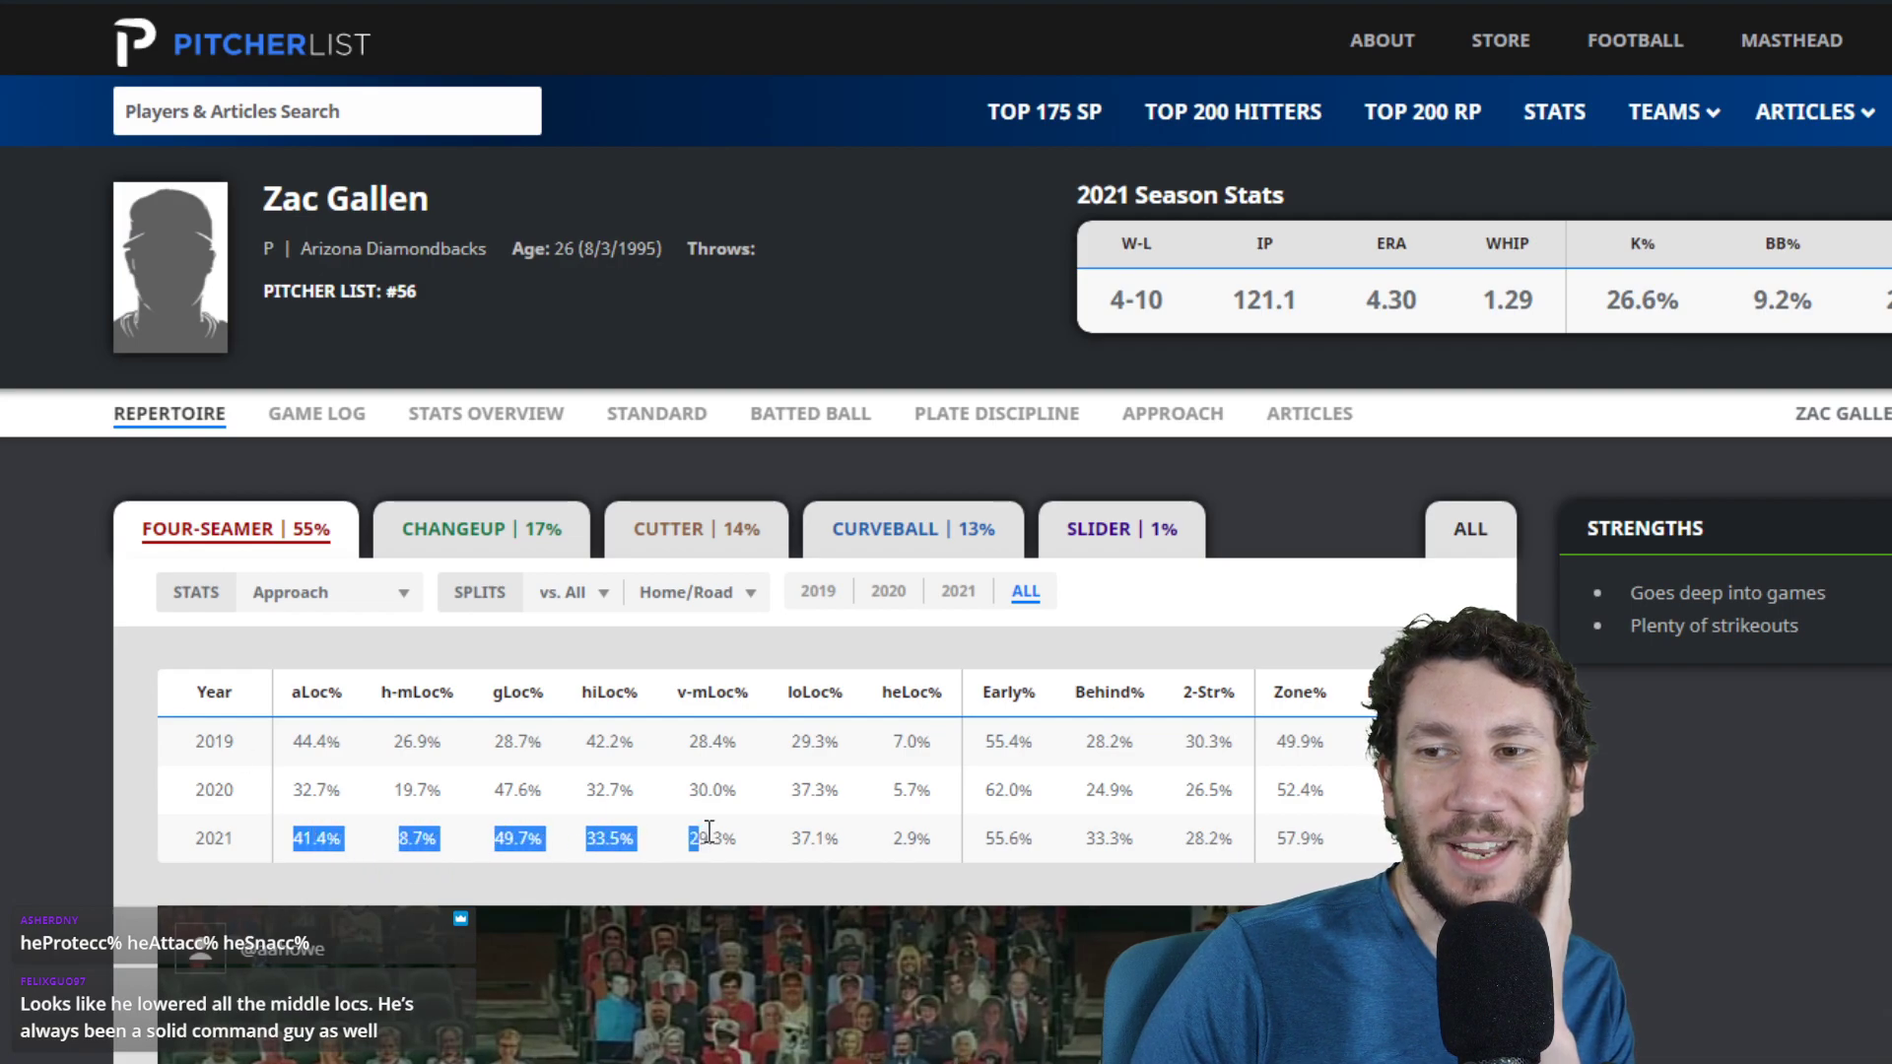
click(766, 821)
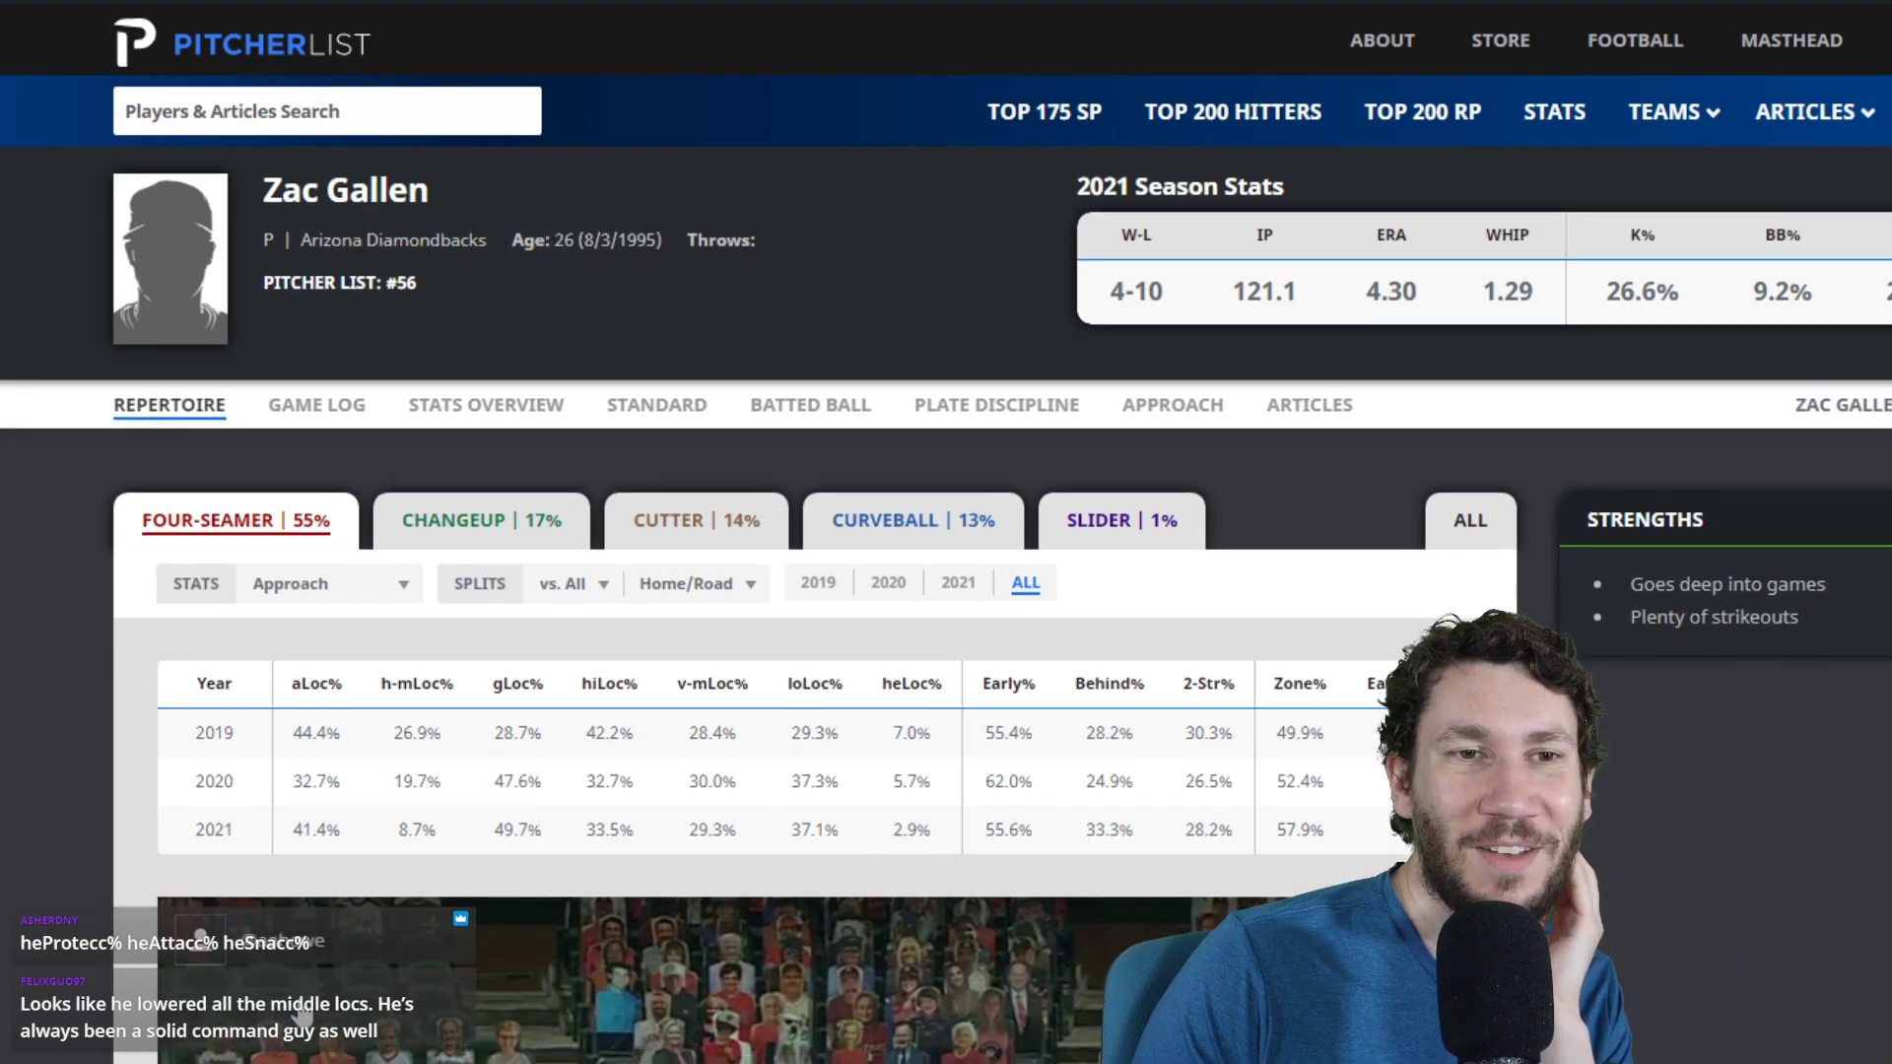
scroll(128, 662, down, 7)
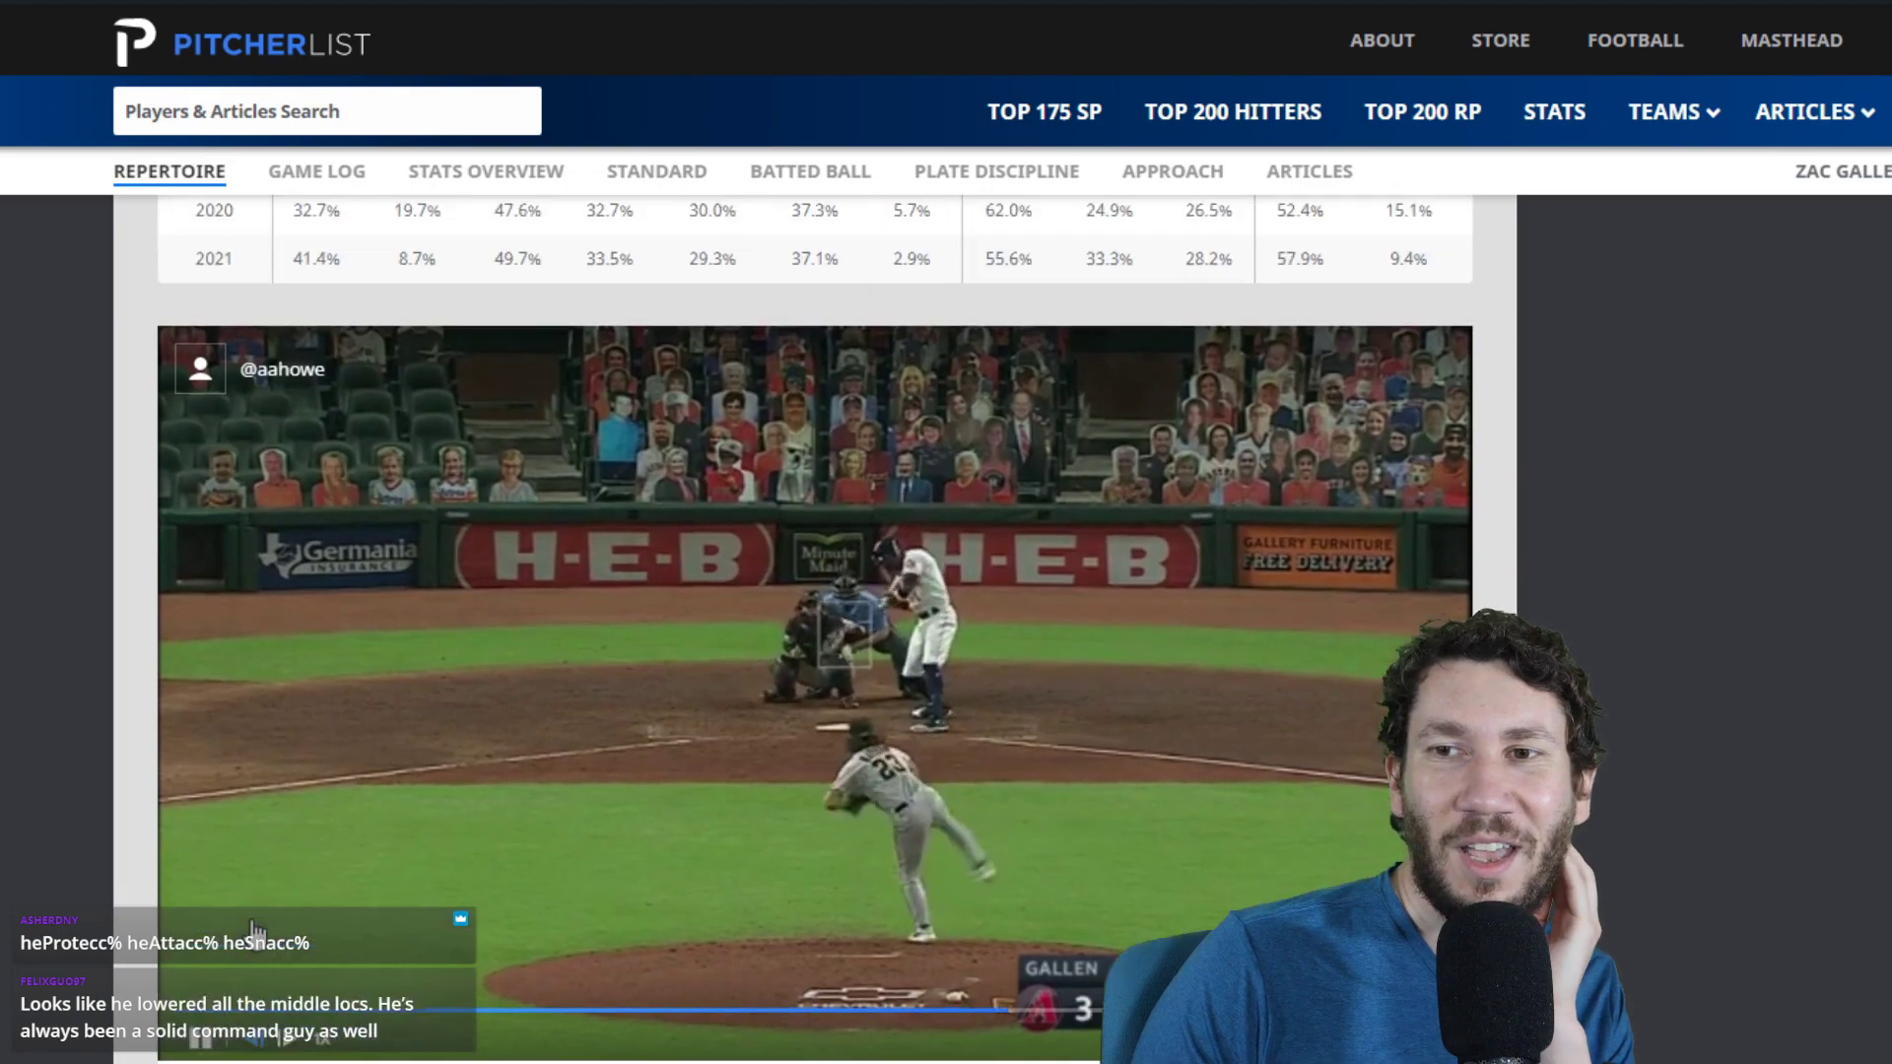
scroll(296, 689, up, 3)
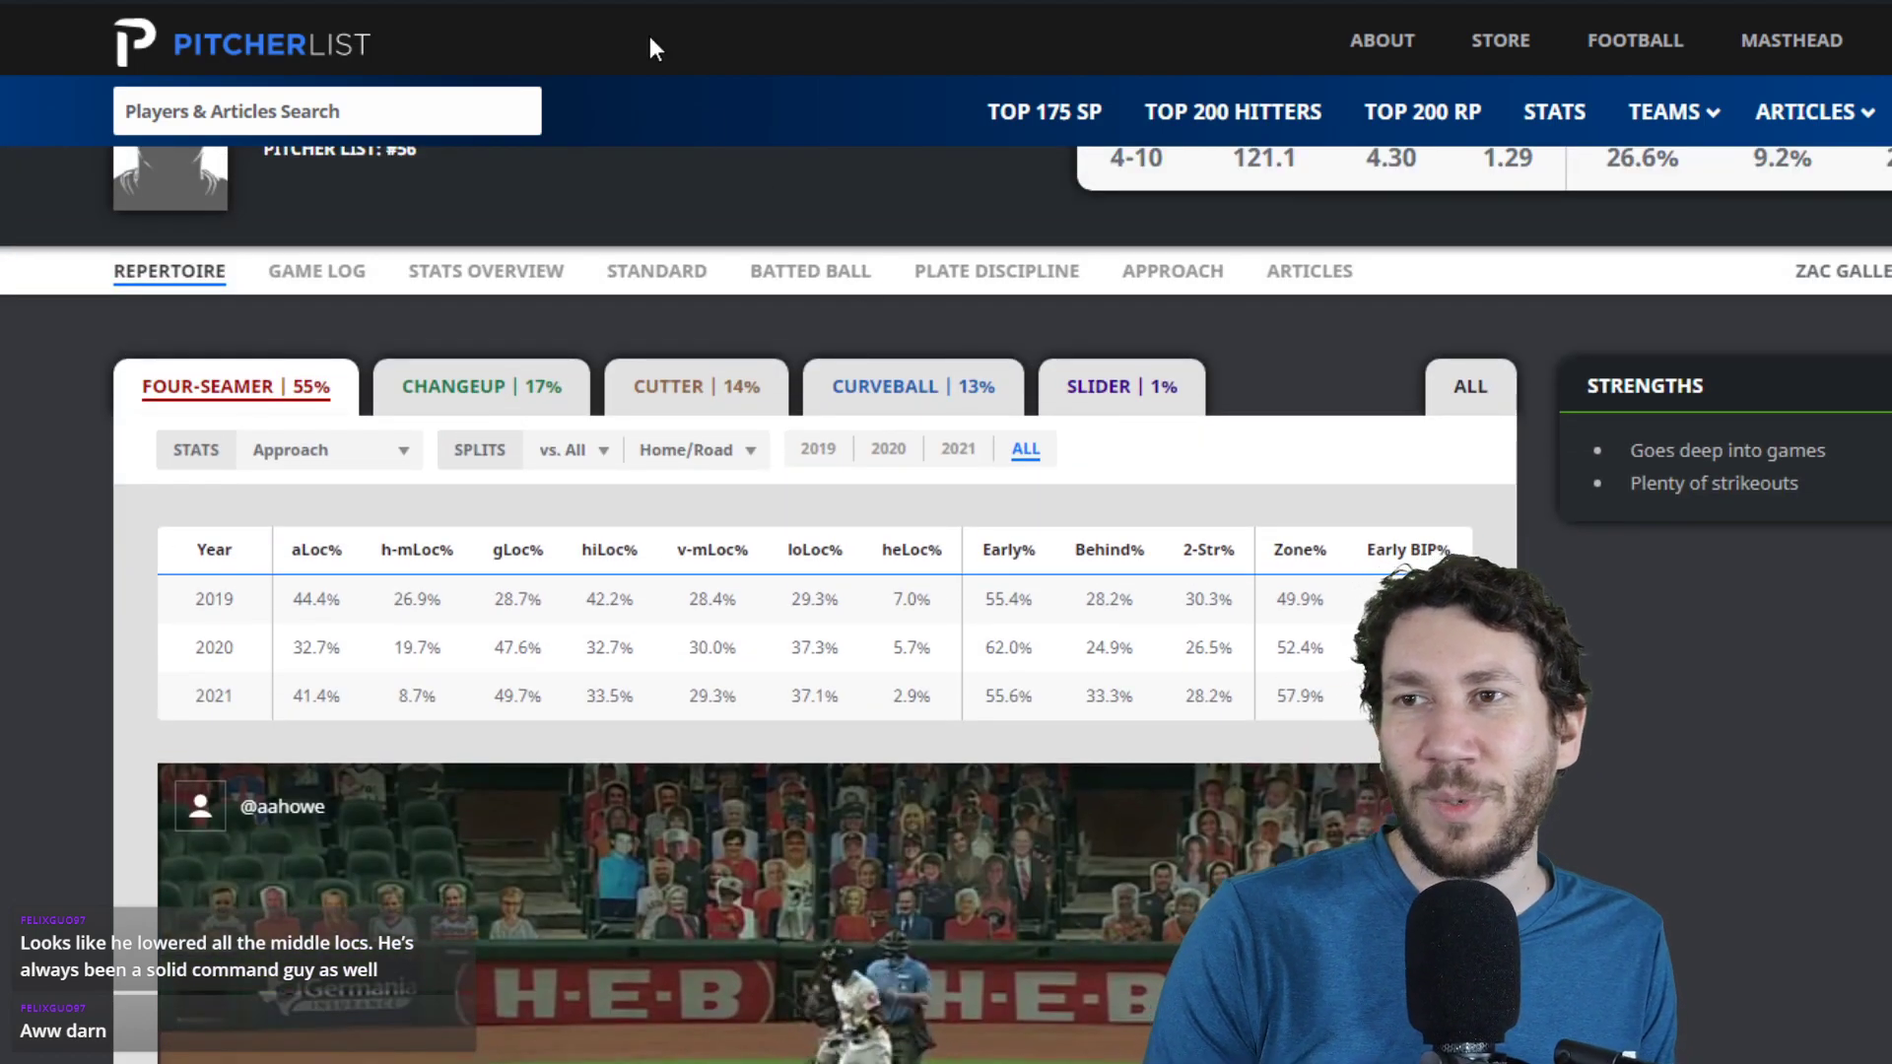
- Switch to the Excel projections spreadsheet and check Luke Weaver's ERA and WHIP cells
key(alt+Tab)
key(Left)
key(Left)
key(Left)
key(Left)
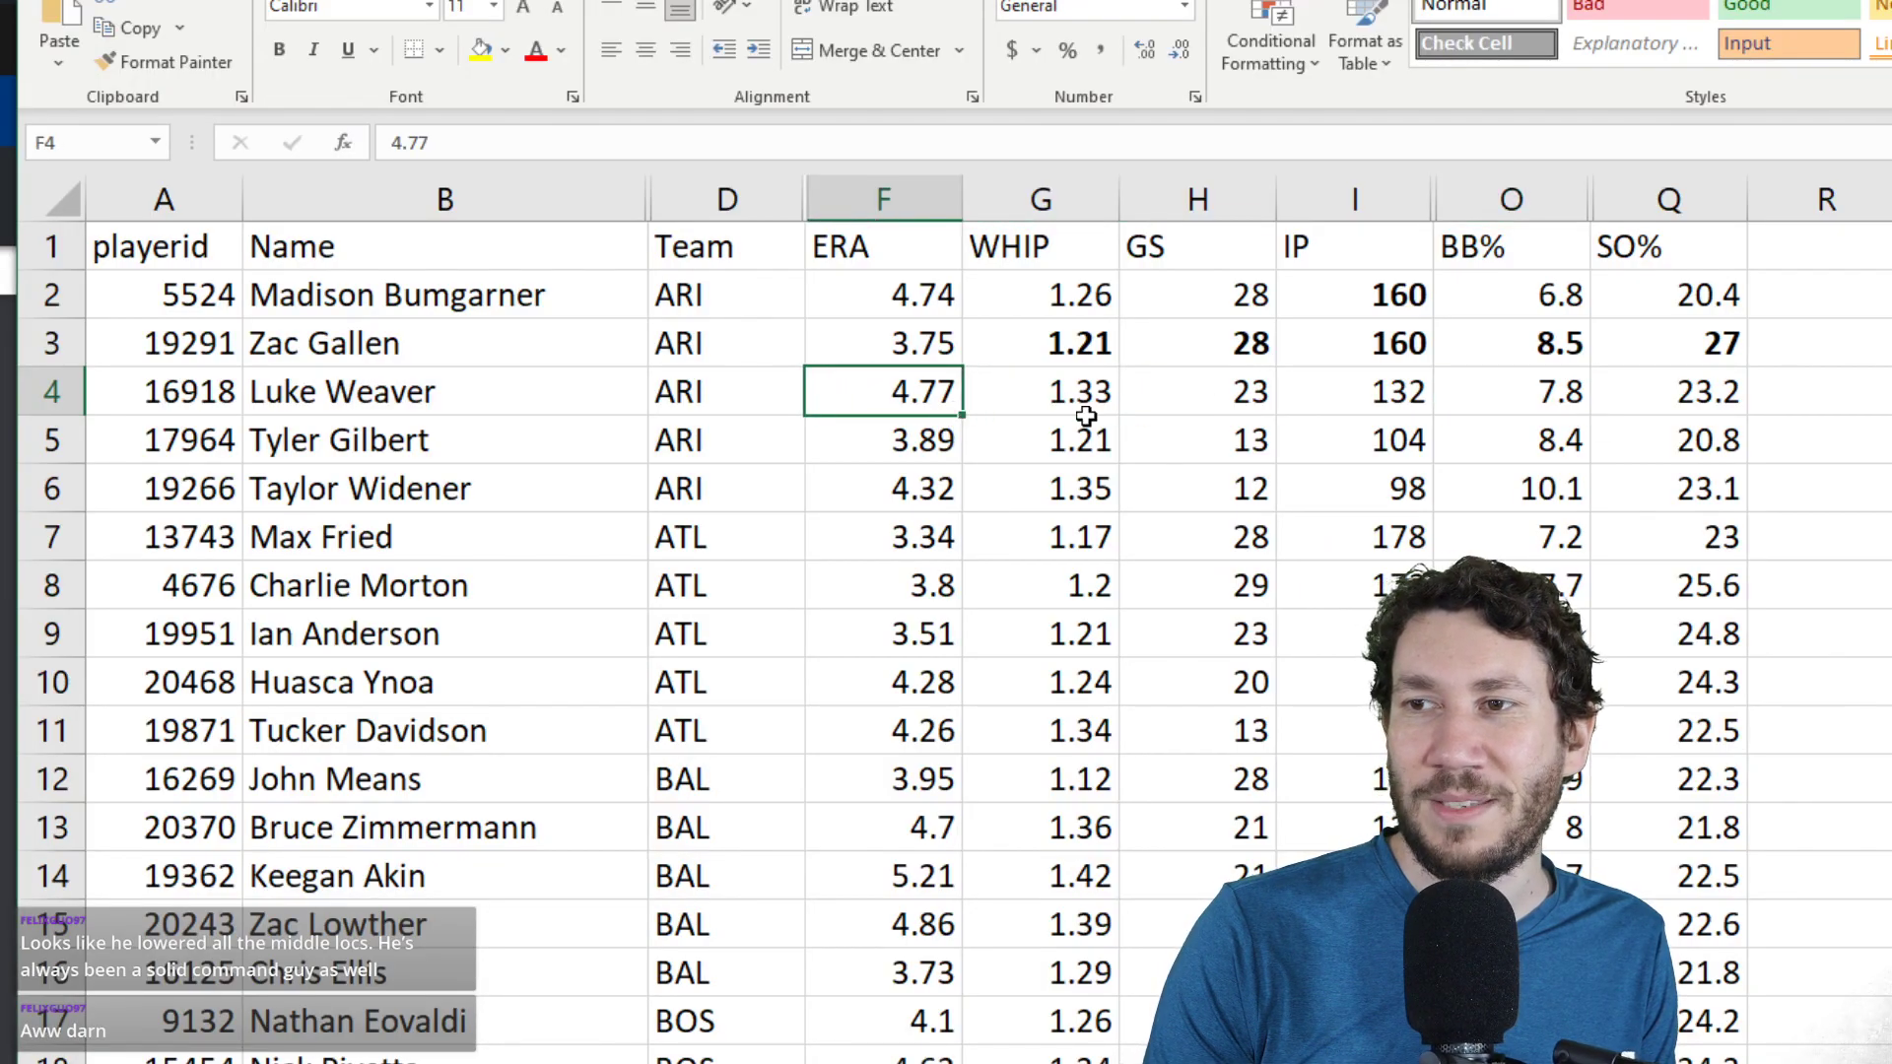
click(1084, 418)
click(1064, 402)
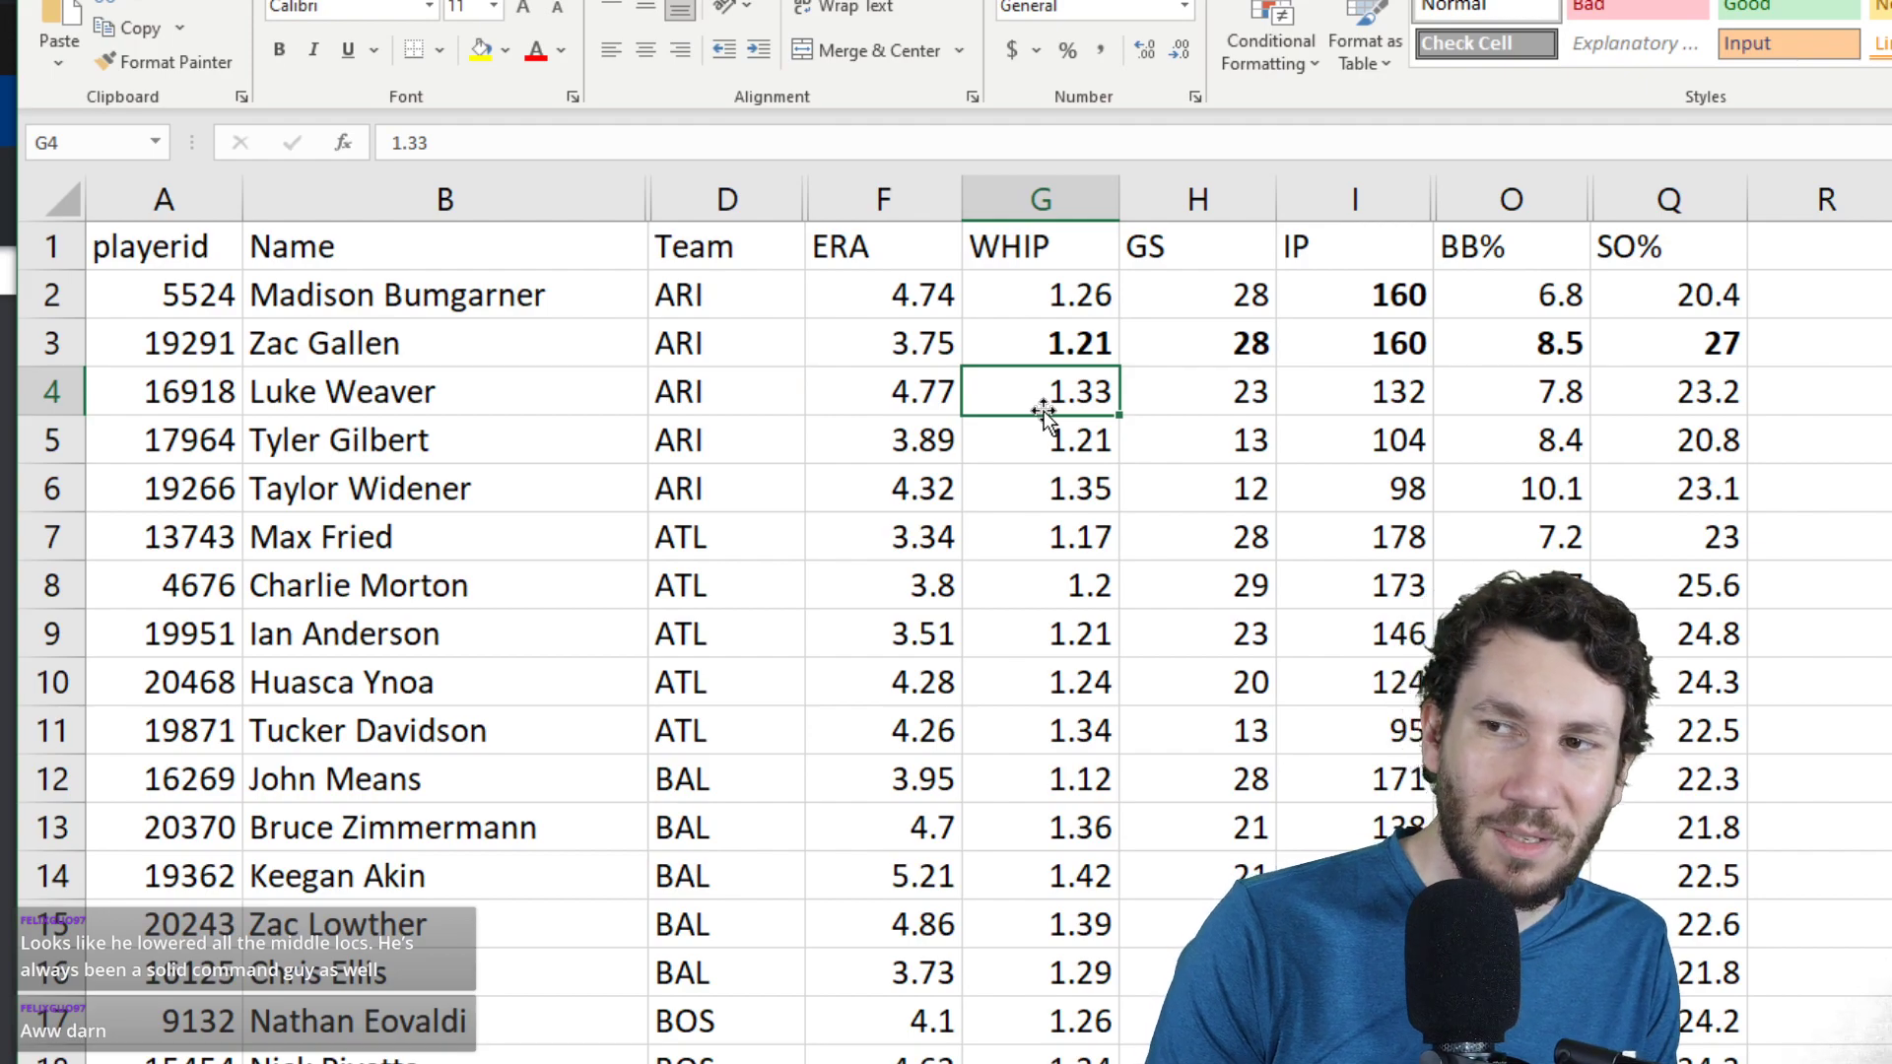
- Switch to Luke Weaver's Pitcher List page and examine the four-seamer's 2021 SwStr%, CS%, CSW% and Strike%
key(alt+Tab)
scroll(264, 605, up, 2)
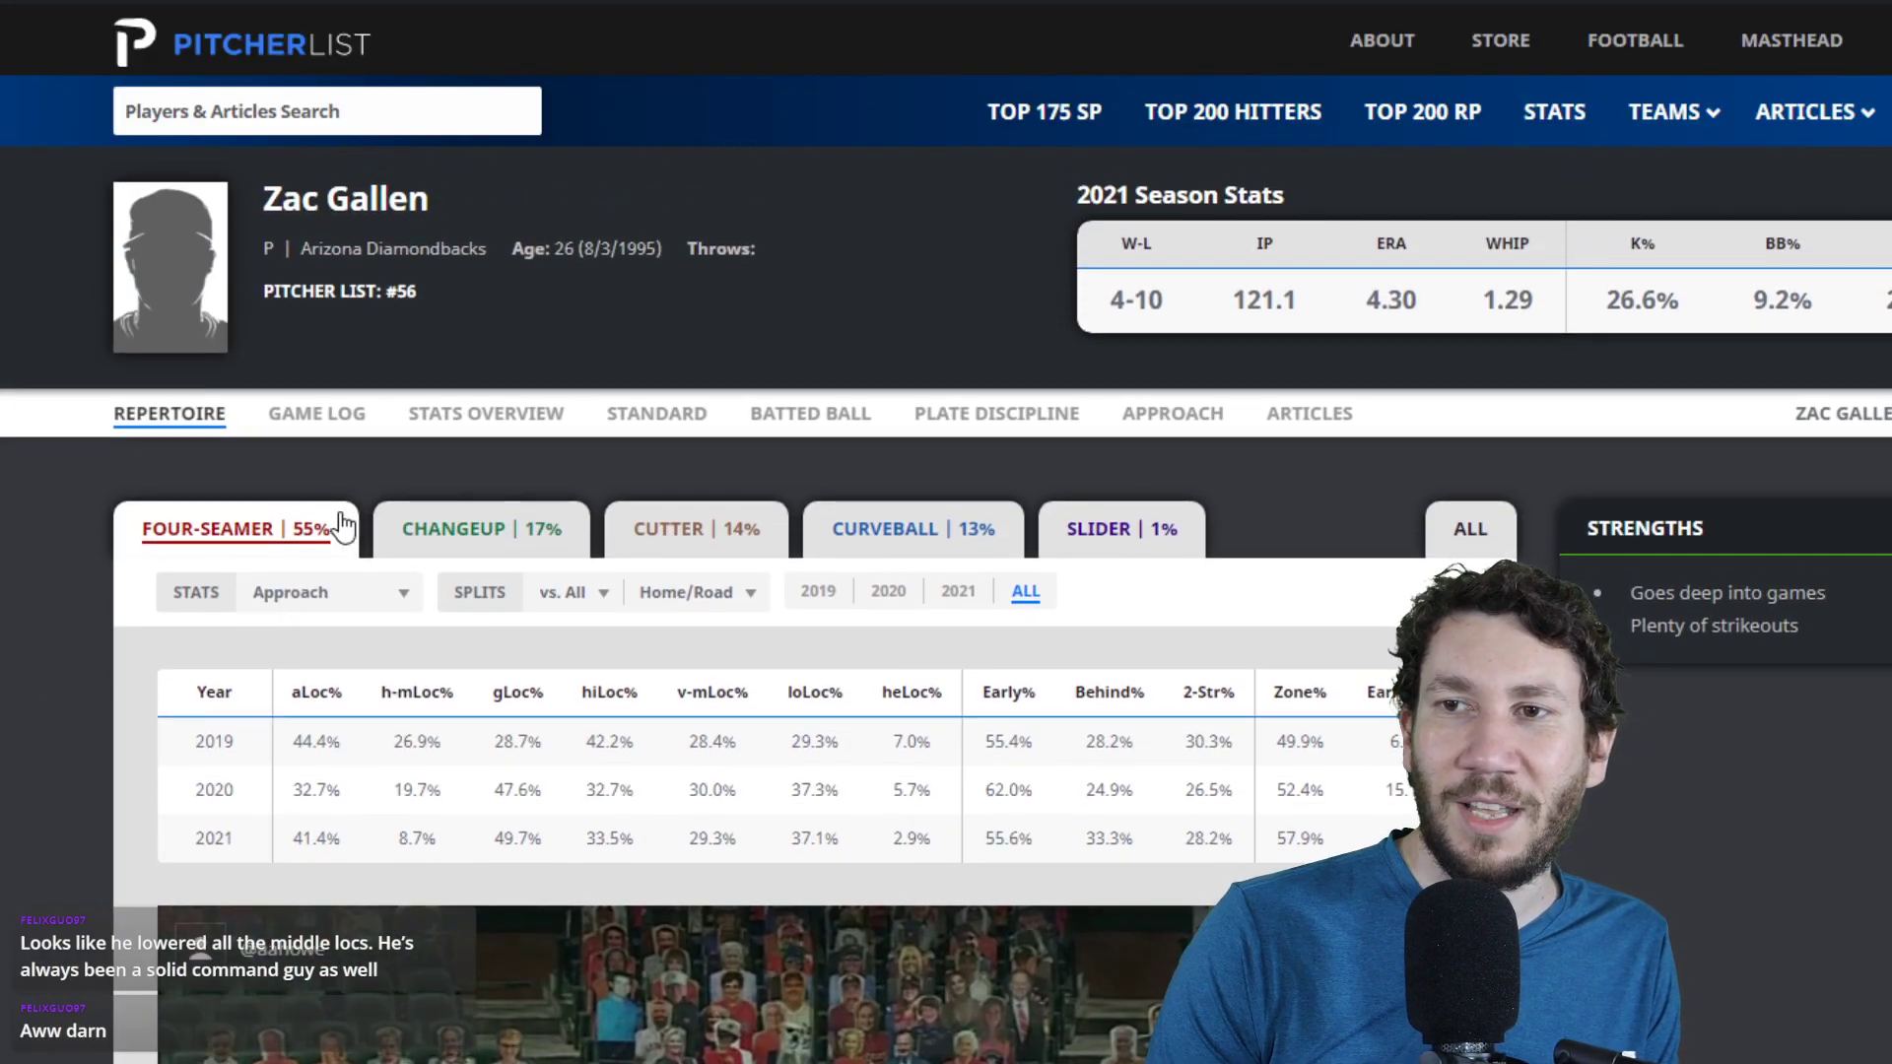
key(ctrl+Tab)
key(ctrl+Tab)
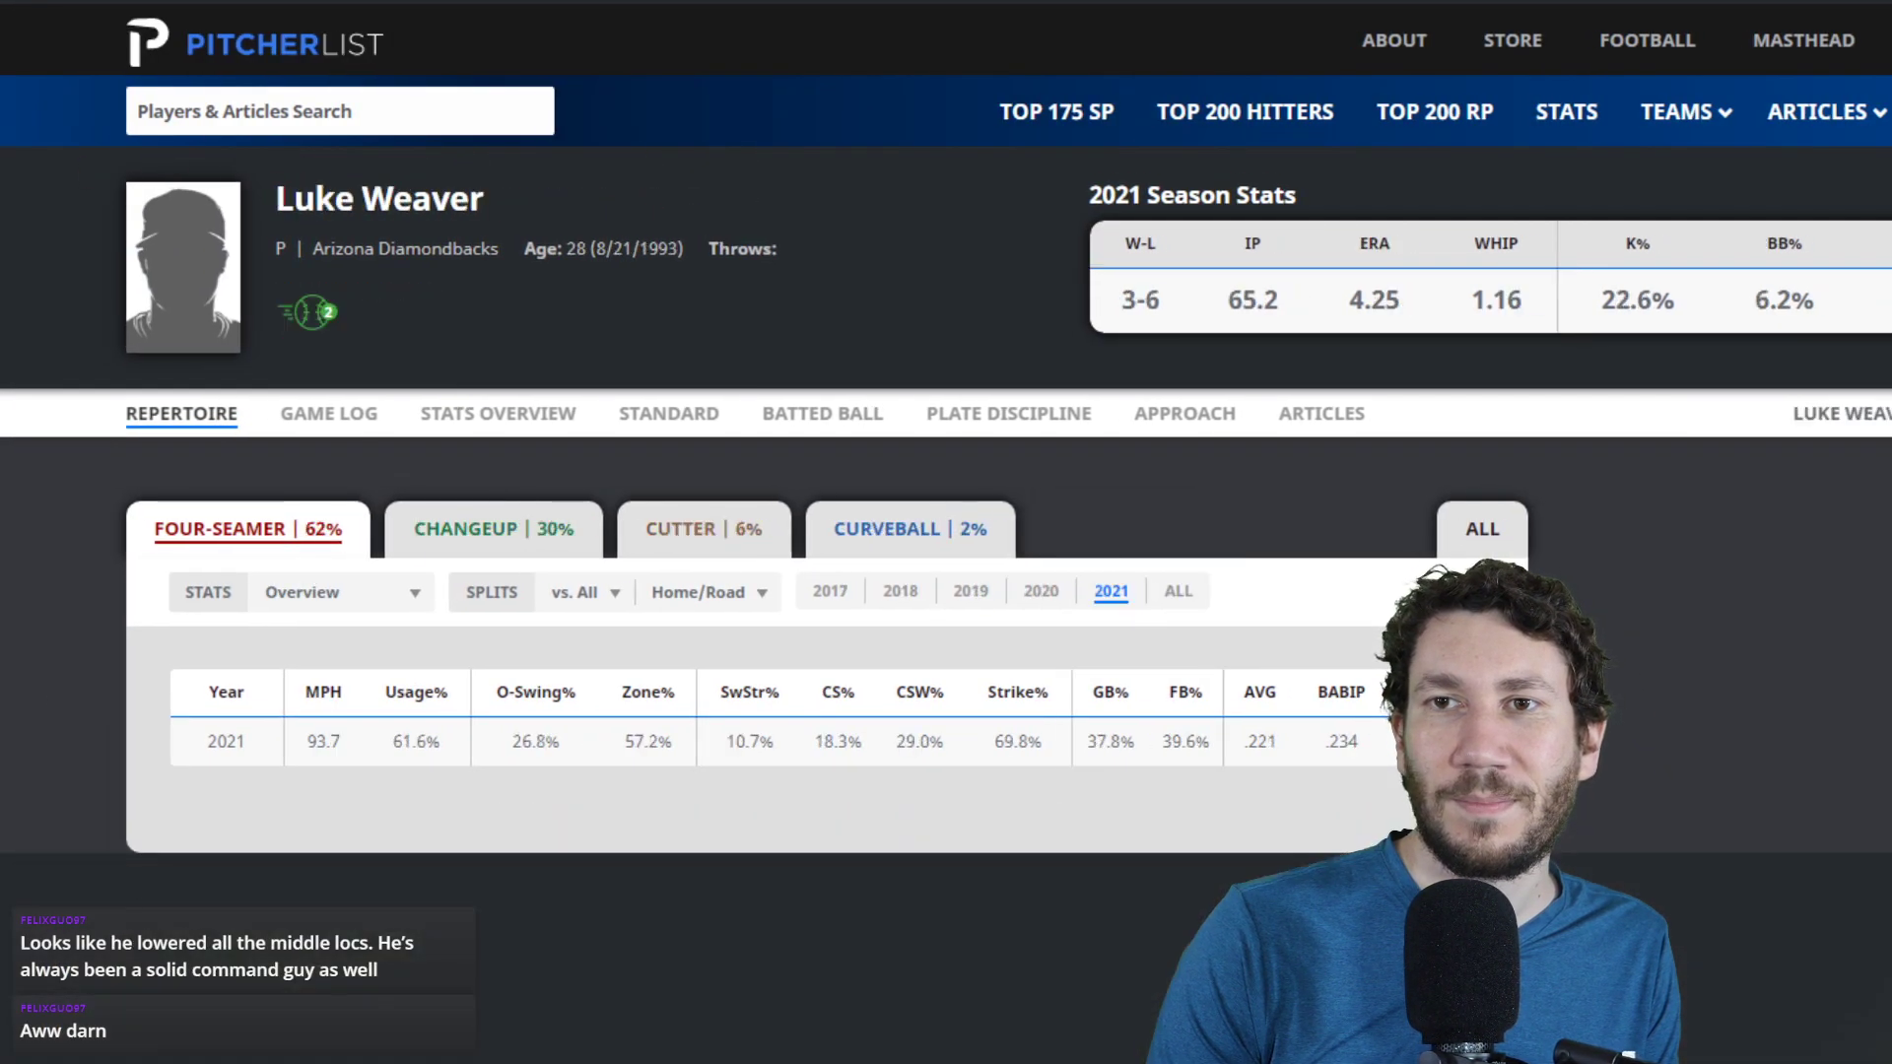
double_click(1007, 742)
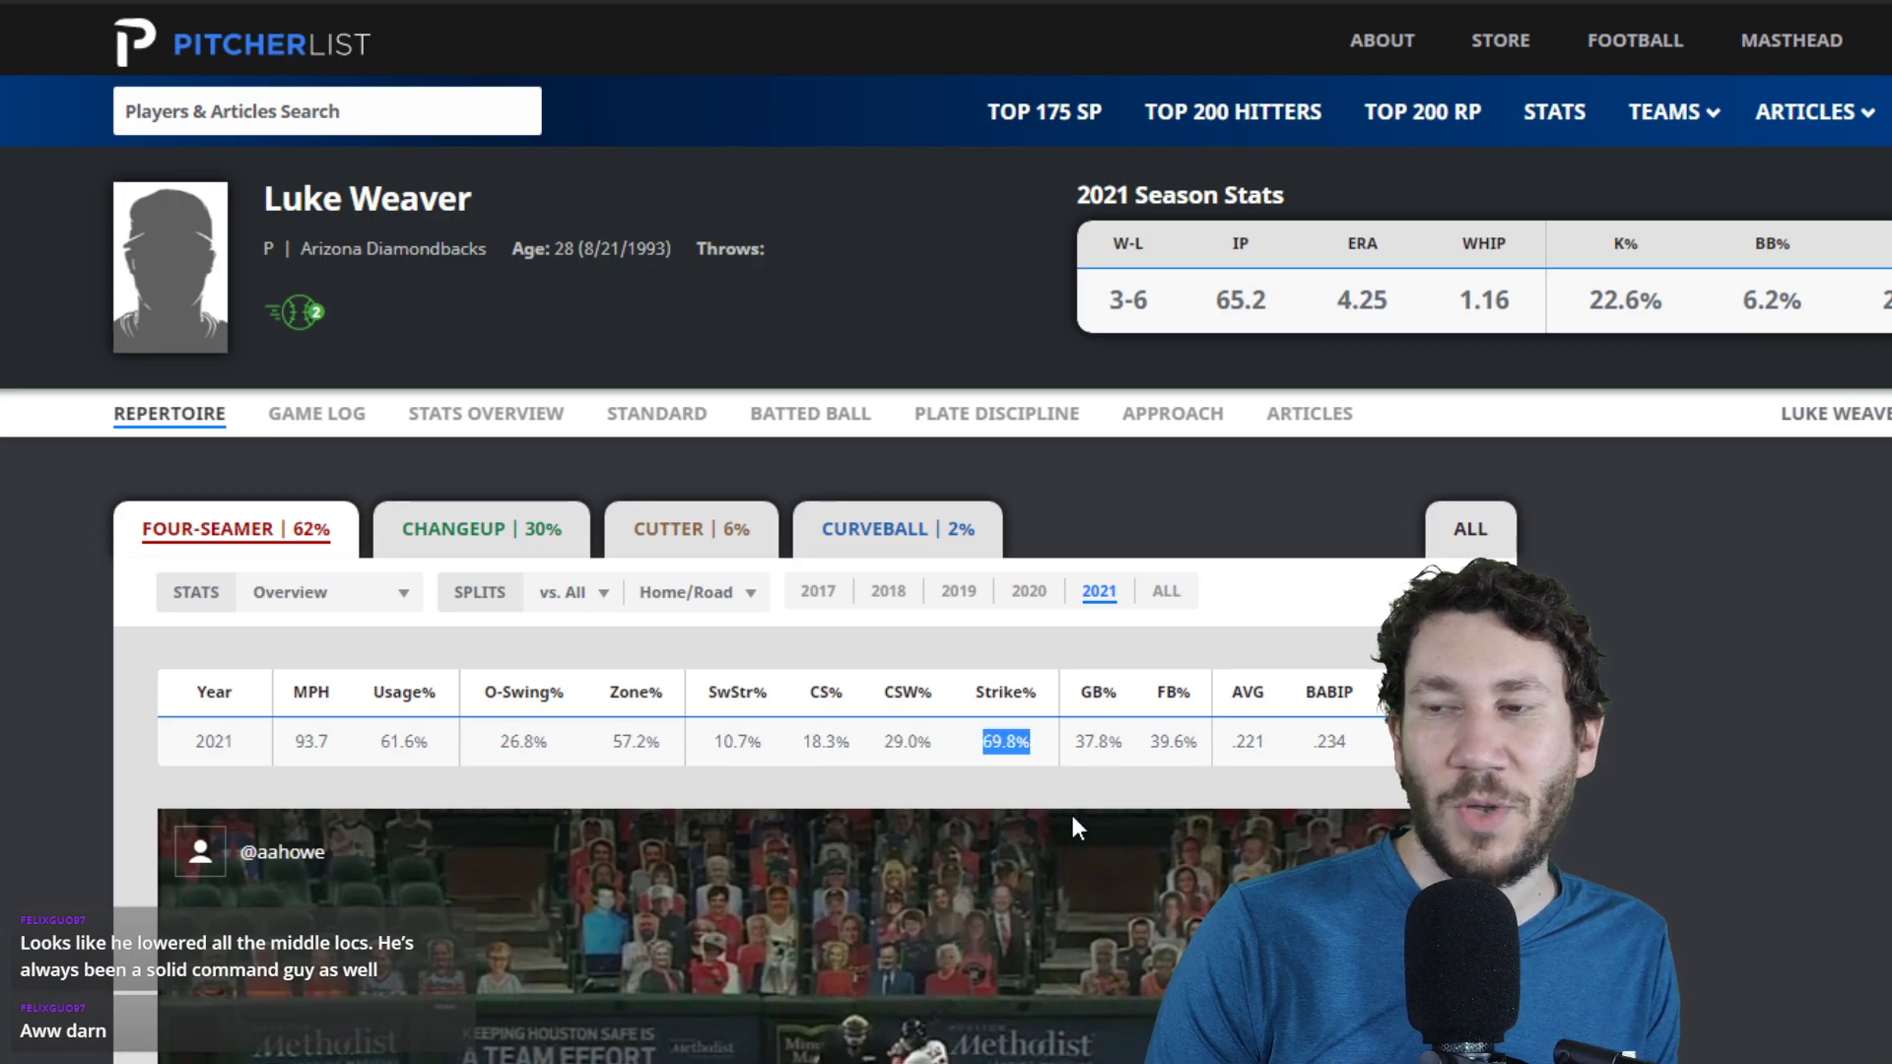
scroll(1072, 814, down, 2)
double_click(827, 599)
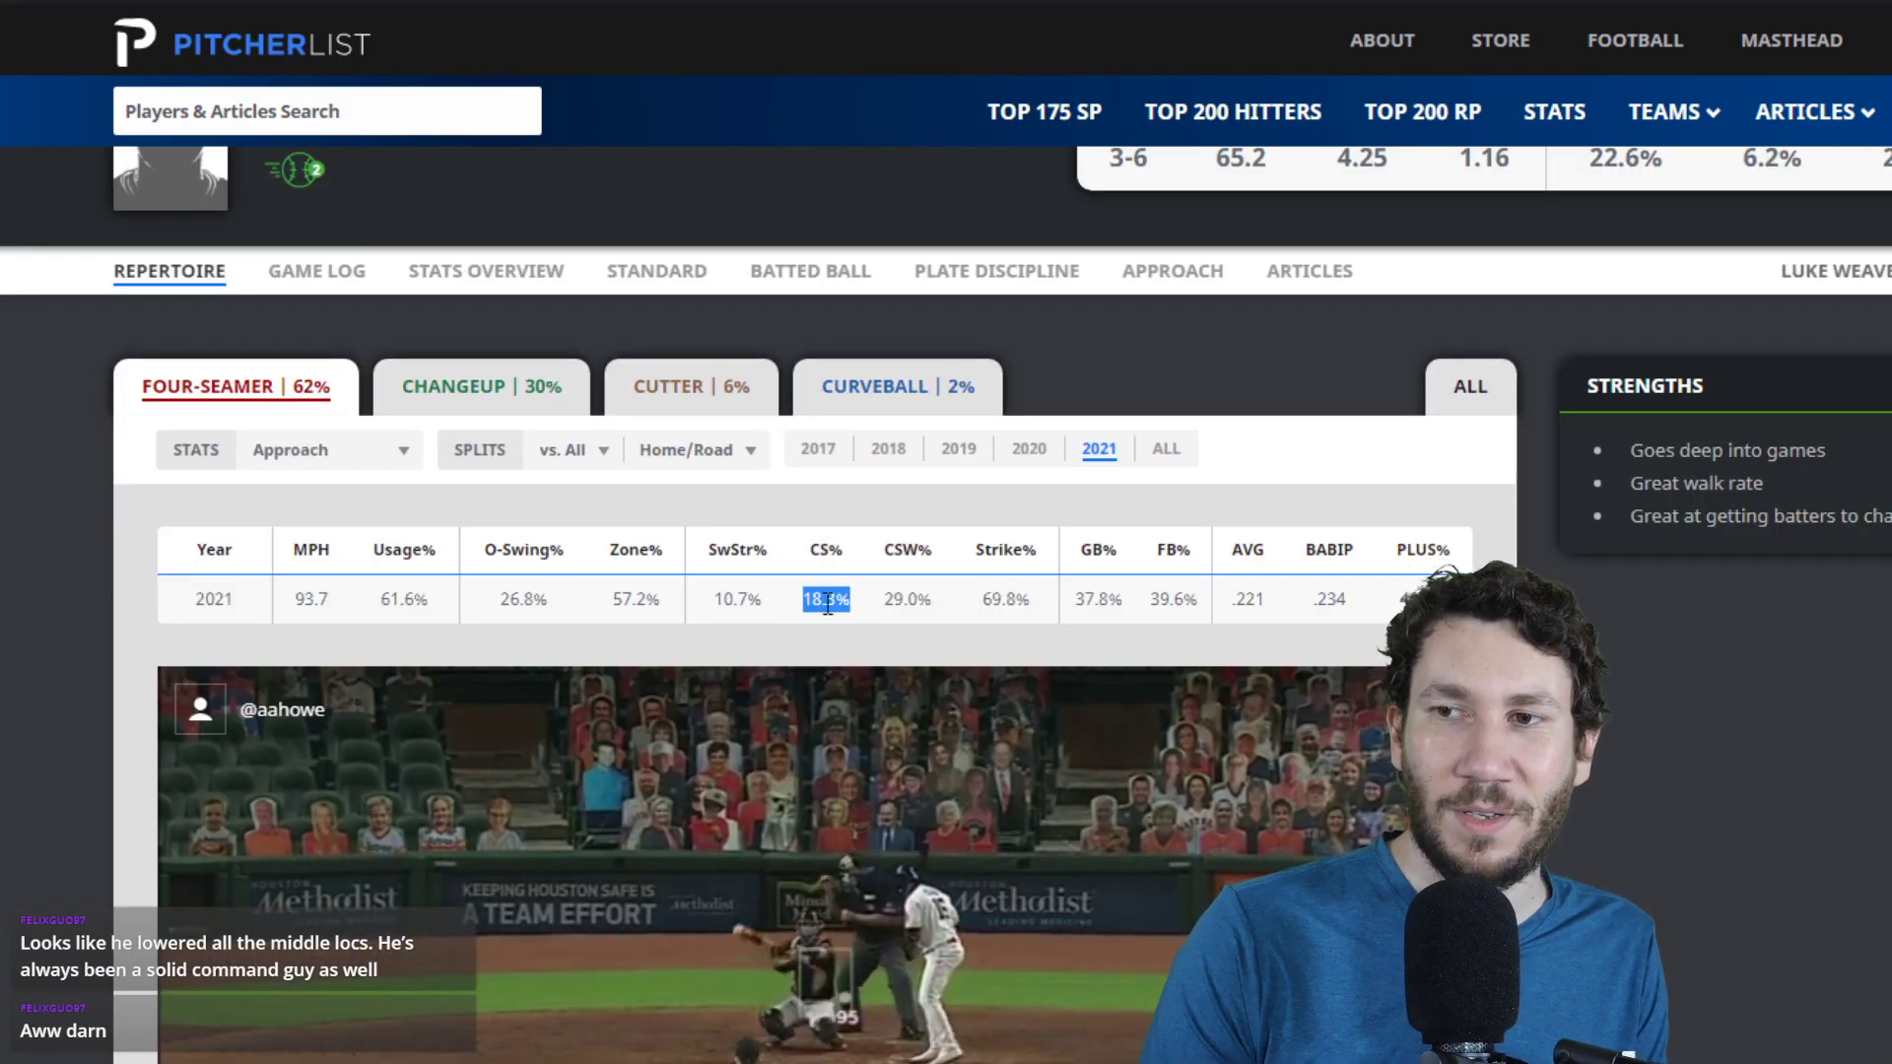
drag(717, 599, 1060, 603)
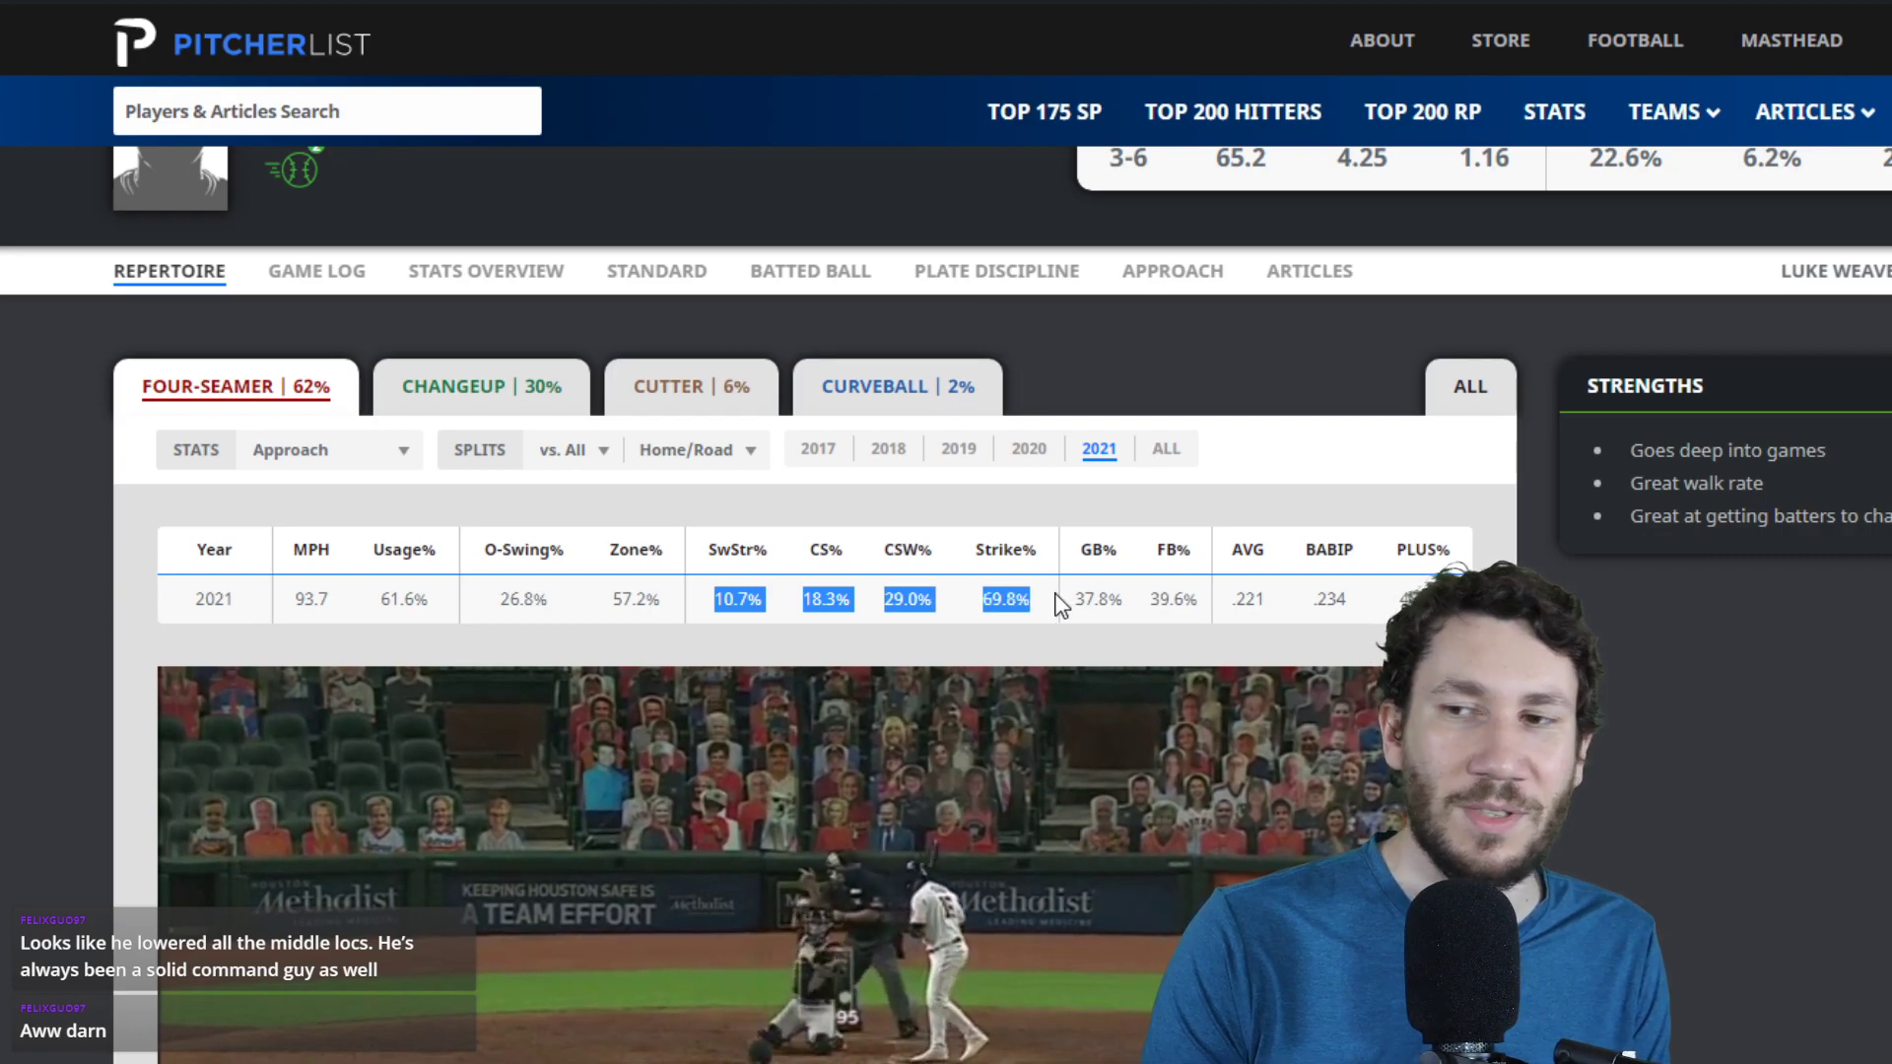
click(1059, 603)
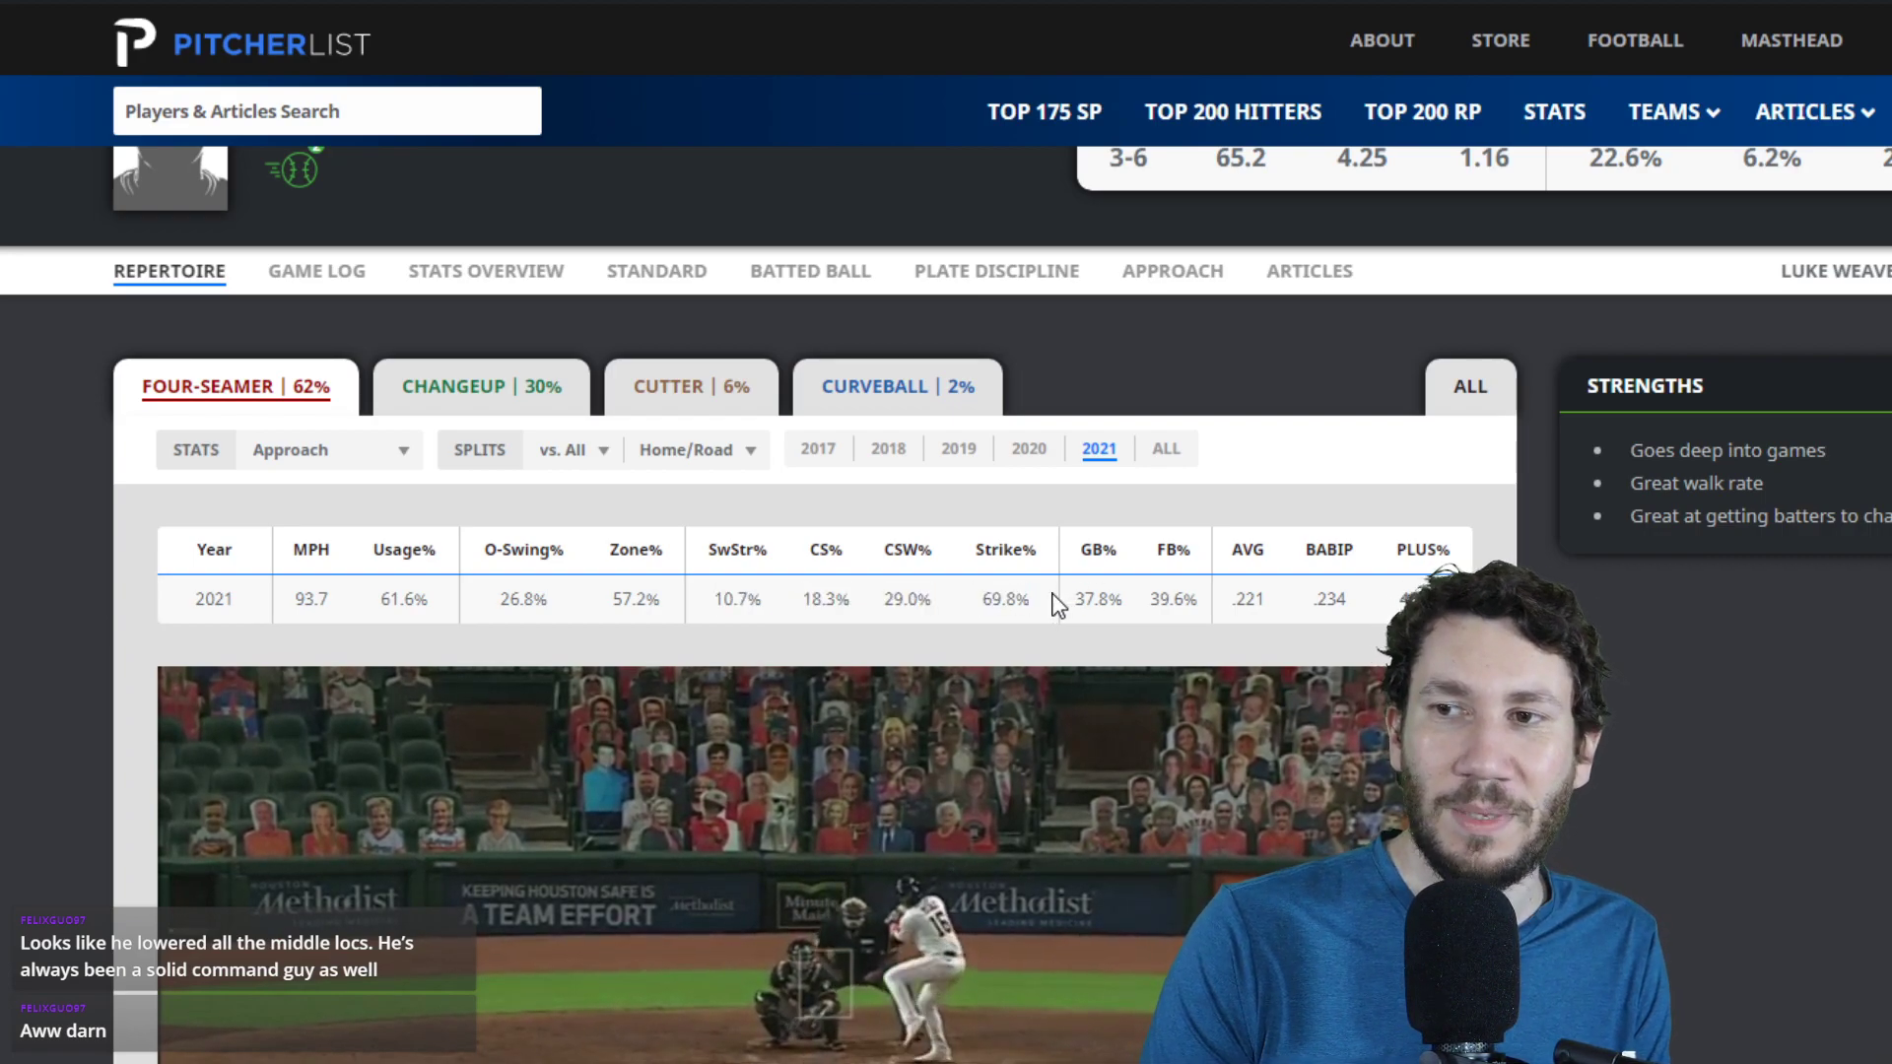
- Display Luke Weaver's four-seamer Overview stats for all years and check the 2021 Strike% and AVG
click(1166, 451)
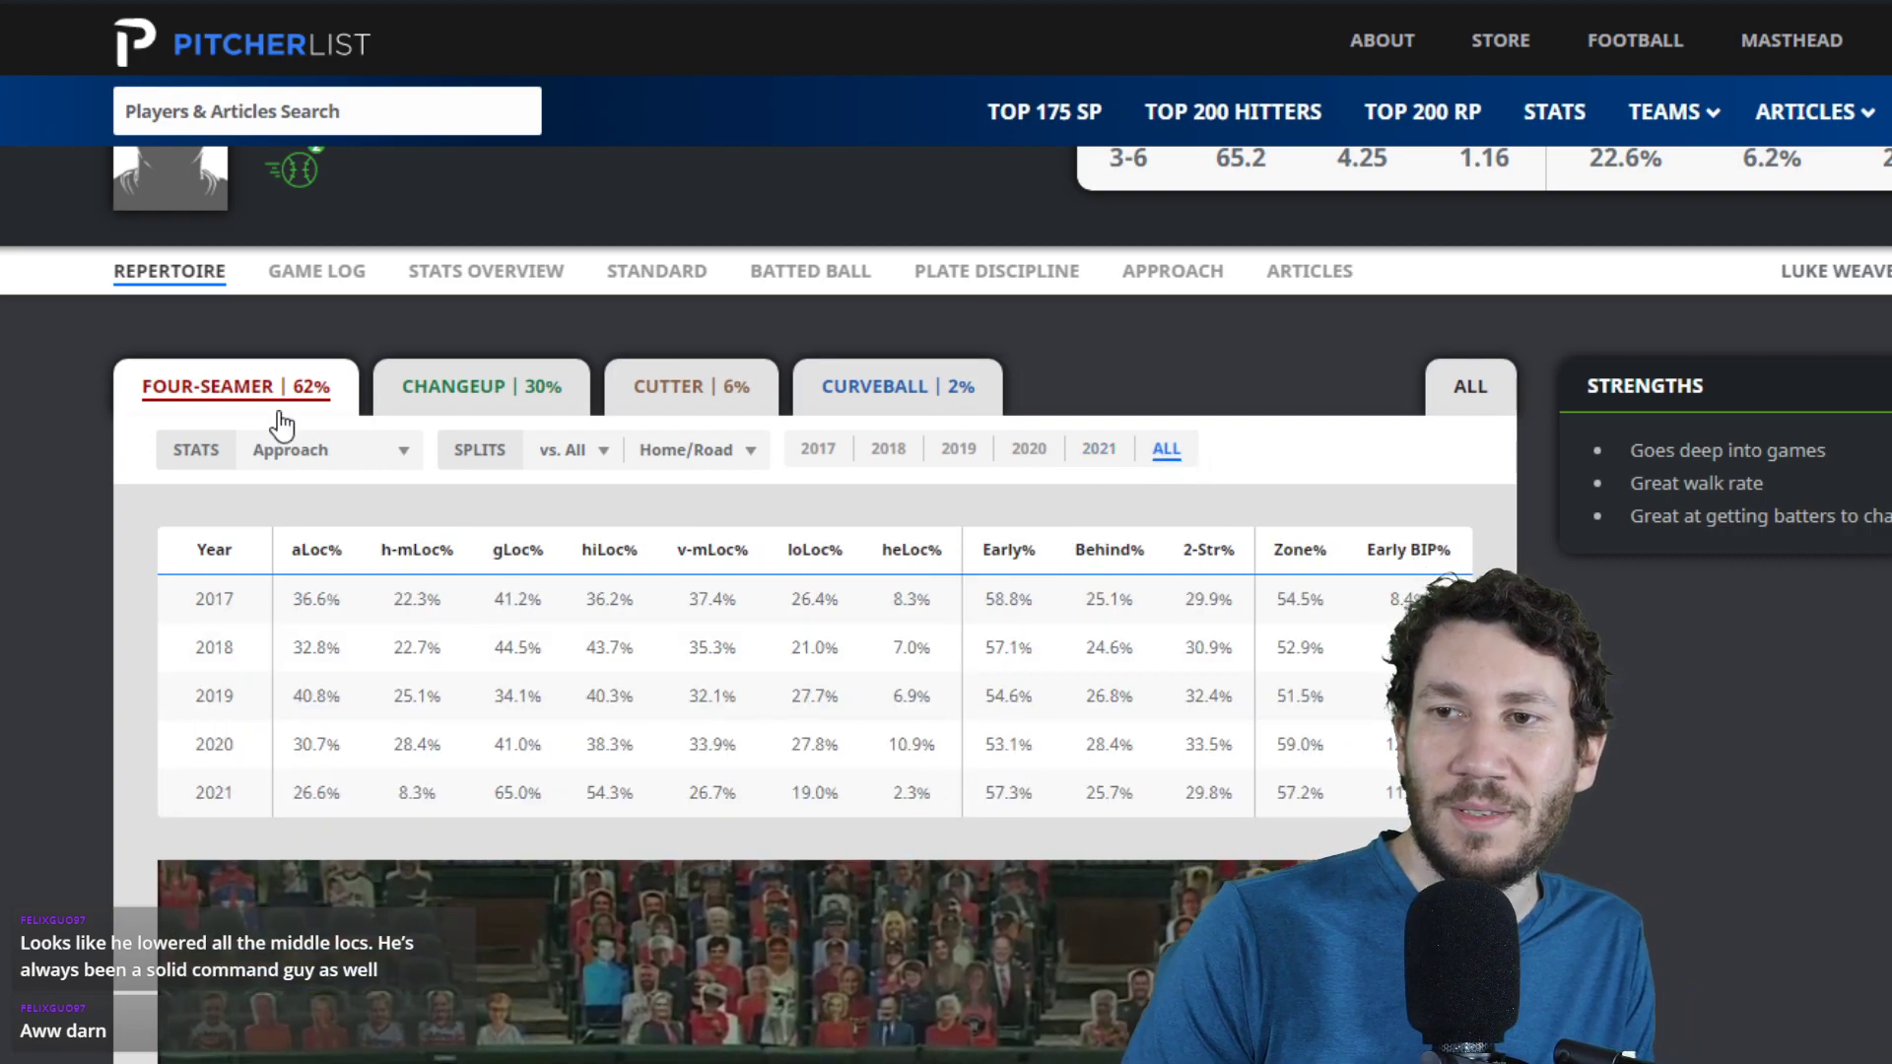
click(325, 449)
click(295, 483)
double_click(978, 793)
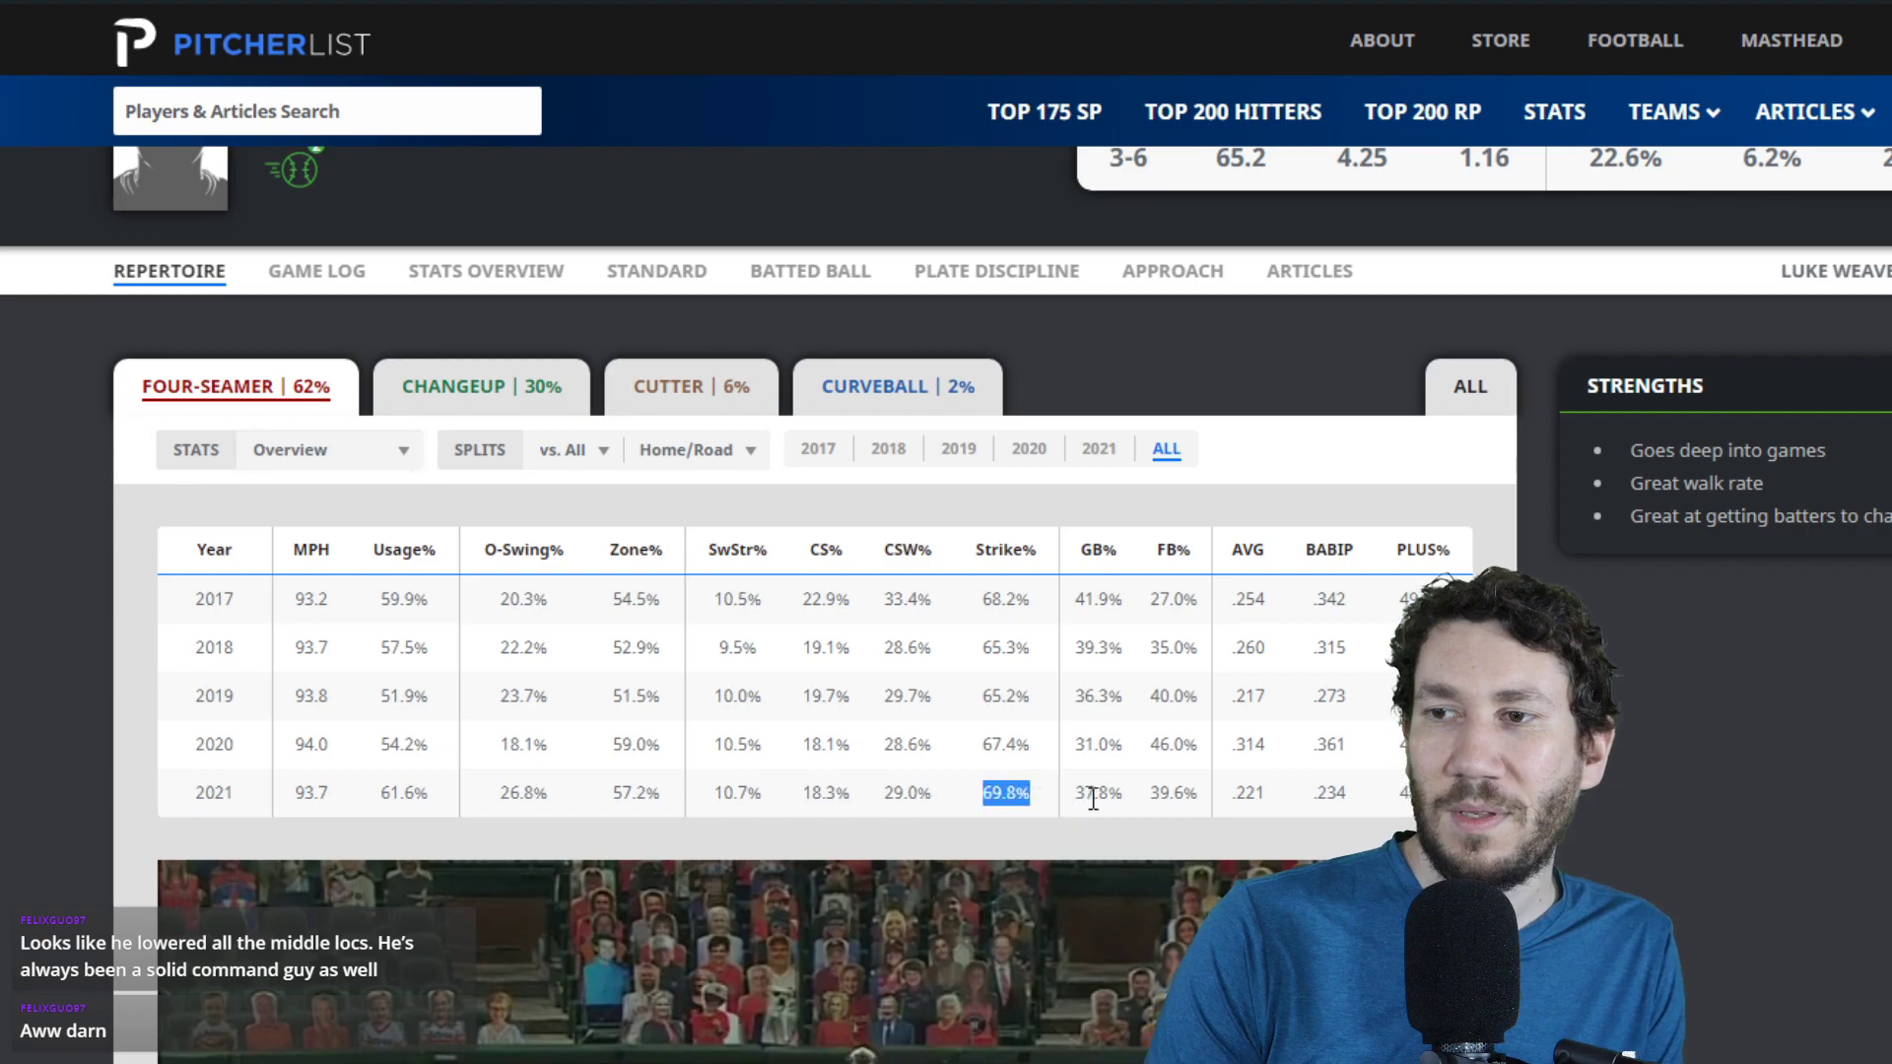
double_click(1246, 792)
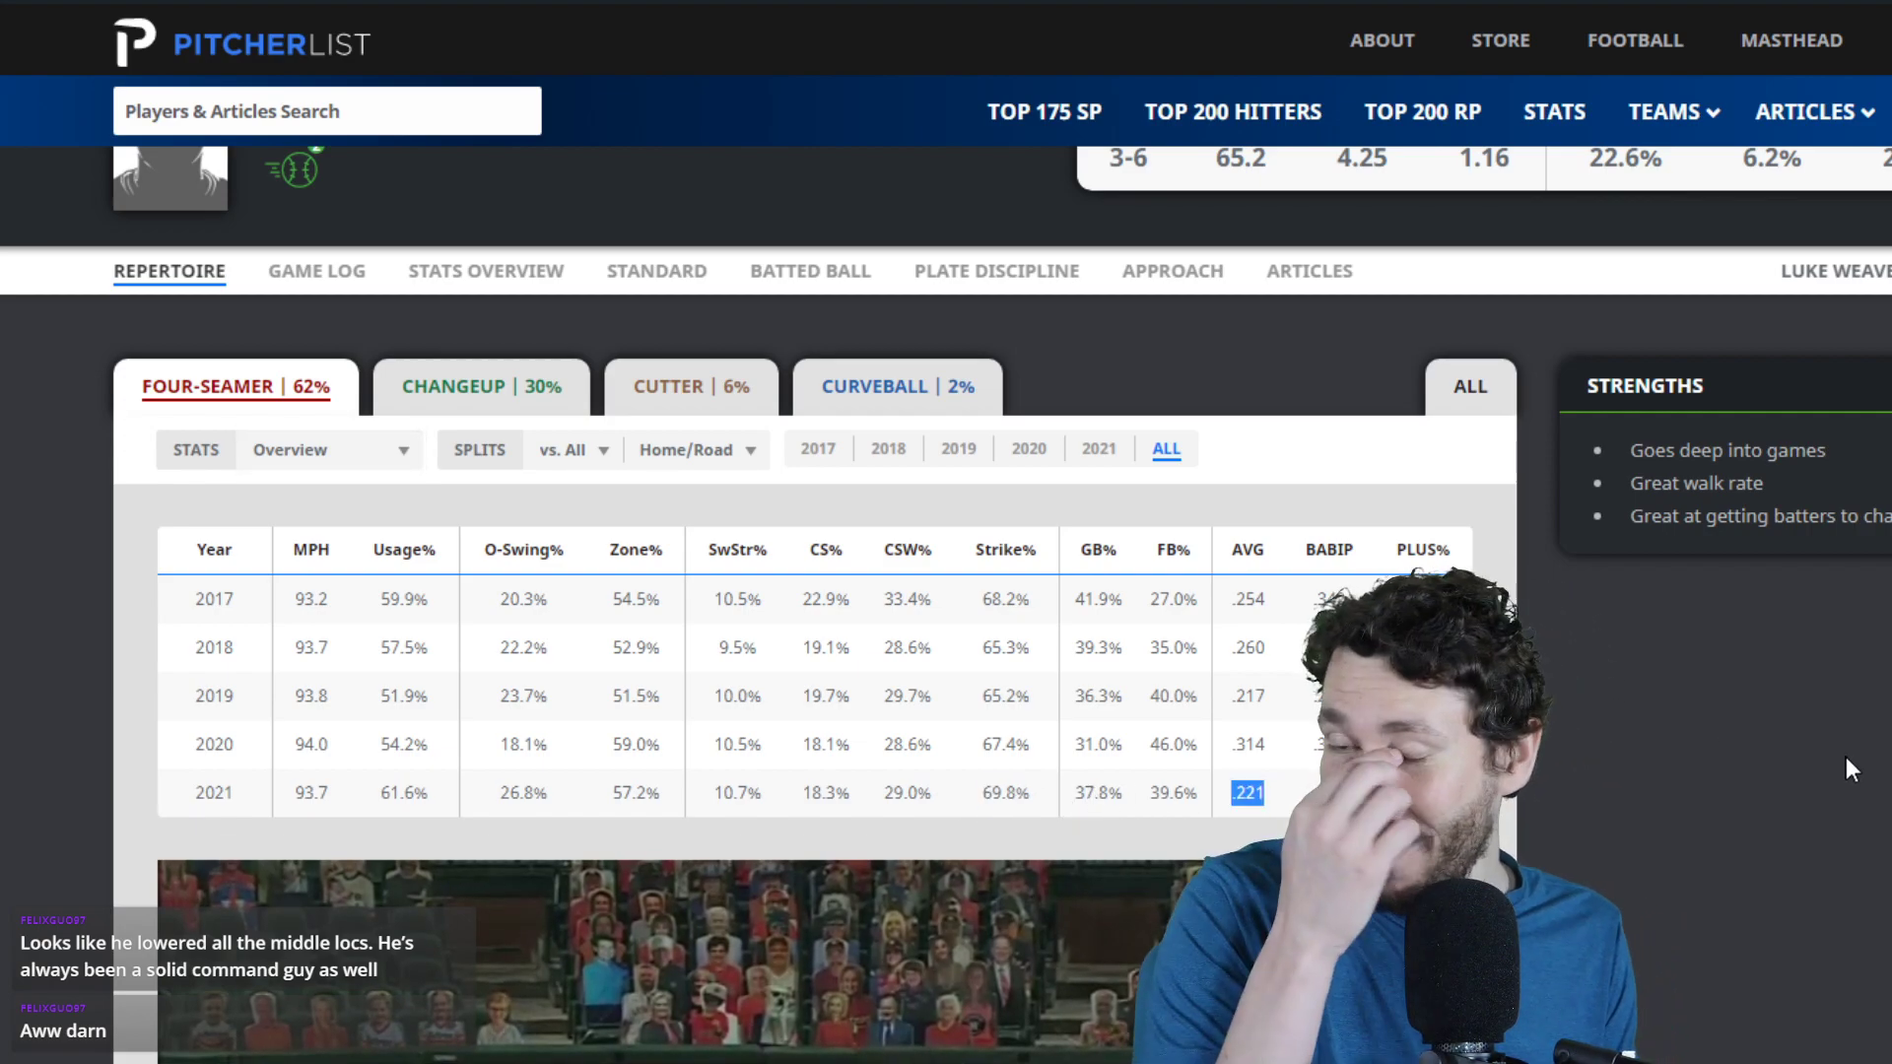
key(alt+Tab)
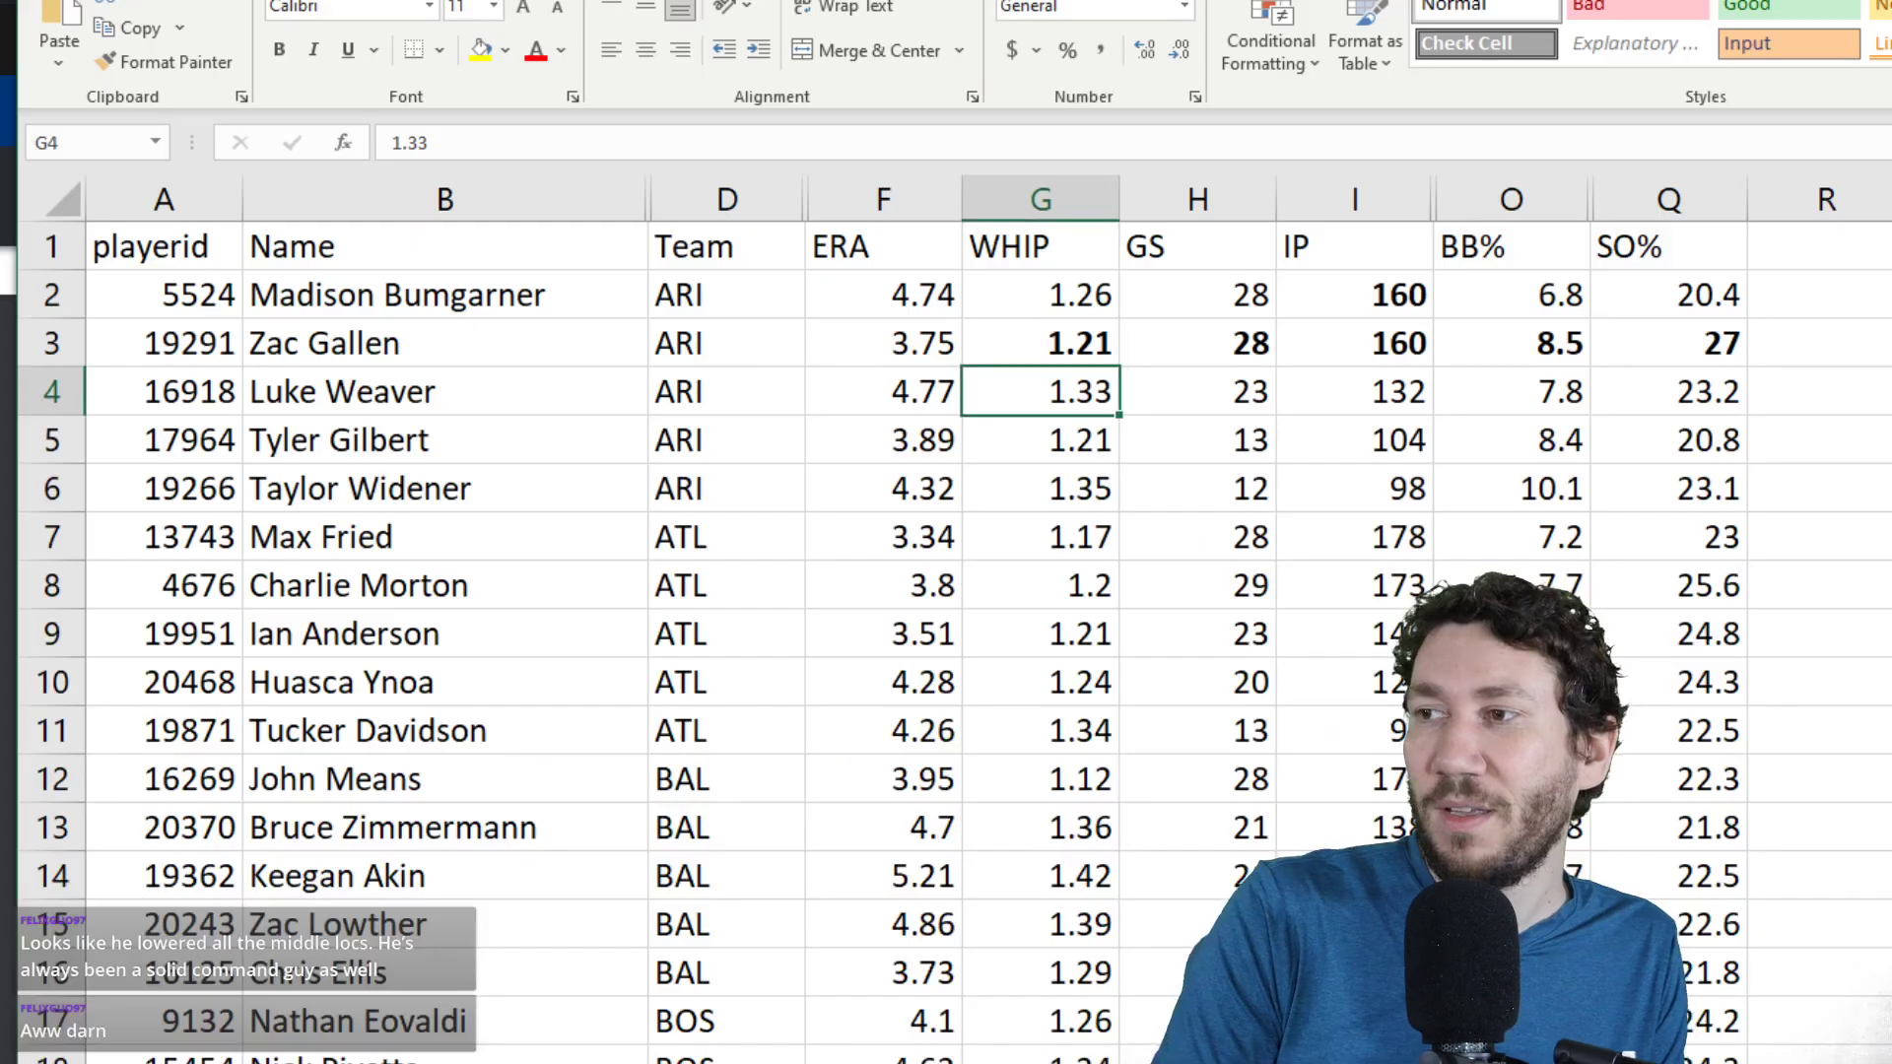
key(alt+Tab)
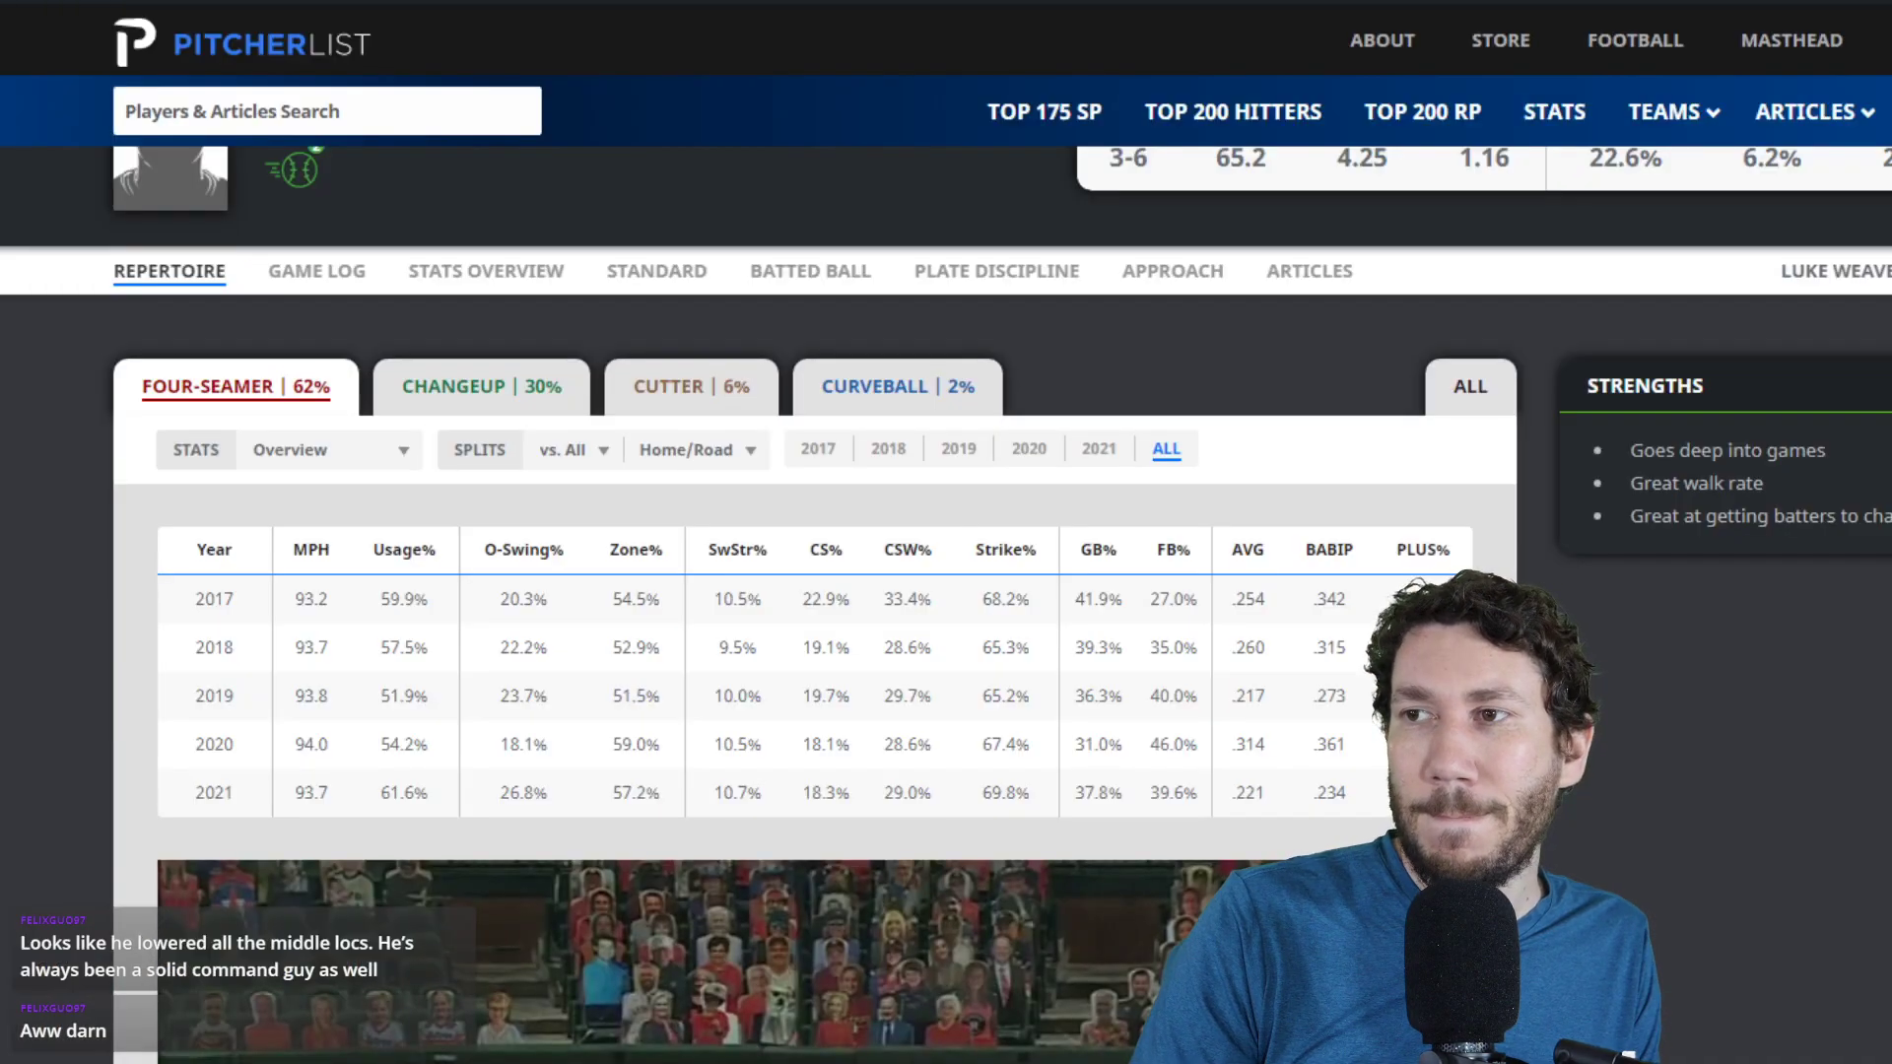
- Review the pitch breakdowns of Weaver's 9/28 start at SF and 9/21 start against ATL in the game log
scroll(728, 433, up, 2)
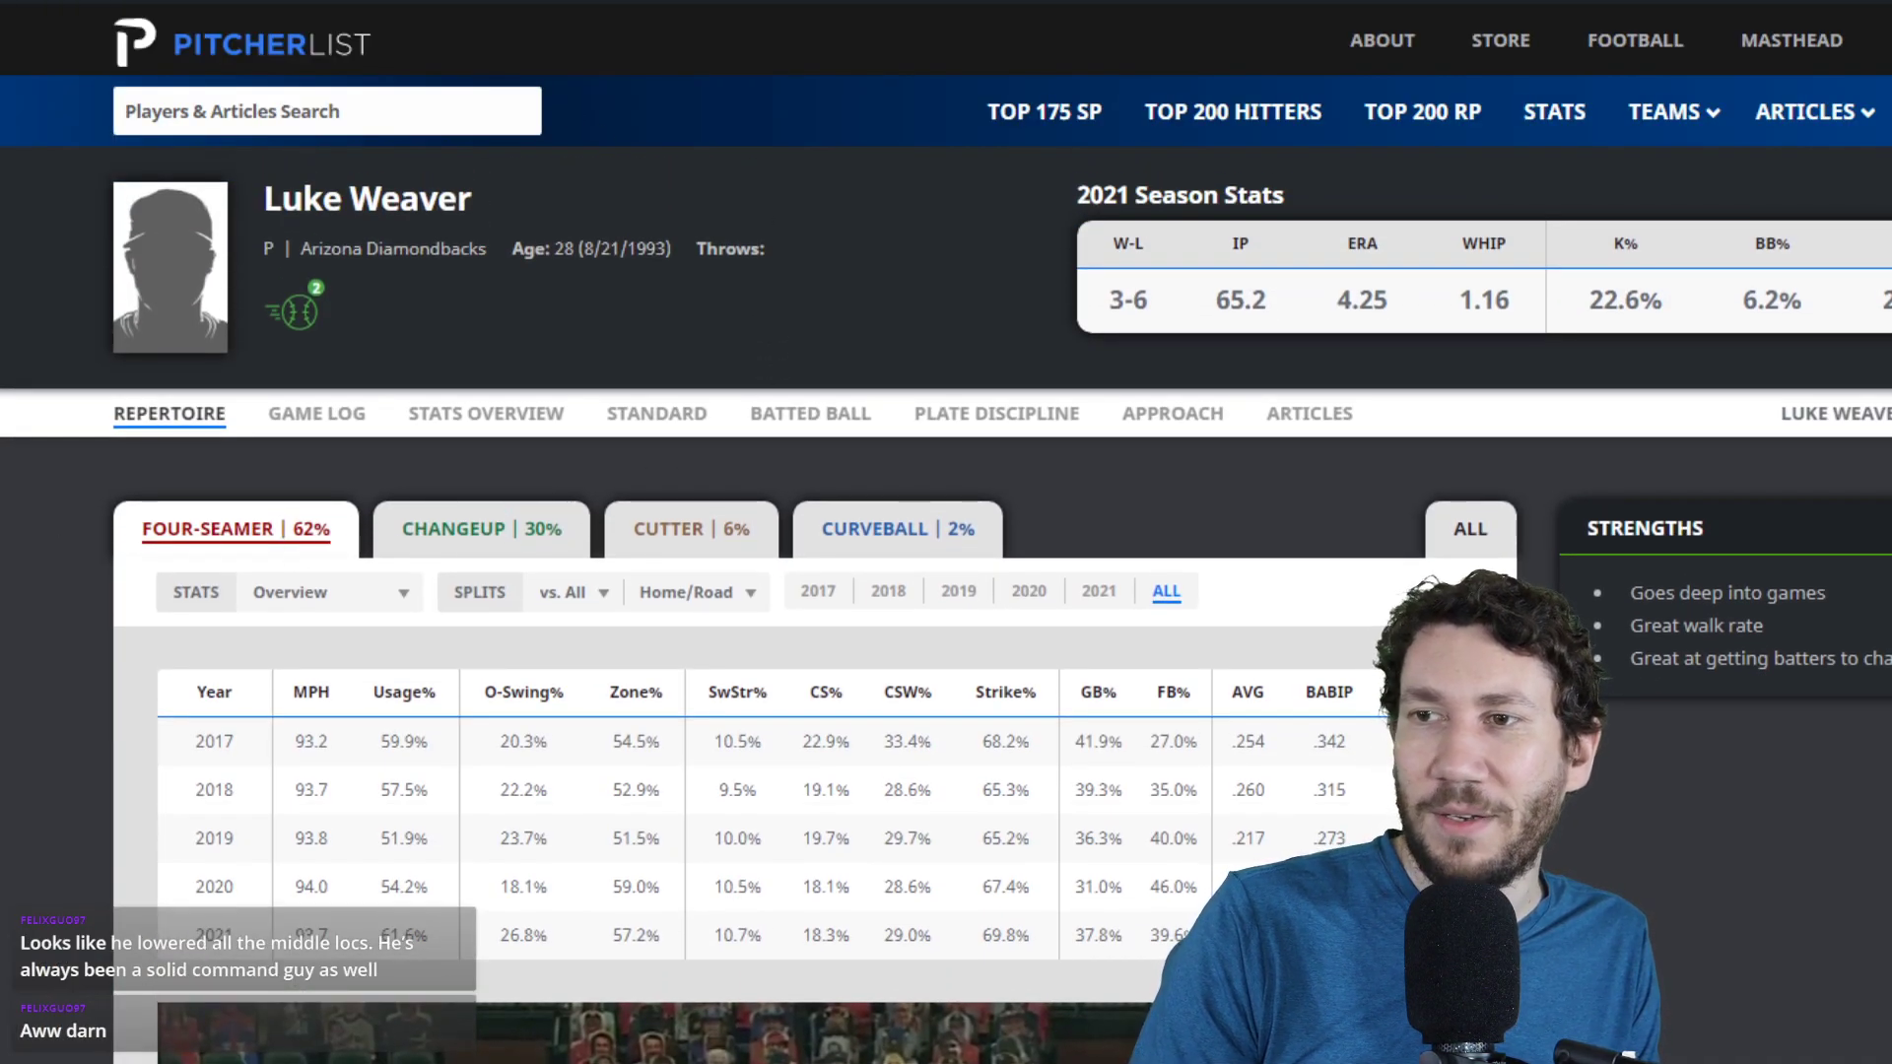
scroll(12, 990, down, 15)
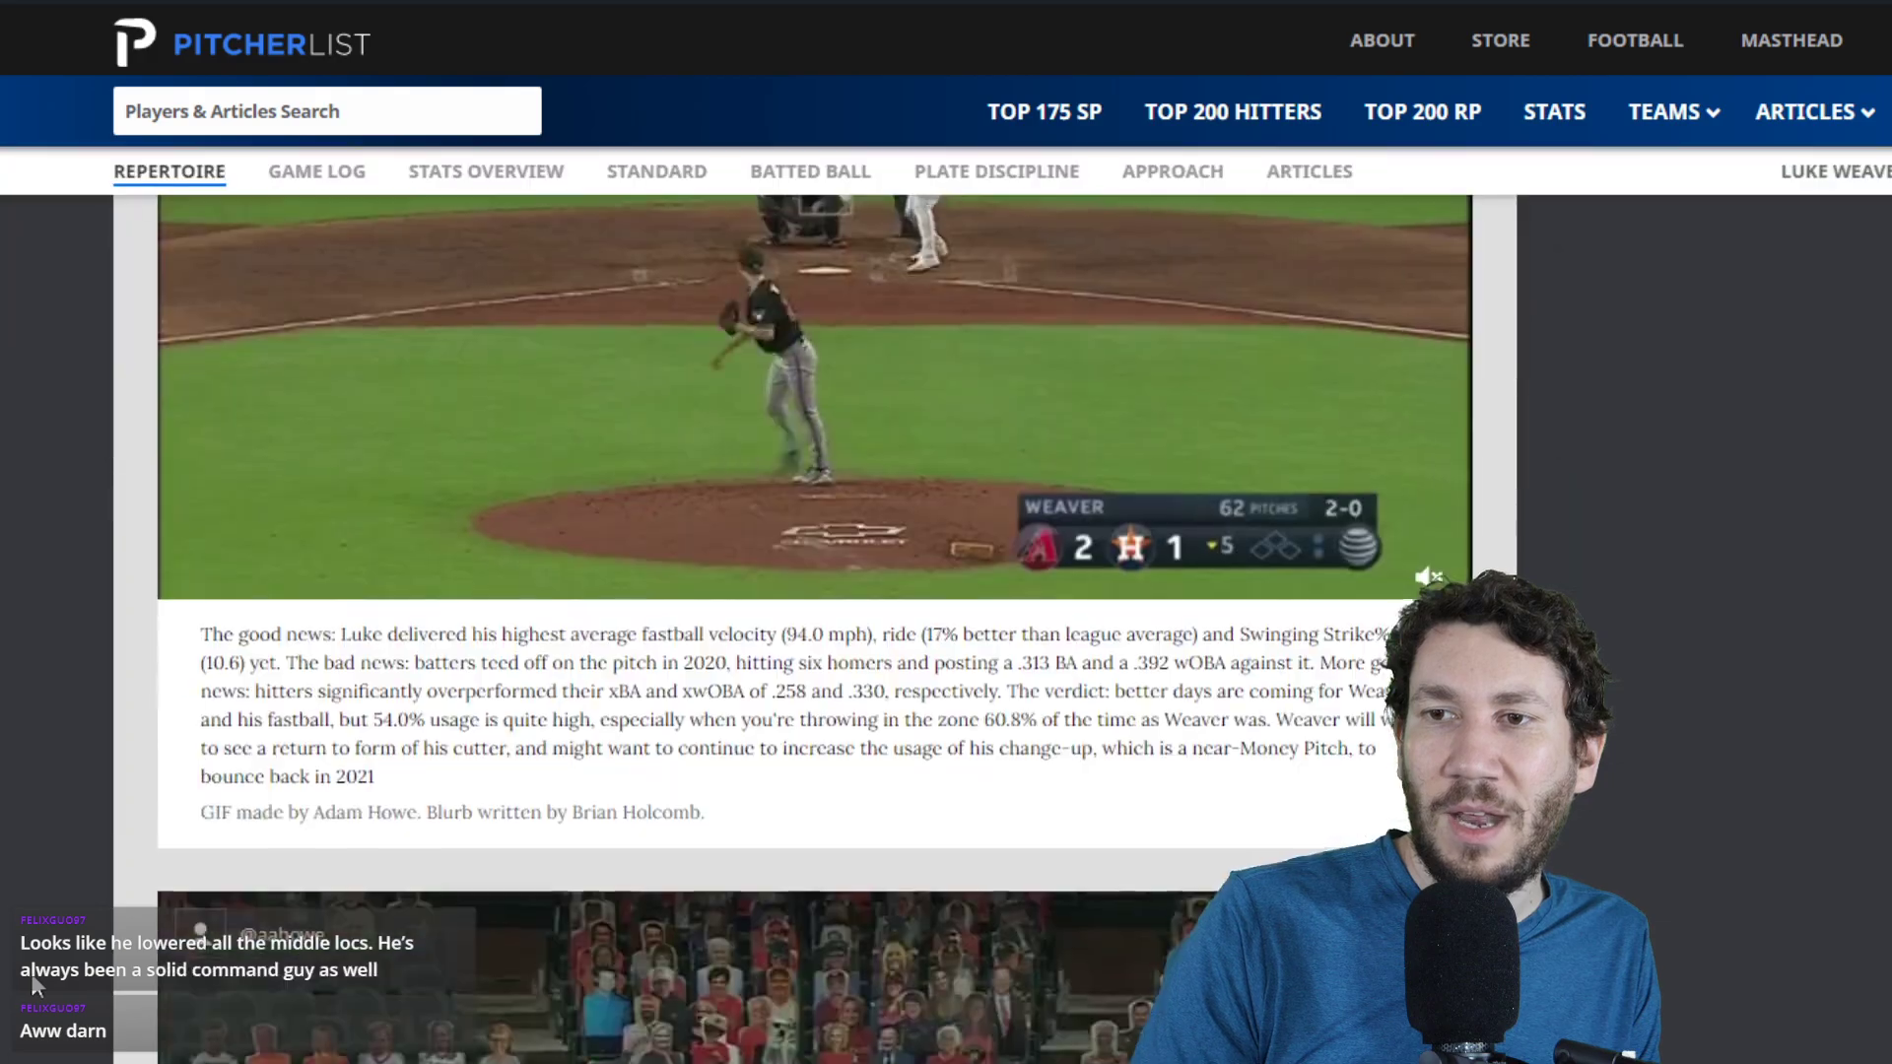
scroll(12, 990, up, 5)
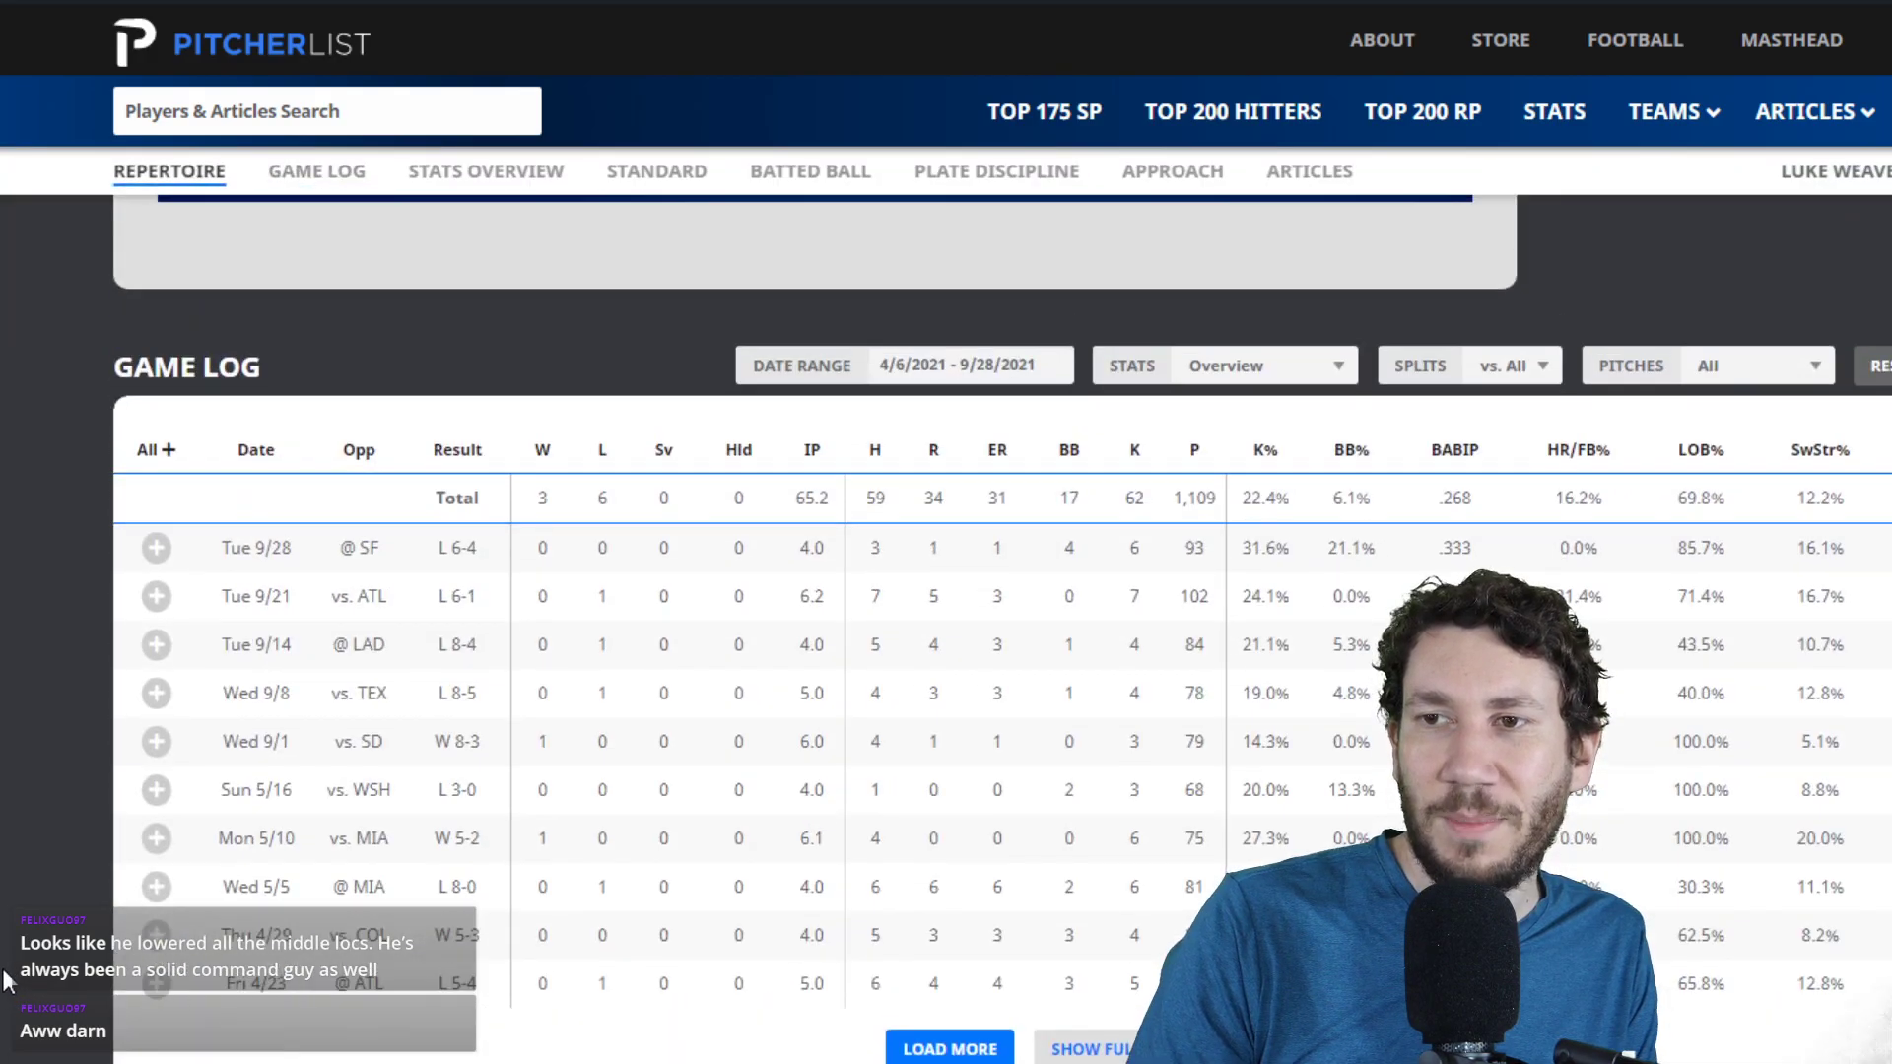
click(1054, 559)
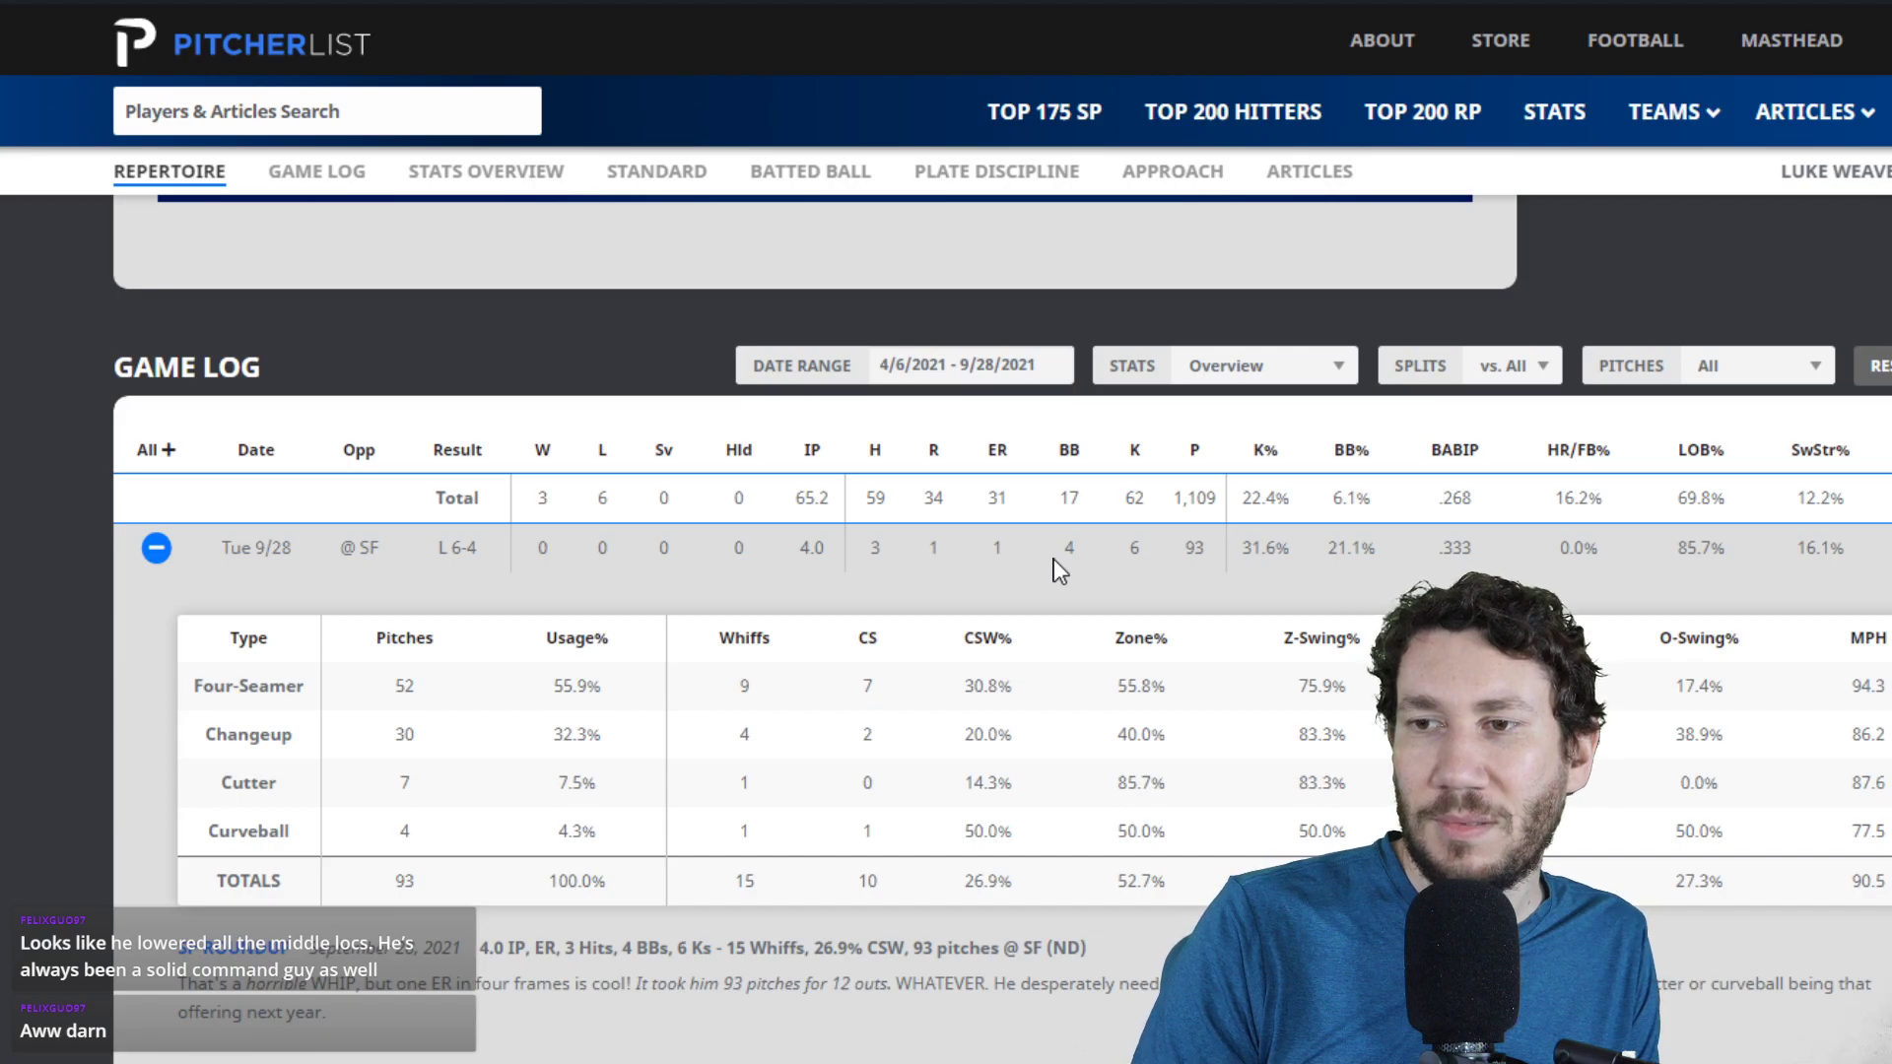
click(1055, 559)
click(1041, 616)
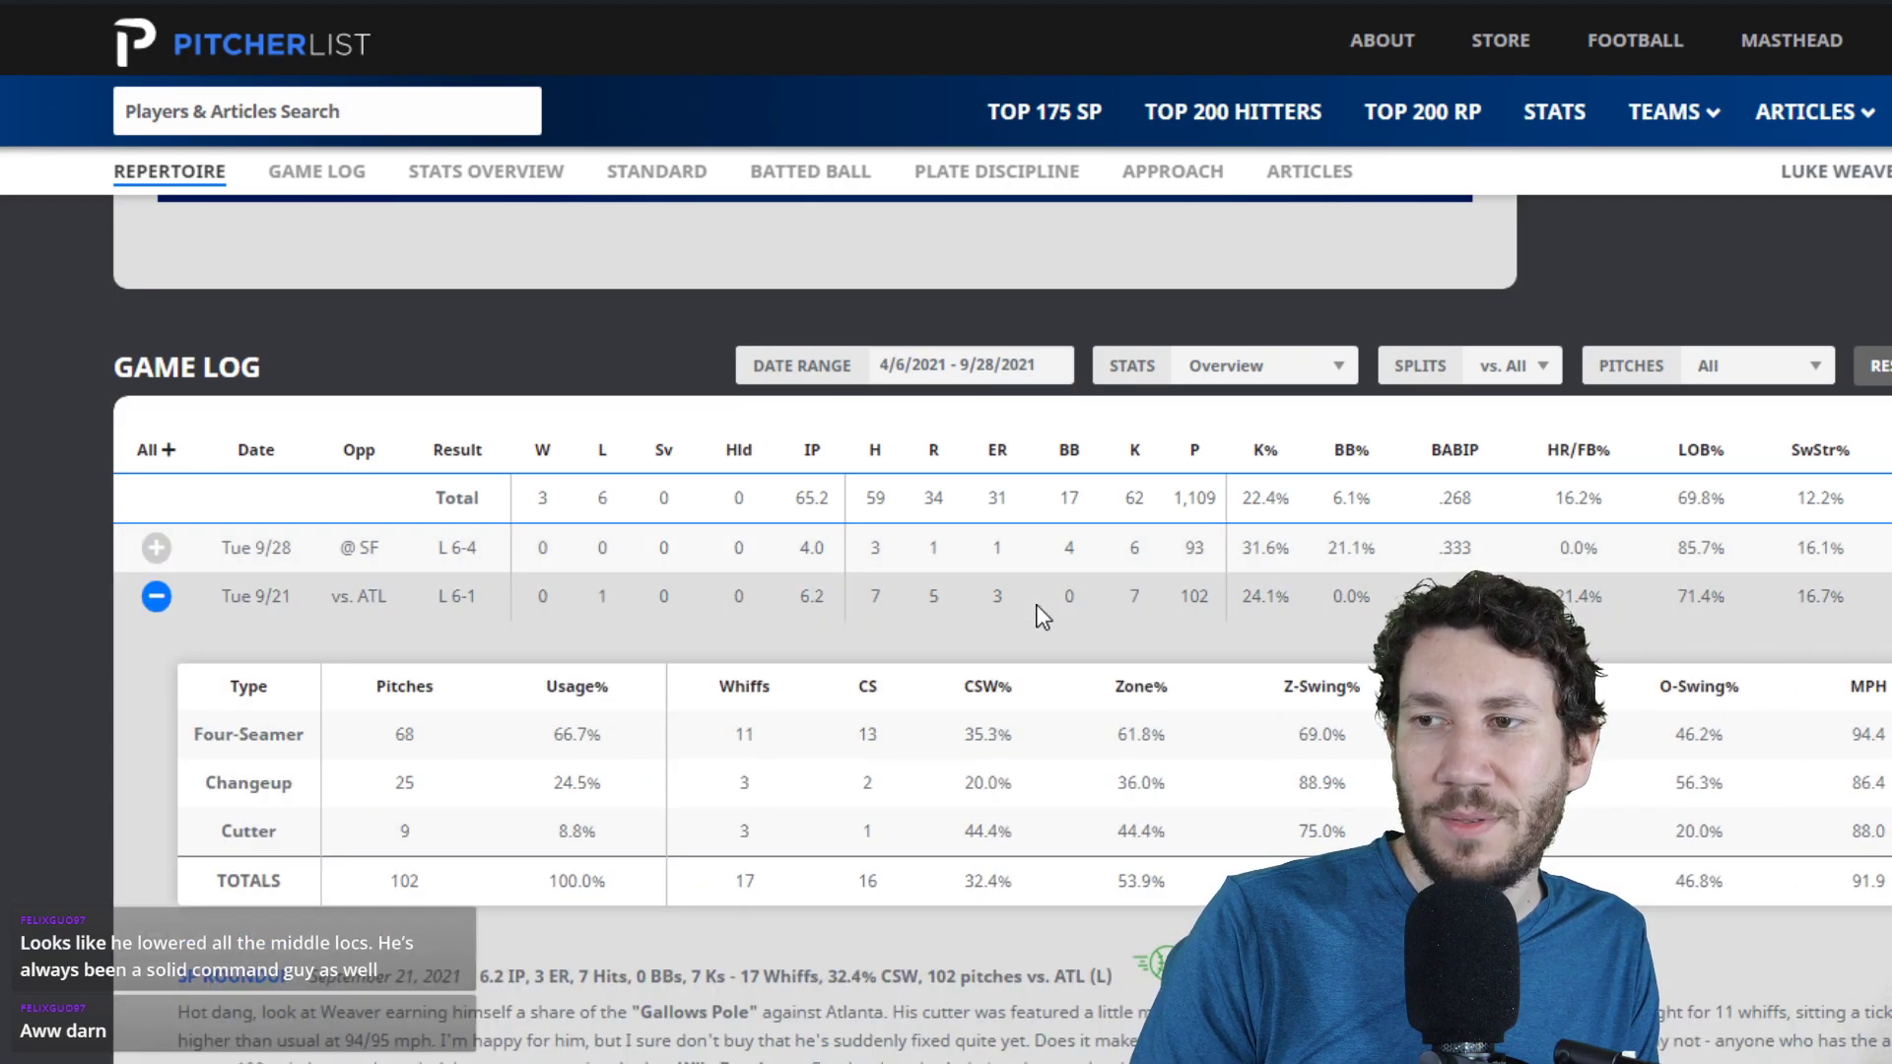
mouse_move(1159, 958)
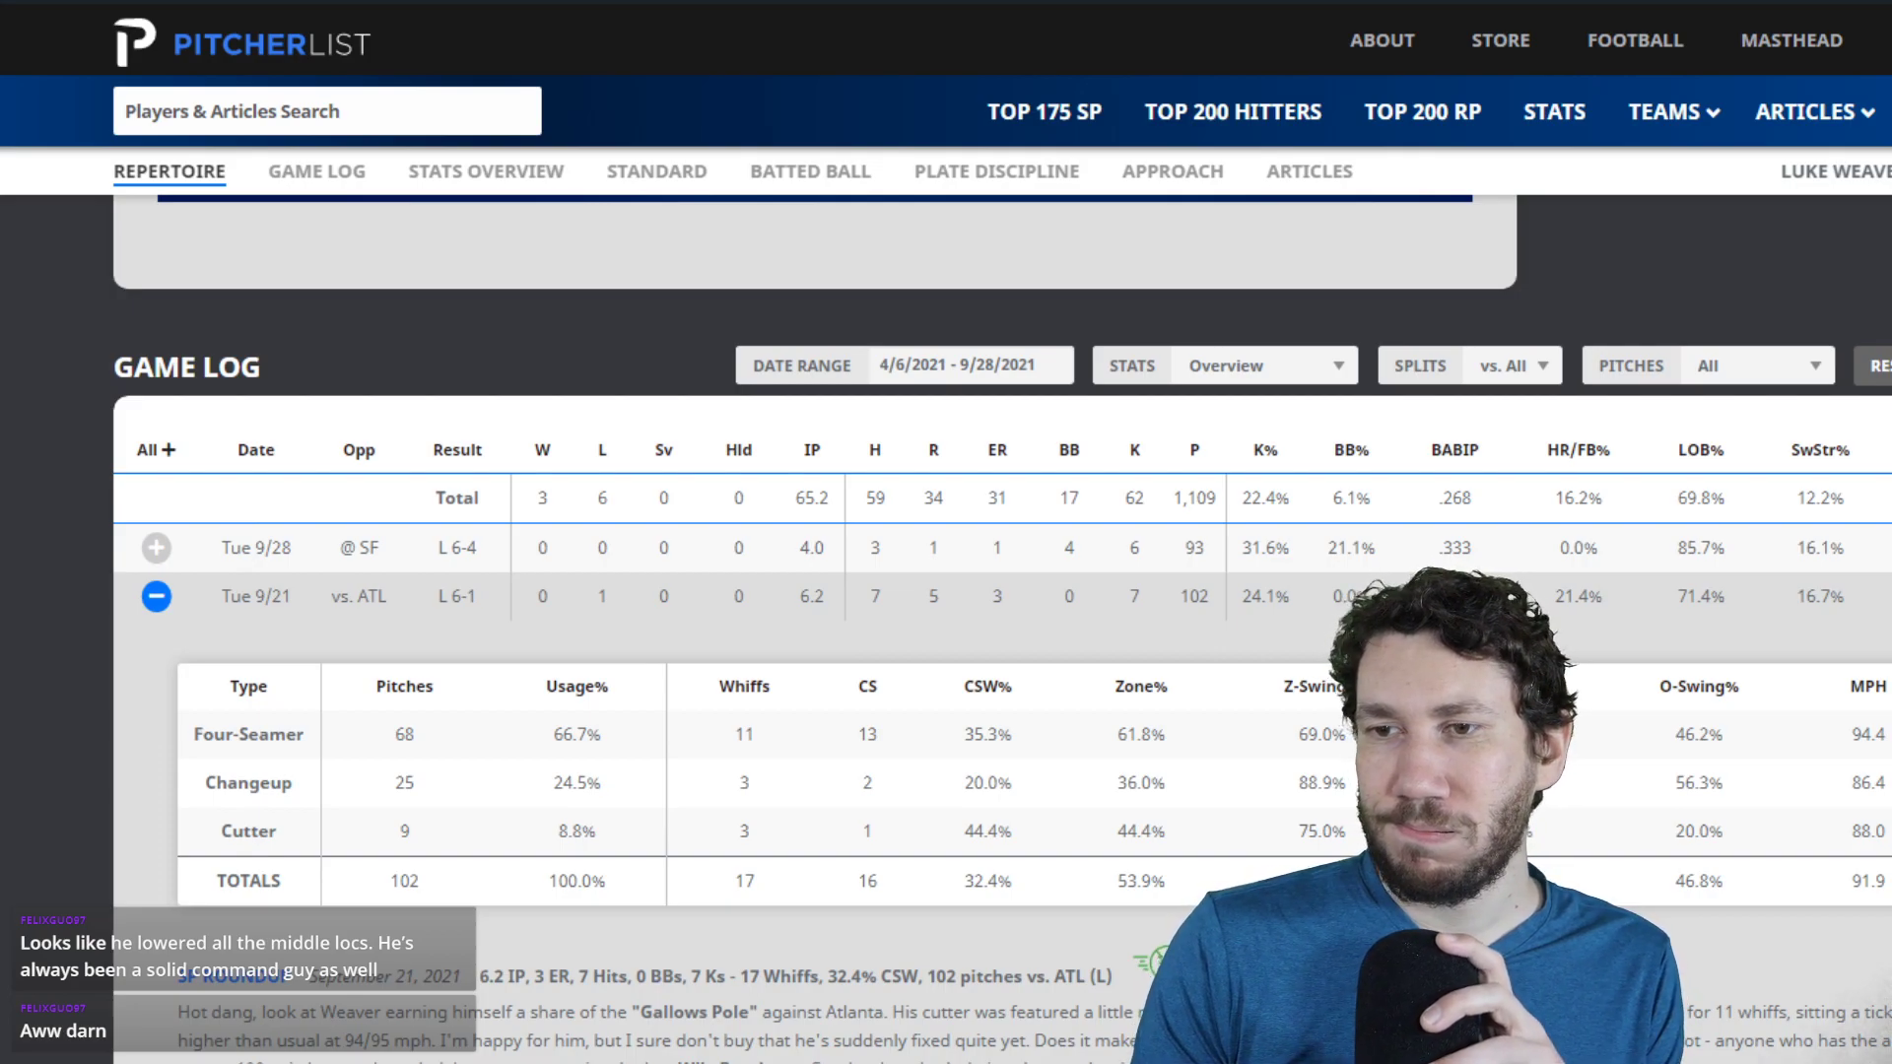
- Return to the Excel spreadsheet and set Luke Weaver's ERA to 4.4 and WHIP to 1.31
scroll(1002, 628, up, 15)
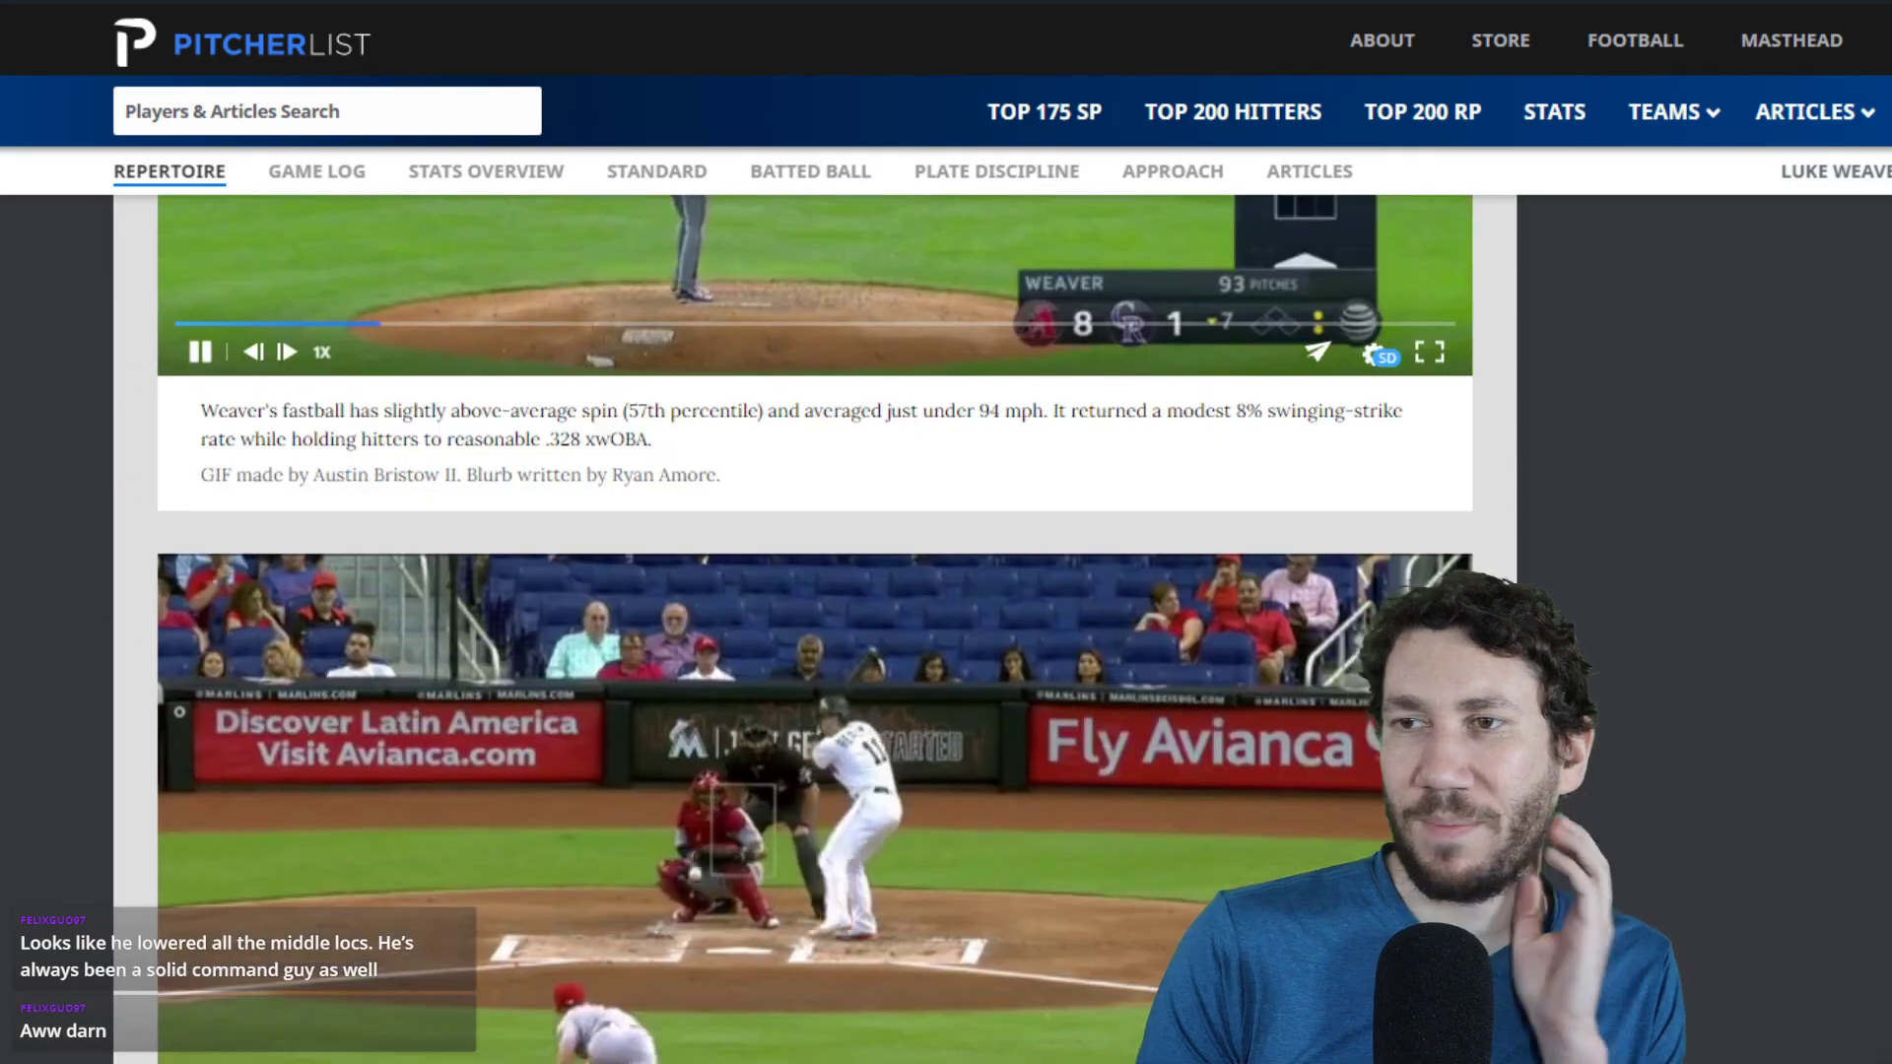
scroll(946, 591, up, 5)
key(alt+Tab)
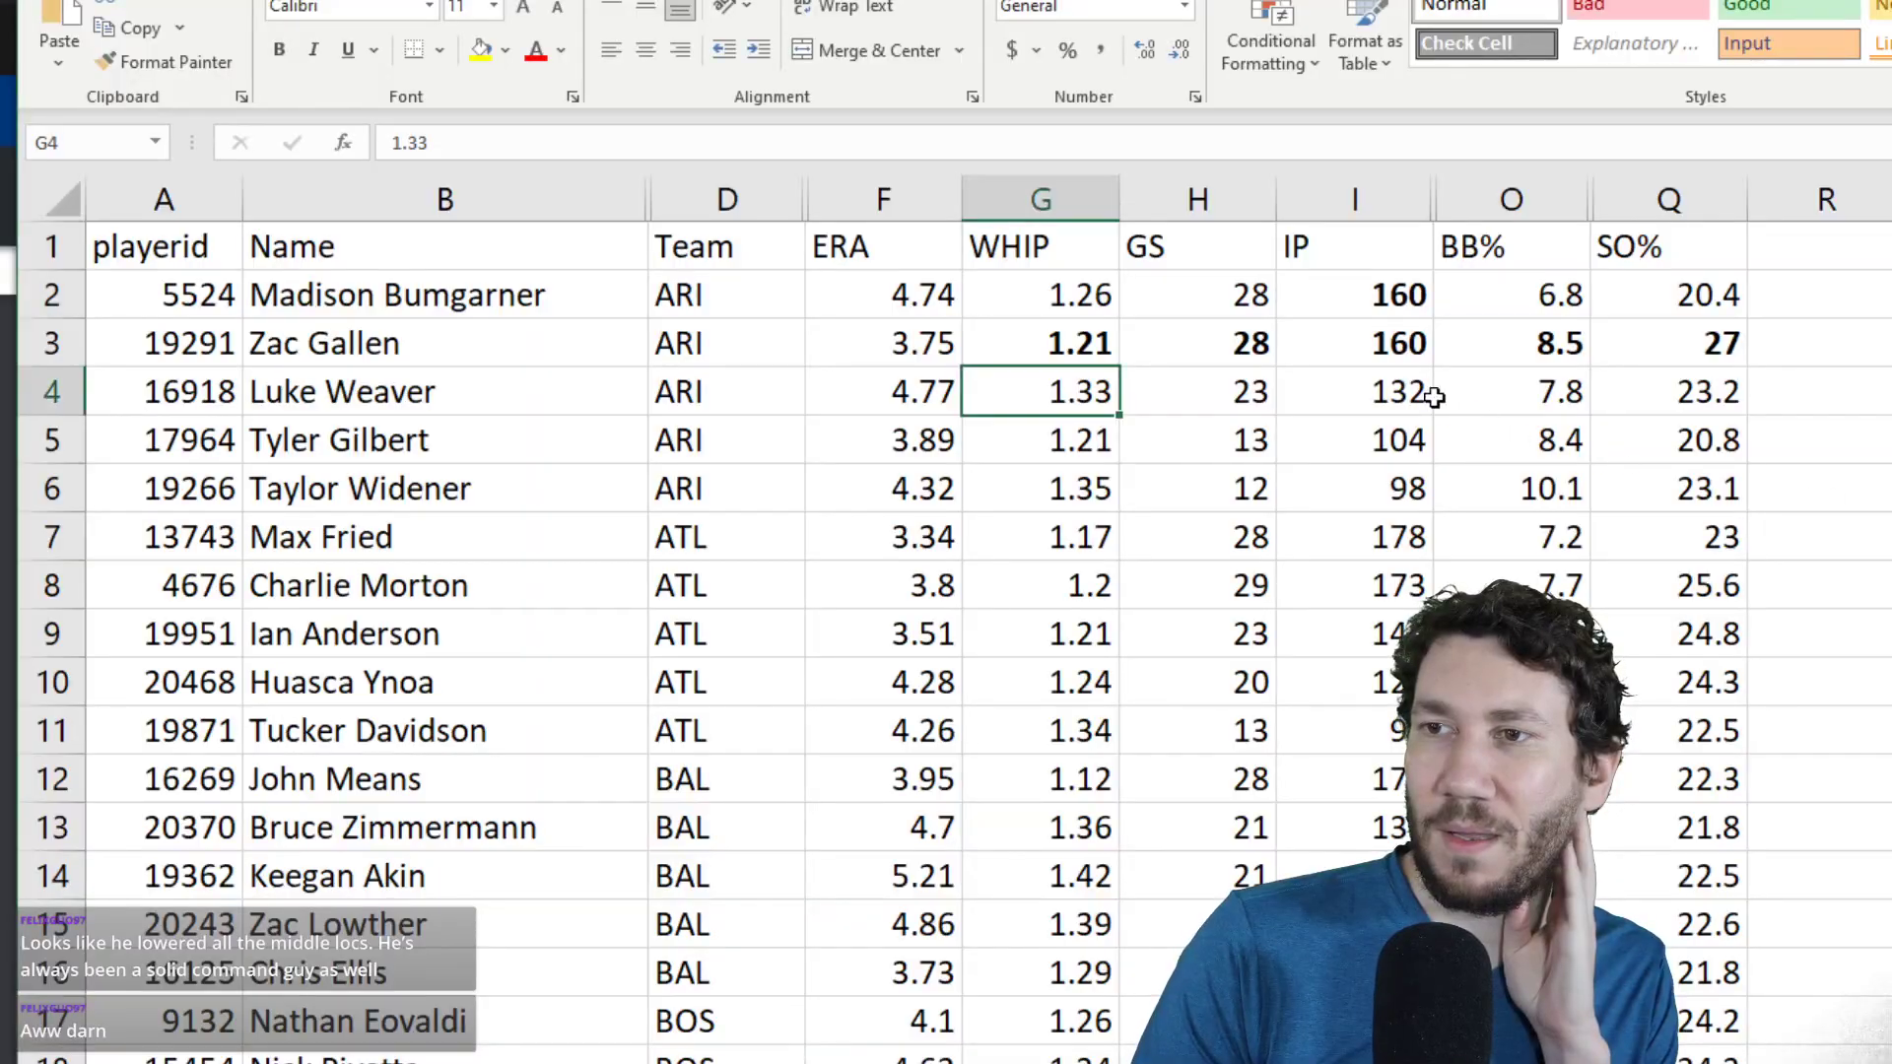
click(867, 391)
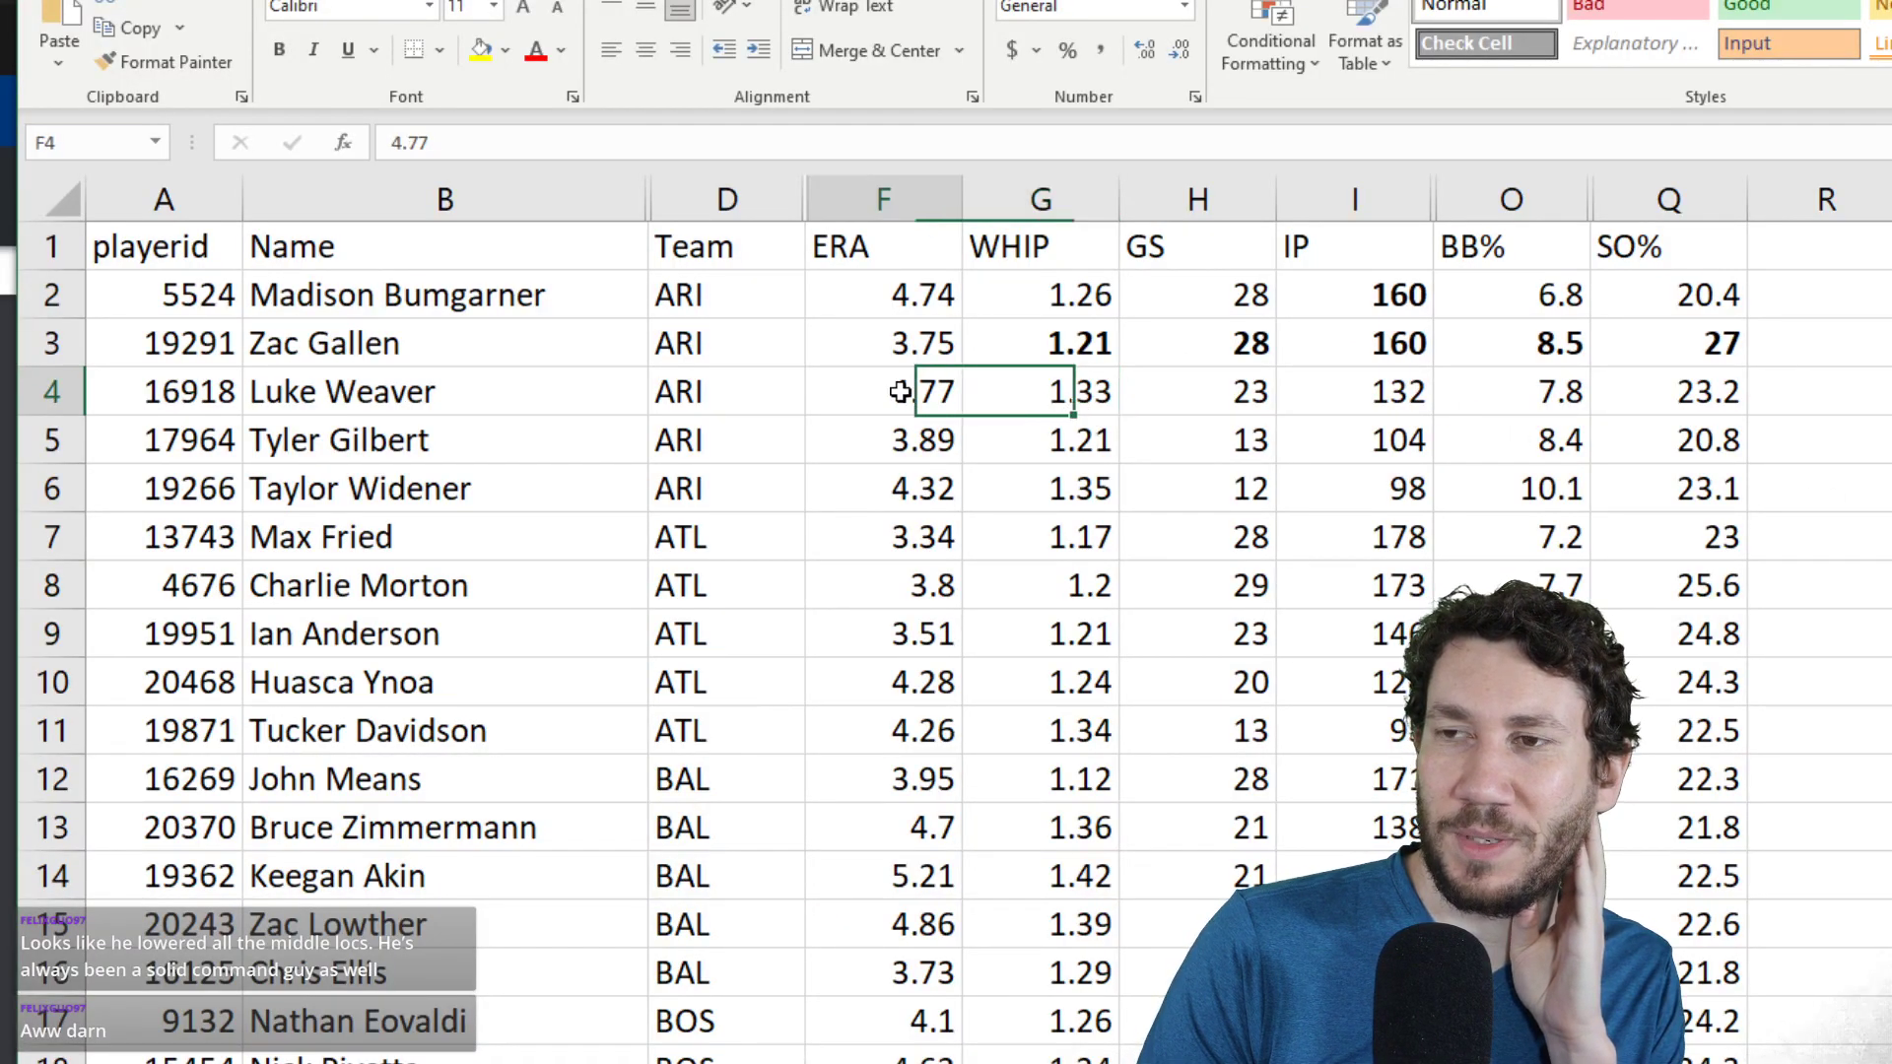
text(4.40)
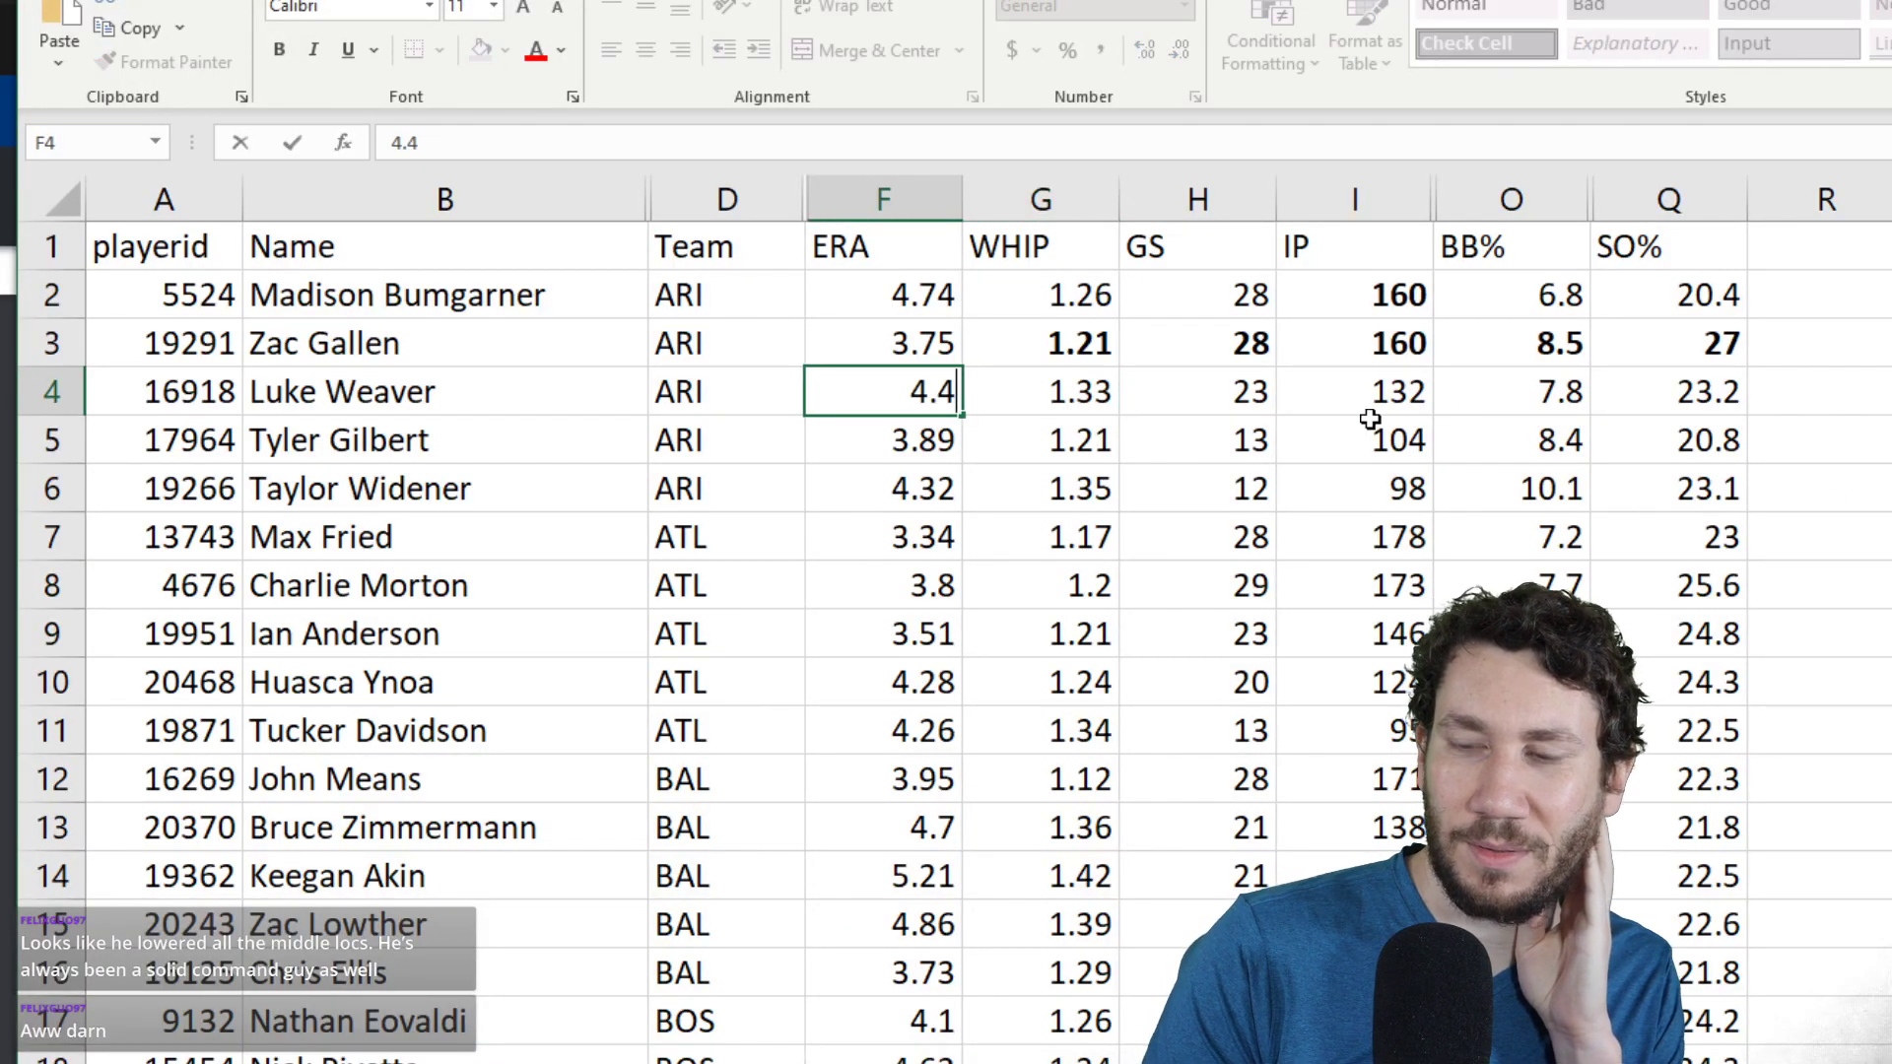
click(1097, 399)
text(1)
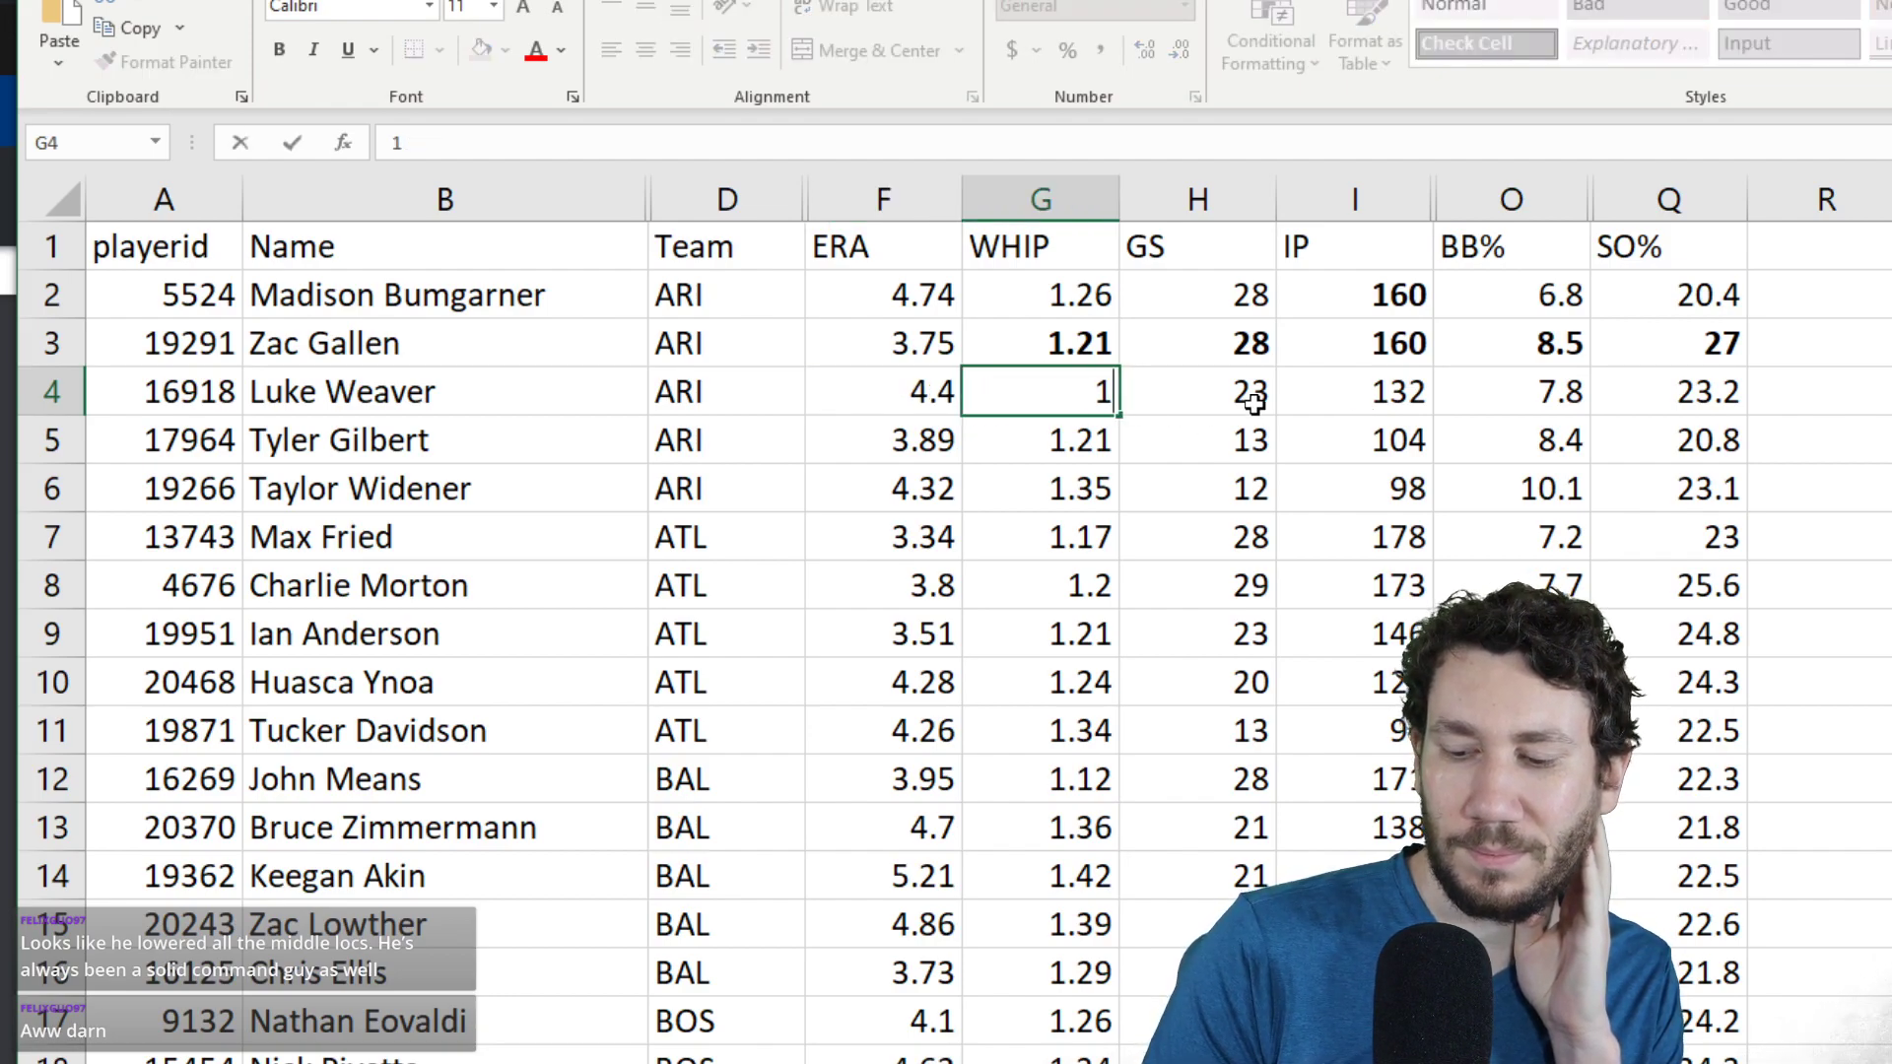
text(.31)
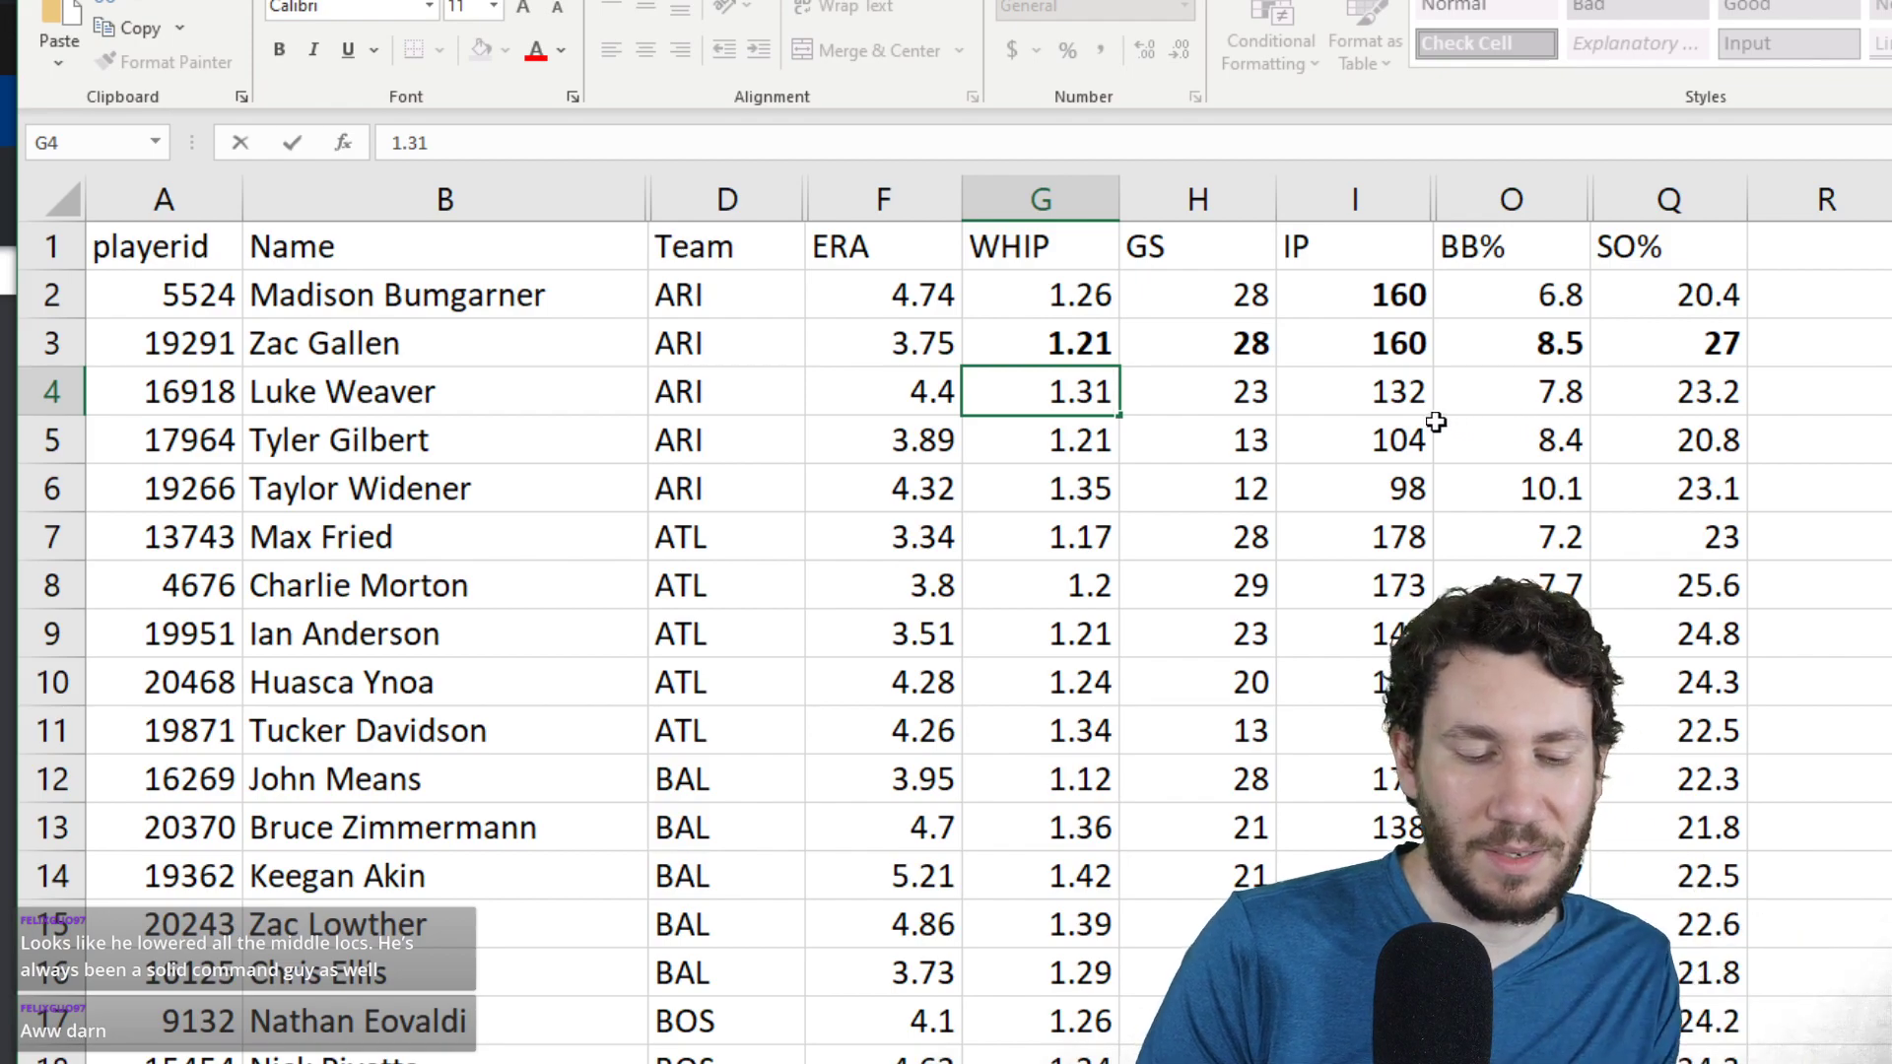
- Make Luke Weaver's edited WHIP and ERA values bold
click(1292, 410)
click(1090, 392)
key(ctrl+b)
click(953, 399)
key(ctrl+b)
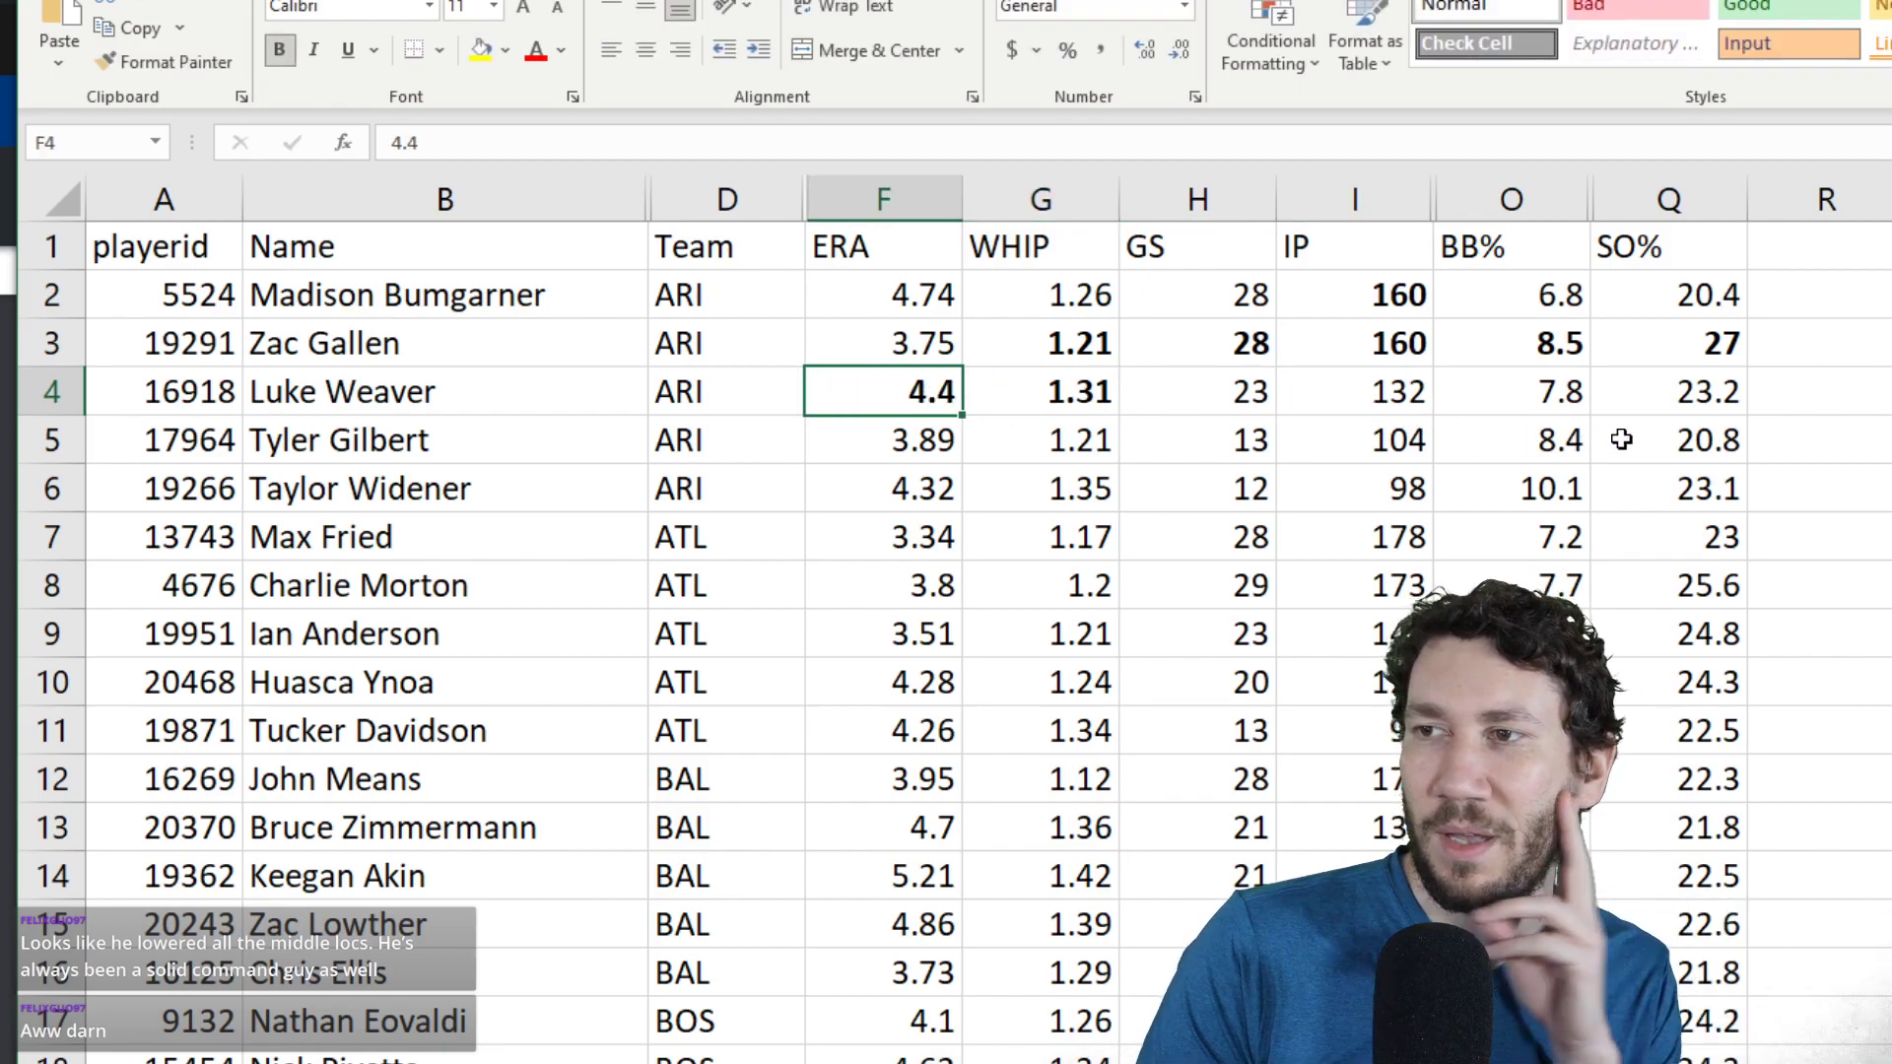
- Switch to FanGraphs in the browser, search for "luke weaver", and look through his player page stats
click(1695, 407)
click(15, 564)
key(ctrl+Tab)
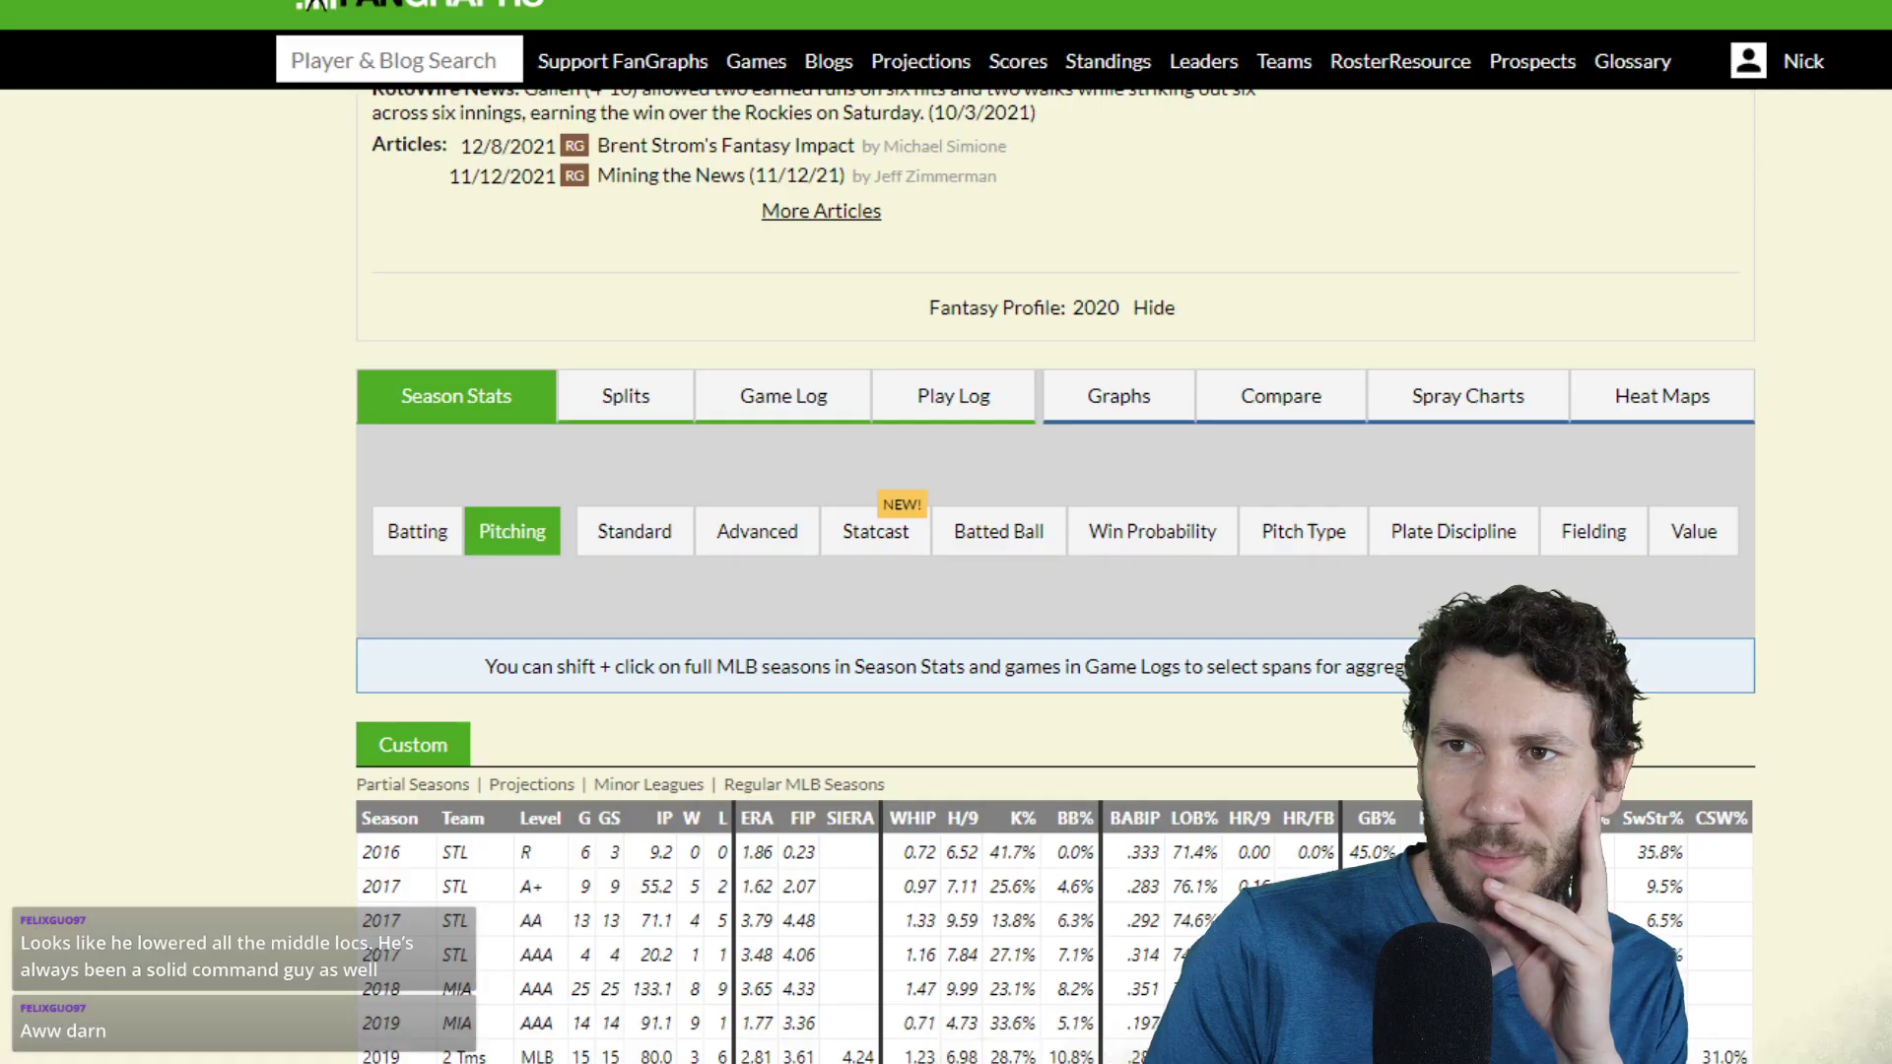
click(399, 61)
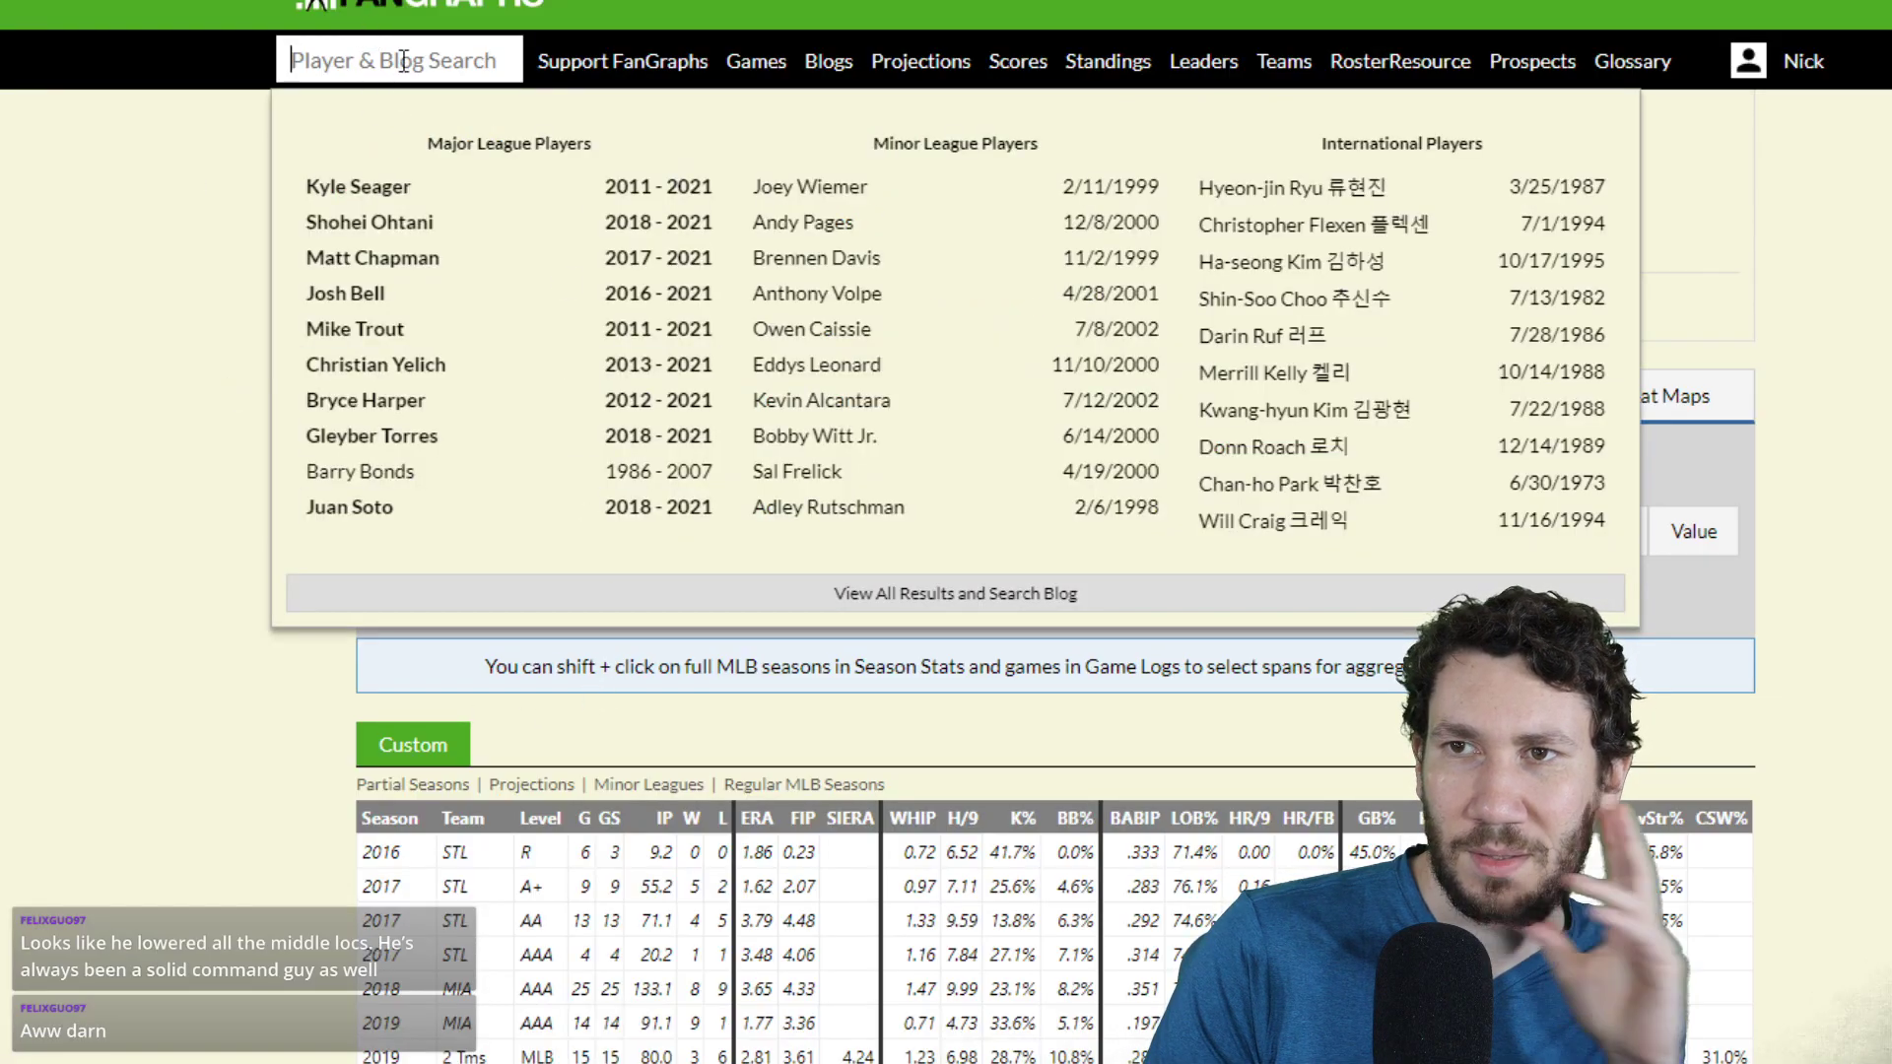
text(luke weaver)
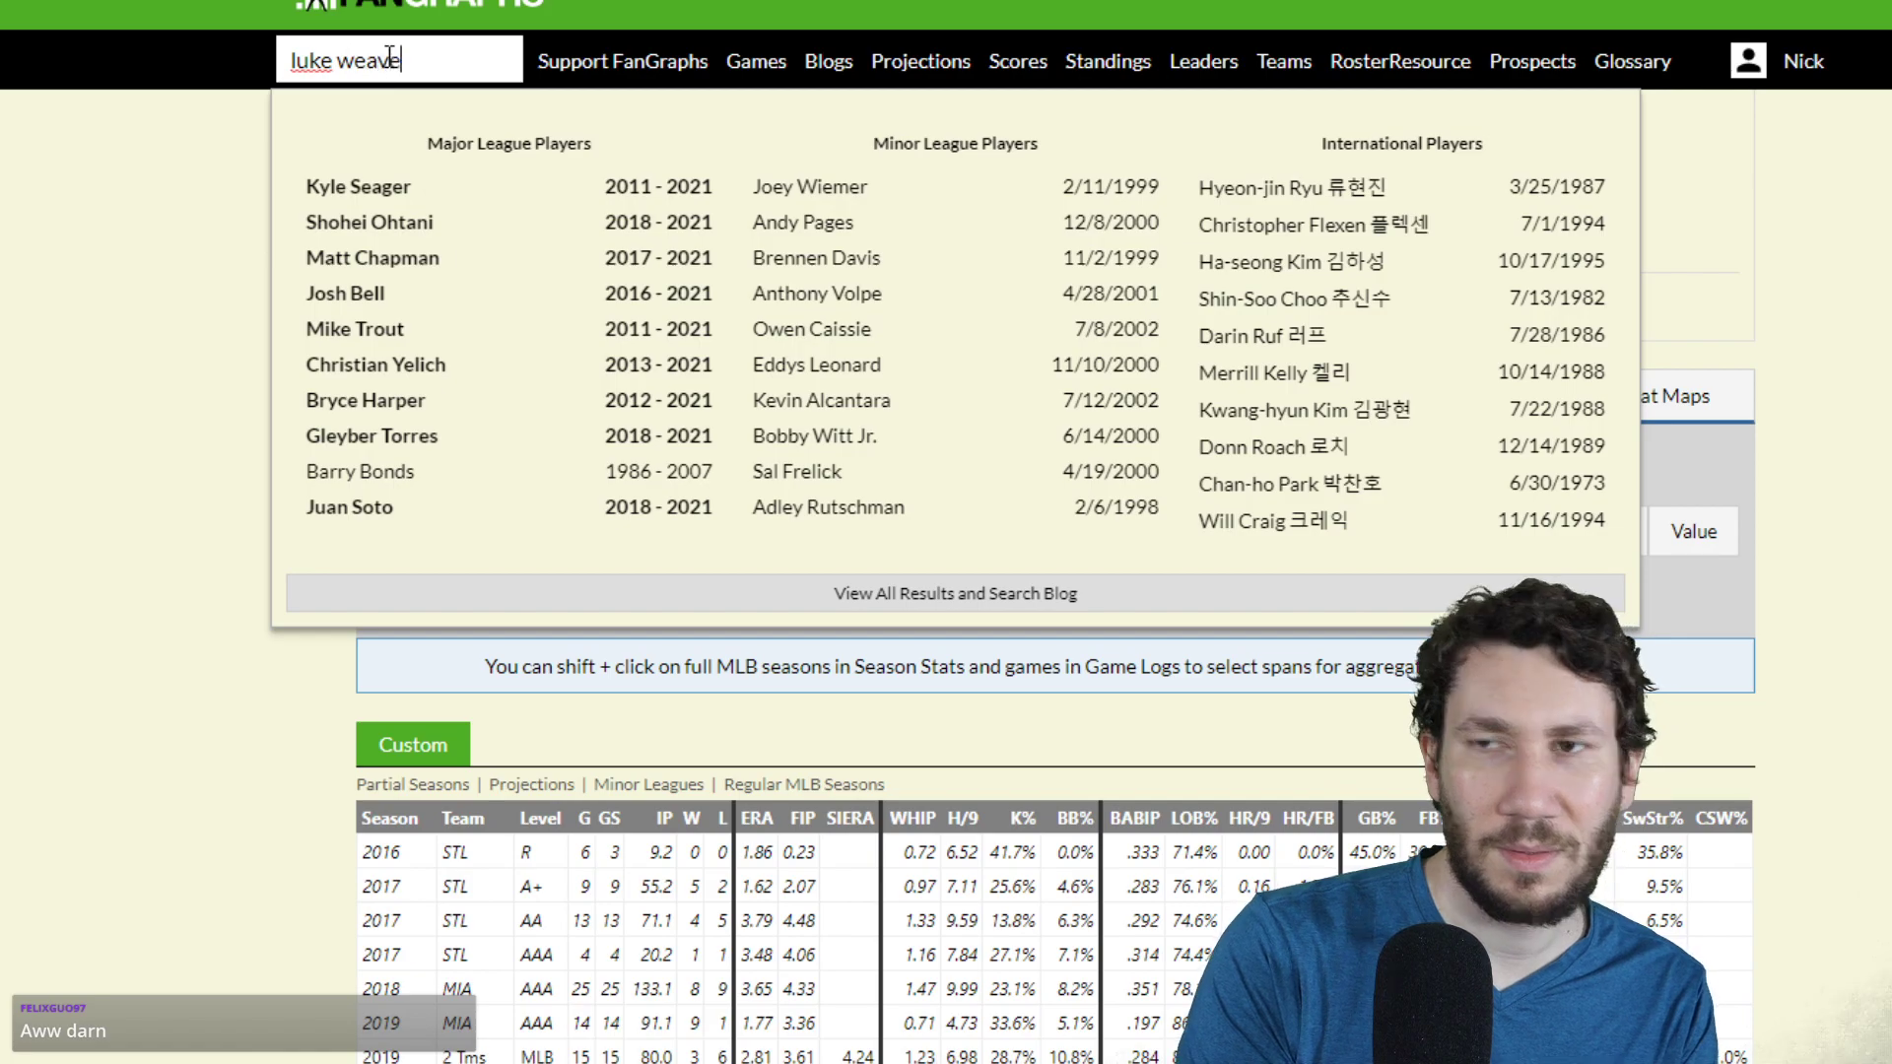
click(368, 187)
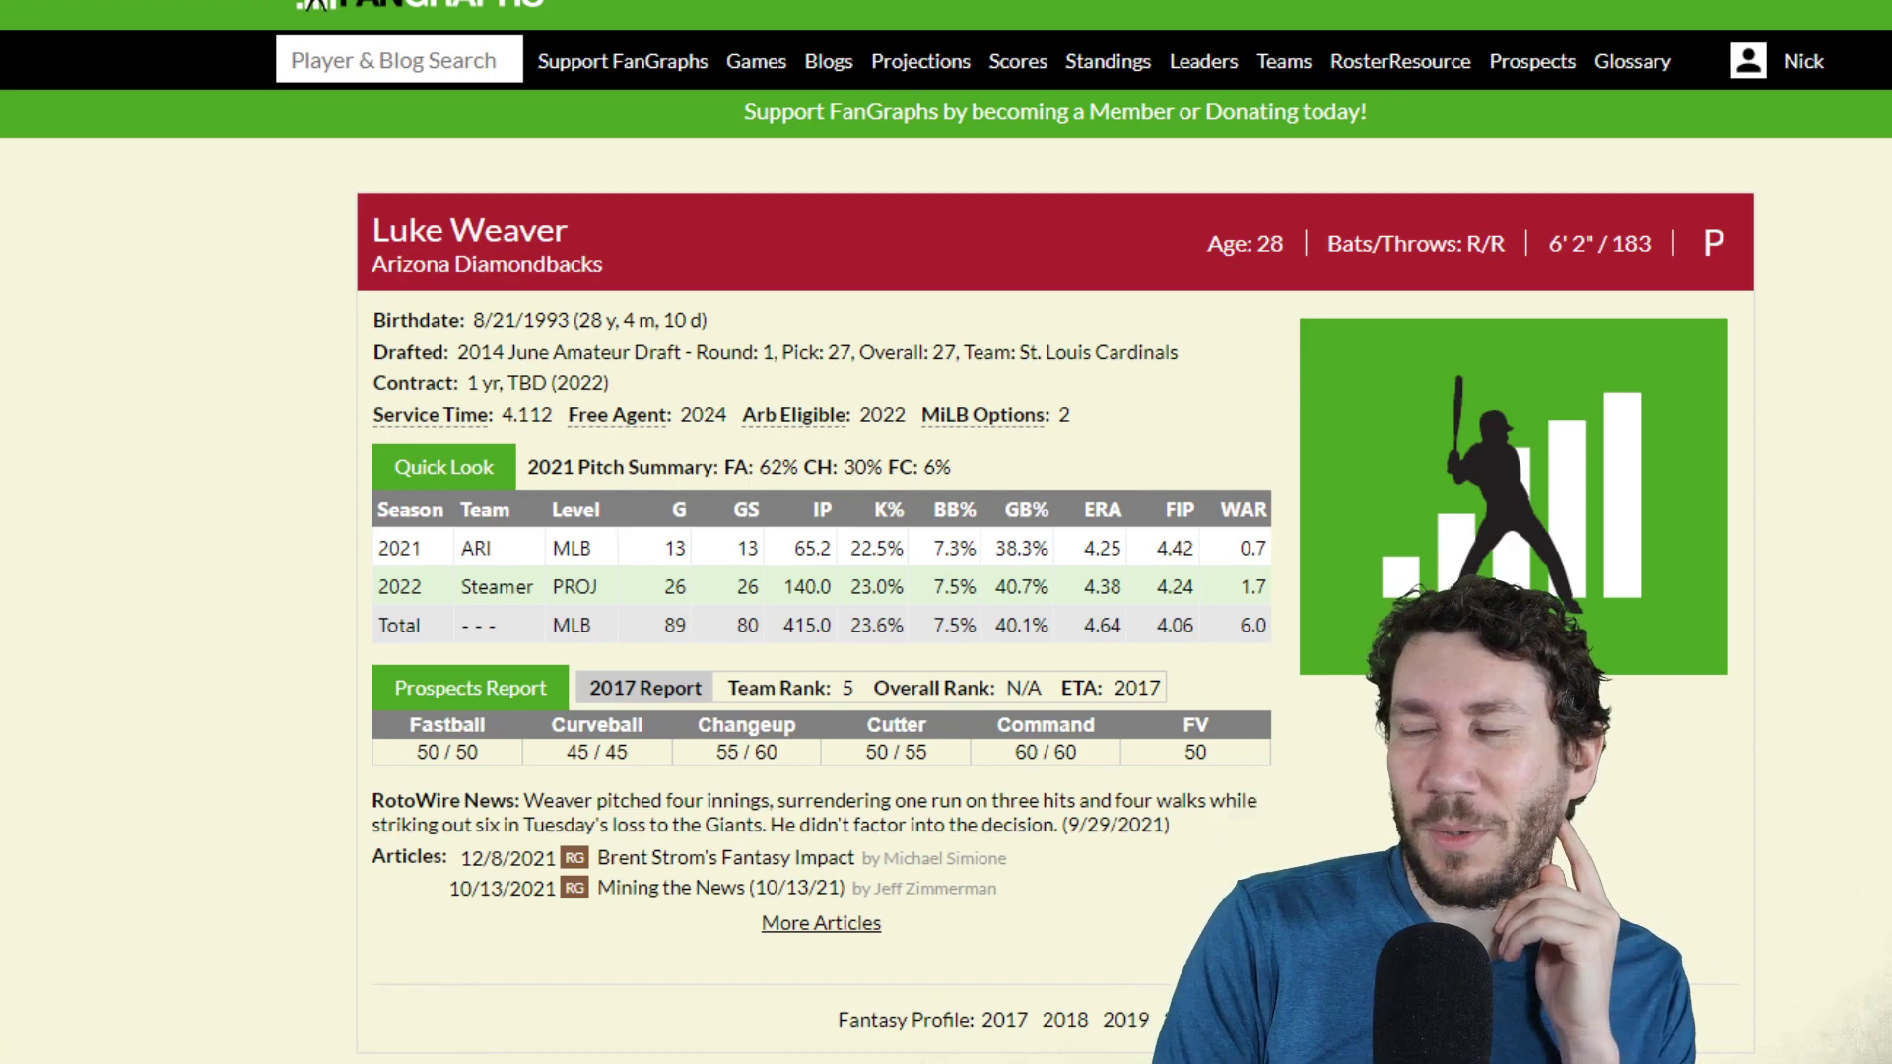
scroll(946, 577, down, 10)
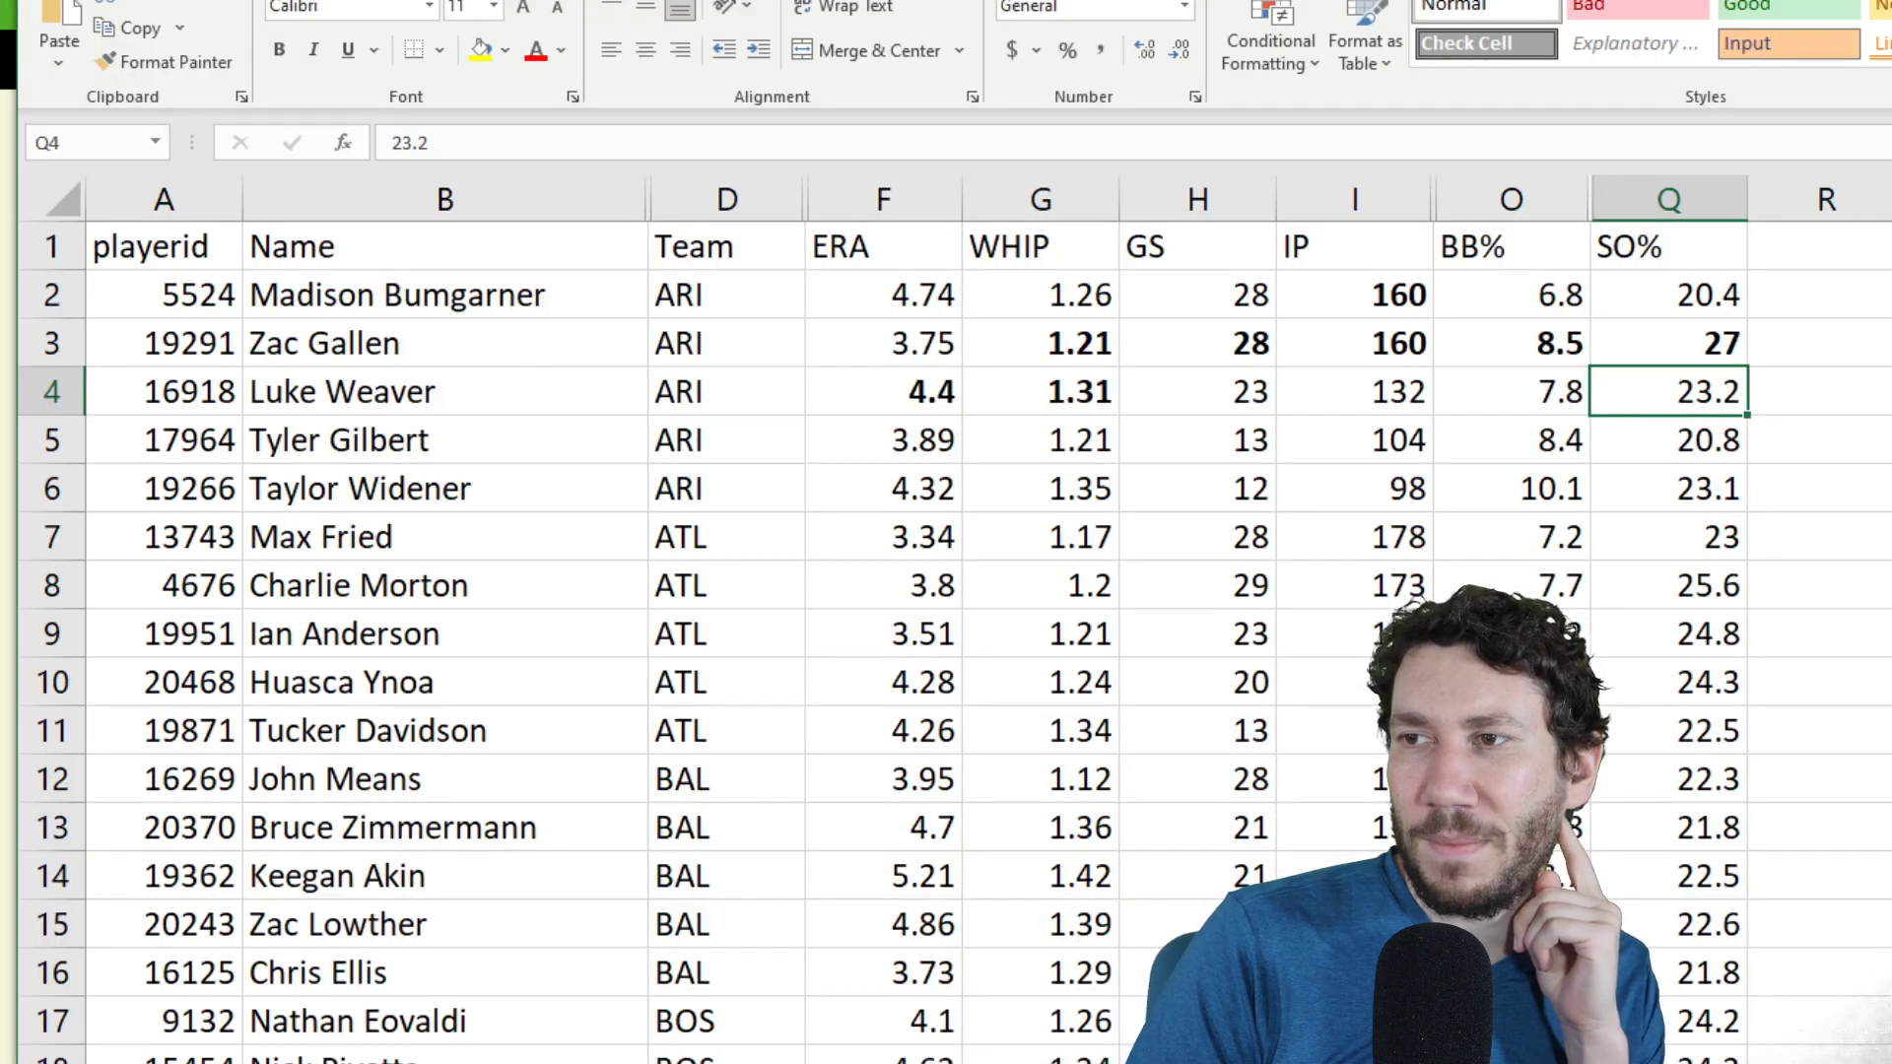
- Set Luke Weaver's BB% to 7.1 in the Excel spreadsheet, make it bold, and recheck it alongside his WHIP
click(1564, 399)
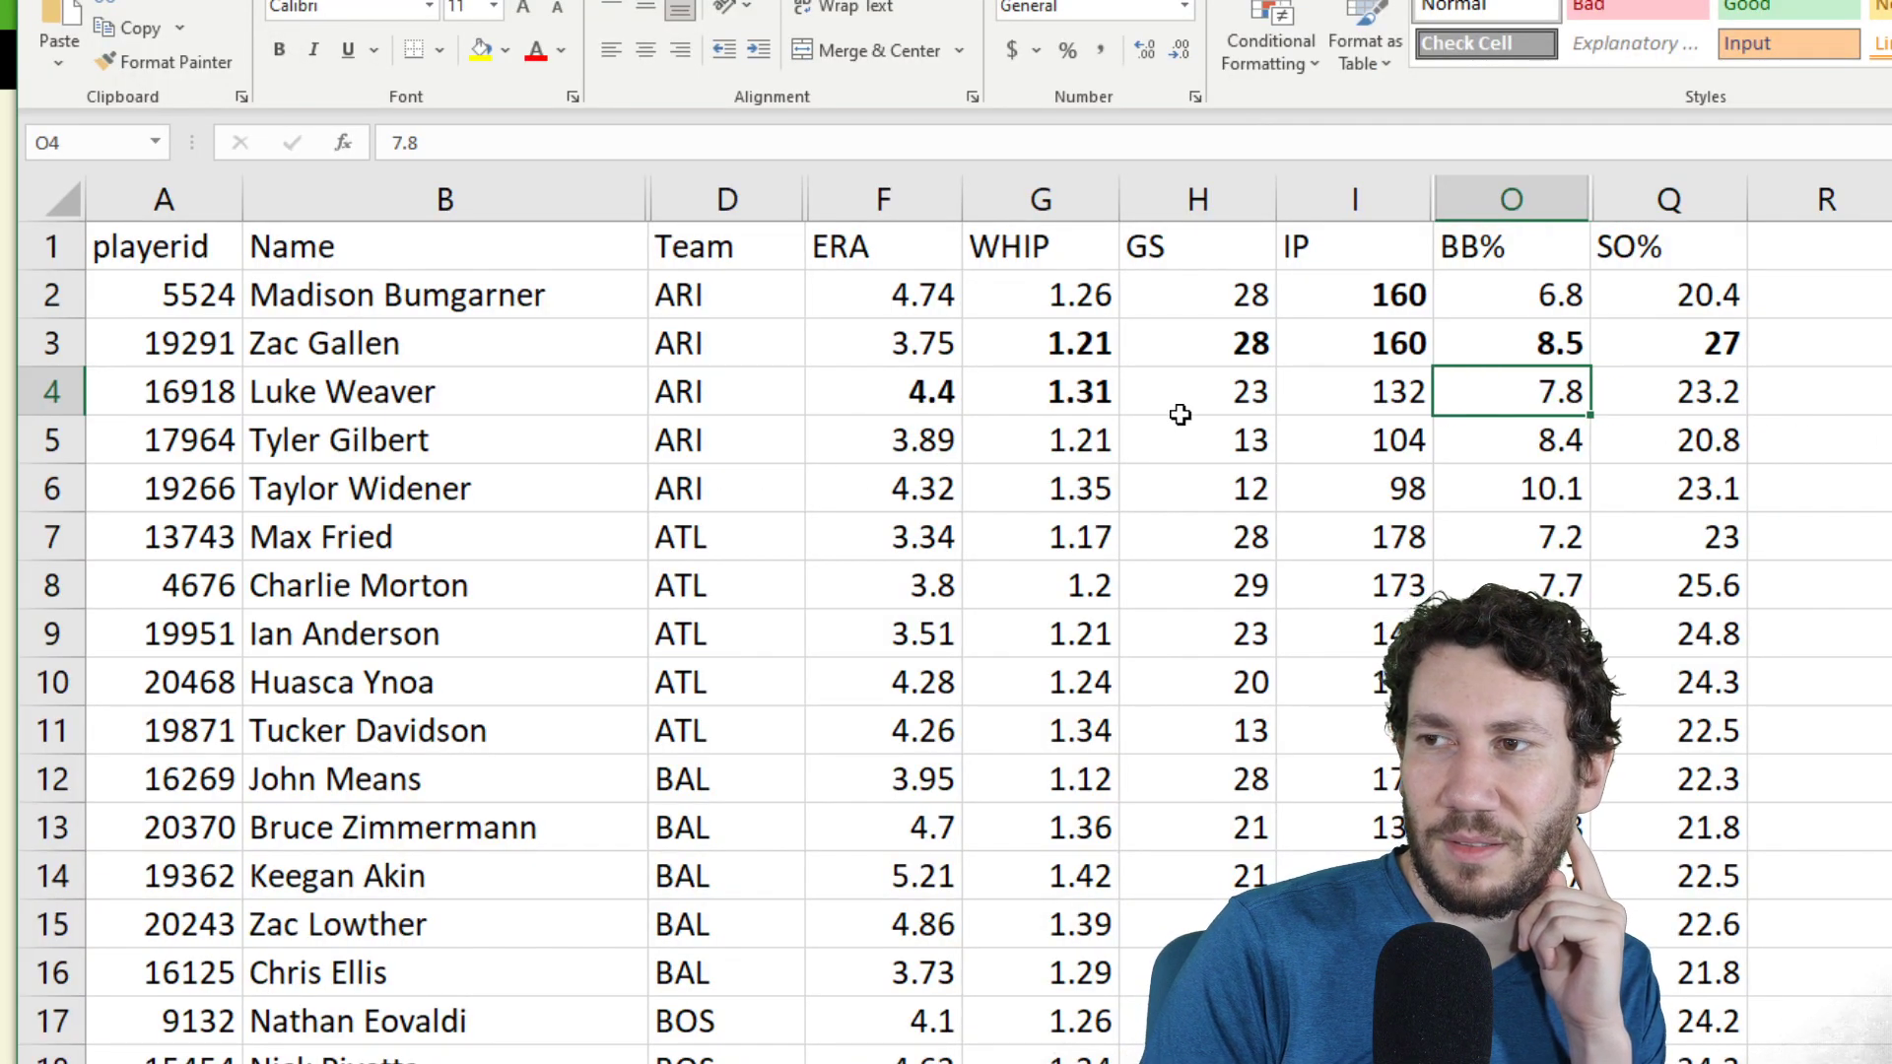
text(7.1)
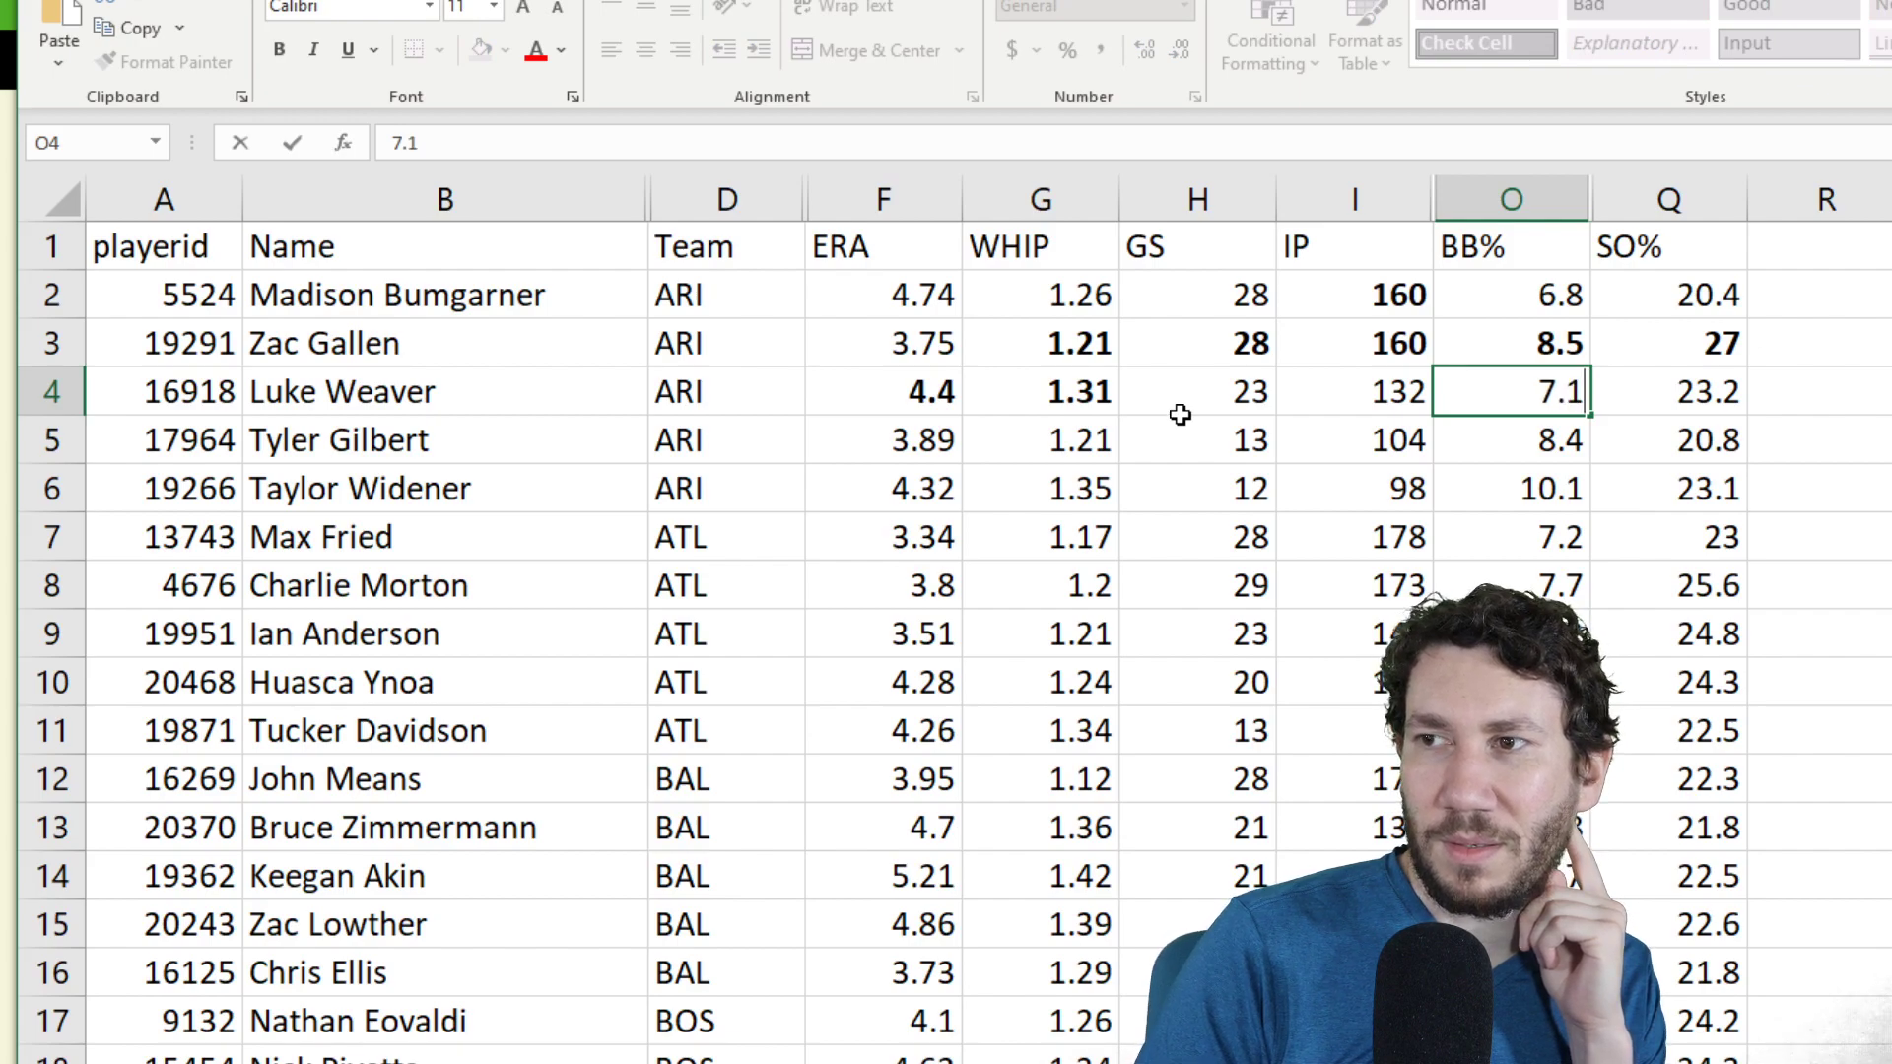
key(Return)
click(1565, 392)
key(ctrl+b)
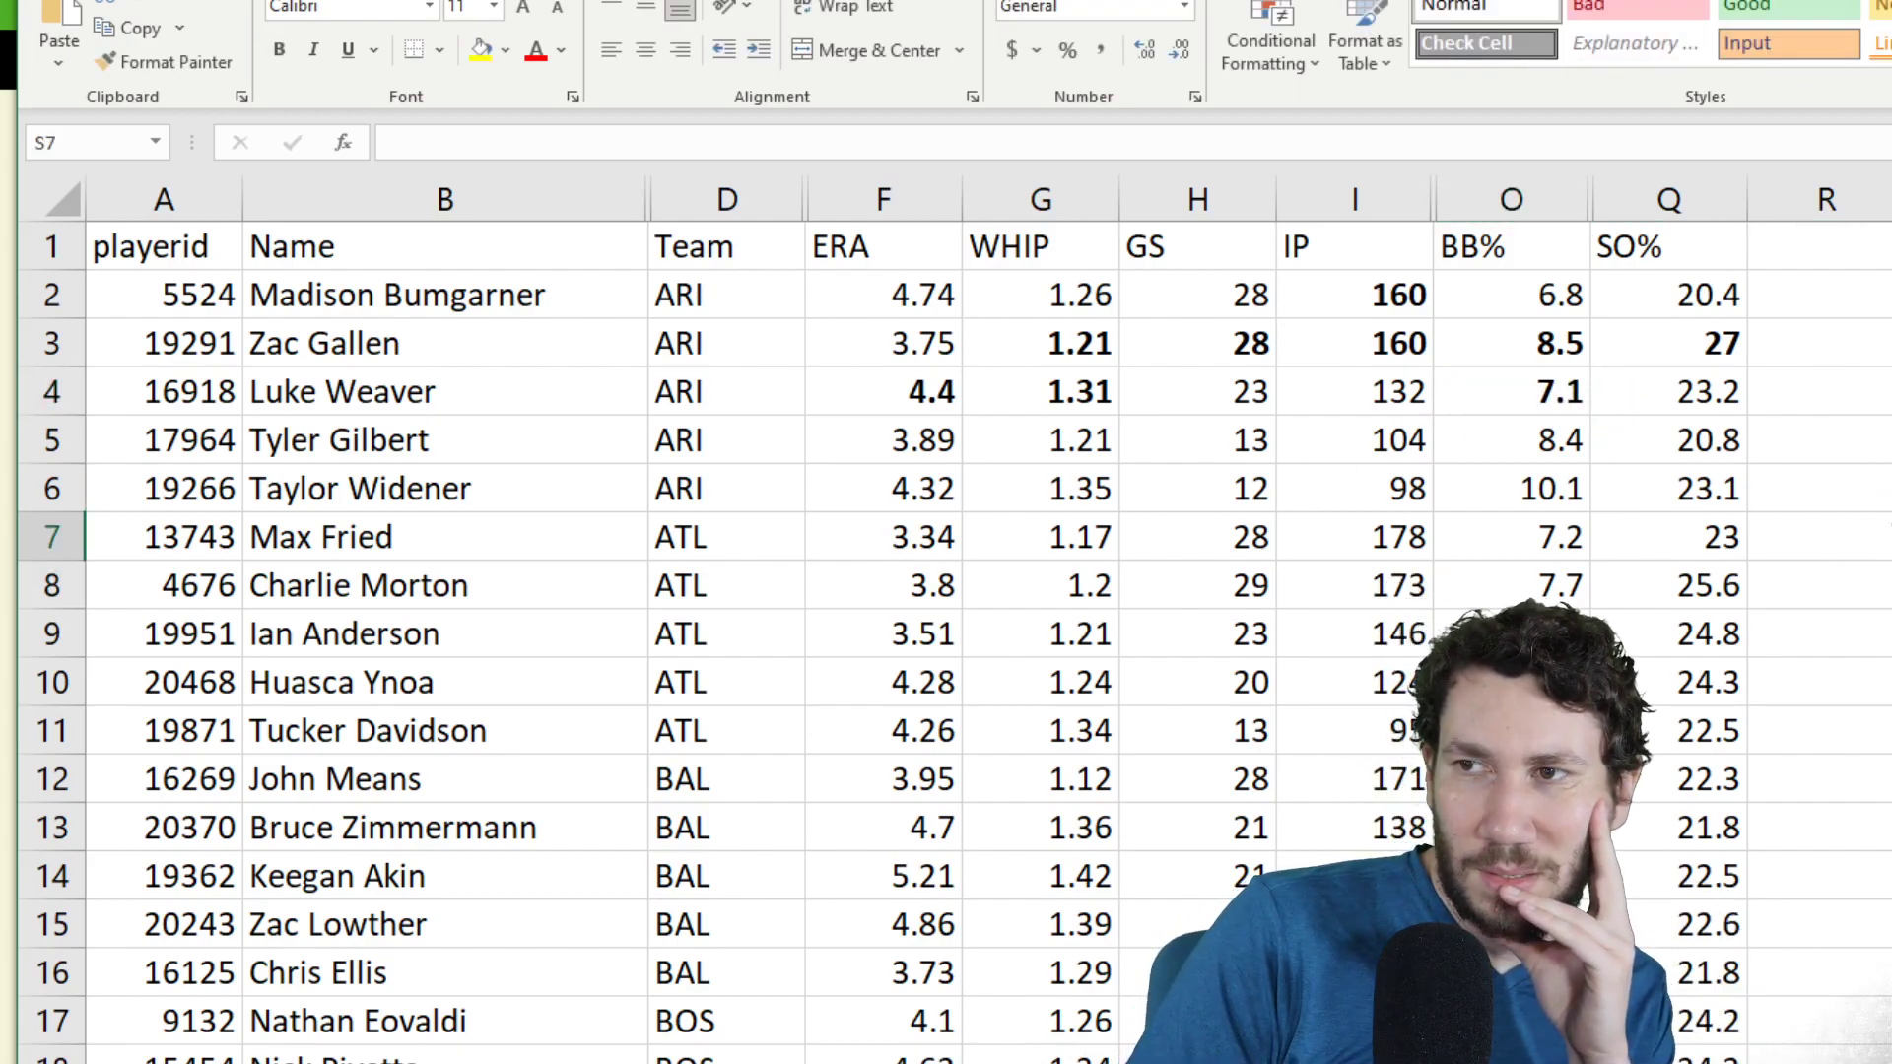
click(1084, 390)
click(1514, 396)
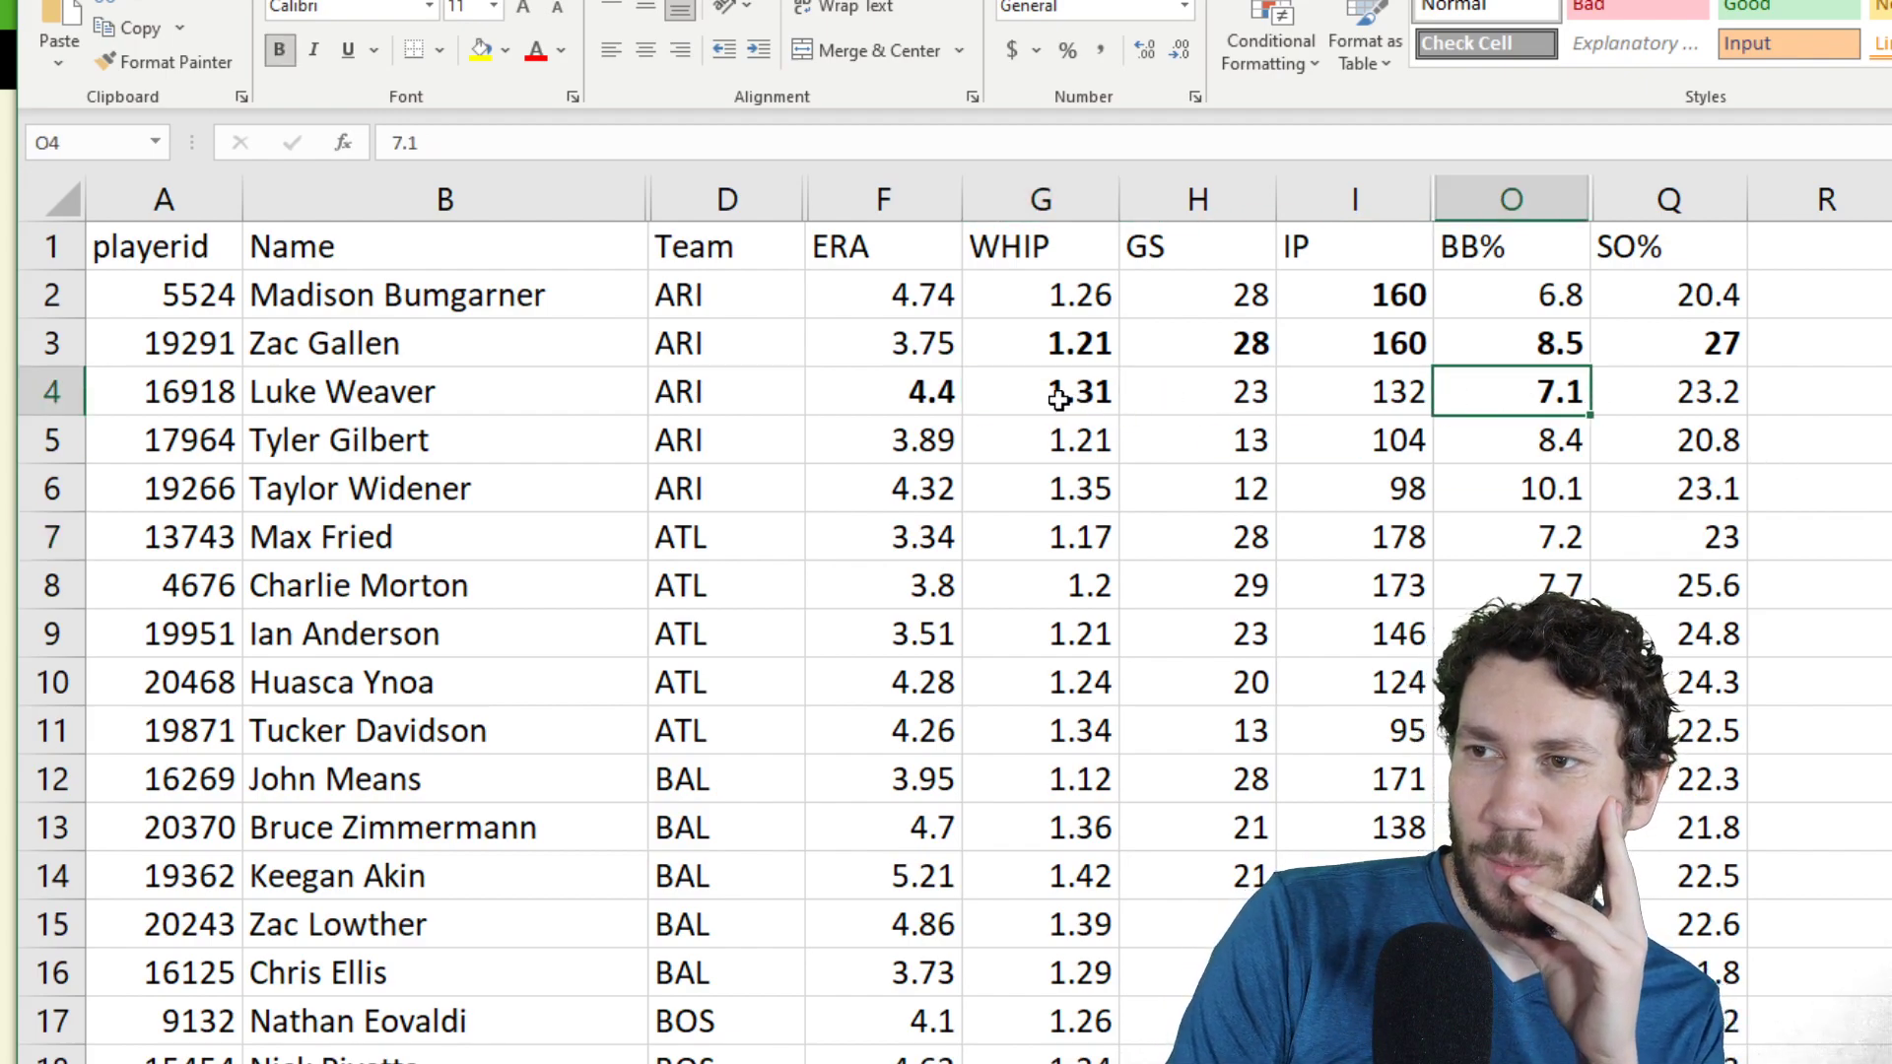
- Check Luke Weaver's GS and IP against his FanGraphs stats, and look over Tyler Gilbert's spreadsheet row
click(1059, 398)
click(1887, 585)
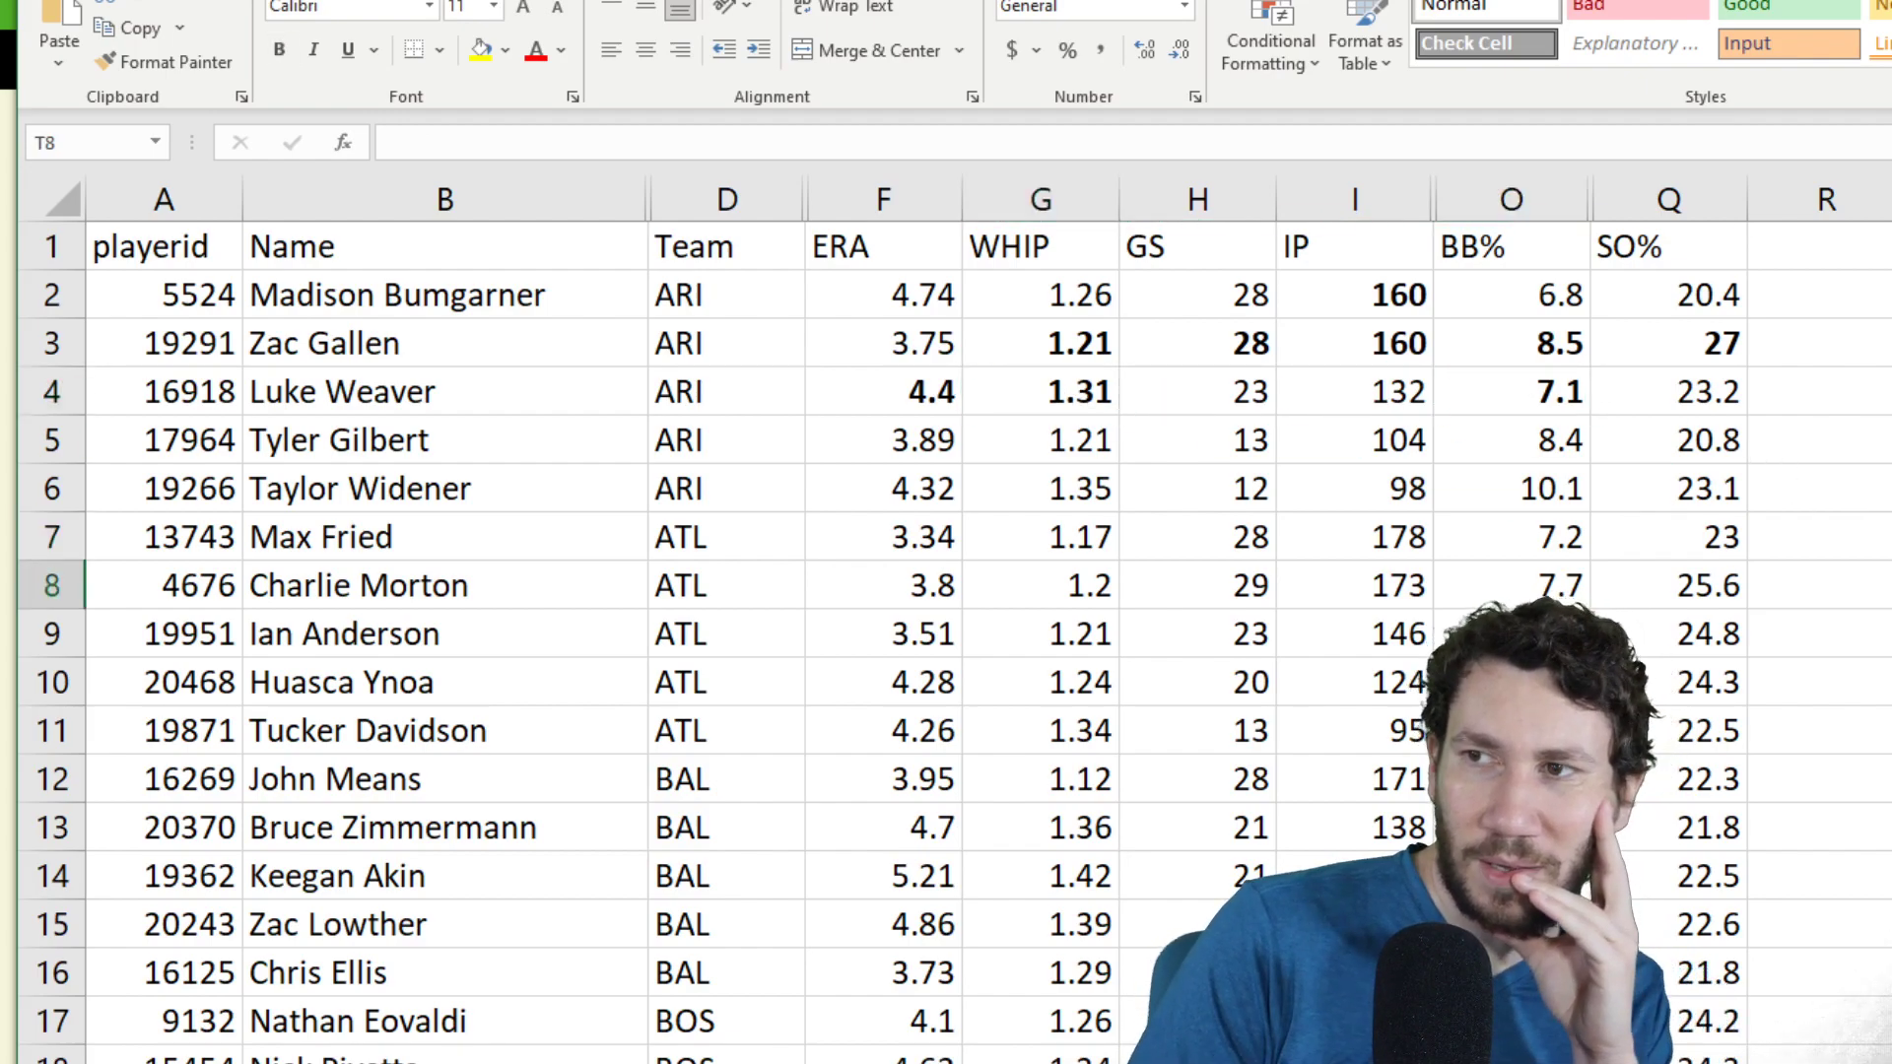
click(1253, 394)
key(Right)
click(1254, 395)
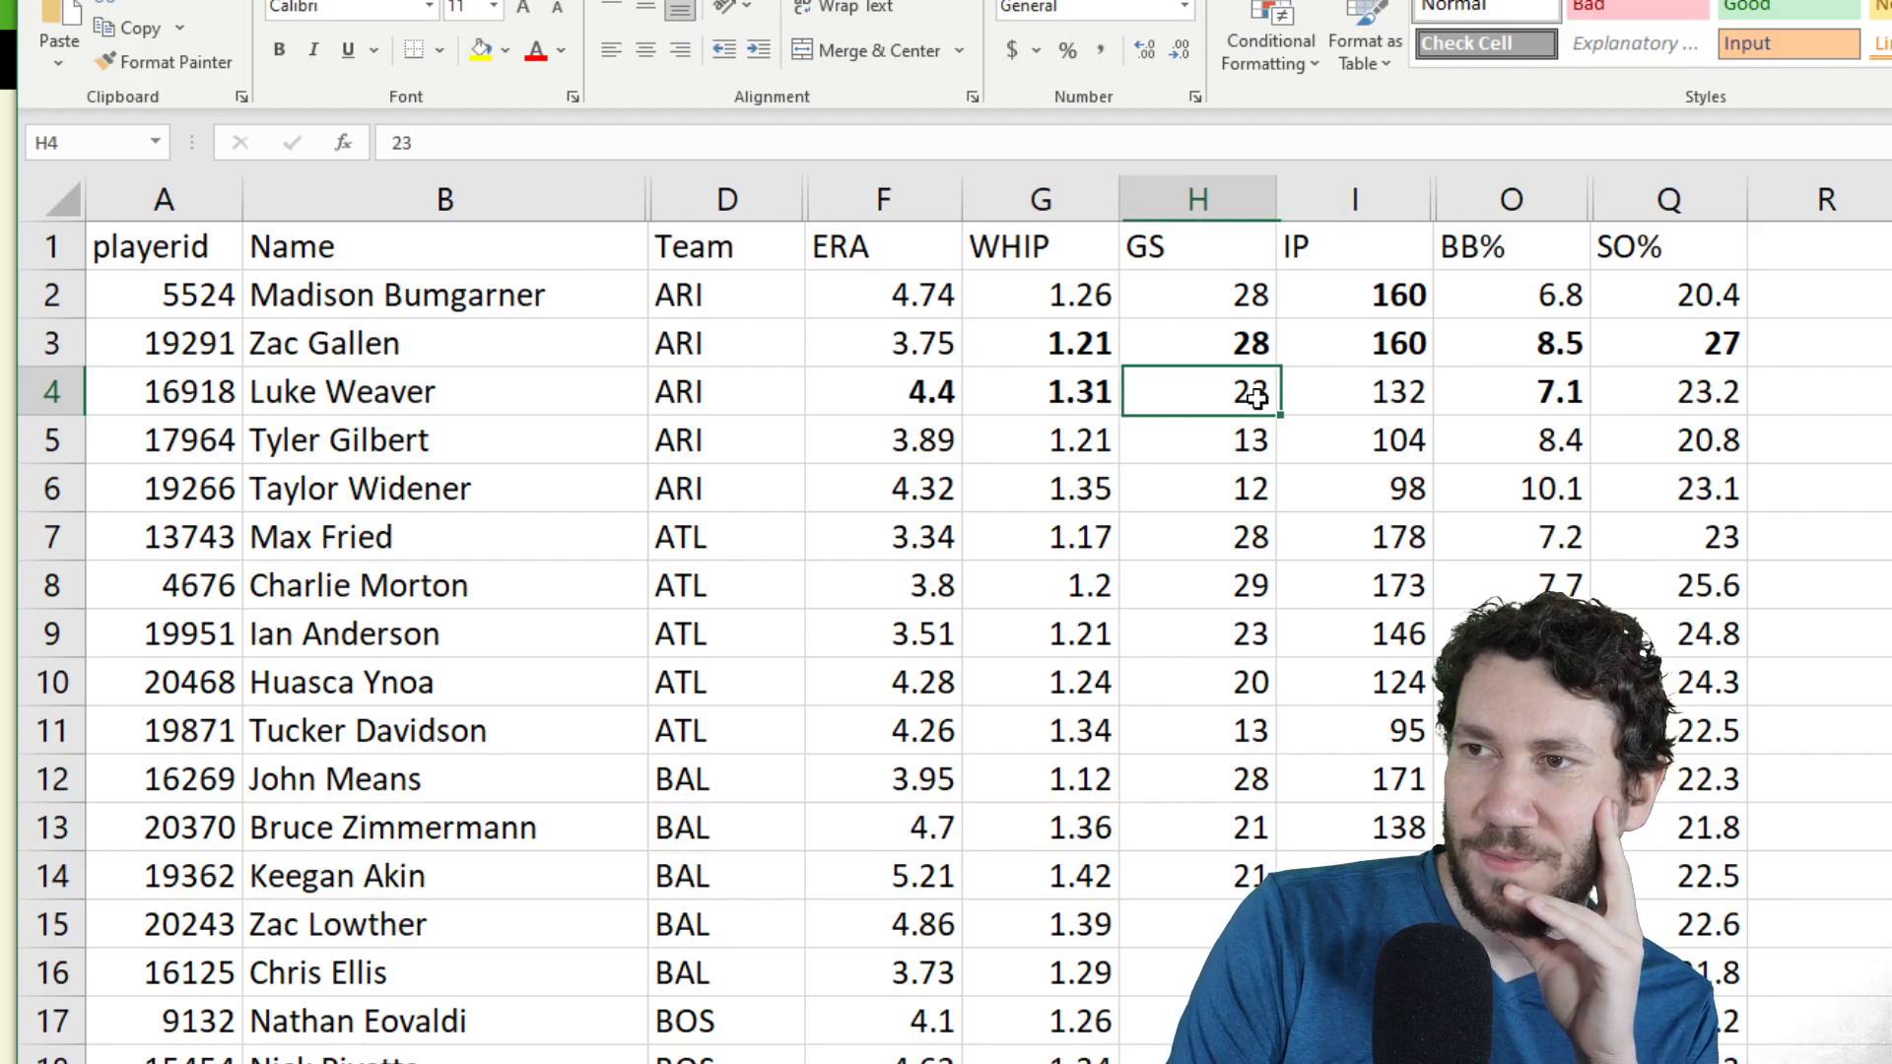
key(Right)
key(alt+Tab)
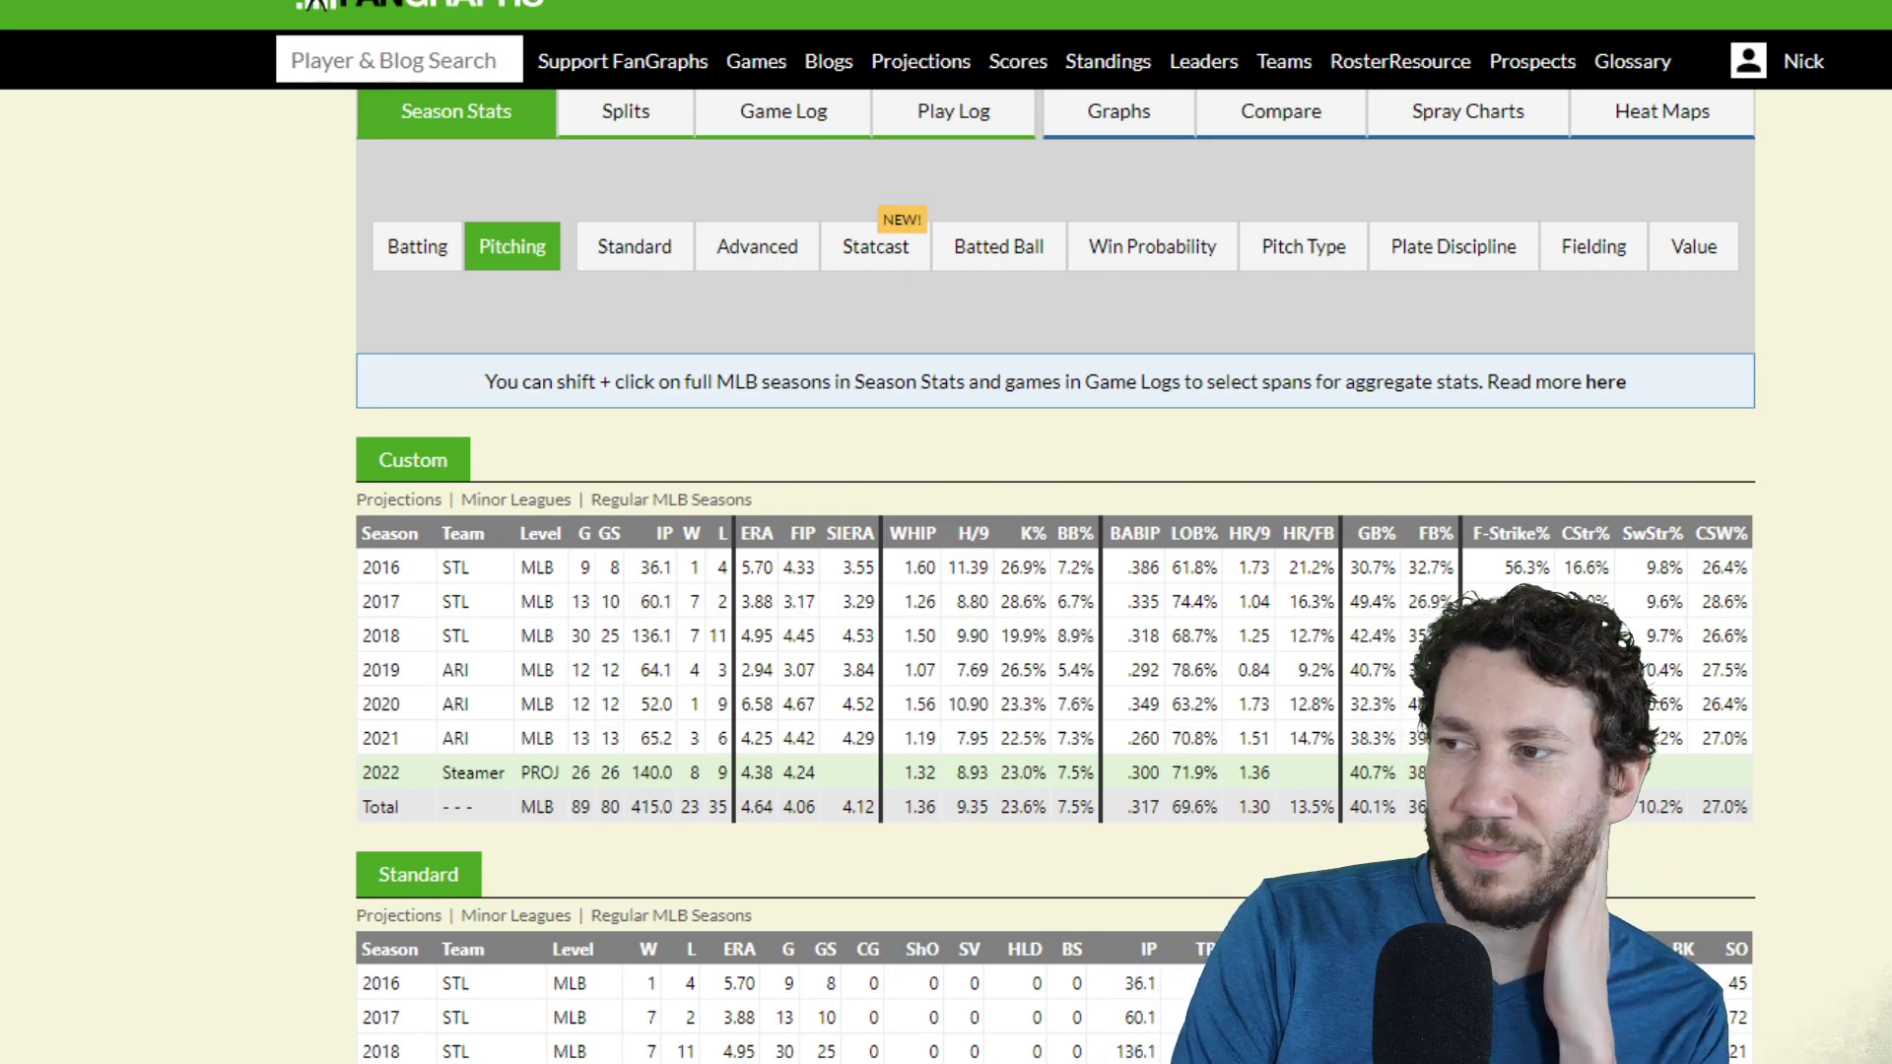
key(alt+Tab)
click(1424, 451)
click(1230, 428)
click(926, 431)
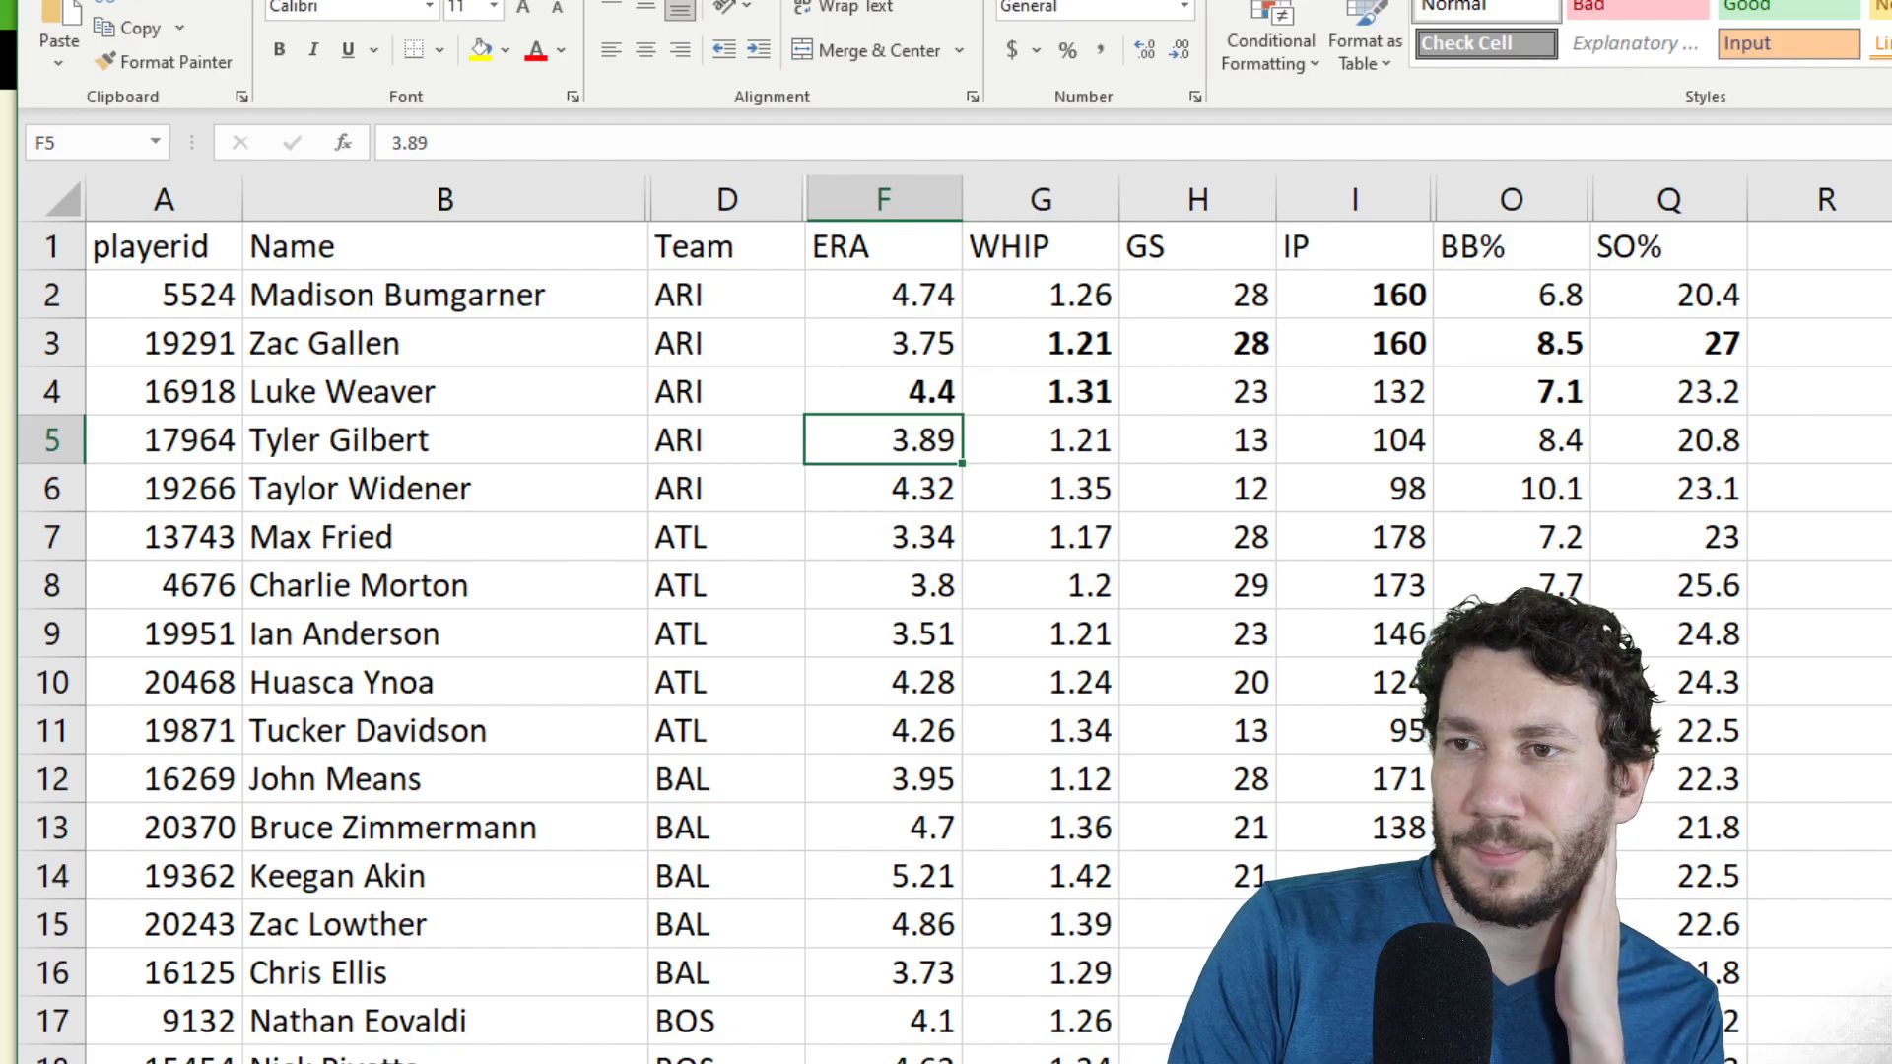
- Switch to FanGraphs in the browser, search for "tyler gilbert", open his player page, and examine his projections and minor league stats
key(alt+Tab)
click(386, 59)
text(tyl)
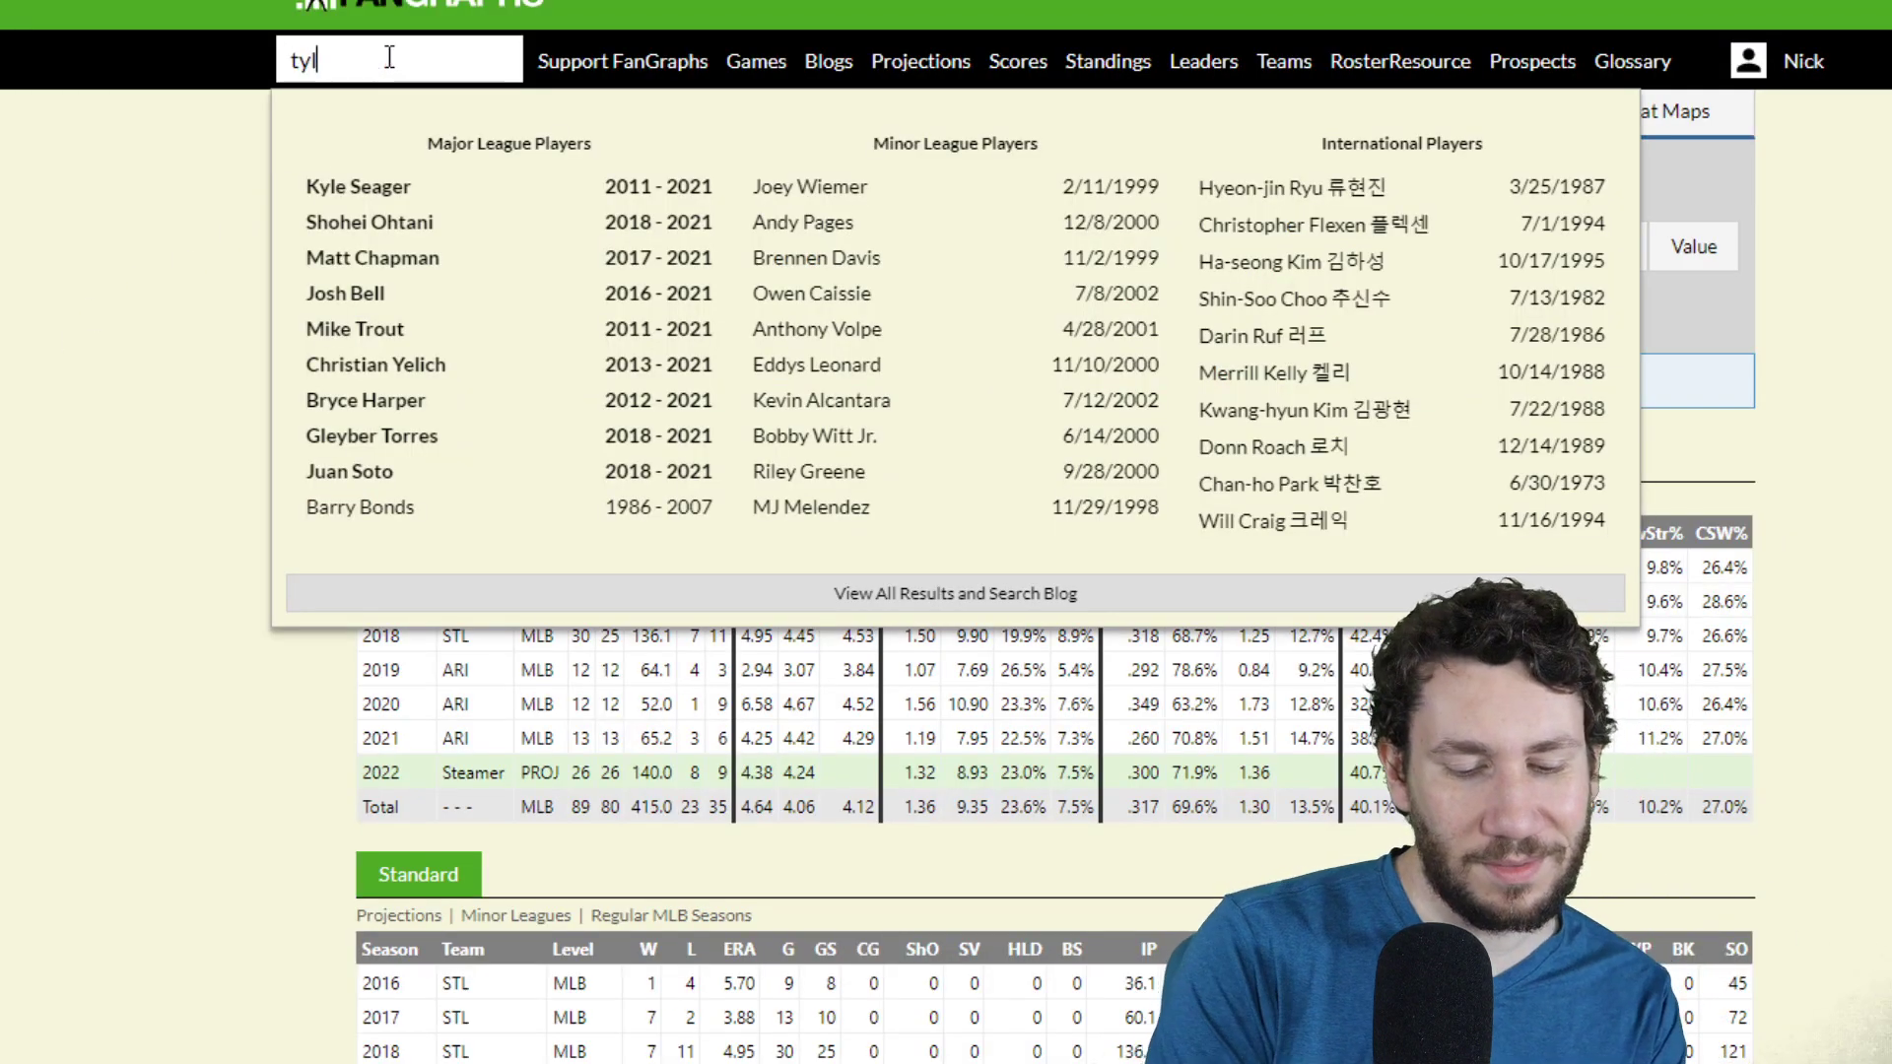
text(er gilbert)
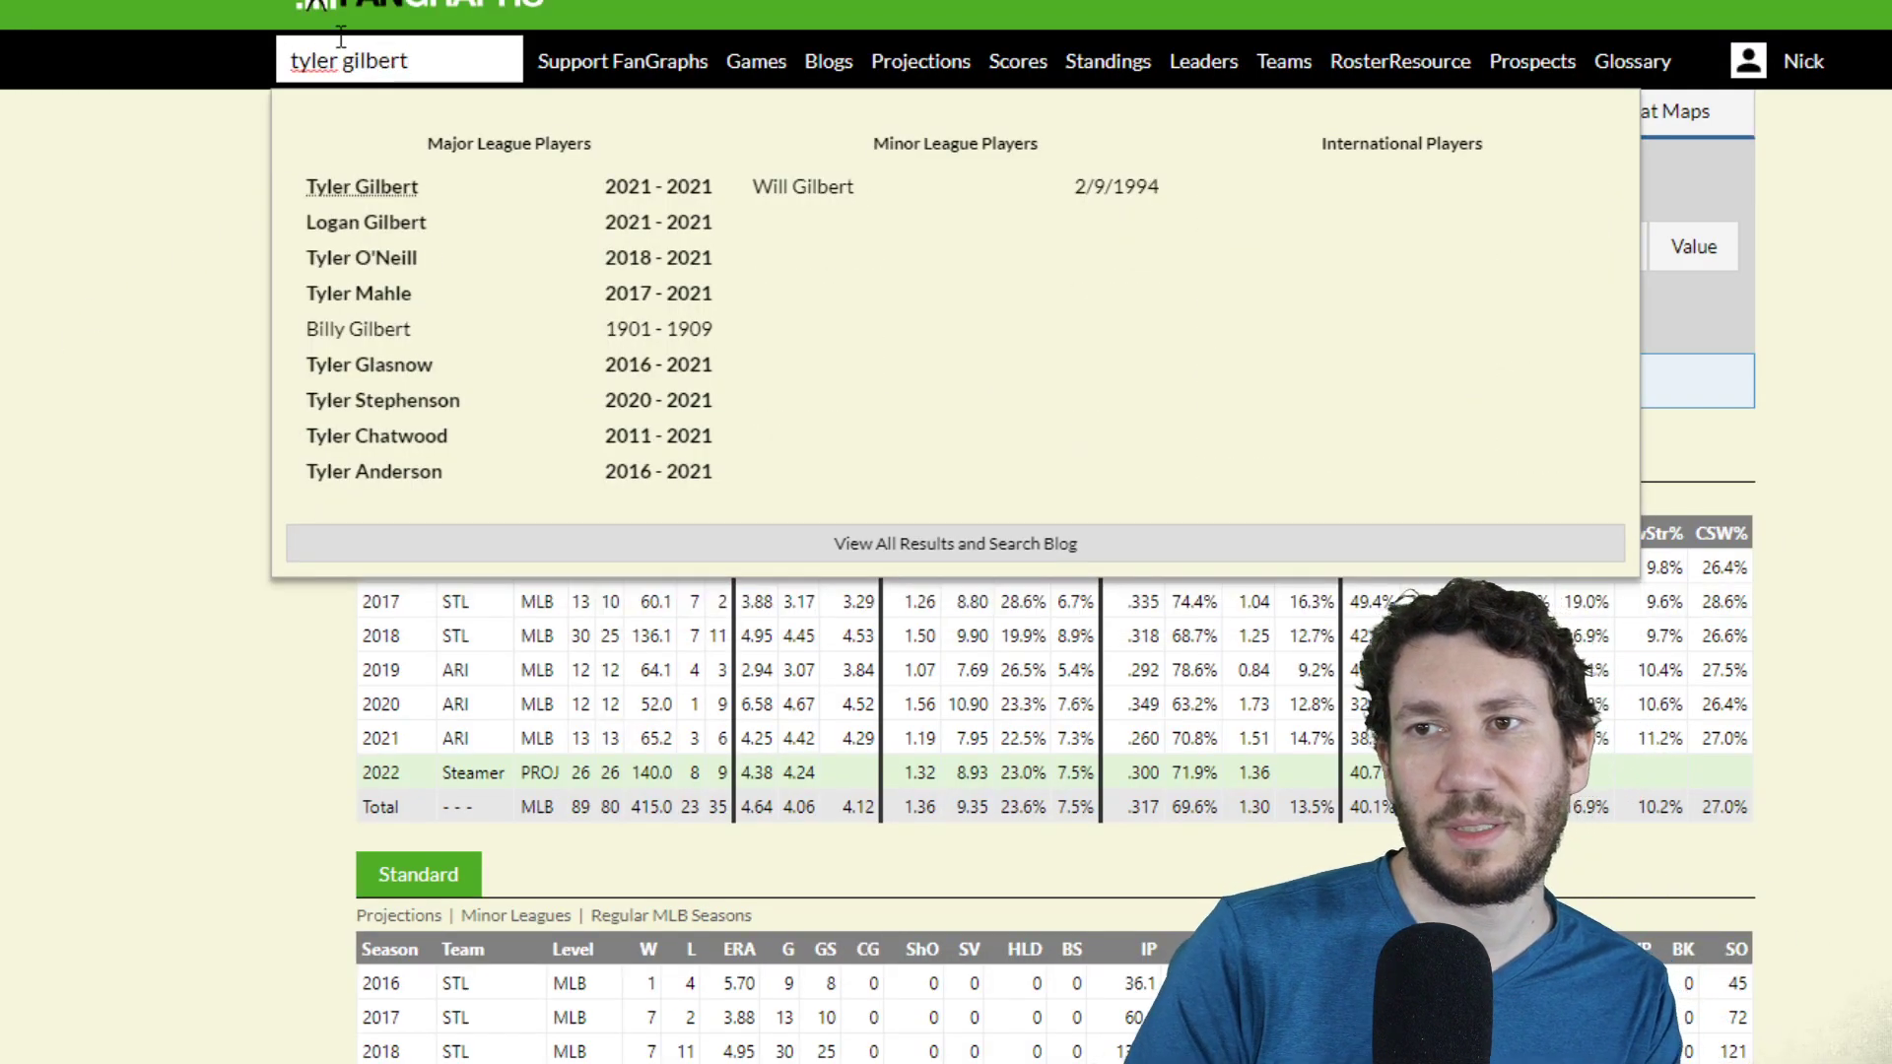
click(320, 187)
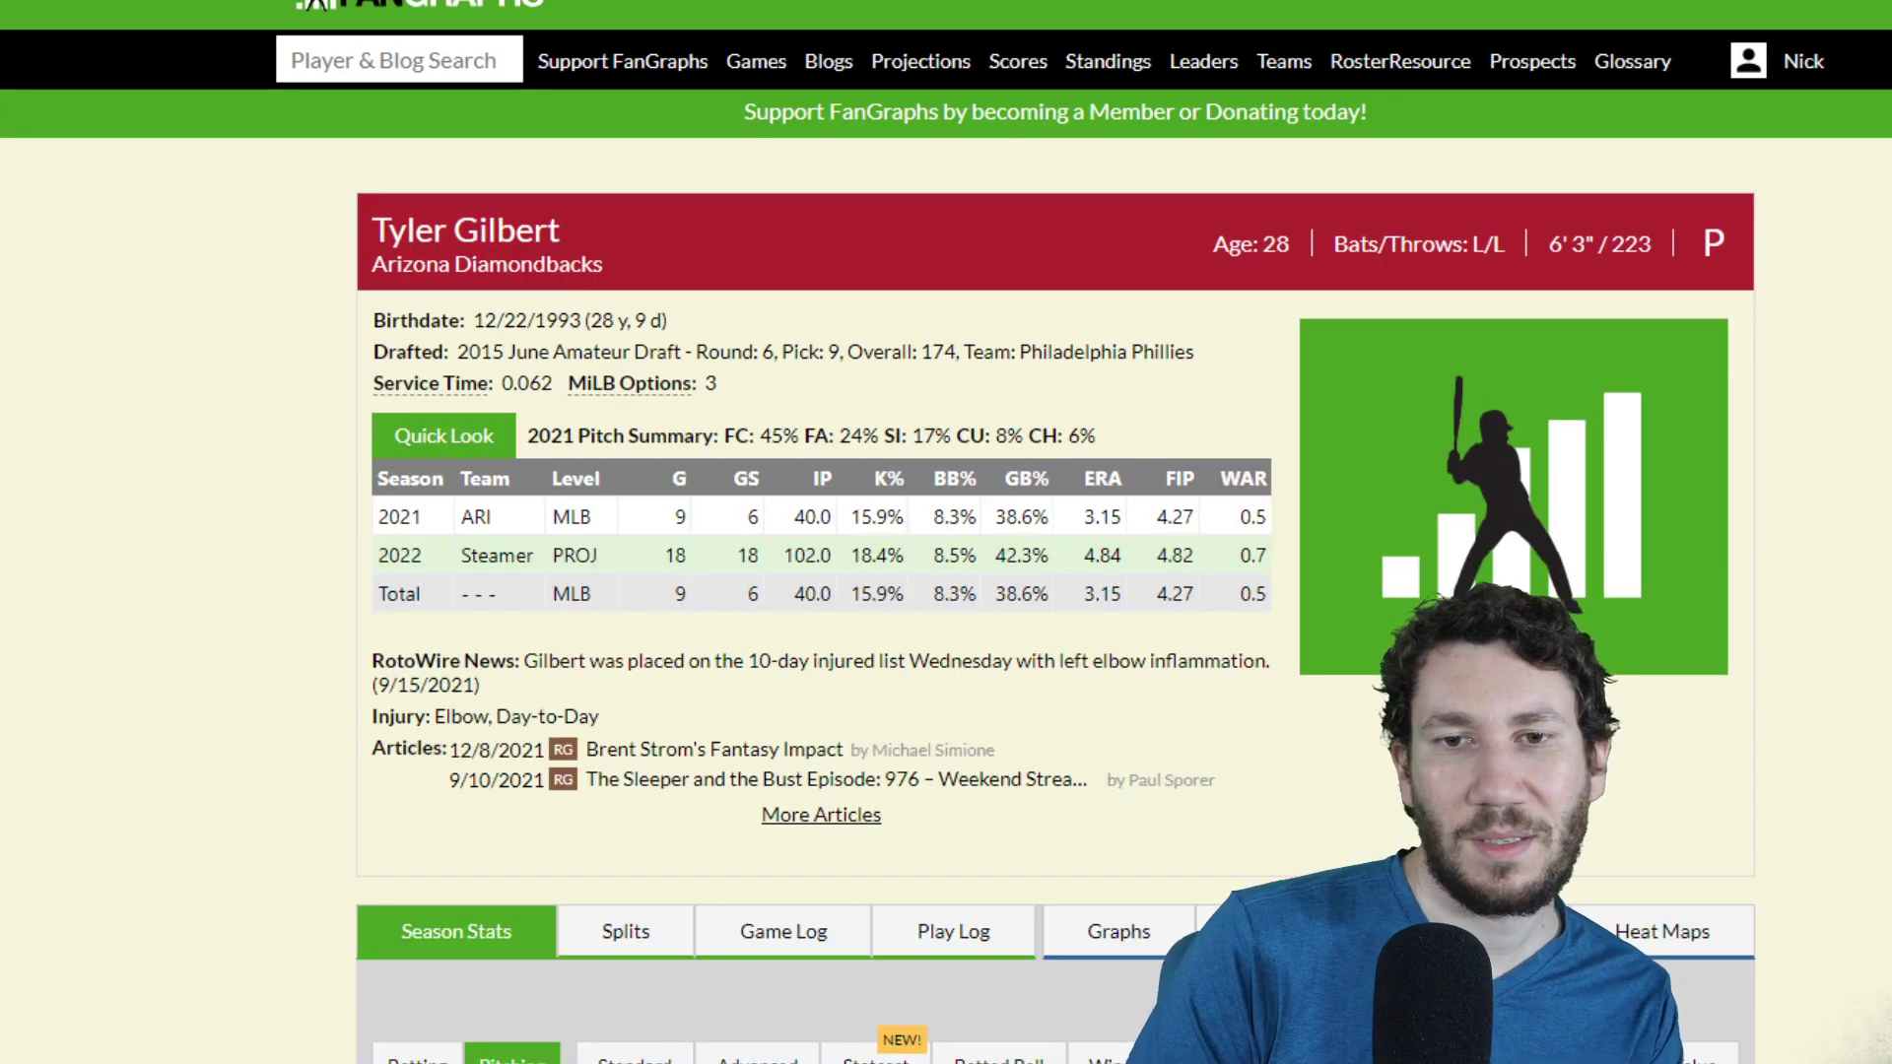
scroll(198, 764, down, 4)
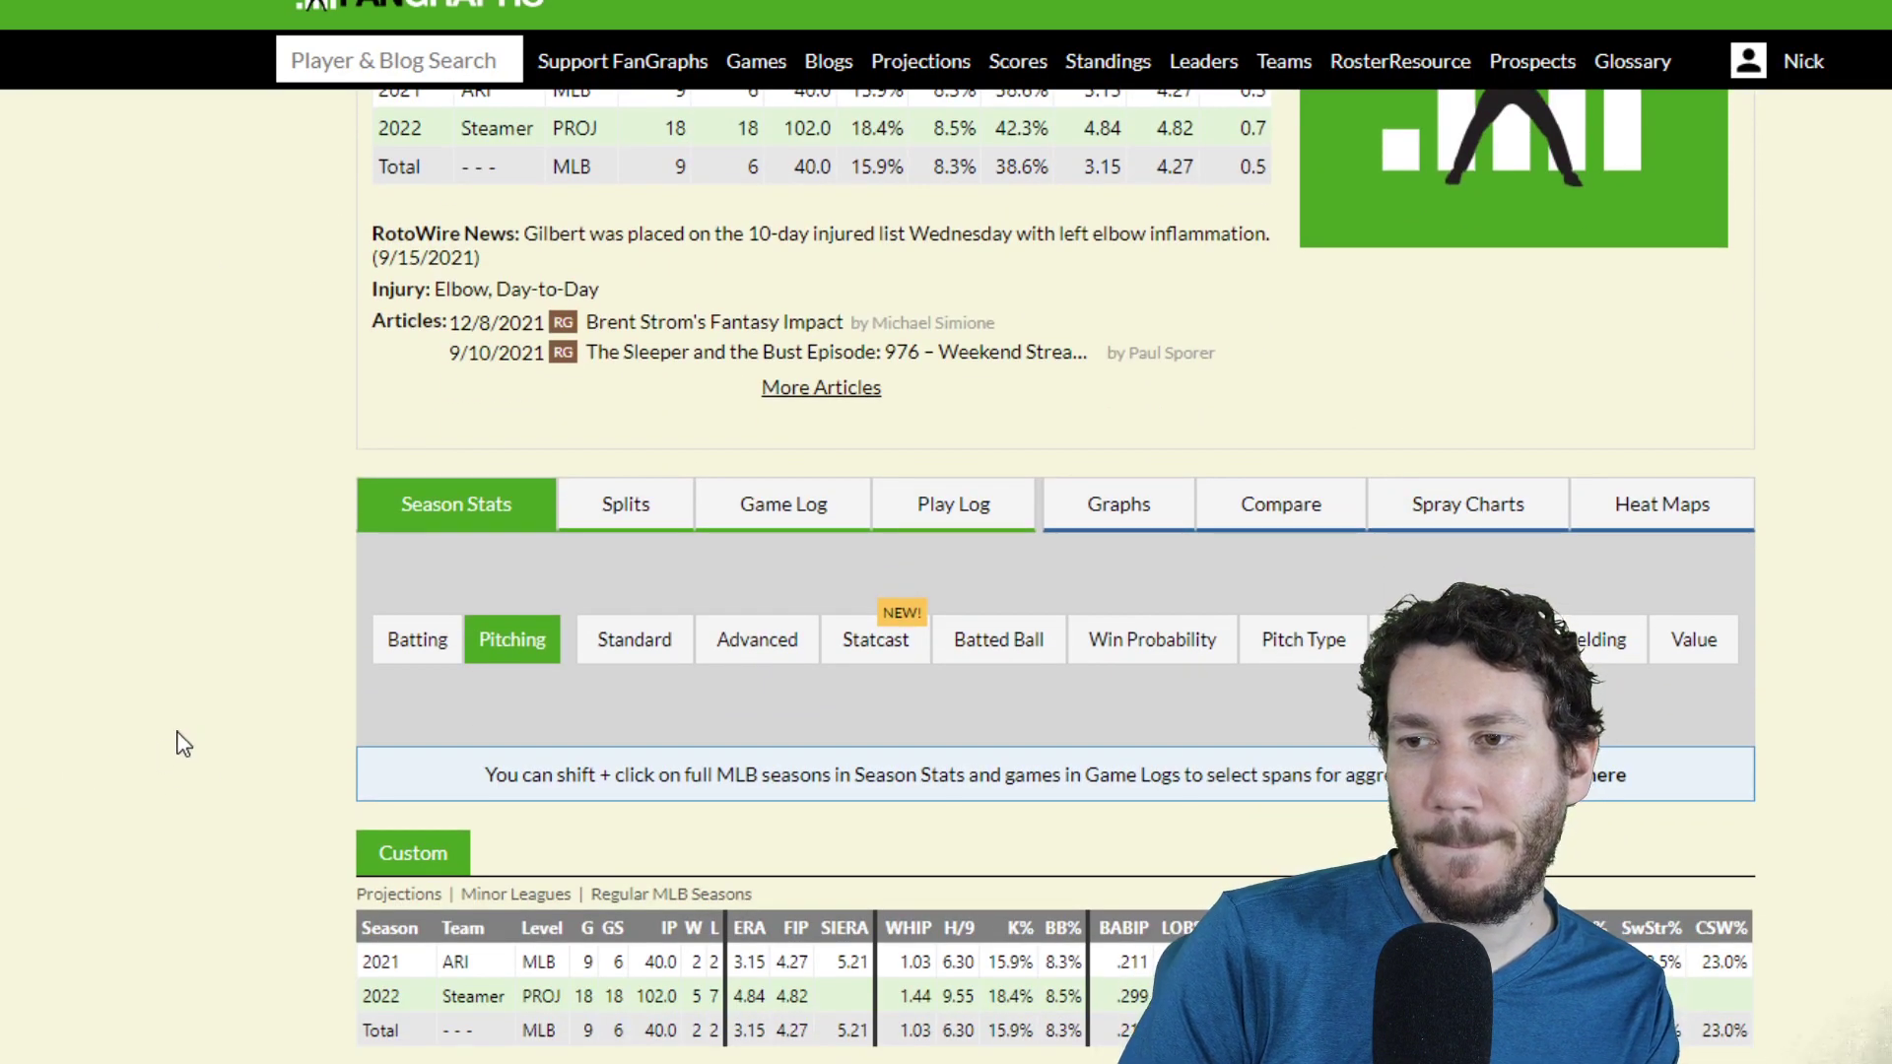
click(503, 894)
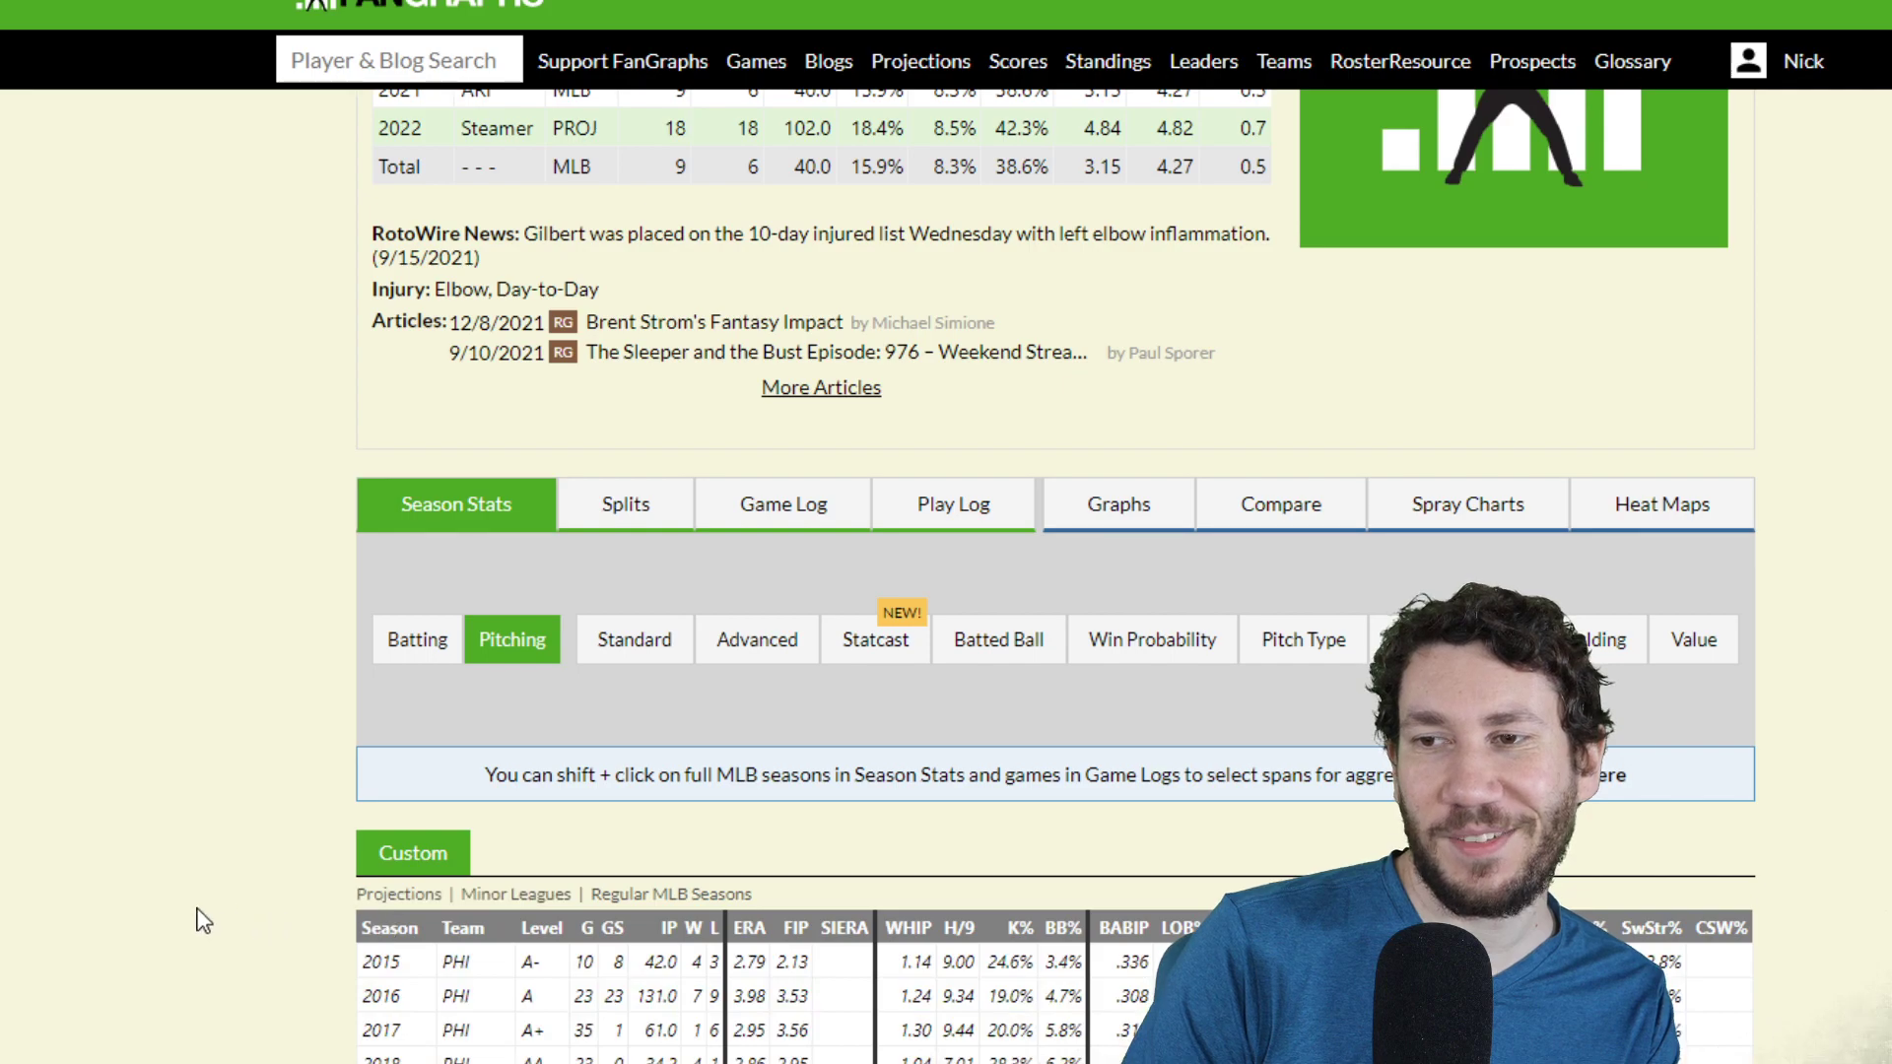
click(536, 896)
- Check Arizona's projected 26-man roster on FanGraphs, and search the Excel spreadsheet for "kelly"
mouse_move(1400, 61)
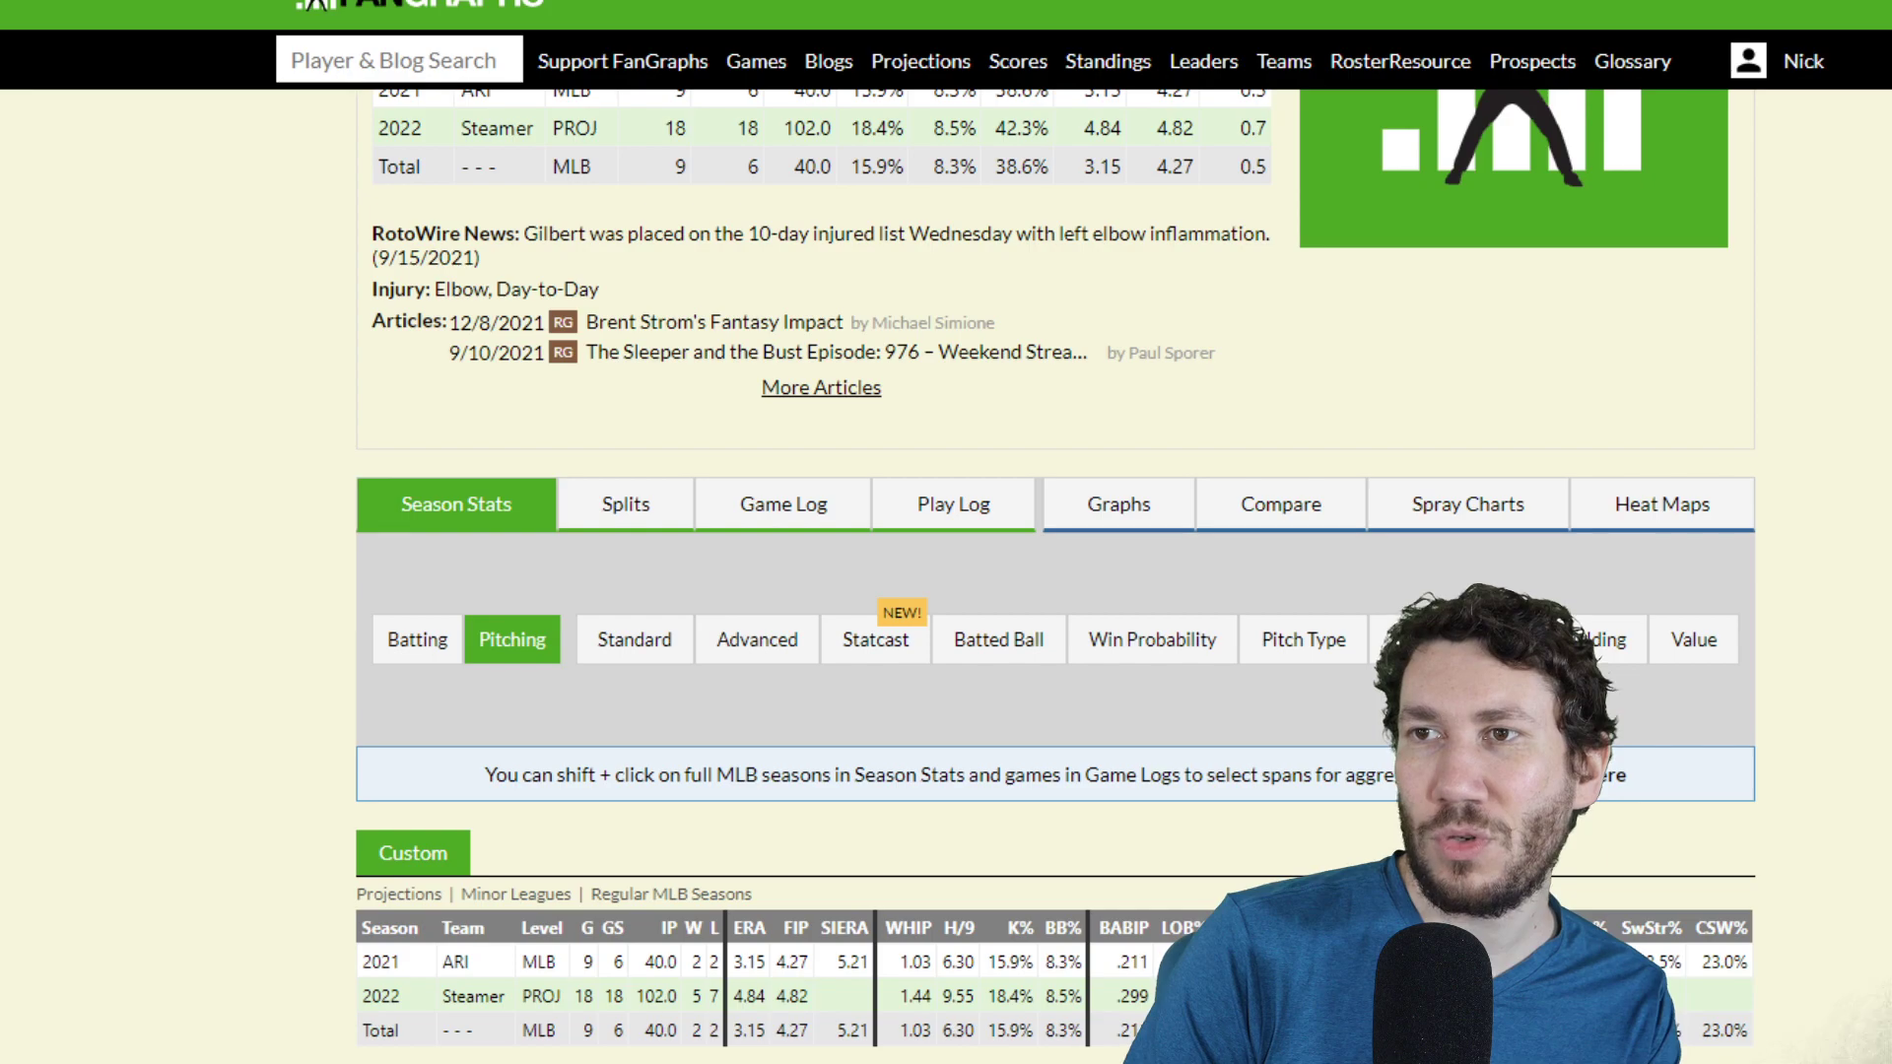
scroll(20, 616, down, 10)
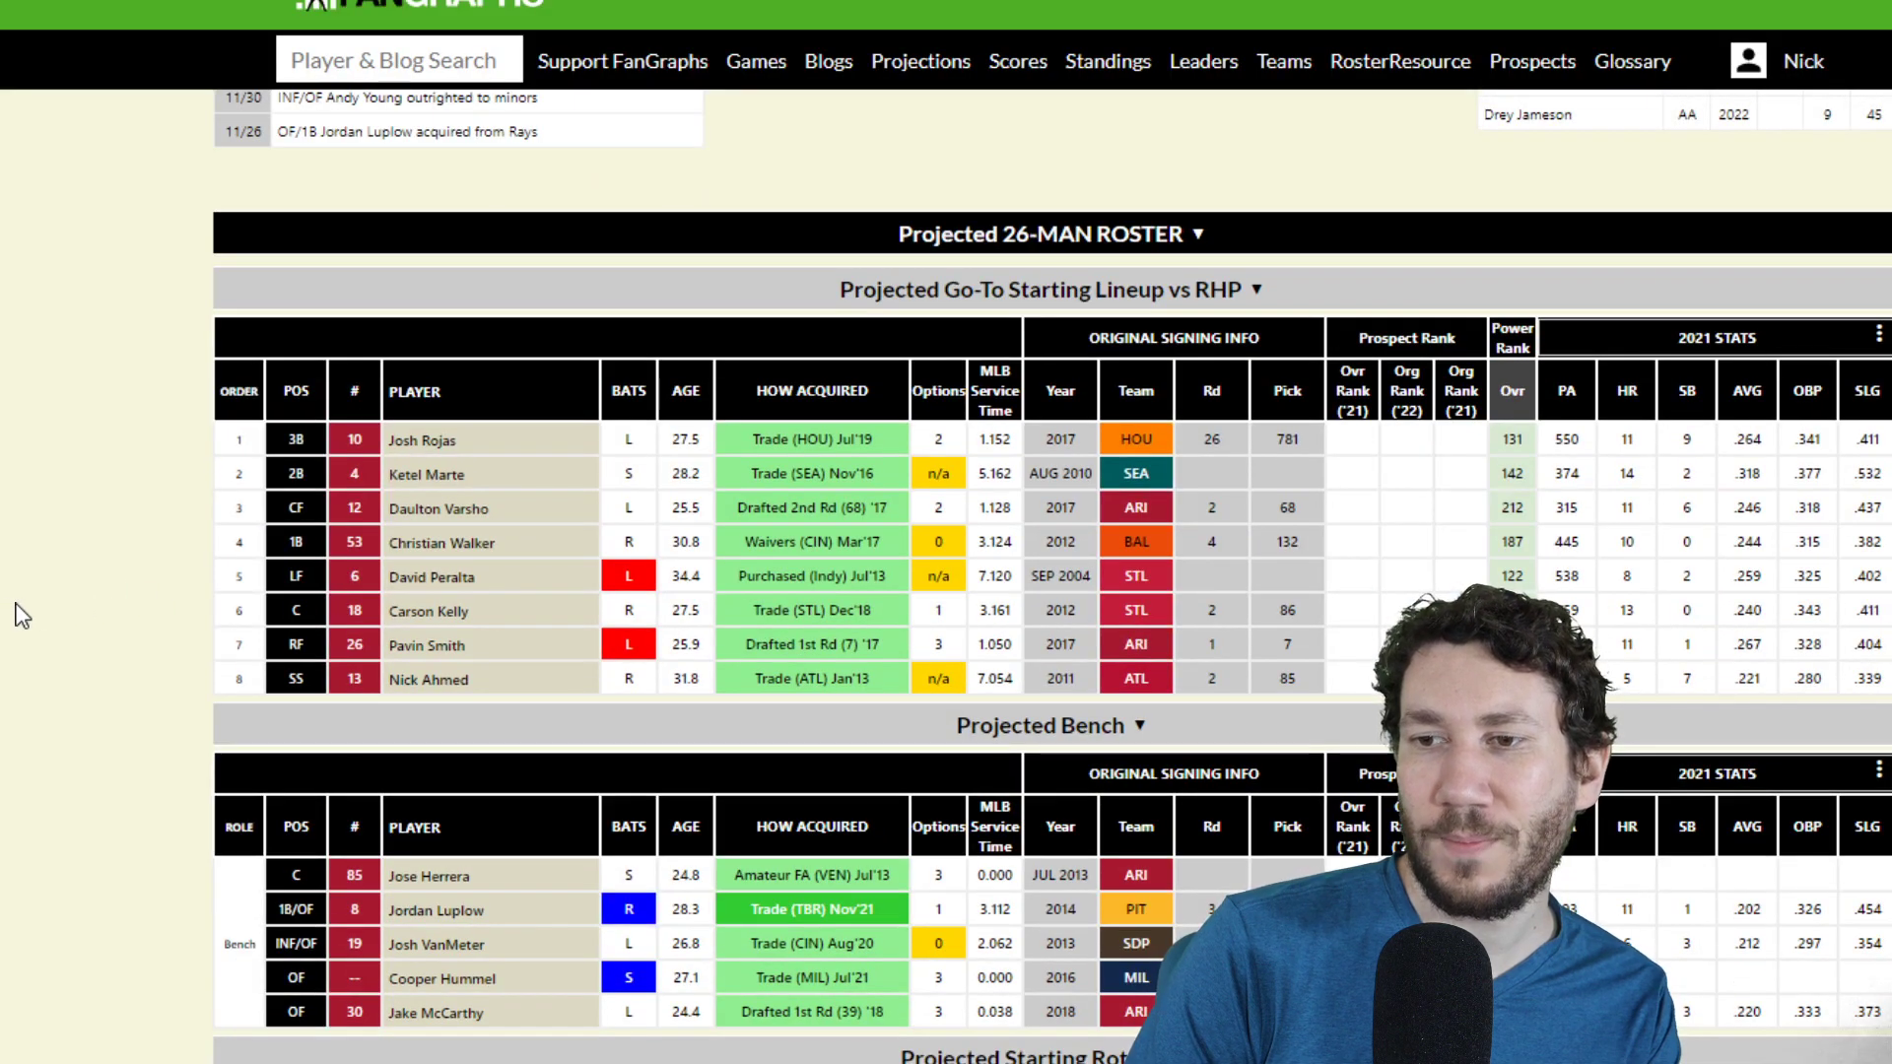
key(alt+Tab)
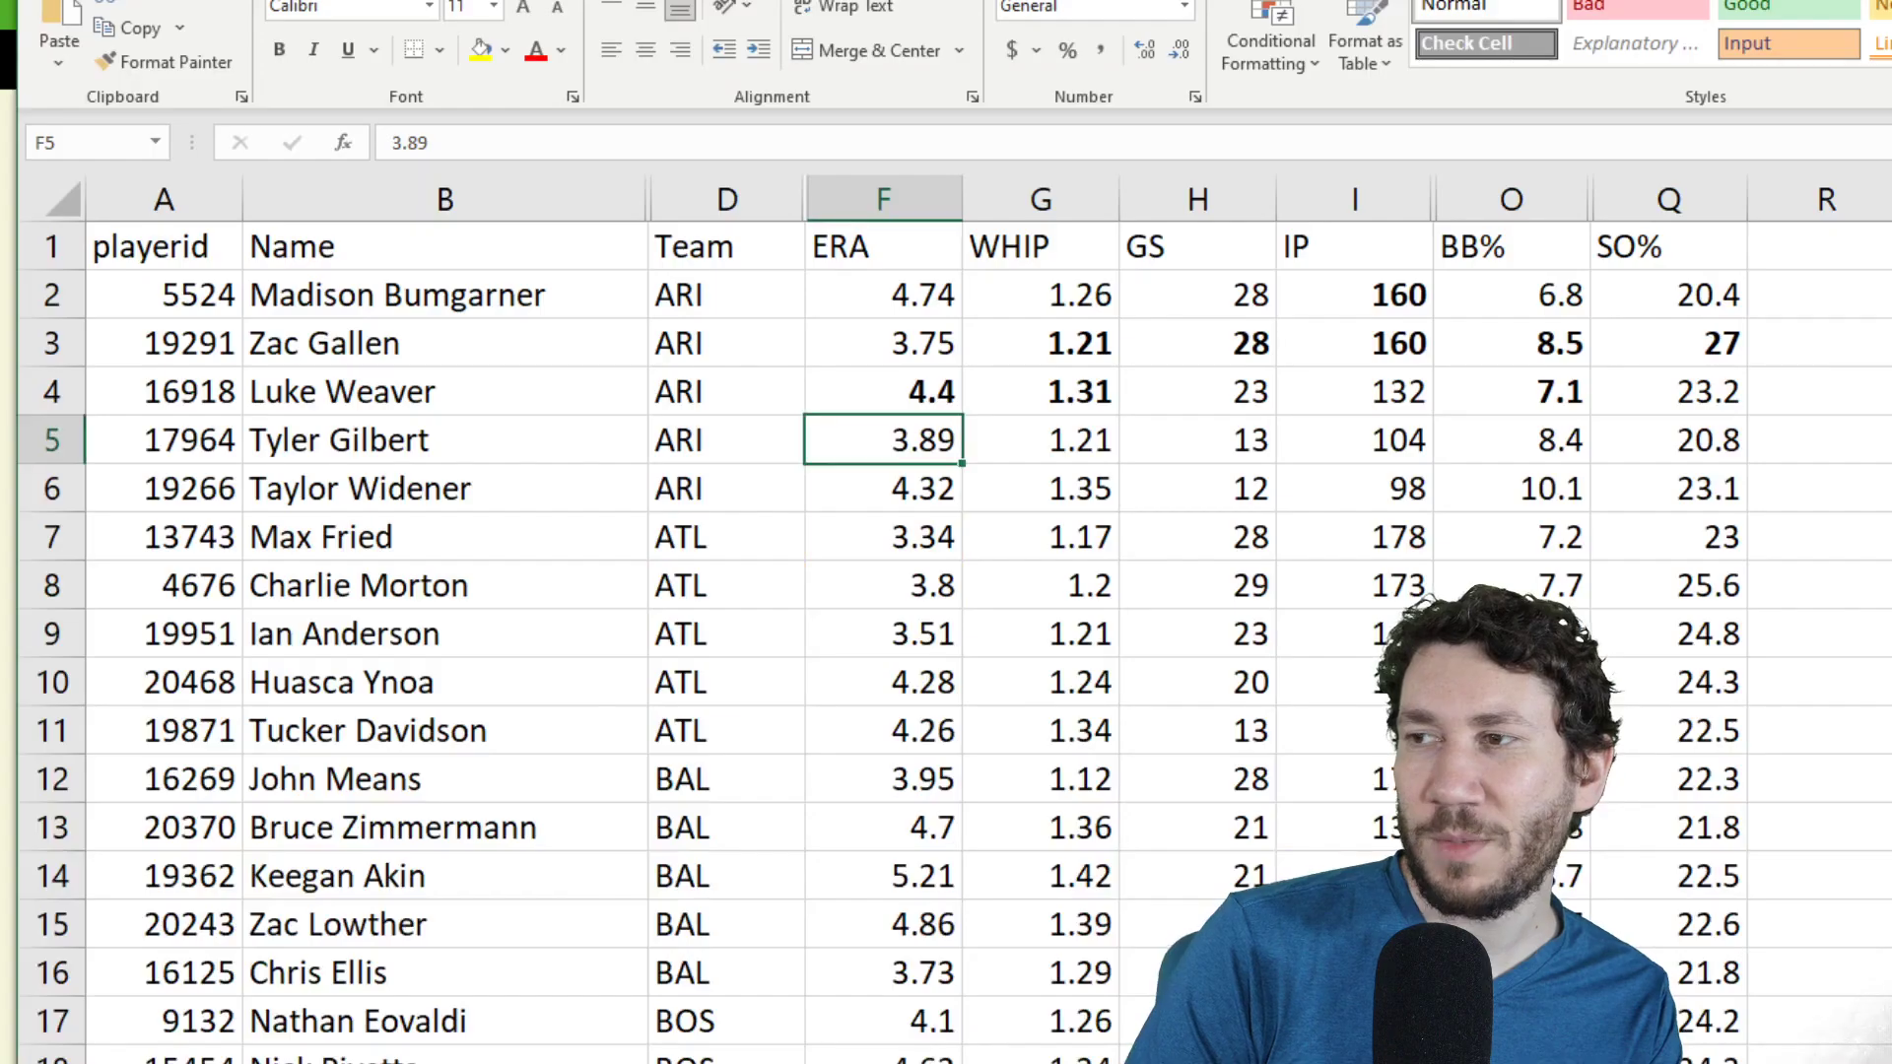
click(724, 463)
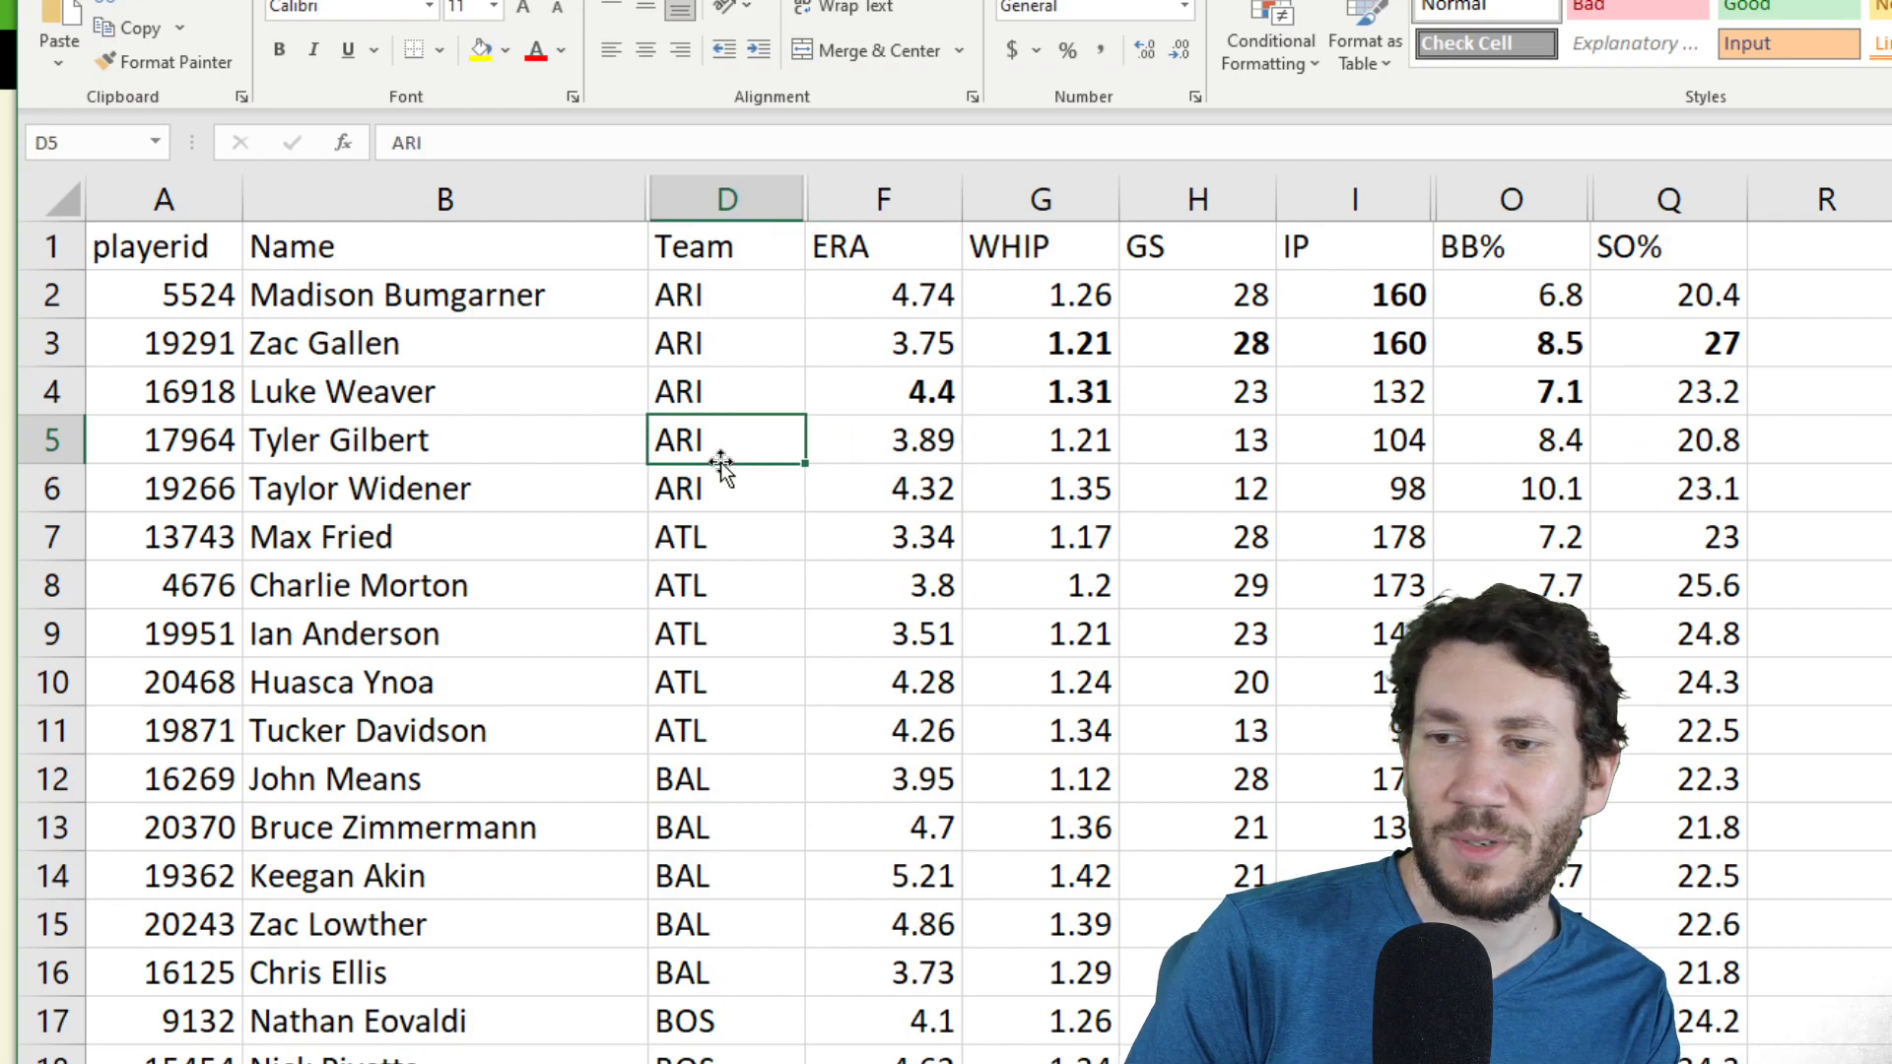
click(728, 533)
key(ctrl+f)
text(kelly)
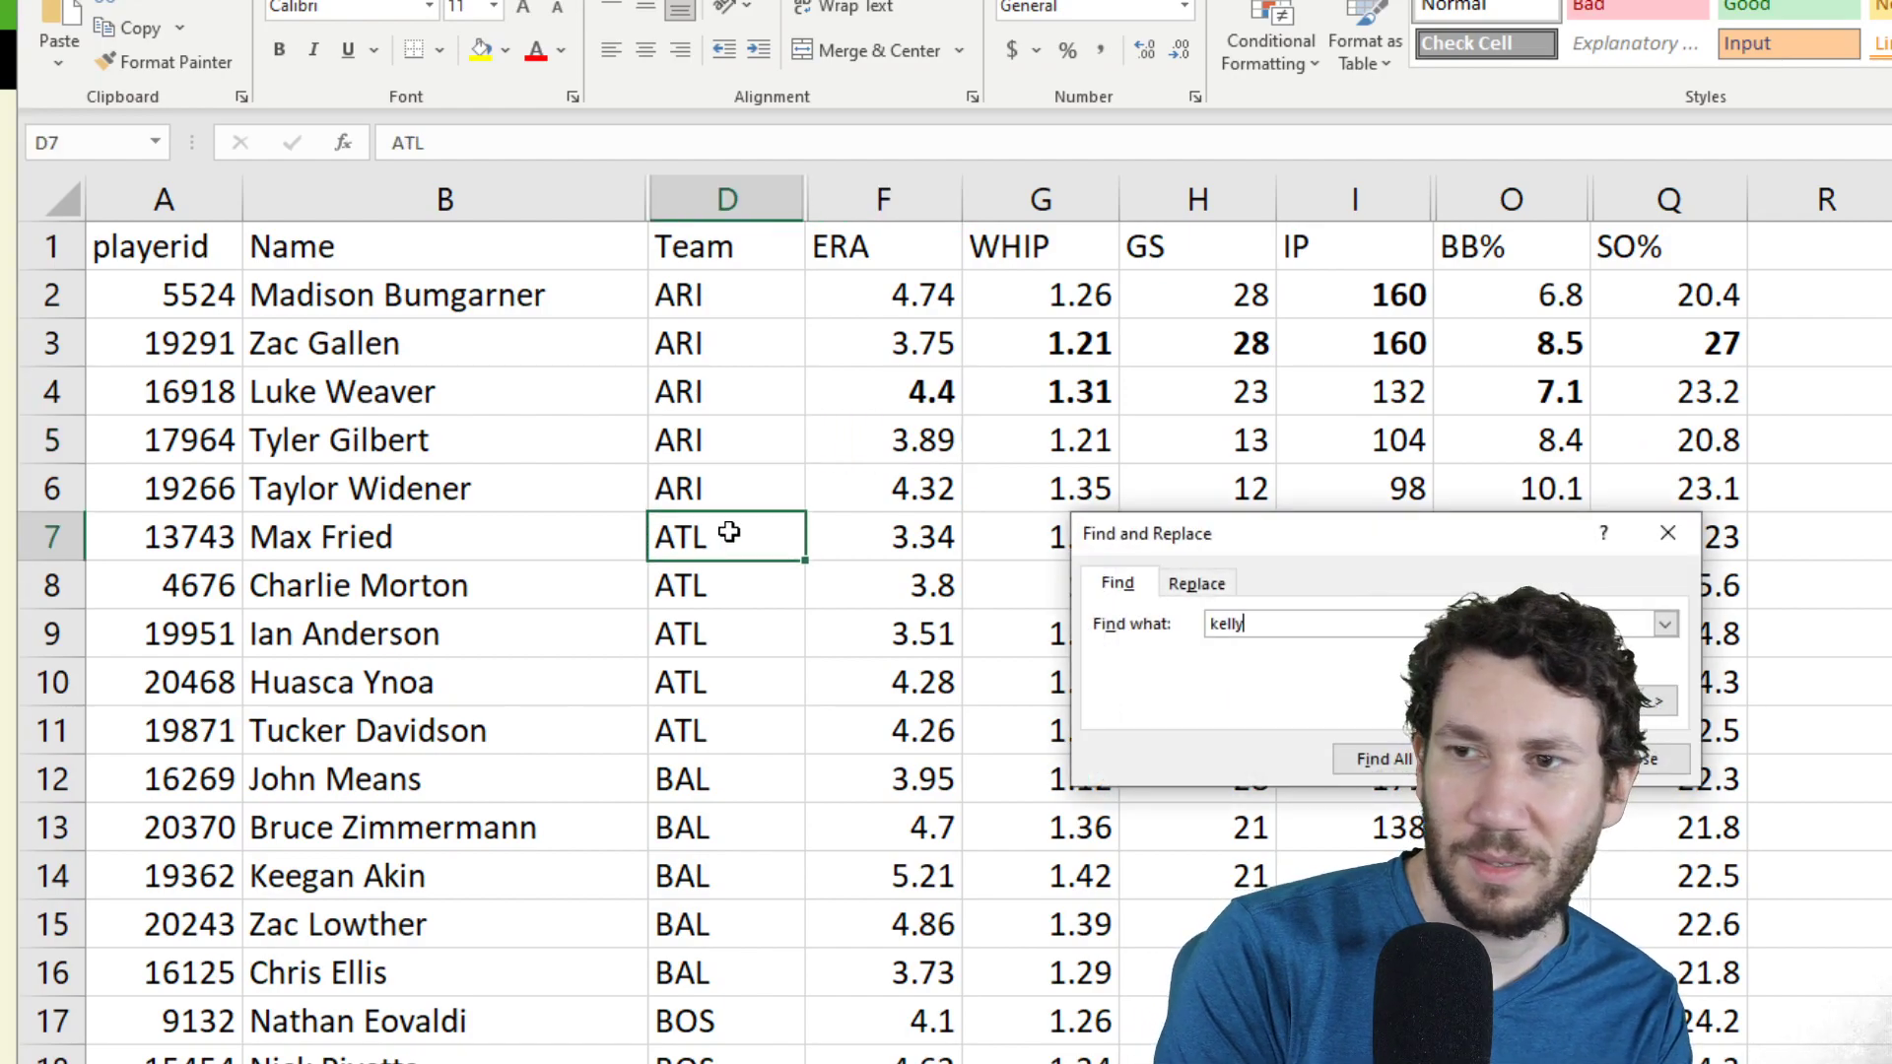
key(Return)
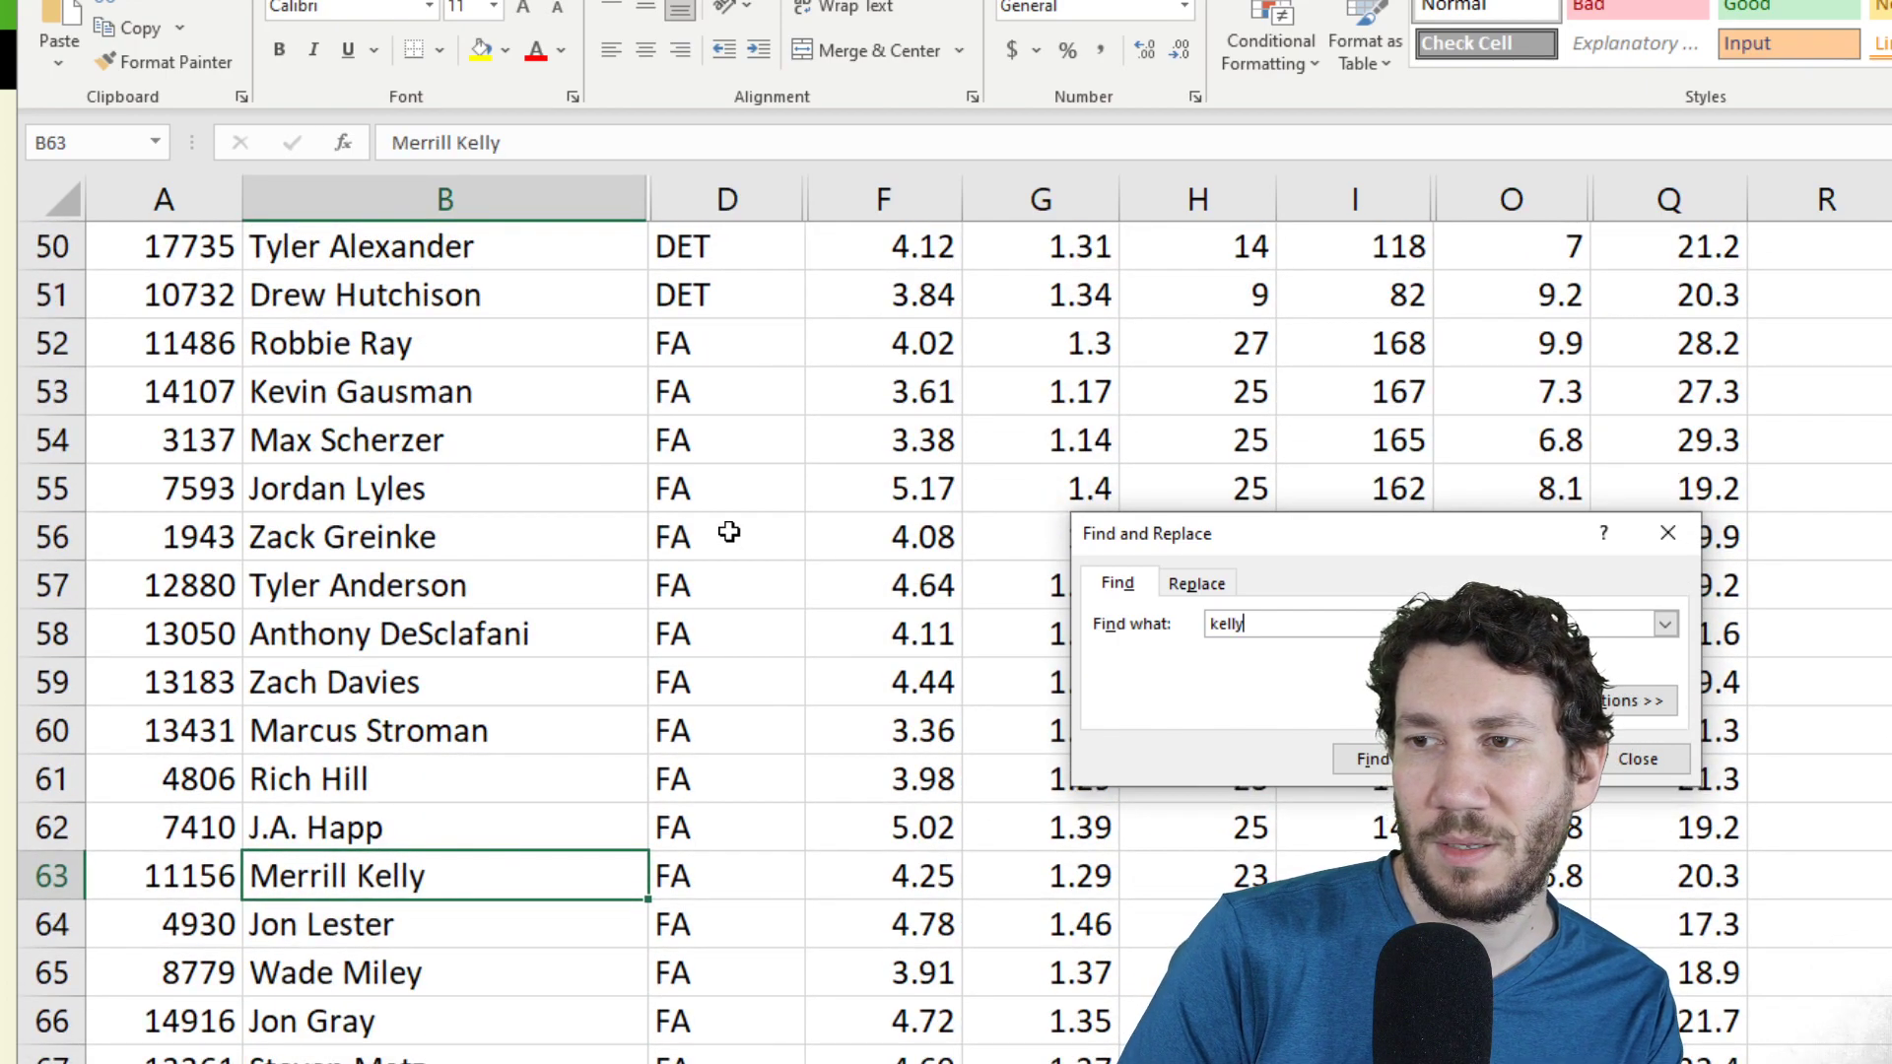
key(Escape)
- Switch to the browser, look at Merrill Kelly's FanGraphs player page, and return to the Arizona roster page
text(`)
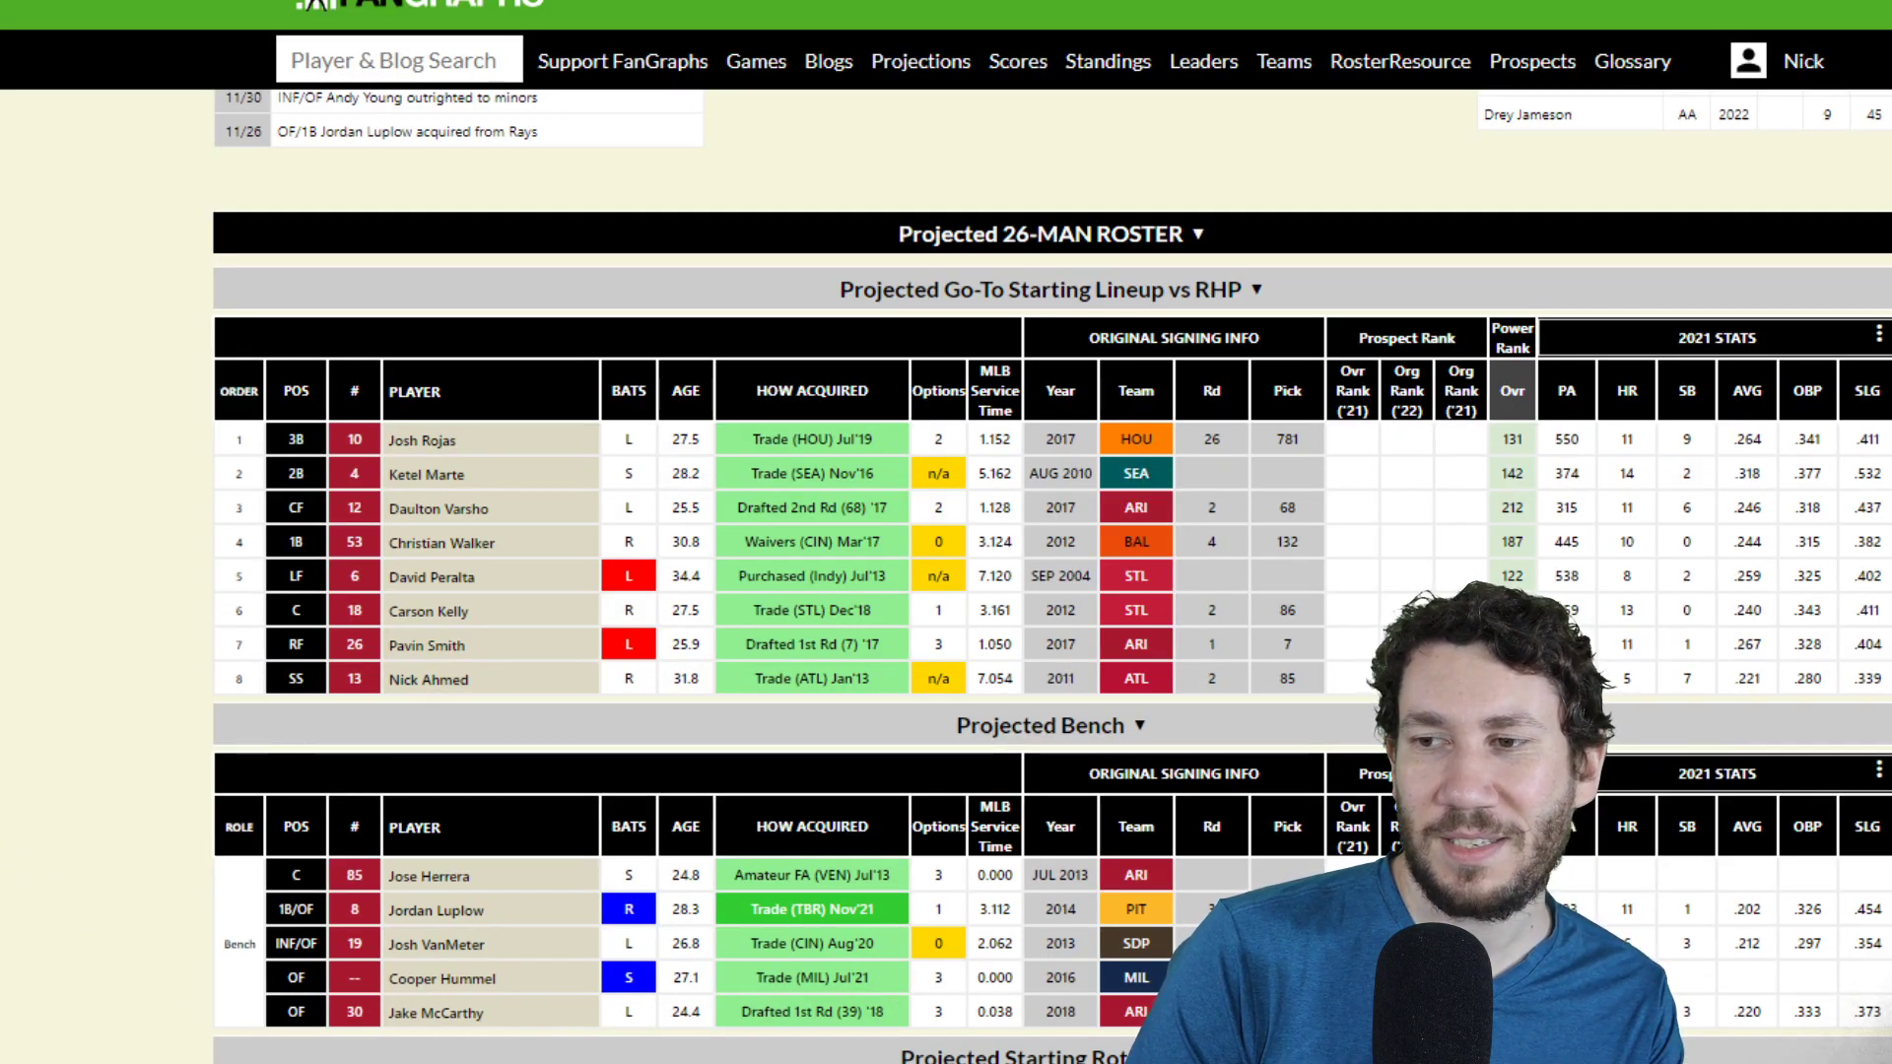
click(951, 20)
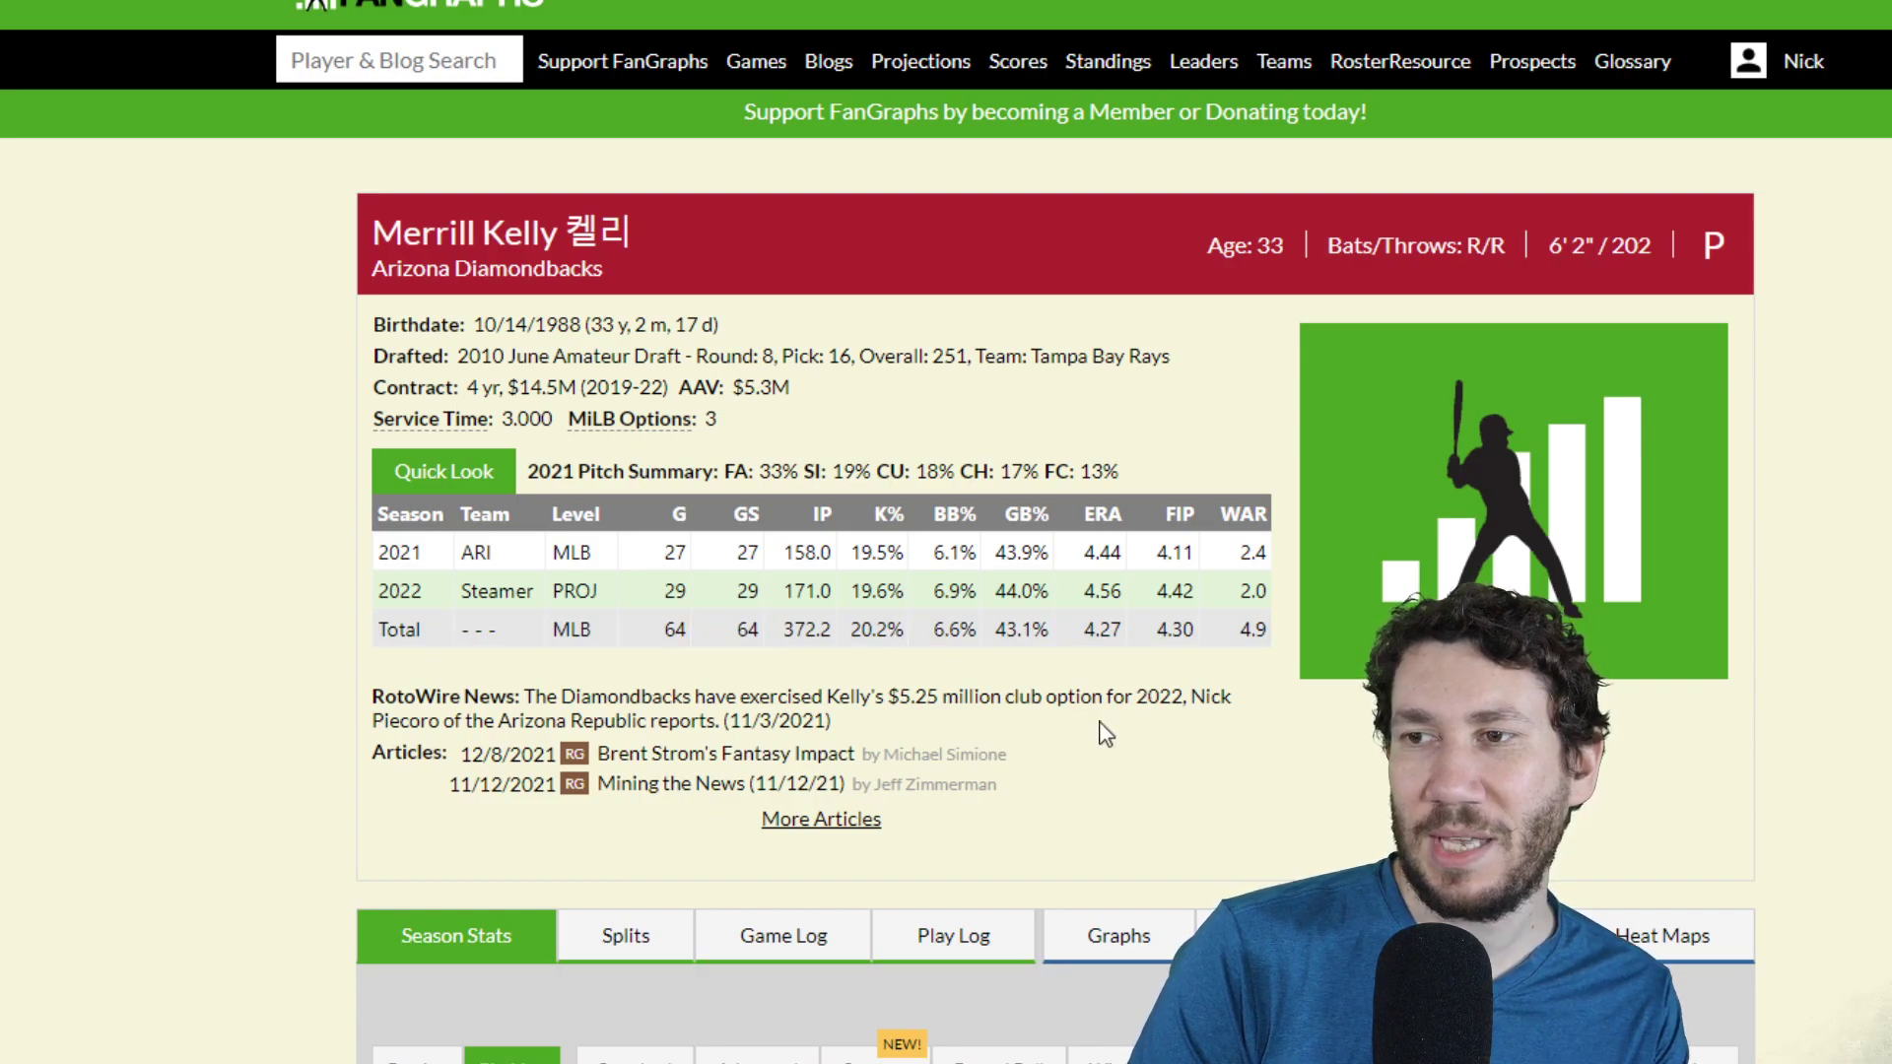
drag(1098, 727, 689, 696)
key(alt+Left)
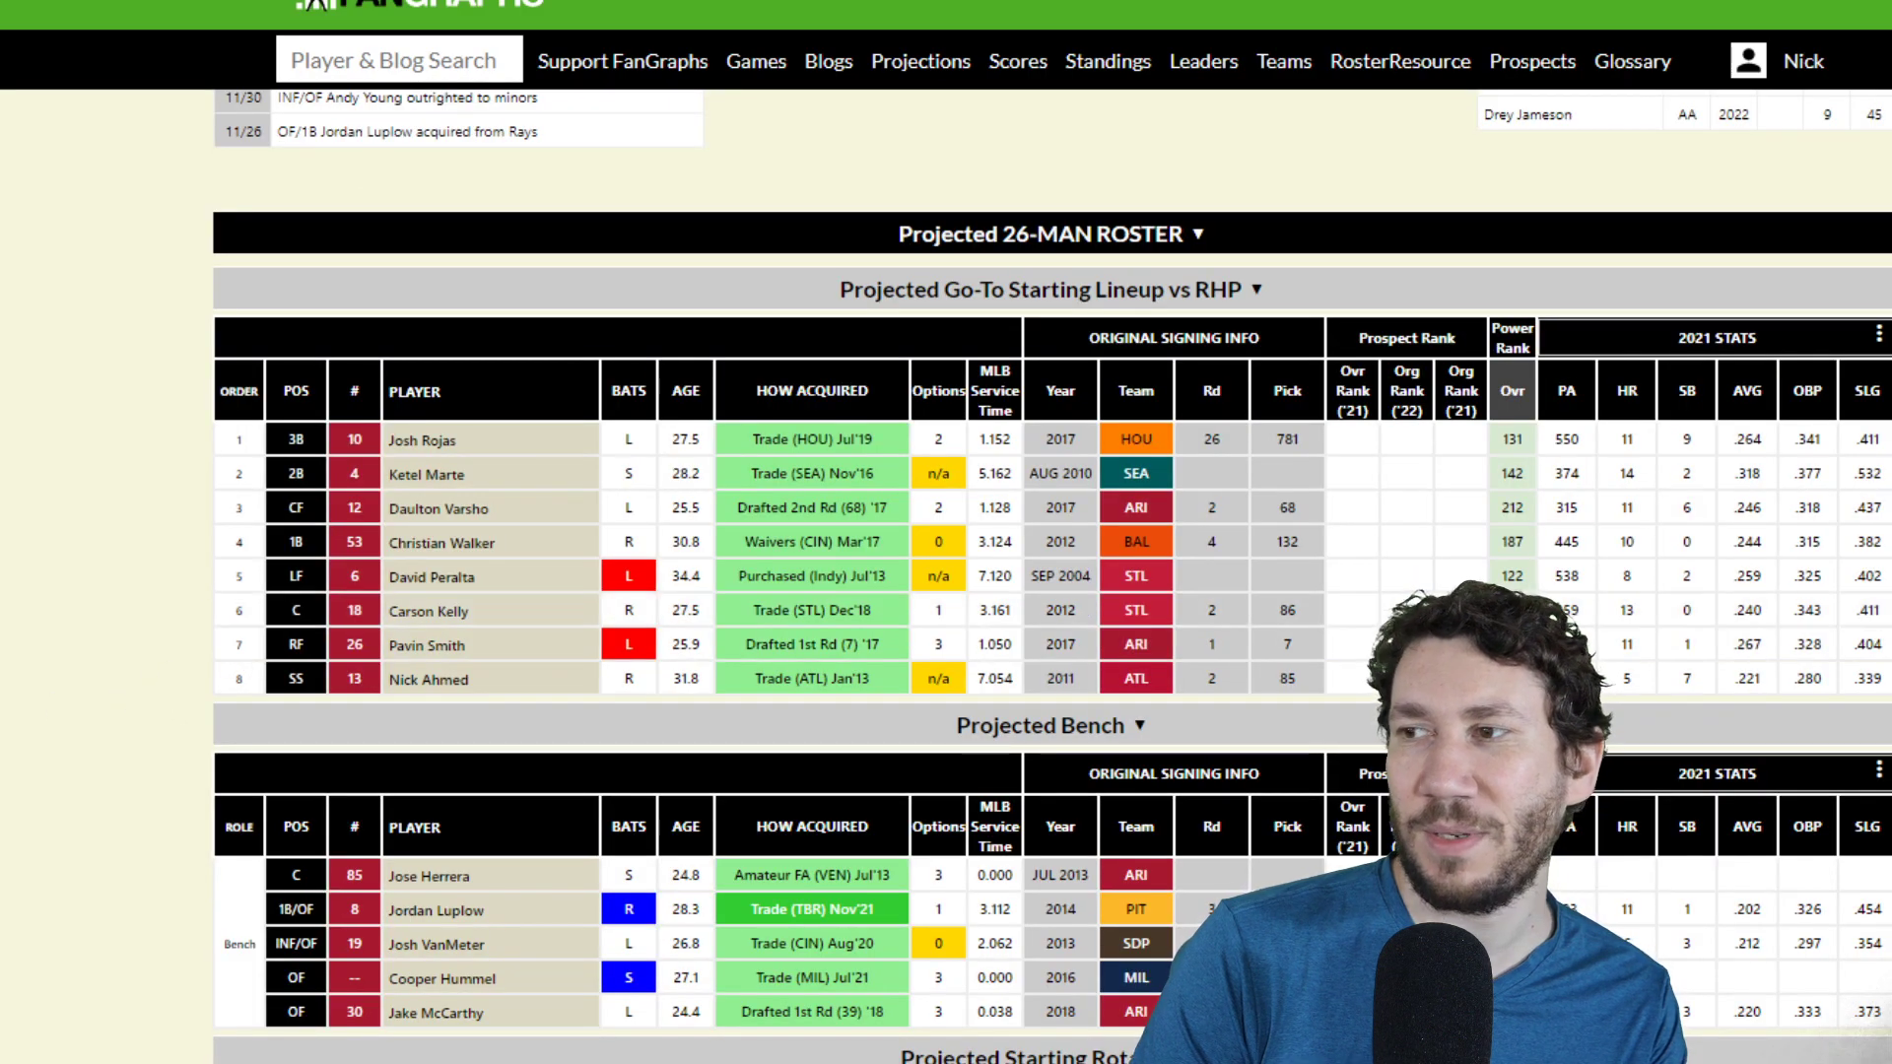
- Switch to the Excel spreadsheet and set Merrill Kelly's team to ARI
key(alt+Tab)
click(709, 877)
text(ARI)
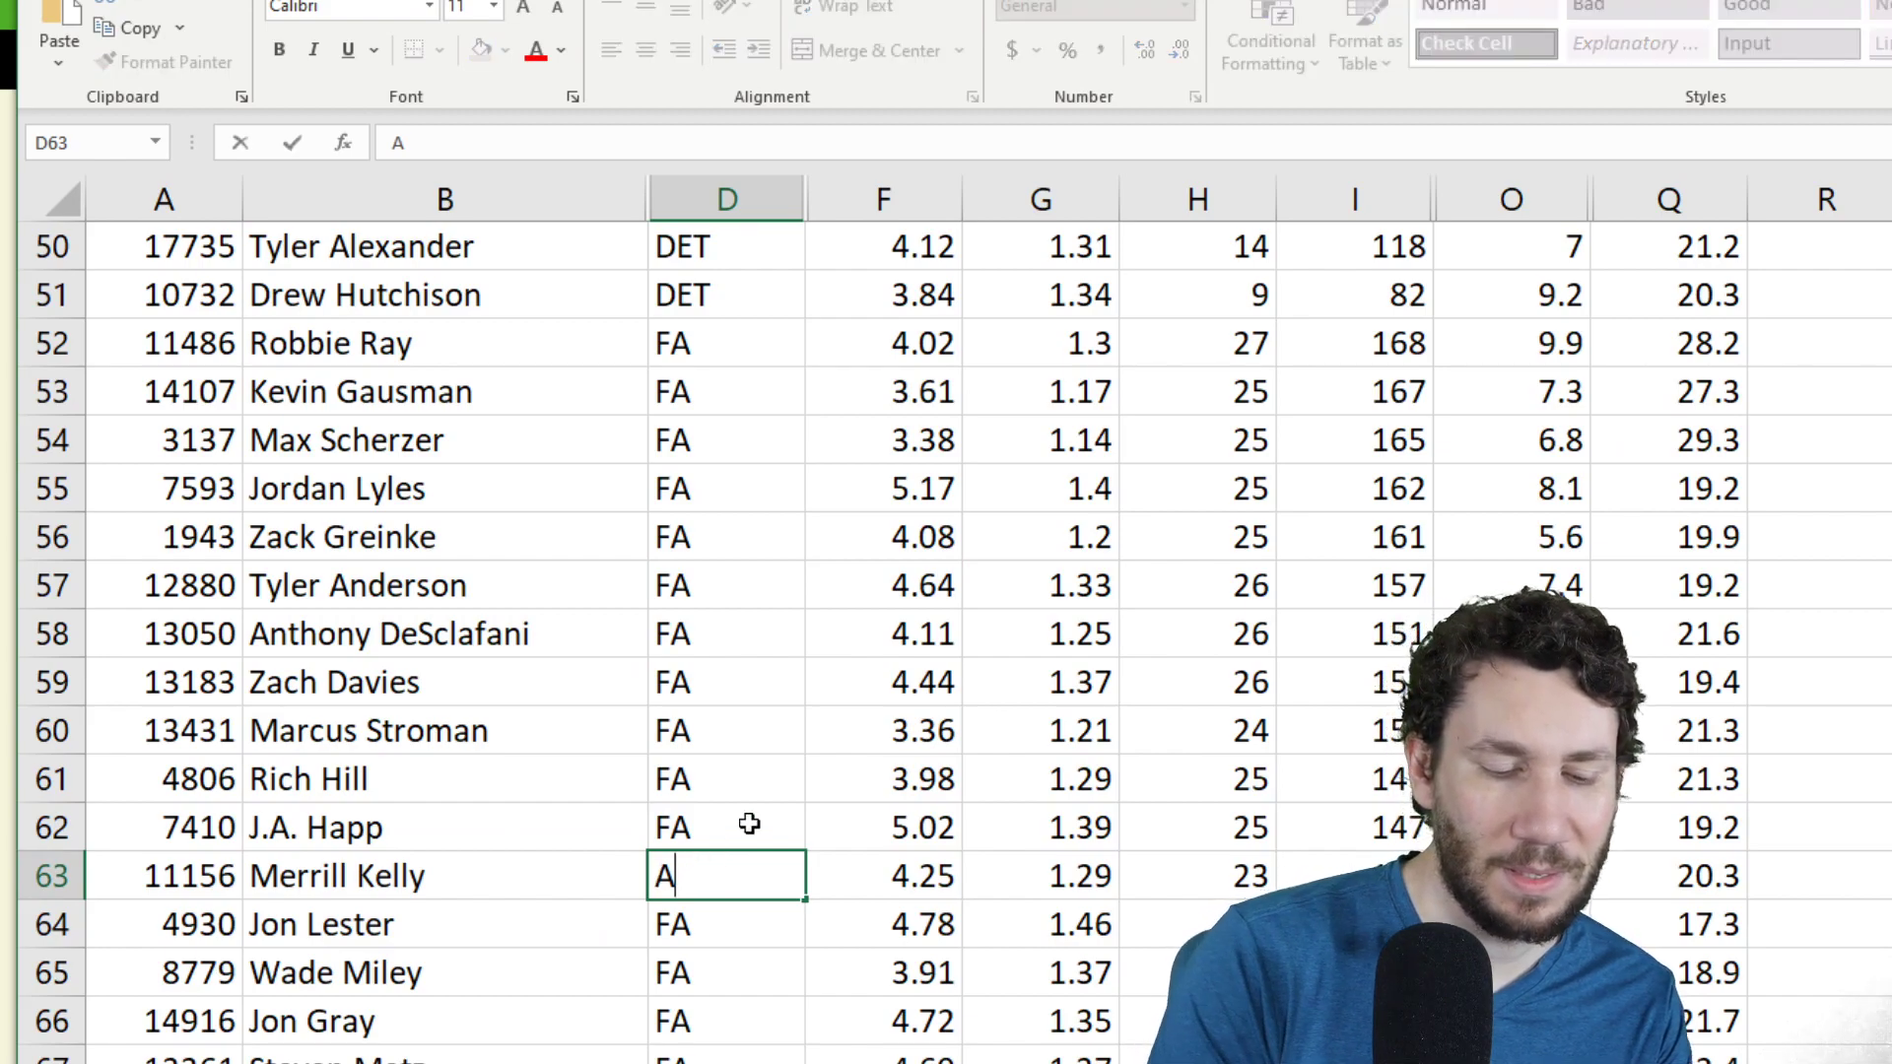
click(810, 826)
click(719, 875)
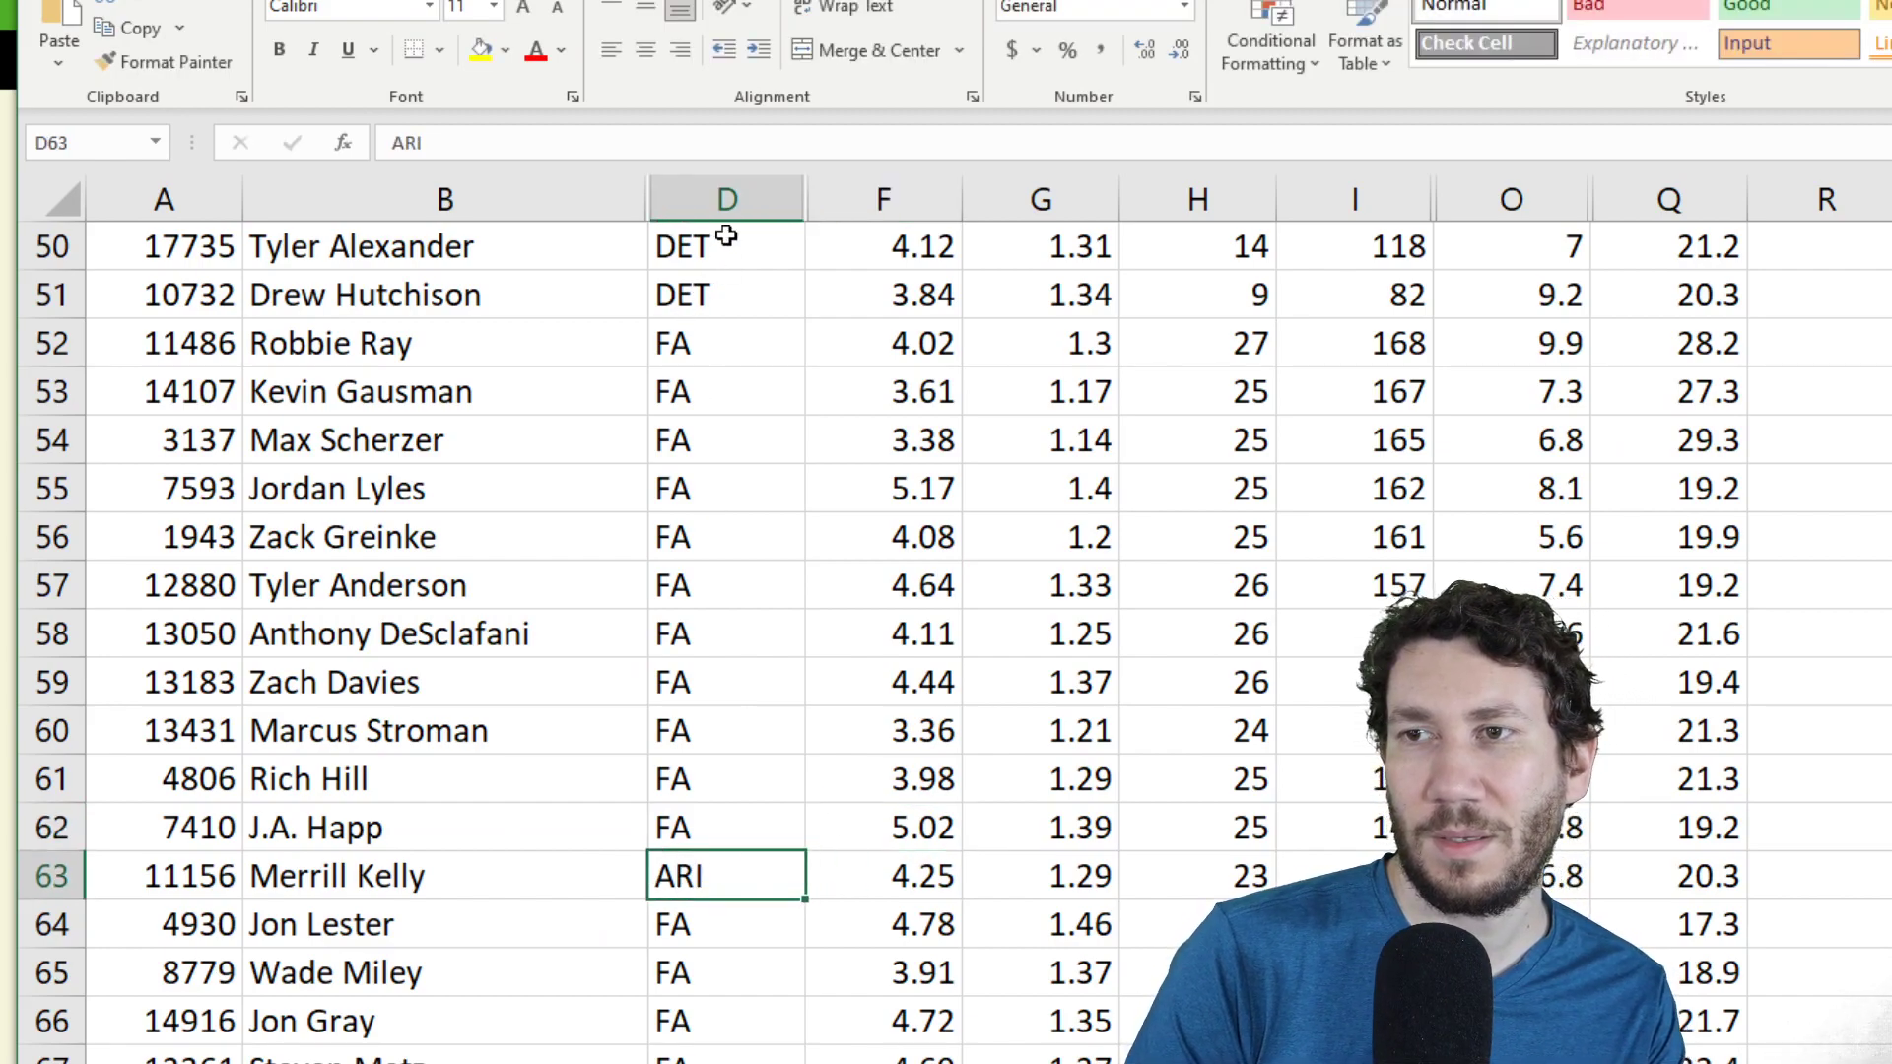
- Sort the pitcher rows alphabetically by team and return to the Arizona pitchers
click(726, 236)
key(ctrl+shift+Down)
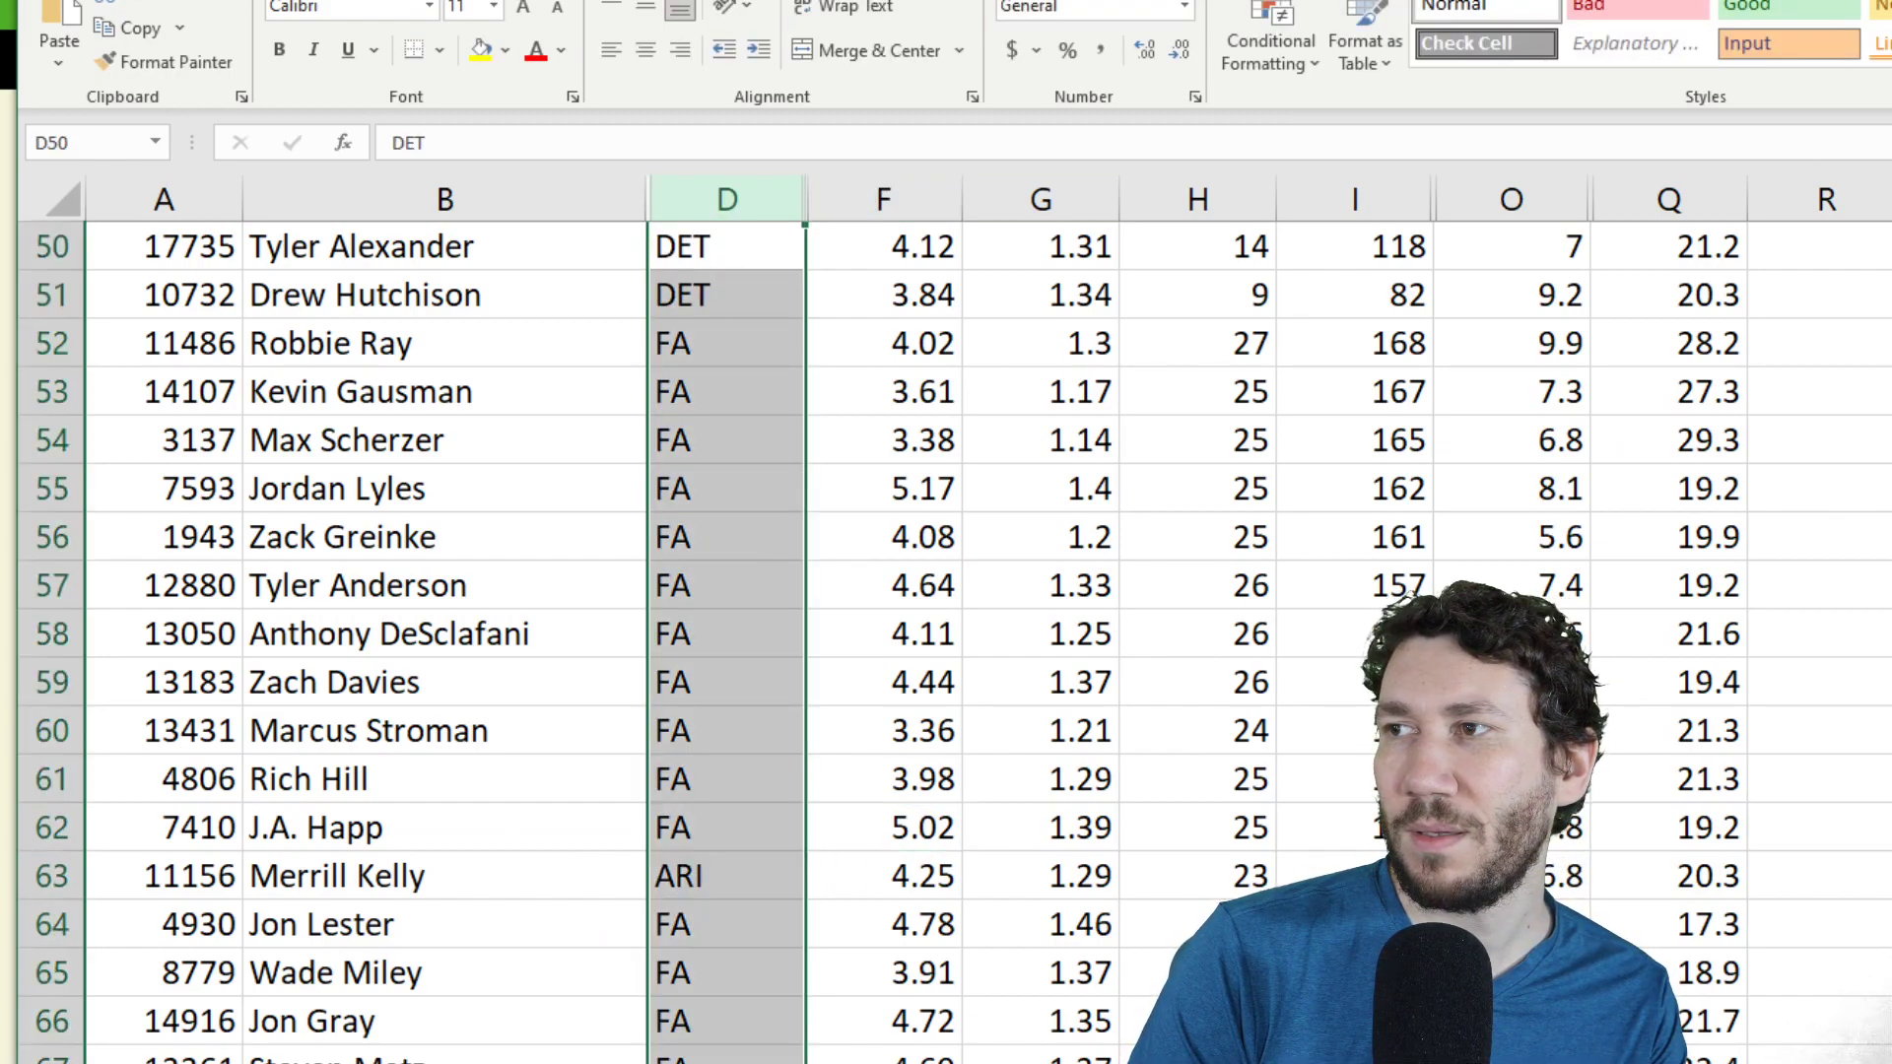
key(alt+h)
key(s)
key(s)
key(Return)
click(961, 889)
scroll(961, 888, up, 17)
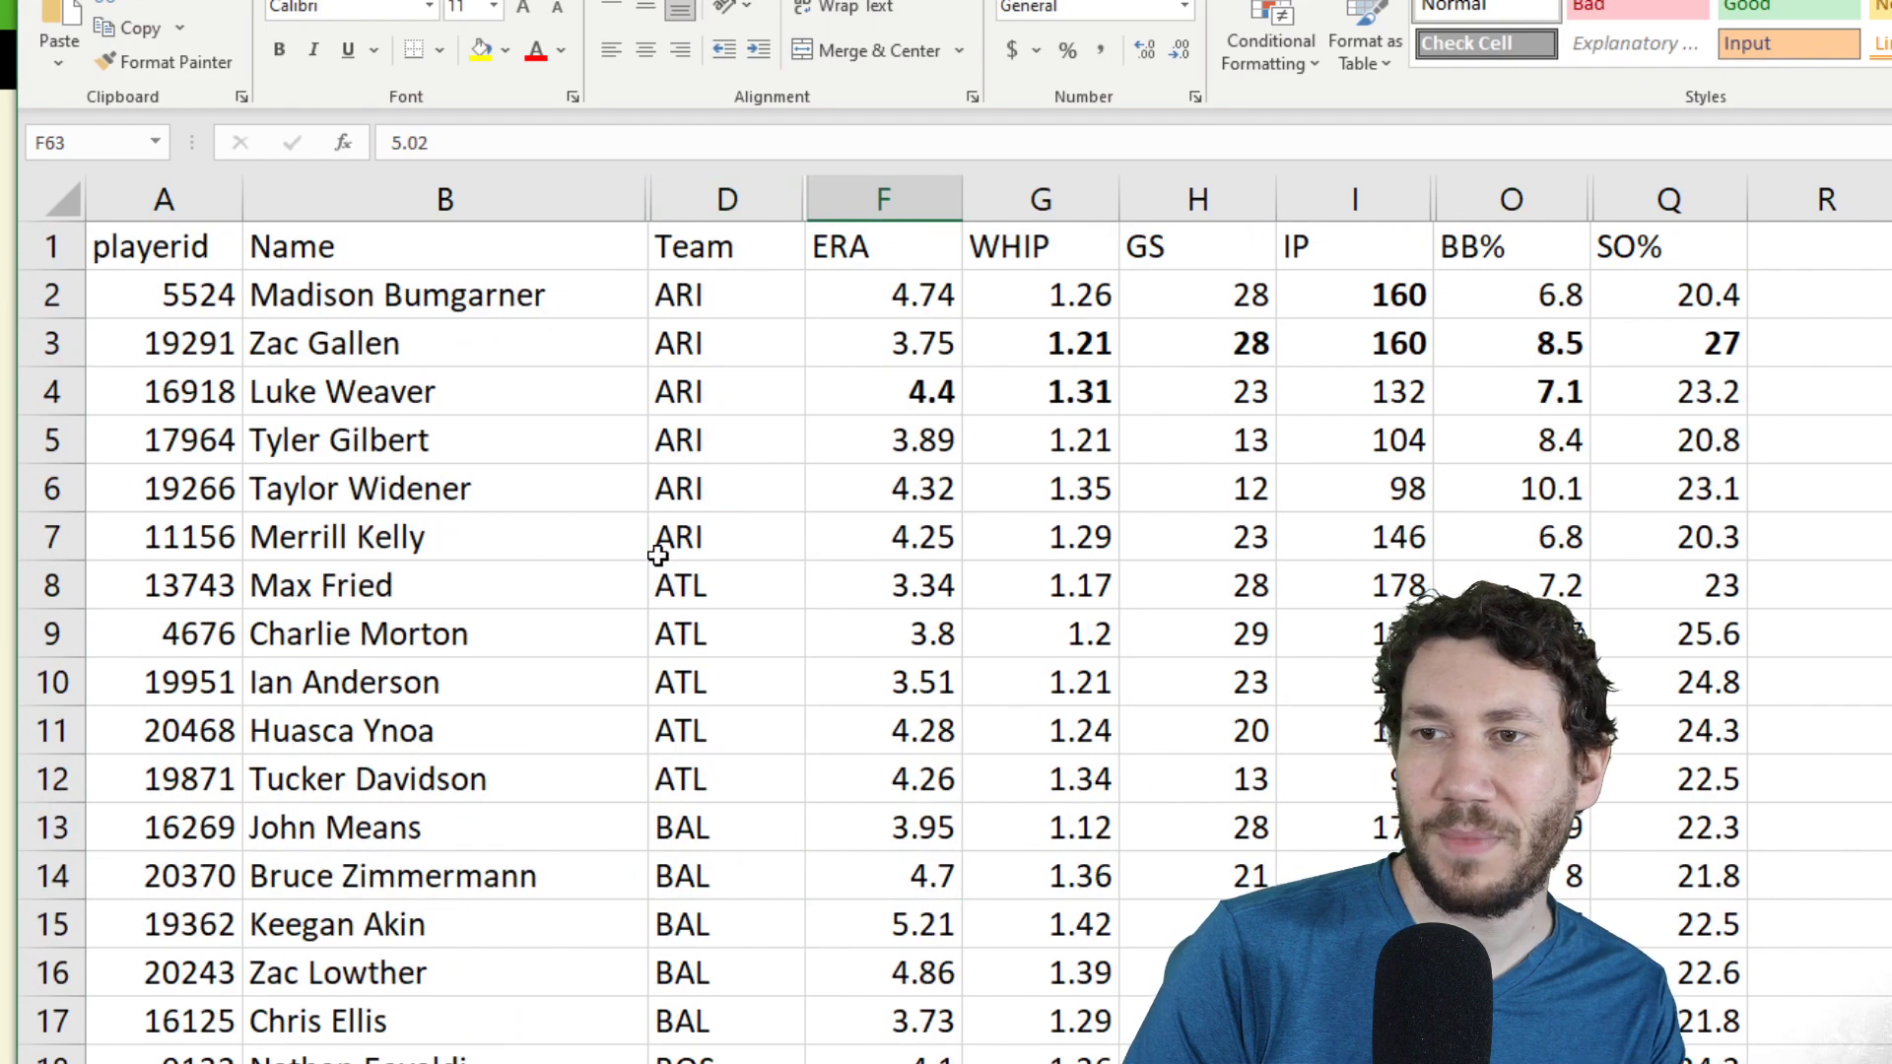
- Check Merrill Kelly's GS and IP, and look over the team cells of all the Arizona pitchers
click(728, 550)
click(1214, 543)
click(1380, 550)
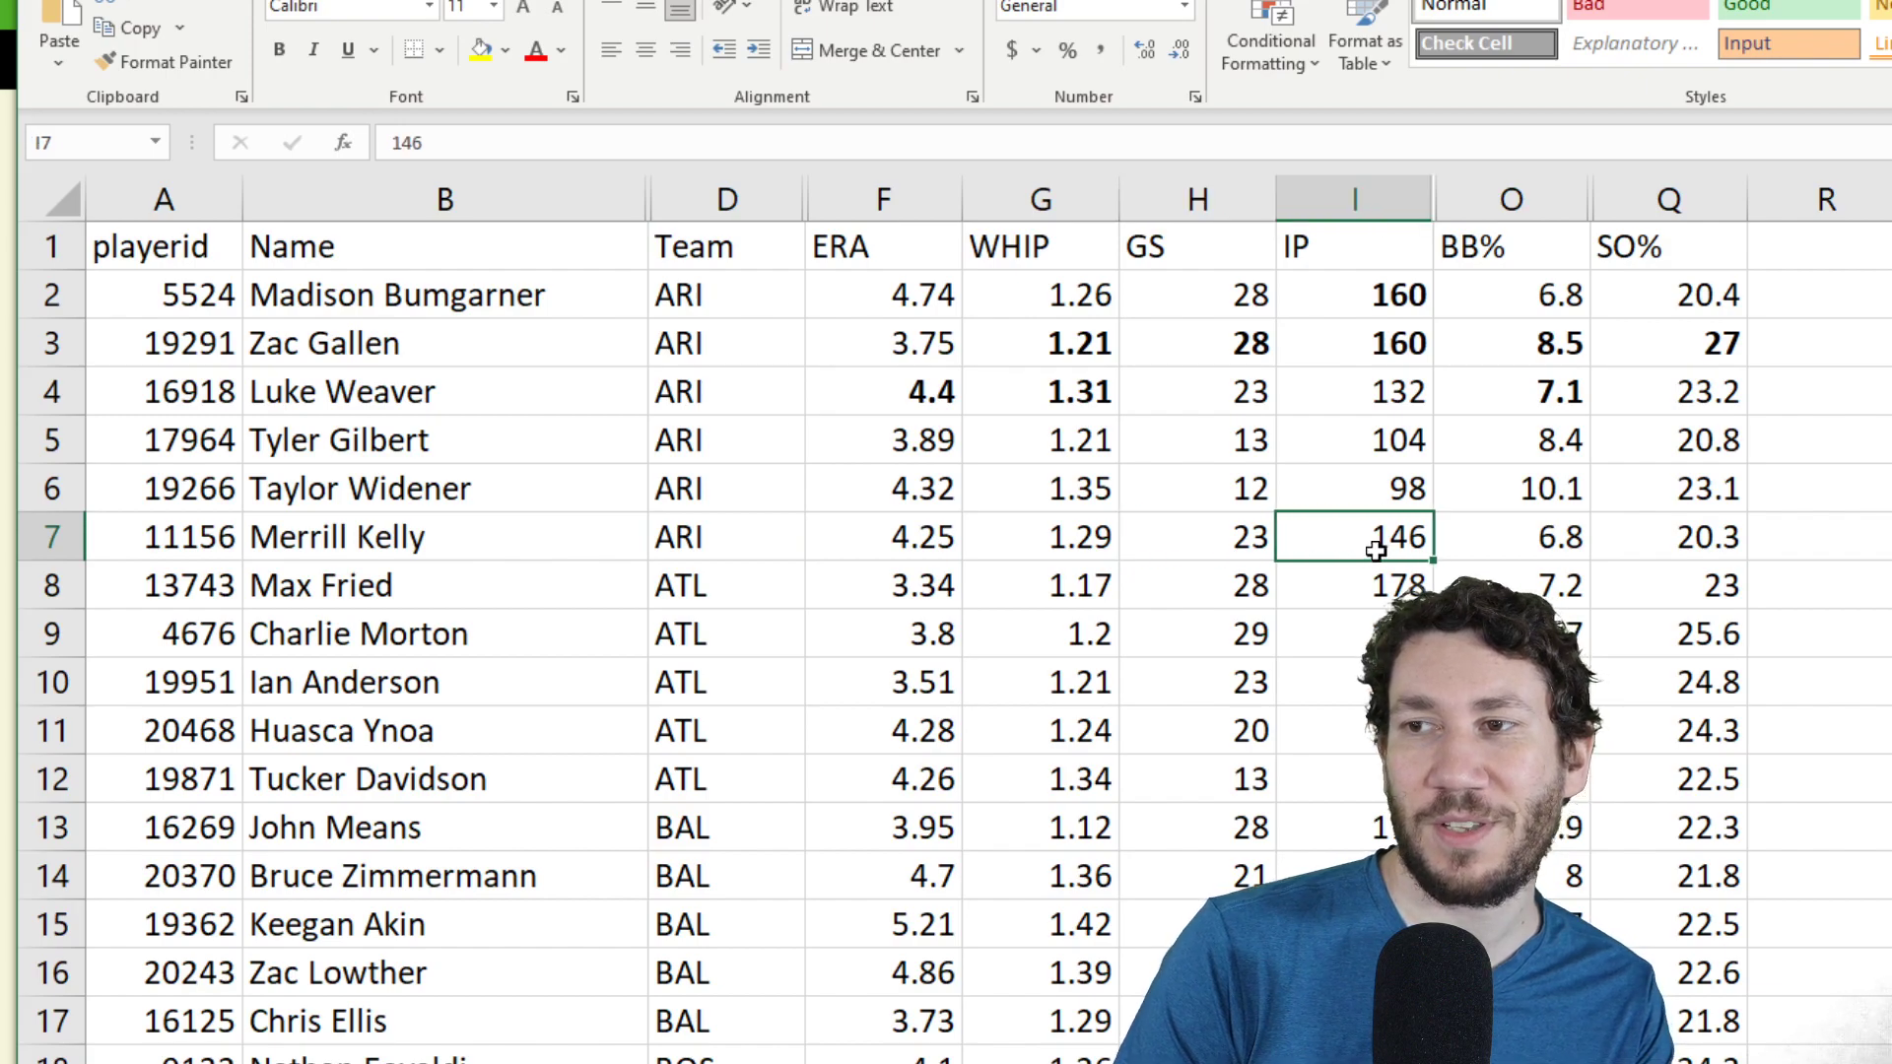
drag(710, 541, 706, 301)
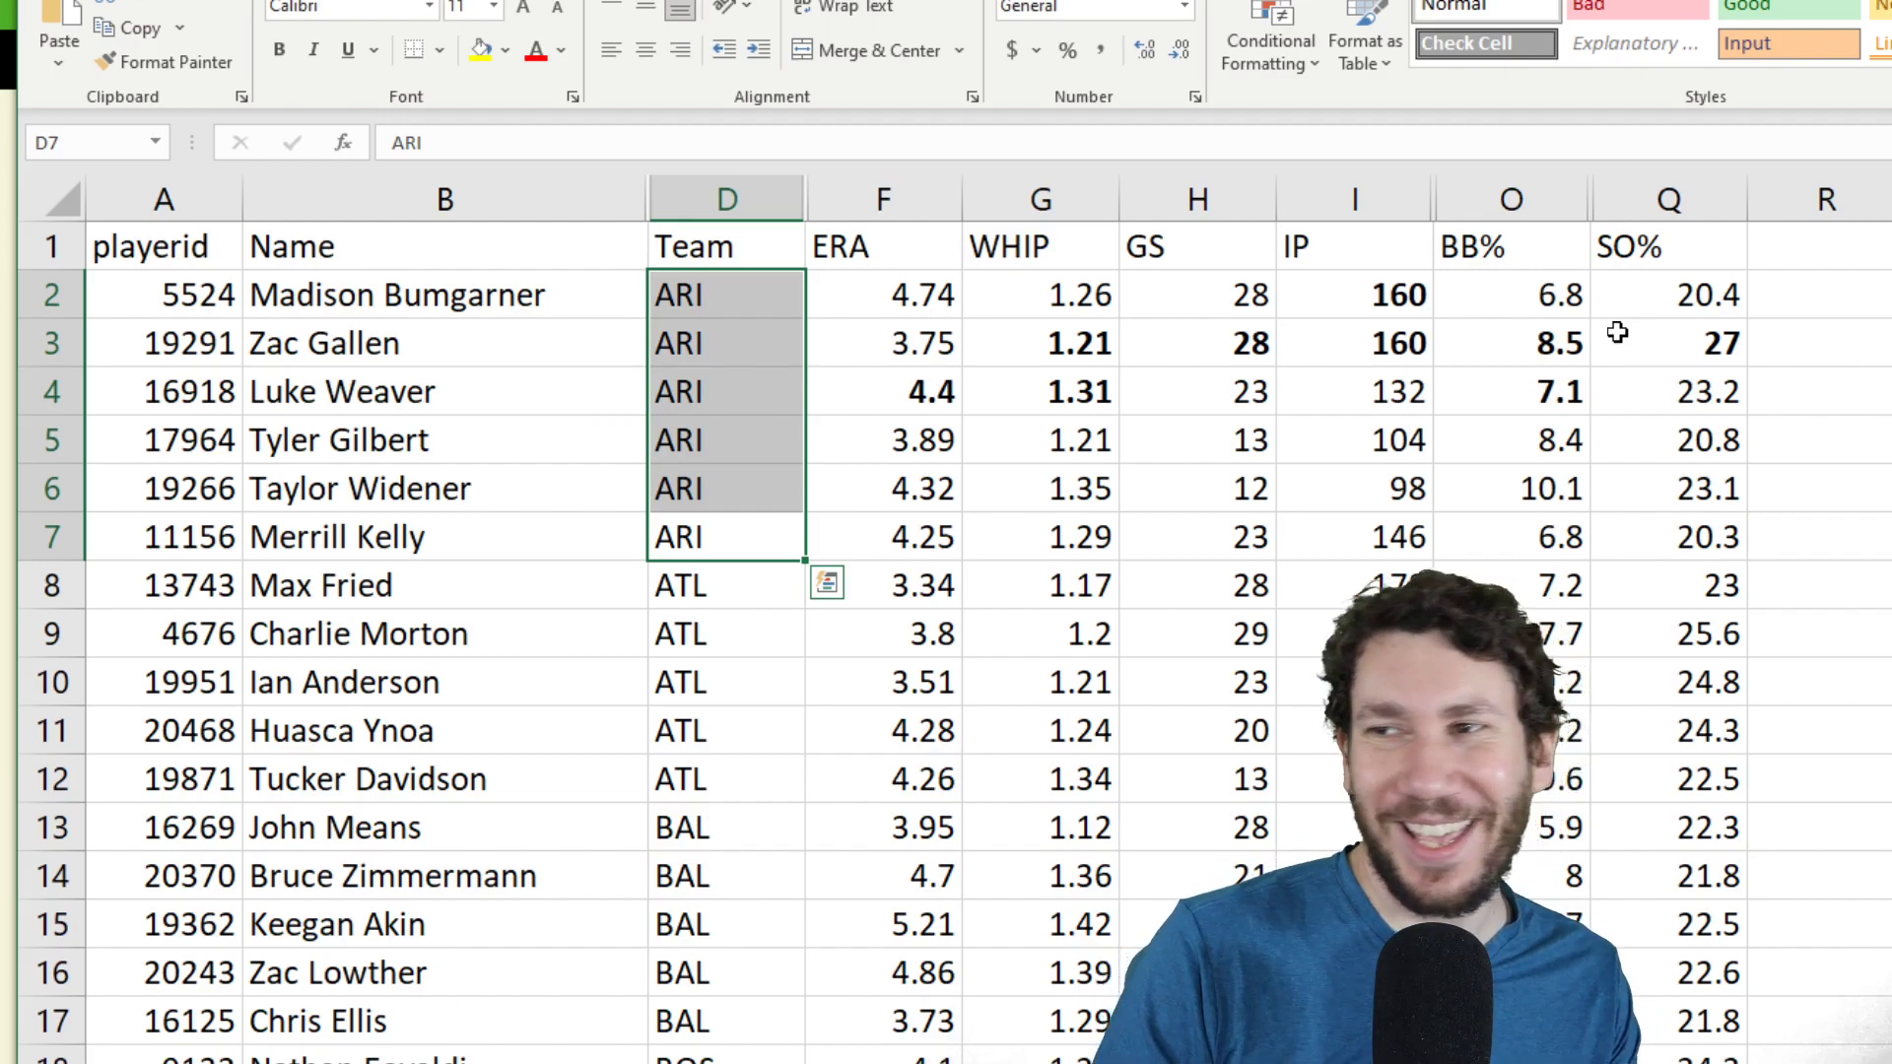
click(1803, 584)
key(Right)
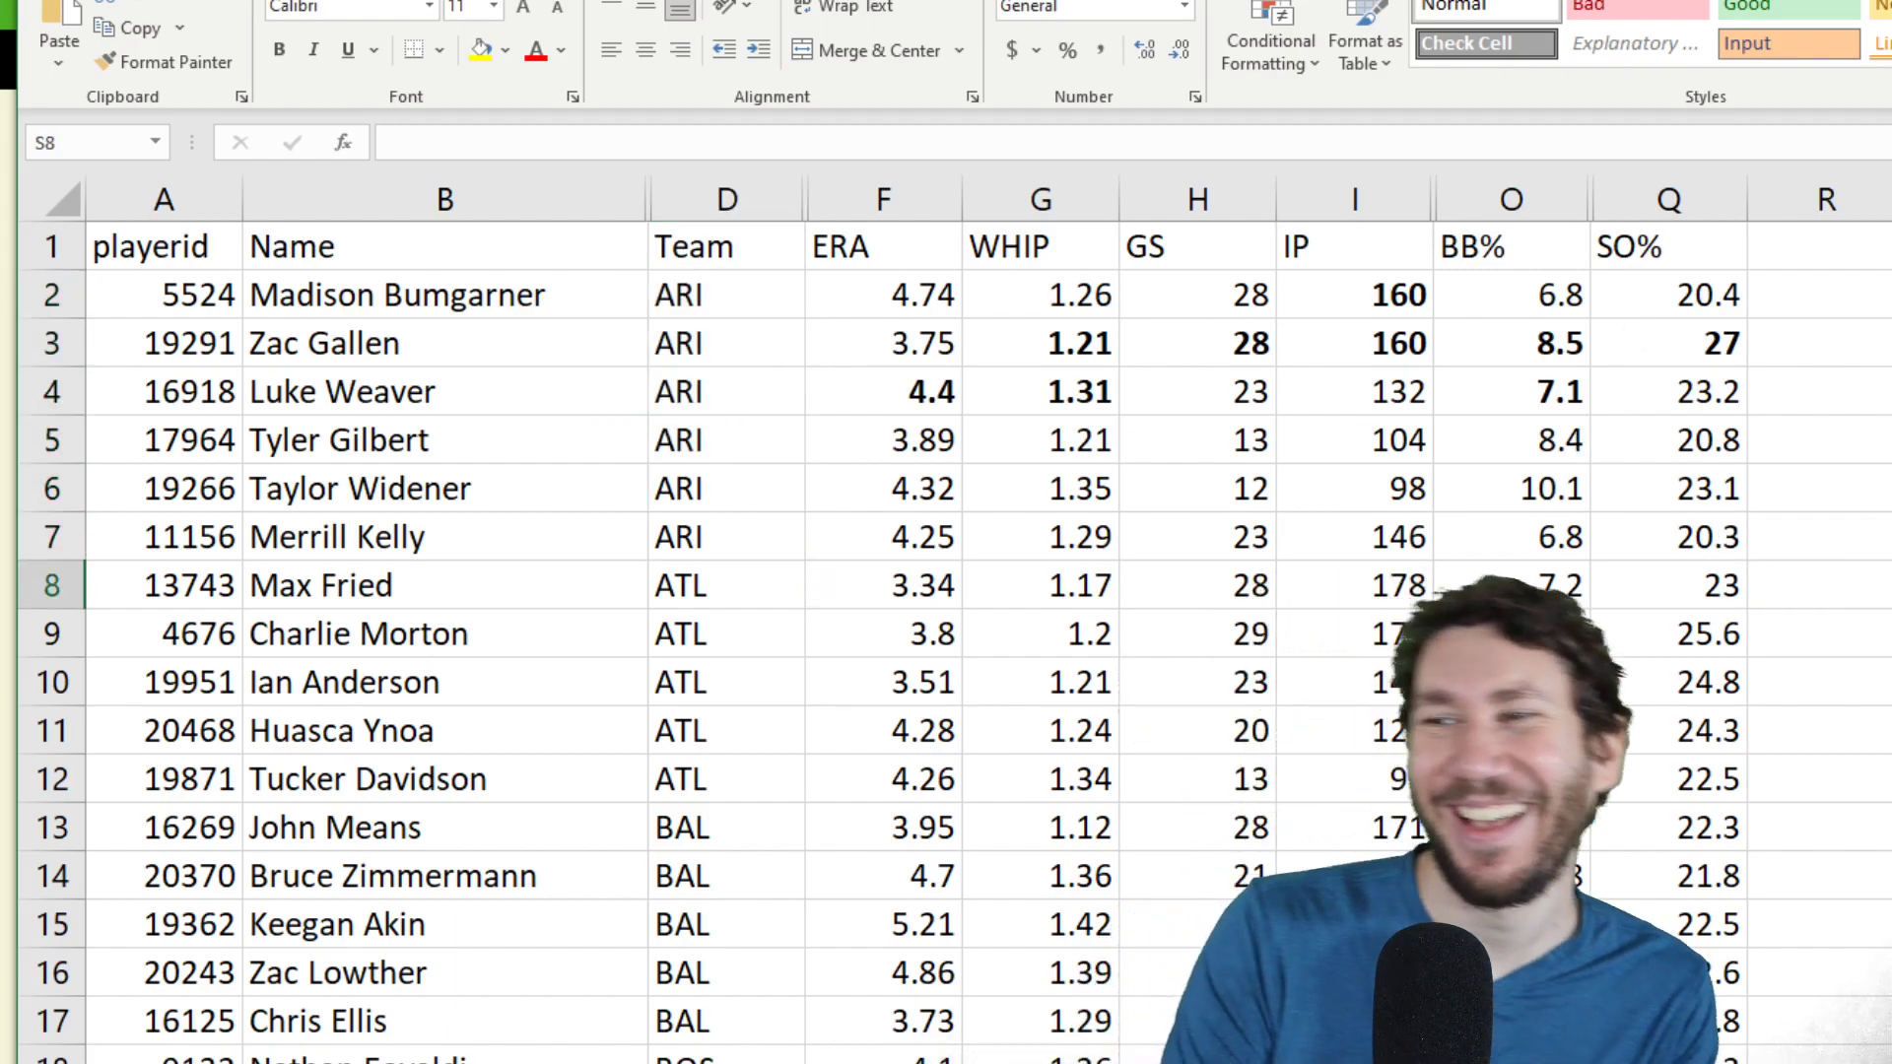
- Compare the GS values of the Arizona pitchers from Madison Bumgarner down to Merrill Kelly
click(1212, 296)
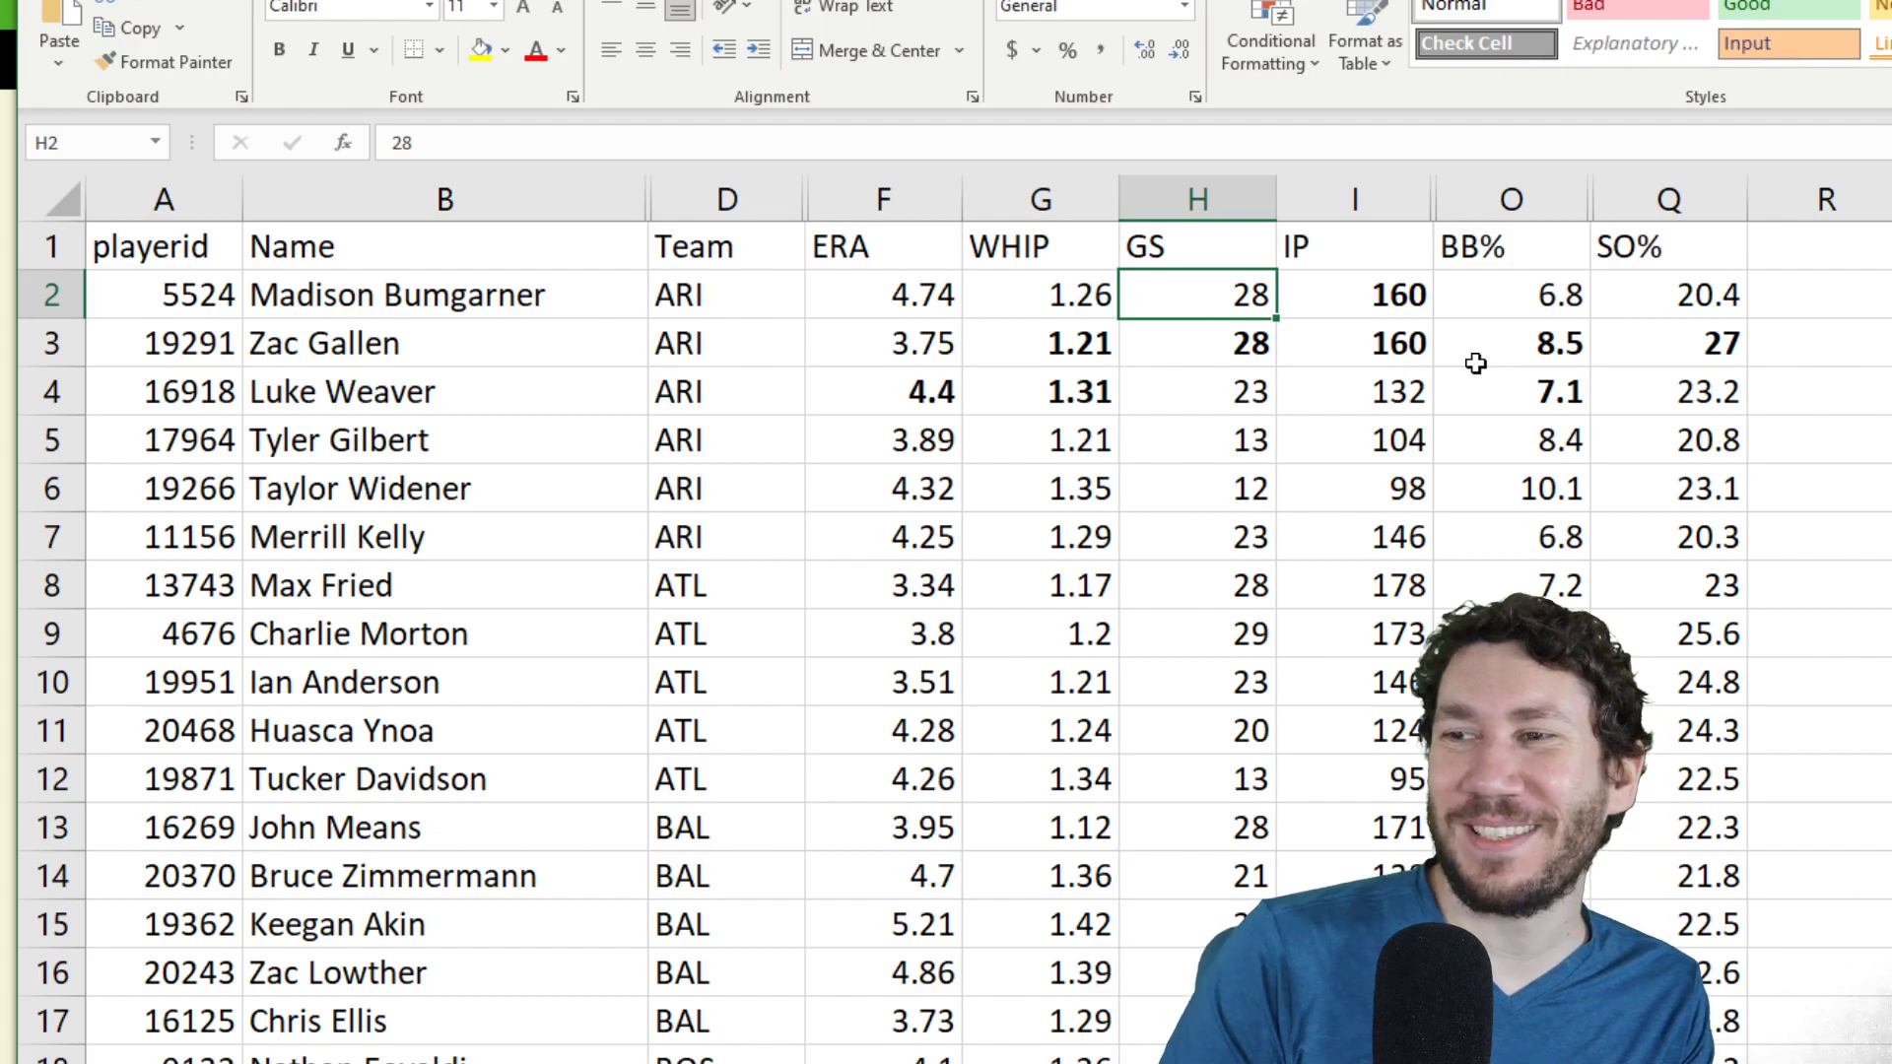
click(1227, 493)
click(1250, 300)
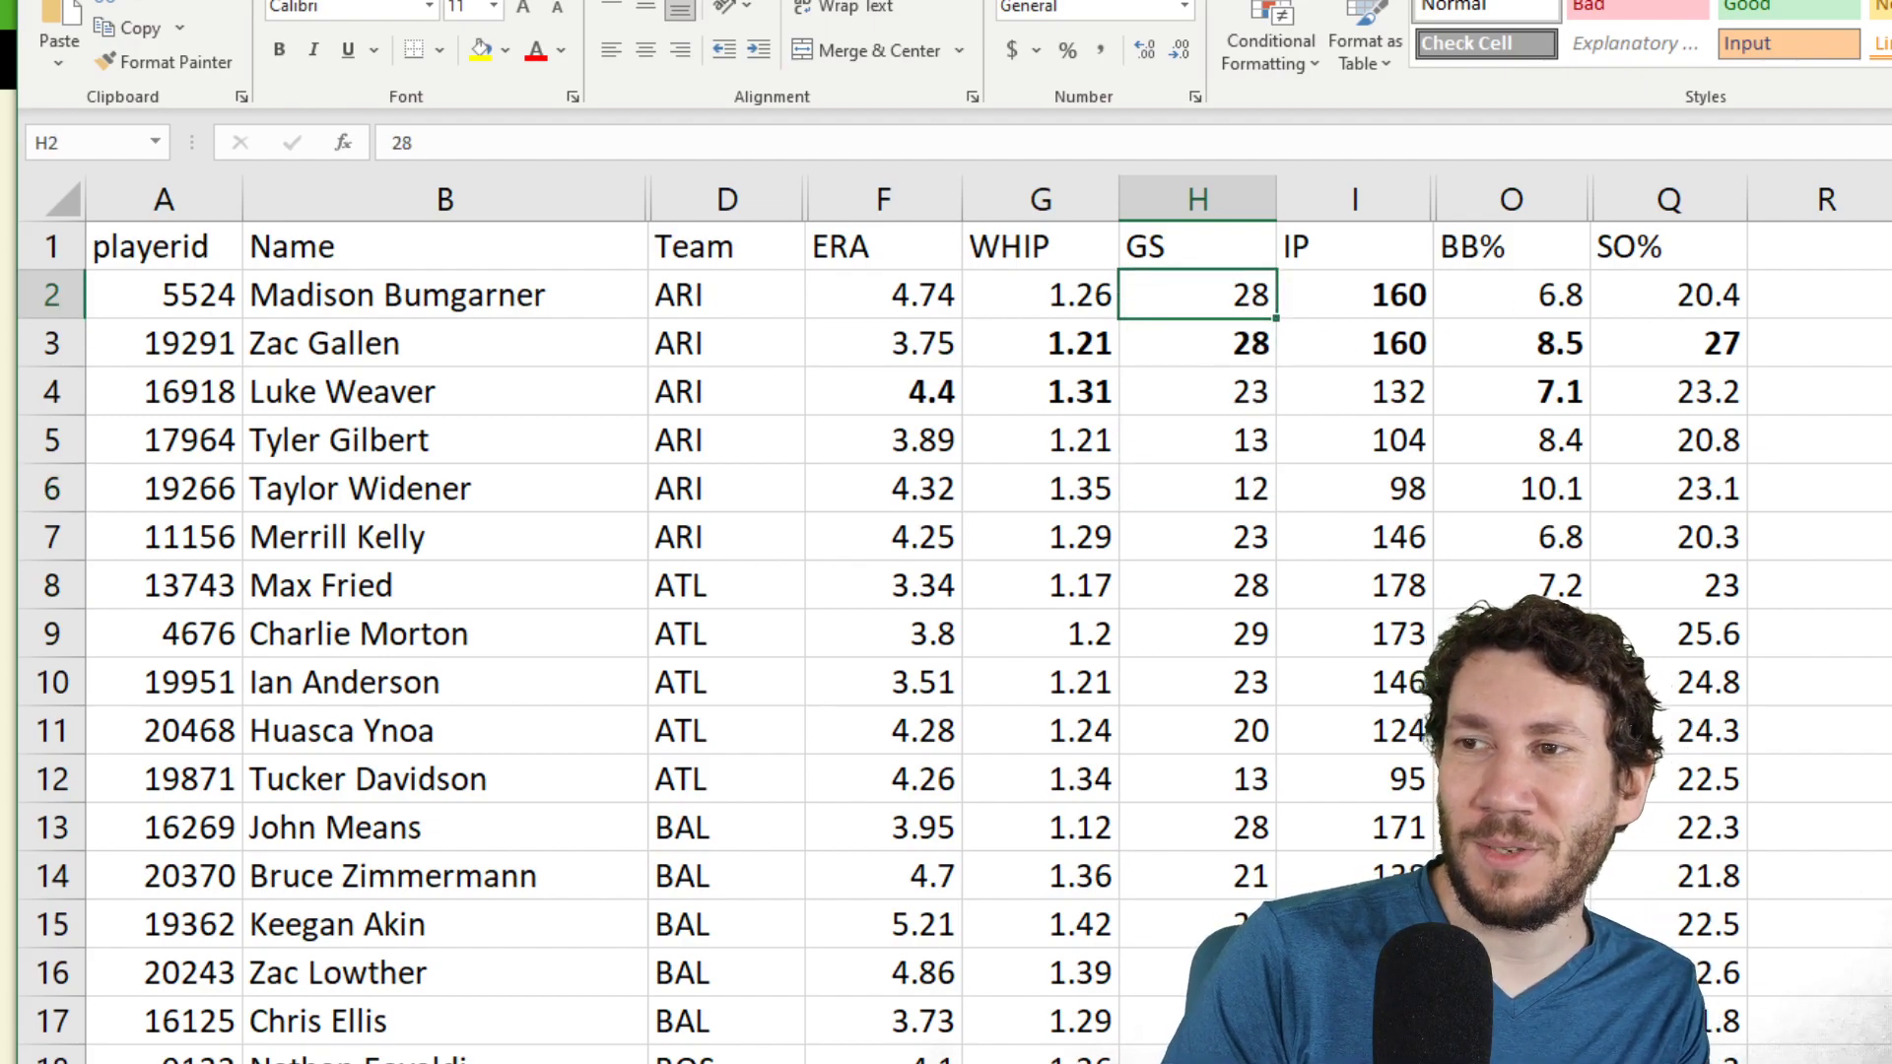
click(1198, 343)
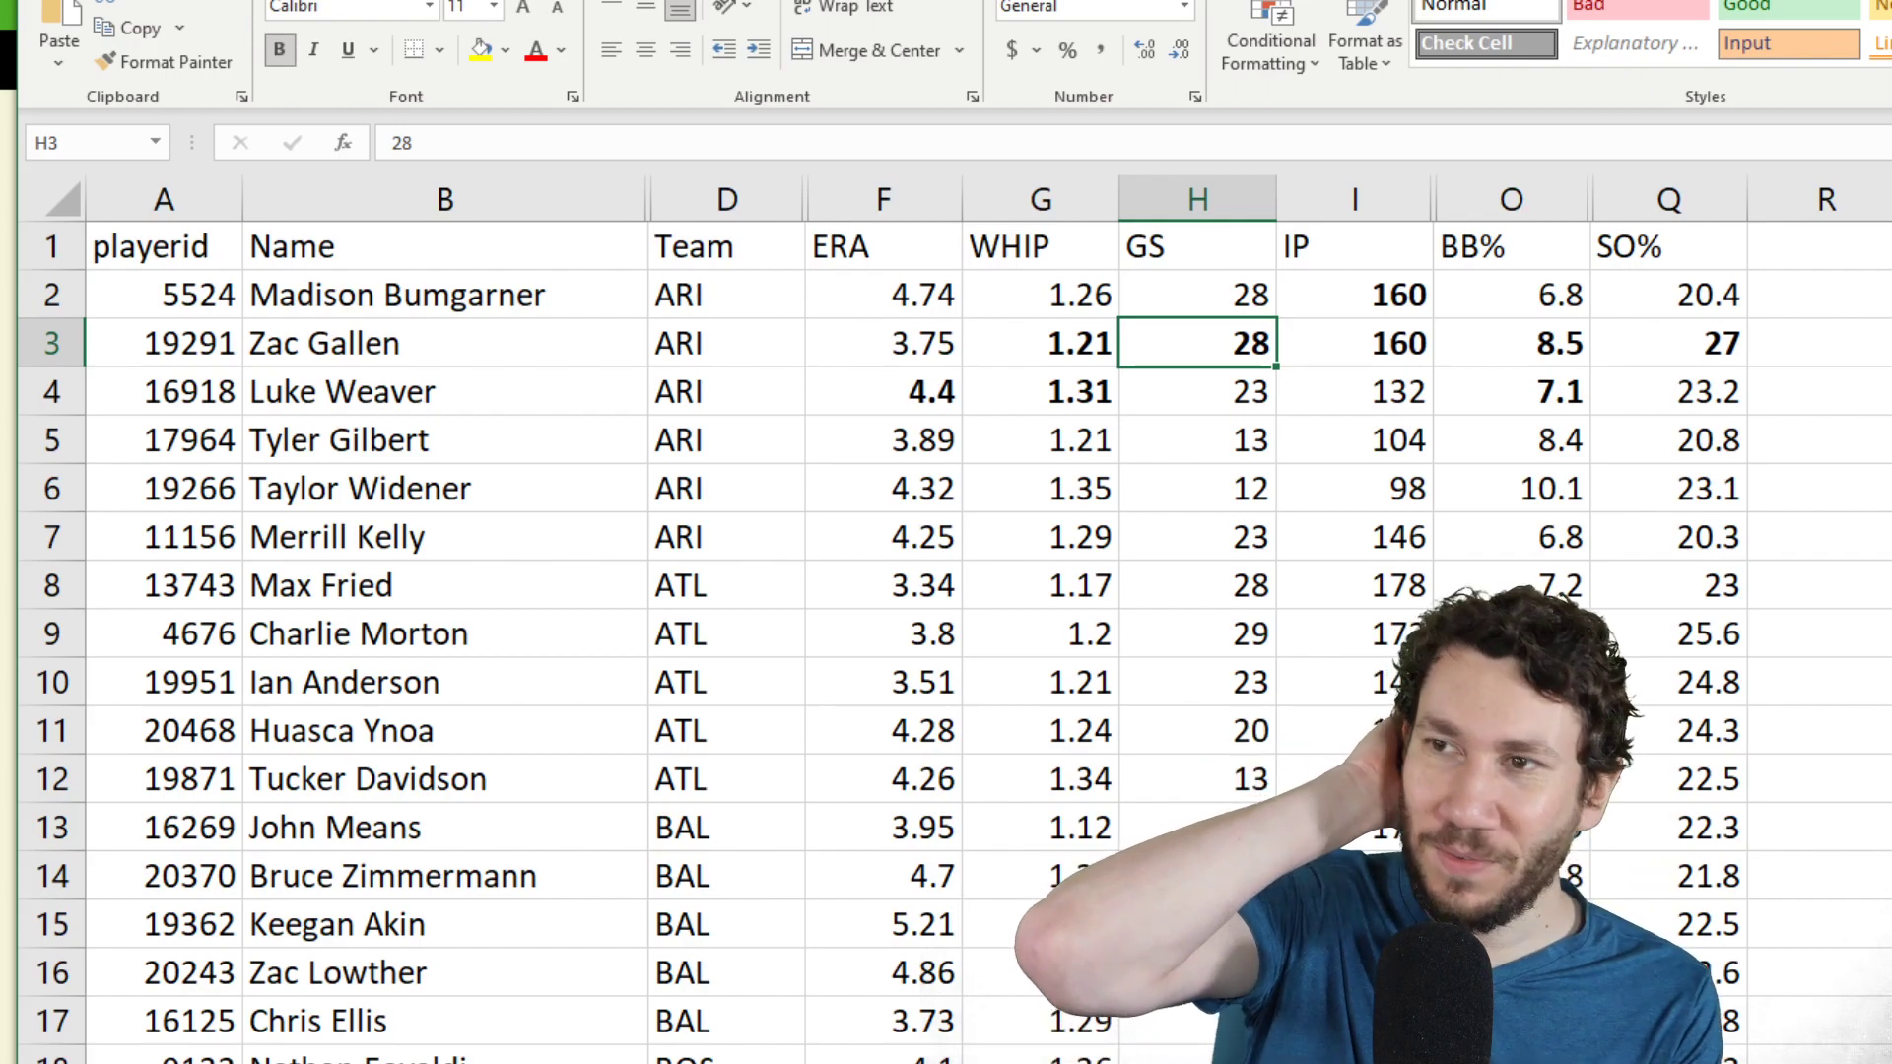
click(1197, 391)
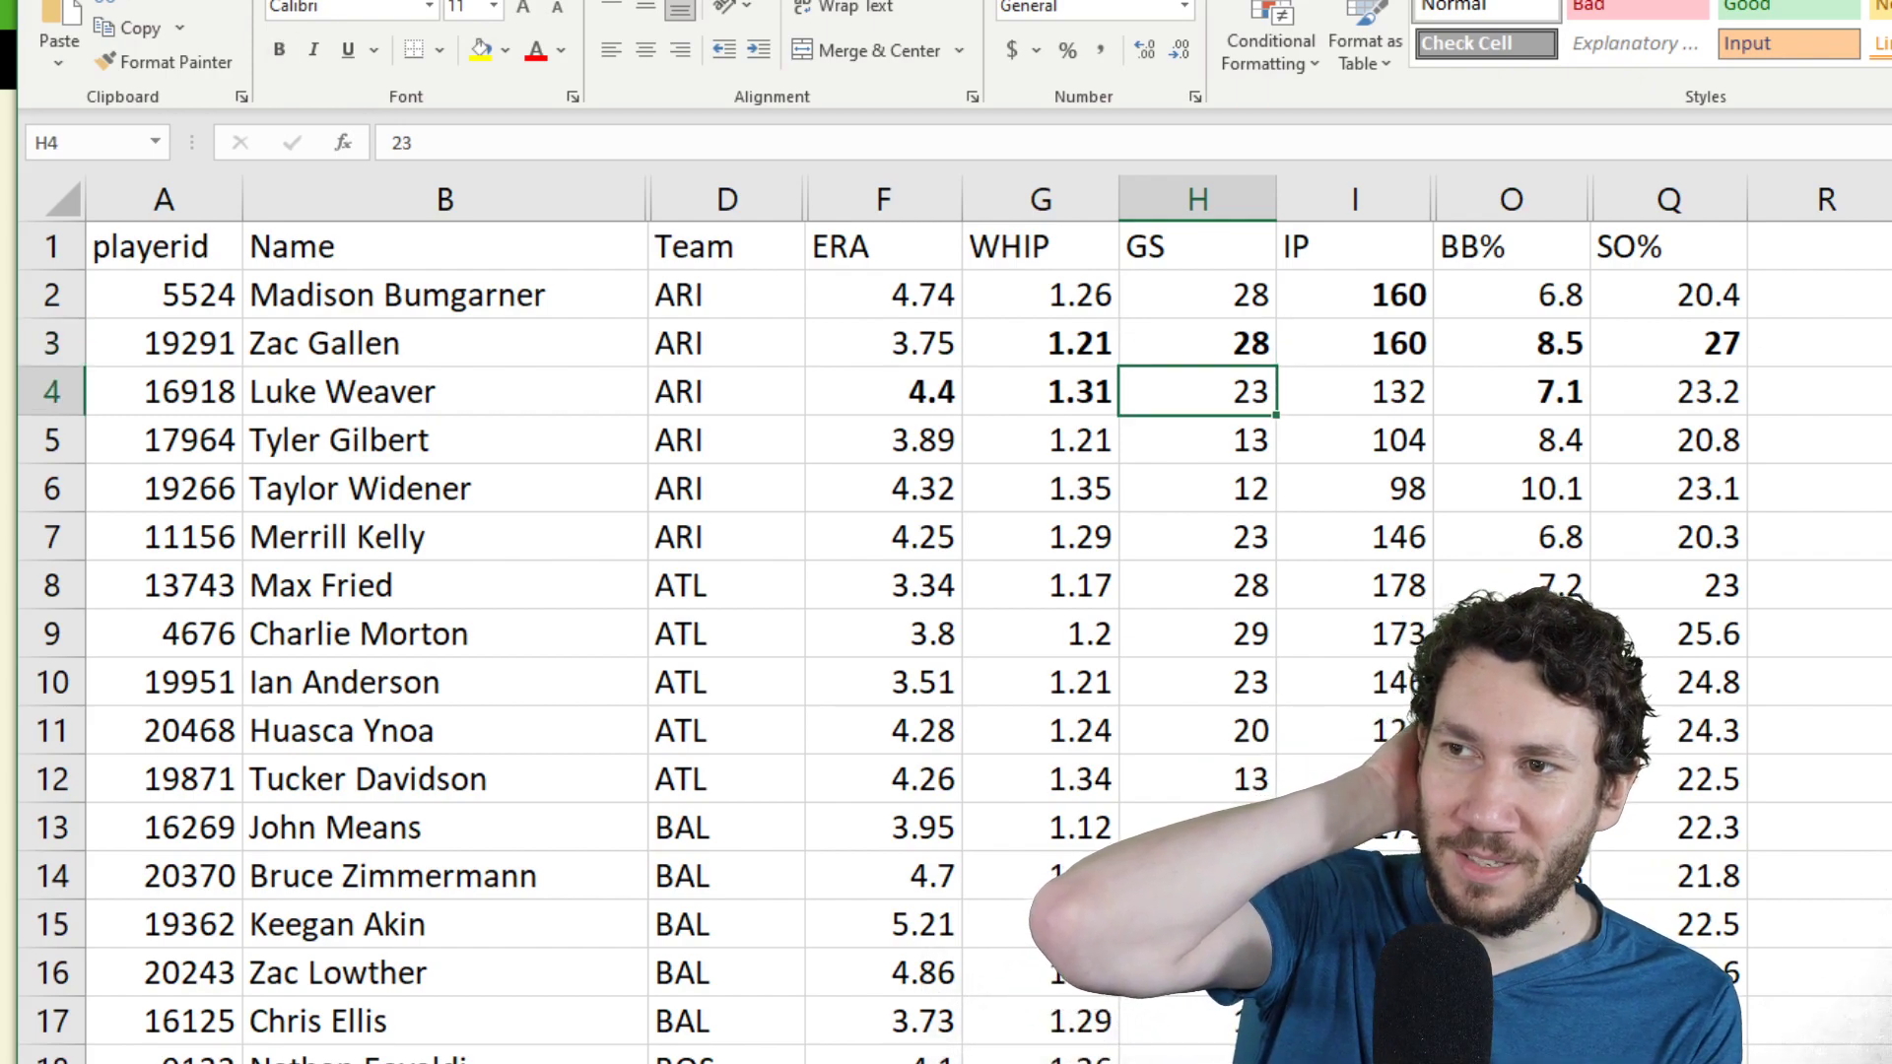
key(Down)
key(Down)
key(Down)
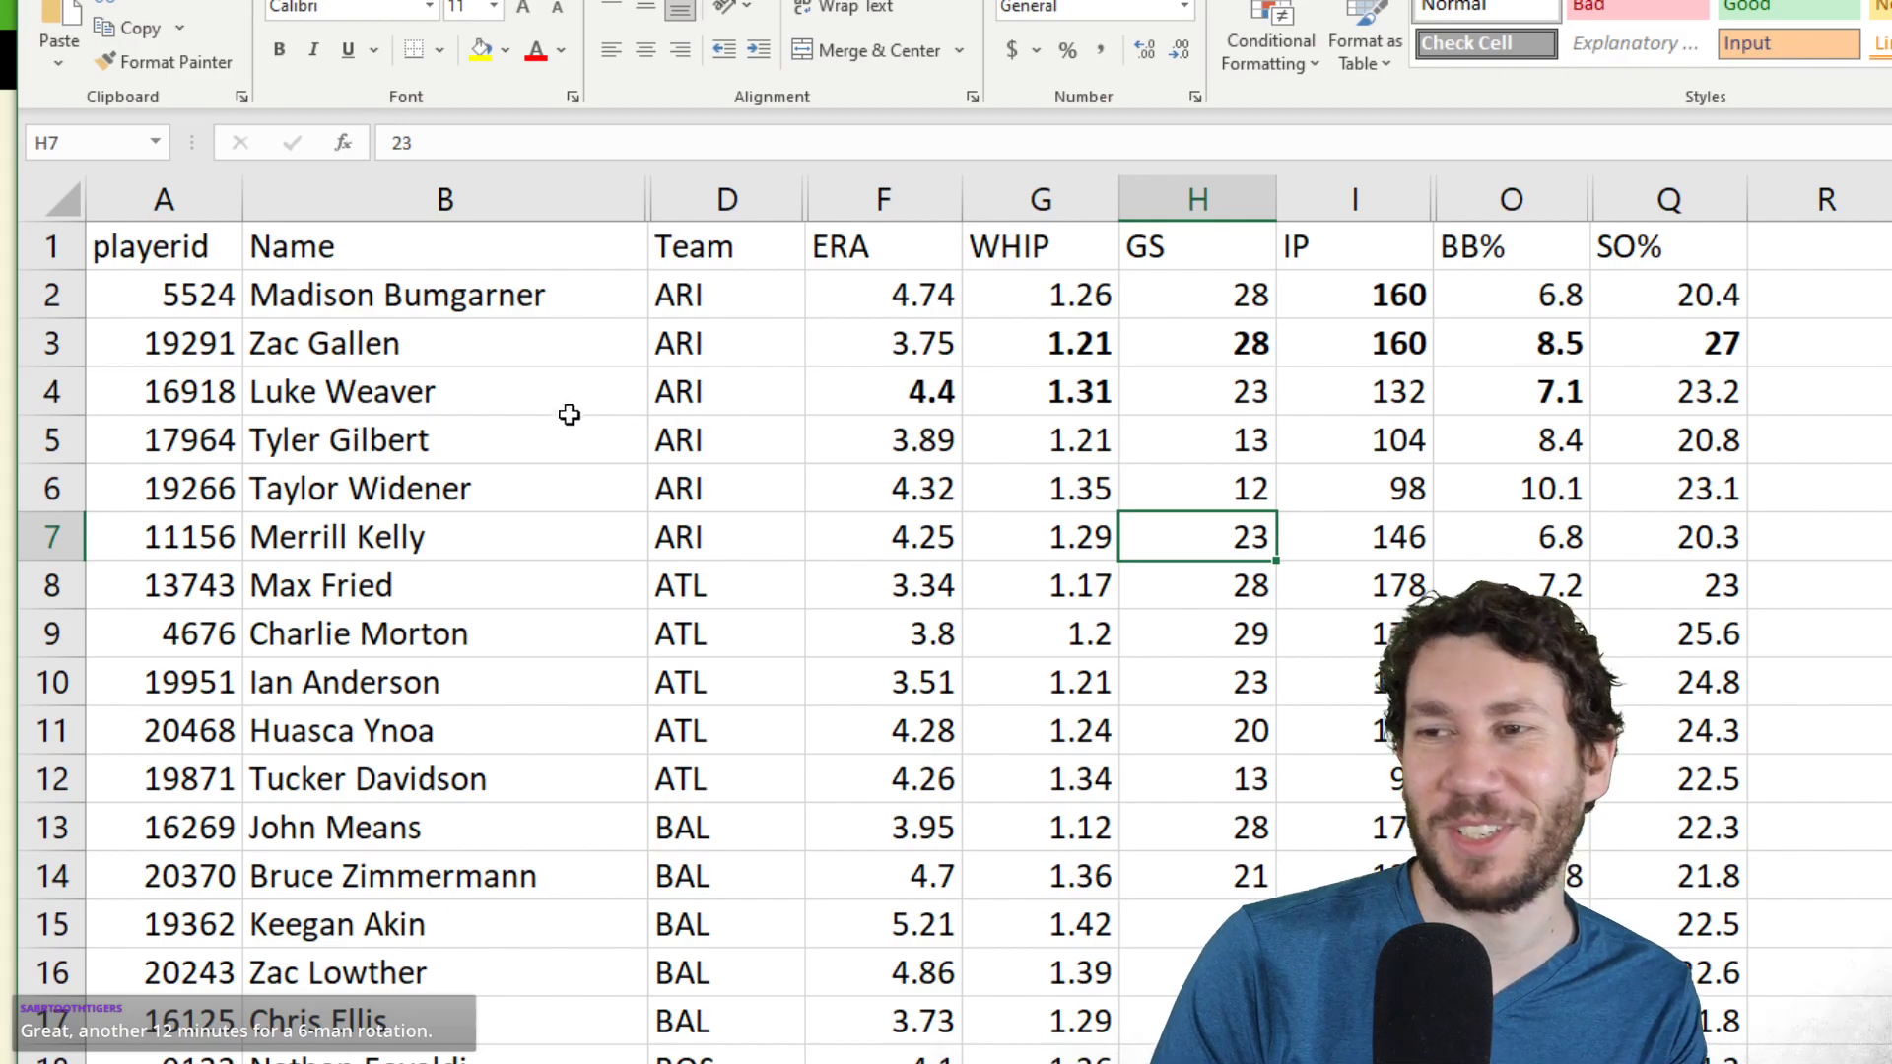
- Review Tyler Gilbert's IP, GS and WHIP in the spreadsheet, with a brief switch to the browser
click(726, 443)
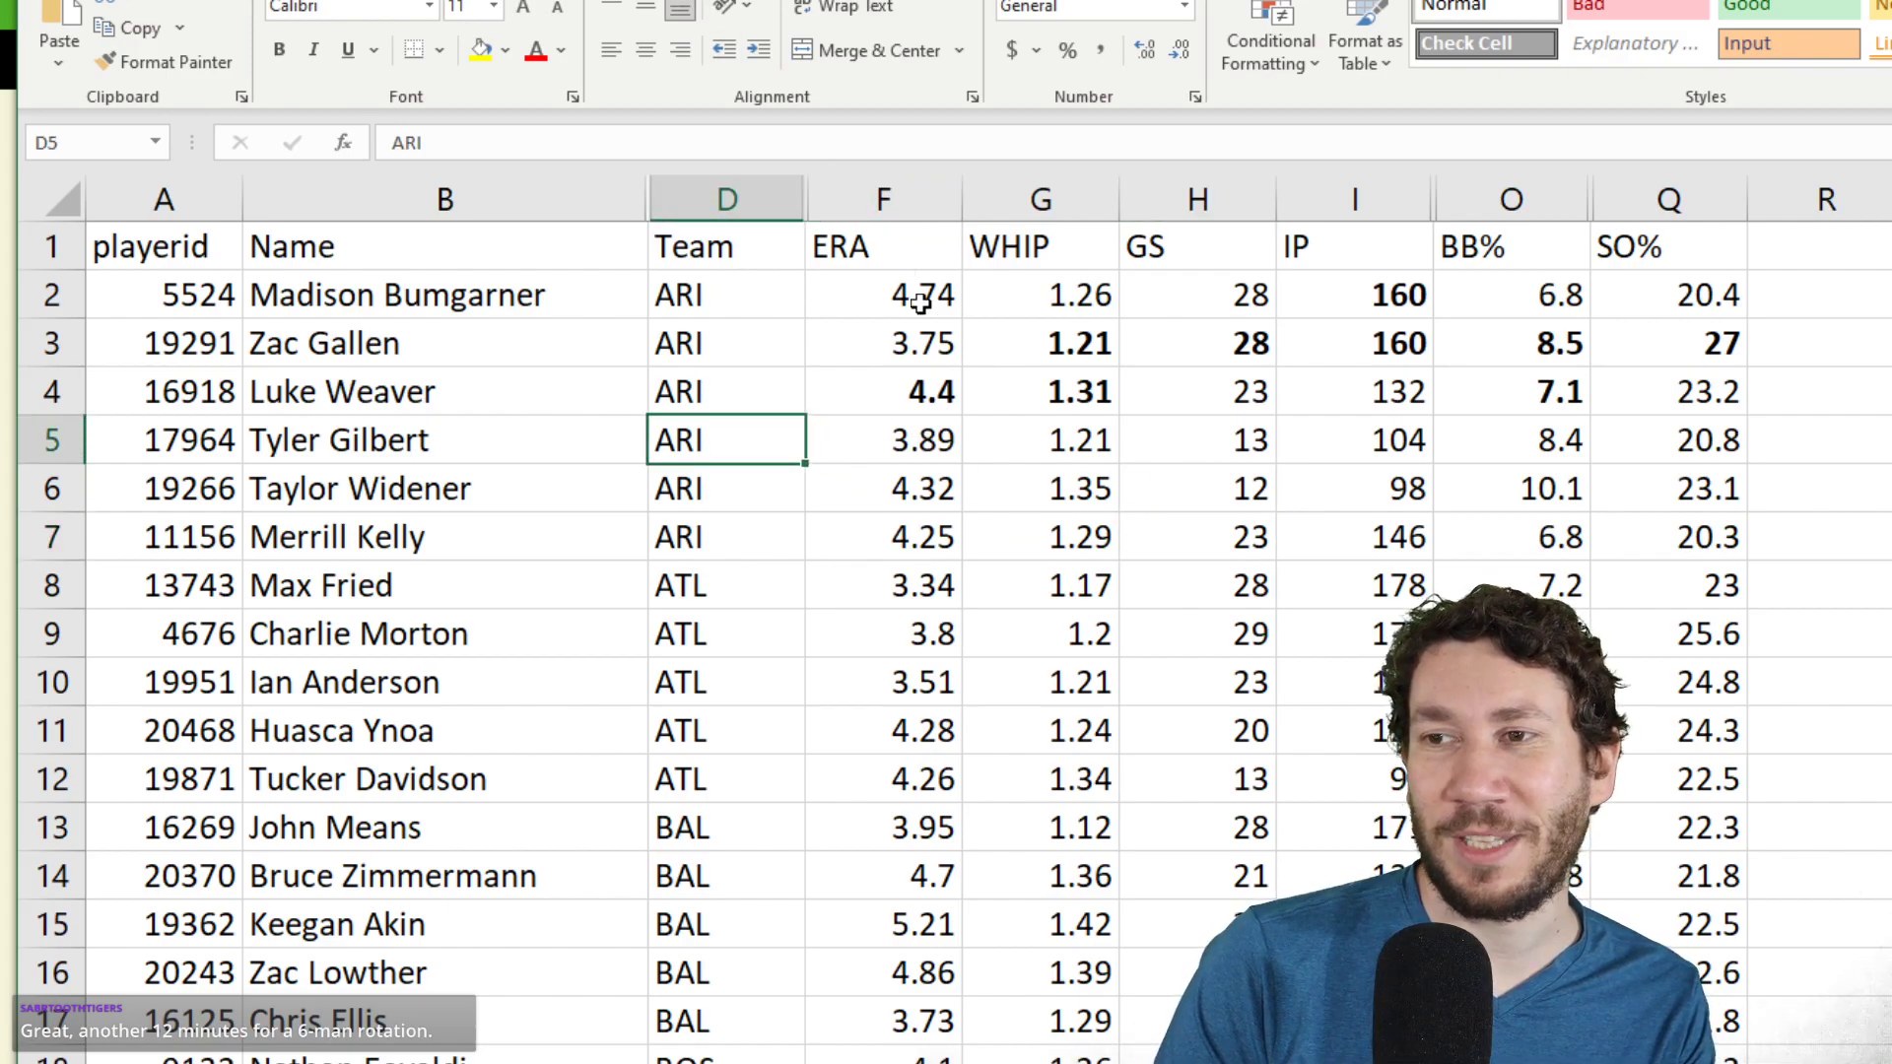
click(1407, 441)
click(1249, 444)
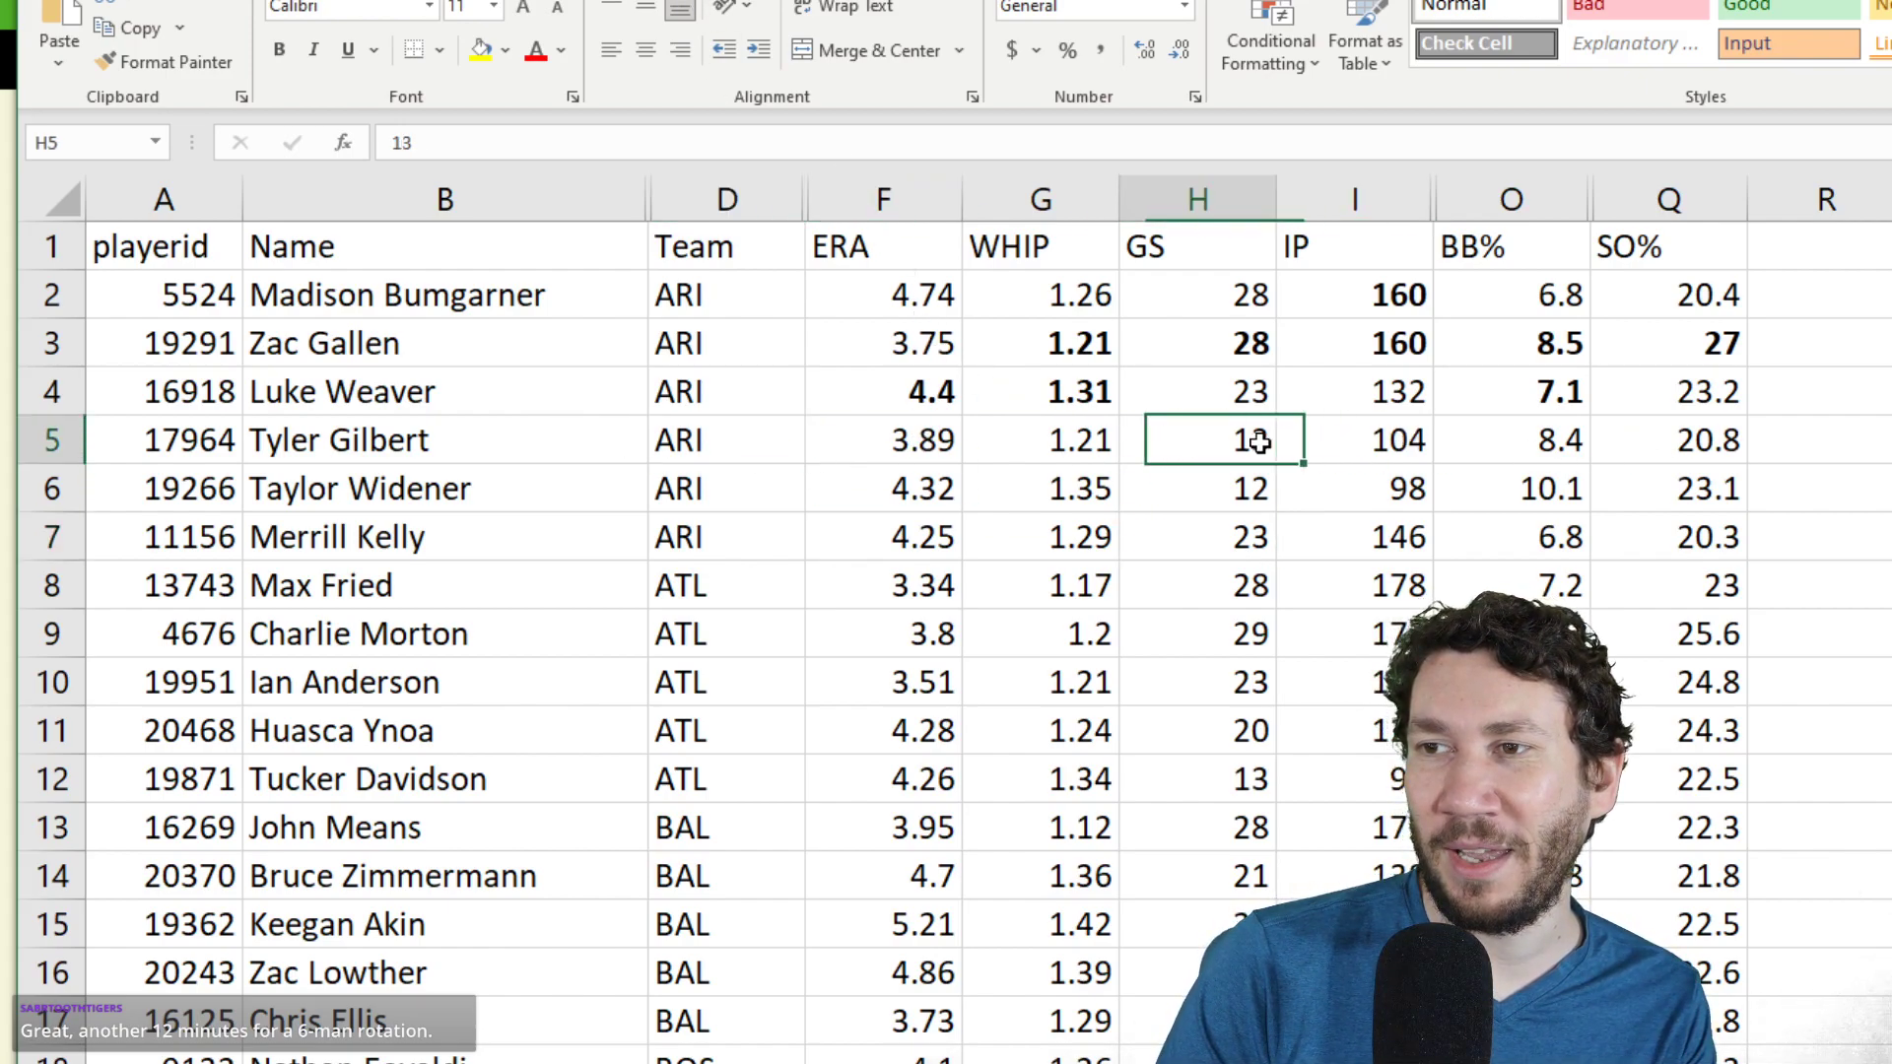
click(1380, 440)
key(alt+Tab)
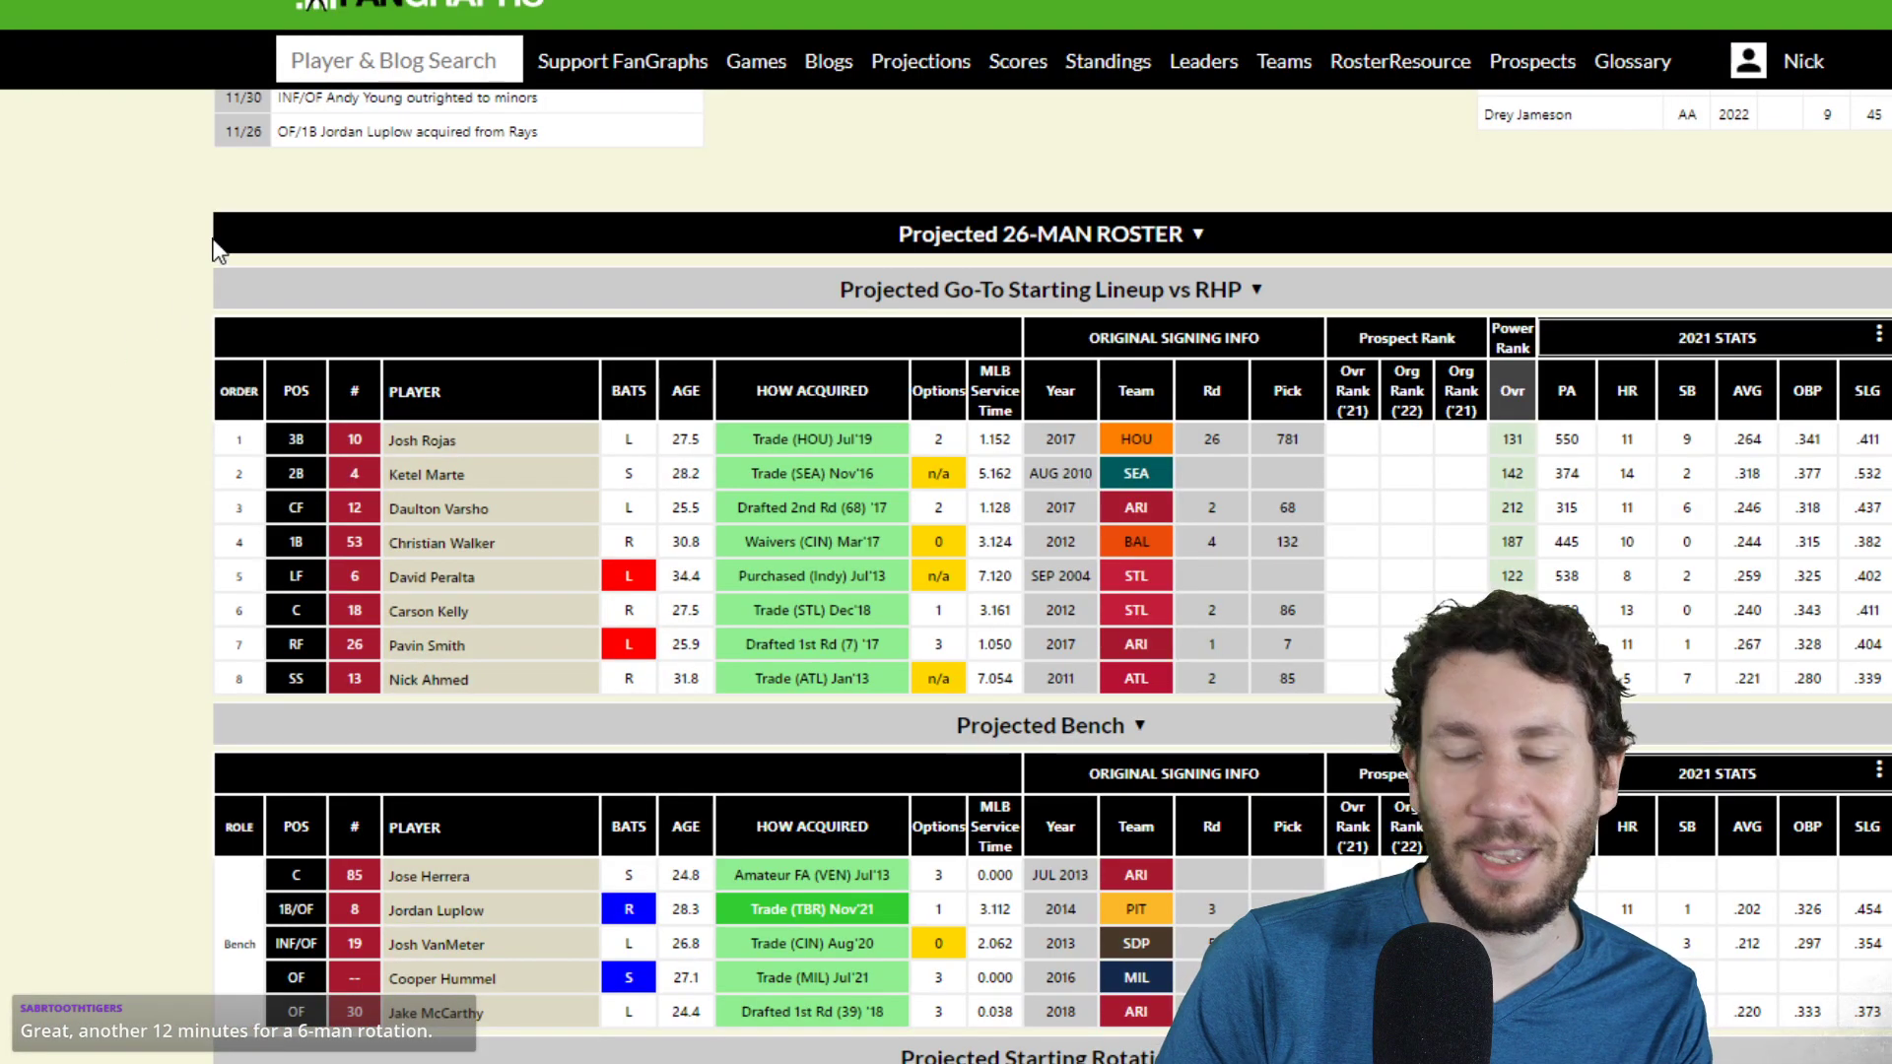
key(ctrl+t)
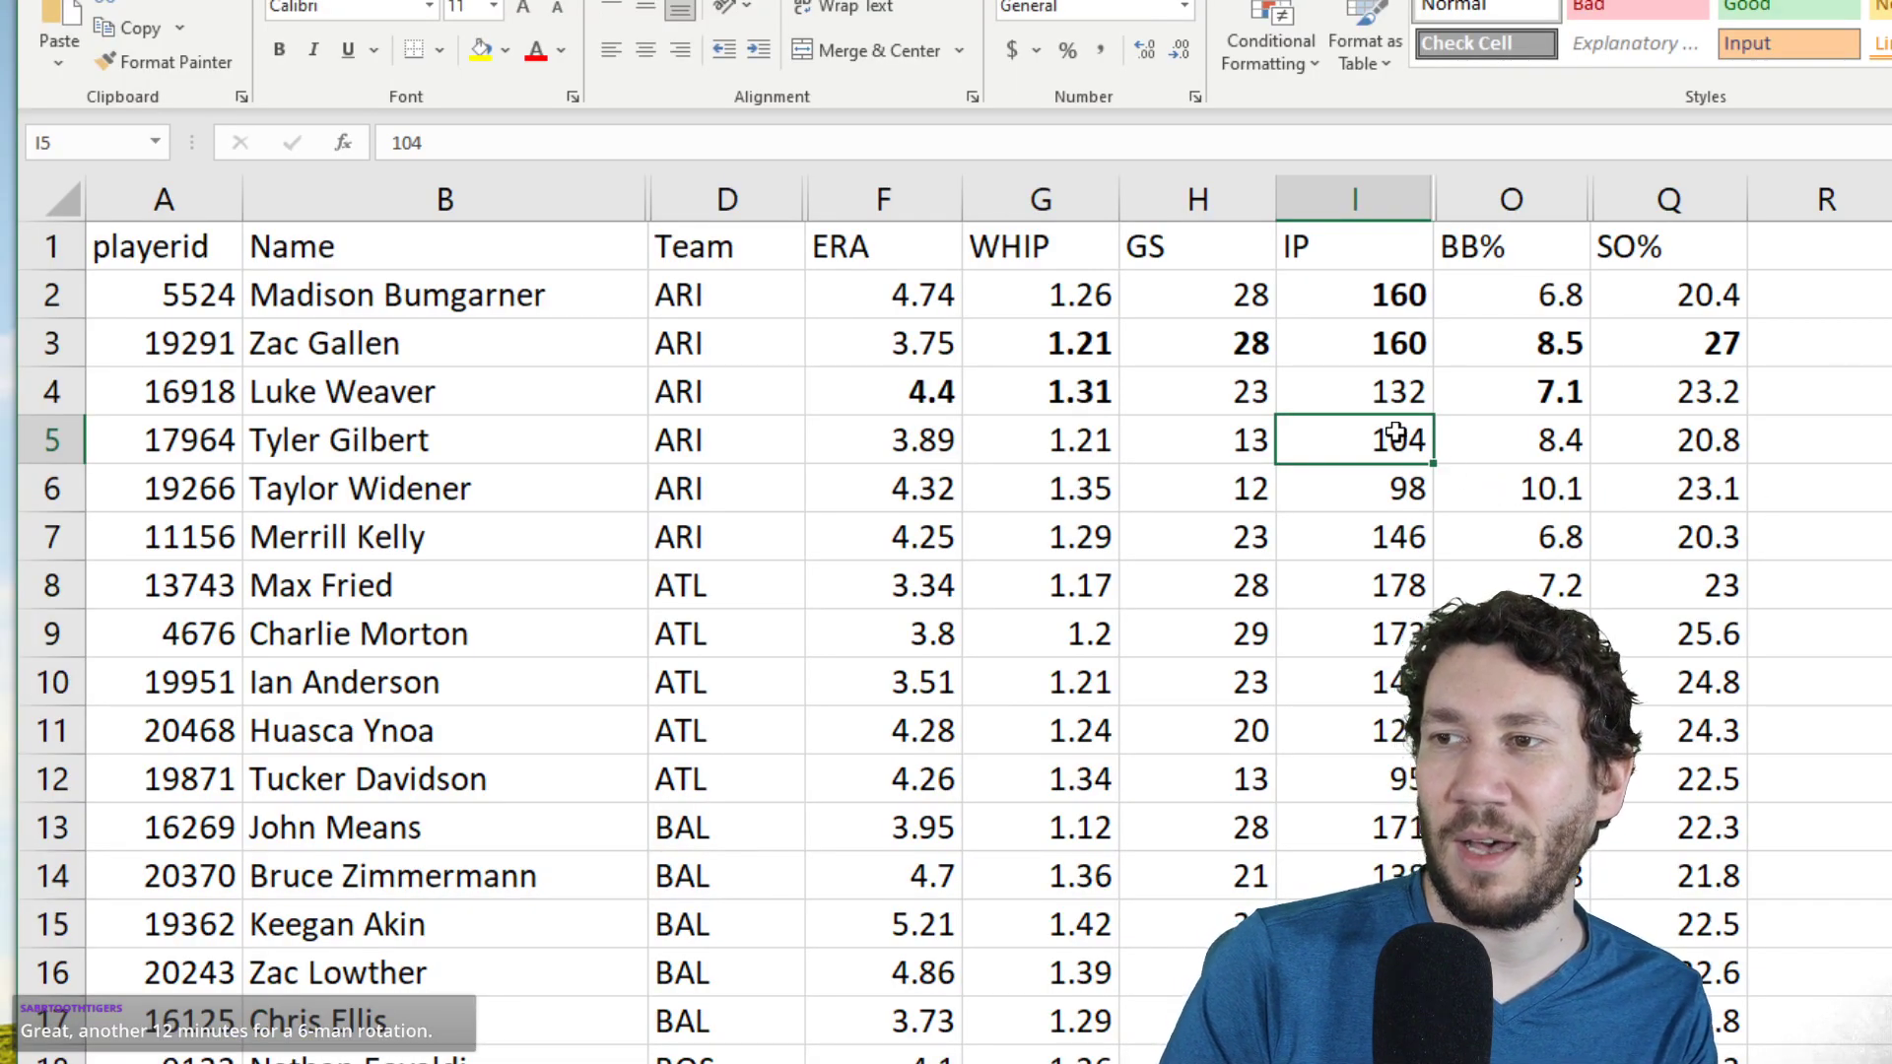
click(1251, 438)
click(1092, 429)
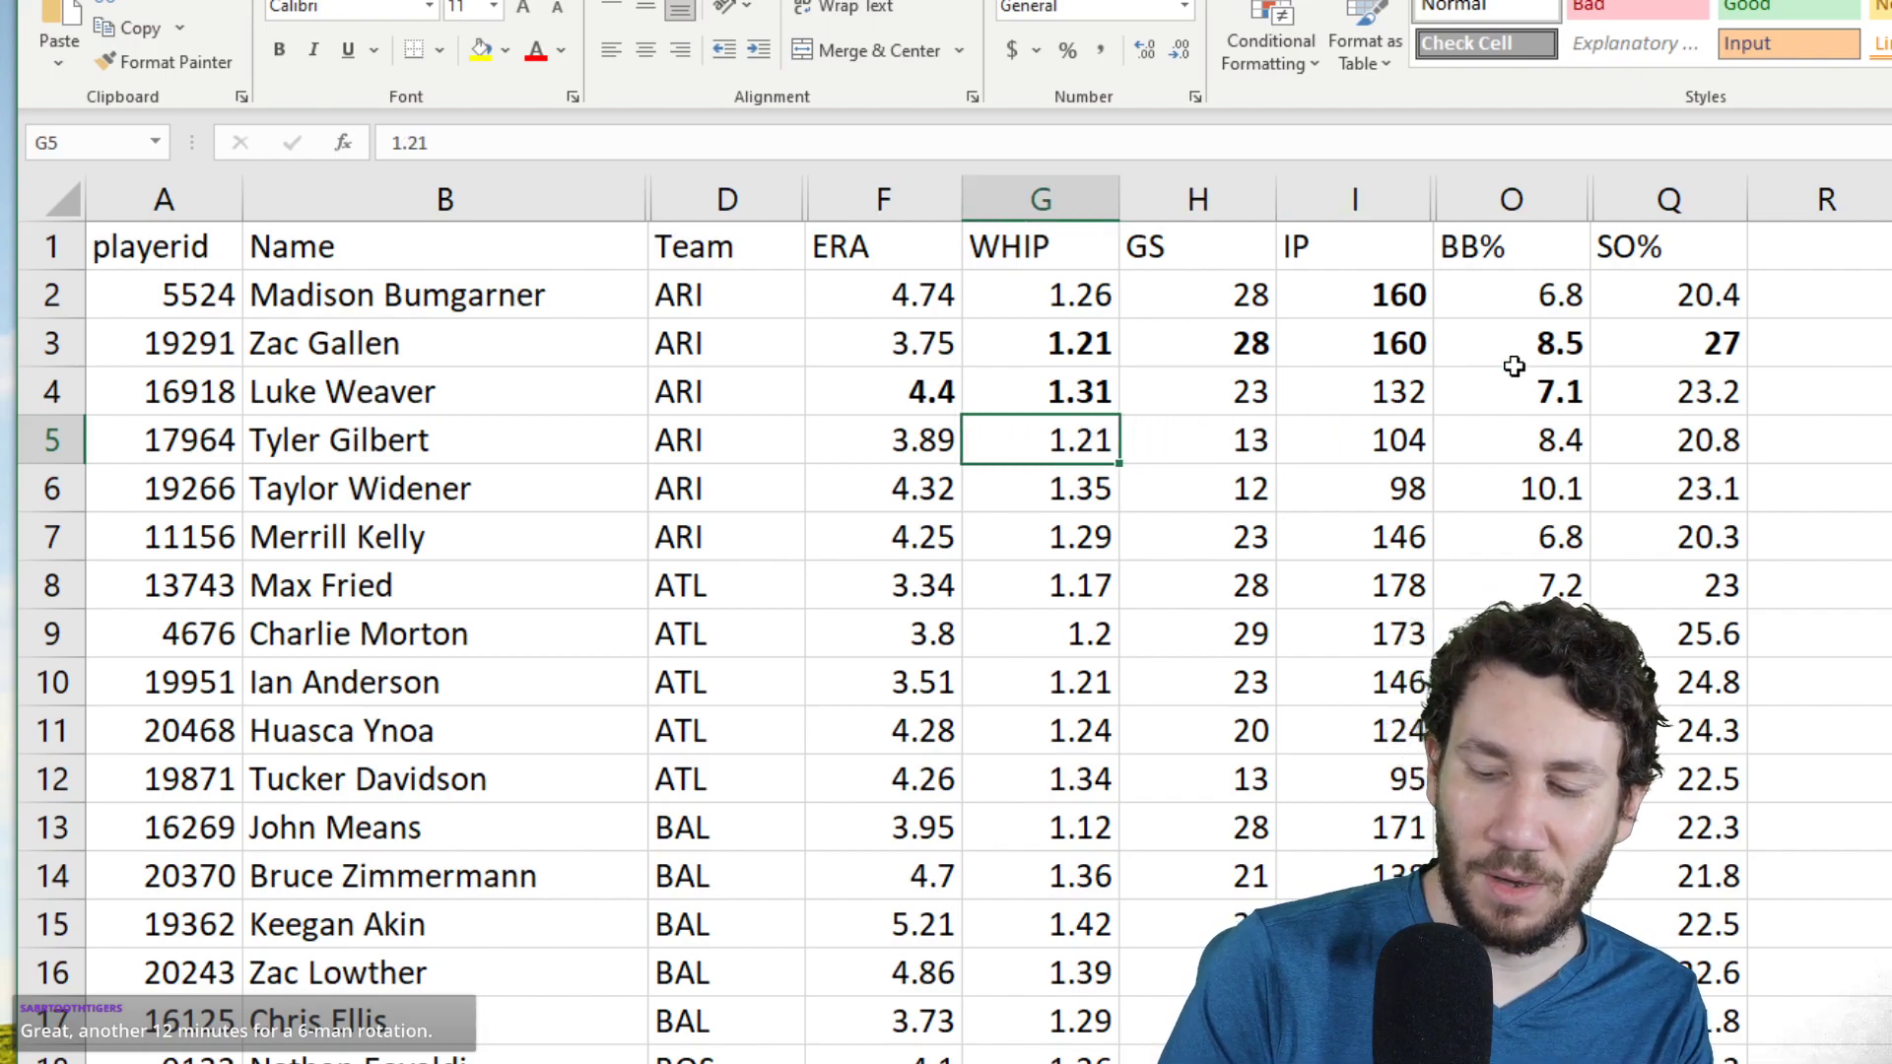
- Set Tyler Gilbert's WHIP to 1.31 and his SO% to 18.4, checking his Steamer projection on FanGraphs in between
text(1.31)
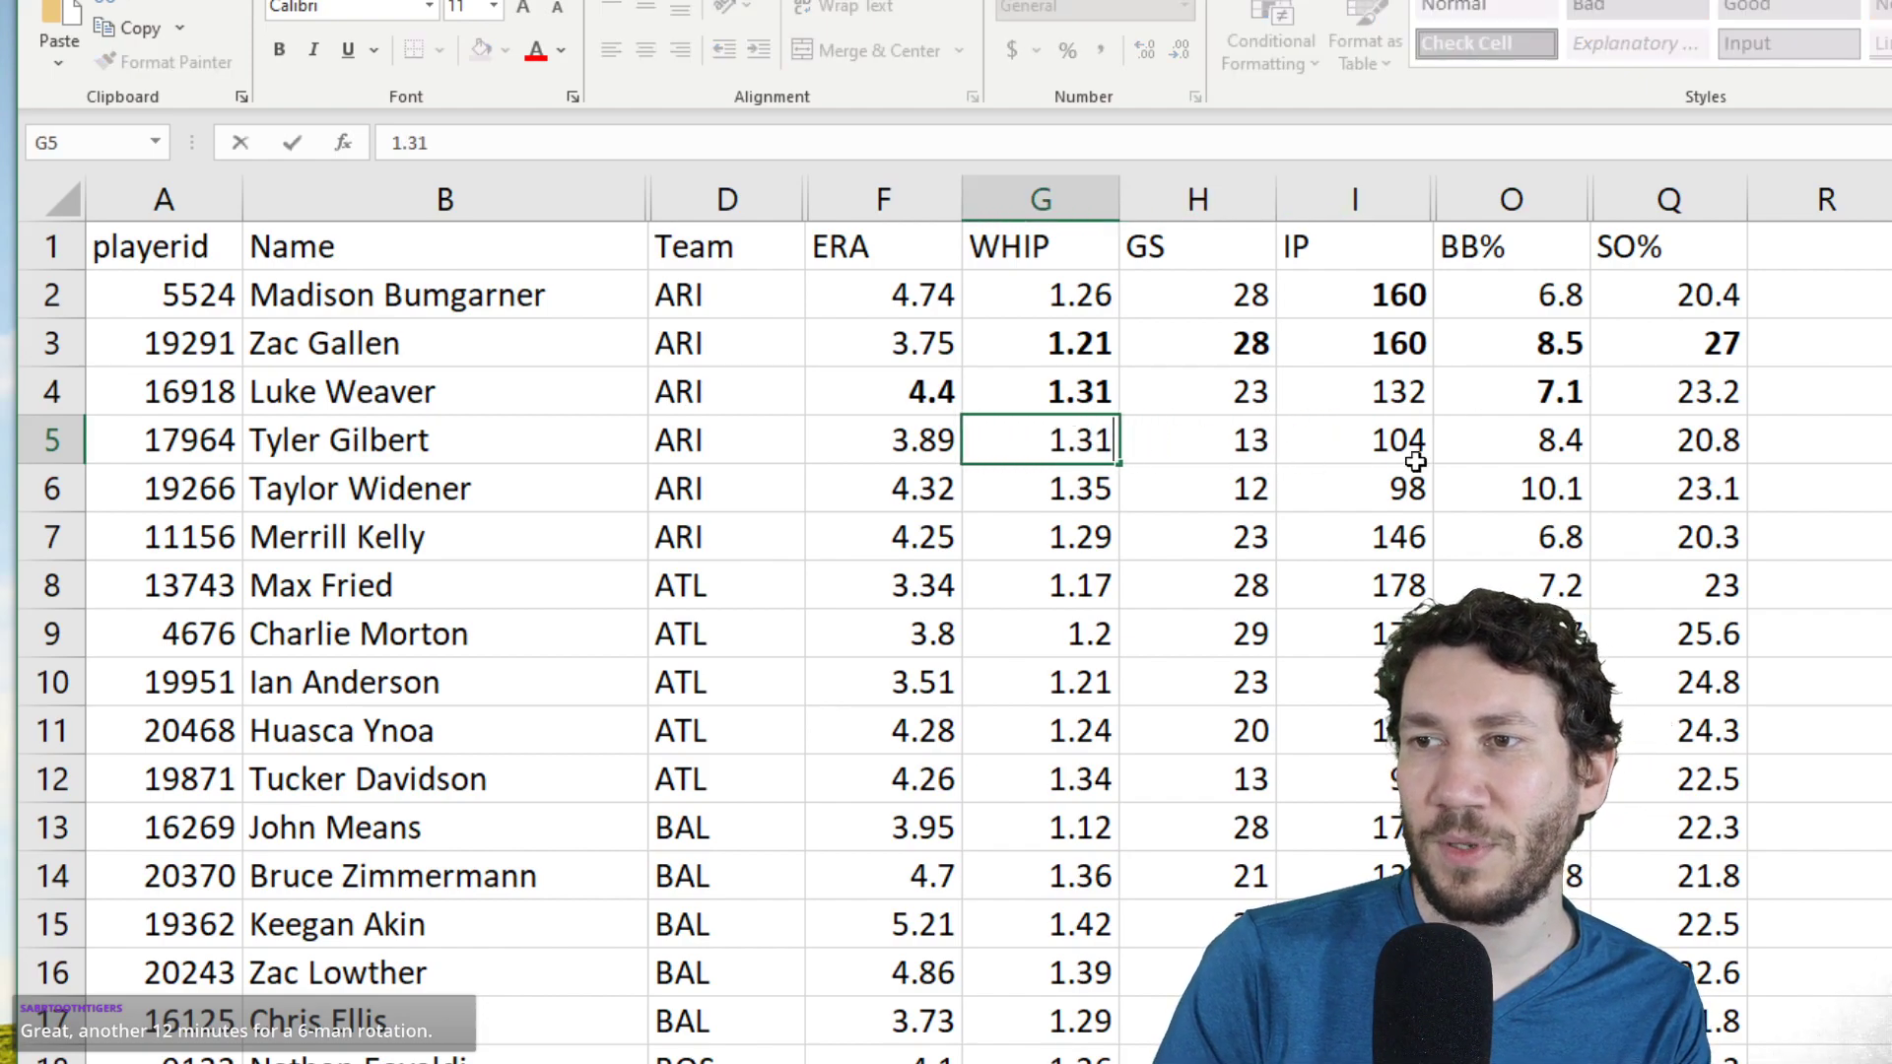
click(1695, 459)
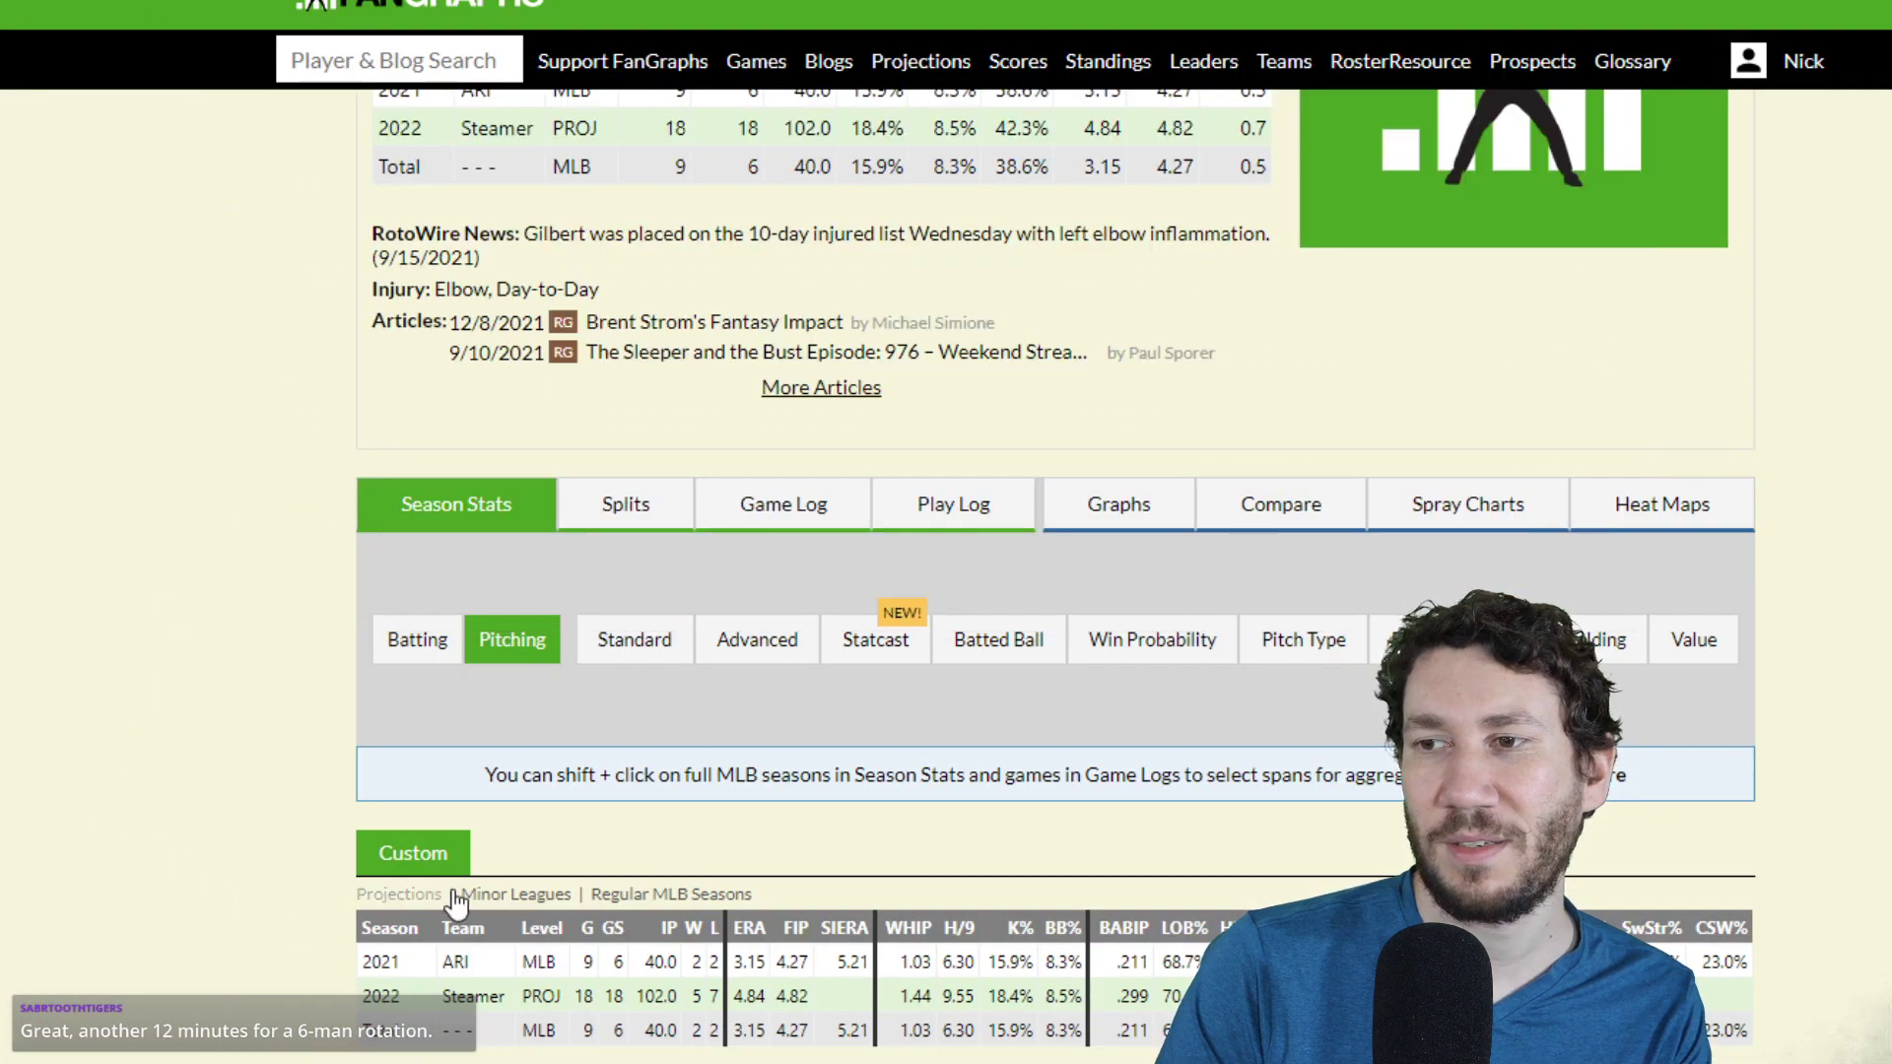
mouse_move(317, 99)
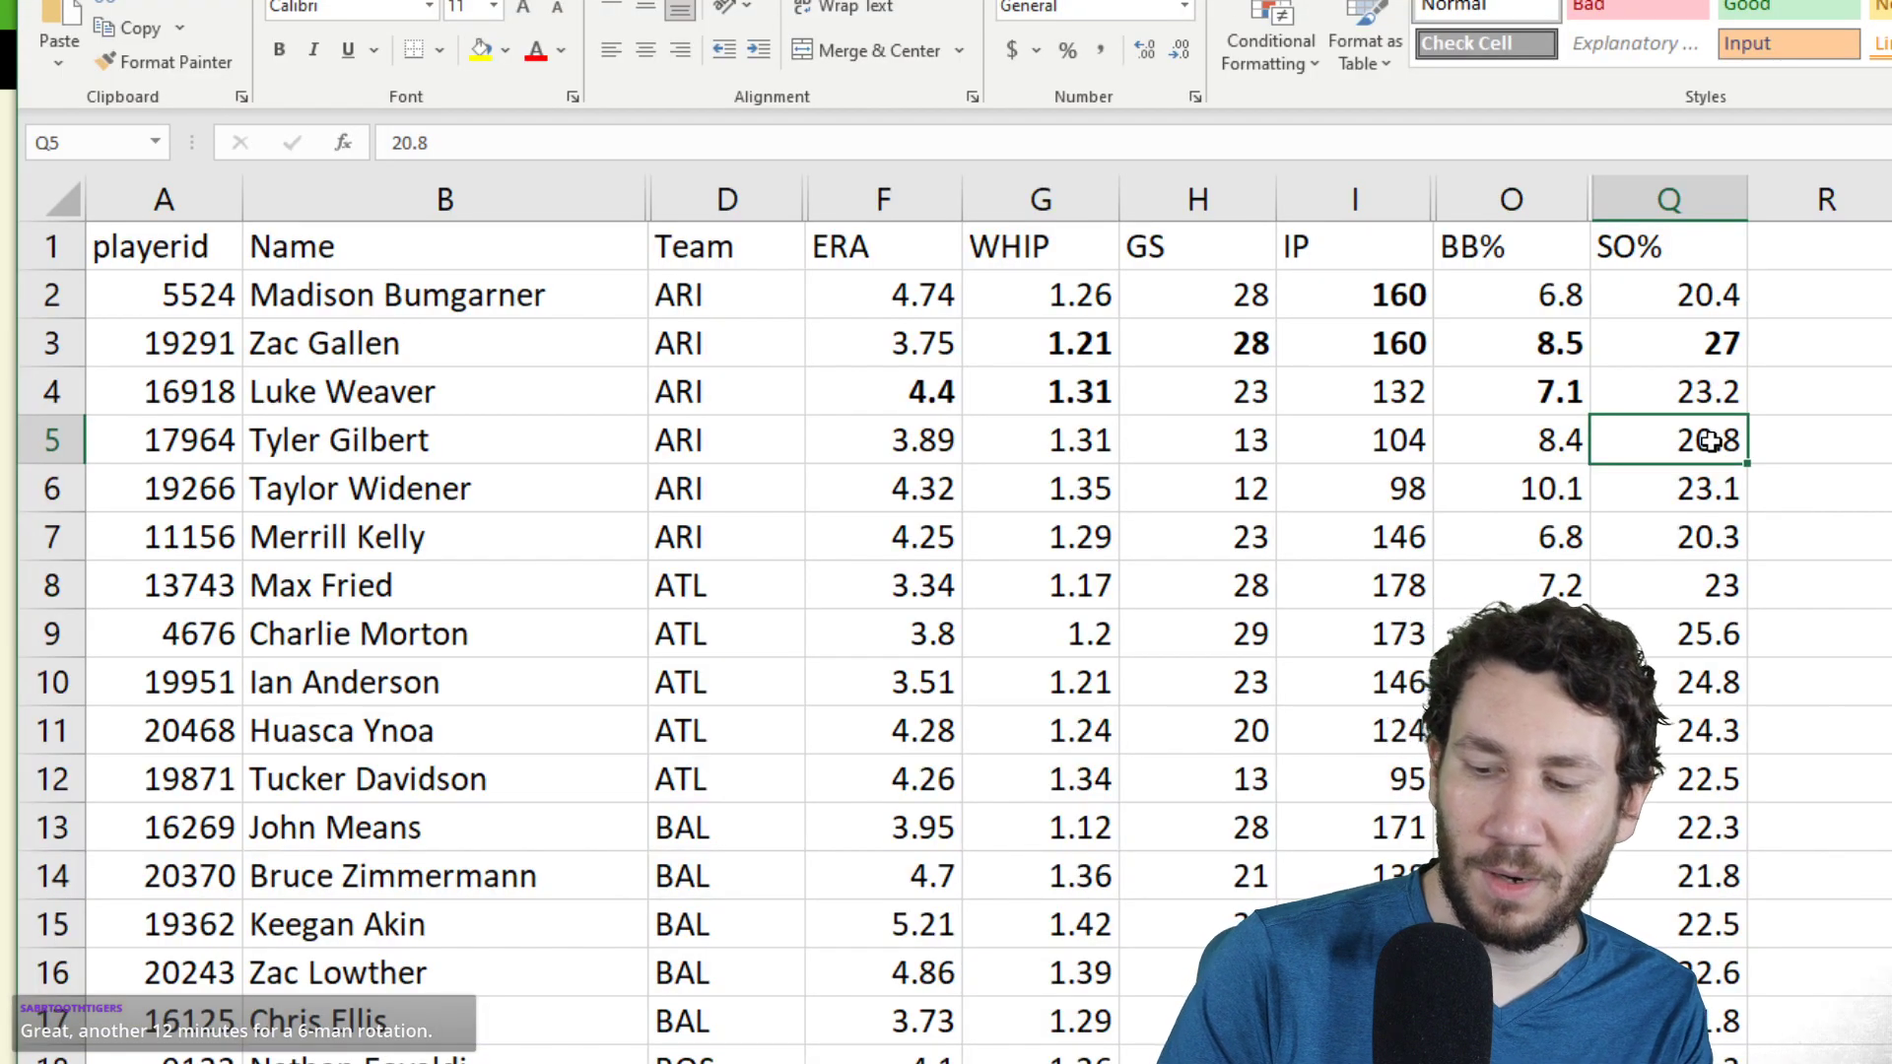
text(18.4)
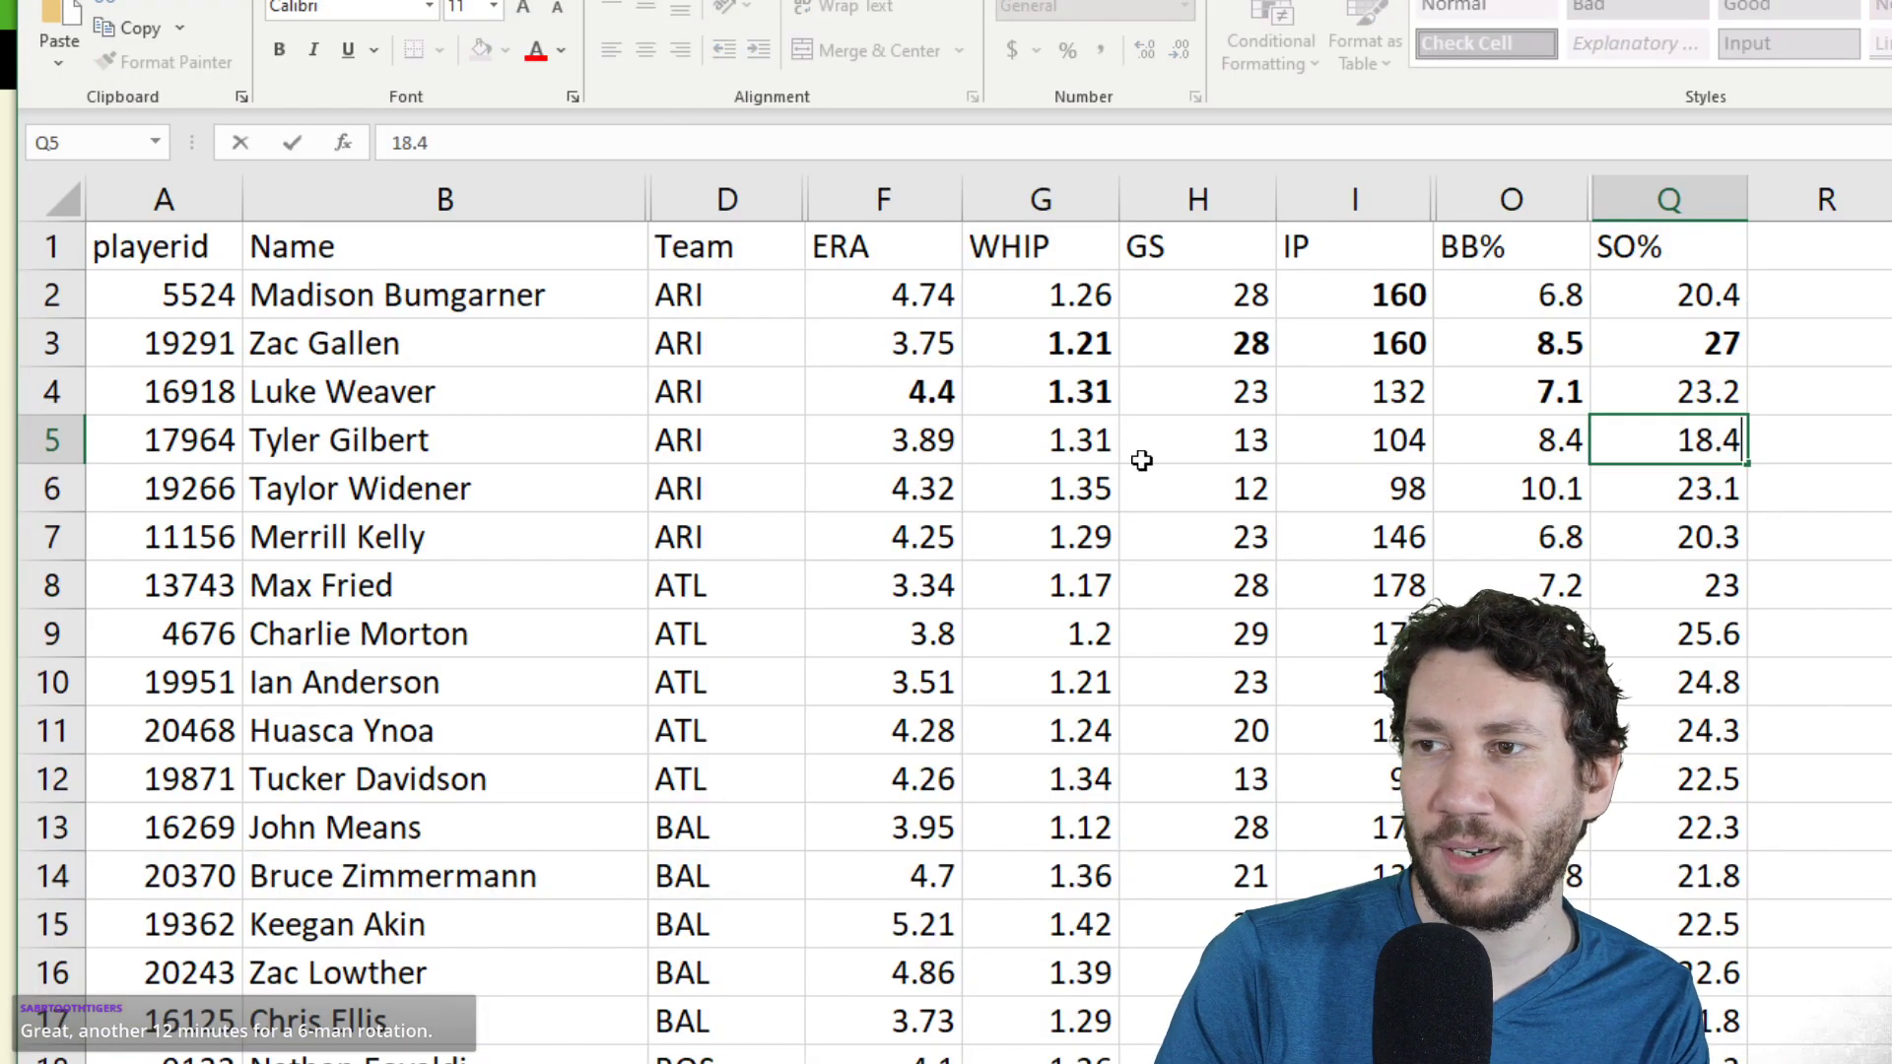
- Set Tyler Gilbert's ERA to 4.47 in the spreadsheet
click(1088, 461)
click(951, 454)
text(4)
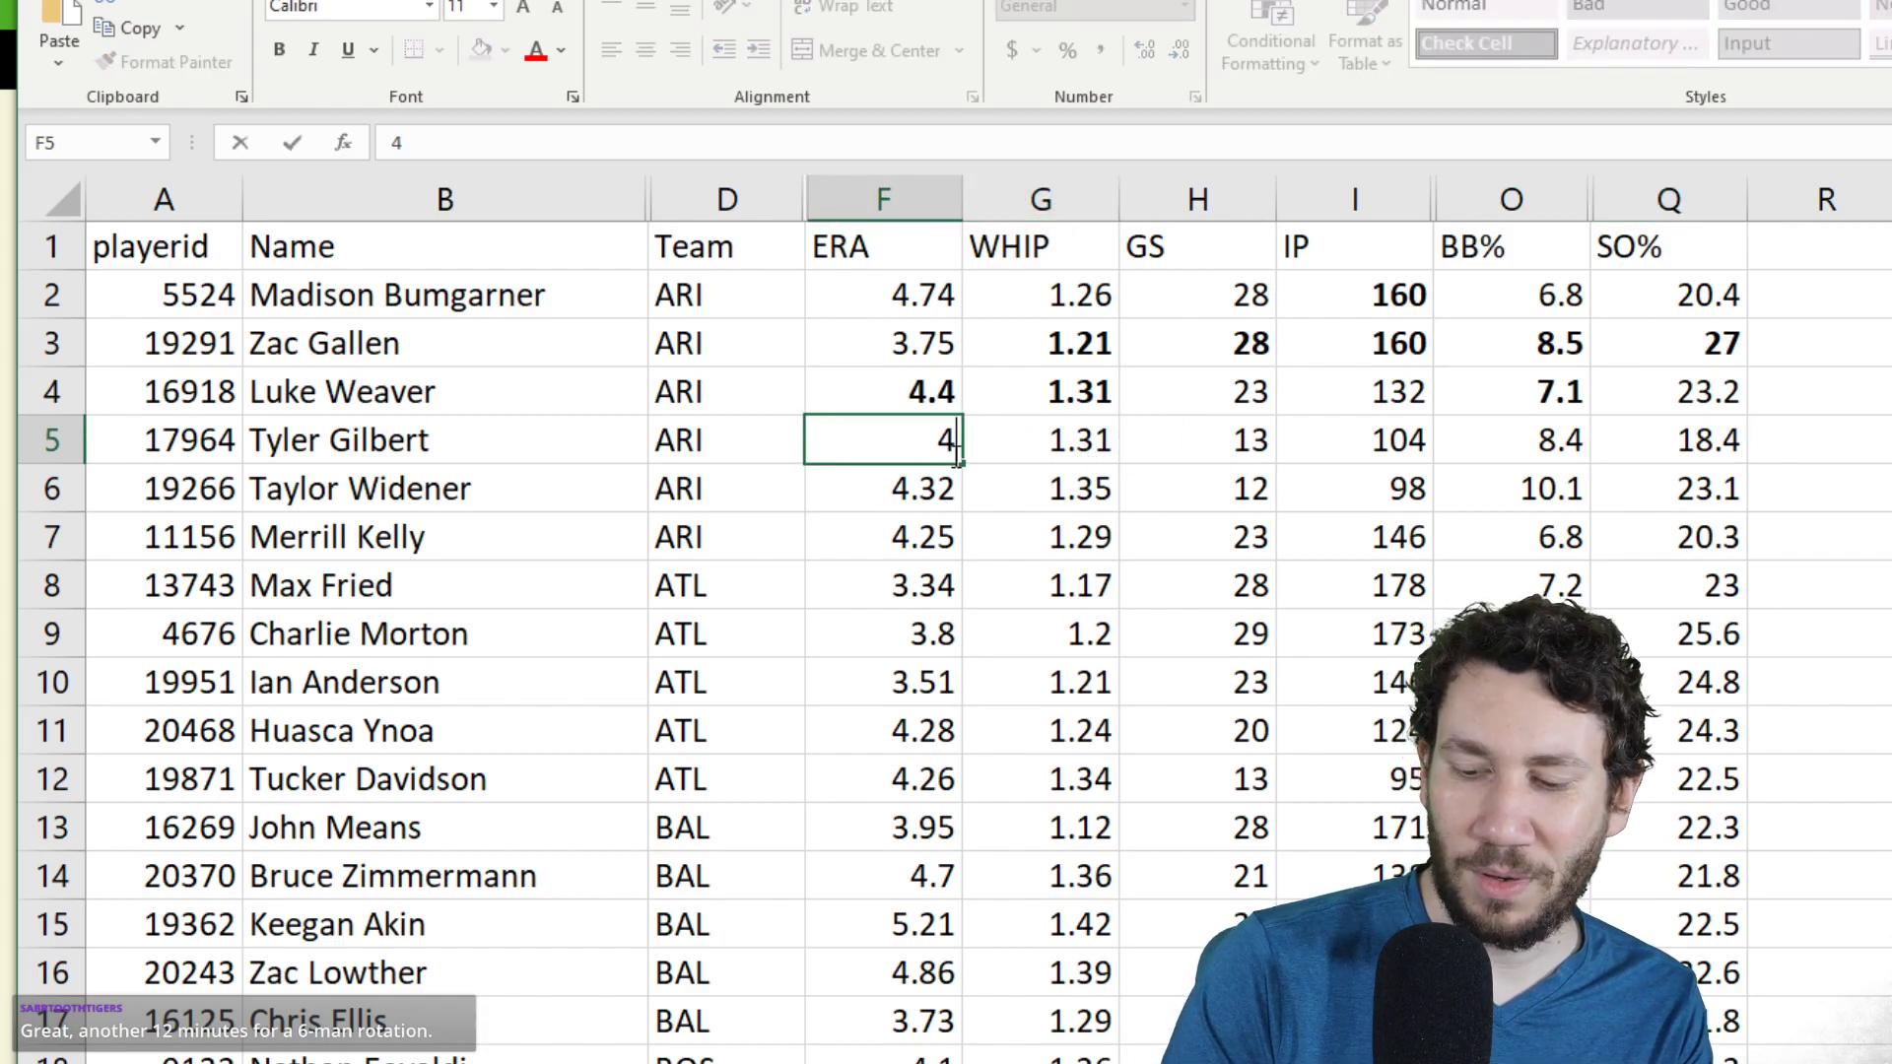
text(.30)
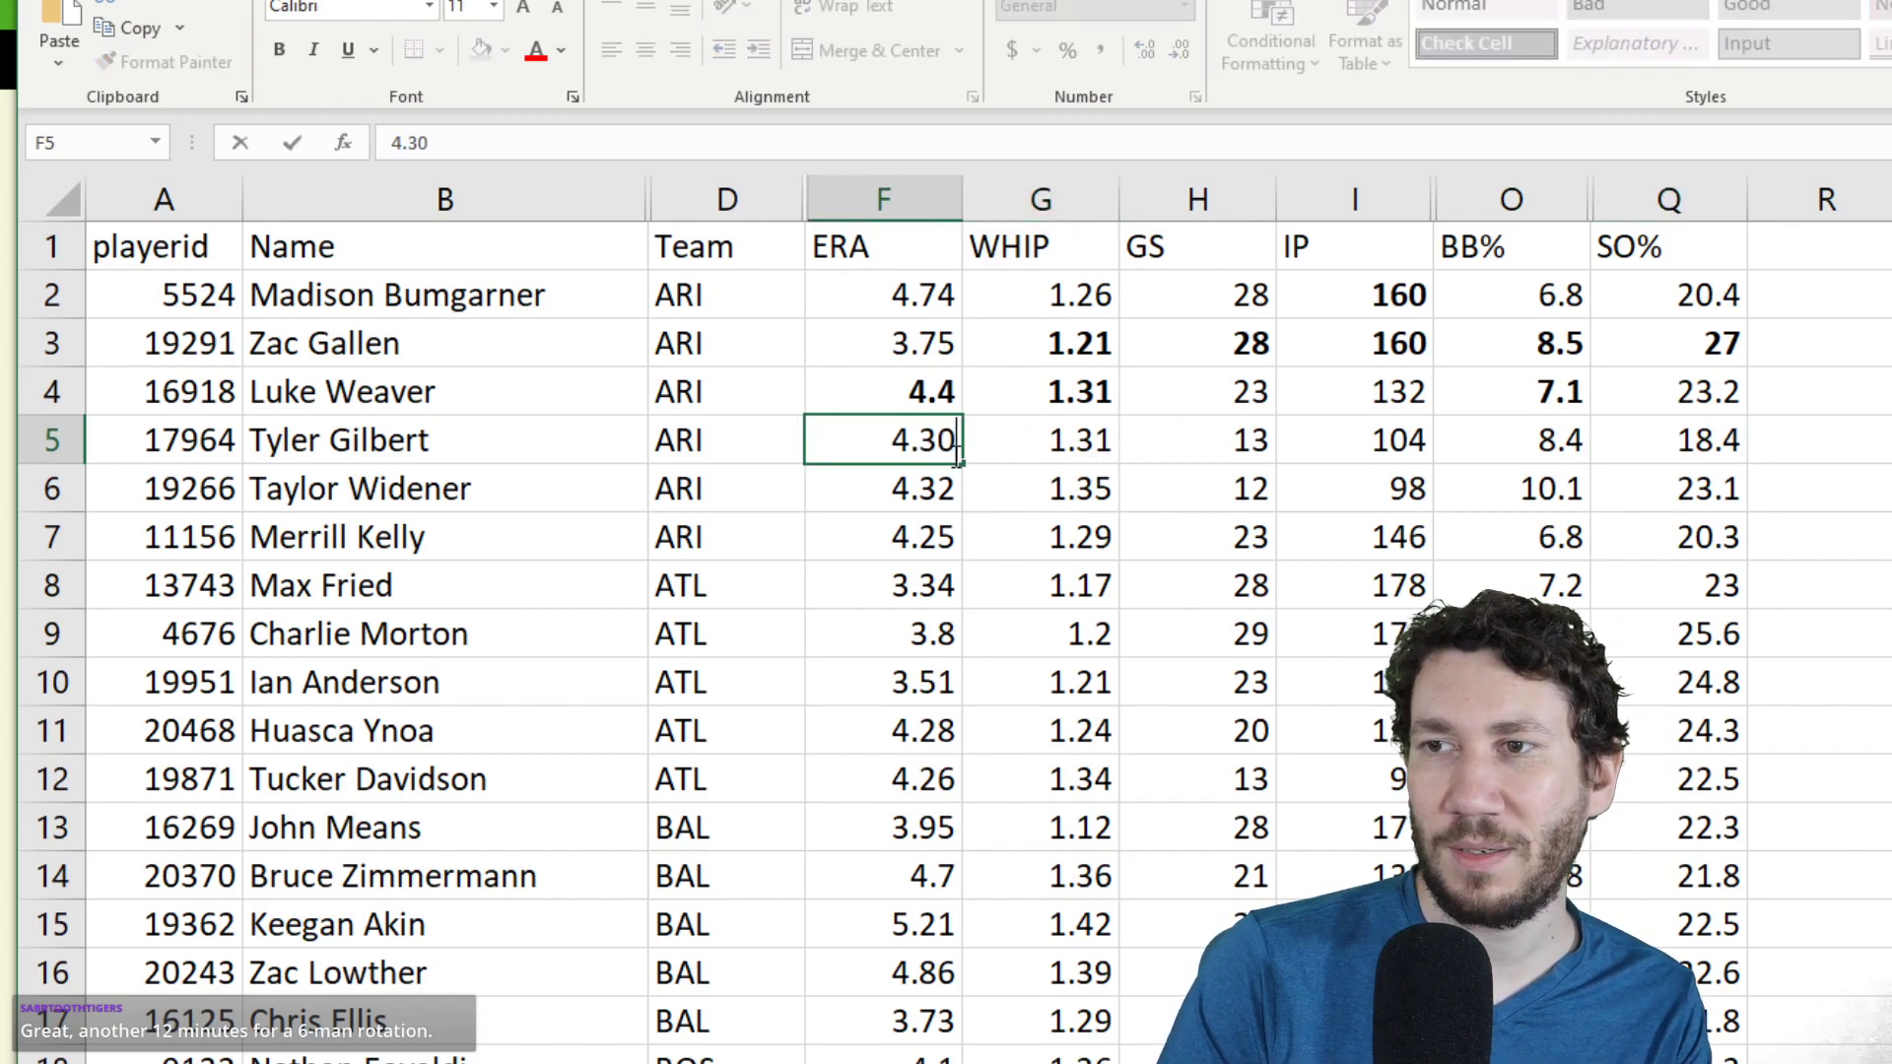
key(BackSpace)
key(BackSpace)
text(47)
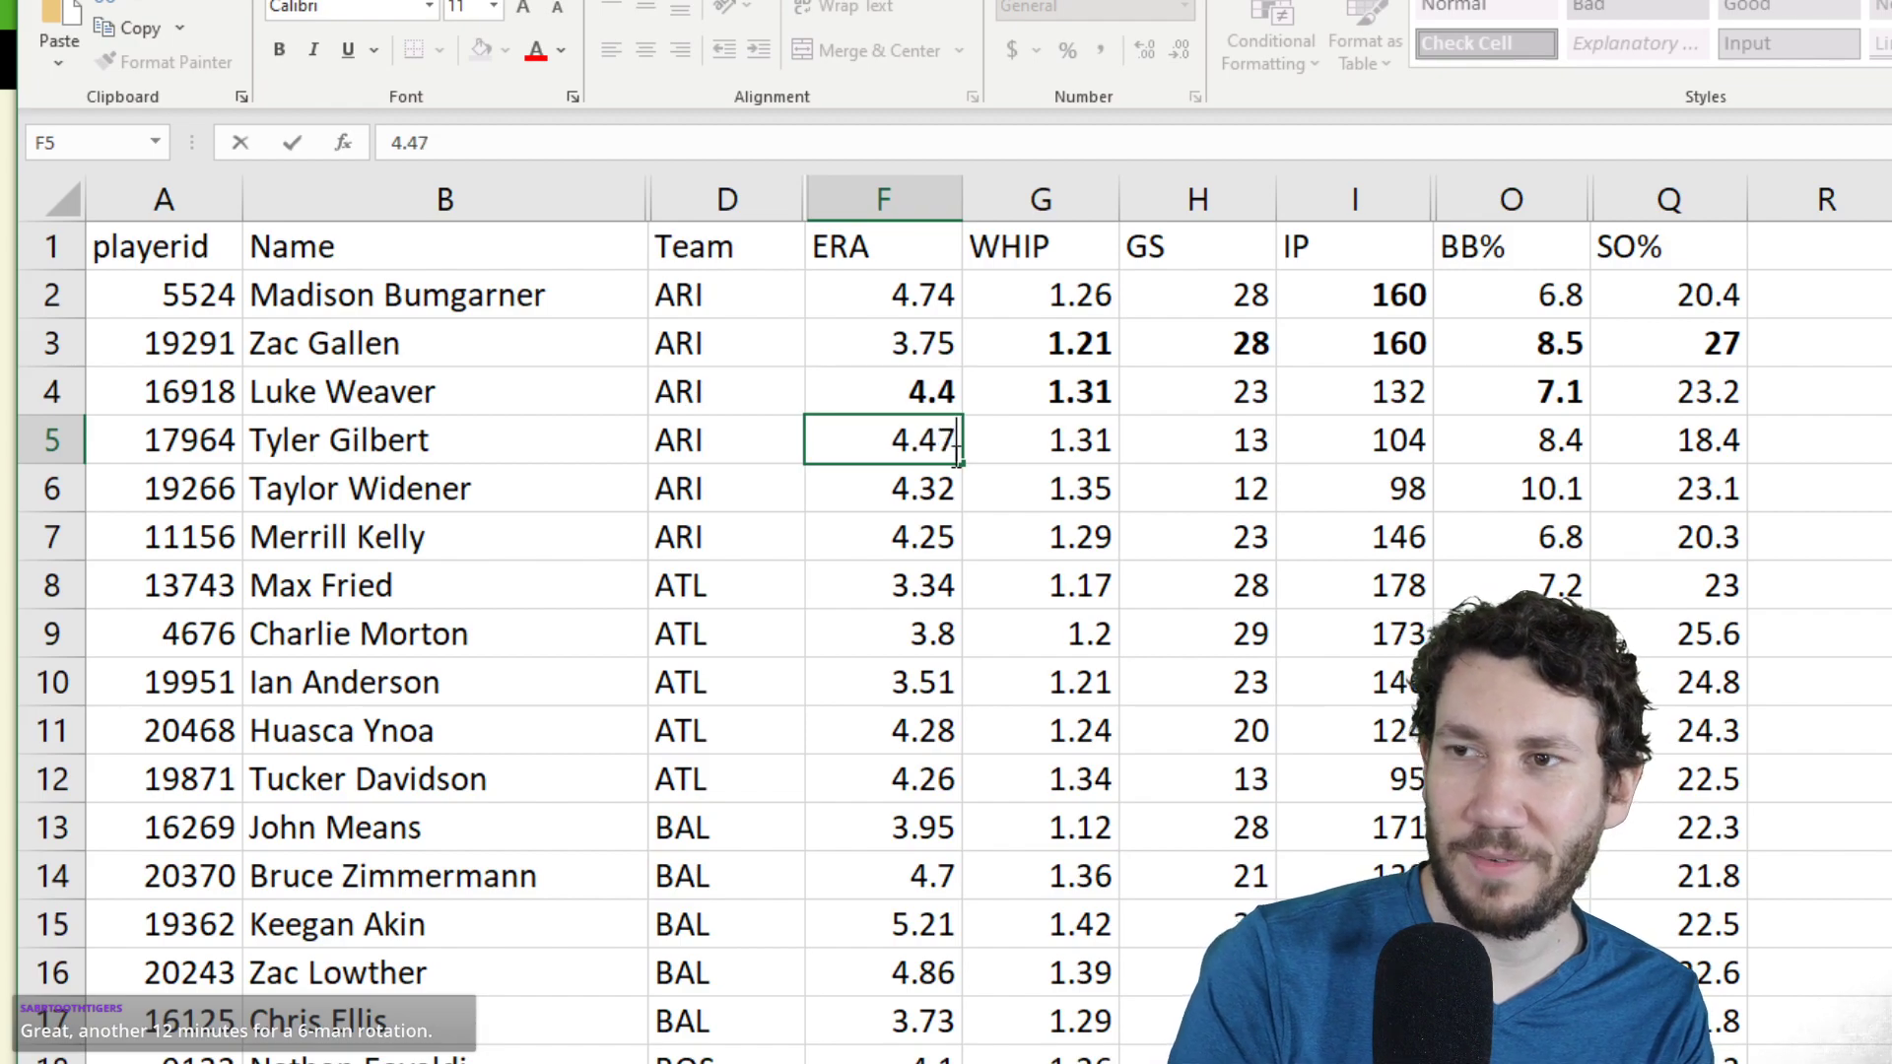
- Set Tyler Gilbert's WHIP to 1.33
click(1166, 493)
key(Up)
key(Left)
text(1.33)
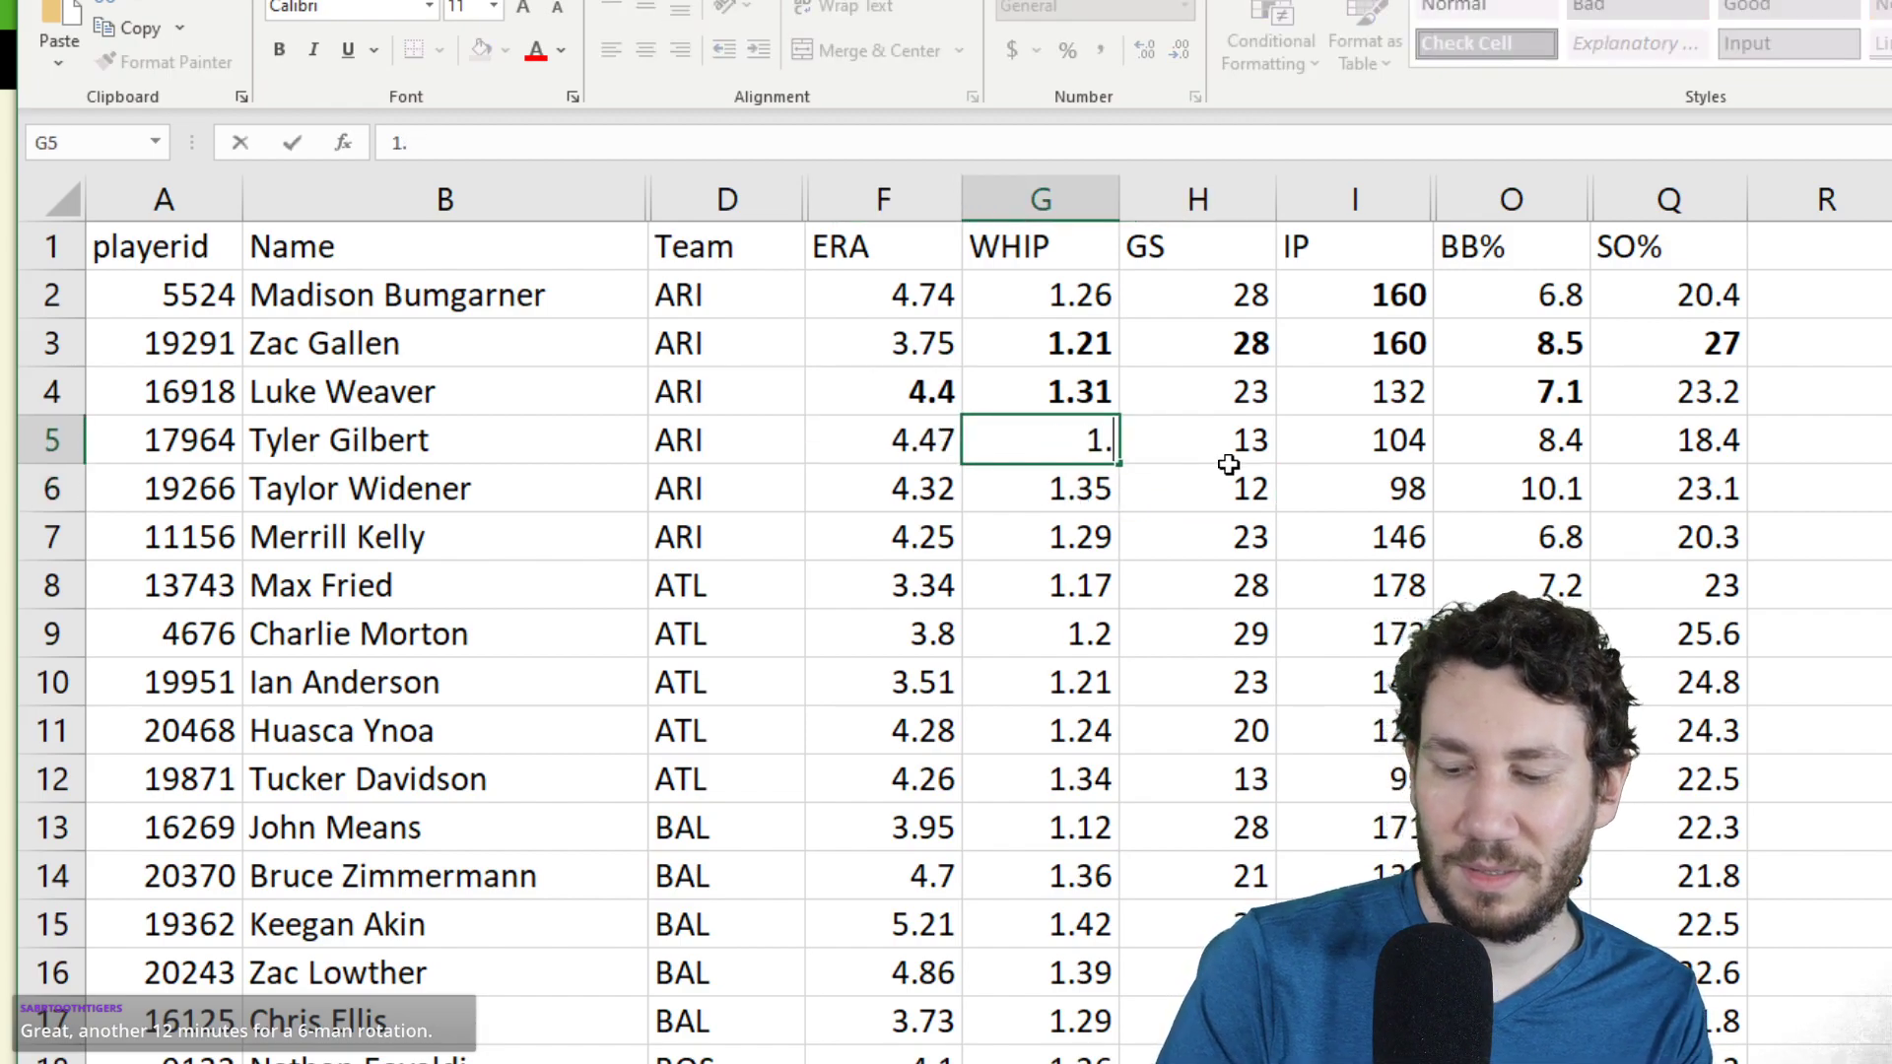
click(1228, 468)
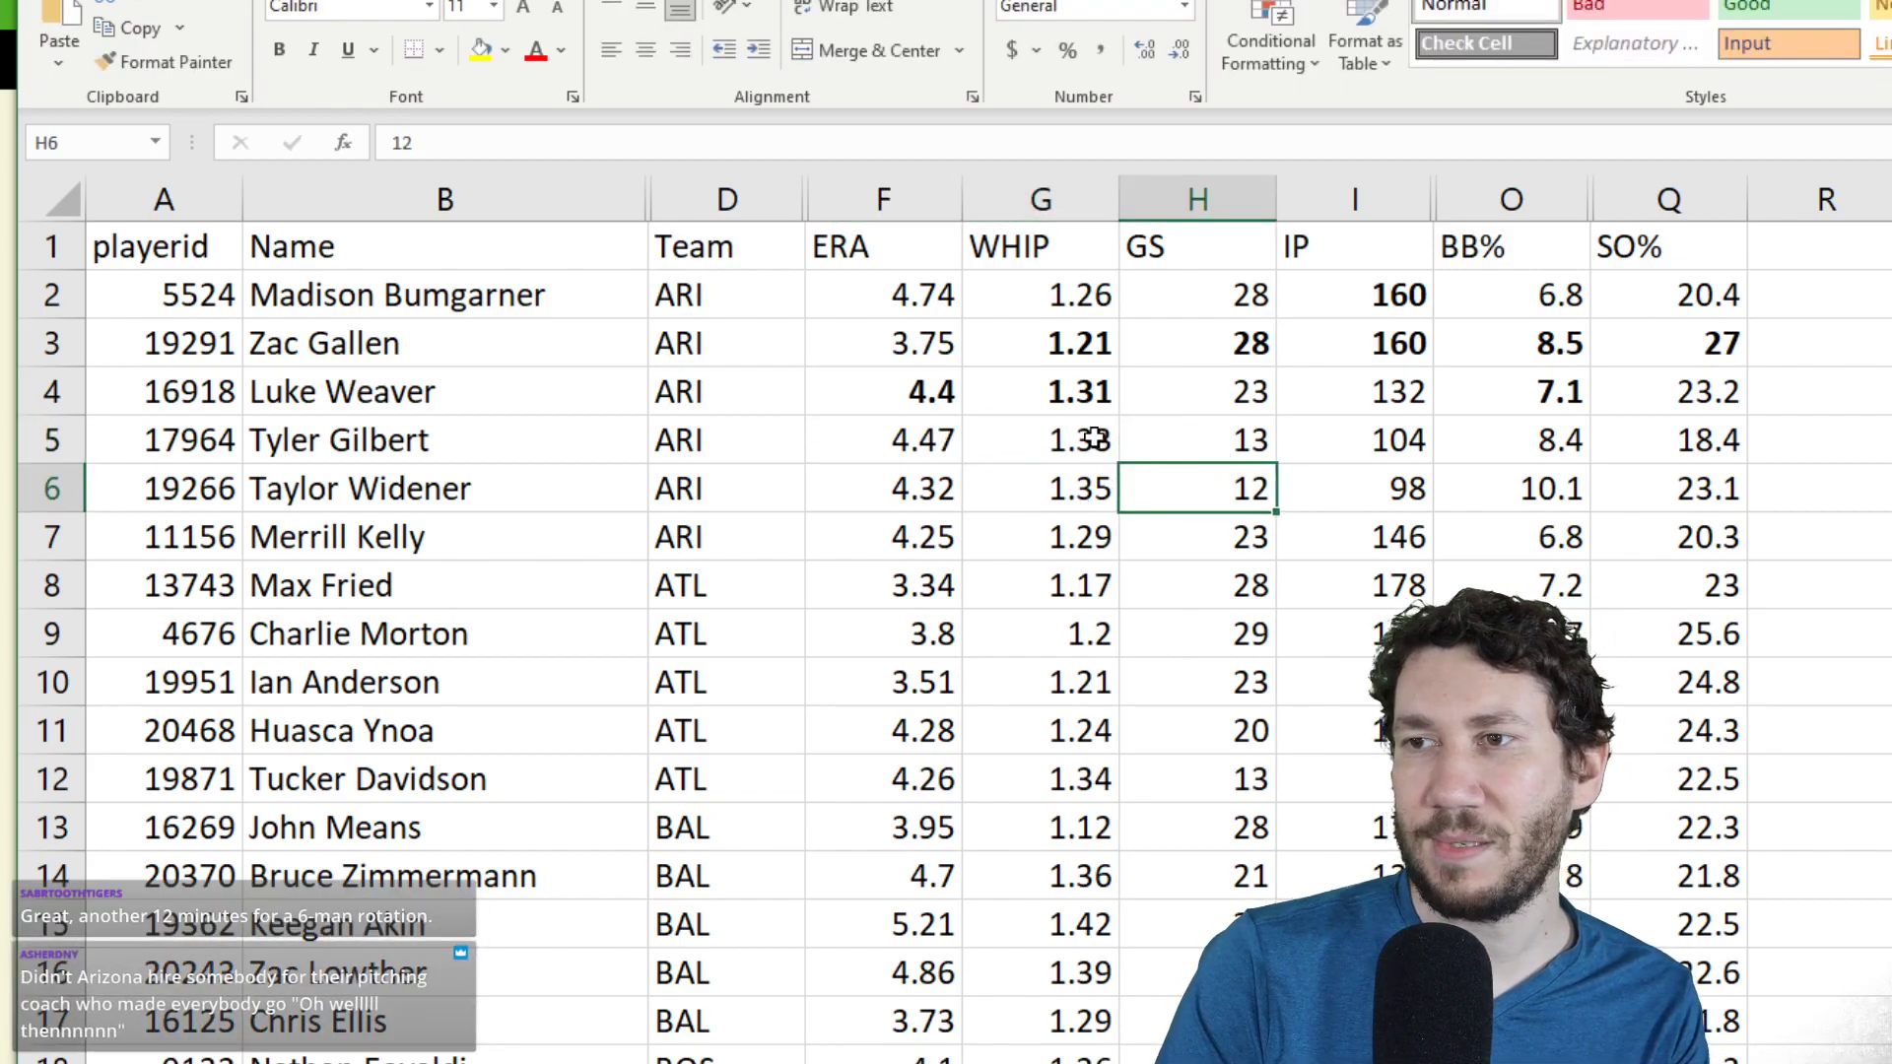
- Make Tyler Gilbert's ERA, WHIP and SO% values bold
click(1055, 440)
ctrl+click(927, 435)
ctrl+click(1689, 439)
key(ctrl+b)
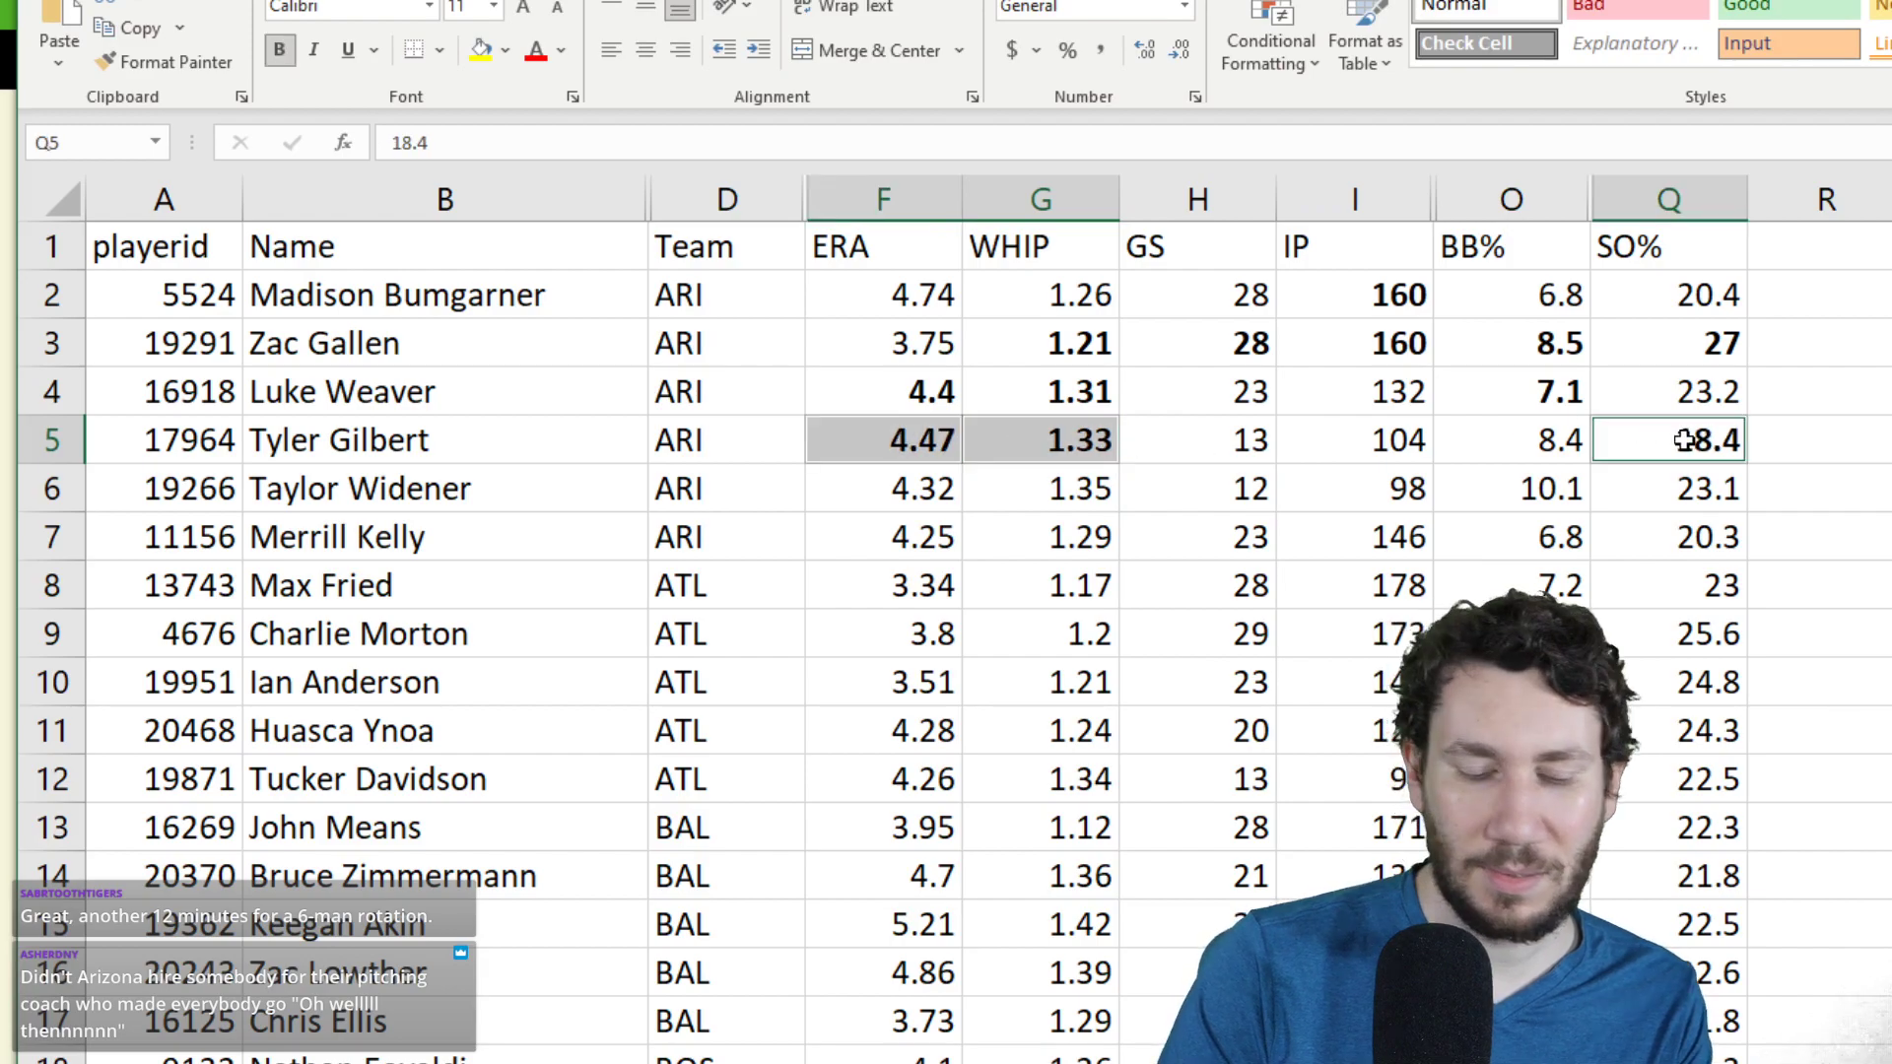
click(1866, 487)
- Switch to the browser and open Tyler Gilbert's player page on Pitcher List
key(alt+Tab)
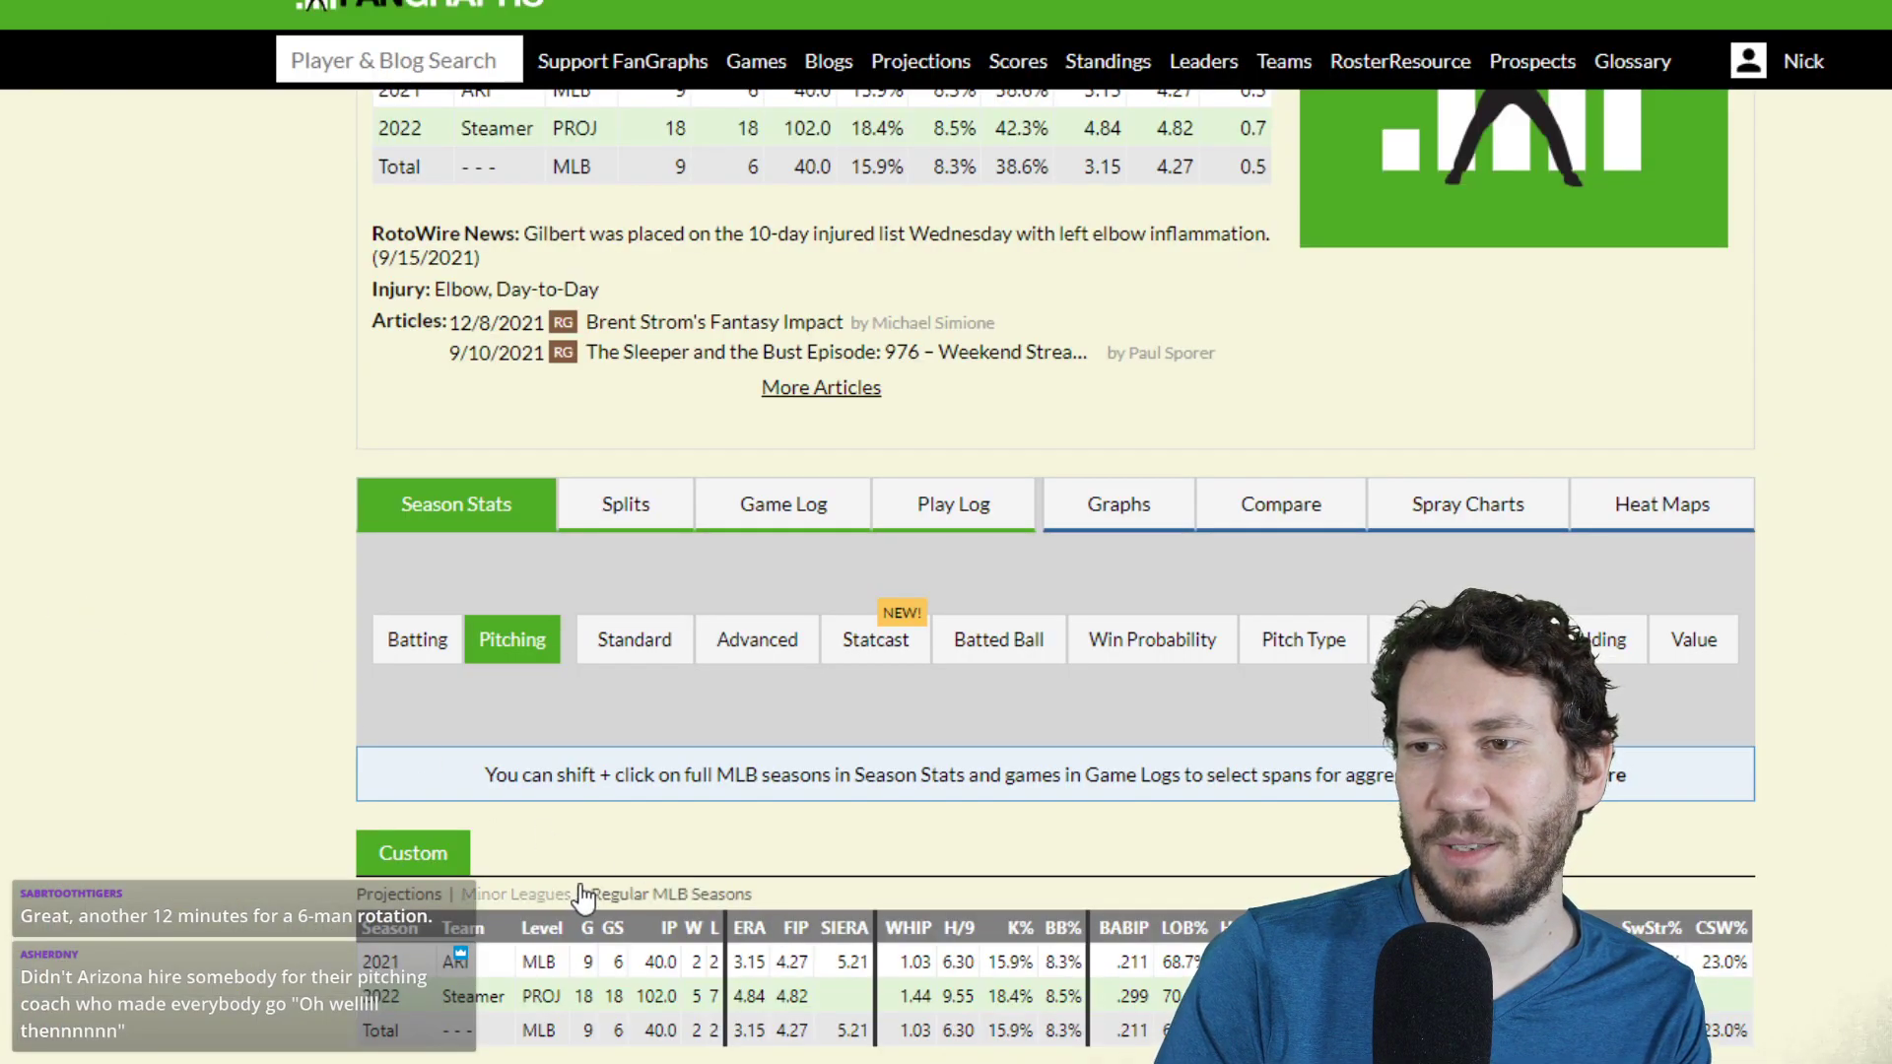
key(alt+Tab)
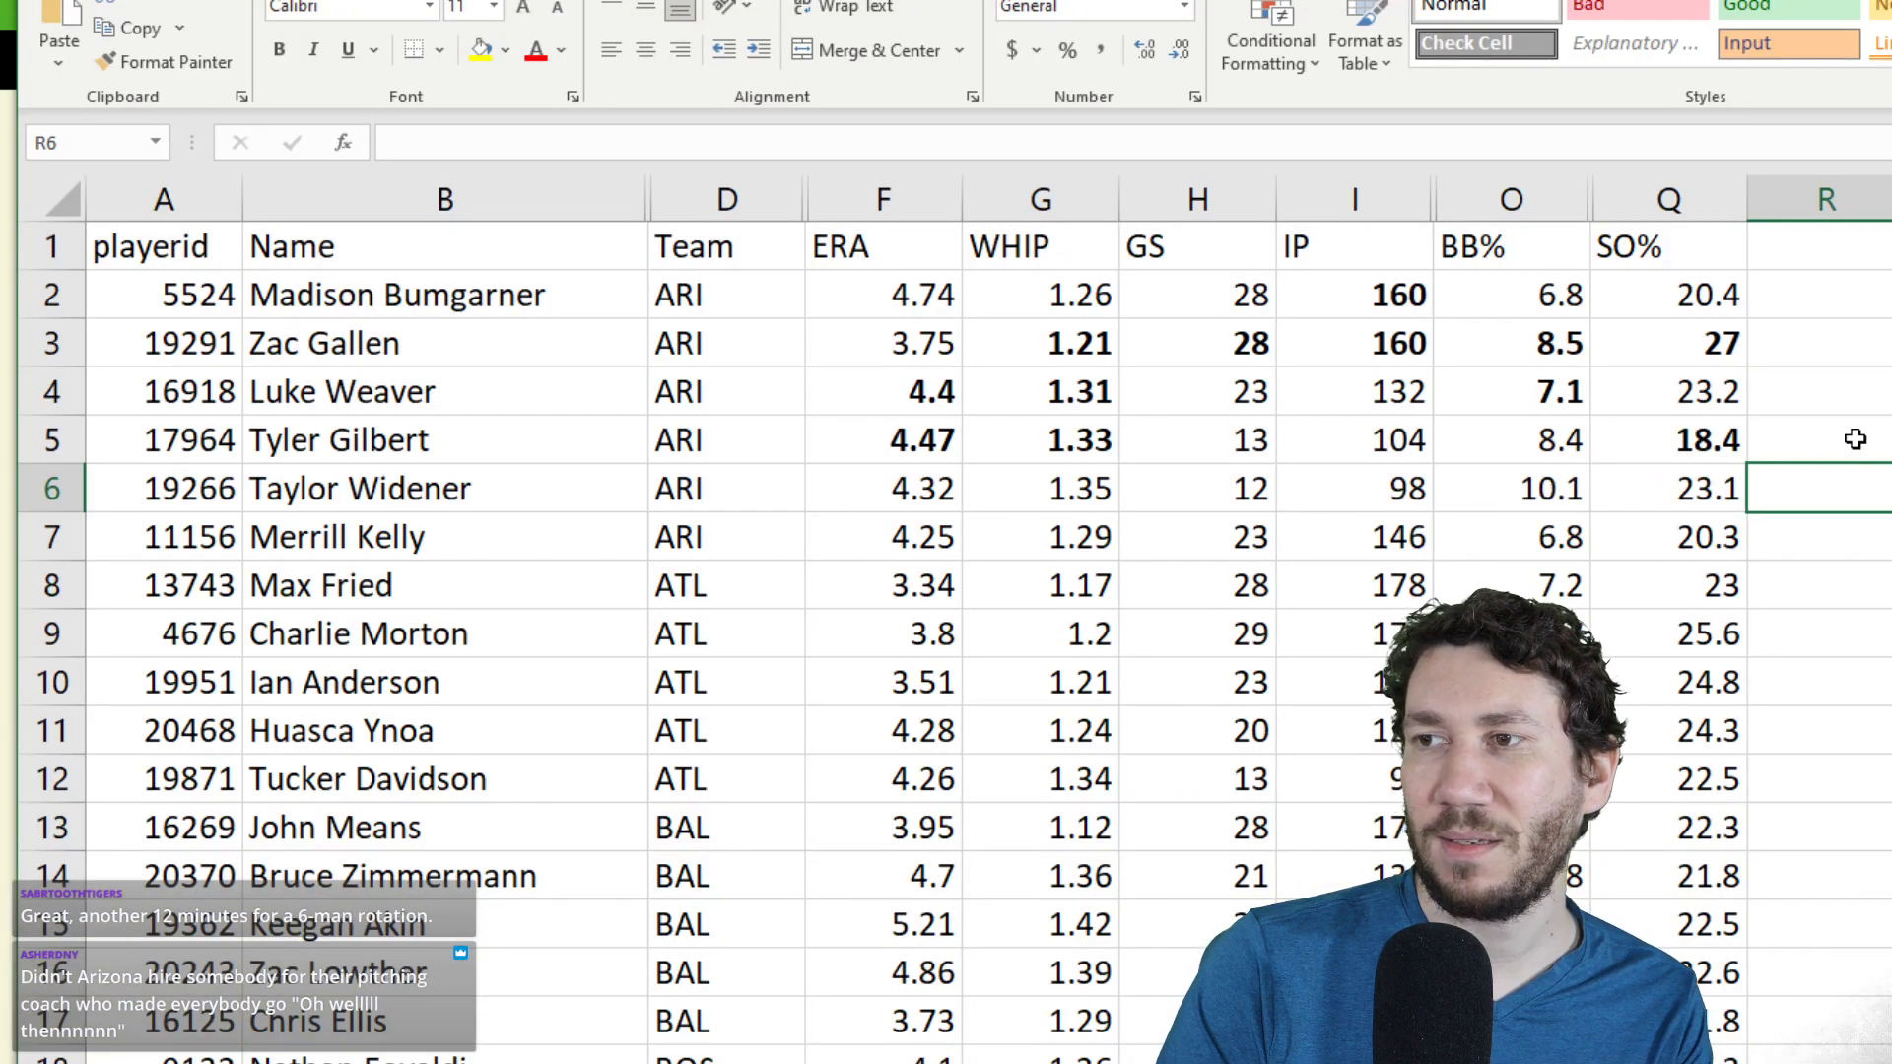
key(alt+Tab)
key(ctrl+Tab)
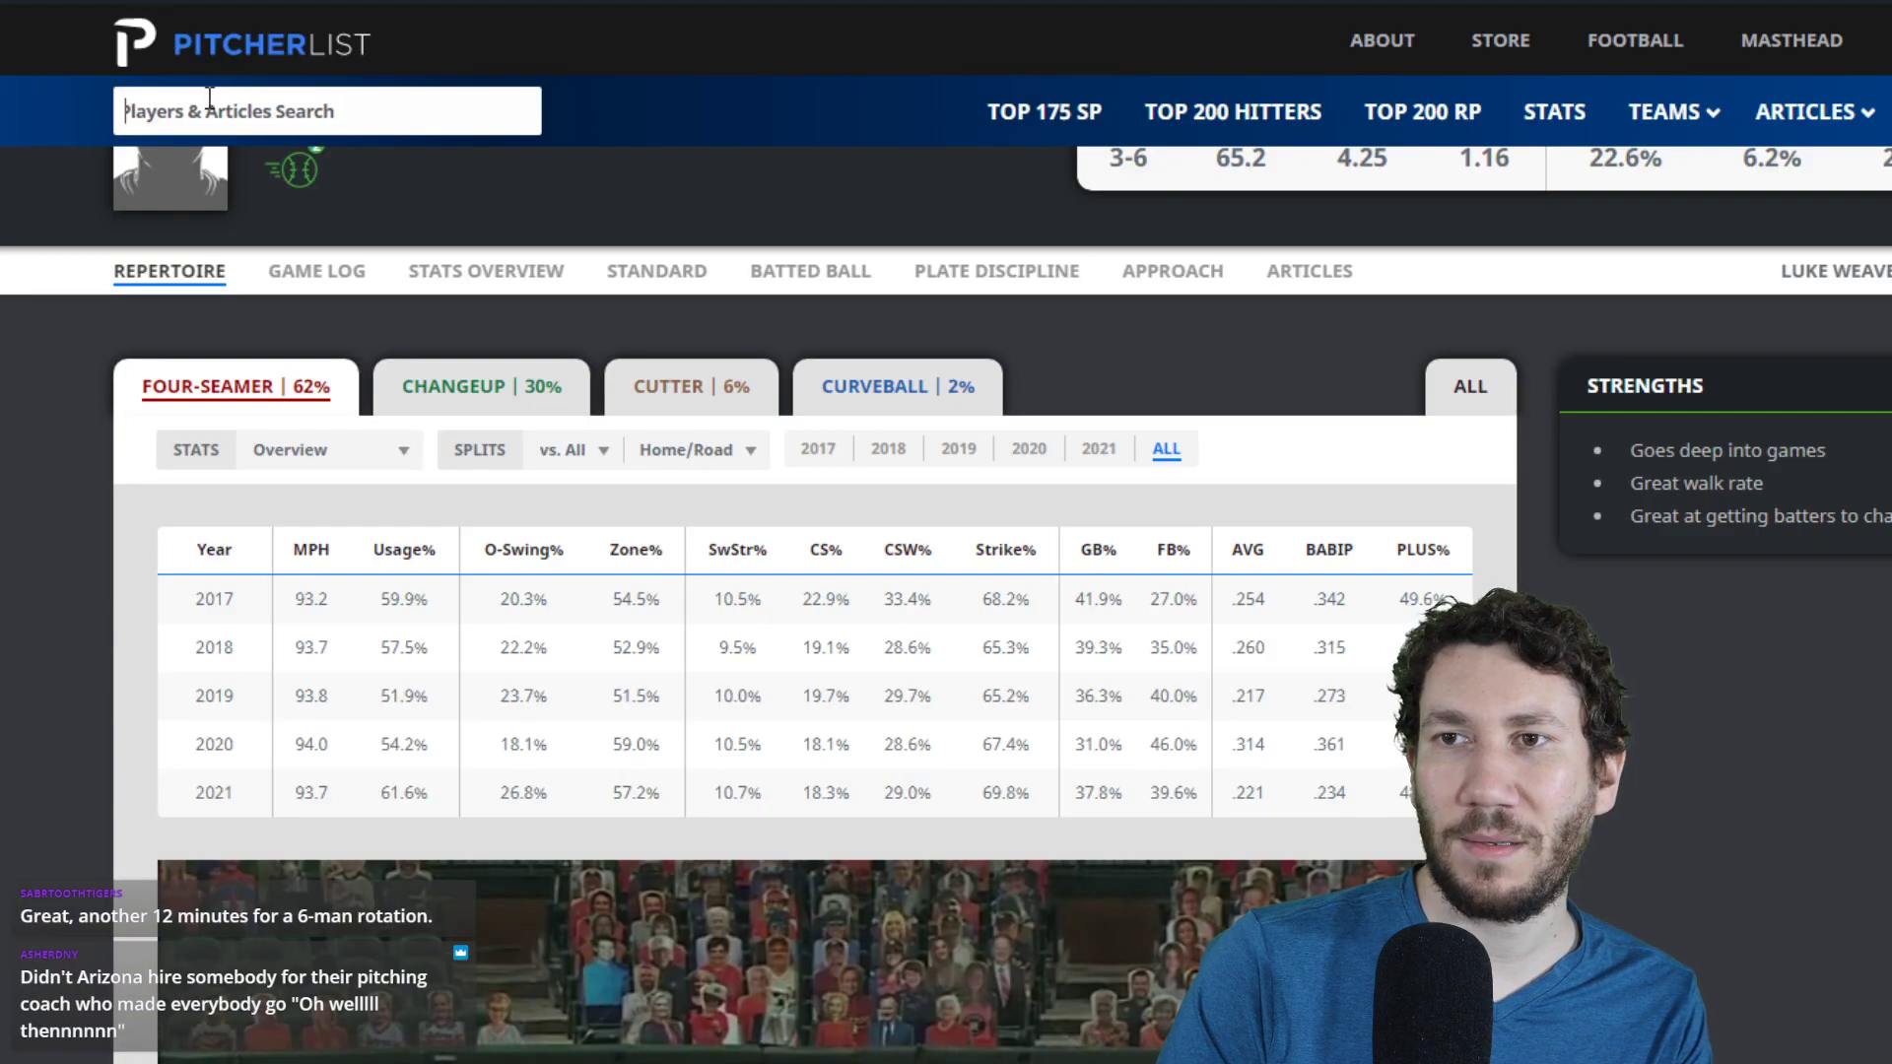
text(tyler gilbert)
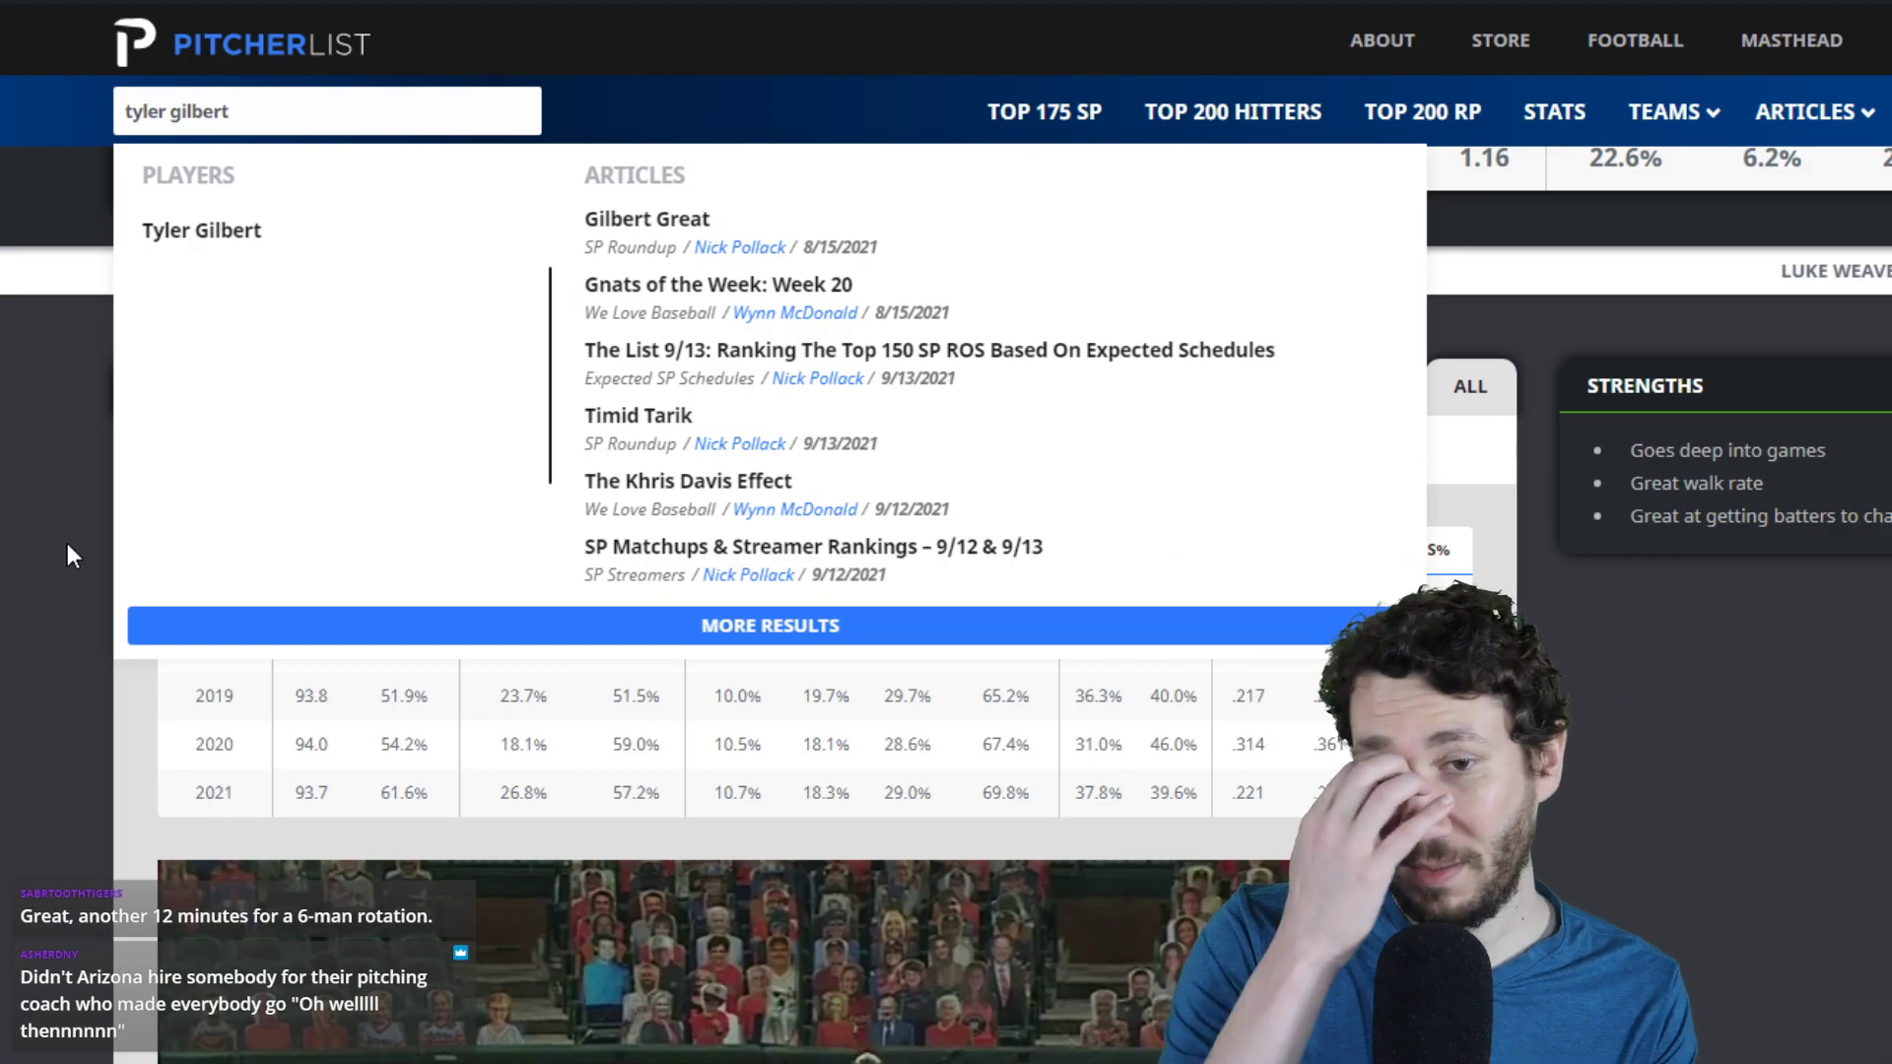
key(Return)
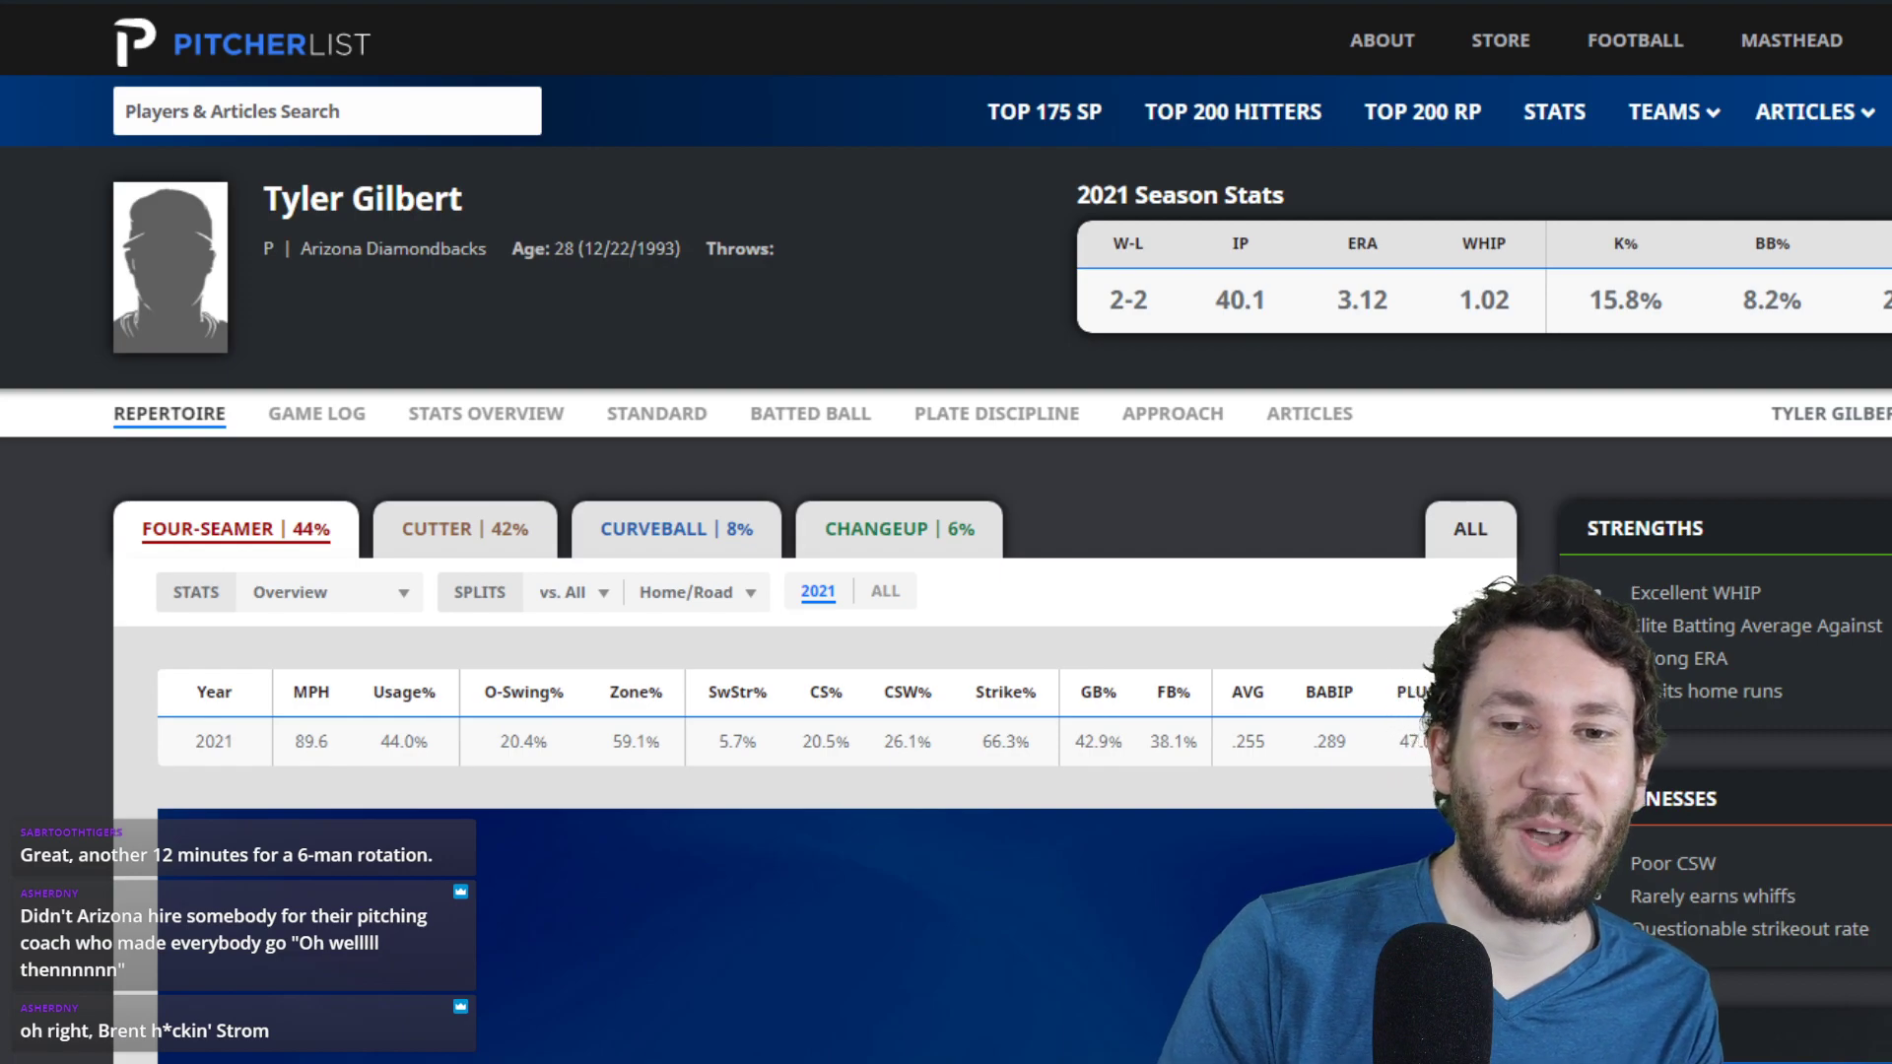
- Look over Tyler Gilbert's repertoire, strengths, weaknesses and game log on his Pitcher List page
scroll(788, 592, down, 10)
scroll(788, 591, up, 8)
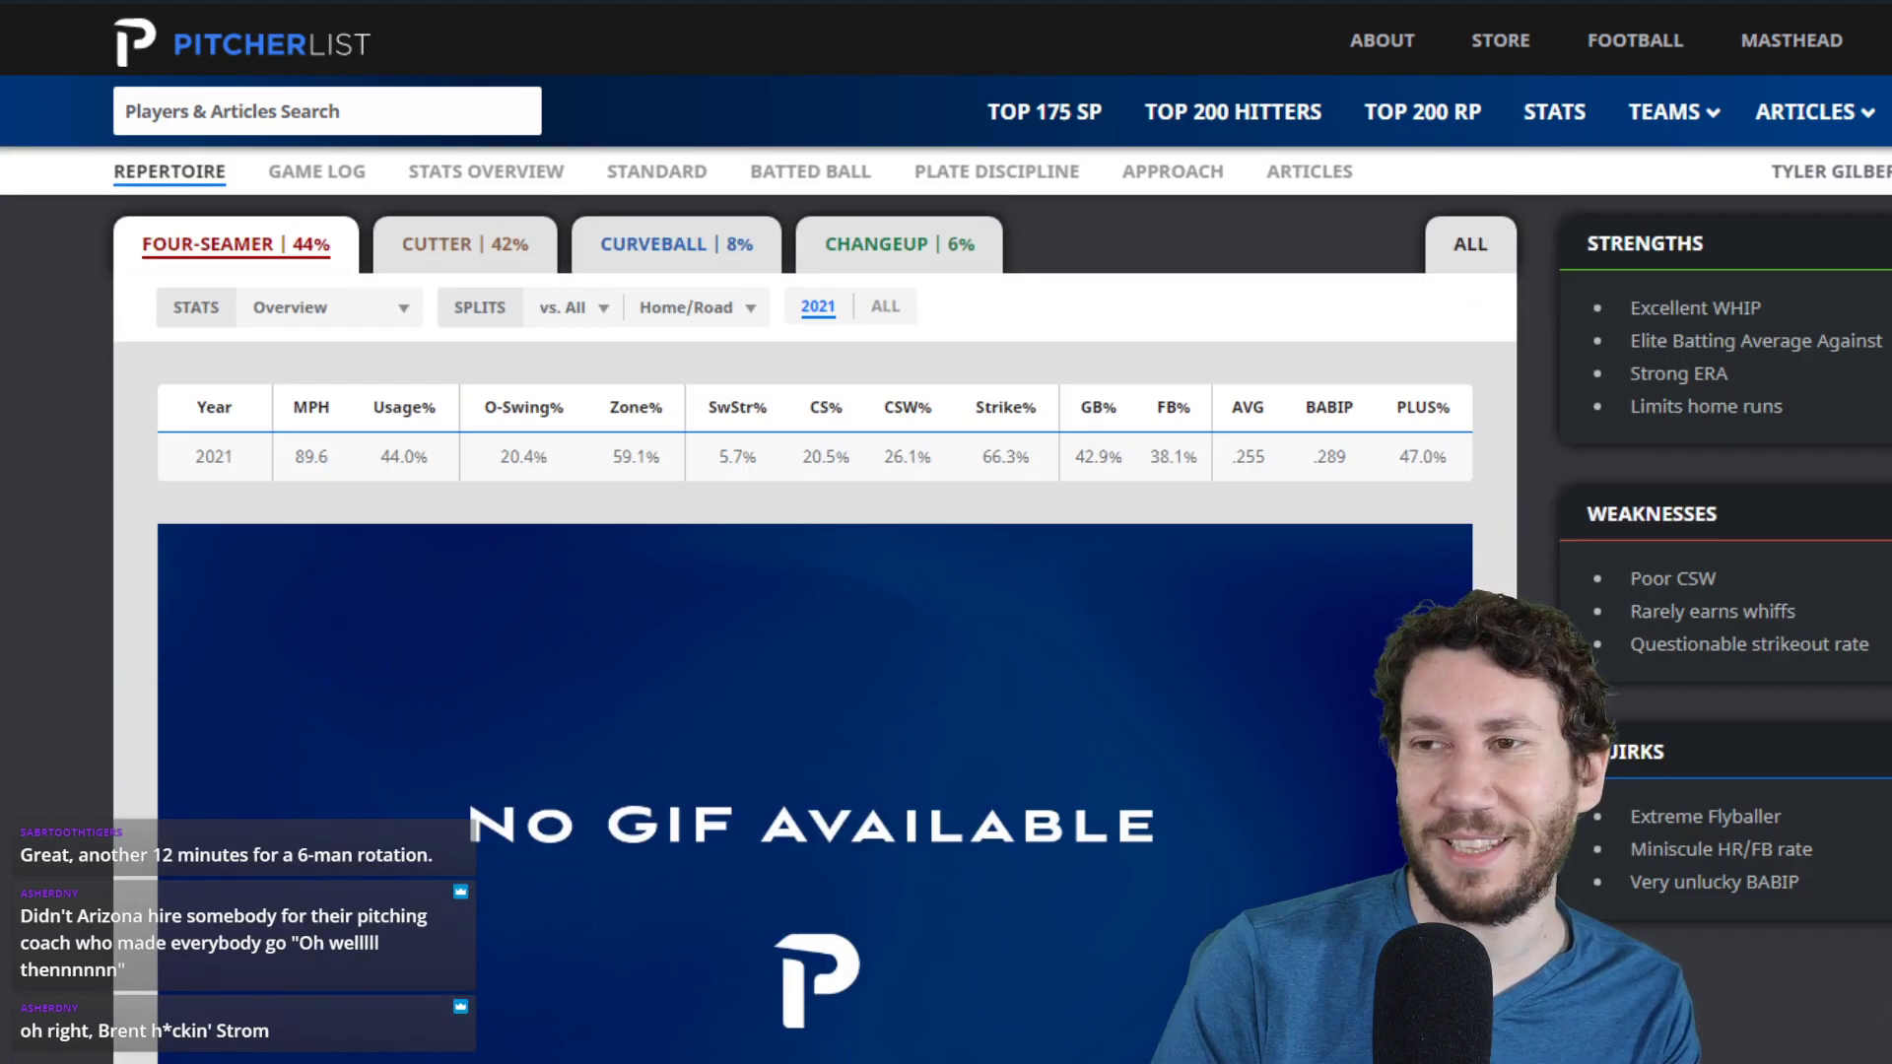
scroll(946, 591, up, 3)
scroll(946, 591, down, 10)
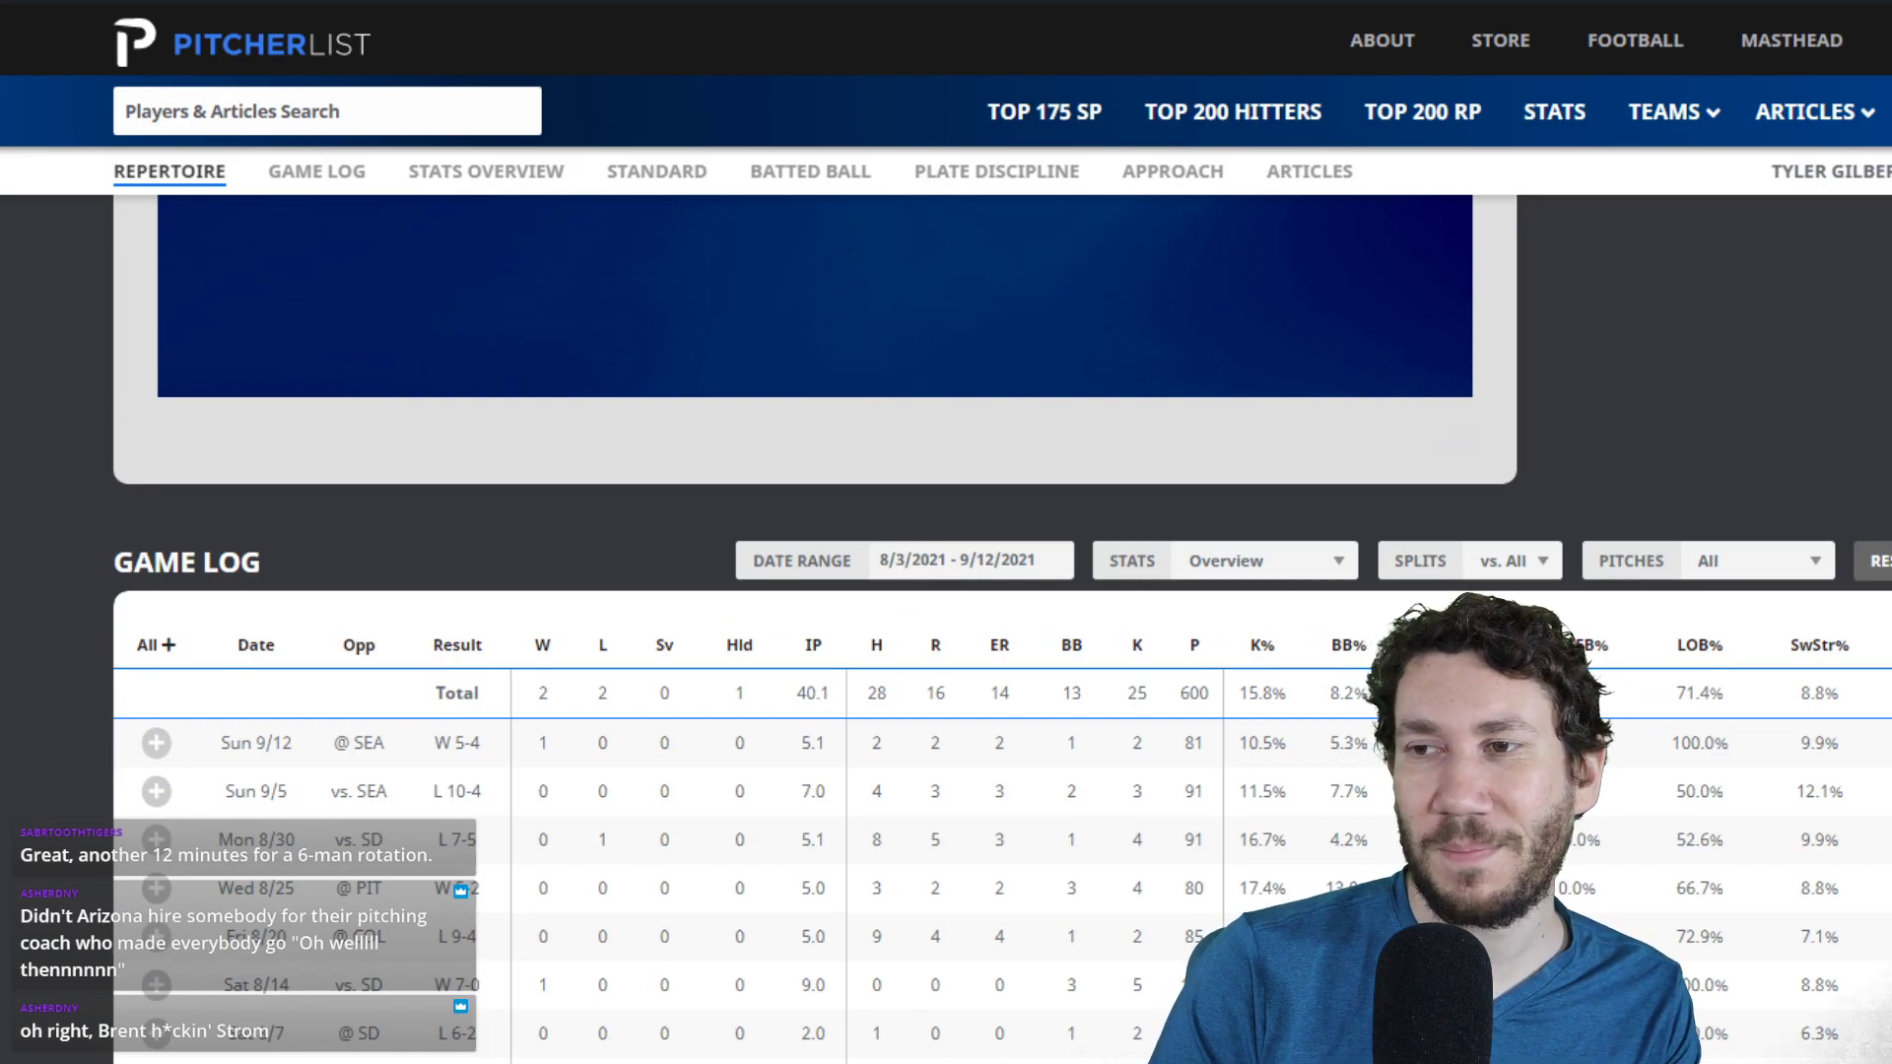
scroll(788, 591, up, 6)
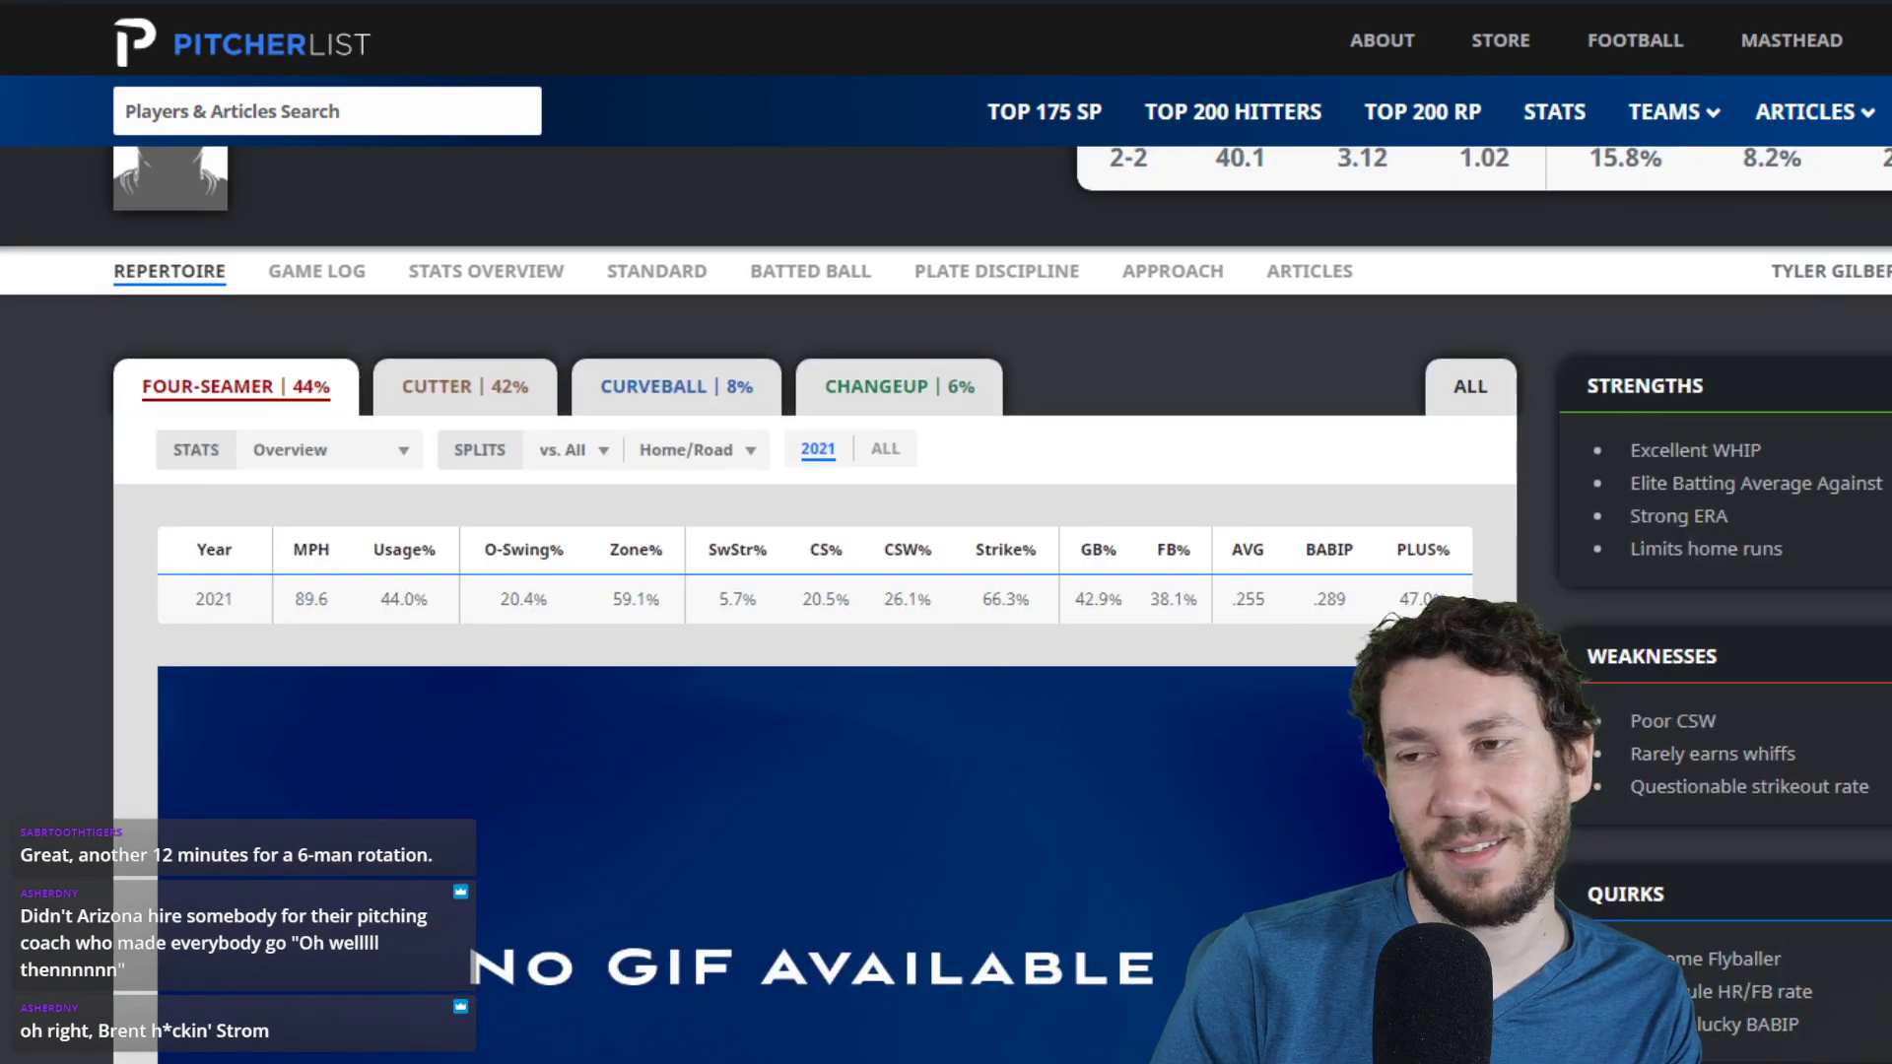
- Compare the 2021 stats of Tyler Gilbert's cutter, including its AVG, with those of his four-seamer and curveball
click(439, 394)
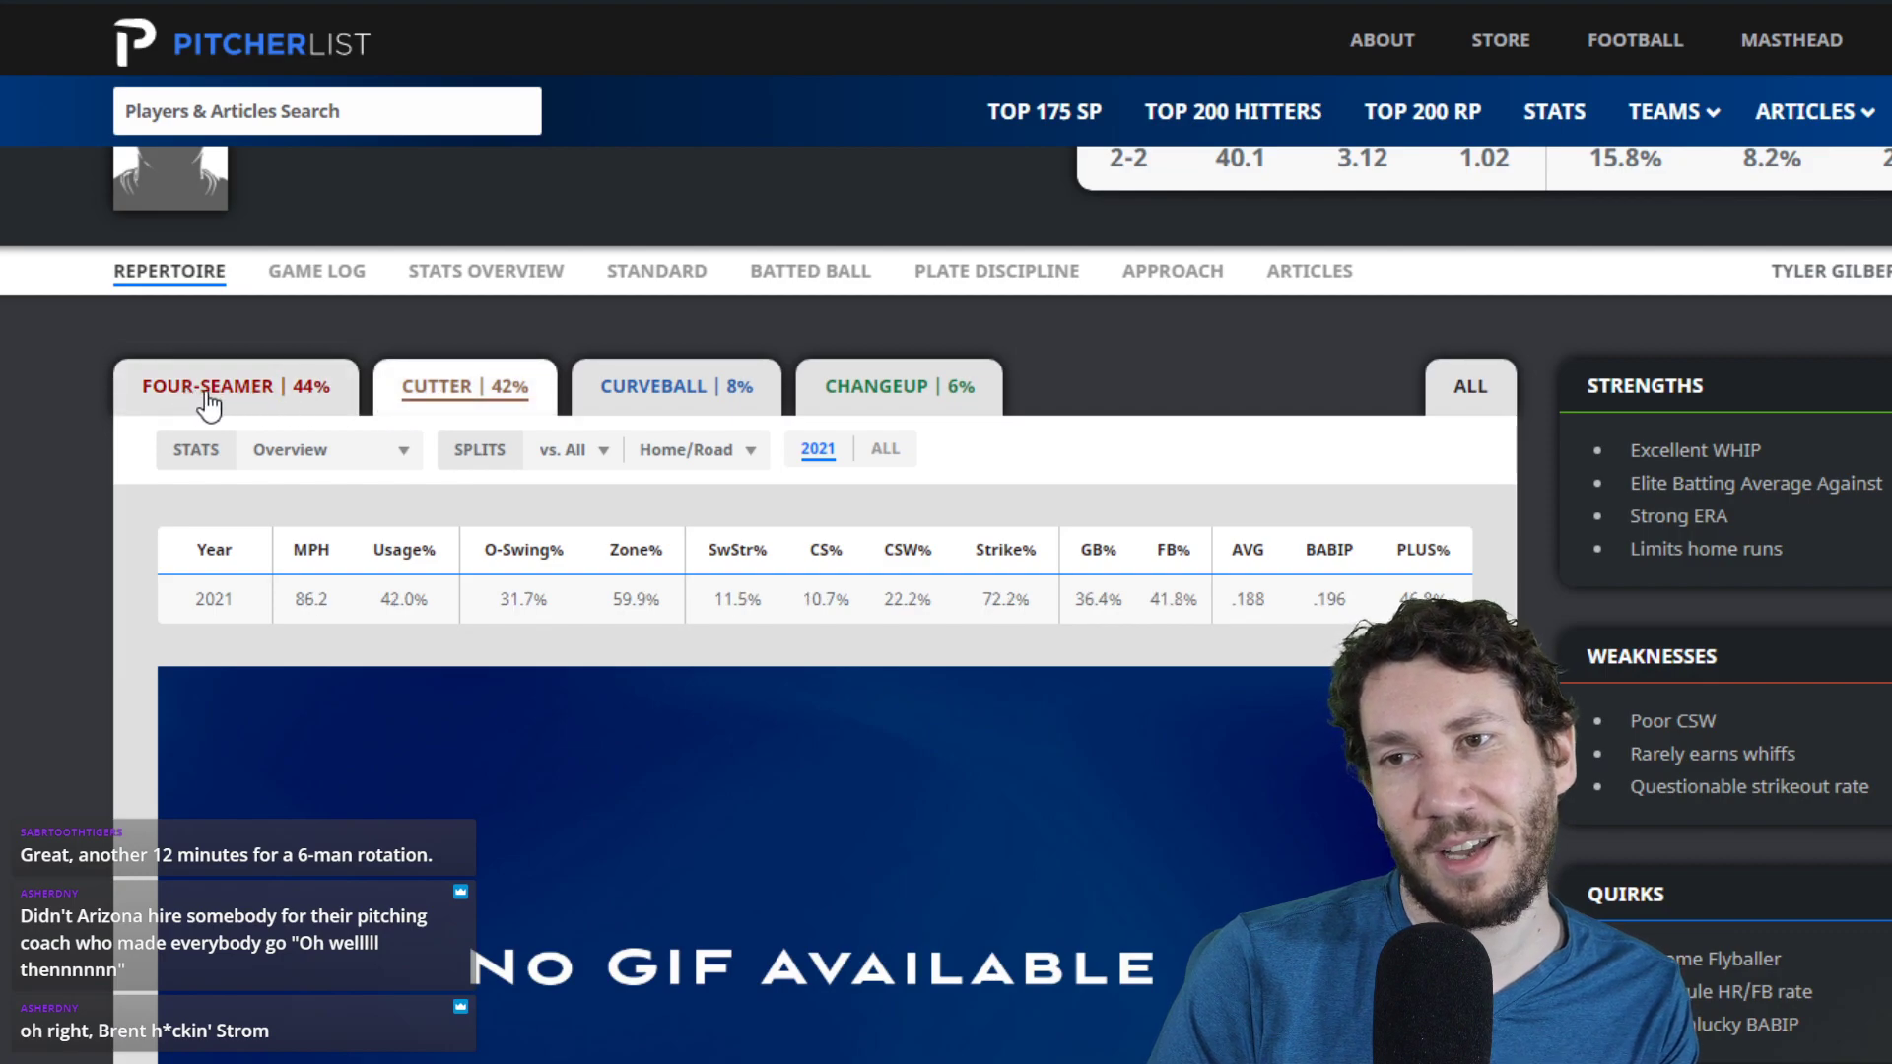
drag(1271, 603, 1230, 631)
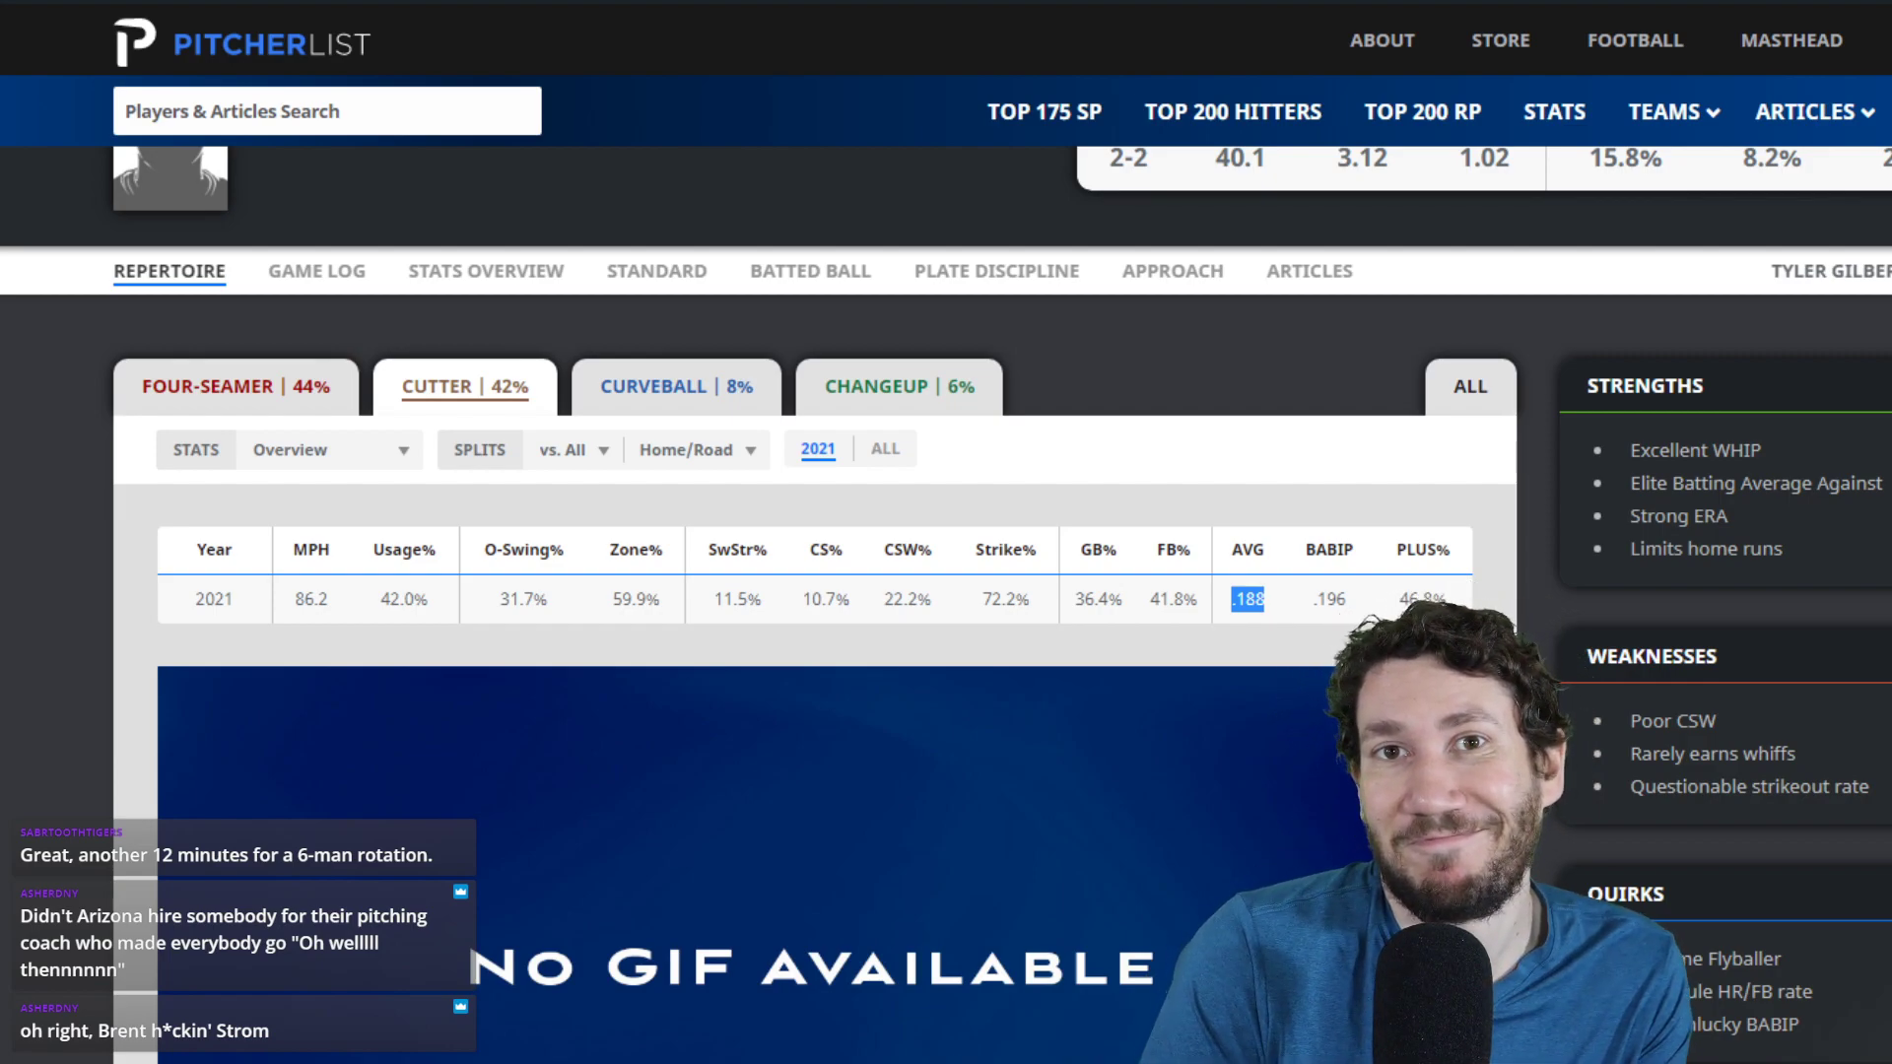
click(1230, 631)
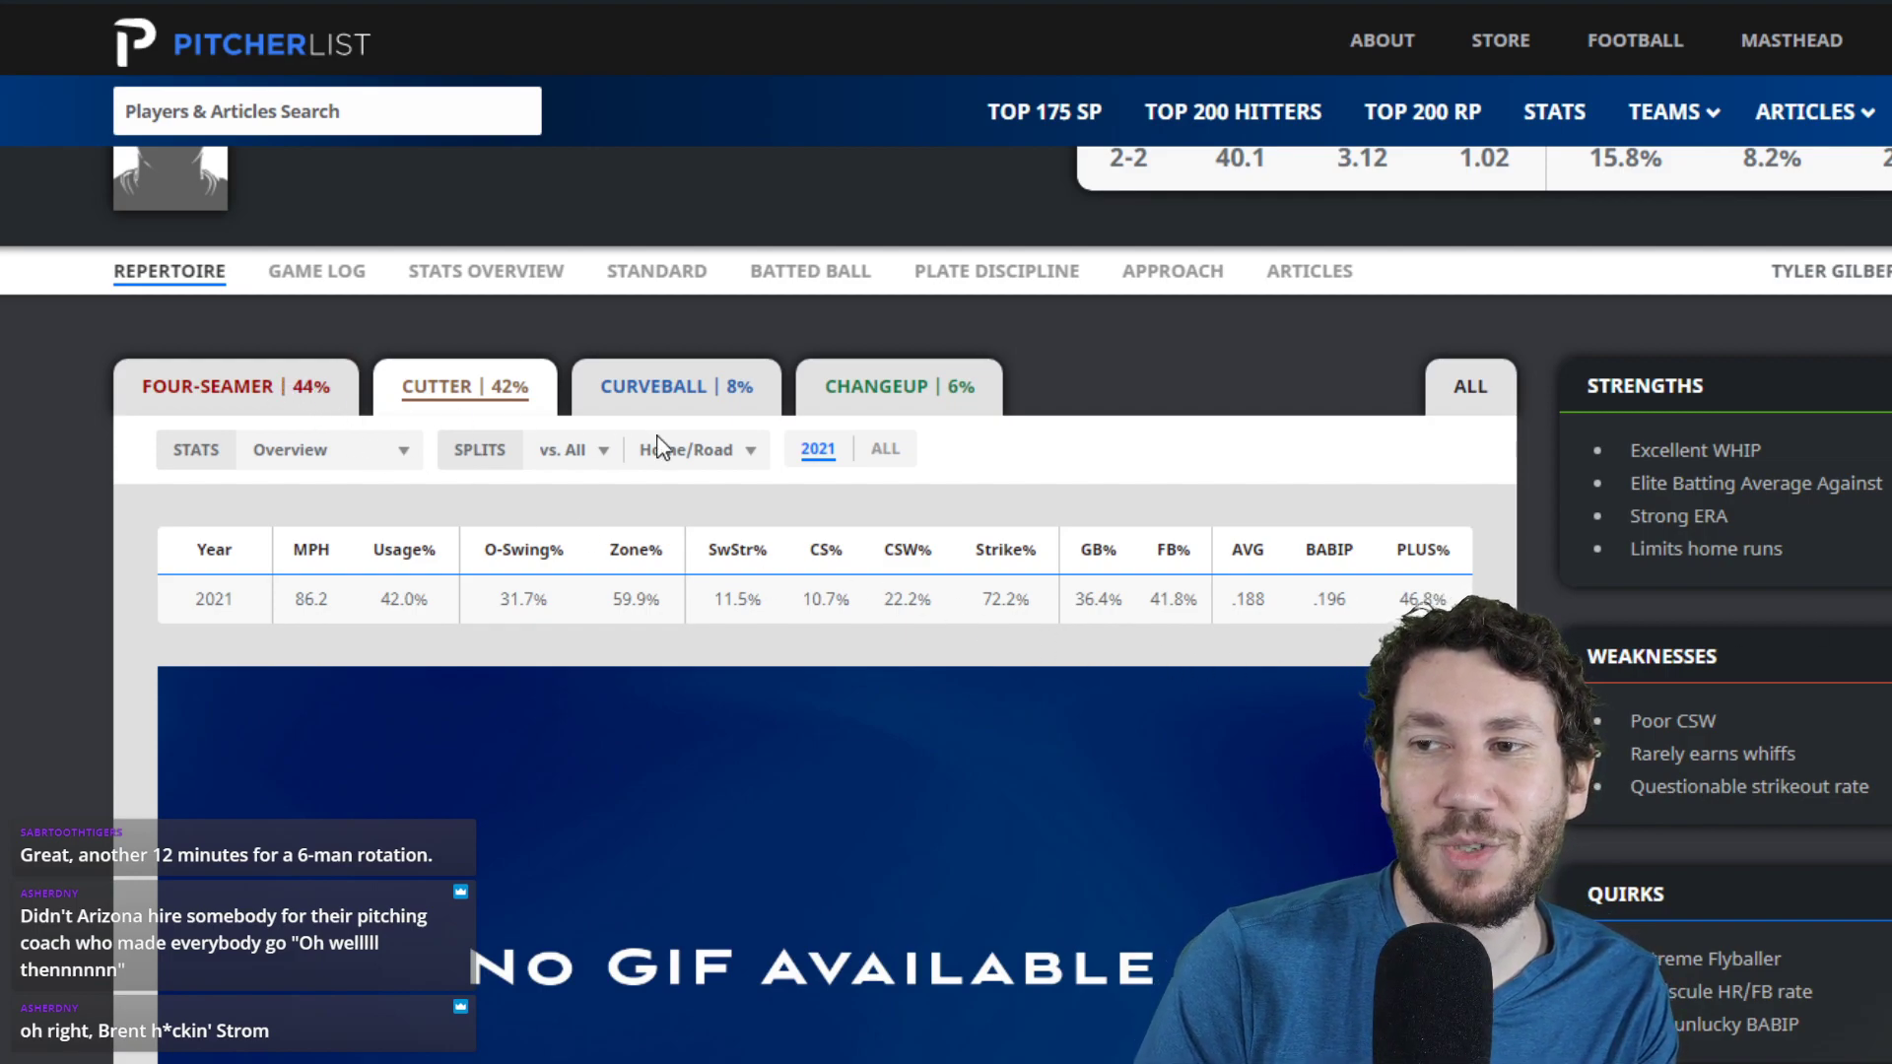
click(241, 398)
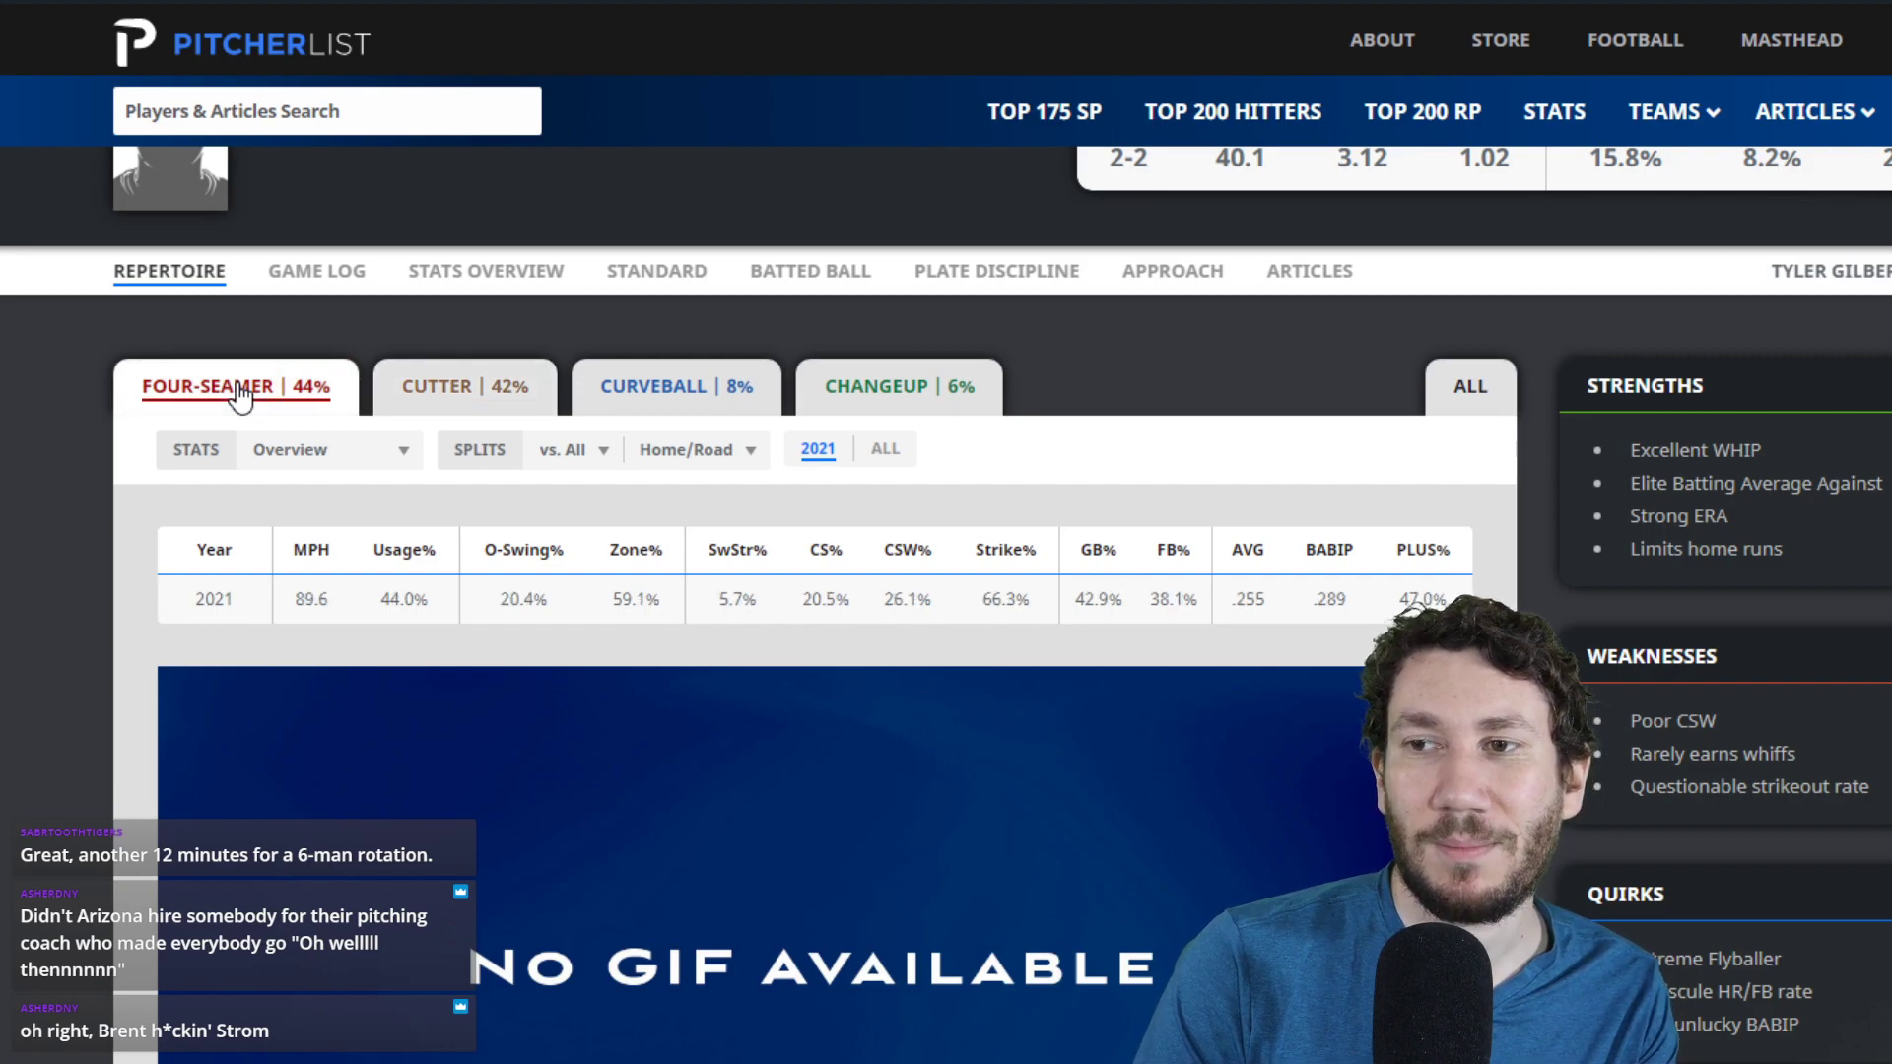
click(639, 394)
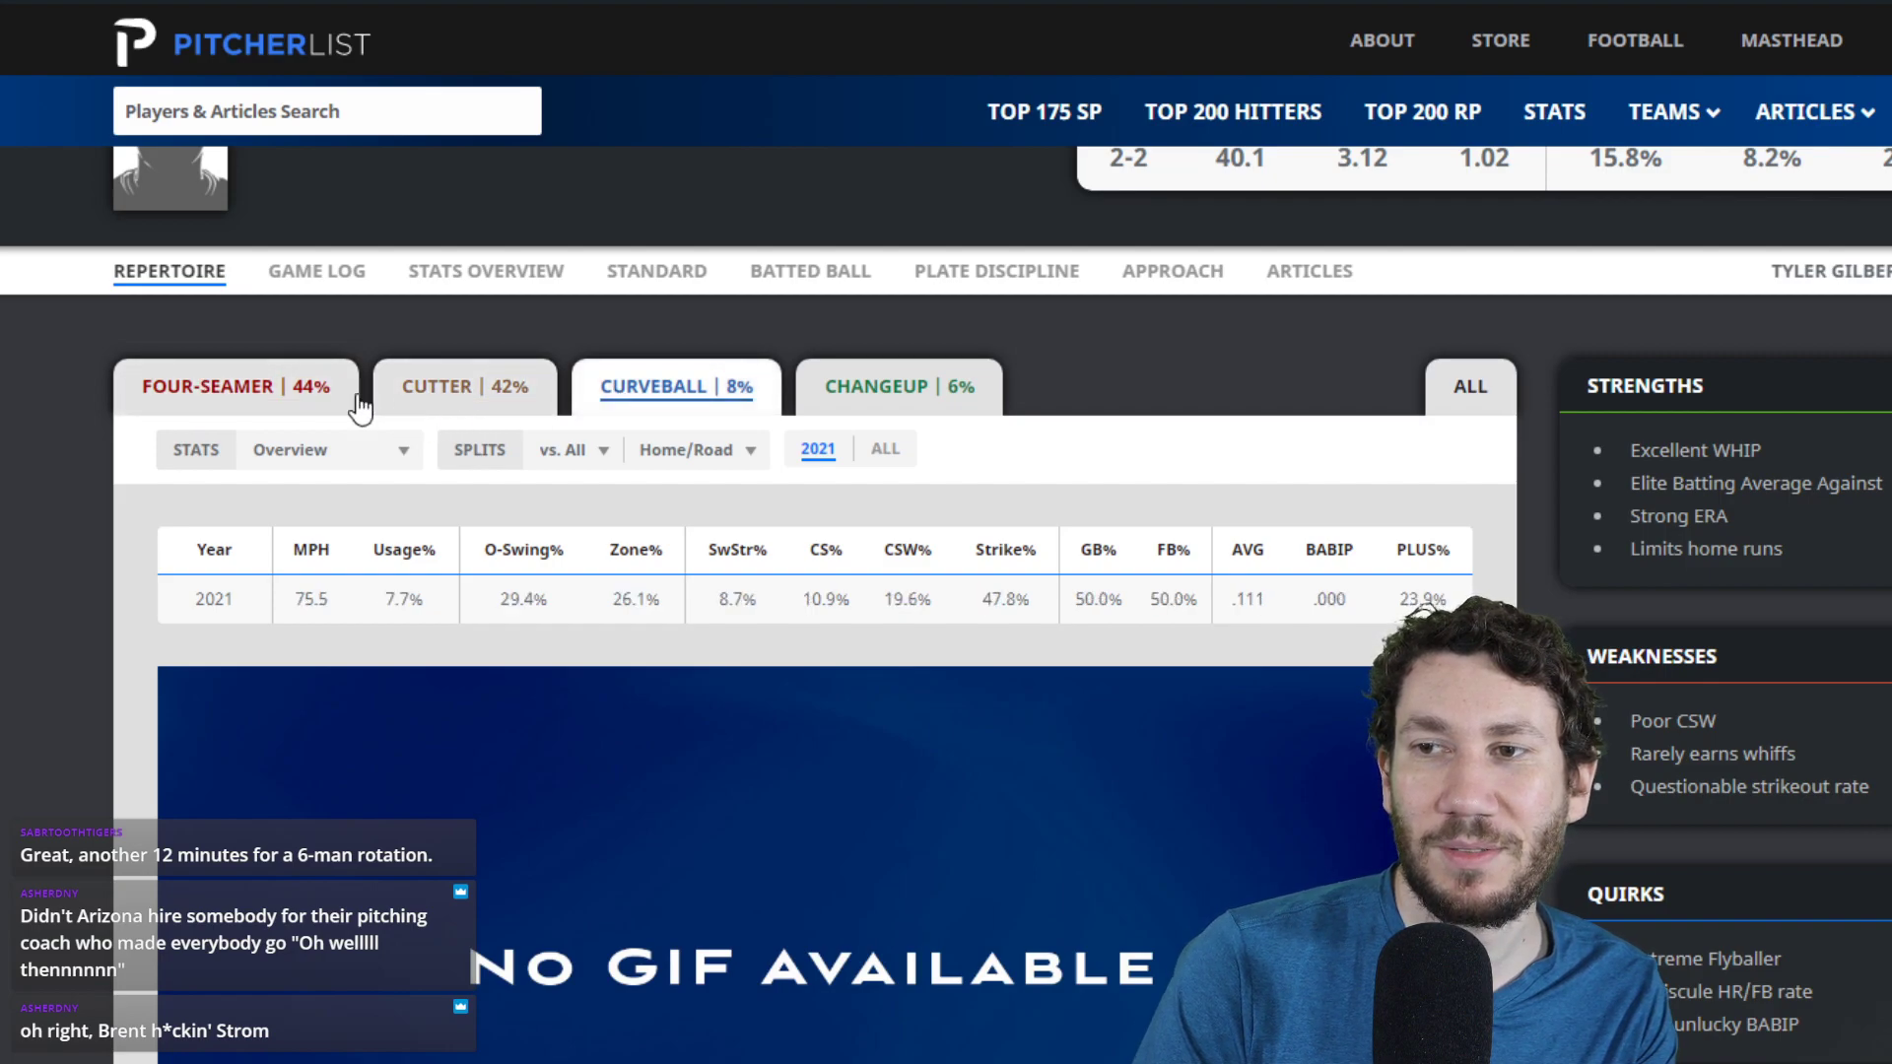
- Return to the Excel spreadsheet and set Tyler Gilbert's SO% to 17.3
key(alt+Tab)
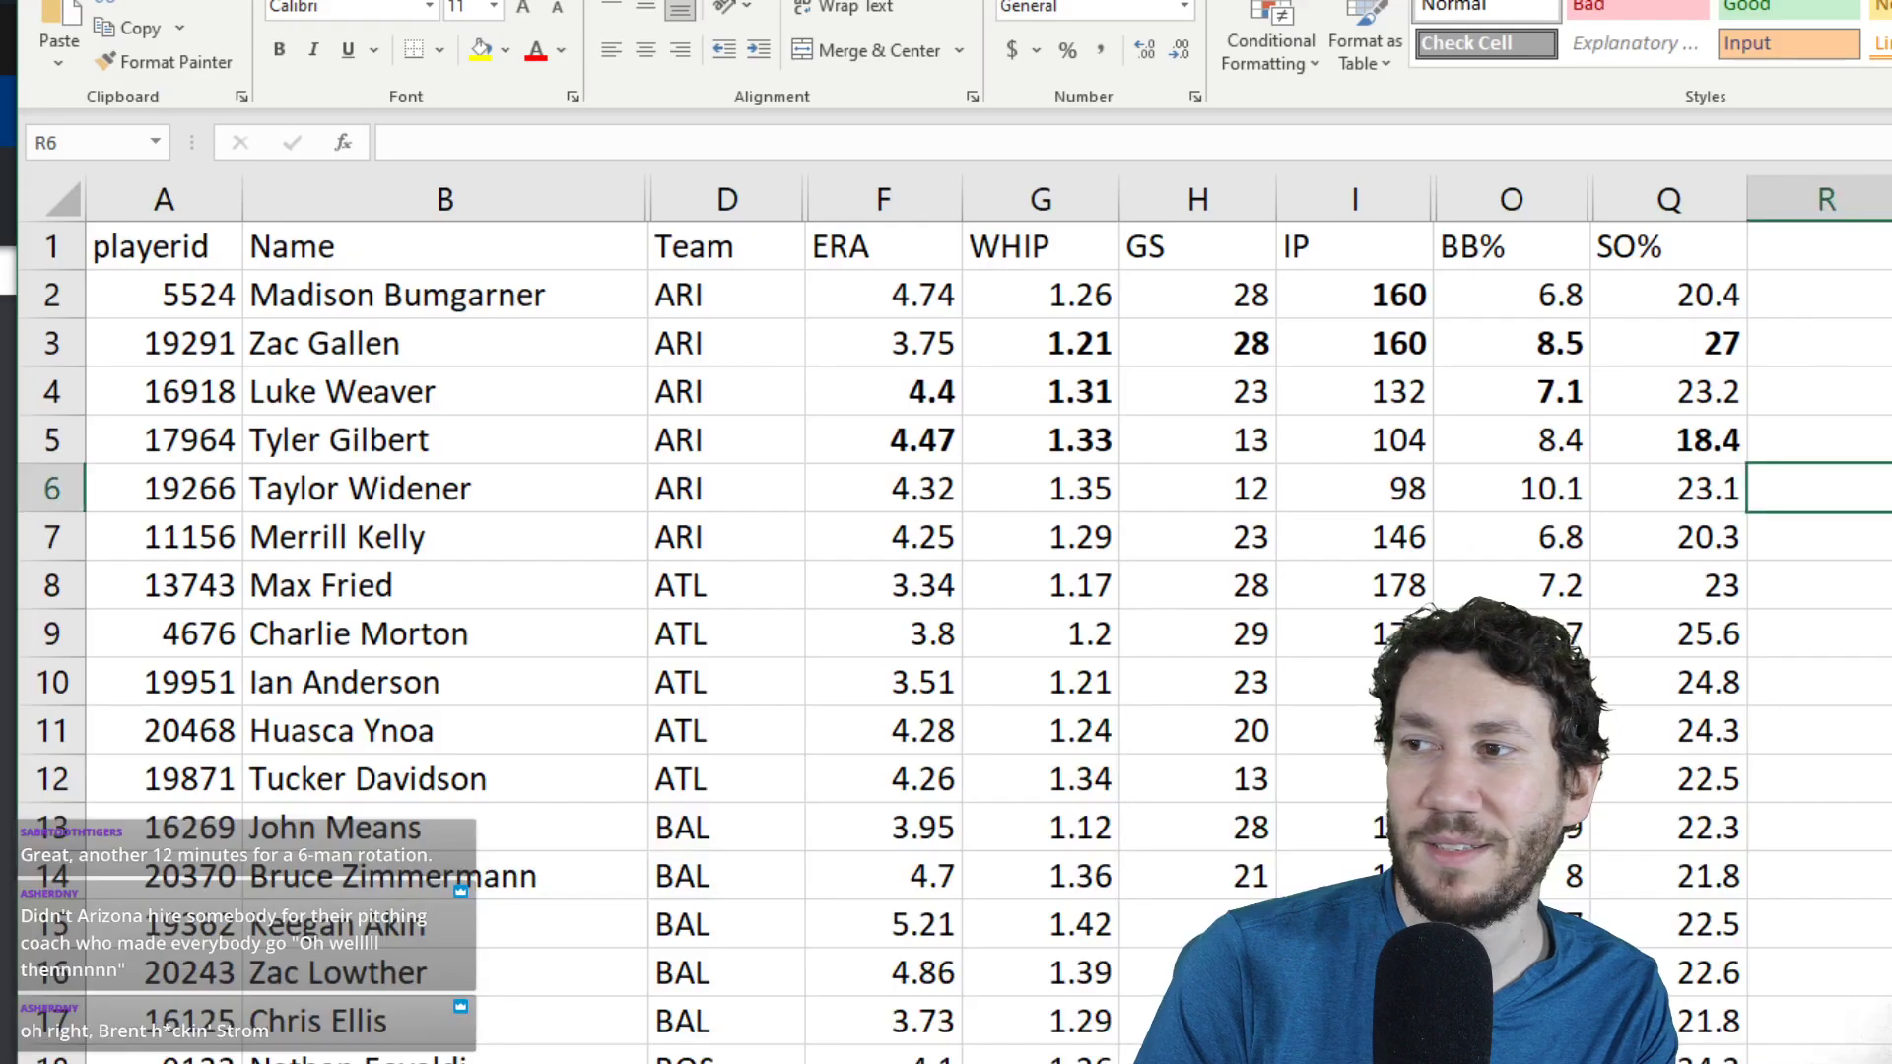
click(1720, 445)
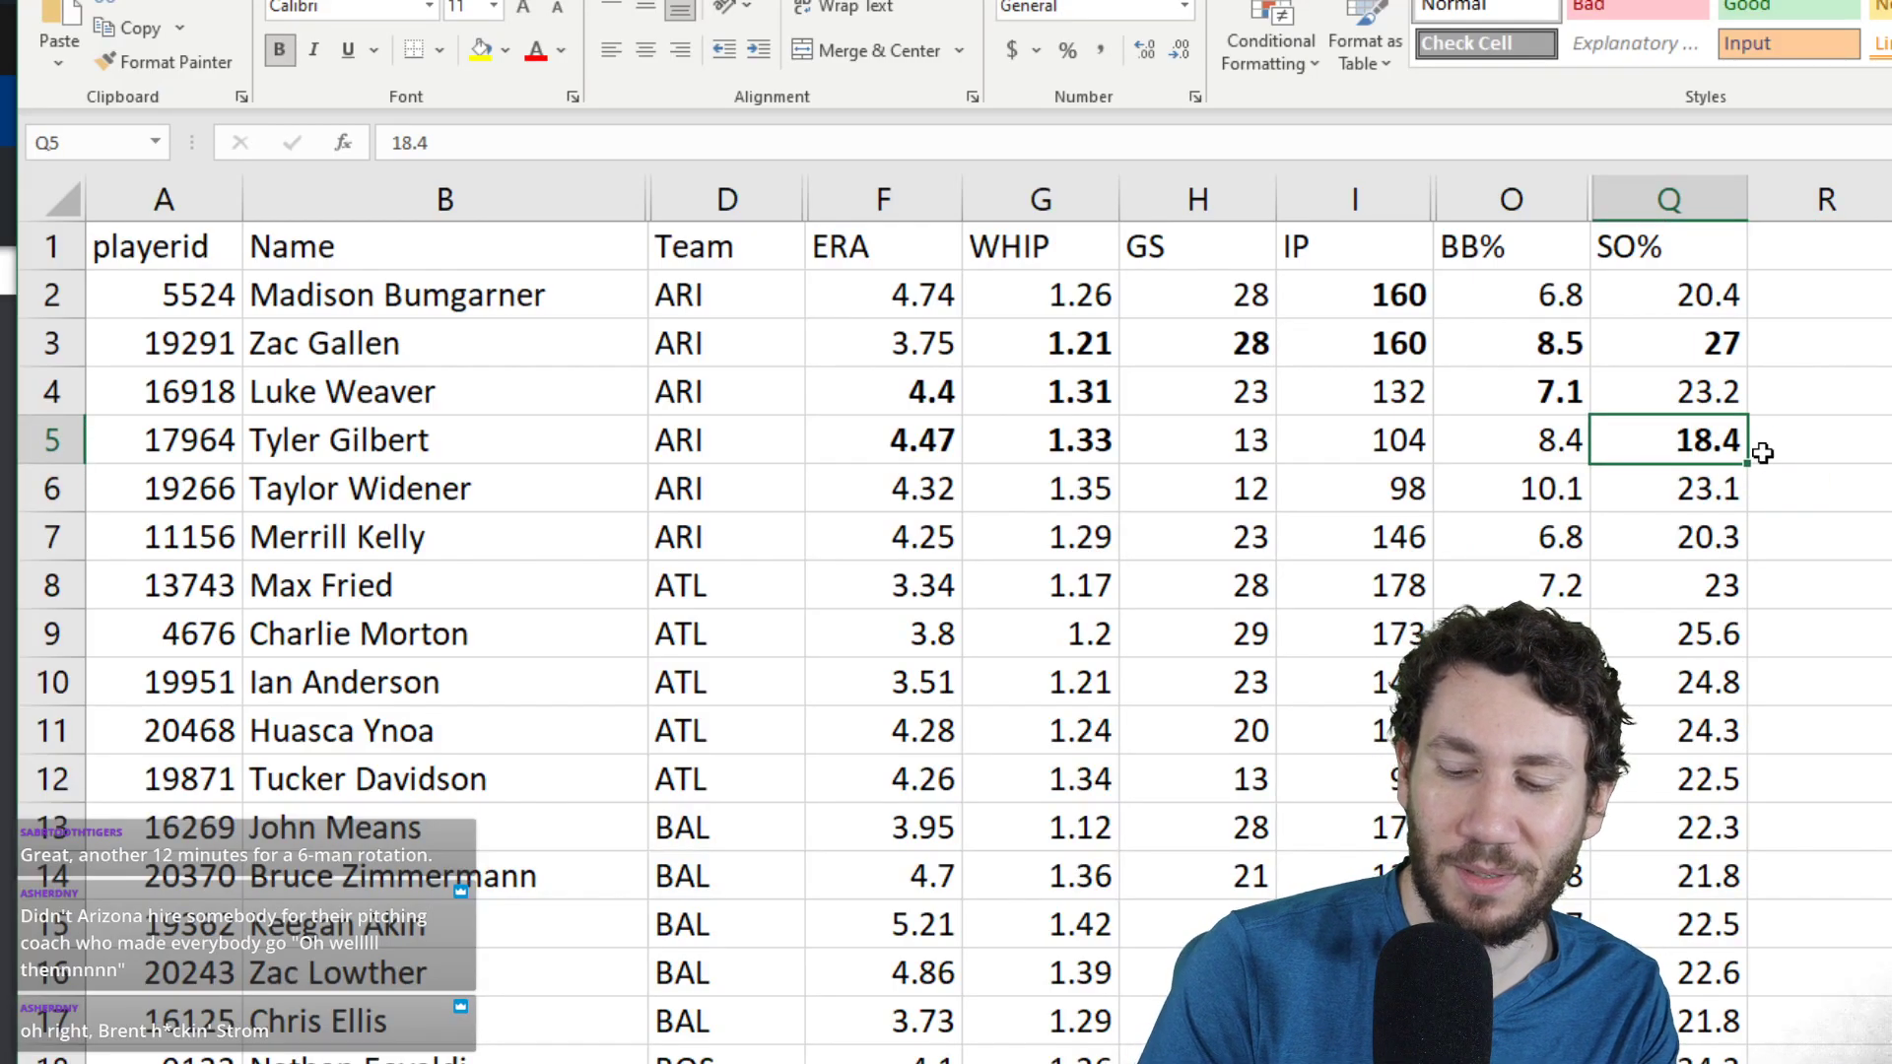
text(17.)
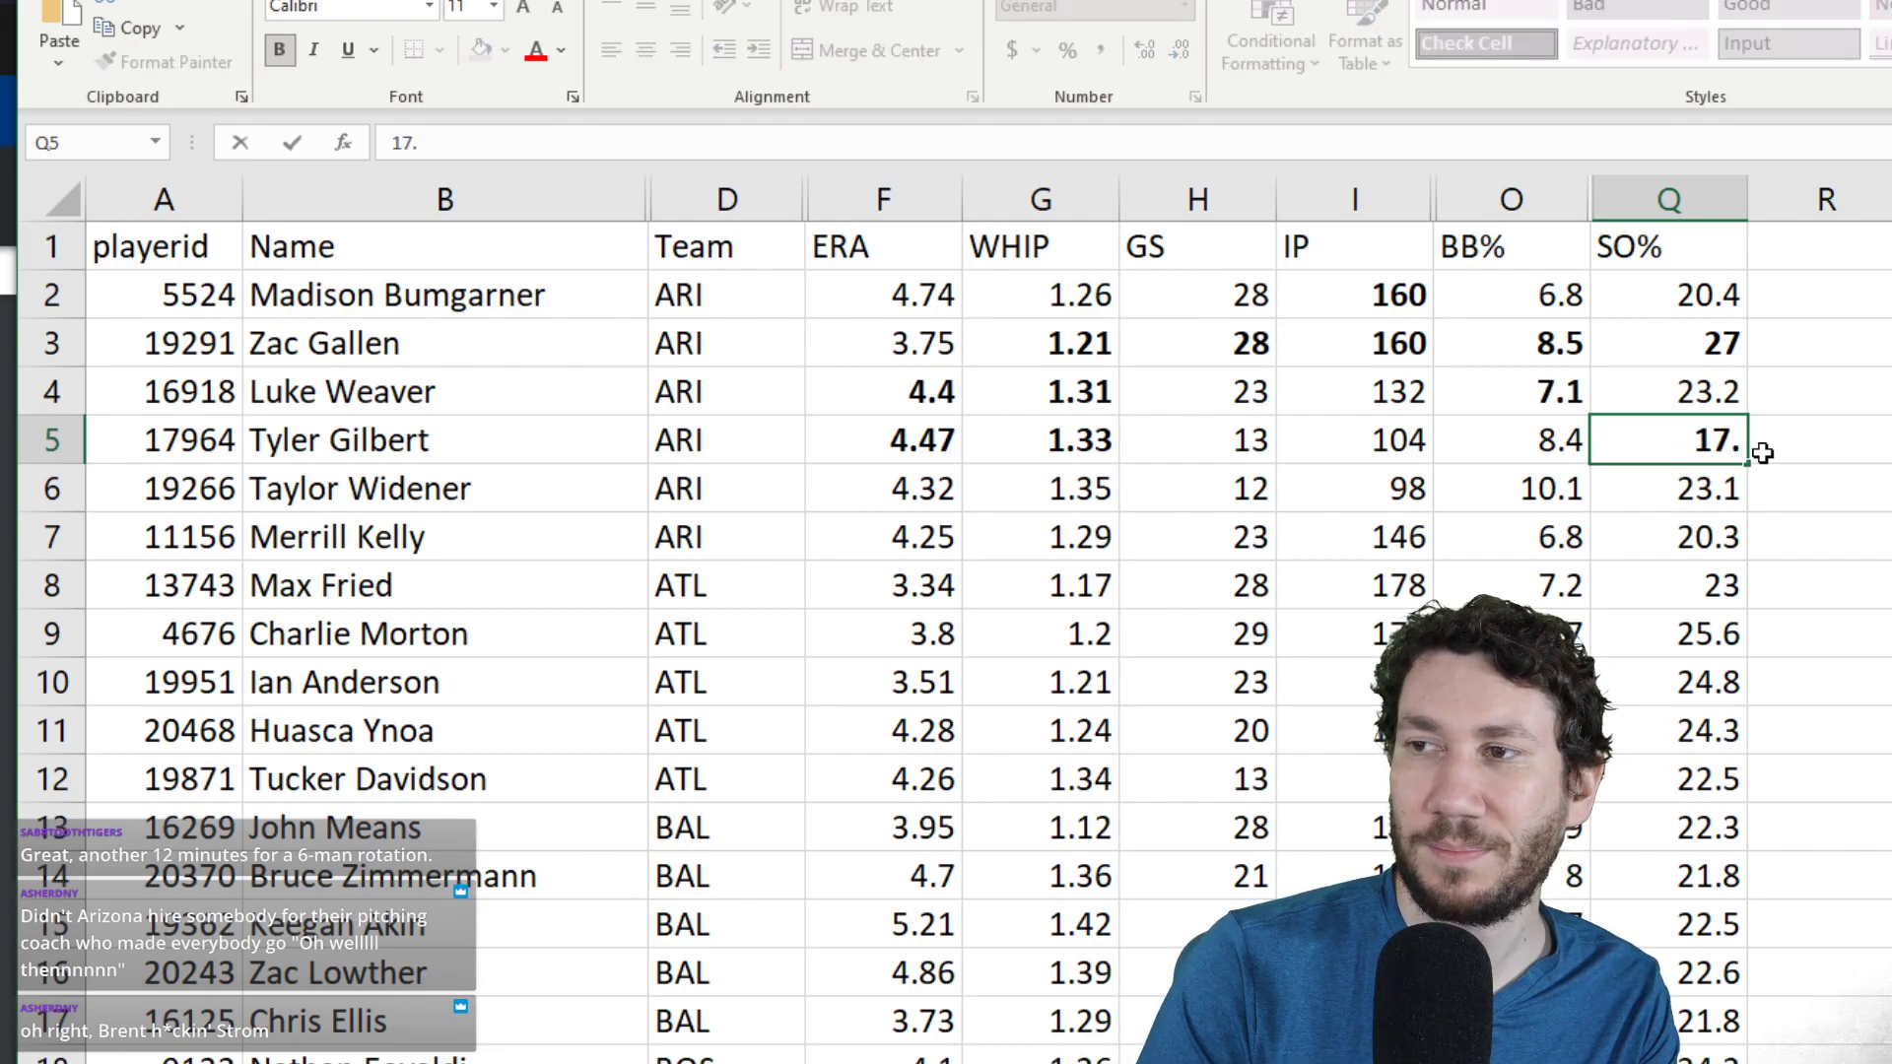
text(3)
click(1871, 444)
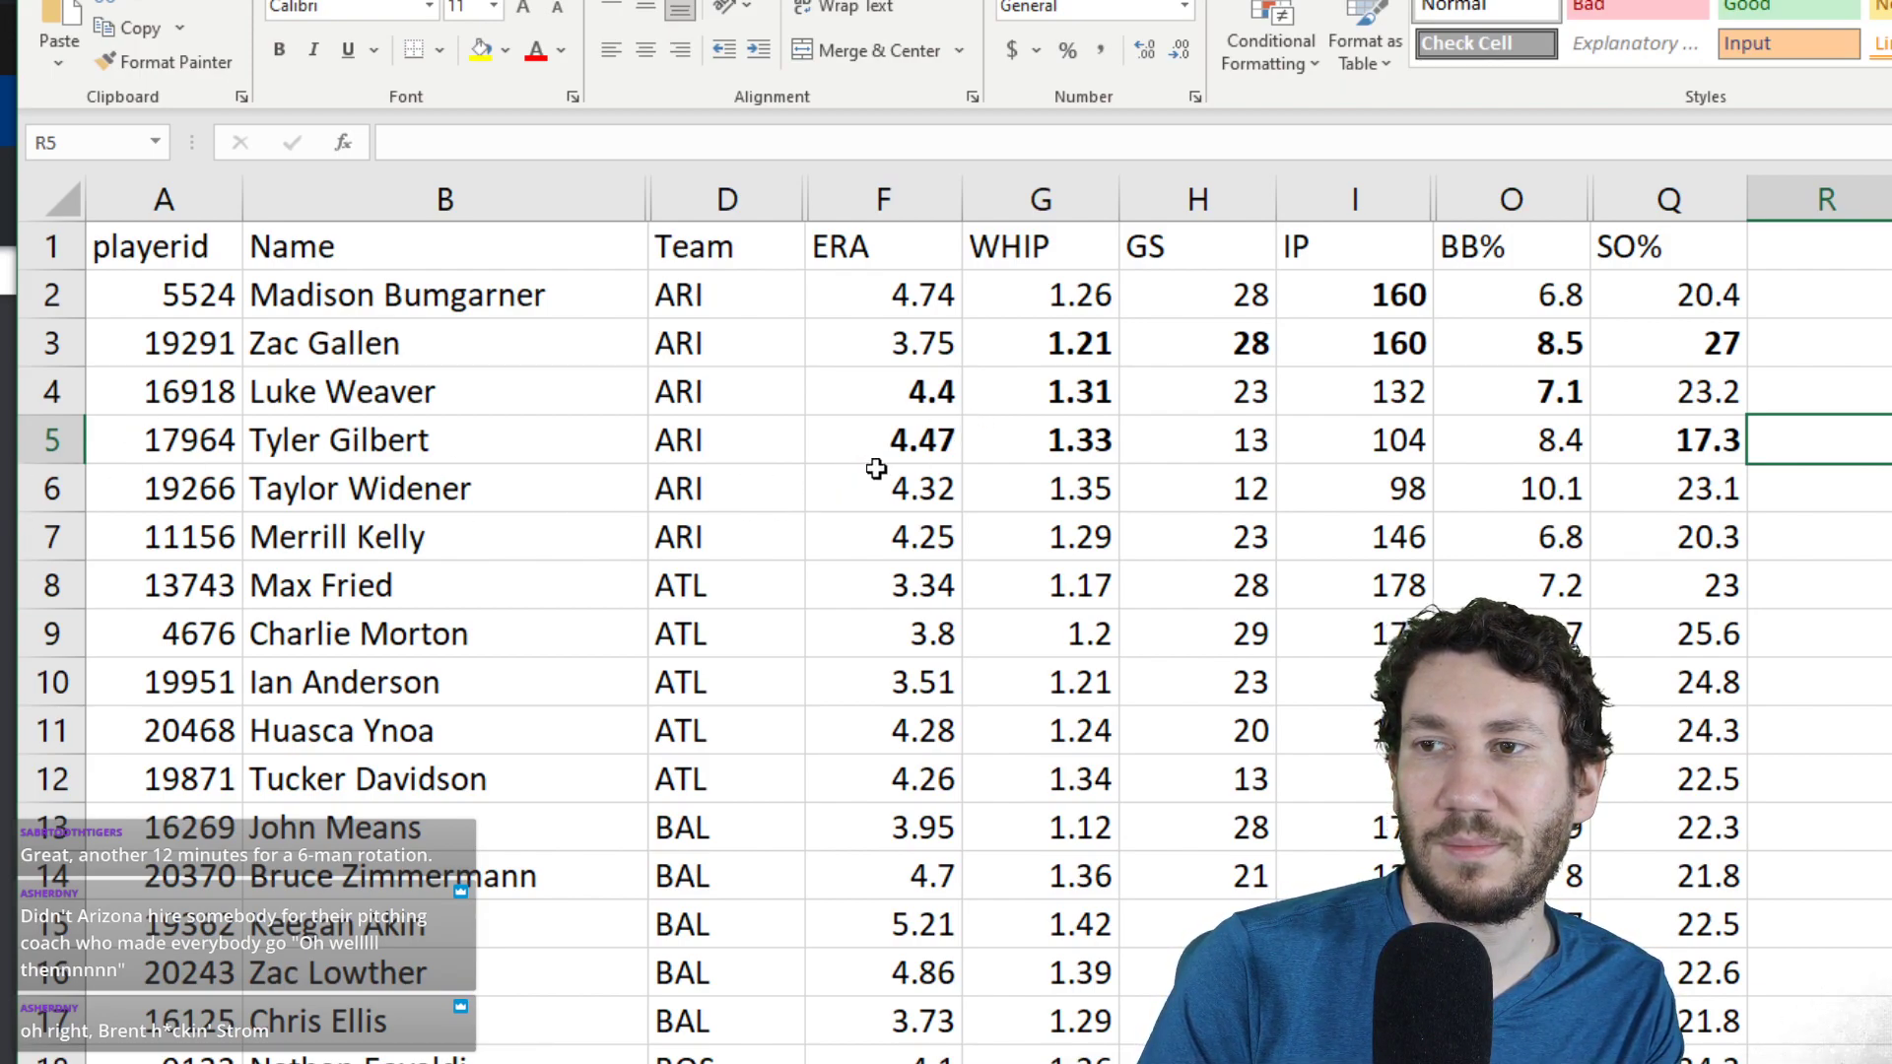
- Set Tyler Gilbert's ERA to 4.61, and check his WHIP against the neighbouring Arizona pitchers
click(922, 449)
text(4.6)
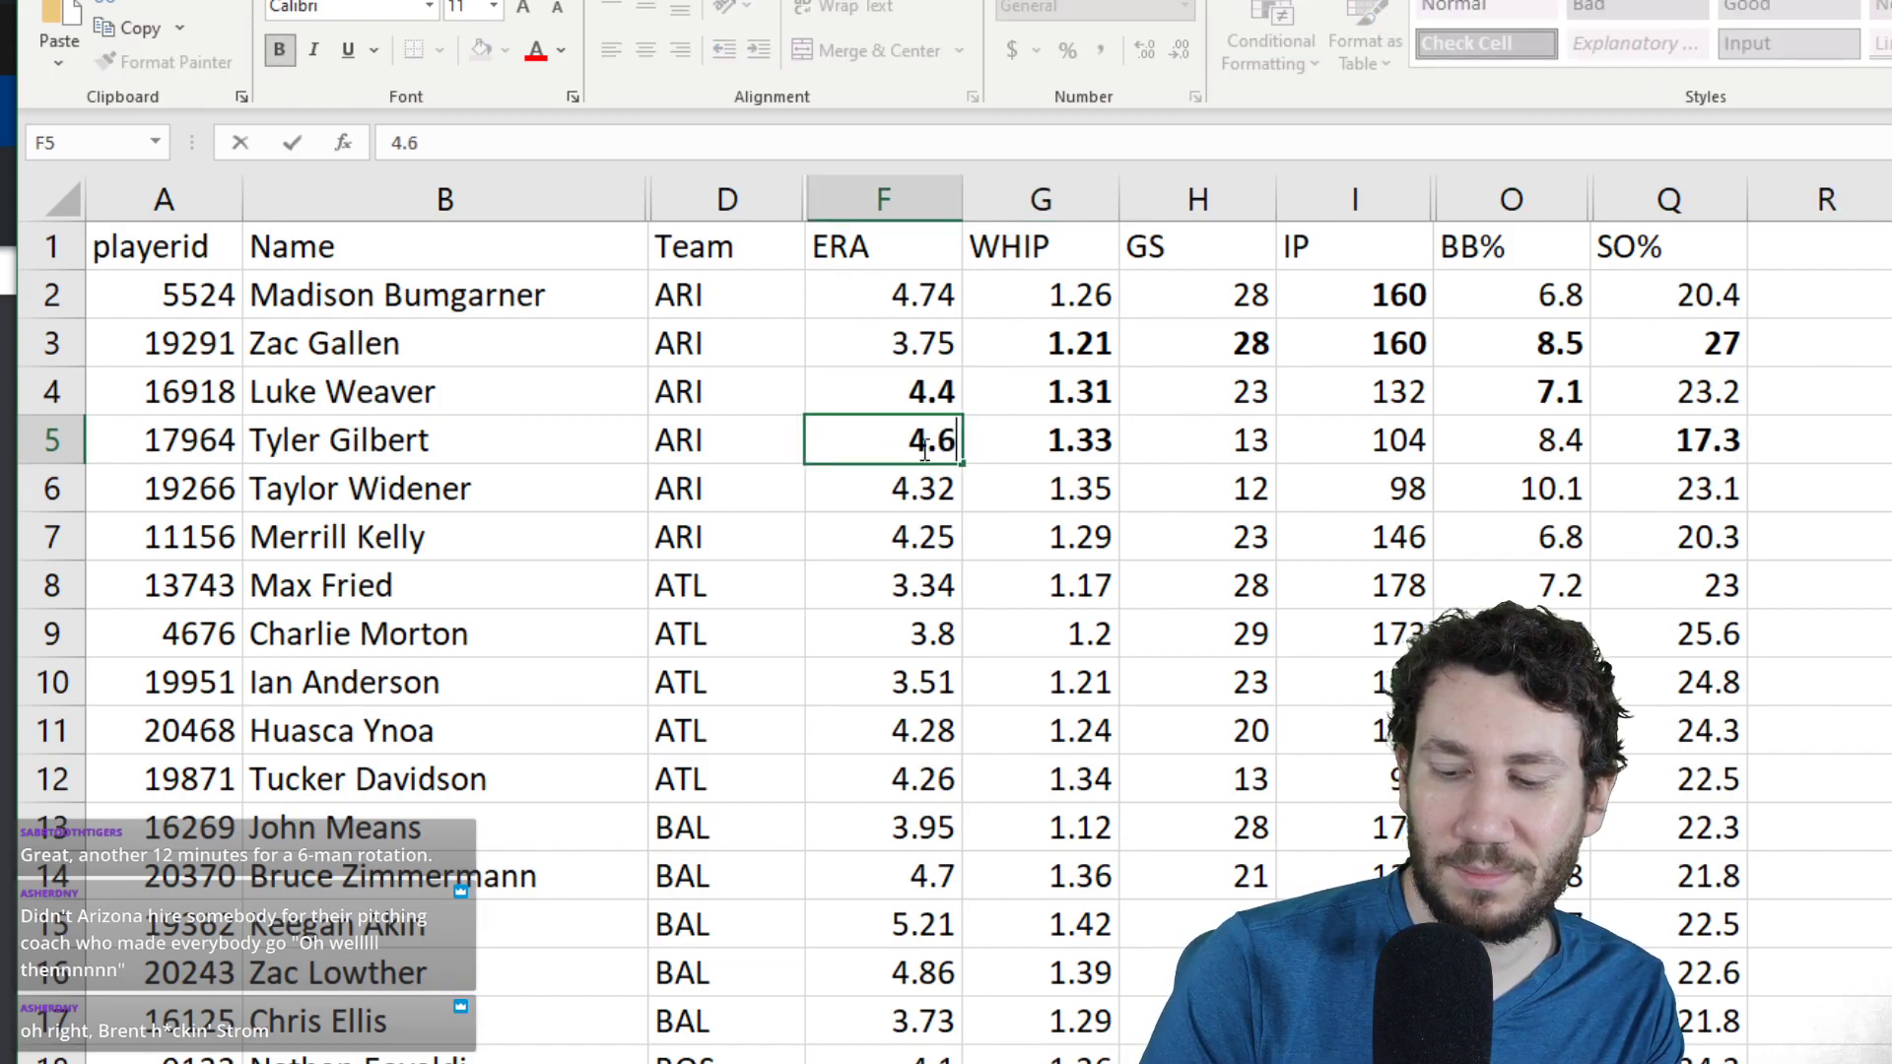
text(1)
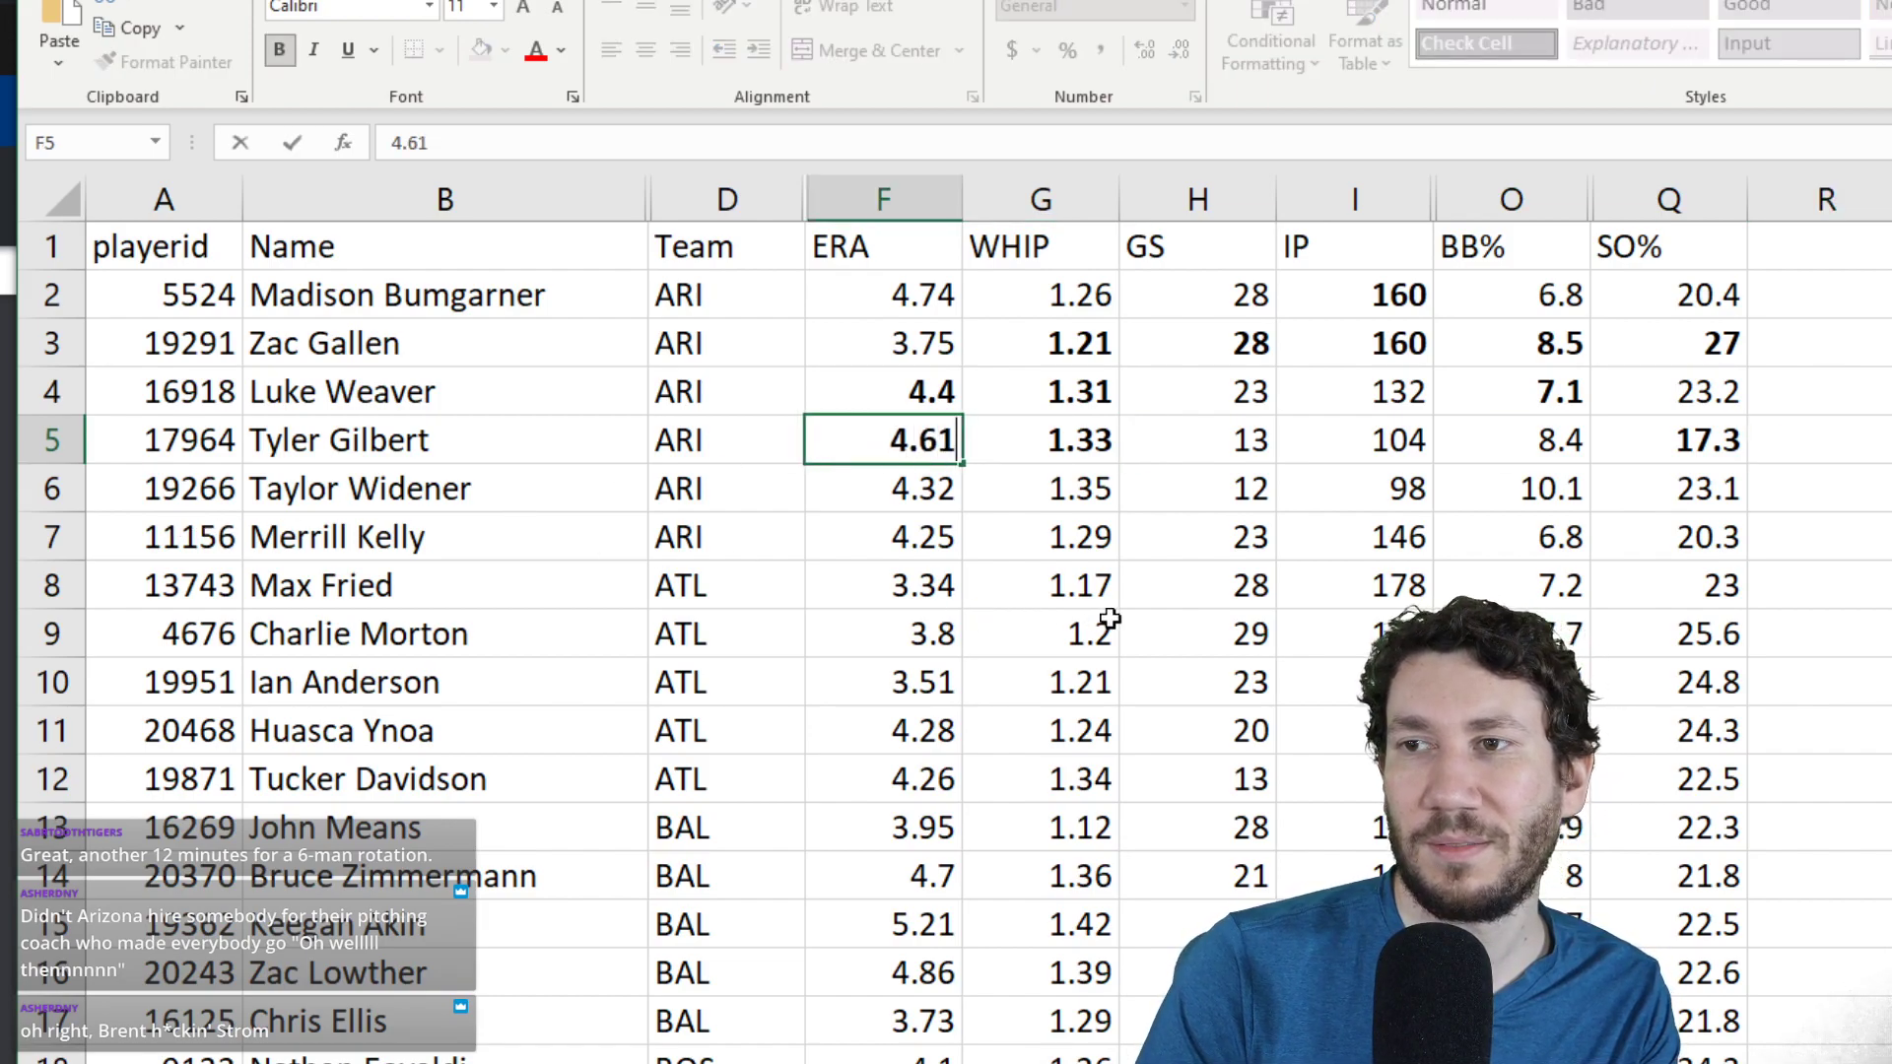
drag(1110, 626, 1109, 606)
click(1089, 536)
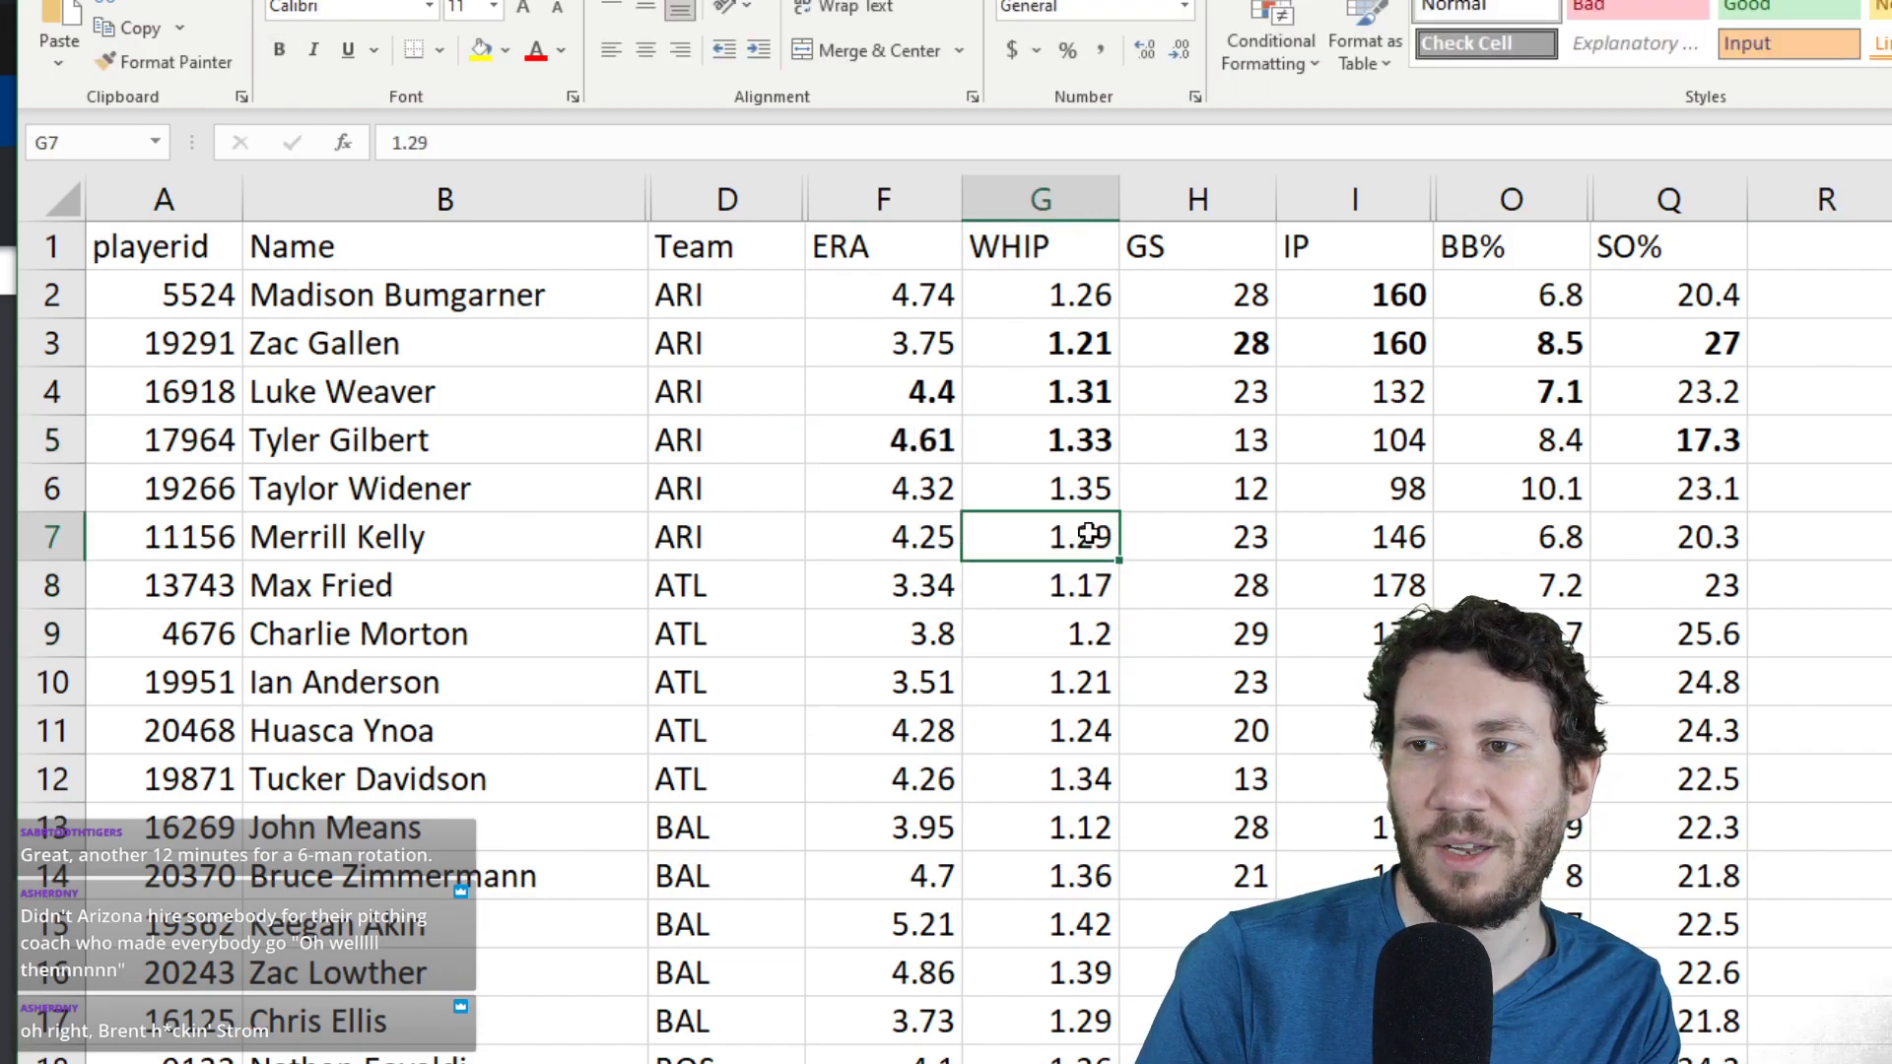
click(1077, 439)
click(902, 497)
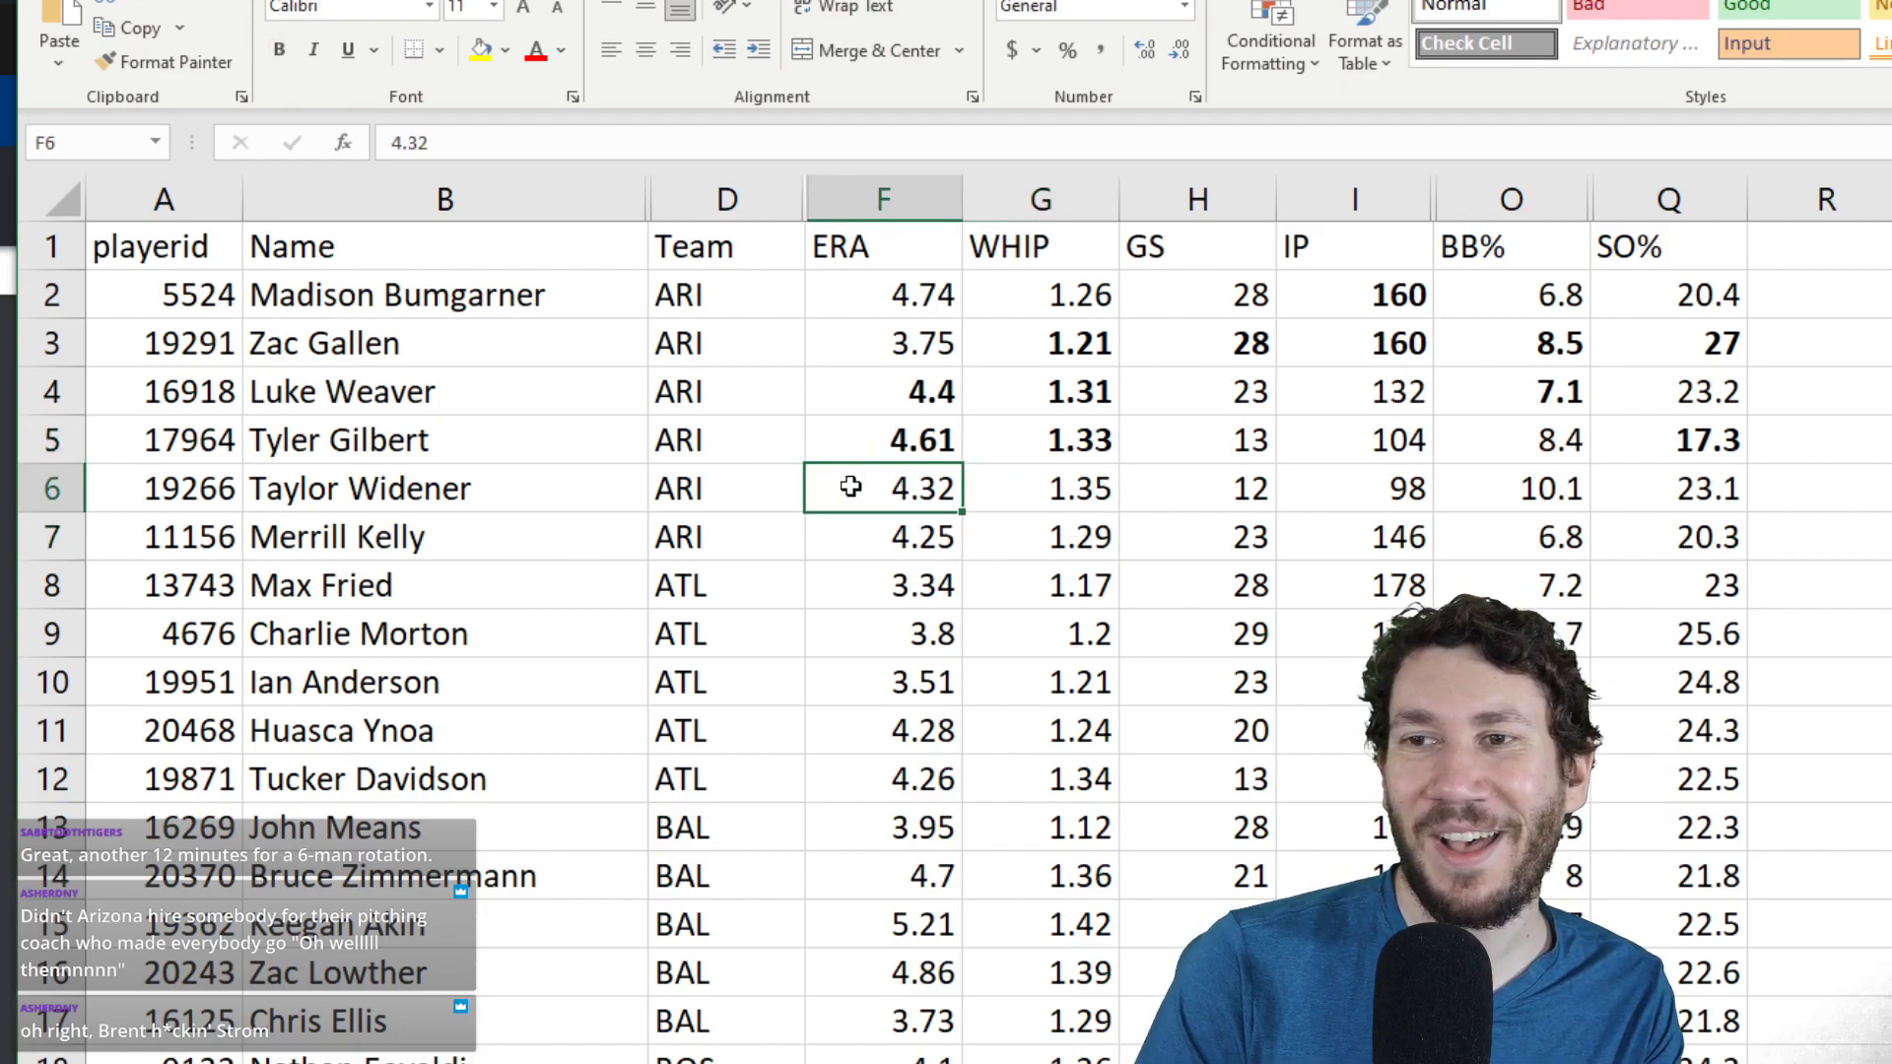
- Switch to the browser and open Taylor Widener's player page on Pitcher List
click(435, 516)
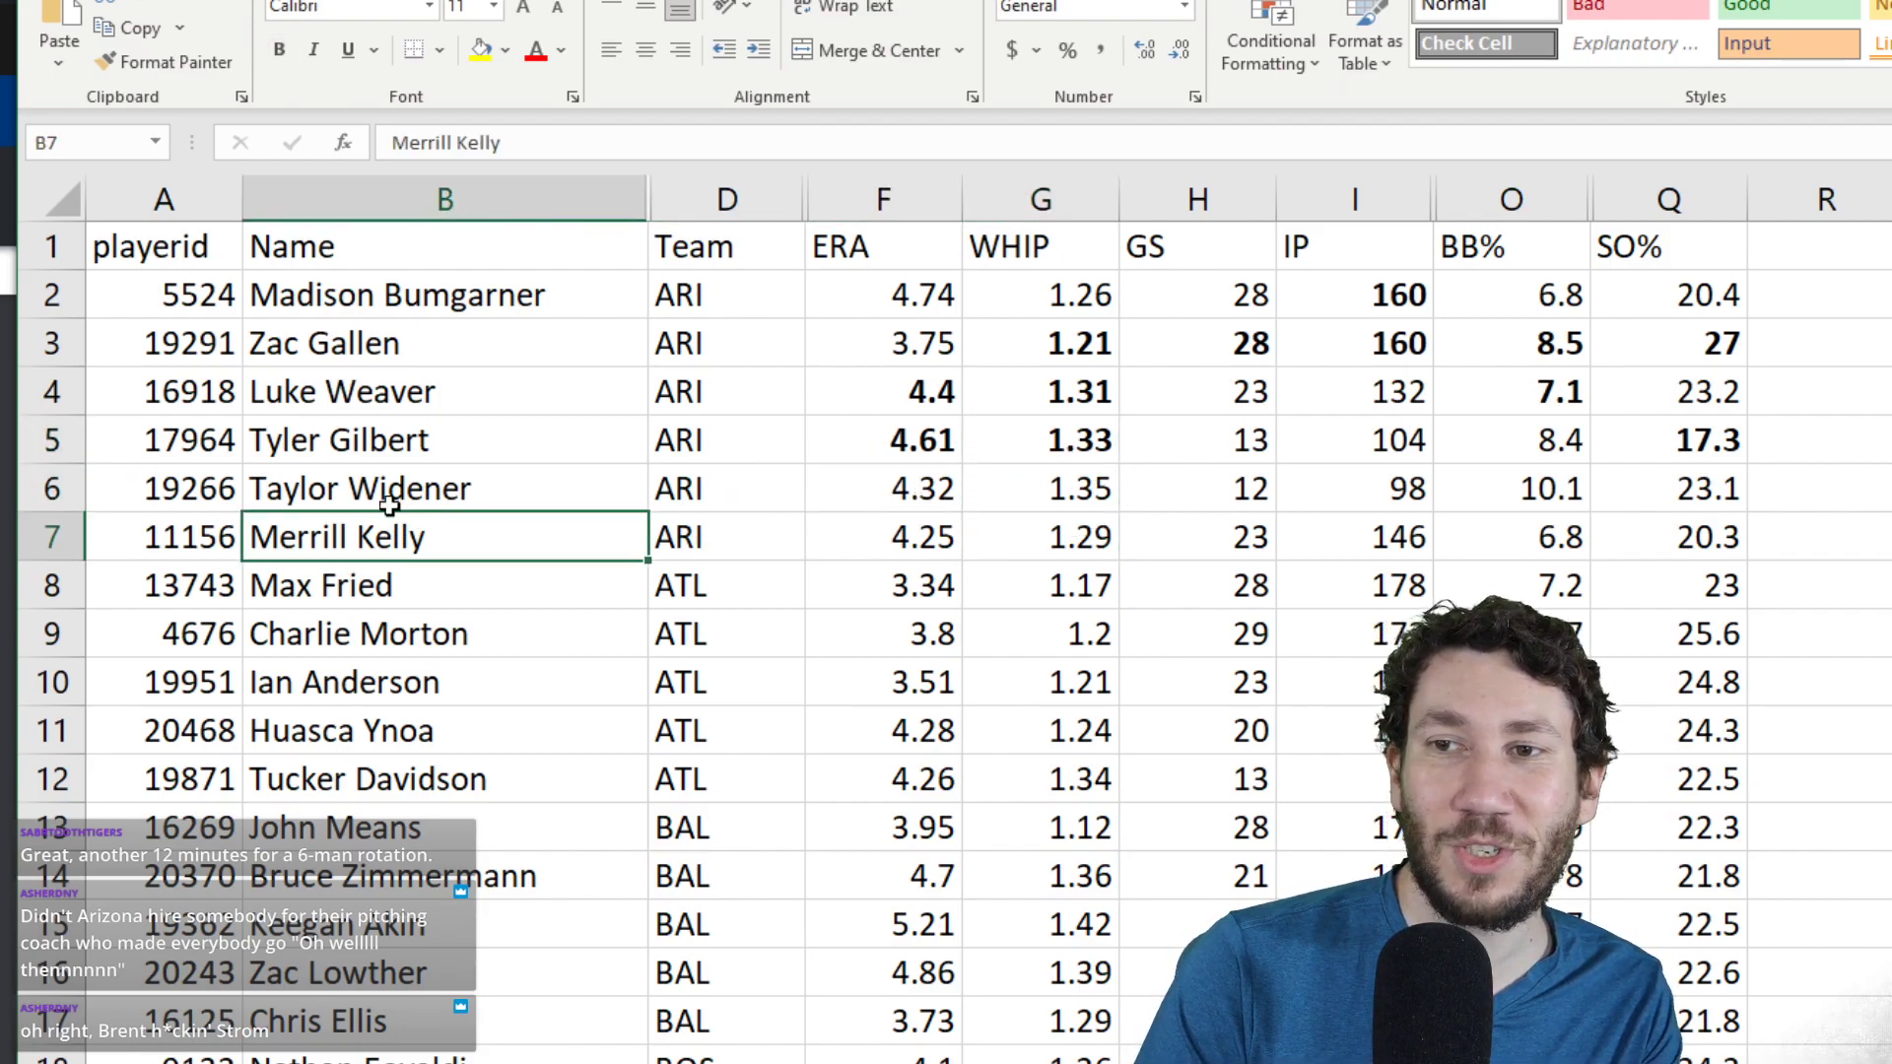
click(390, 495)
key(alt+Tab)
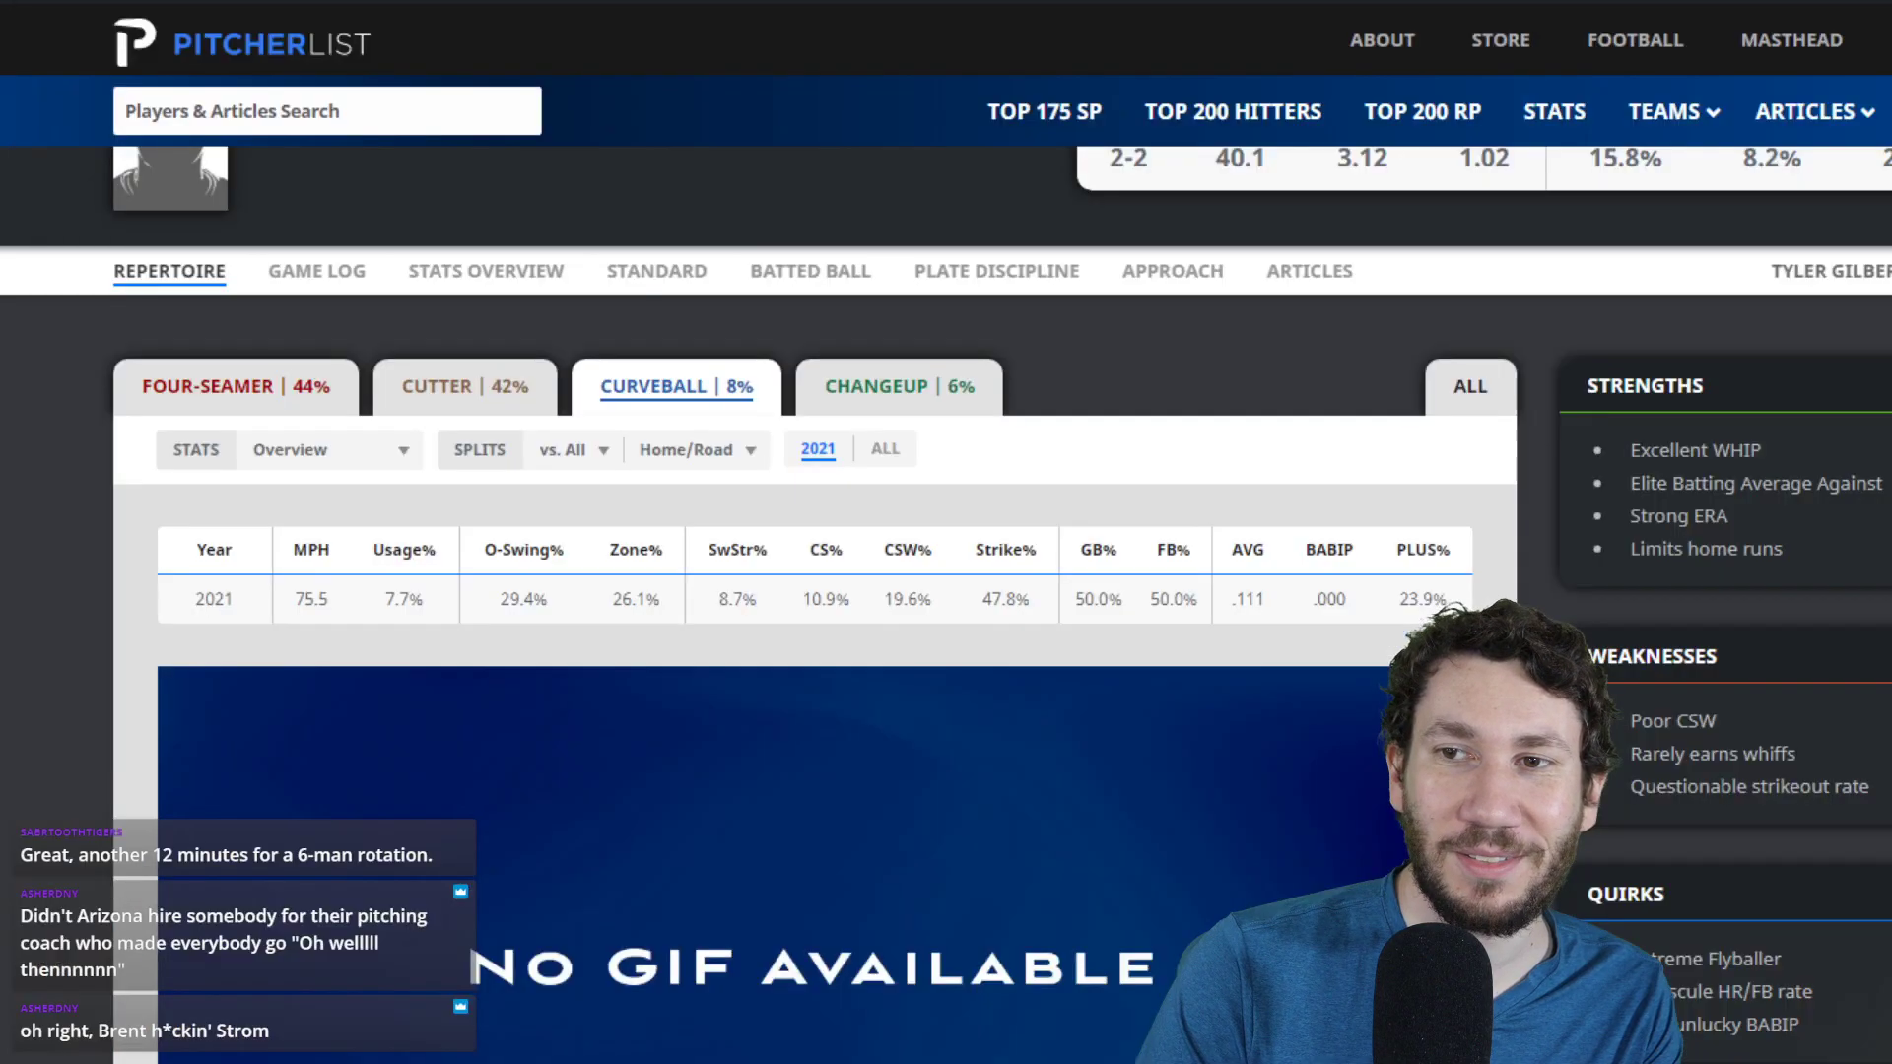
click(194, 104)
text(taylor widener)
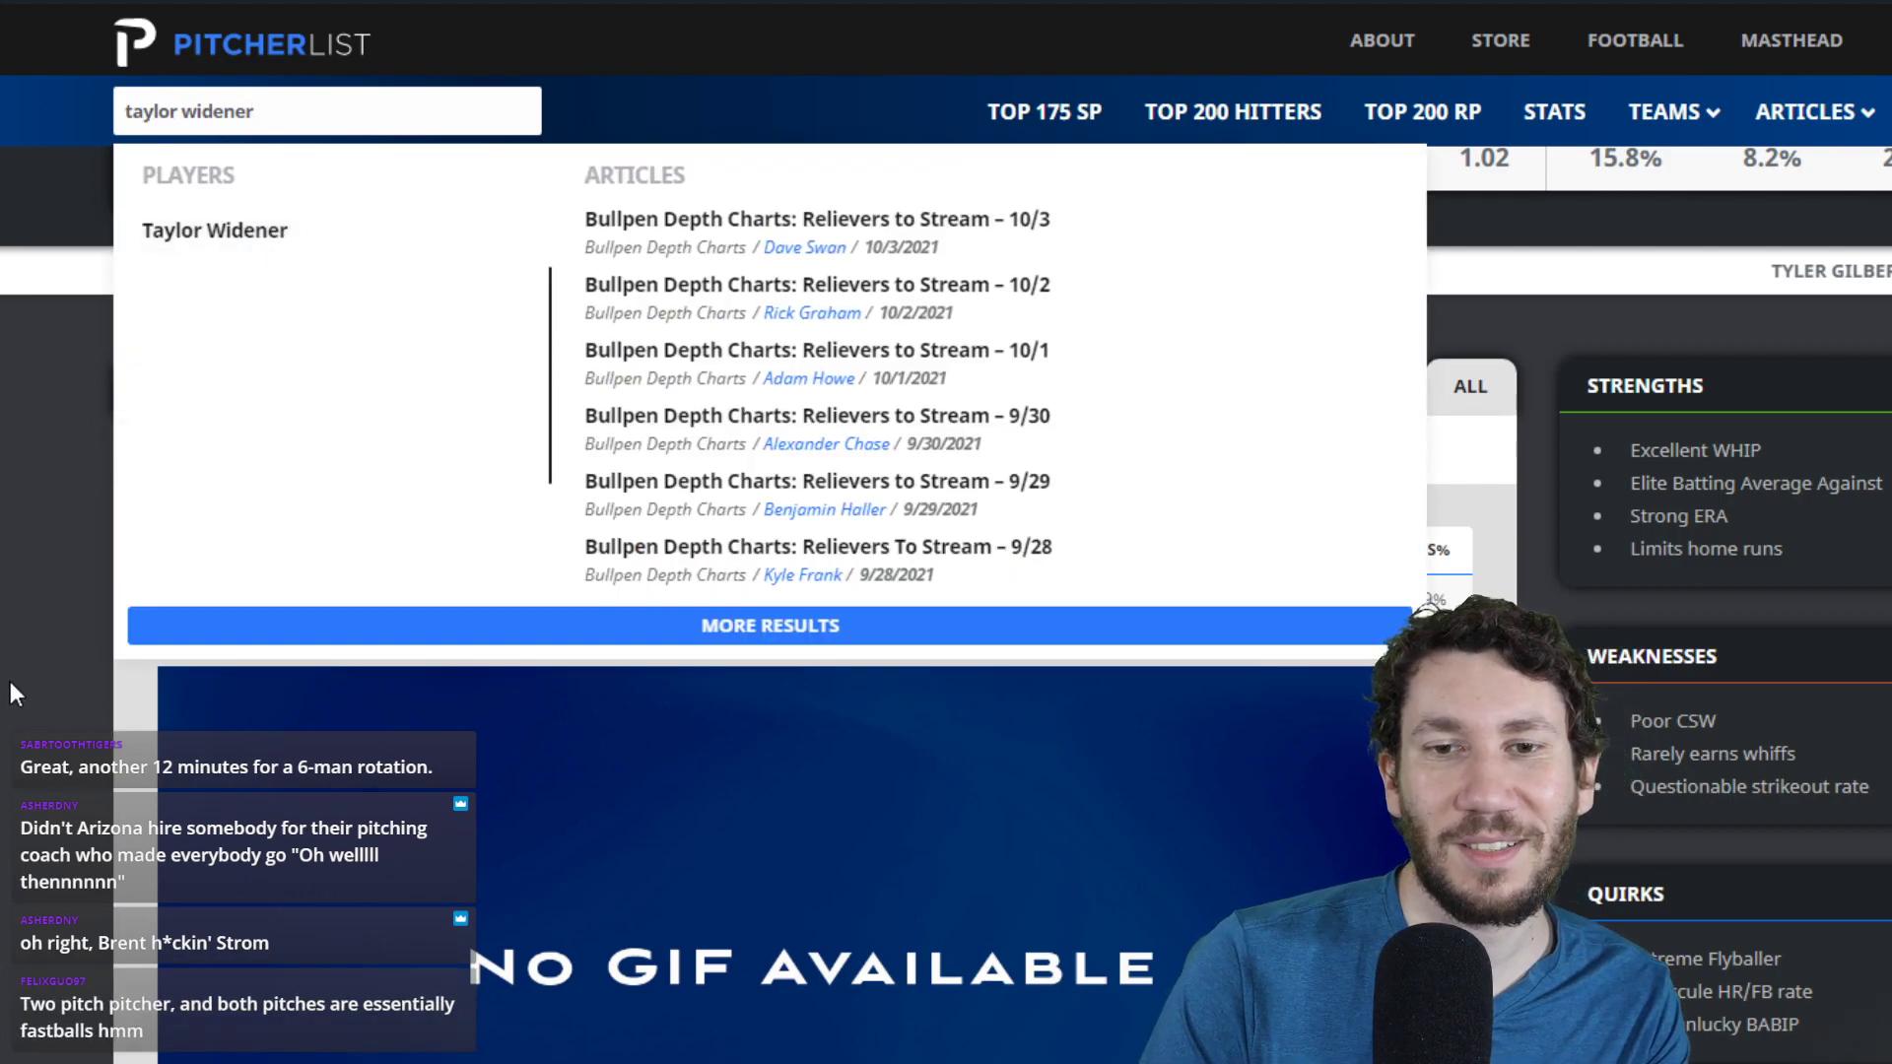
key(Return)
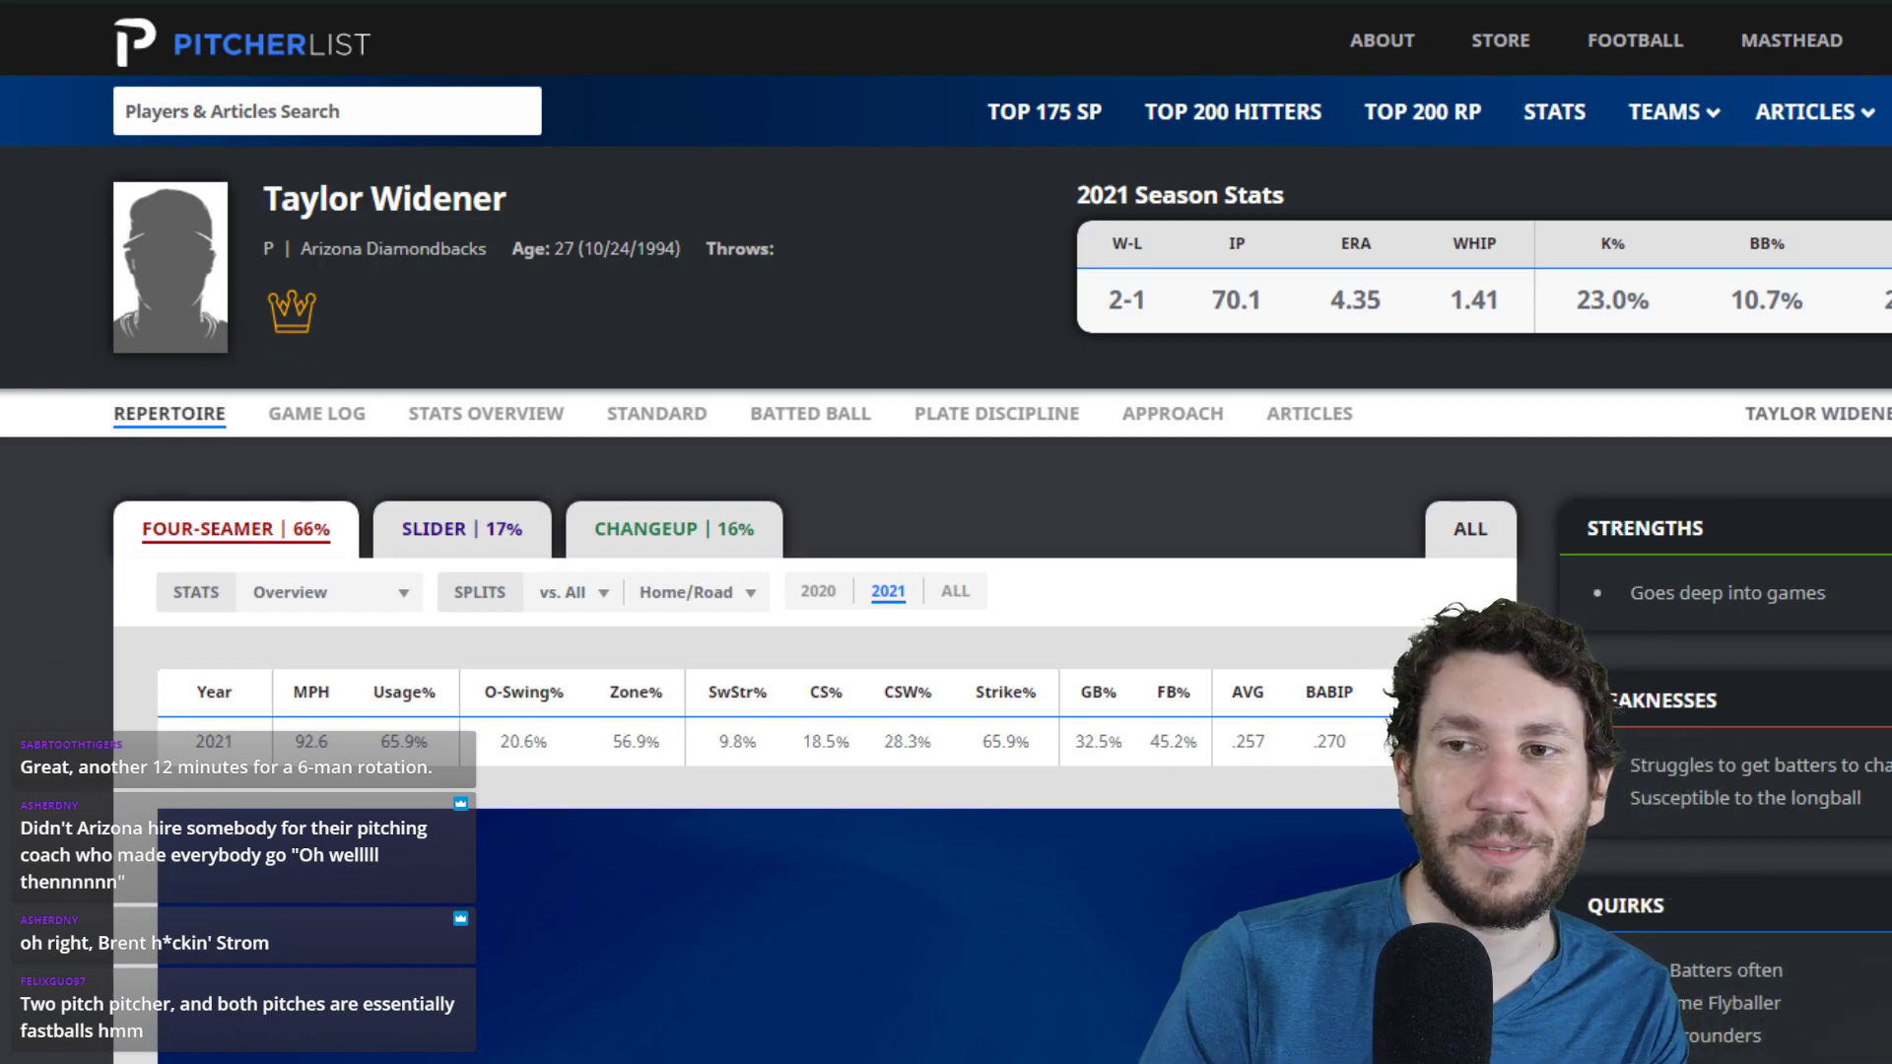
- Look through Tyler Gilbert's FanGraphs page down to his batted ball and win probability tables
key(ctrl+Tab)
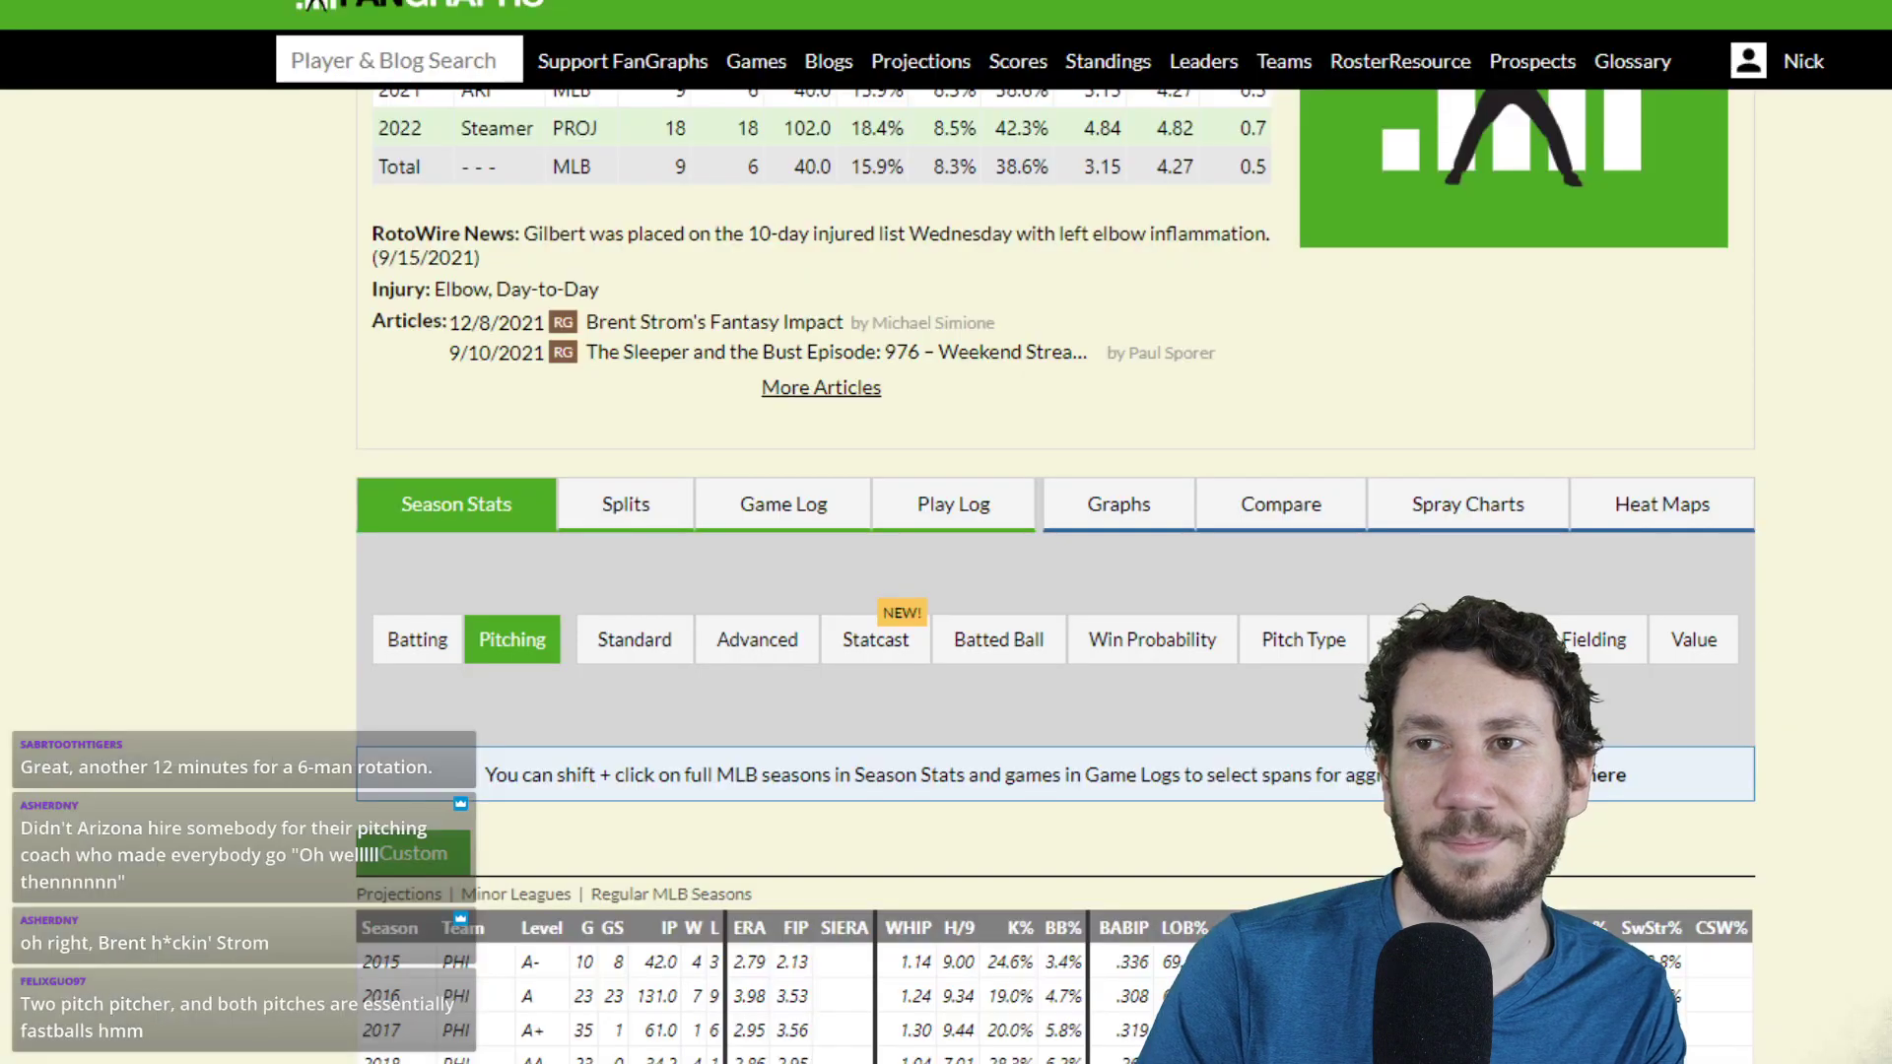
scroll(1054, 493, down, 10)
scroll(88, 1054, down, 15)
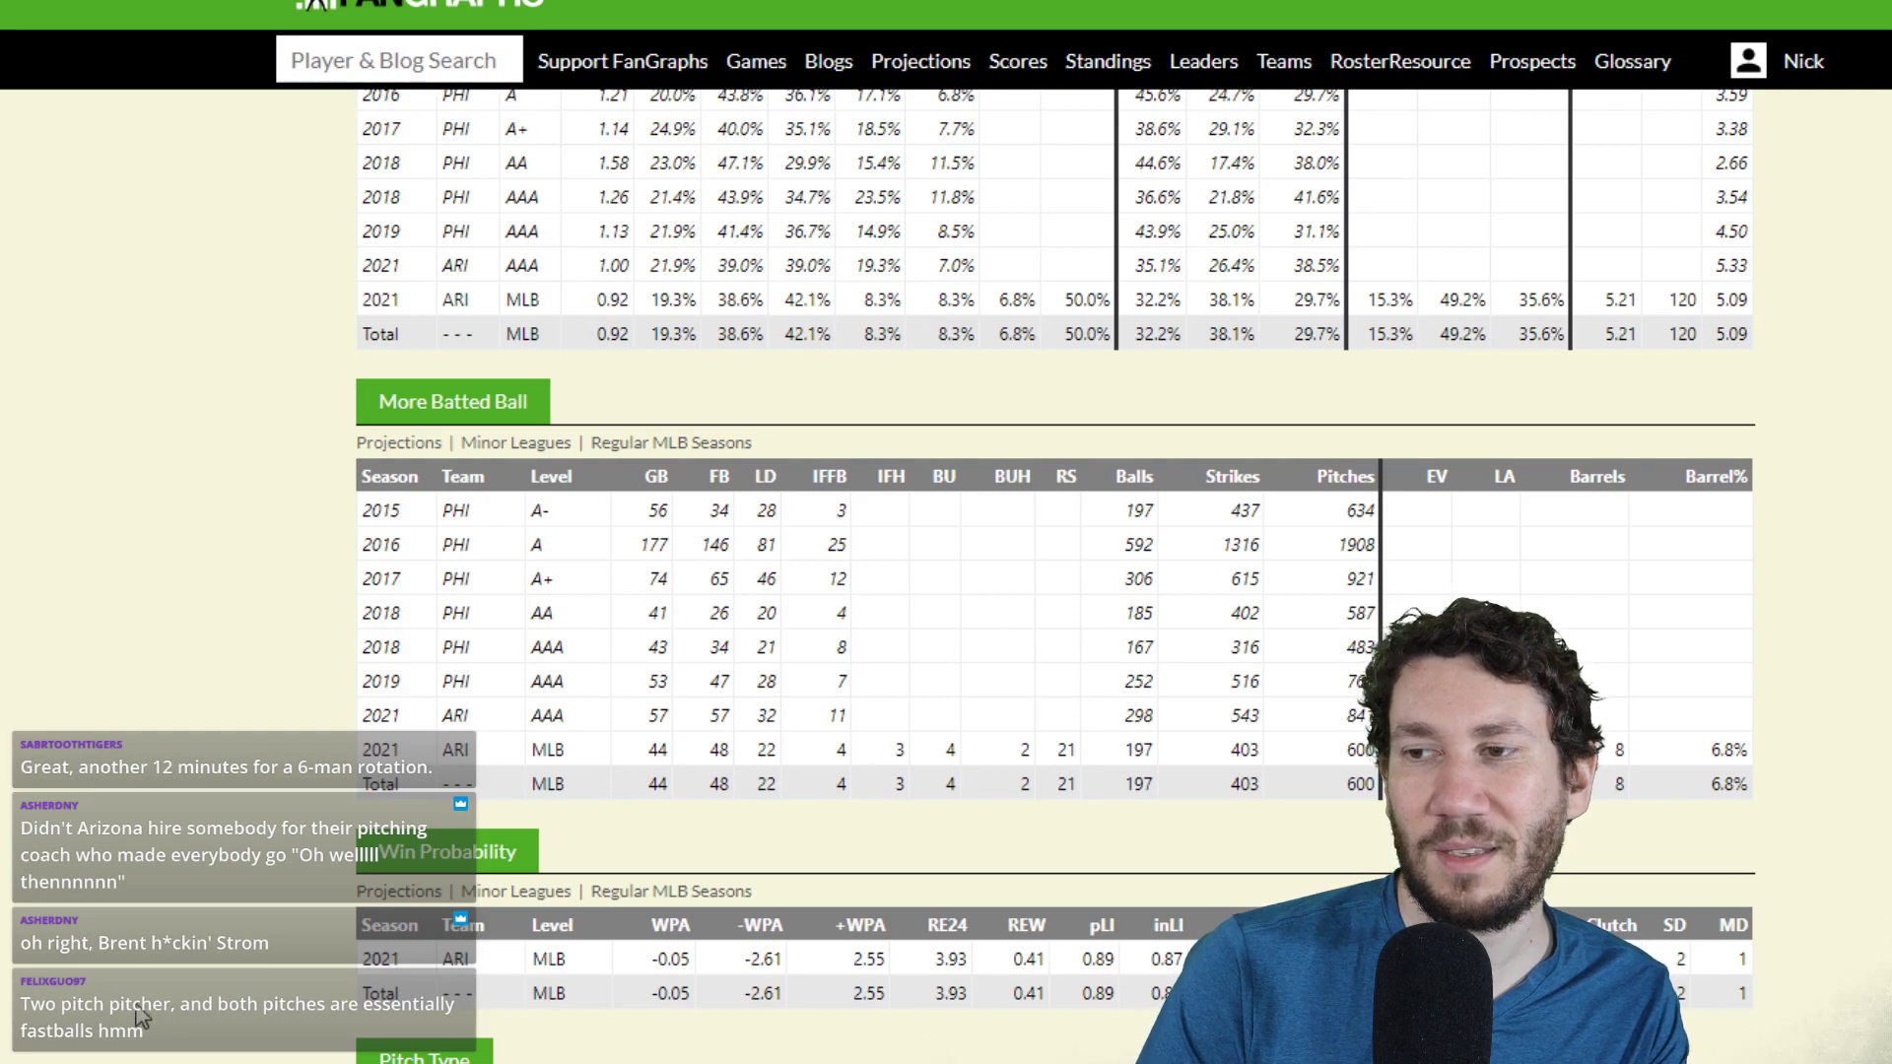
- Return to Taylor Widener's Pitcher List page and compare his four-seamer across all seasons, particularly its 2021 MPH
key(ctrl+shift+Tab)
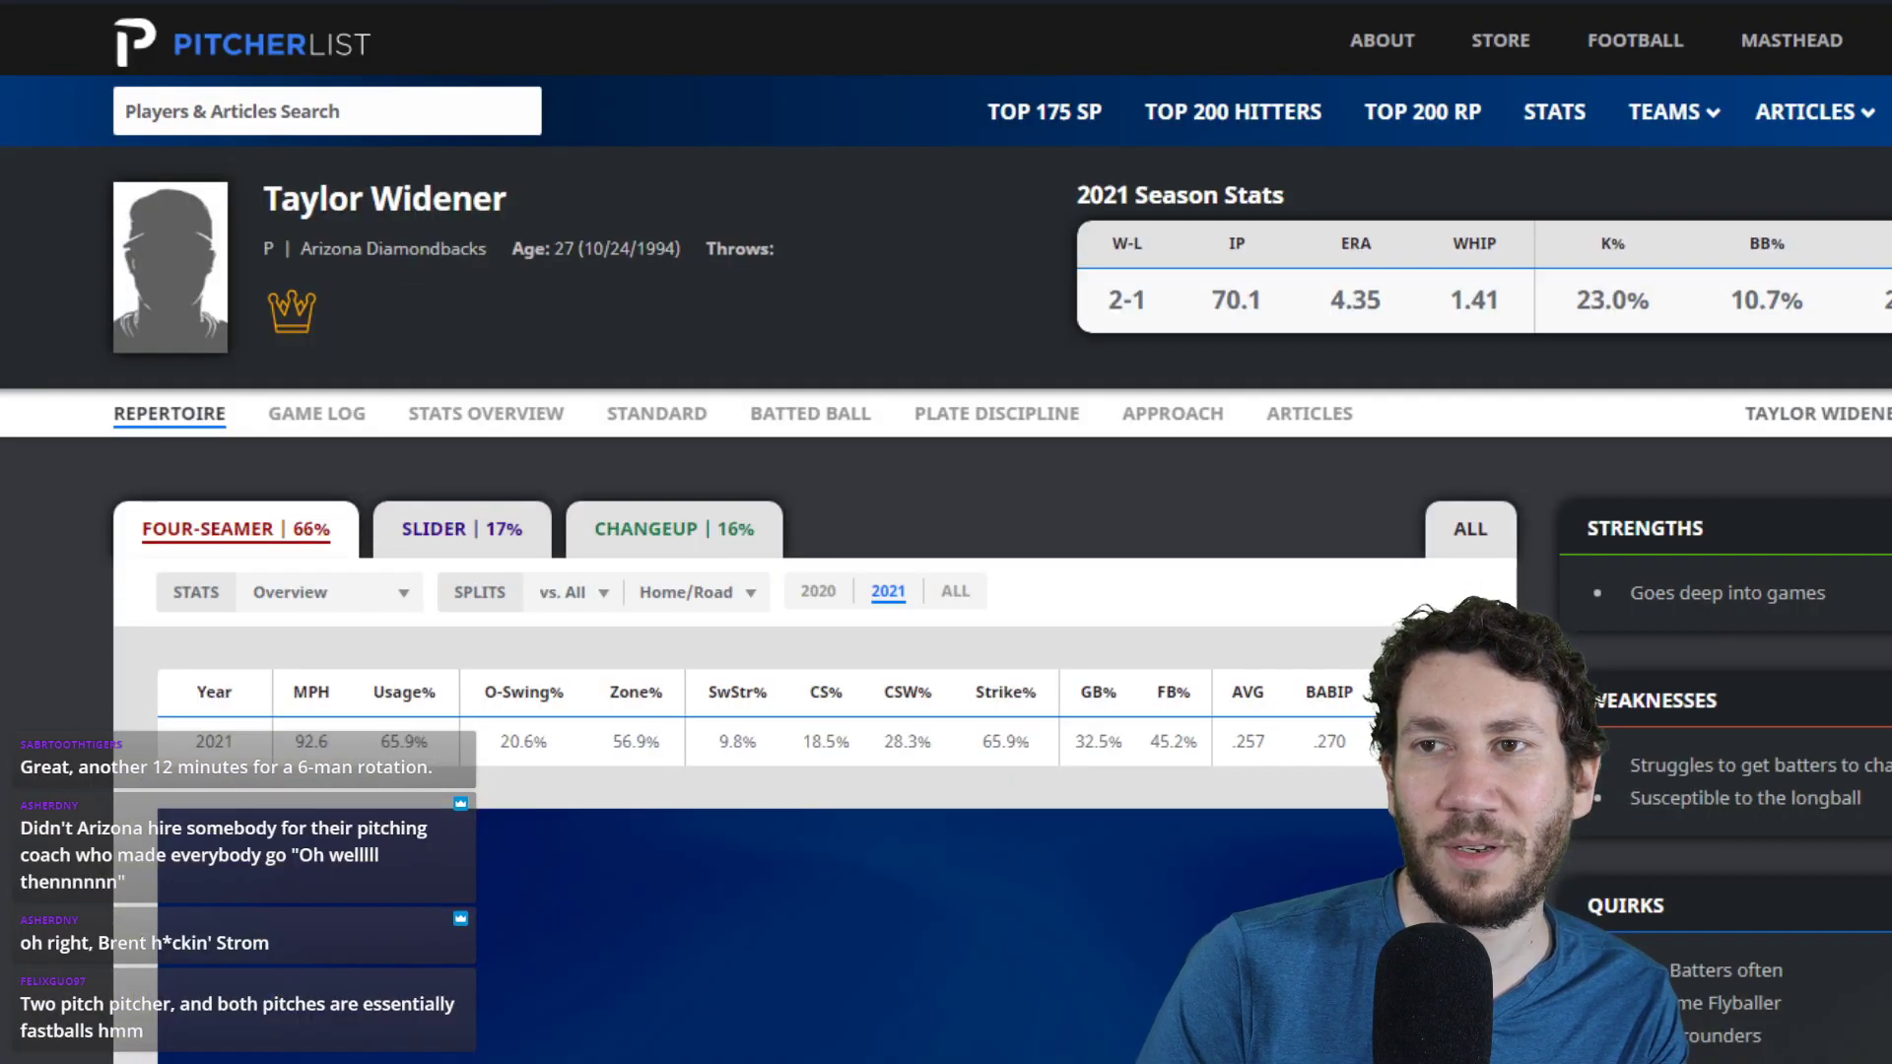
click(956, 603)
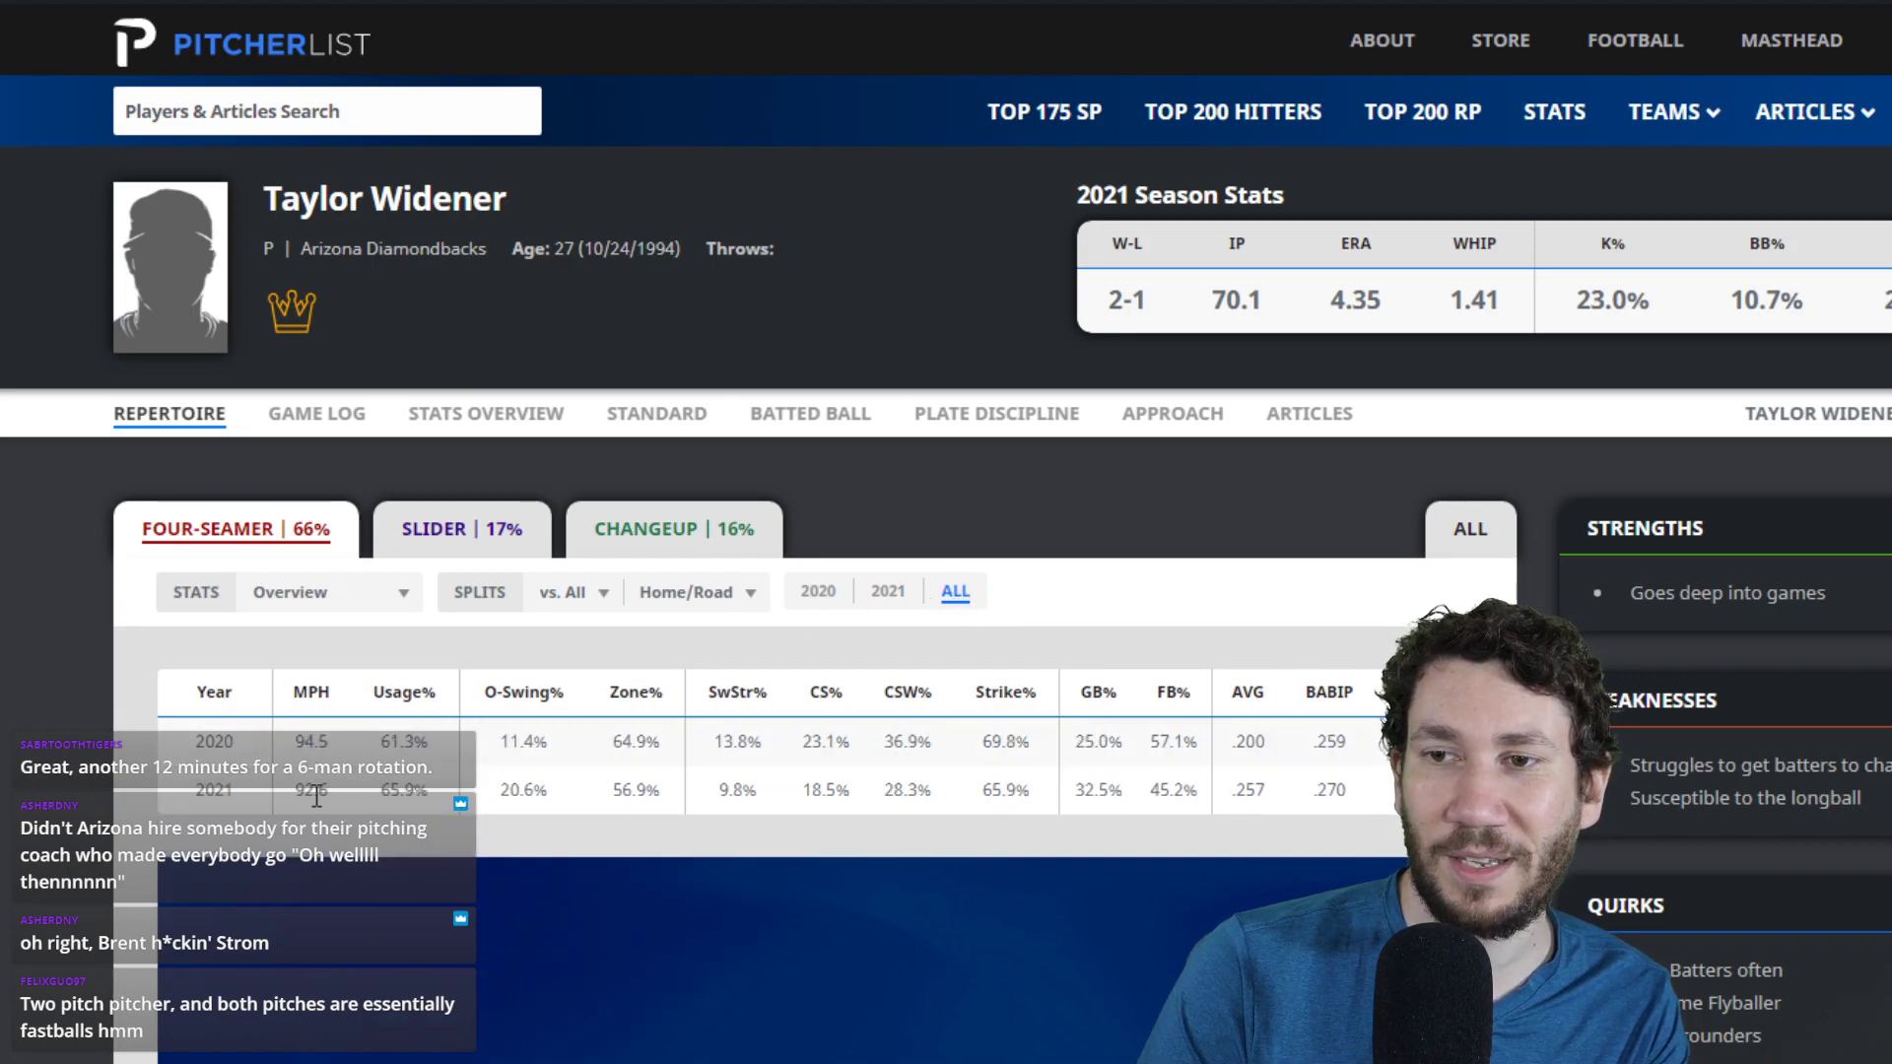
drag(333, 792, 288, 803)
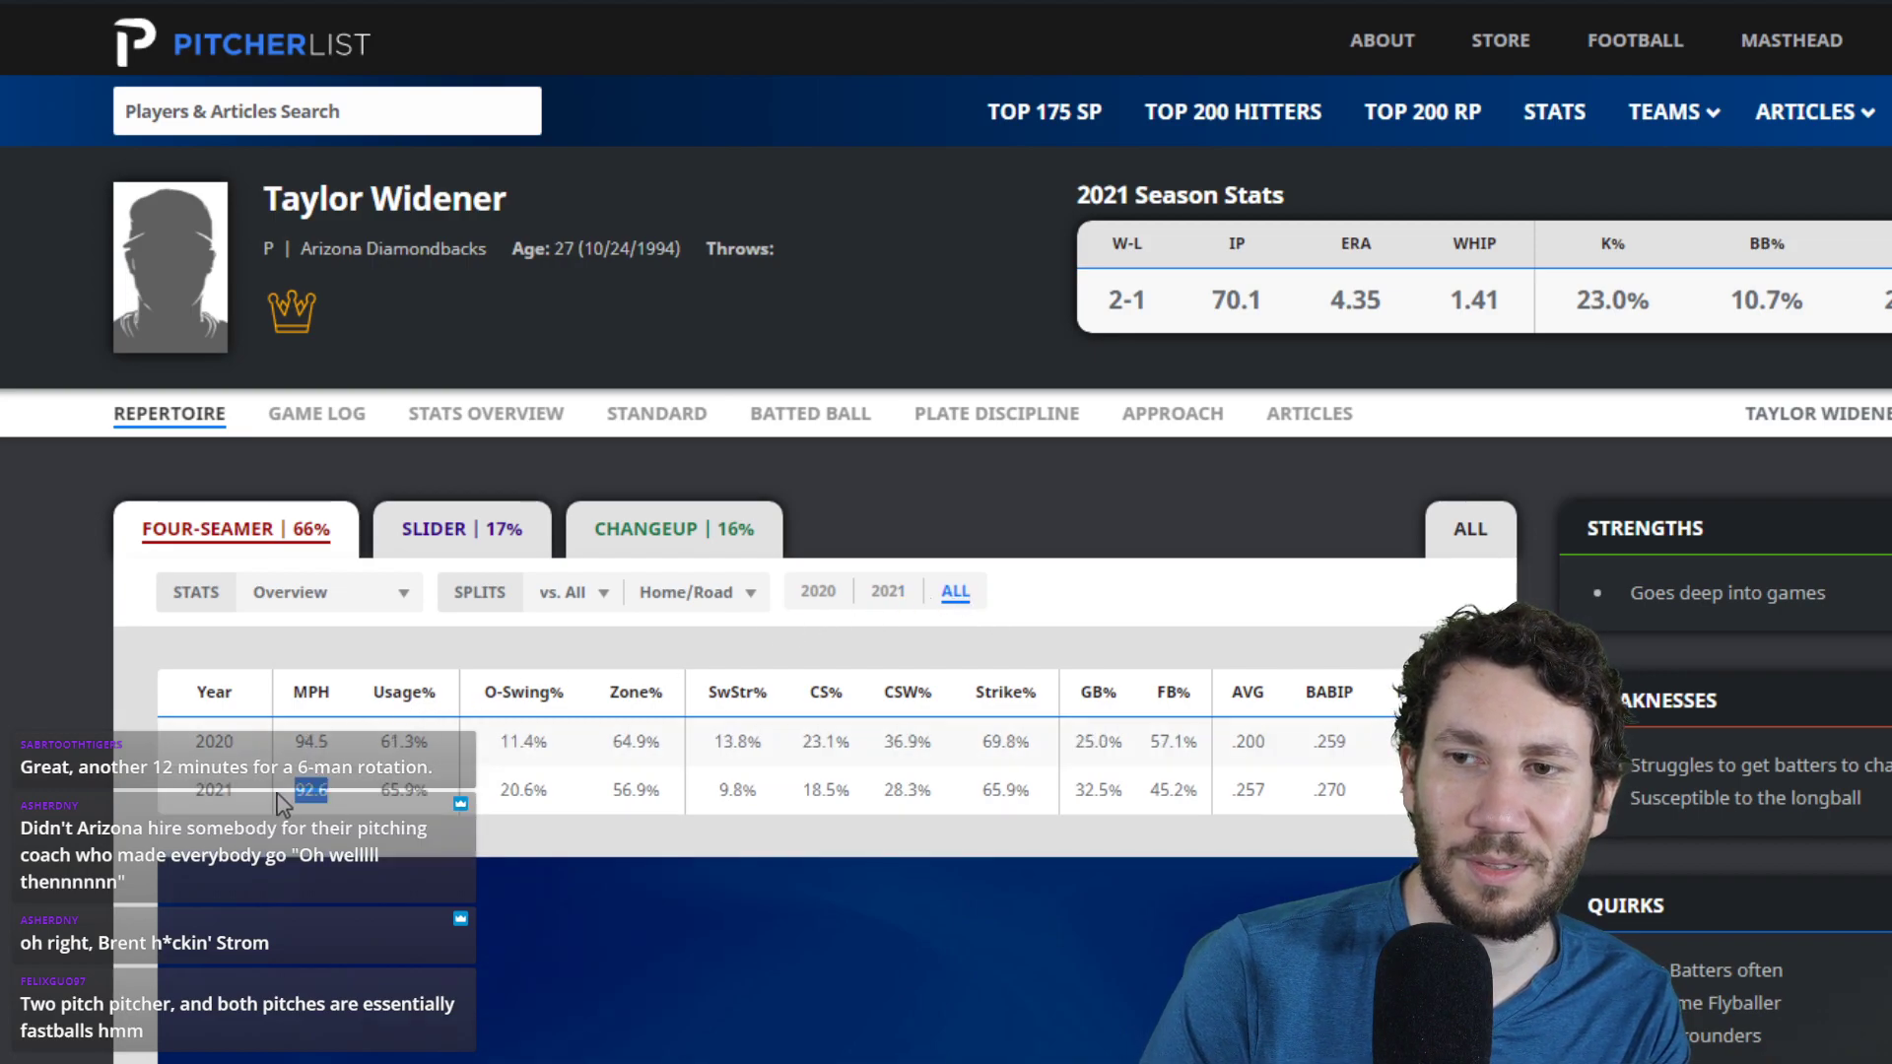
- Search the web for Taylor Widener's injury and open the article about his scratched start and injured list placement
drag(513, 212, 236, 207)
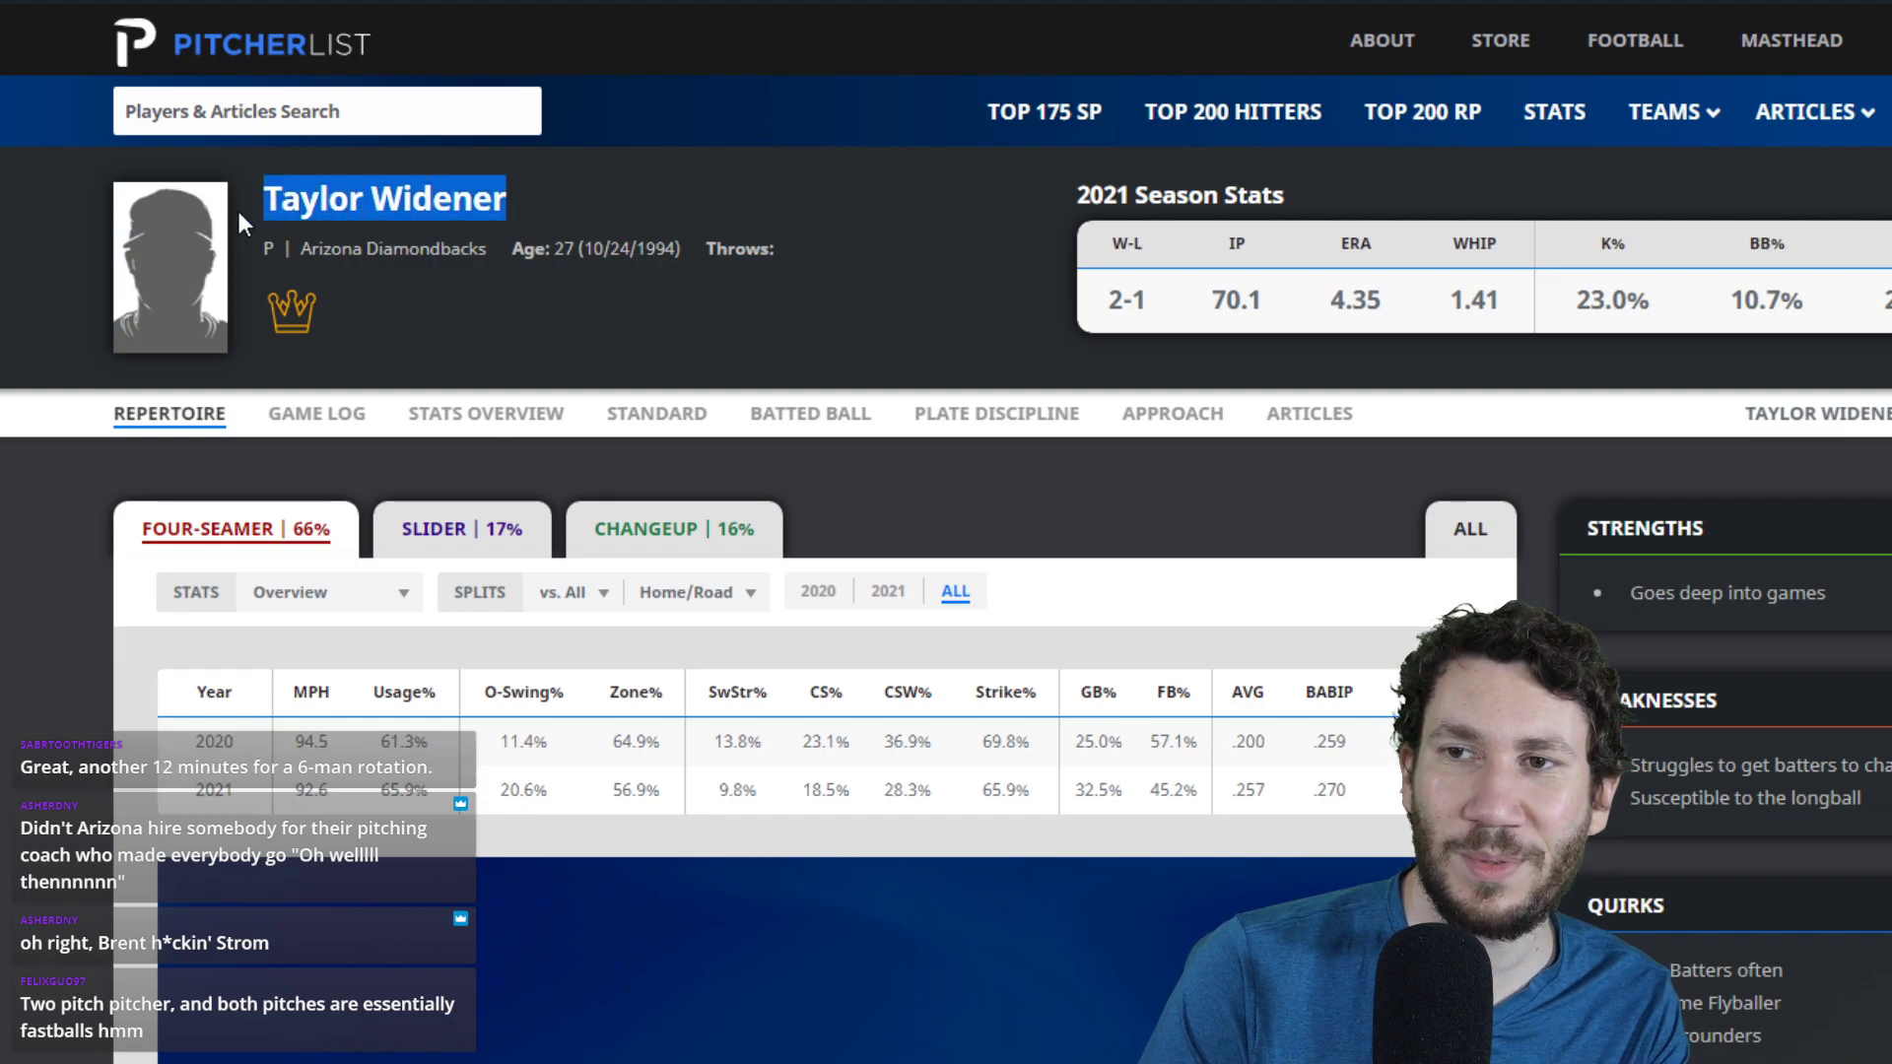
key(ctrl+t)
key(Return)
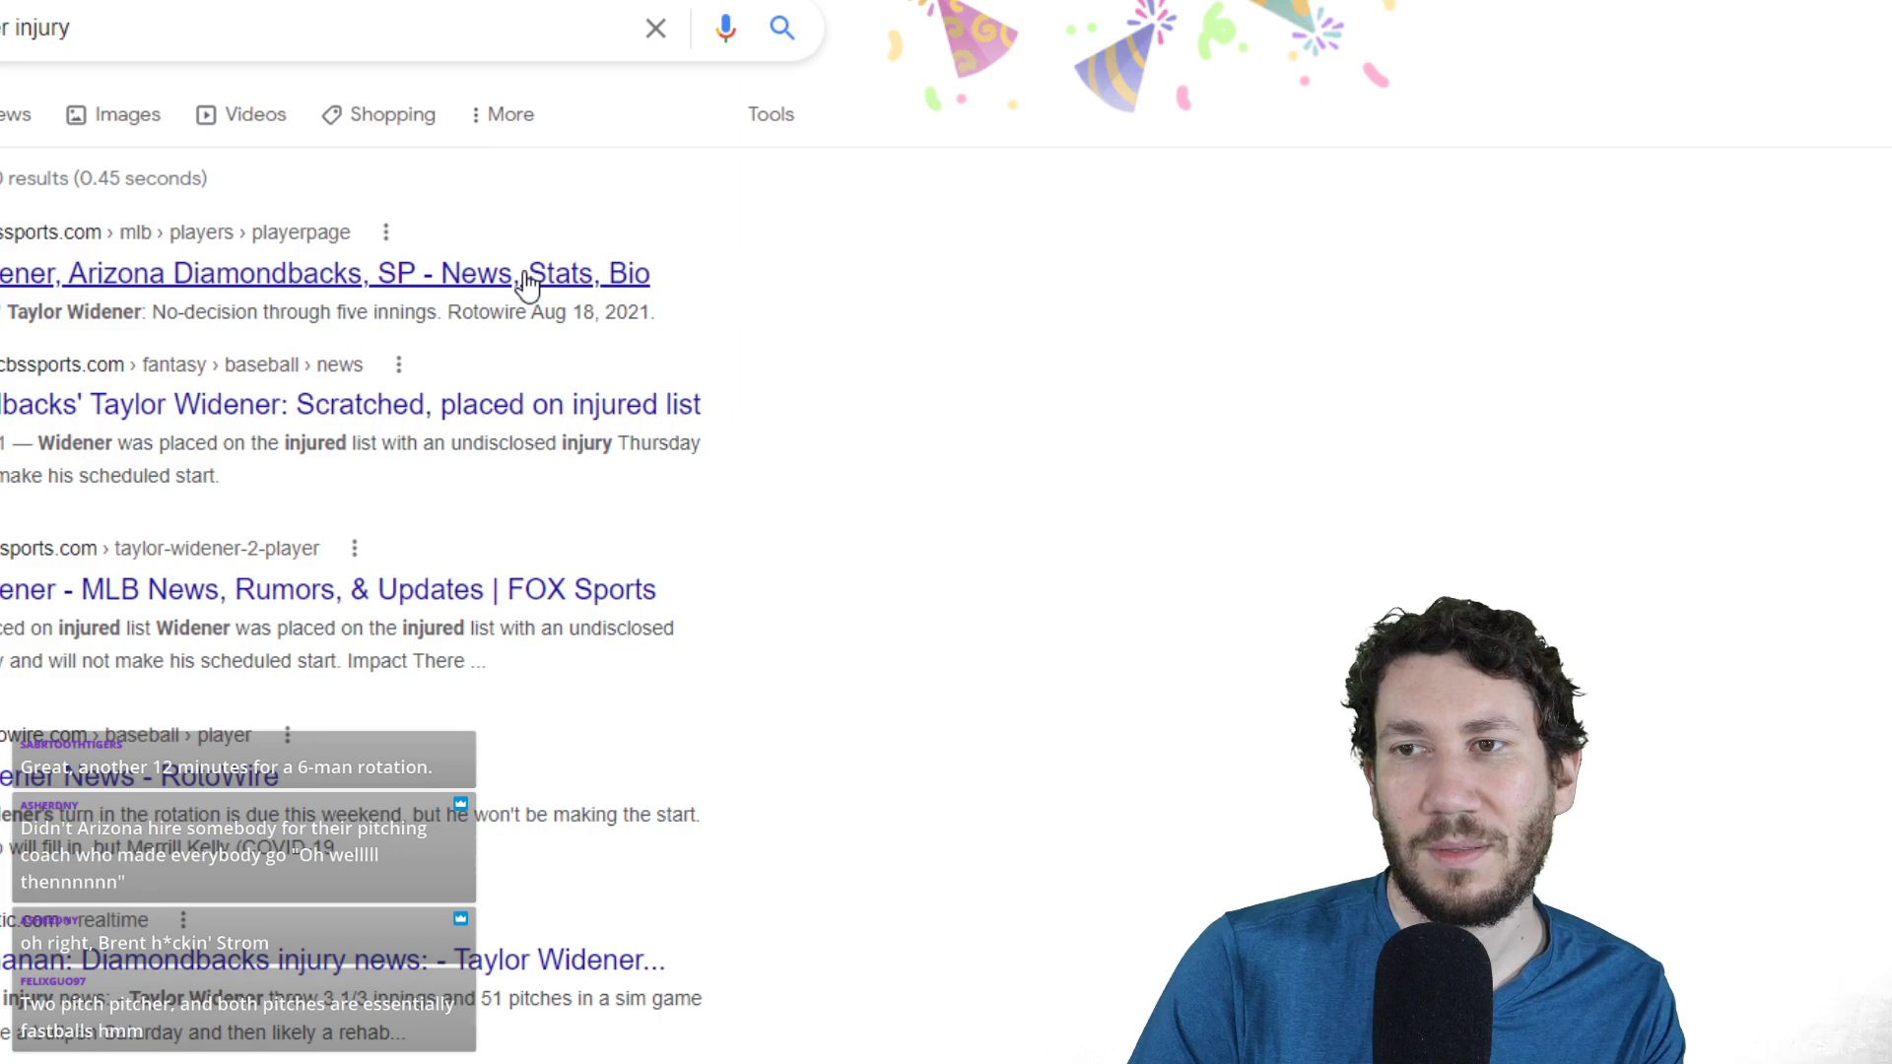
click(513, 414)
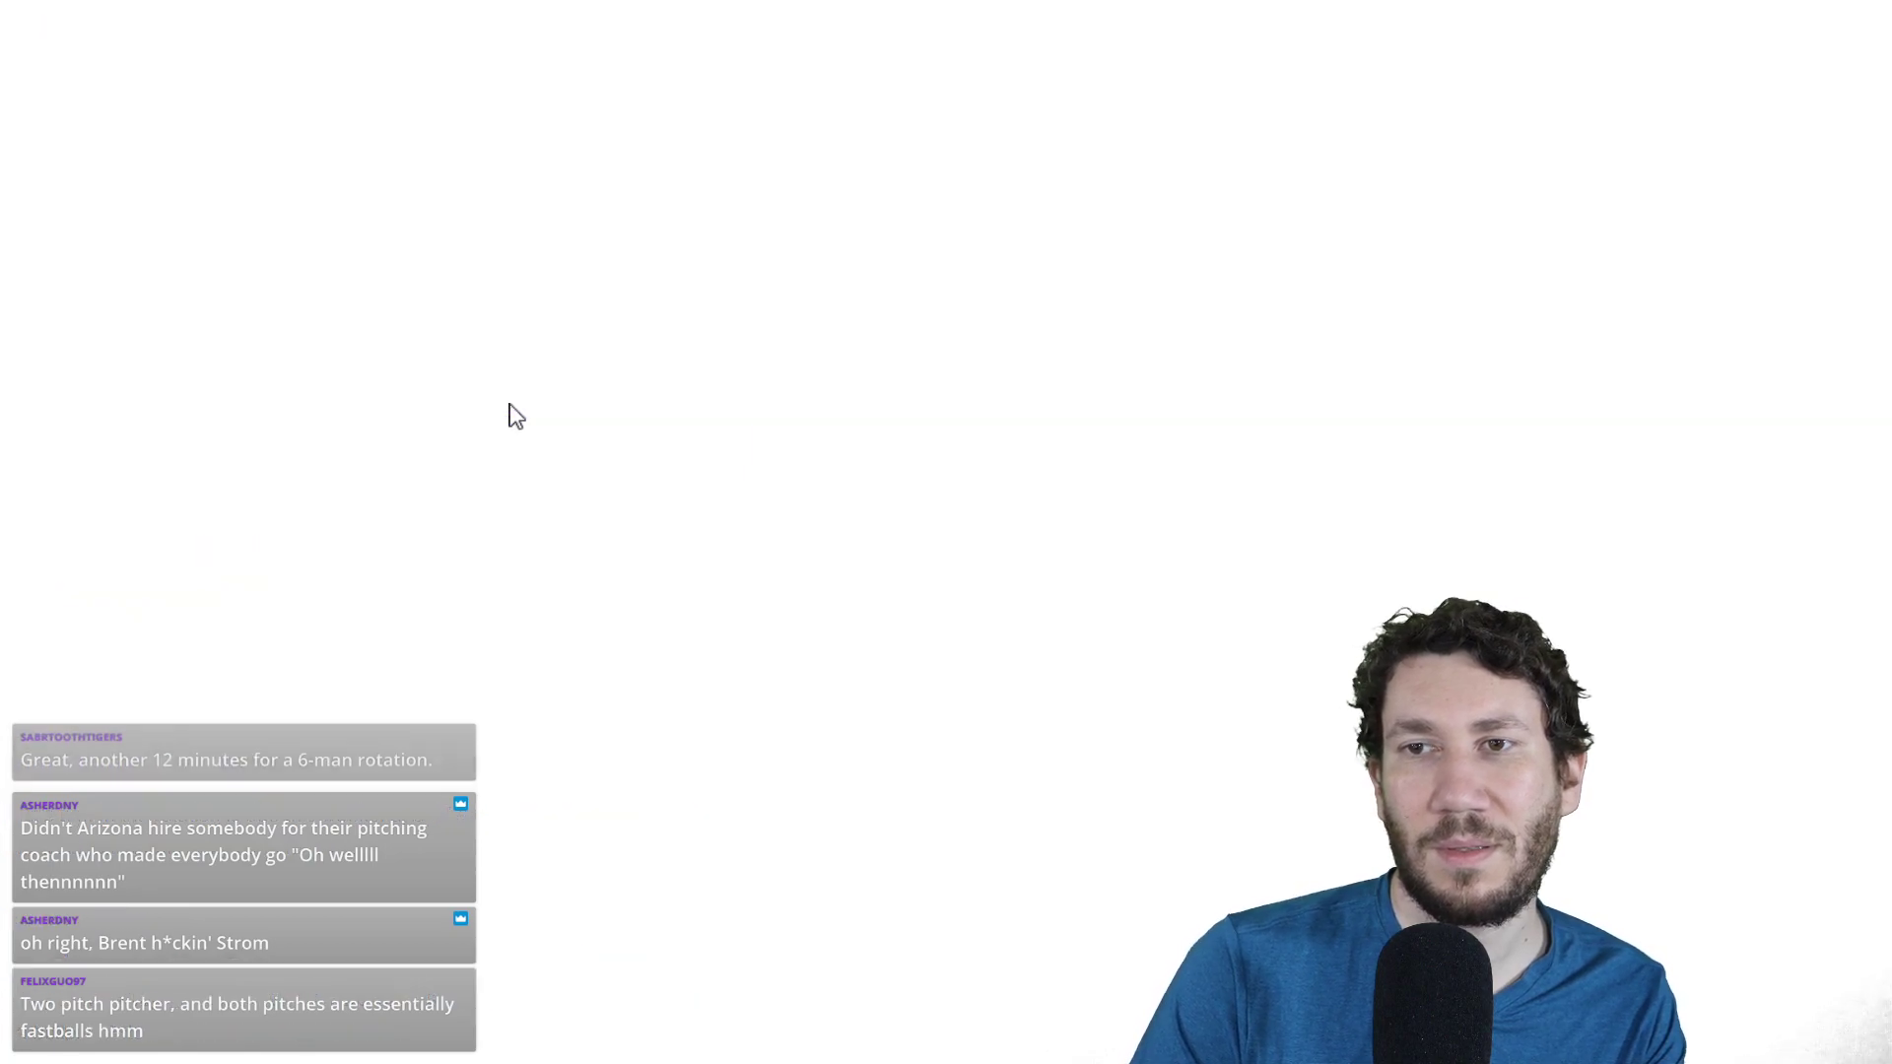
key(alt+Left)
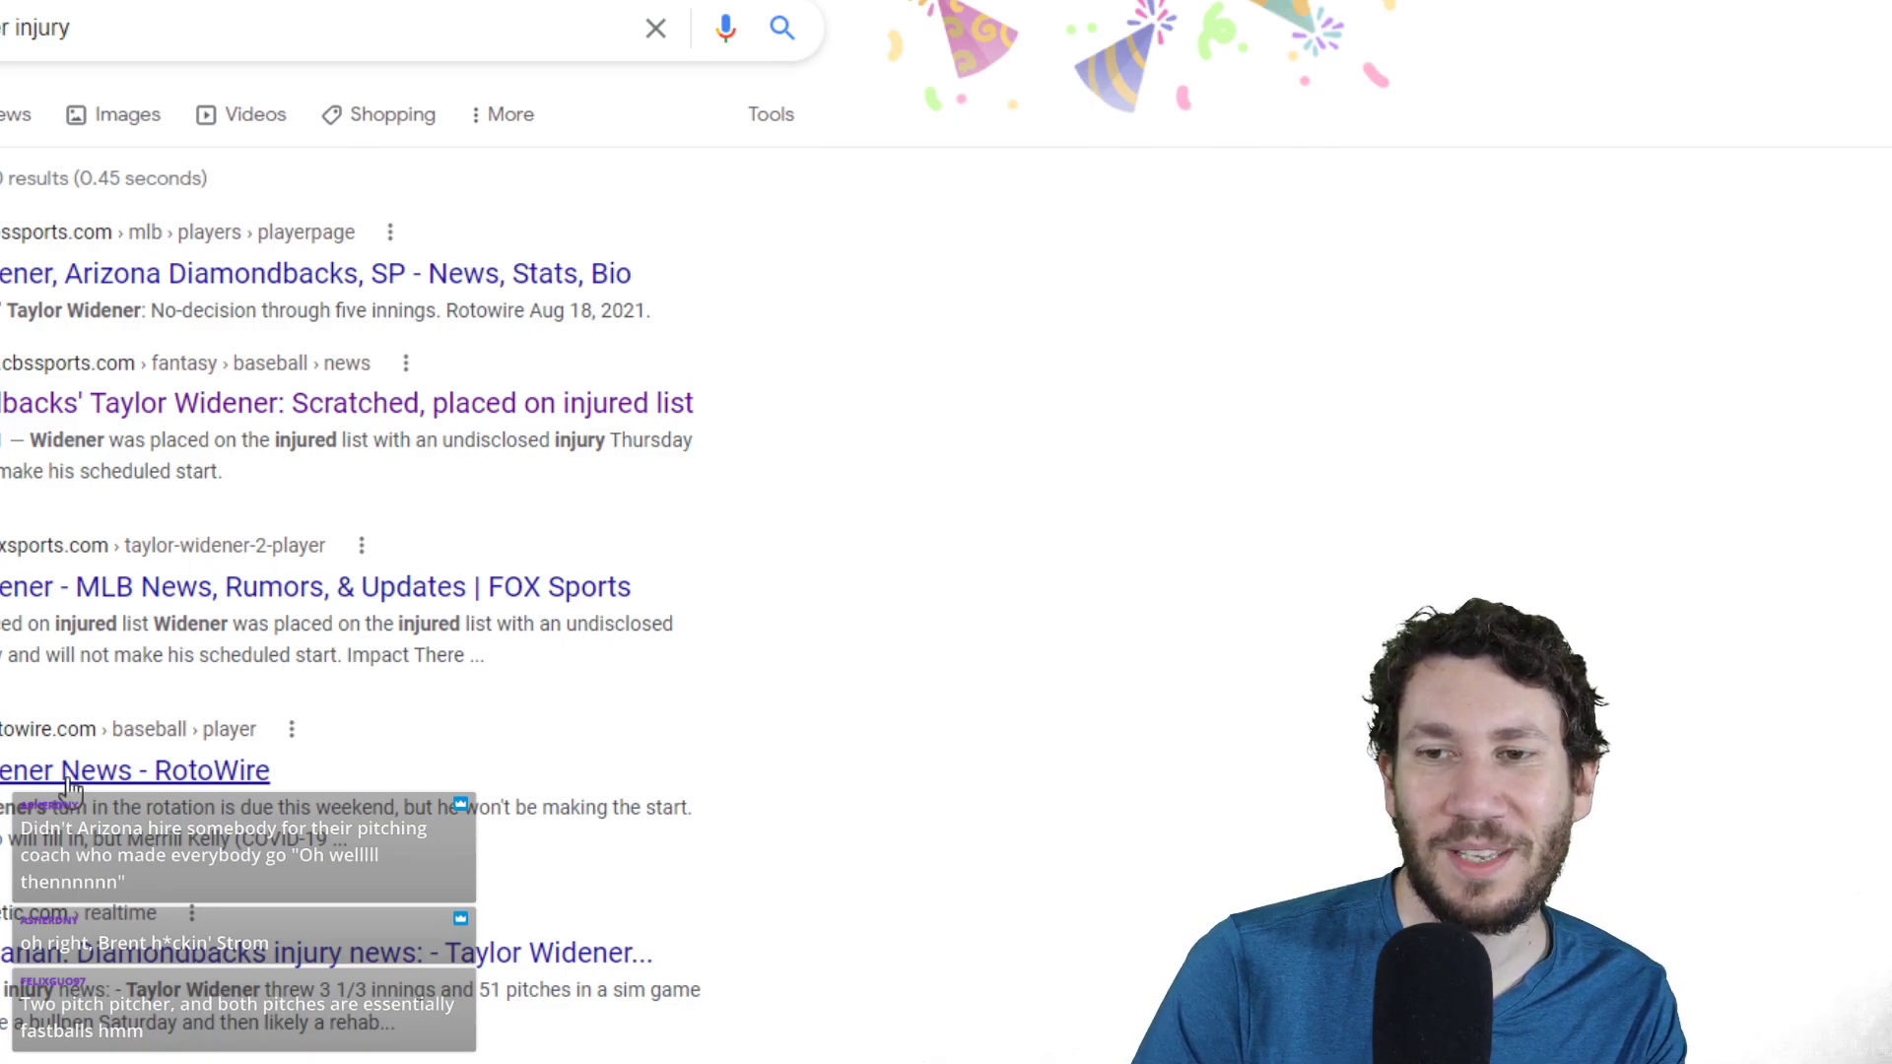
- Check The Athletic's Diamondbacks injury news and Taylor Widener's sports player page, and return to his Pitcher List page
click(126, 949)
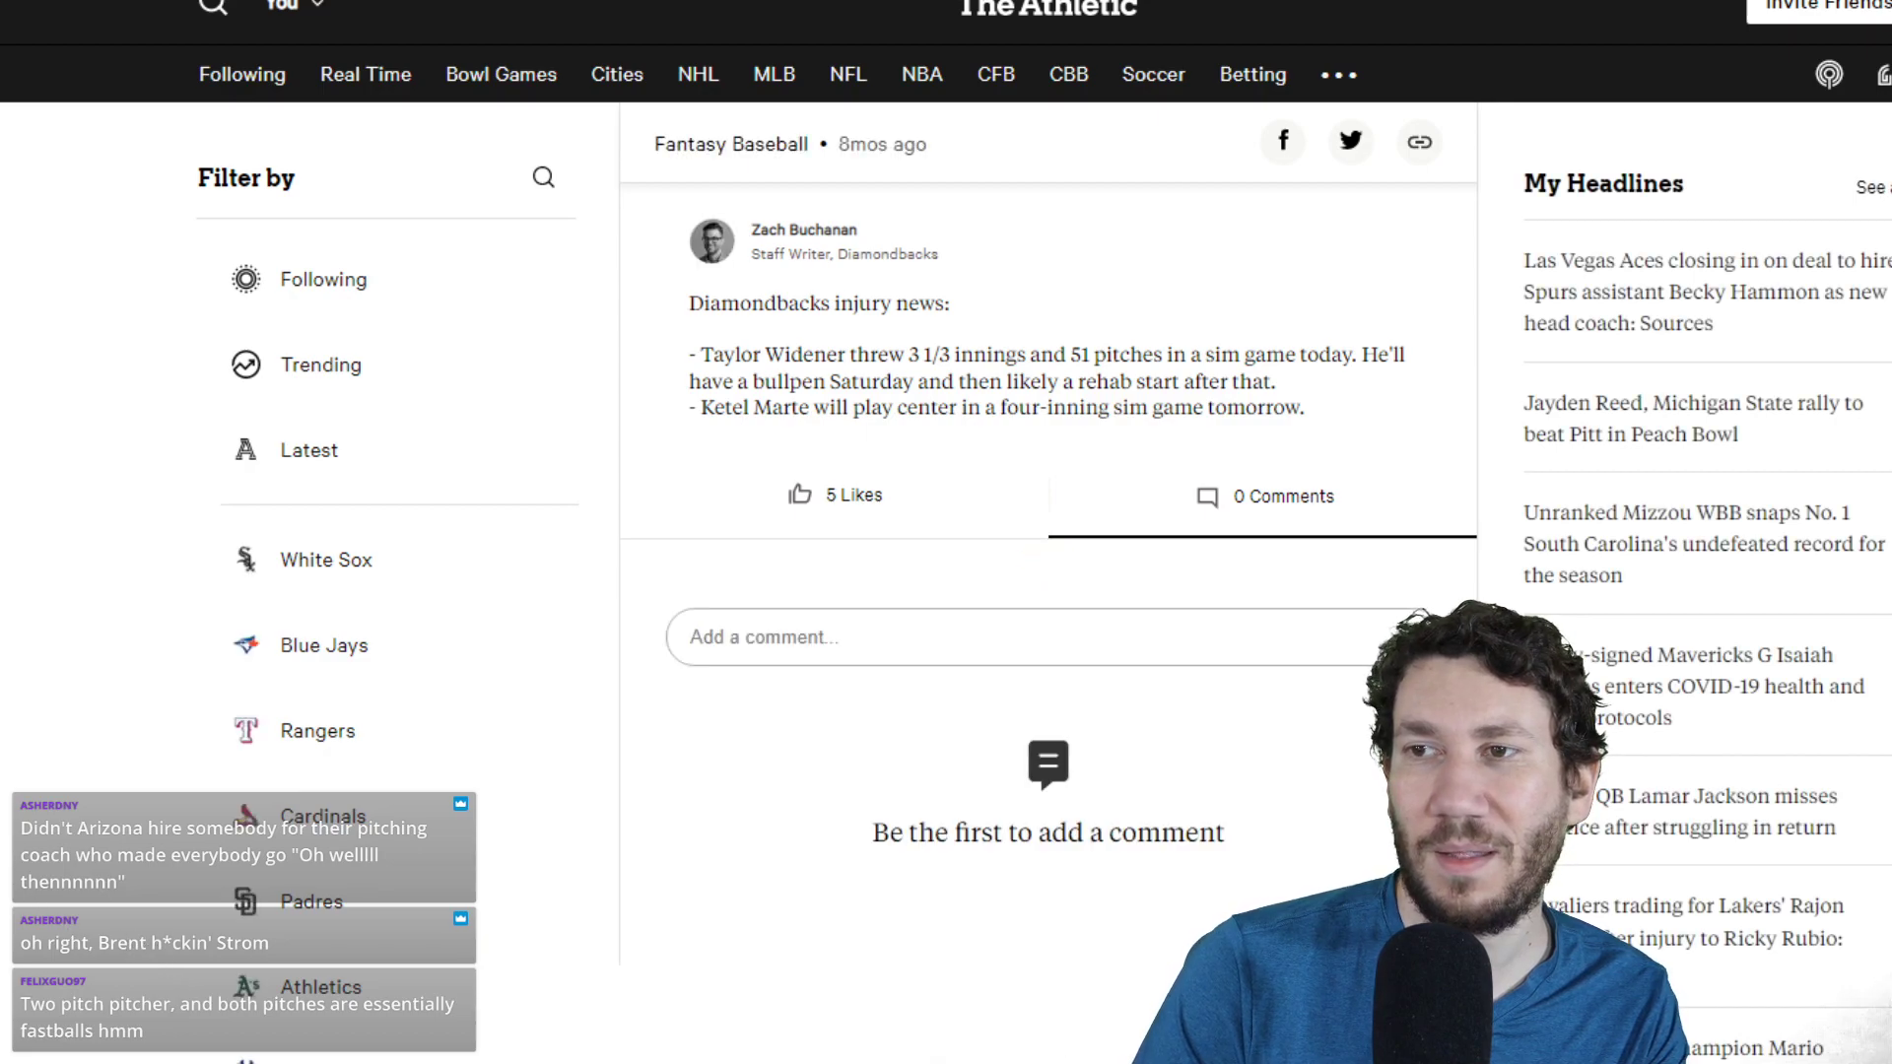
key(alt+Left)
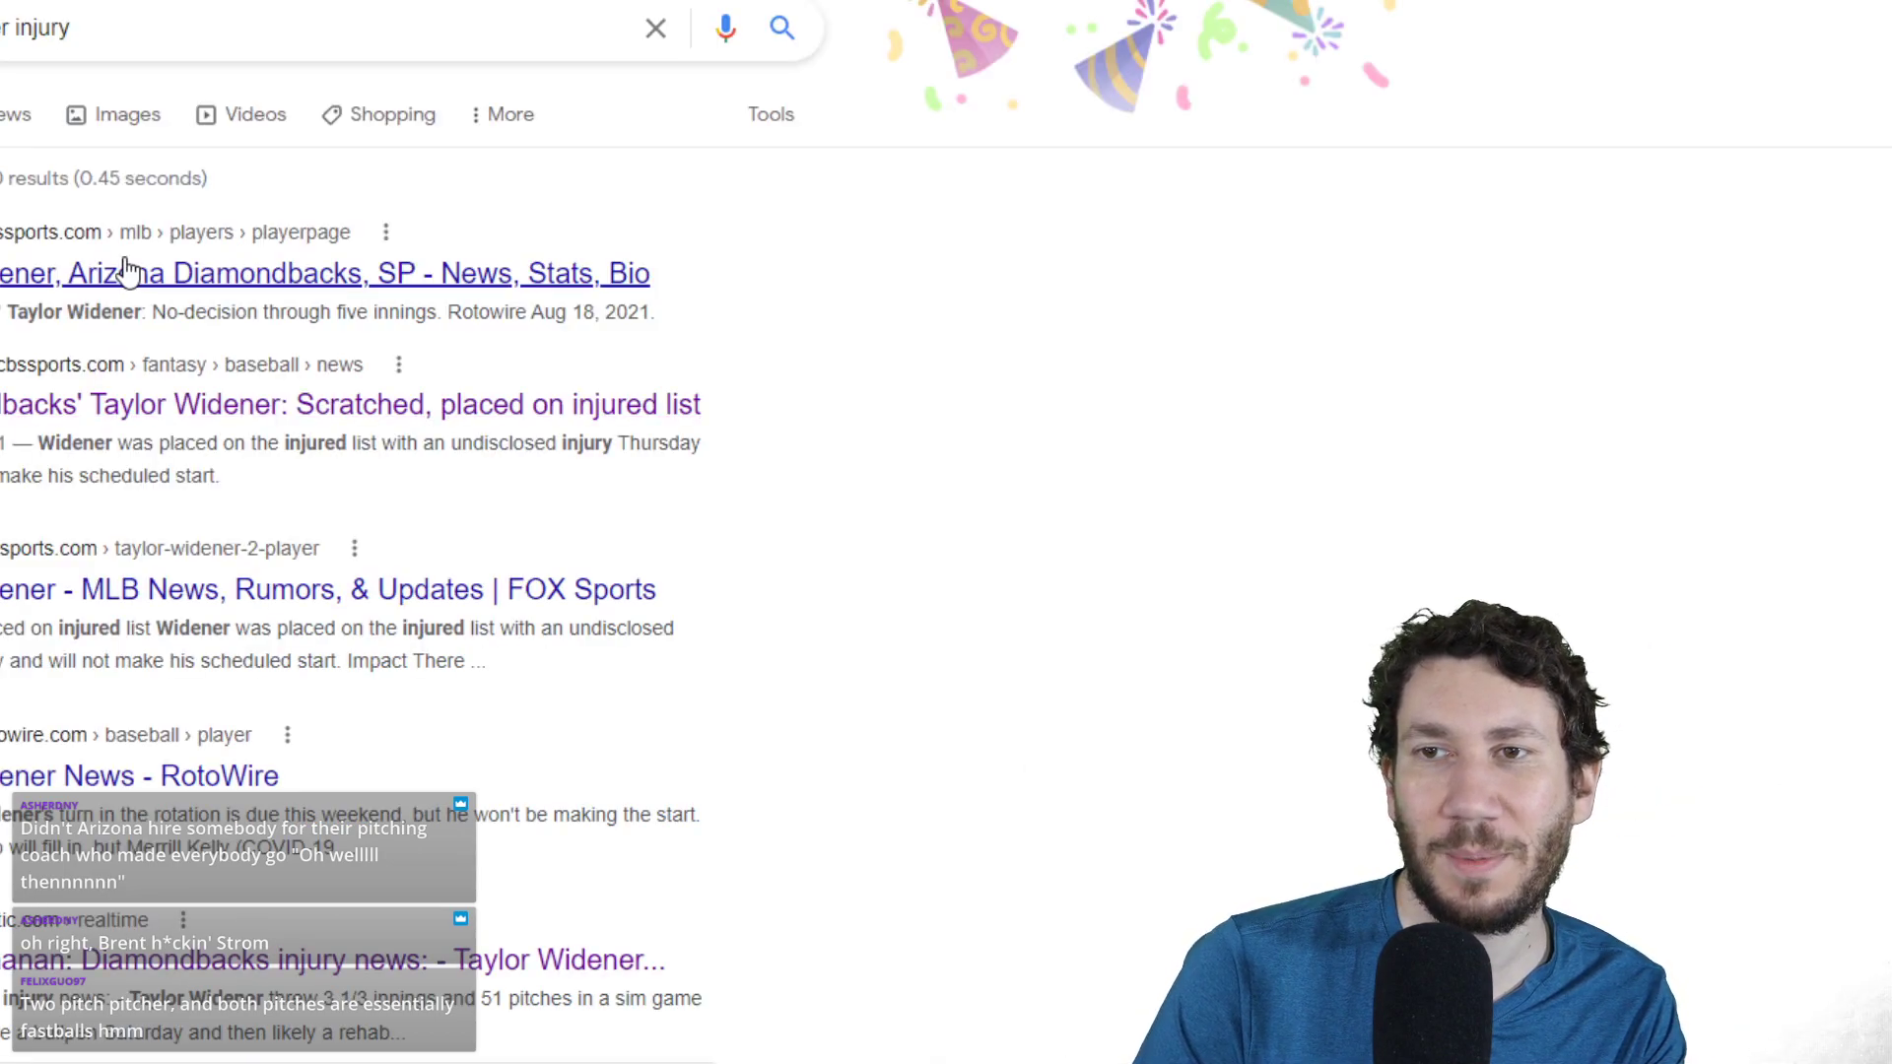
click(120, 301)
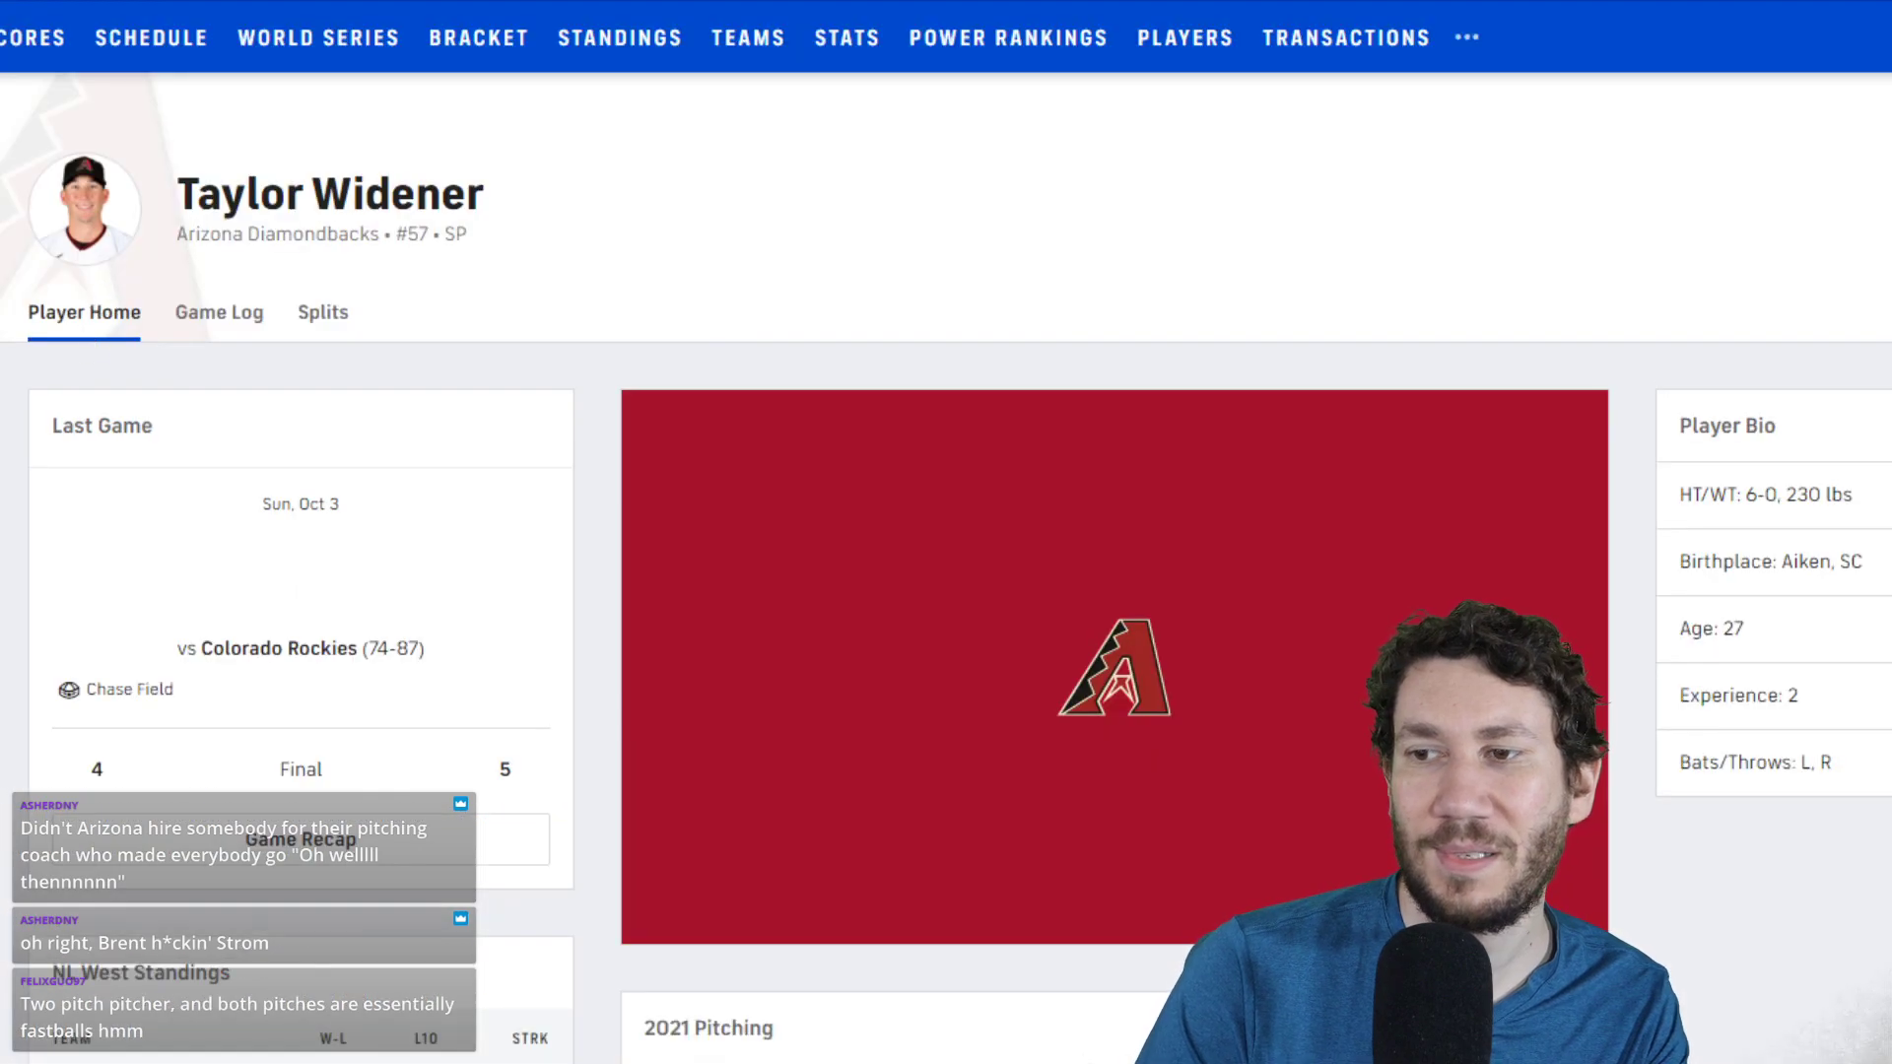
key(alt+Left)
scroll(394, 532, down, 3)
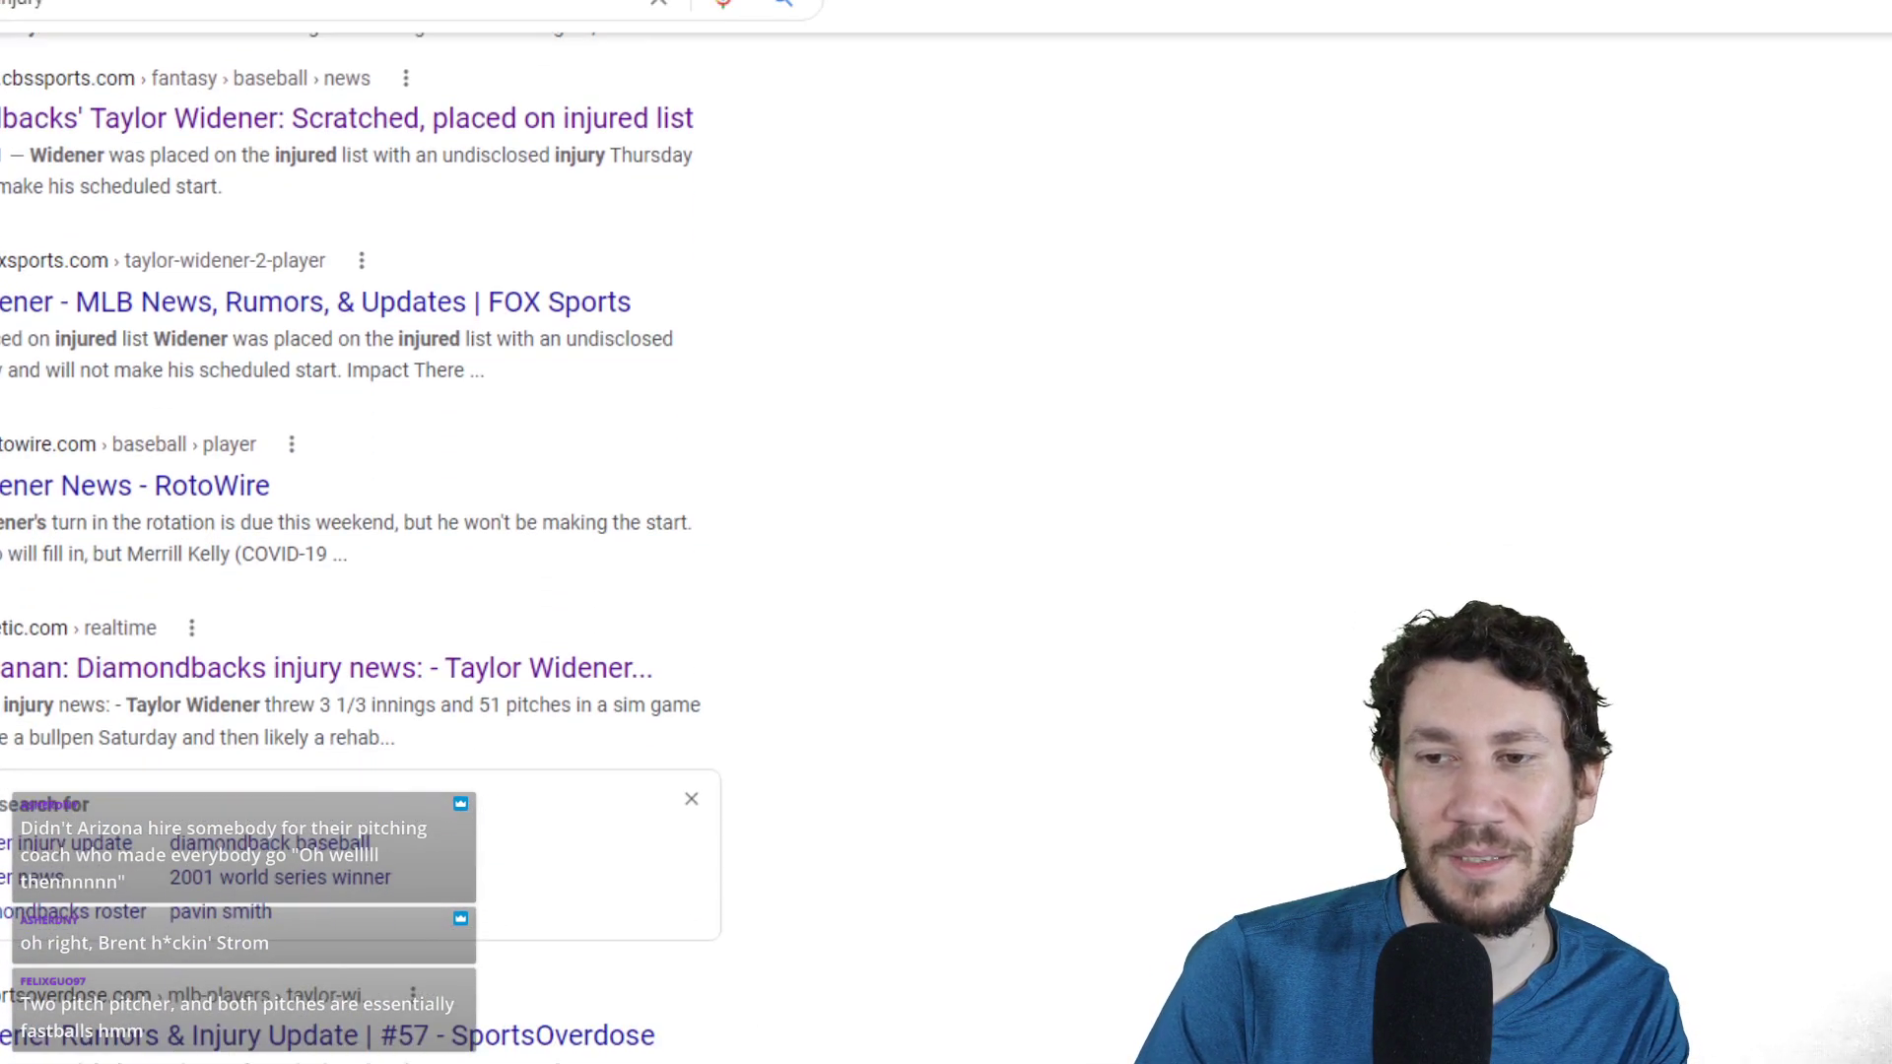
key(alt+Right)
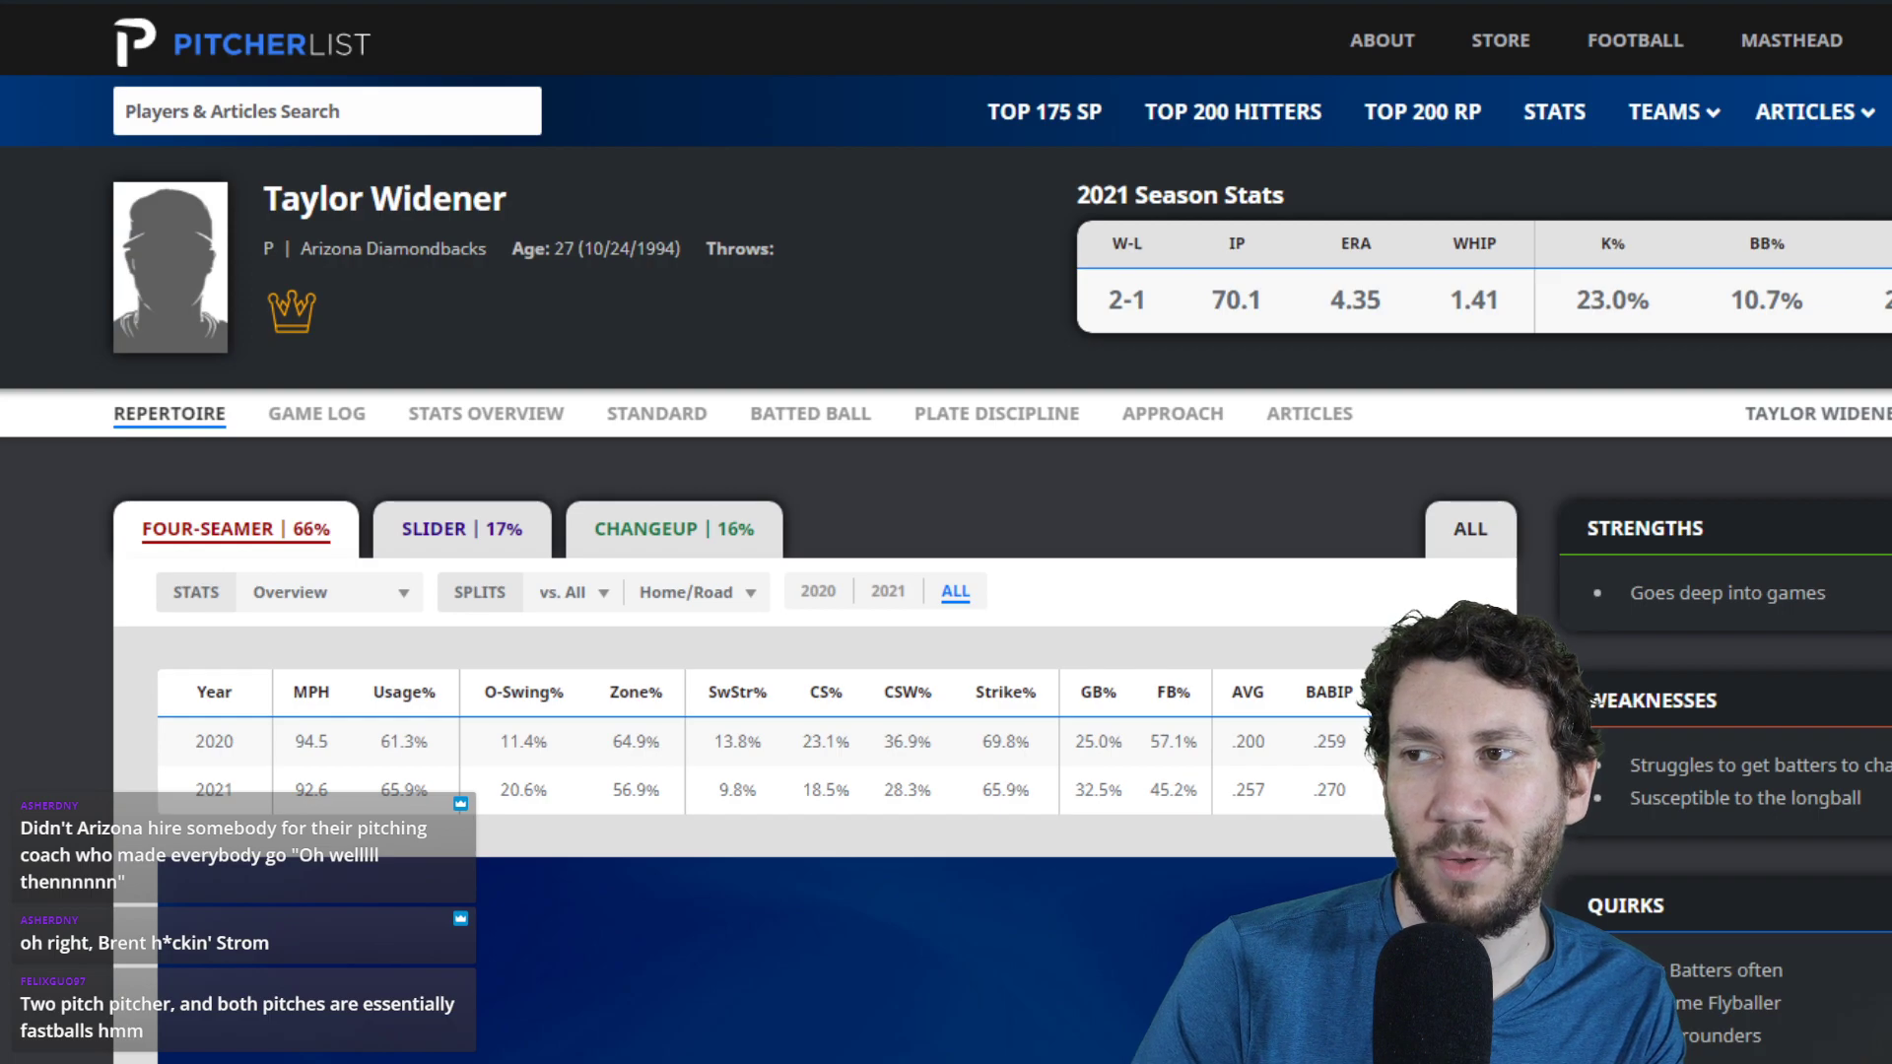
- Compare the all-season stats of Taylor Widener's slider and changeup with those of his four-seamer
click(496, 547)
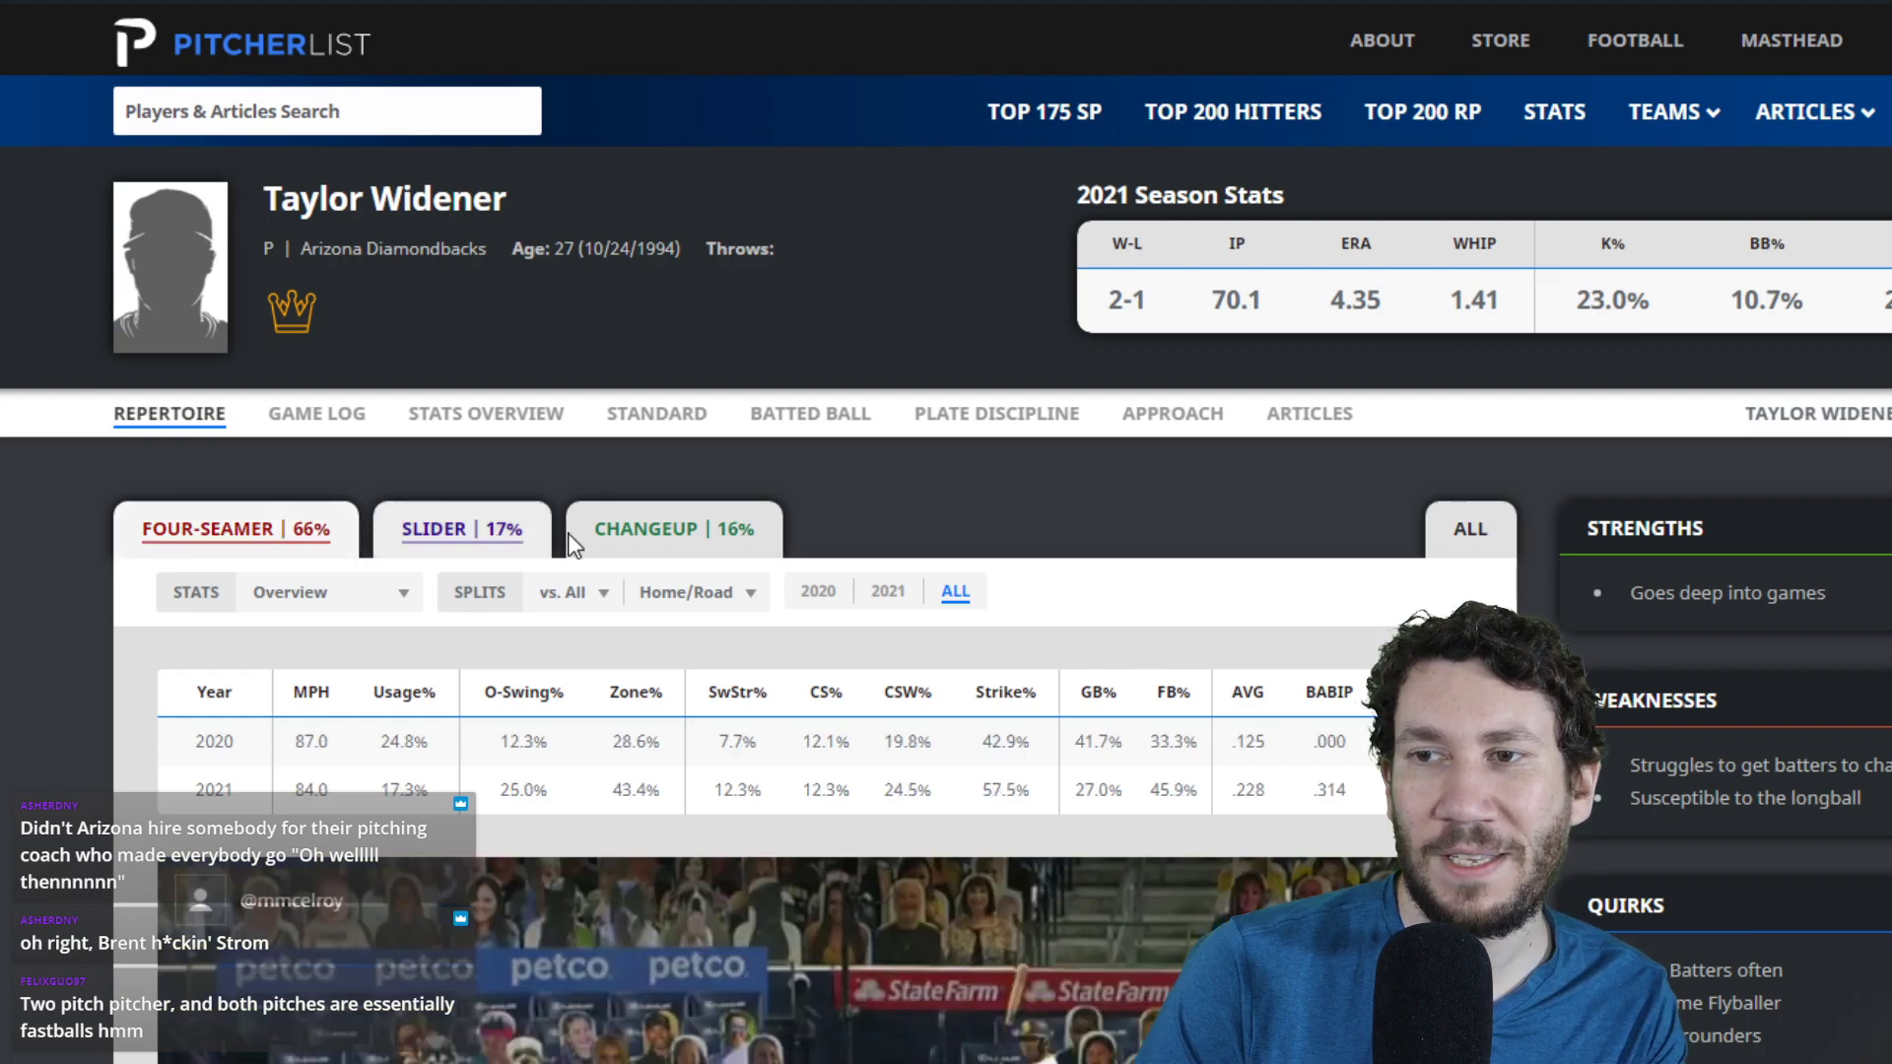
click(652, 545)
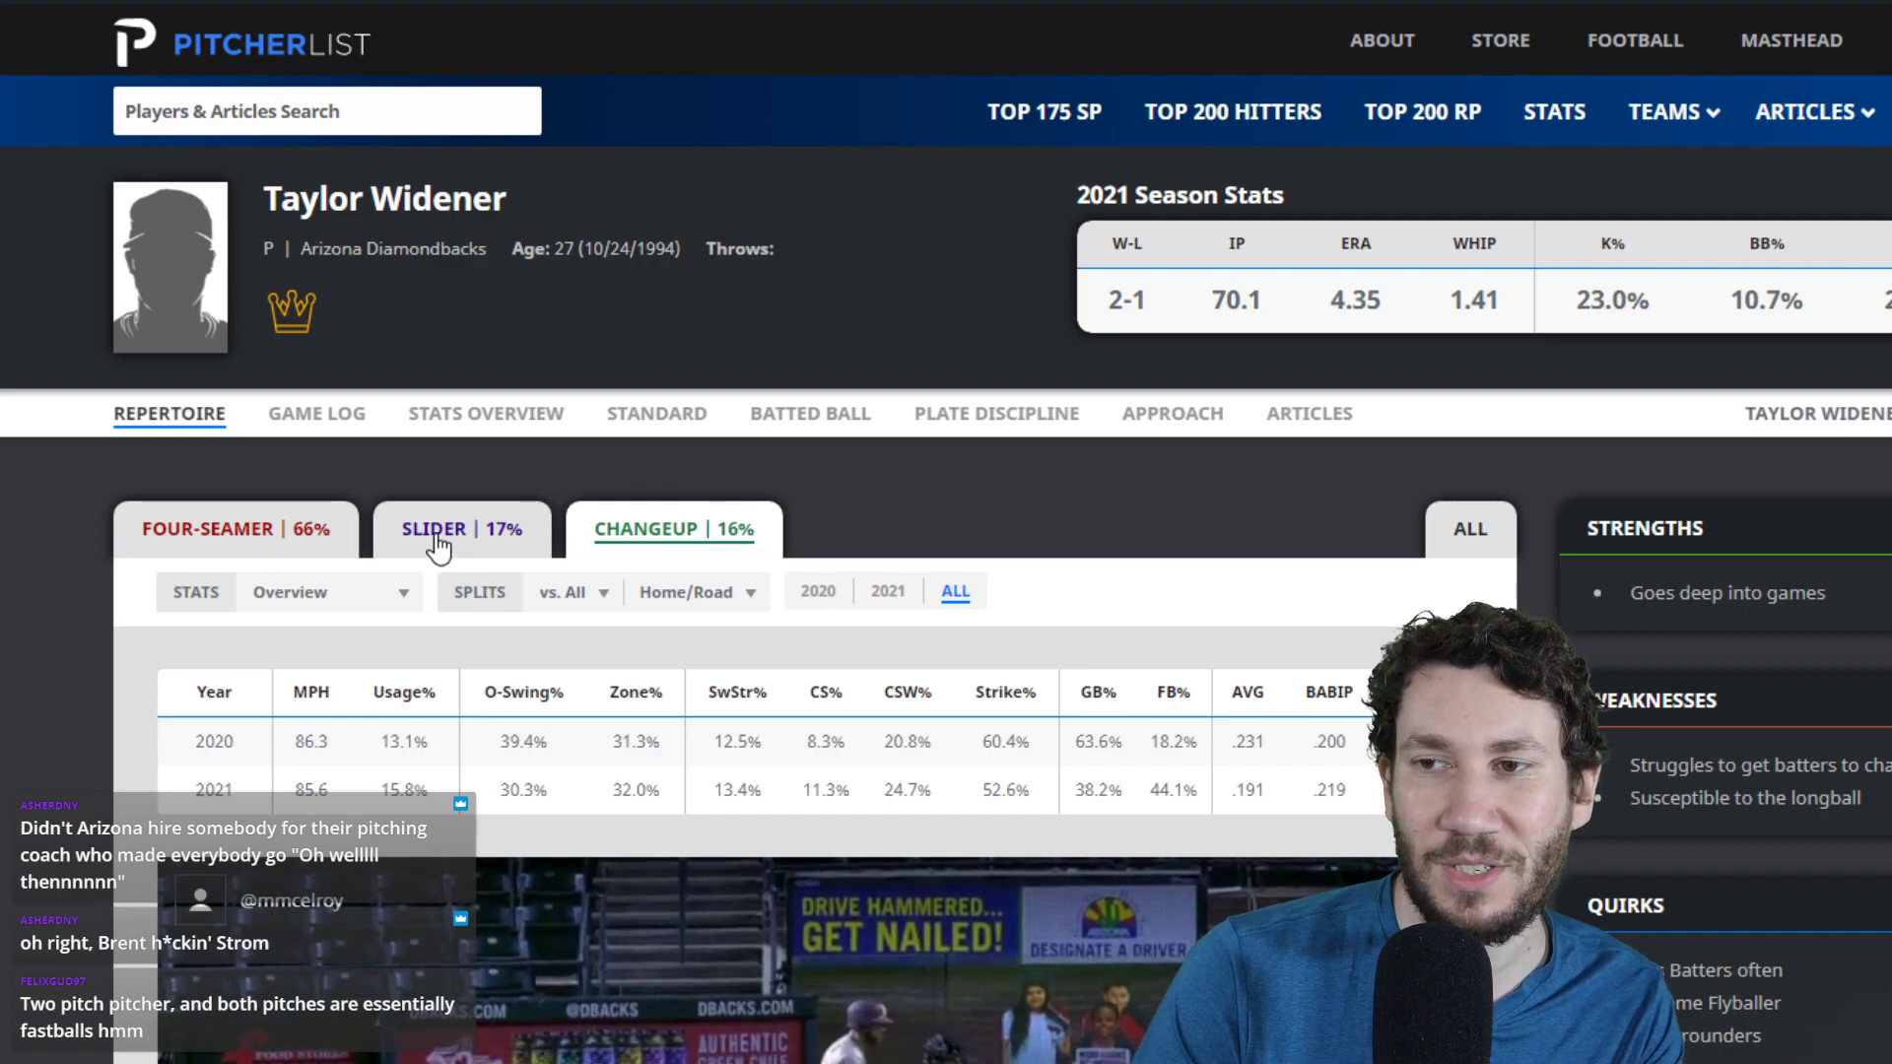
click(237, 537)
click(435, 544)
click(264, 547)
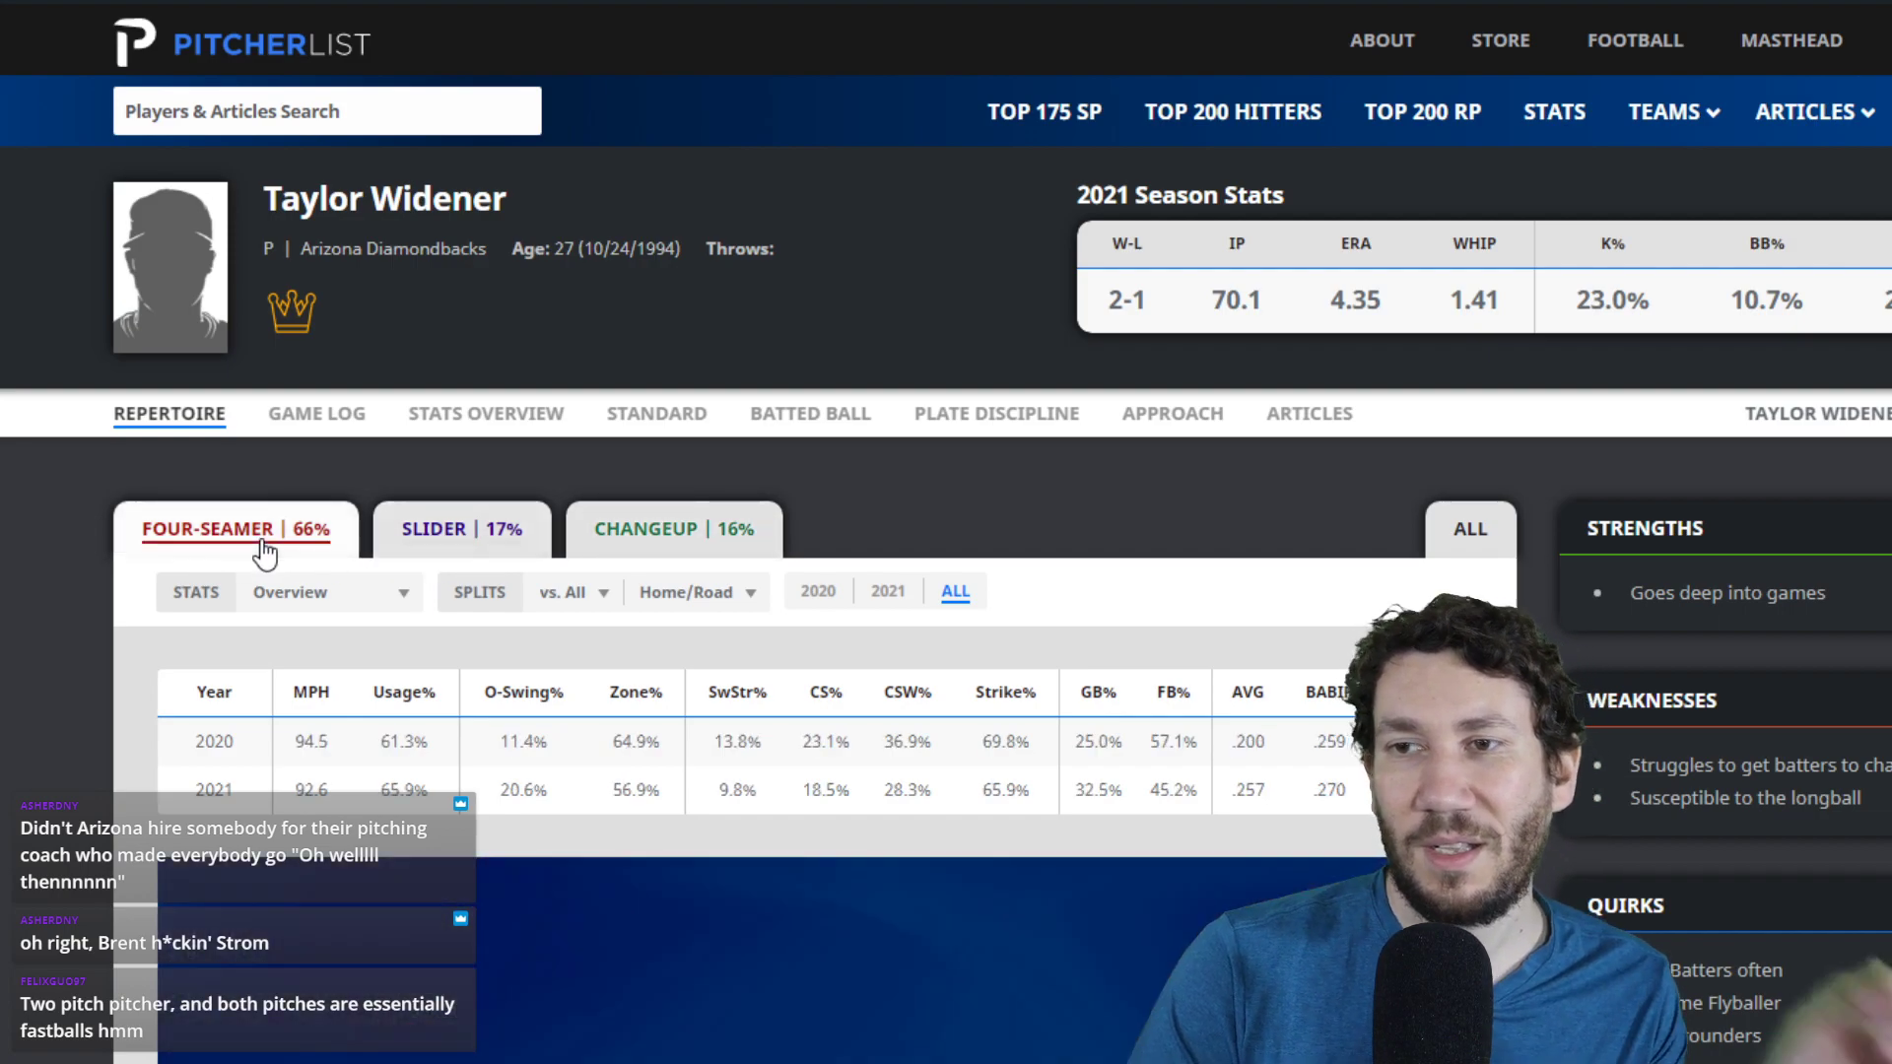
- Show the full 2021 season in Taylor Widener's game log and look over his August and July starts
scroll(12, 927, down, 10)
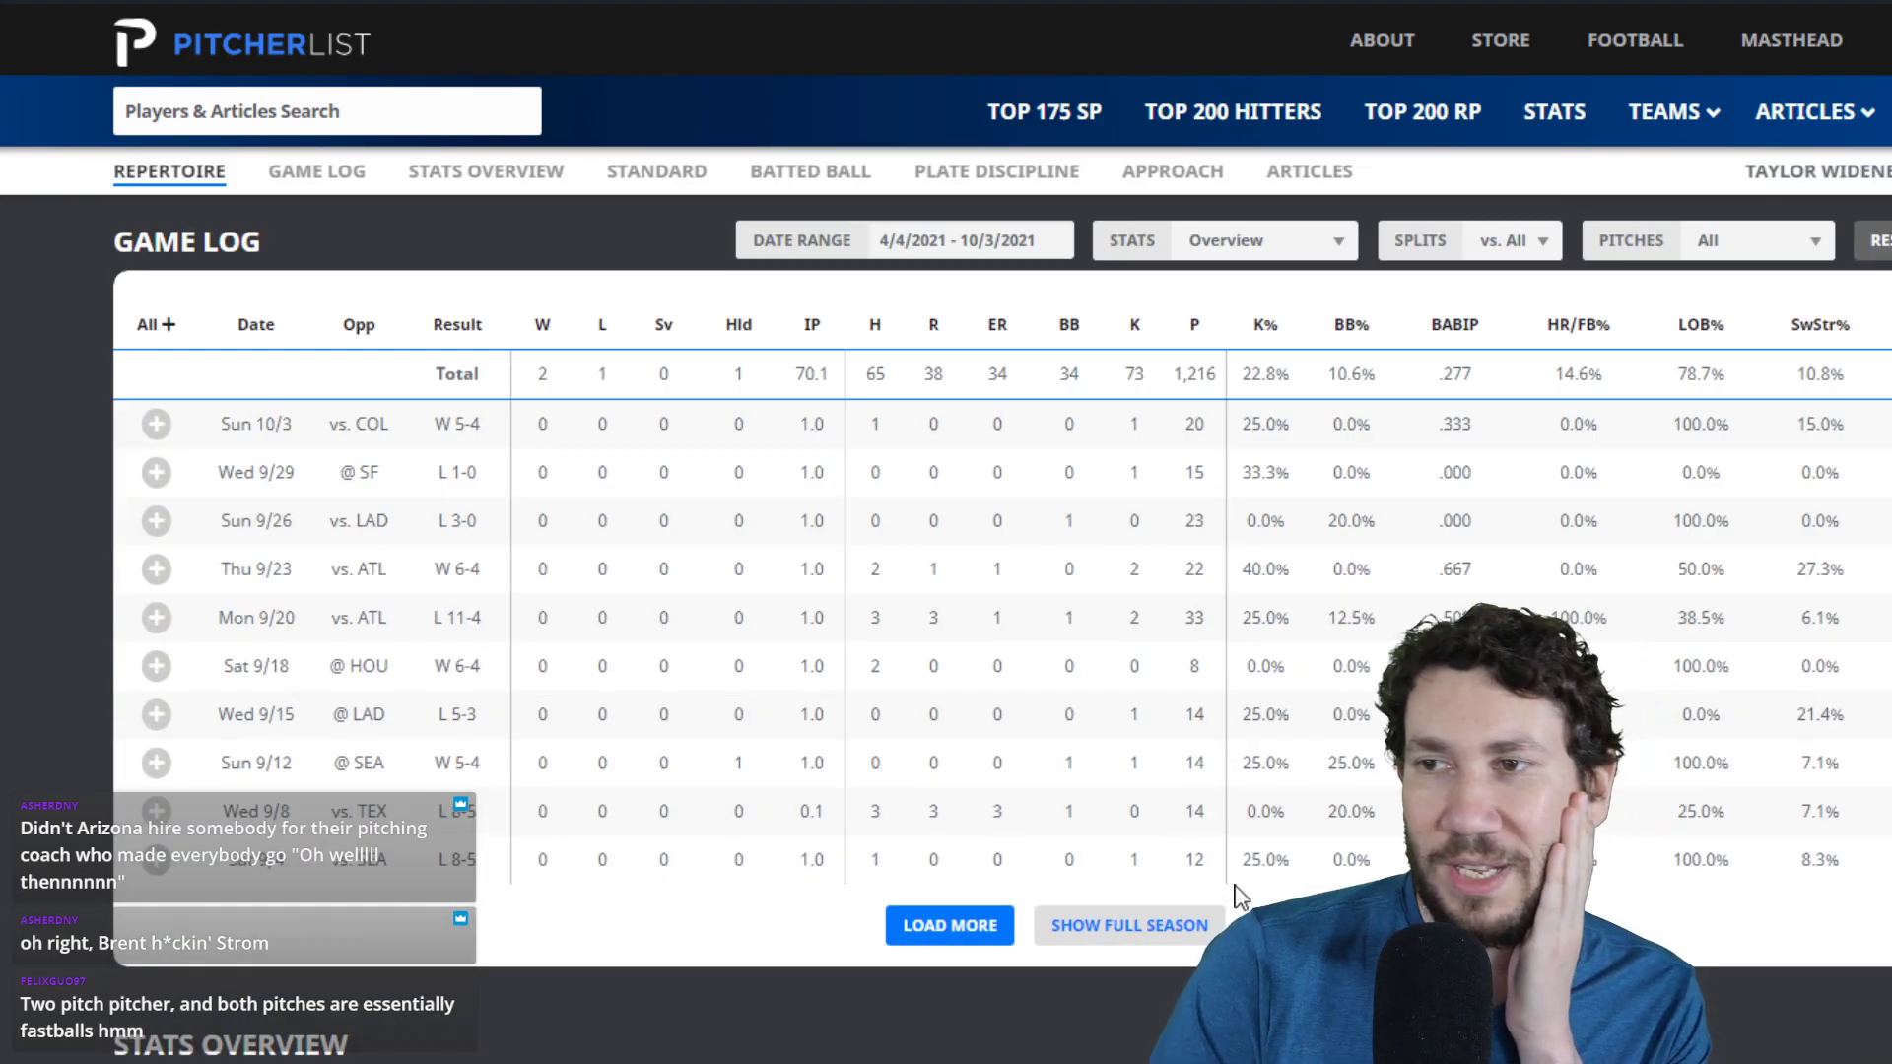
click(1124, 926)
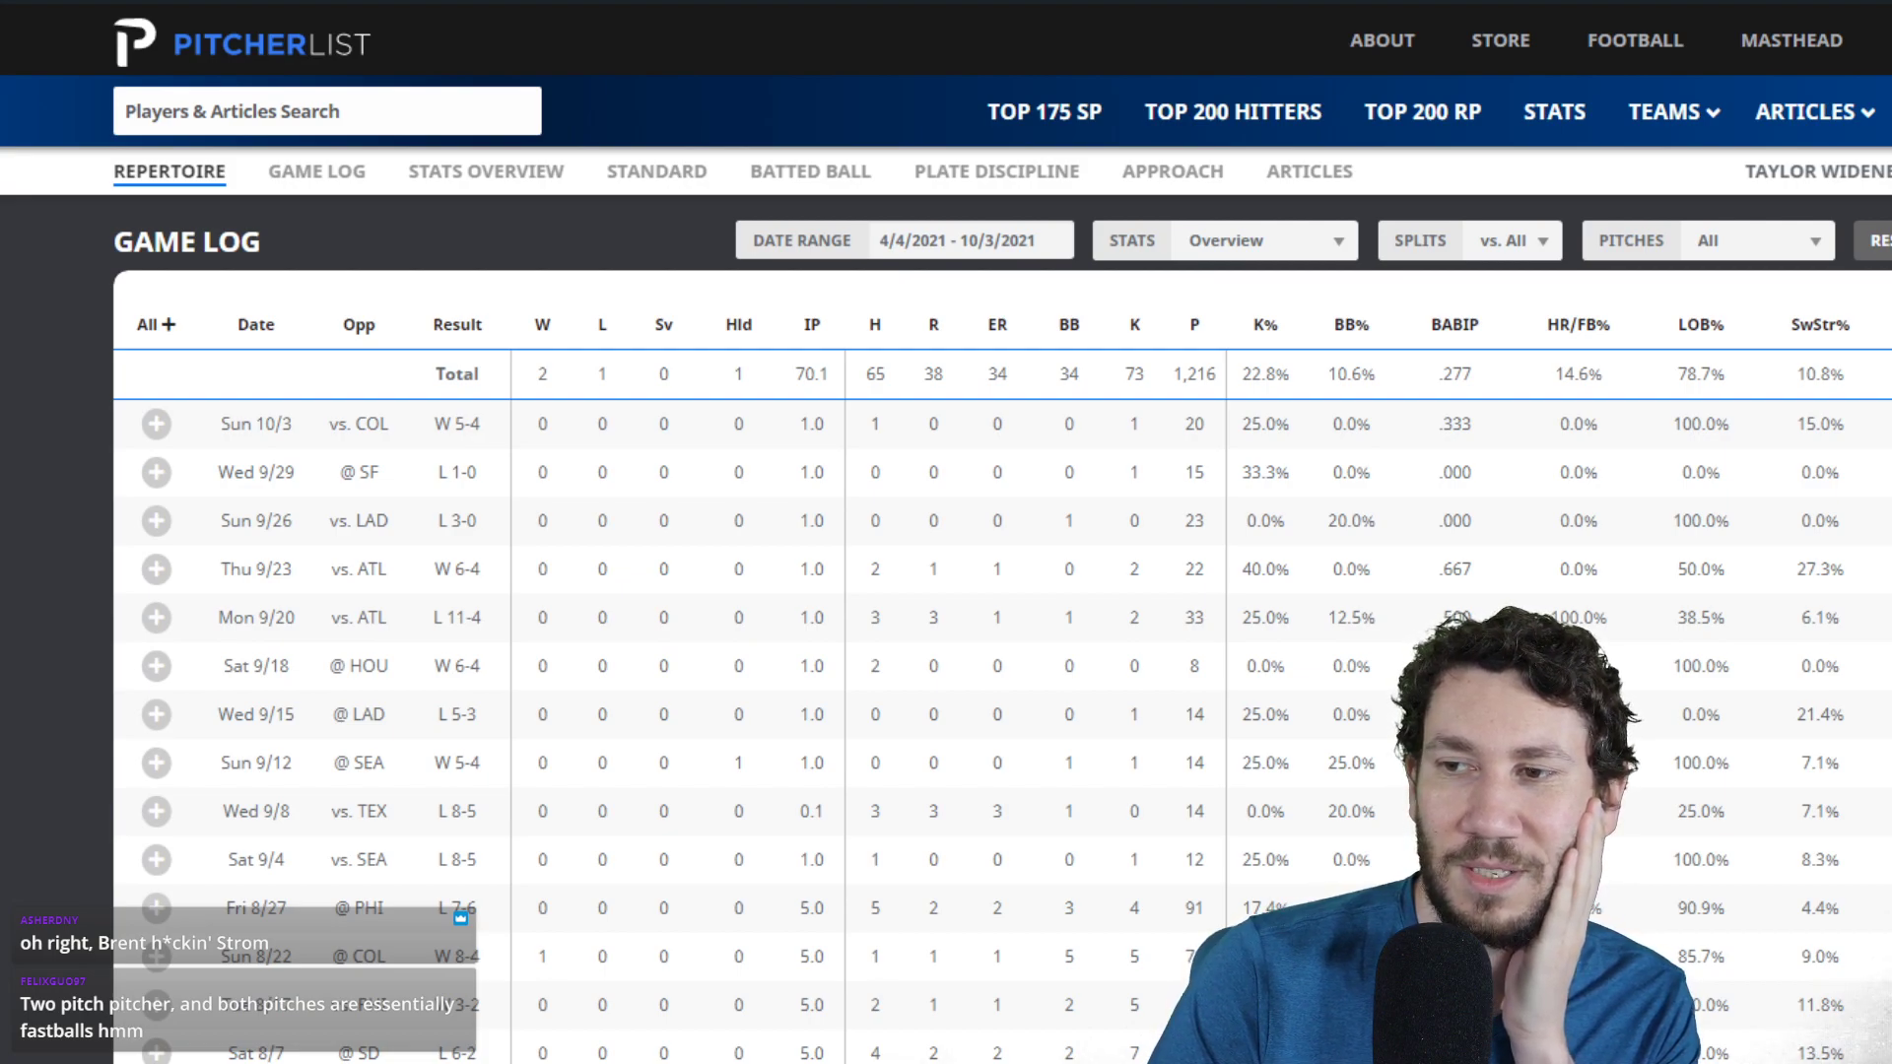
click(155, 1053)
click(156, 1052)
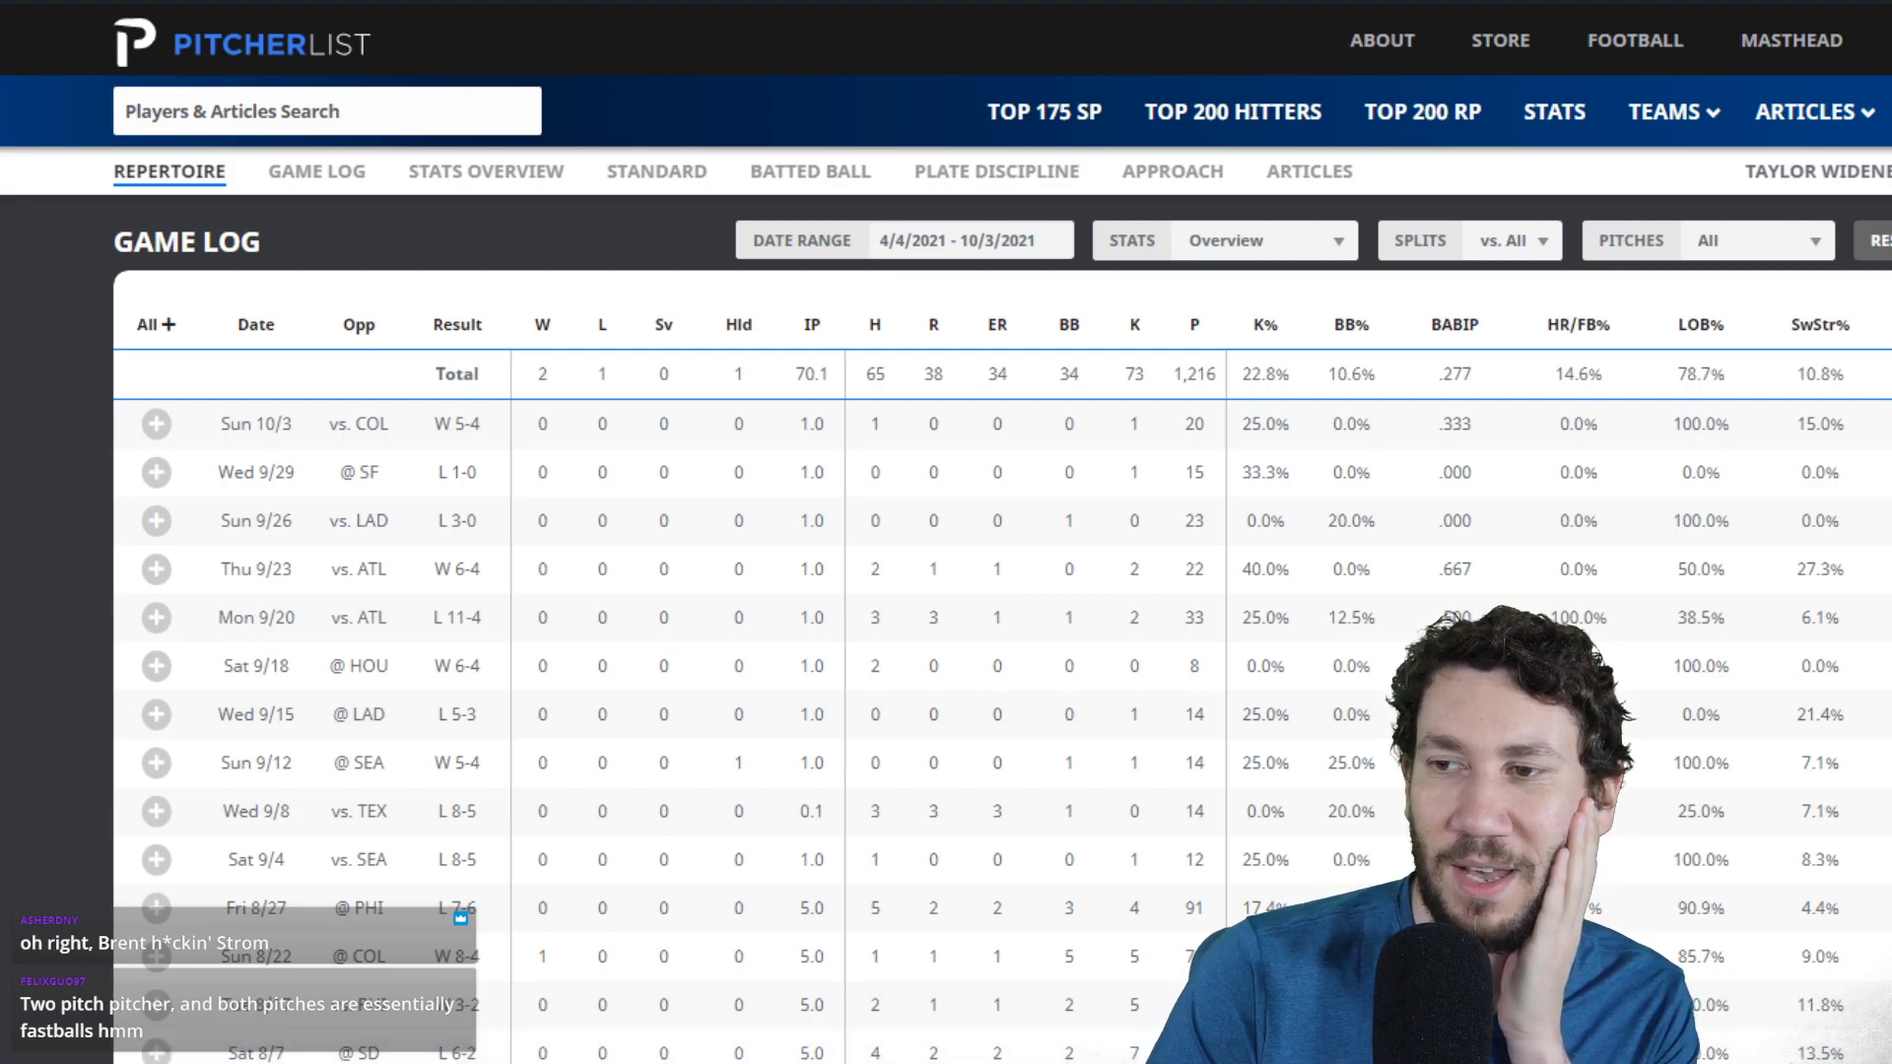
click(1078, 1057)
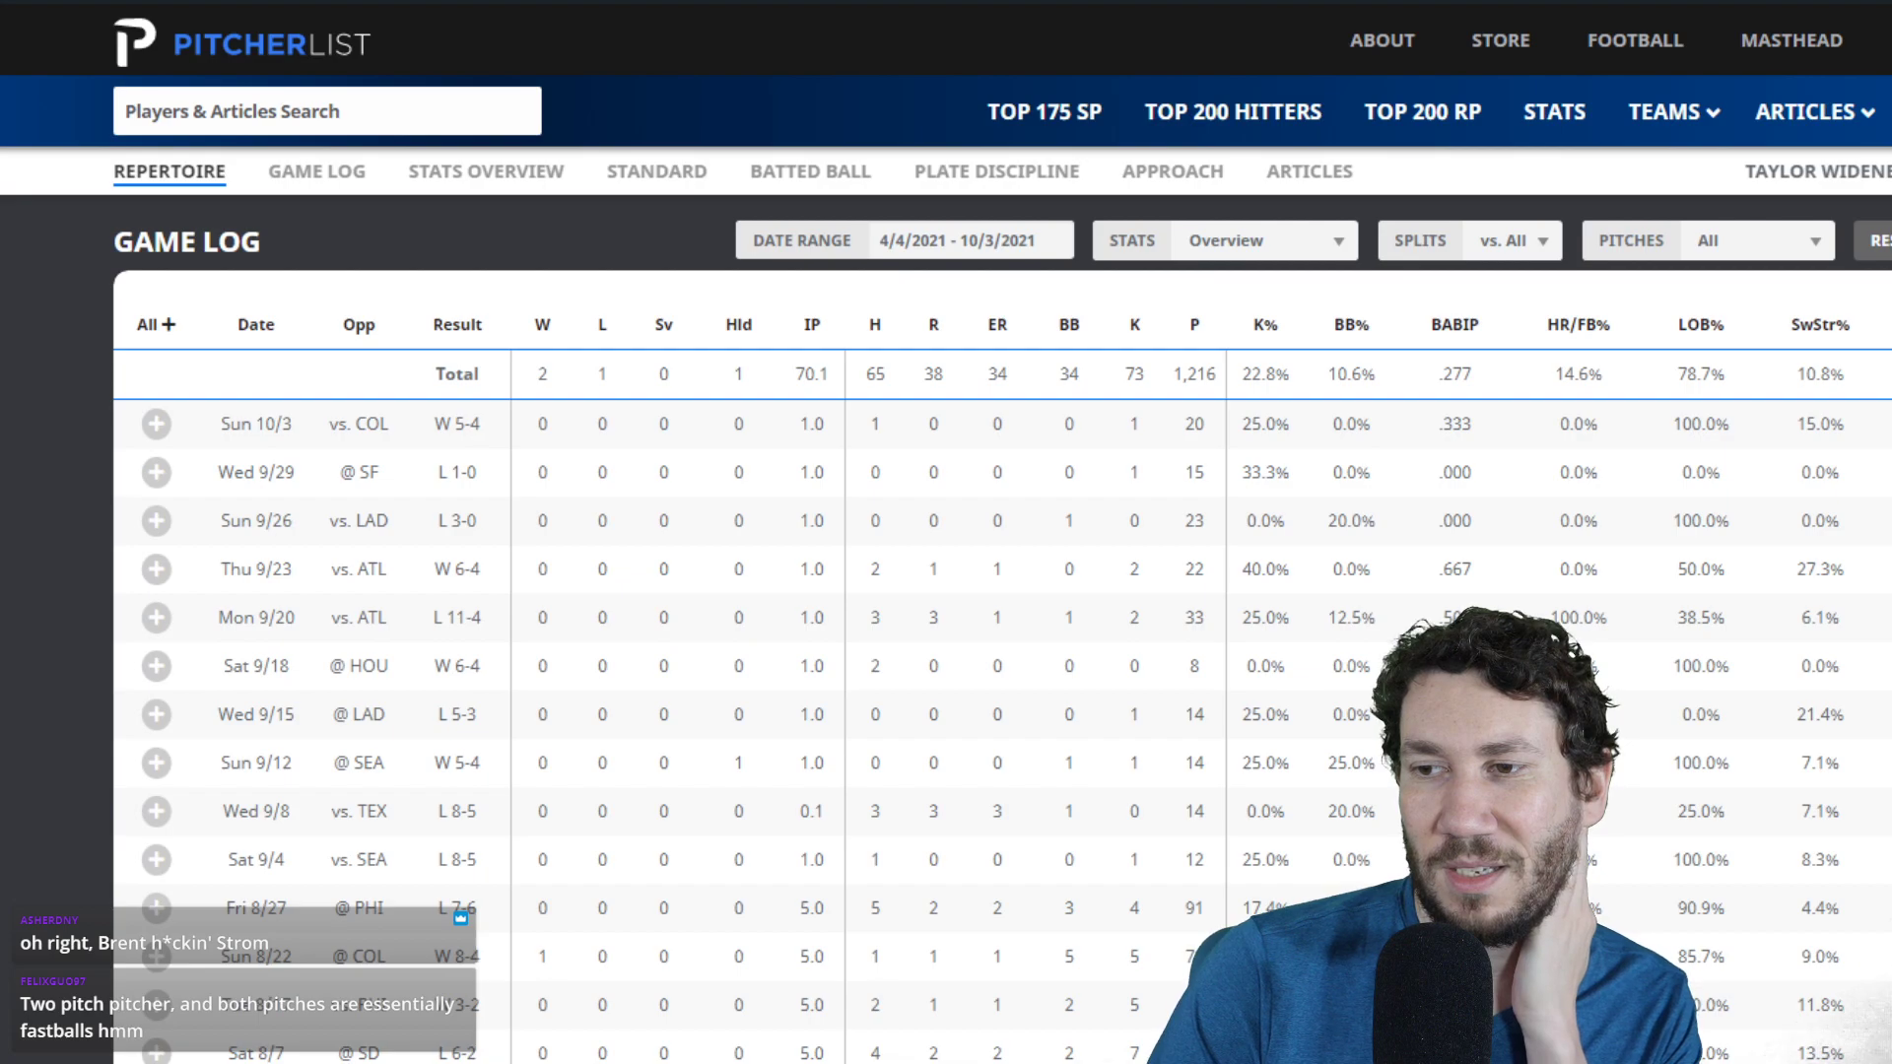
scroll(999, 624, down, 3)
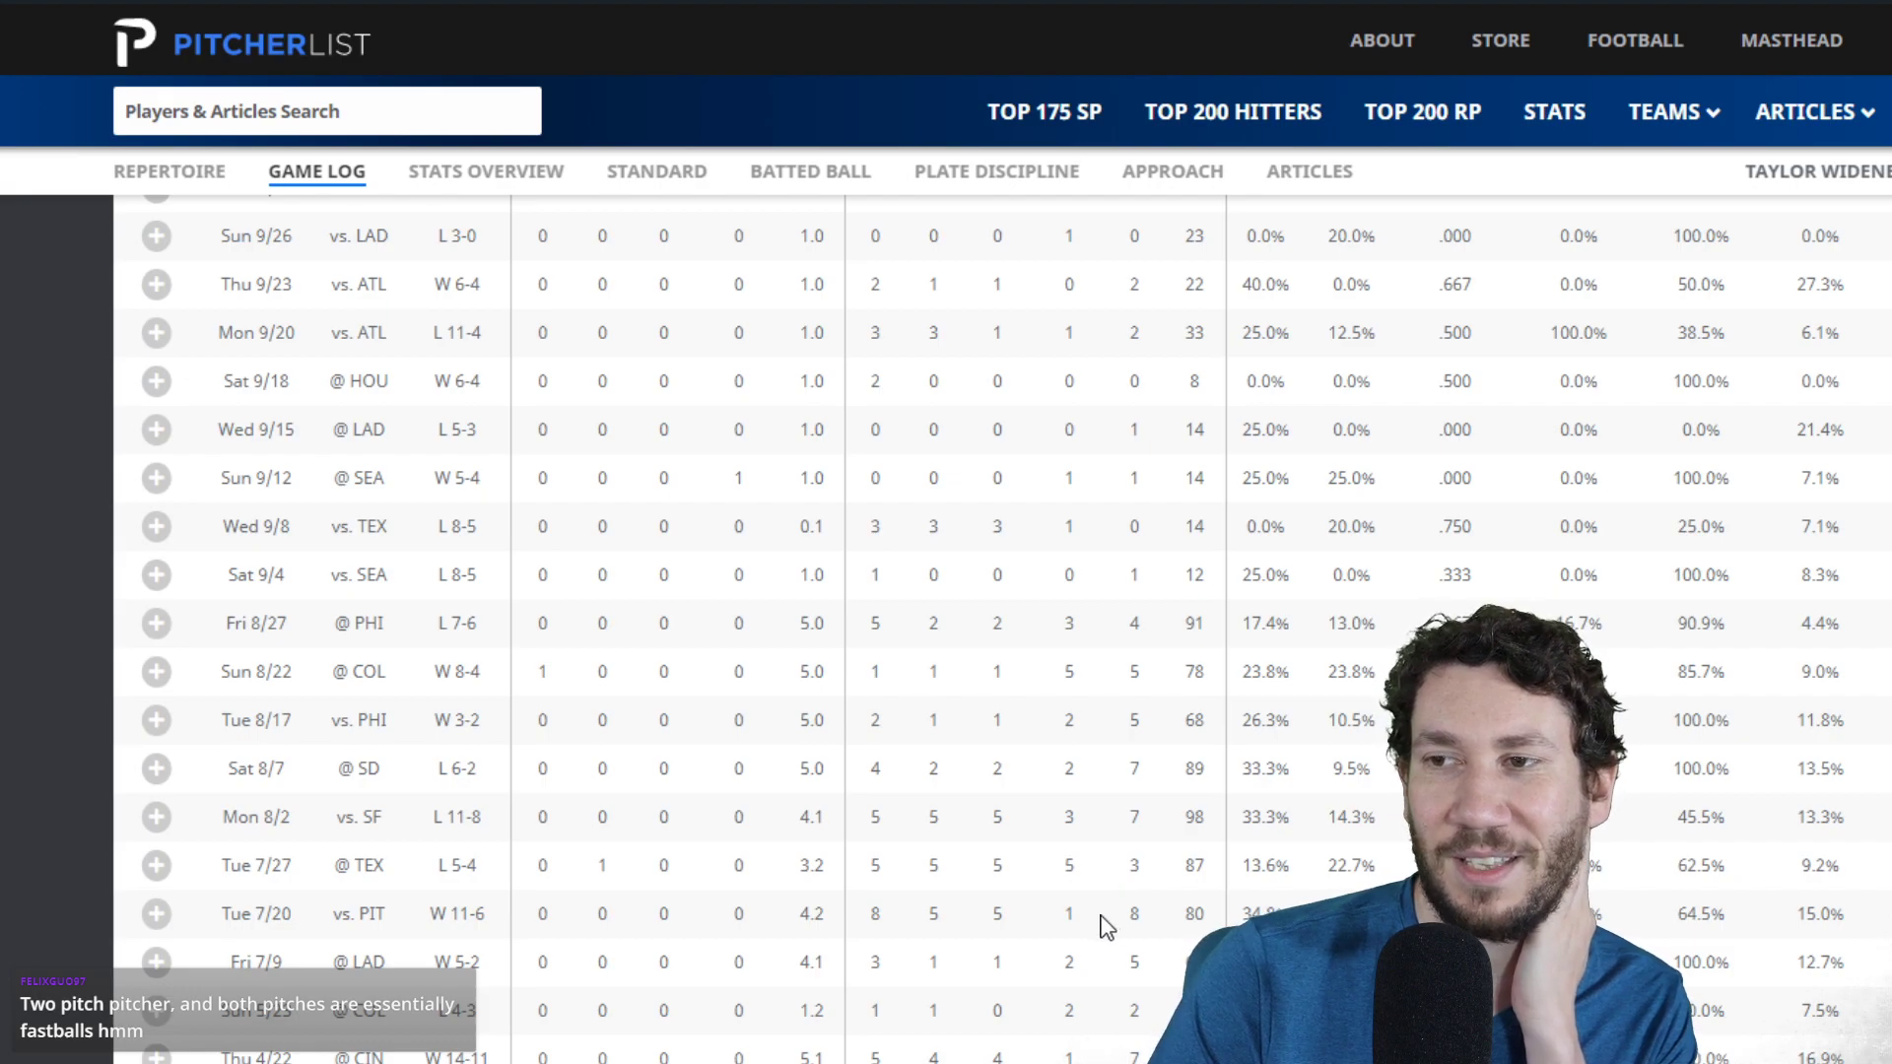
- Examine the pitch breakdowns of Taylor Widener's starts on 8/22, 8/7, 8/2 and 7/20 in the game log
click(1076, 773)
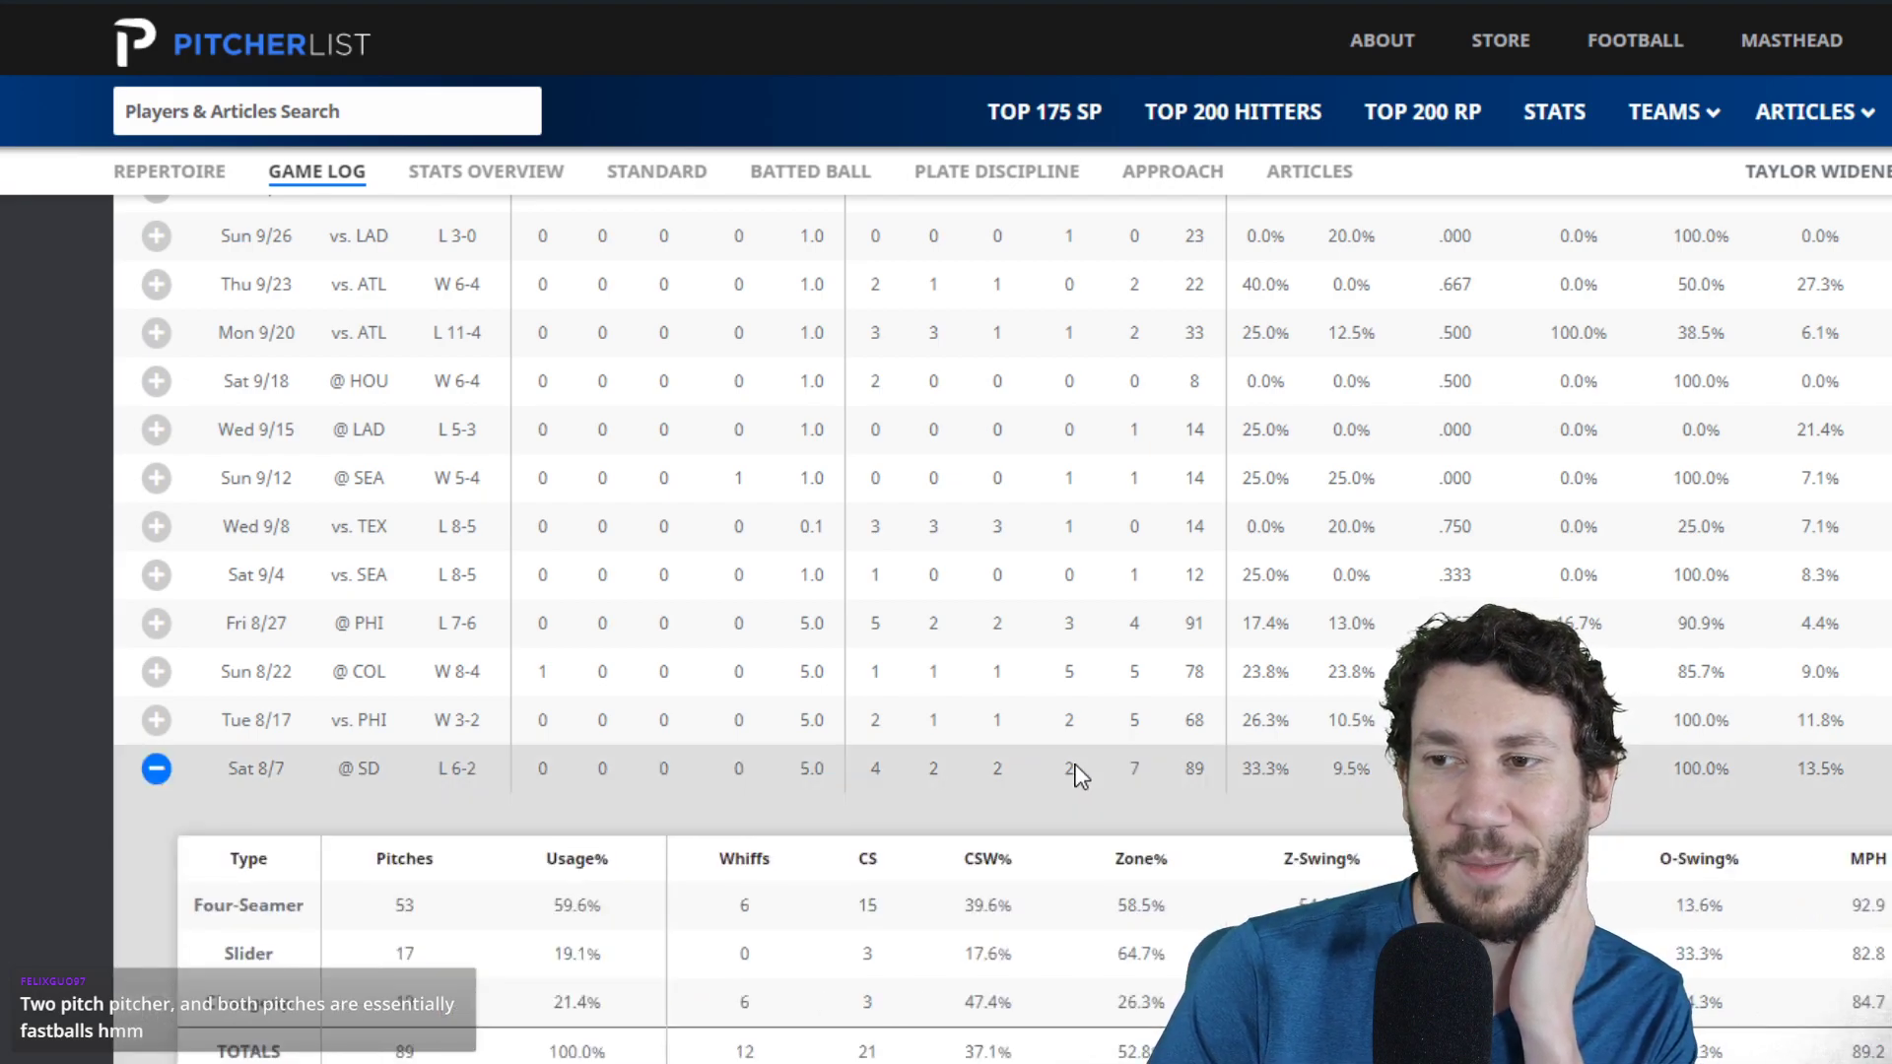
click(1078, 775)
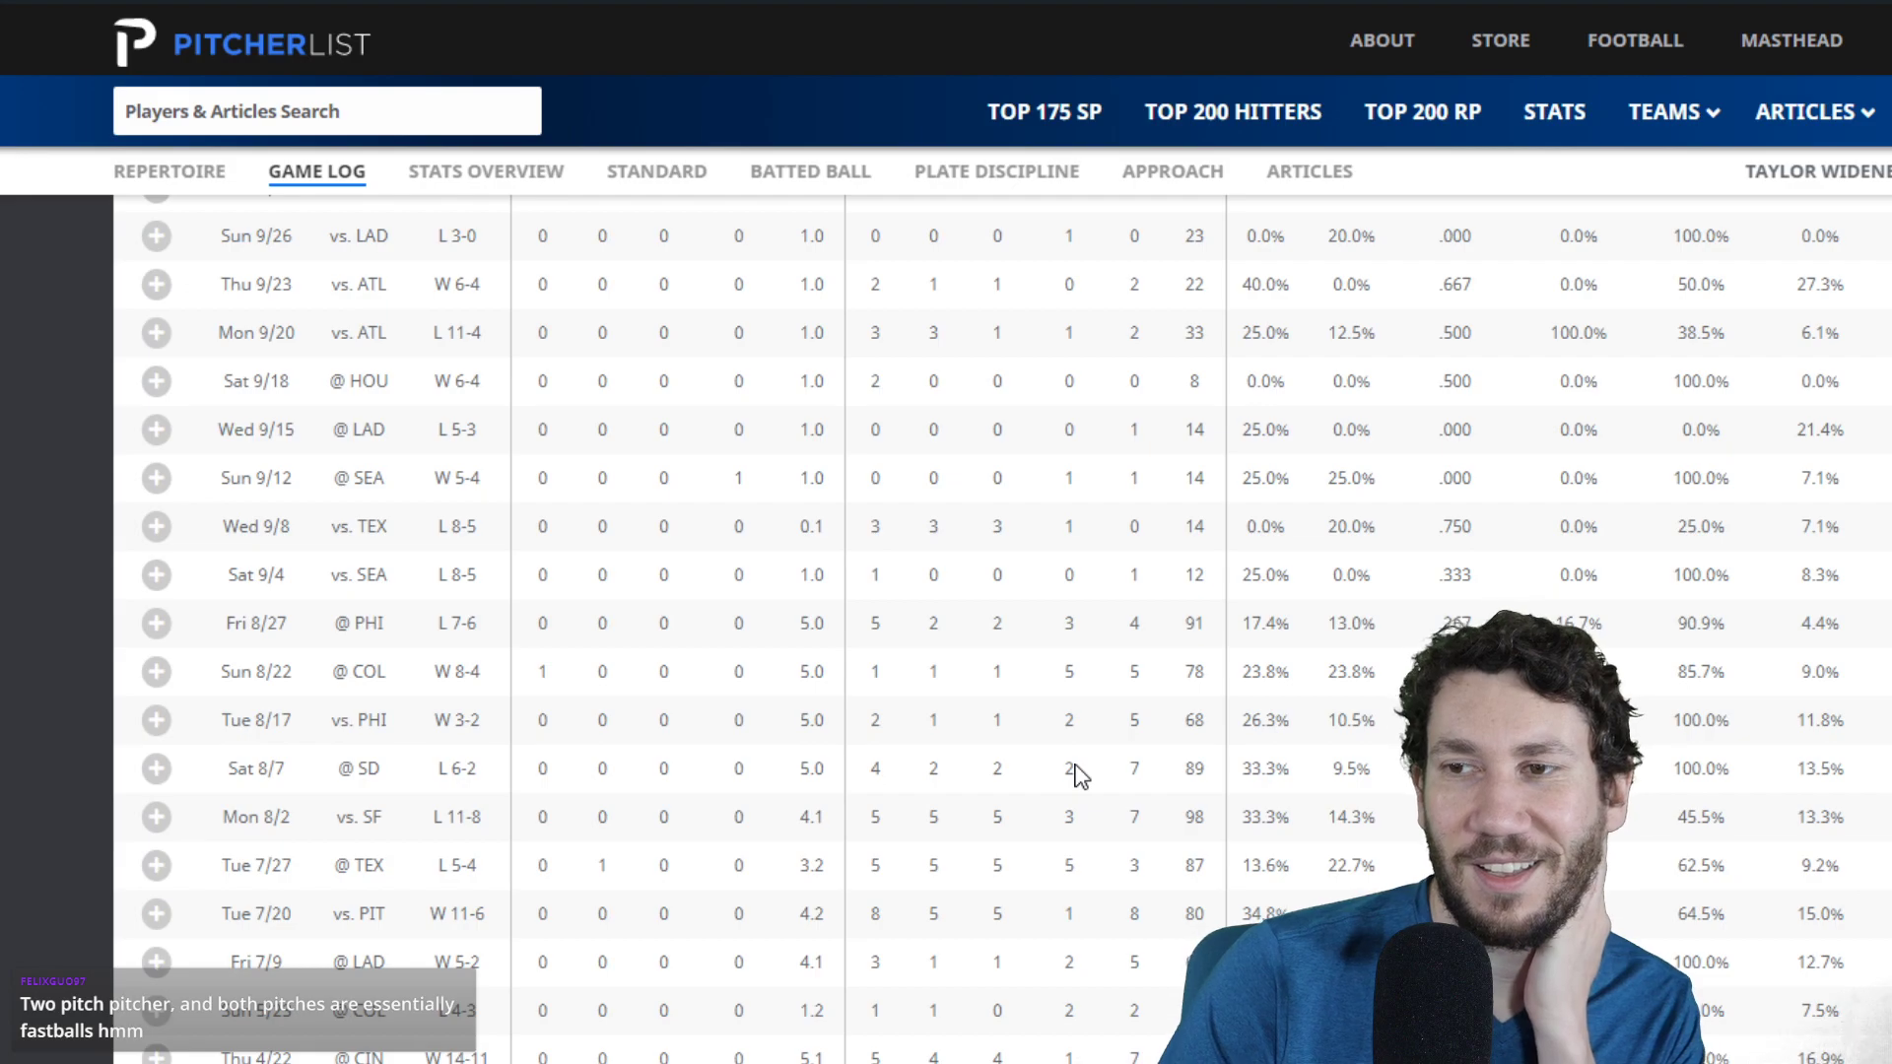
click(1088, 674)
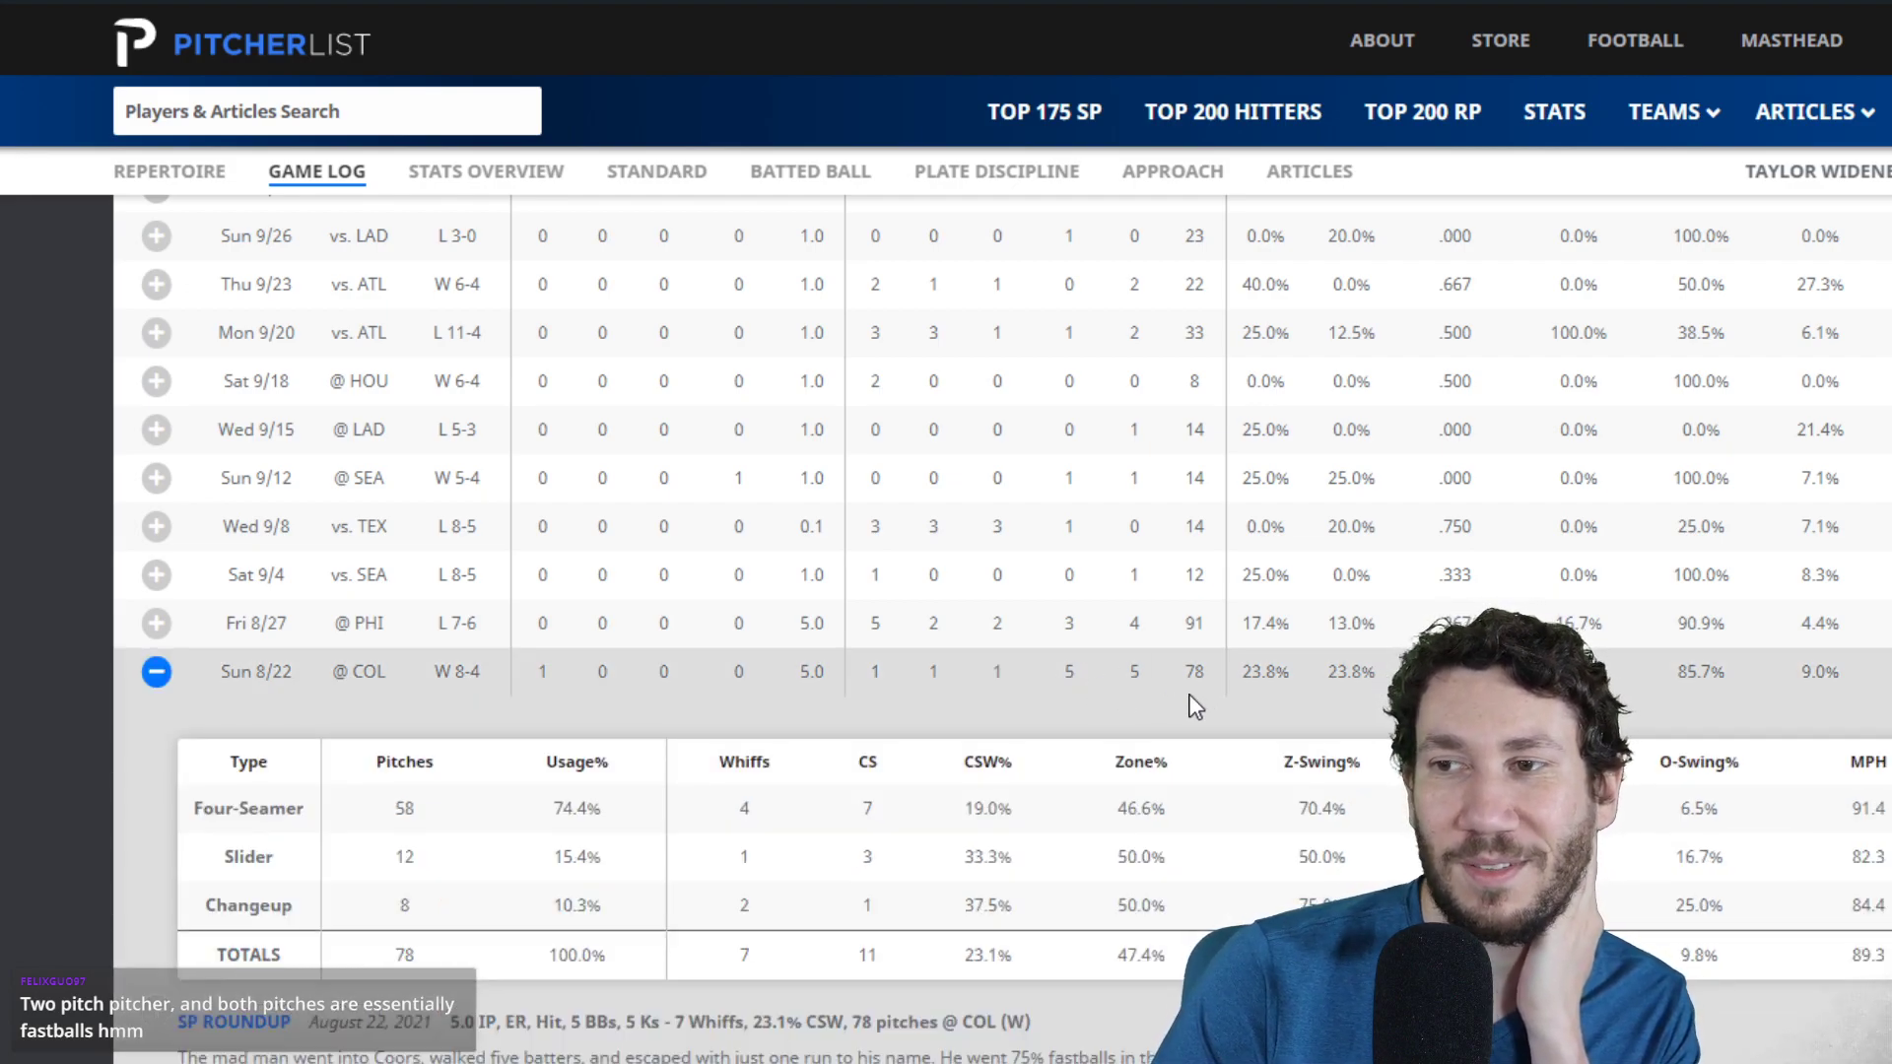
click(1077, 674)
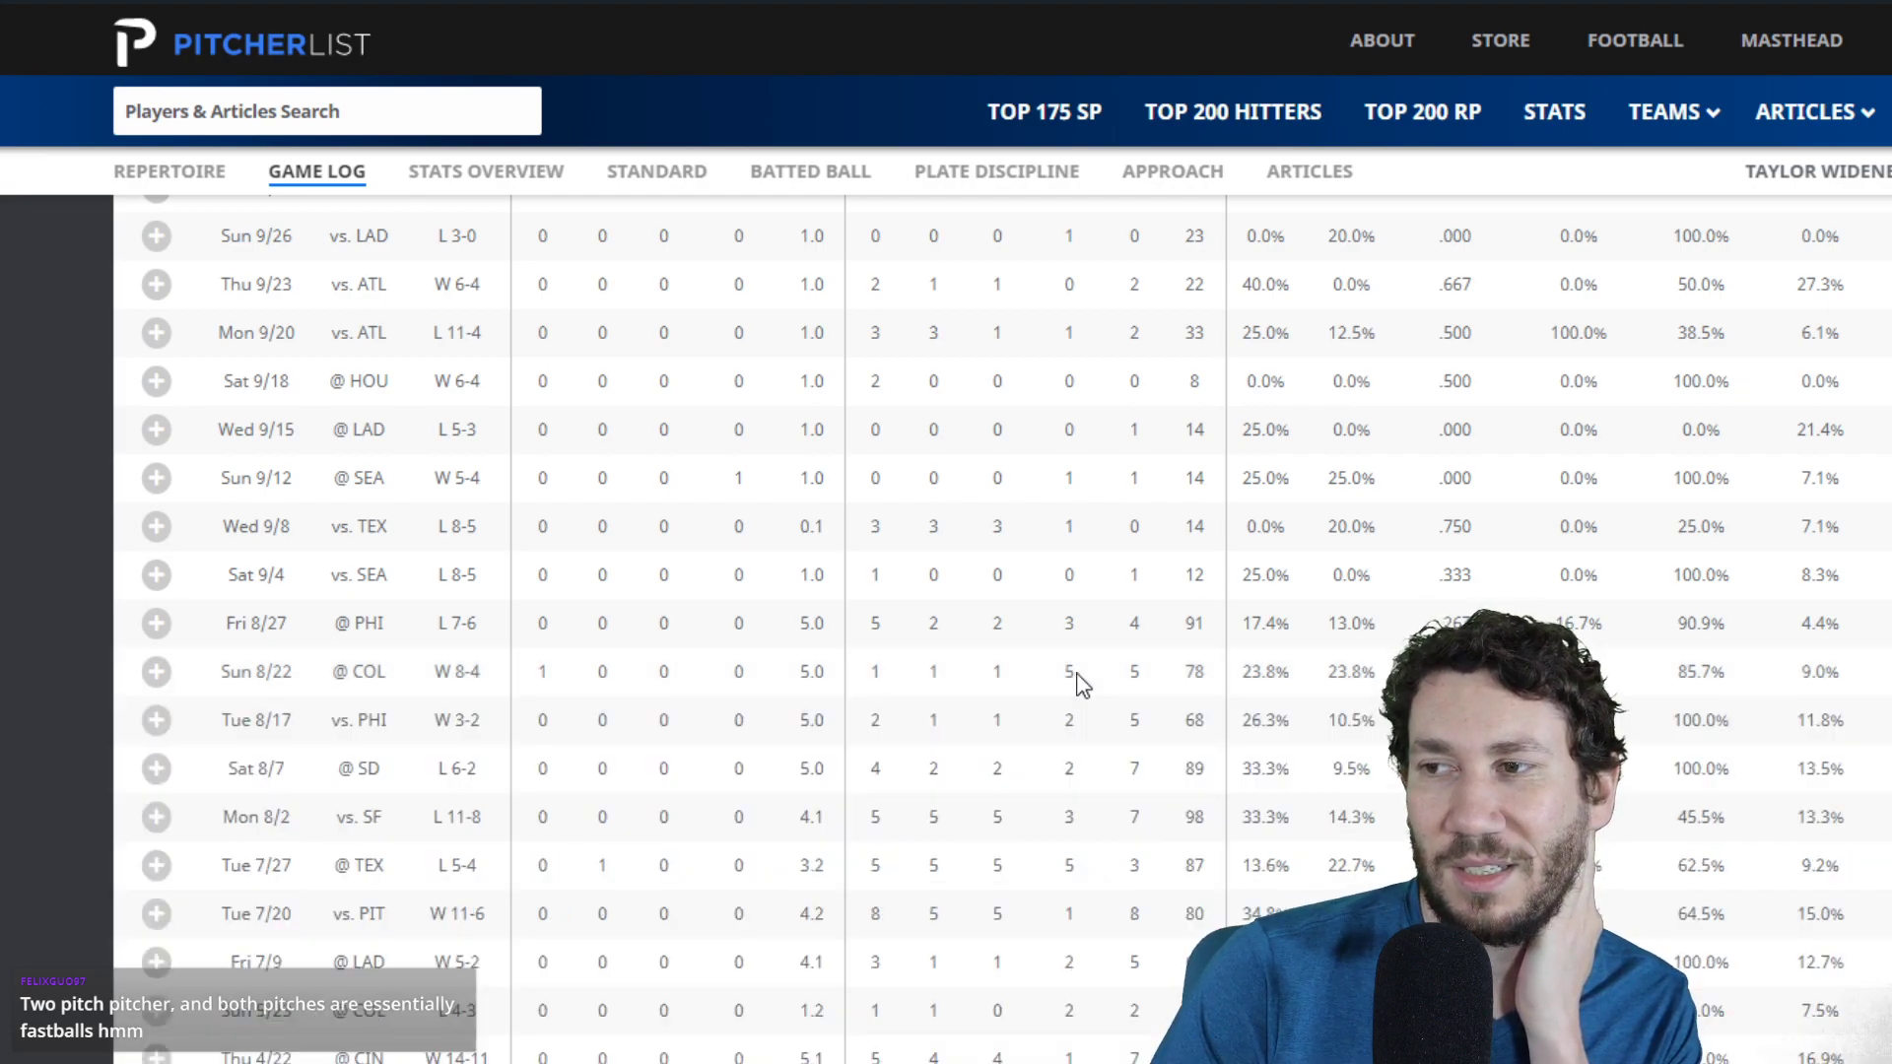
click(1076, 931)
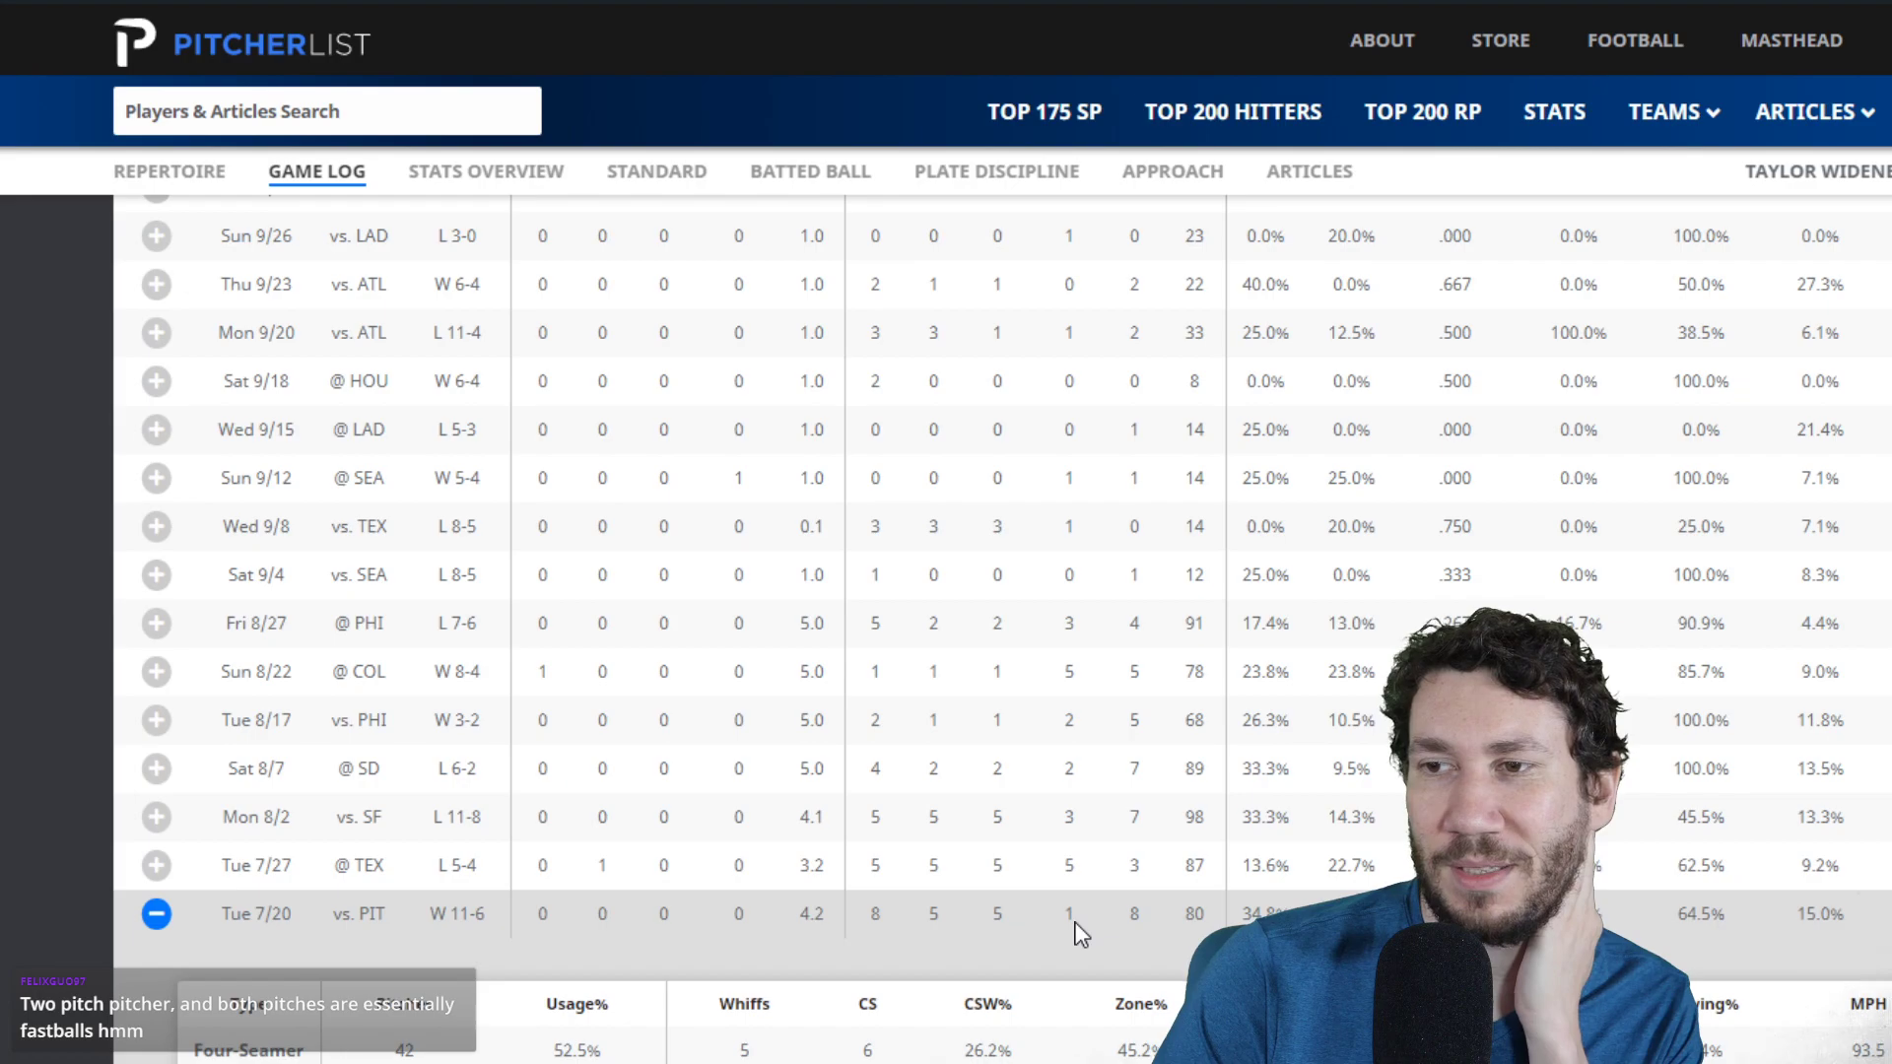
click(1076, 925)
click(1074, 818)
click(1074, 818)
click(1076, 770)
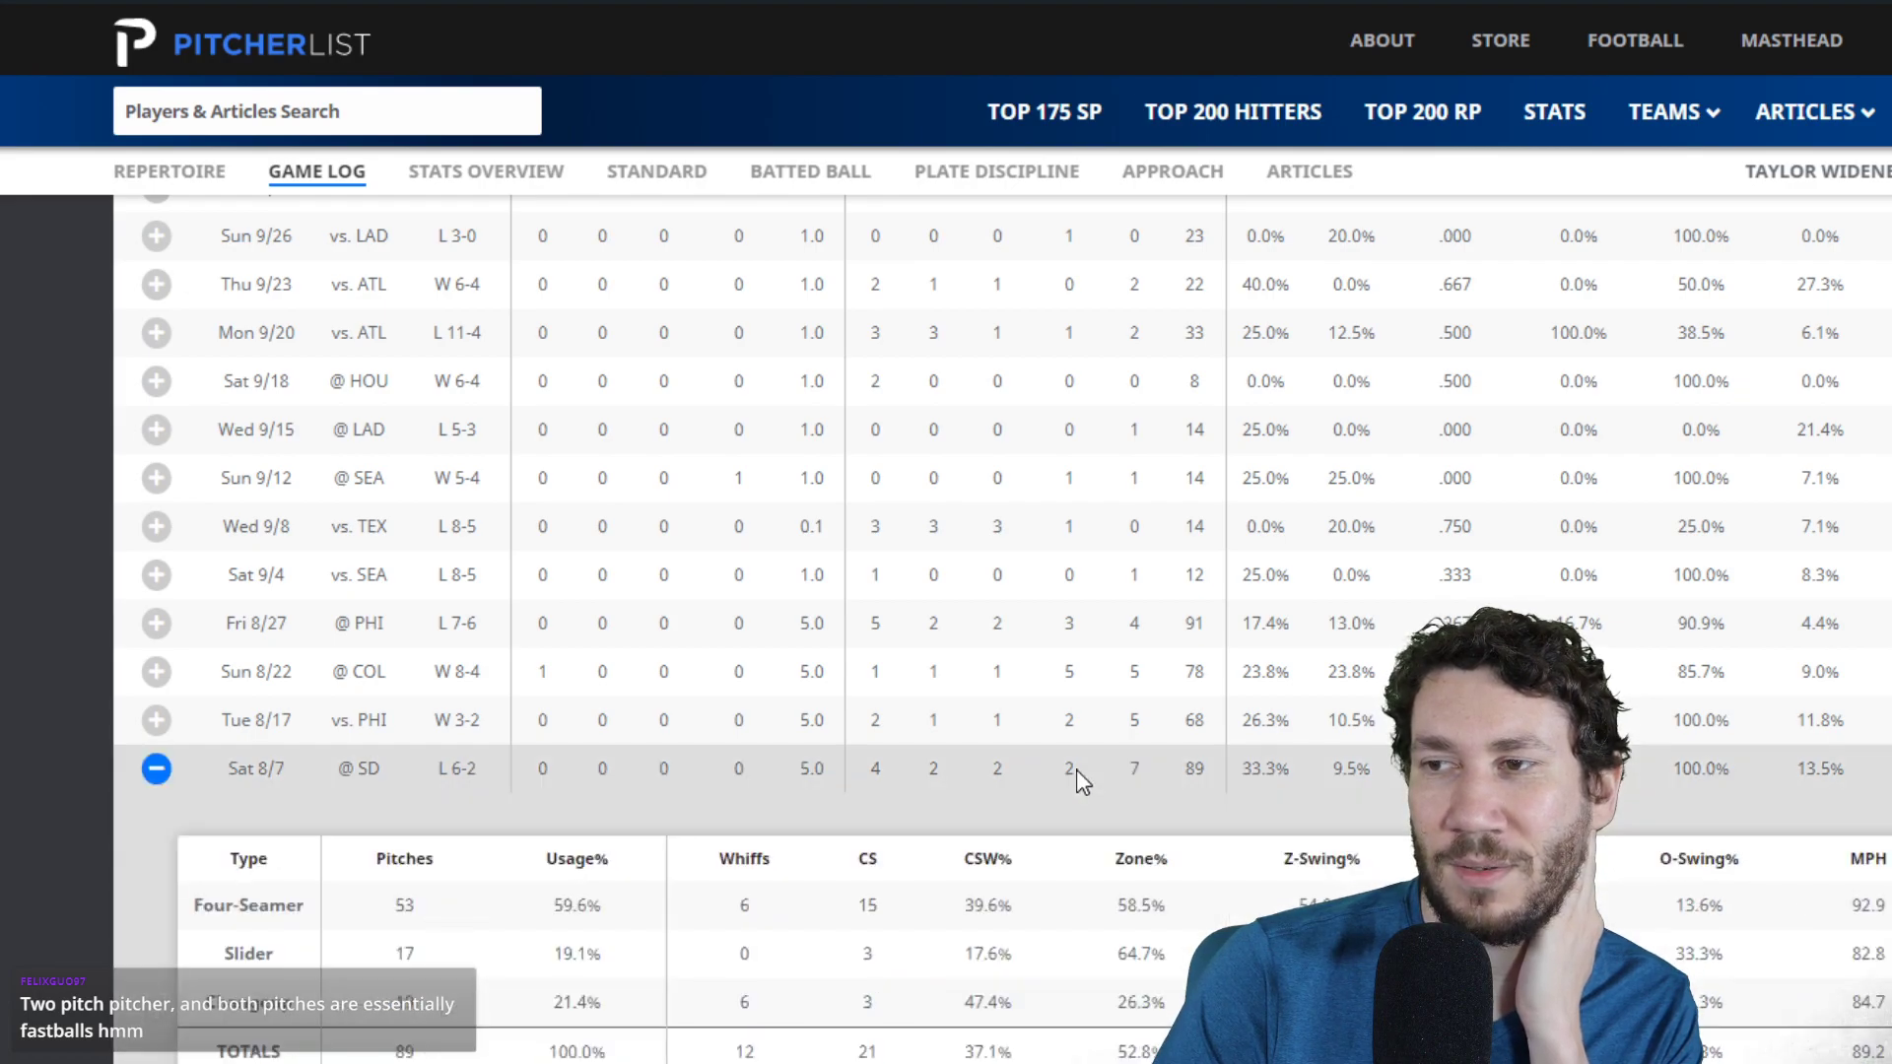
click(1076, 770)
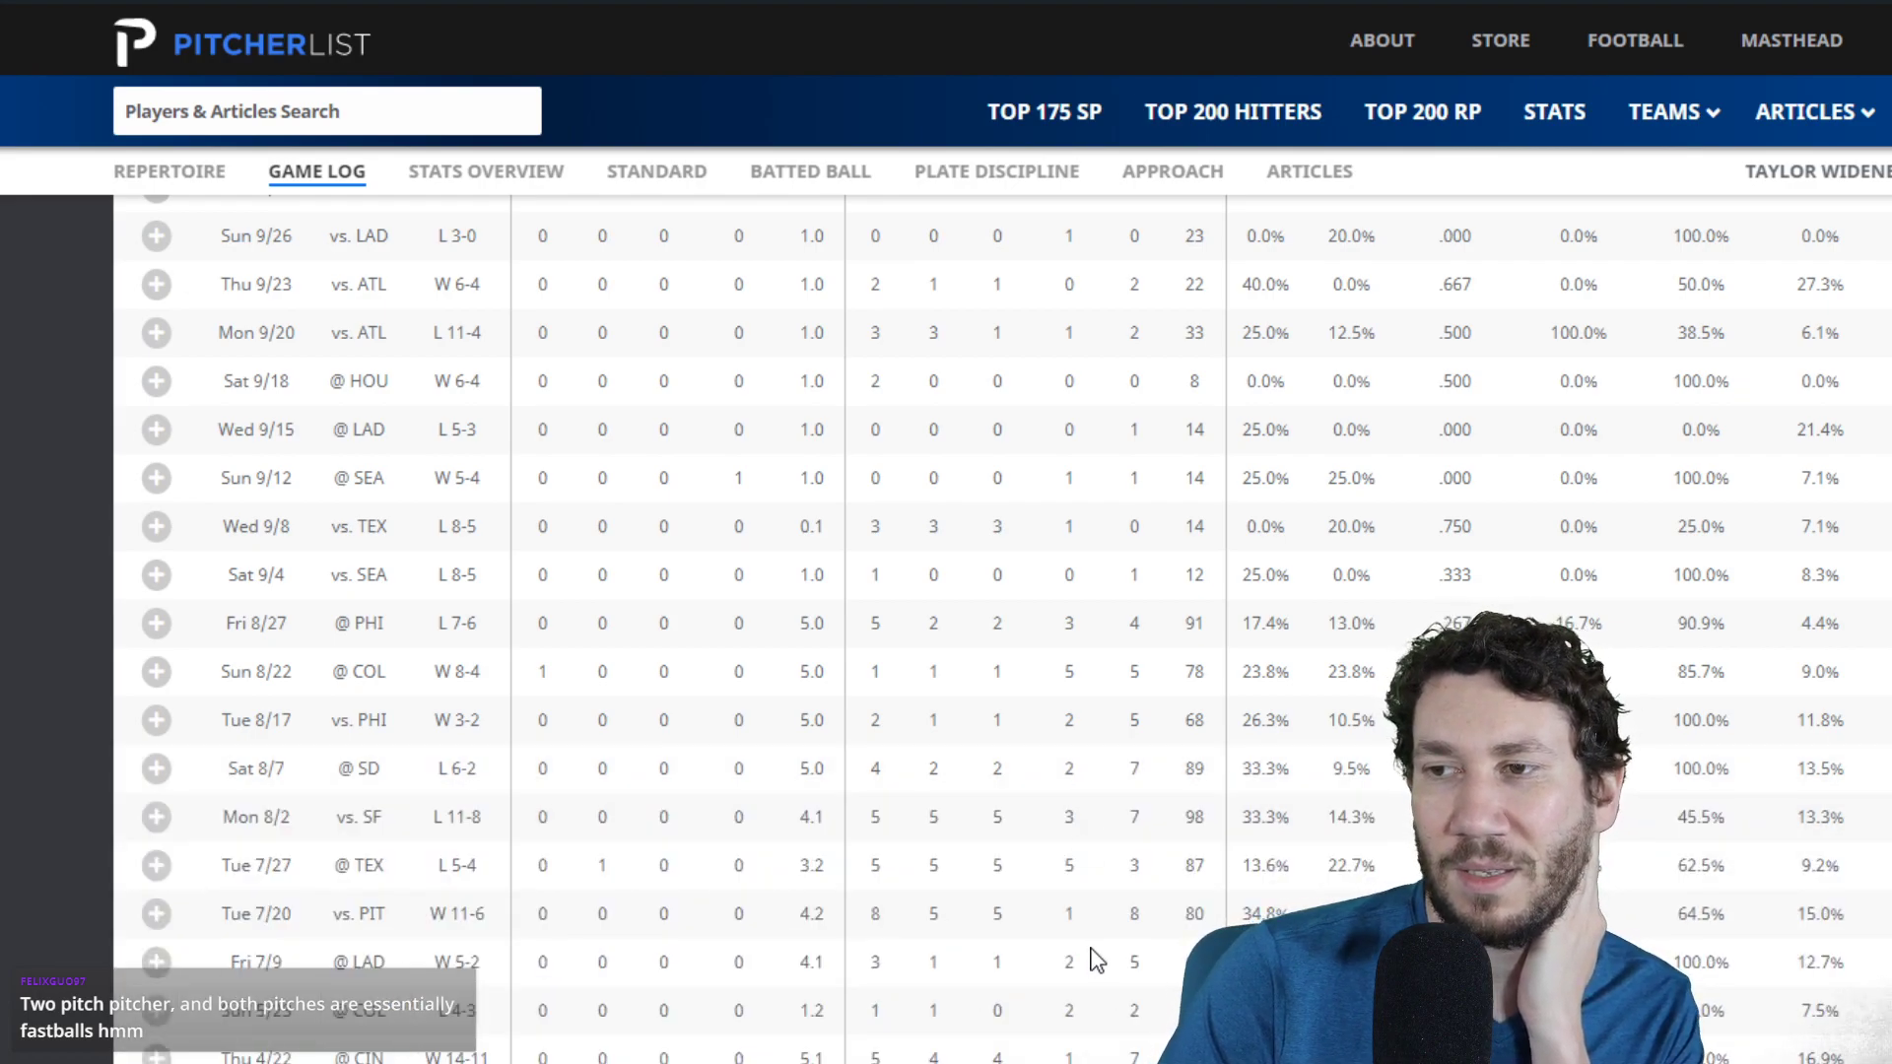
- Check the pitch breakdowns of Taylor Widener's late September and October appearances, and return to his four-seamer stats
scroll(1084, 946, up, 7)
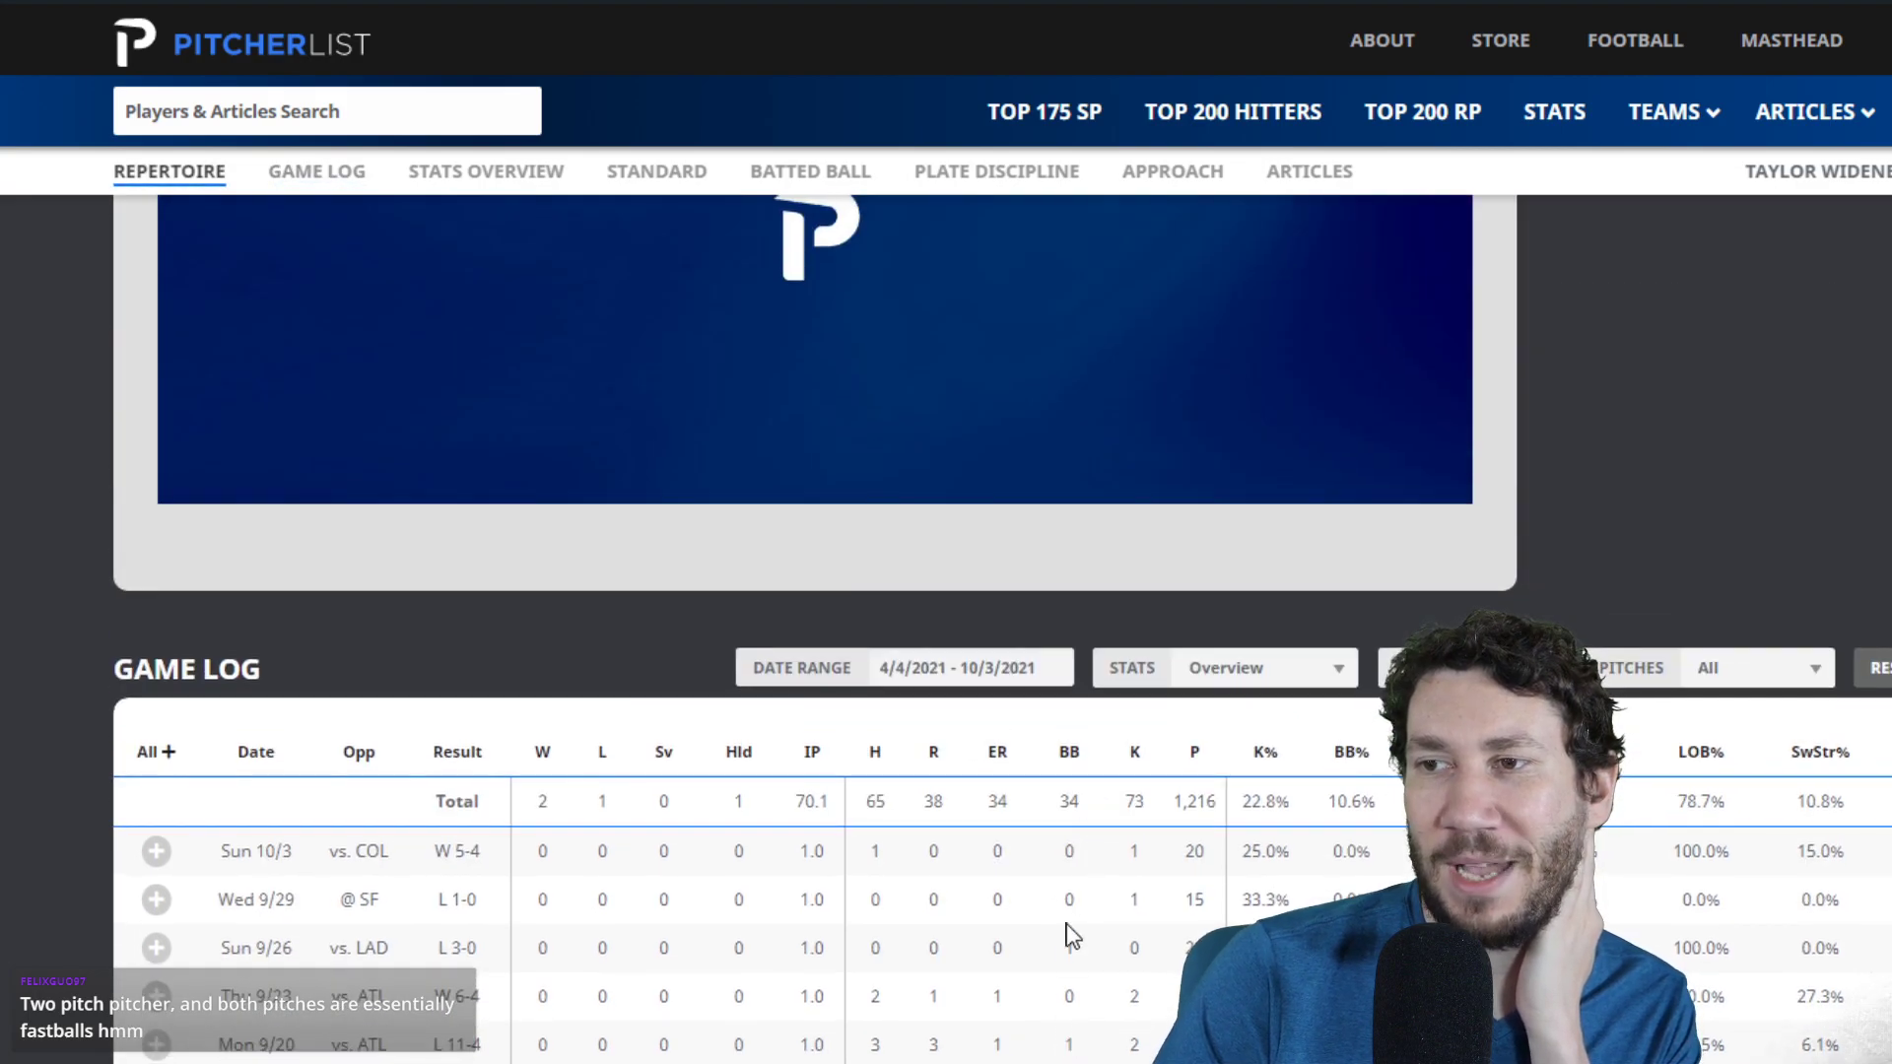
click(1082, 909)
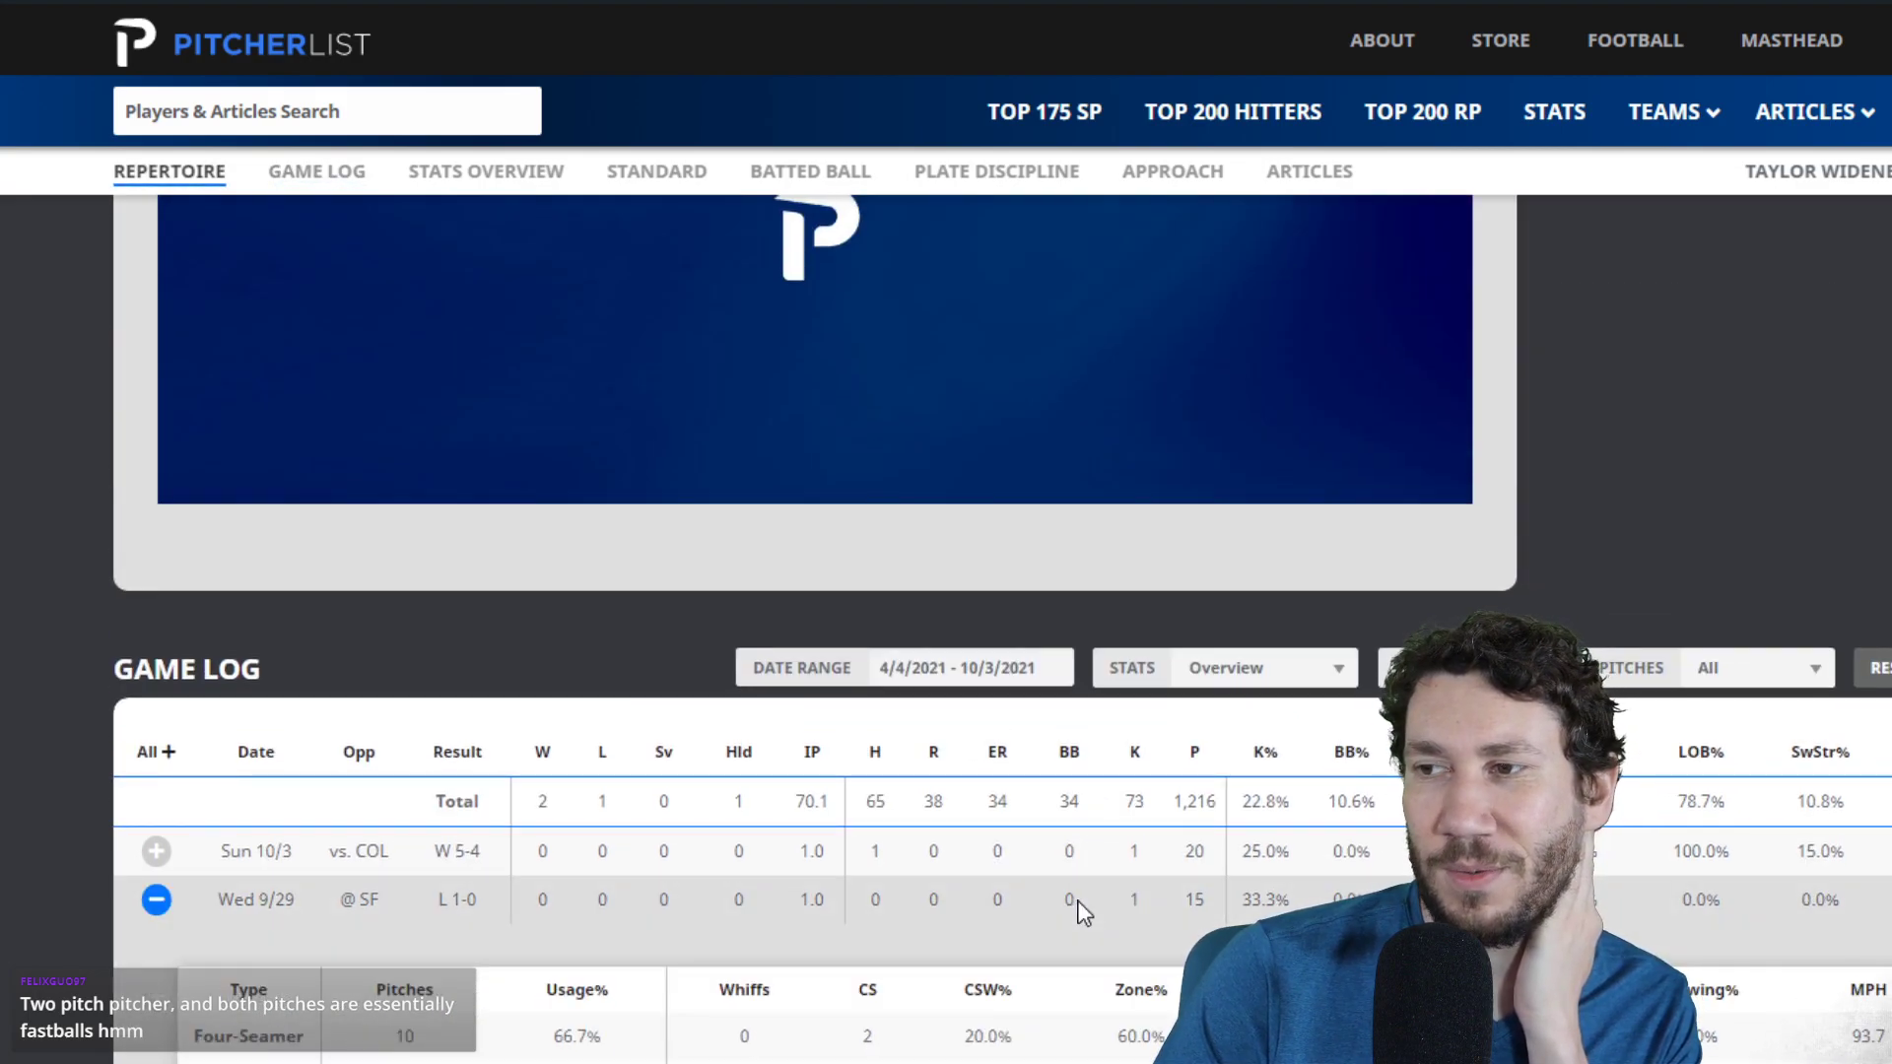
click(1082, 908)
click(1081, 857)
click(1081, 857)
click(1072, 997)
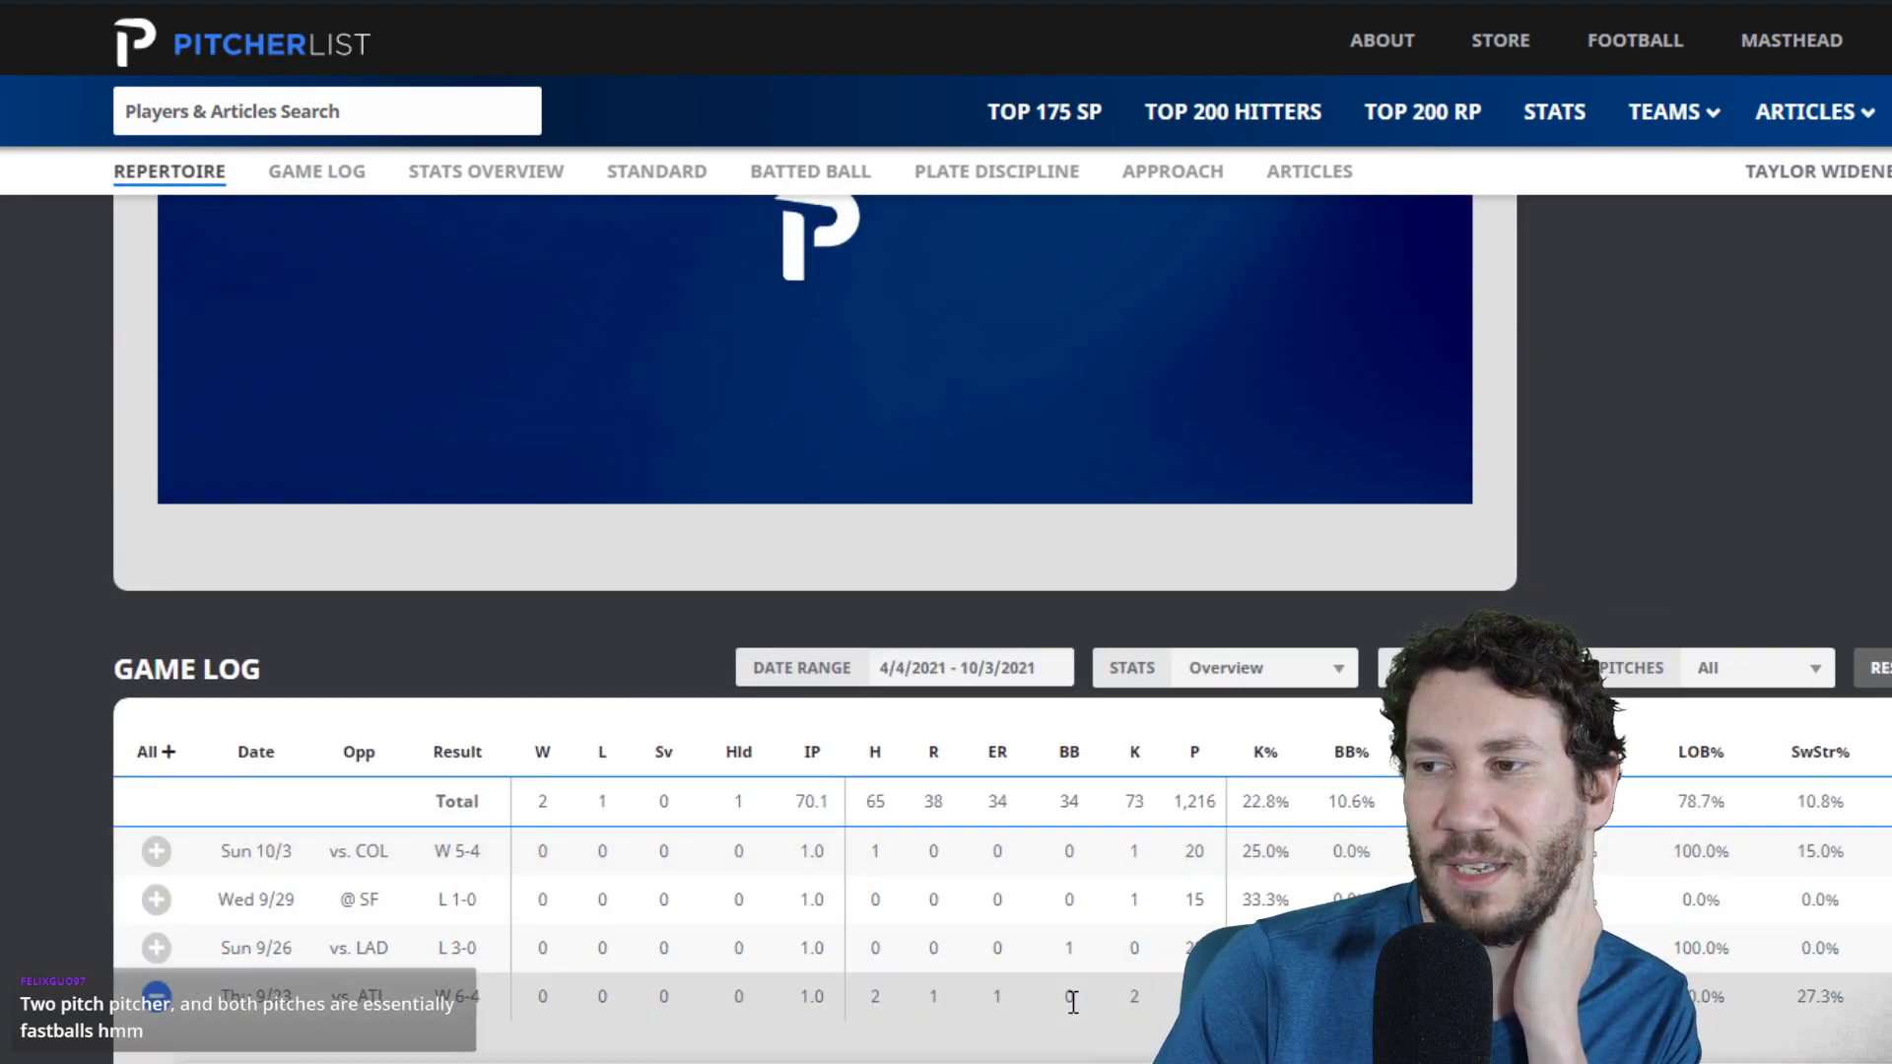
click(1092, 950)
scroll(1090, 960, up, 8)
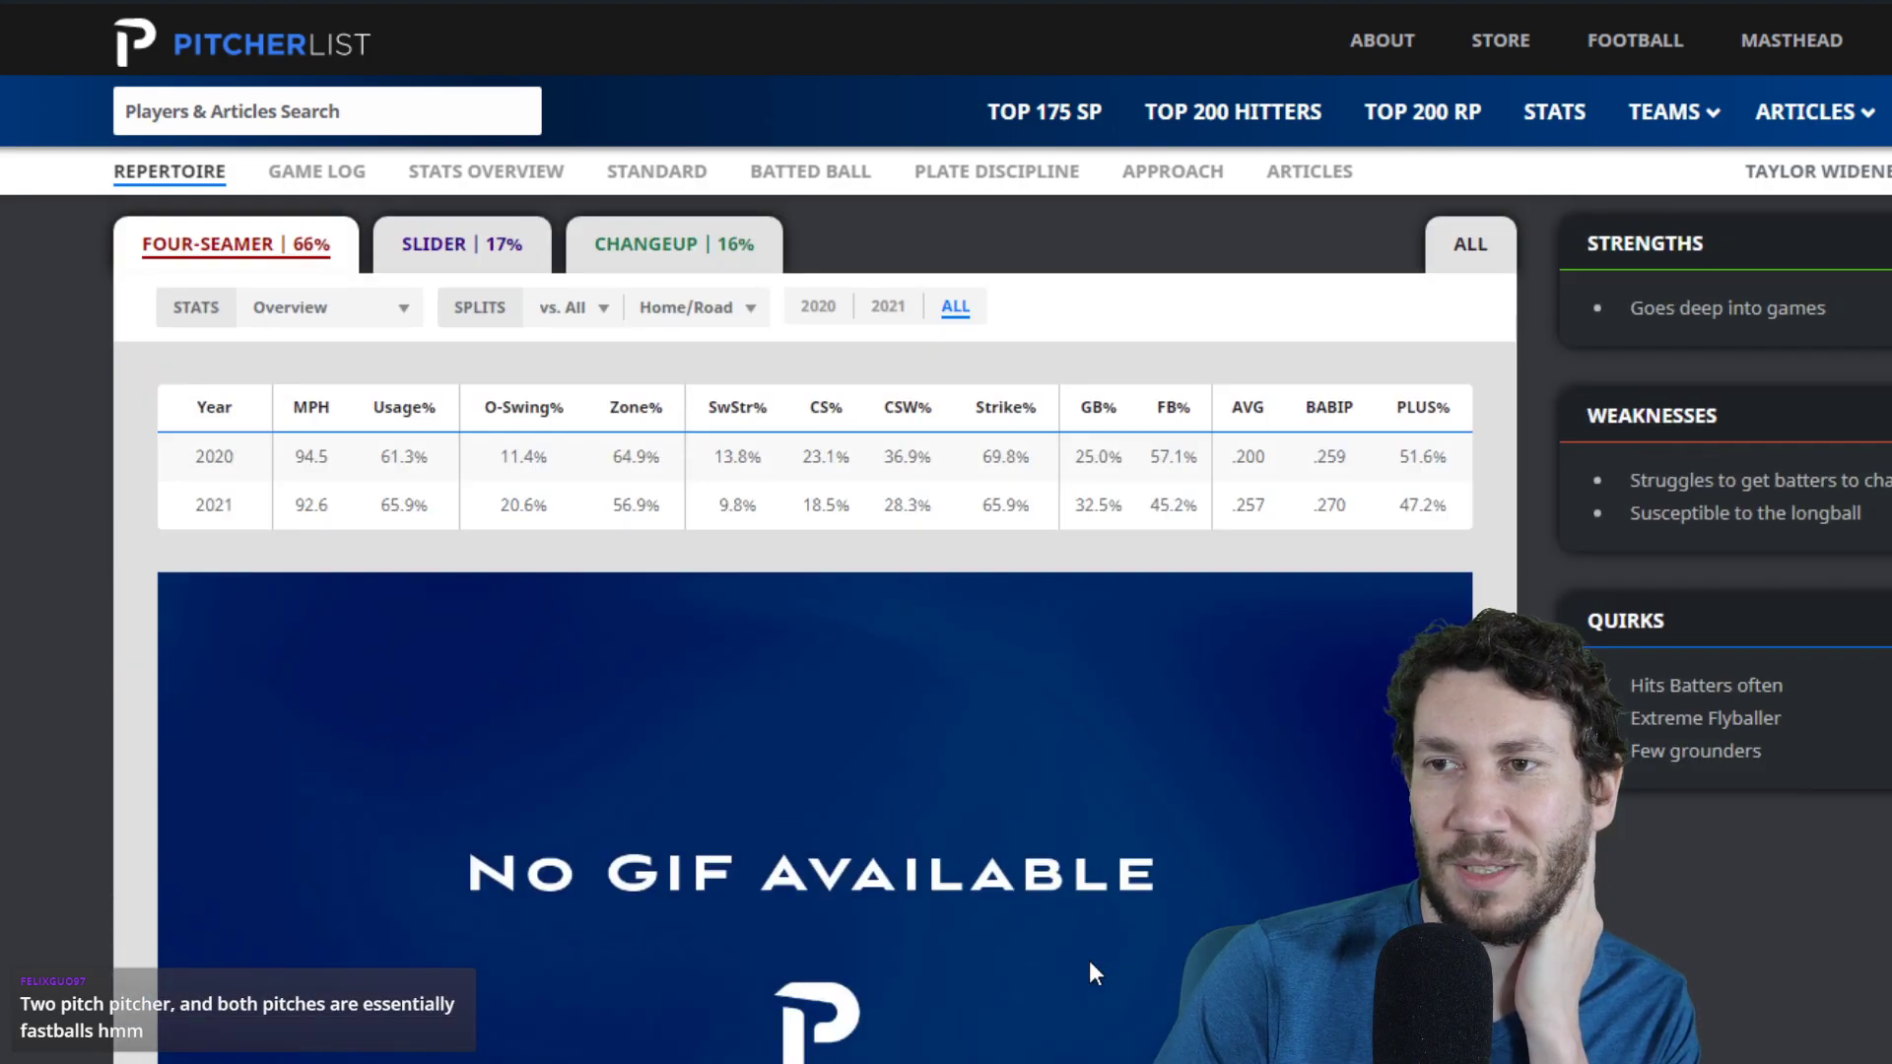
scroll(1090, 960, up, 3)
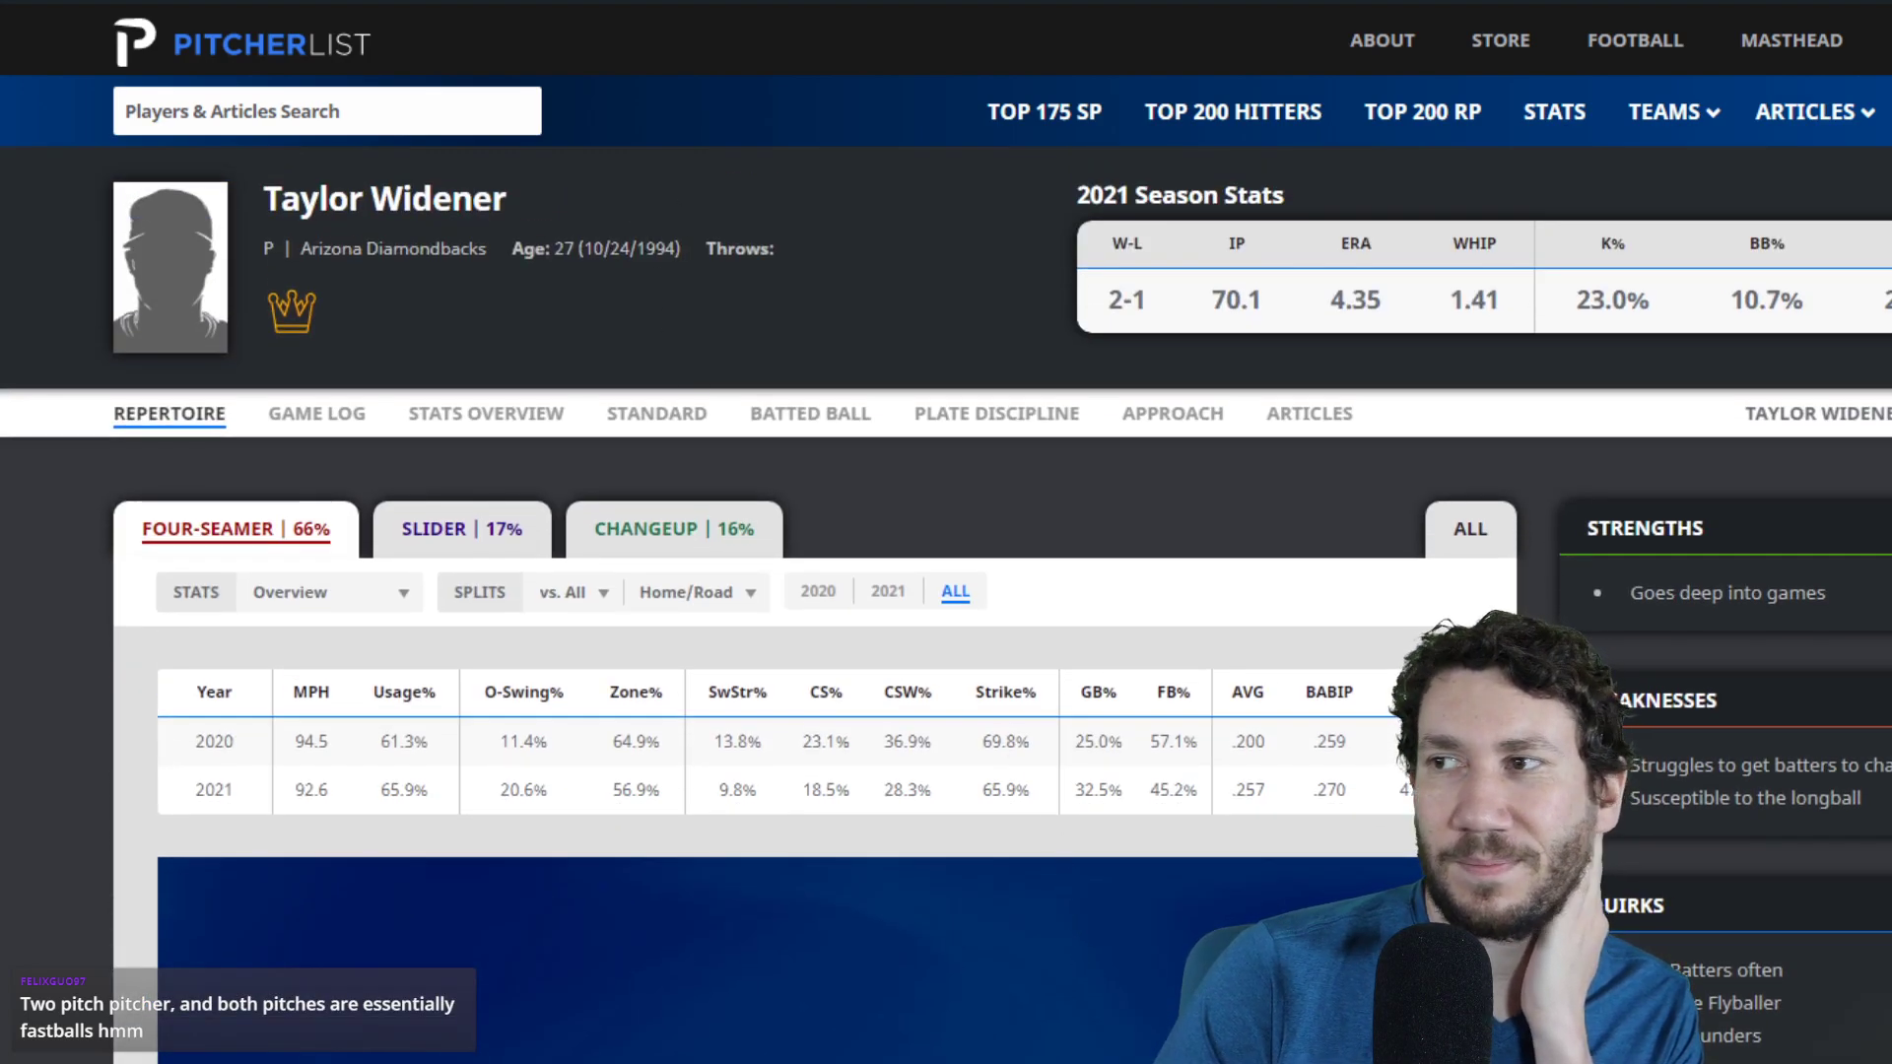
- Switch to the Excel spreadsheet and review Taylor Widener's projected ERA and WHIP
key(alt+Tab)
click(948, 484)
click(1048, 497)
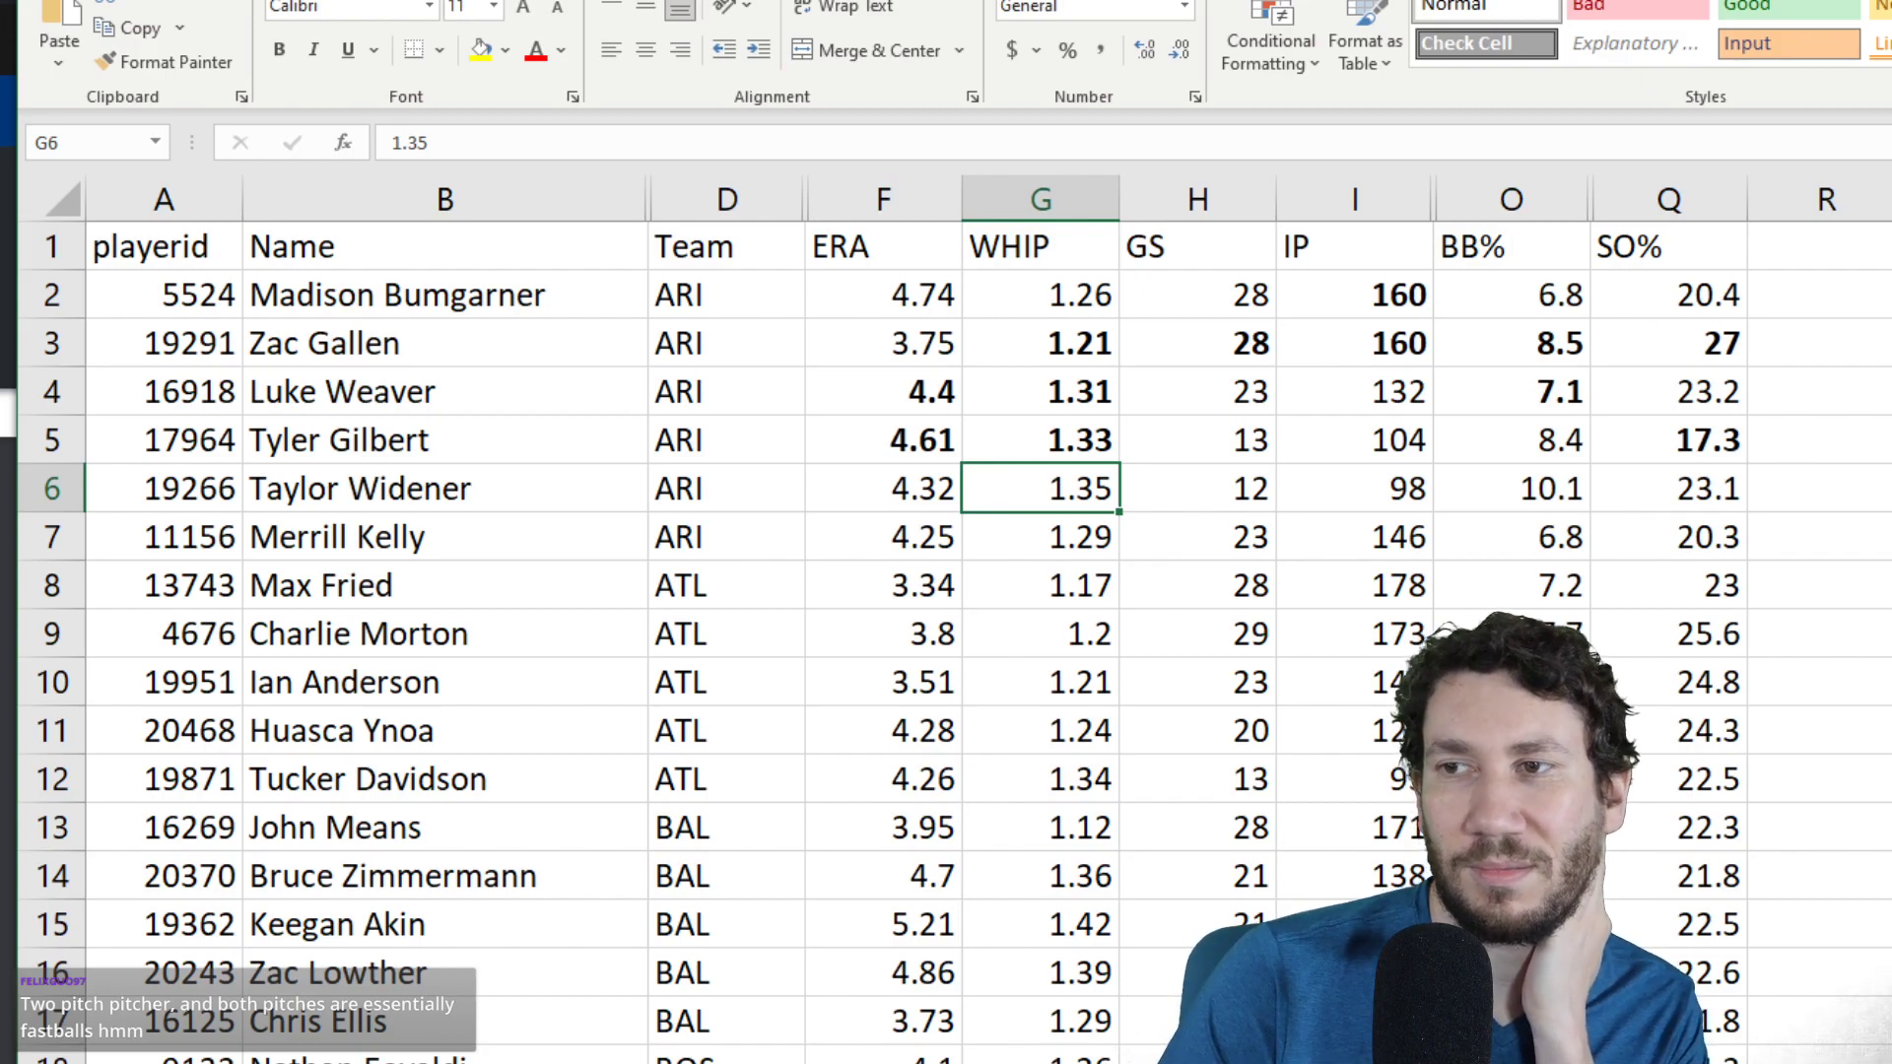
- Review Taylor Widener's projected games started, check his Pitcher List page and the FanGraphs Arizona roster, and return to the Excel spreadsheet
click(765, 549)
click(493, 549)
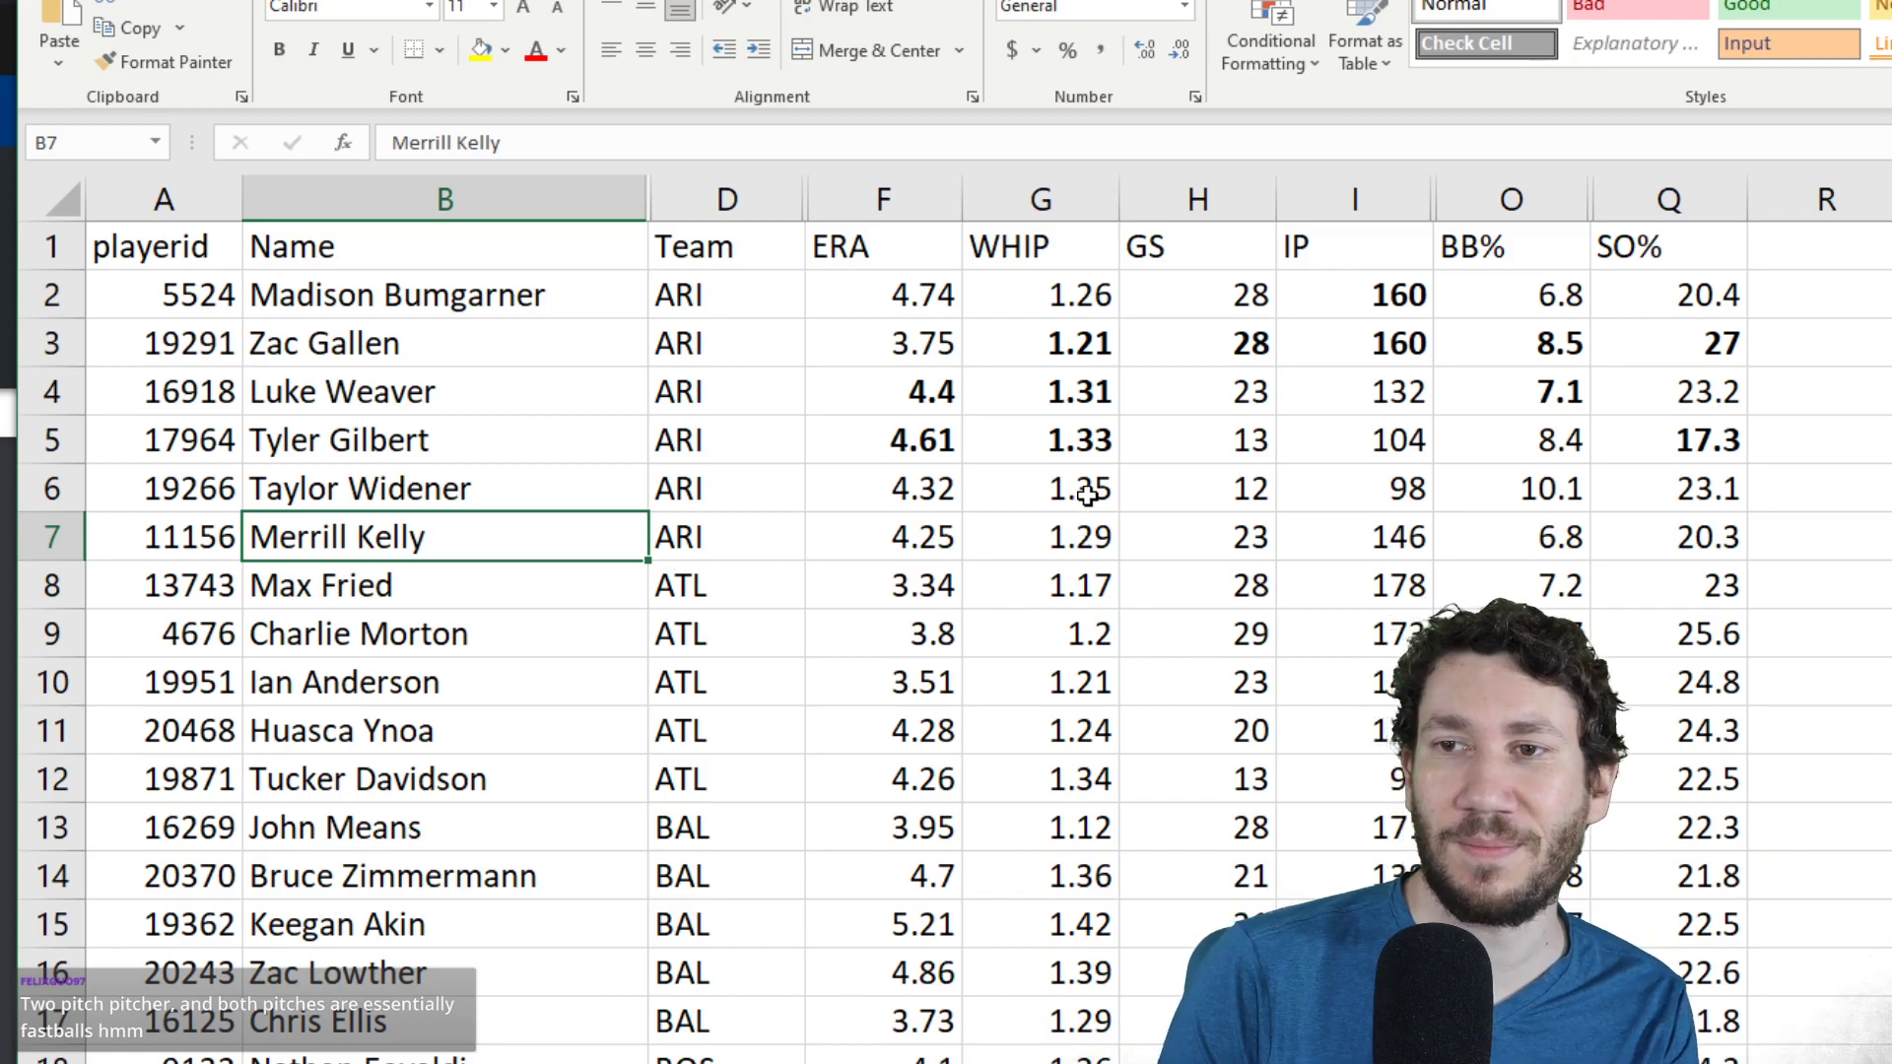
click(1194, 489)
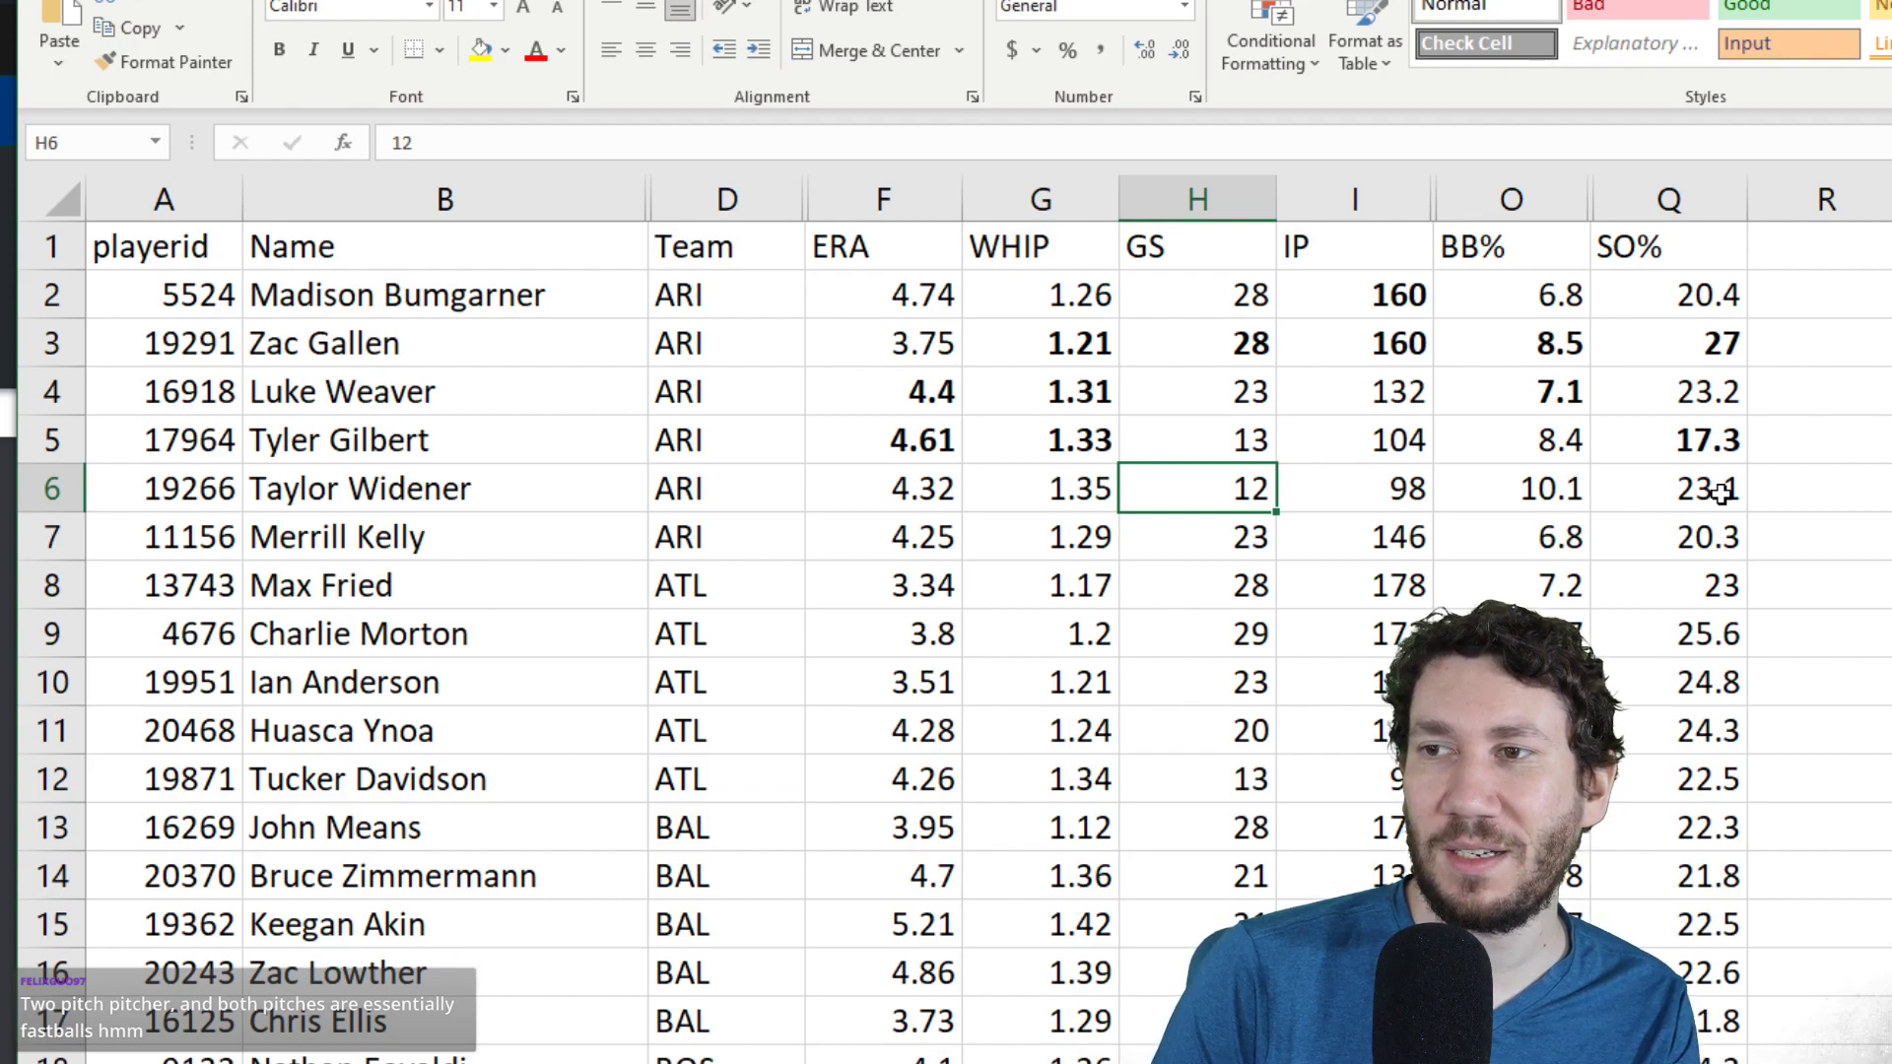
key(alt+Tab)
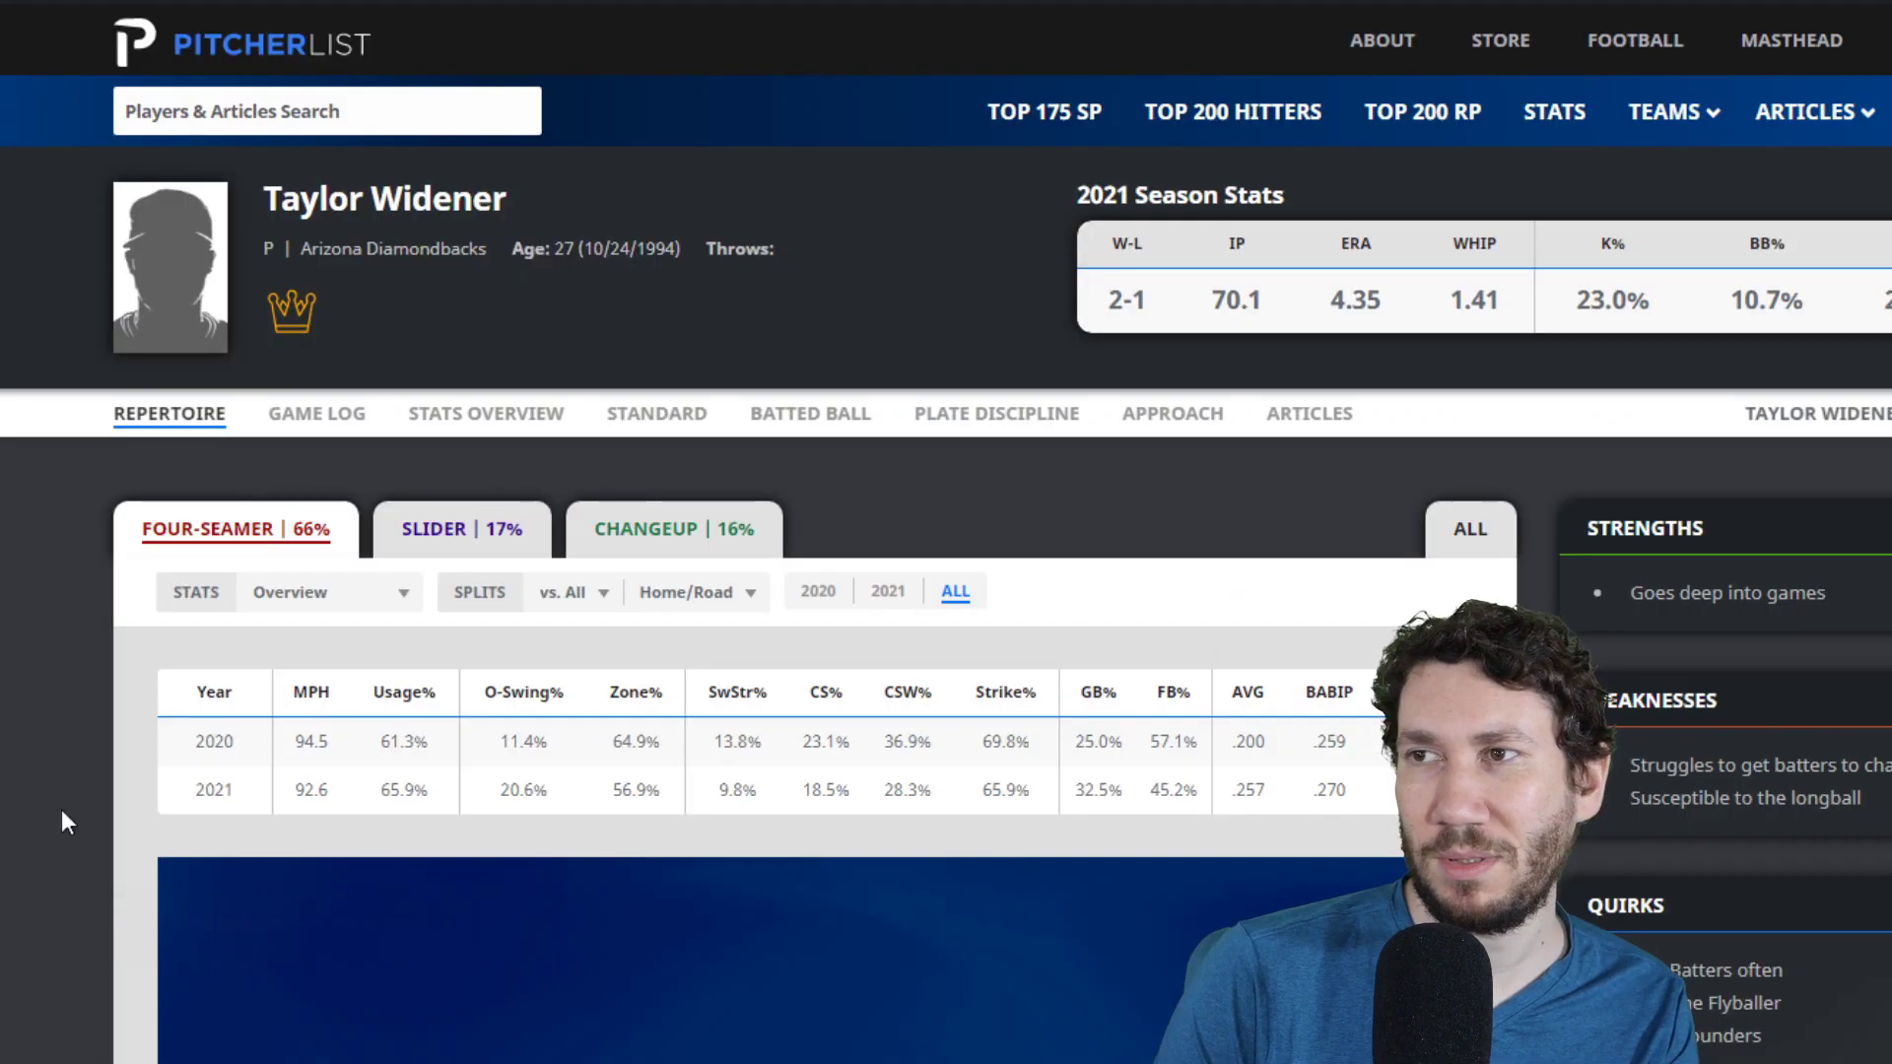
key(ctrl+Tab)
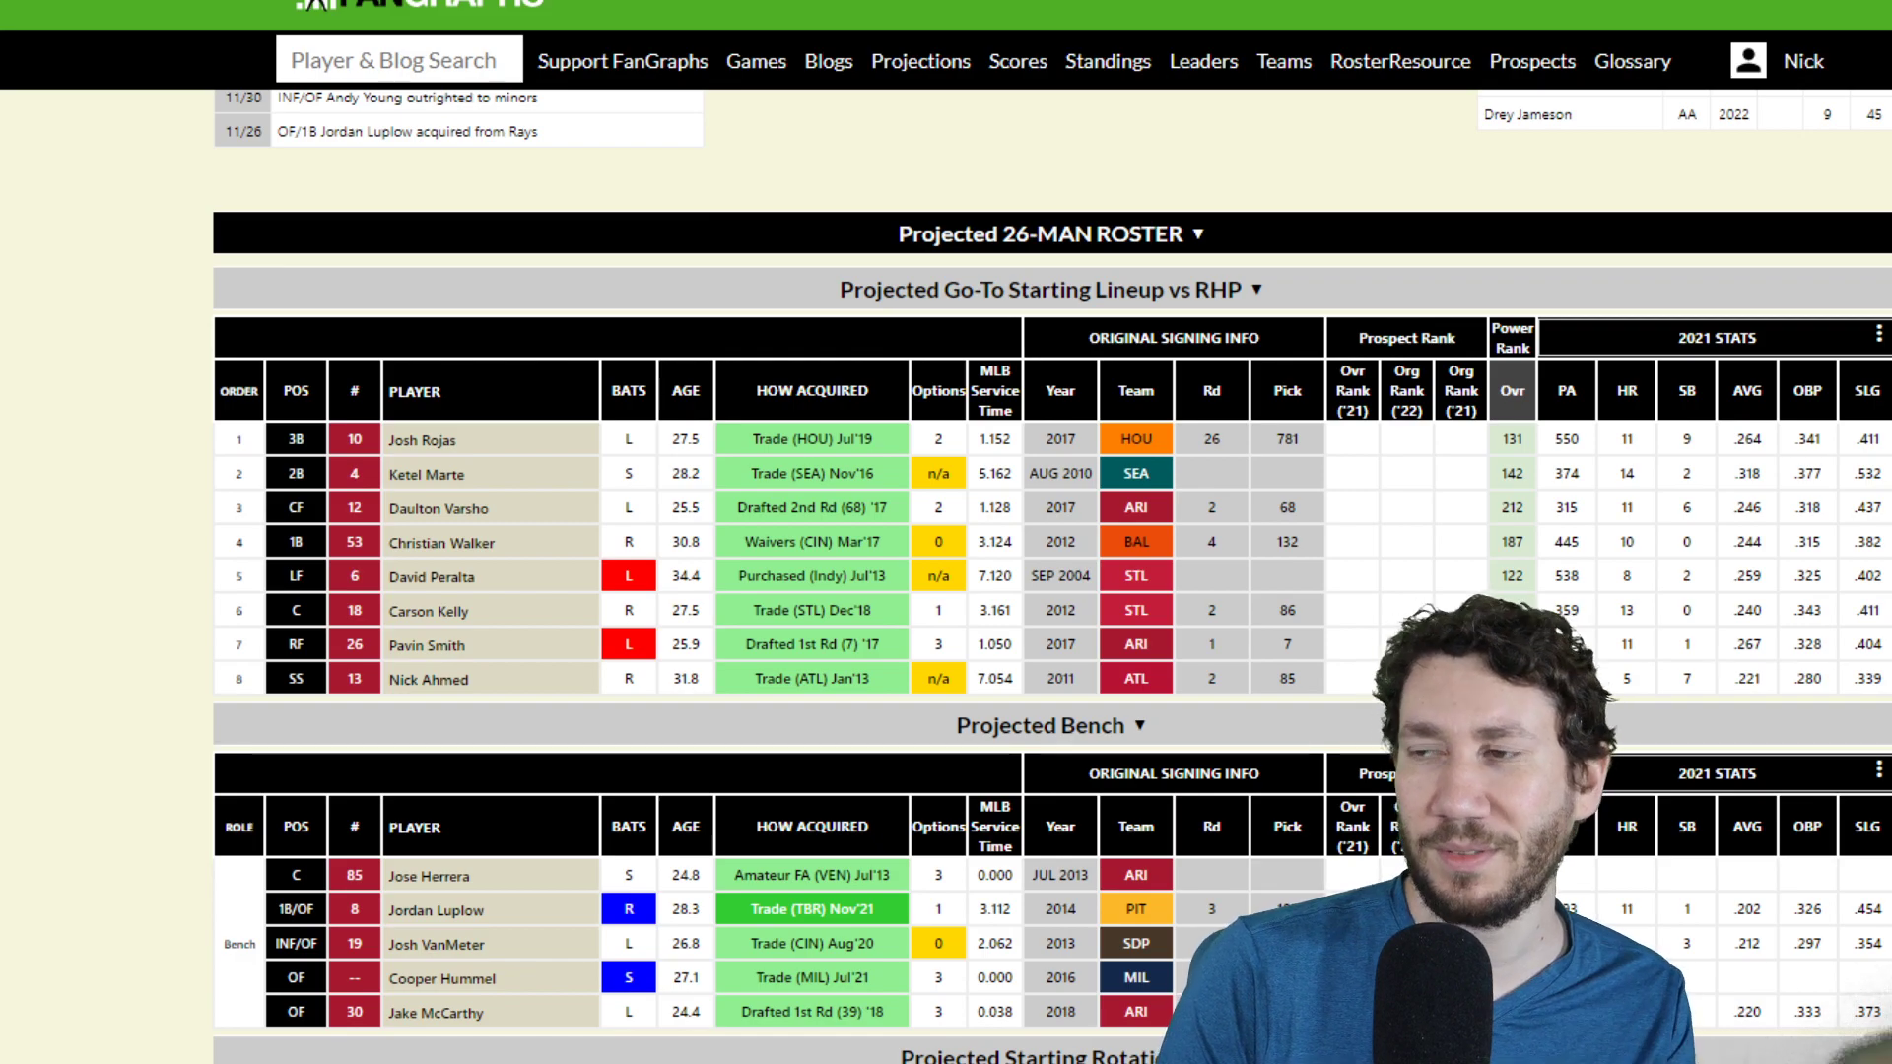
key(alt+Tab)
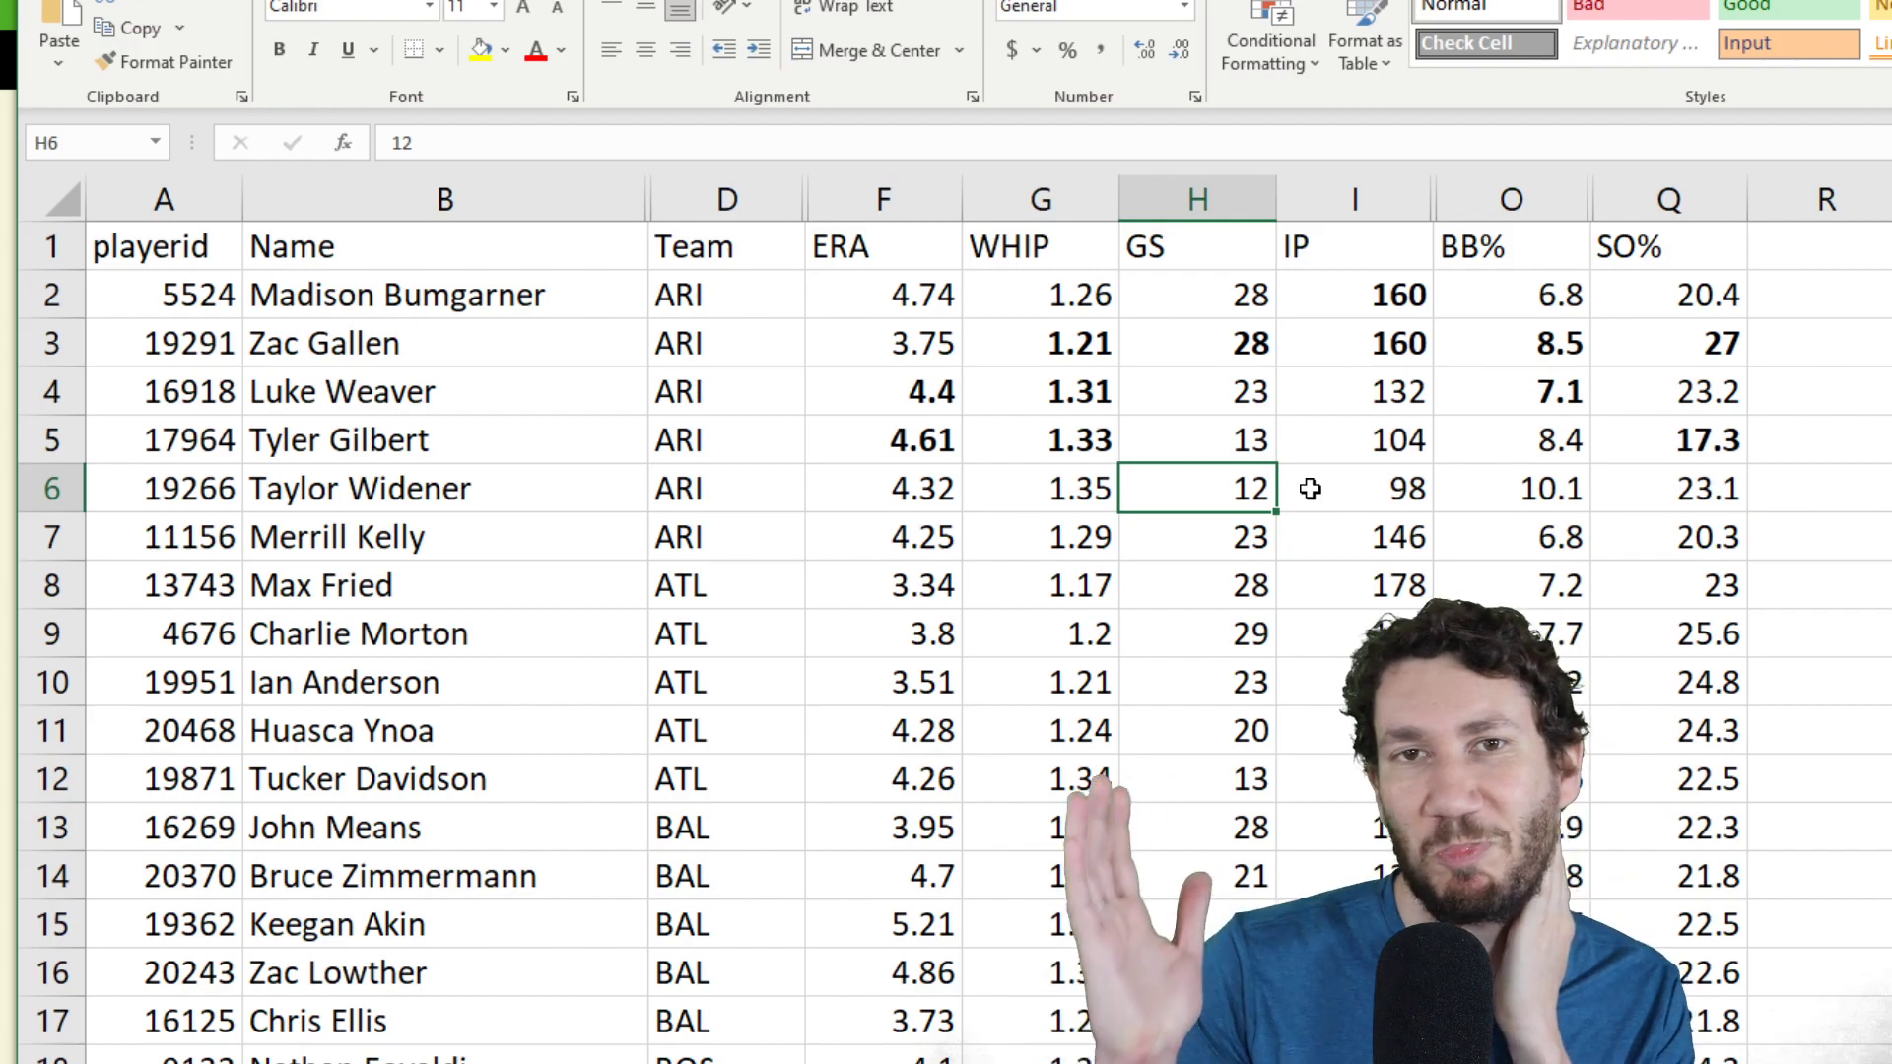
- Review Merrill Kelly's projection row and compare it with the season stats on his FanGraphs page
click(537, 532)
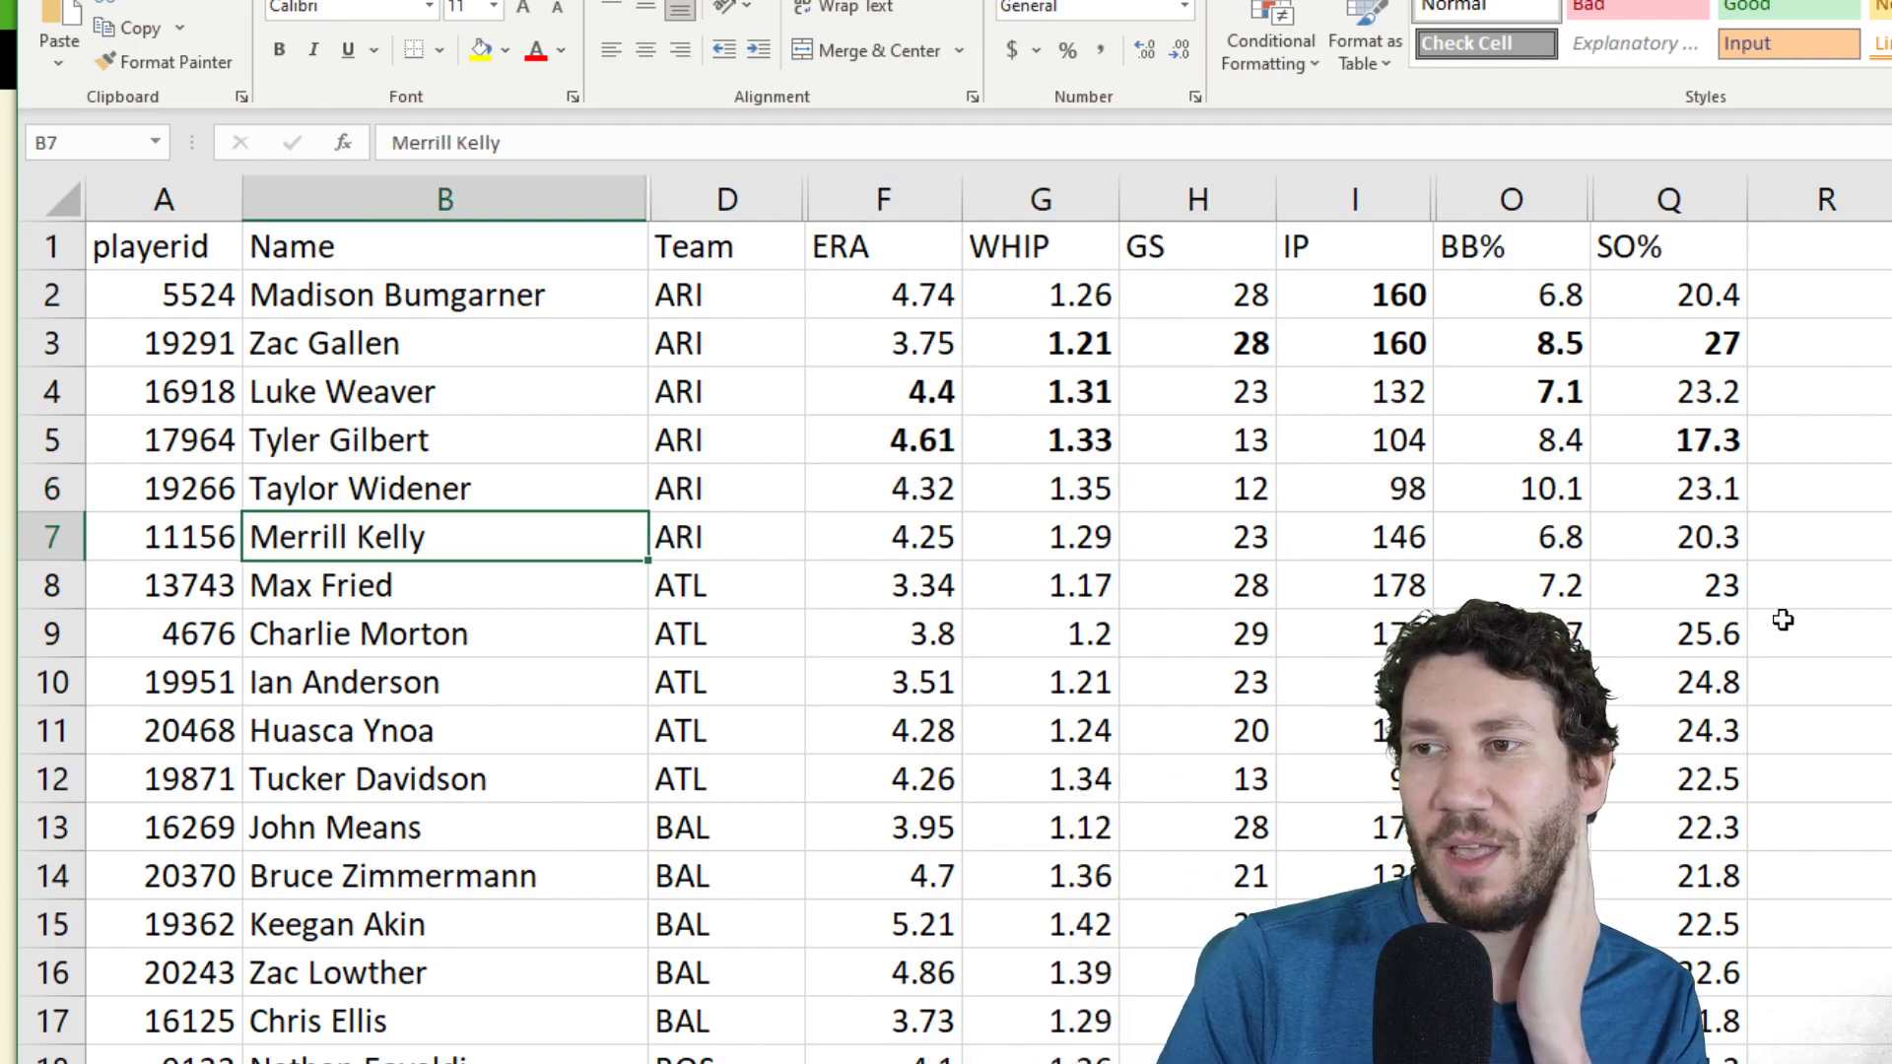
click(1103, 540)
click(1518, 527)
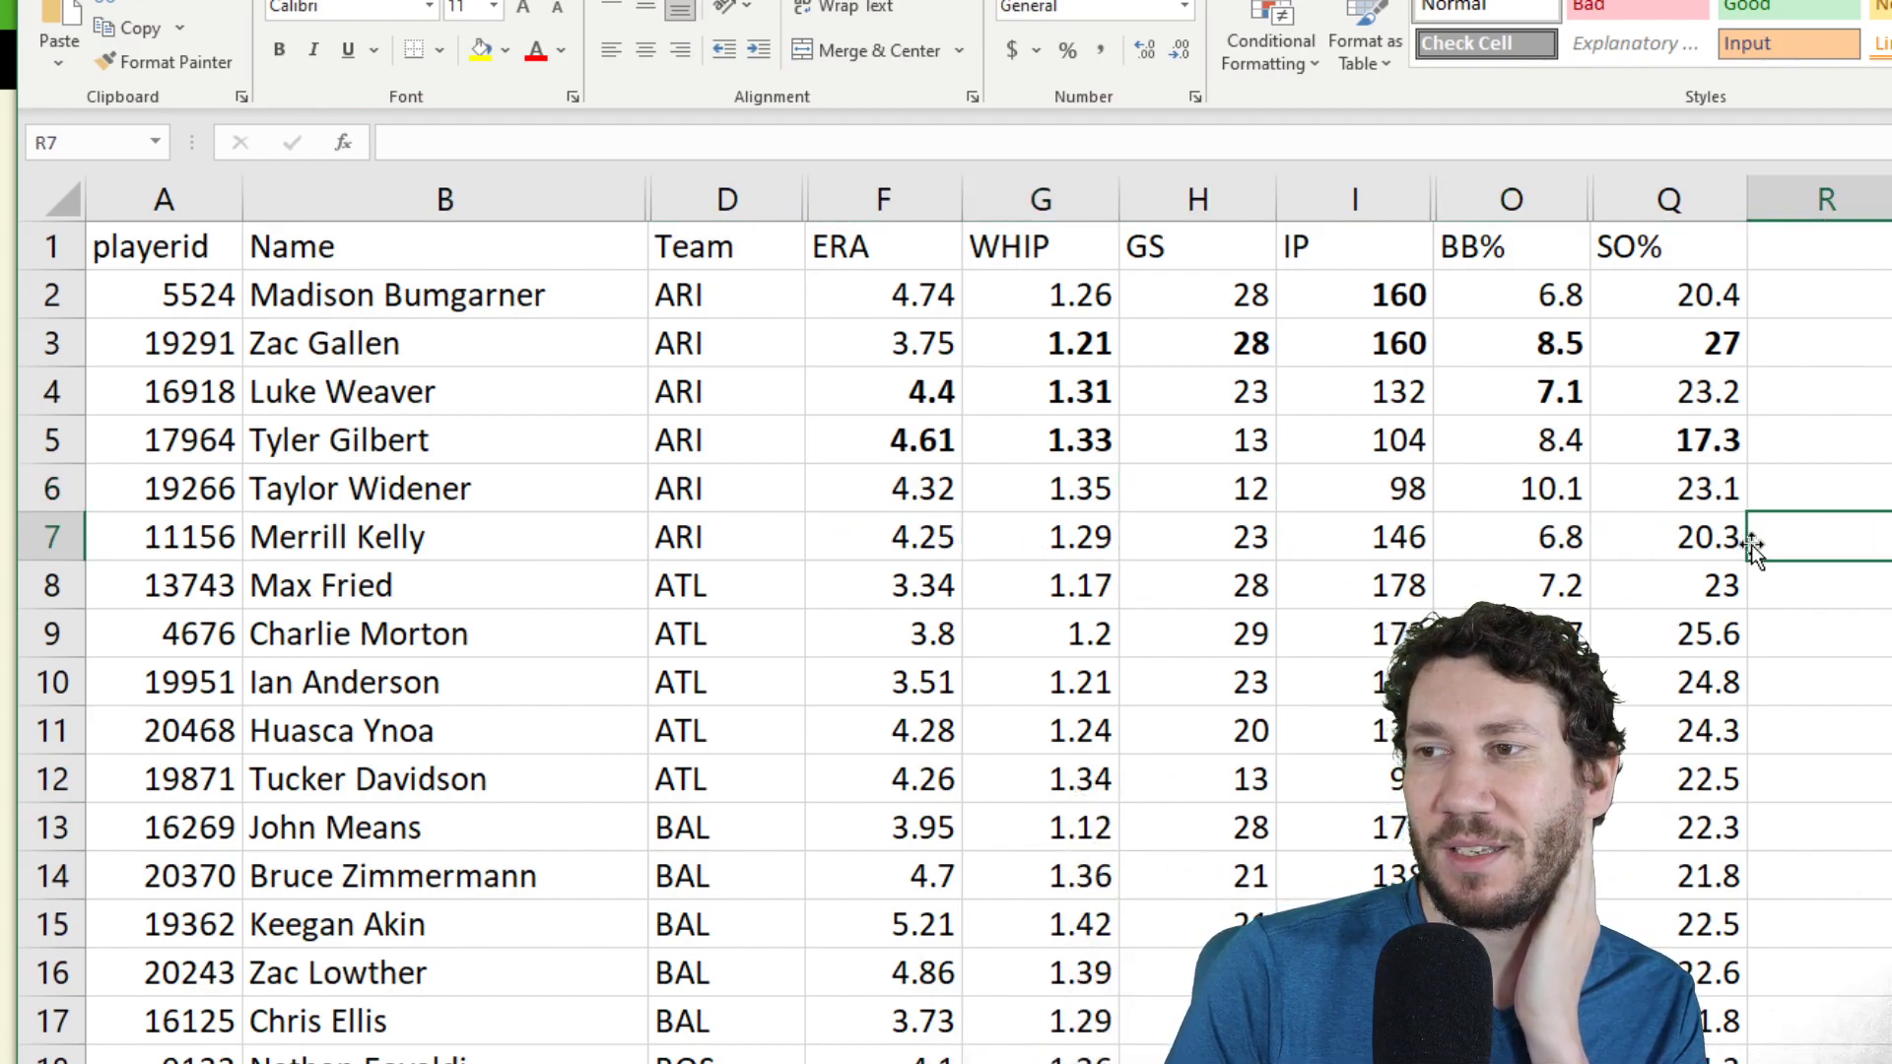
click(1714, 542)
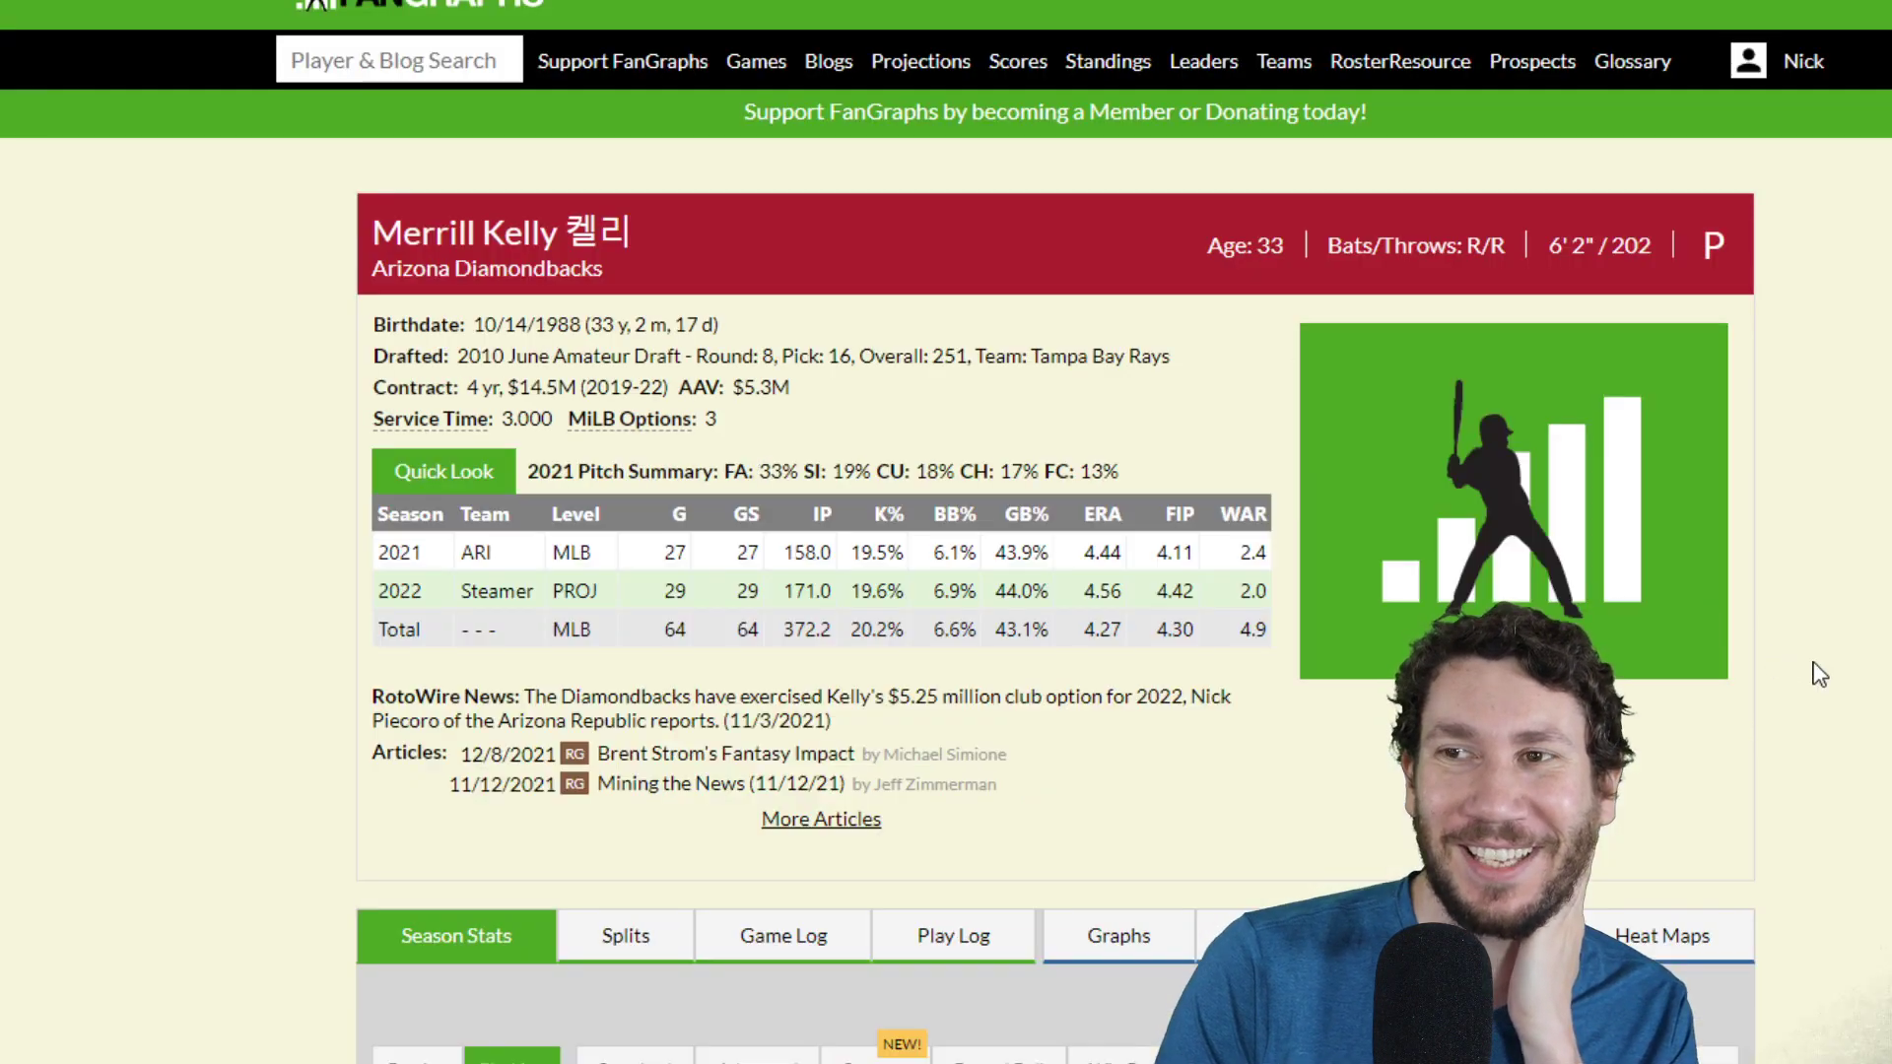
scroll(1855, 652, down, 5)
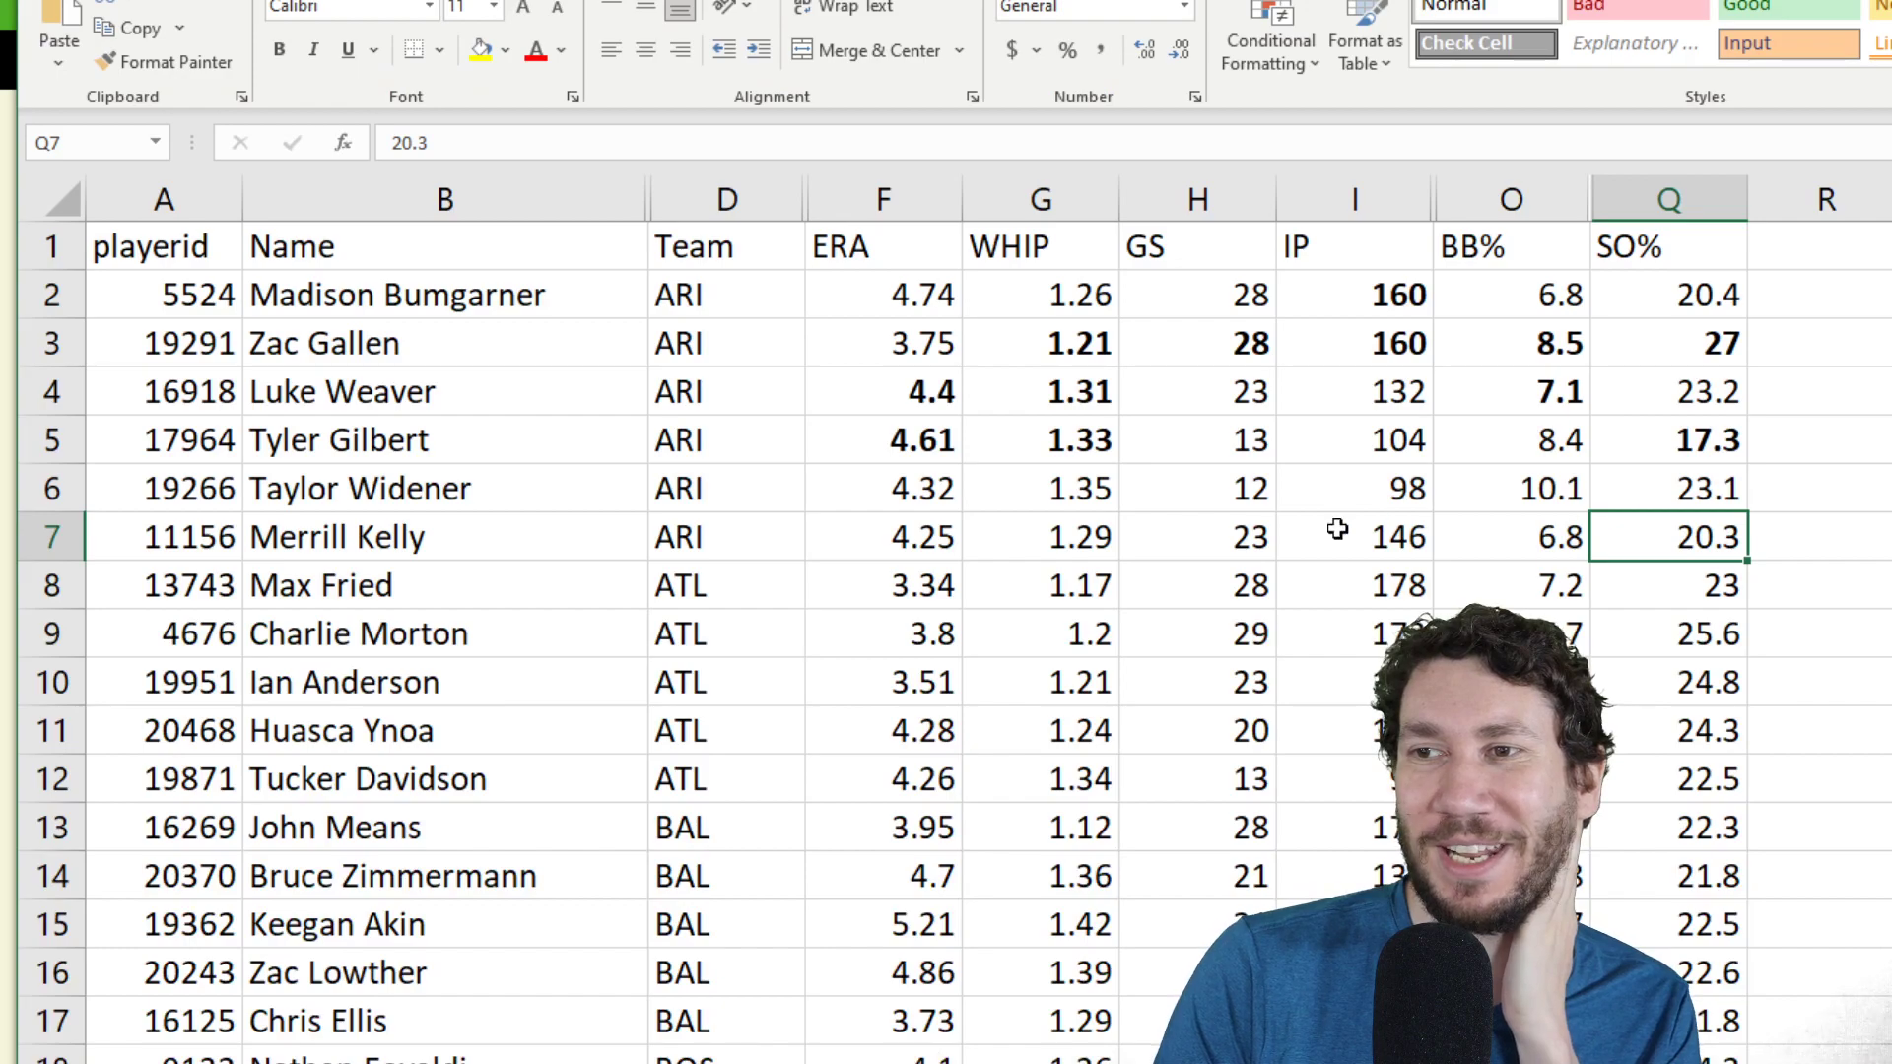
- Set Merrill Kelly's projected innings pitched to 170 and his games started to 27
click(1055, 541)
click(1398, 536)
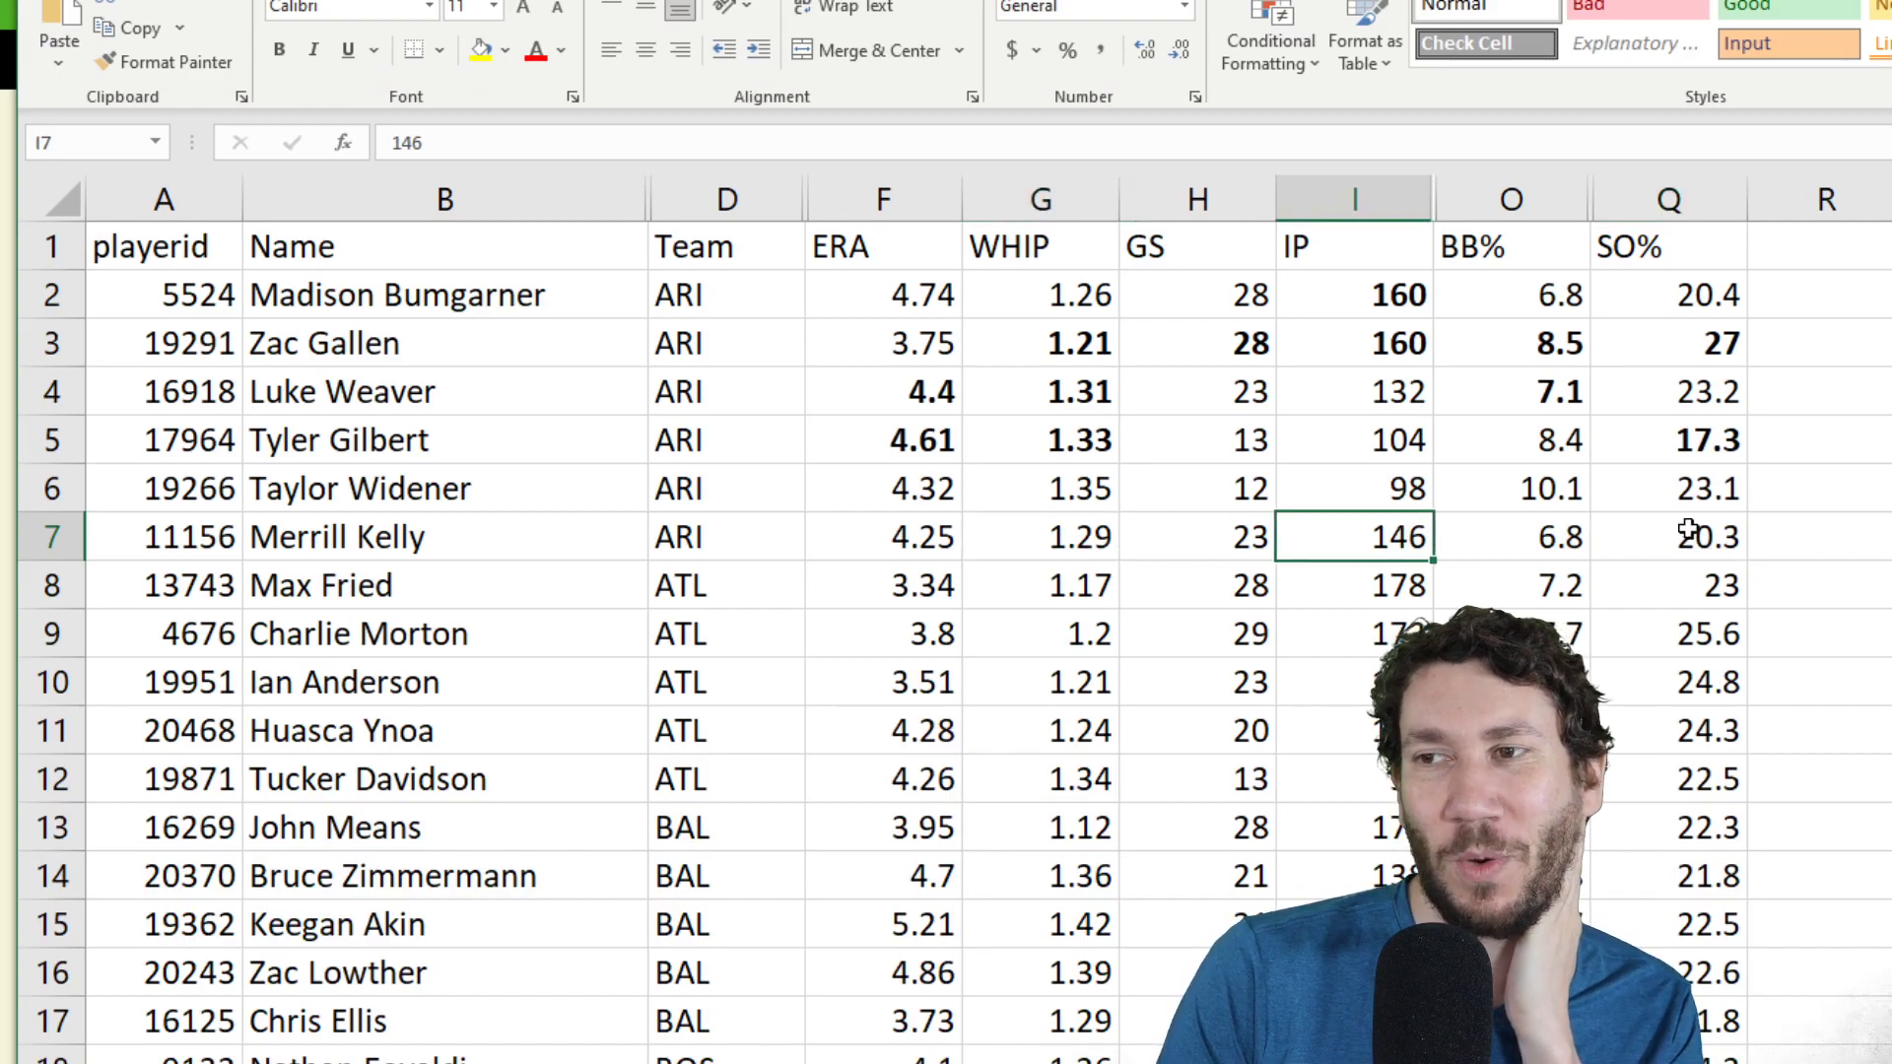
text(175)
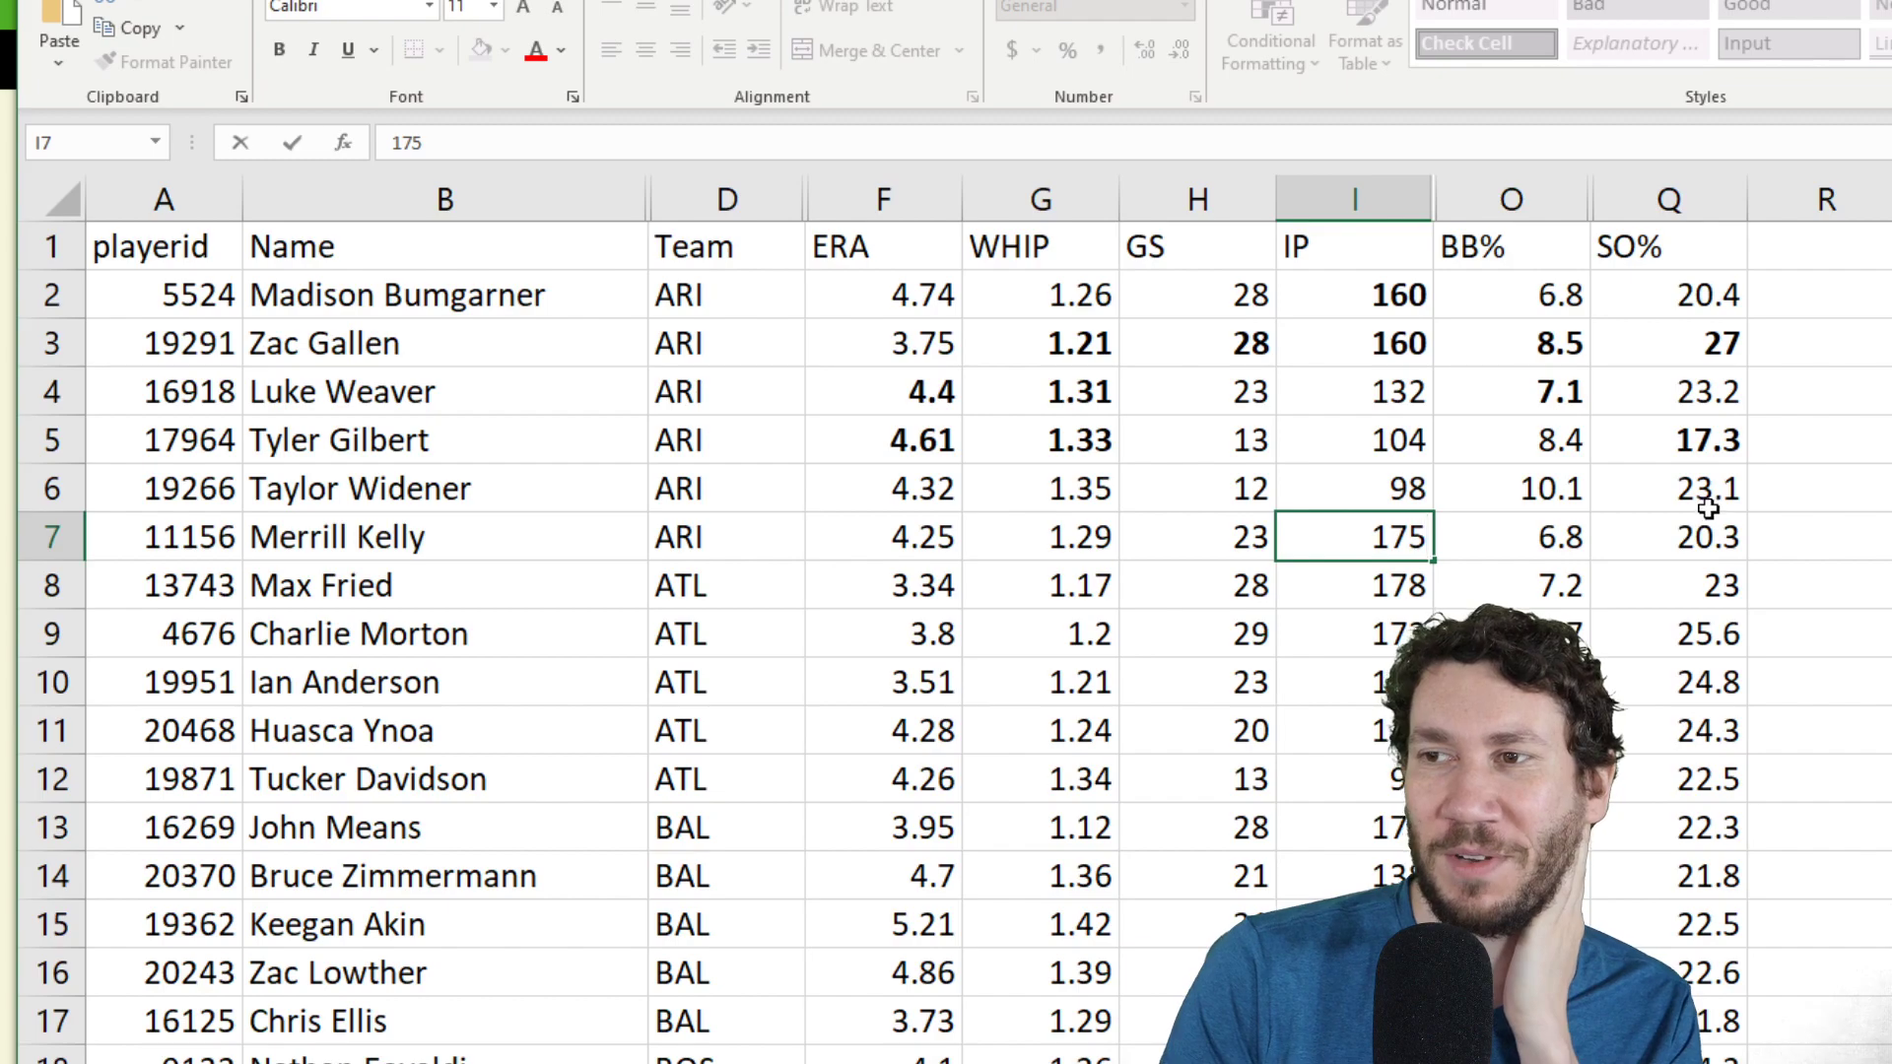
key(BackSpace)
text(0)
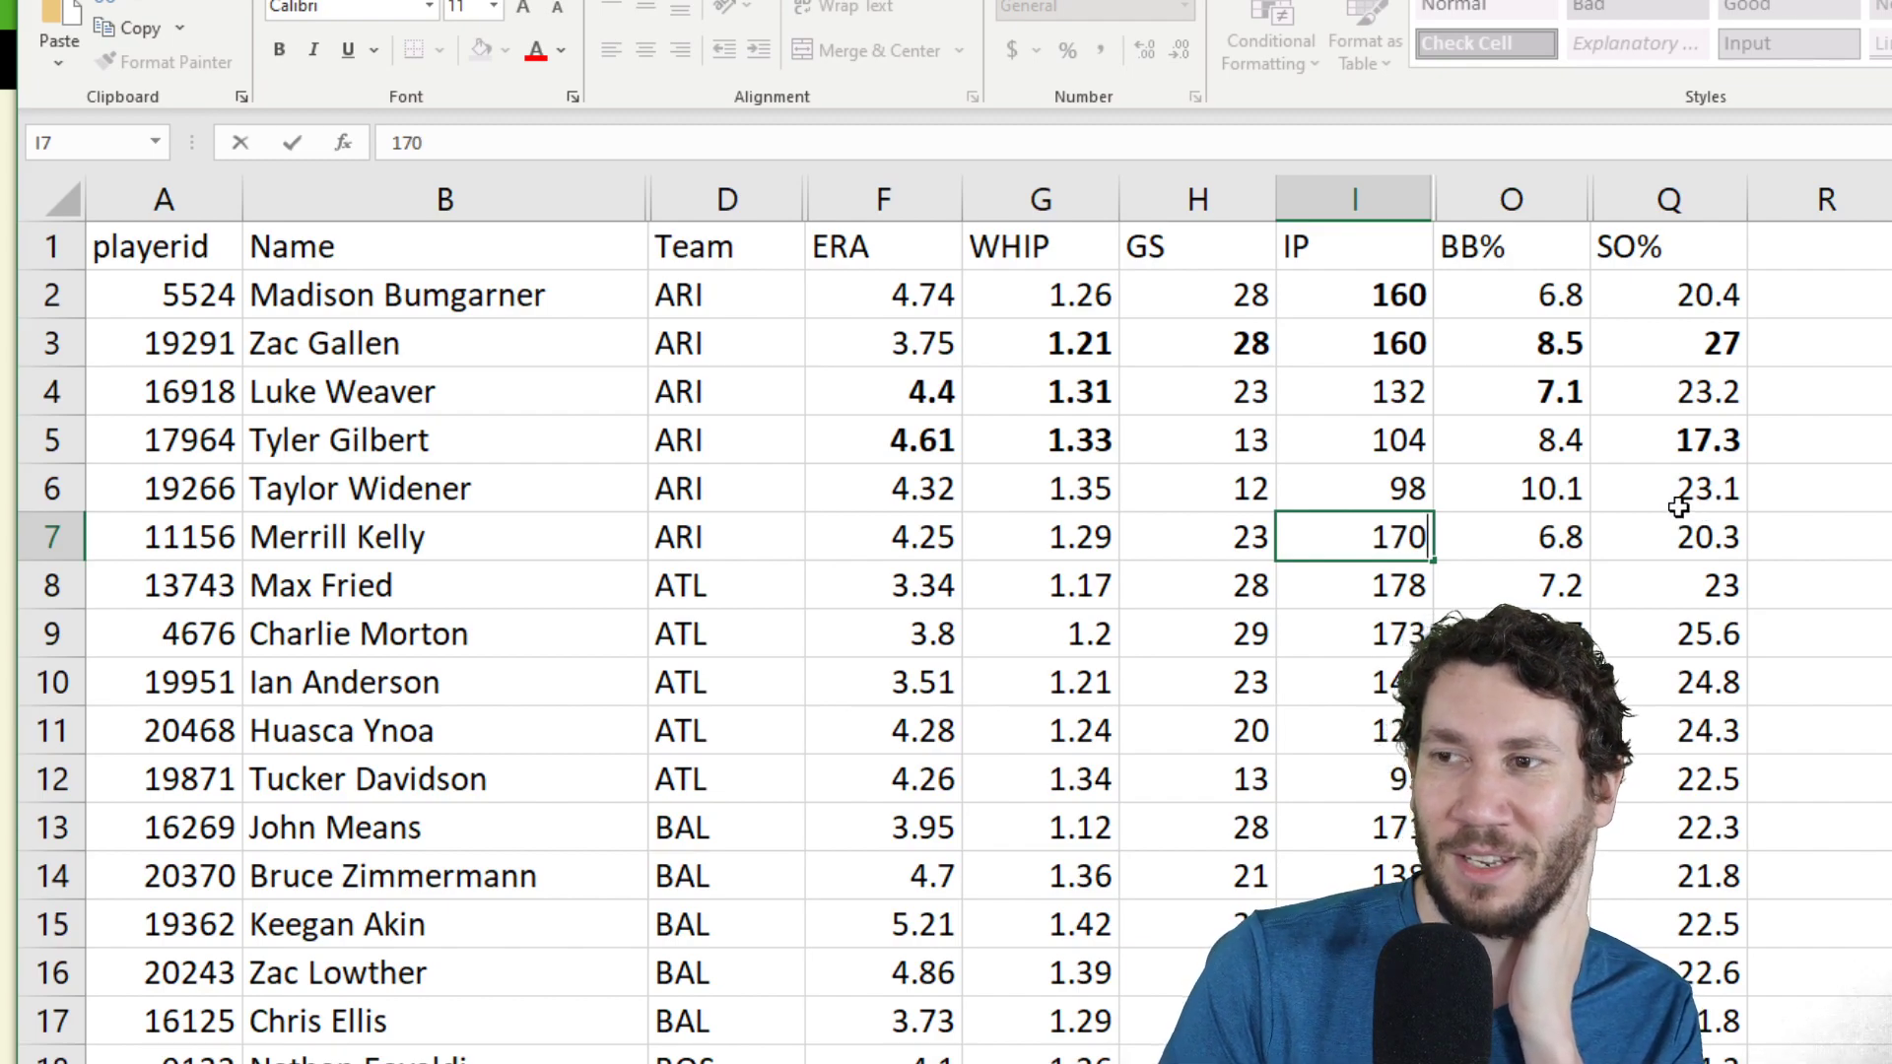
click(1228, 541)
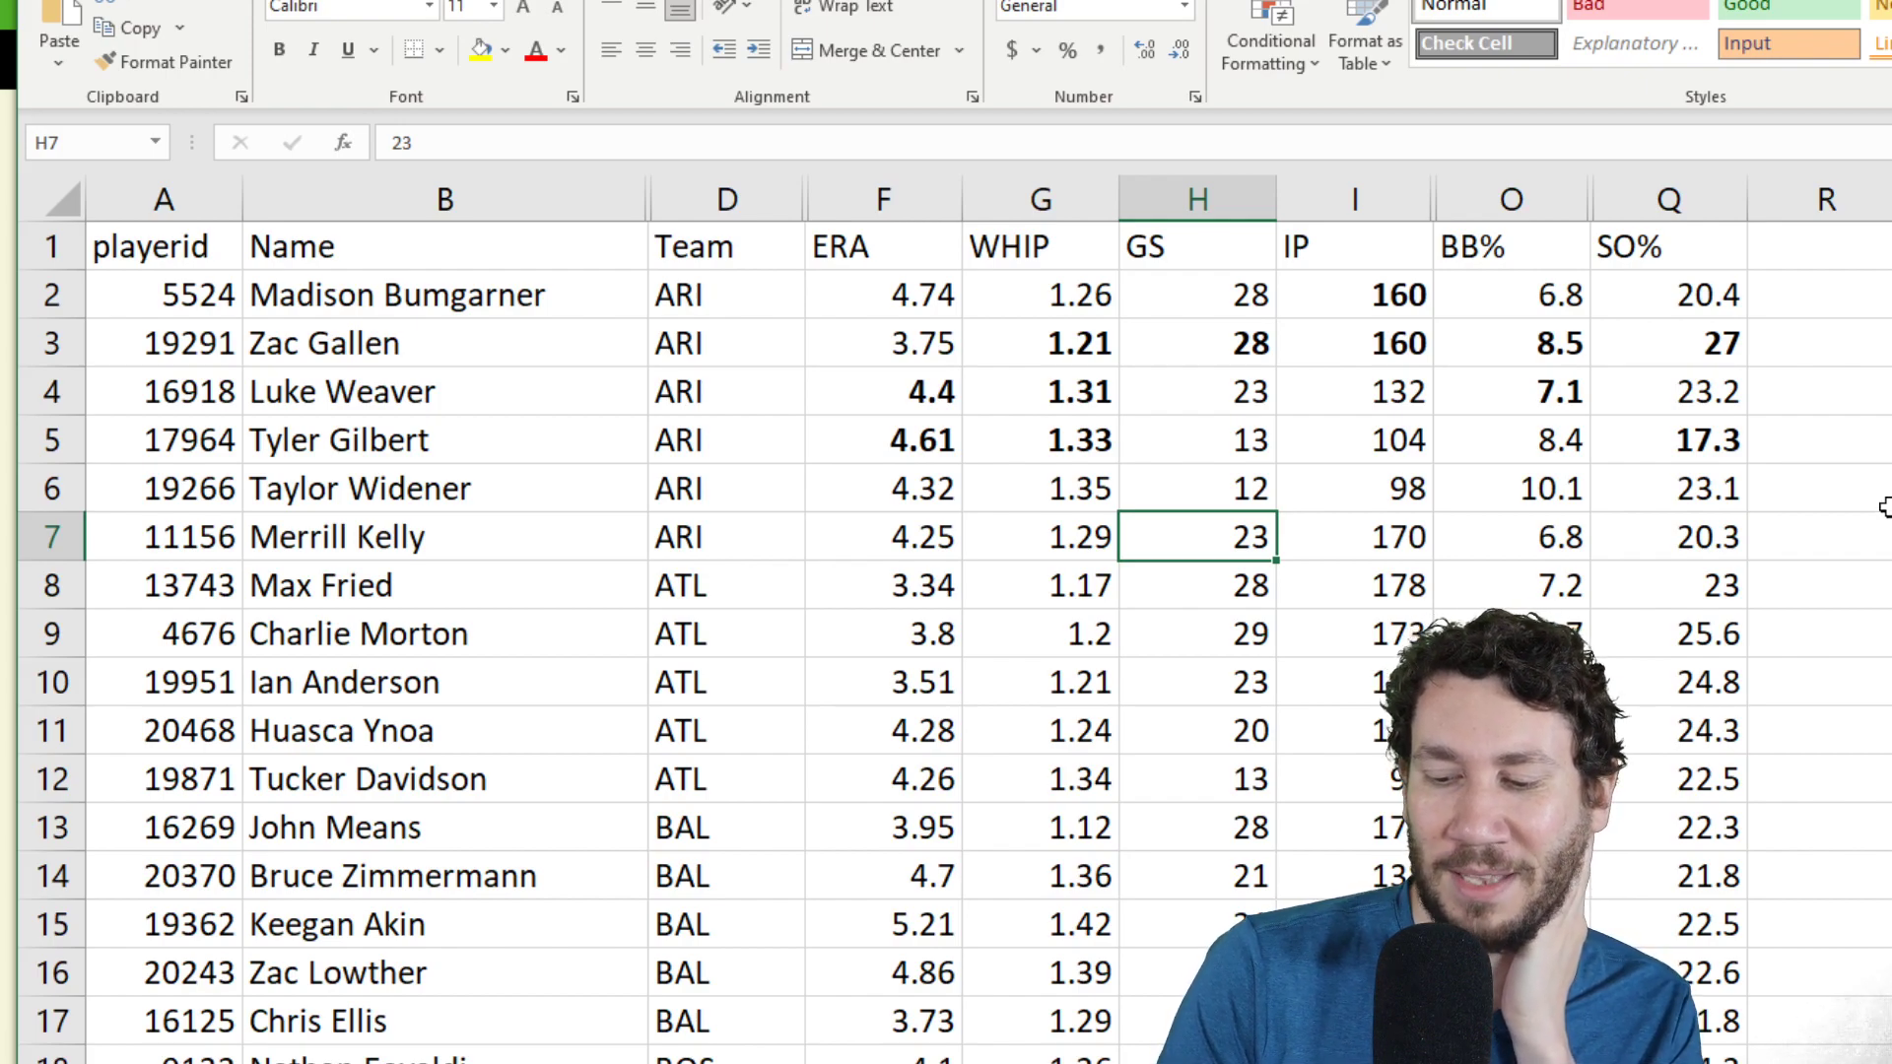
text(28)
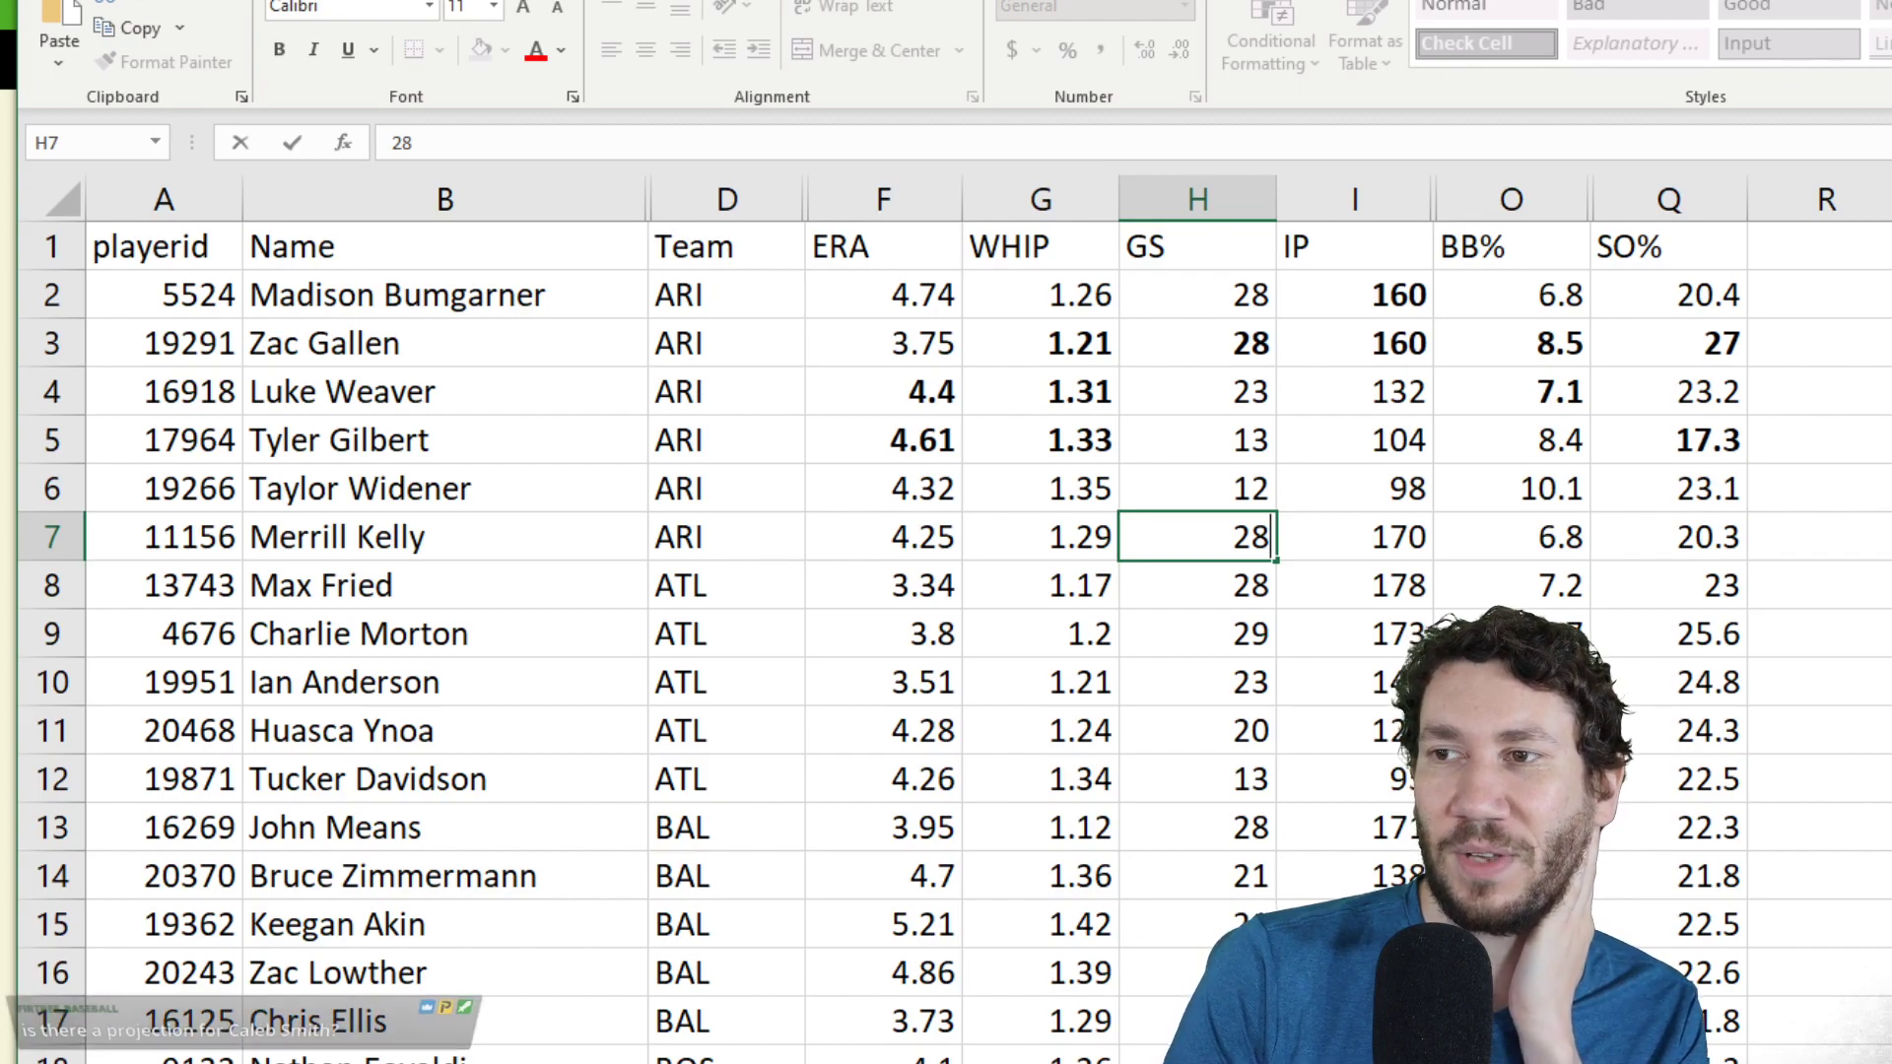
key(BackSpace)
text(7)
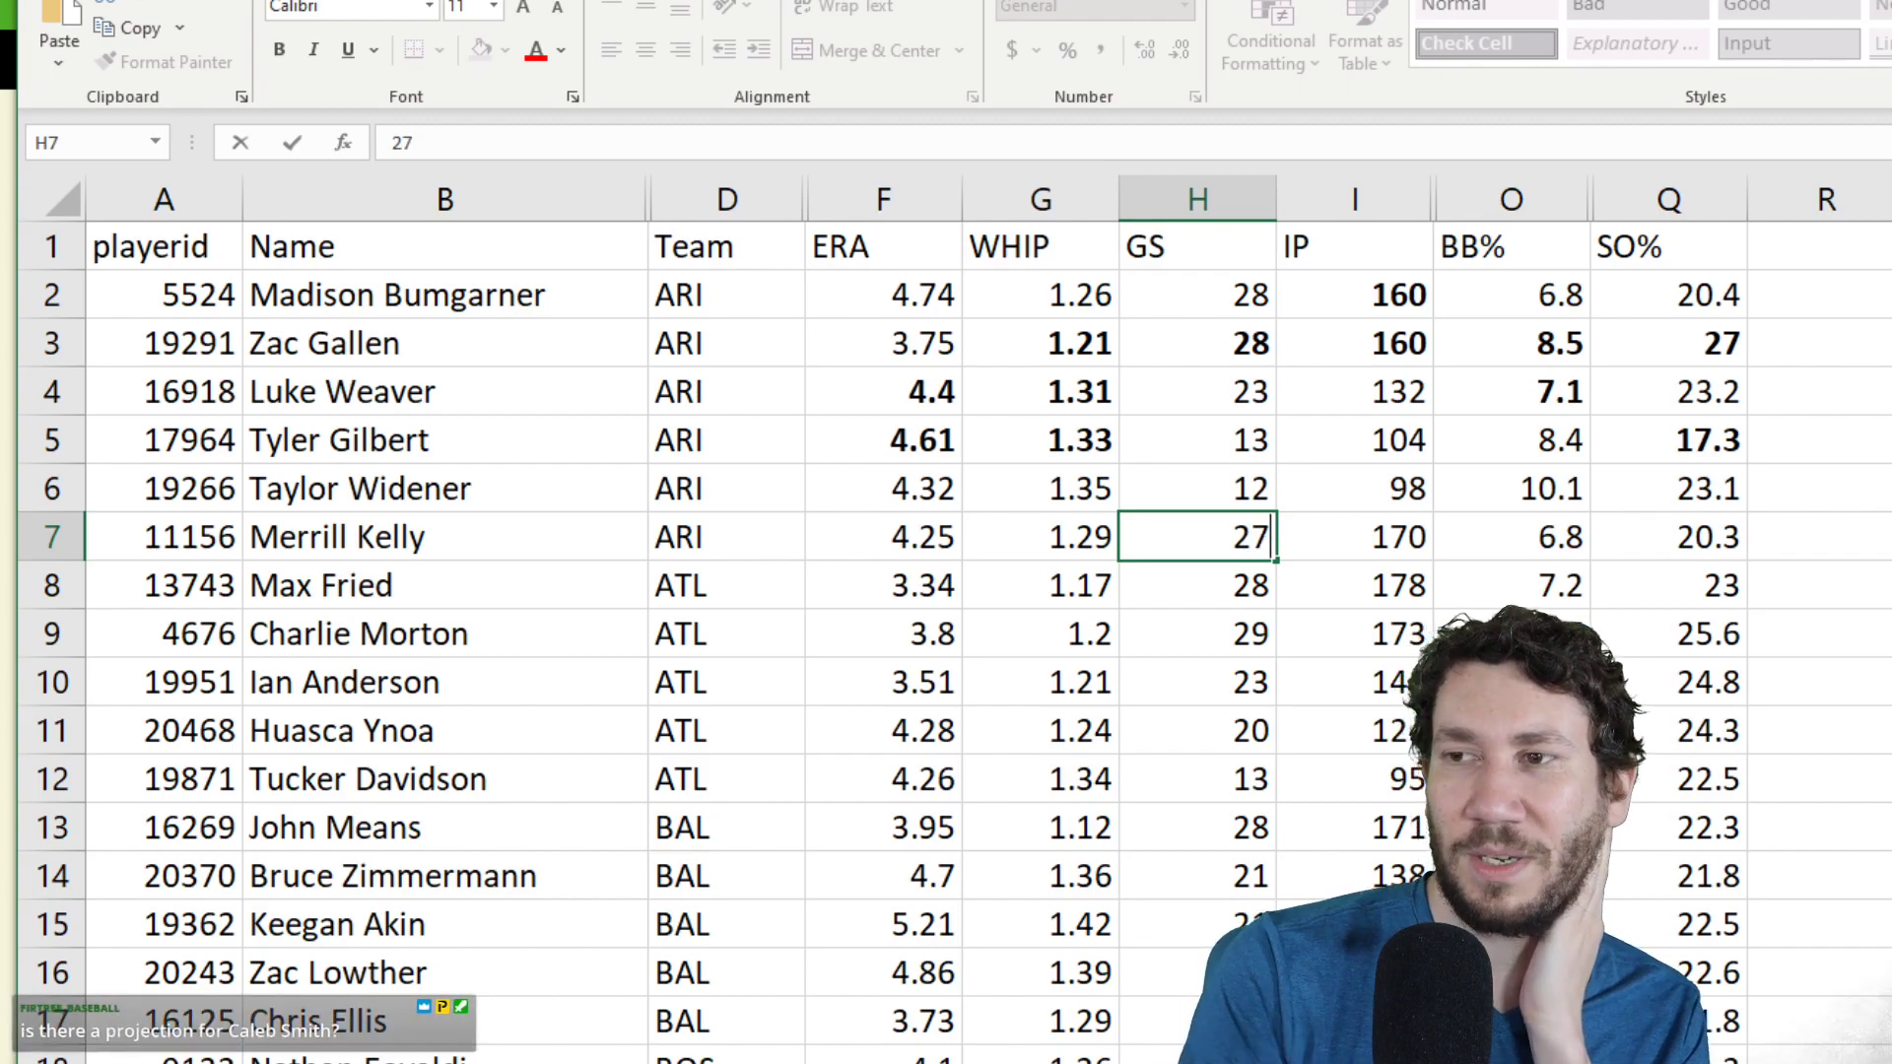
- Set Merrill Kelly's projected innings pitched to 160 and his games started to 28
click(1401, 515)
text(165)
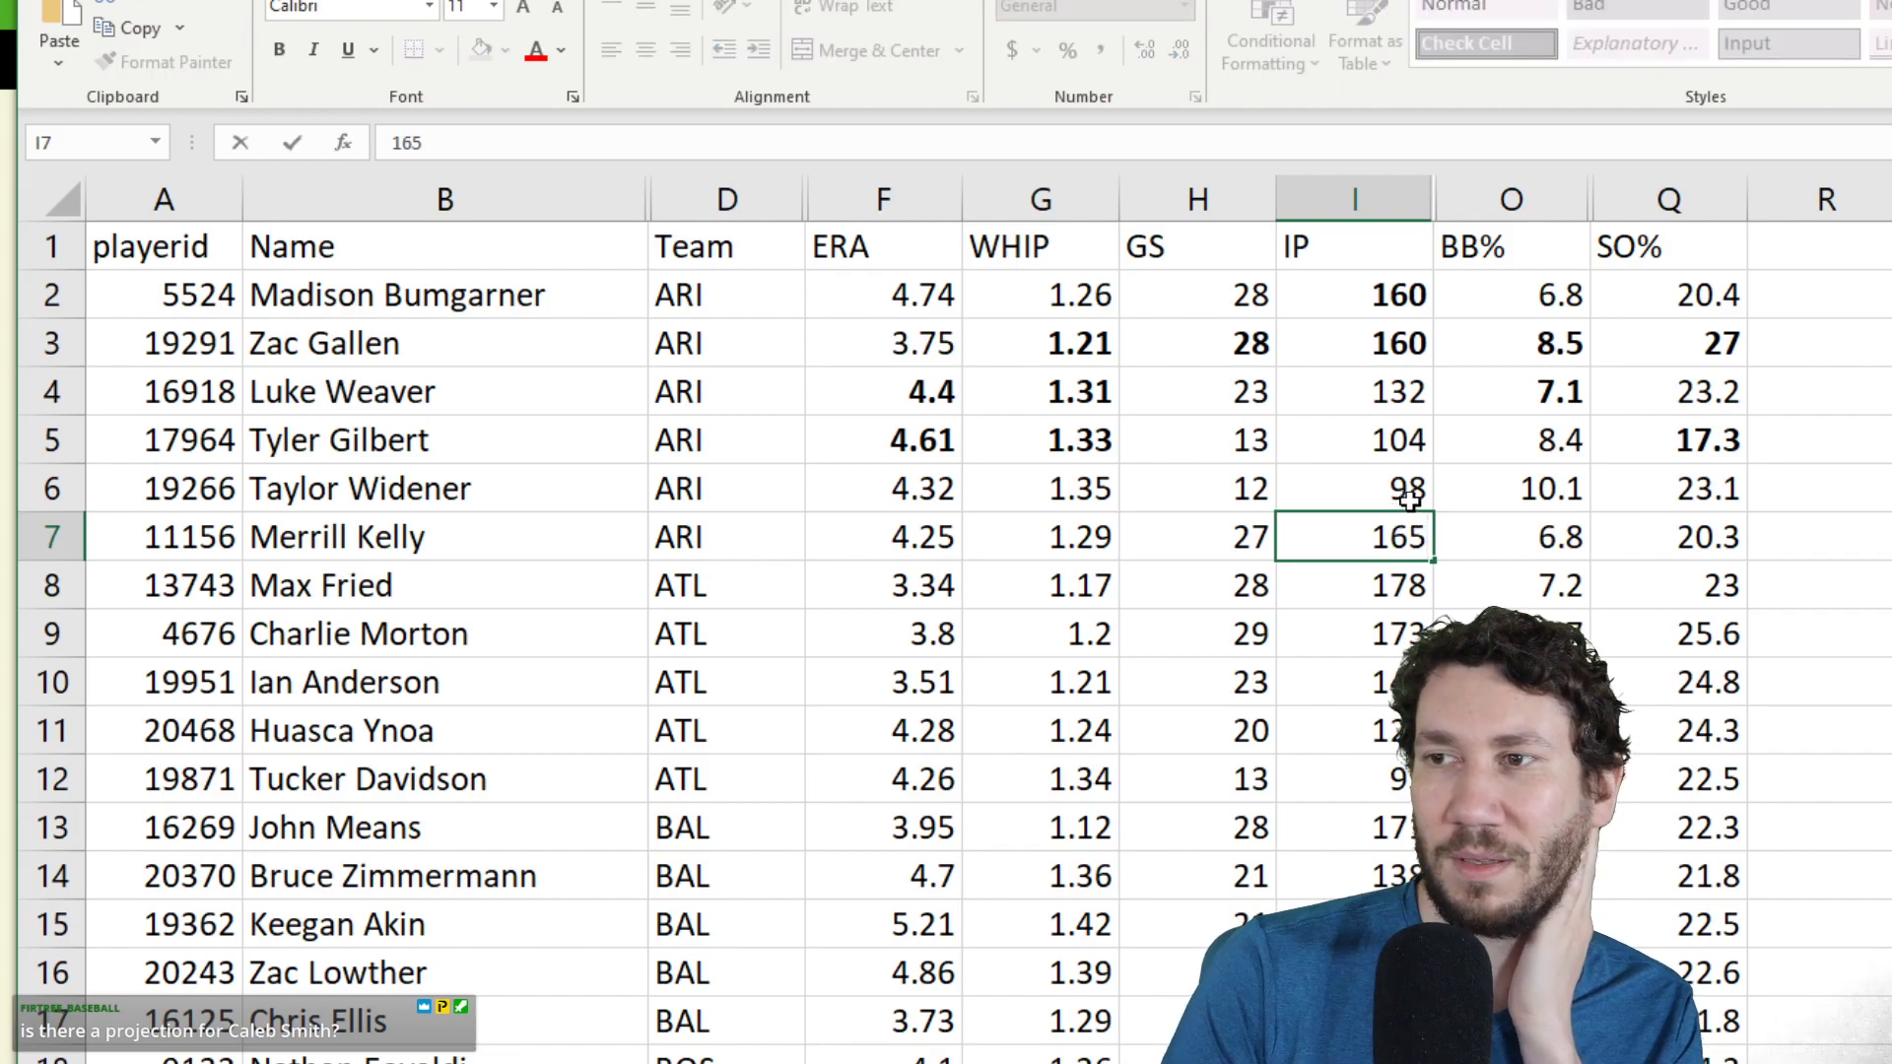
click(8, 523)
key(ctrl+t)
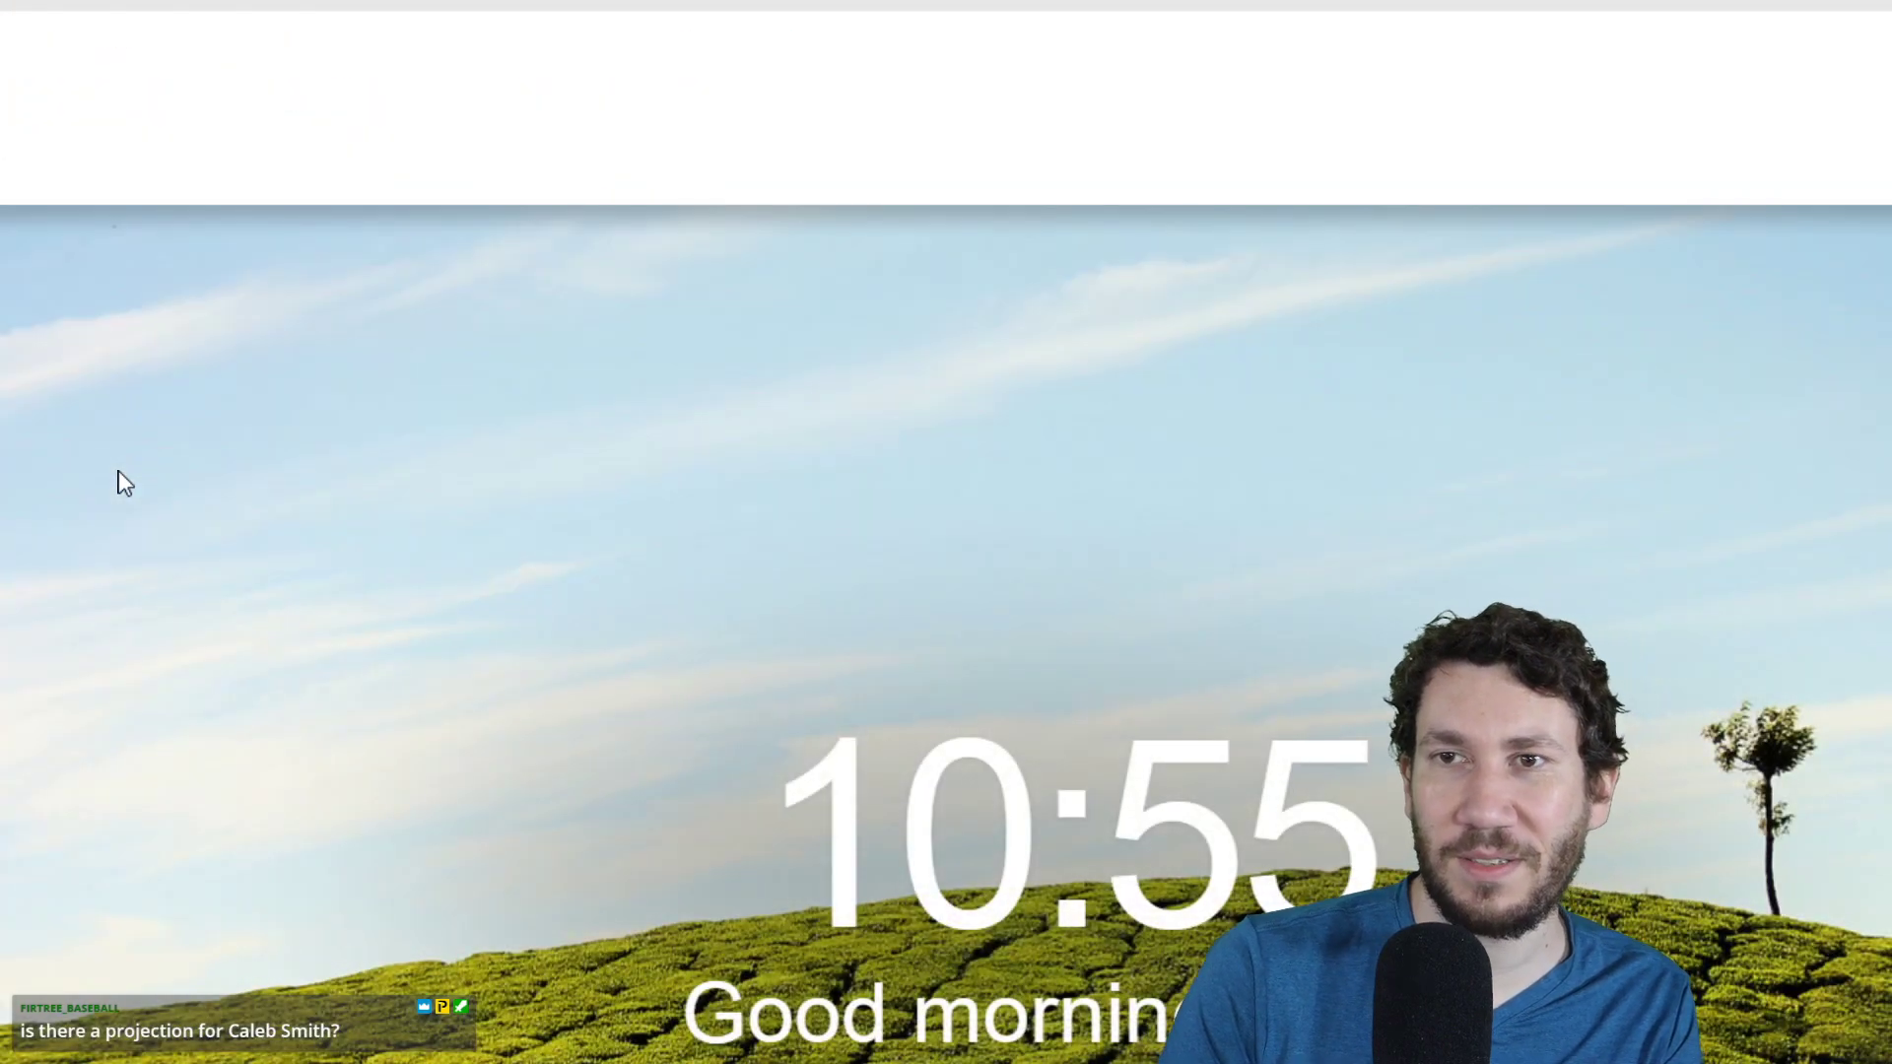
key(ctrl+w)
key(alt+Tab)
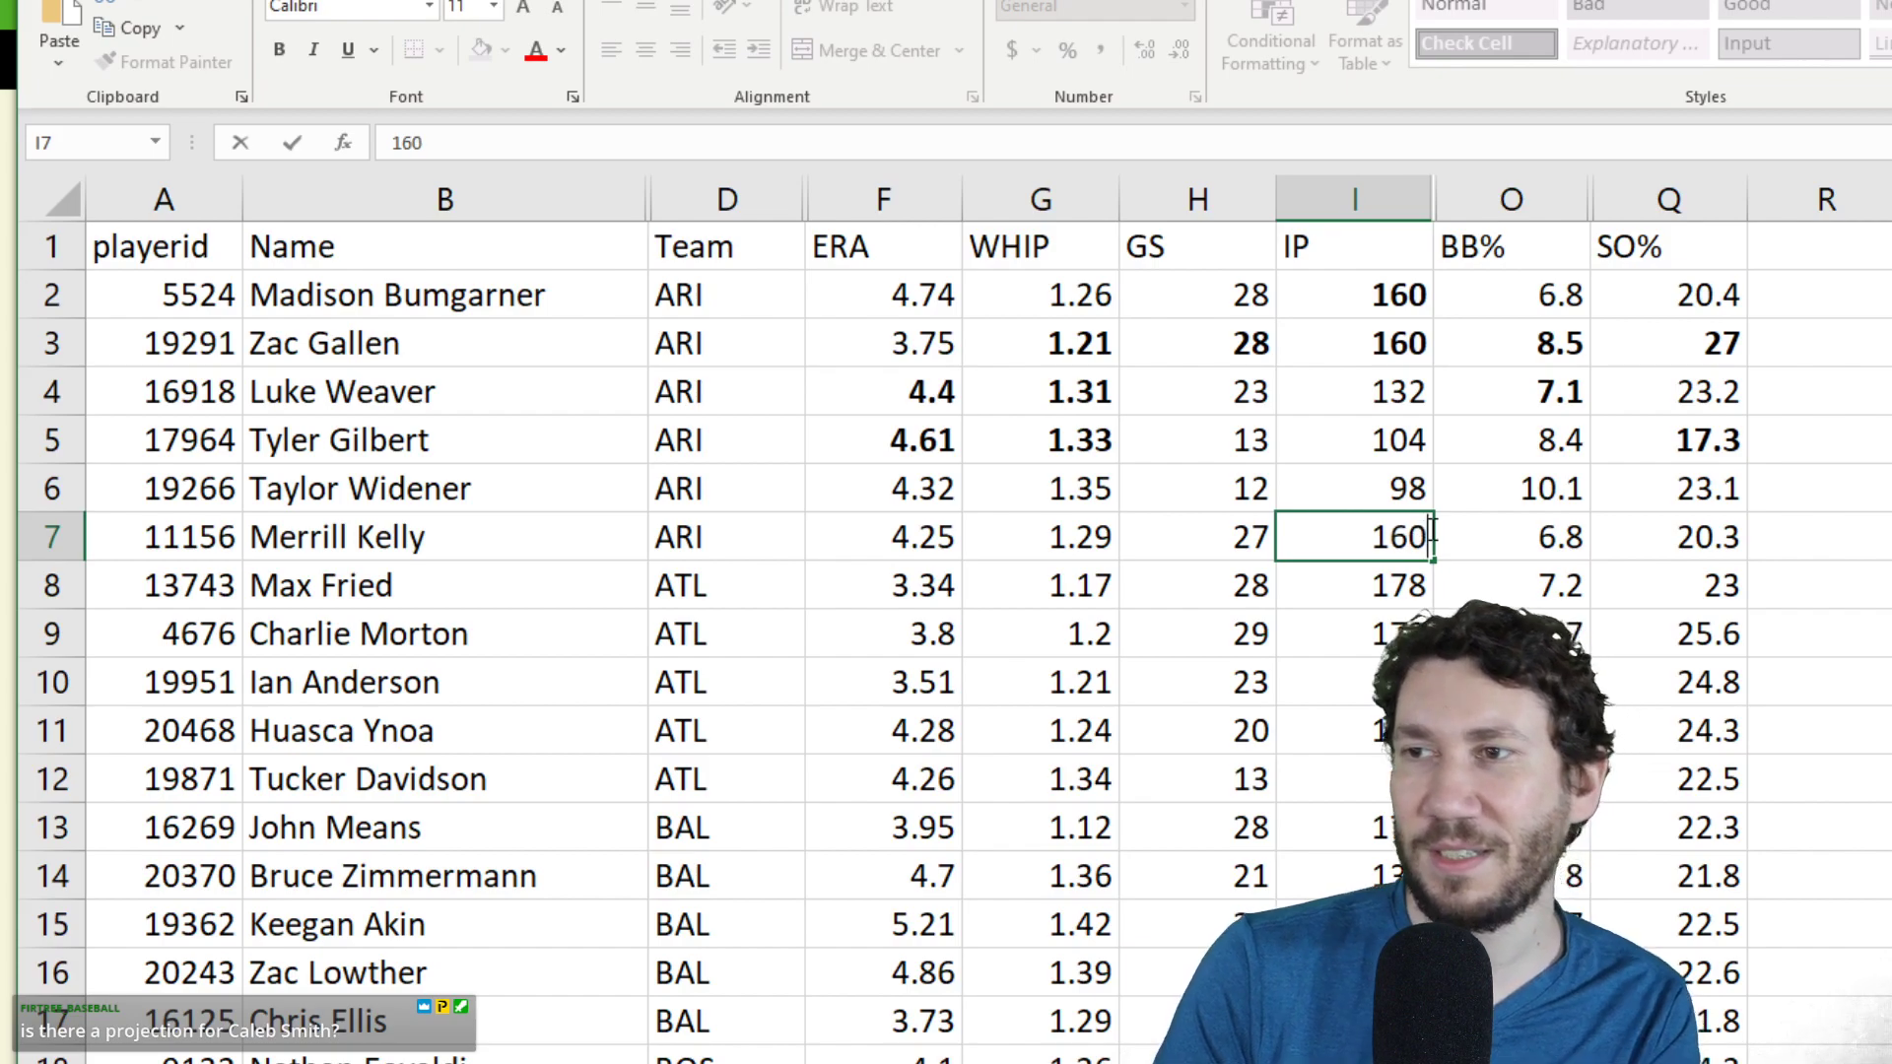
key(Return)
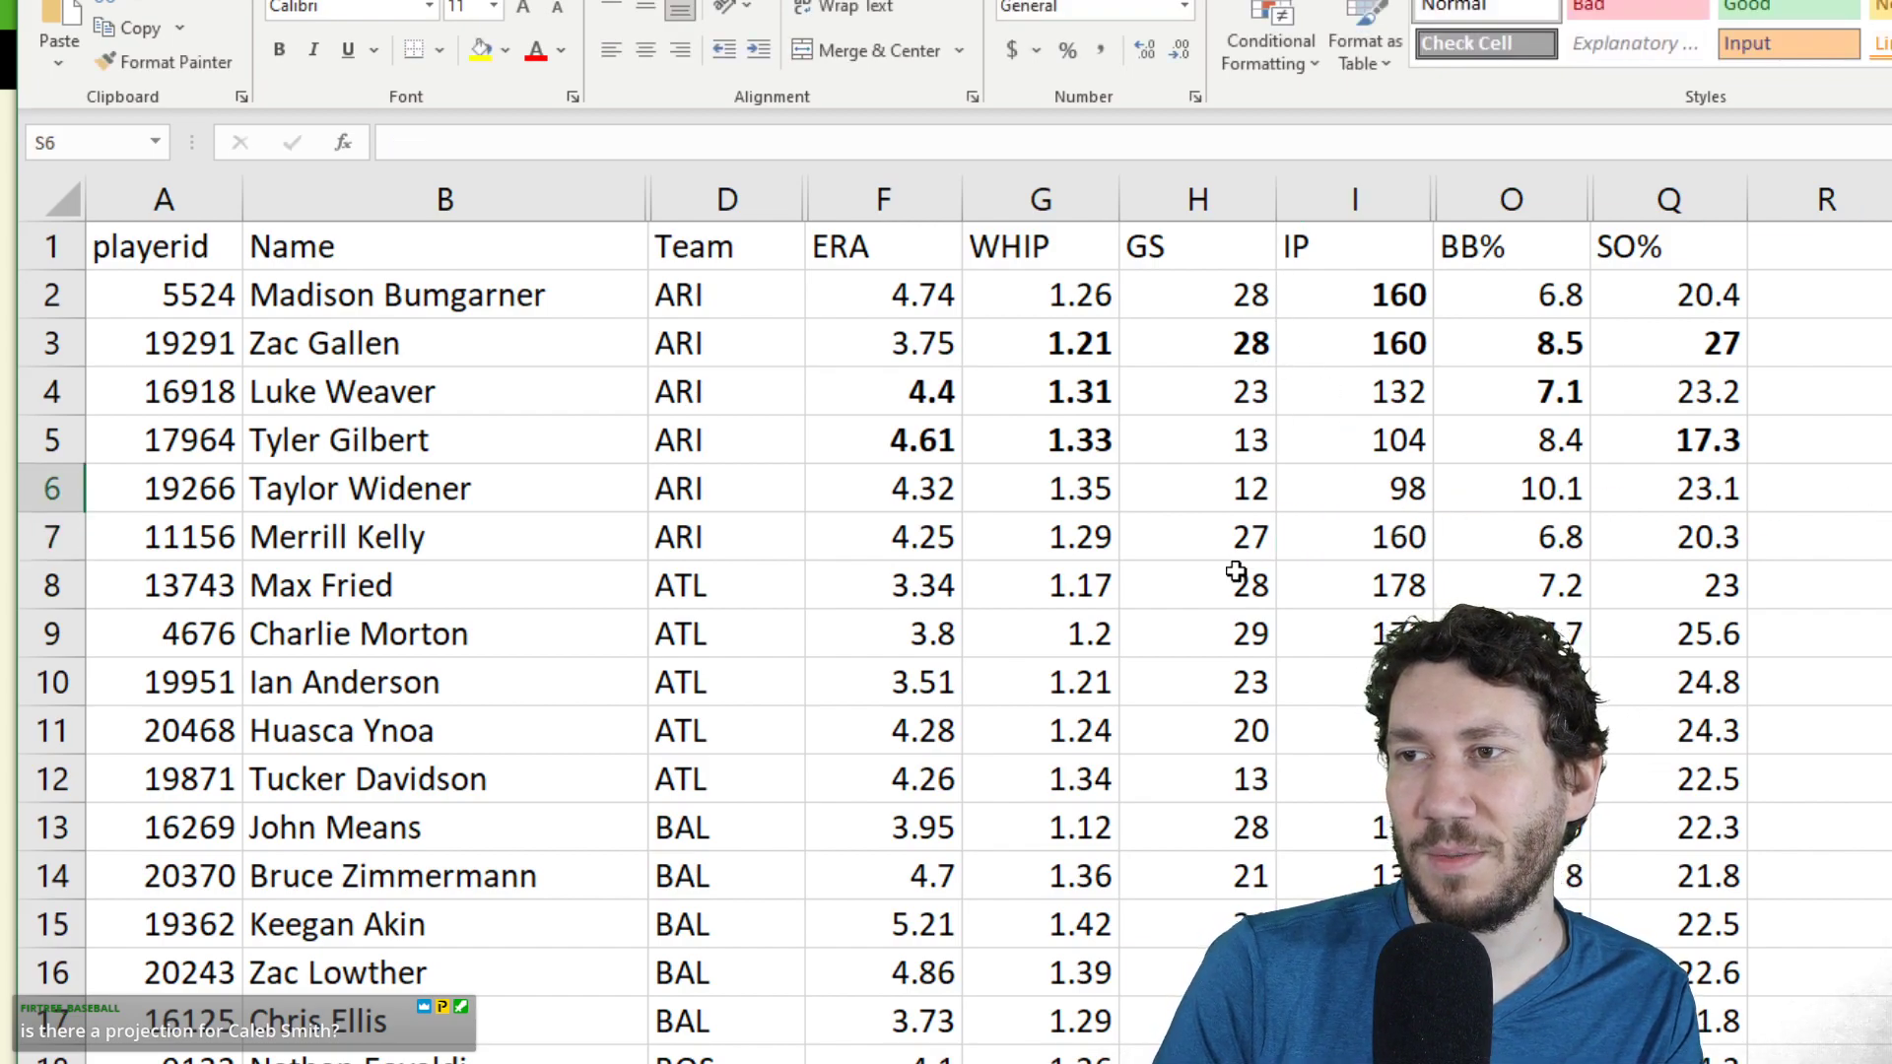
click(1251, 537)
text(28)
click(1462, 488)
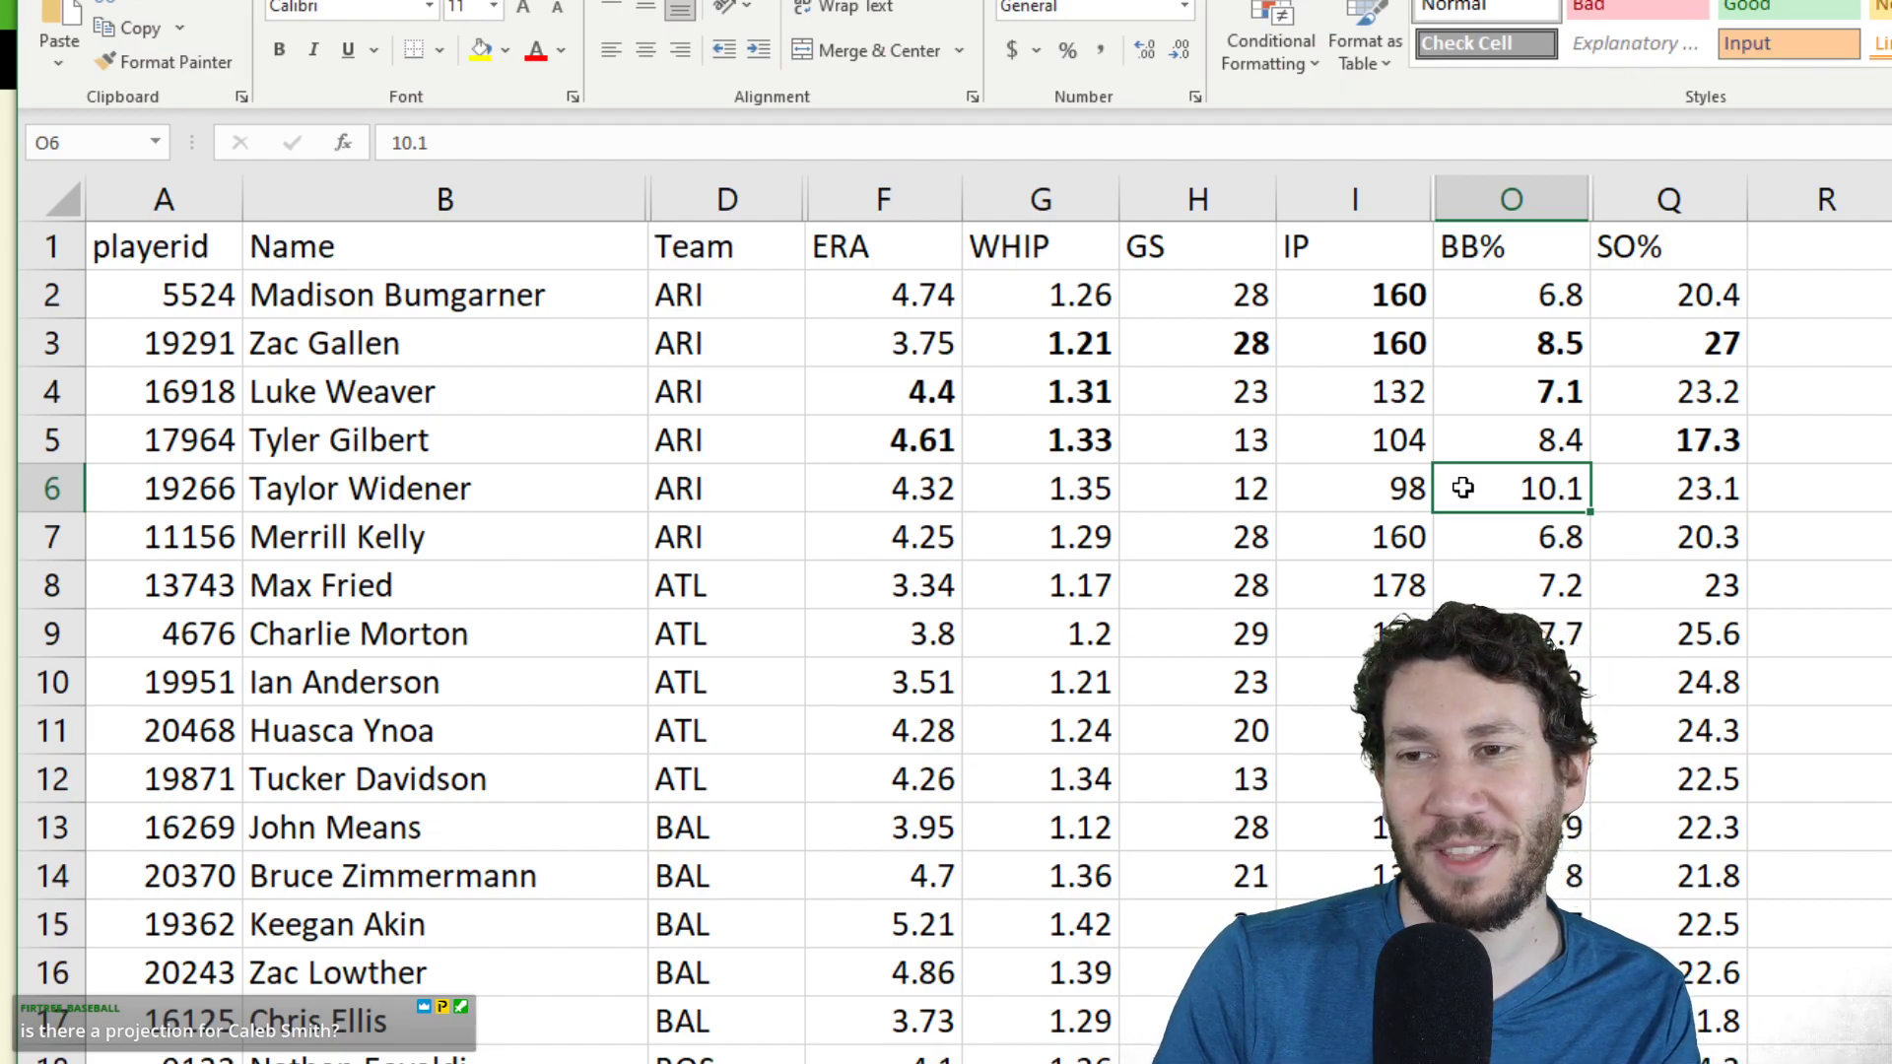
key(alt+Tab)
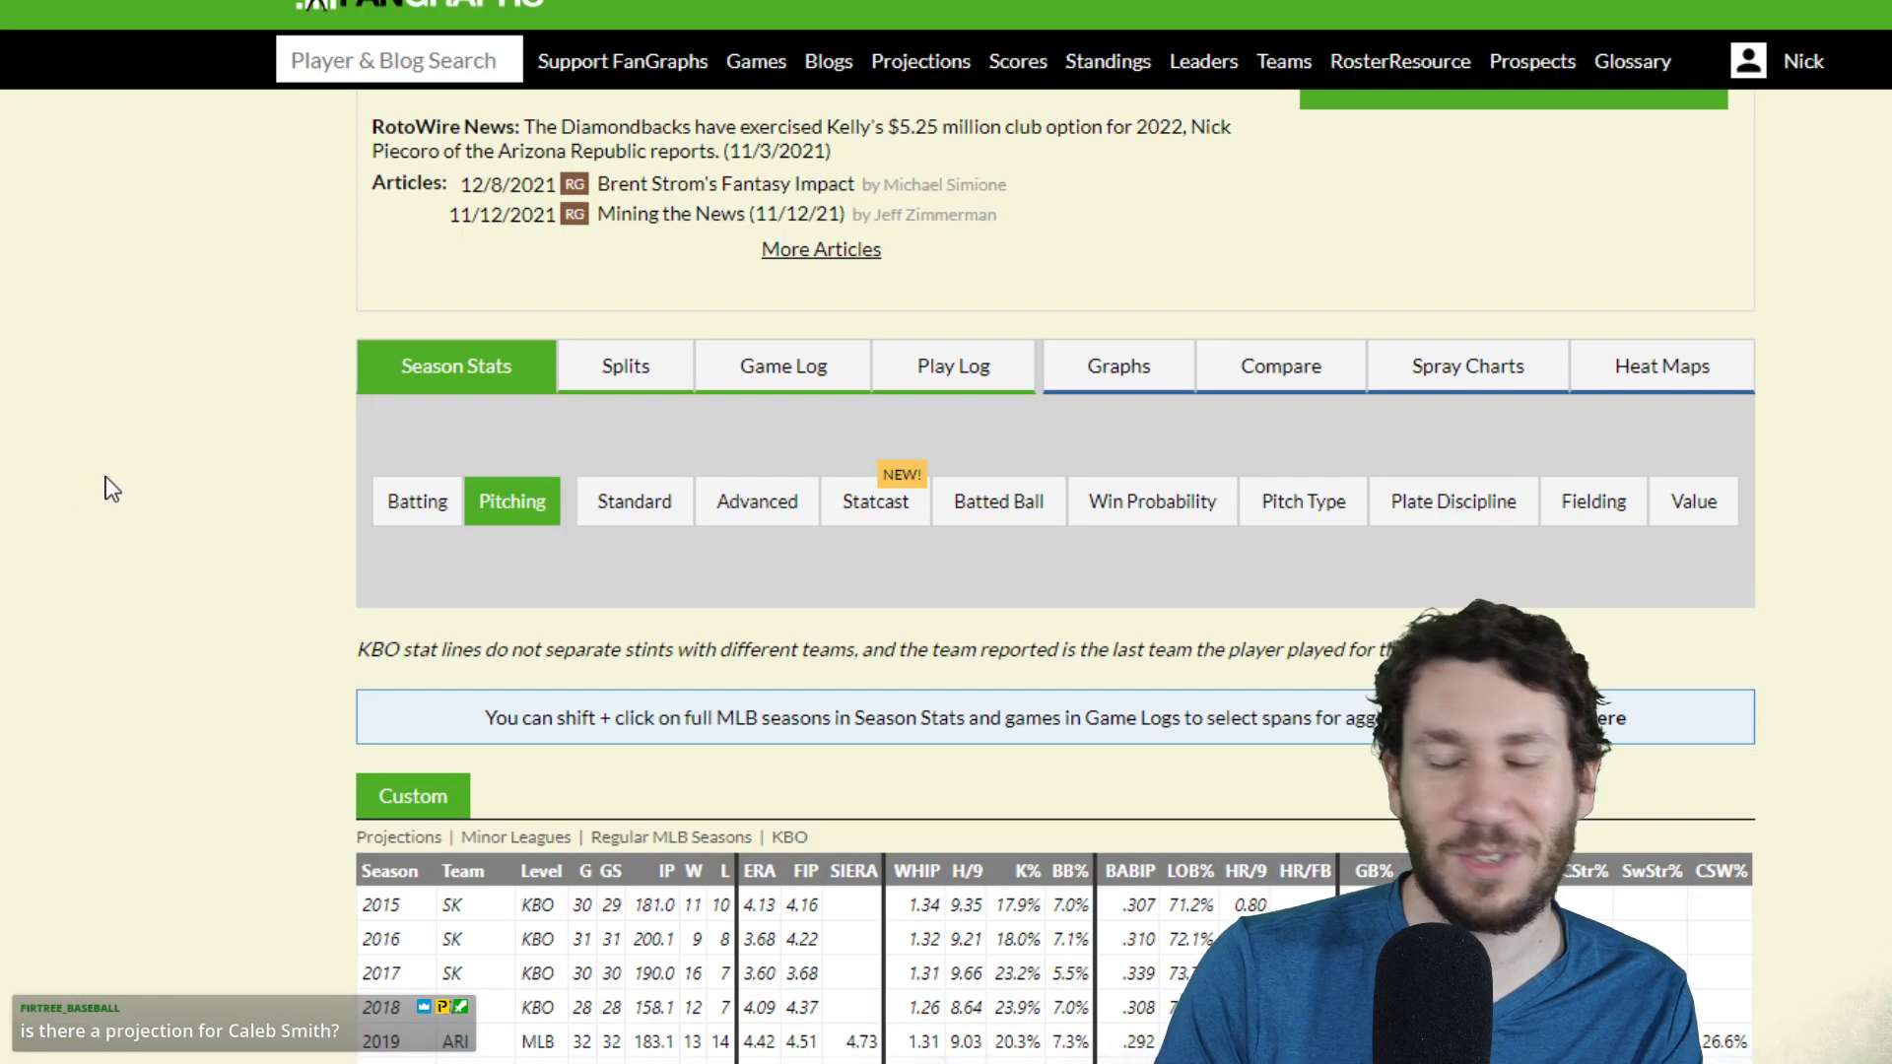
key(ctrl+t)
text(caleb smith)
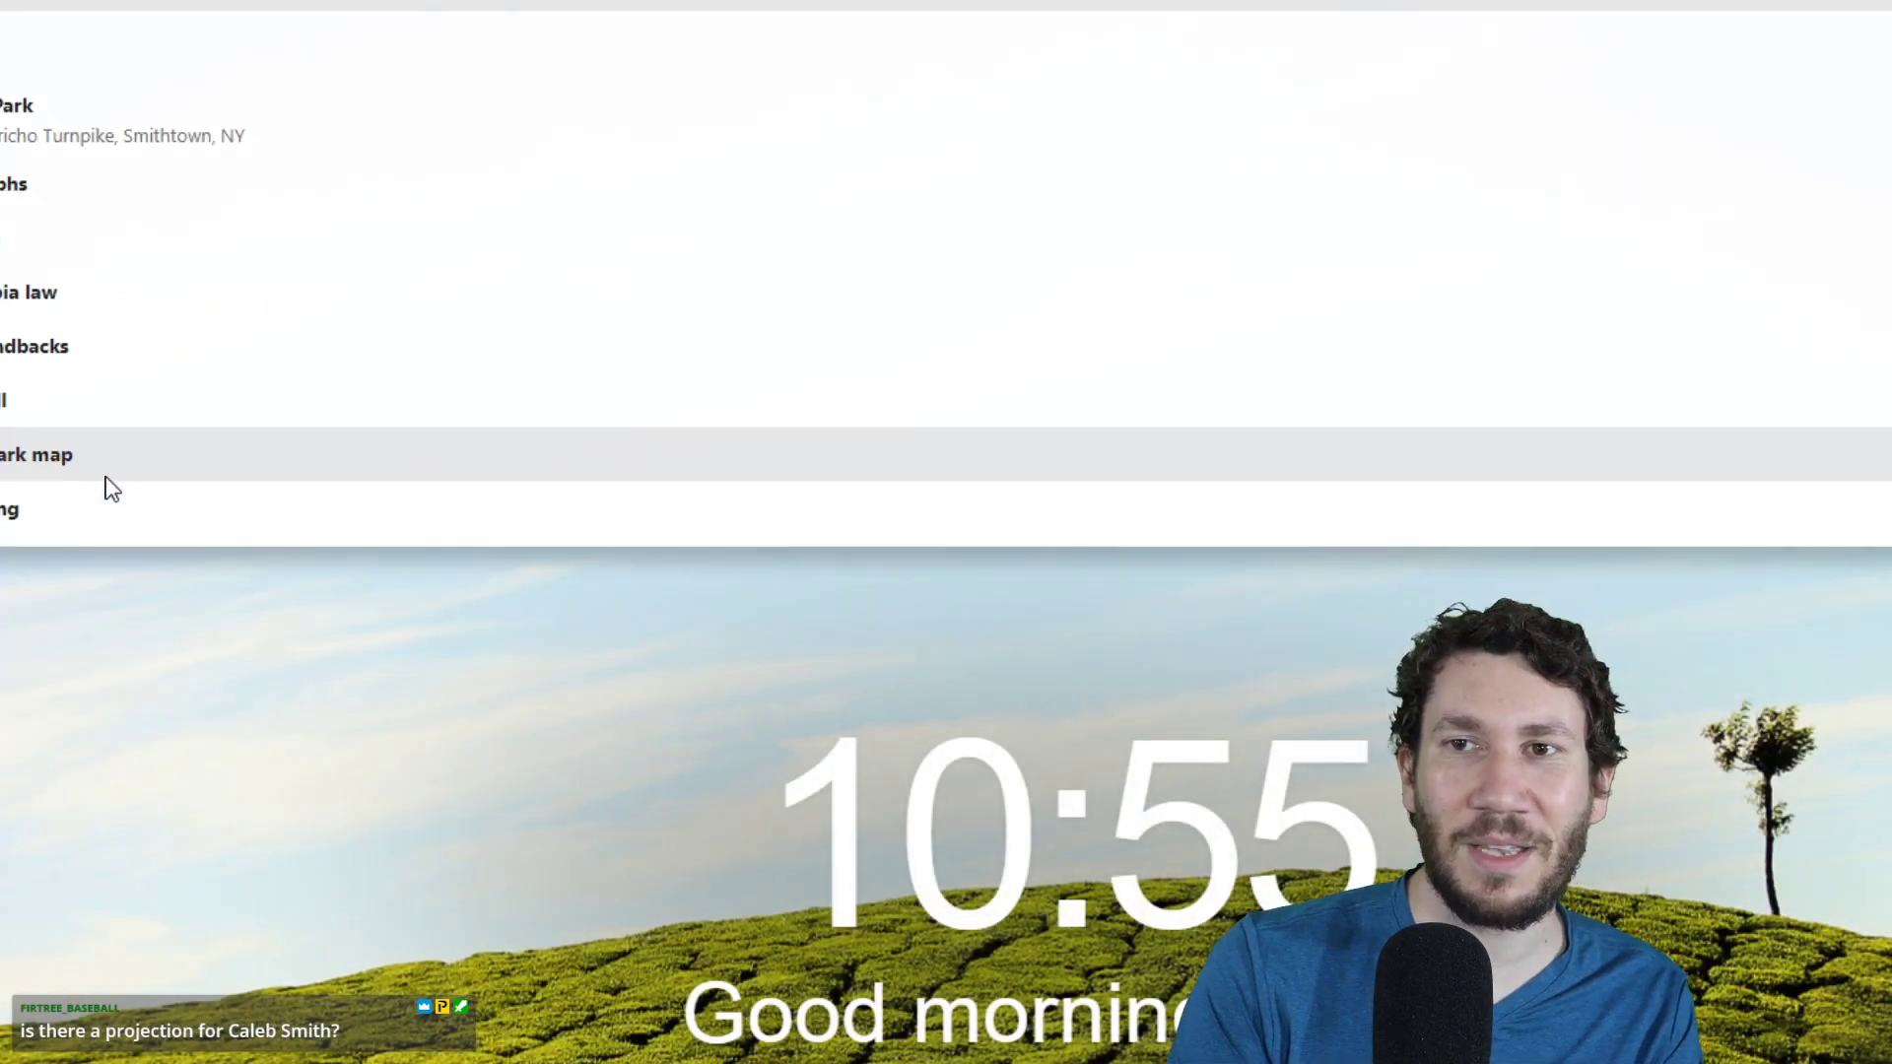
key(Return)
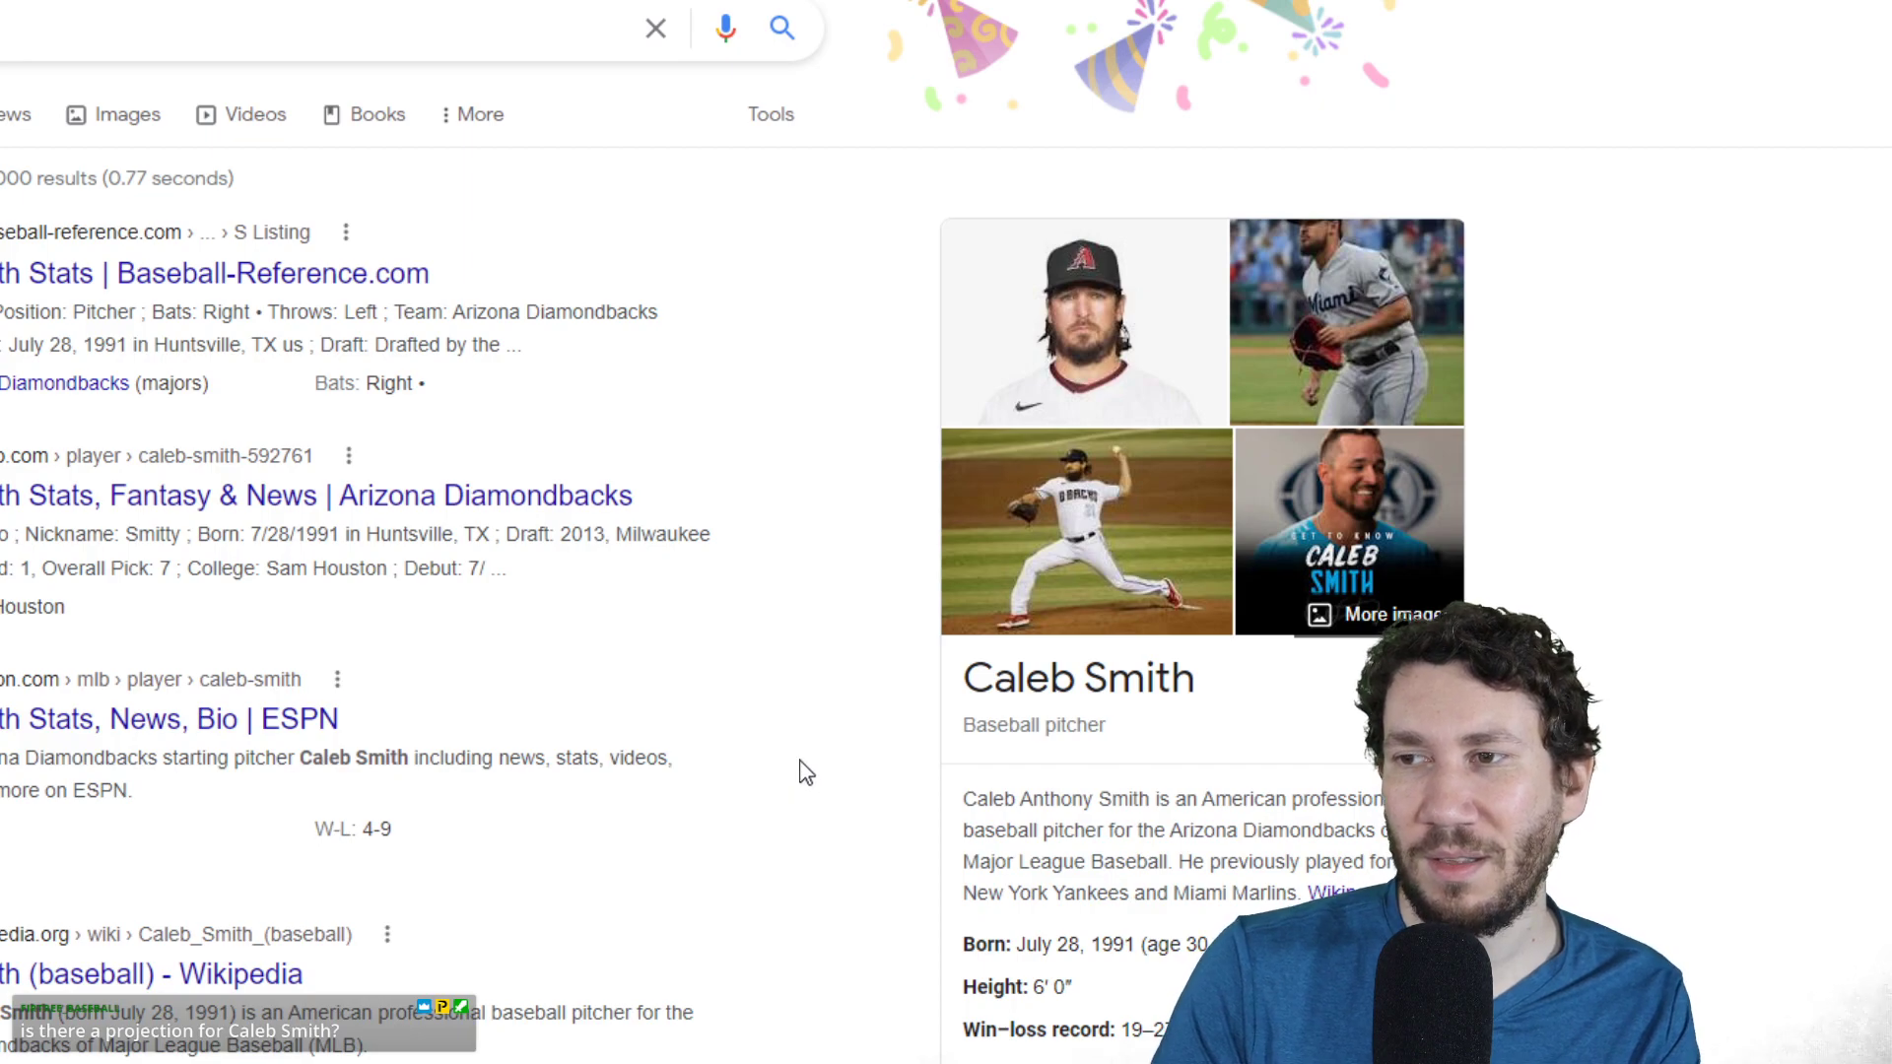
scroll(806, 773, down, 6)
scroll(806, 773, down, 3)
scroll(803, 774, up, 12)
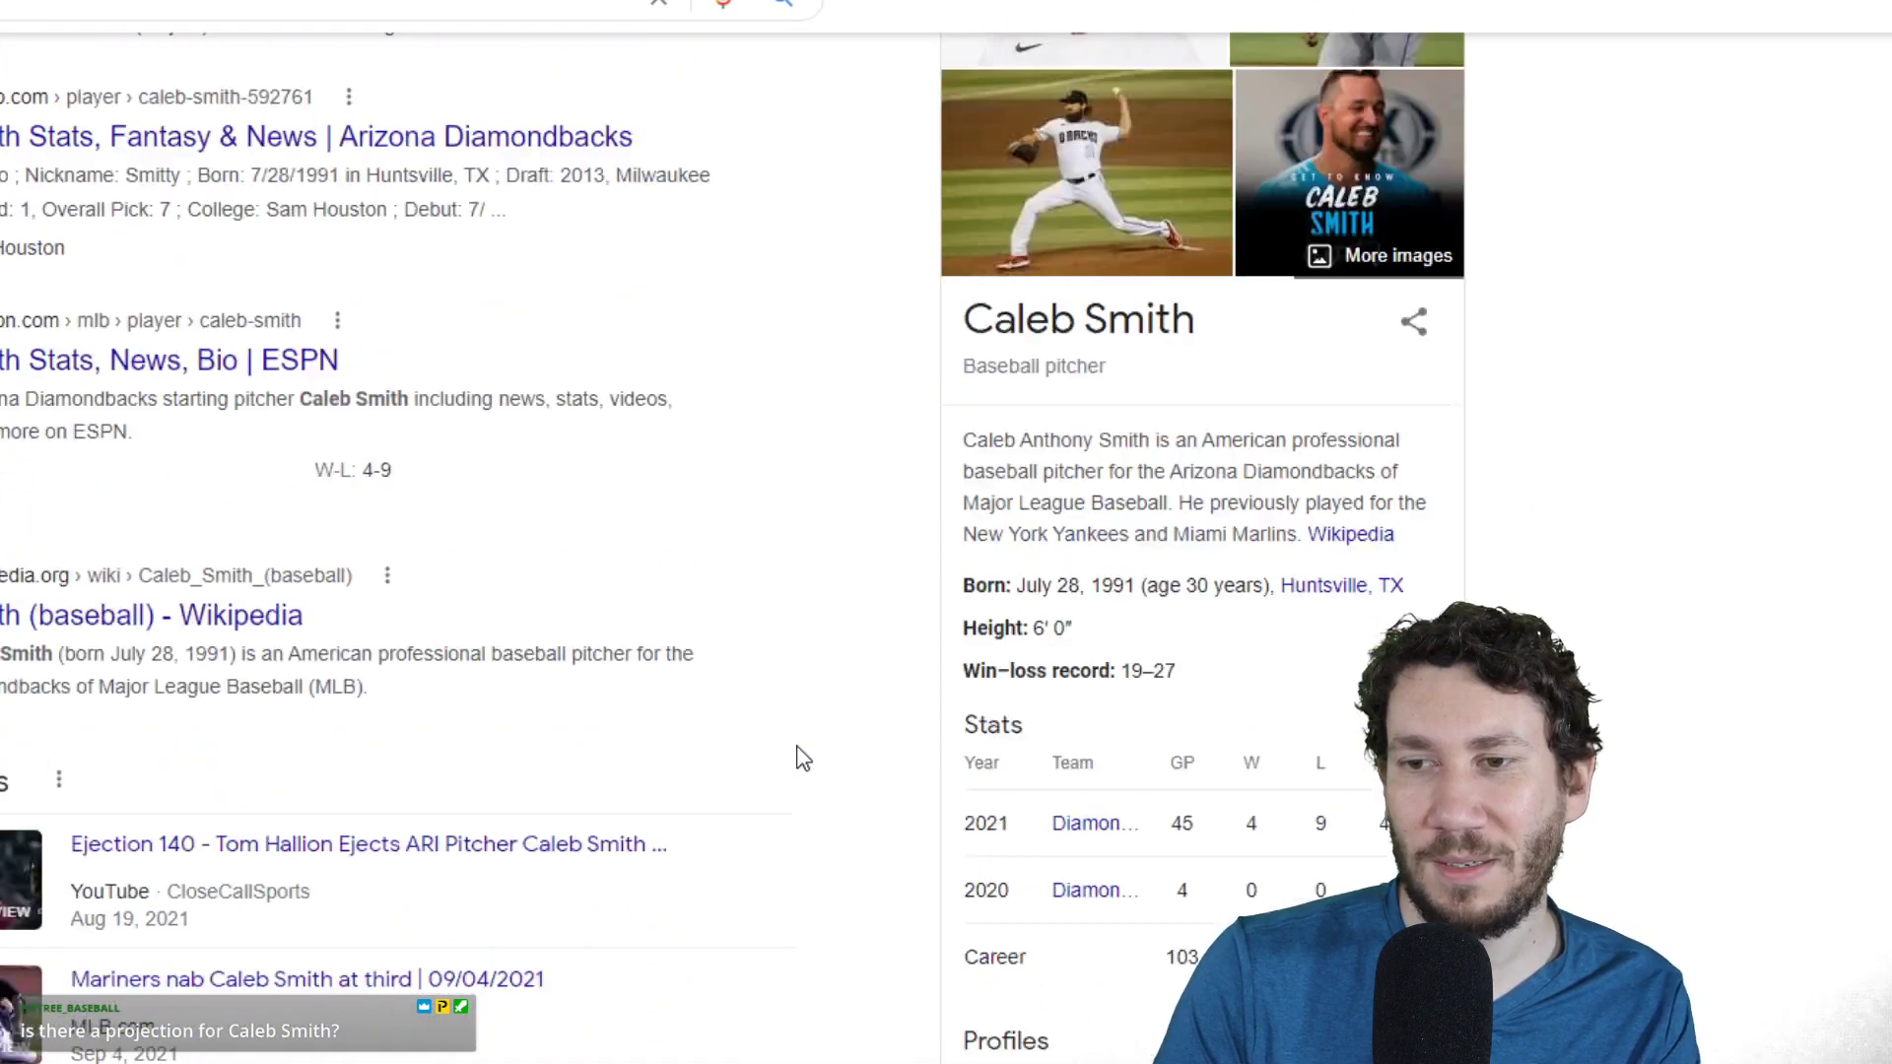
- Search the web for Caleb Smith's injury news and read the answer about his suspension
click(47, 6)
text(injury)
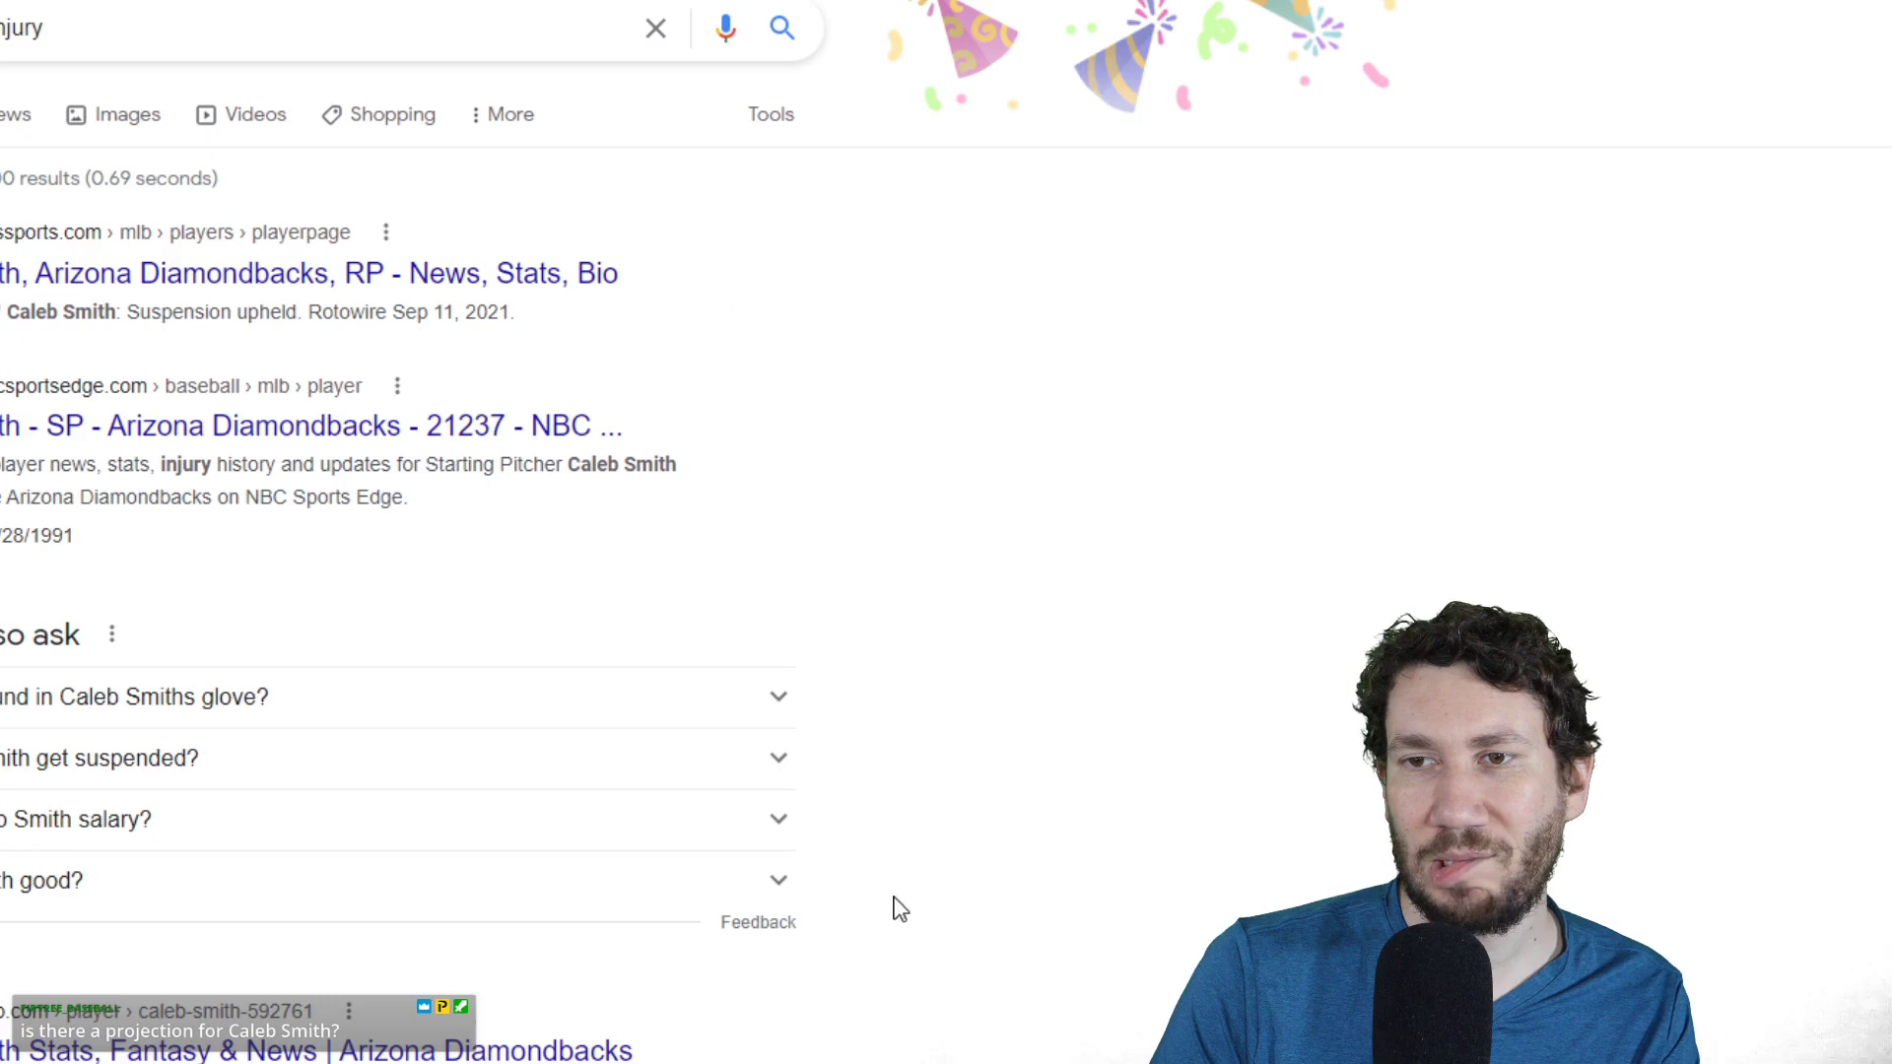
click(773, 764)
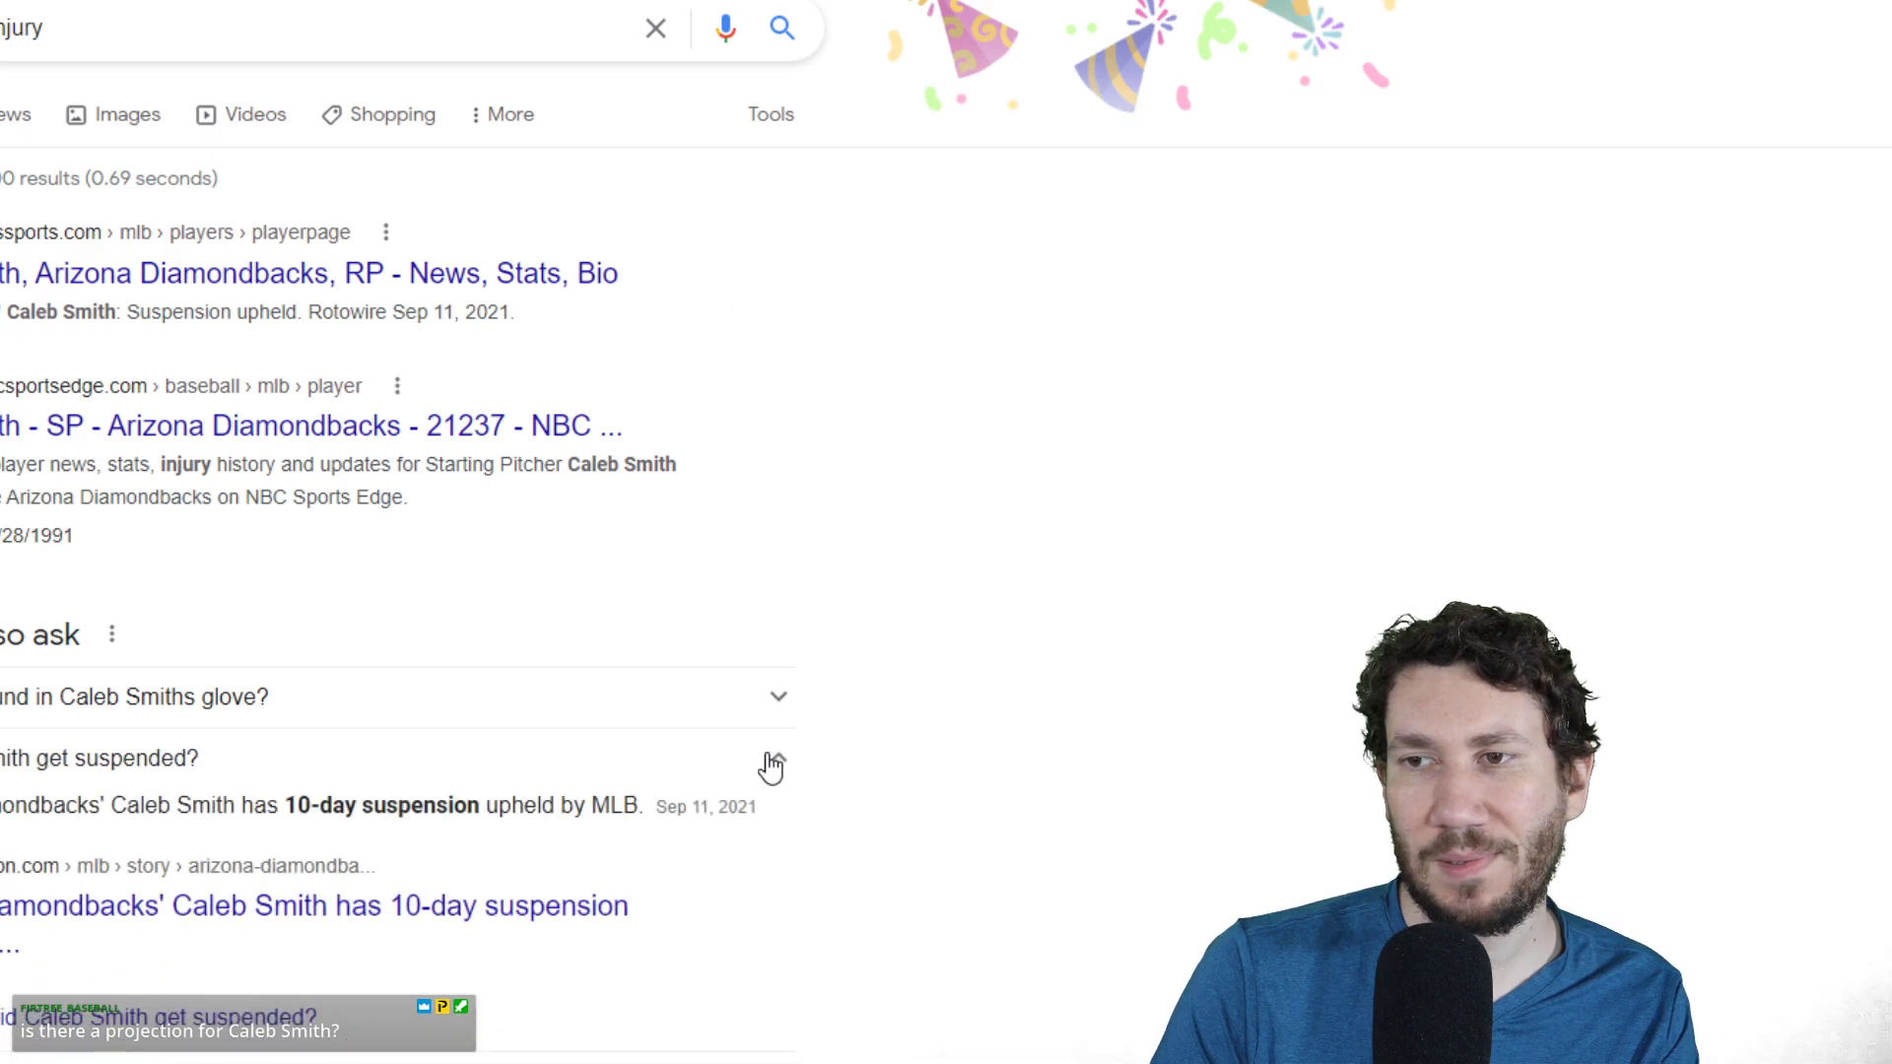
click(772, 764)
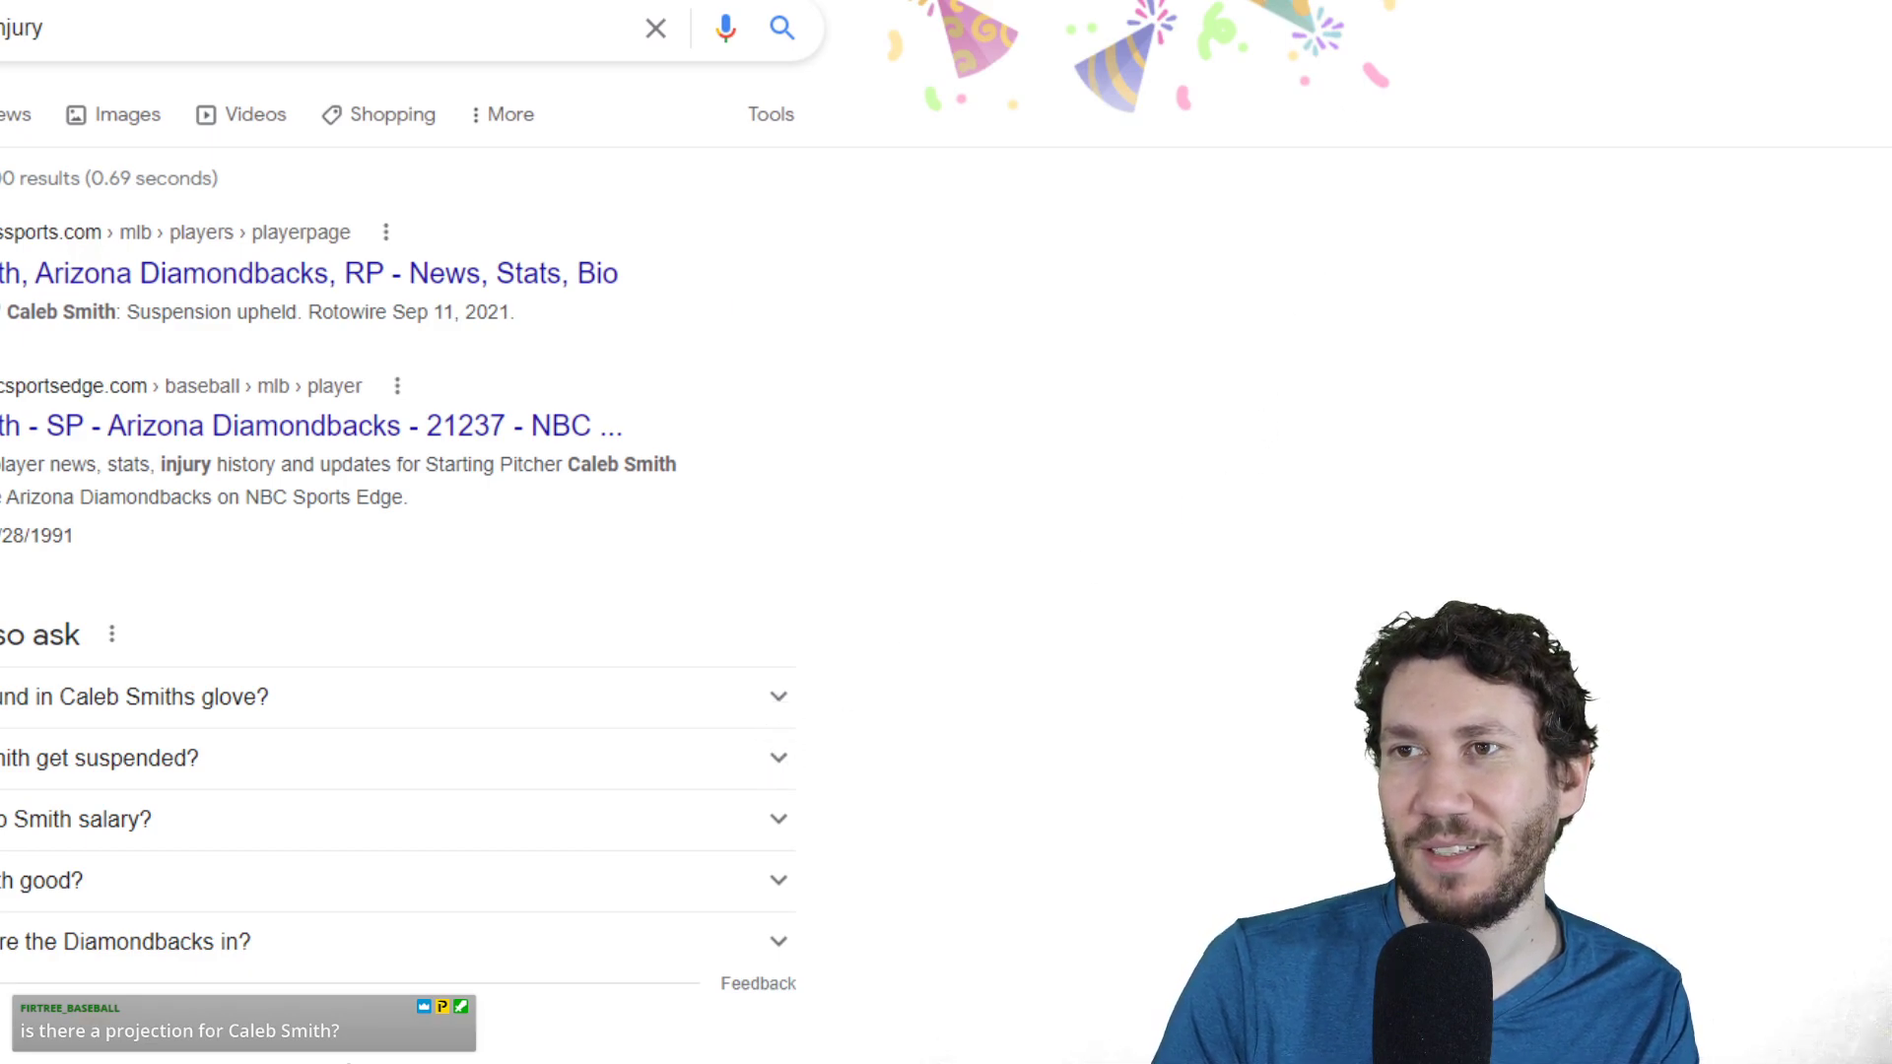
- Check Arizona's projected starting rotation and Caleb Smith's player page on FanGraphs, and return to the Excel spreadsheet
key(ctrl+Tab)
scroll(1053, 576, down, 4)
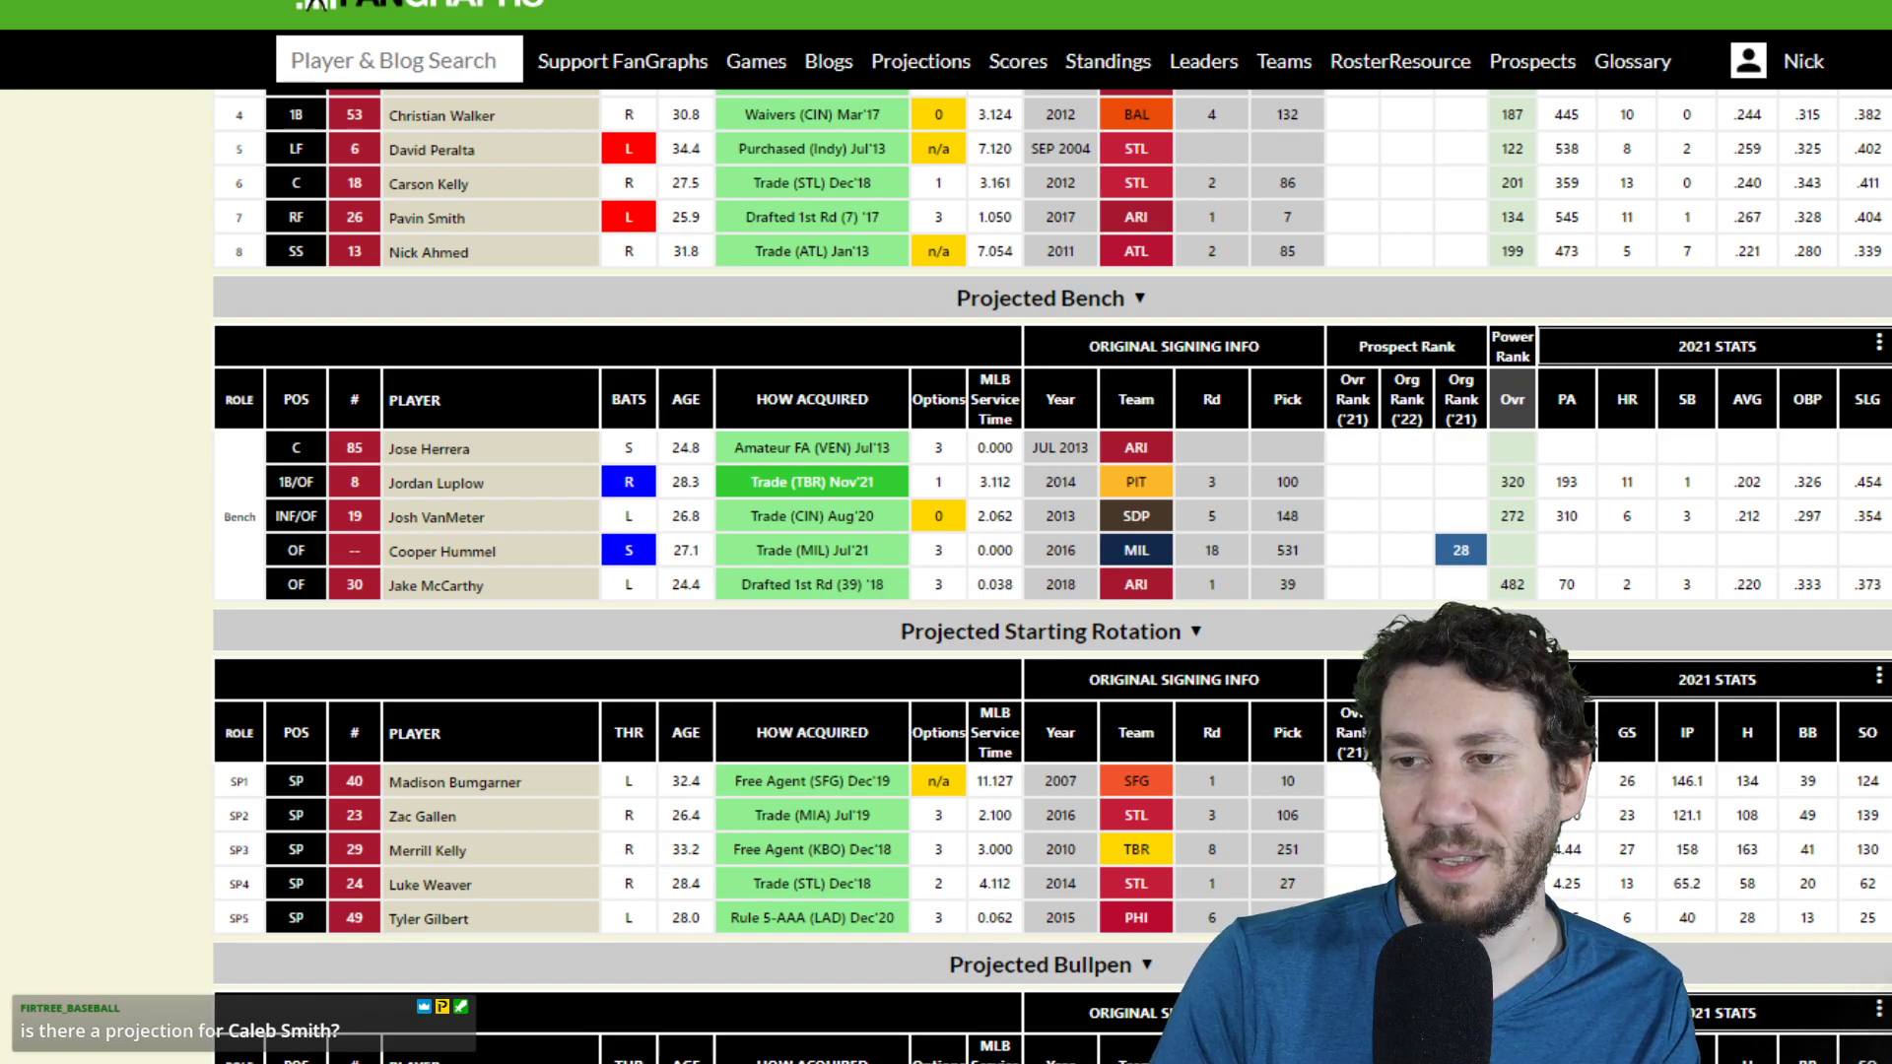
key(ctrl+Tab)
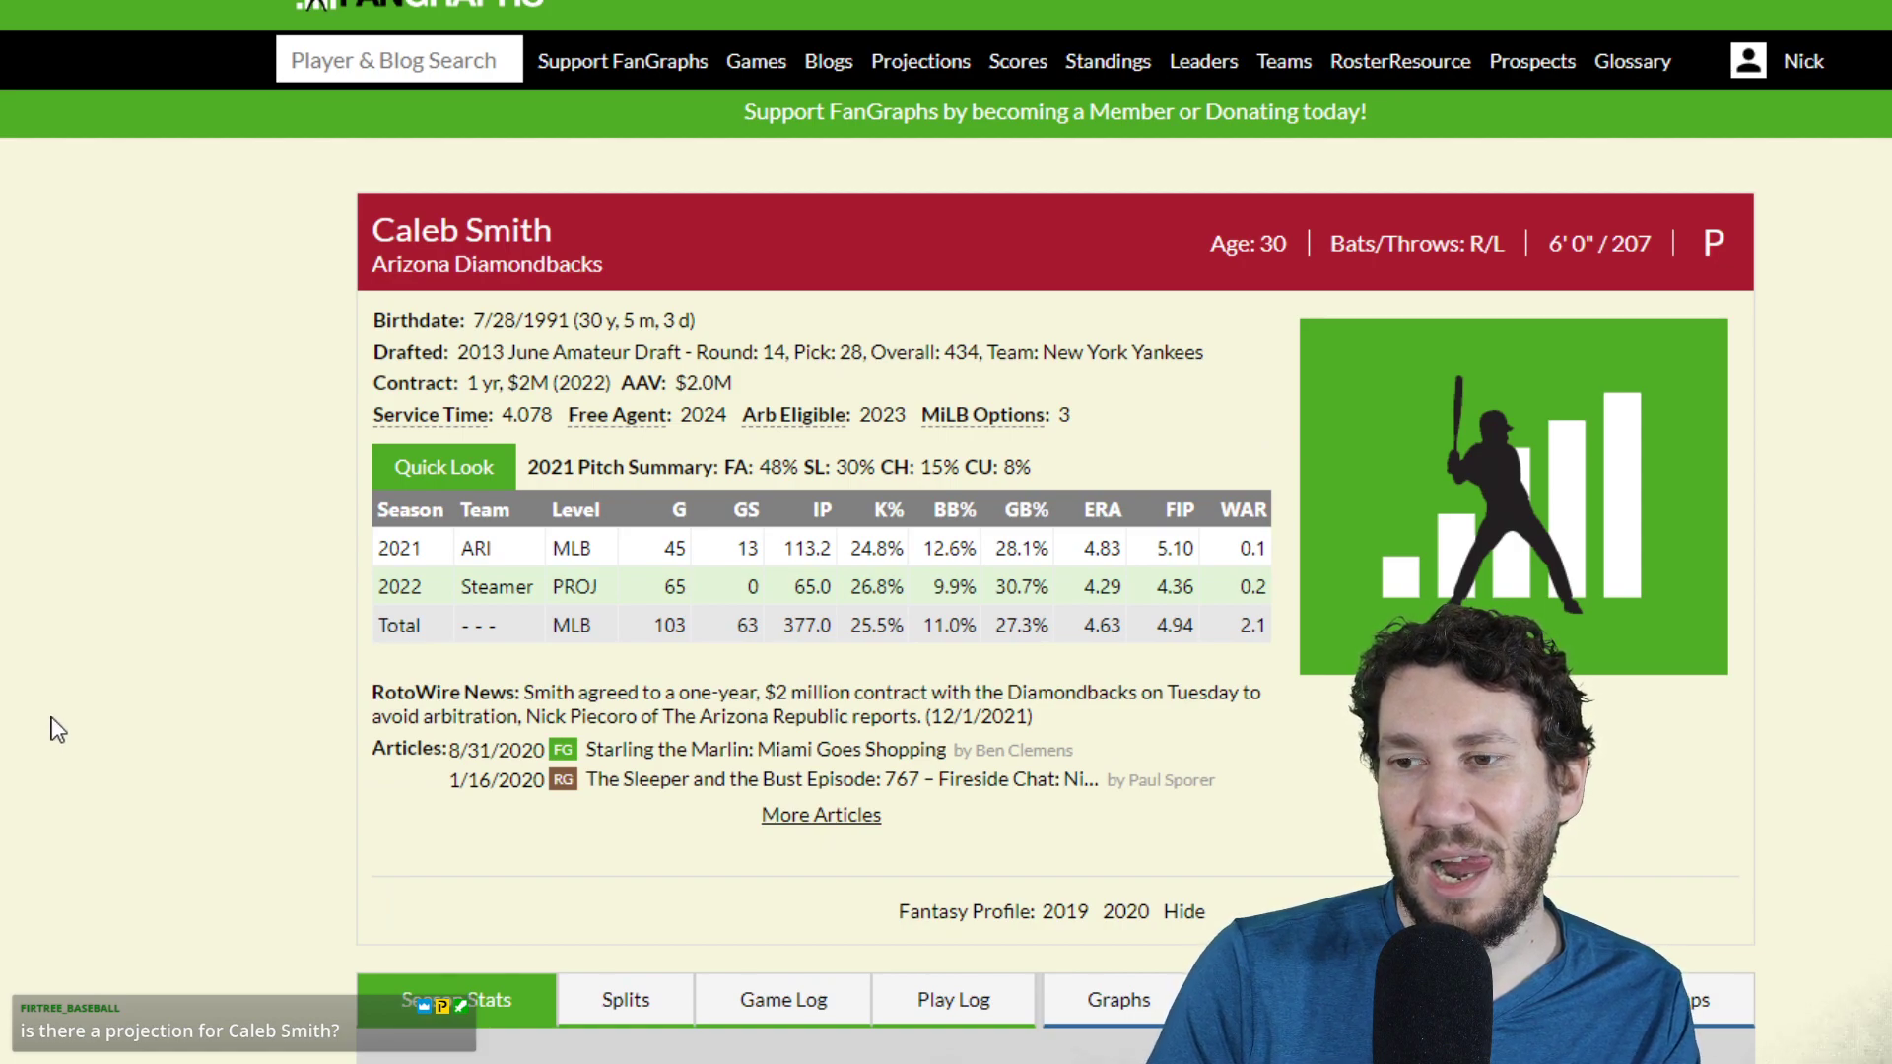
key(ctrl+shift+Tab)
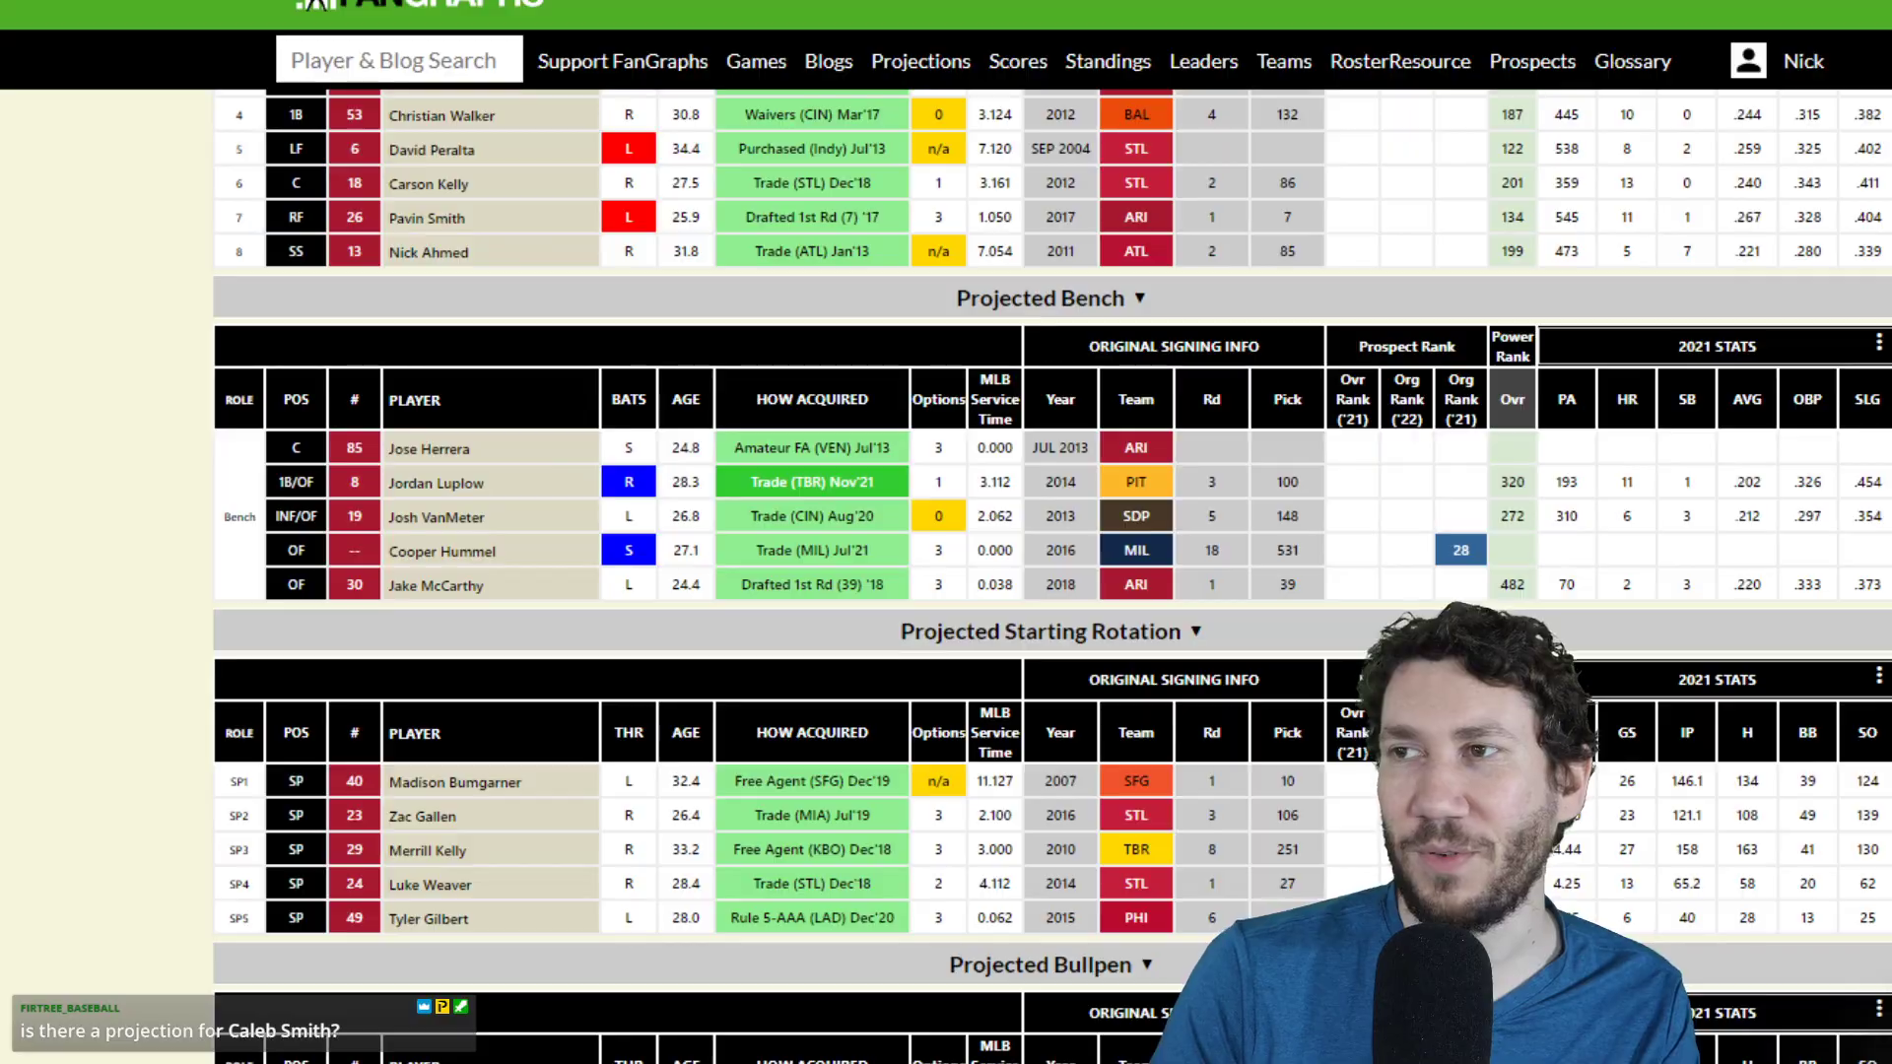
key(alt+Tab)
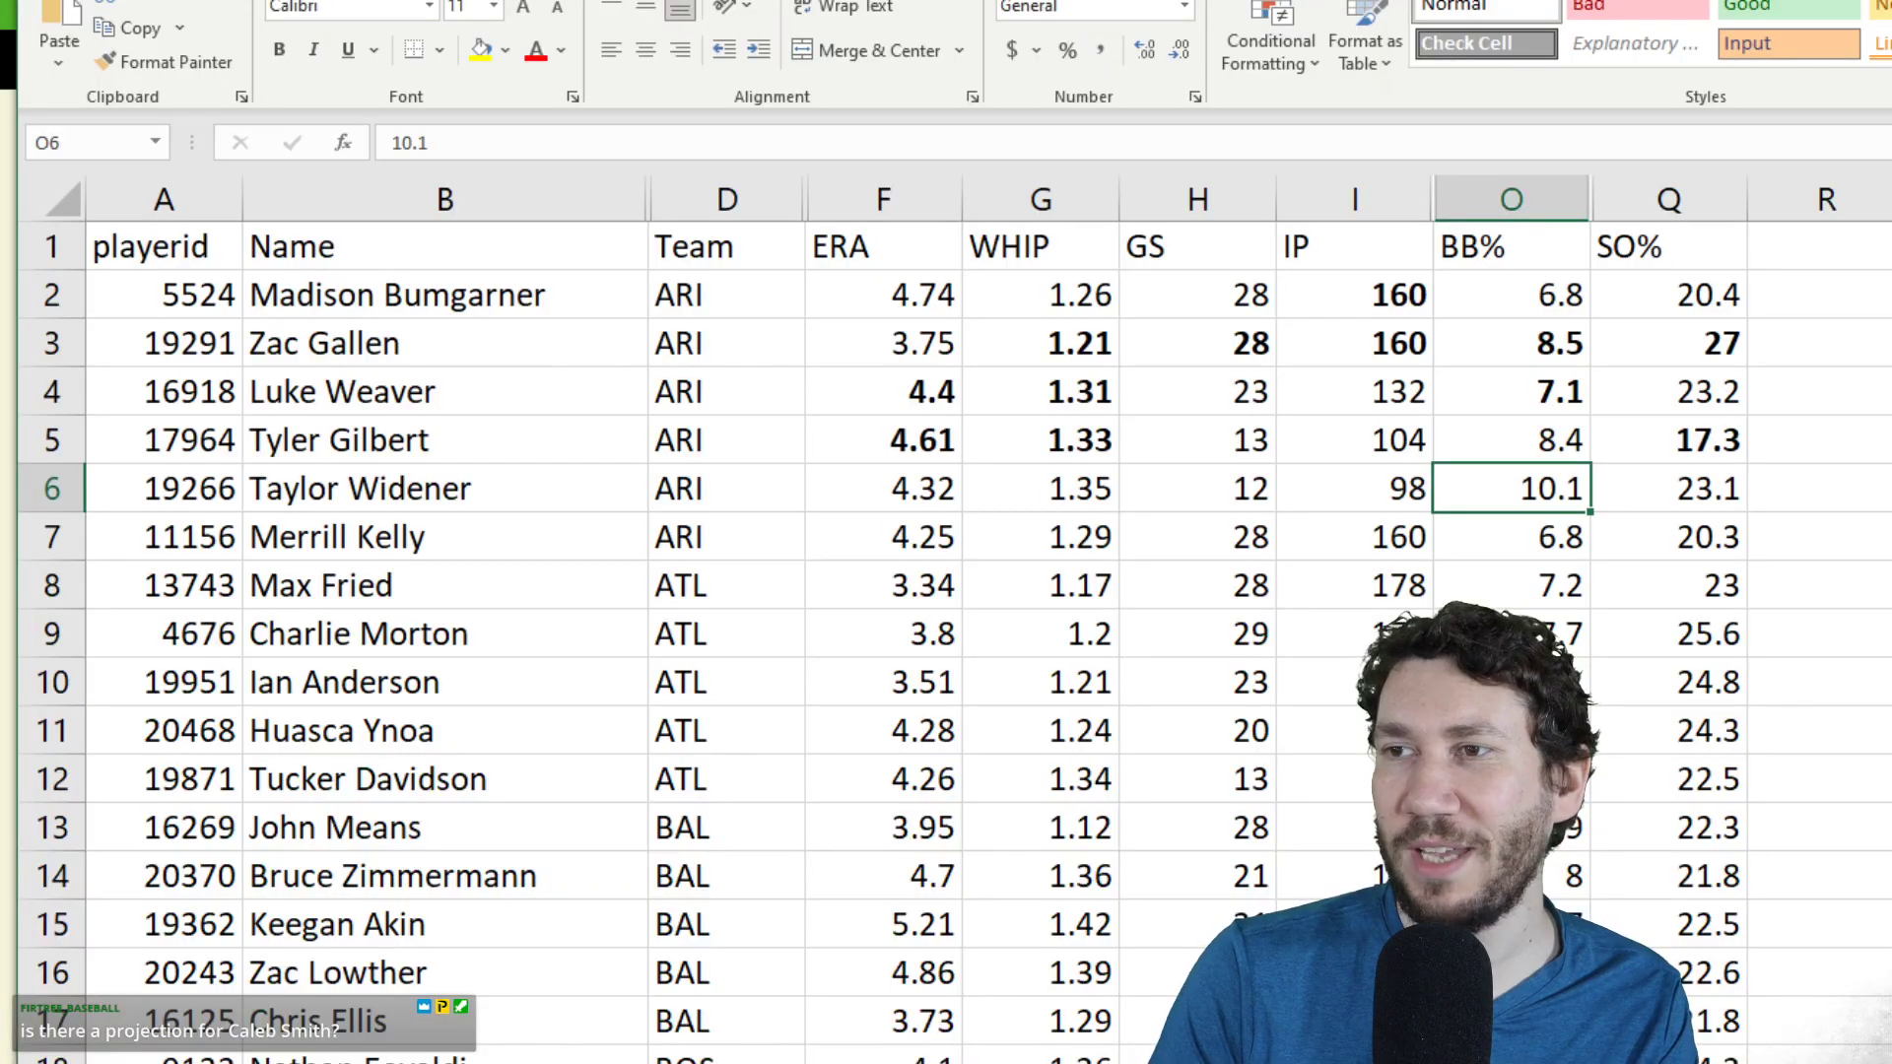
- Search the projections spreadsheet for "smith" and close the search
click(1058, 540)
key(ctrl+f)
text(smith)
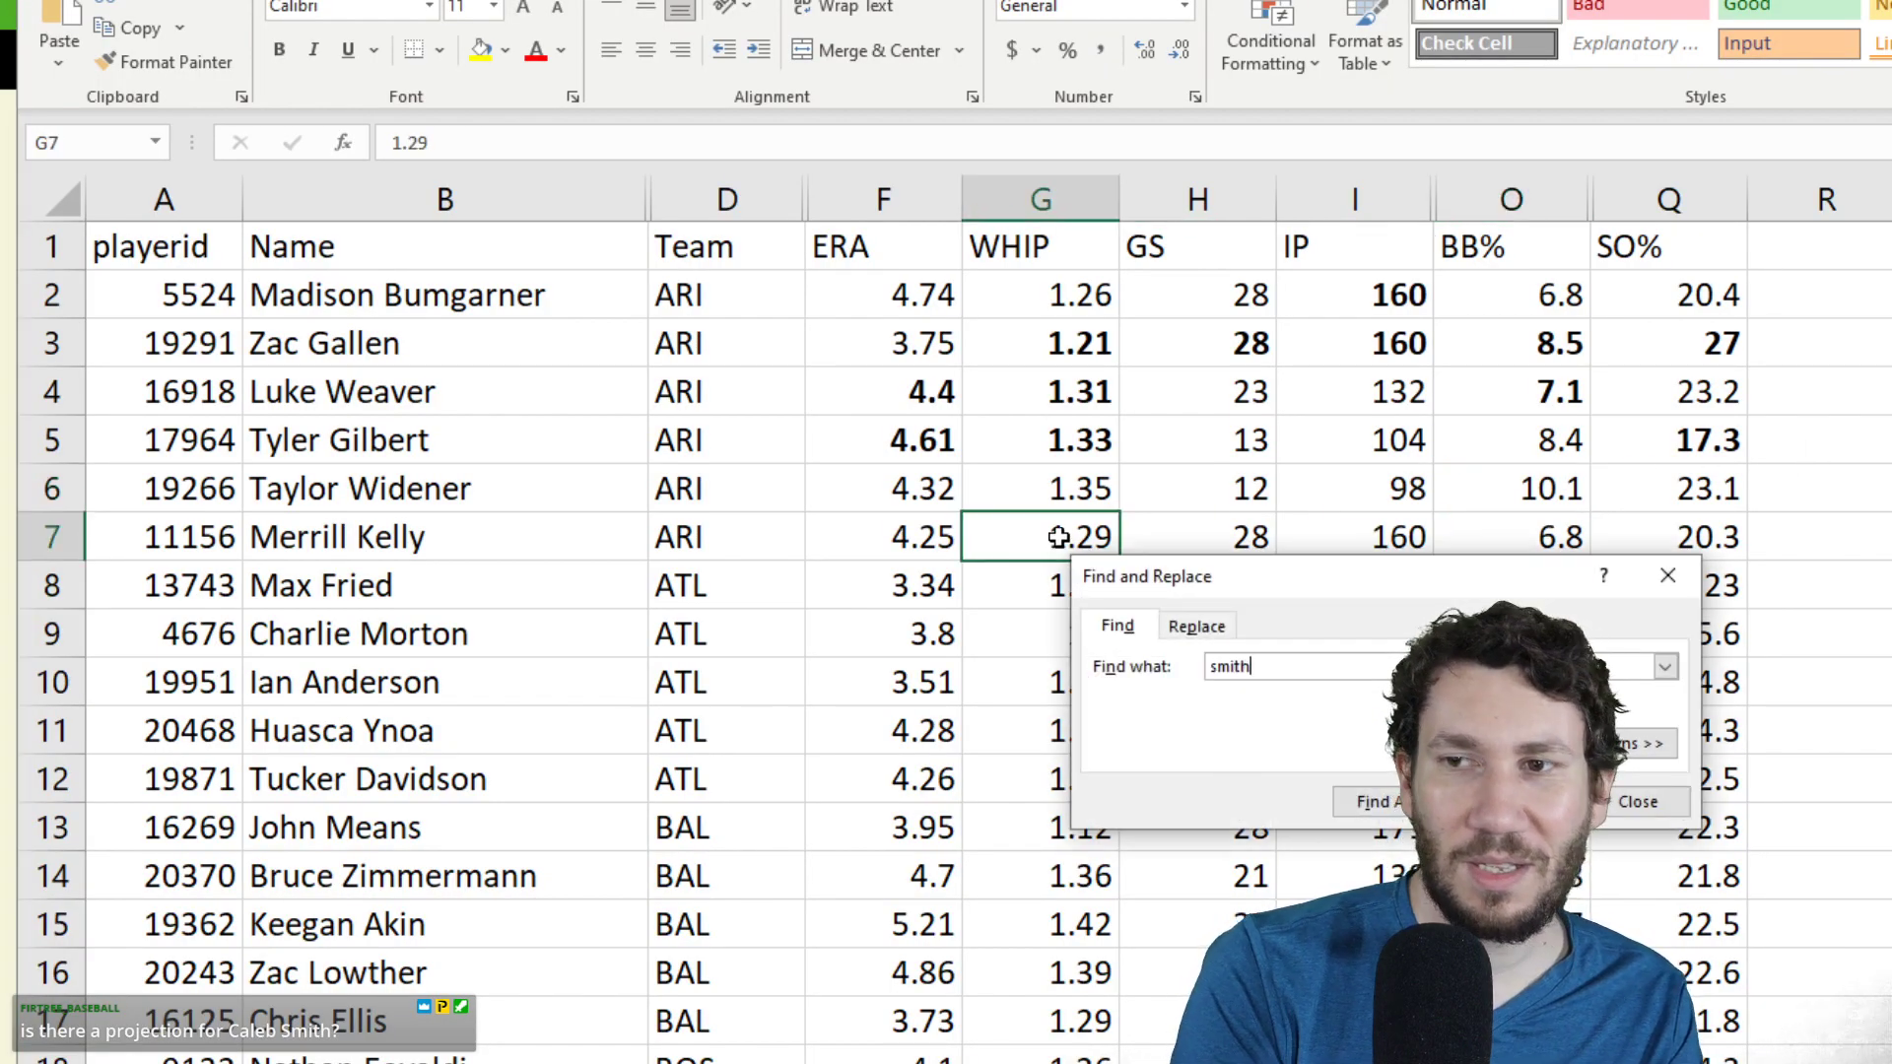
key(Return)
key(Return)
key(Escape)
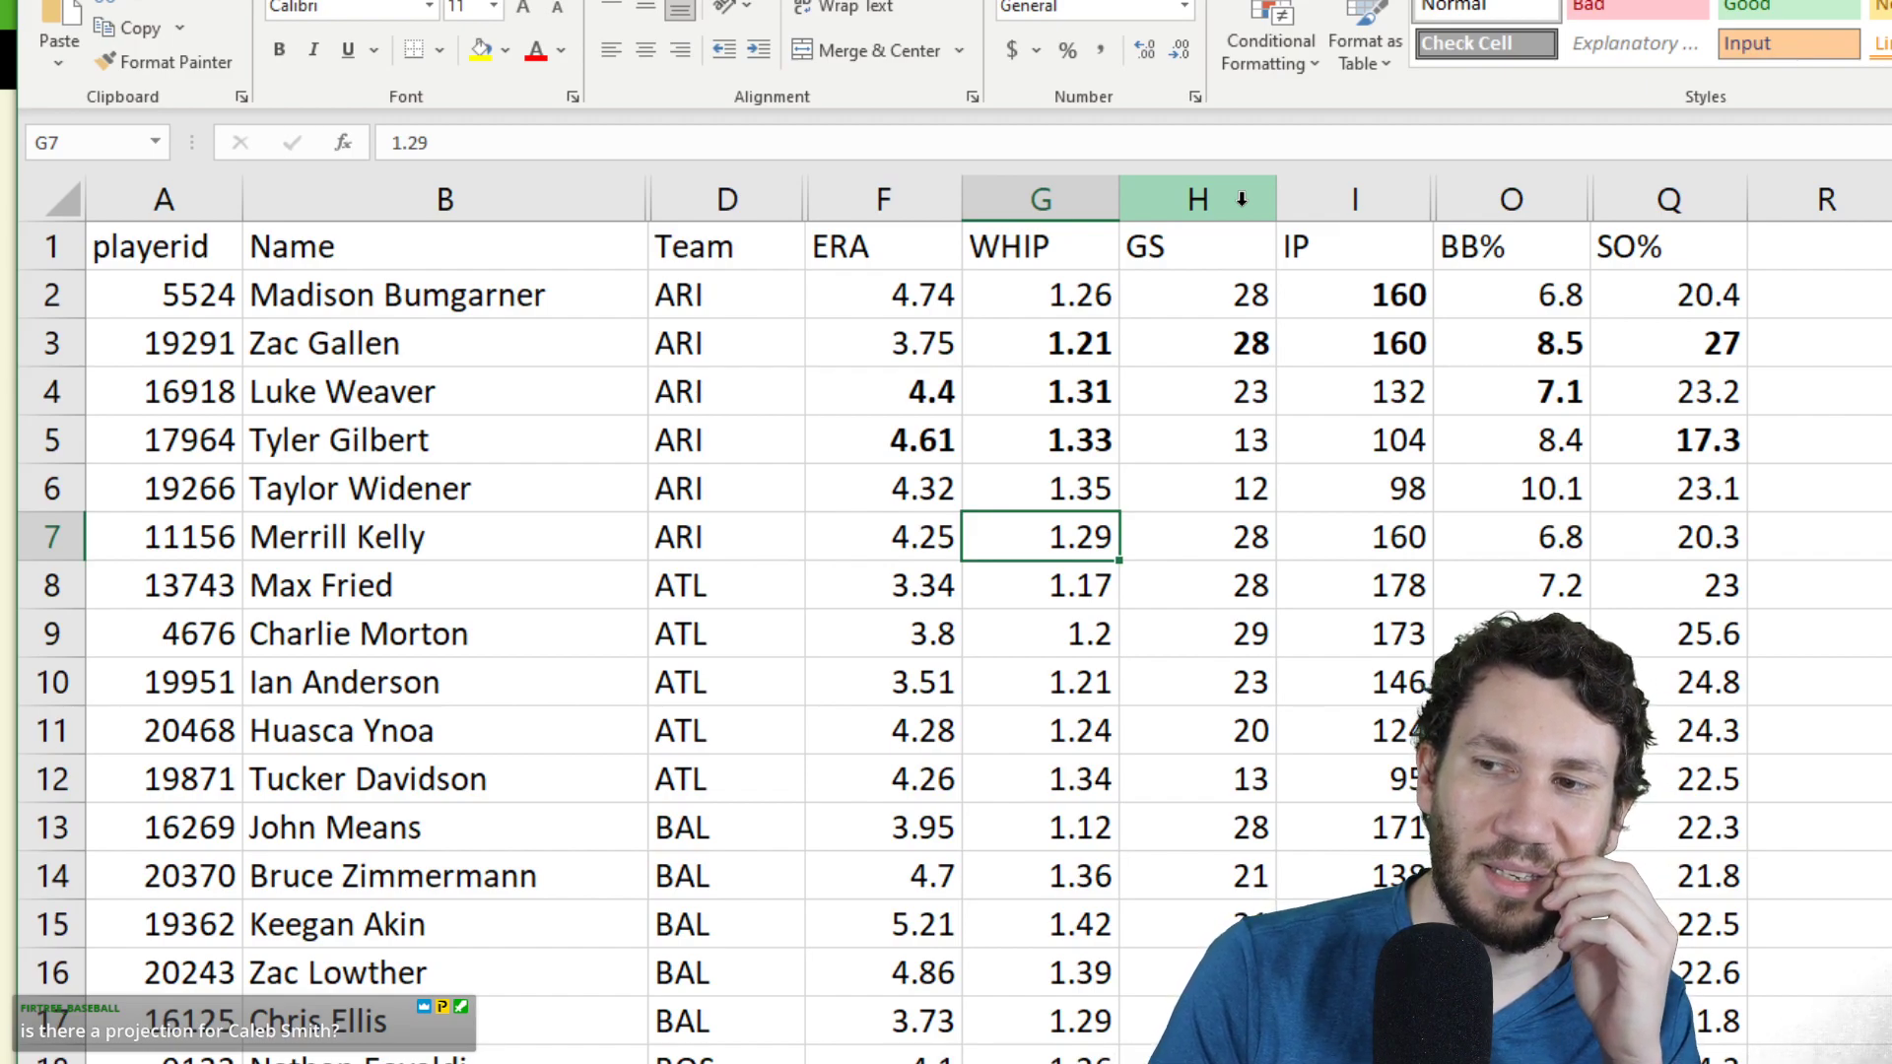
- Look through the free-agent pitchers in the projections list as far as Dario Agrazal's row
scroll(1247, 828, down, 20)
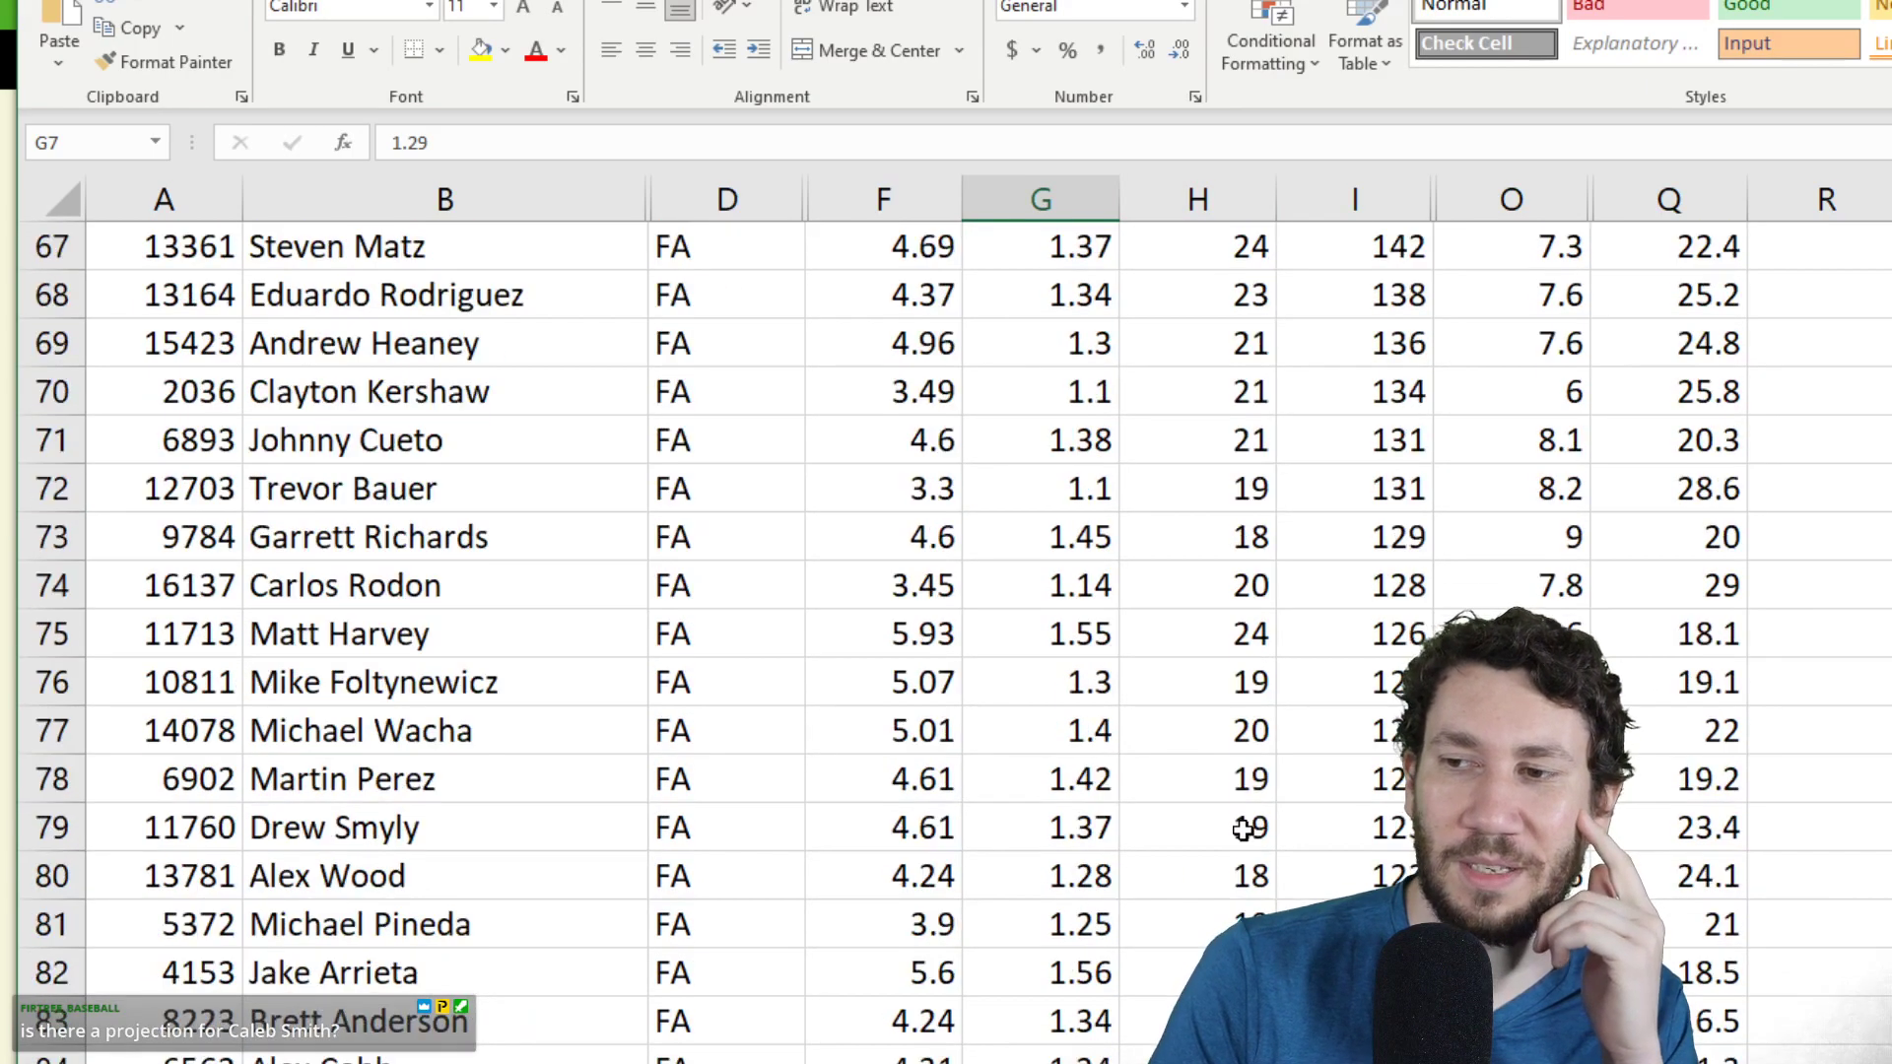
scroll(1247, 828, down, 7)
click(1230, 726)
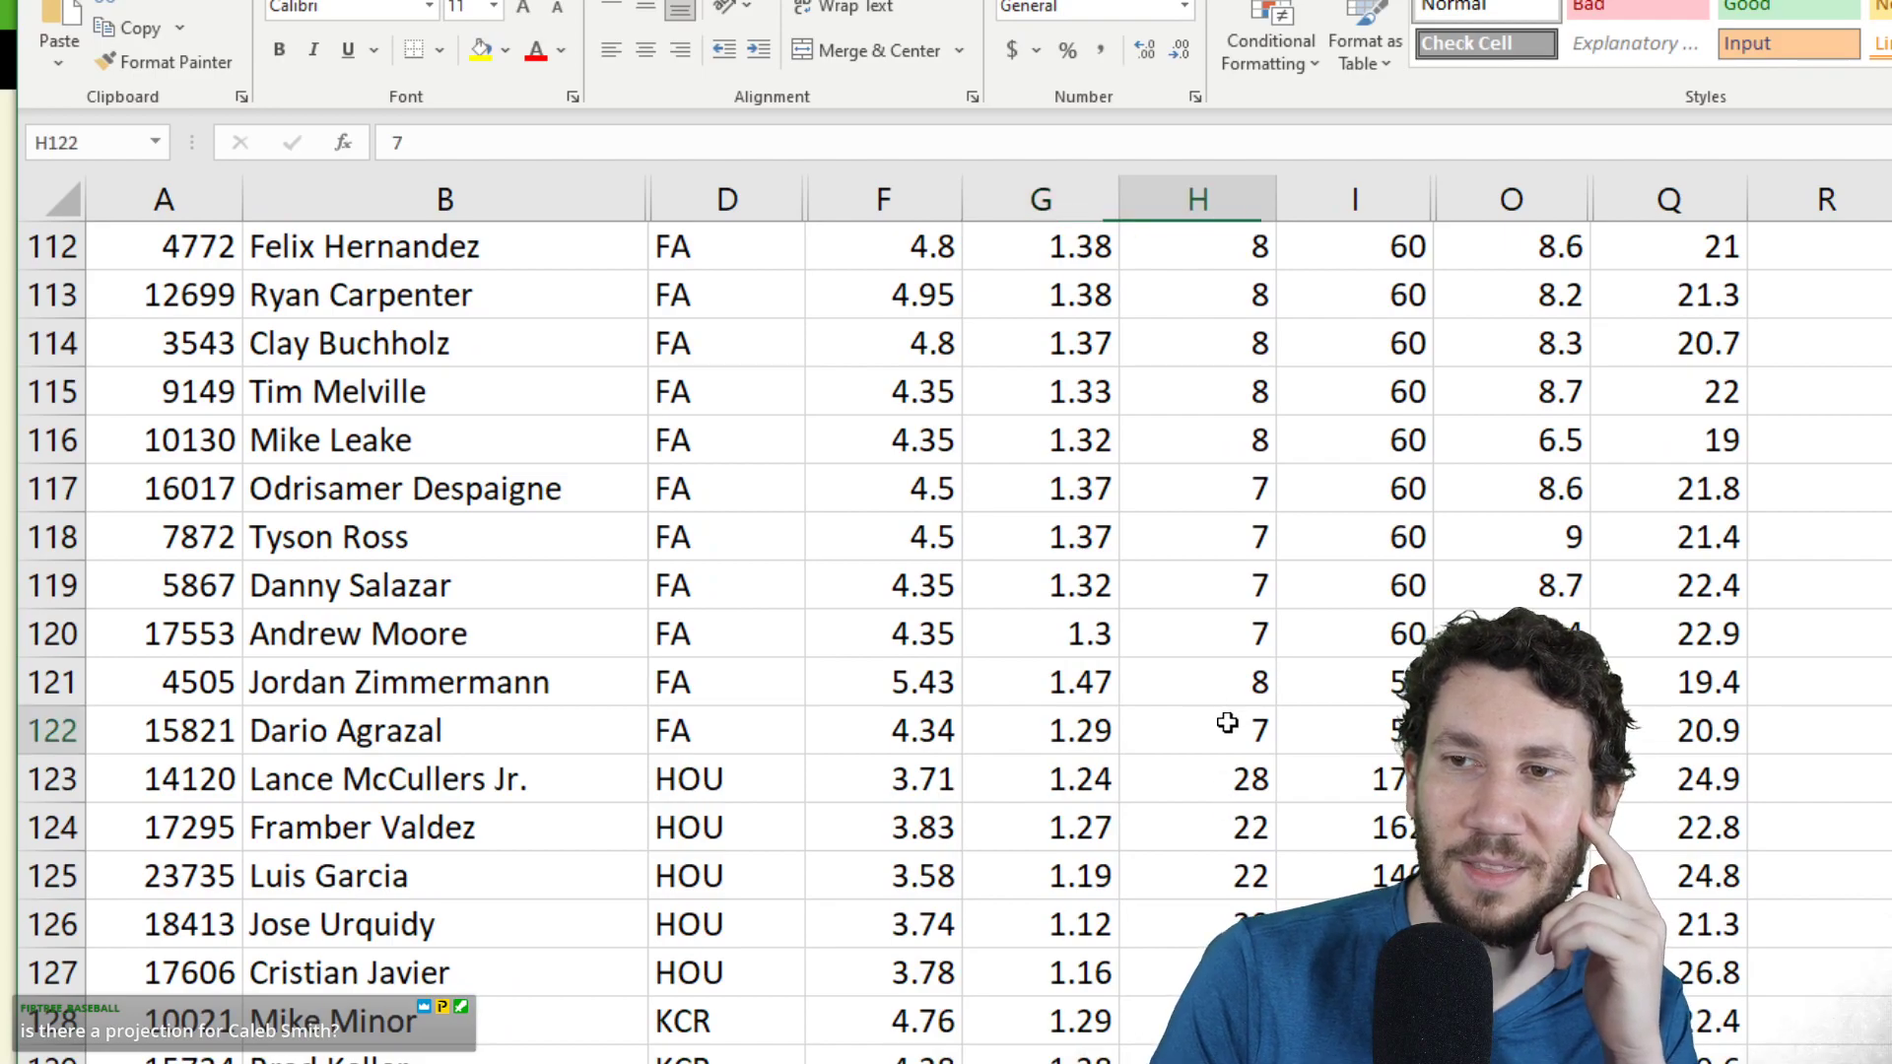
- Compare the projected starts of the last free-agent pitchers with those of the White Sox, Reds and Tigers back-end starters
click(1252, 605)
click(1238, 528)
click(1222, 493)
click(1220, 537)
click(1225, 587)
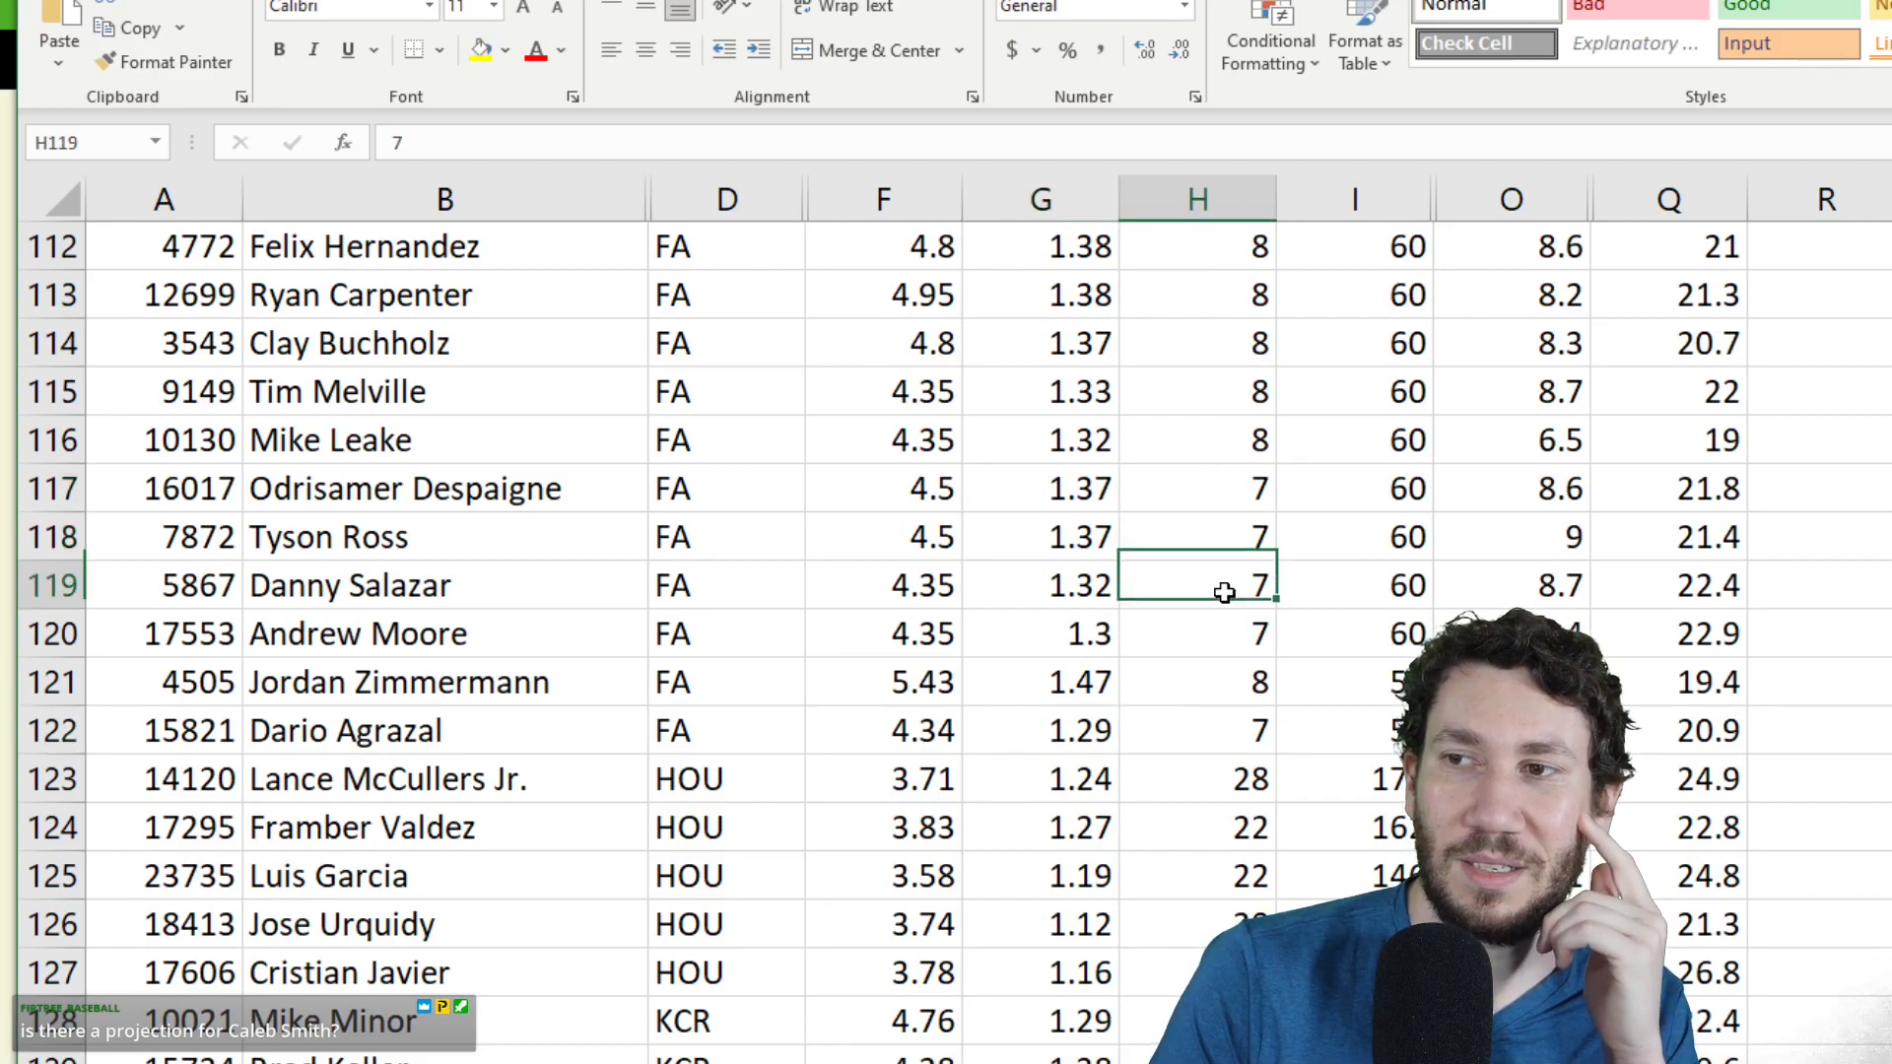
click(1213, 684)
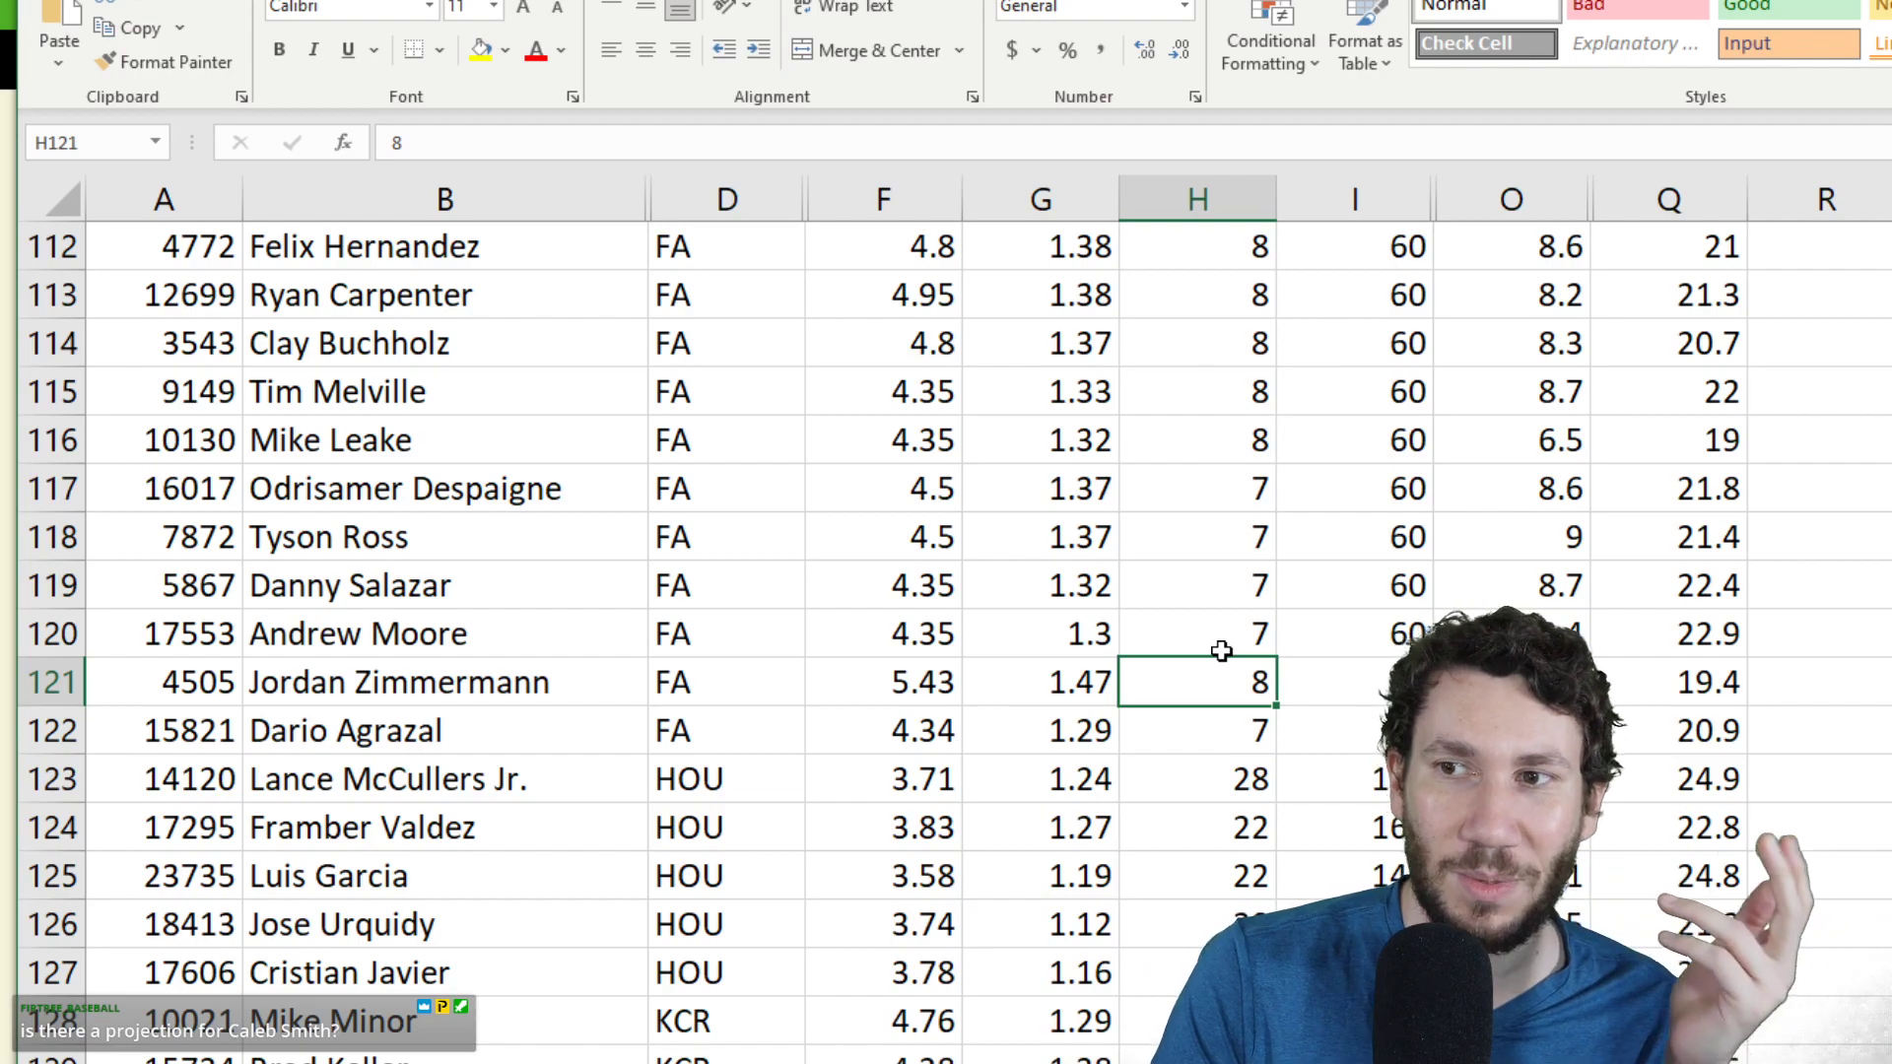
scroll(1221, 650, up, 20)
scroll(1221, 651, up, 6)
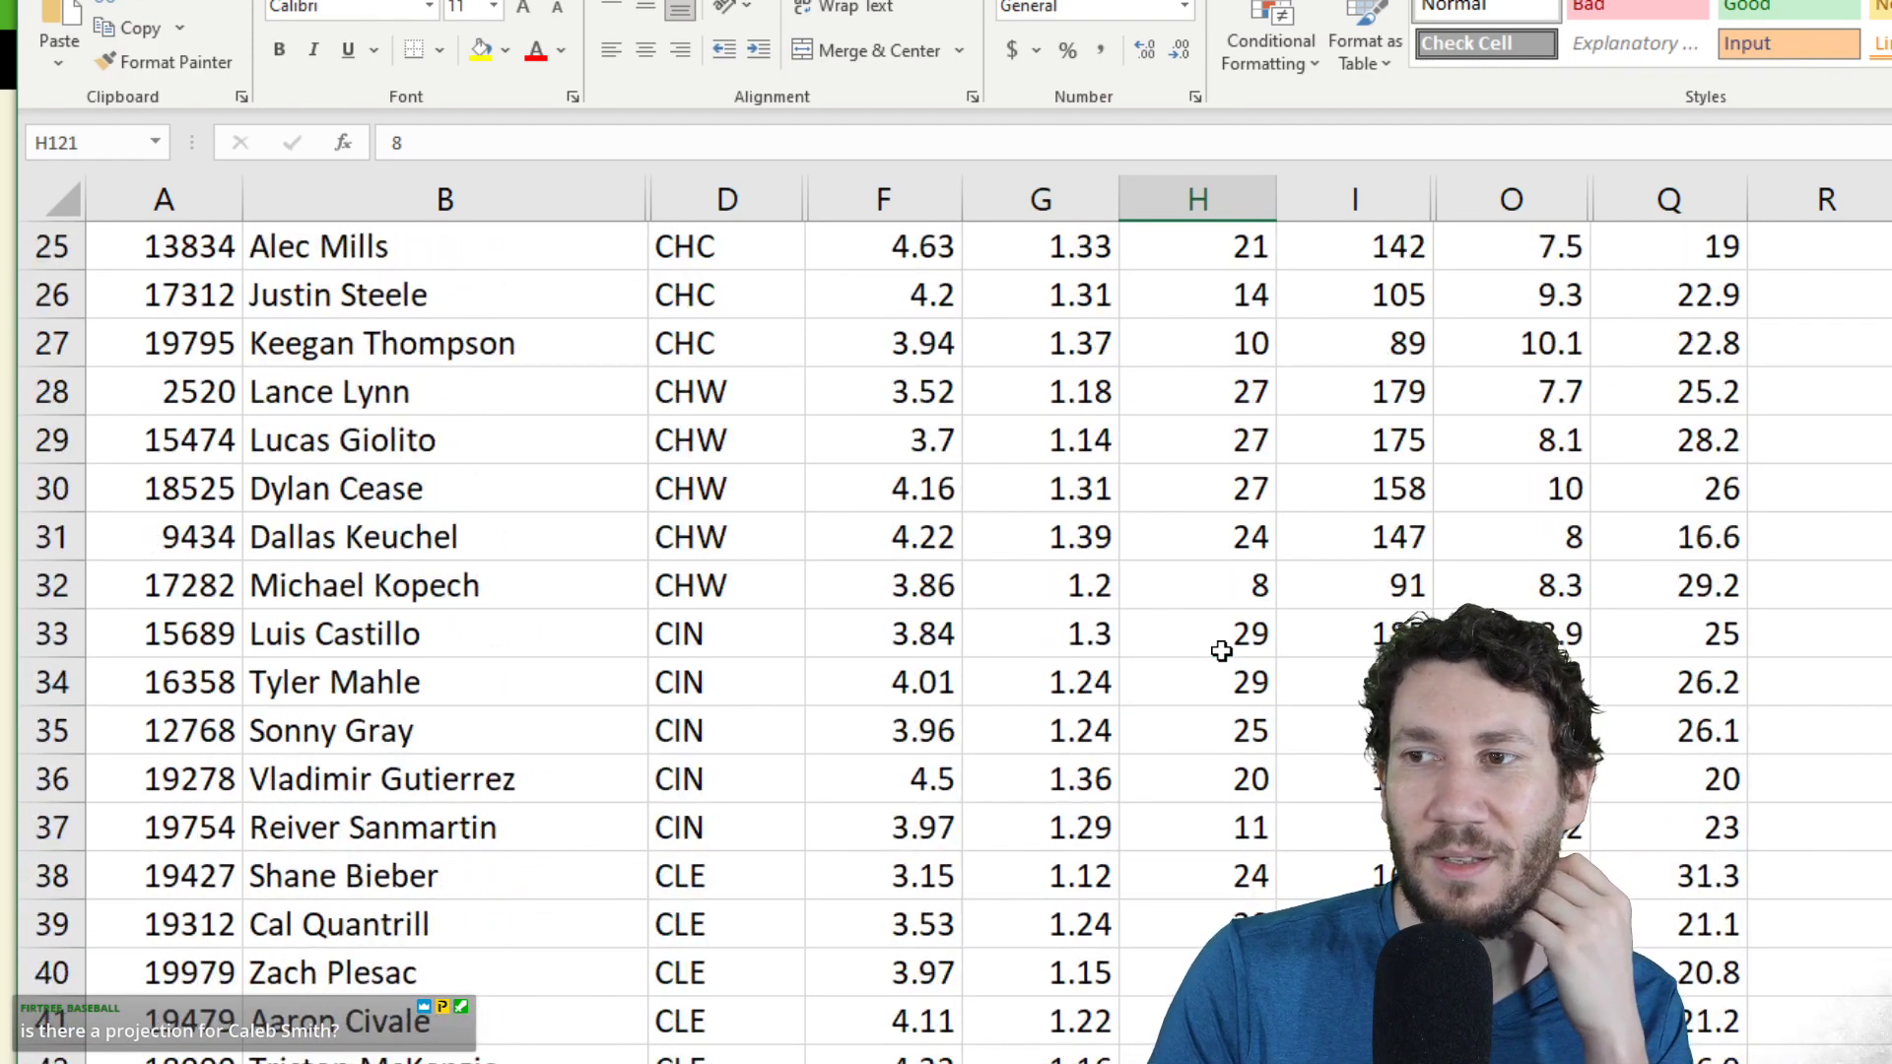
click(1218, 599)
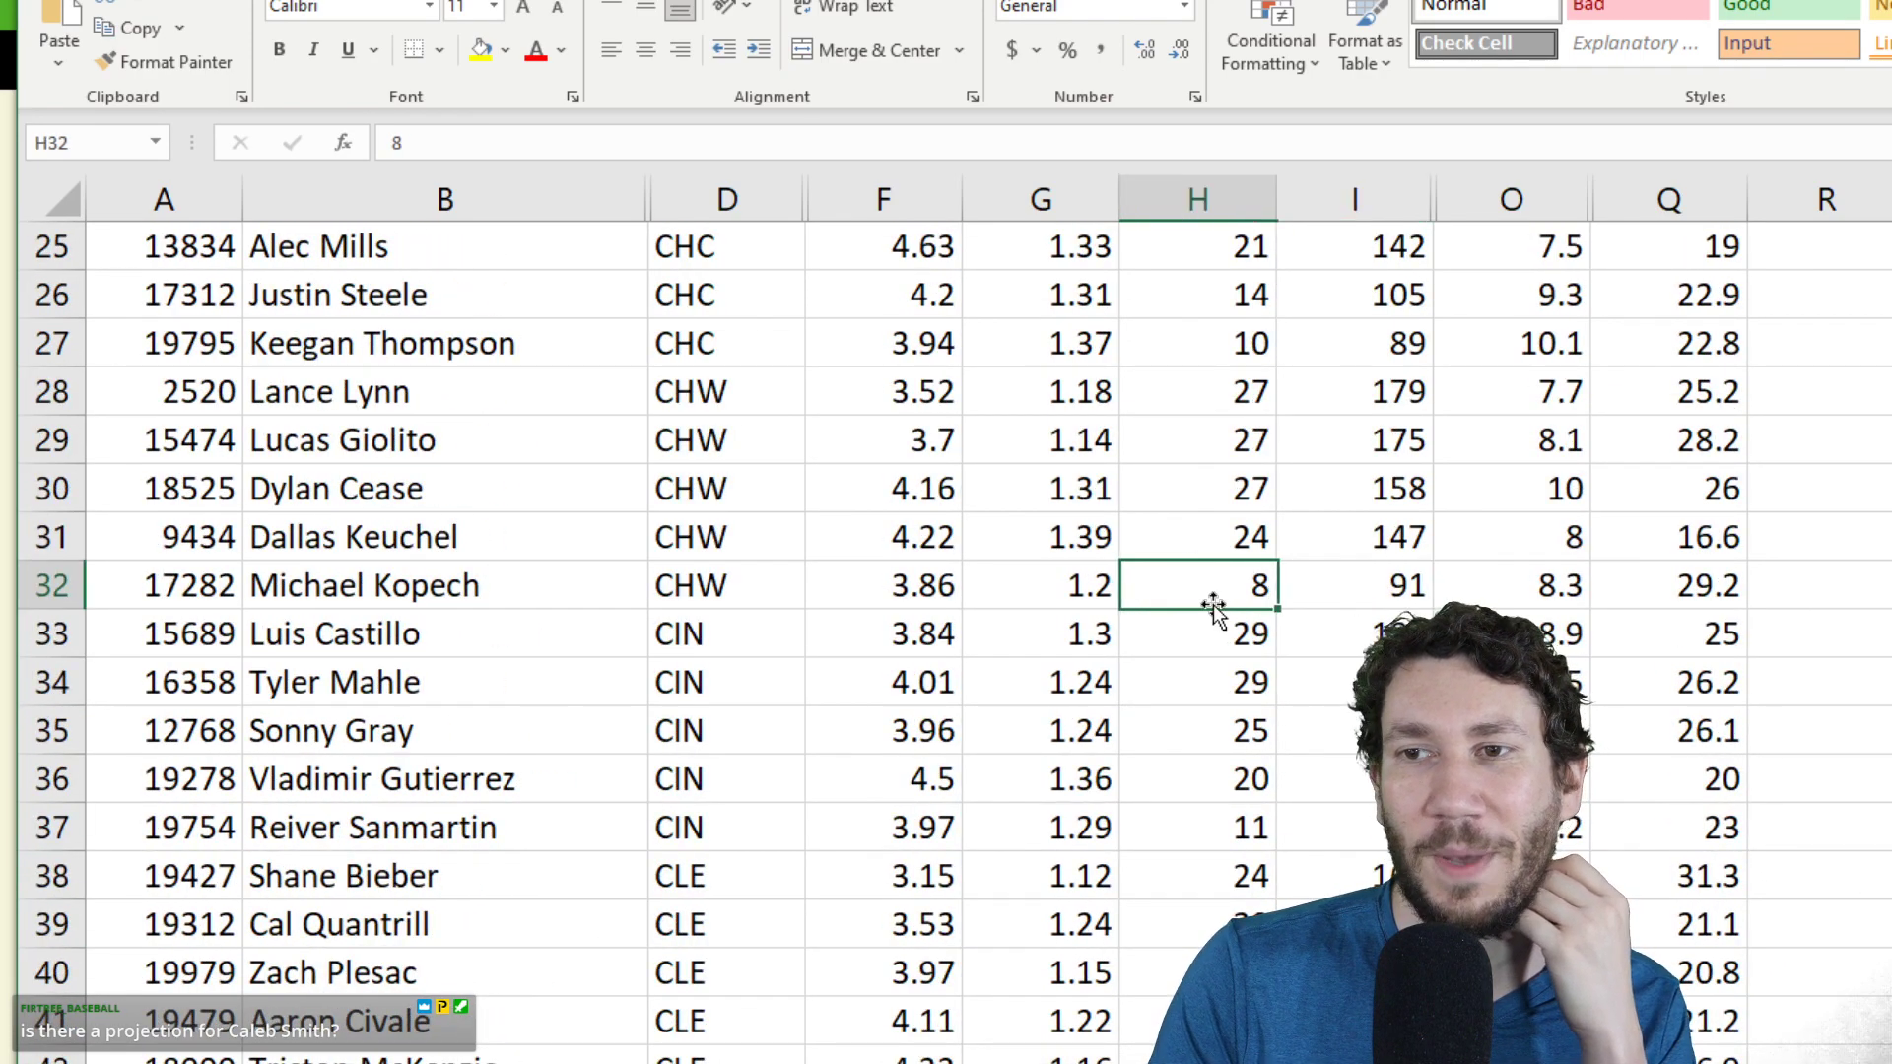
scroll(1278, 617, down, 7)
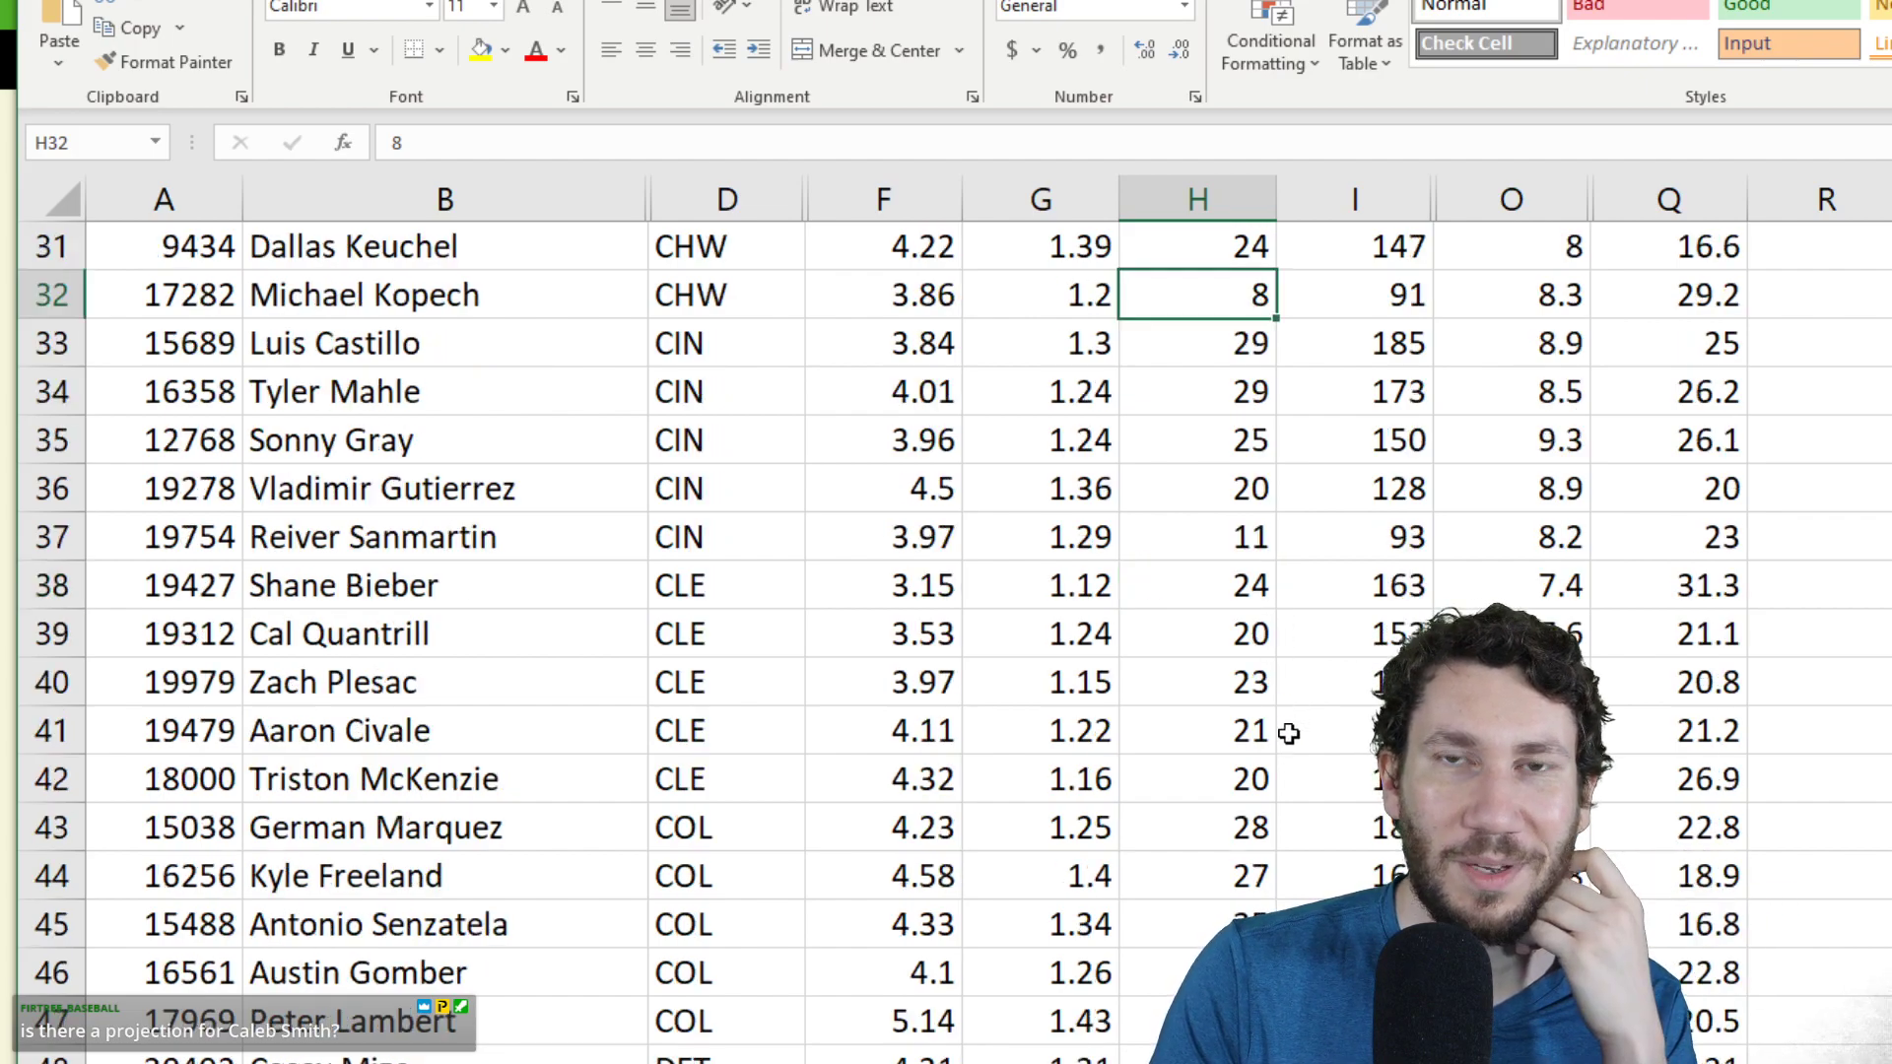
click(1247, 548)
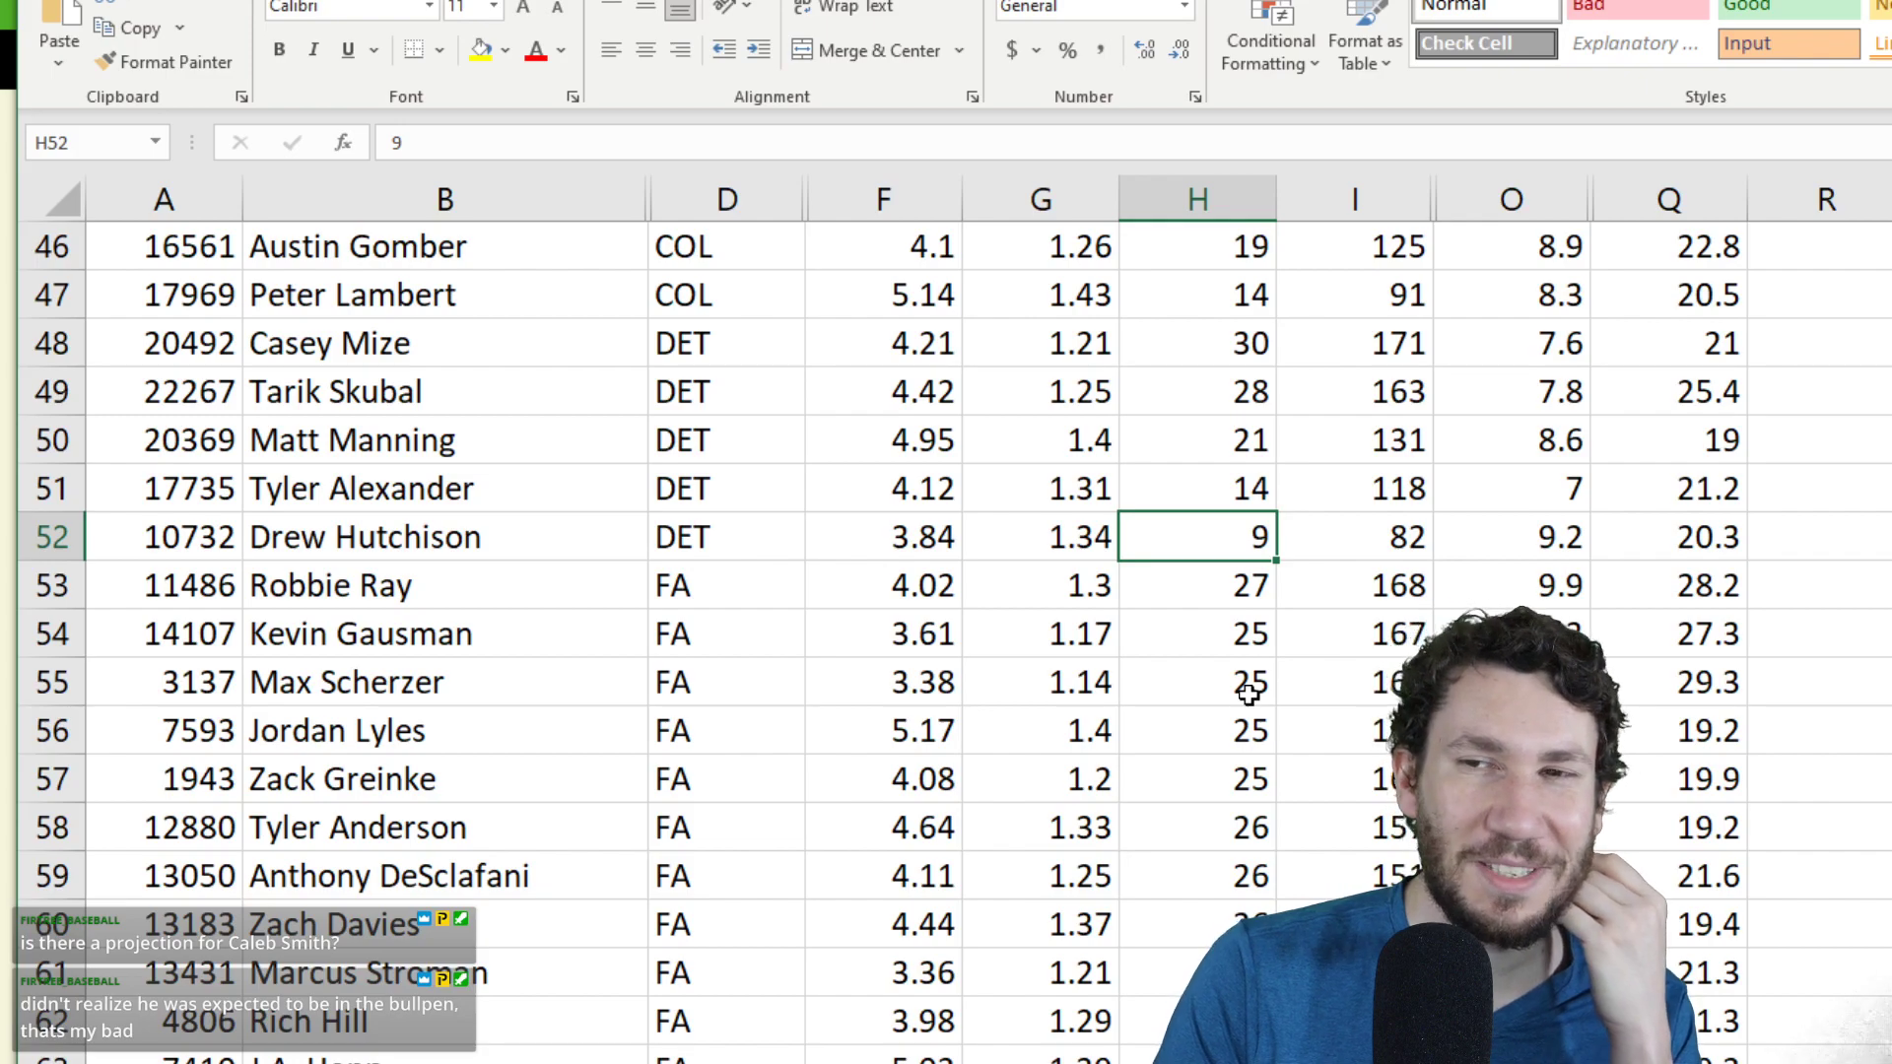
- Look through the free-agent pitchers around Noah Syndergaard and Homer Bailey, then back up to Robbie Ray
scroll(1249, 694, down, 16)
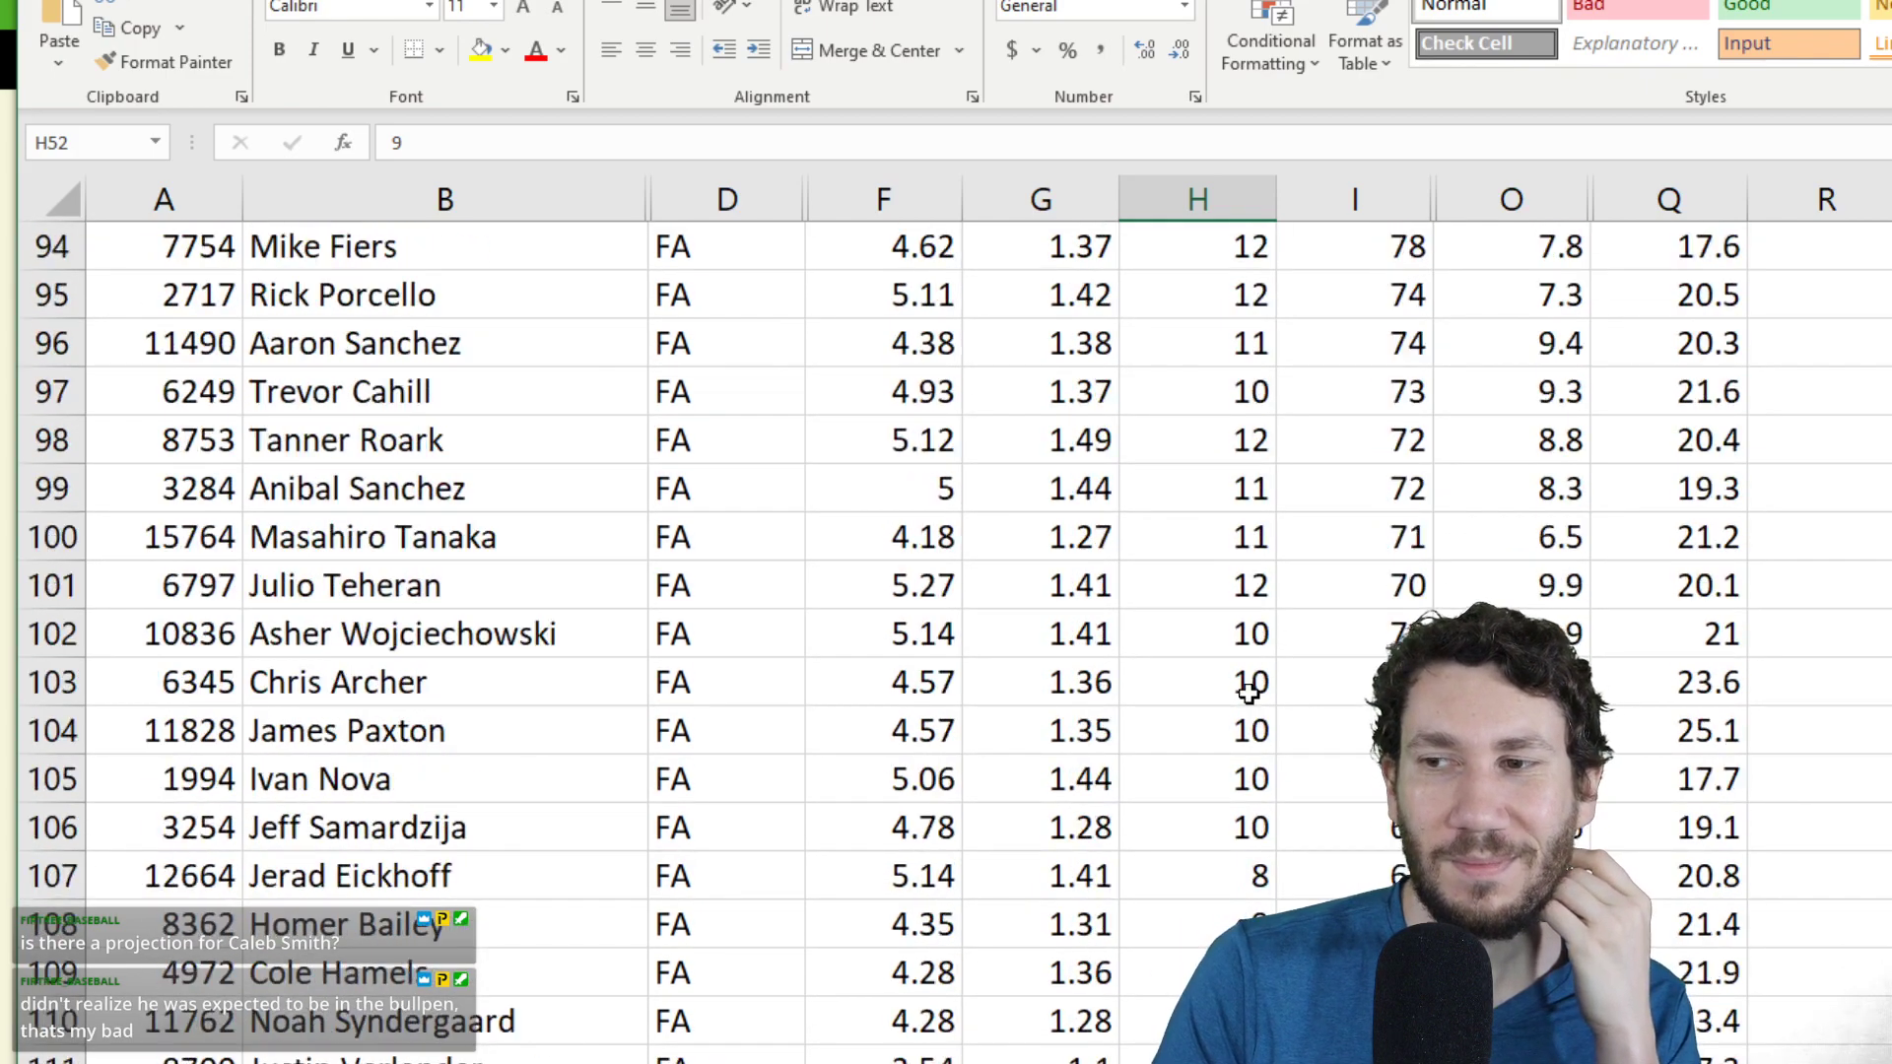
click(537, 1025)
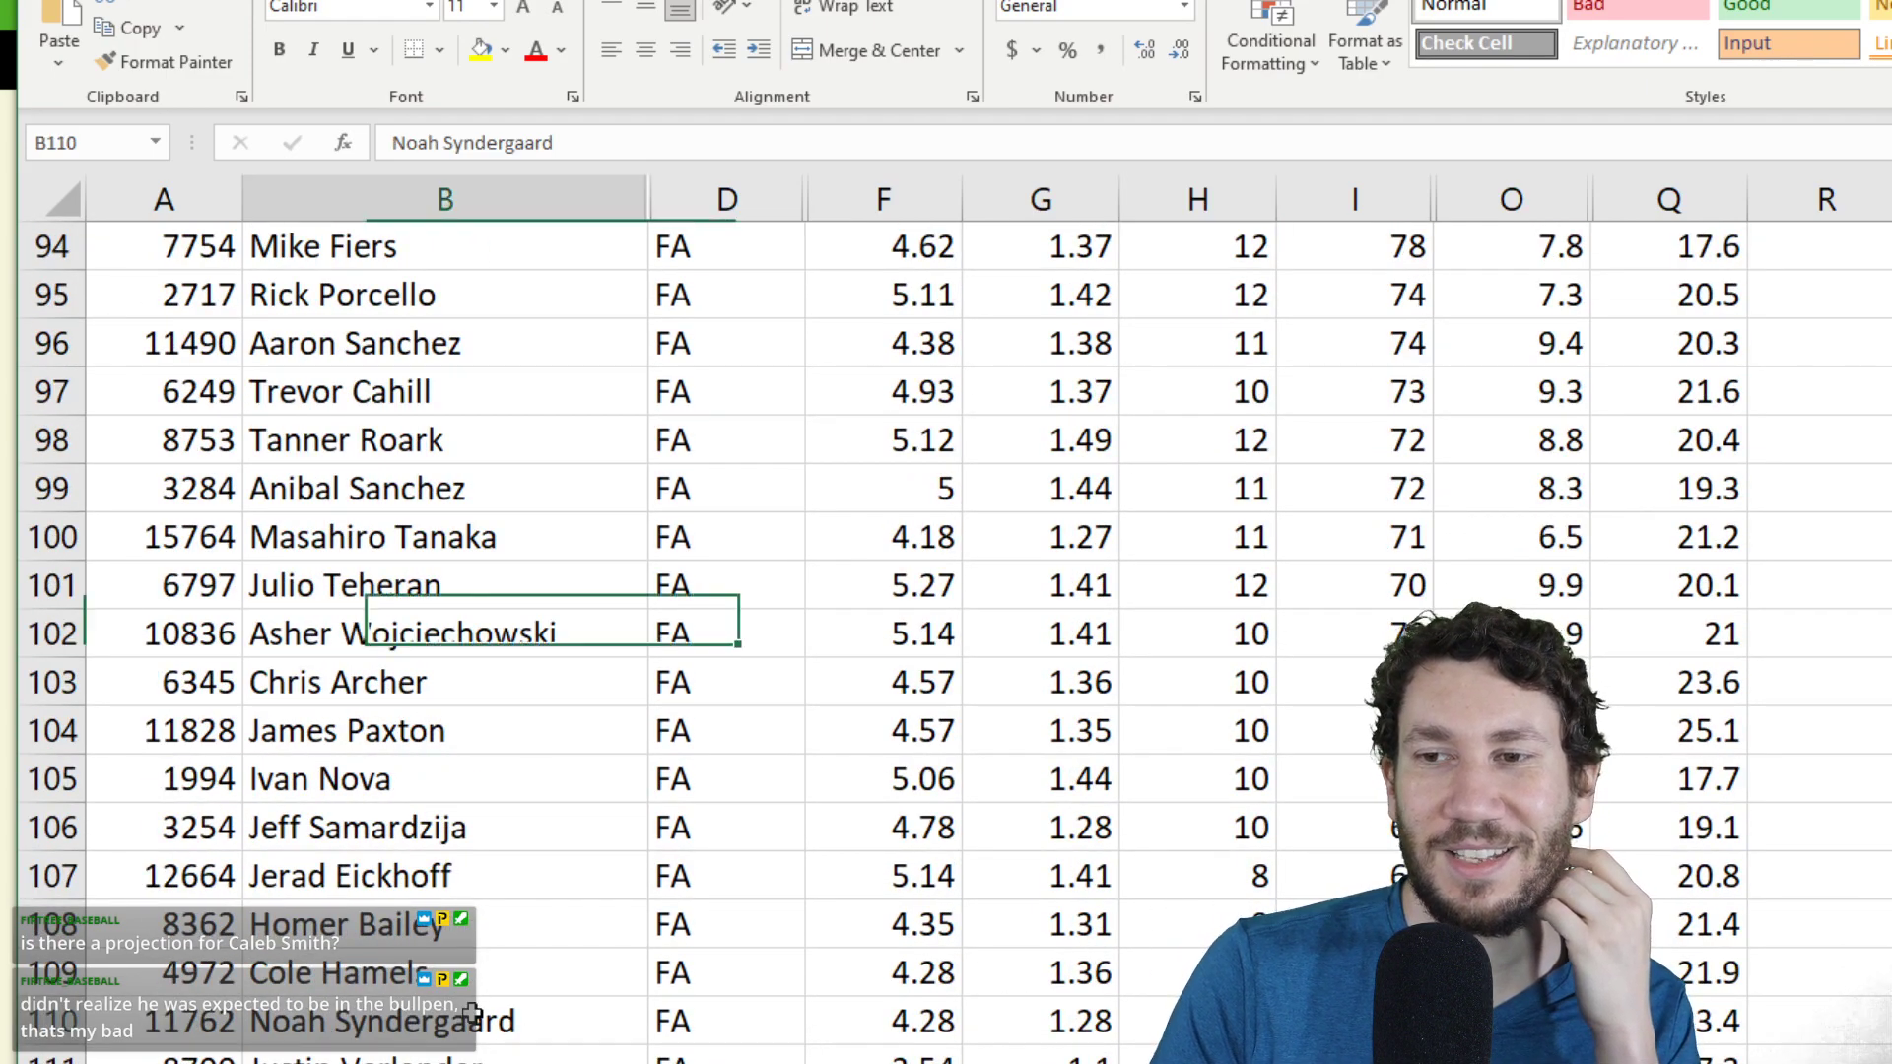
click(515, 924)
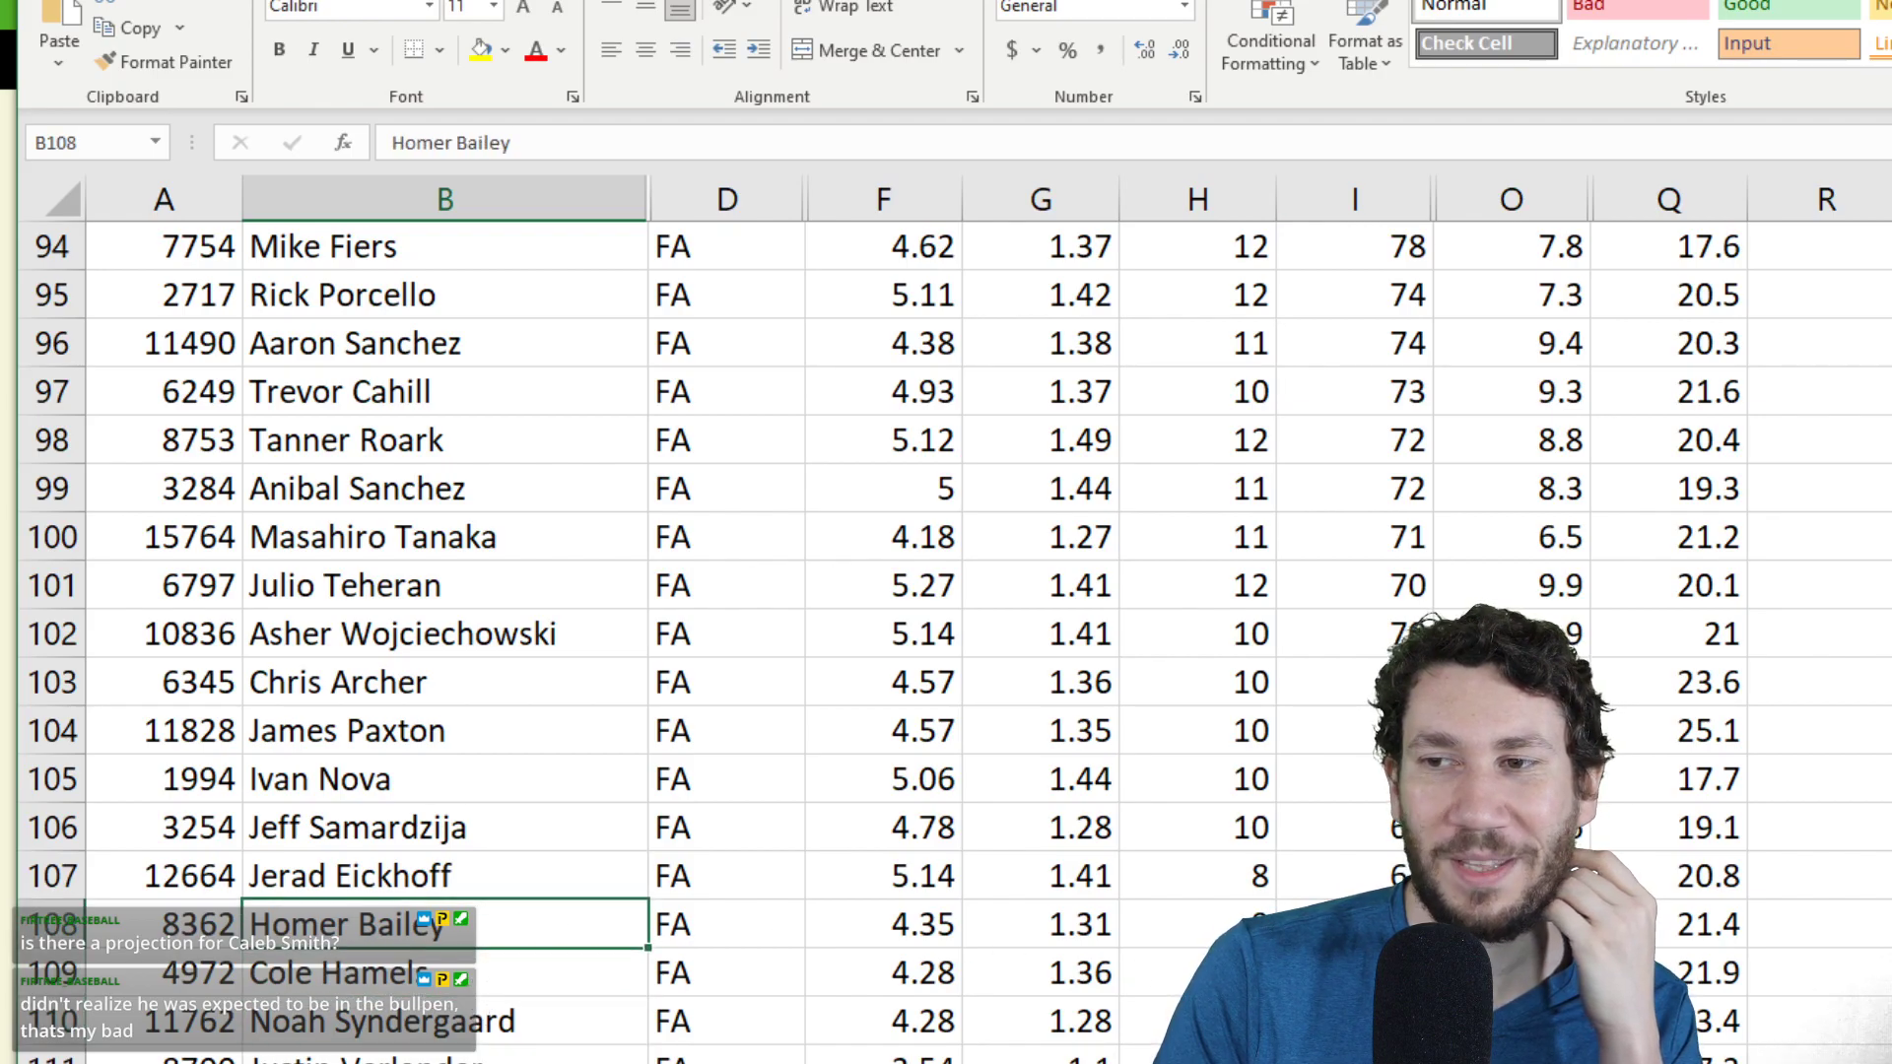
scroll(955, 641, down, 6)
scroll(955, 641, up, 10)
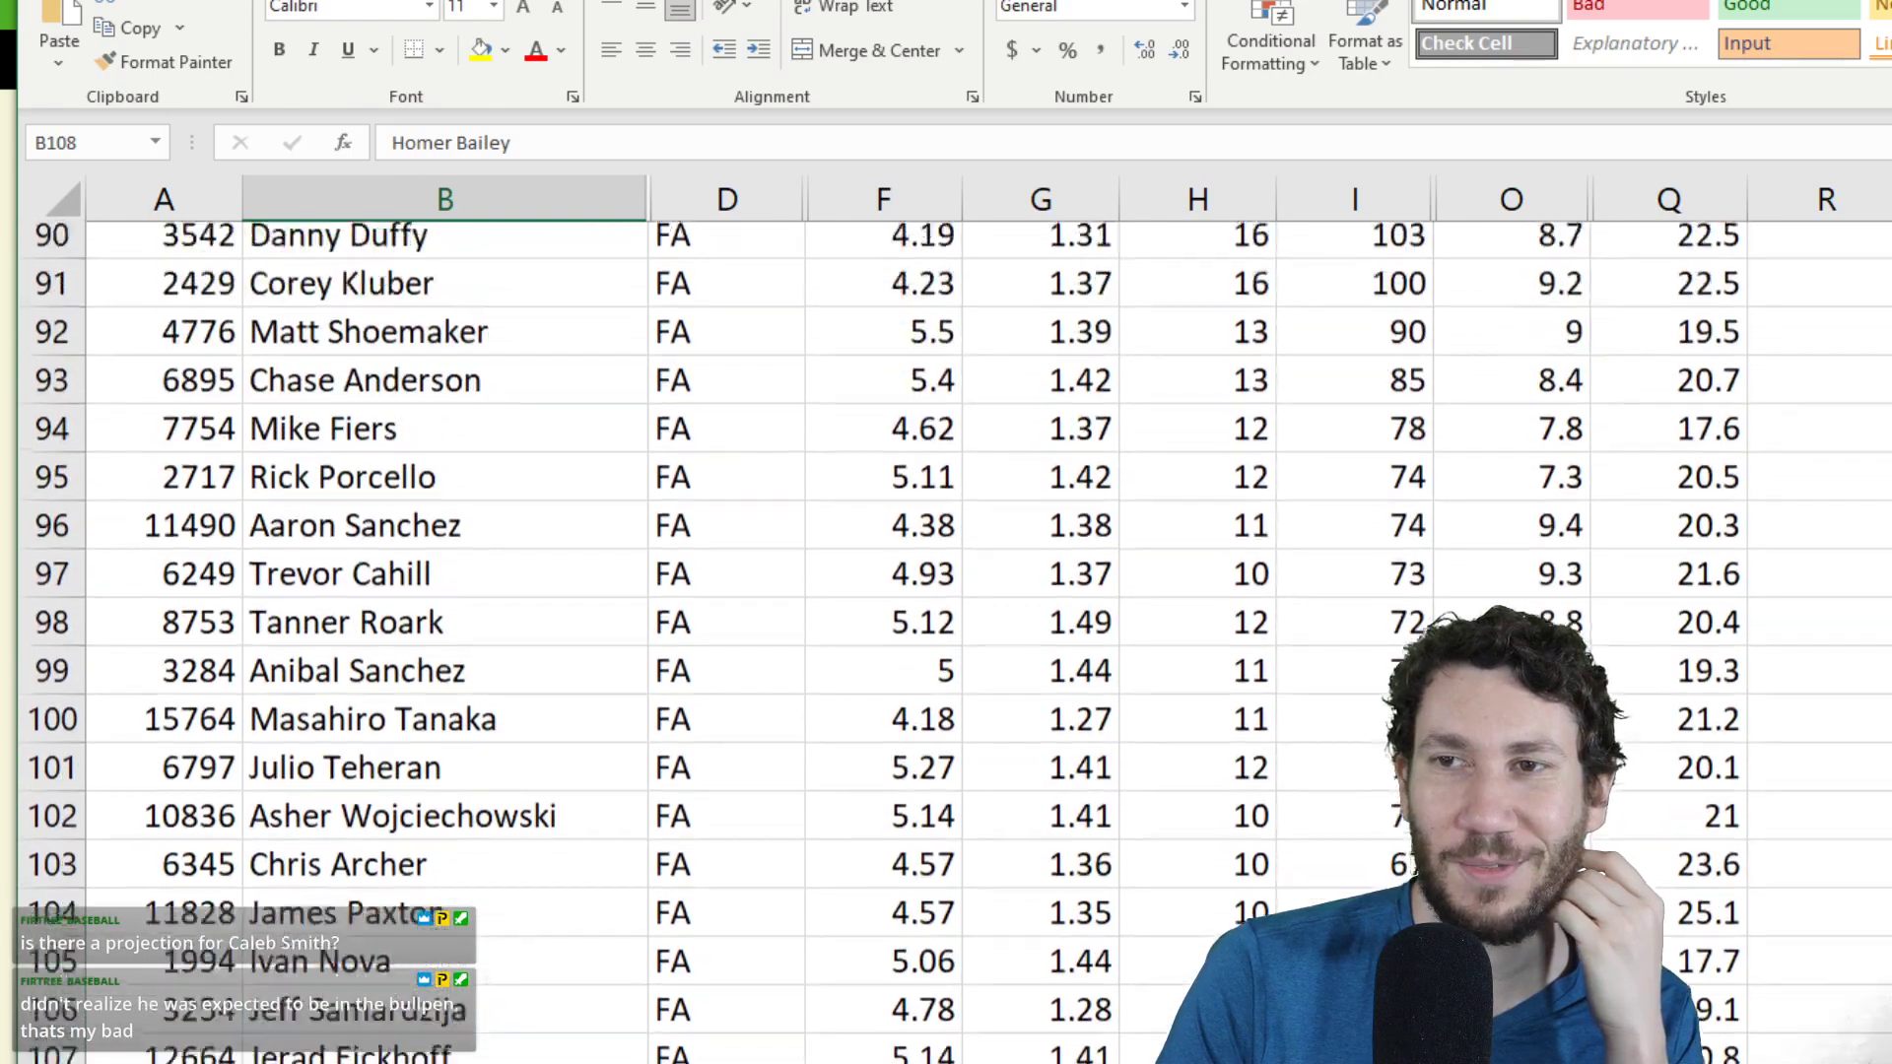
scroll(955, 642, up, 6)
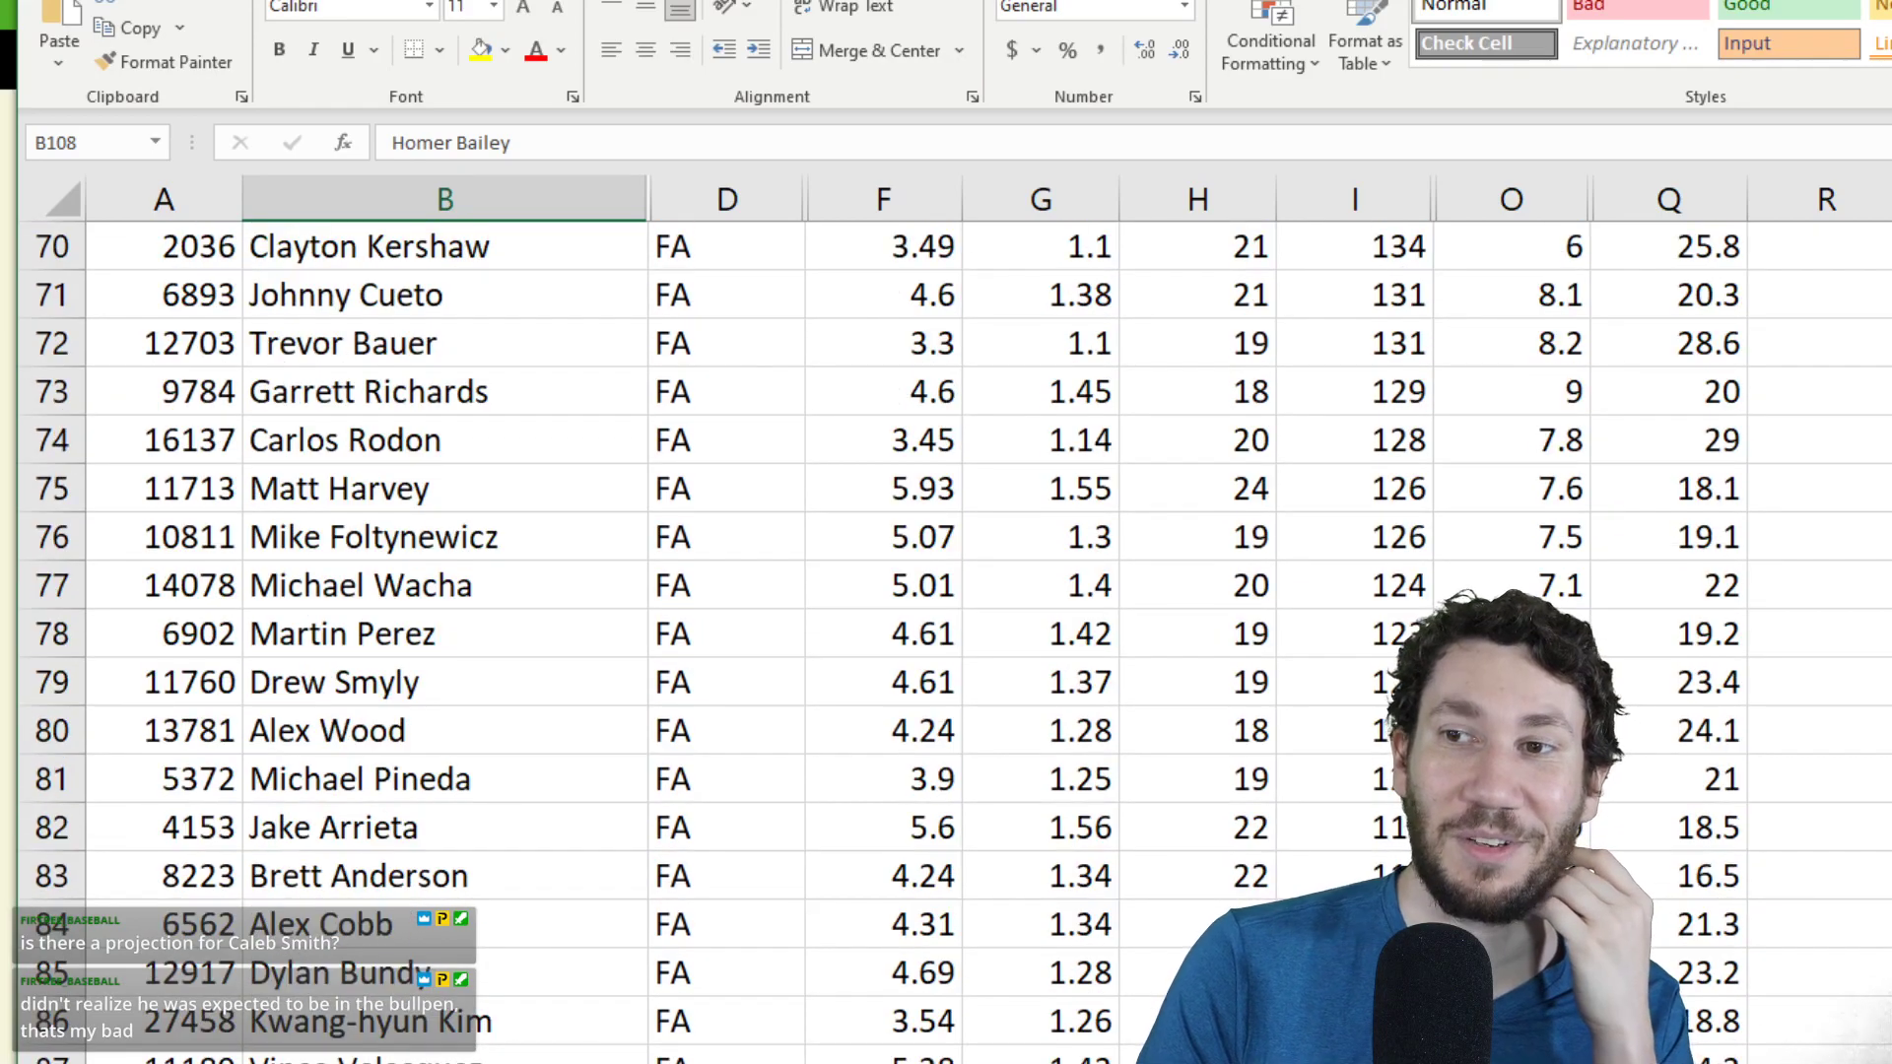
scroll(955, 642, up, 6)
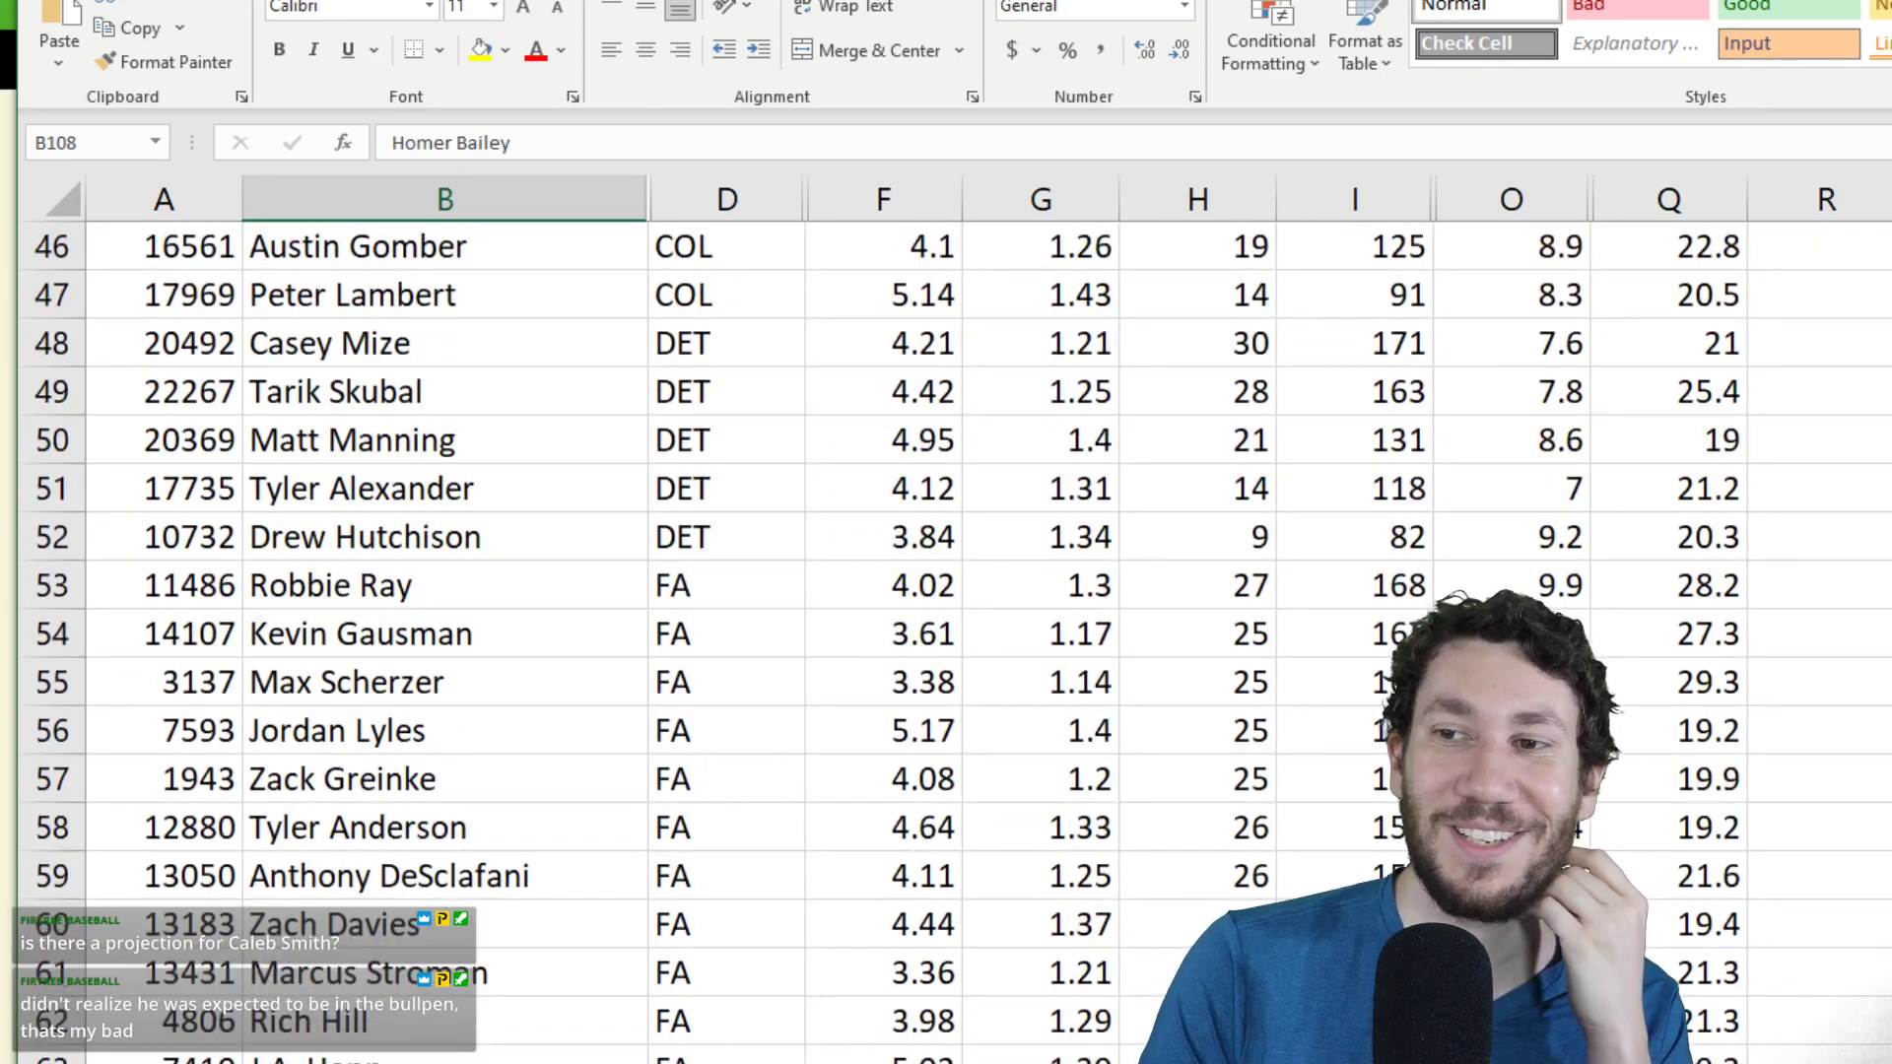
- Set the team to TOR for Robbie Ray, SFG for Kevin Gausman and NYM for Max Scherzer
click(666, 585)
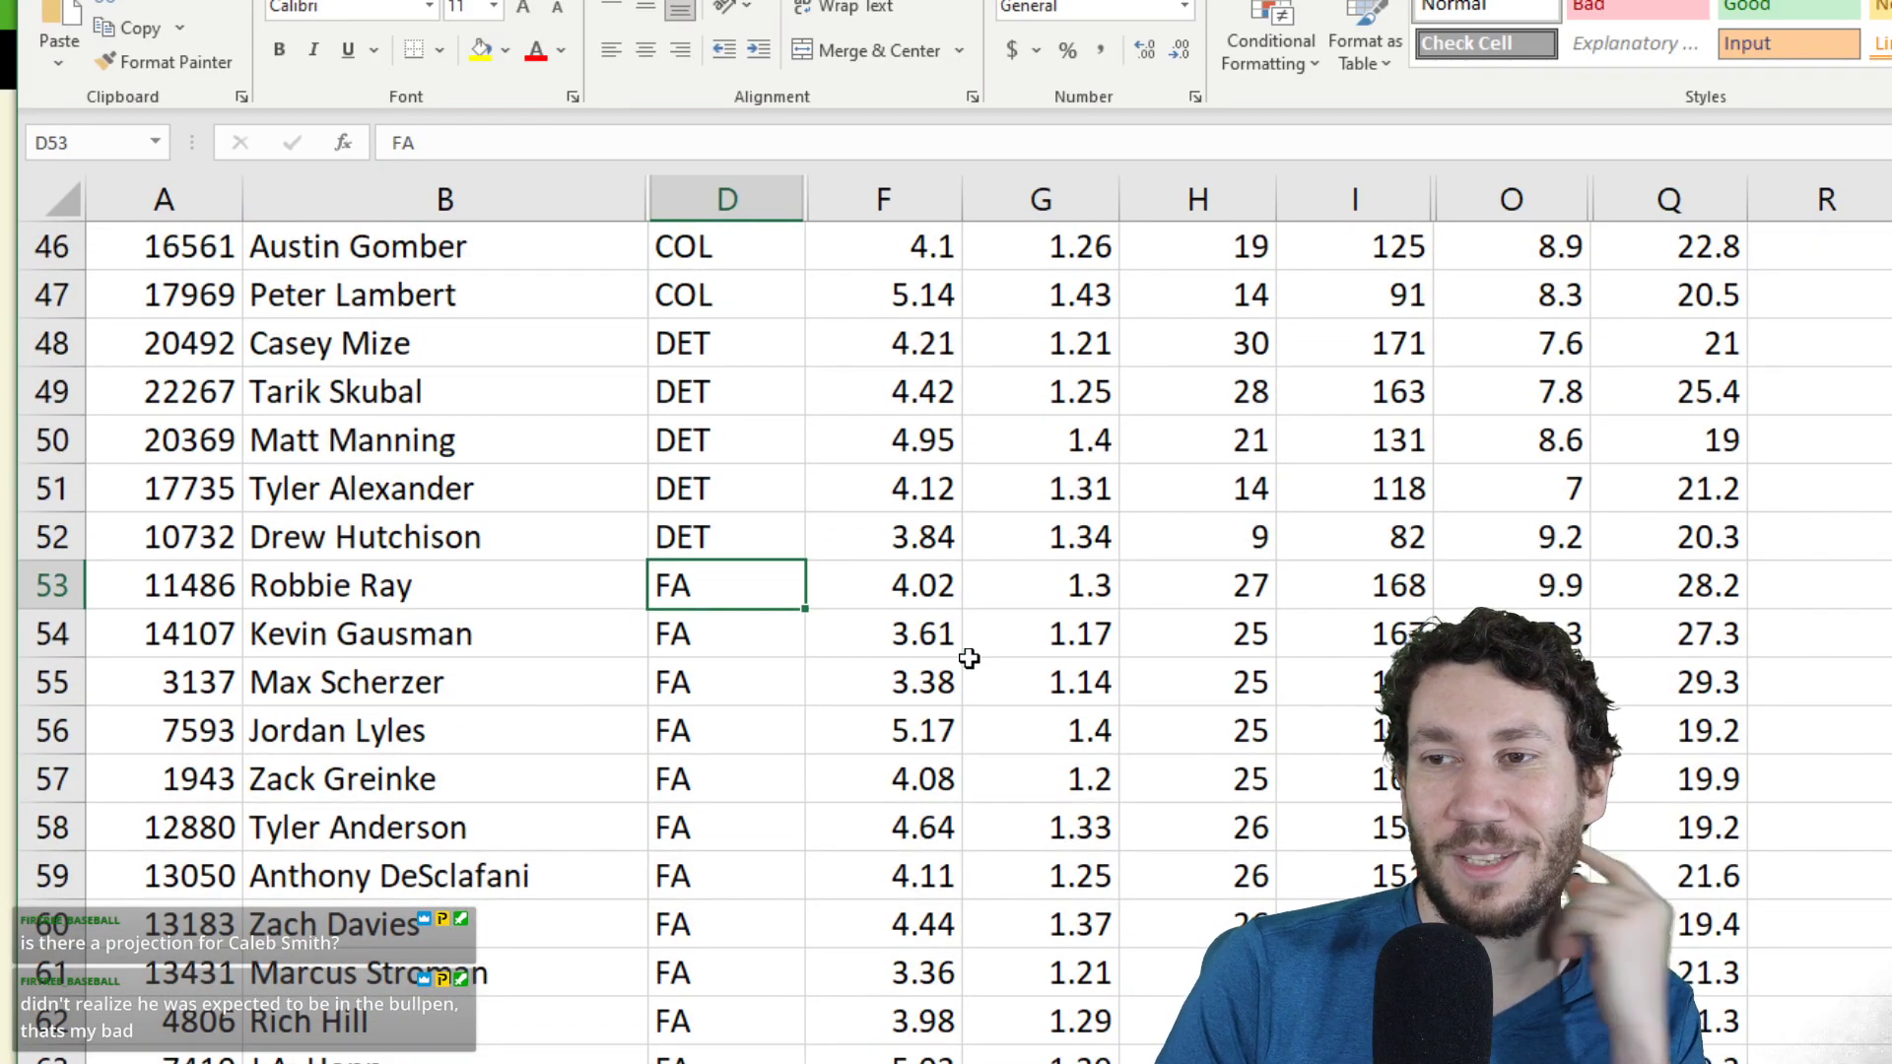
text(TOR)
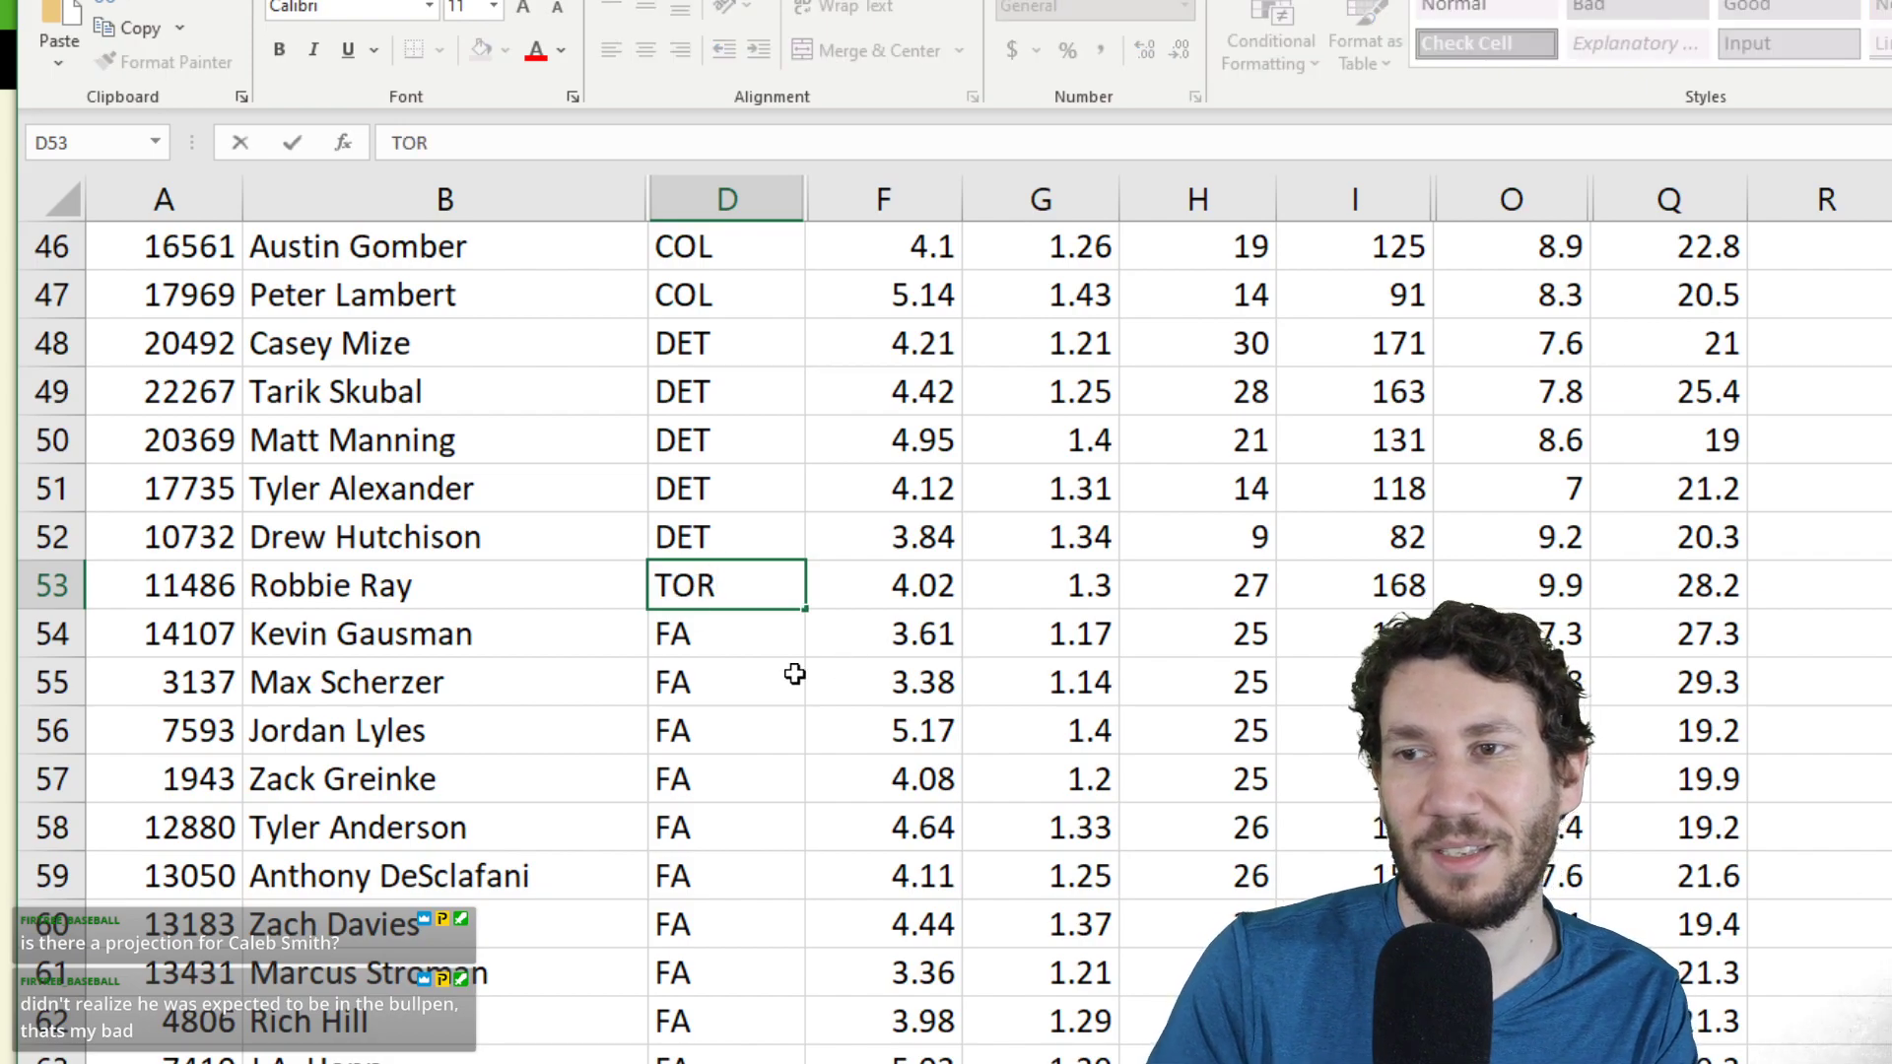
key(Return)
text(SFG)
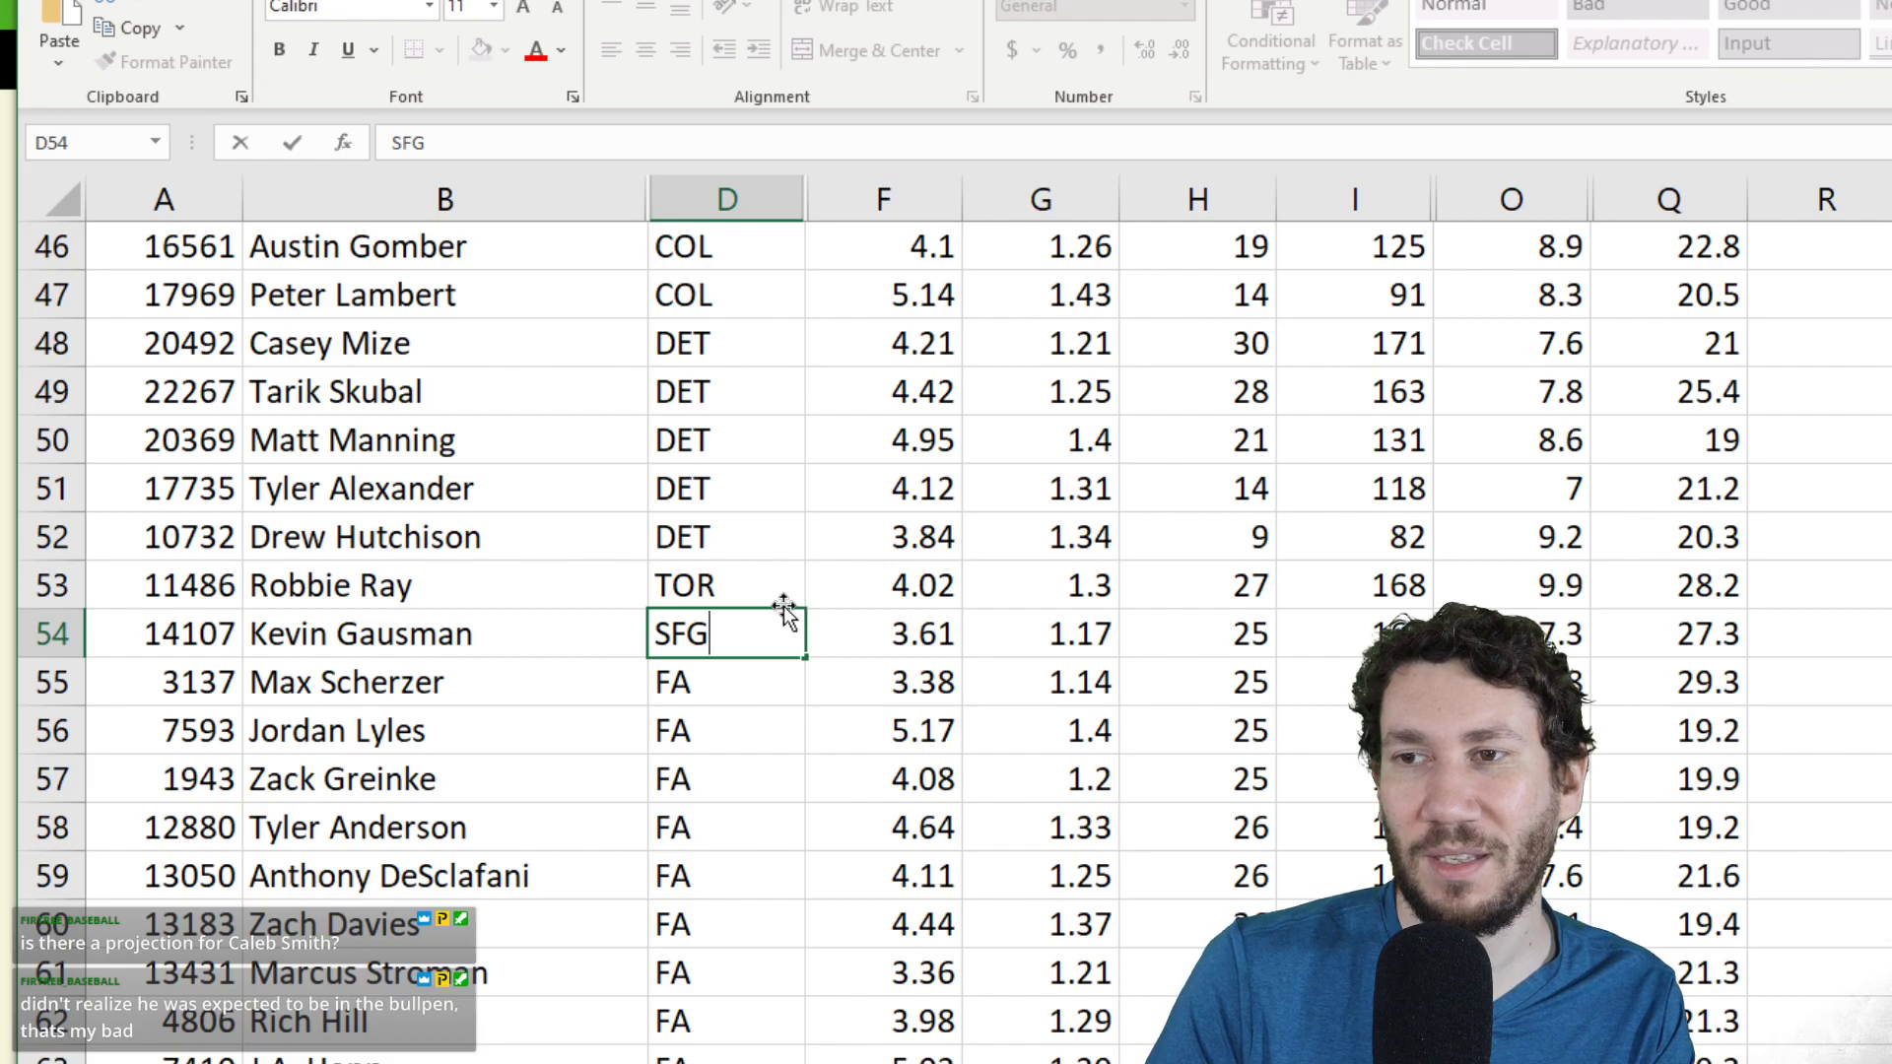
click(723, 670)
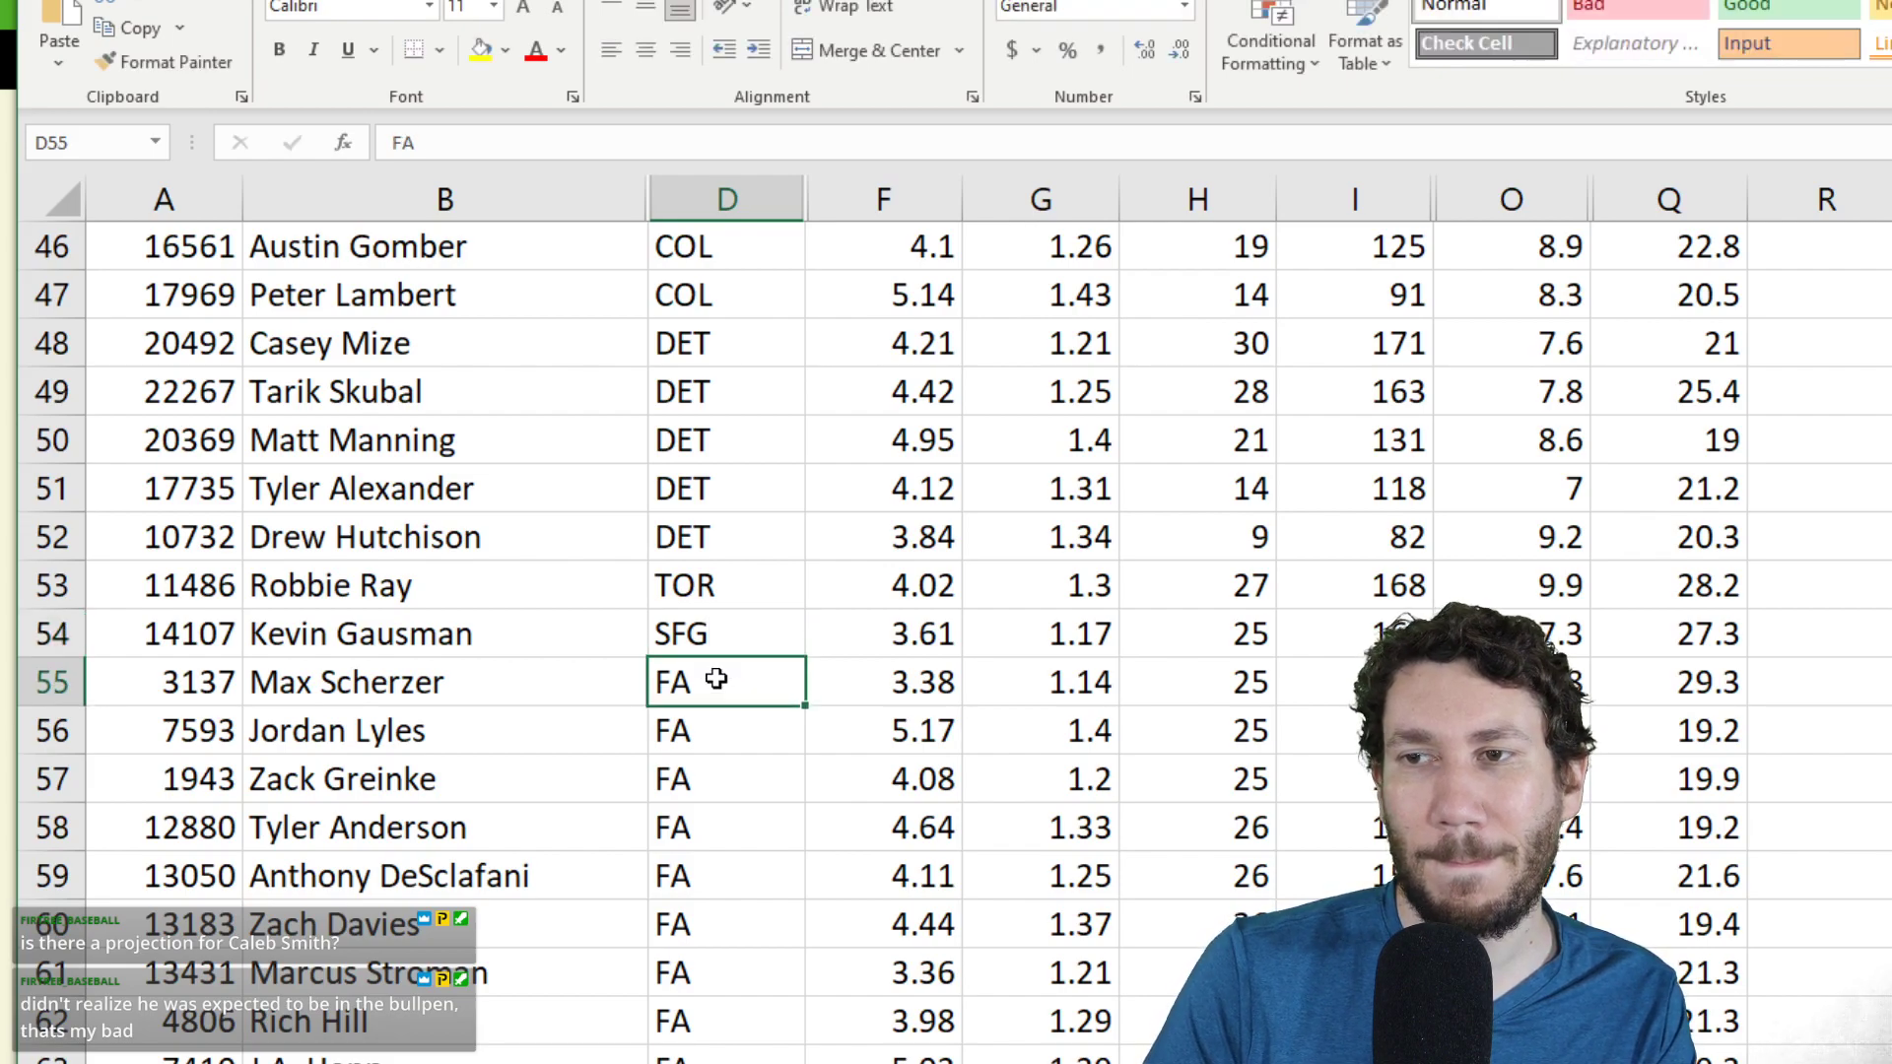
text(NYMN)
key(BackSpace)
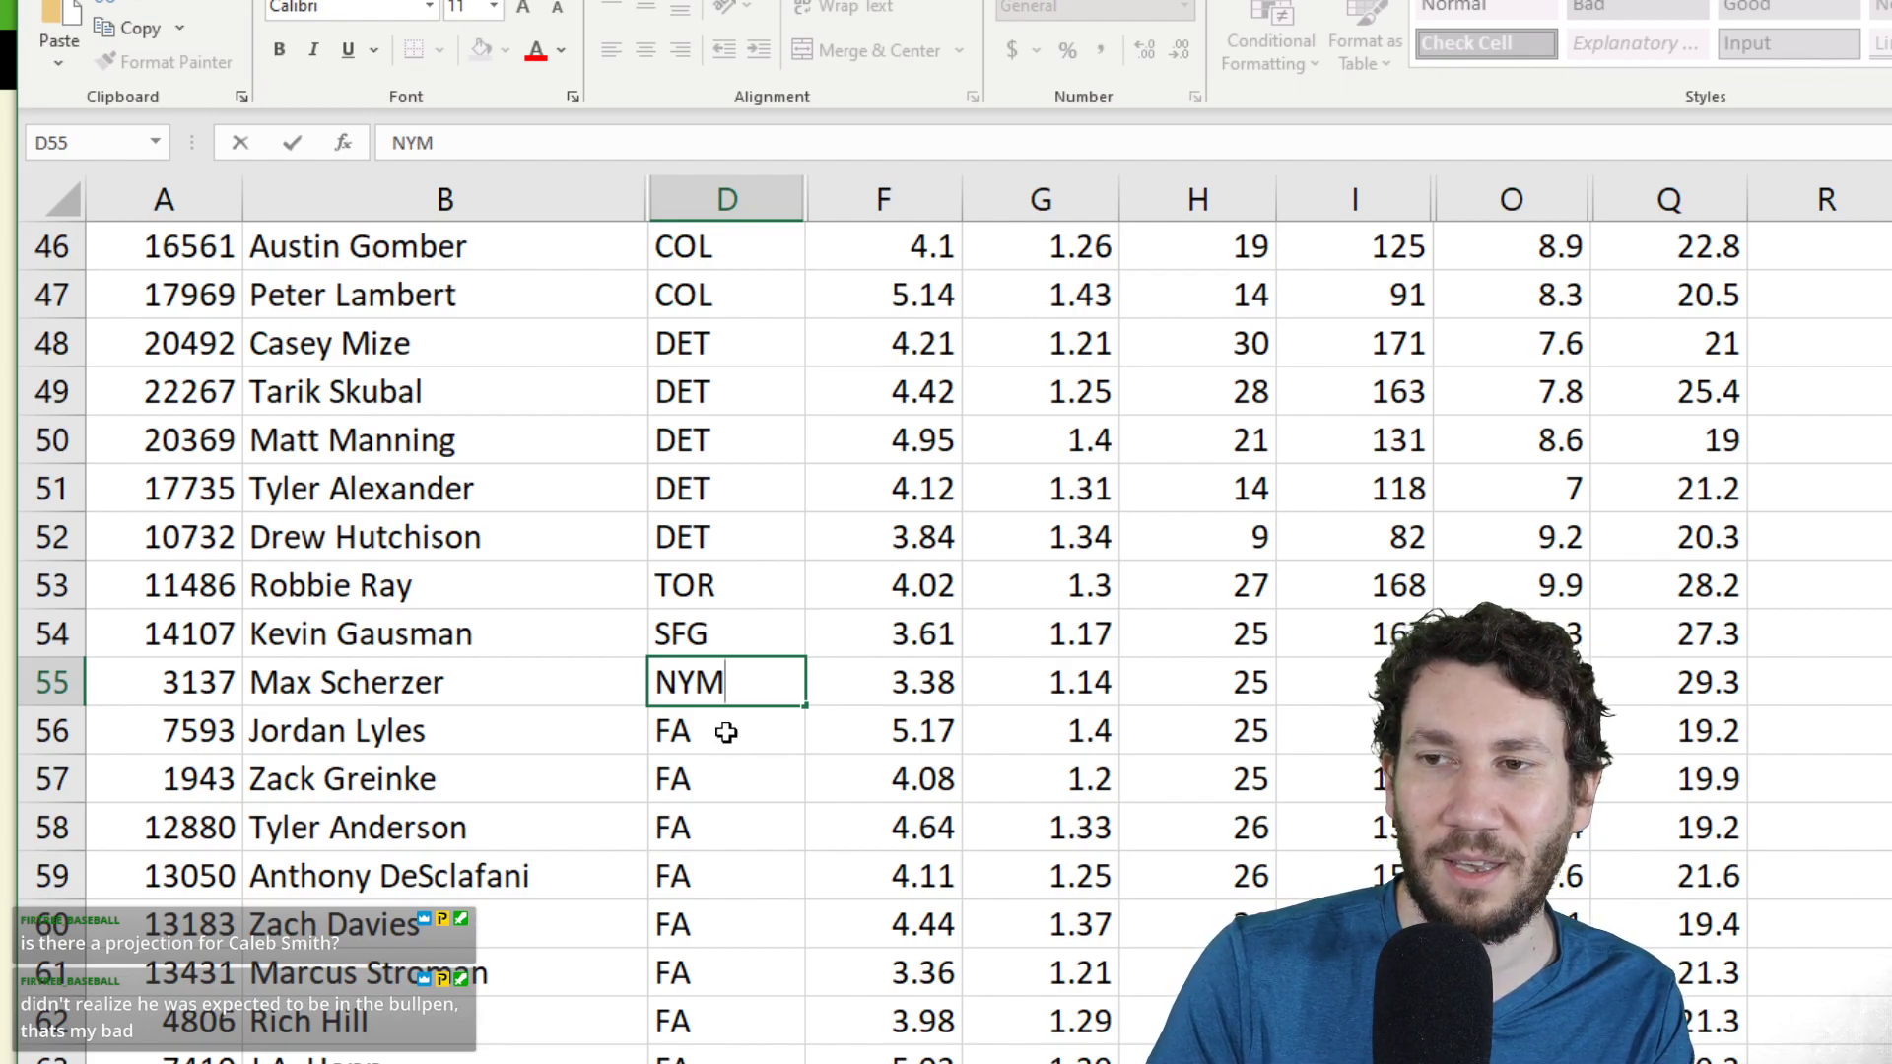
key(Return)
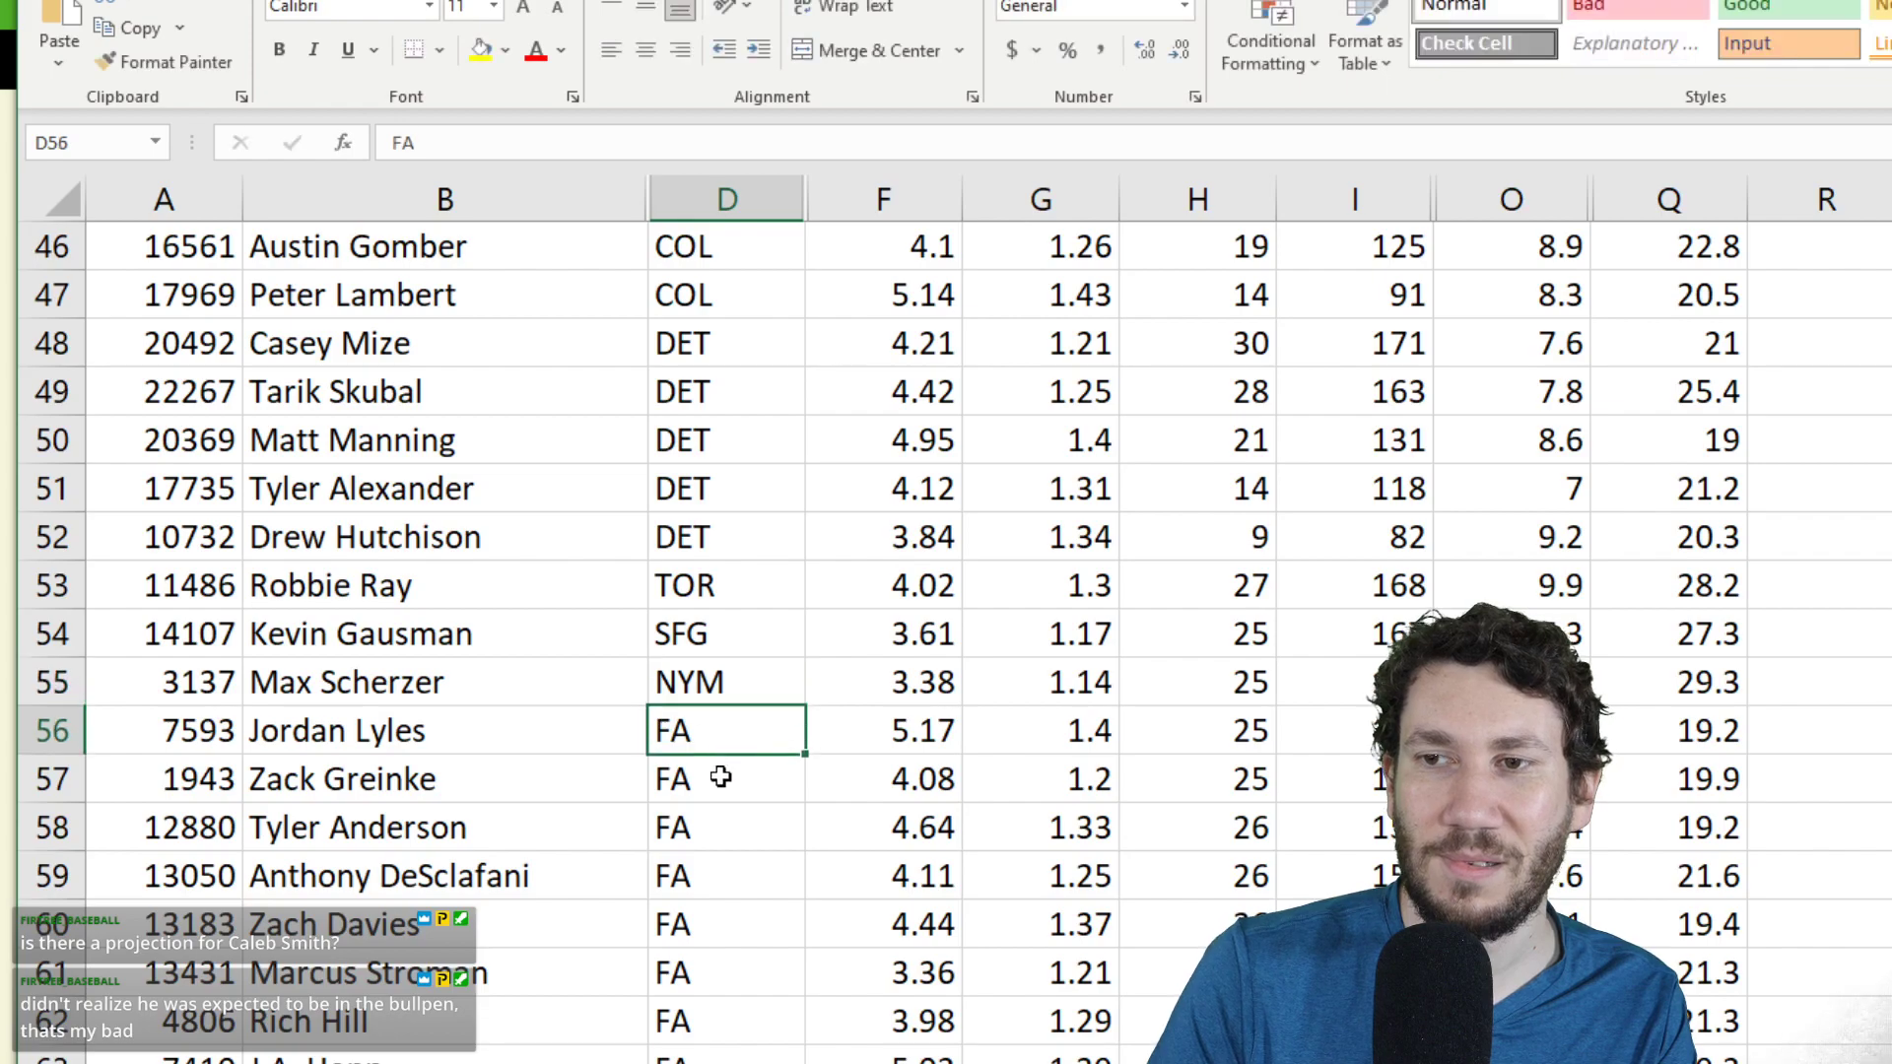
- Review the team entries for Ray, Gausman, Scherzer and the free agents listed below them
key(Down)
key(Down)
key(Down)
key(Down)
click(691, 812)
click(715, 779)
click(718, 670)
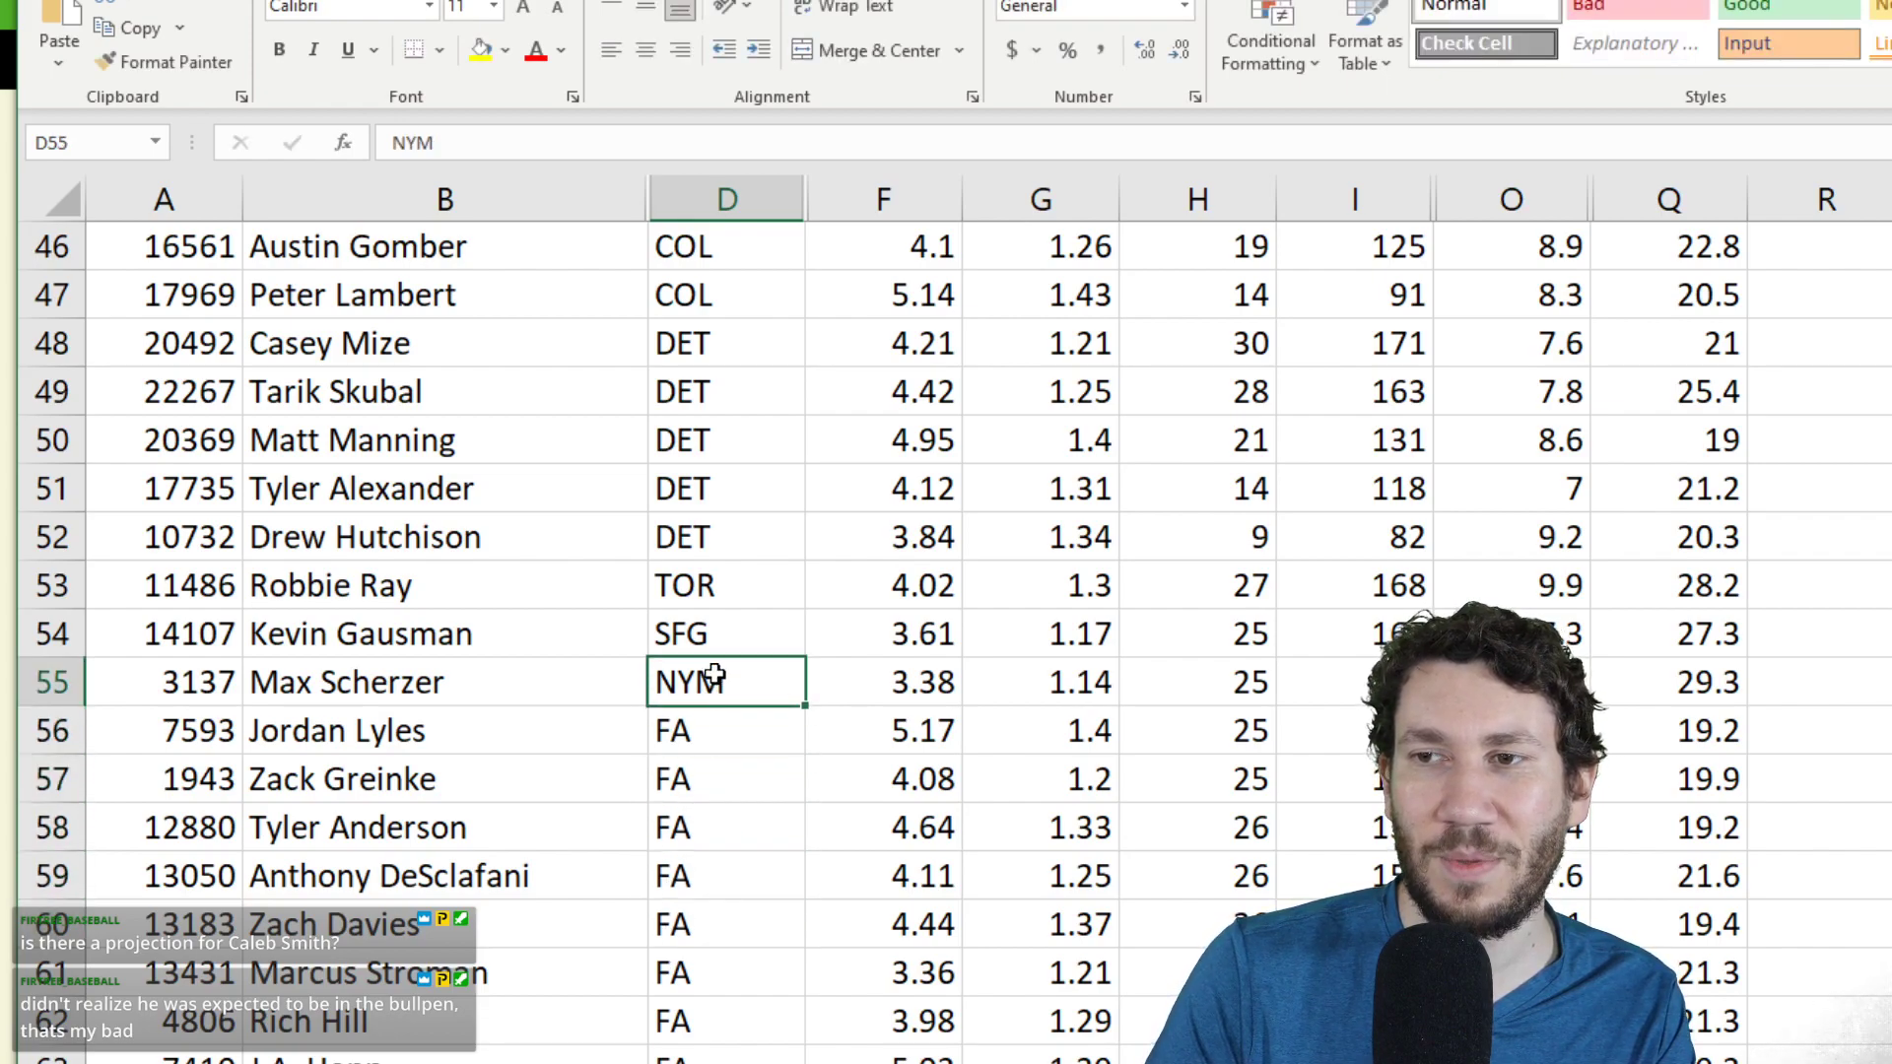
click(719, 630)
click(718, 591)
click(710, 633)
click(702, 683)
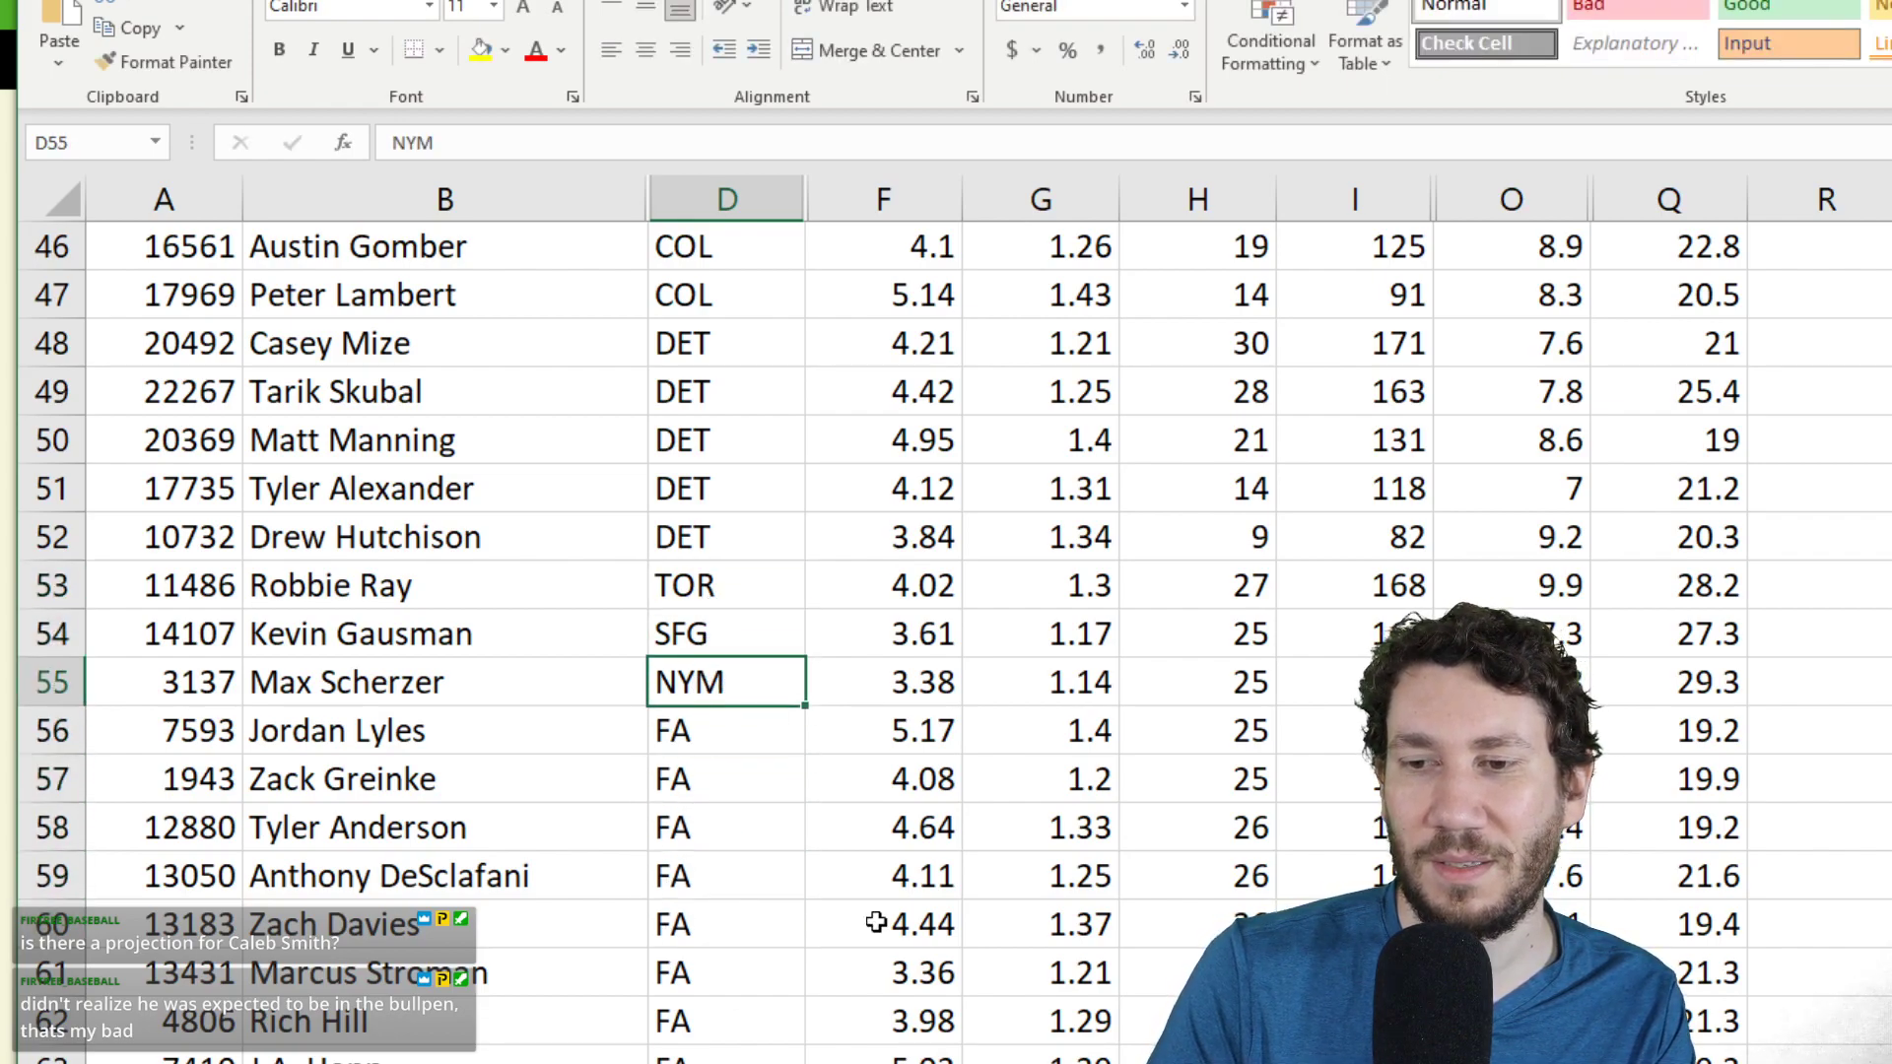
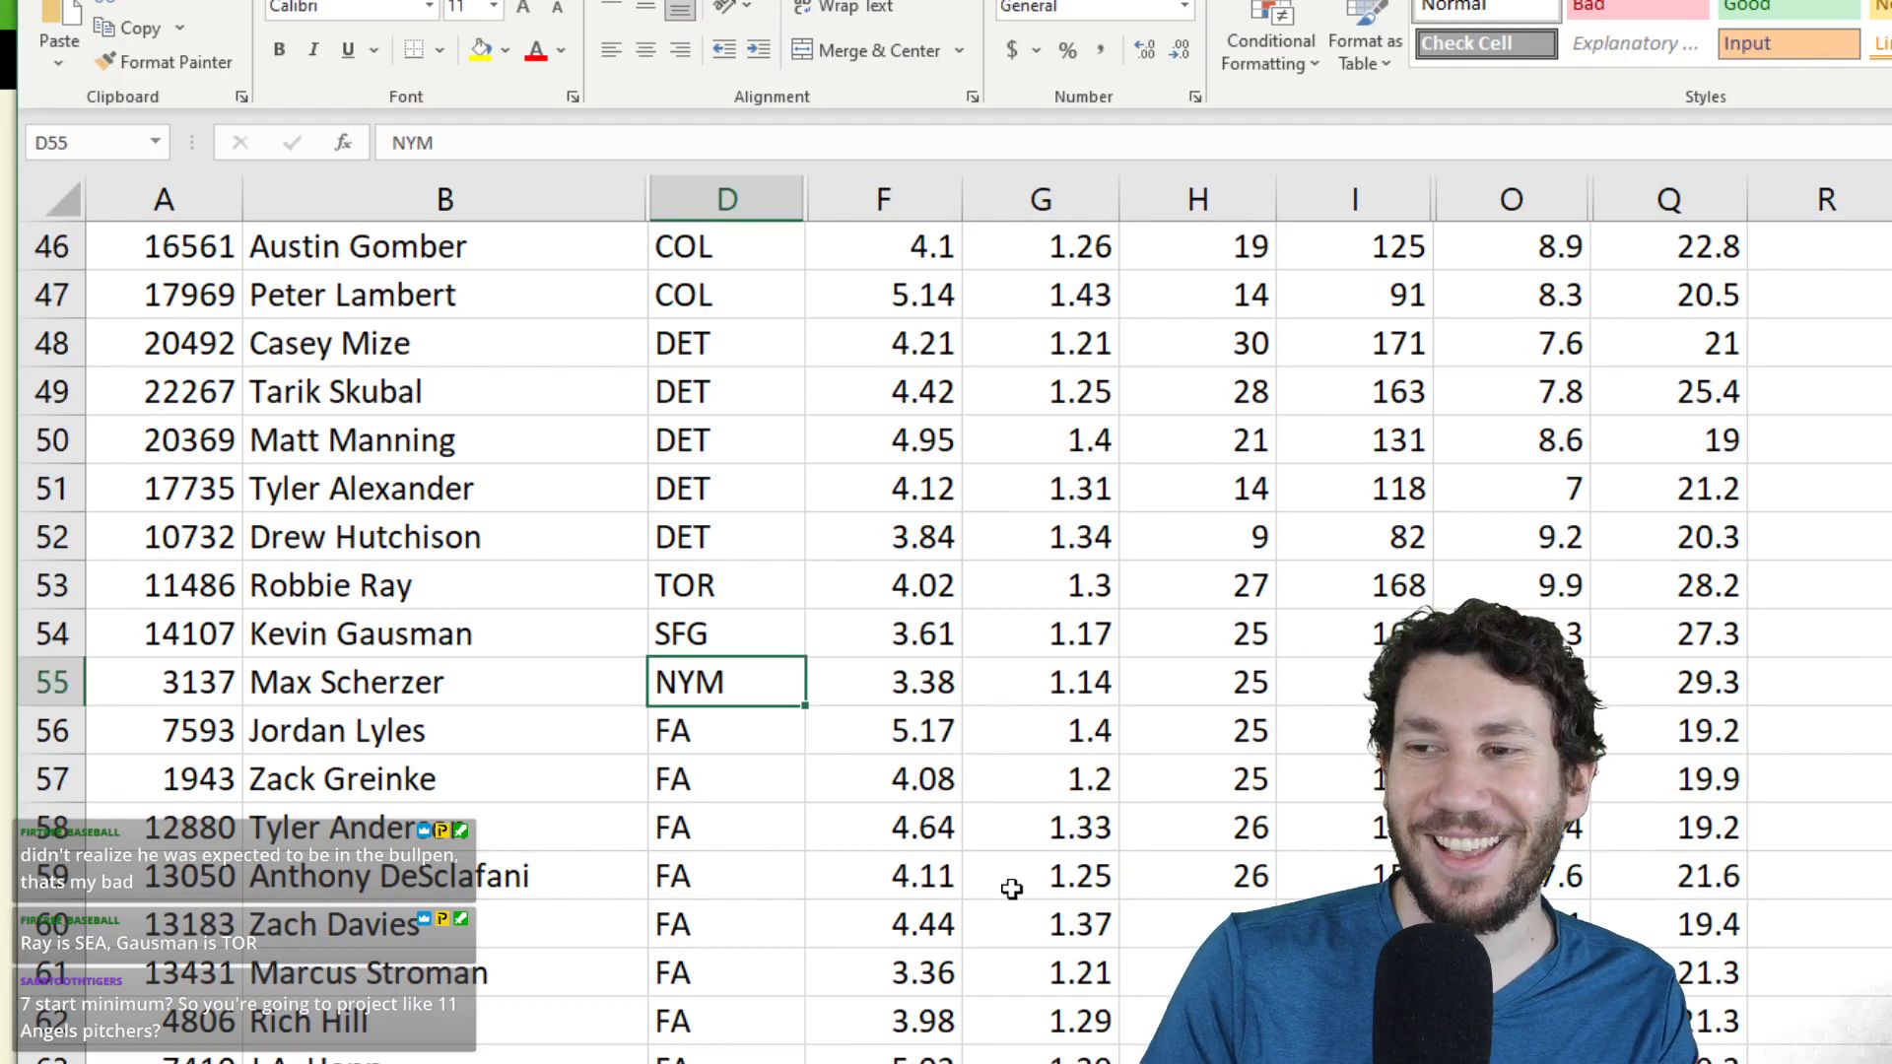
- Restore FA as the team for Max Scherzer, Kevin Gausman and Robbie Ray by copying Jordan Lyles's entry
scroll(985, 916, down, 20)
scroll(902, 921, up, 20)
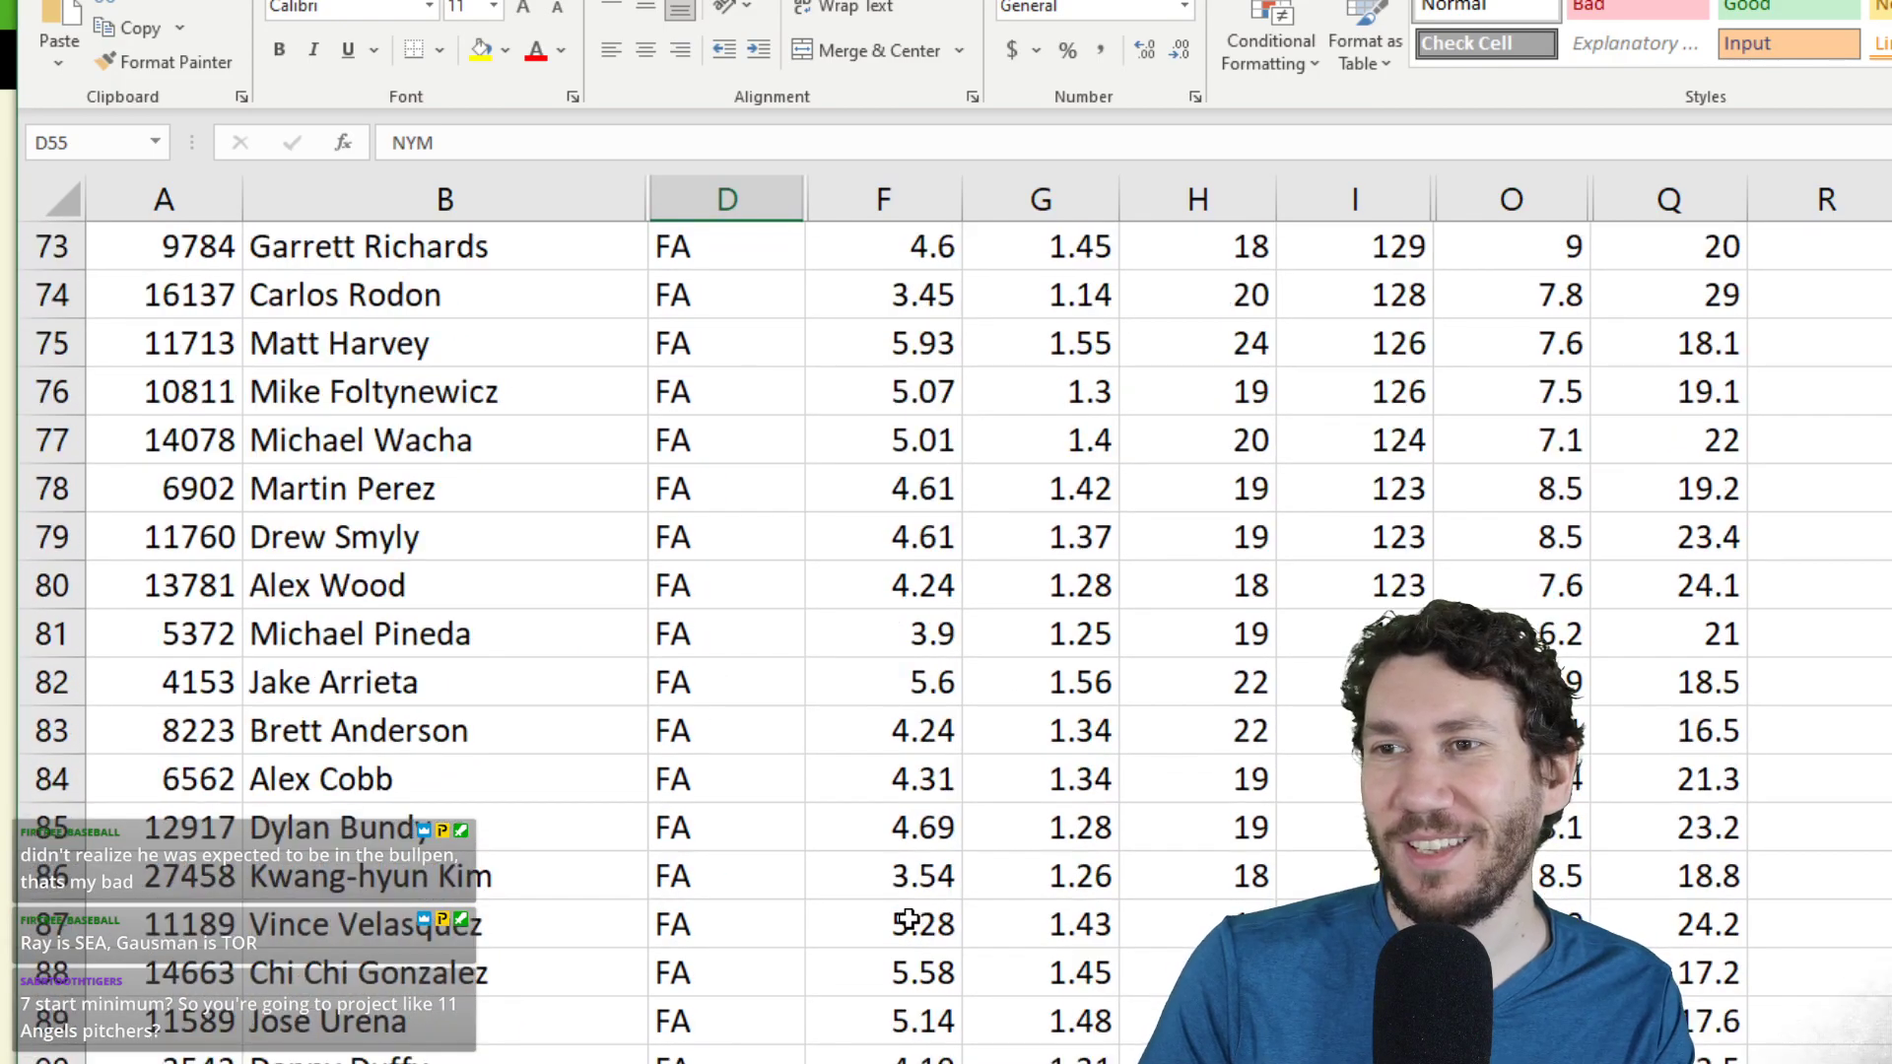
scroll(845, 721, down, 7)
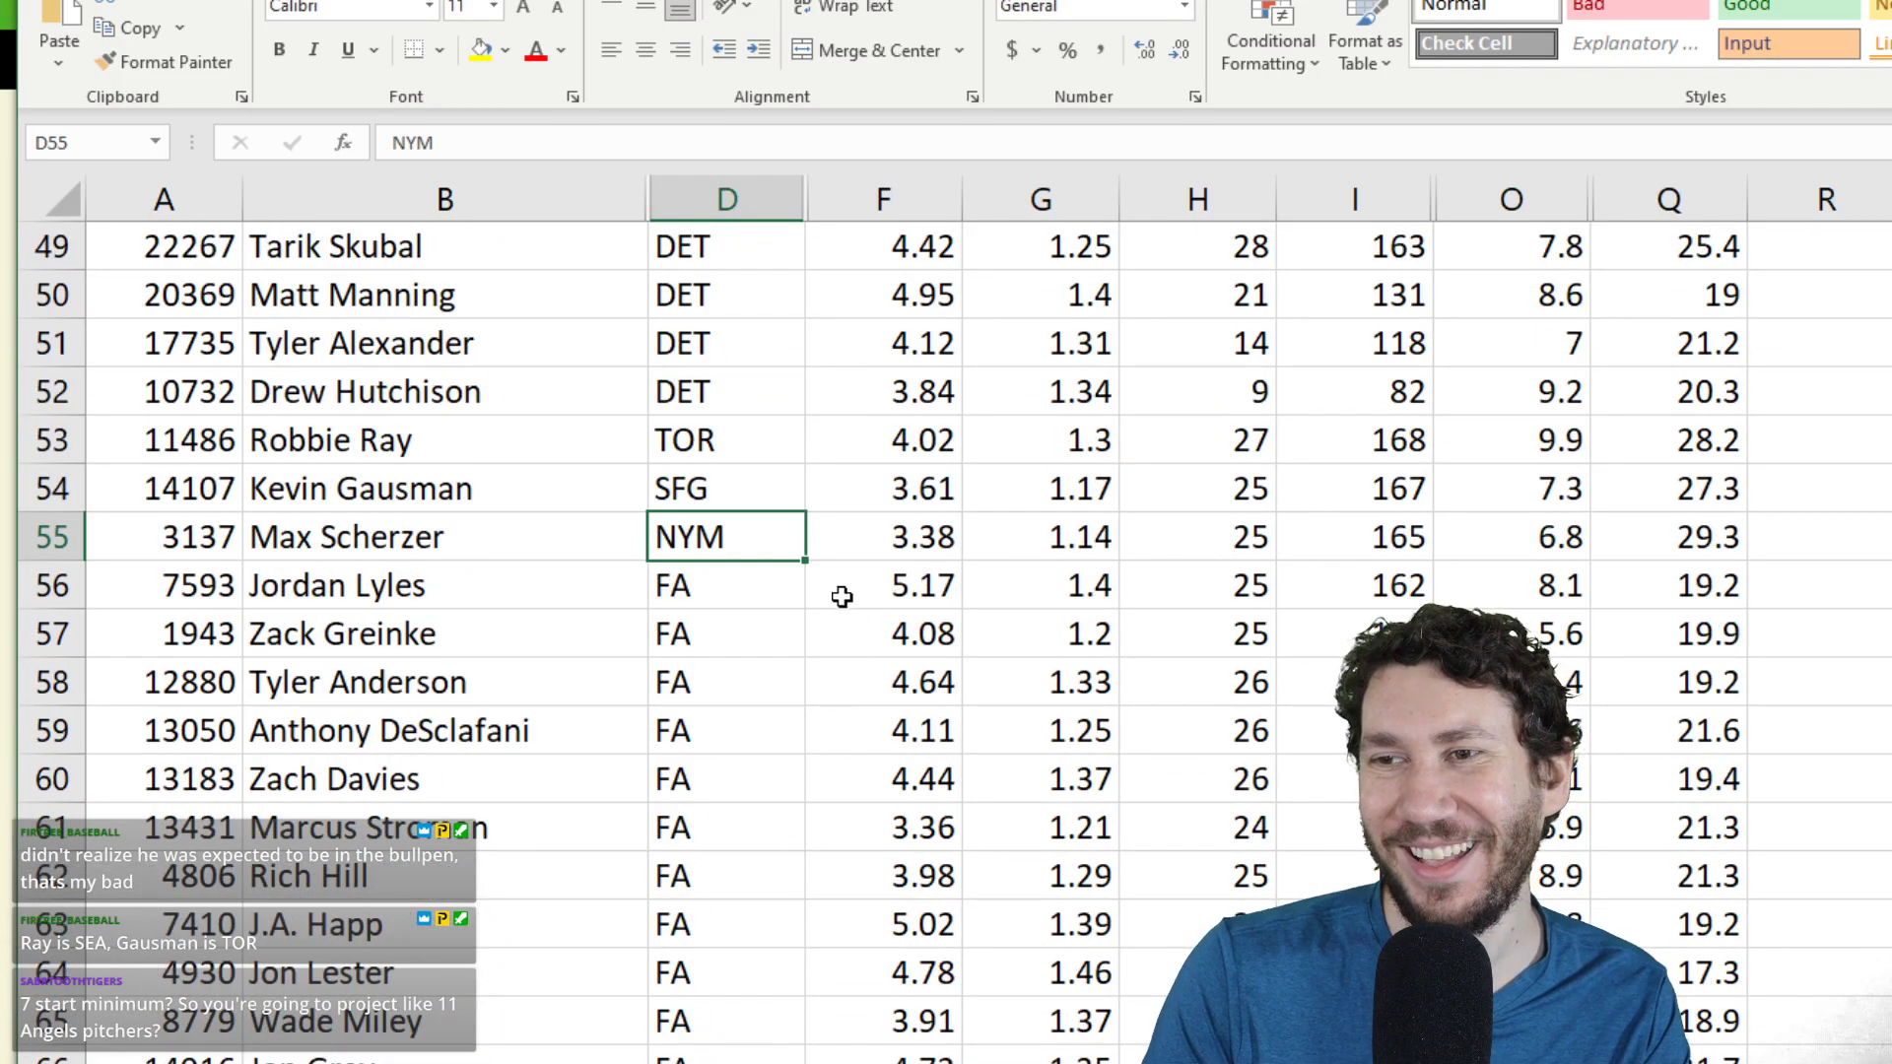
click(739, 579)
key(ctrl+c)
click(732, 536)
key(ctrl+v)
key(Up)
key(ctrl+v)
key(Up)
key(ctrl+v)
click(730, 818)
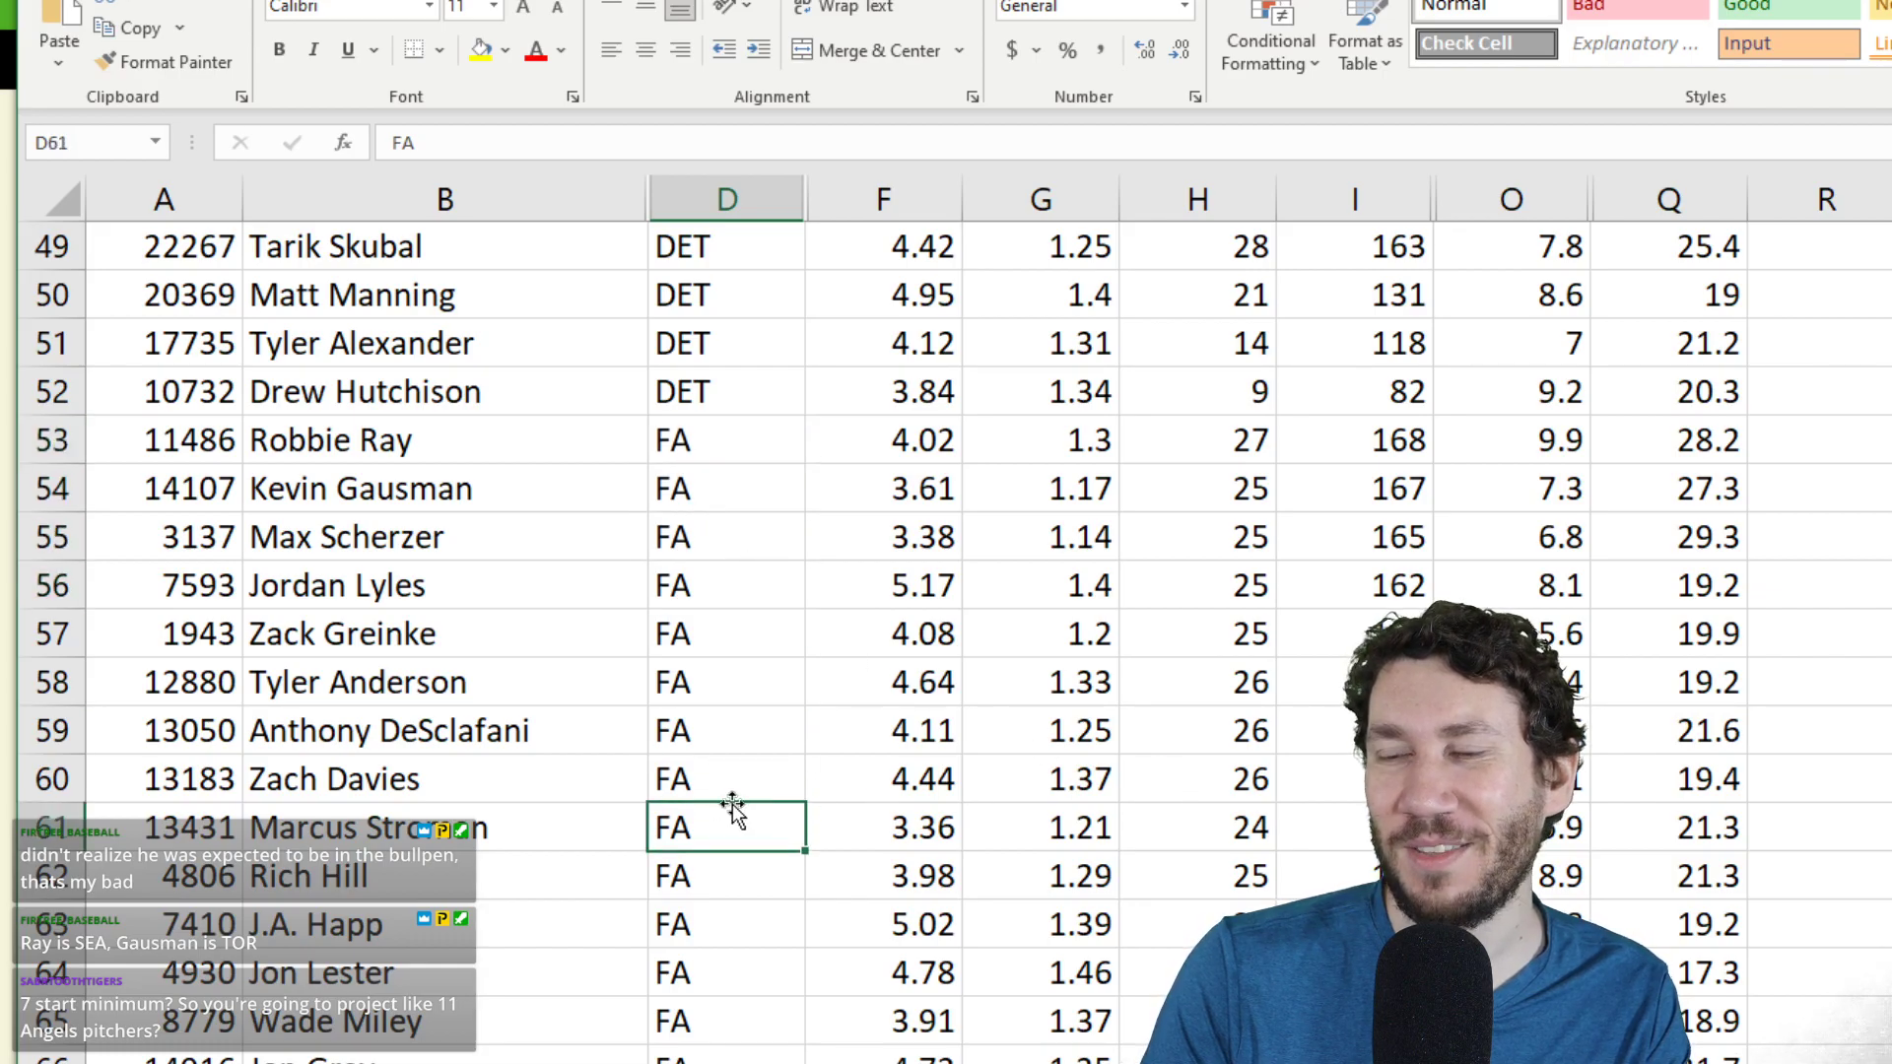
- Find the Angels pitchers in the projections list and examine their rows from Shohei Ohtani to Reid Detmers
scroll(732, 808, down, 19)
scroll(732, 808, down, 20)
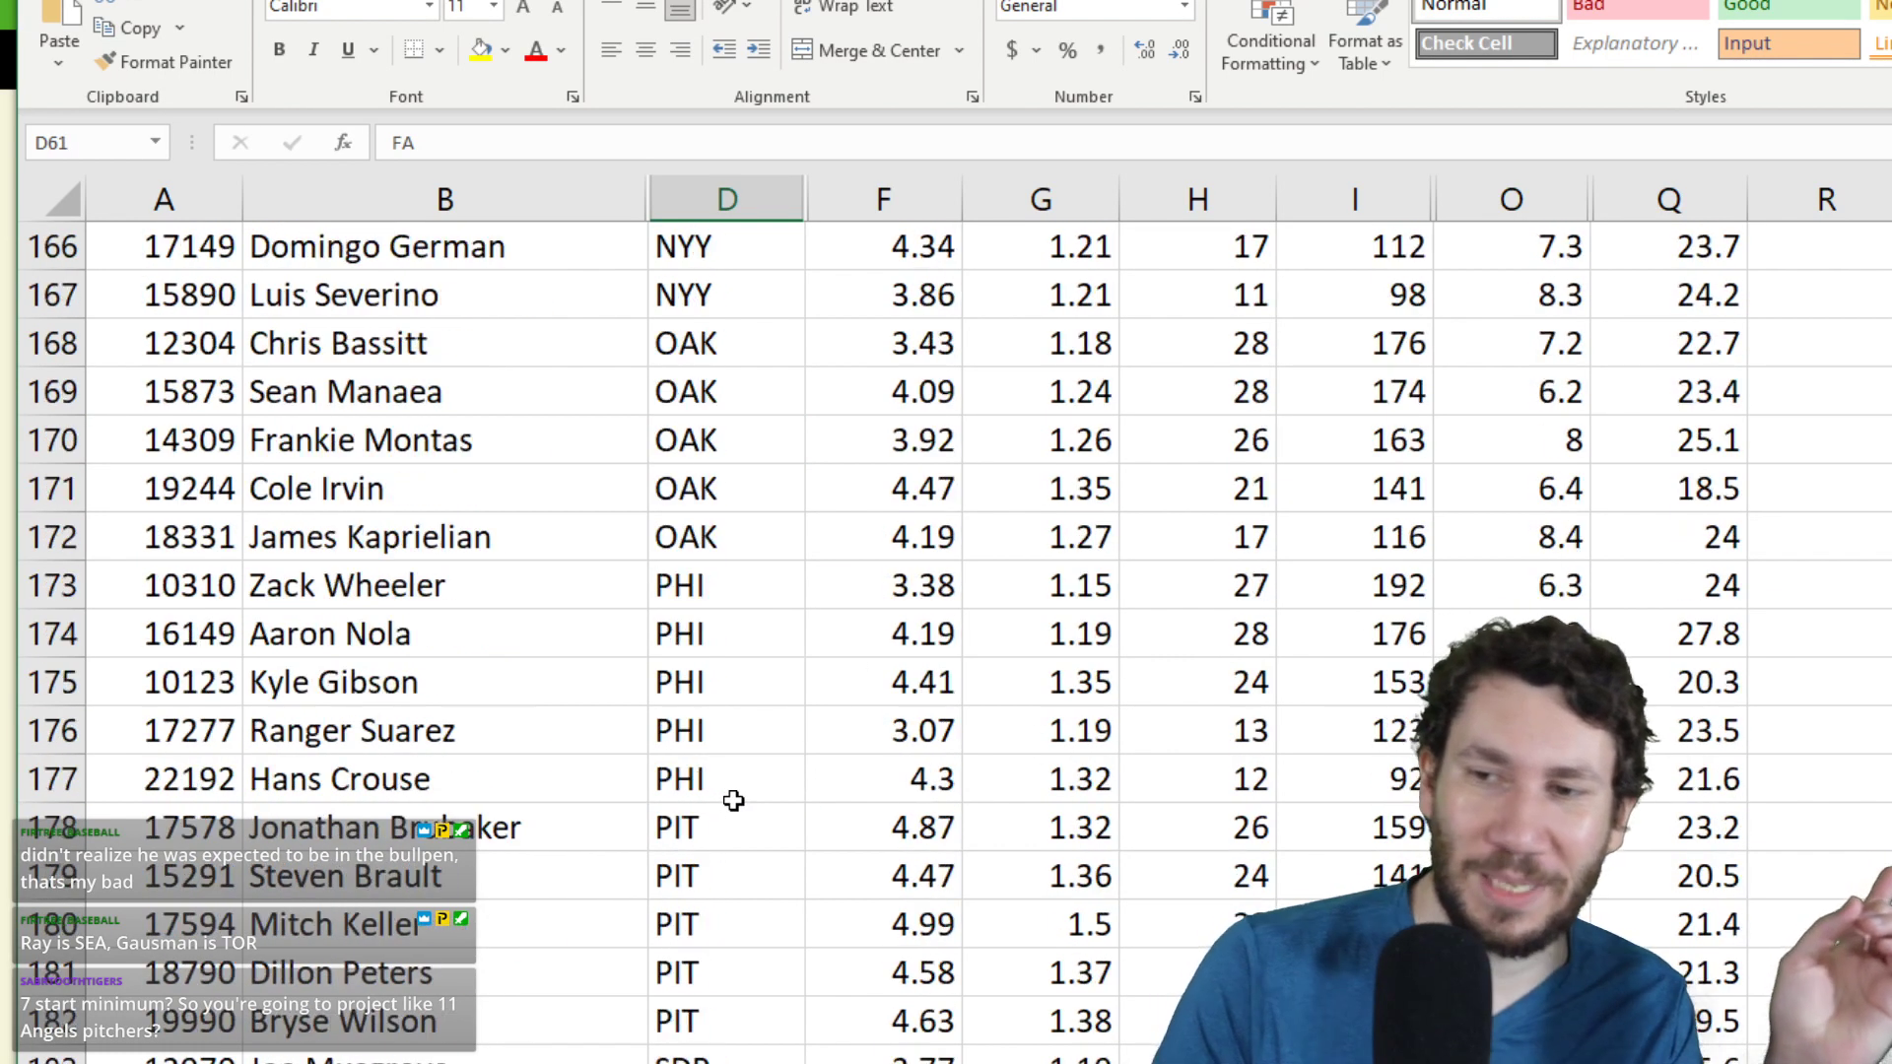
scroll(733, 800, up, 20)
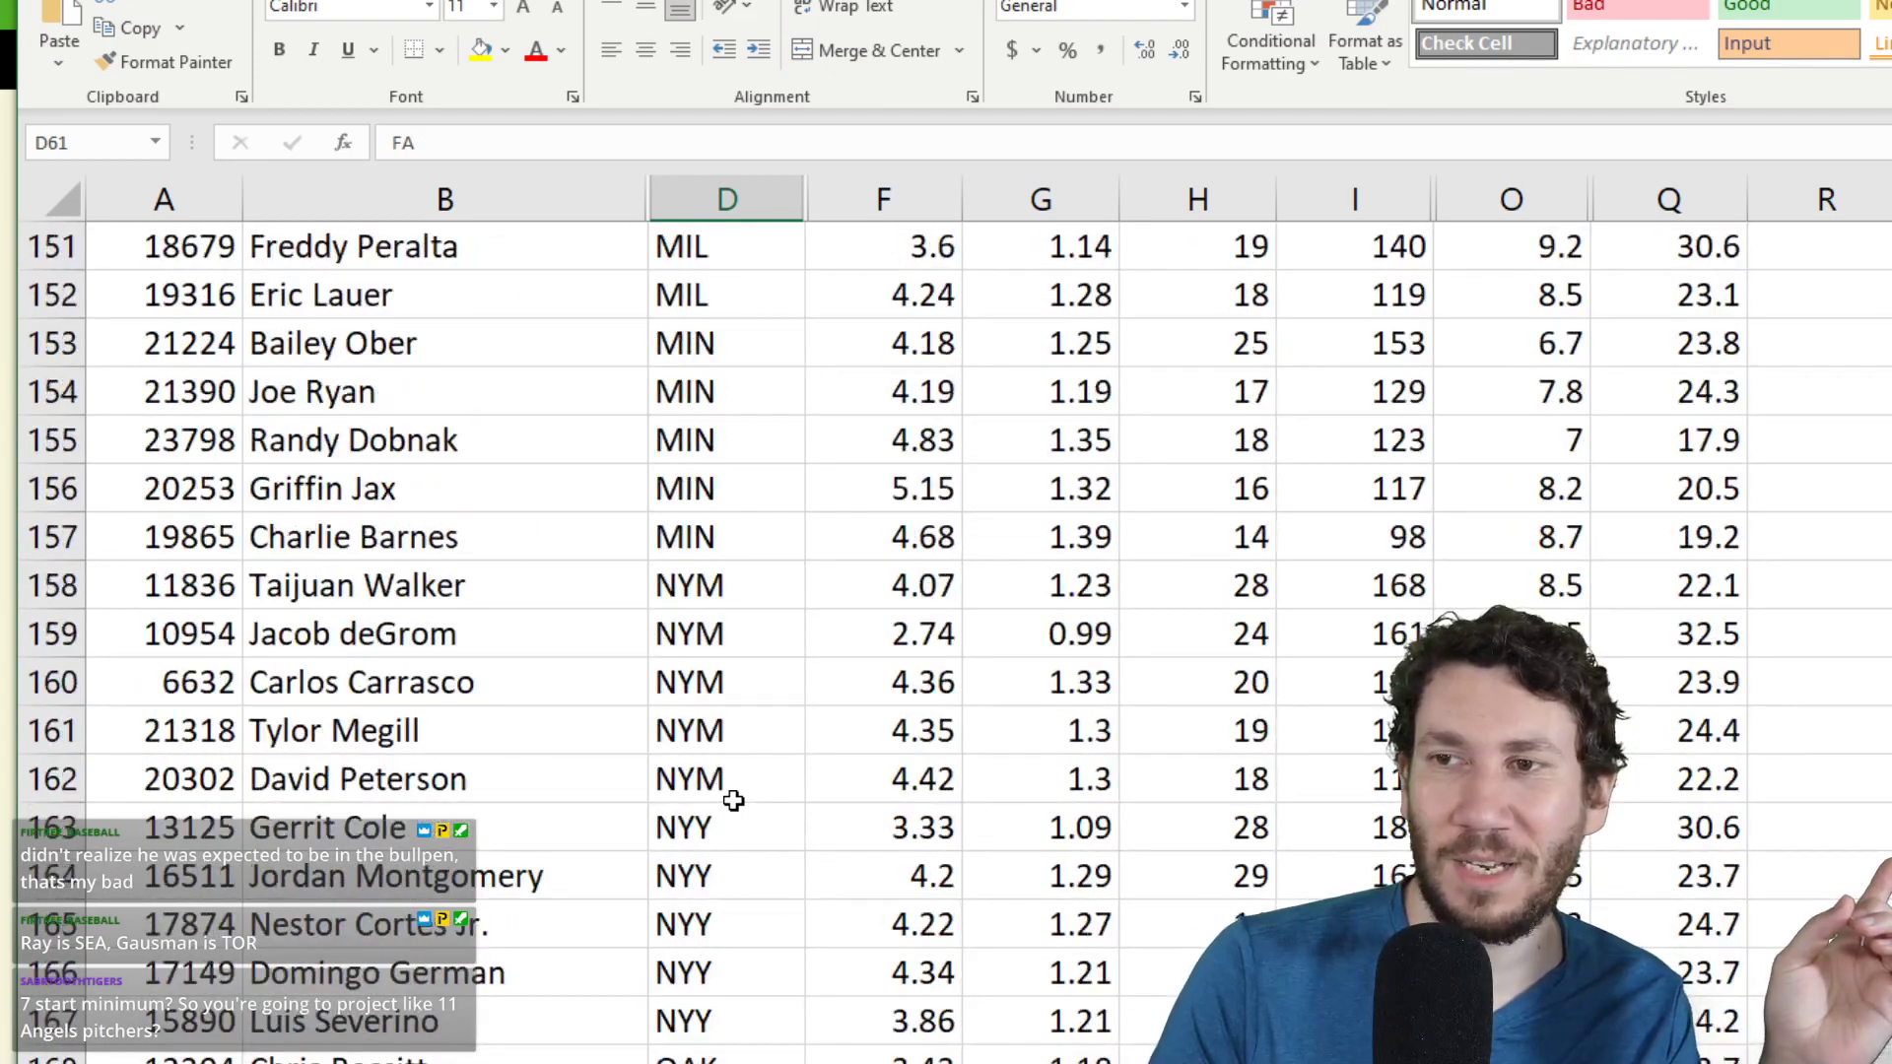
scroll(733, 798, up, 4)
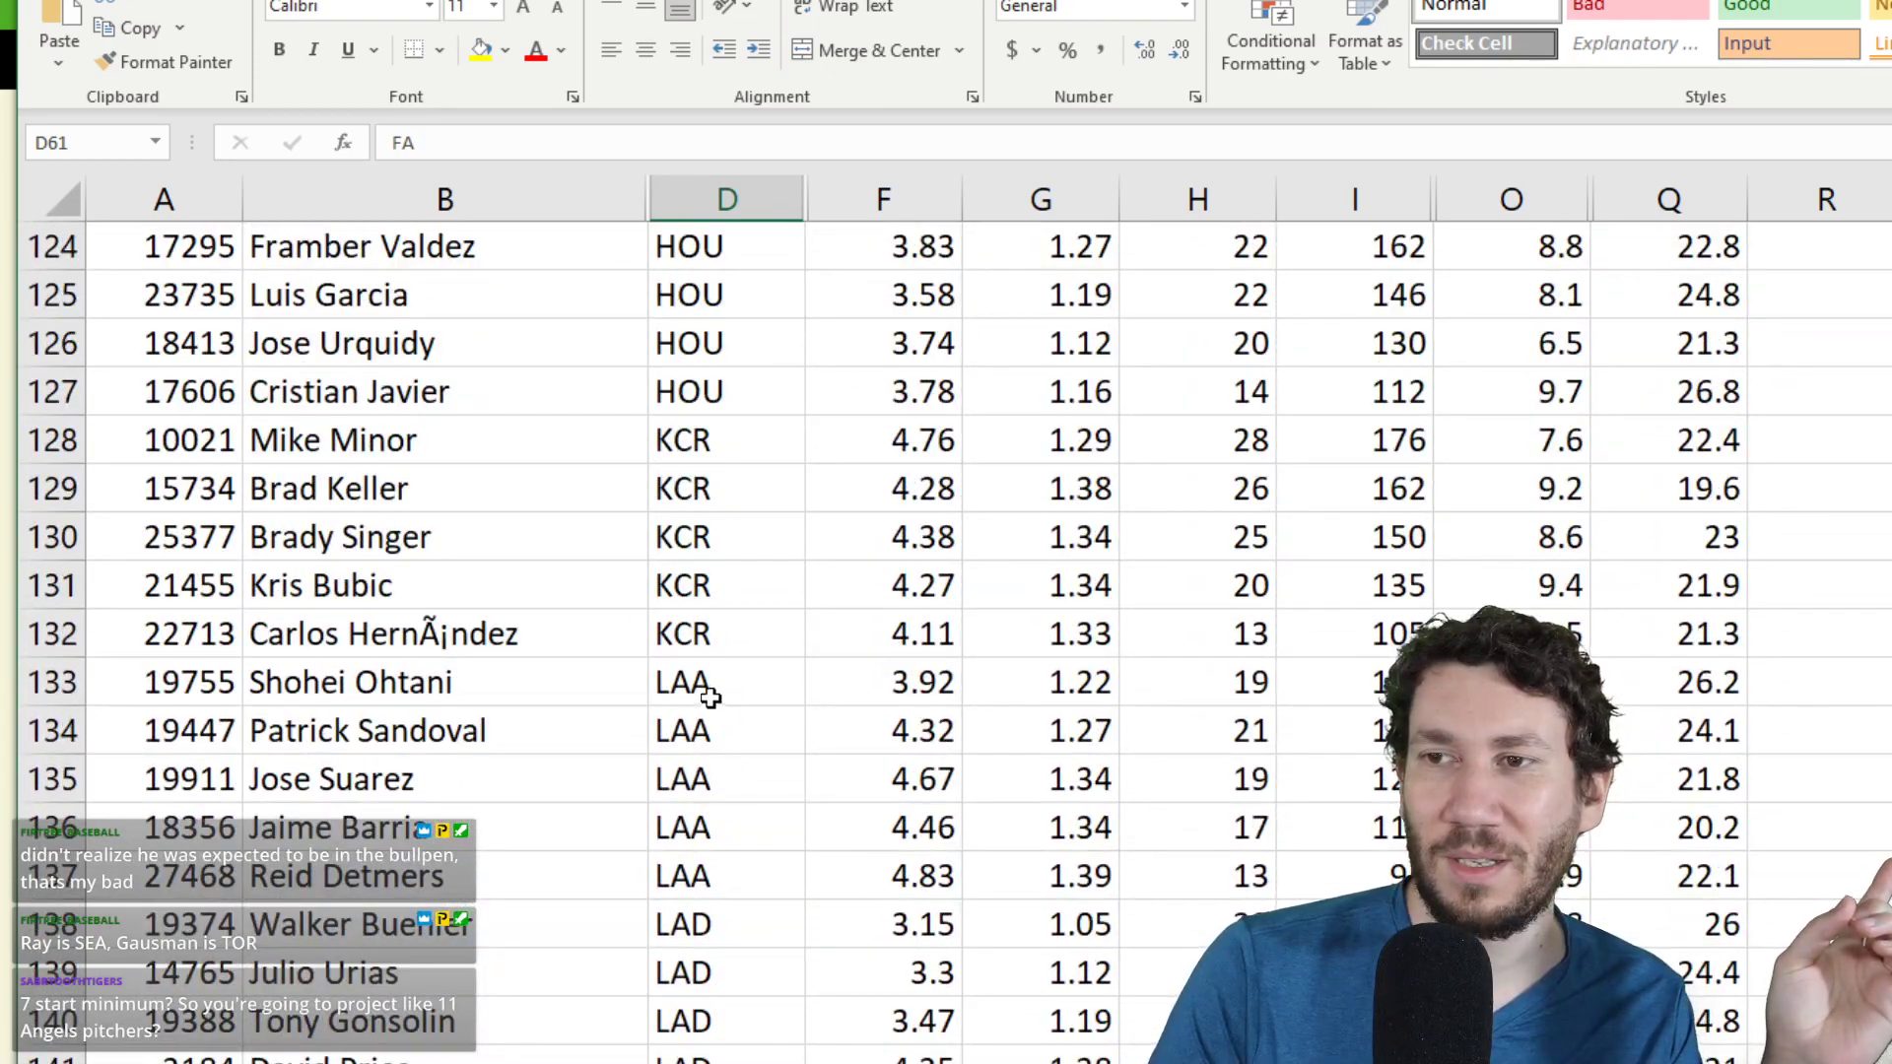
click(719, 690)
key(Down)
key(Down)
key(Down)
key(Down)
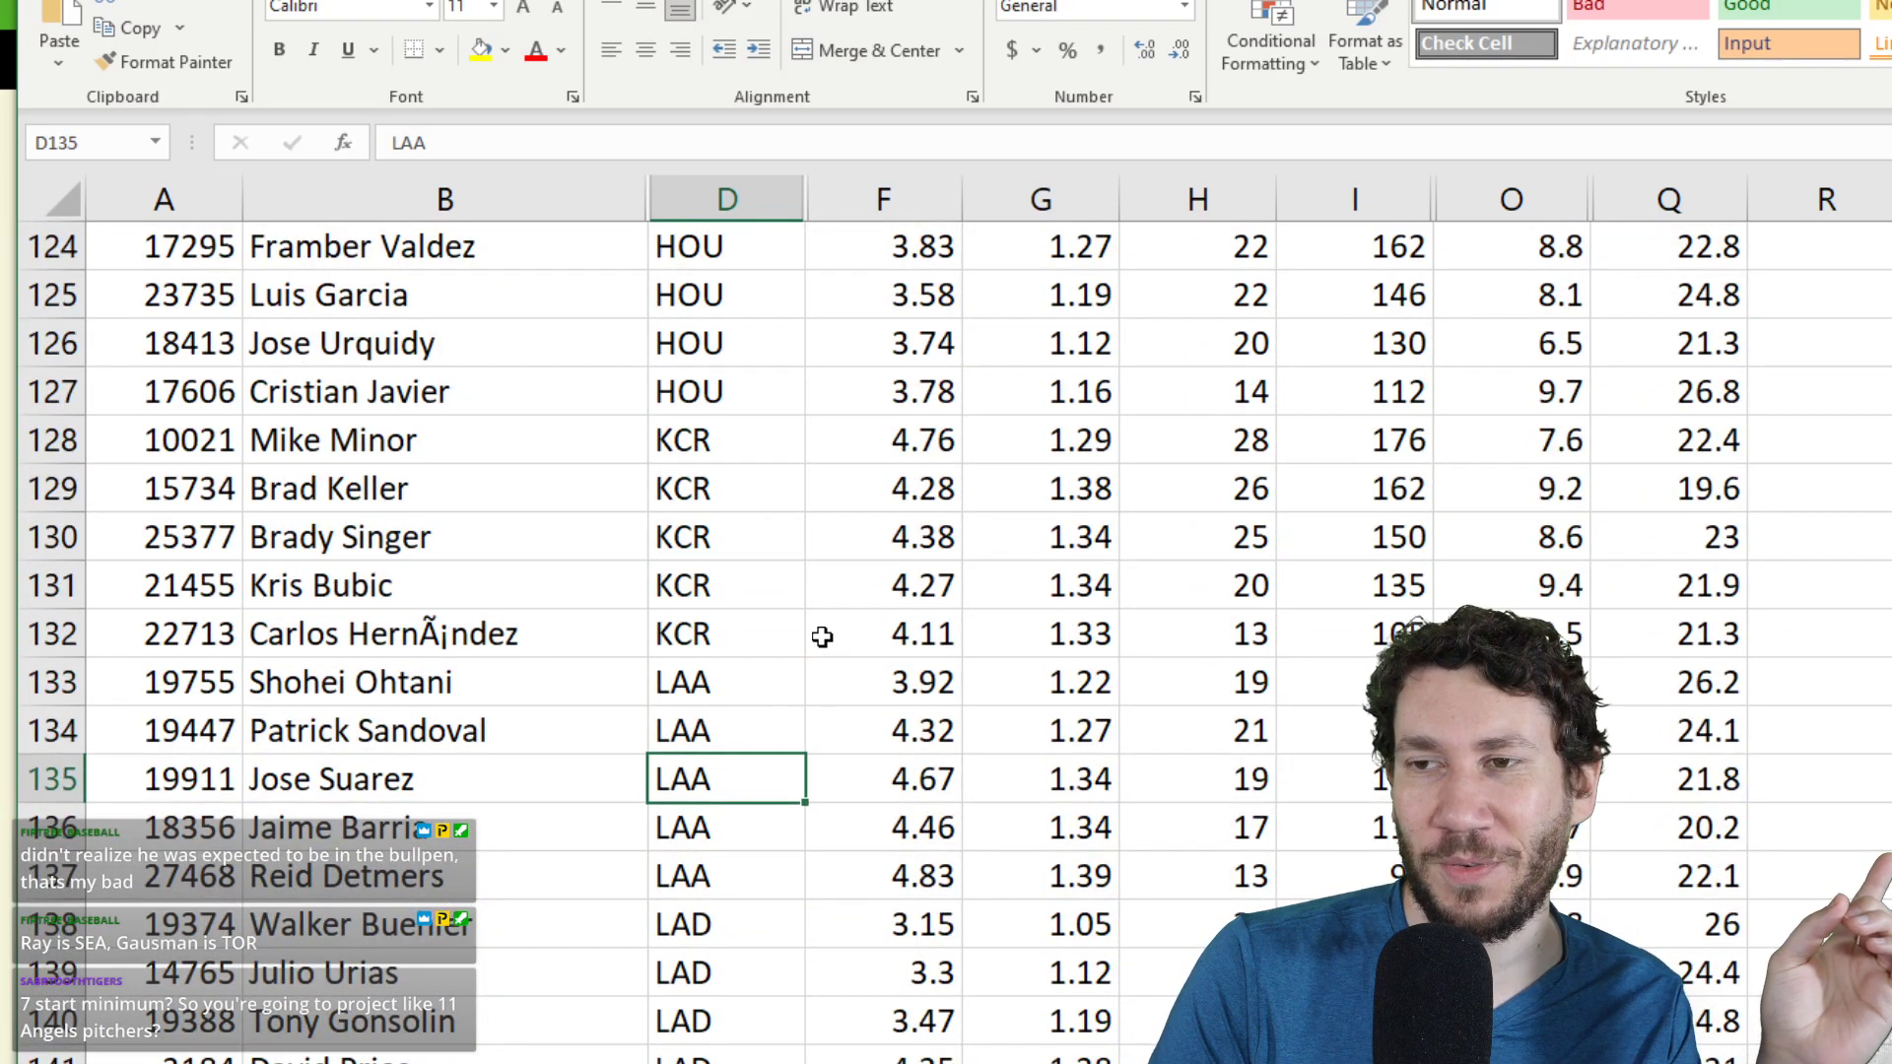
key(Up)
key(Up)
key(Up)
key(Up)
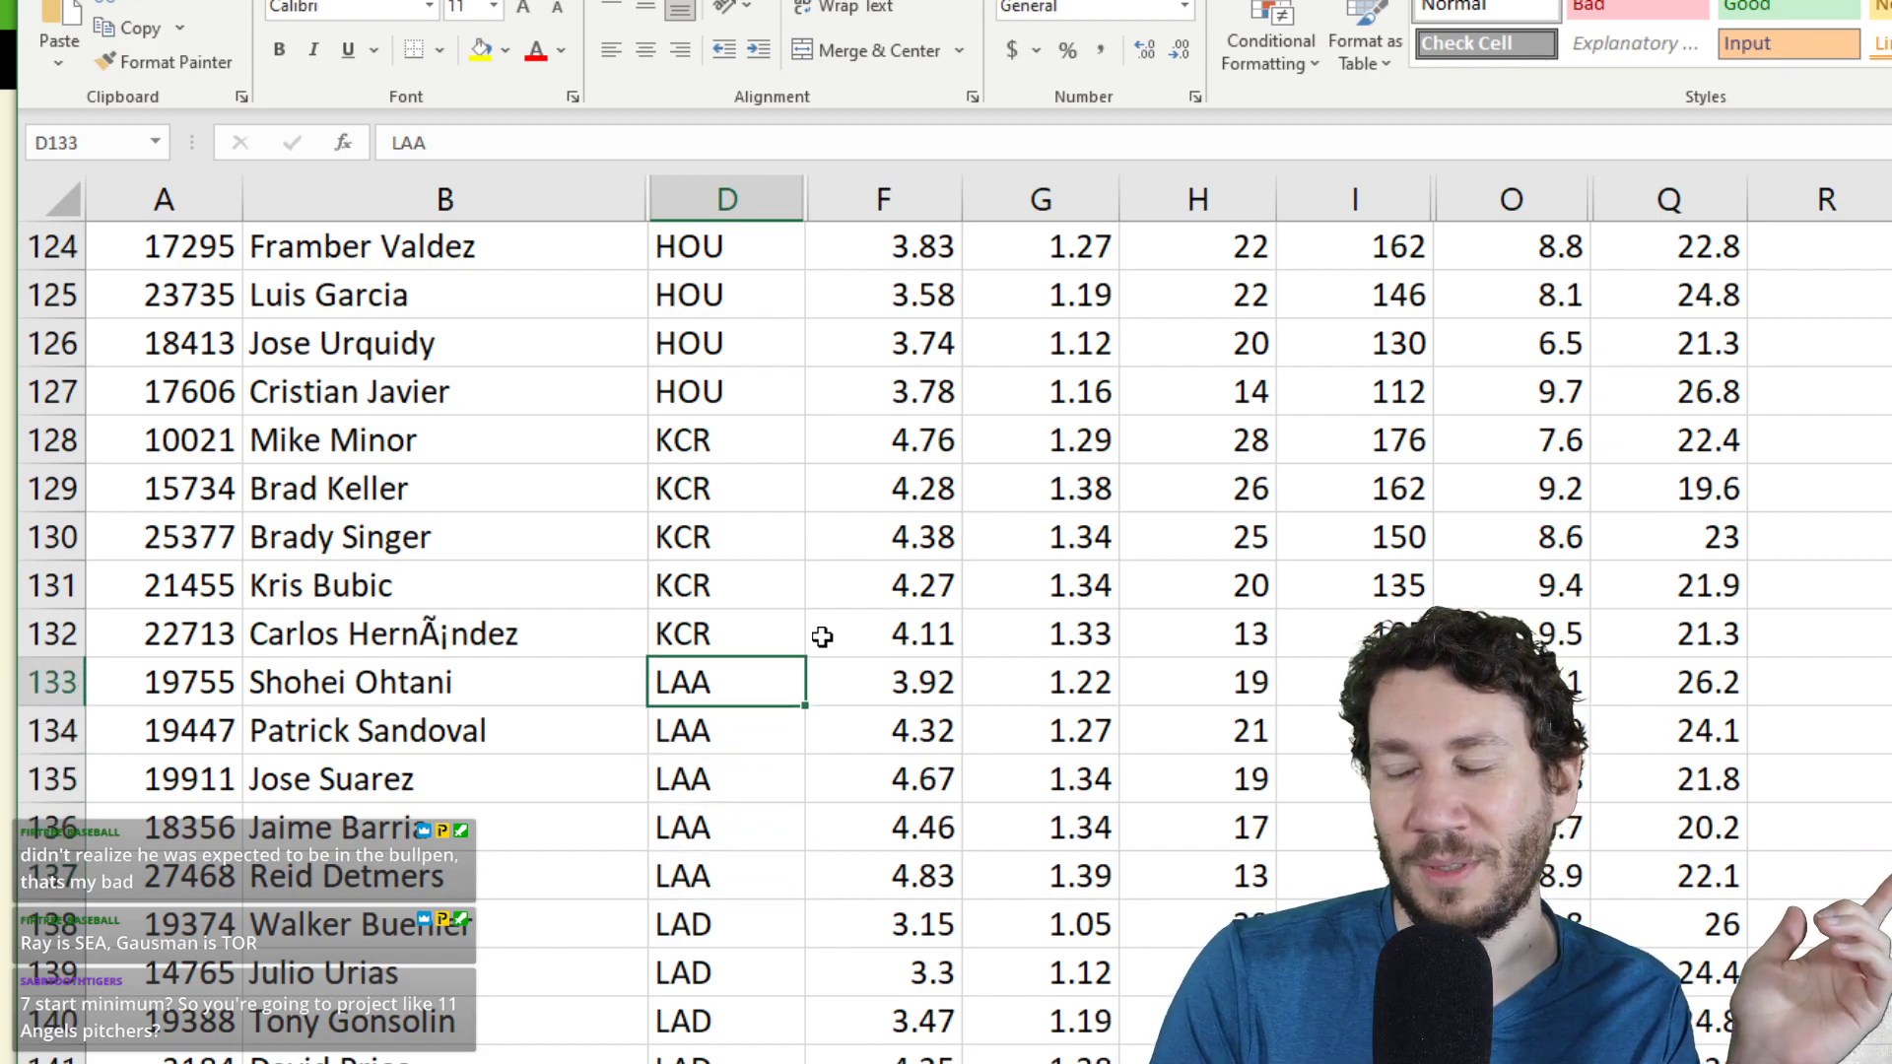
key(Down)
key(Down)
key(Down)
key(Down)
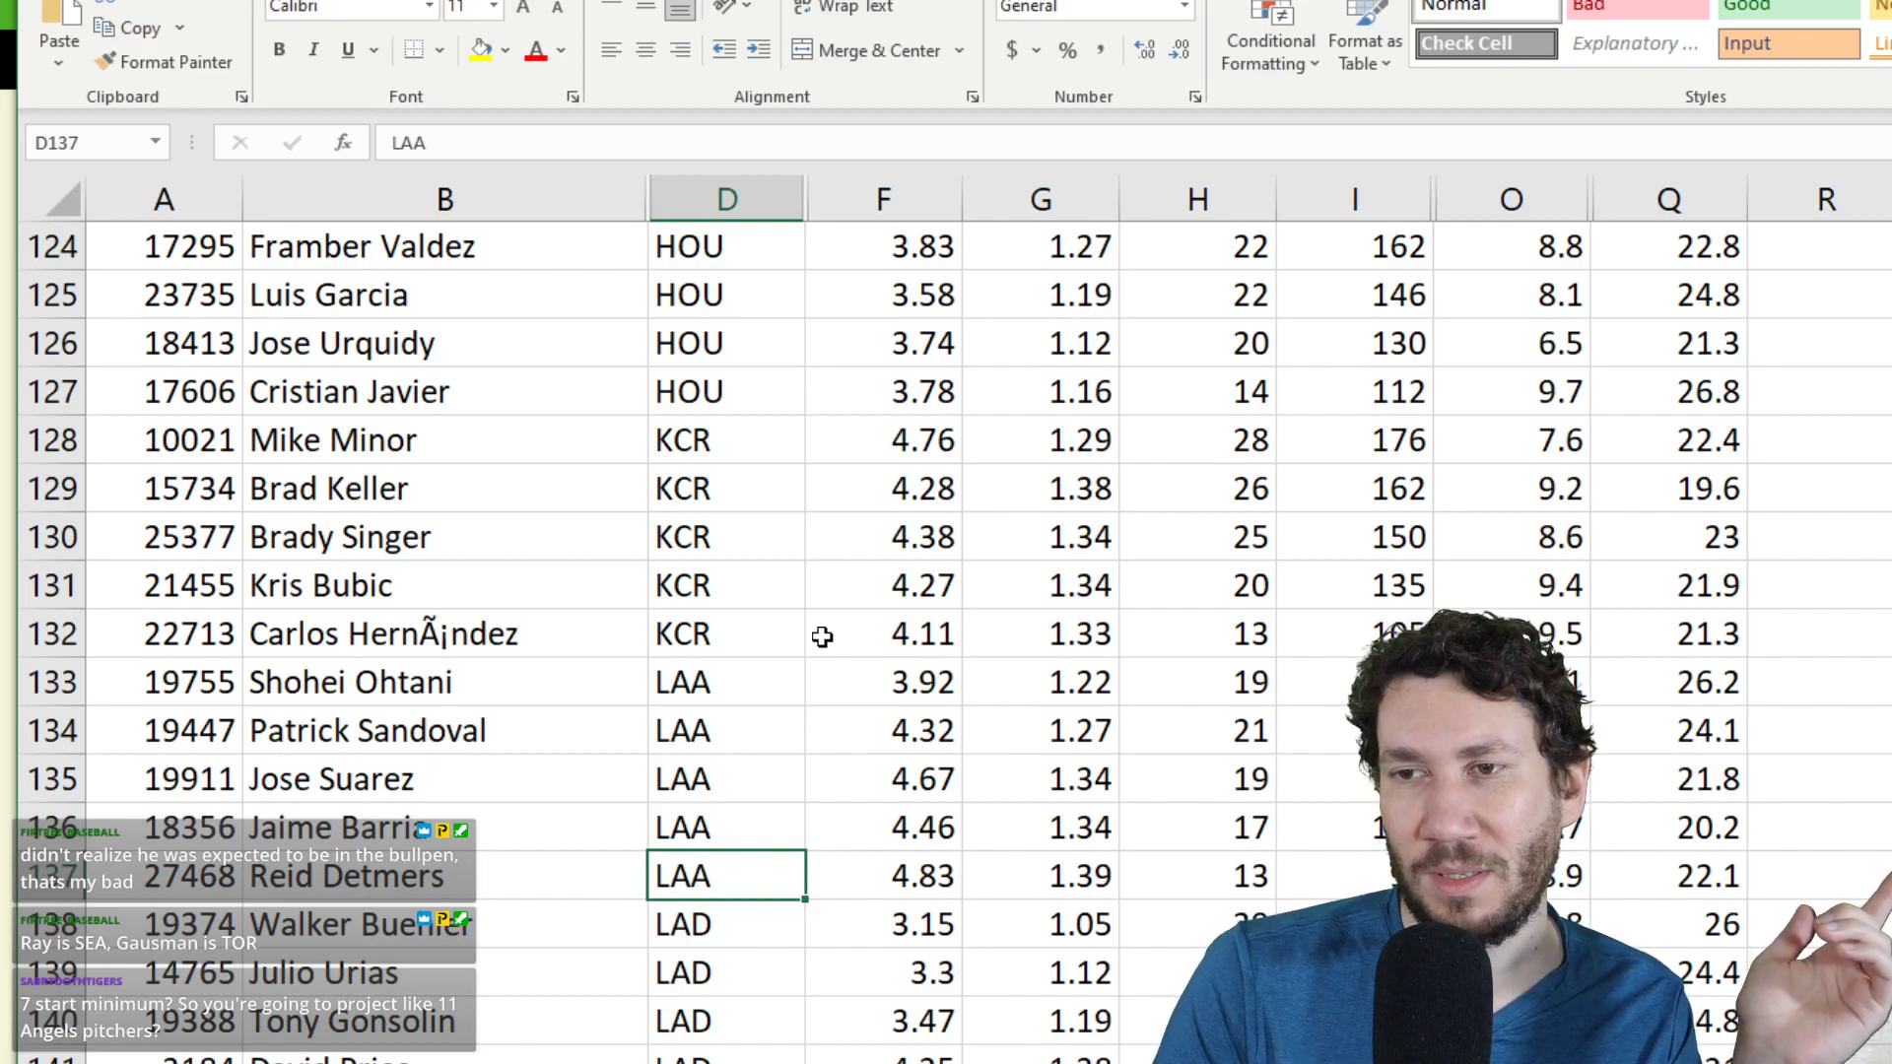
key(Up)
key(Down)
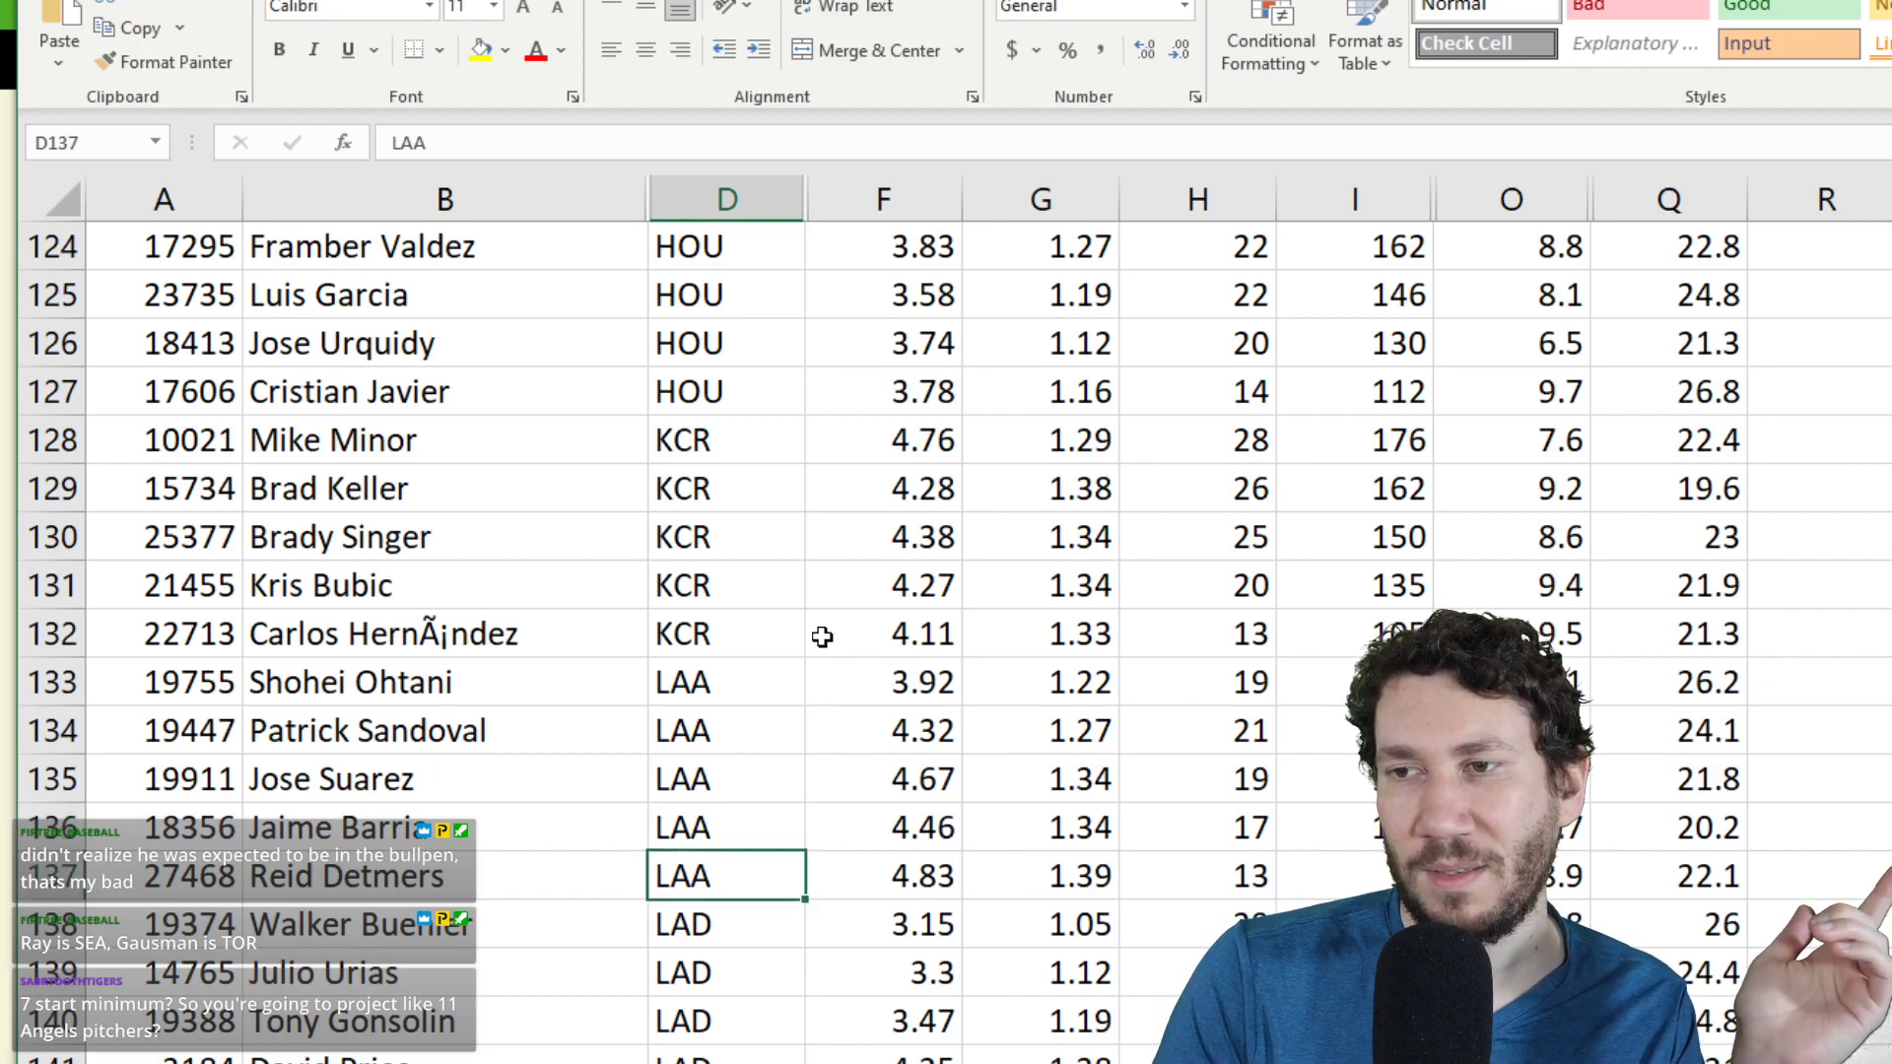
key(Up)
key(Down)
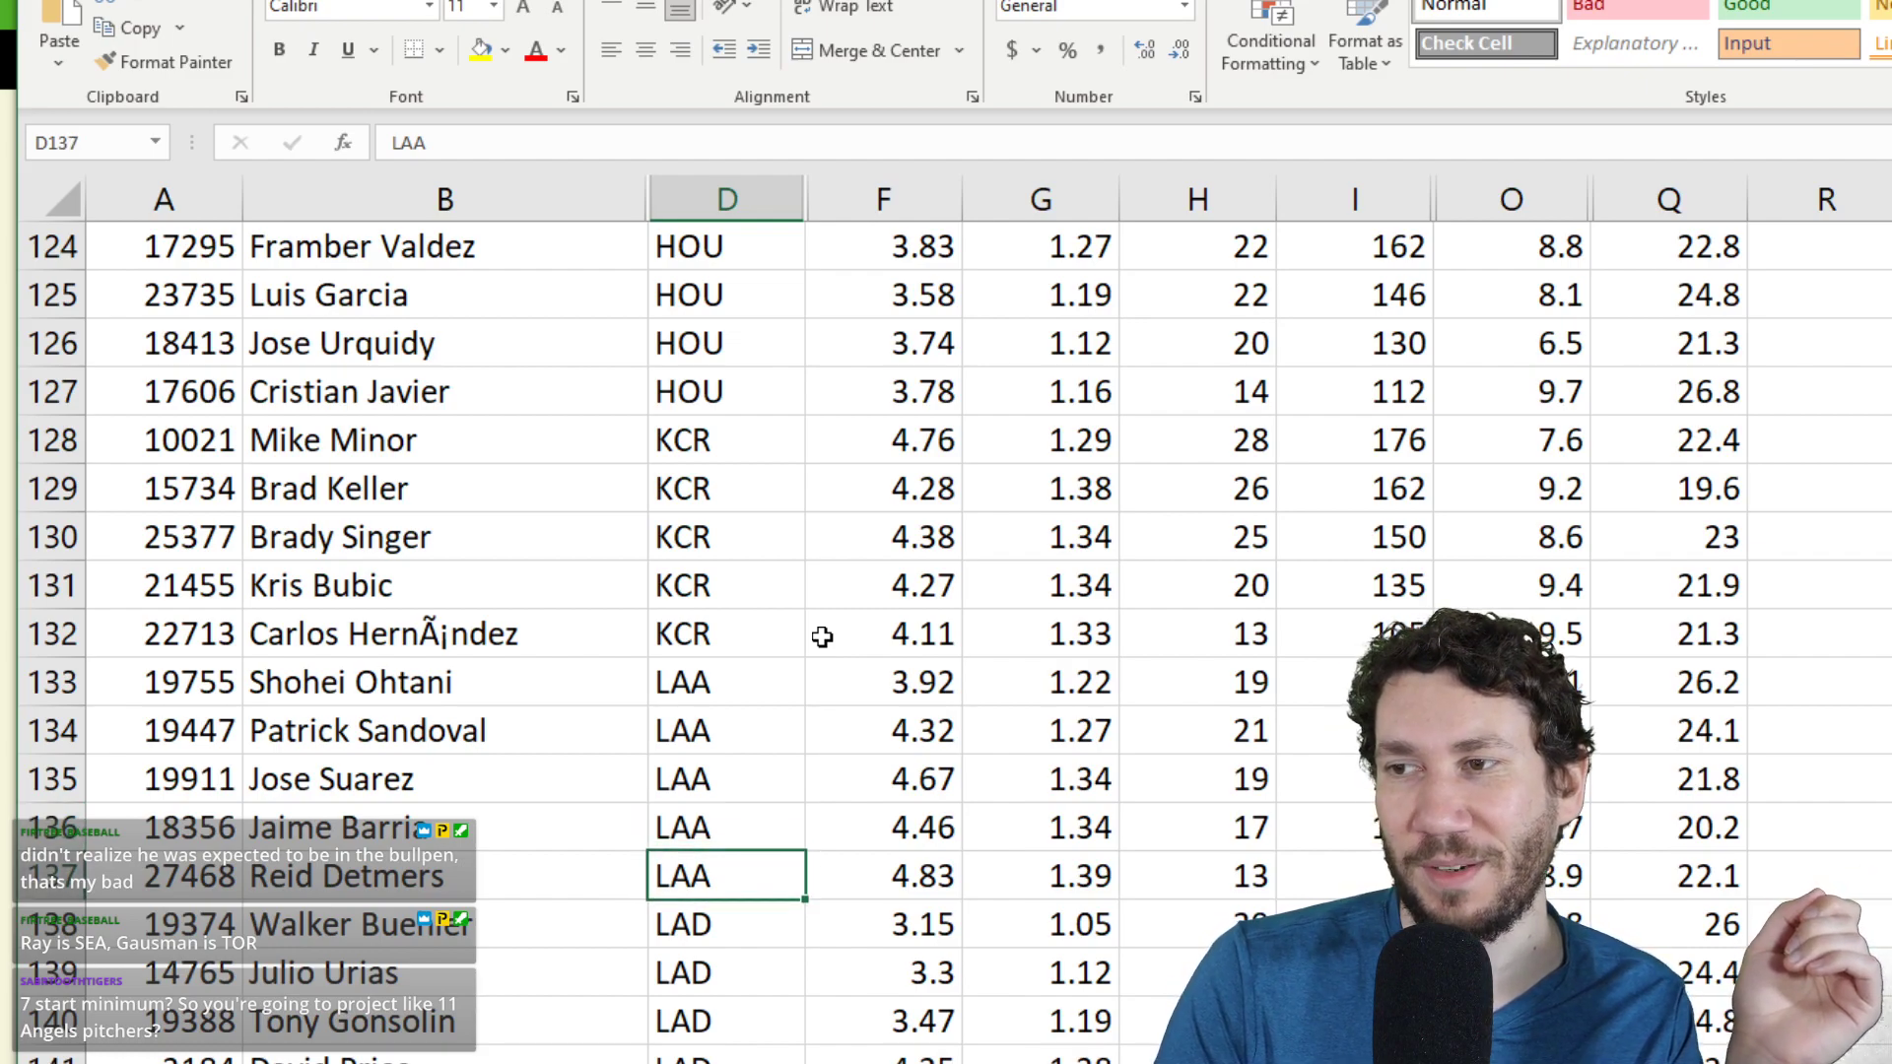
key(Up)
key(Up)
key(Up)
key(Up)
key(Up)
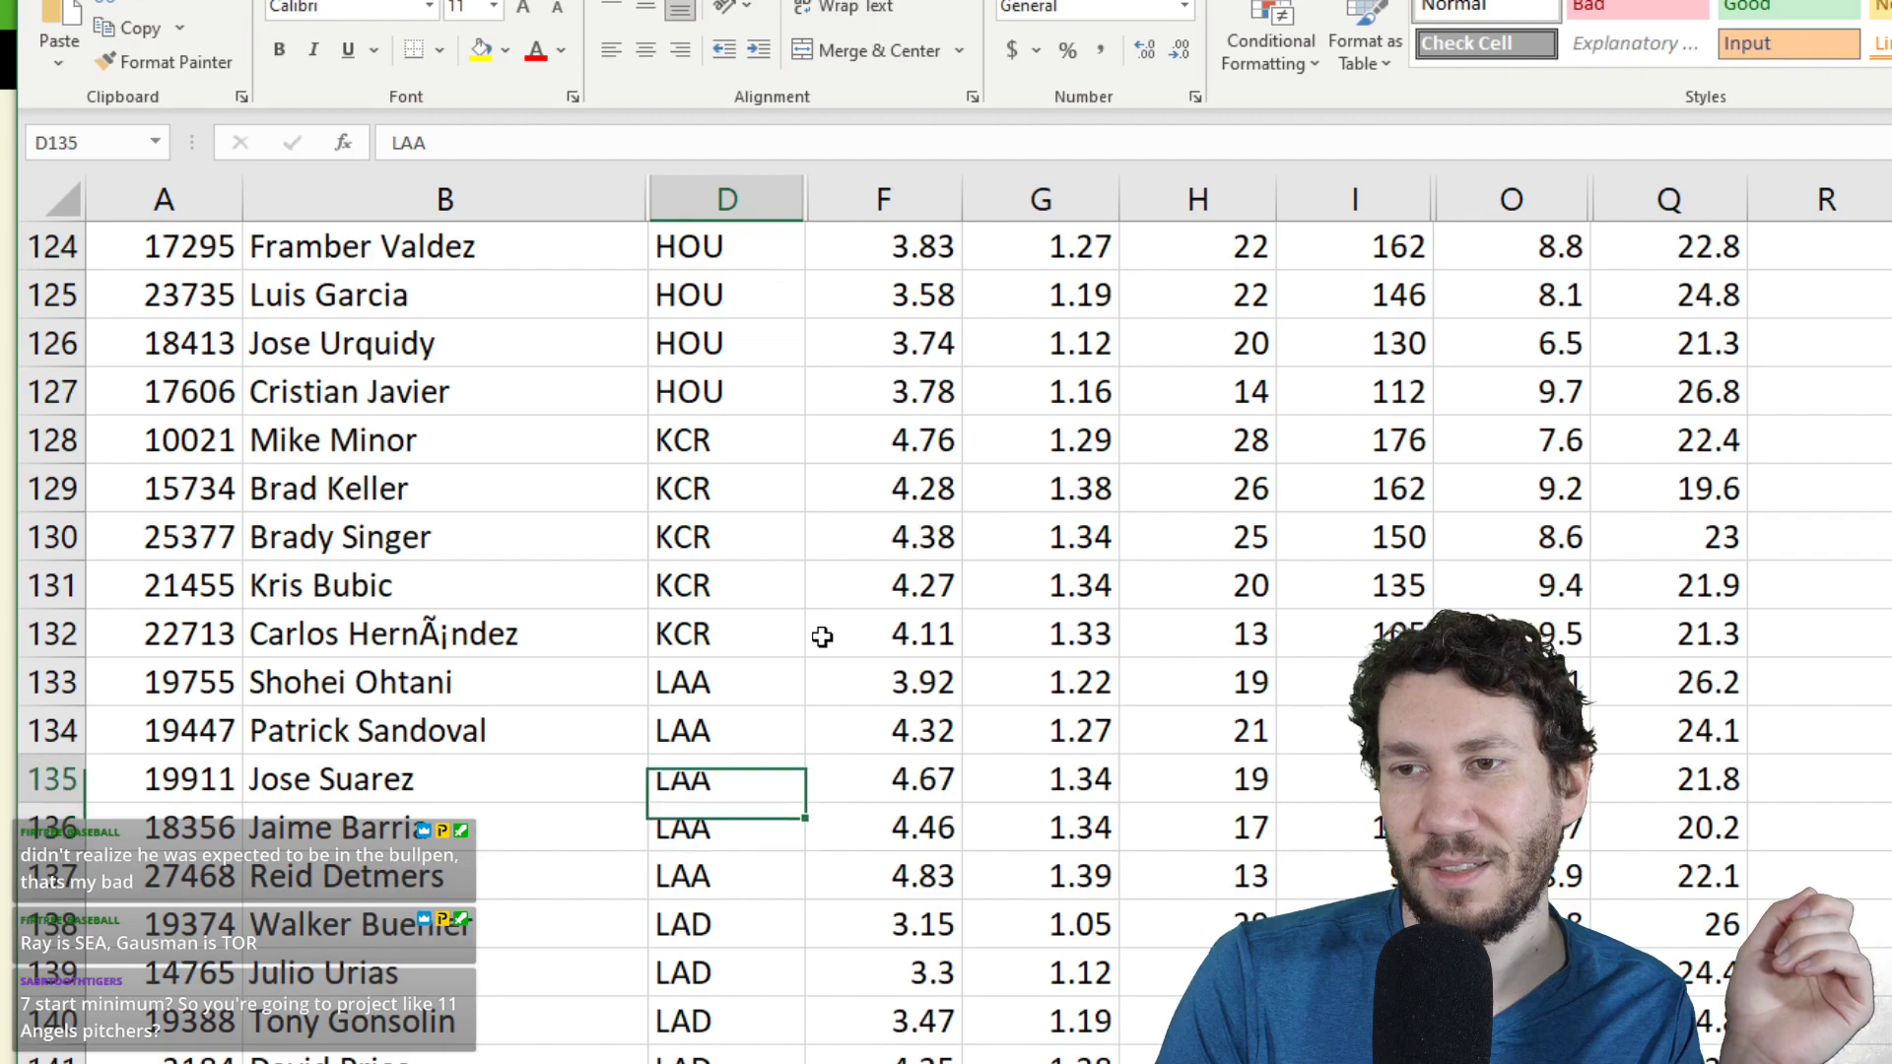
- Replace the garbled characters in the Royals pitcher's name in row 132 so it reads Carlos Hernández
double_click(440, 629)
key(BackSpace)
key(BackSpace)
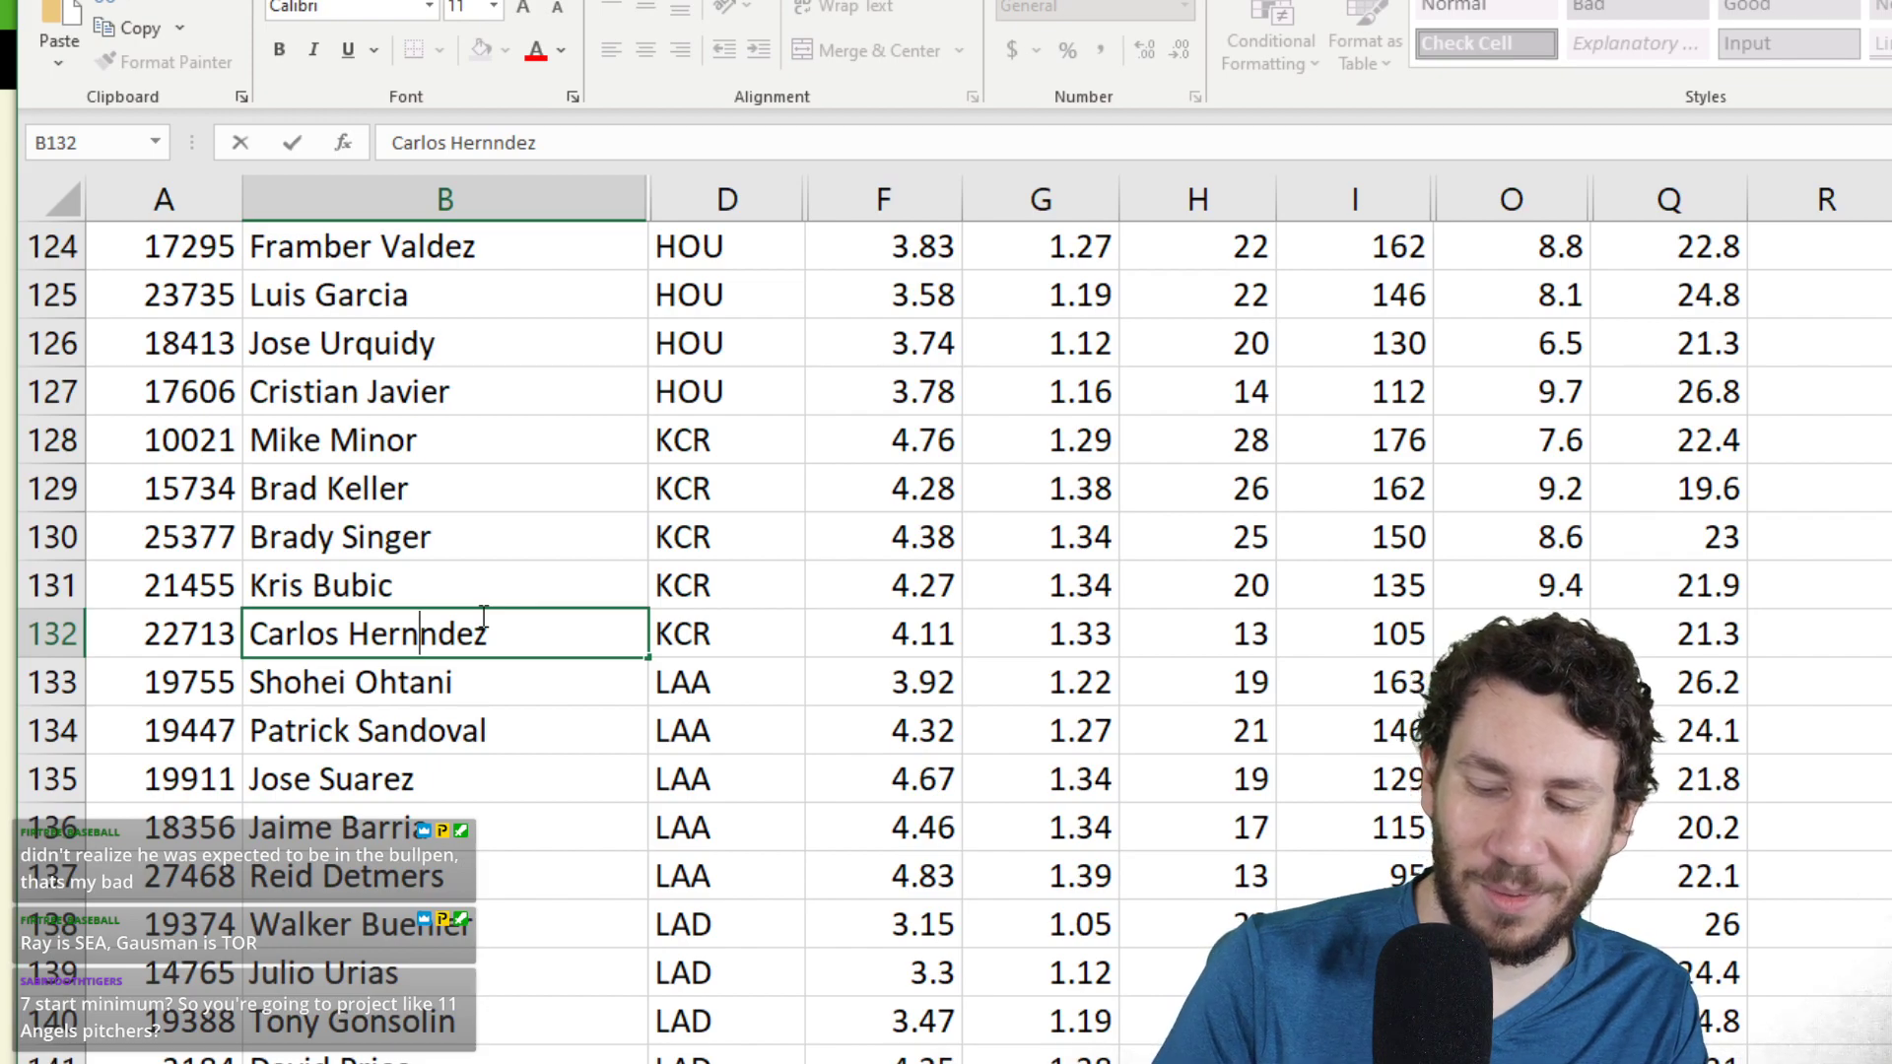
text(á)
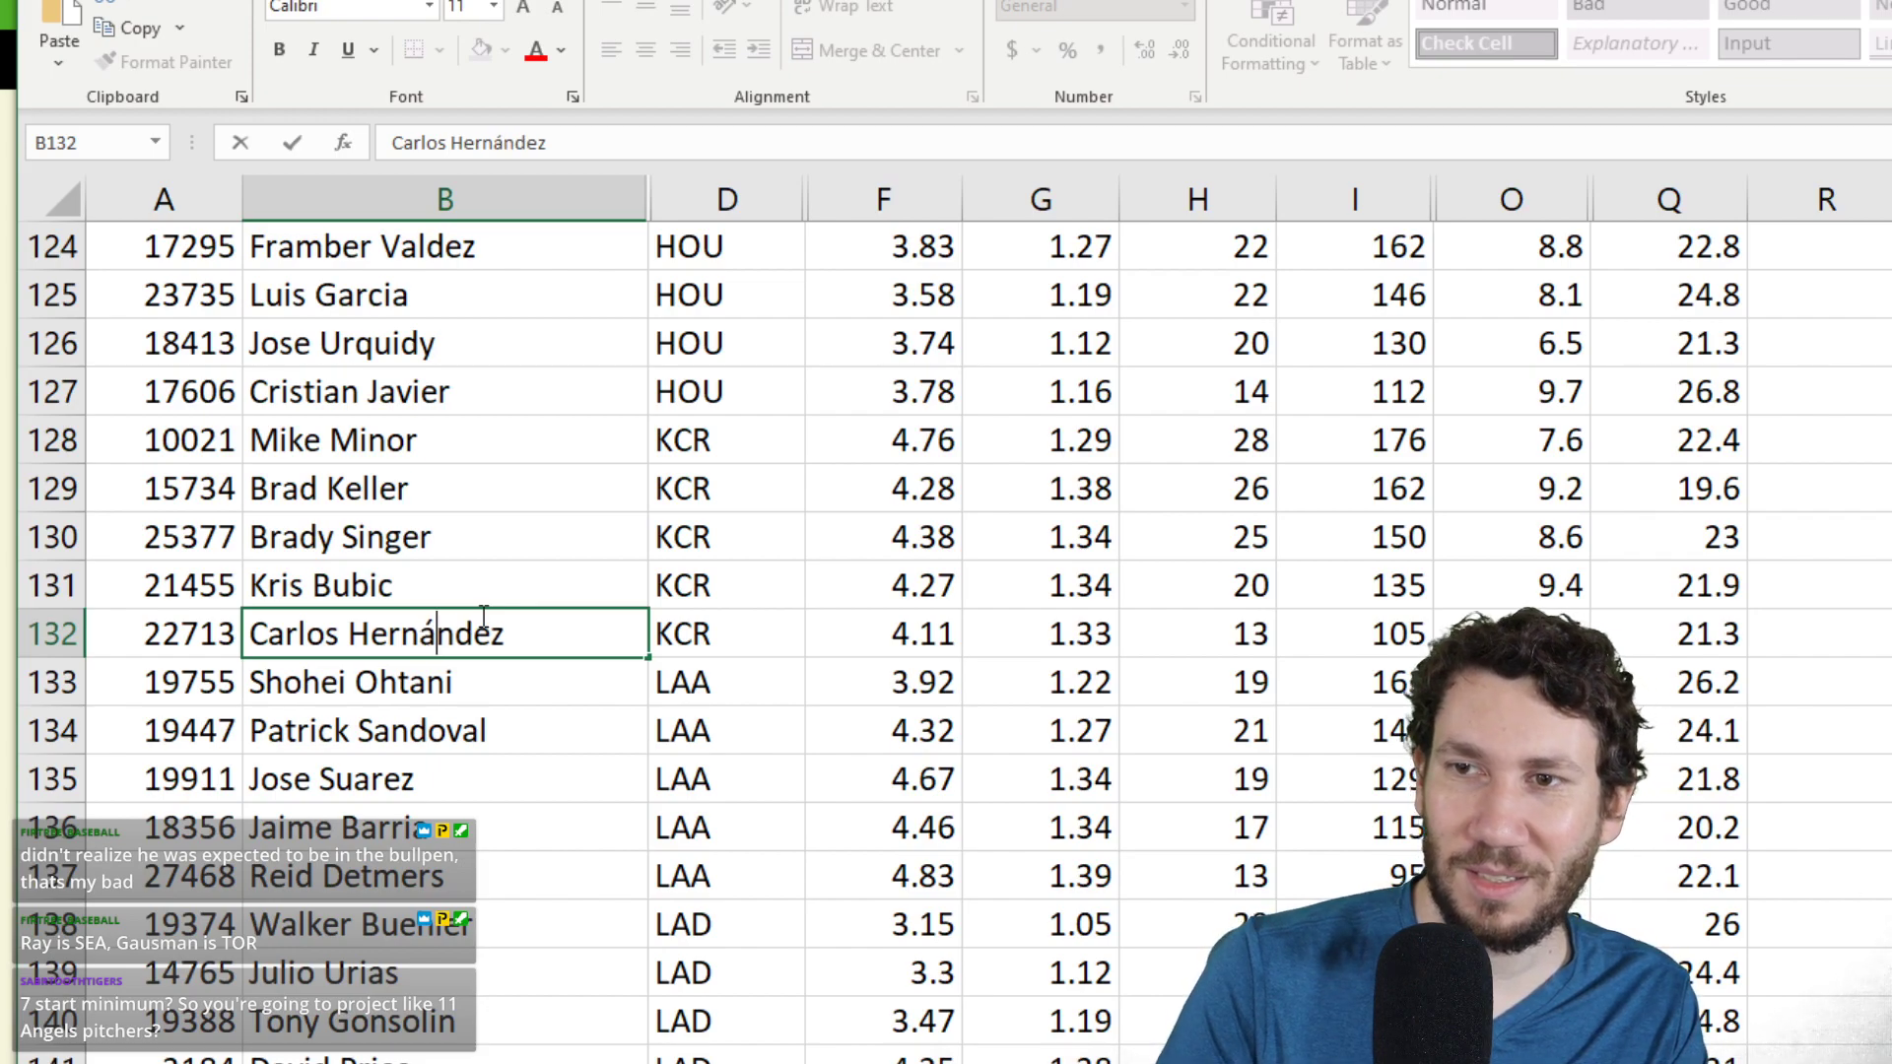
click(699, 538)
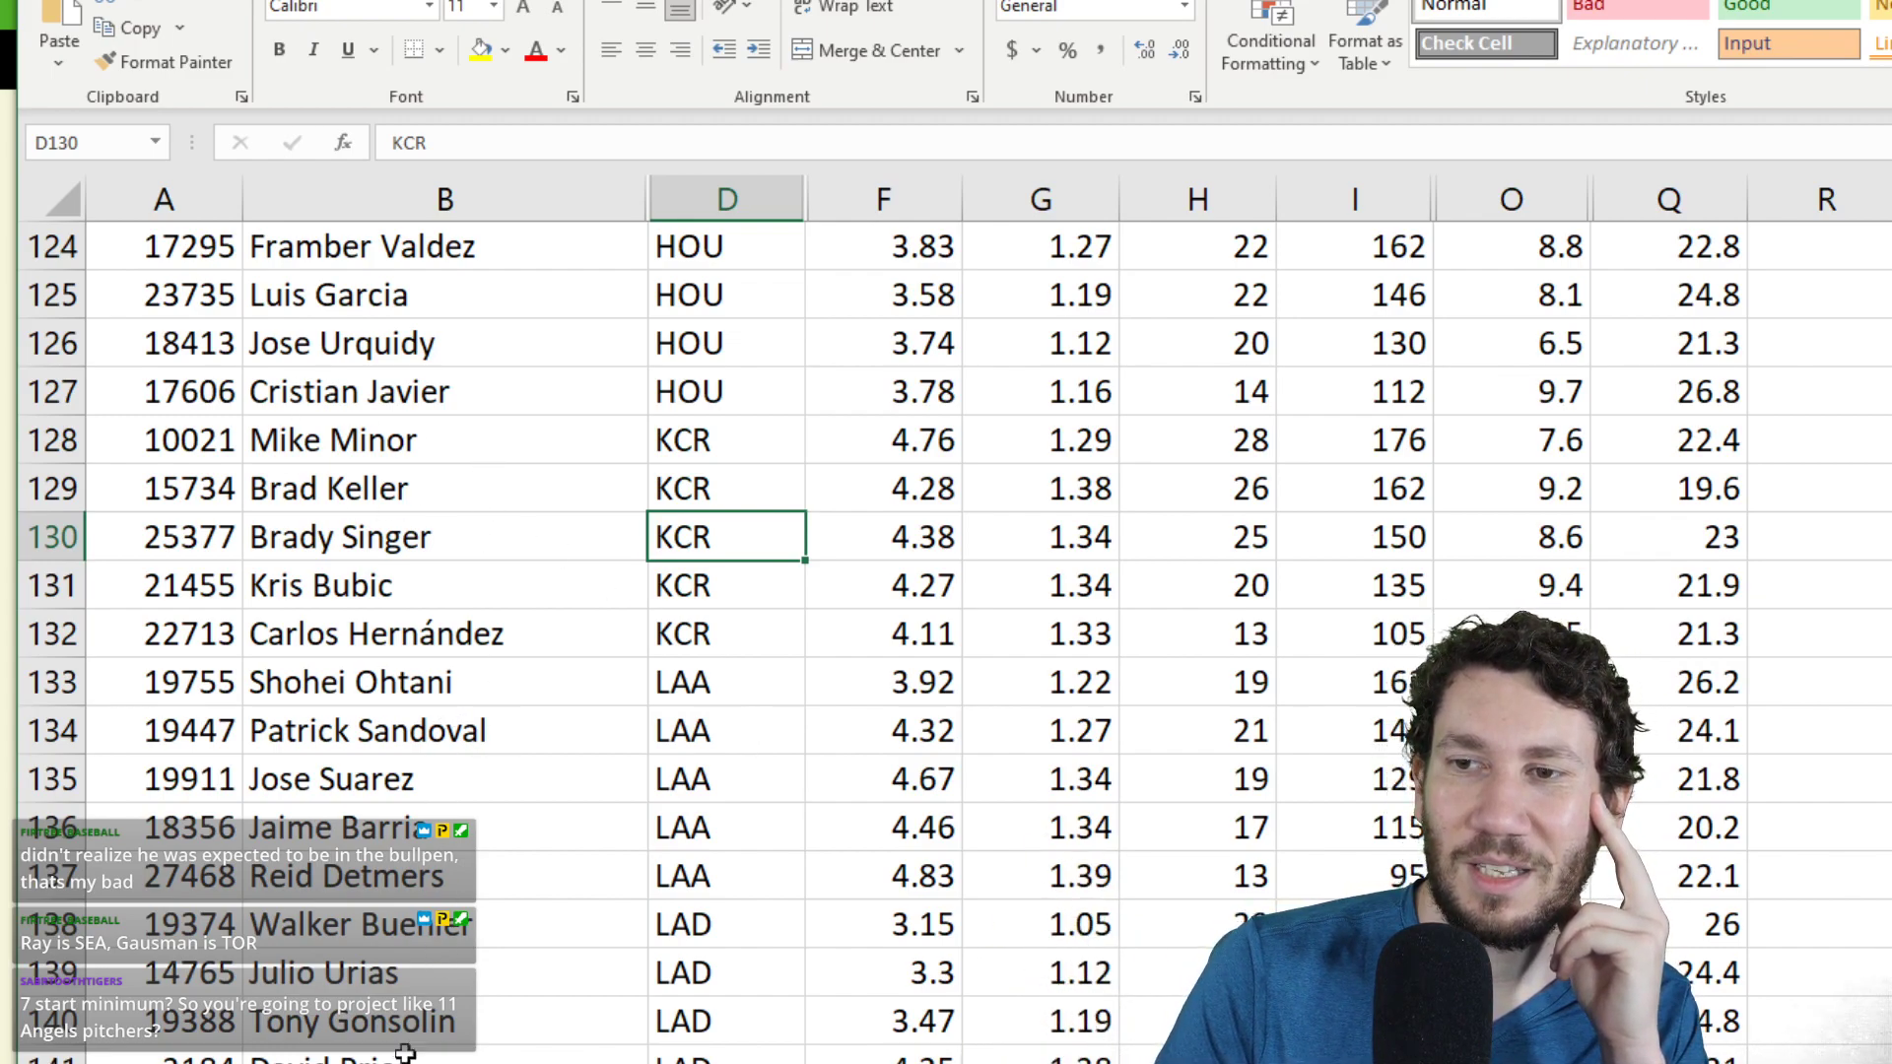
double_click(437, 629)
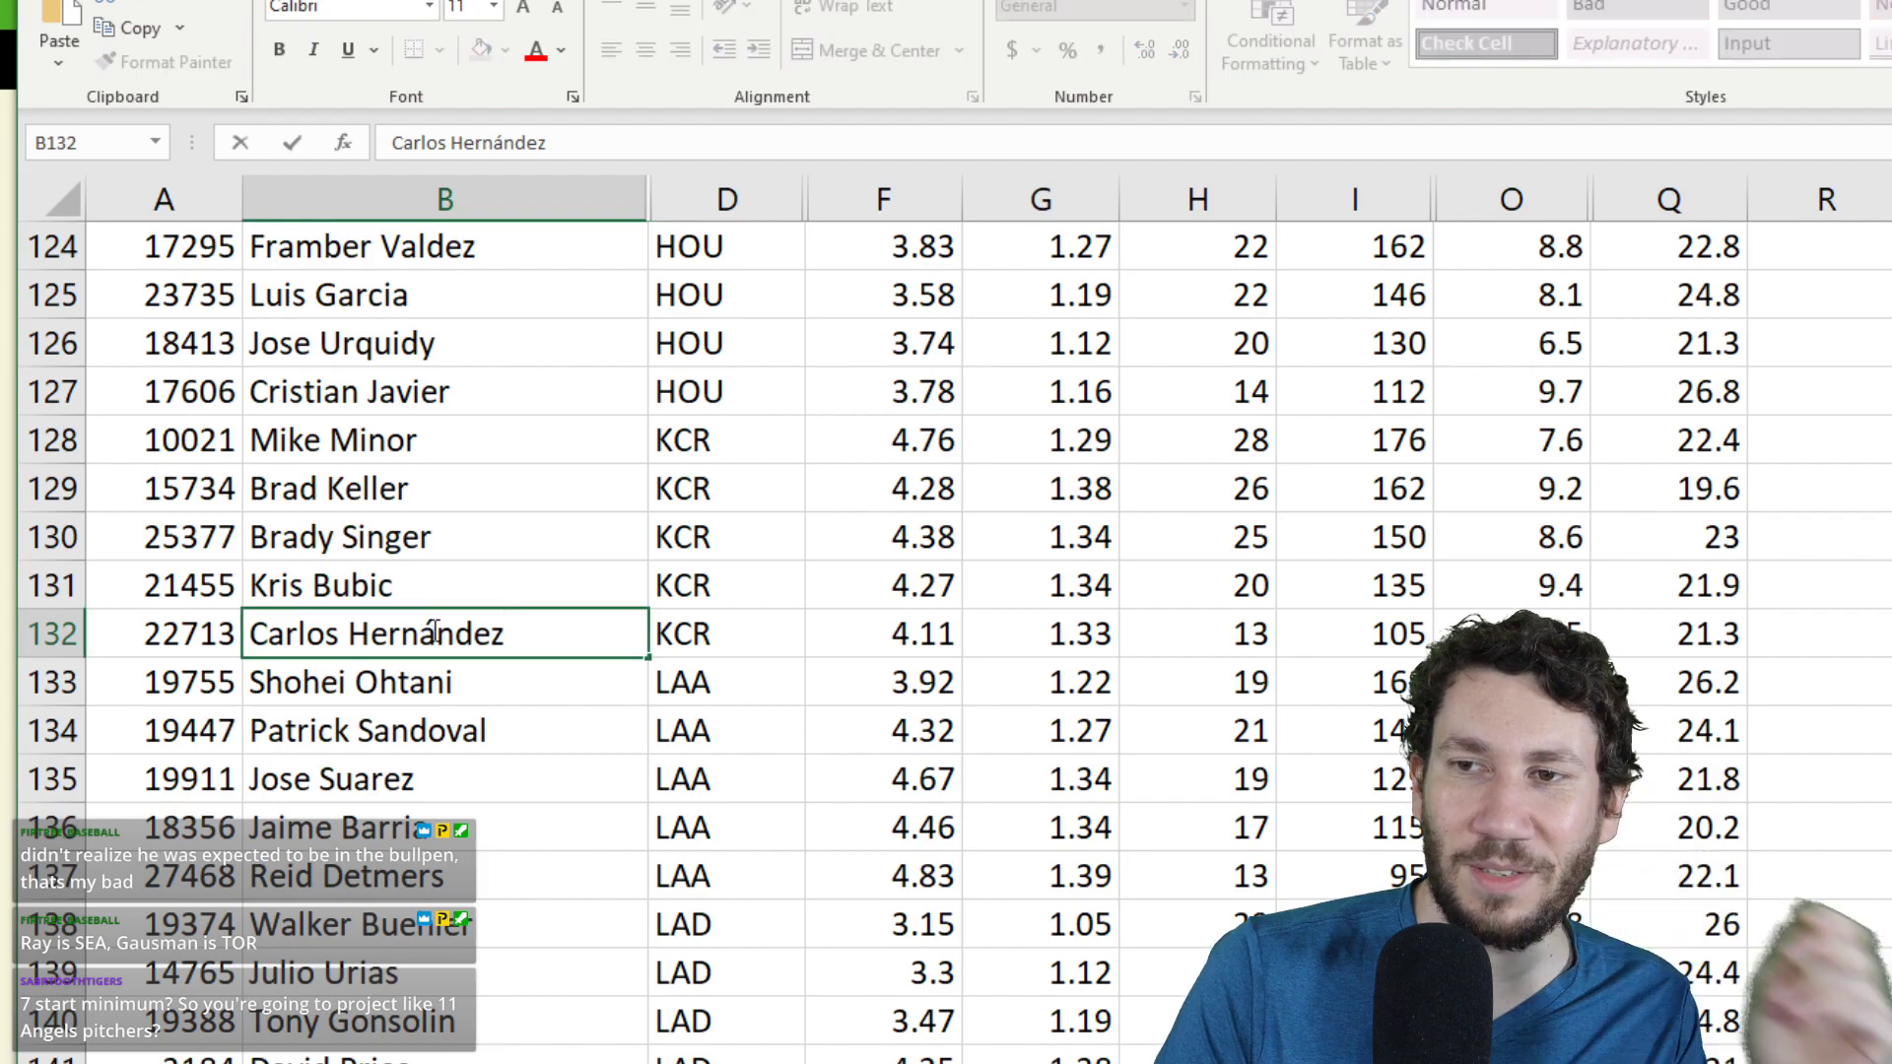
key(BackSpace)
text(a)
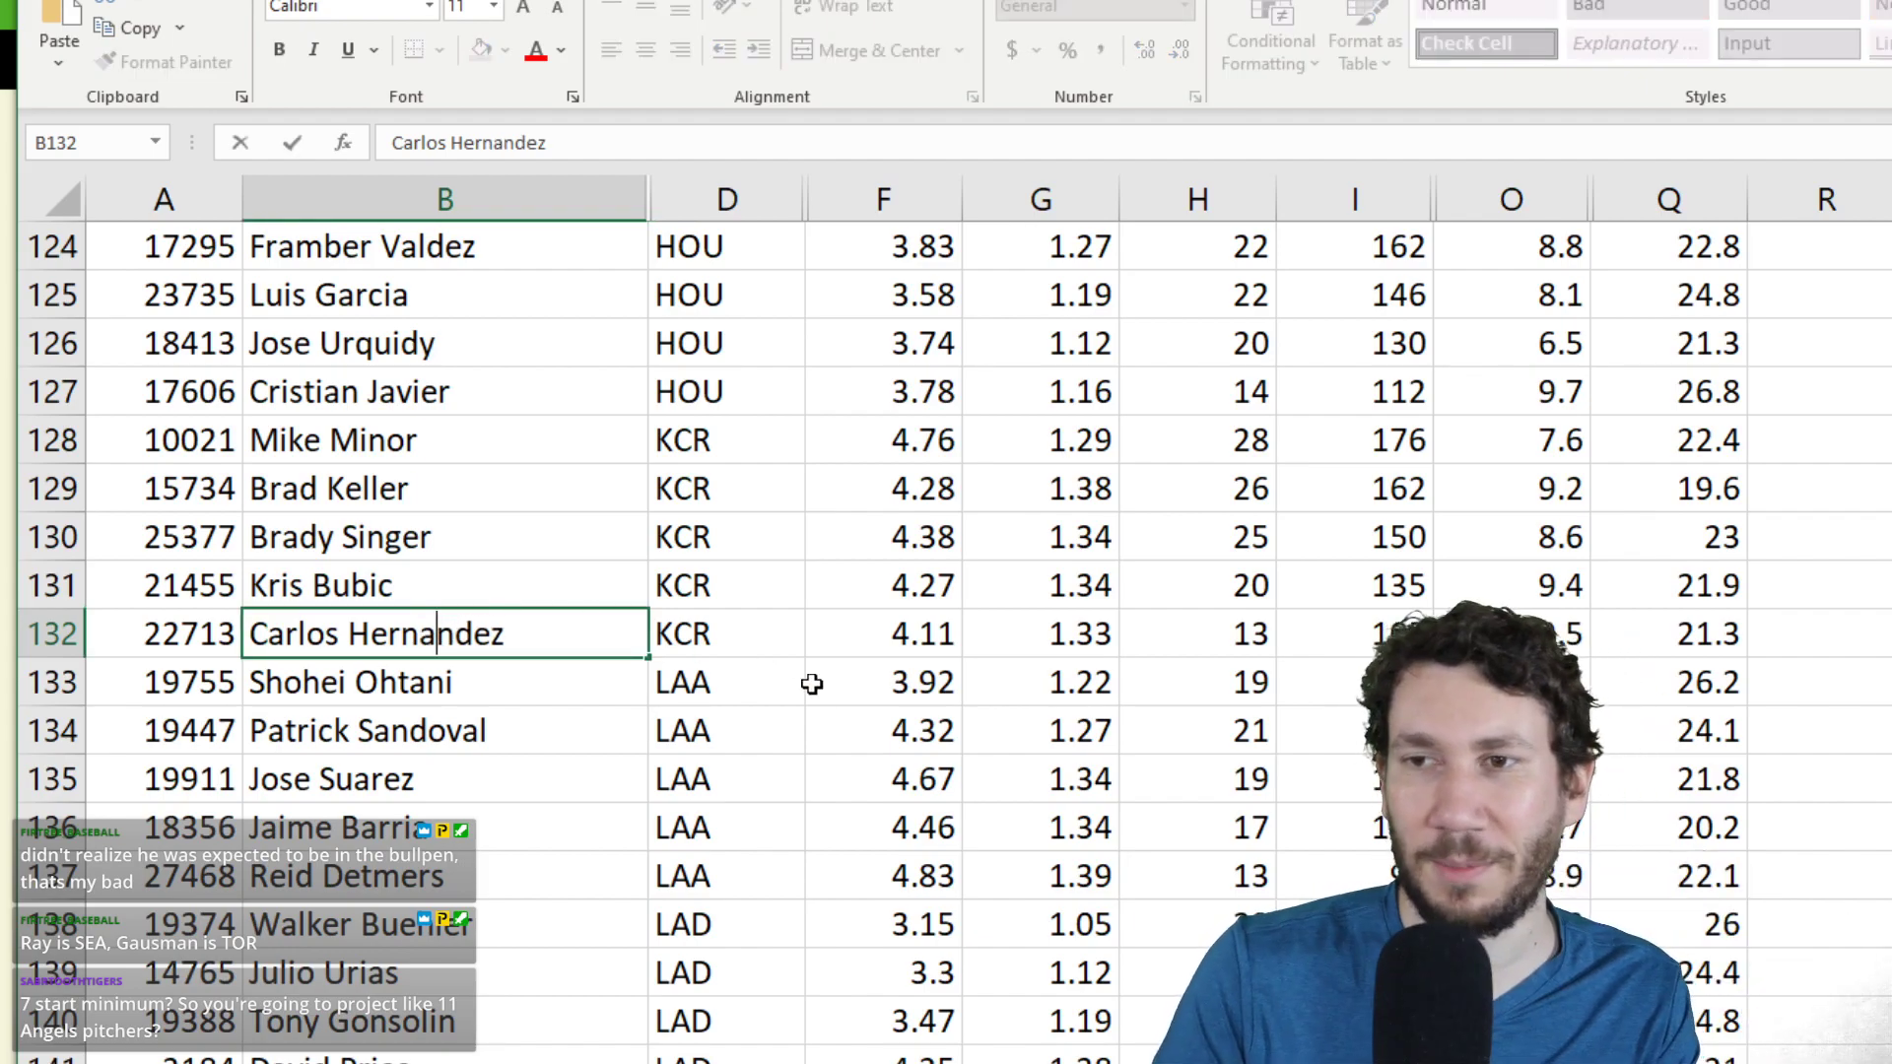
click(808, 678)
click(777, 568)
- Look through the projections list back to its beginning and examine the values of Arizona pitchers Tyler Gilbert and Taylor Widener
scroll(778, 568, down, 6)
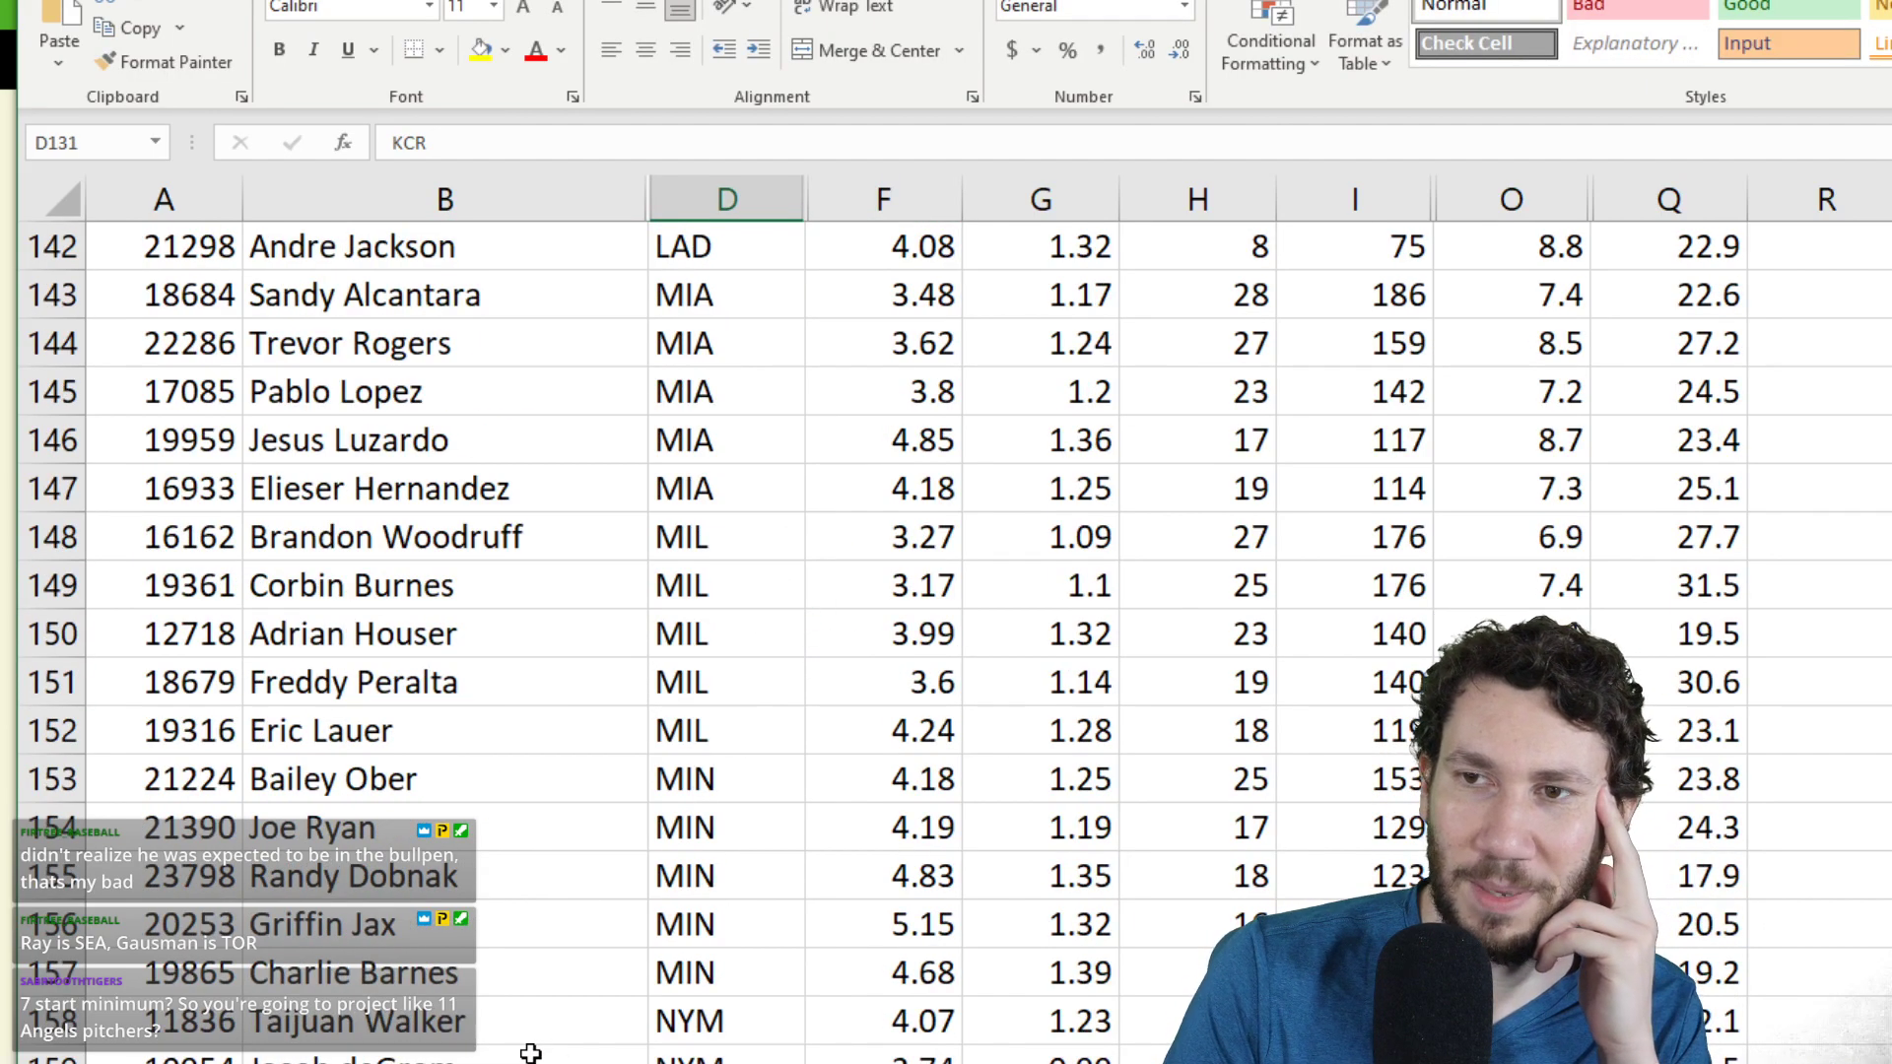
scroll(531, 1052, up, 2)
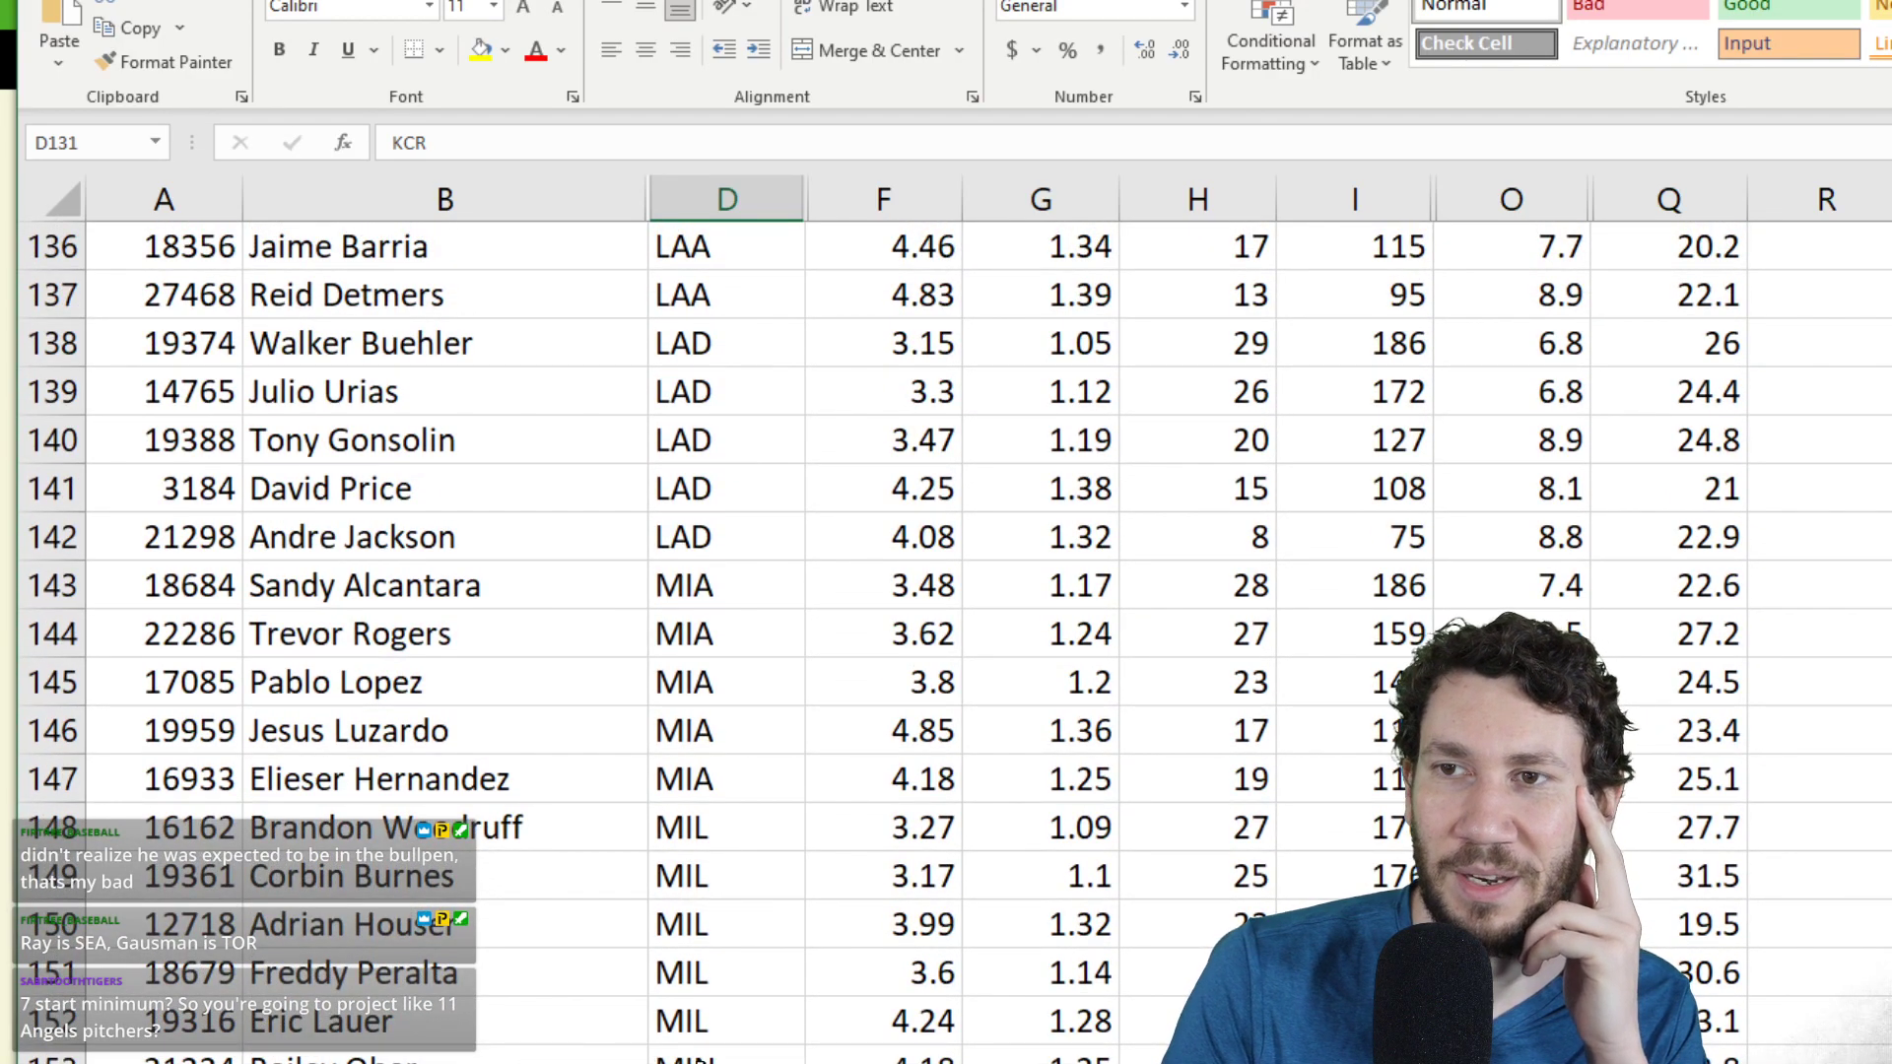
scroll(697, 1059, up, 8)
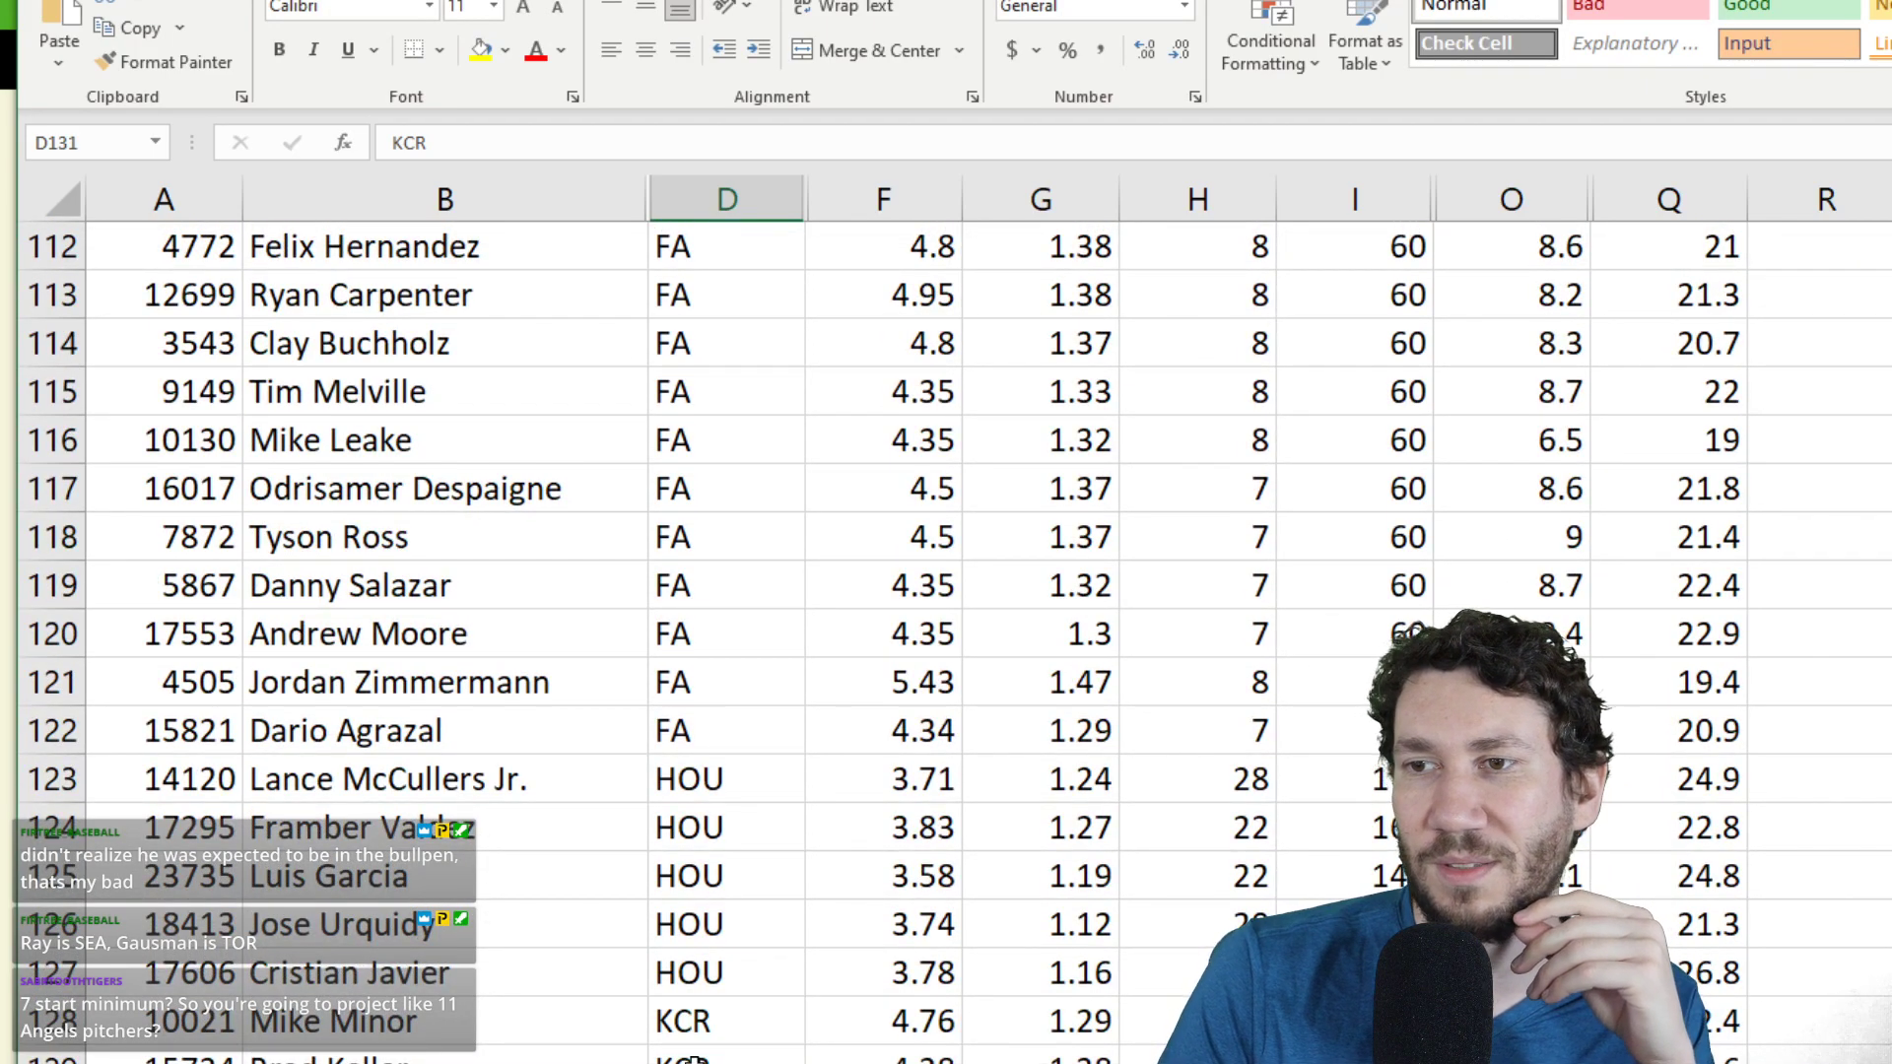
scroll(697, 1059, up, 20)
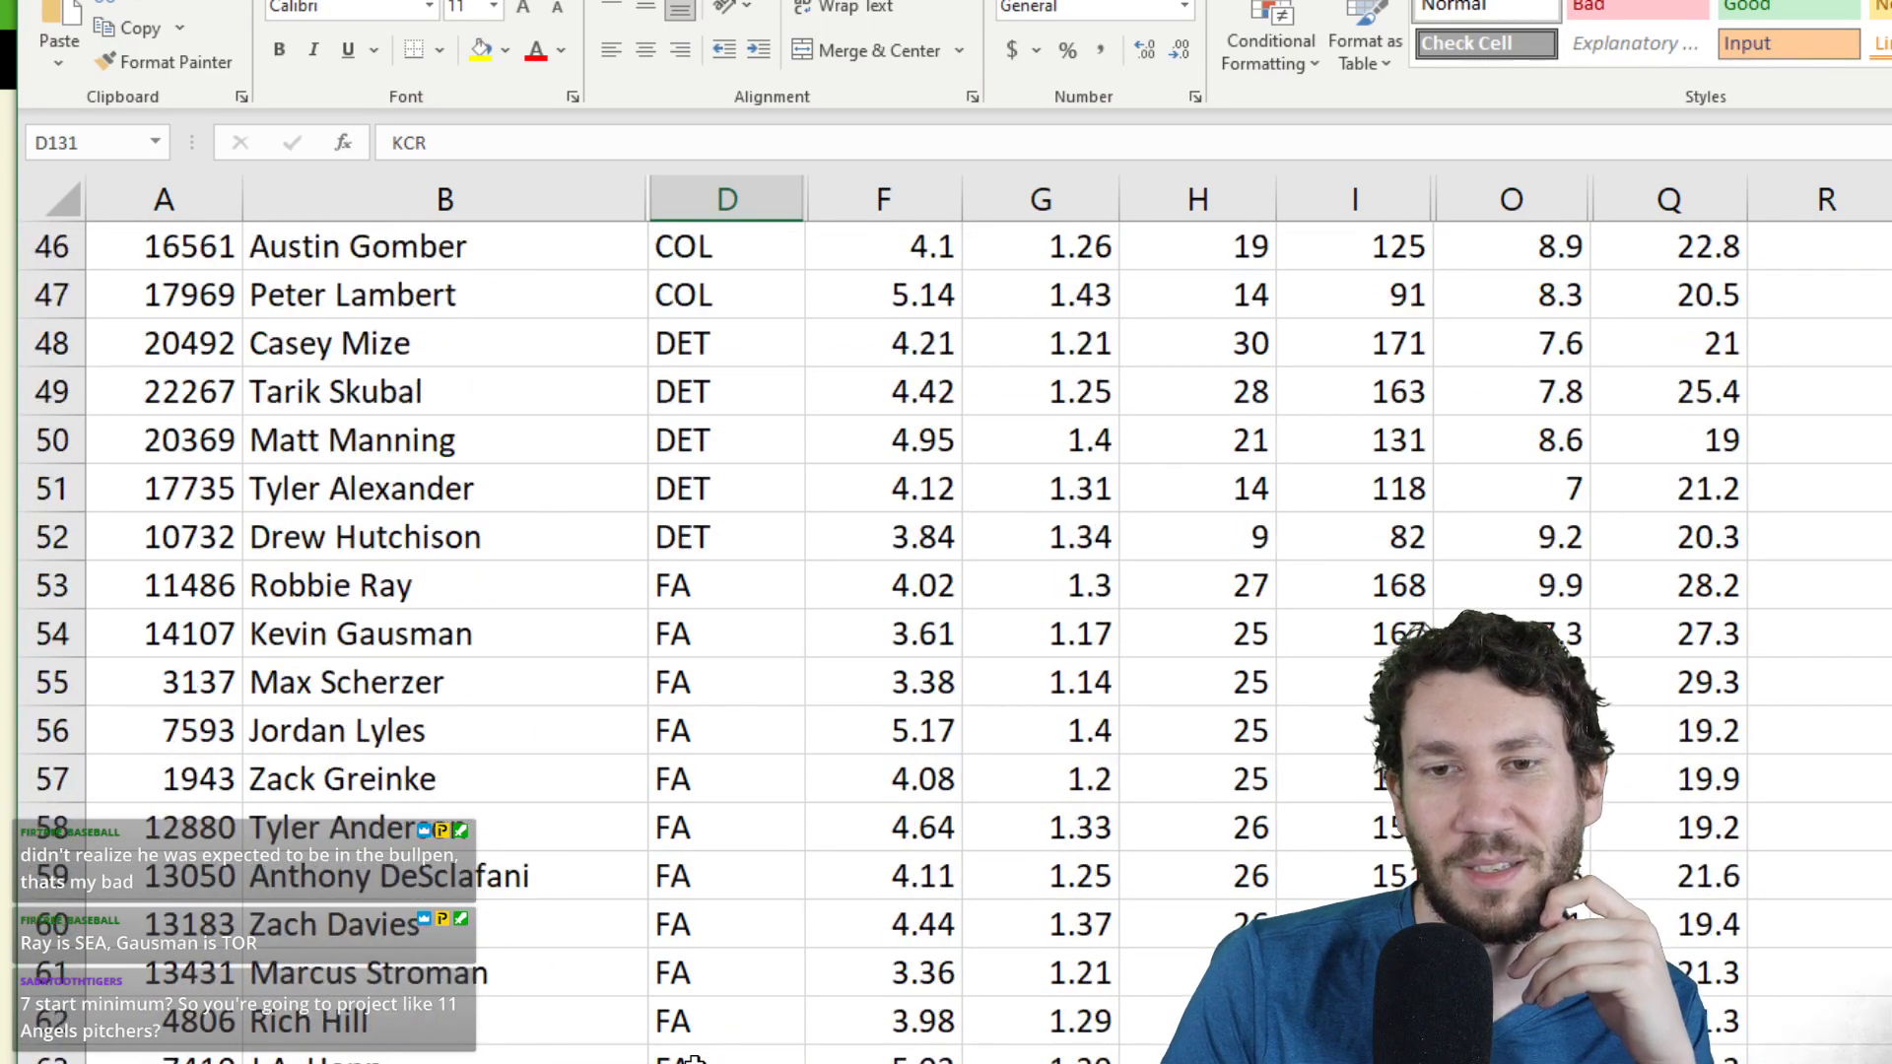
scroll(696, 1059, up, 3)
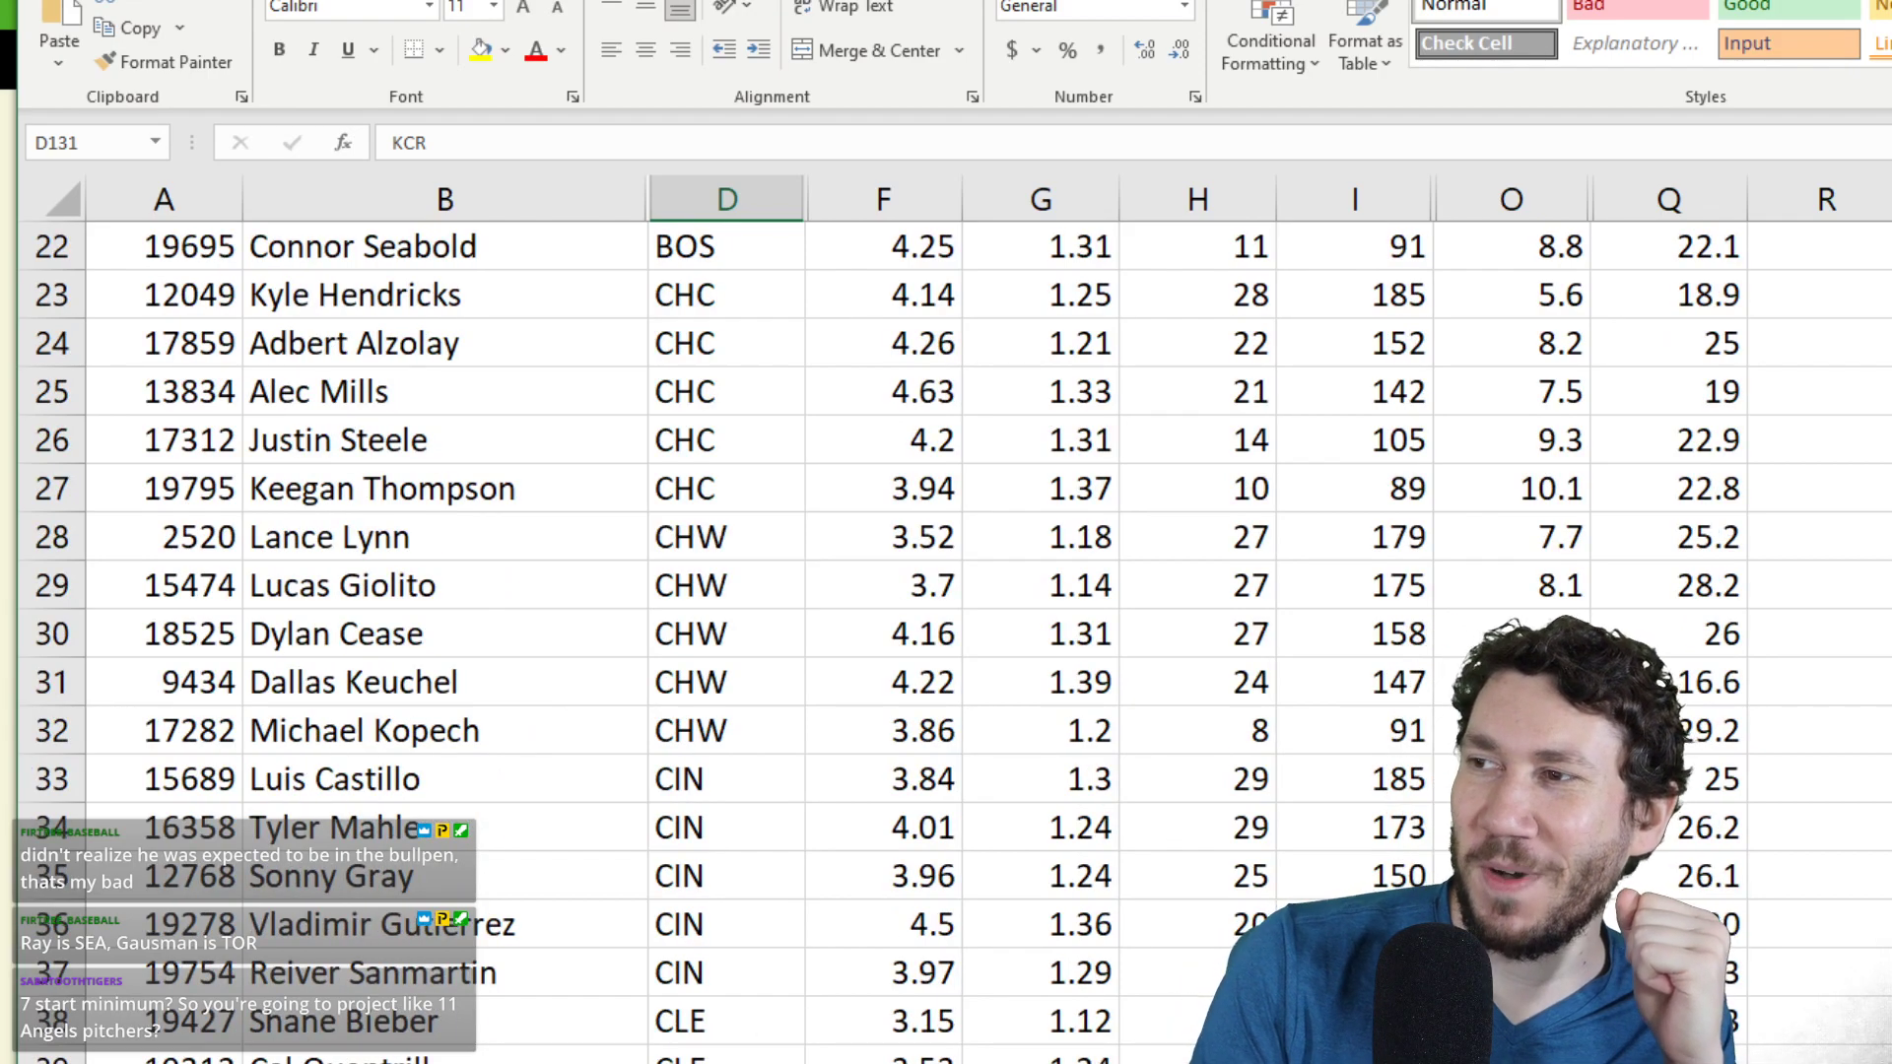
scroll(696, 1059, up, 7)
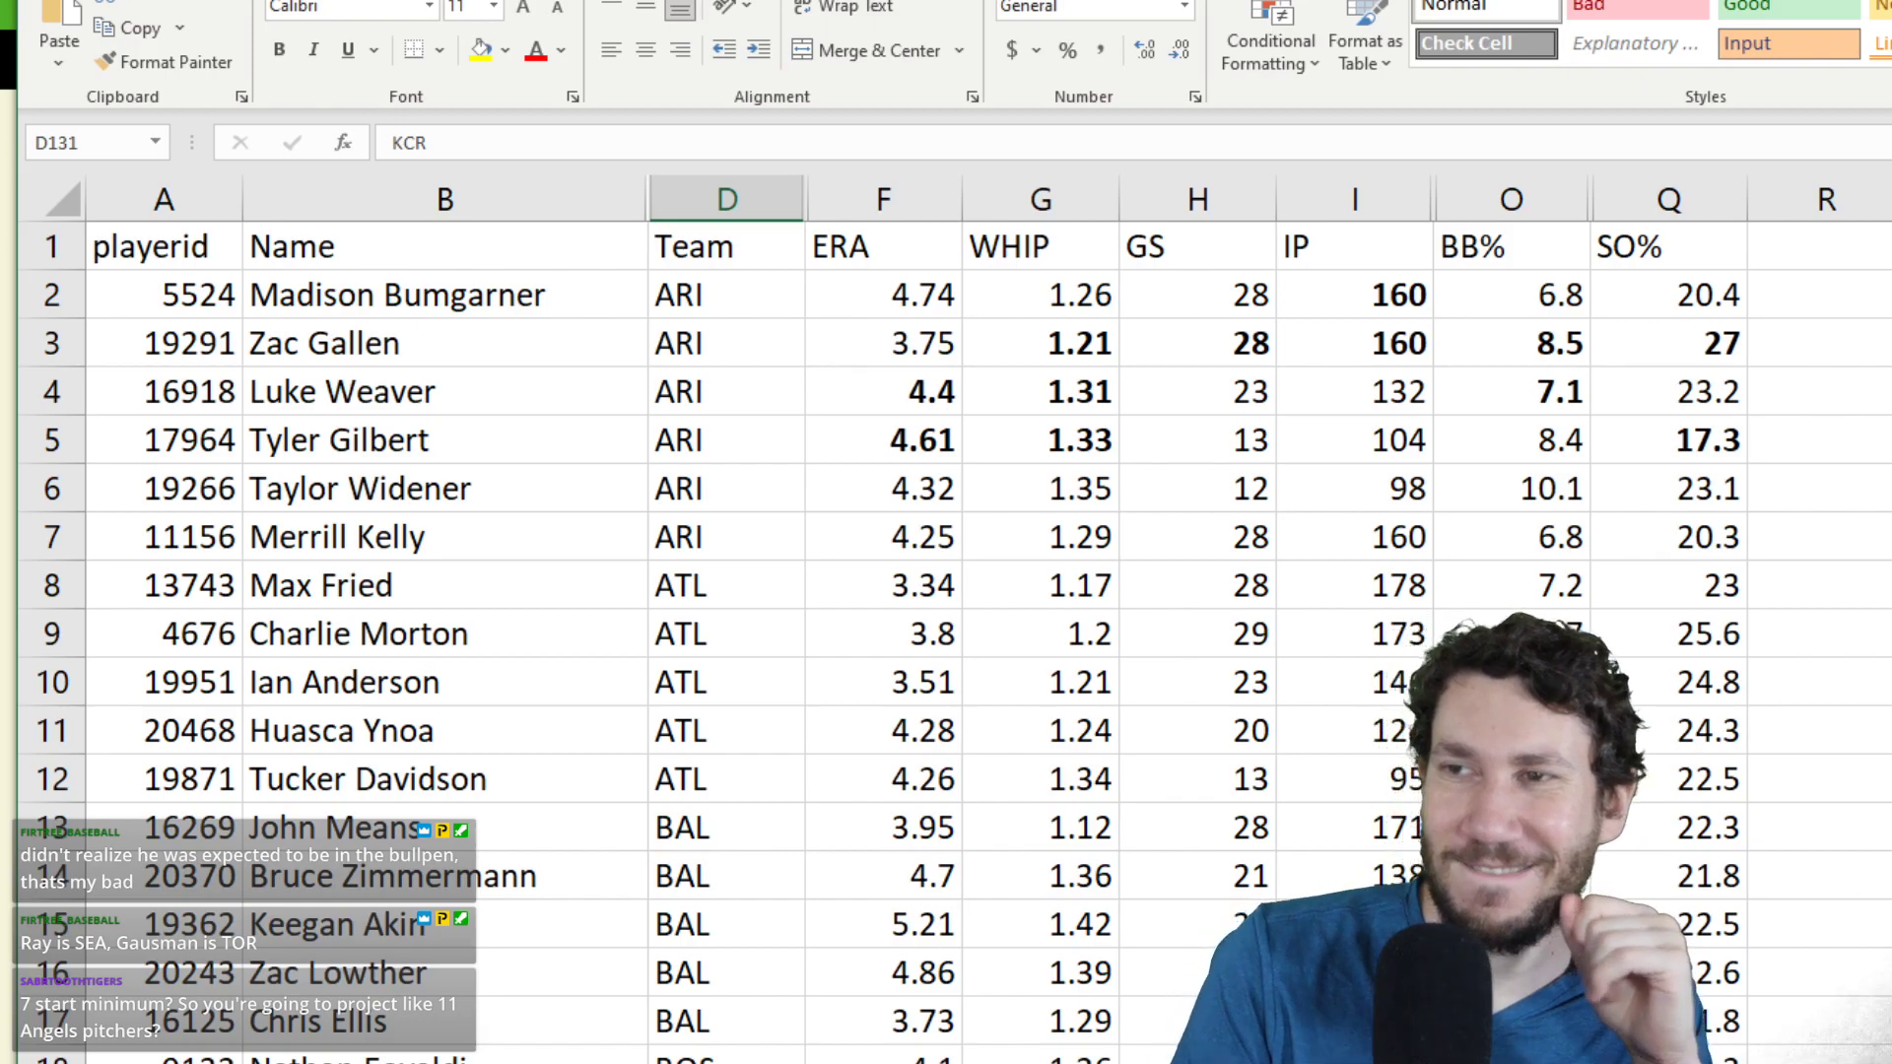
click(1121, 555)
click(1662, 453)
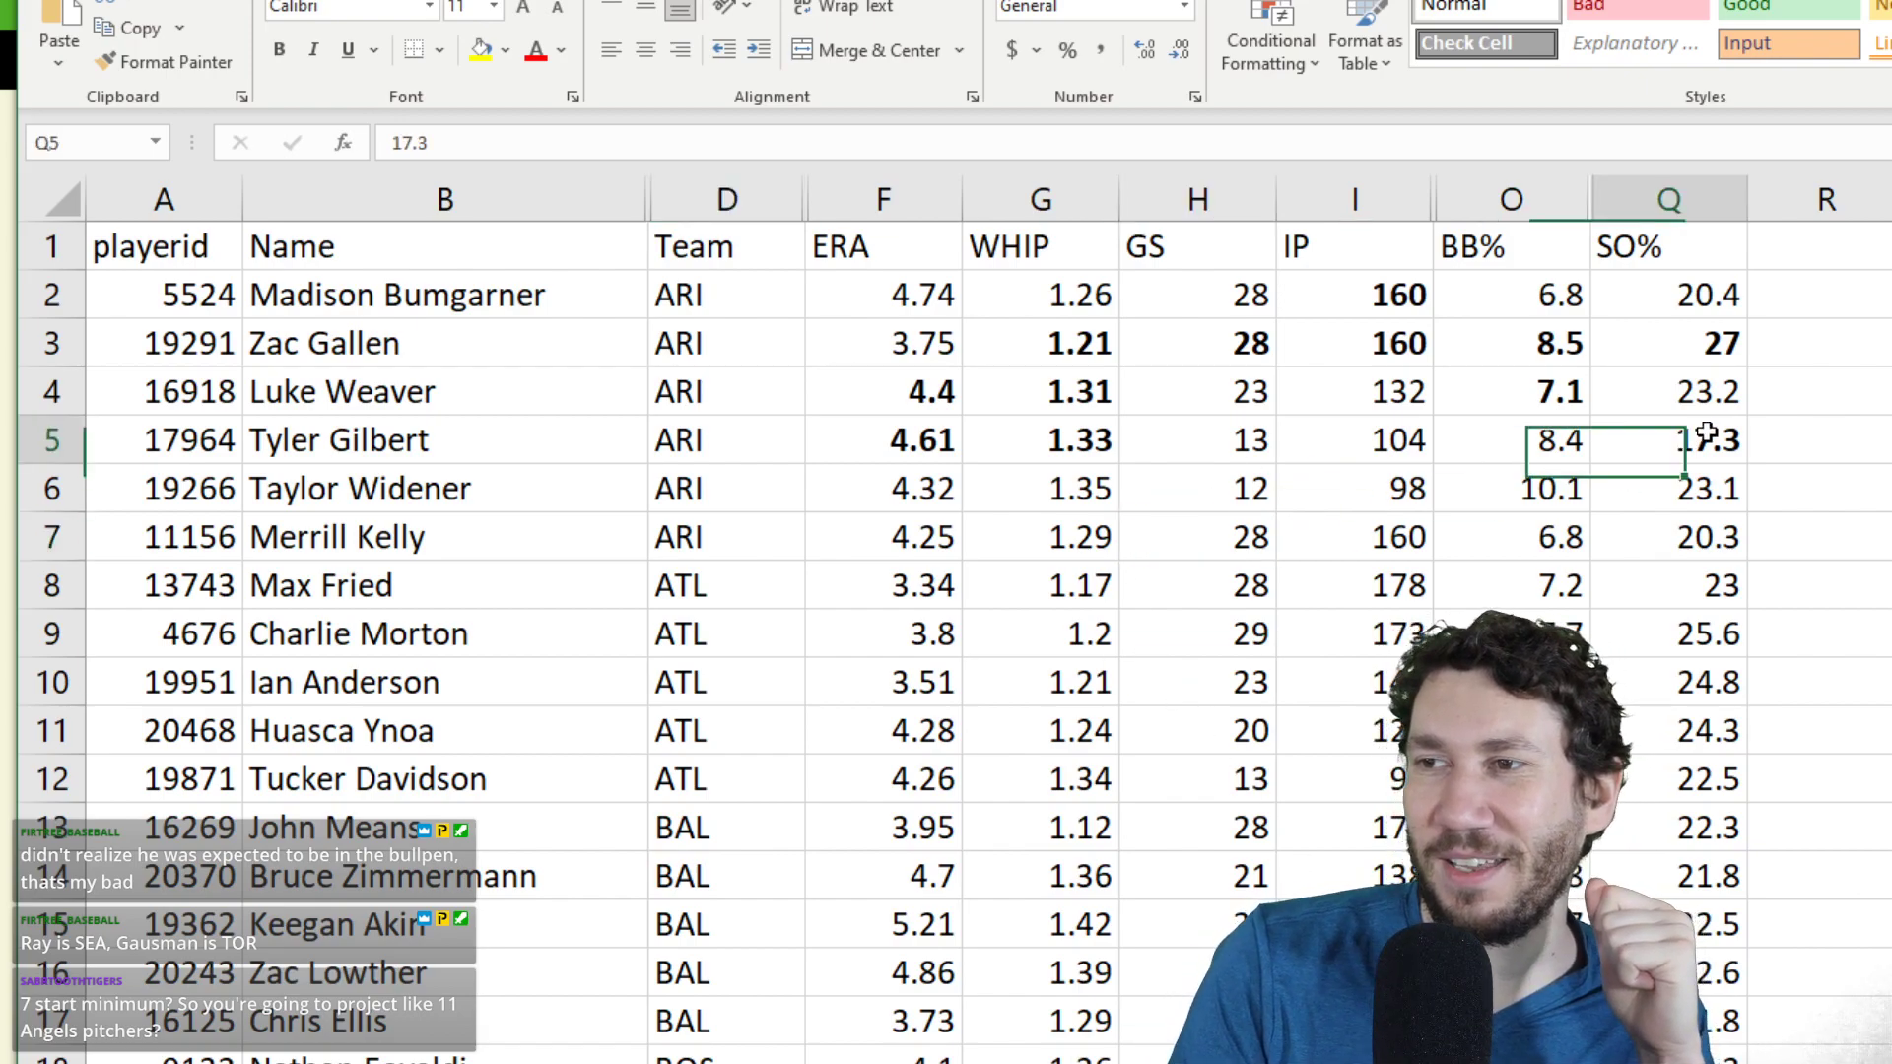
click(872, 493)
click(1060, 488)
click(1207, 488)
click(1379, 488)
click(1518, 487)
click(1680, 488)
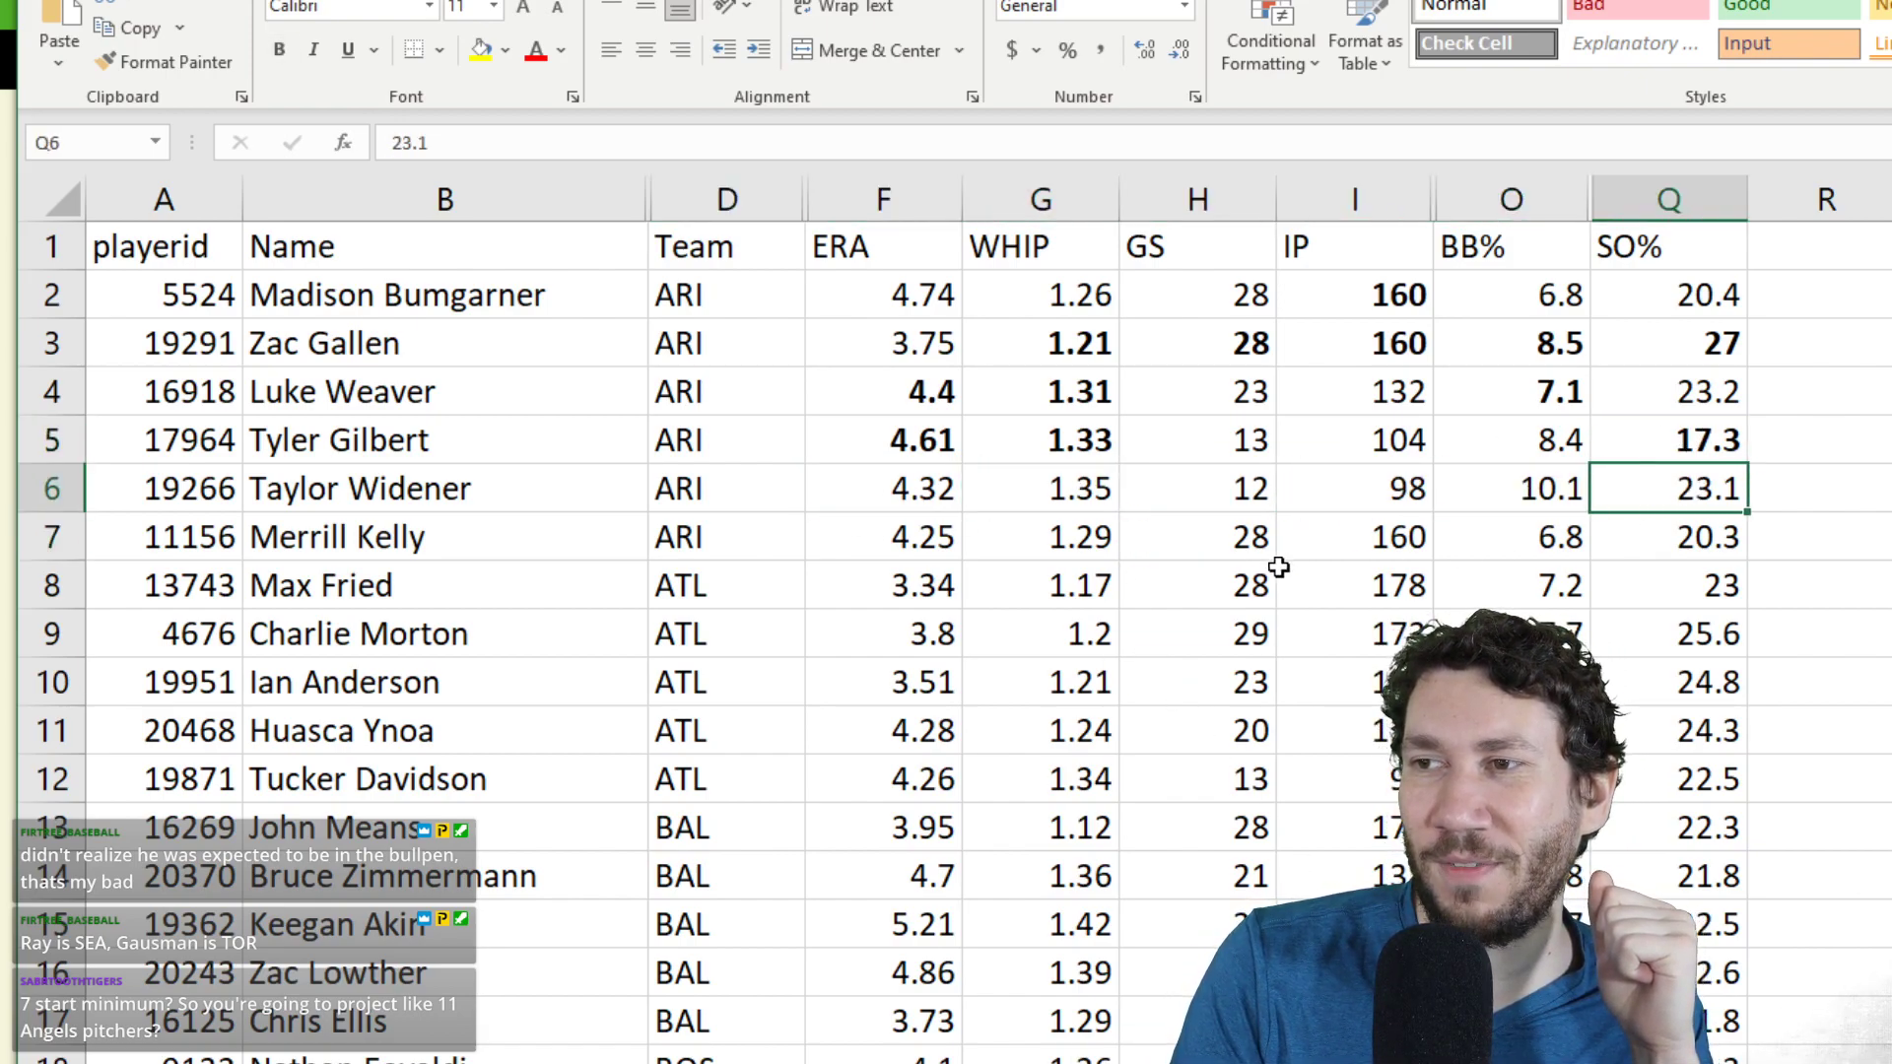
- Bold Merrill Kelly's GS and IP values and check his SO%, BB%, WHIP and ERA
click(845, 550)
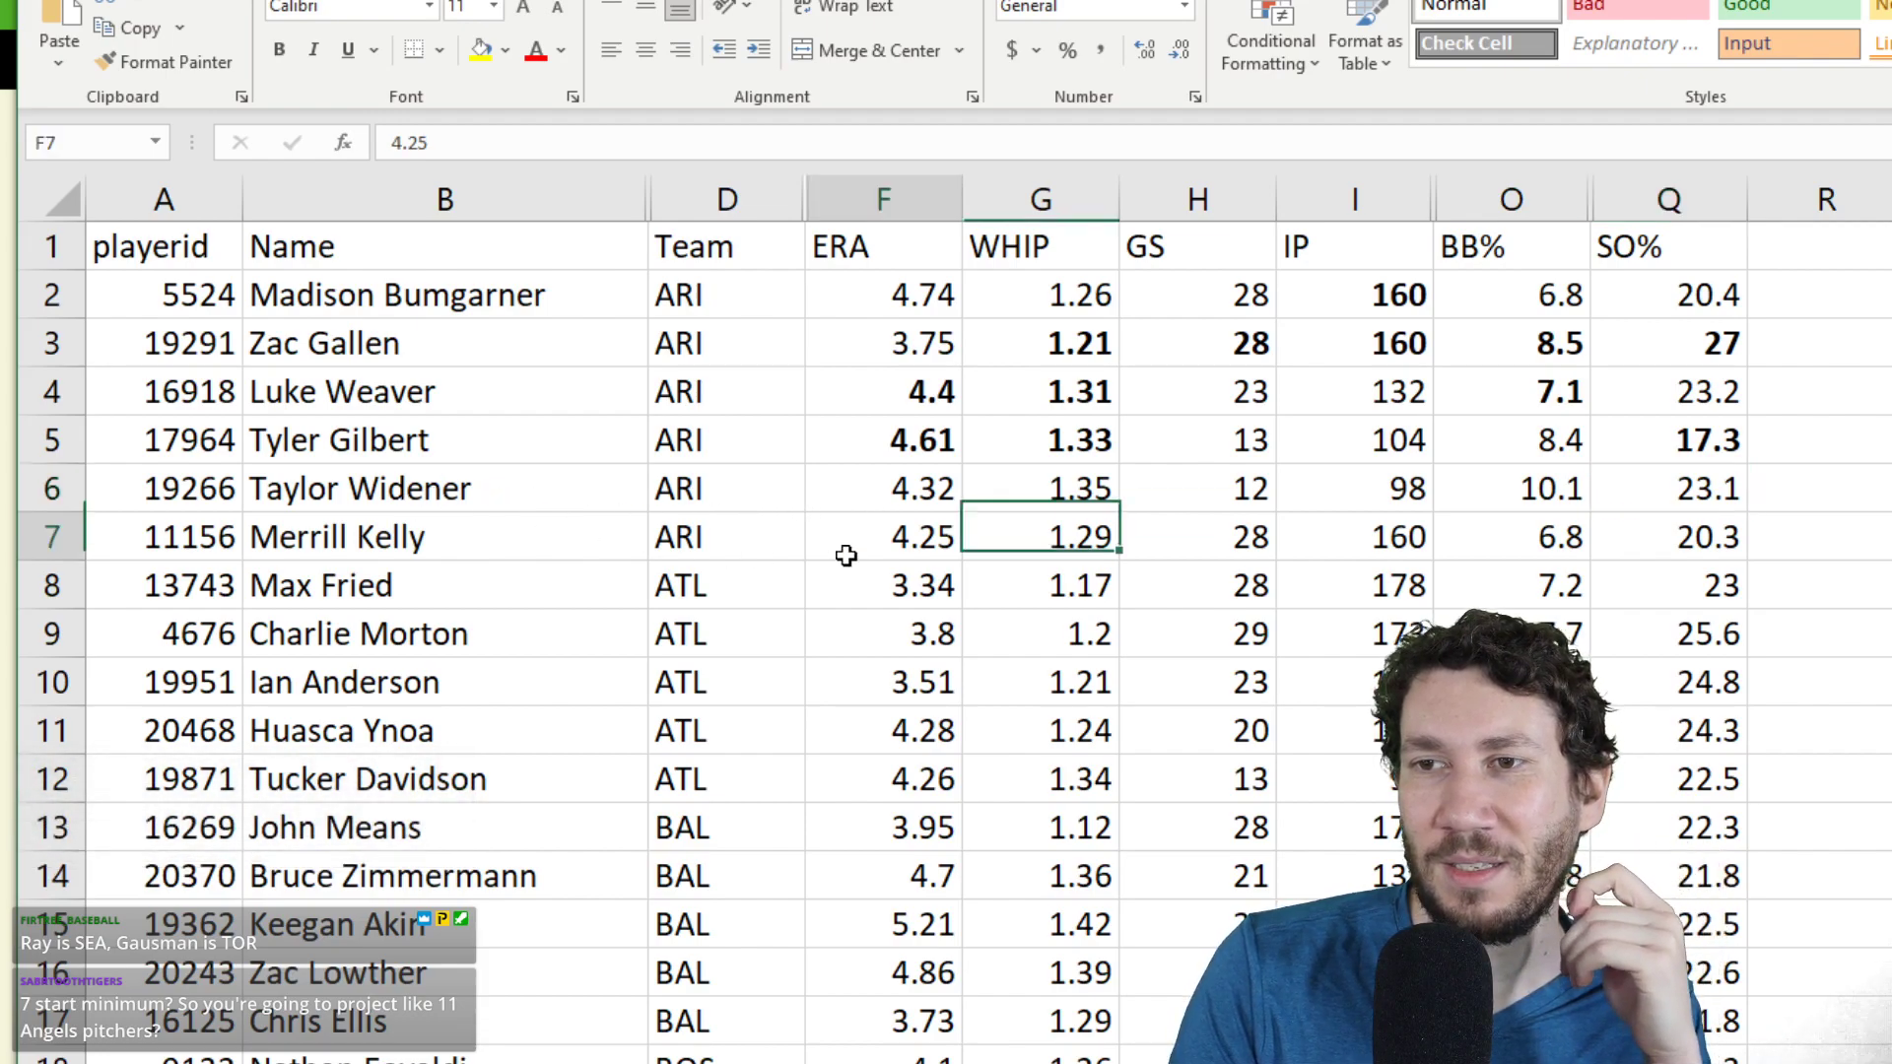
click(1051, 542)
click(1222, 539)
click(1283, 537)
click(1232, 537)
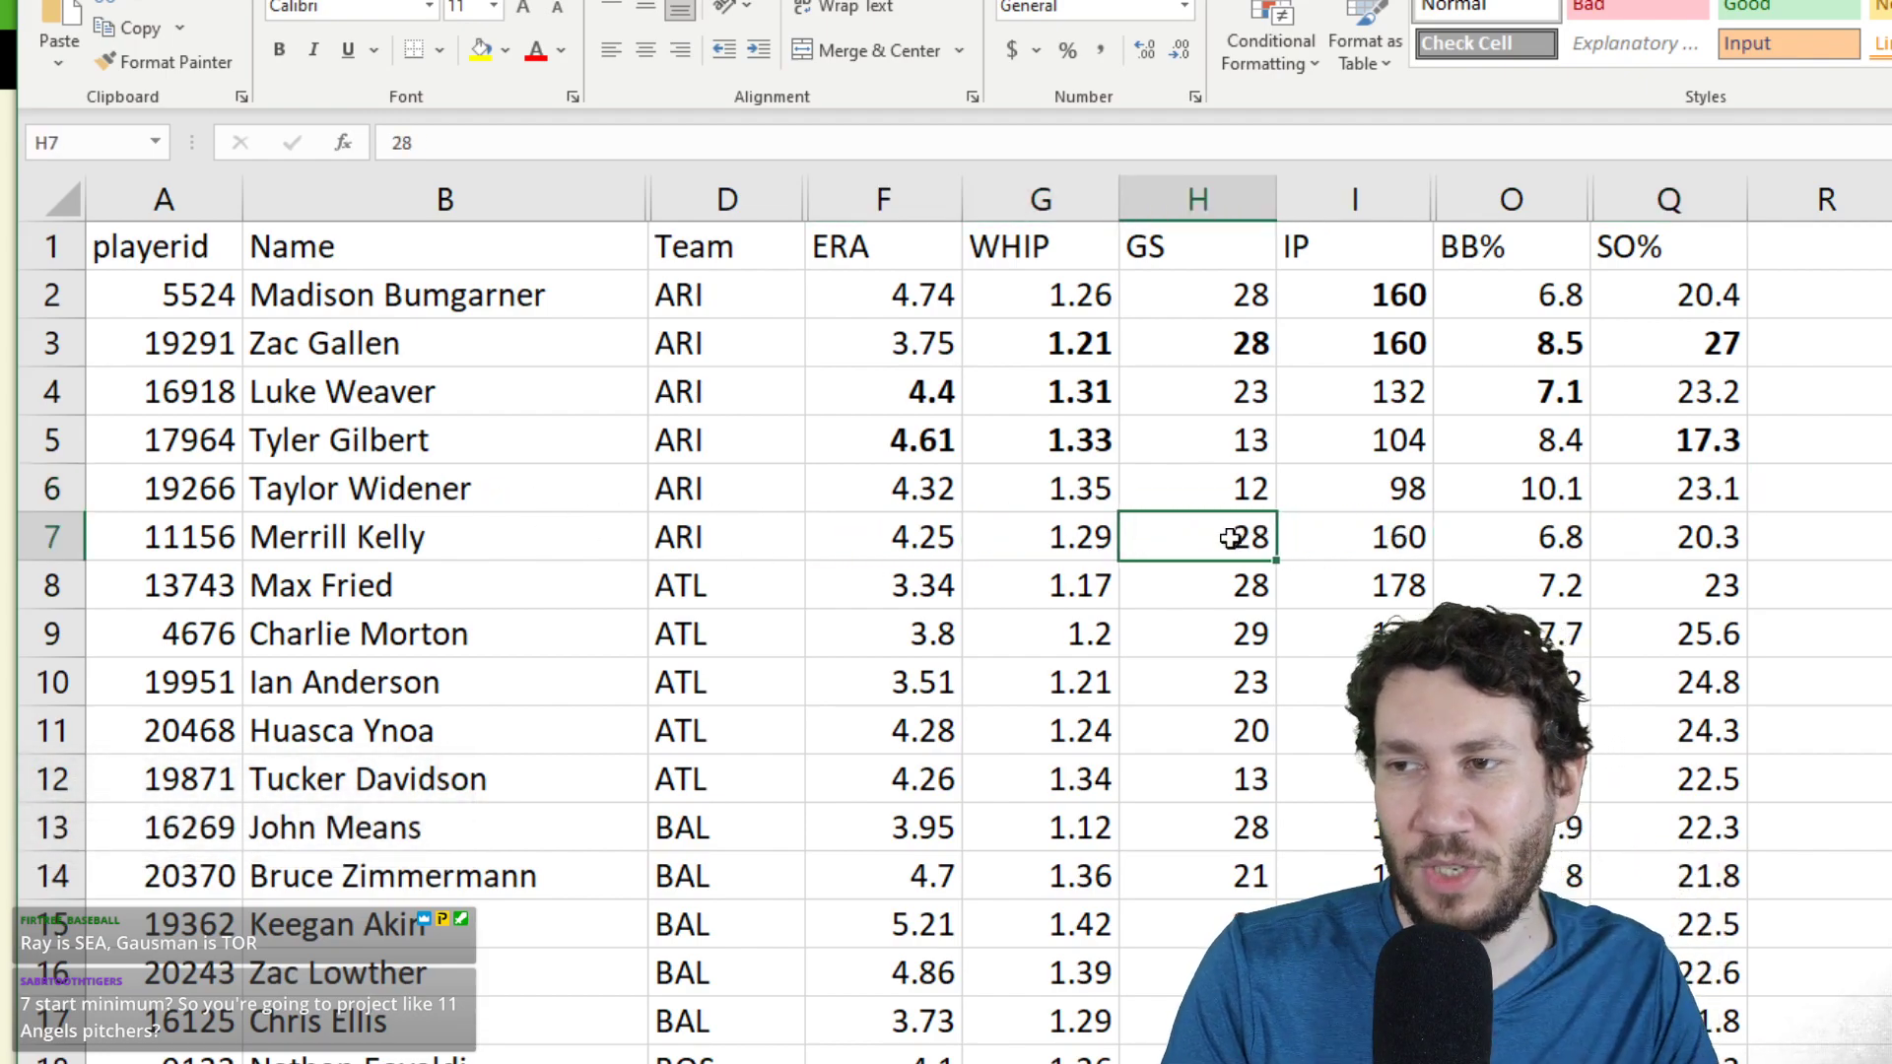
key(ctrl+b)
click(1361, 532)
key(ctrl+b)
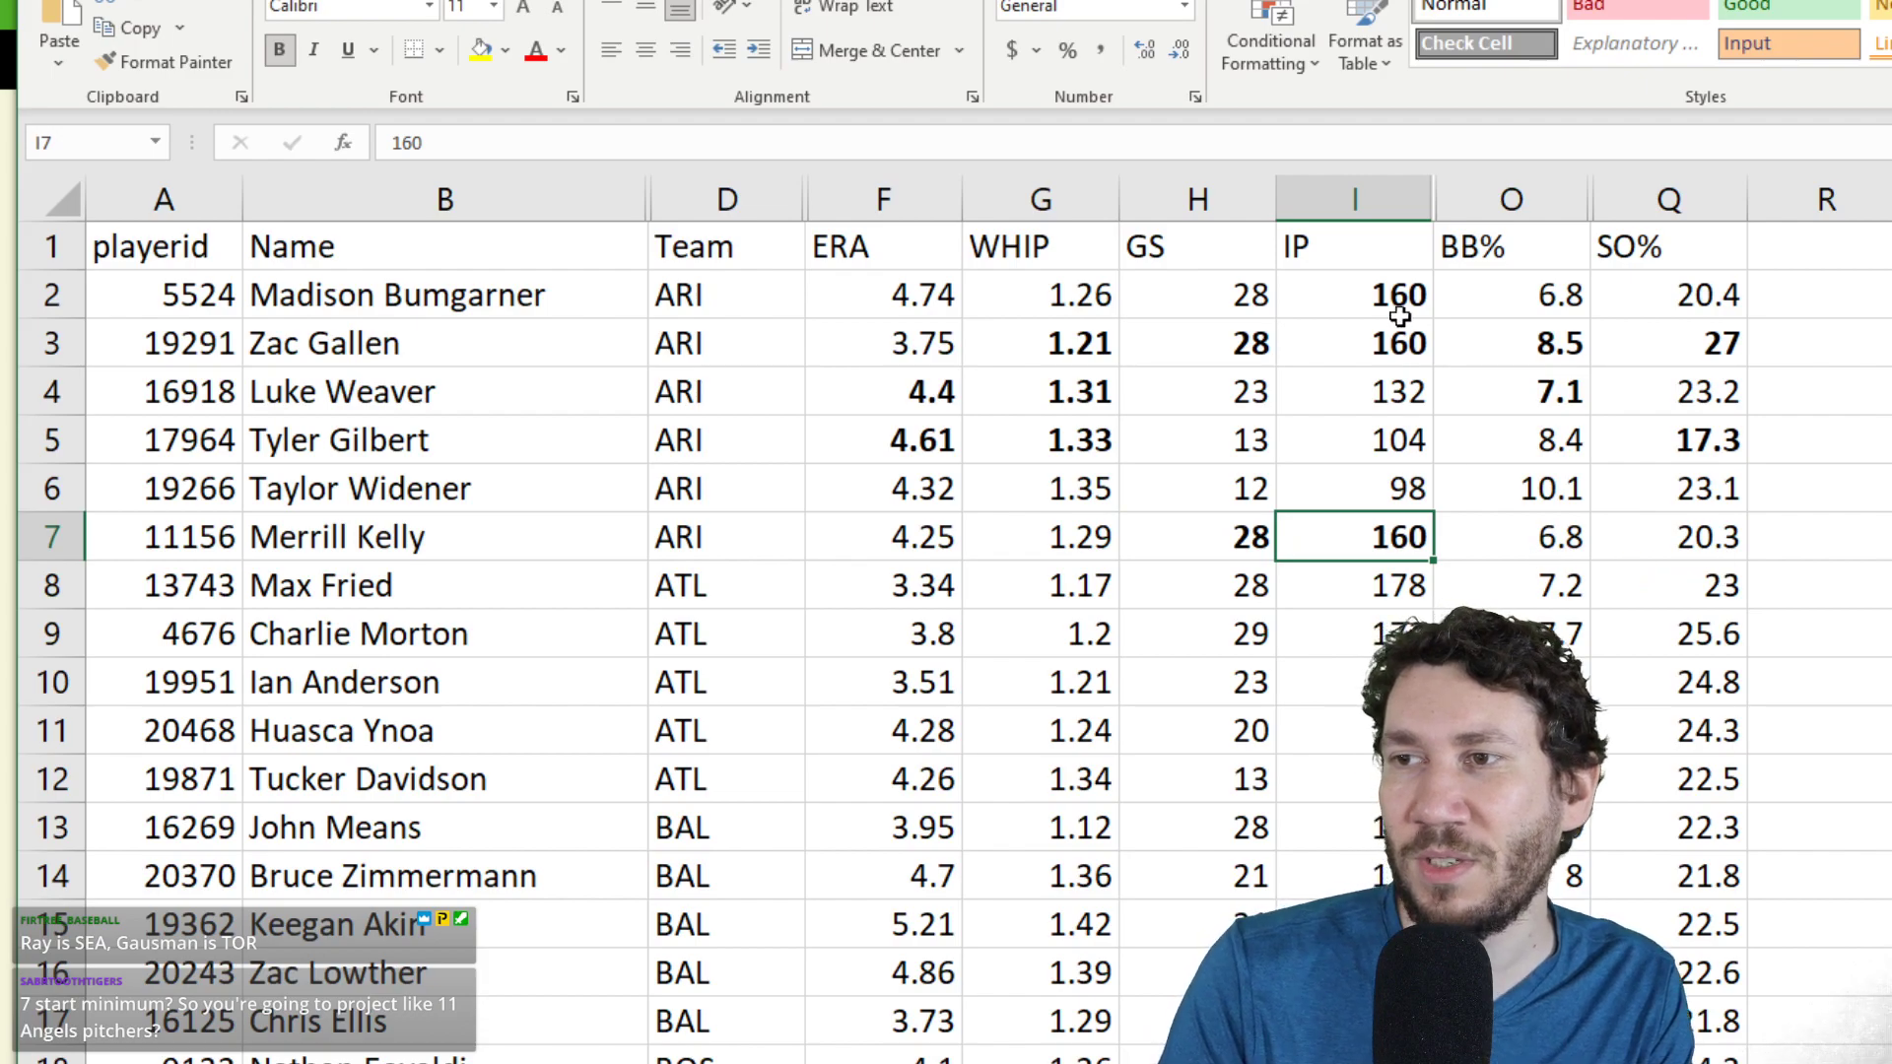
click(1712, 547)
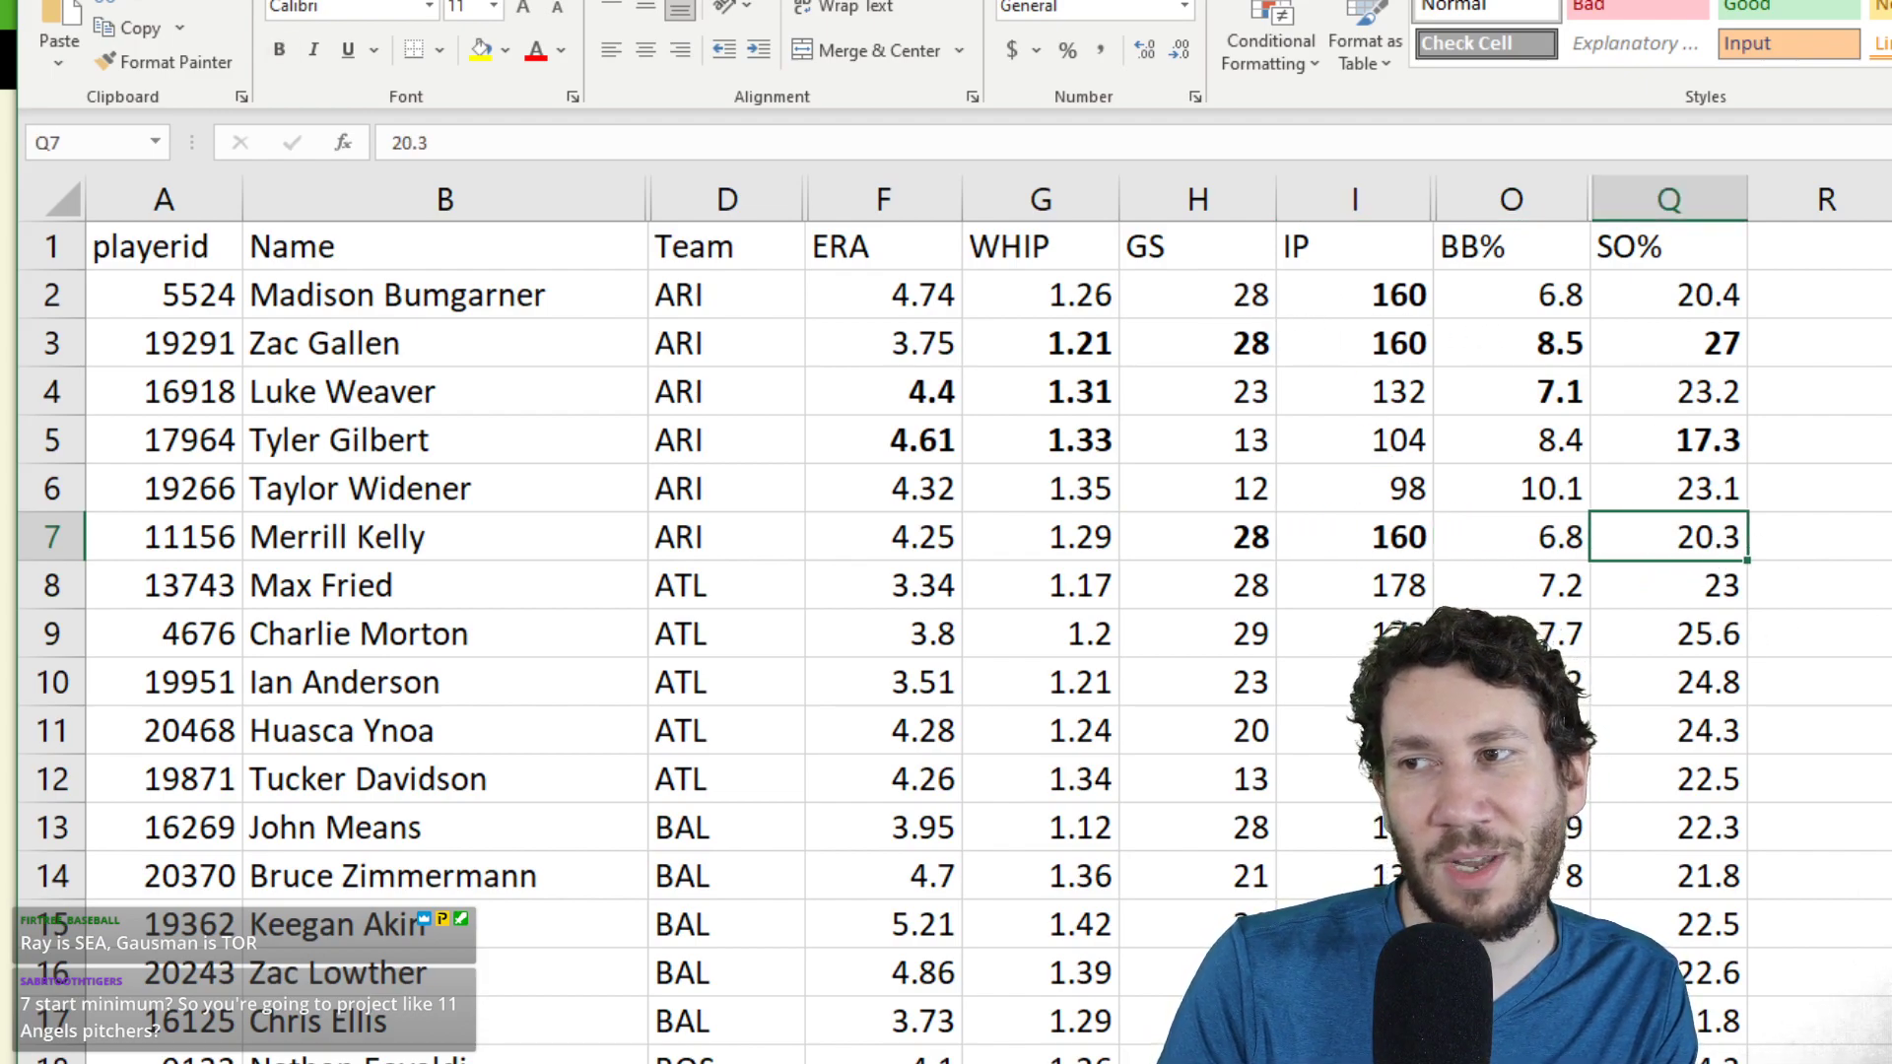
click(1574, 550)
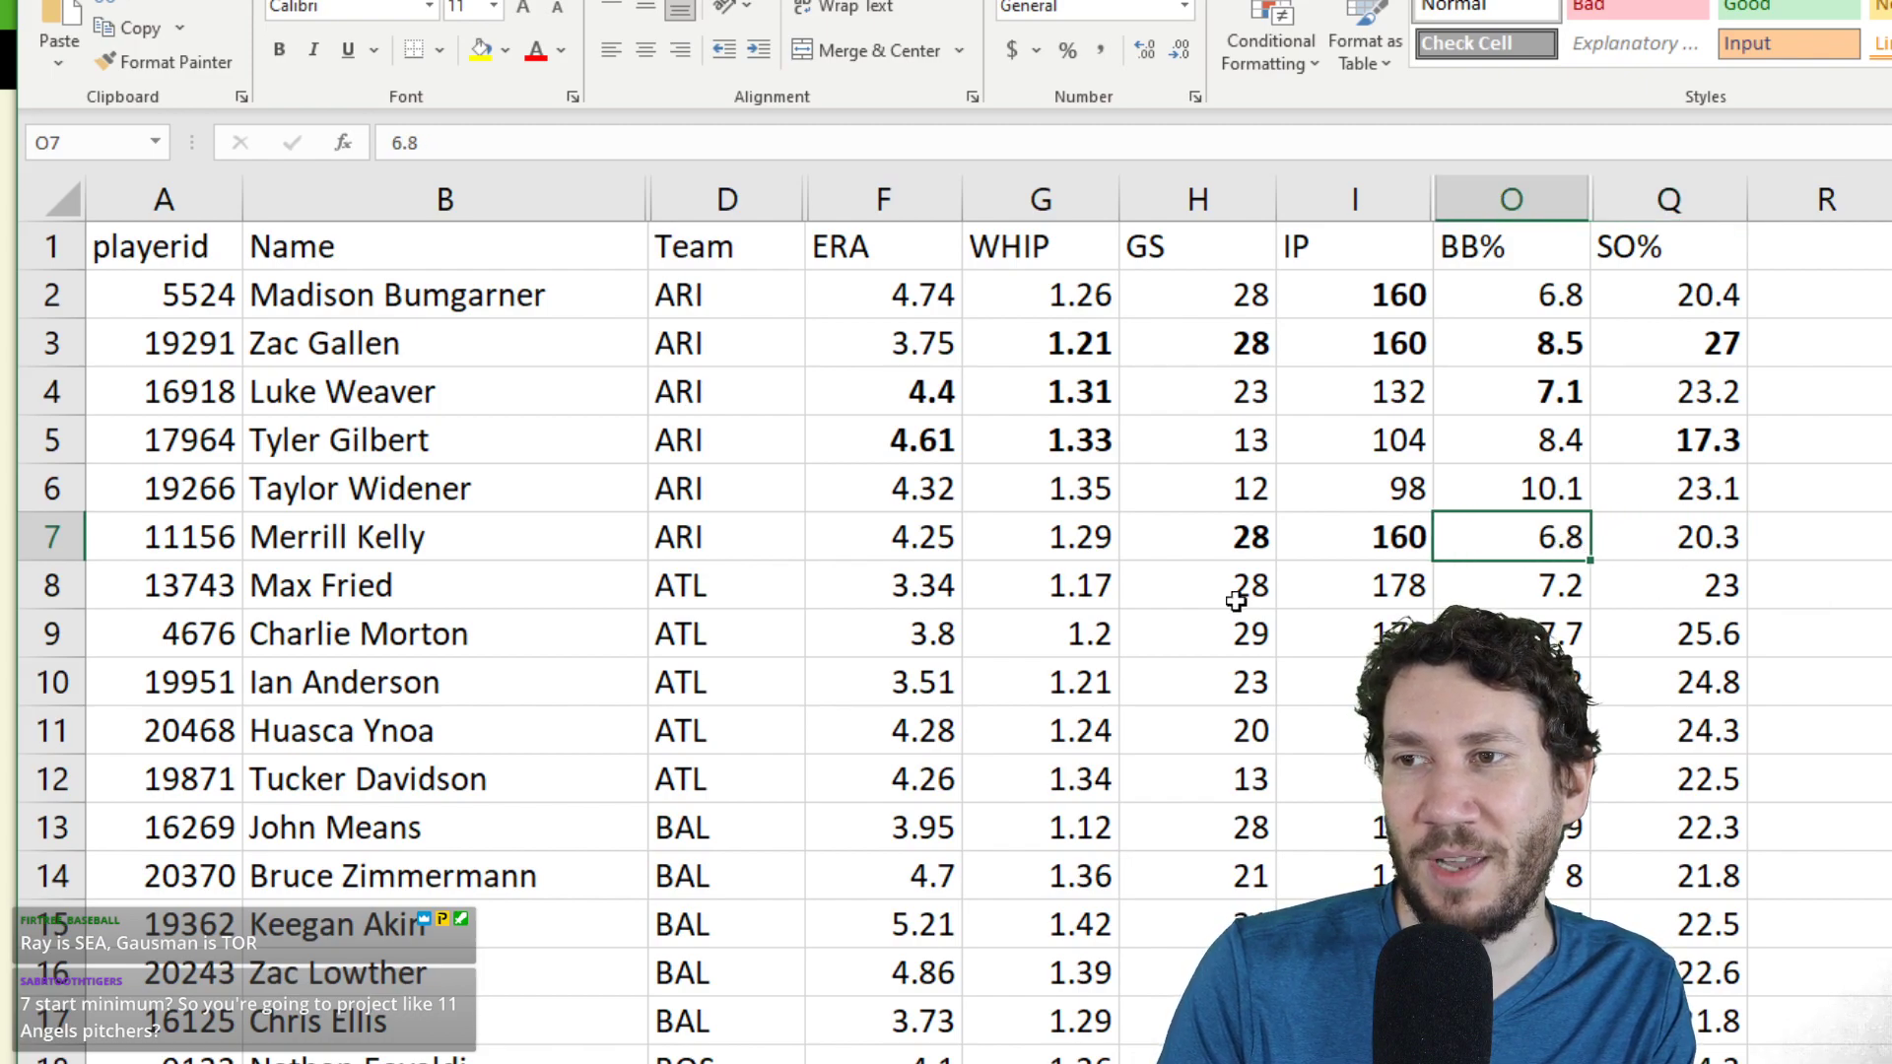
click(1079, 547)
click(920, 541)
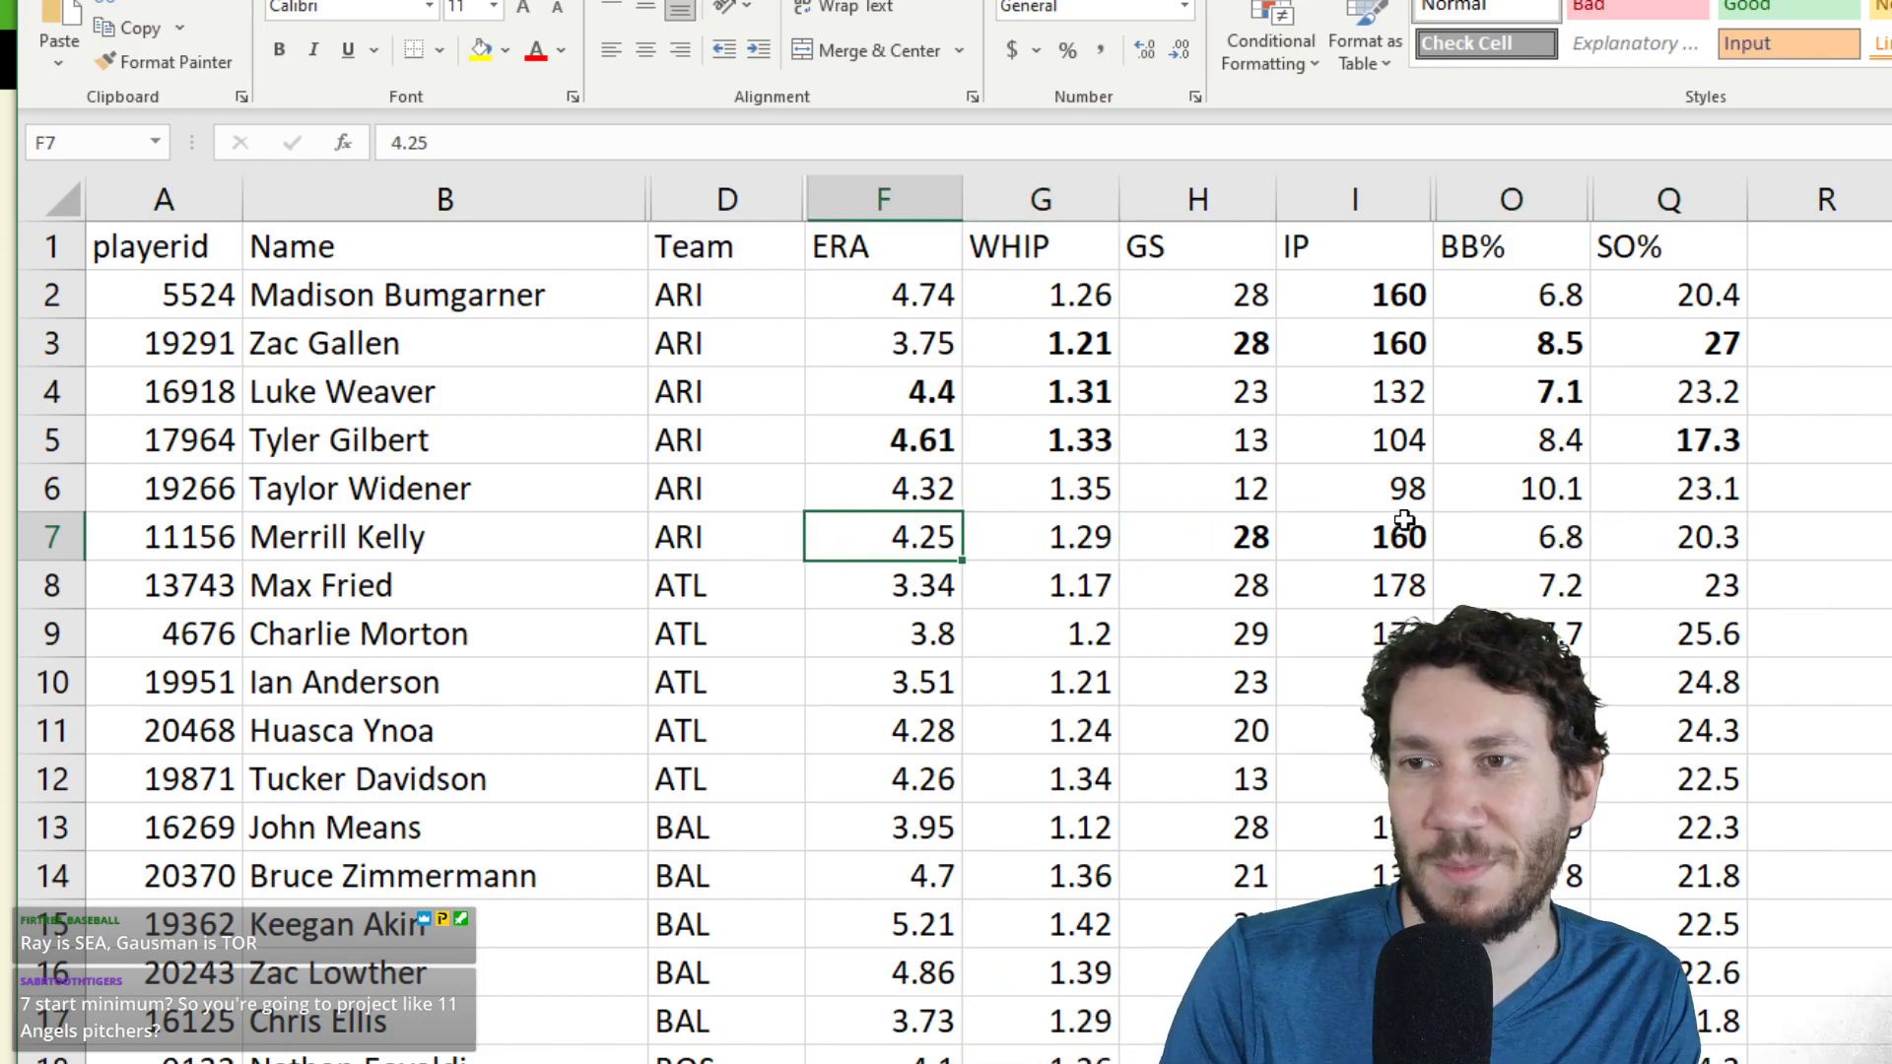
- Move on to Max Fried's ERA, then switch to FanGraphs and bring up the RosterResource list of team depth charts
click(913, 589)
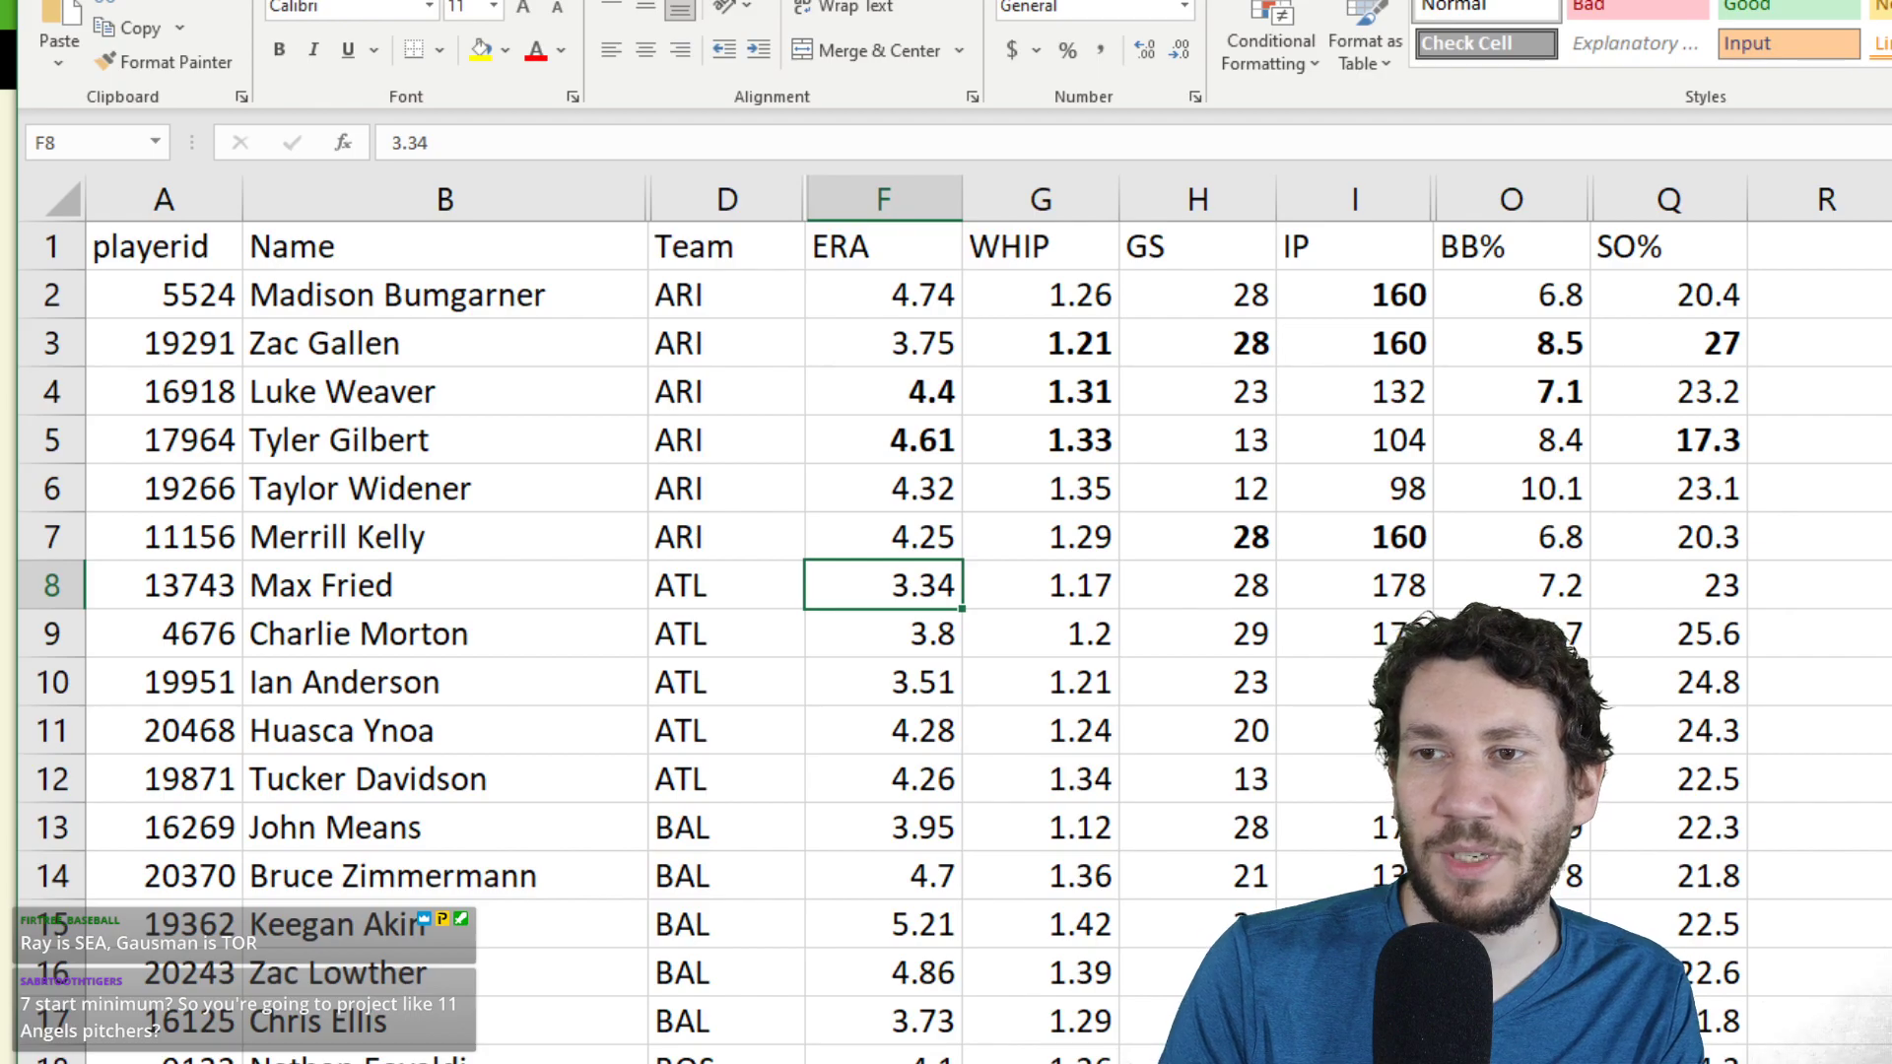
key(alt+Tab)
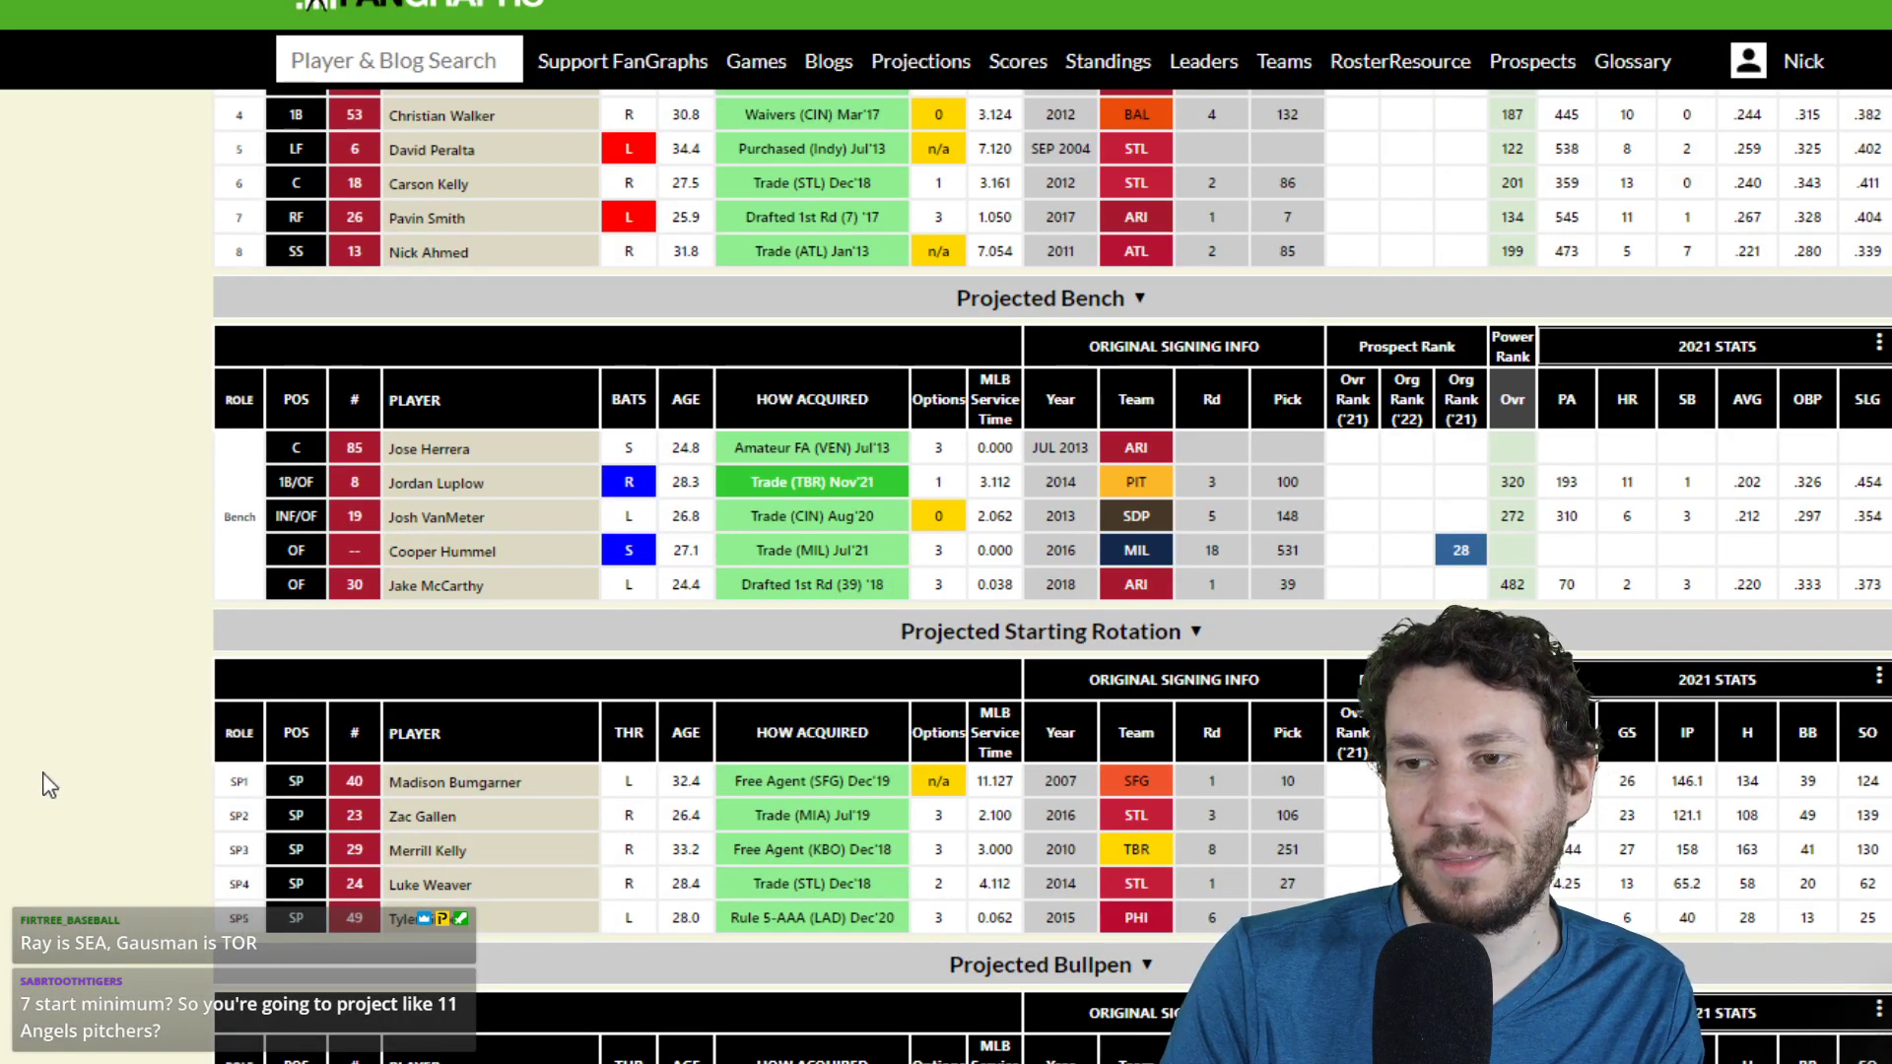
scroll(54, 785, up, 10)
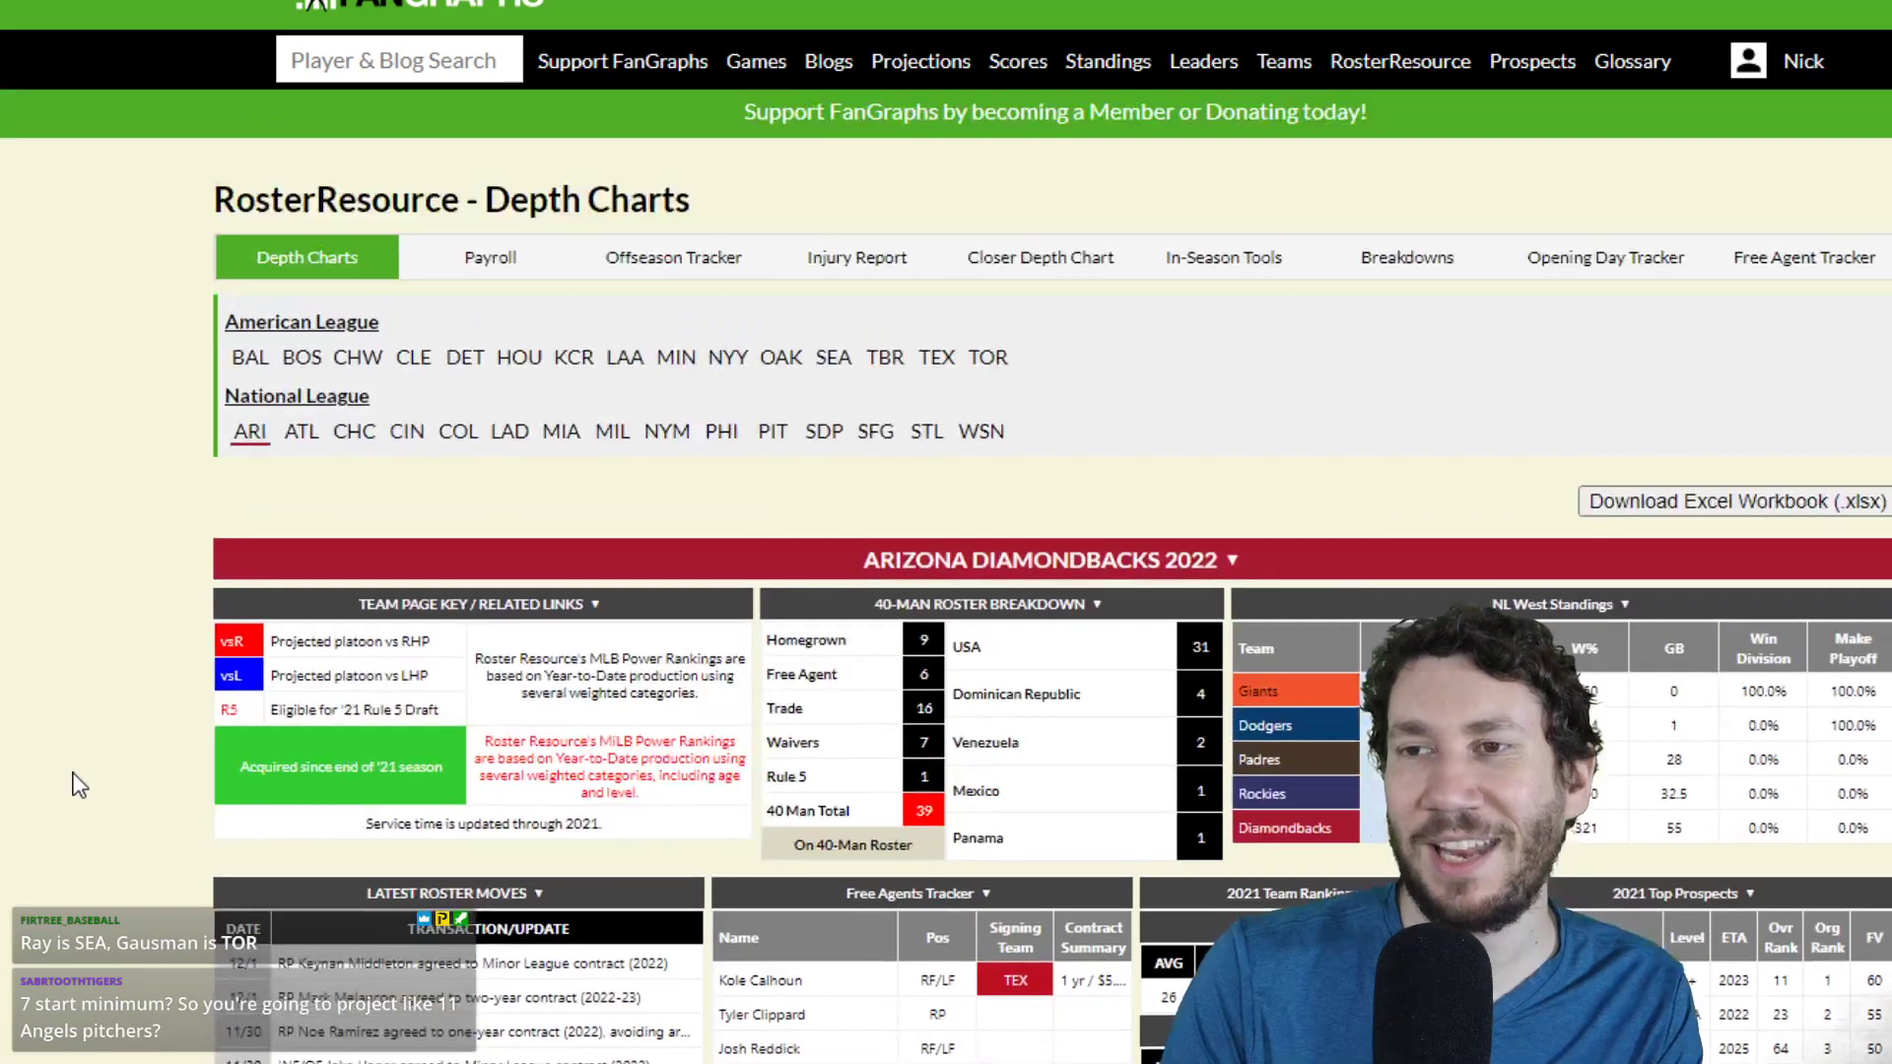
mouse_move(1412, 73)
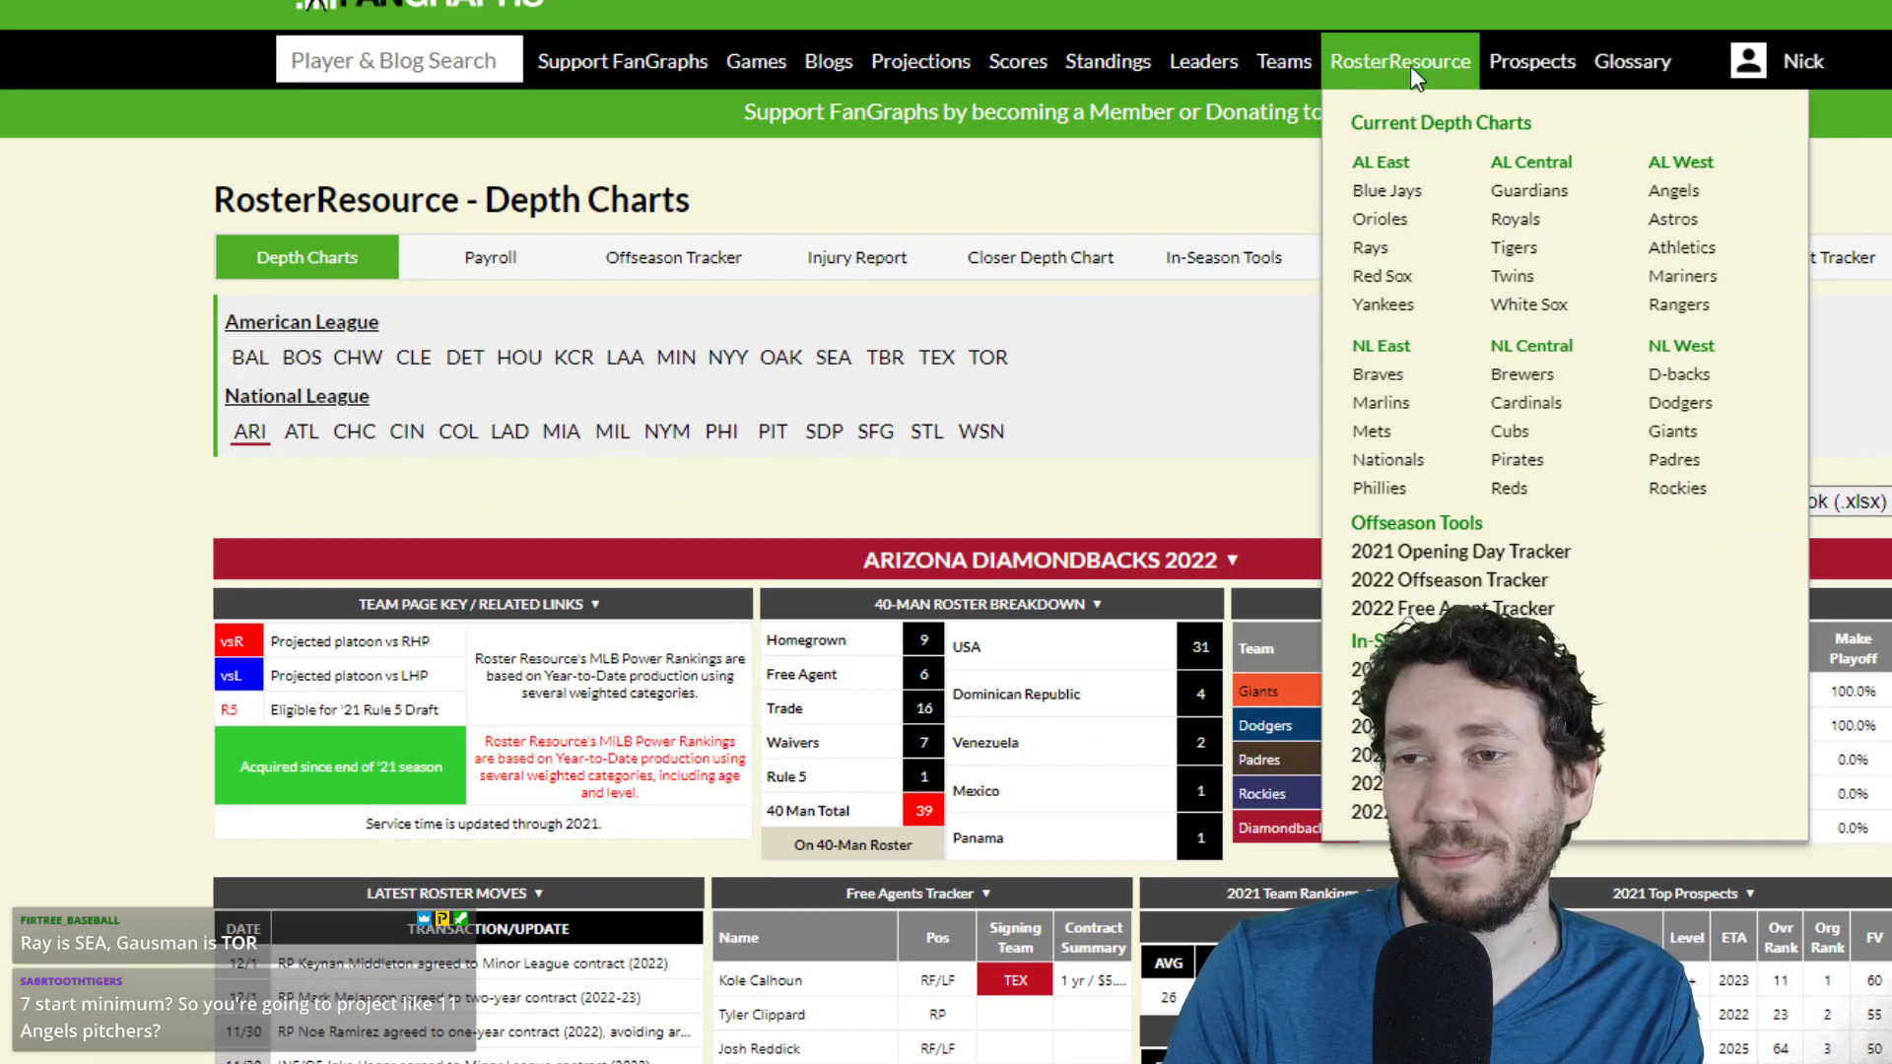
- Open the Atlanta Braves depth chart on RosterResource and Max Fried's player page on Pitcher List
click(1390, 375)
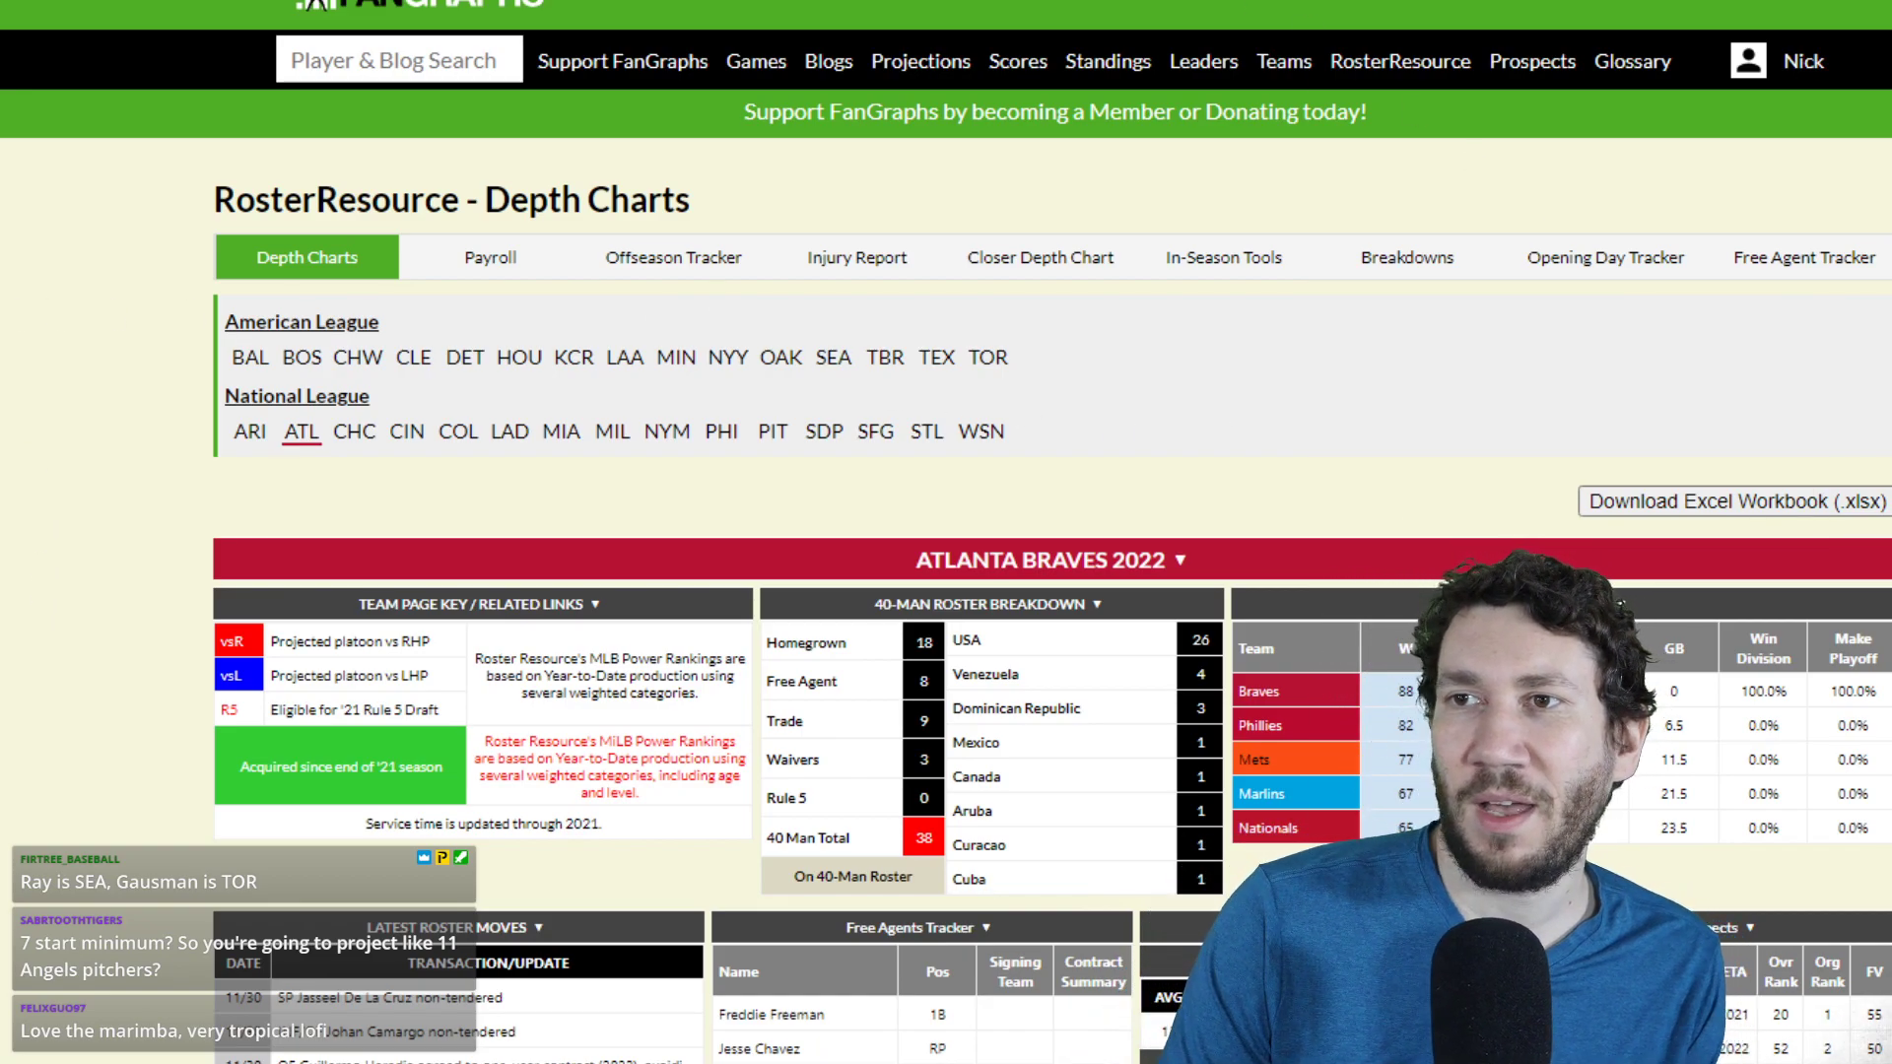
key(ctrl+Tab)
click(274, 112)
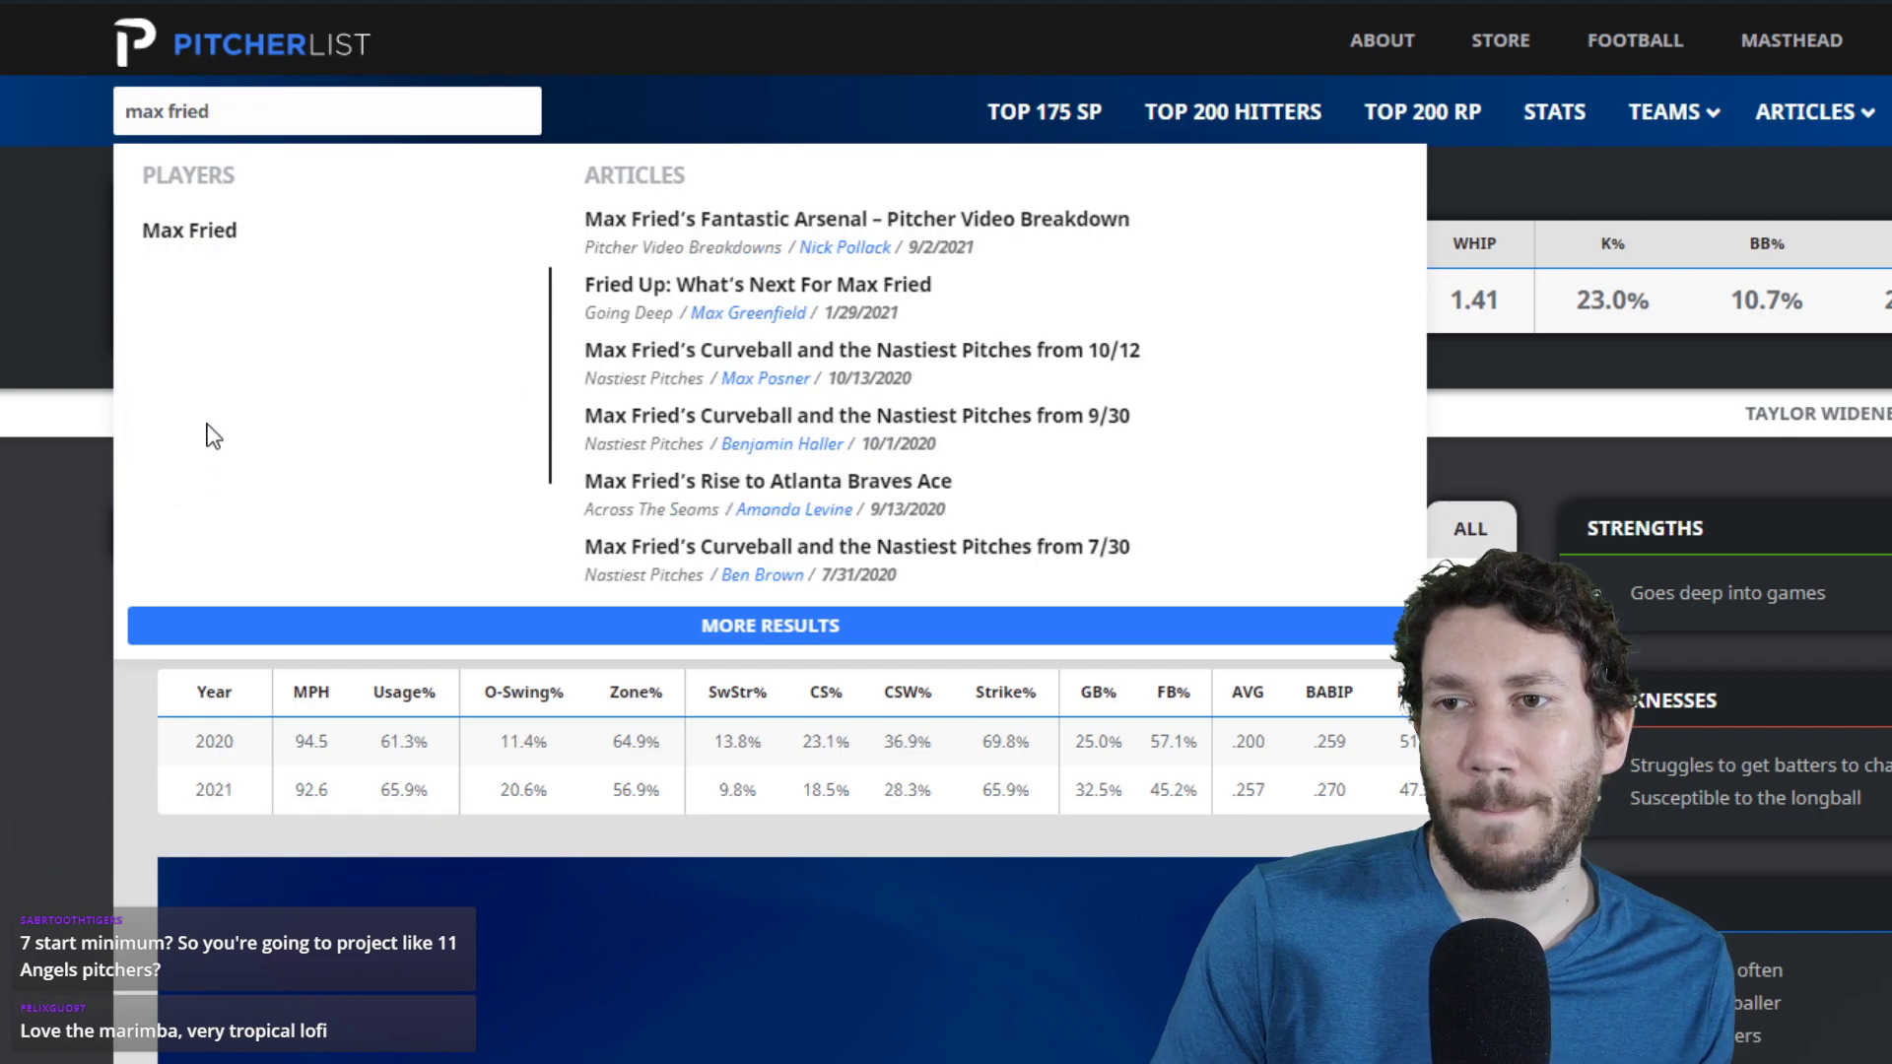
click(187, 258)
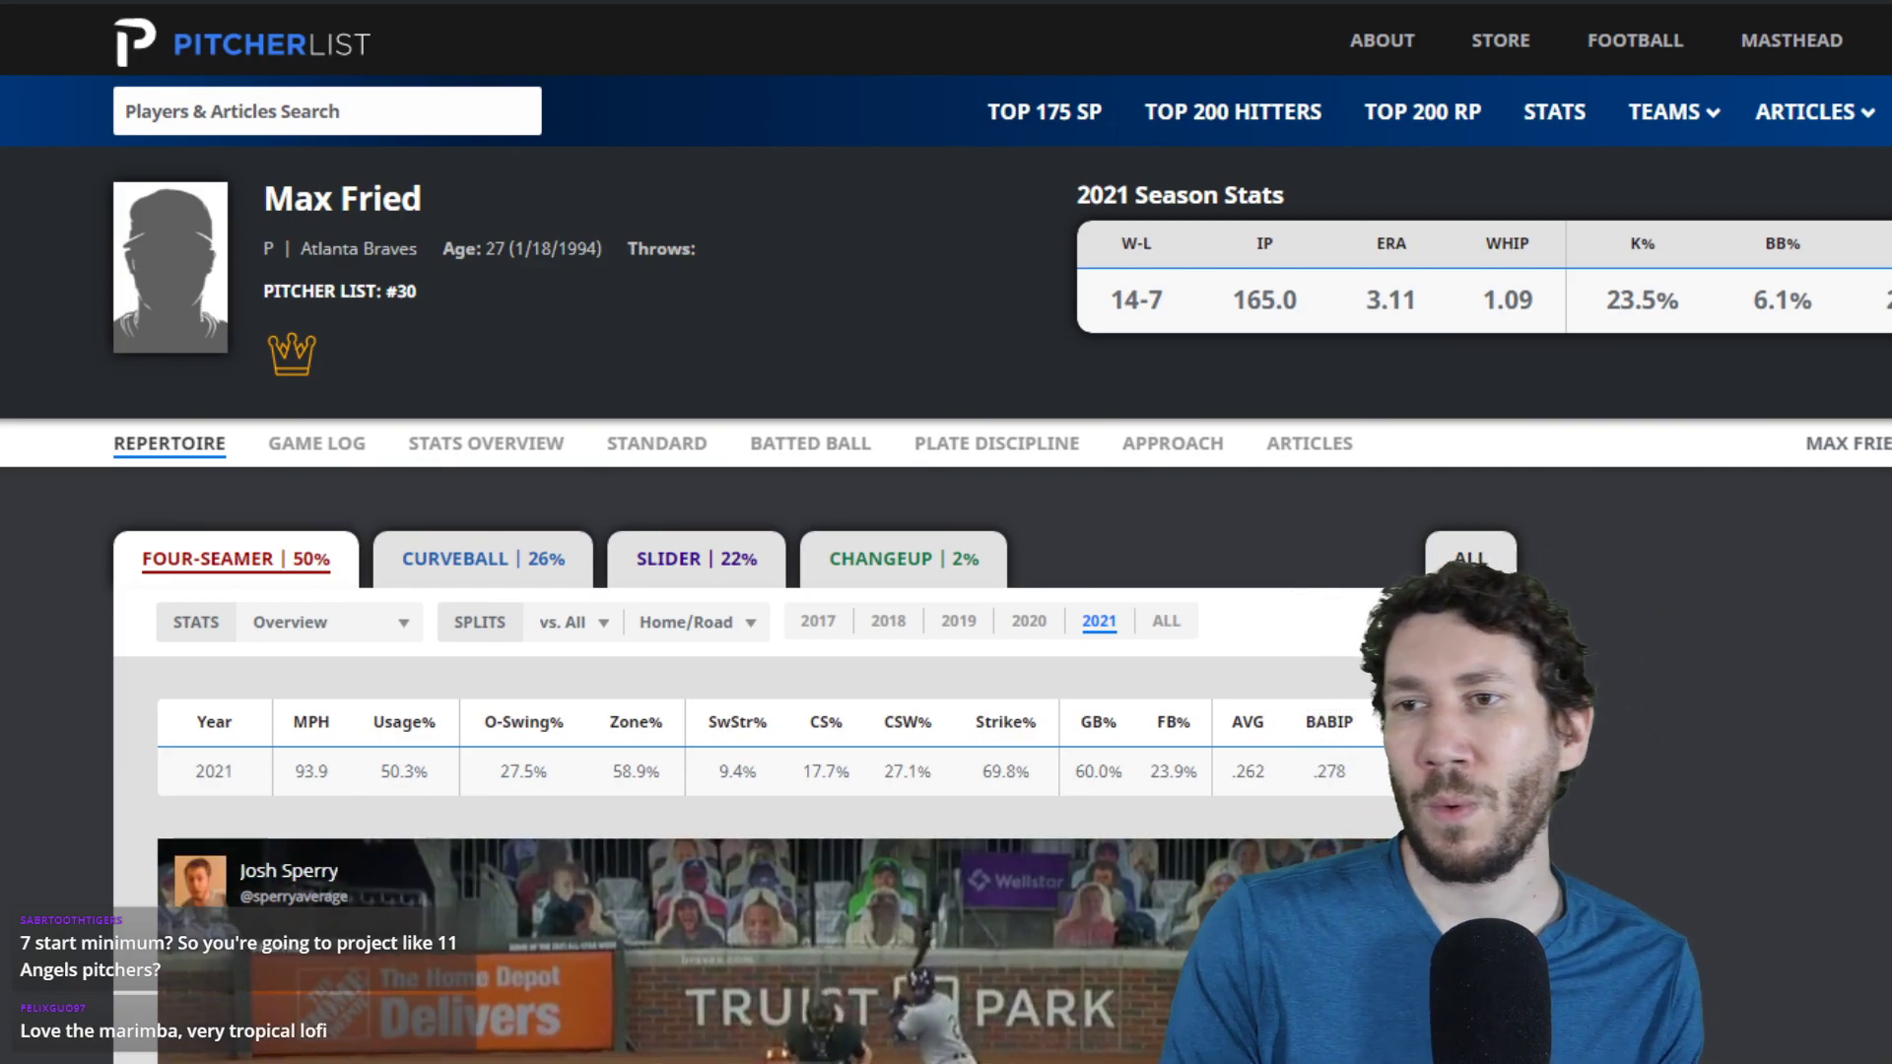
- Switch to the Excel projections sheet and review Max Fried's WHIP, GS and IP values
key(alt+Tab)
click(1044, 585)
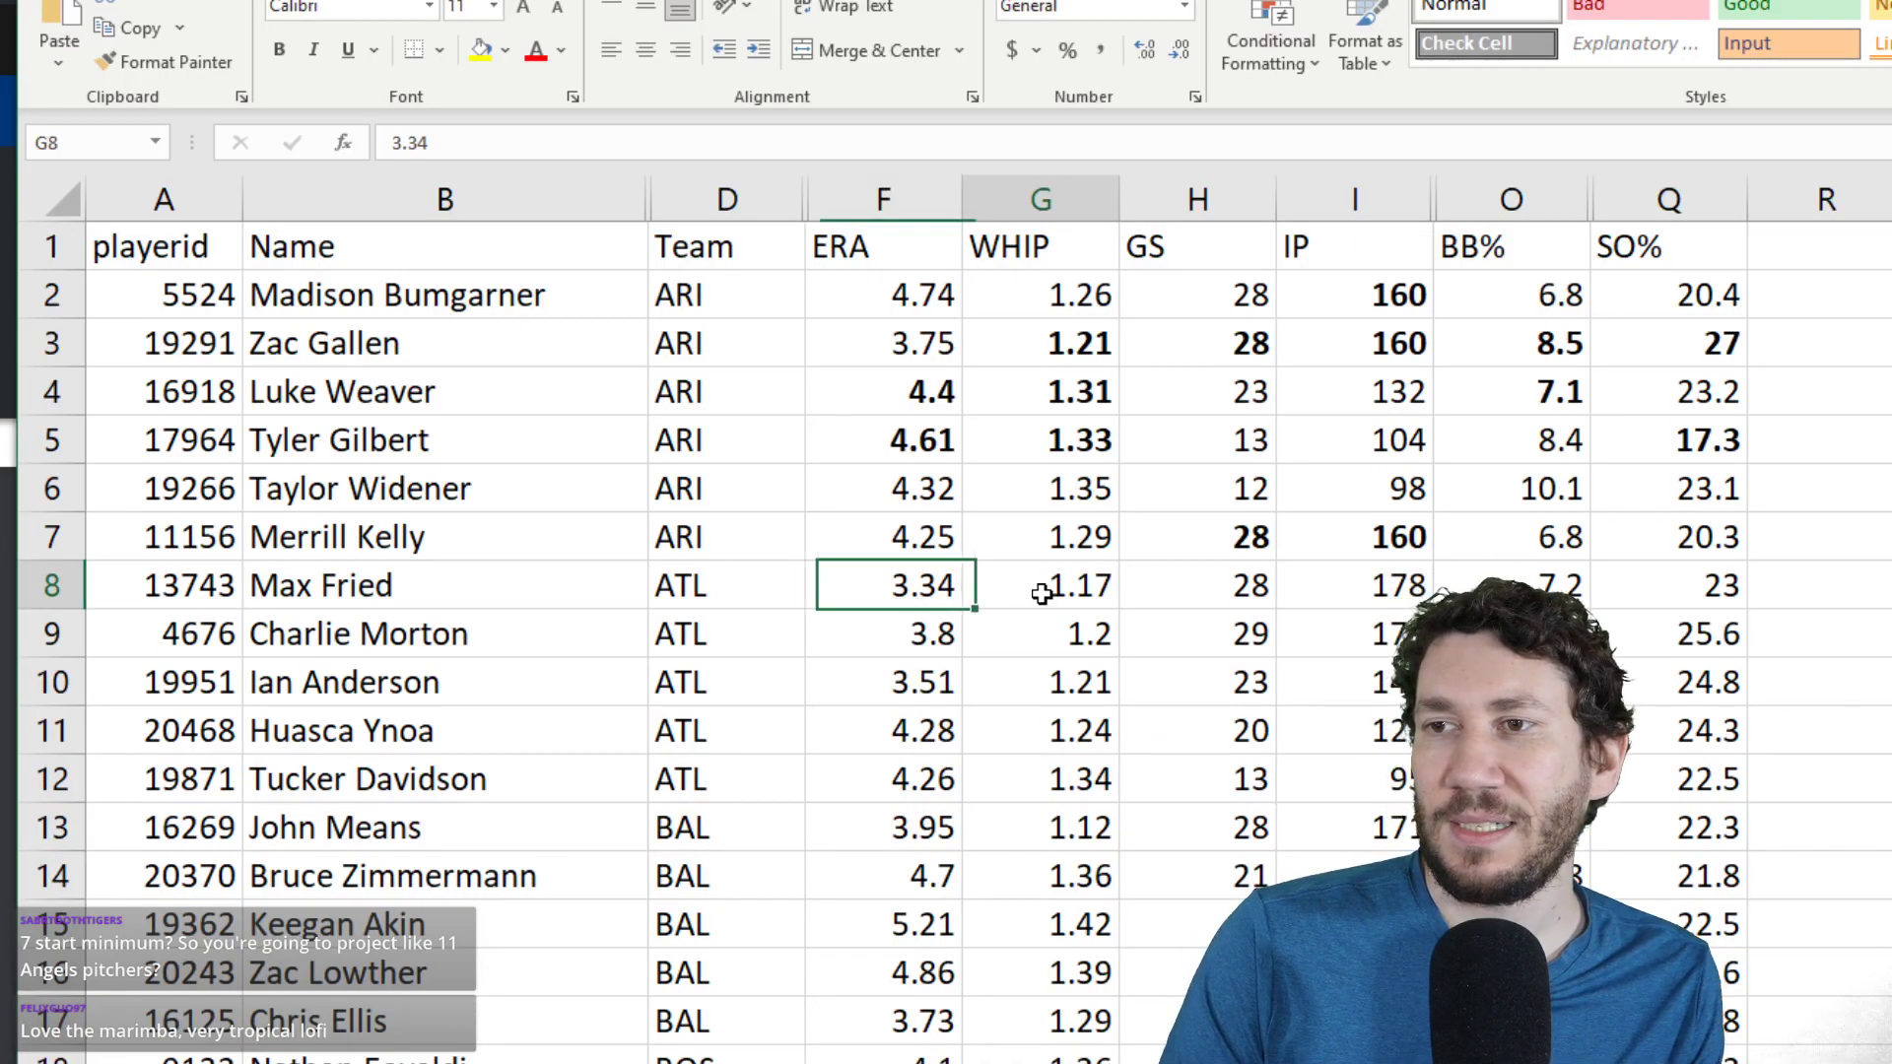
click(1198, 585)
click(1352, 585)
click(1232, 586)
click(1103, 600)
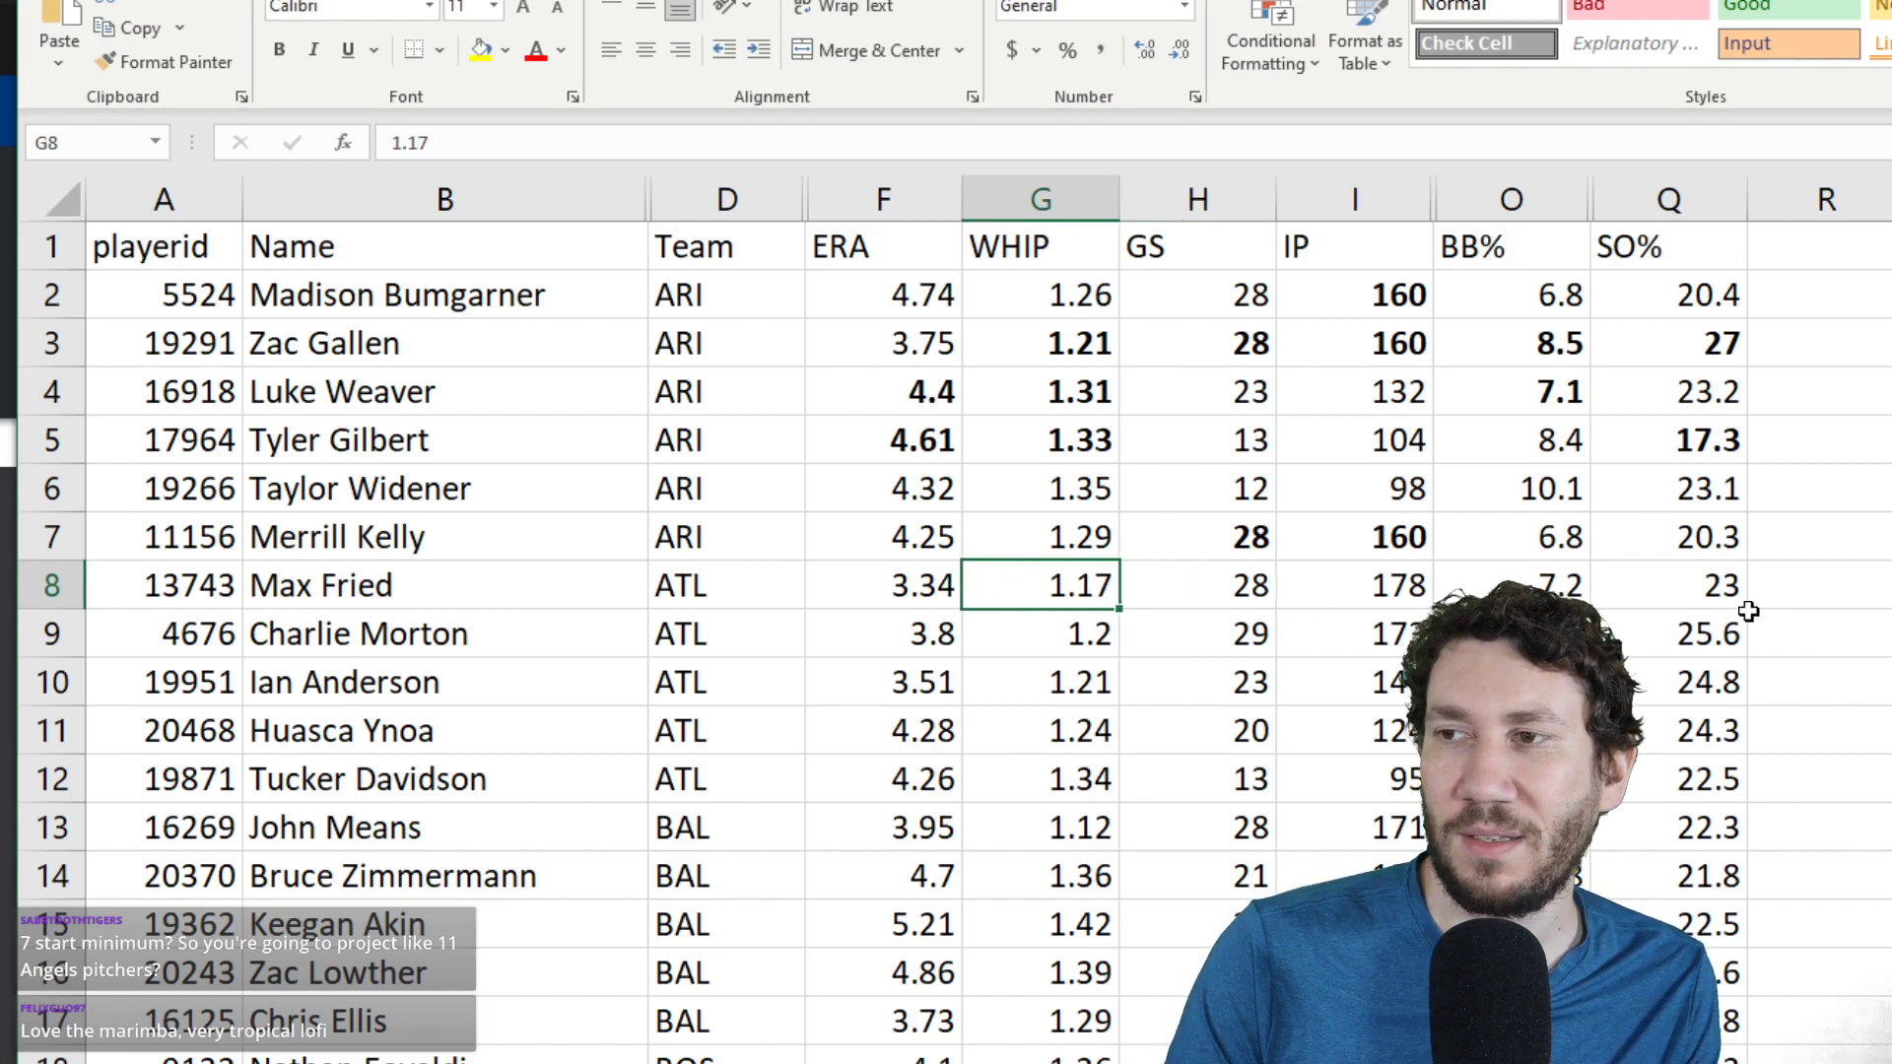
- Switch to FanGraphs, open Max Fried's player page and review his yearly custom pitching stats
key(alt+Tab)
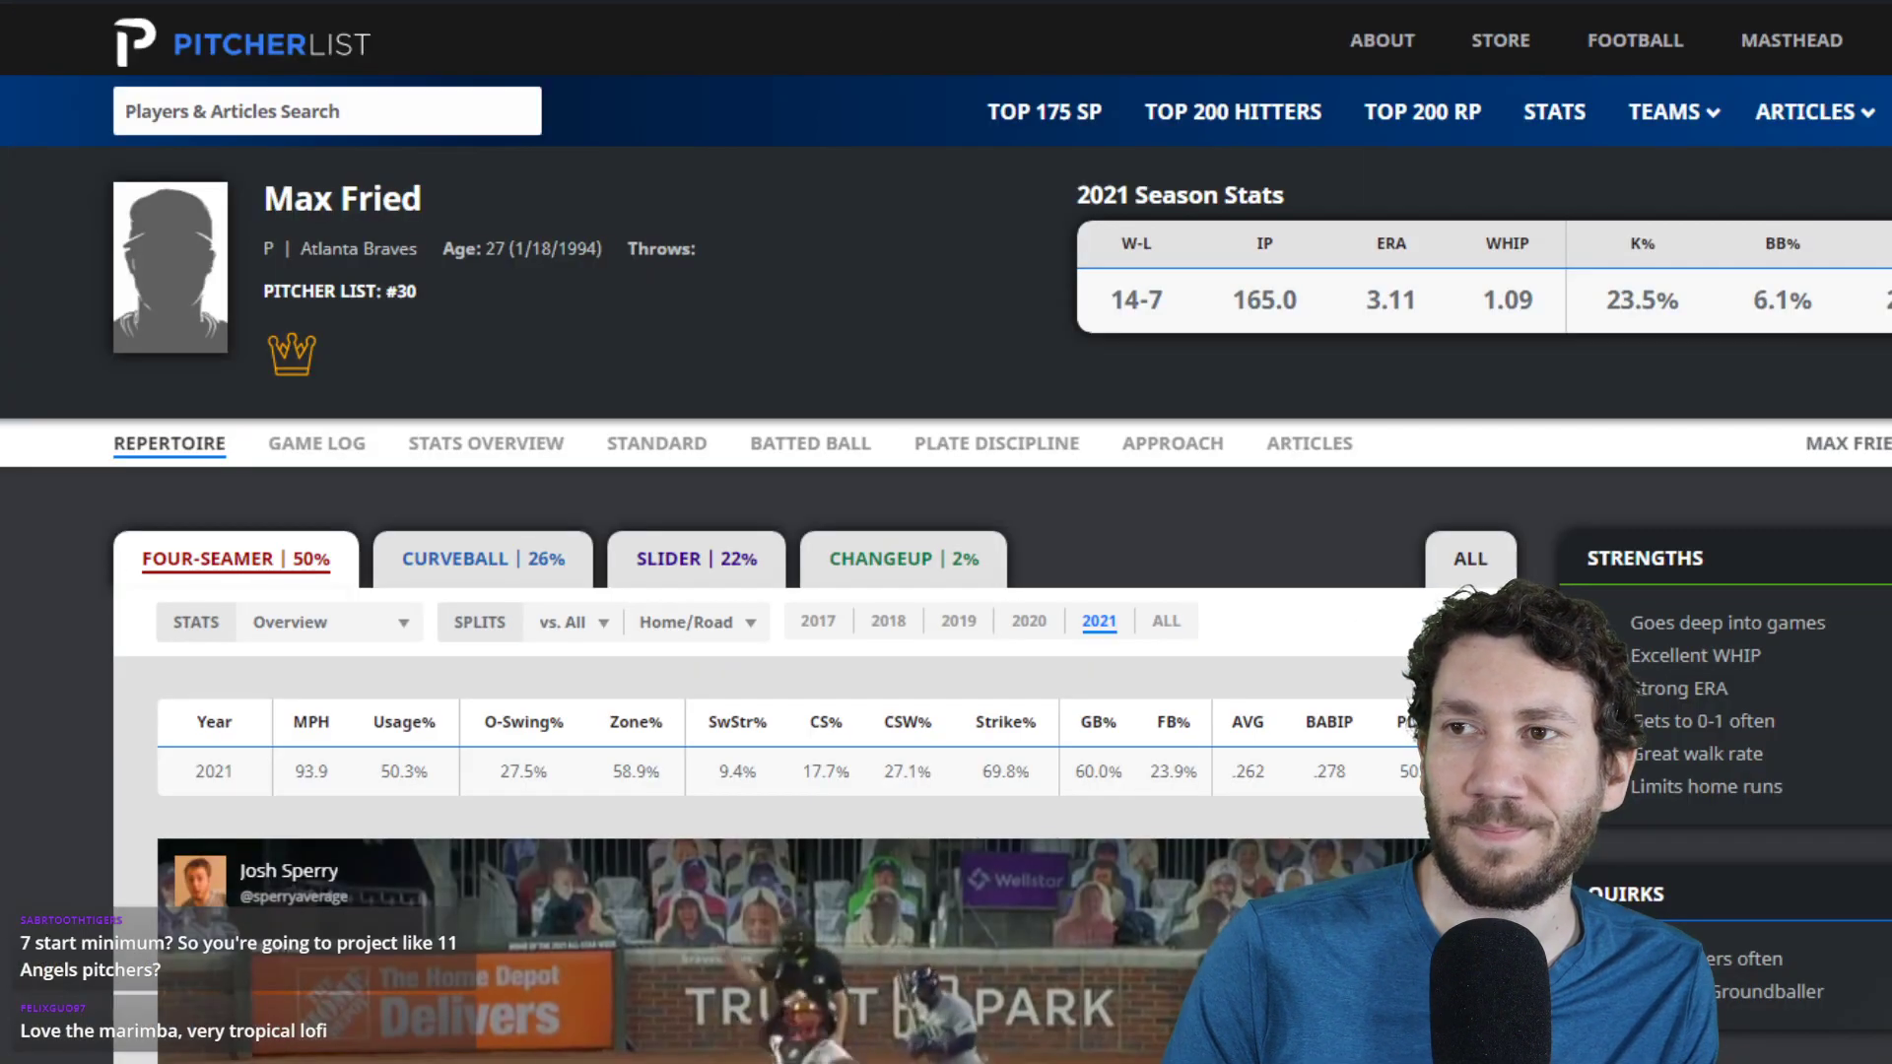
click(668, 4)
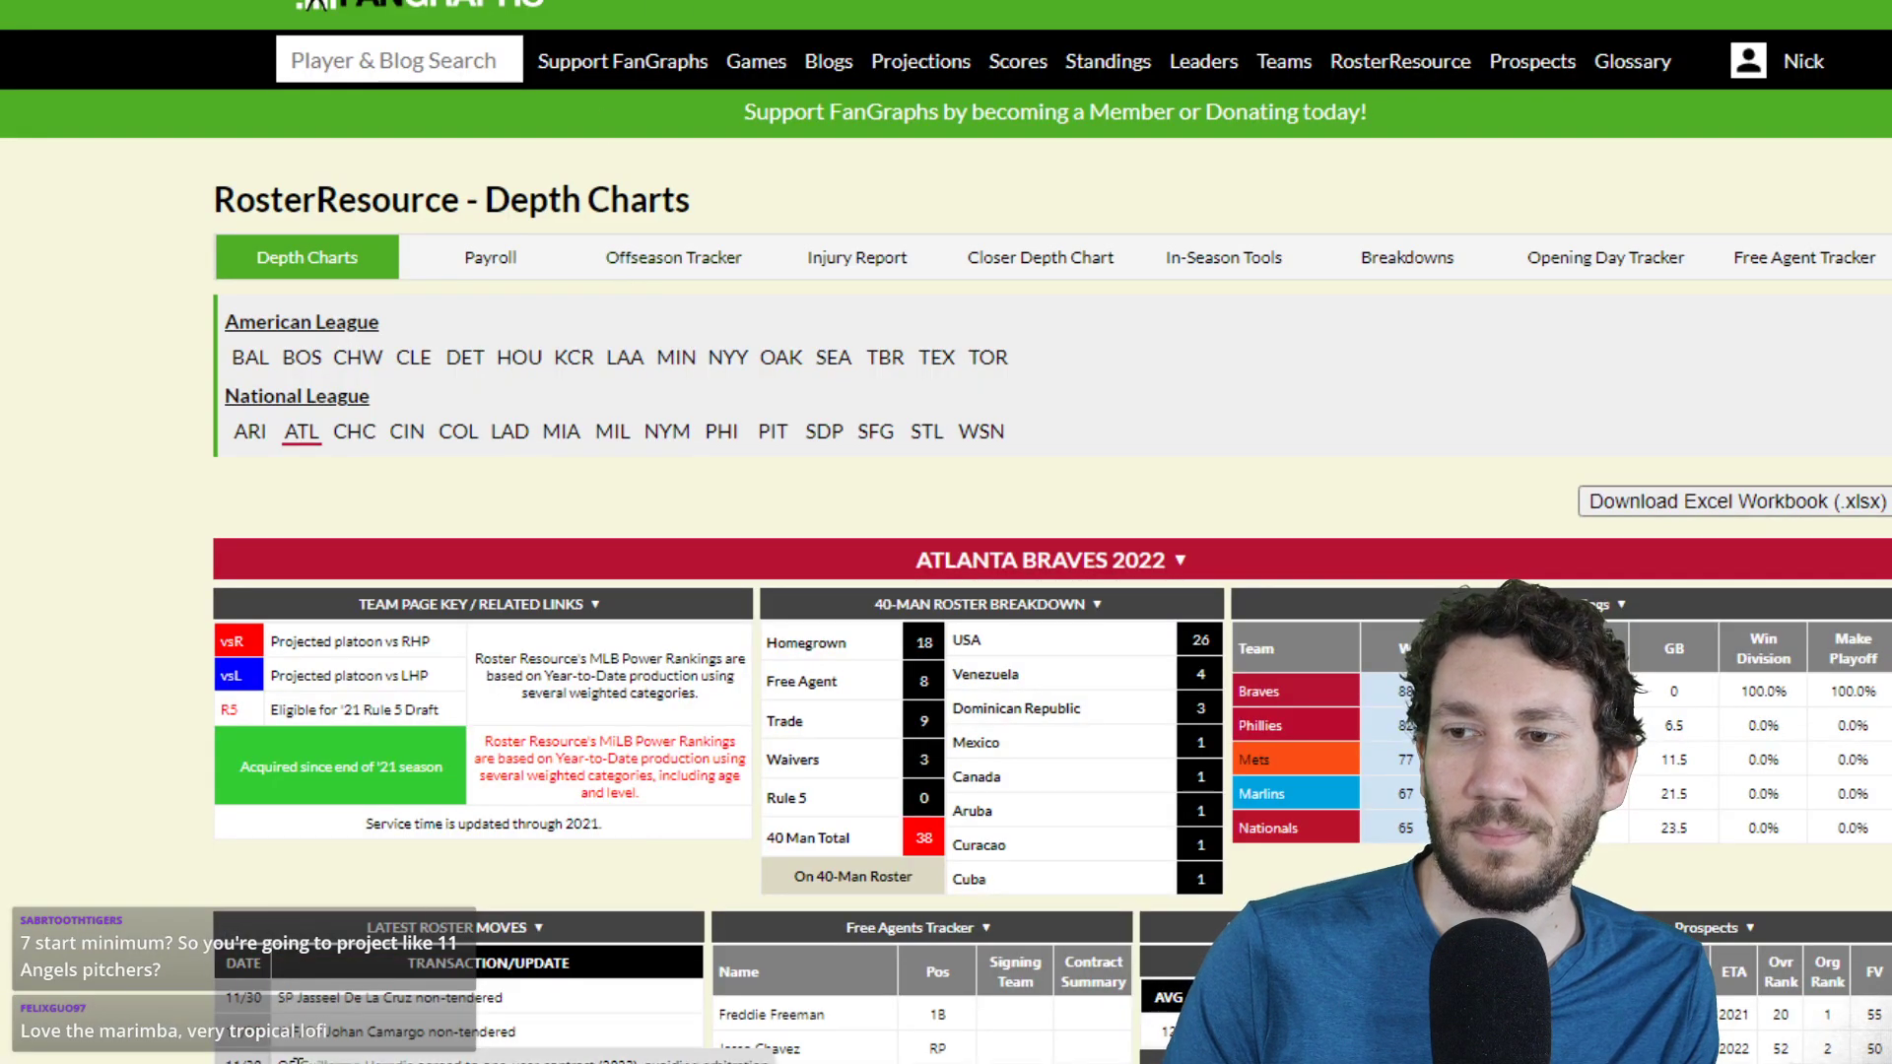
scroll(630, 295, down, 10)
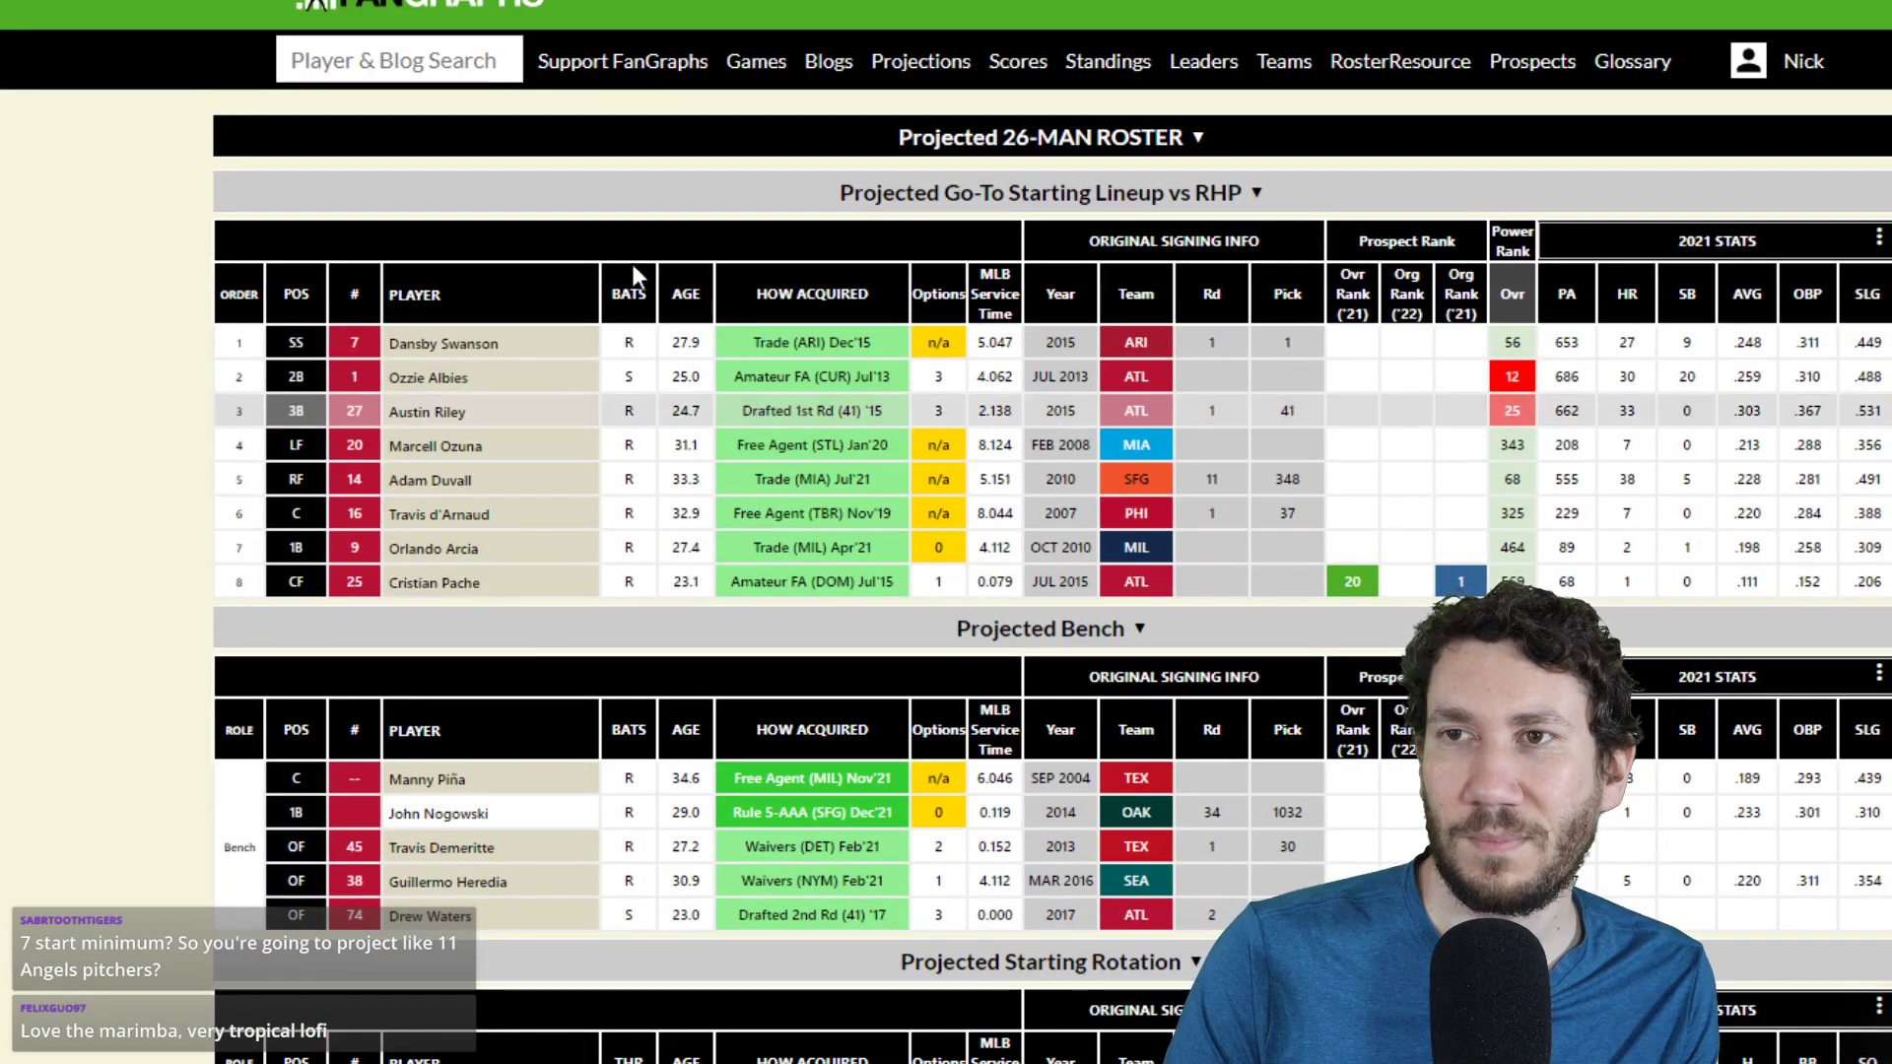
key(alt+Left)
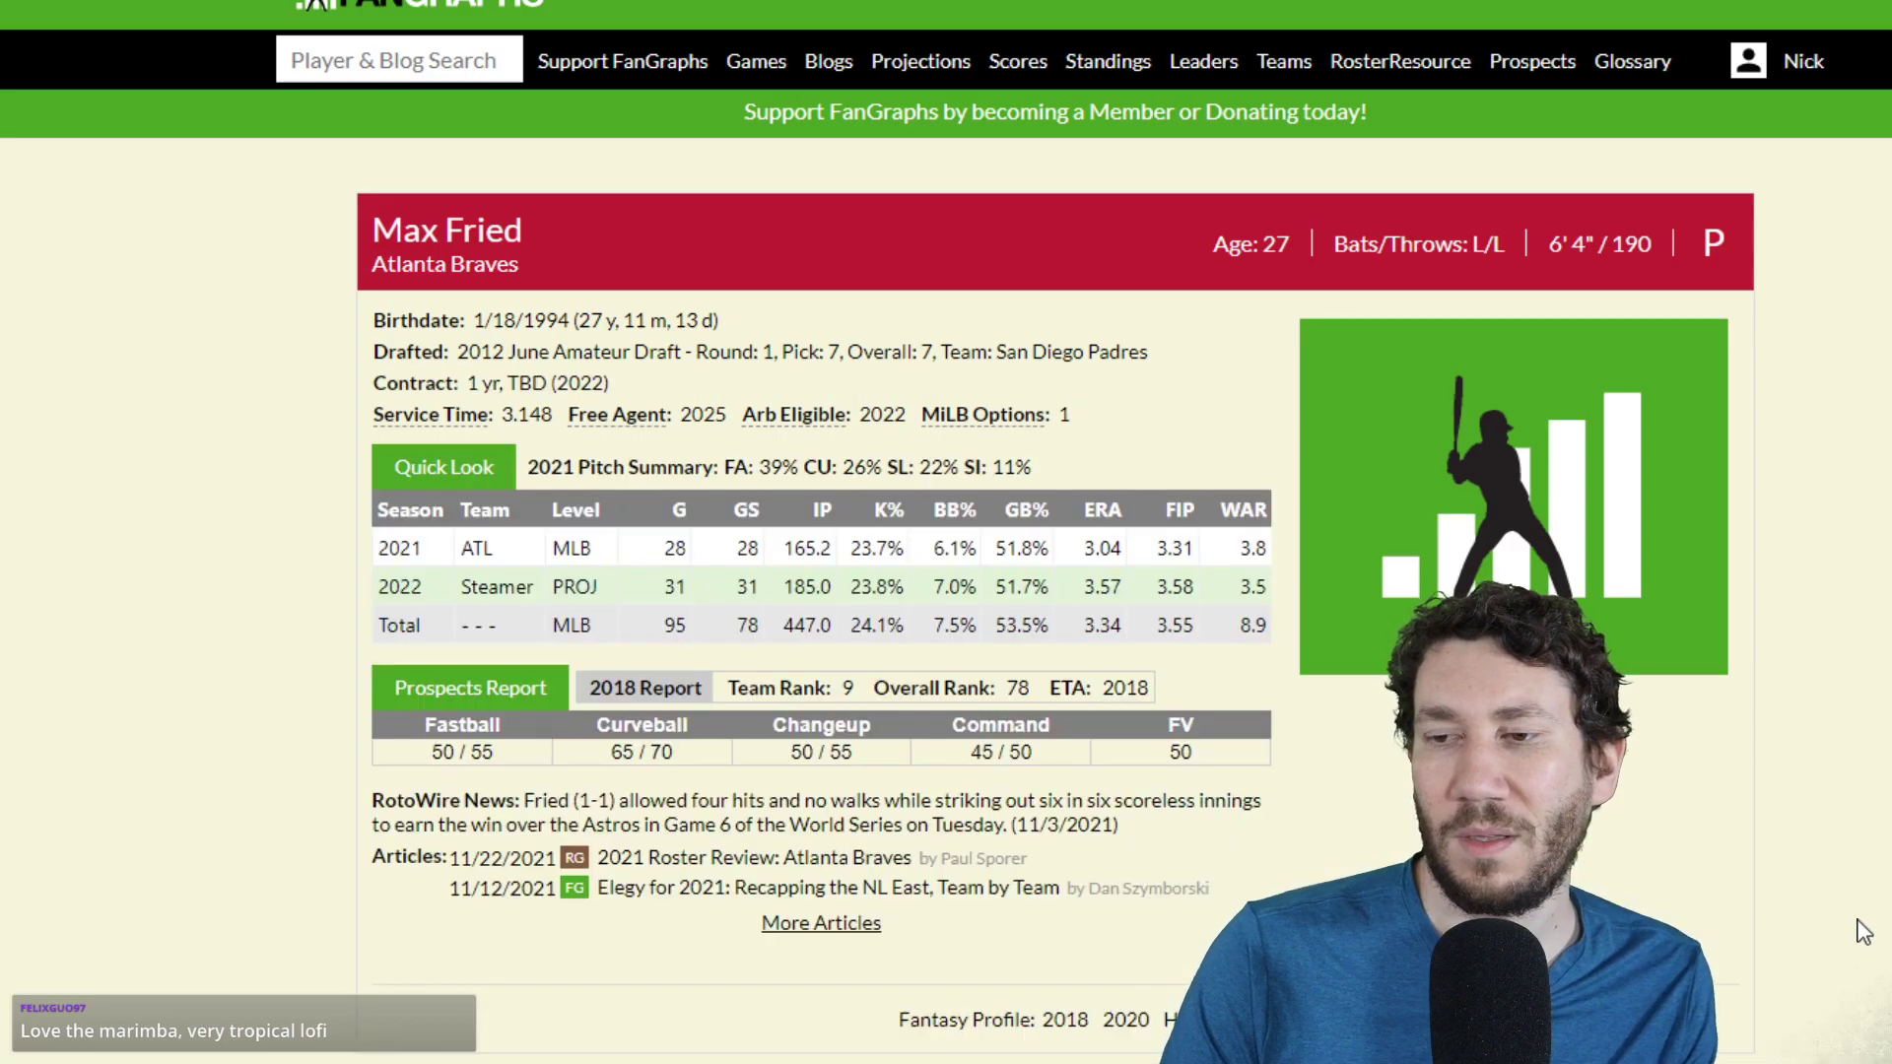
scroll(1862, 931, down, 5)
scroll(1055, 576, down, 4)
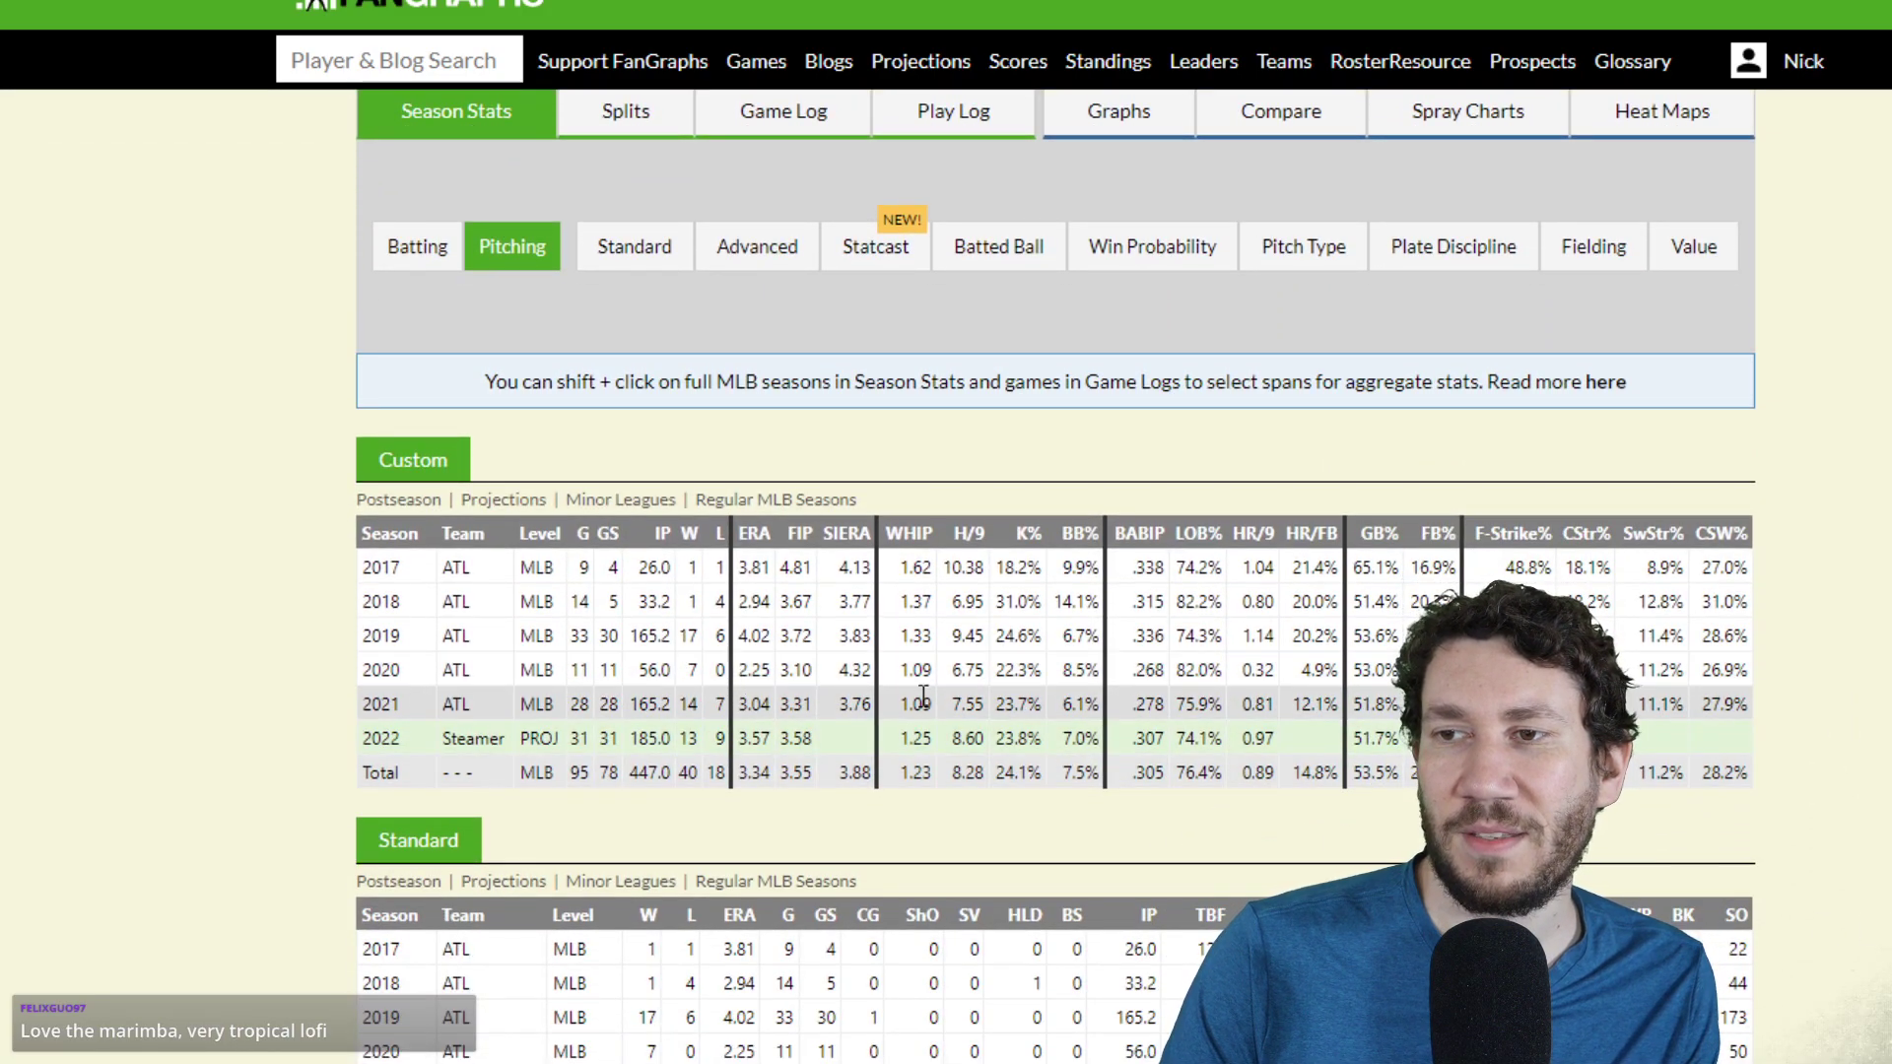
- Return to the Excel sheet, set Max Fried's WHIP to 1.10 and make the value bold
key(alt+Tab)
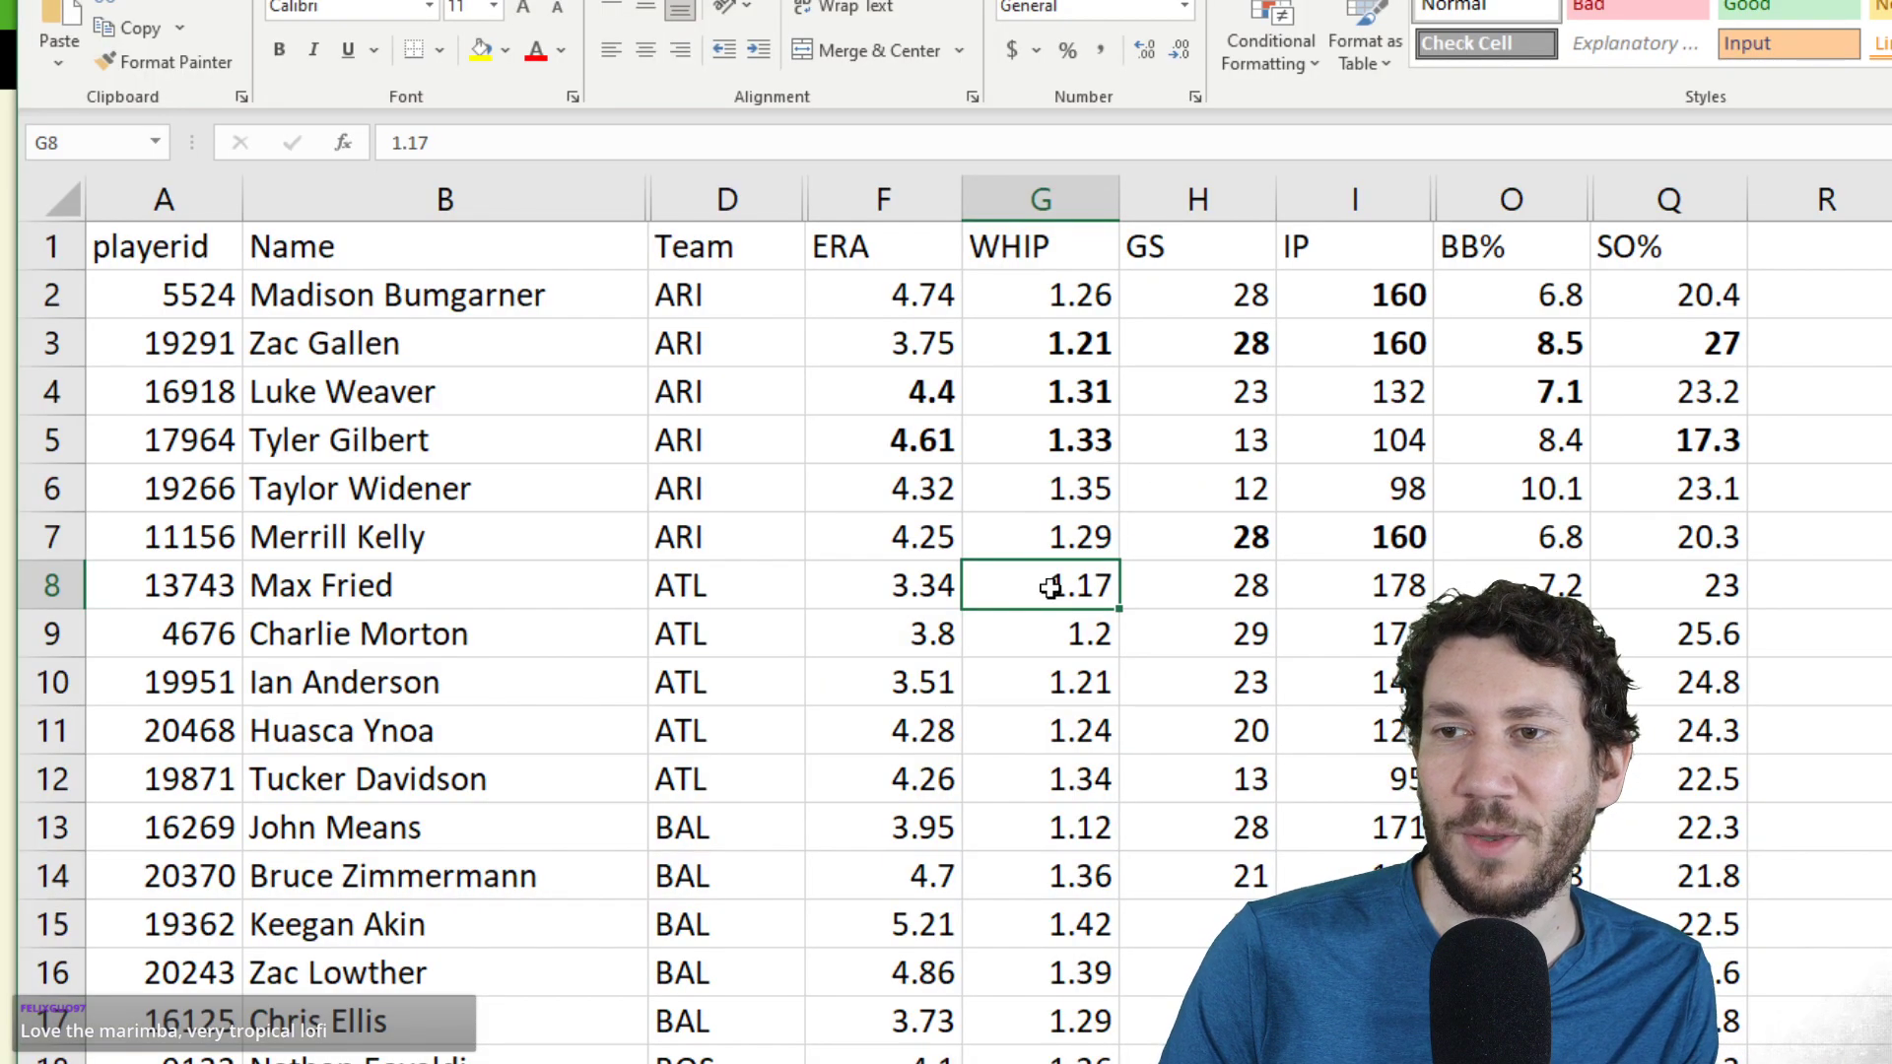
text(1.10)
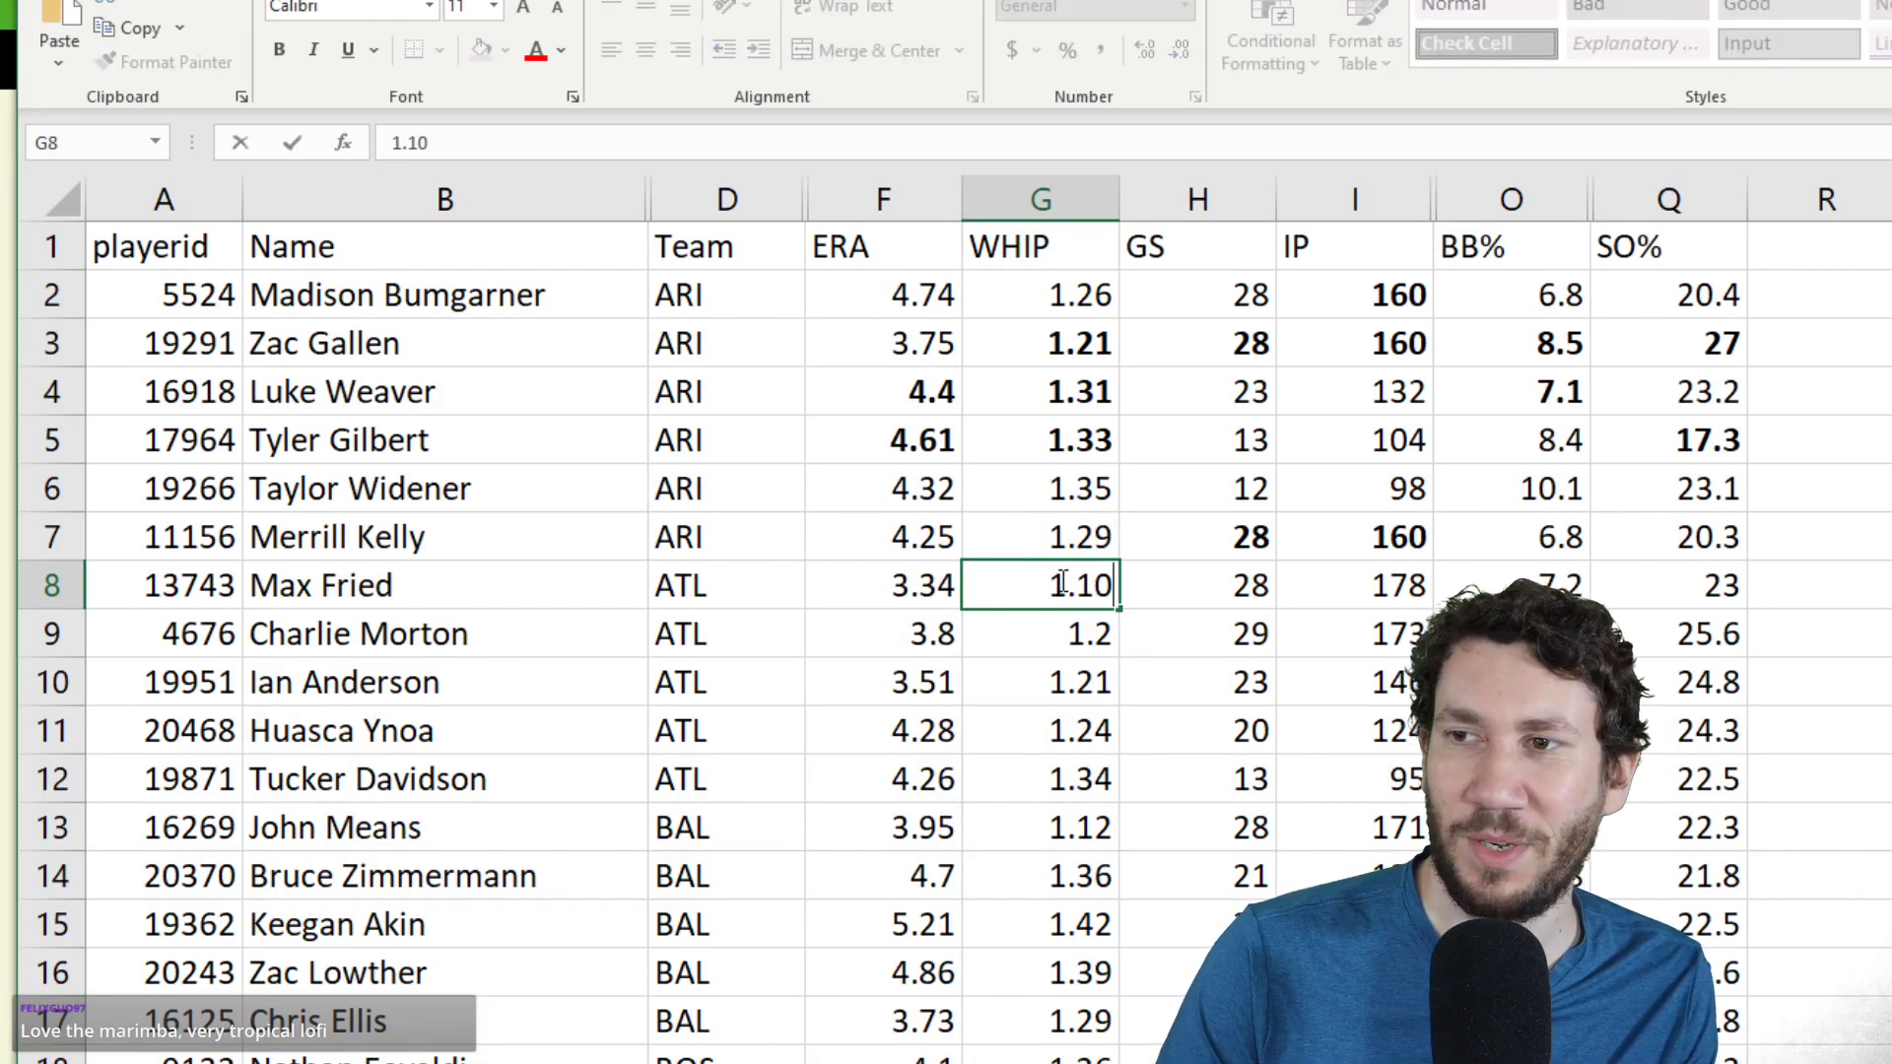
click(1207, 548)
click(1132, 597)
click(1112, 592)
key(ctrl+b)
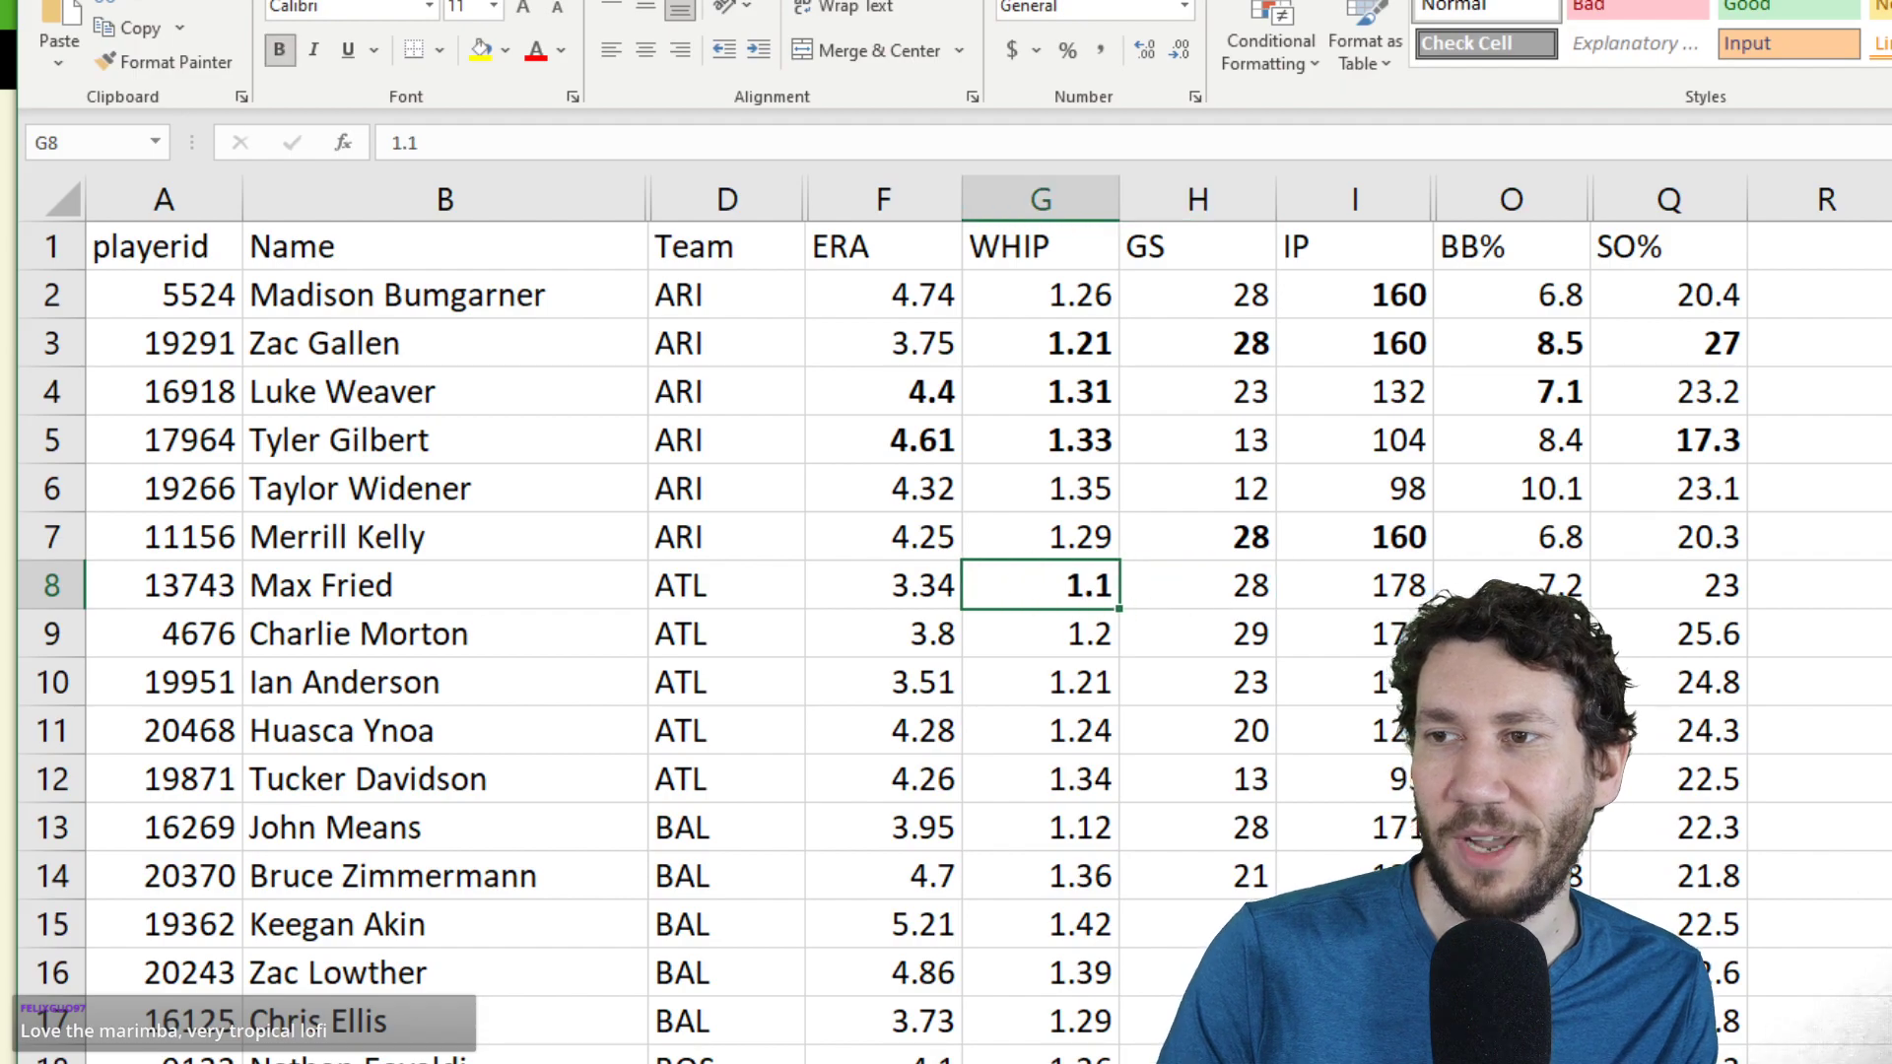
- Check Max Fried's strikeout rates on FanGraphs, and set his SO% in the Excel sheet to 24.5 in bold
key(alt+Tab)
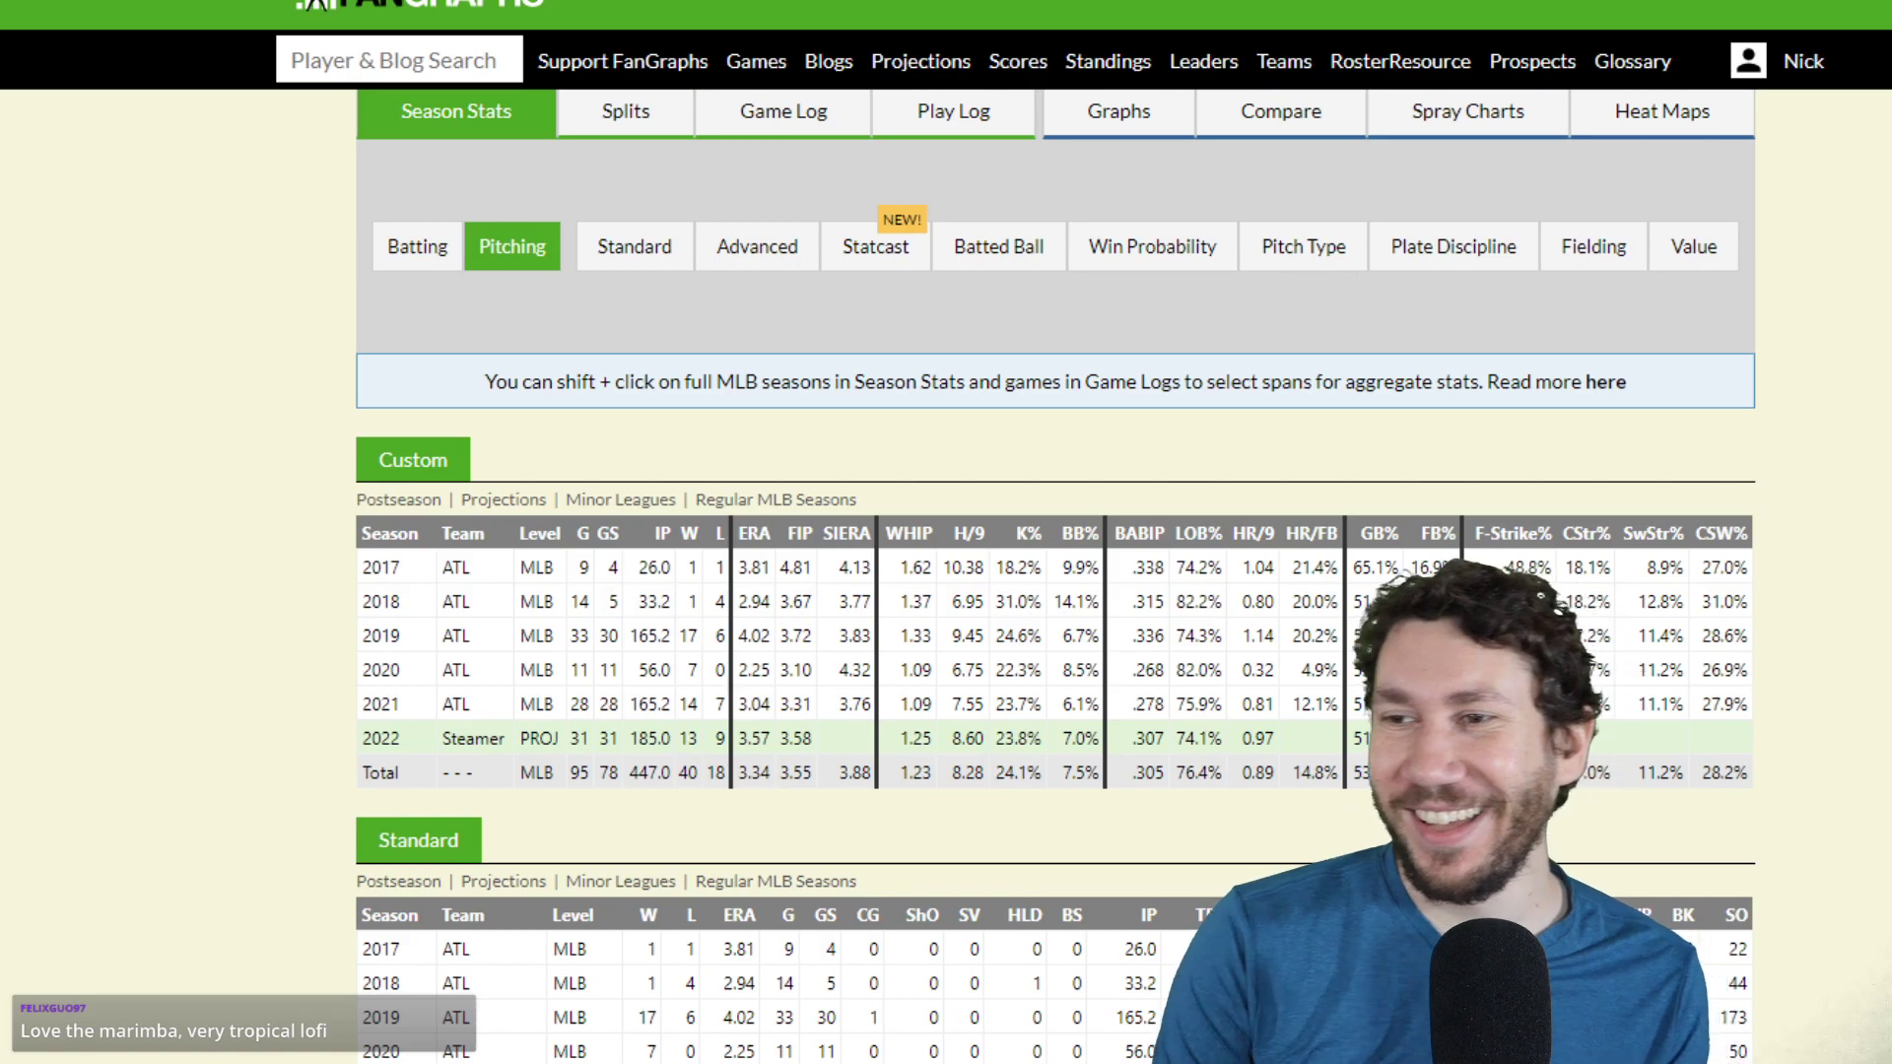
key(alt+Tab)
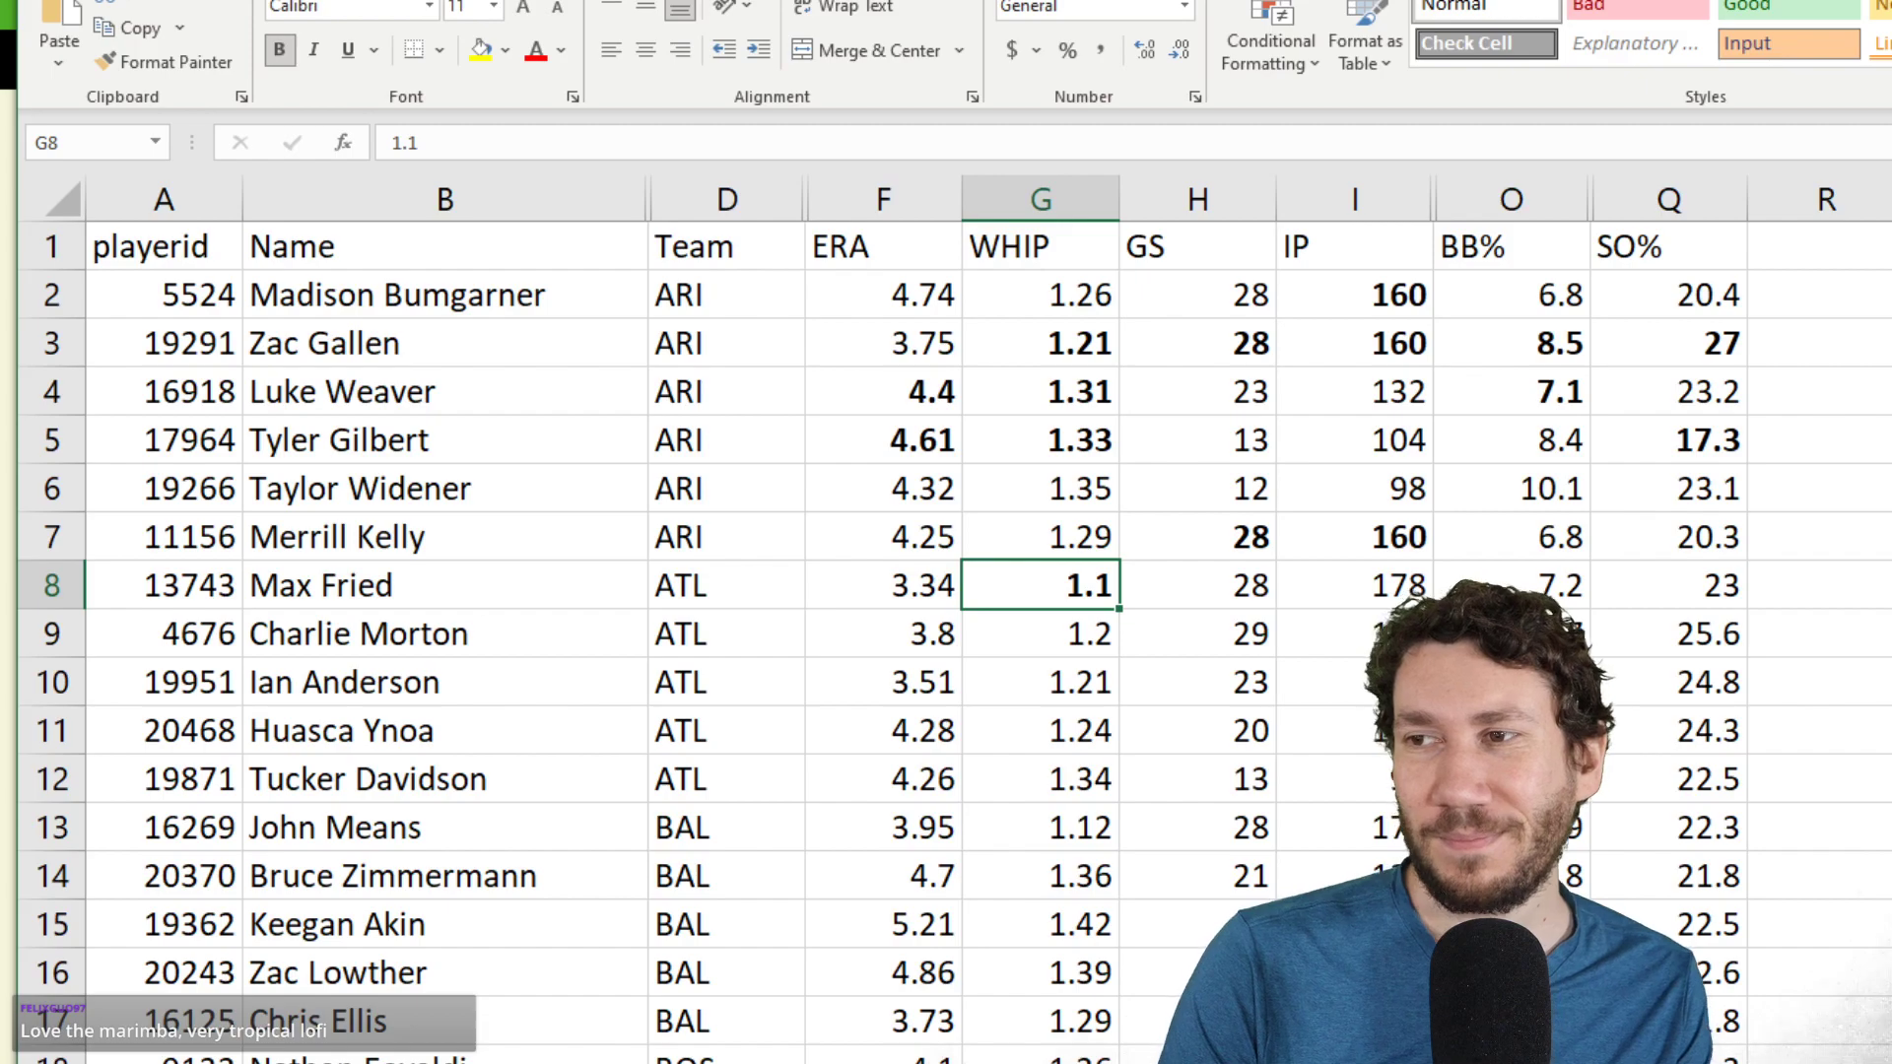
key(Right)
key(Right)
key(Right)
key(Right)
key(alt+Tab)
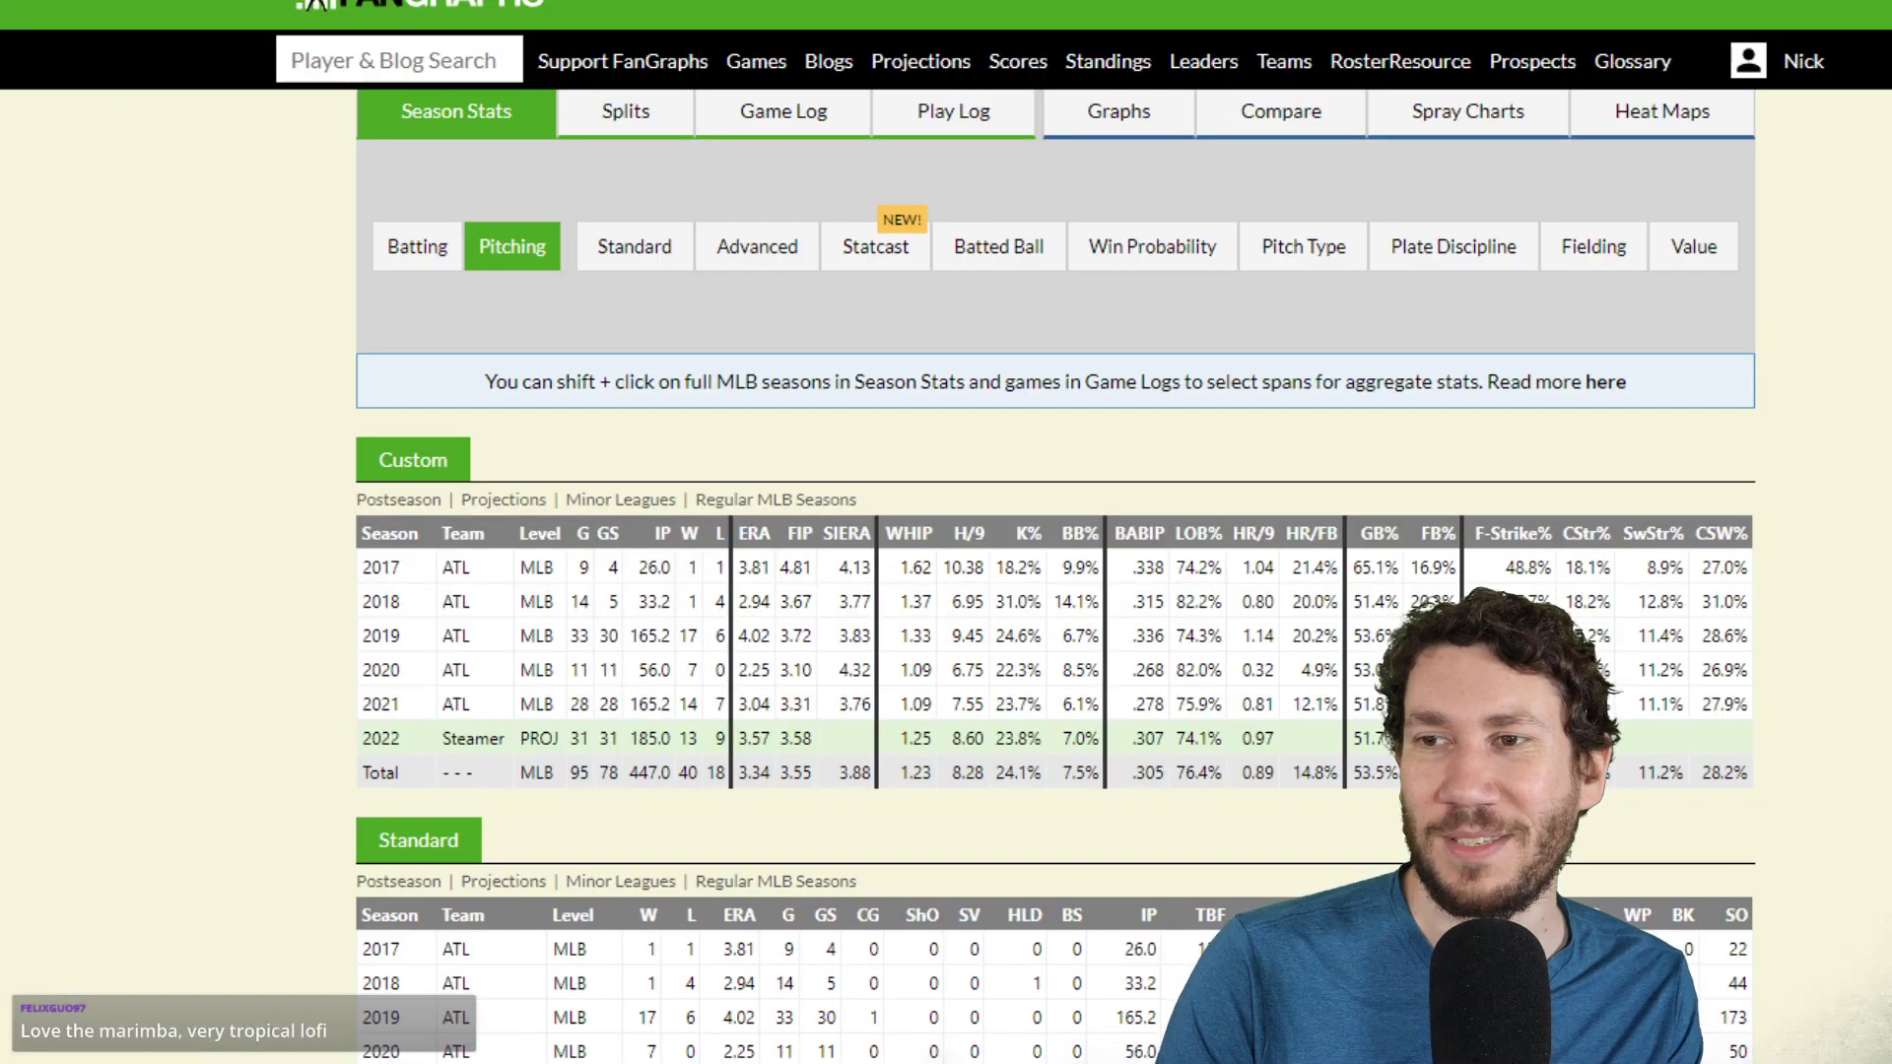
key(alt+Tab)
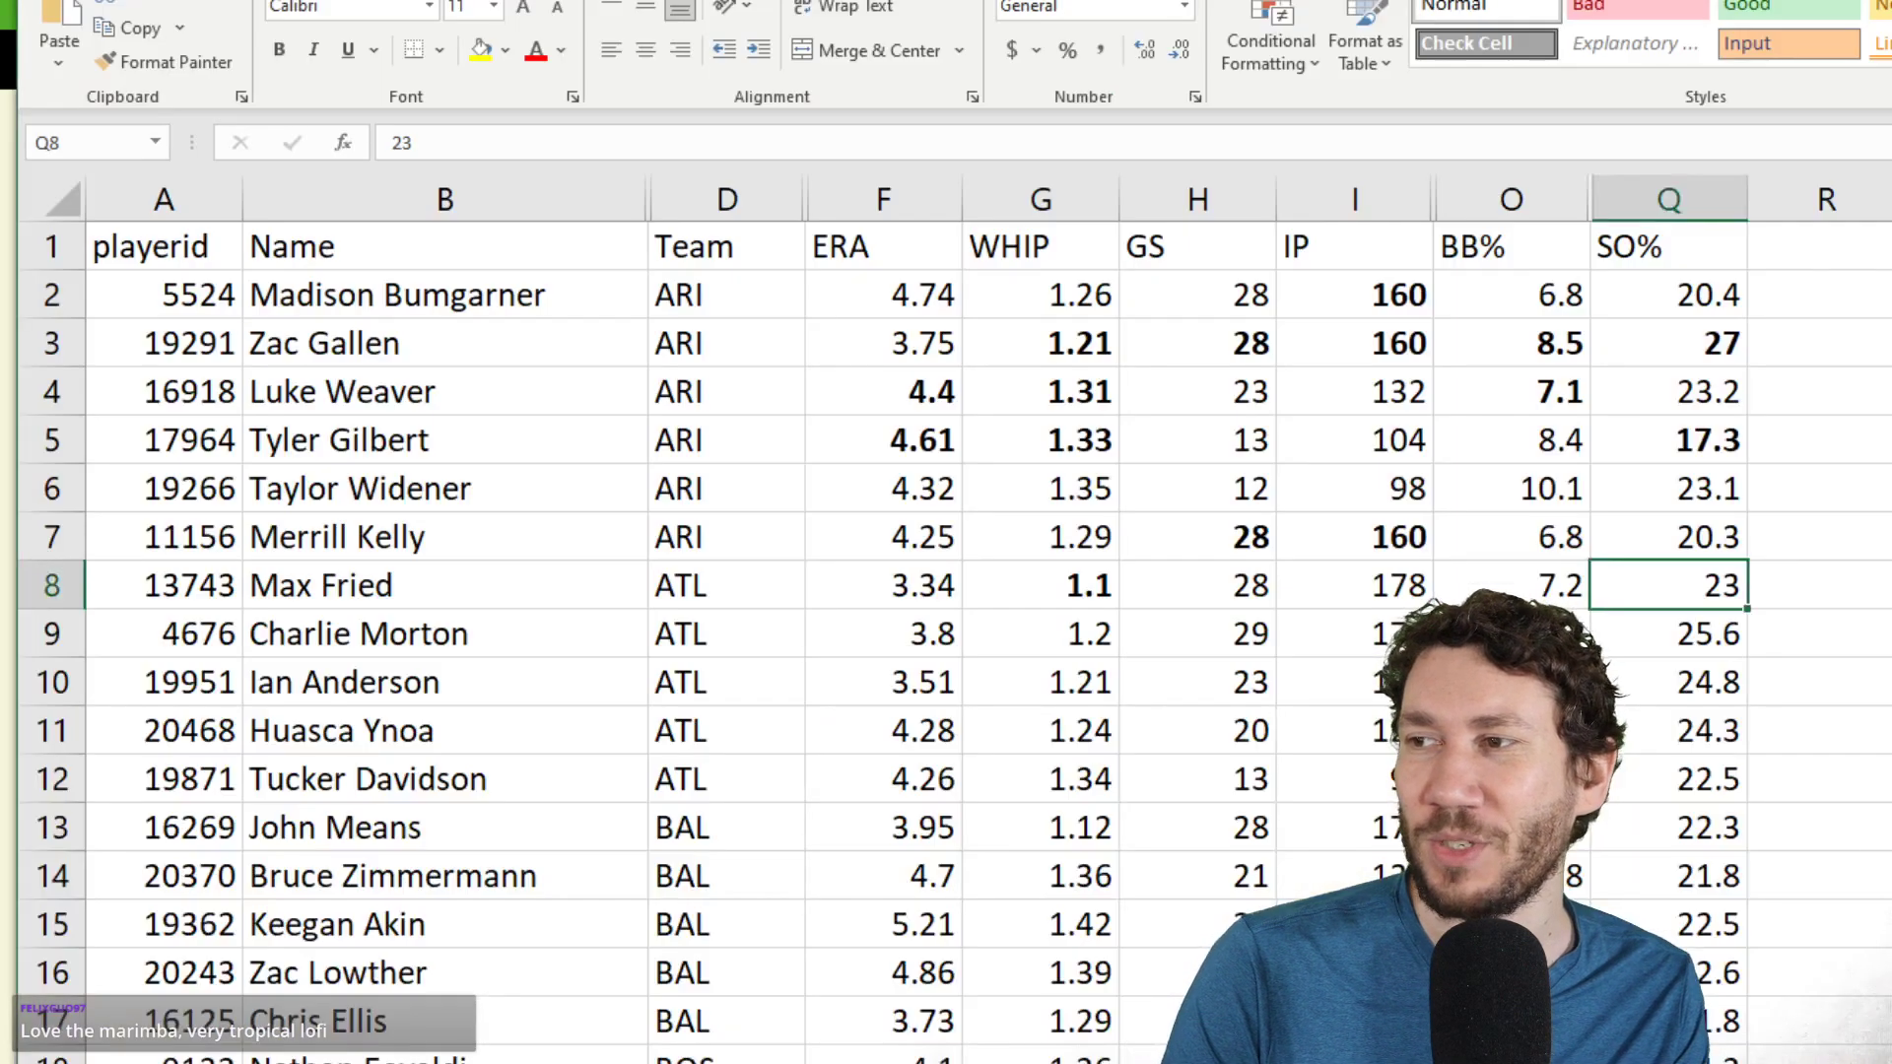
key(BackSpace)
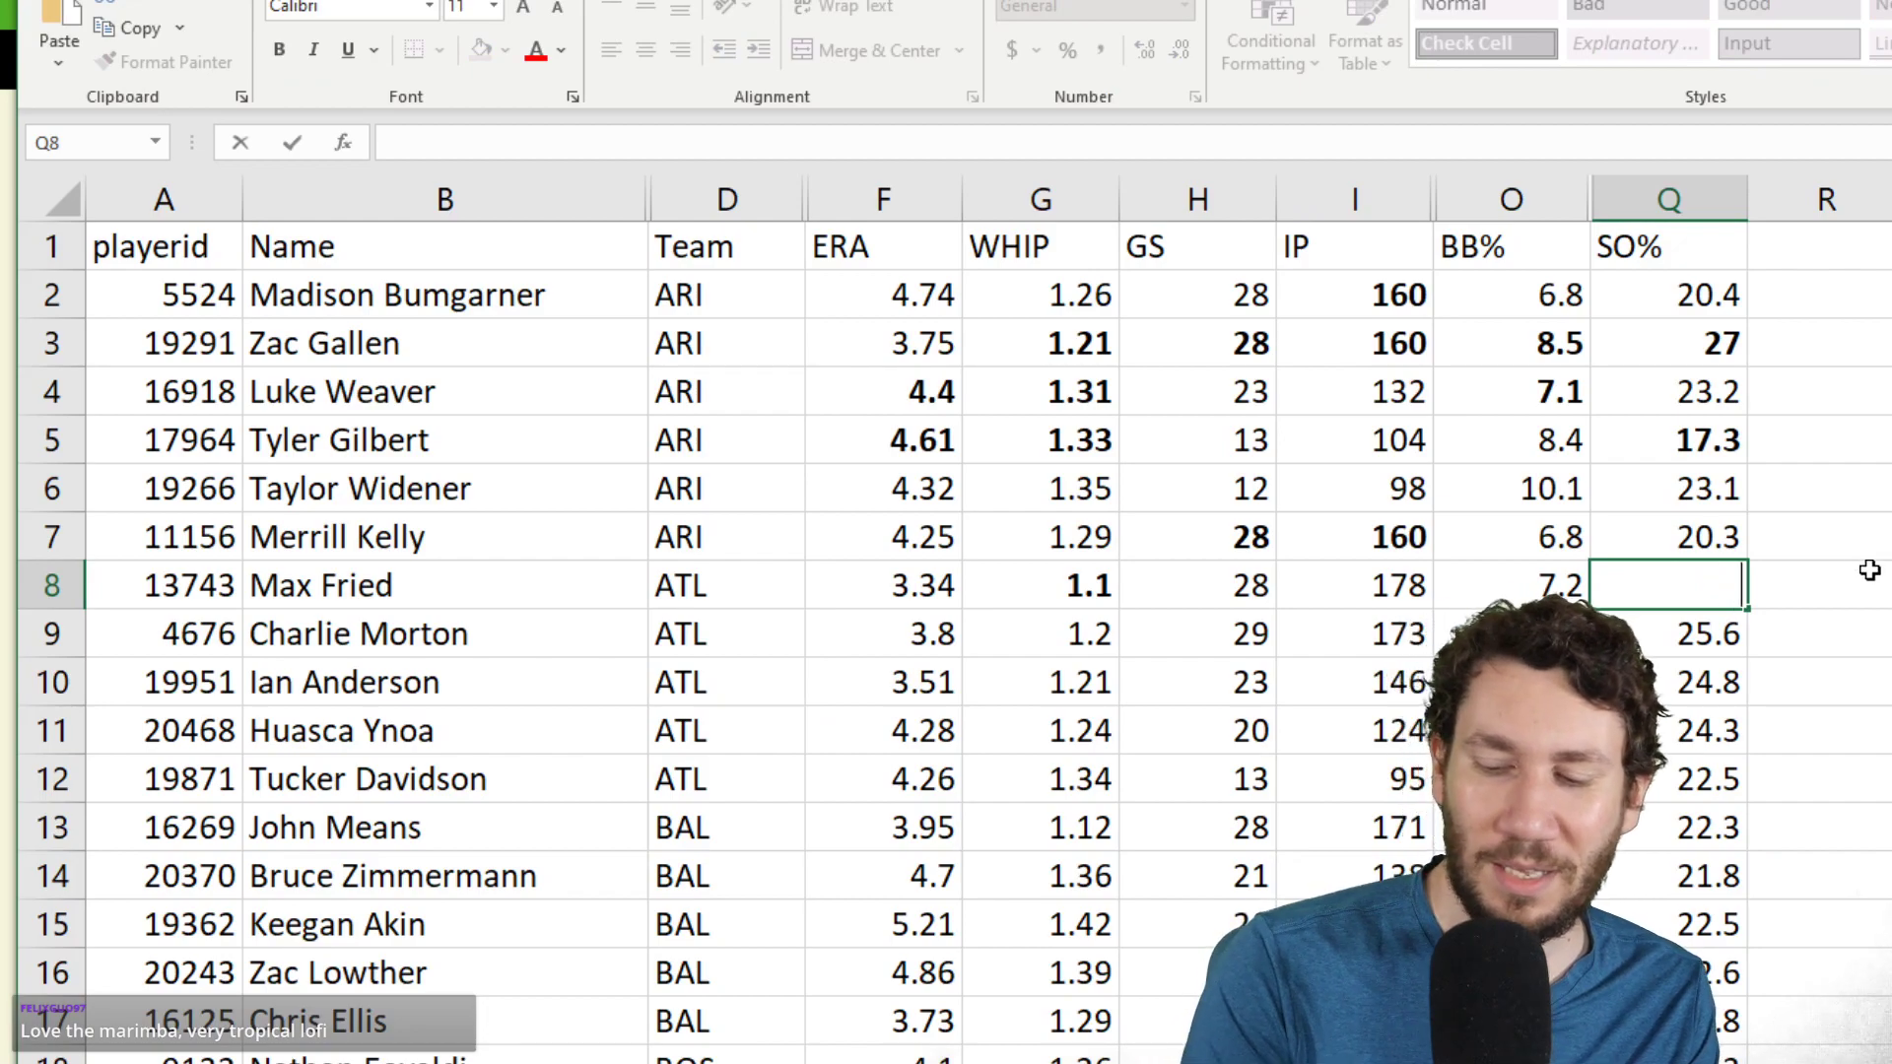
text(24.5)
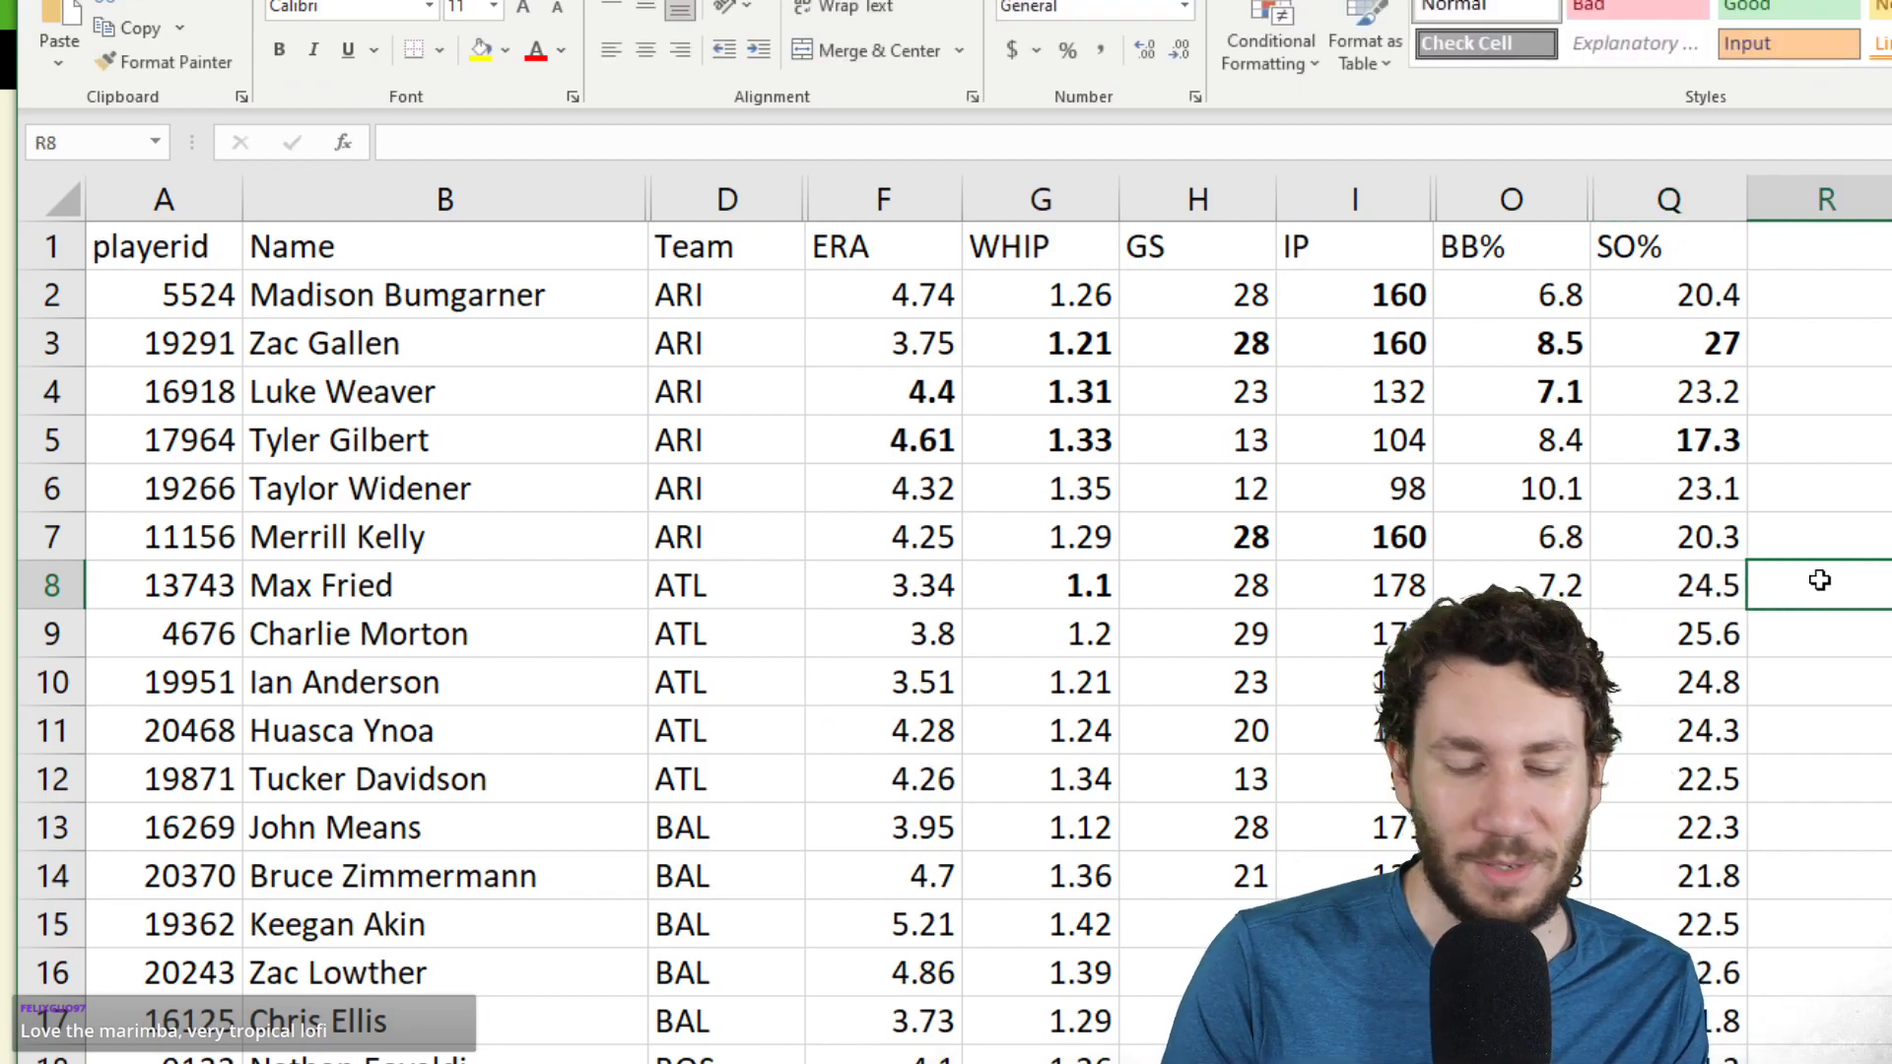
key(ctrl+Return)
key(ctrl+b)
- Compare Max Fried's BB% and starts with his FanGraphs history, and set his GS in the Excel sheet to 30
click(1485, 588)
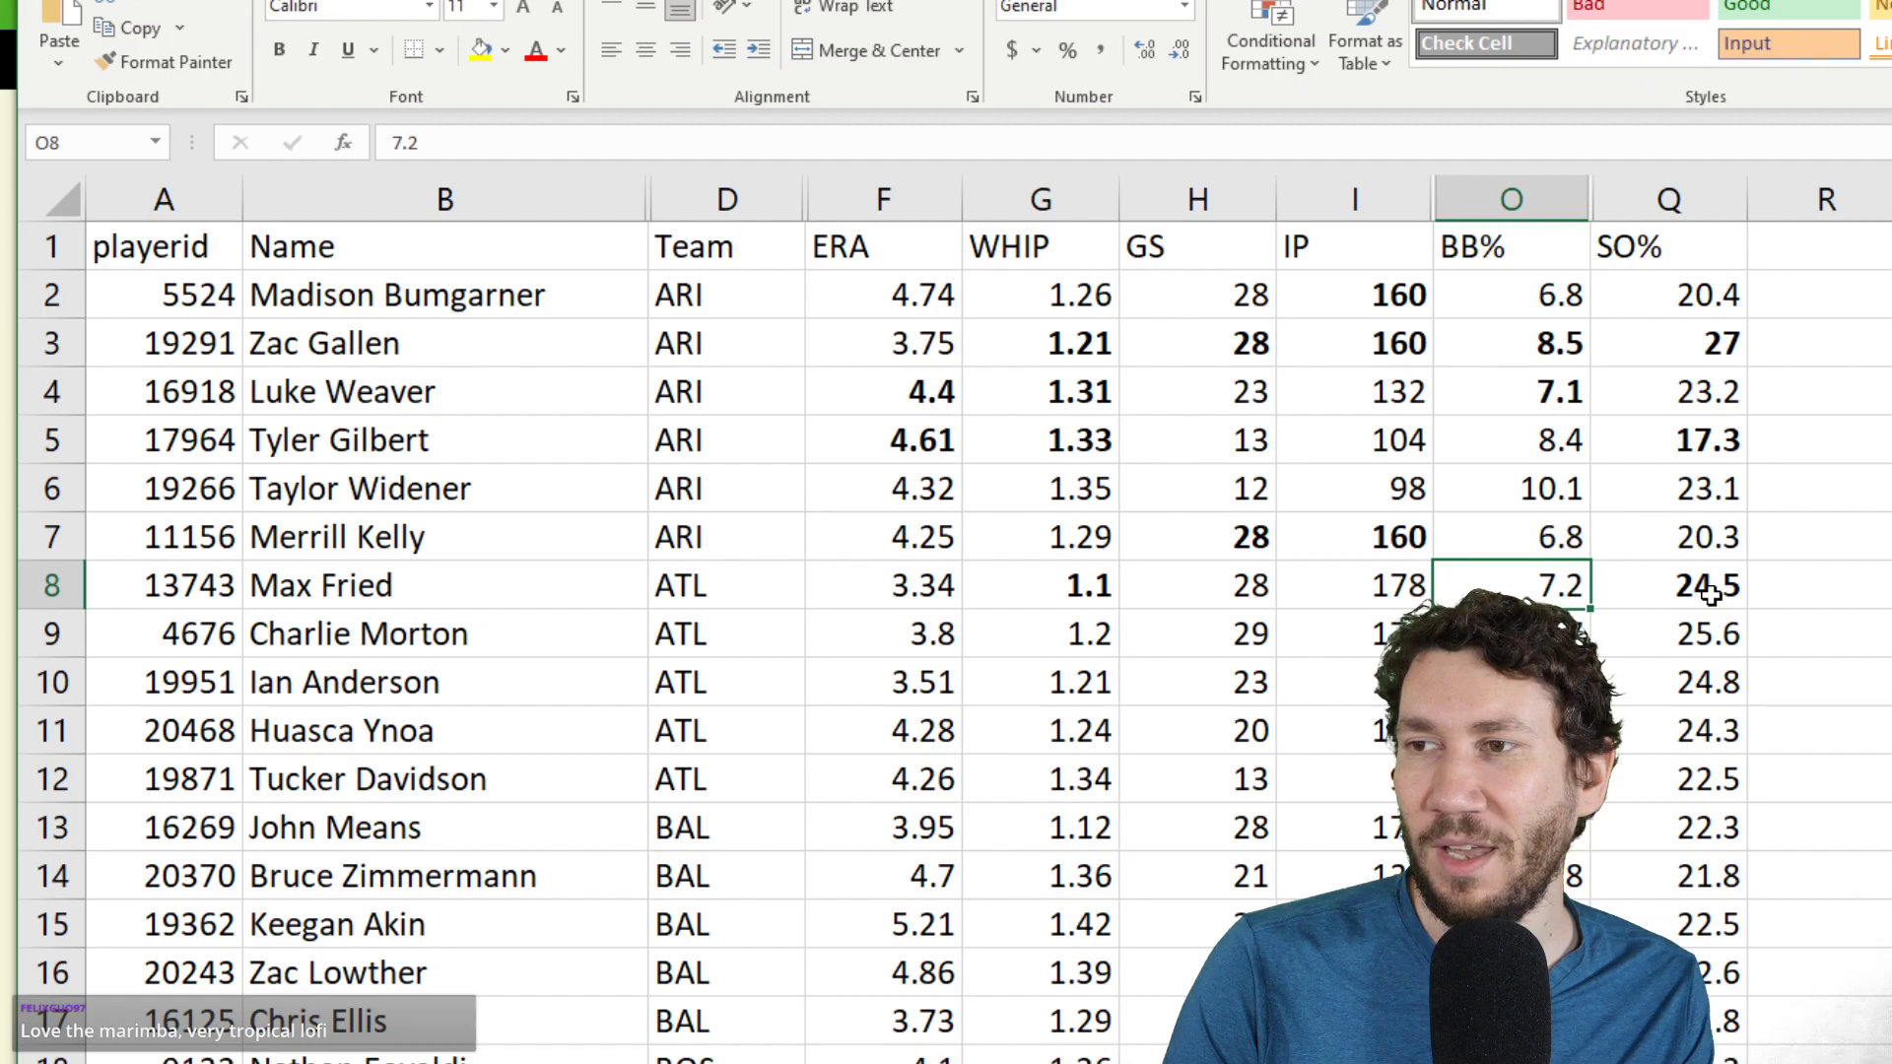
key(alt+Tab)
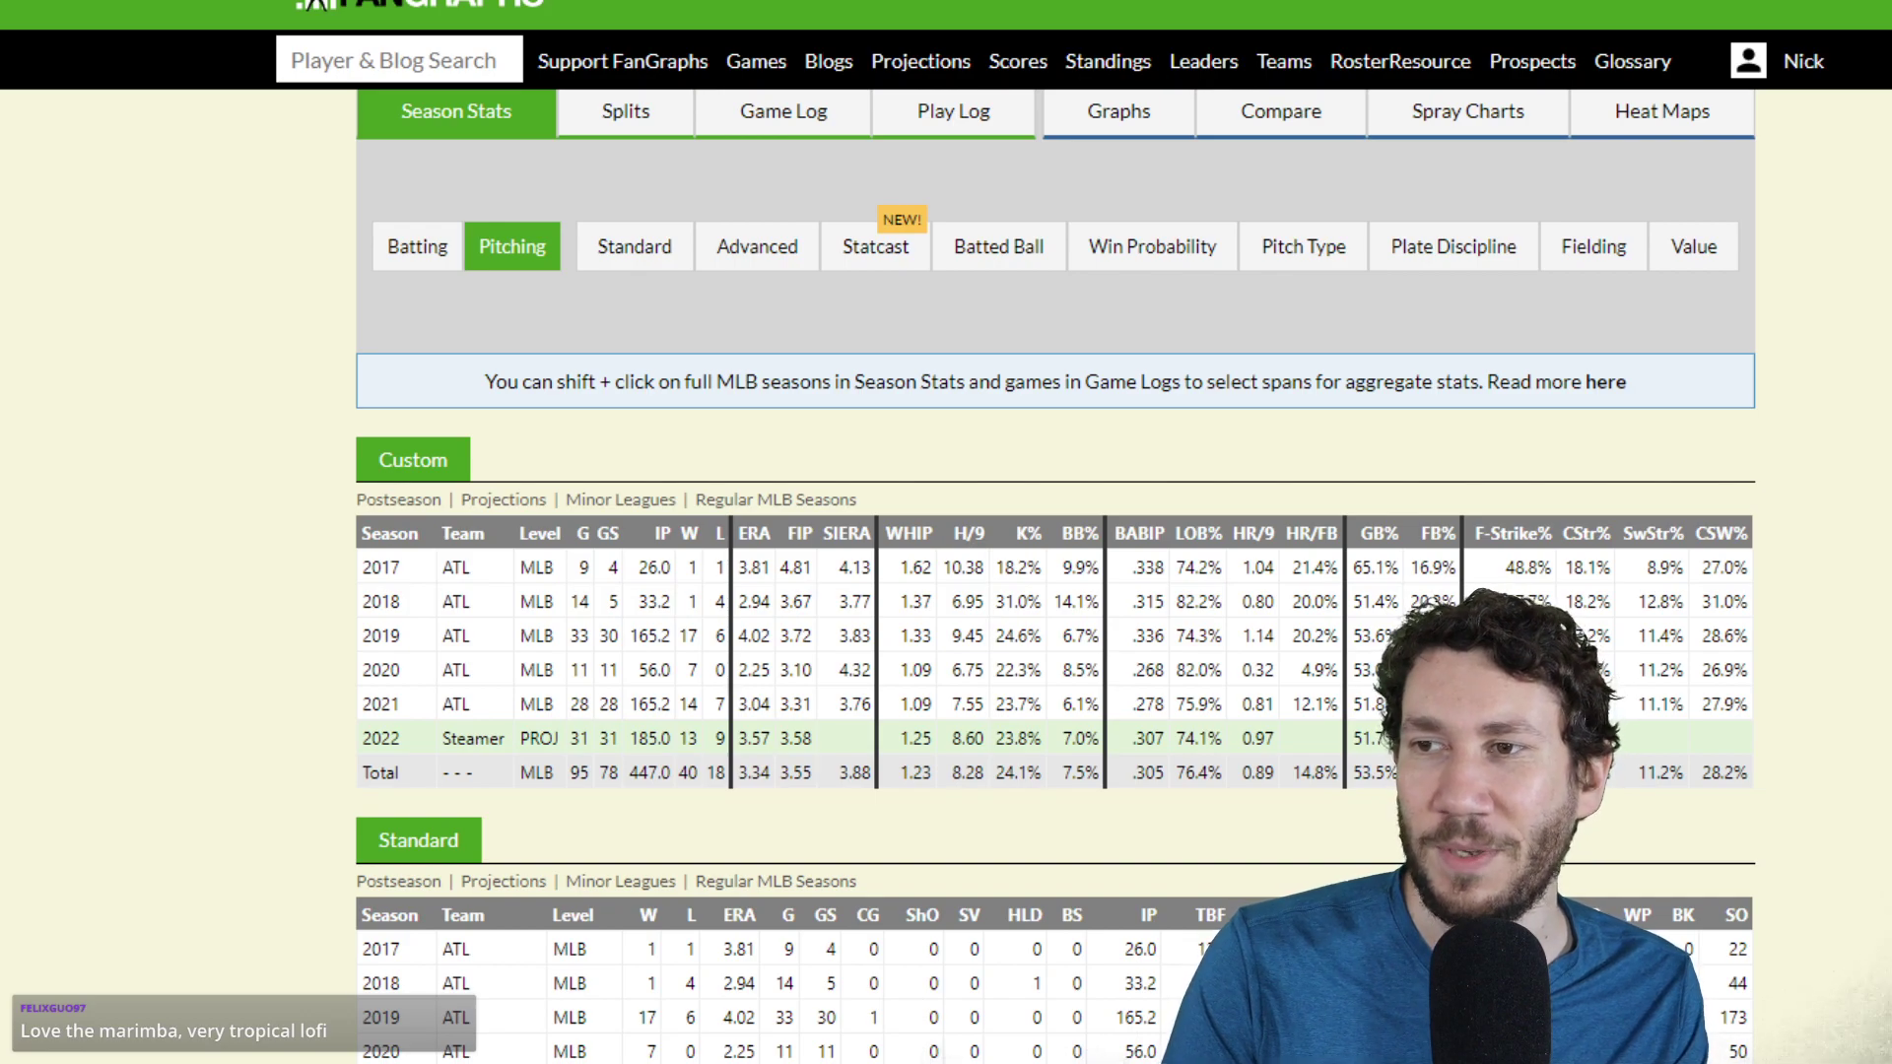
key(alt+Tab)
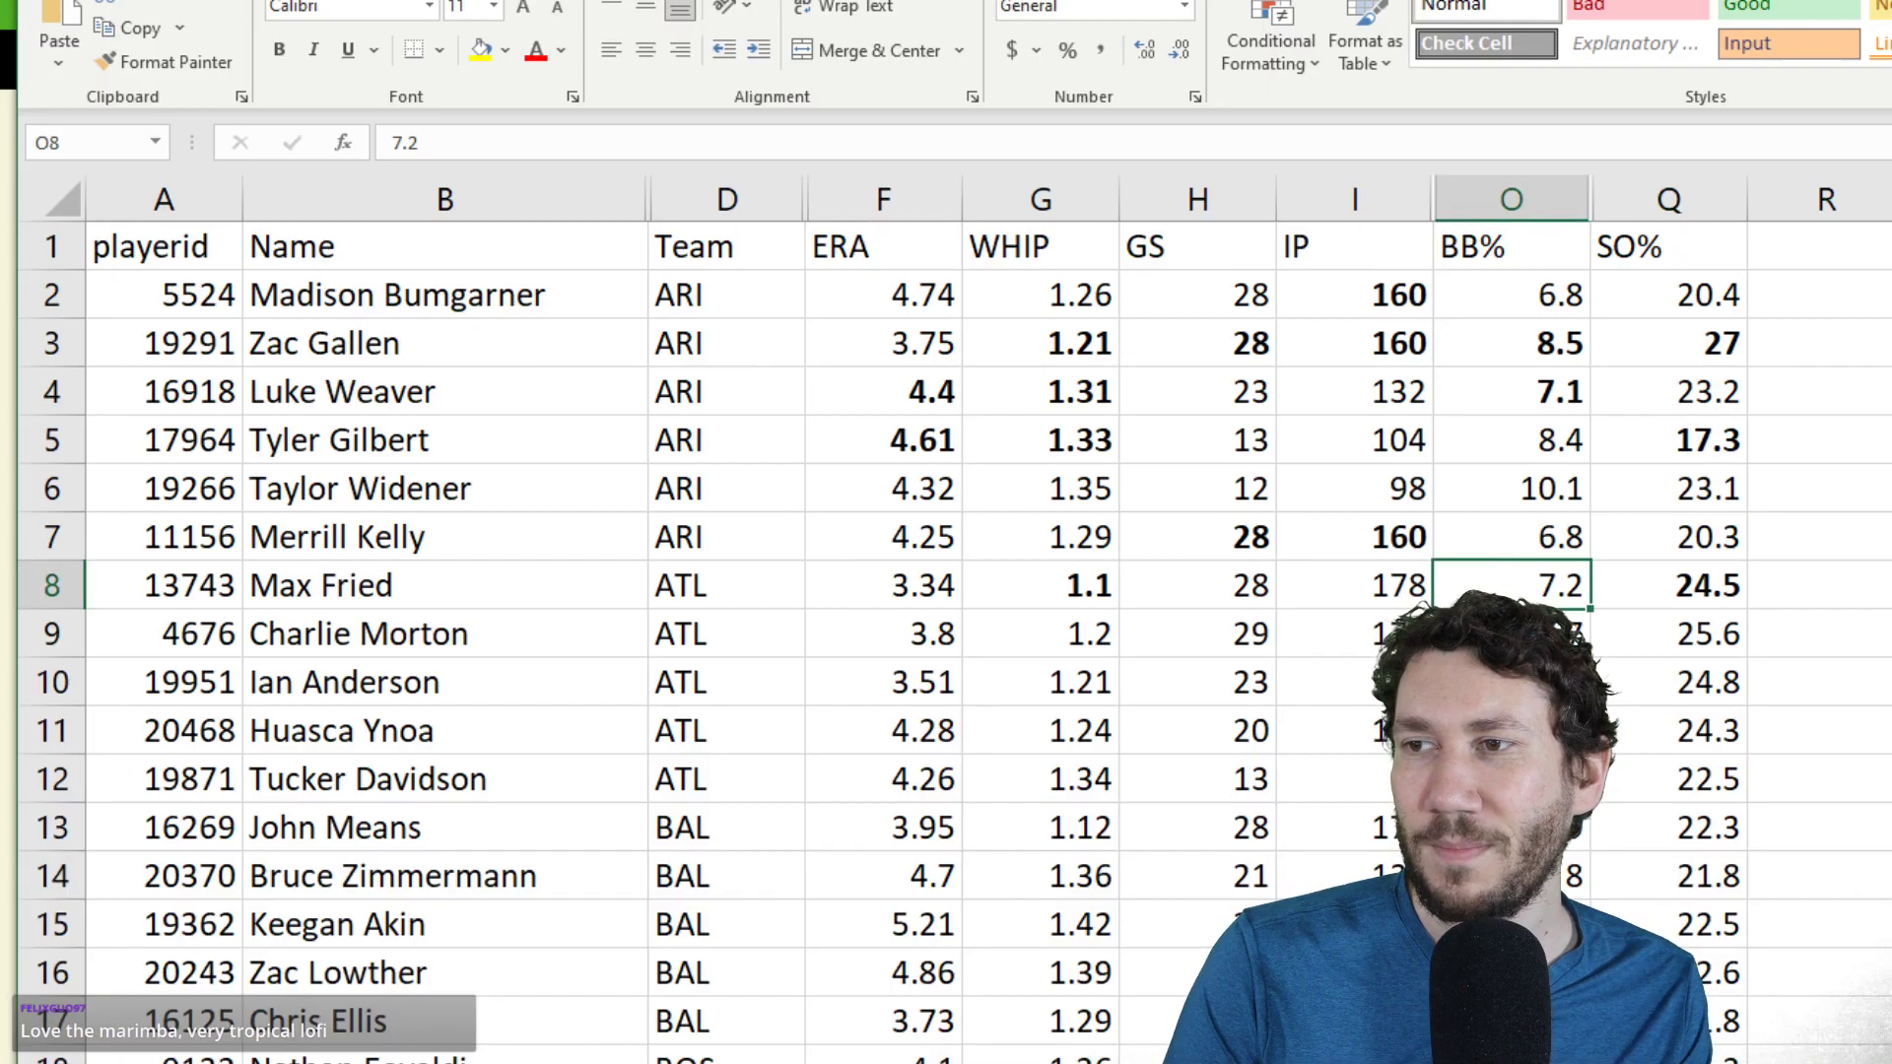
key(Left)
key(Left)
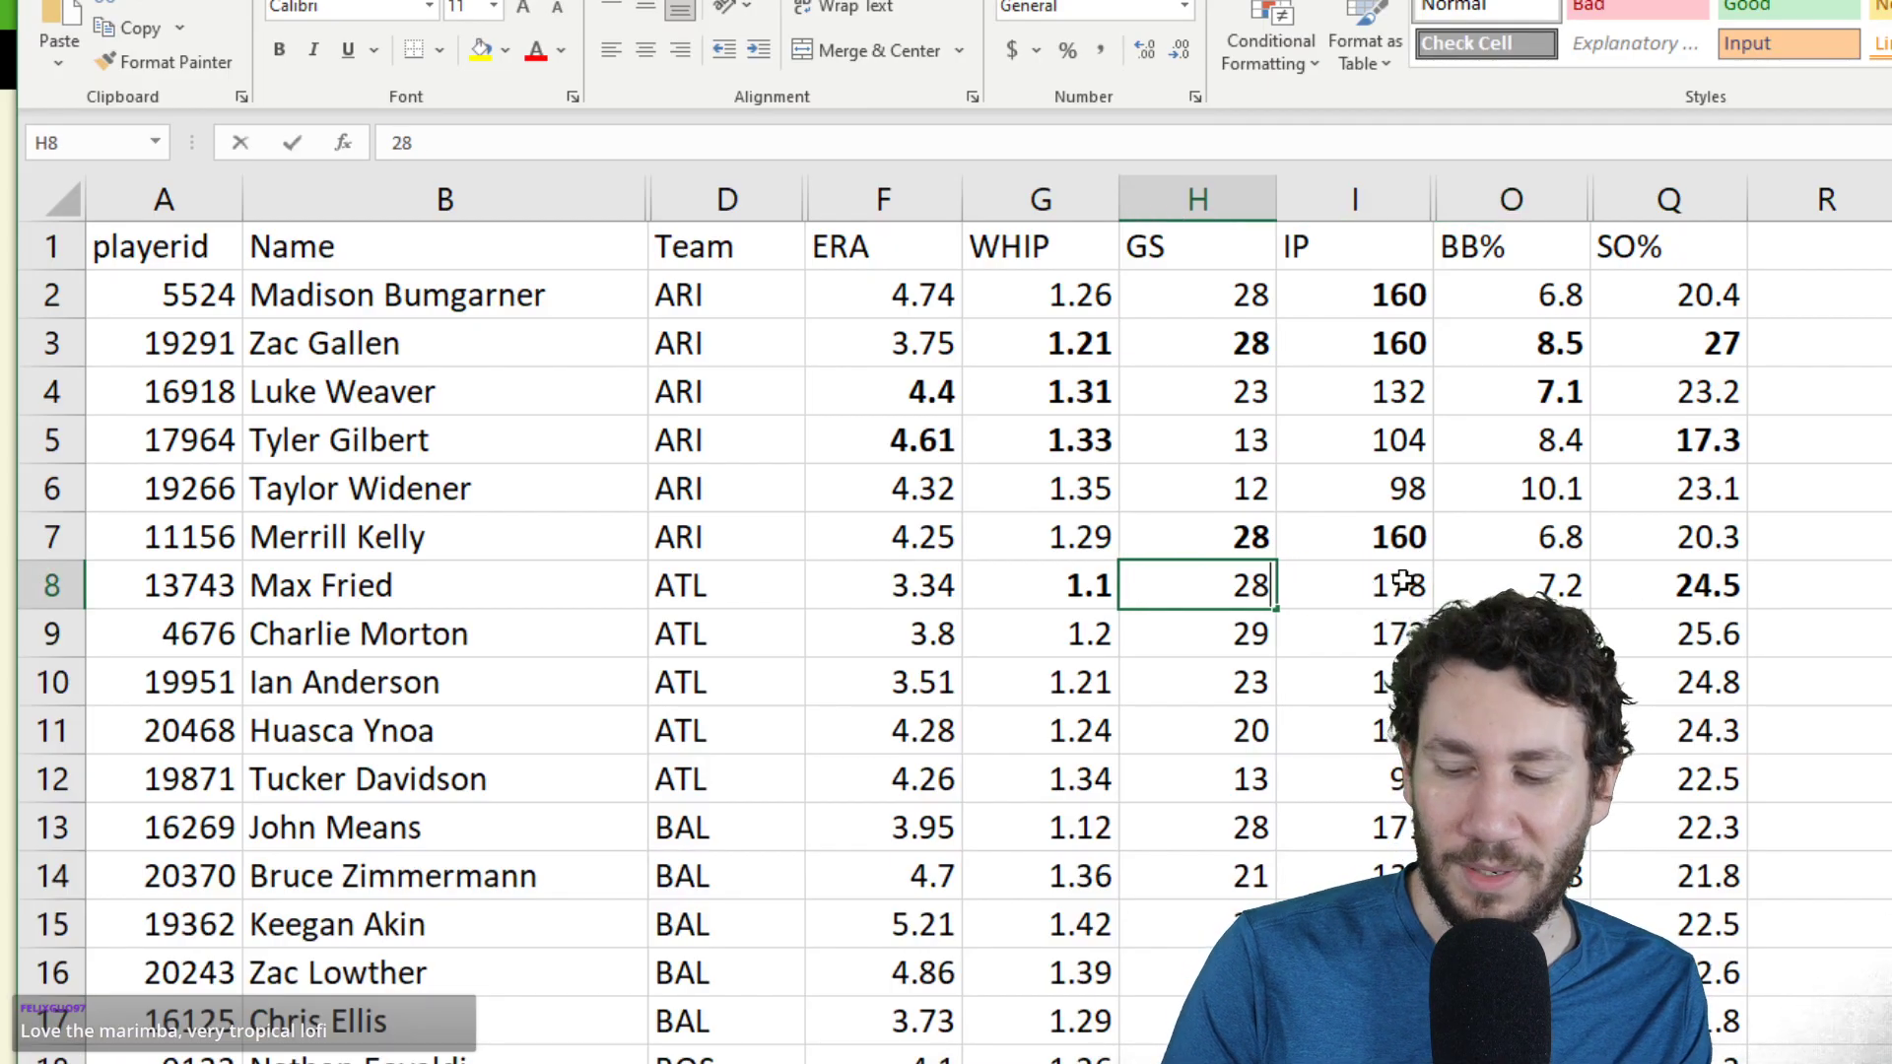
text(32)
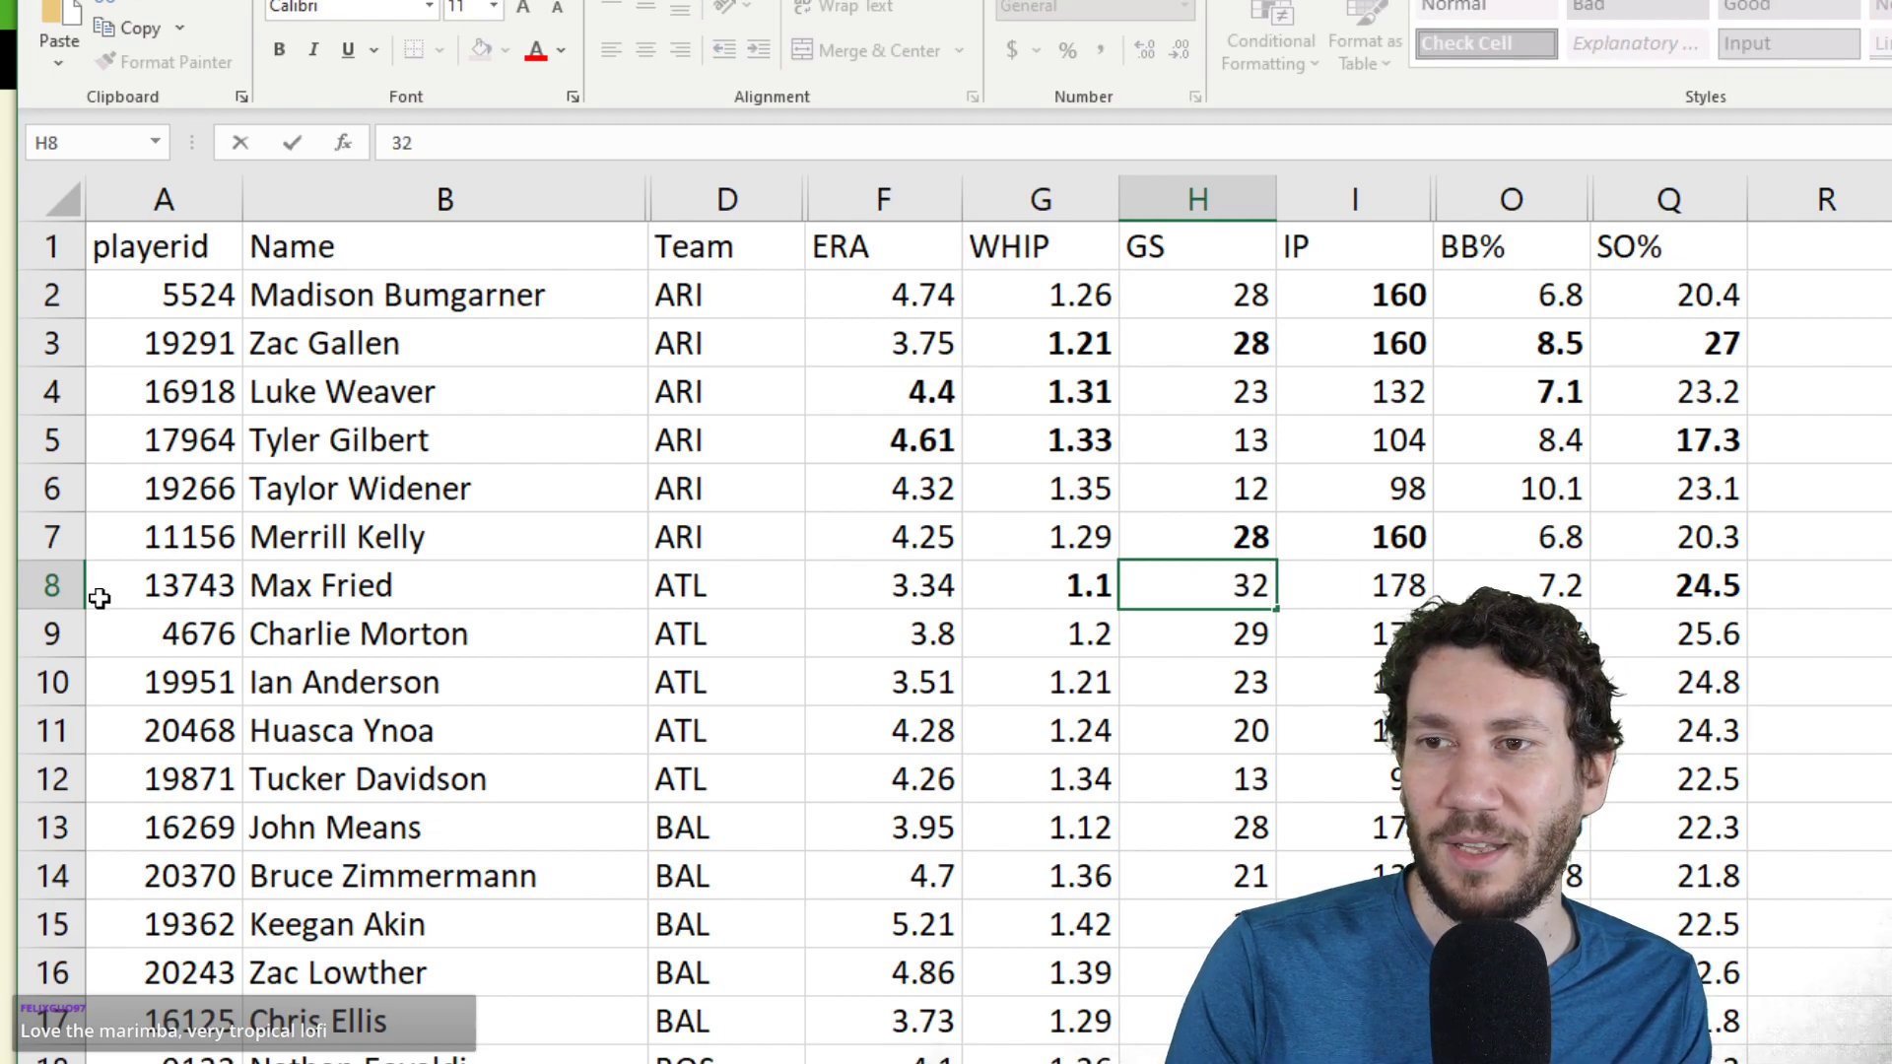
key(alt+Tab)
key(alt+Tab)
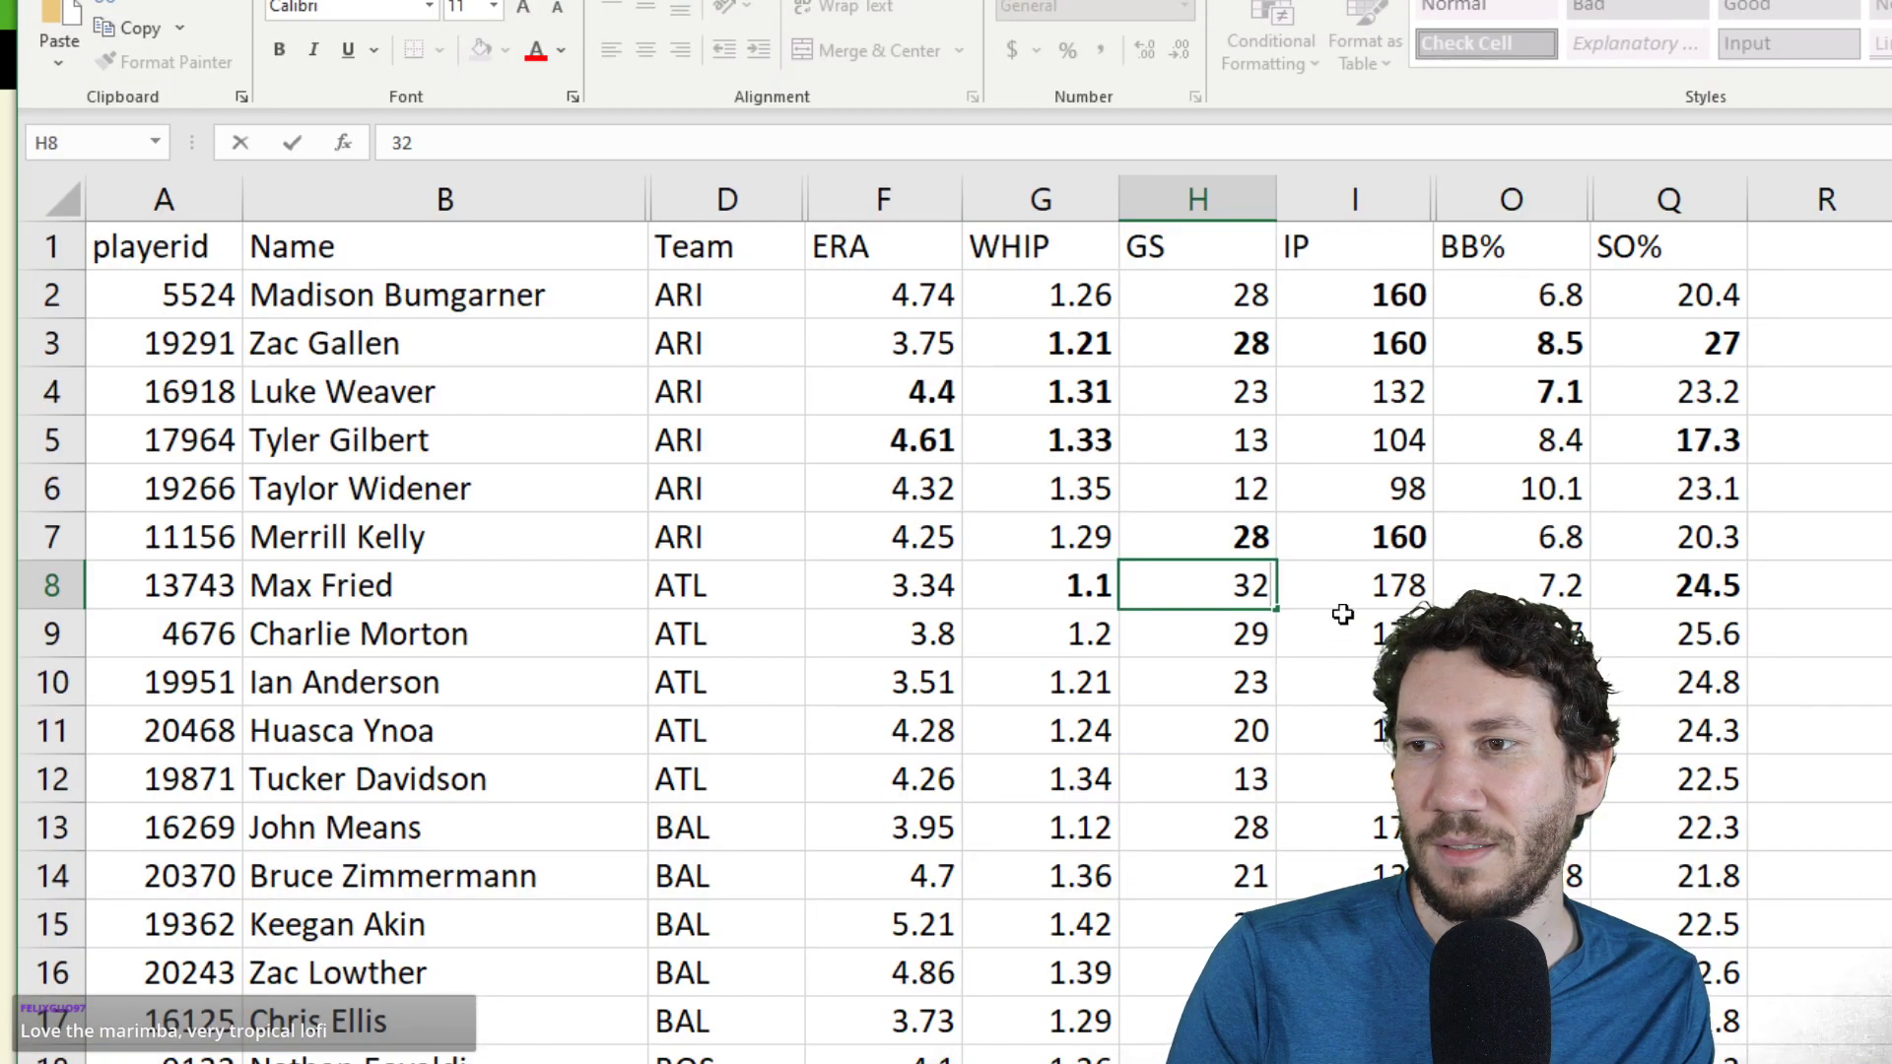
key(BackSpace)
text(0)
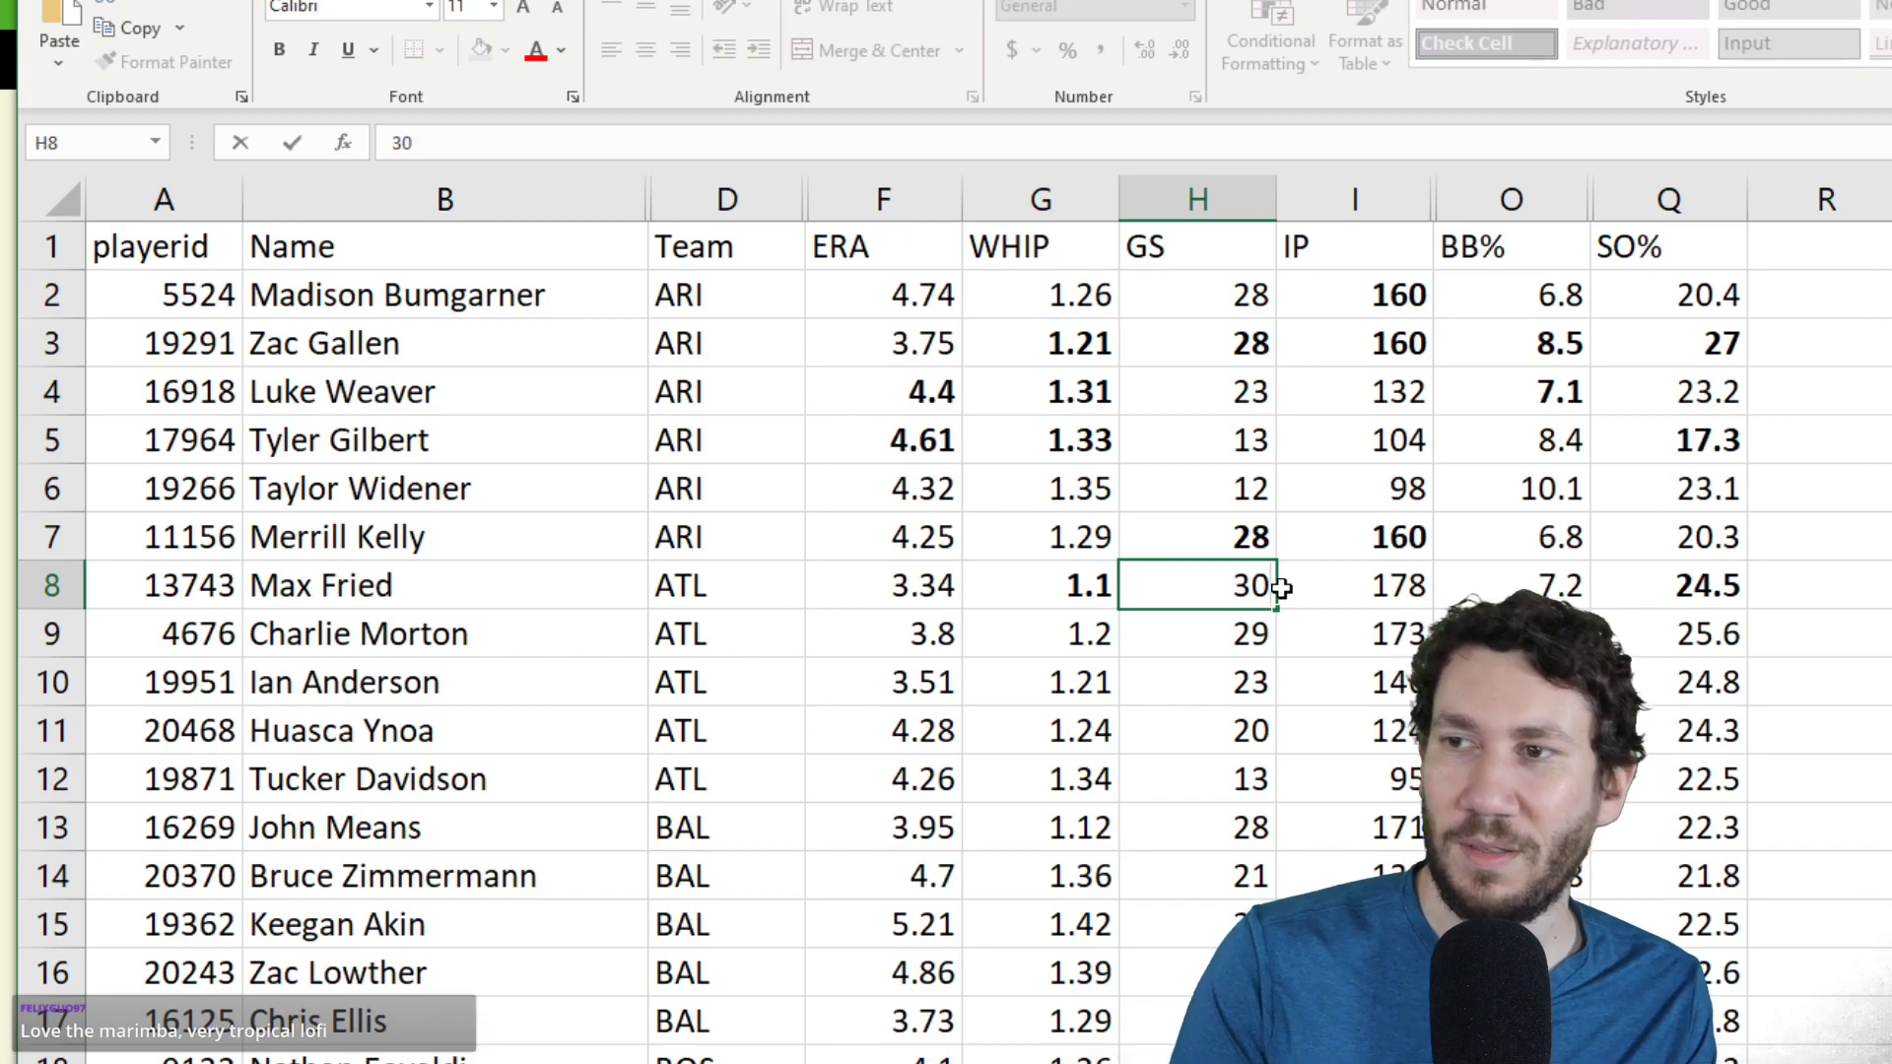
- Keep Max Fried's IP at 178 and make the value bold
click(1397, 596)
text(1)
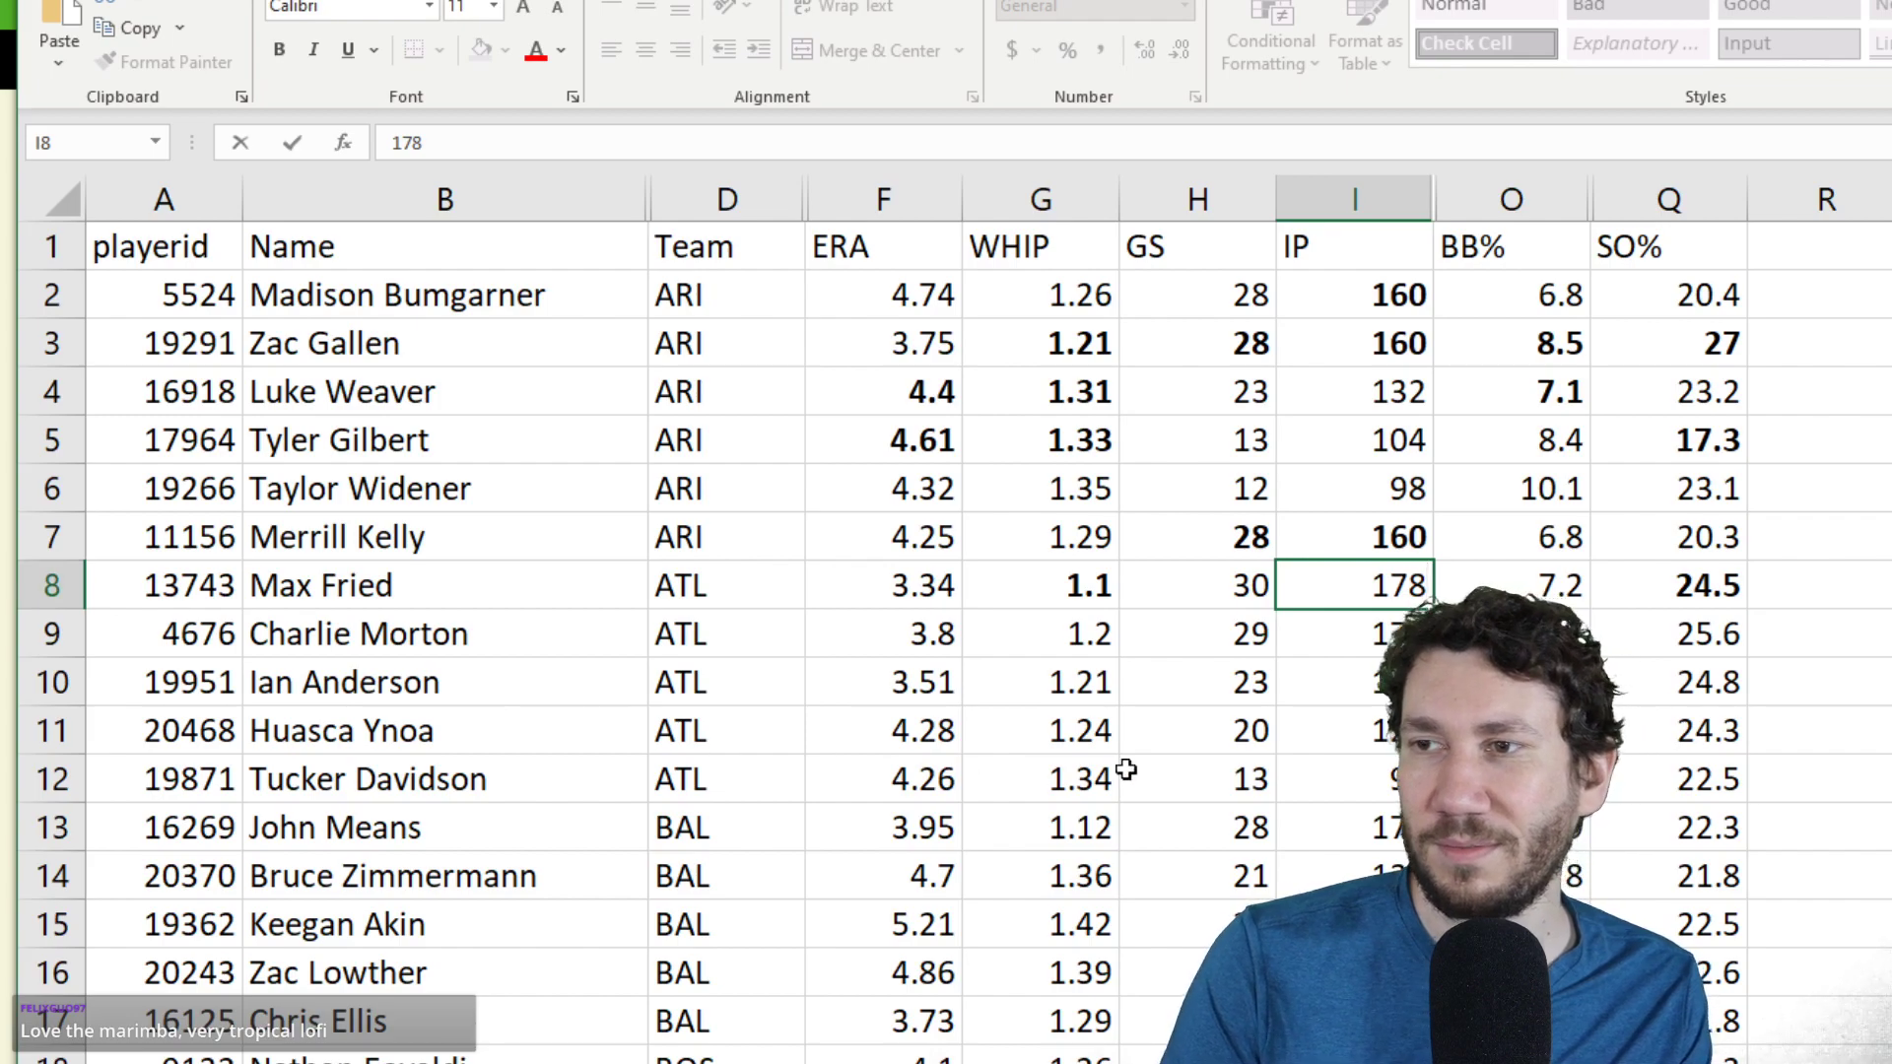
key(Escape)
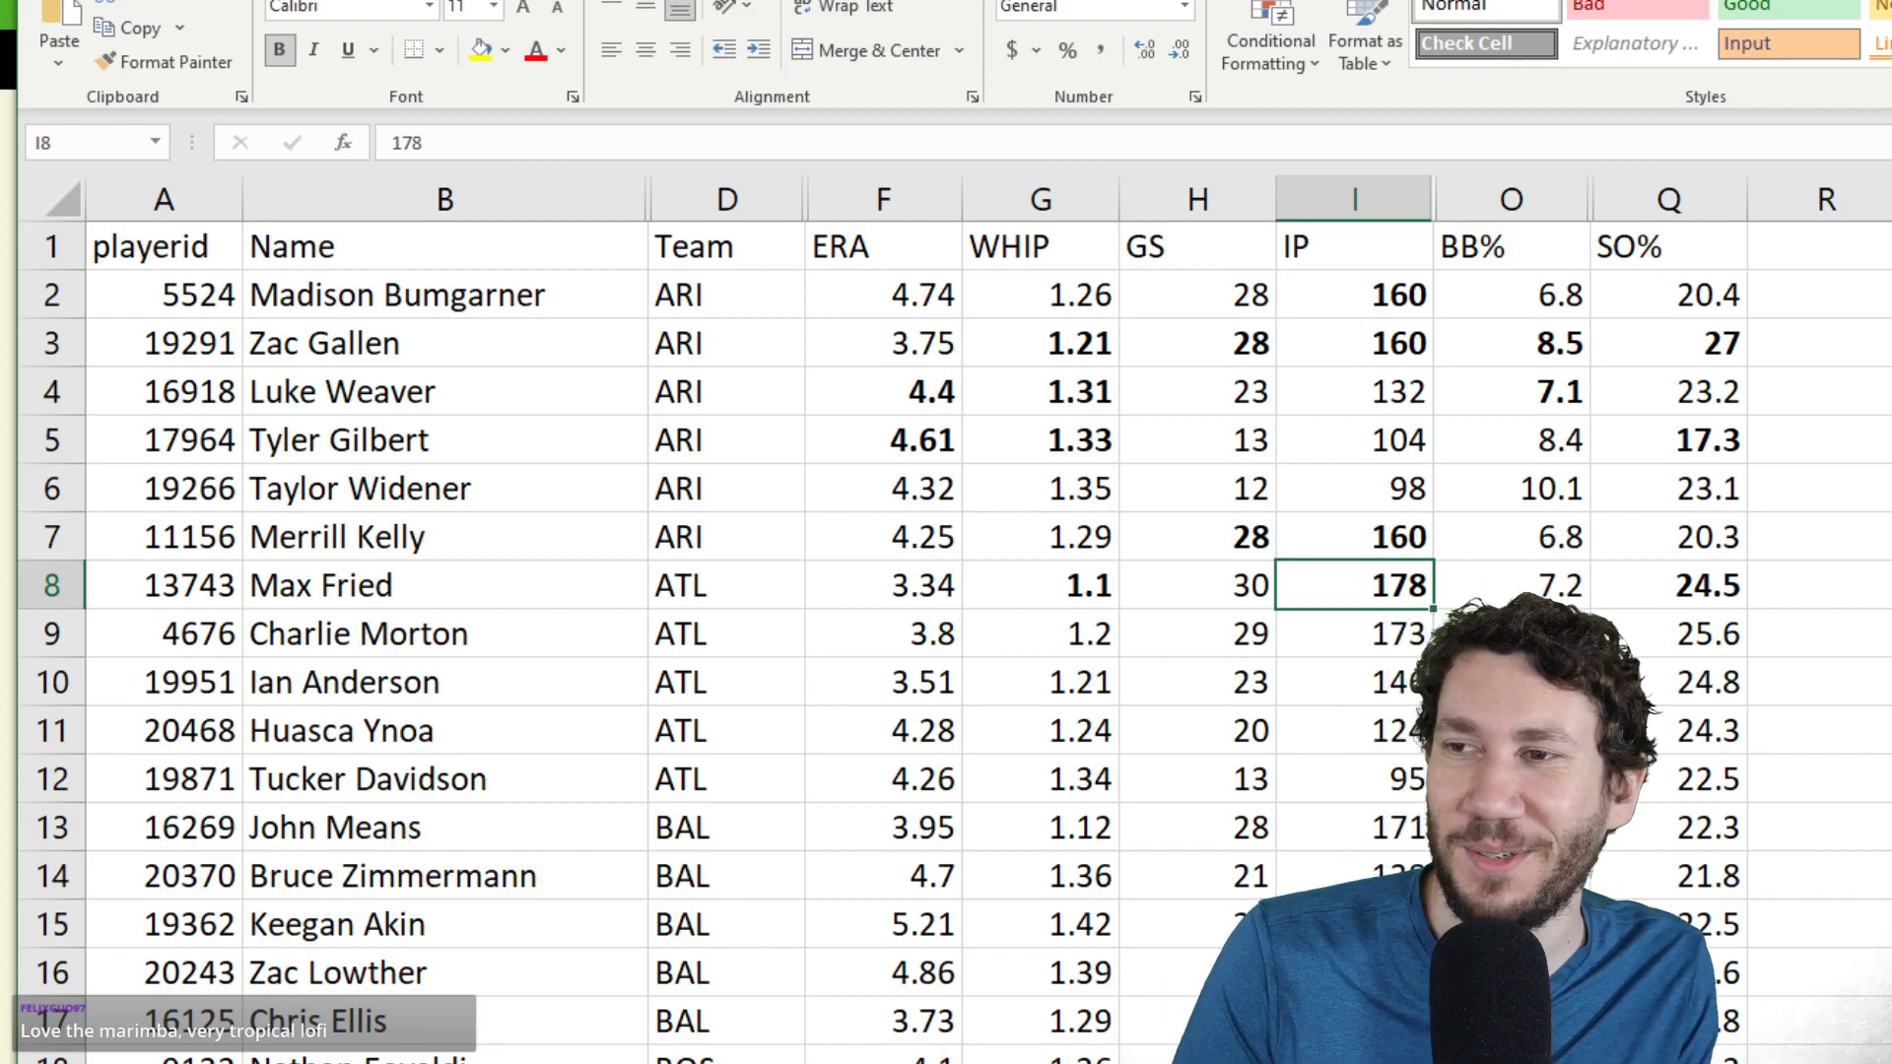
- Check Max Fried's projected ERA against his yearly home run and batted-ball rates on FanGraphs
click(954, 581)
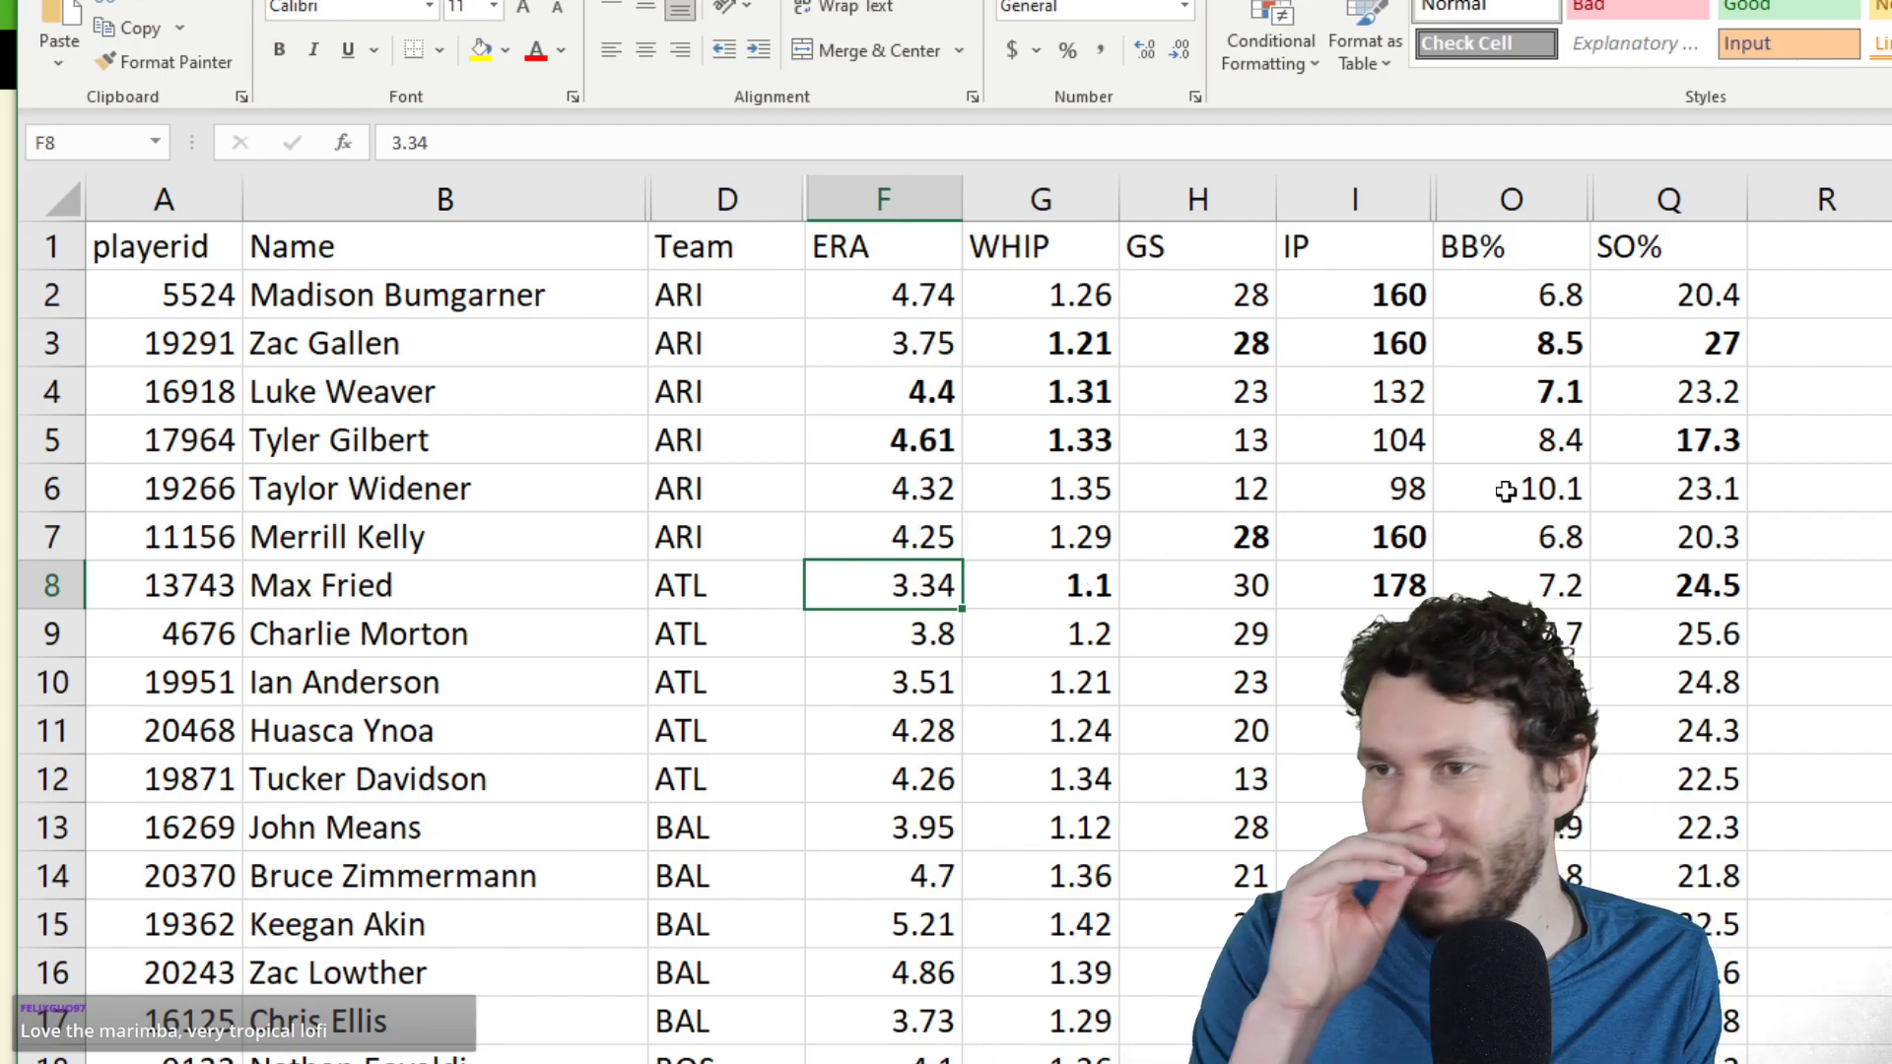
key(alt+Tab)
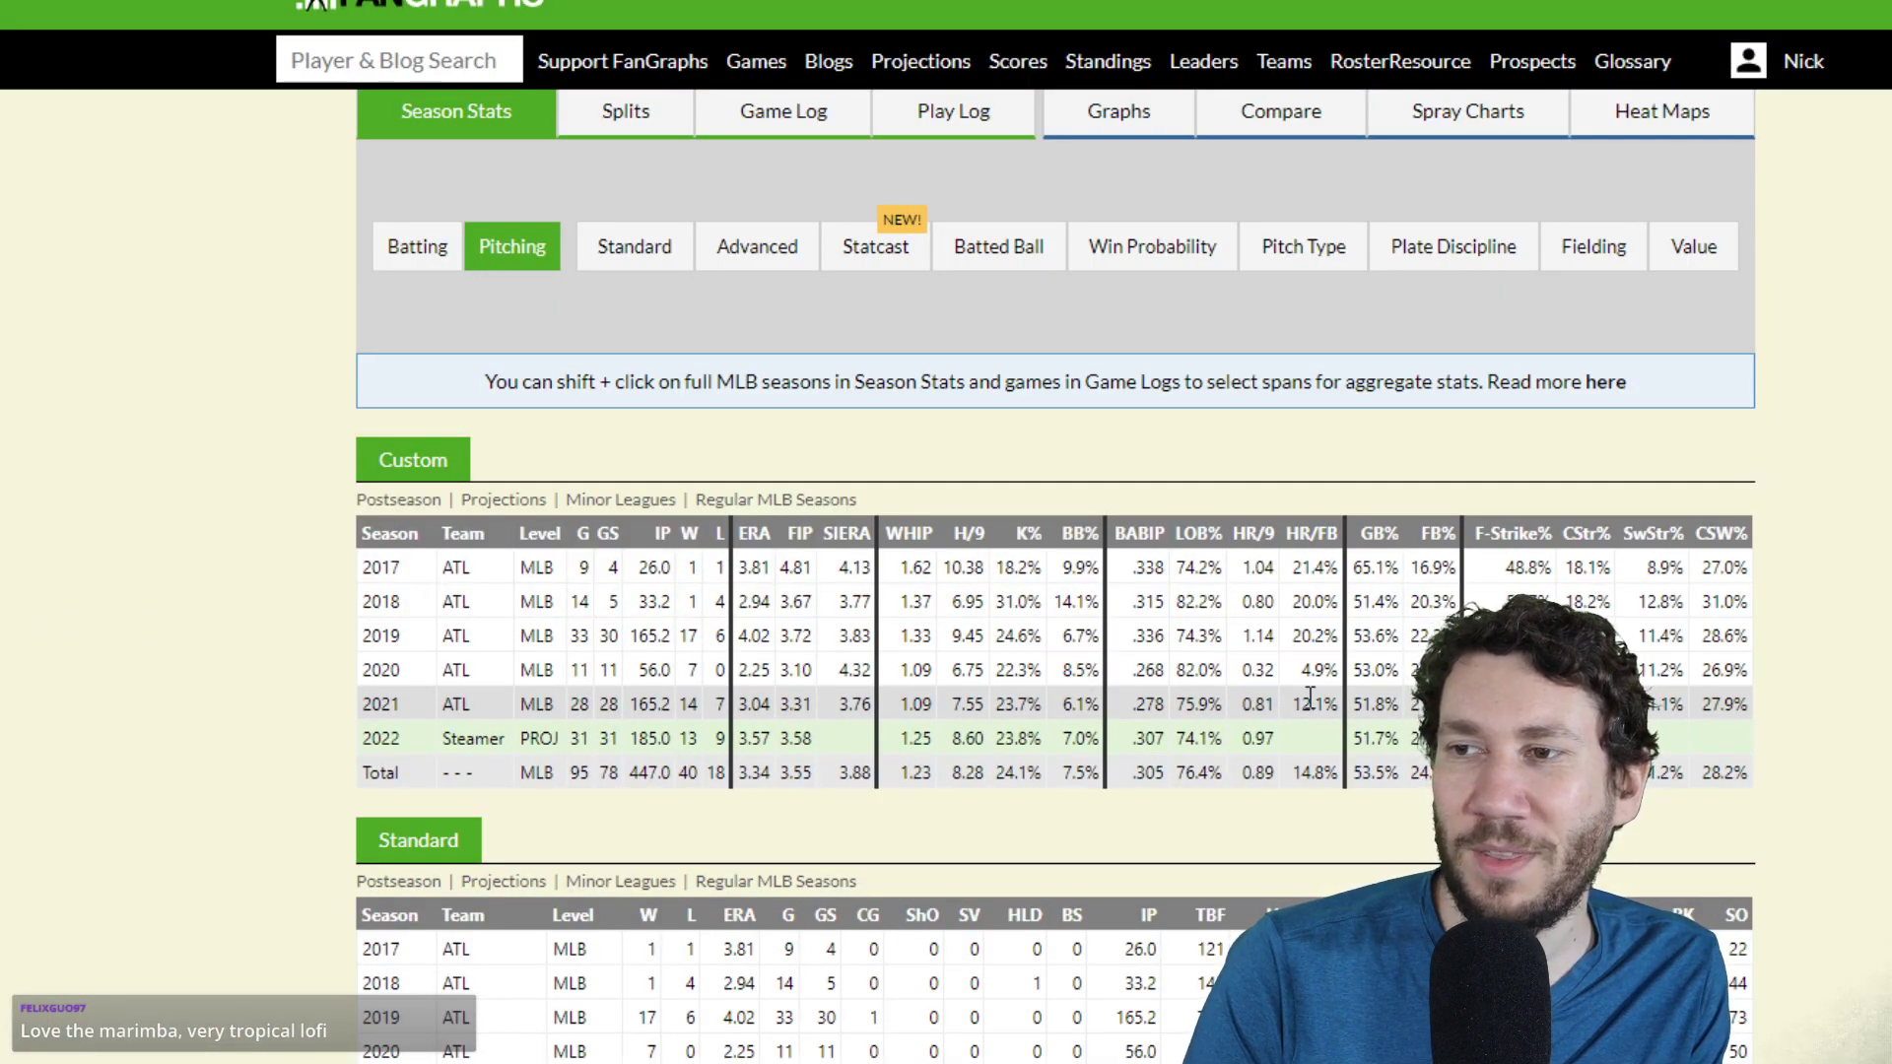
drag(1277, 670, 1252, 678)
click(1286, 665)
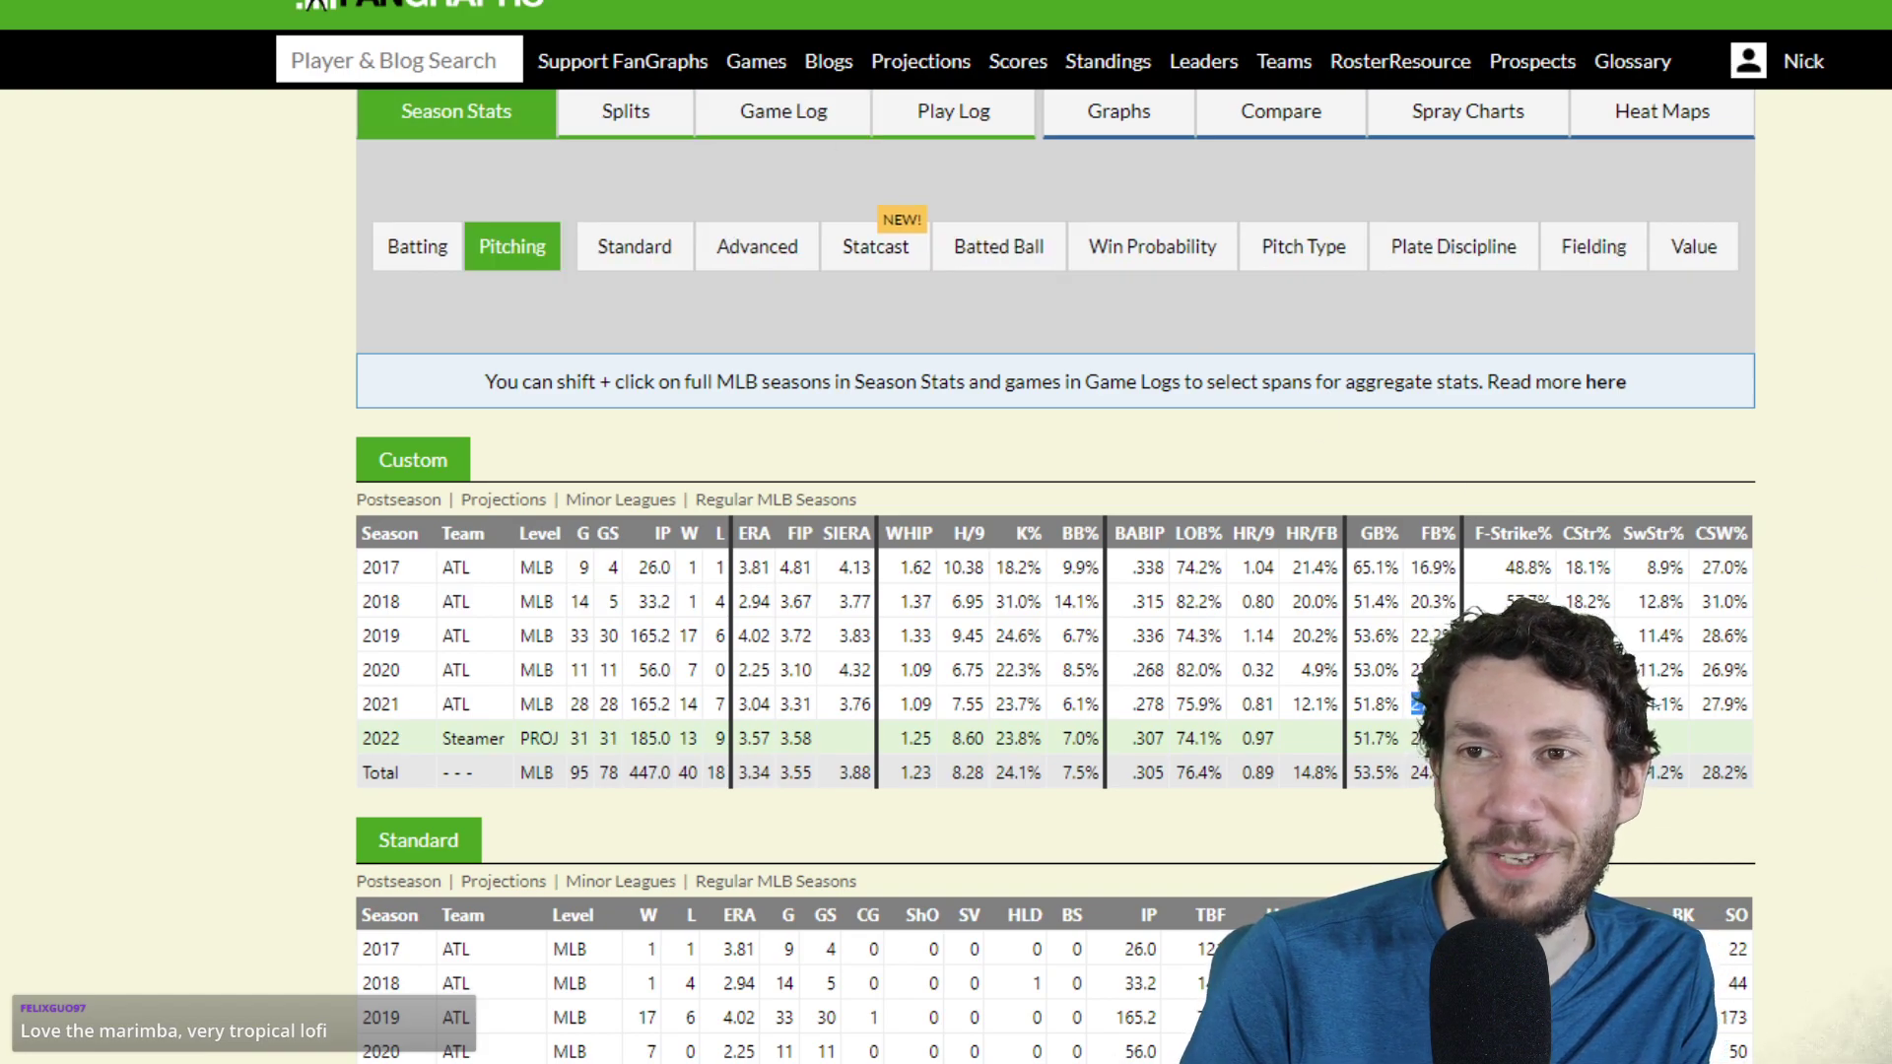
- Look through Max Fried's Pitcher List page and display his curveball stats for all years
key(ctrl+Tab)
scroll(946, 591, down, 4)
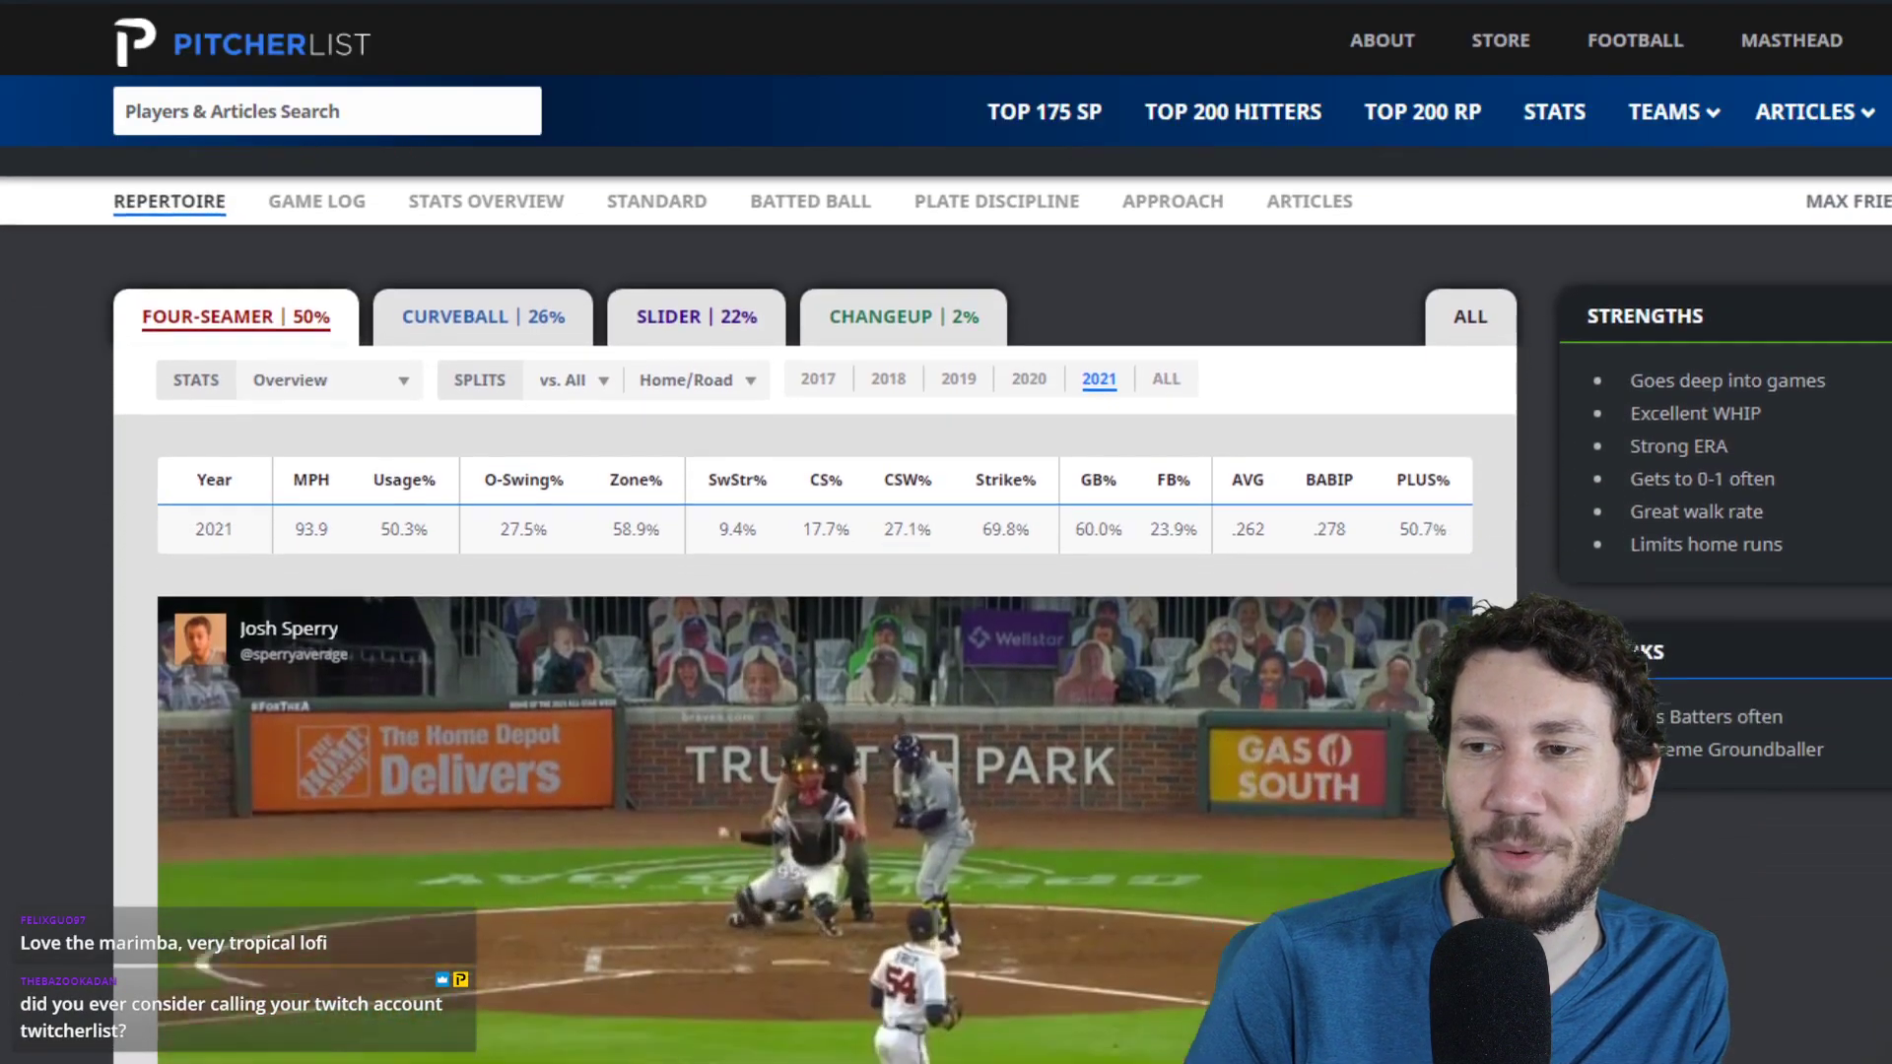
scroll(946, 591, down, 9)
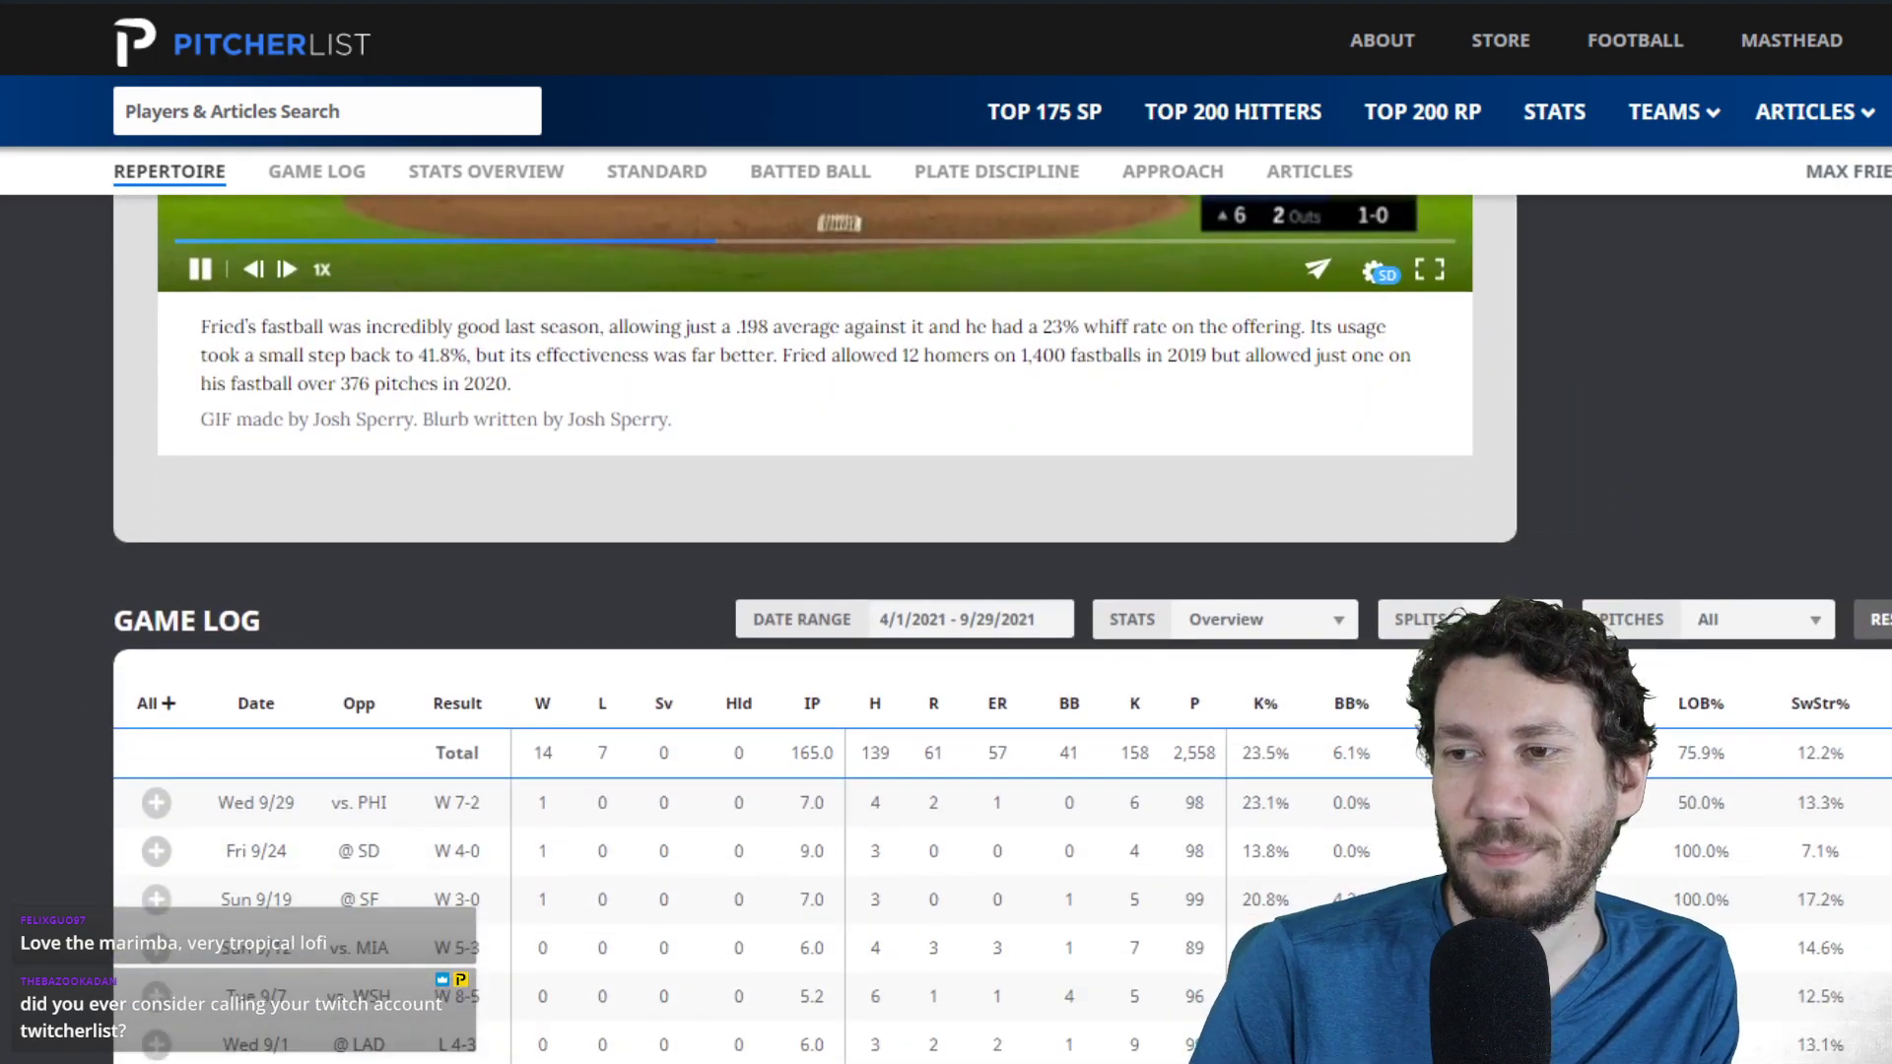
scroll(550, 603, up, 13)
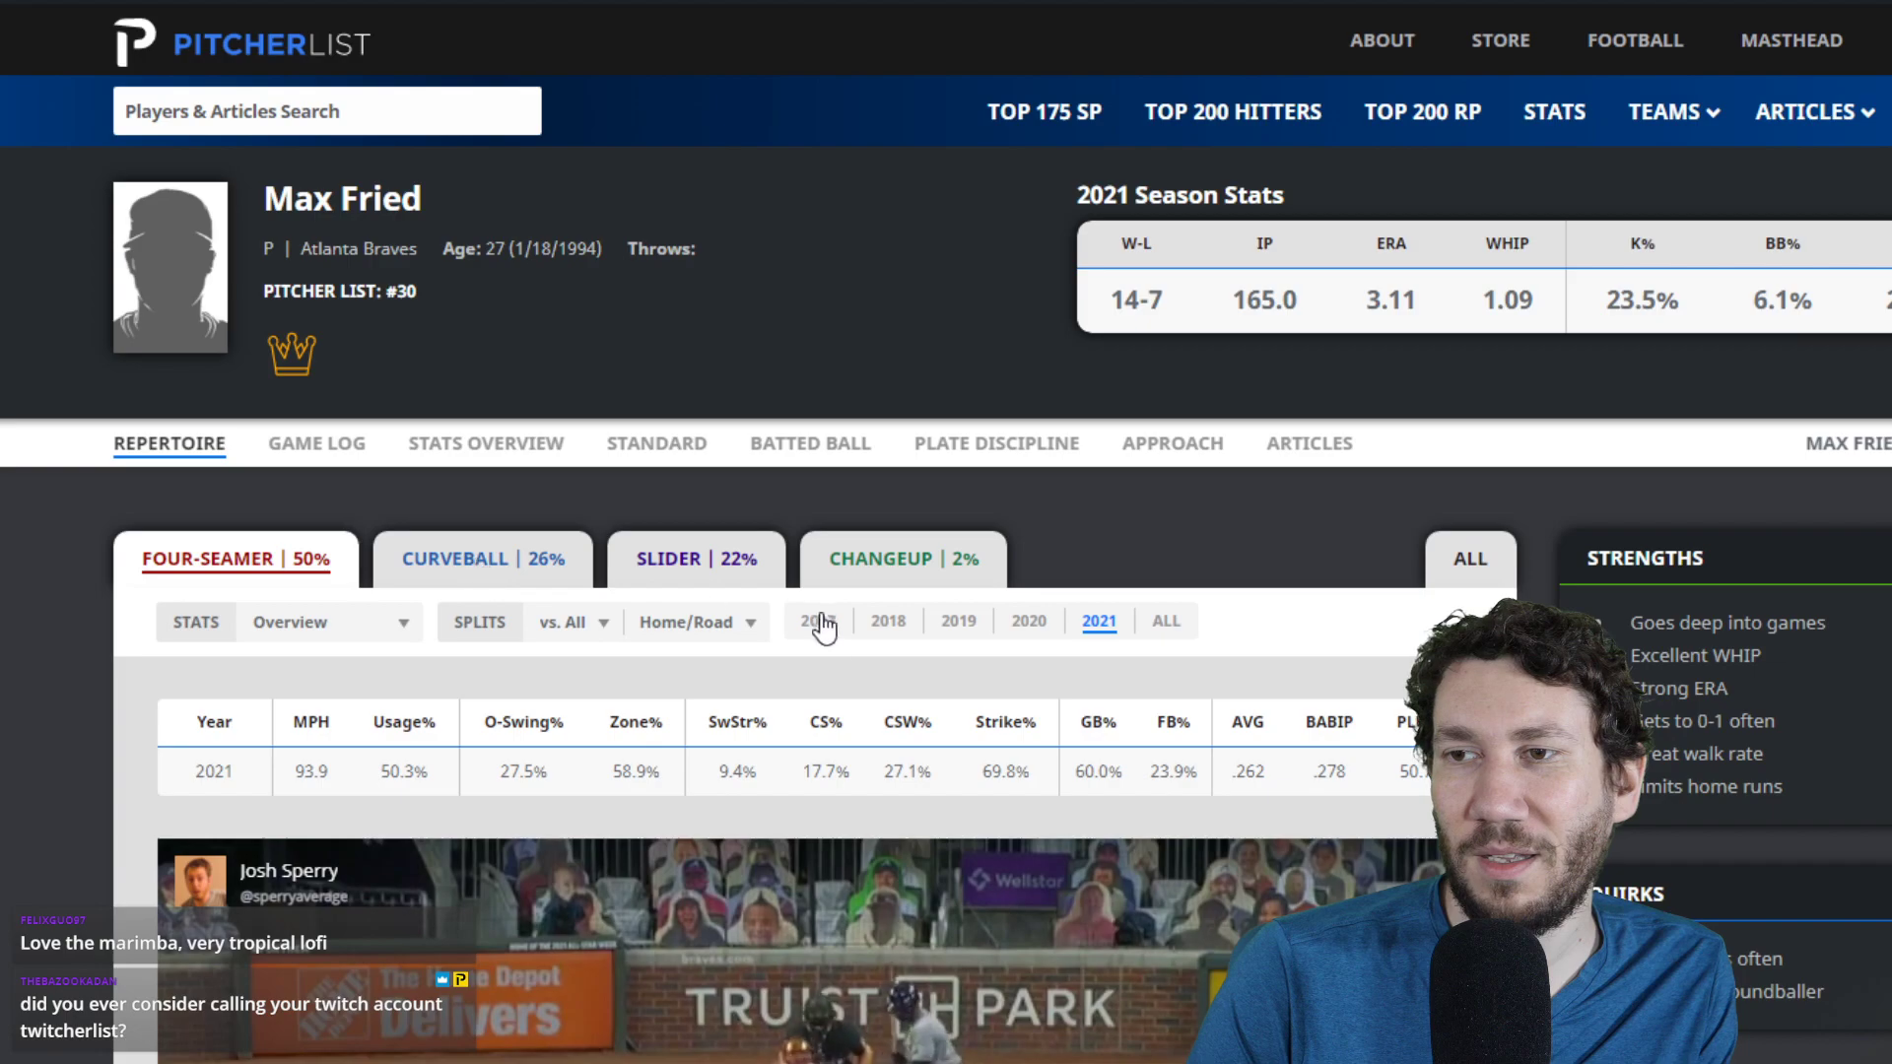
click(1166, 621)
click(438, 576)
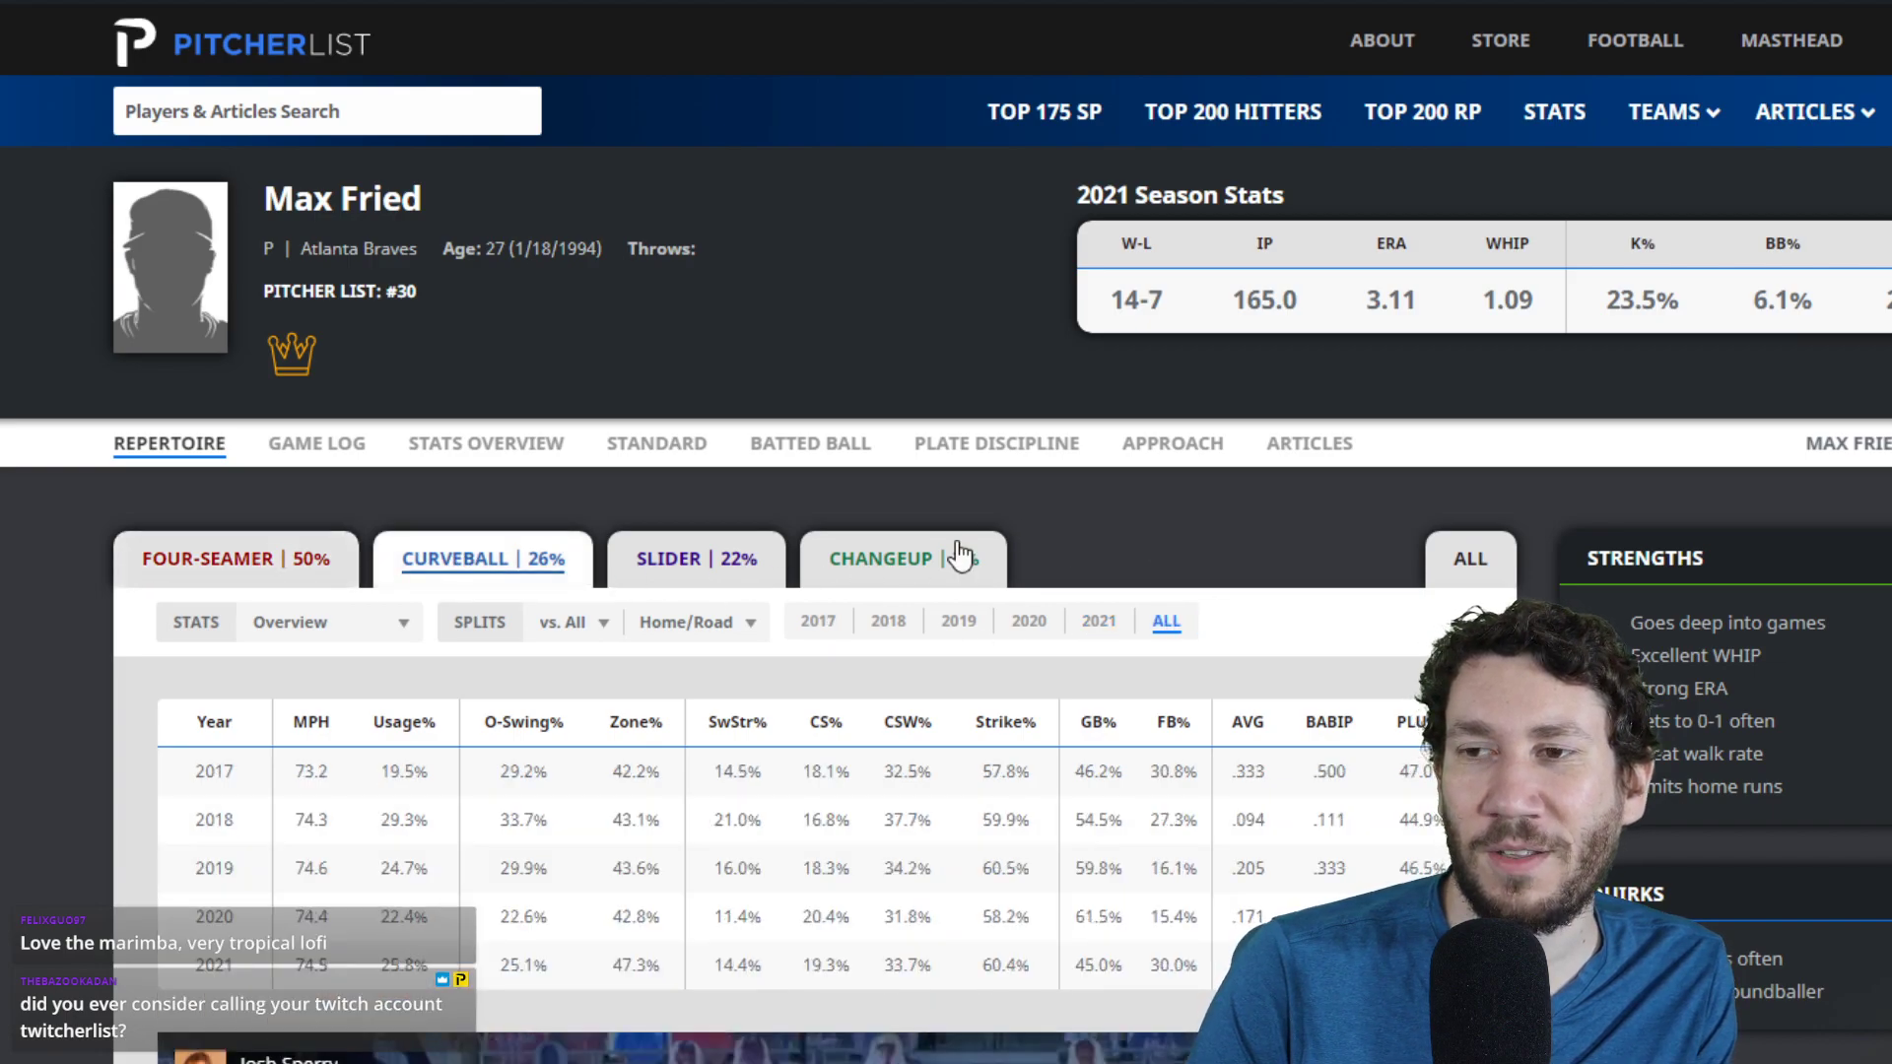
- Display Max Fried's slider stats and compare the SwStr% figures for 2019 and 2021
click(685, 579)
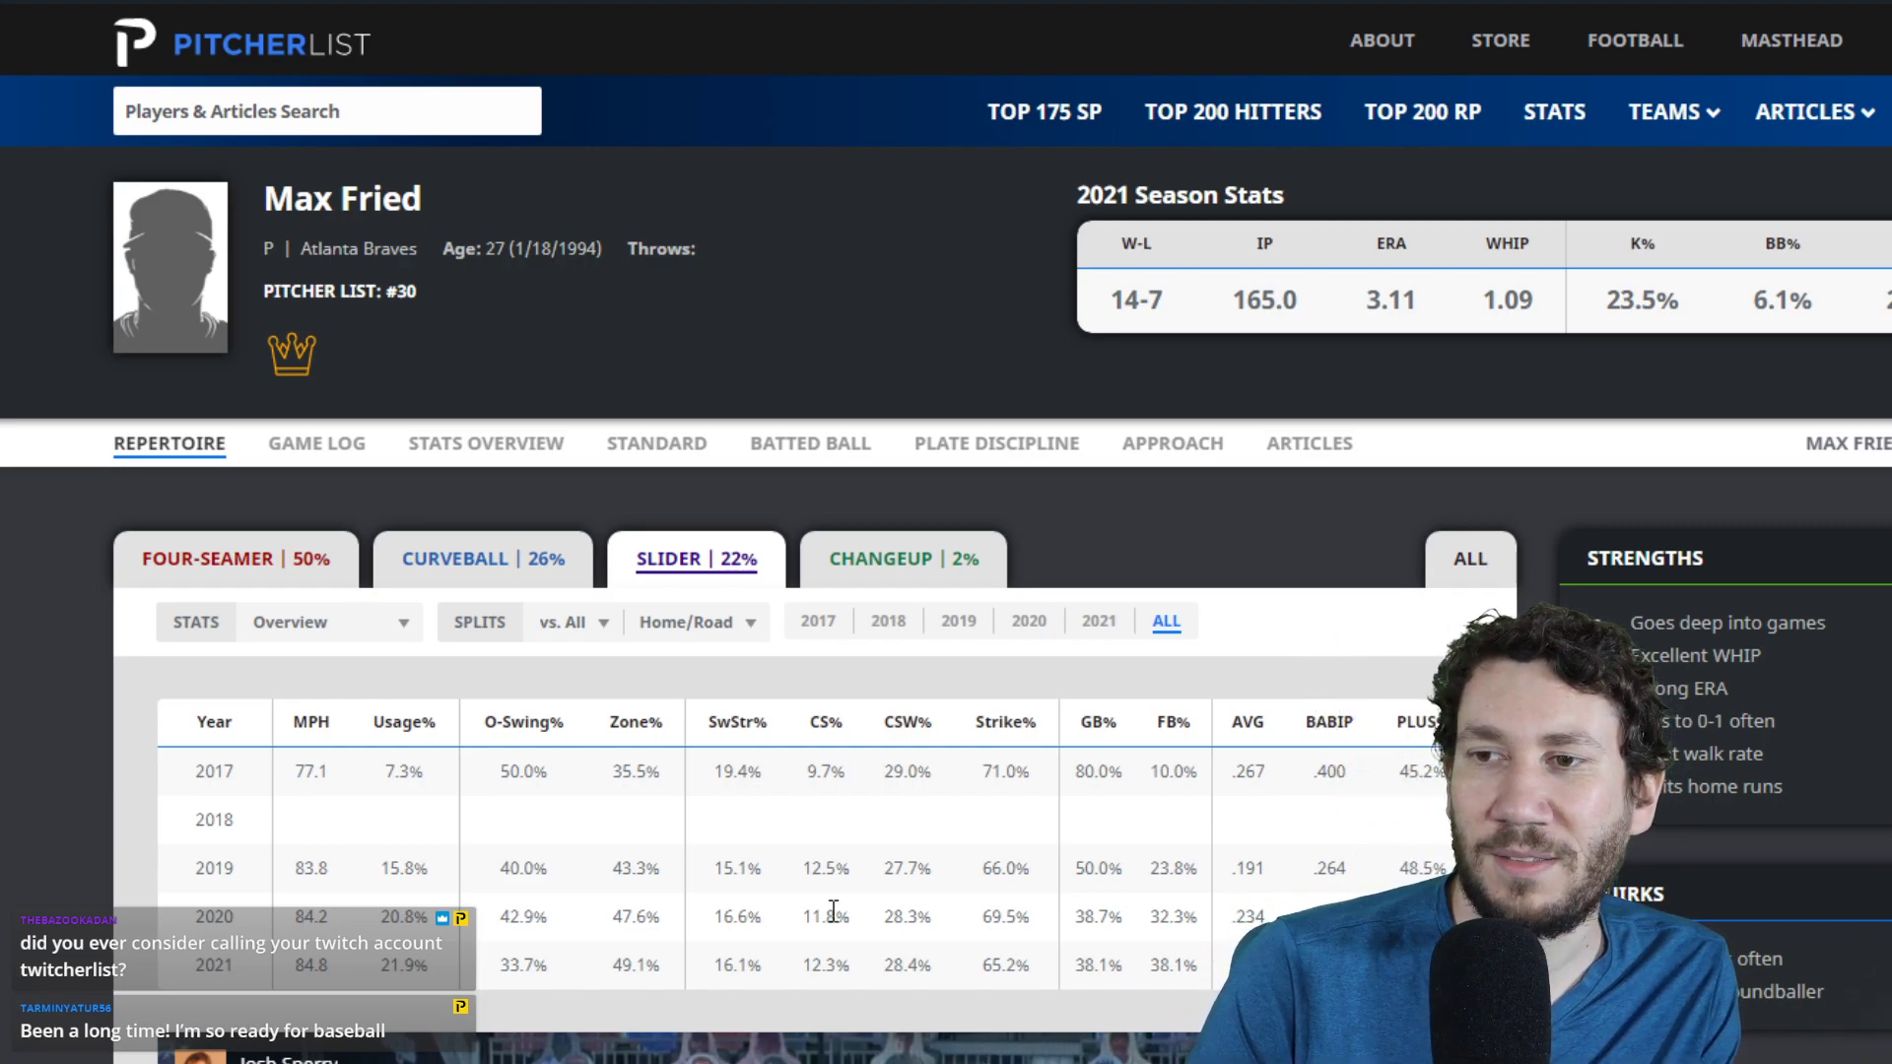
drag(717, 869, 678, 887)
click(765, 886)
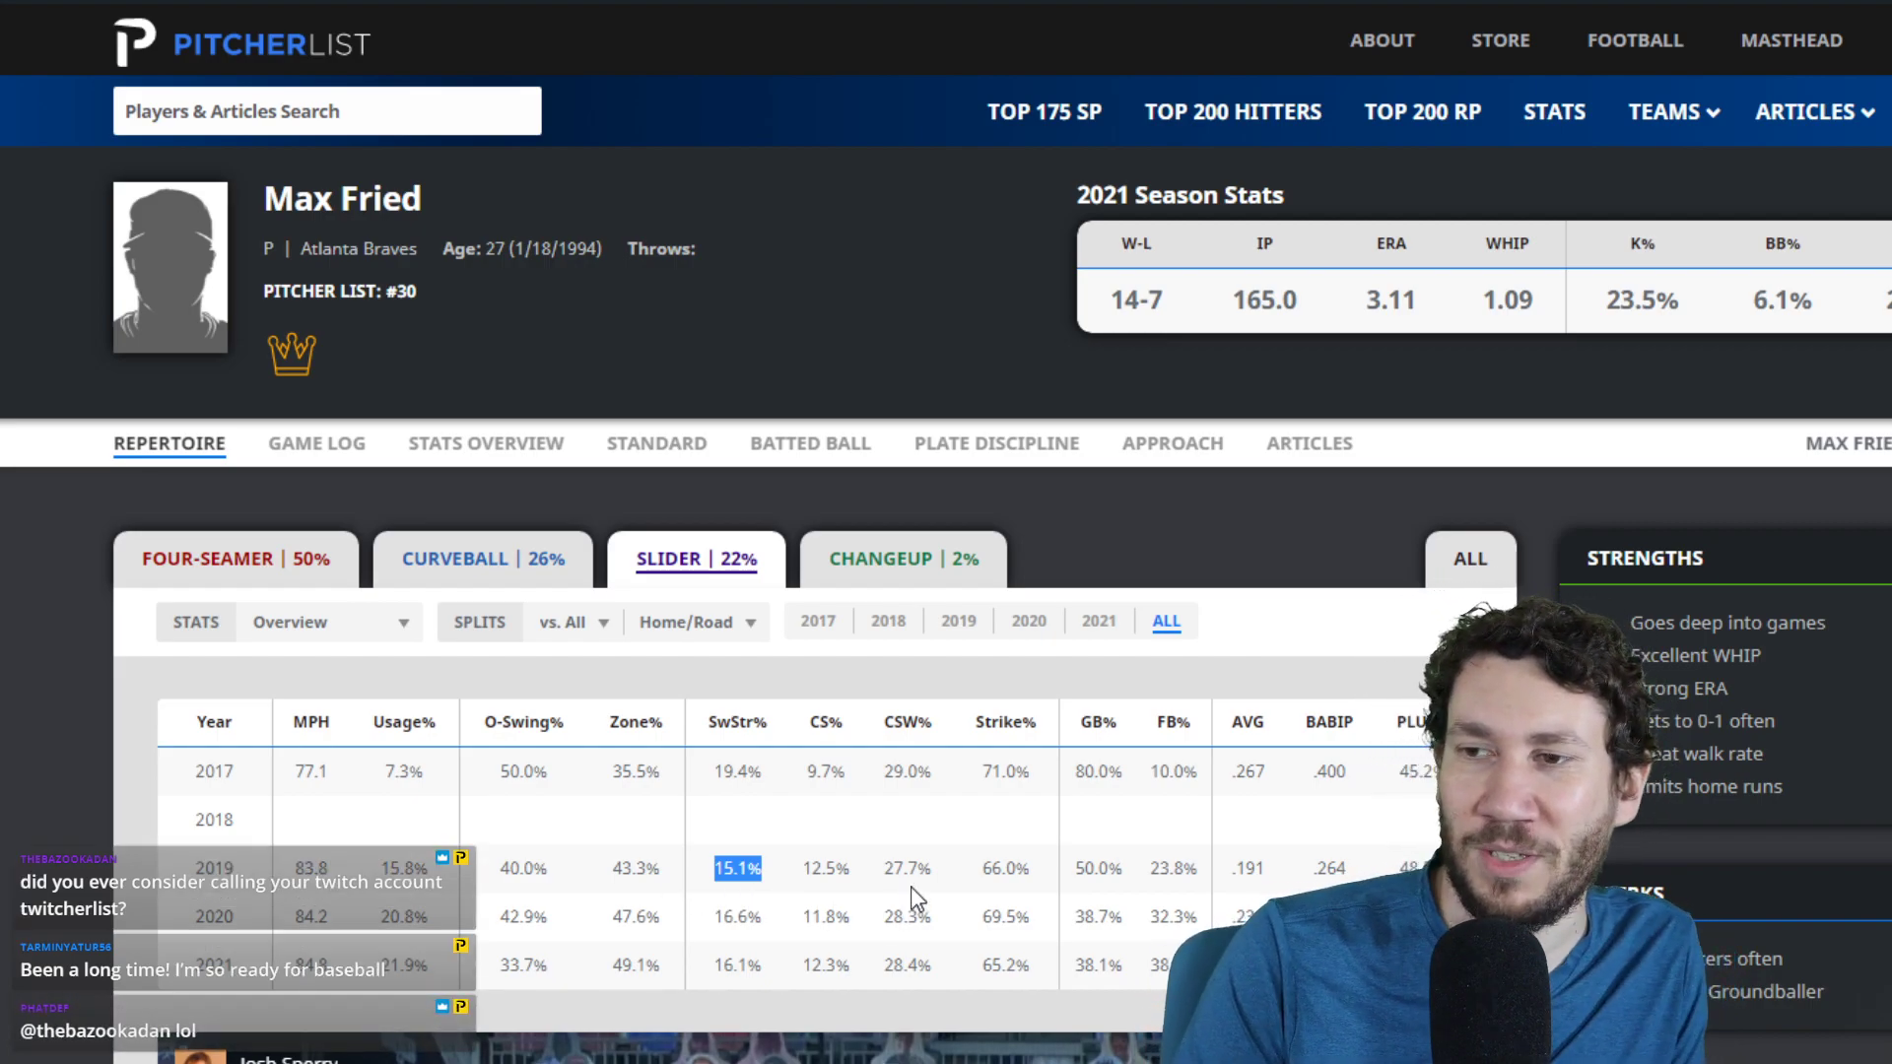
drag(784, 907, 701, 967)
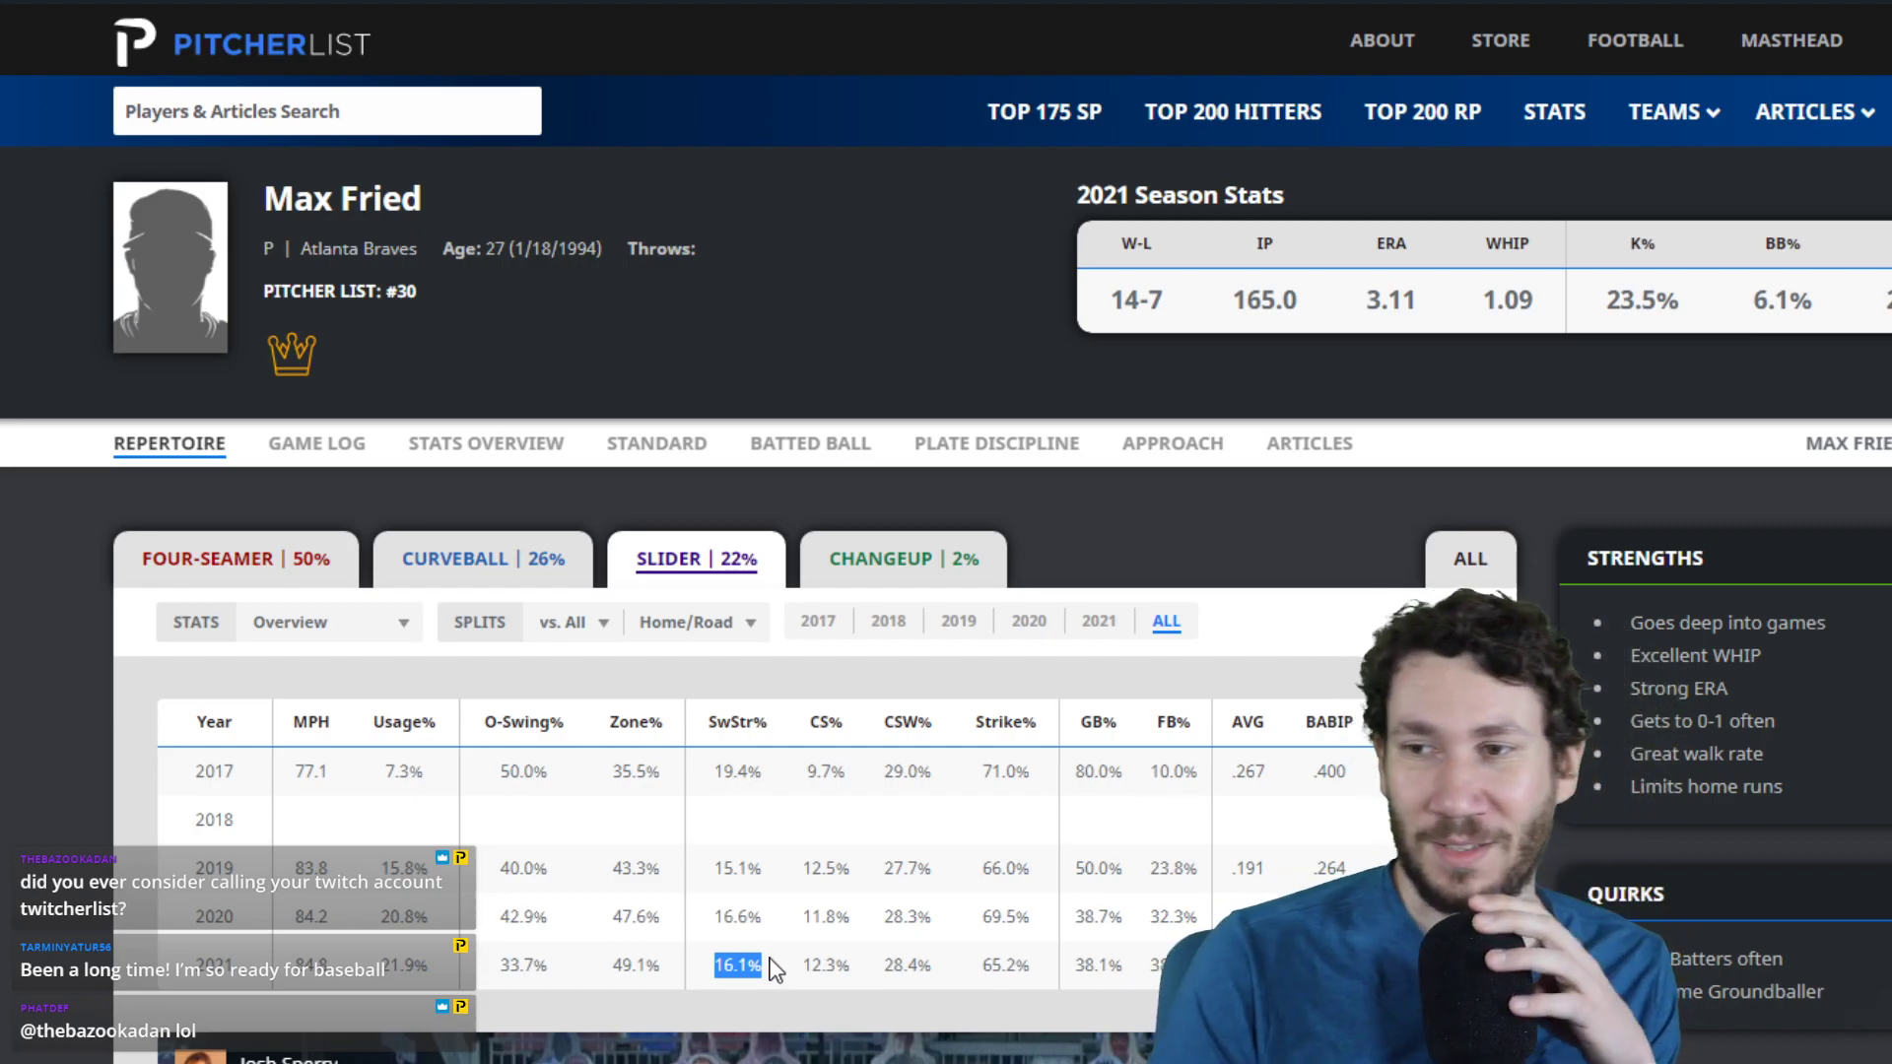
- Display the curveball stats and check the 2021 Zone% and Strike% values
click(506, 587)
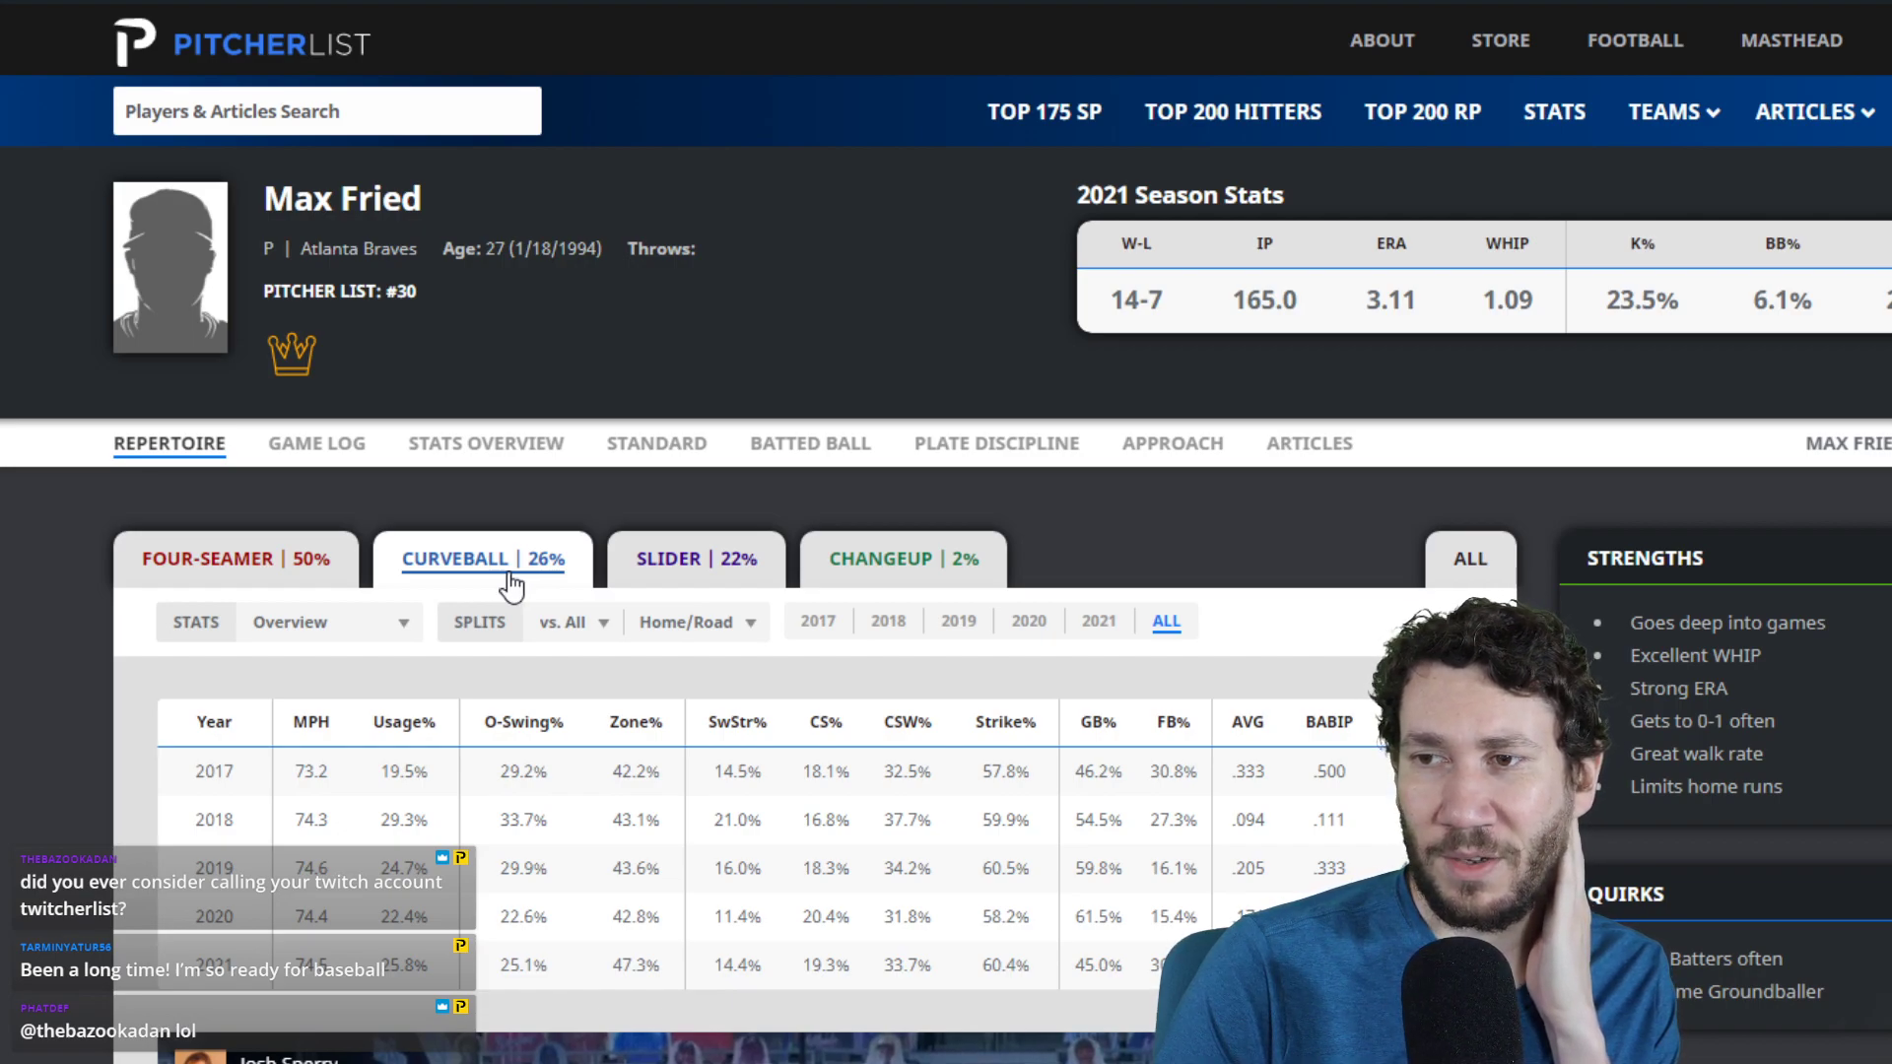
drag(605, 968, 682, 968)
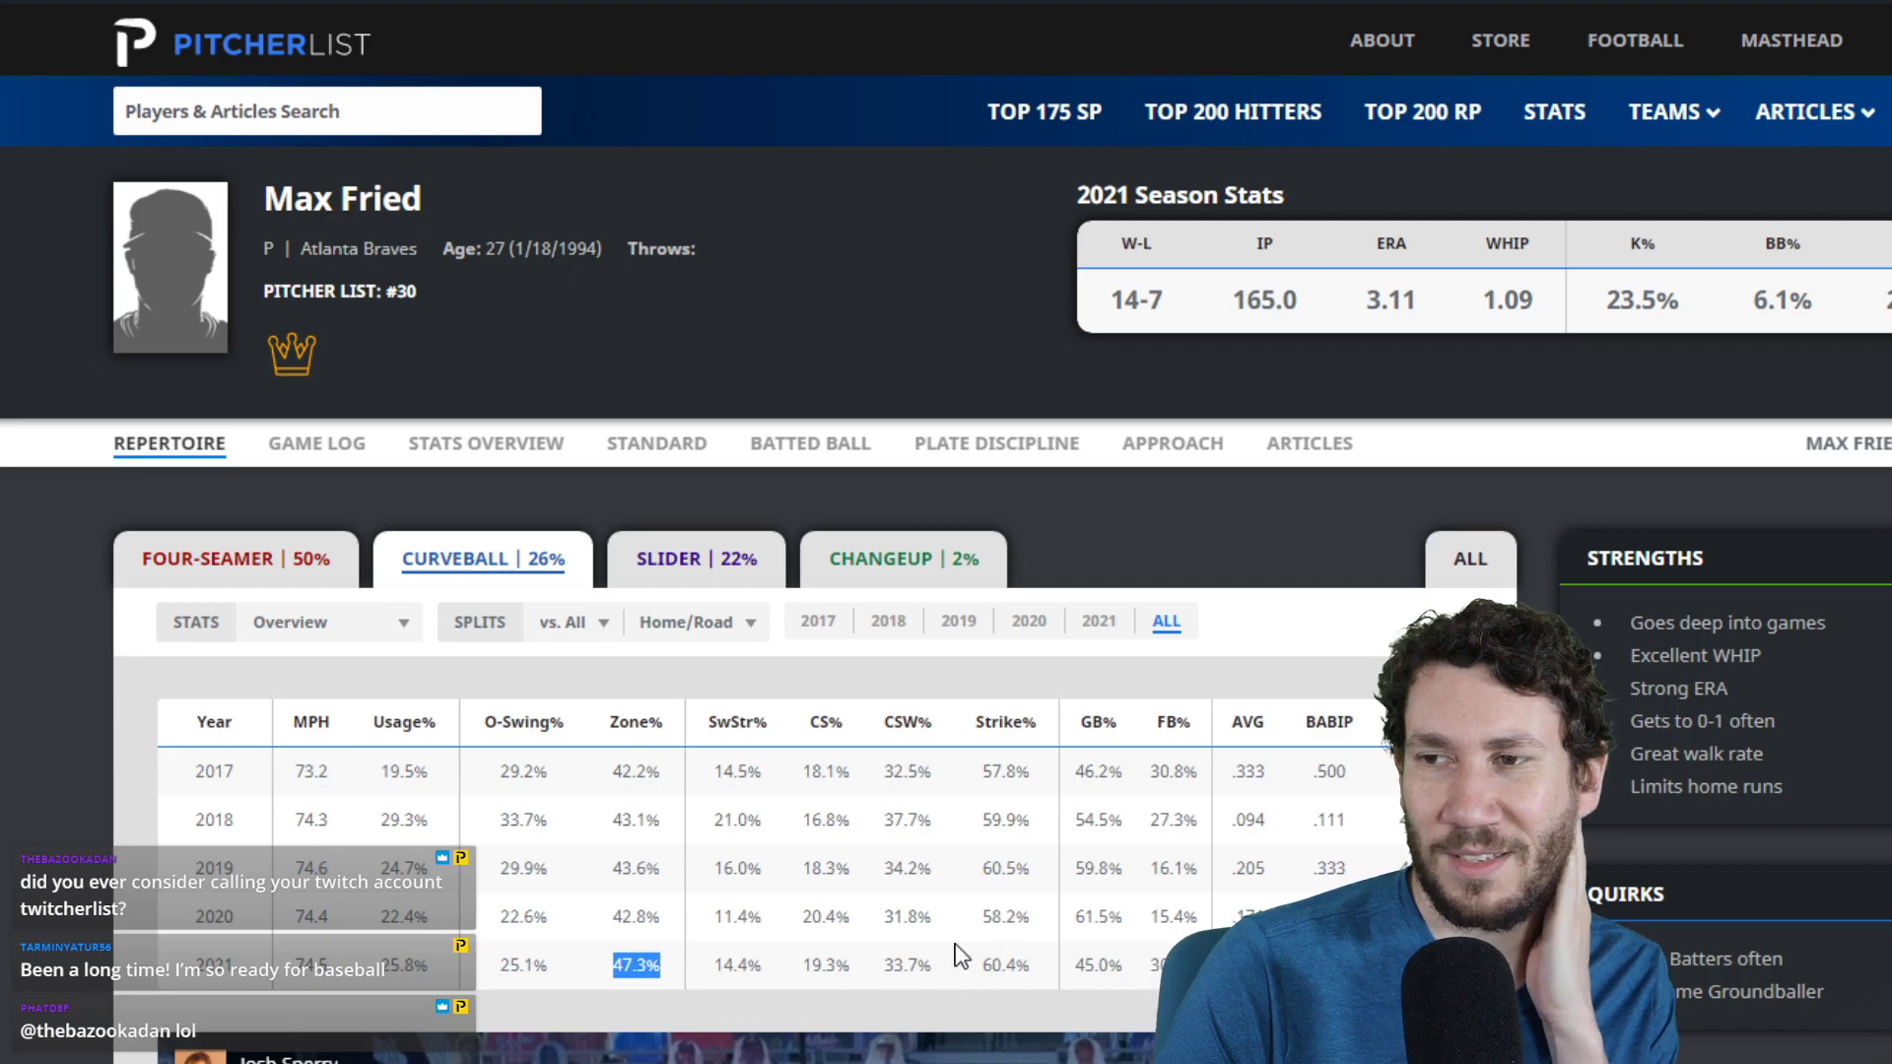
drag(1163, 966, 1077, 975)
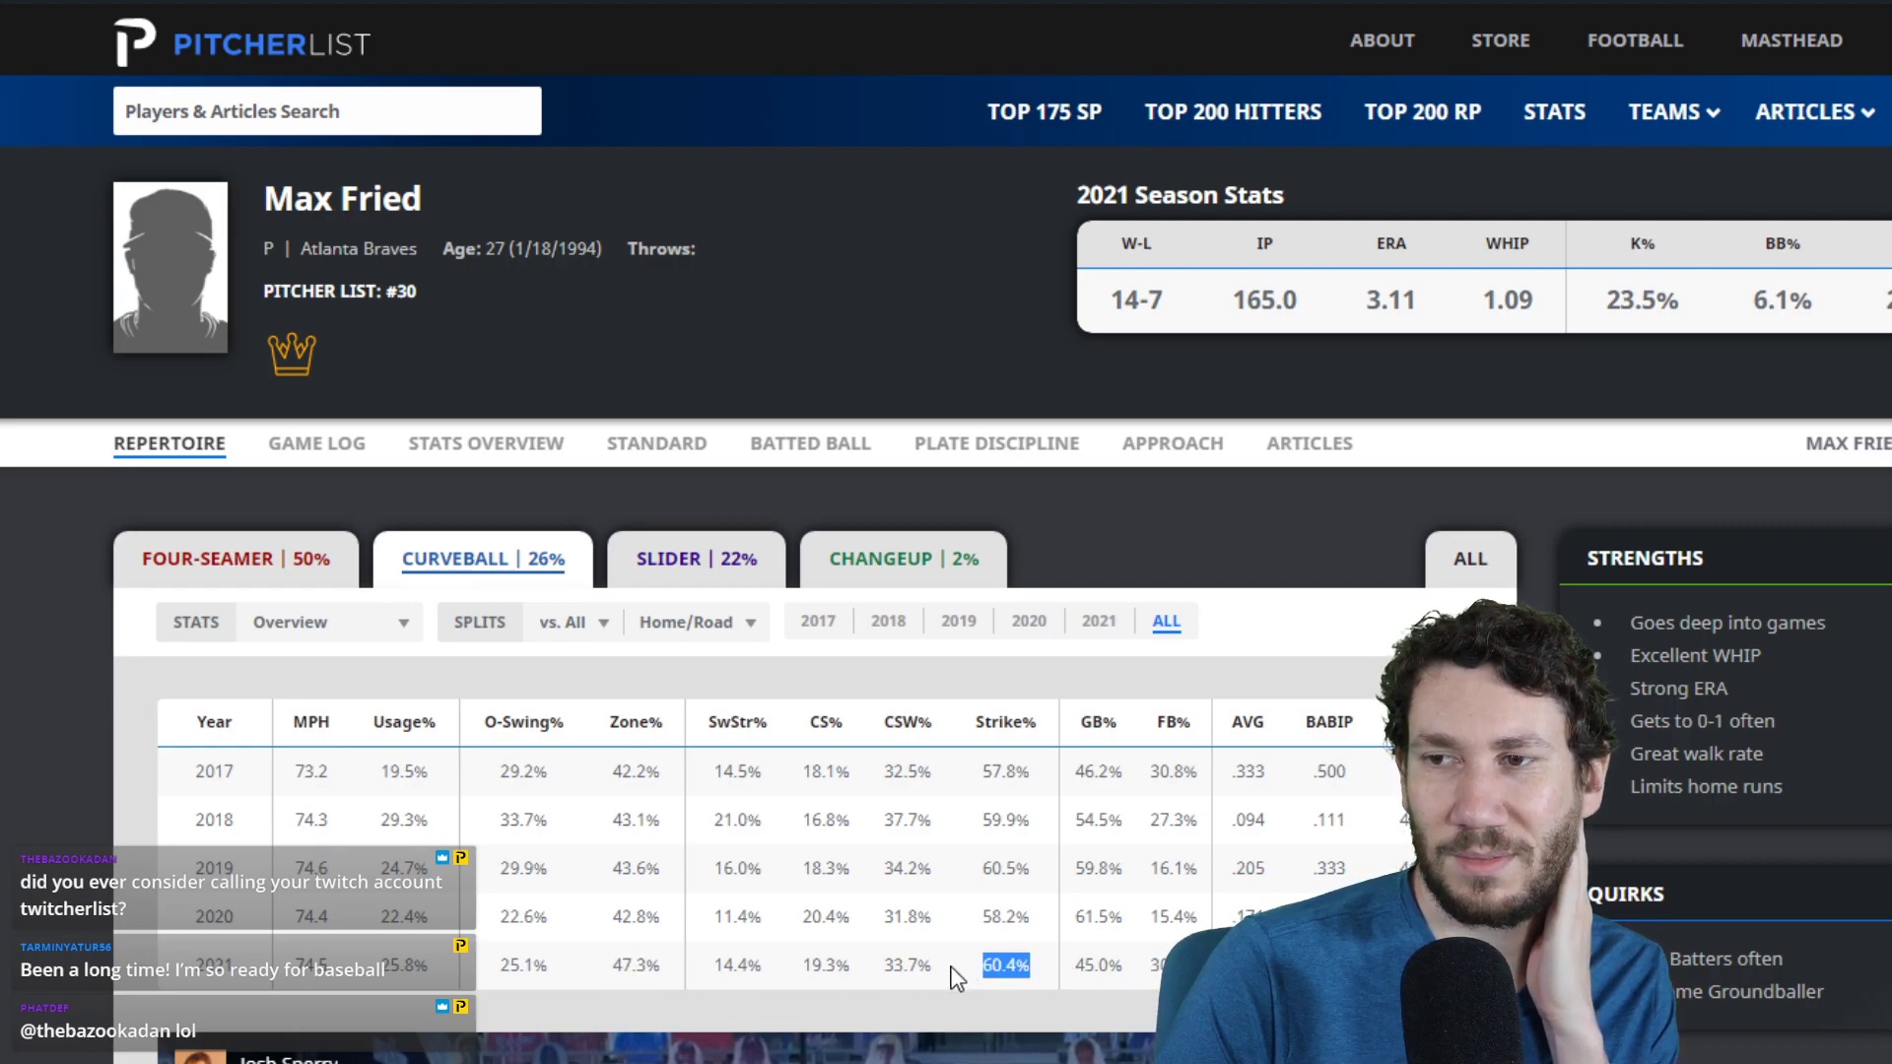
drag(954, 966, 1048, 971)
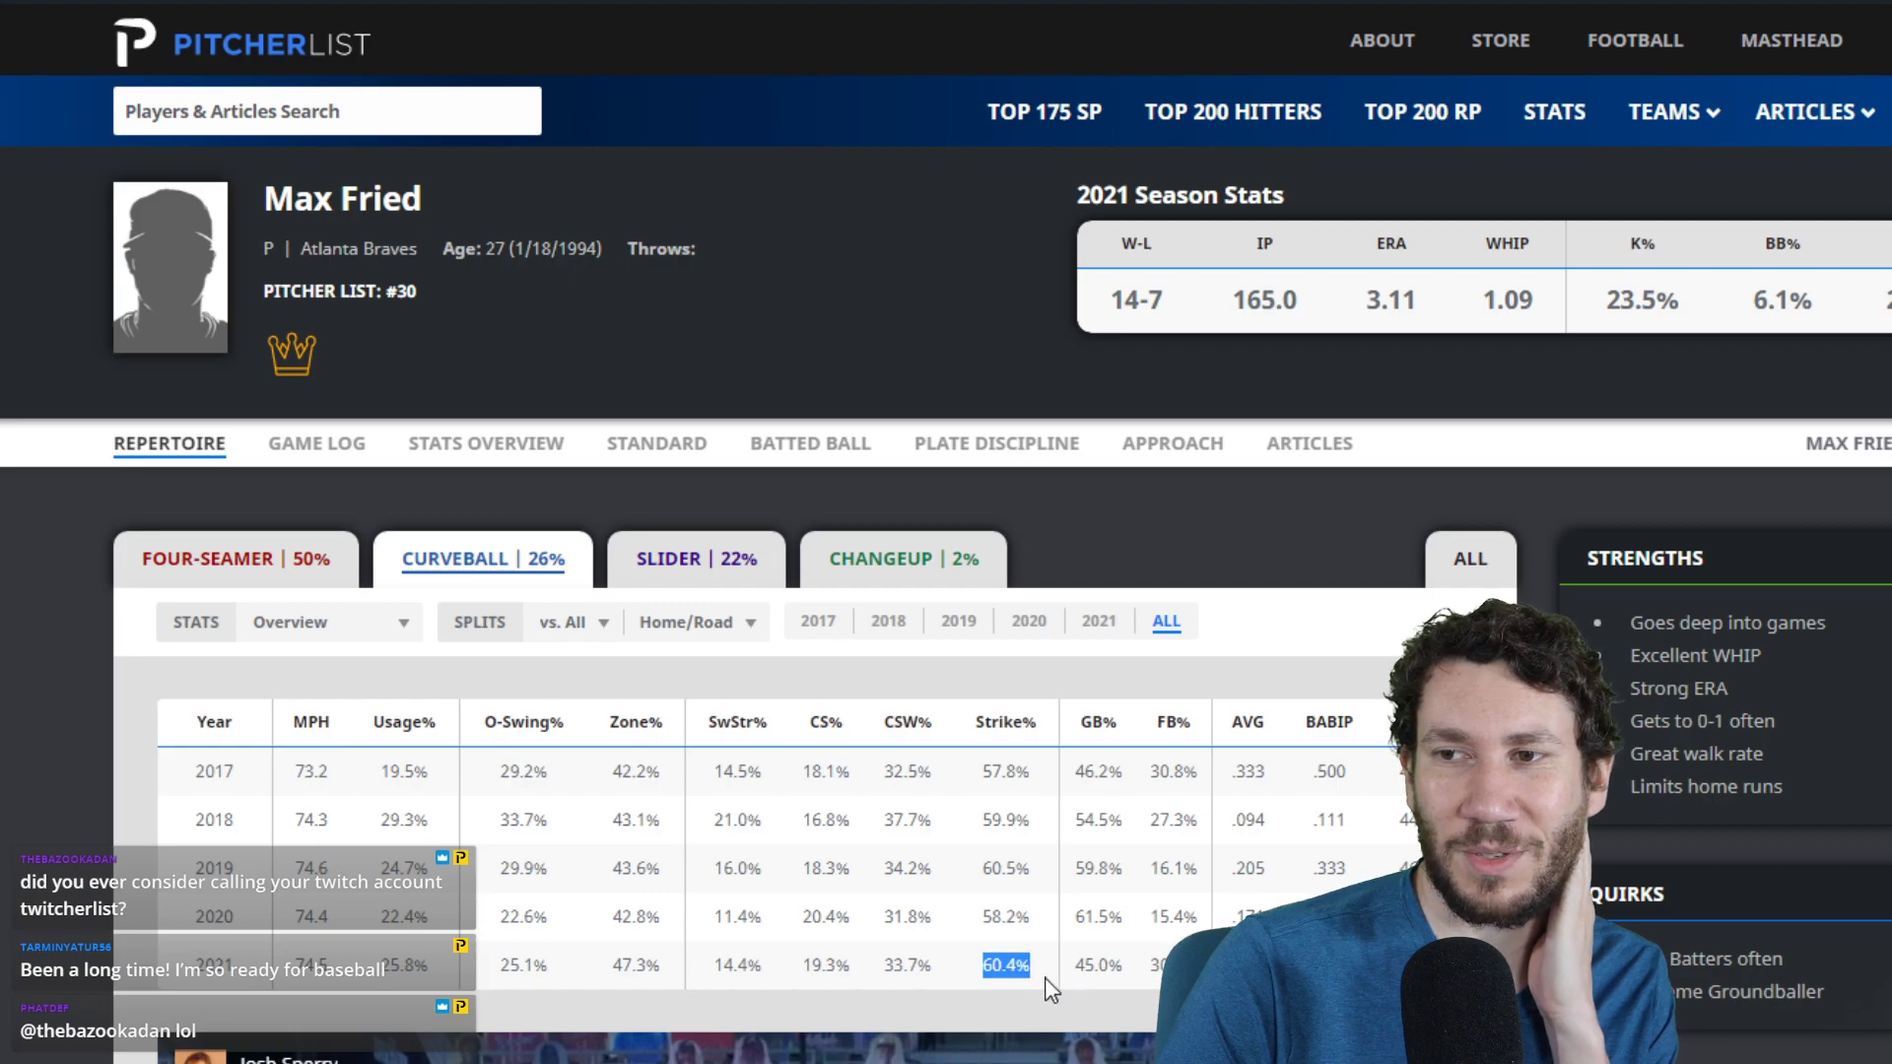
- Display the four-seamer stats and examine the 2021 Strike%, Zone%, FB% and GB% values
click(291, 577)
drag(984, 968, 1056, 974)
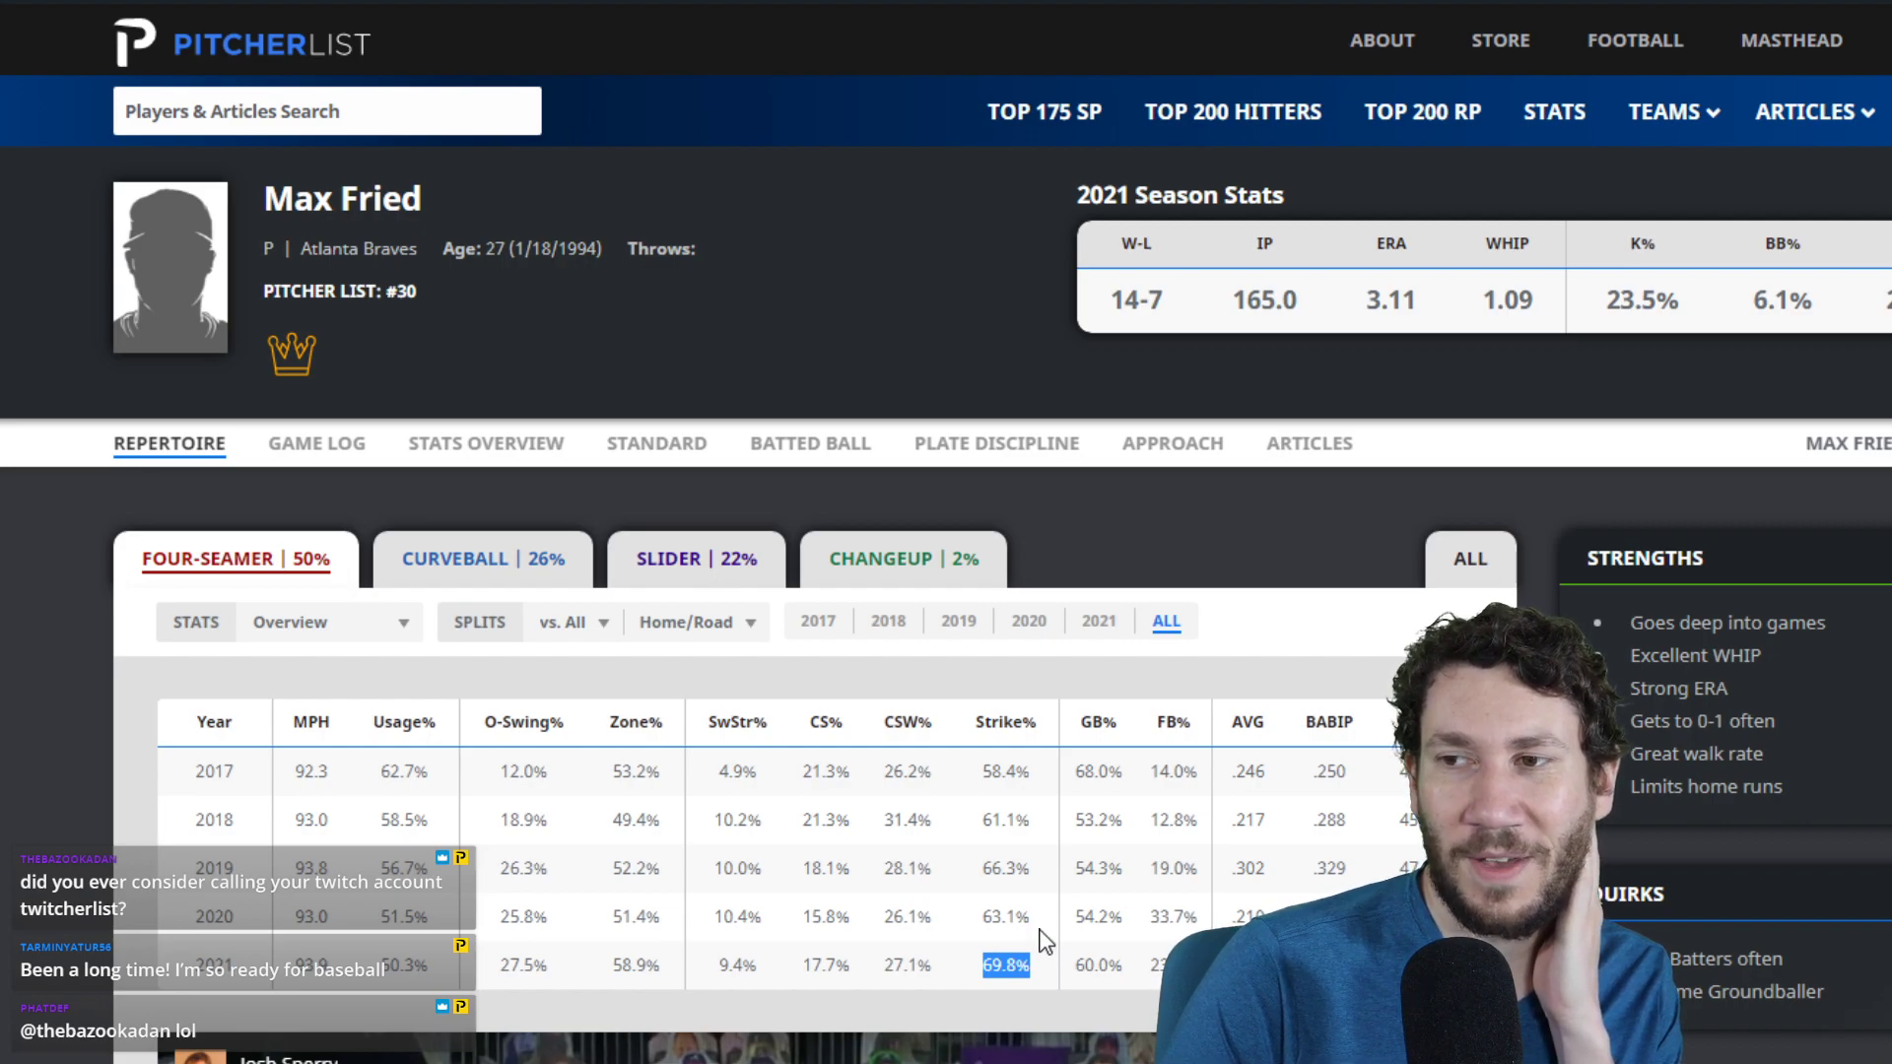
click(1232, 936)
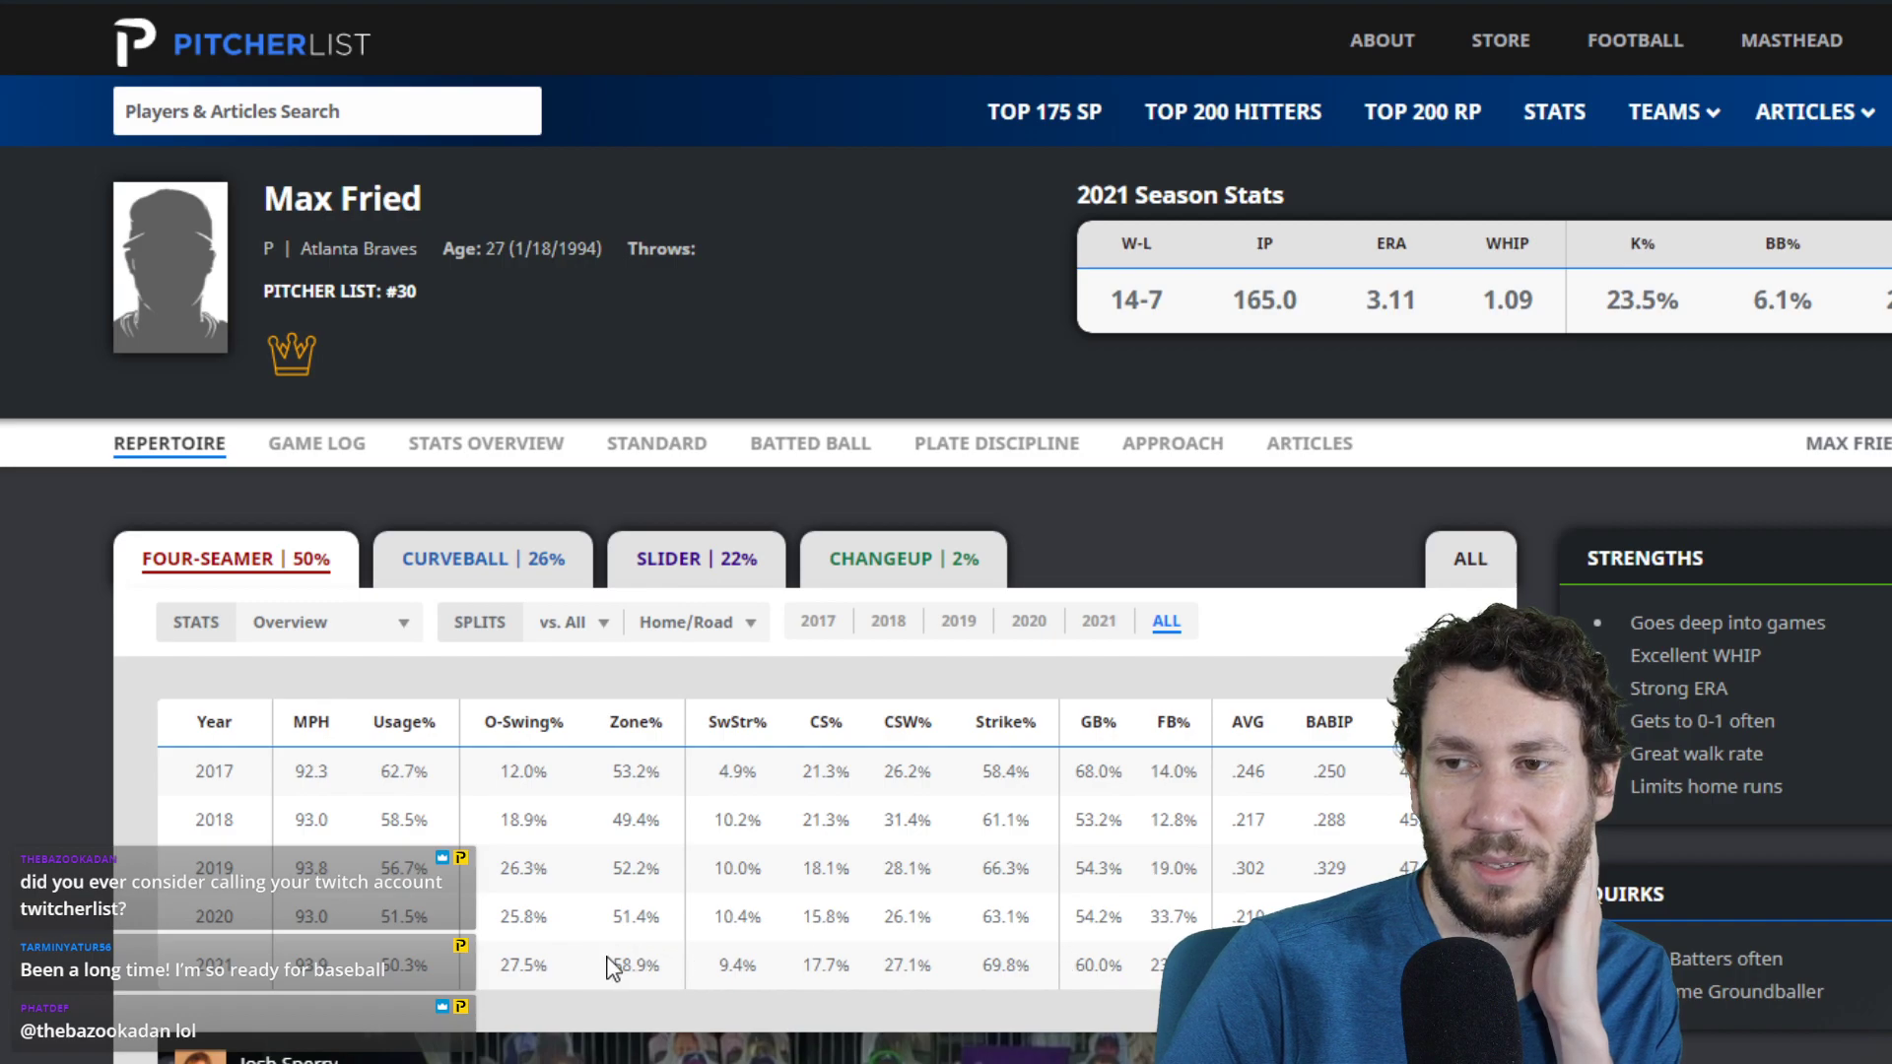
drag(611, 968, 663, 968)
click(962, 954)
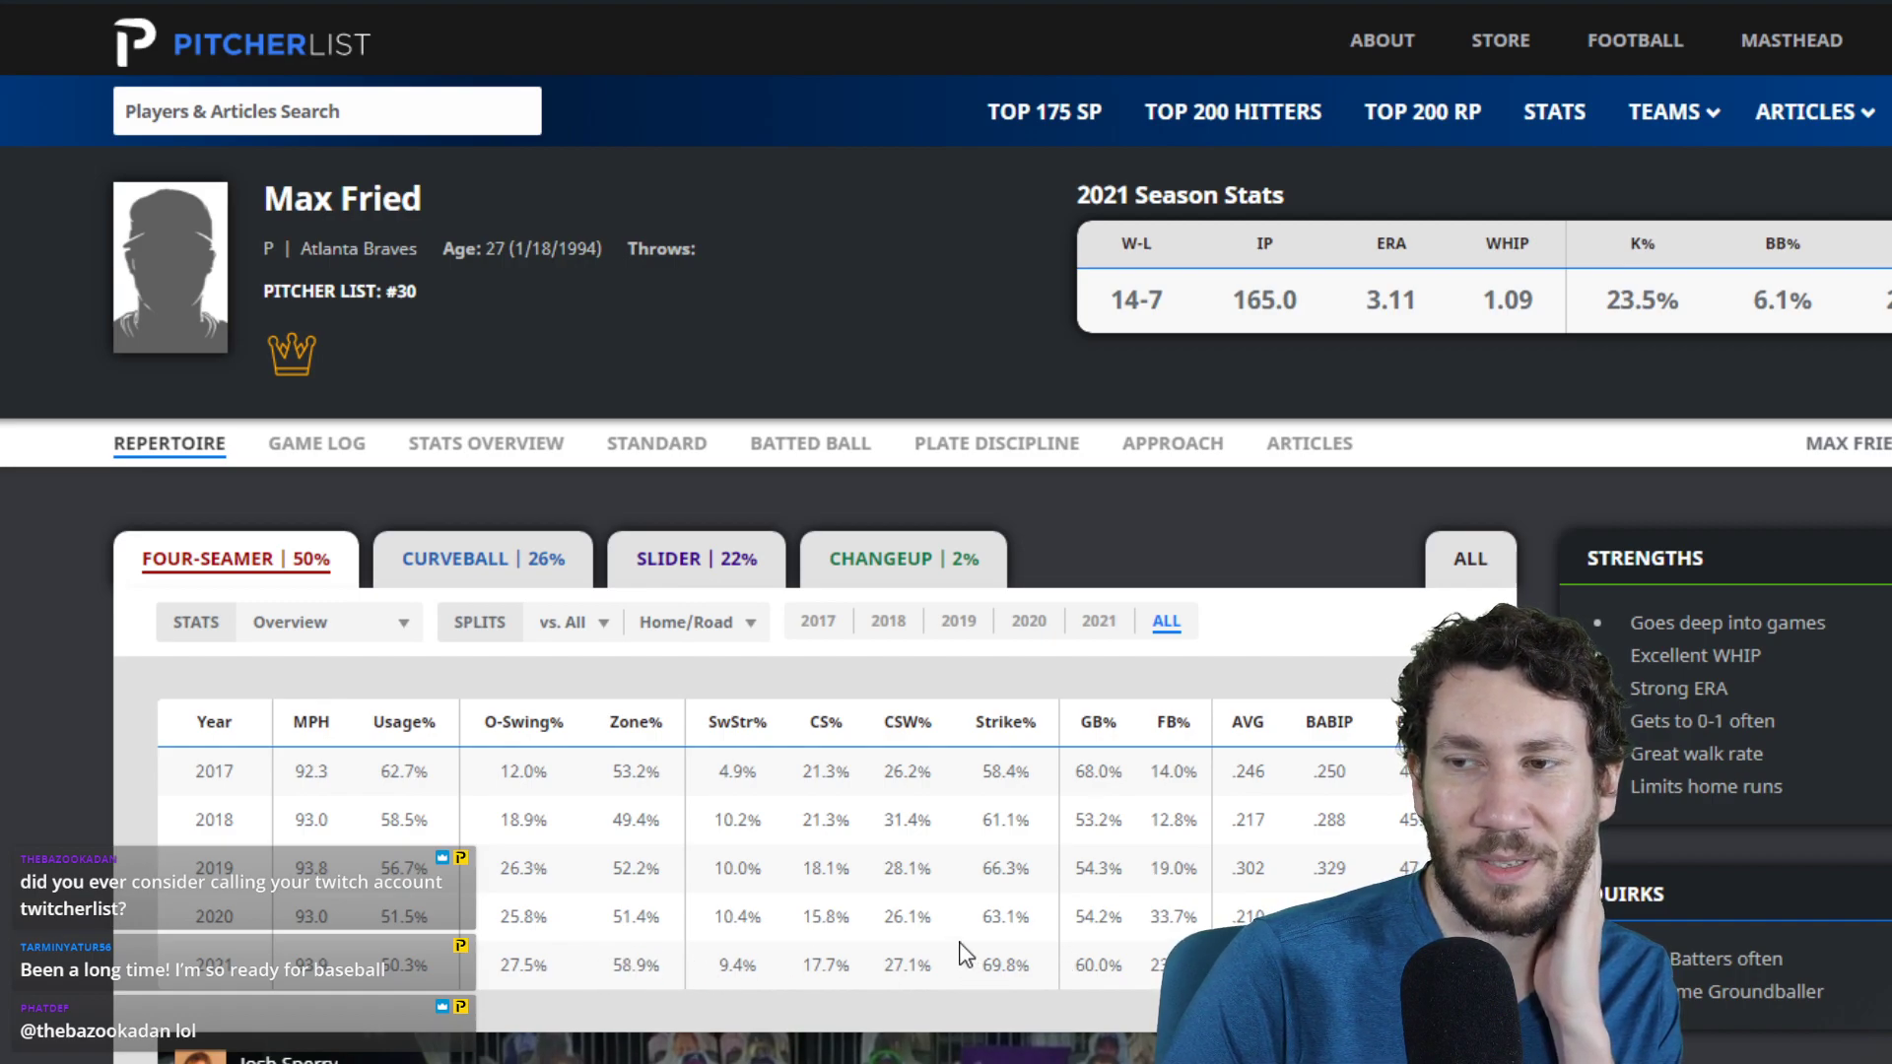
drag(968, 970, 1062, 975)
click(1161, 971)
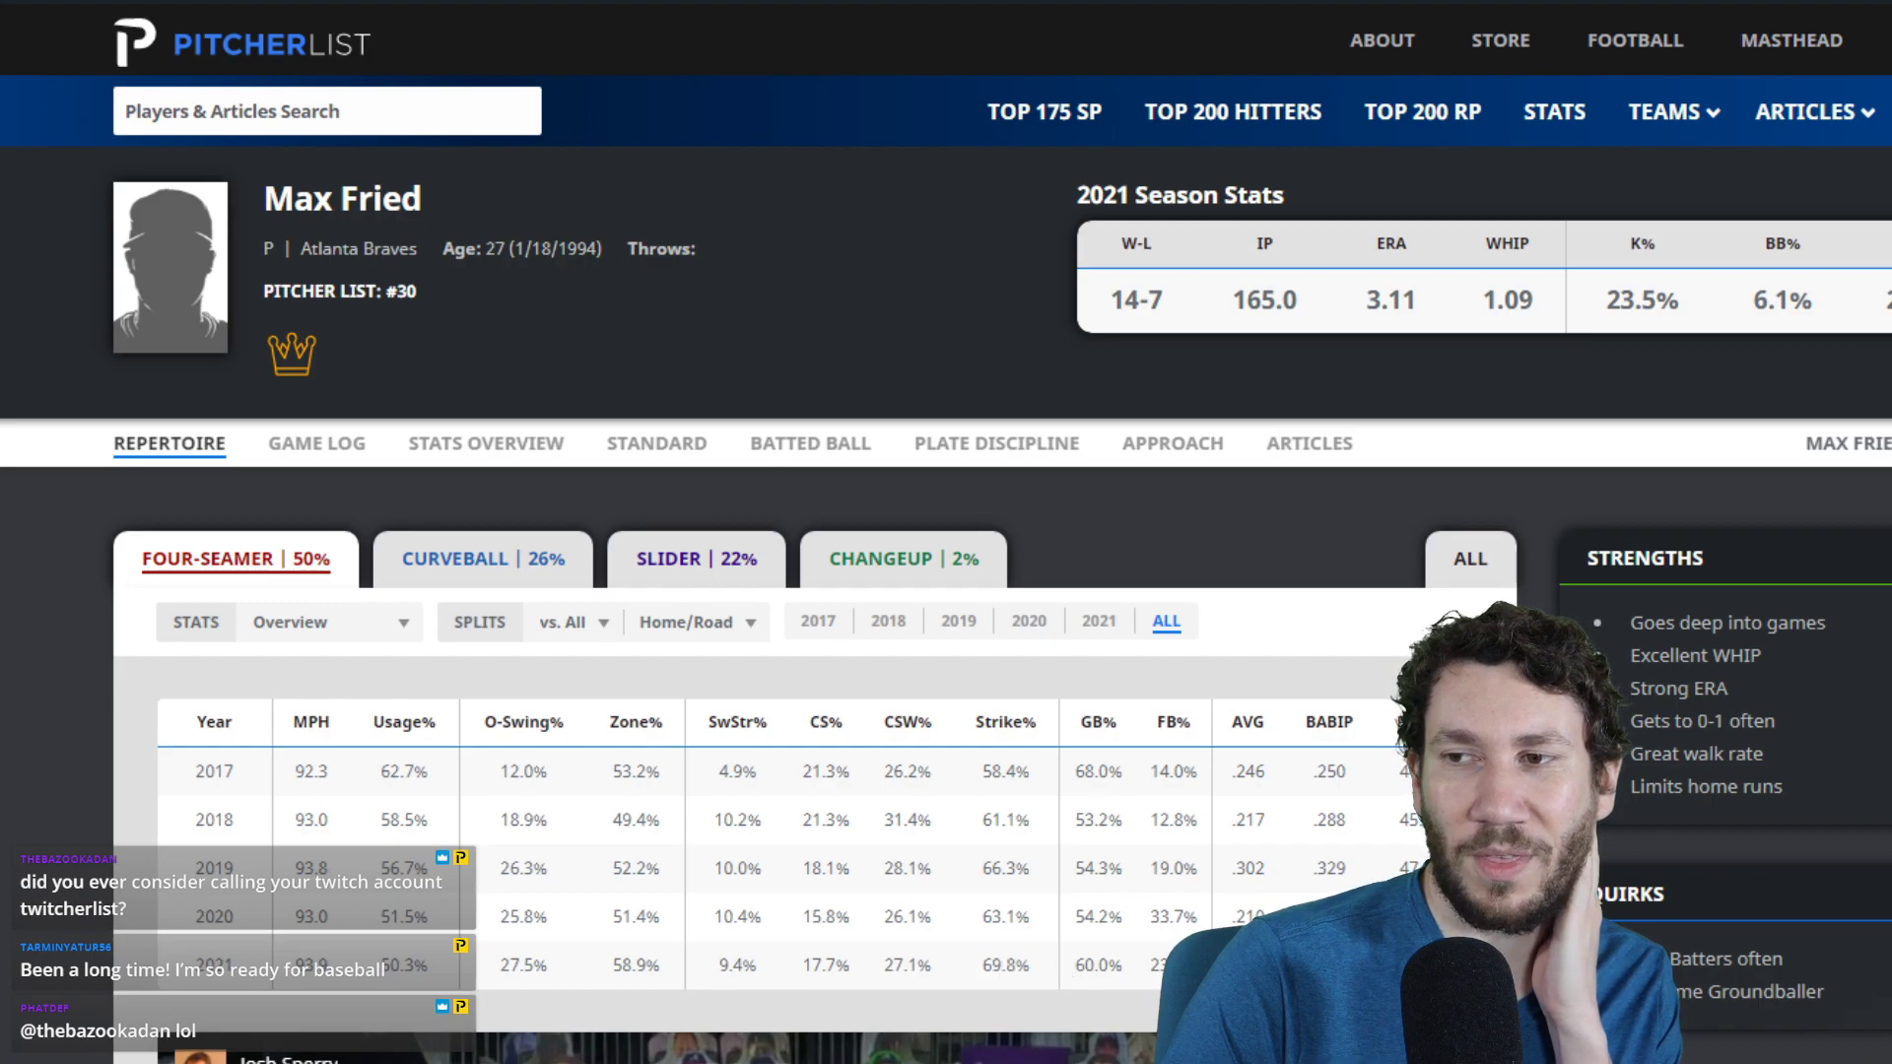
double_click(1157, 965)
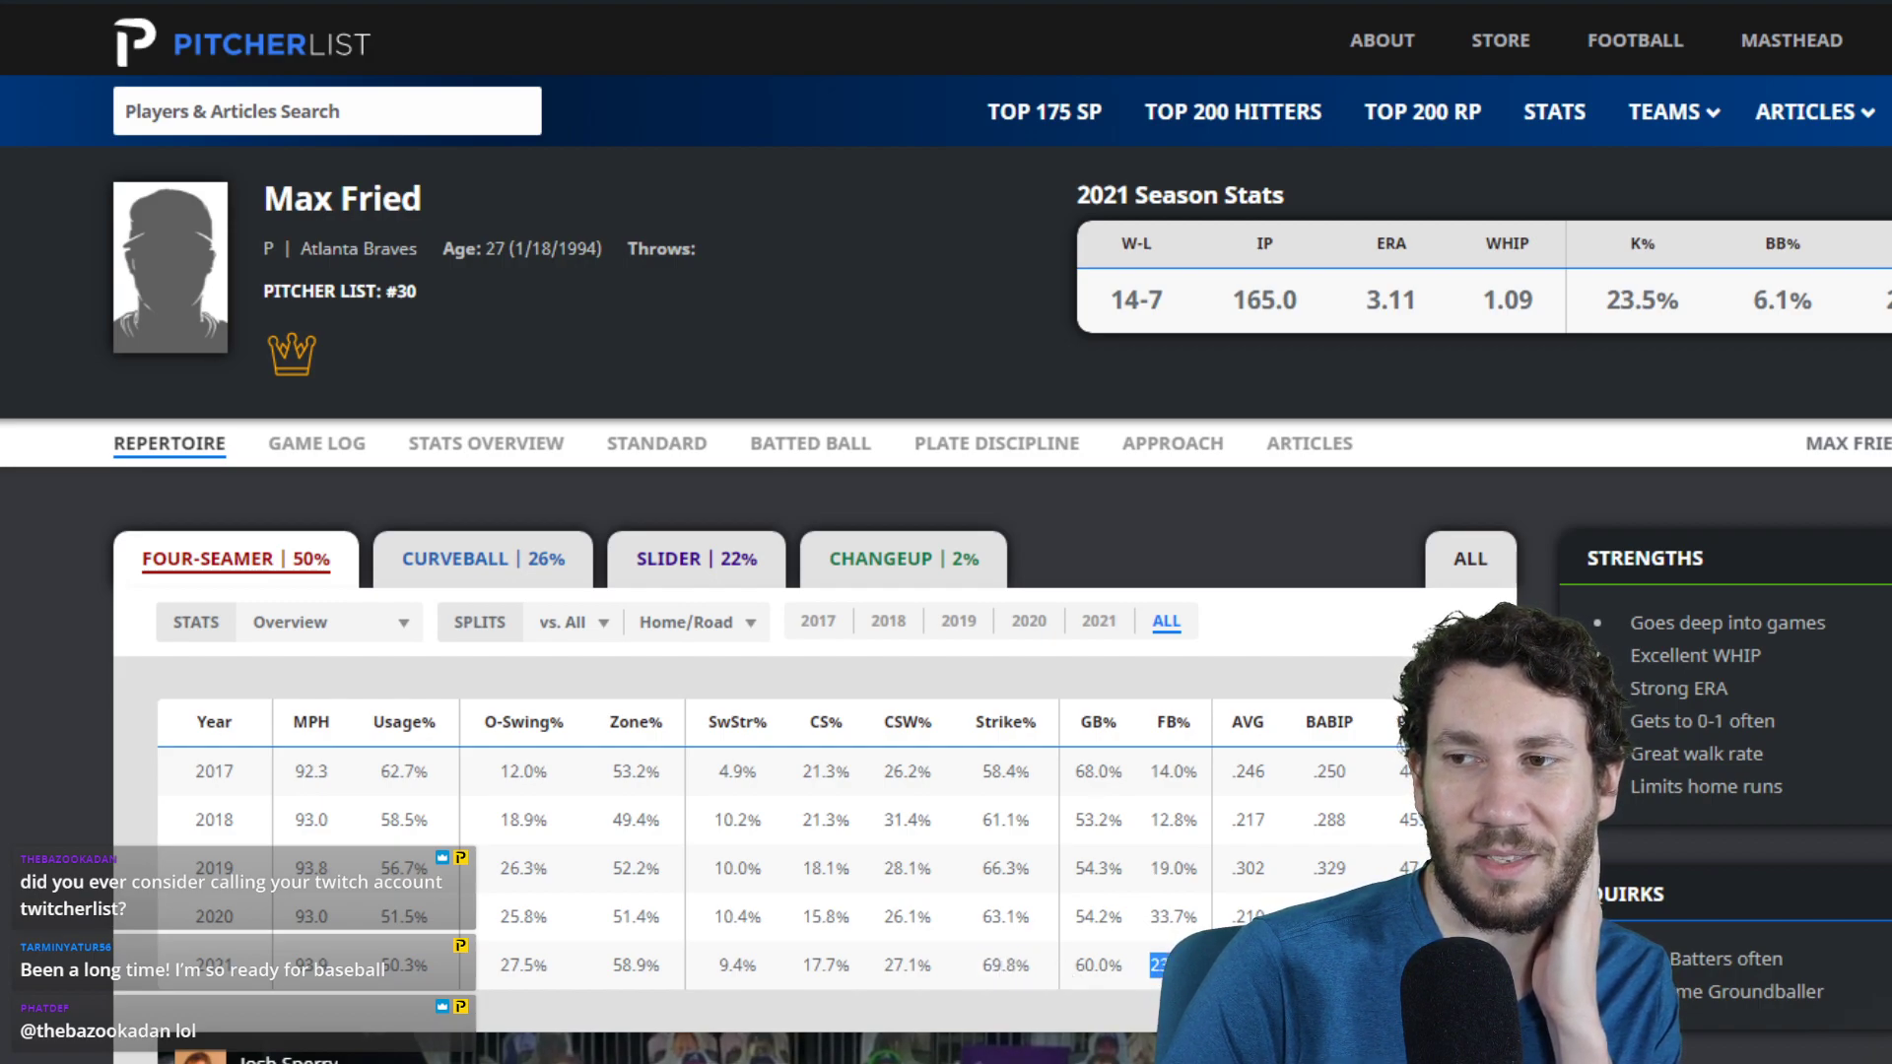
drag(1093, 966, 1133, 970)
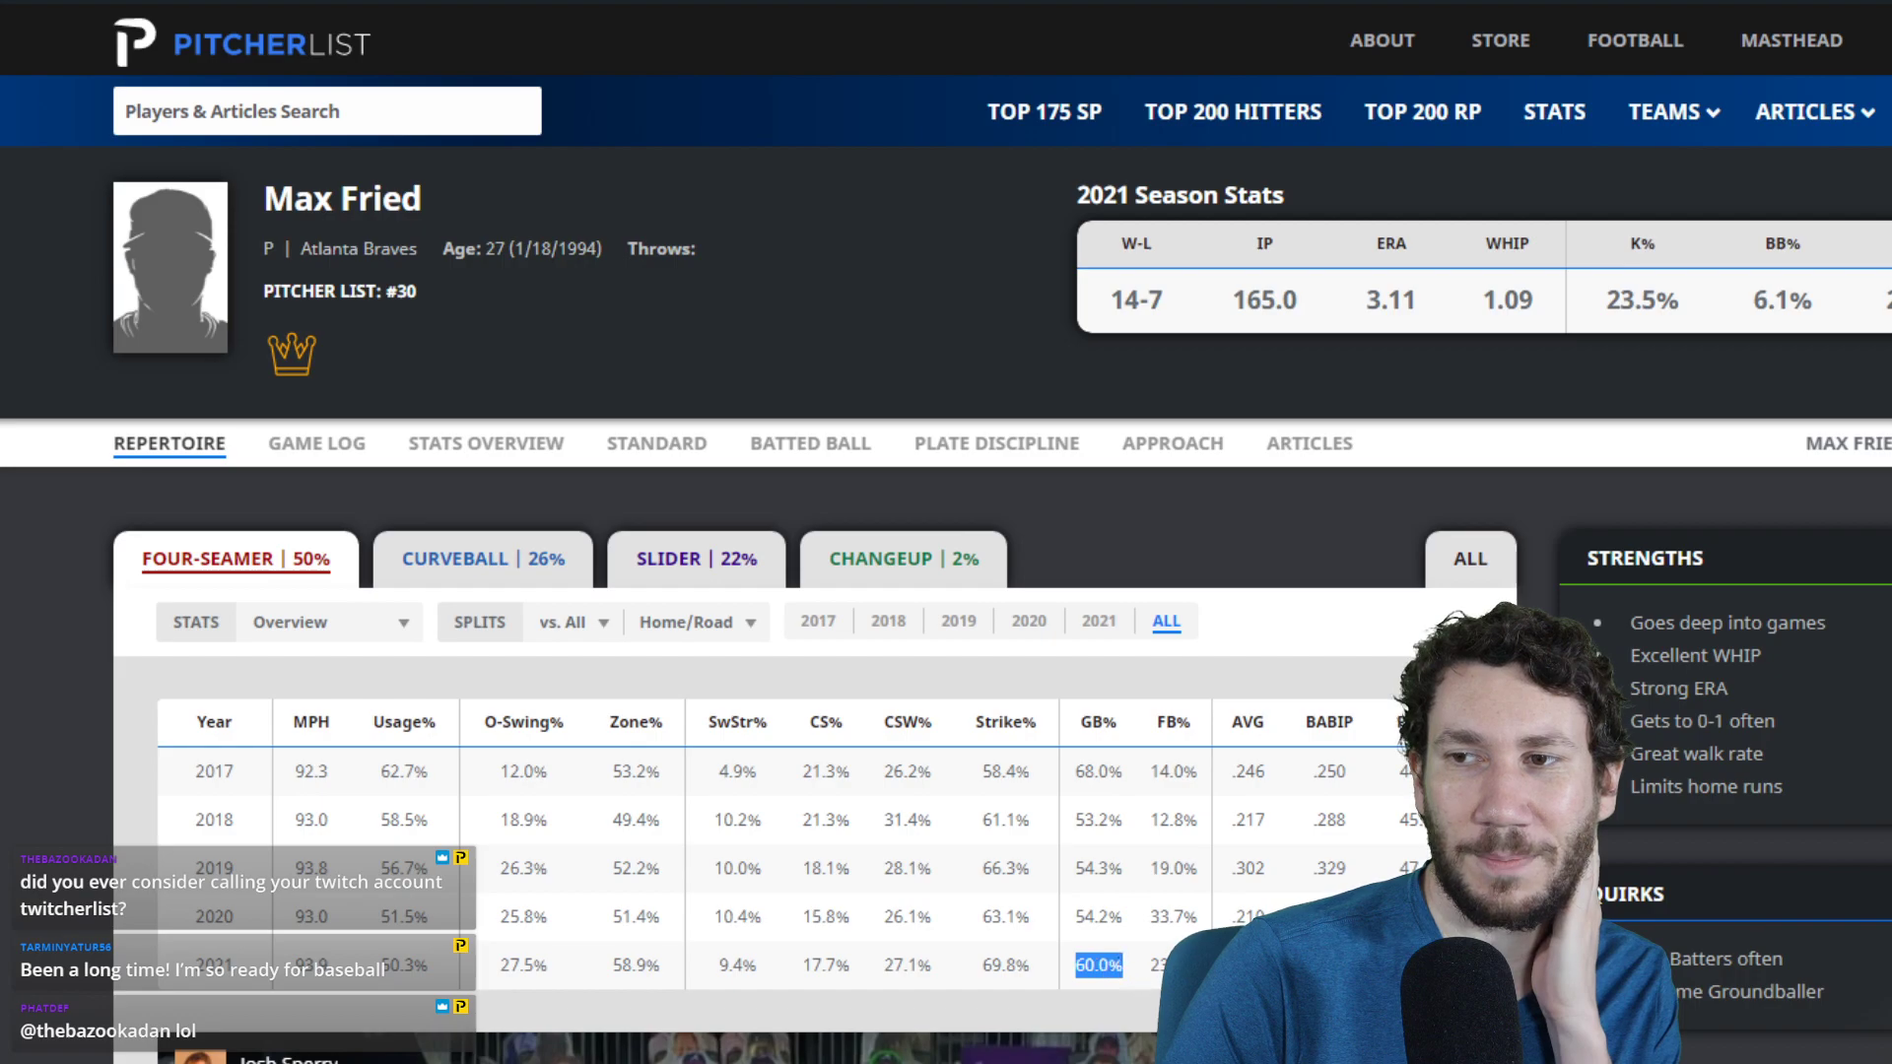
click(1123, 966)
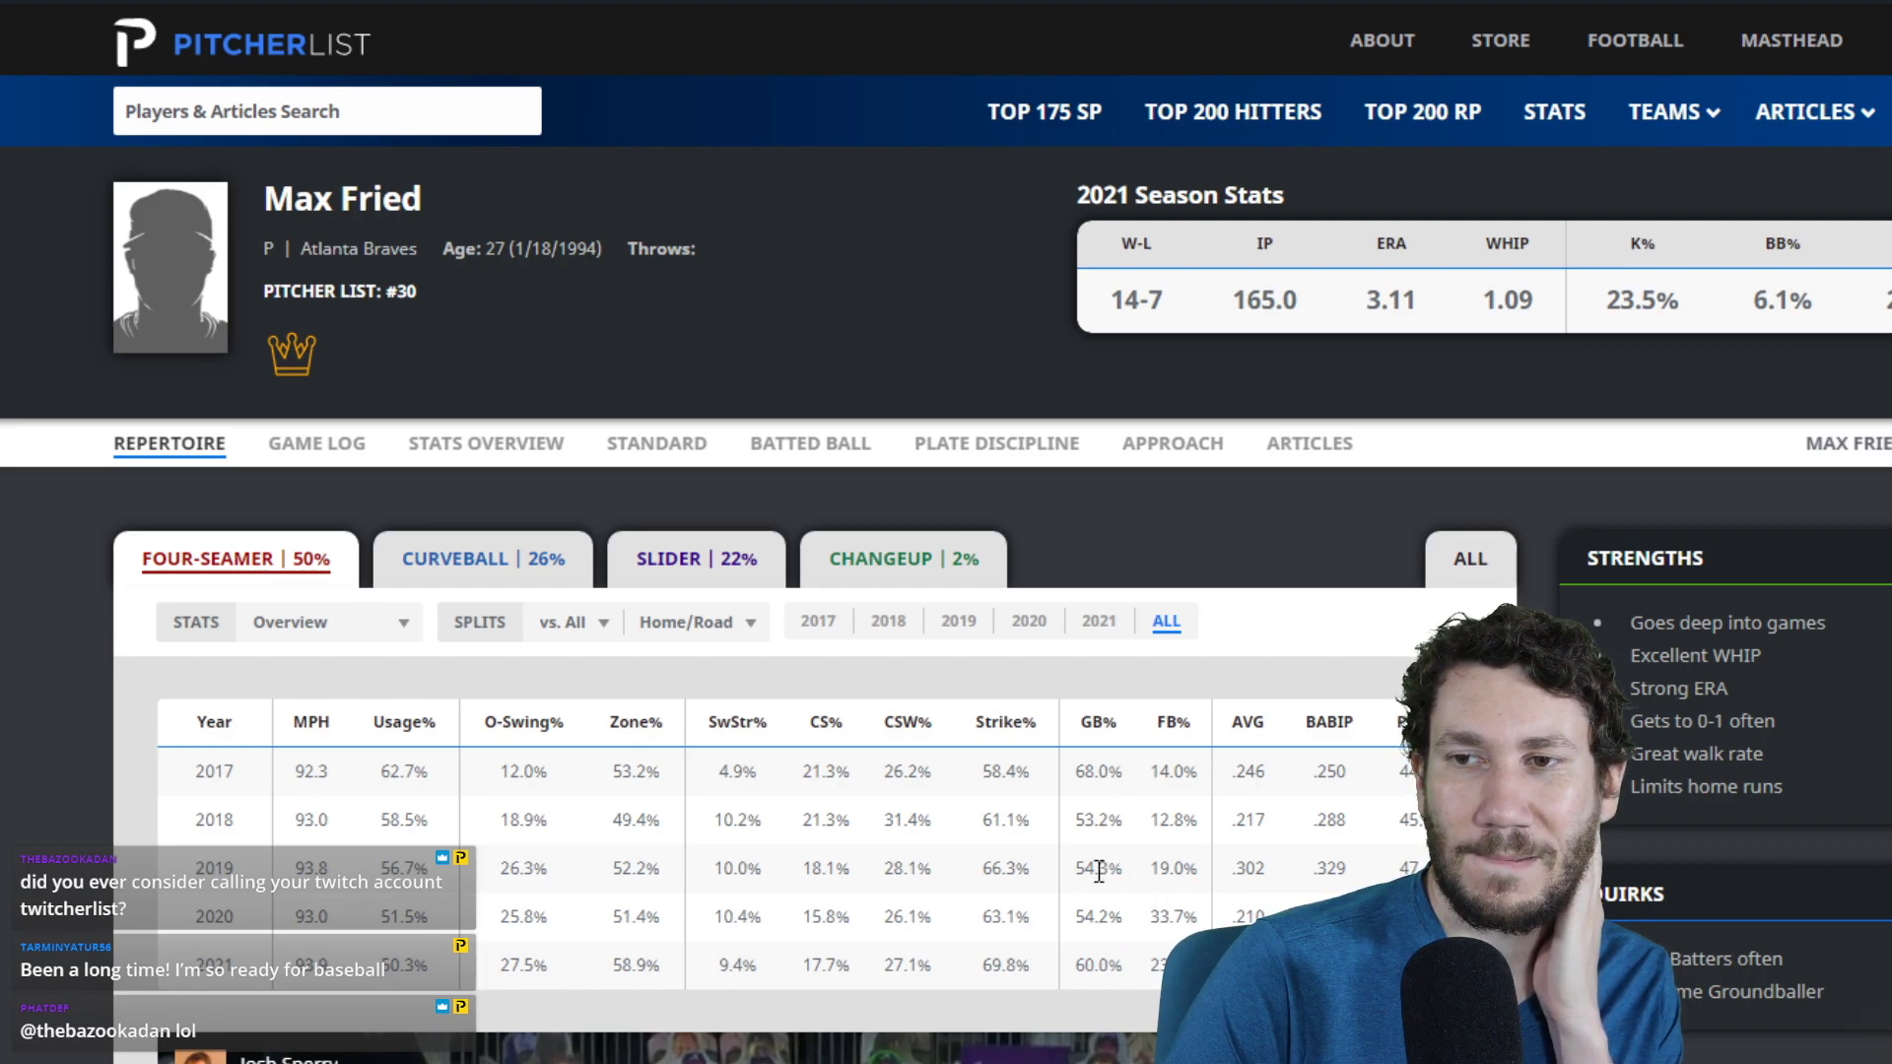
- Limit the four-seamer stats to 2021 and review Max Fried's start-by-start game log
scroll(1101, 871, down, 10)
scroll(867, 752, up, 15)
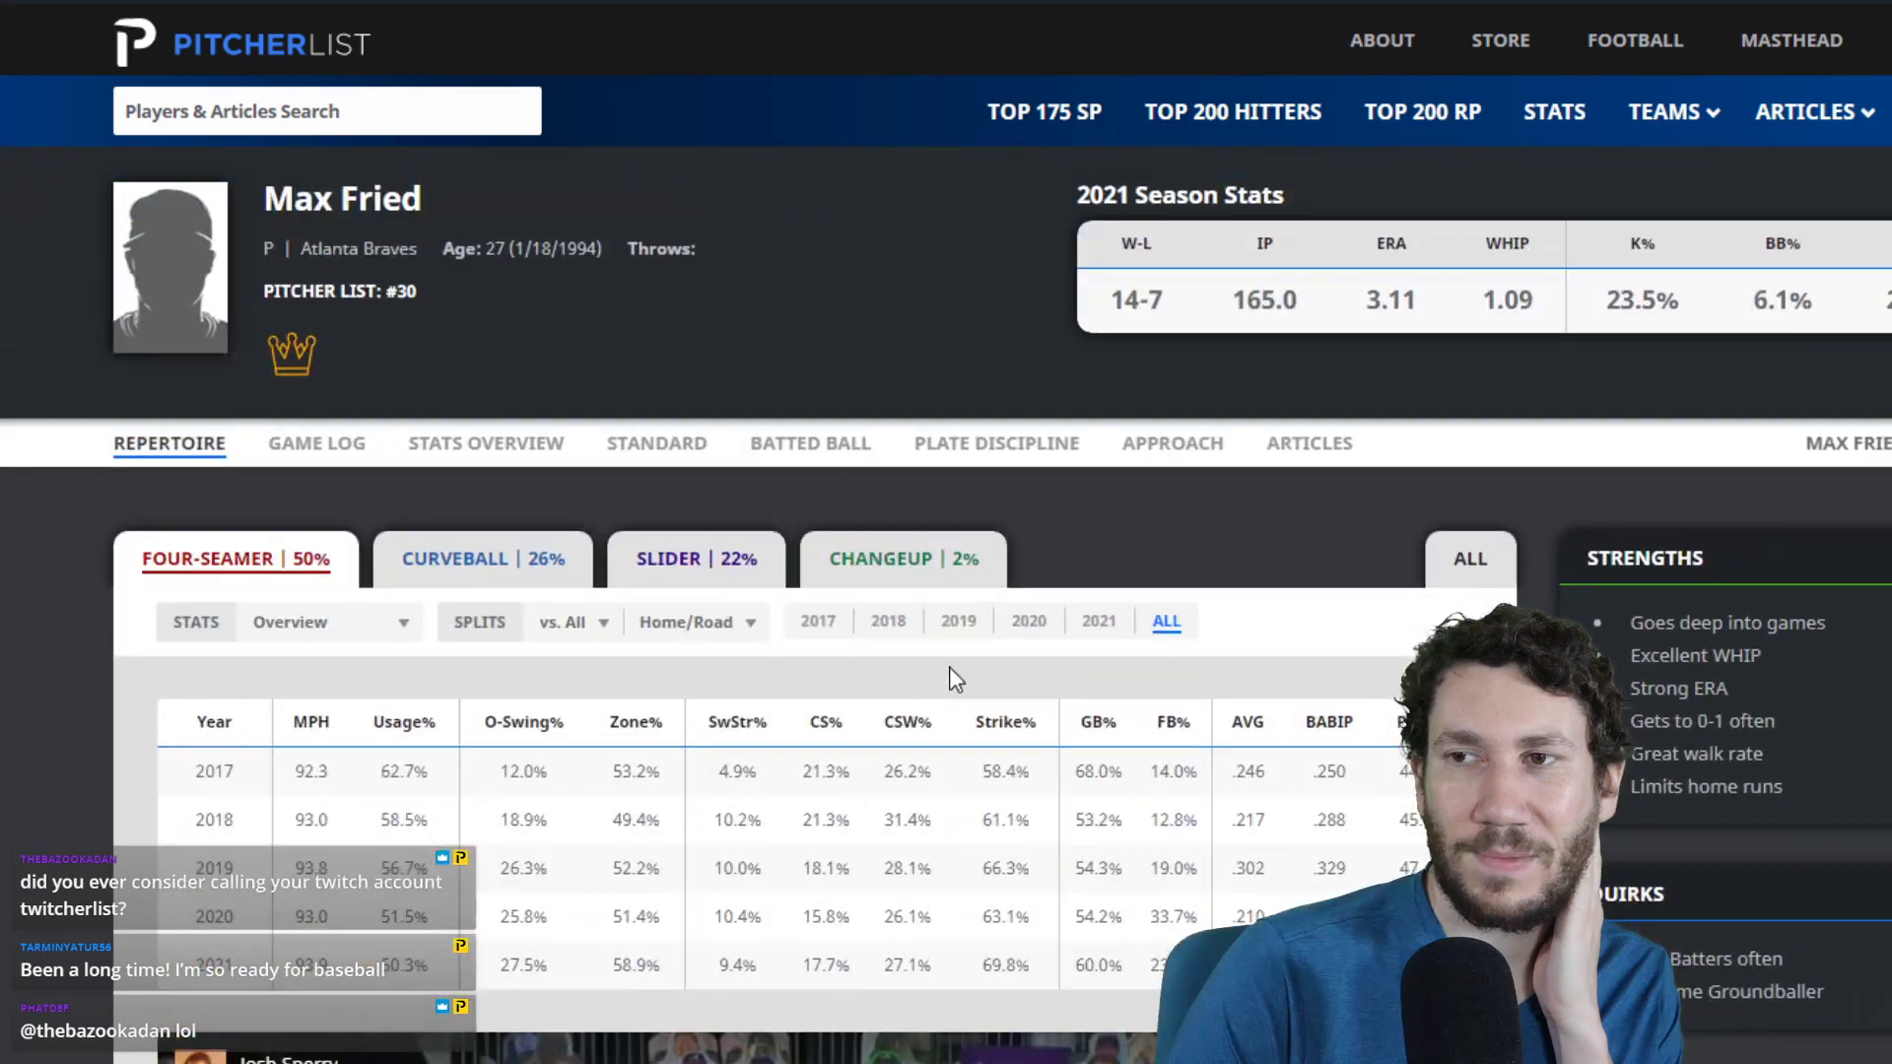
click(1101, 625)
scroll(927, 961, down, 15)
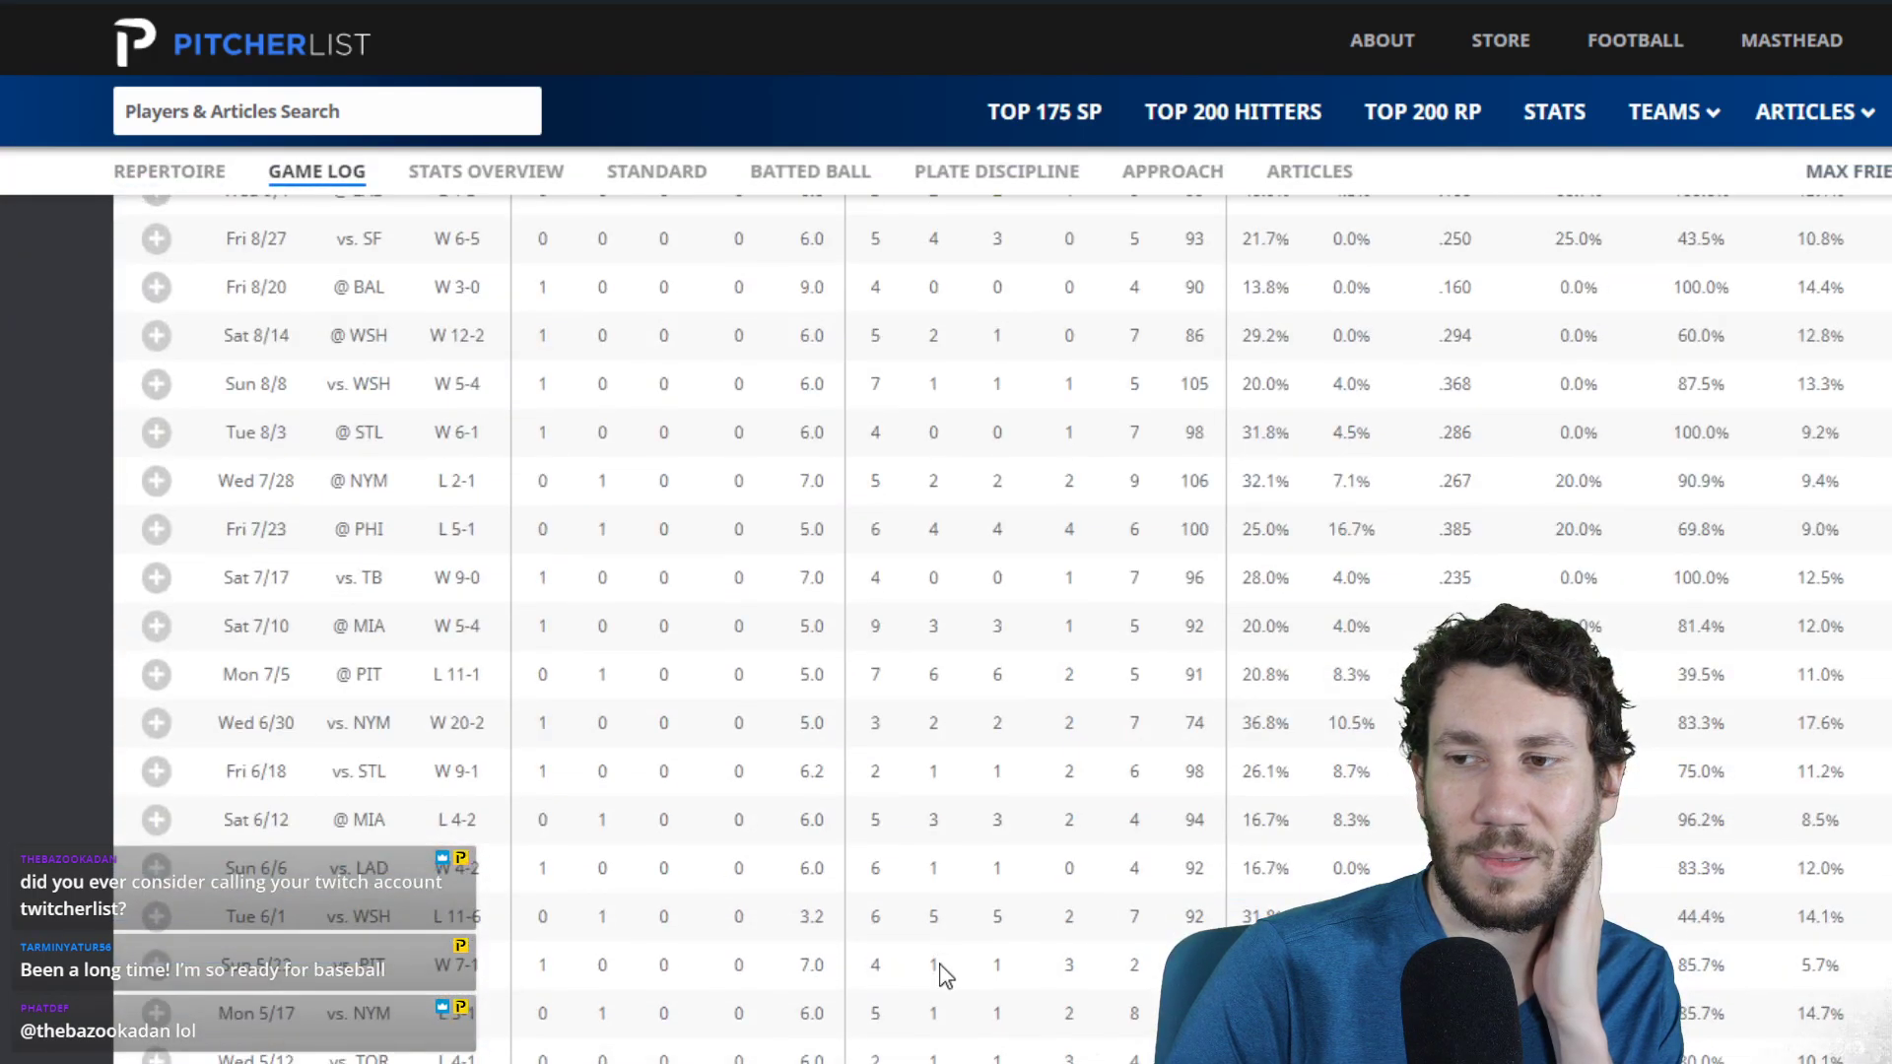
scroll(939, 970, up, 4)
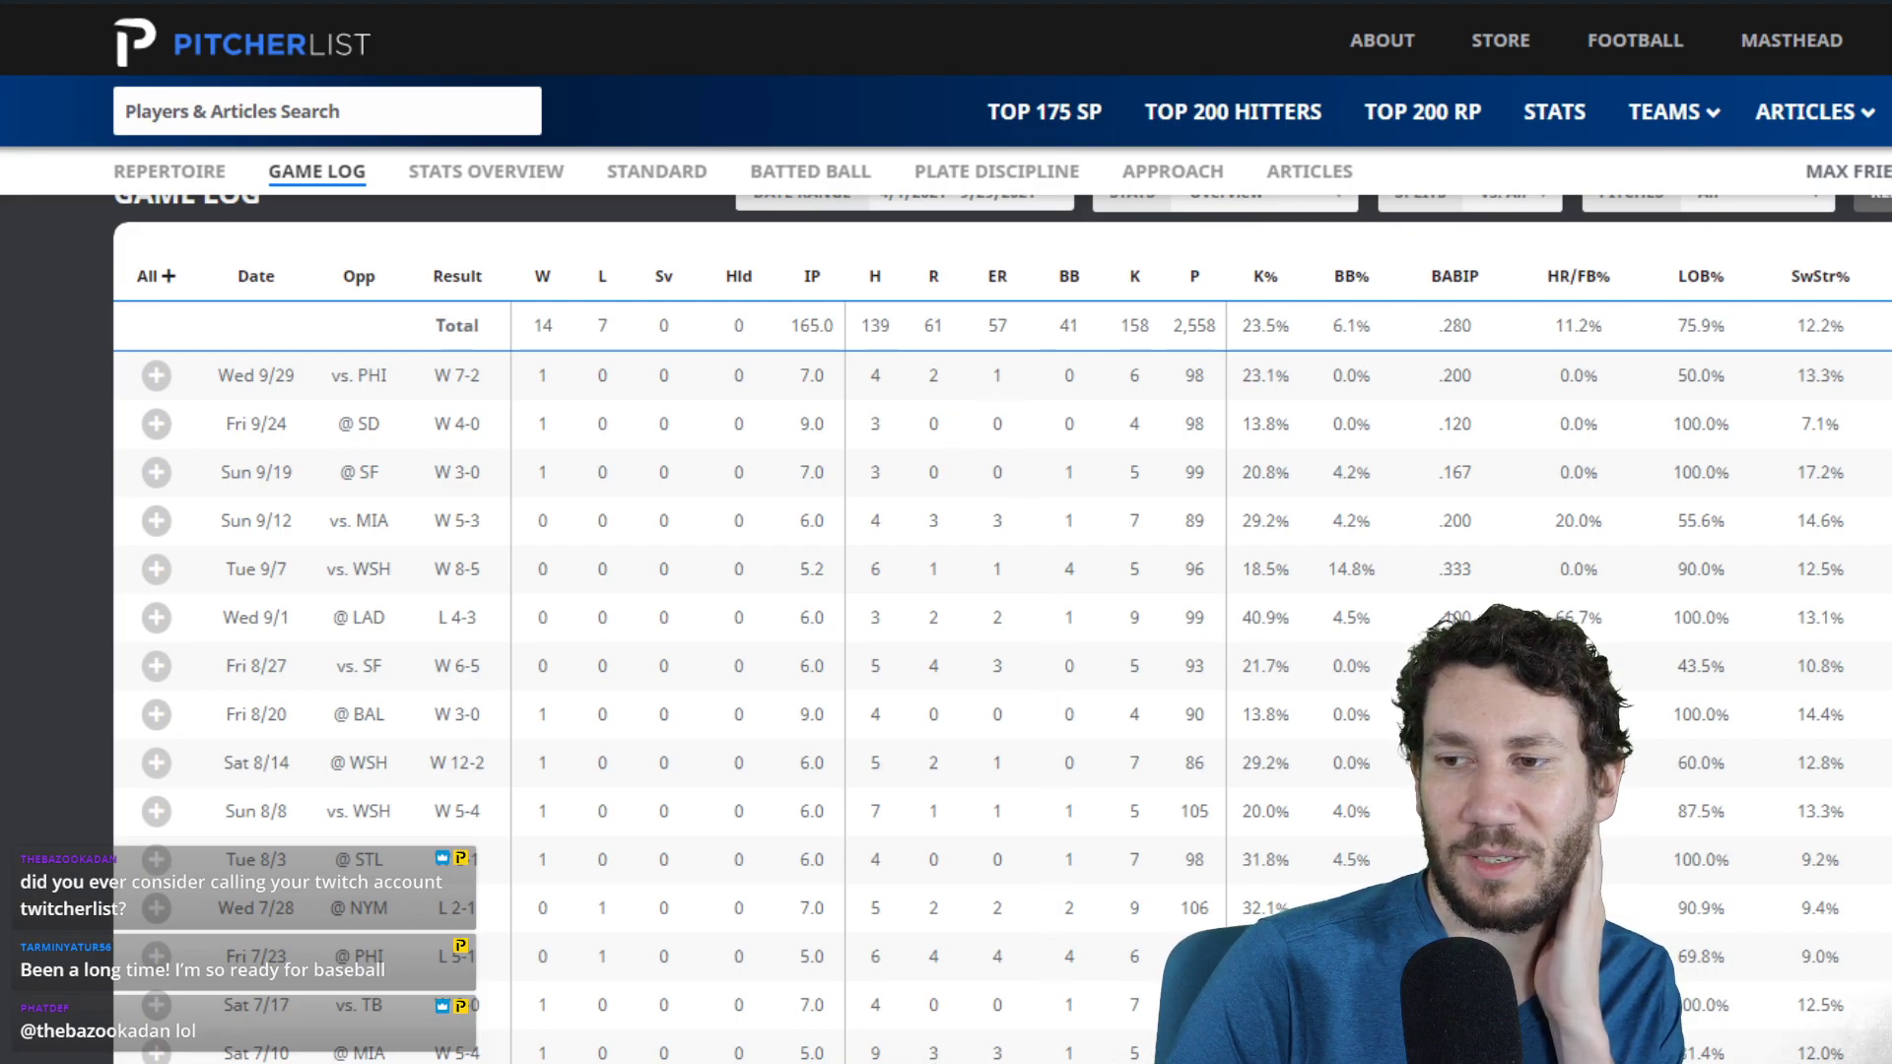
scroll(1003, 631, down, 3)
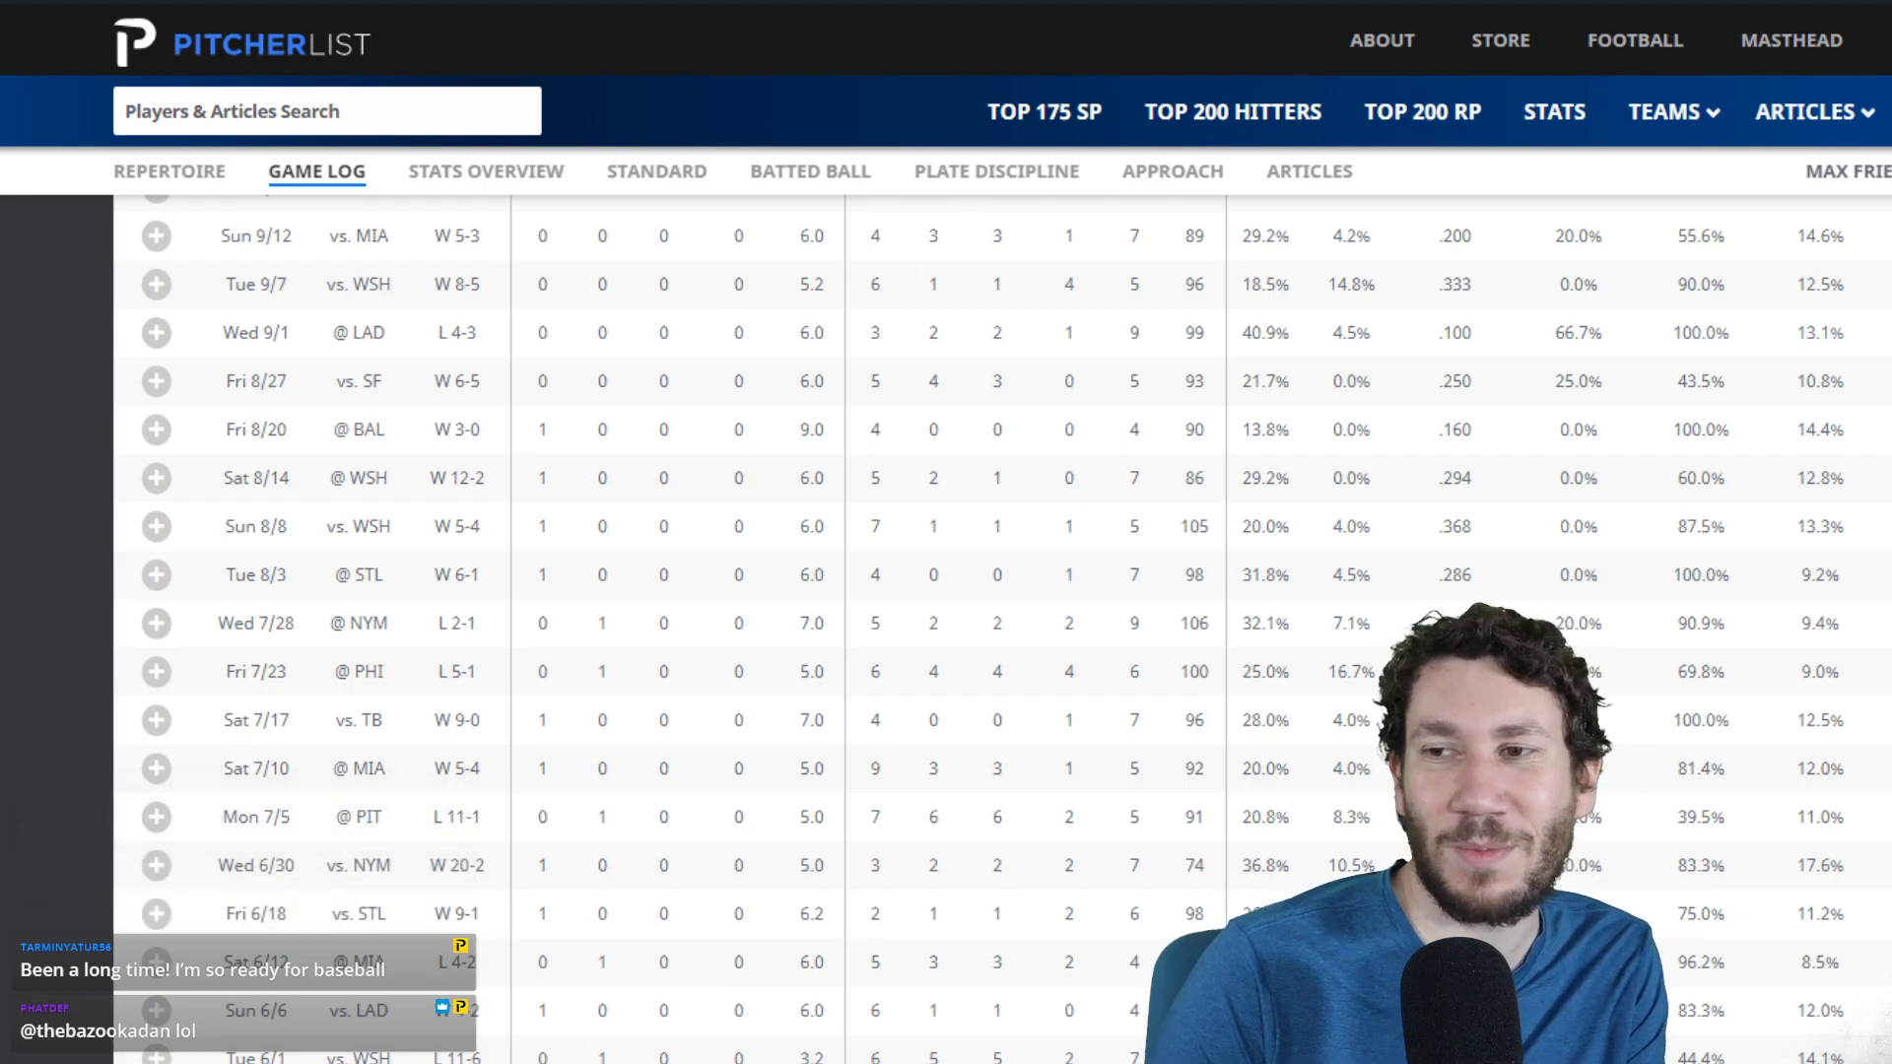
- Recheck Max Fried's 2021 season summary and compare the game log's totals with his individual starts
key(Home)
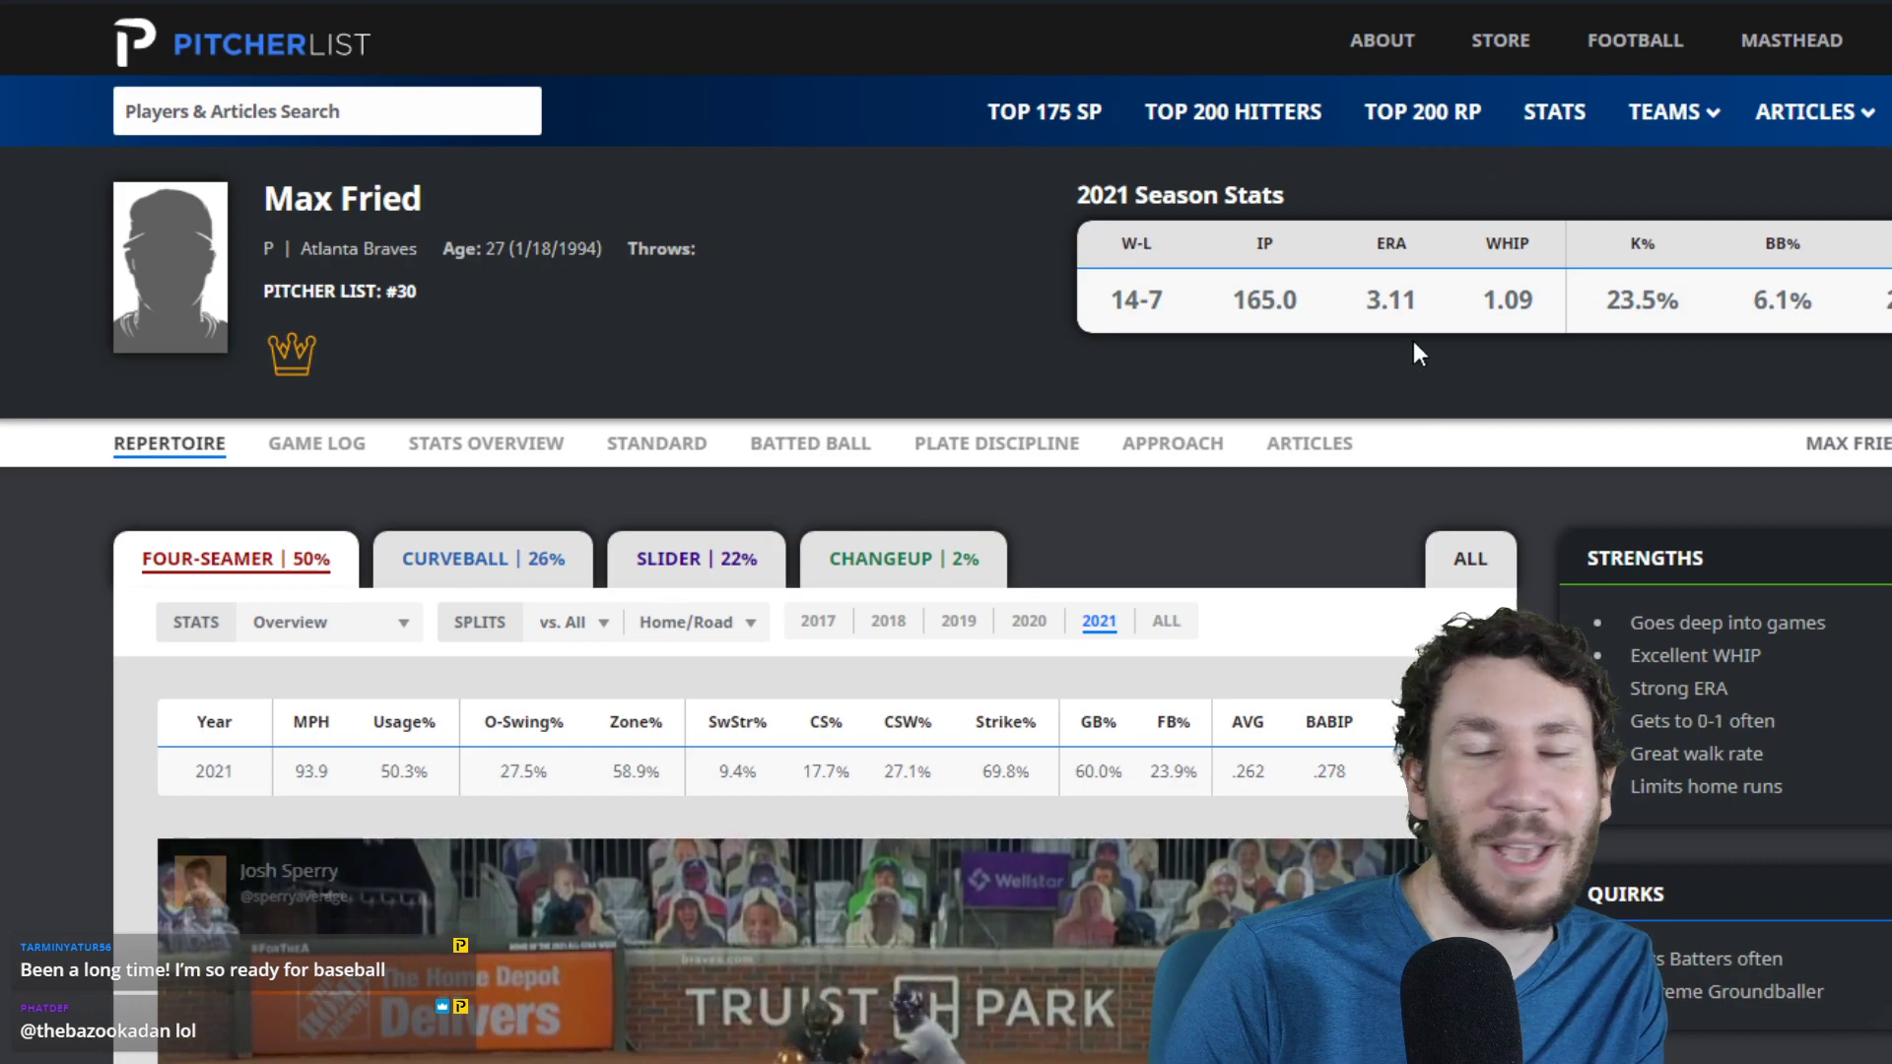
scroll(1415, 364, down, 10)
scroll(1415, 414, down, 10)
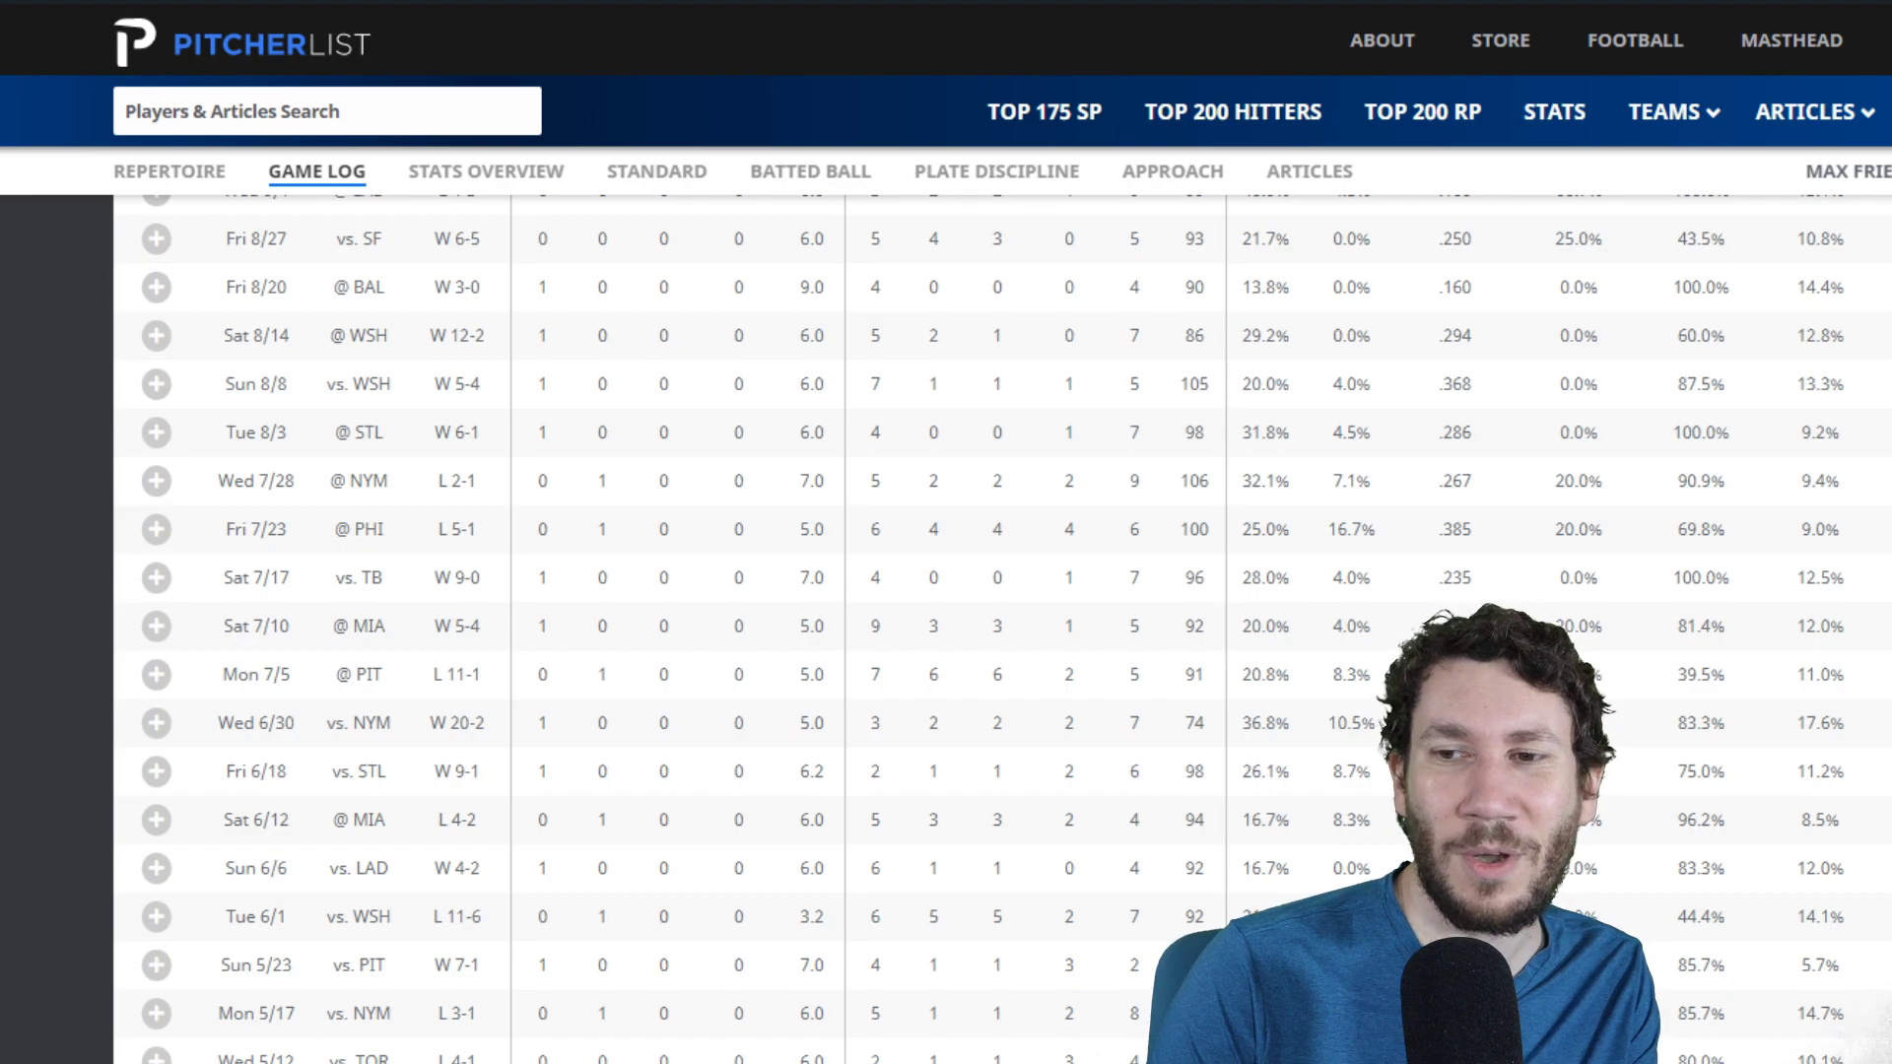
scroll(690, 631, up, 5)
scroll(689, 630, down, 3)
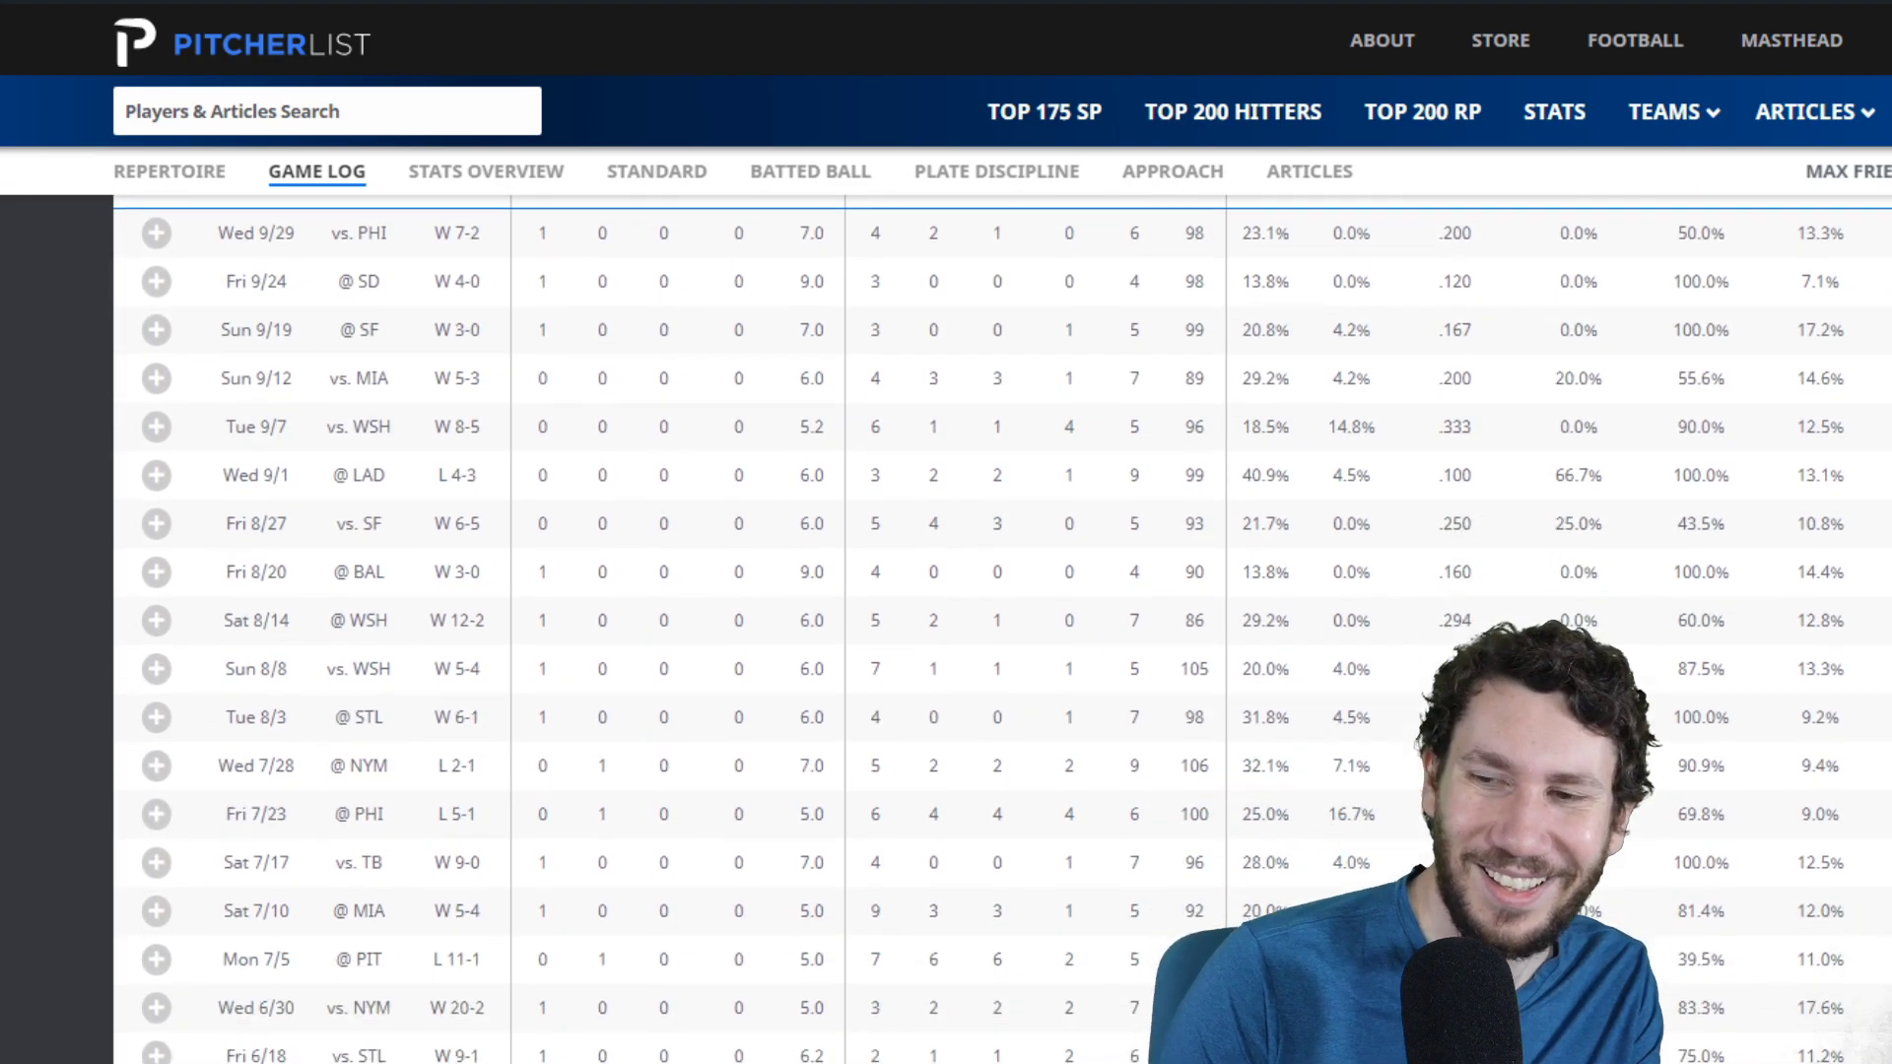
scroll(1306, 789, up, 6)
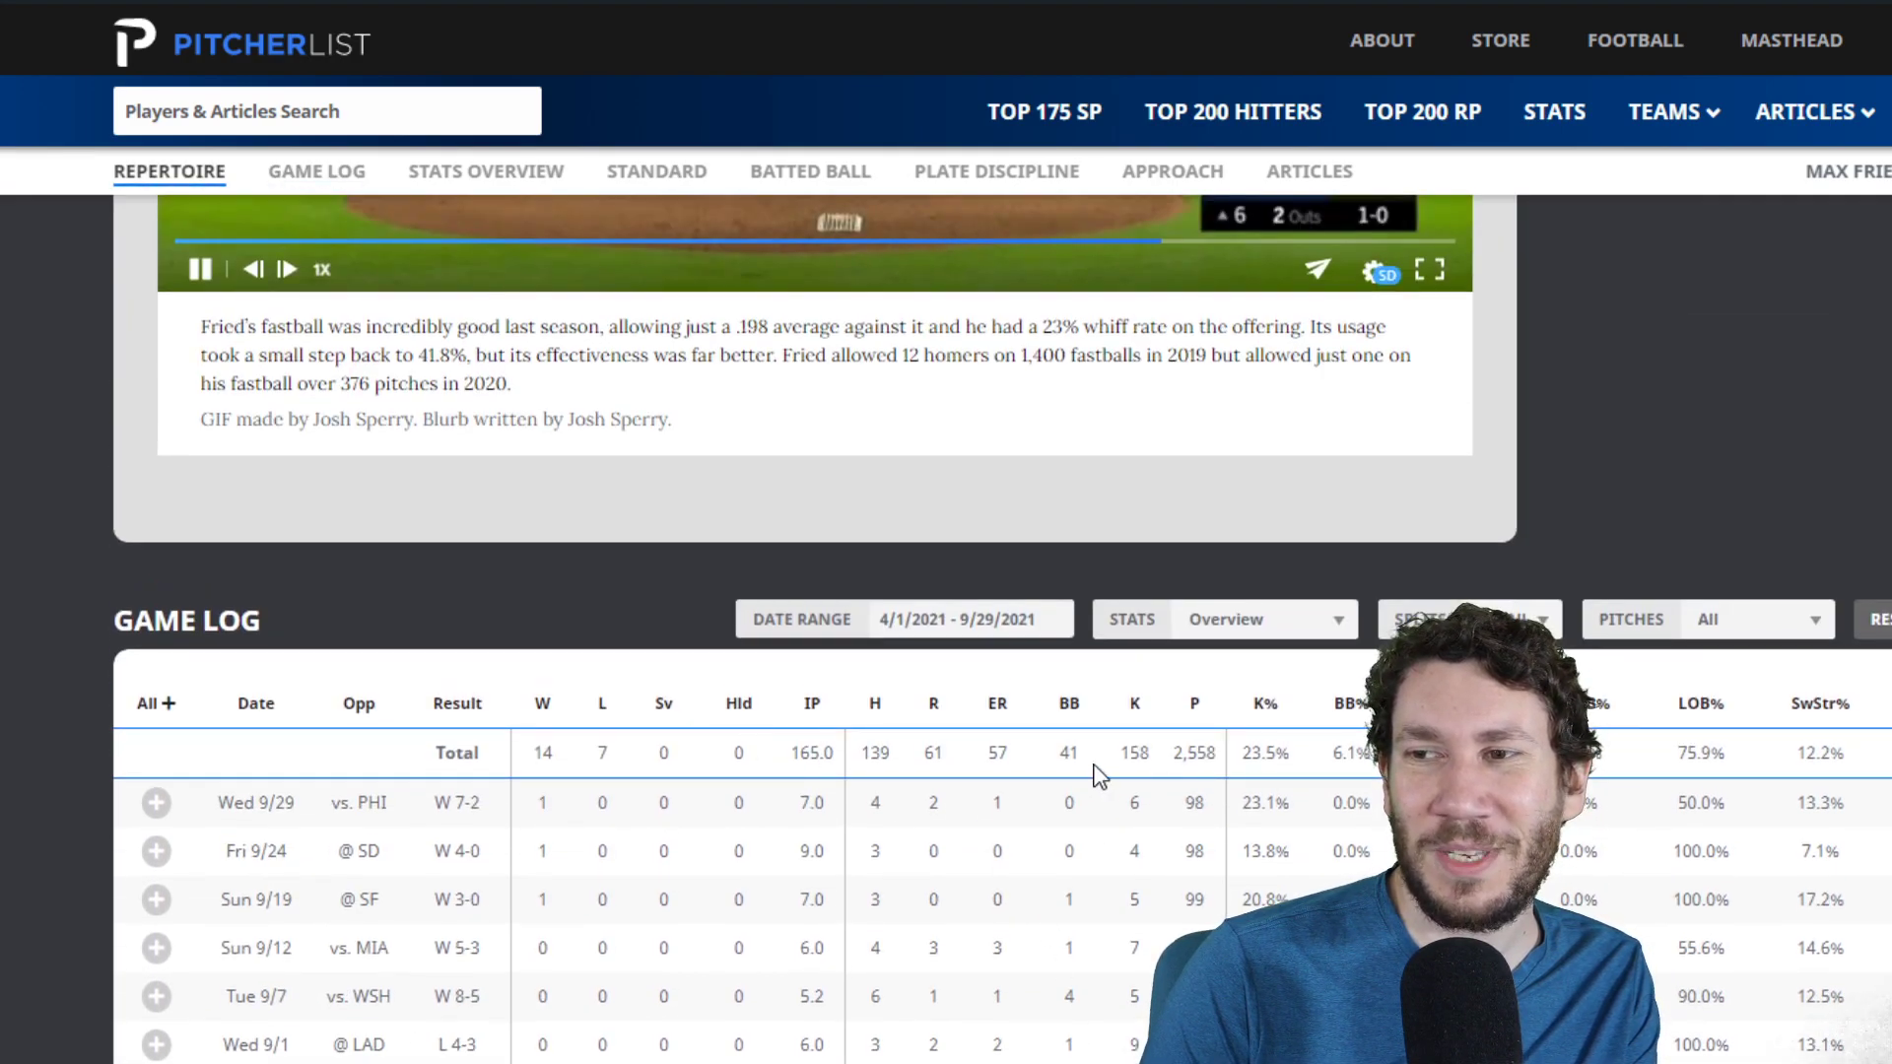
scroll(1059, 901, down, 5)
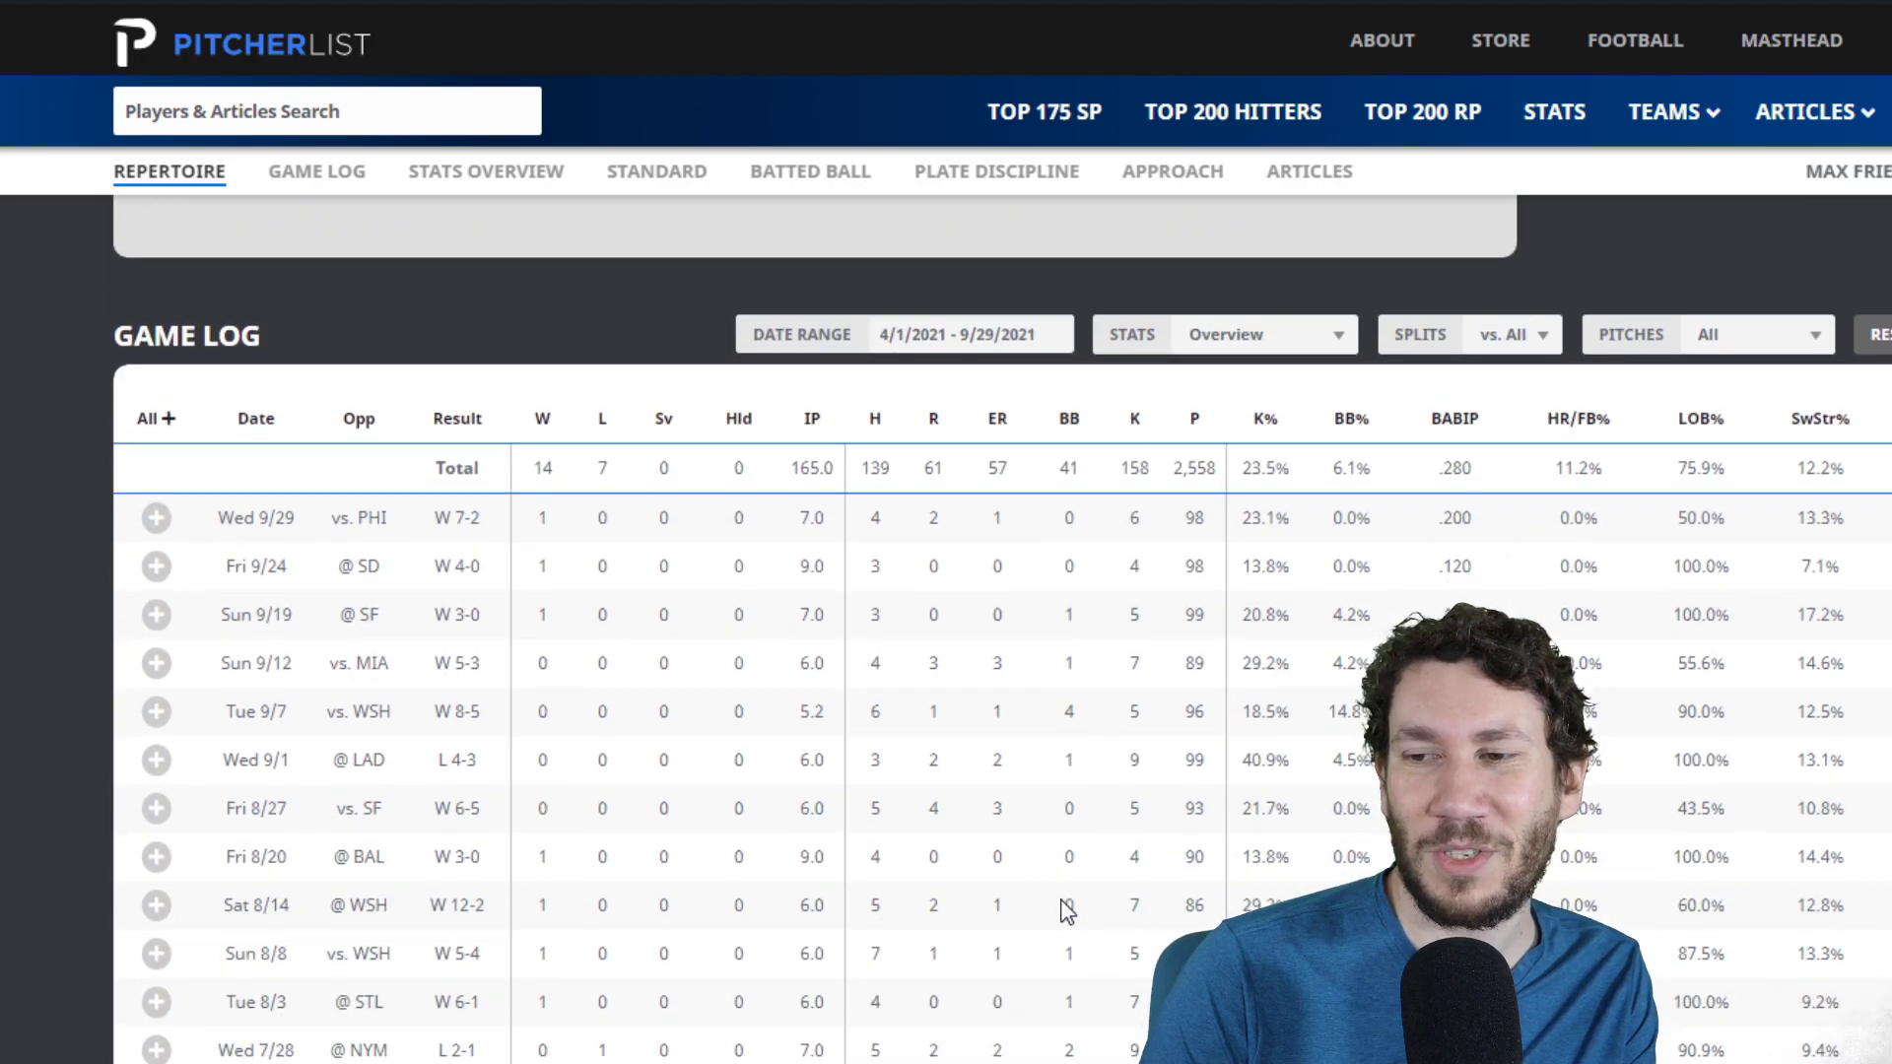
scroll(1067, 923, up, 2)
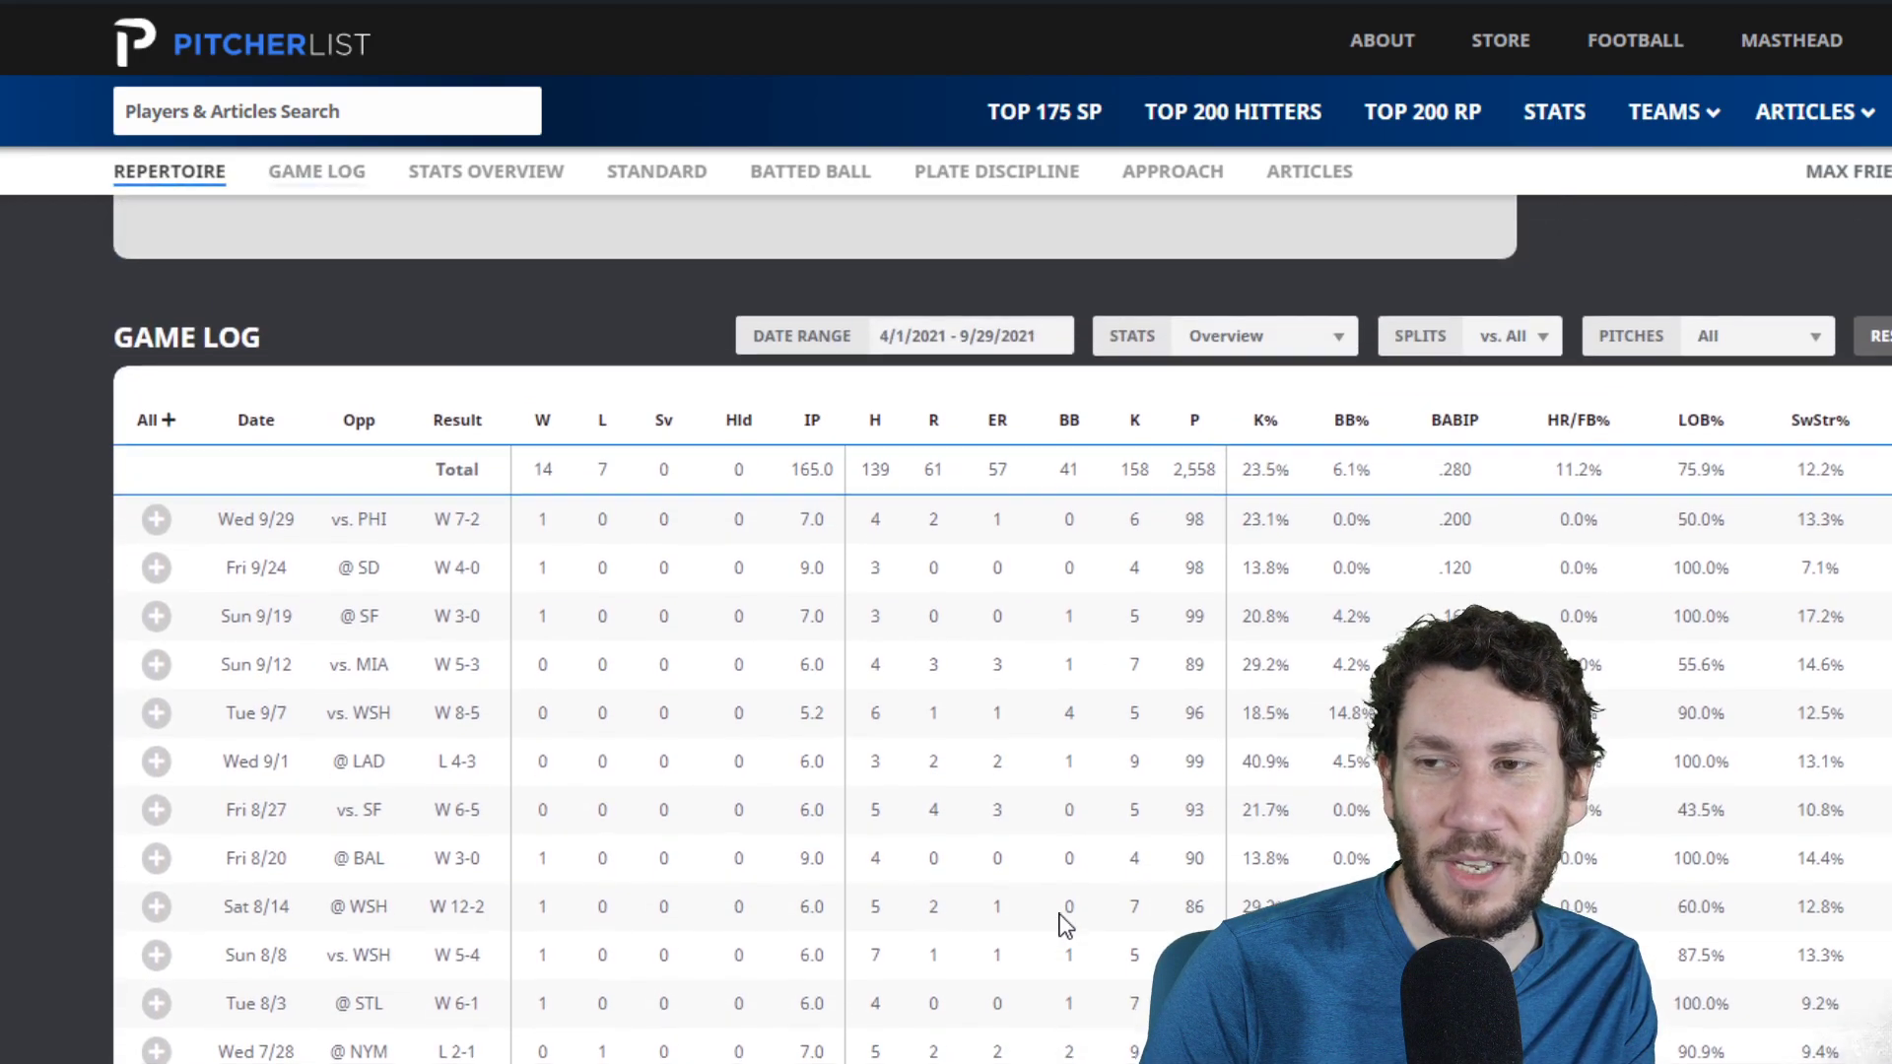
- Filter the game log to the date range 5/5/2021 - 9/30/2021 and review the updated totals
scroll(1067, 924, down, 2)
scroll(998, 811, up, 3)
click(916, 477)
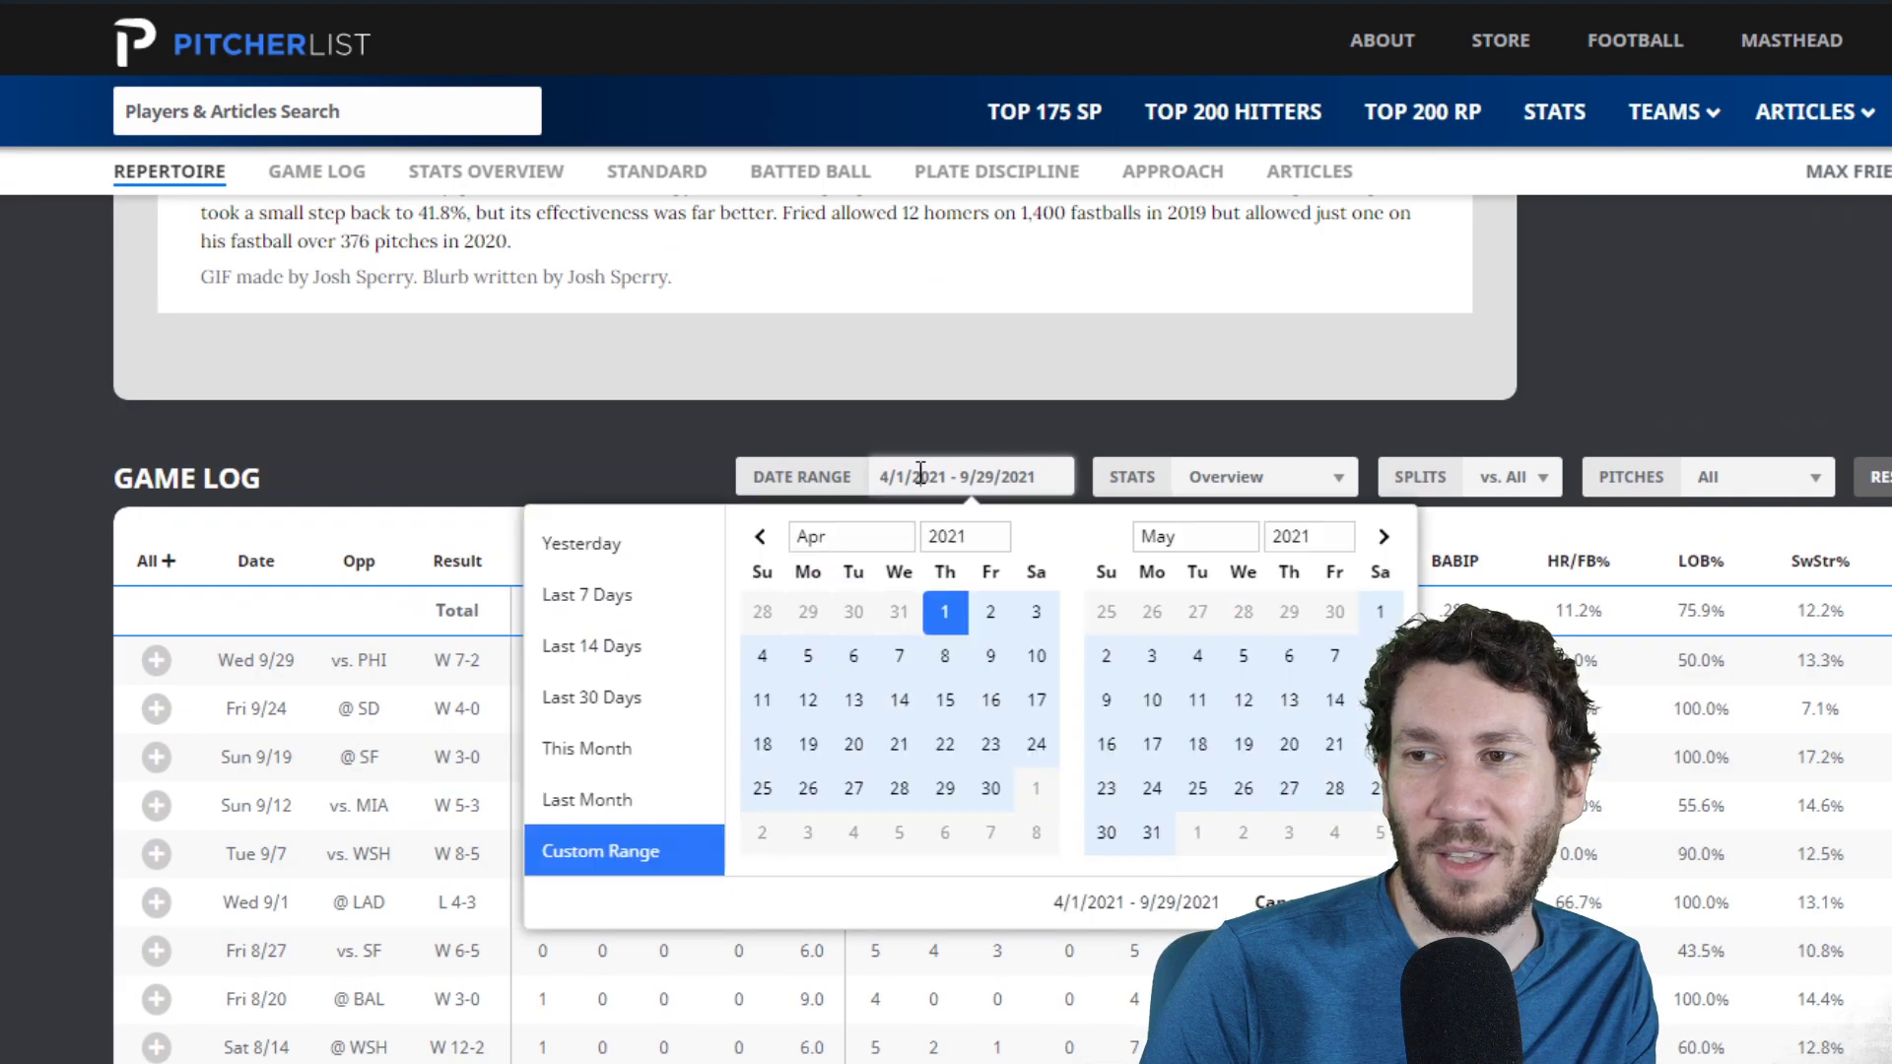
click(1243, 664)
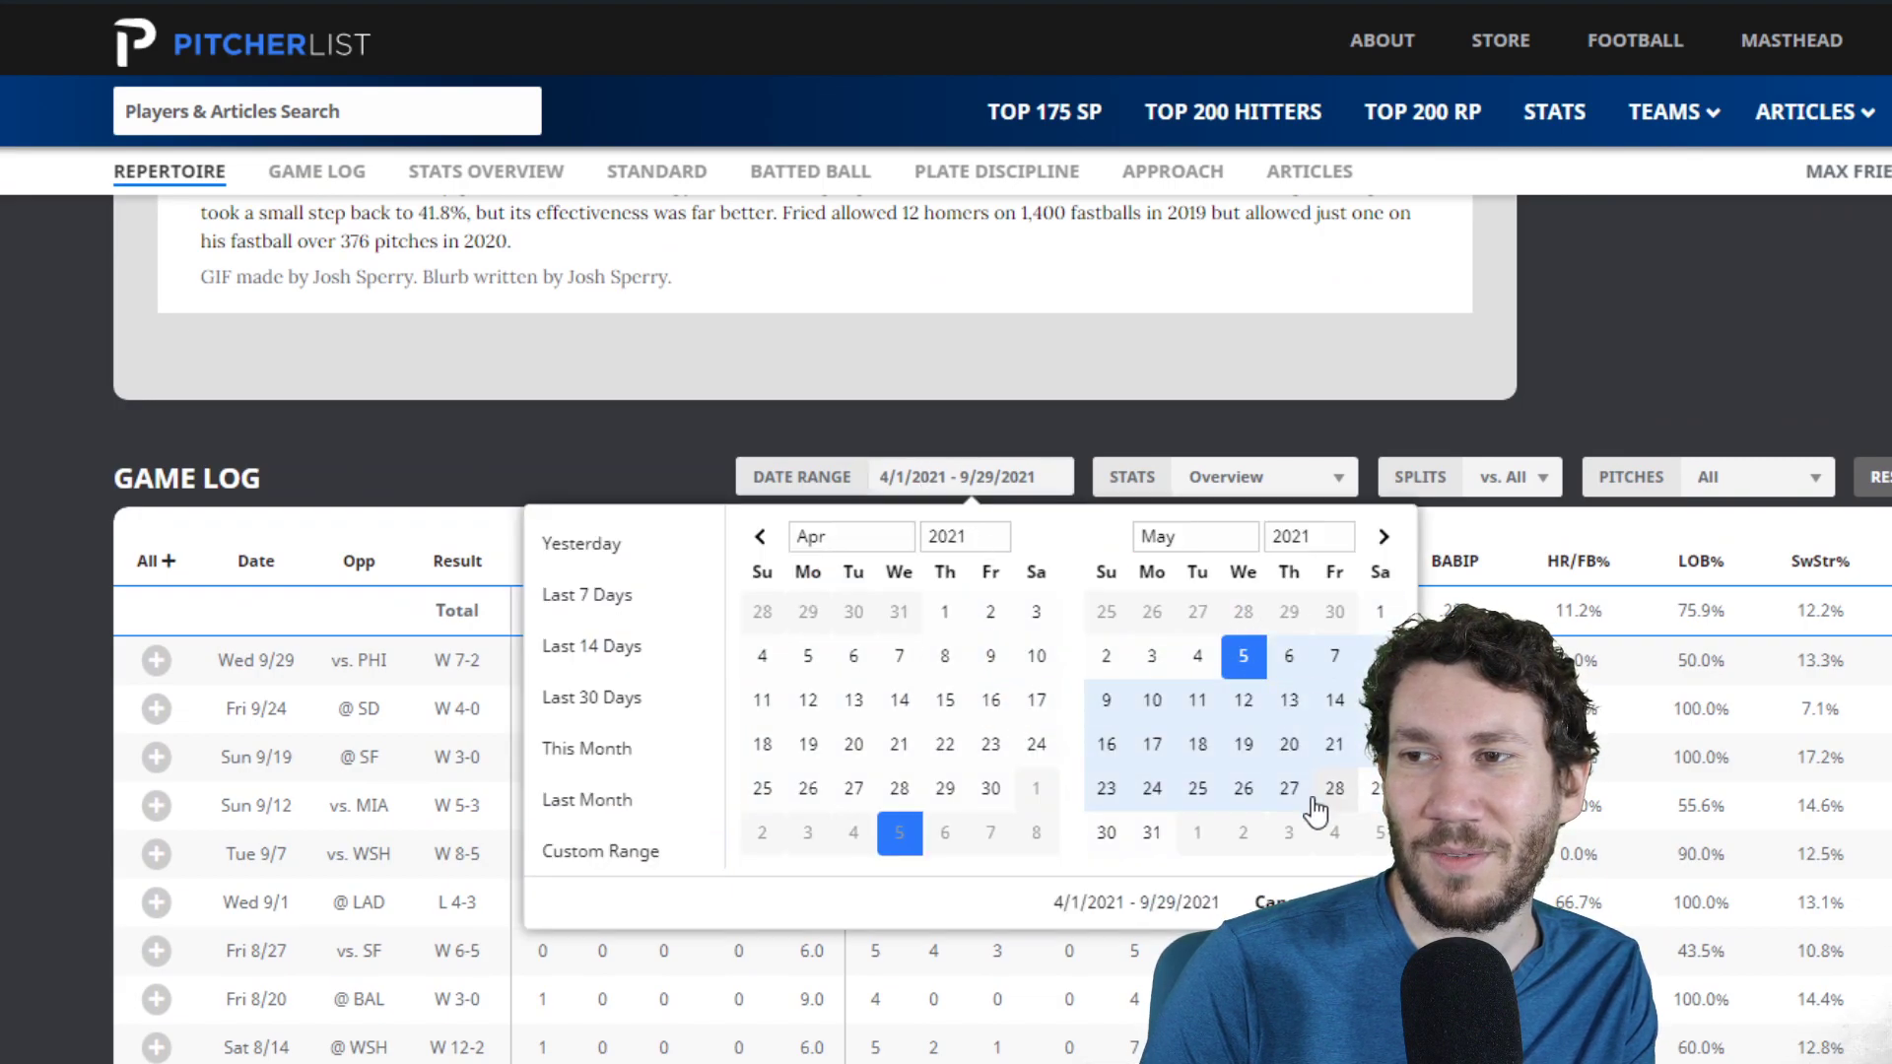
click(1383, 538)
click(1382, 538)
click(1383, 538)
click(1383, 538)
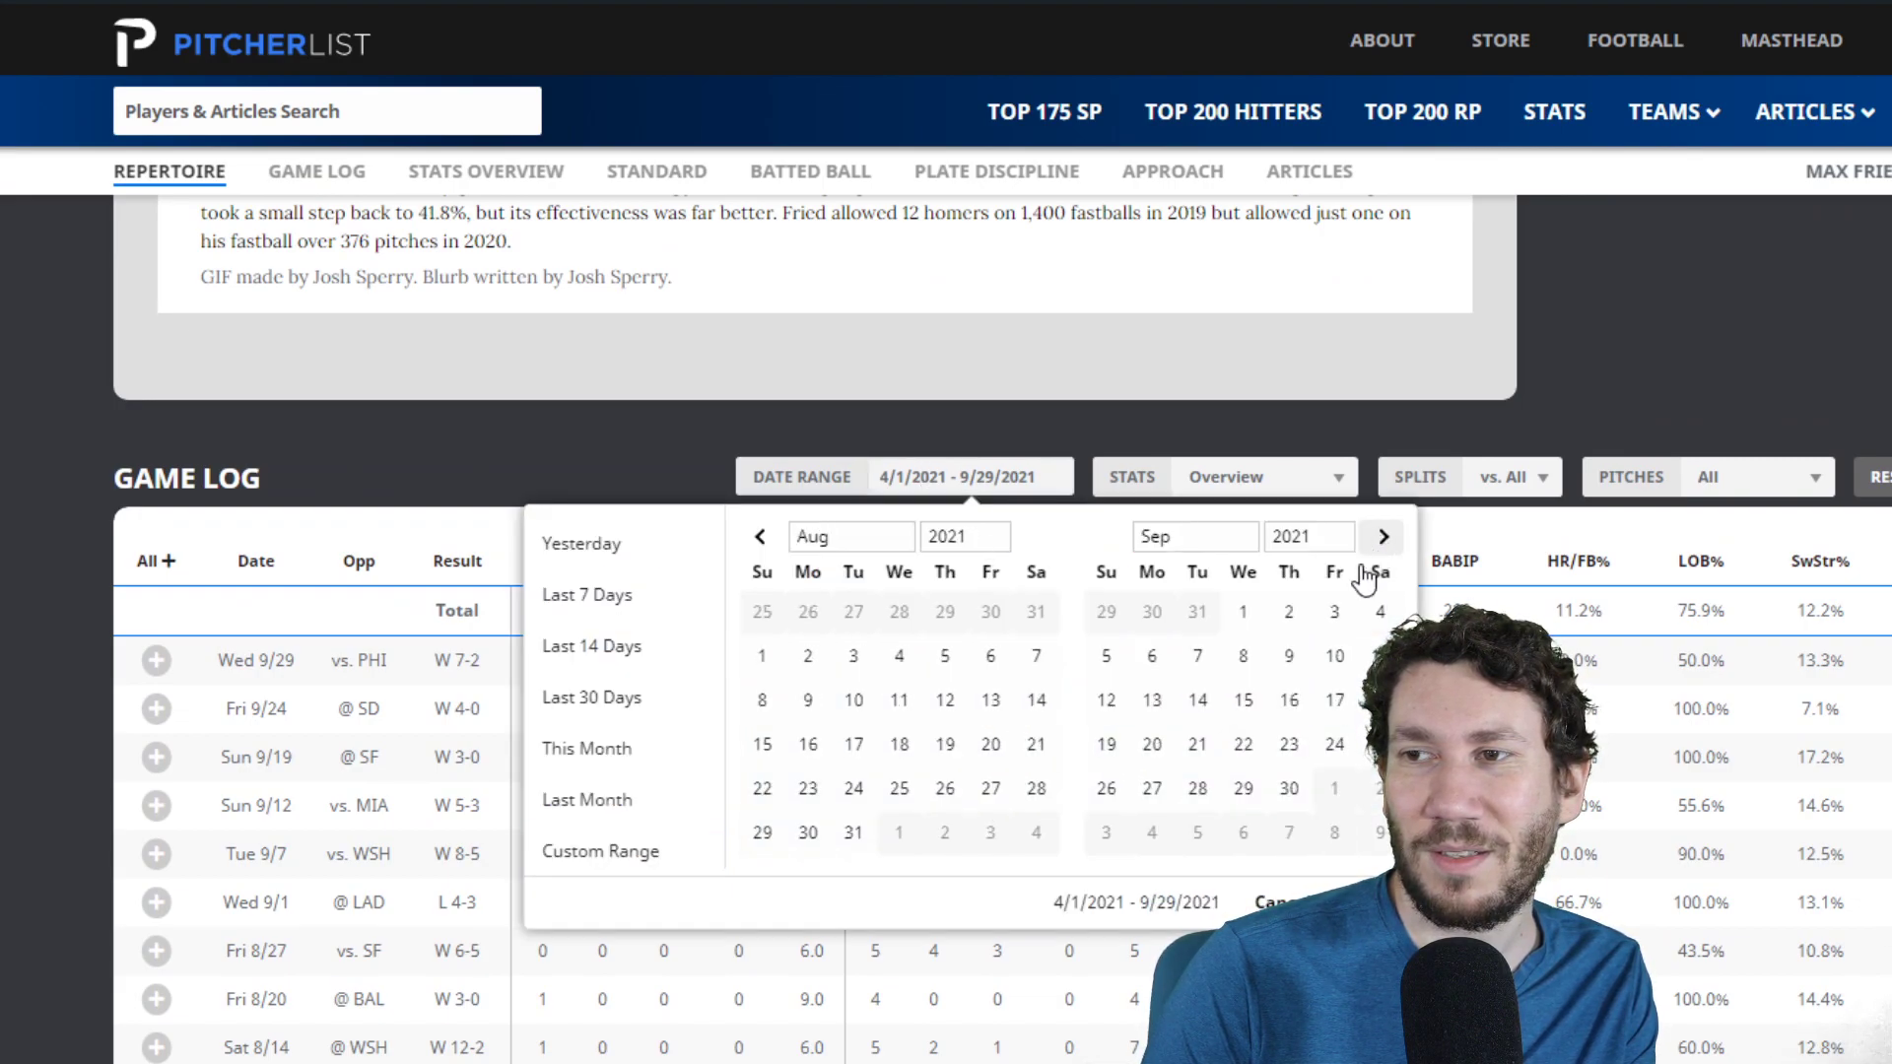
click(1289, 791)
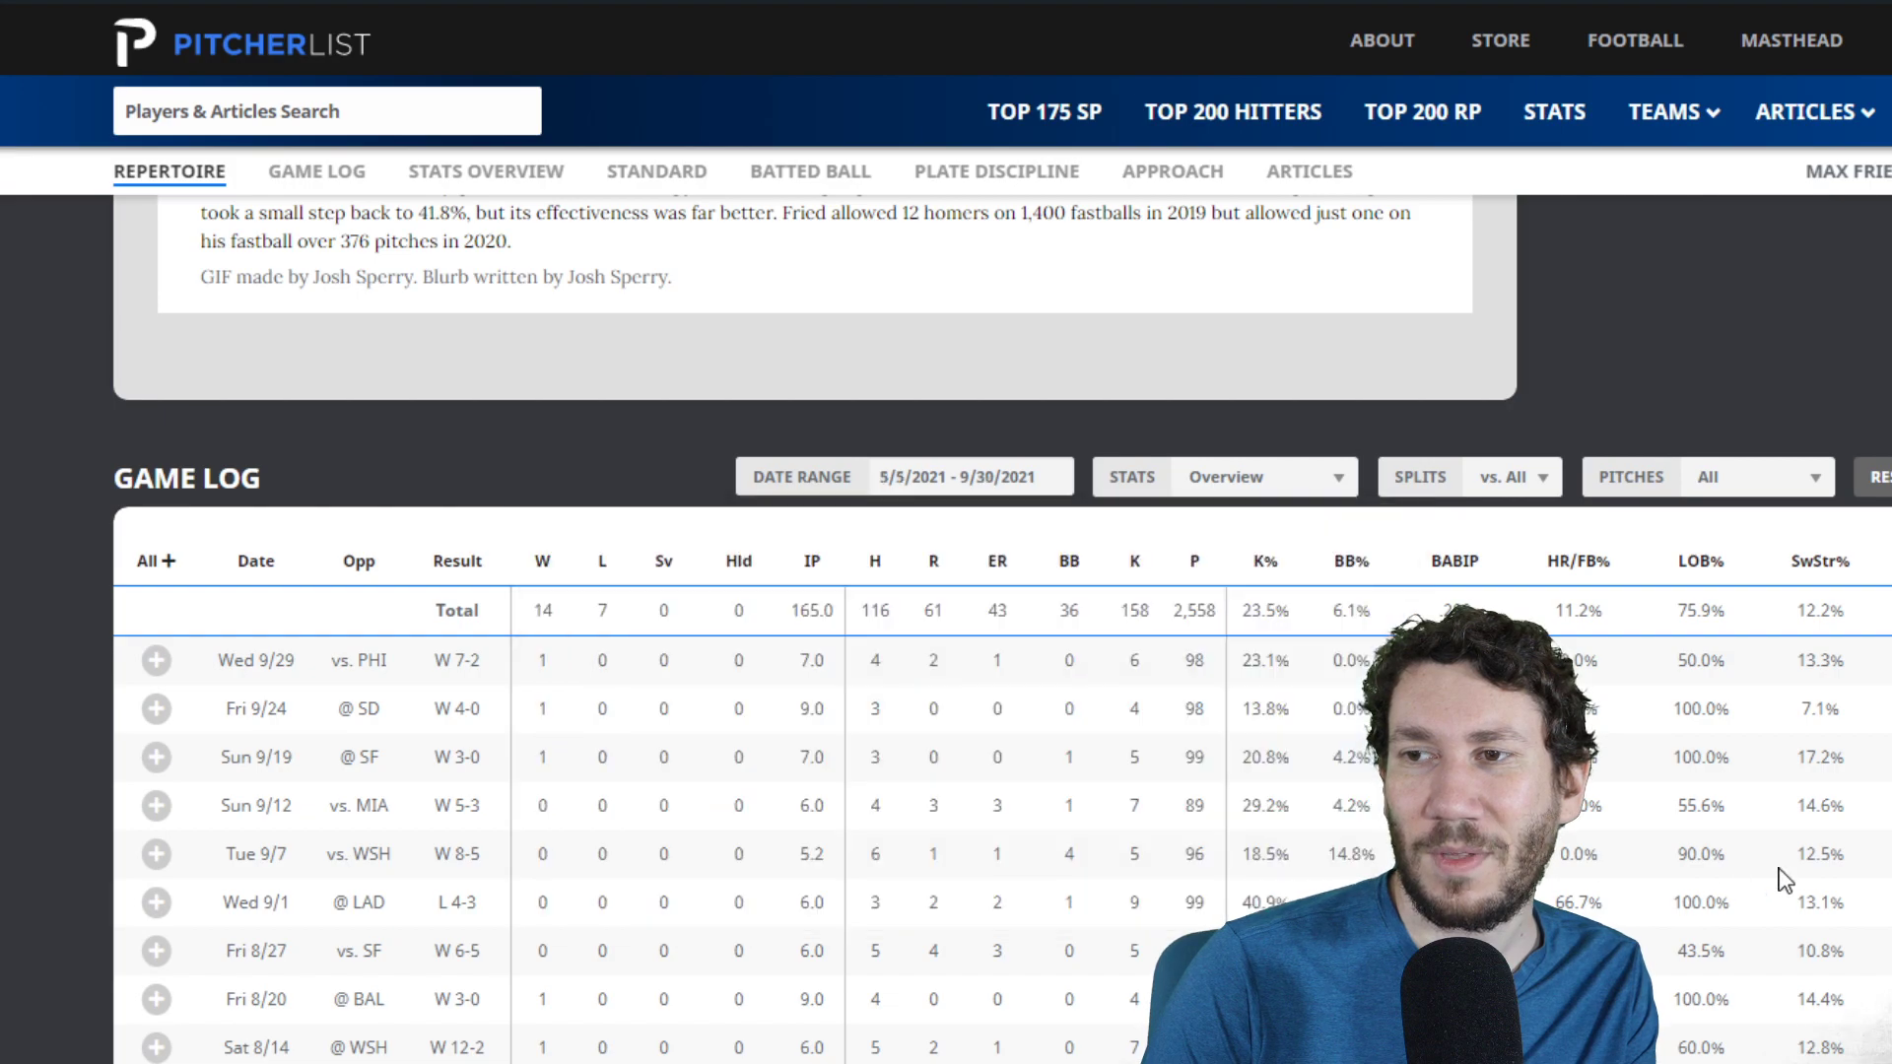
scroll(1138, 1053, down, 4)
scroll(1108, 764, up, 5)
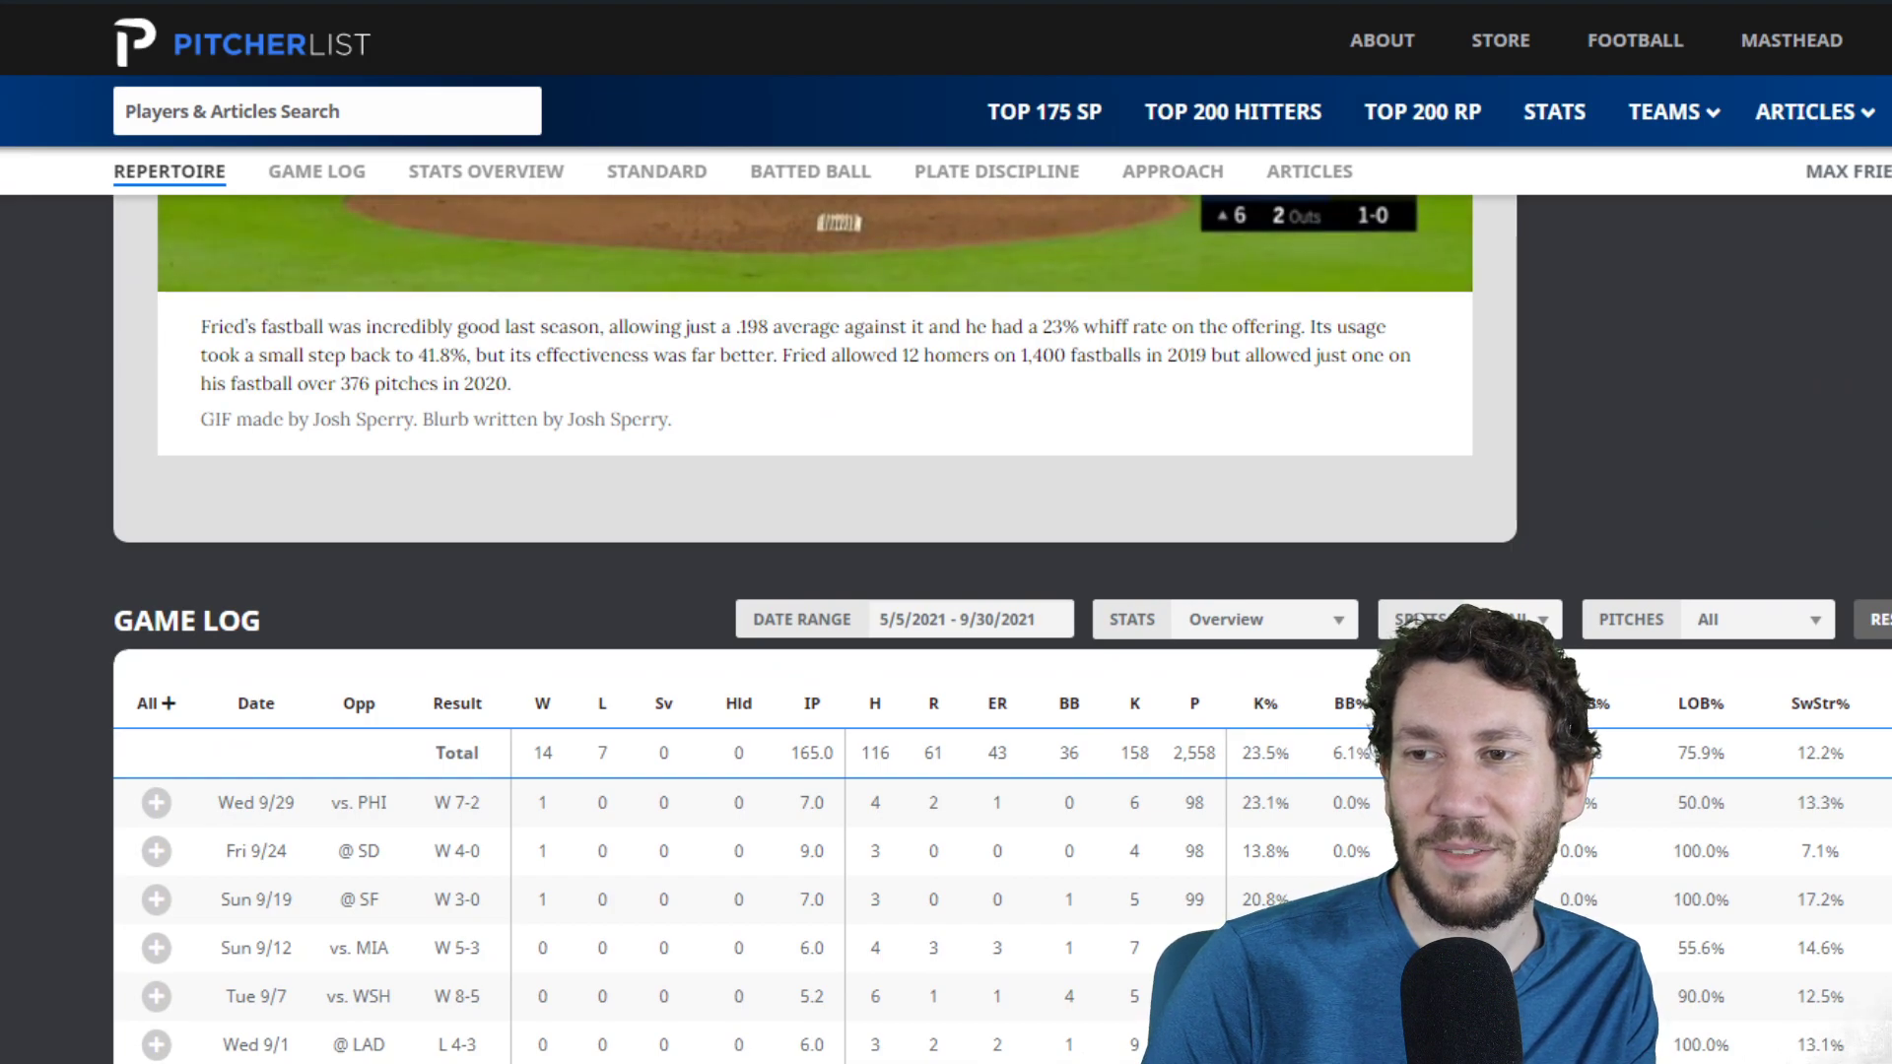
- Use the browser's address field for quick arithmetic on the filtered game log totals, entering 36 and 152
key(ctrl+l)
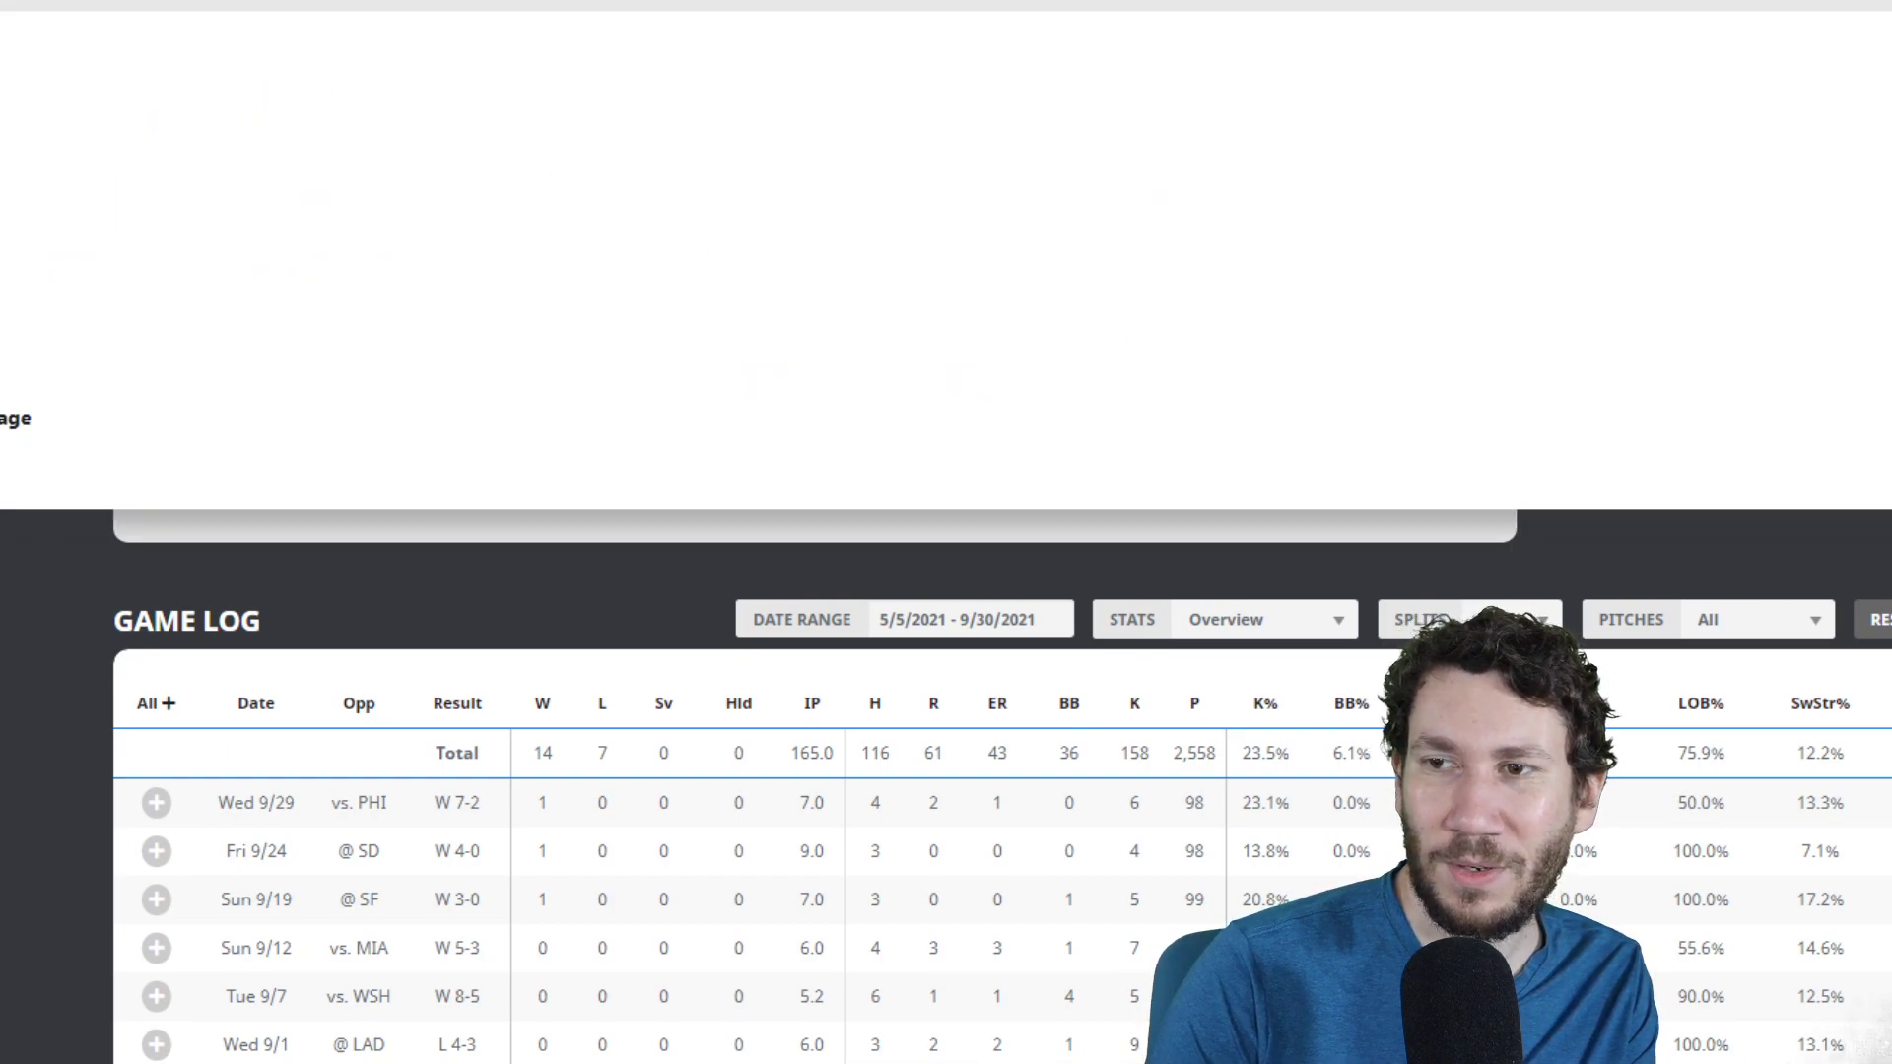
key(Escape)
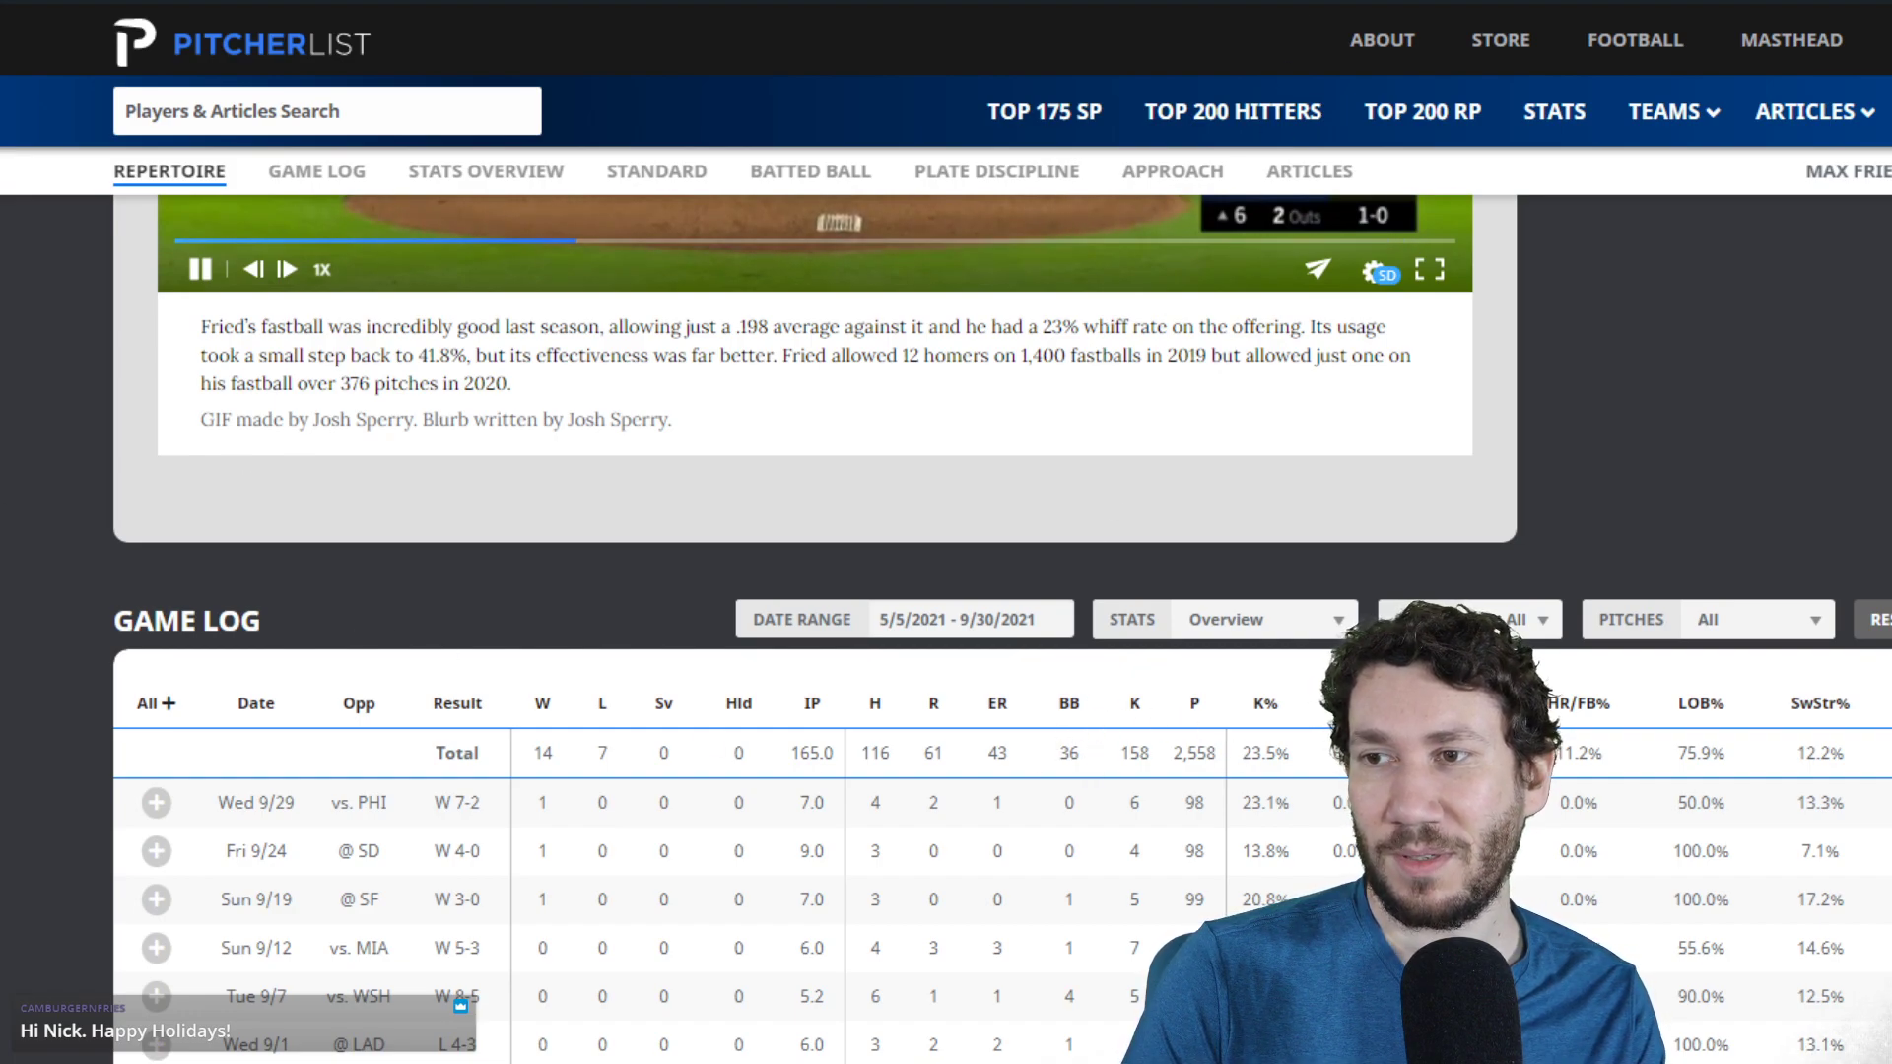
key(ctrl+l)
text(36)
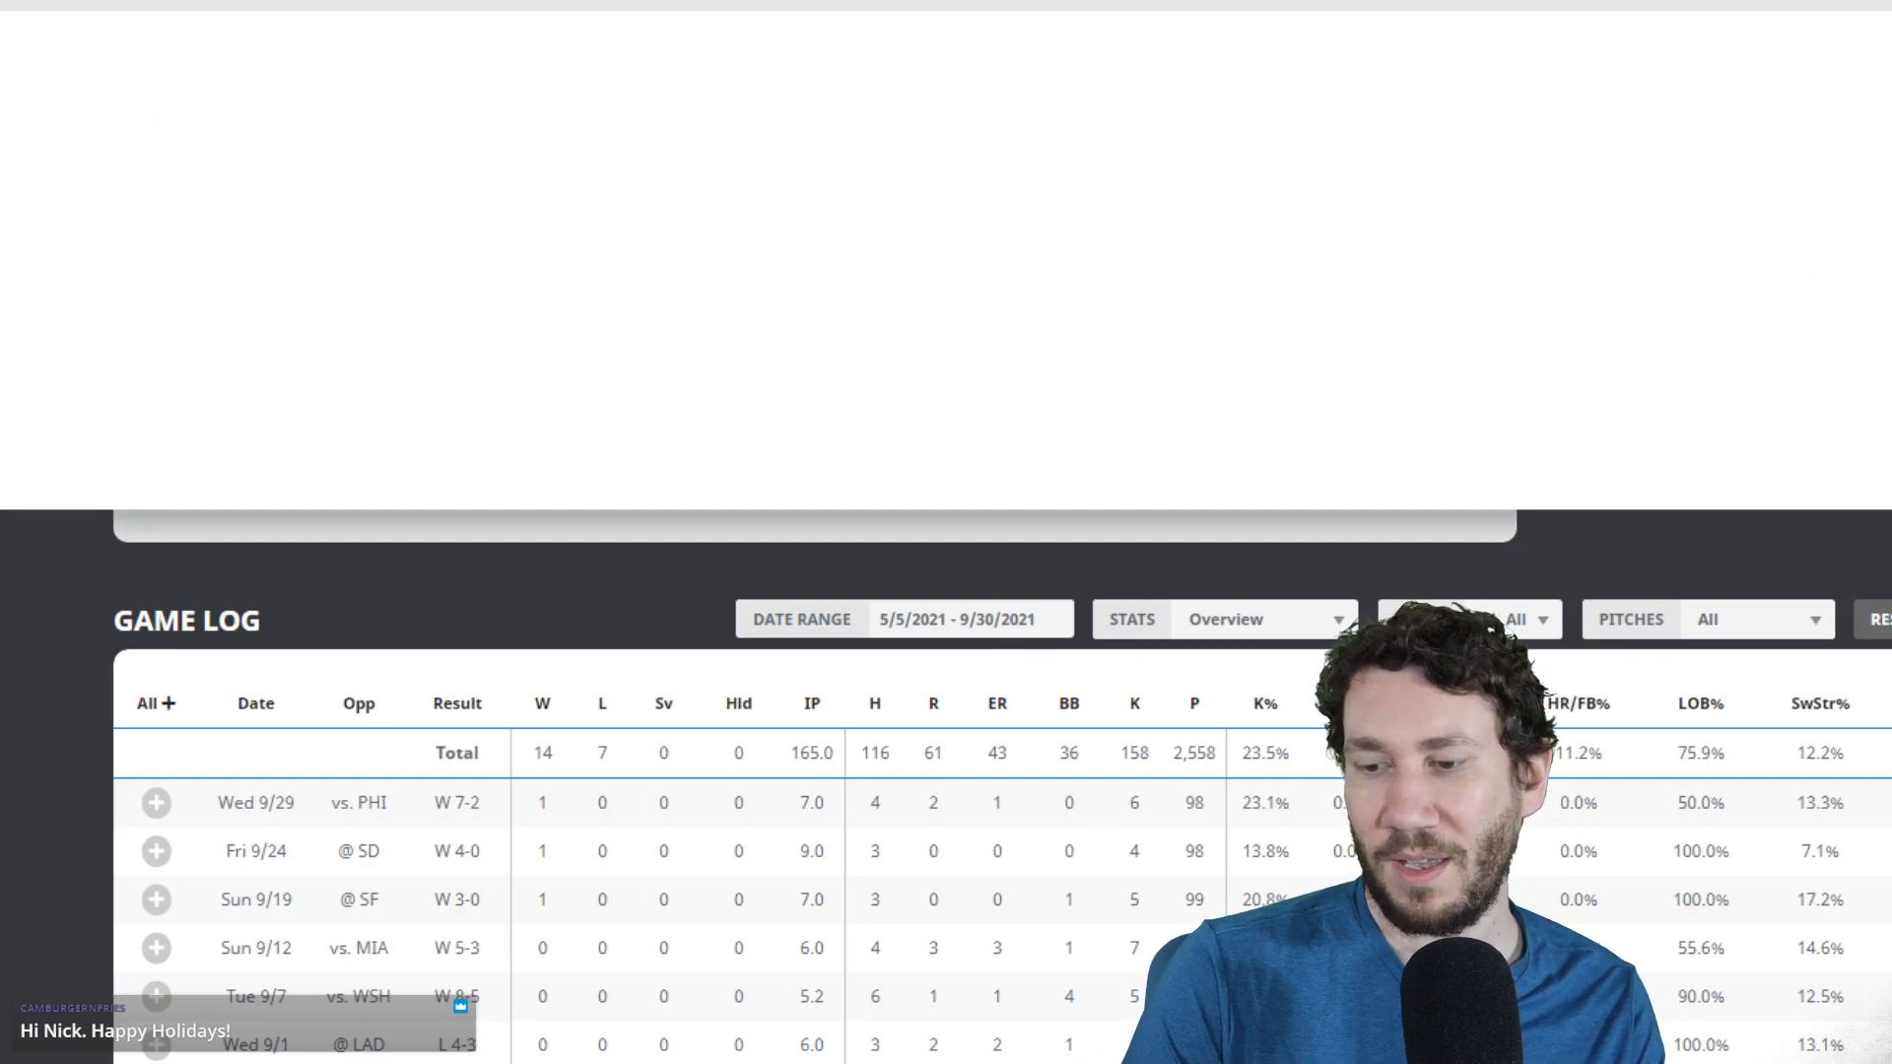
key(Escape)
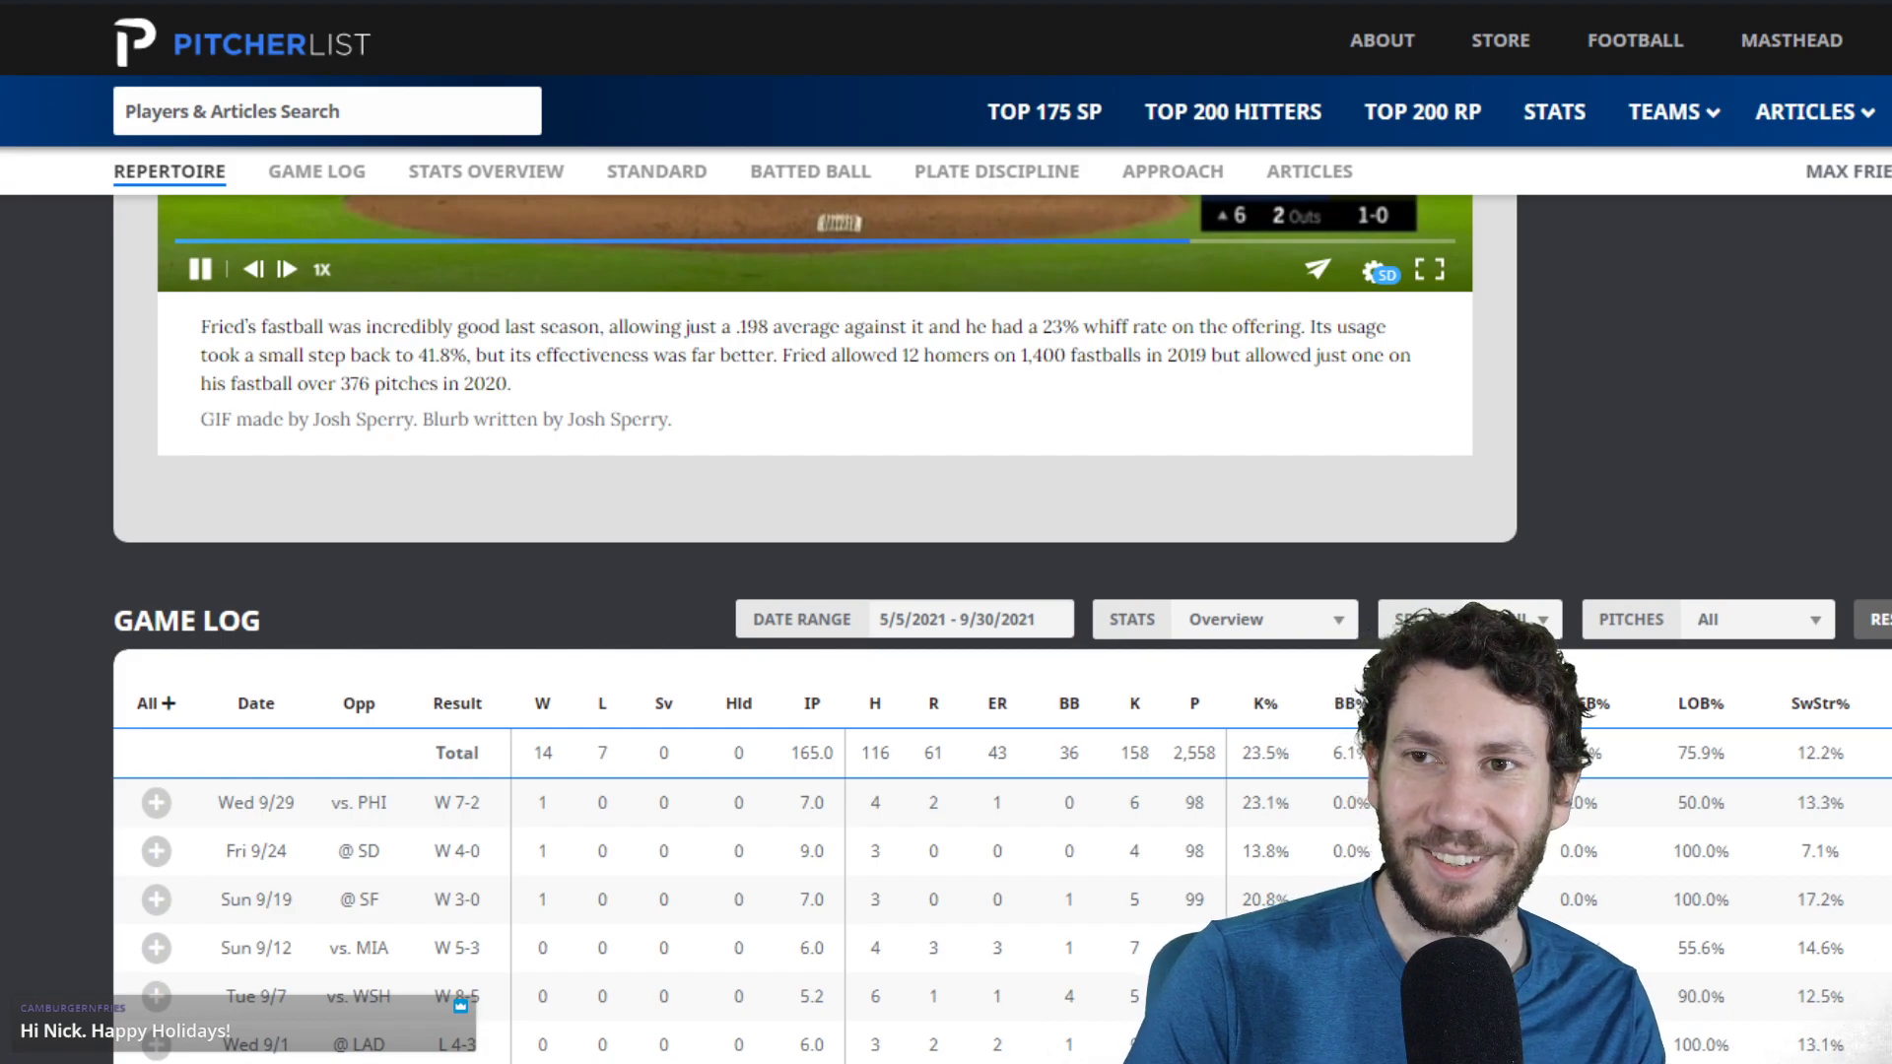
key(ctrl+l)
text(152)
key(Escape)
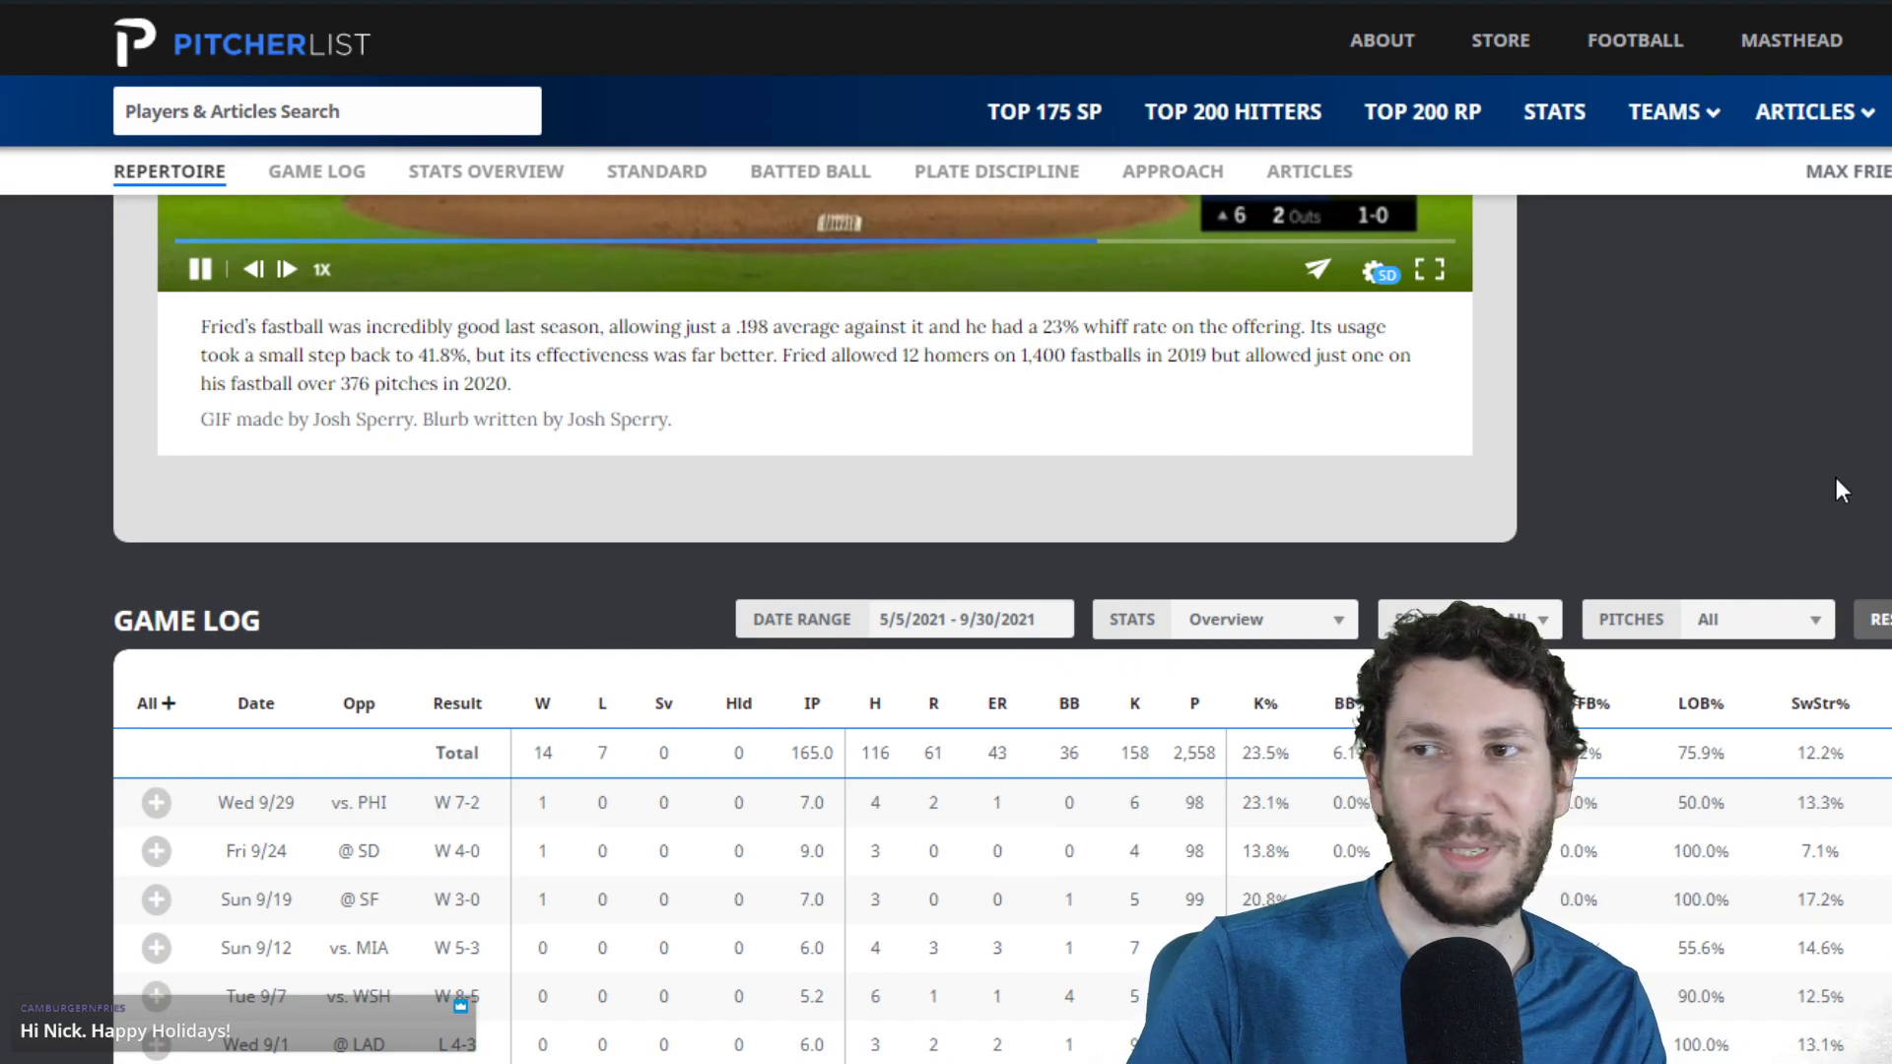
- Reopen Max Fried's Pitcher List player page and review his filtered game log totals
key(ctrl+t)
text(max fried)
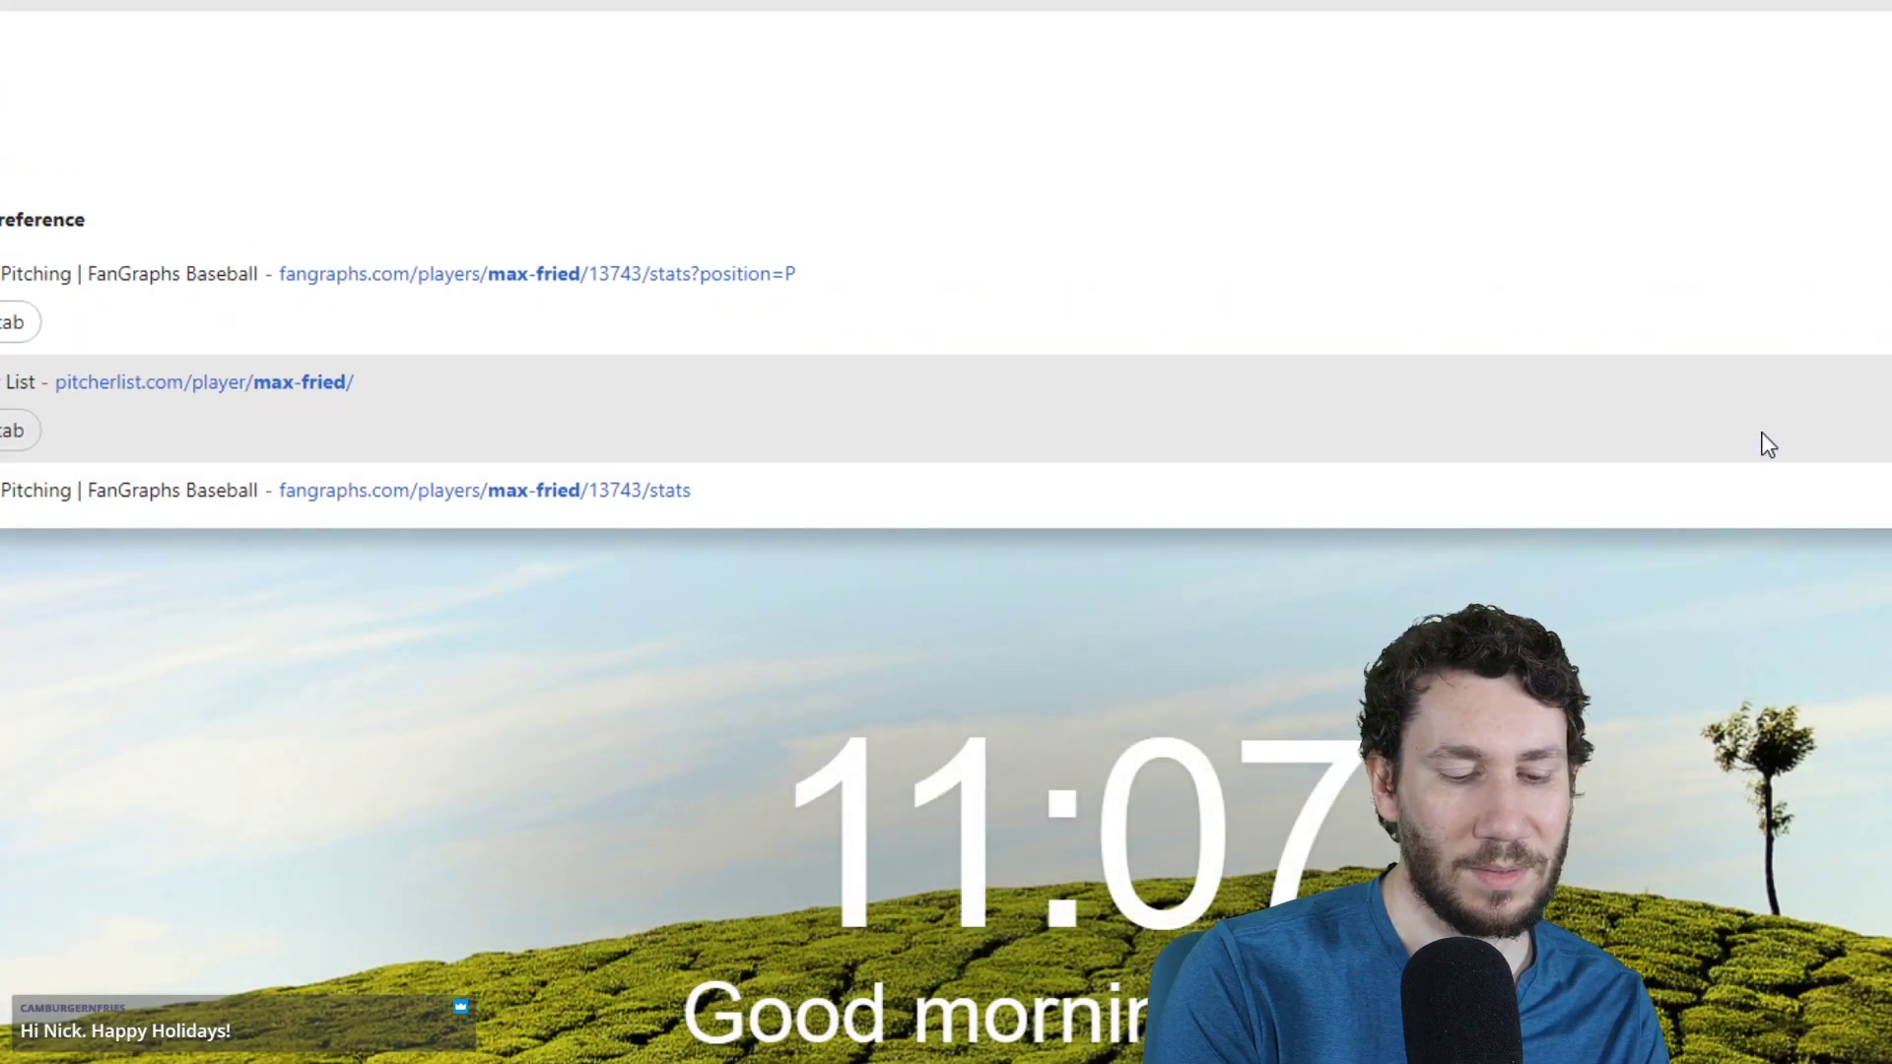
key(Return)
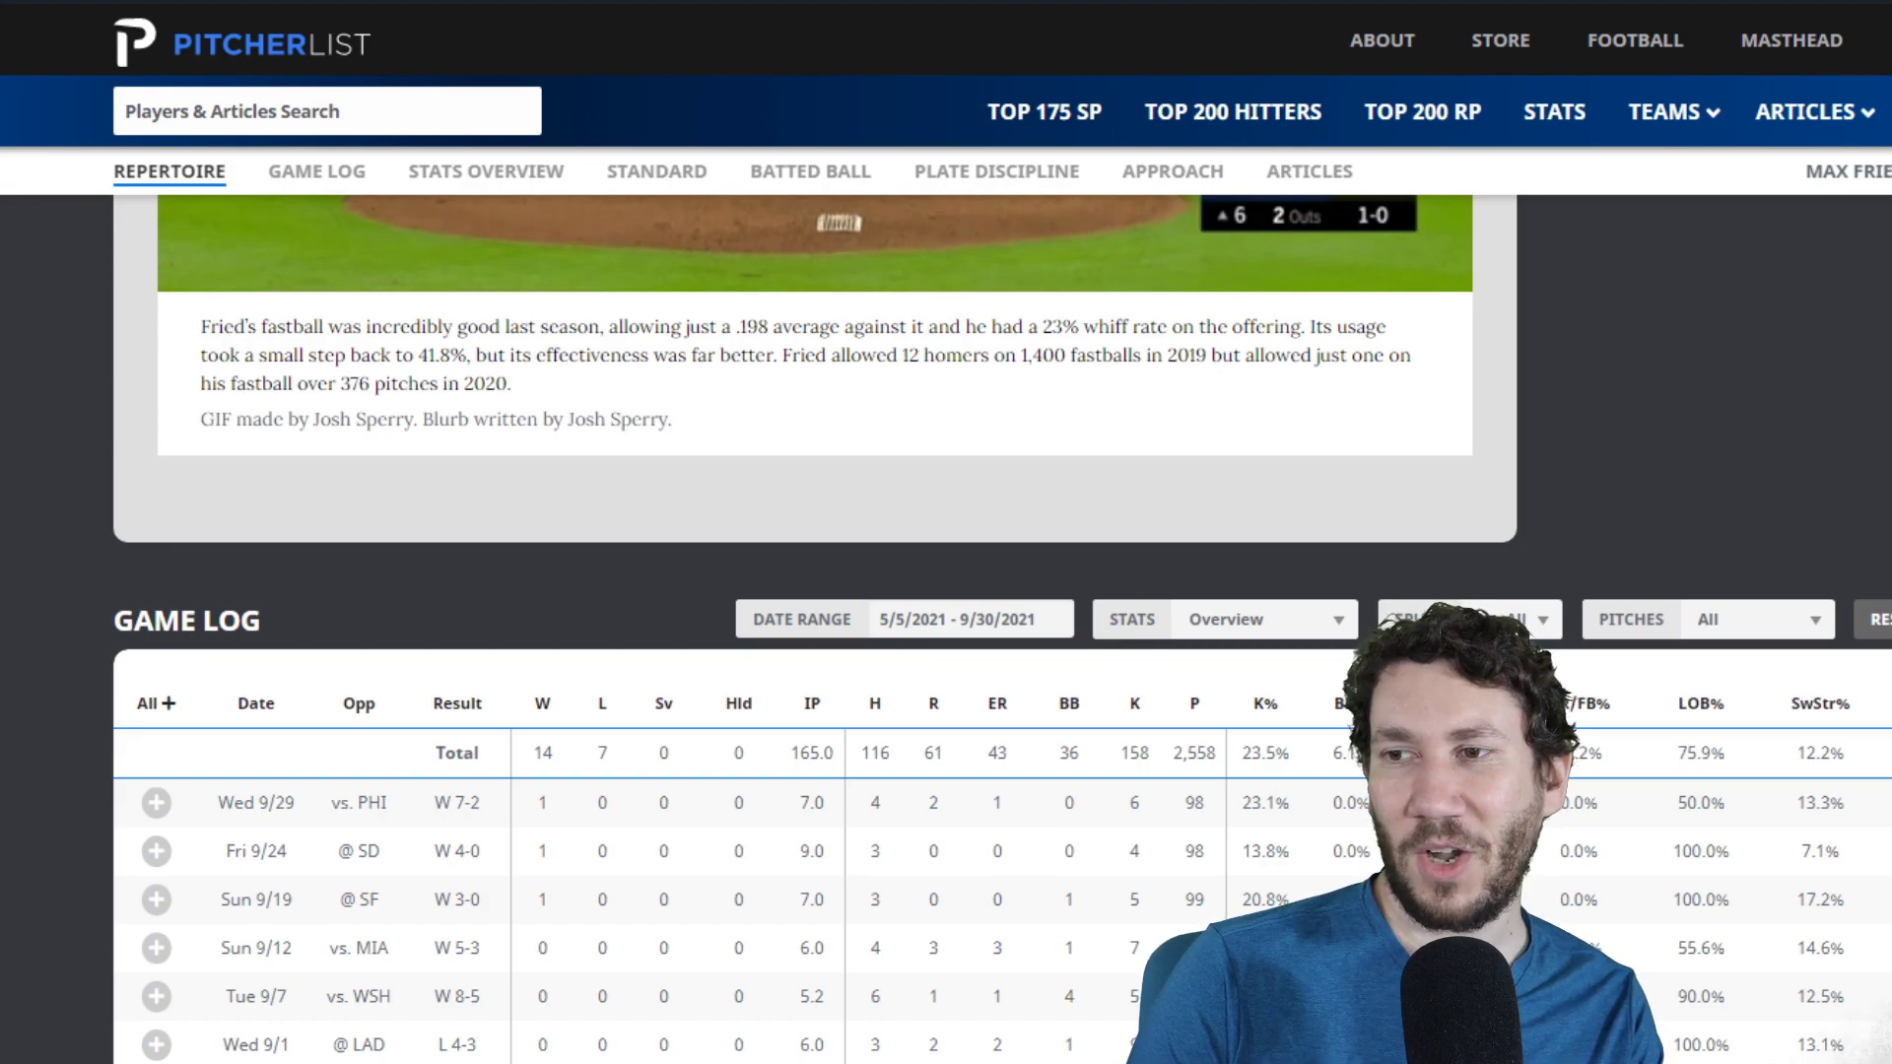
- Switch to the Excel projections sheet, set Max Fried's ERA to 3.25 and make that value bold
key(alt+Tab)
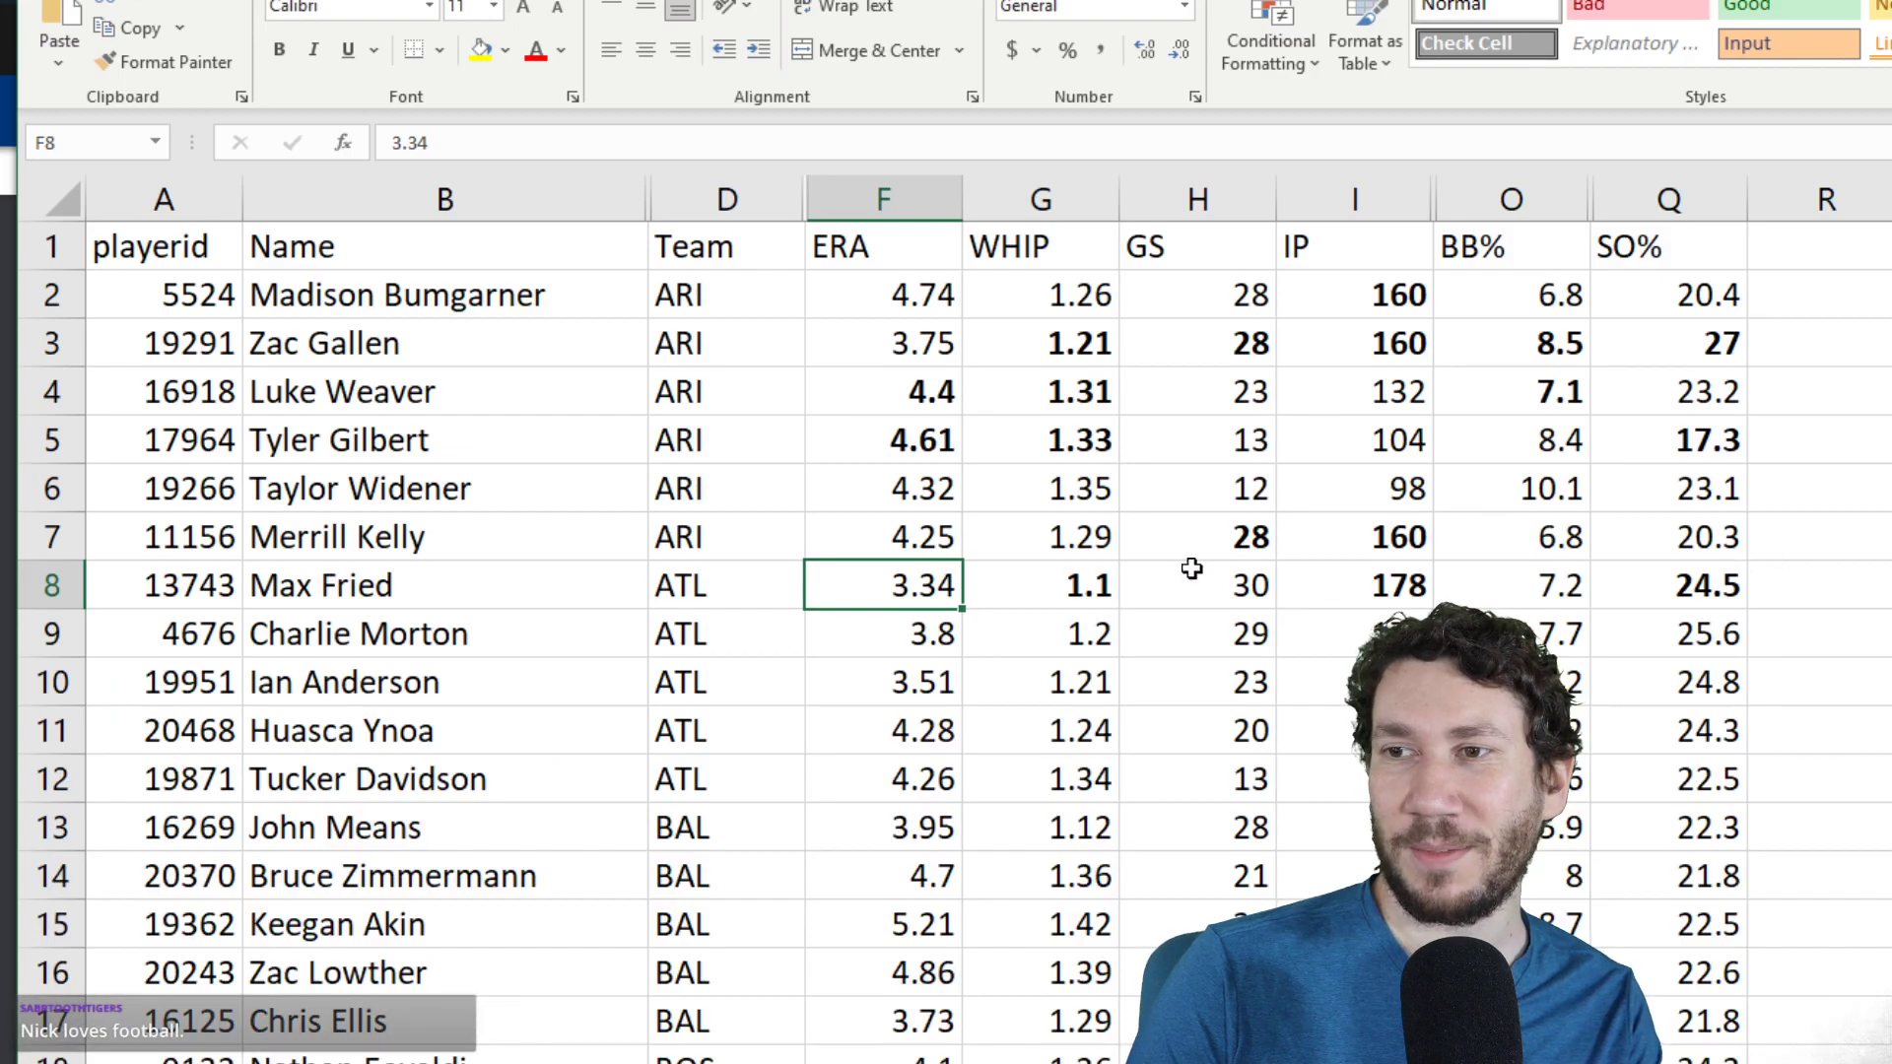
double_click(932, 589)
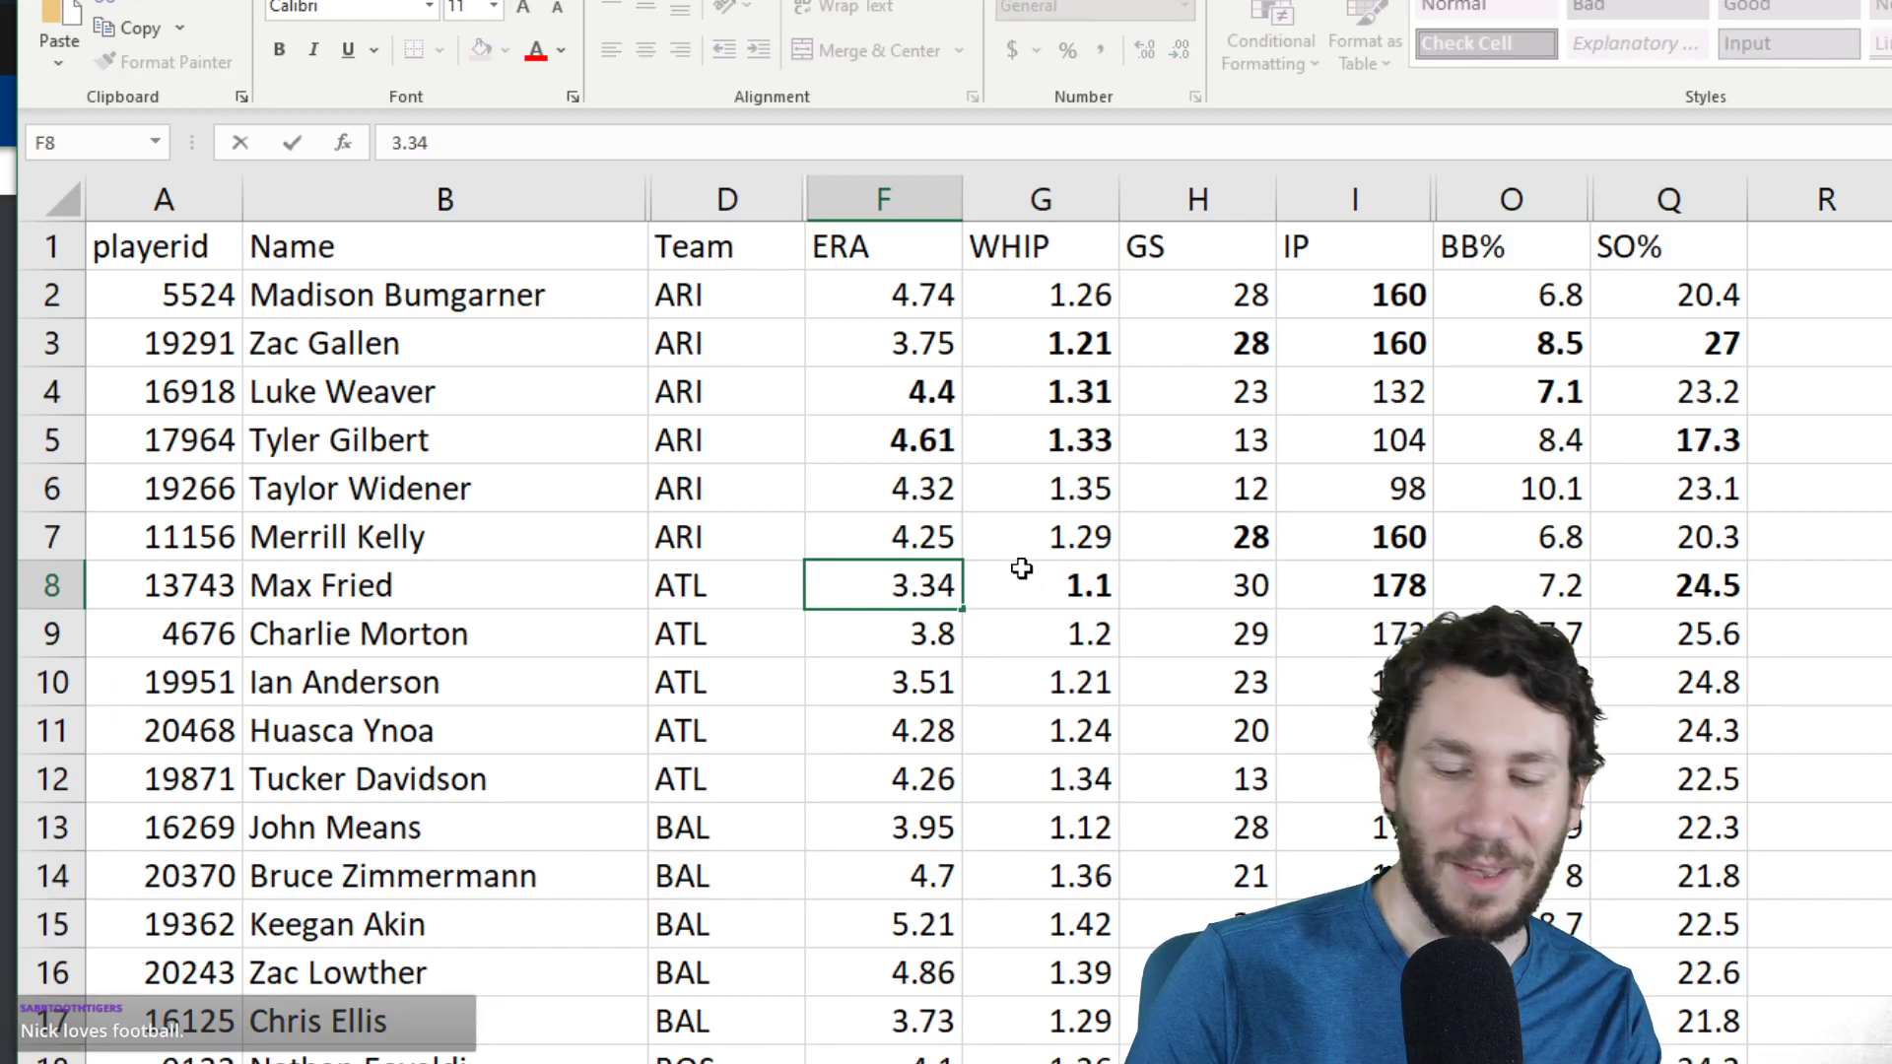
key(Delete)
key(Delete)
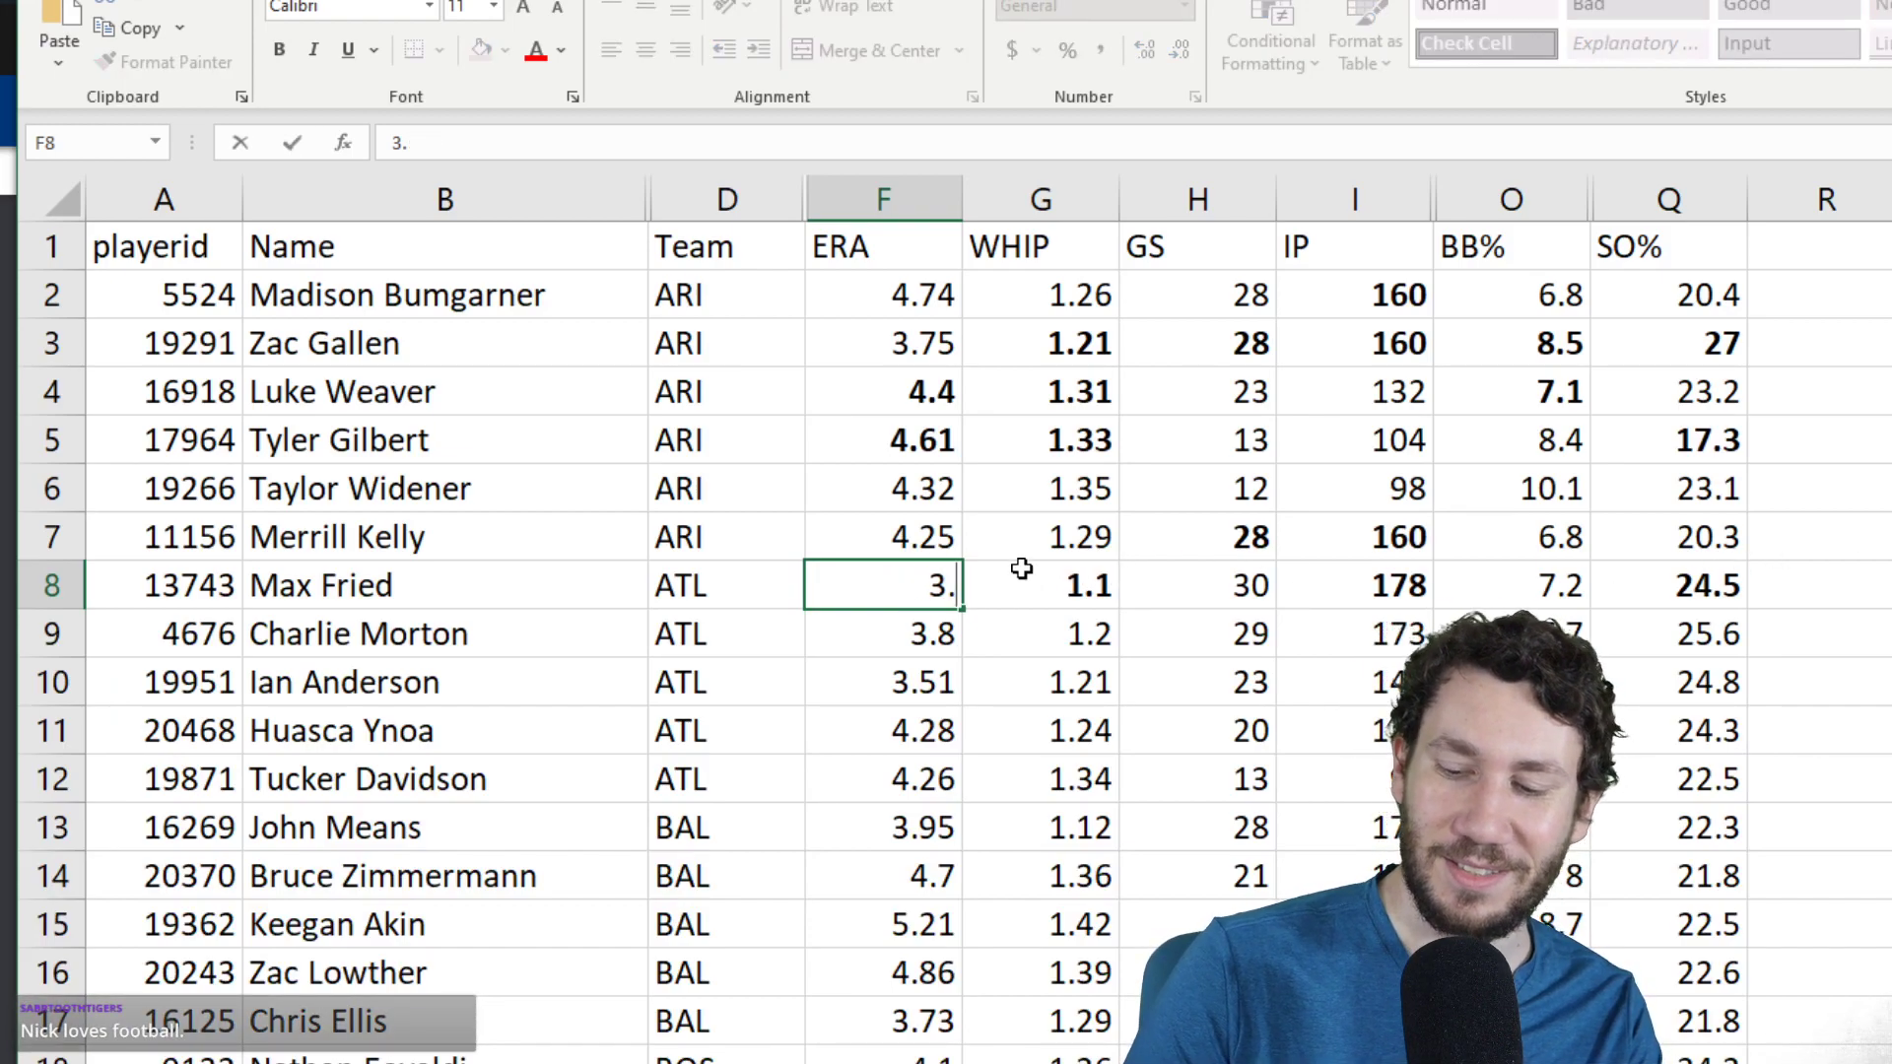
text(25)
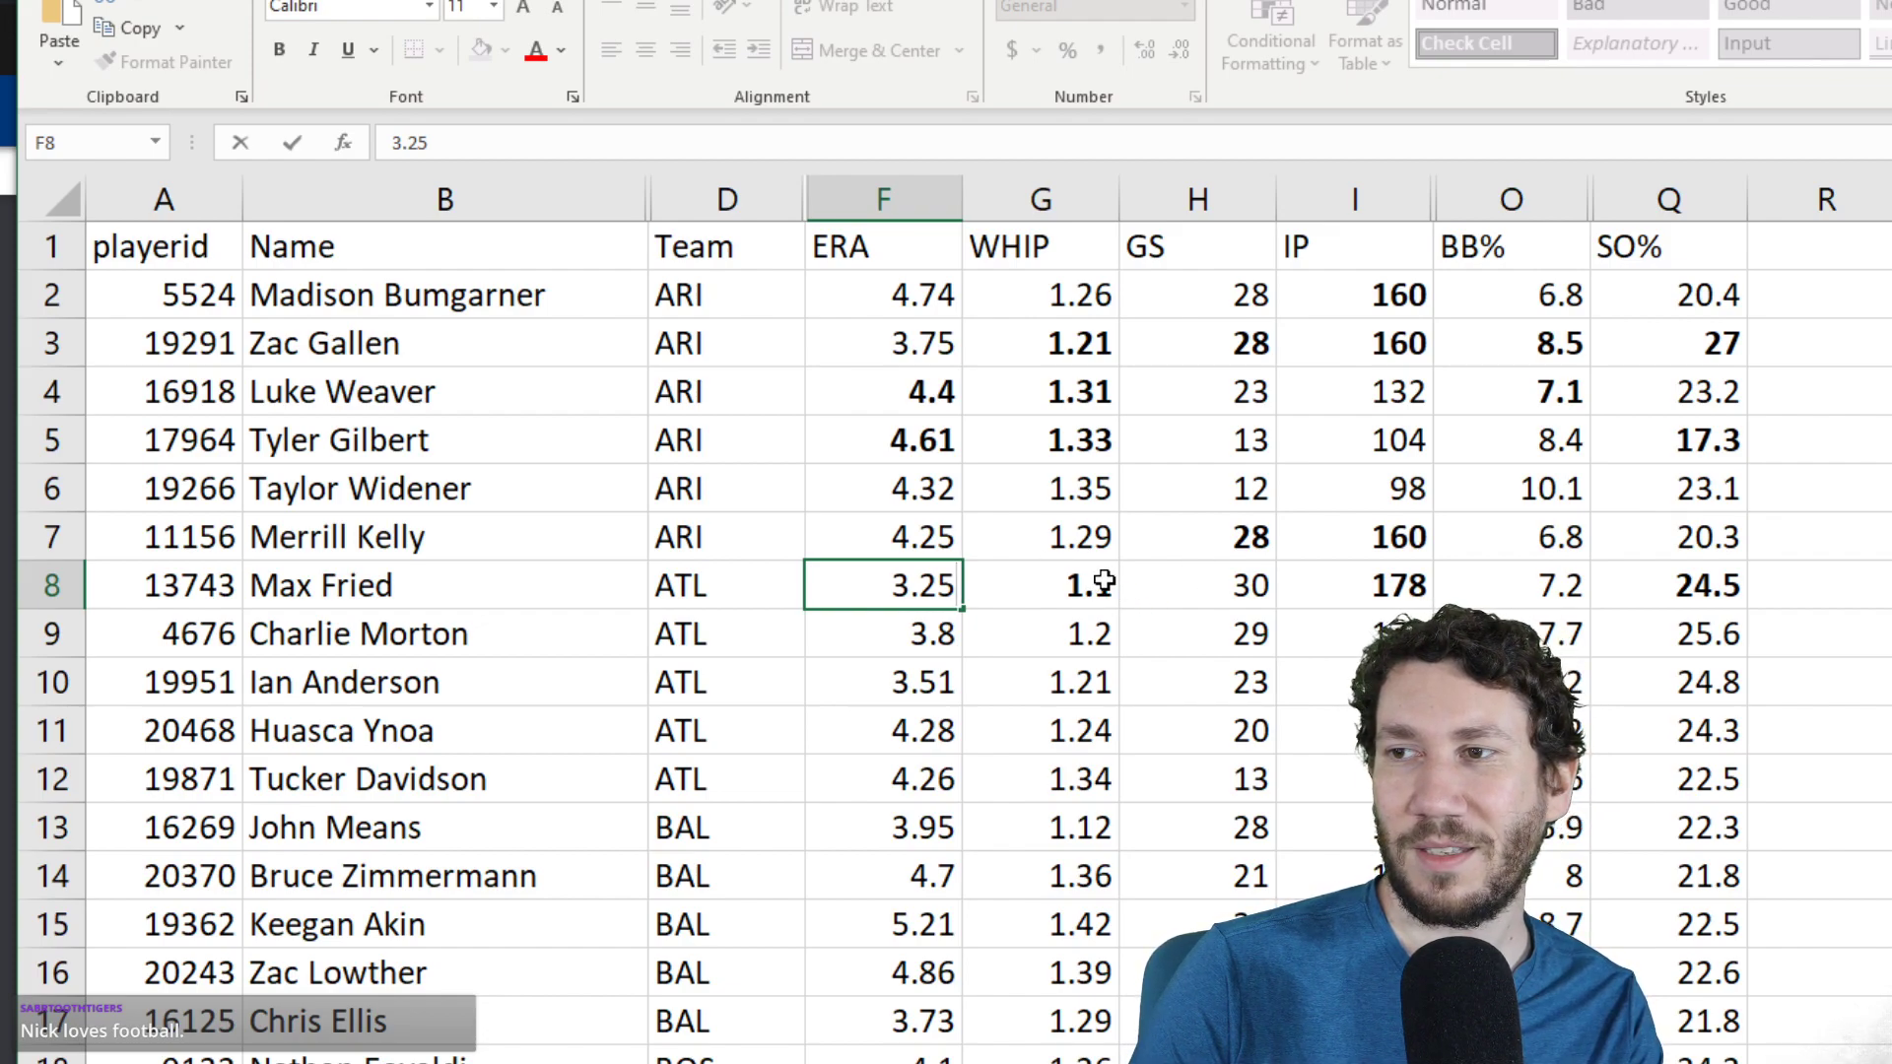
key(alt+Tab)
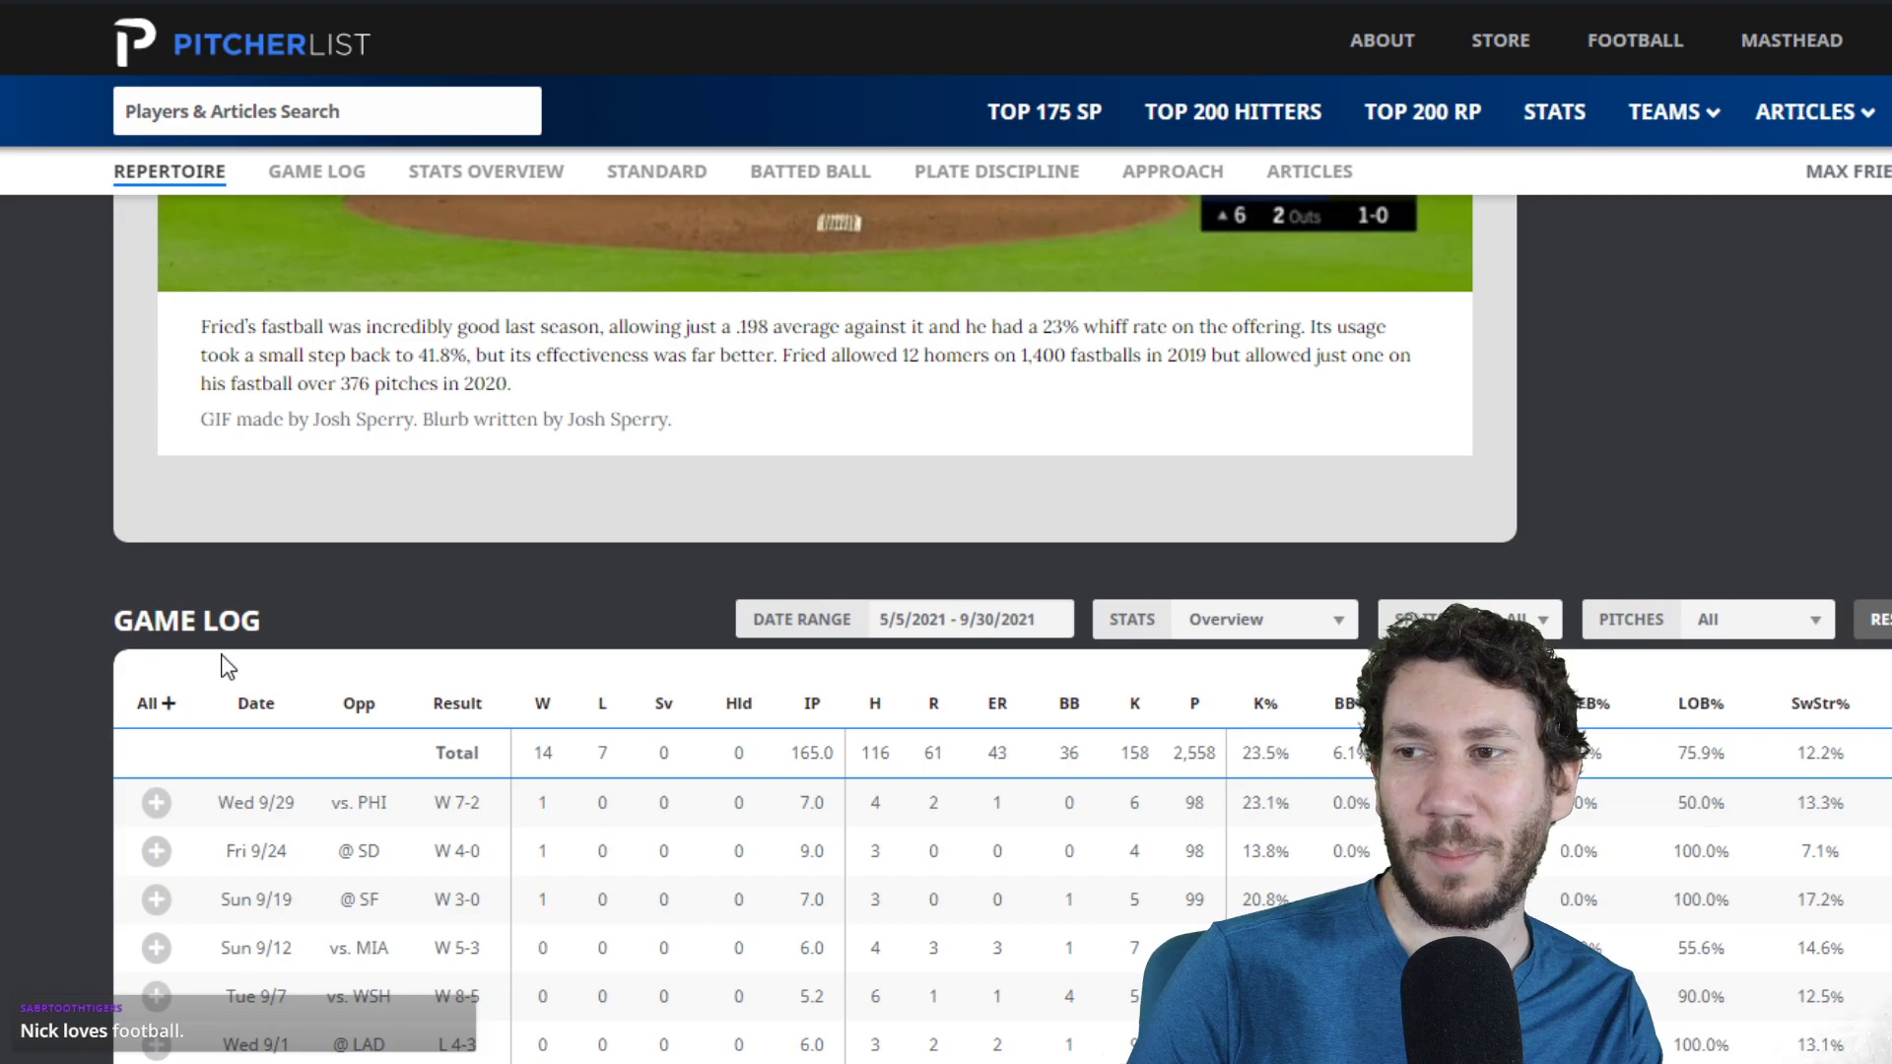
key(alt+Tab)
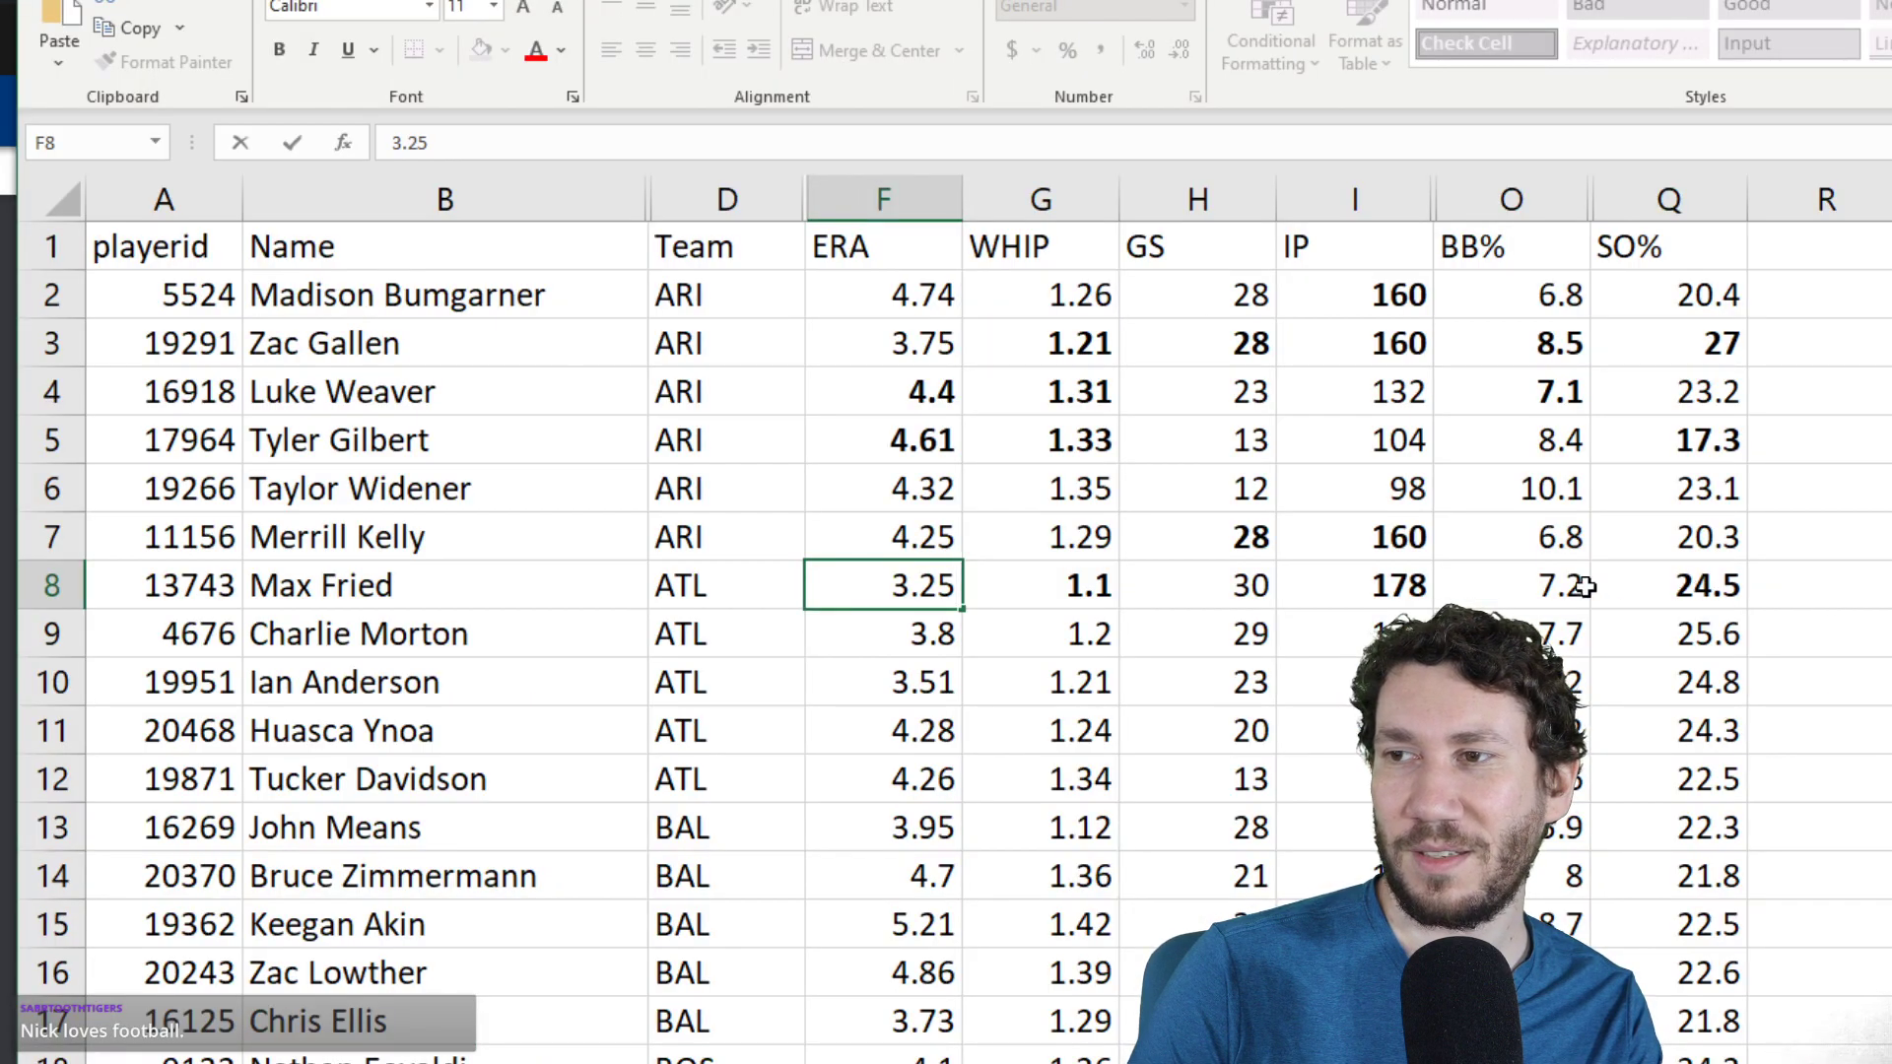
click(1512, 586)
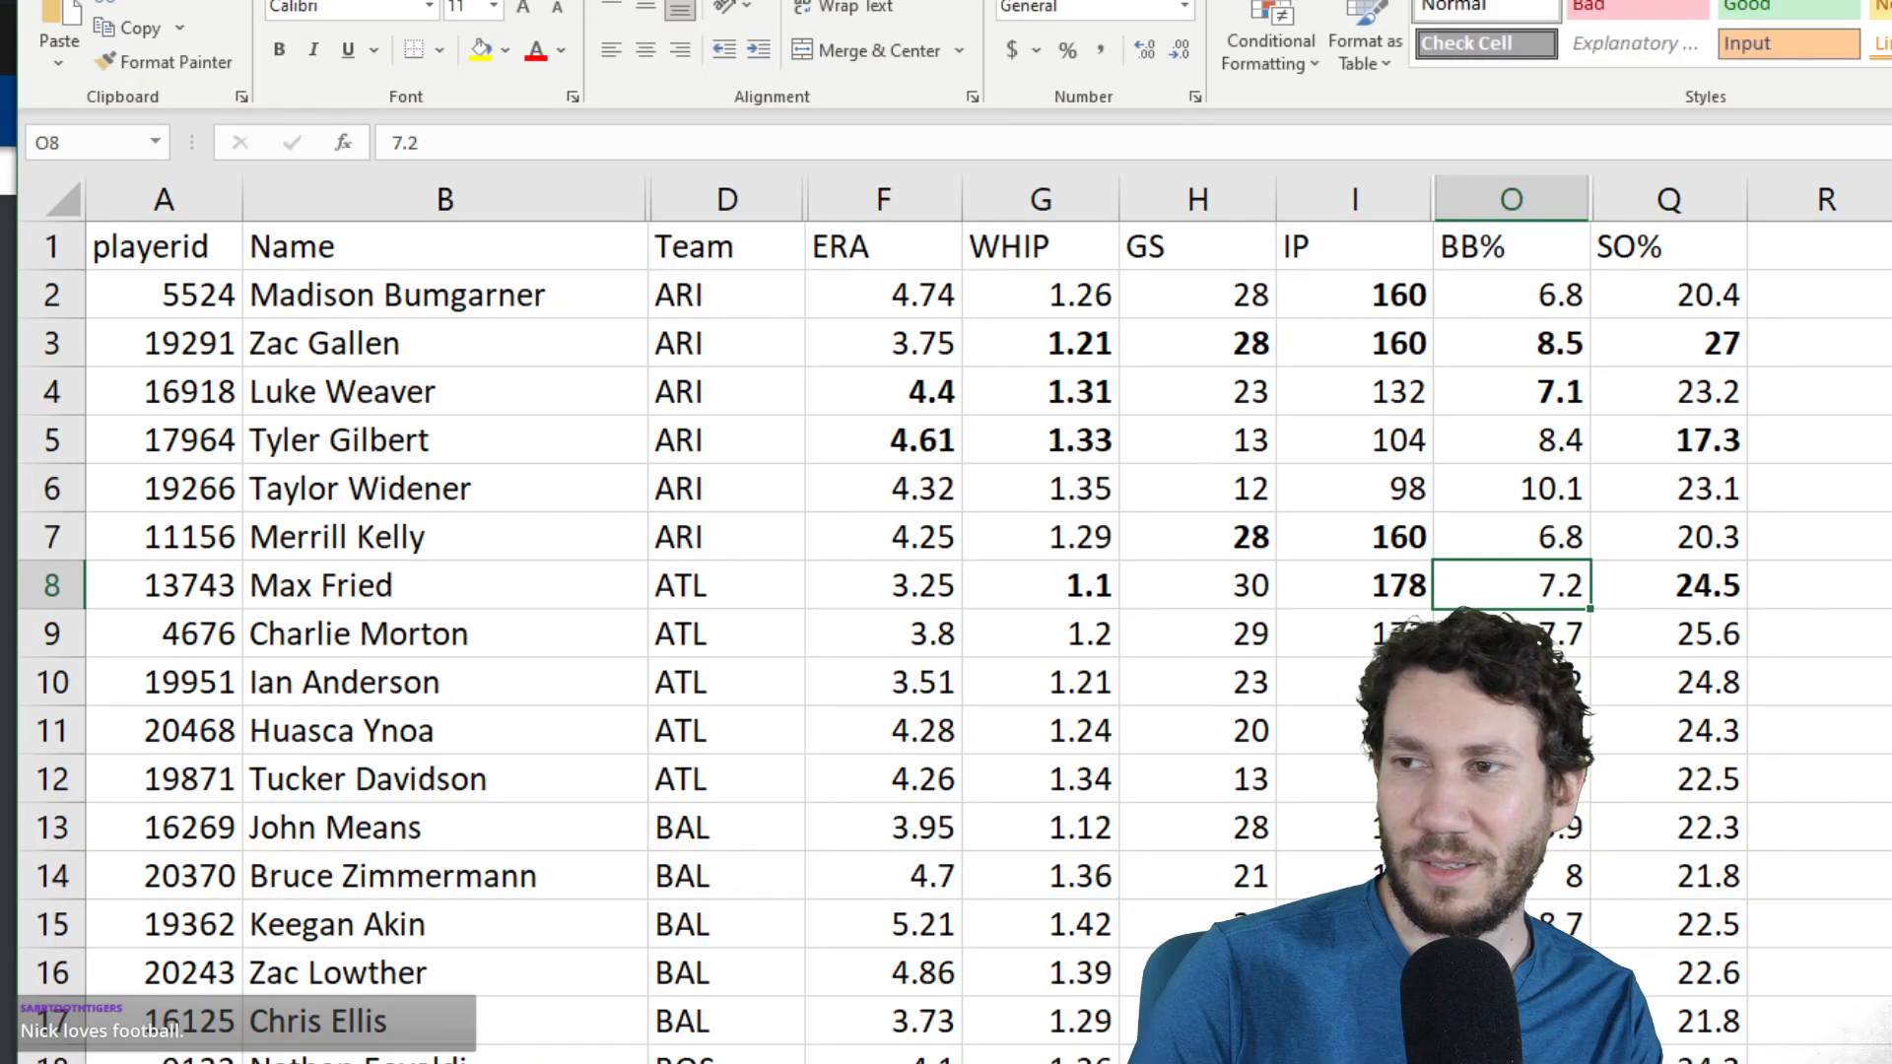
click(884, 585)
key(ctrl+b)
click(1887, 634)
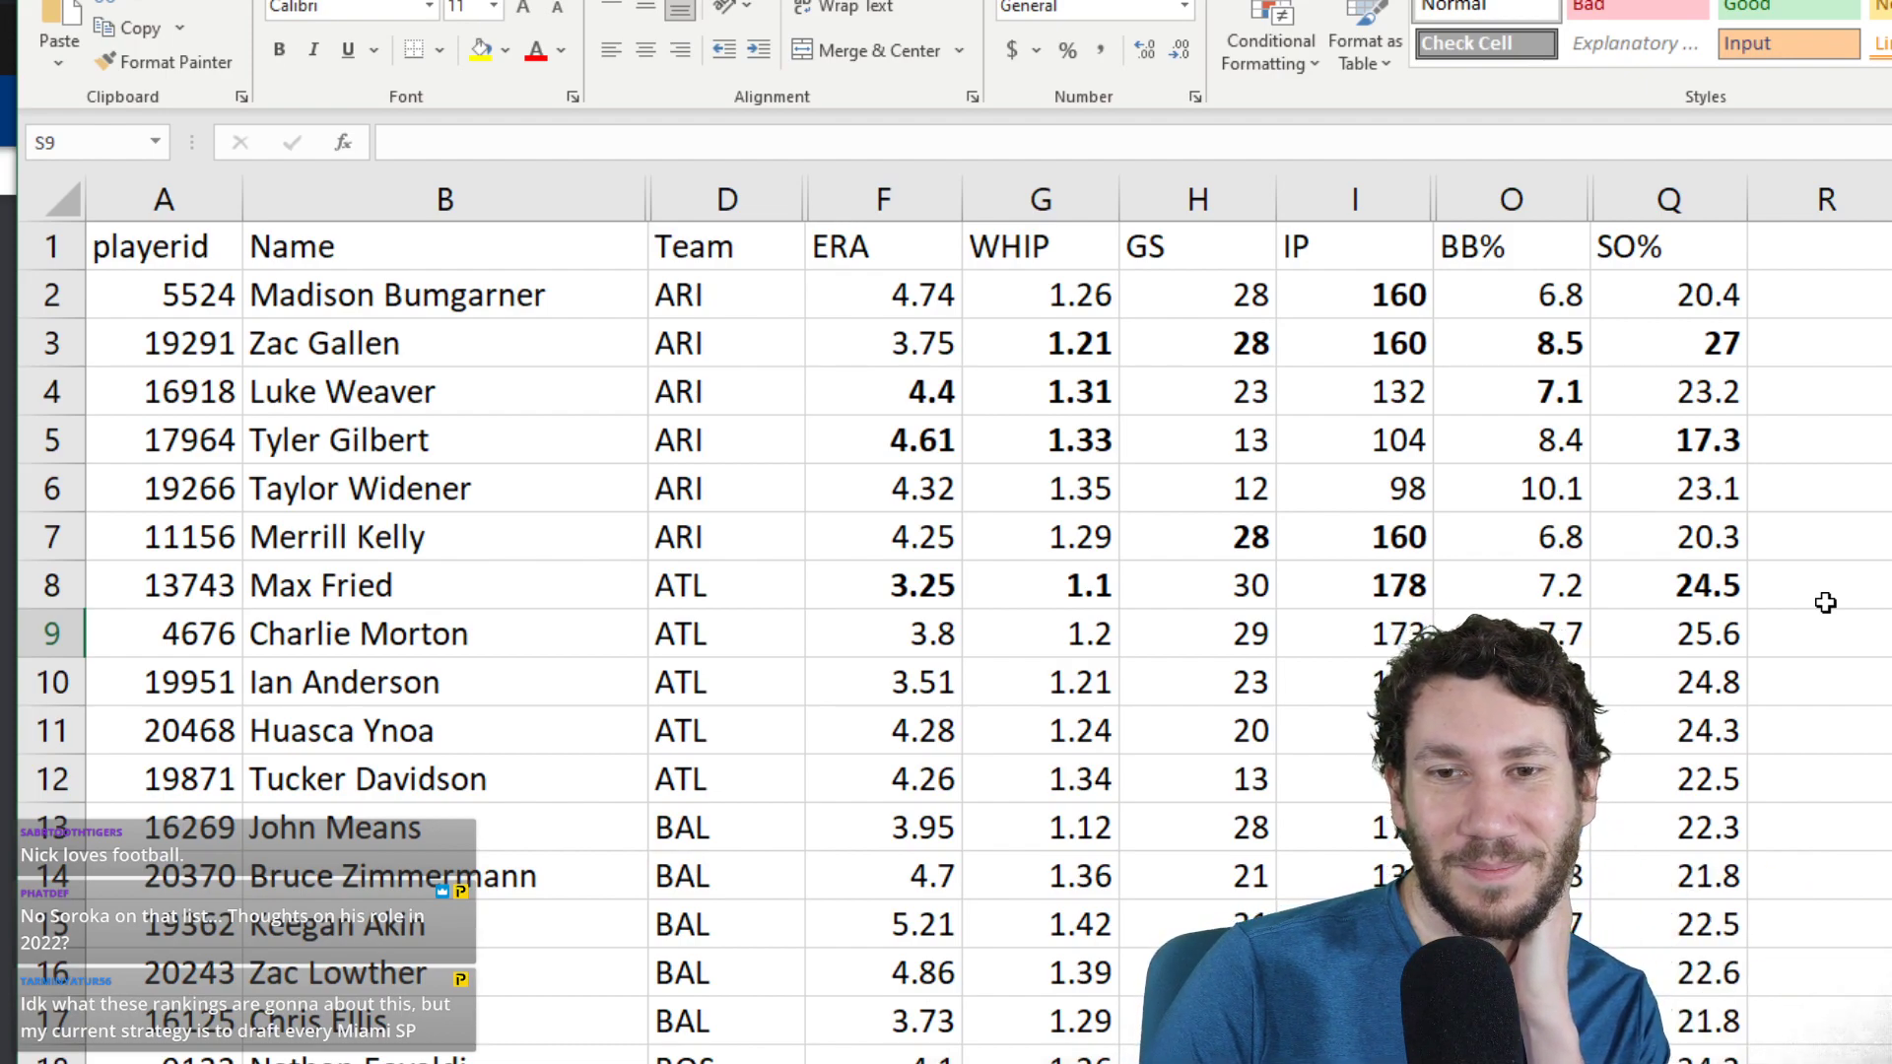
- Go through the Atlanta pitchers' team cells and search the sheet for "soroka"
click(734, 586)
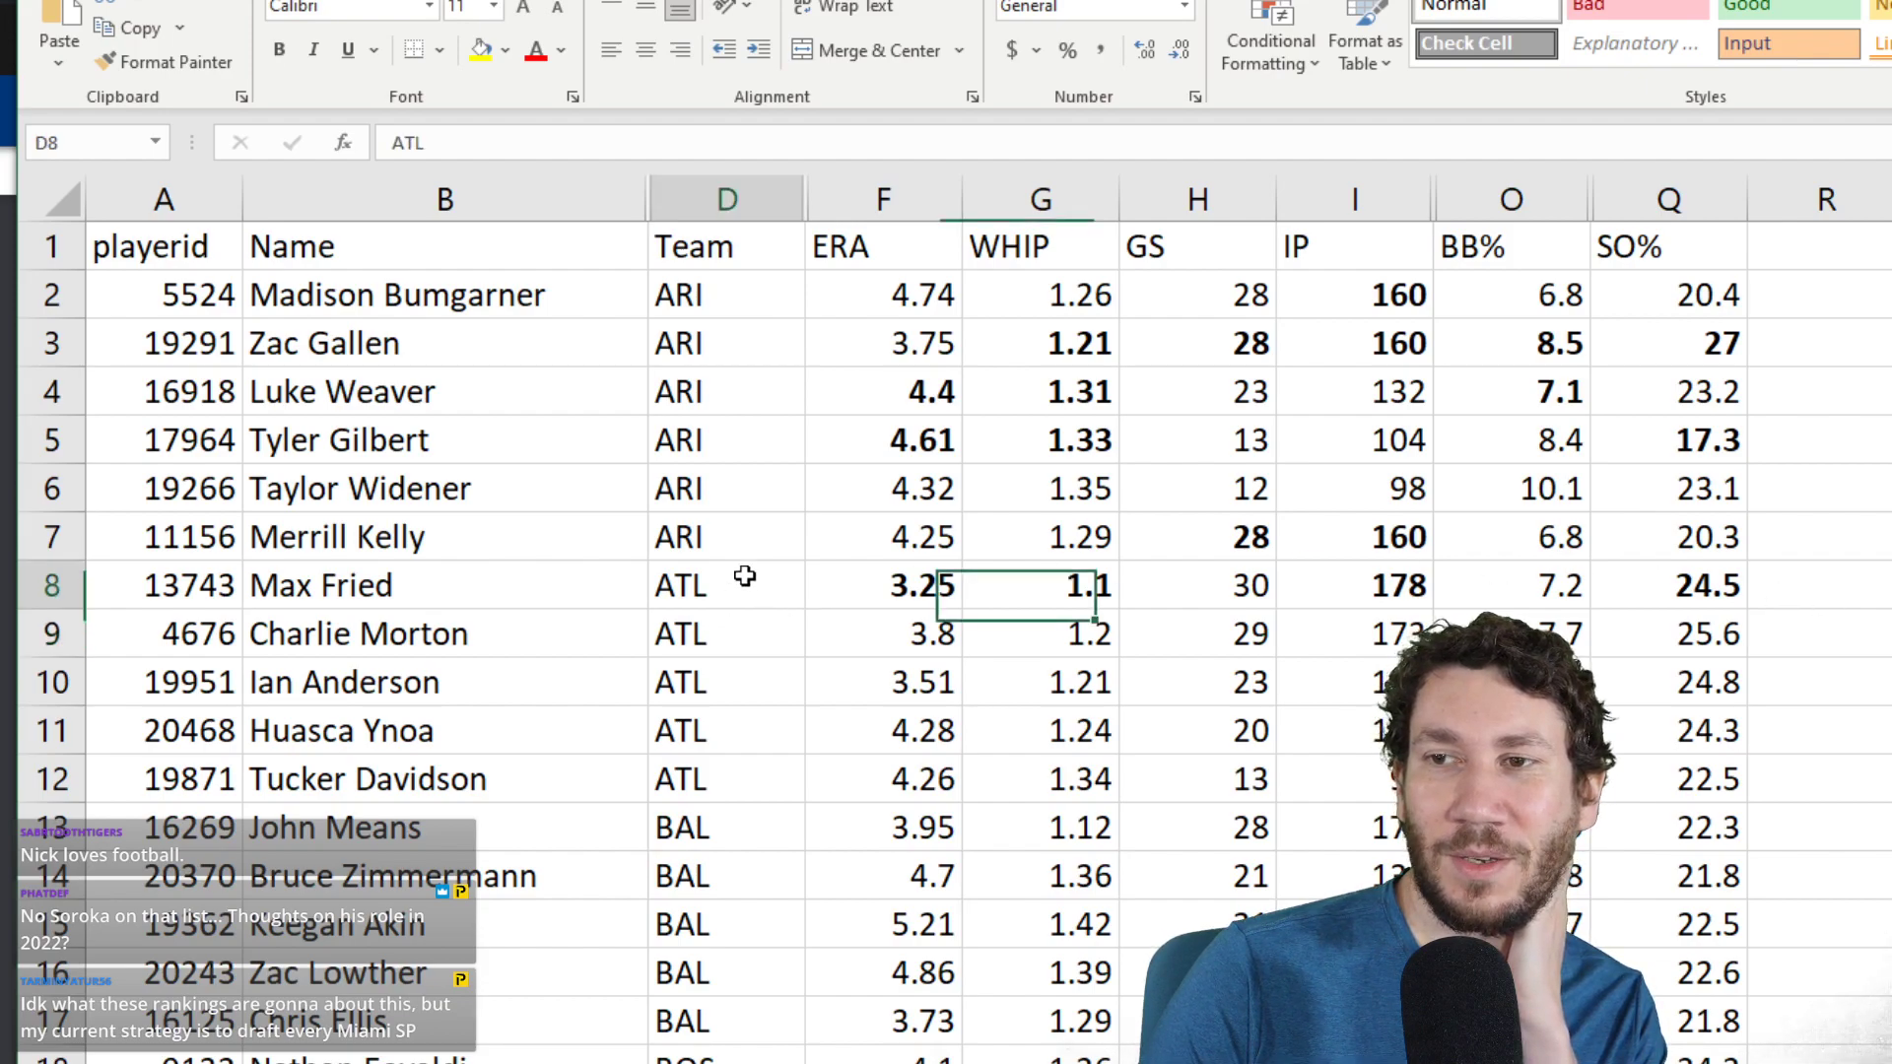
click(717, 640)
click(716, 687)
click(717, 778)
click(717, 731)
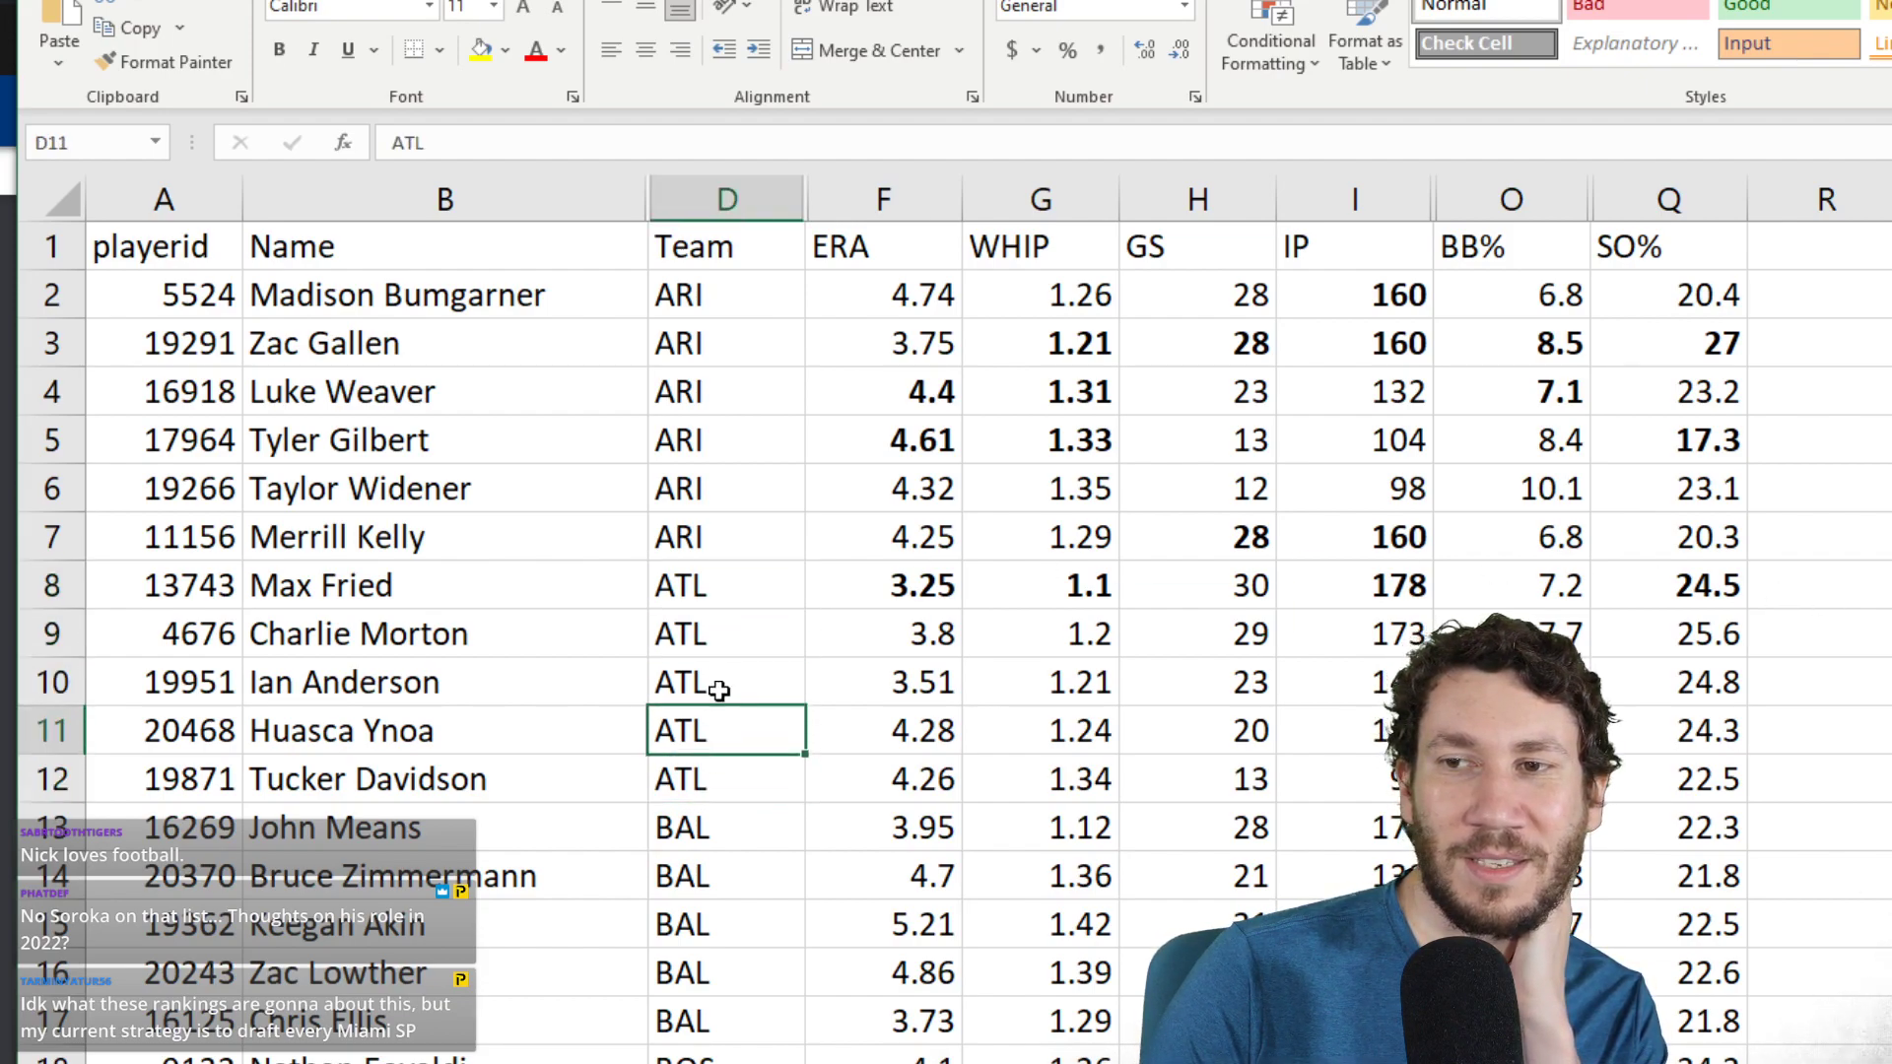
click(726, 680)
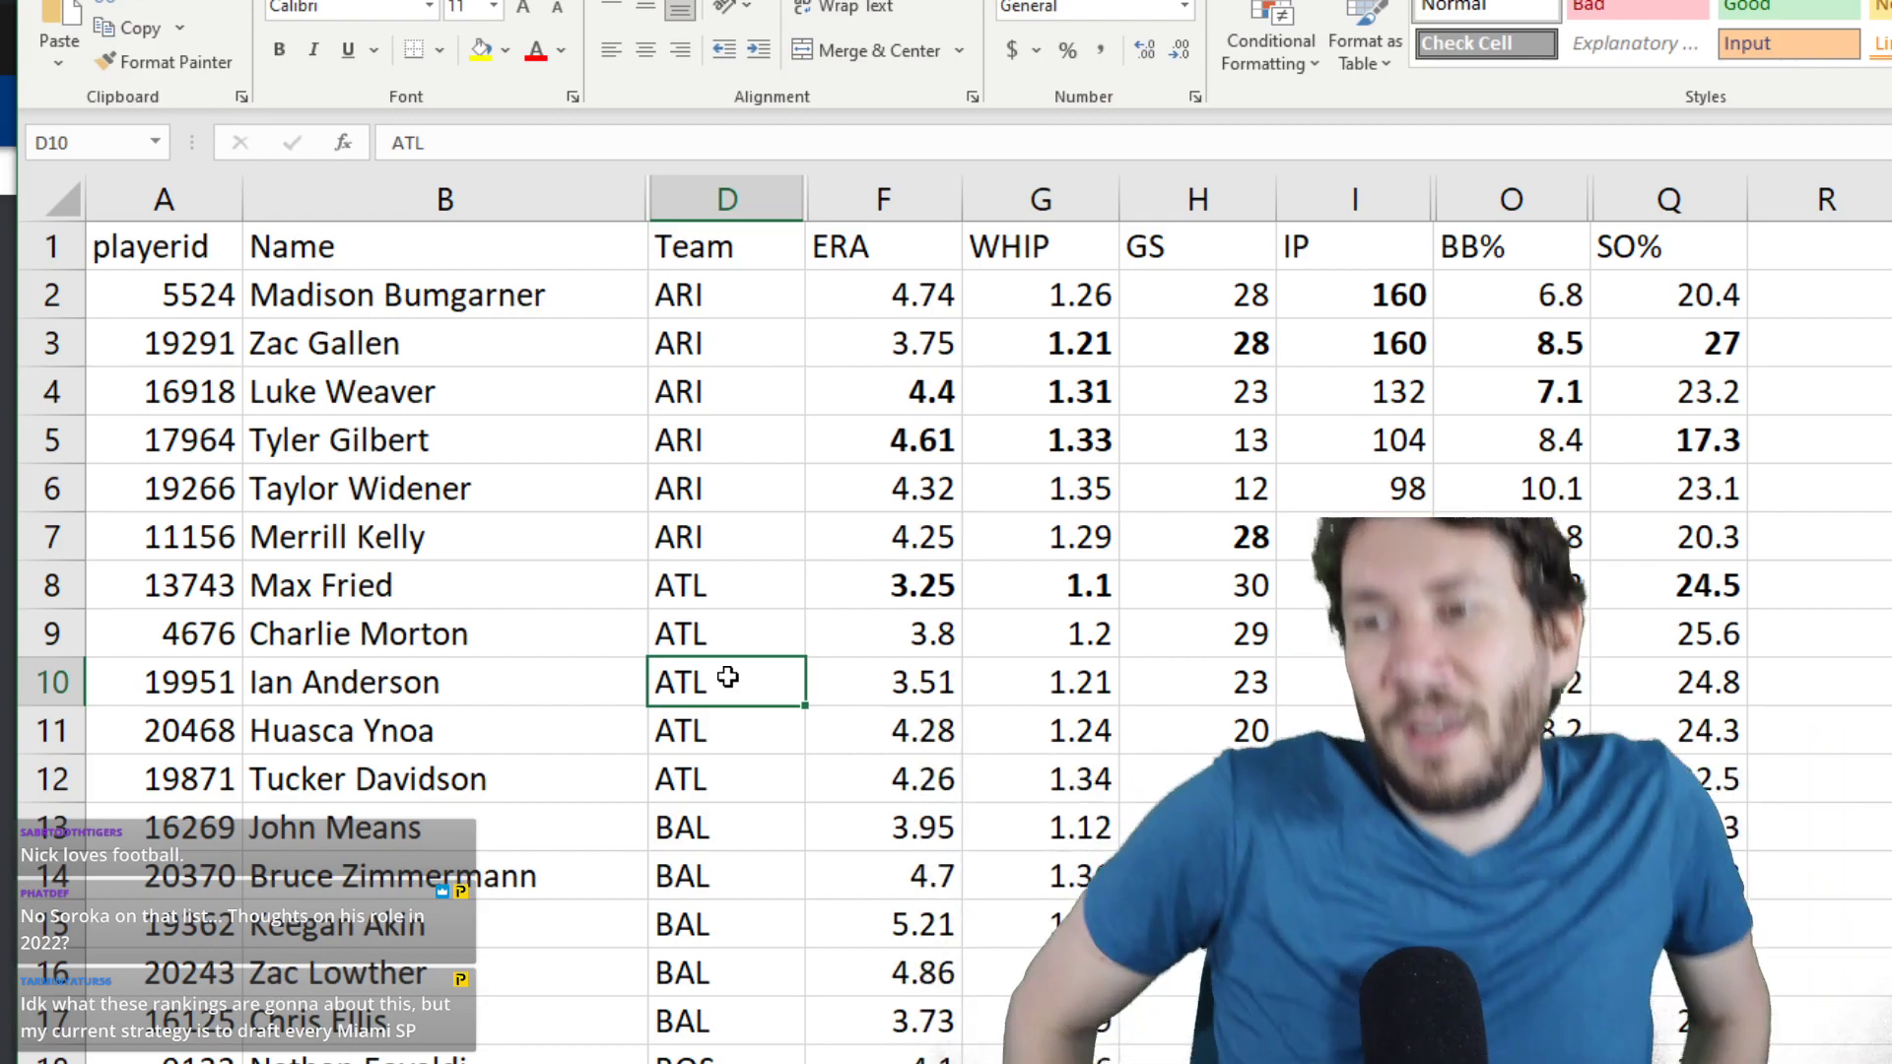
click(761, 629)
key(ctrl+f)
text(soroka)
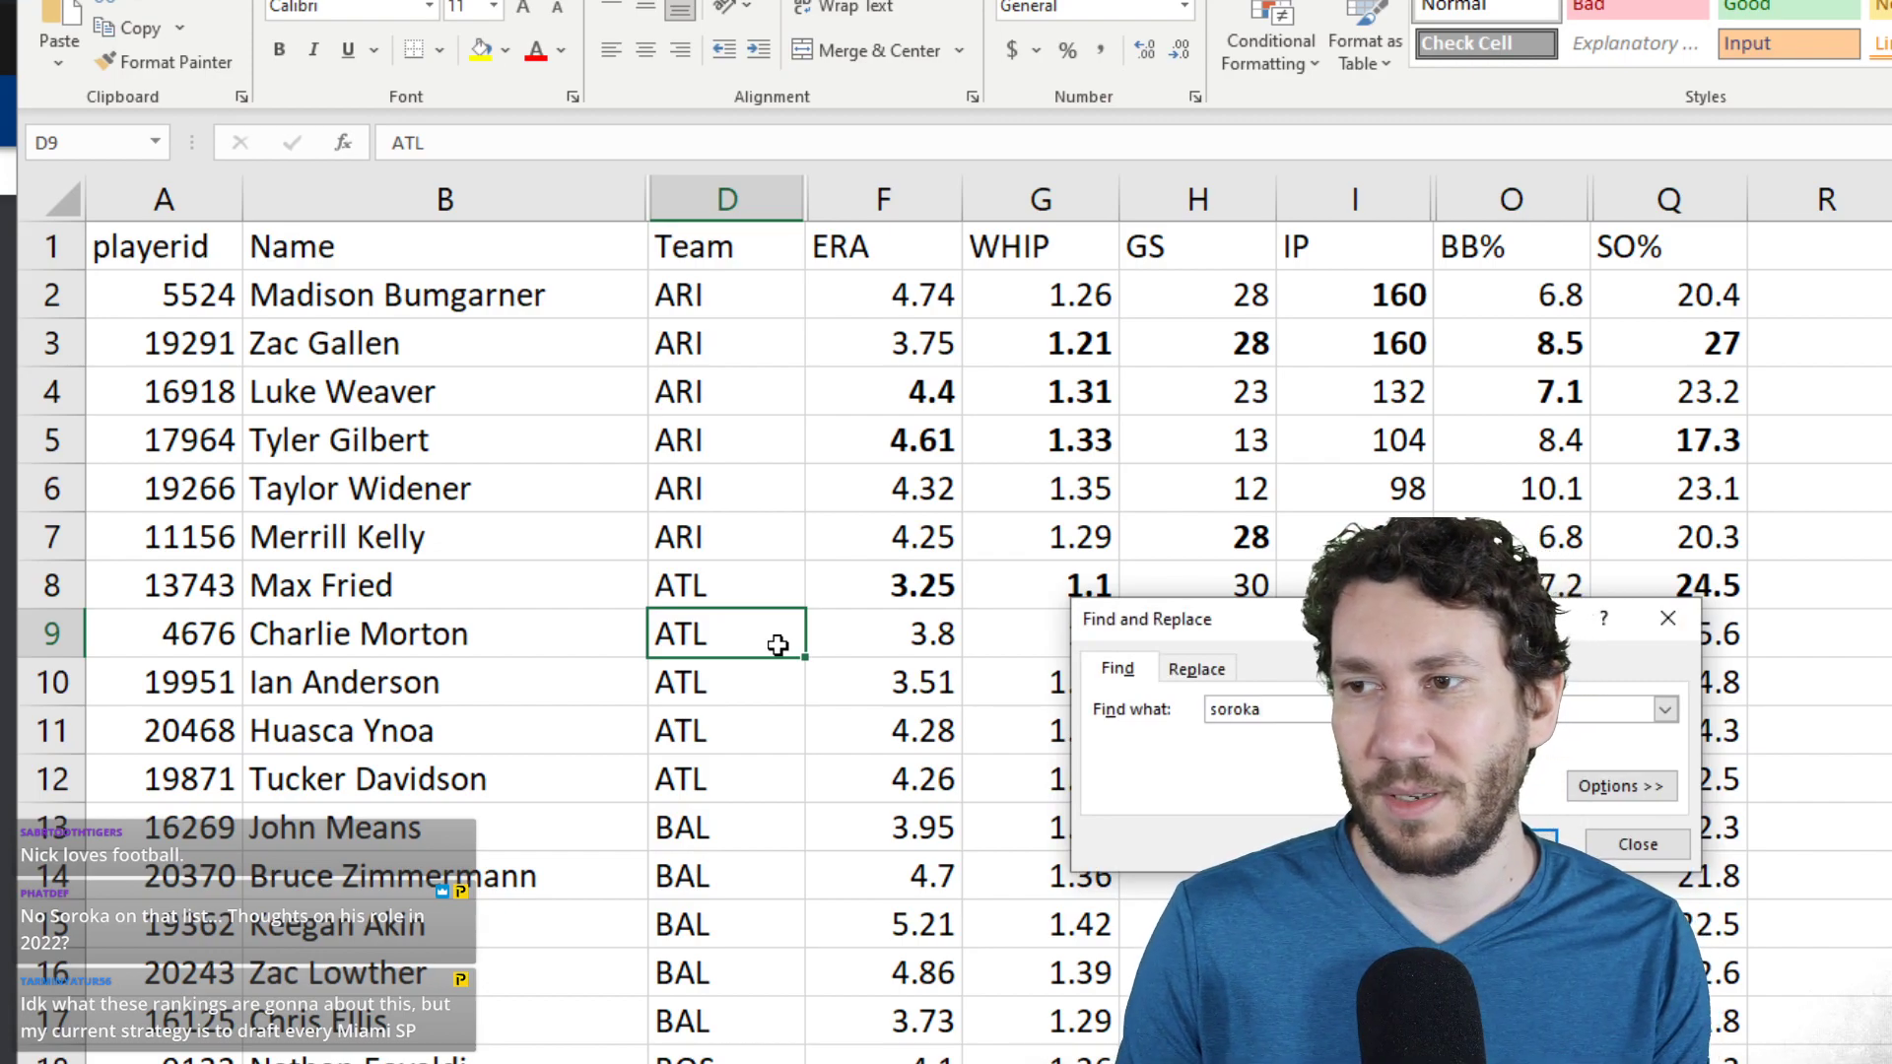
key(Return)
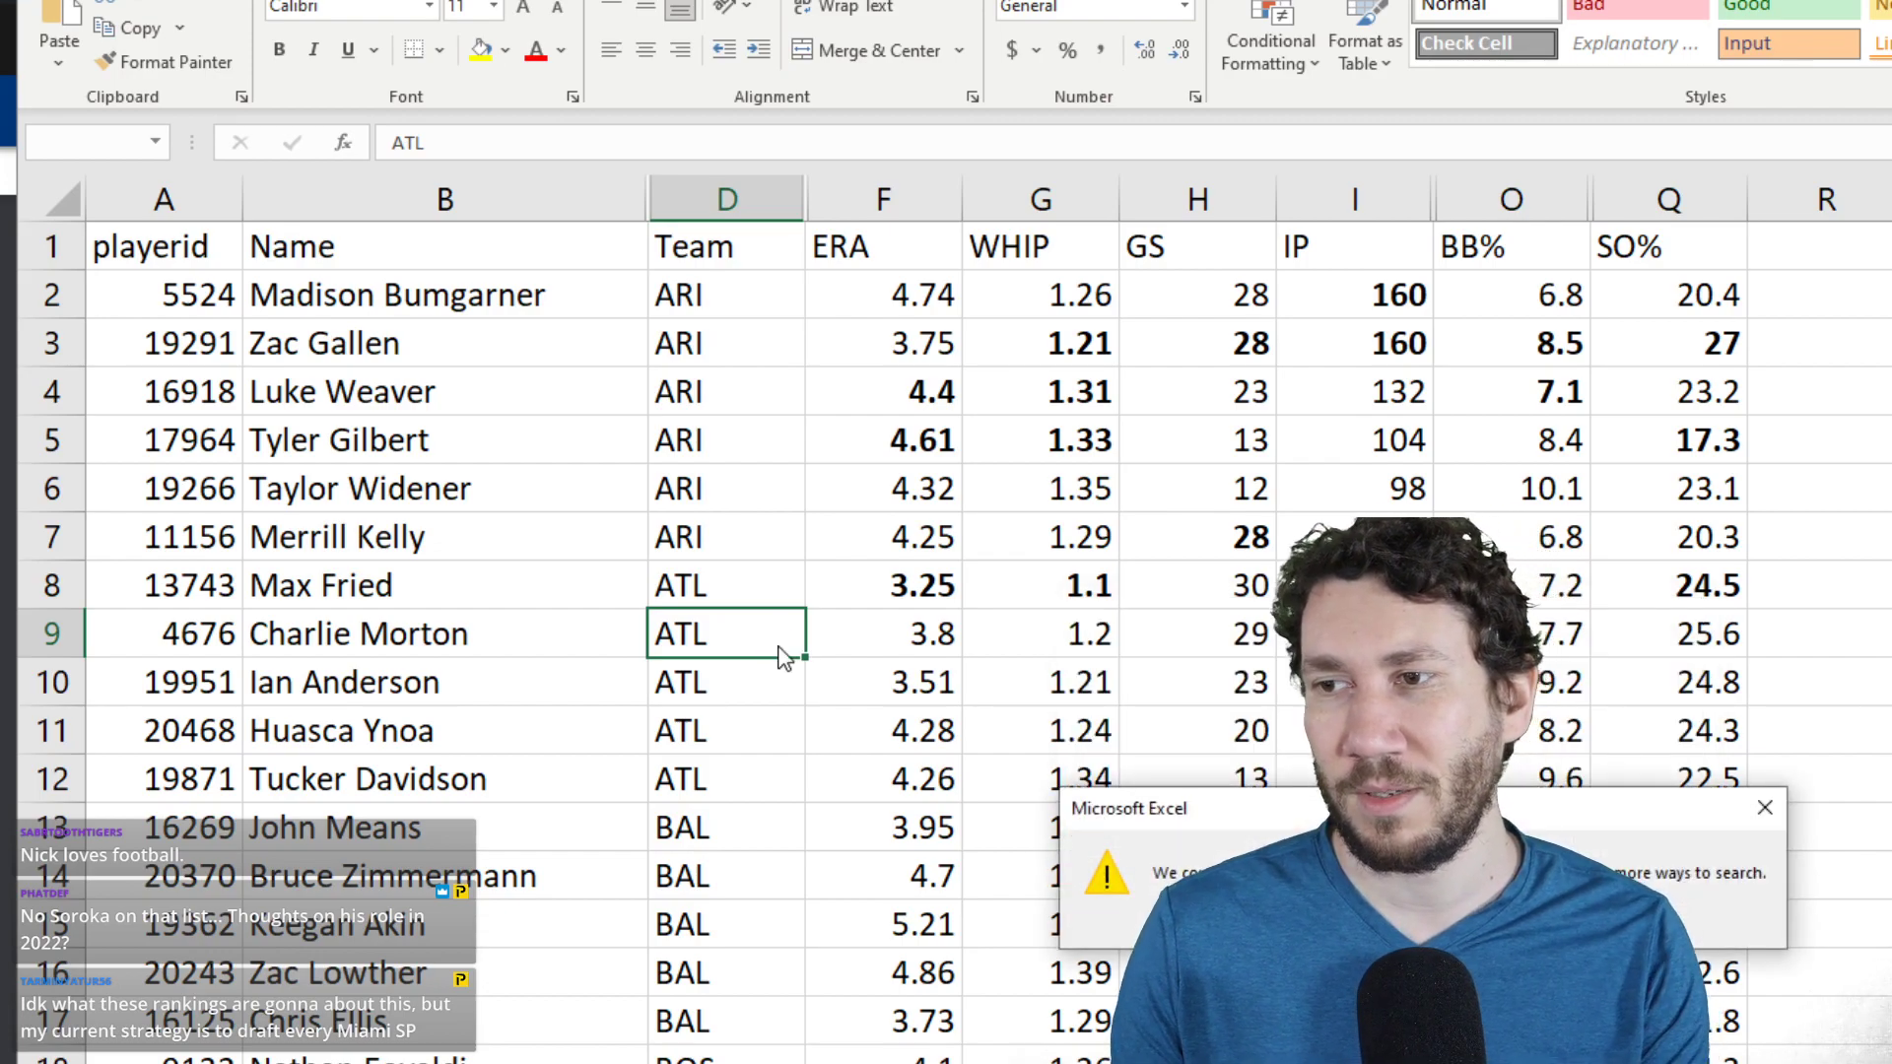
key(Escape)
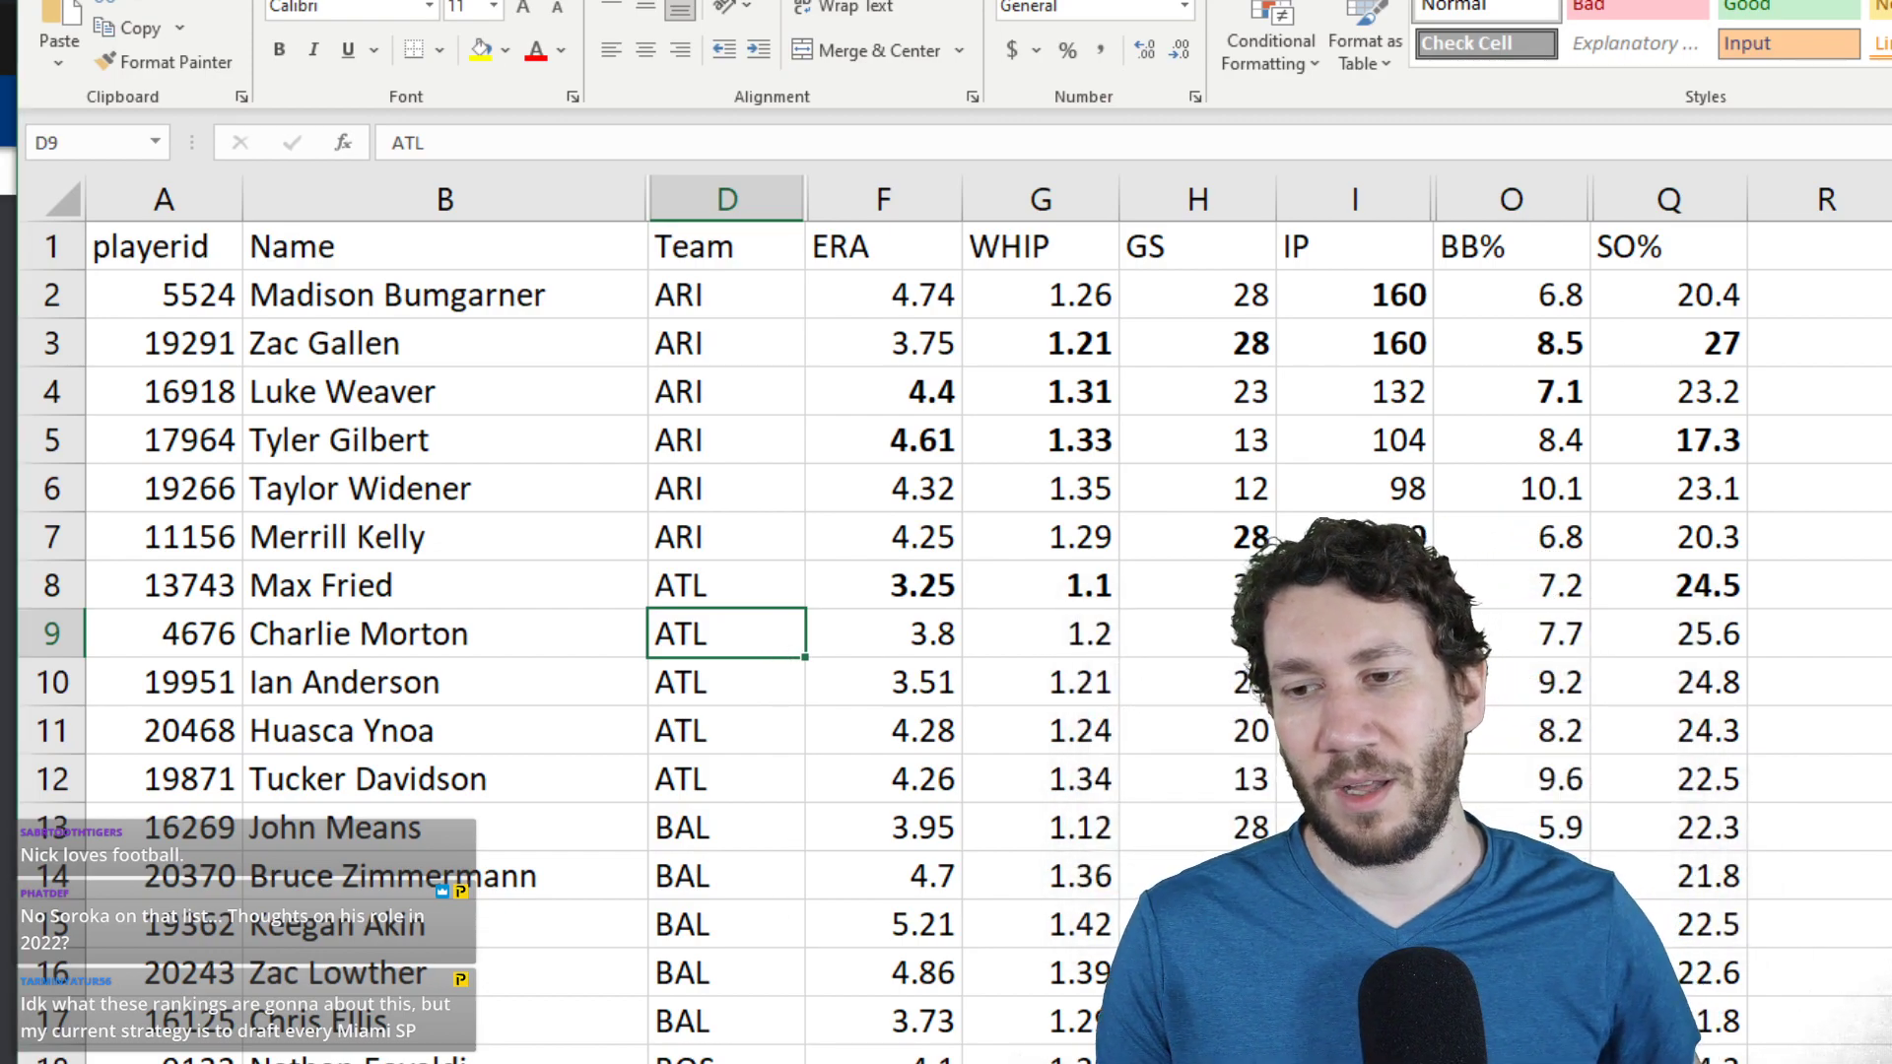
- Switch to Notepad, write "Mike Soroka" and save the note on the Desktop as Missing SP, leaving it minimized
key(alt+Tab)
text(M)
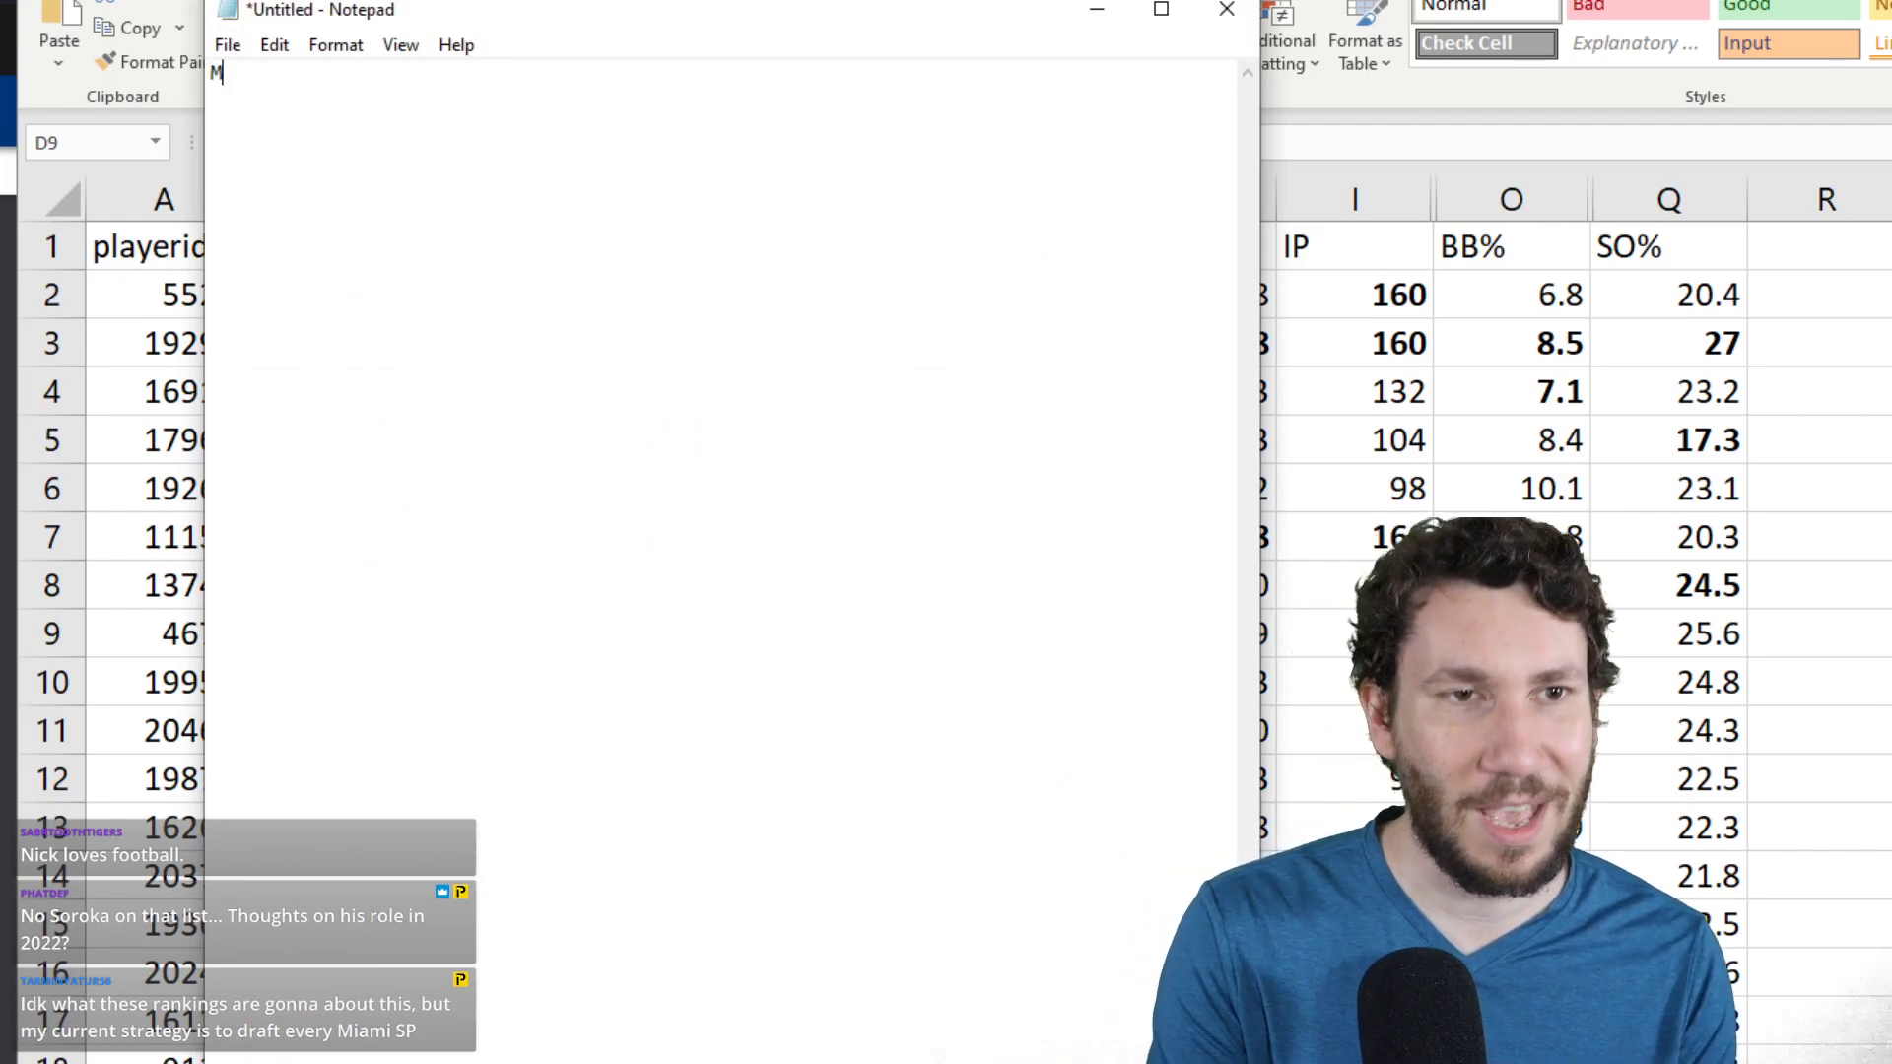
text(ike Soroka)
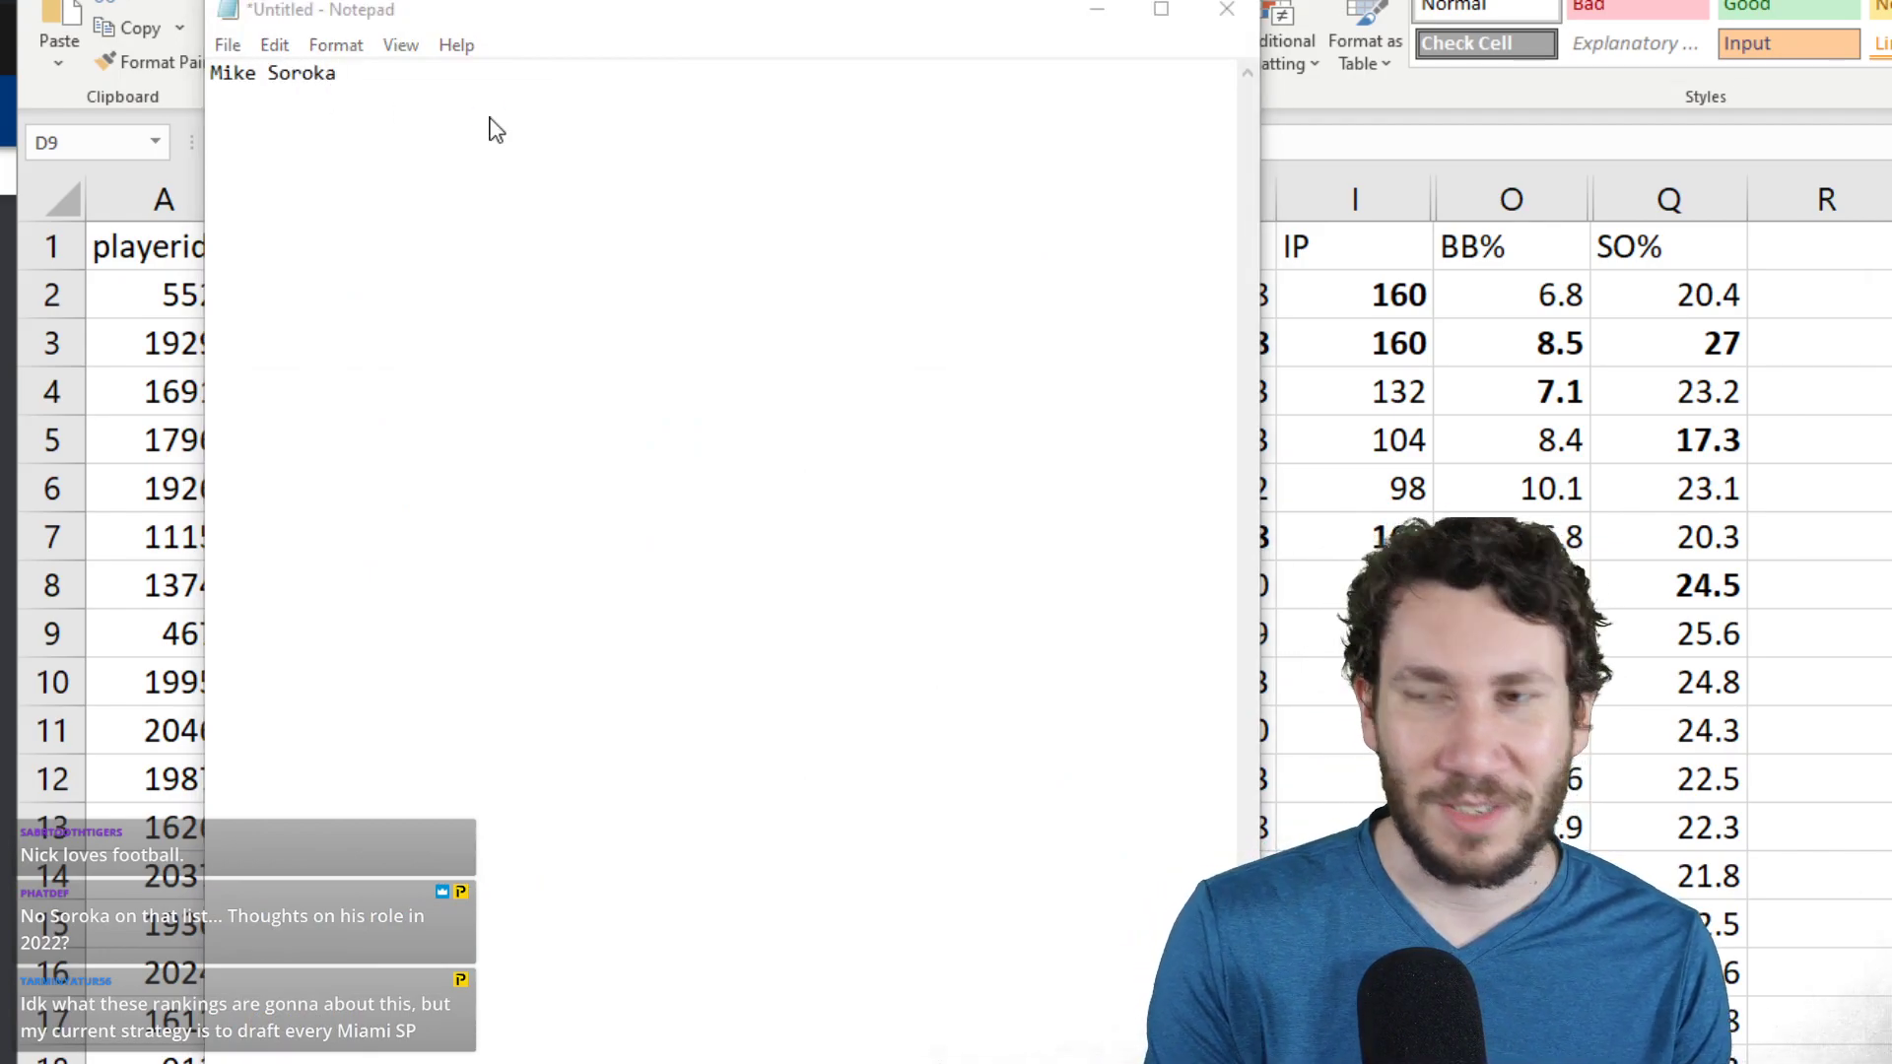
key(ctrl+s)
text(Missing SP)
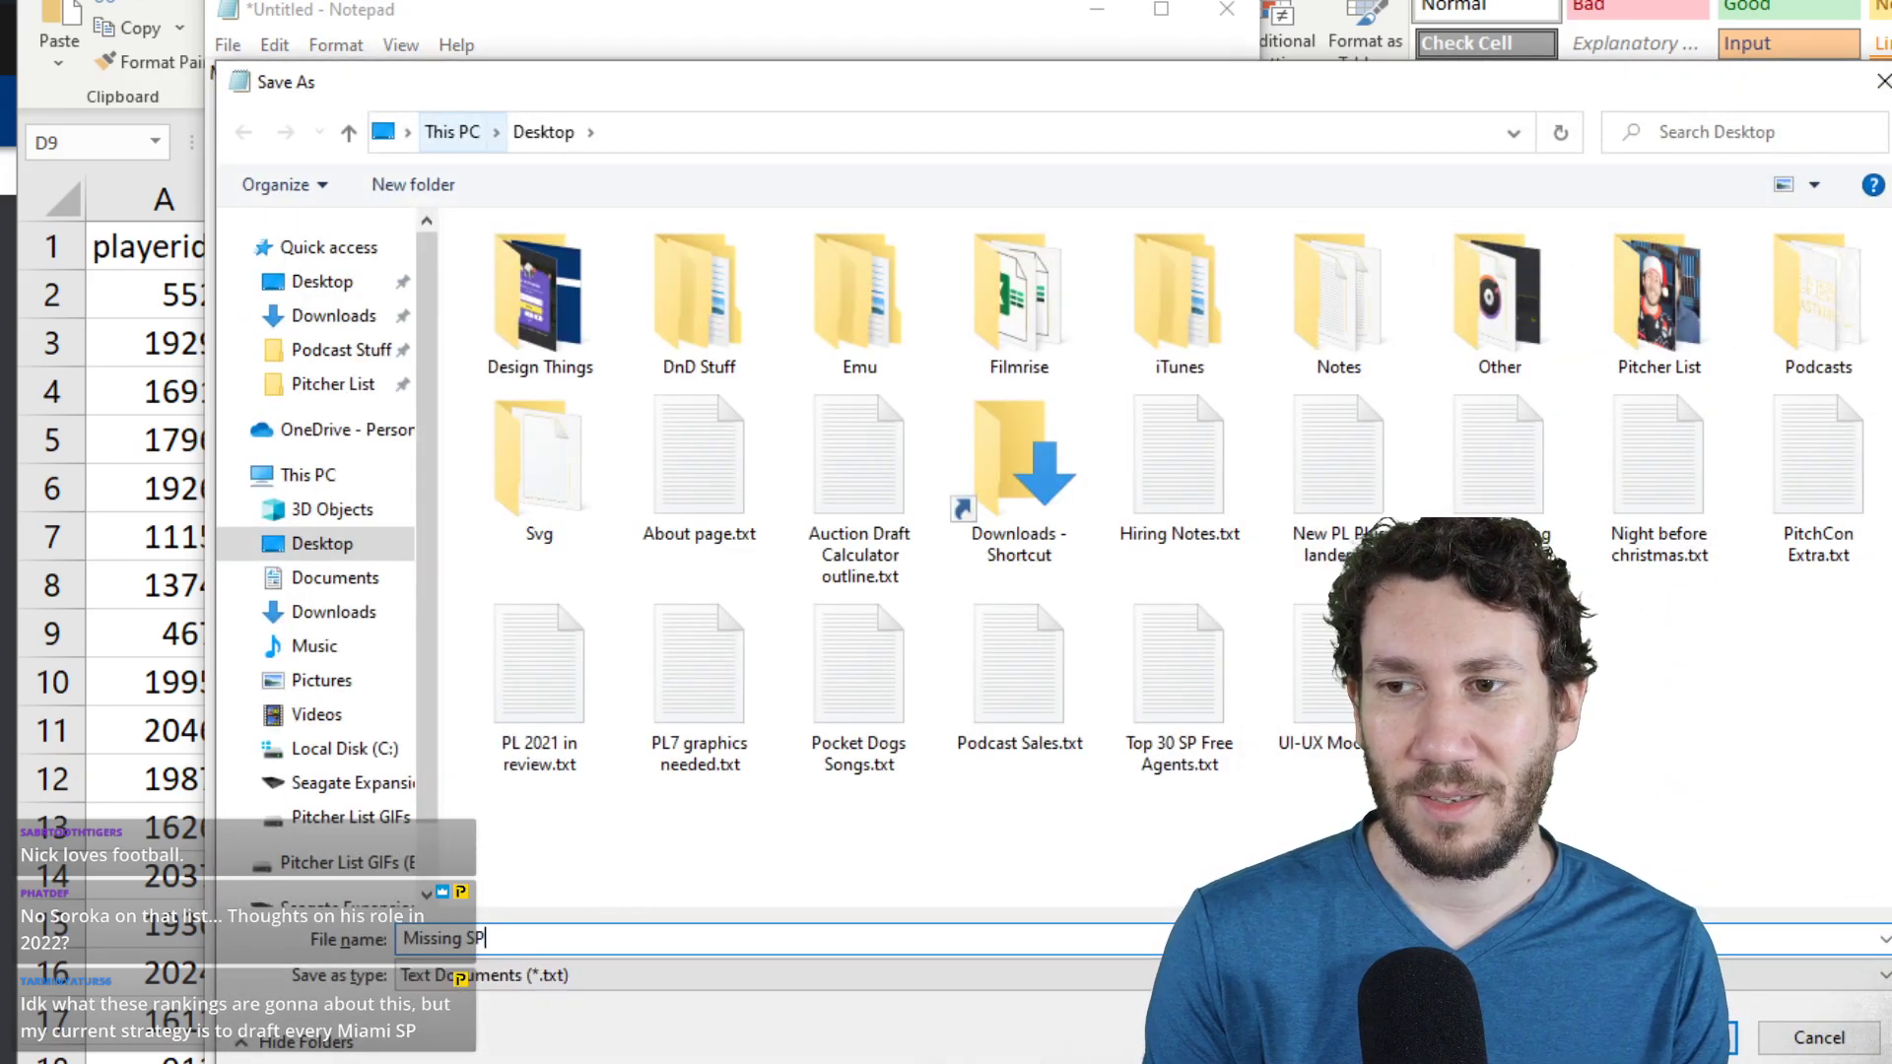
key(Return)
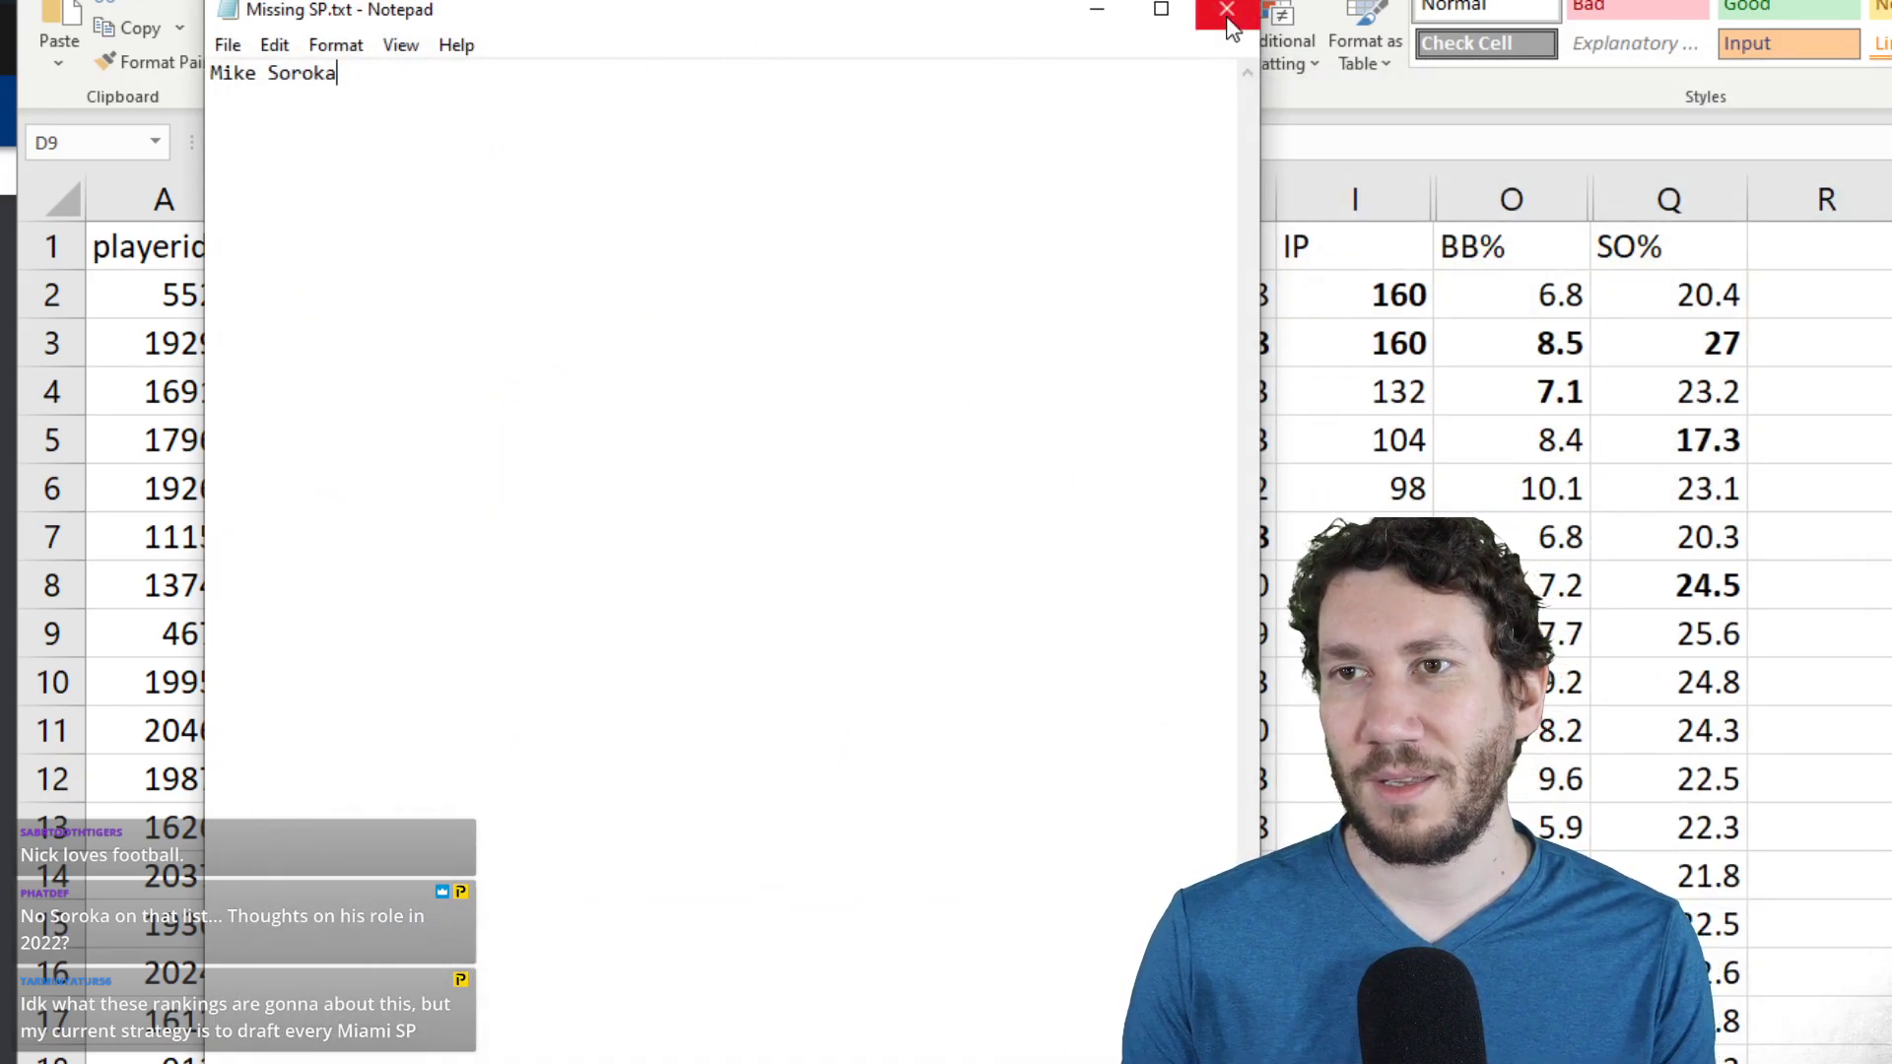
click(1097, 12)
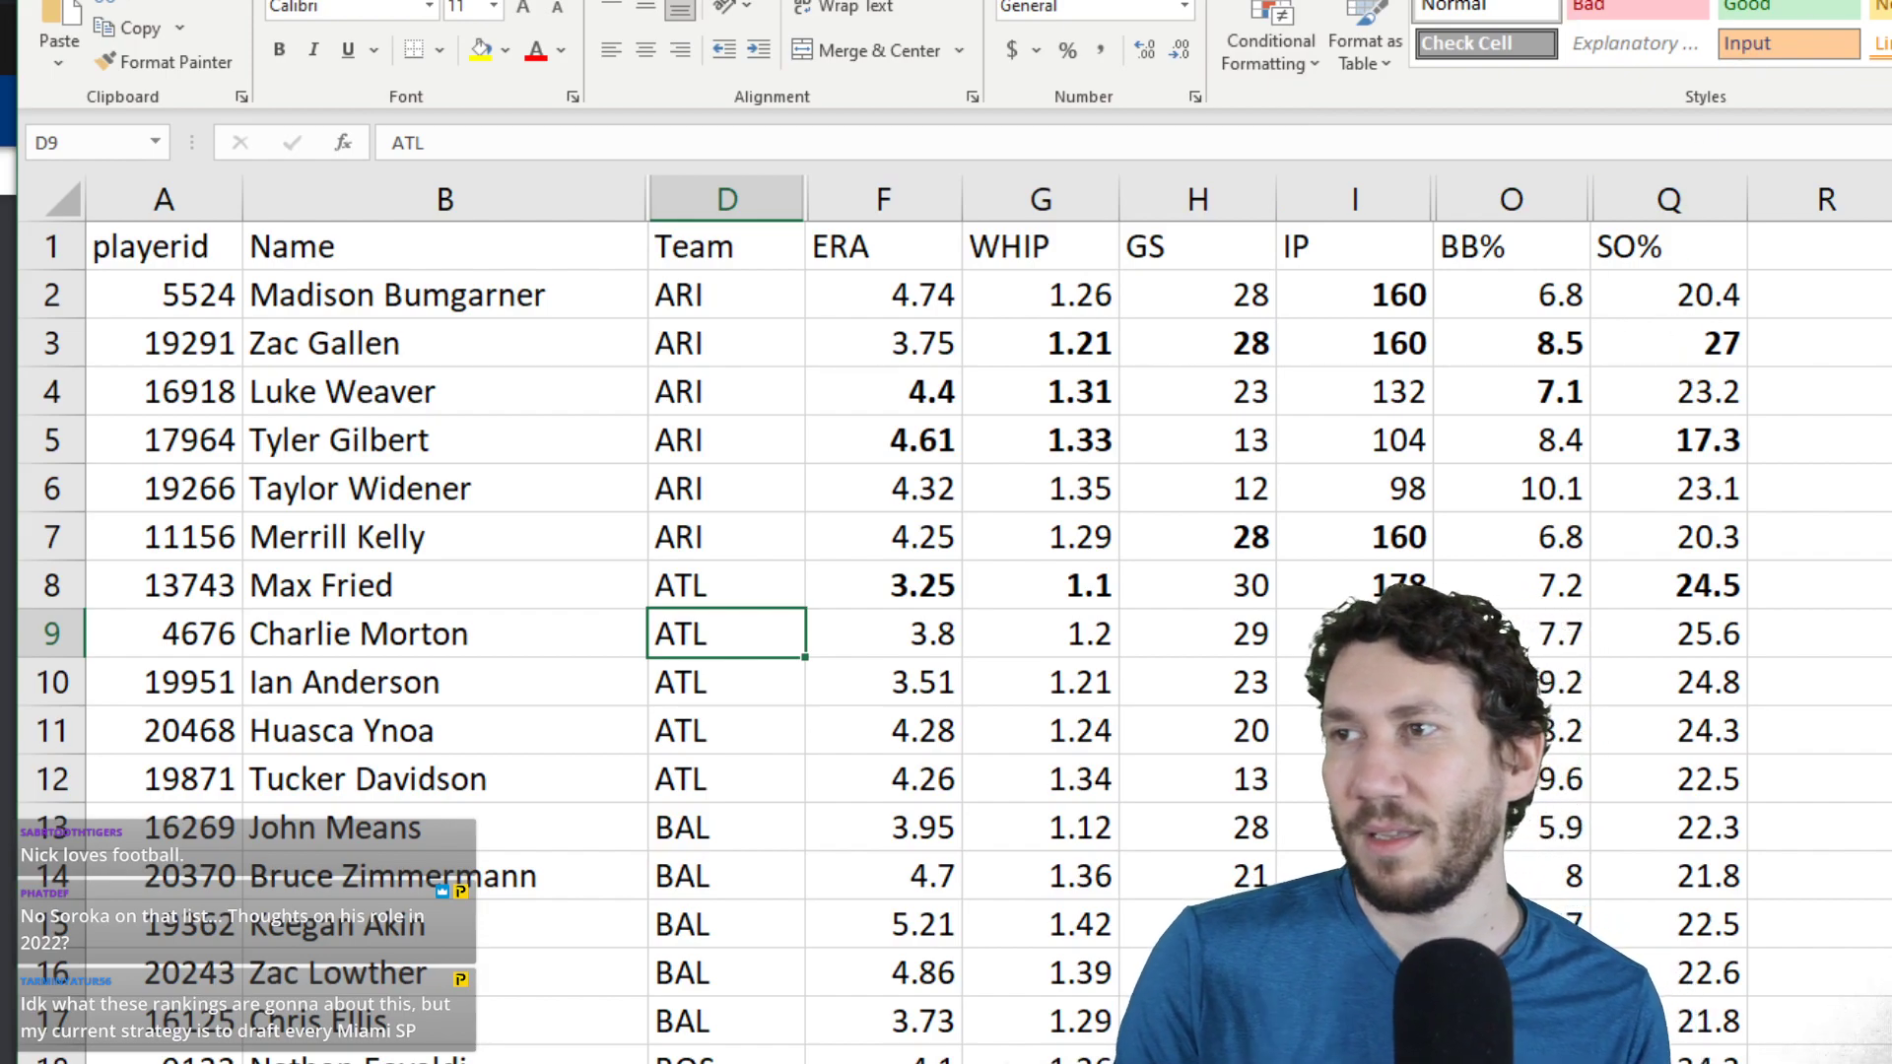
- Switch to the FanGraphs roster page for the Braves and examine their projected starting rotation
key(alt+Tab)
key(alt+Tab)
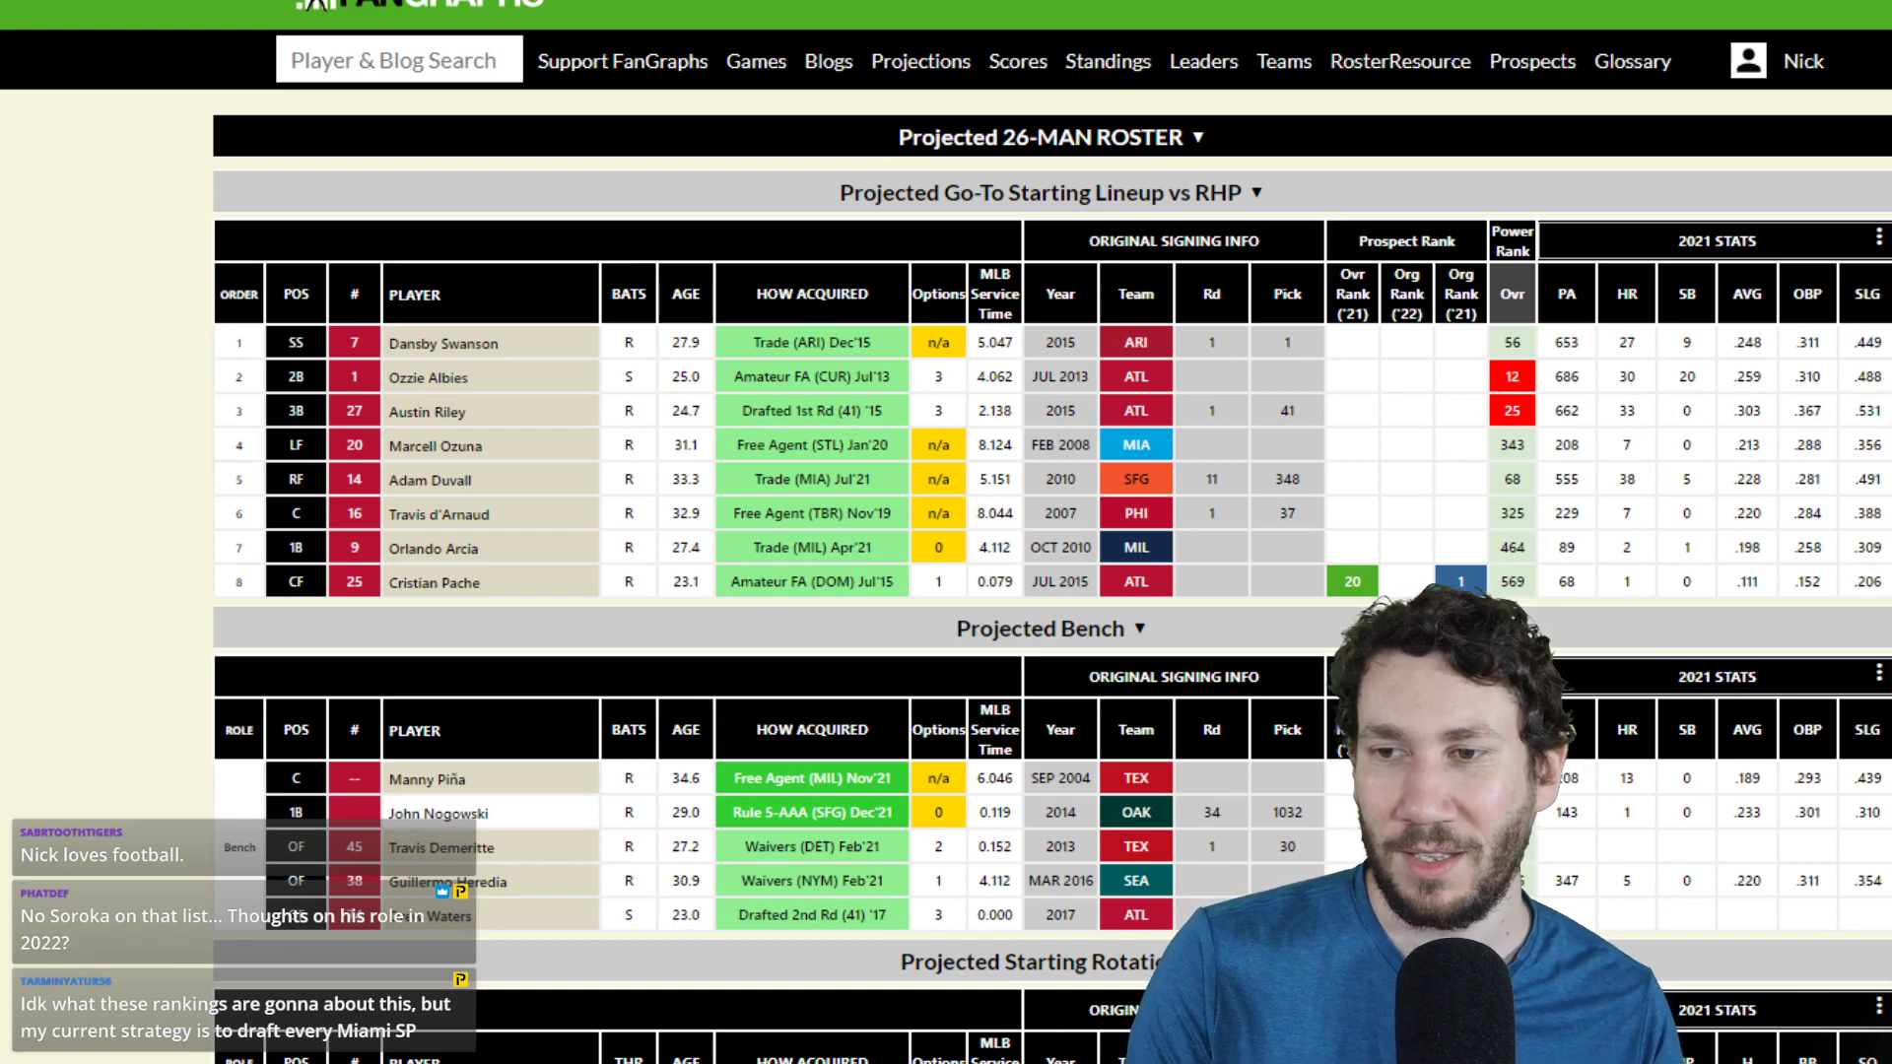
scroll(1172, 716, down, 5)
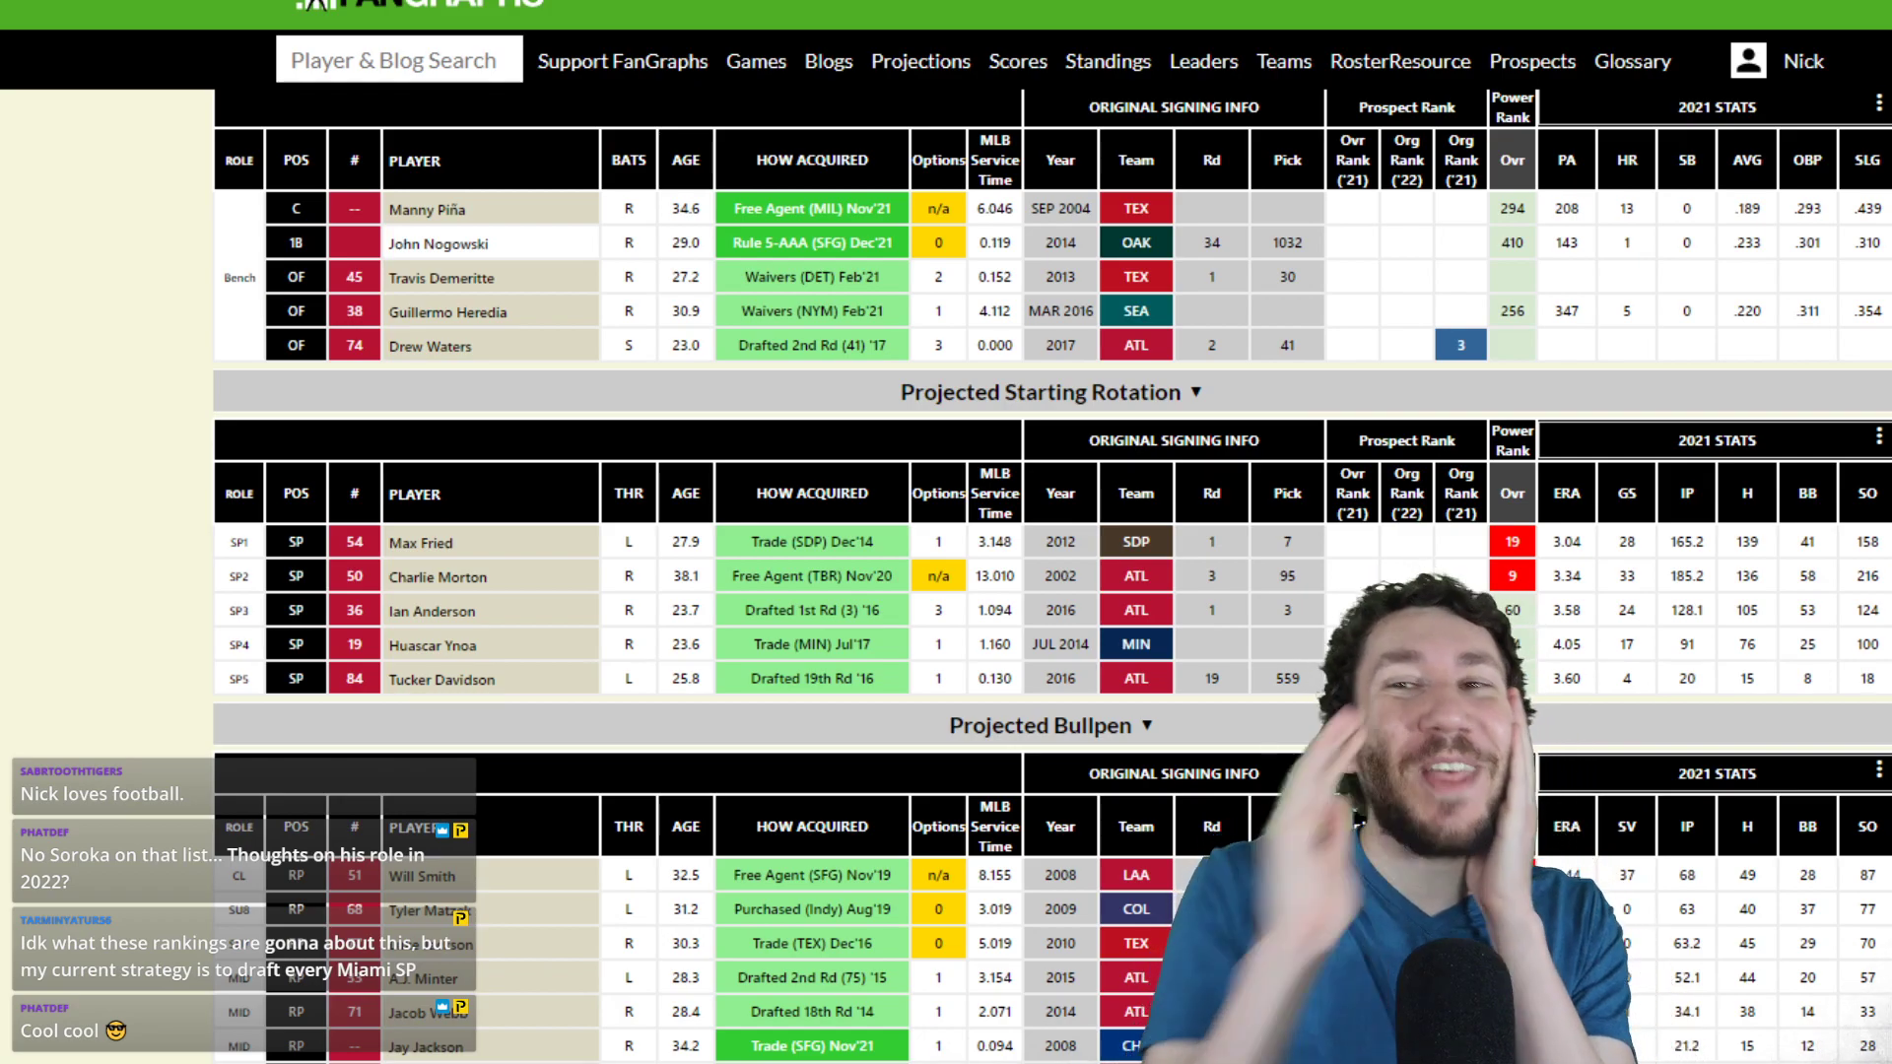
- Return to Max Fried's Pitcher List page and set the game log's date range to 4/1/2021 - 9/30/2021
click(625, 12)
scroll(1579, 853, down, 5)
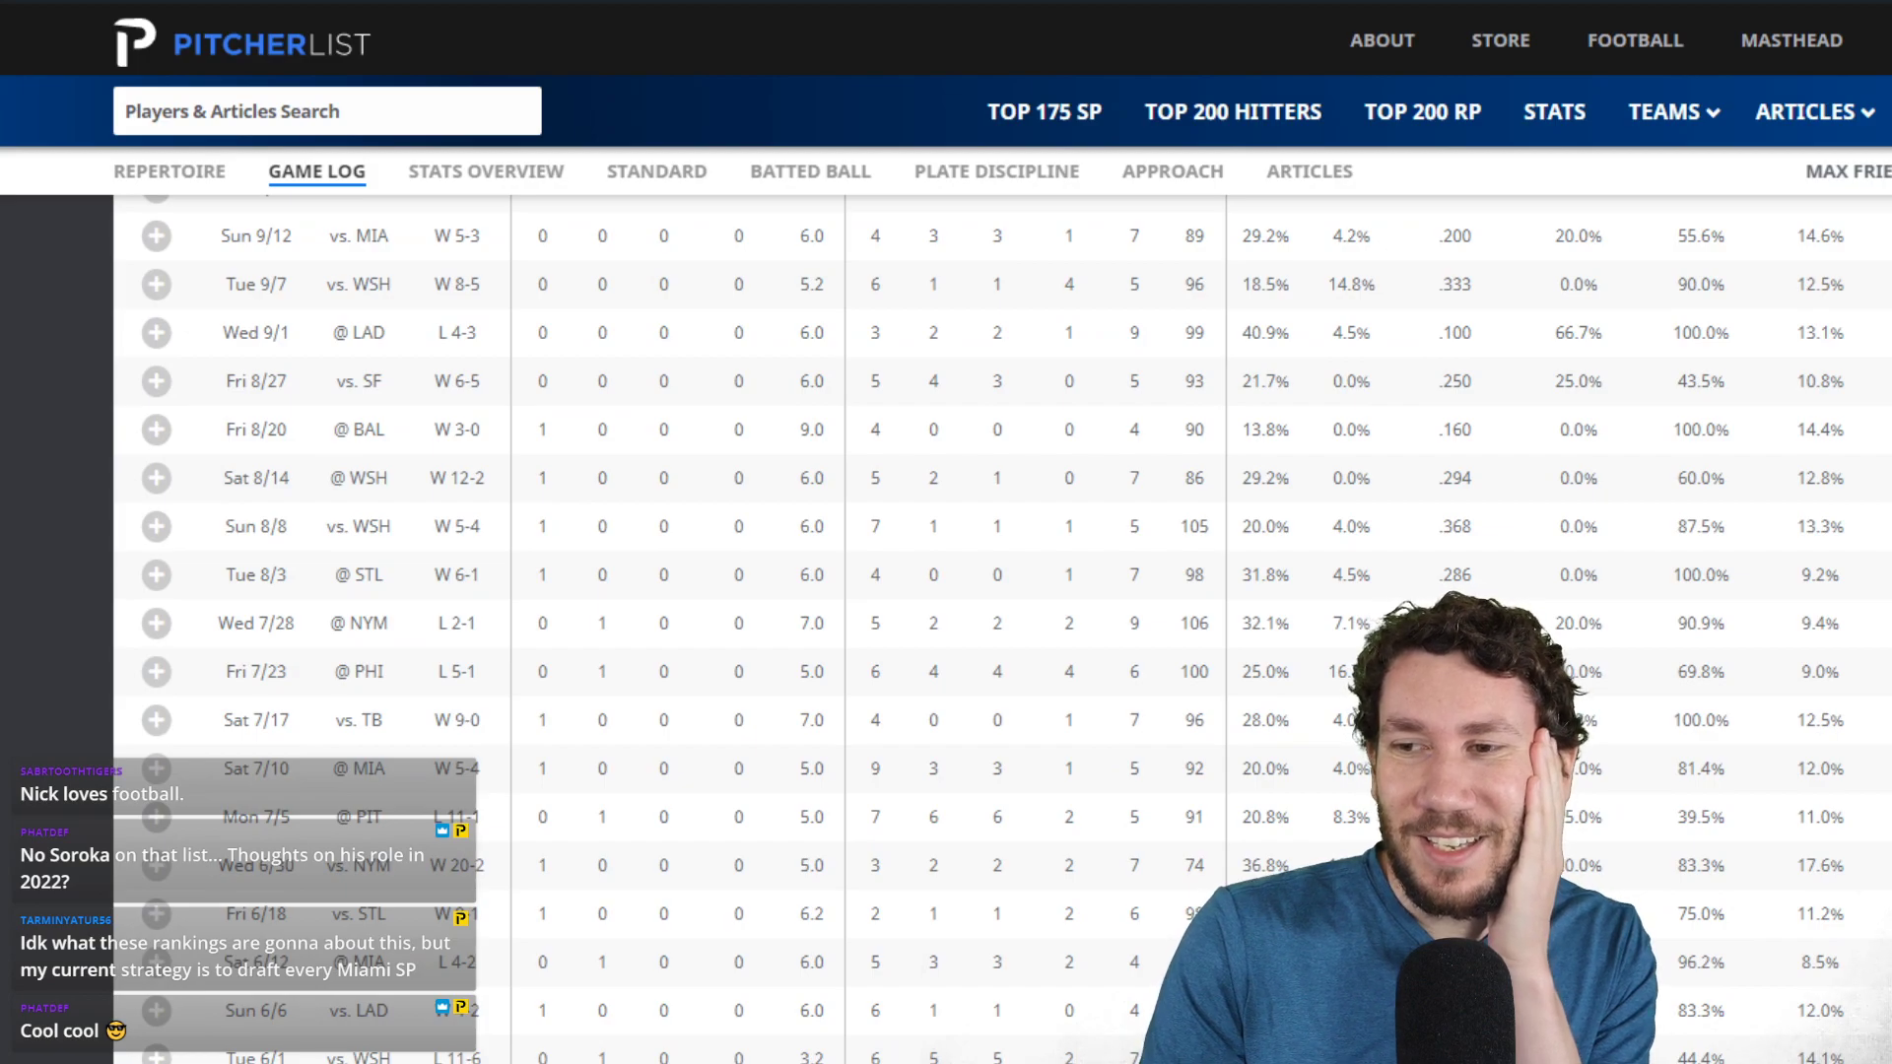
scroll(832, 566, up, 7)
scroll(831, 566, down, 7)
scroll(831, 566, up, 7)
click(971, 621)
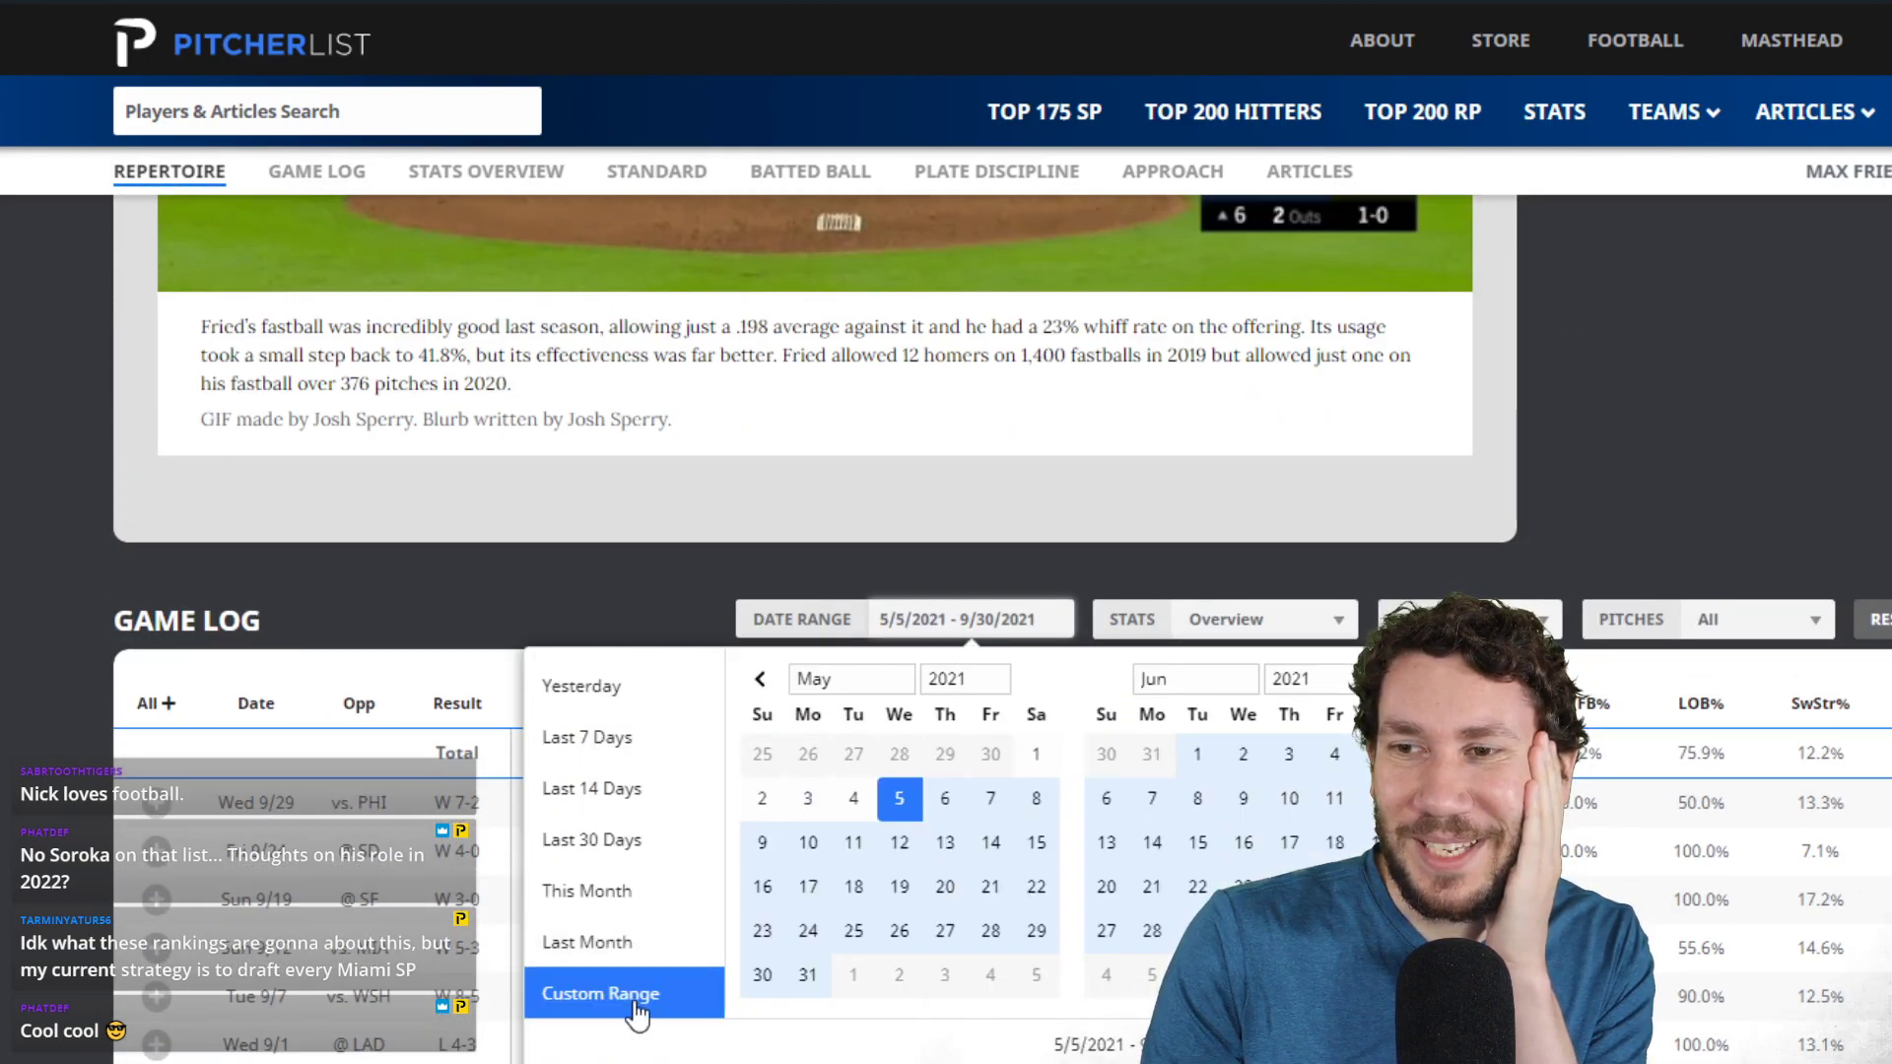
click(839, 678)
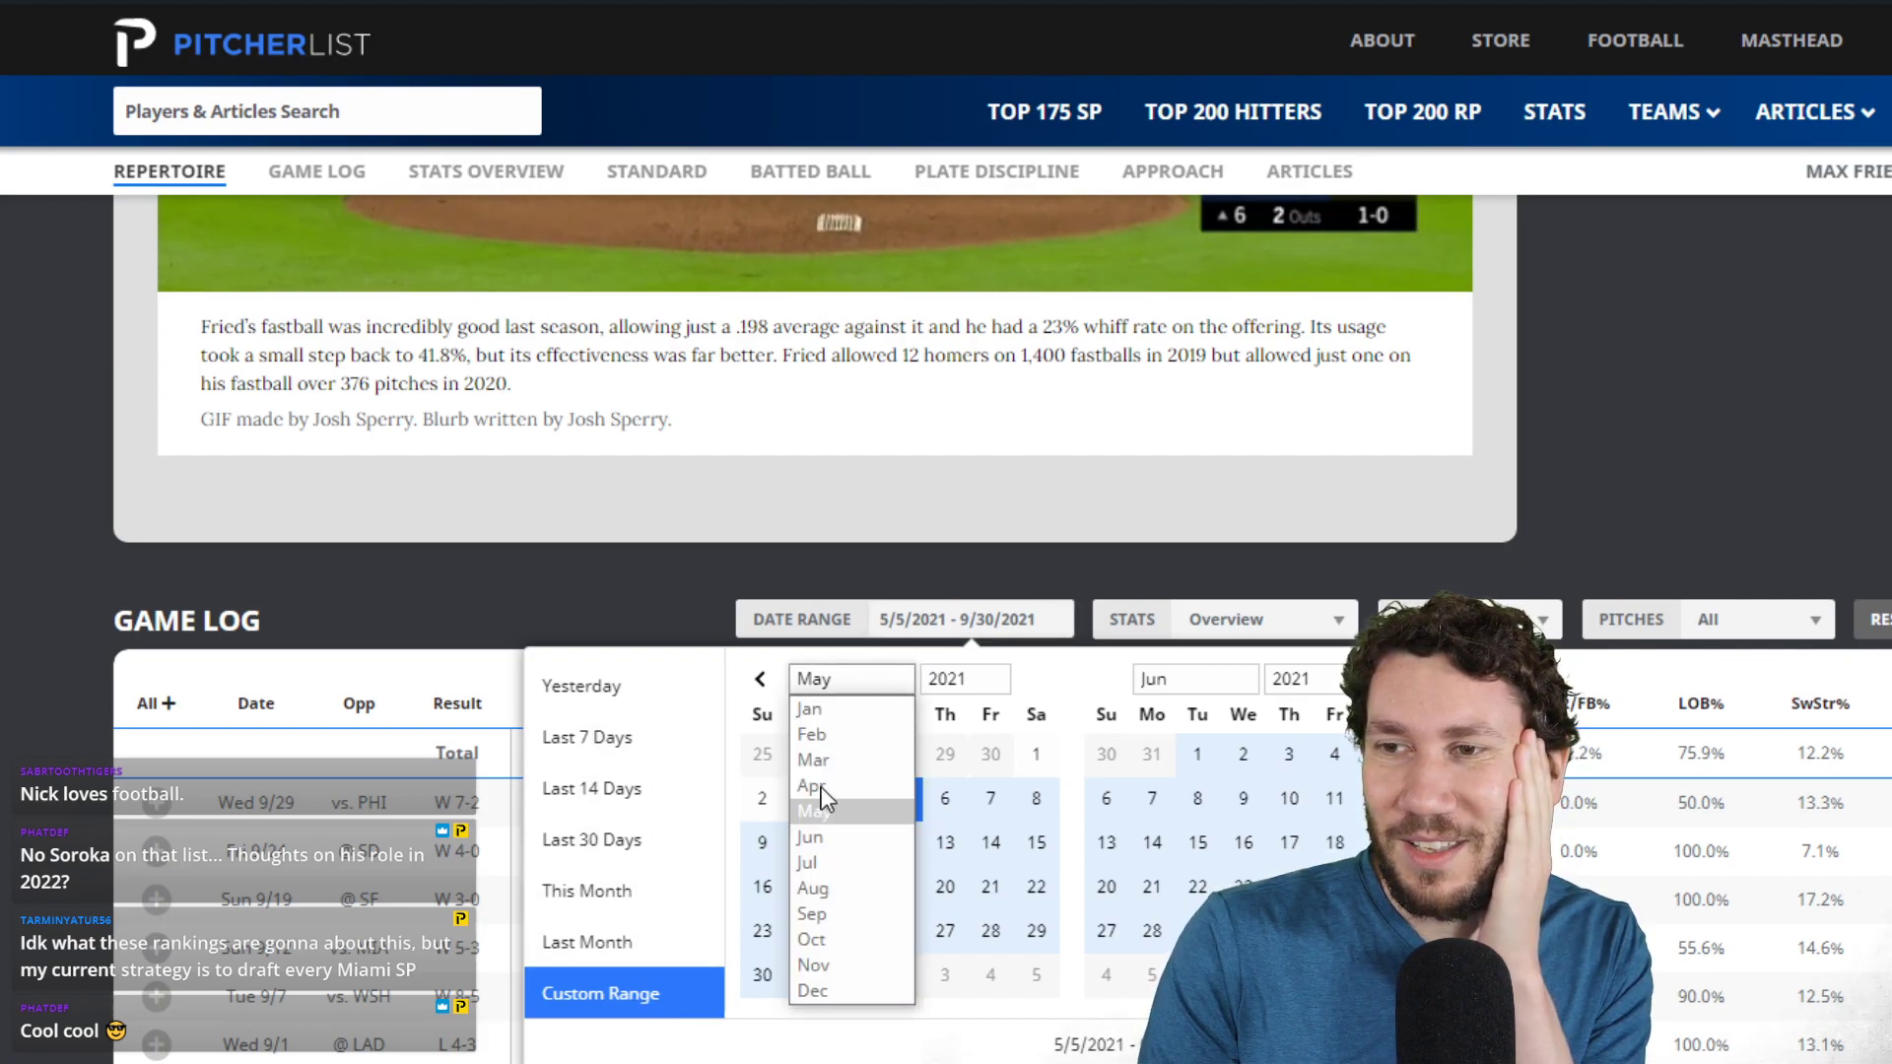
click(911, 803)
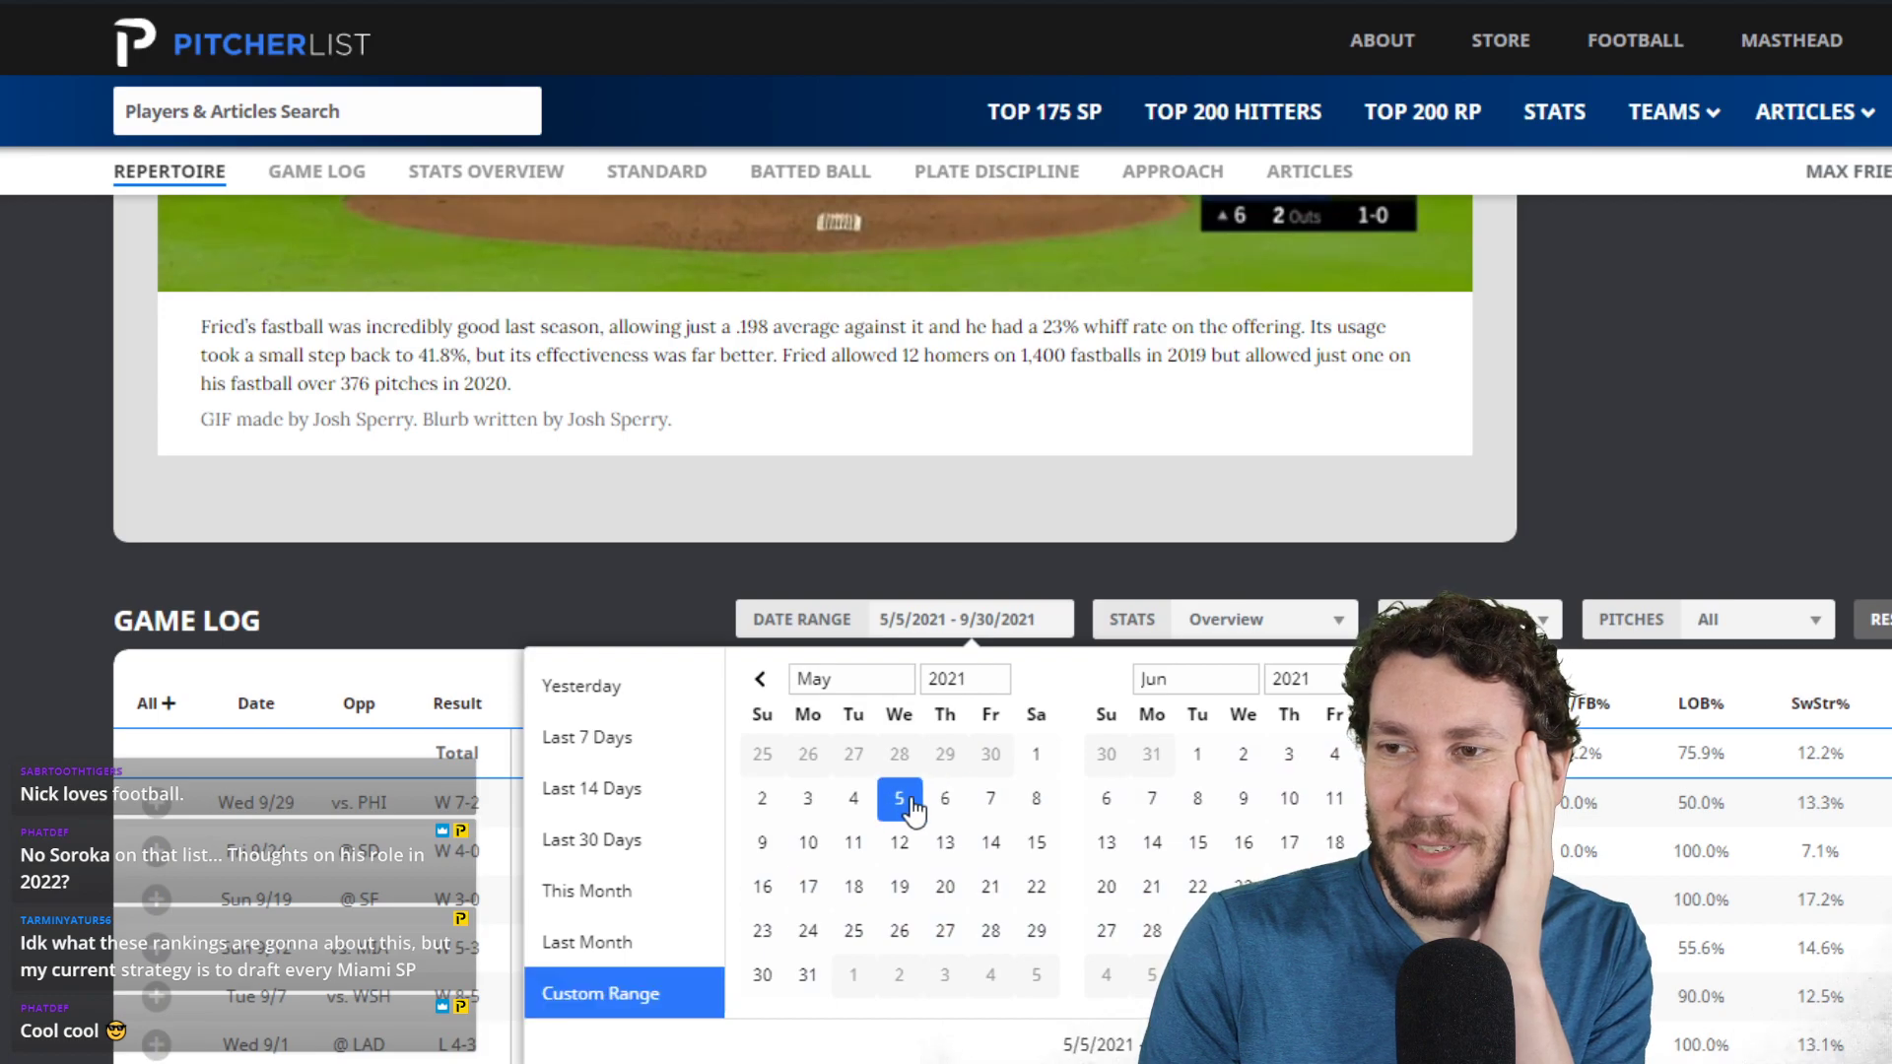
click(760, 678)
click(950, 763)
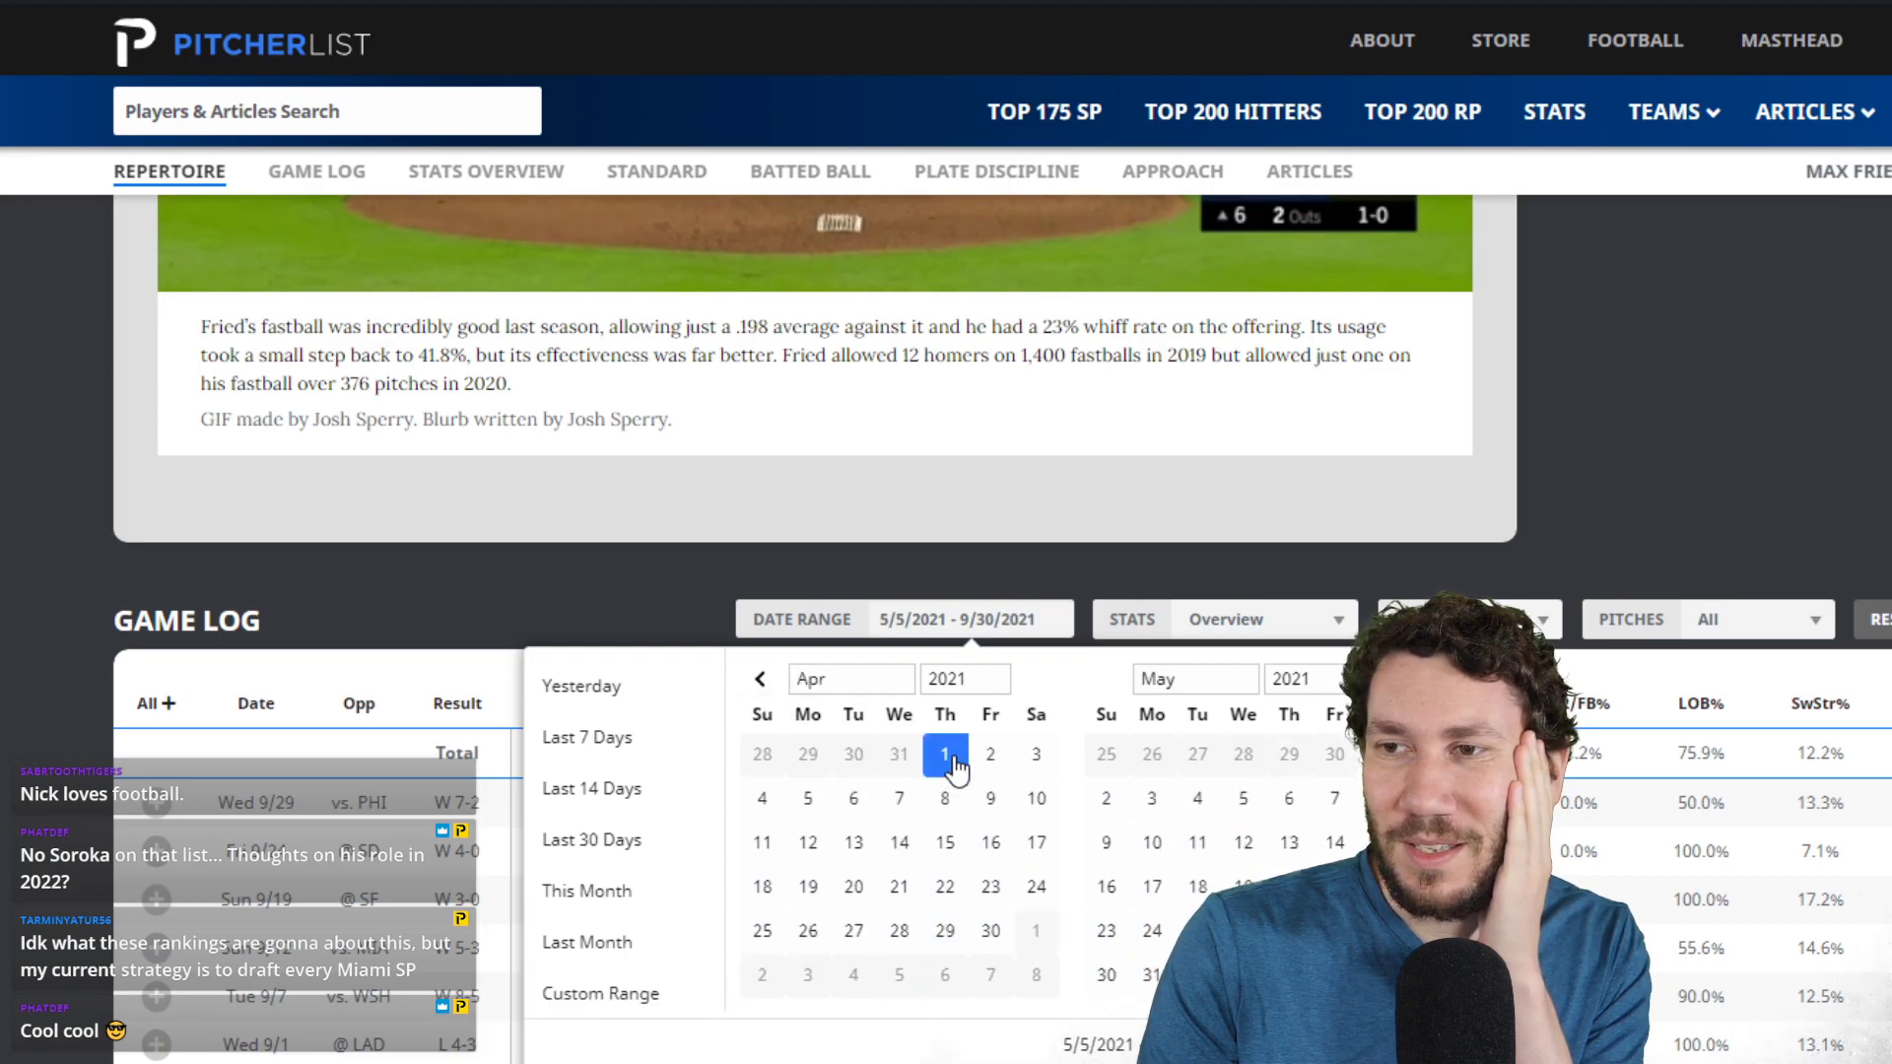
click(1384, 678)
click(1384, 678)
click(1385, 678)
click(1384, 678)
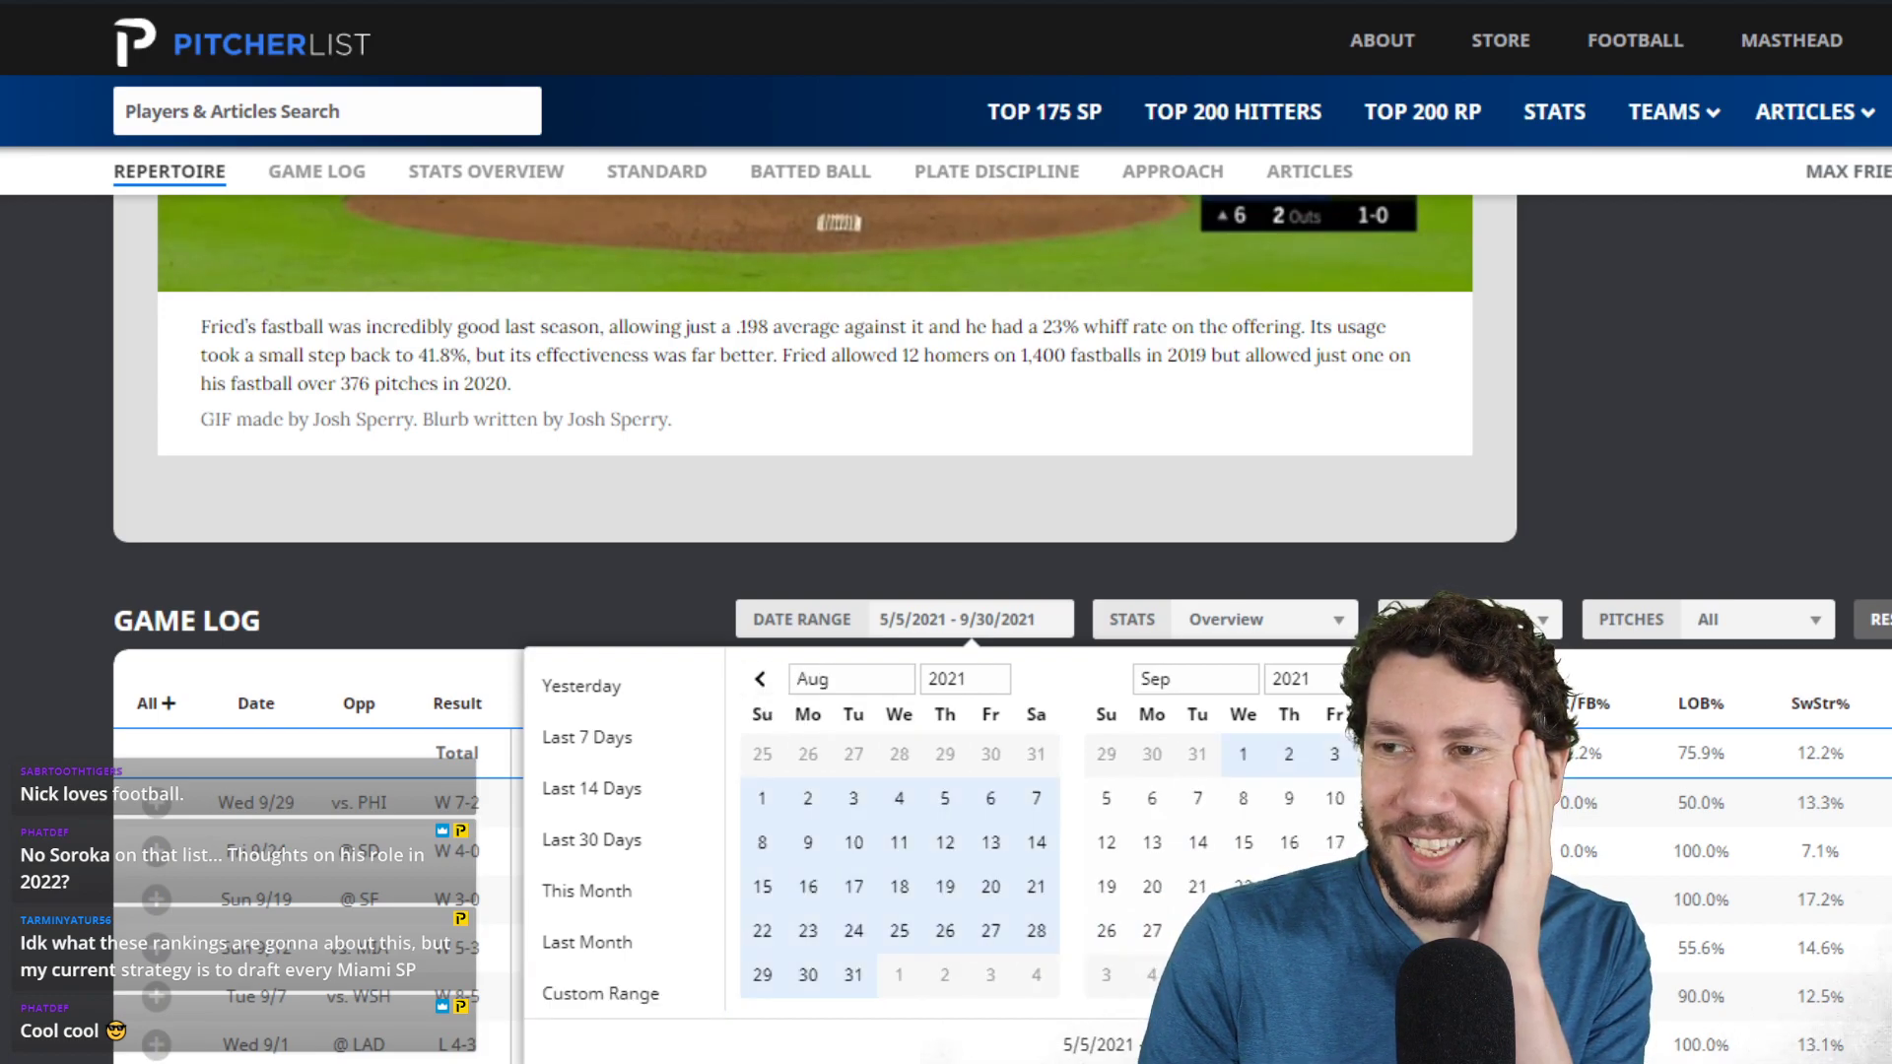
click(1289, 931)
- Review Max Fried's totals and individual starts in the game log for the full 2021 season
scroll(1289, 886, down, 2)
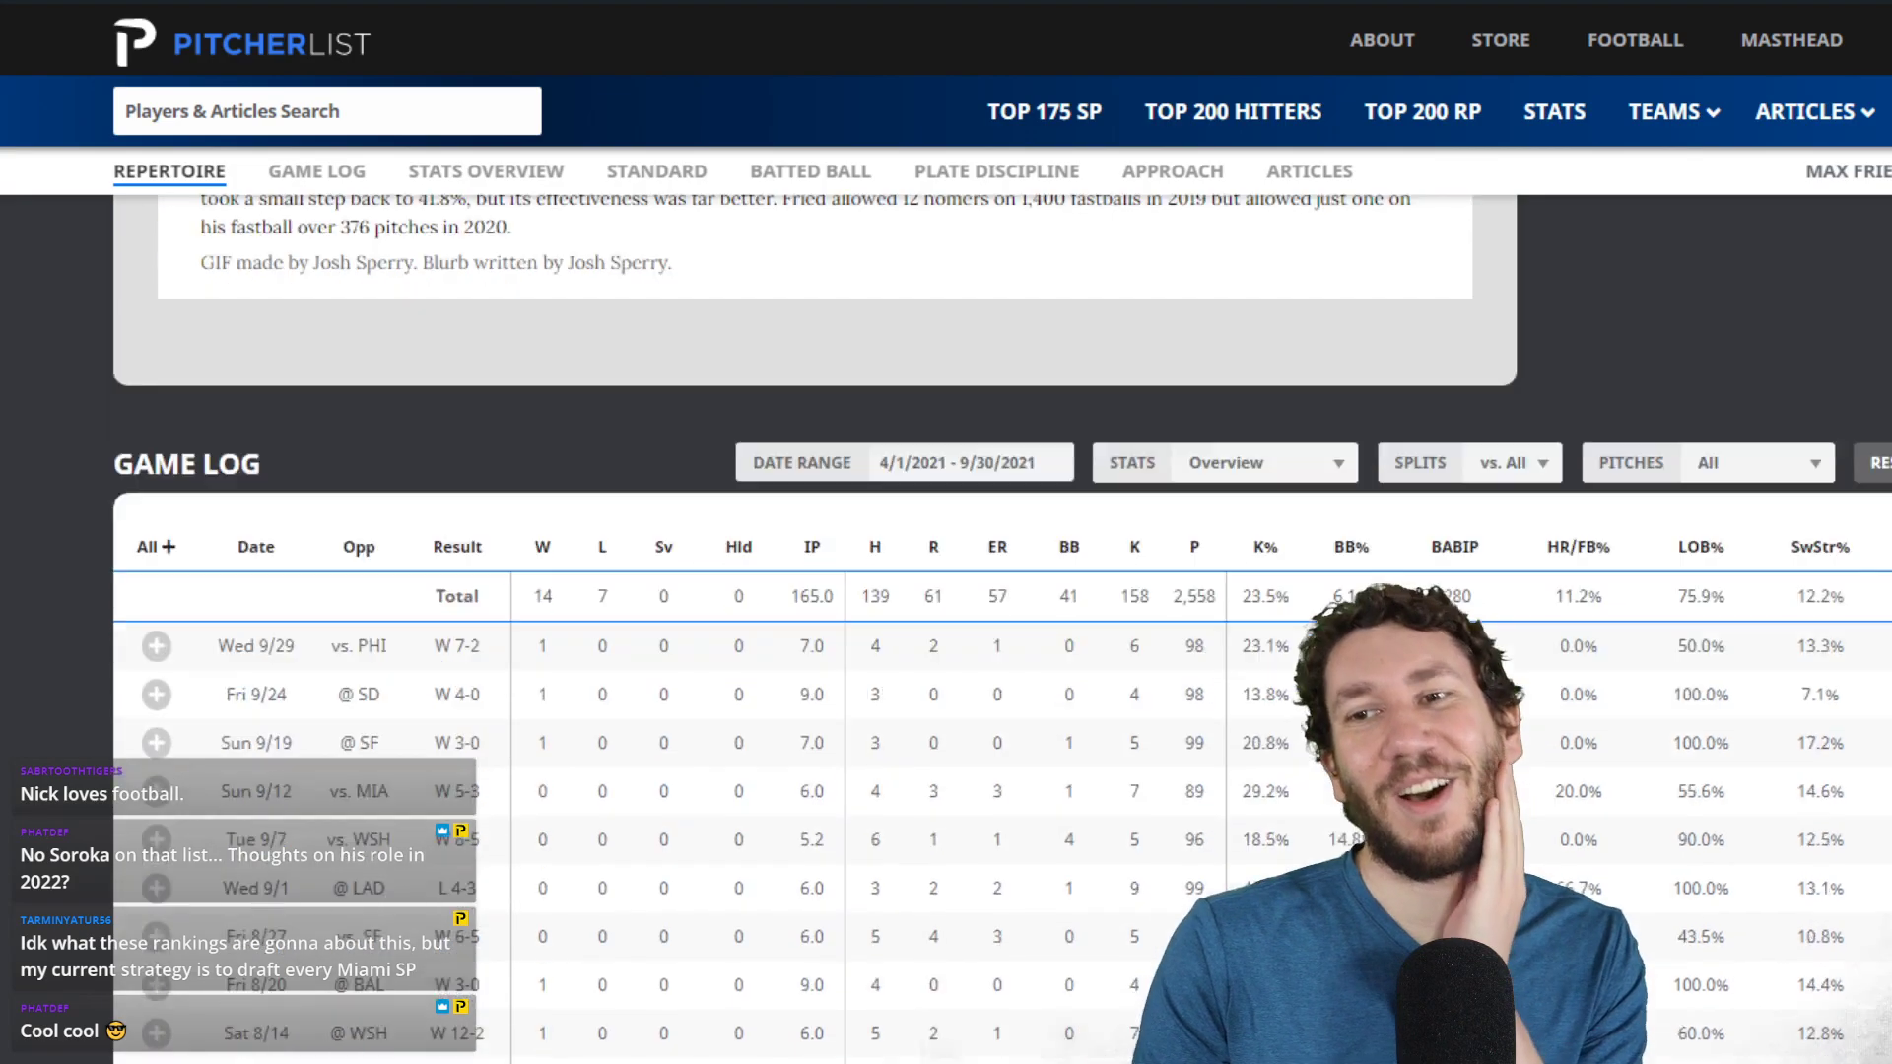
scroll(1002, 627, down, 7)
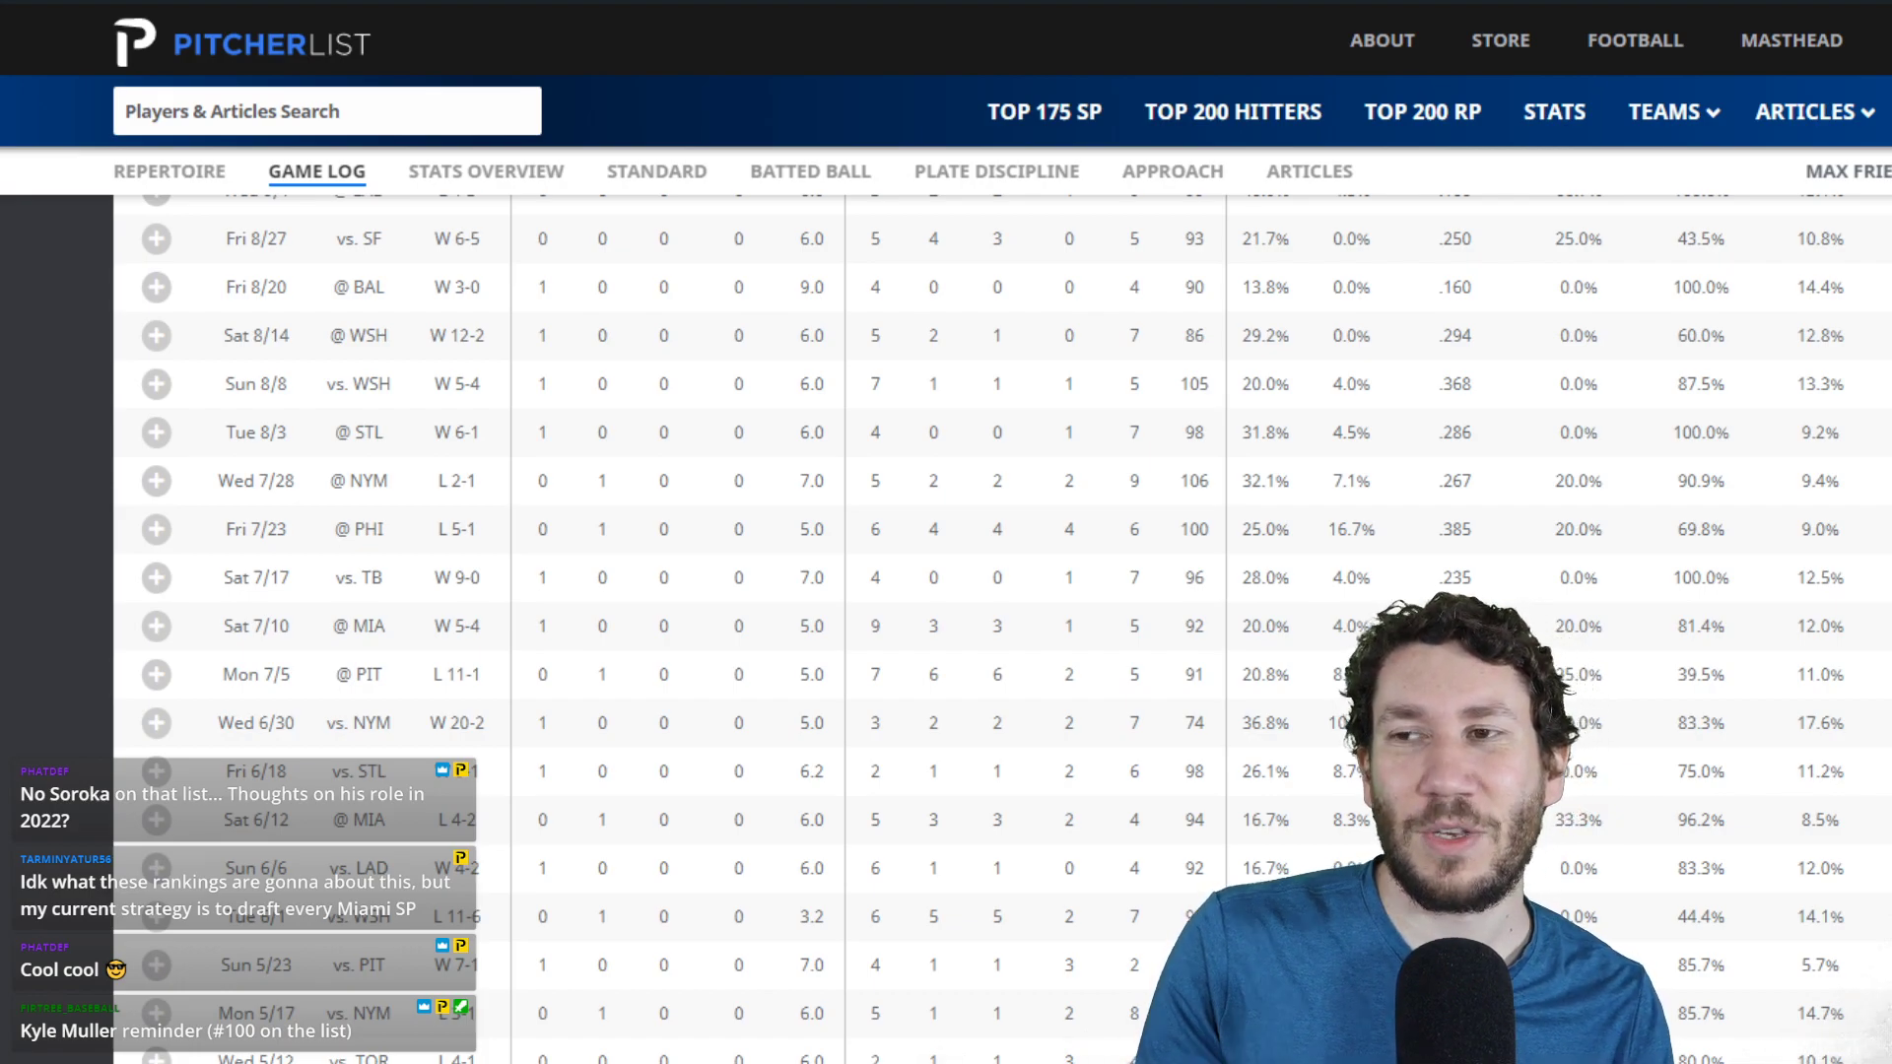
scroll(318, 621, up, 9)
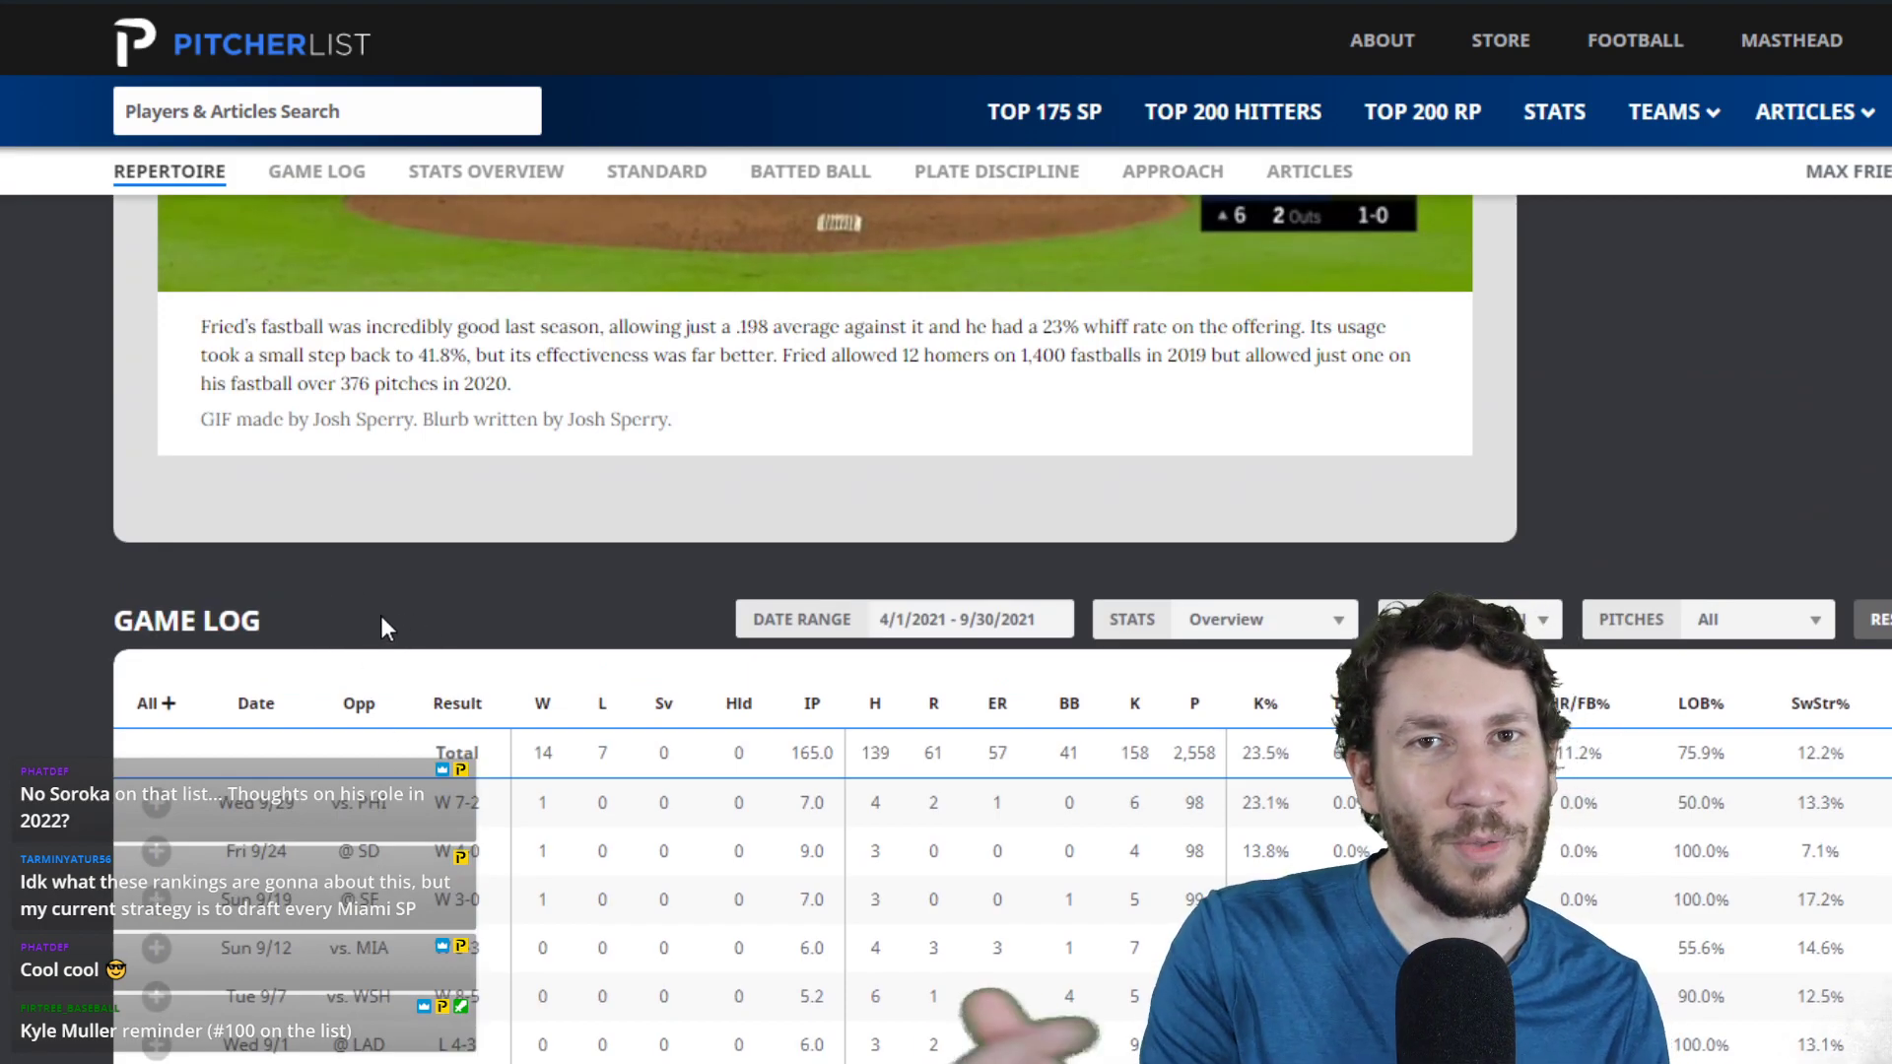
scroll(382, 622, down, 9)
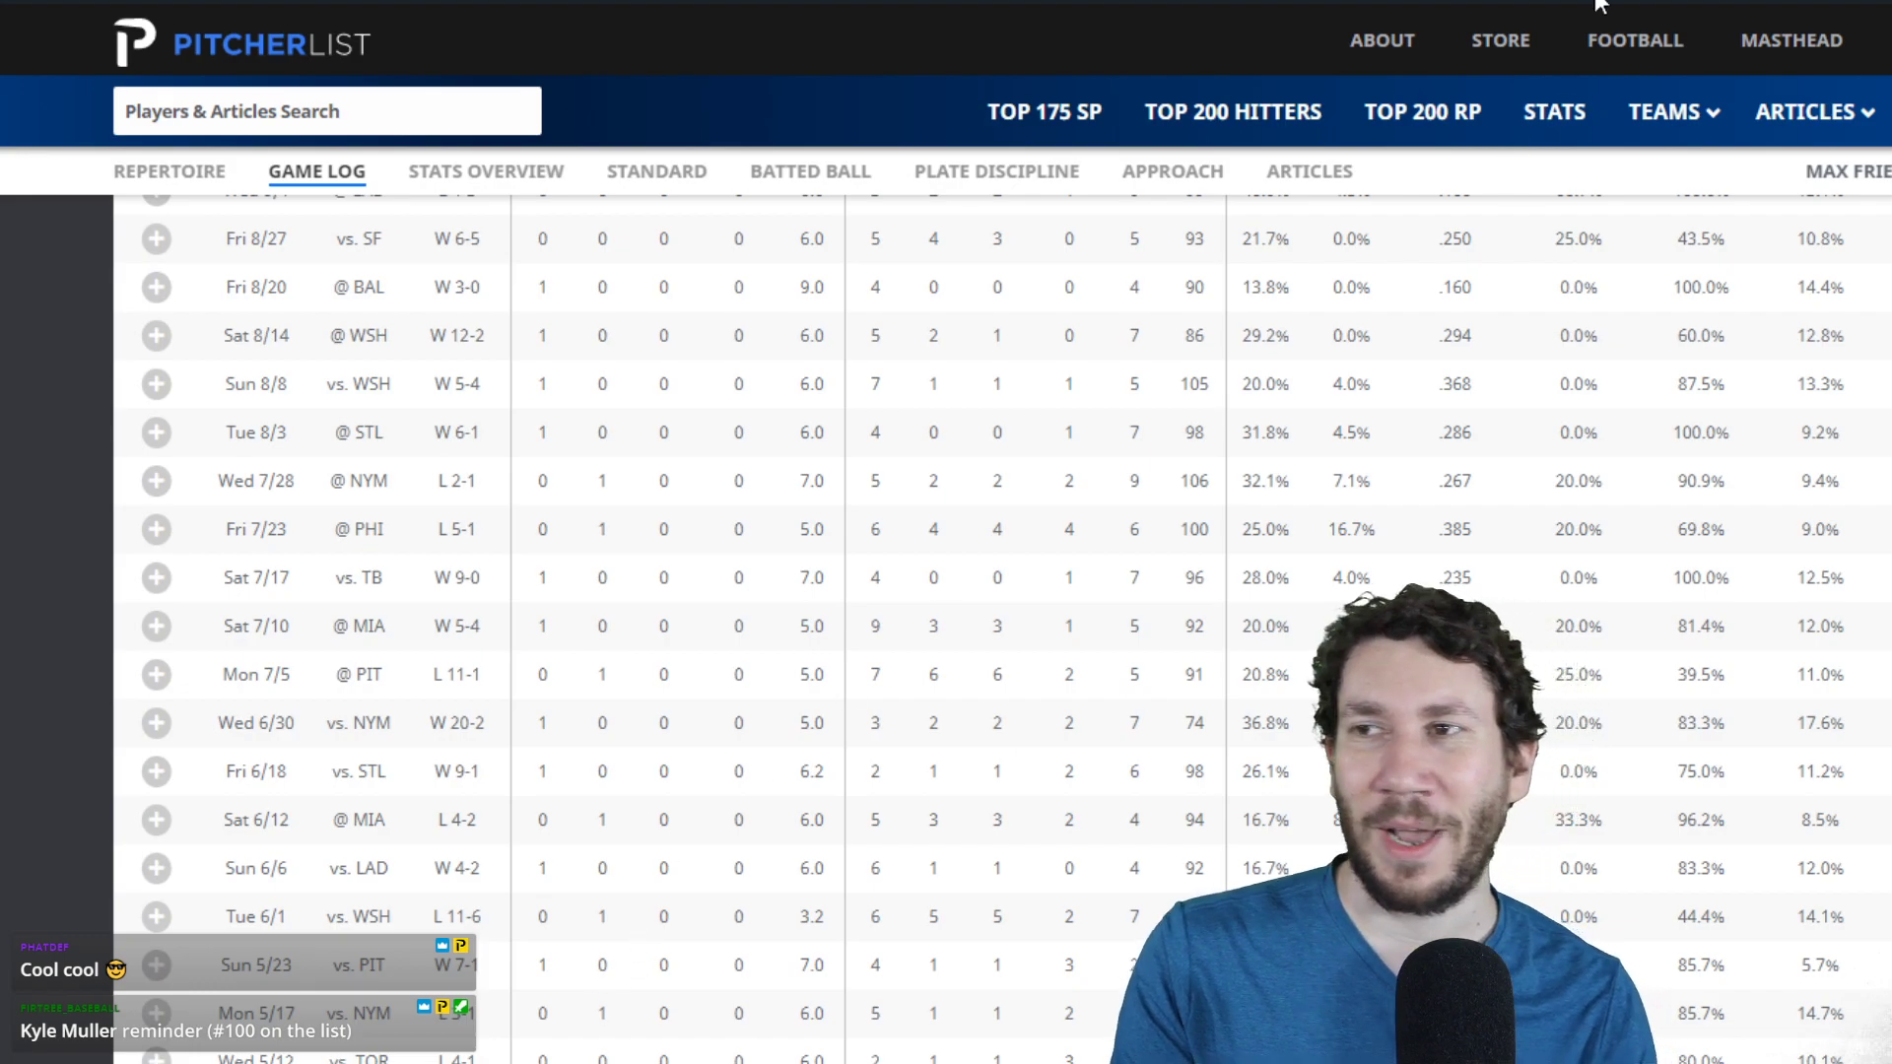
- Switch back to the Excel sheet and go through the Atlanta pitchers' rows from Tucker Davidson upward
key(alt+Tab)
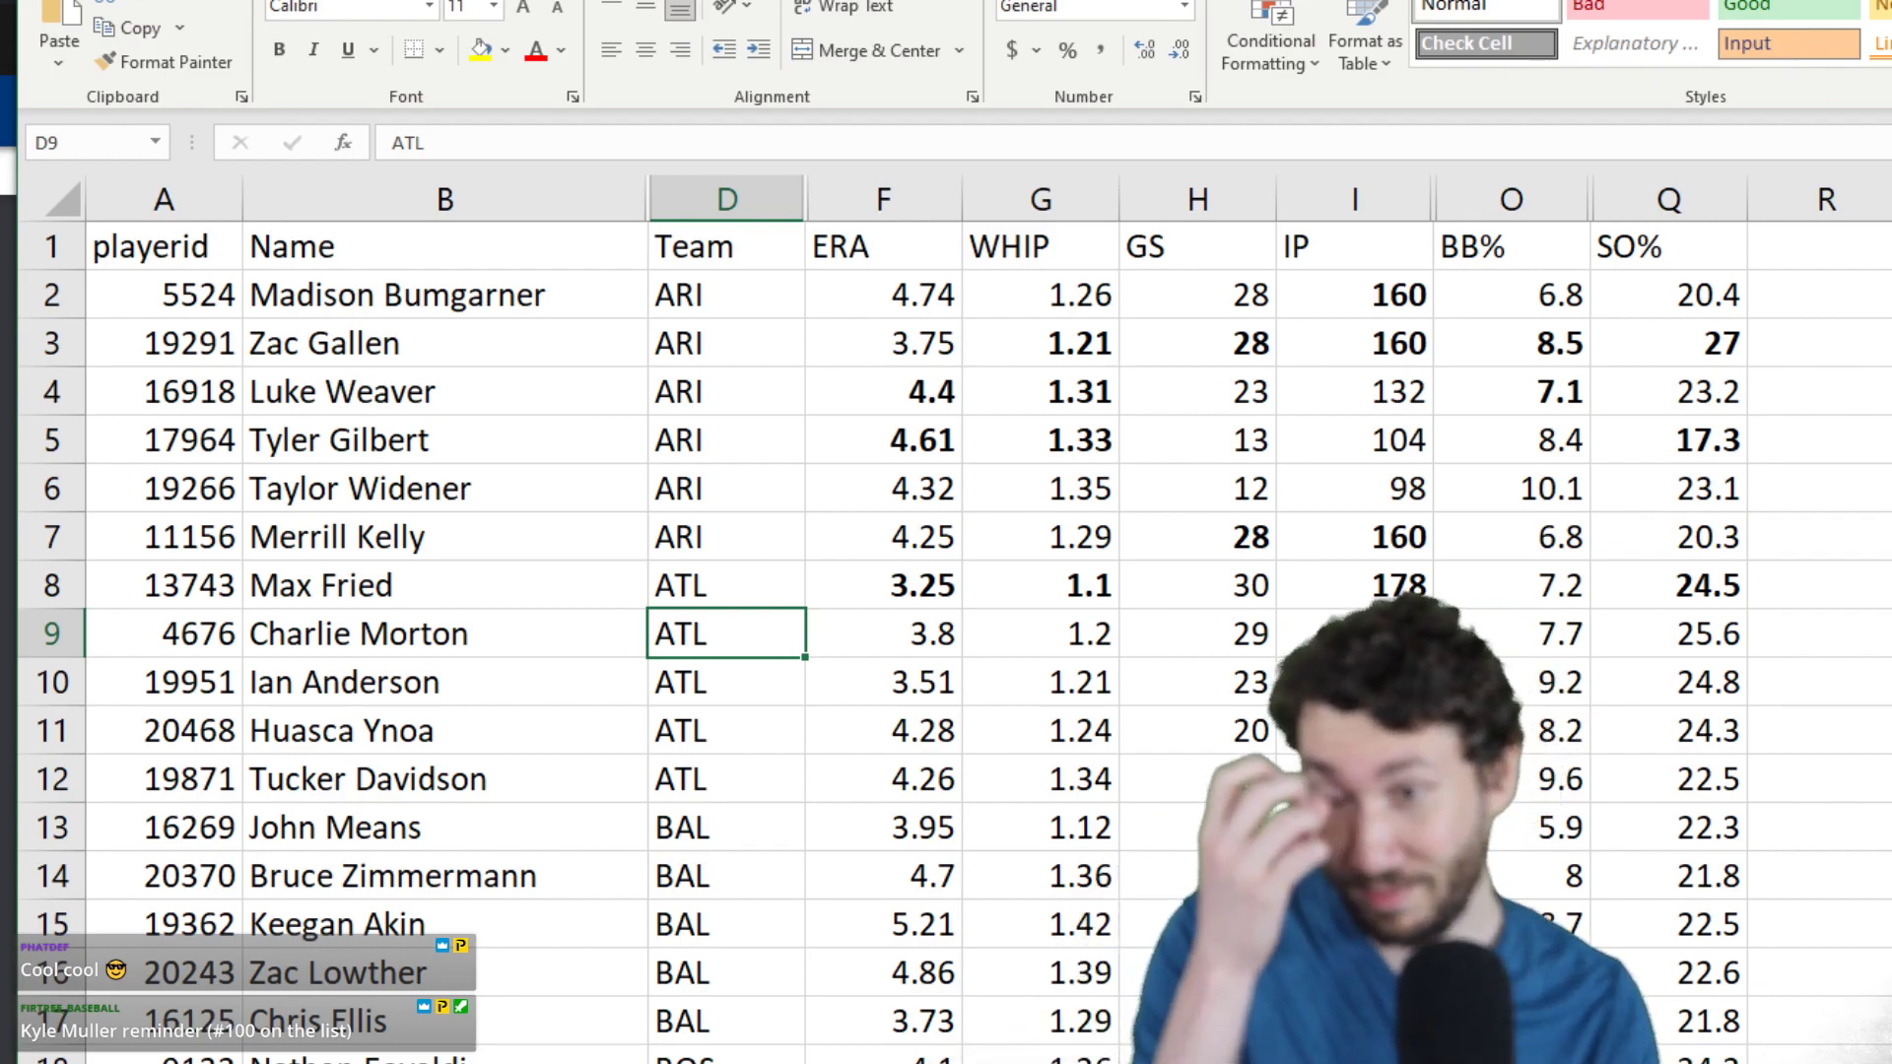
click(673, 783)
key(Up)
key(Up)
key(Up)
key(Up)
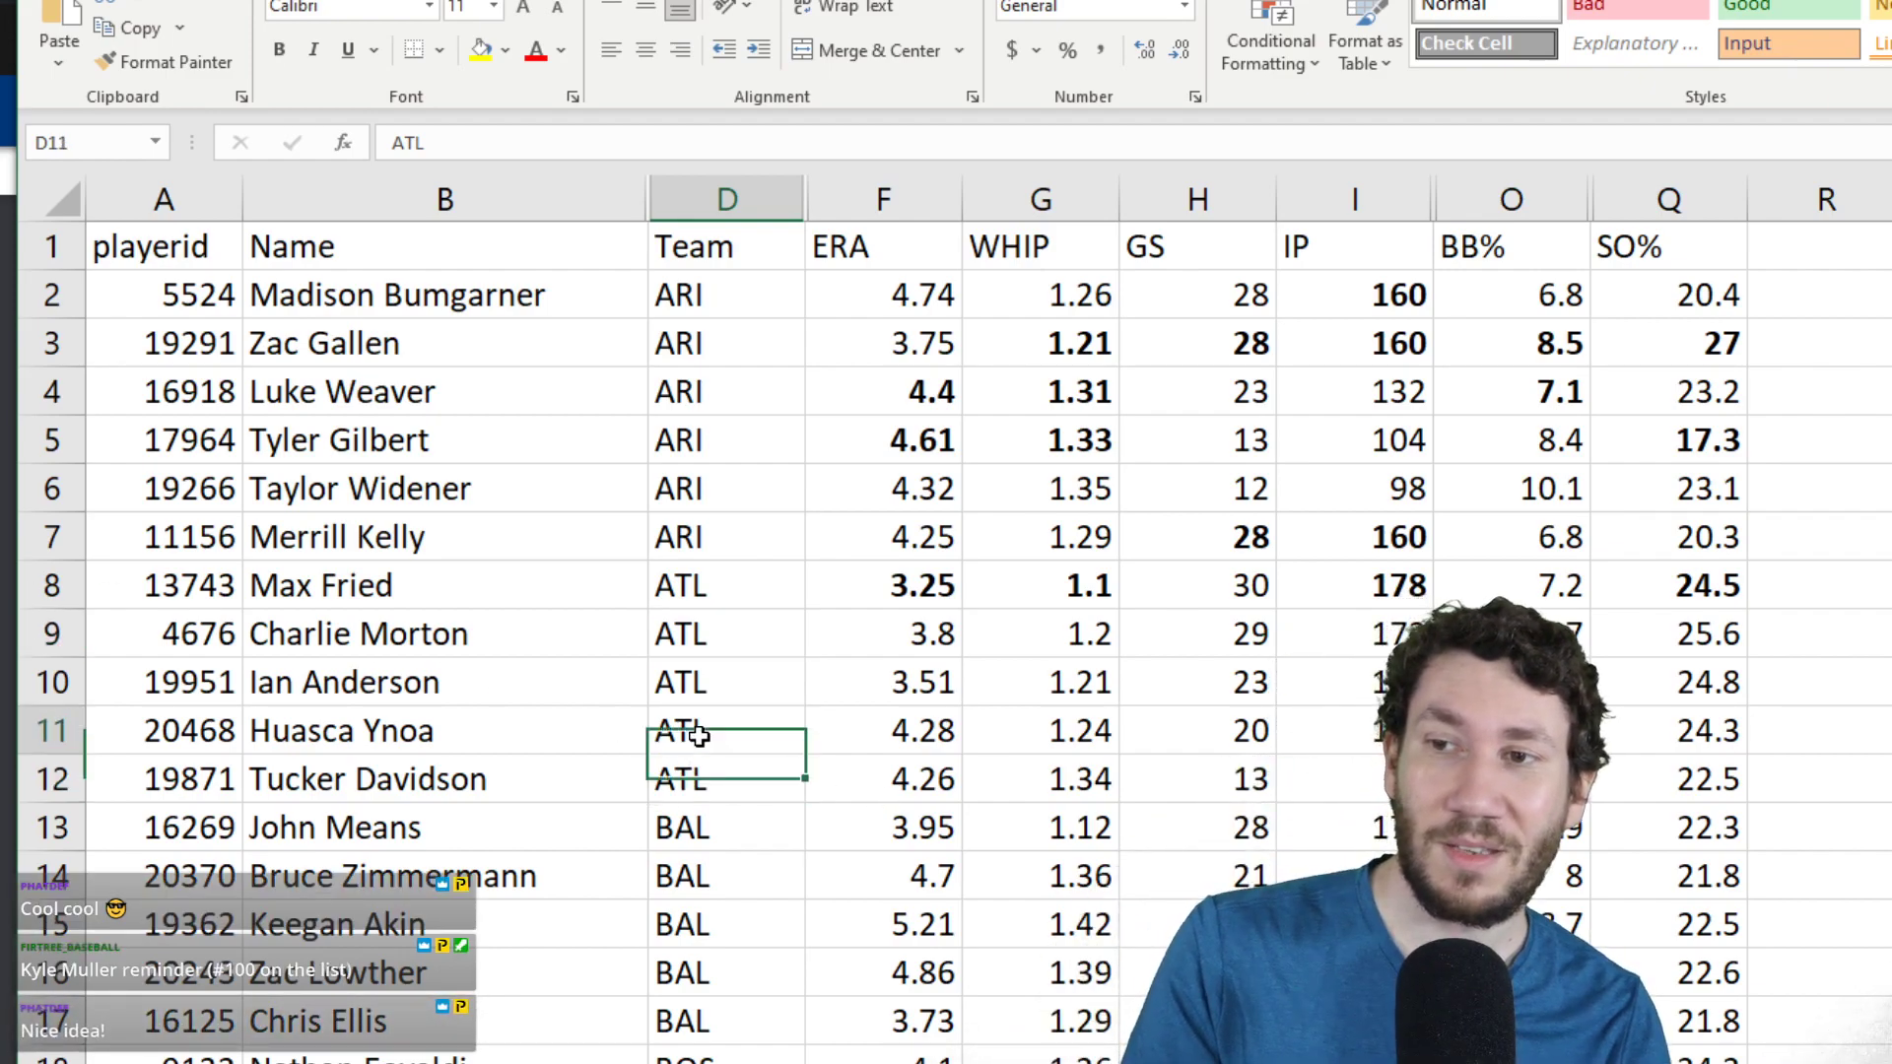
- Search the sheet for "muller" to check whether Kyle Muller is listed among the pitchers
click(764, 790)
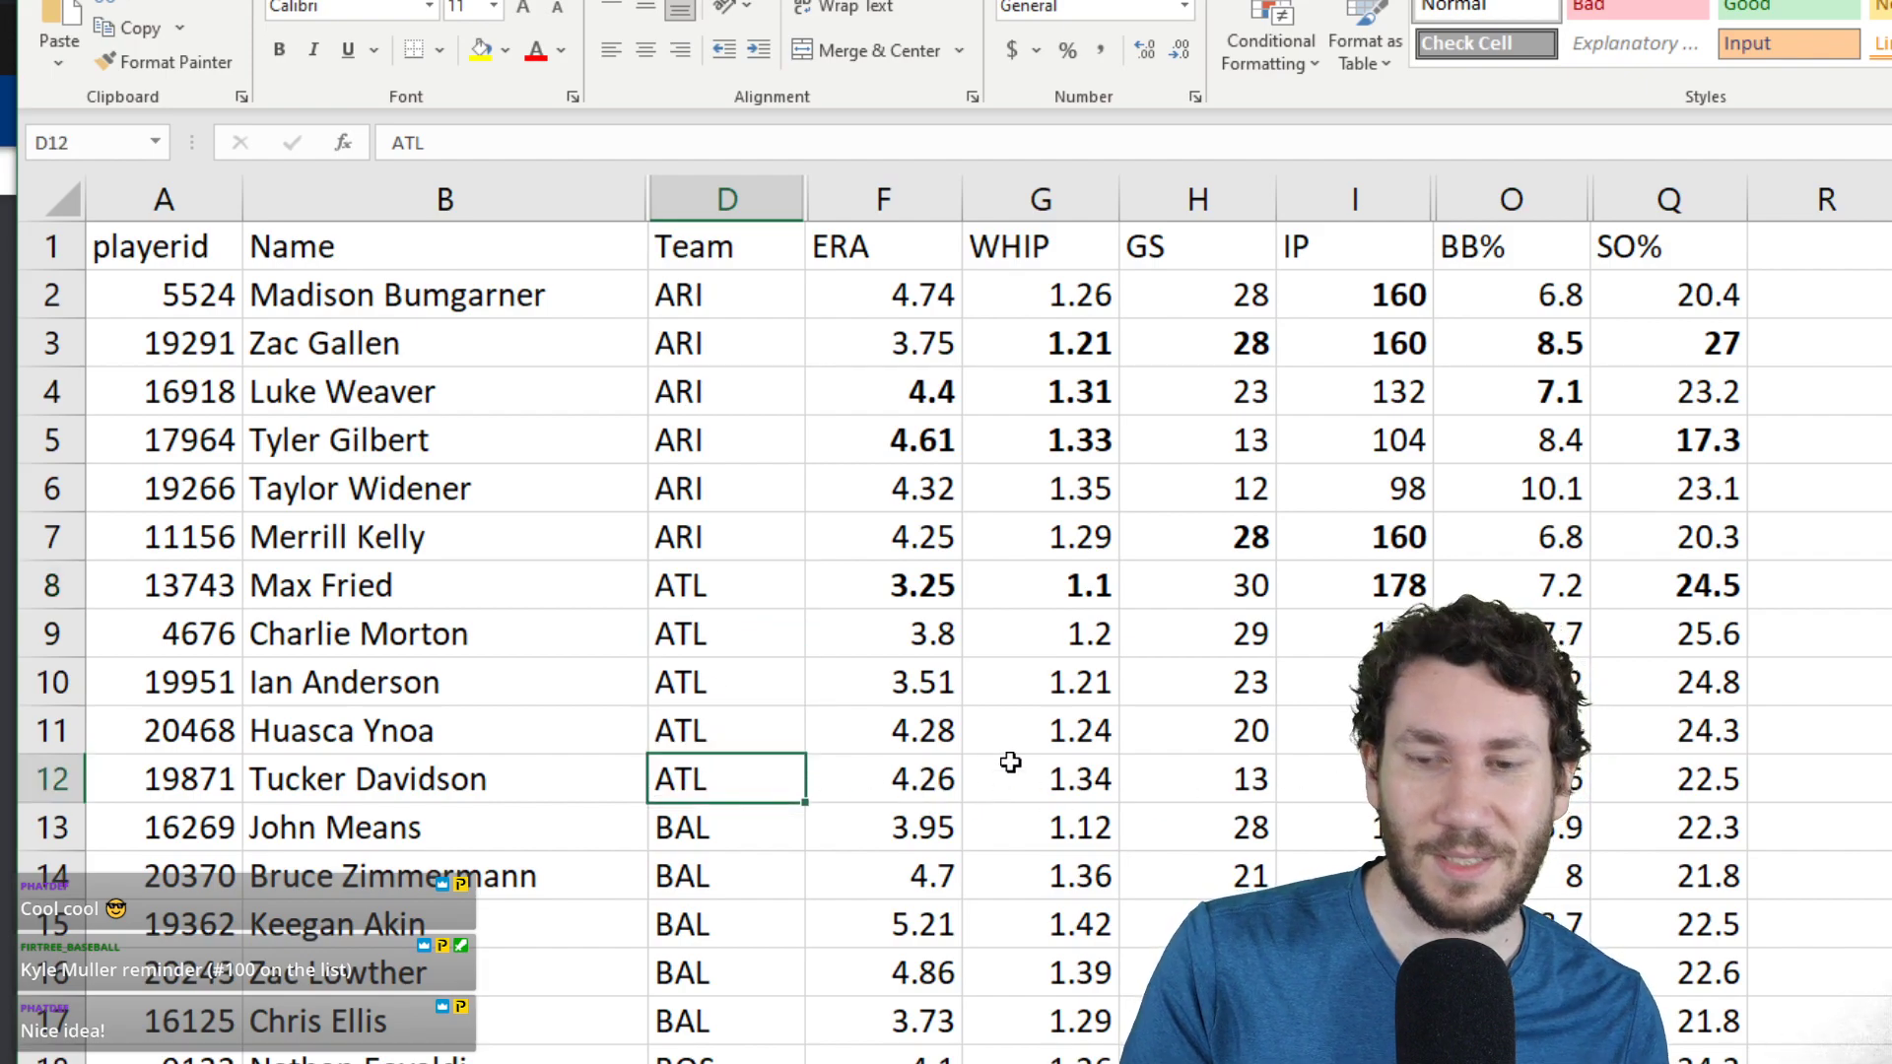
drag(1010, 764, 996, 739)
key(ctrl+f)
text(muller)
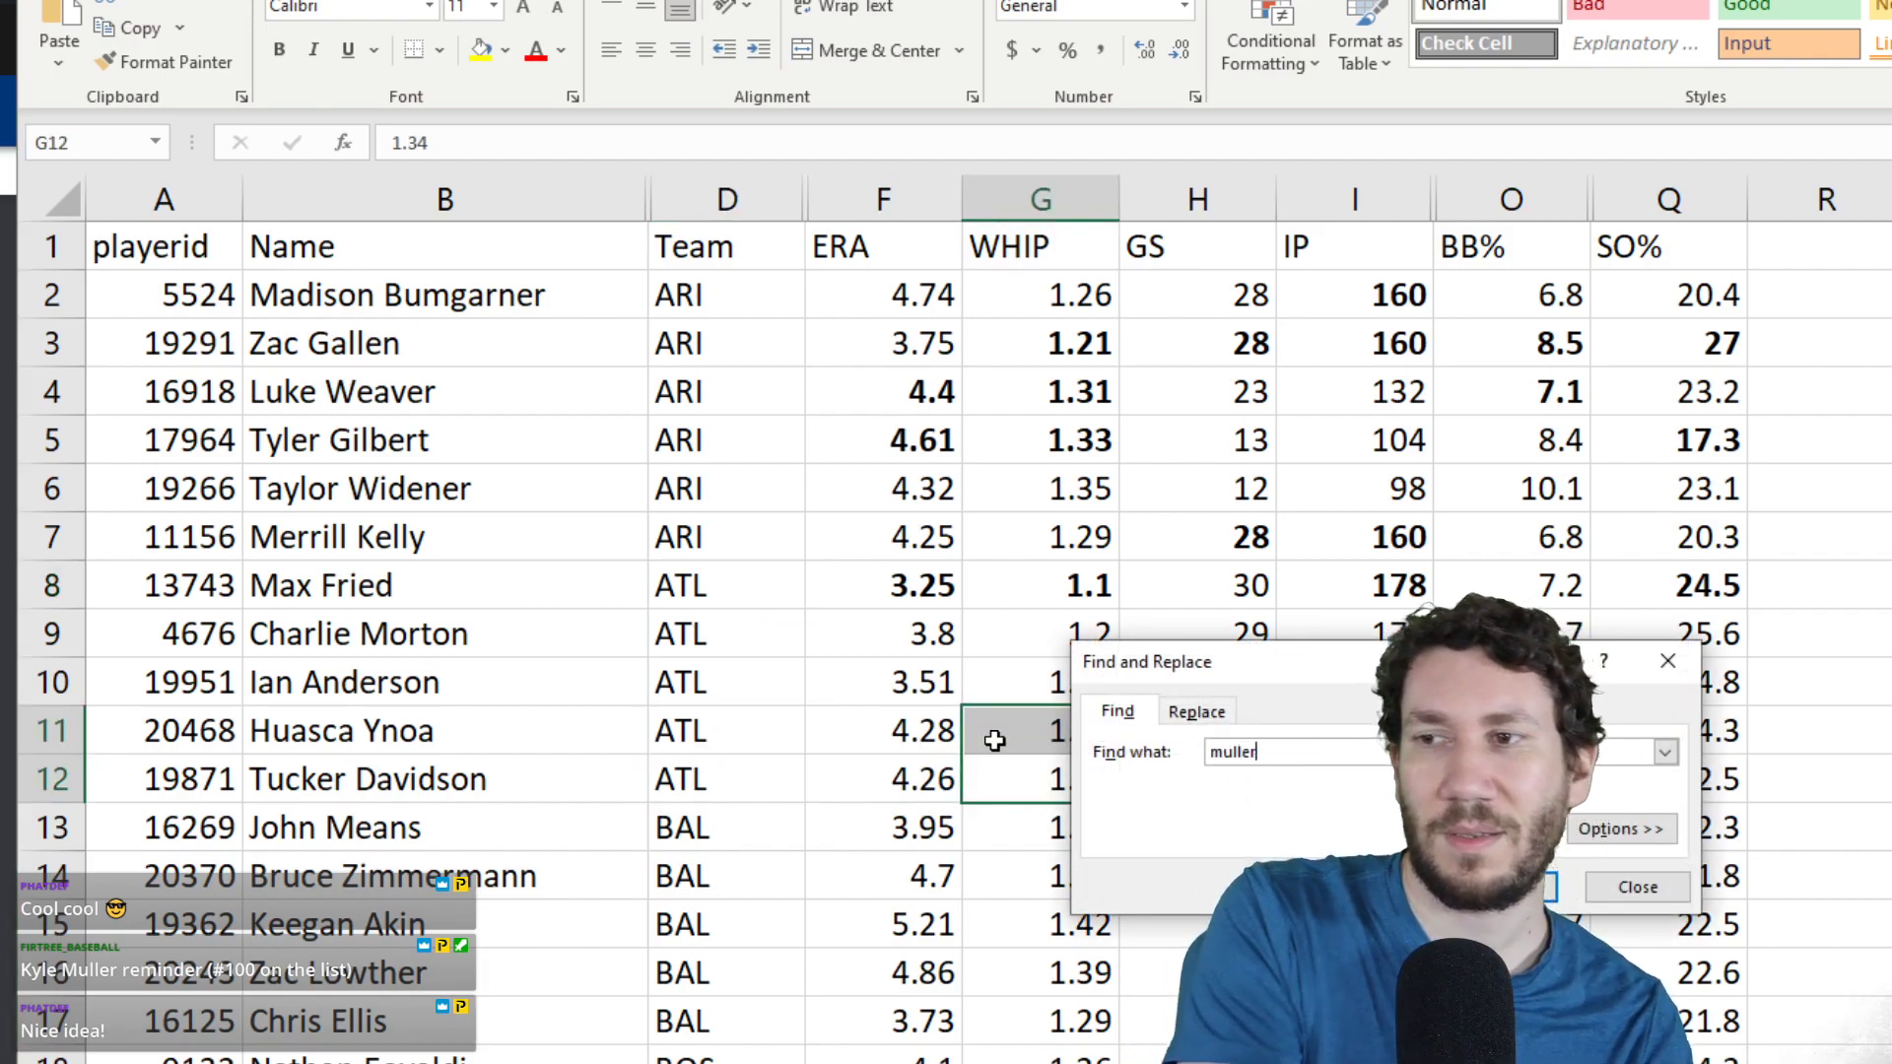
key(Return)
key(Return)
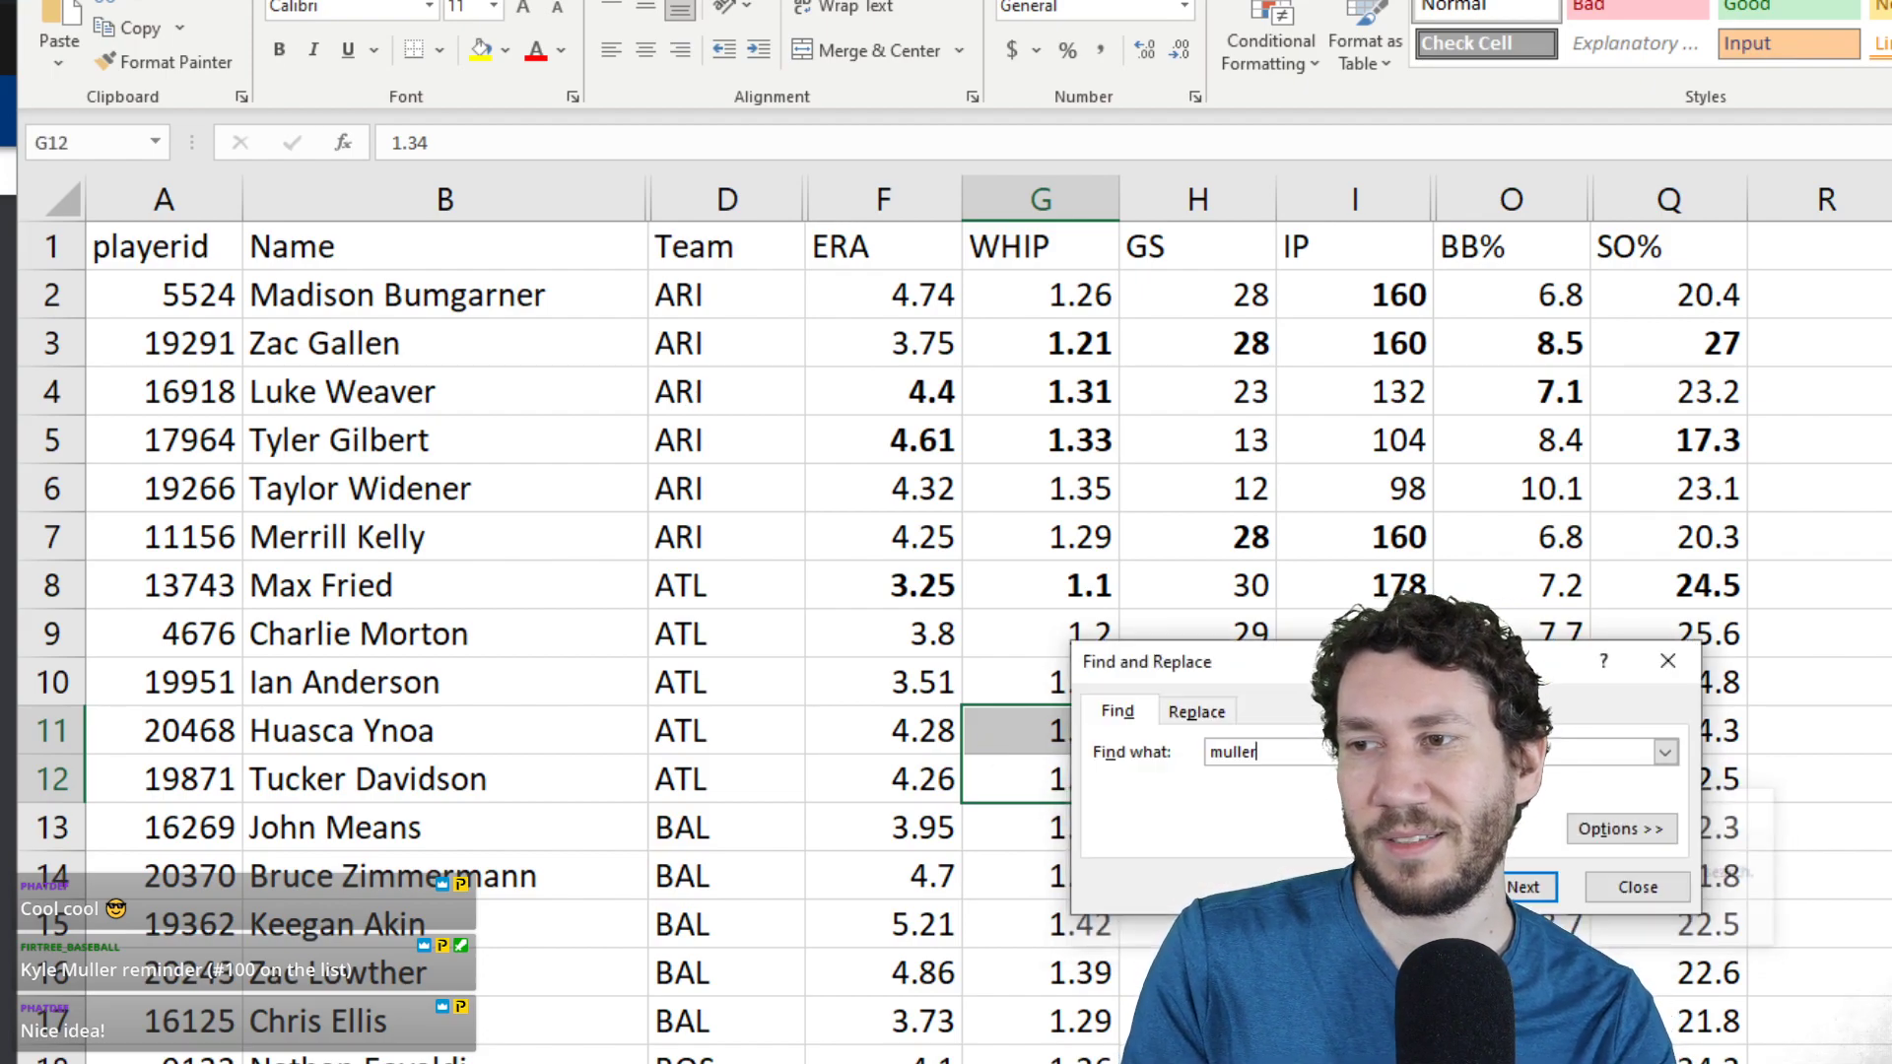
key(Escape)
click(1299, 810)
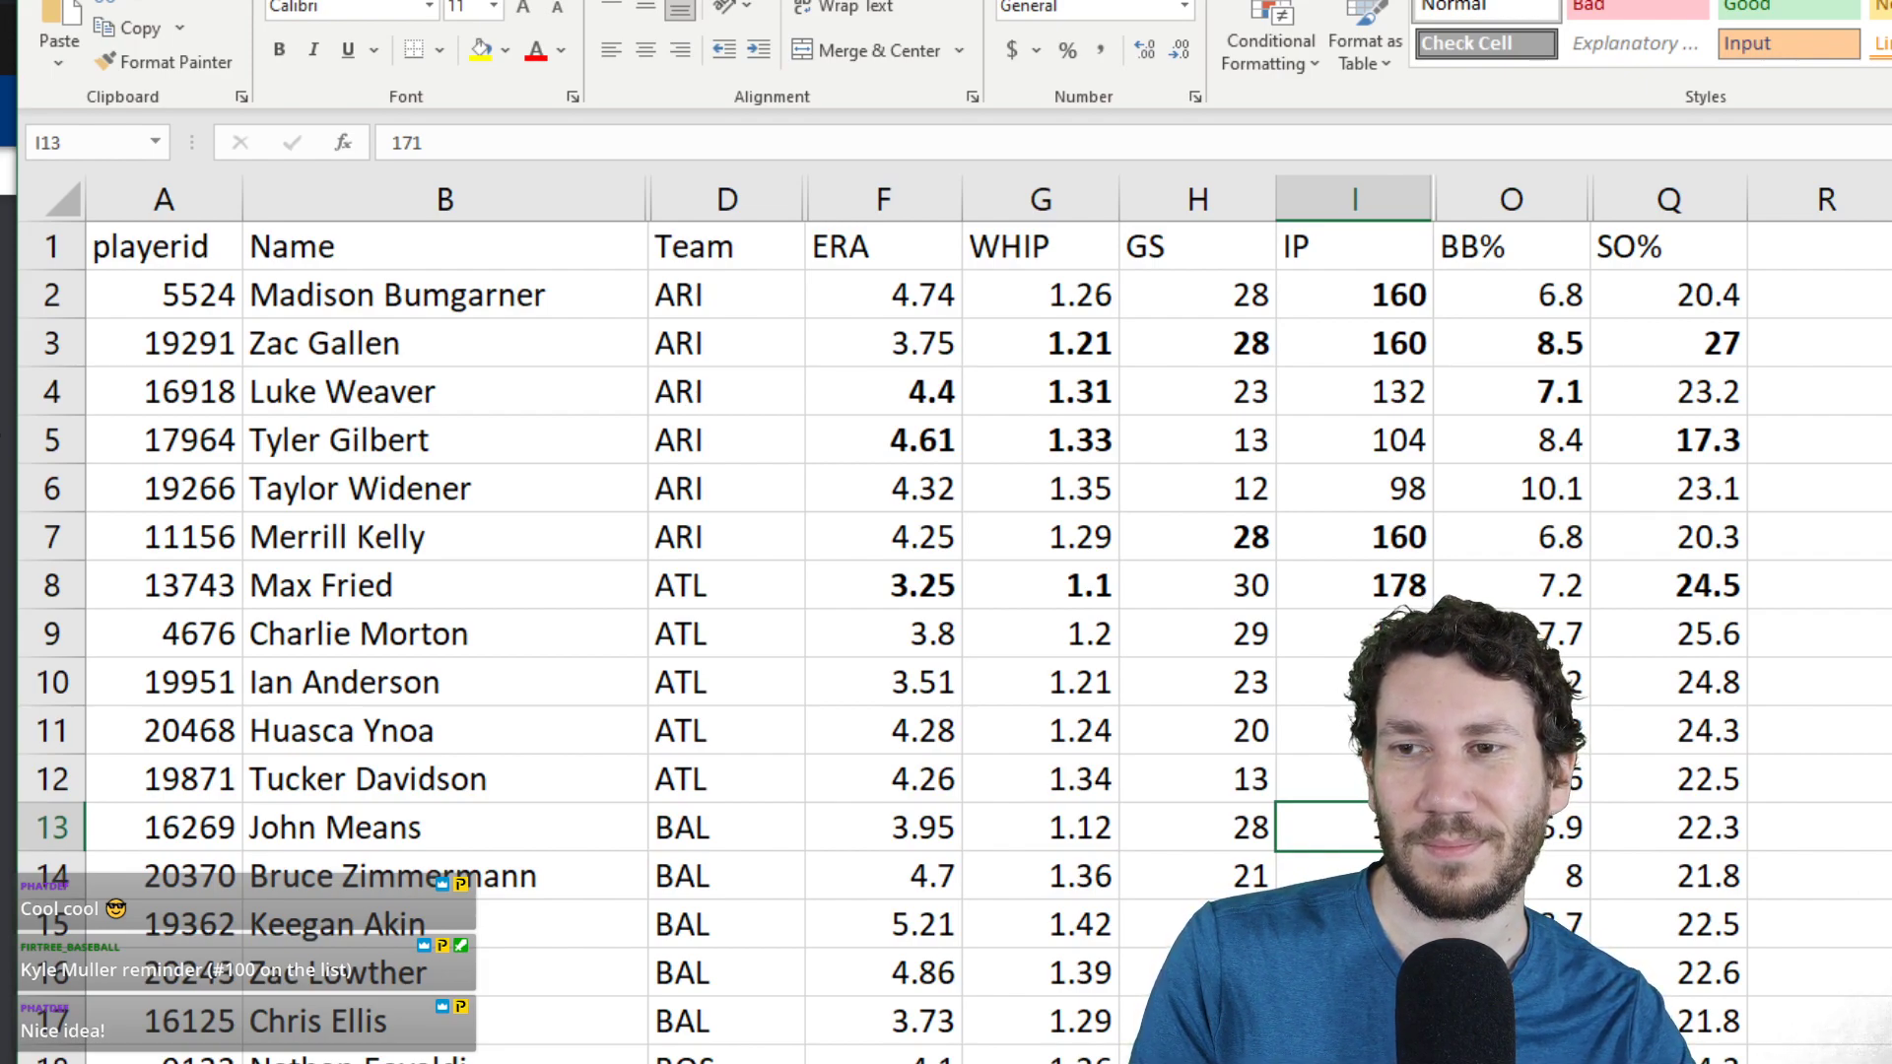
- Switch to the Missing SP.txt note in Notepad, add Kyle Muller on a new line below Mike Soroka, and save it
key(alt+Tab)
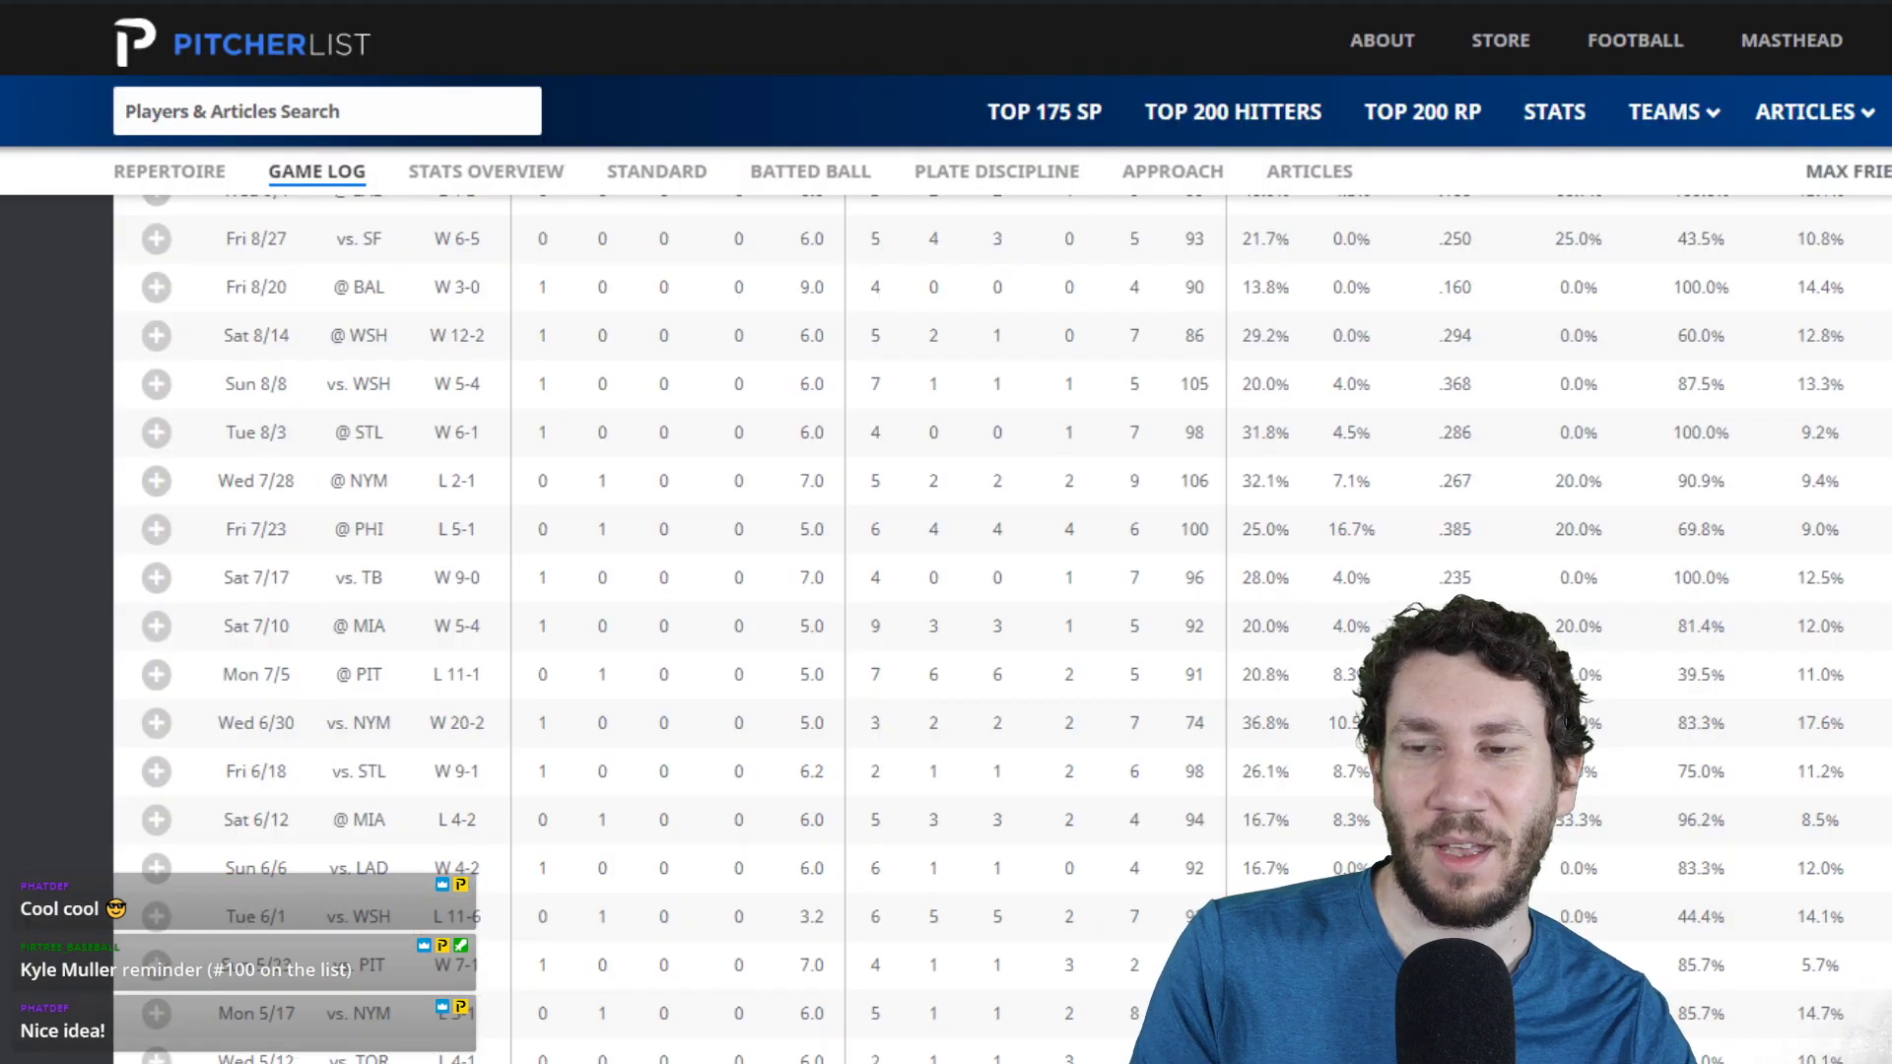
key(alt+Tab)
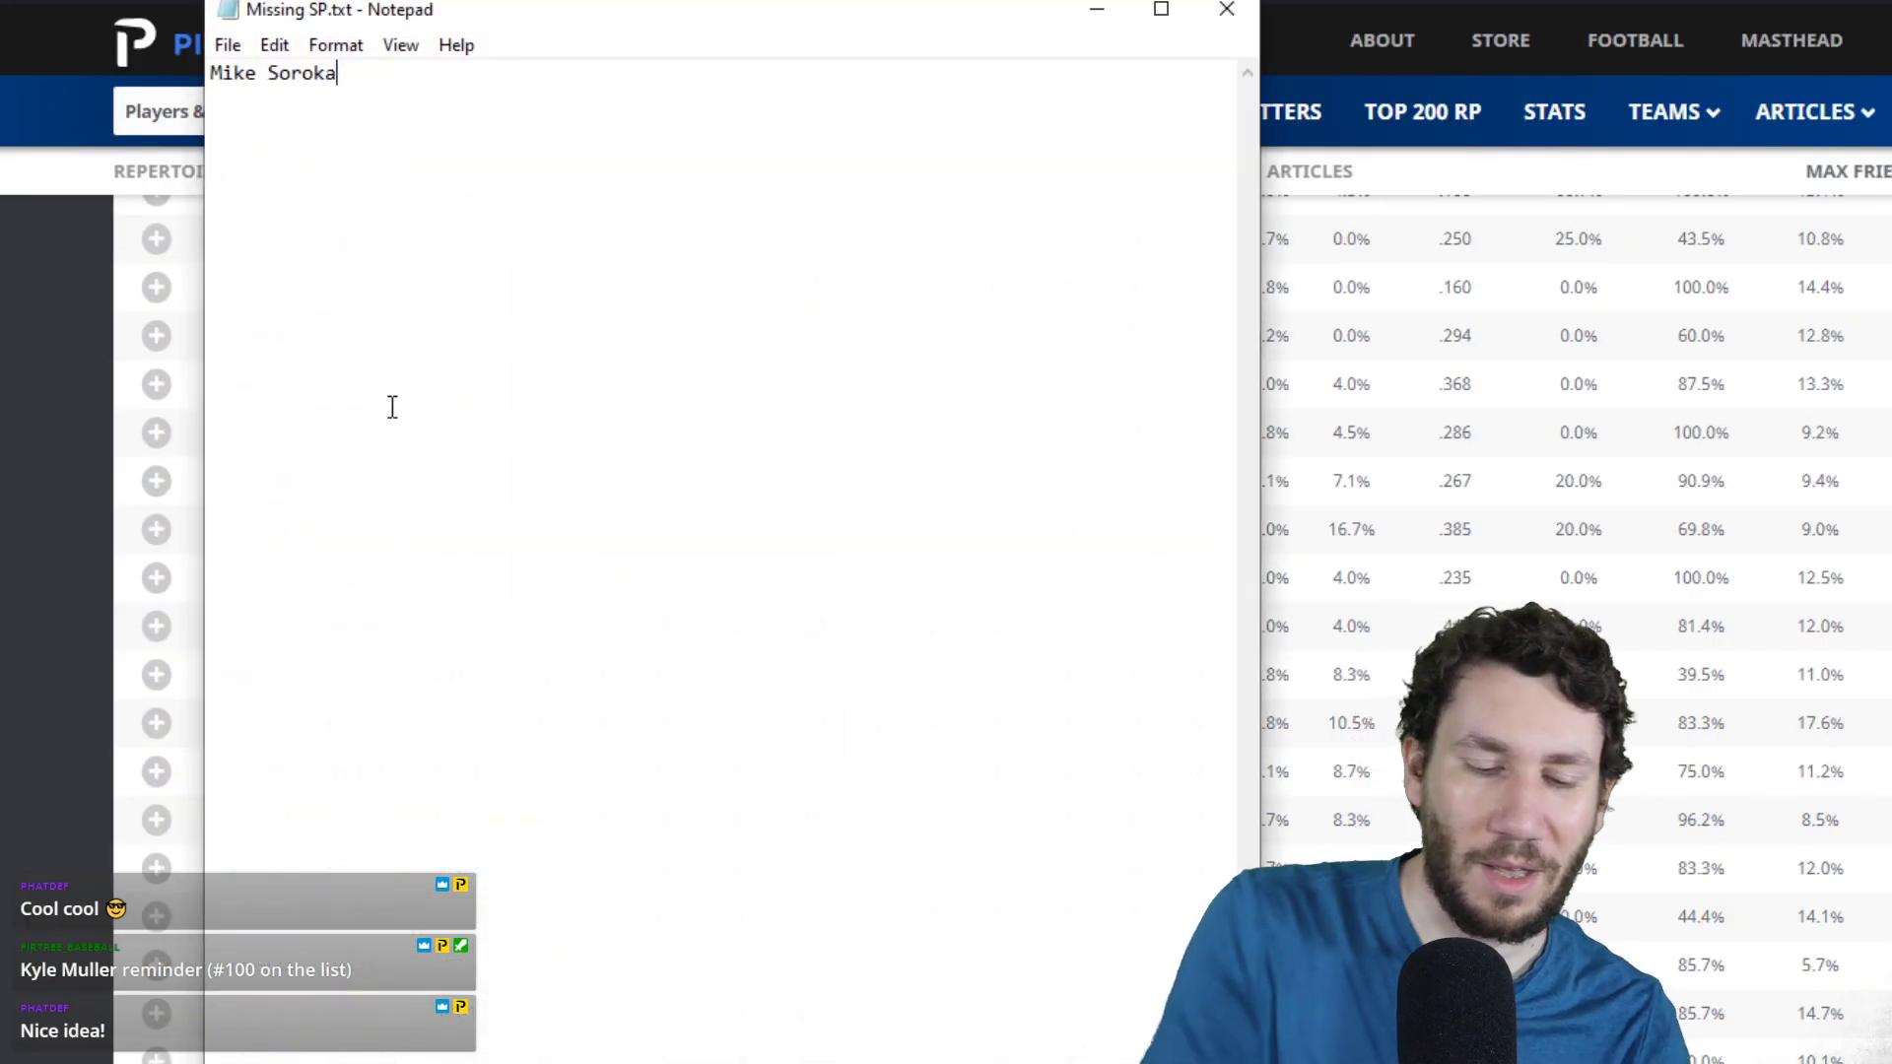
key(Return)
text(Kyle Muller)
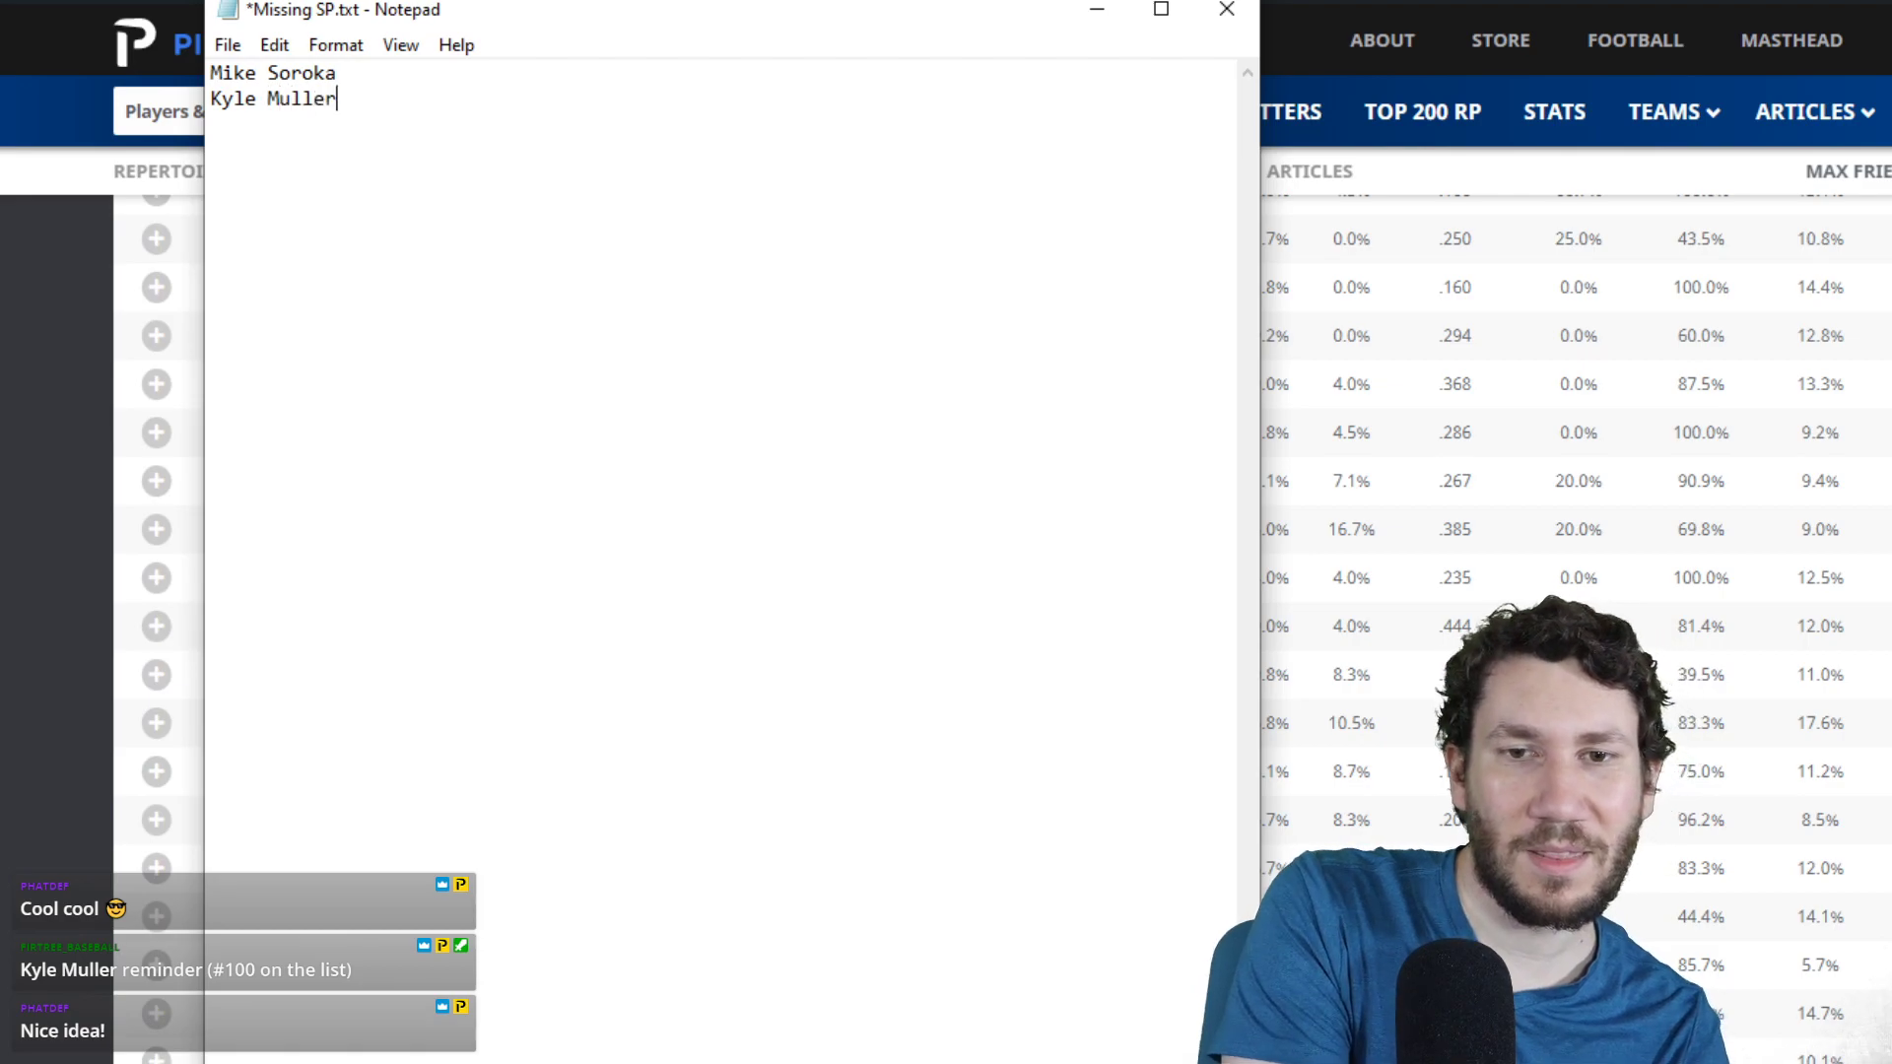
key(ctrl+s)
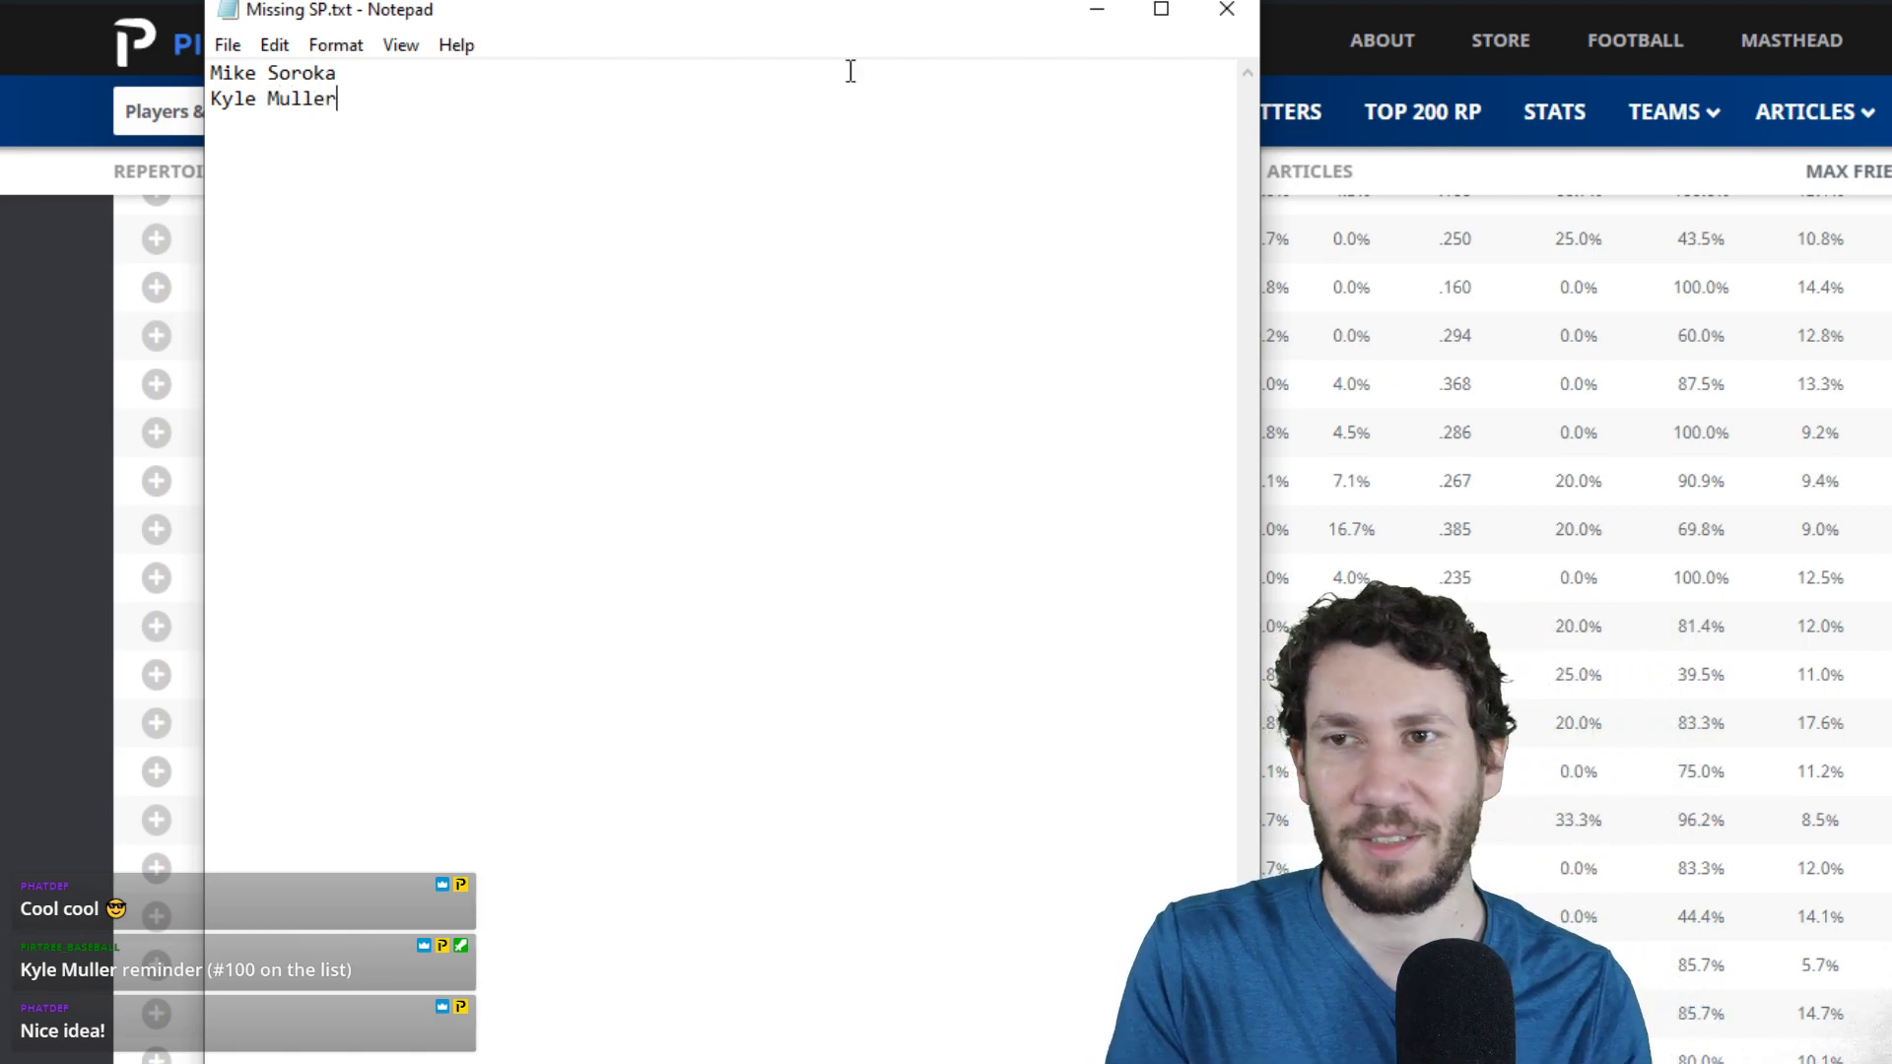
click(1096, 10)
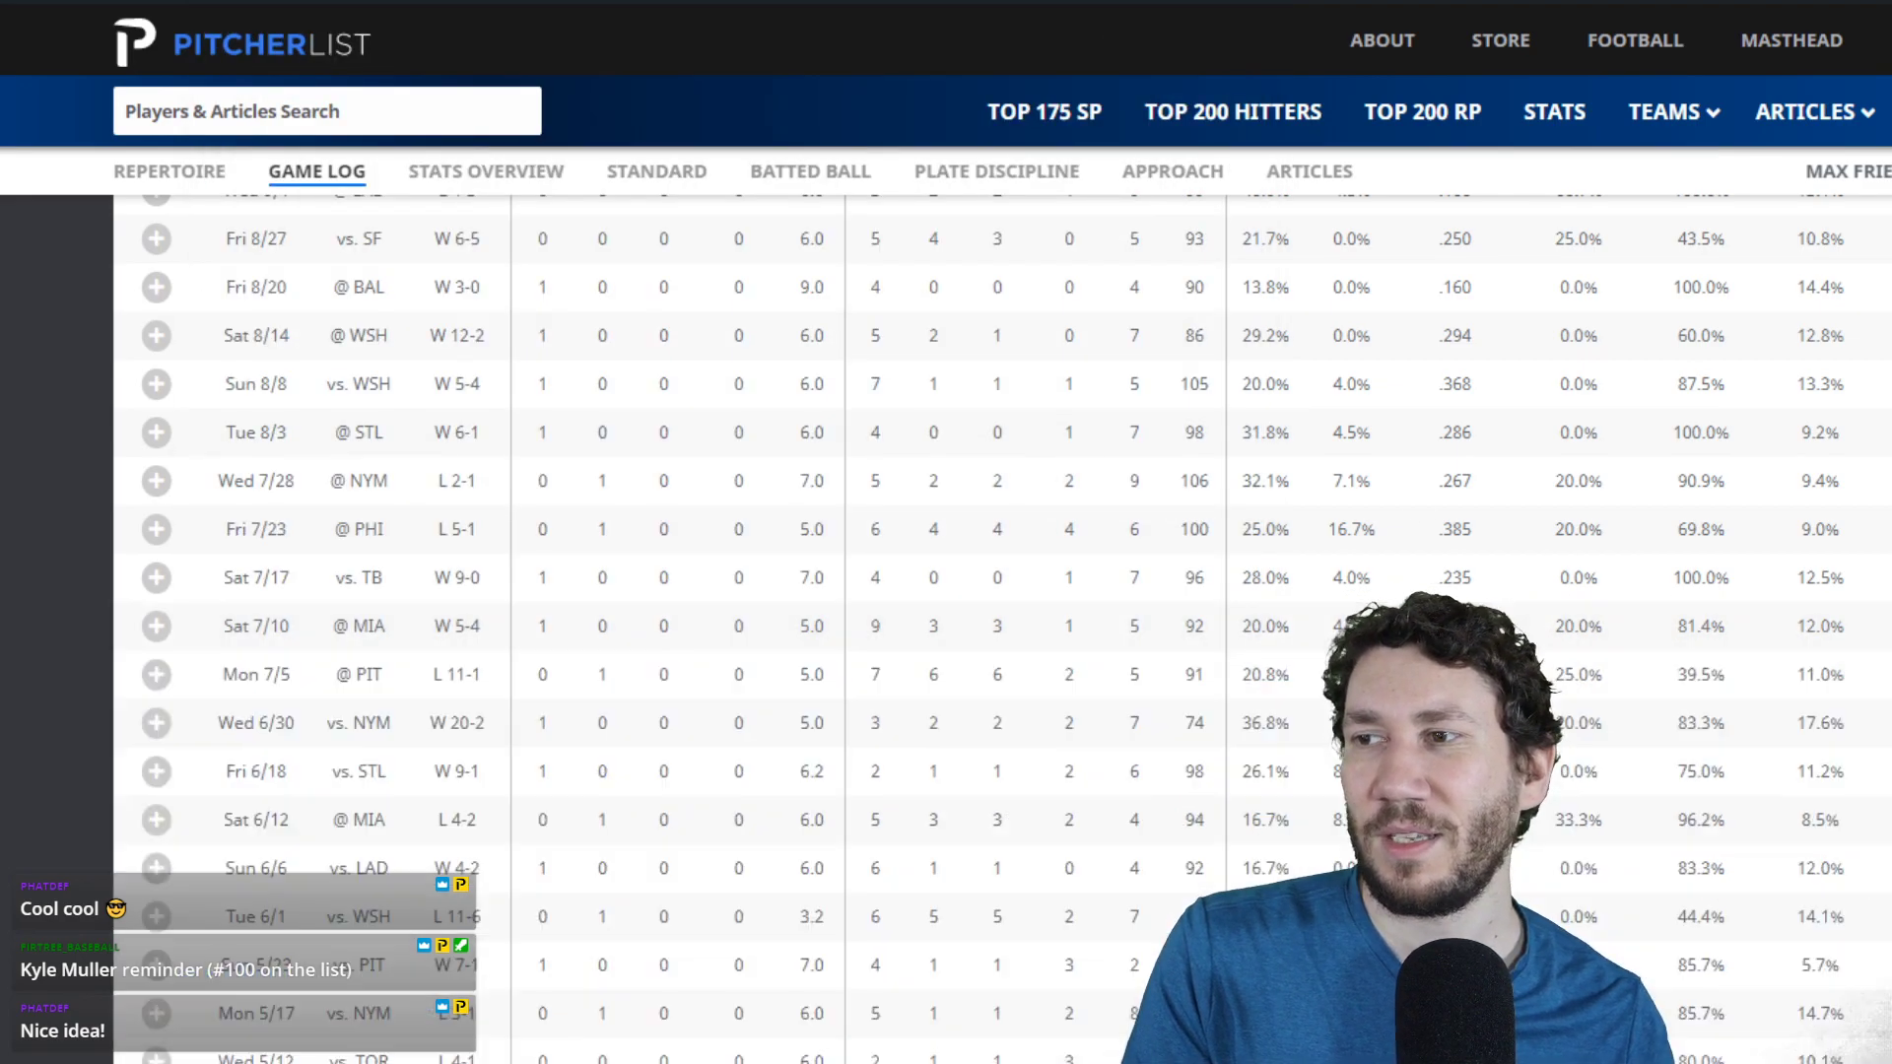
- Return to the Excel sheet and review Max Fried's innings, strikeout rate and ERA projections
scroll(985, 630, up, 3)
key(alt+Tab)
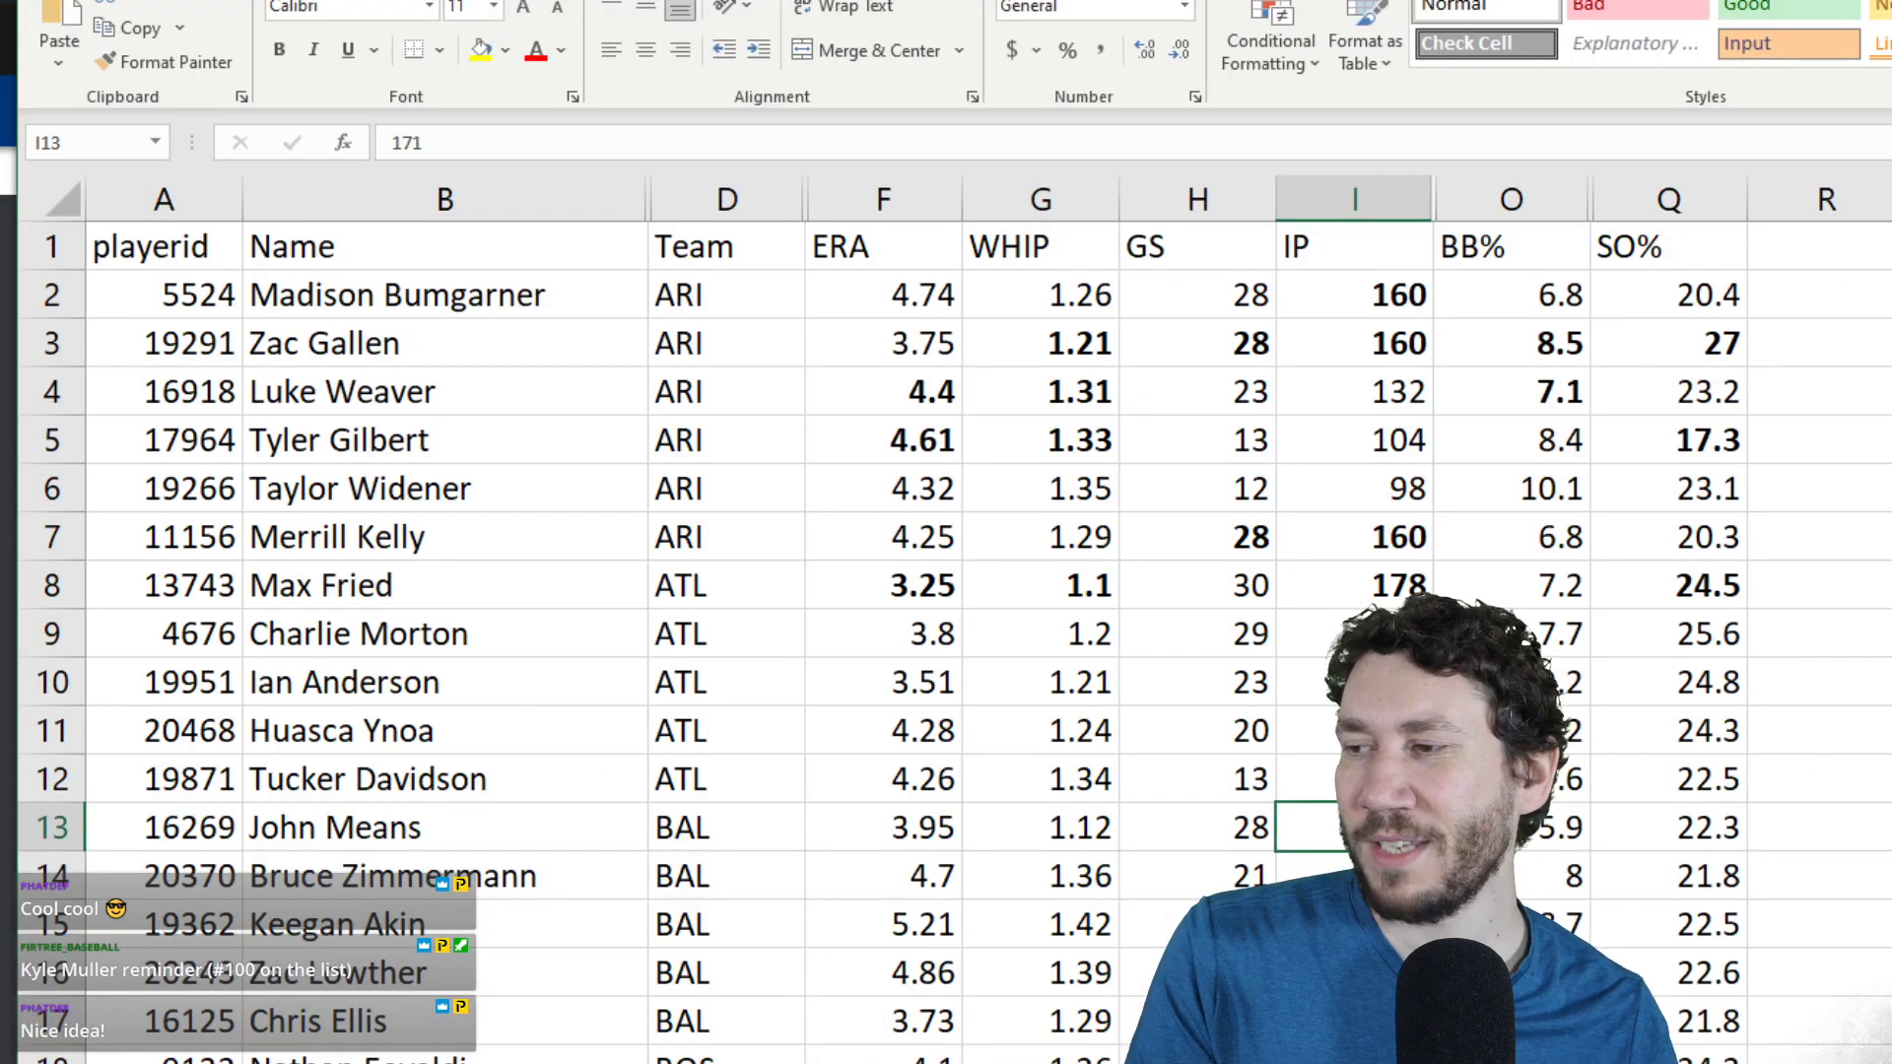
click(1015, 597)
click(1427, 590)
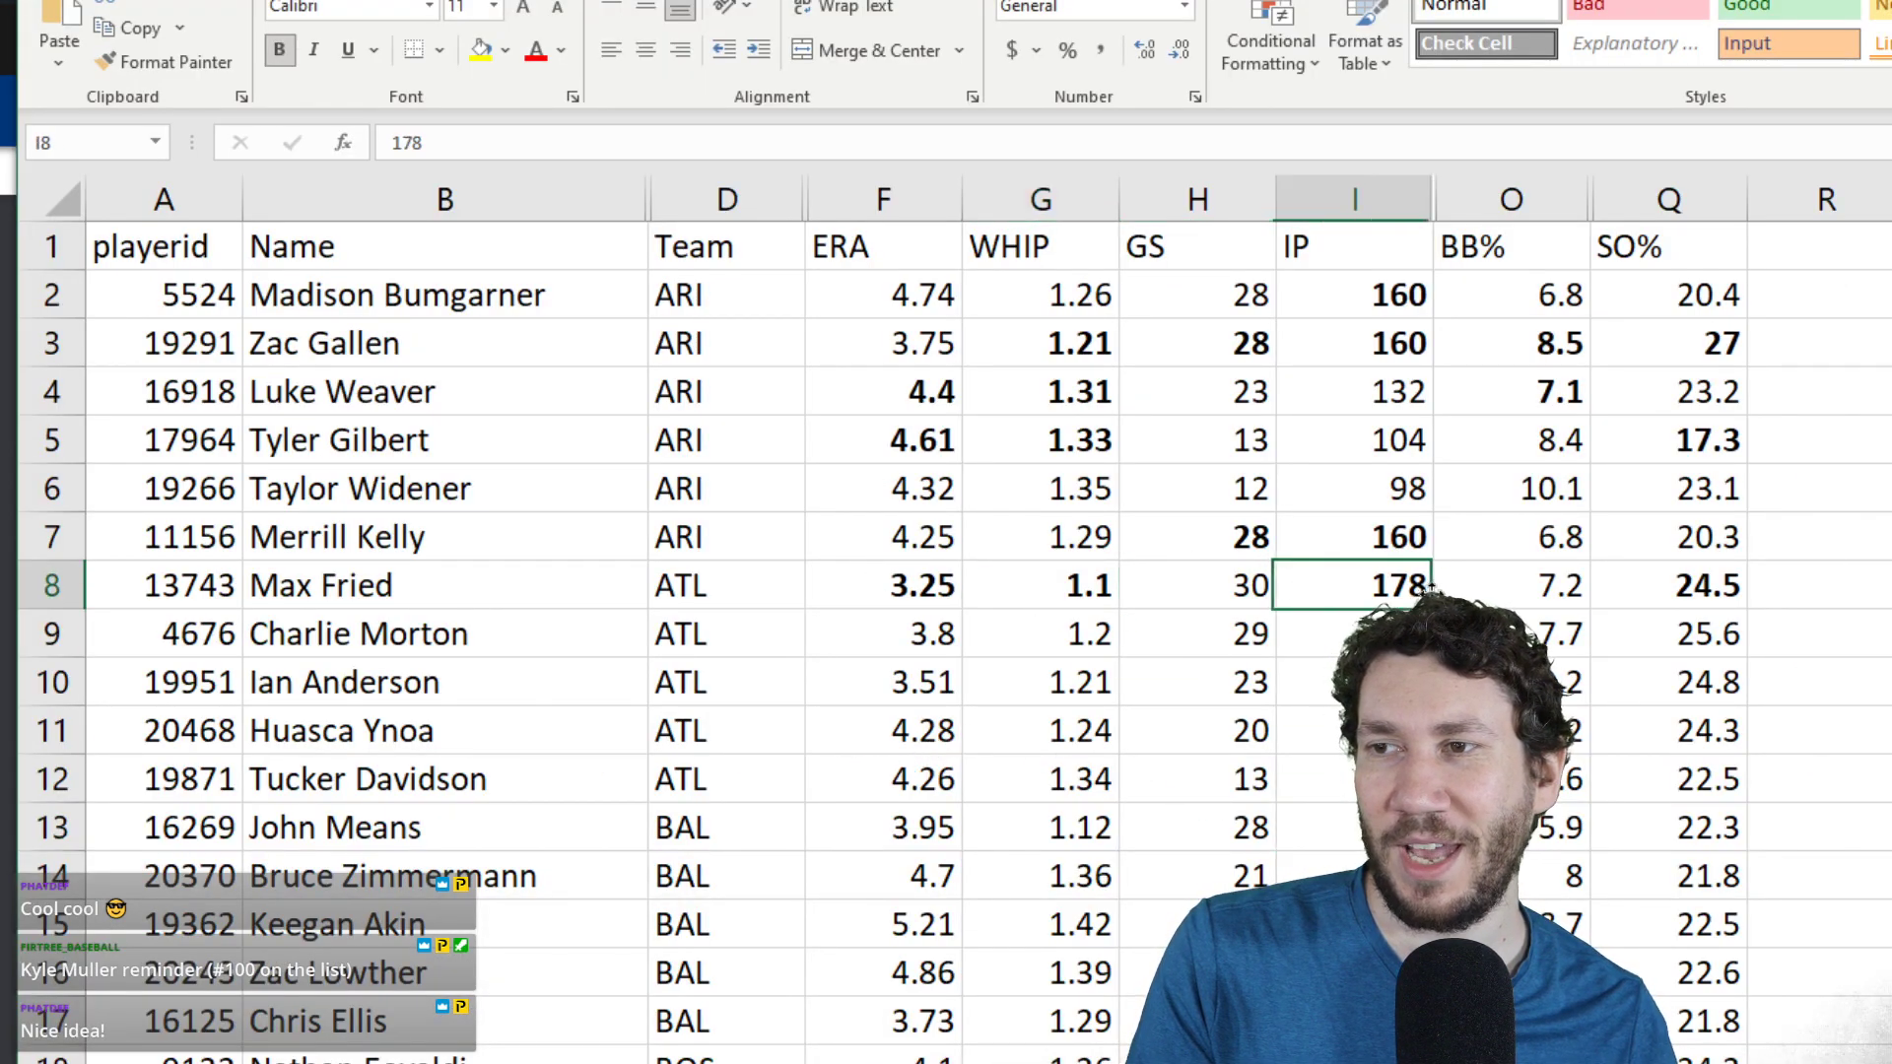
click(1715, 591)
click(950, 592)
- Set Charlie Morton's projected ERA to 3.40
click(946, 636)
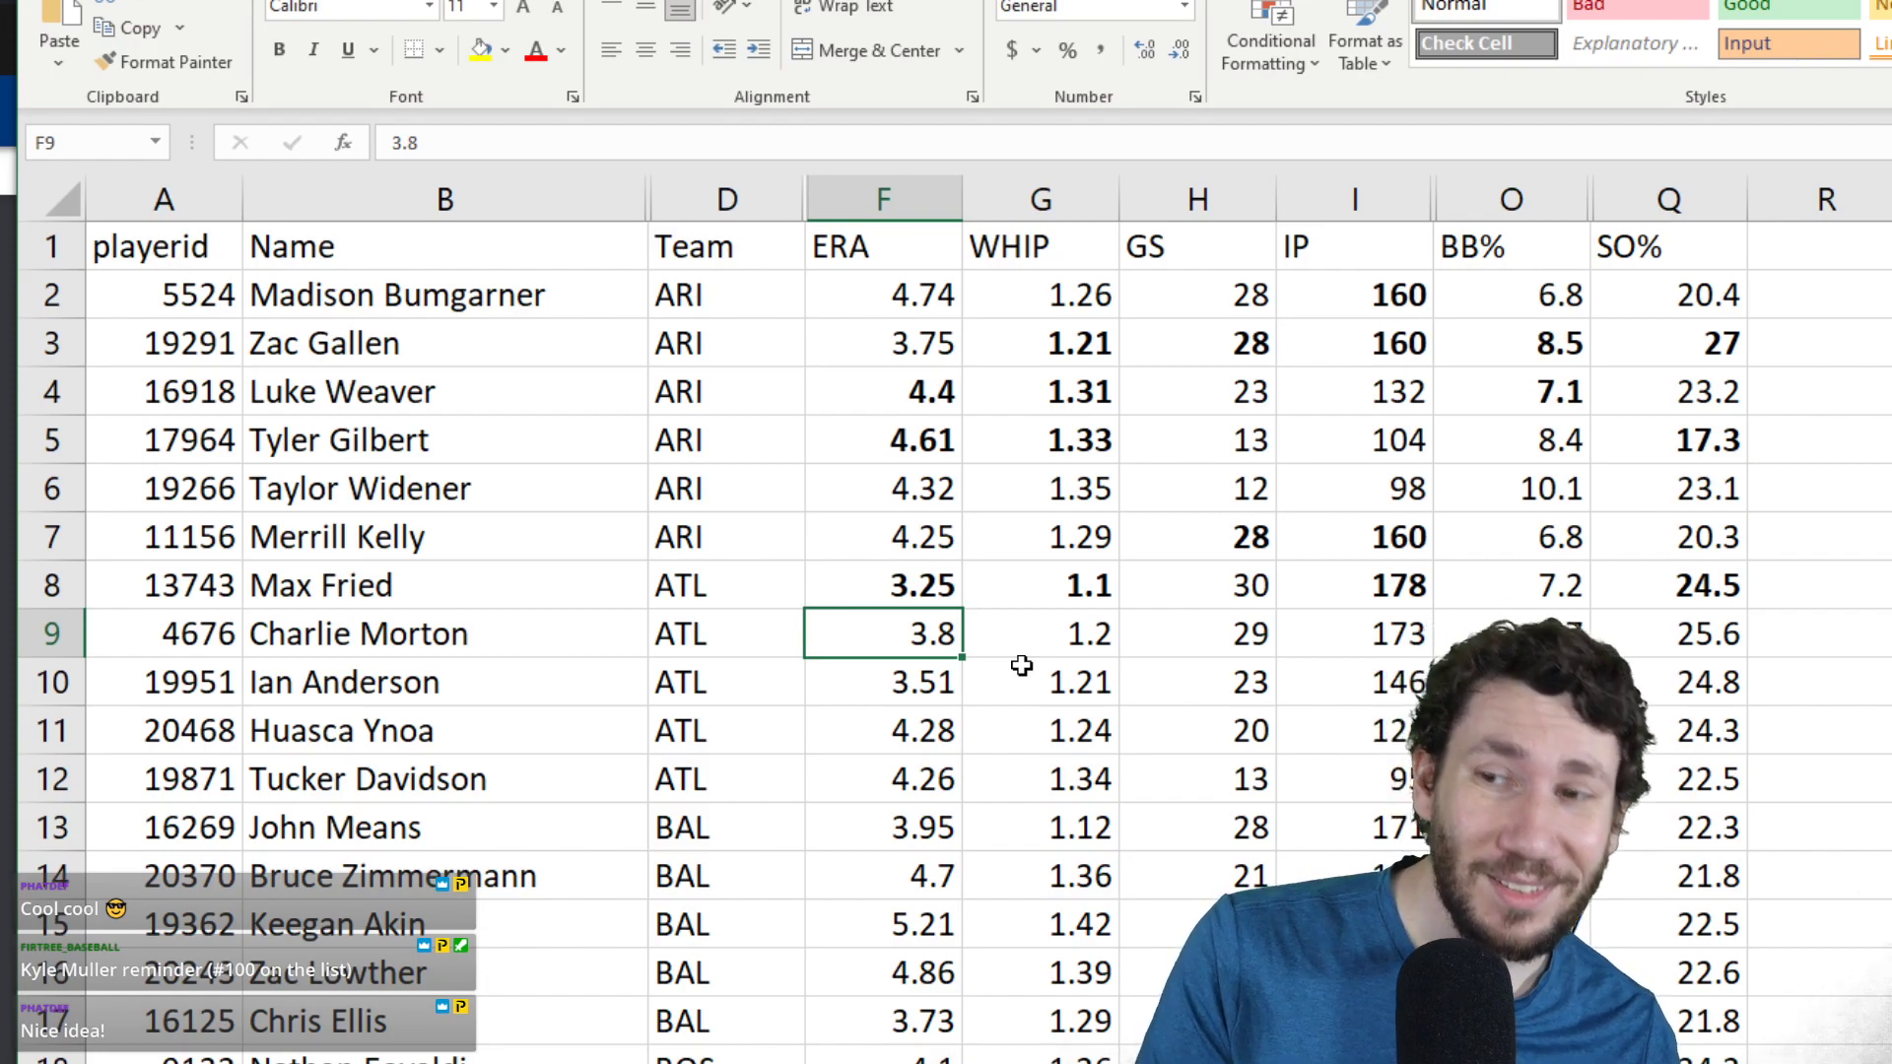
key(F2)
key(BackSpace)
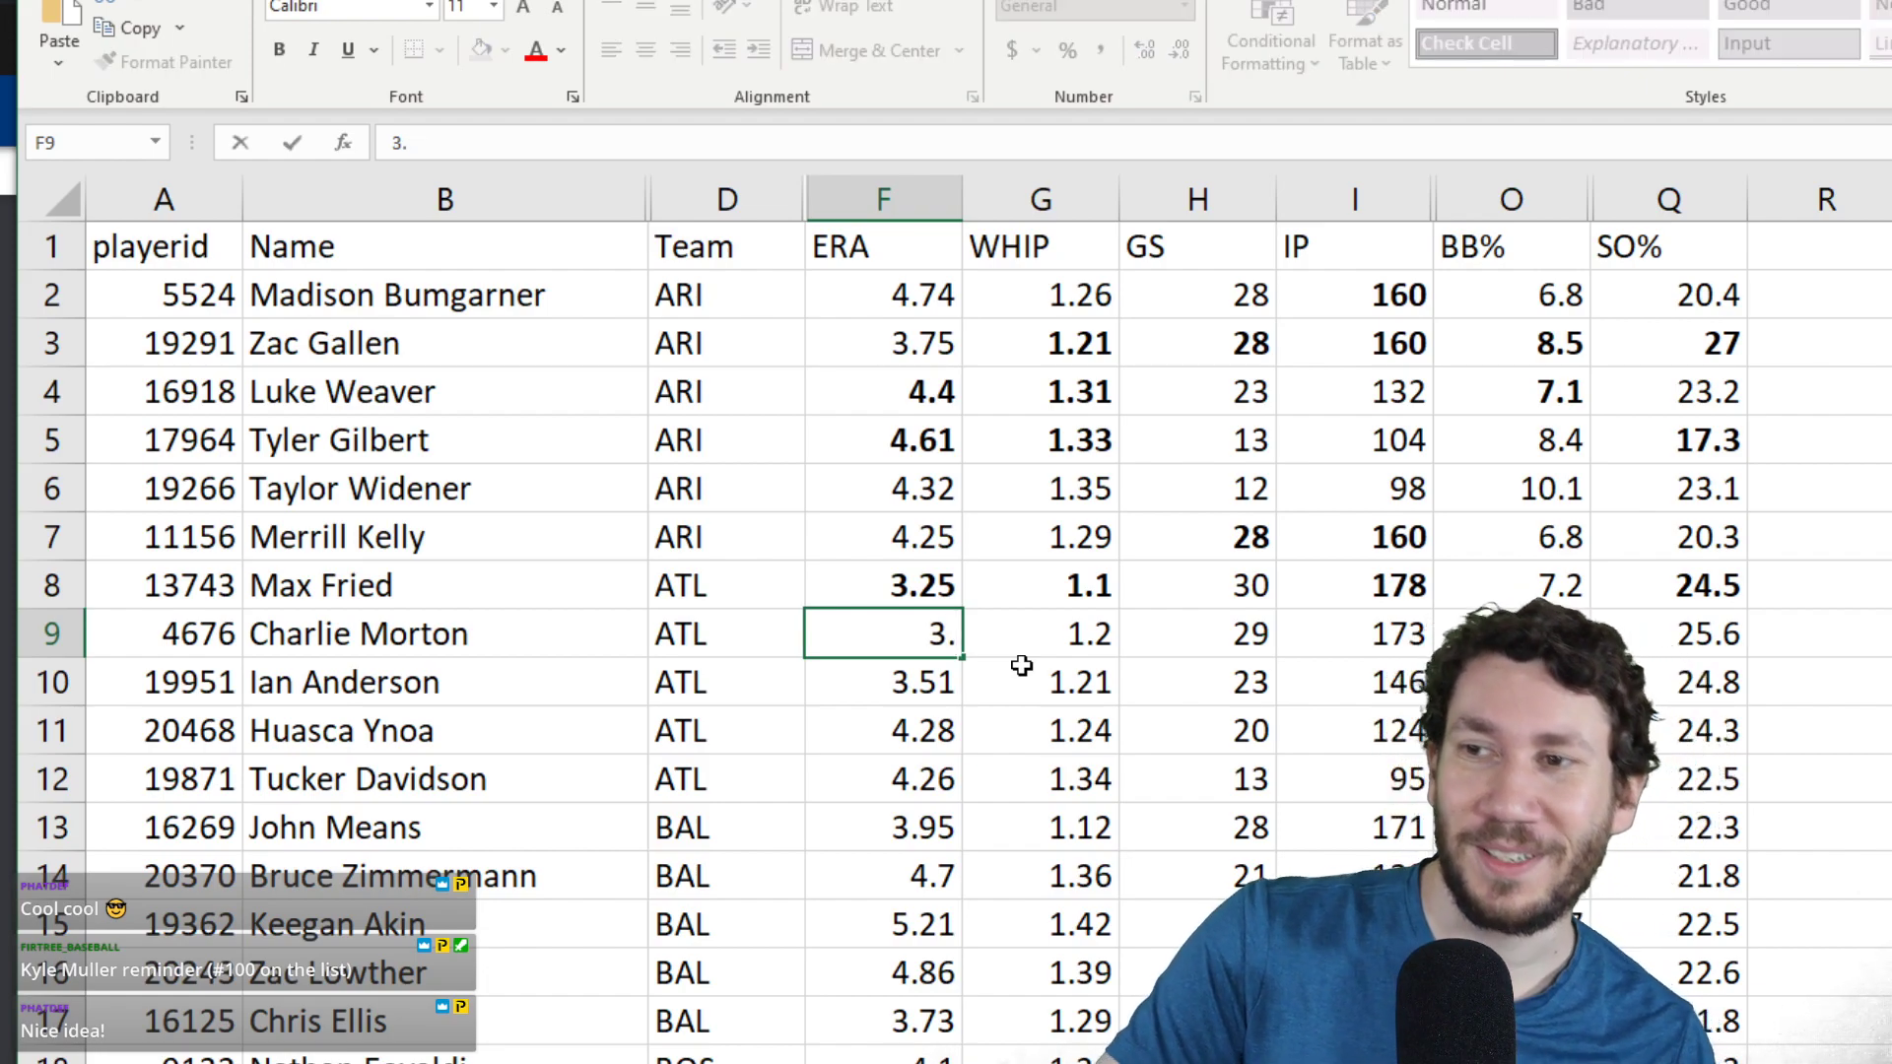
text(20)
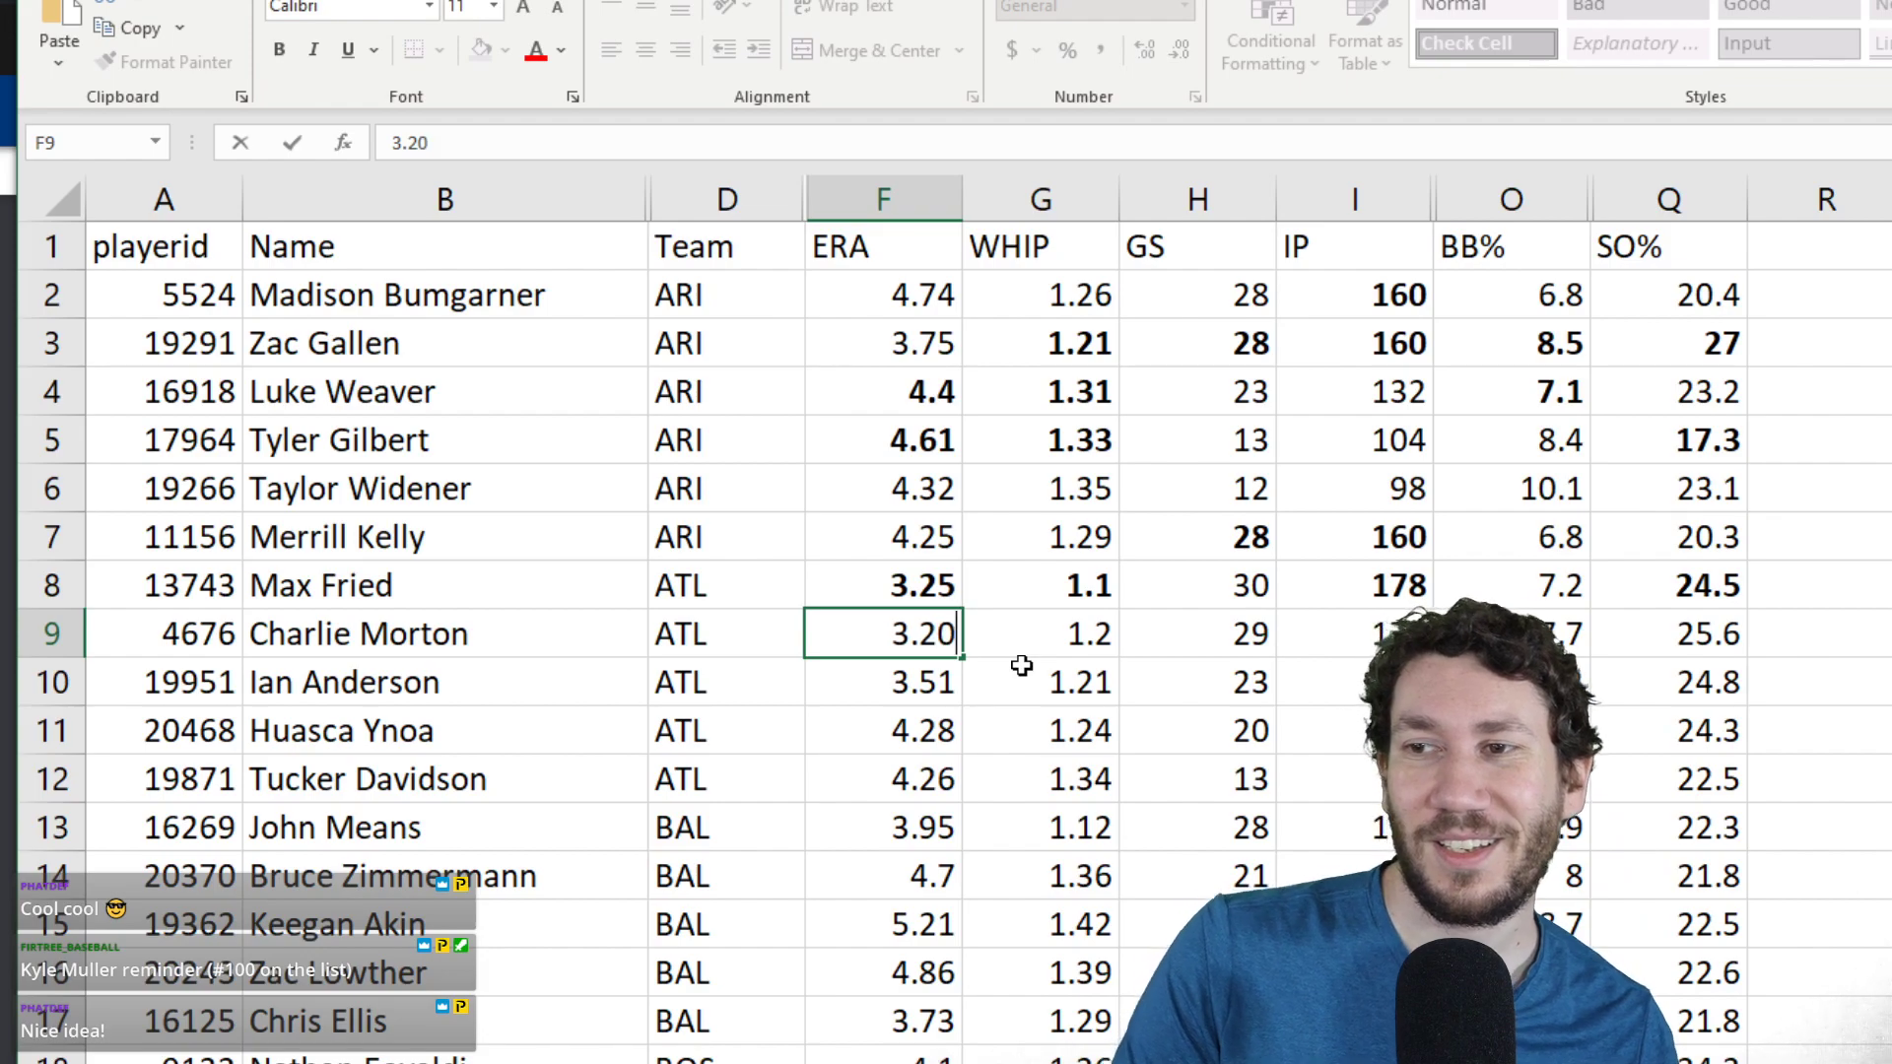
key(BackSpace)
key(BackSpace)
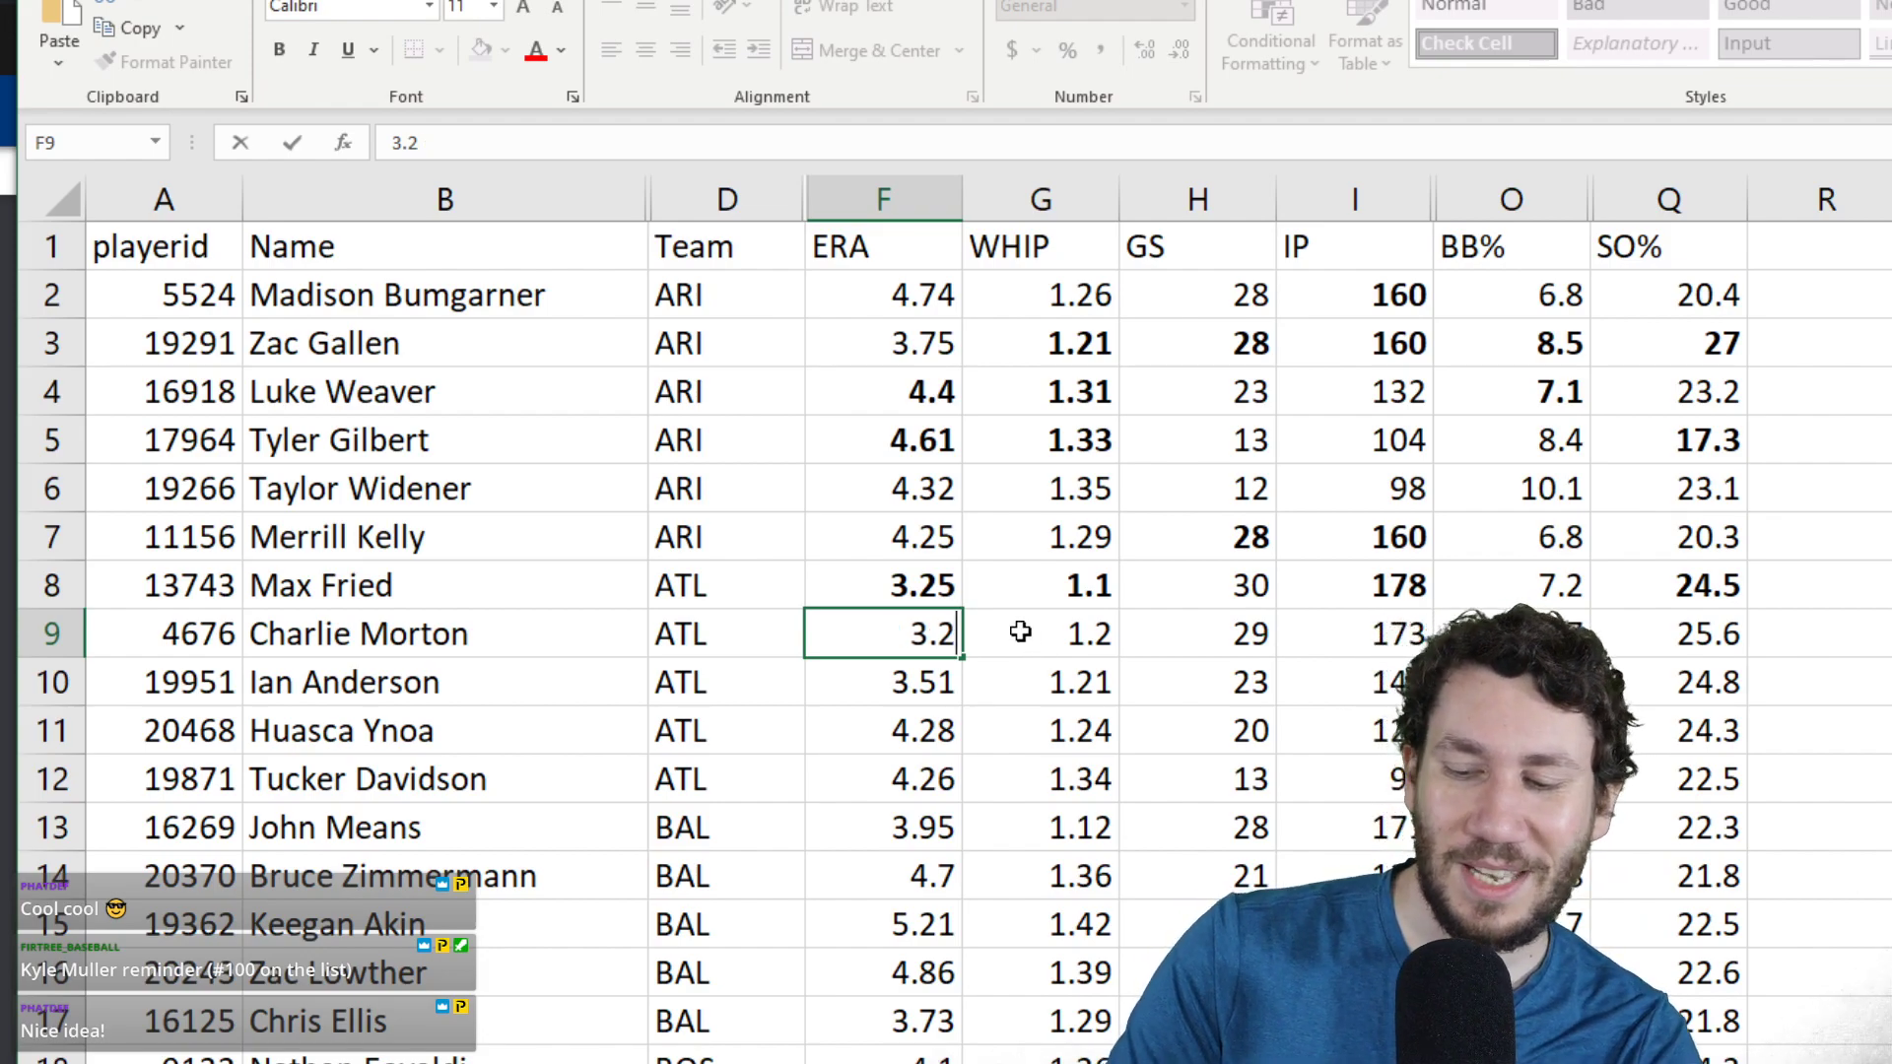
text(40)
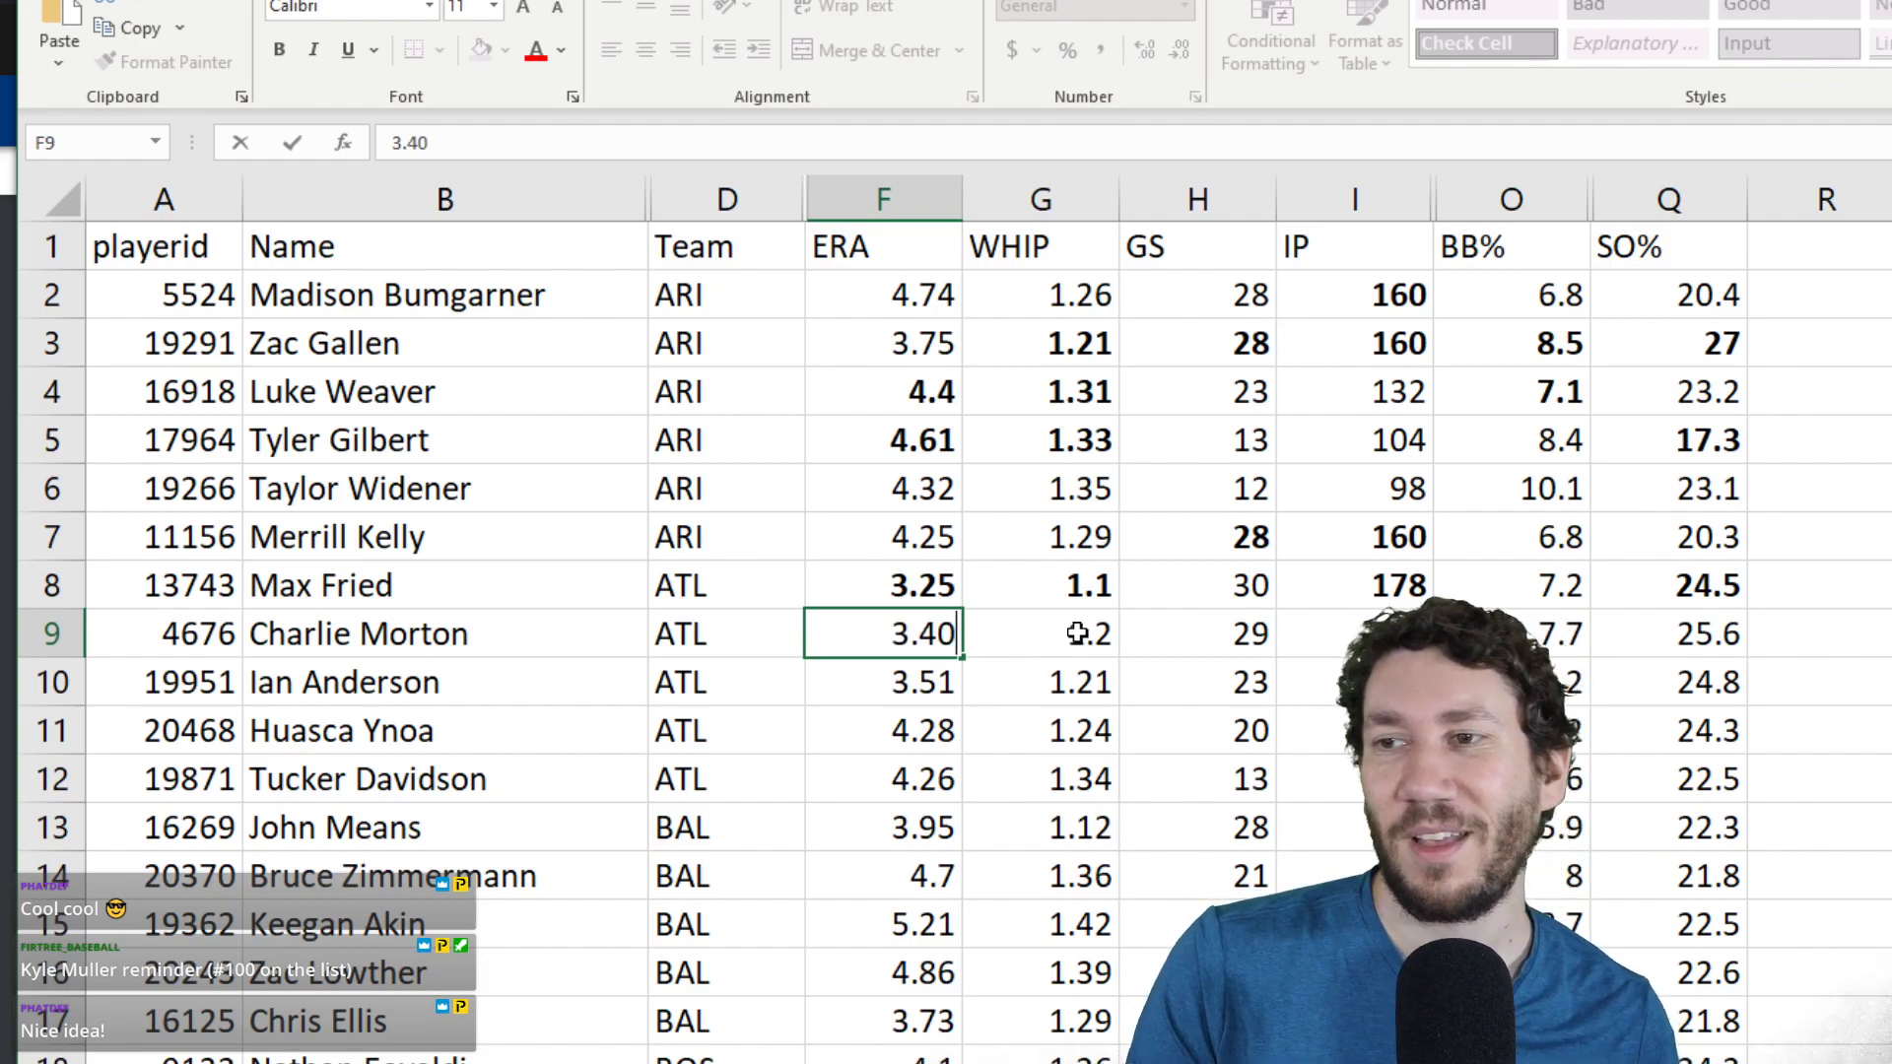
- Set Charlie Morton's projected WHIP to 1.1 and check his GS, IP and BB% values
click(1035, 633)
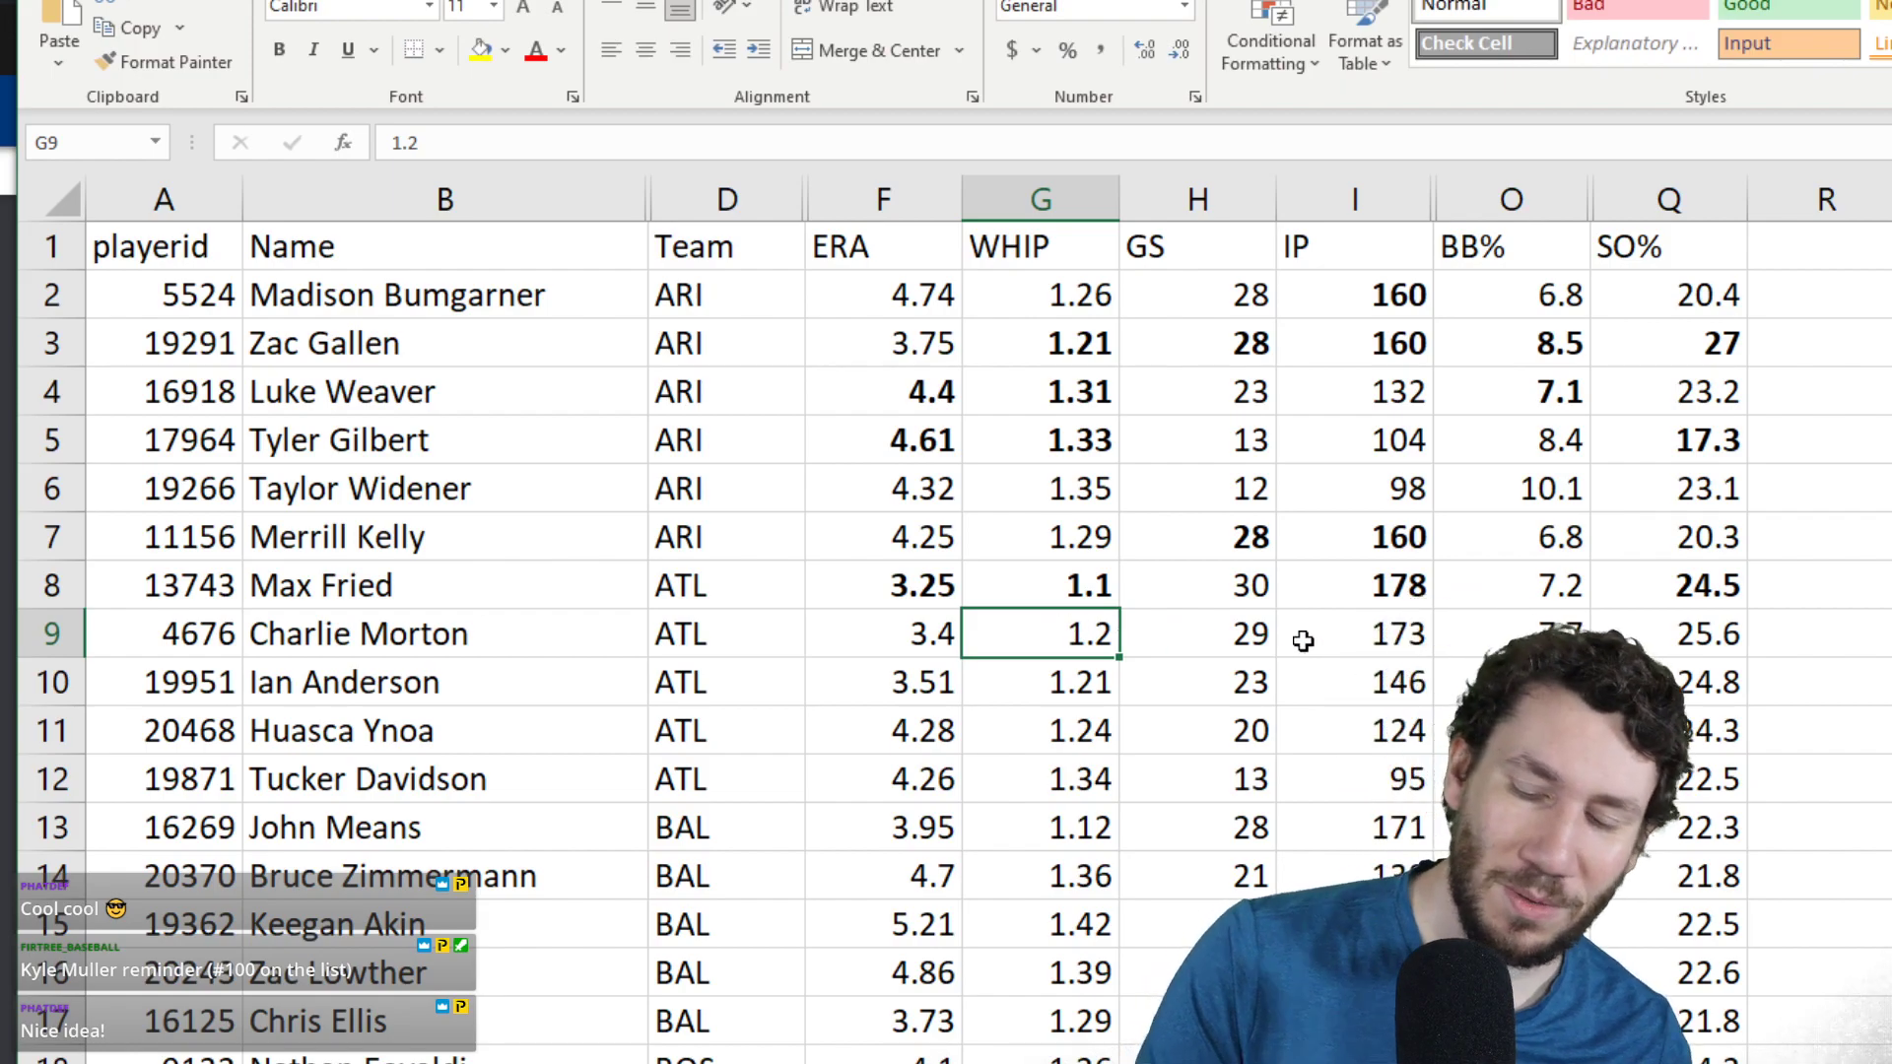
text(1.1)
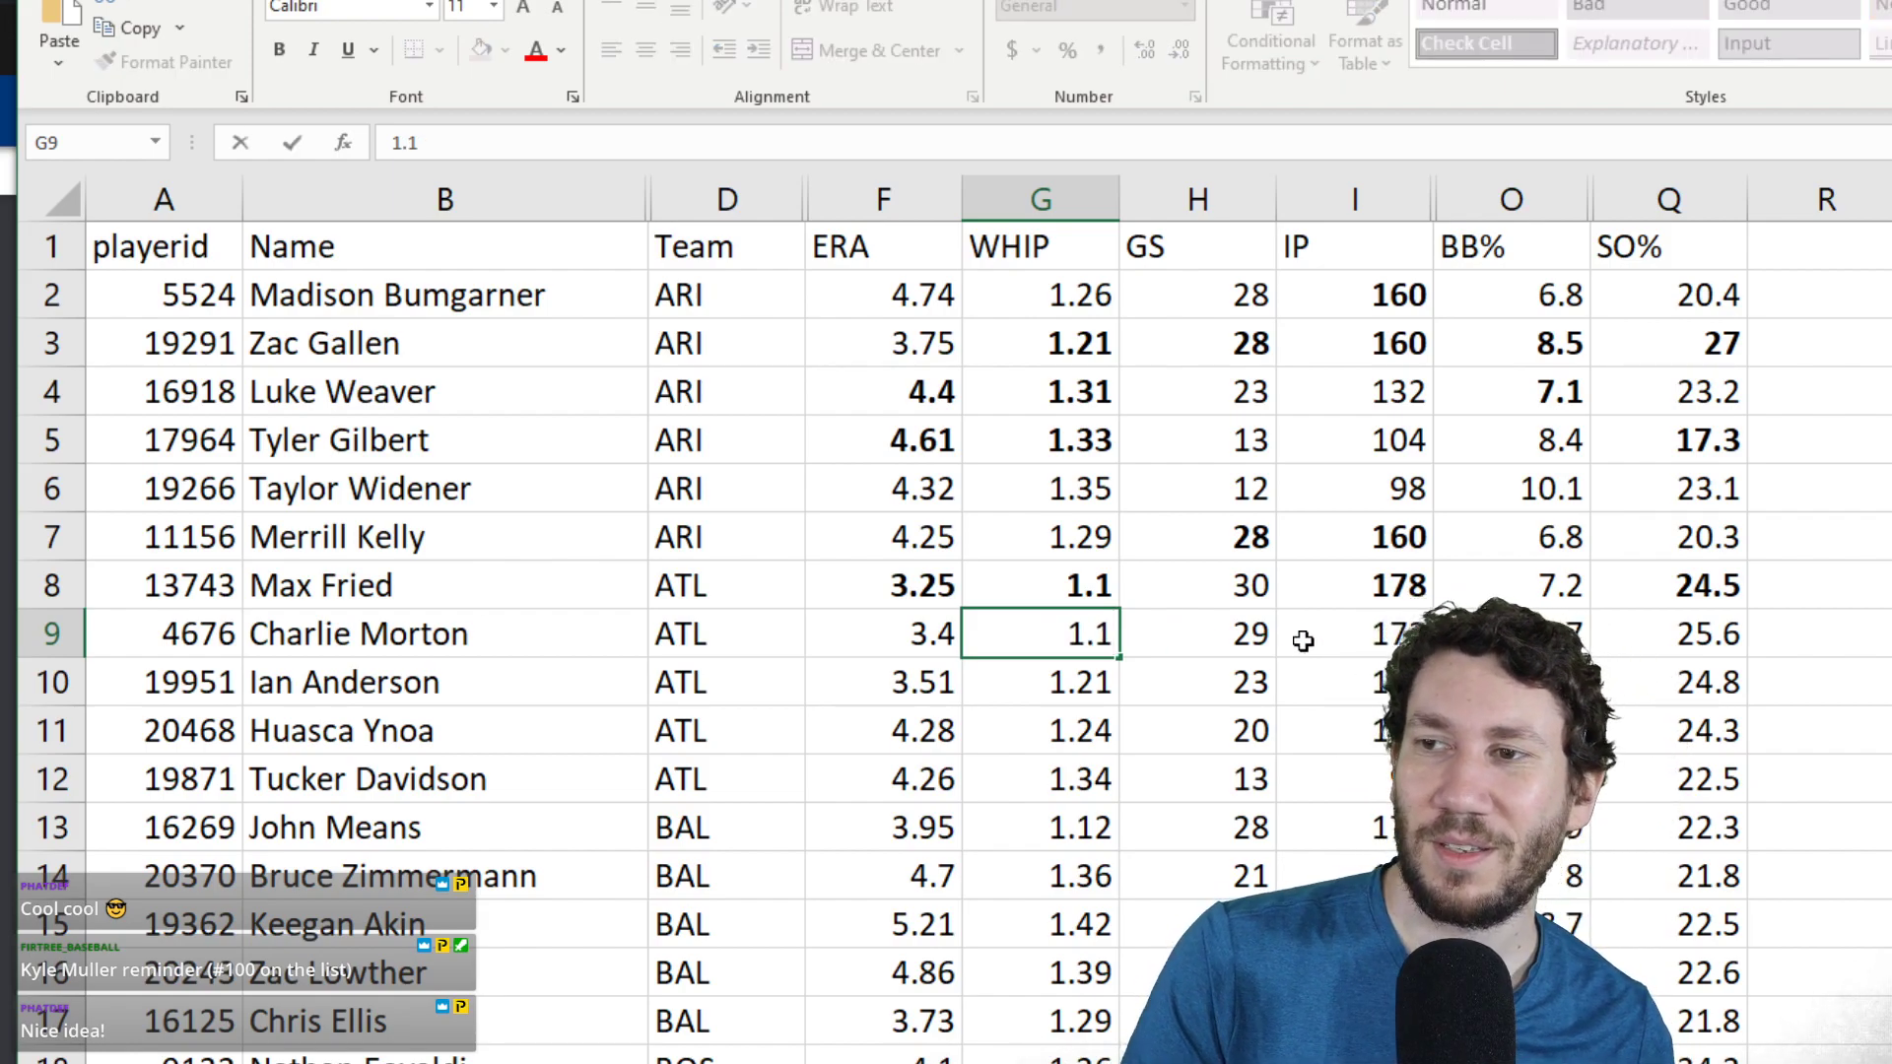
click(1302, 642)
click(1239, 631)
click(1309, 650)
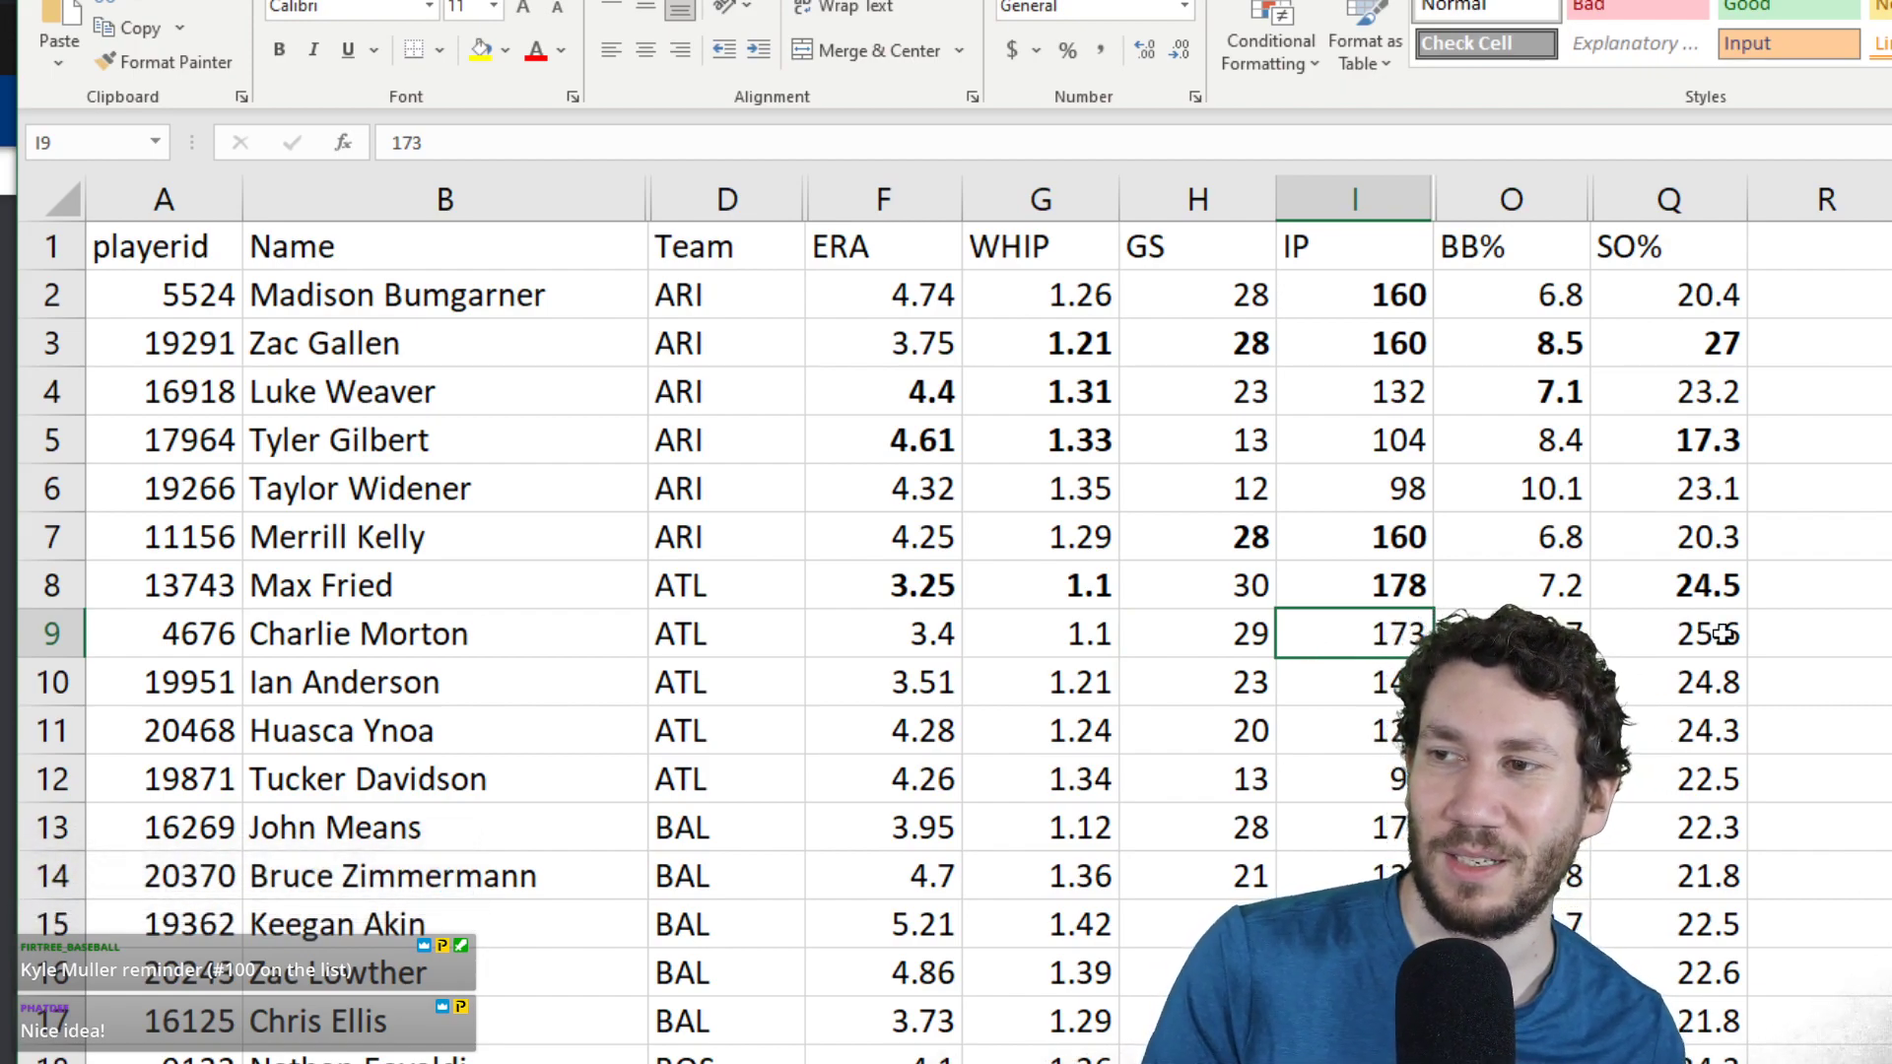
click(1512, 634)
- Bold Charlie Morton's WHIP and ERA cells to mark them as adjusted
click(1072, 631)
key(ctrl+b)
click(930, 631)
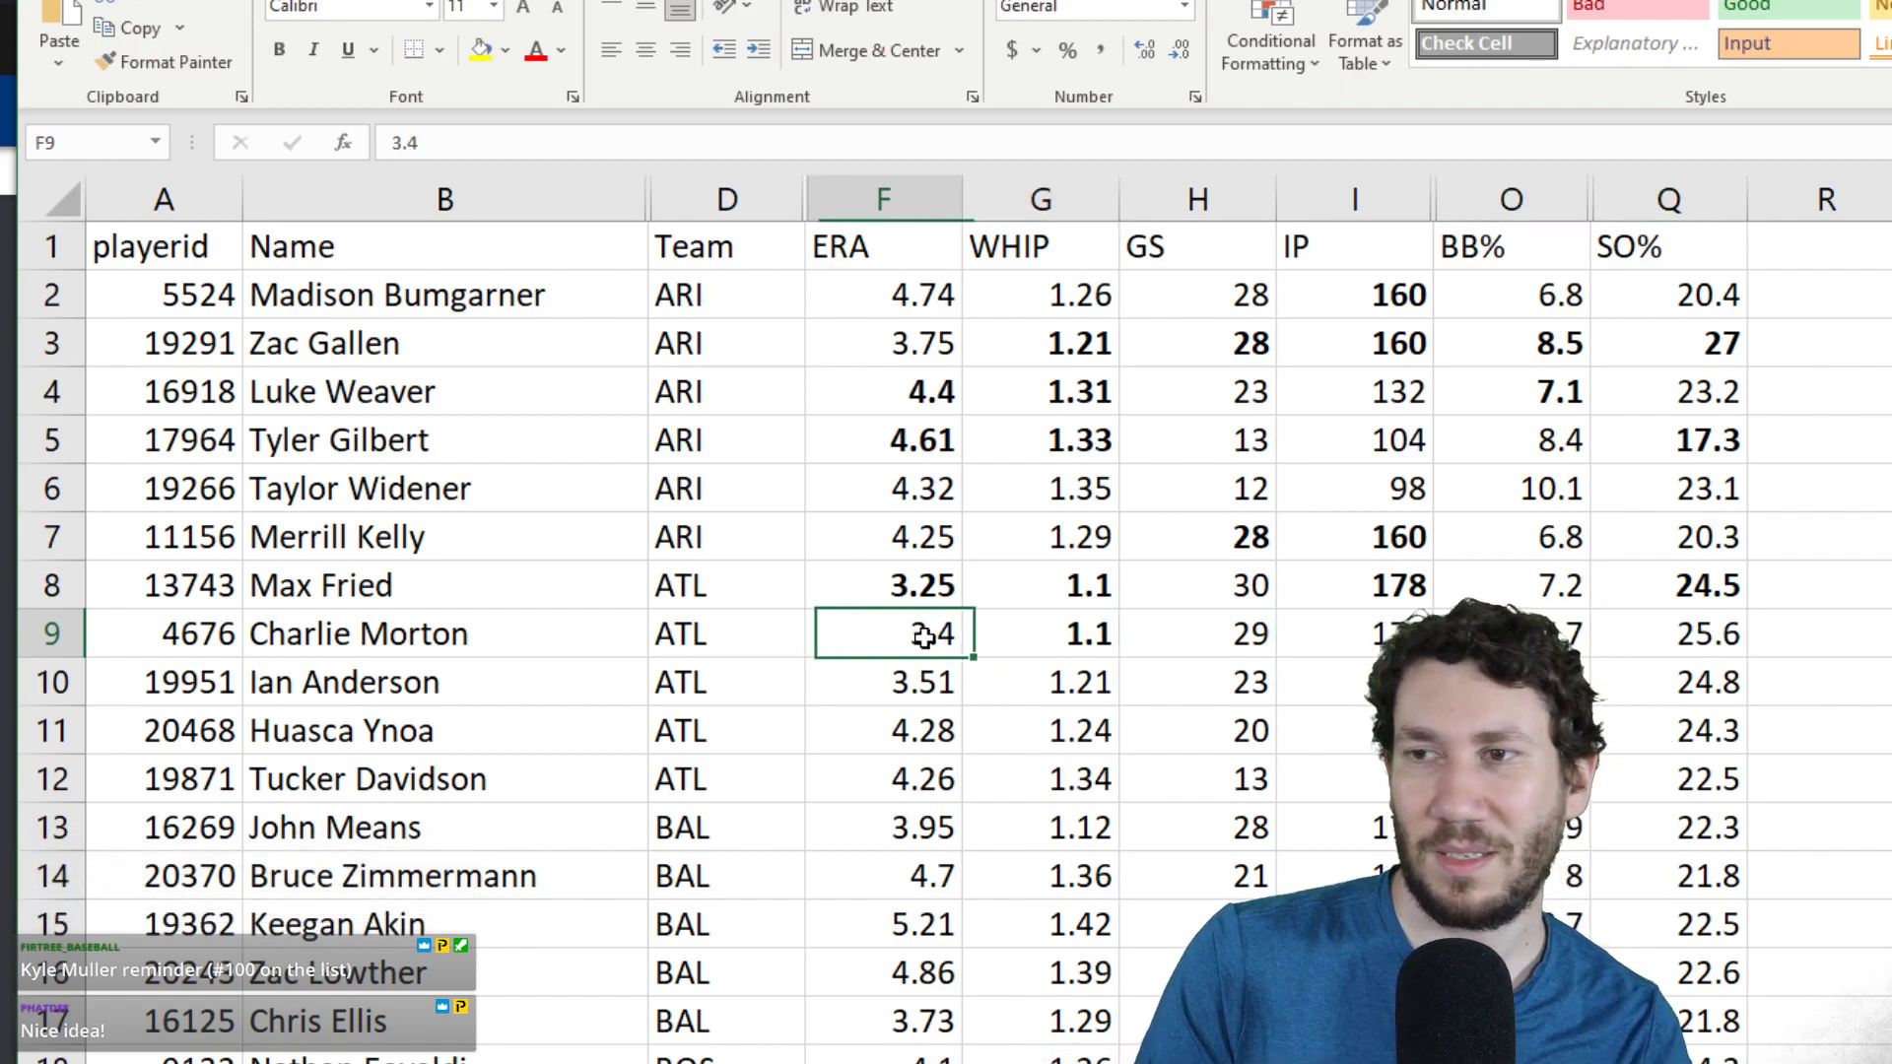
key(ctrl+b)
click(1512, 634)
- Switch to FanGraphs, open Charlie Morton's page from the Braves rotation, and compare his ERA across the 2019 to 2021 seasons
key(alt+Tab)
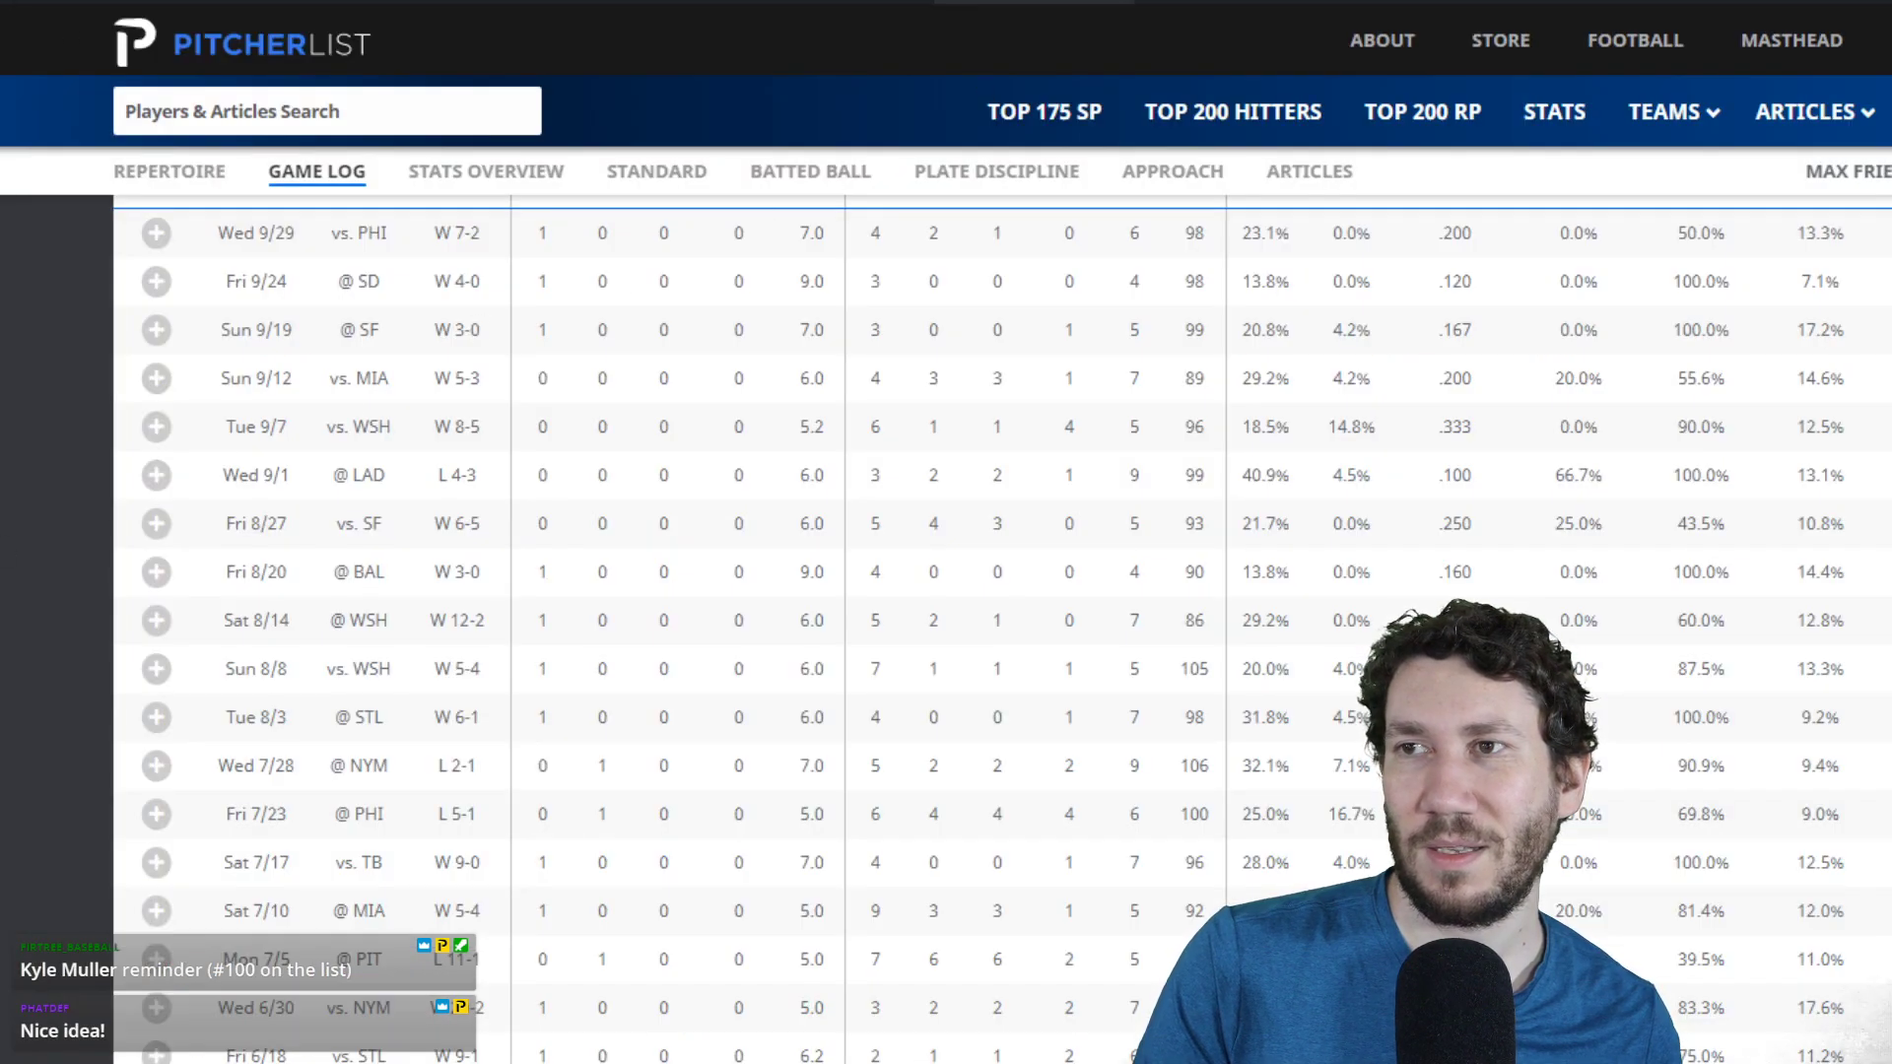
key(ctrl+Tab)
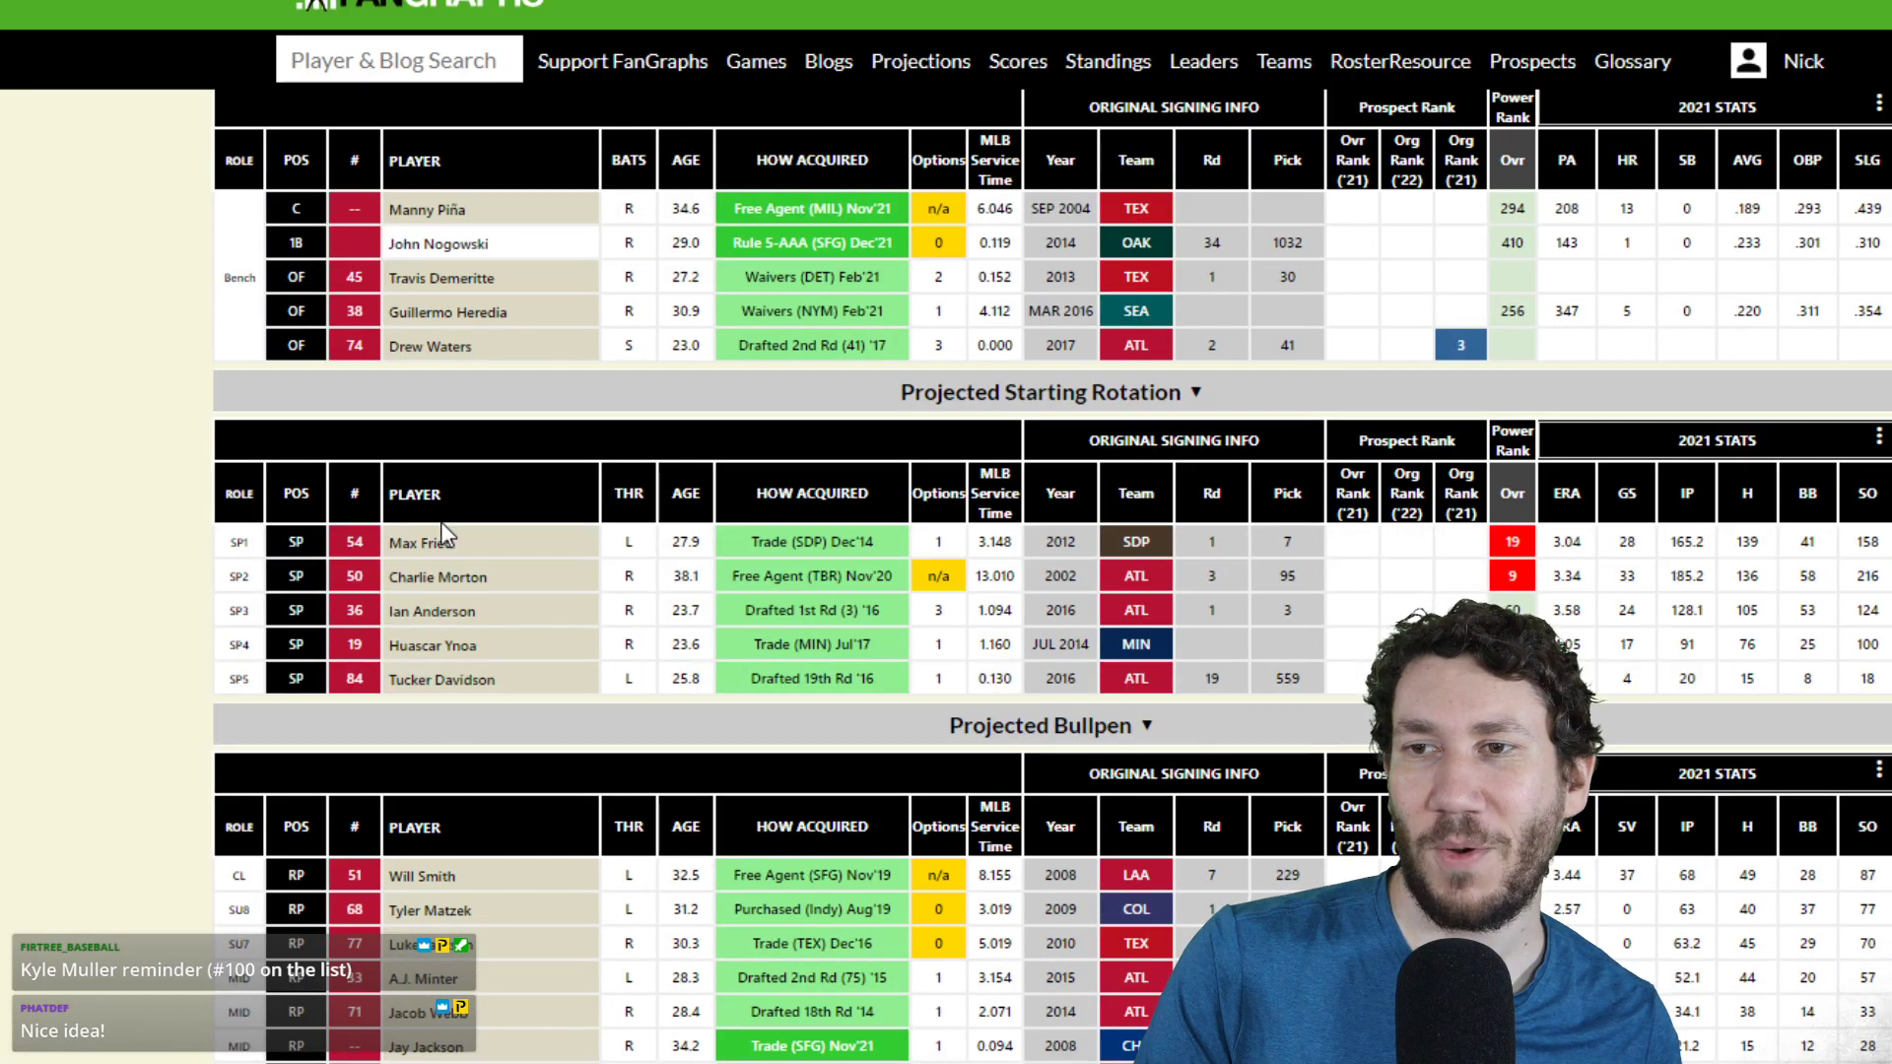
click(433, 576)
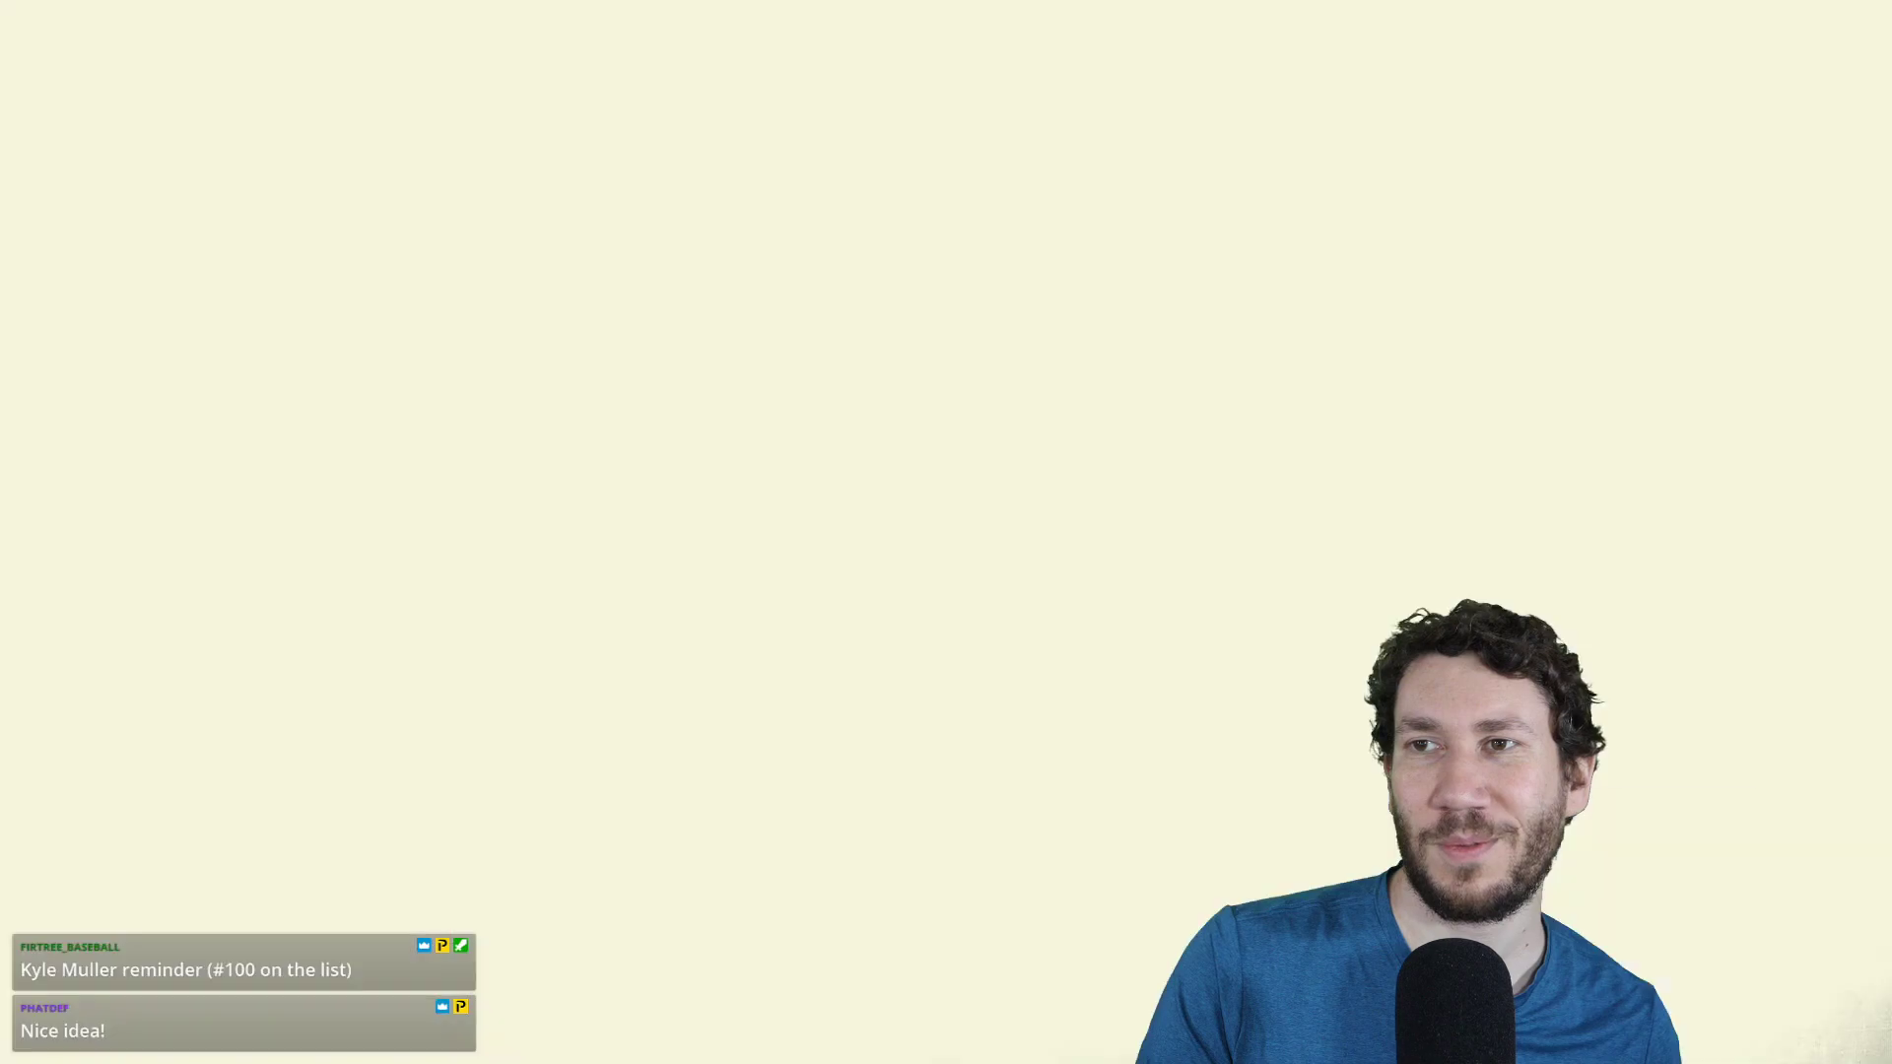
scroll(94, 772, down, 5)
scroll(94, 772, down, 4)
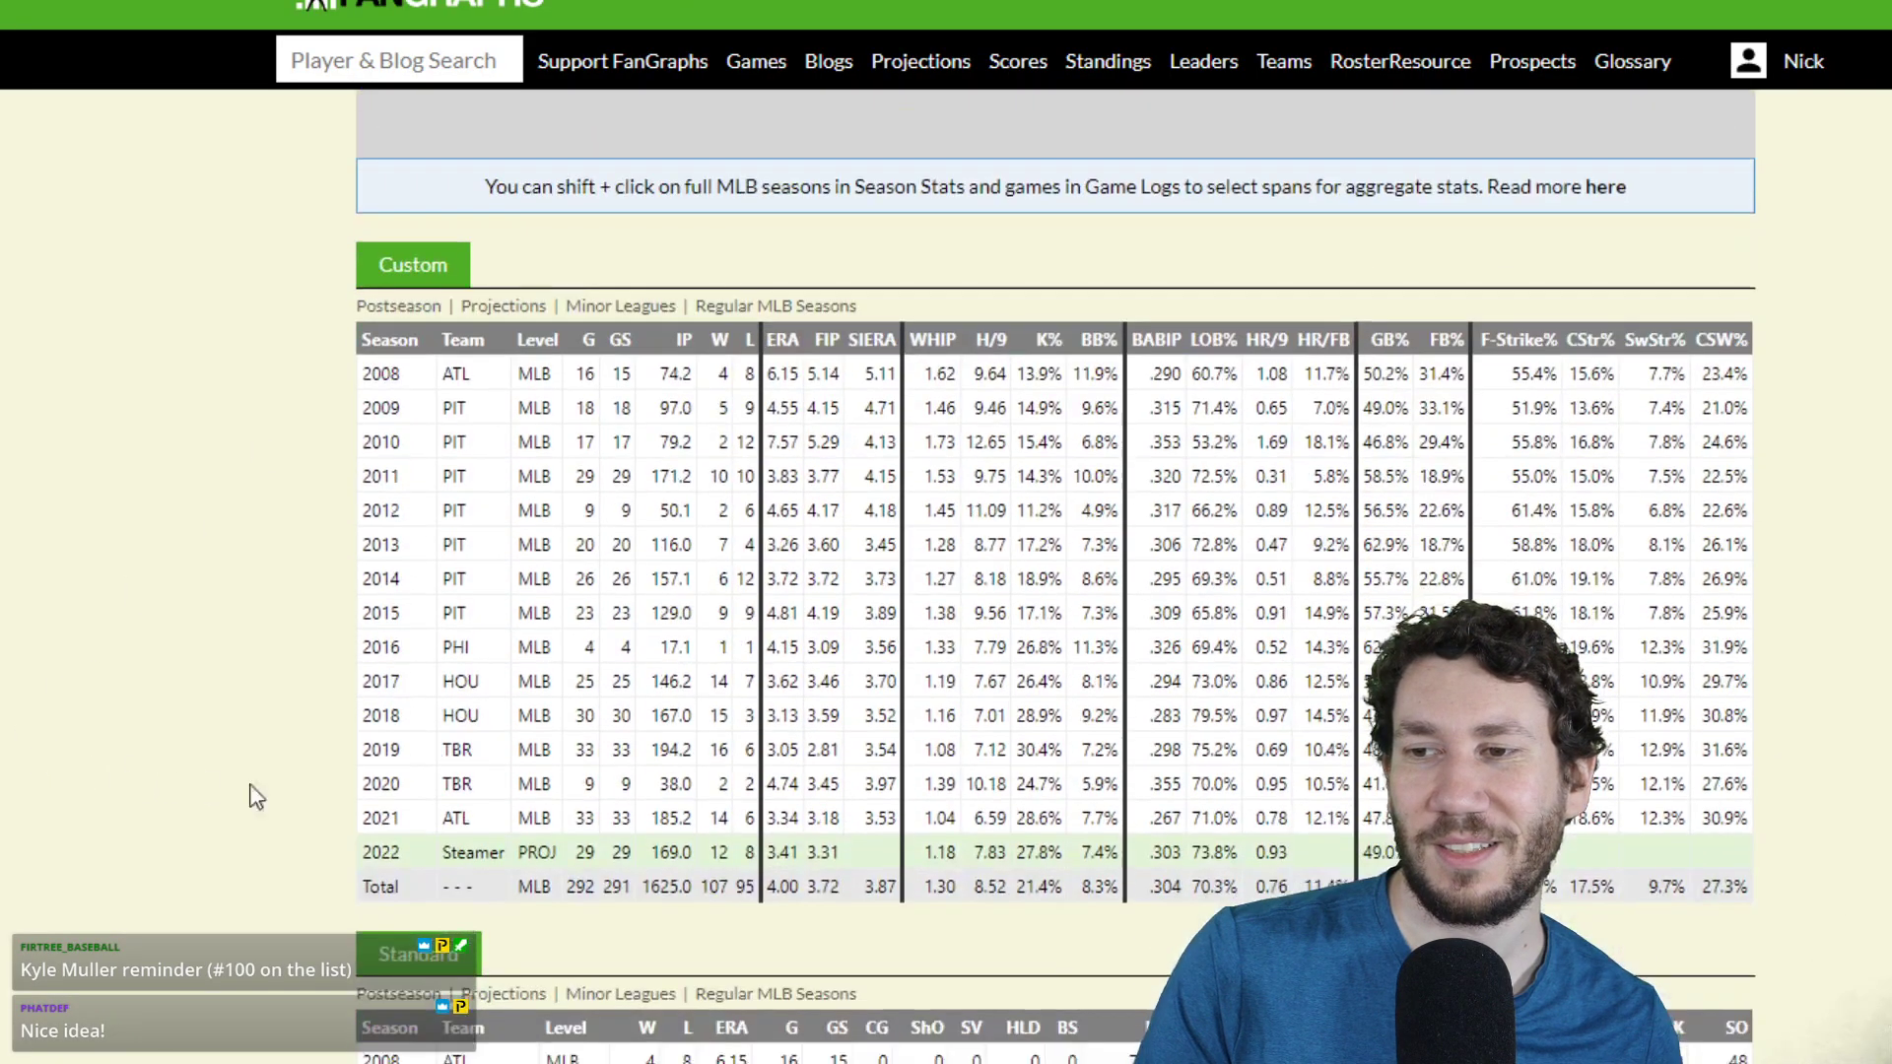
double_click(783, 784)
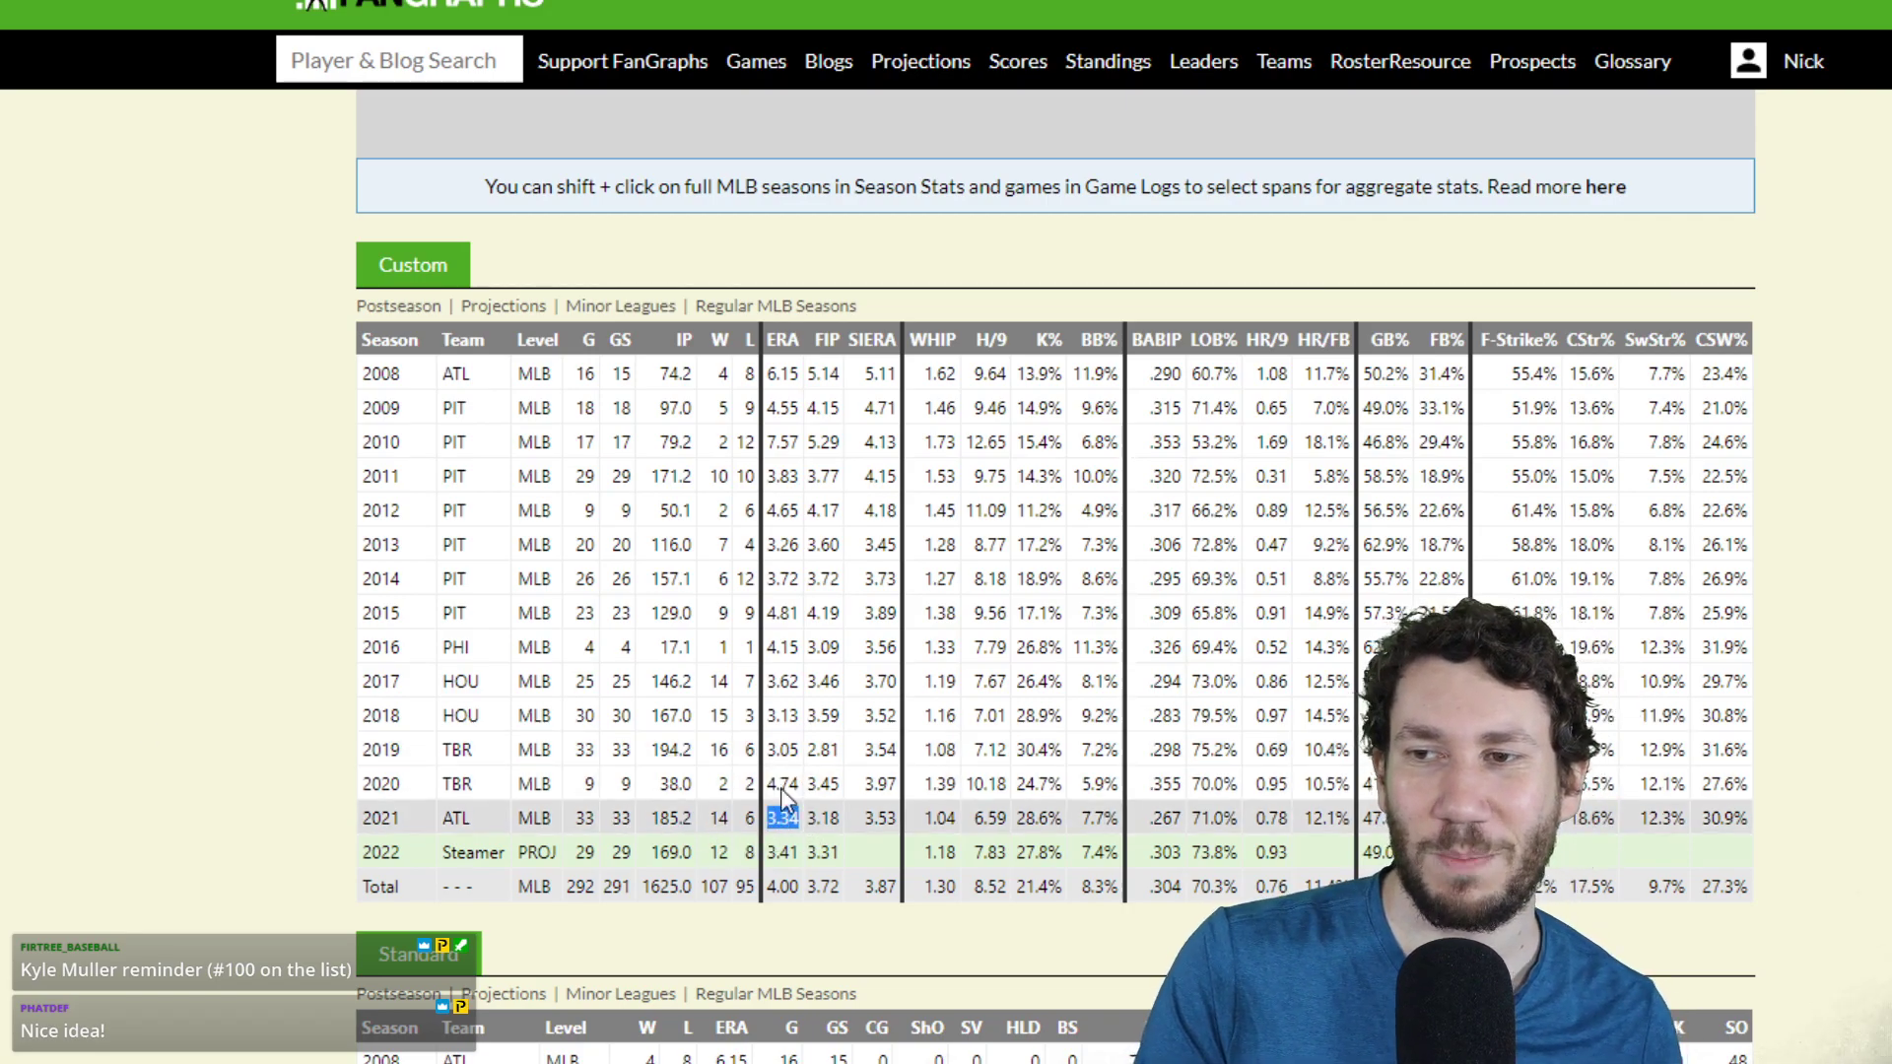
double_click(775, 751)
drag(778, 818, 800, 818)
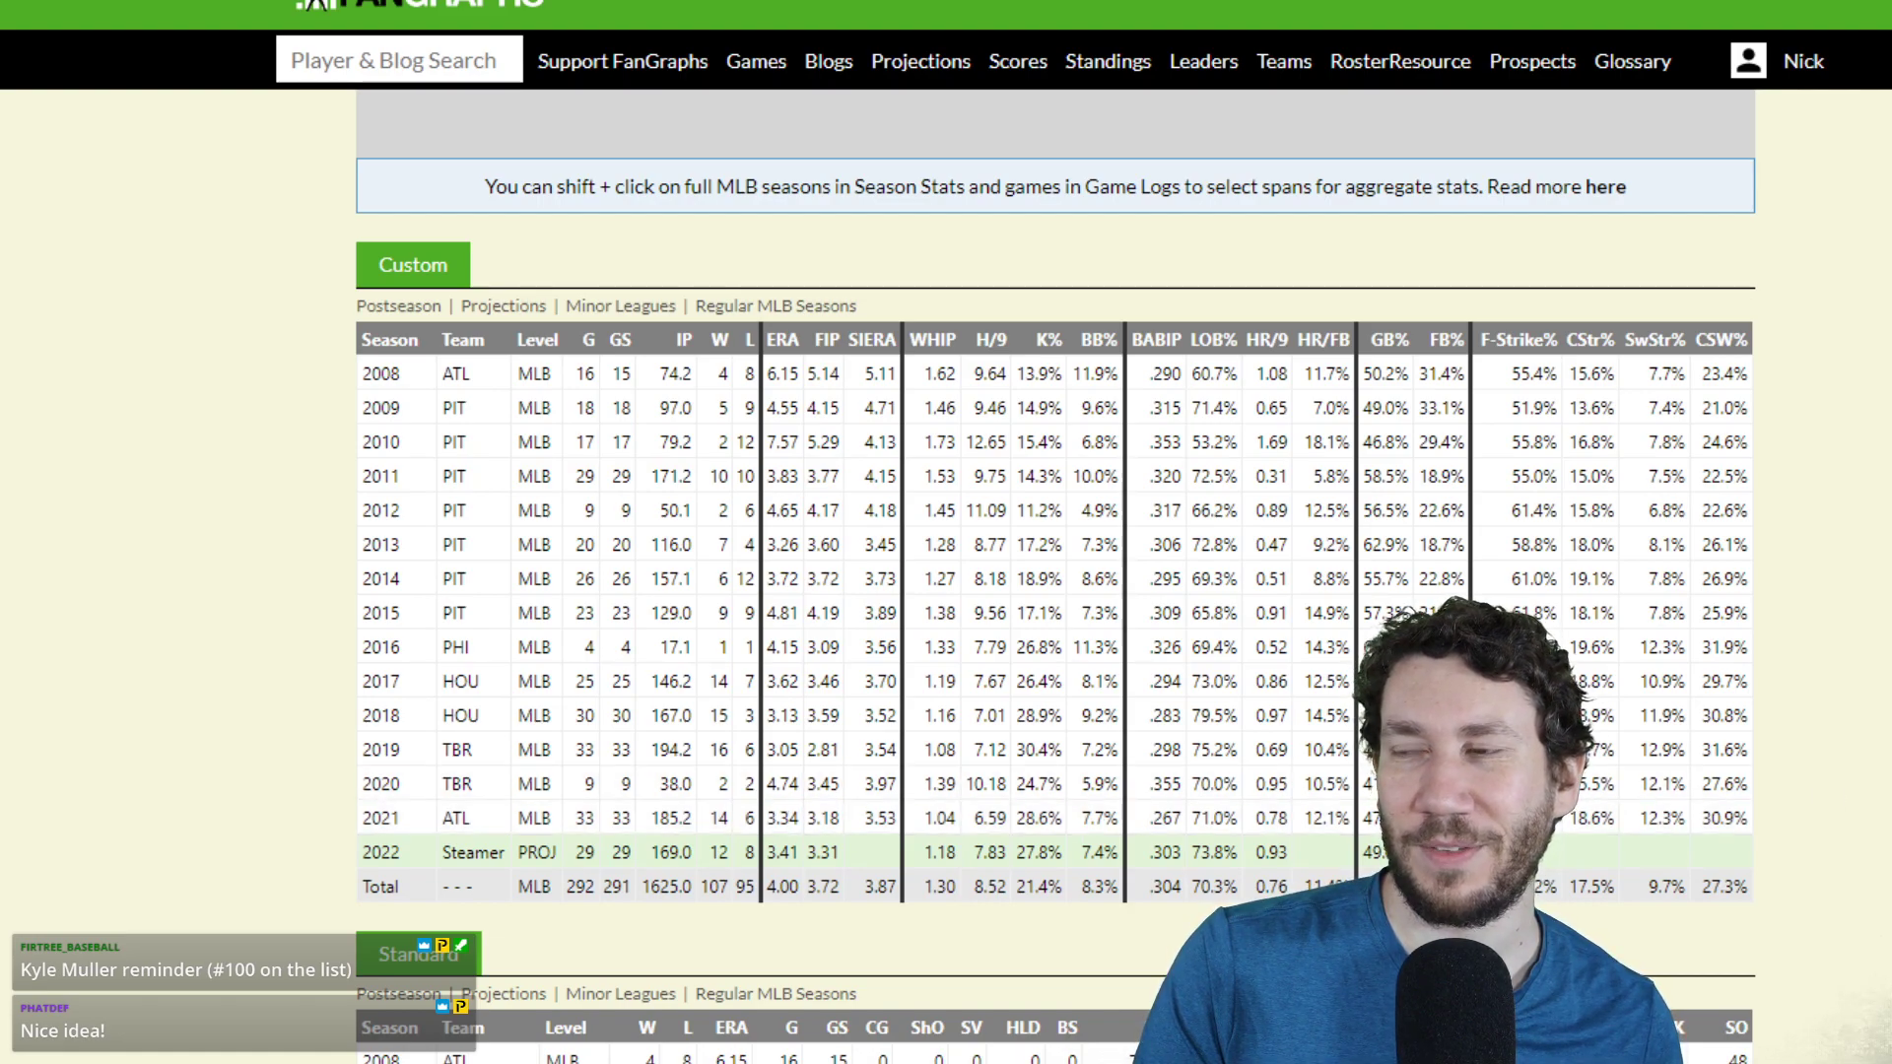
- Back in the Excel sheet, set Charlie Morton's SO% to 28.1 and make the cell bold
key(alt+Tab)
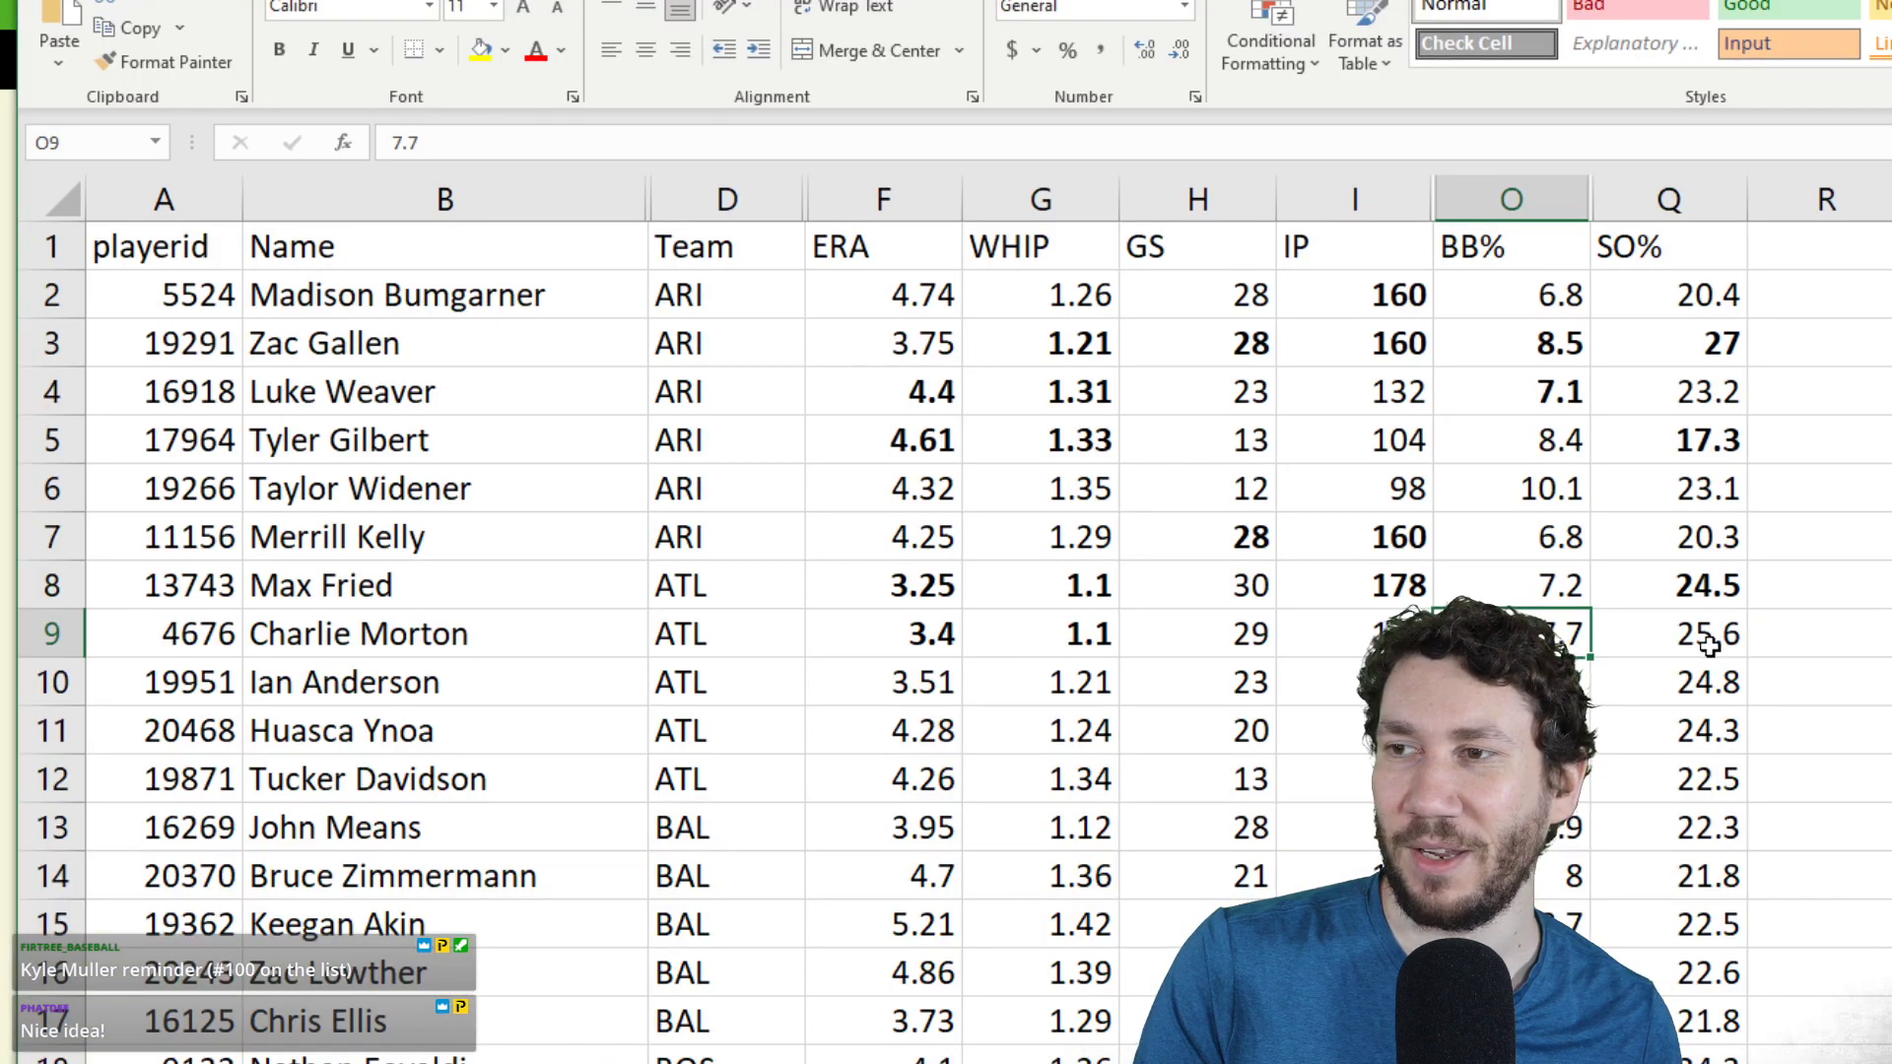
click(1740, 634)
text(28)
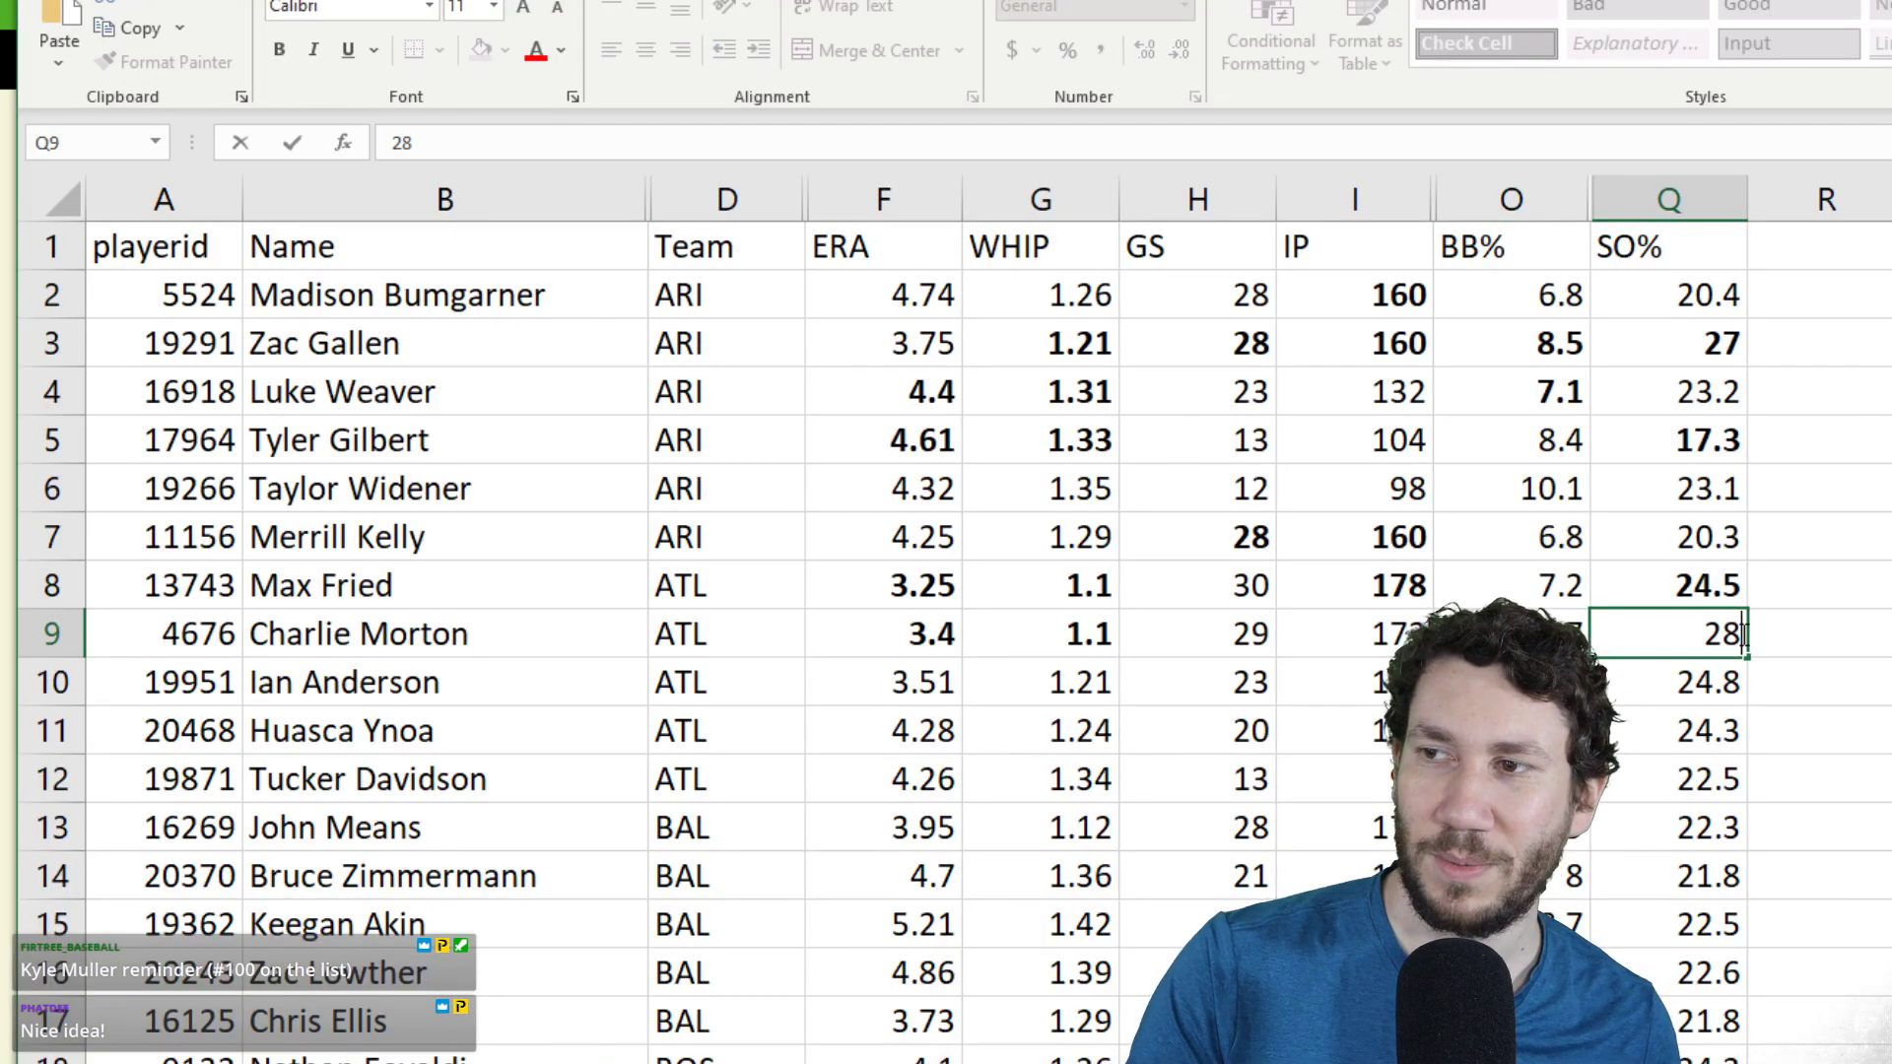
text(.1)
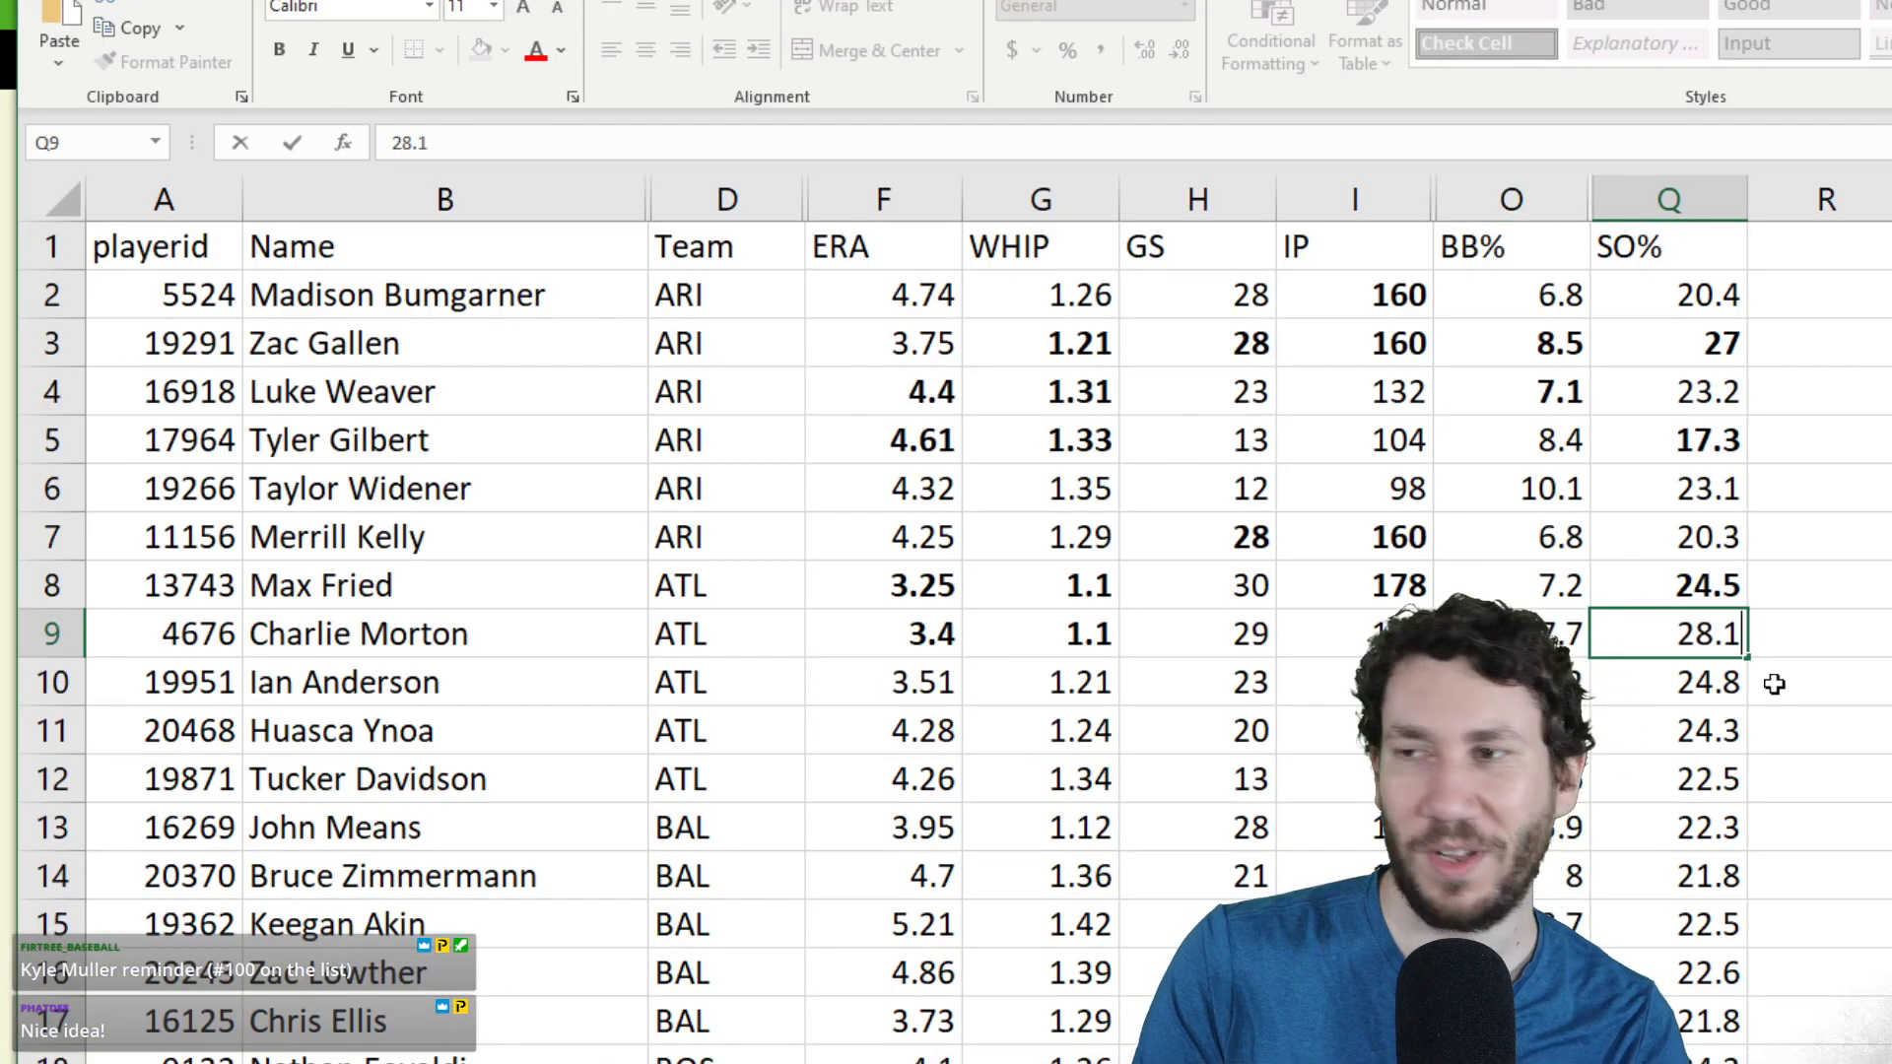
key(Return)
click(1691, 646)
key(ctrl+b)
click(1877, 622)
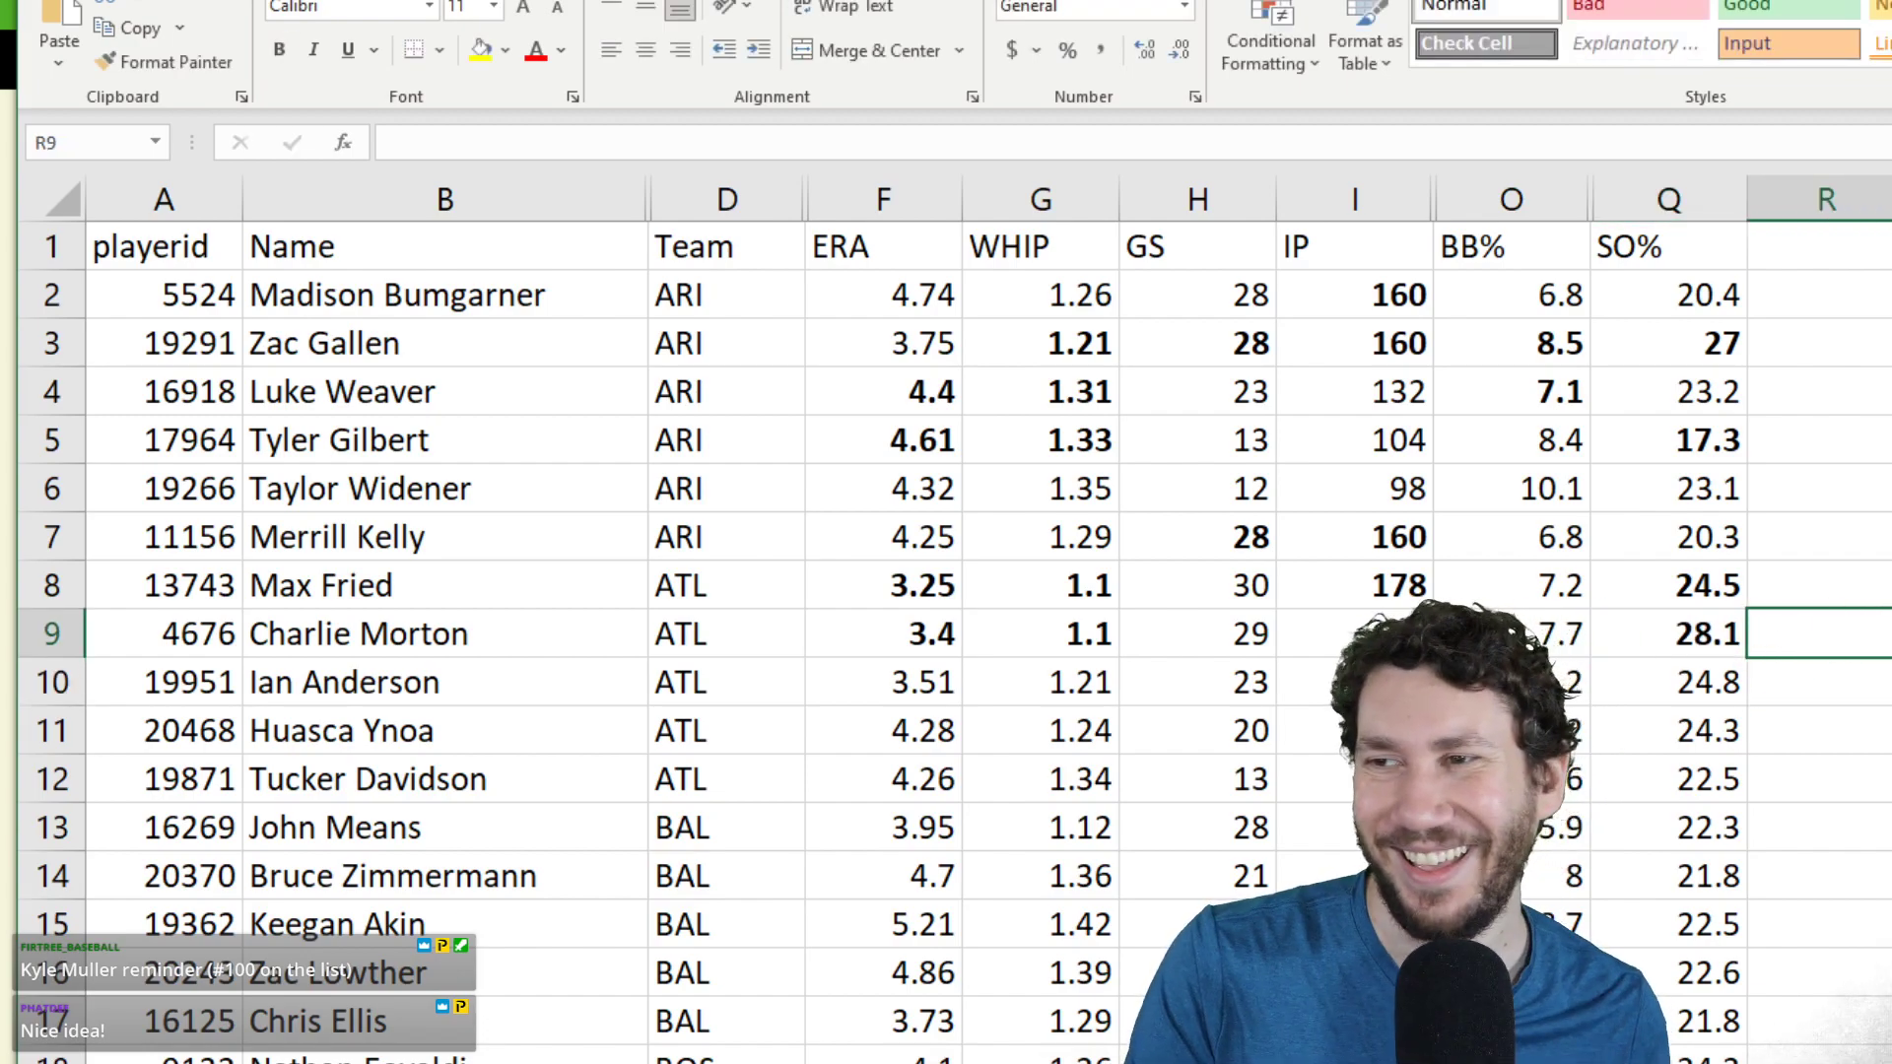
- Compare Charlie Morton's games started and innings on FanGraphs with his projected GS and IP in the Excel sheet
key(alt+Tab)
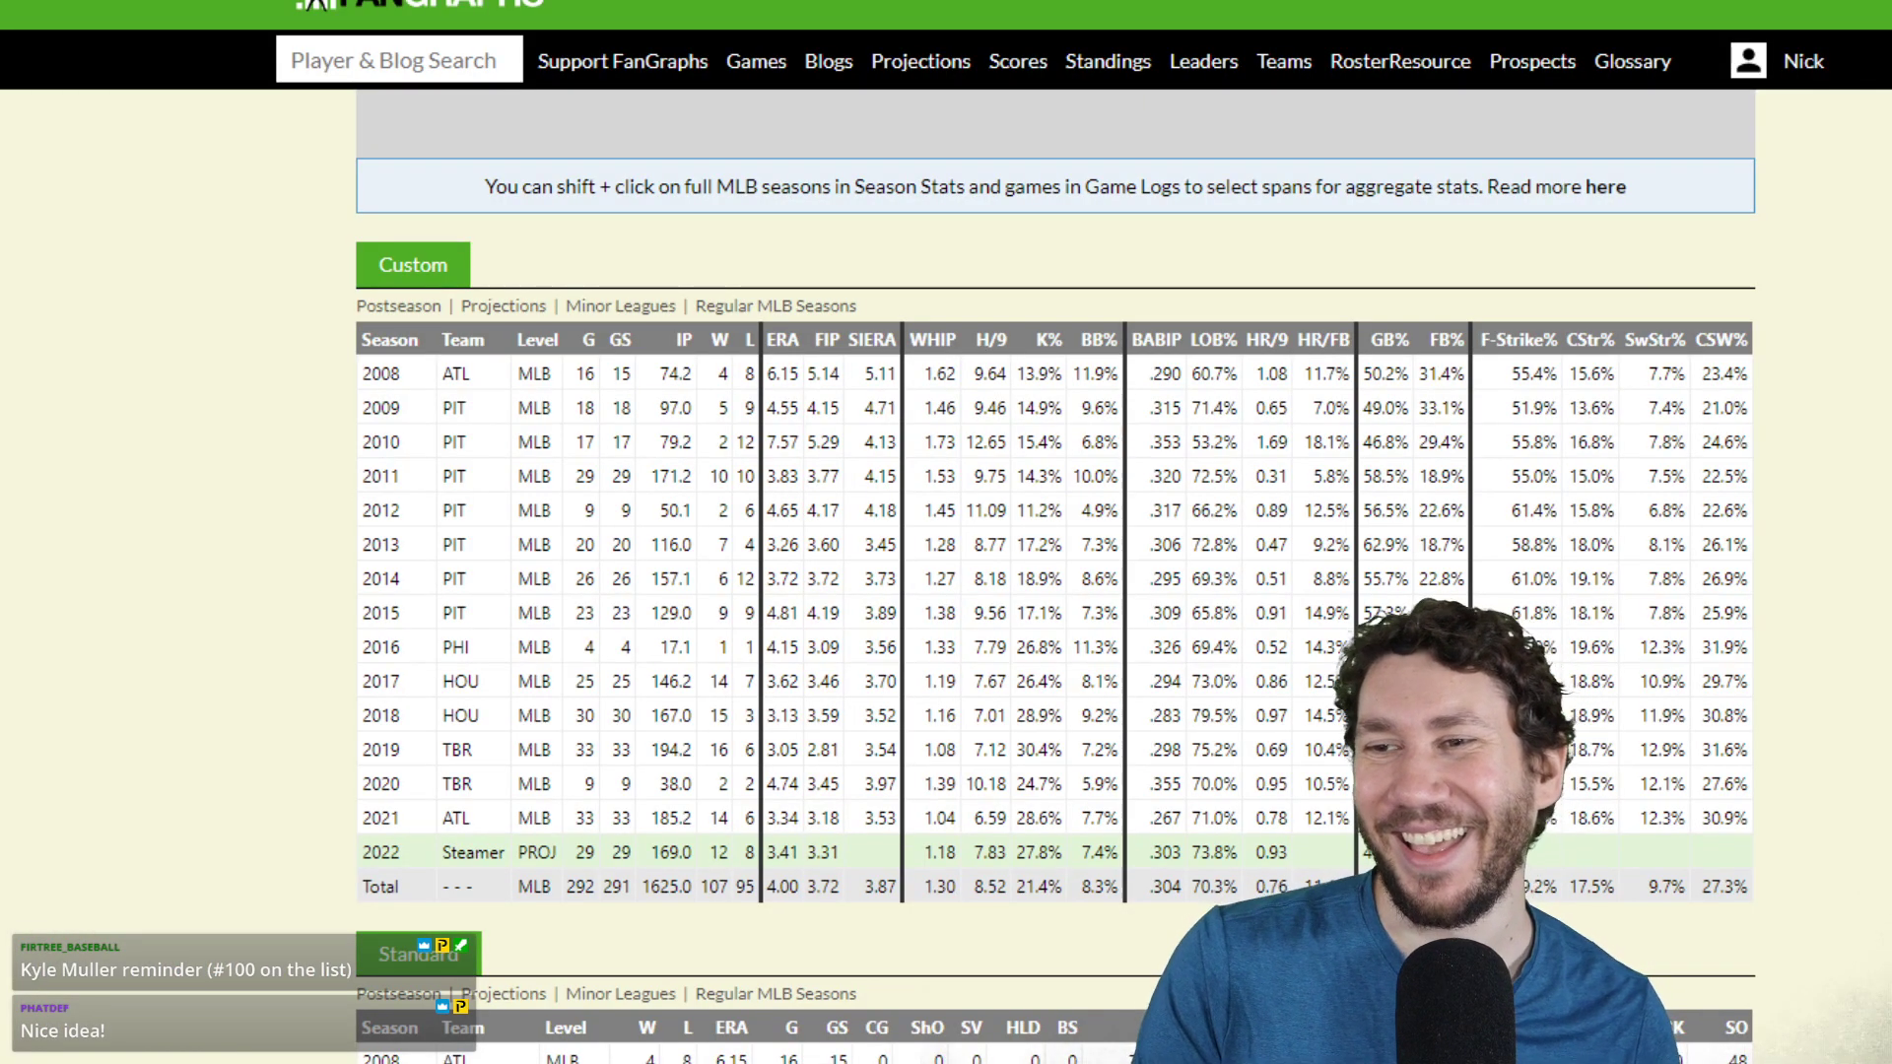
double_click(621, 819)
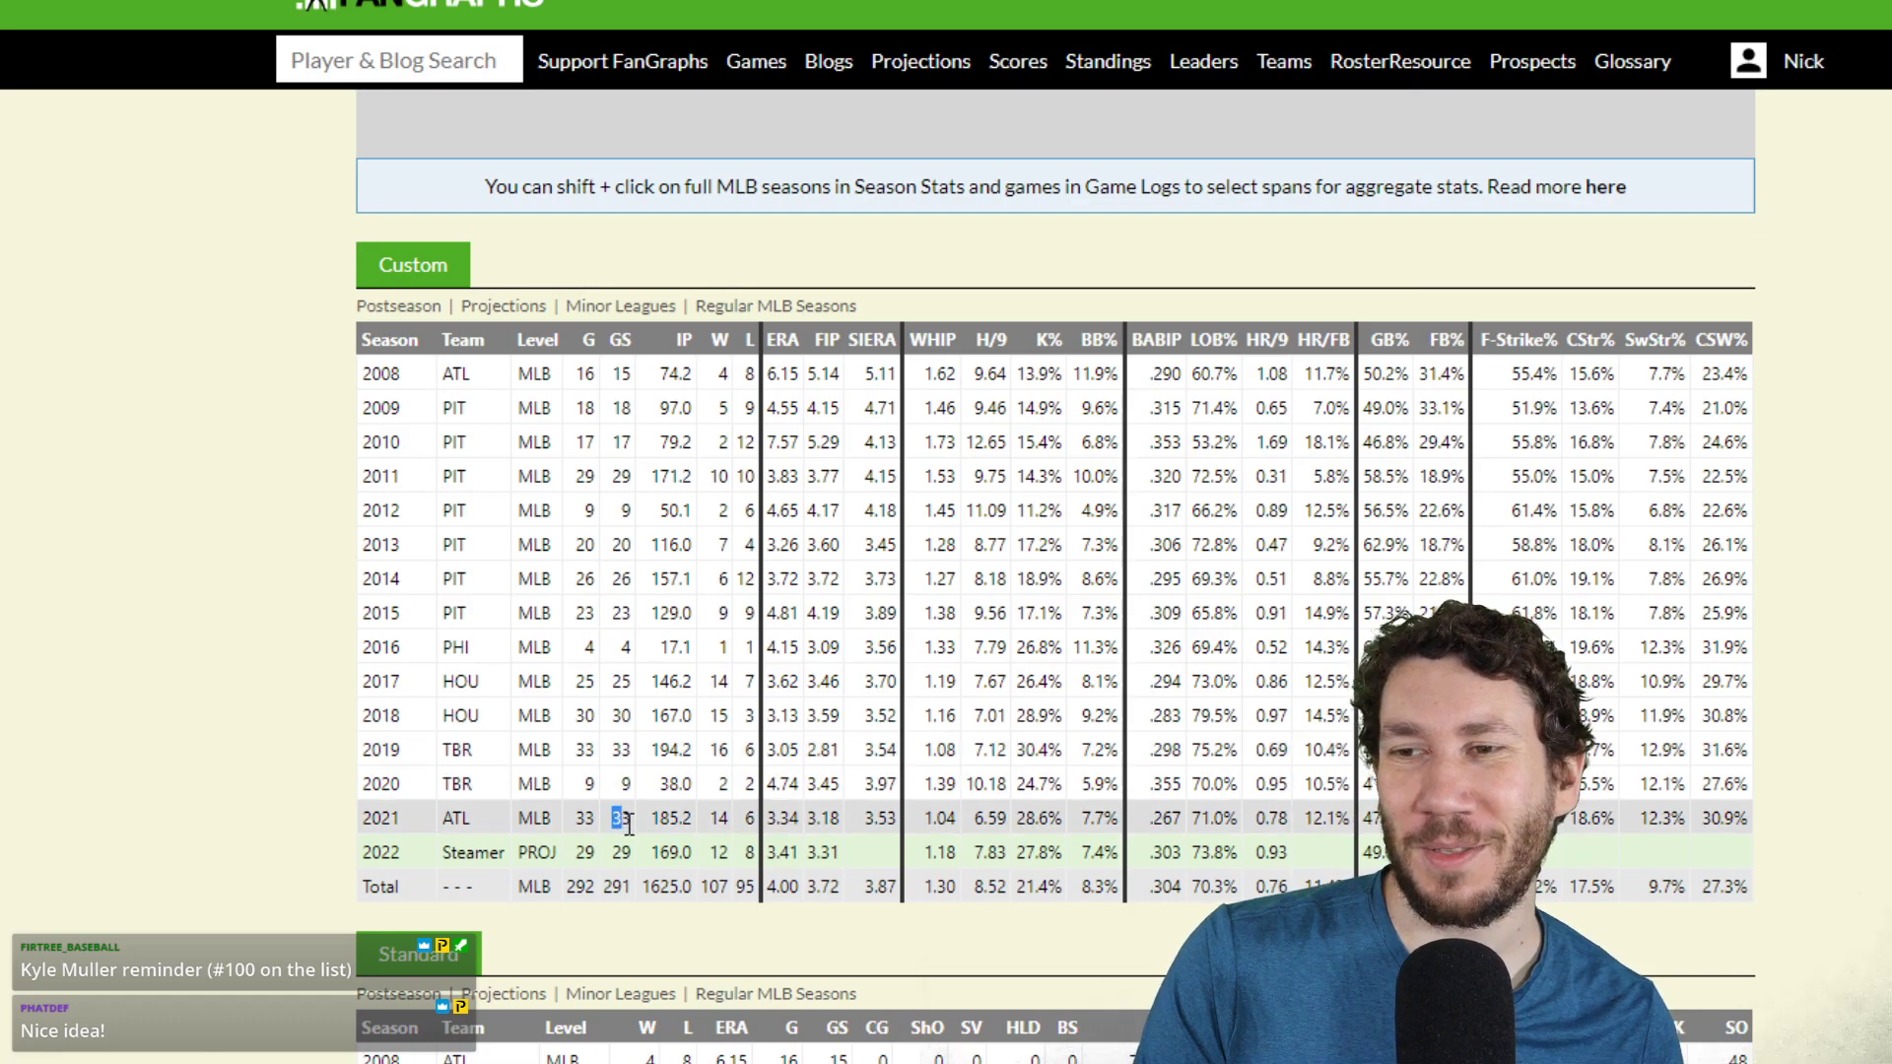
key(alt+Tab)
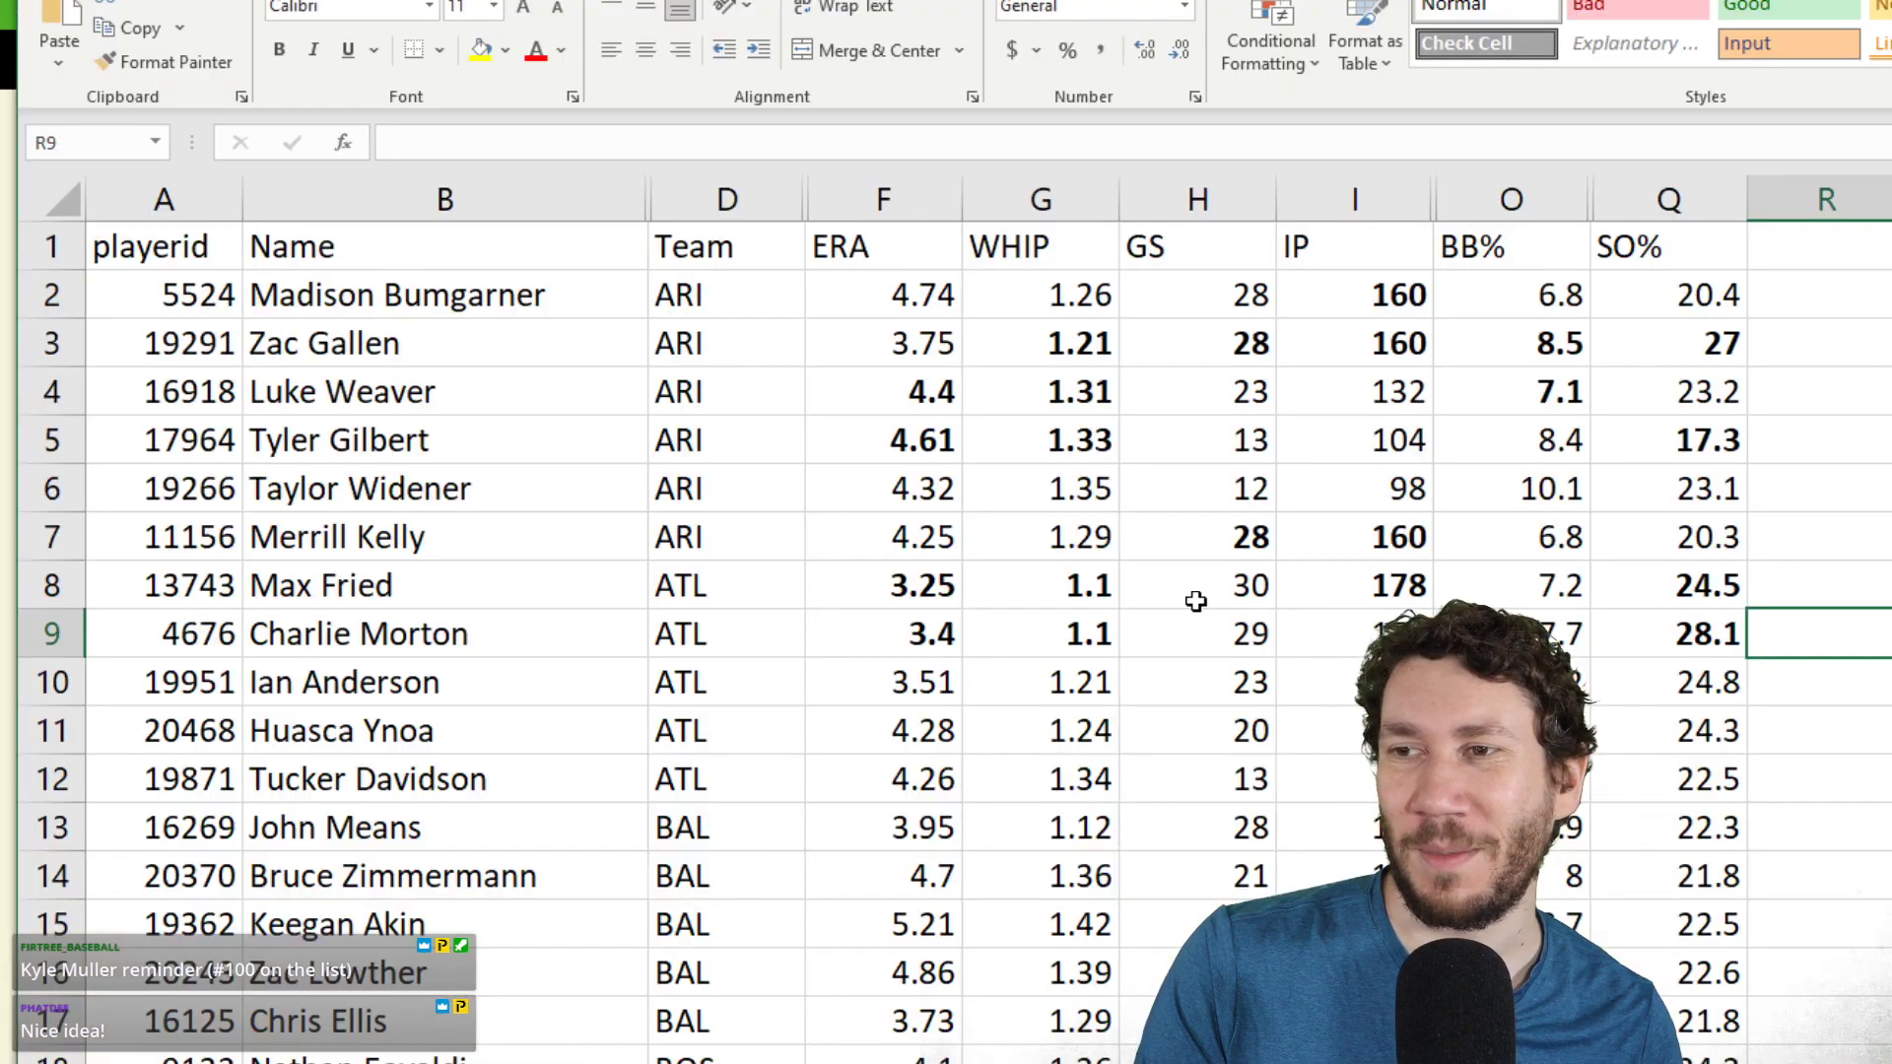
click(1246, 638)
key(Right)
key(alt+Tab)
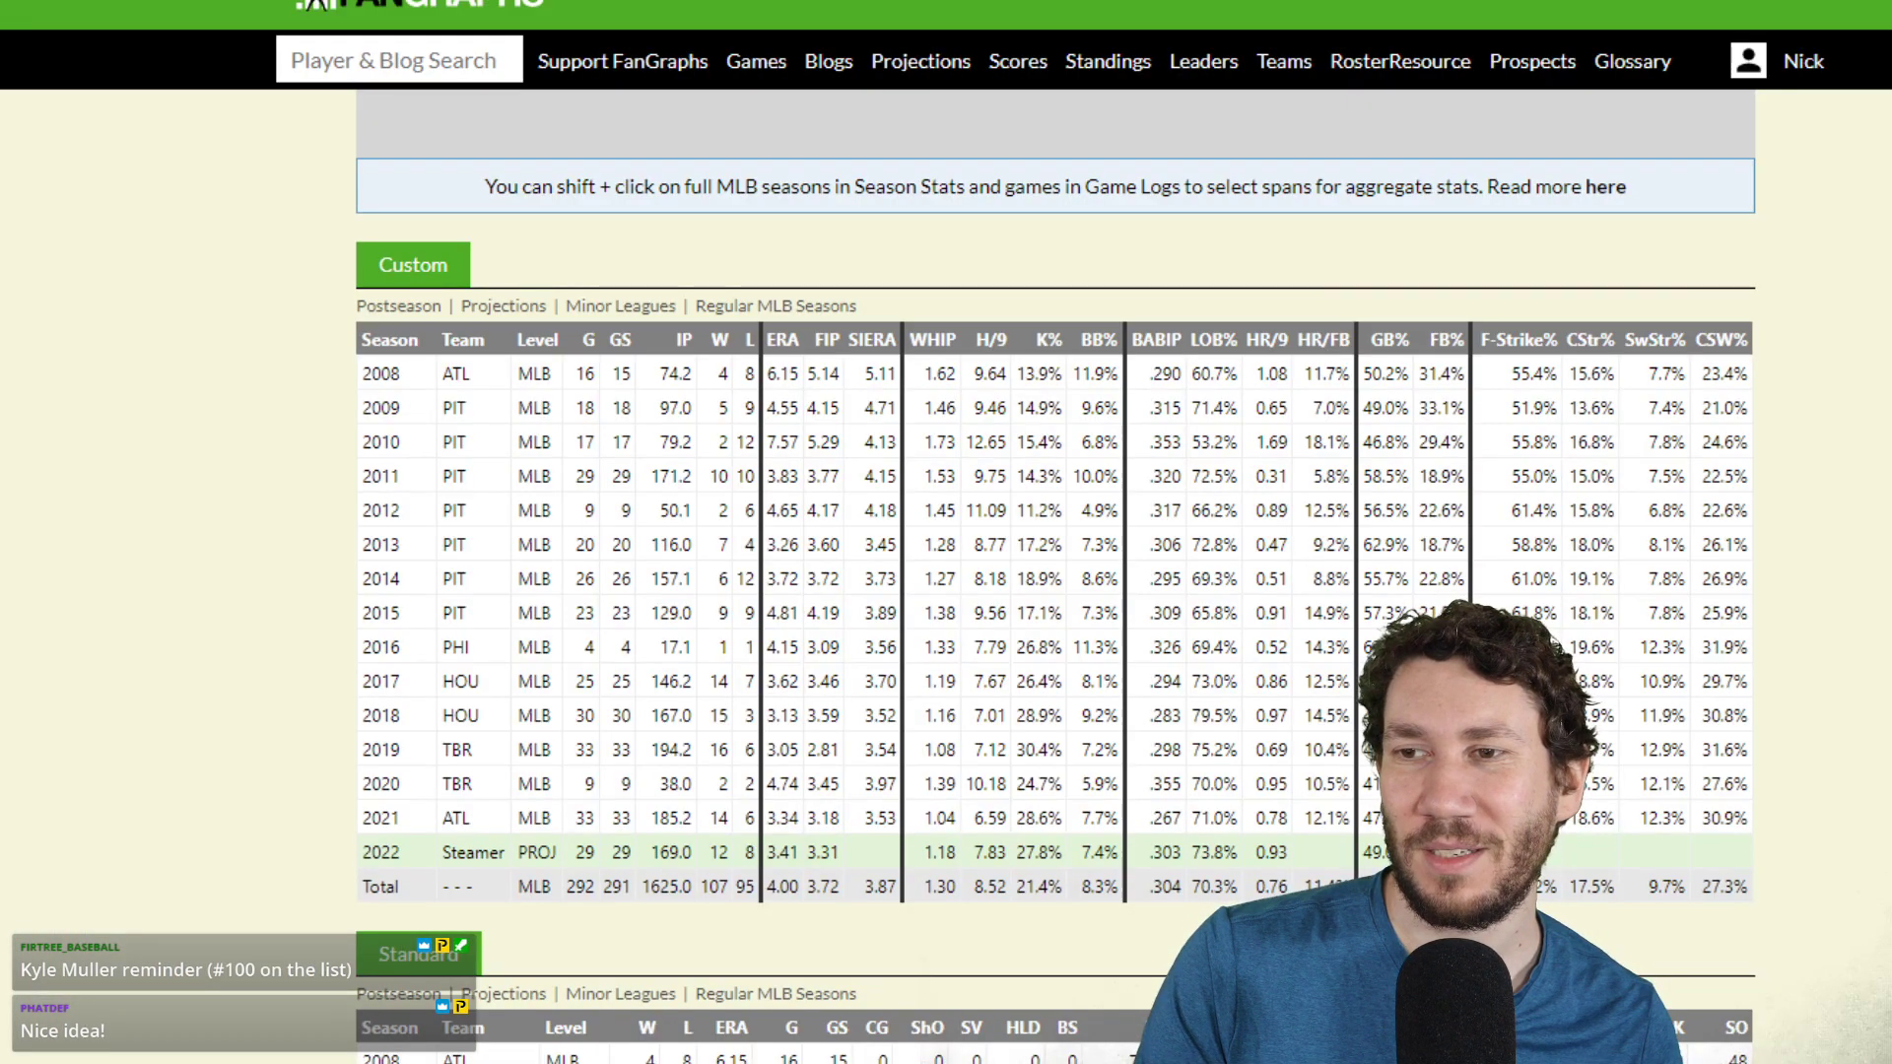
key(alt+Tab)
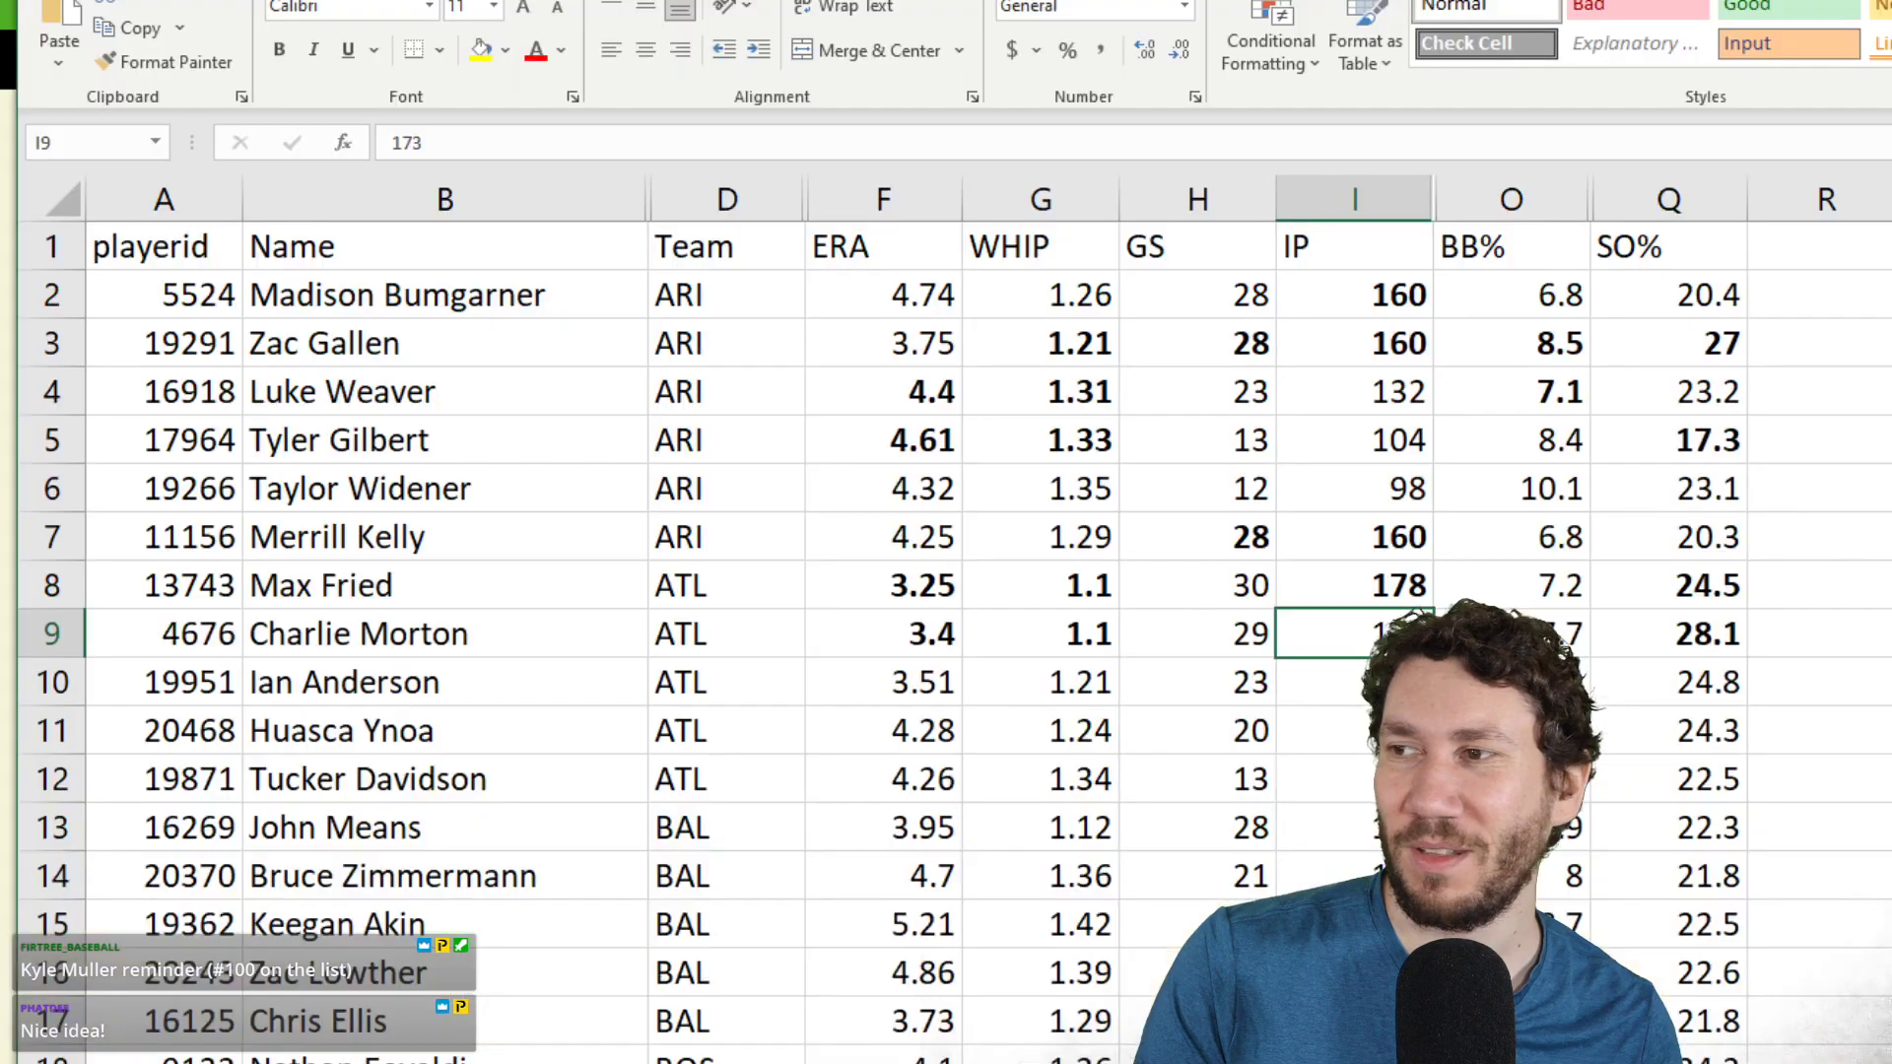
- Compare Charlie Morton's WHIP and SO% projections with Max Fried's in the adjacent row of the sheet
click(1106, 646)
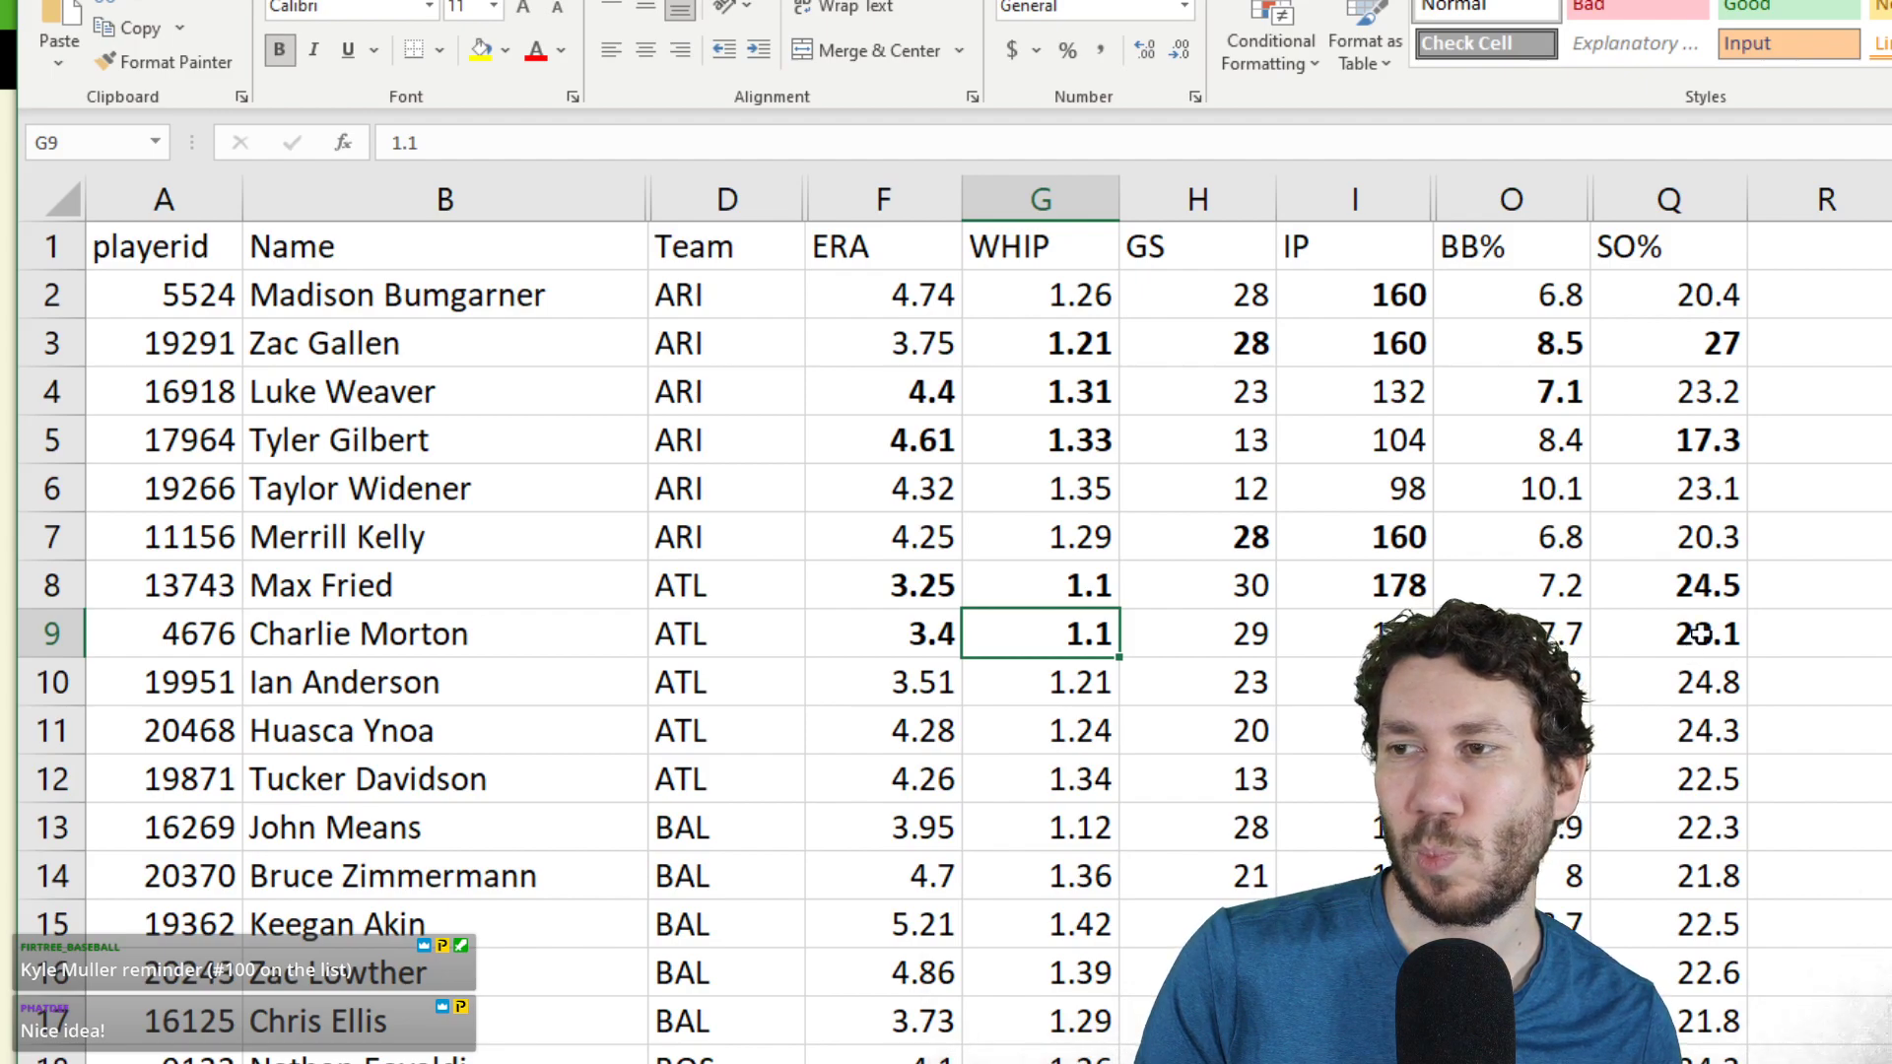
click(1680, 600)
click(931, 621)
click(1056, 627)
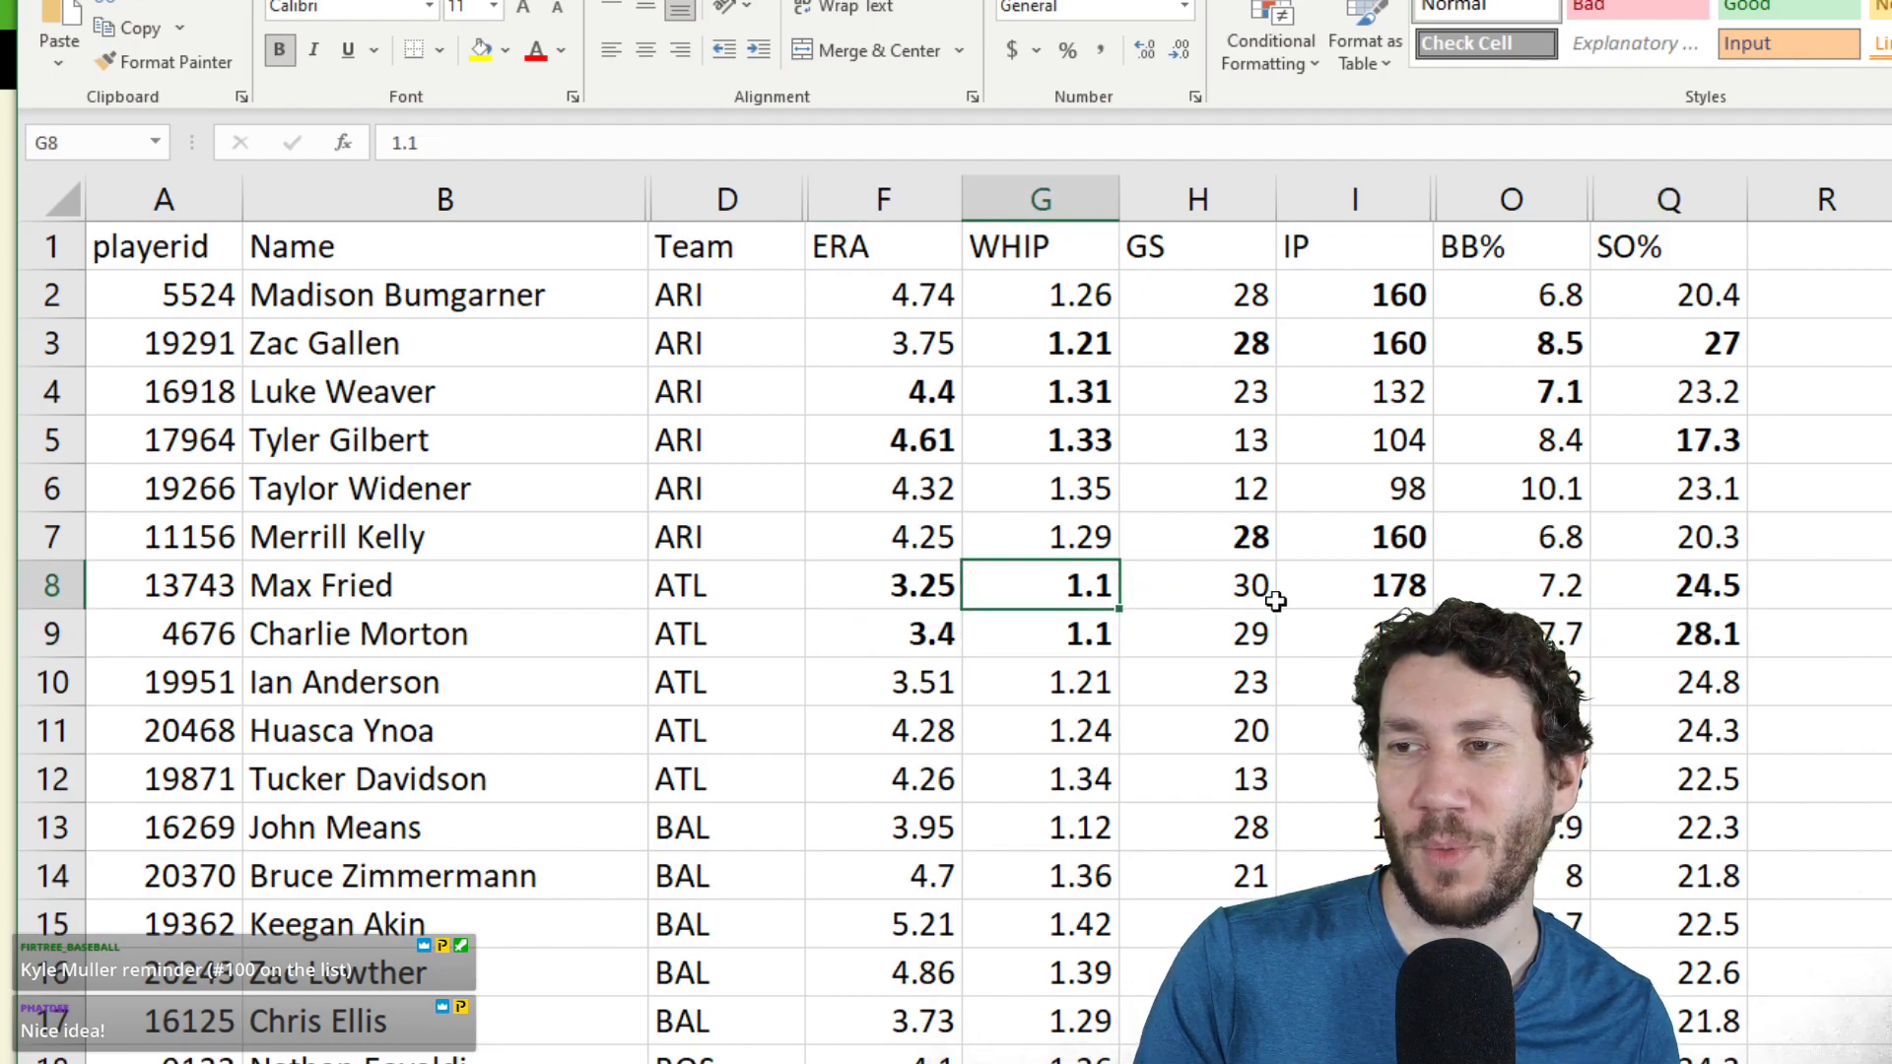
click(1699, 603)
click(1694, 638)
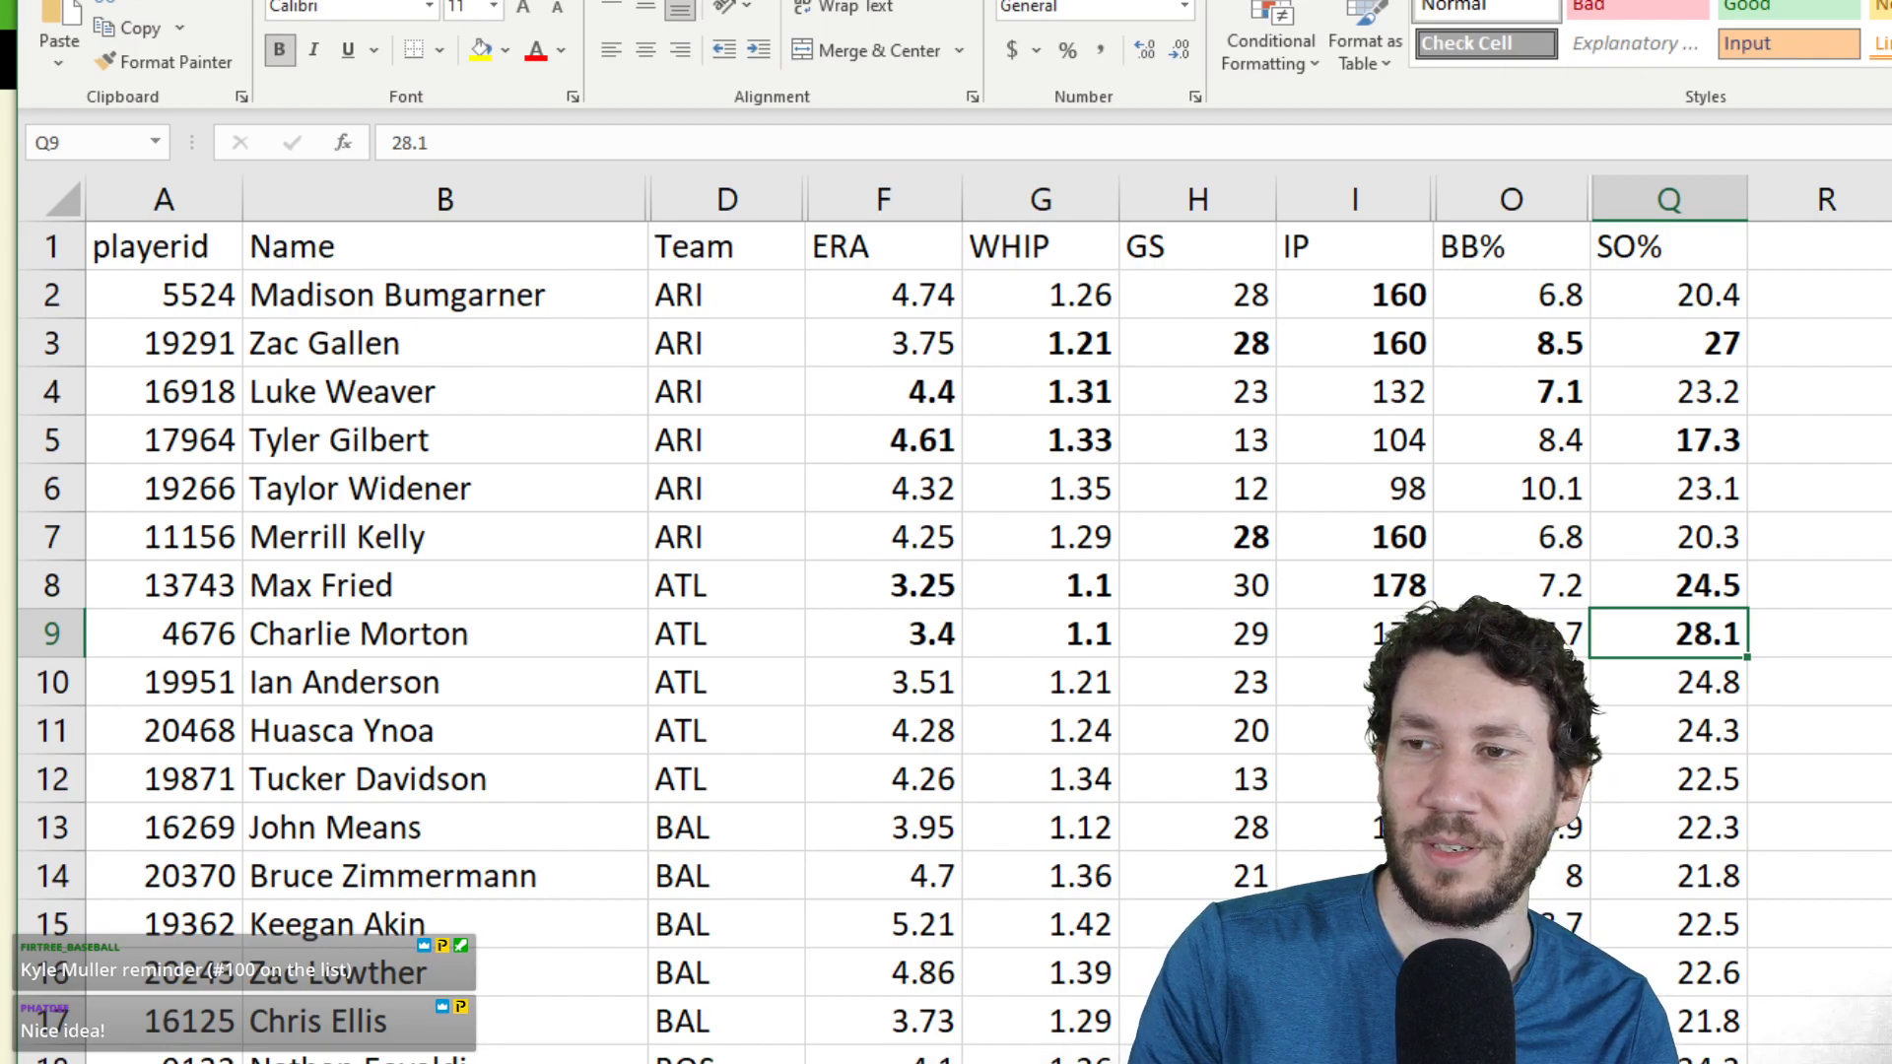
- Switch to FanGraphs, open Ian Anderson's page from the Braves' projected starting rotation, and review his season stats table
key(alt+Tab)
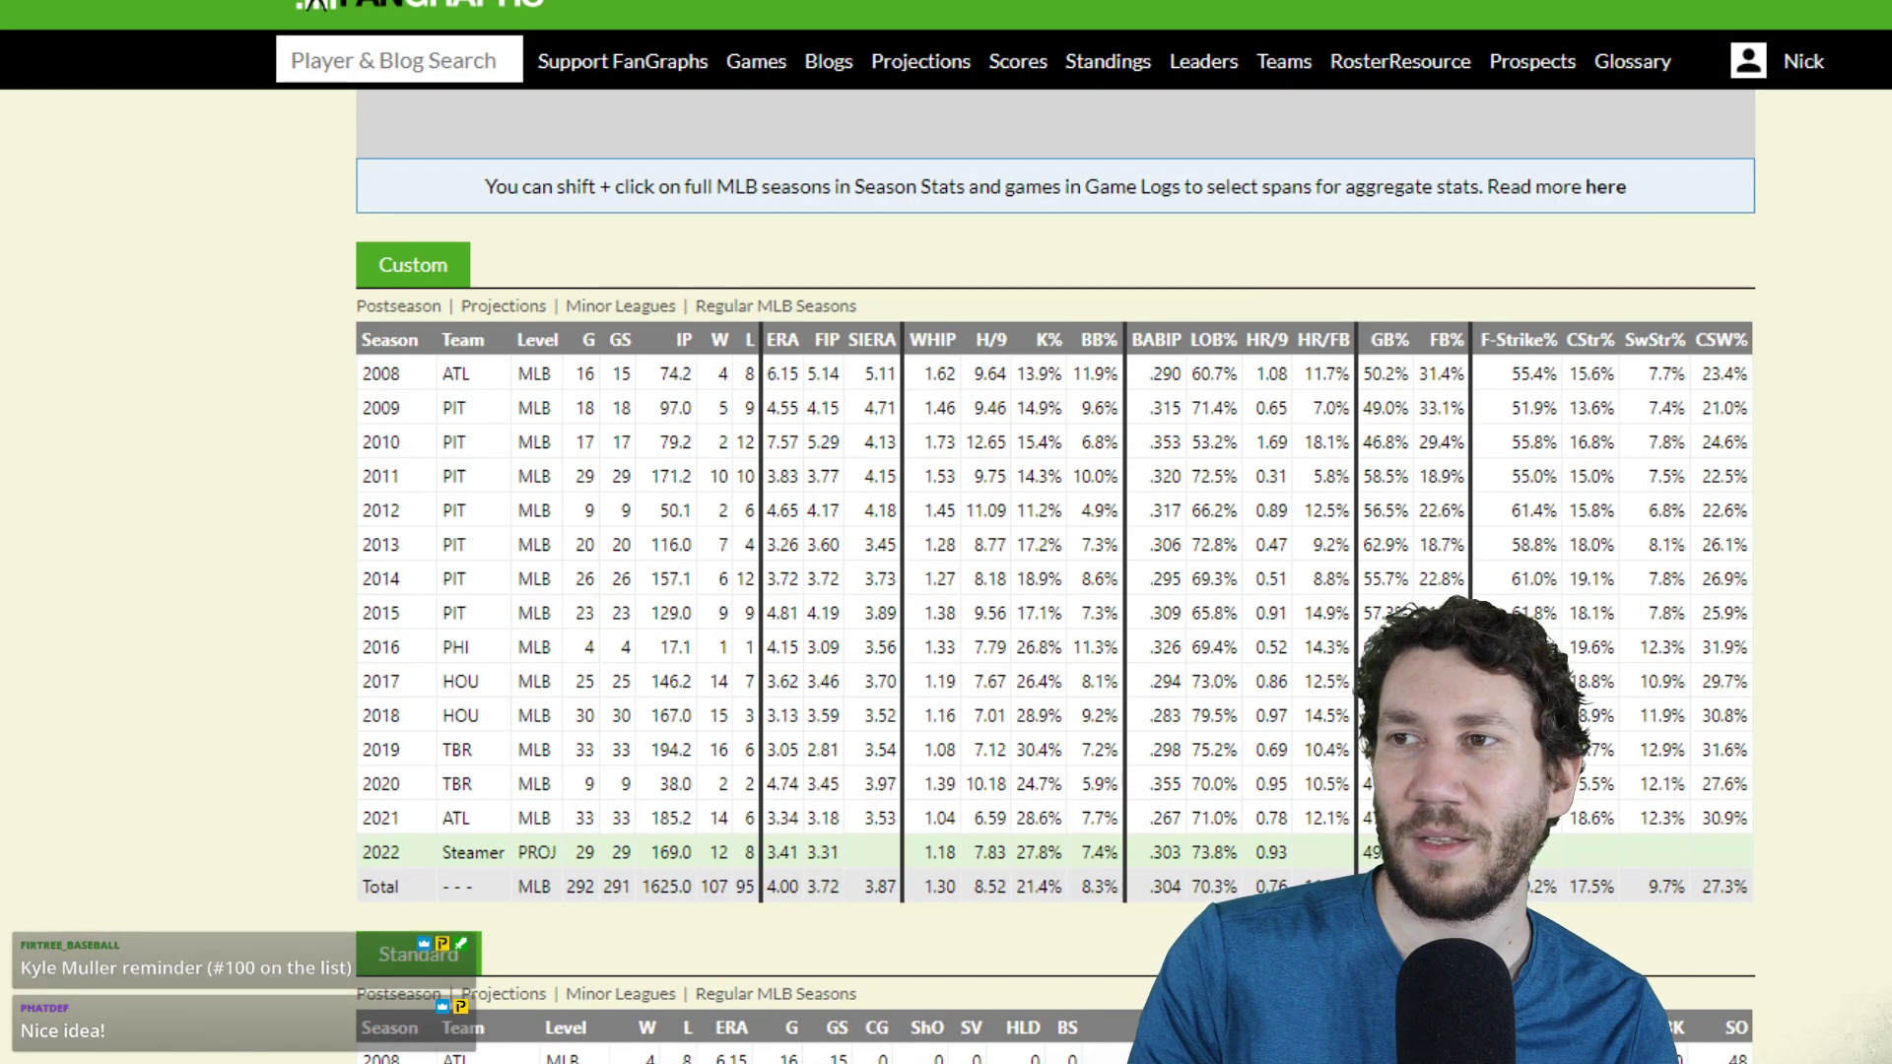
key(ctrl+Tab)
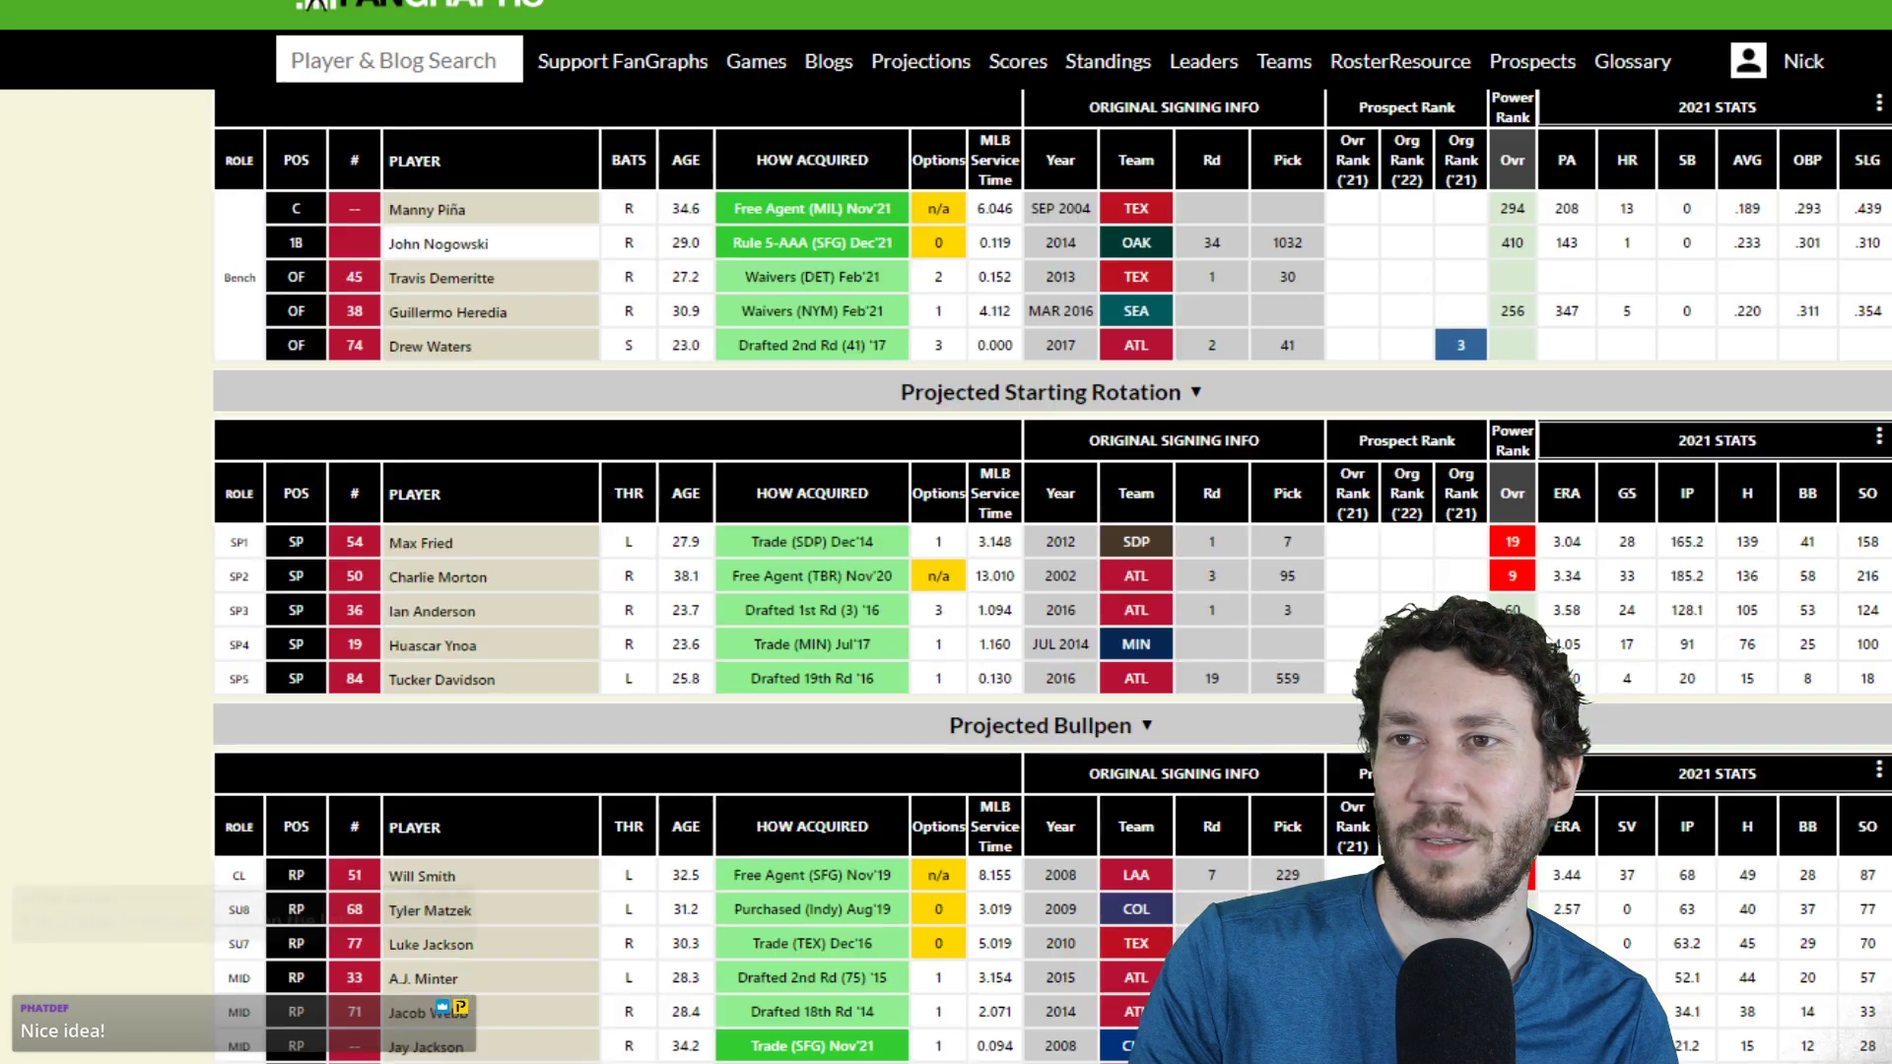
click(459, 615)
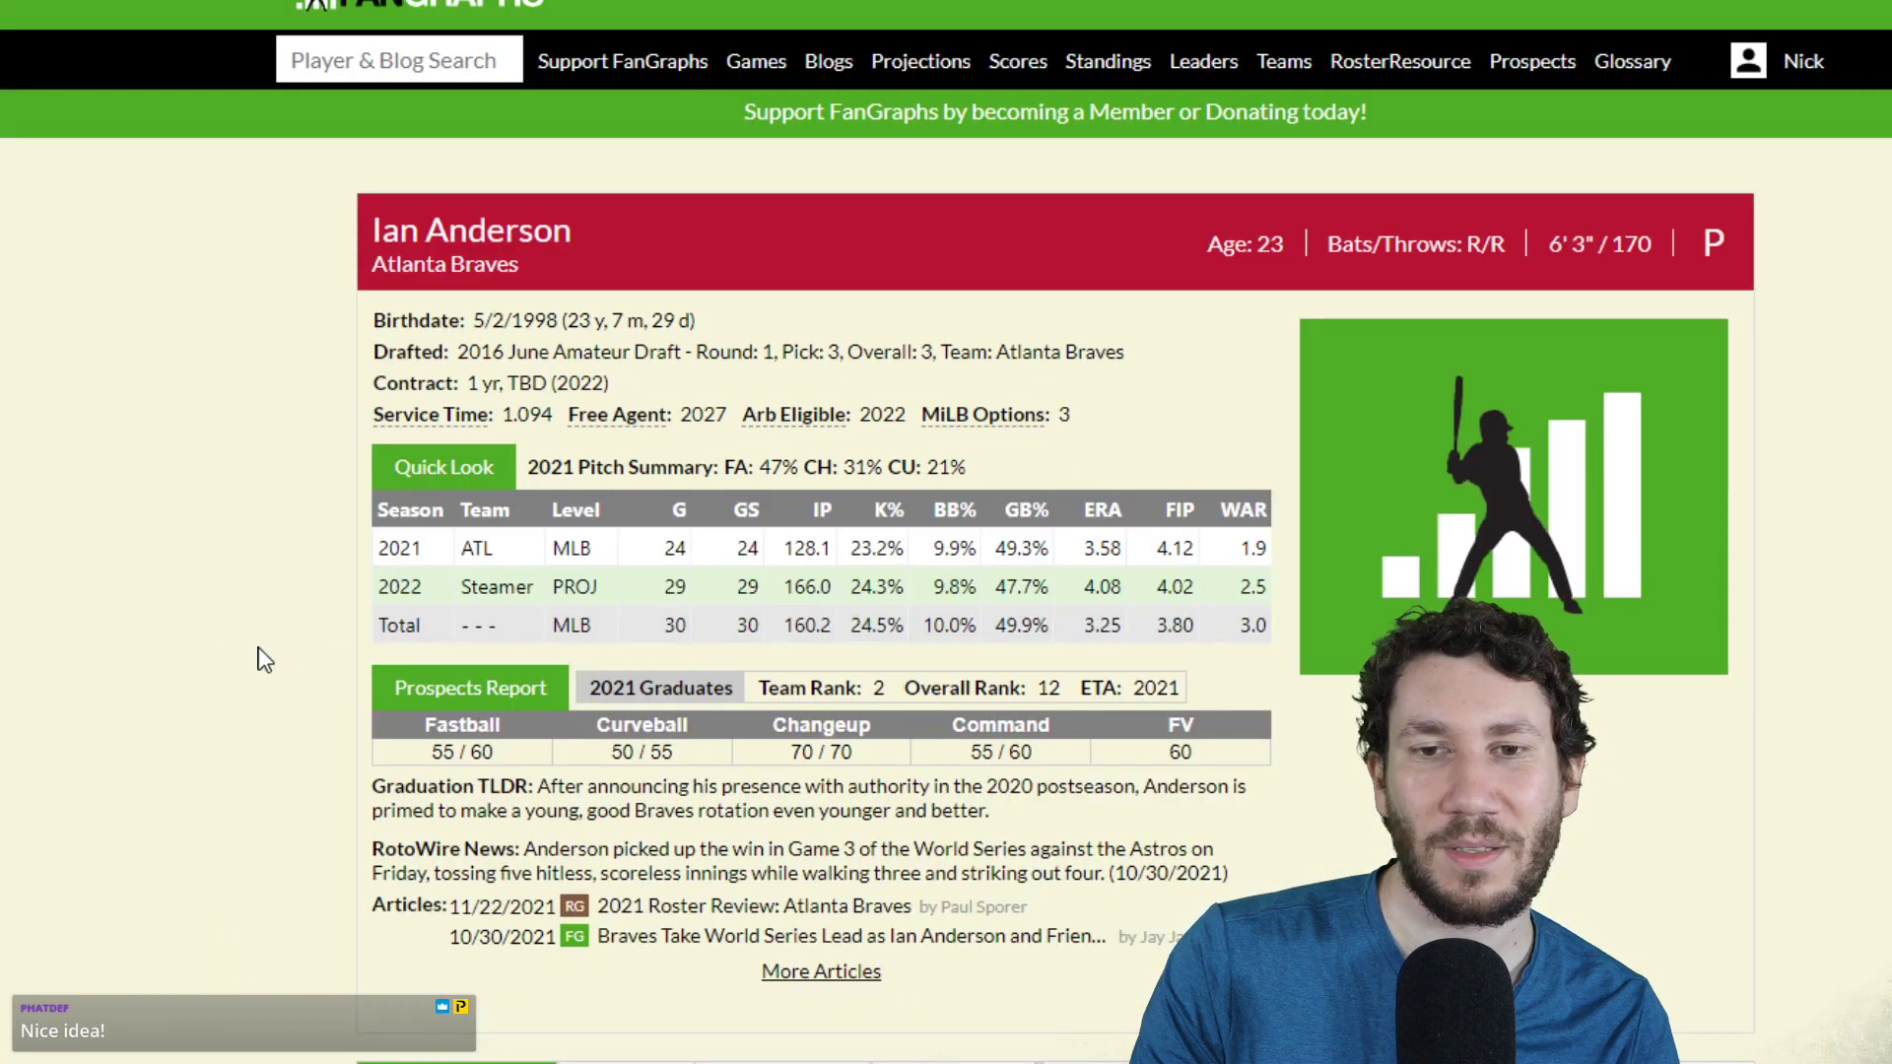
scroll(285, 574, down, 3)
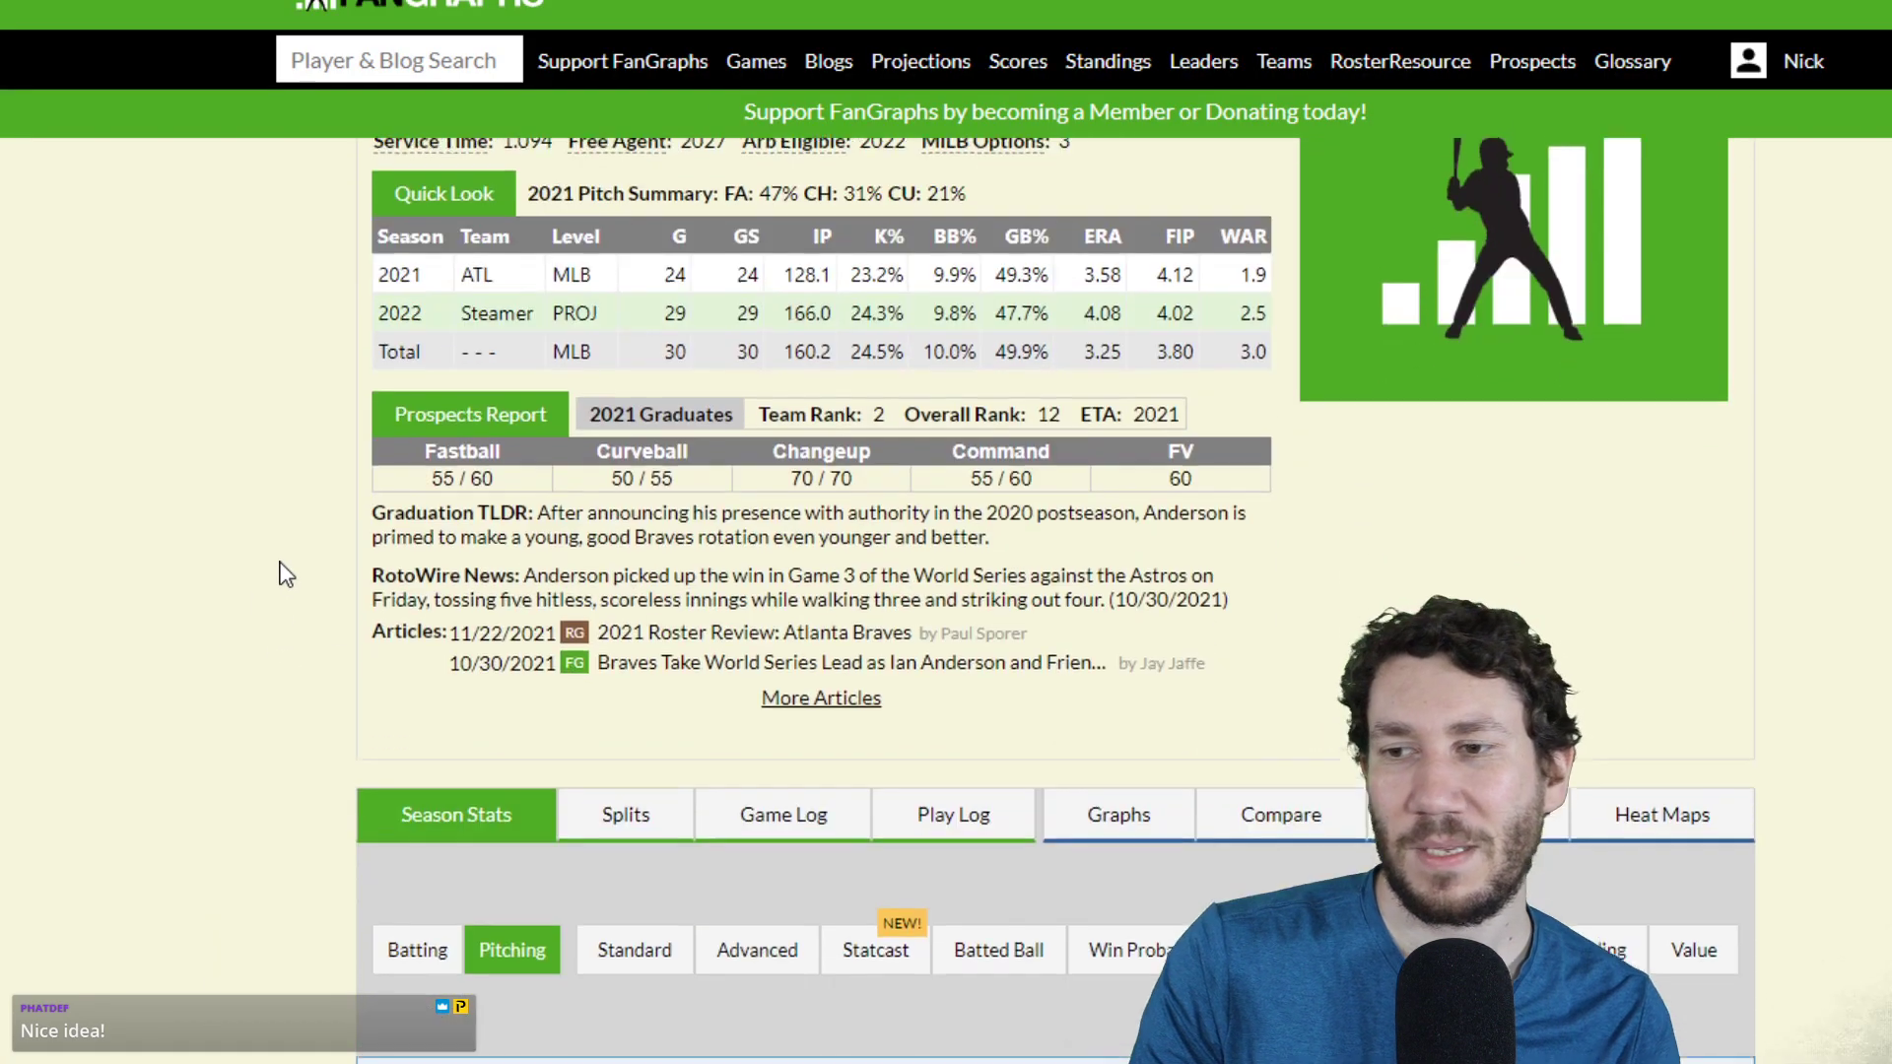
scroll(285, 573, down, 4)
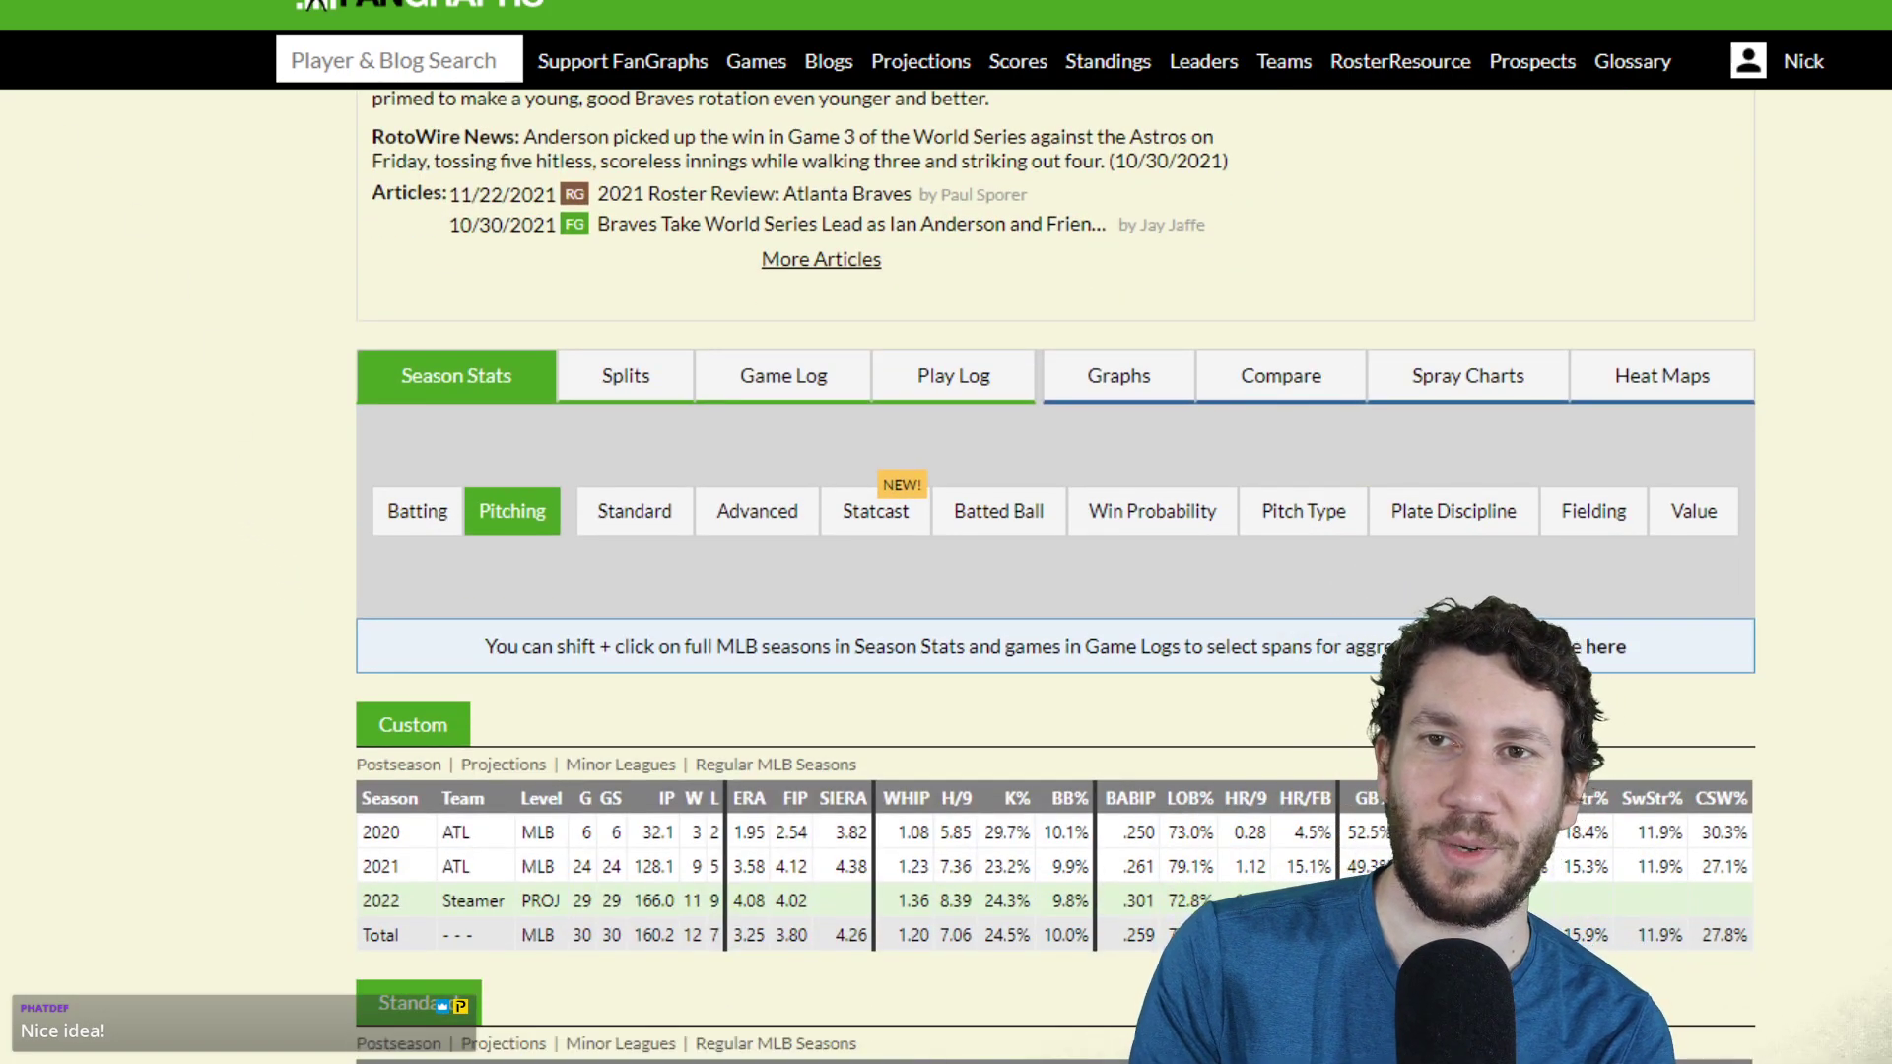
- Switch to Pitcher List, search for "ian anderson", and open his player page
key(ctrl+Tab)
click(285, 118)
text(anders)
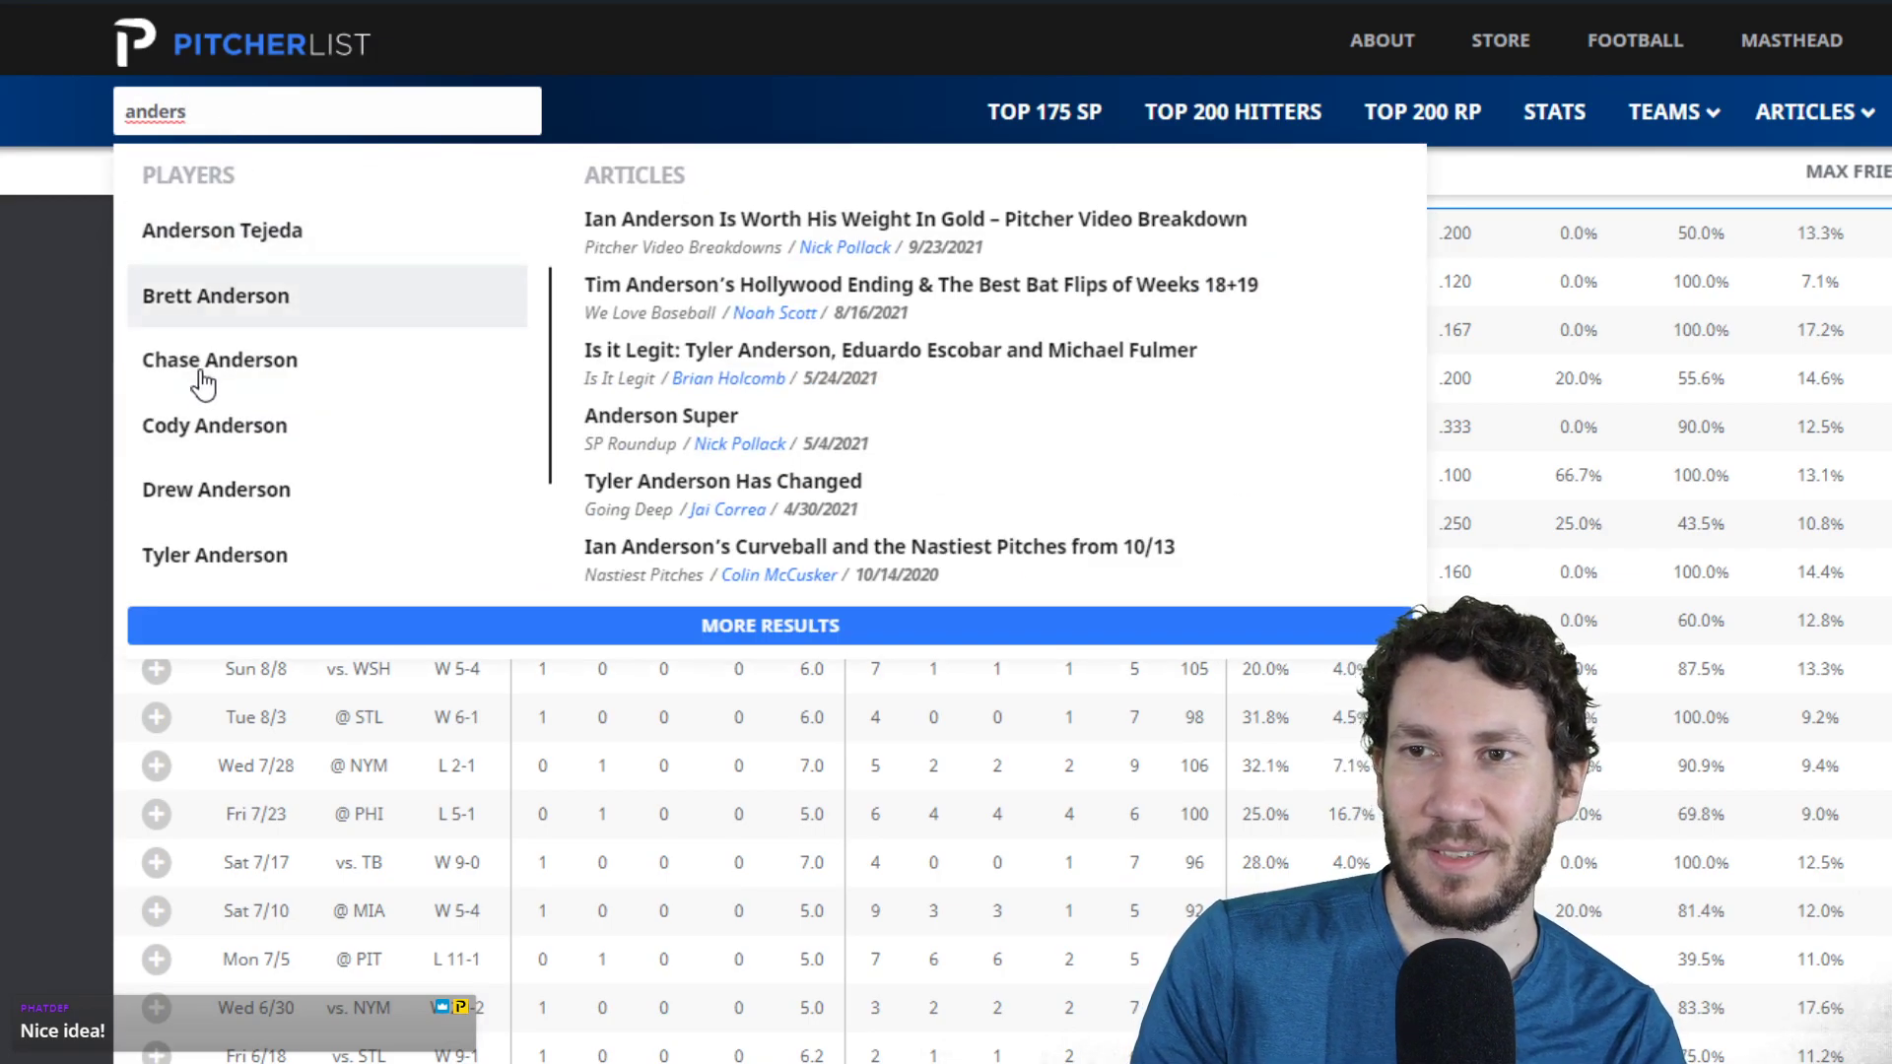
text(on)
key(Home)
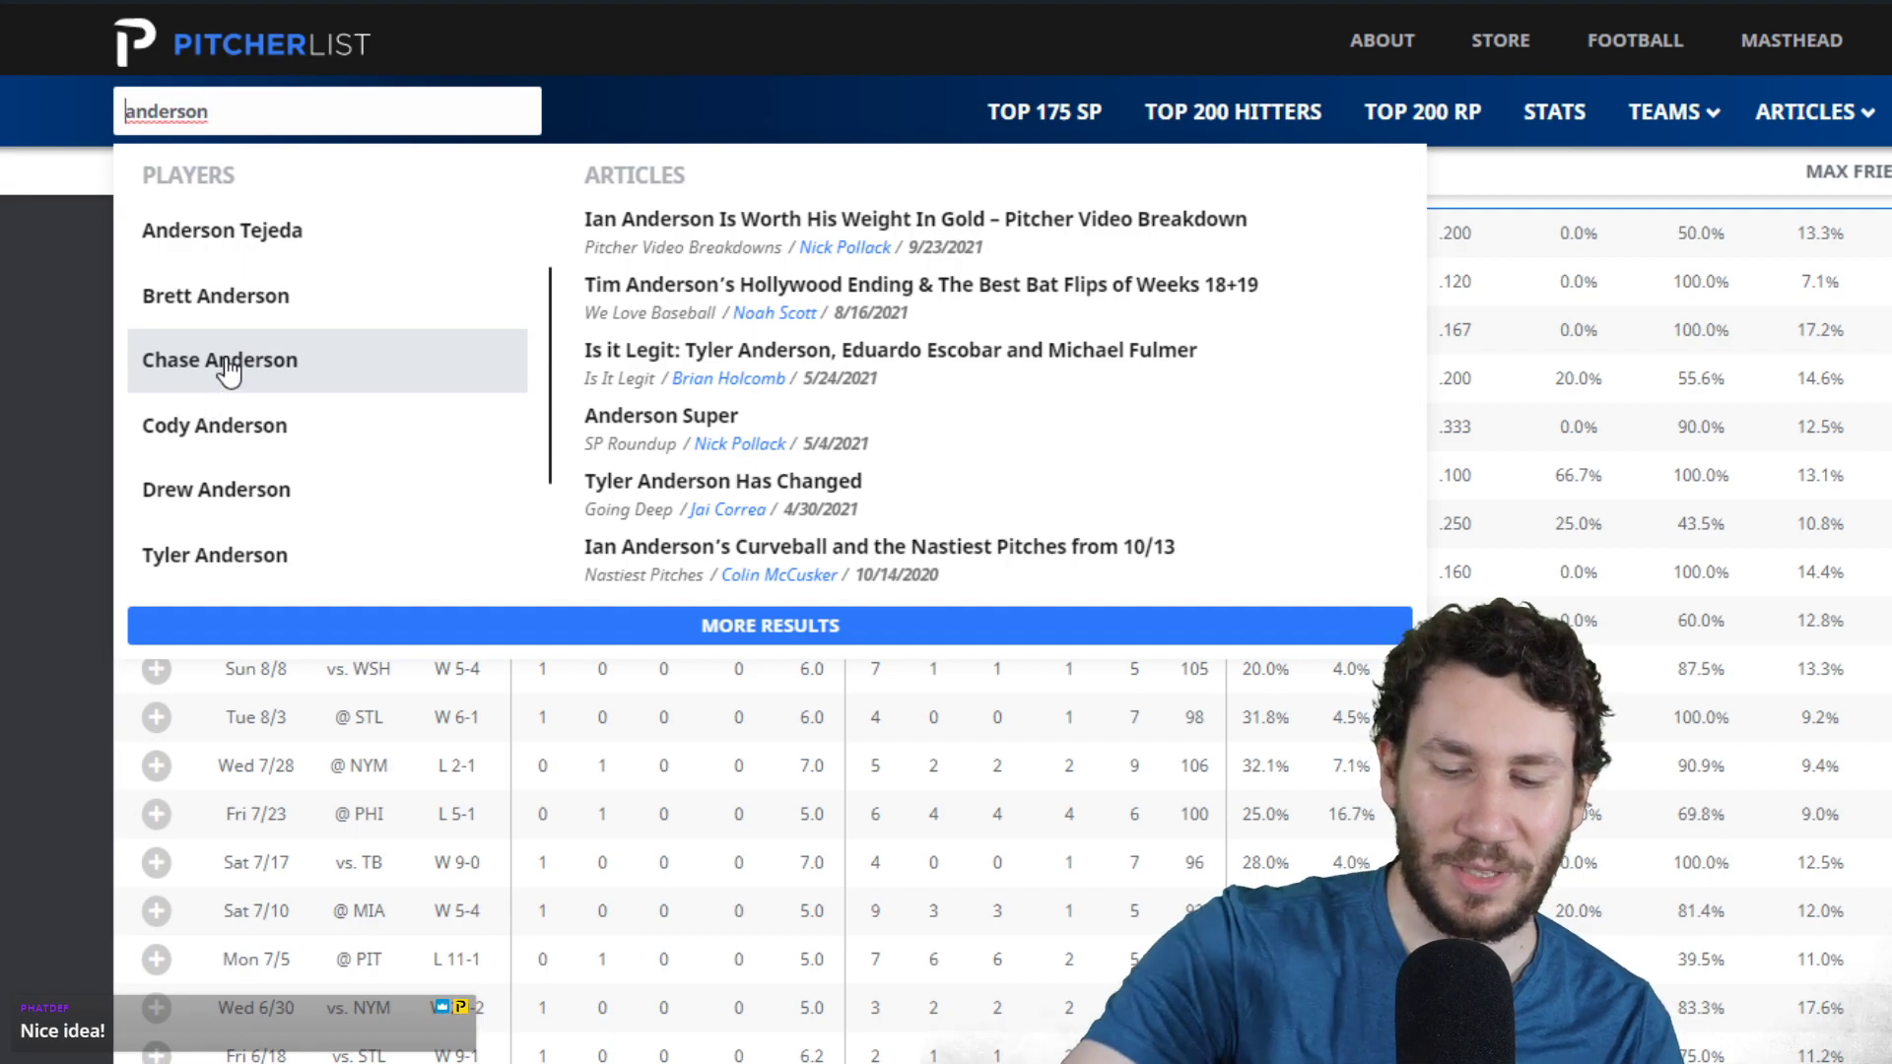
text(ian)
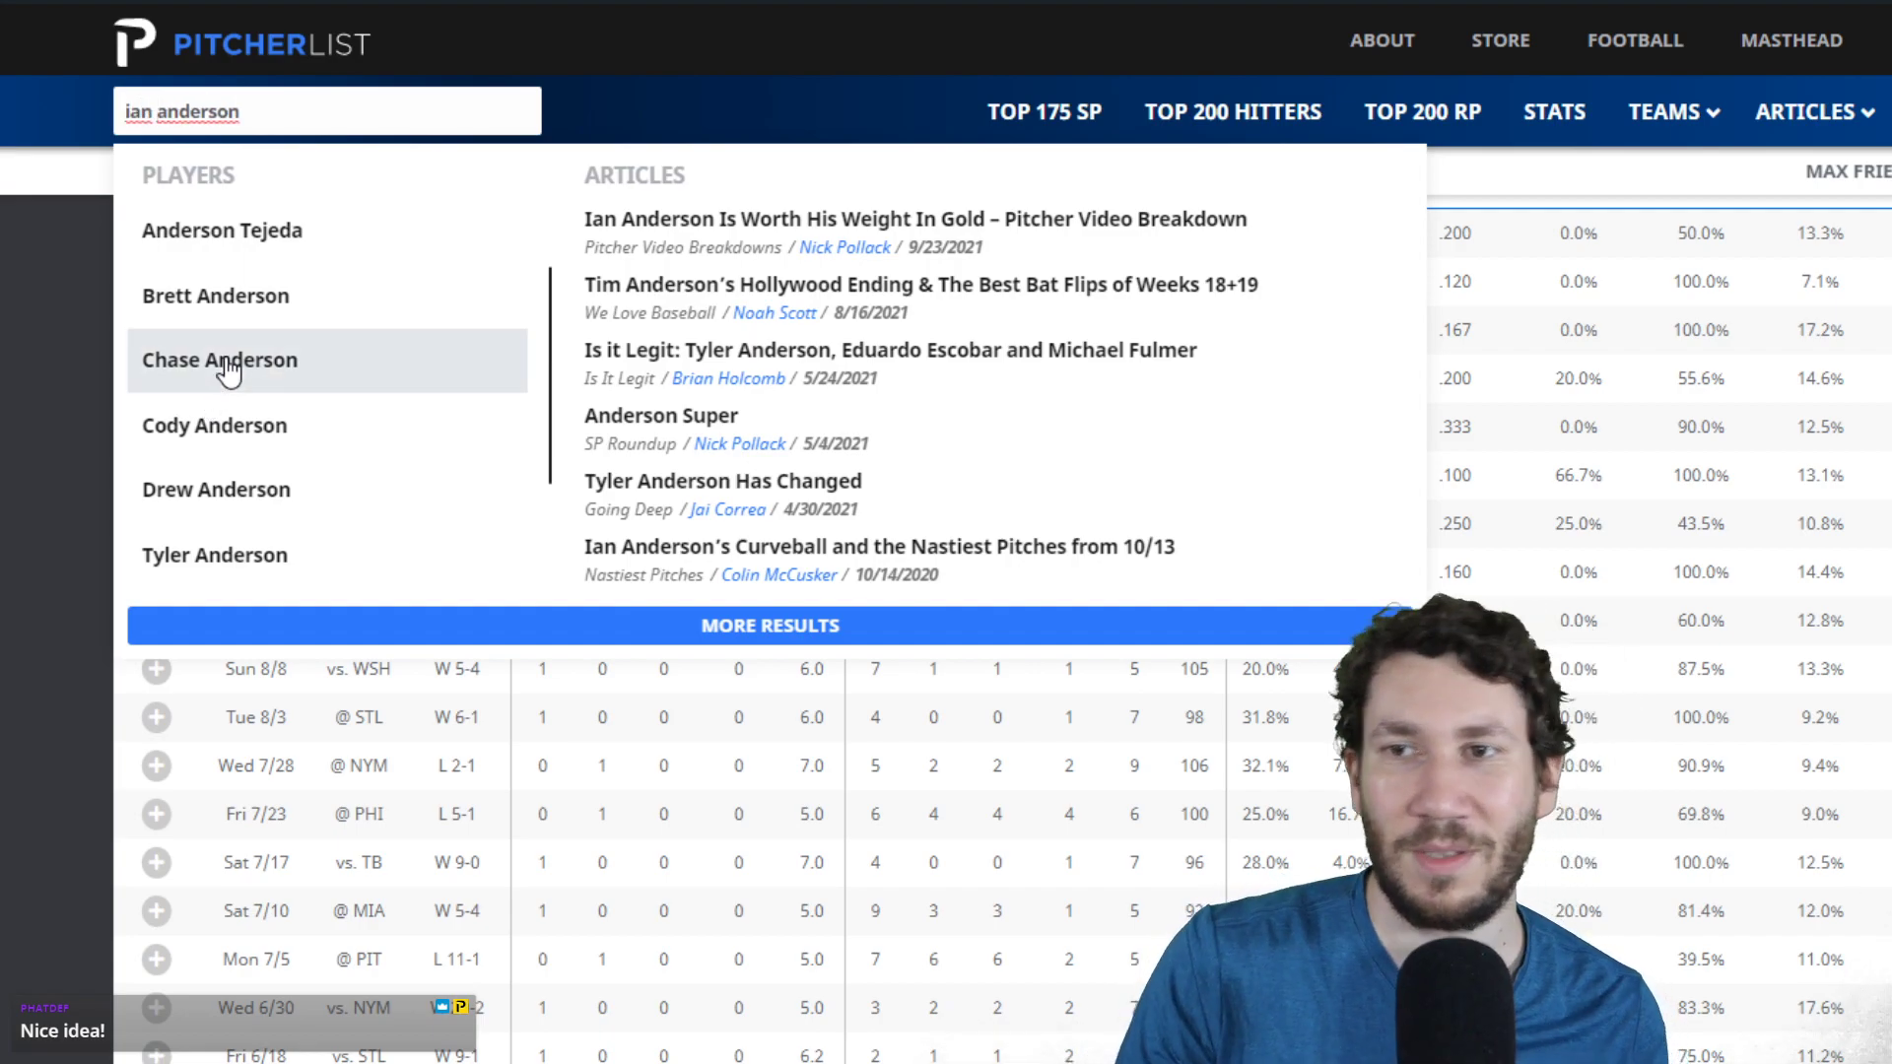
click(253, 106)
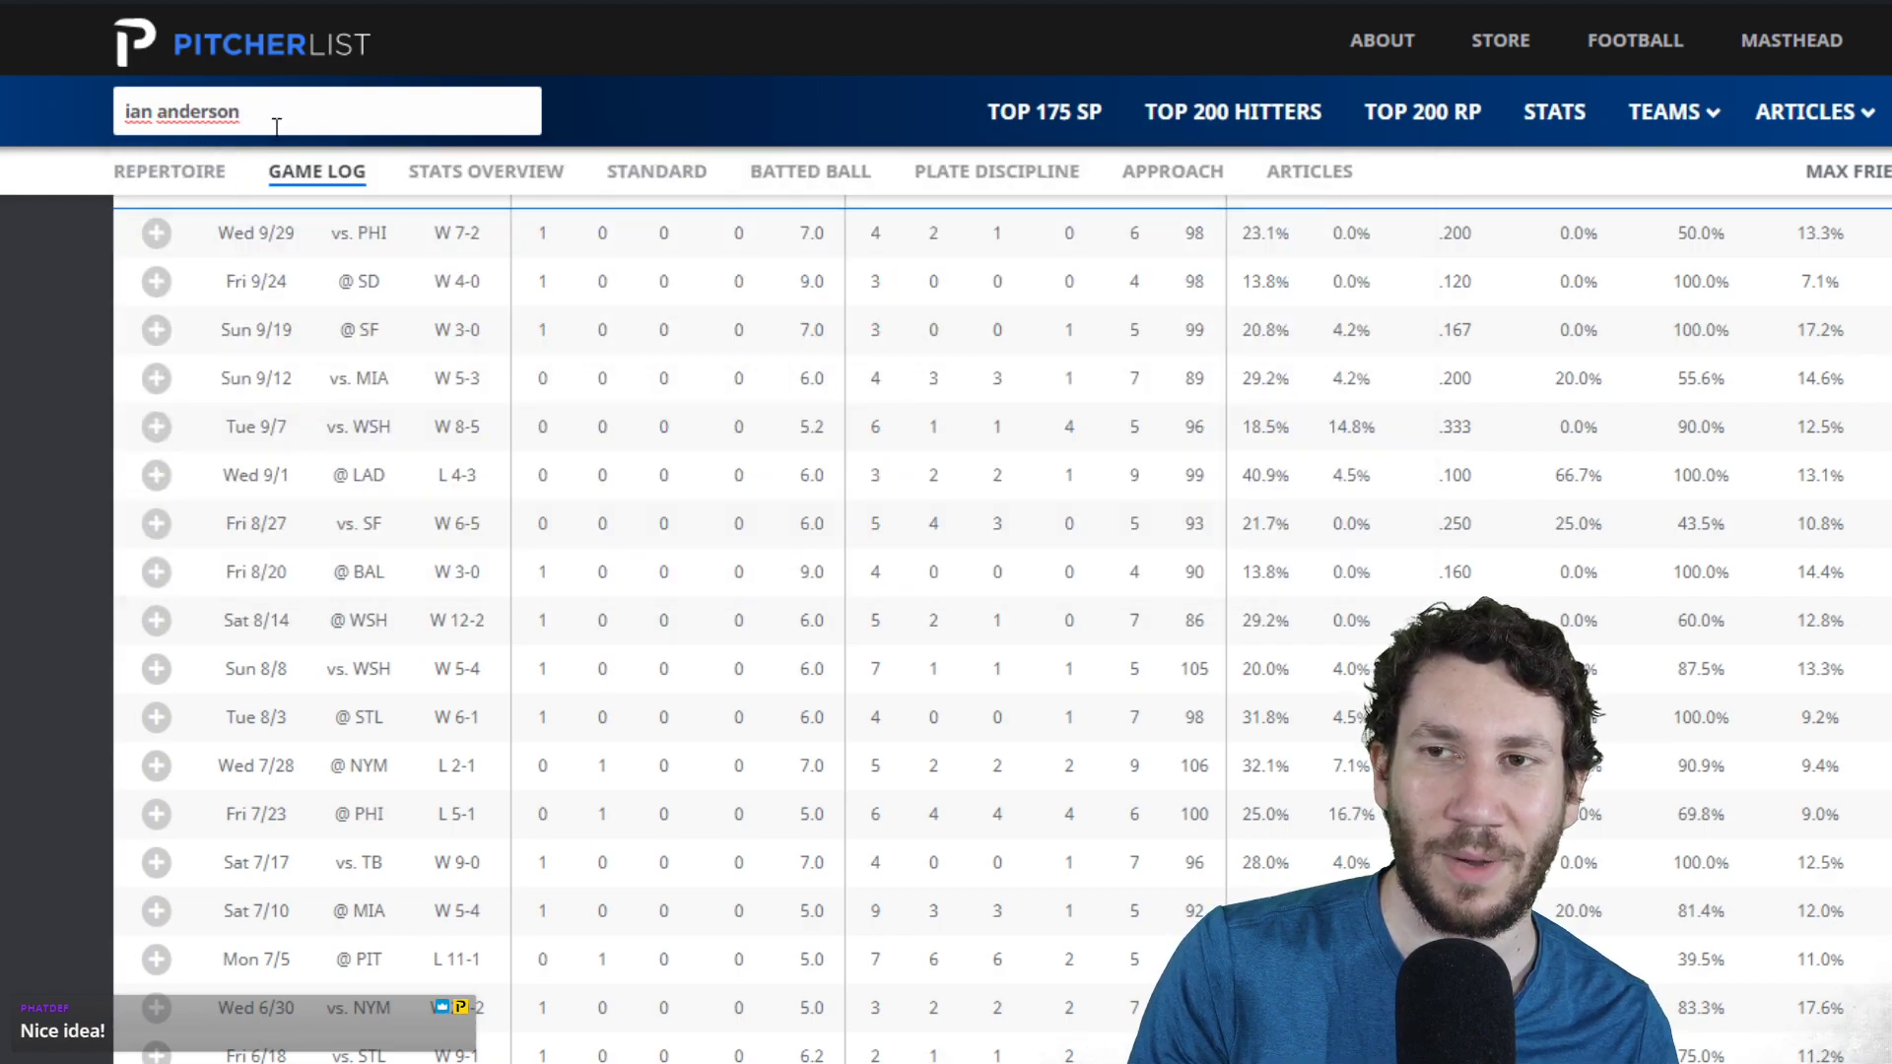
key(ctrl+a)
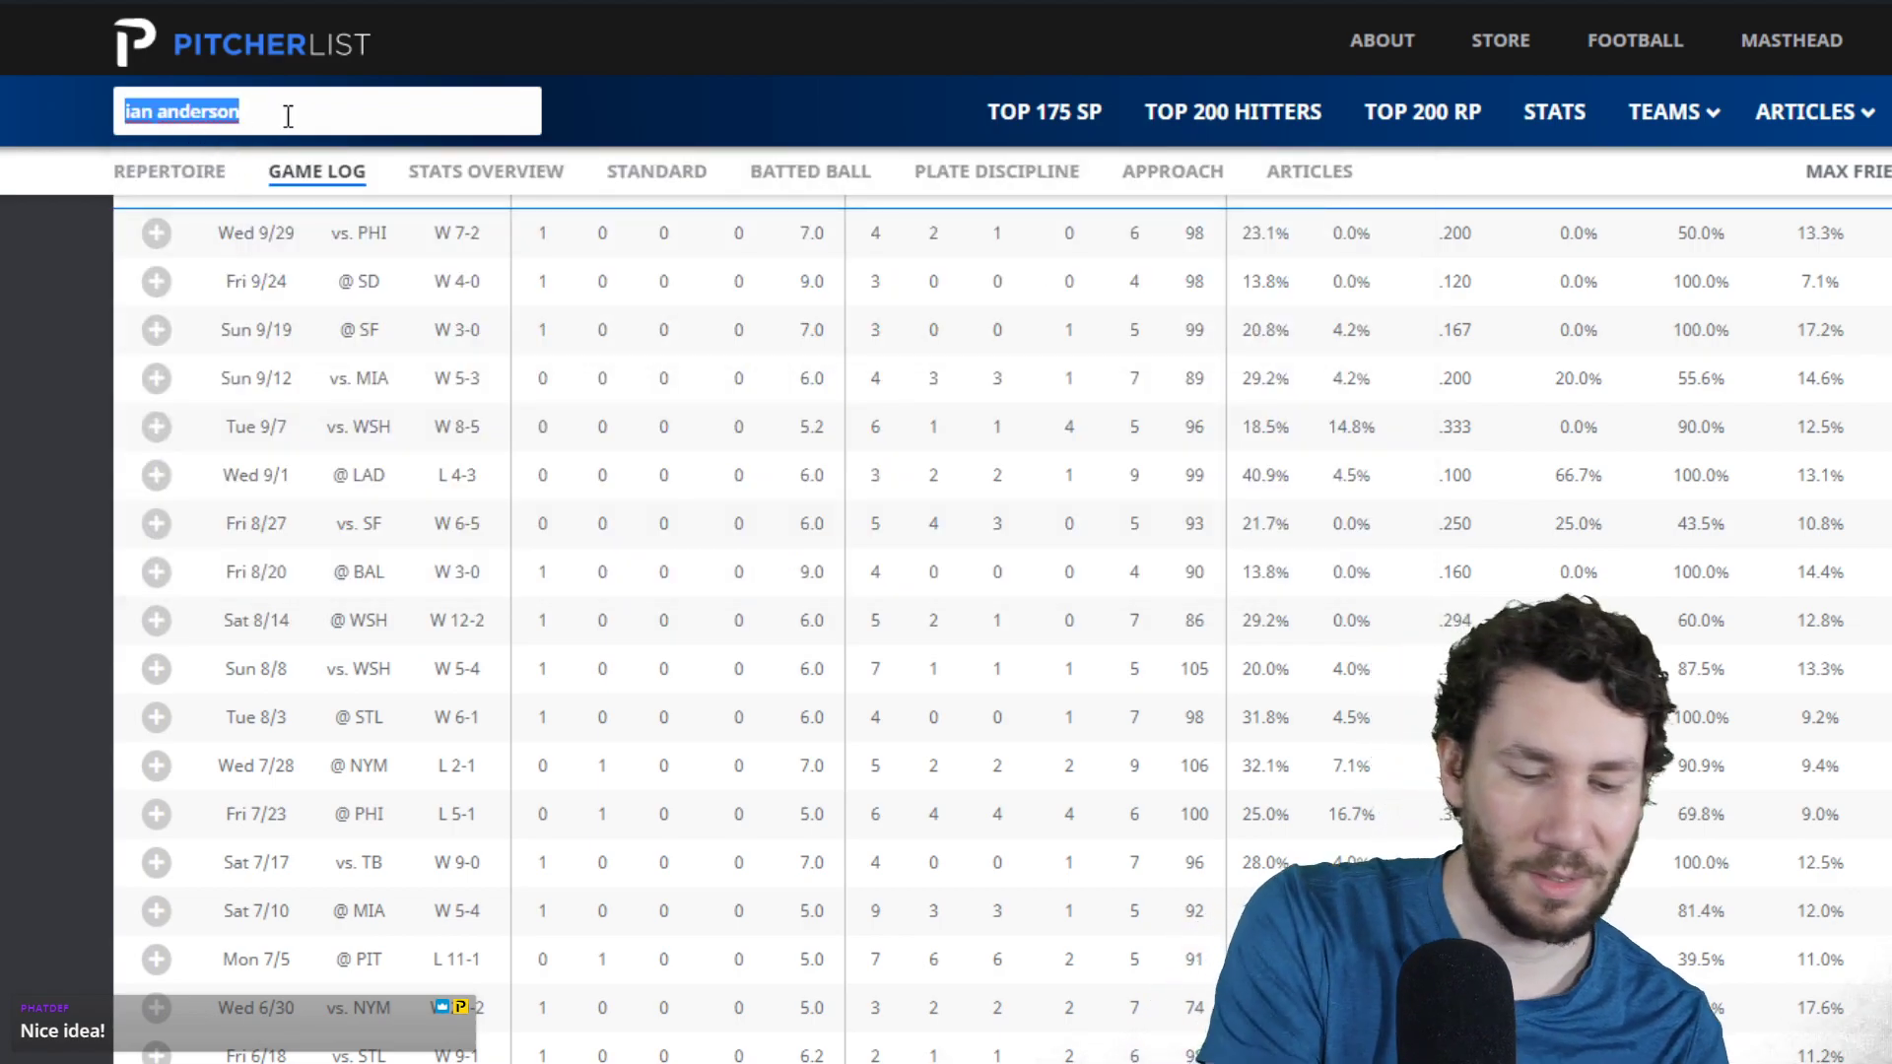
text(ian anderson)
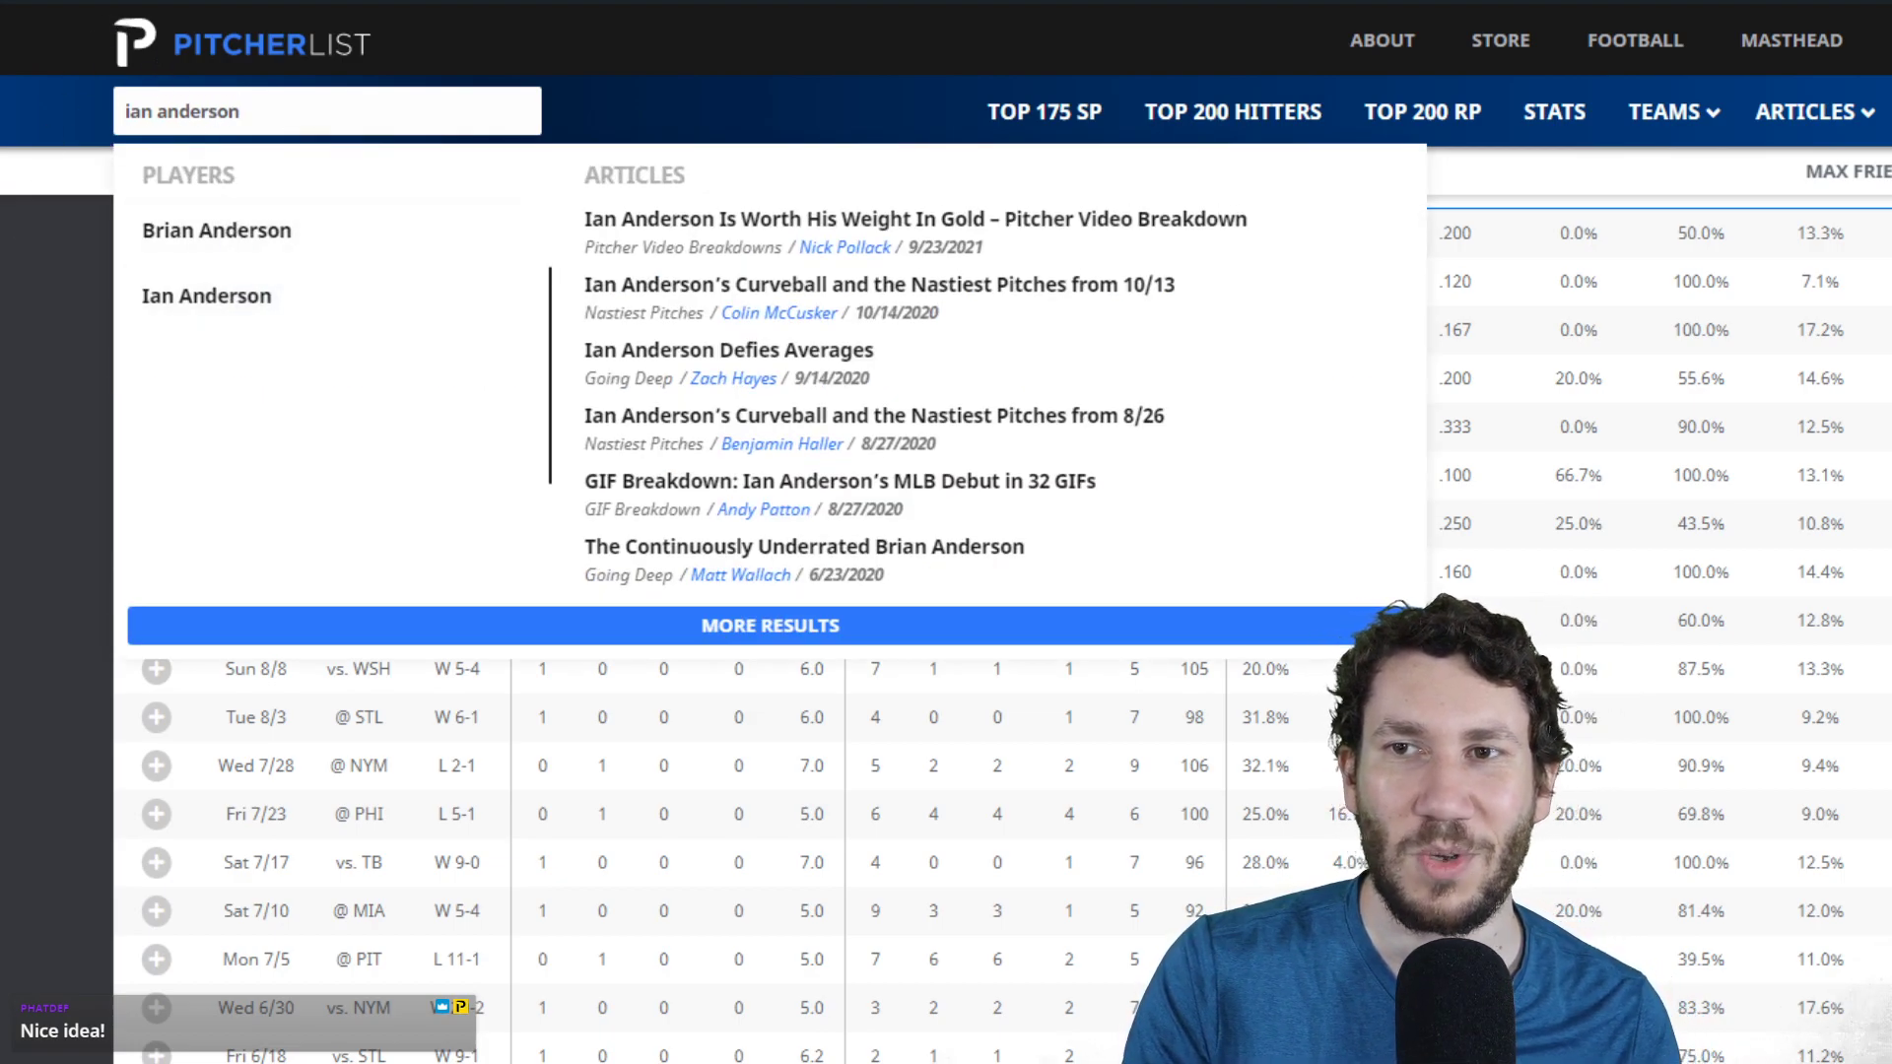
key(Escape)
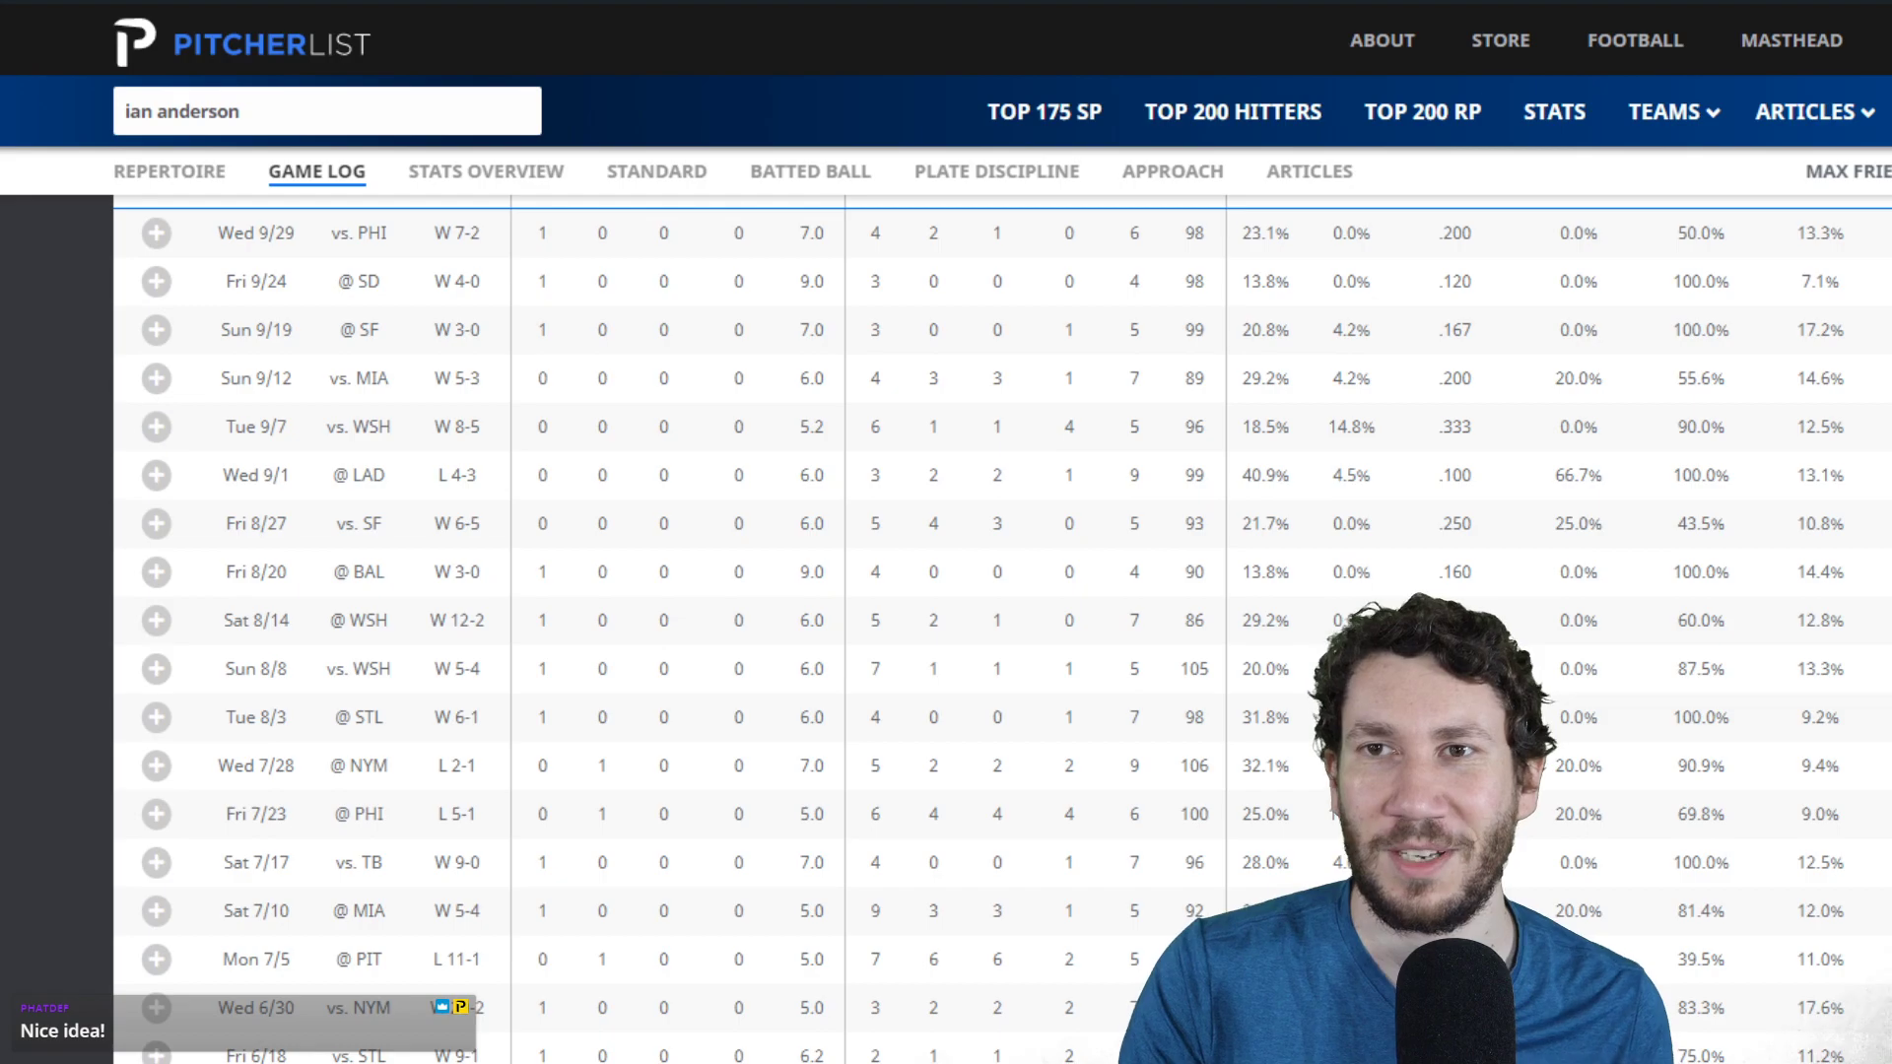
key(Return)
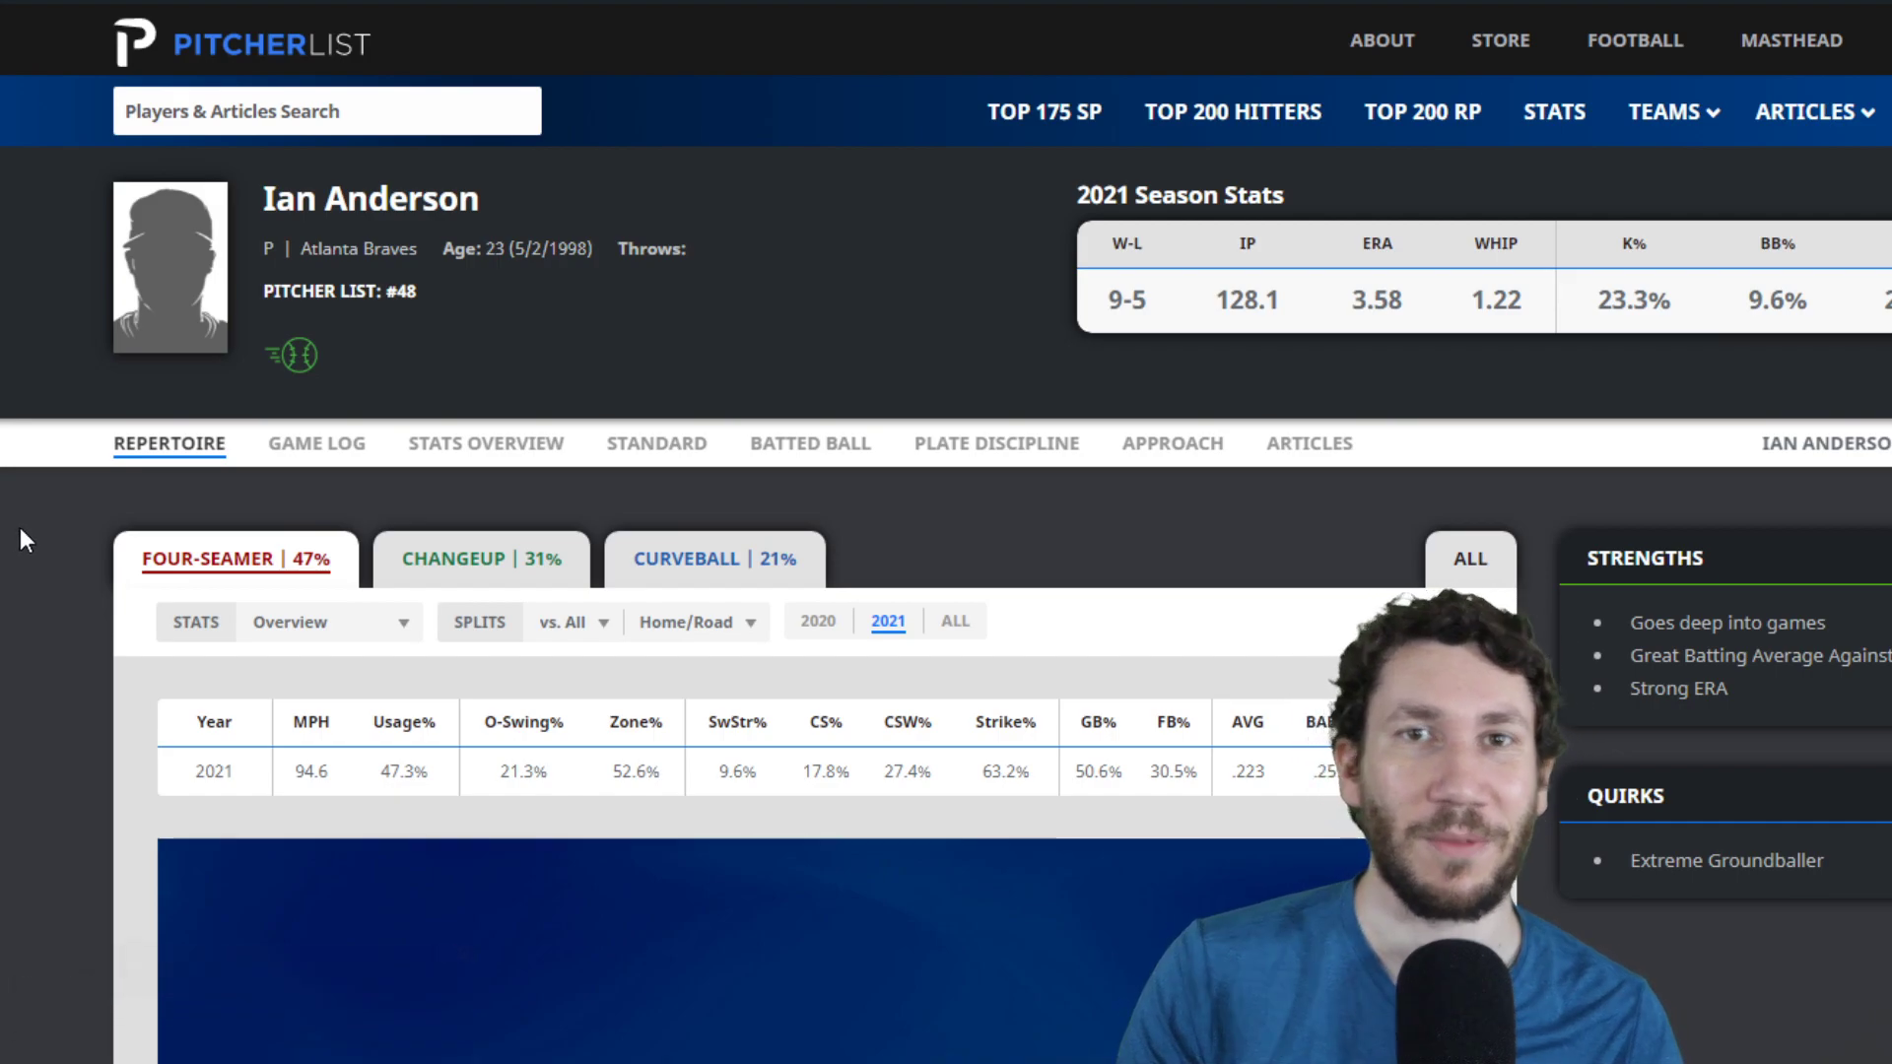
scroll(49, 546, down, 4)
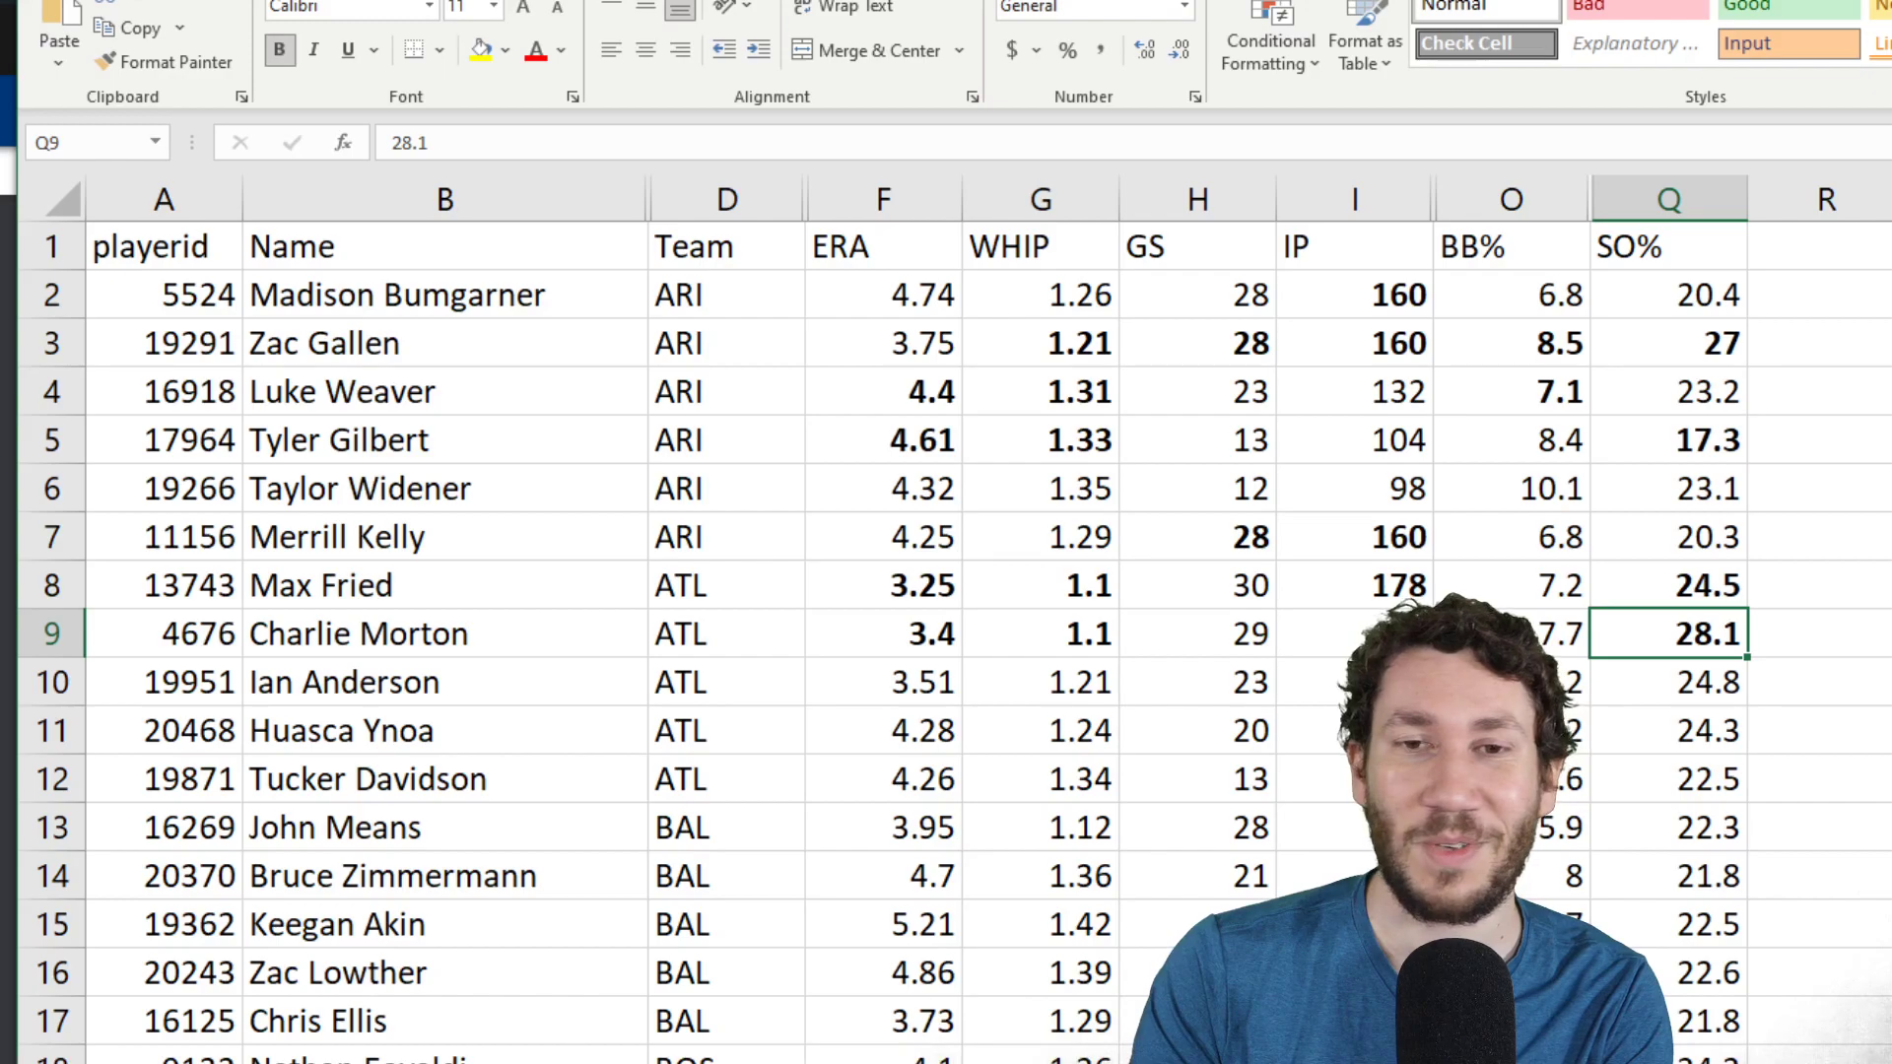
click(1841, 557)
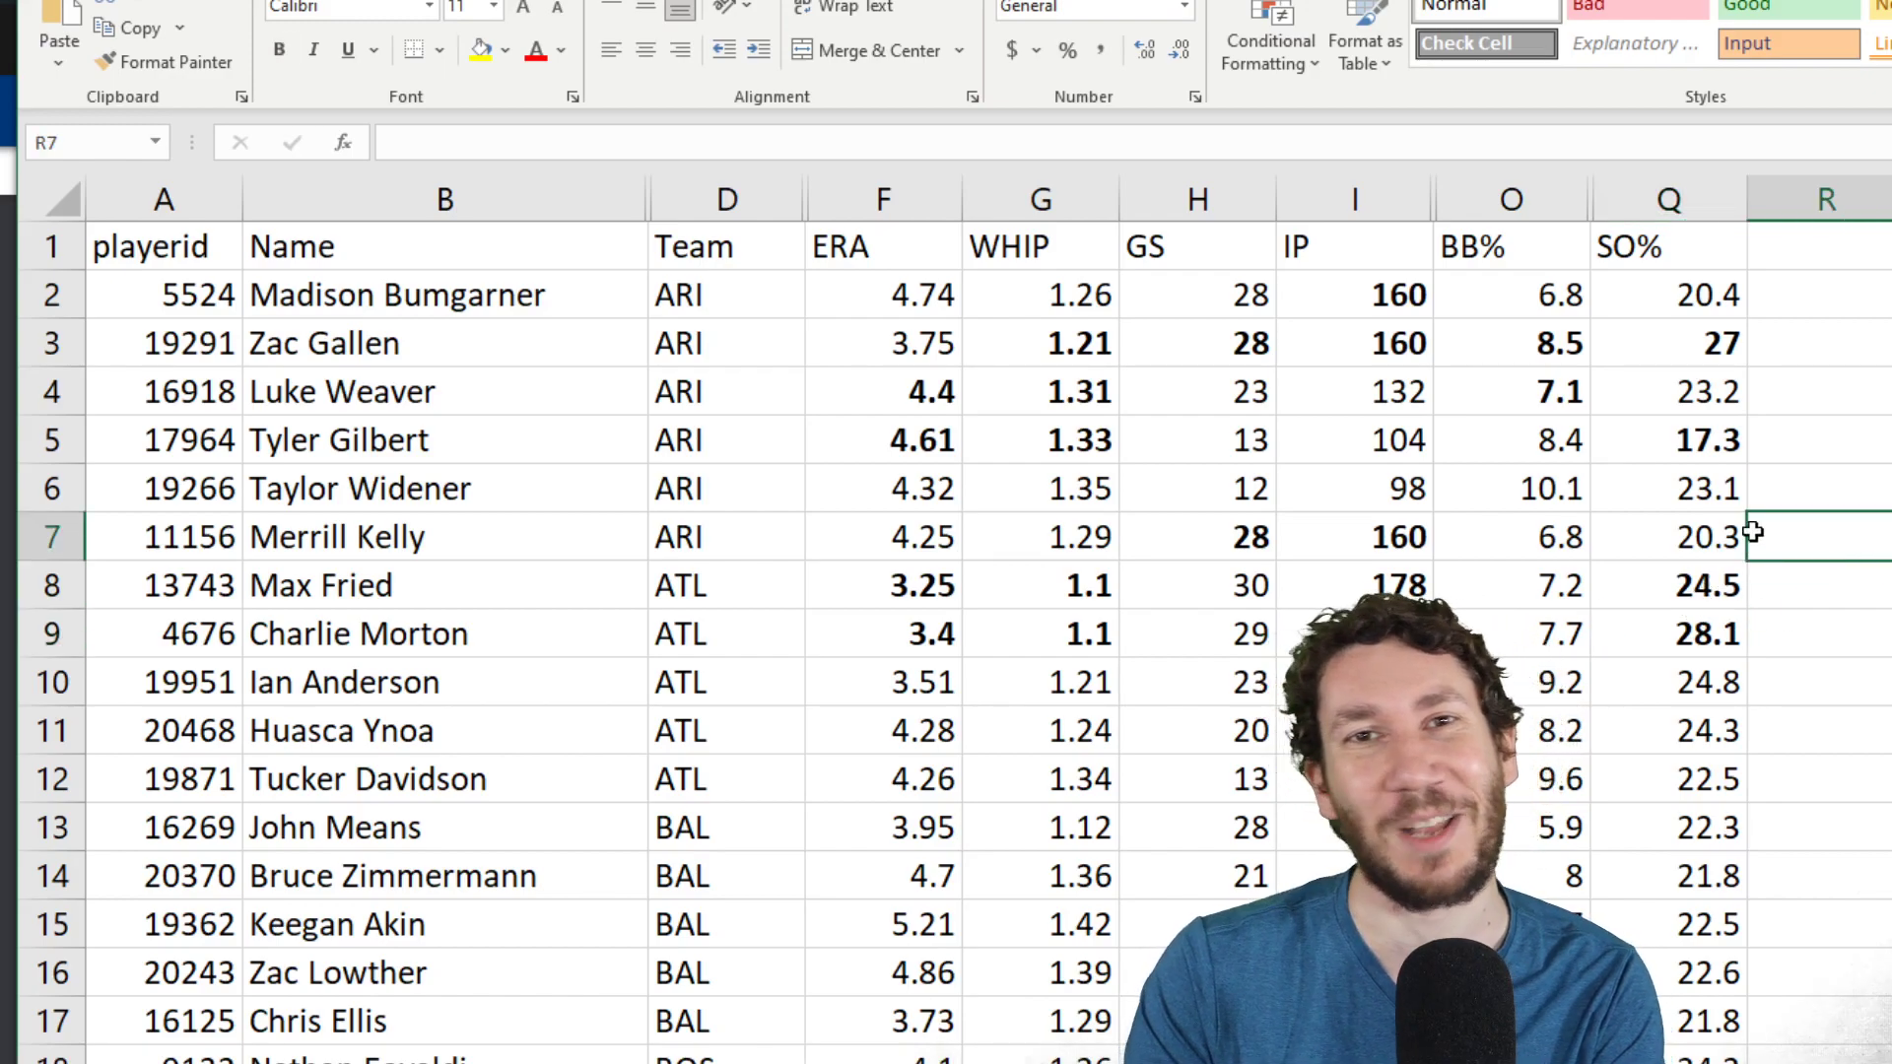
click(1844, 498)
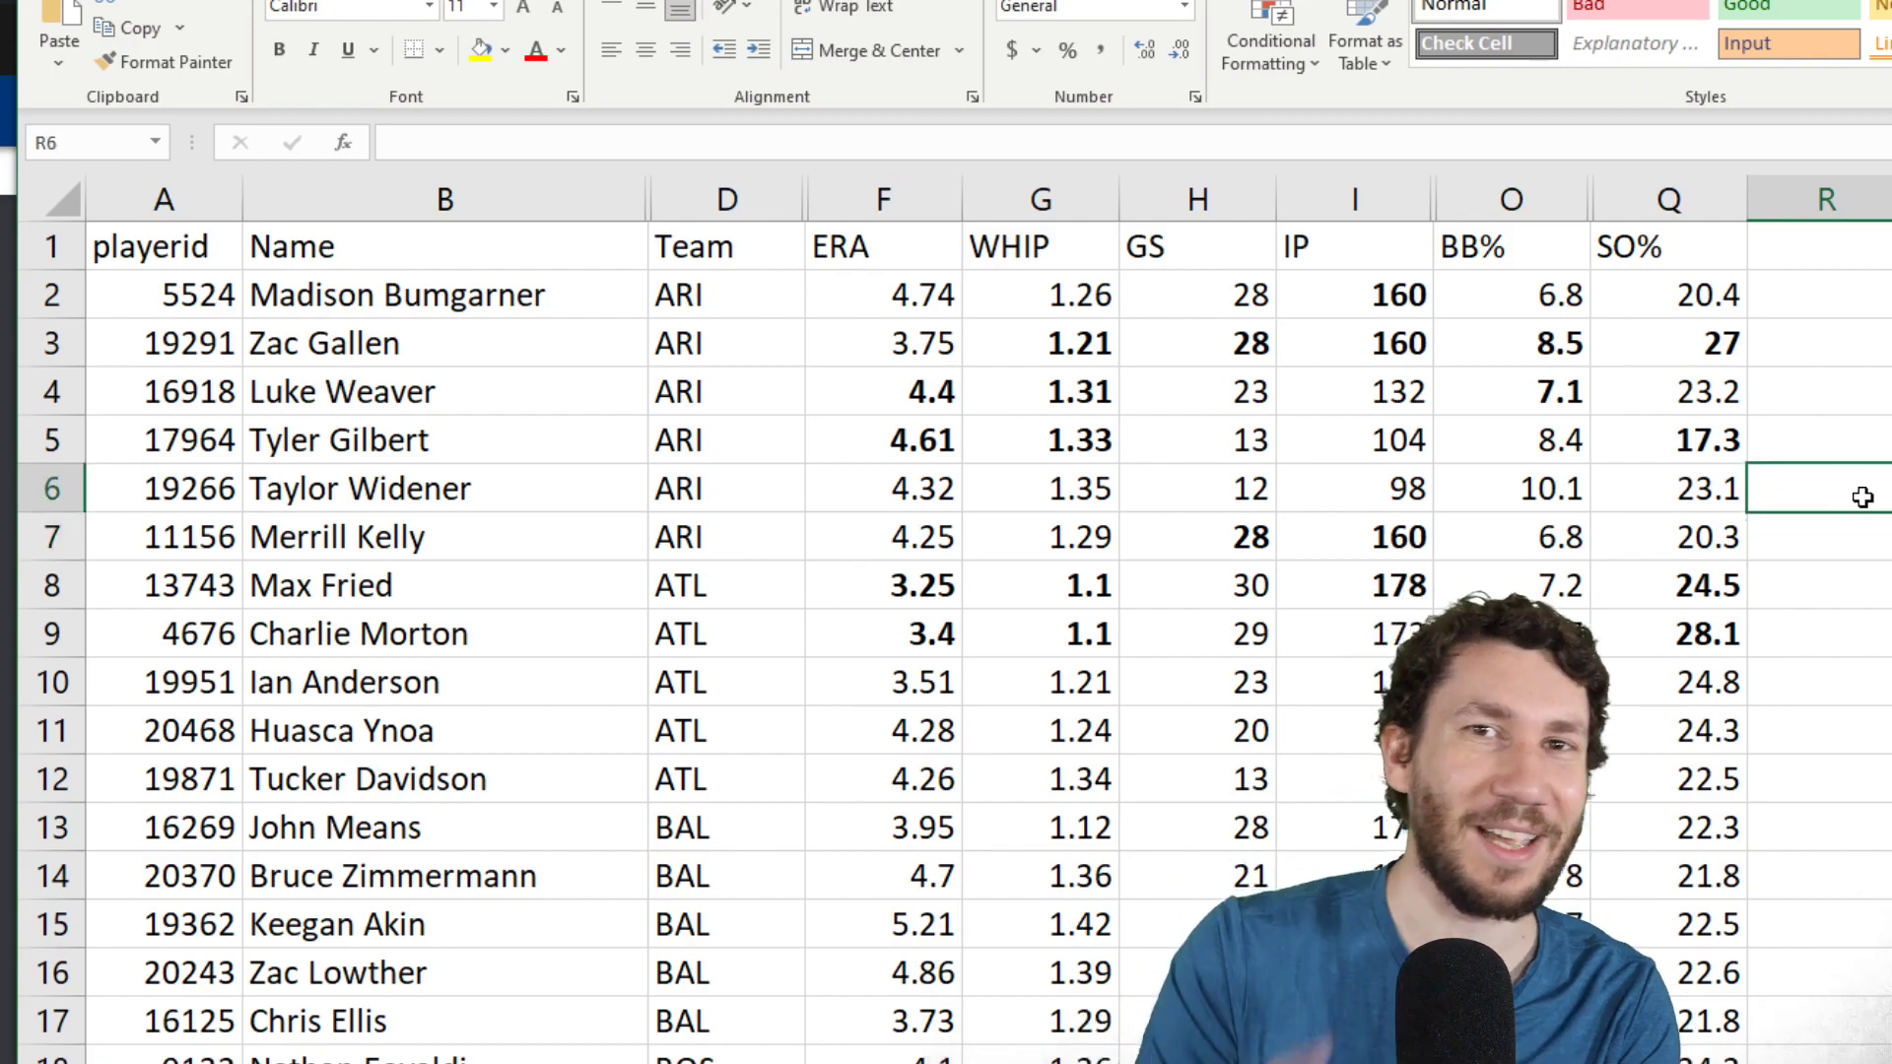
key(Down)
key(Down)
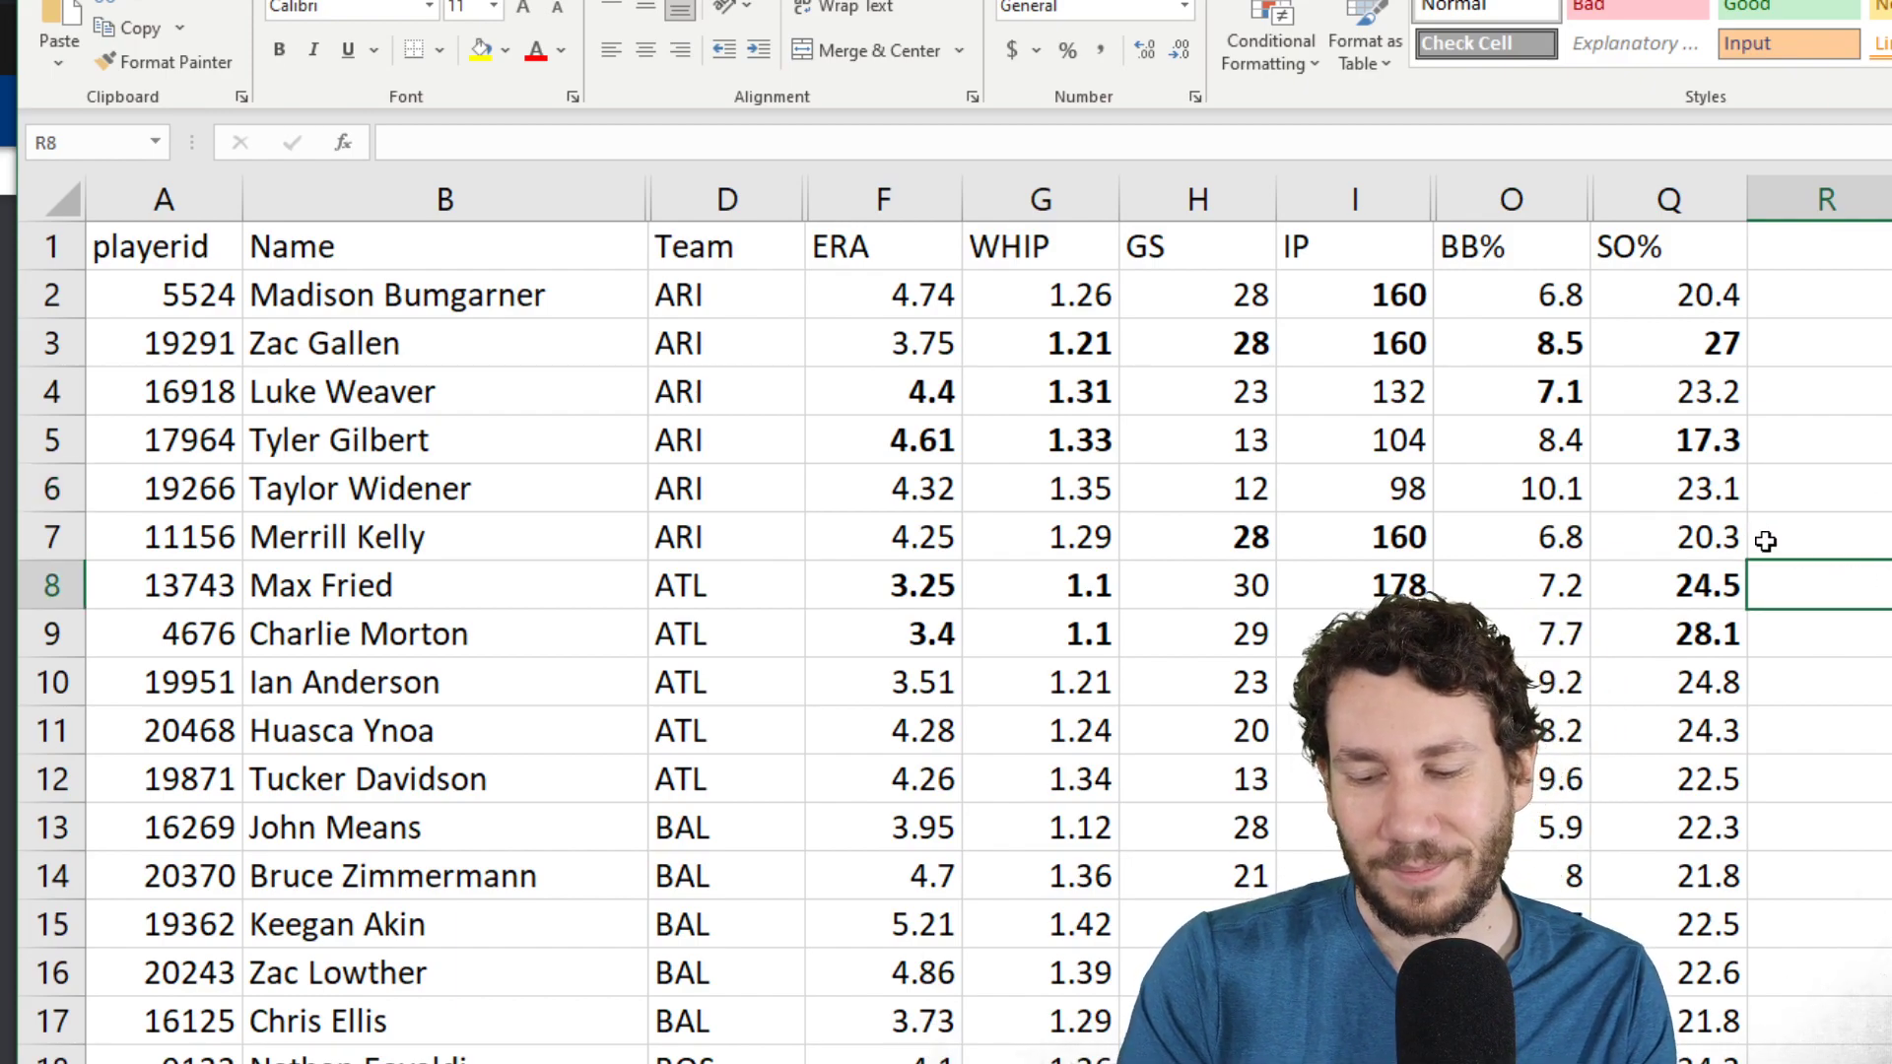
click(1785, 545)
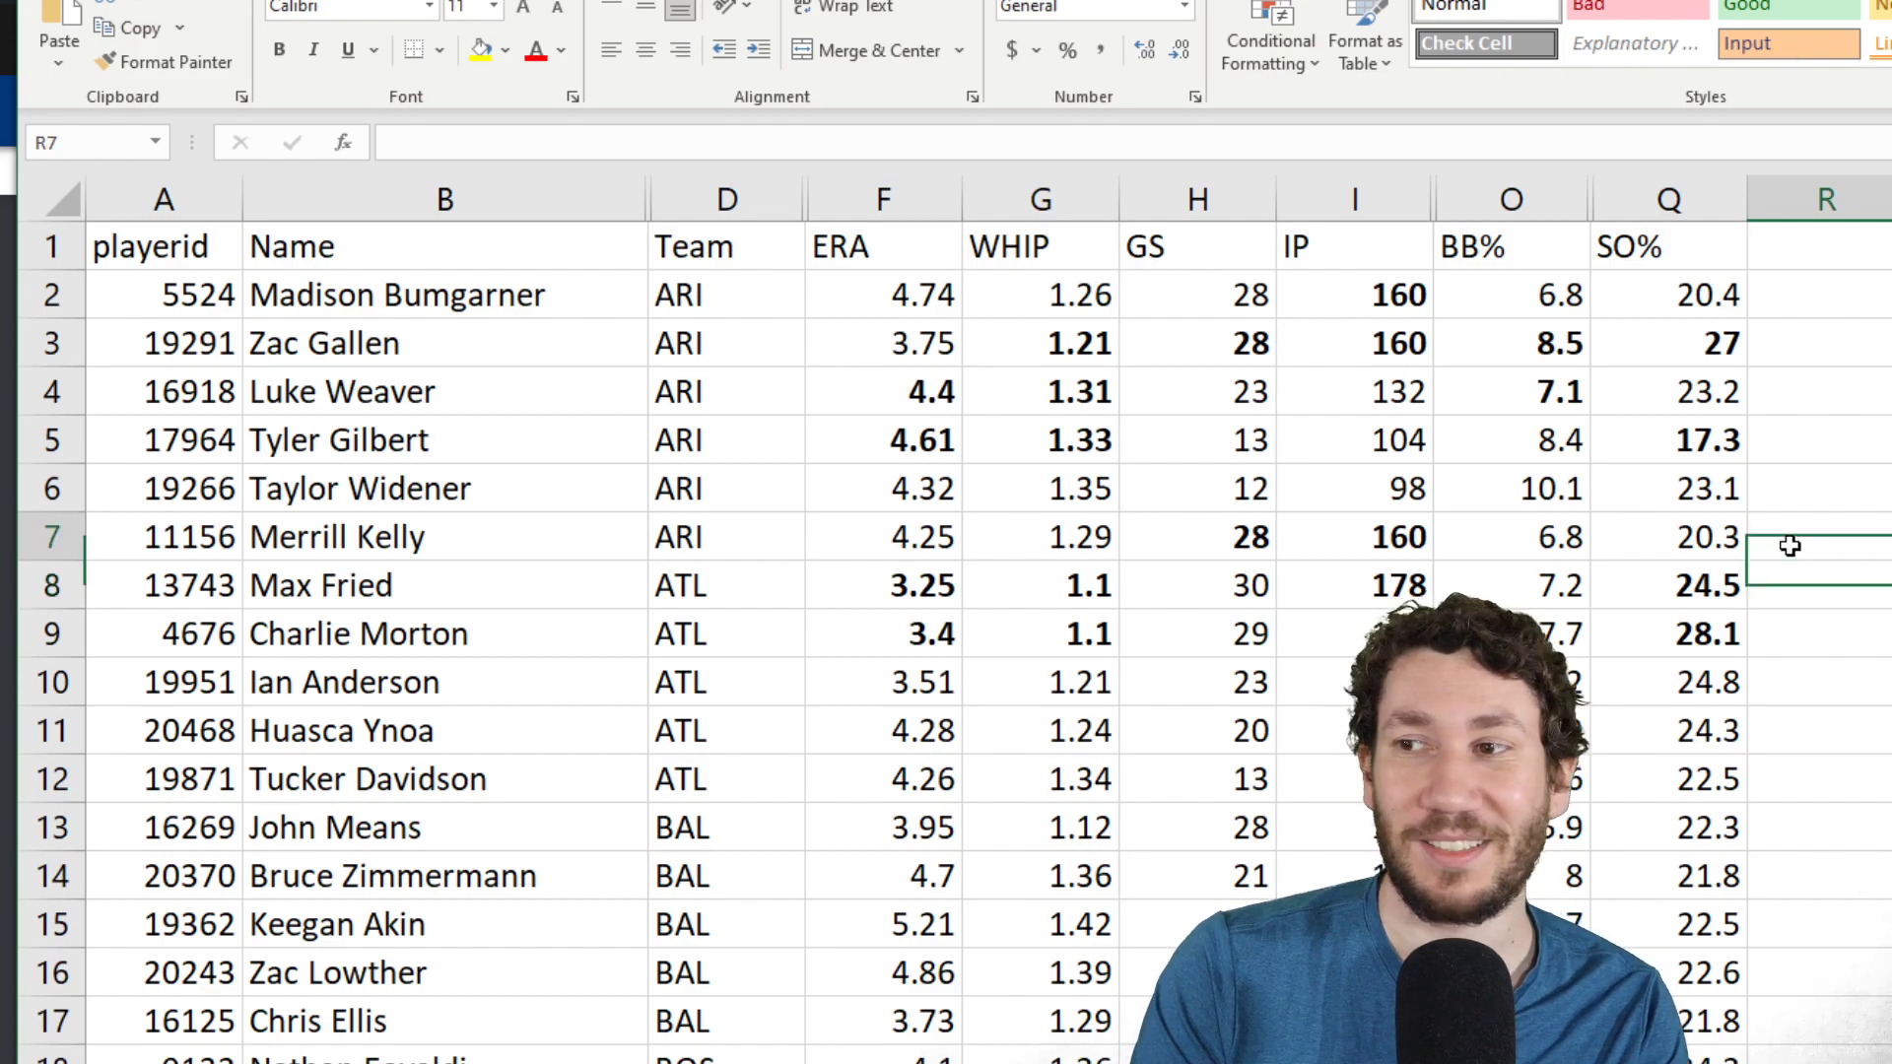
click(1704, 678)
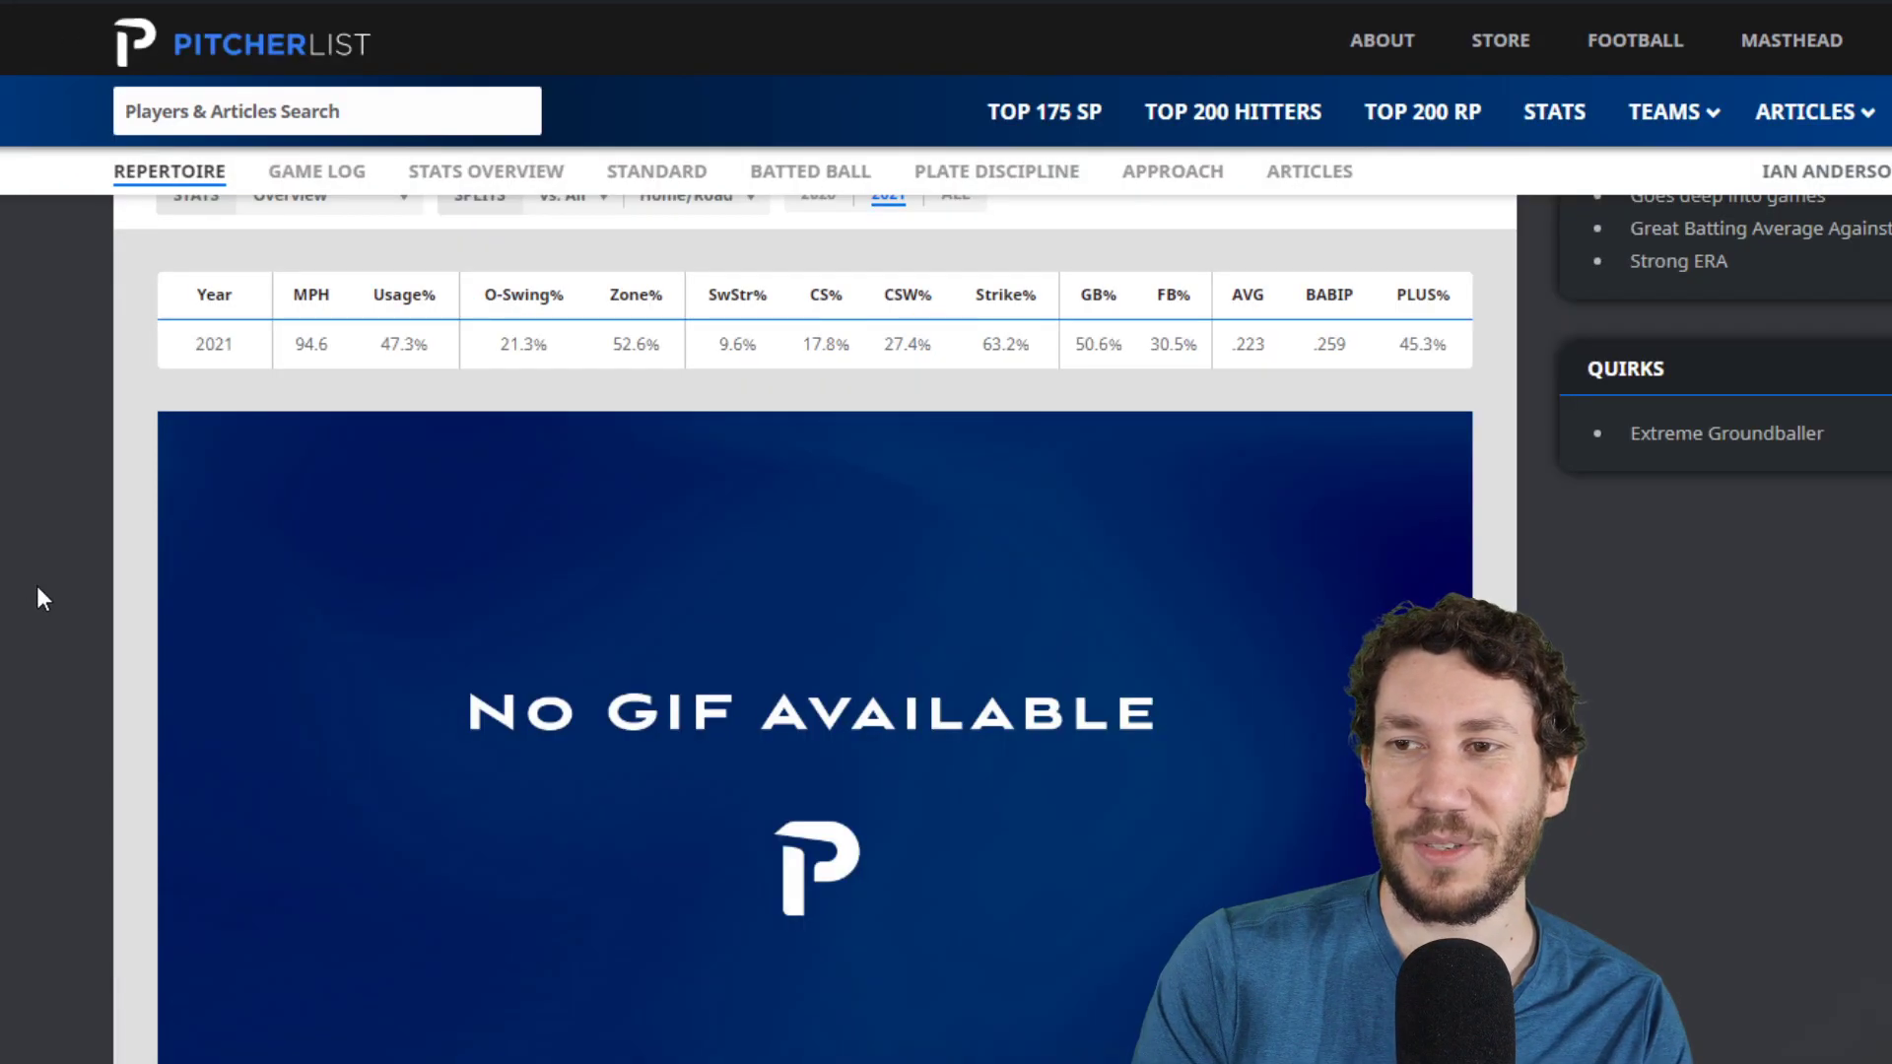
- In Ian Anderson's Pitcher List game log, expand the 9/10 start against MIA and highlight the curveball's whiffs, usage and pitch count
scroll(45, 583, up, 5)
scroll(45, 584, down, 4)
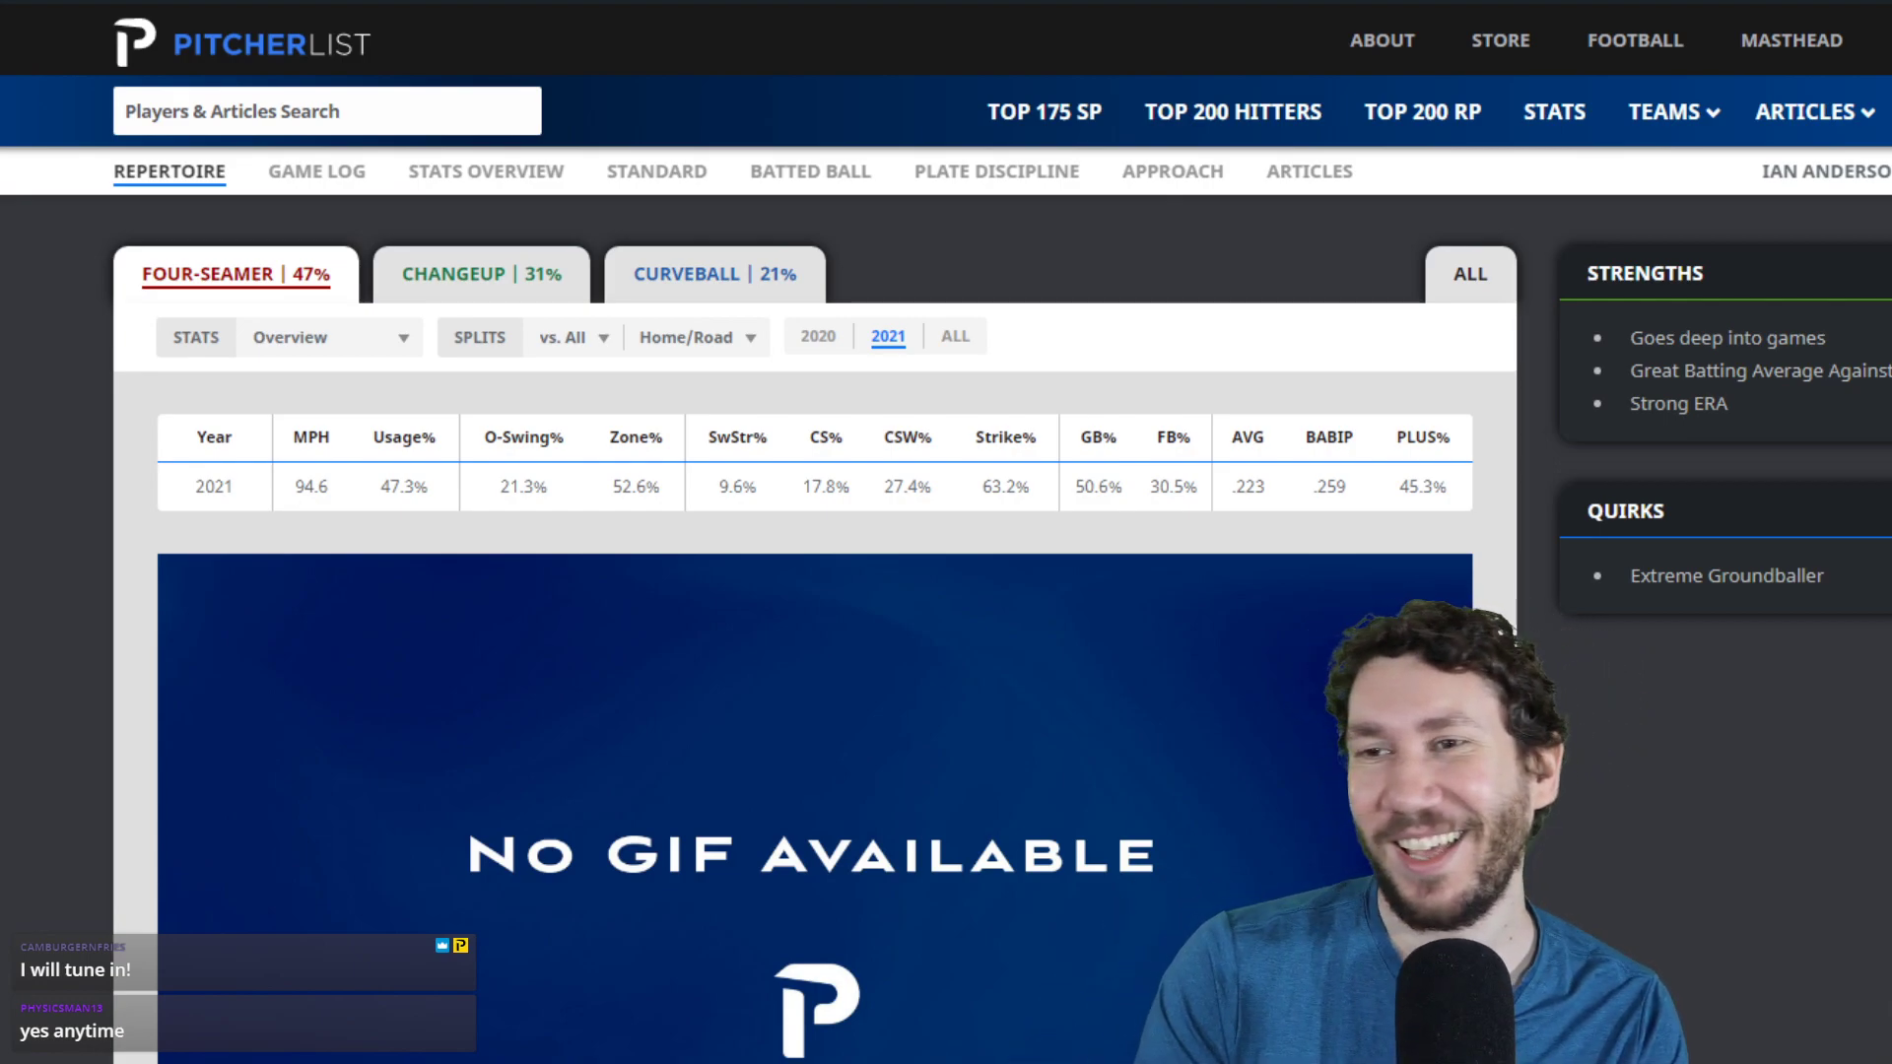
scroll(542, 340, up, 3)
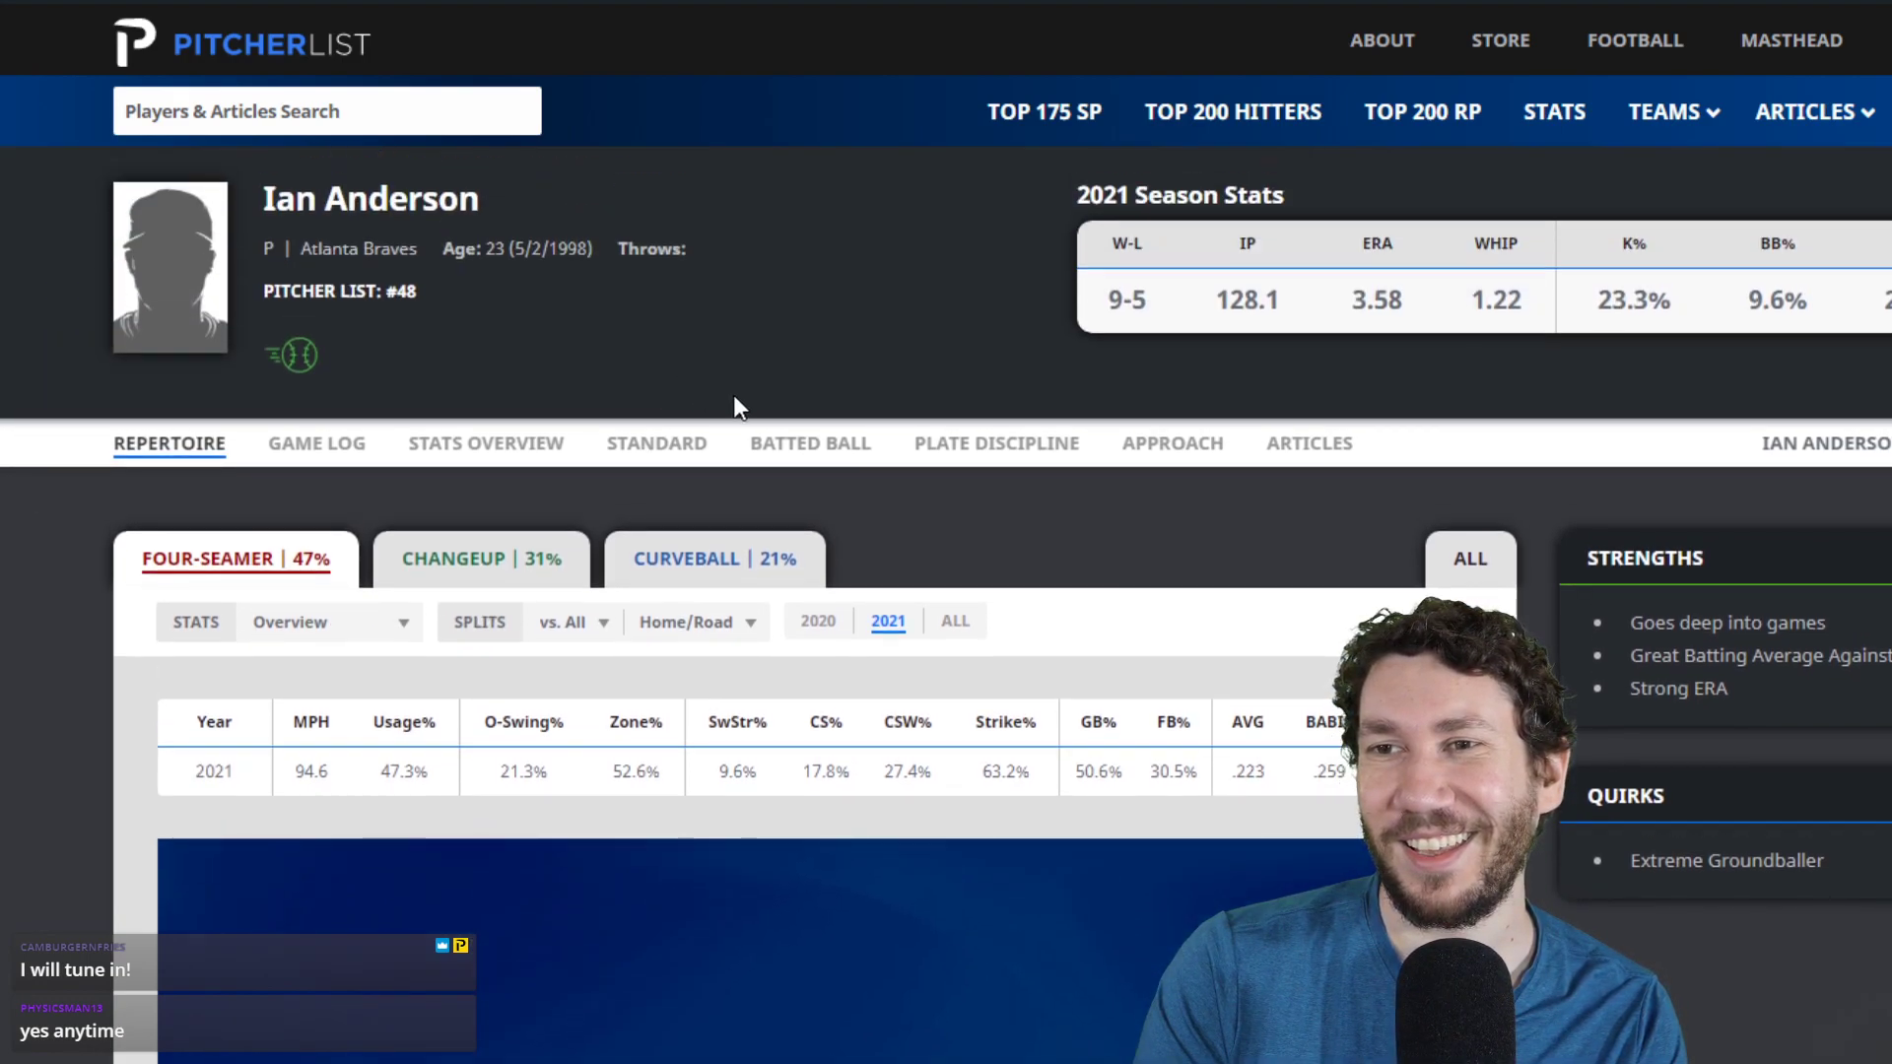
scroll(893, 379, down, 3)
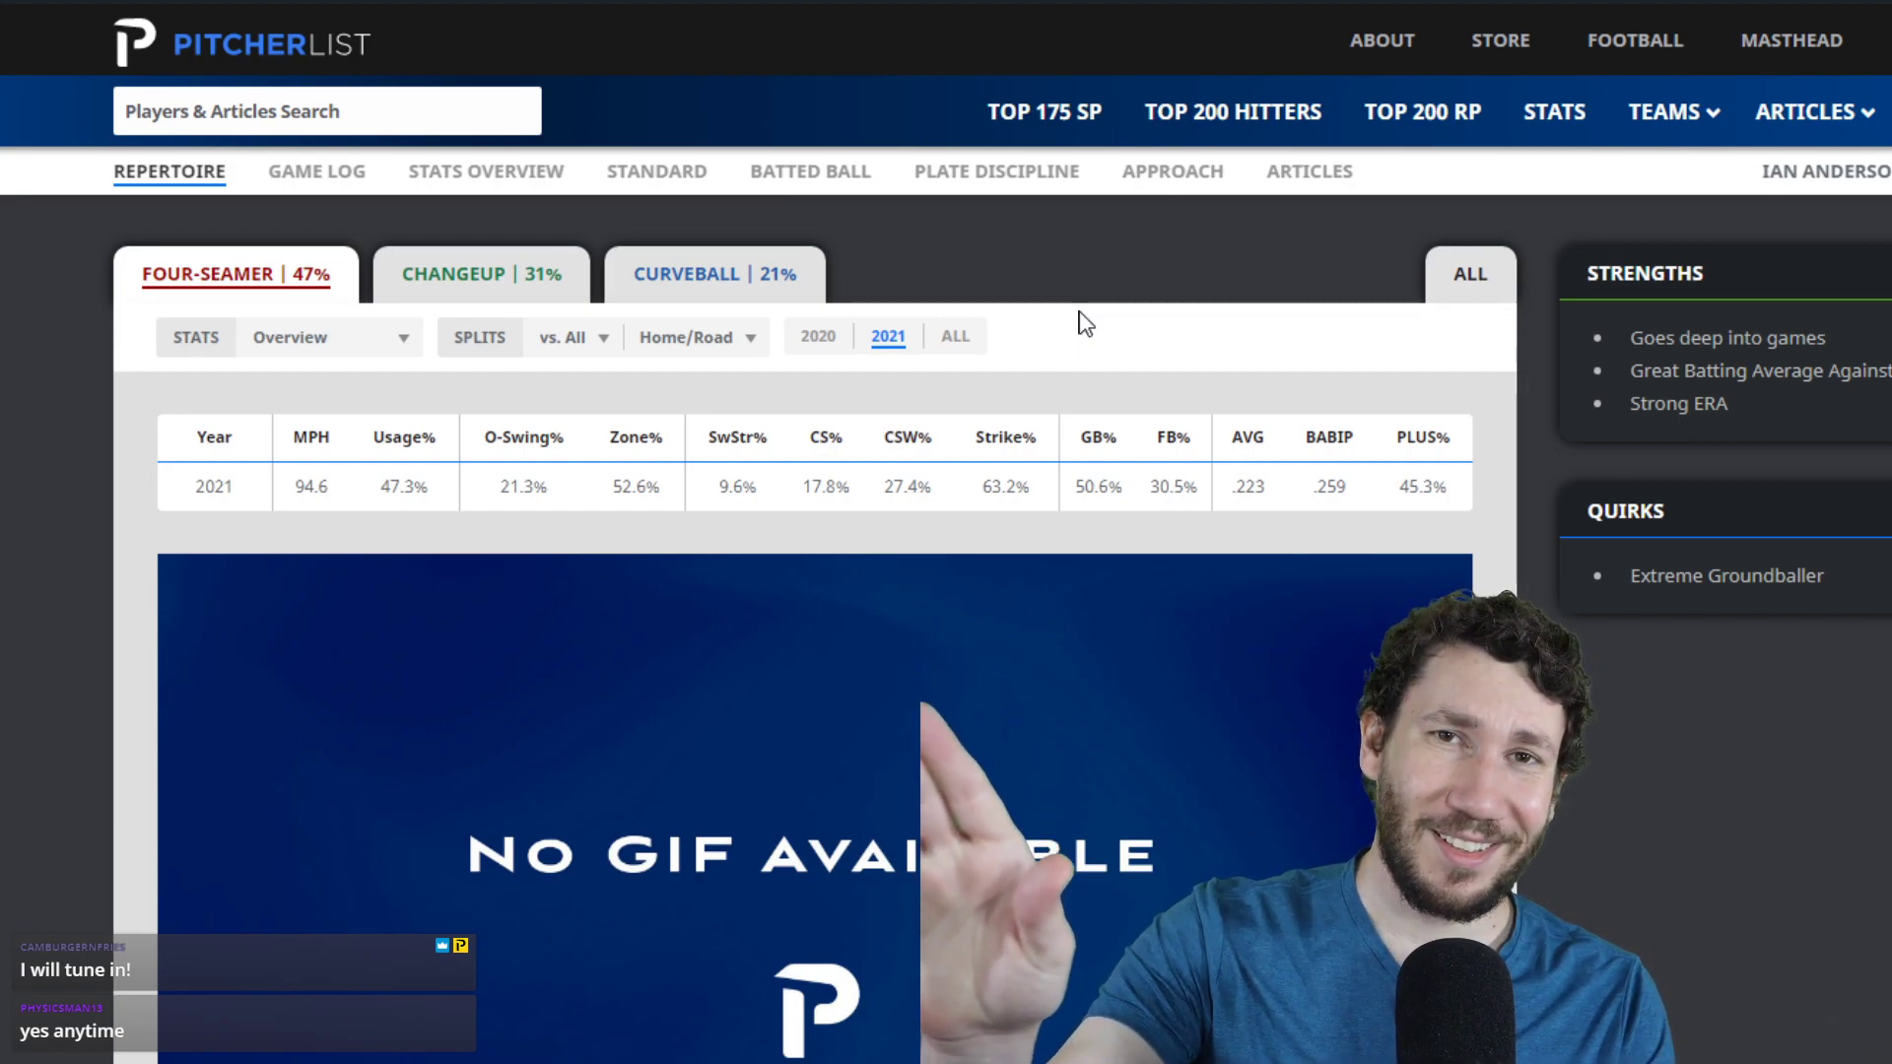
scroll(1084, 326, down, 8)
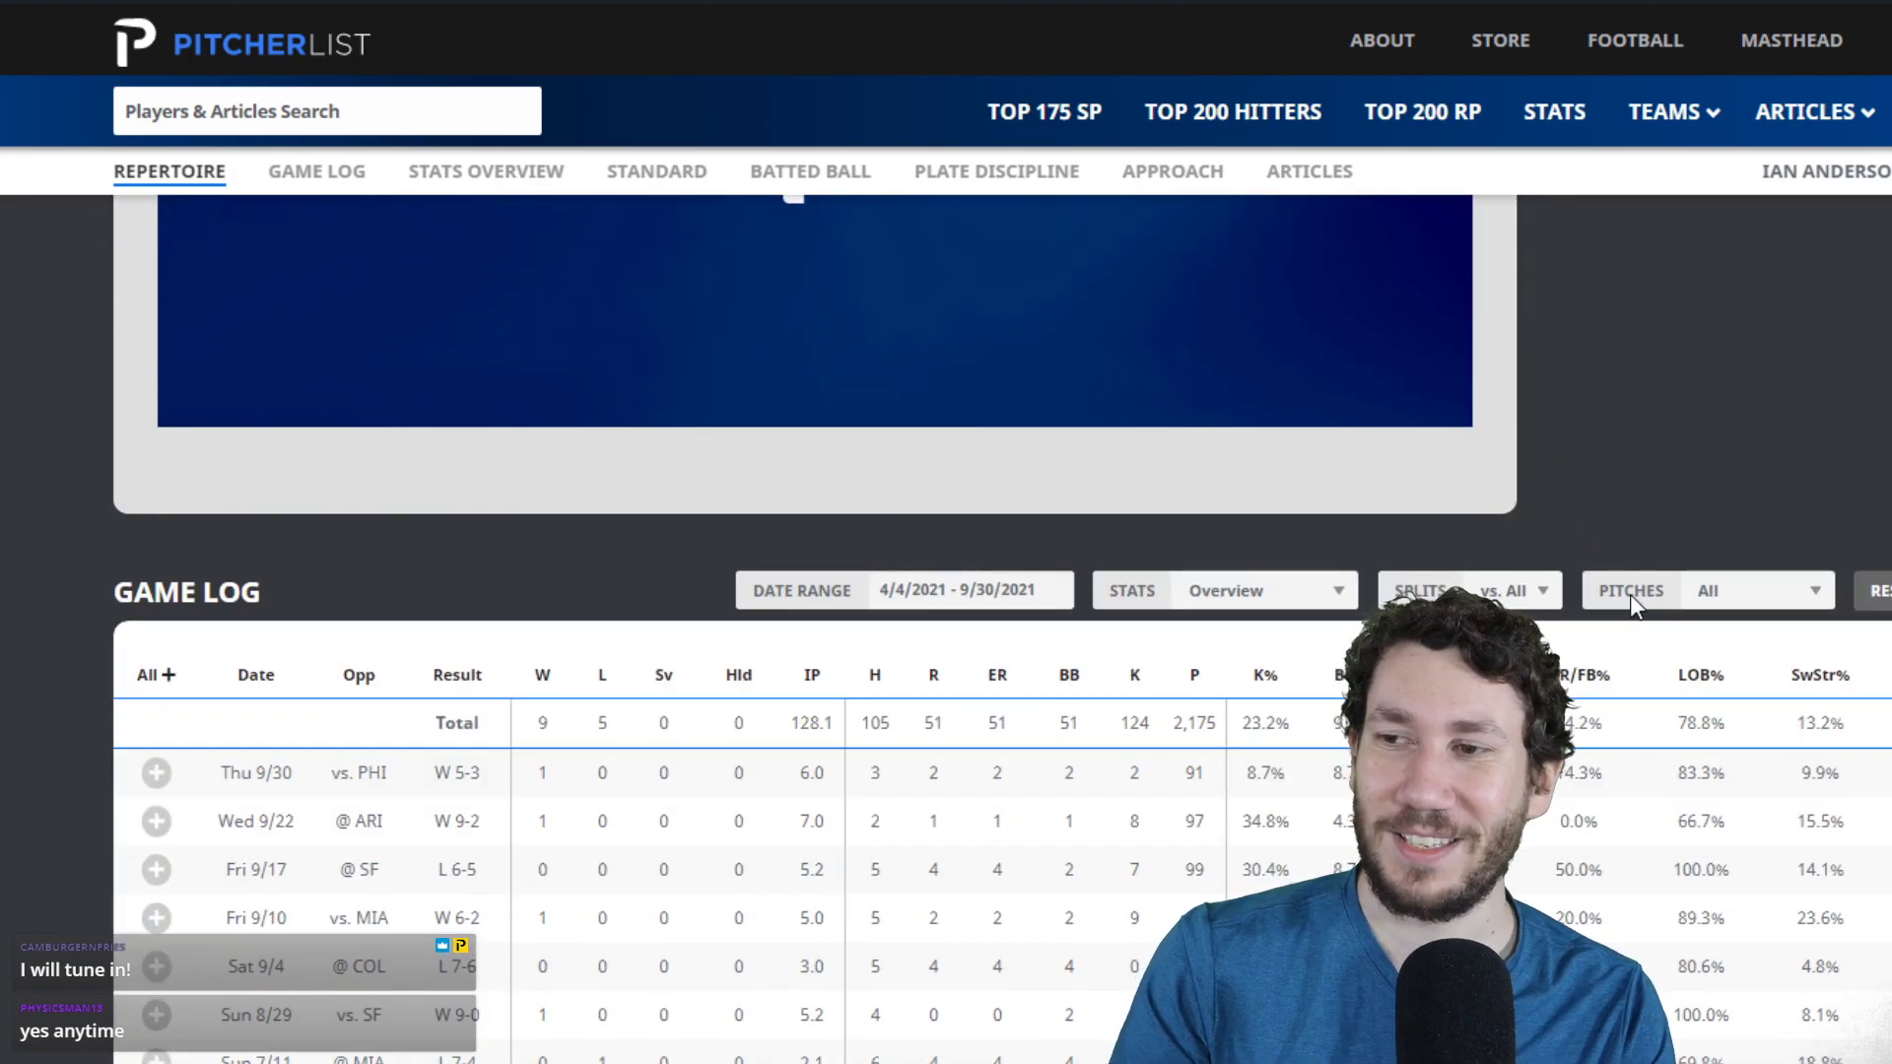
click(1055, 919)
scroll(1084, 946, down, 3)
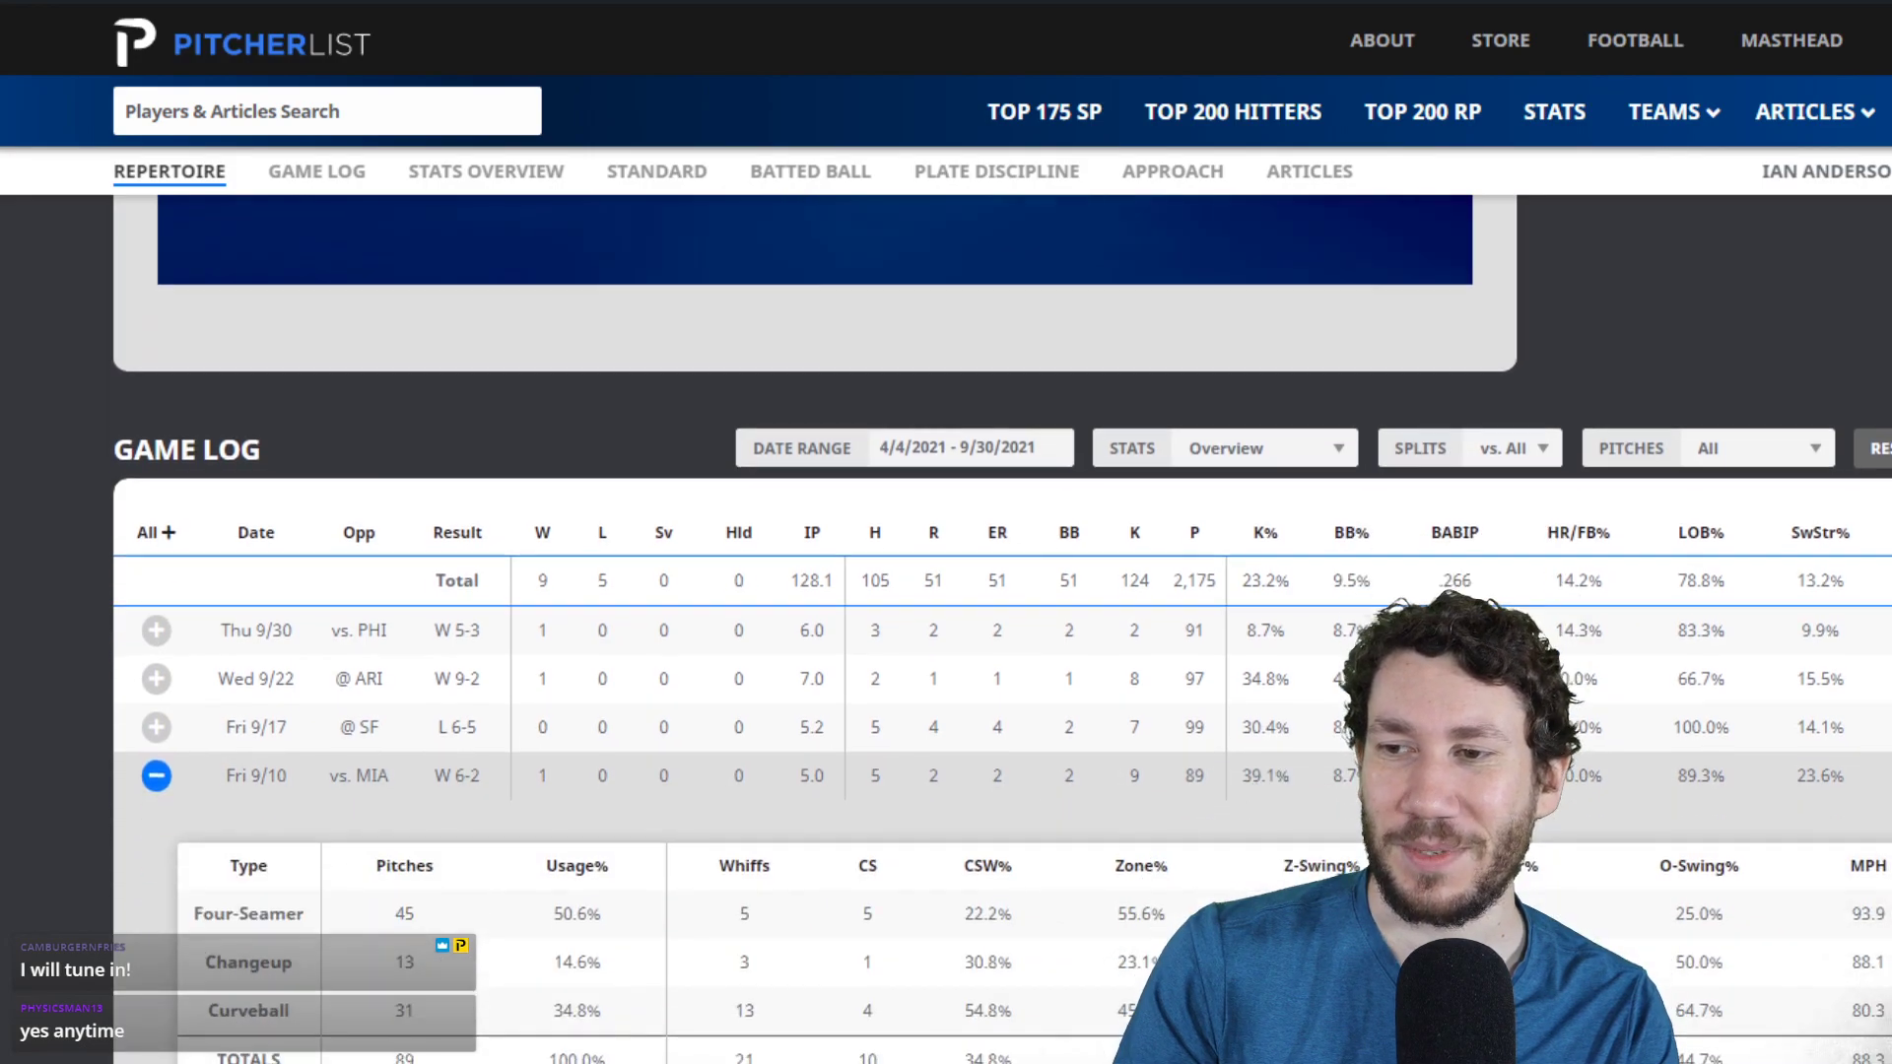
double_click(745, 868)
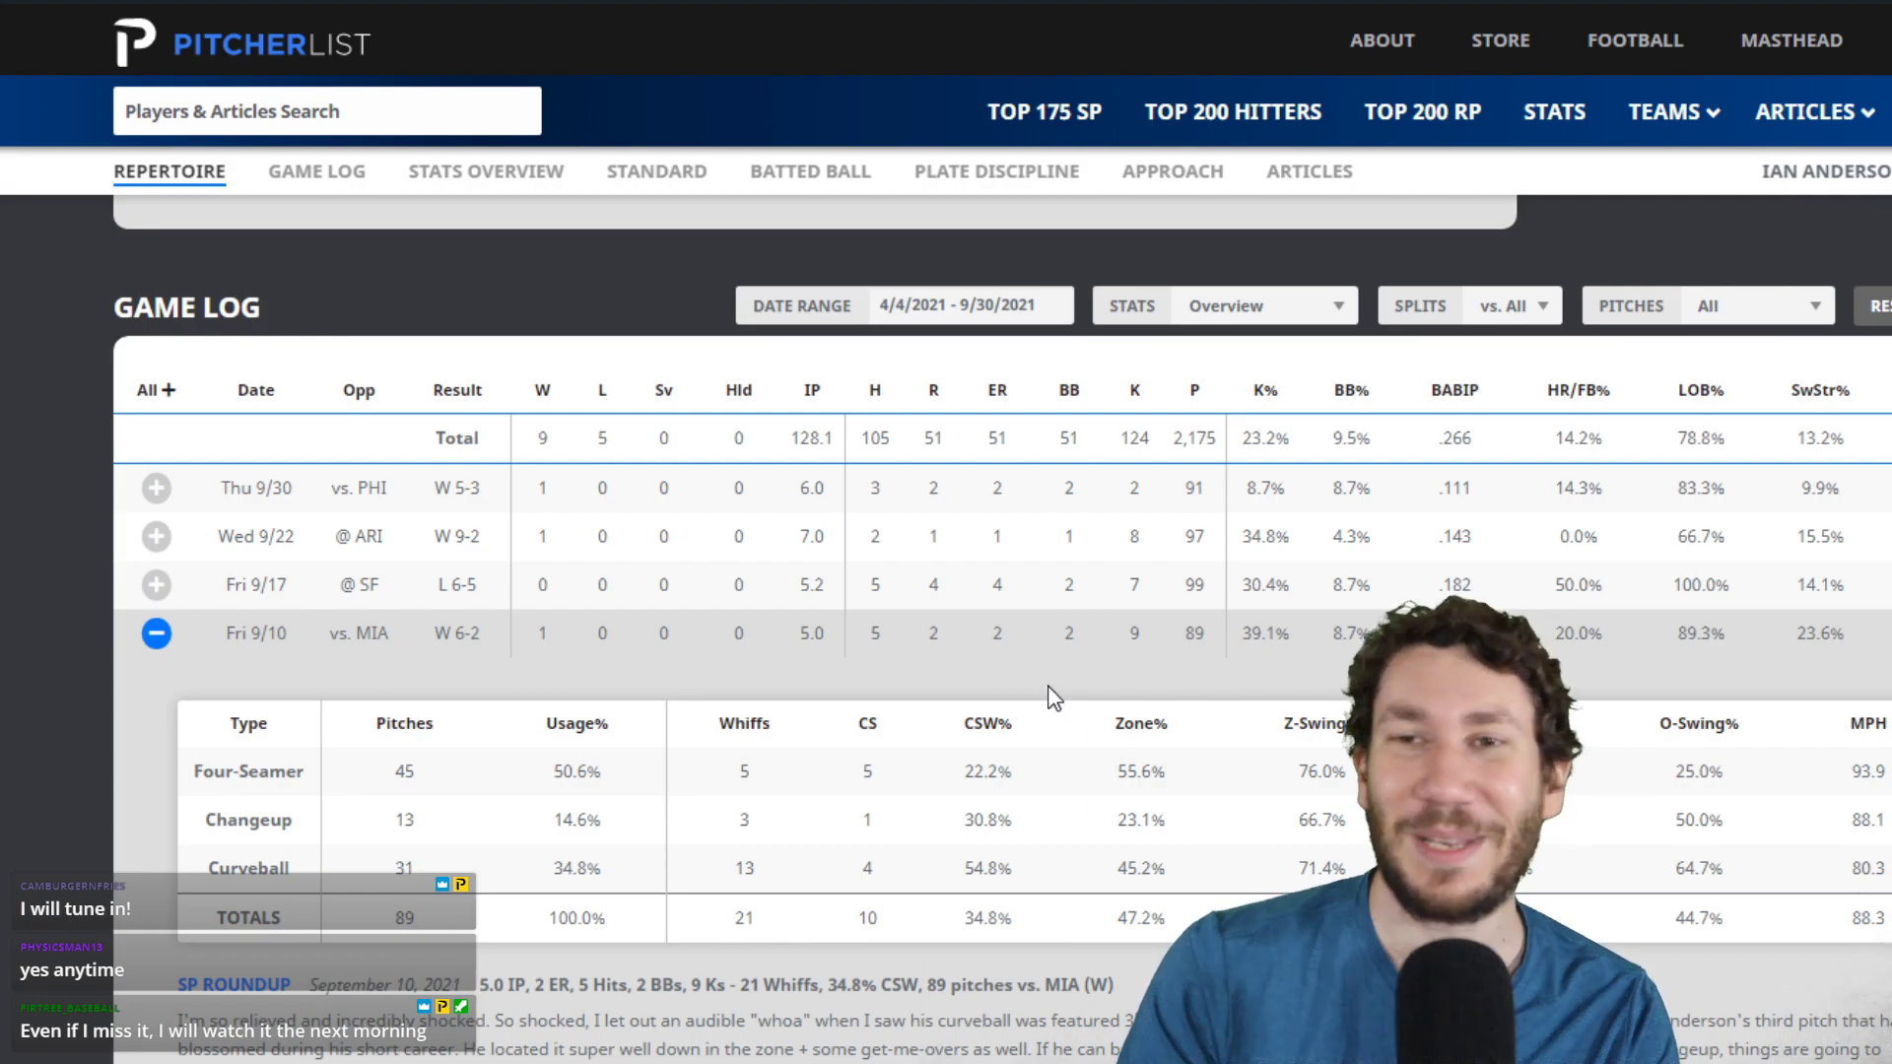
double_click(745, 867)
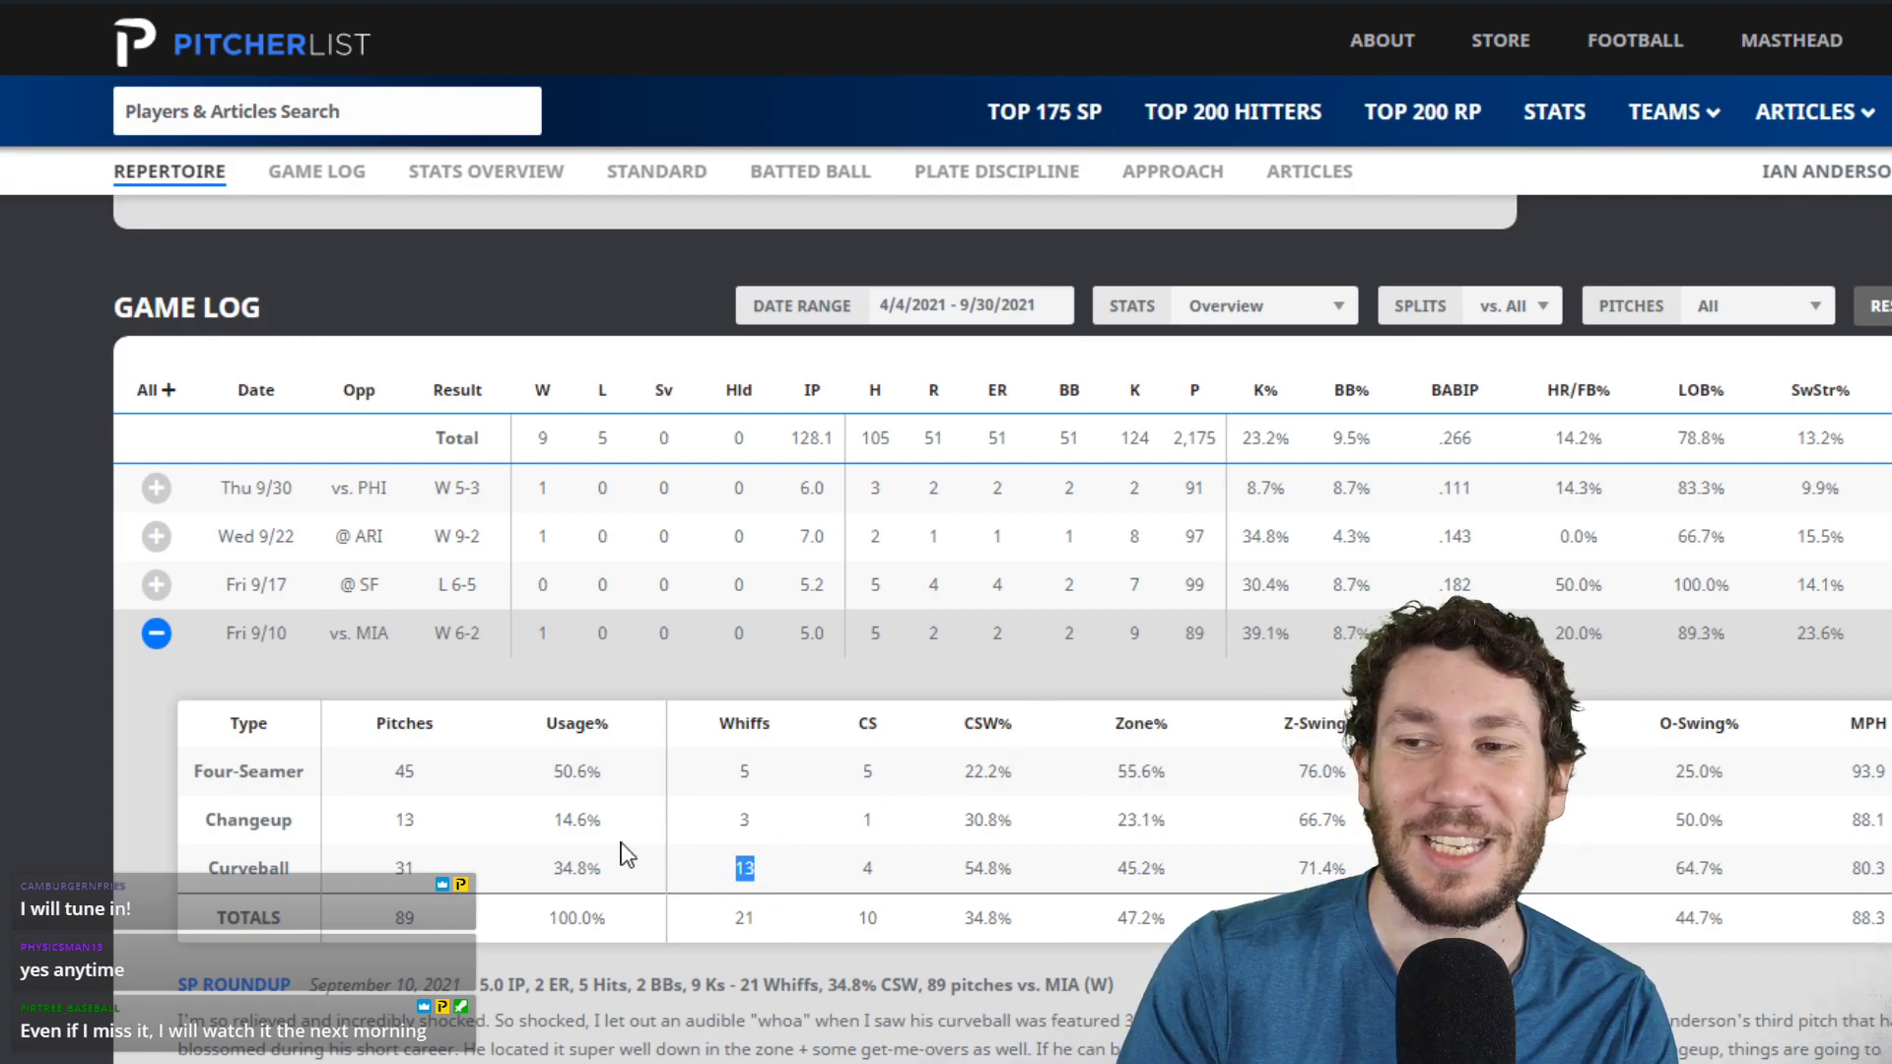
ctrl+double_click(577, 868)
ctrl+double_click(396, 868)
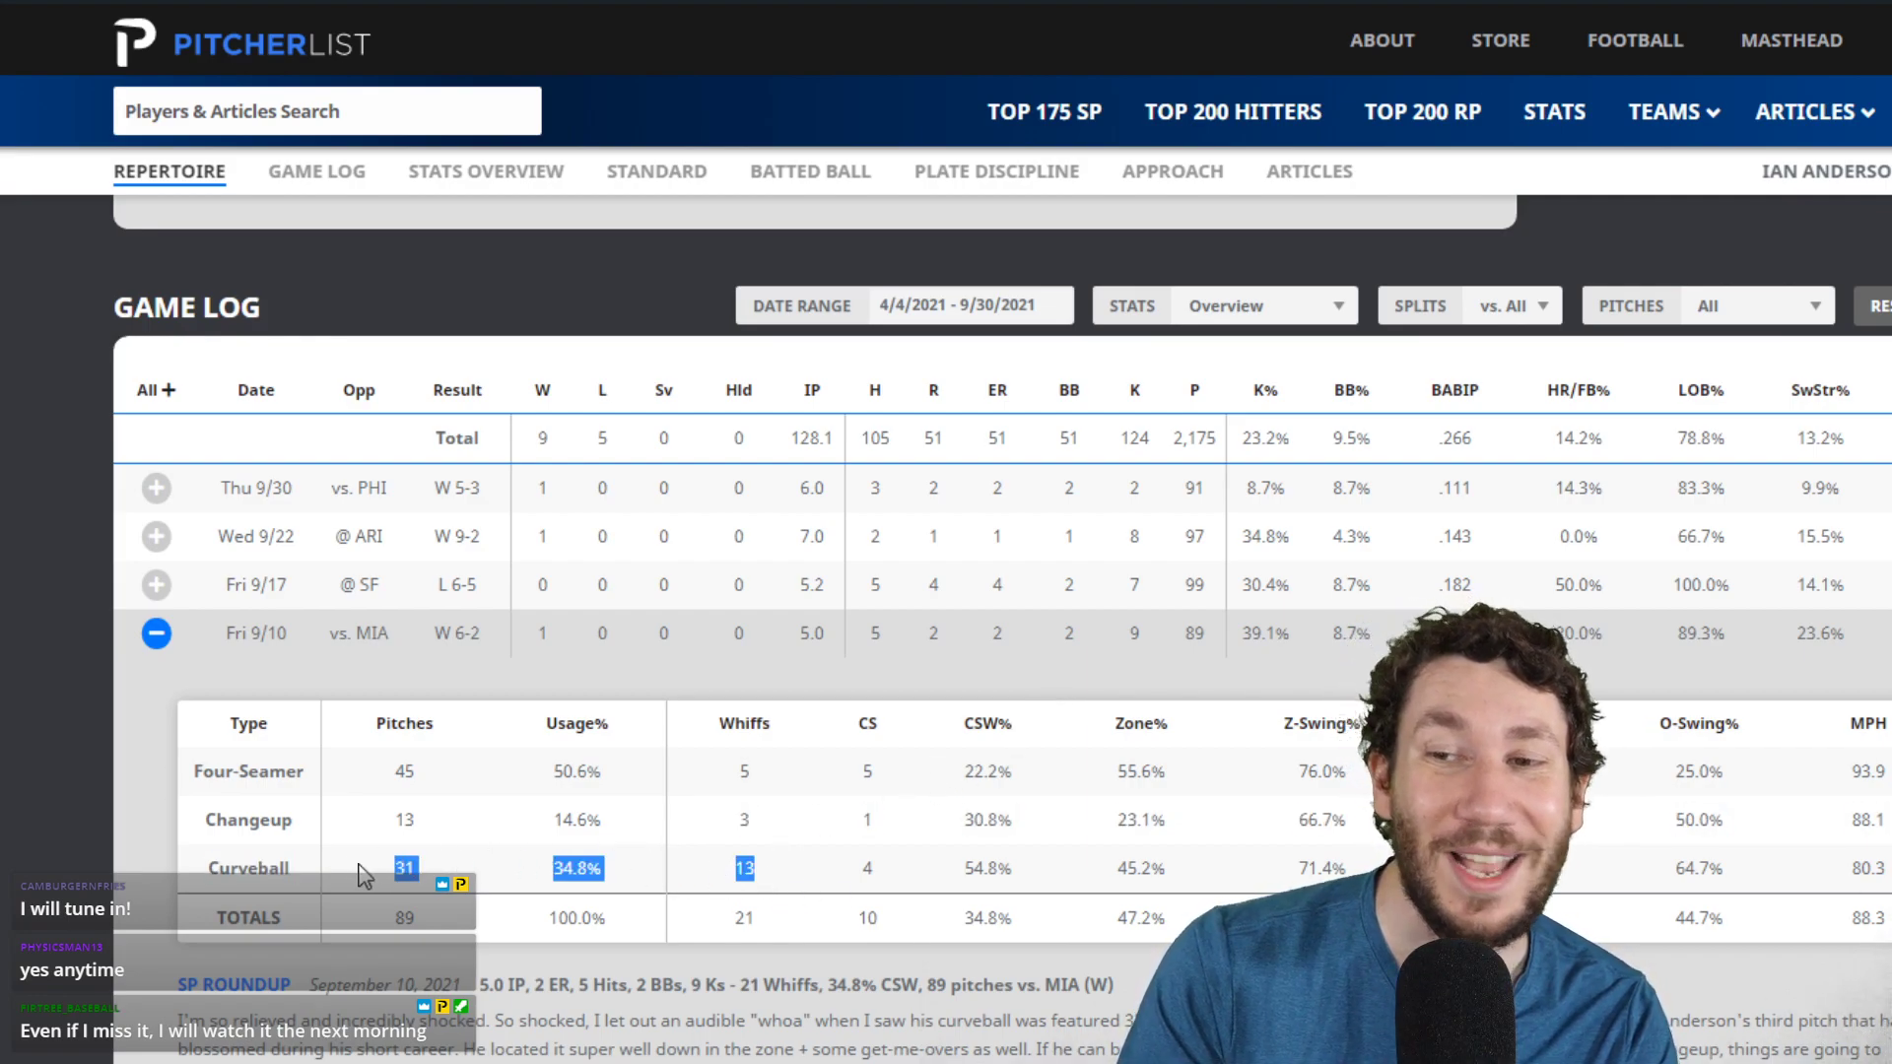
- Expand Ian Anderson's 9/17, 9/22 and 9/30 starts to compare curveball whiffs, and collapse the 9/30 and 9/22 details
click(907, 587)
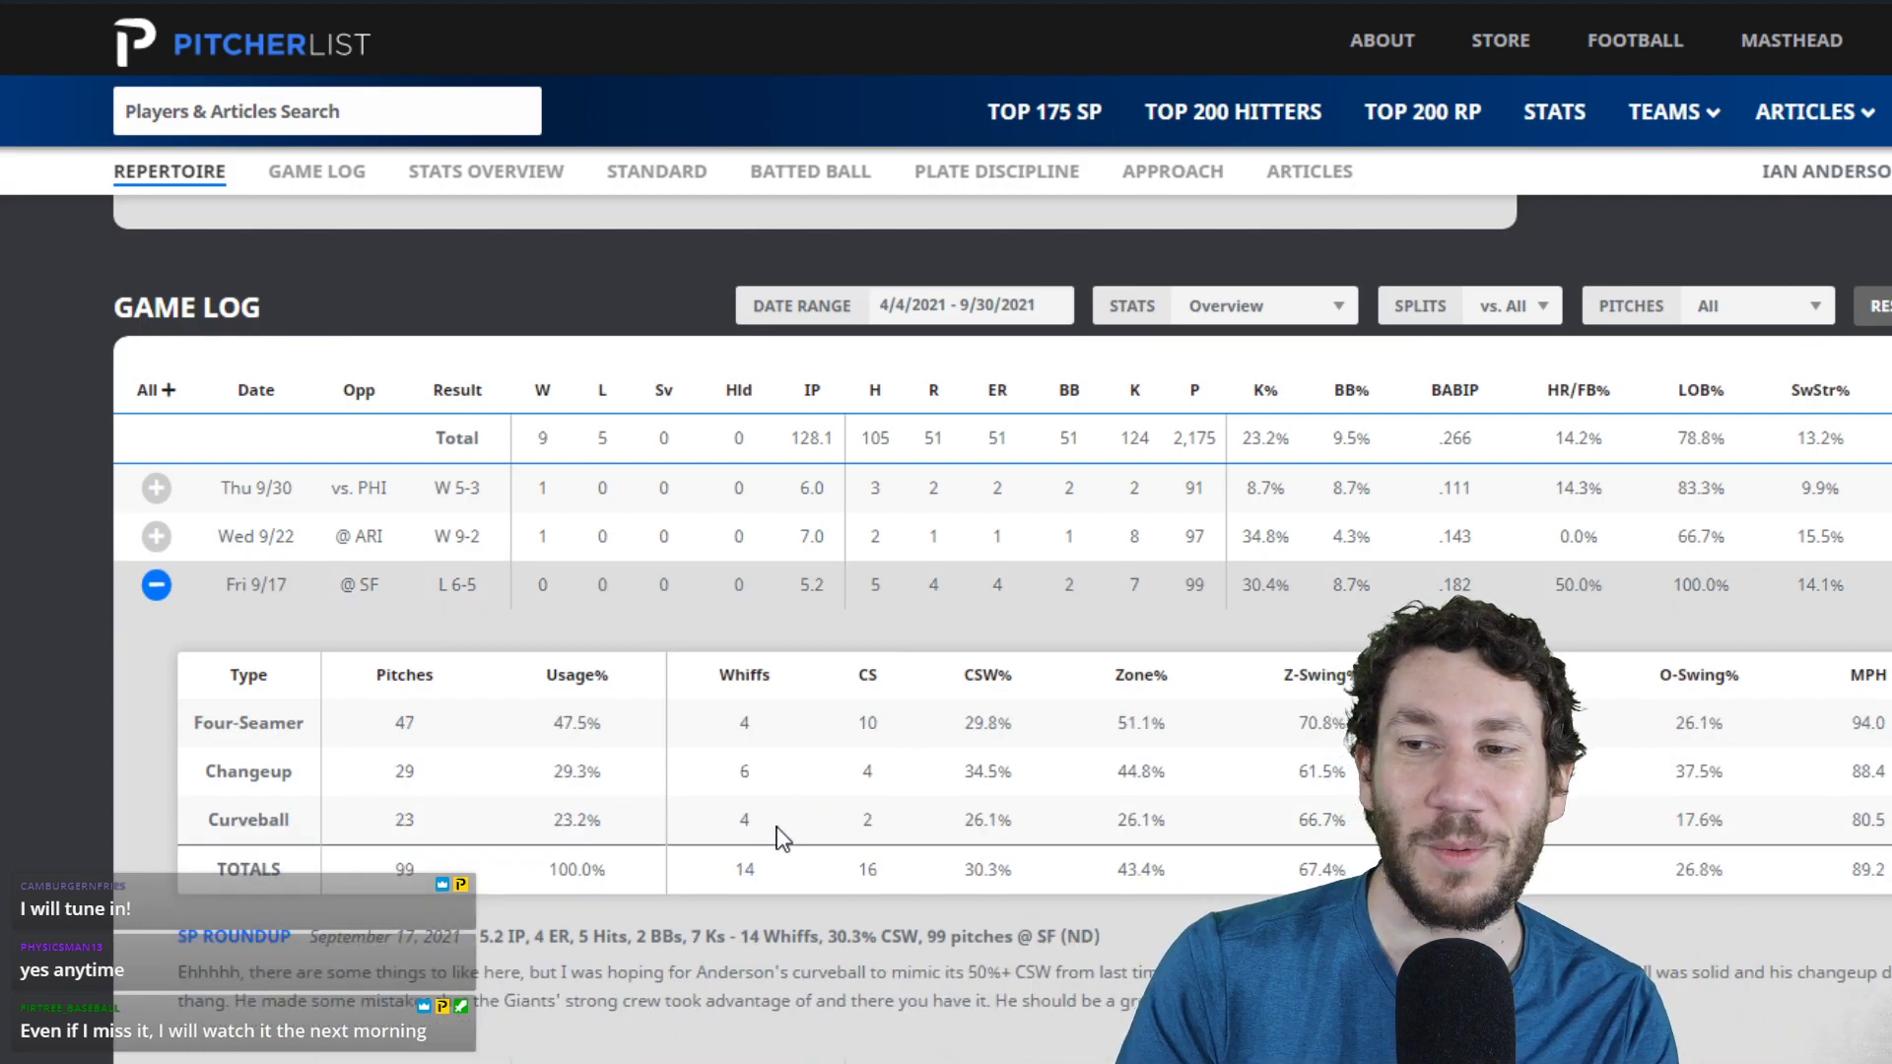
double_click(744, 819)
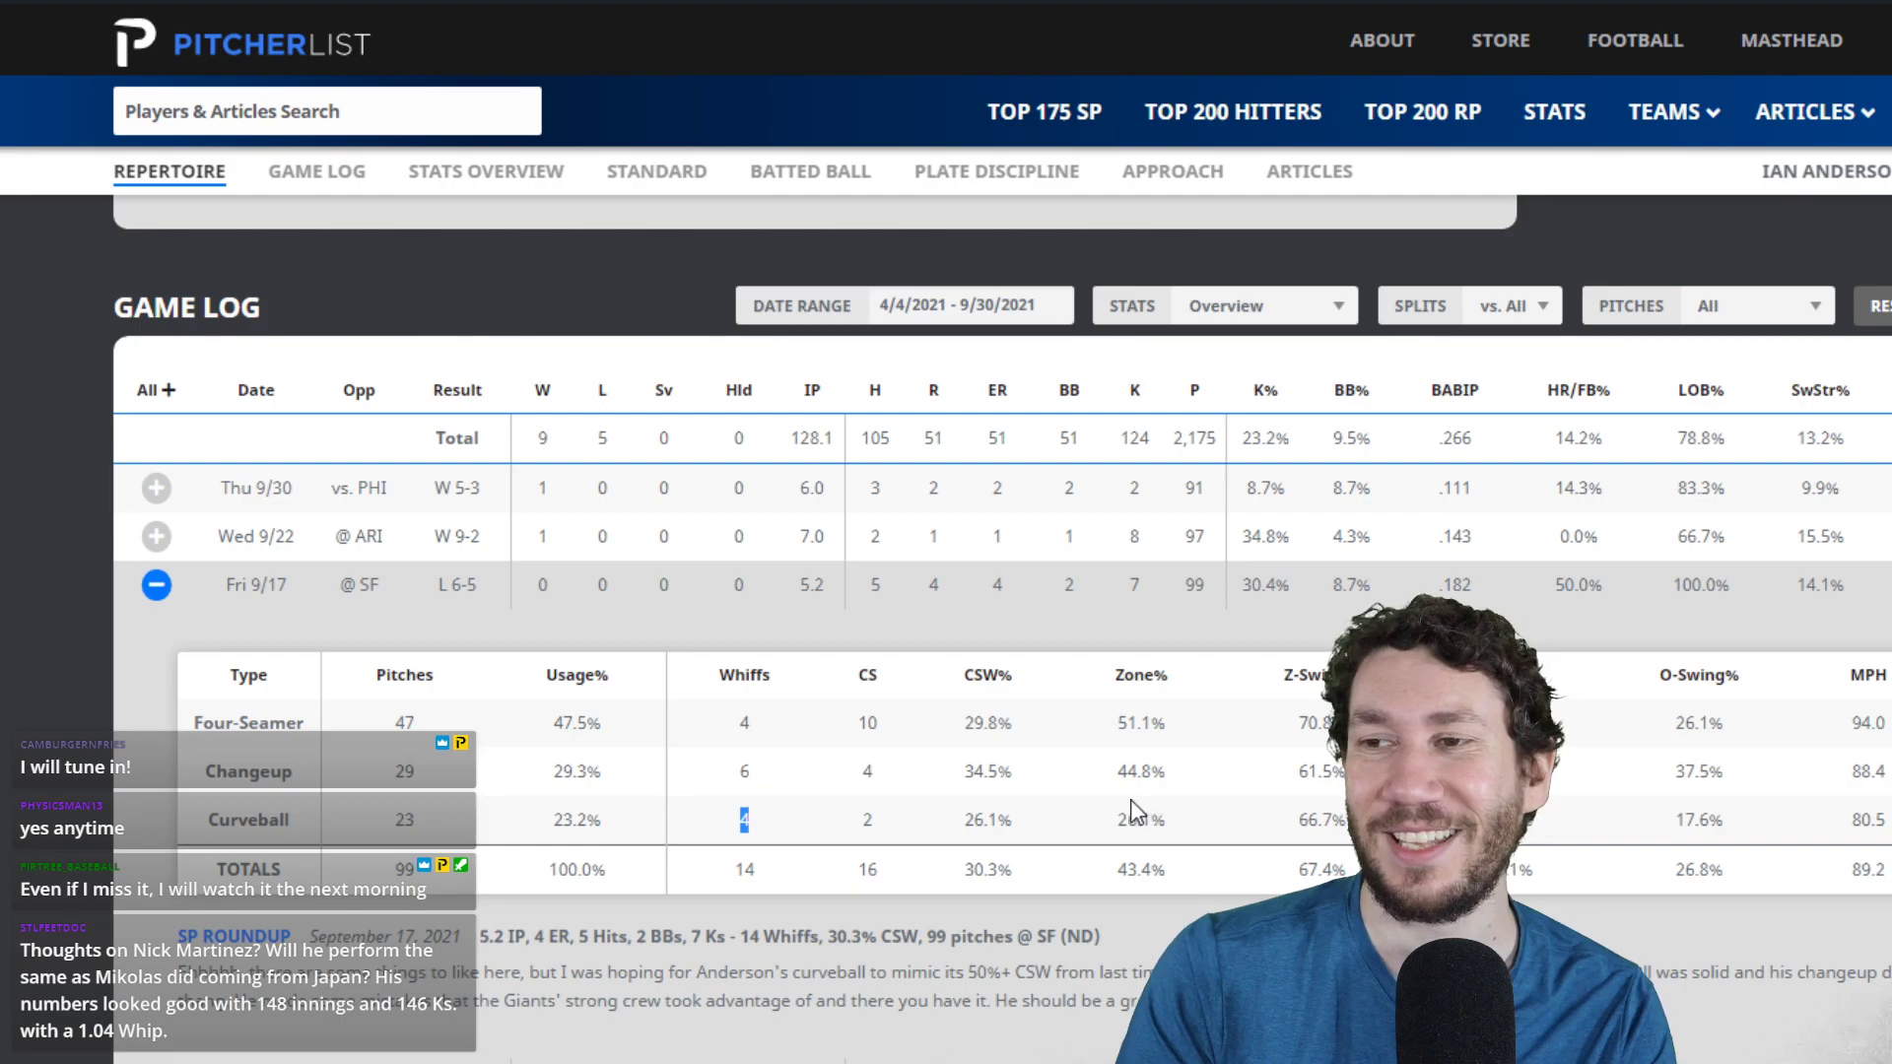
click(982, 538)
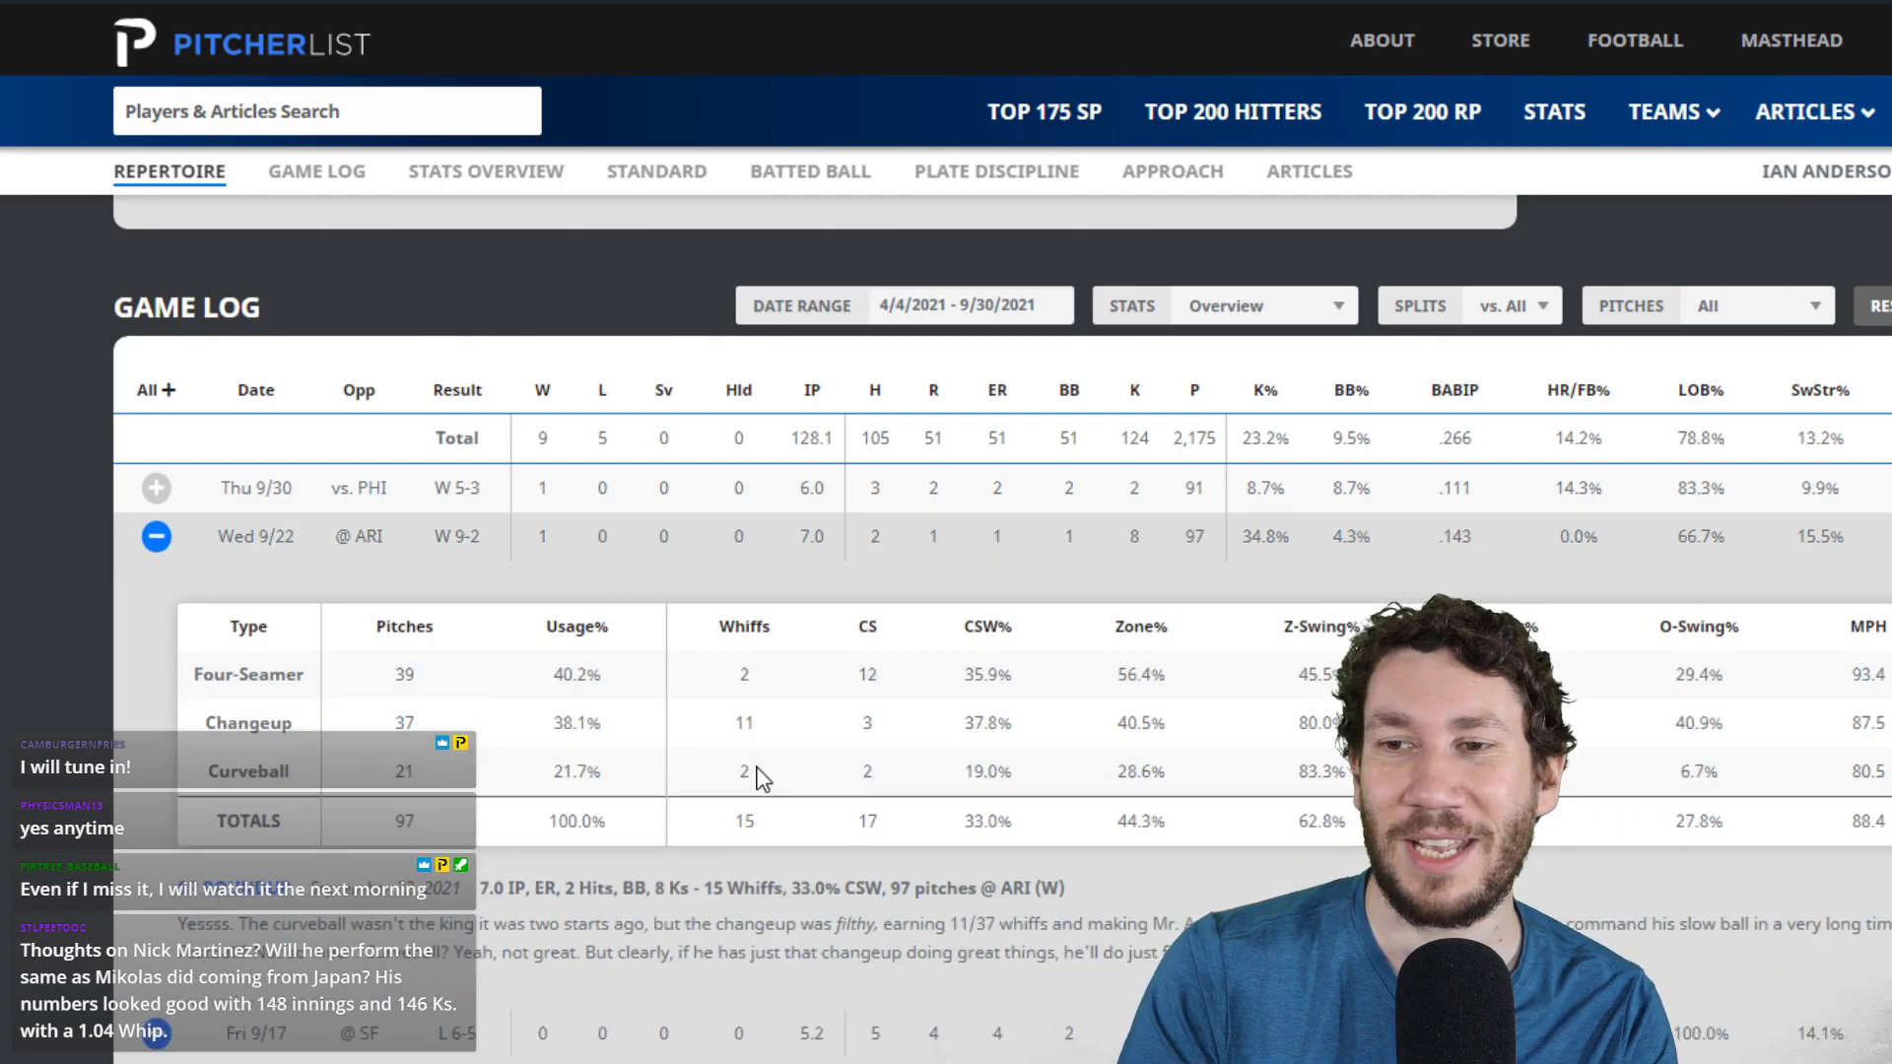
click(964, 505)
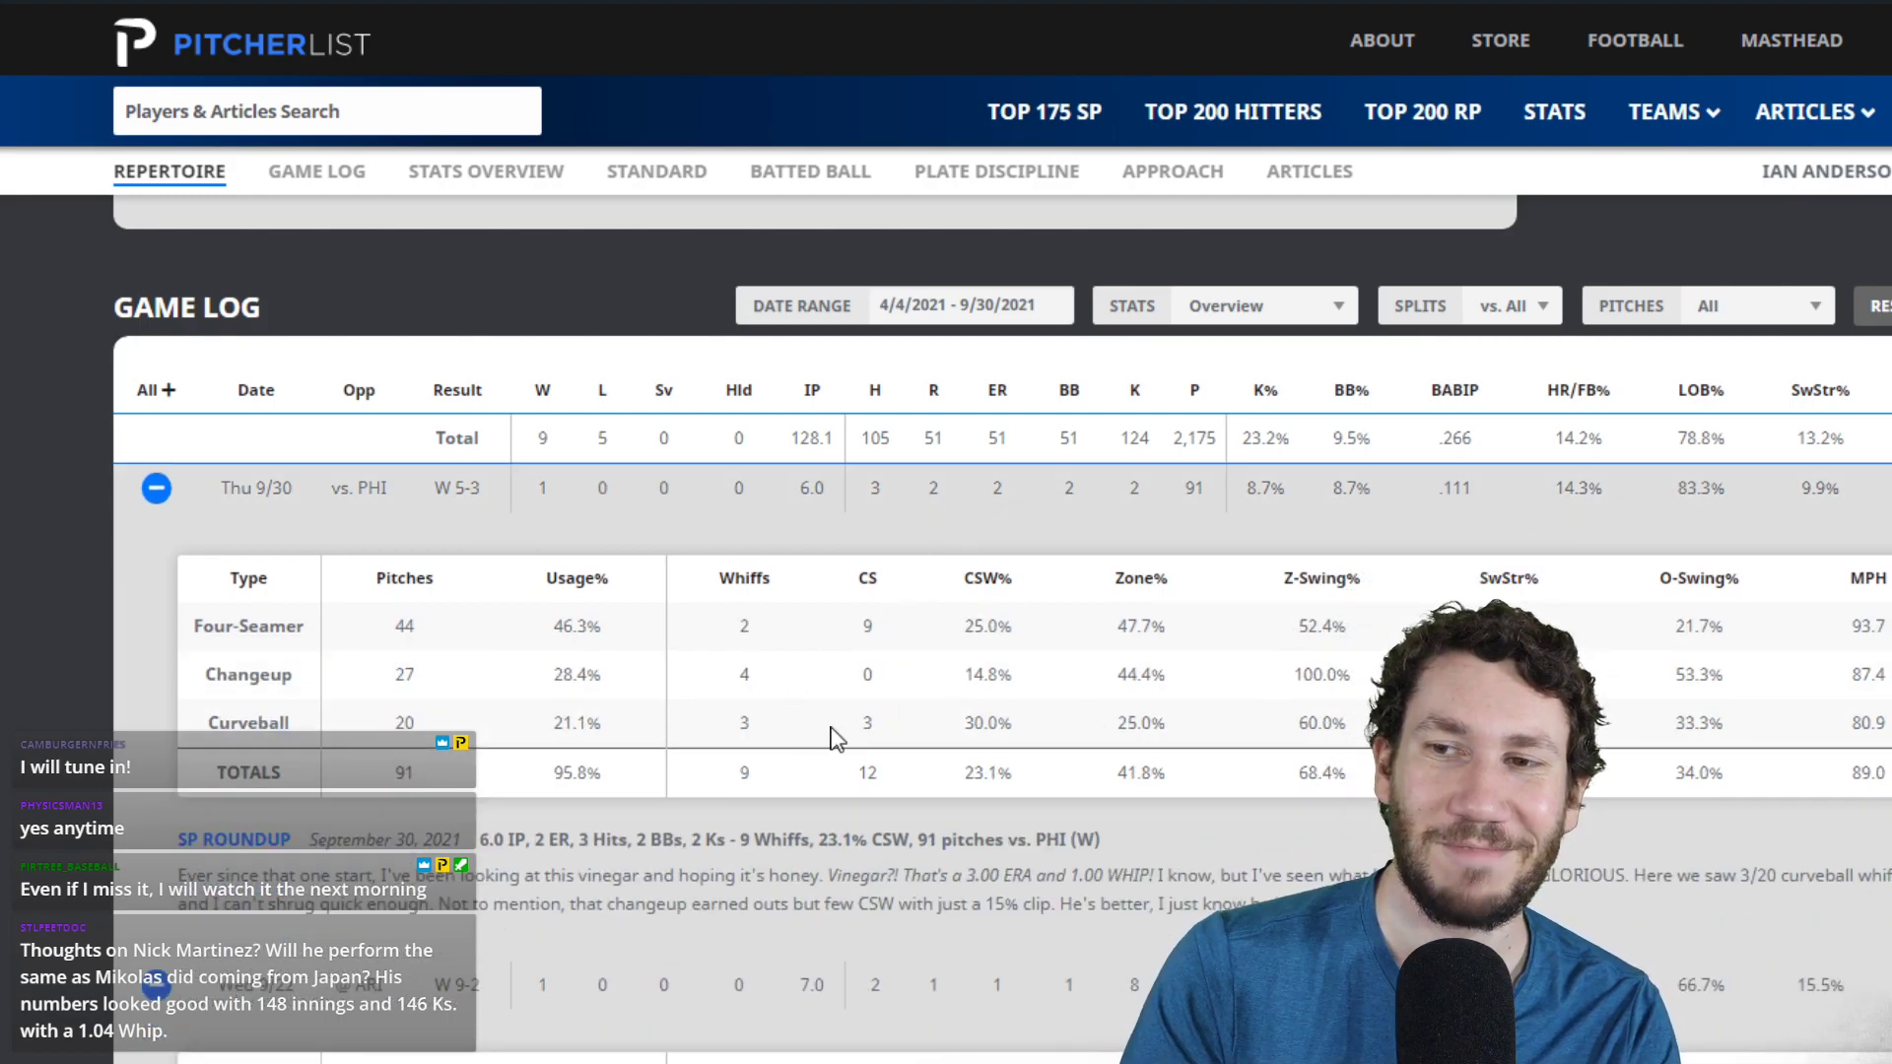
click(1015, 504)
click(1027, 540)
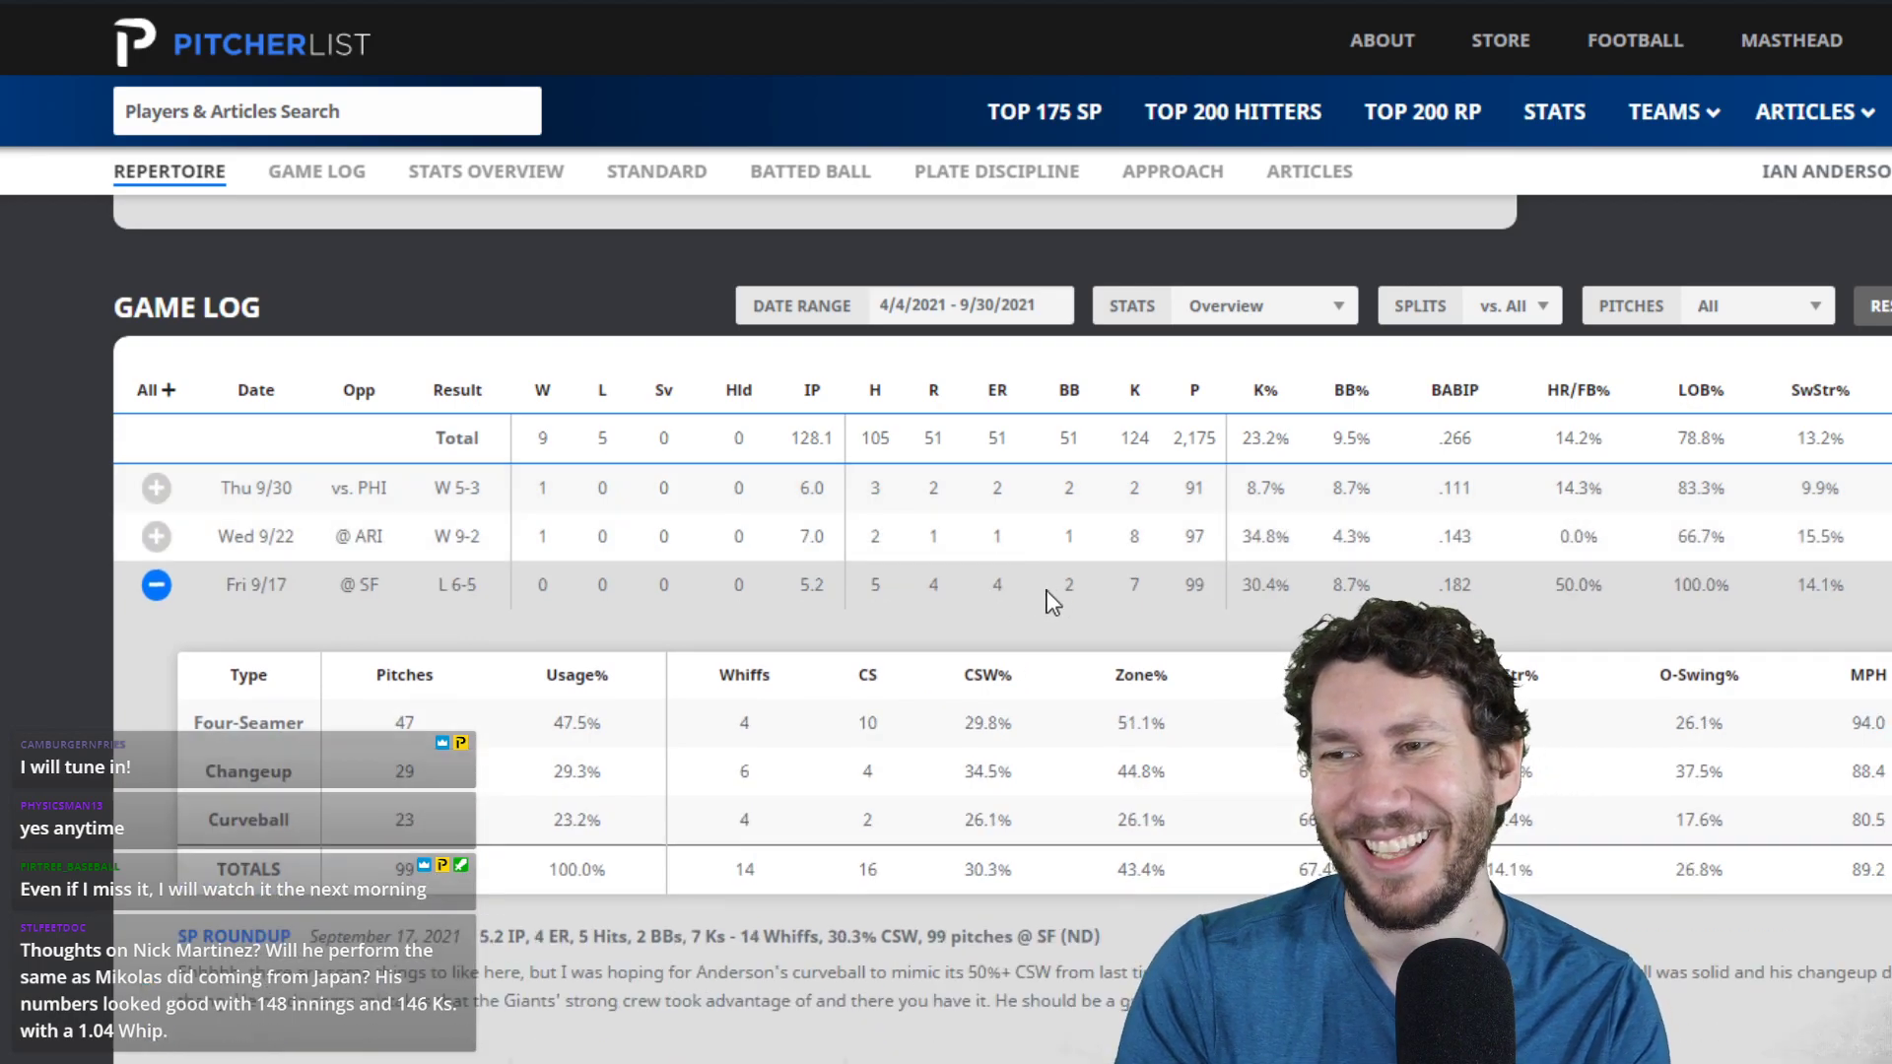
- Collapse the 9/17 start, highlight the curveball whiffs in the 9/10 start against MIA, and collapse that start too
click(1052, 591)
click(1034, 641)
double_click(744, 868)
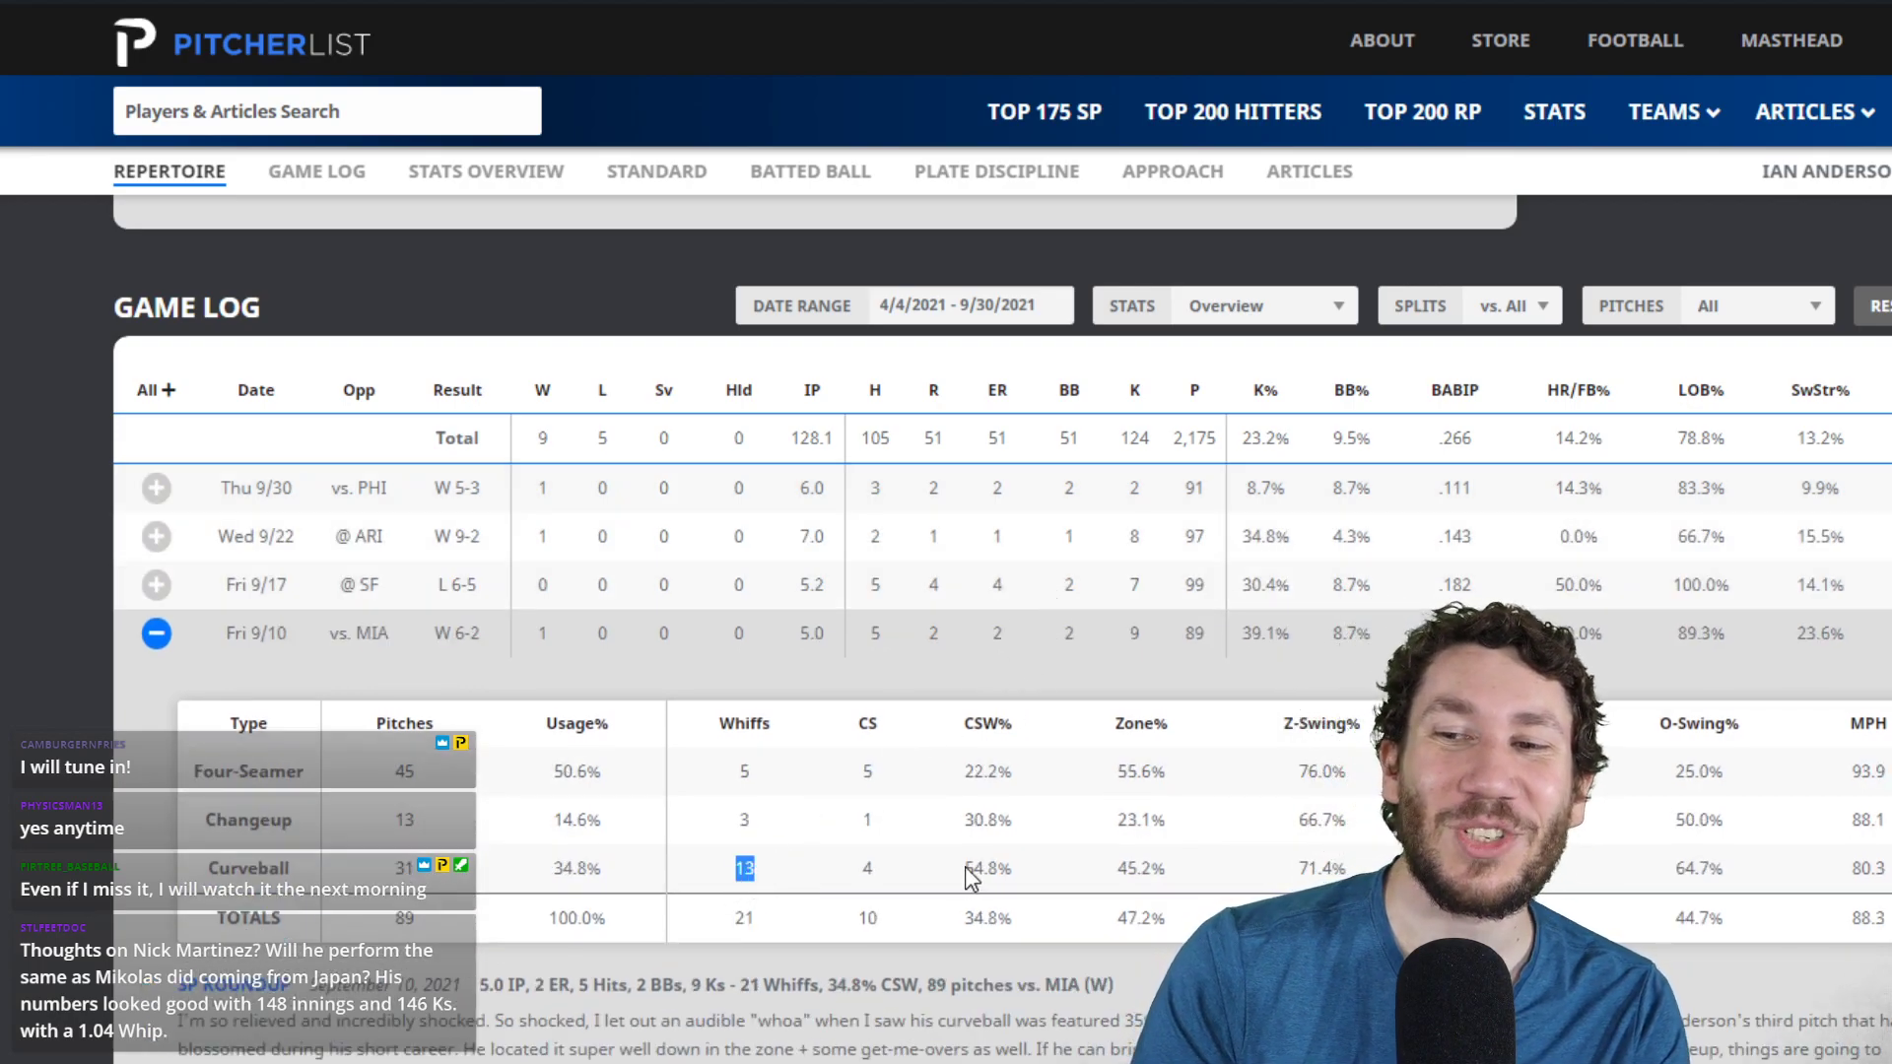
click(1040, 629)
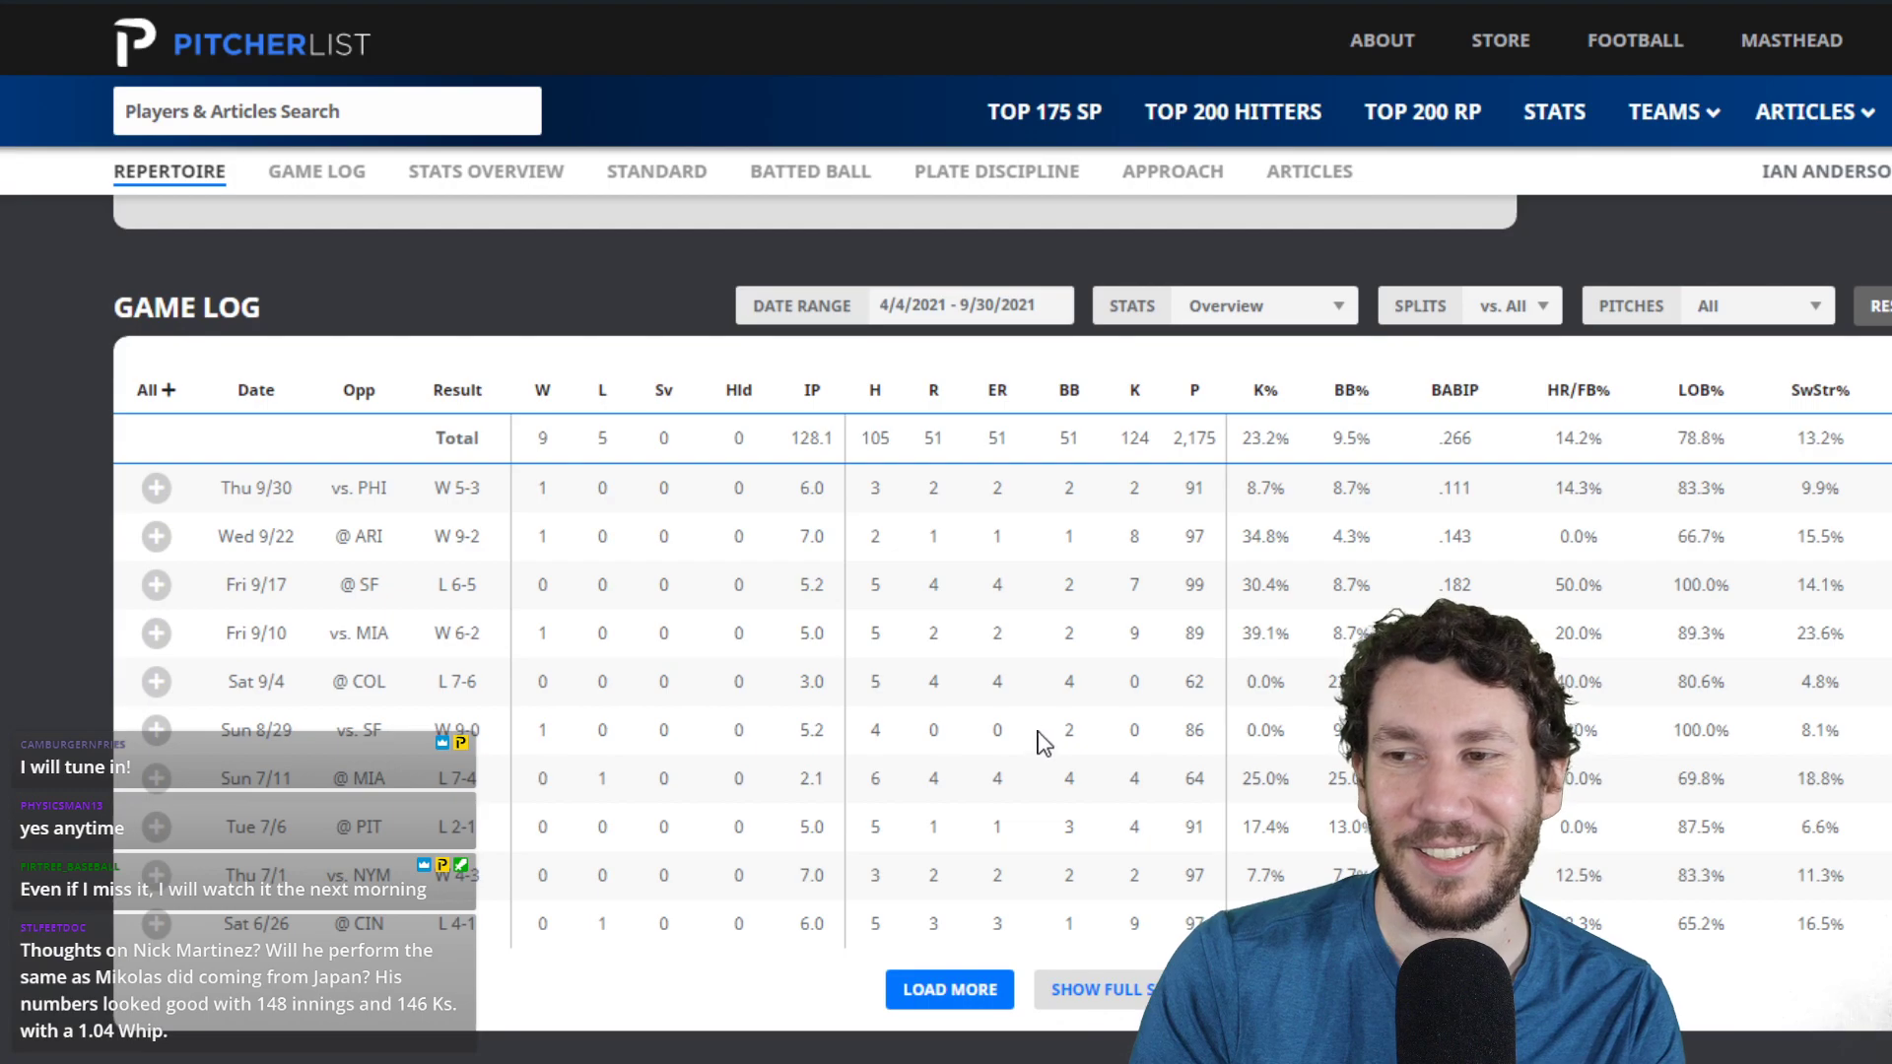
- Briefly expand Ian Anderson's 6/26, 7/1 and 7/6 starts to check pitch results, leaving all game log rows collapsed
click(1025, 918)
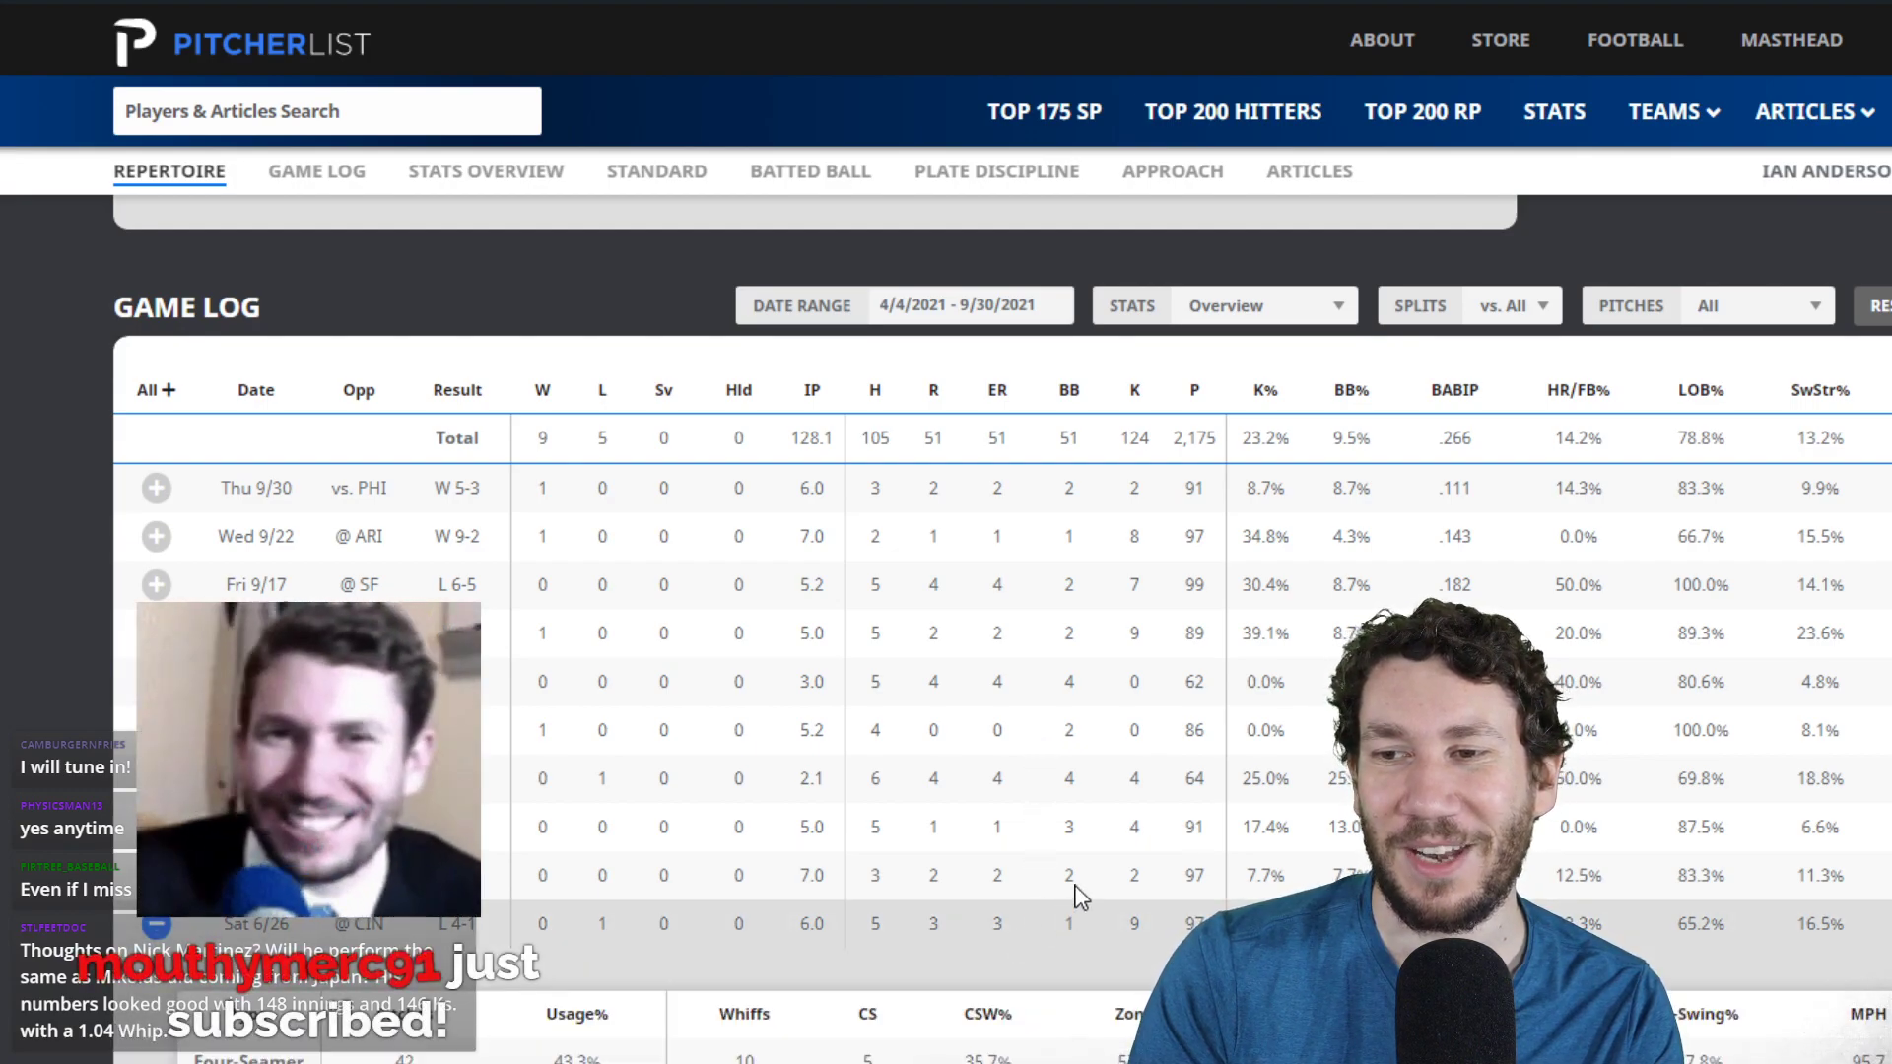
click(1039, 924)
click(1028, 889)
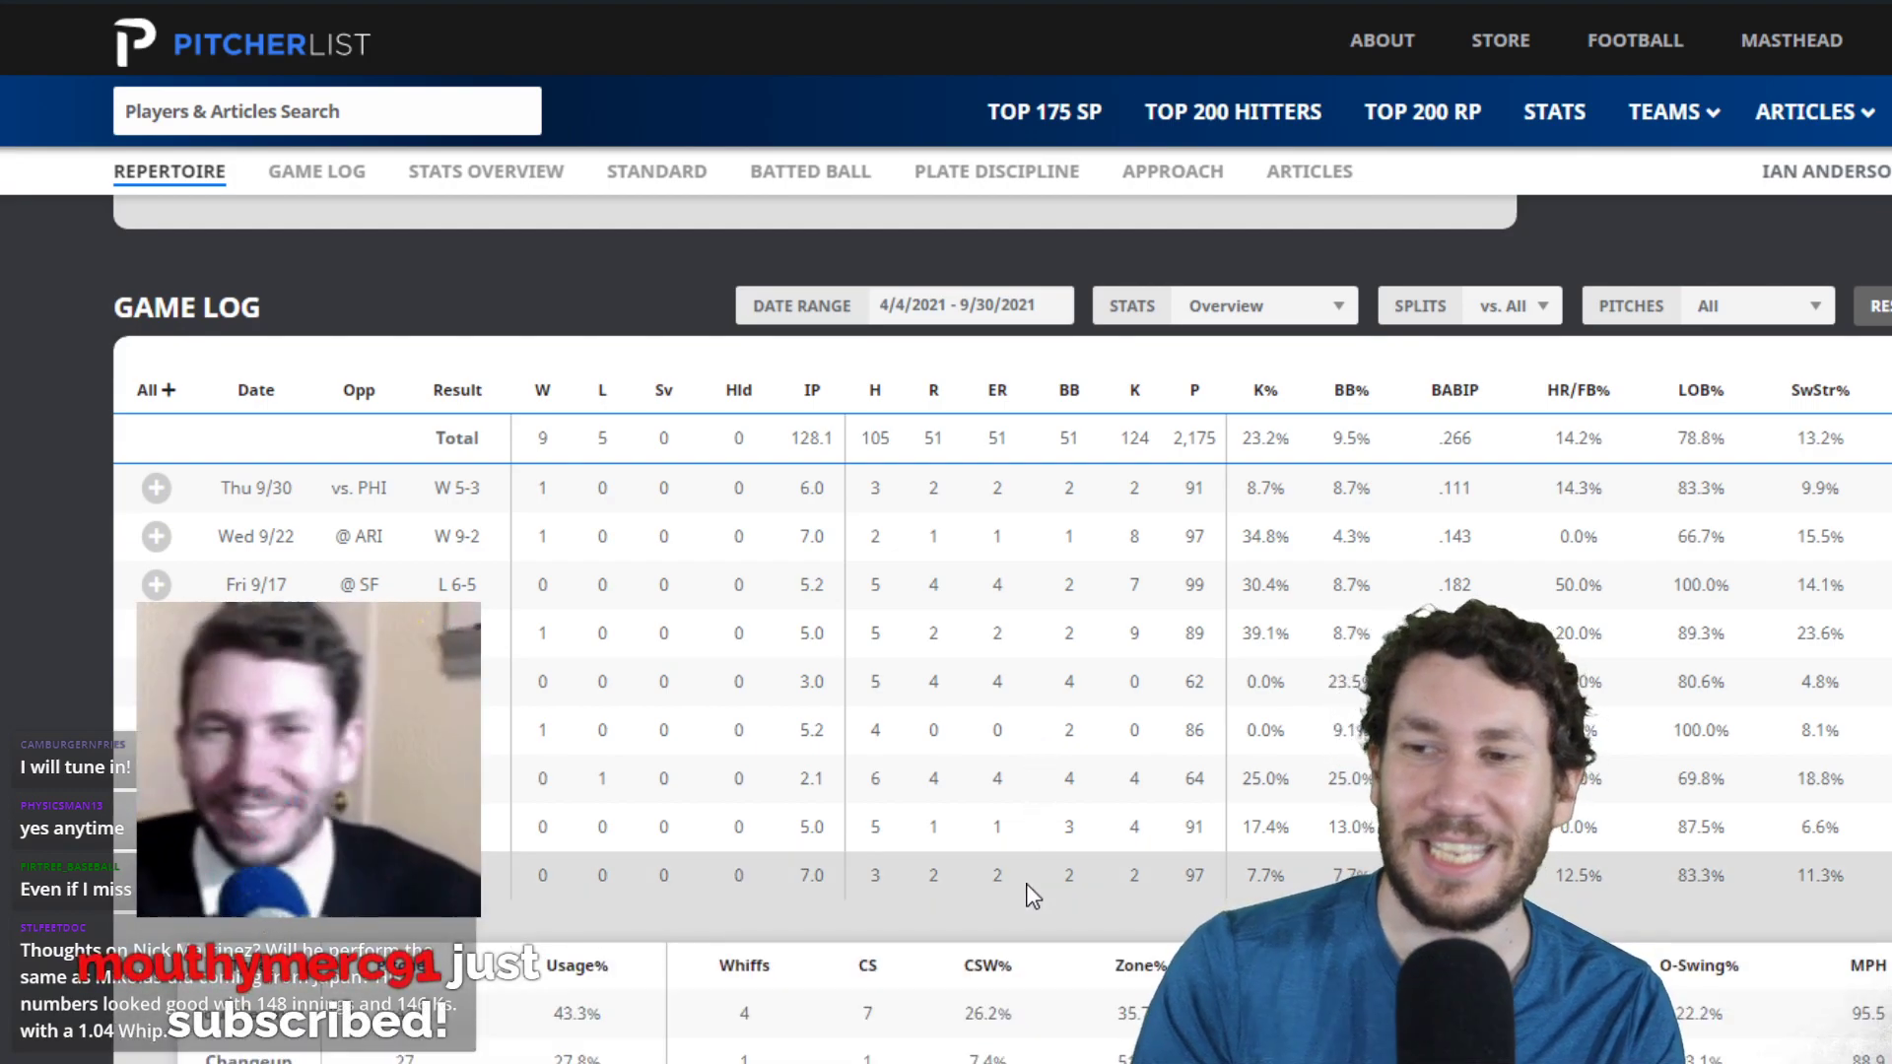
click(1030, 892)
click(1048, 837)
click(1048, 837)
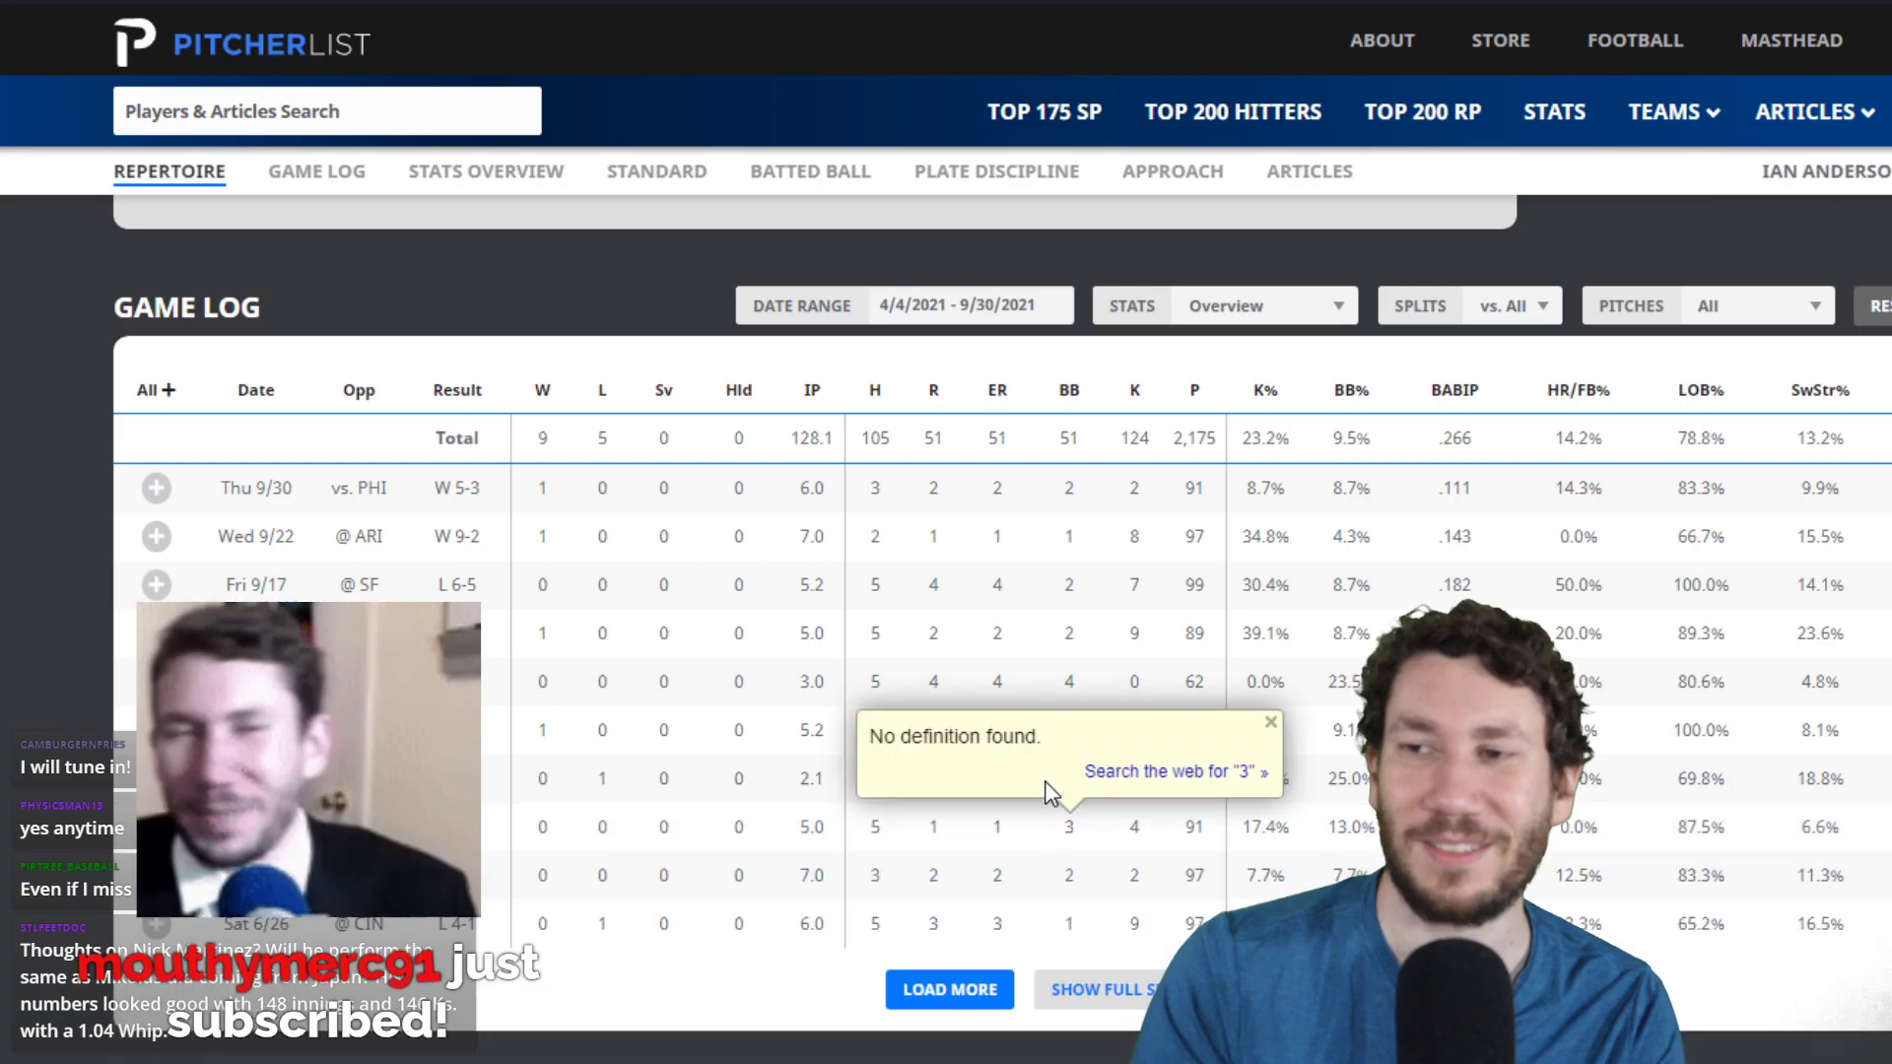
click(828, 789)
click(887, 779)
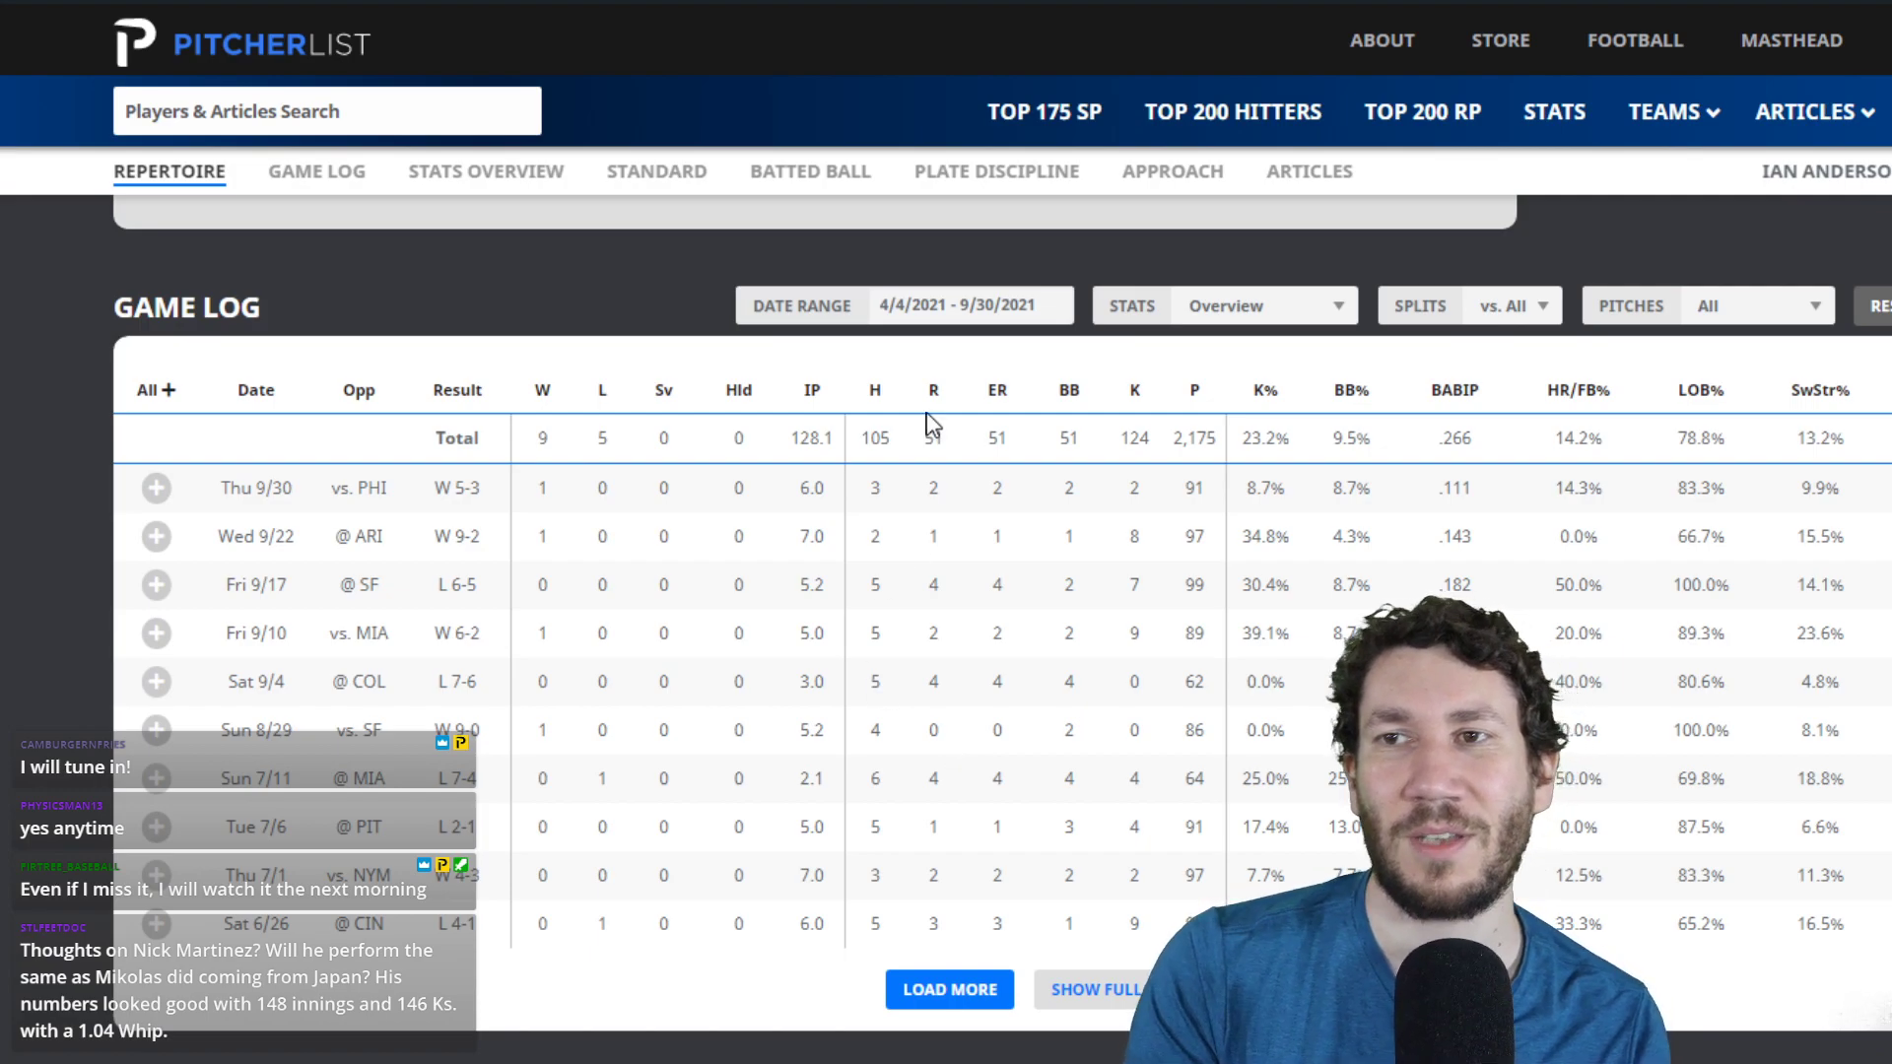
- Switch to FanGraphs, search for "nick martinez", and open Nick Martínez's player page
key(alt+Tab)
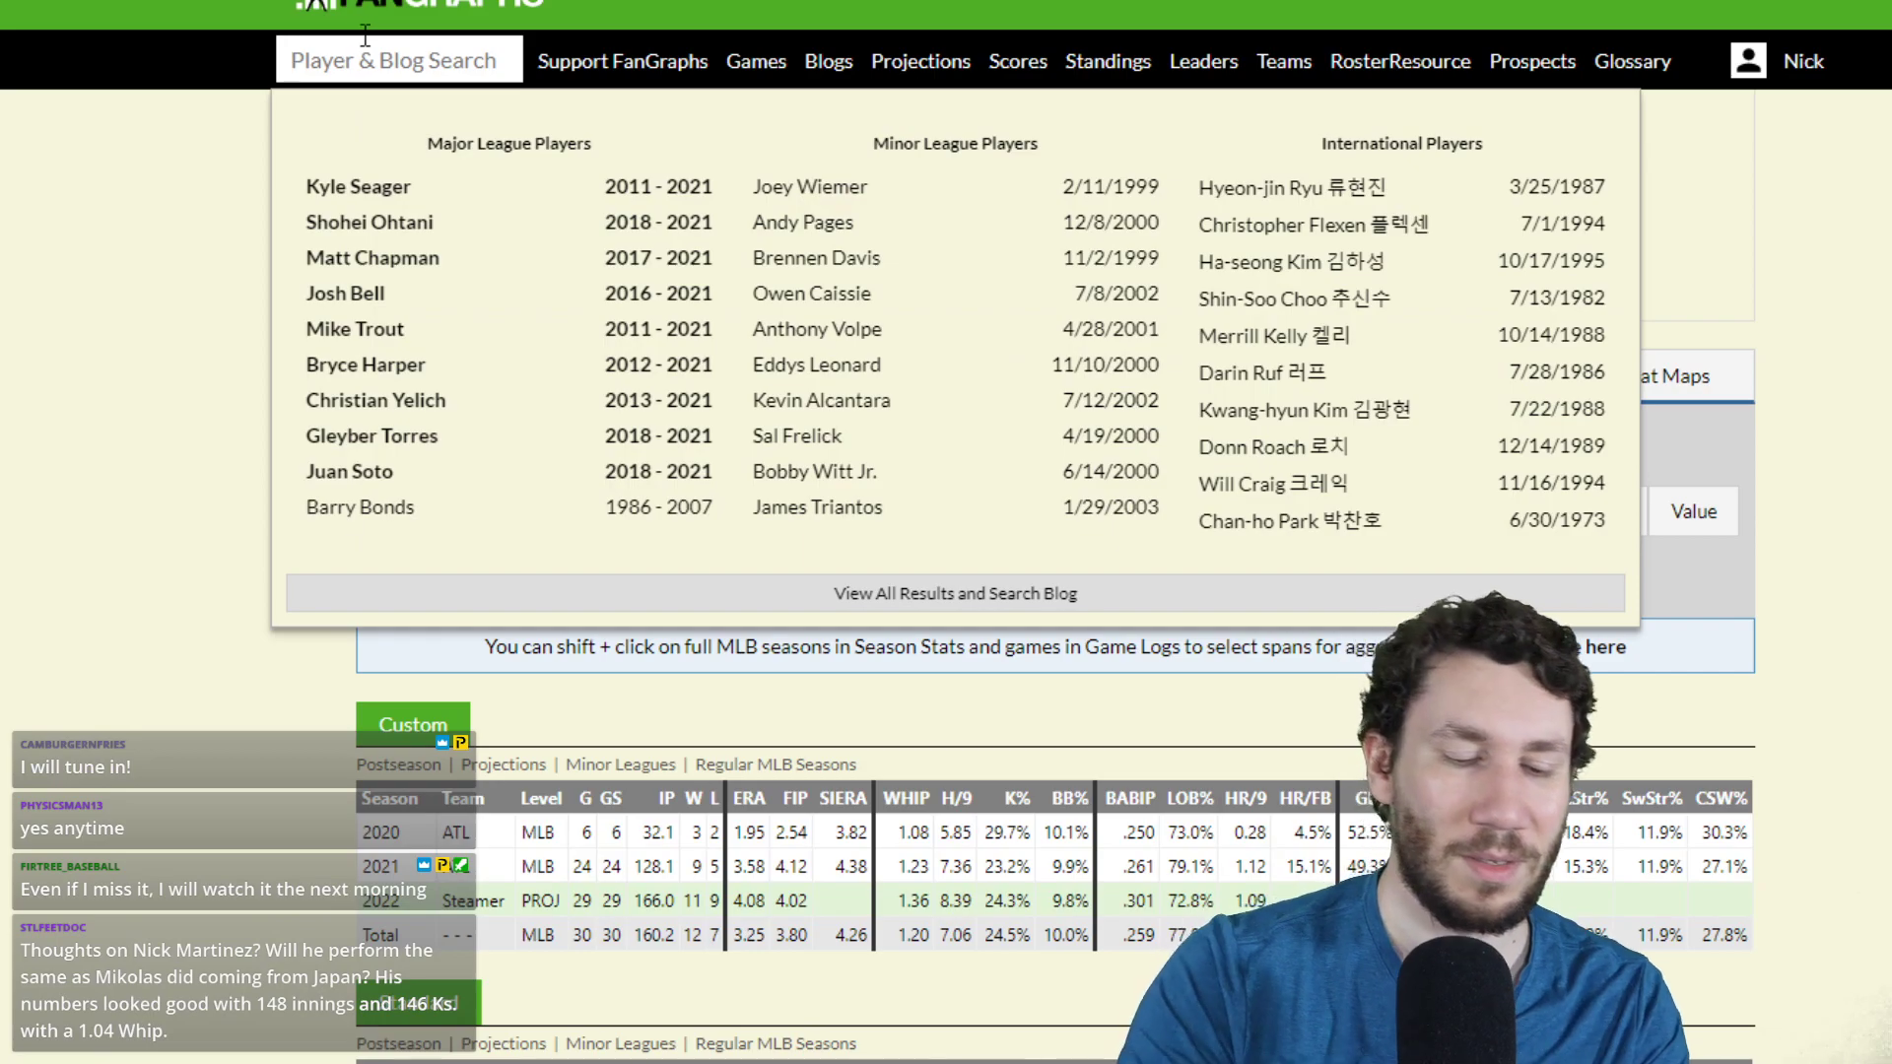
text(nick martinez)
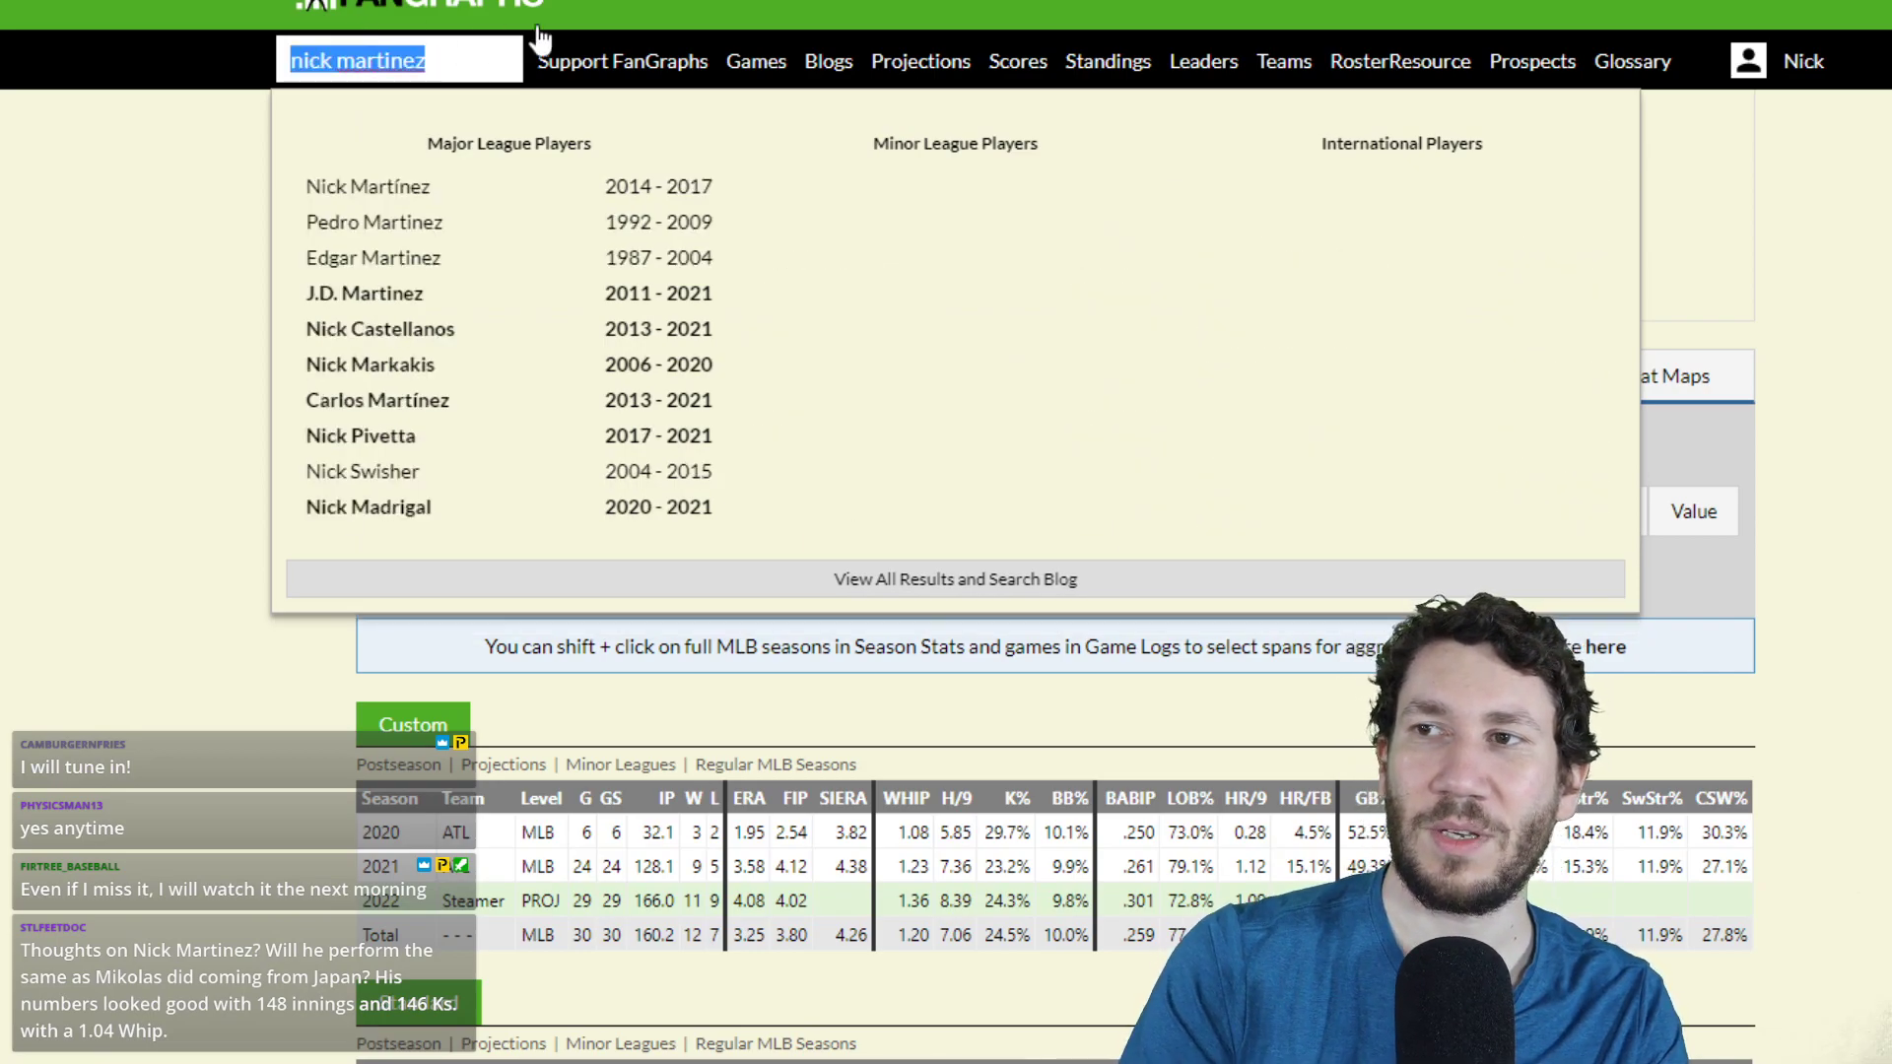
key(alt+Left)
click(456, 37)
text(nick martinez)
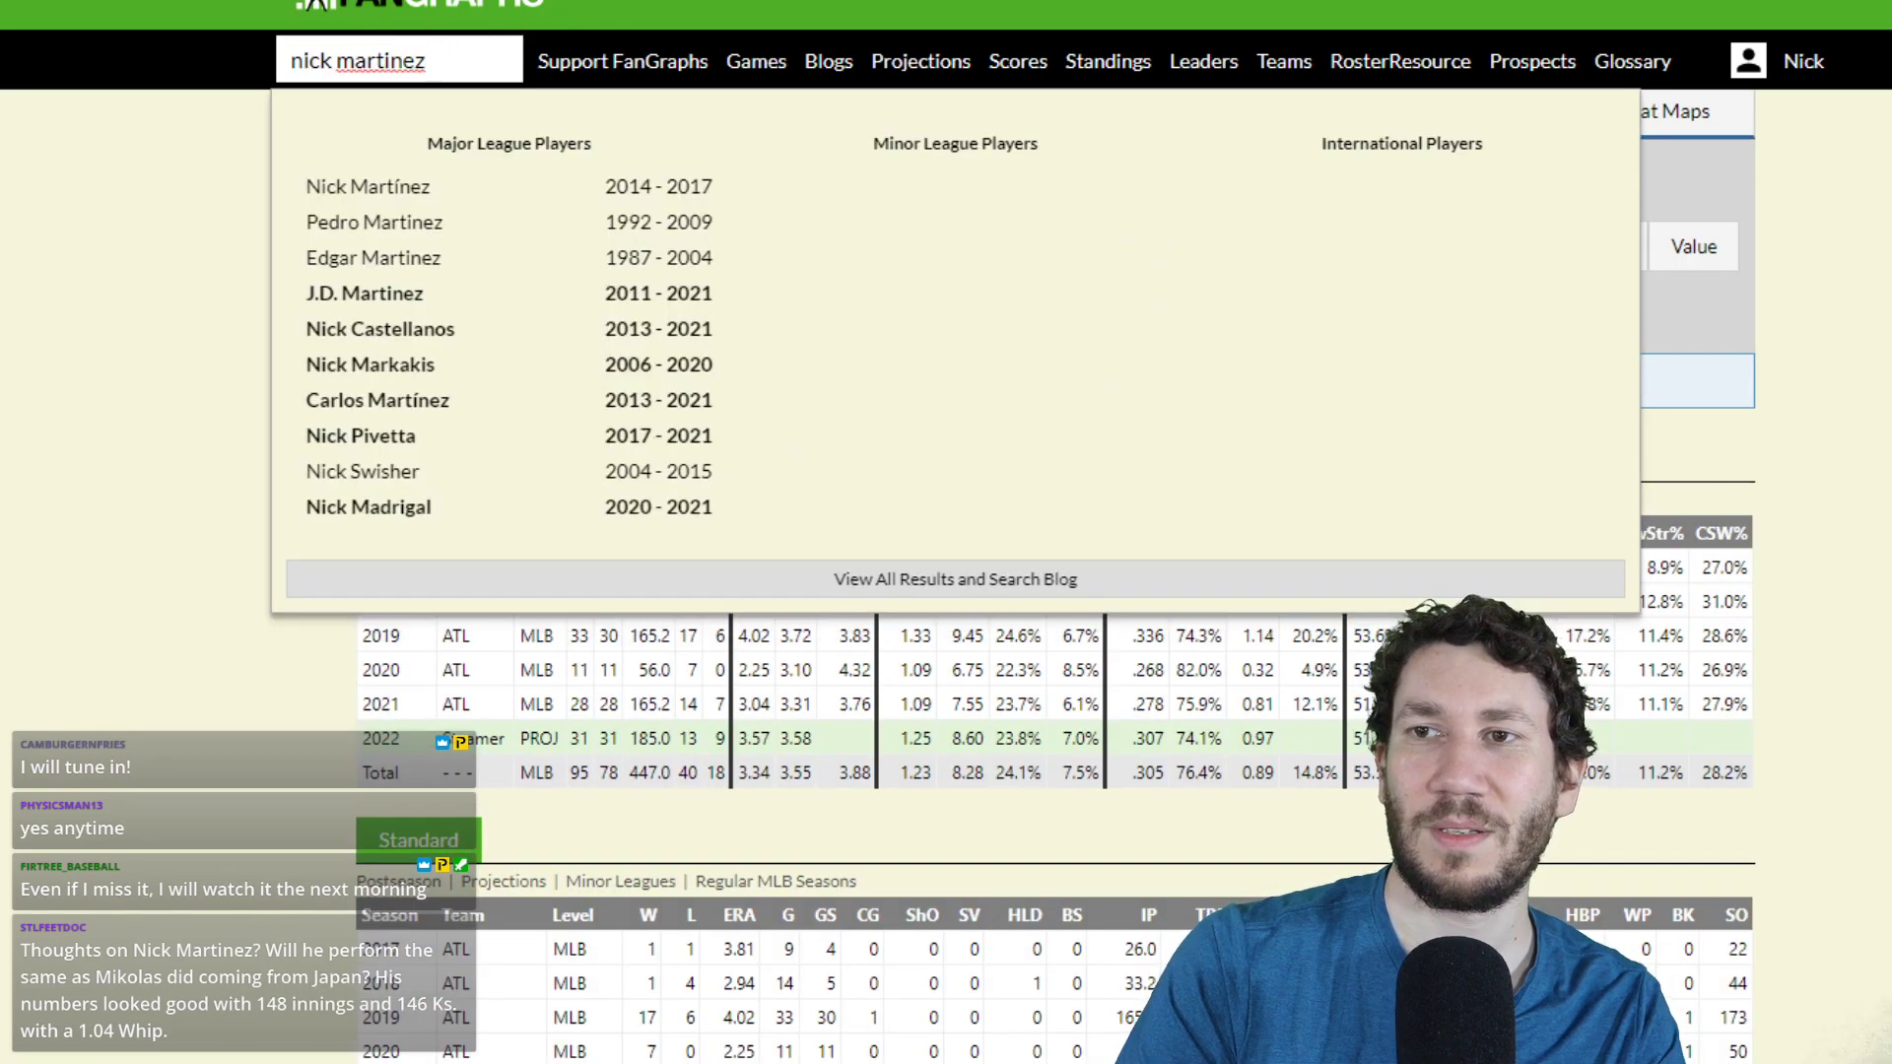
click(357, 187)
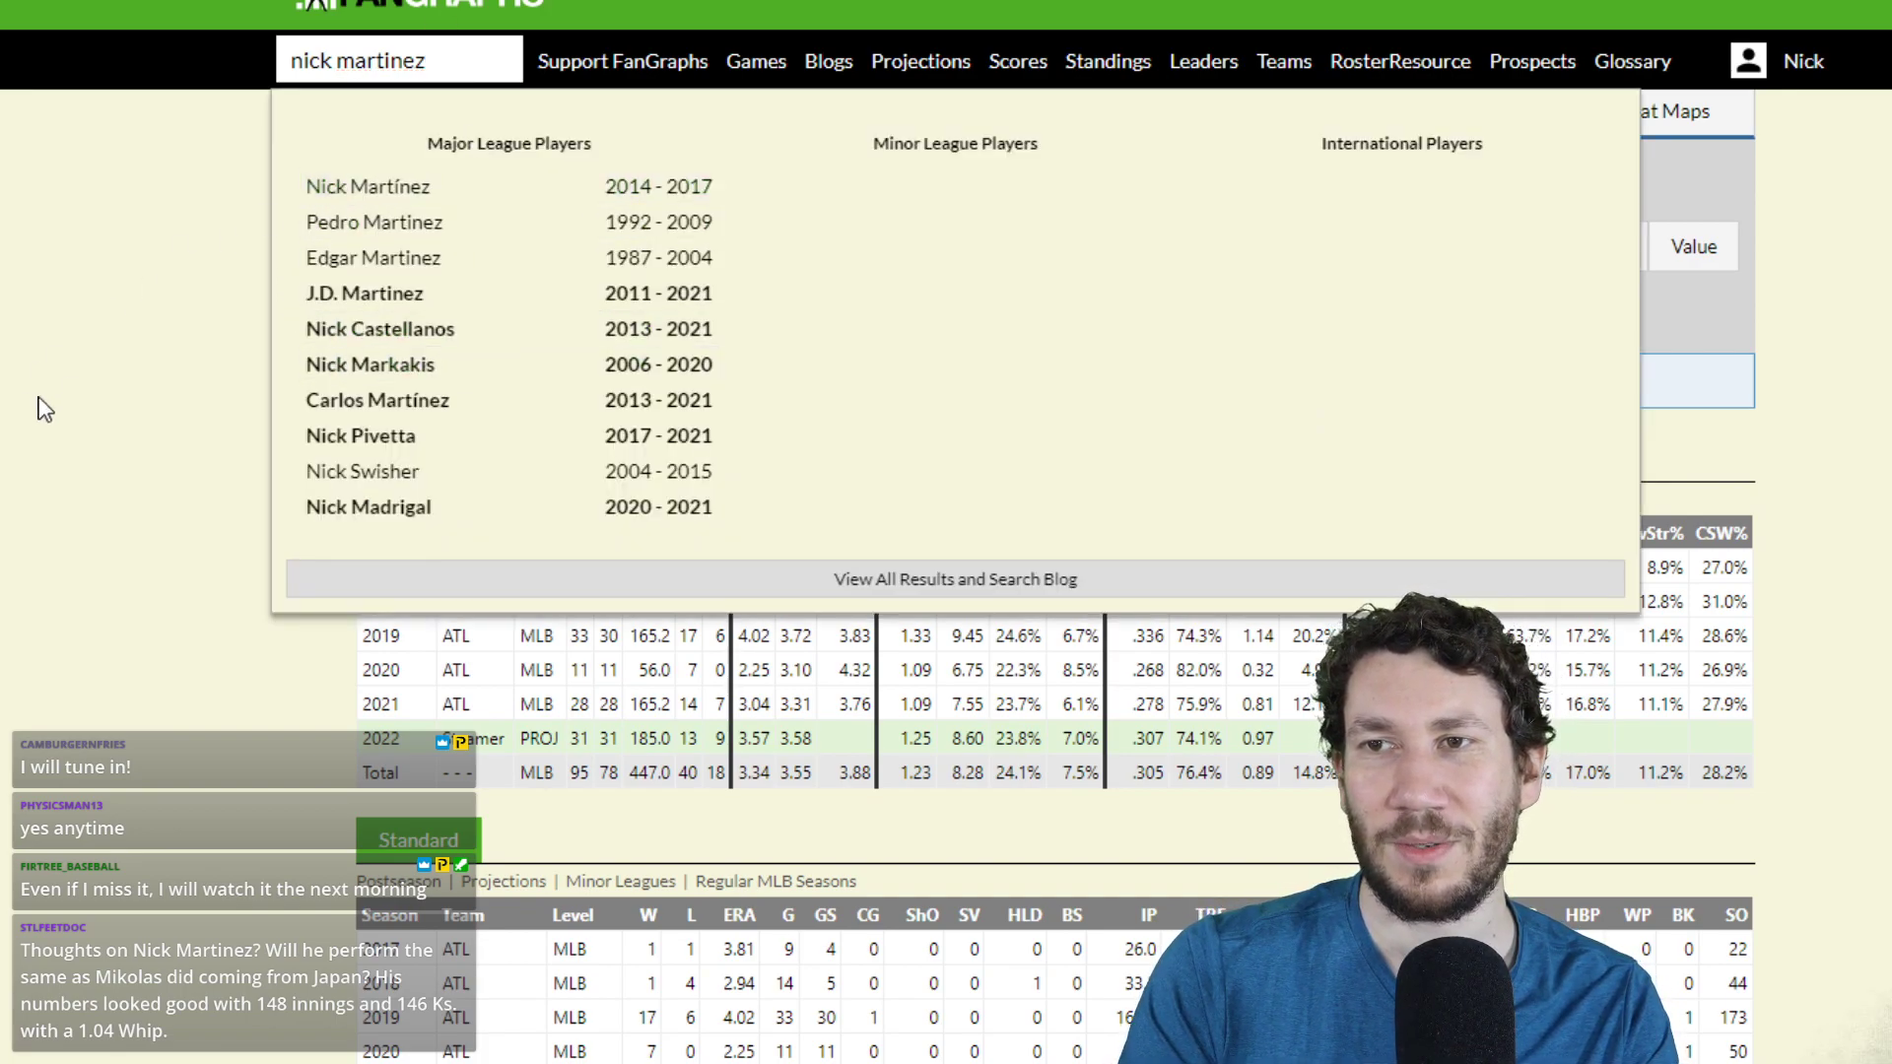
- Review Nick Martinez's season pitching stats and the contract news in his FanGraphs profile
scroll(163, 523, down, 5)
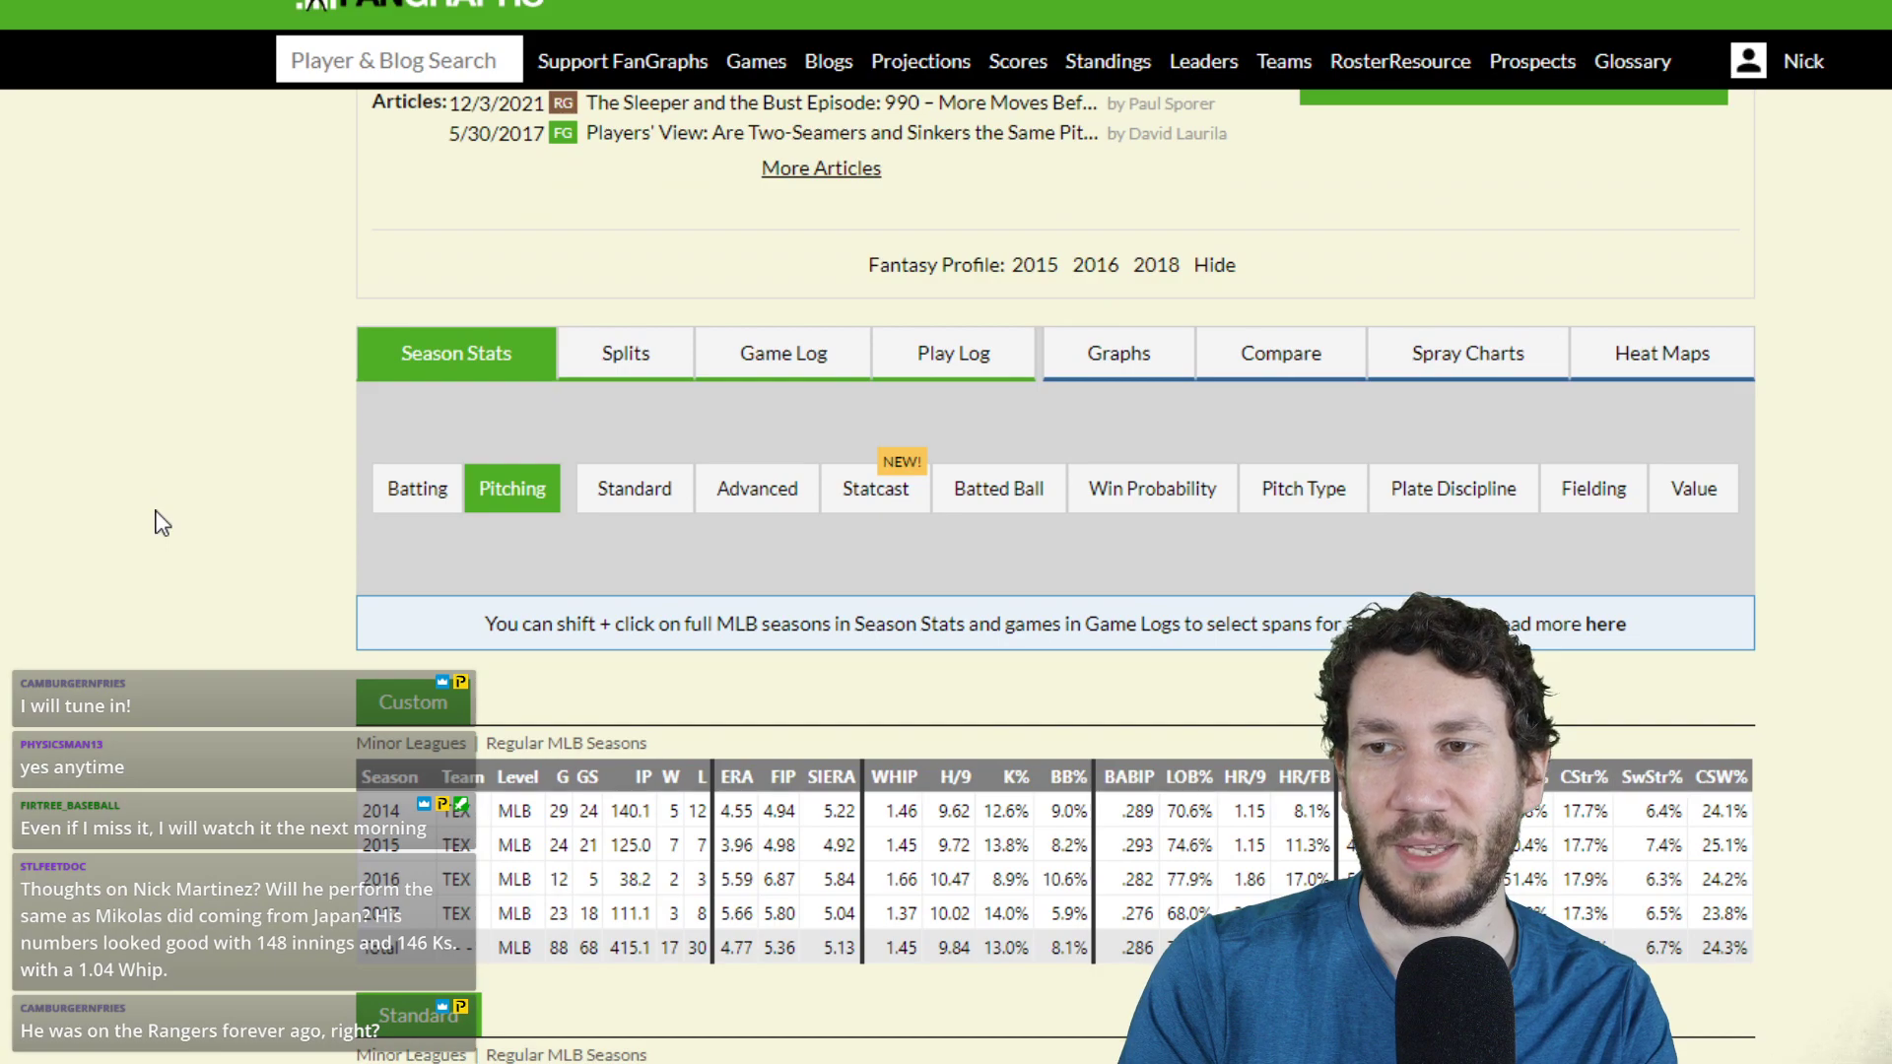
scroll(162, 523, up, 3)
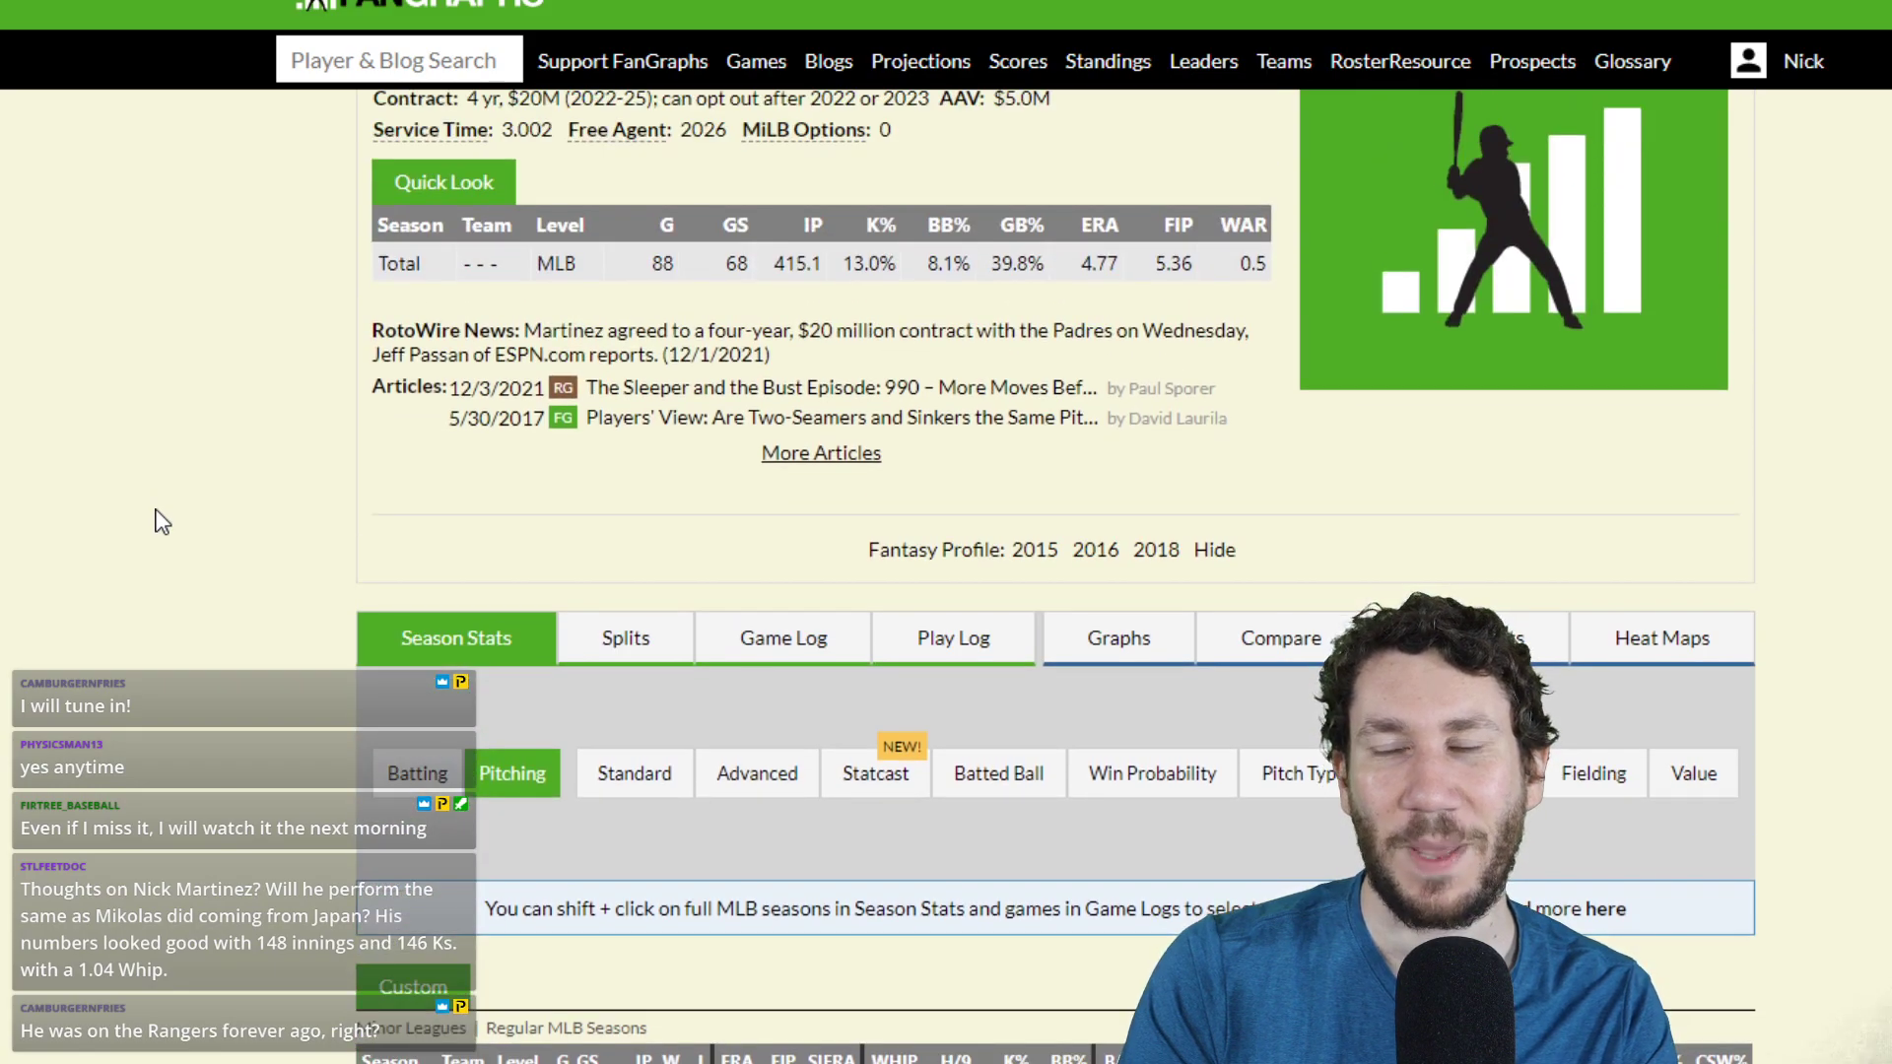
scroll(163, 522, up, 3)
drag(625, 245, 379, 232)
click(399, 61)
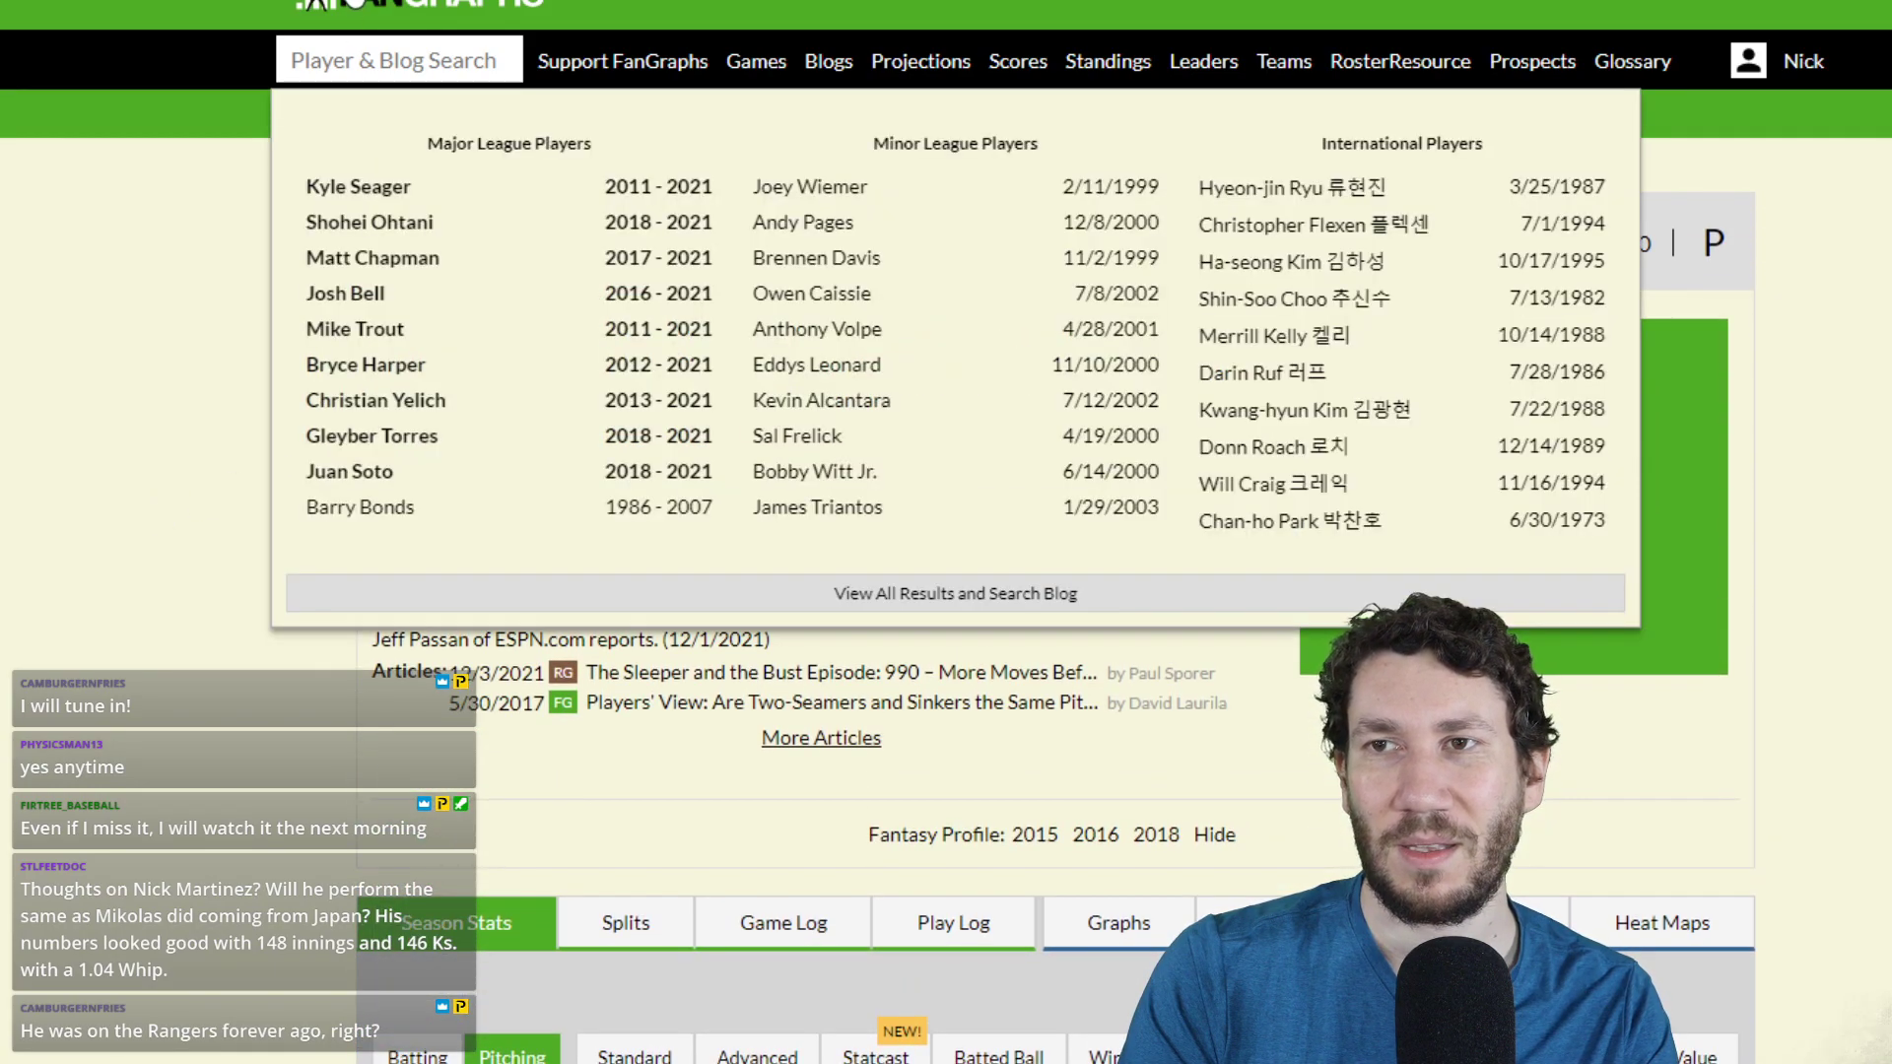
- Search the web for "nick martinez japan", open his Baseball Reference register page, and view the Register Pitching table
key(ctrl+l)
text(nick)
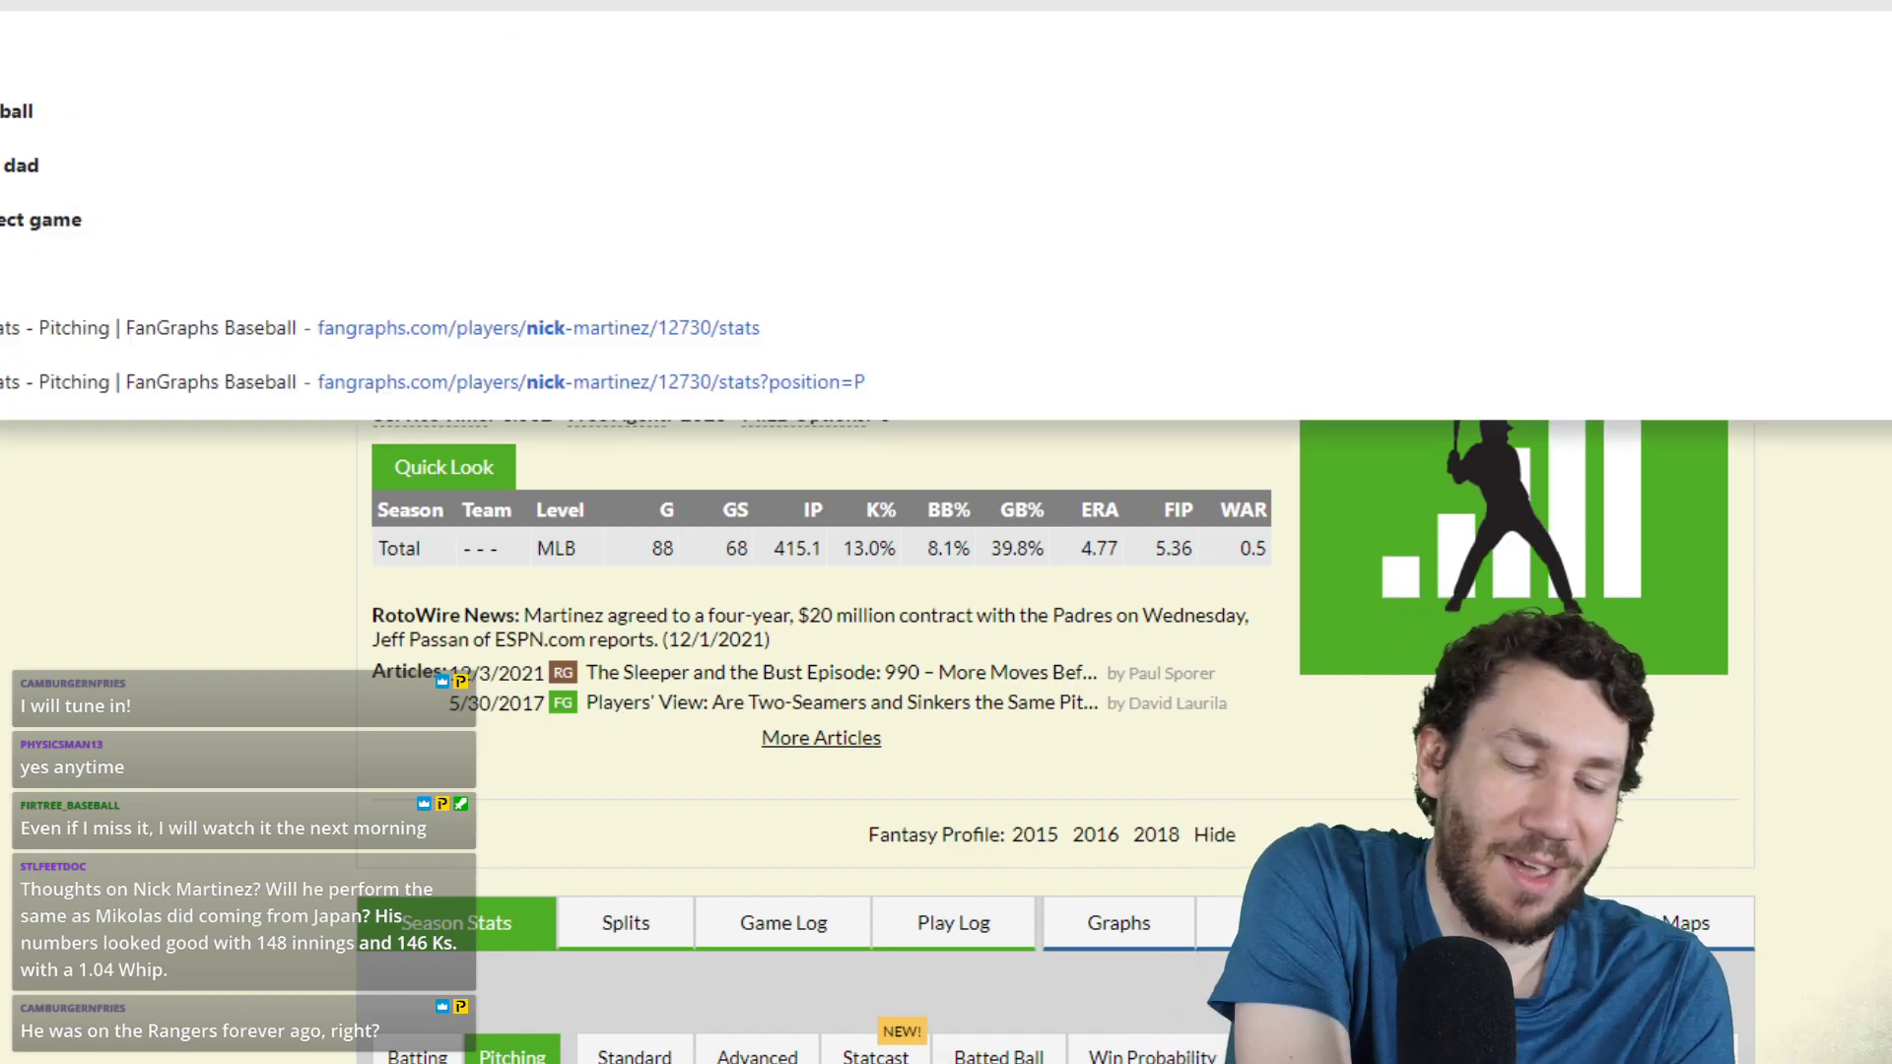
text( martinez japan)
key(Return)
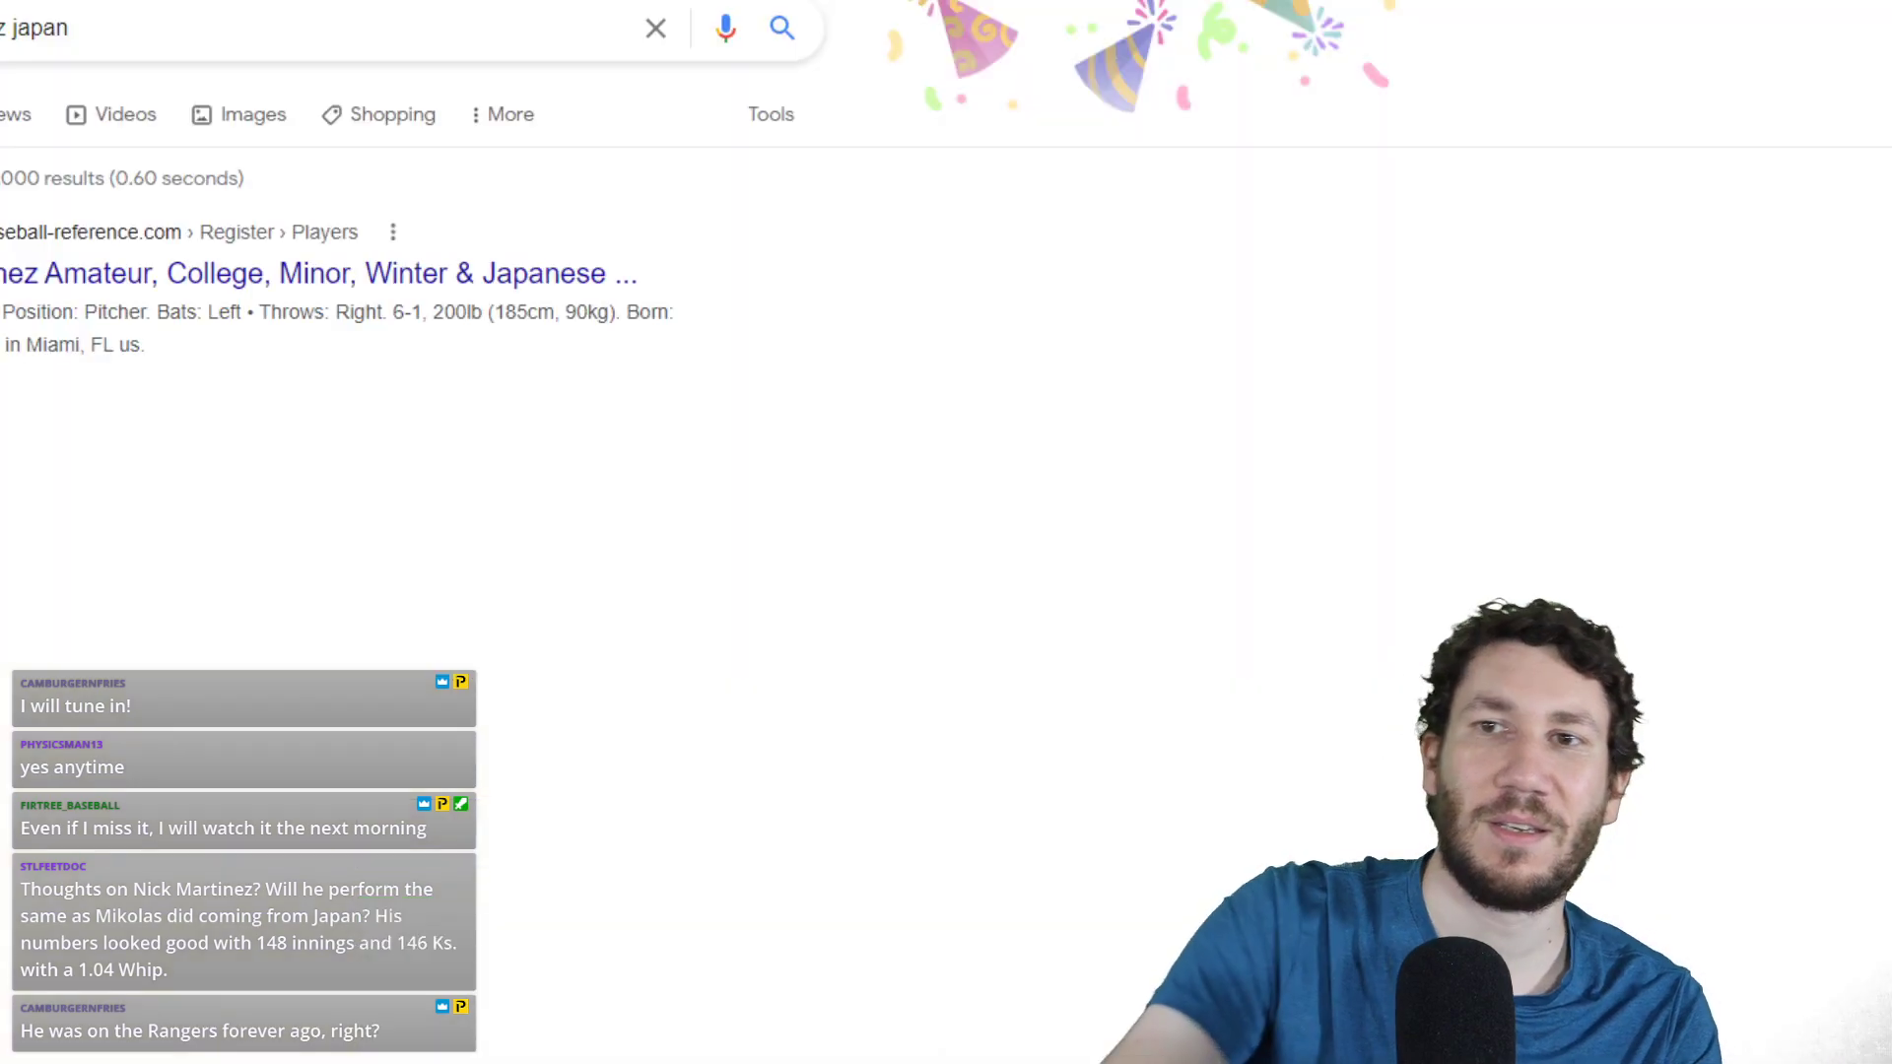
click(252, 273)
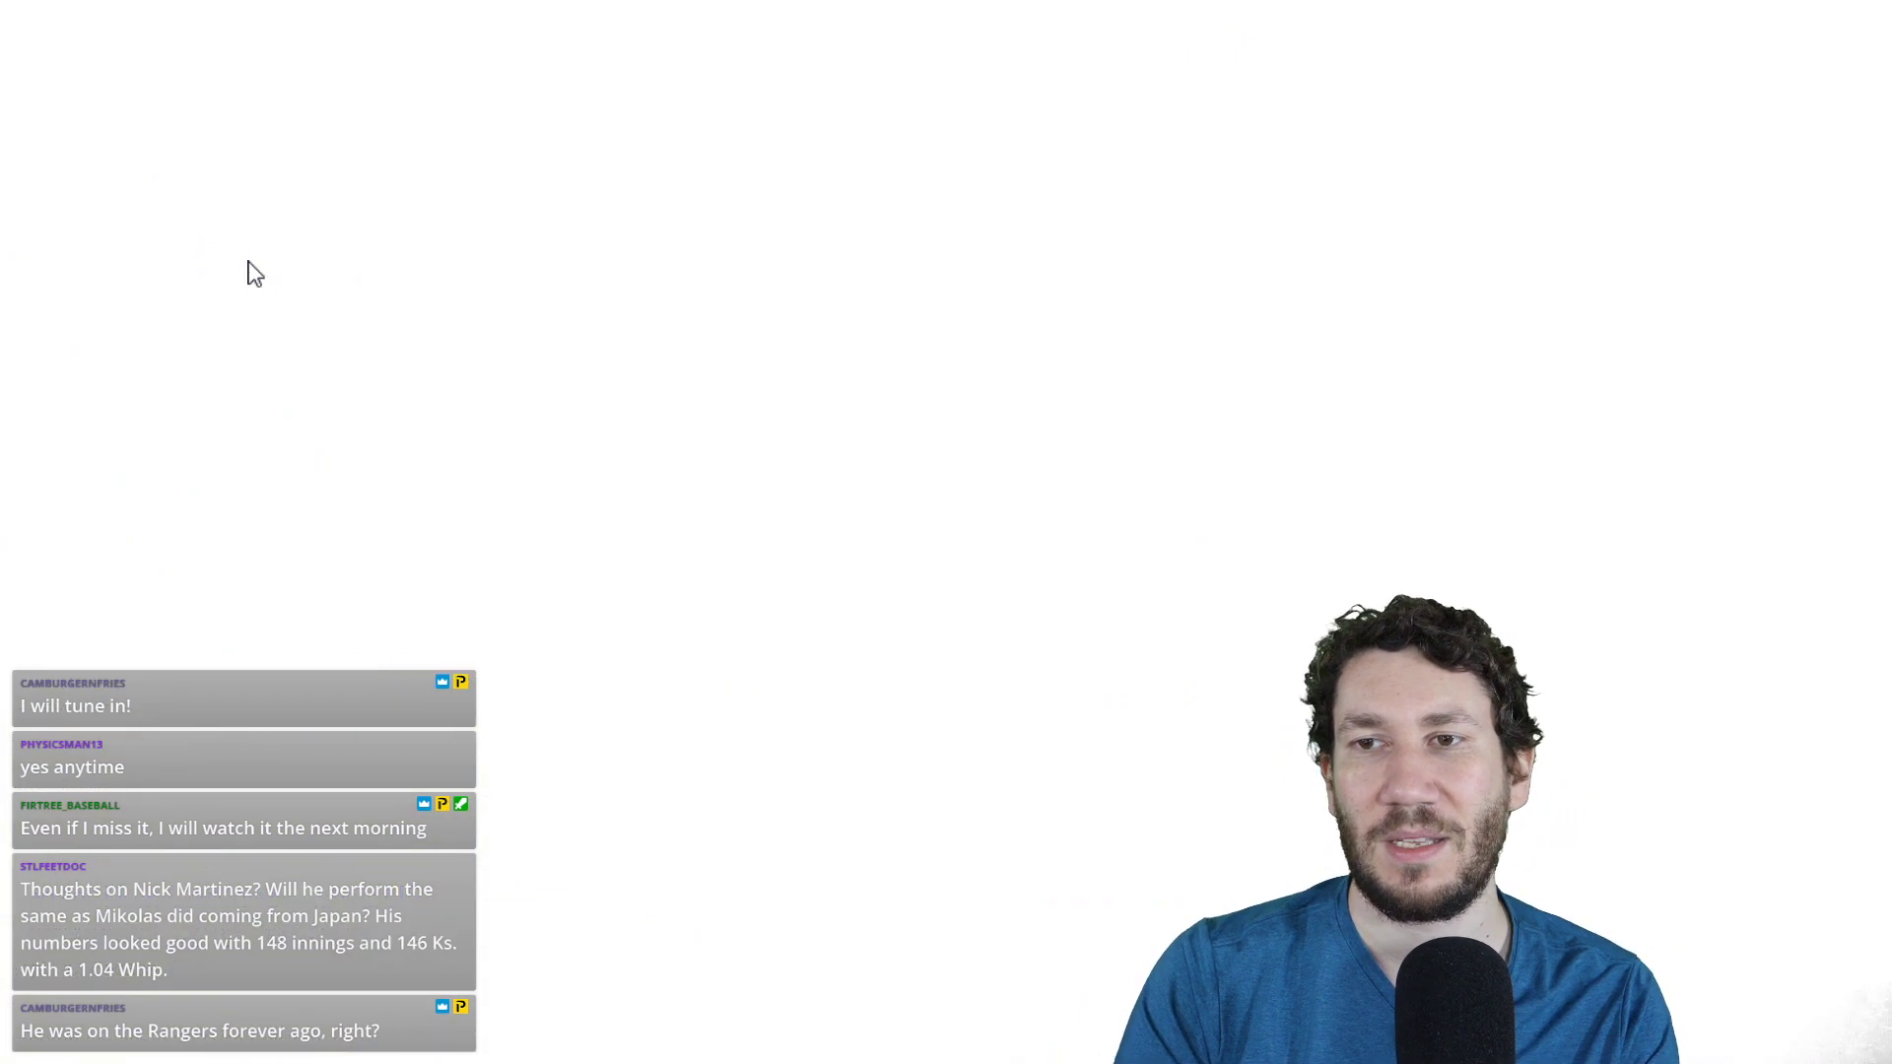
scroll(254, 273, down, 8)
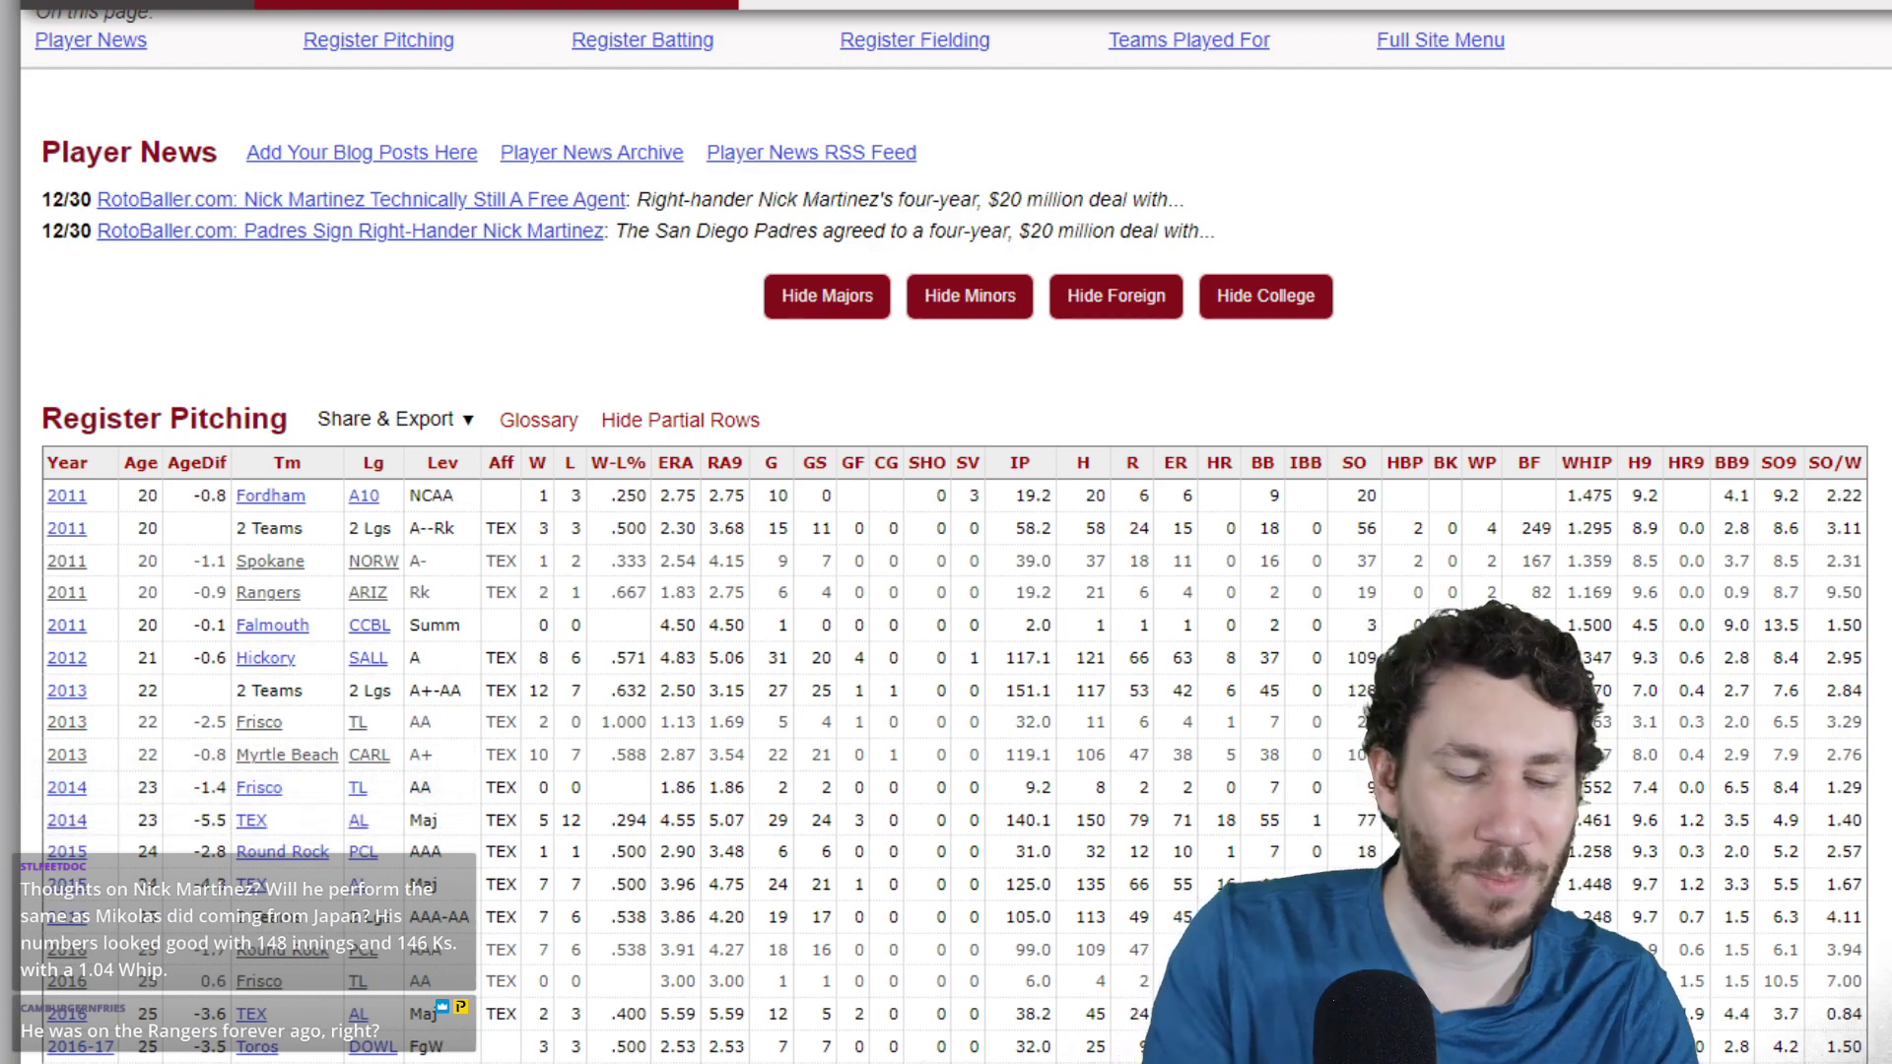
- Search the web for "nick martinez japan scouting report" and open the Viva El Birdos free agent profile
key(ctrl+l)
text(nick martinez japan)
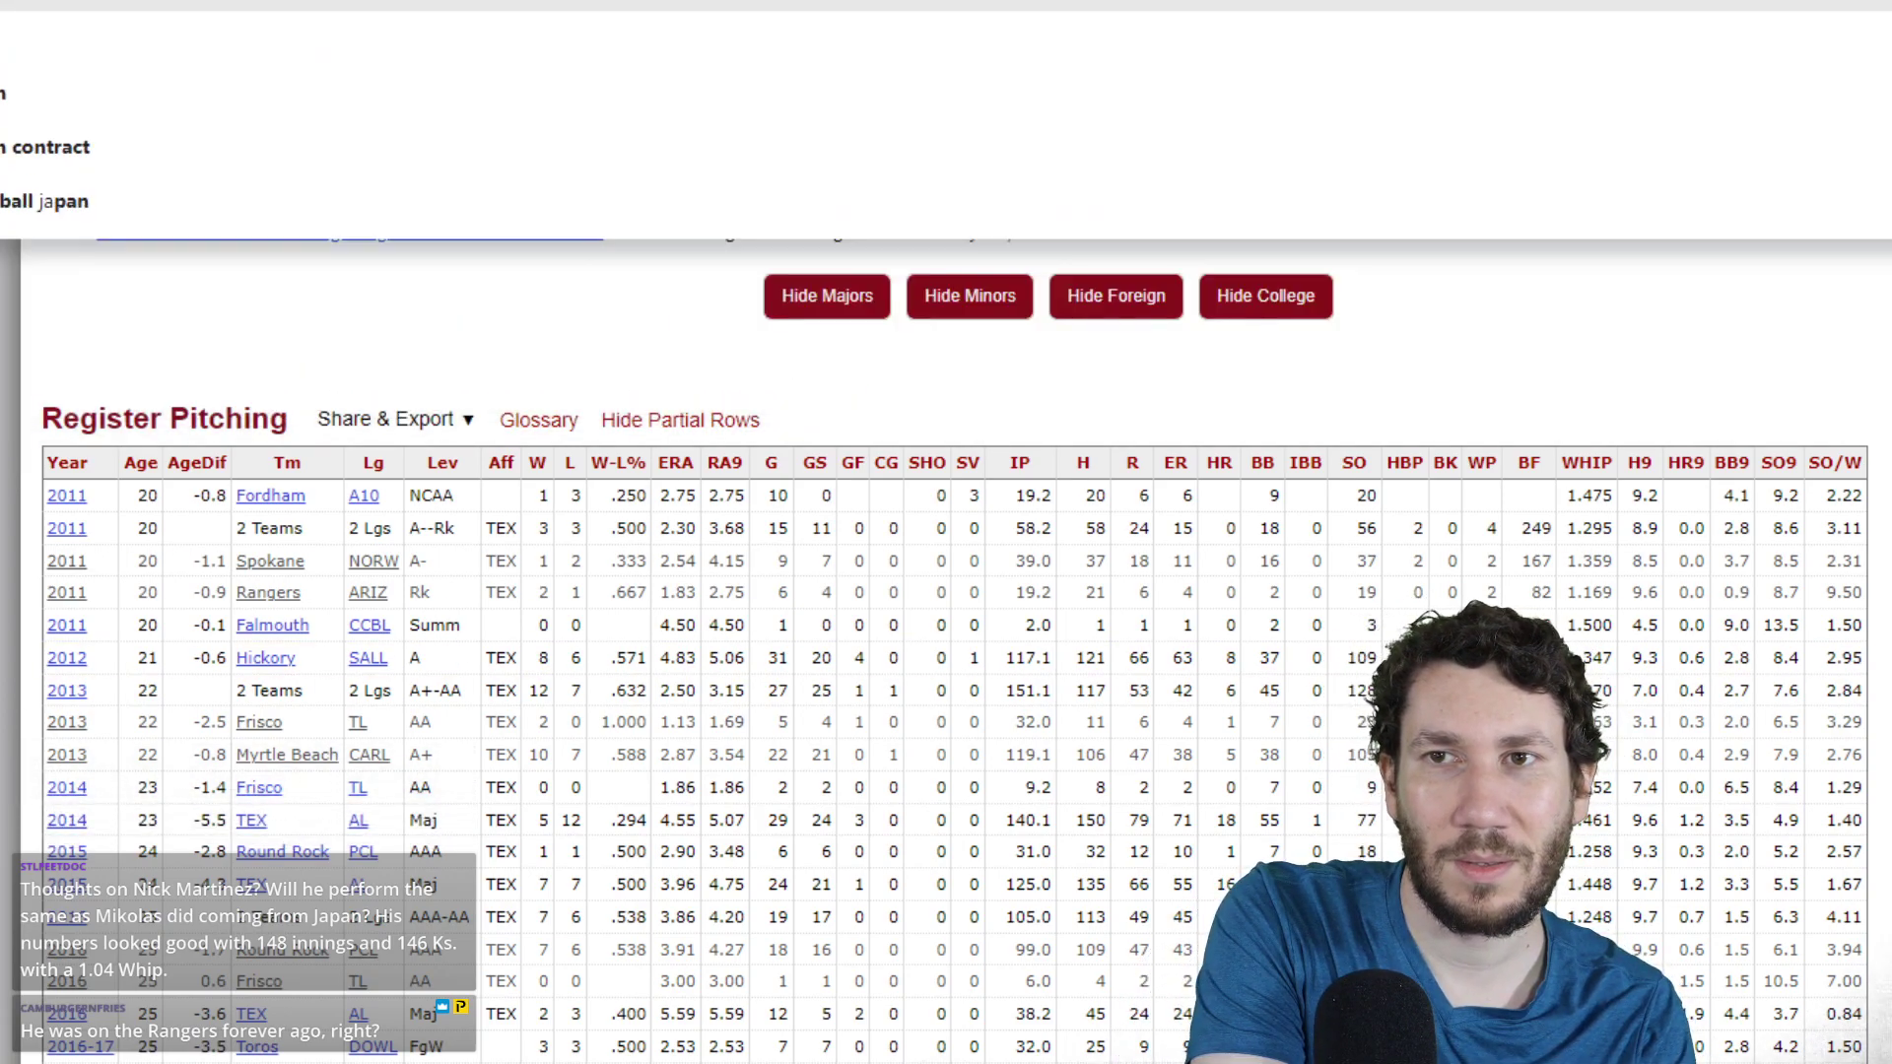
key(Escape)
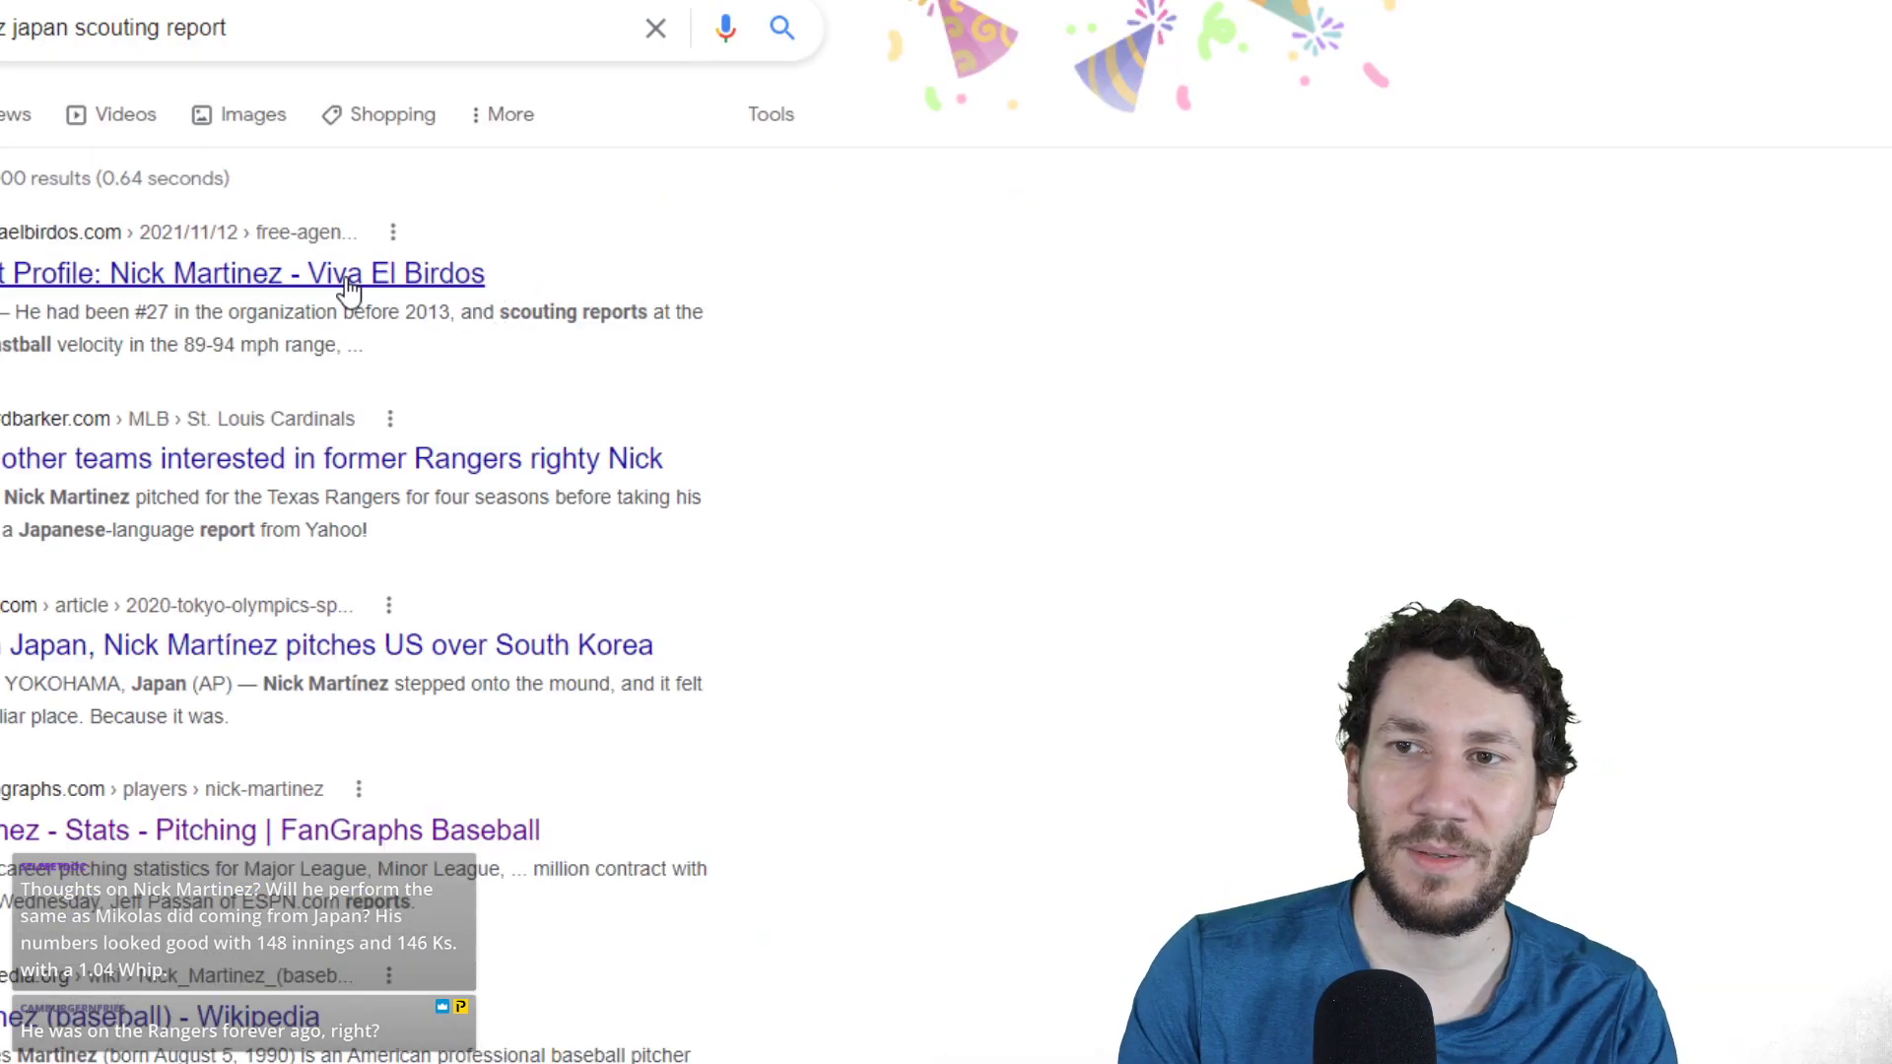
click(349, 289)
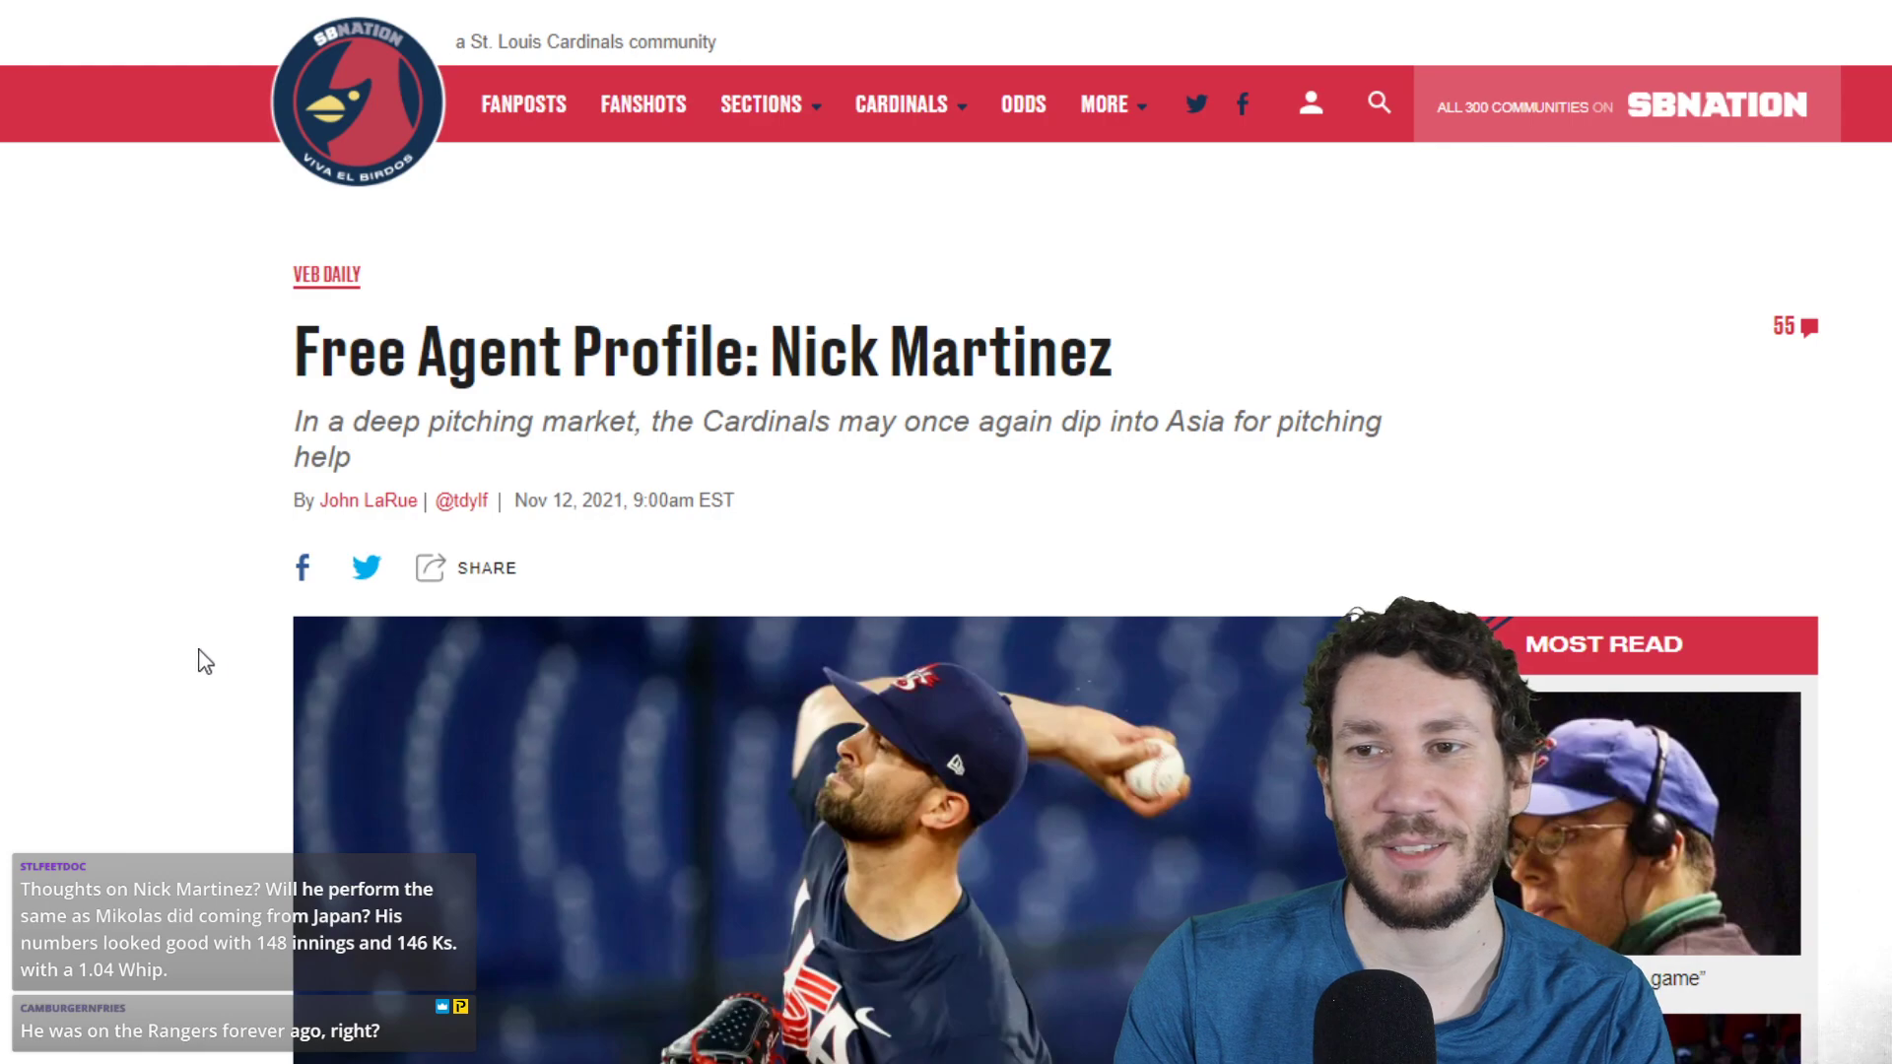
- Read through the Nick Martinez free agent profile to the Act II: Japan section and the embedded tweet on his velocity
scroll(217, 641, down, 1)
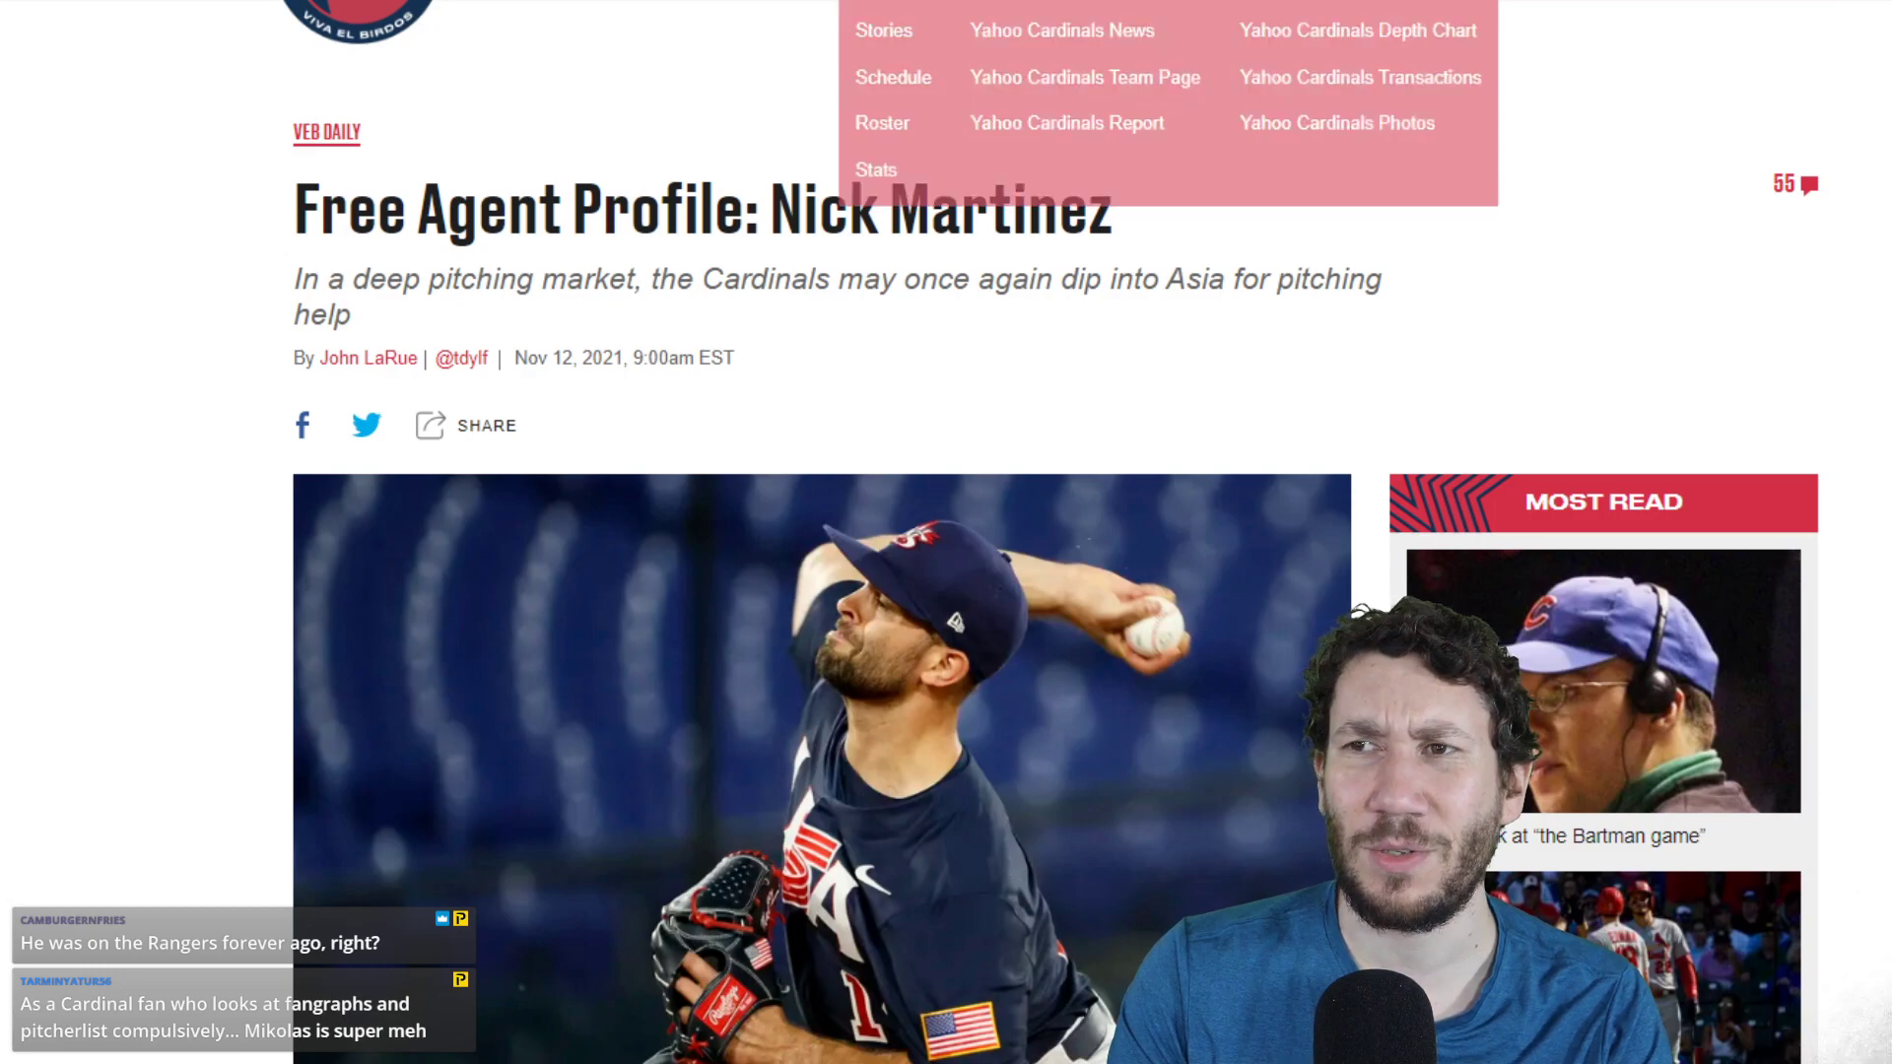
scroll(71, 527, down, 10)
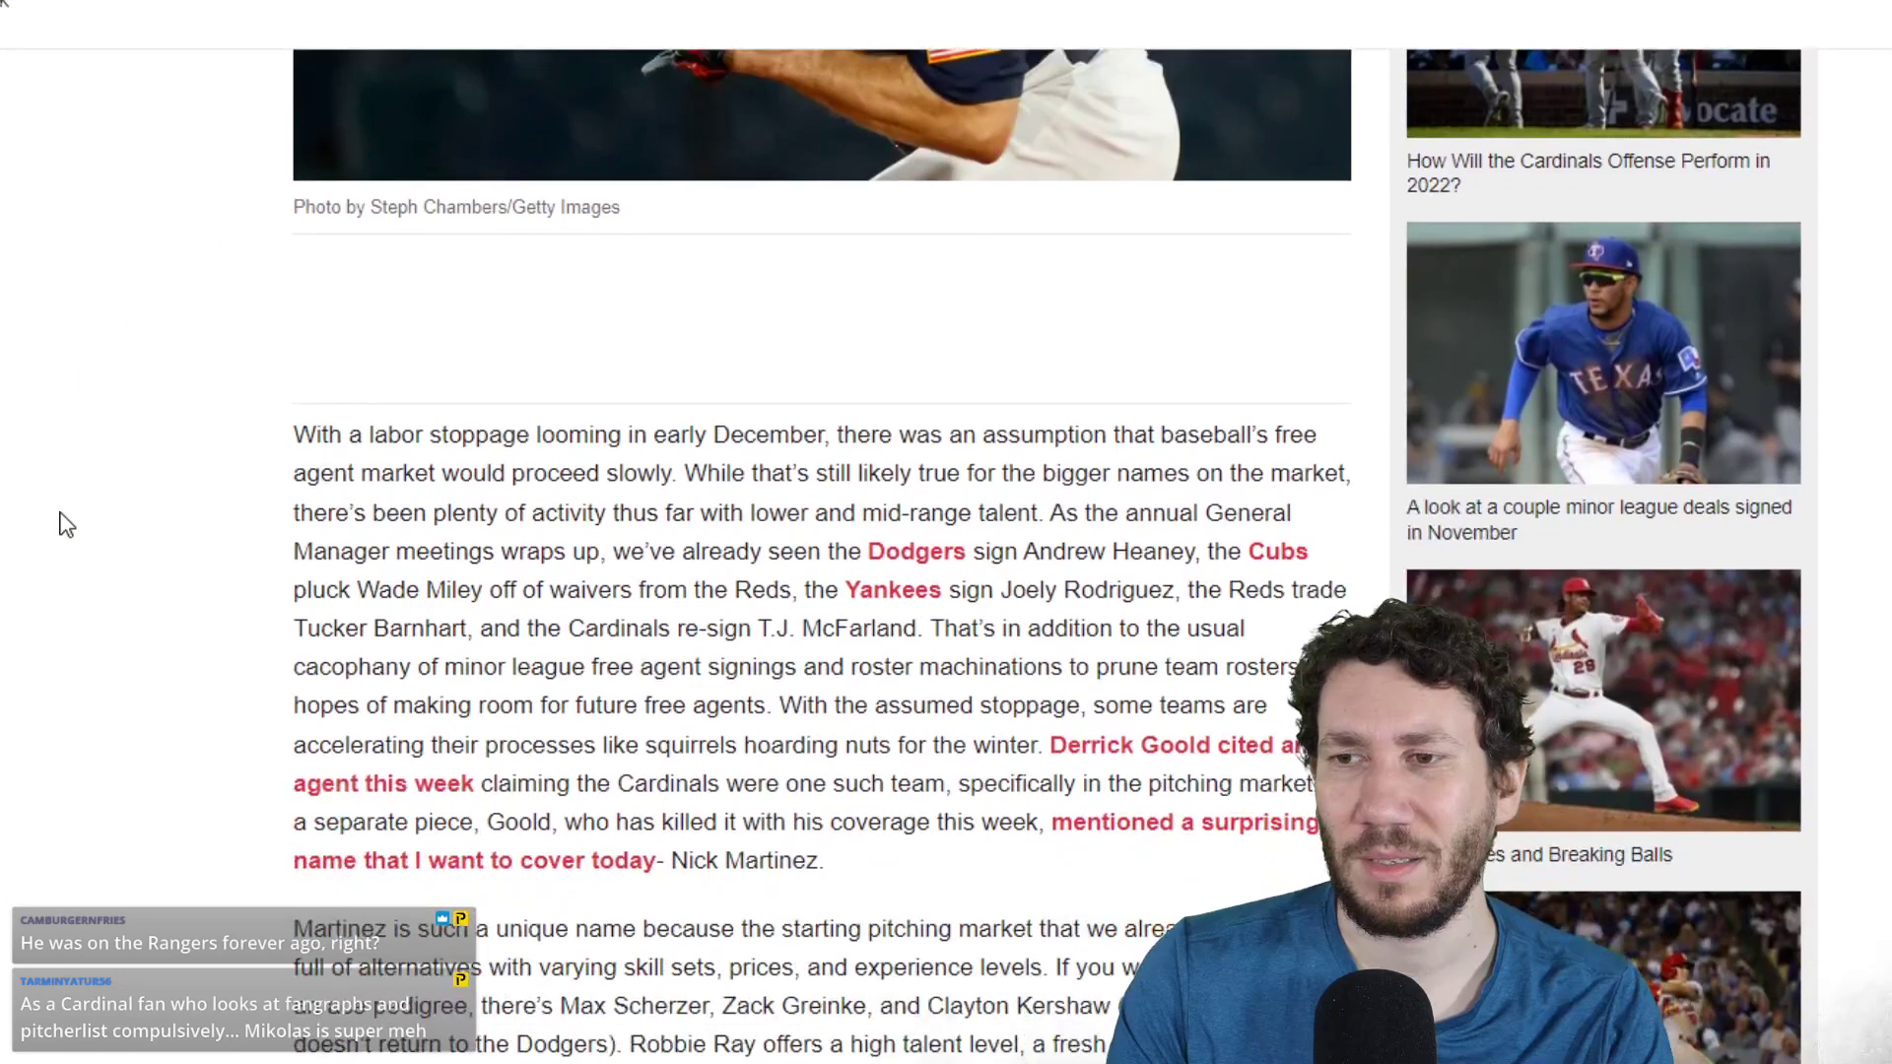
scroll(67, 519, down, 15)
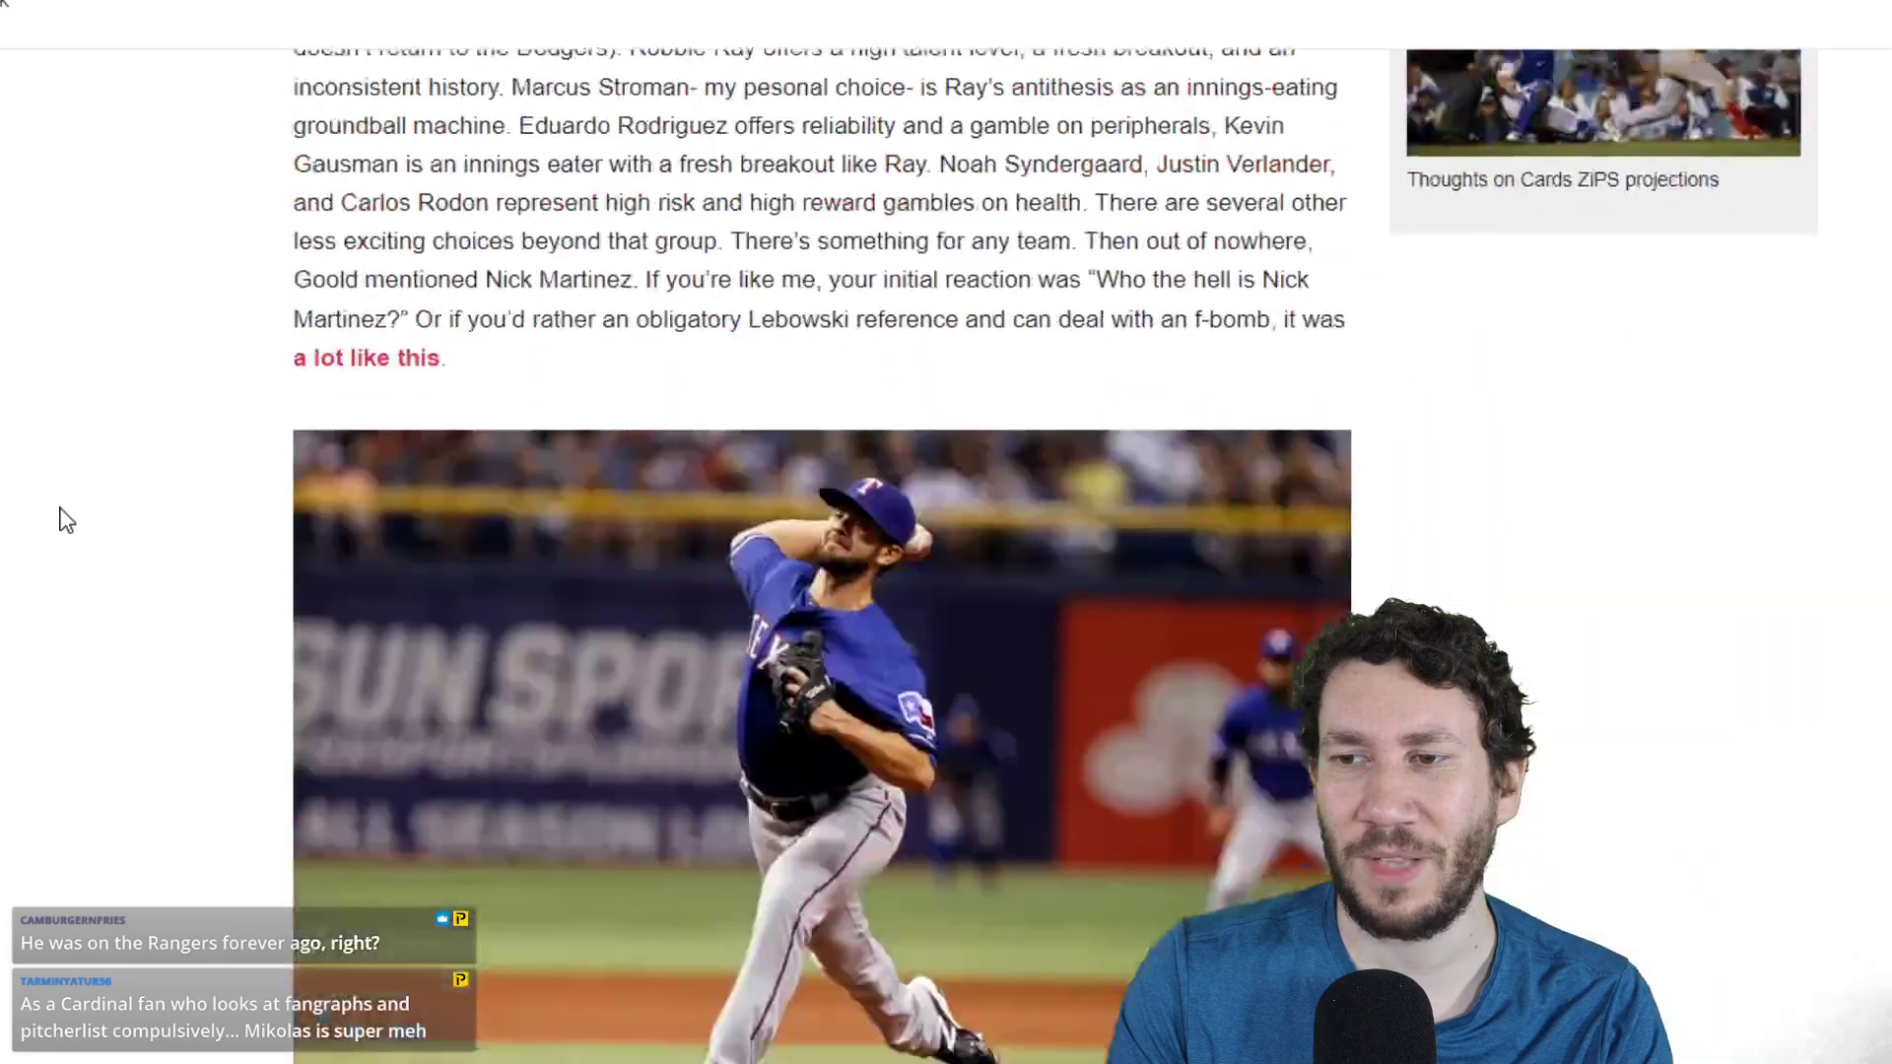
scroll(66, 513, down, 3)
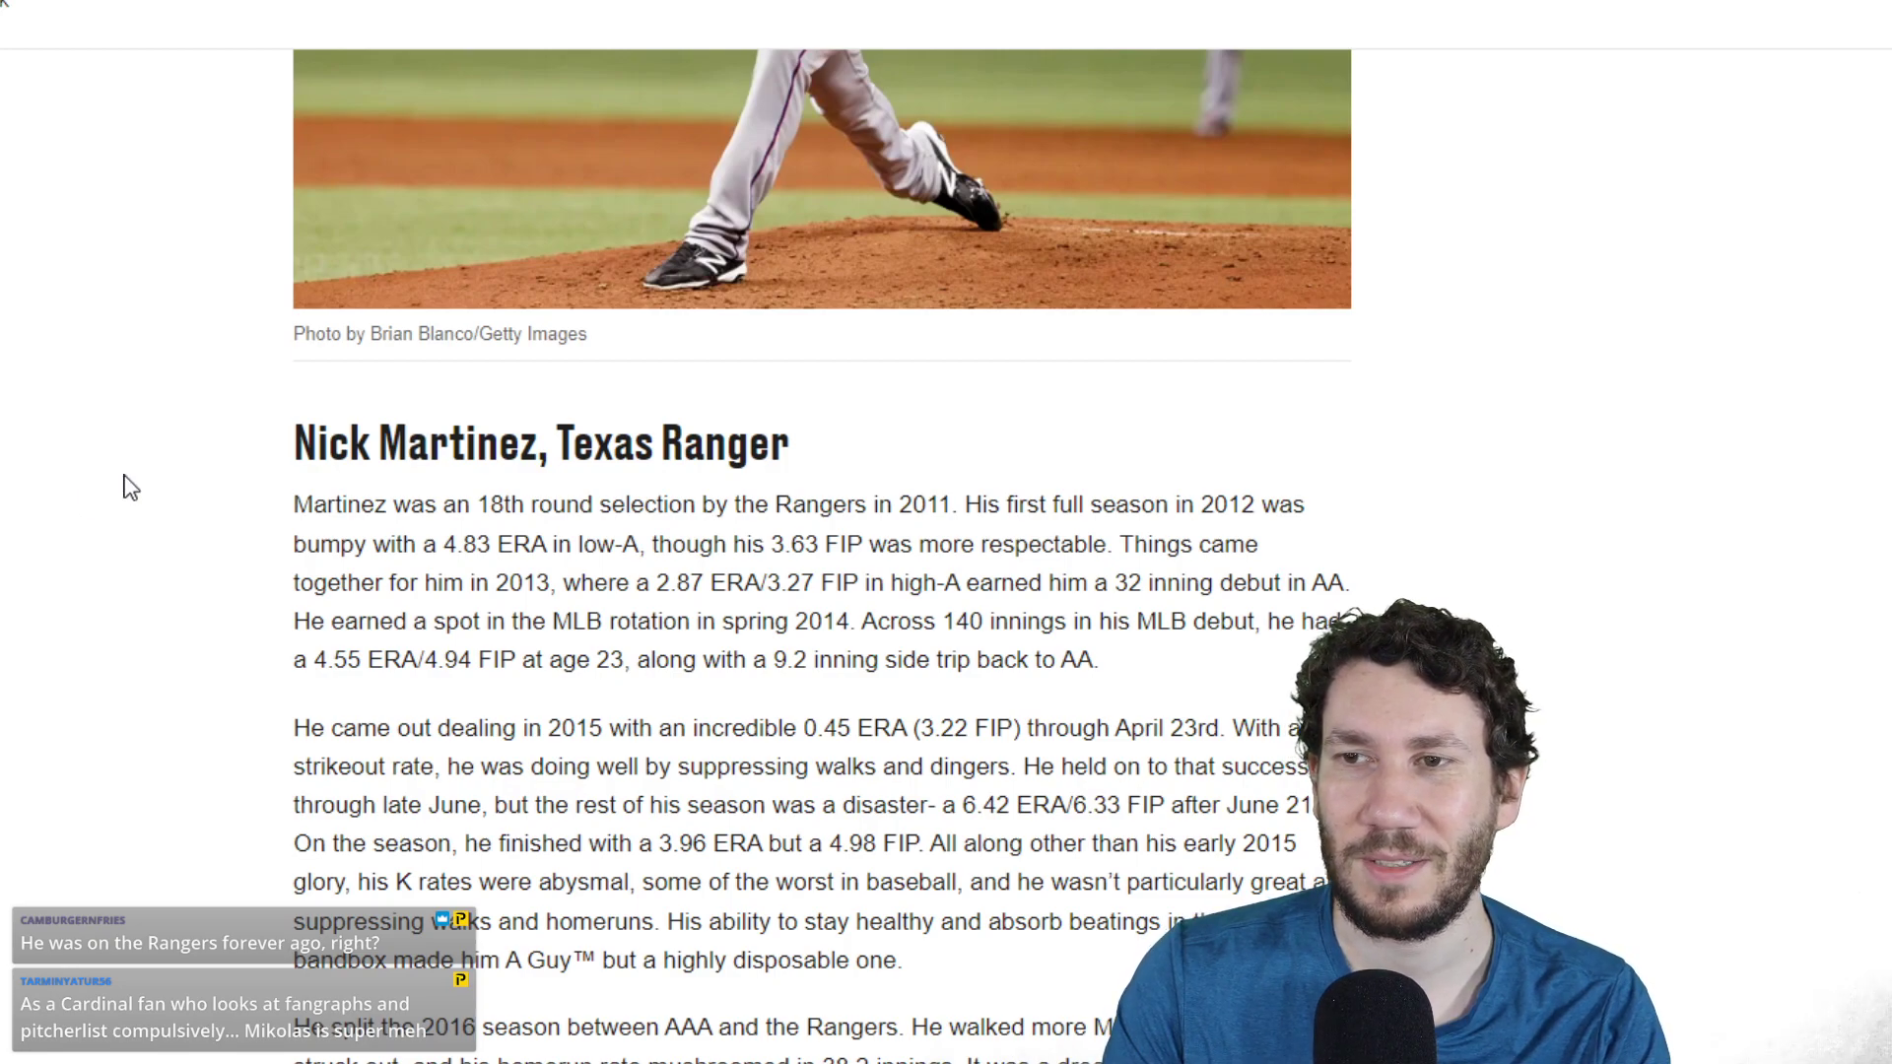
scroll(132, 486, down, 10)
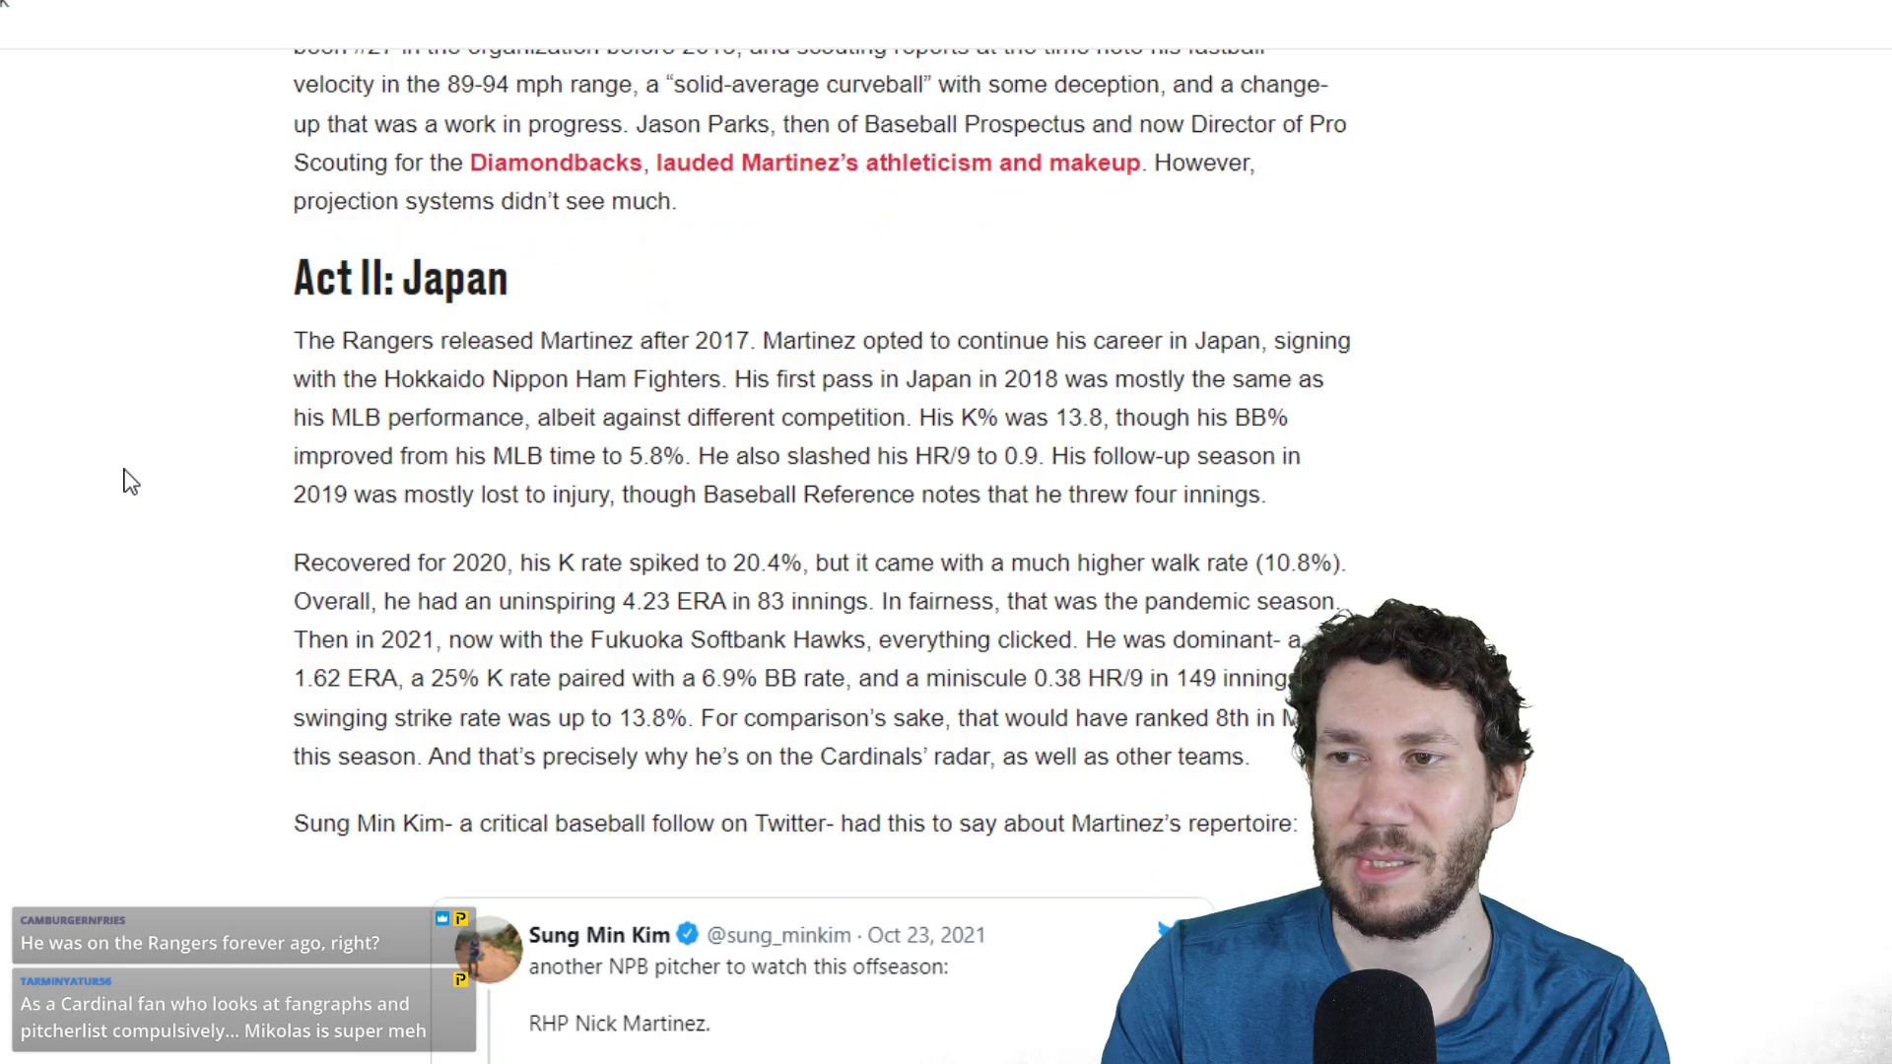
scroll(131, 482, down, 5)
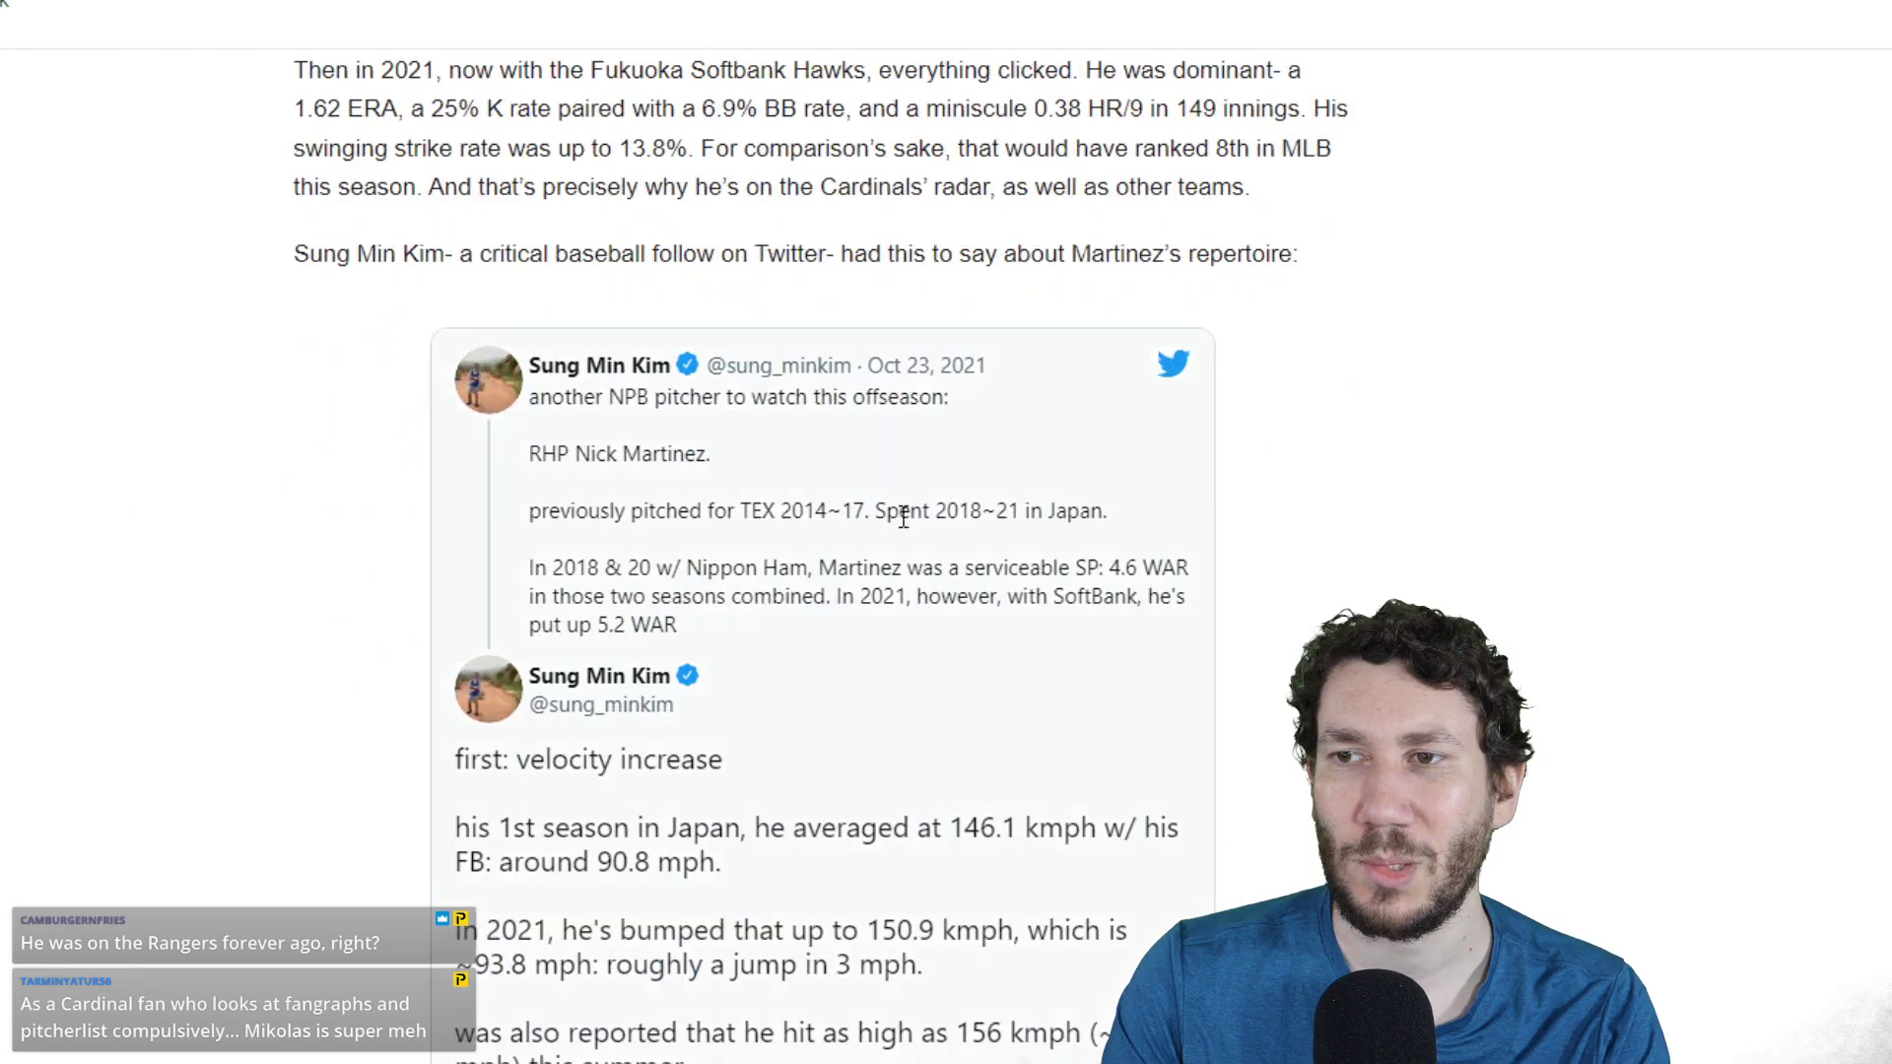
scroll(1379, 594, down, 1)
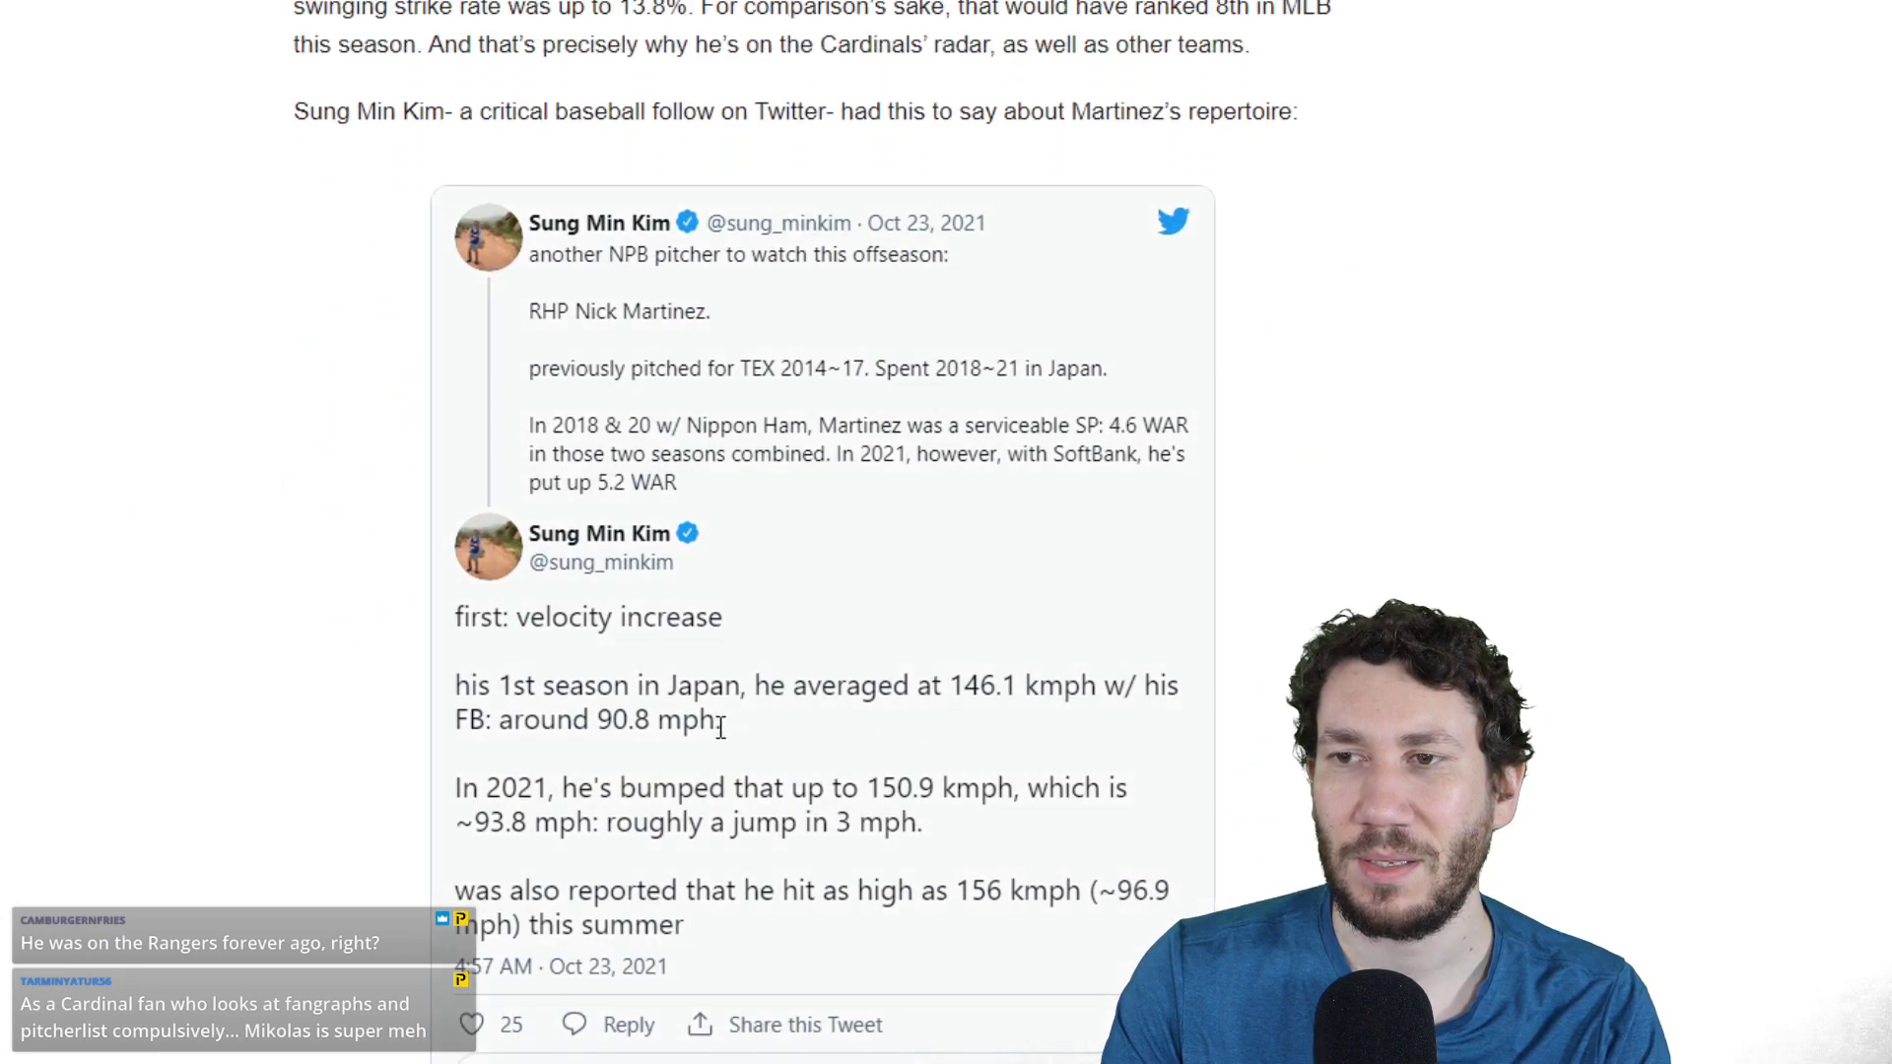
- Highlight the 2021 fastball velocity line and the start of the peak velocity line in the embedded tweet, closing the accidentally opened tweet
drag(726, 728, 612, 737)
click(621, 737)
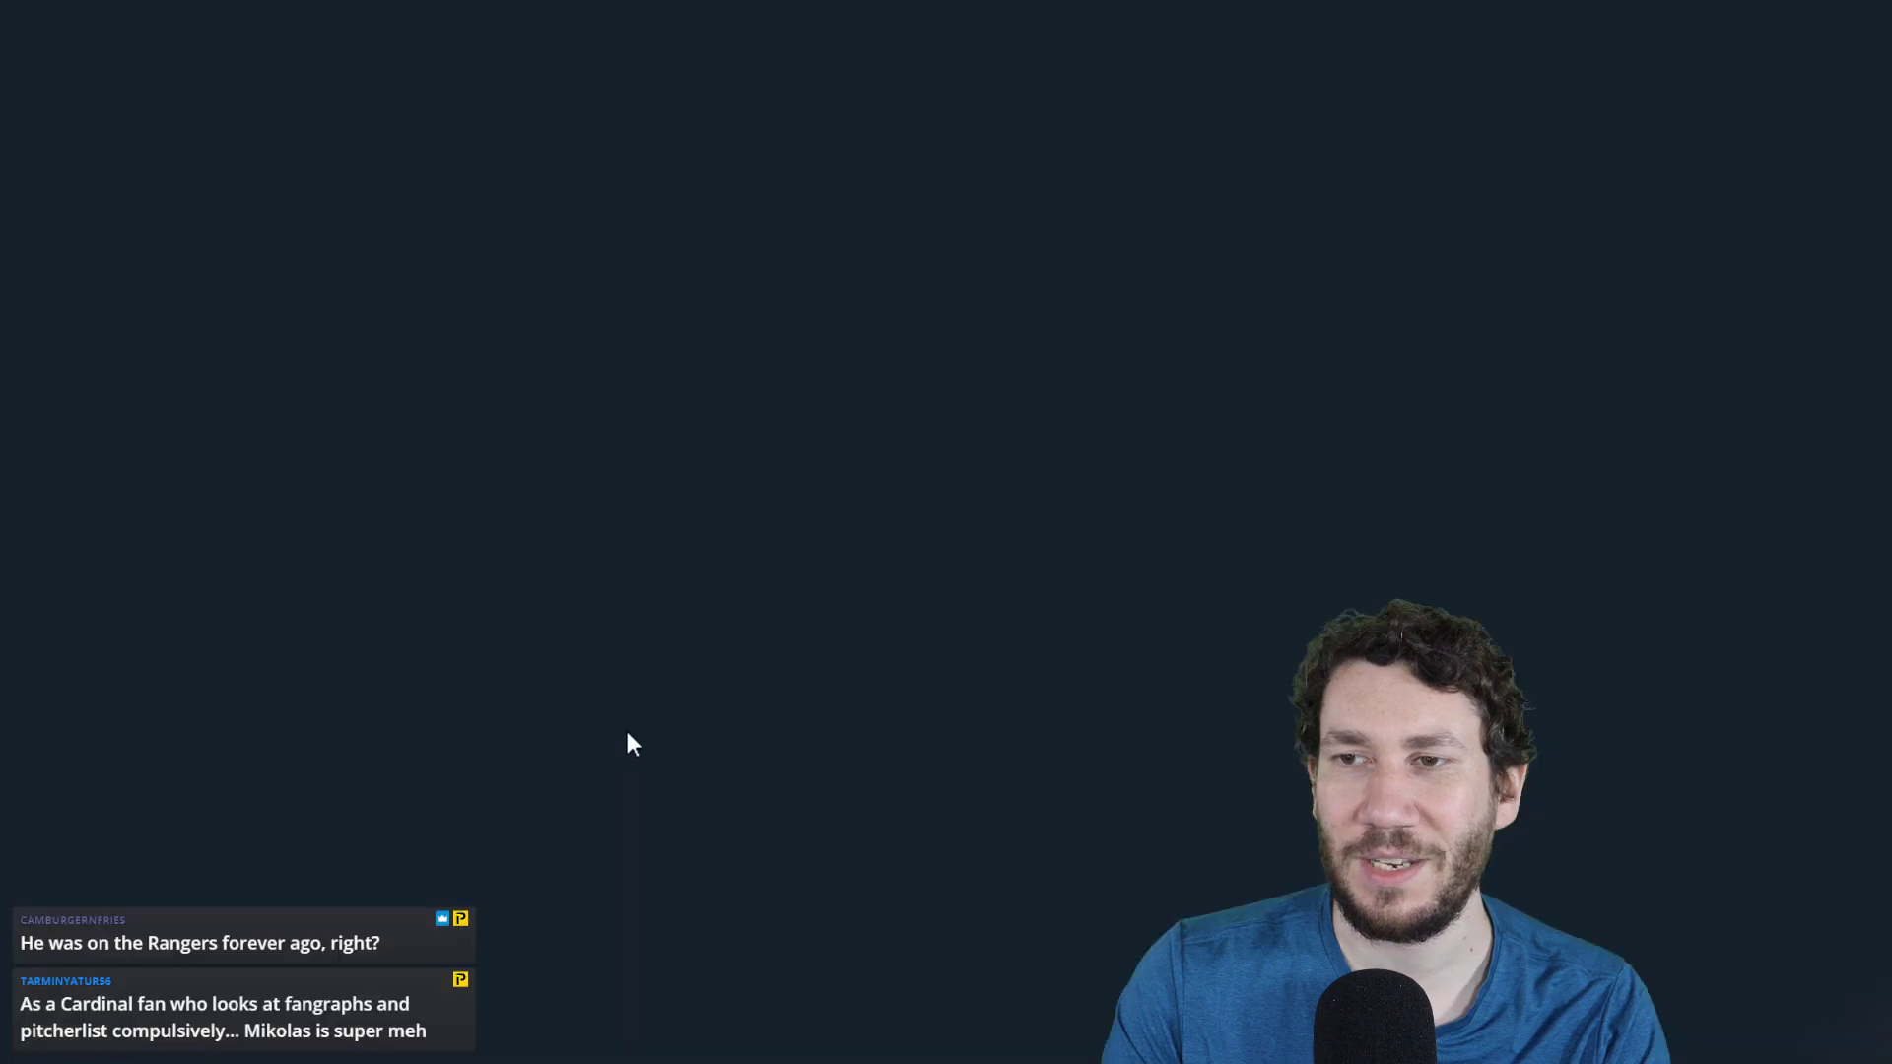
key(ctrl+w)
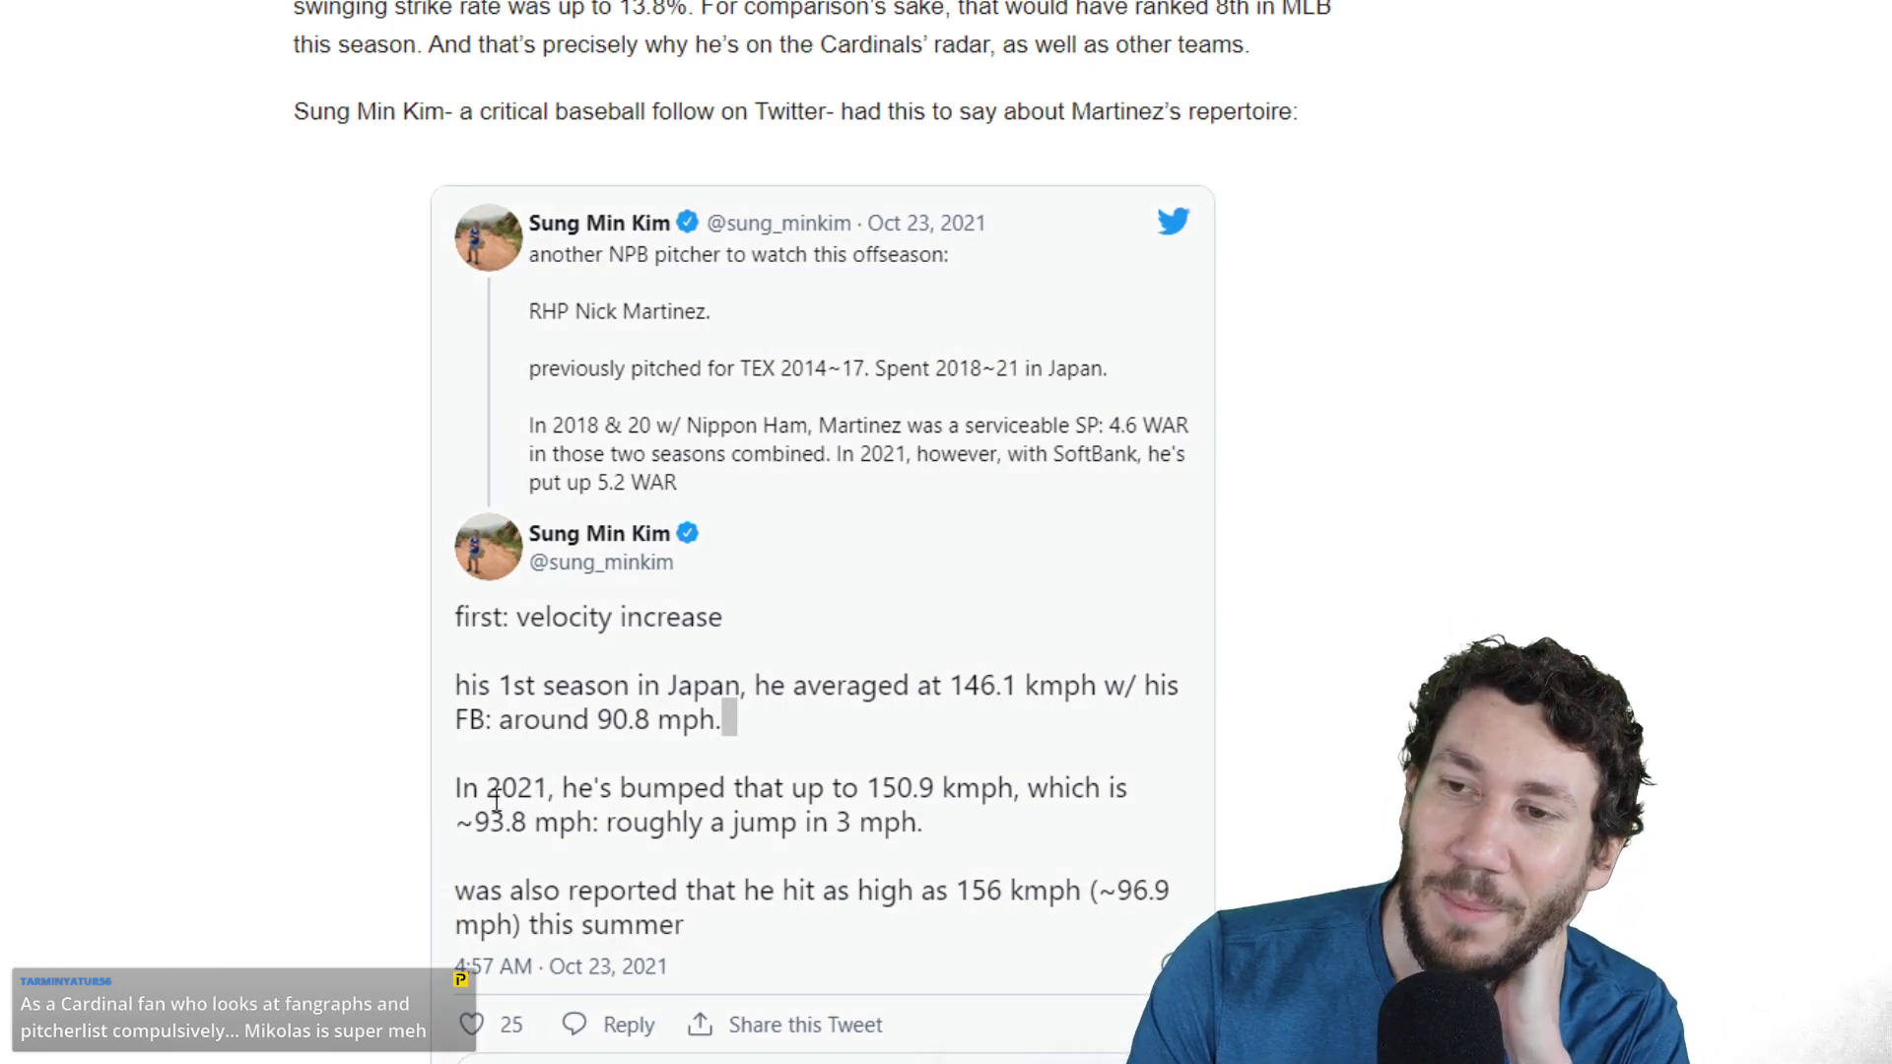
drag(476, 822, 194, 799)
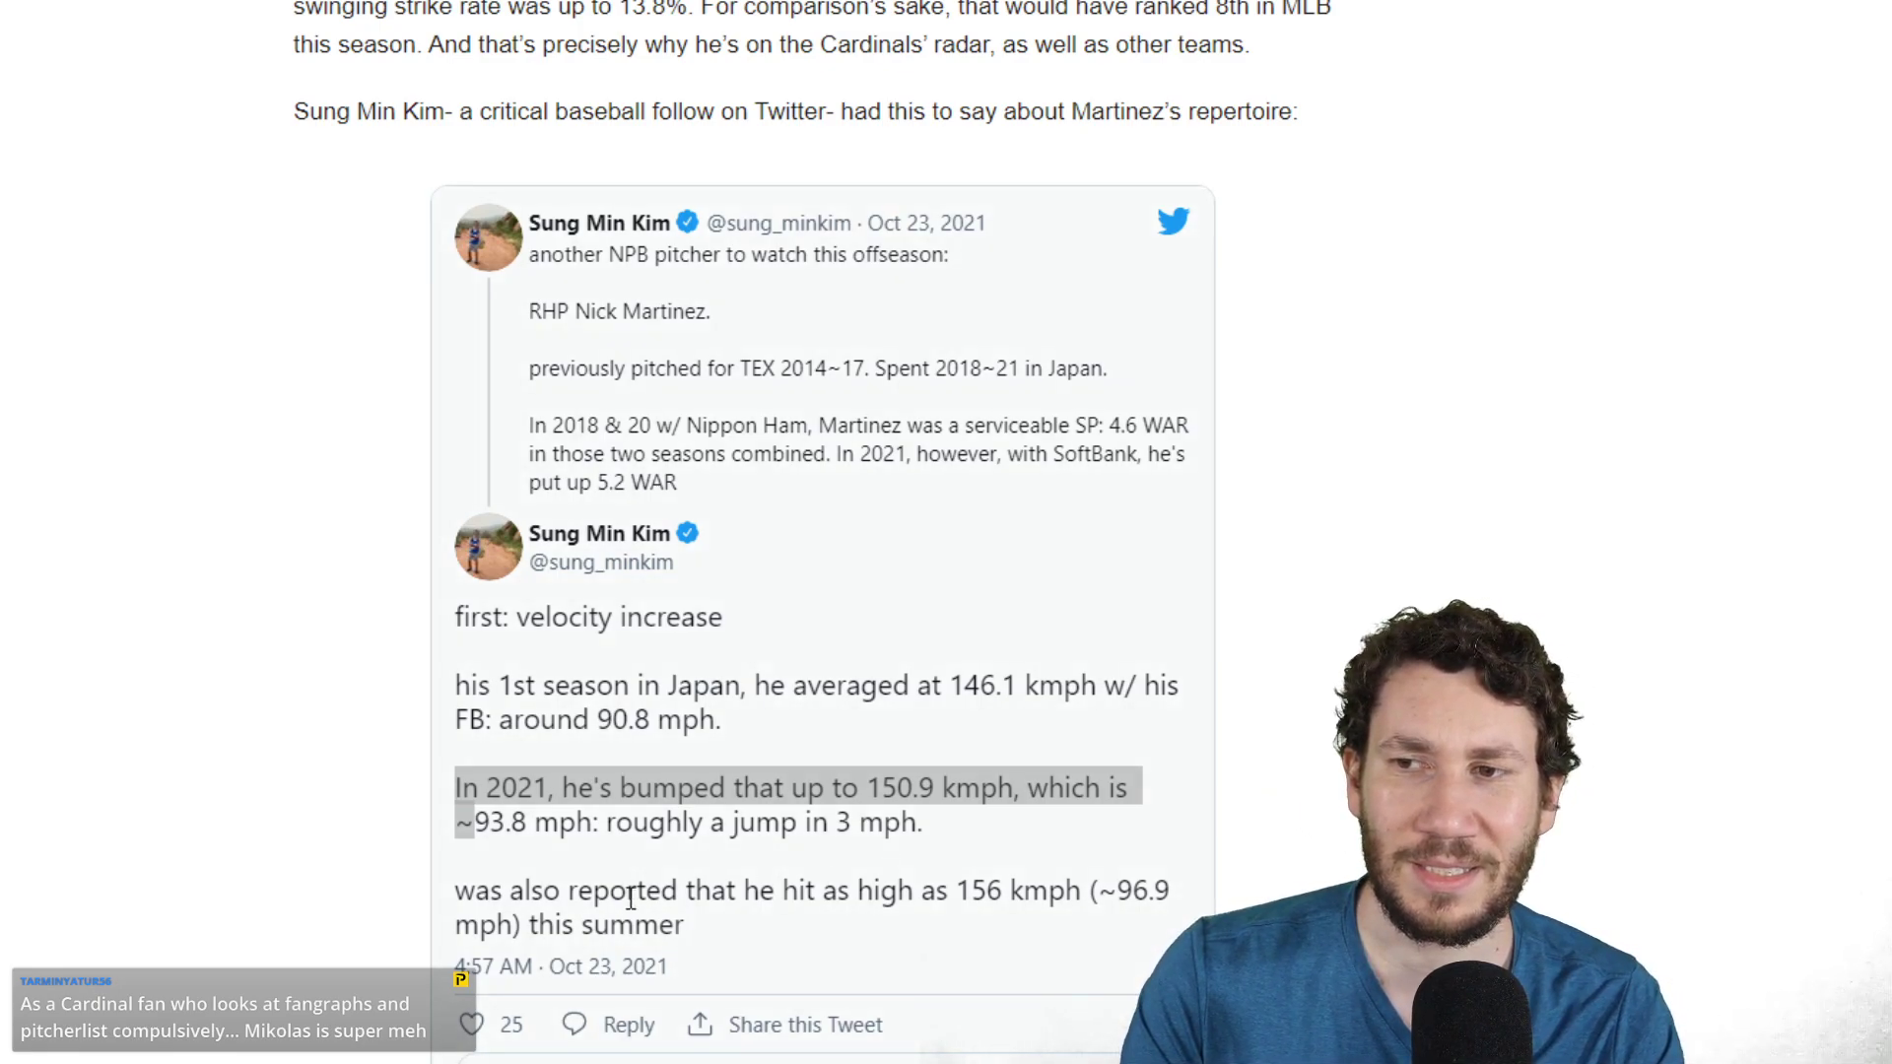
drag(544, 891, 118, 848)
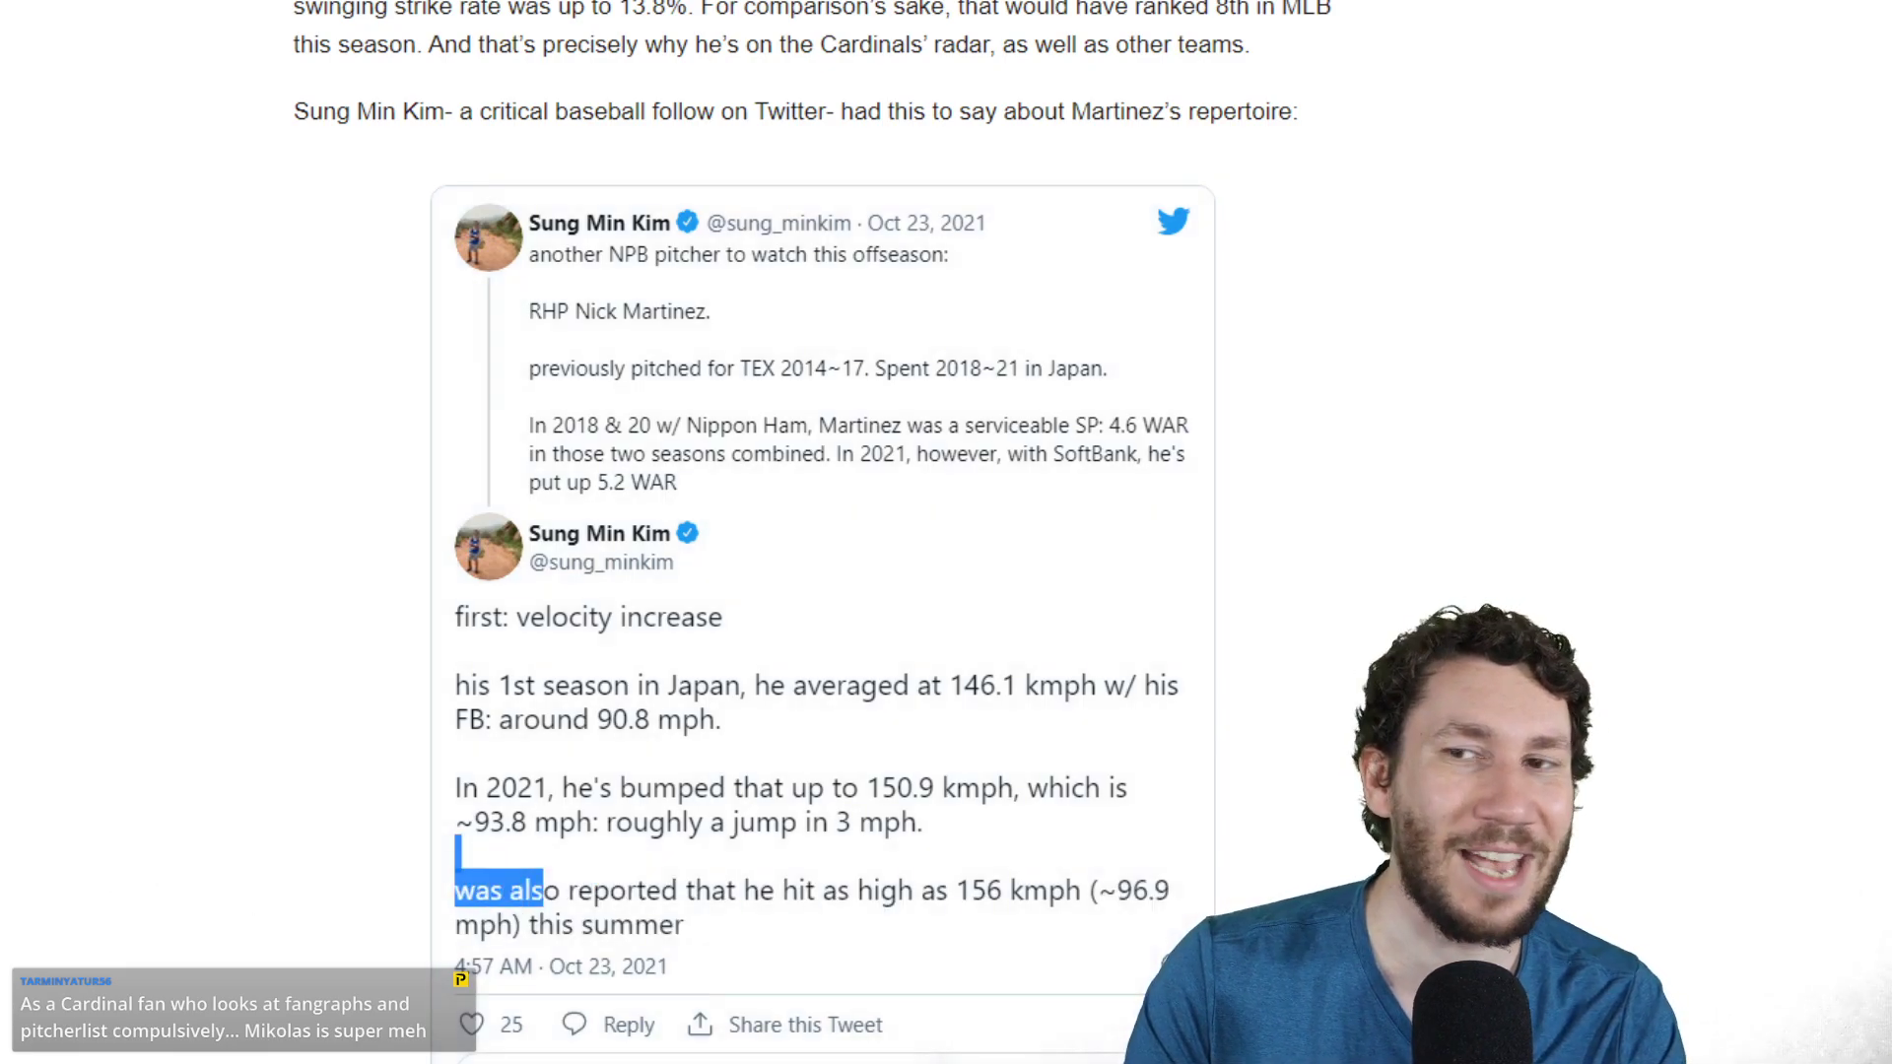
click(192, 845)
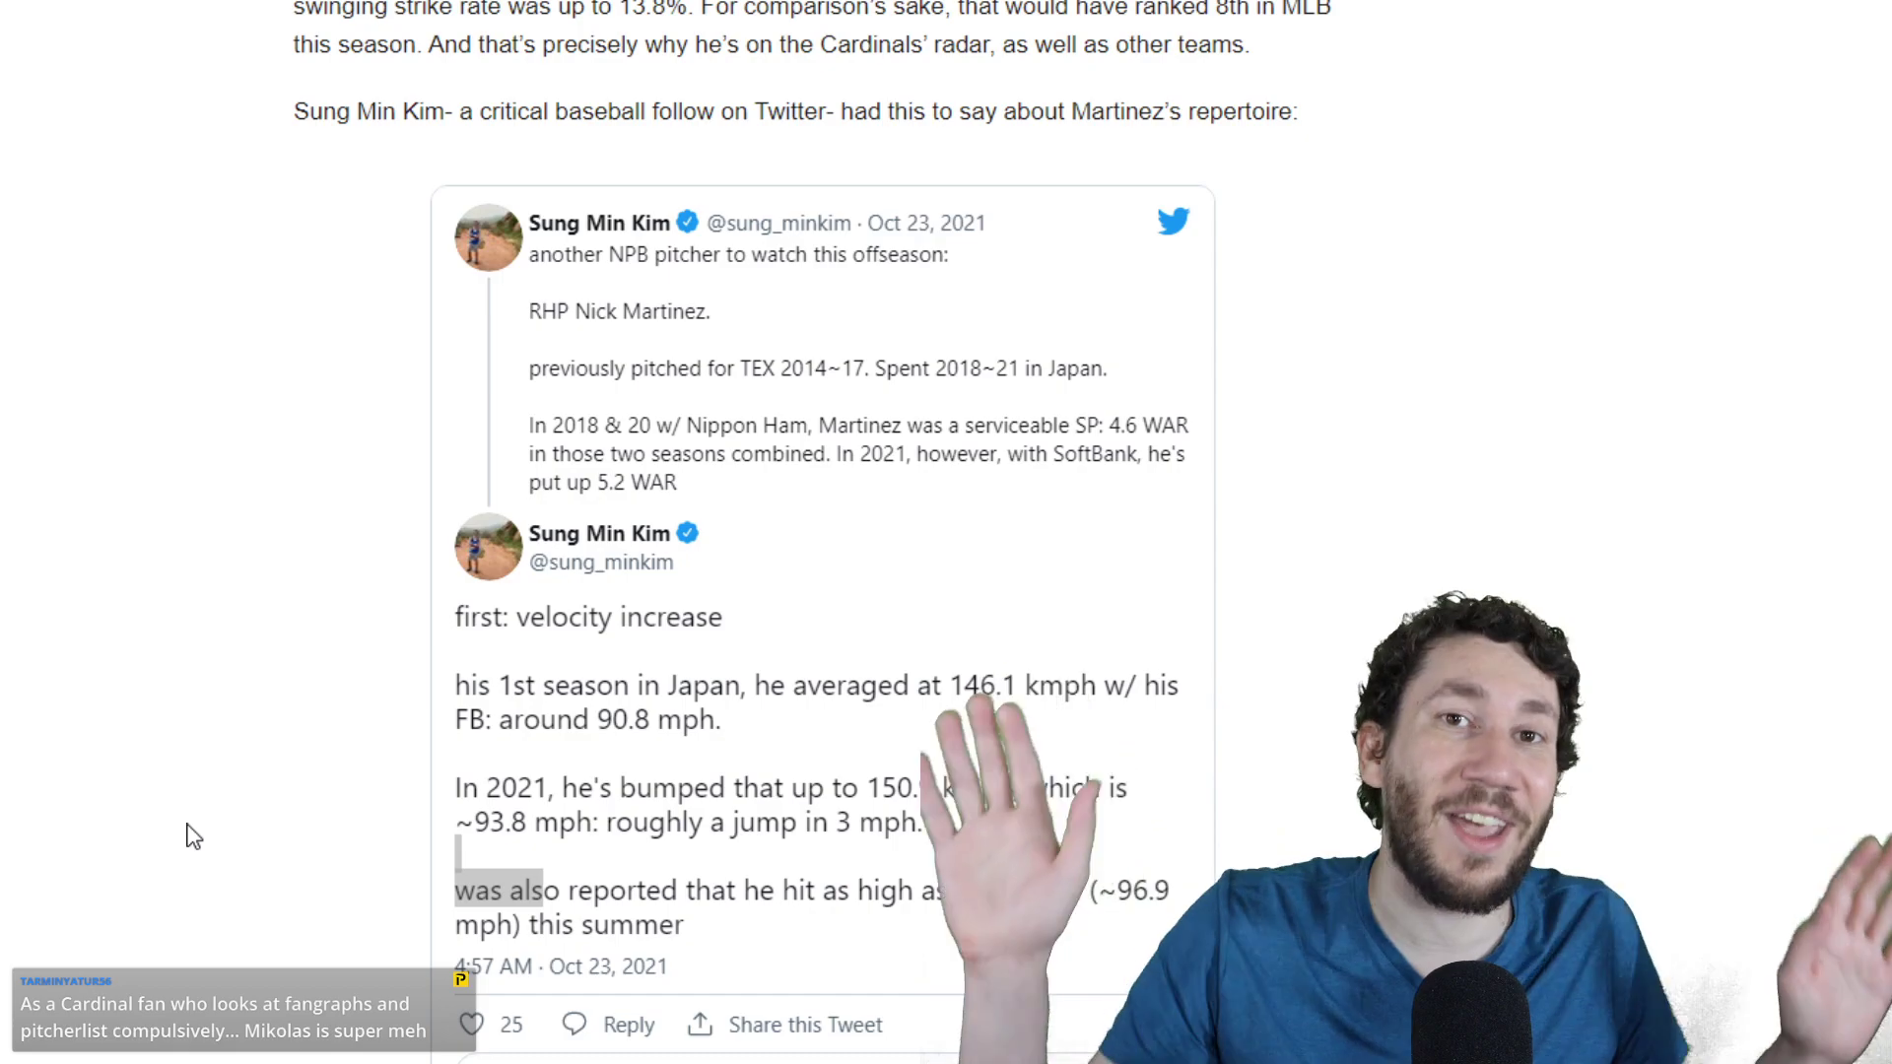
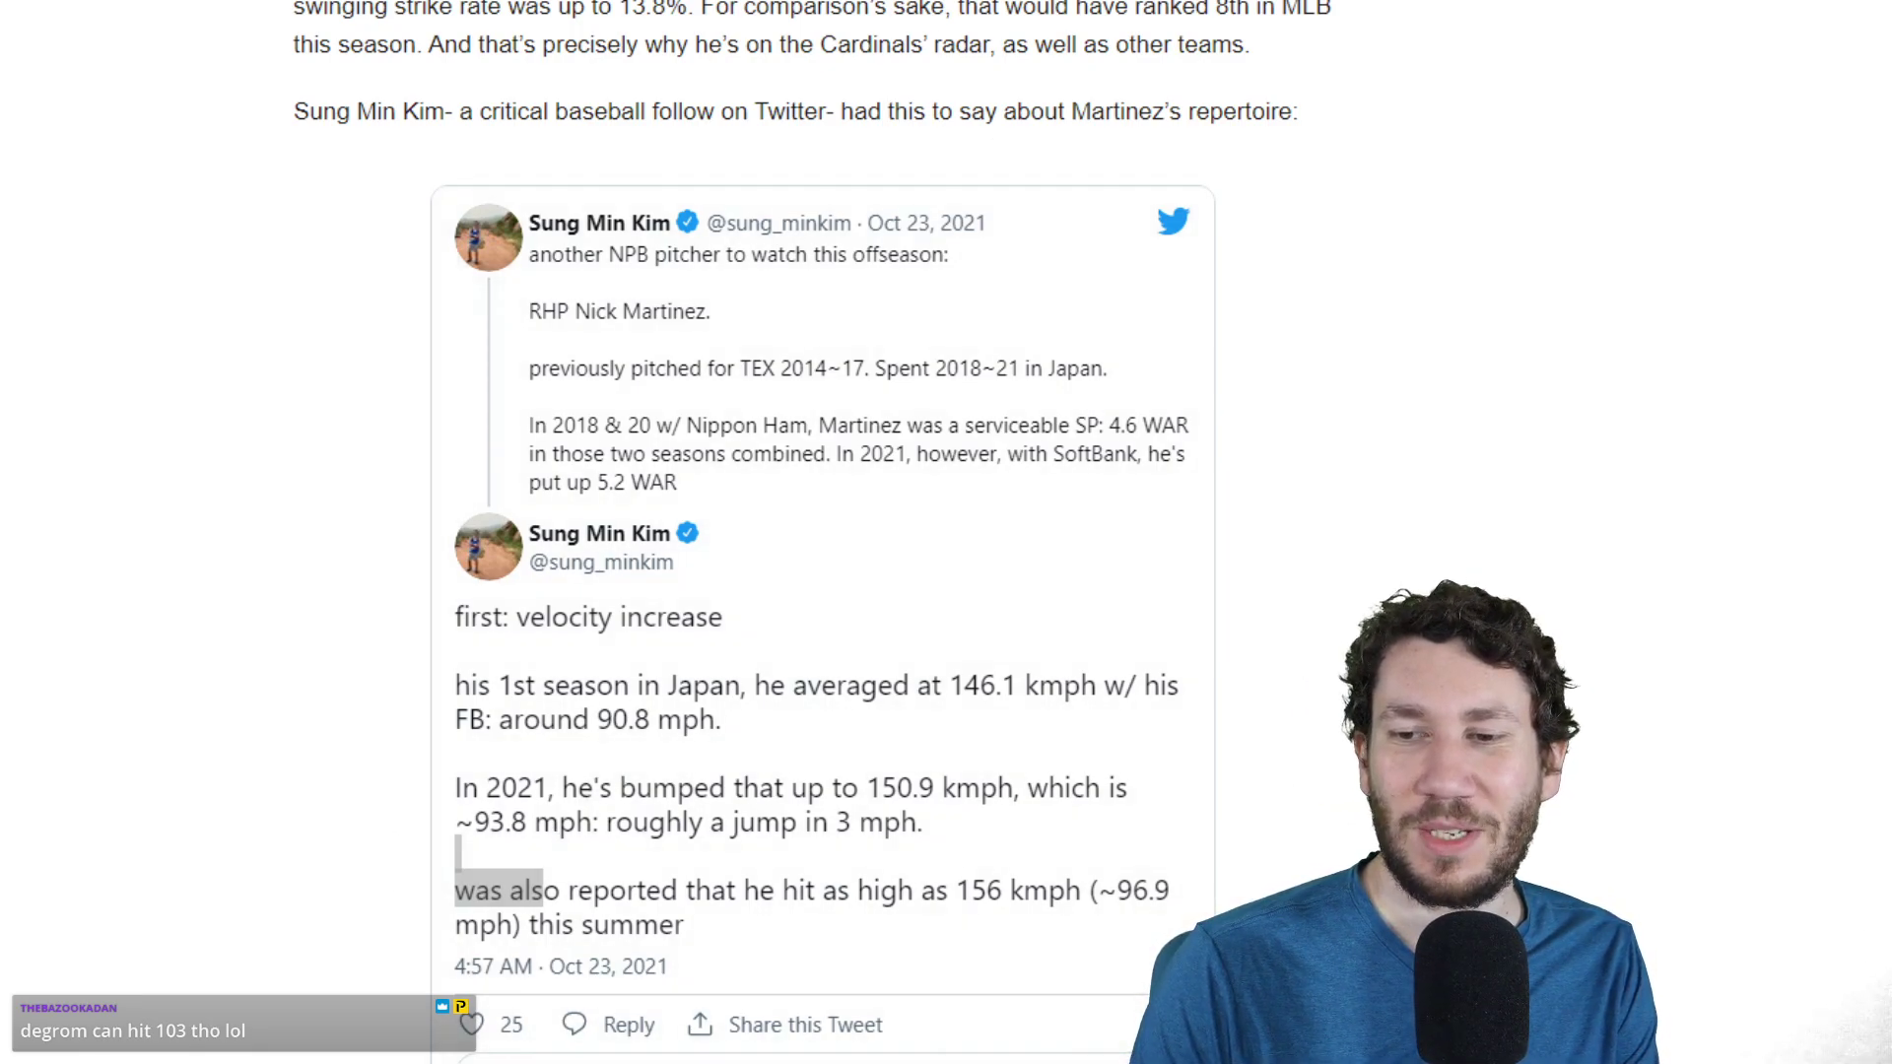
- Switch to the Missing SP.txt note in Notepad, add Nick Martinez below Kyle Muller, and save the file
key(alt+Tab)
key(Return)
text(Nick )
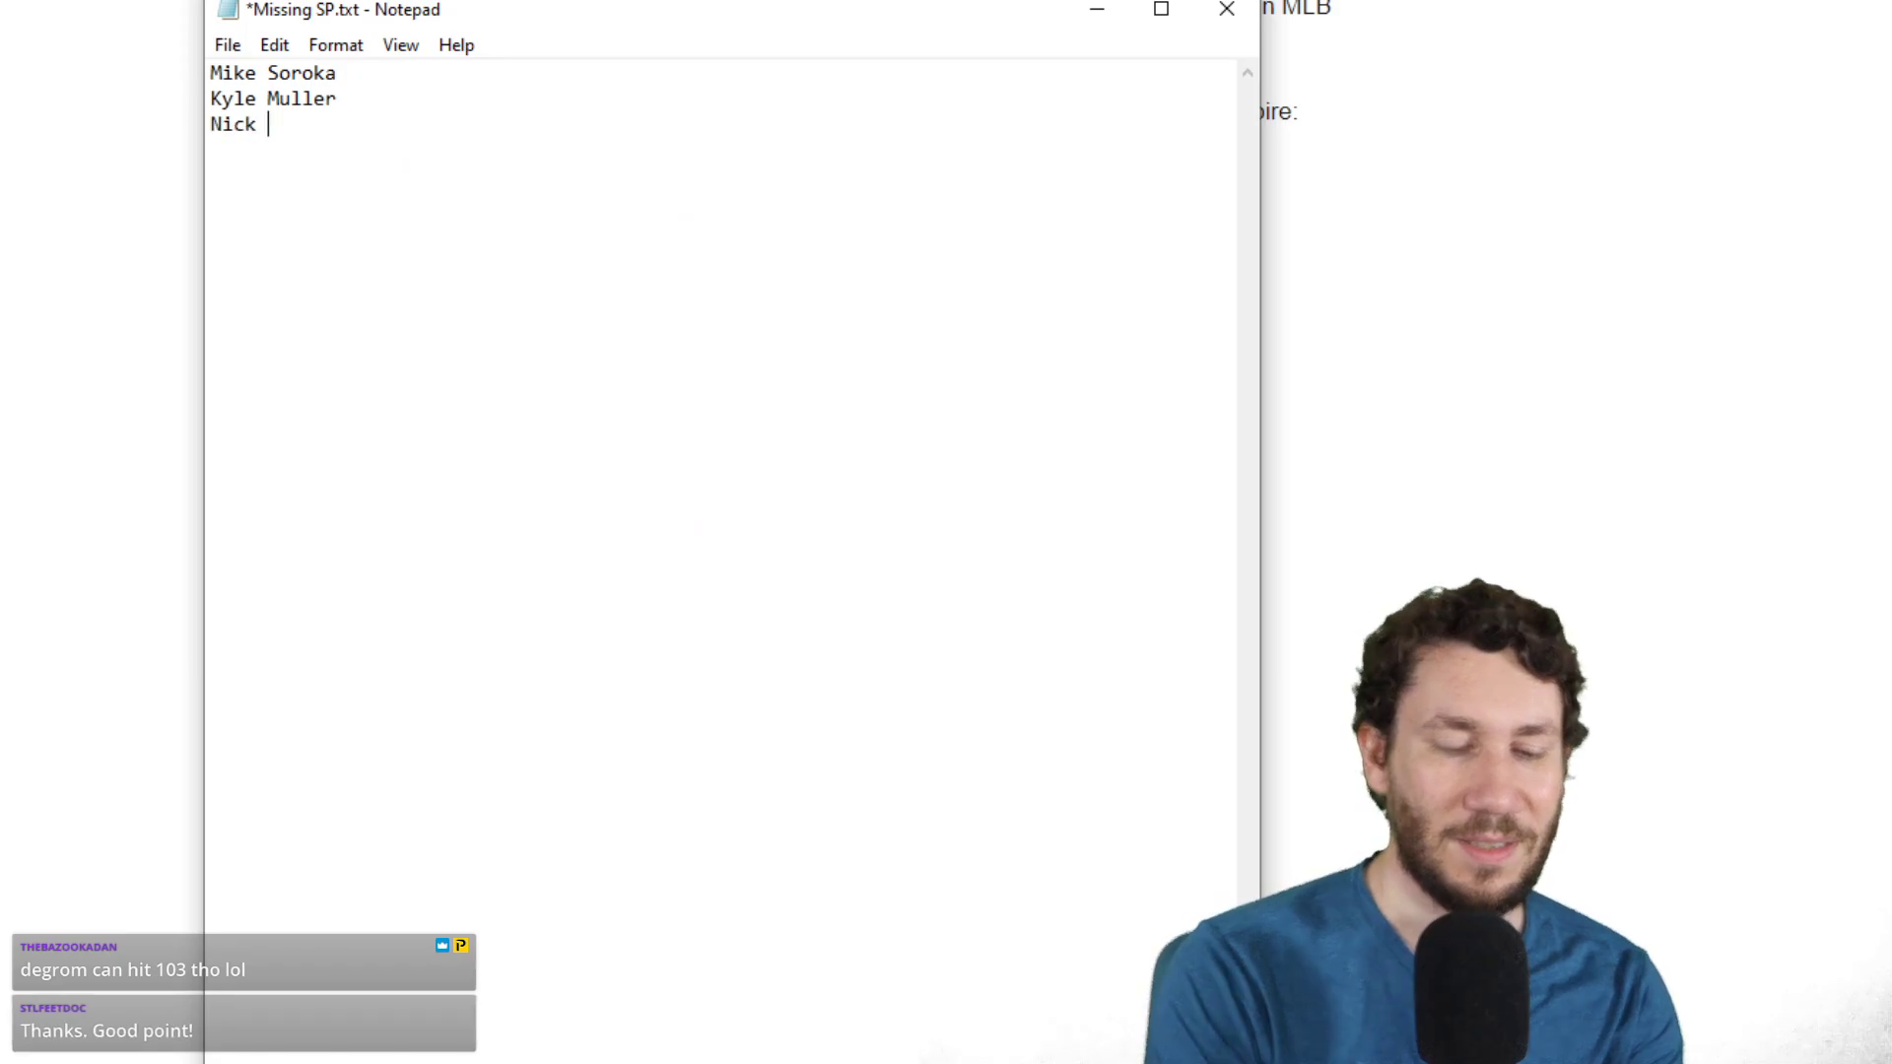
text(Martinez)
key(ctrl+s)
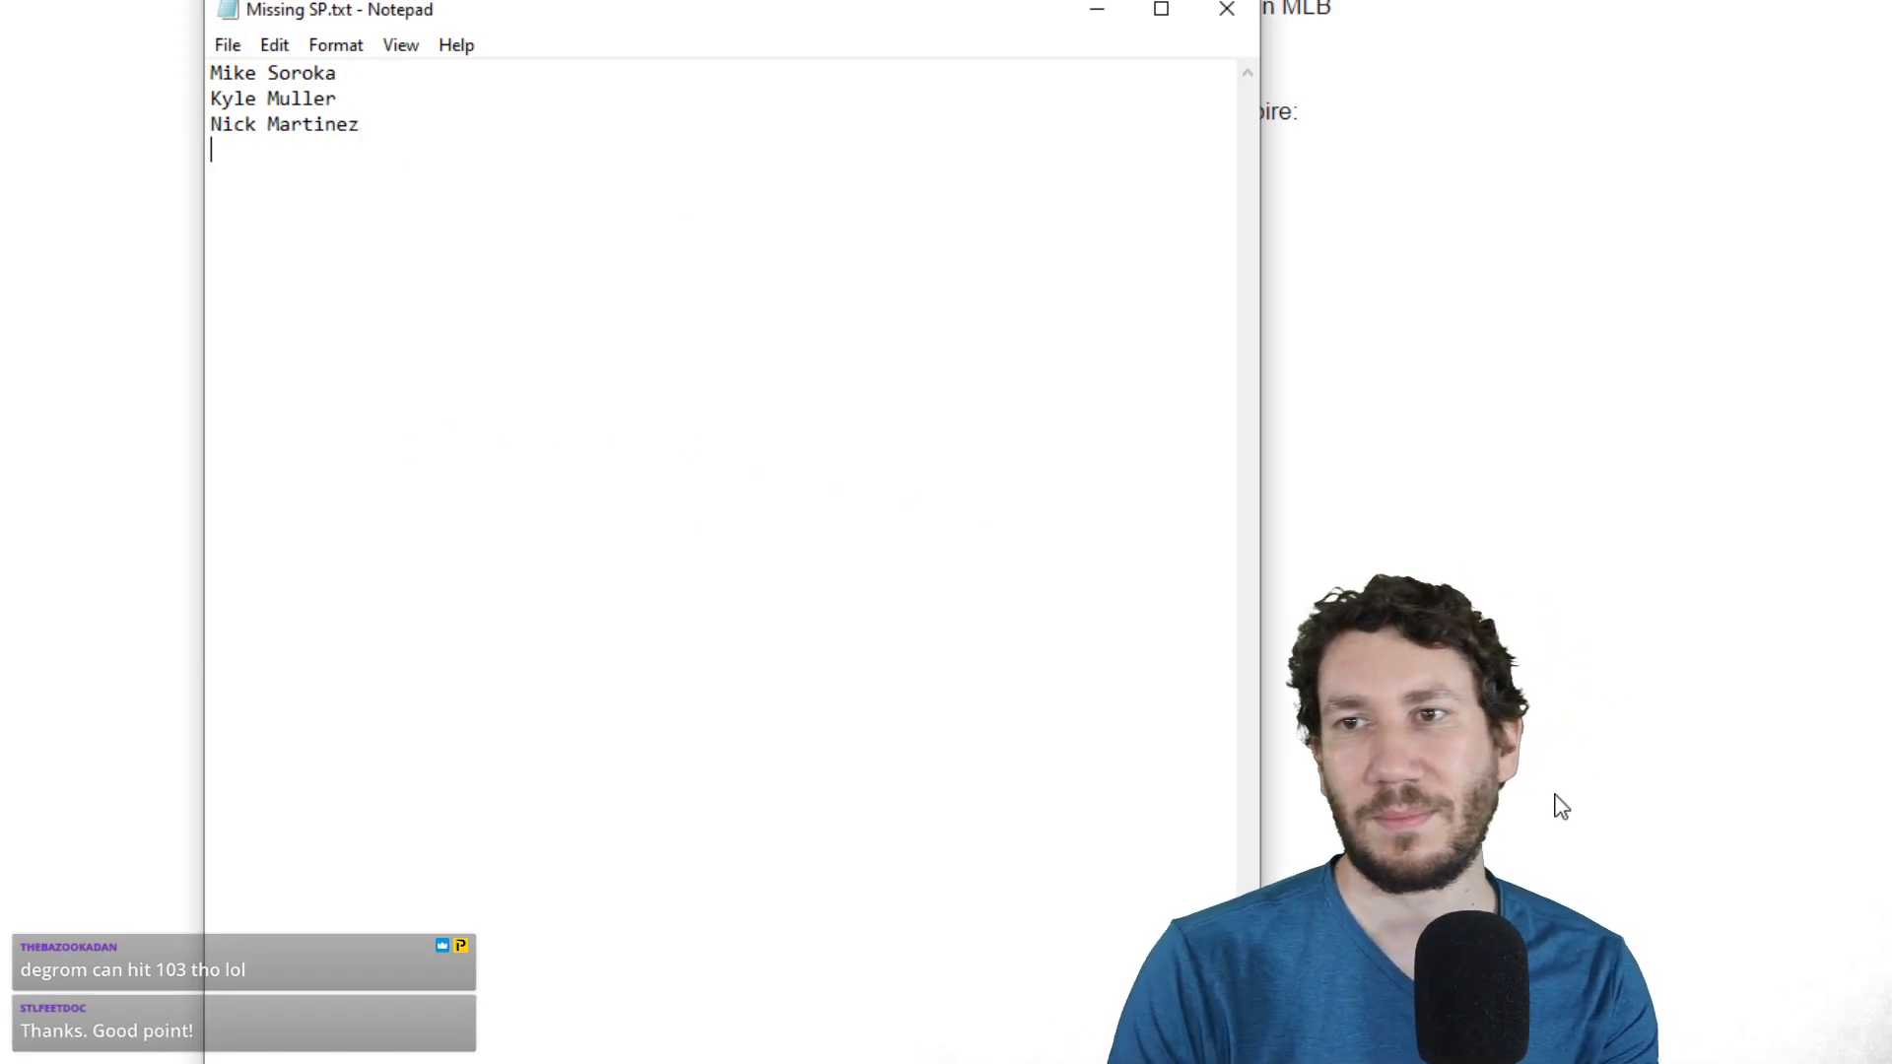
- Return from the Notepad note to Ian Anderson's season stats on FanGraphs
key(alt+Tab)
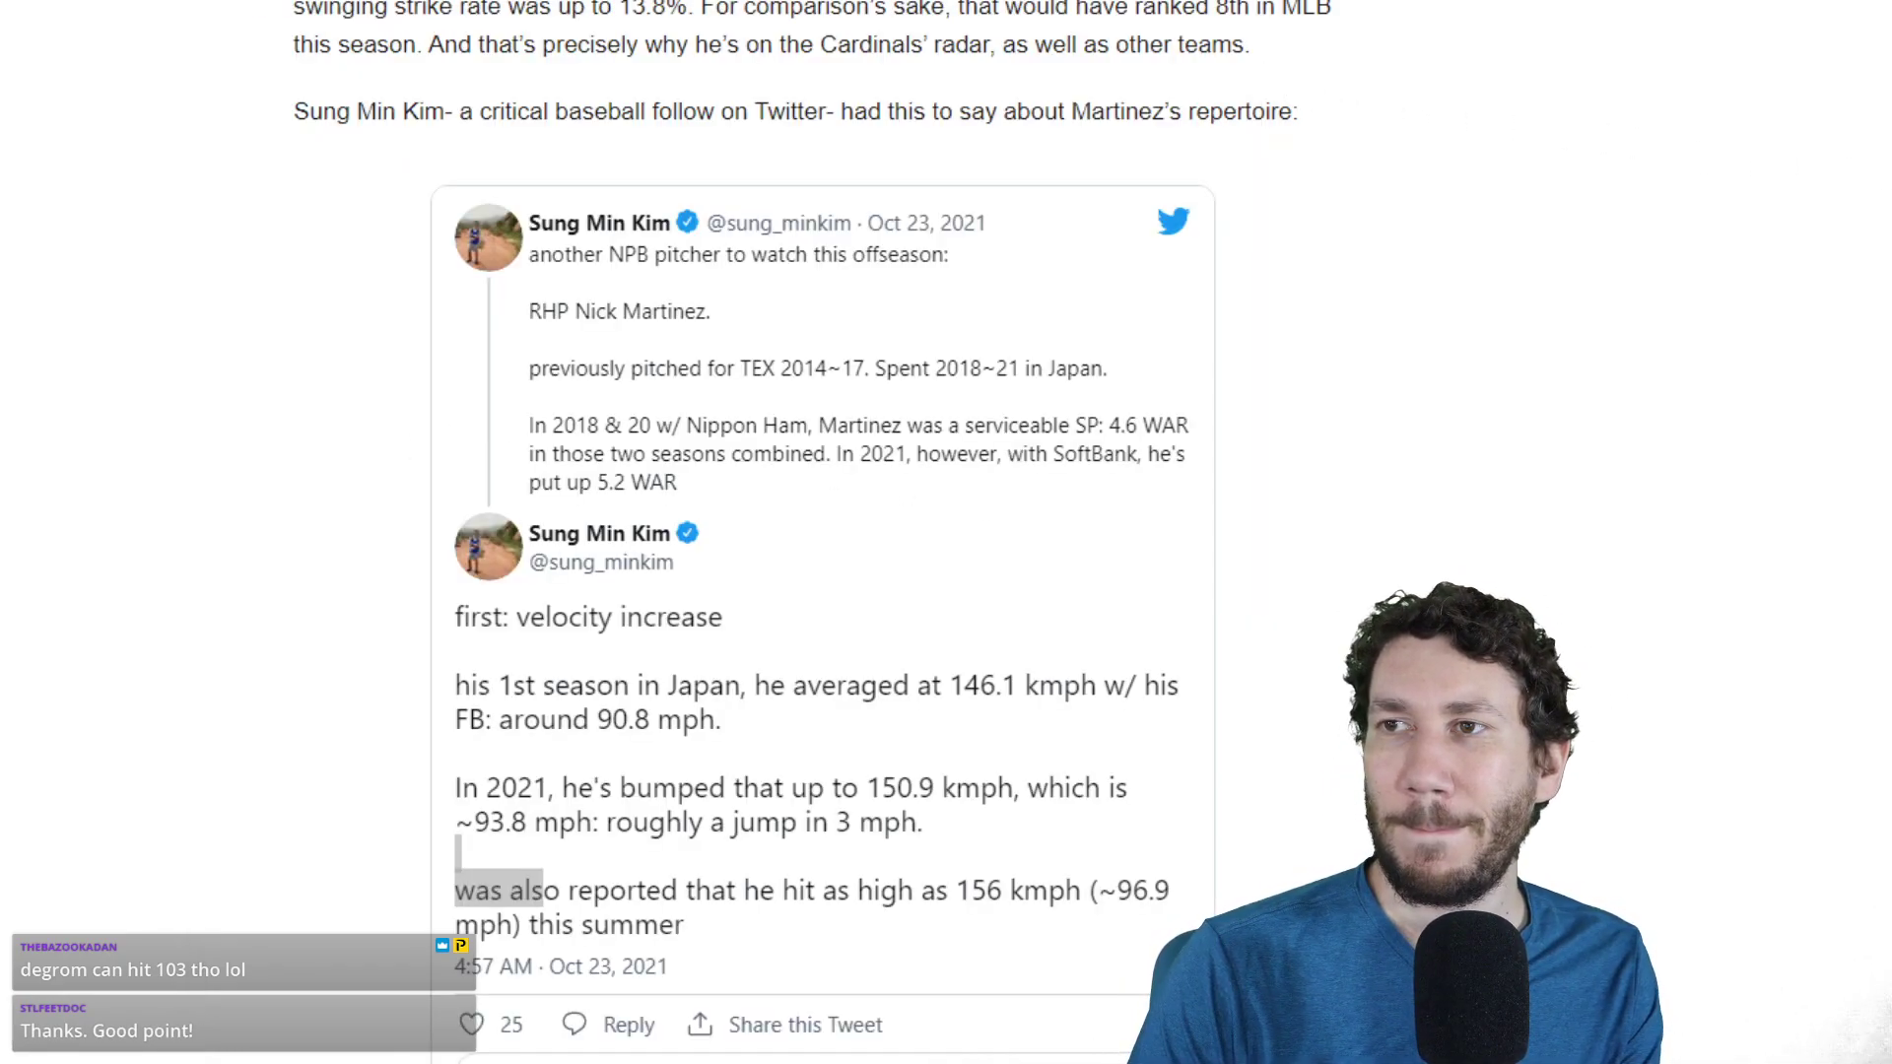
key(ctrl+Tab)
key(ctrl+Tab)
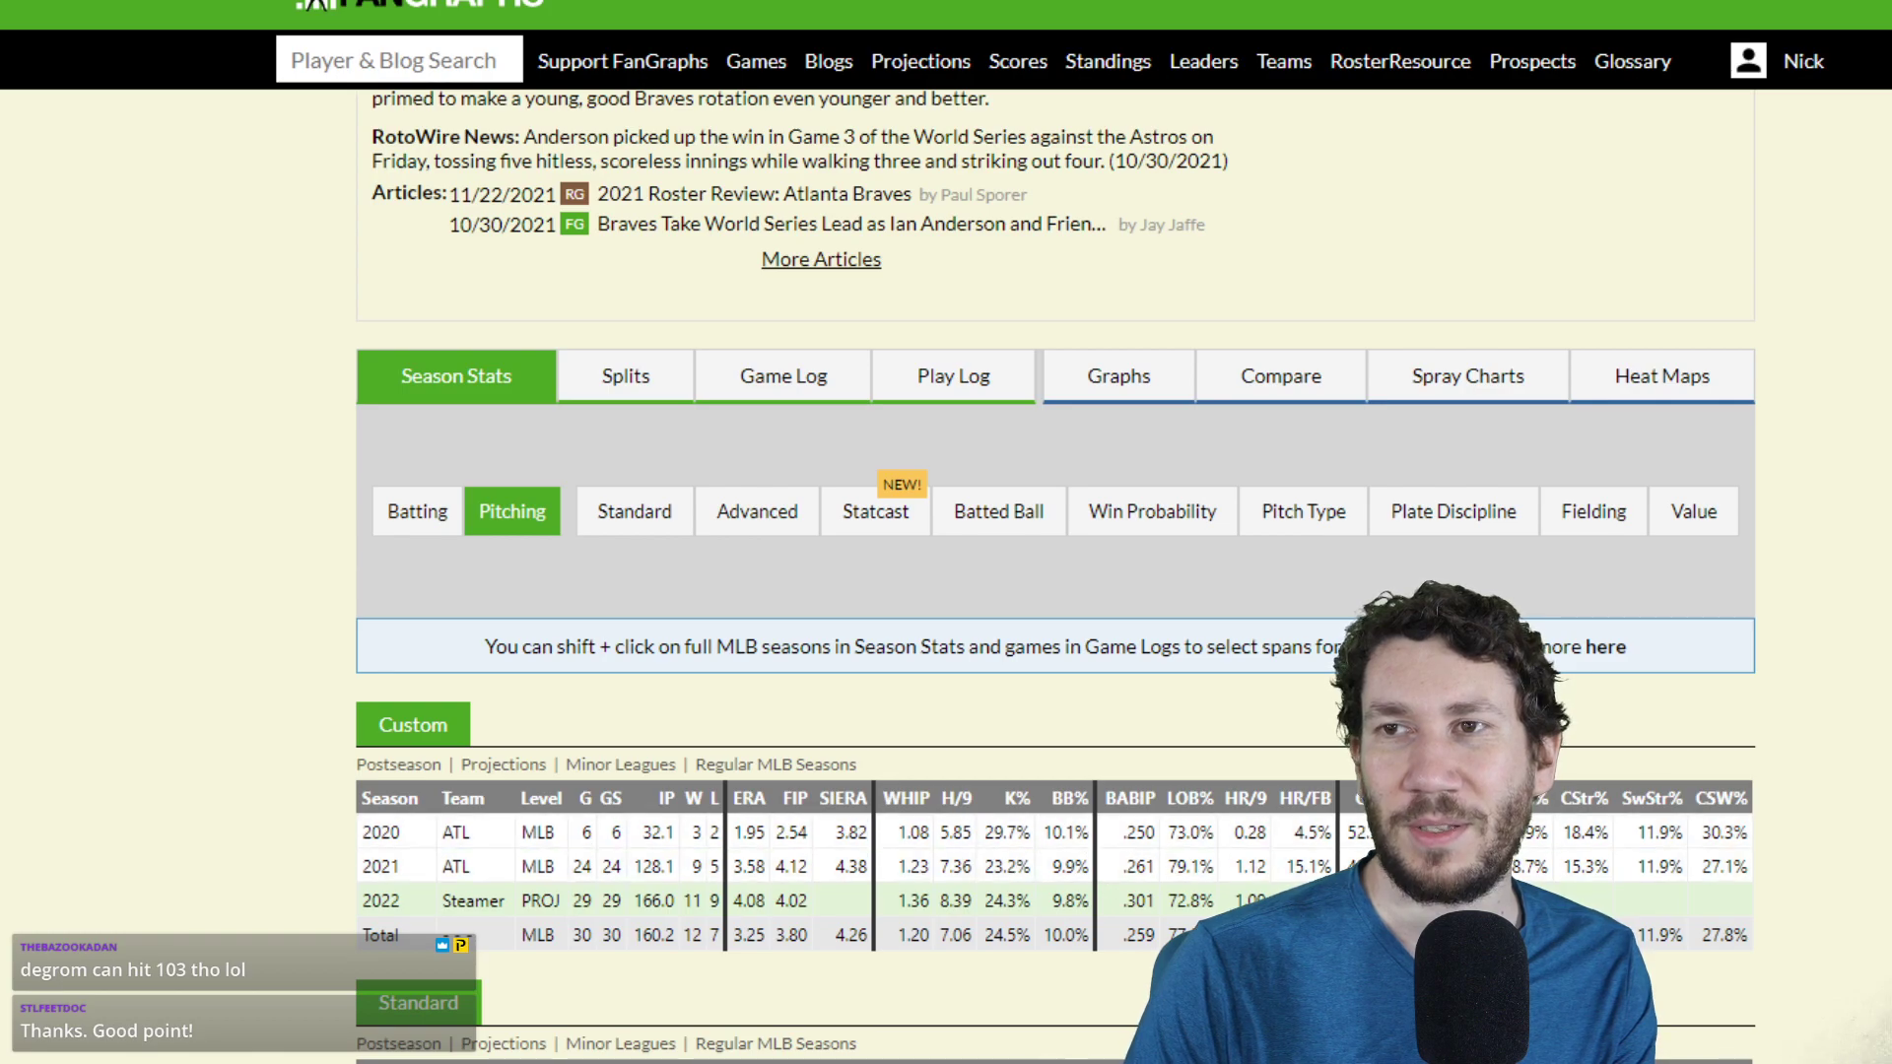
- Switch to the Excel projections sheet and set Ian Anderson's GS to 28 and his IP to 170
key(alt+Tab)
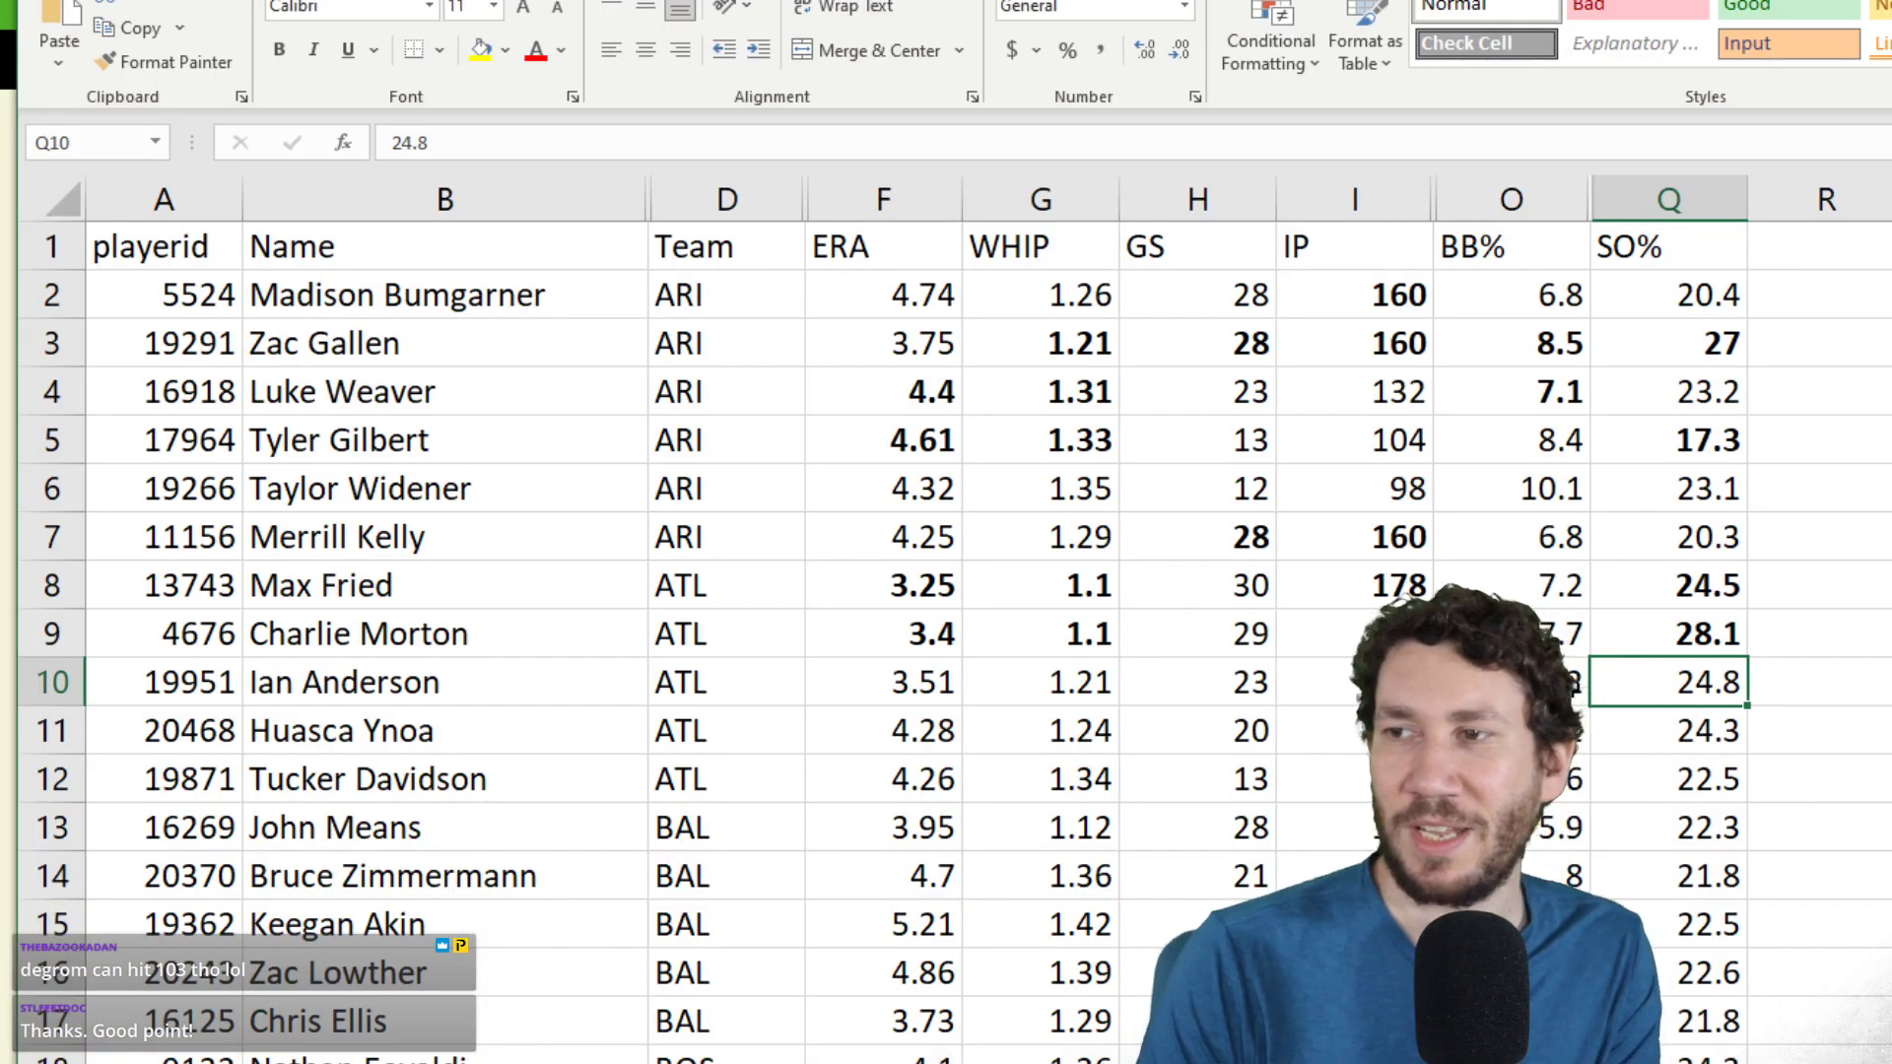
key(Left)
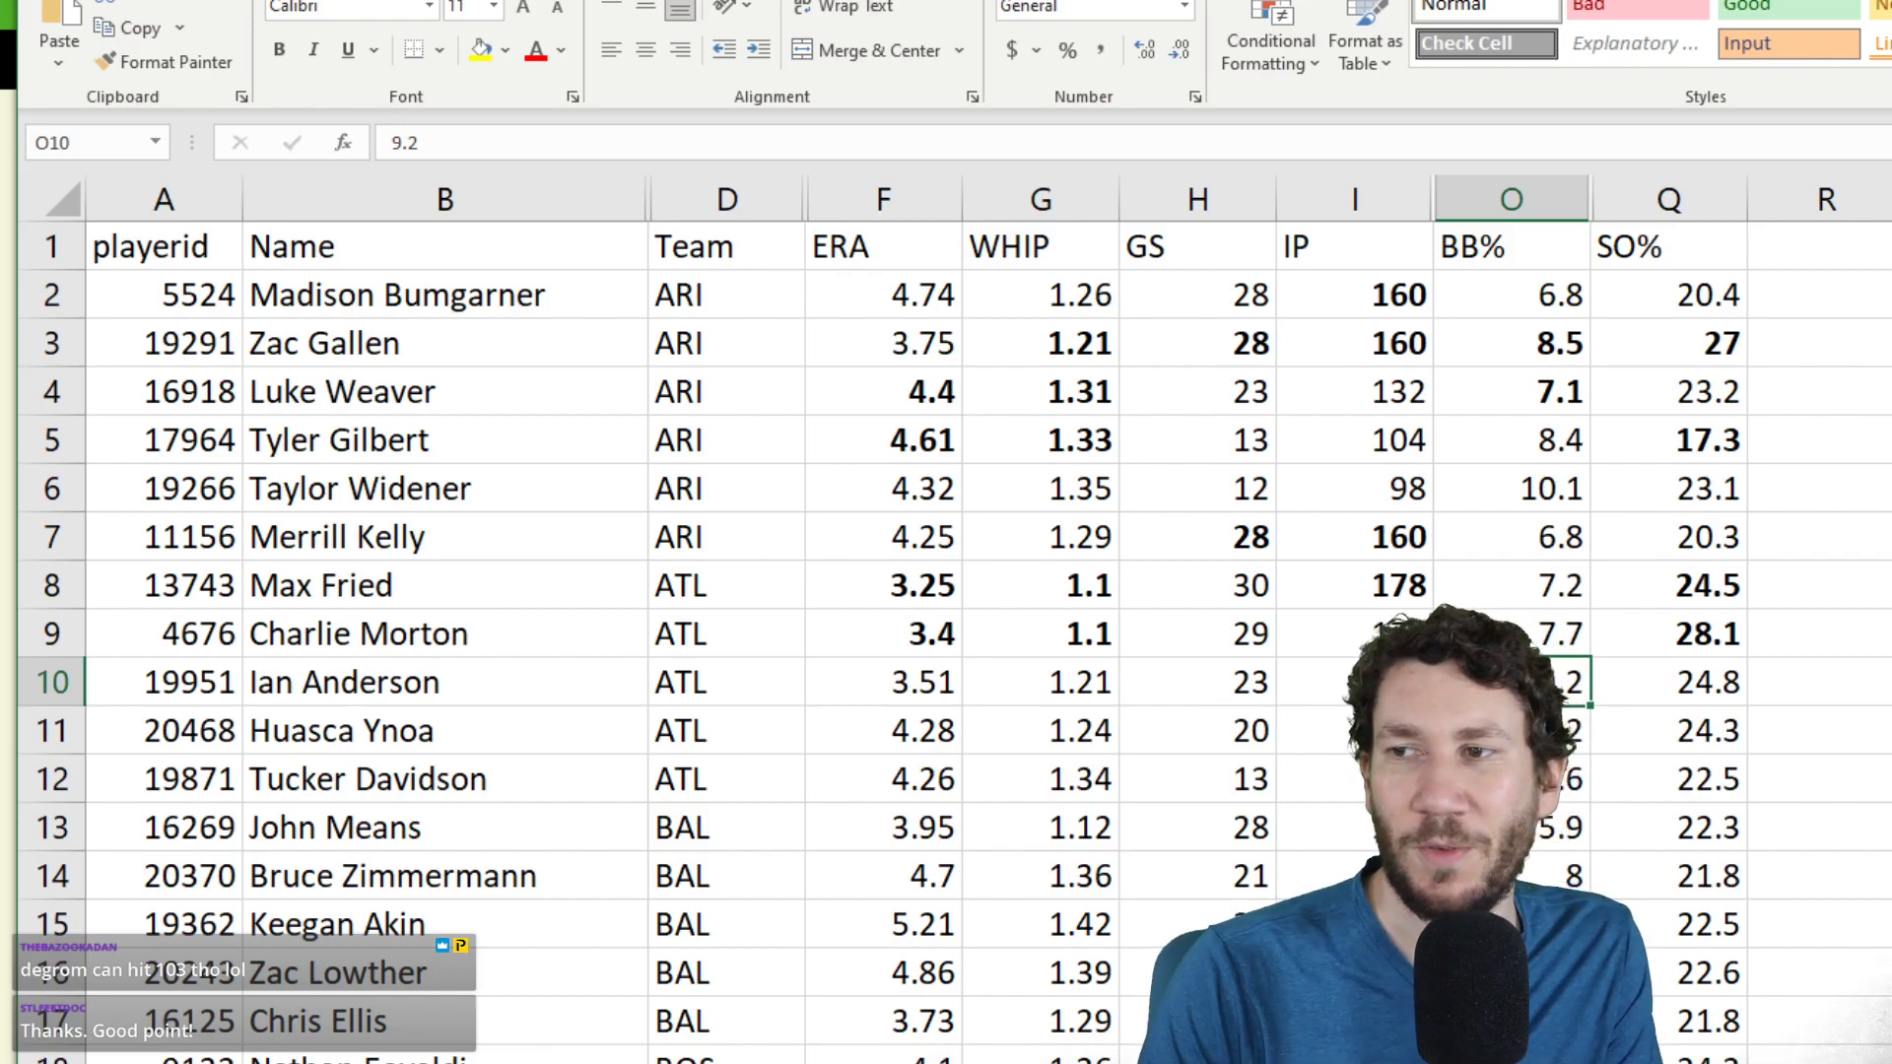
click(1261, 699)
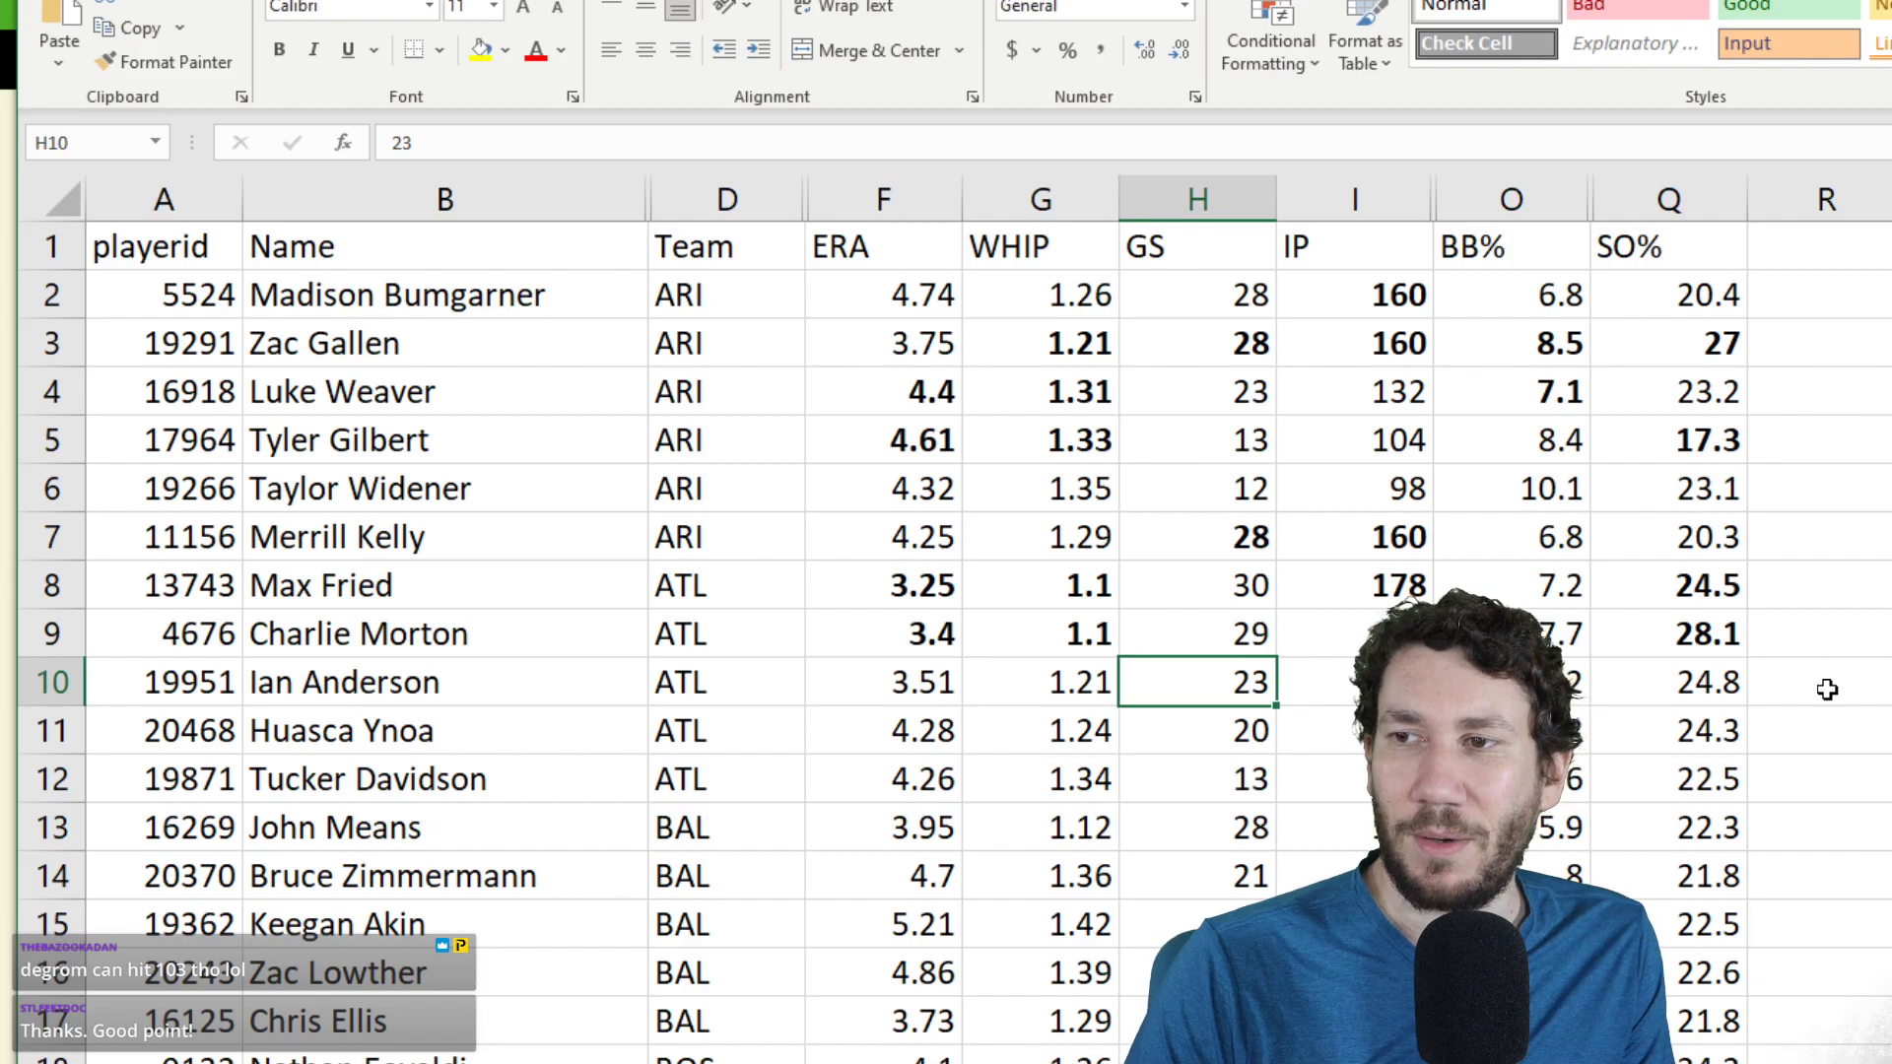
text(28)
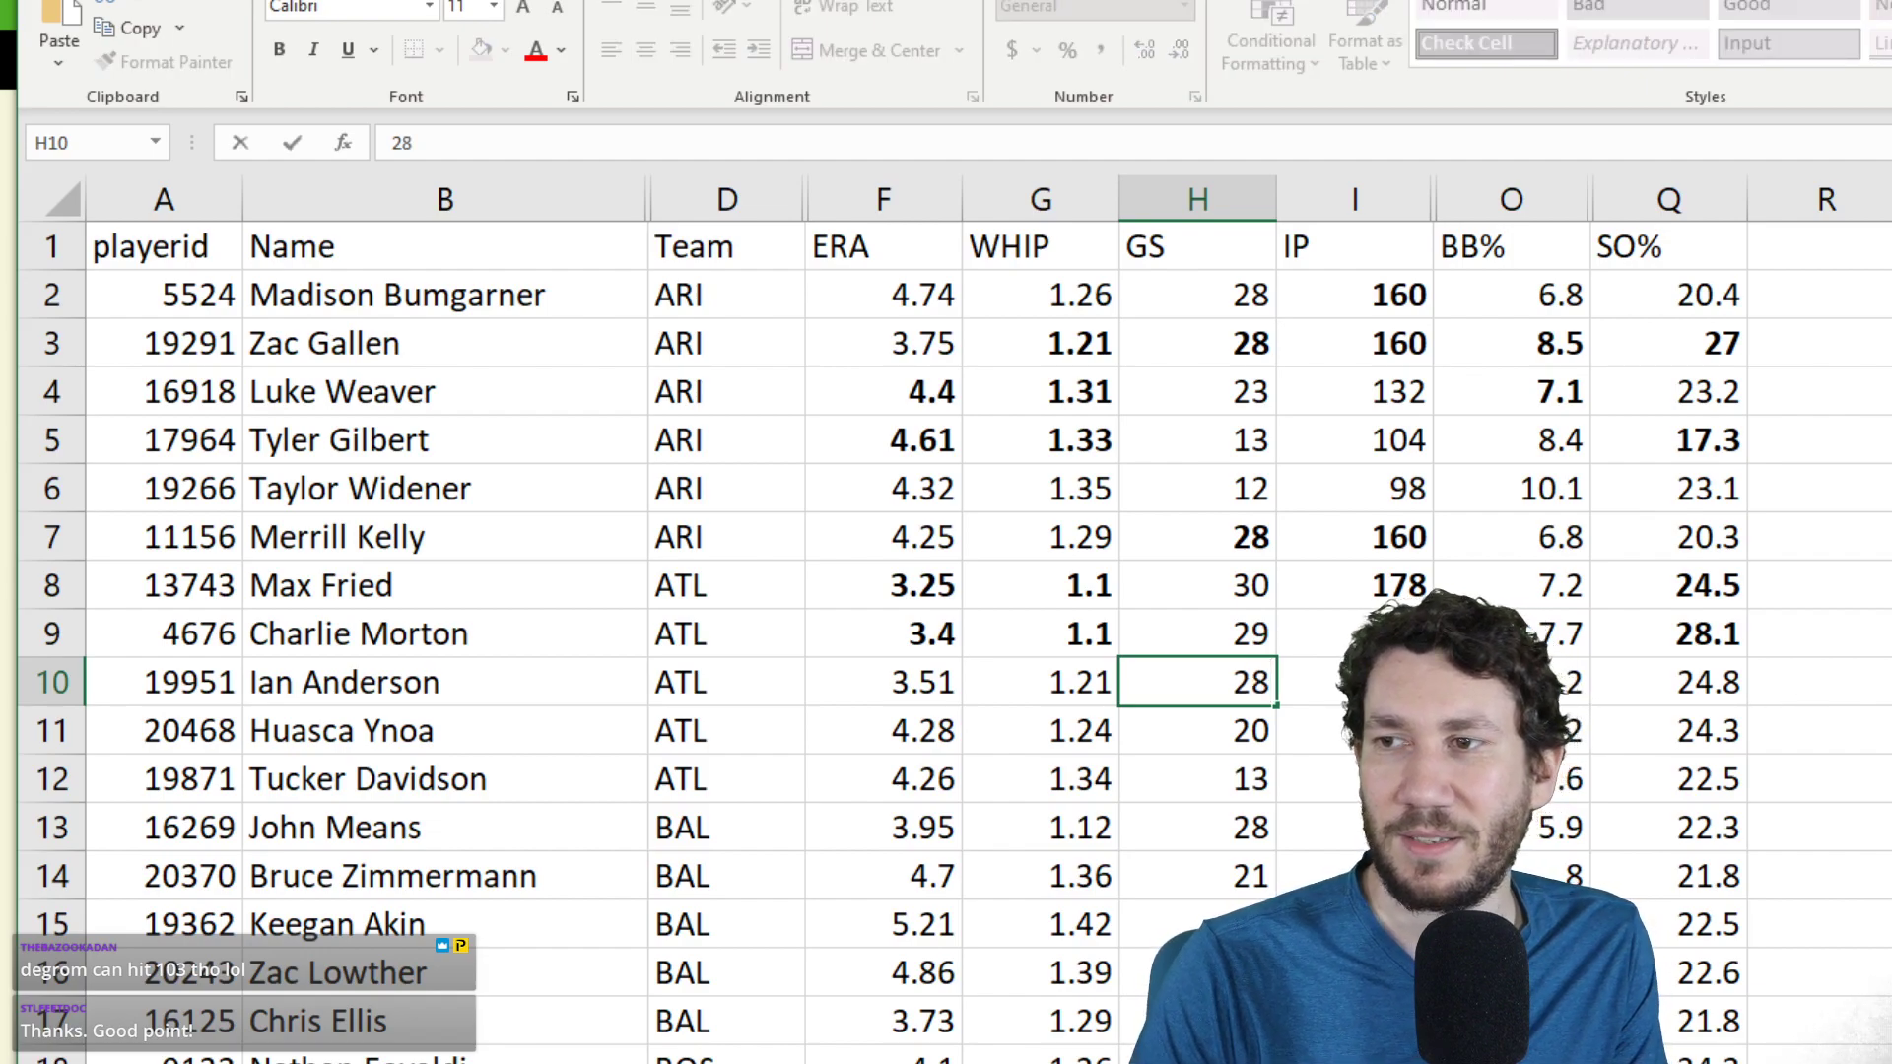
key(Tab)
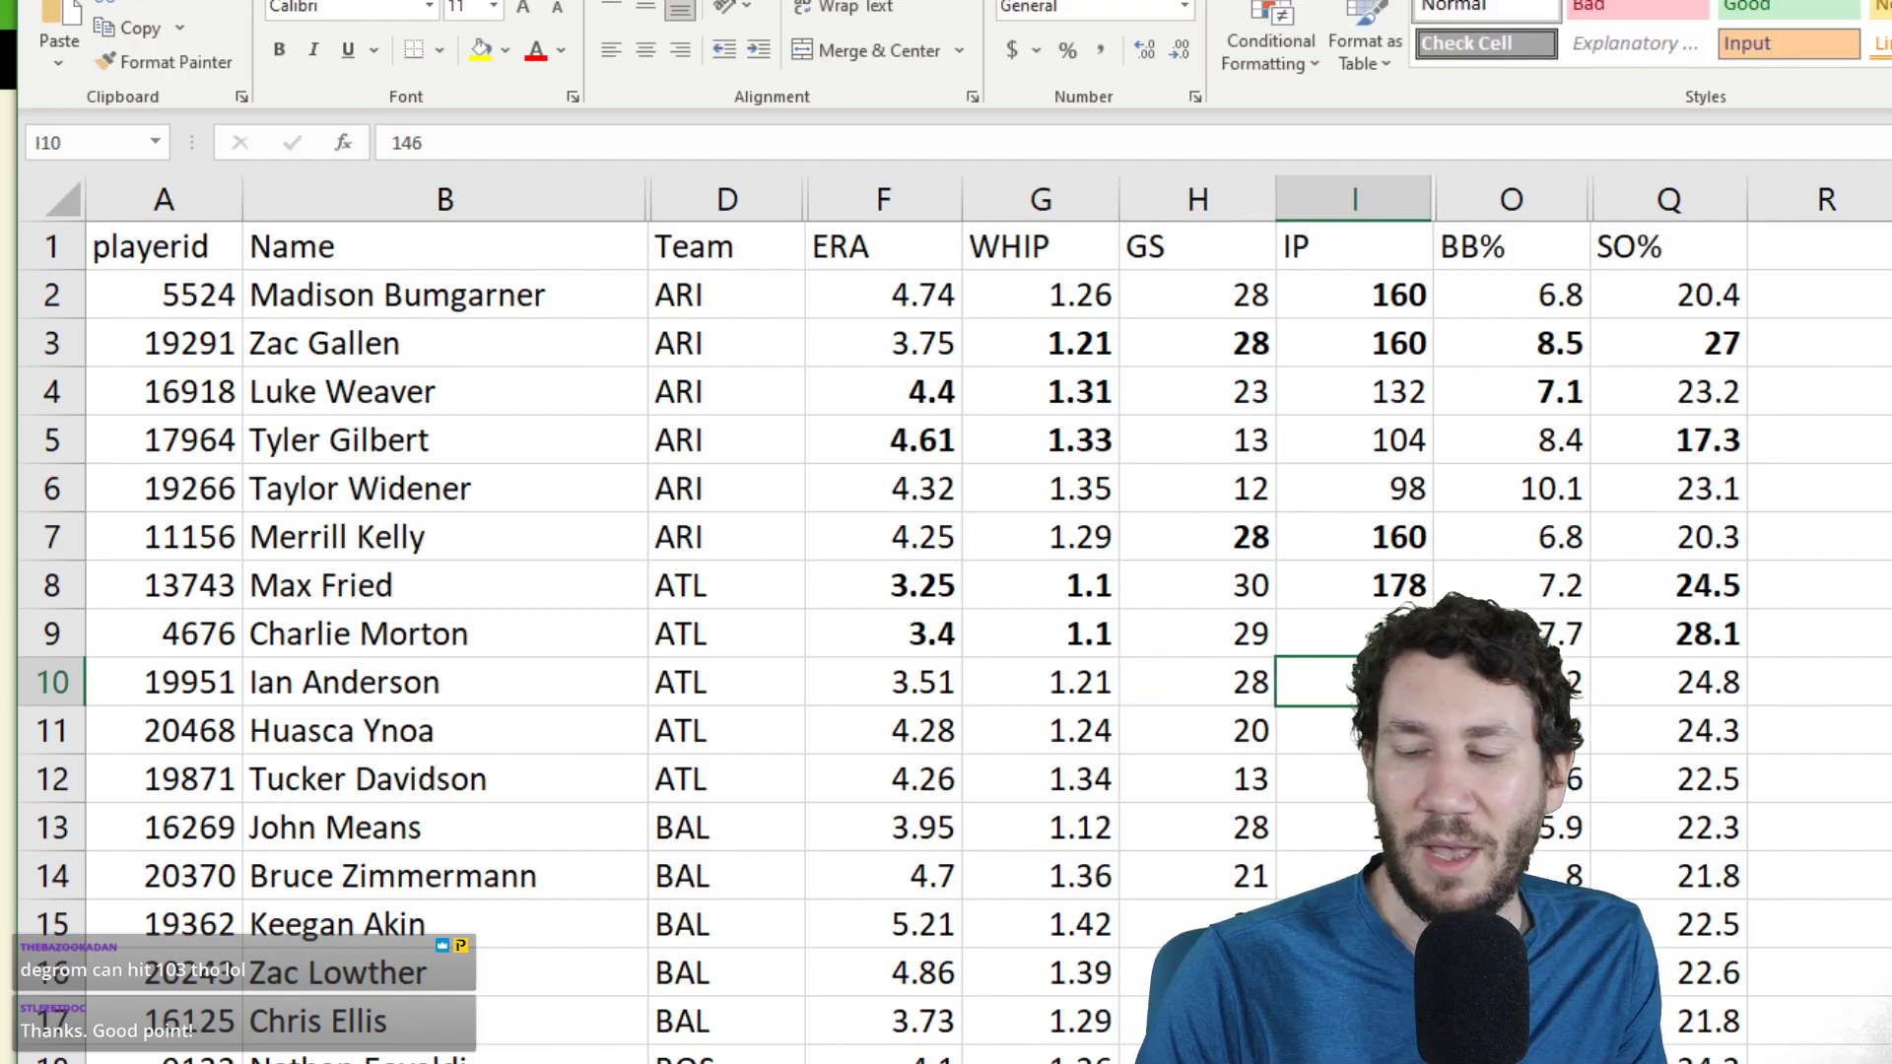
text(170)
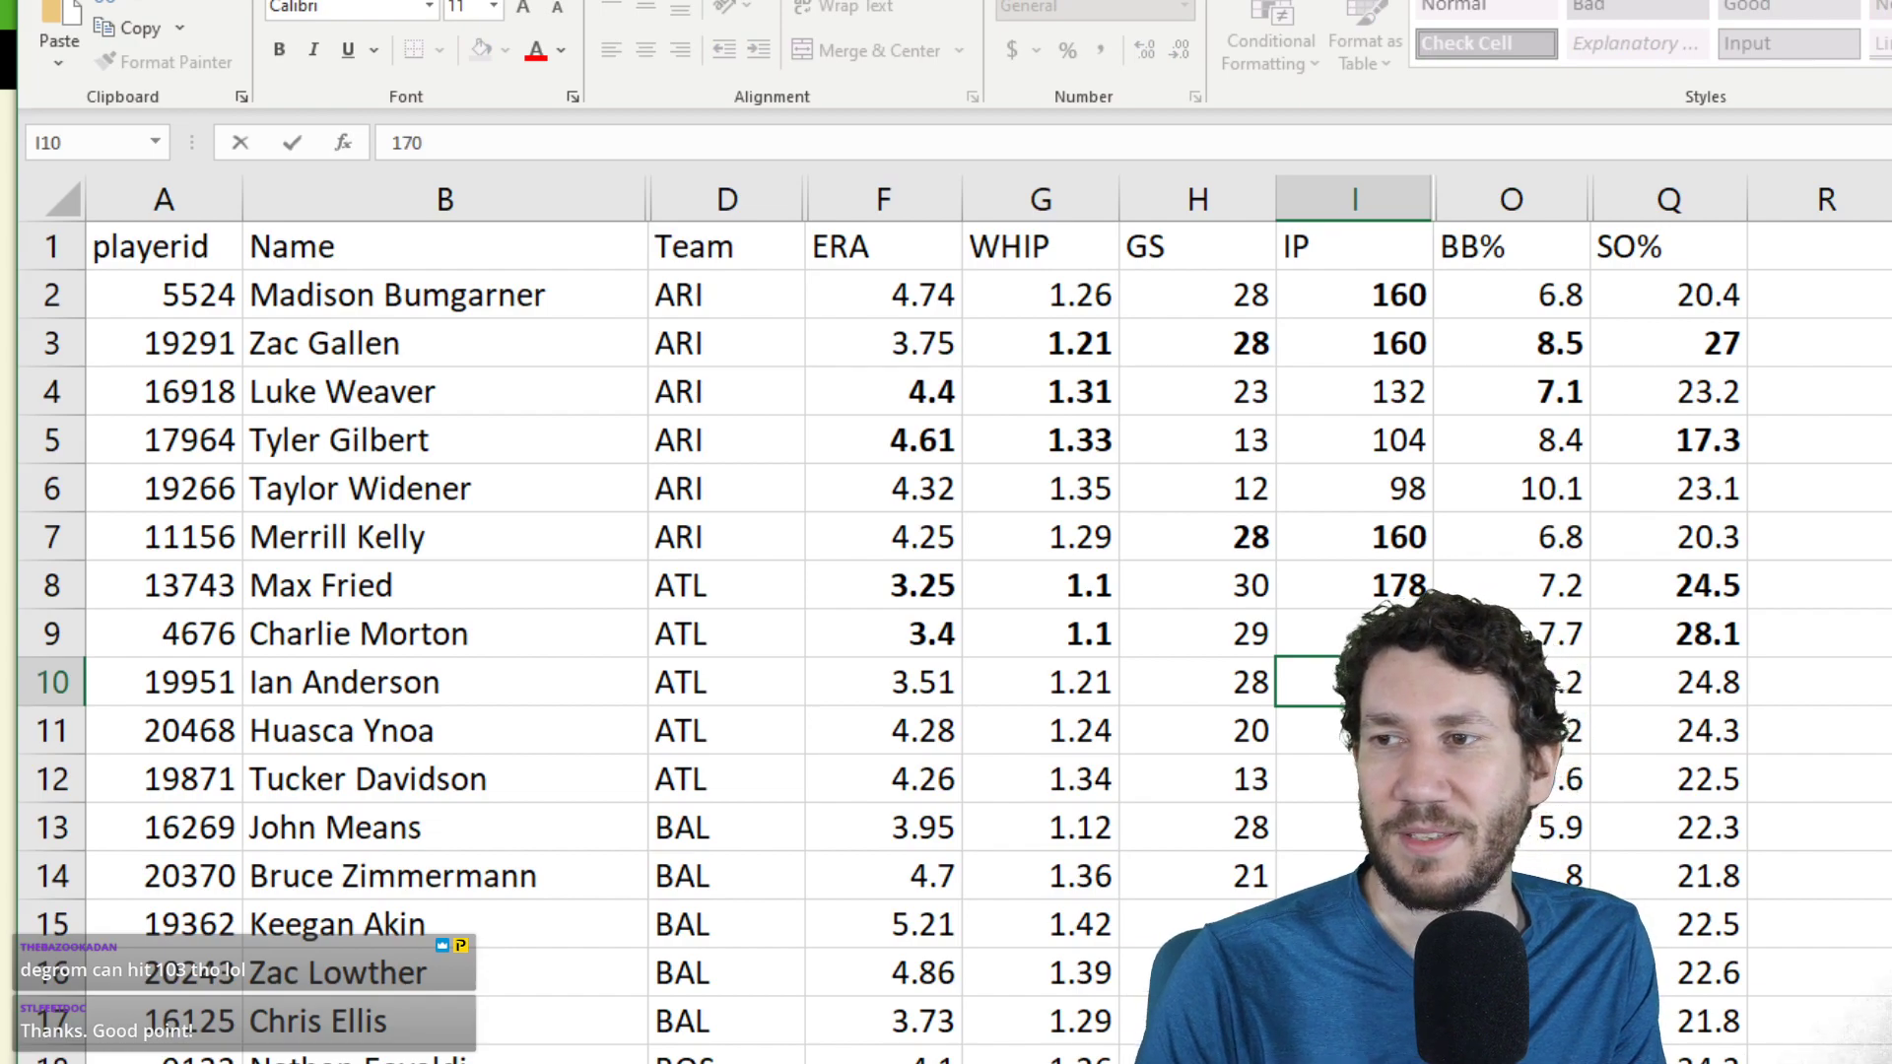
- Show Ian Anderson's postseason rows on FanGraphs, check his 2021 postseason innings, hide the rows again, and return to Excel
key(alt+Tab)
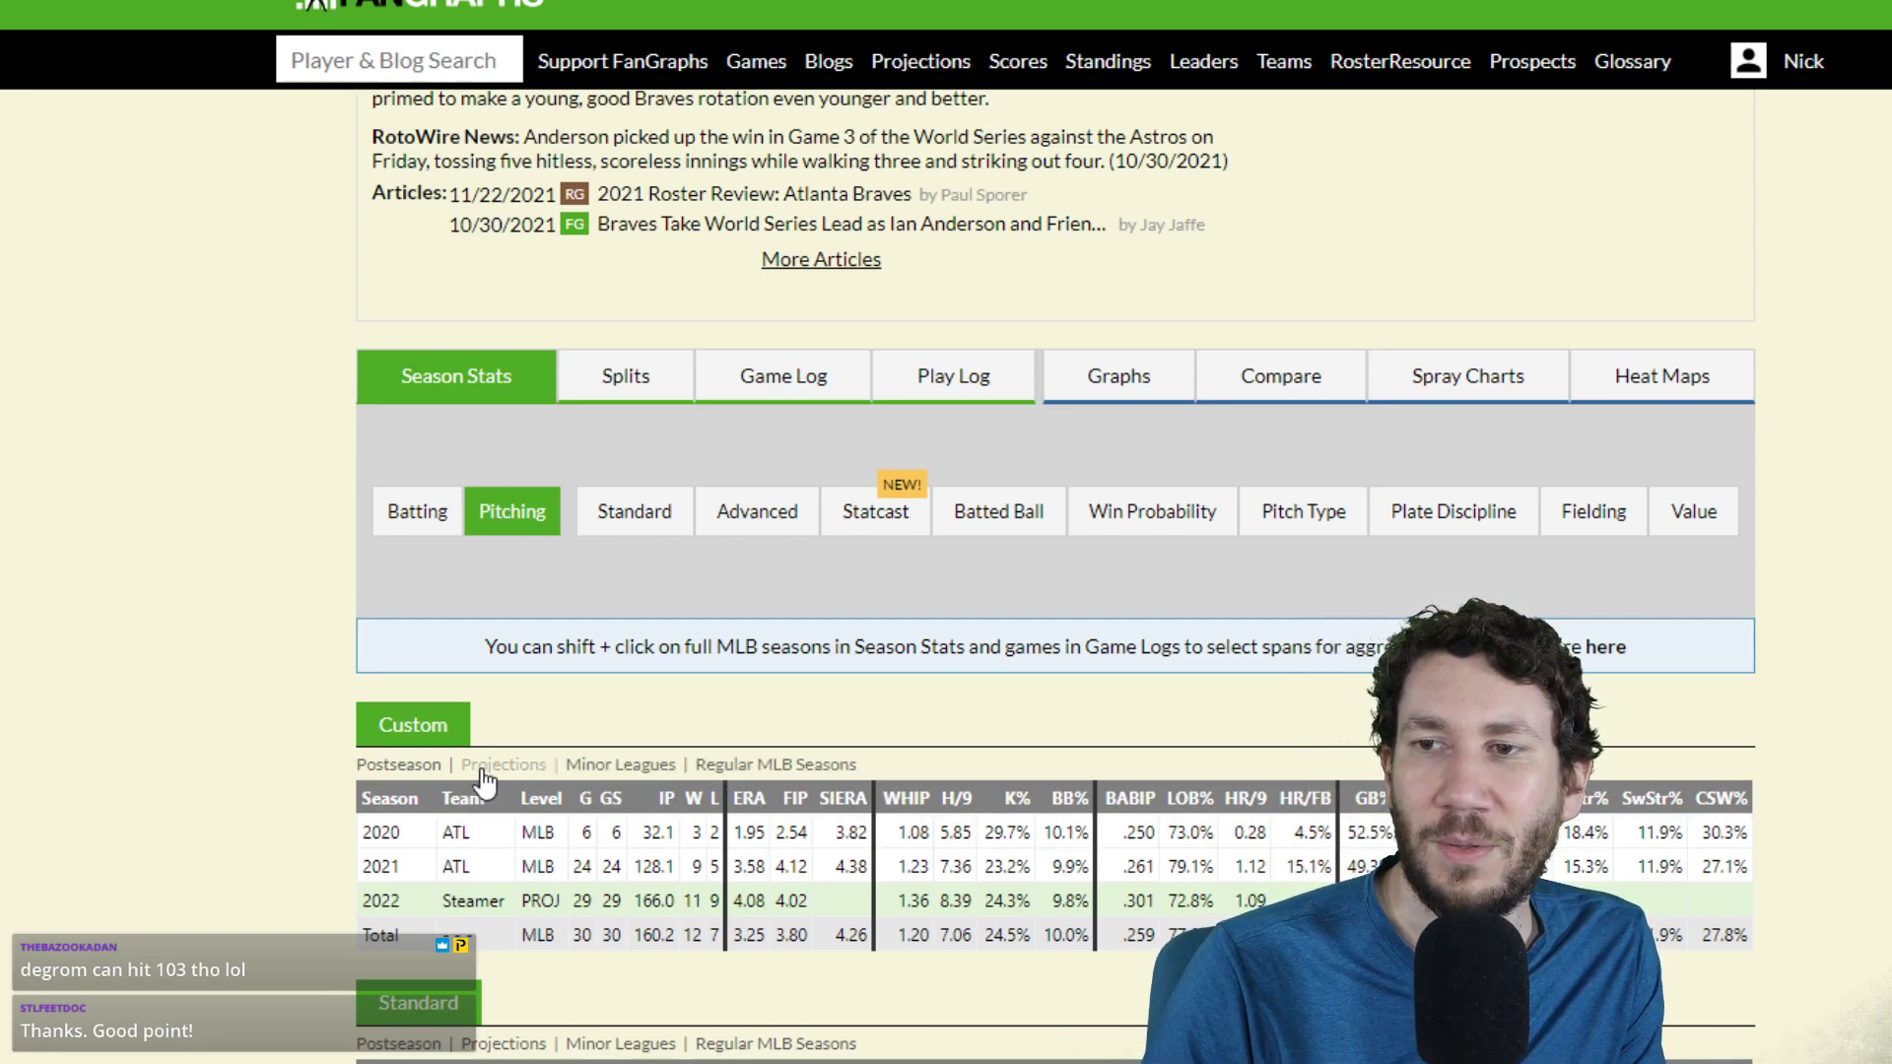
click(399, 765)
double_click(662, 934)
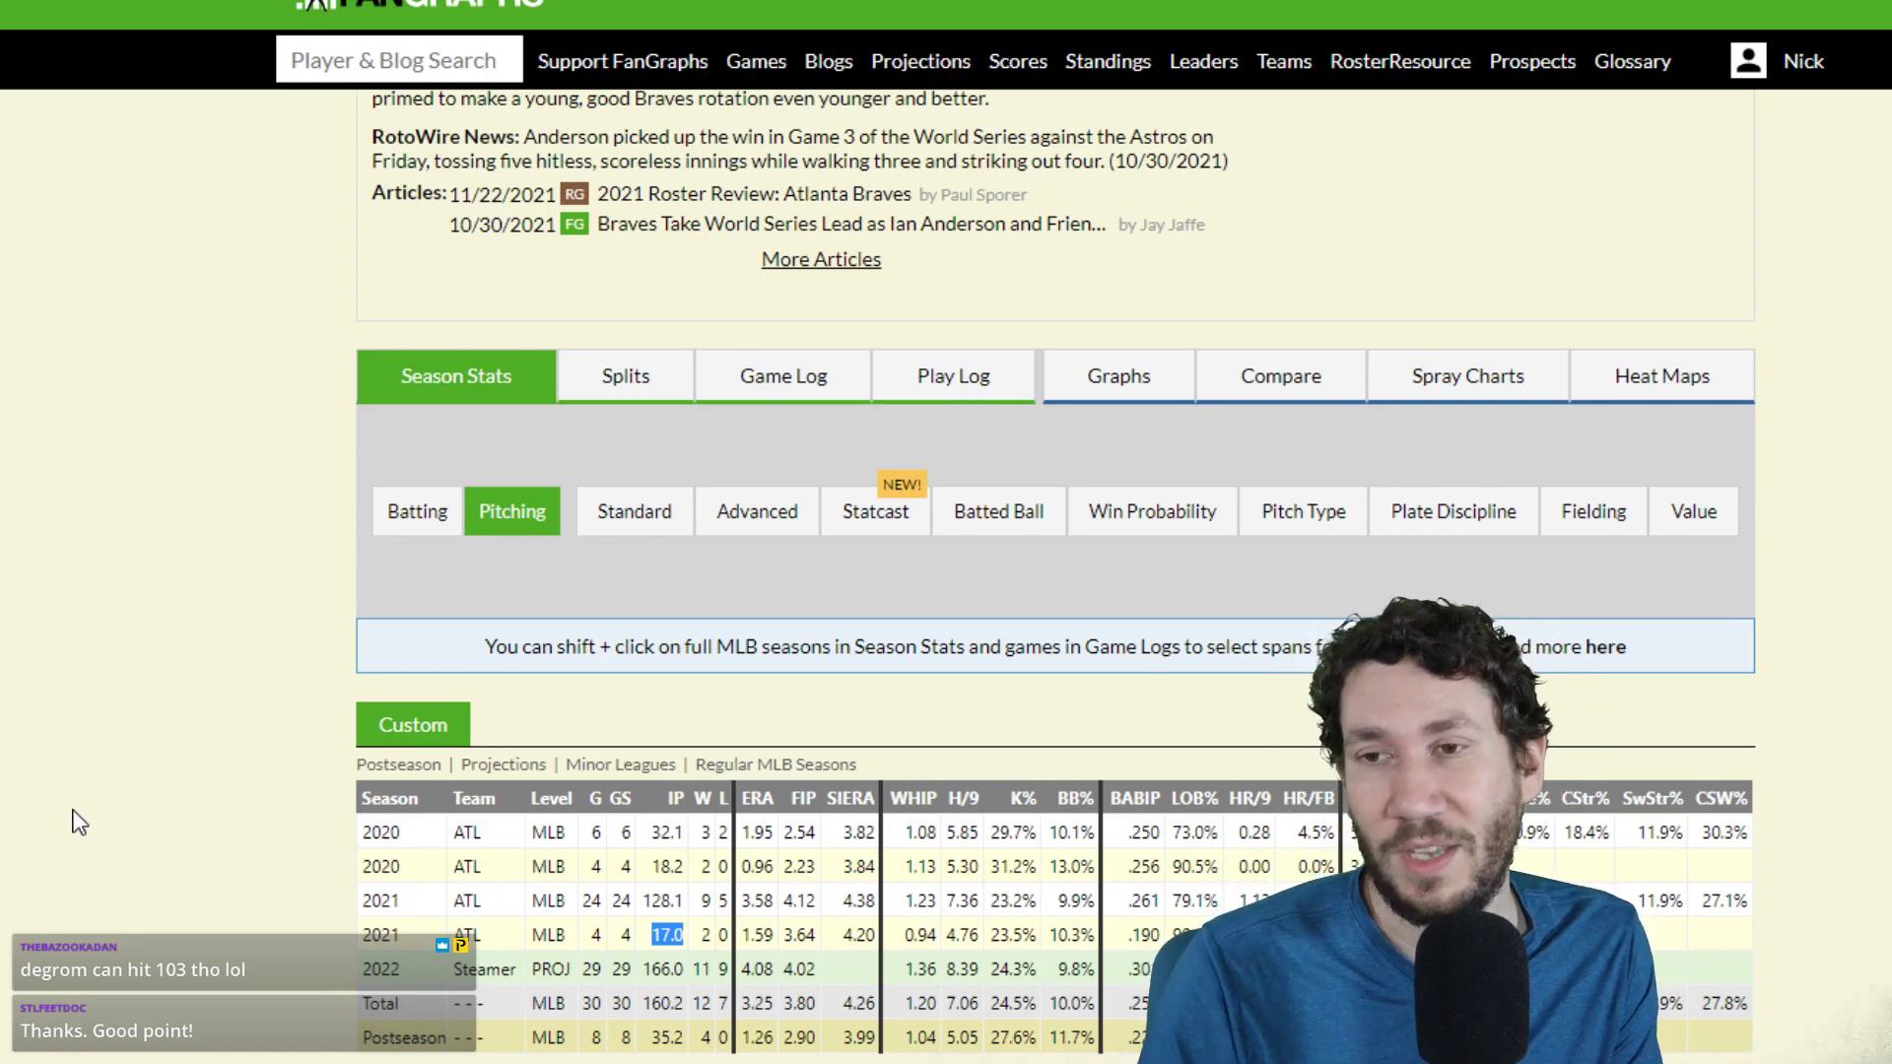
click(421, 769)
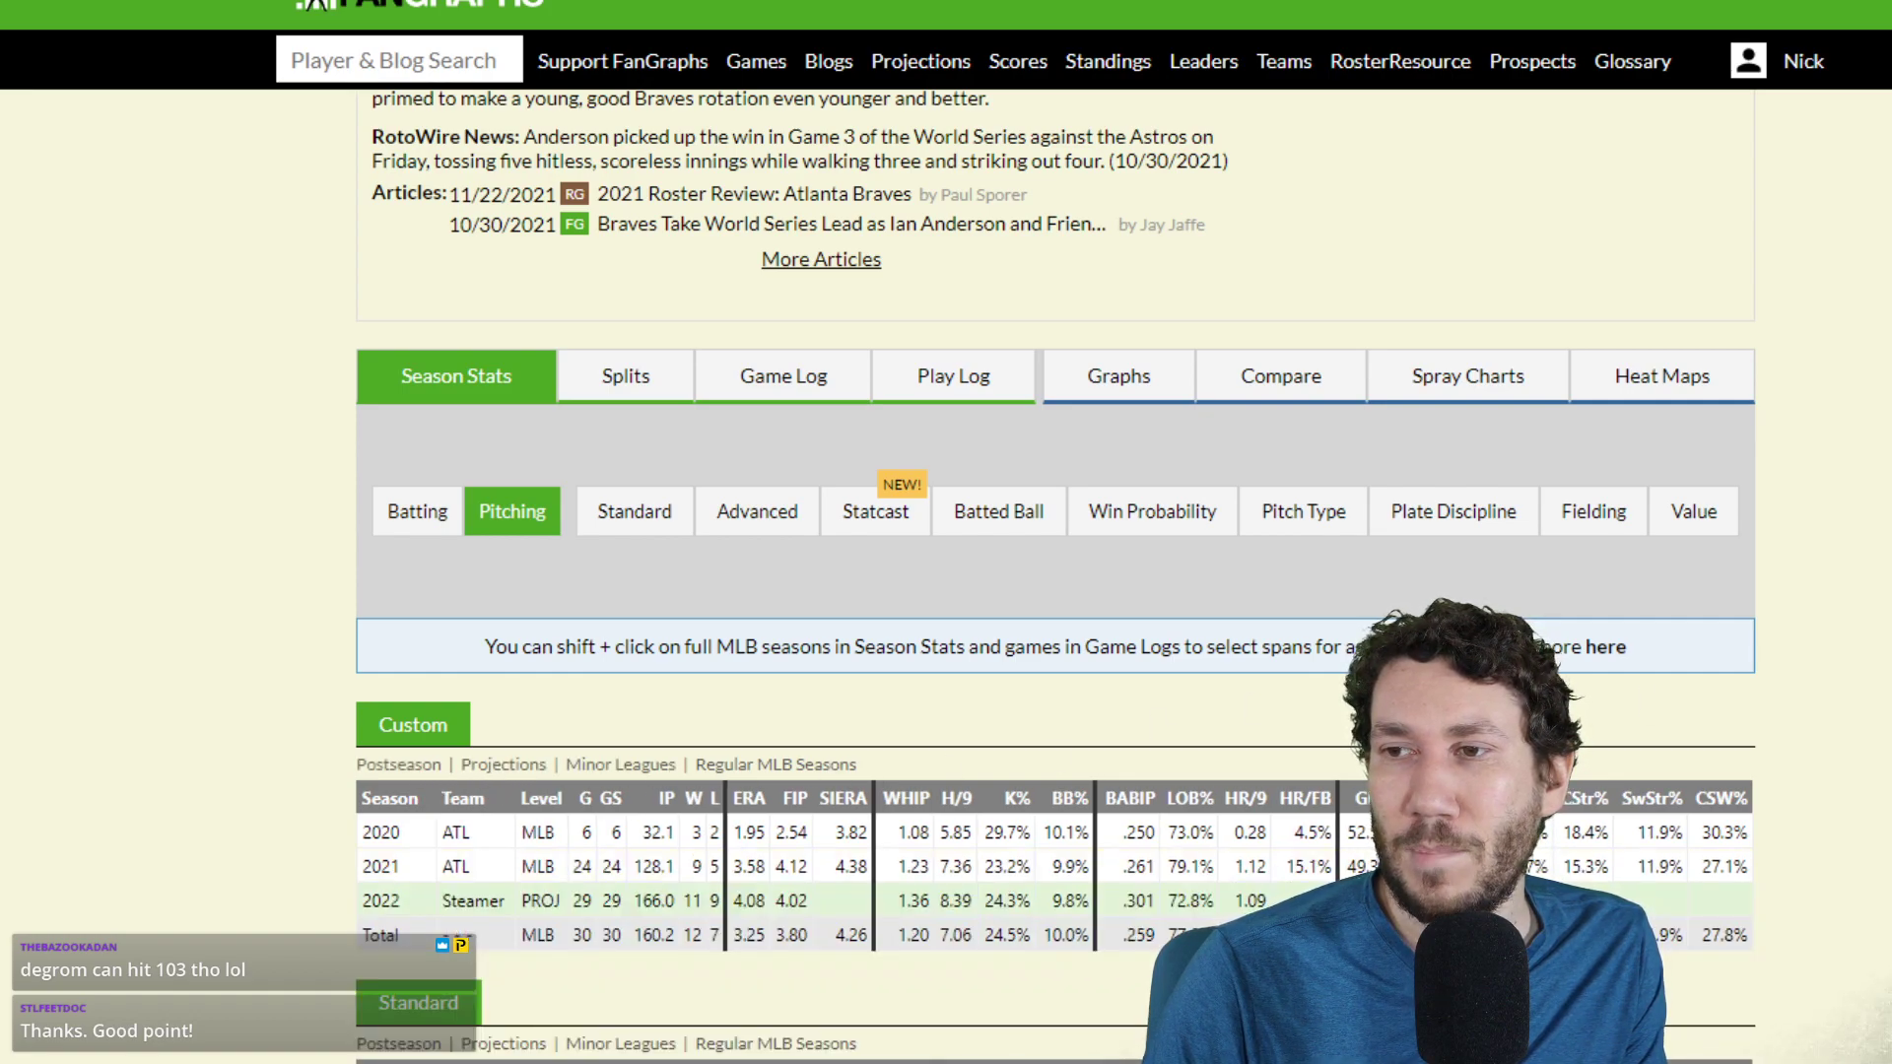
key(alt+Tab)
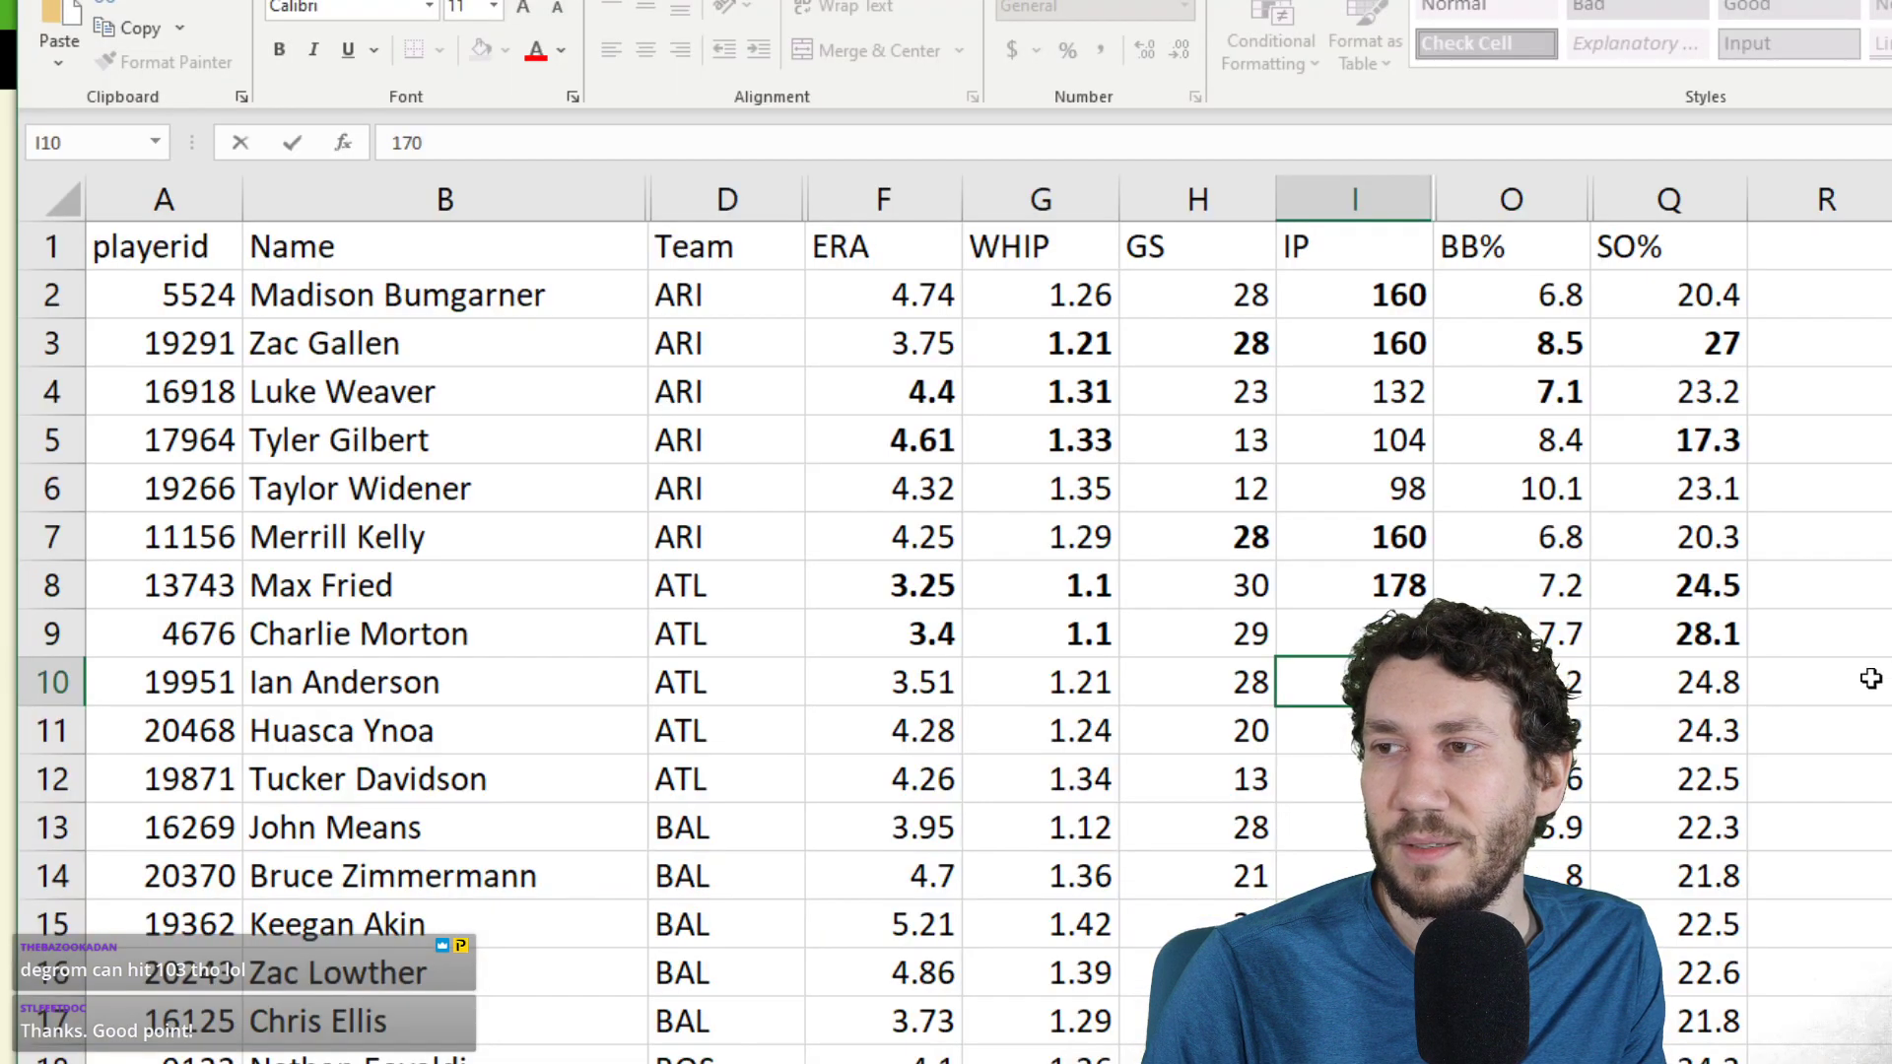
- Review Ian Anderson's SO%, WHIP and ERA projections and set his IP to 155
click(1742, 701)
key(Left)
click(1745, 690)
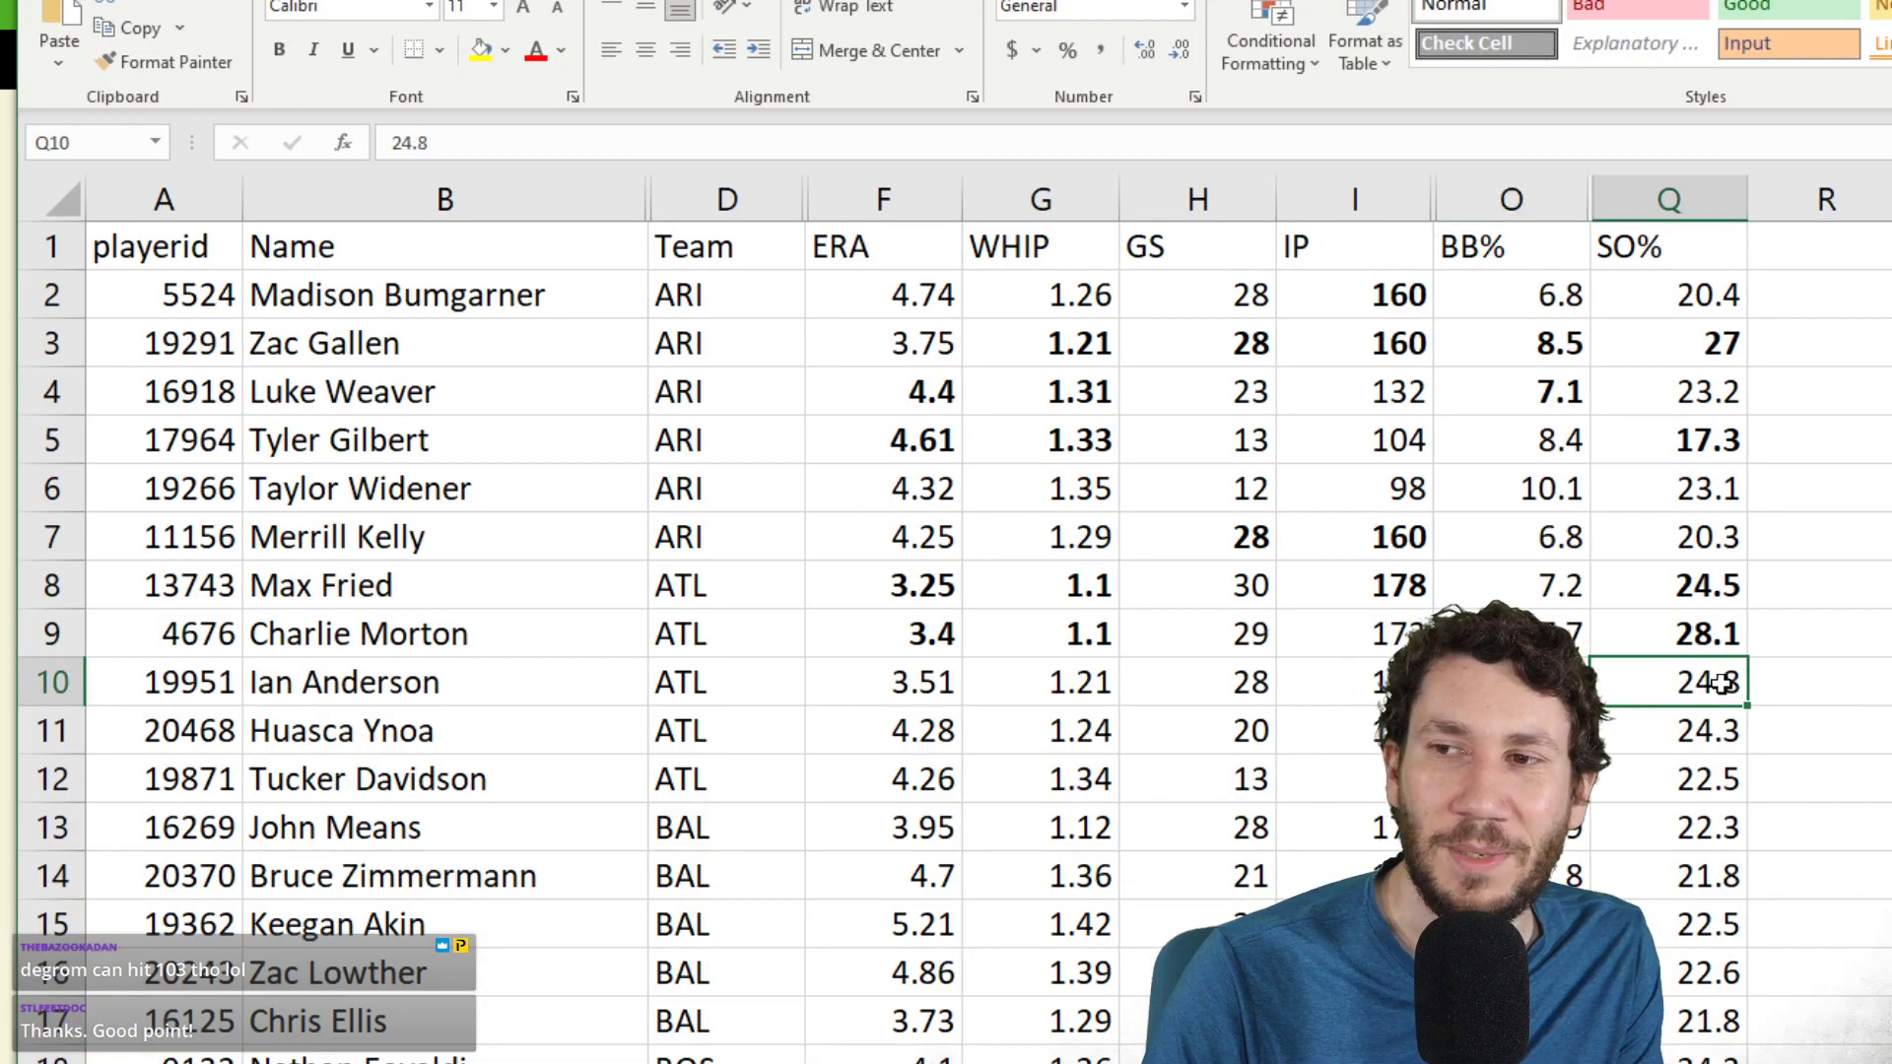
click(1067, 684)
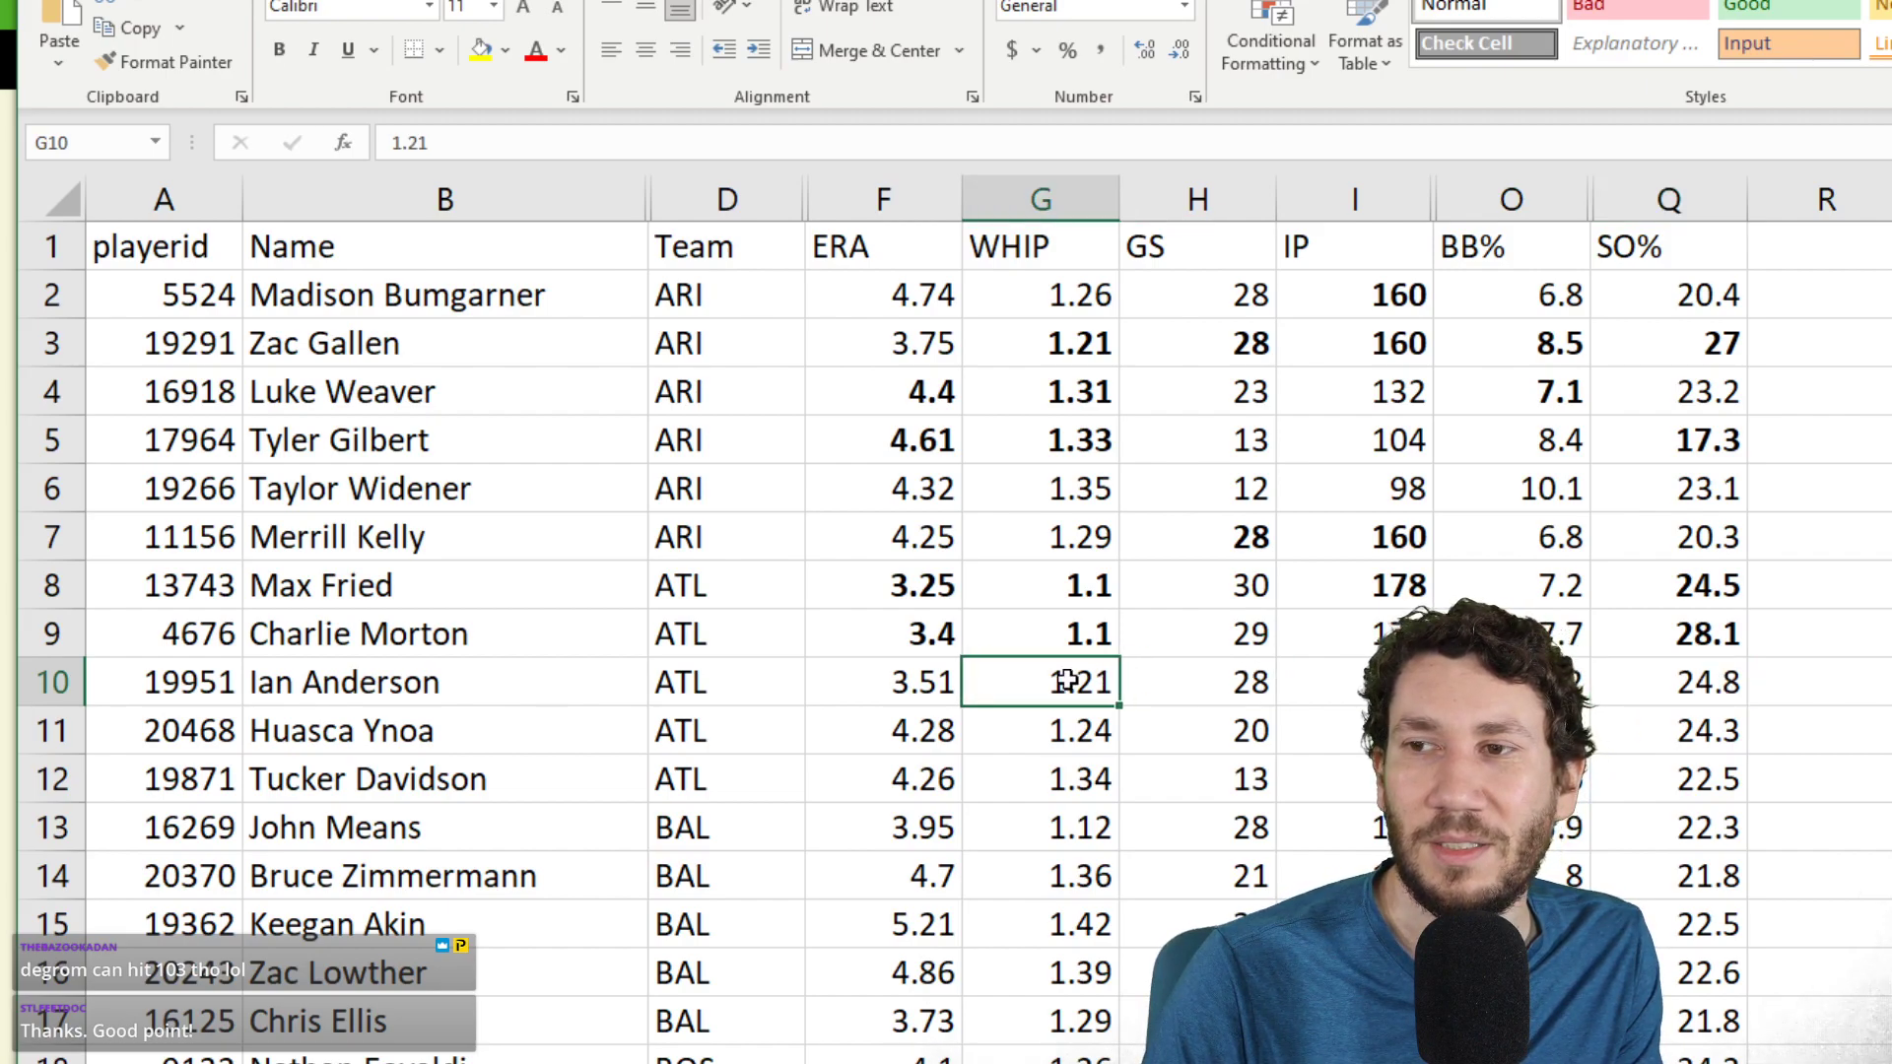
click(954, 692)
key(Right)
click(1164, 702)
key(Right)
key(Right)
key(Left)
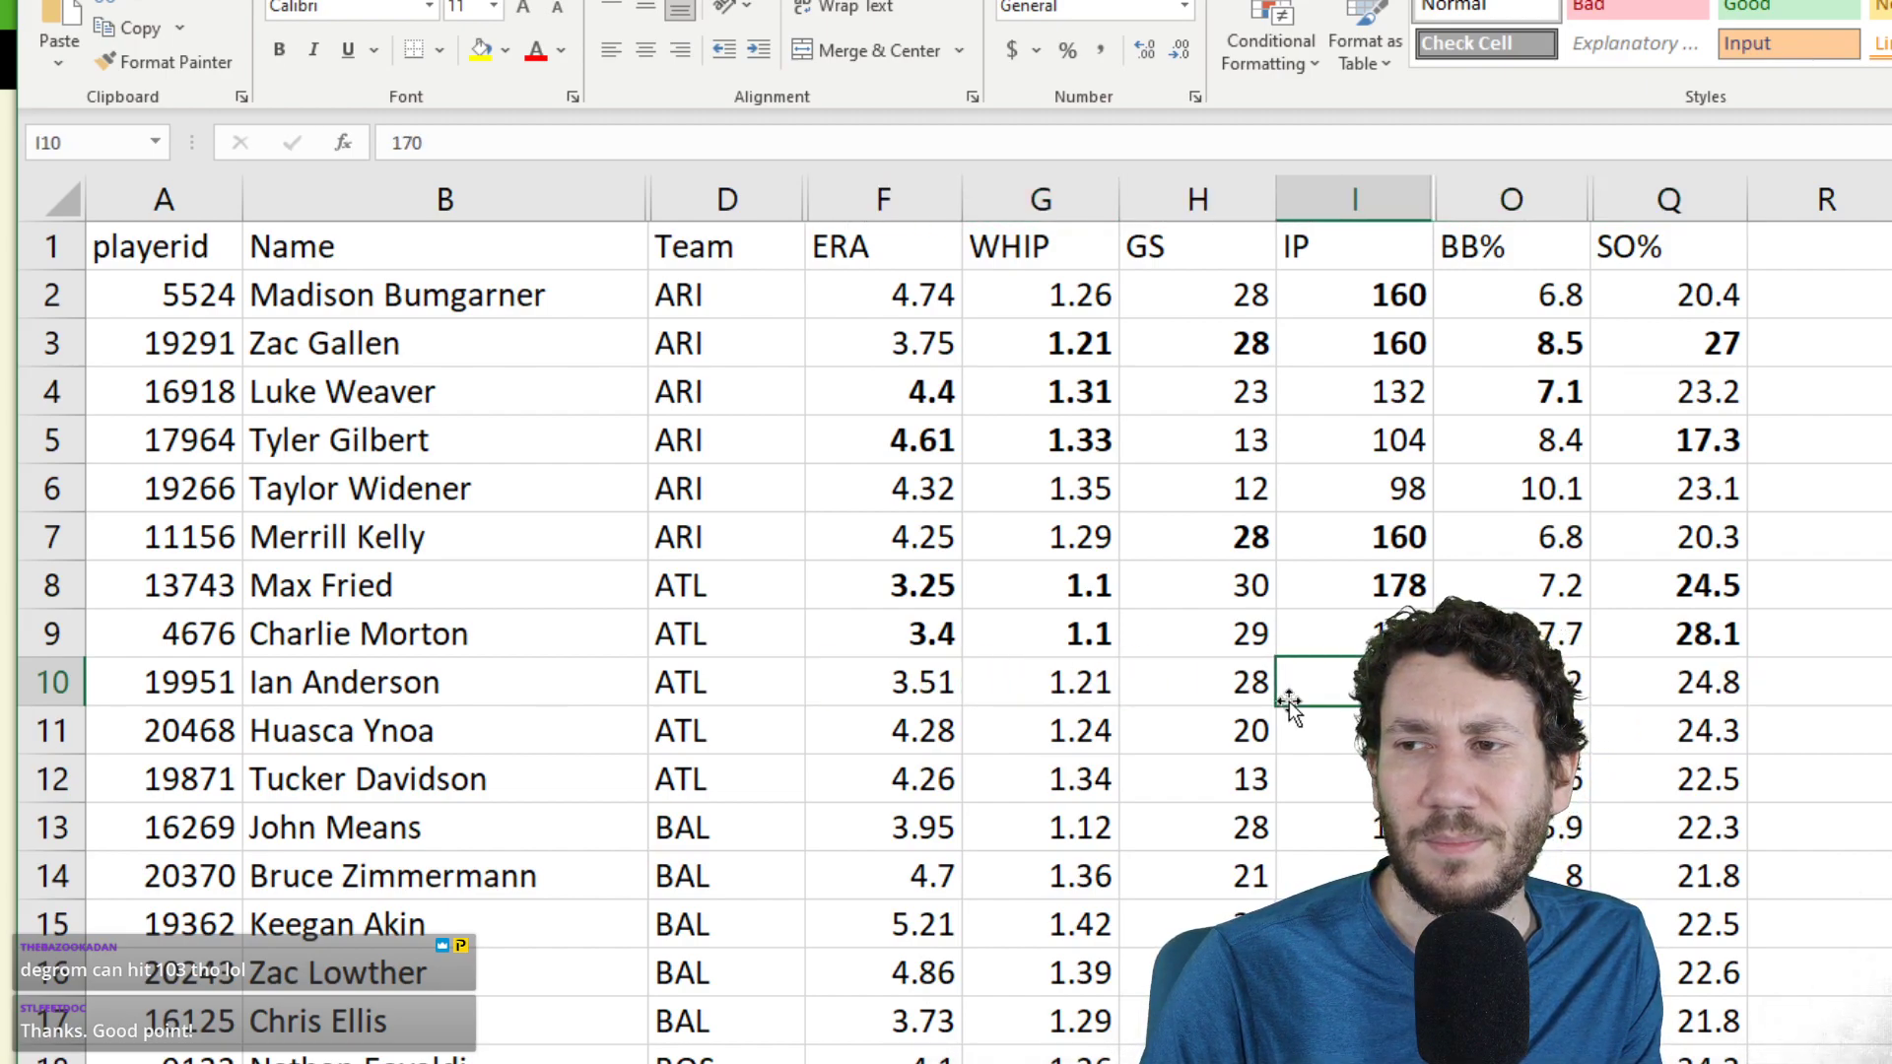
text(165)
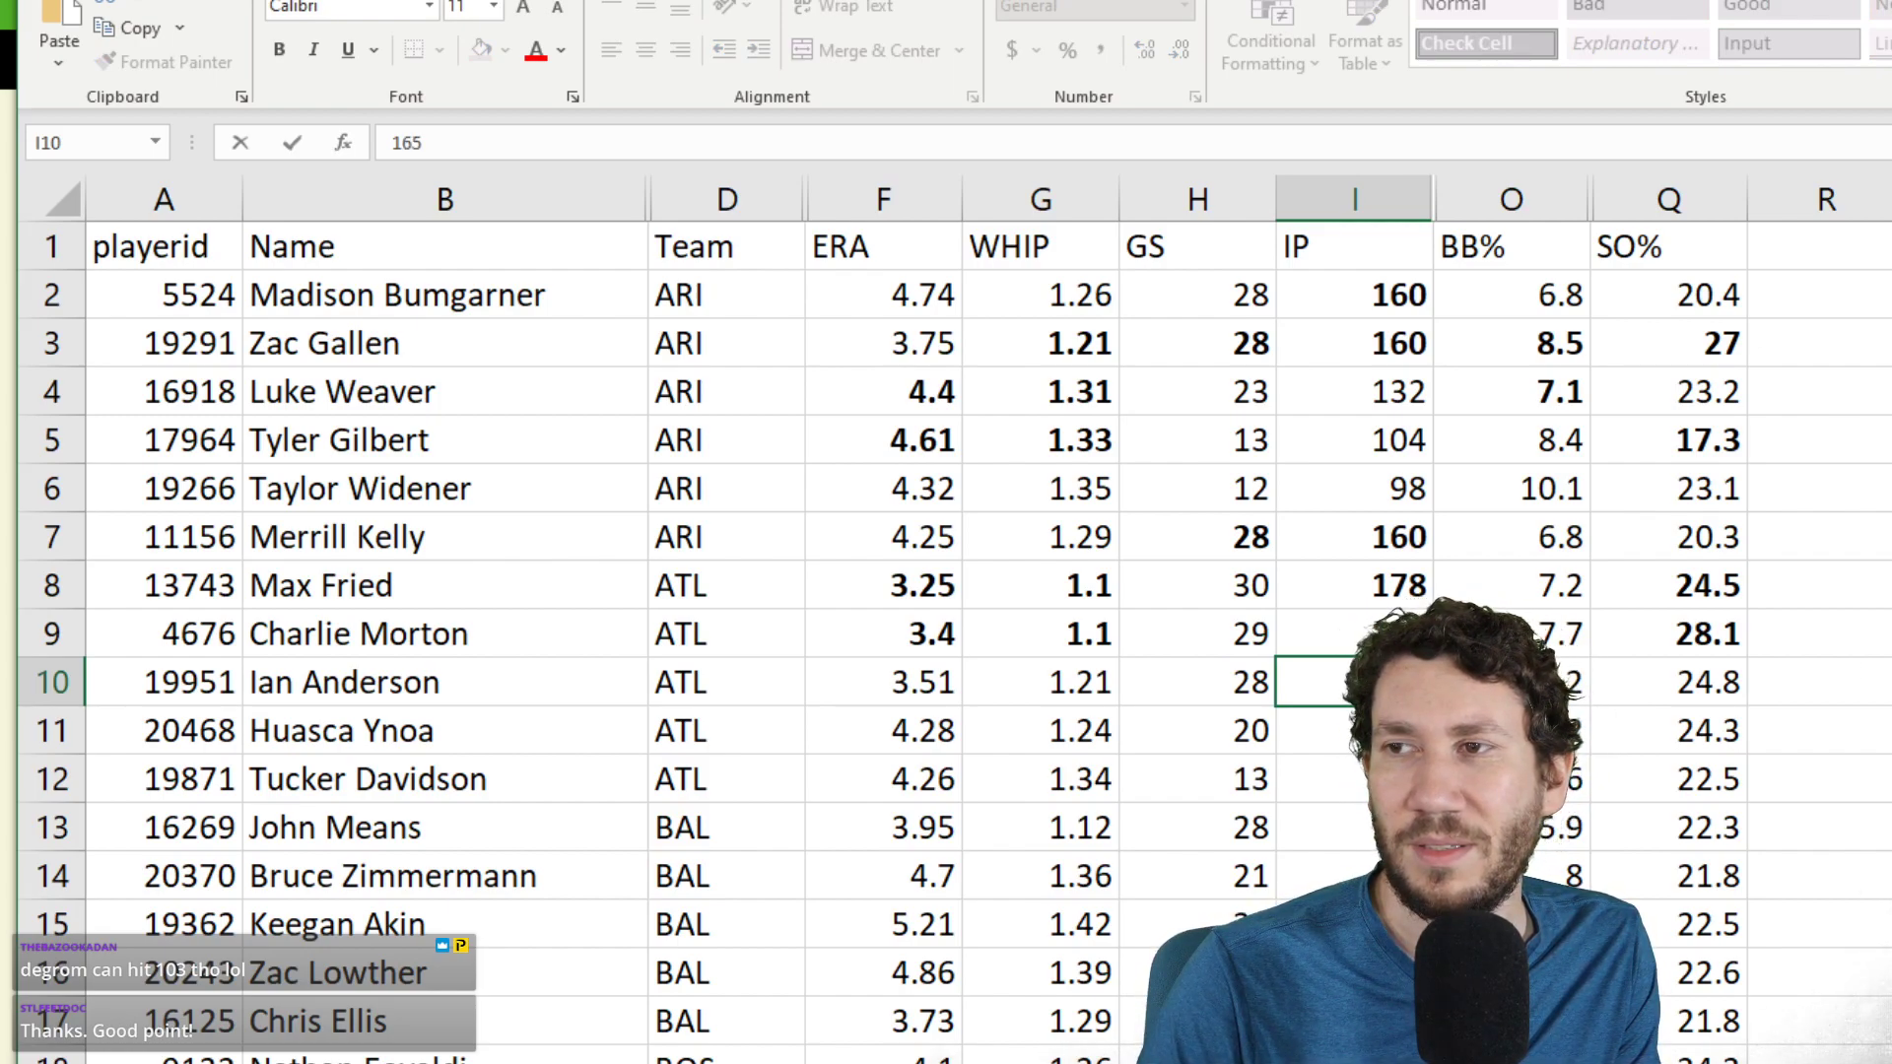
key(BackSpace)
key(BackSpace)
text(60)
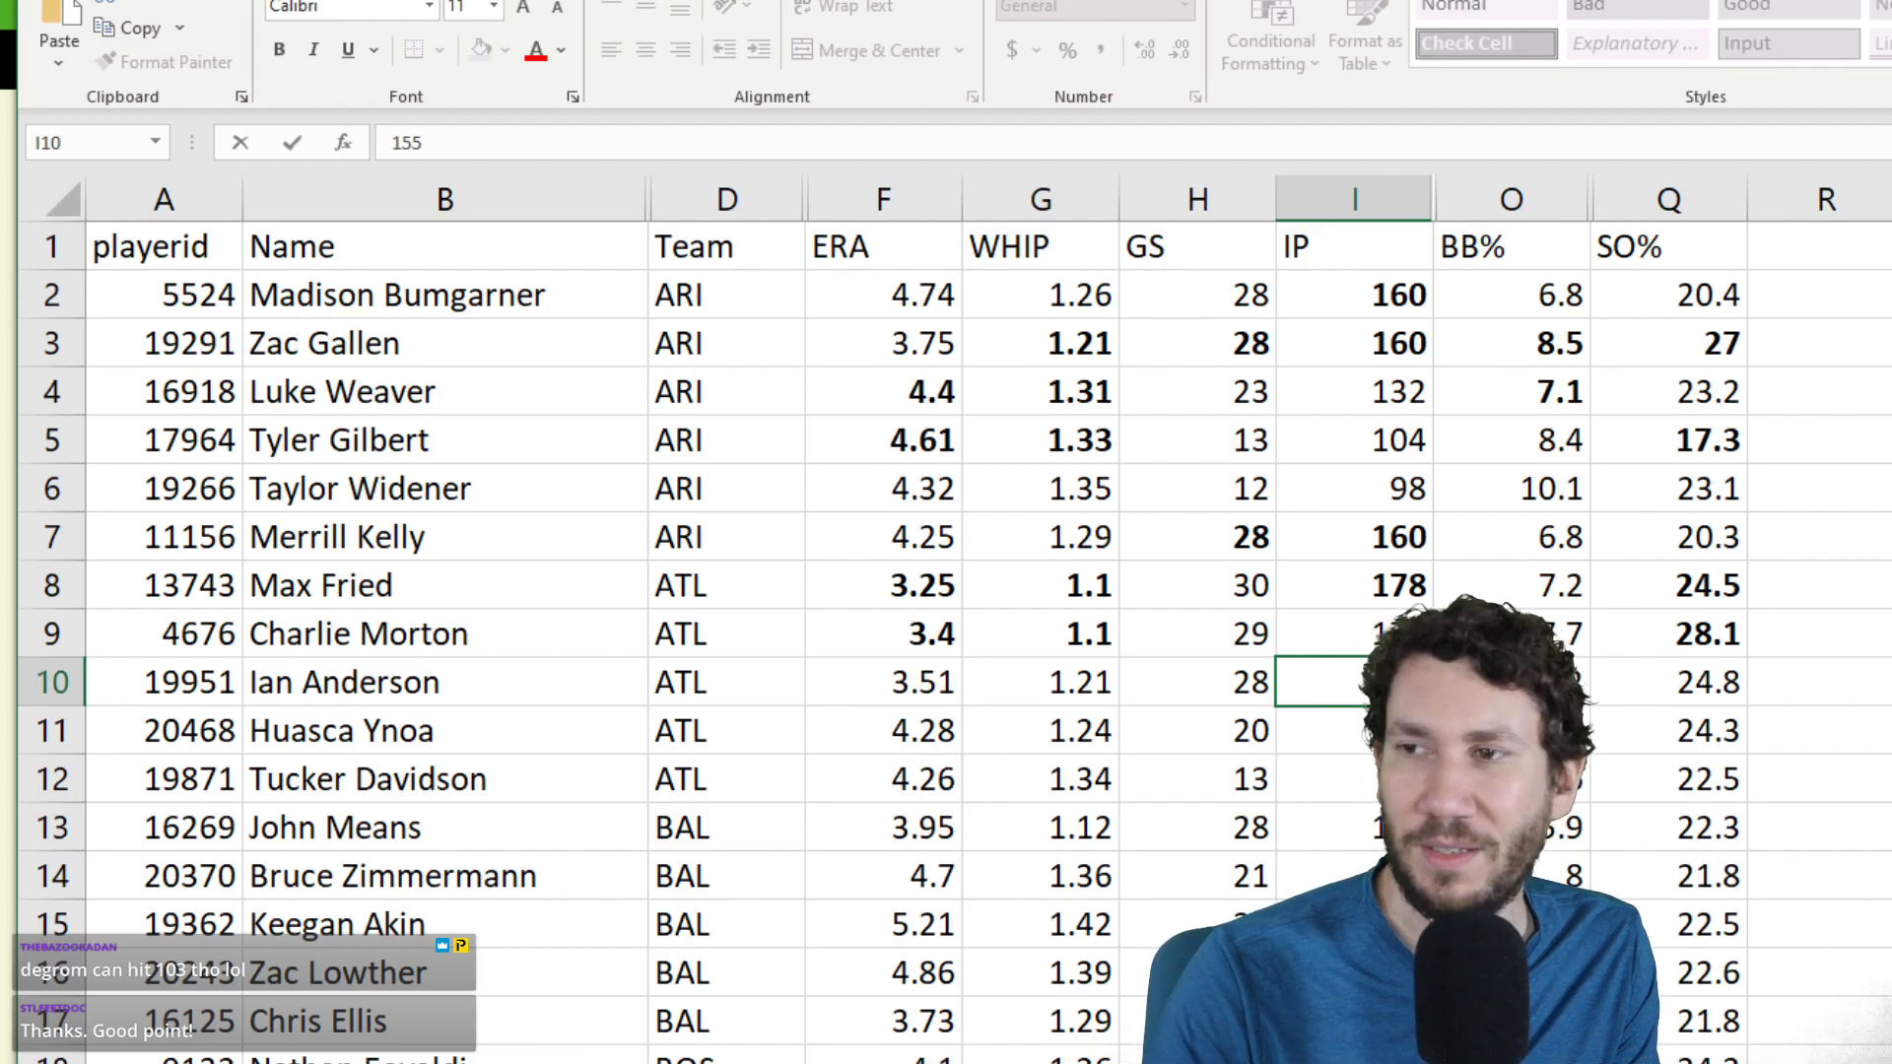
click(1891, 585)
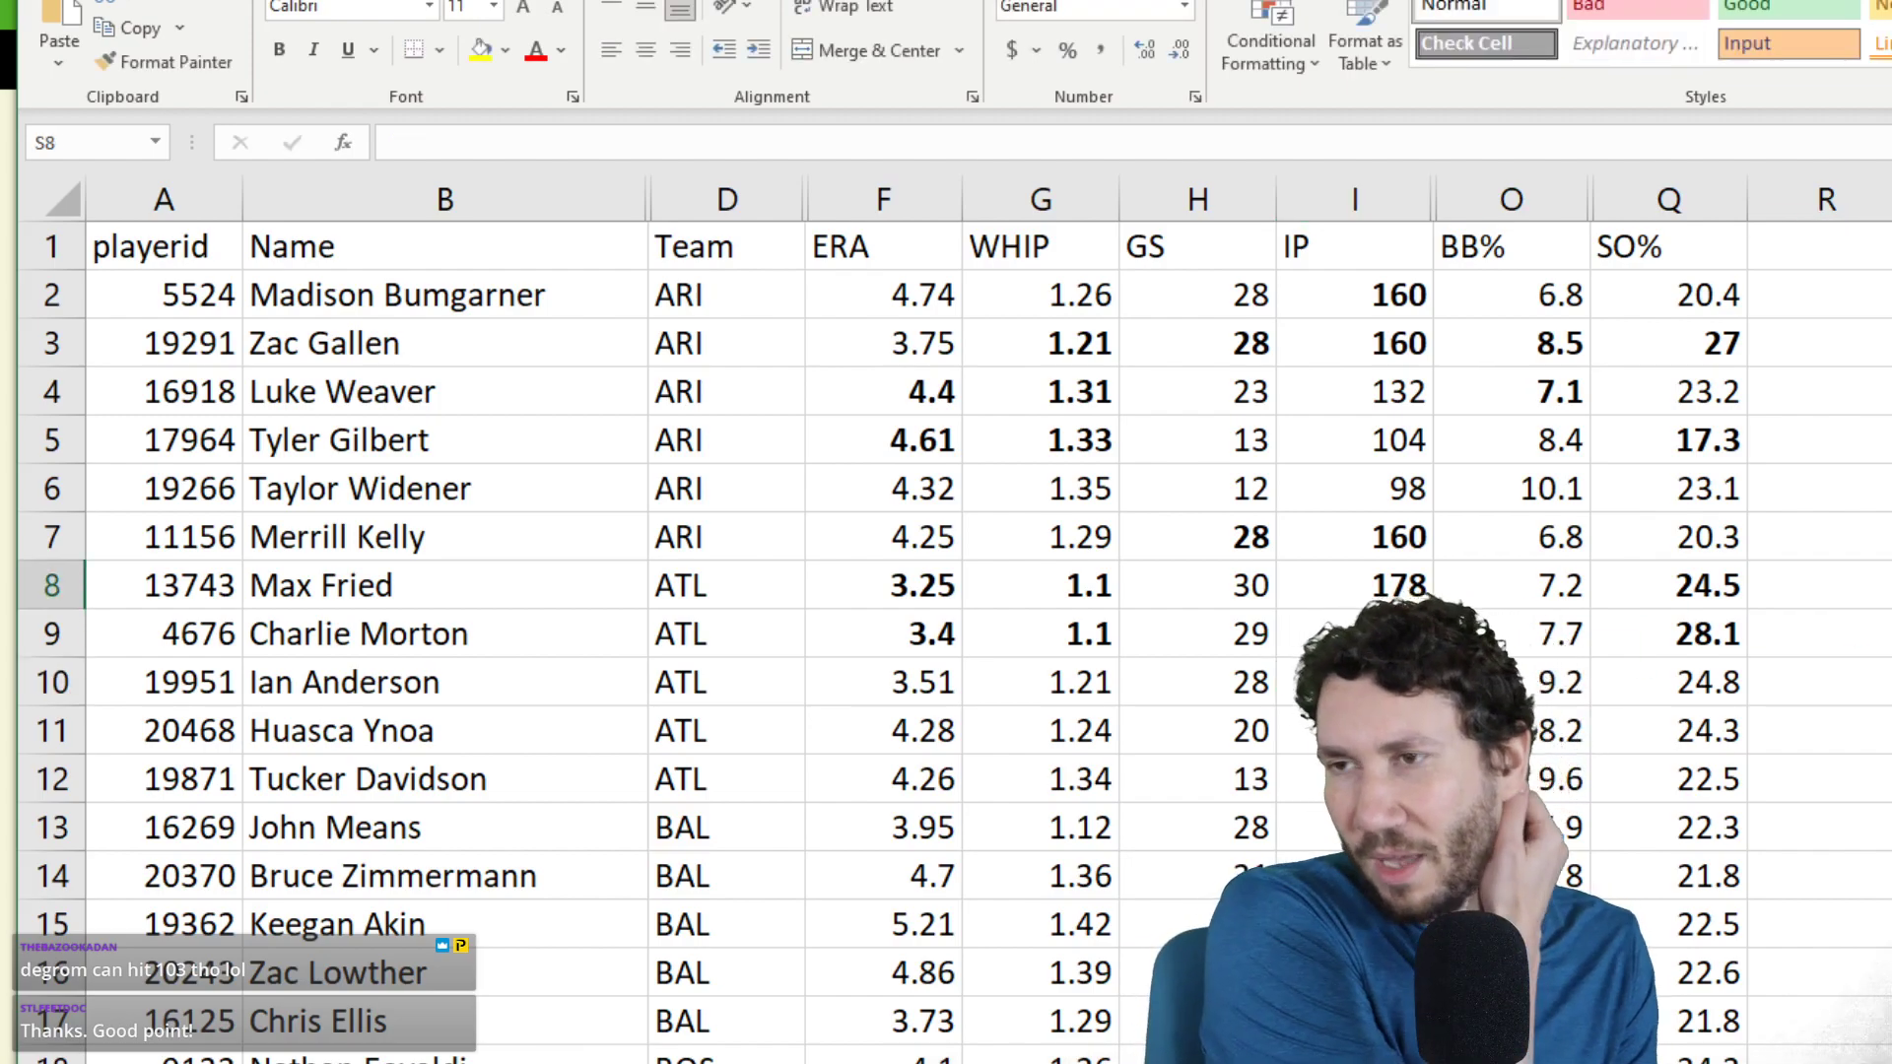
- Compare Ian Anderson's workload with Merrill Kelly's GS and IP, checking Anderson's stats on FanGraphs before returning to Excel
drag(1261, 541, 1380, 539)
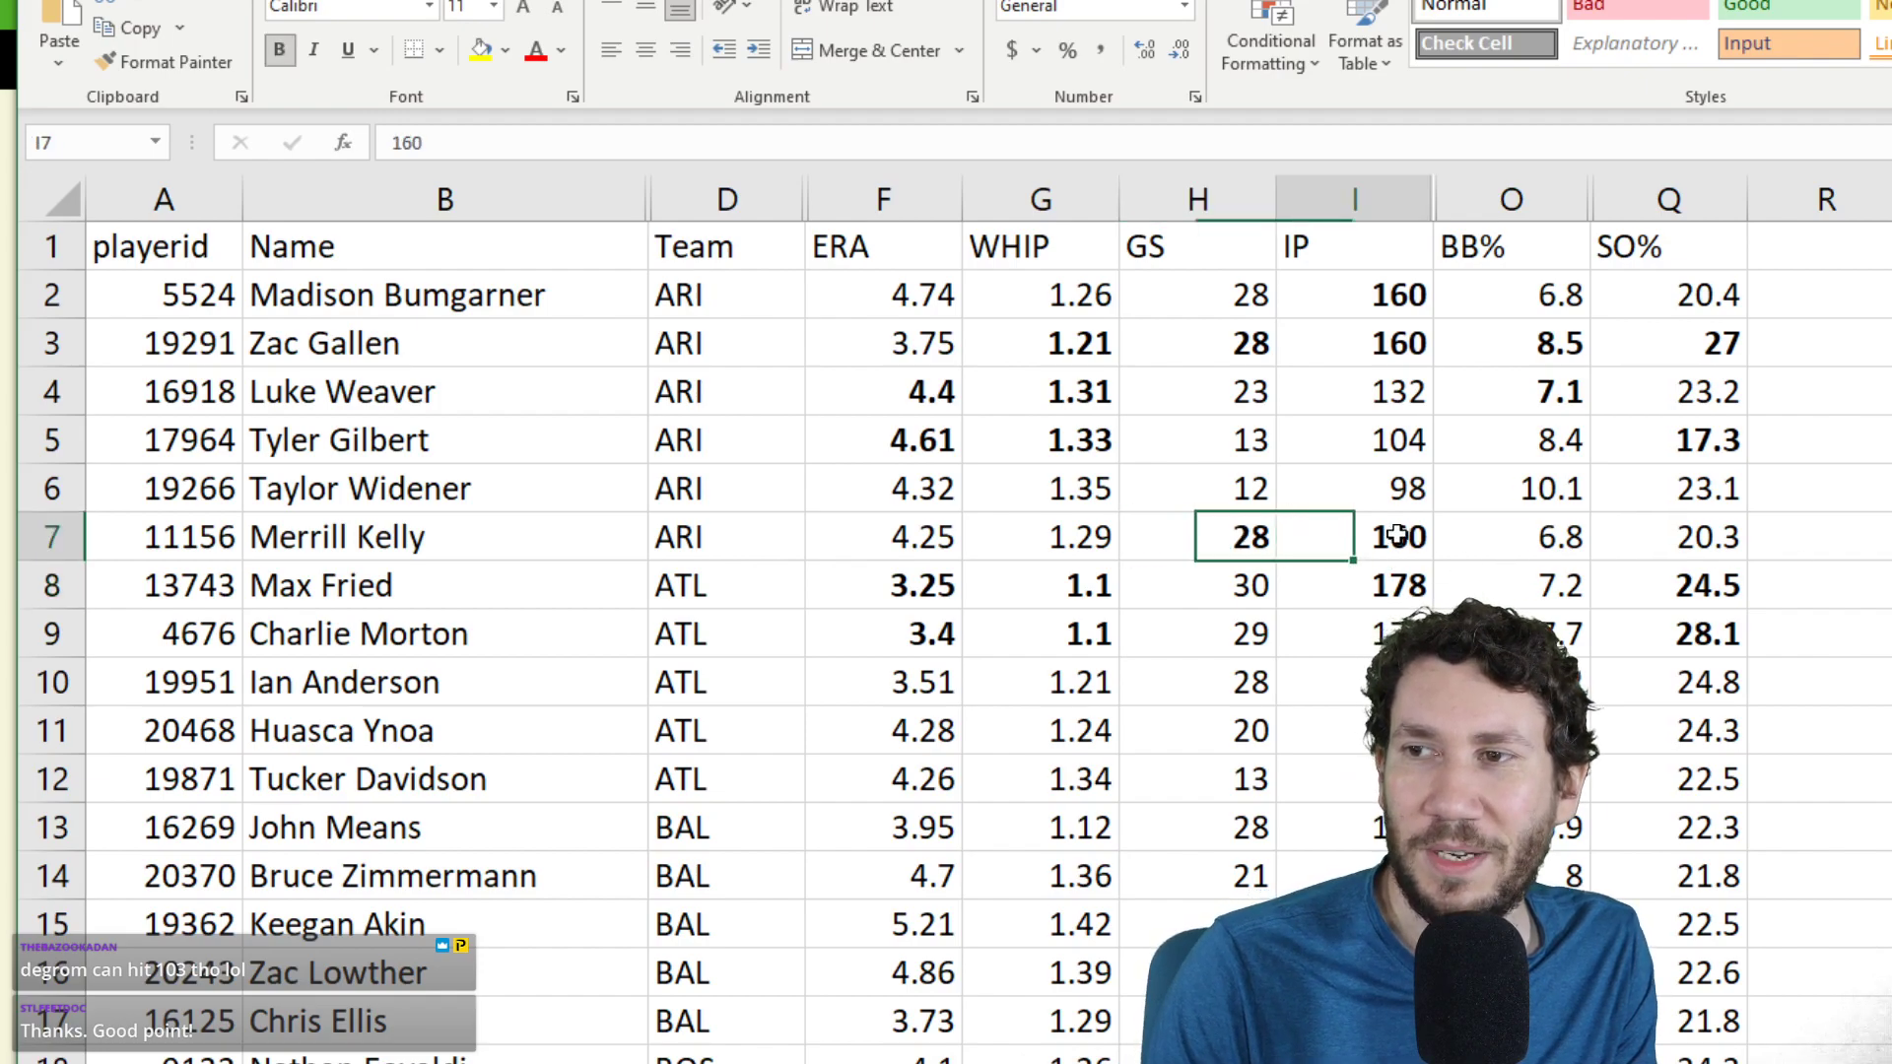
click(1380, 537)
click(1891, 586)
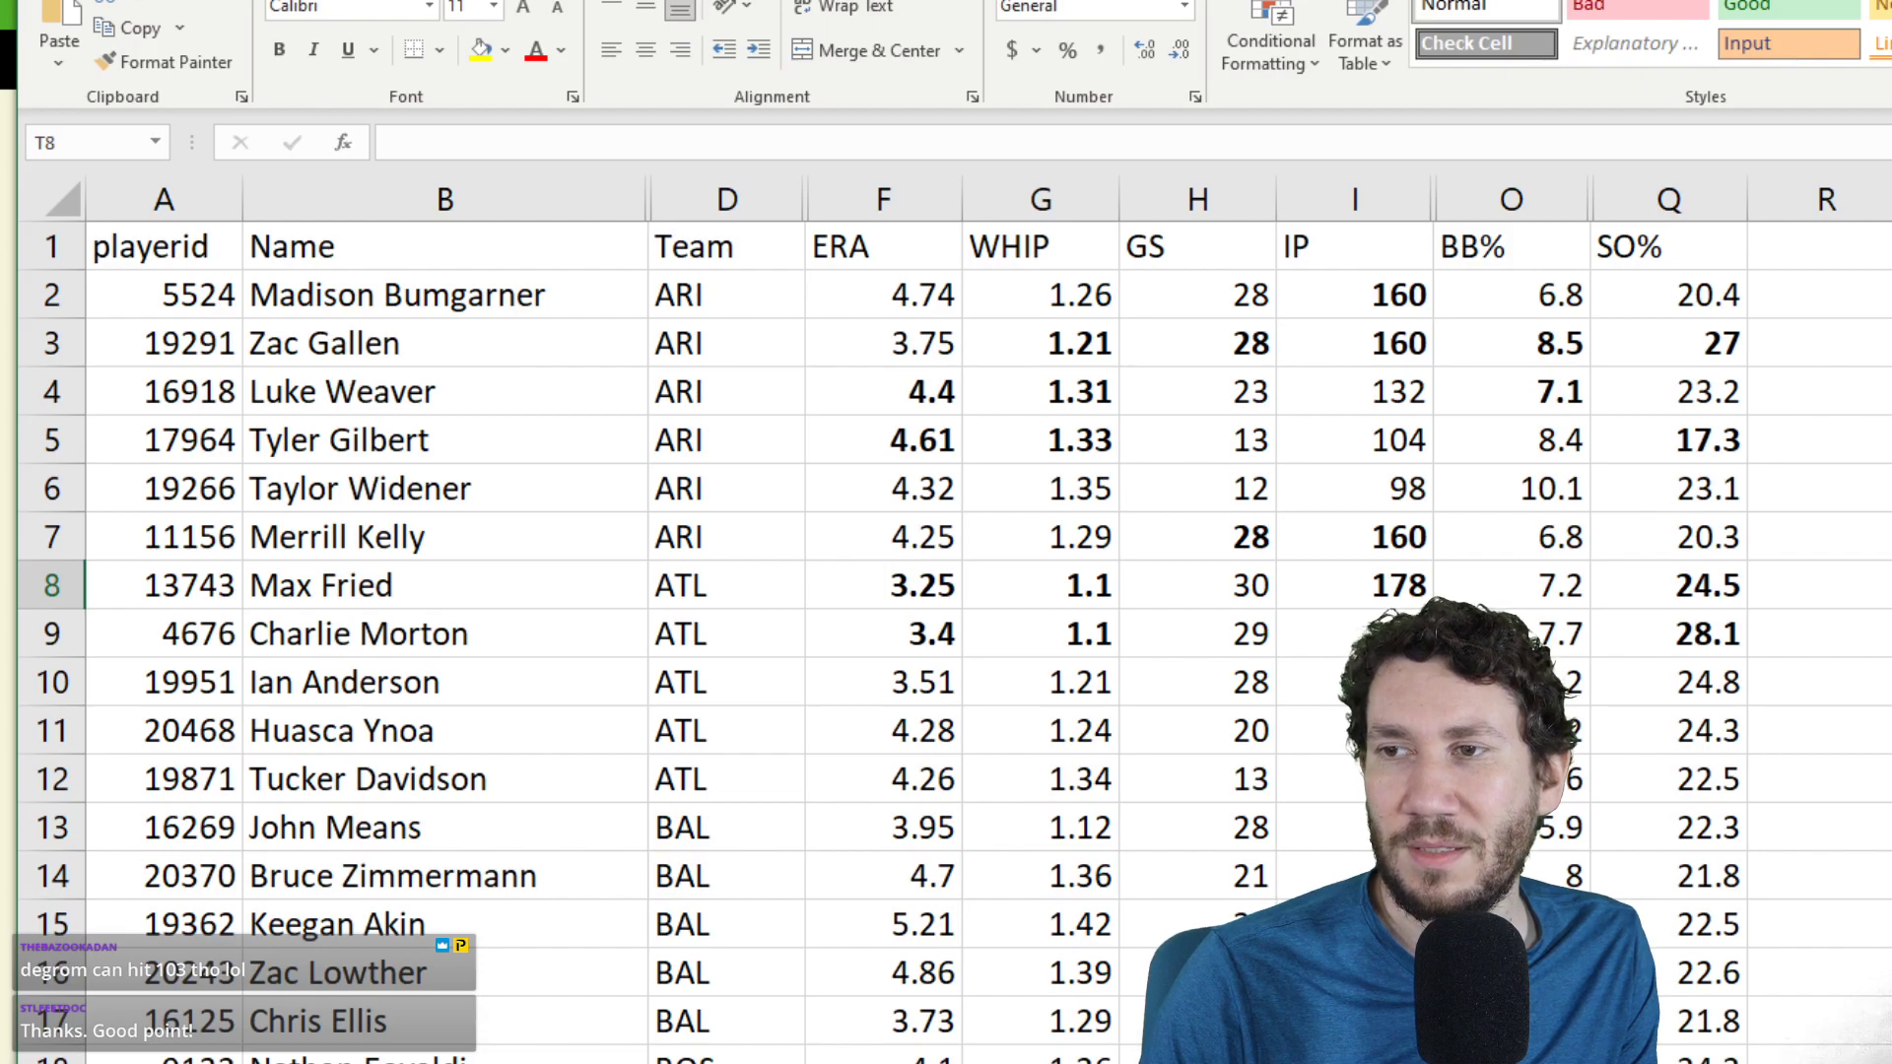
key(alt+Tab)
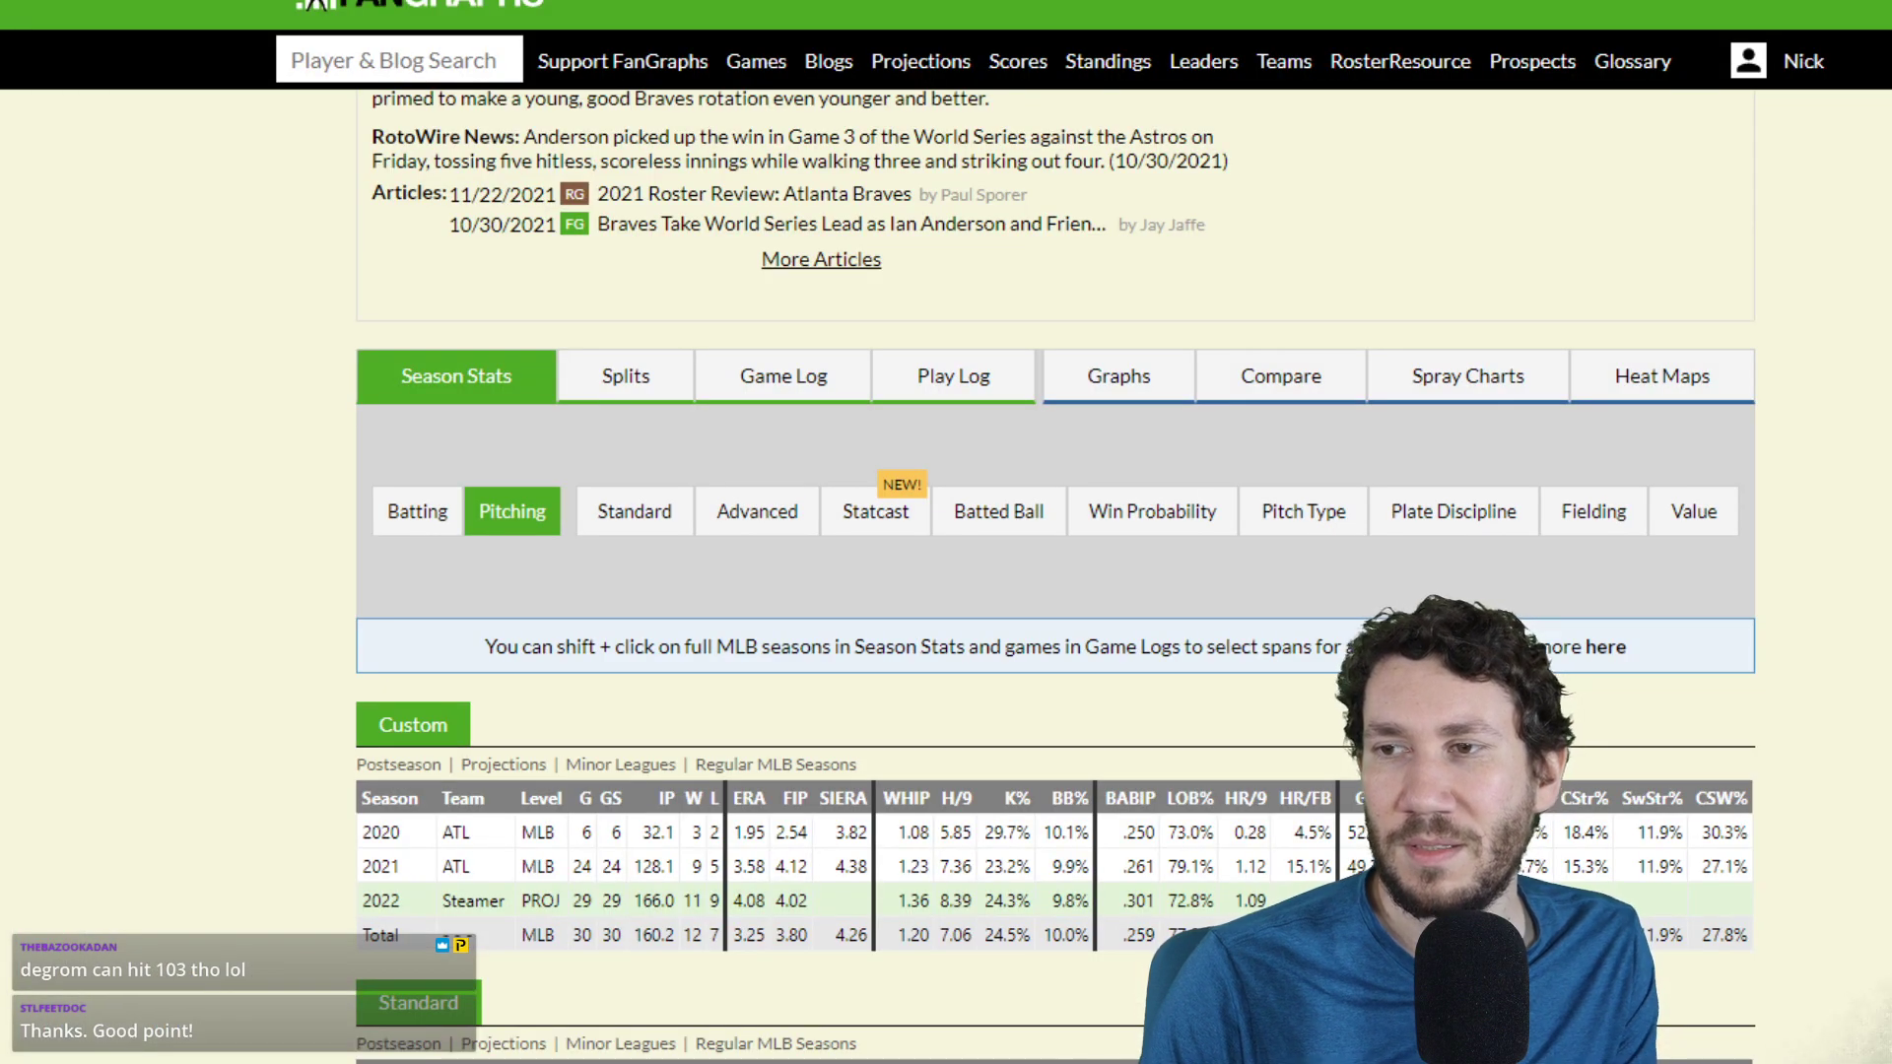
key(alt+Tab)
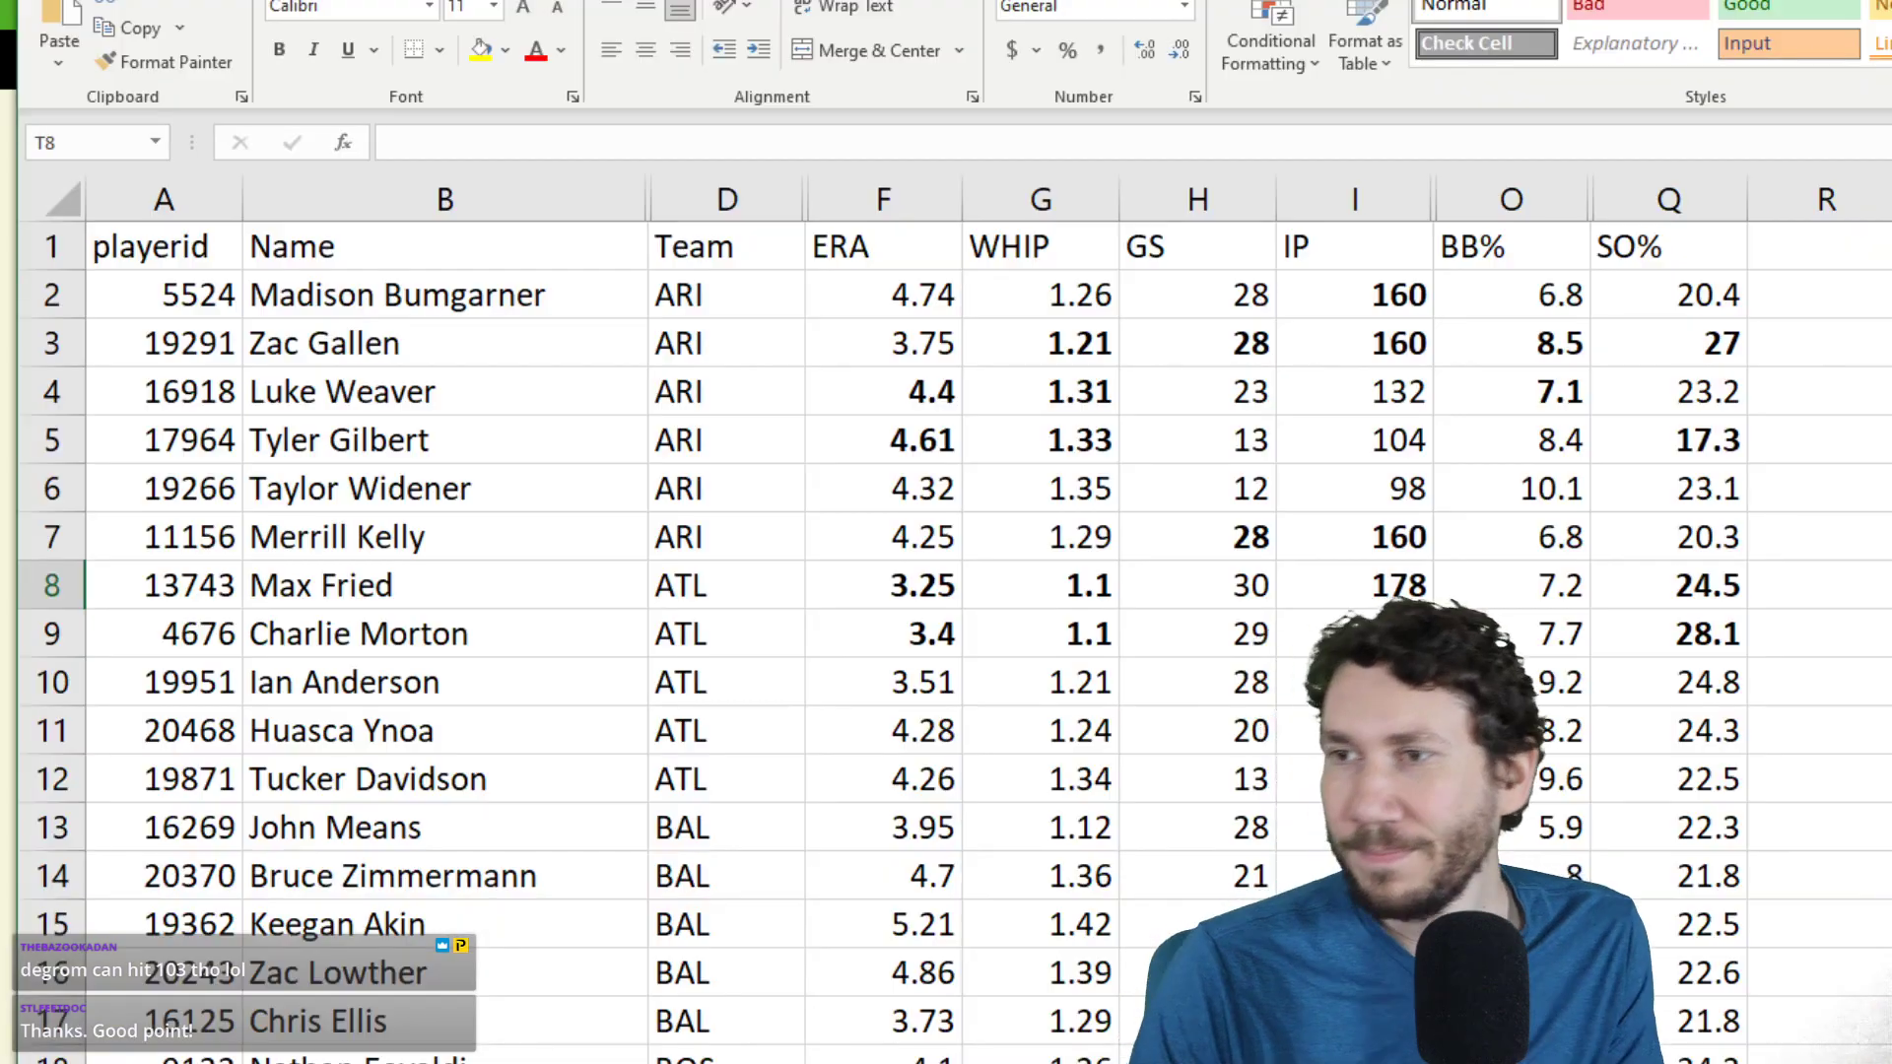
- Set Ian Anderson's ERA to 3.60 and check it against his FanGraphs season stats
click(951, 690)
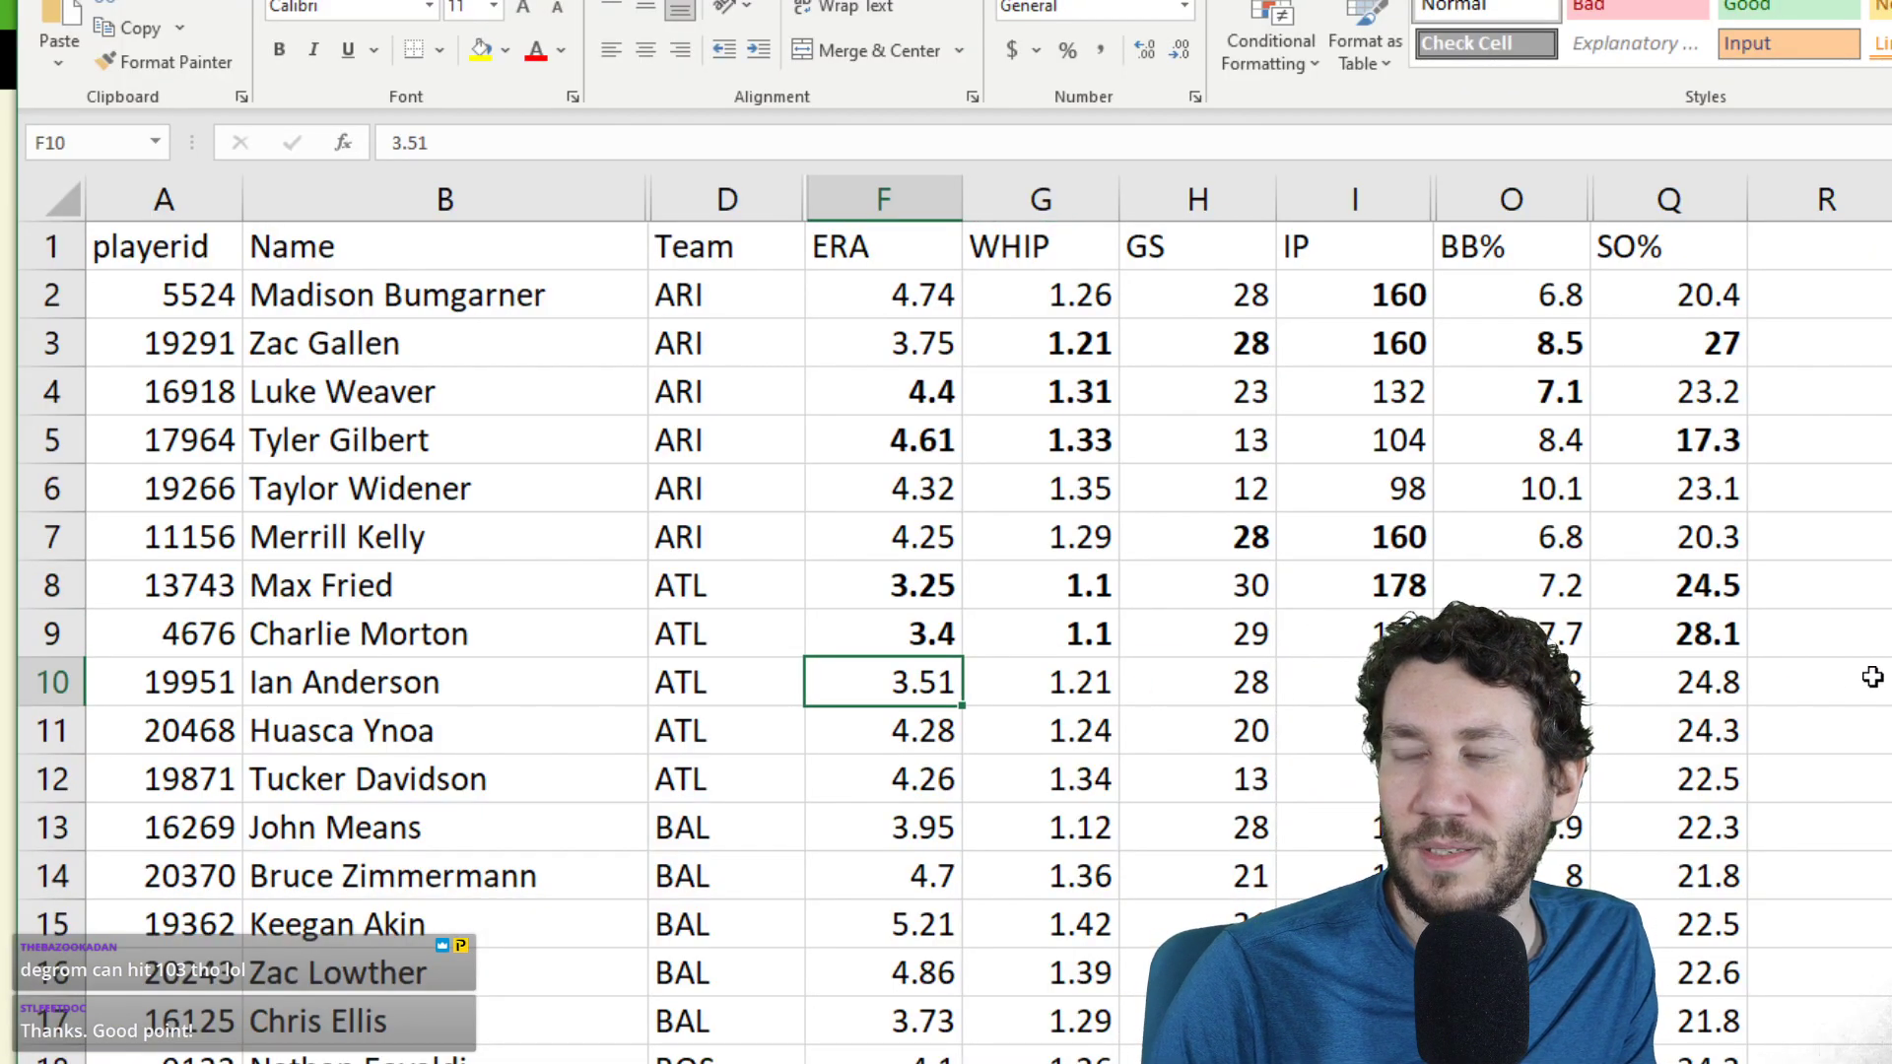
text(3.60)
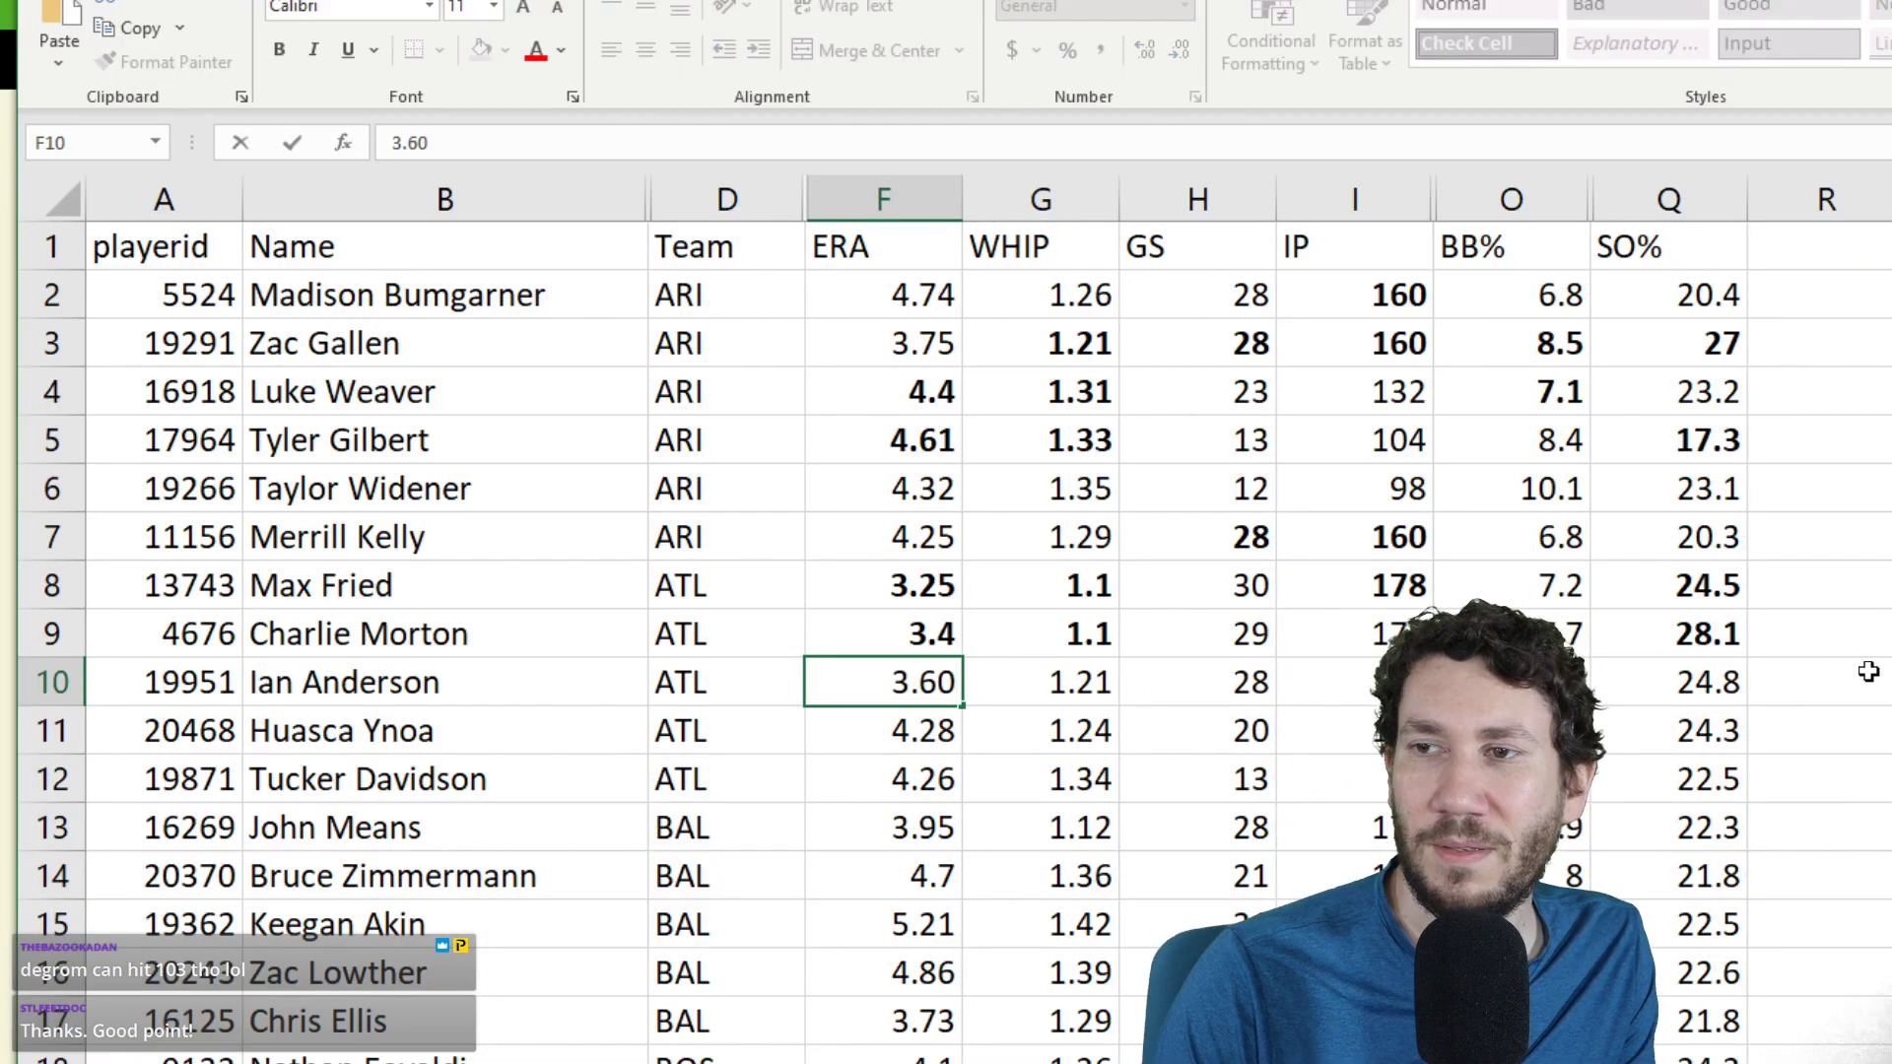
click(1846, 669)
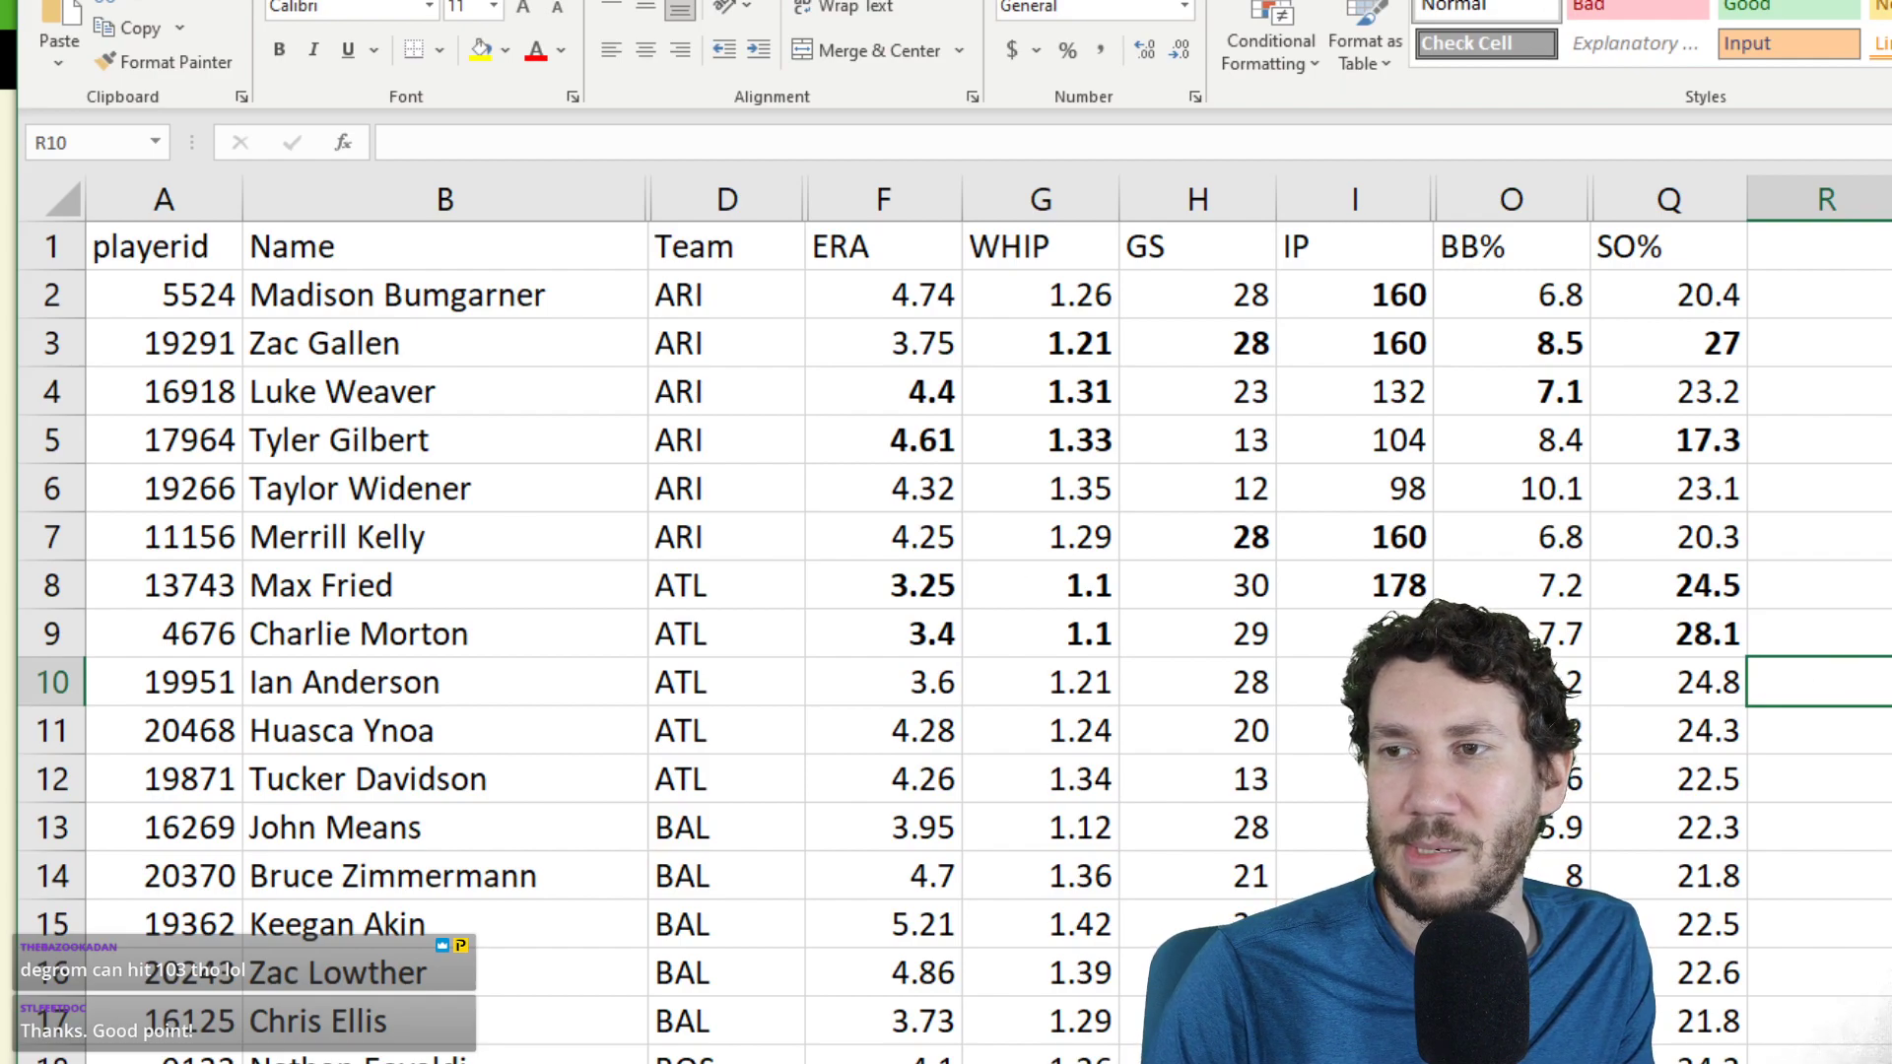
key(alt+Tab)
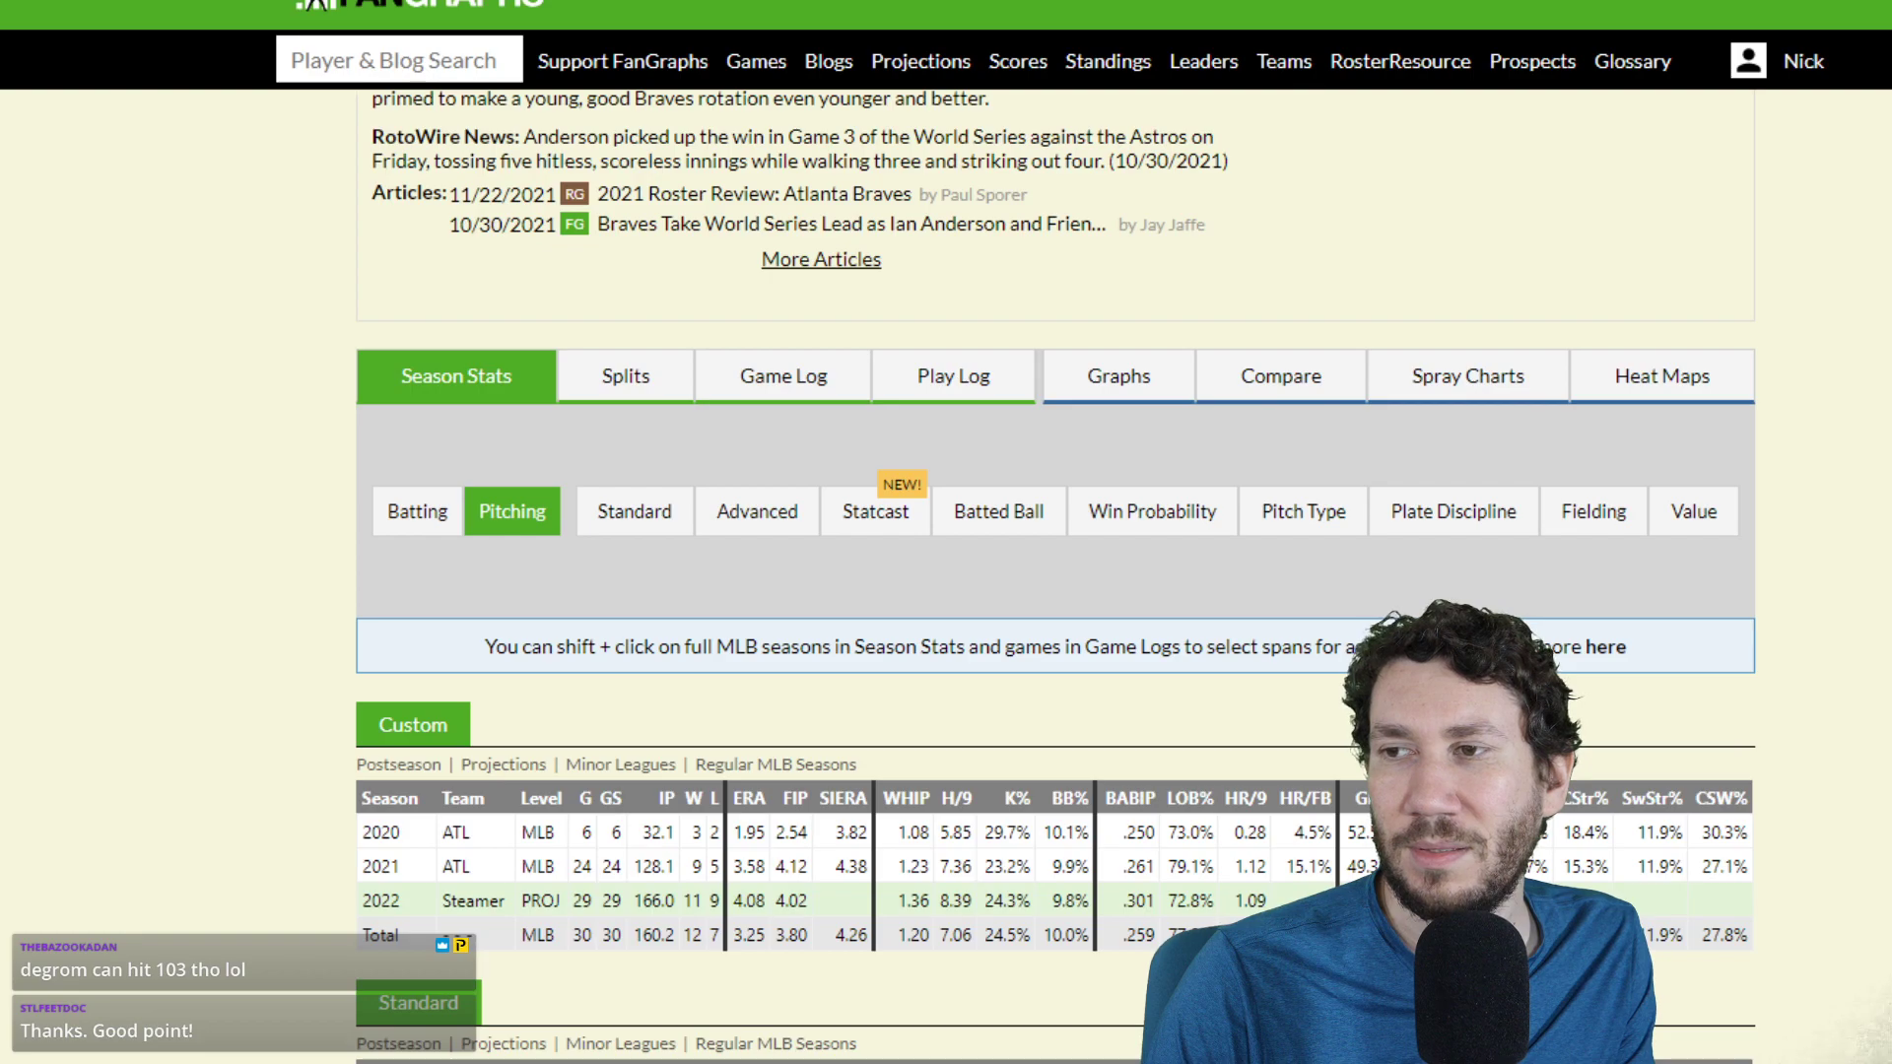
key(alt+Tab)
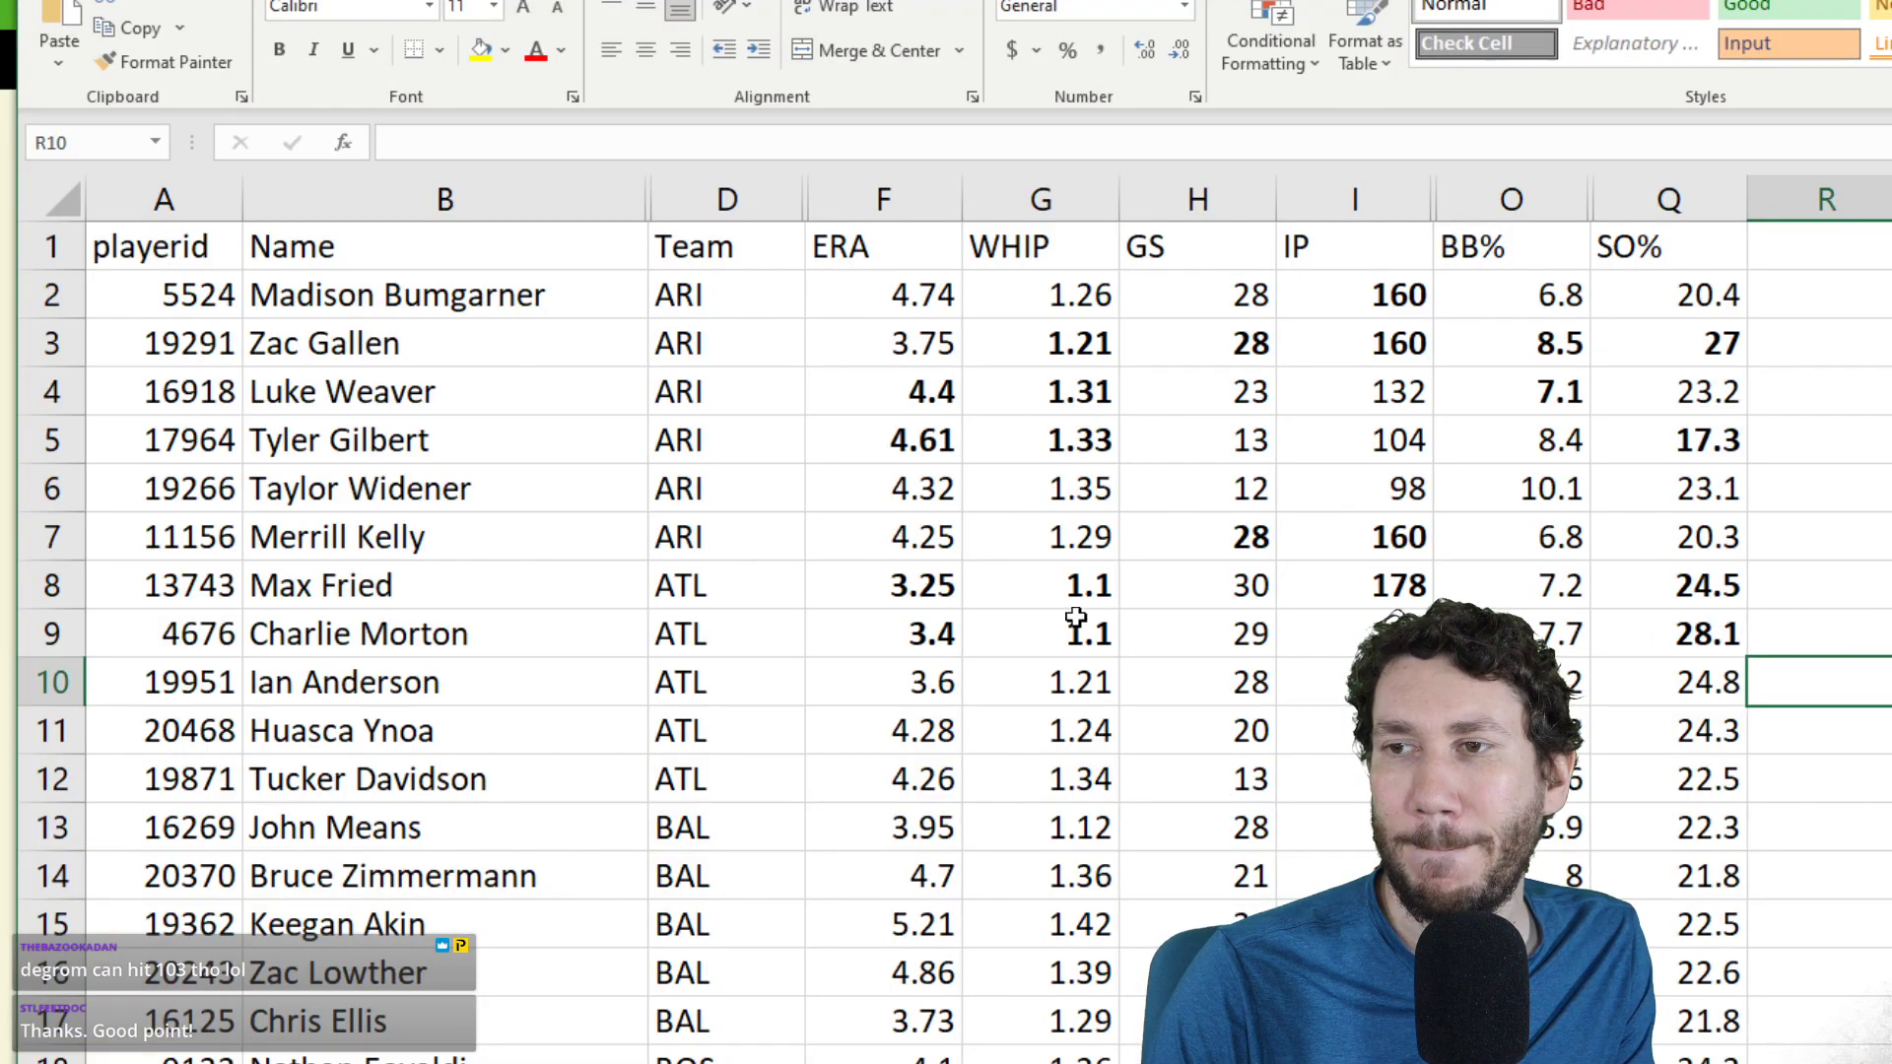
- Bold Ian Anderson's adjusted ERA and GS values and review his BB% and WHIP
click(921, 690)
key(ctrl+b)
click(1225, 676)
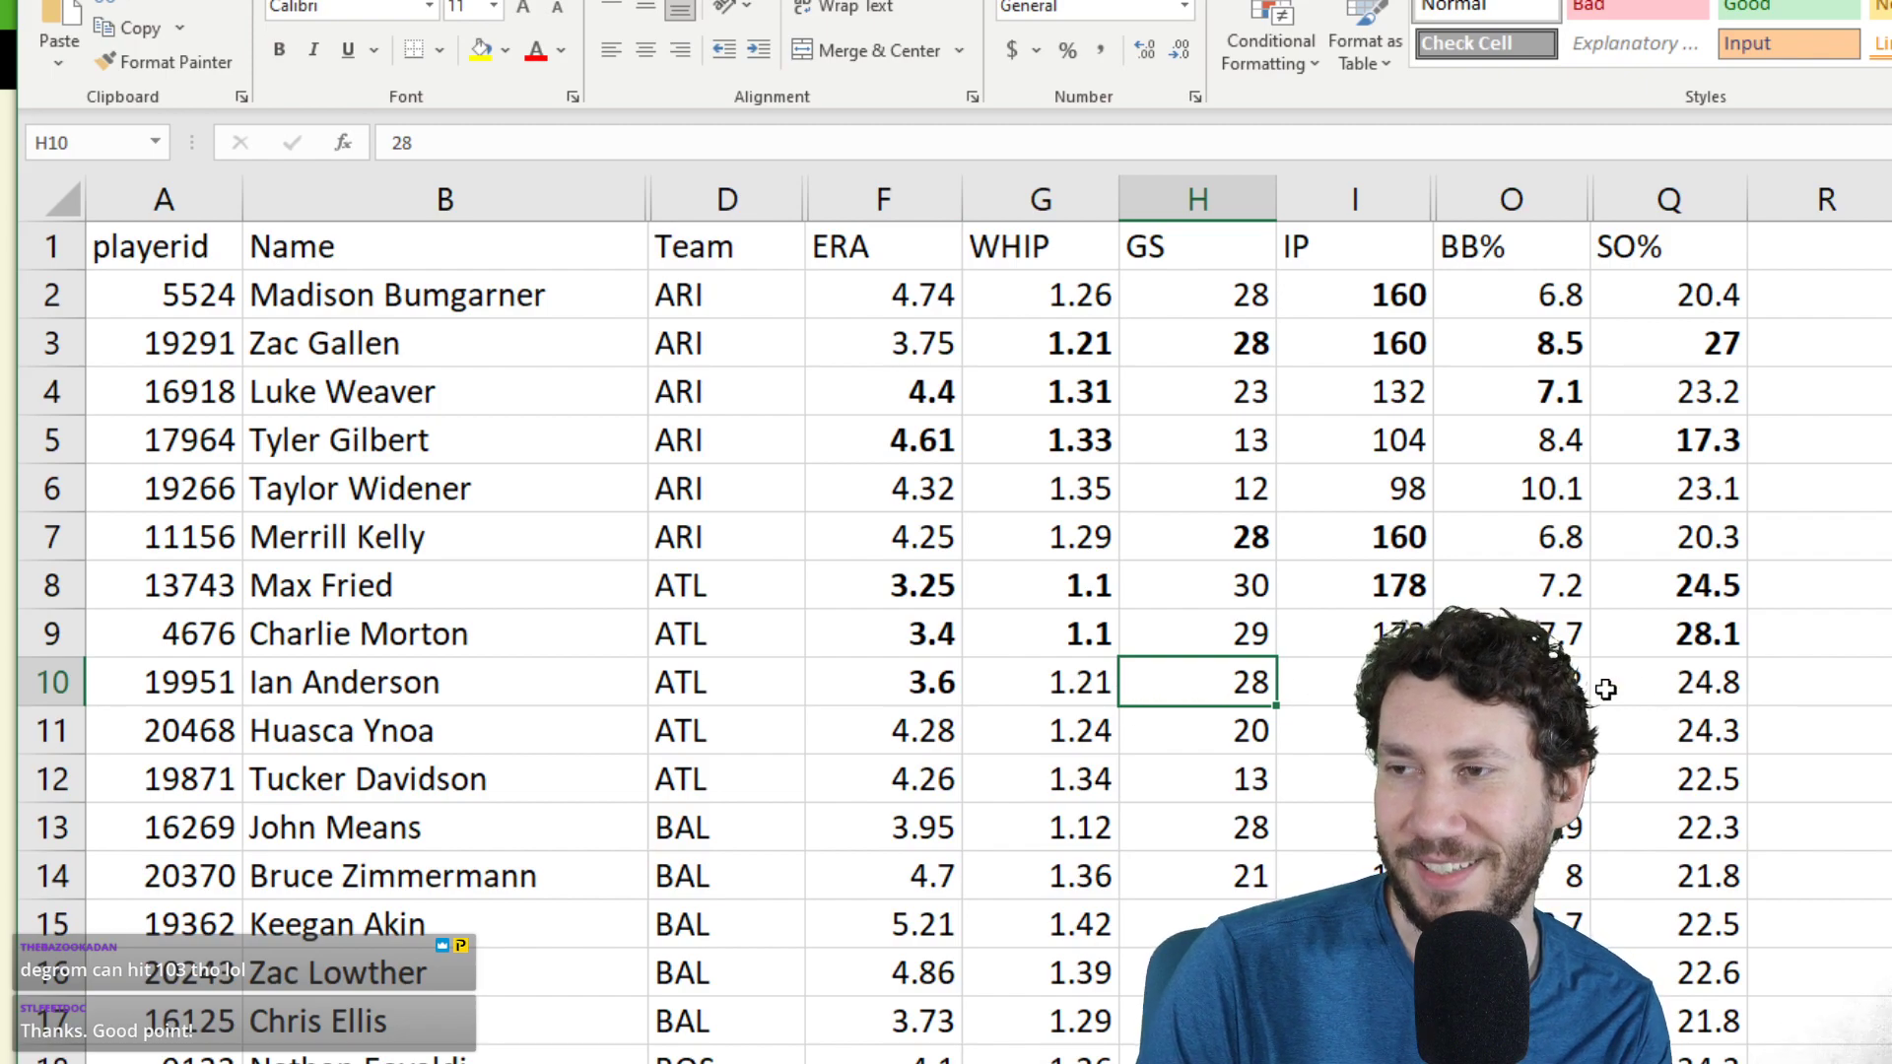
key(ctrl+b)
key(Right)
key(Right)
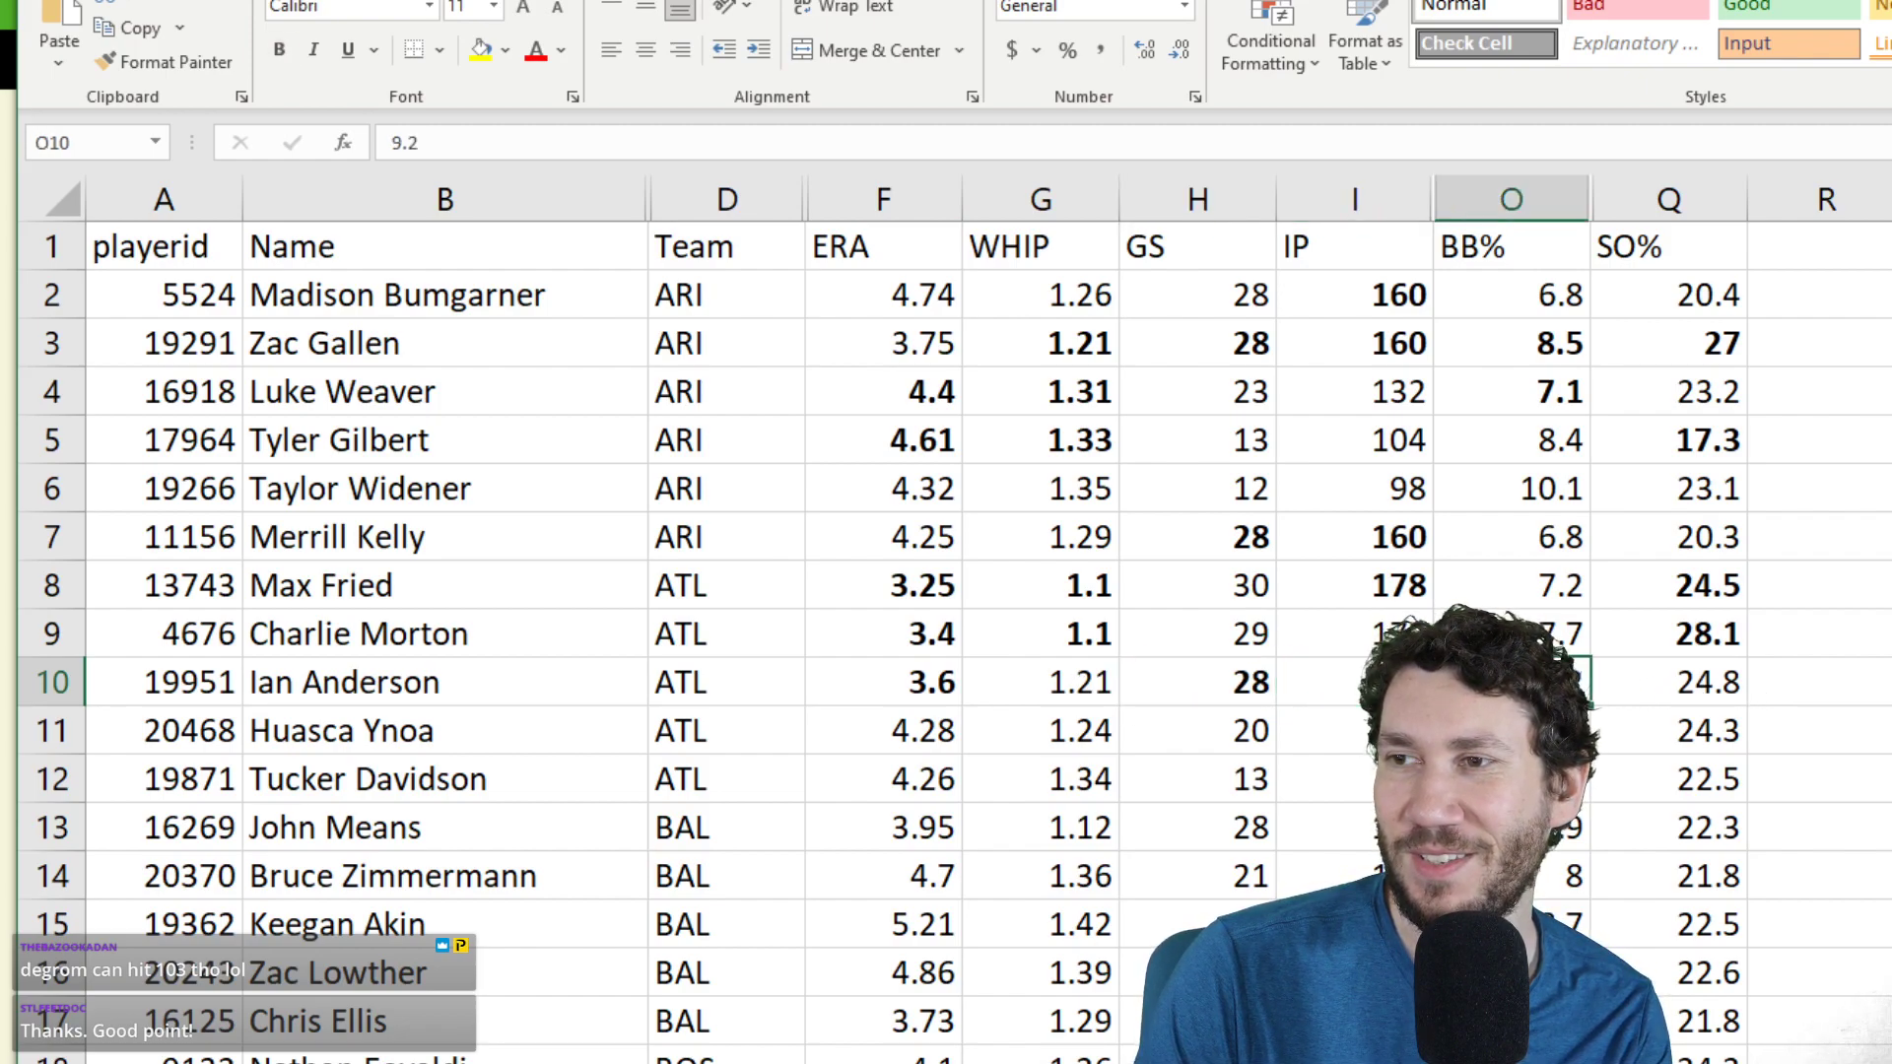
click(1083, 680)
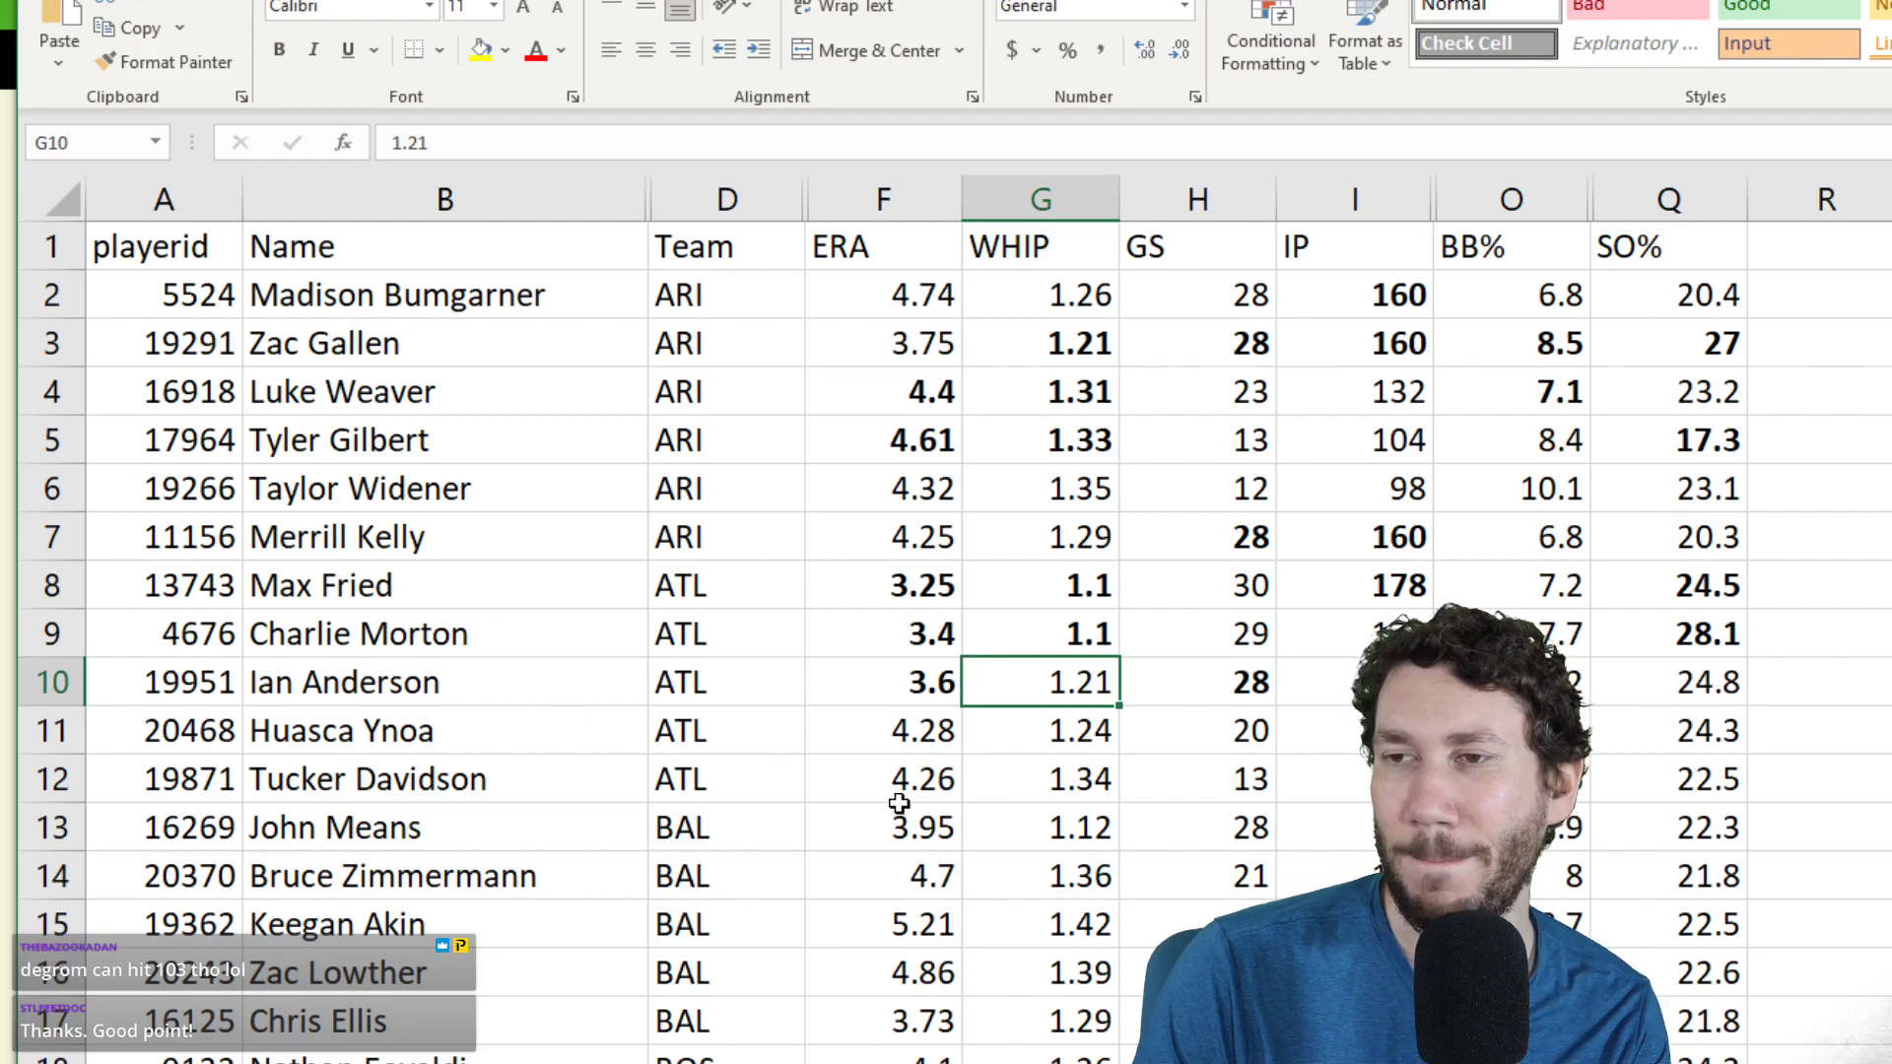
- Correct the pitcher's name in cell B11 to Huascar Ynoa
click(482, 729)
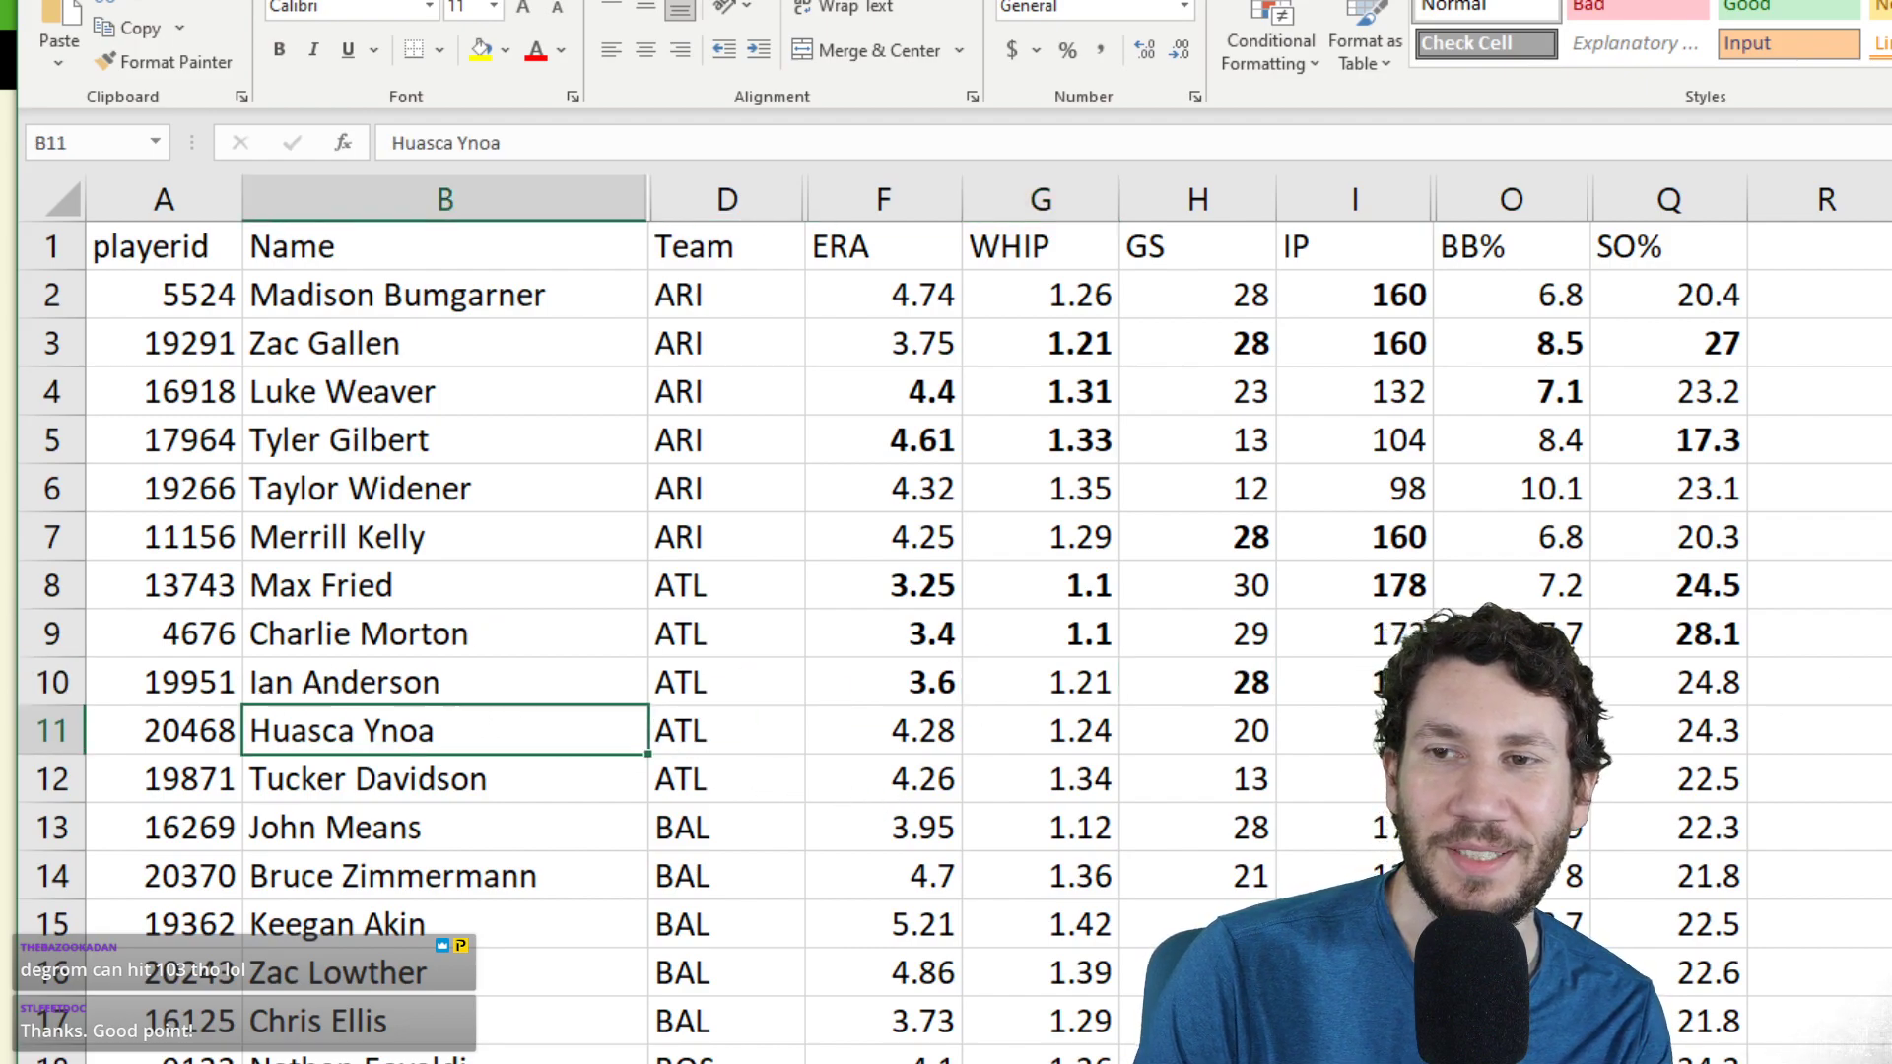
double_click(363, 731)
text(r)
click(472, 669)
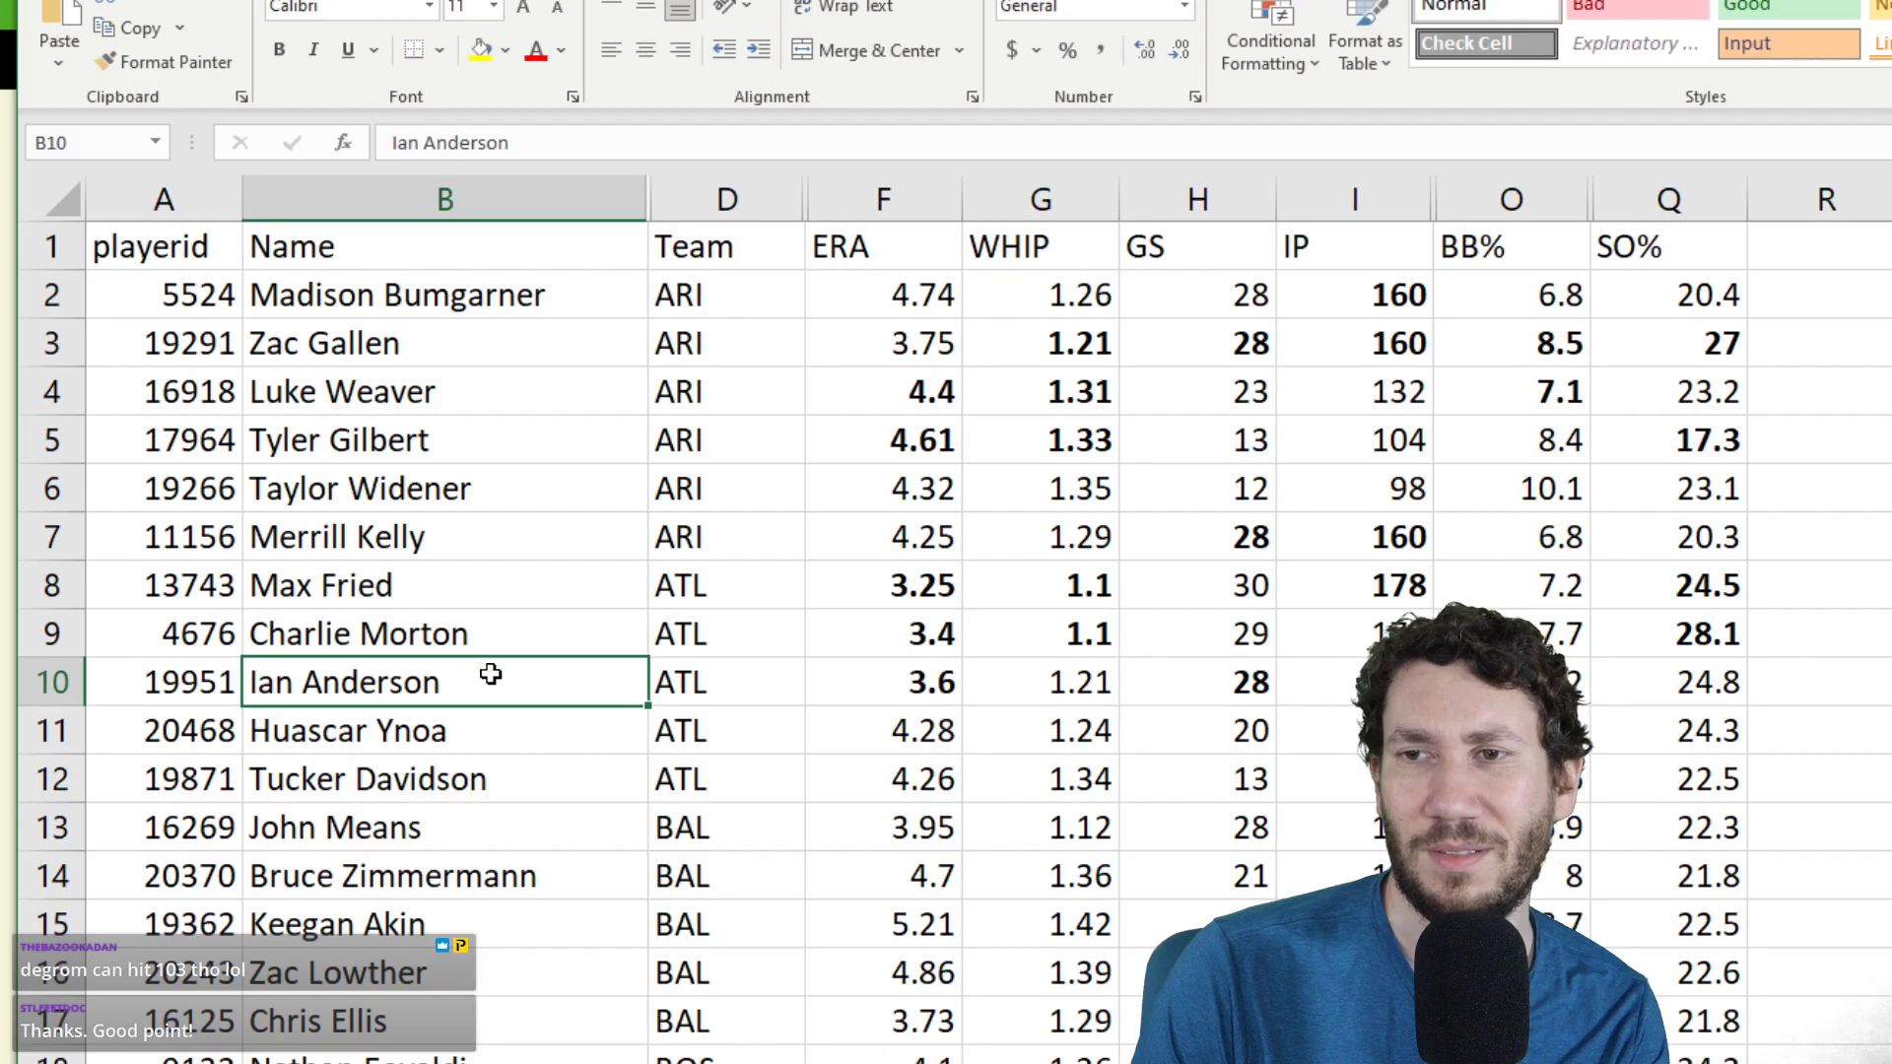
- Switch to FanGraphs, look up Huascar Ynoa, and review his season stats, projection and prospects report
key(alt+Tab)
click(396, 77)
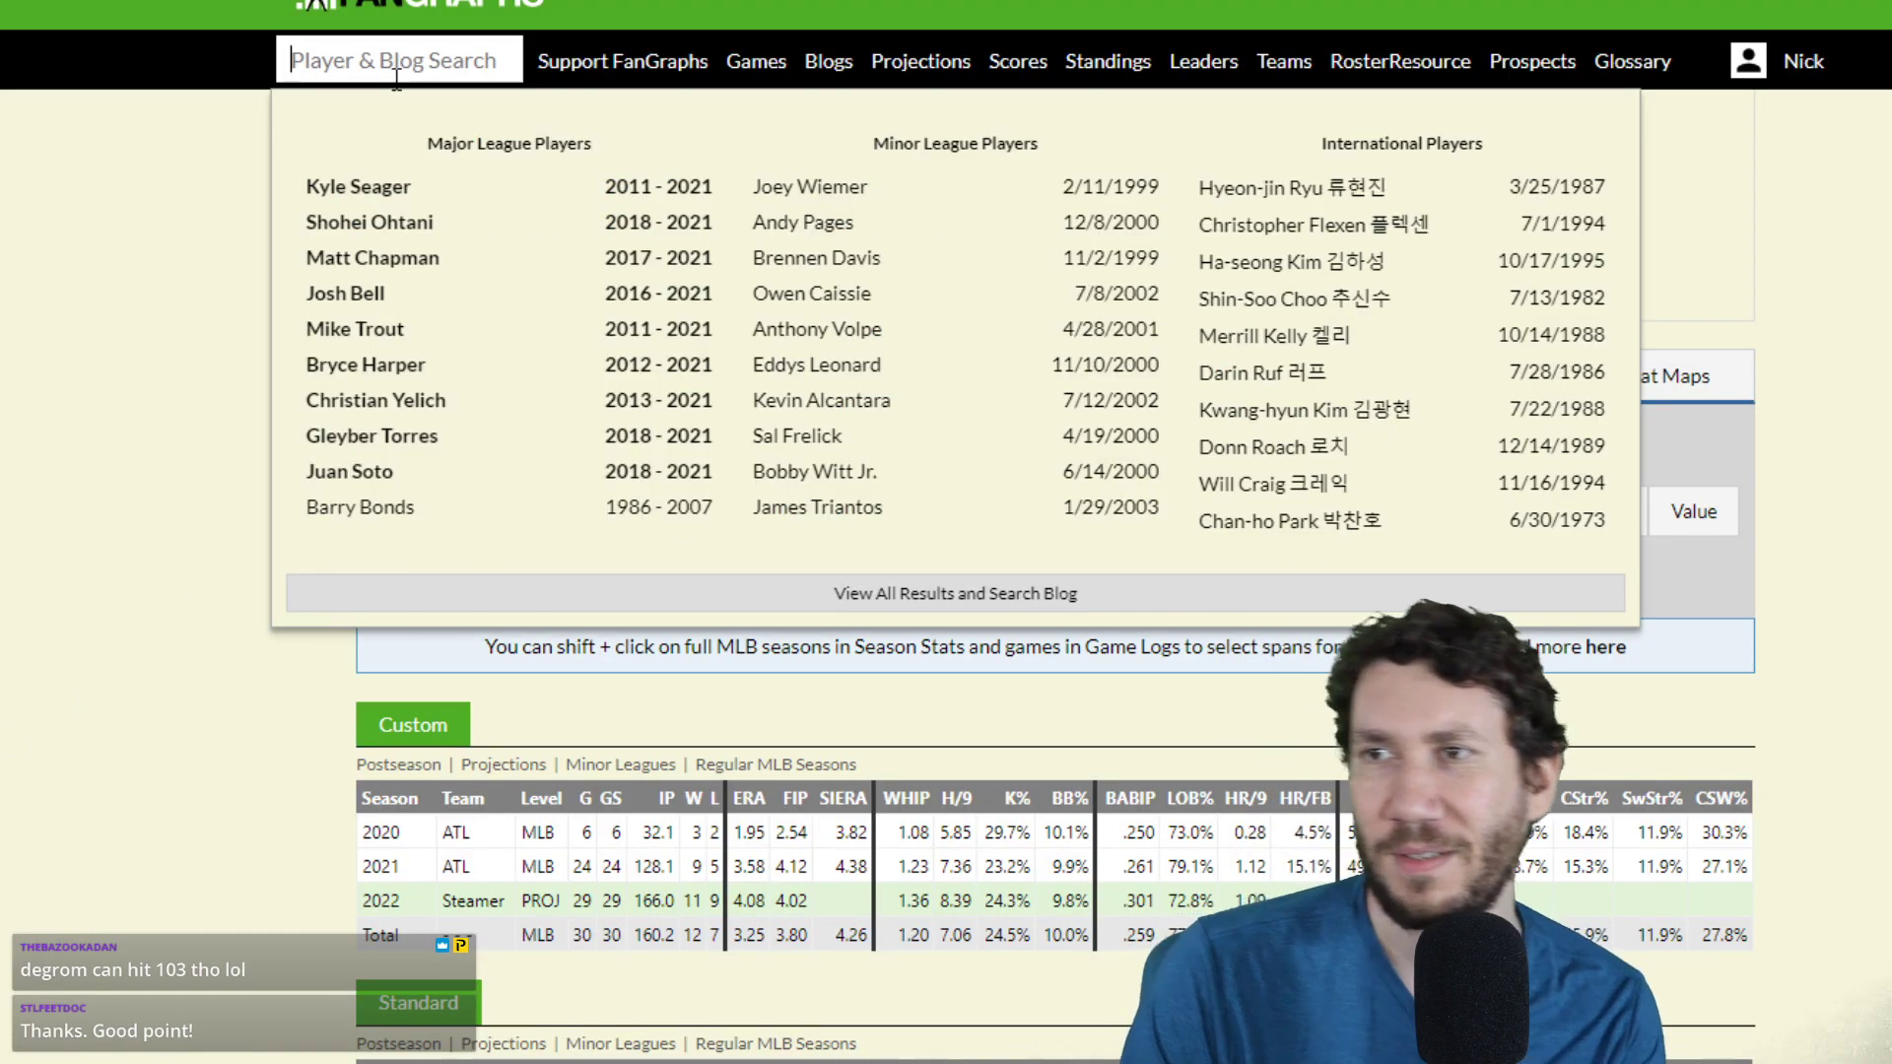
text(husac)
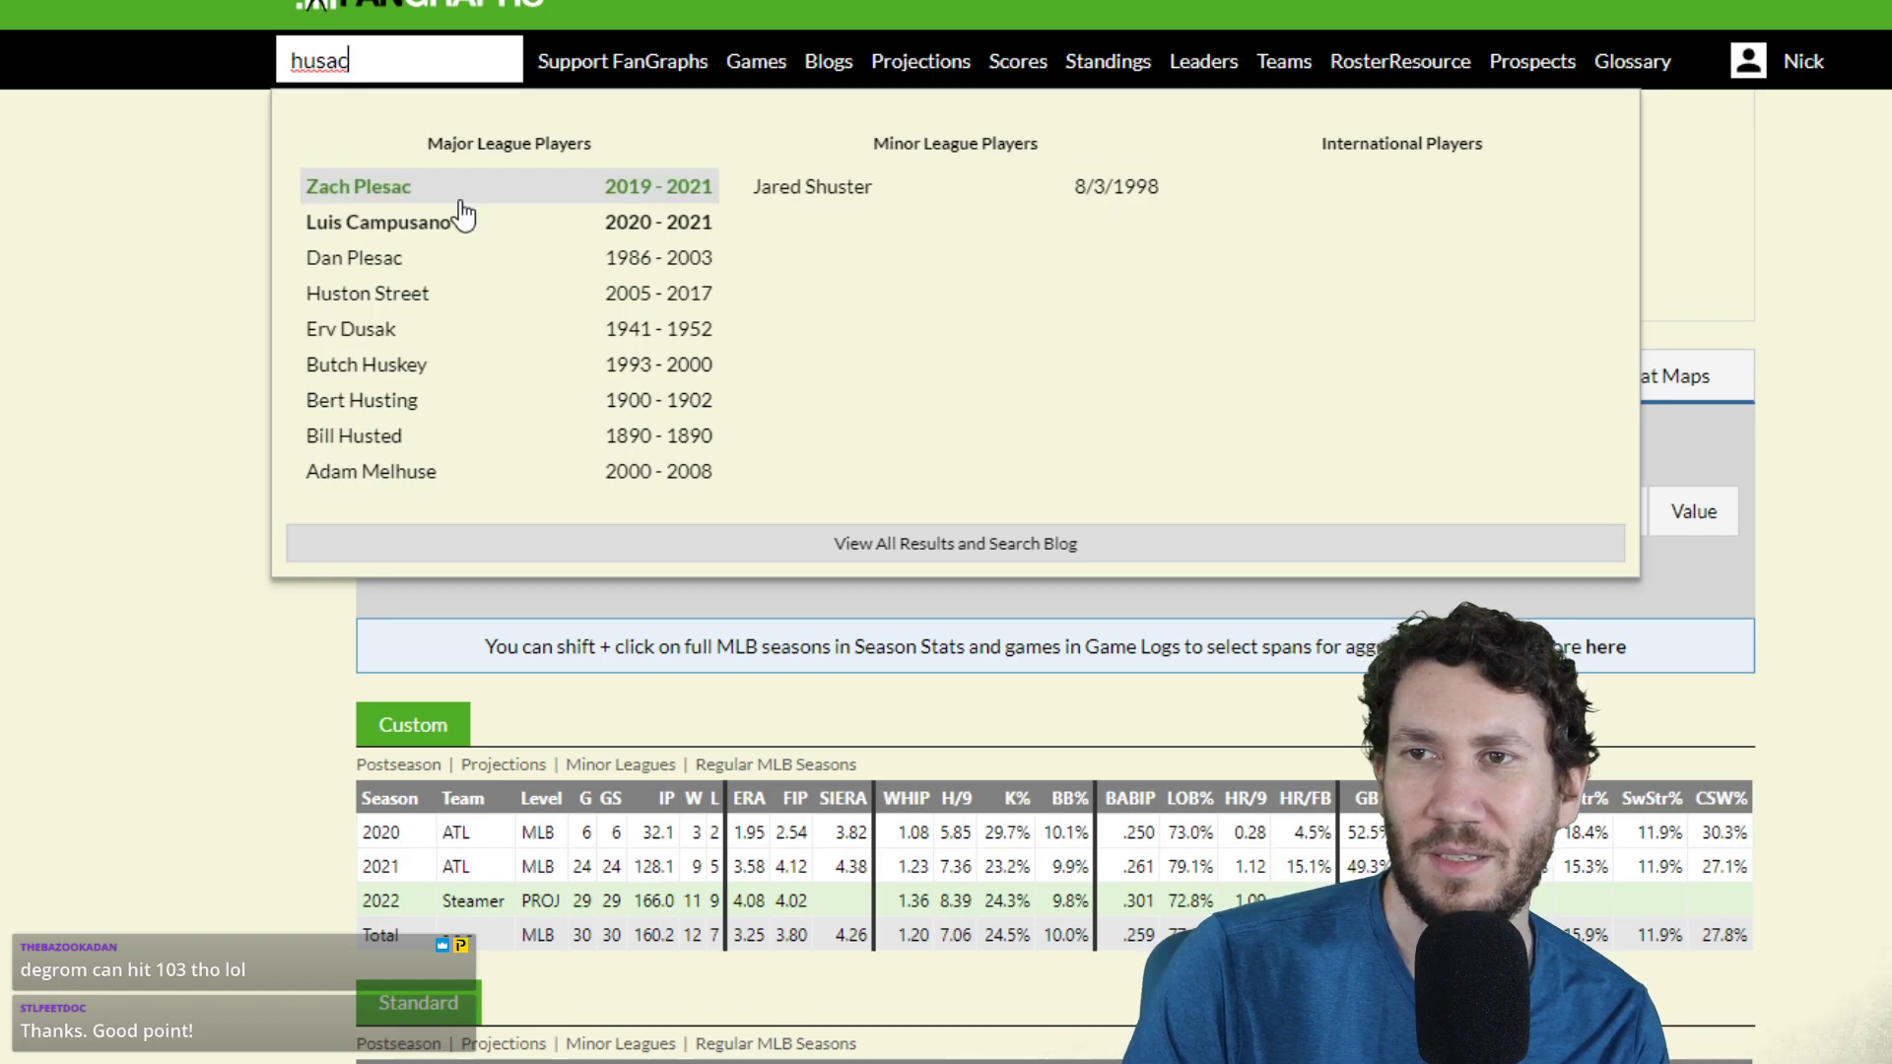
text(ar)
key(ctrl+a)
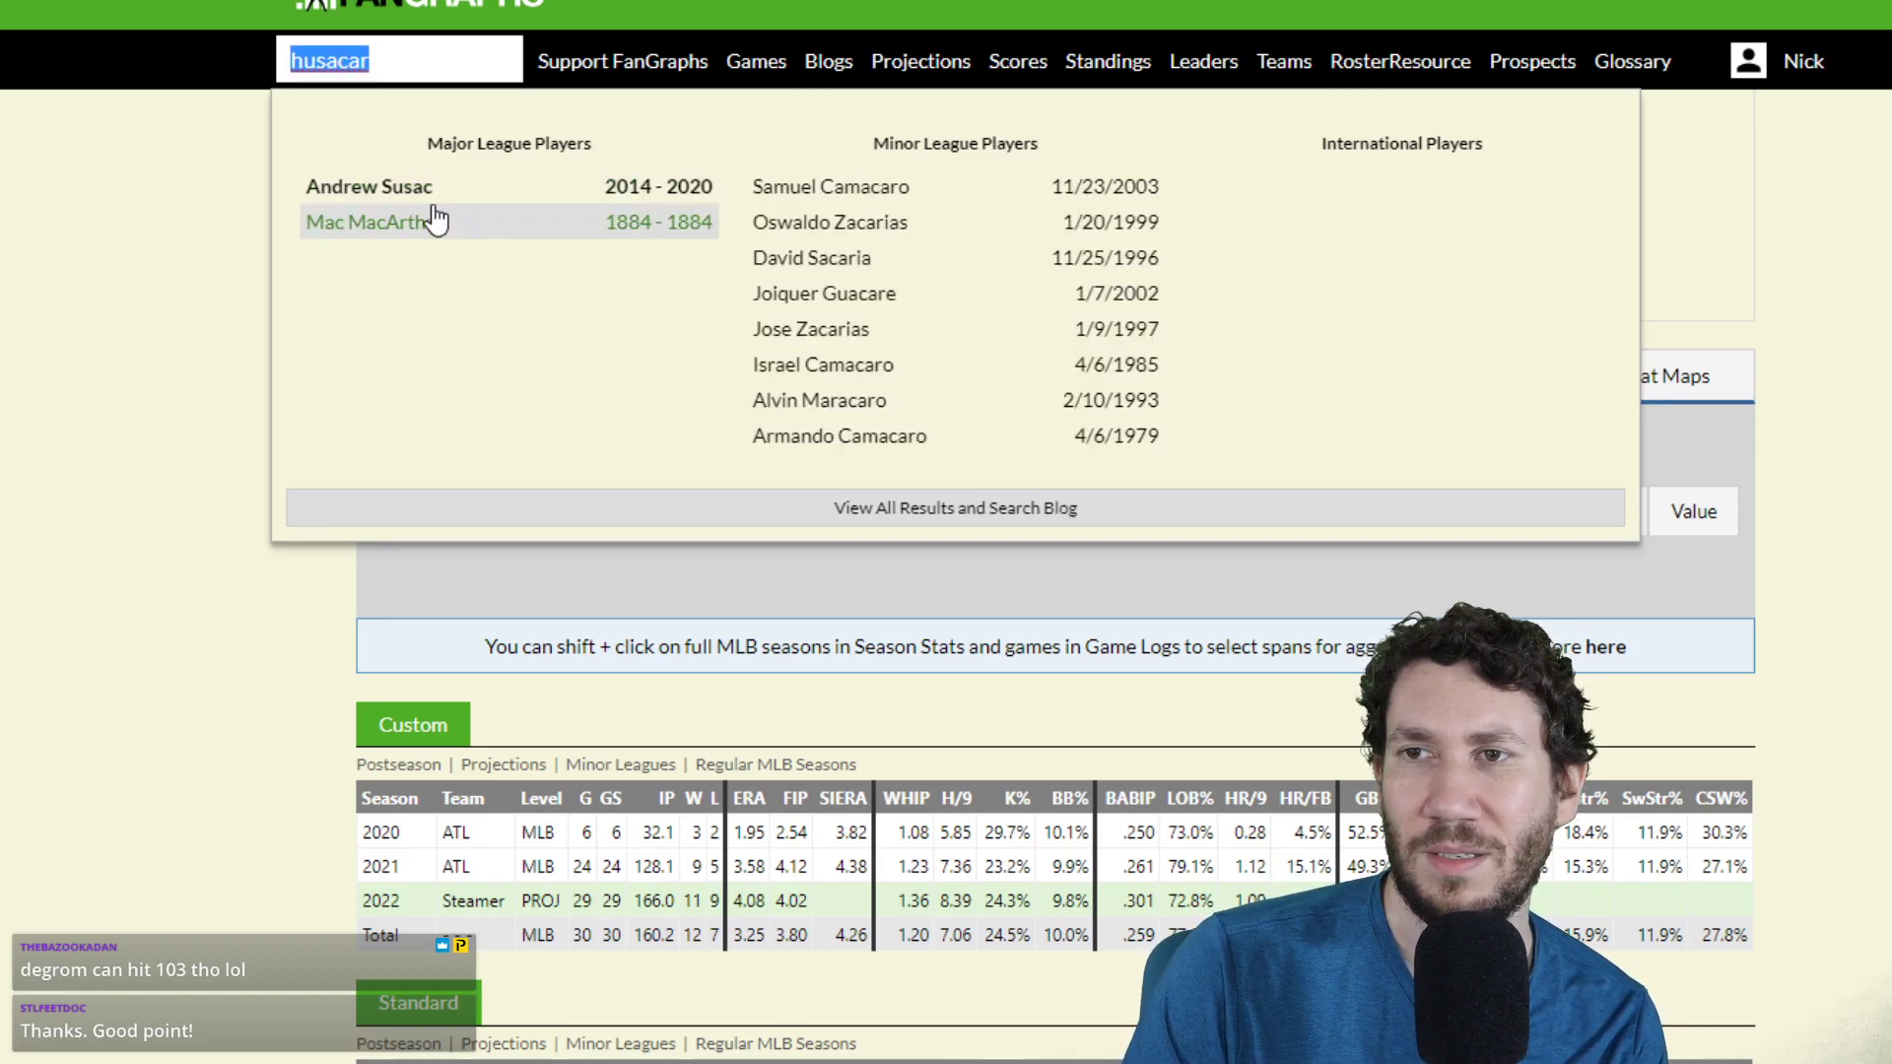
text(huas)
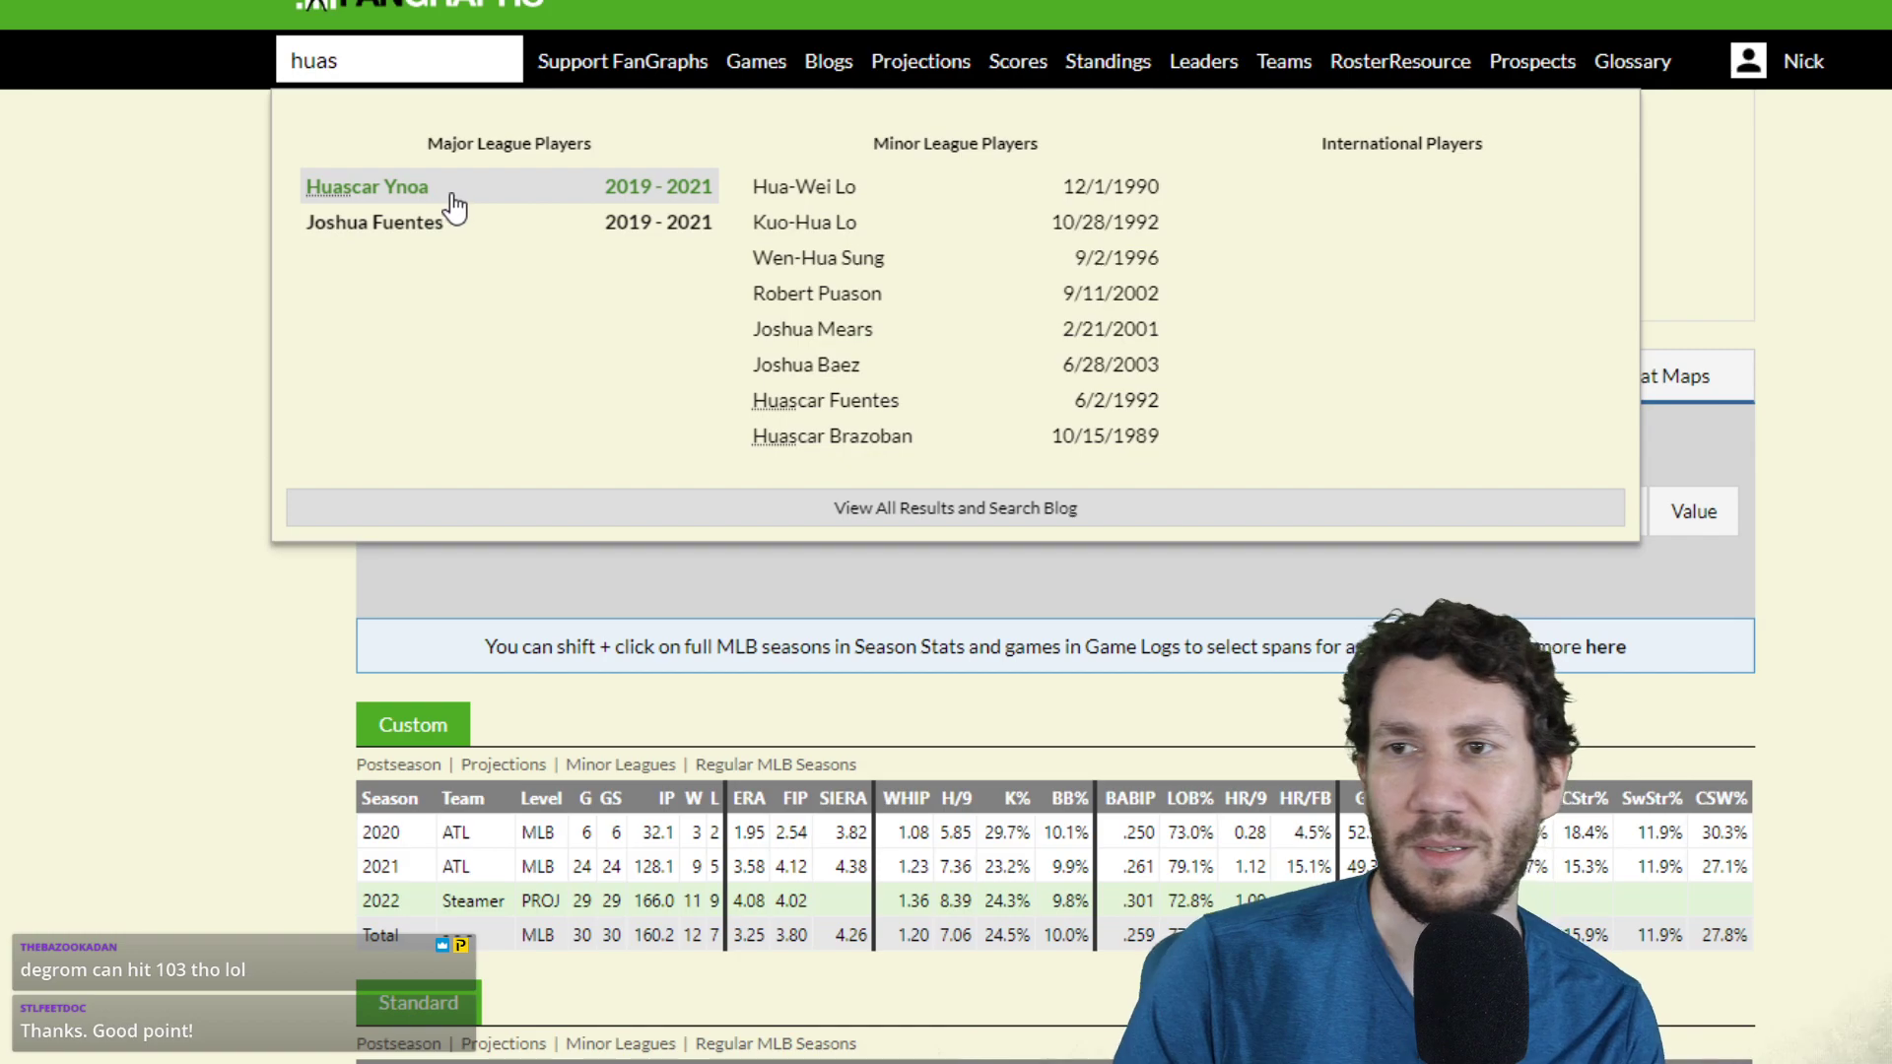
key(Return)
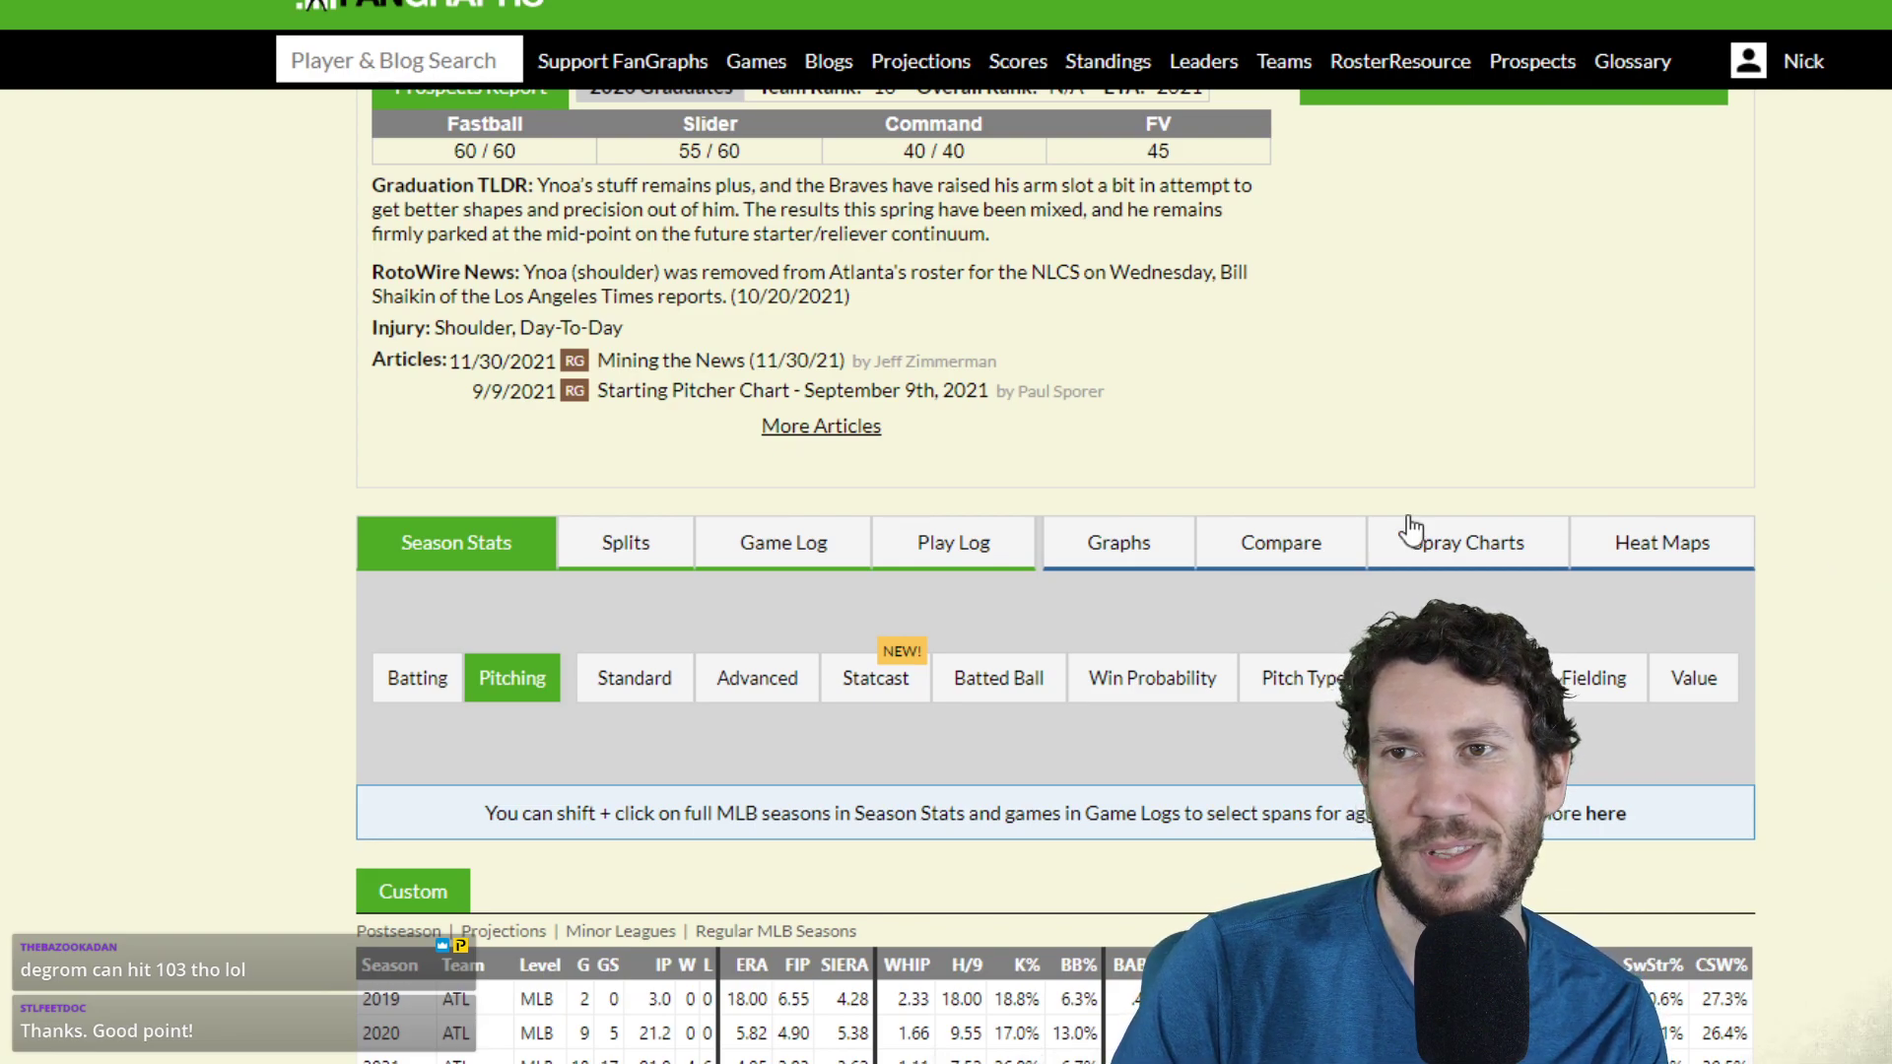
scroll(872, 354, up, 5)
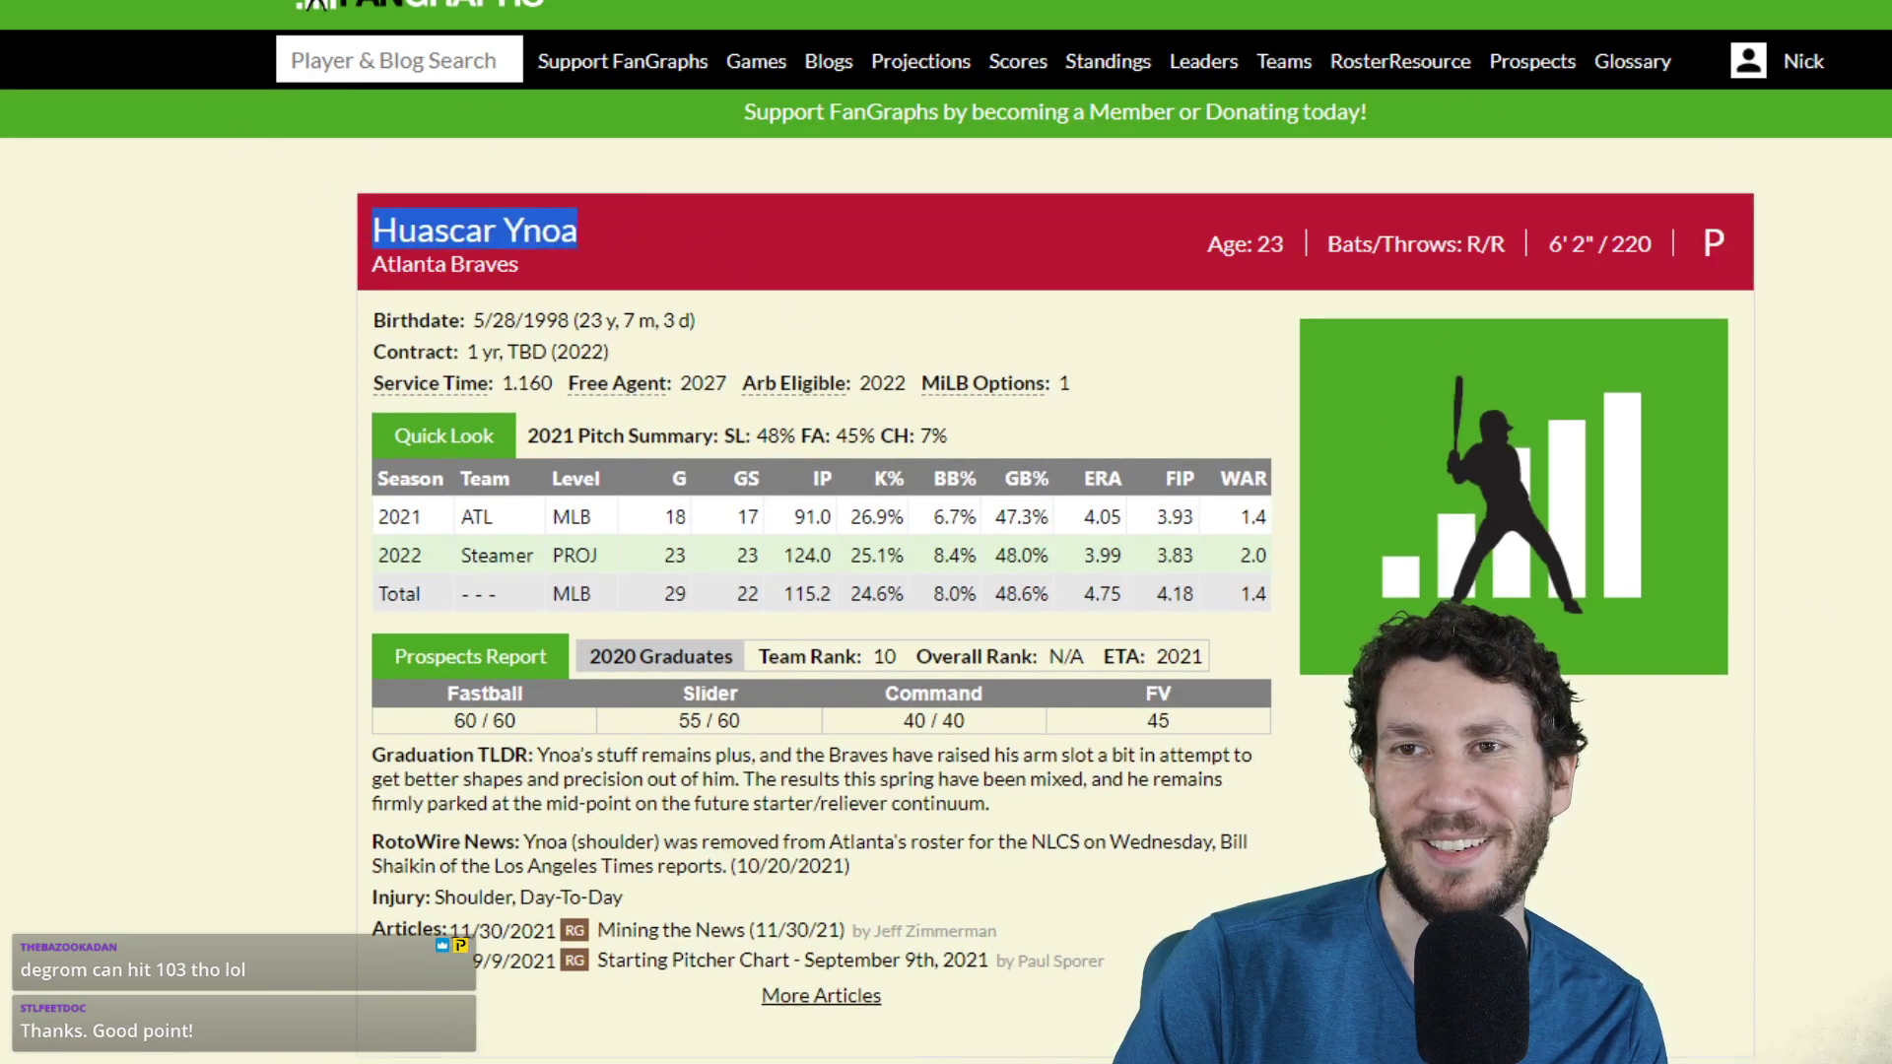
- Search Pitcher List for Huascar Ynoa and open his player page
key(ctrl+Tab)
key(ctrl+a)
text(Huascar Ynoa)
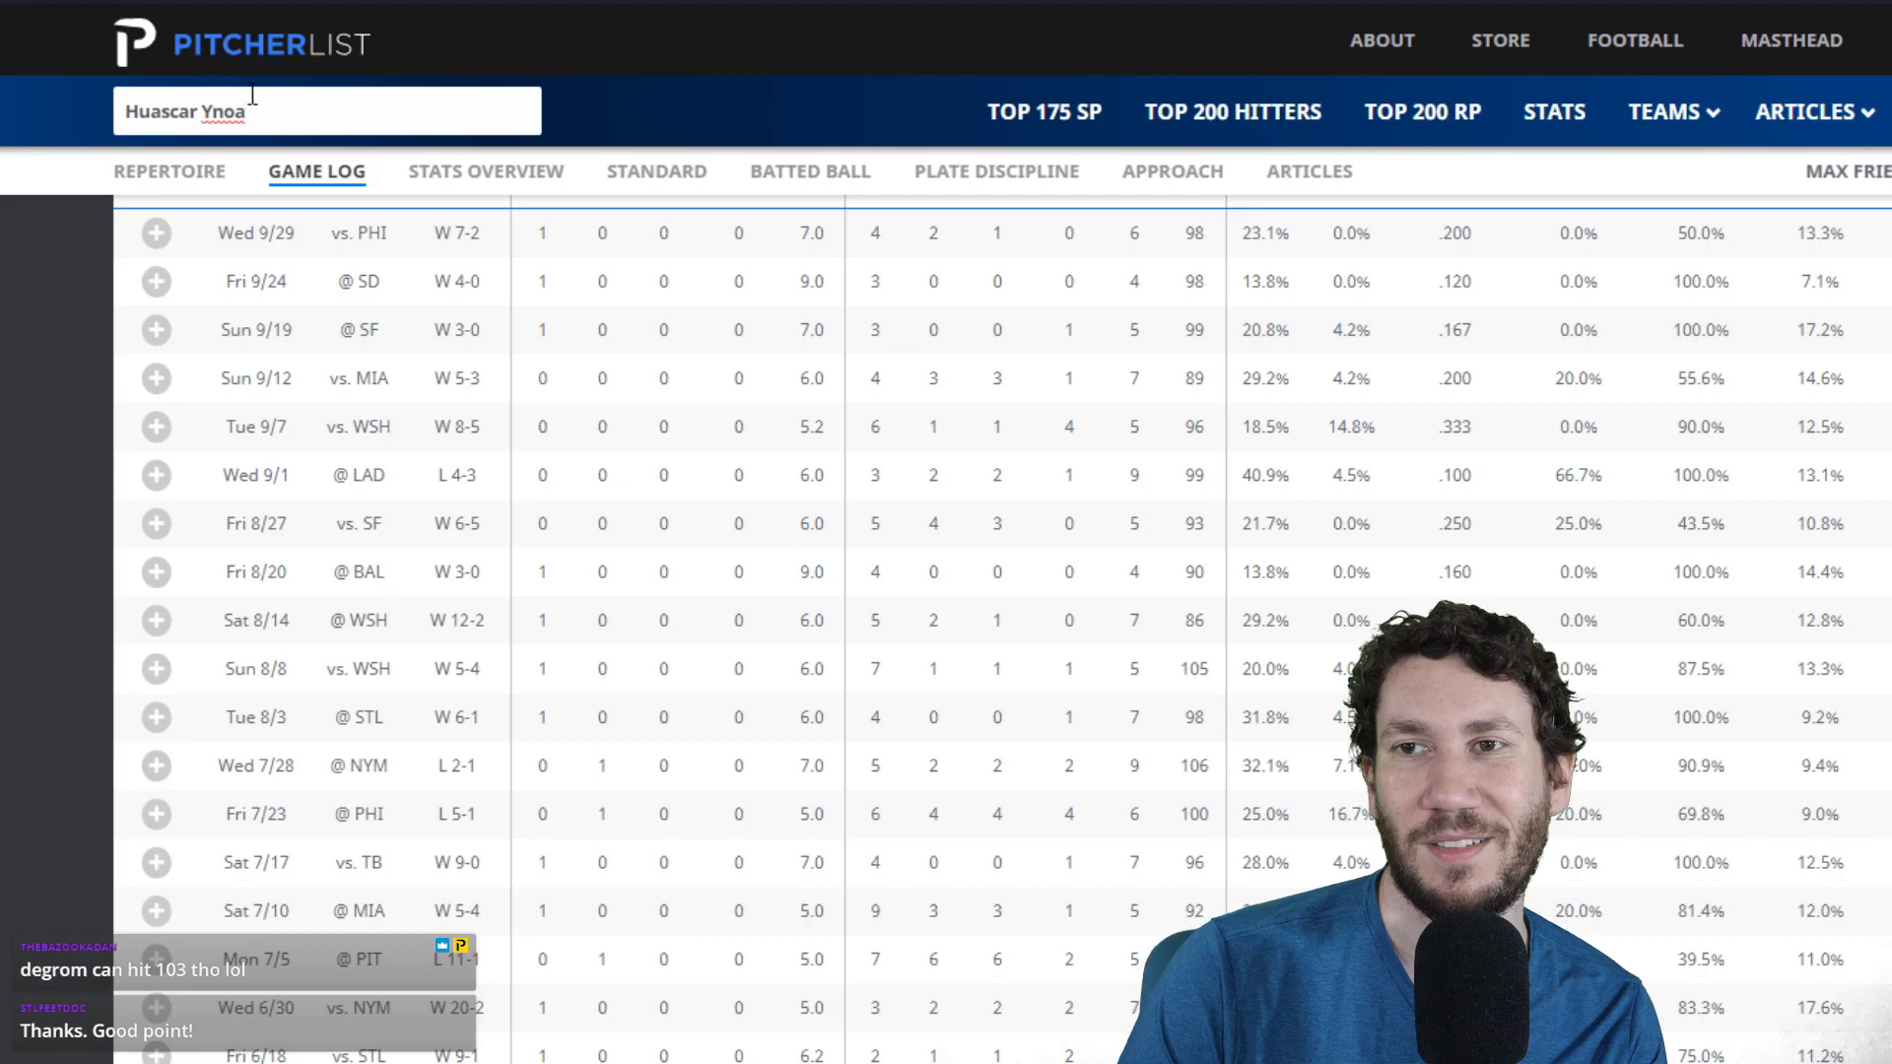
key(ctrl+l)
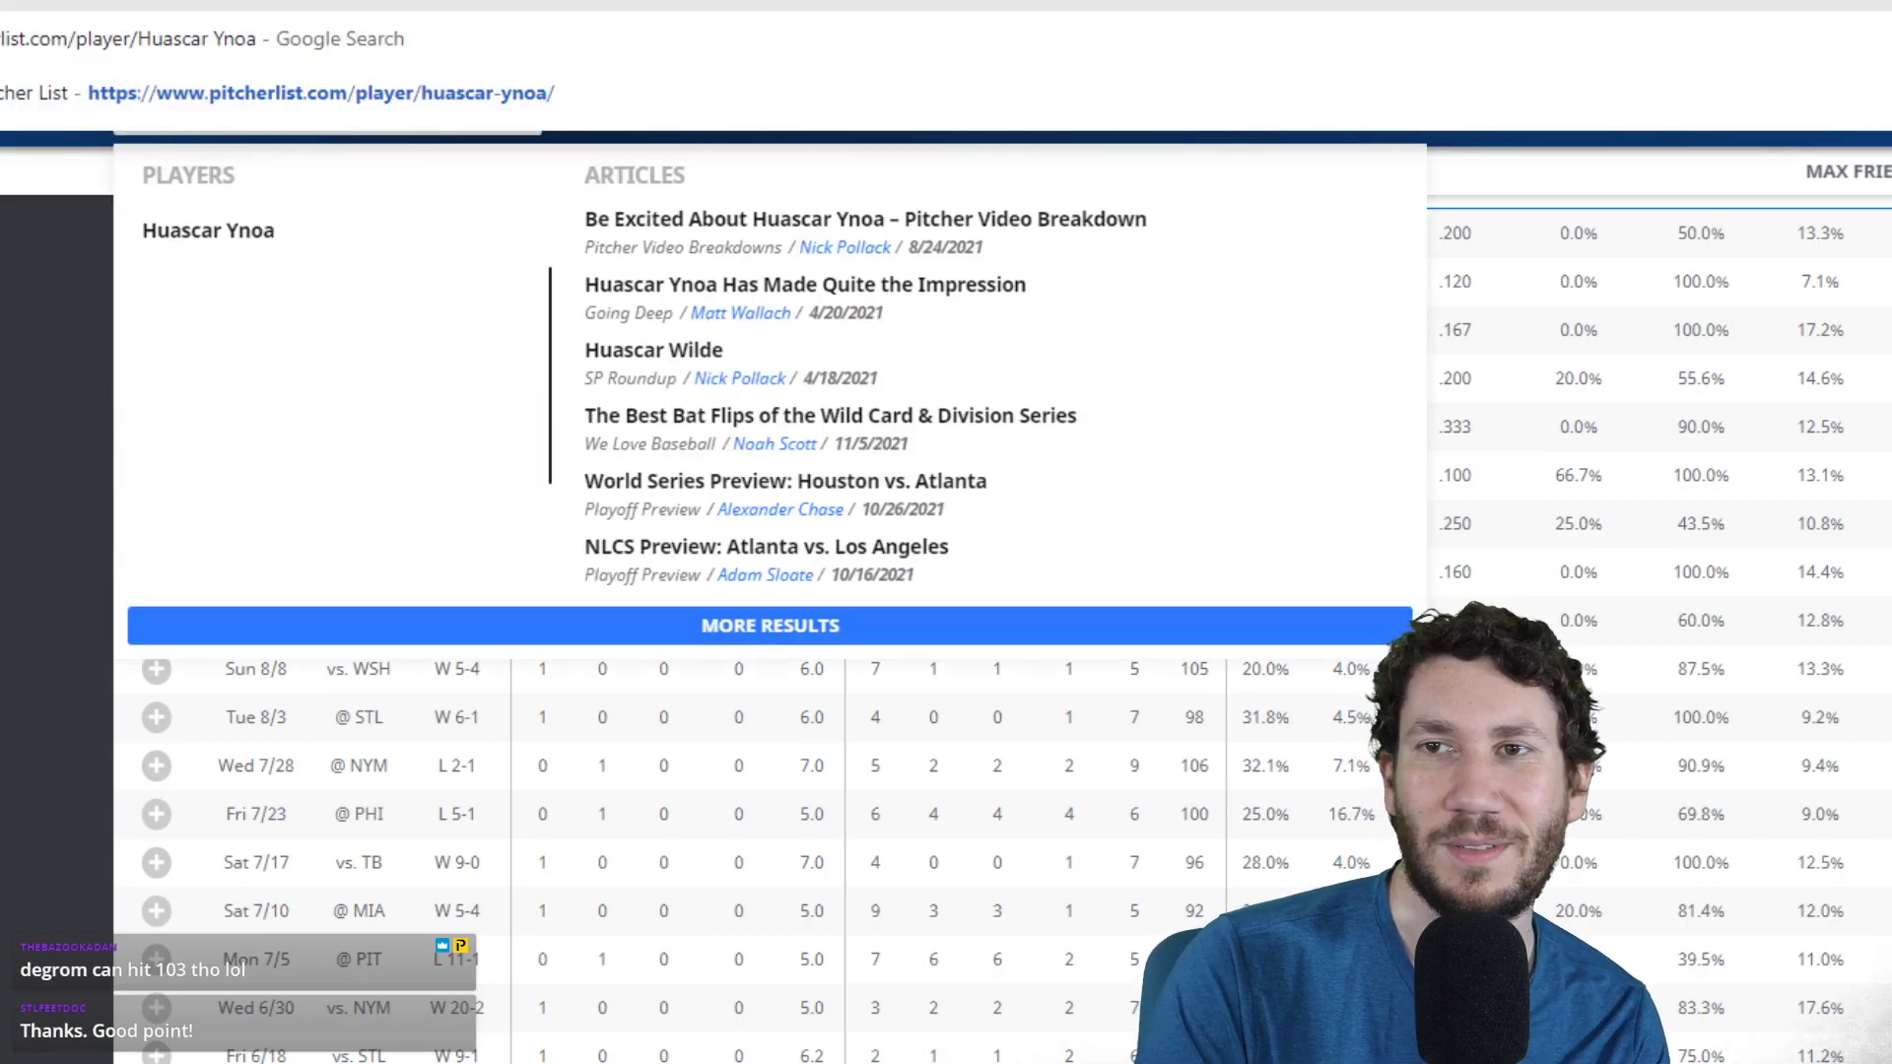
key(Escape)
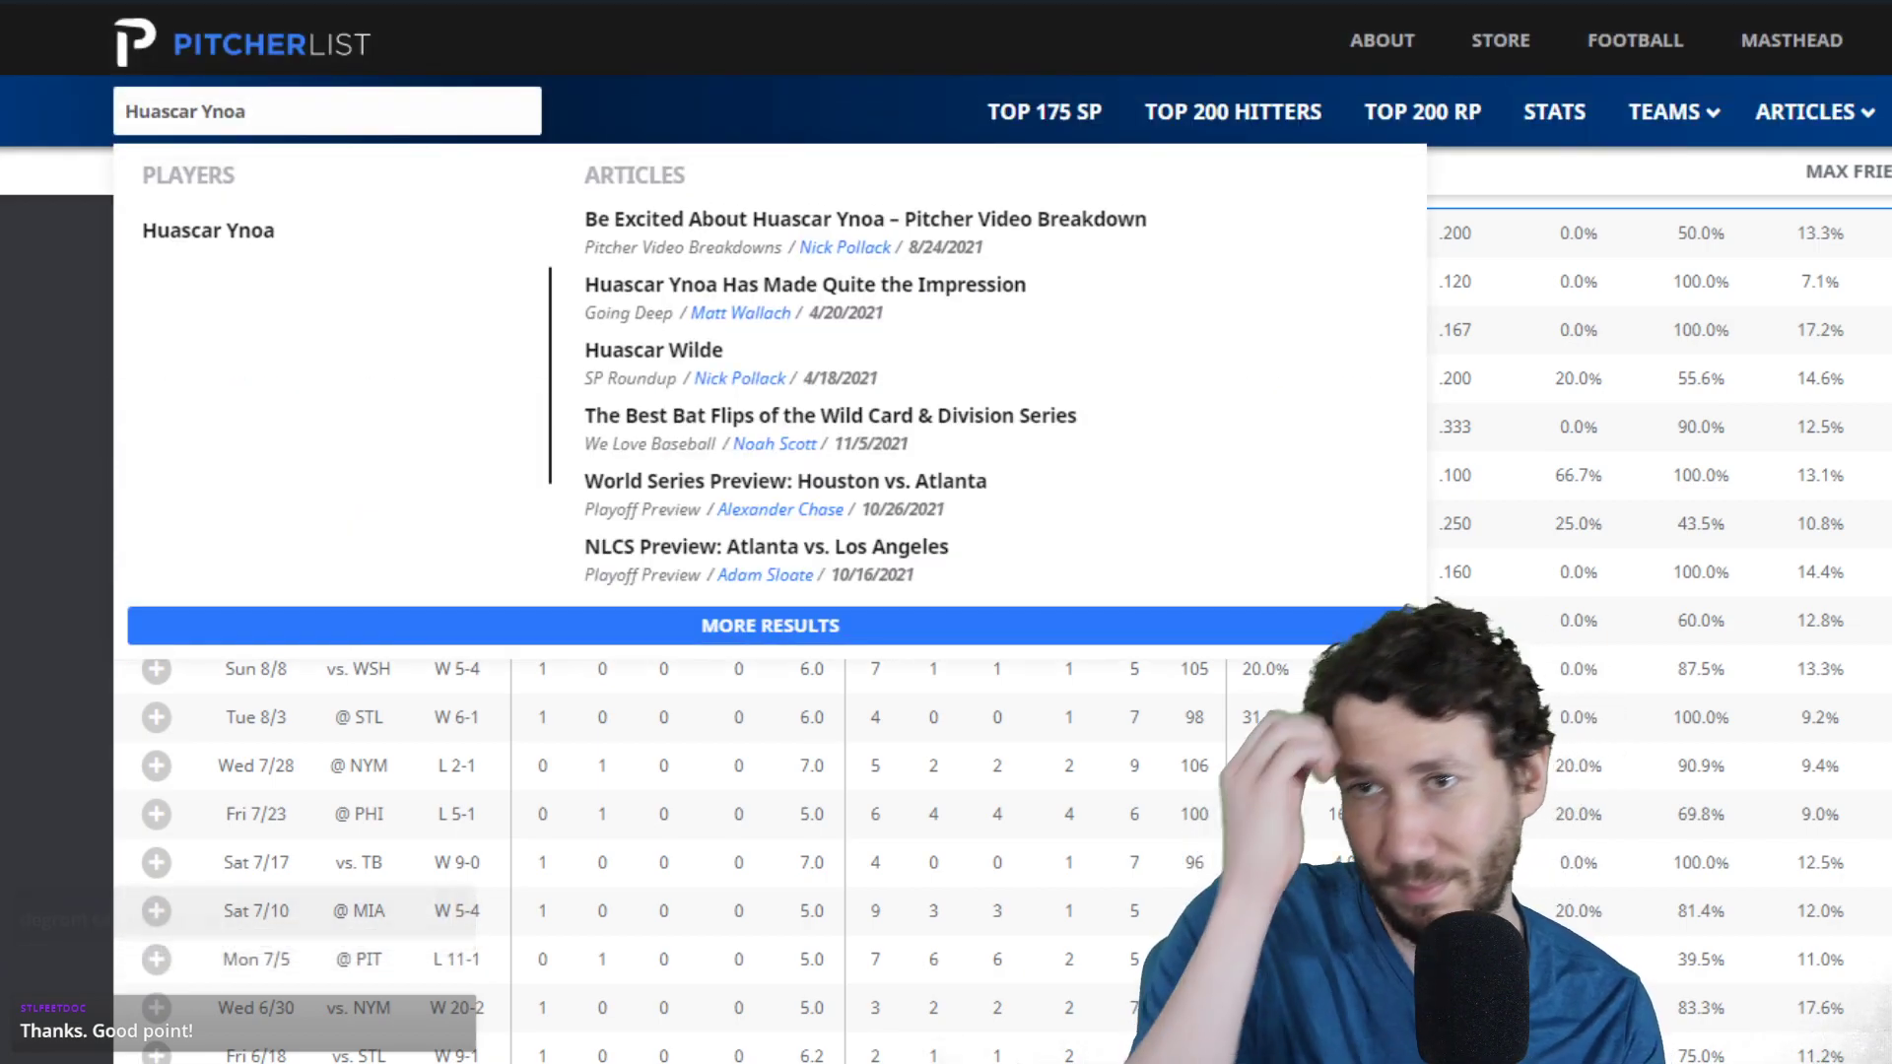
key(Return)
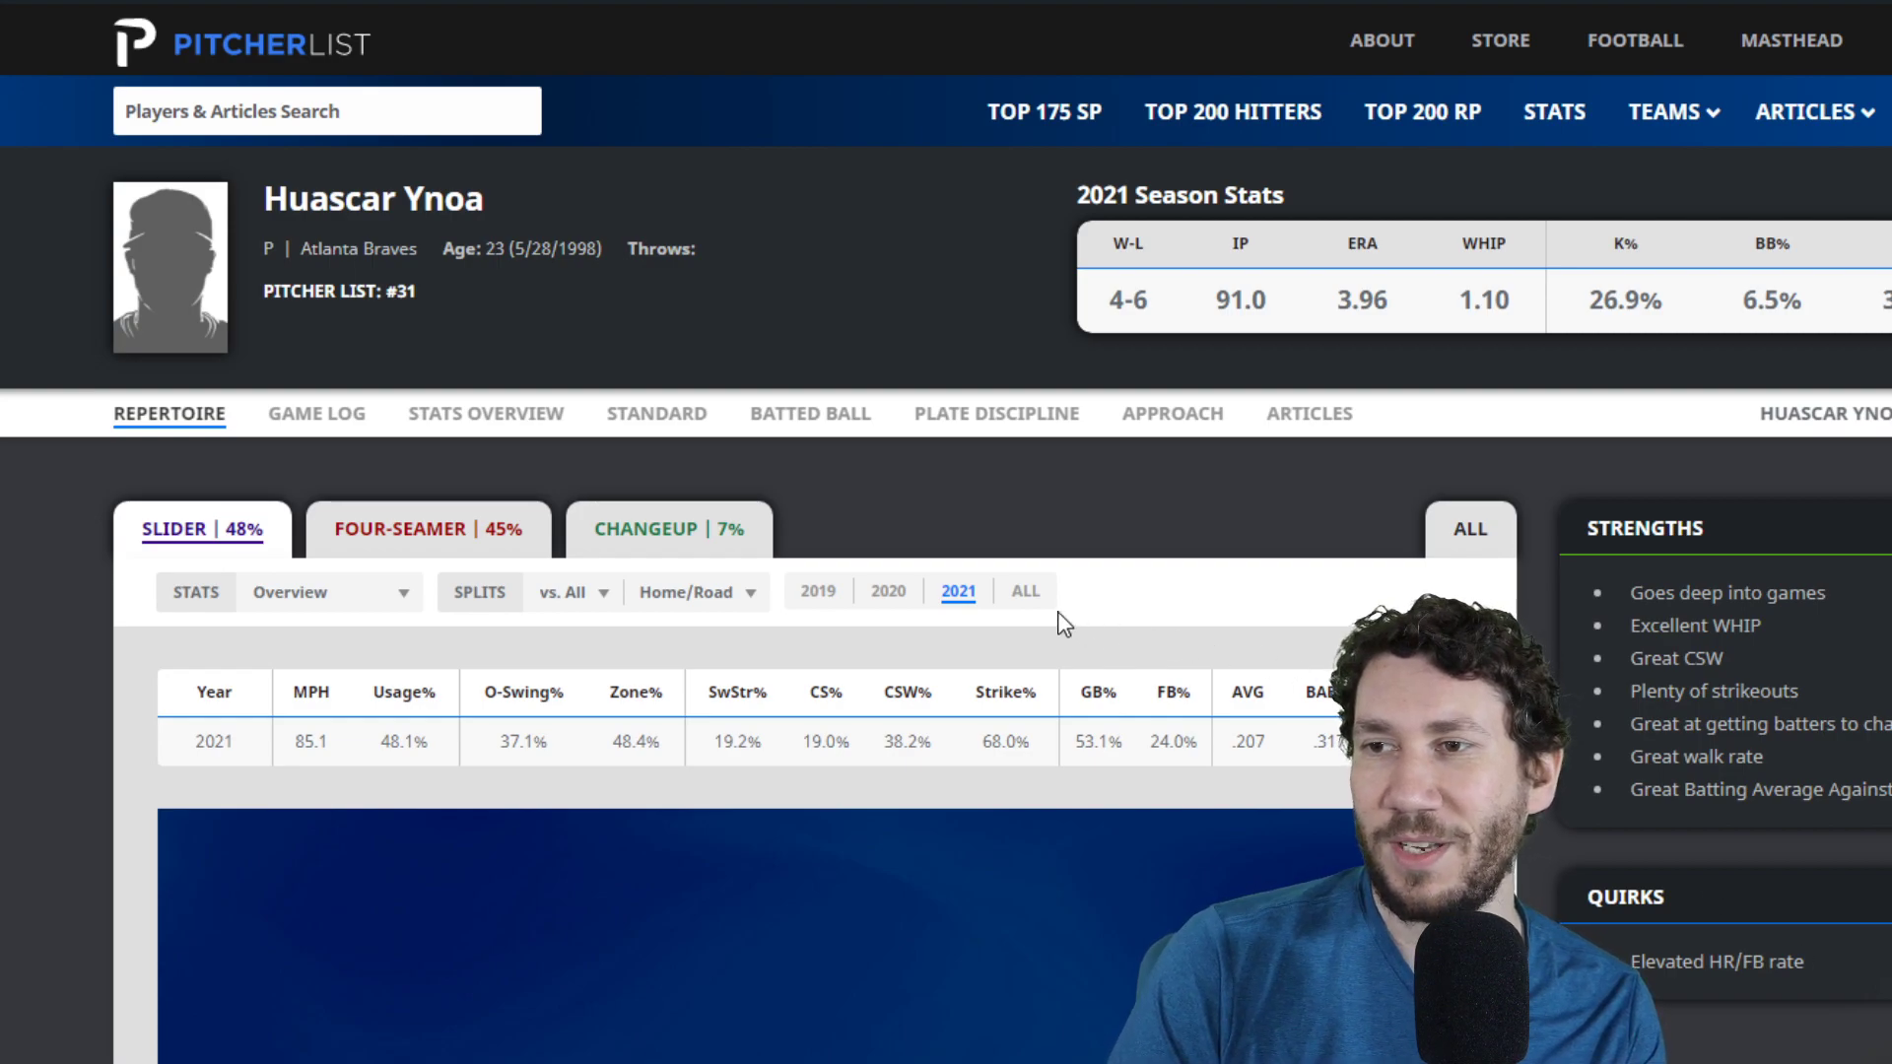
- Show Ynoa's 2021 four-seamer overview and examine its velocity and PLUS%
click(489, 564)
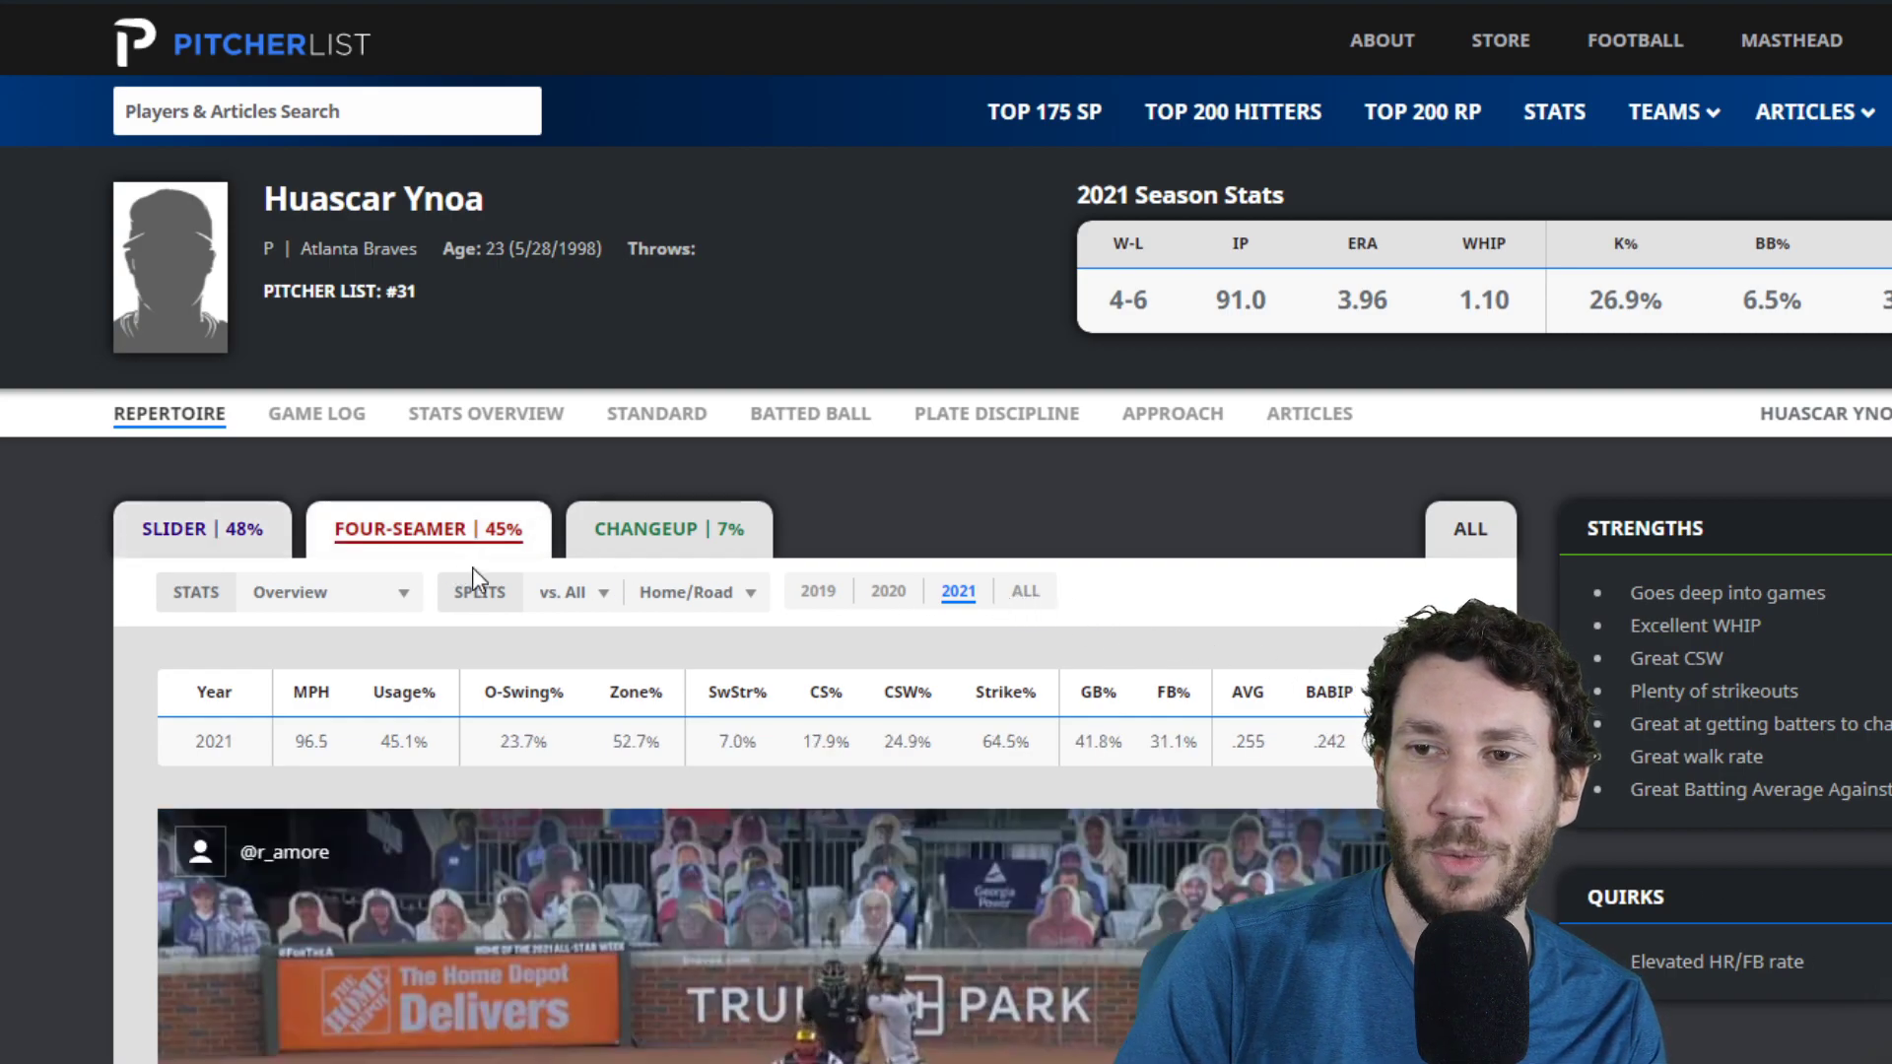
double_click(310, 741)
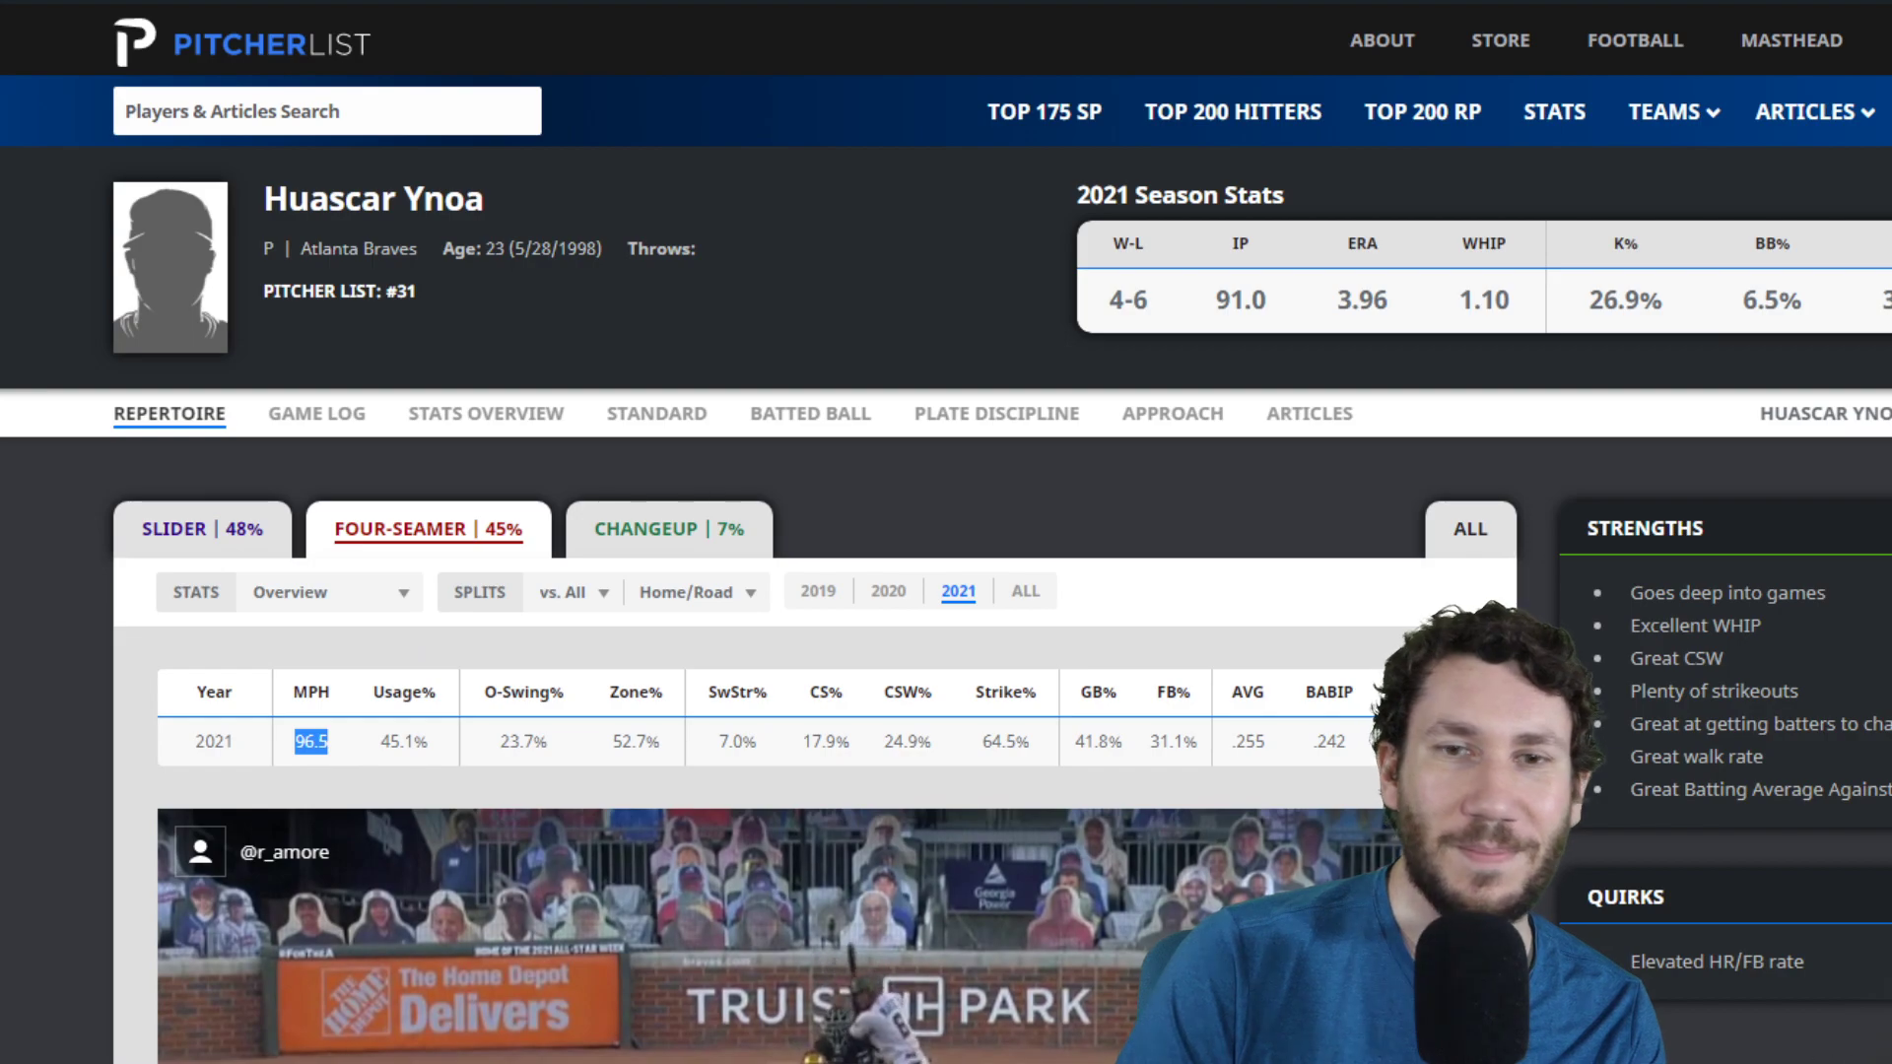
scroll(1664, 1043, down, 1)
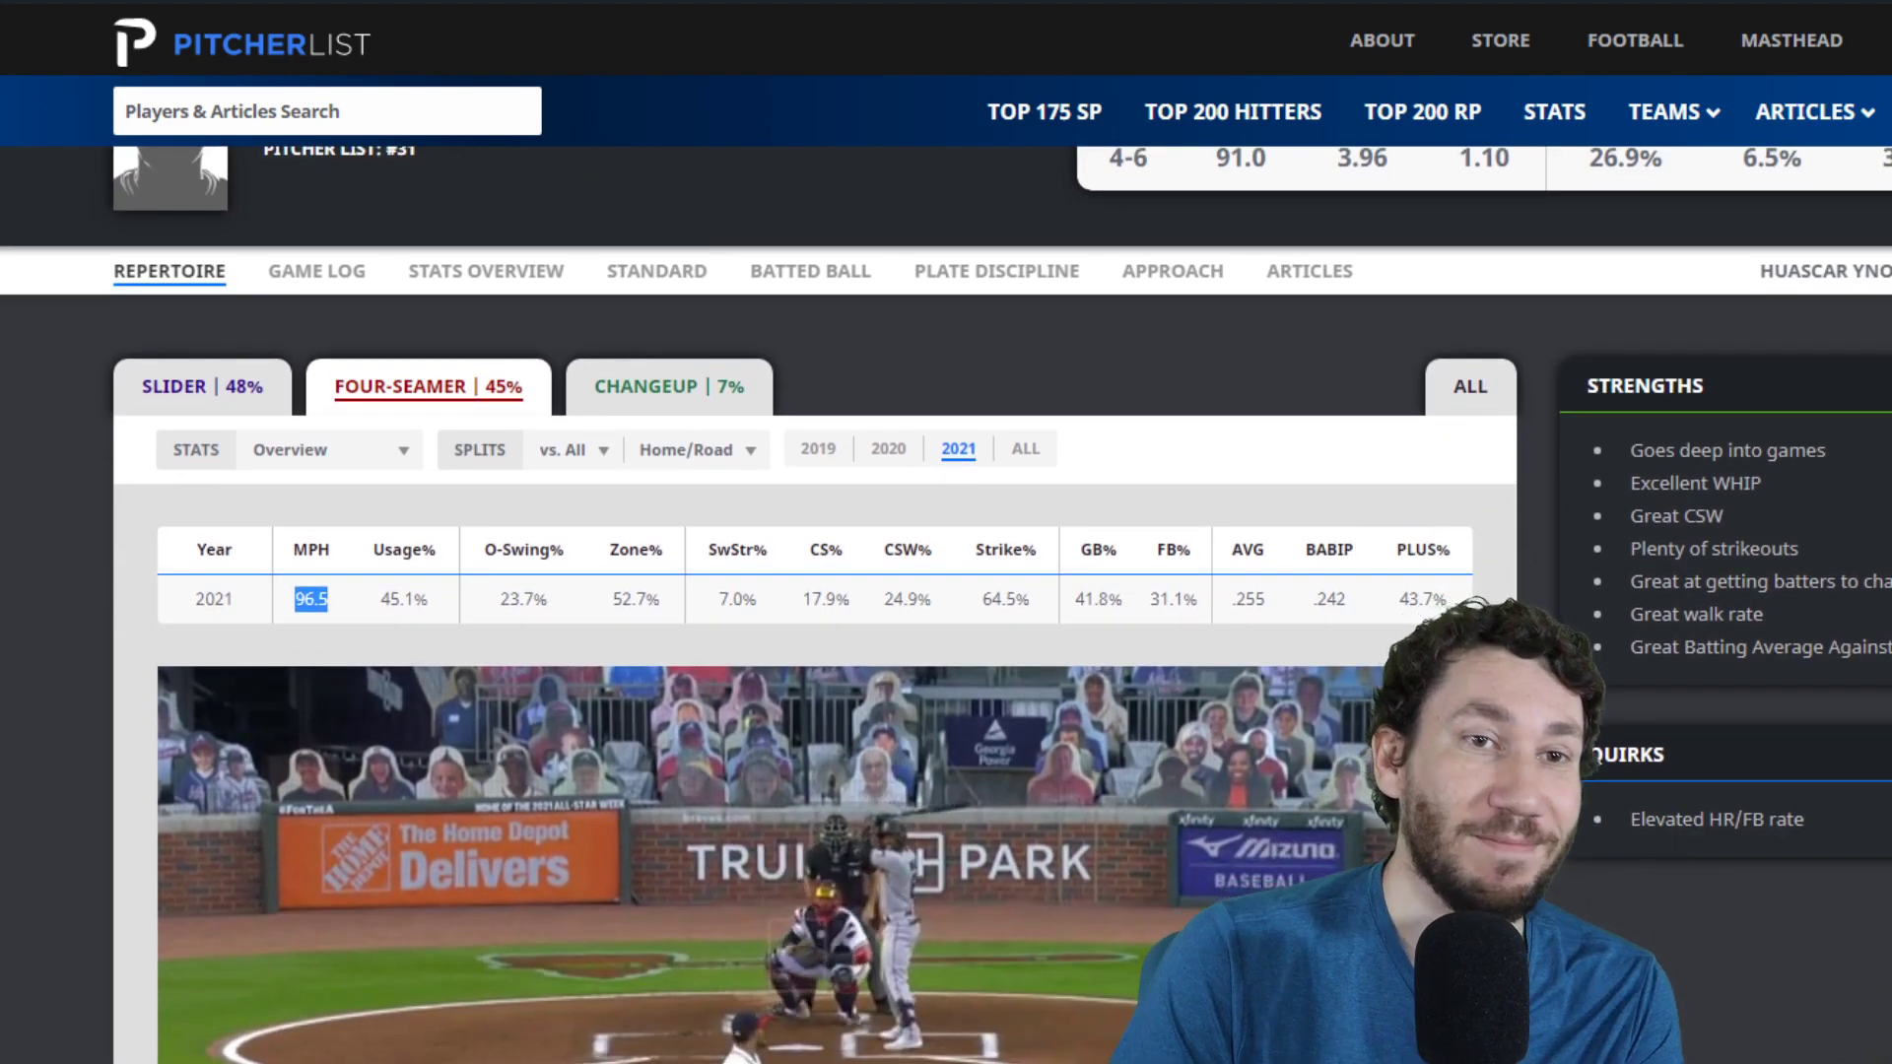
scroll(816, 689, down, 1)
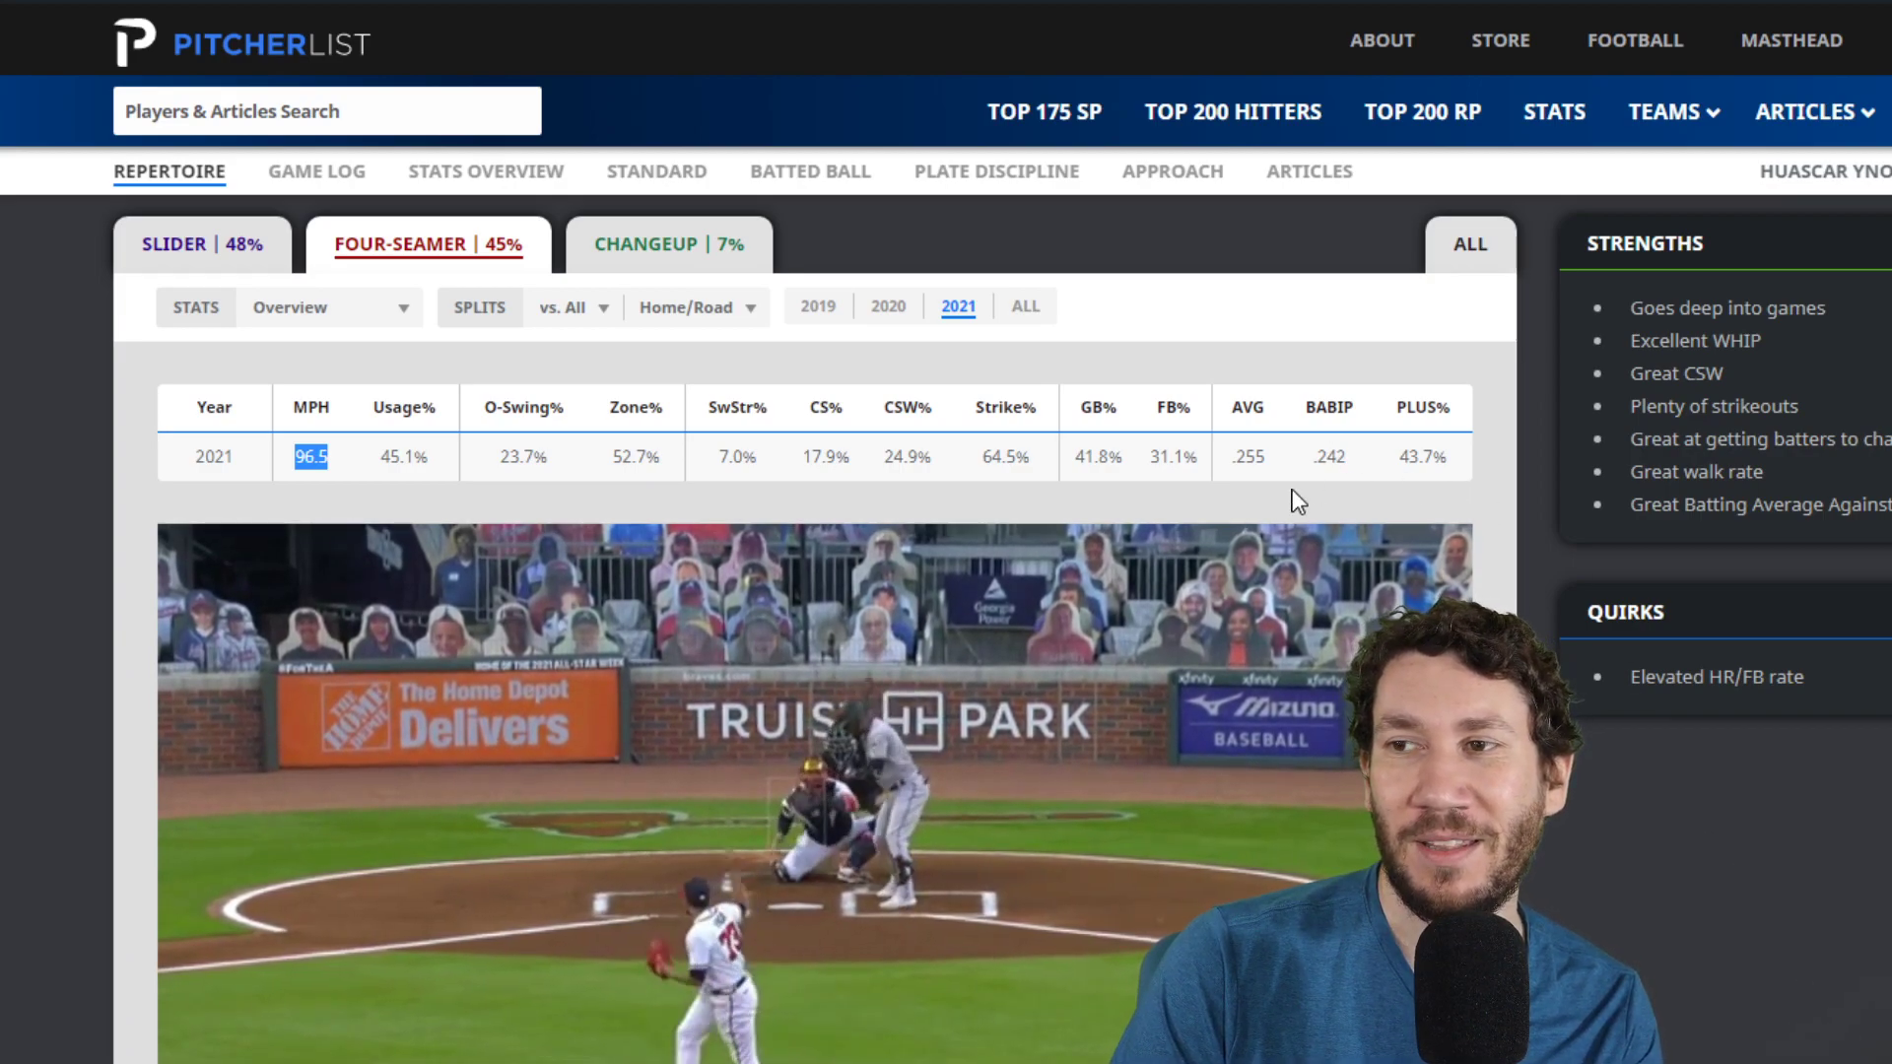
double_click(1422, 457)
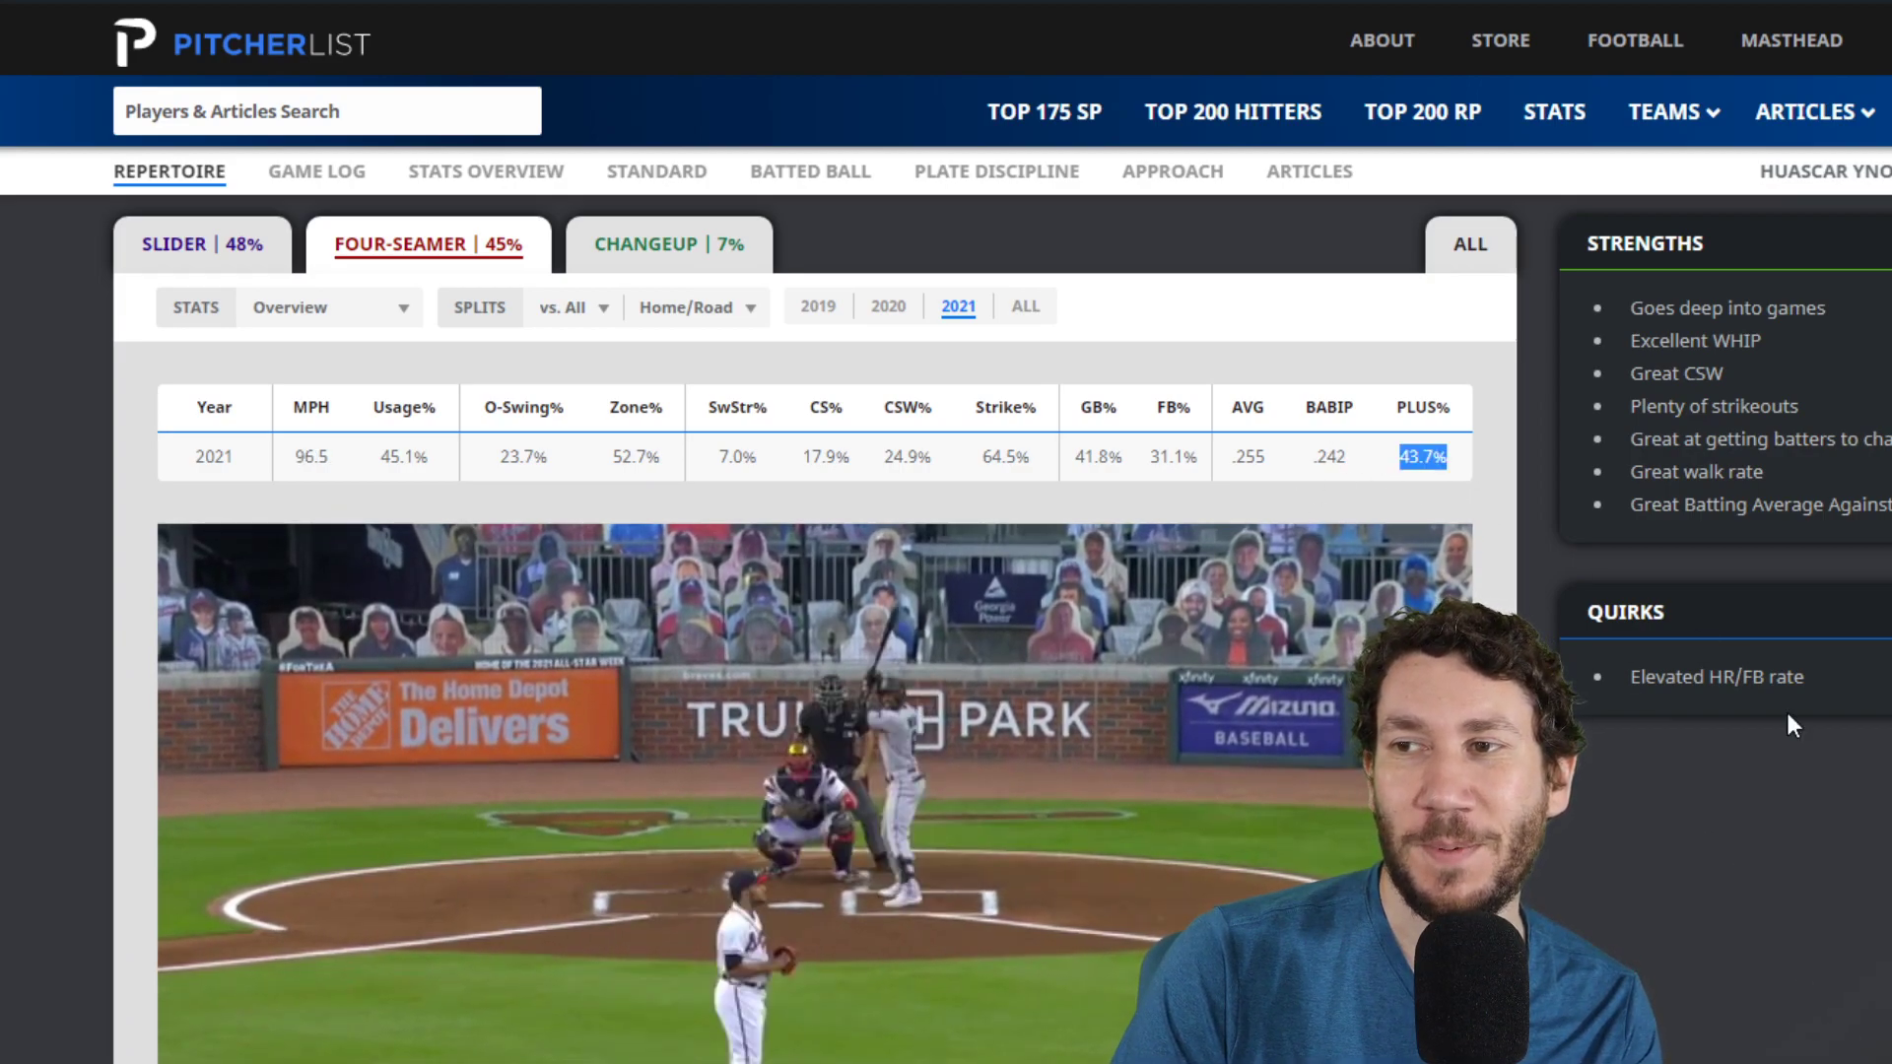
click(1784, 1017)
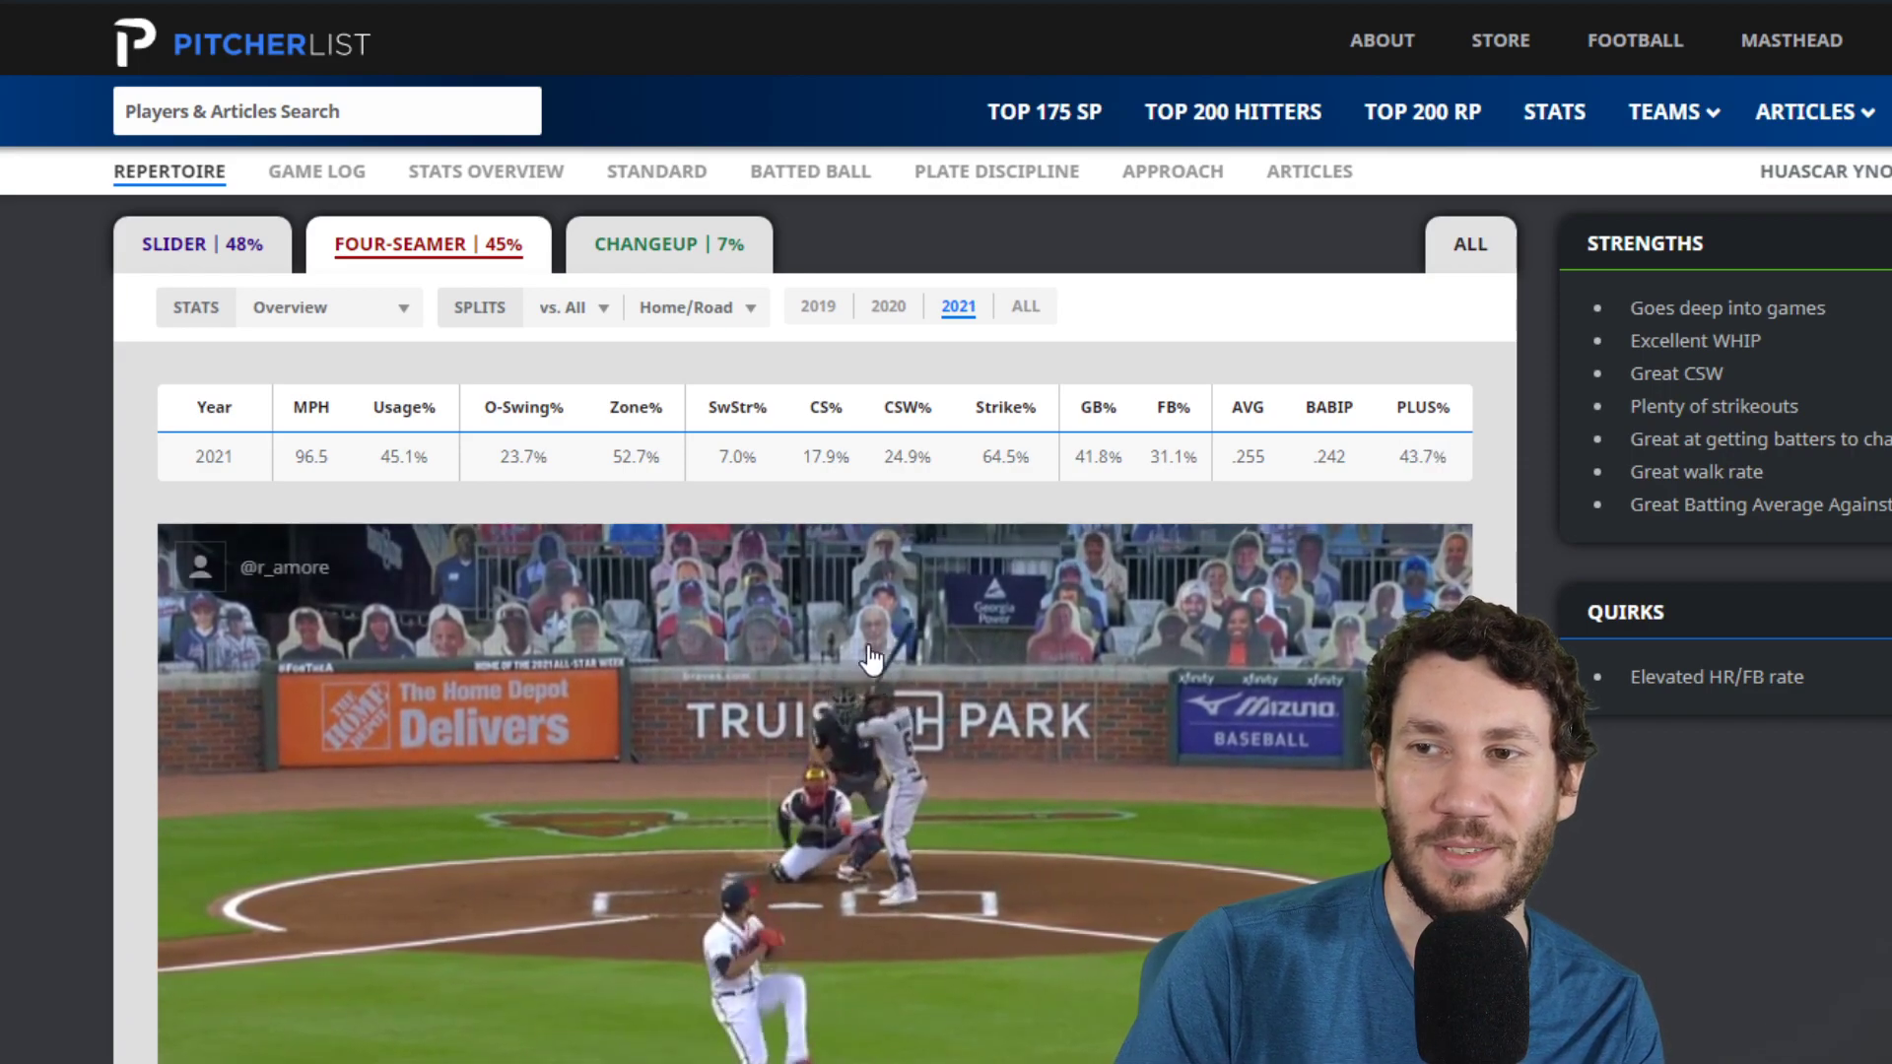
- Examine the four-seamer's SwStr%, CSW%, Strike% and batting average against in the 2021 overview
double_click(739, 458)
double_click(826, 458)
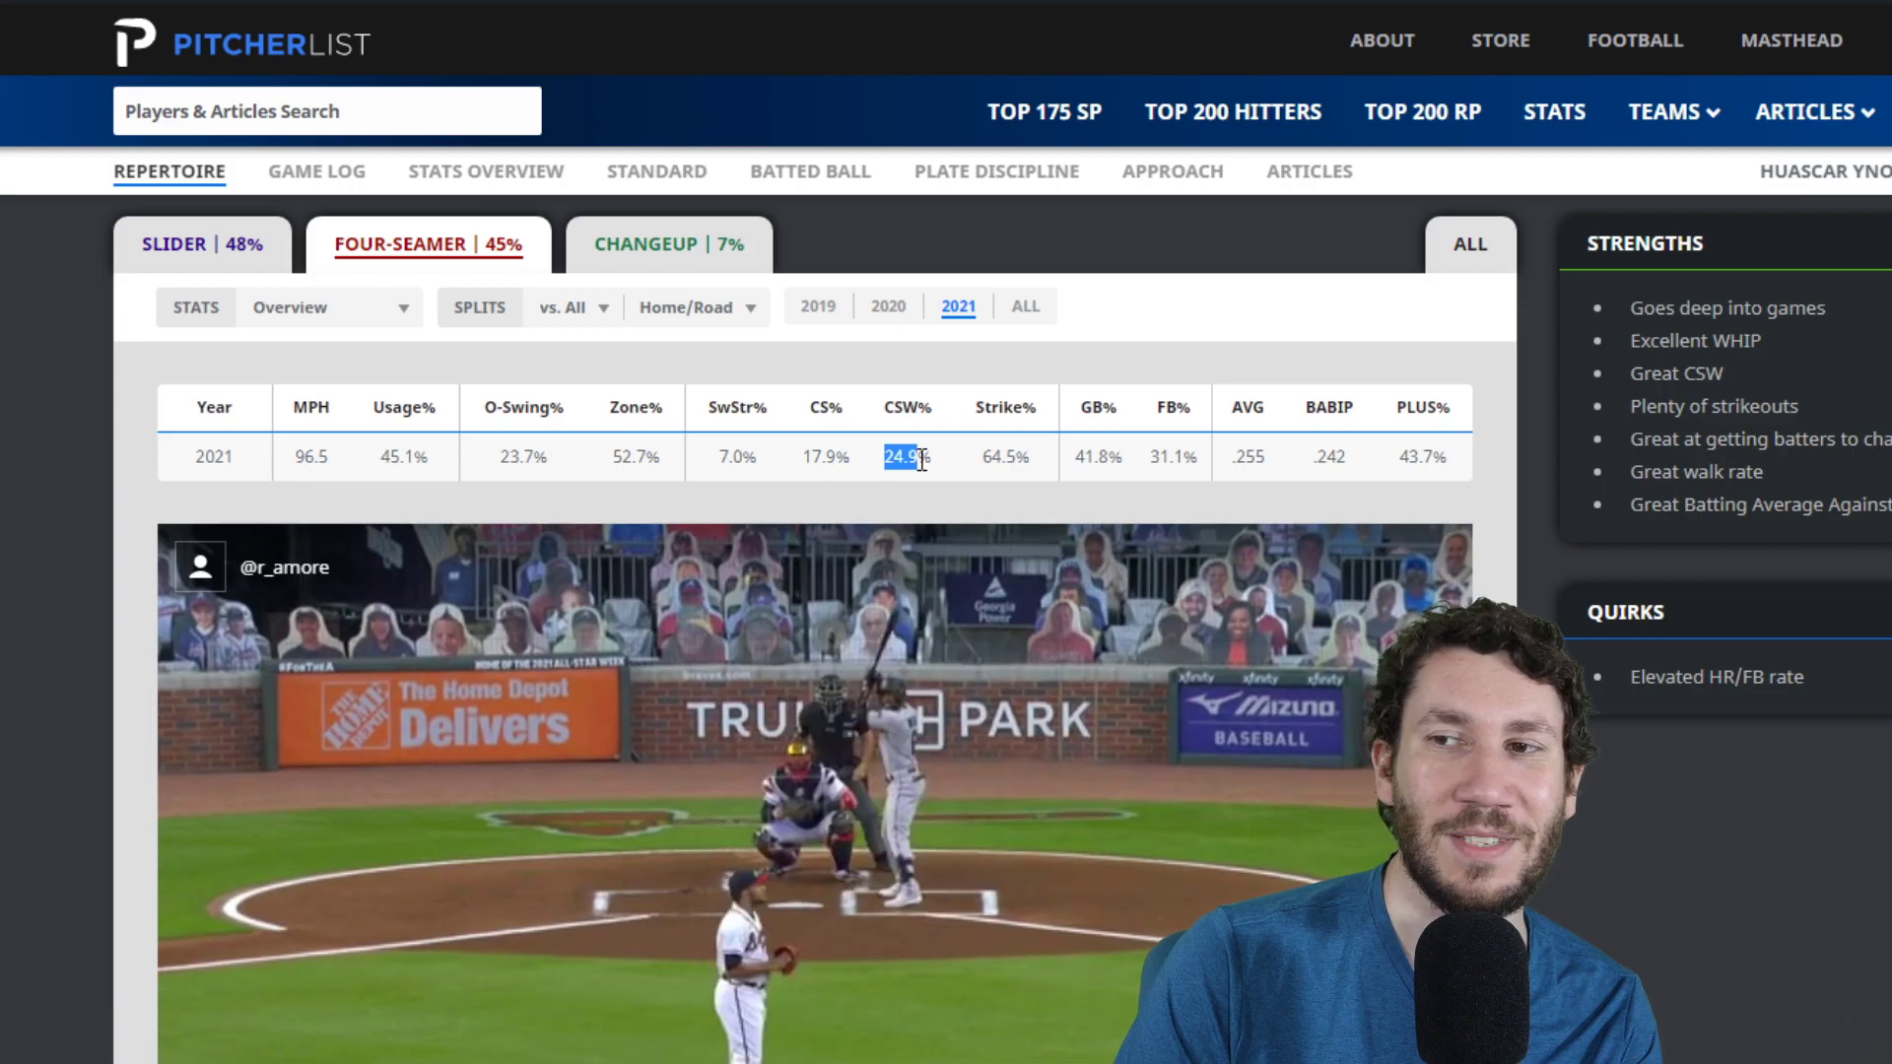
drag(761, 463, 748, 465)
double_click(734, 485)
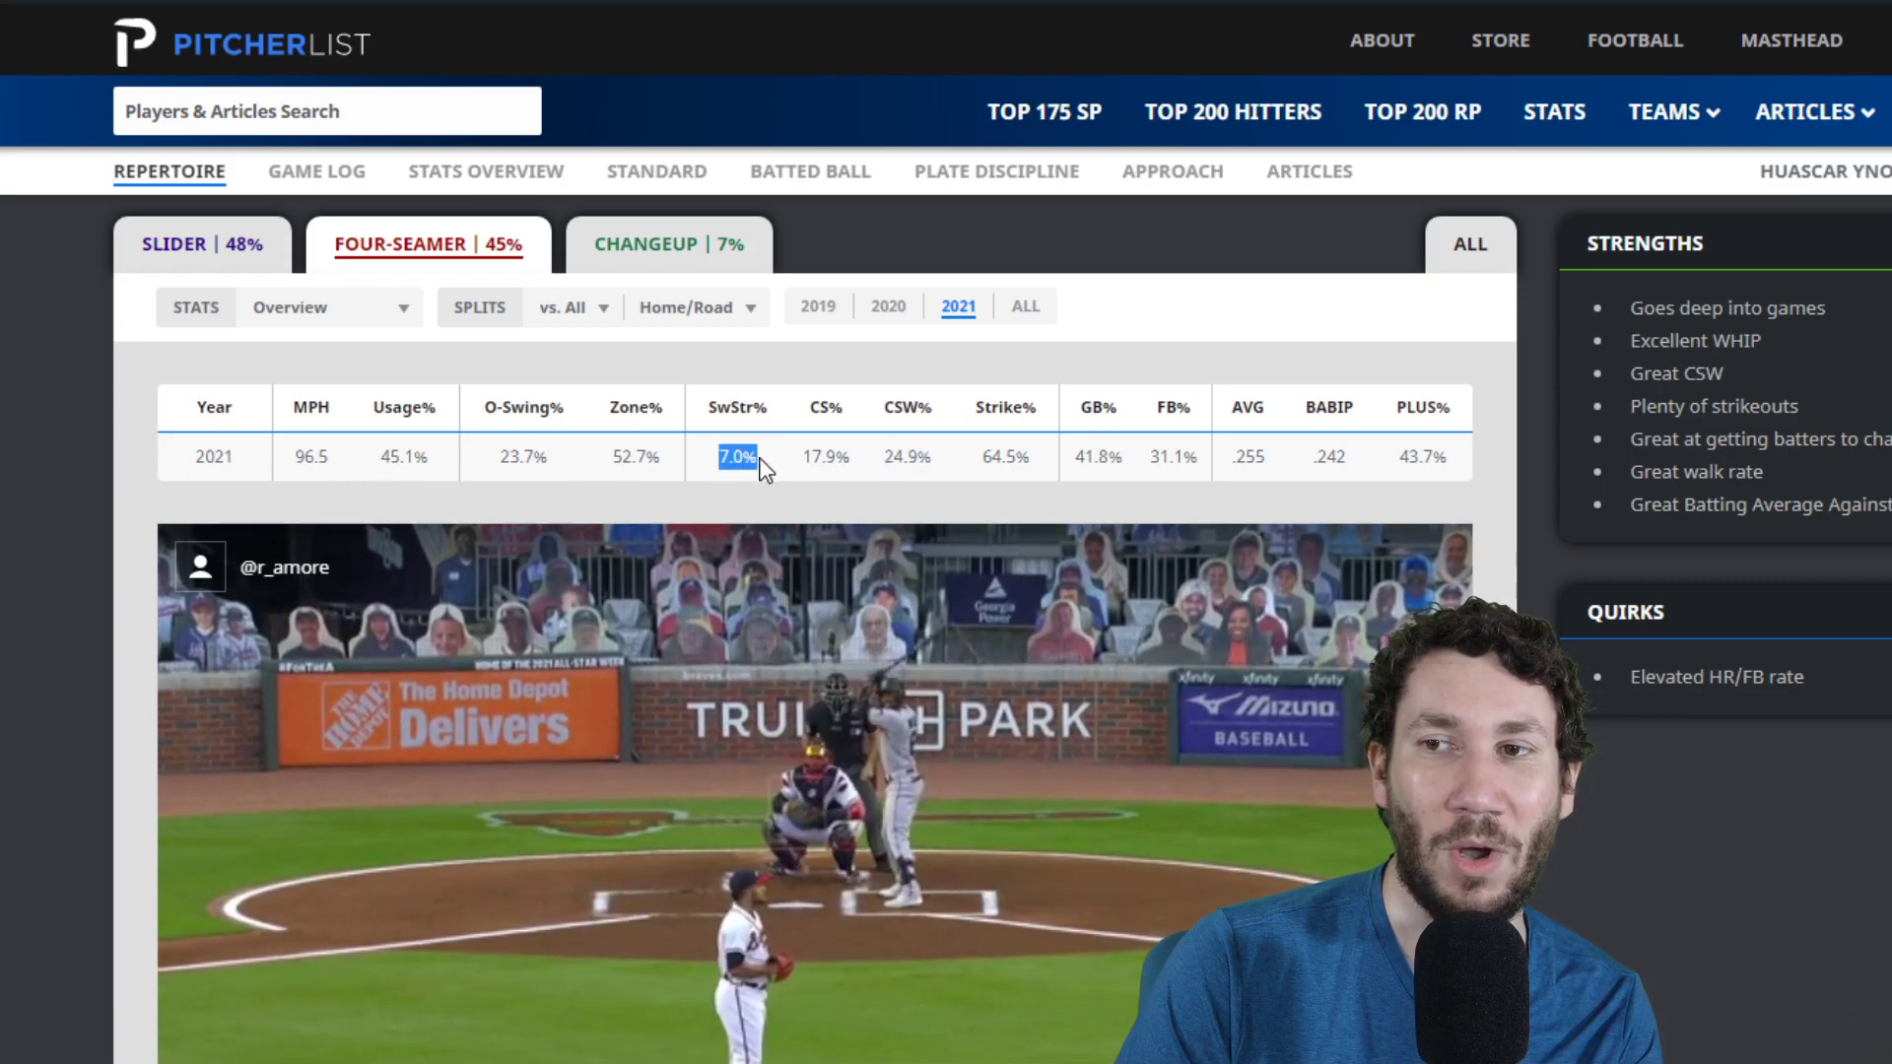
click(1816, 915)
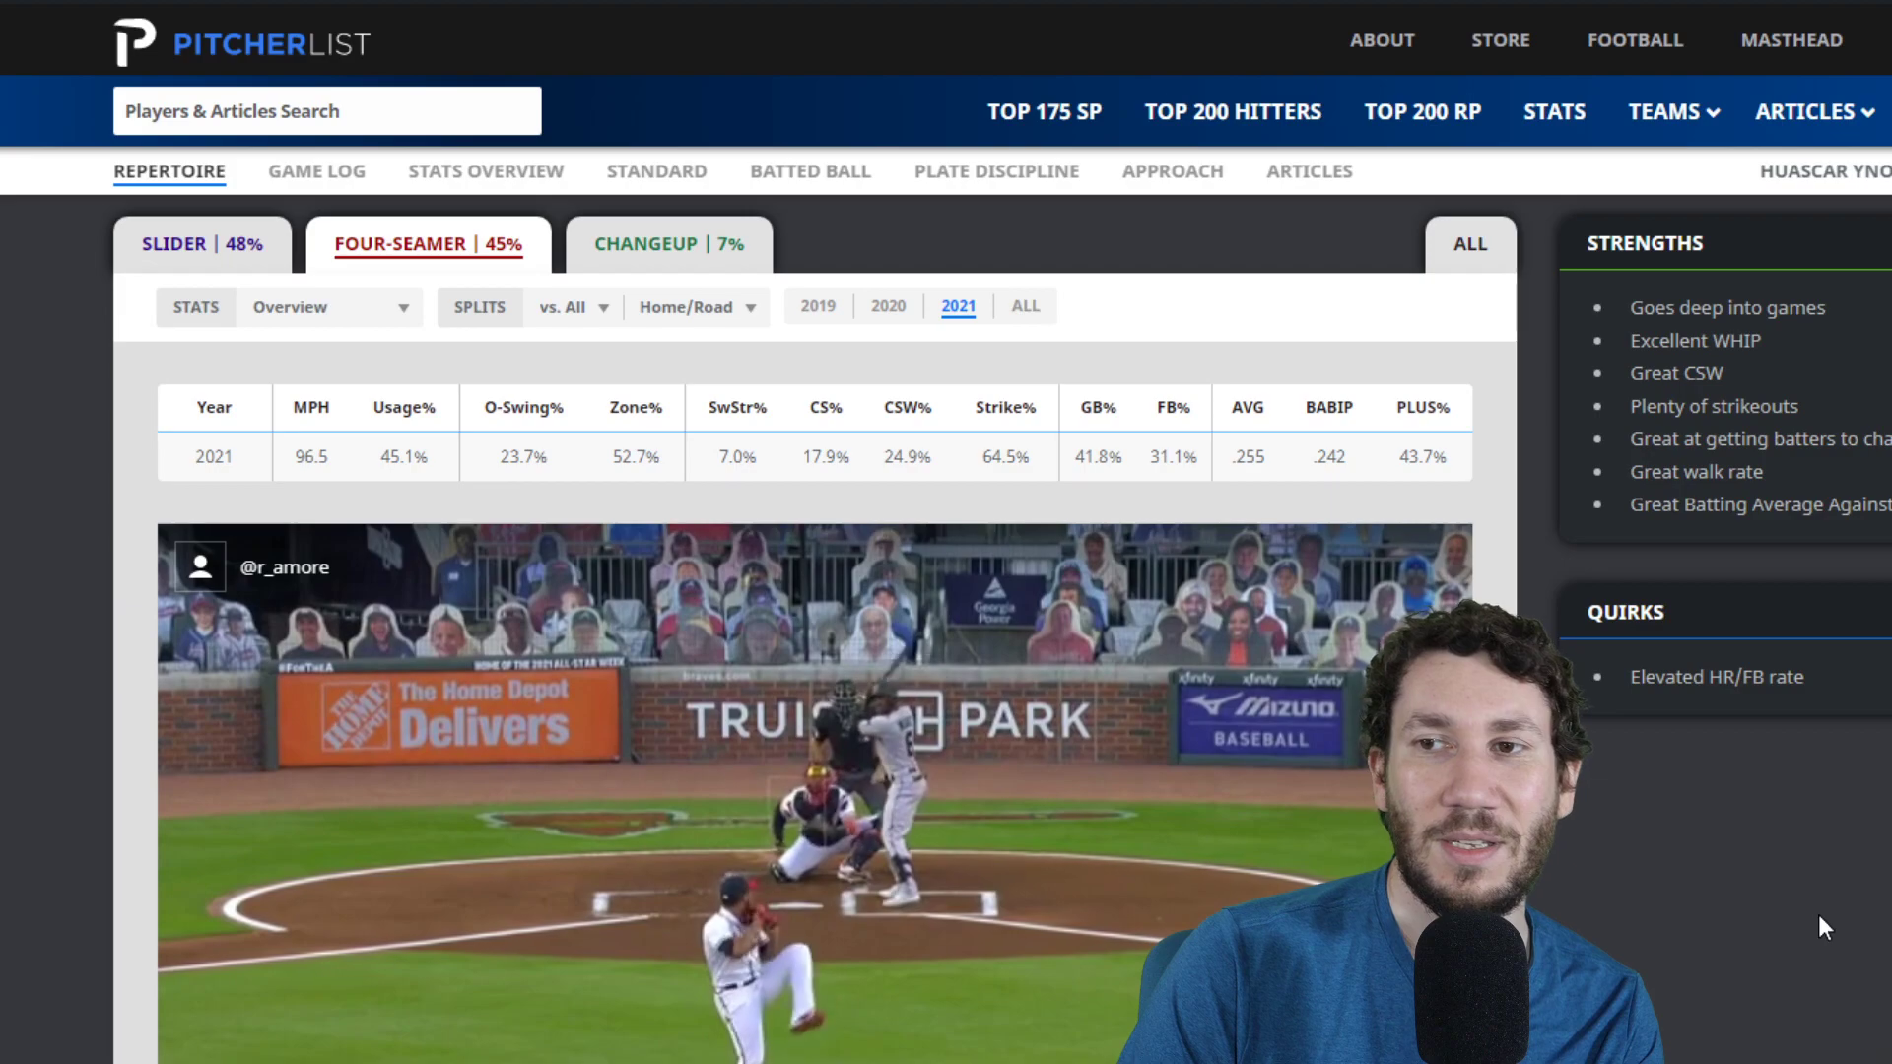
double_click(1004, 457)
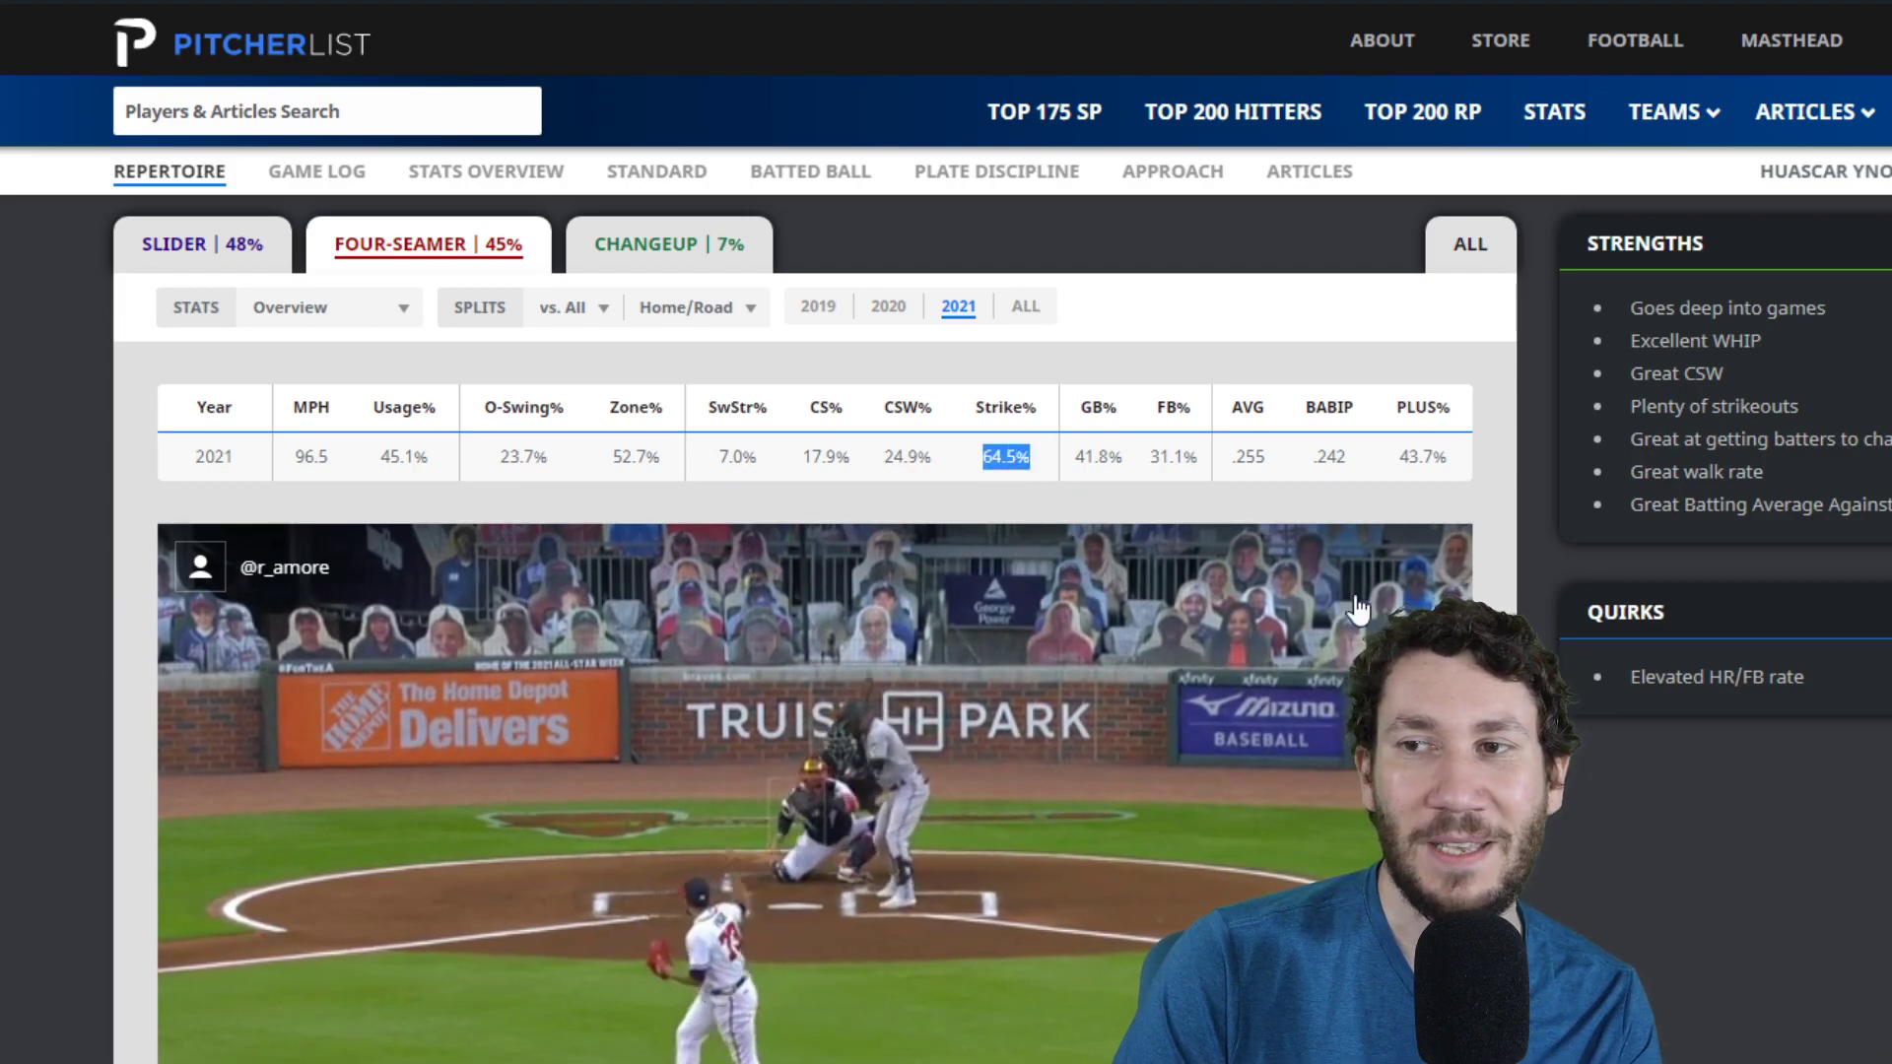
double_click(1247, 456)
double_click(998, 456)
double_click(1261, 456)
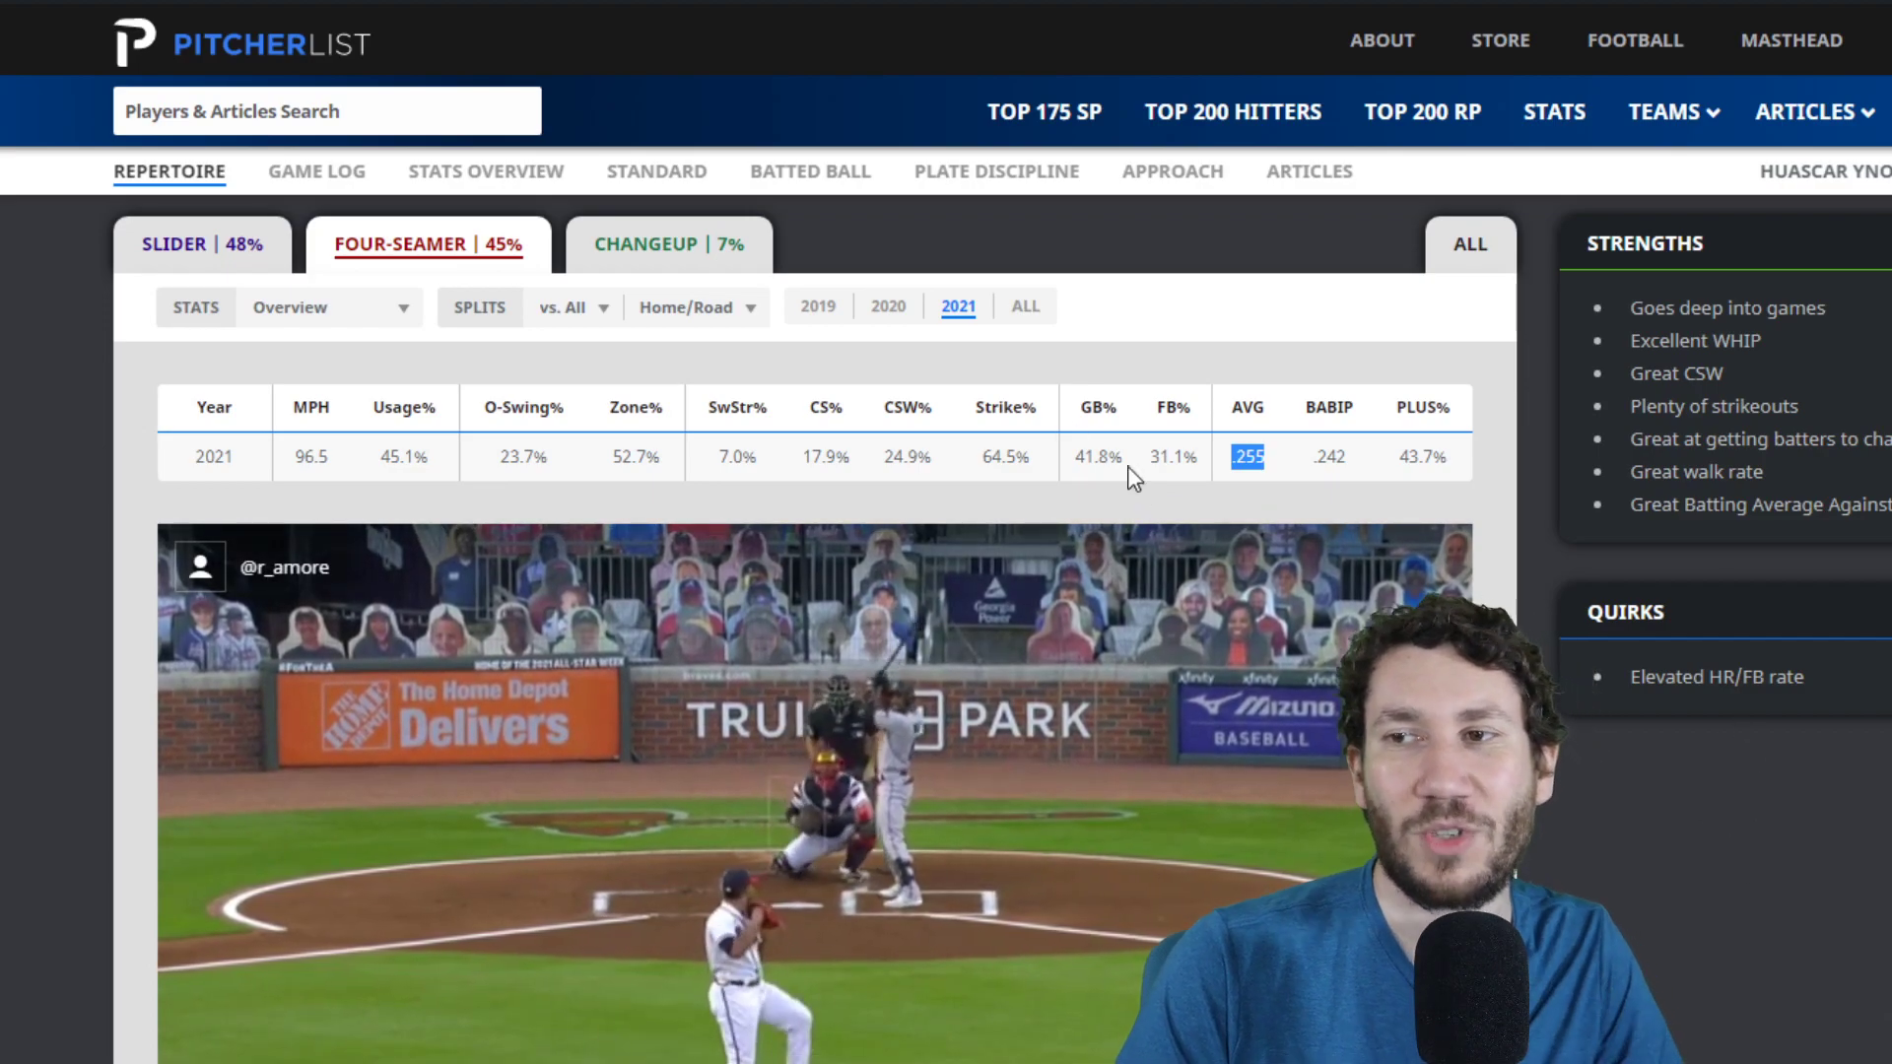
- Review the four-seamer's Batted Ball stats and its Standard stats, including the number thrown
click(325, 309)
click(295, 385)
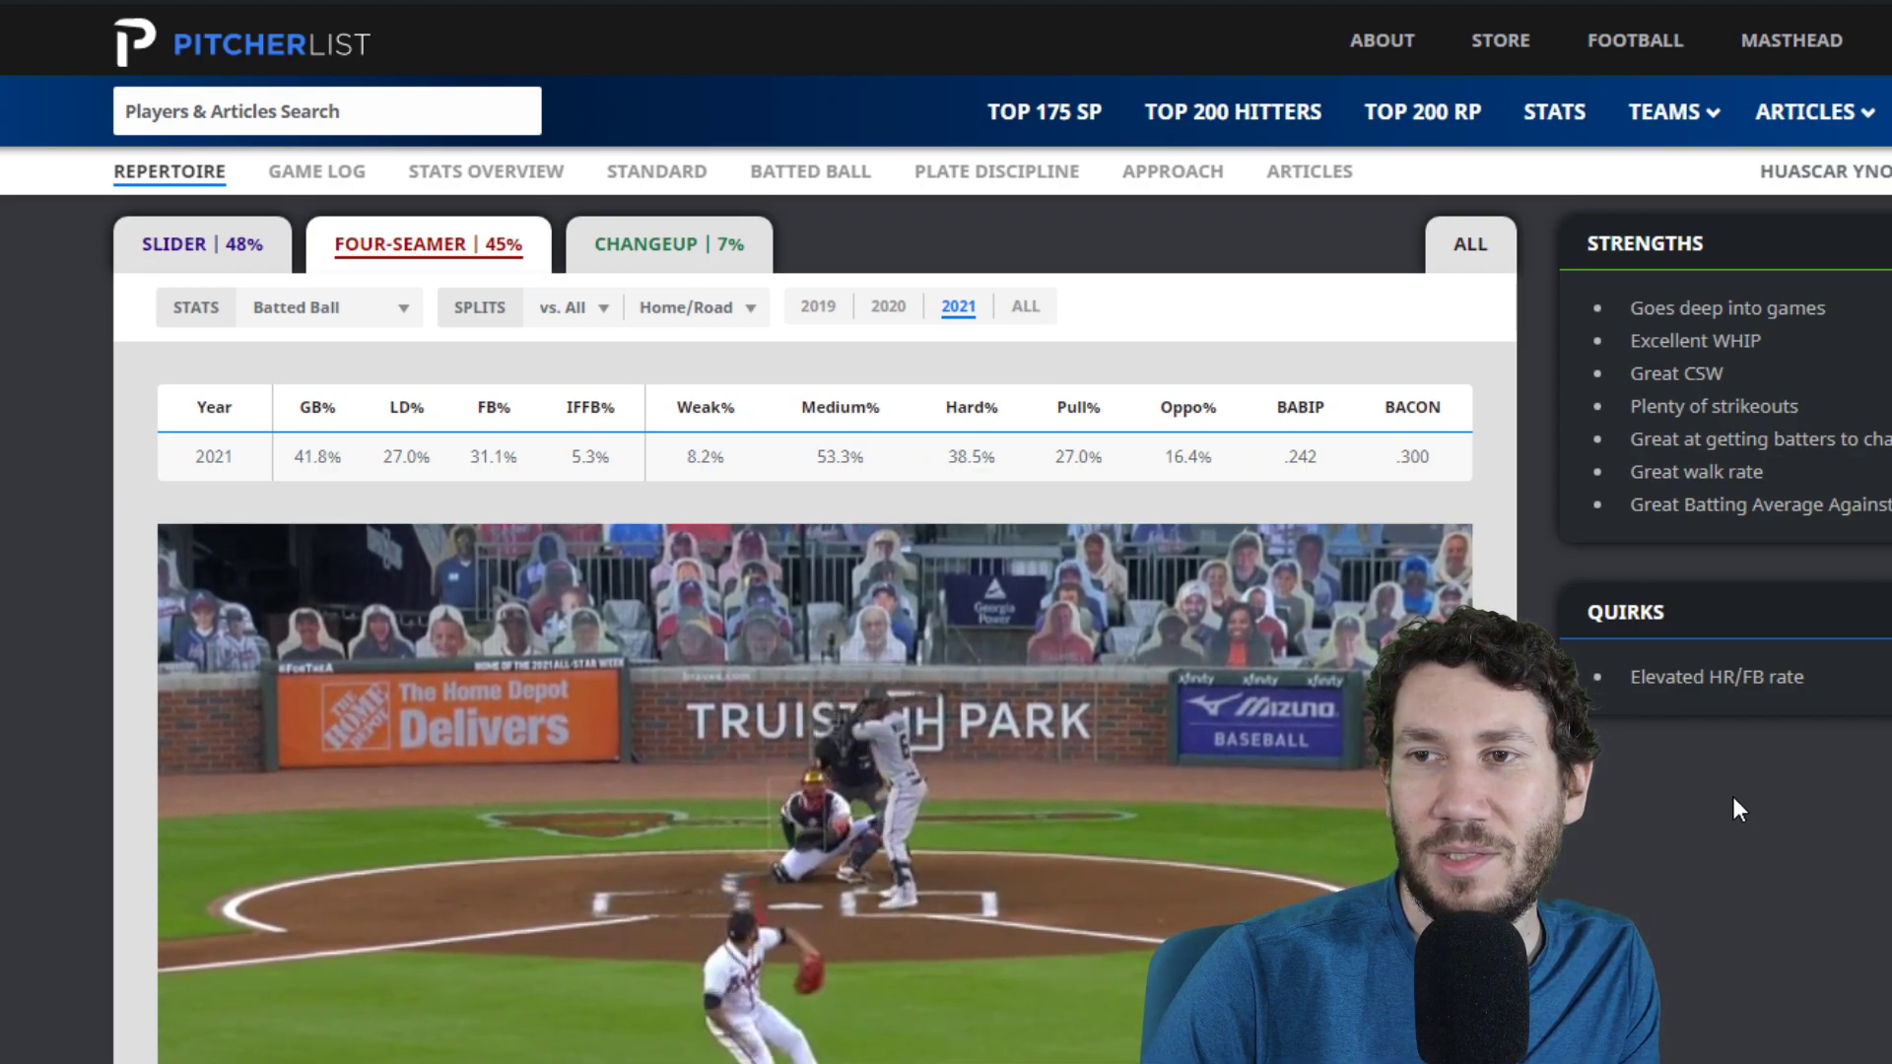
click(373, 323)
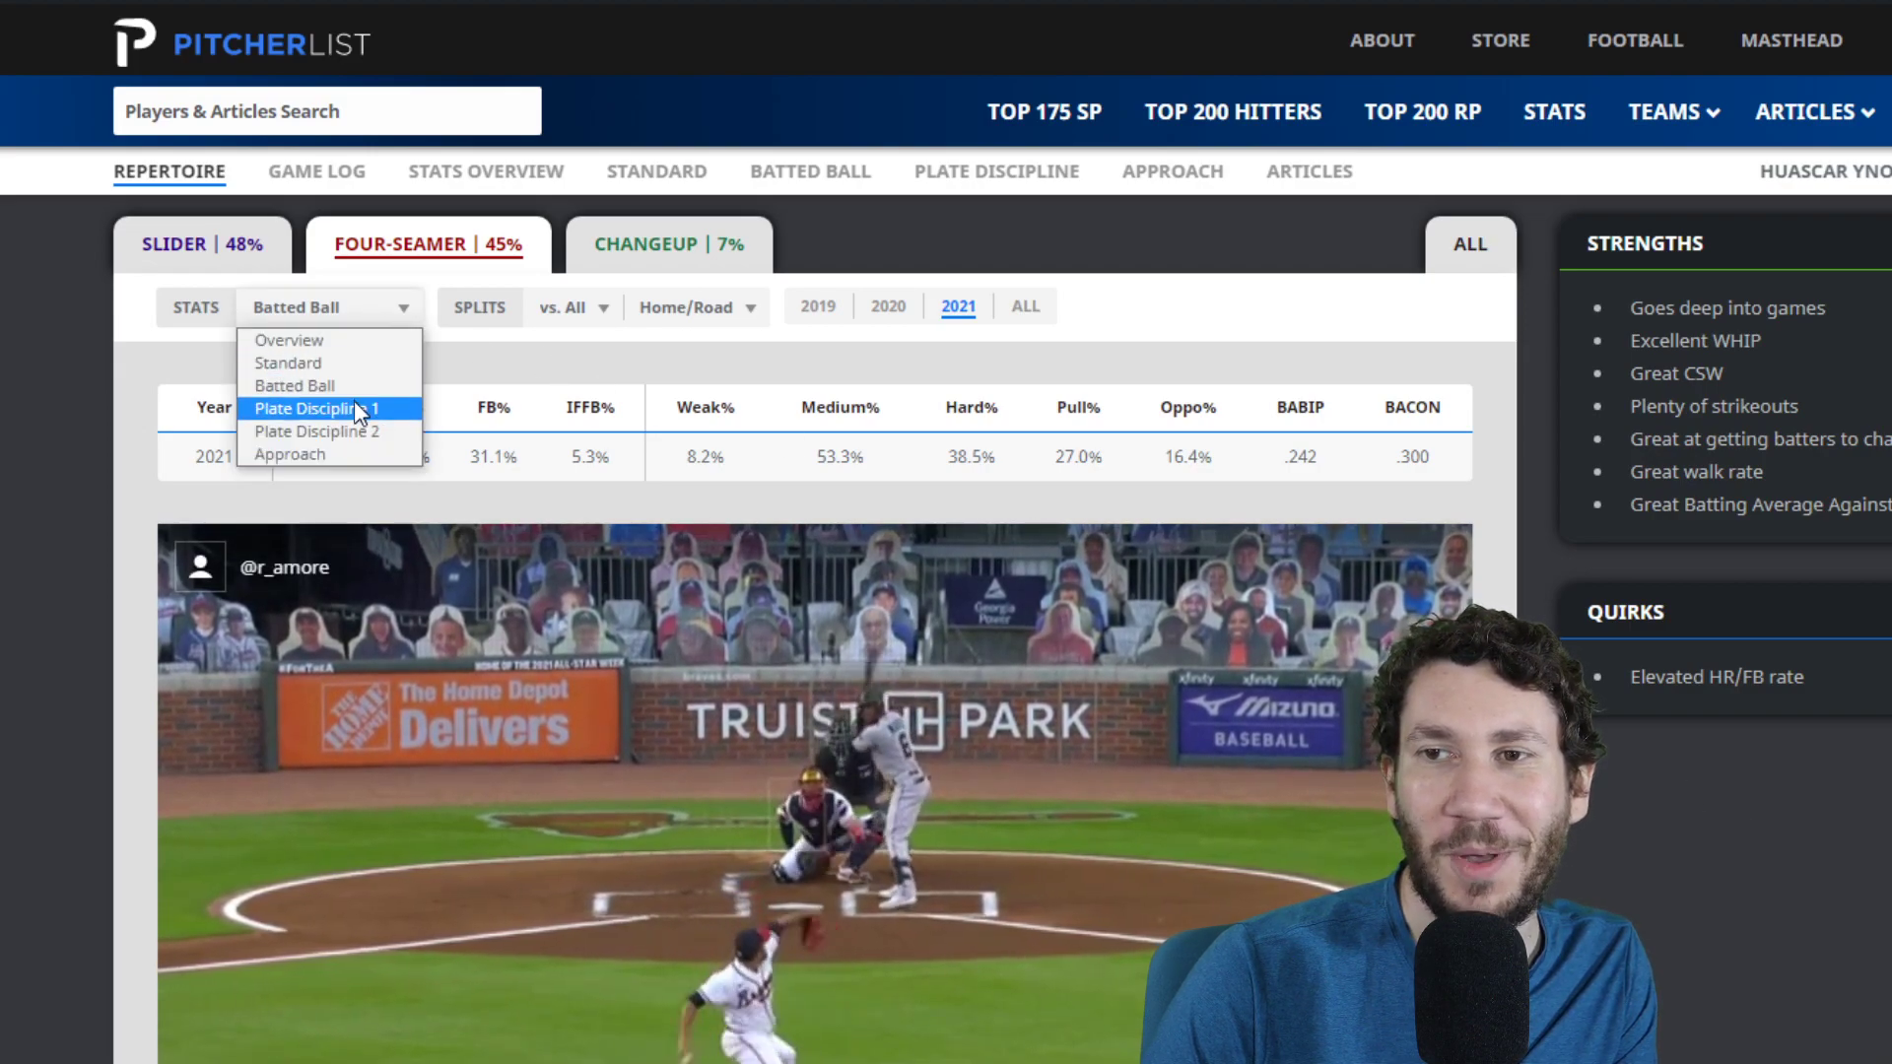
click(353, 362)
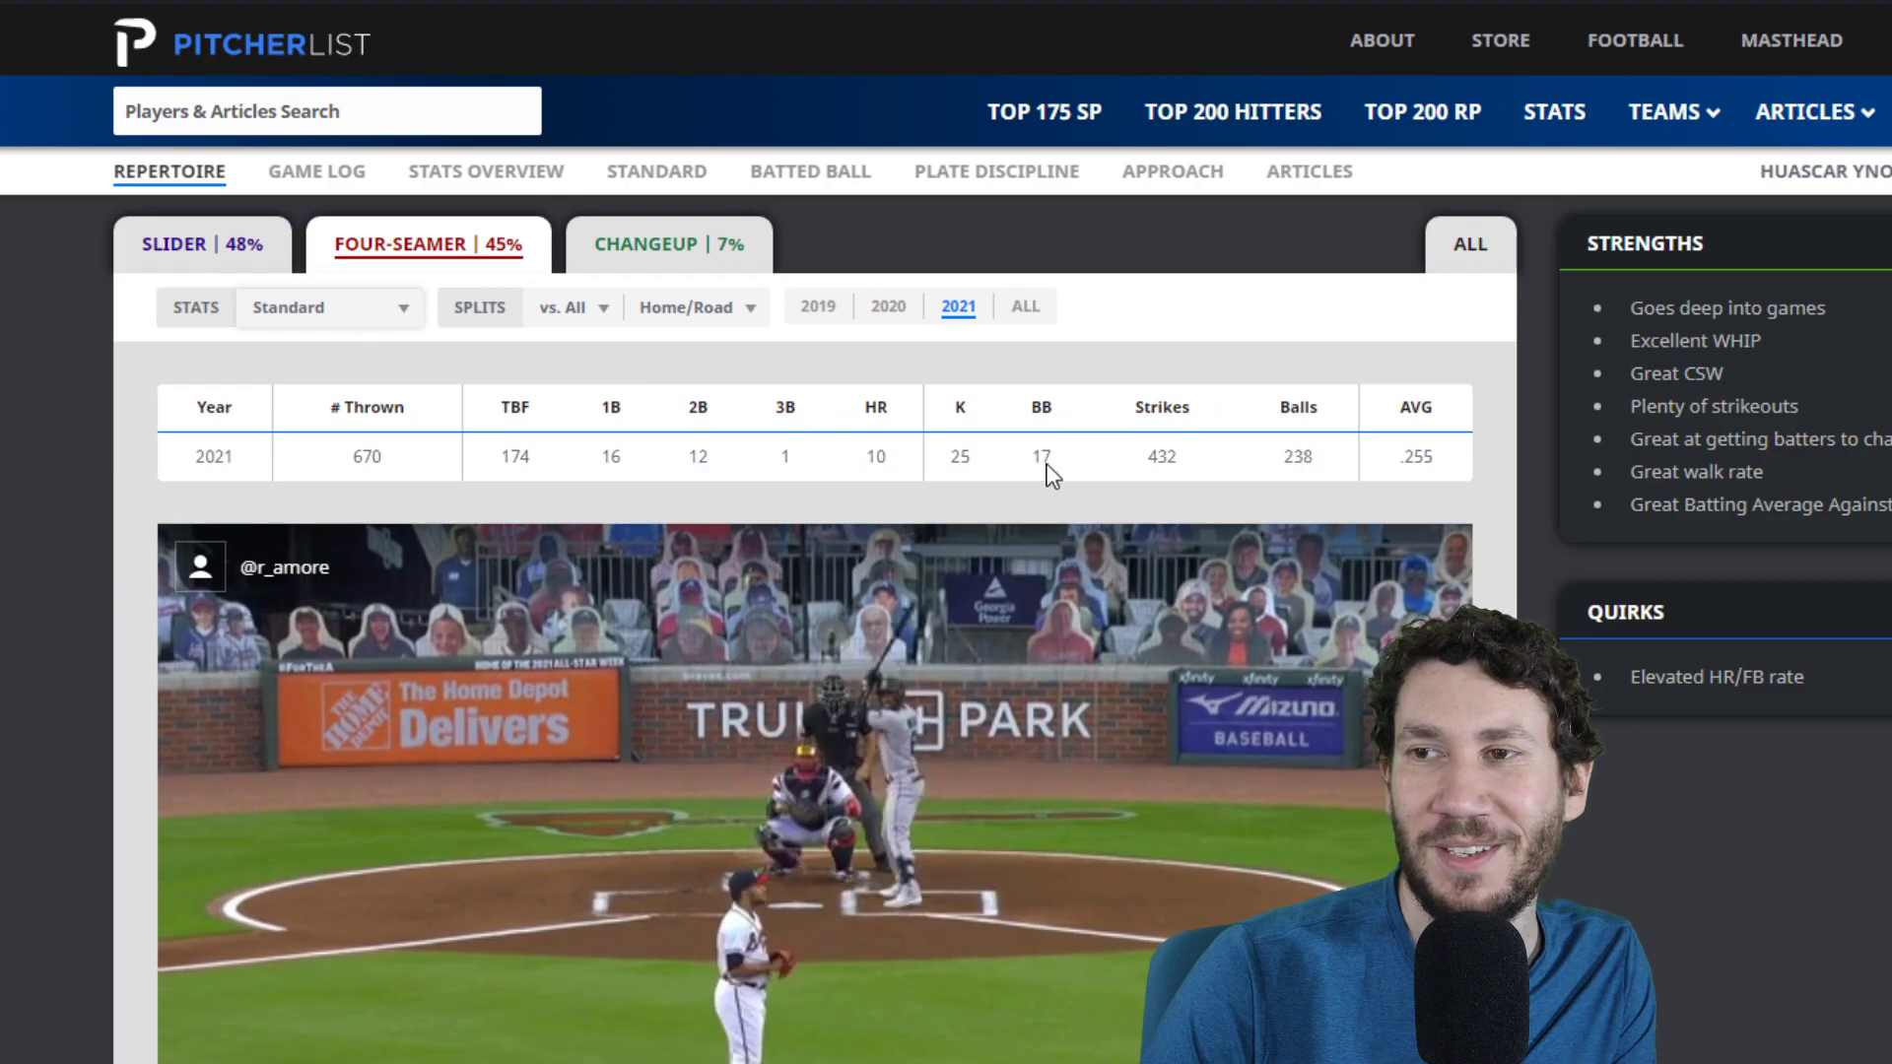
double_click(325, 463)
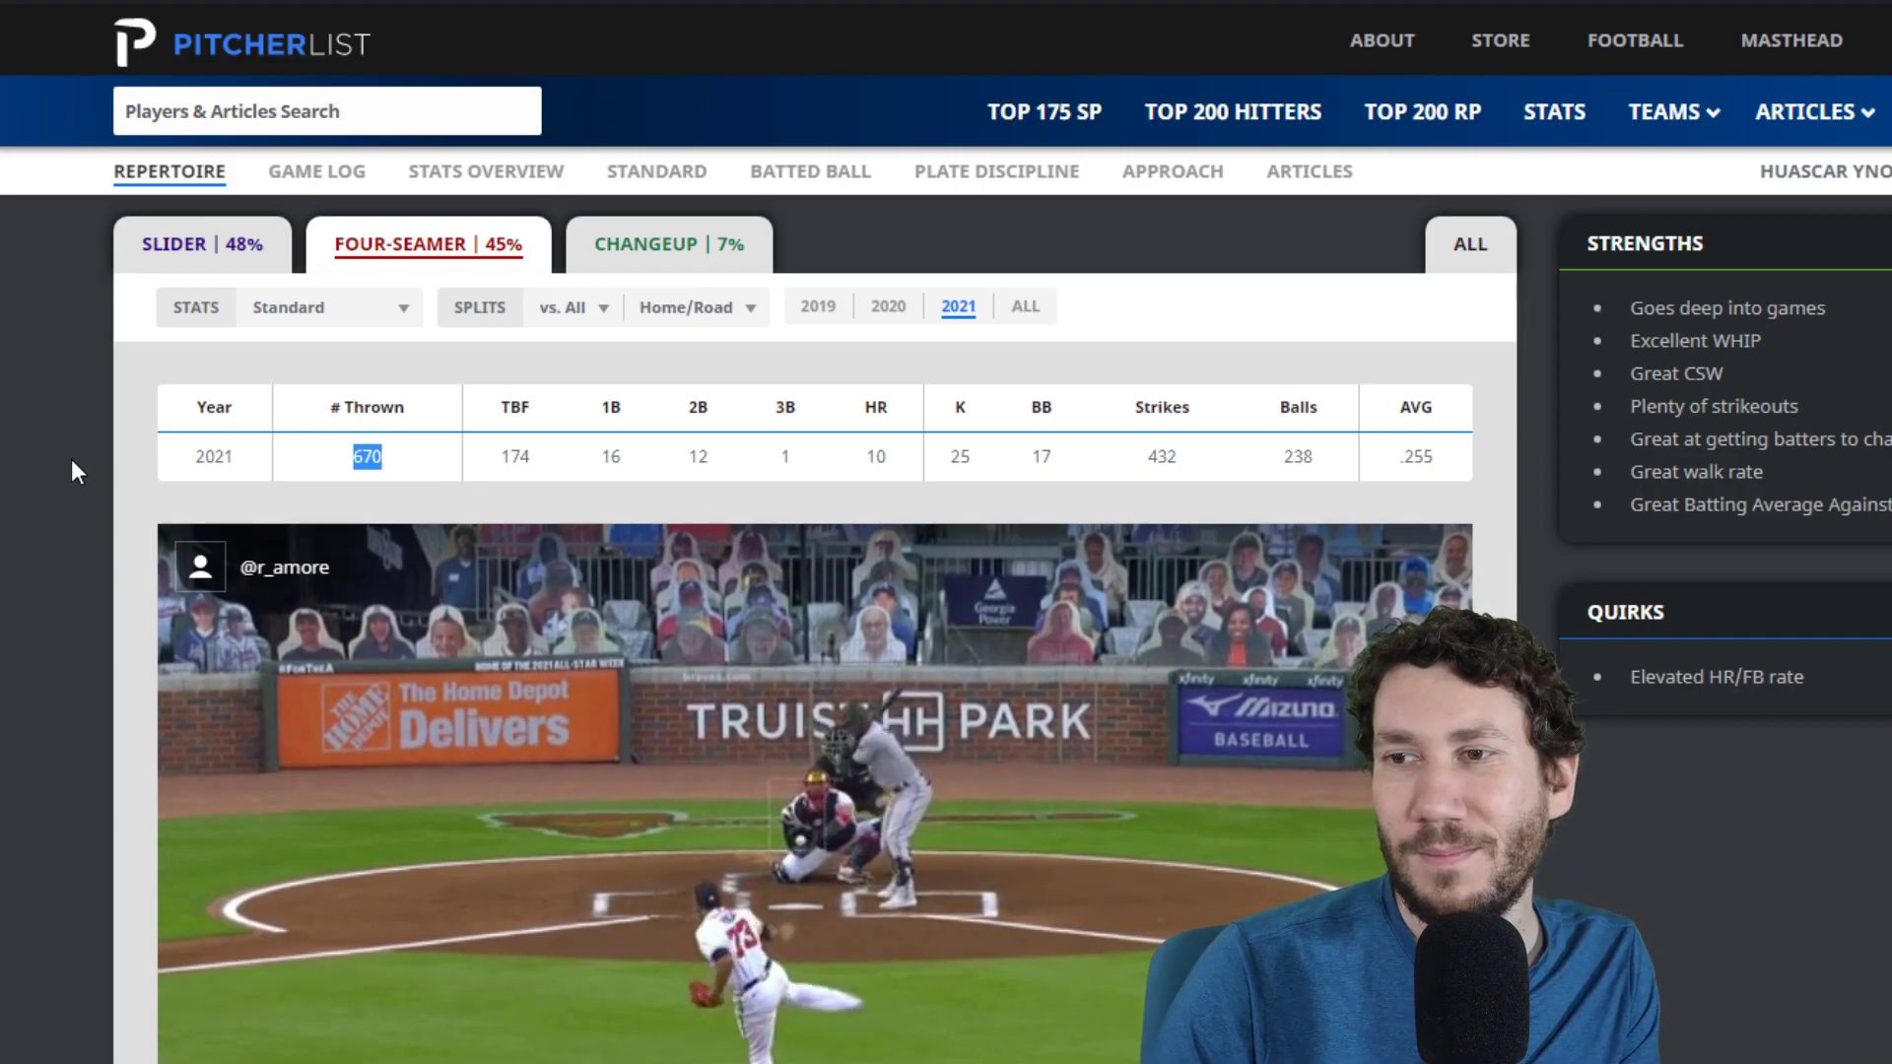
click(62, 526)
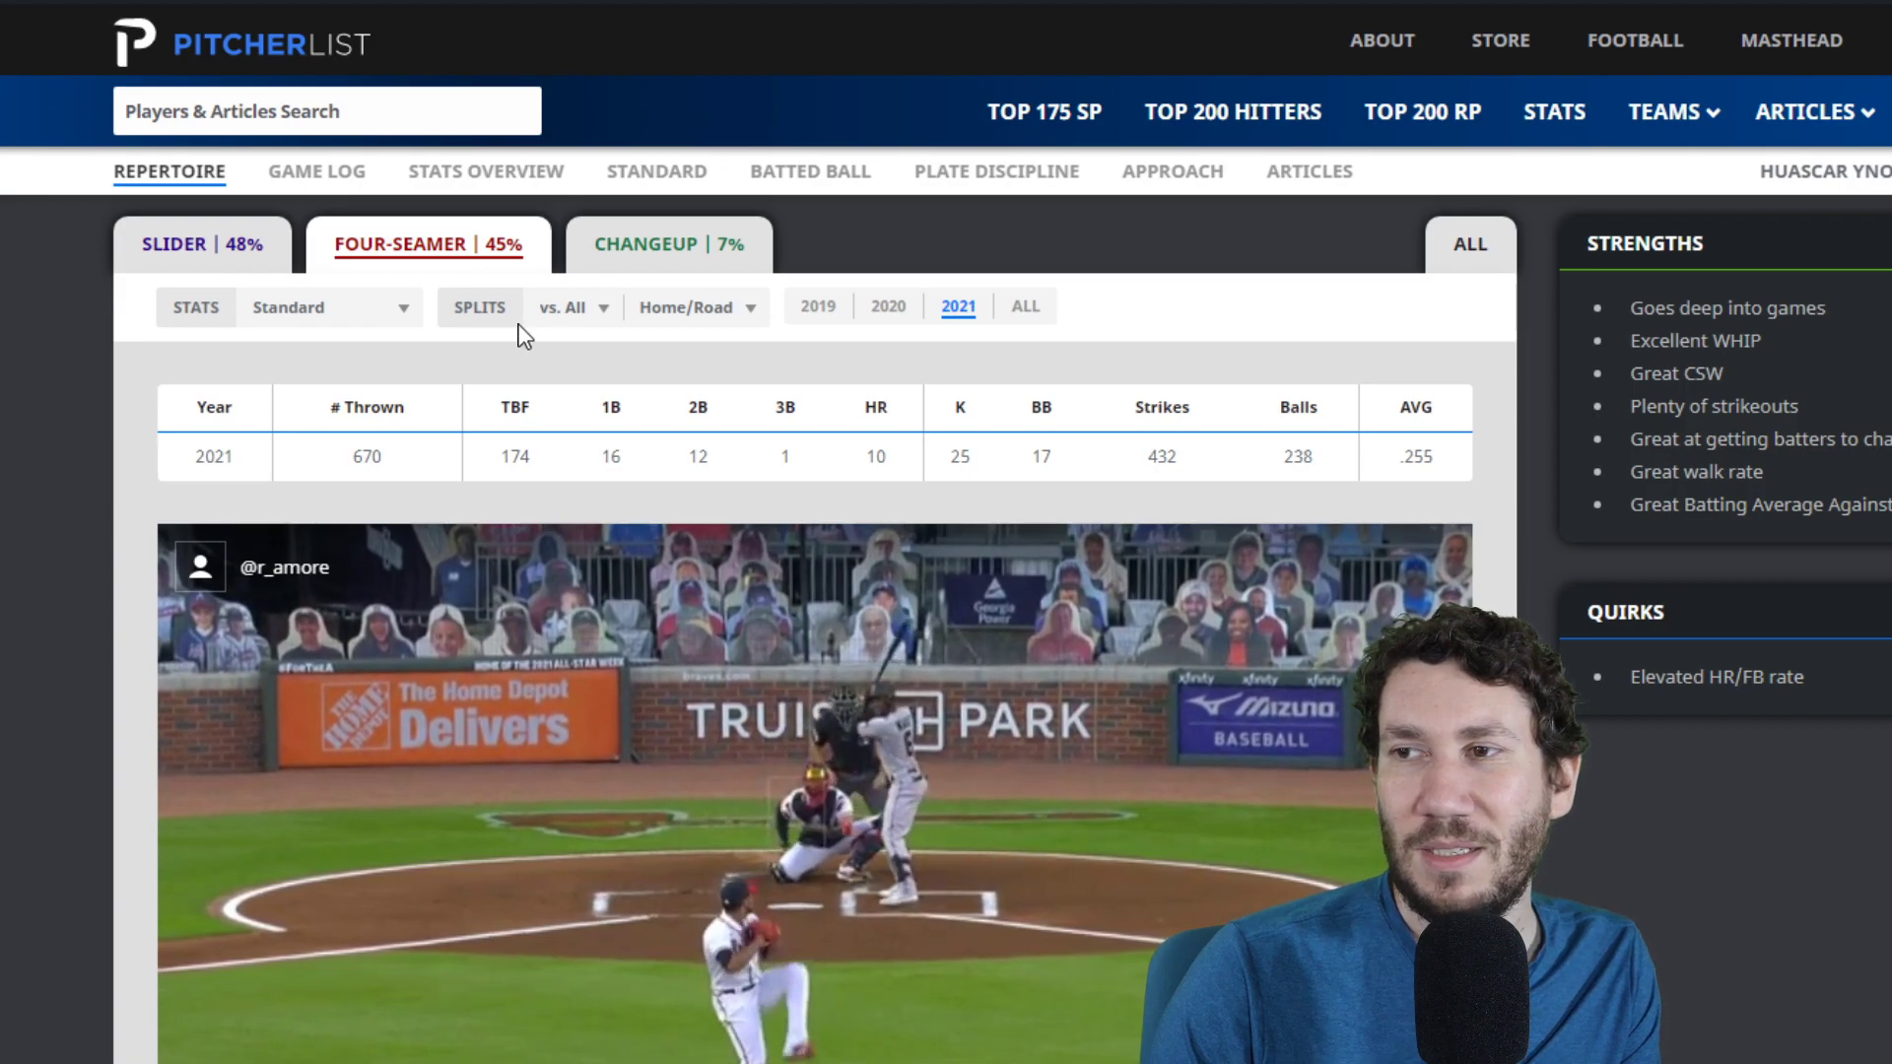
- Compare Ynoa's slider and changeup in the Standard stats, and all three of his pitches in the Overview stats
click(183, 254)
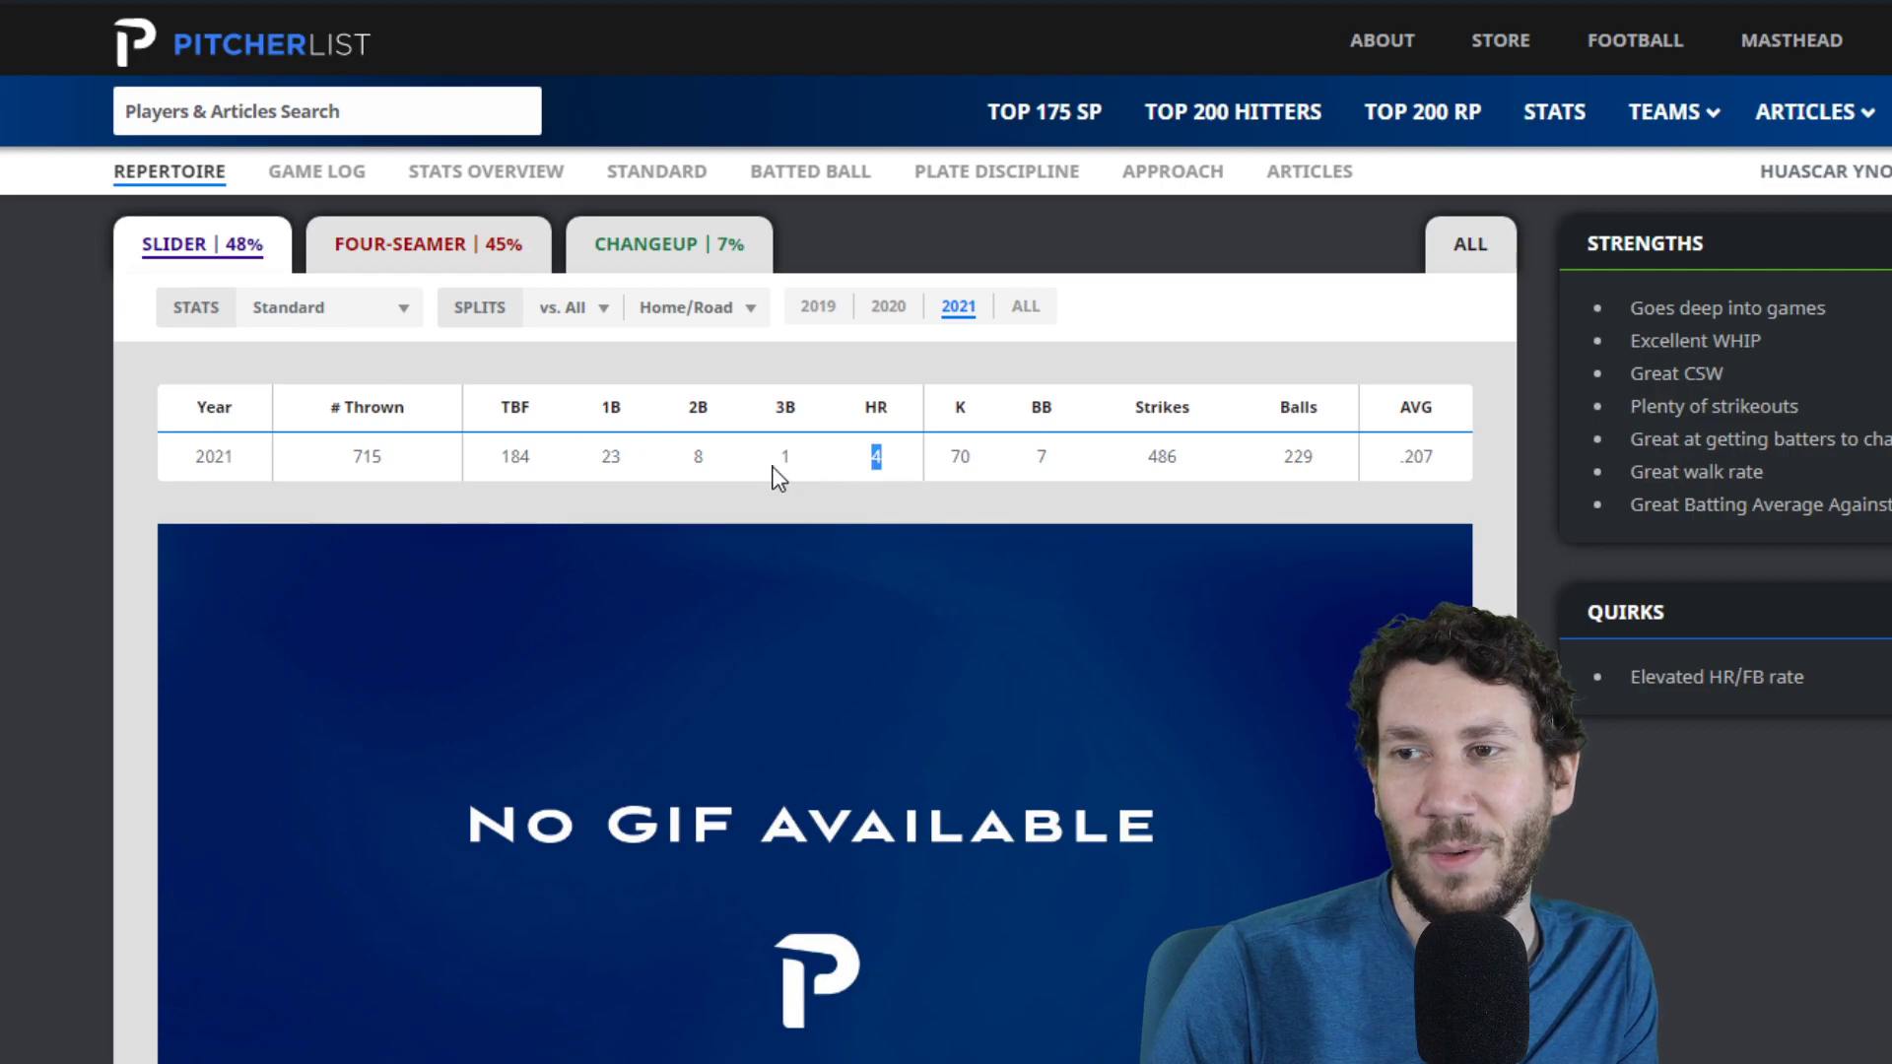
click(653, 262)
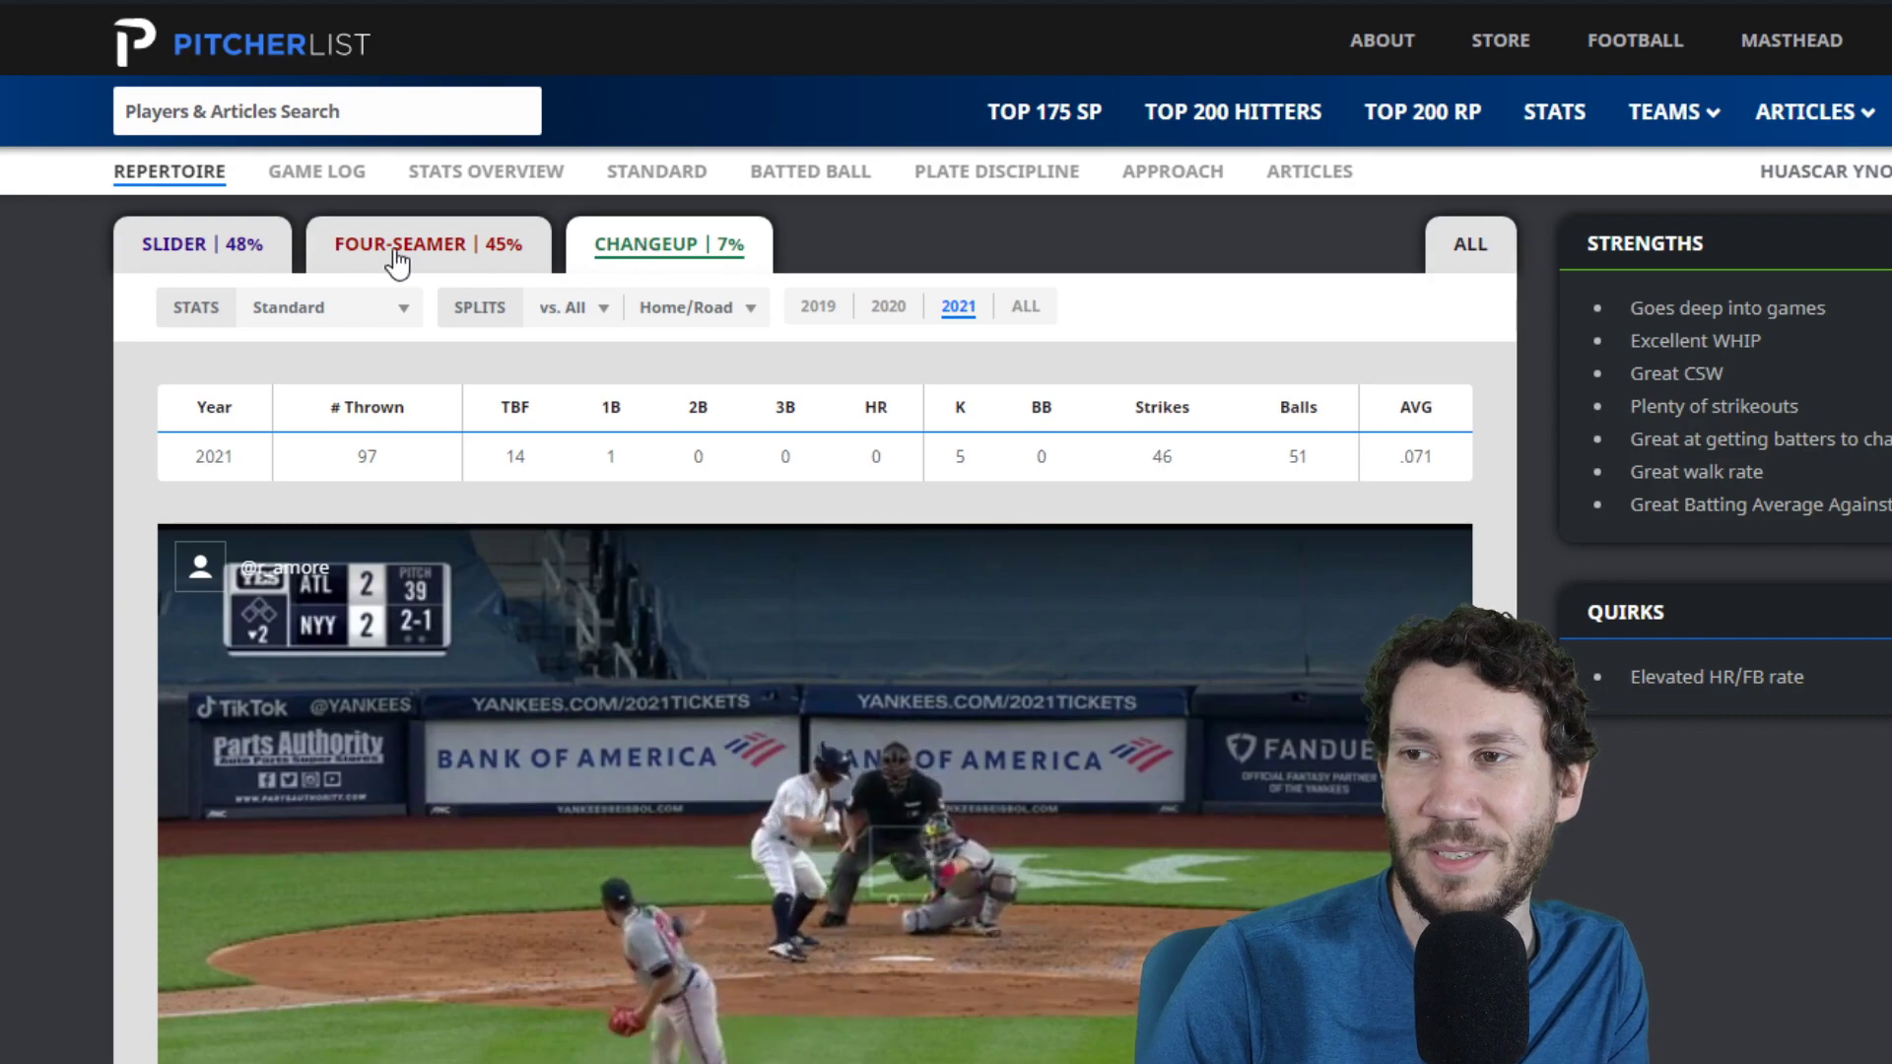
click(321, 307)
click(325, 341)
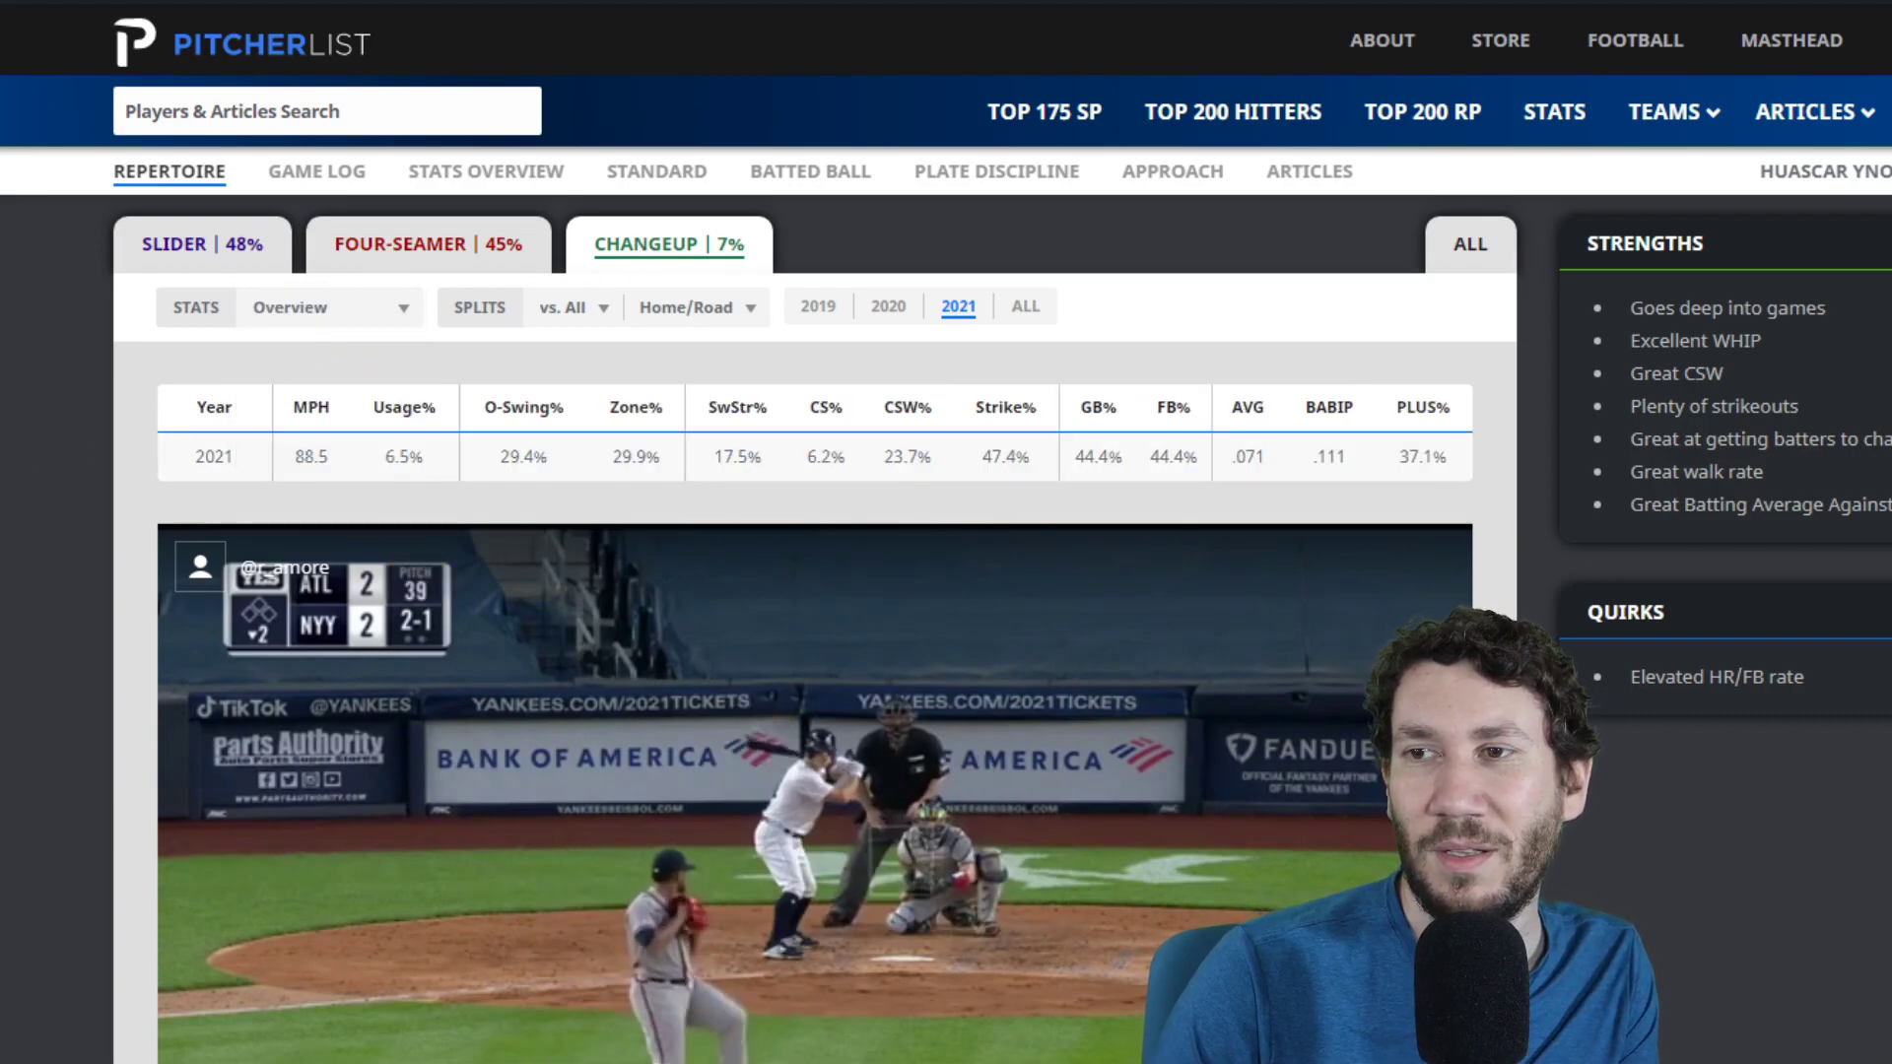
click(415, 258)
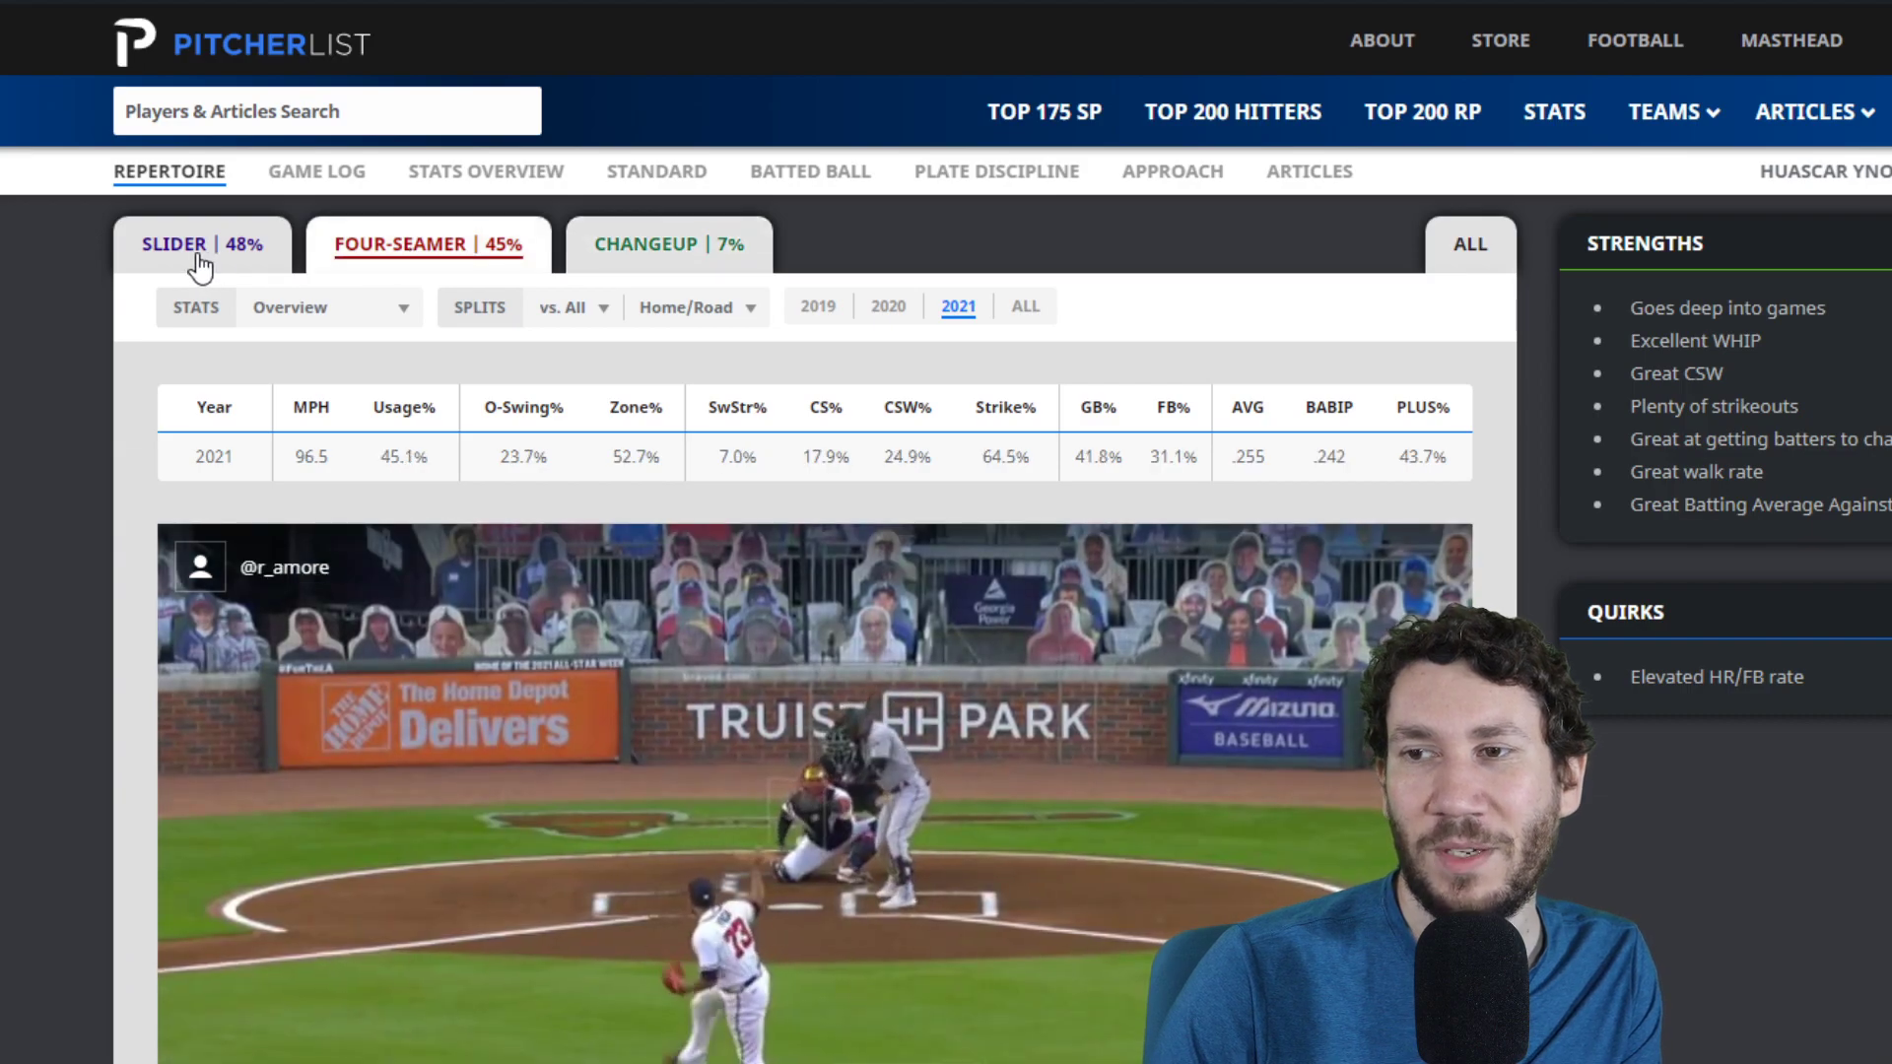
click(200, 265)
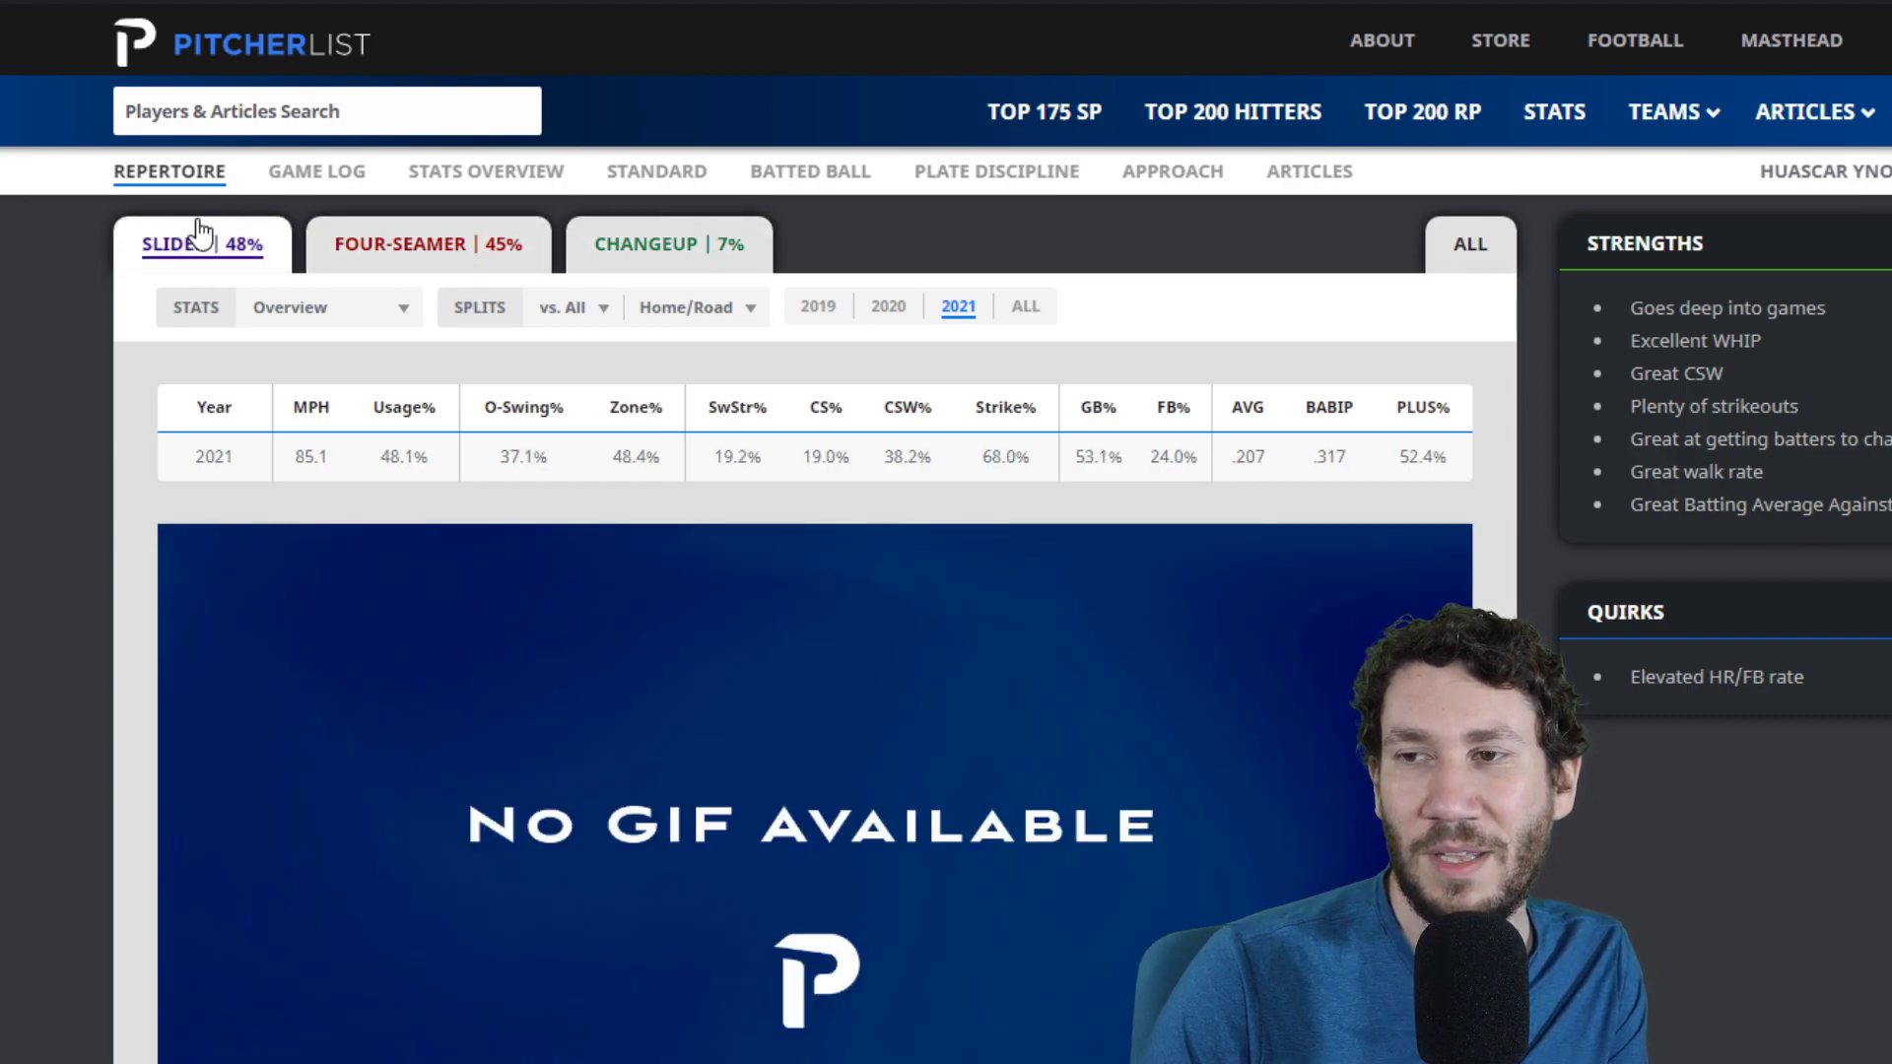
- Return to the four-seamer and read the written blurb below its pitch GIF
click(487, 262)
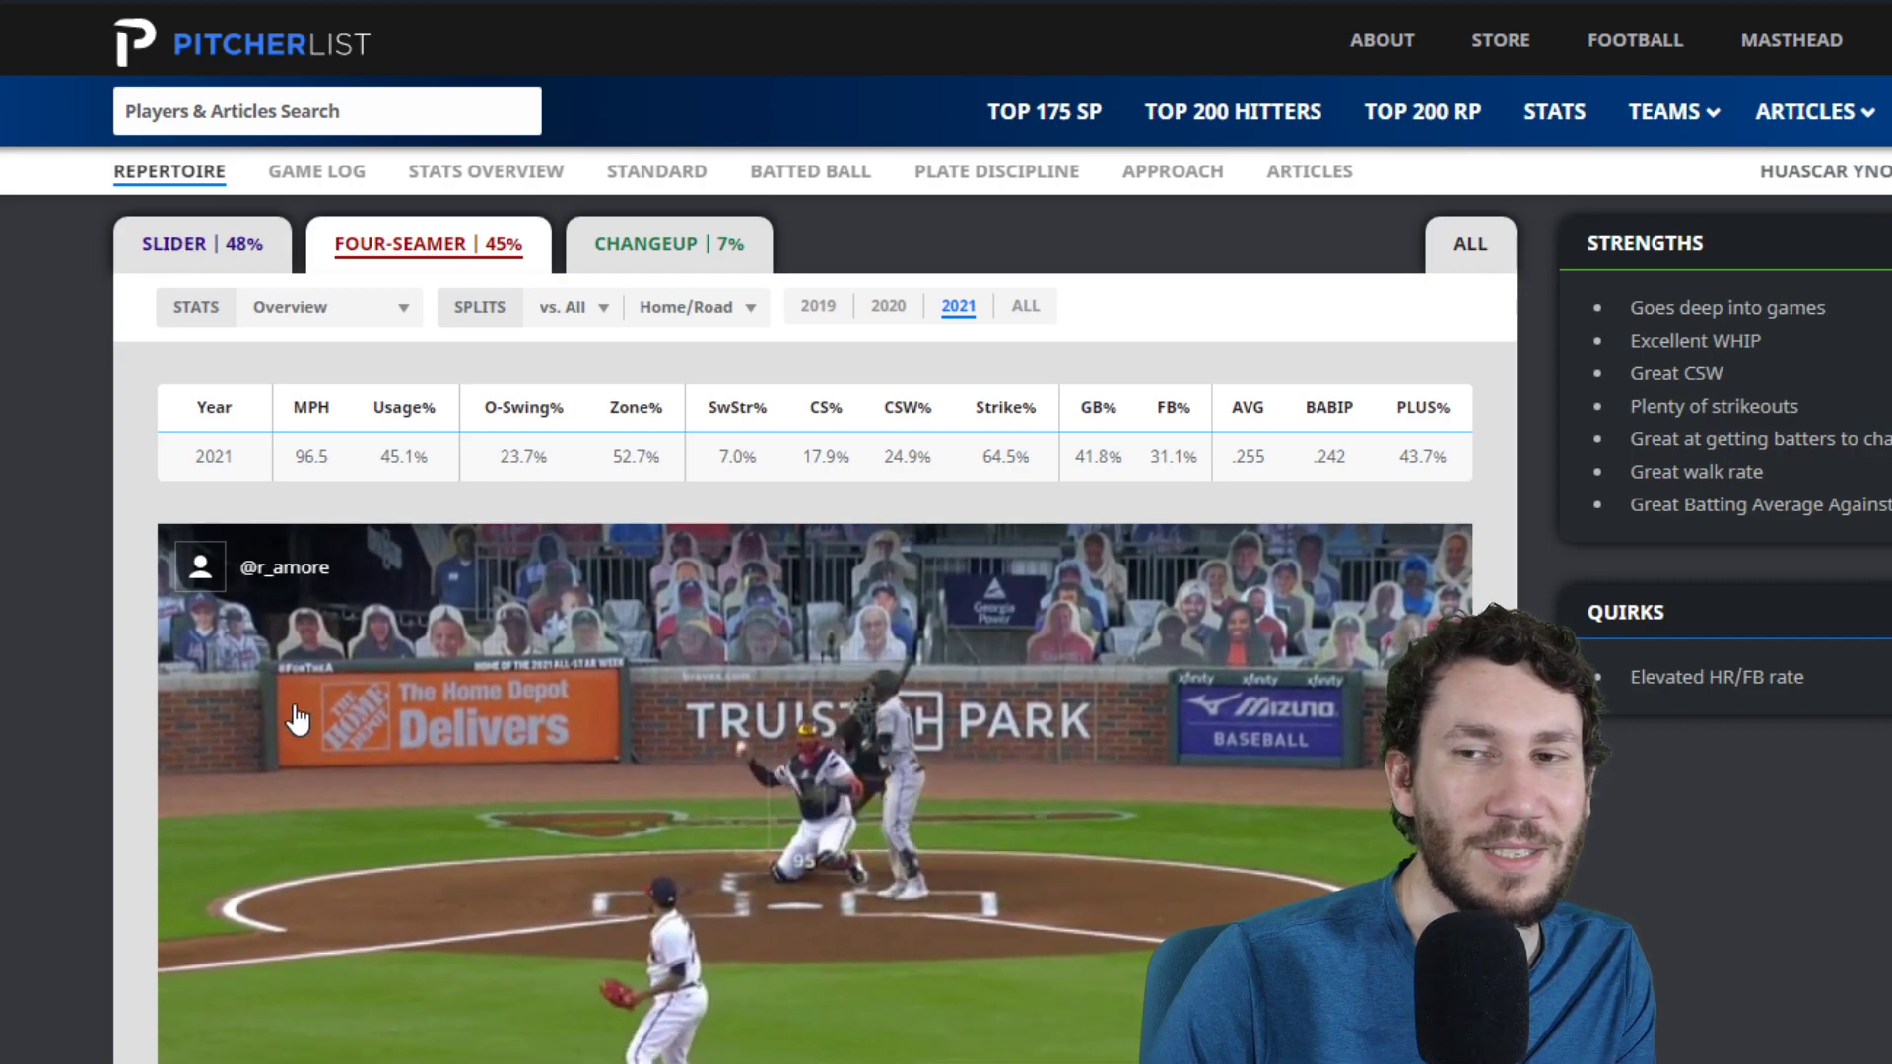
scroll(788, 690, down, 4)
drag(201, 897, 689, 985)
scroll(304, 703, down, 3)
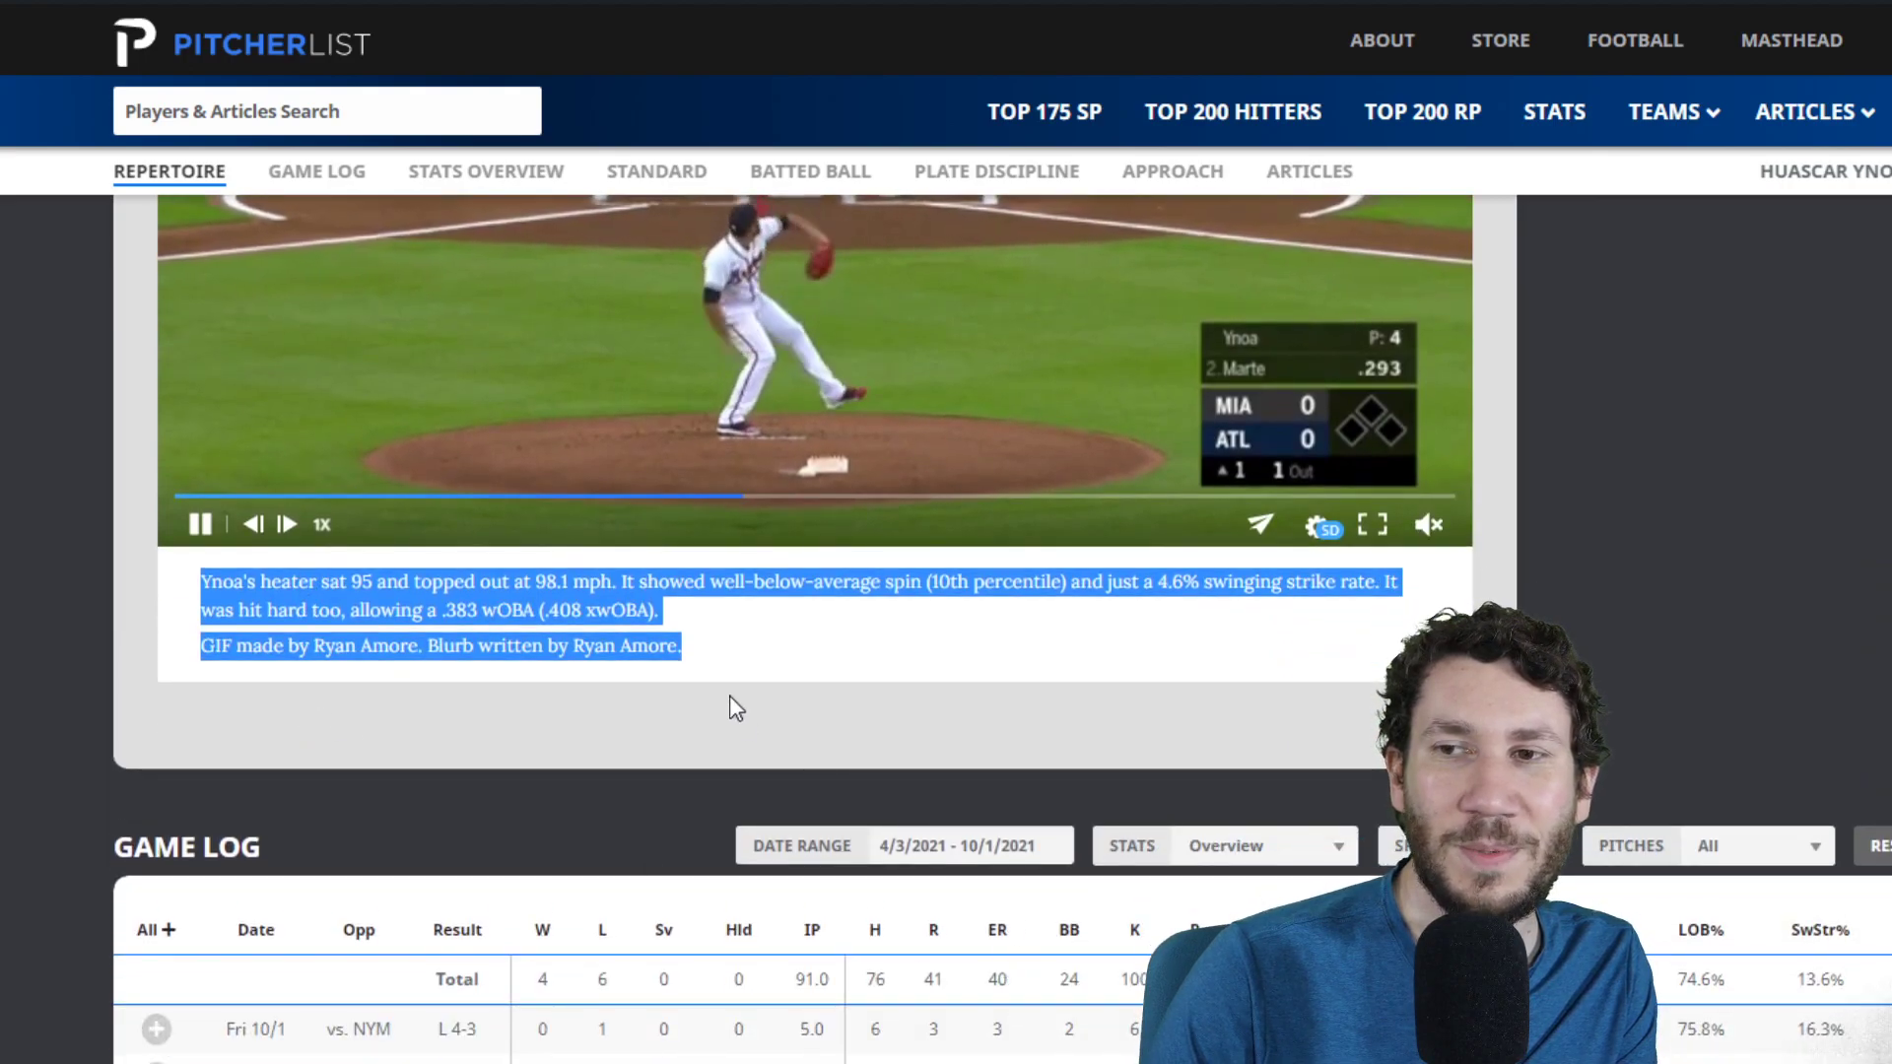
click(734, 658)
drag(734, 658, 178, 587)
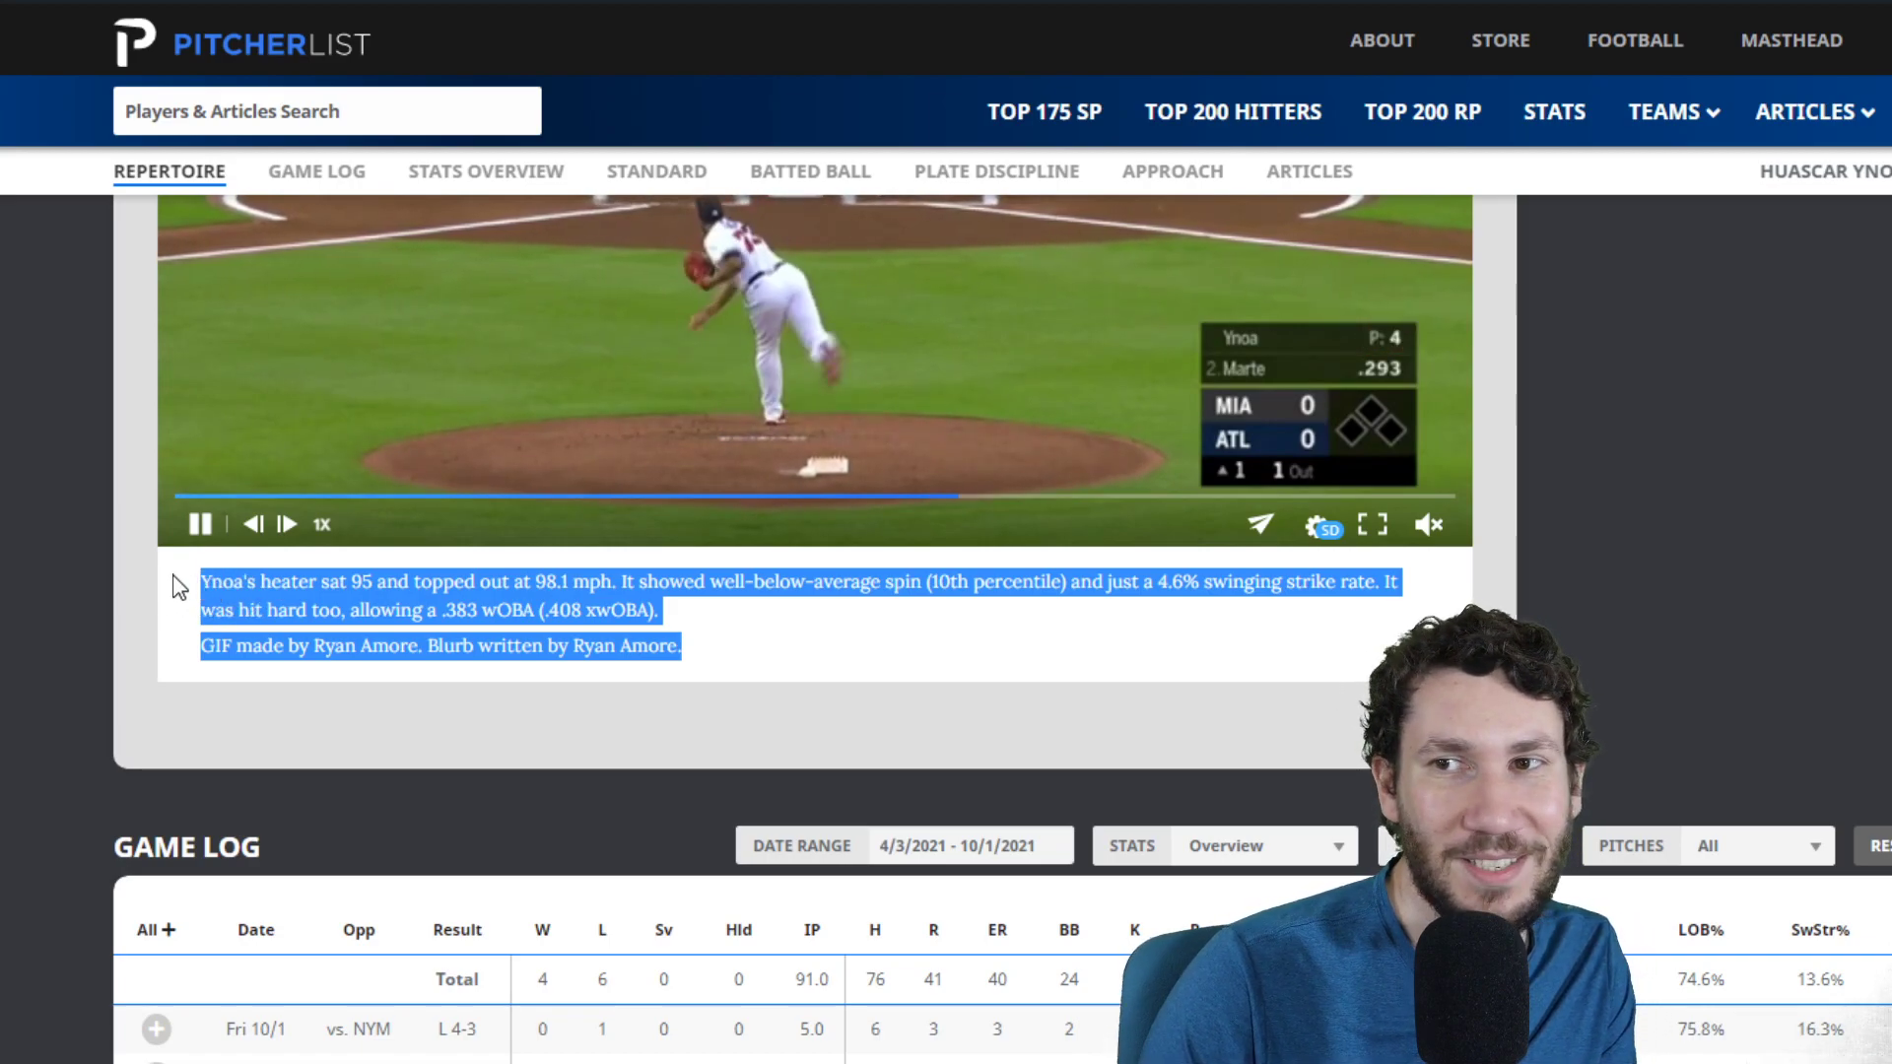
drag(782, 663, 176, 604)
click(902, 636)
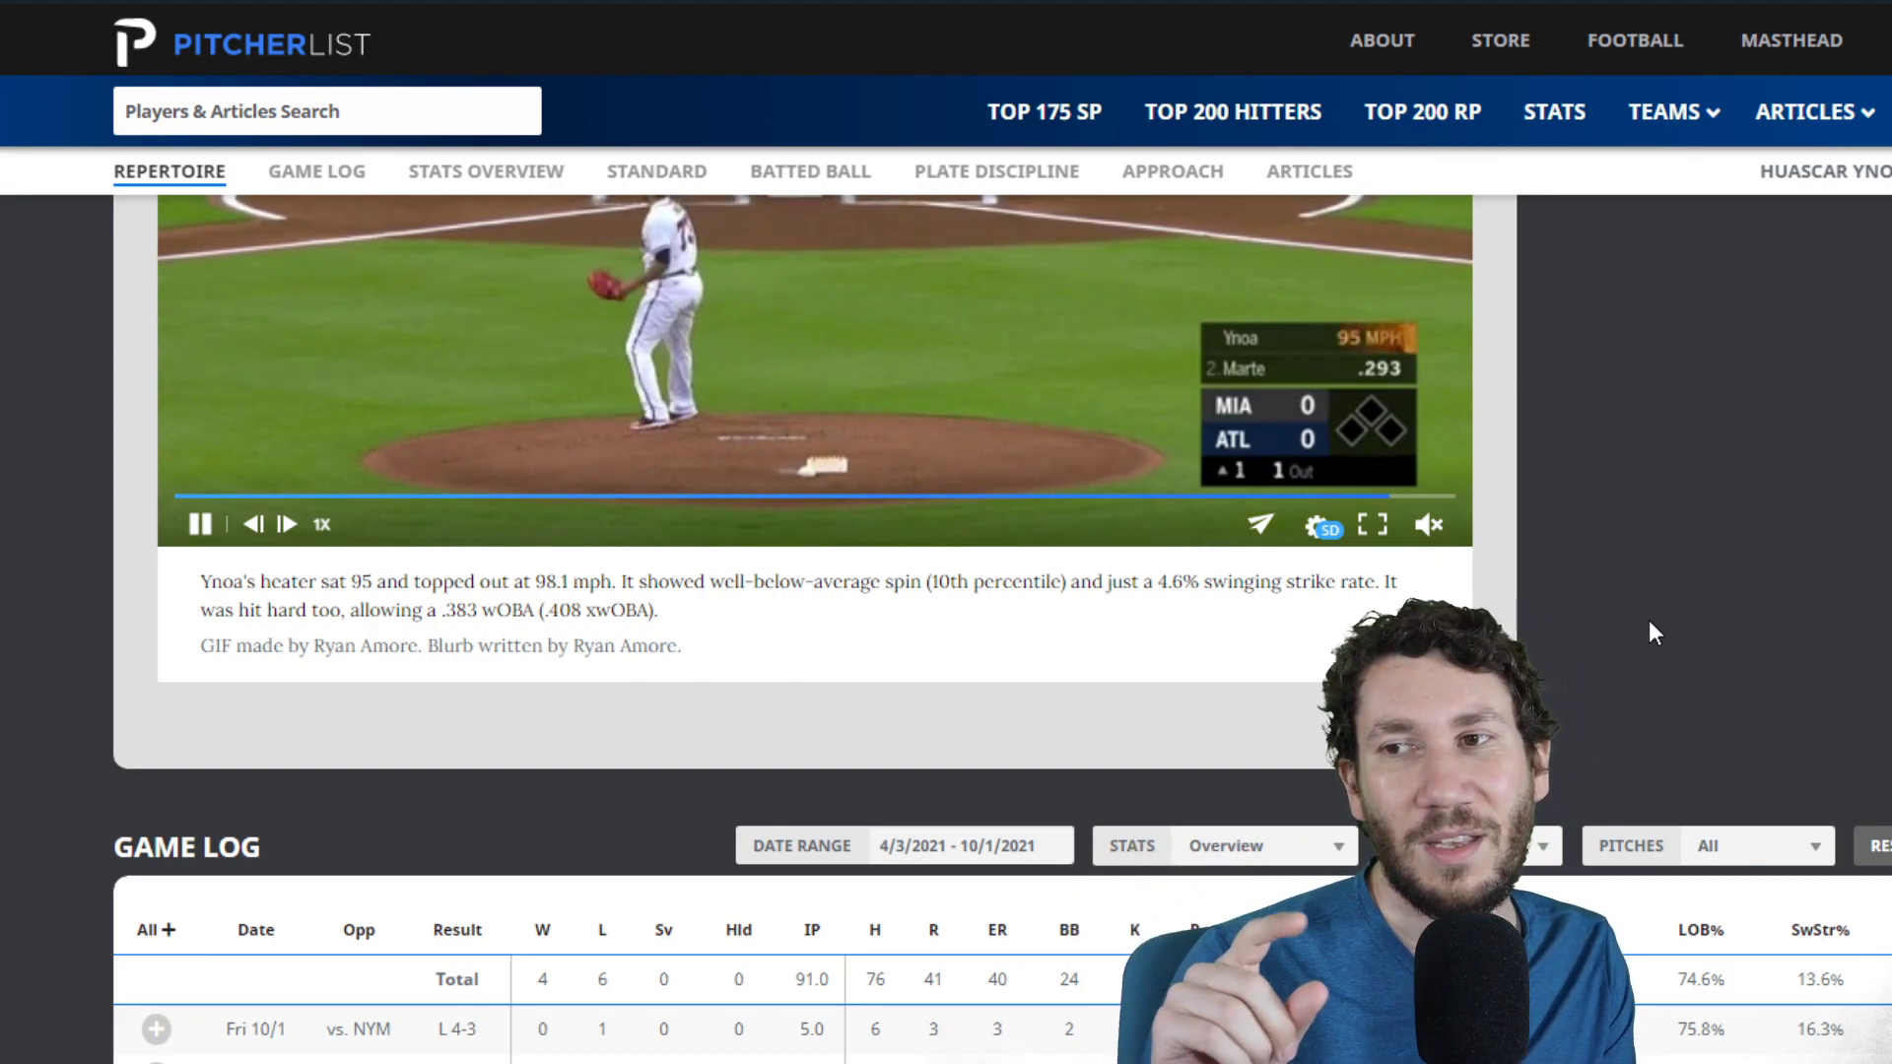
- Reread the blurb on Ynoa's four-seamer, highlighting its text, and compare it with the pitch's 2021 overview stats
drag(658, 611, 200, 580)
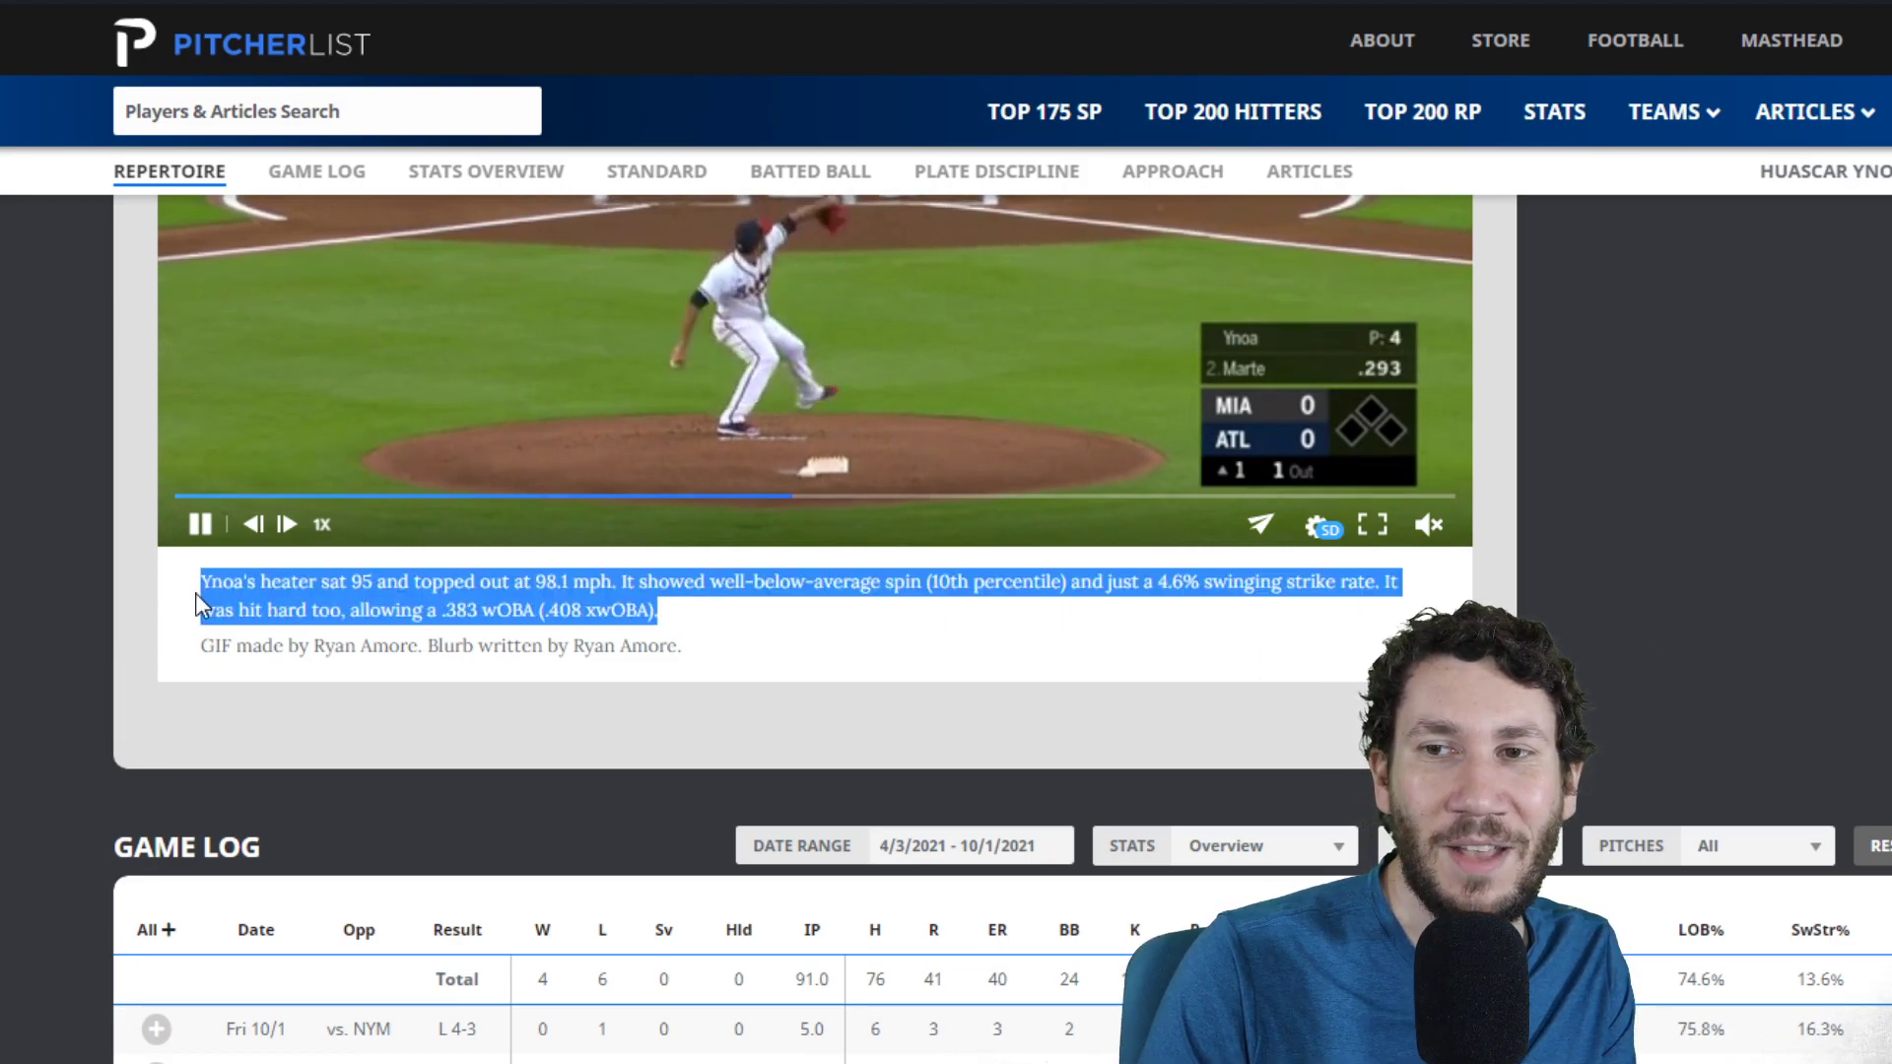
scroll(268, 580, up, 4)
scroll(268, 579, up, 5)
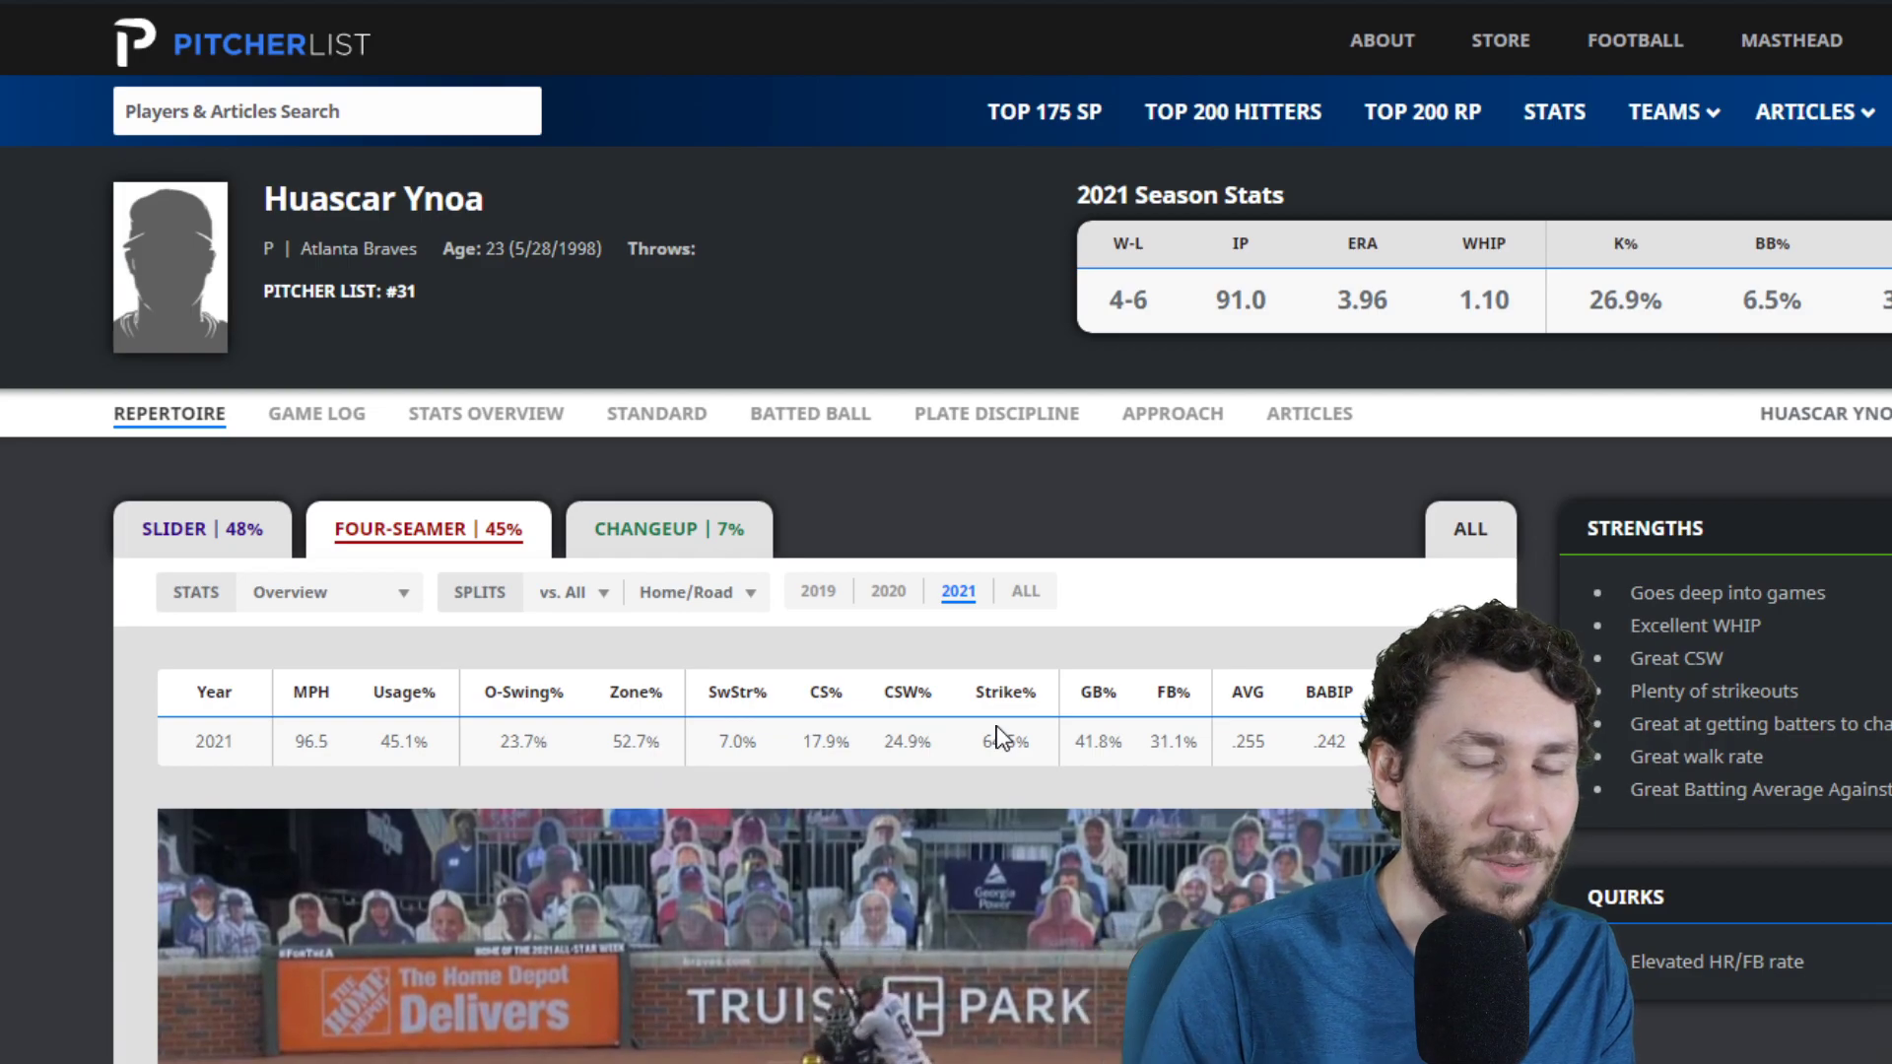
scroll(975, 690, down, 5)
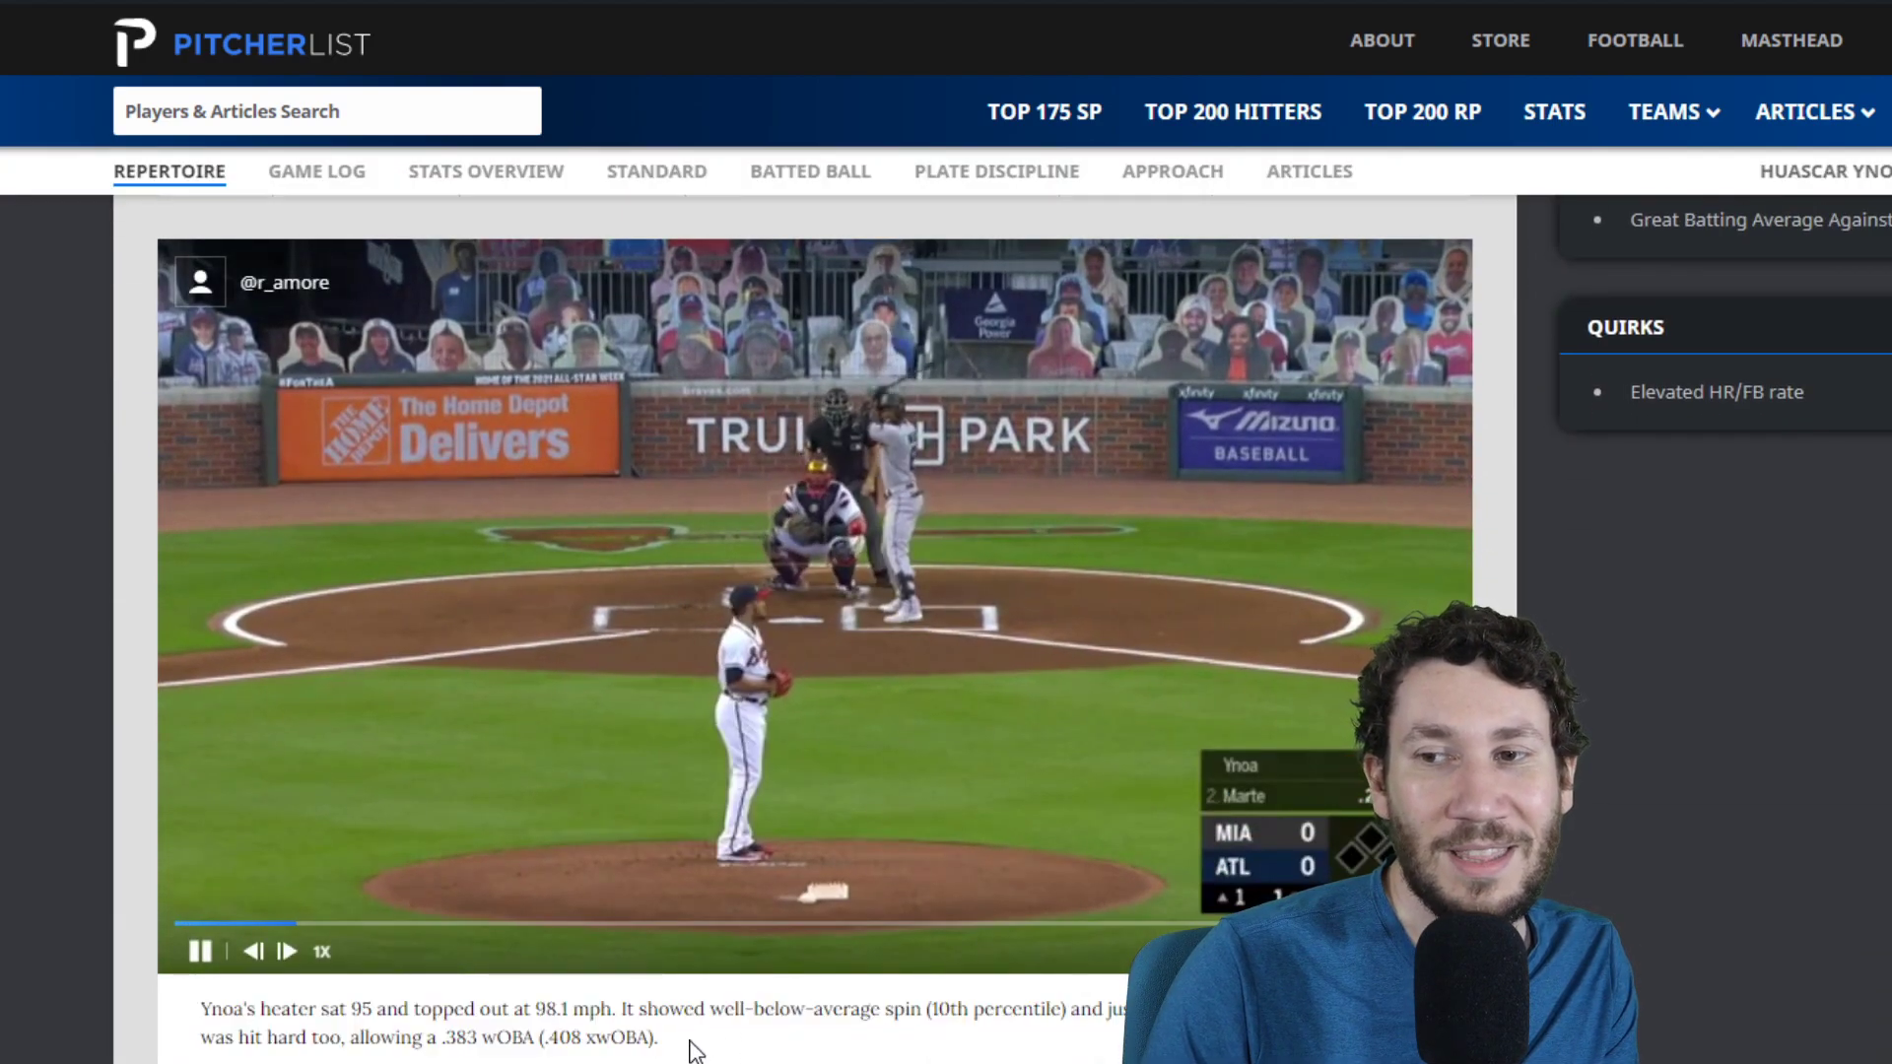
drag(237, 1034, 182, 1022)
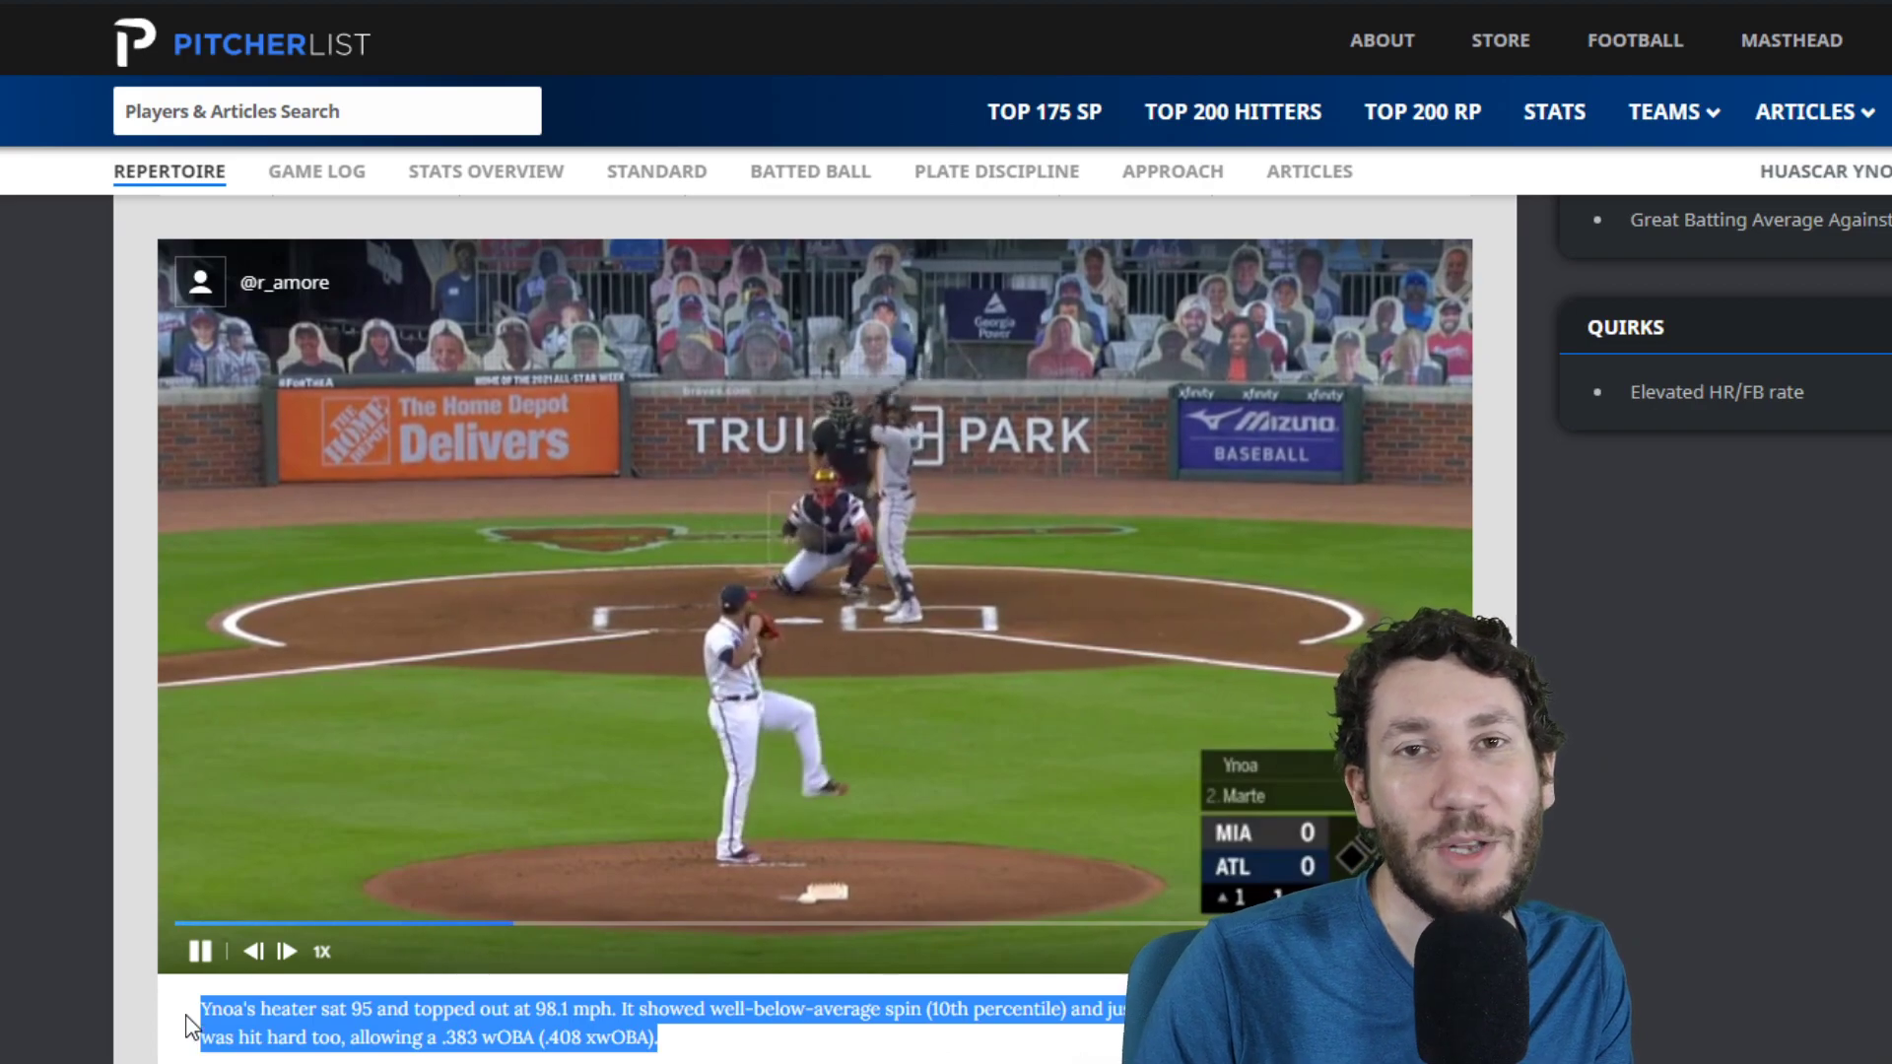
click(785, 1059)
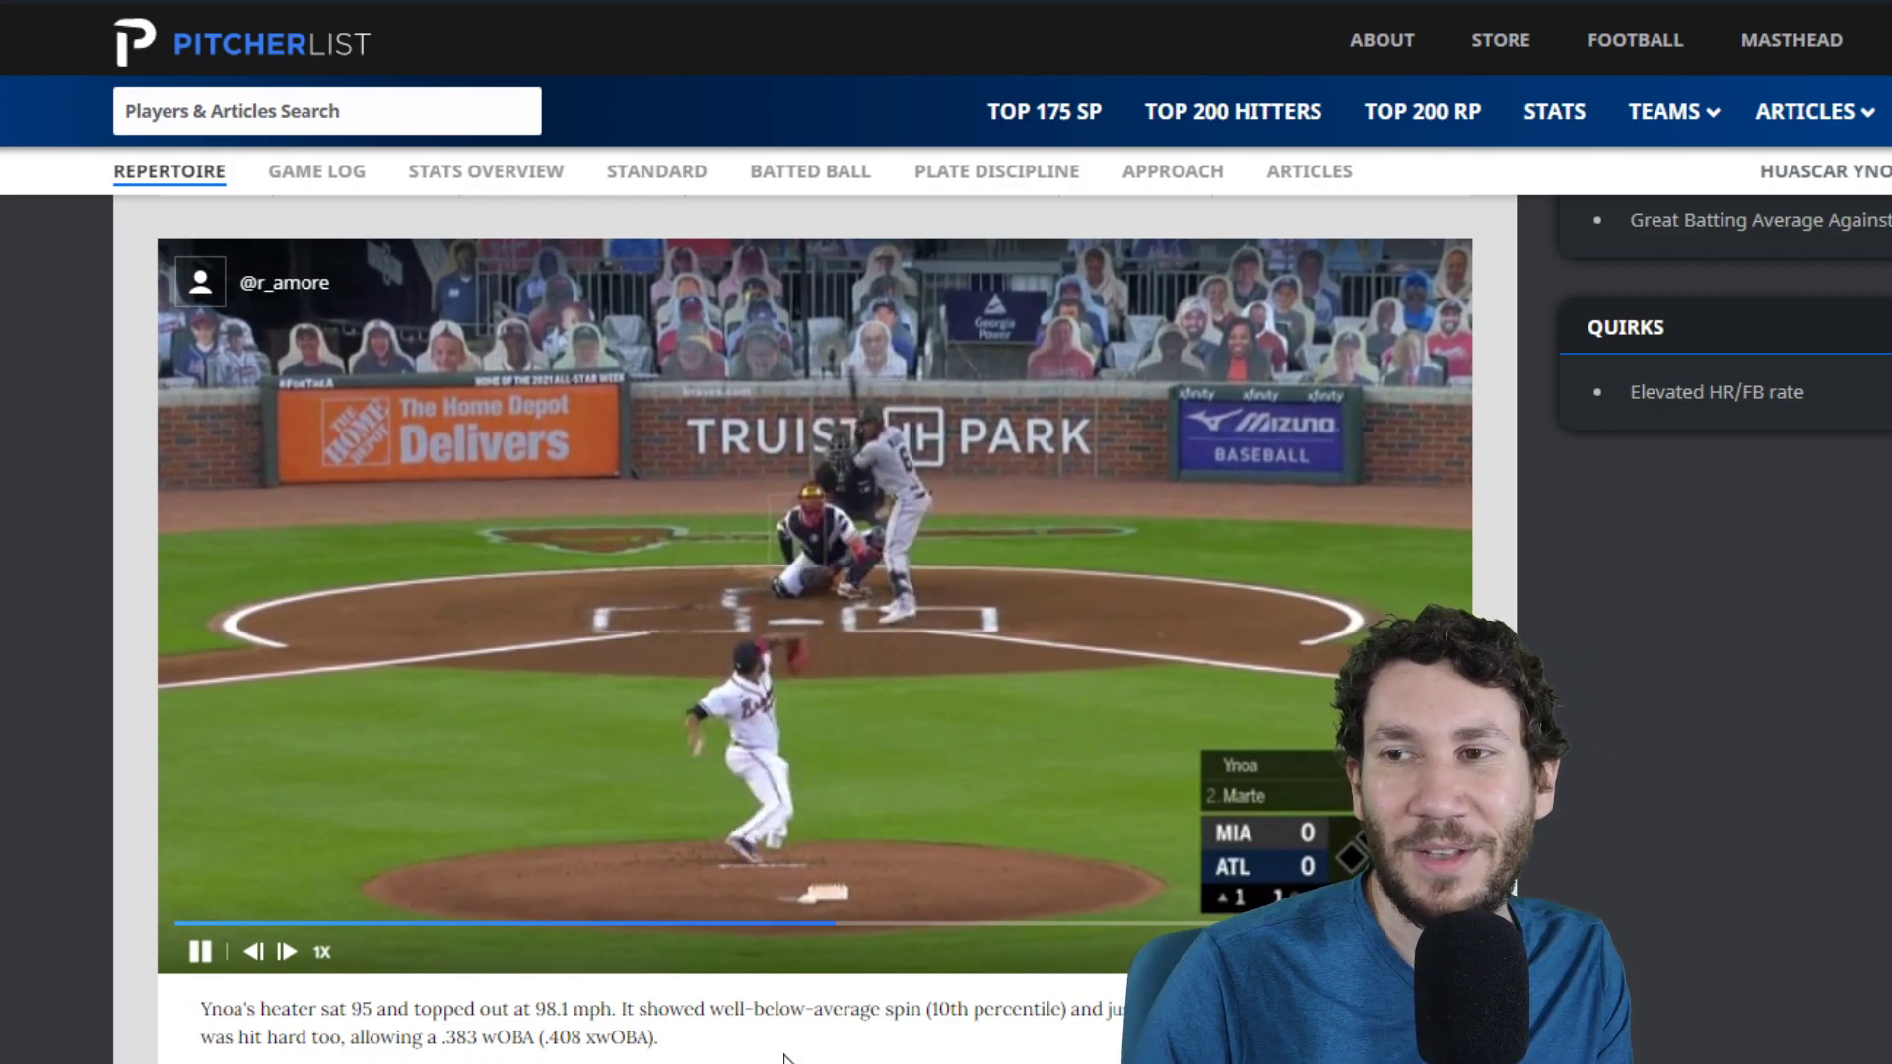
drag(785, 1058, 202, 1008)
click(1104, 1053)
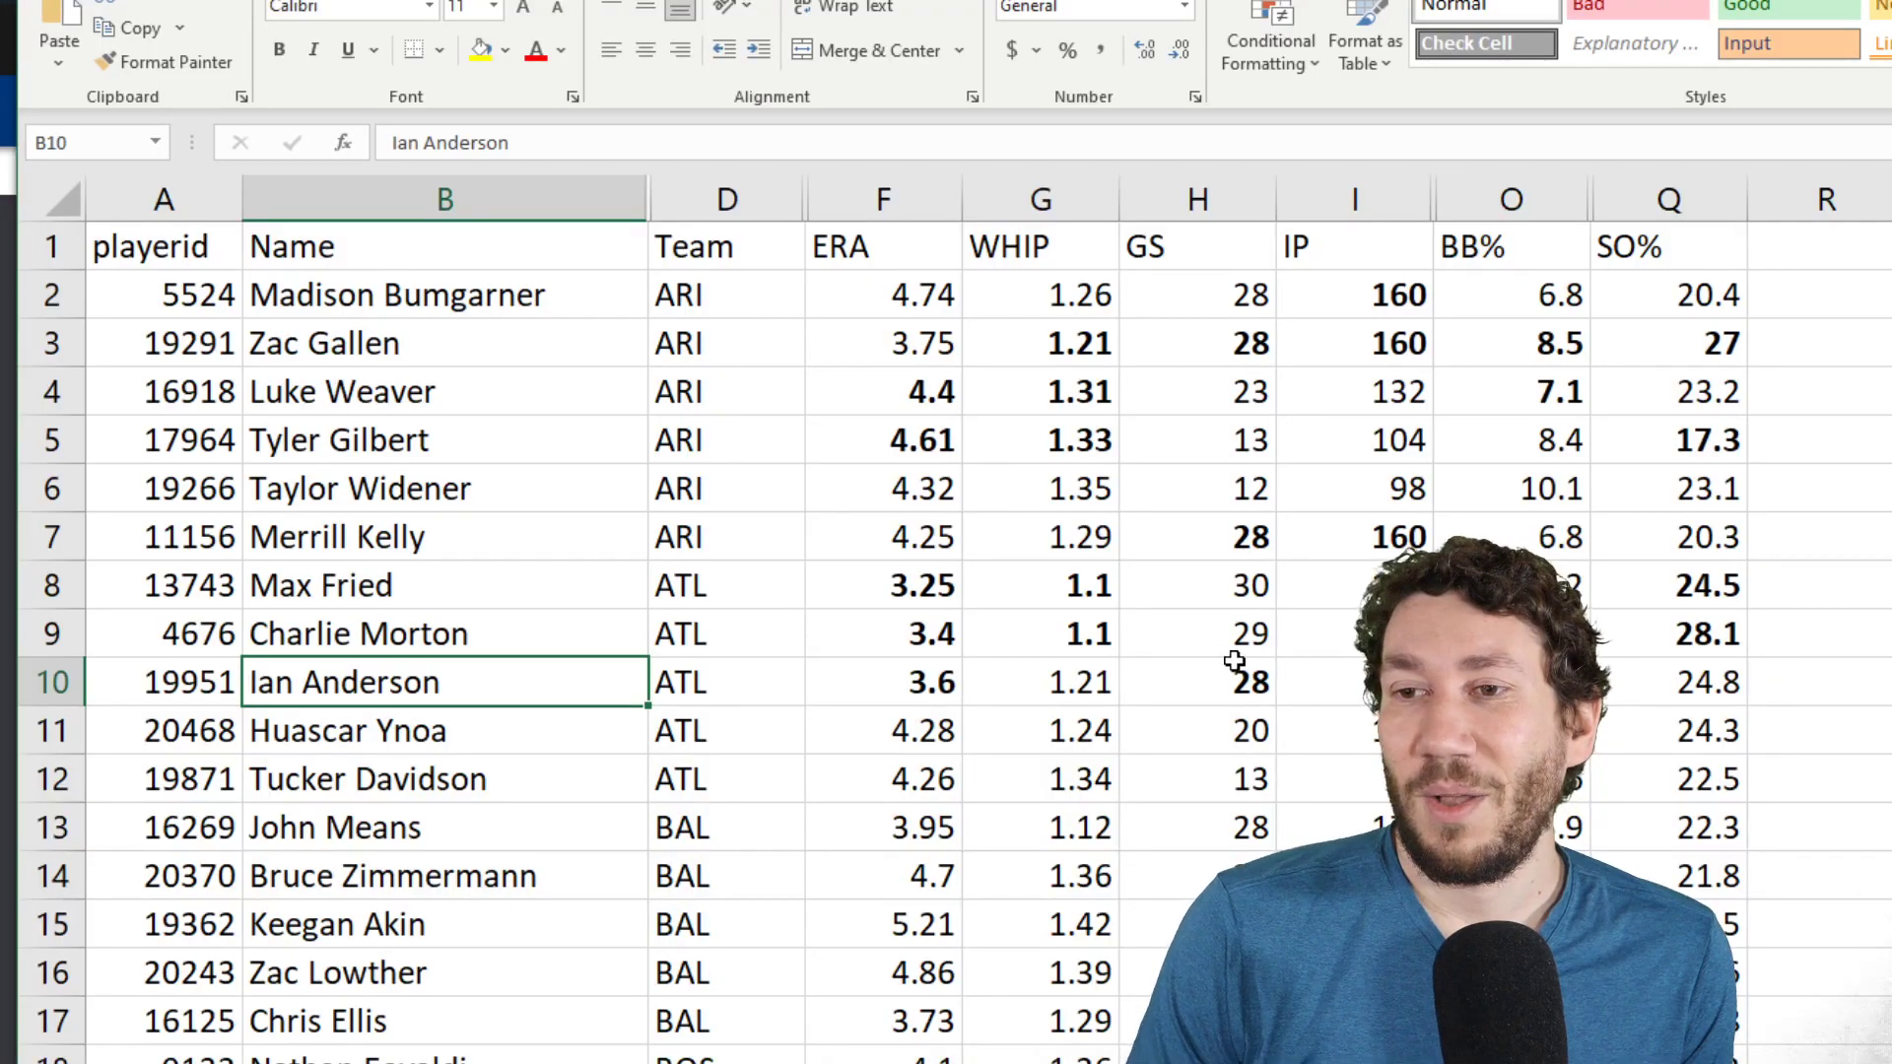
- In the Excel projections sheet, set Huascar Ynoa's IP to 140 and his GS to 24
click(948, 741)
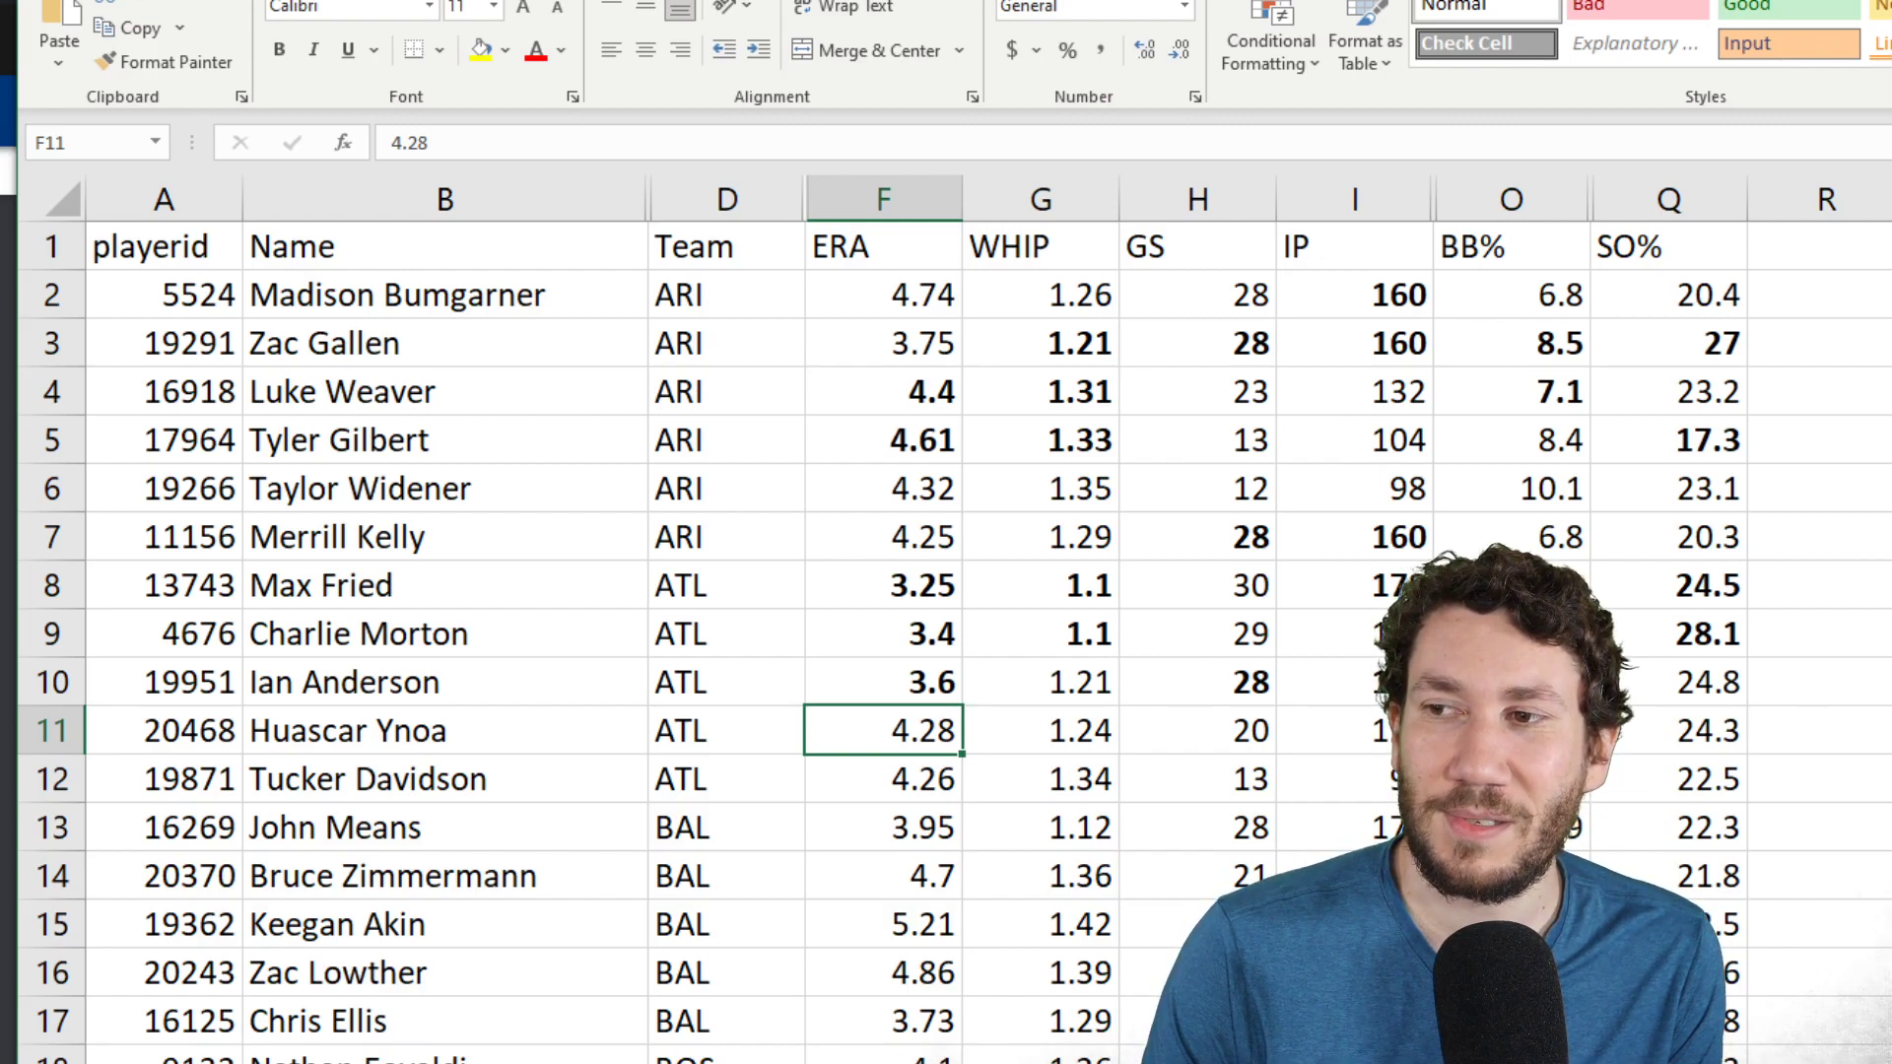
click(1267, 751)
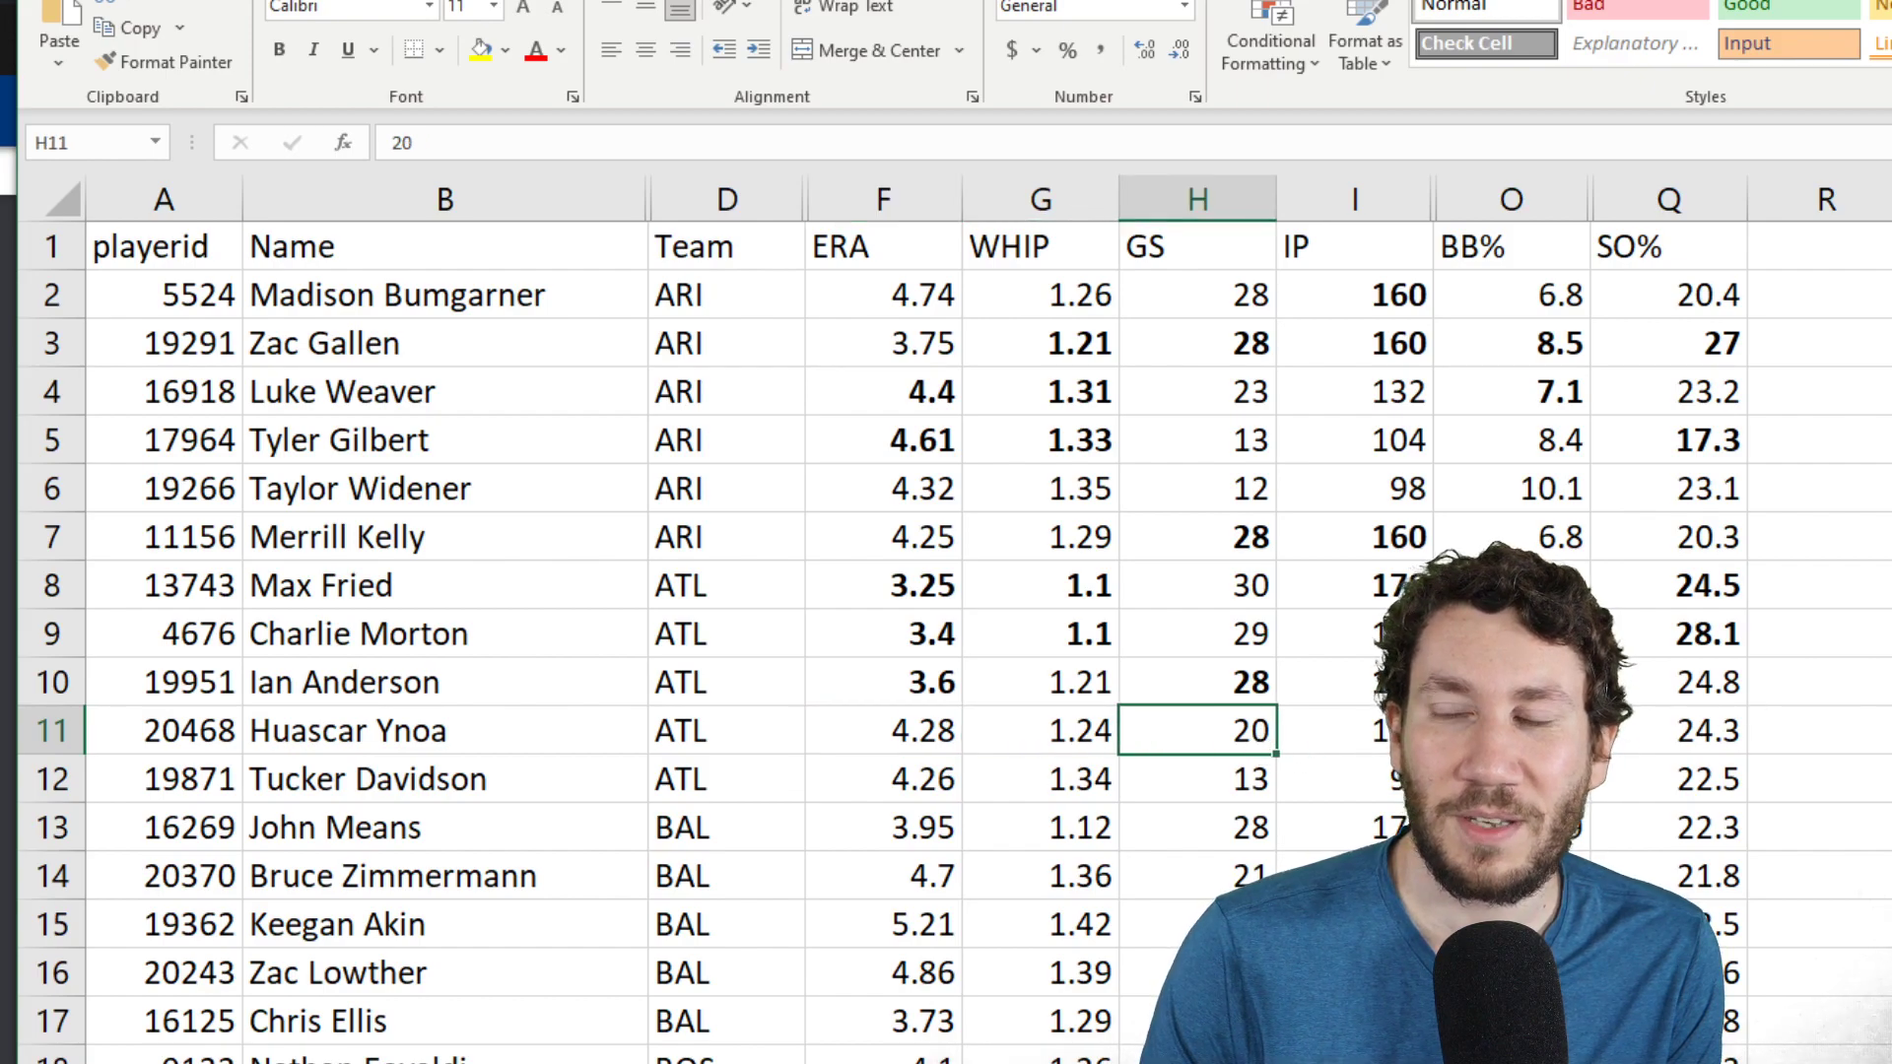
text(25)
key(Tab)
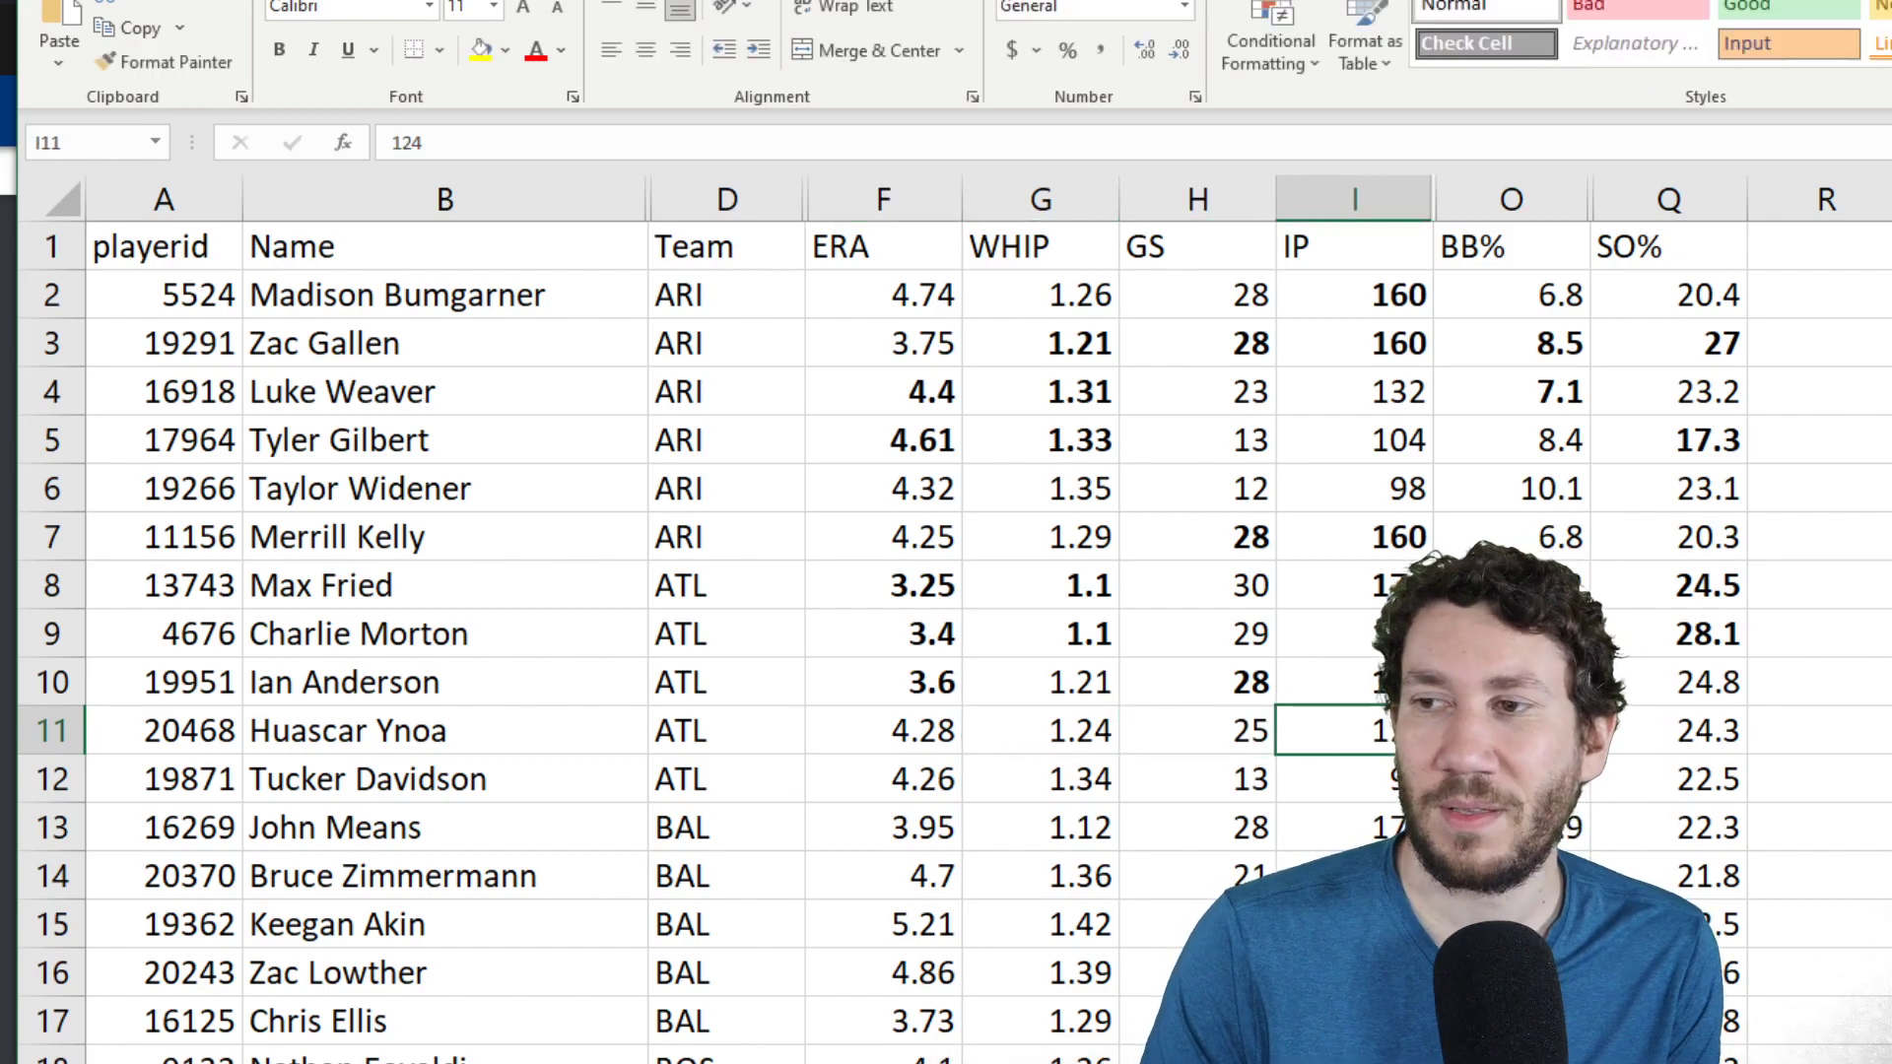
text(1)
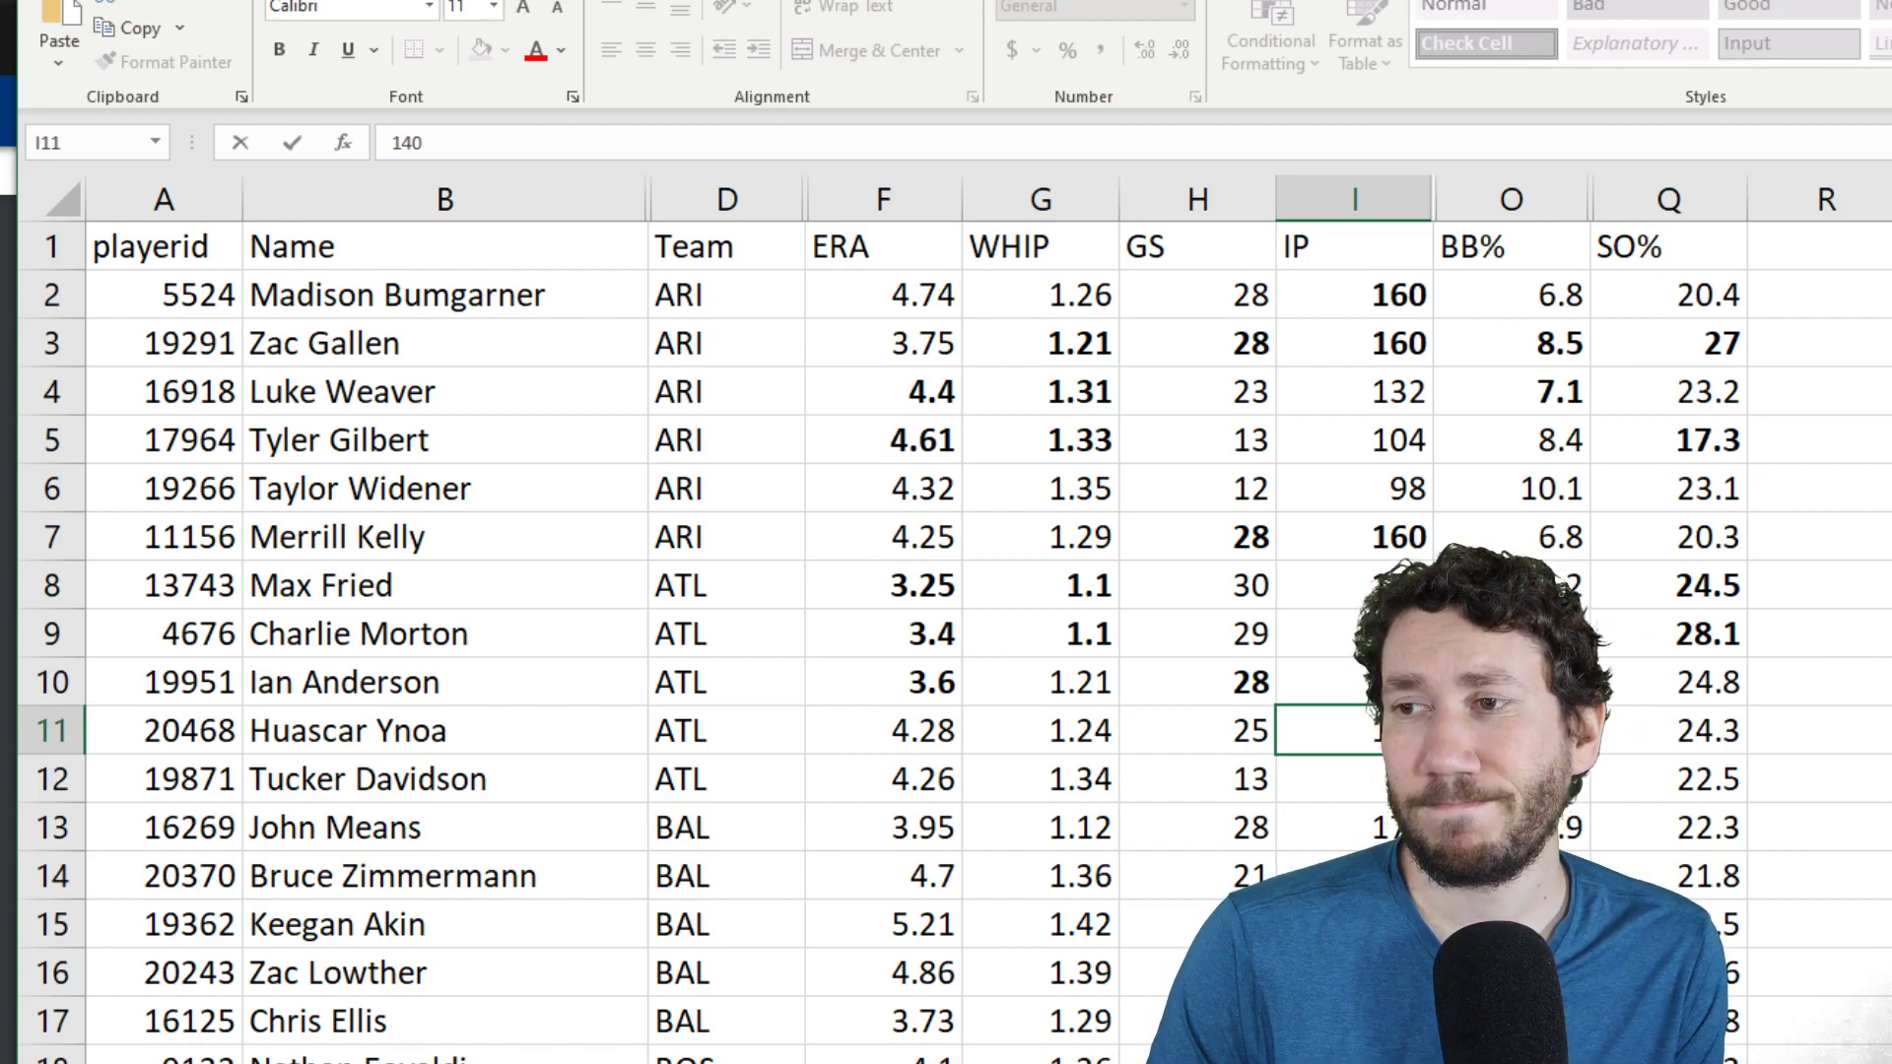
click(1249, 730)
text(24)
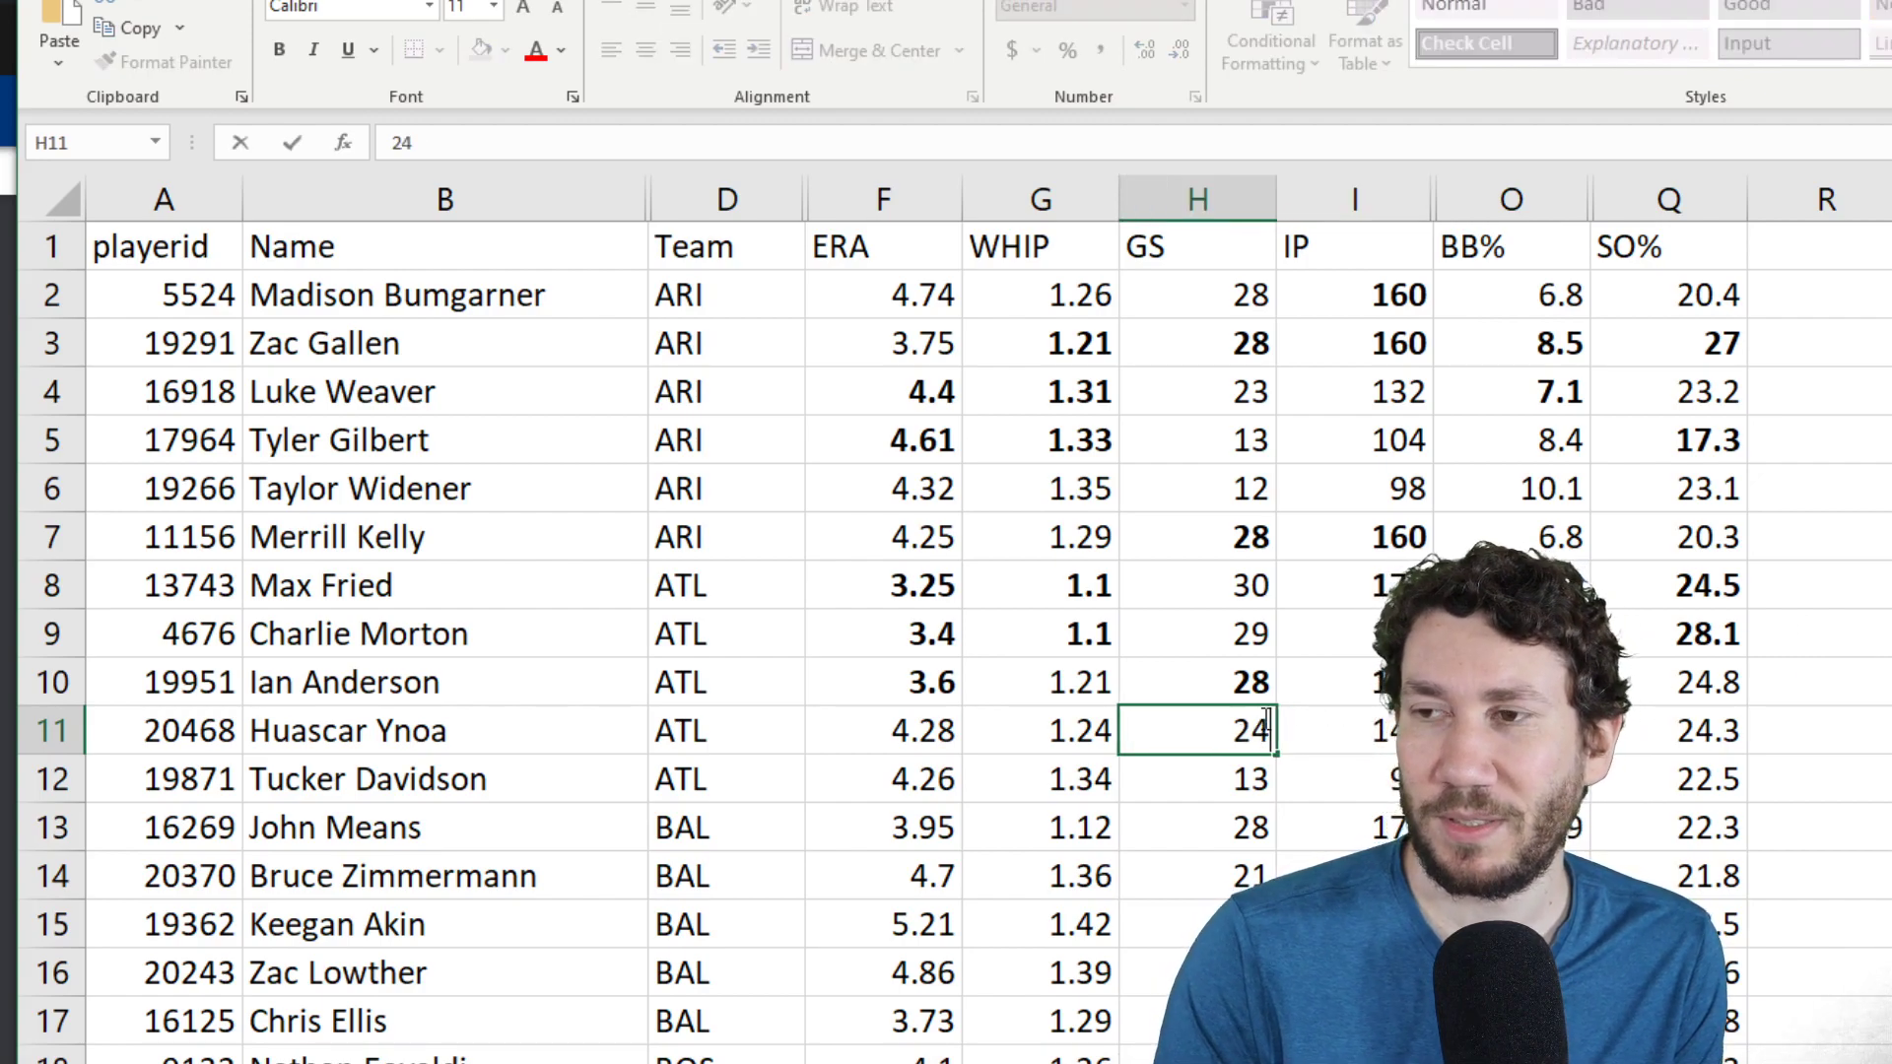
click(1759, 682)
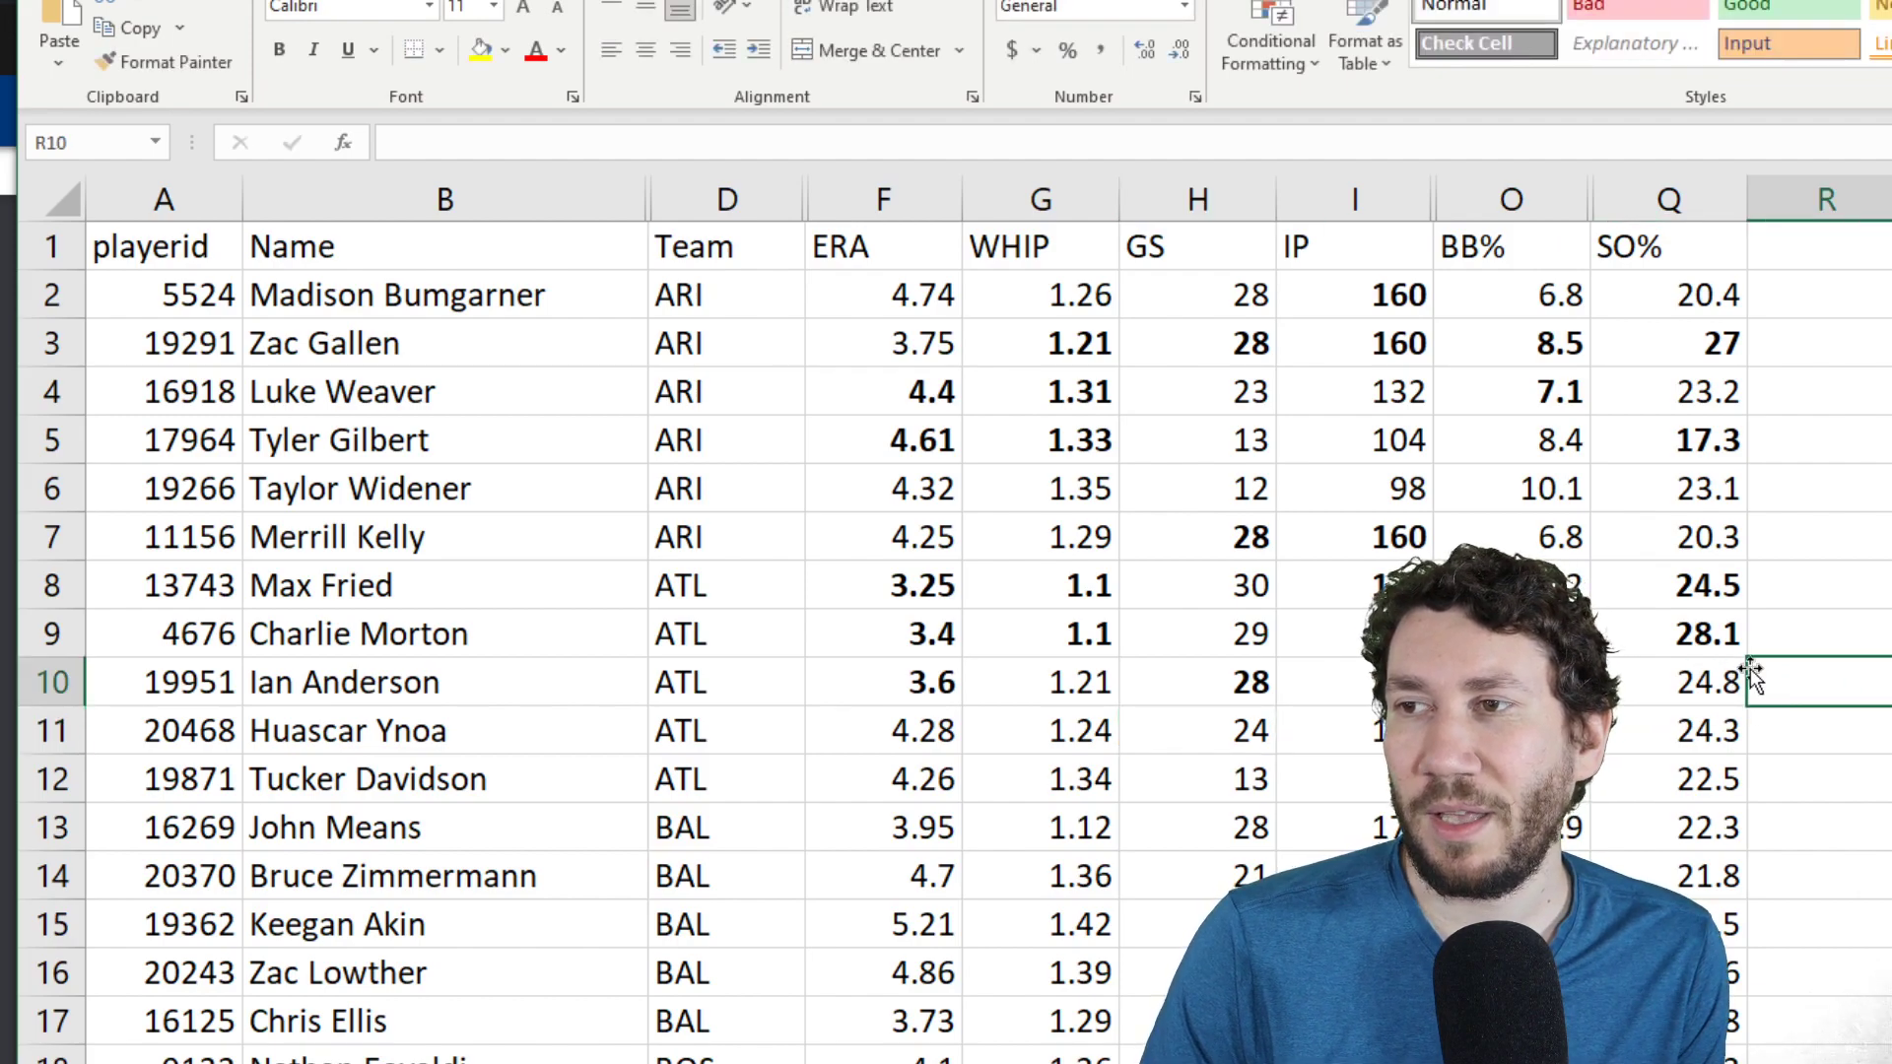
- Set Huascar Ynoa's projected ERA to 4.02
click(1102, 727)
key(Left)
text(4)
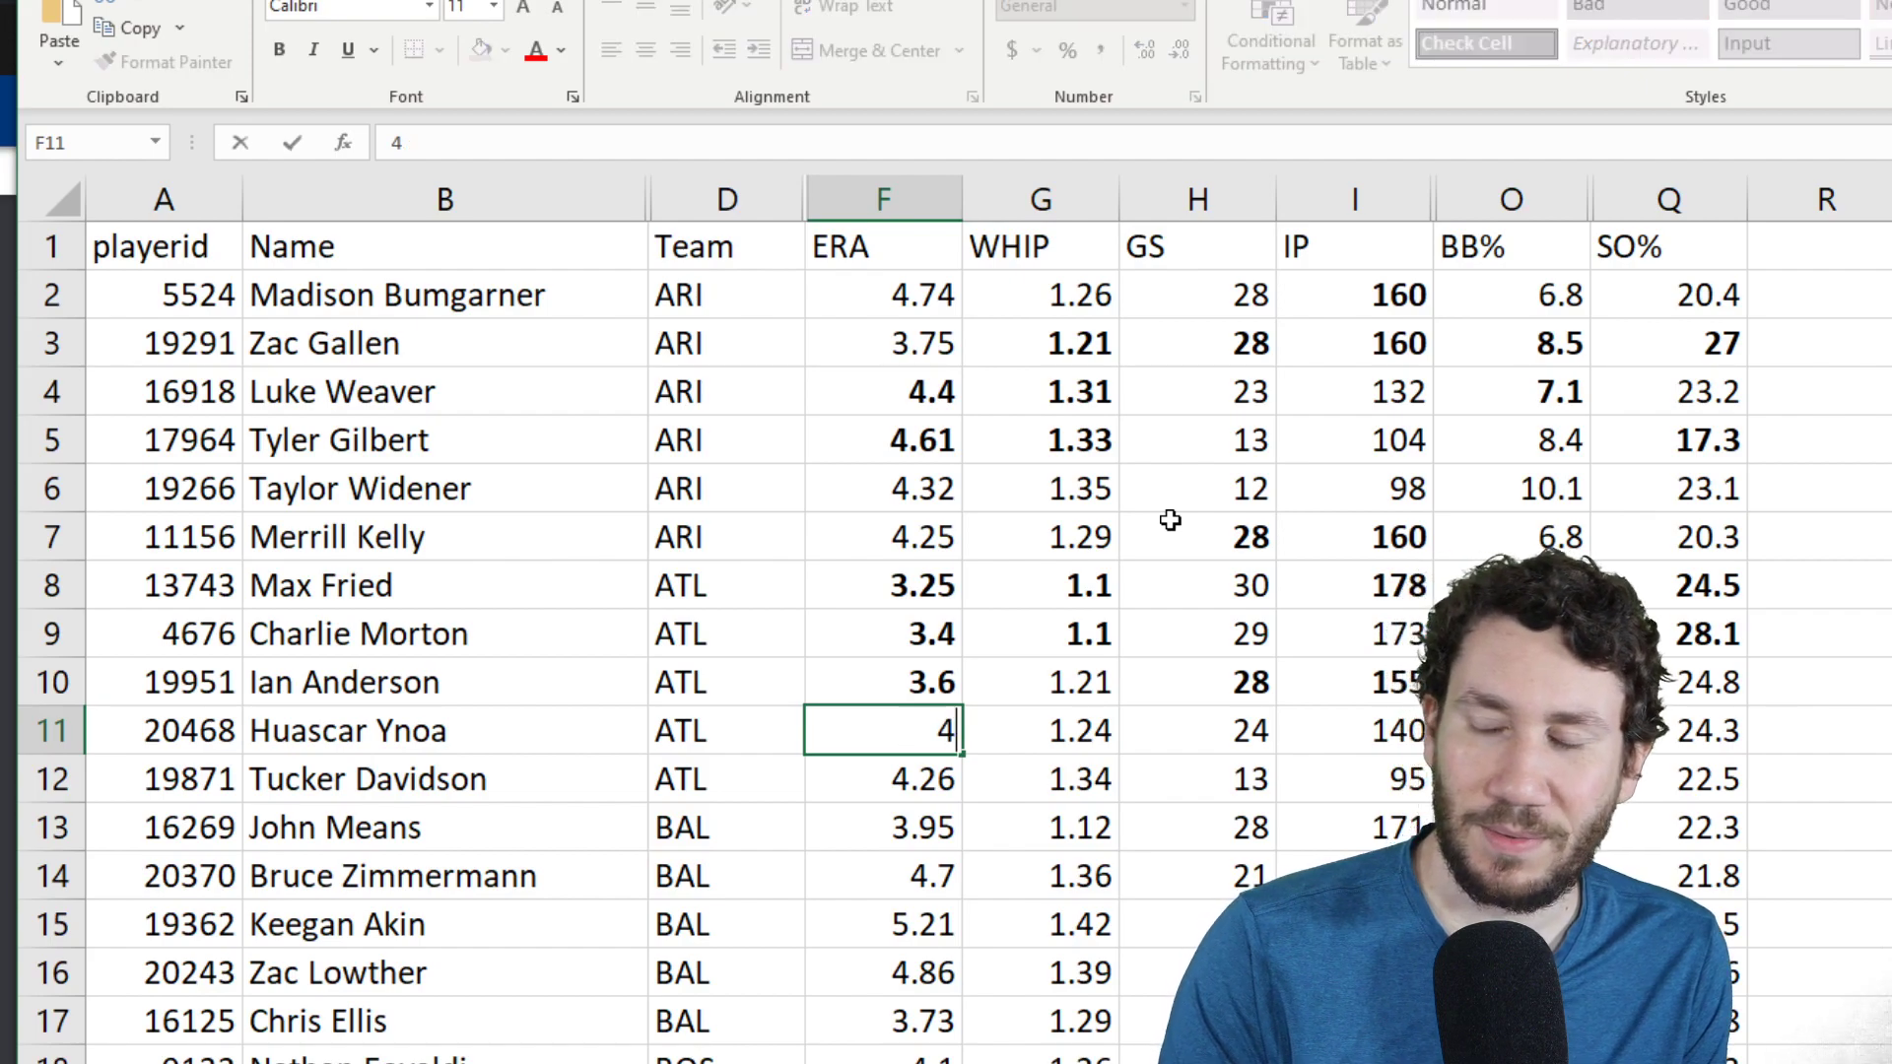
text(.00)
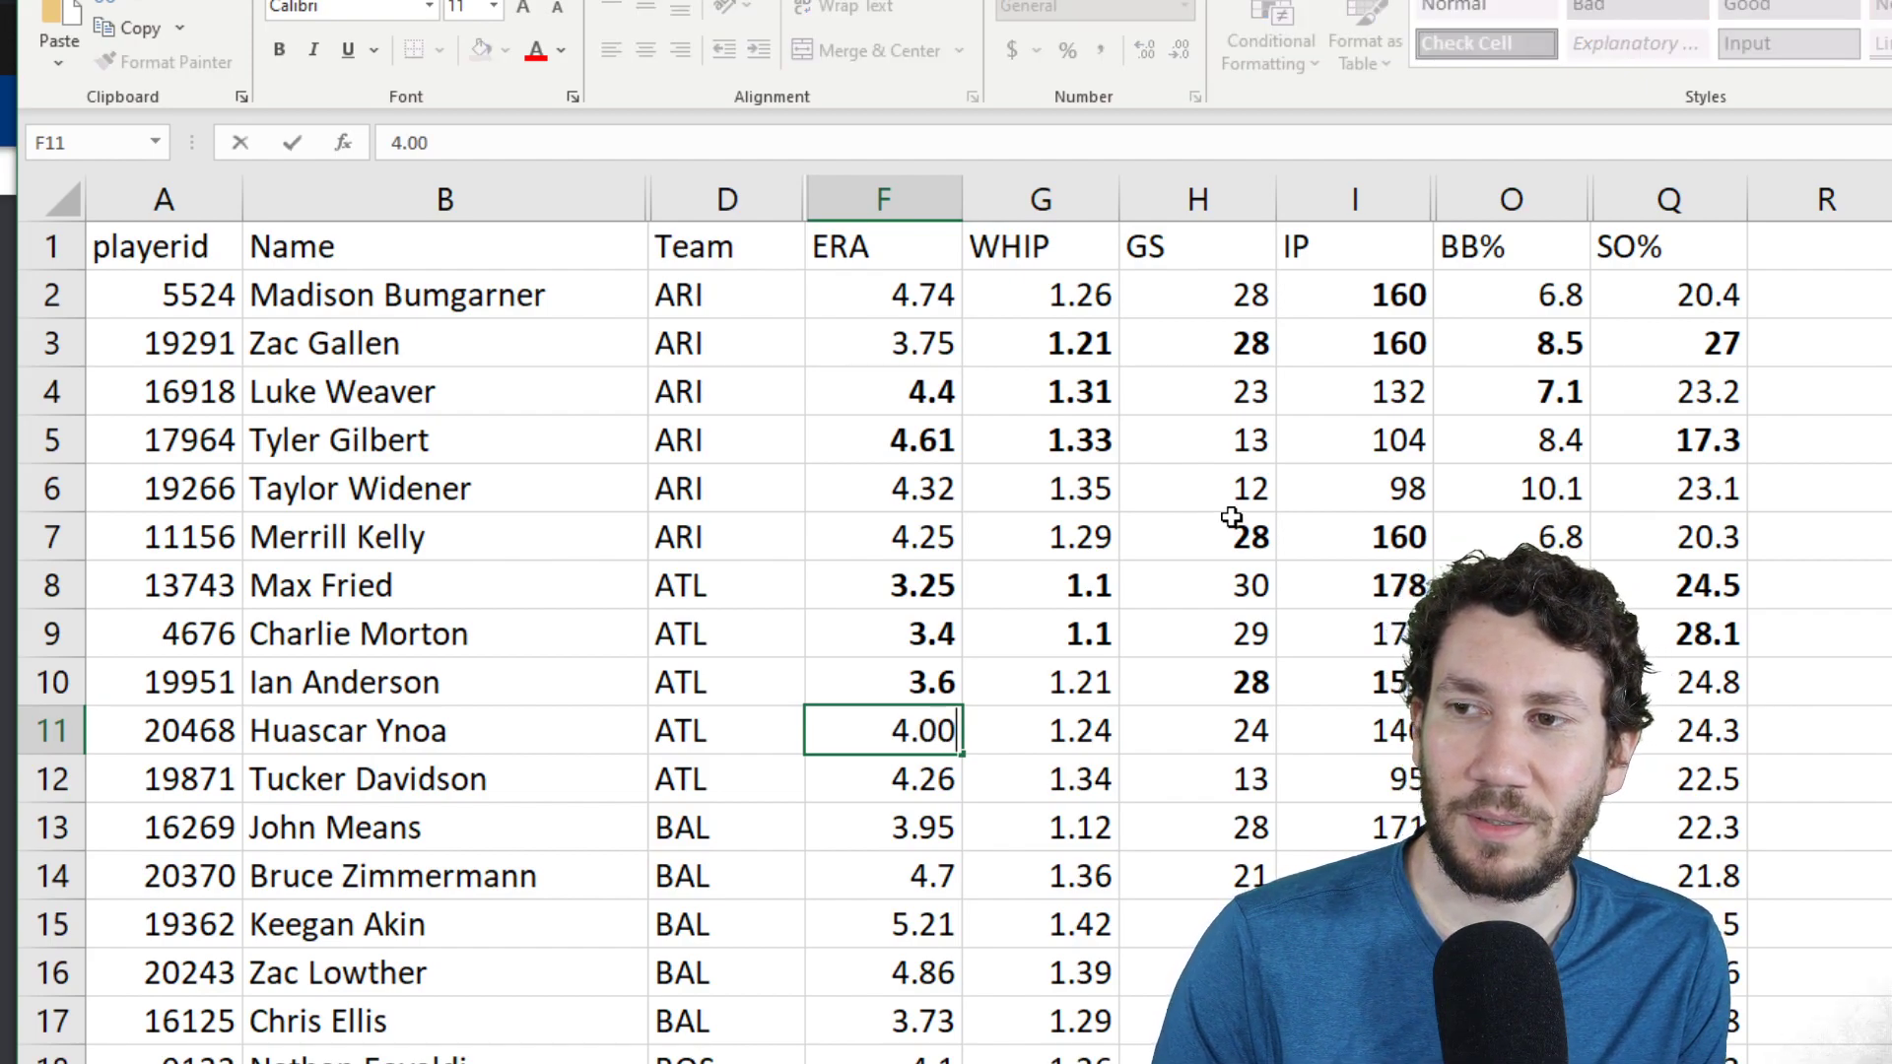
click(1301, 538)
click(951, 741)
text(4.)
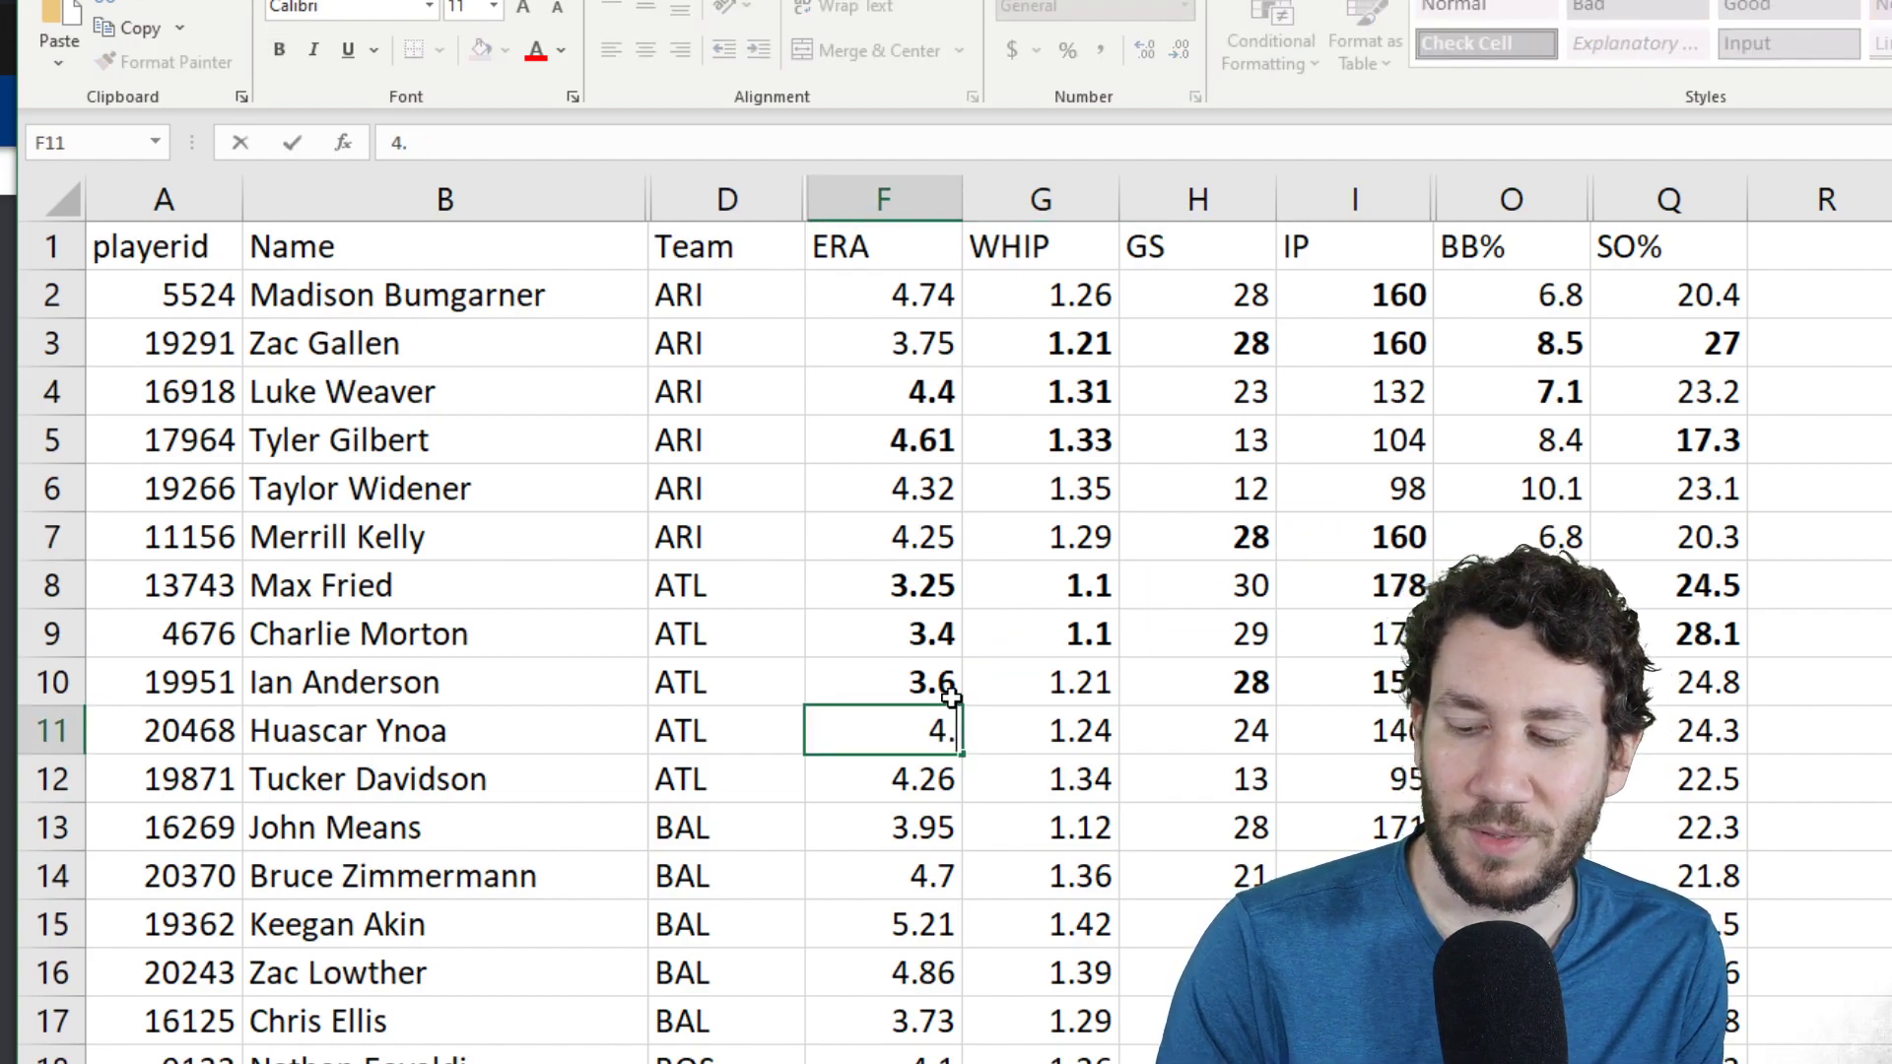
text(02)
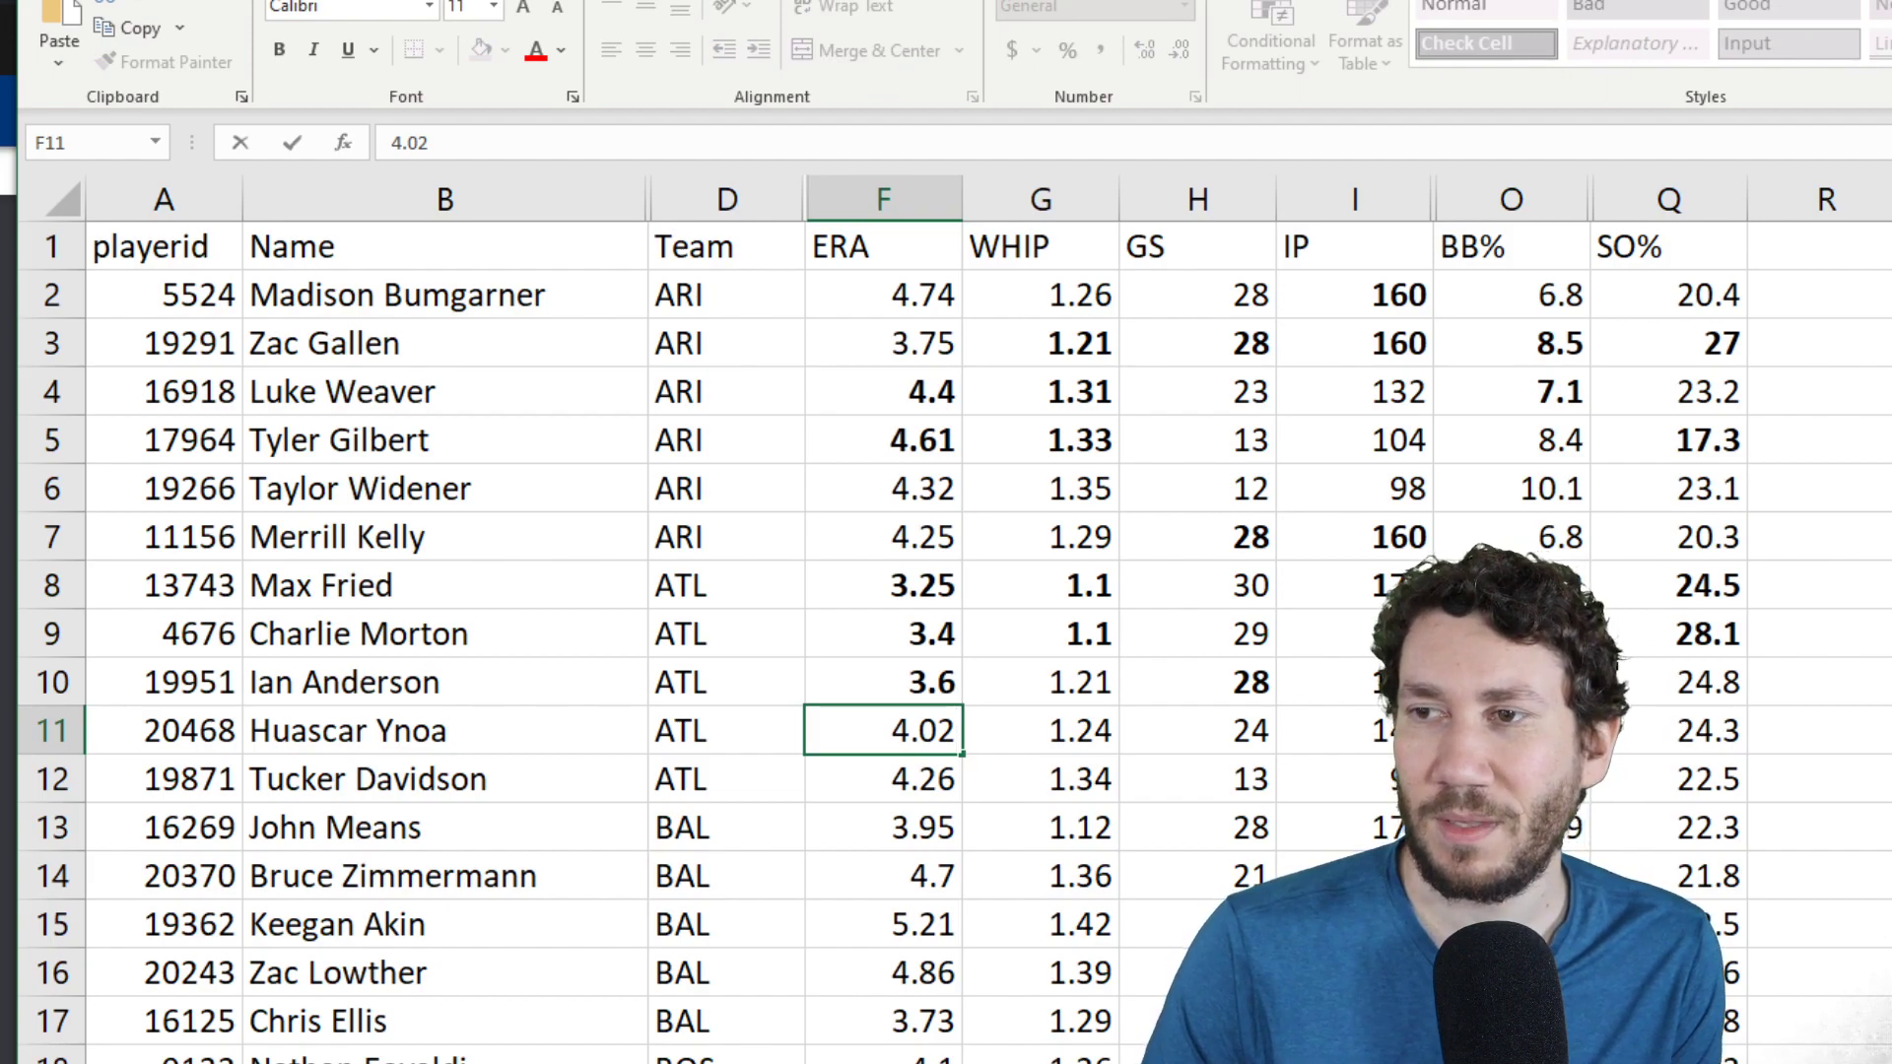
- Check Ynoa's 2021 season K% on his Pitcher List page and set his projected SO% to 26.1 in the Excel sheet
click(1722, 731)
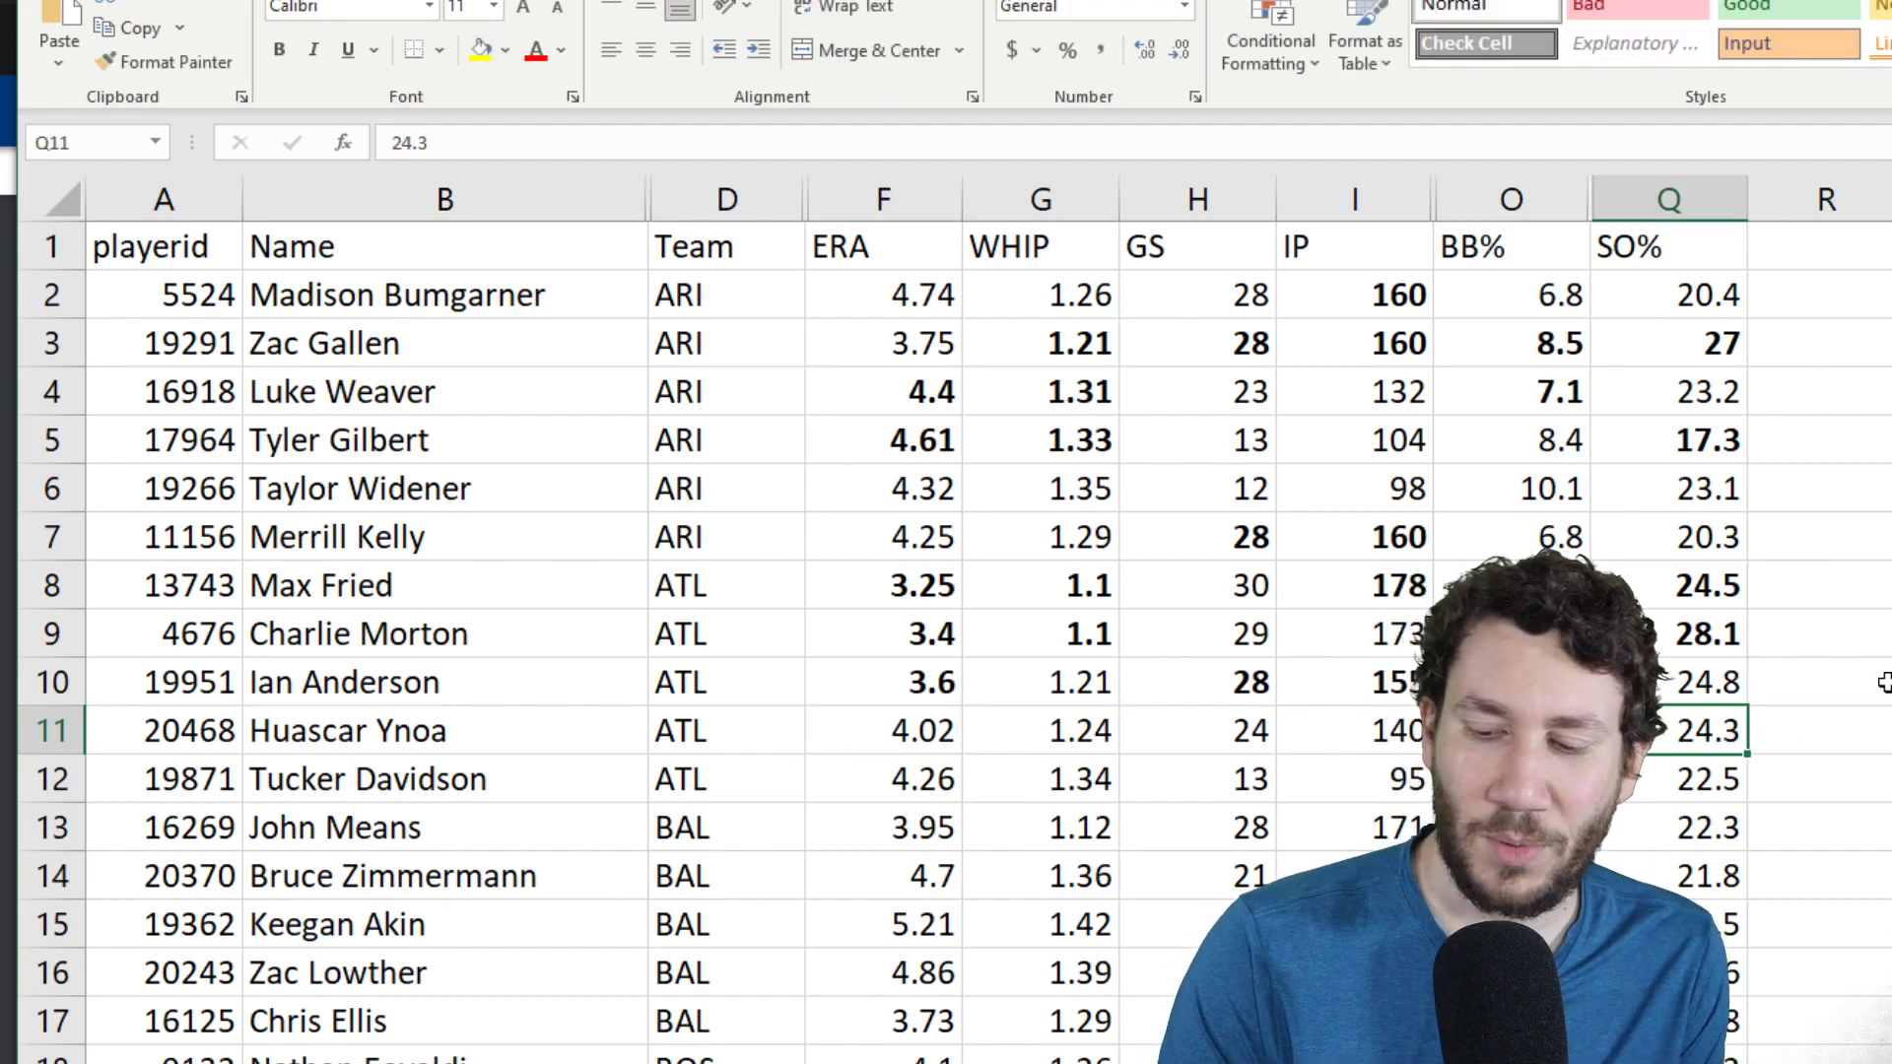
text(26)
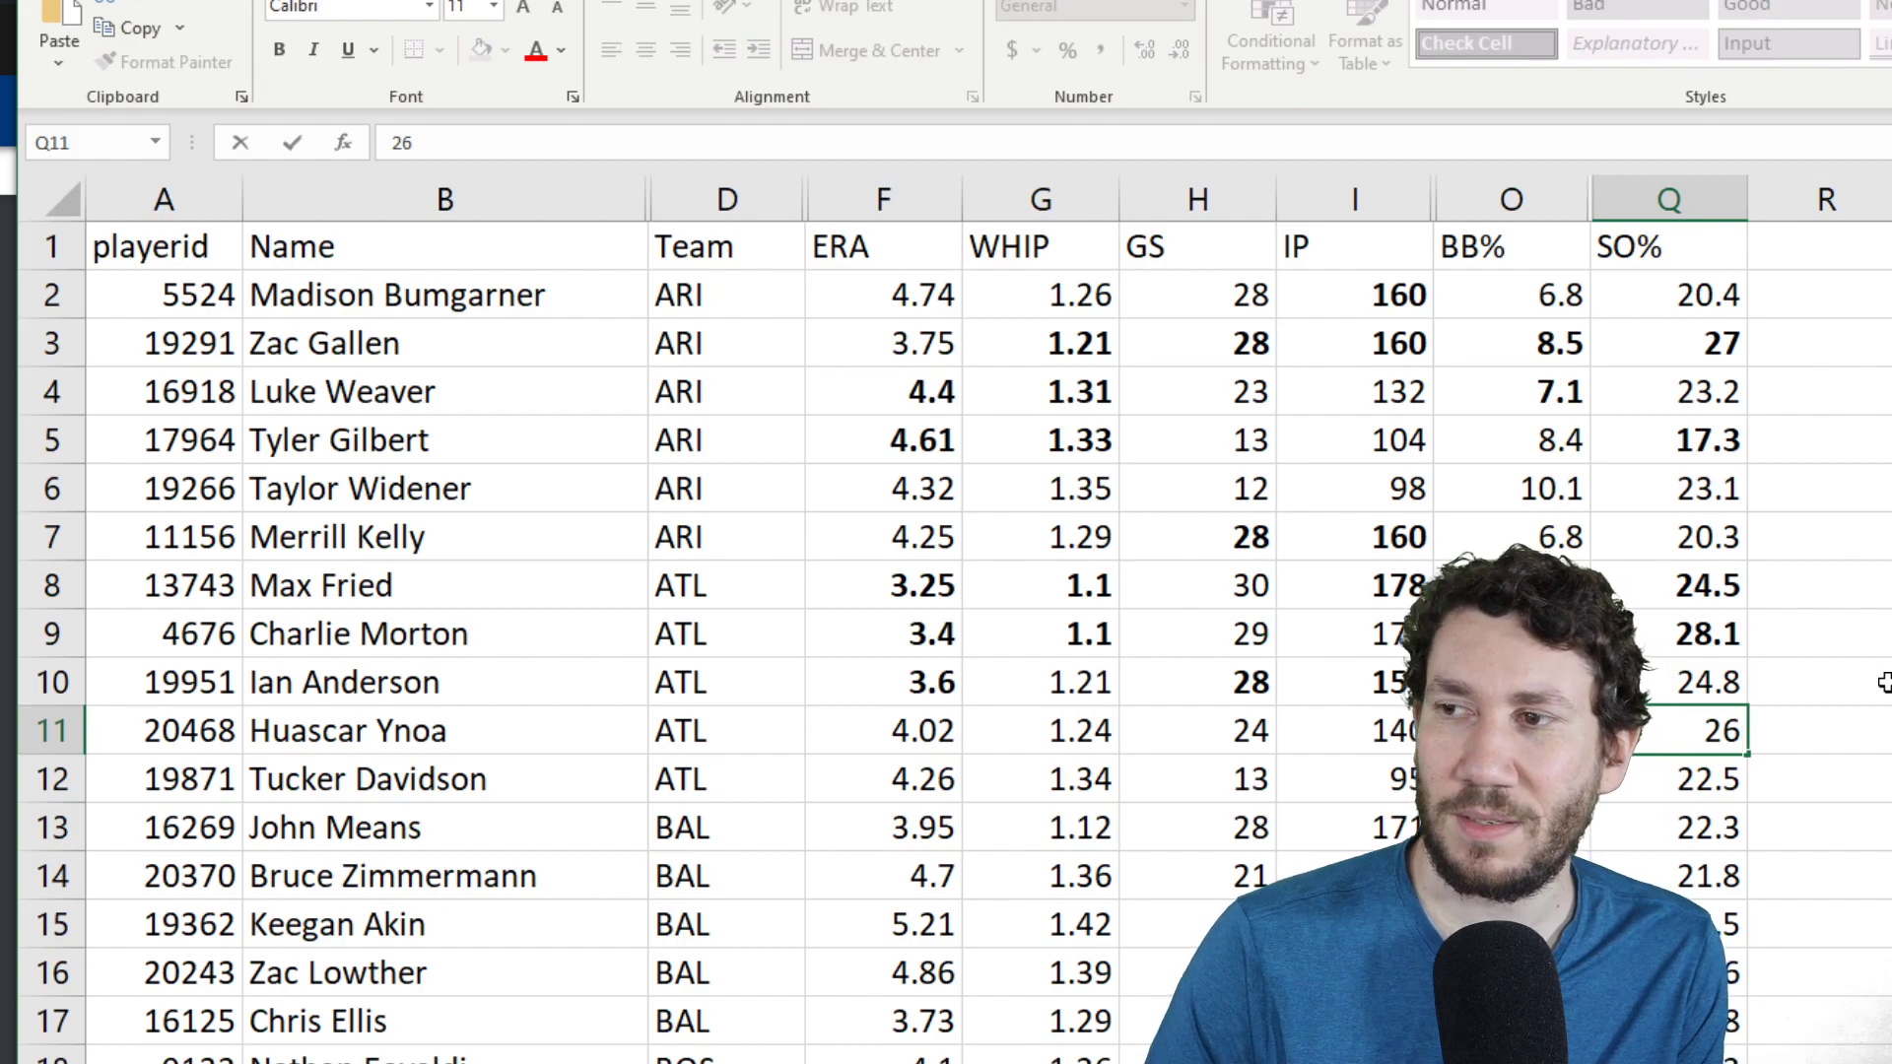
click(1884, 682)
click(1725, 731)
text(2)
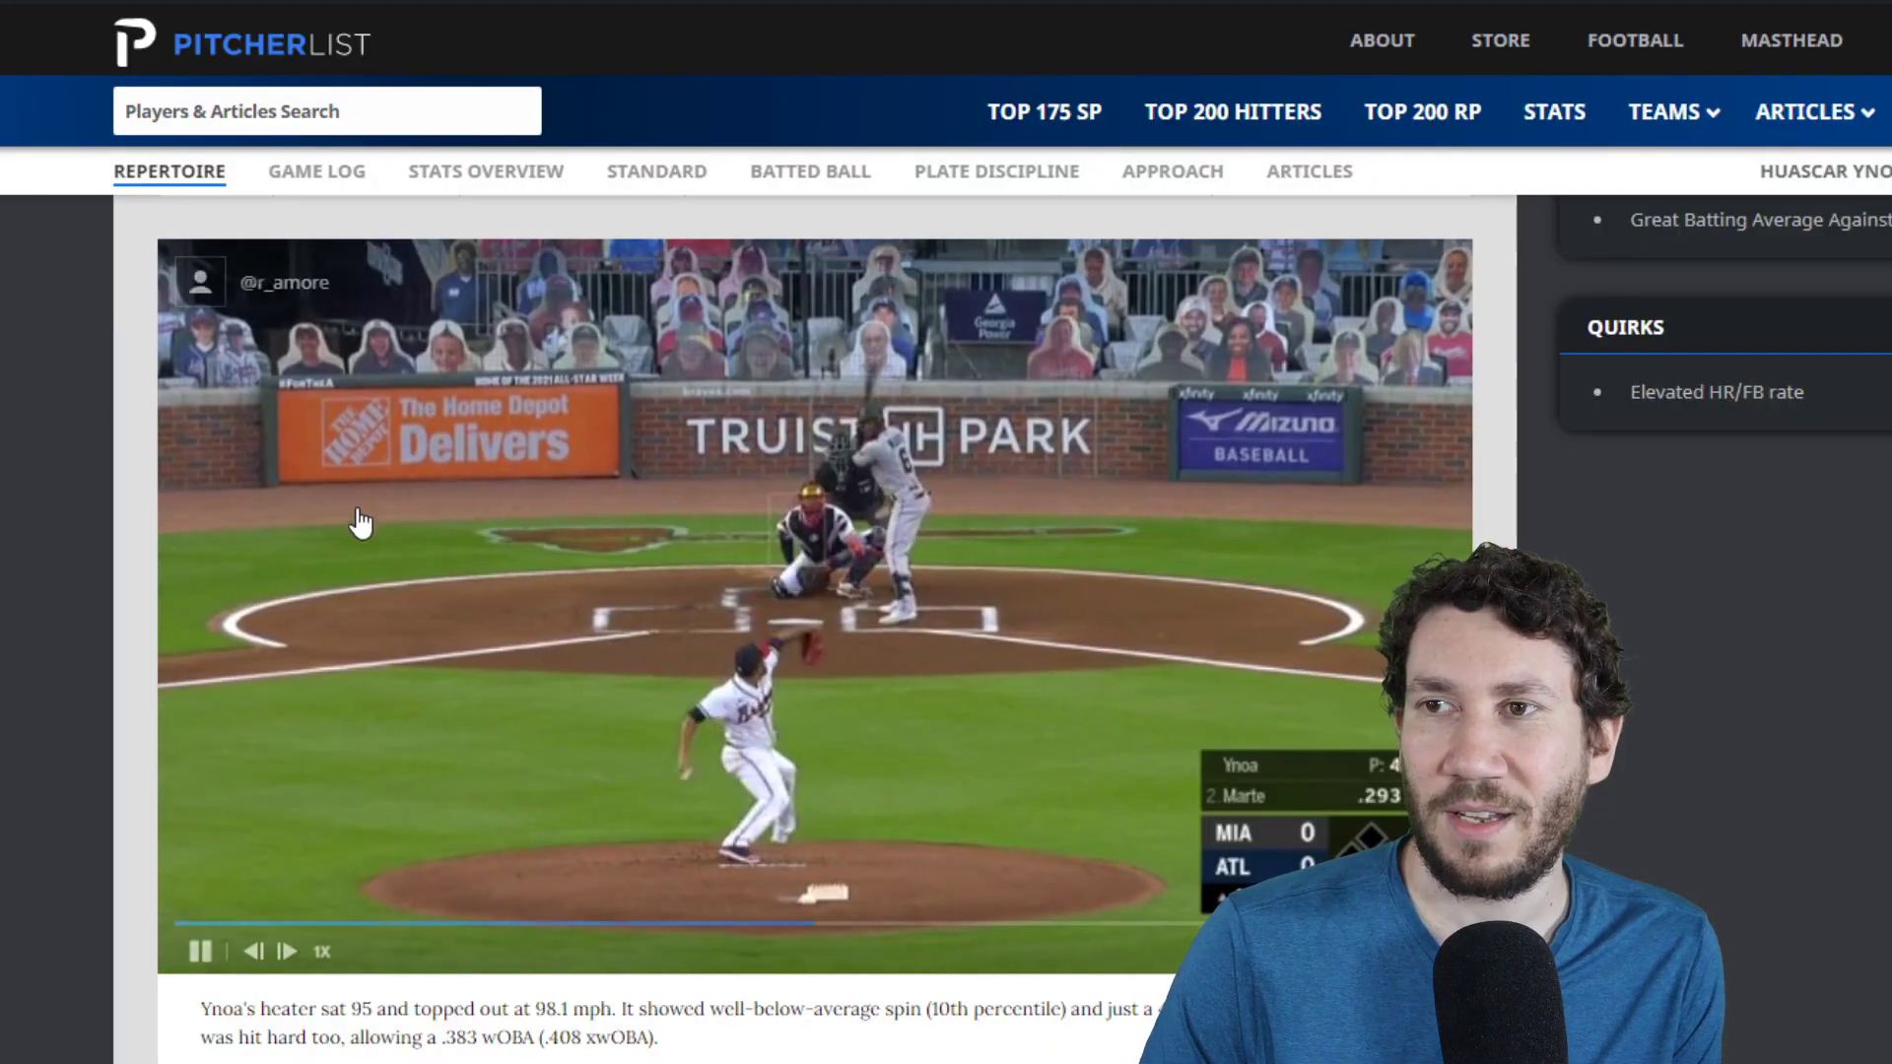
scroll(365, 521, up, 5)
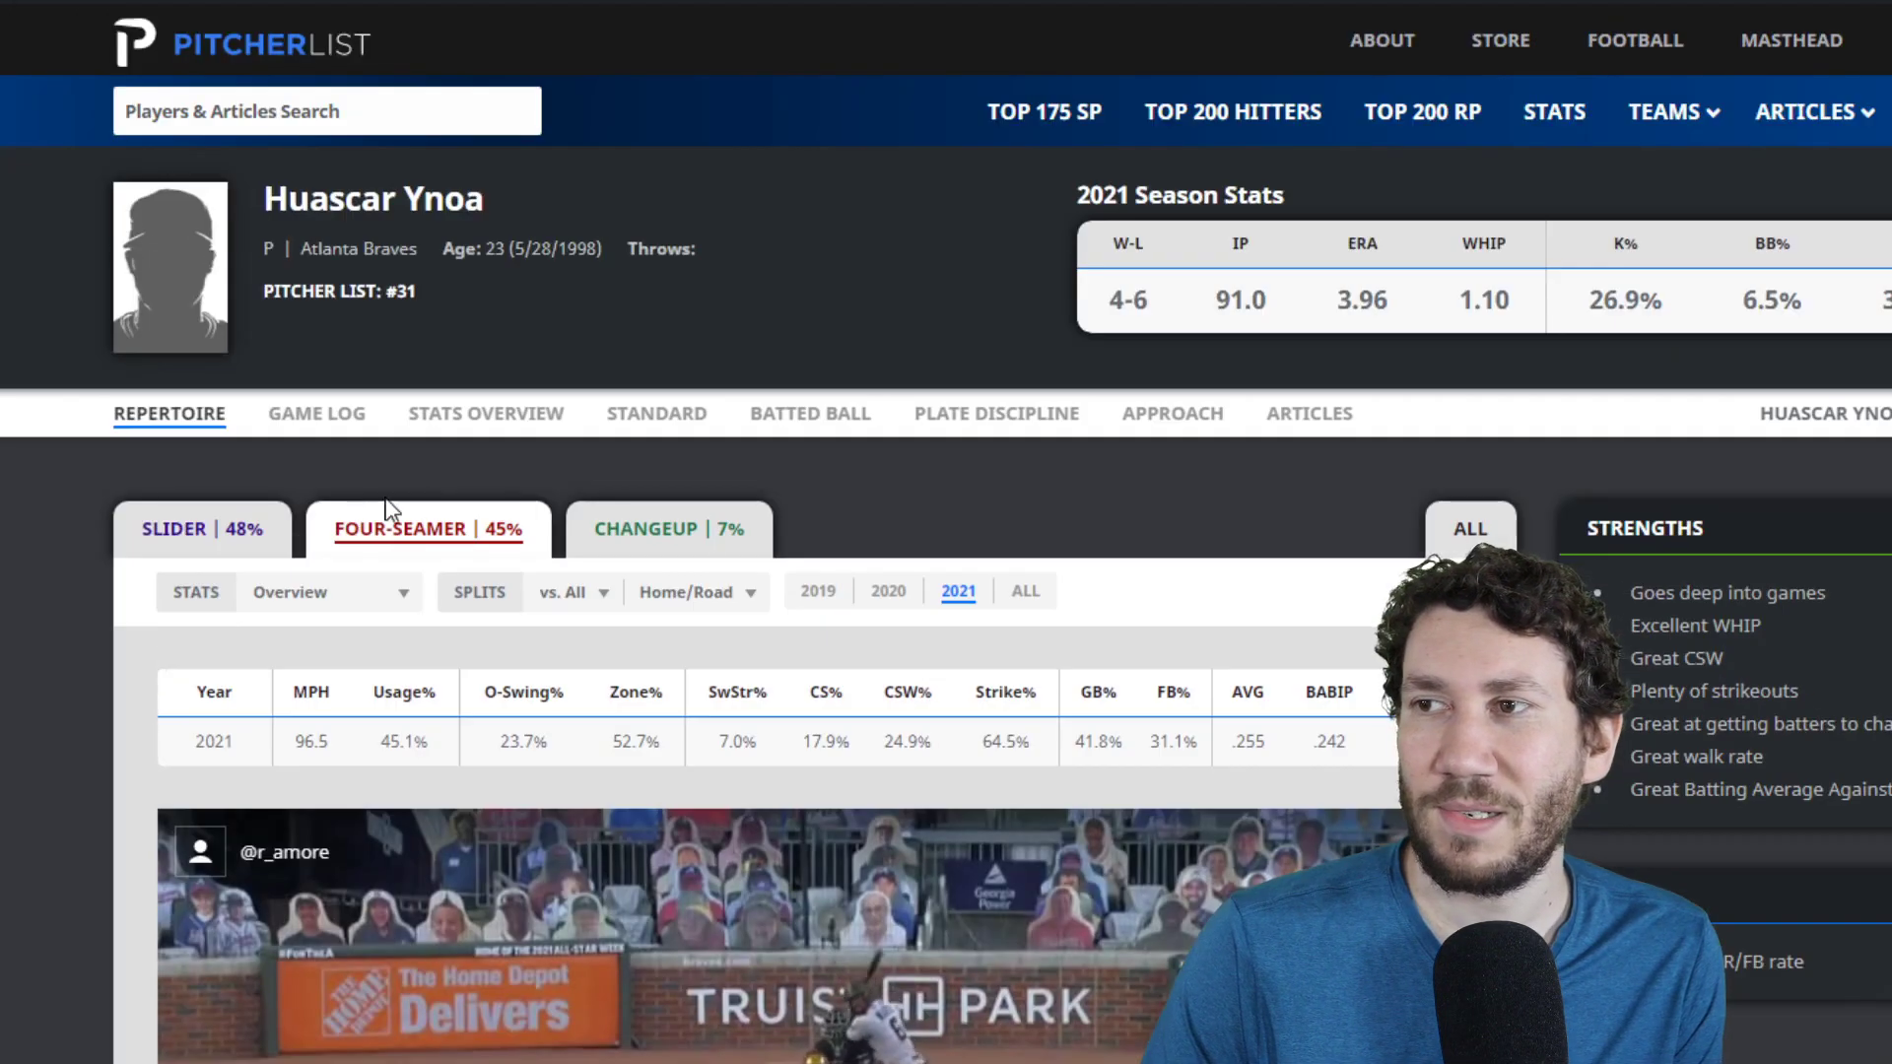
double_click(1574, 307)
click(1573, 308)
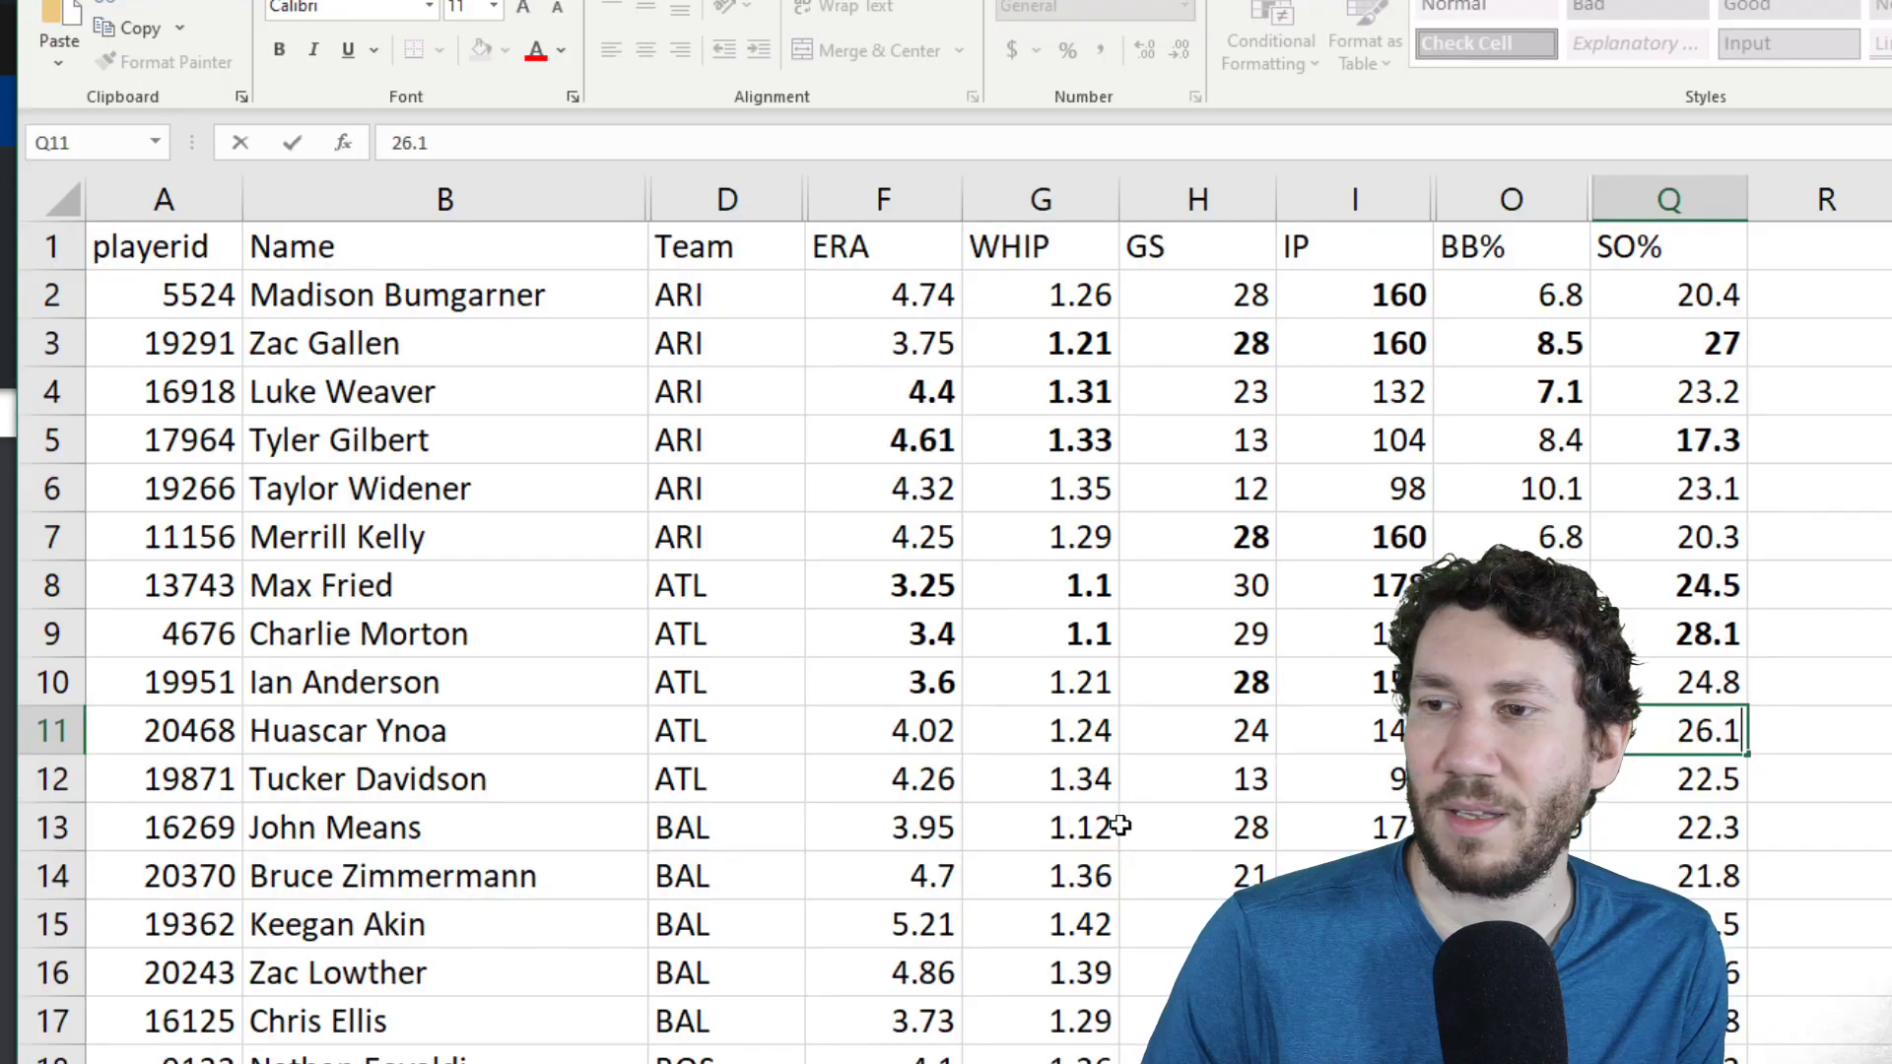
- Set Huascar Ynoa's projected WHIP to 1.21 and his BB% to 7.5
text(10.2)
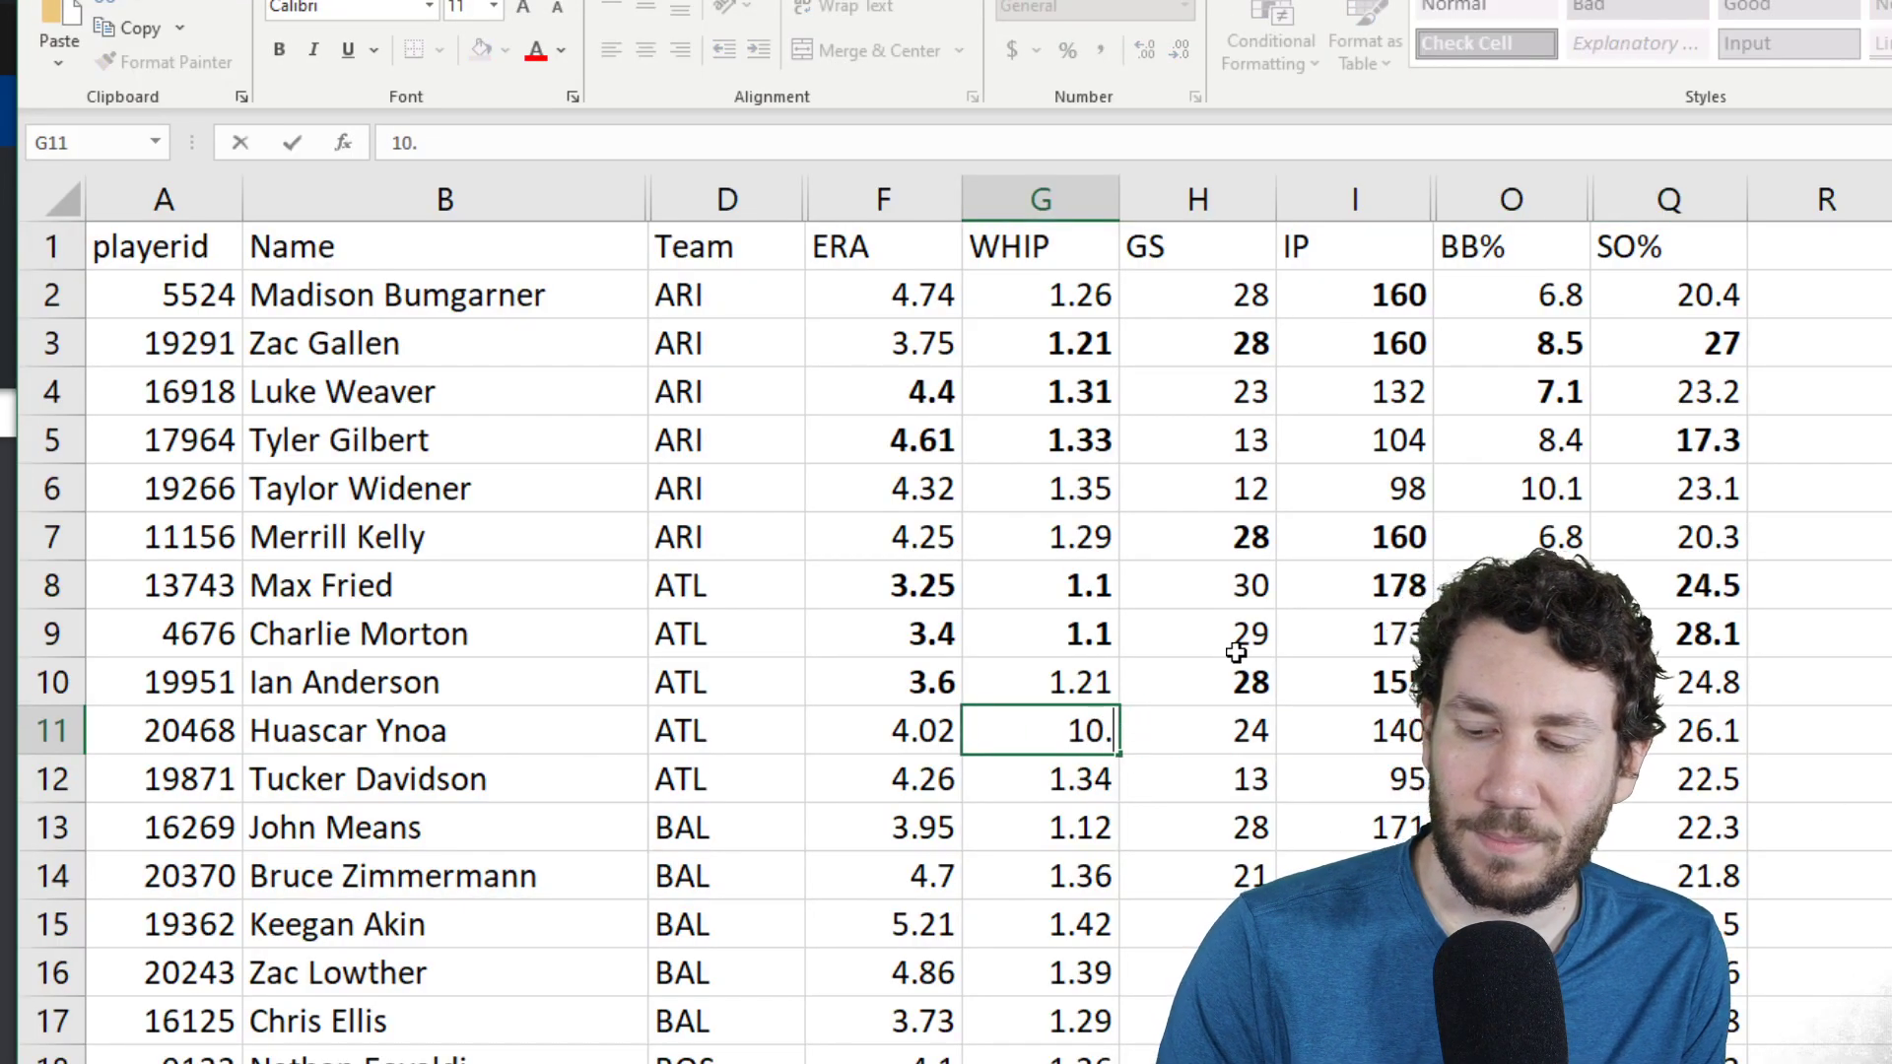
key(BackSpace)
key(BackSpace)
key(BackSpace)
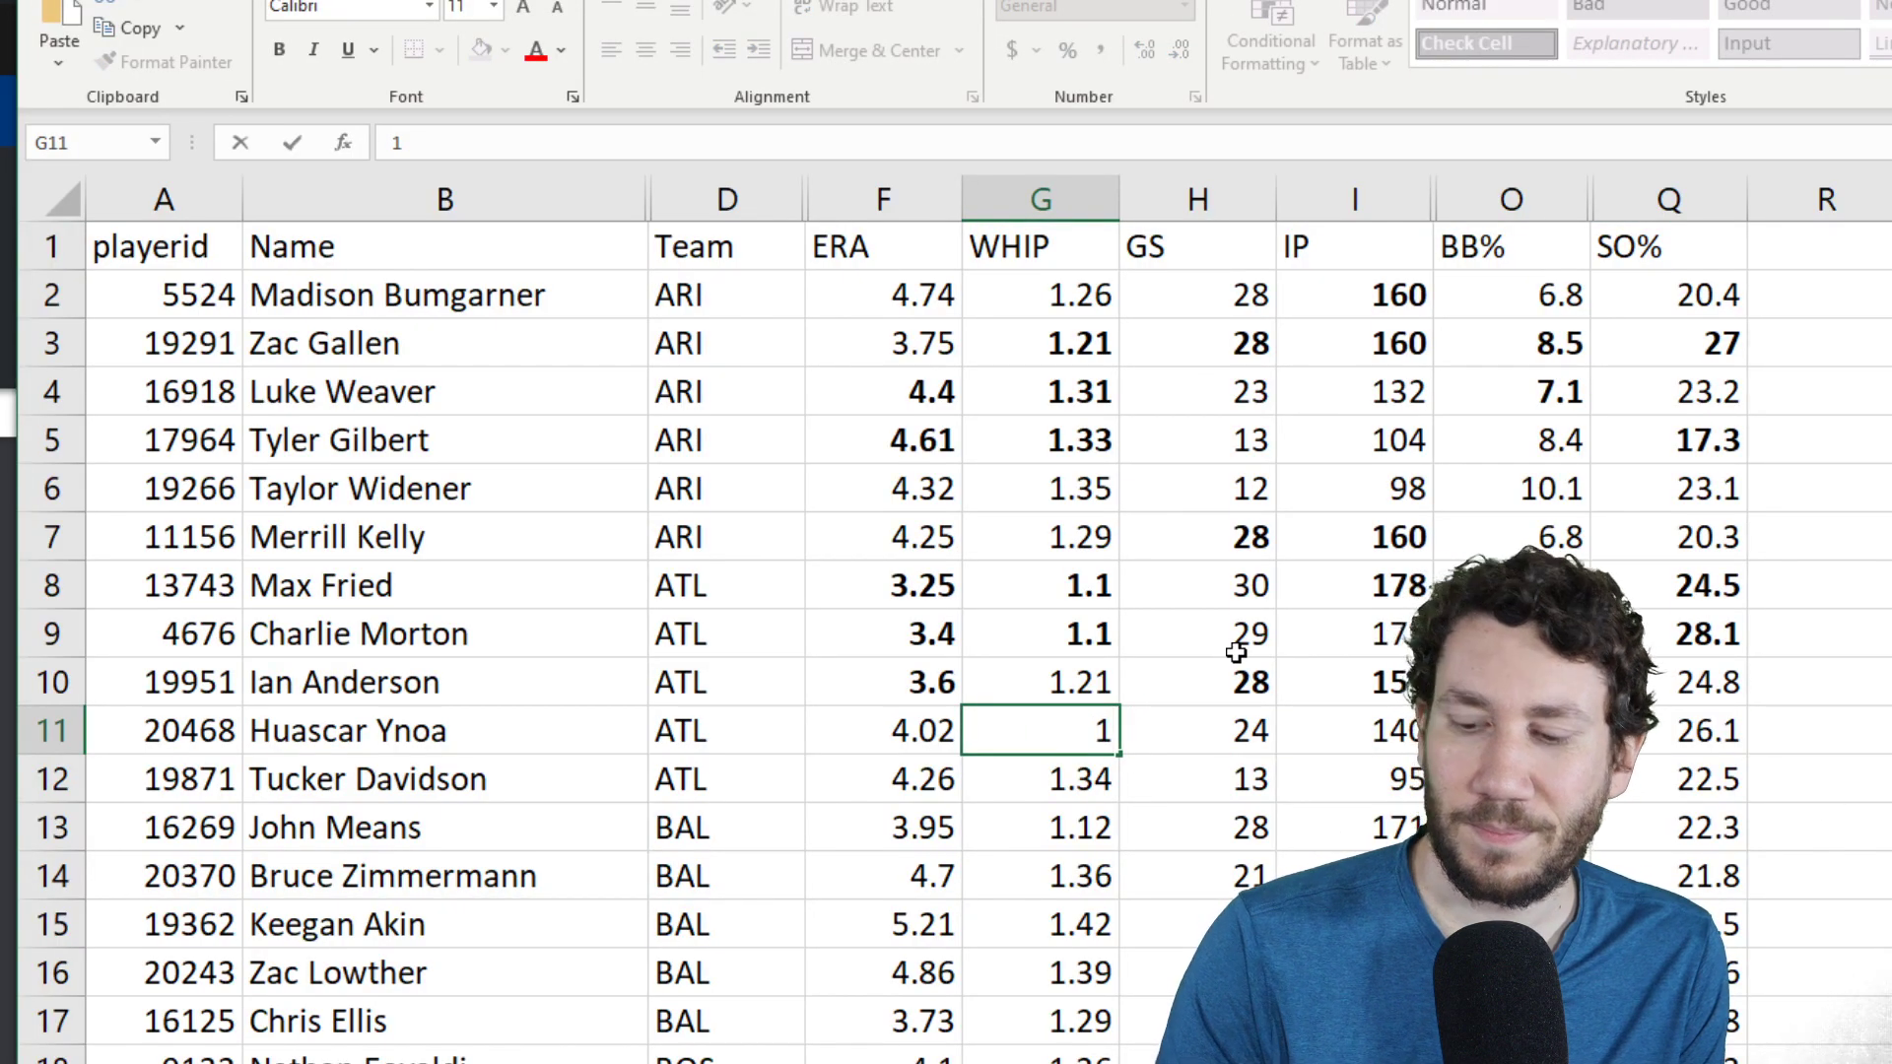
text(.21)
click(1512, 730)
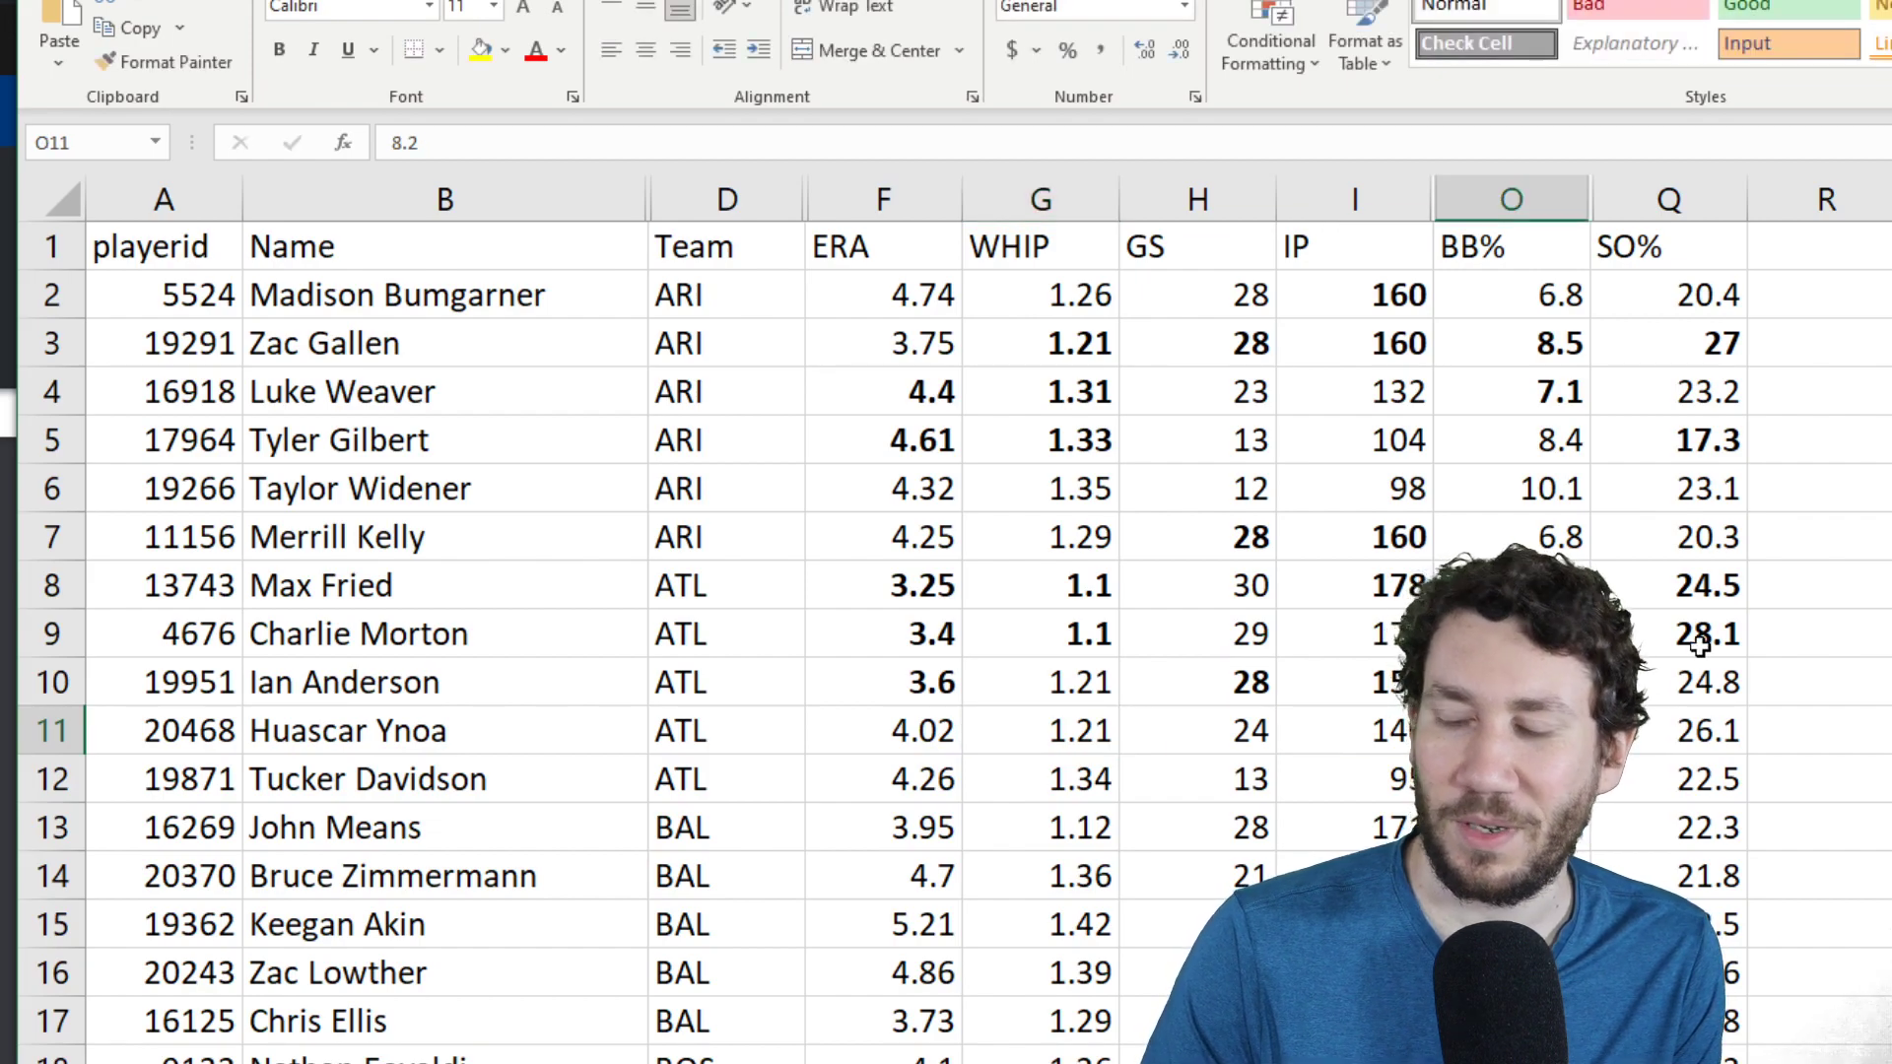
text(7.5)
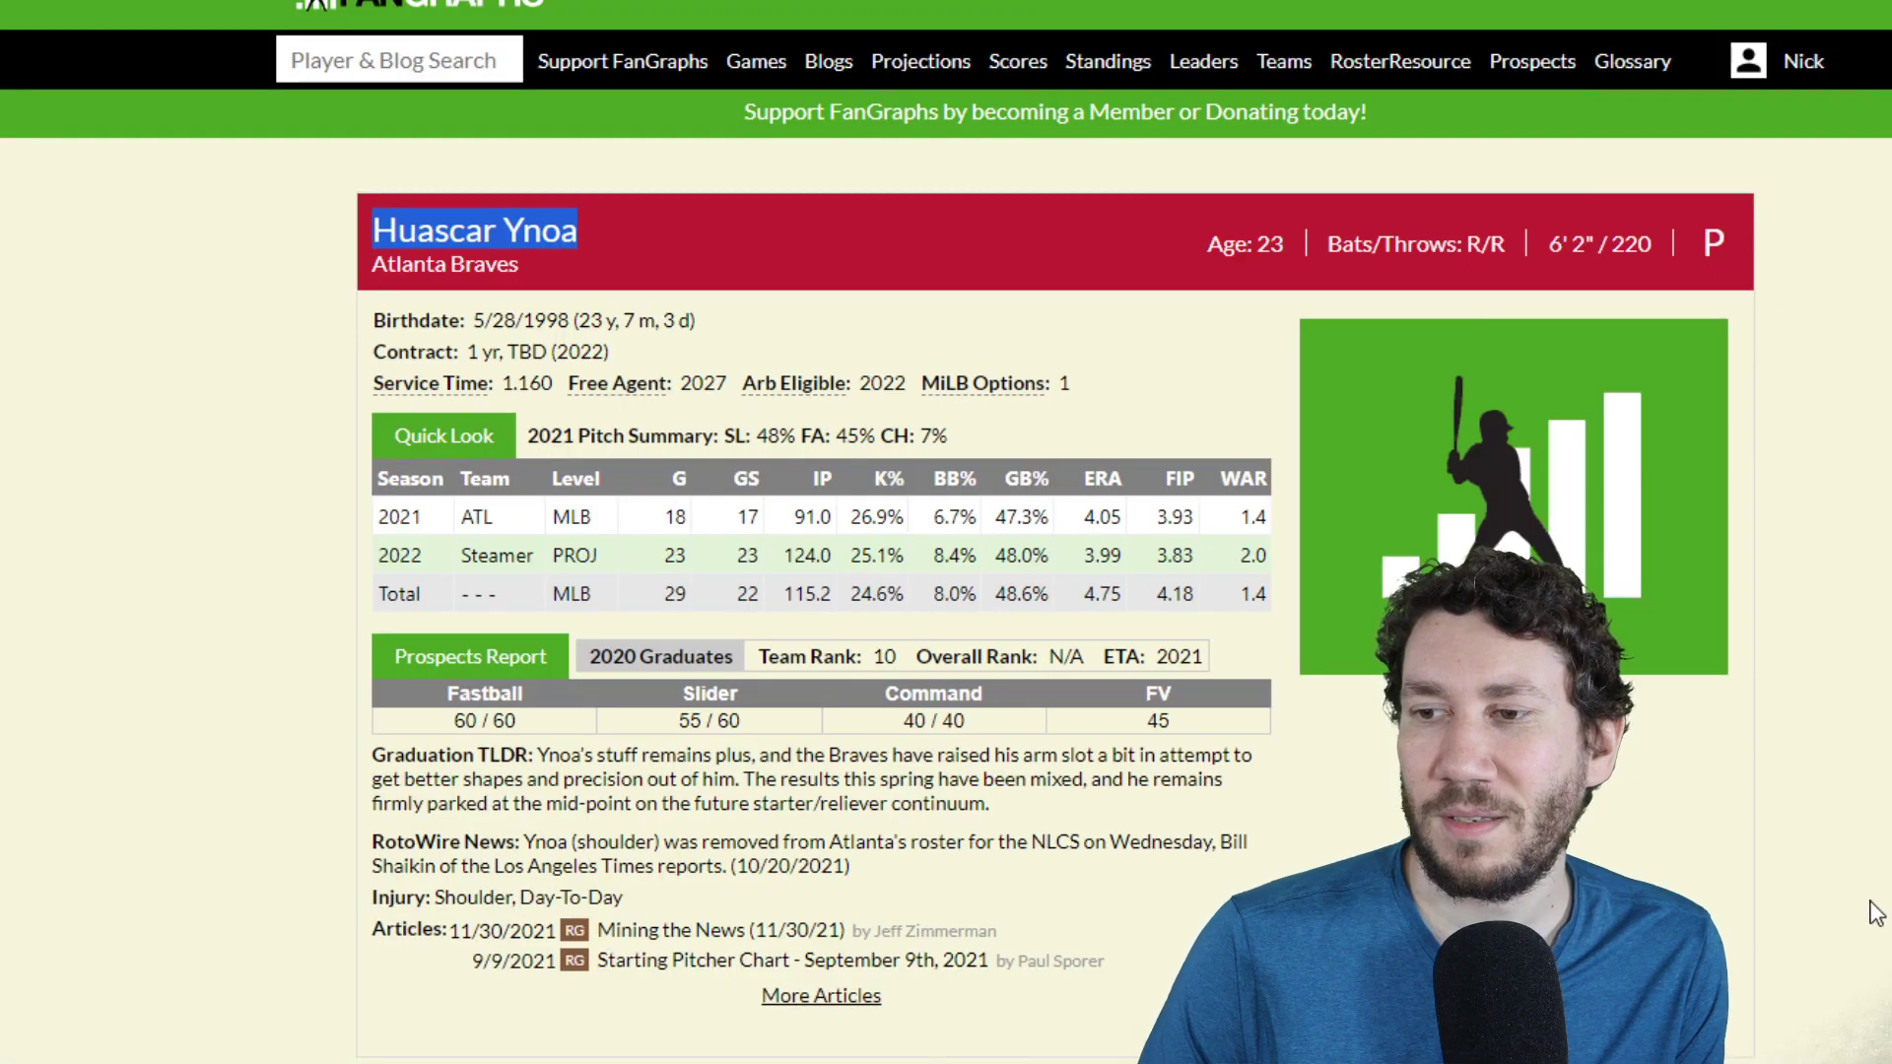
- Switch to Ynoa's FanGraphs page and examine his season-by-season pitching stats alongside the 2022 Steamer projection
scroll(1352, 619, down, 4)
scroll(1828, 926, down, 4)
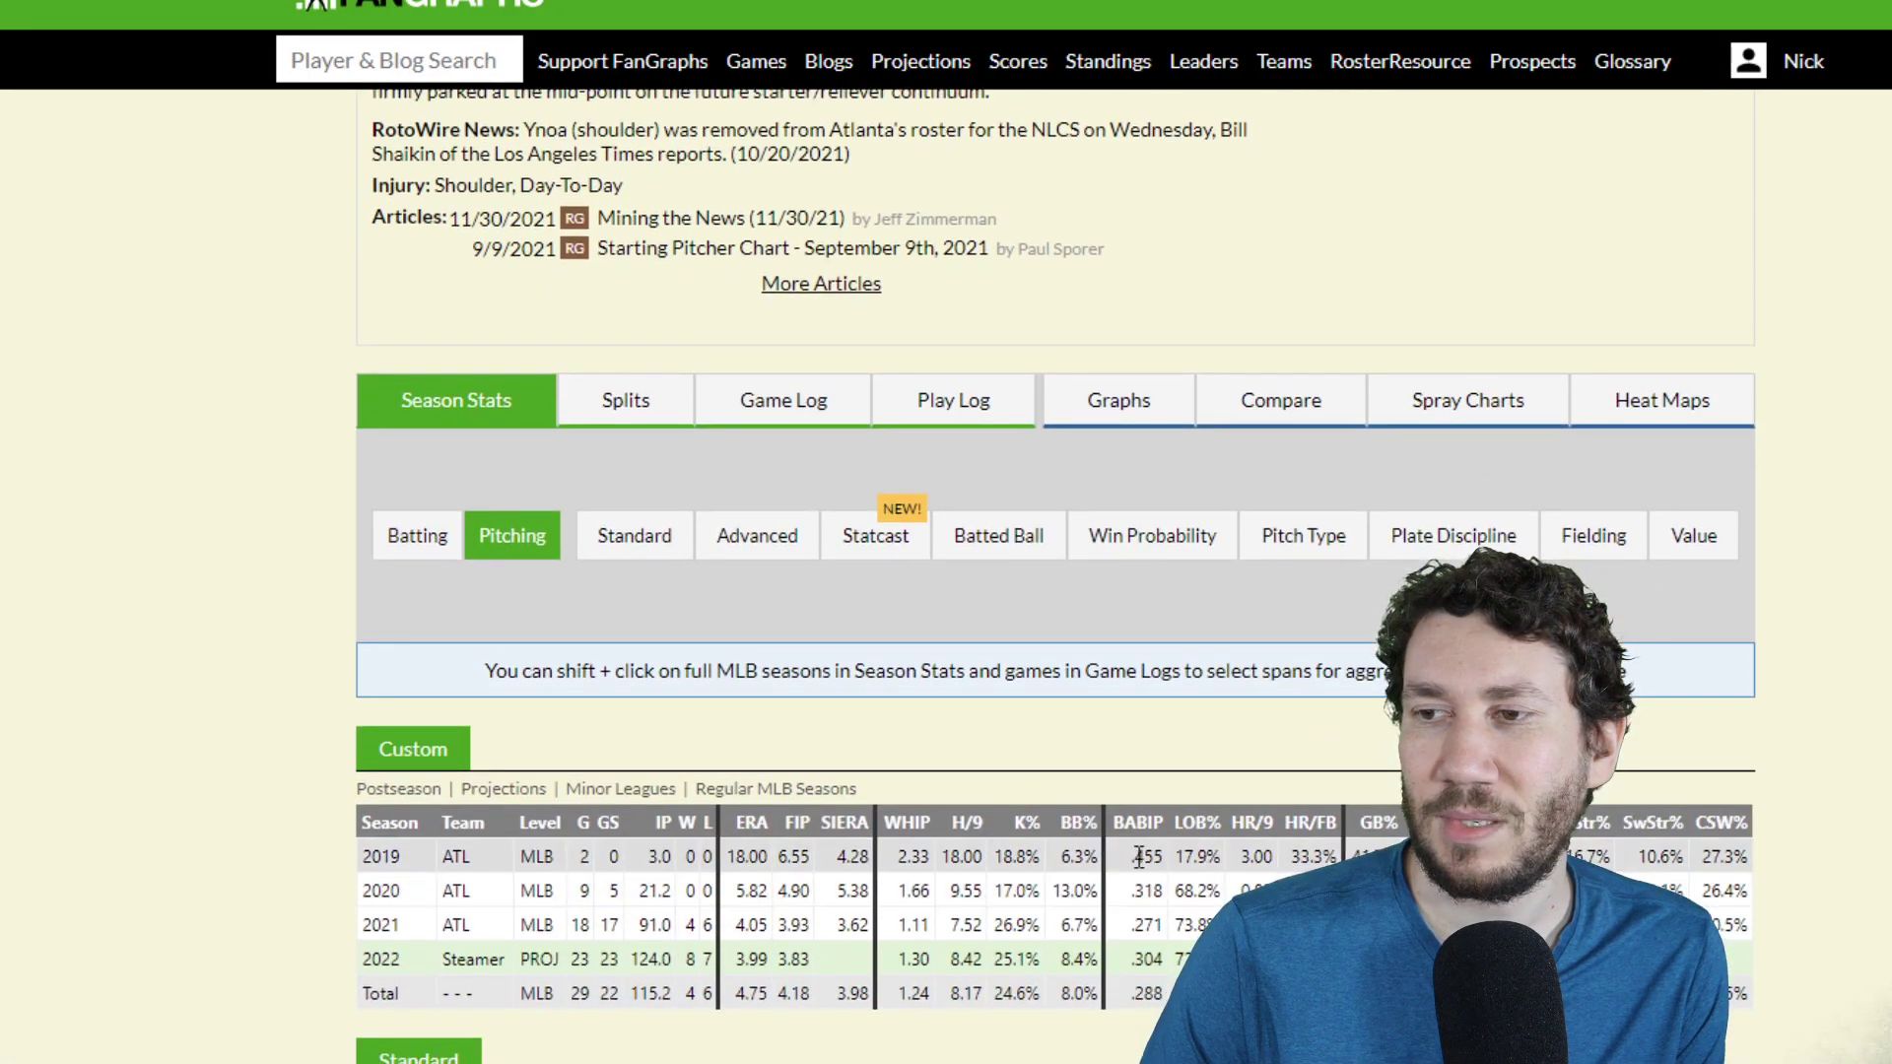
- Check Huascar Ynoa's projected WHIP in the Excel projections sheet alongside his FanGraphs season stats
click(1828, 926)
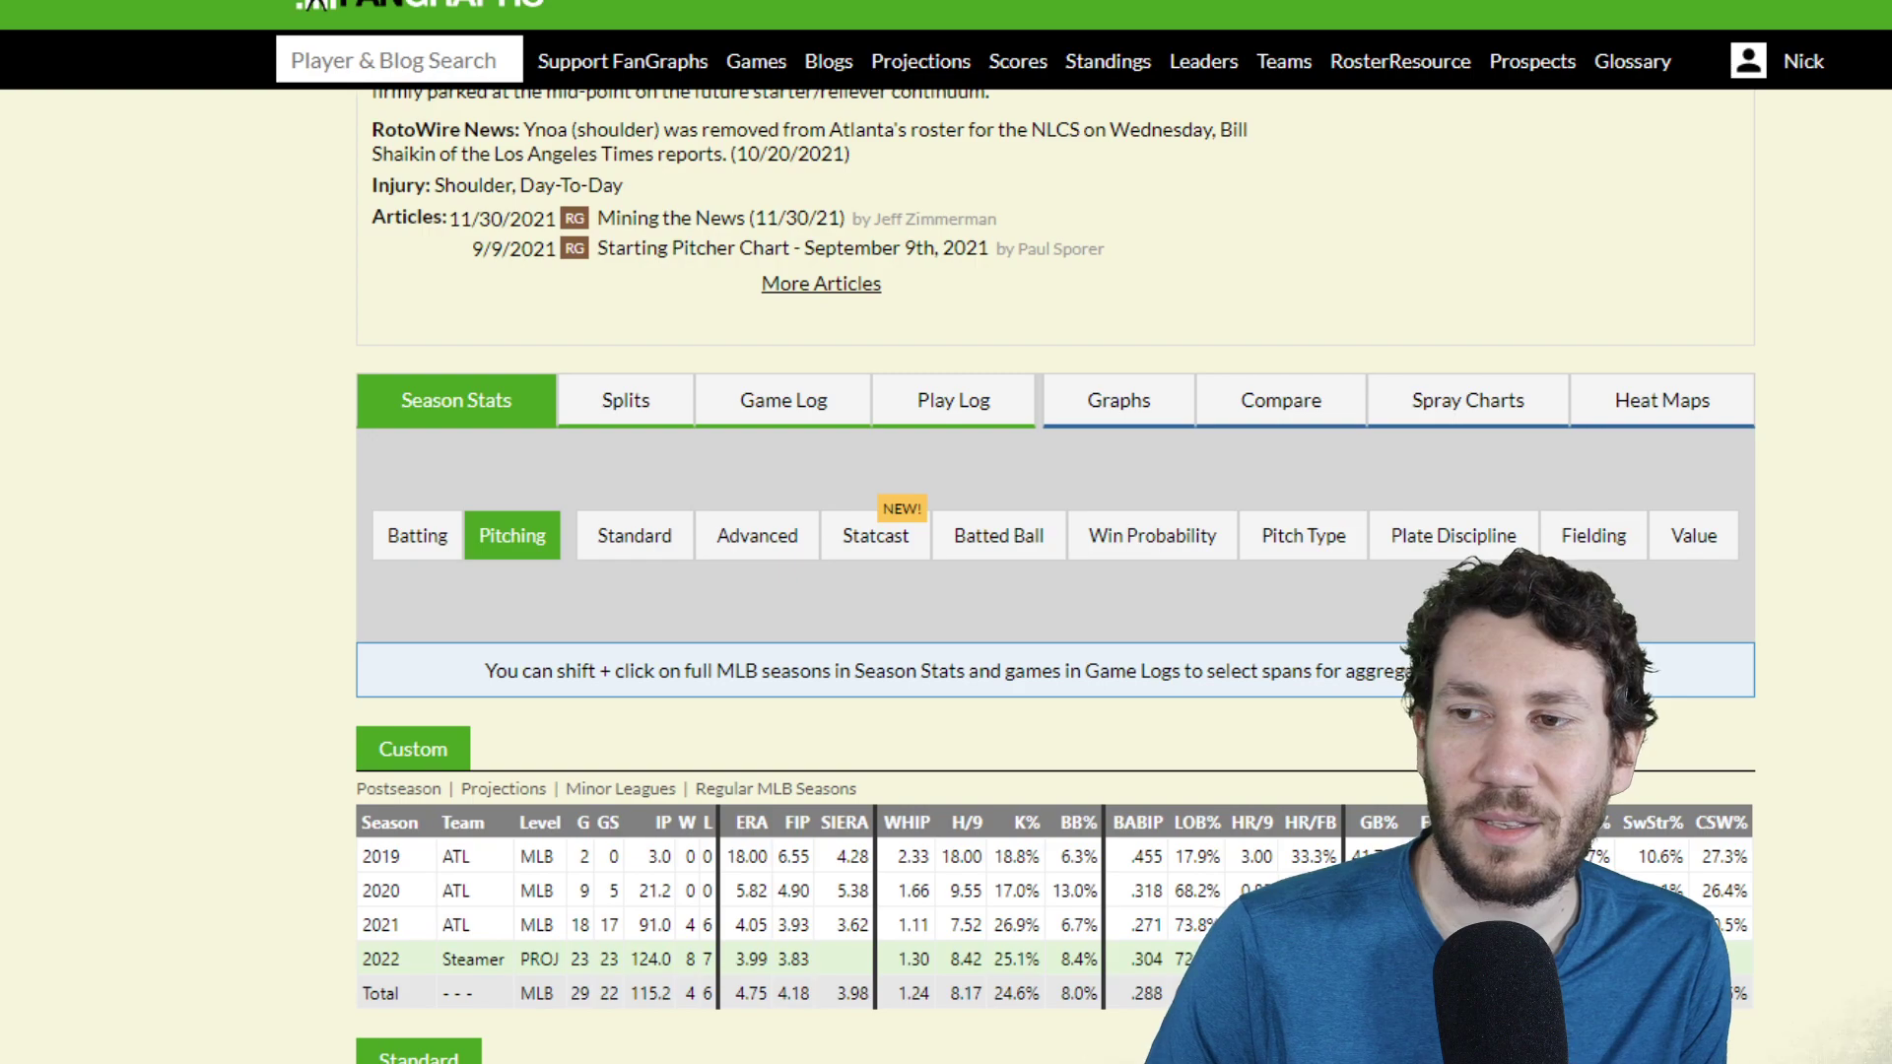
drag(863, 924, 954, 929)
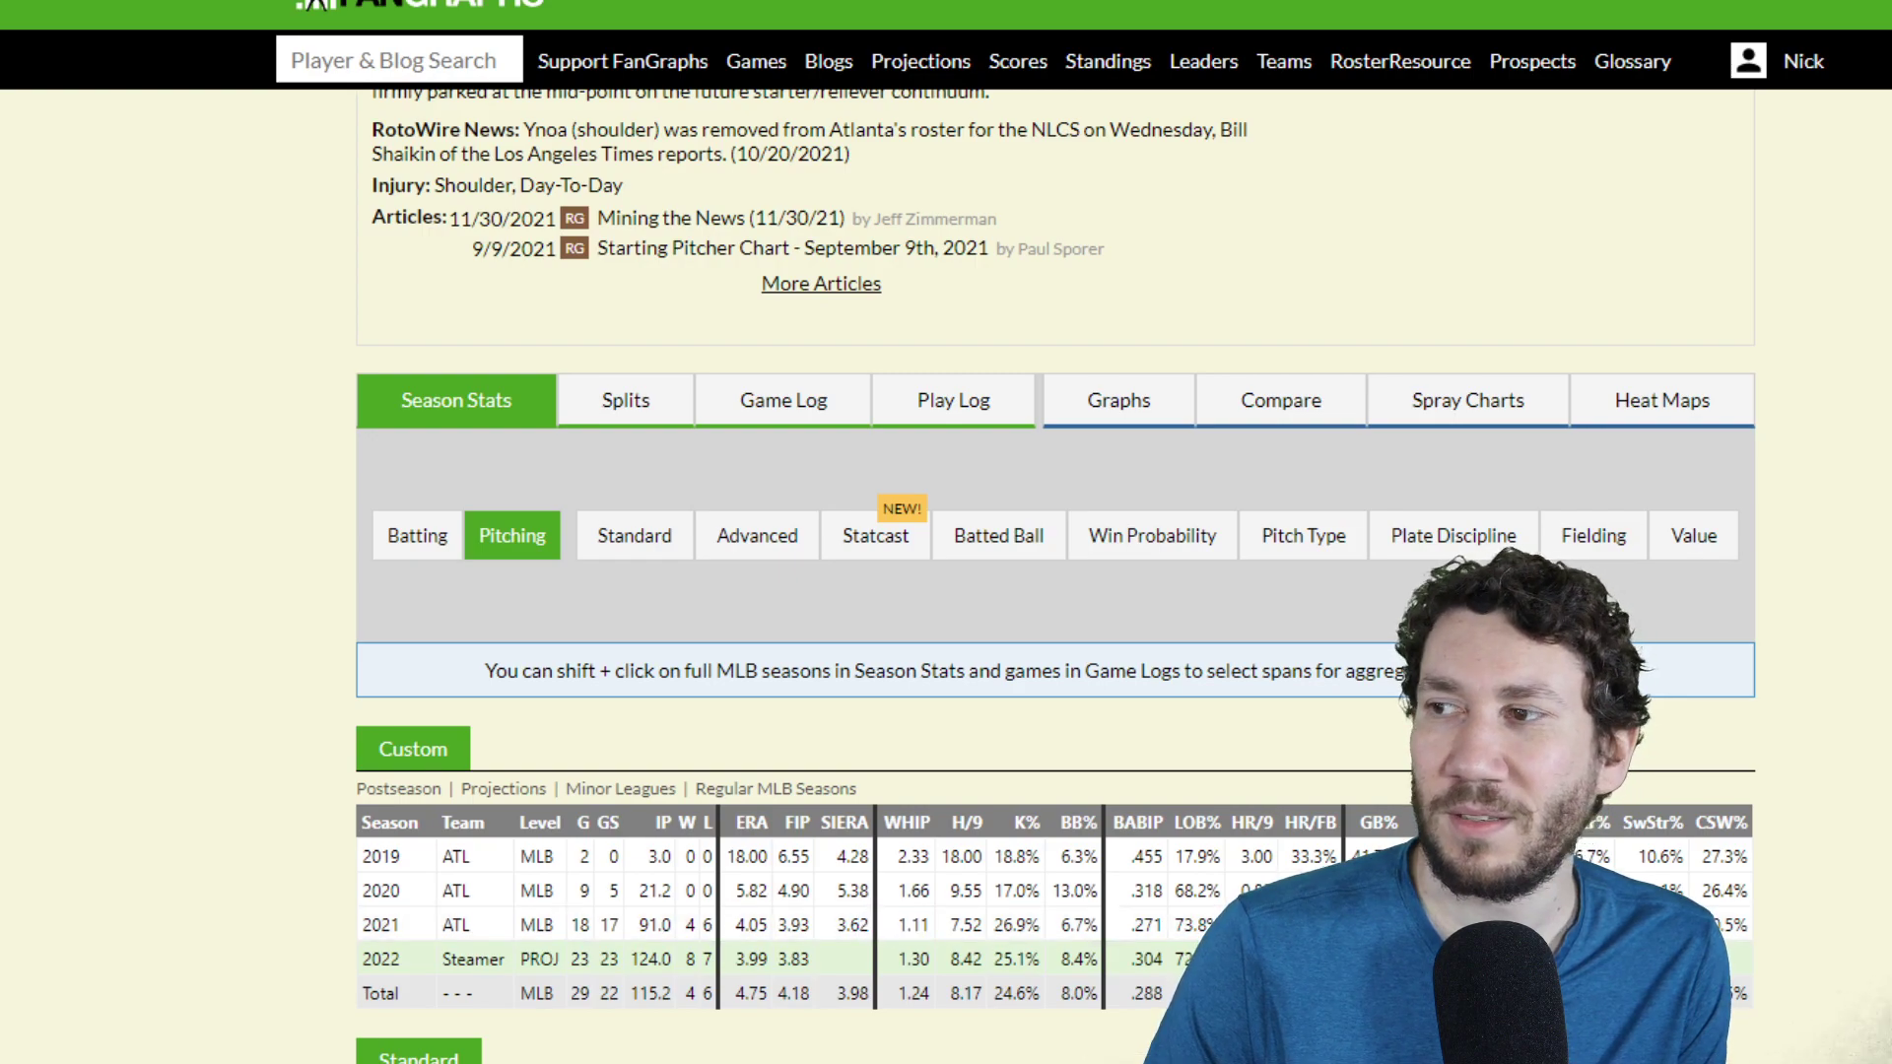
key(alt+Tab)
click(1099, 702)
click(1098, 714)
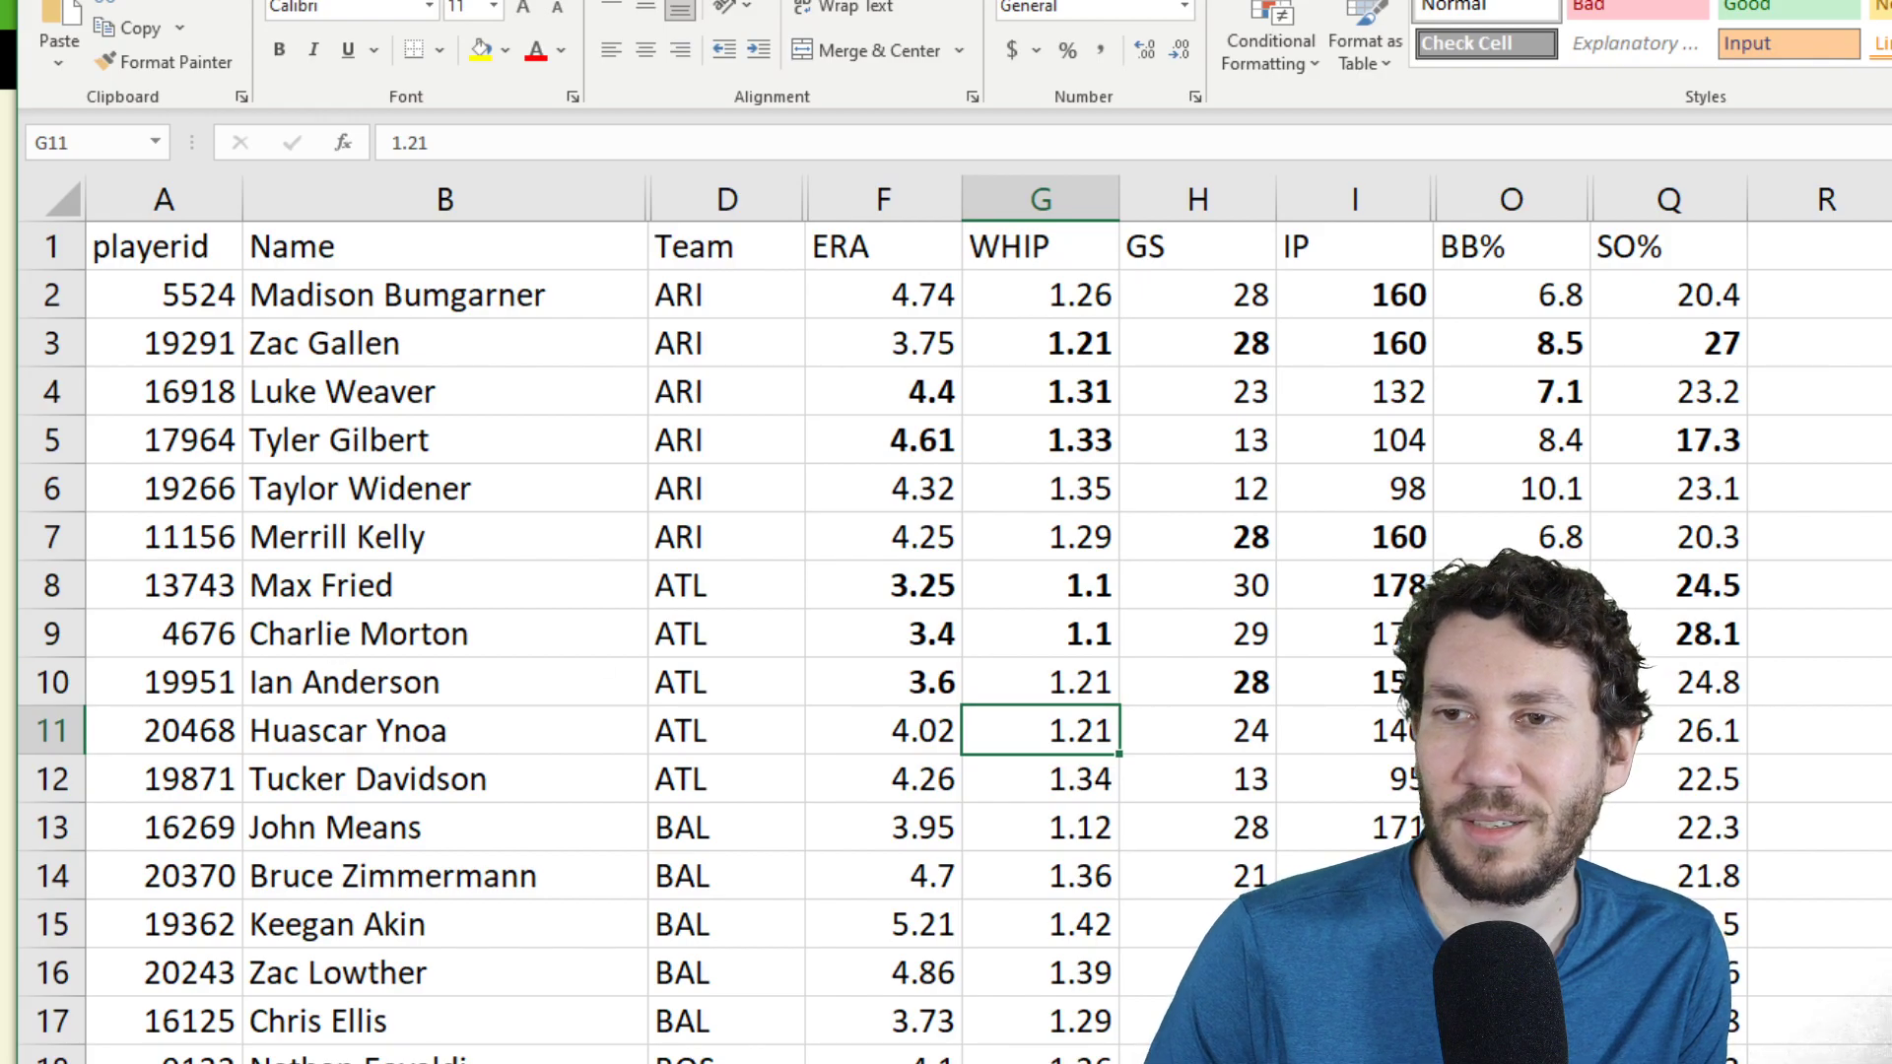
key(alt+Tab)
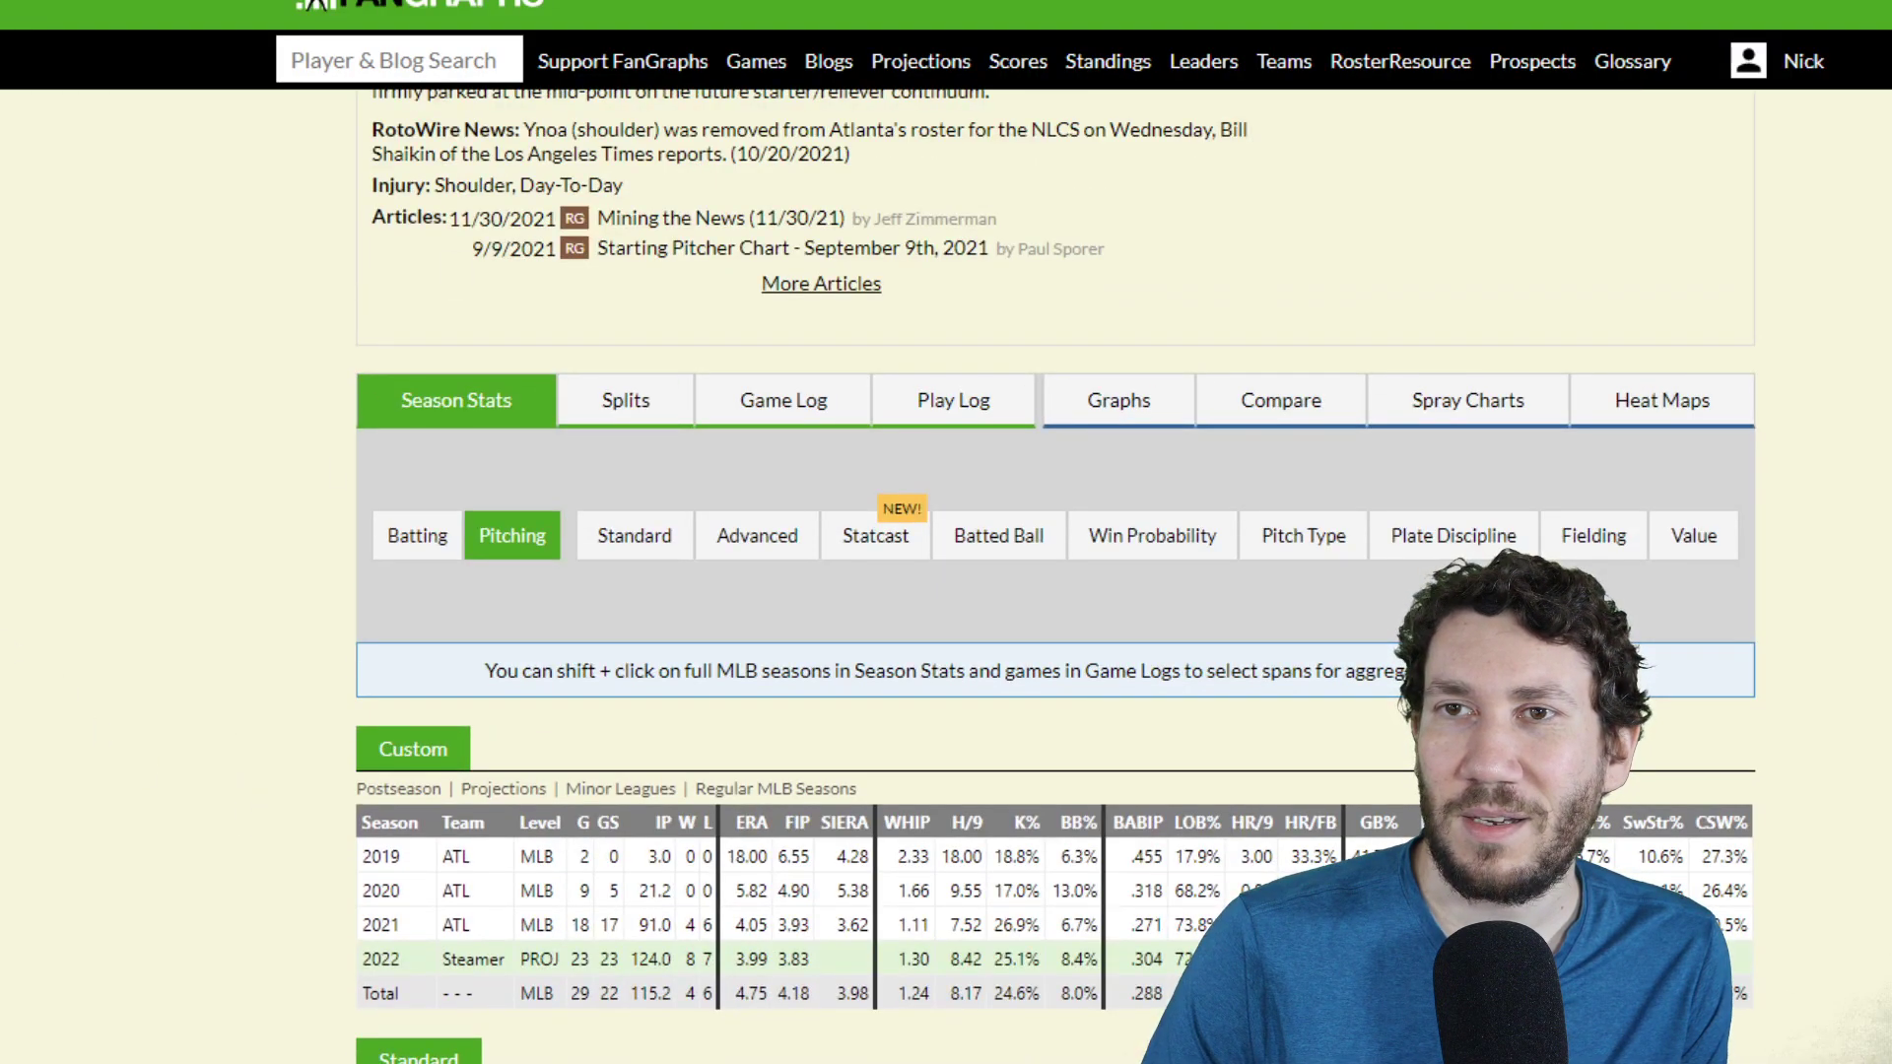
- Switch to Huascar Ynoa's Pitcher List page and show the full season in his game log
key(ctrl+Tab)
scroll(33, 925, down, 10)
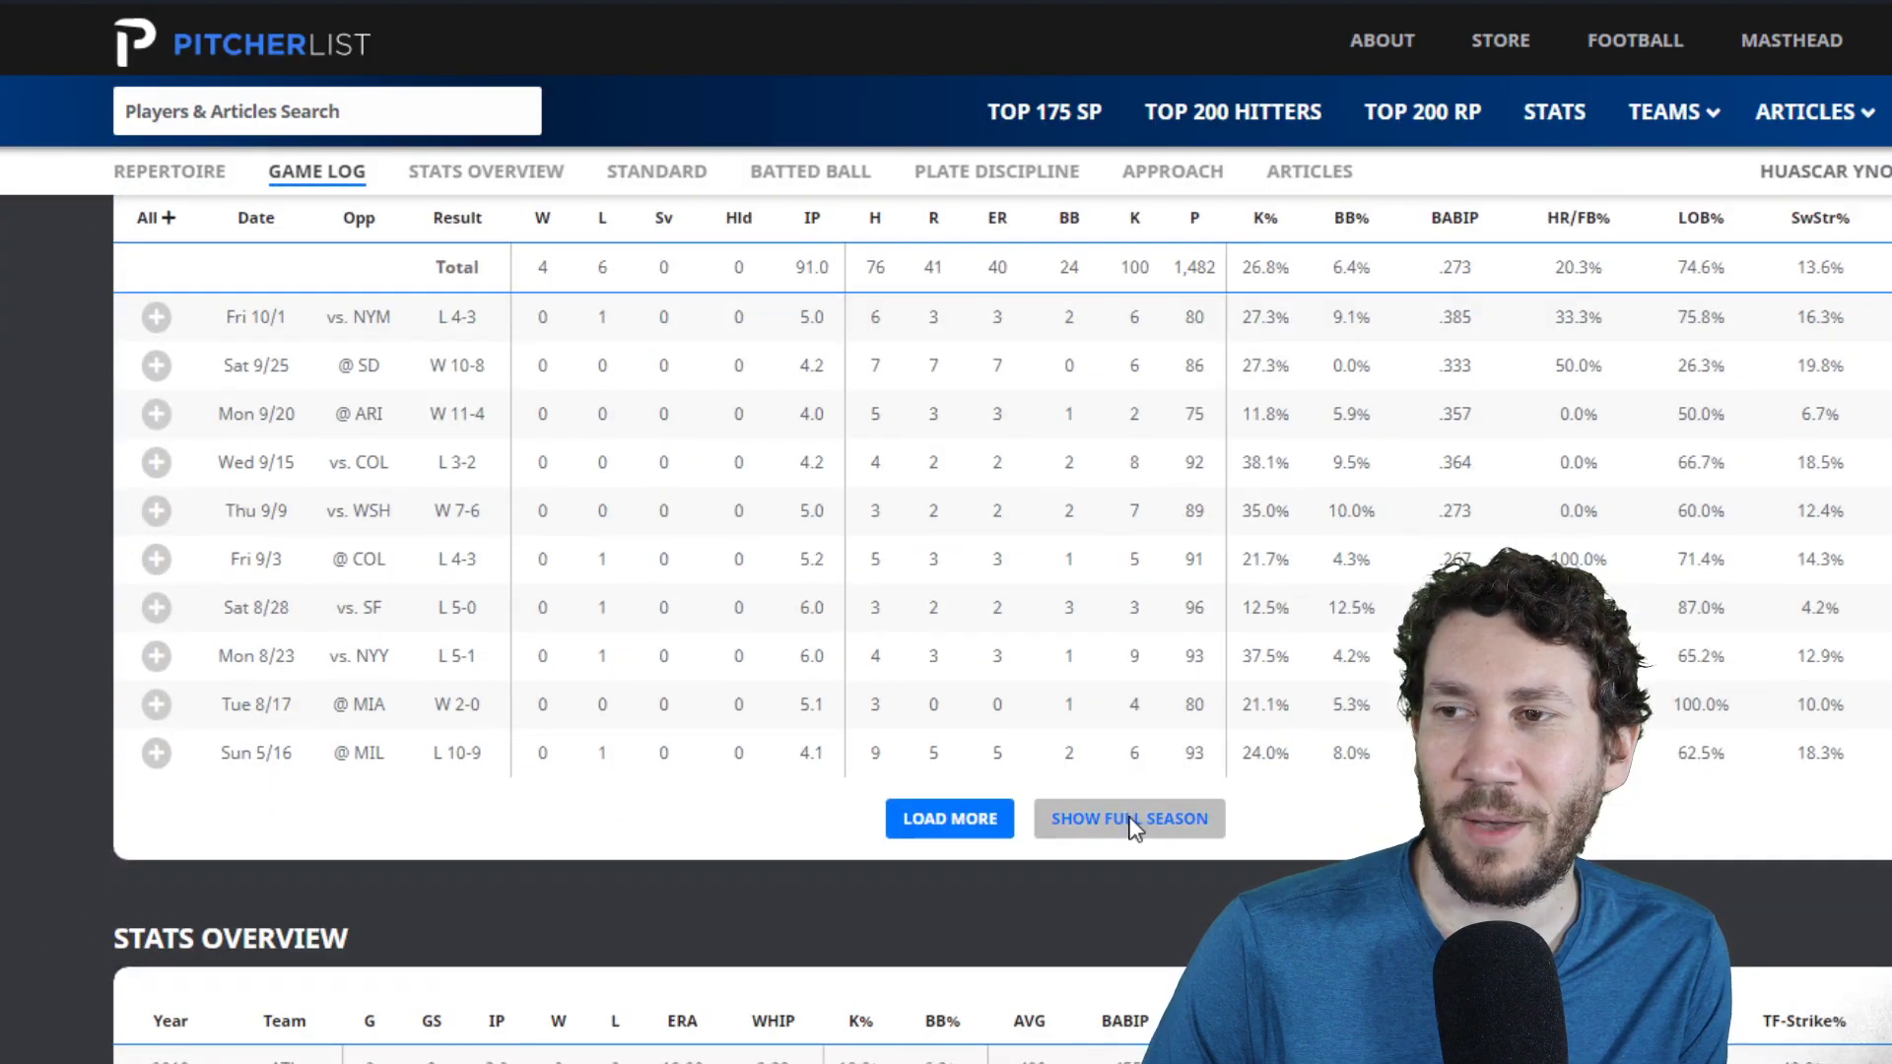
click(1133, 826)
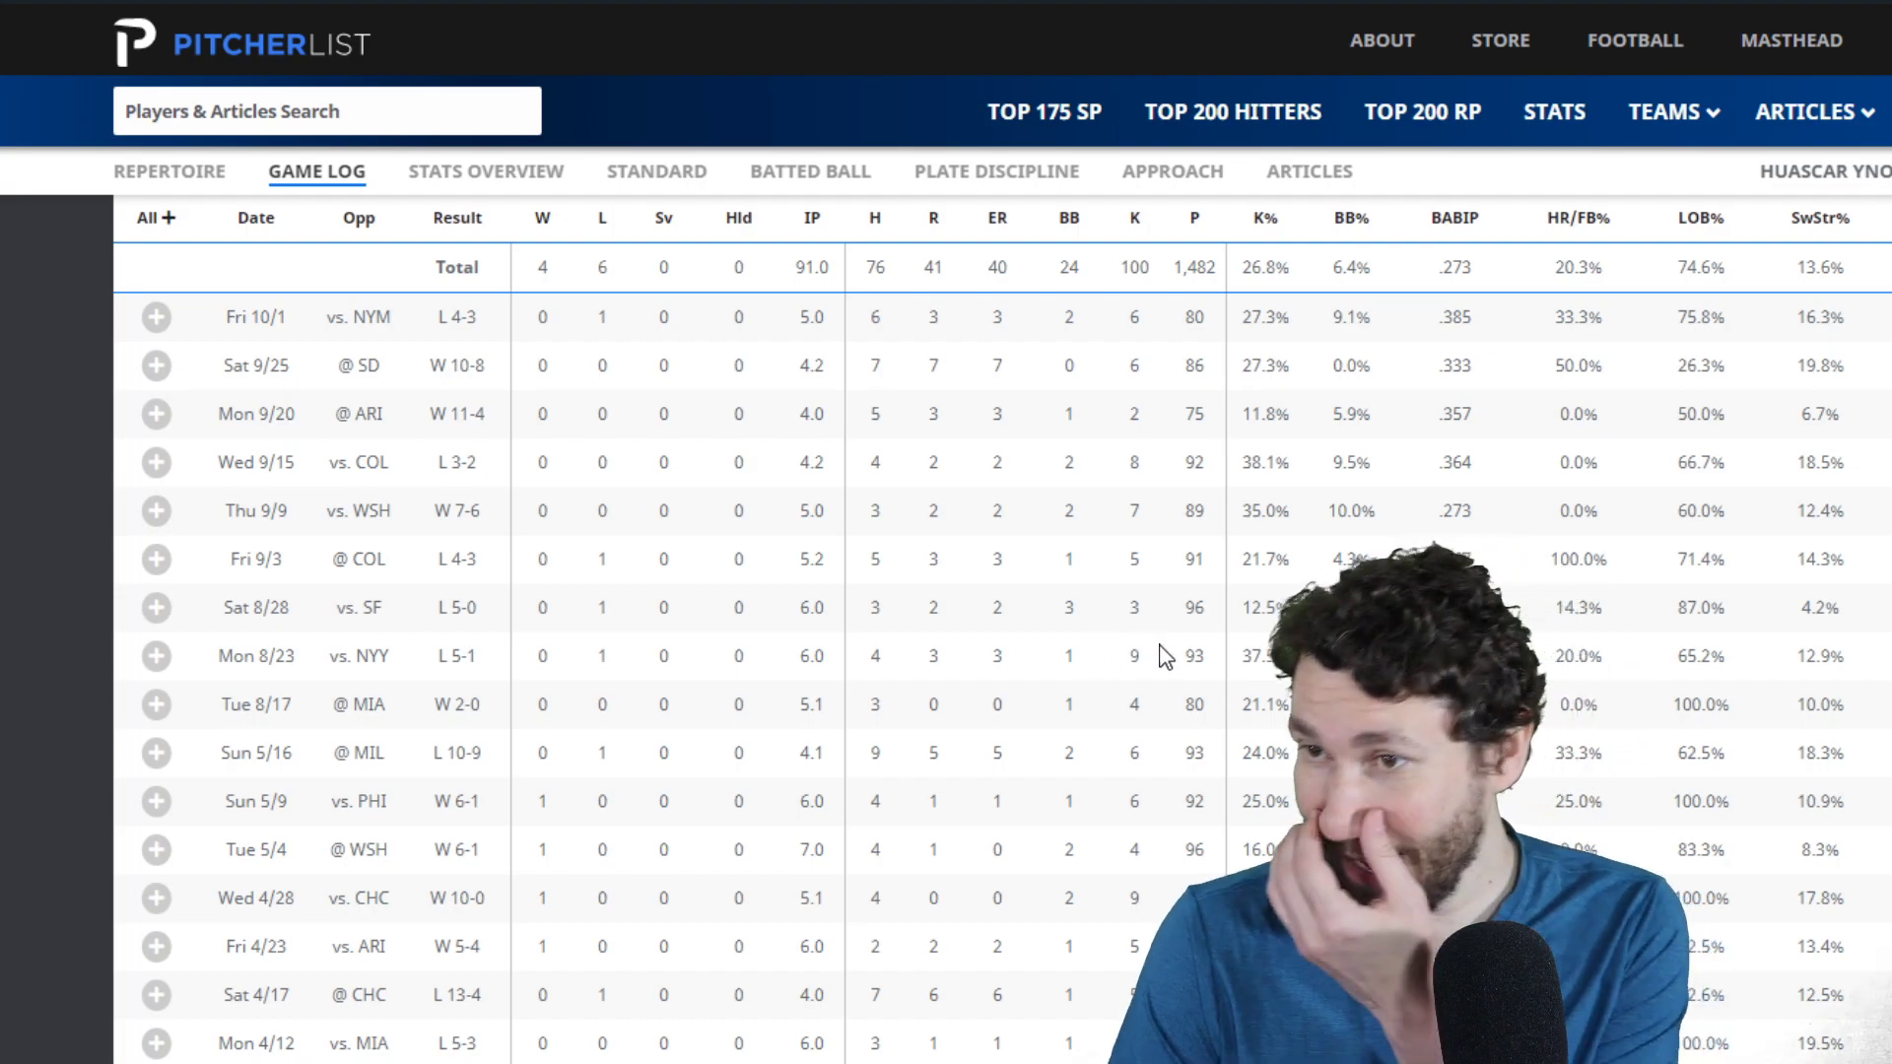
- View the pitch breakdown of the Mon 8/23 start vs. NYY, collapse it, and examine that game's line
click(1093, 665)
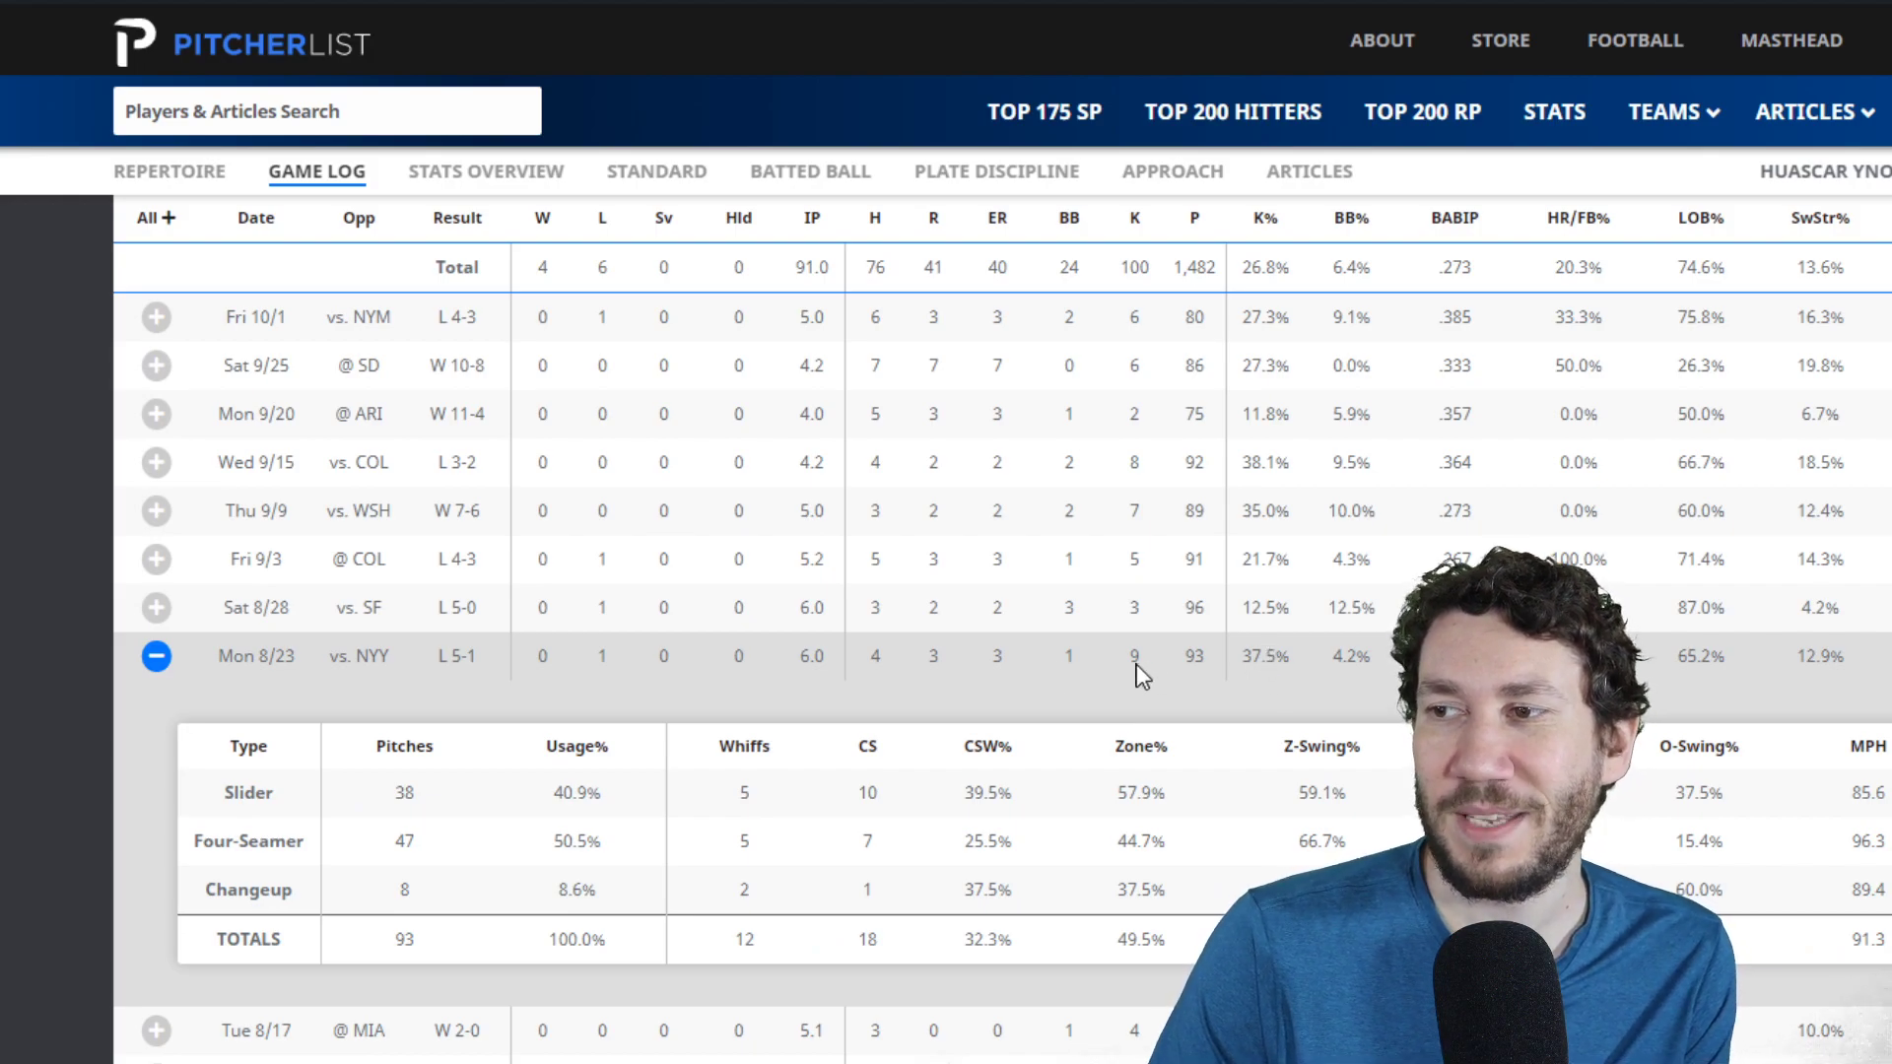
click(1095, 655)
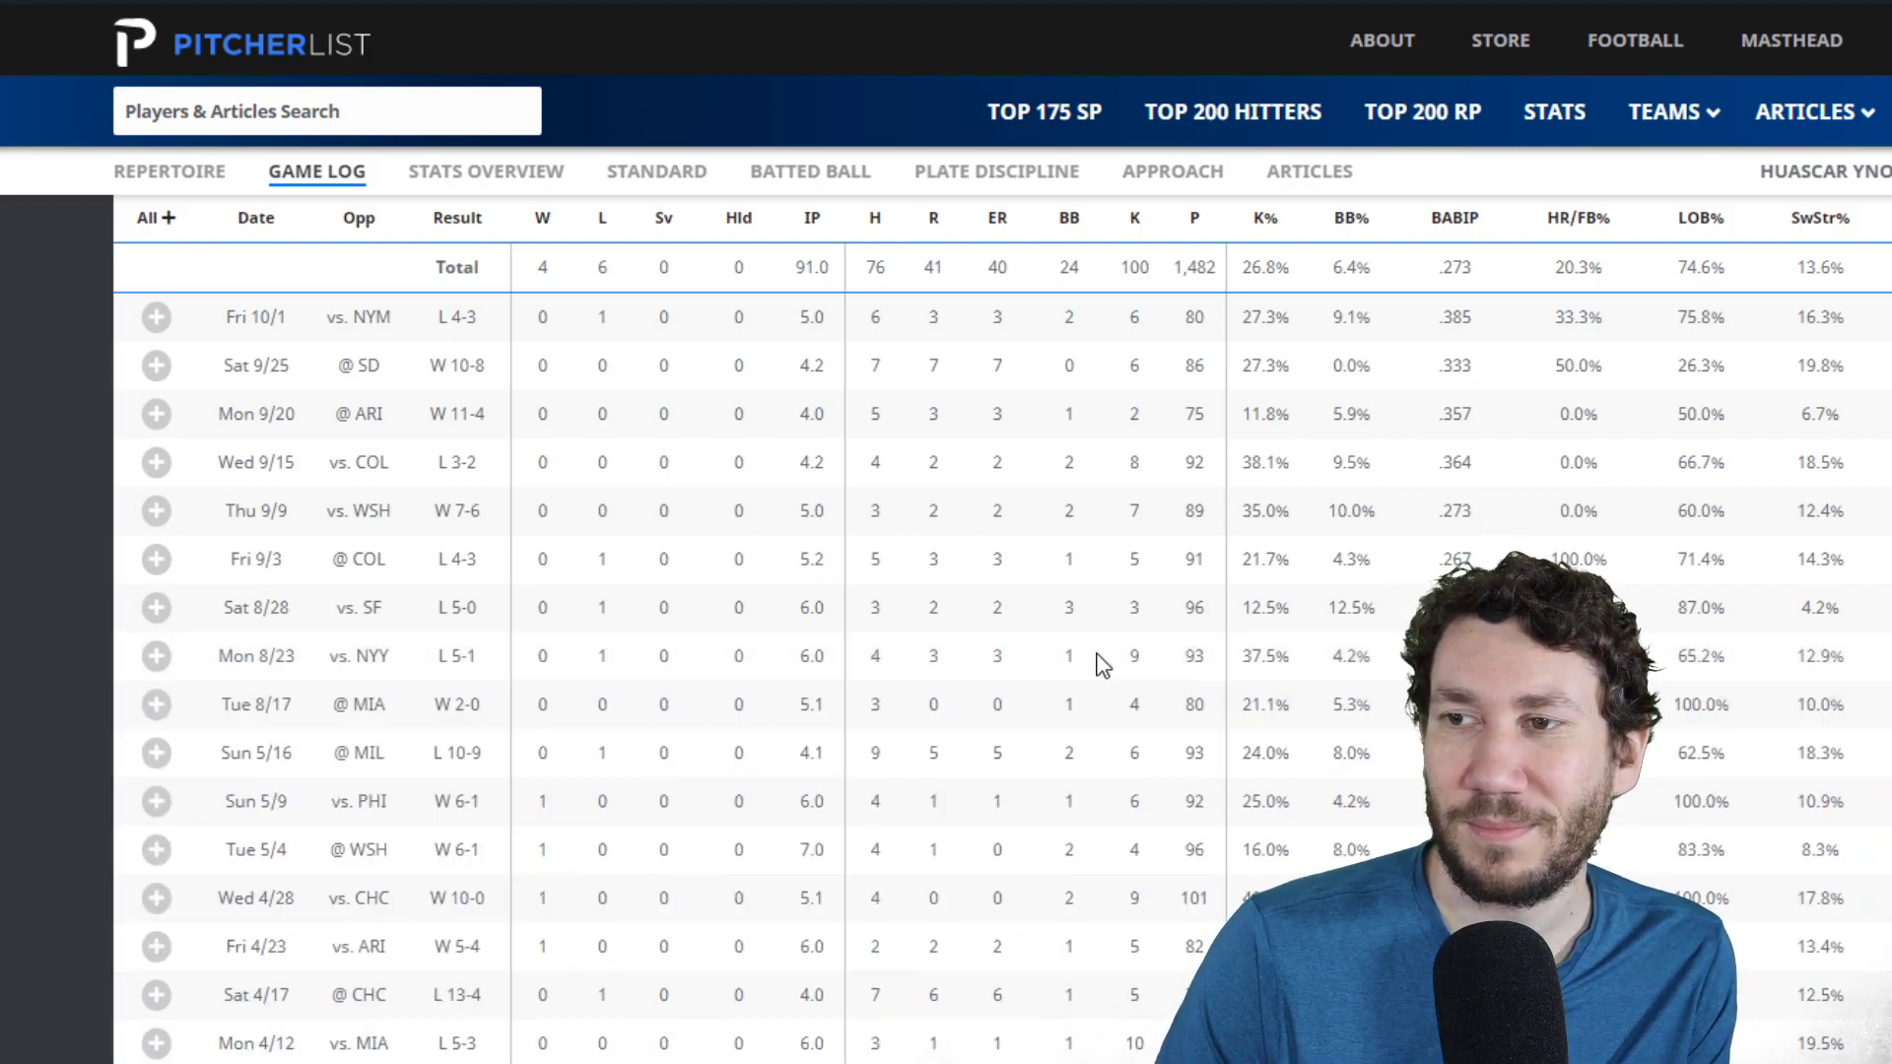
drag(1060, 656, 1087, 658)
click(1086, 656)
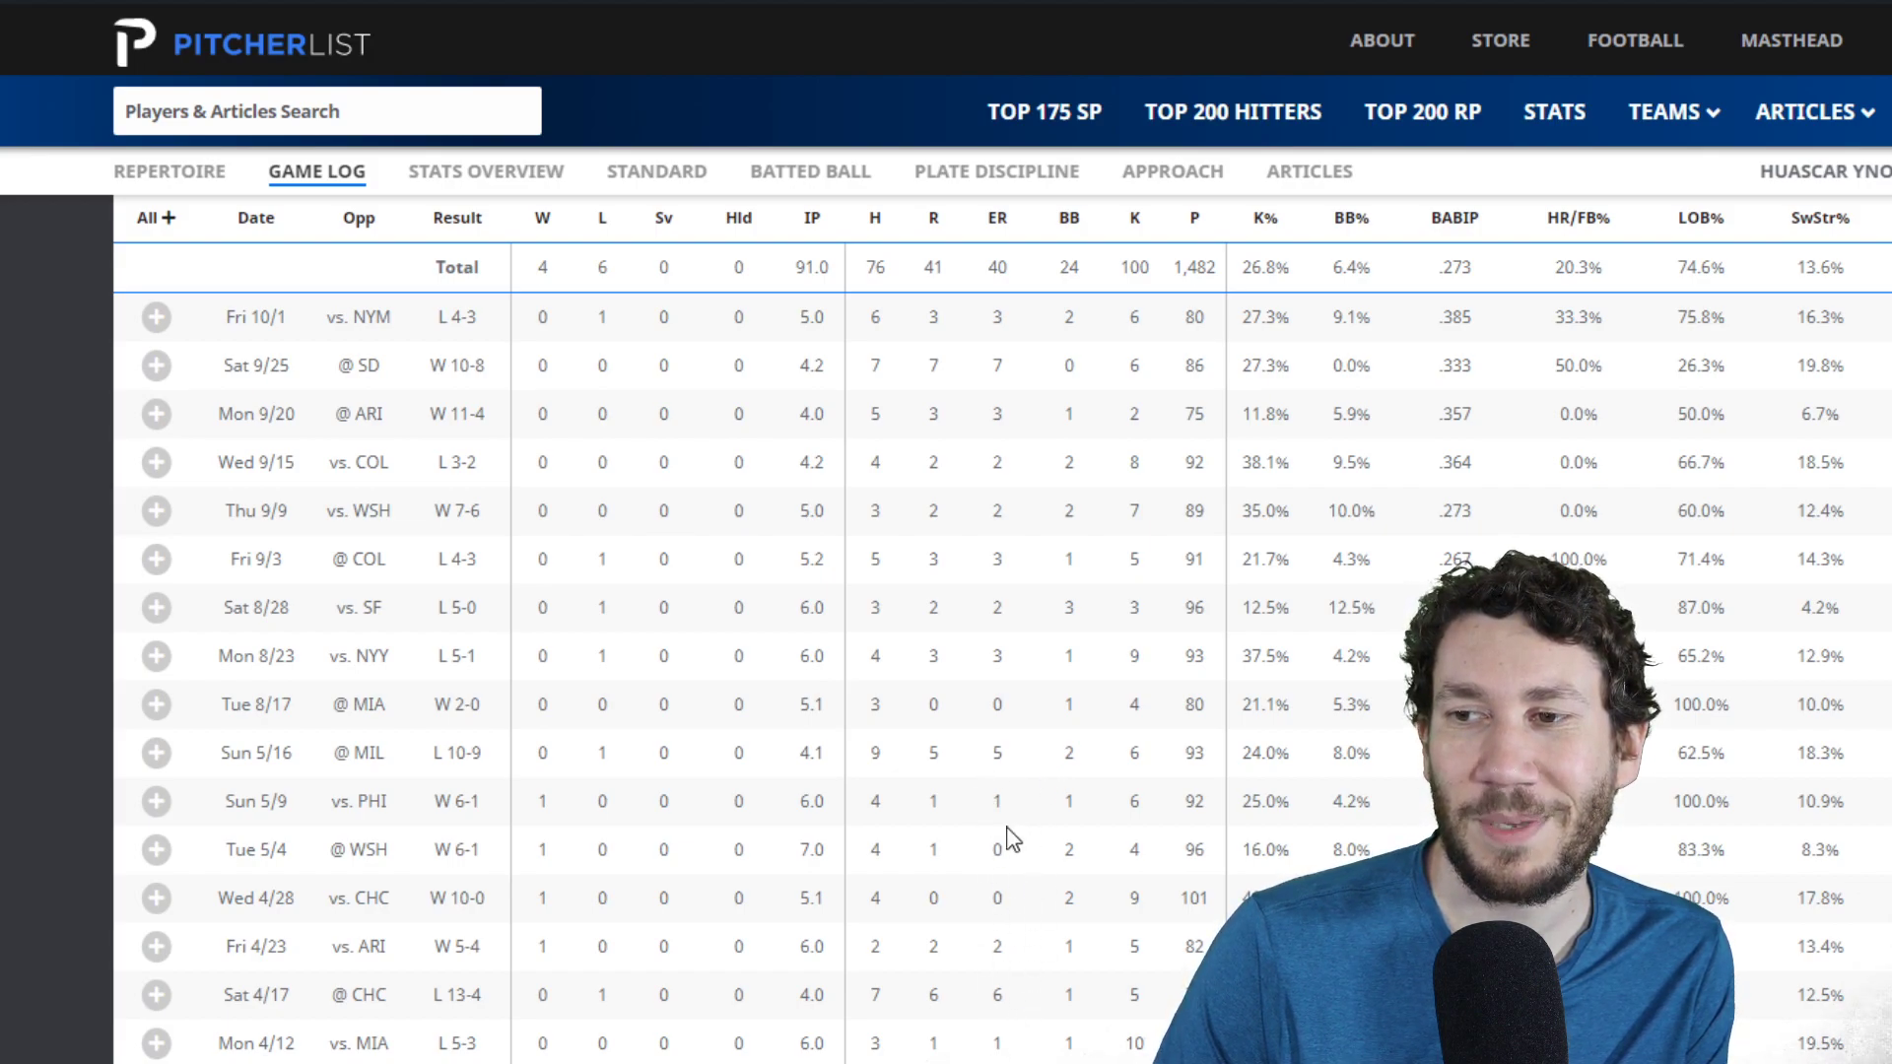
- Check the four-seamer velocity in the pitch breakdown of the Mon 4/12 start vs. MIA, and collapse the breakdown
click(1102, 1053)
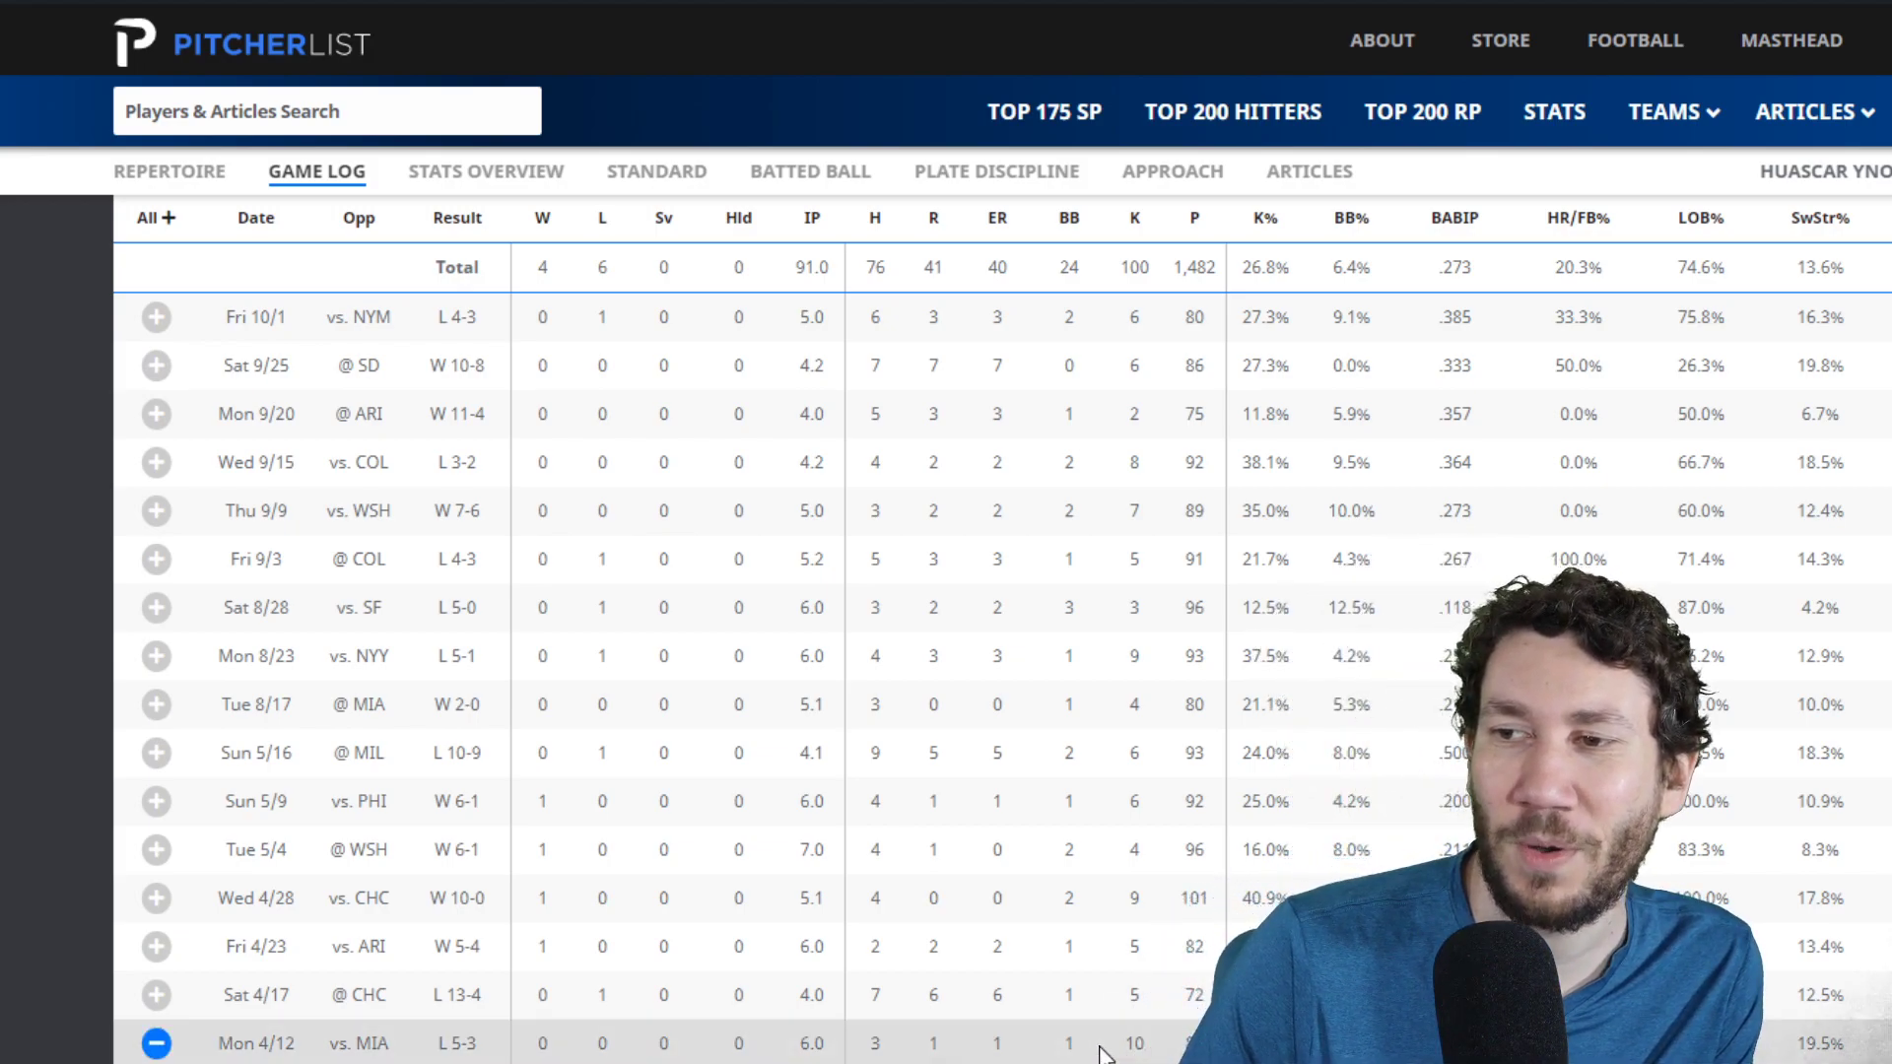
scroll(1105, 1050, down, 3)
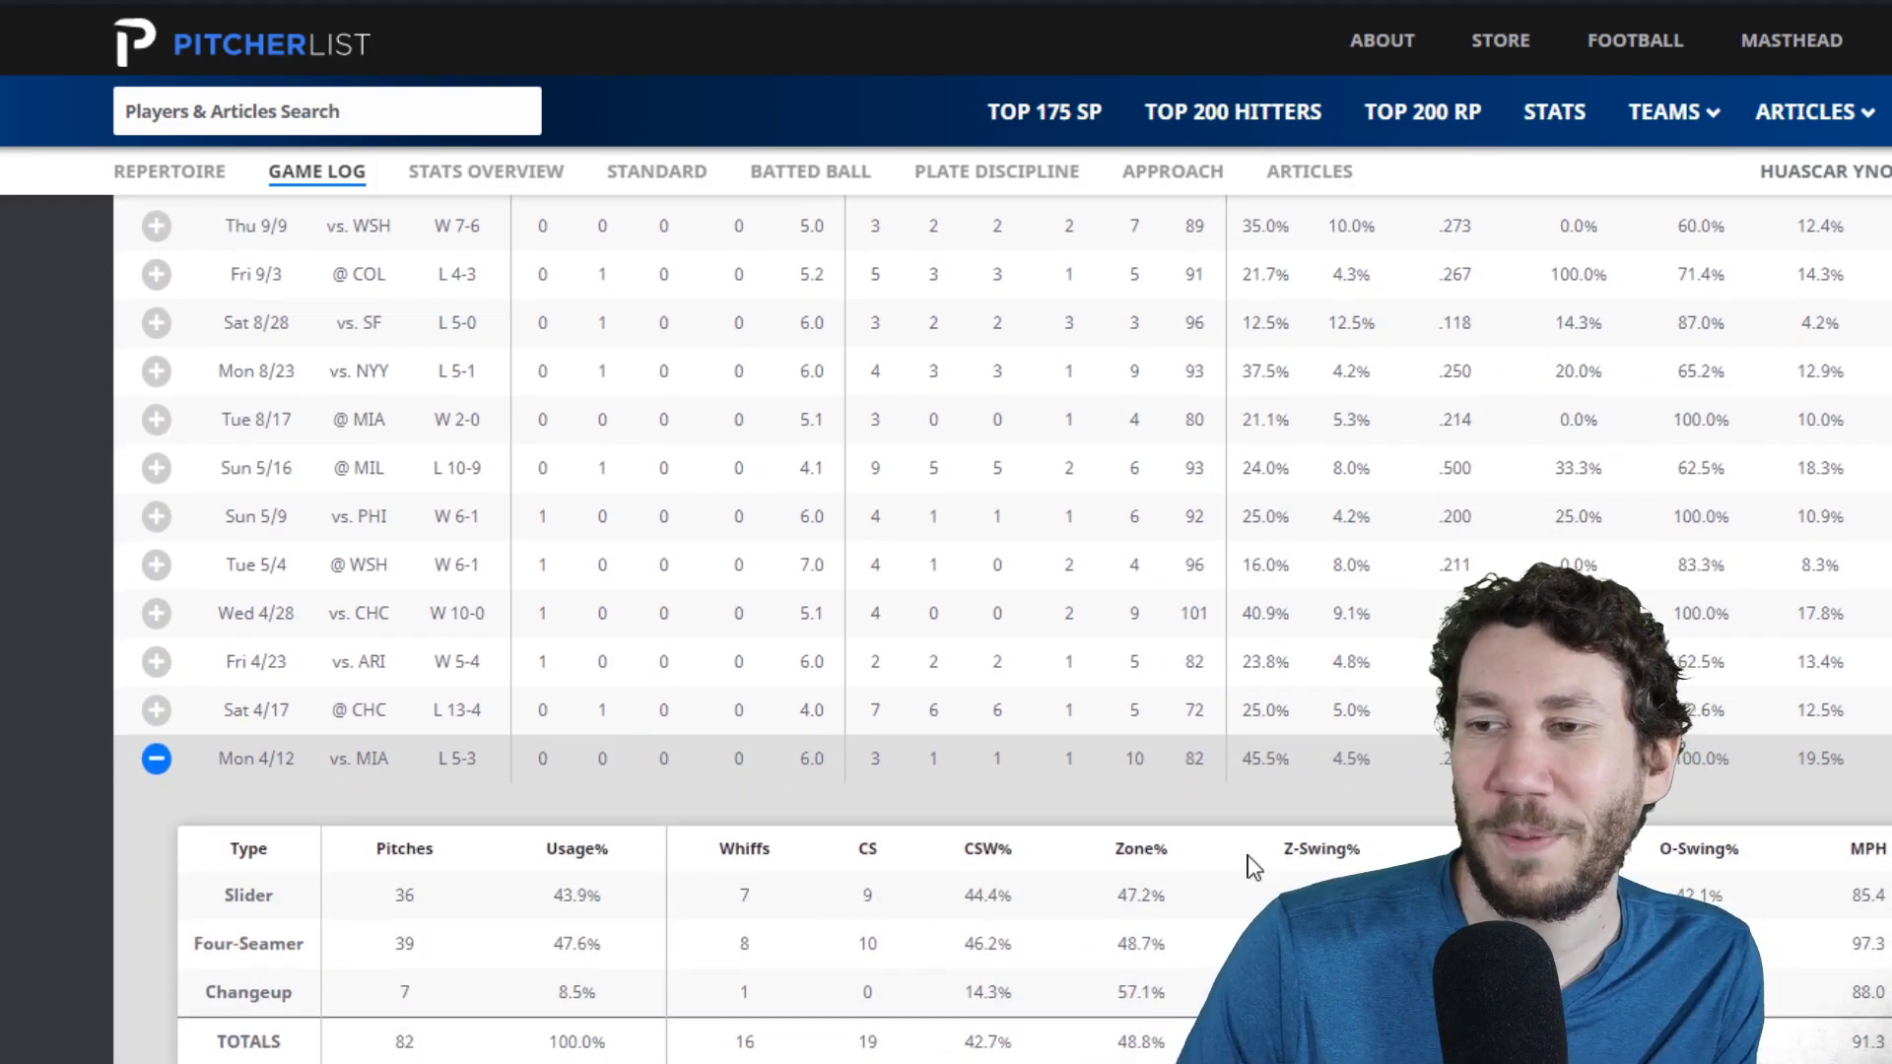
double_click(1867, 944)
click(1052, 757)
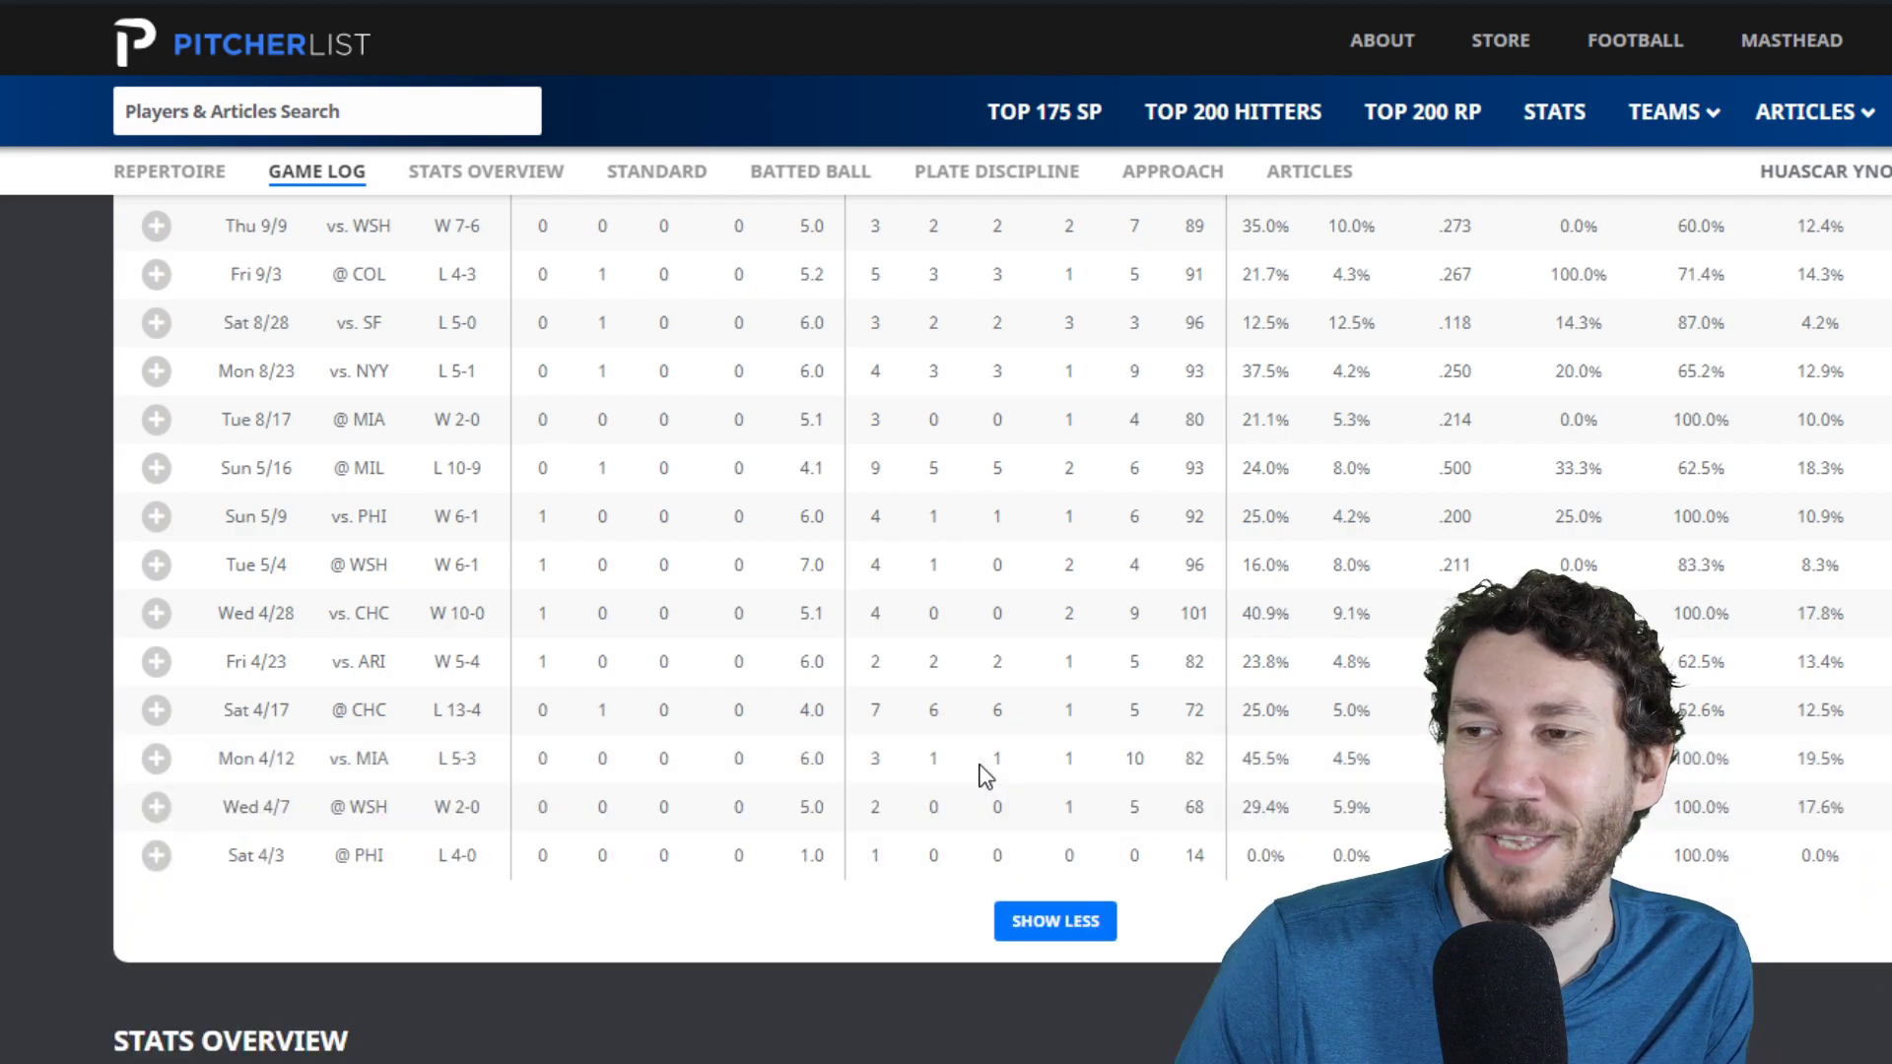
- Check the four-seamer velocity in the Sat 4/17 @ CHC breakdown and view the Fri 4/23 vs. ARI breakdown, collapsing both
click(1032, 709)
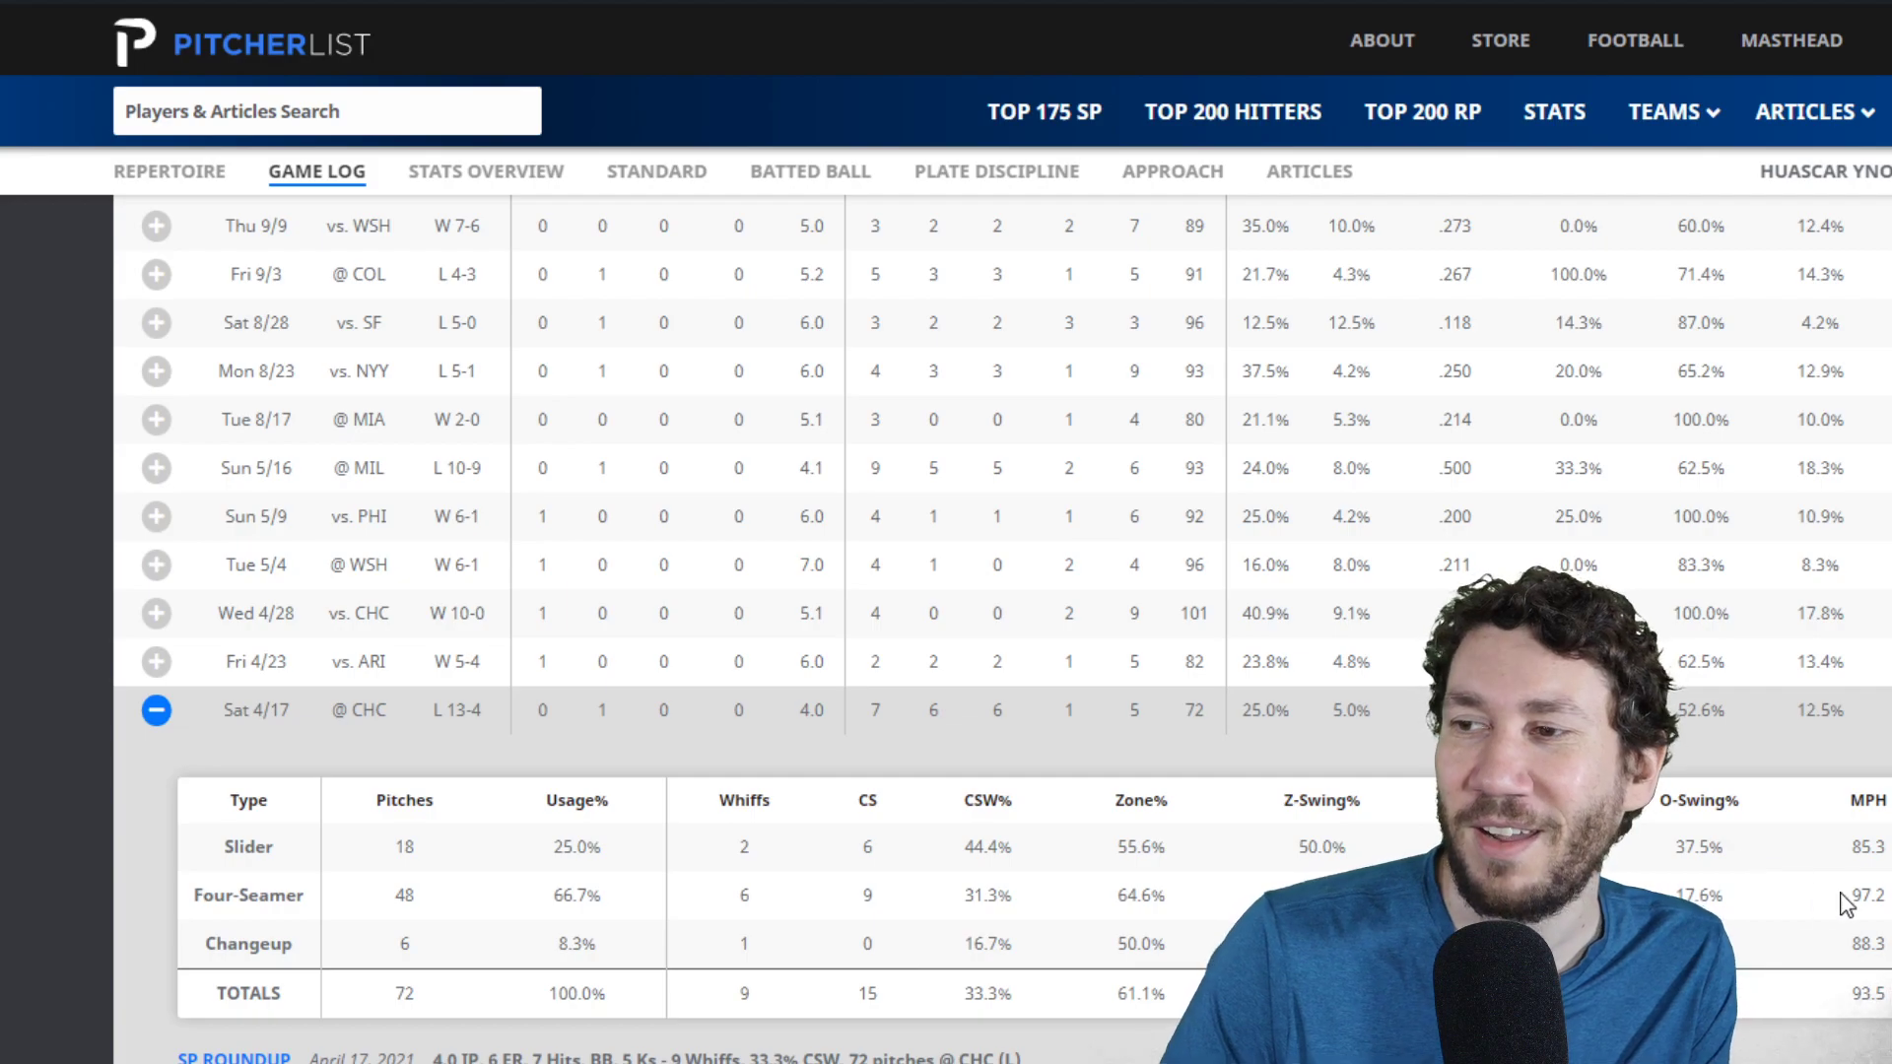
drag(1852, 895, 1873, 895)
click(934, 896)
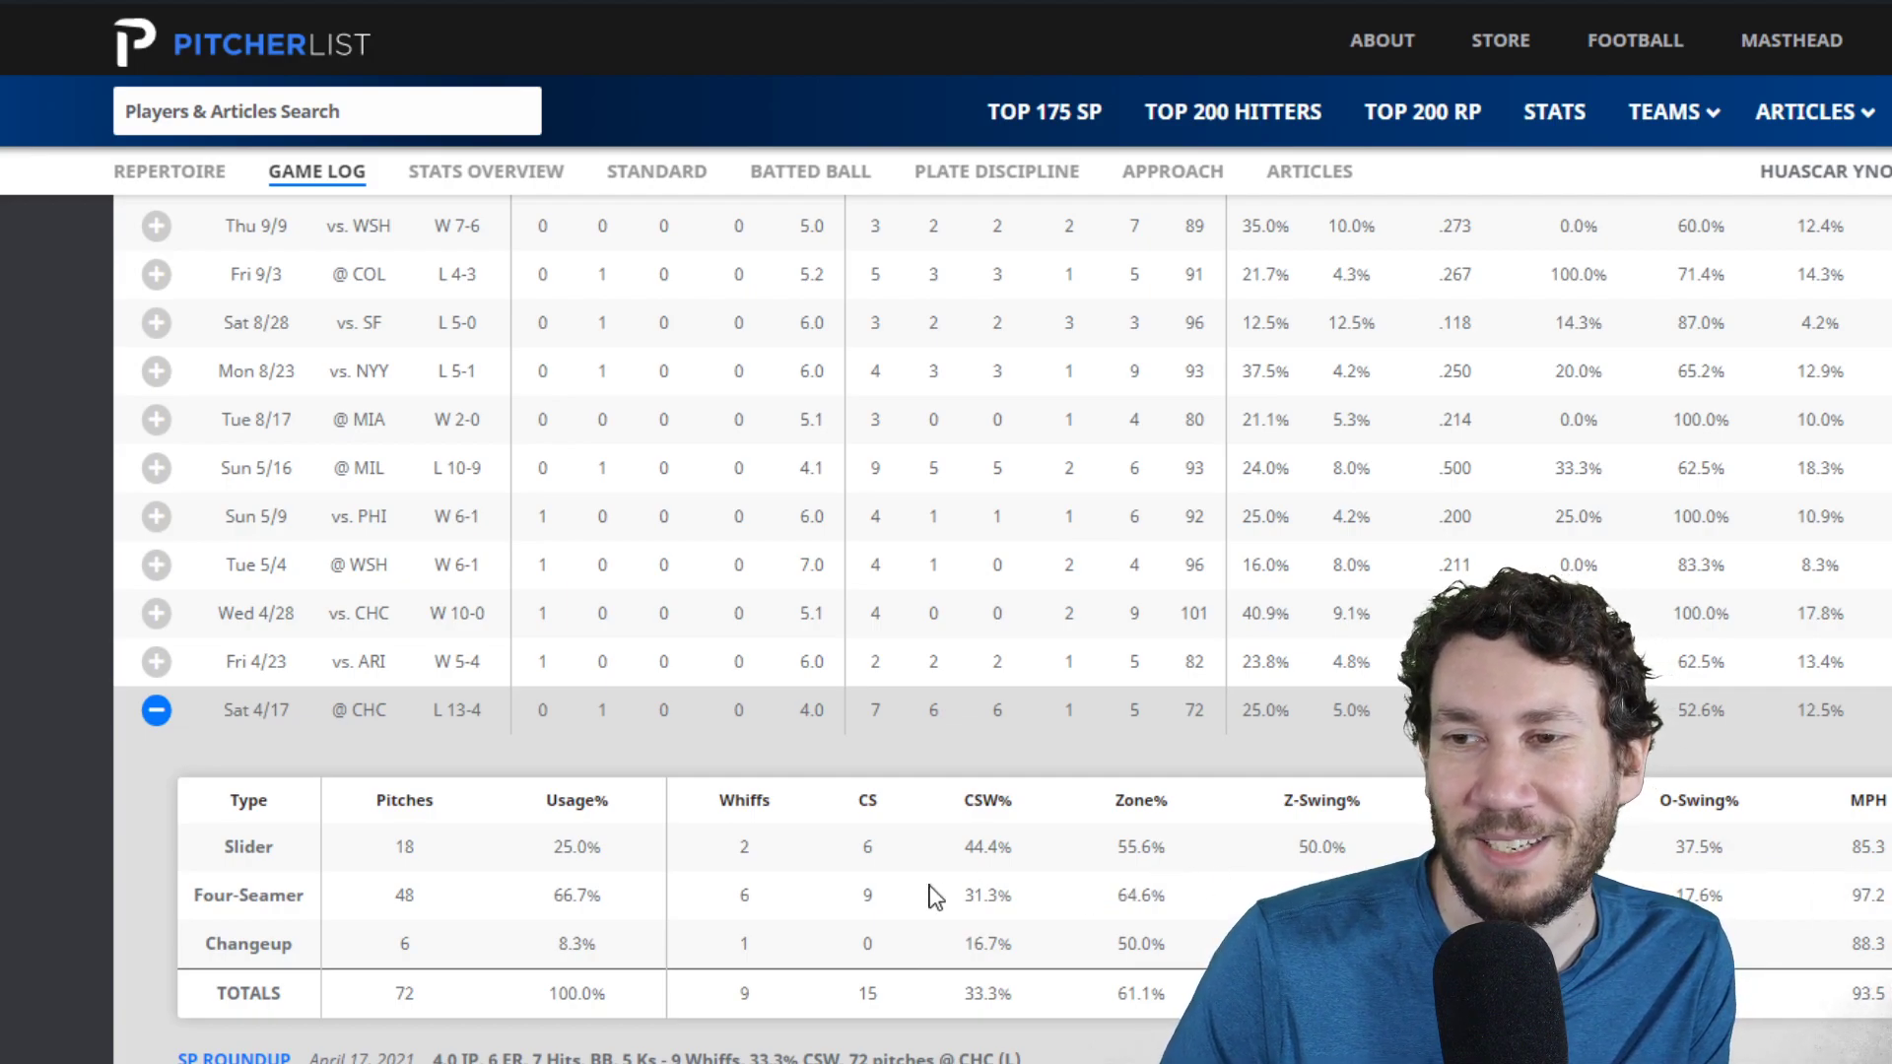
click(1061, 722)
click(1051, 676)
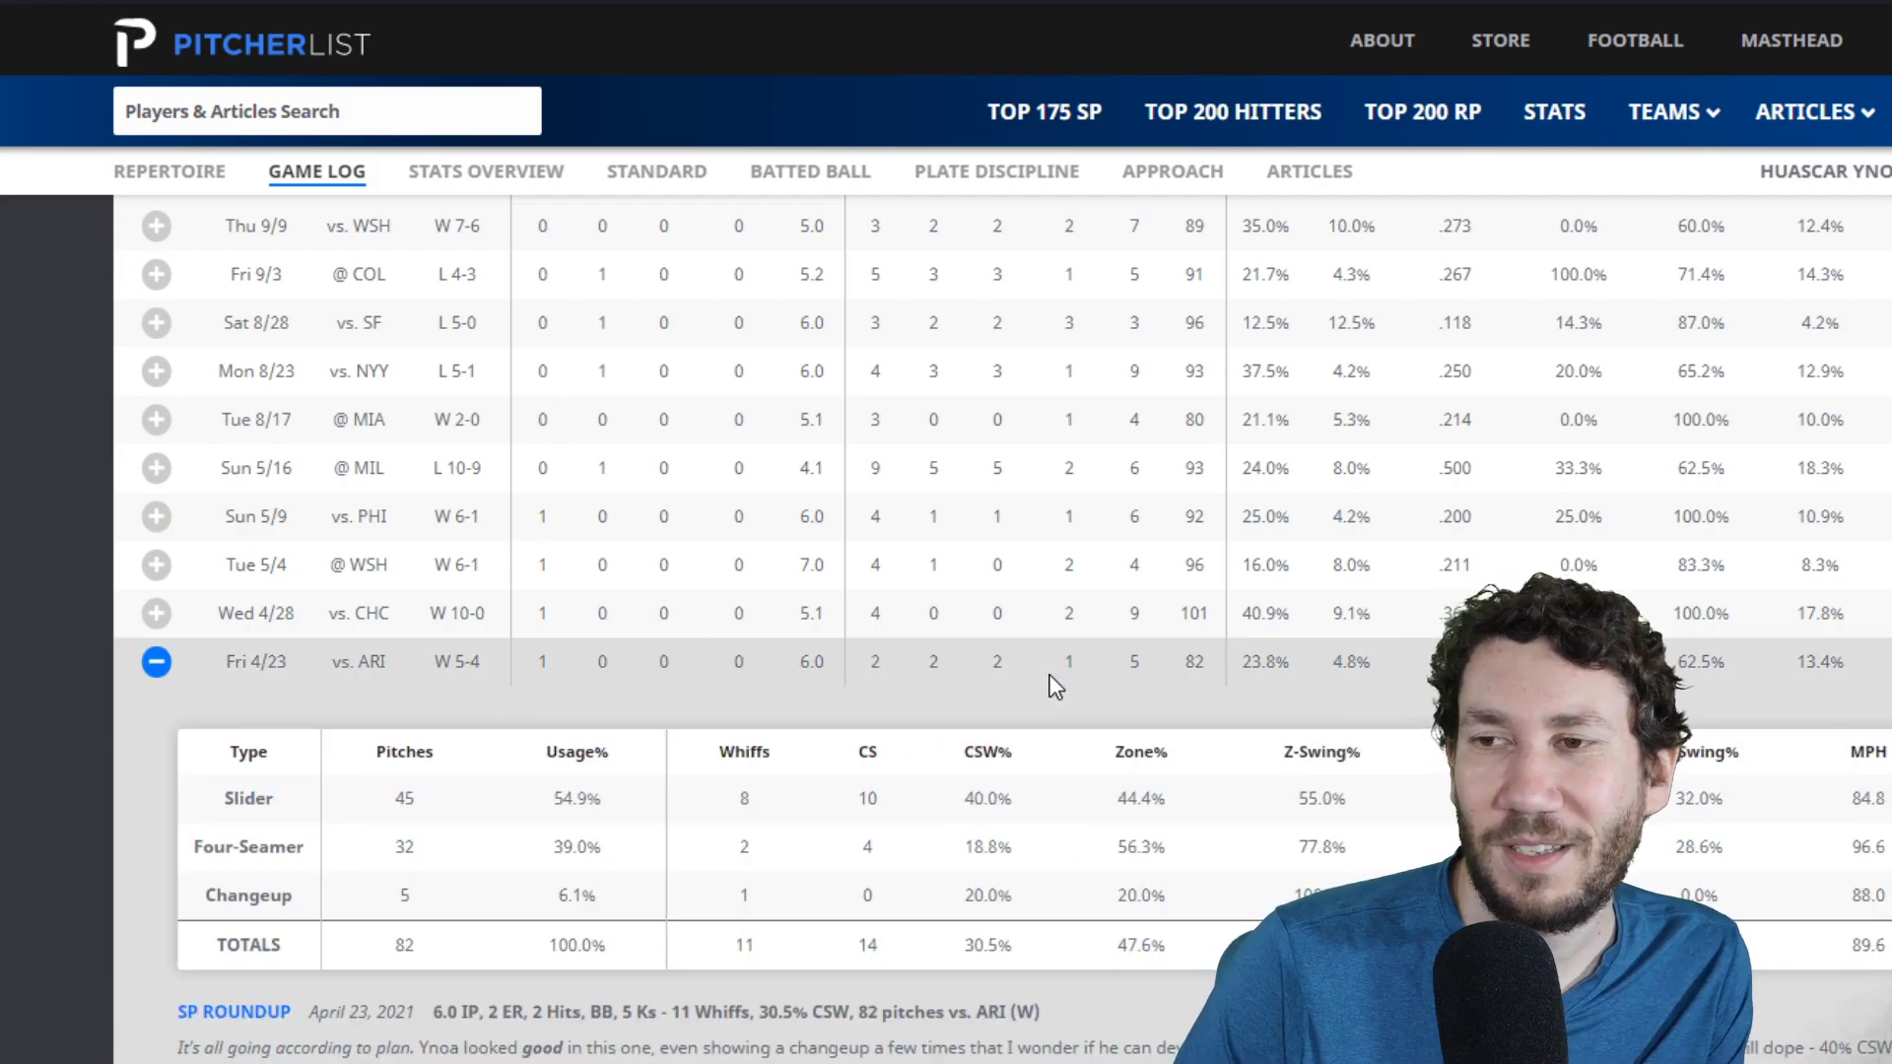
click(1030, 679)
- Reopen the Sat 4/17 @ CHC breakdown and compare the four-seamer and slider pitch counts
click(1053, 730)
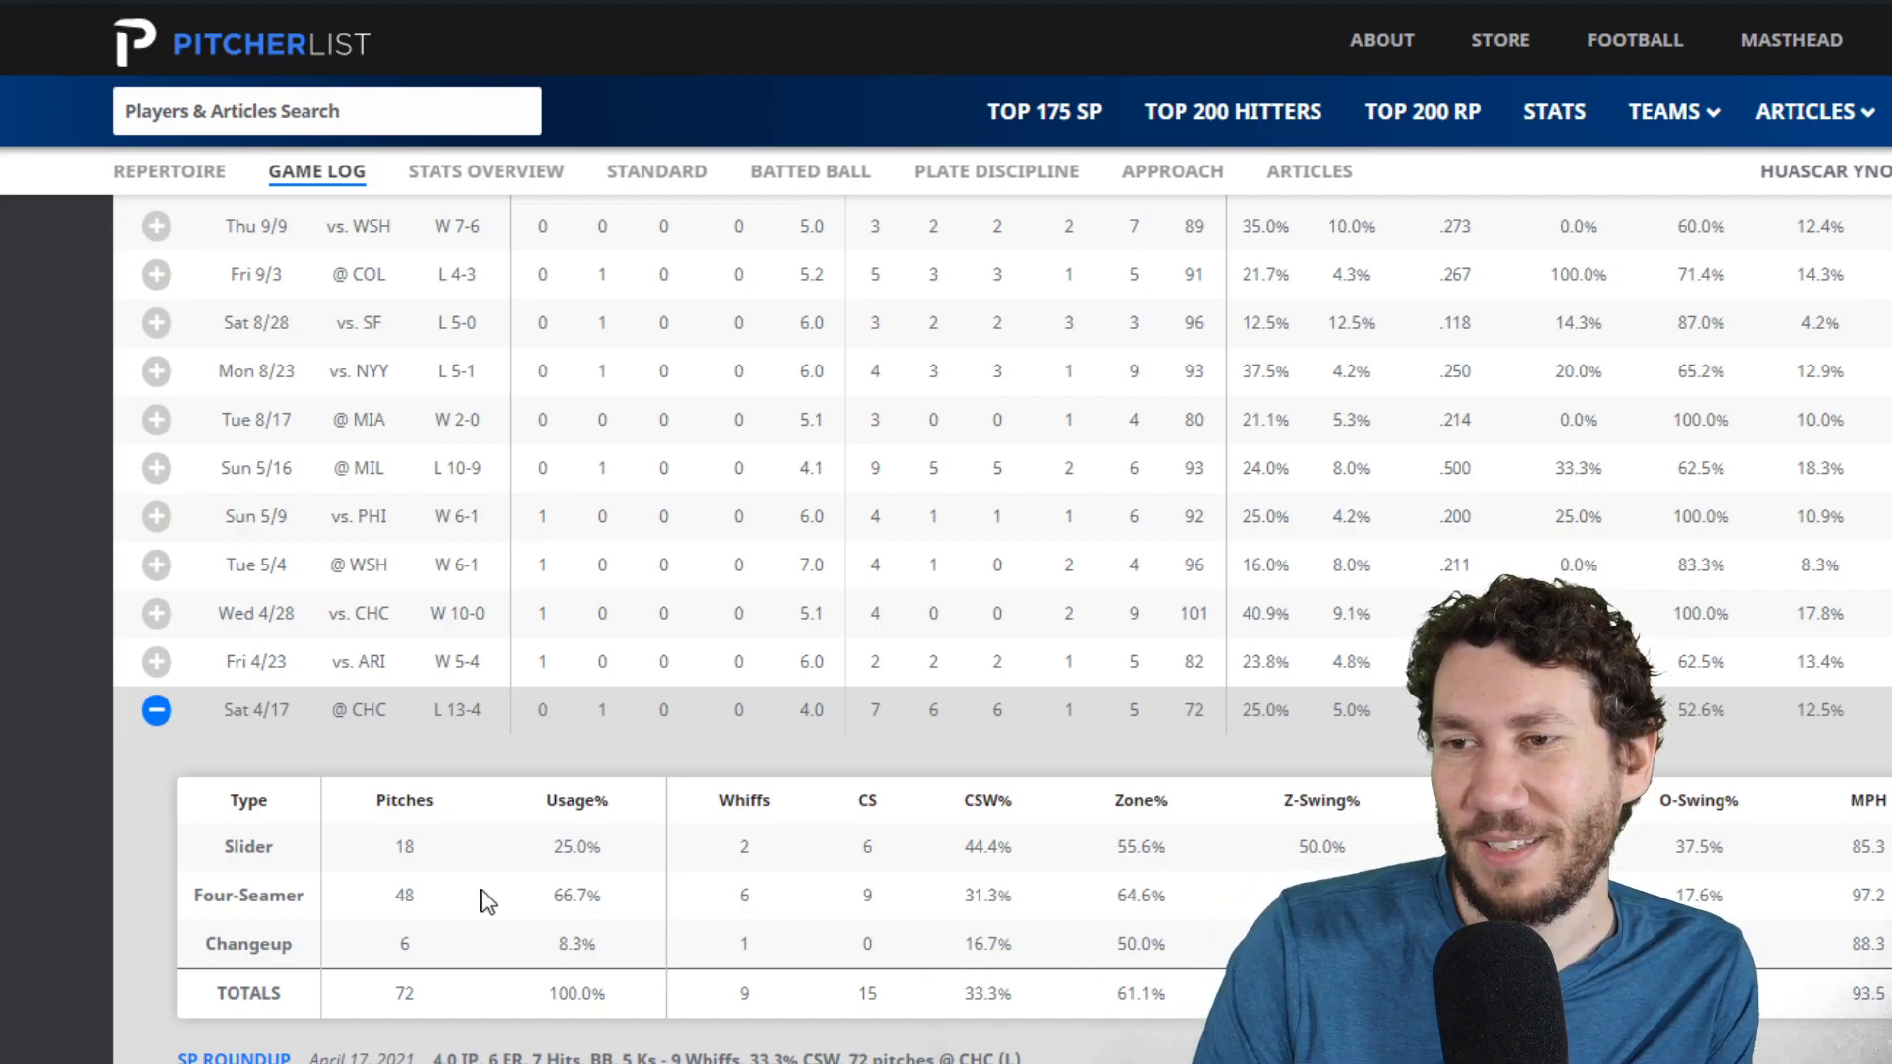
double_click(404, 848)
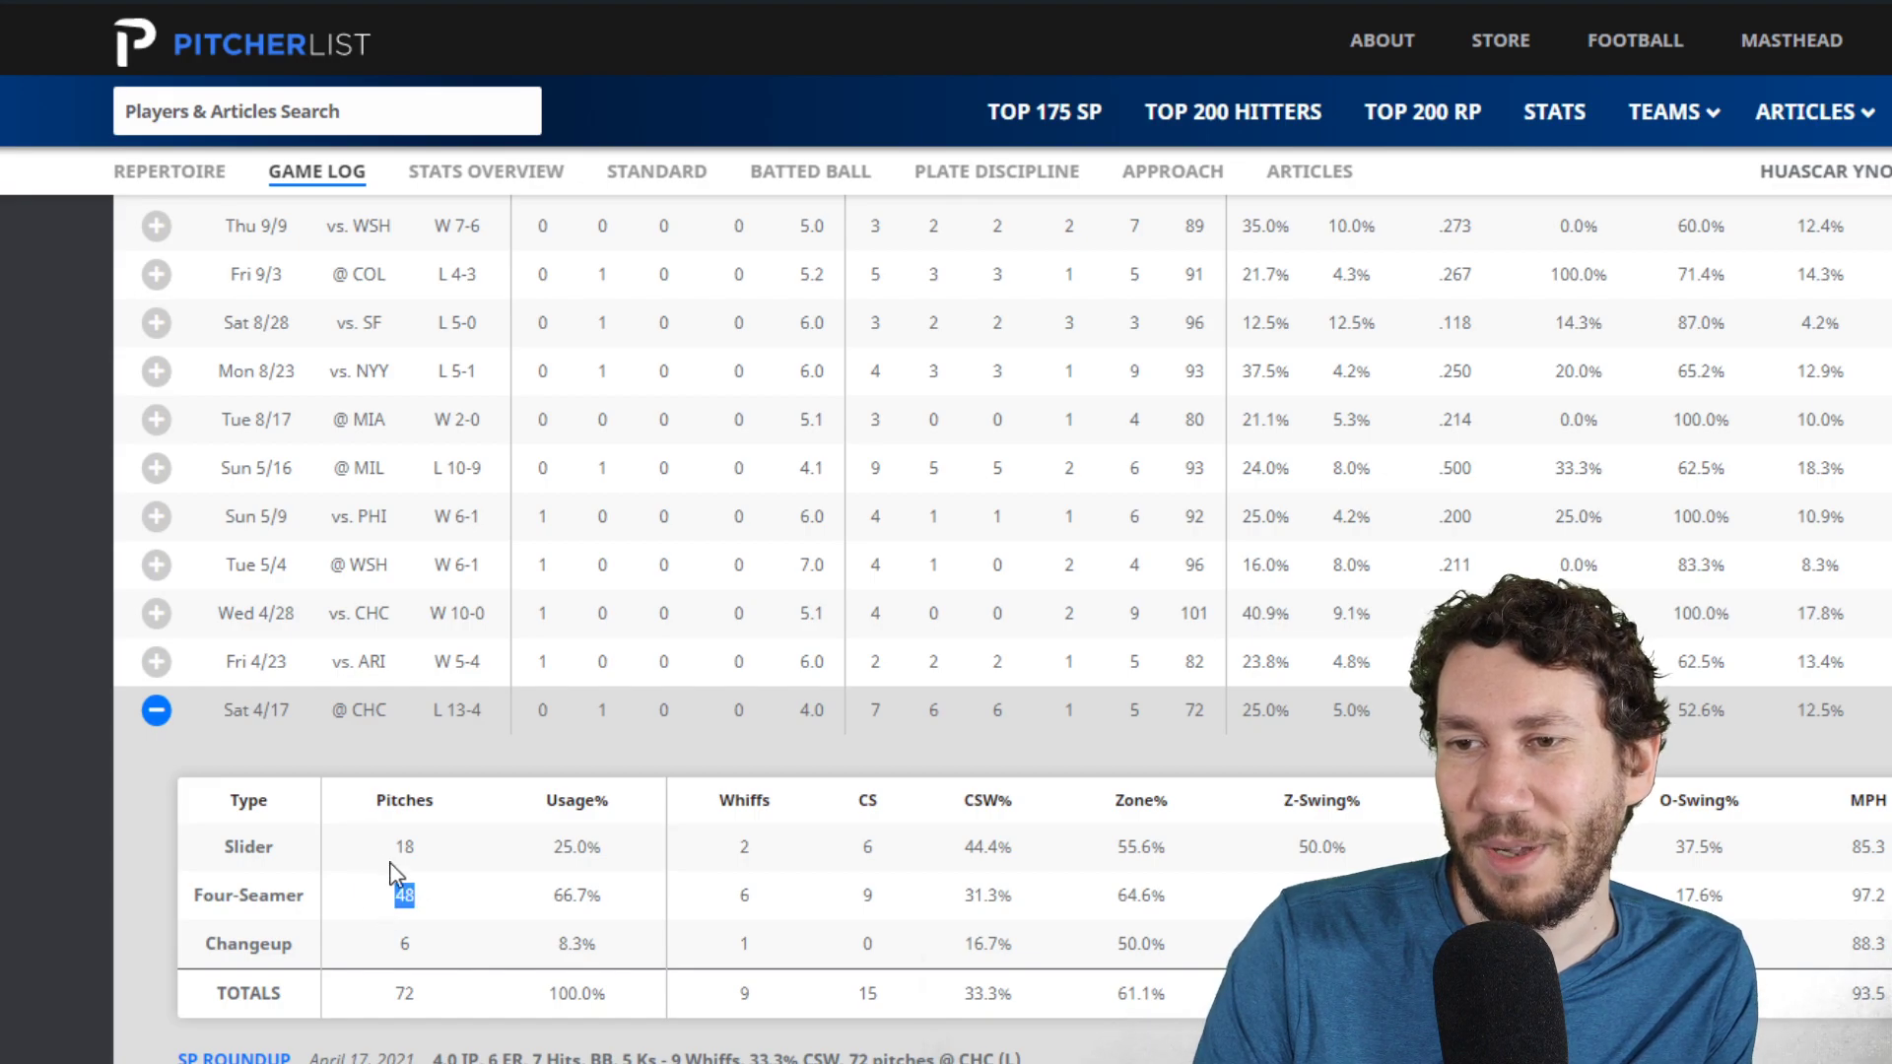
click(979, 901)
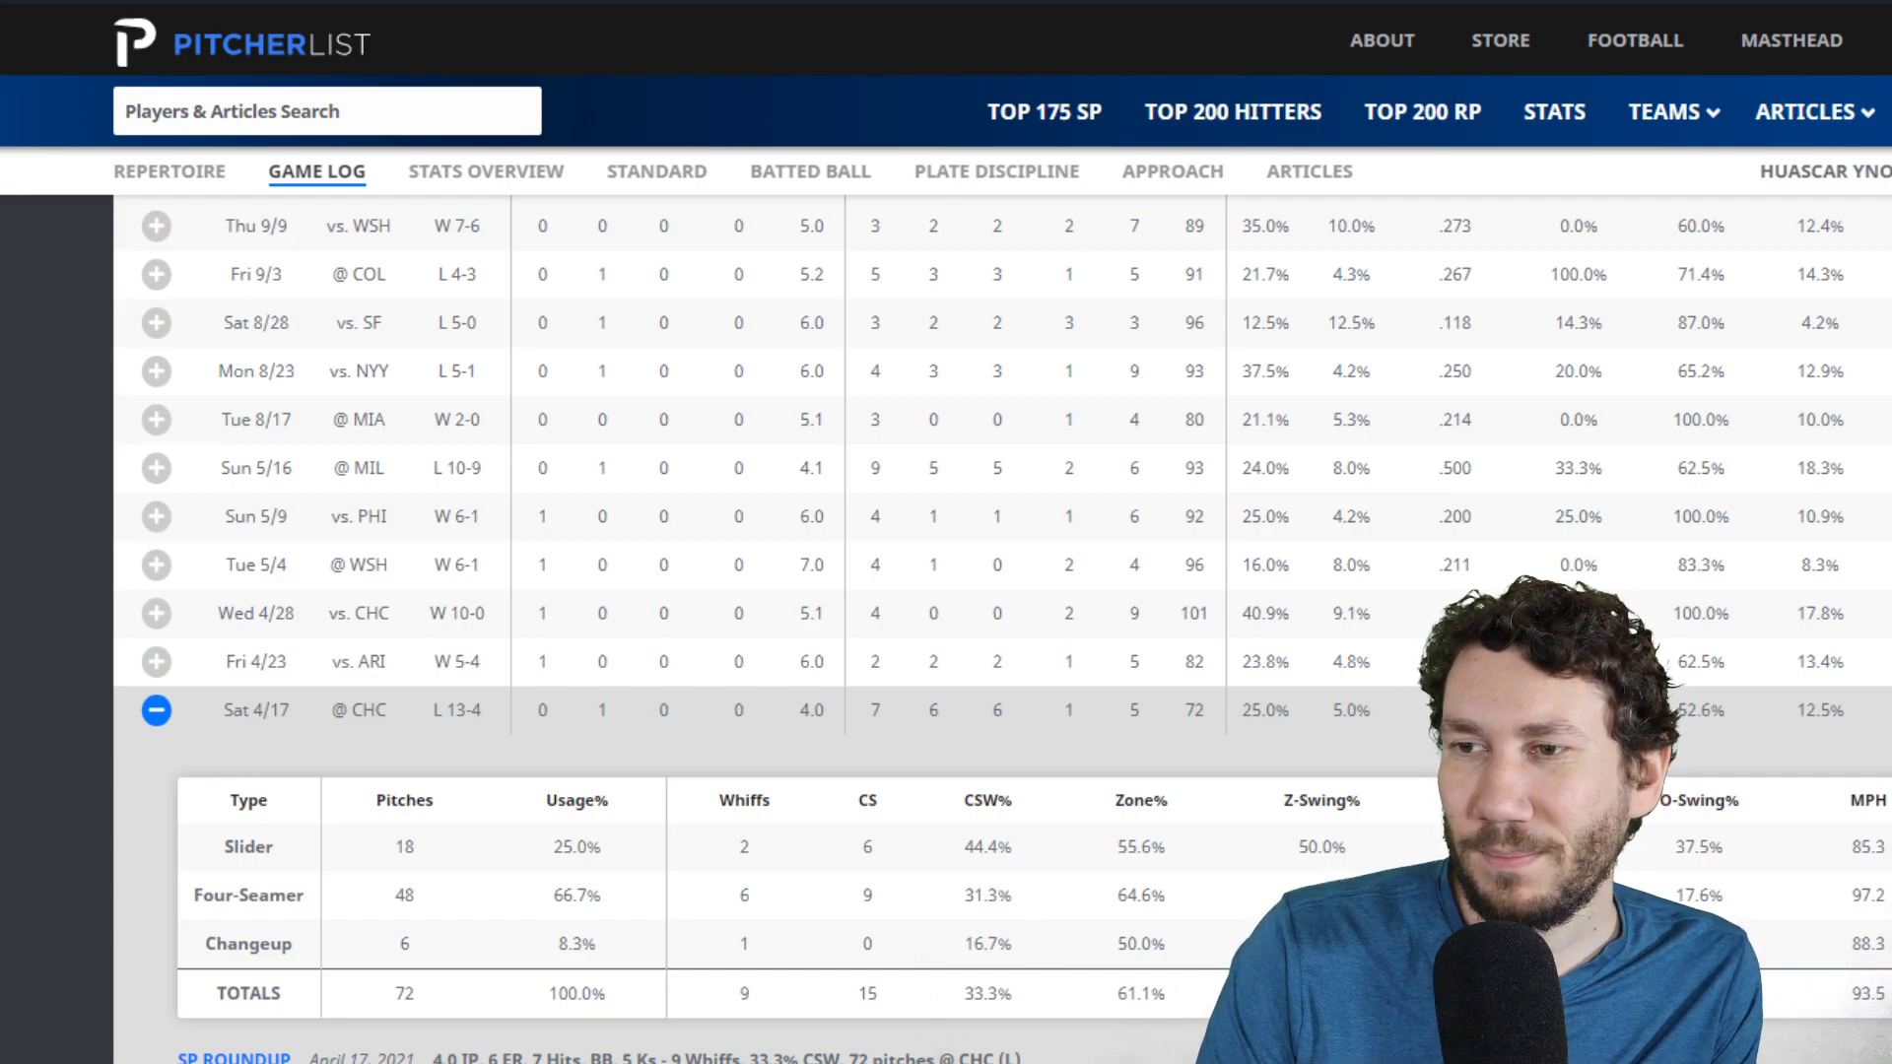
mouse_move(1025, 905)
mouse_down()
mouse_move(948, 899)
mouse_move(1032, 902)
mouse_up()
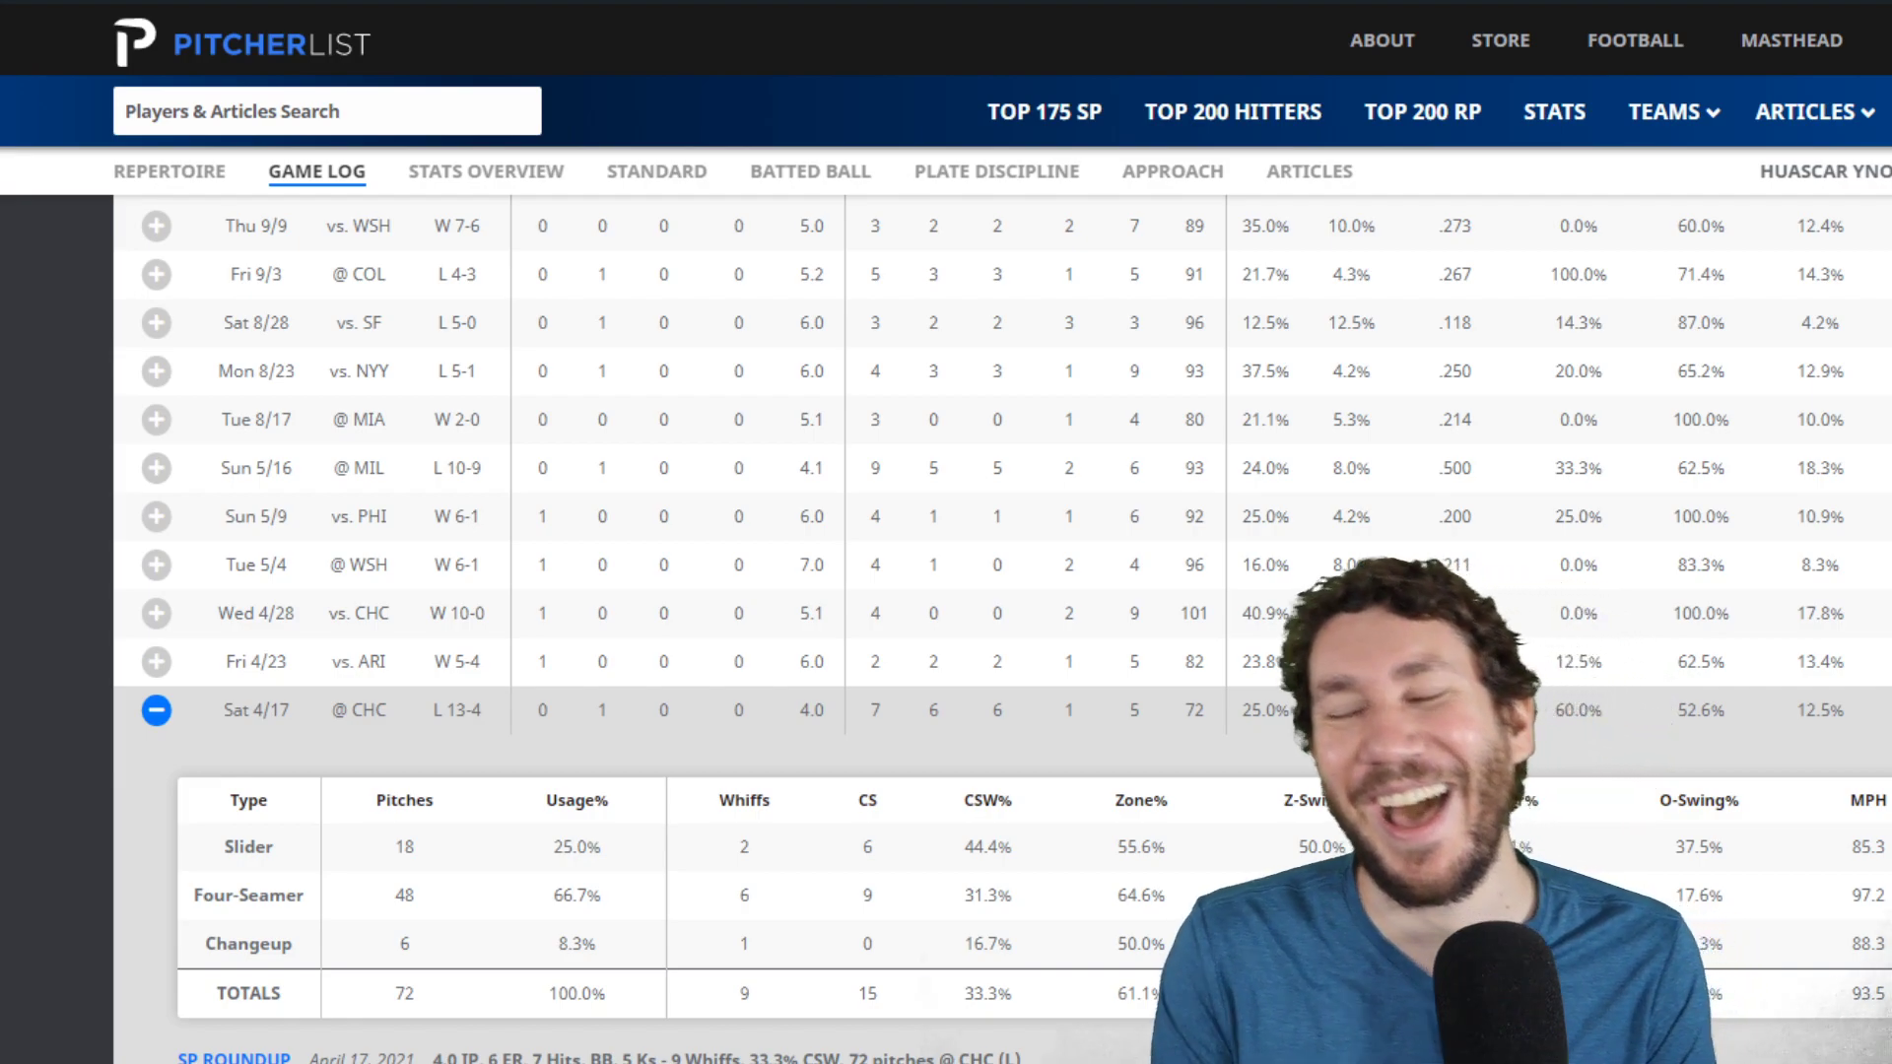
- Read the April 17, 2021 SP Roundup blurb, highlighting the CSW figure and the closing "plot armor" sentence
scroll(830, 699, down, 7)
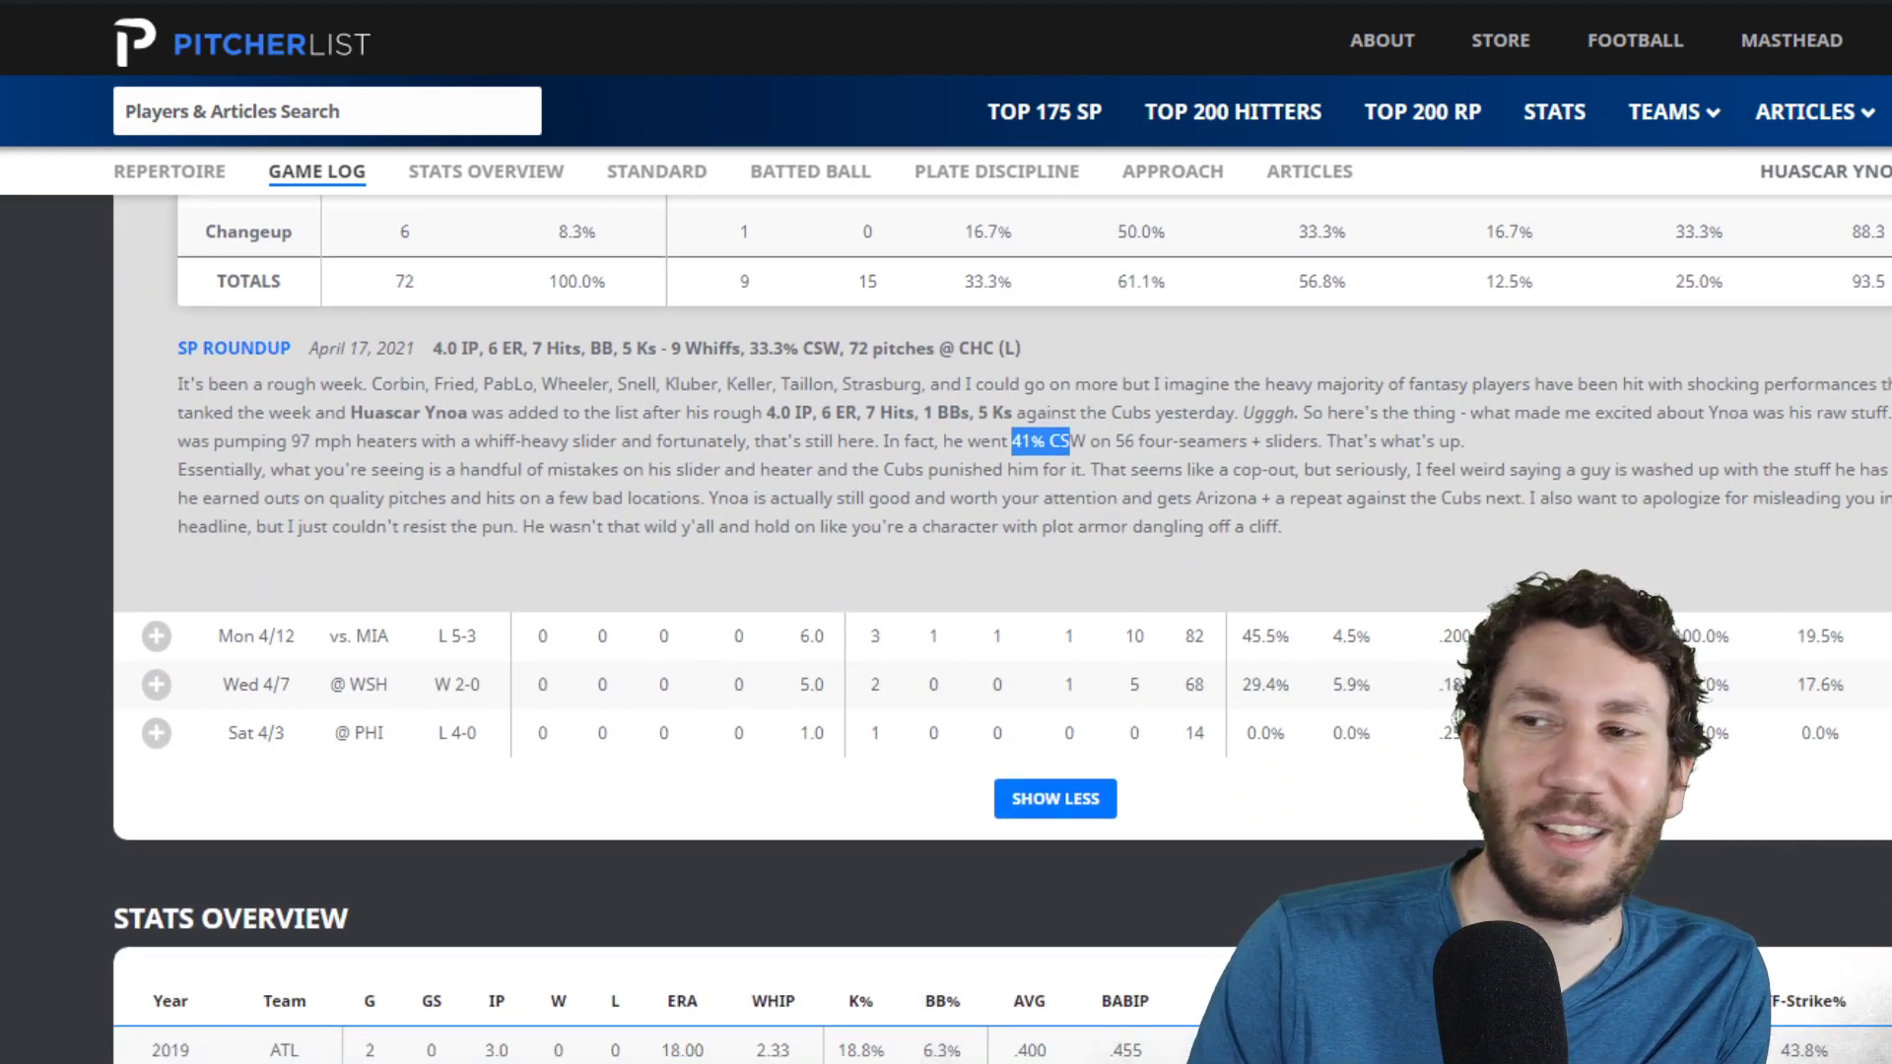
drag(1283, 520, 633, 527)
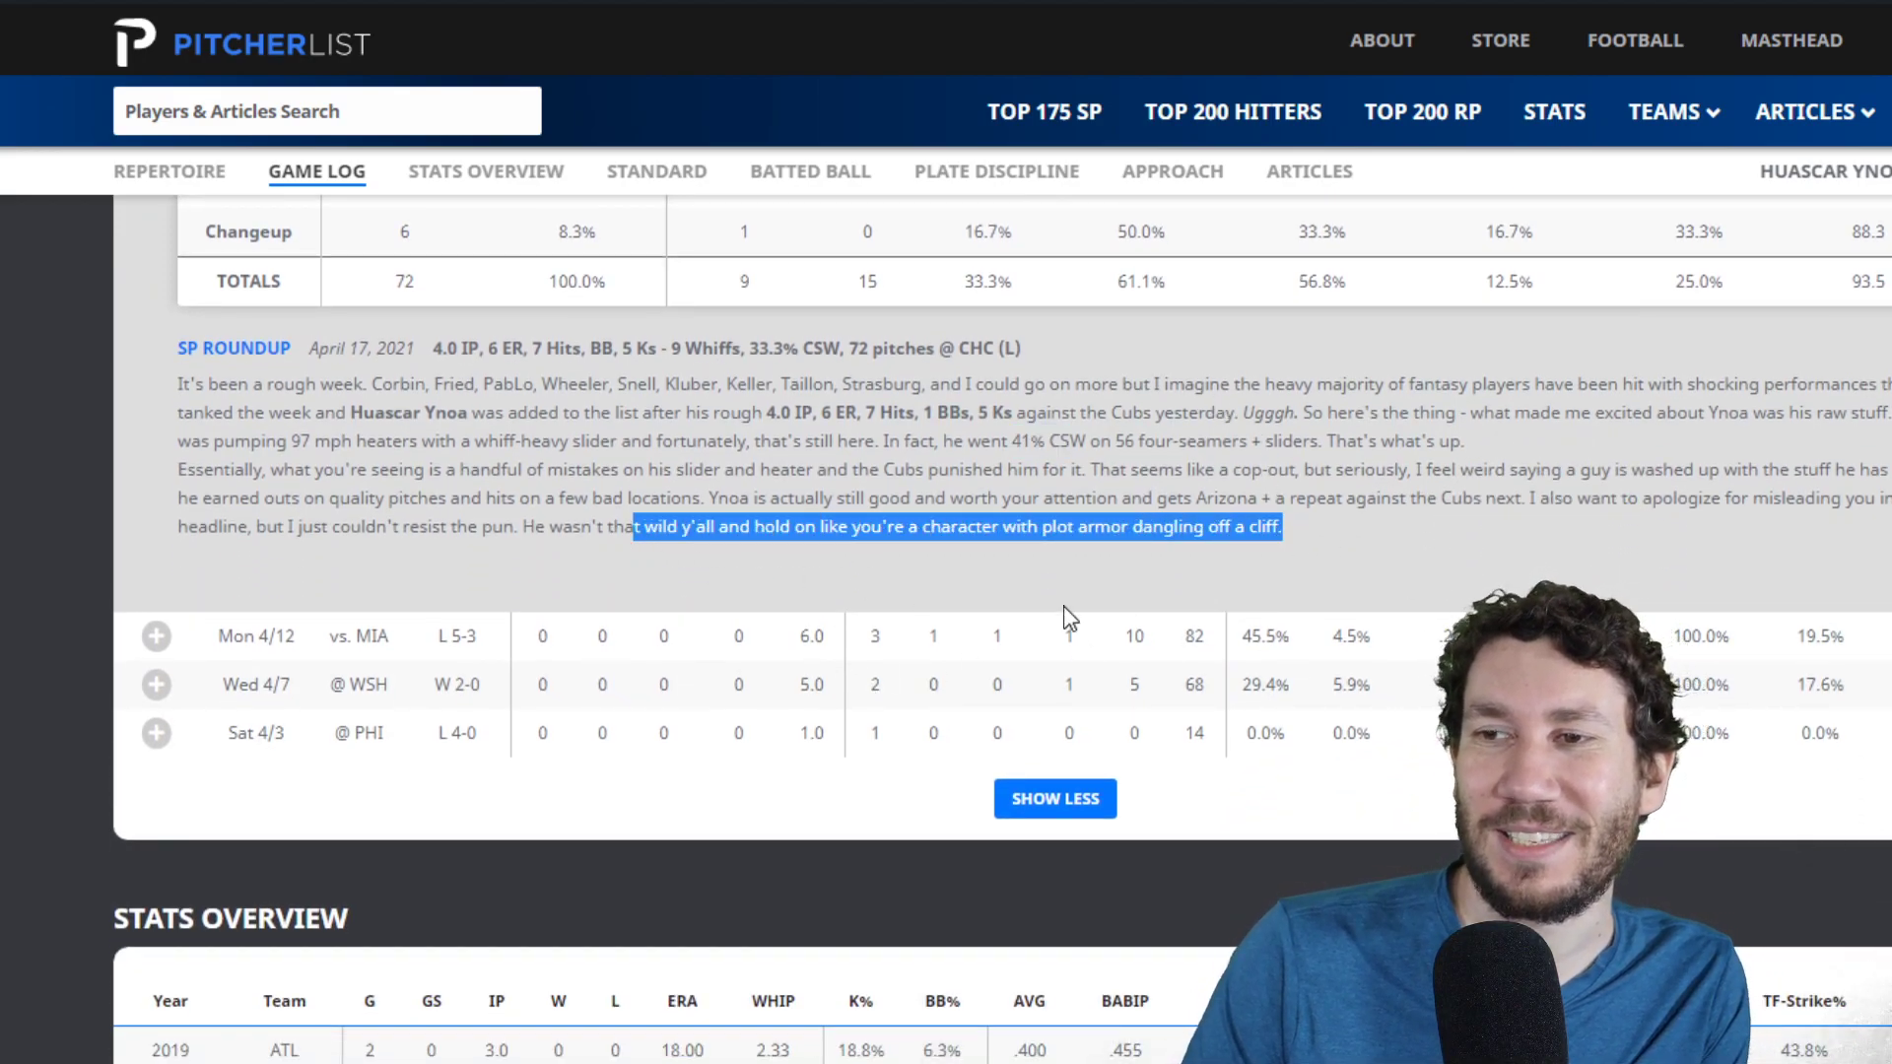
click(1266, 560)
scroll(954, 463, up, 3)
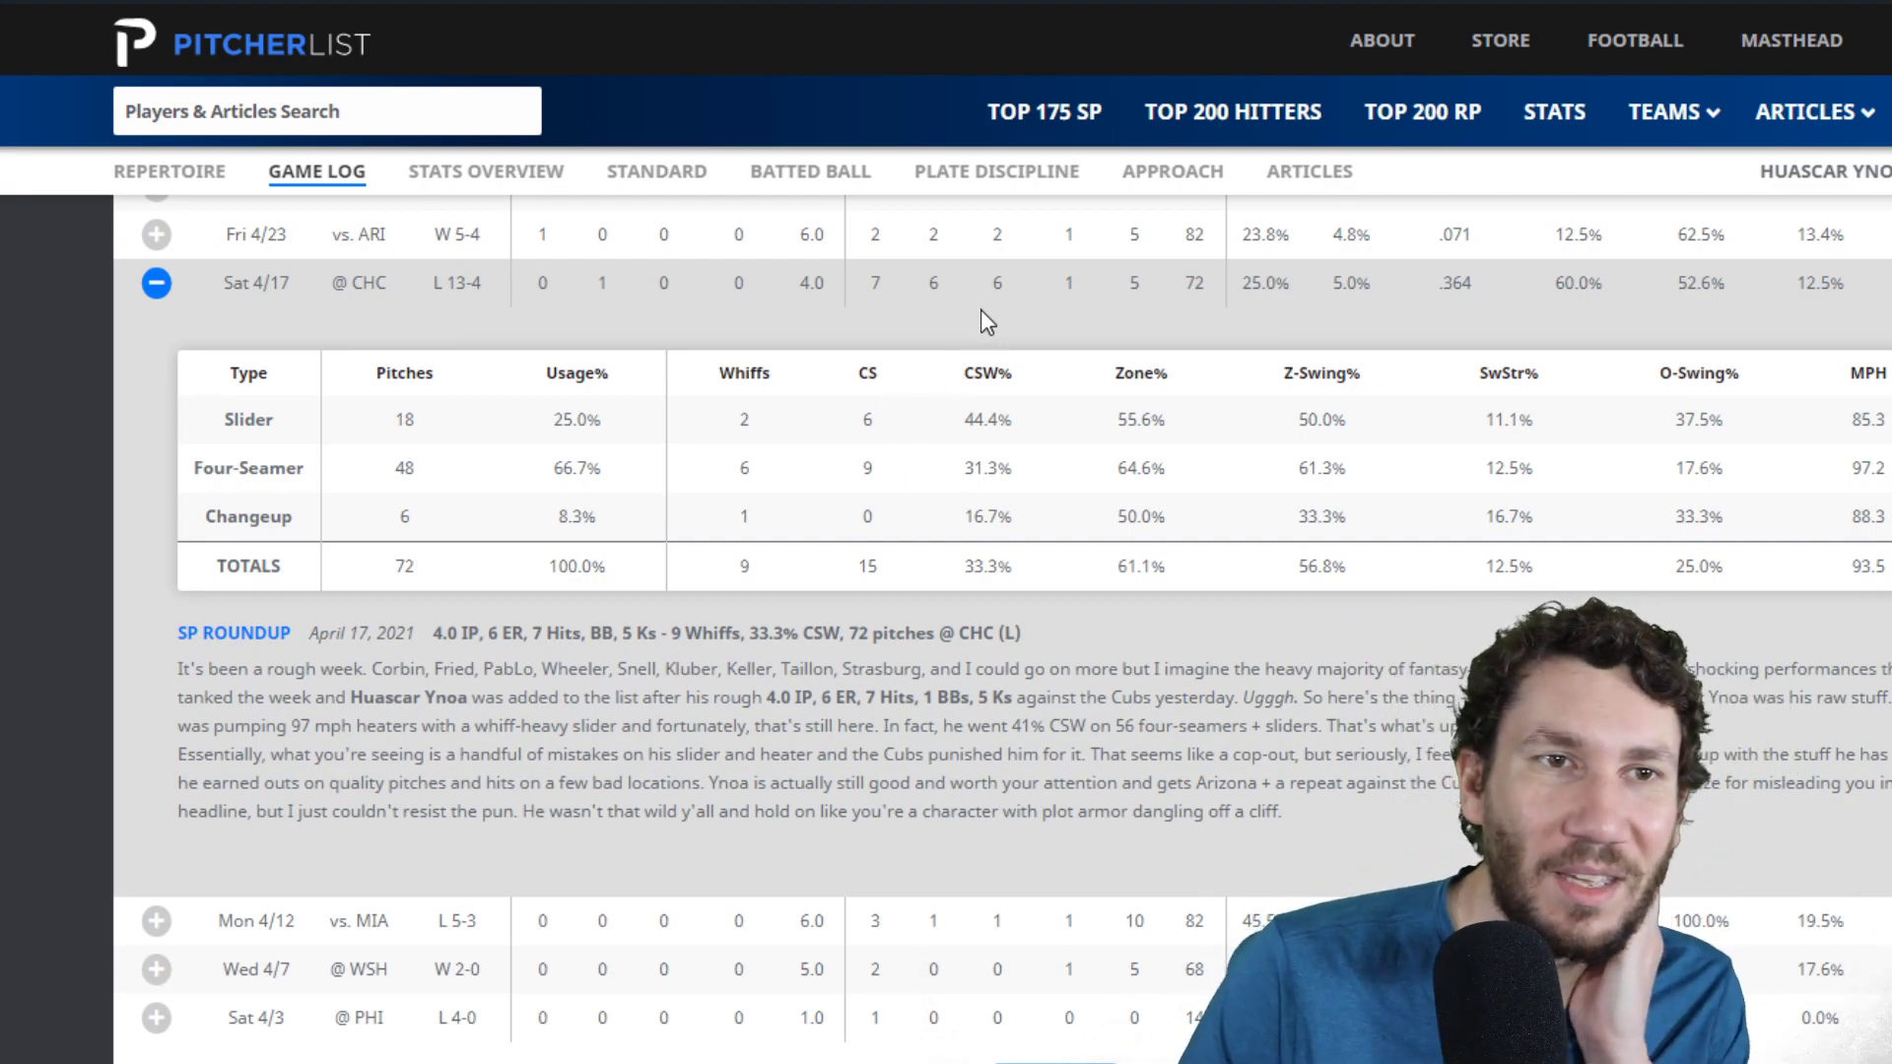
scroll(912, 623, down, 3)
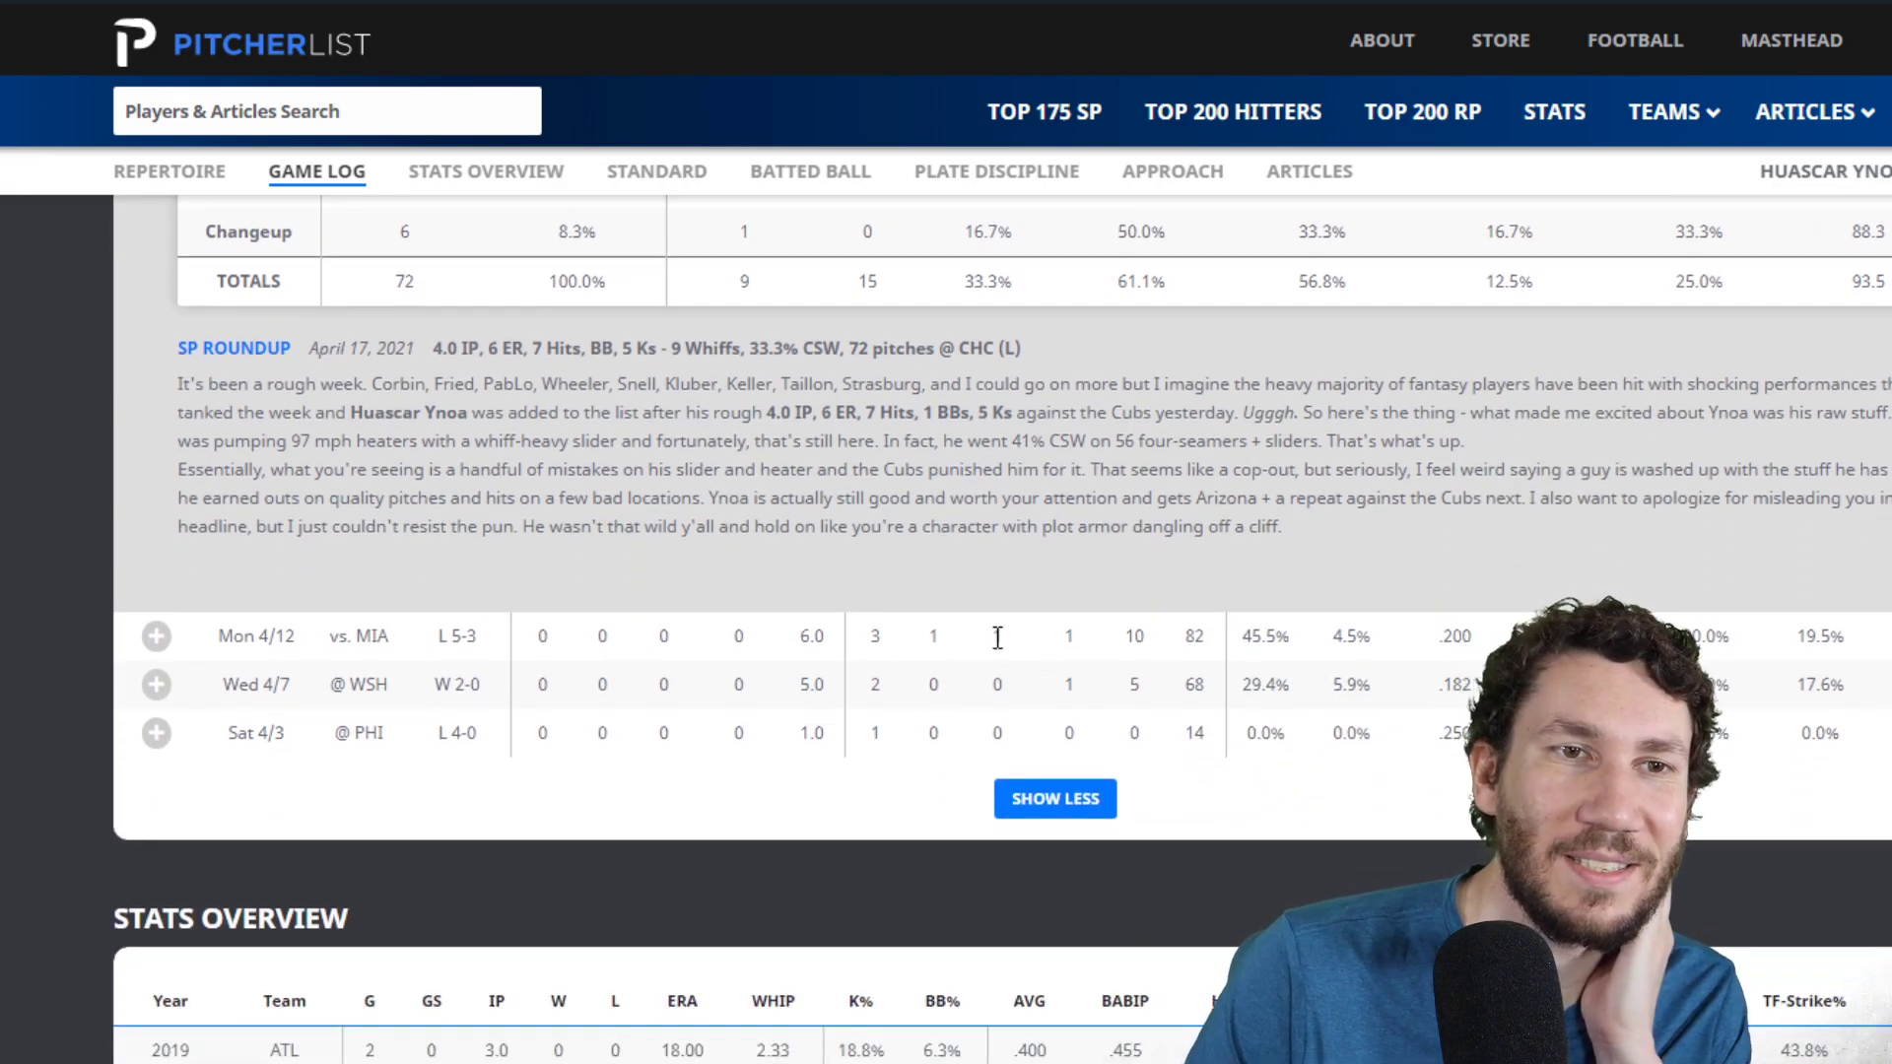
- Expand the Mon 4/12 vs. MIA game and highlight "Grab him. Now." in its SP Roundup blurb
click(1142, 641)
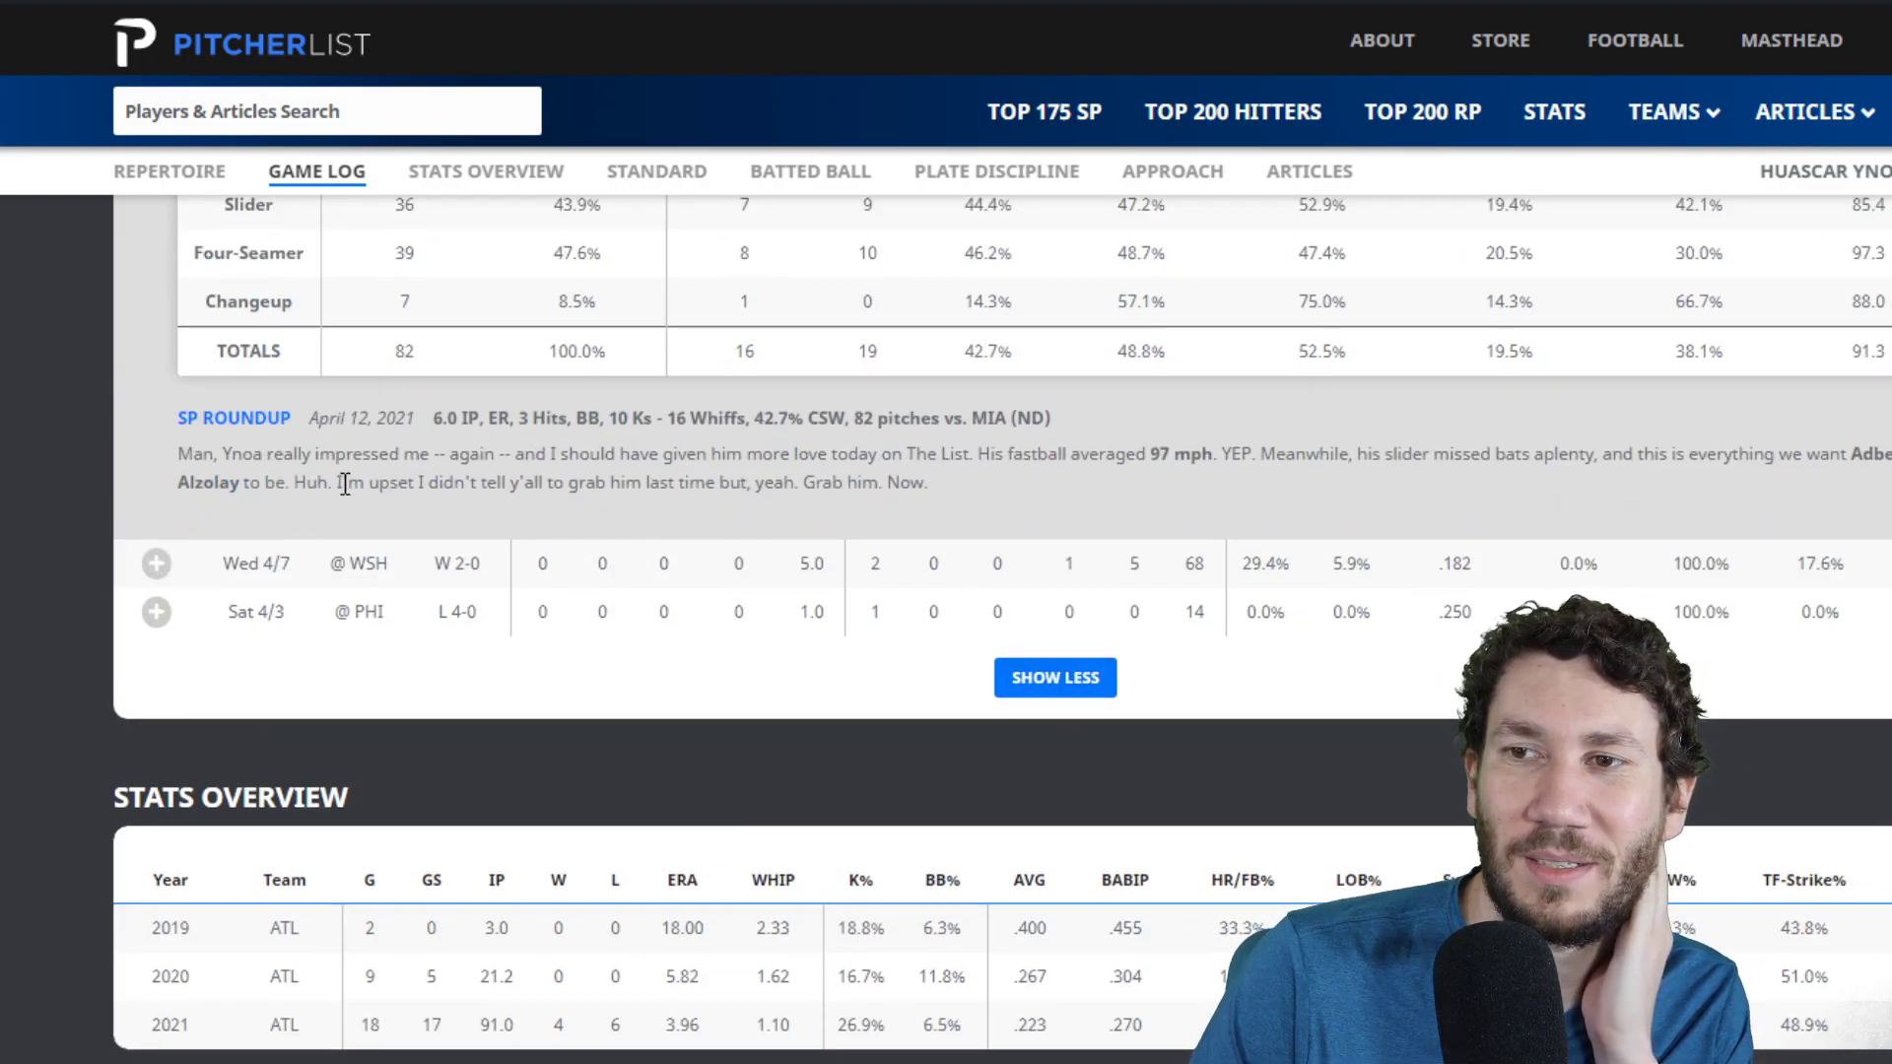
drag(375, 490, 1015, 506)
click(833, 488)
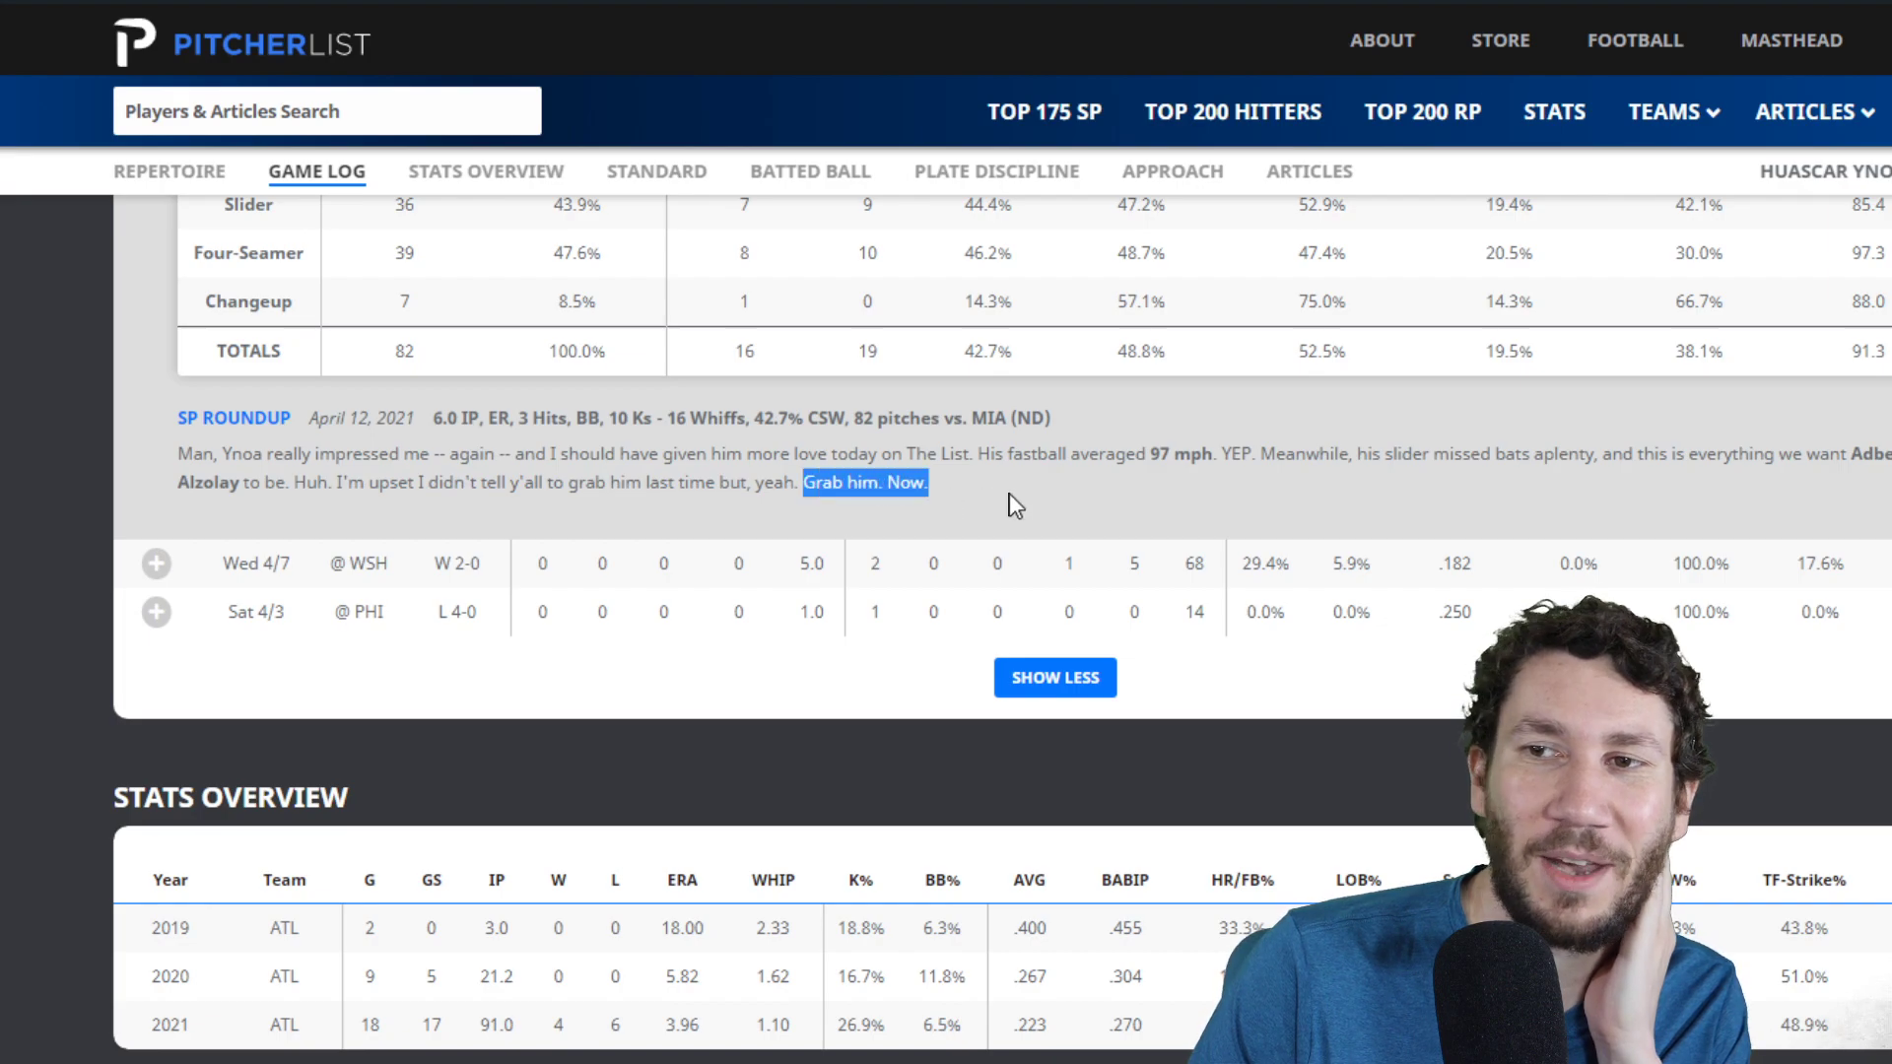
- Expand the Wed 4/7 @ WSH game and highlight the end of its SP Roundup blurb, from "am I legit warming up to Huascar?"
click(1023, 564)
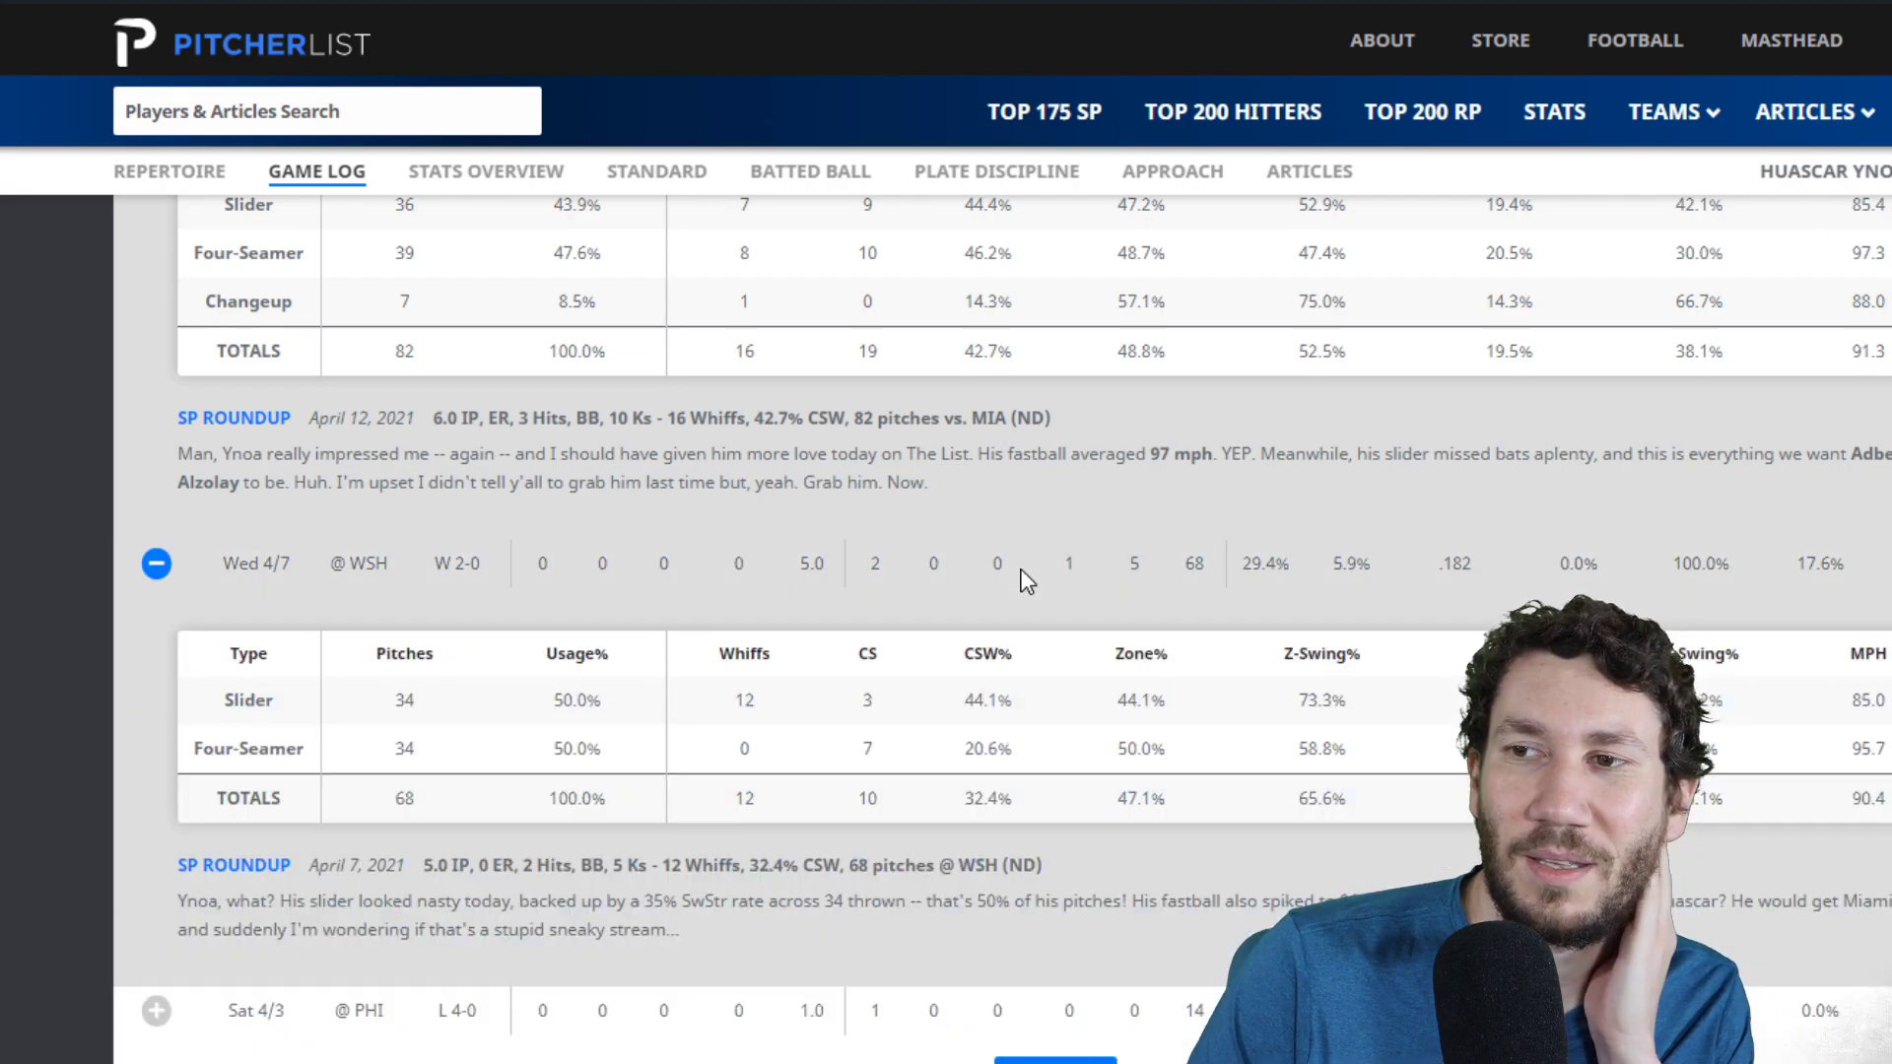
scroll(1023, 569, down, 6)
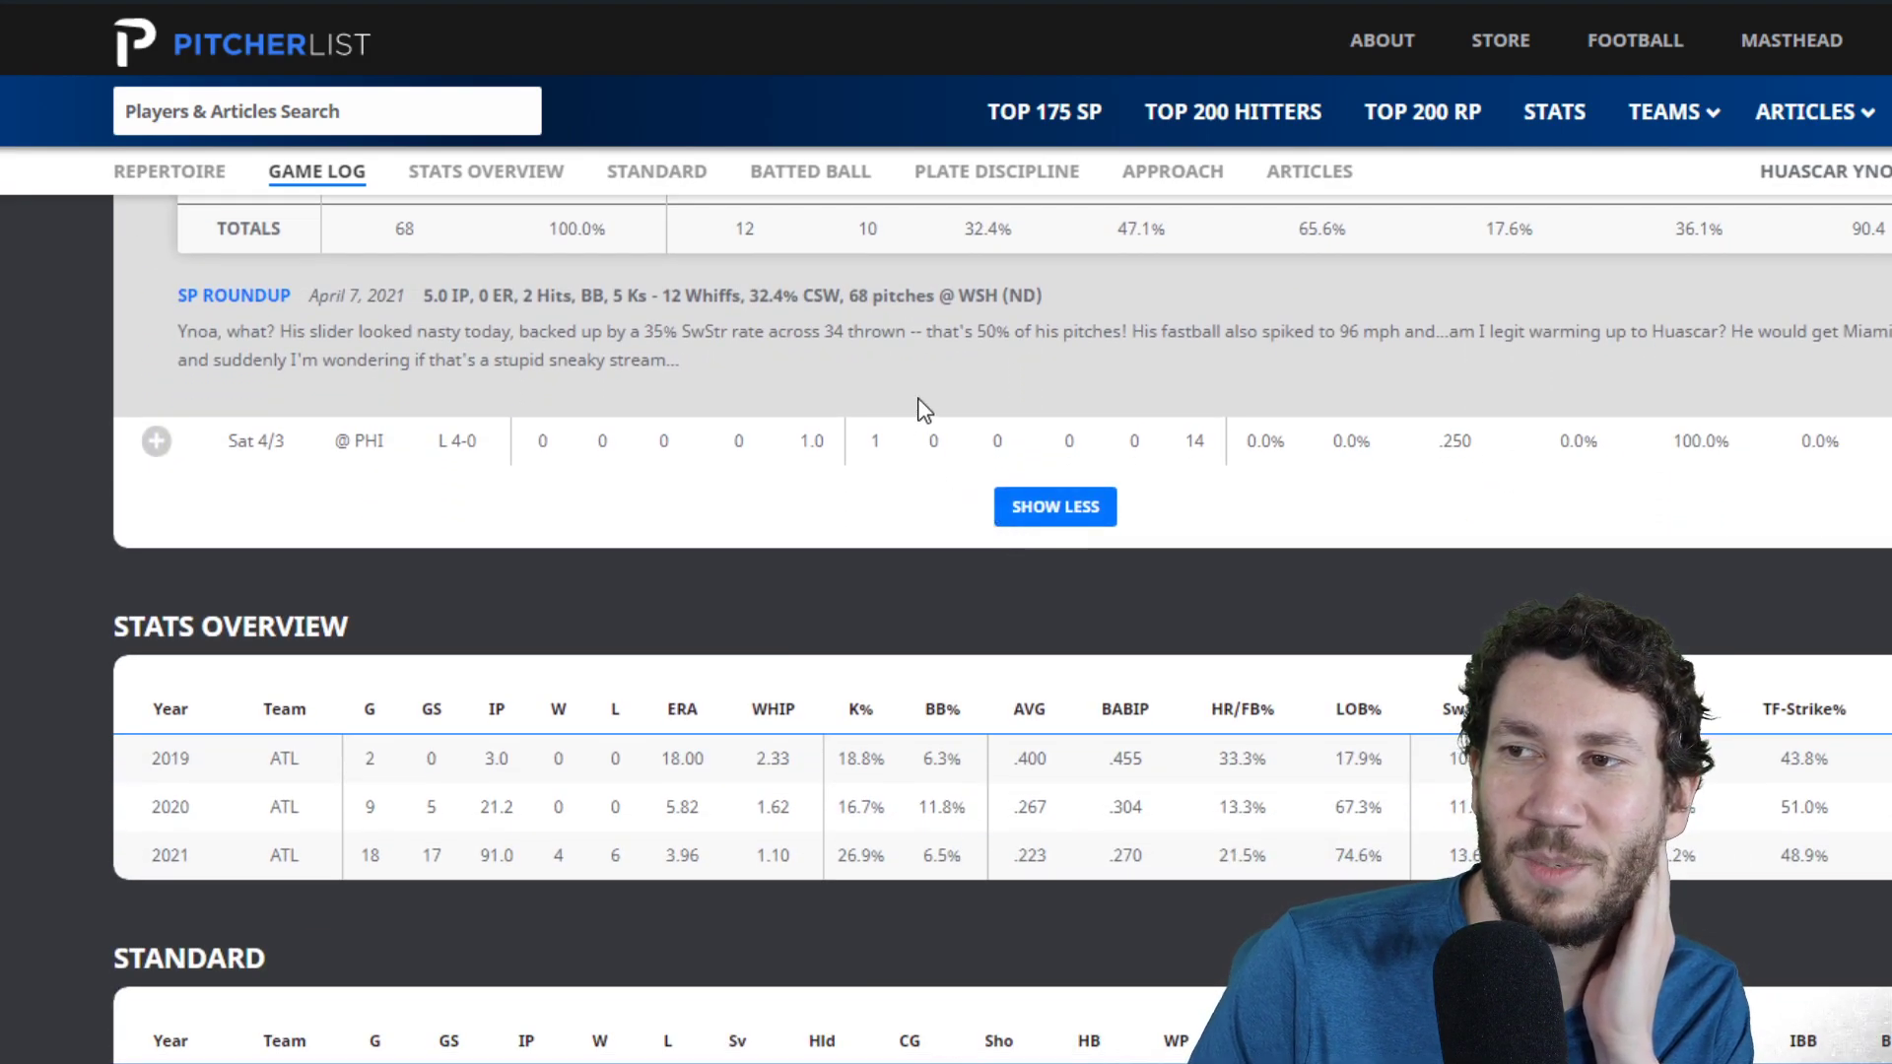
drag(1444, 335, 1735, 363)
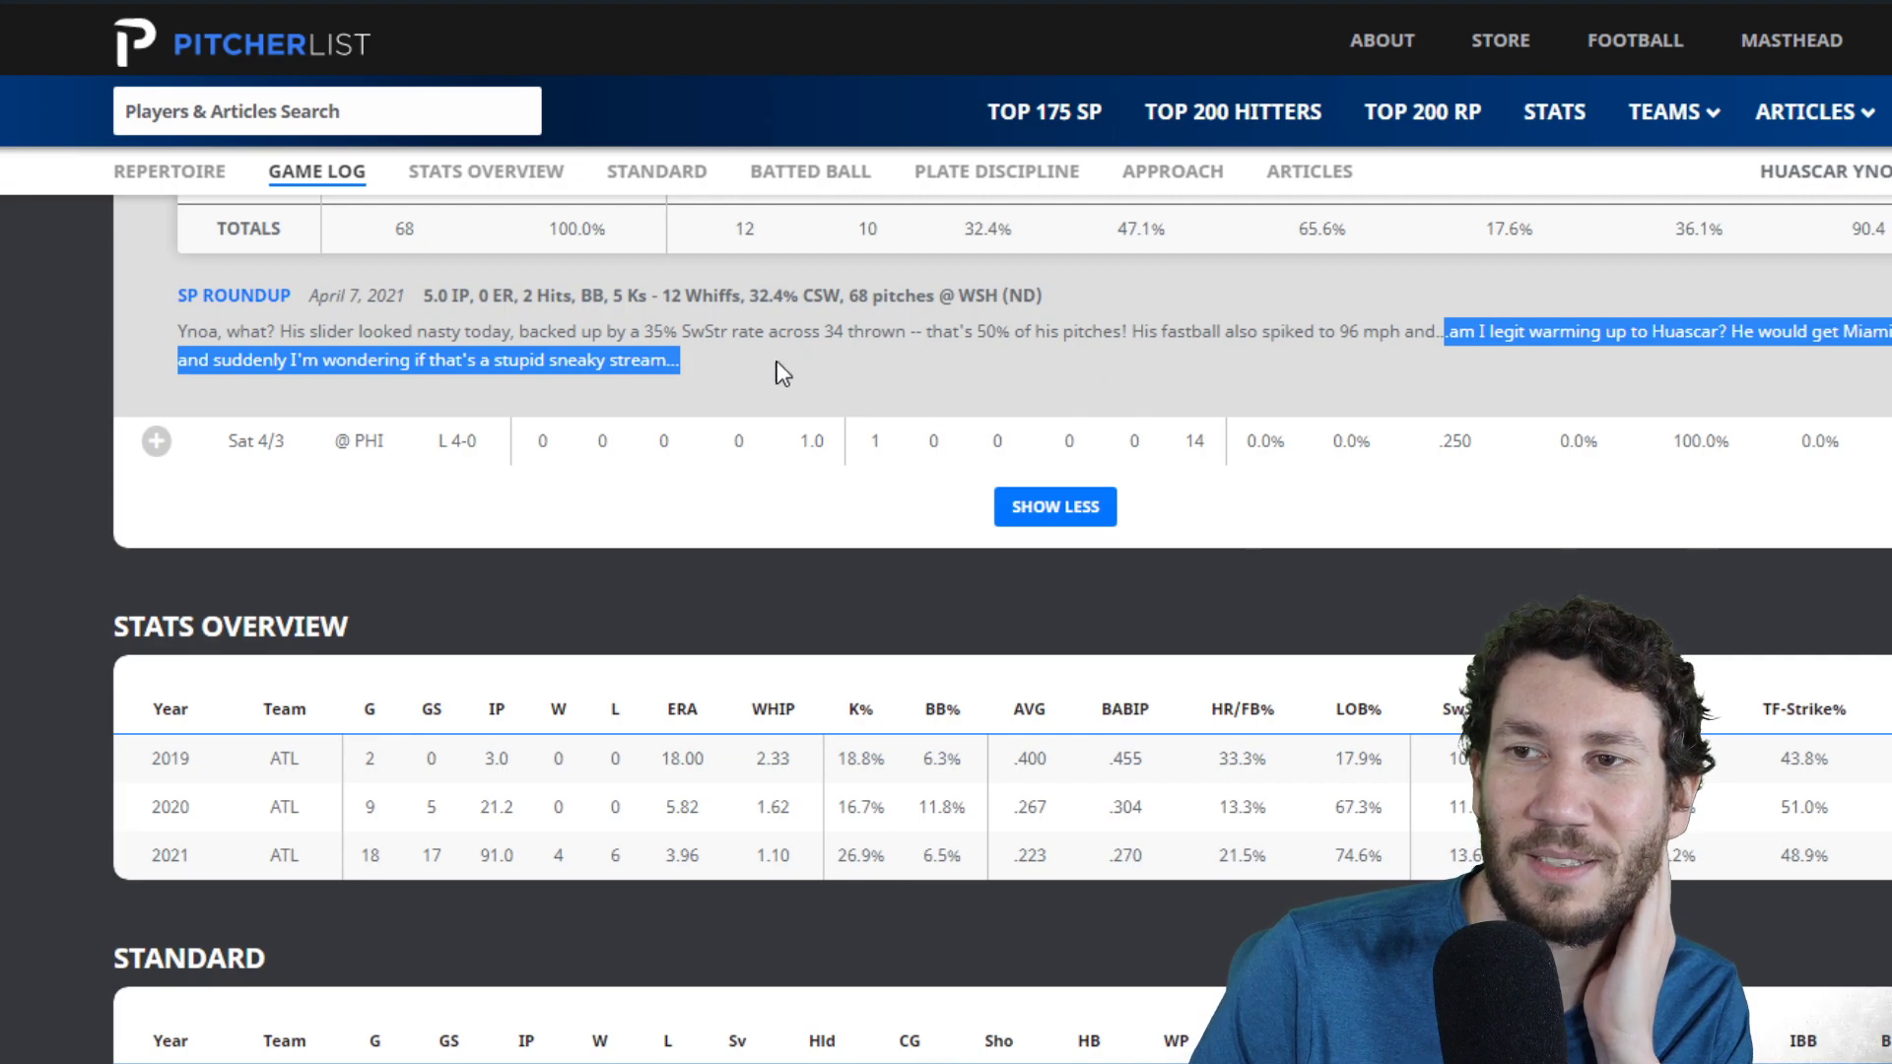
click(728, 372)
- Return to the April 17 SP Roundup blurb and highlight its closing sentence, "41% CSW", and the "Ynoa is actually still good" sentence
scroll(739, 400, up, 9)
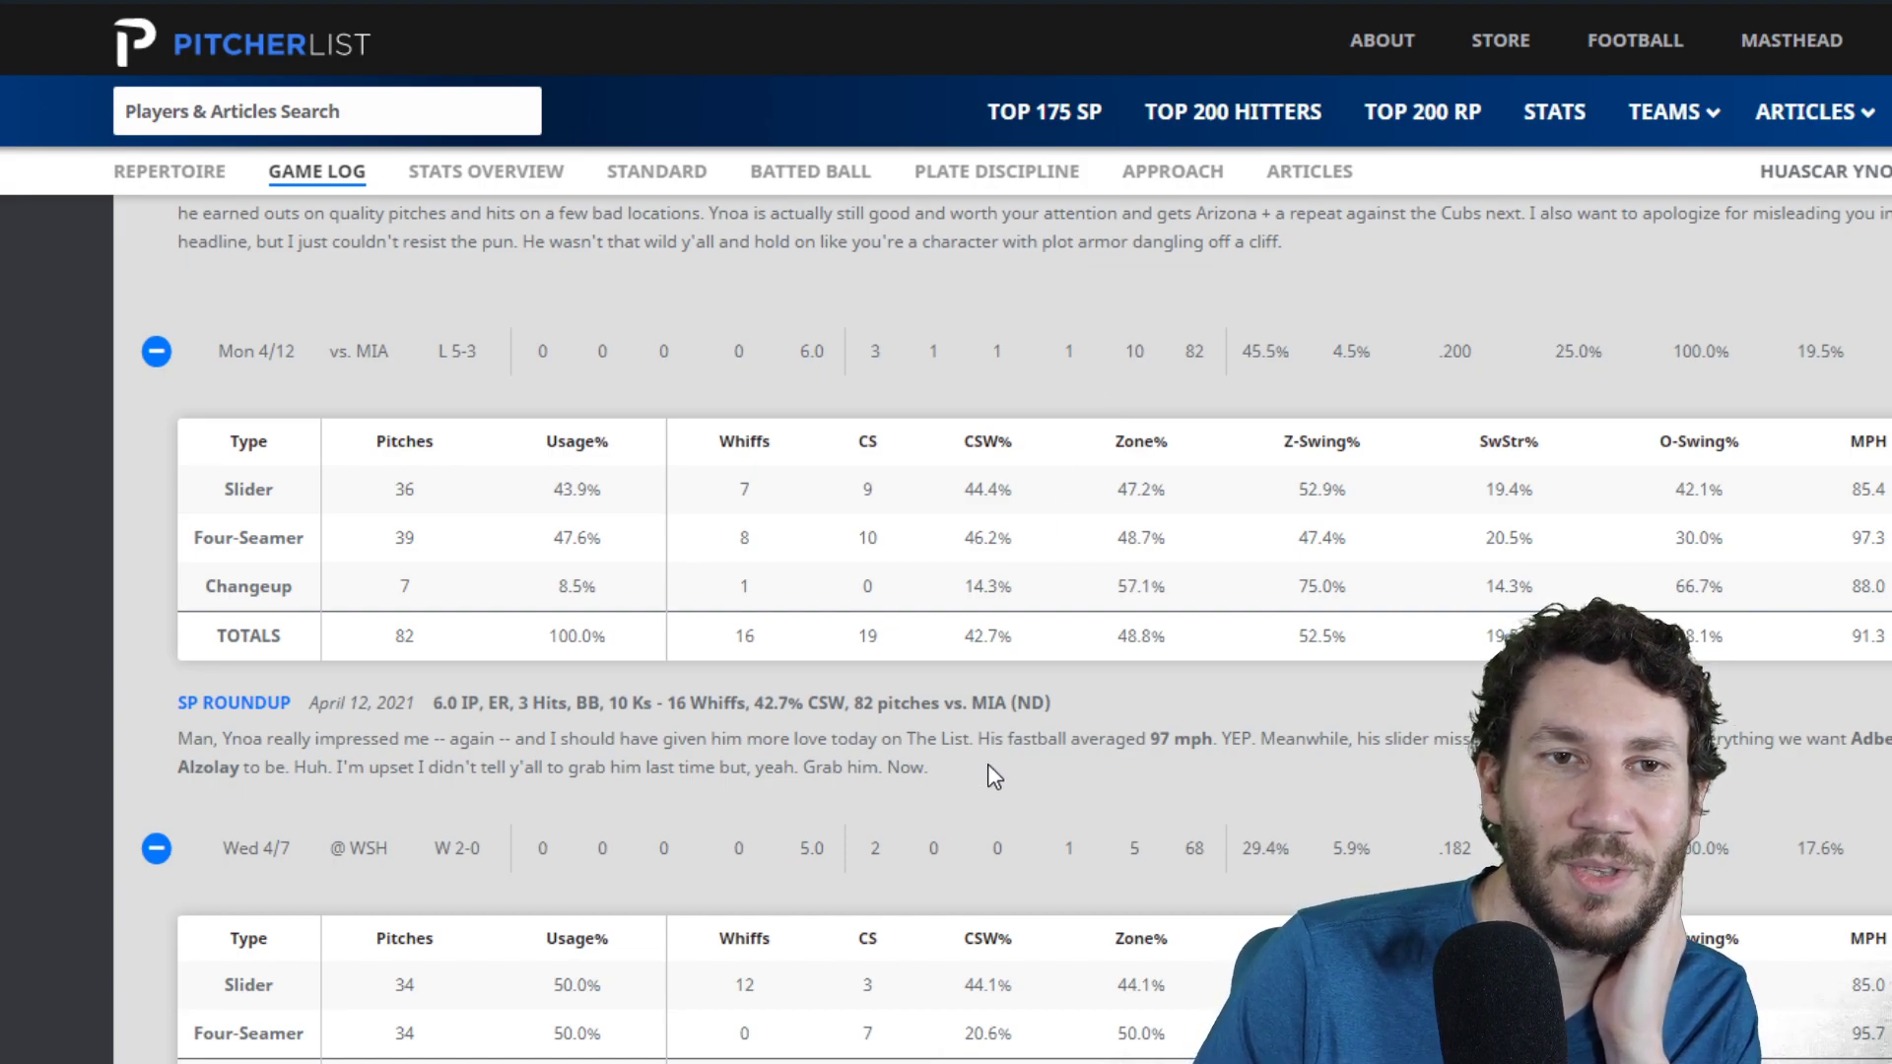
scroll(988, 766, up, 6)
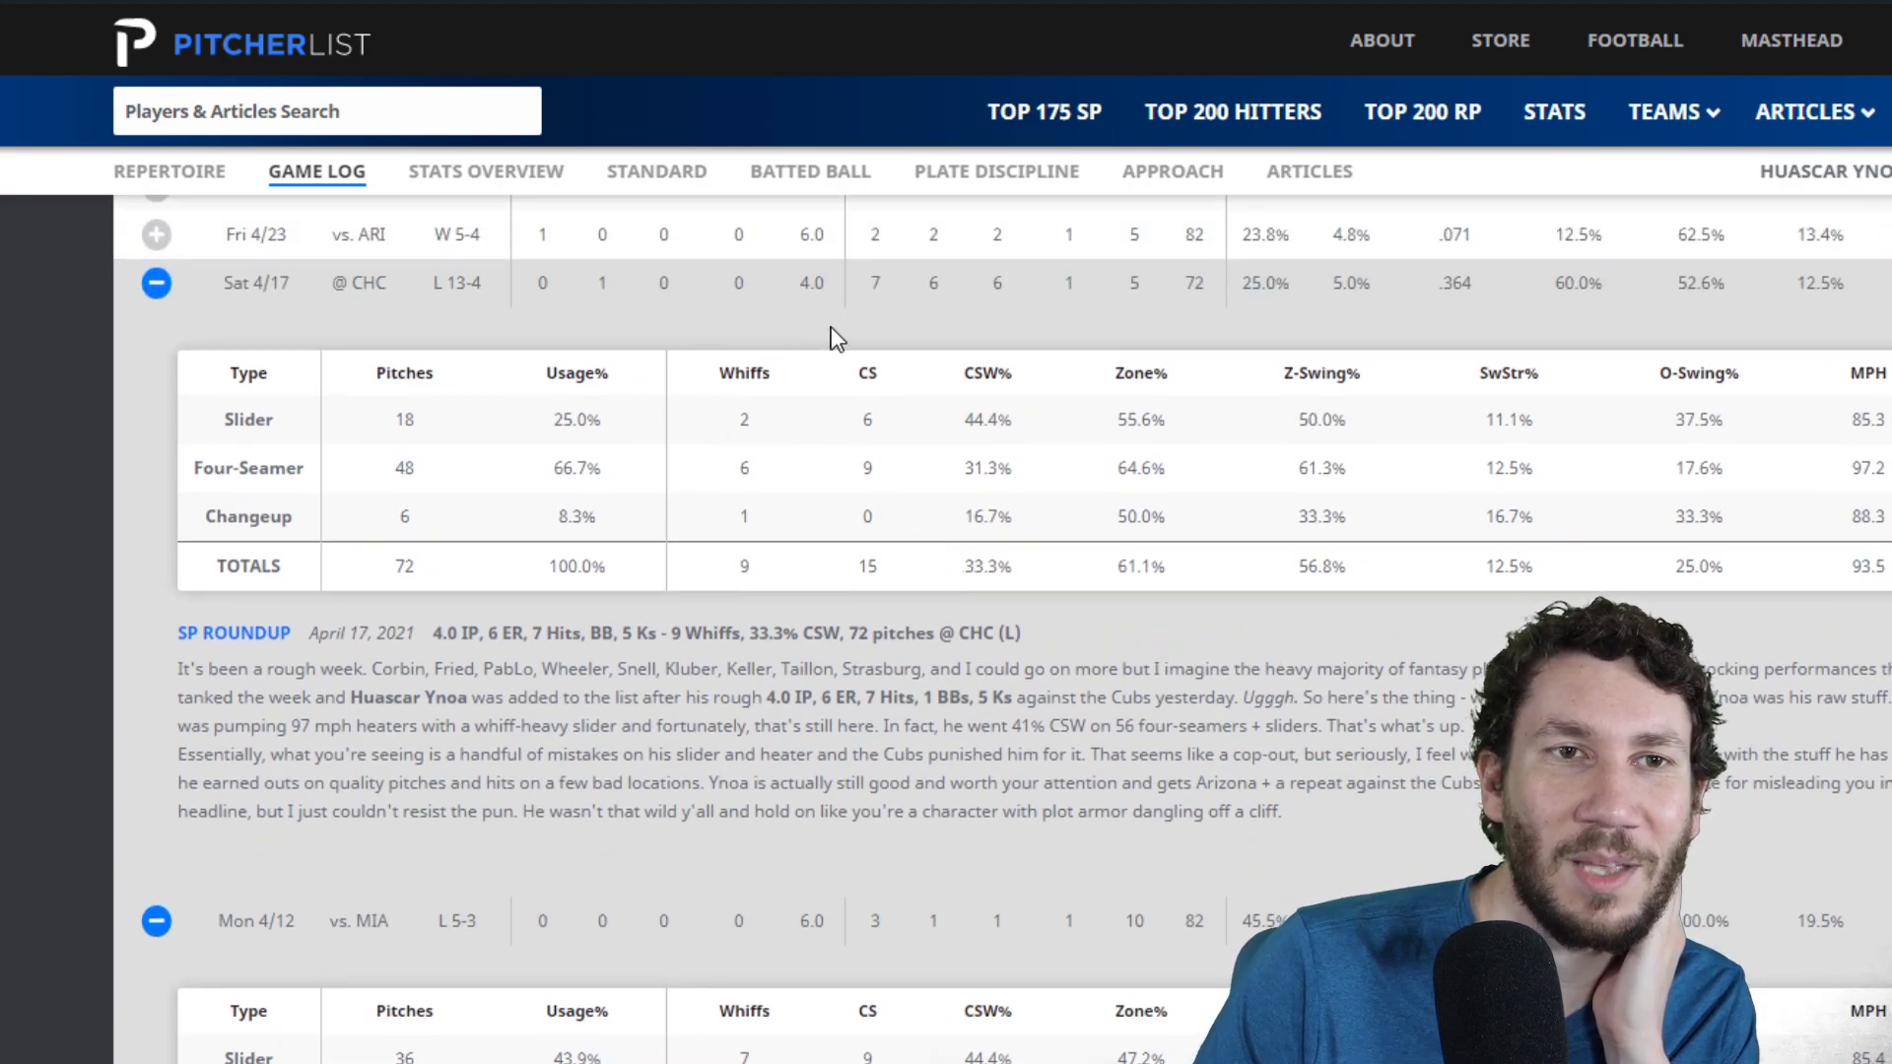
scroll(1086, 788, down, 1)
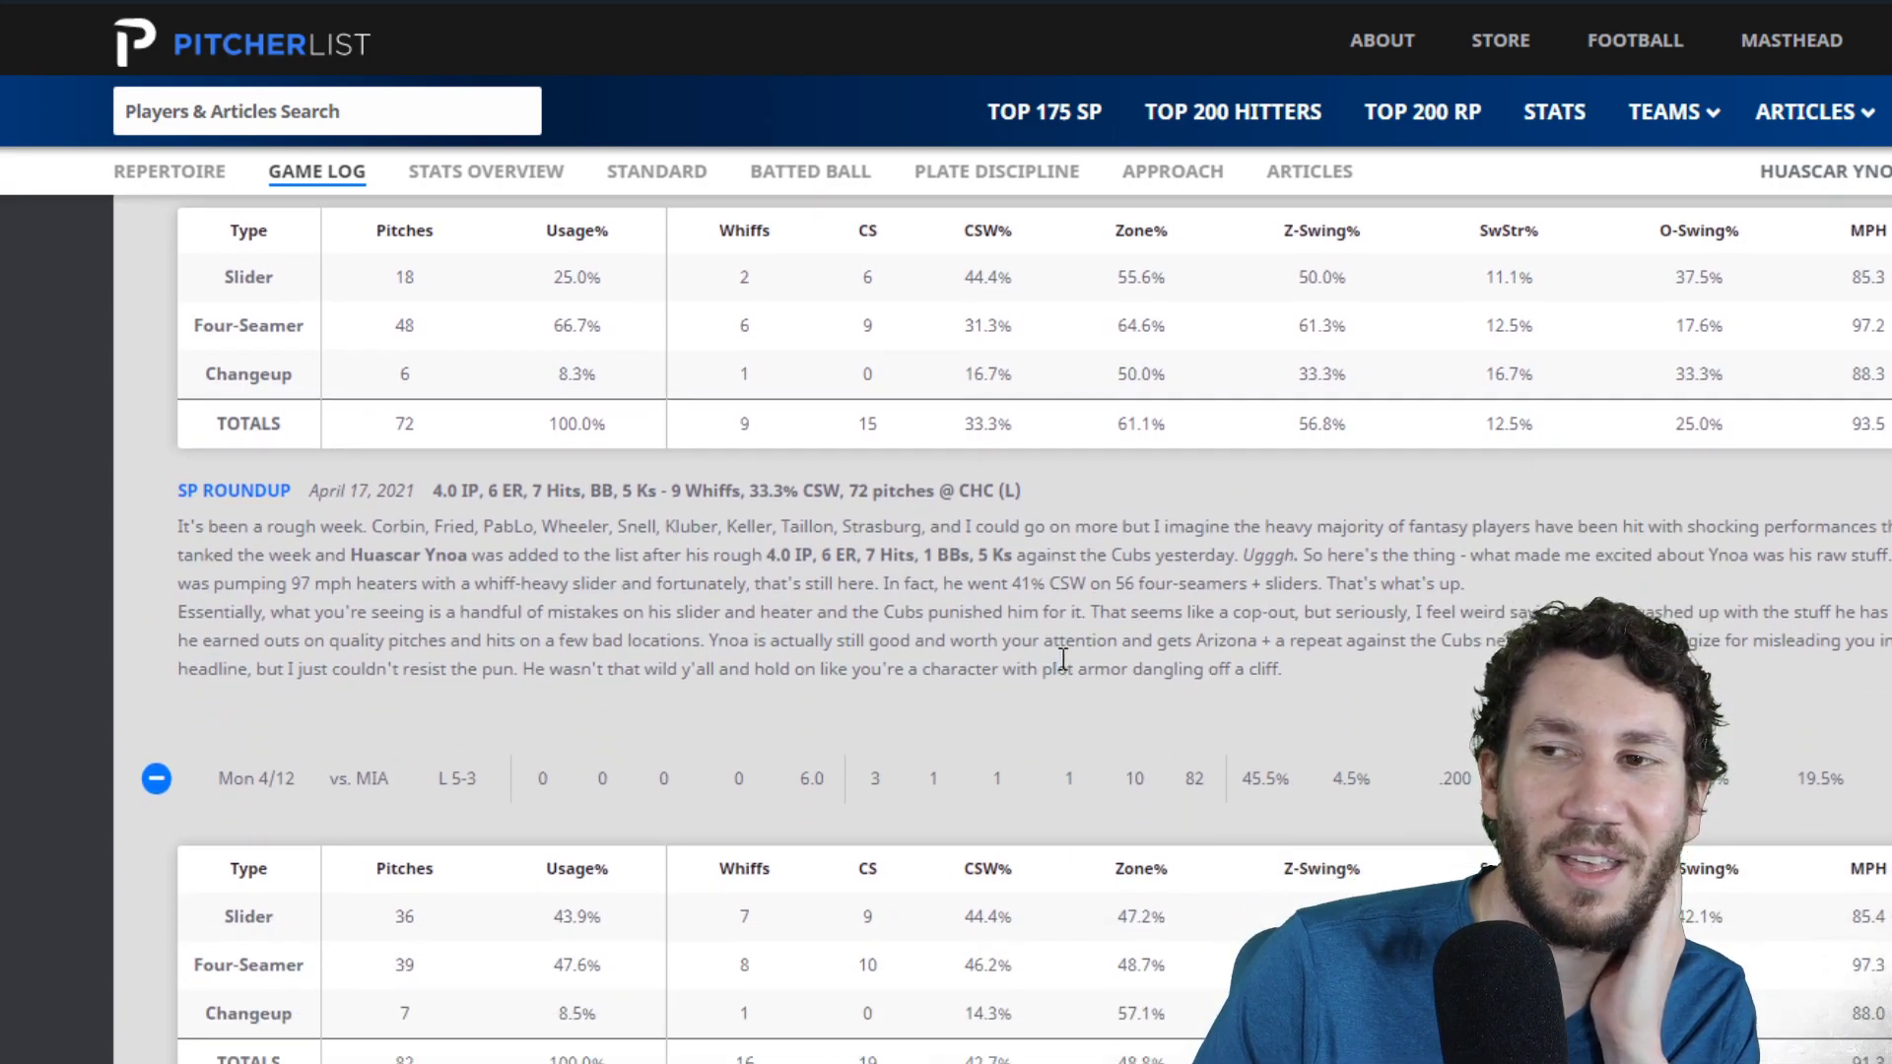
drag(1320, 672, 605, 671)
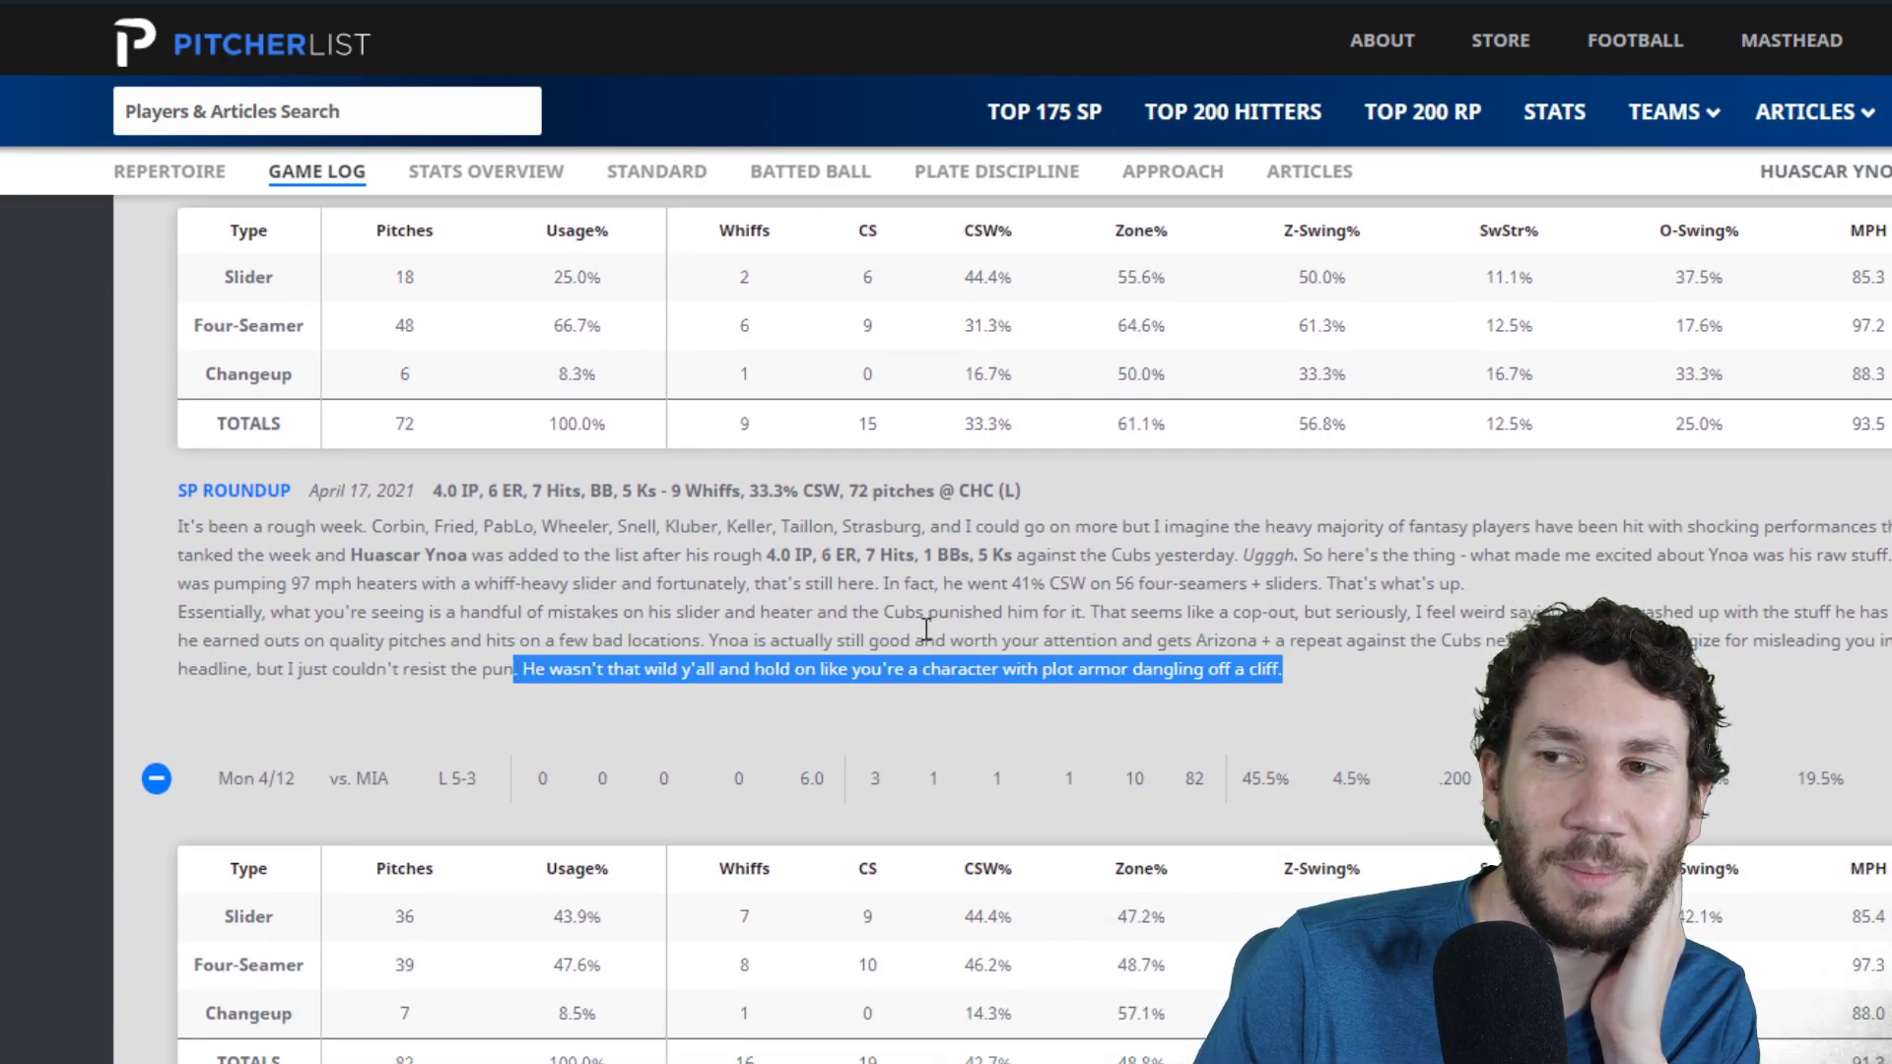
click(1045, 601)
drag(1008, 584, 1099, 583)
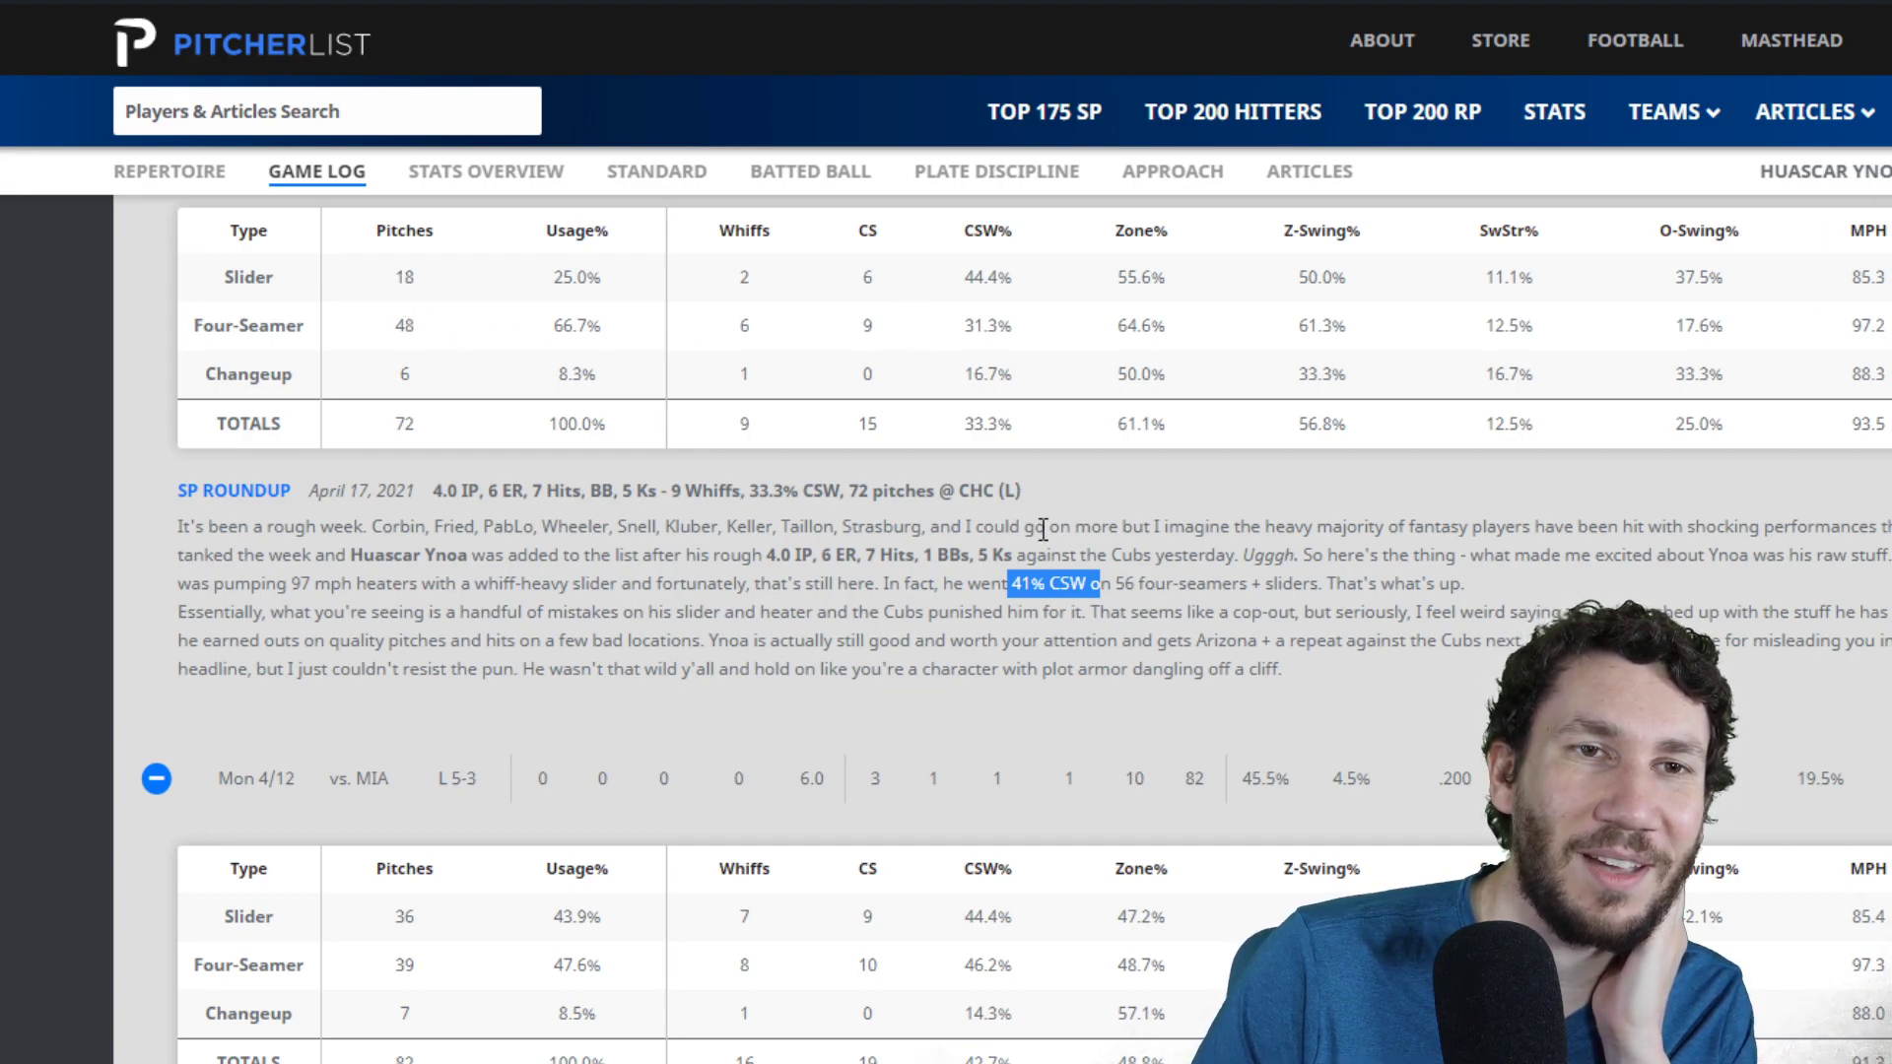
click(1112, 605)
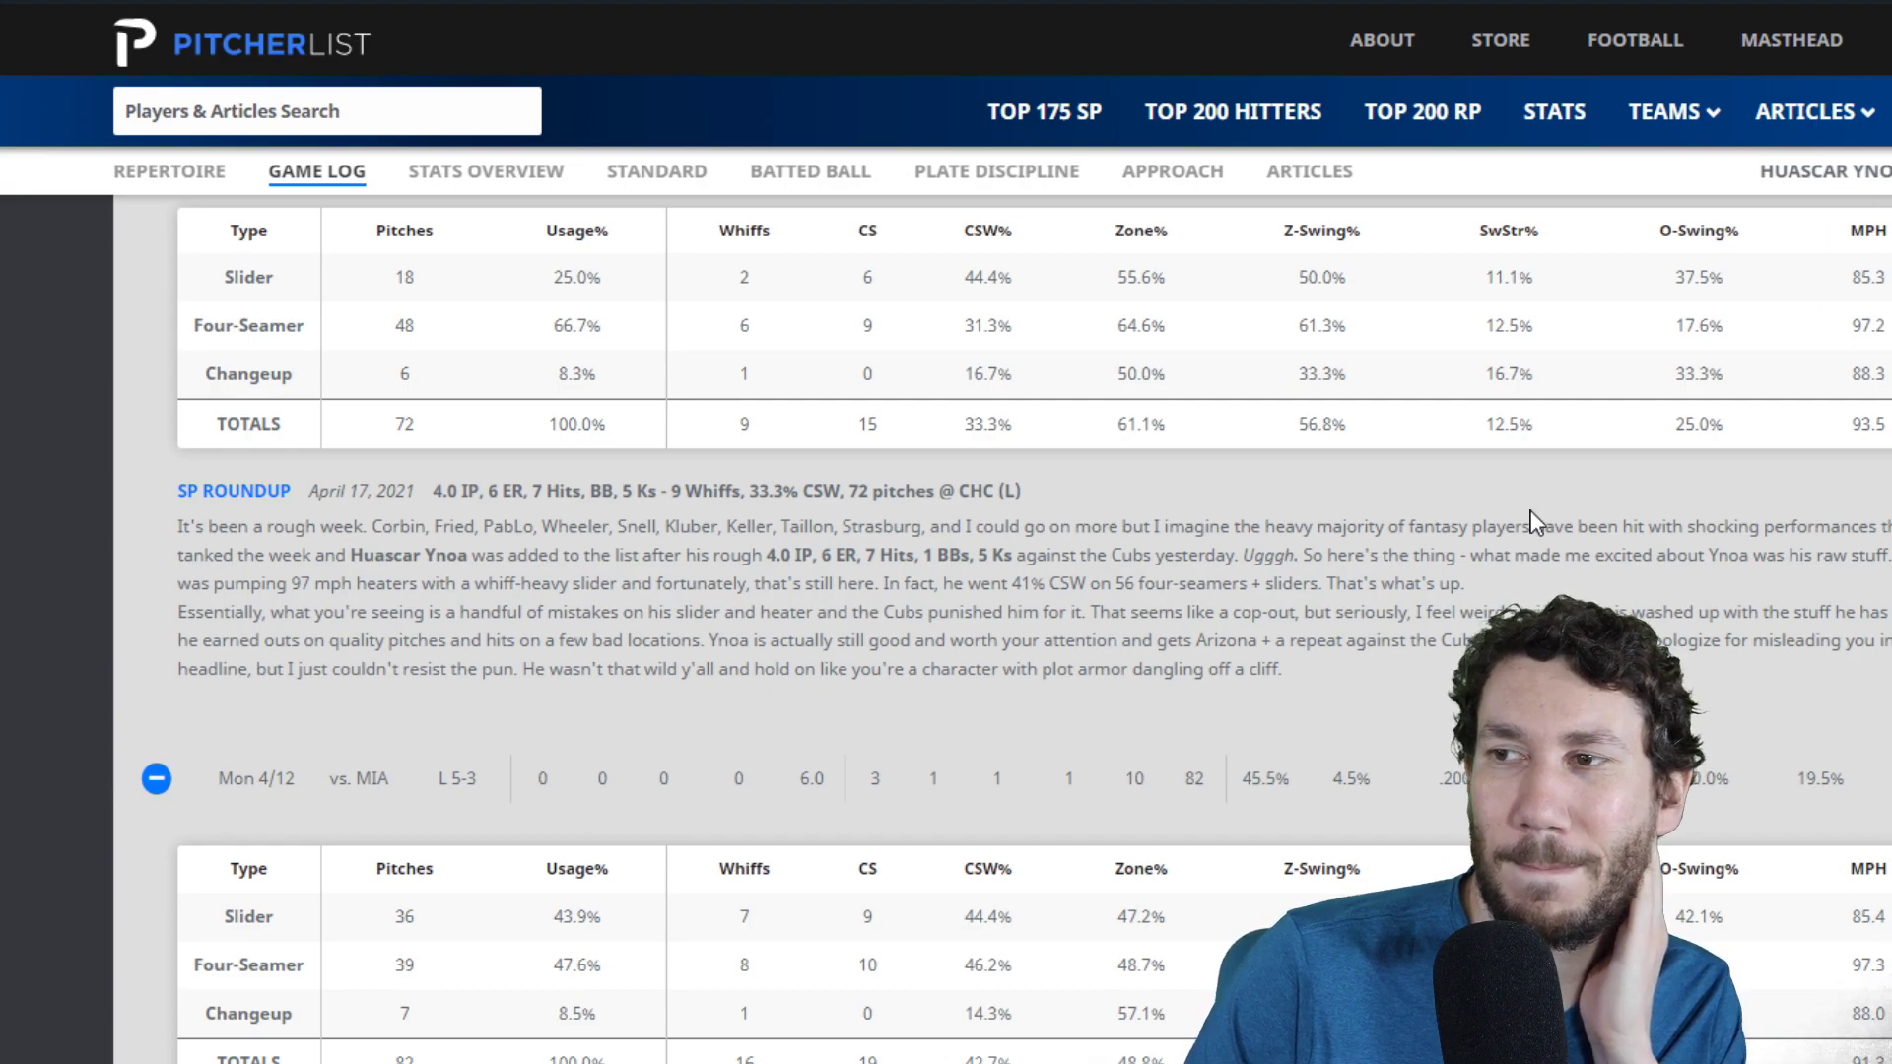
drag(1534, 612, 1493, 646)
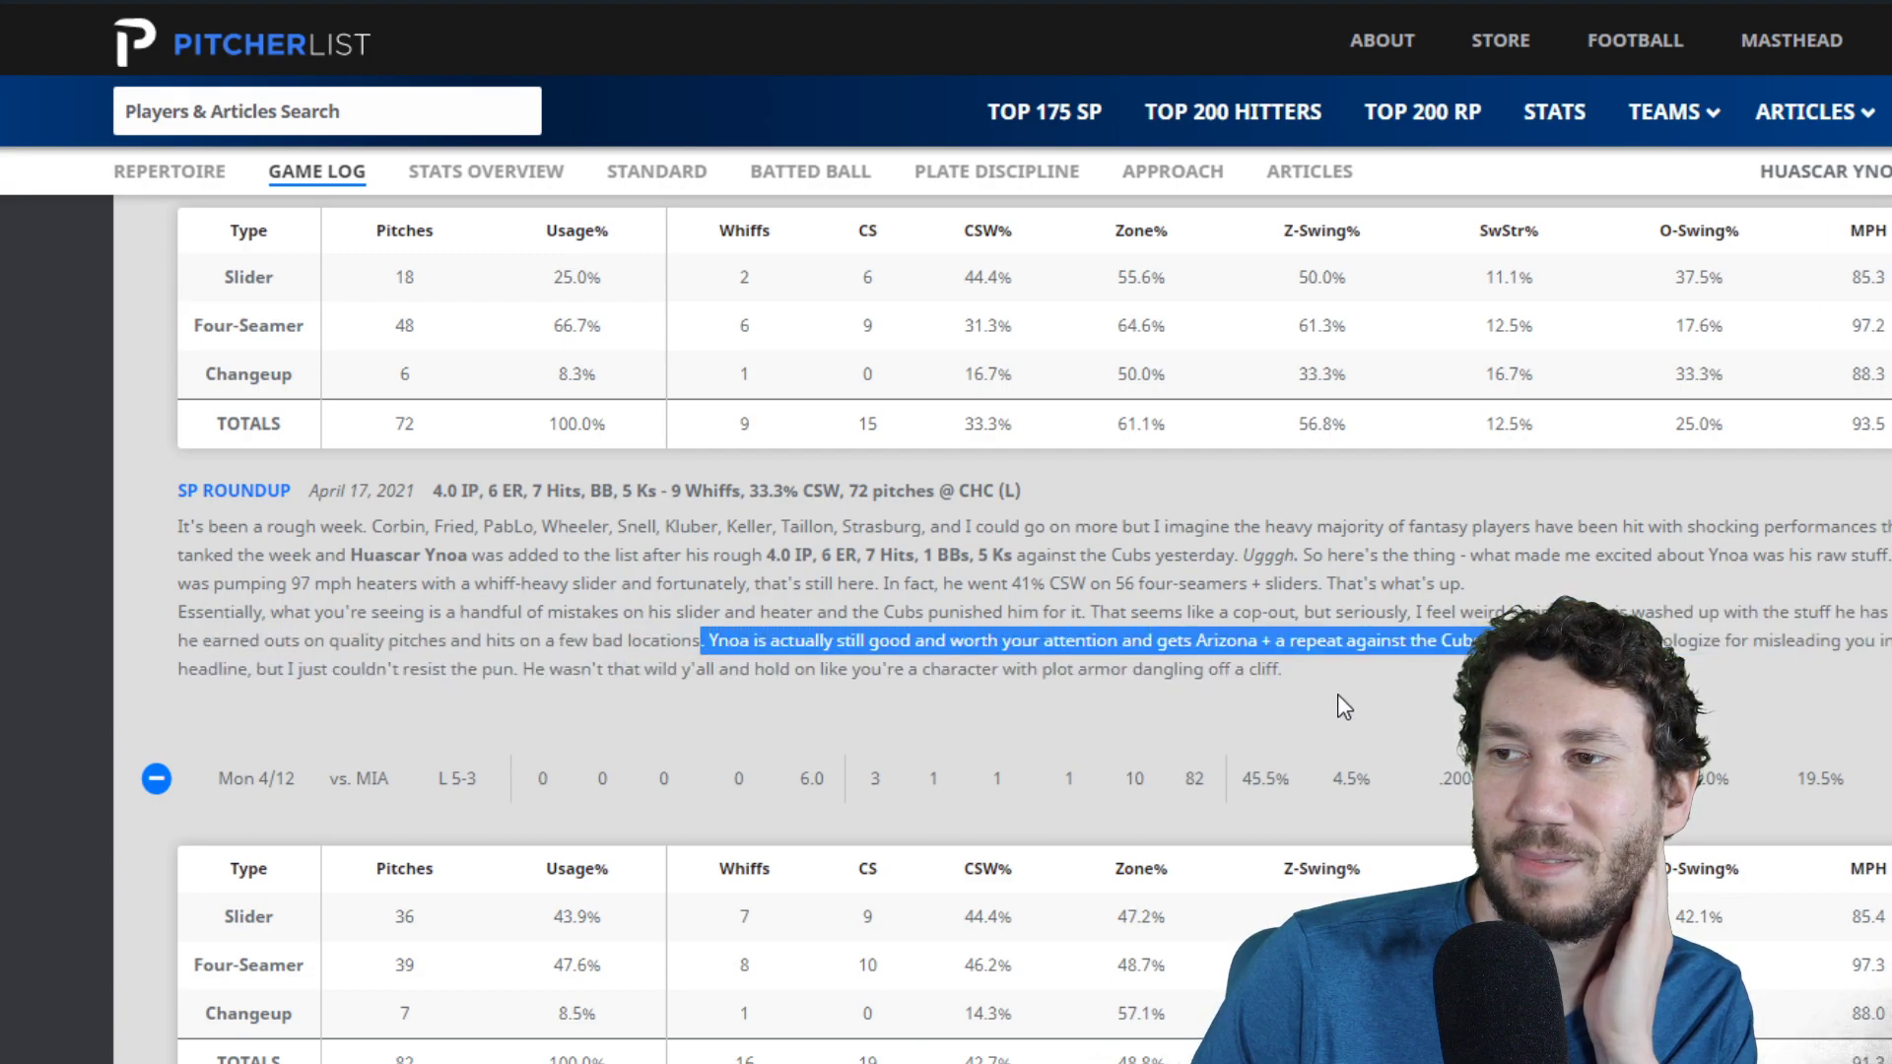
- Highlight the closing lines of the April 17, 2021 SP Roundup blurb and collapse the Sat 4/17 @ CHC game
click(938, 604)
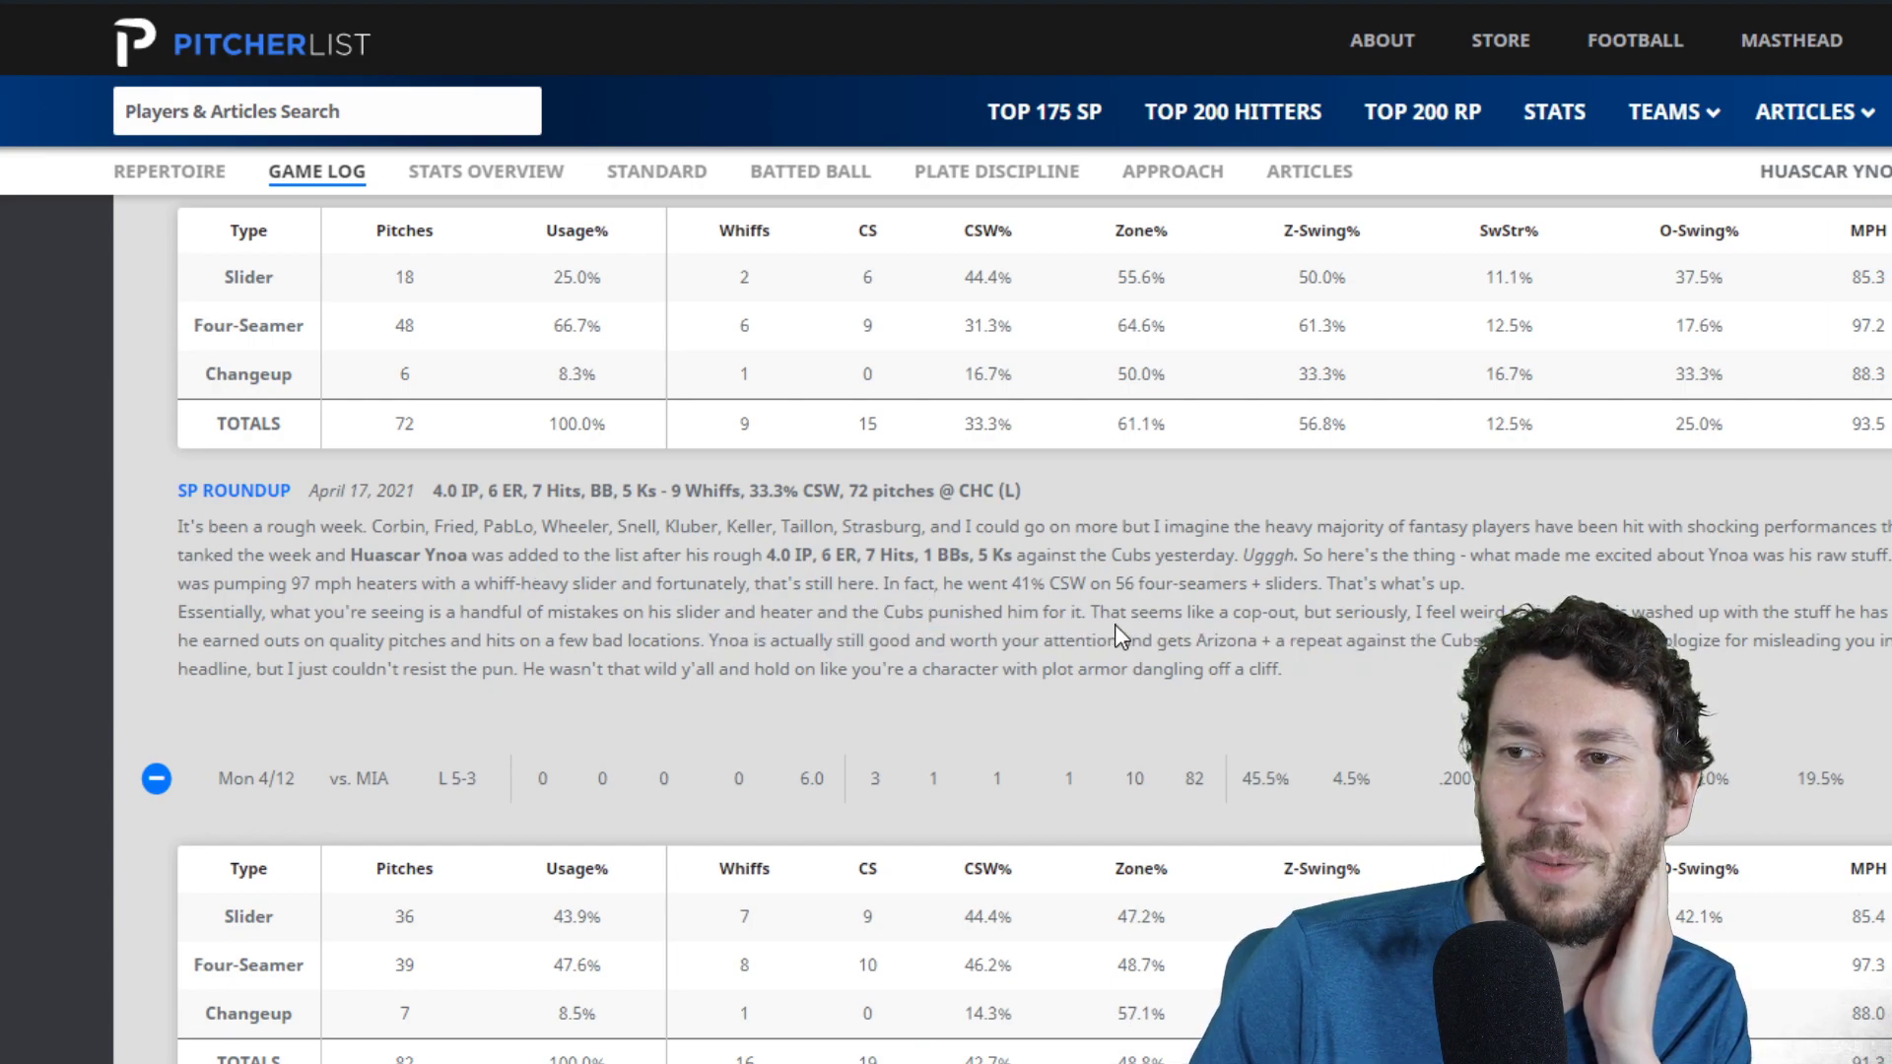
drag(612, 650, 794, 669)
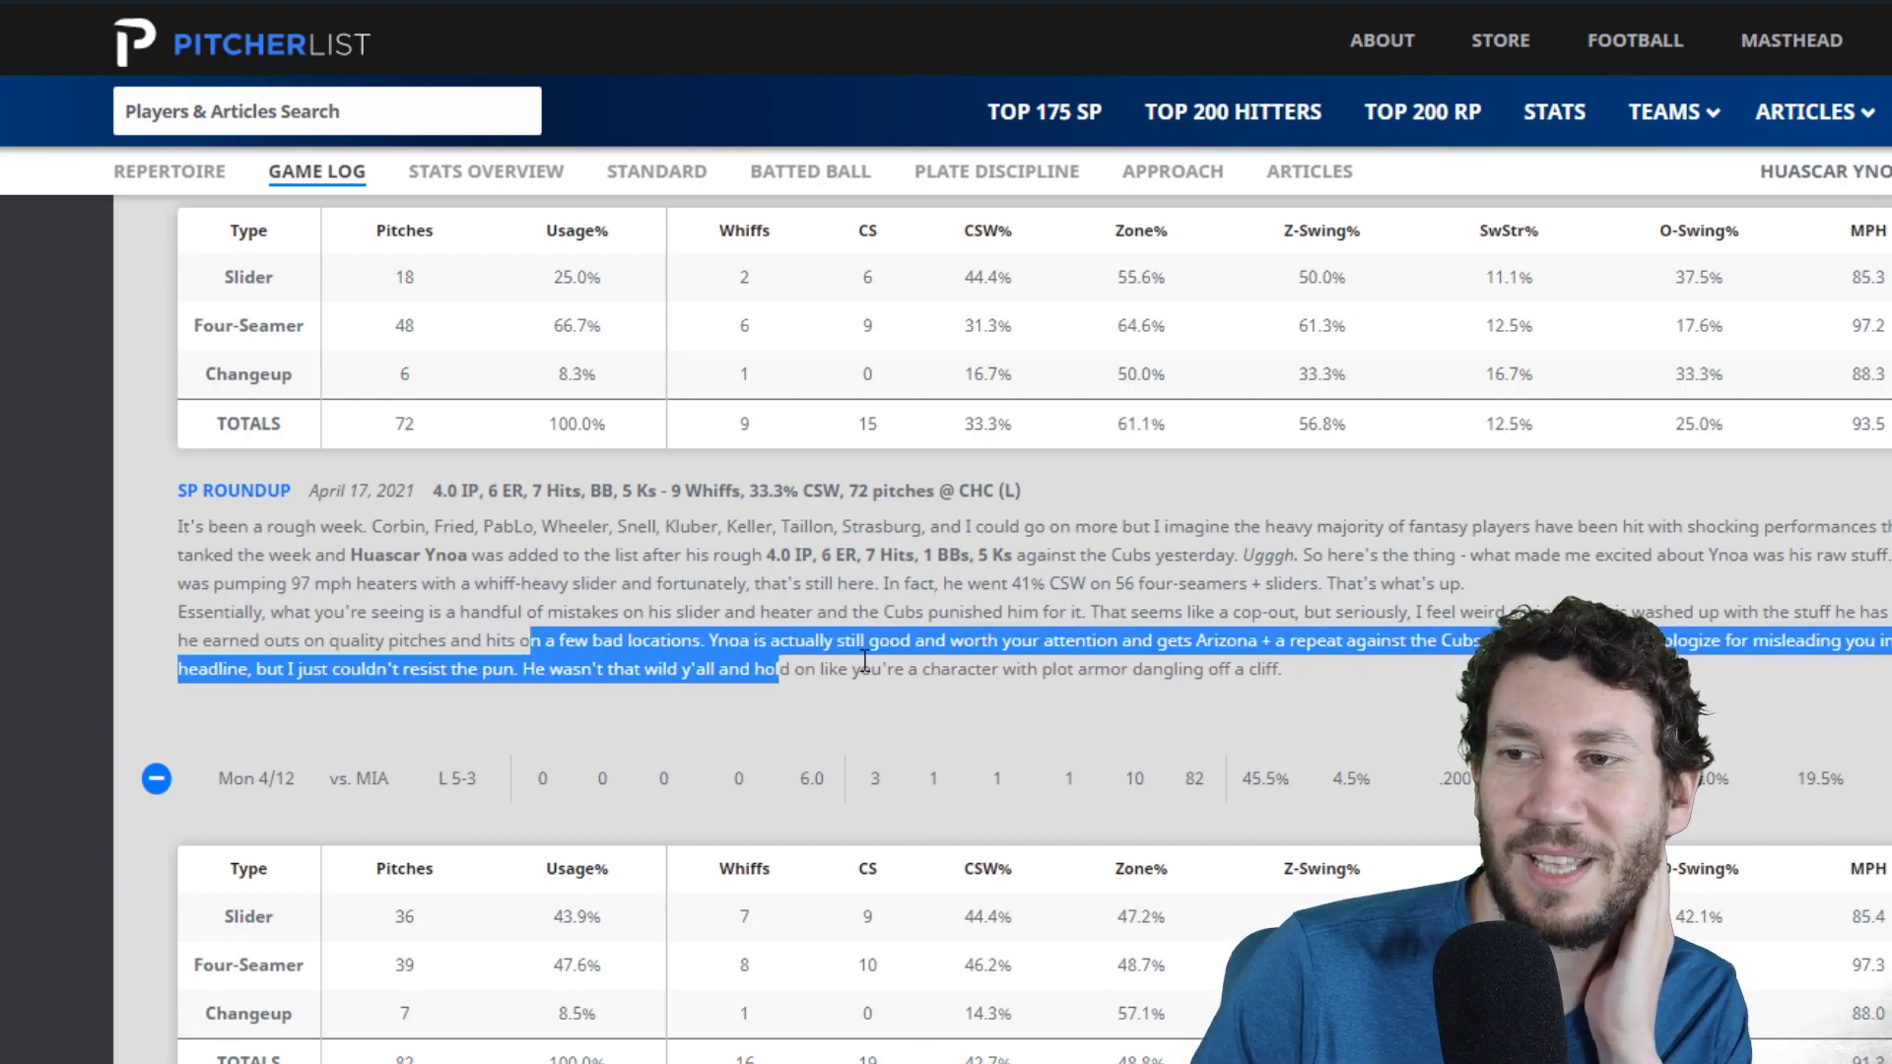
scroll(1006, 650, up, 5)
scroll(1007, 650, up, 2)
click(980, 844)
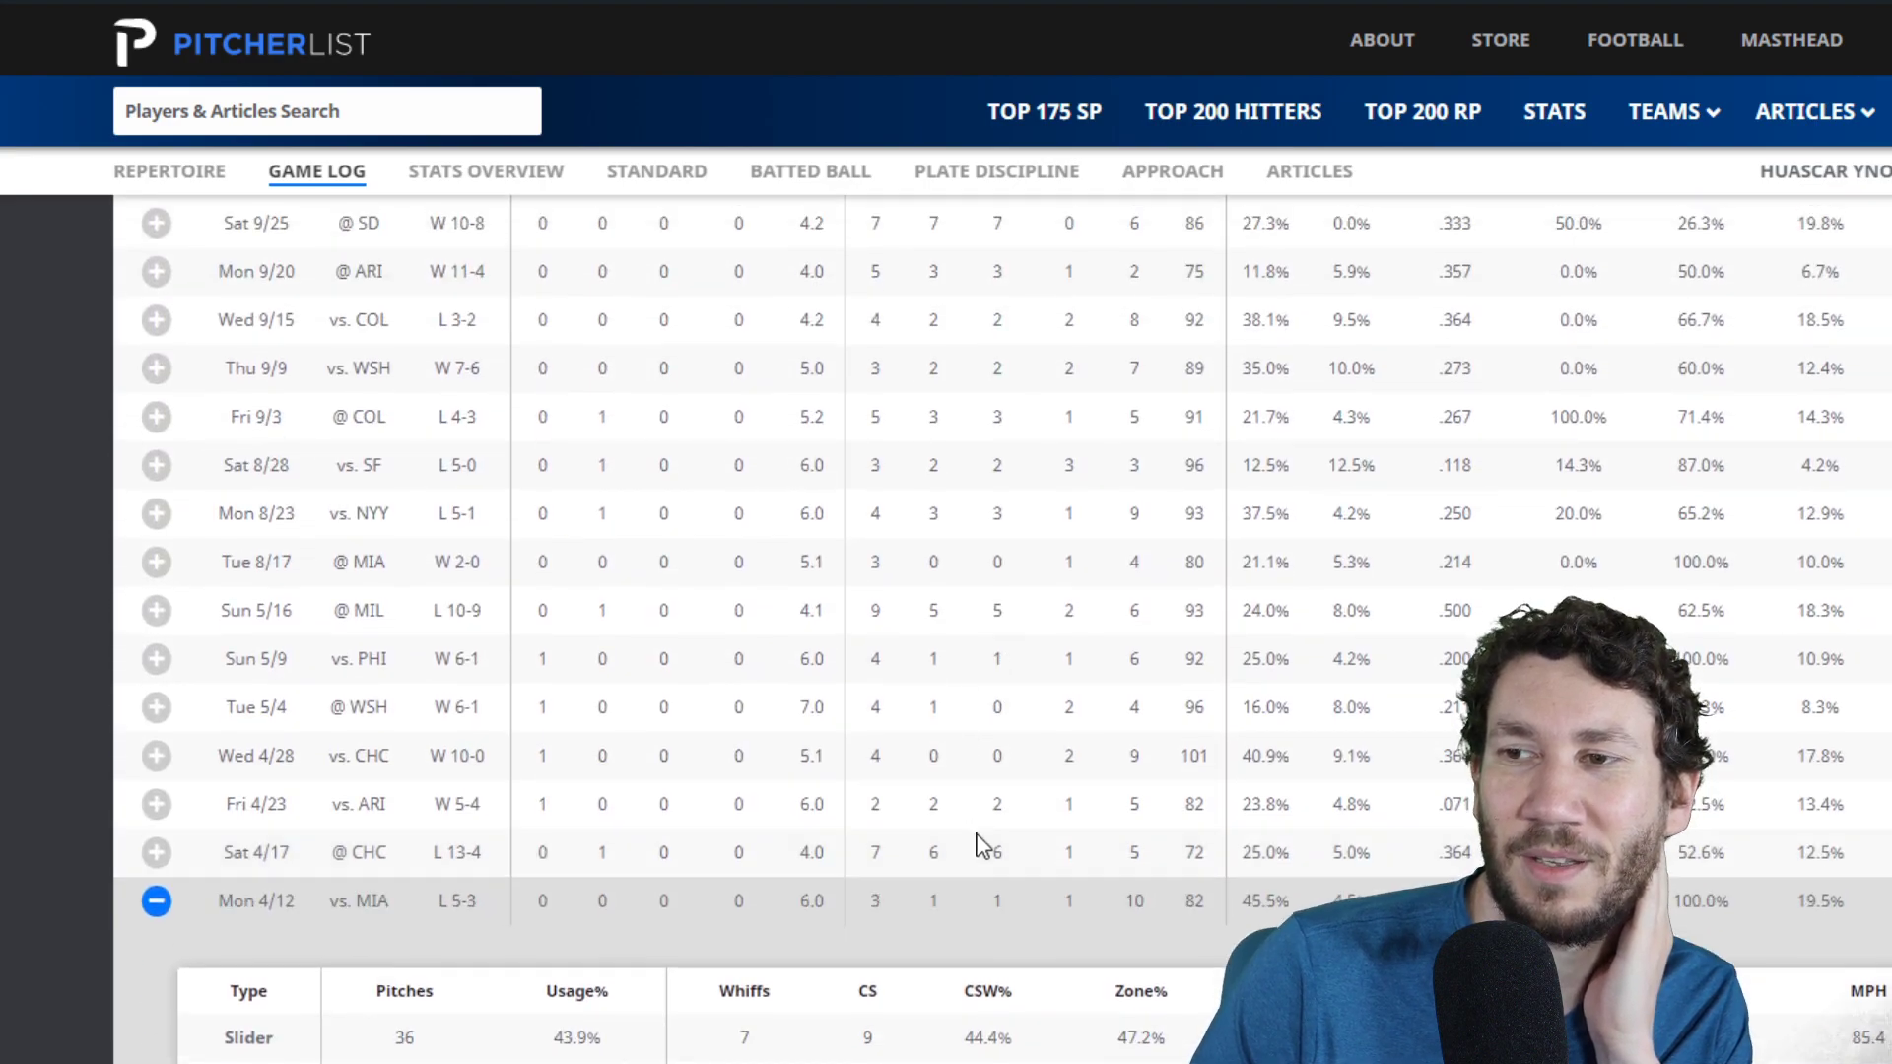
- Check the earned runs in the Fri 4/23 vs. ARI row and briefly expand the Sun 5/16 @ MIL game's details
double_click(989, 804)
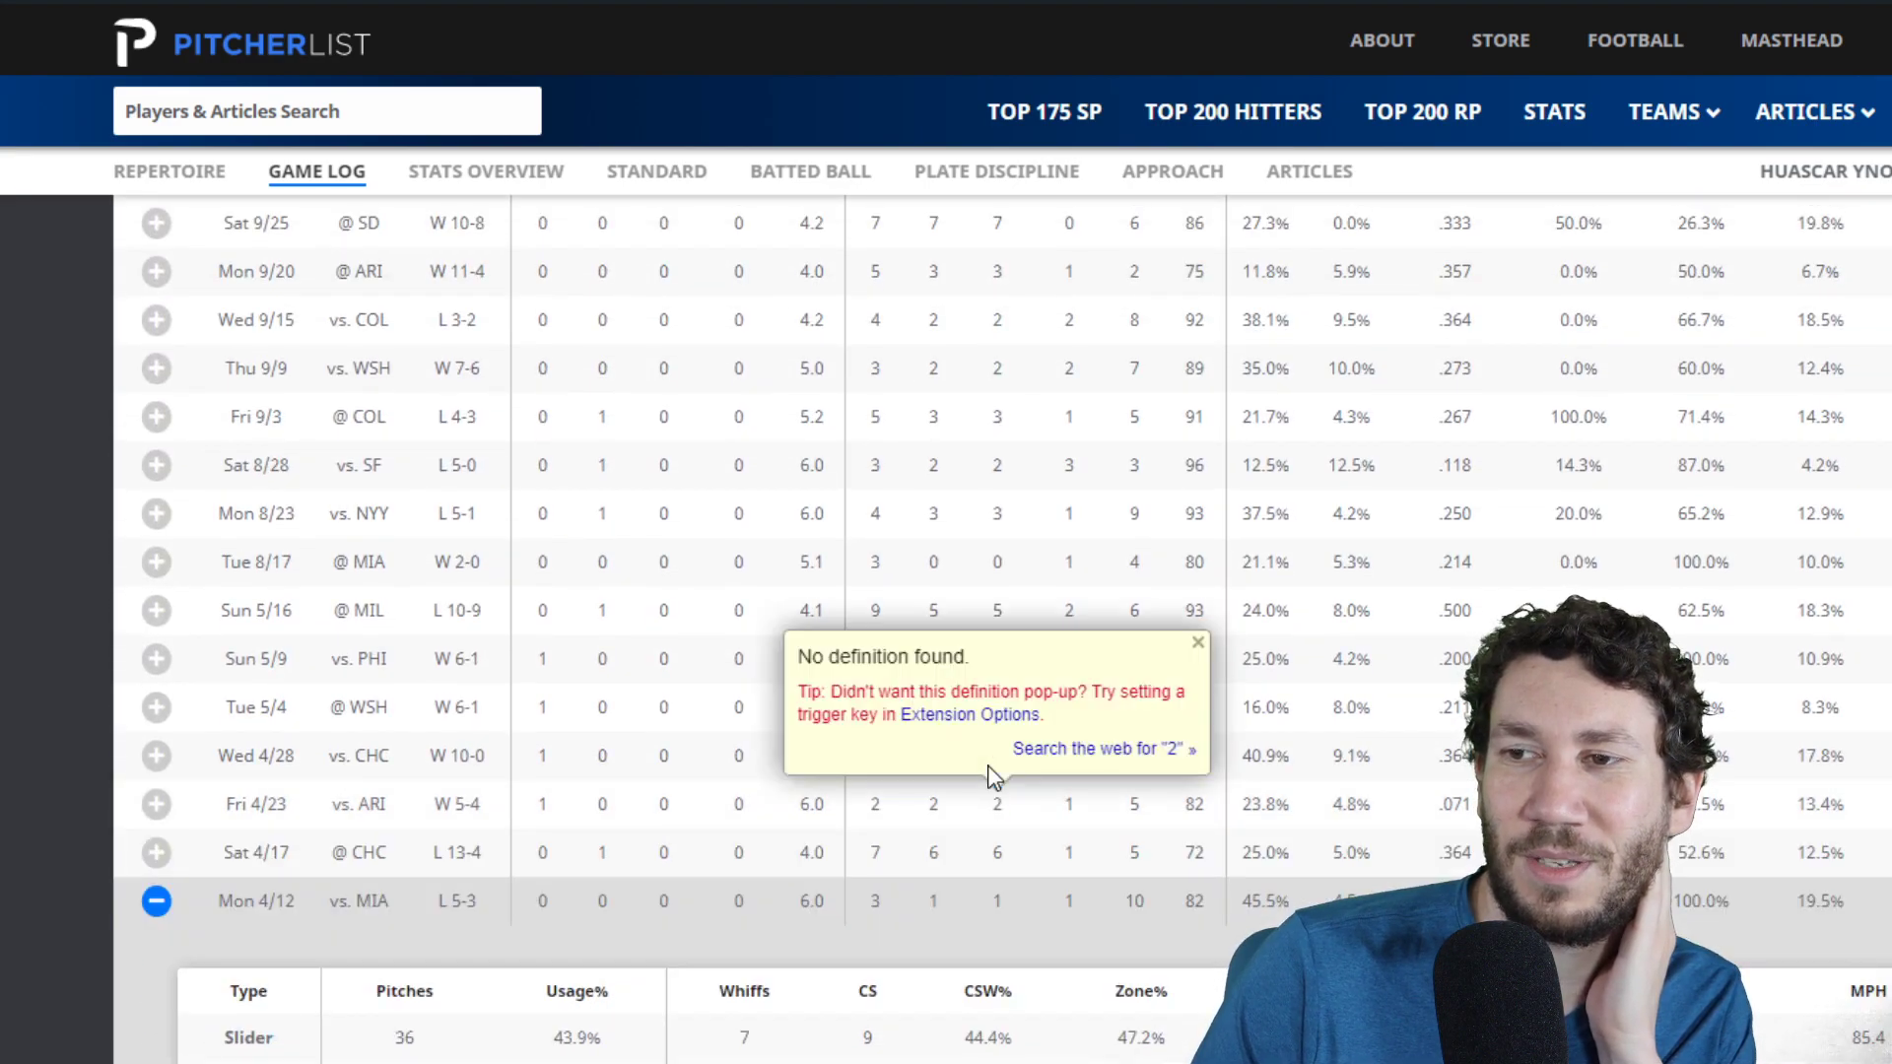
click(701, 775)
click(909, 769)
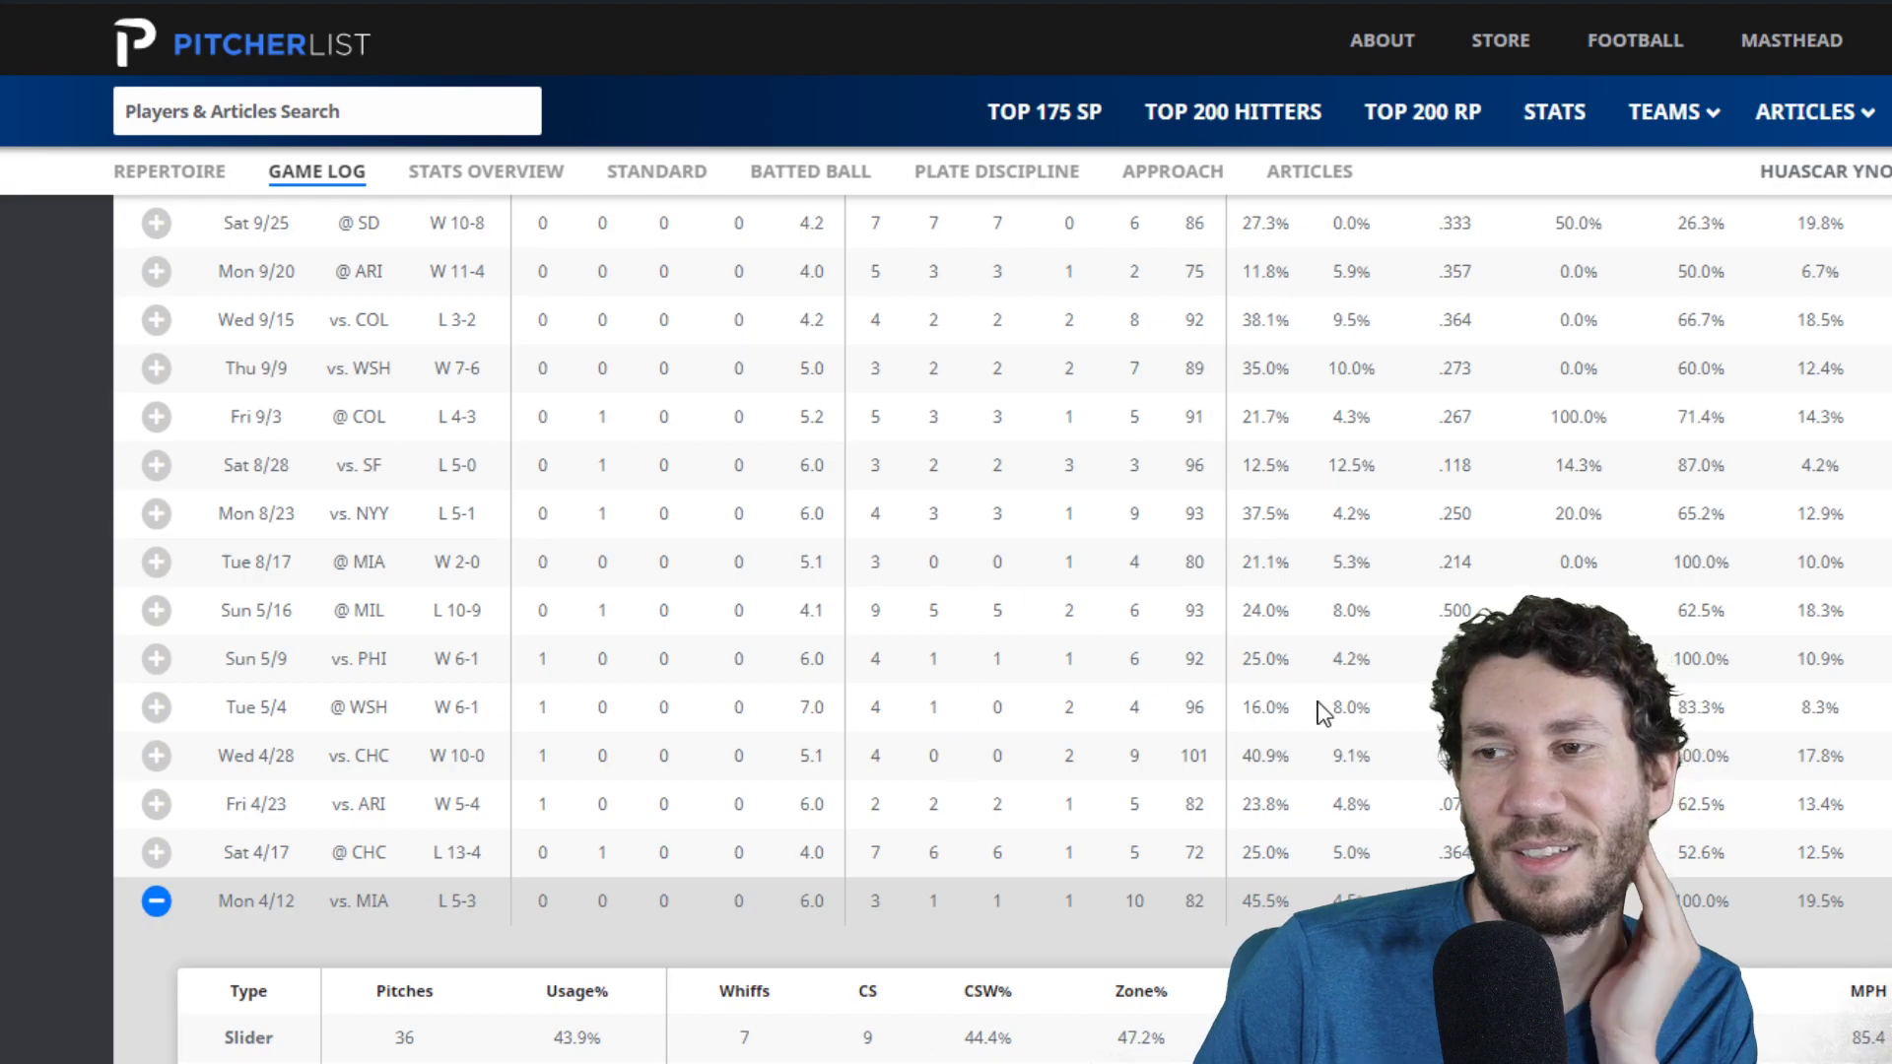
click(1030, 613)
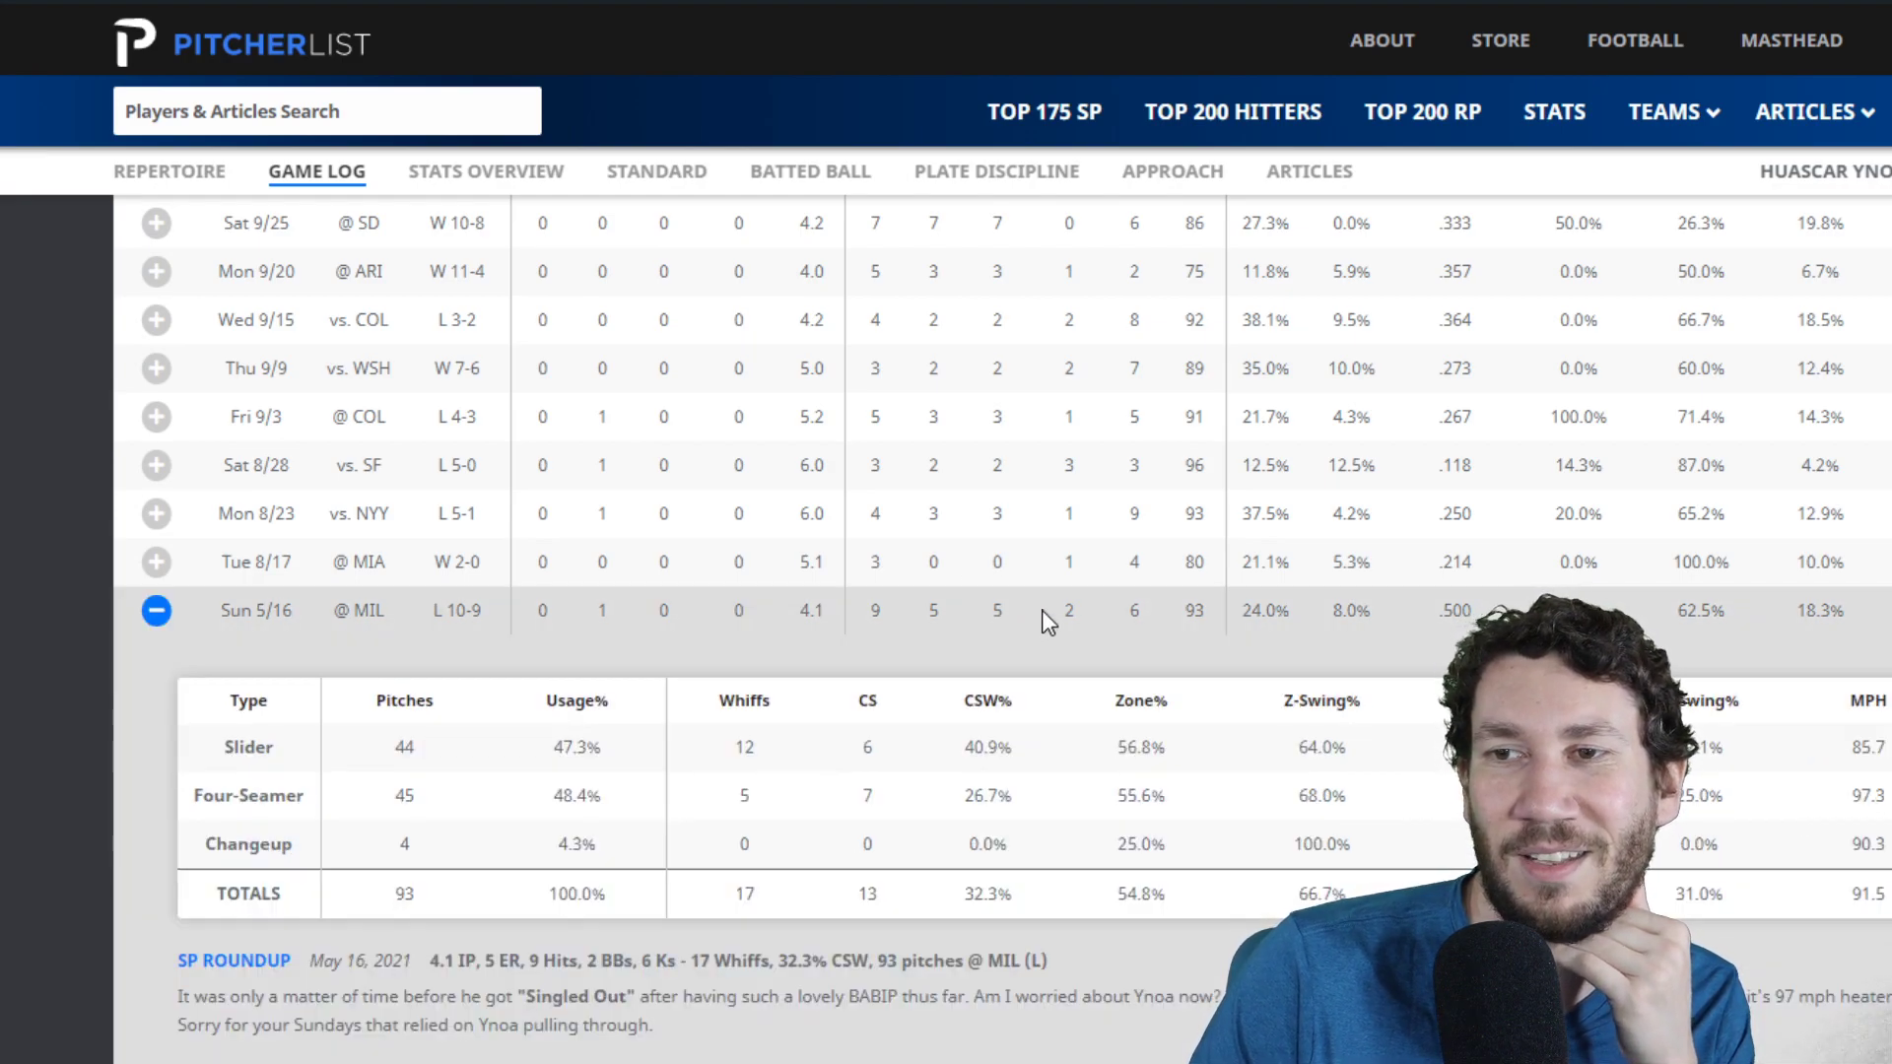
click(1043, 611)
scroll(1036, 583, up, 4)
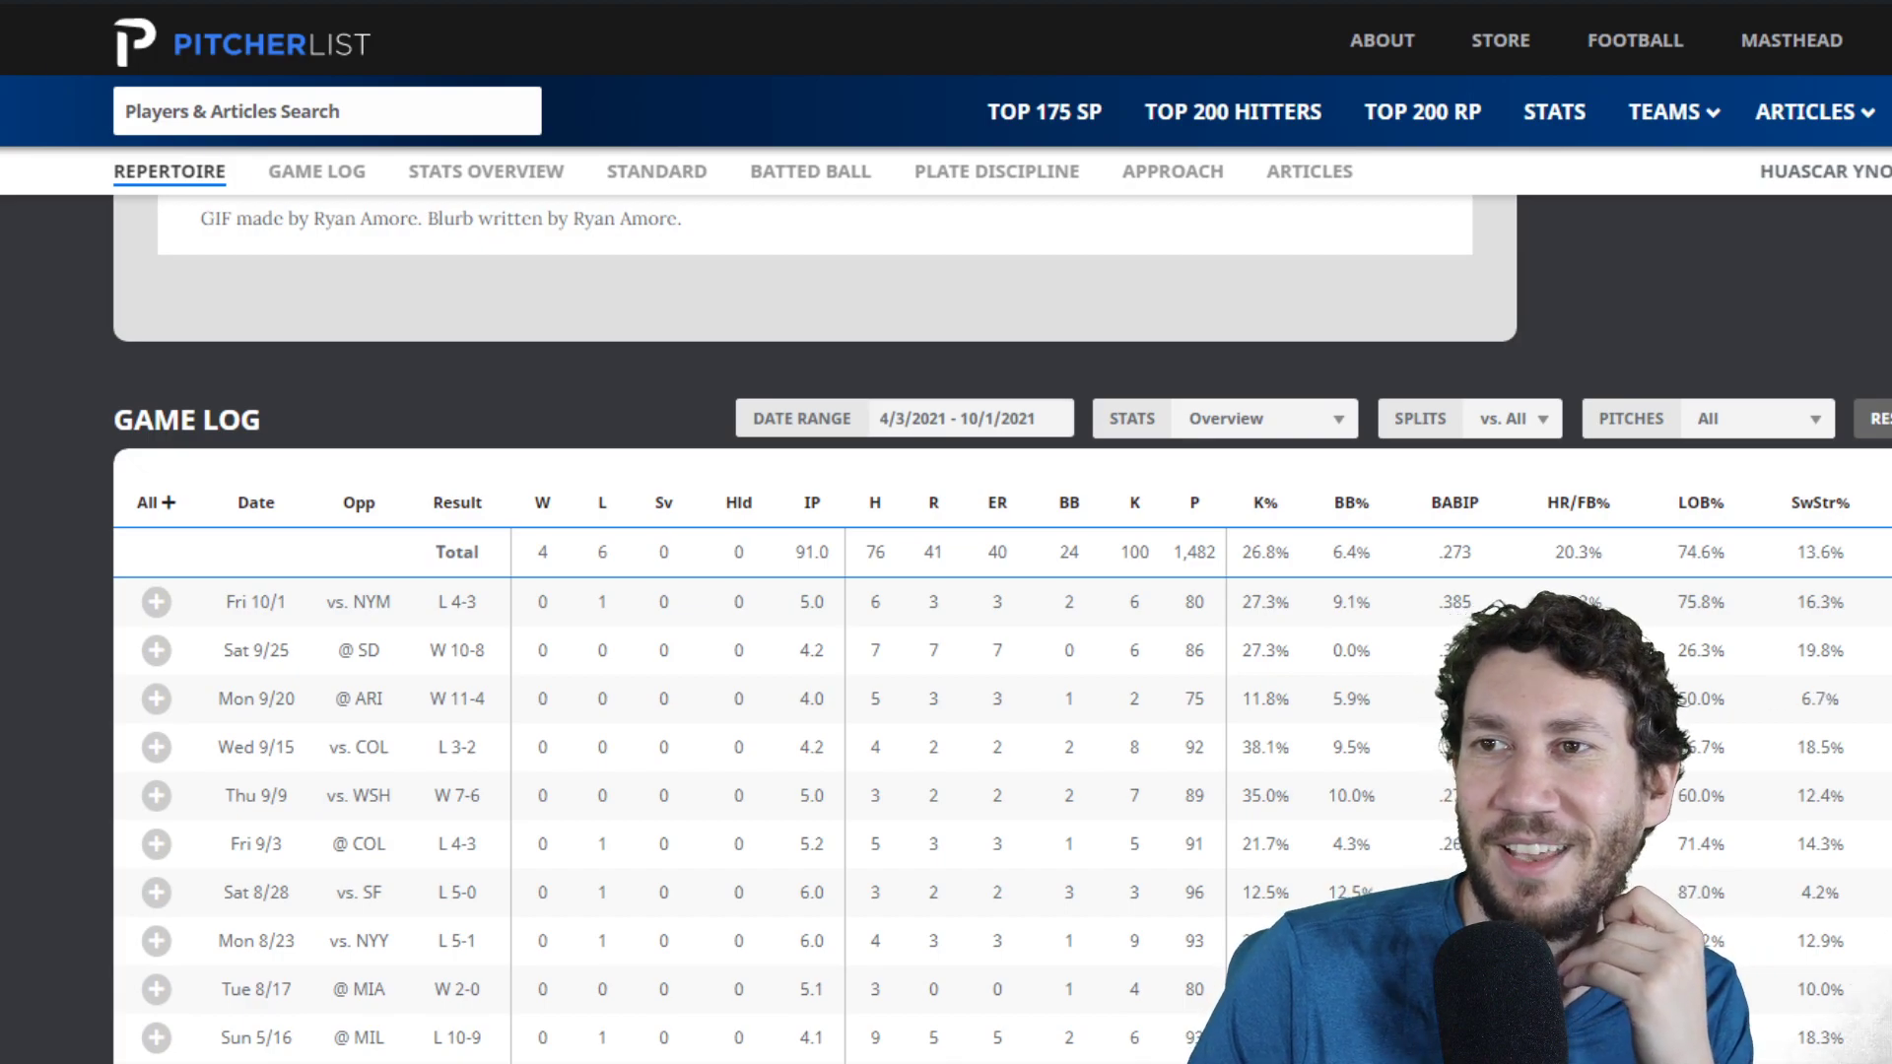
- Switch to the Excel projections sheet and try a WHIP of 1.19 for Huascar Ynoa
key(alt+Tab)
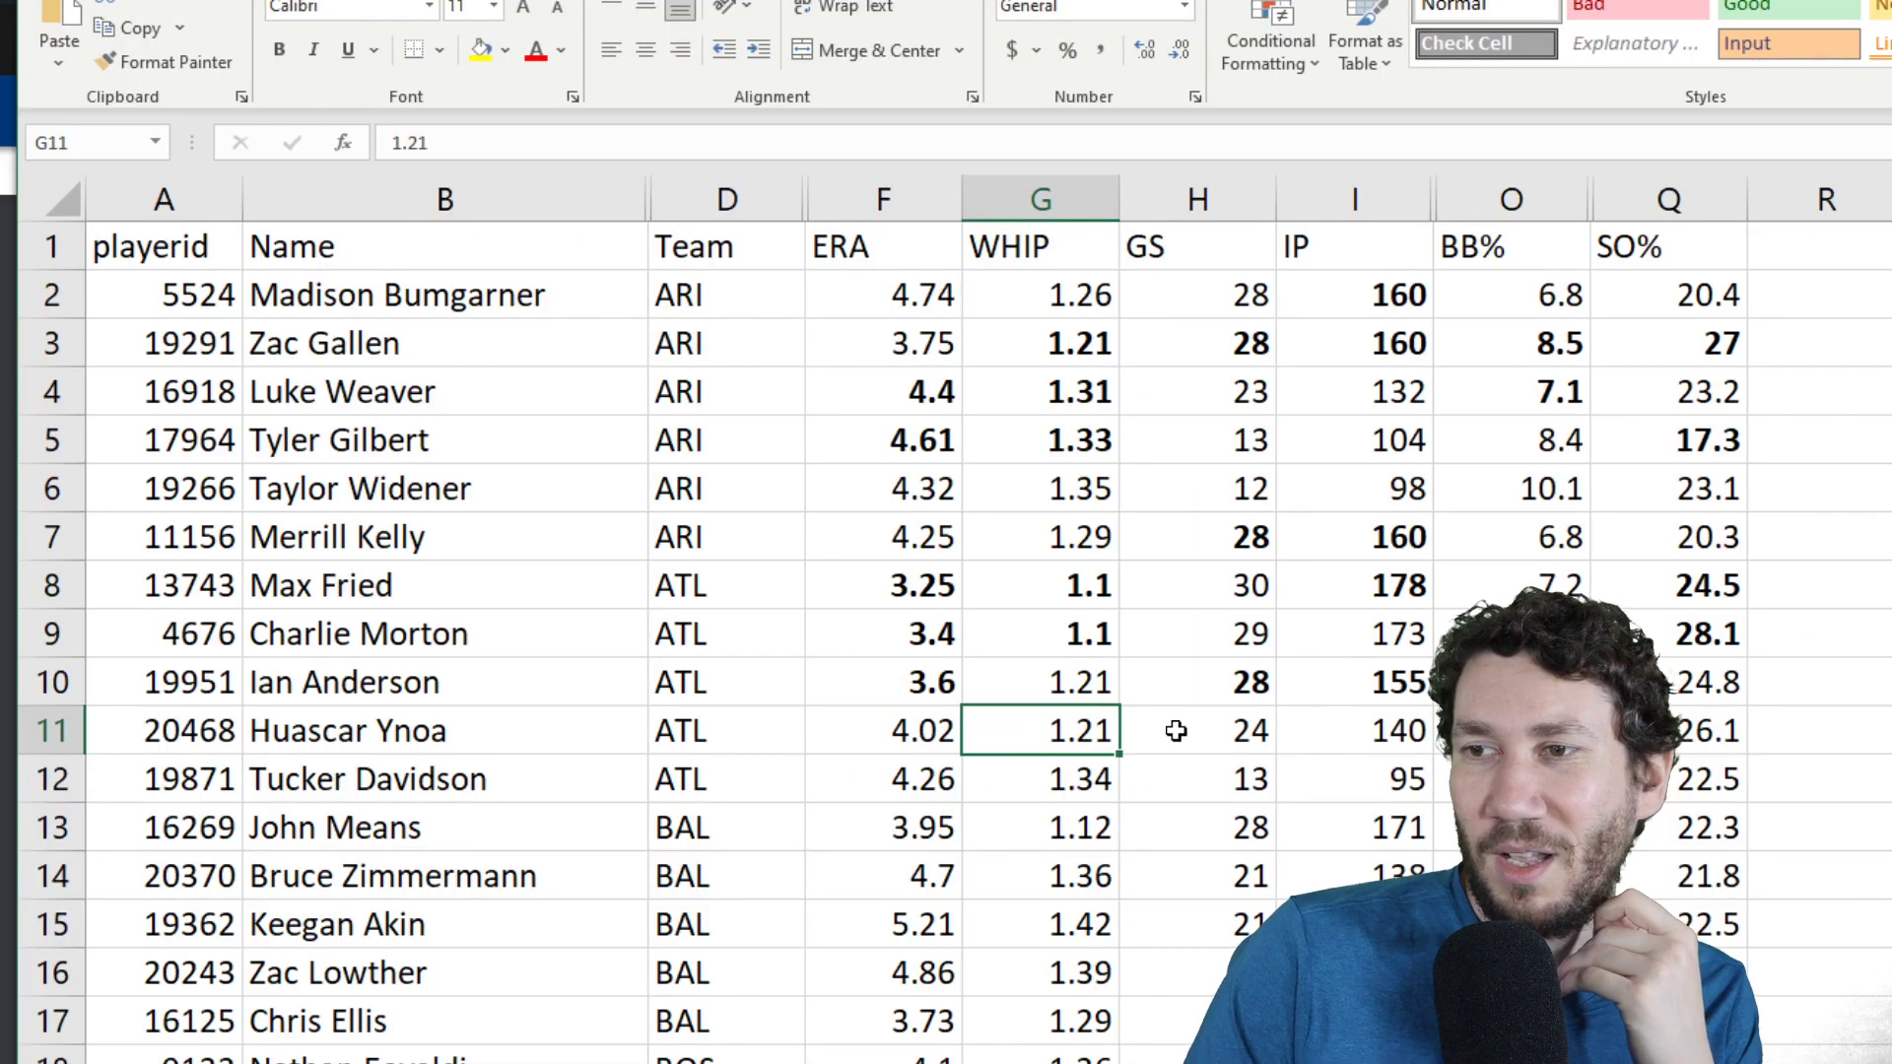
double_click(1084, 732)
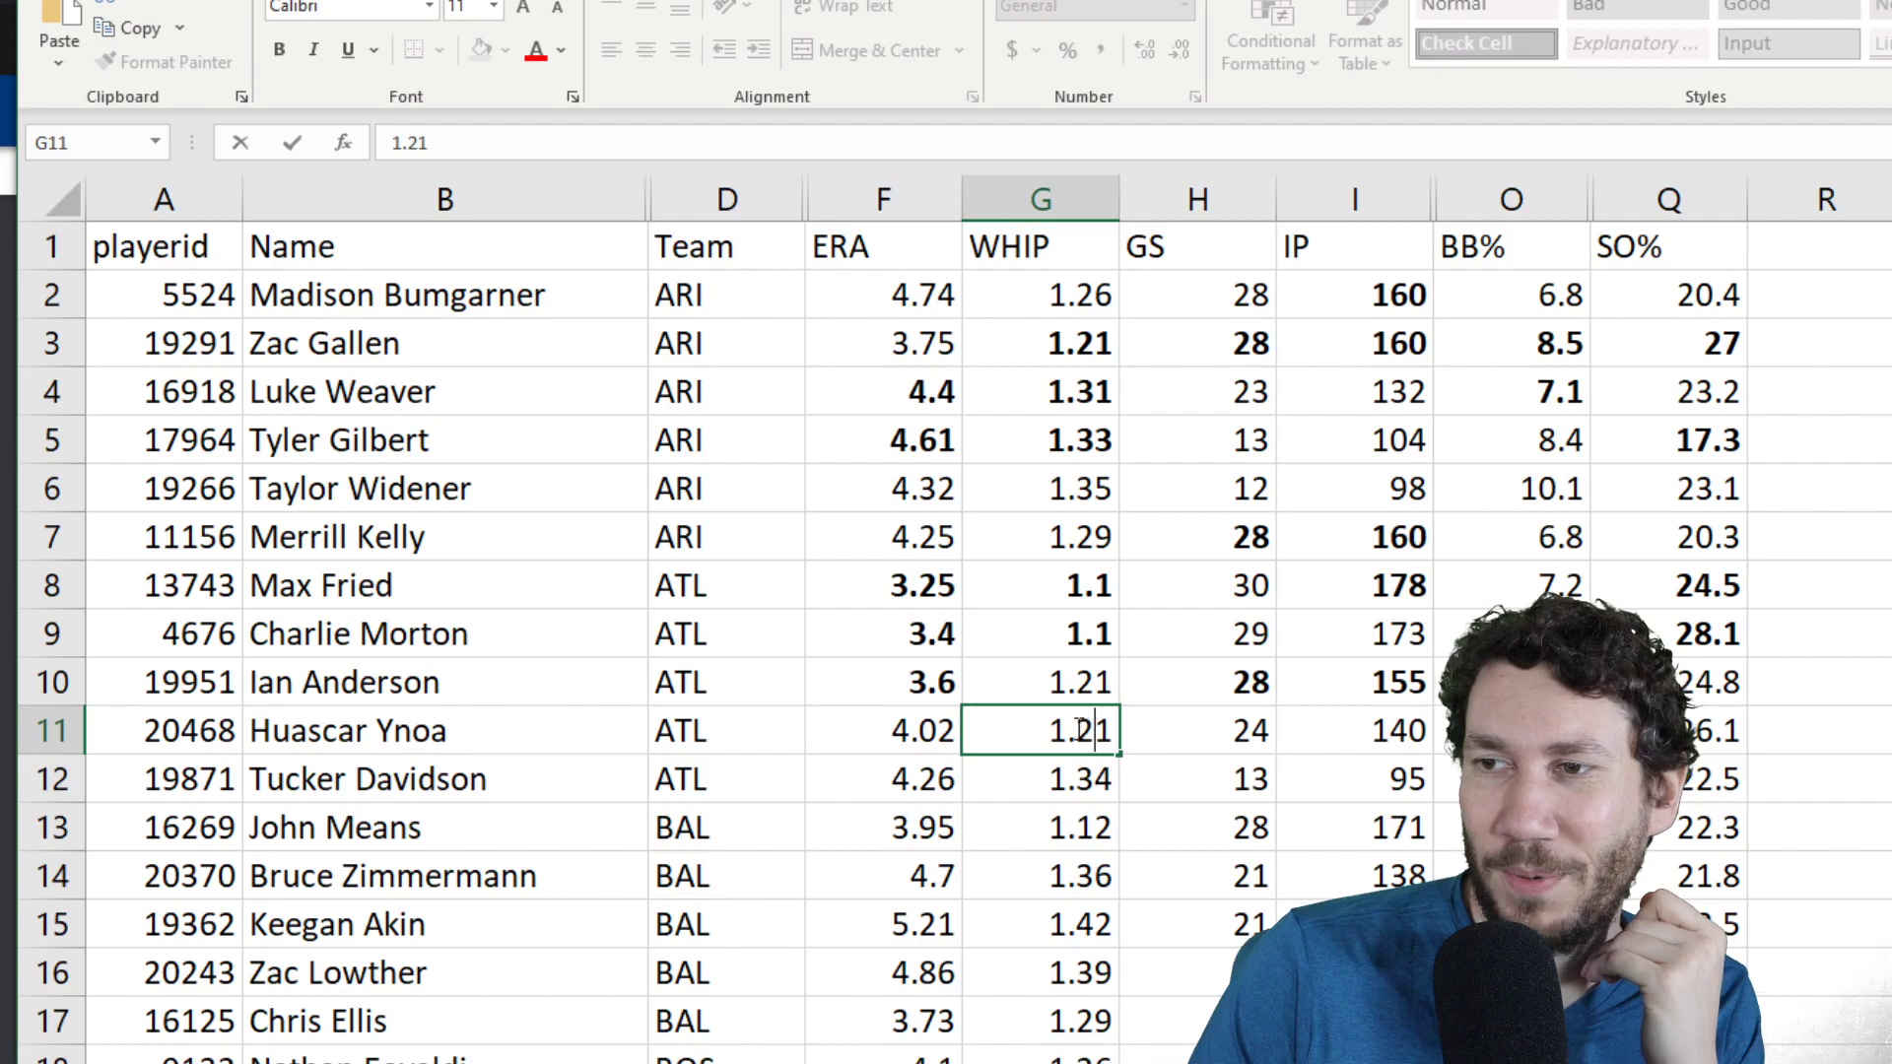
drag(1084, 730, 1111, 730)
text(19)
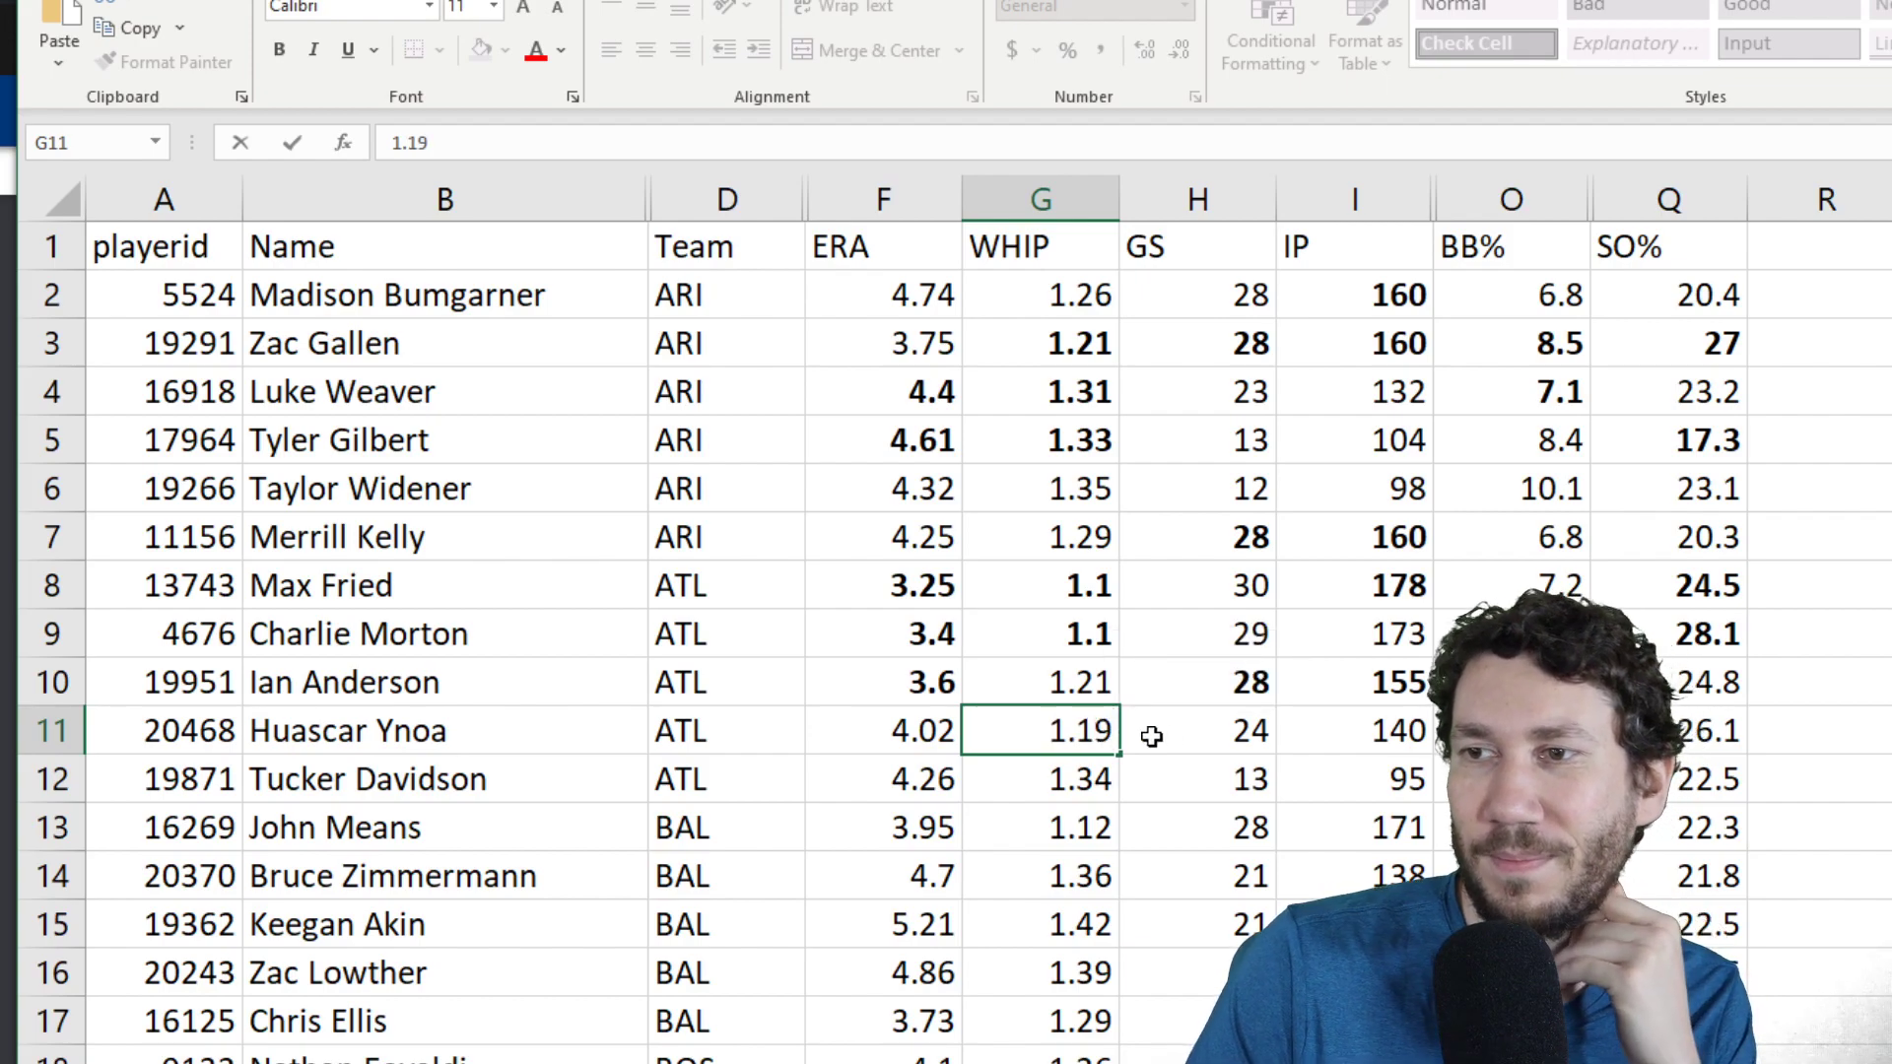
click(1168, 732)
- Set Huascar Ynoa's WHIP back to 1.21
double_click(1106, 744)
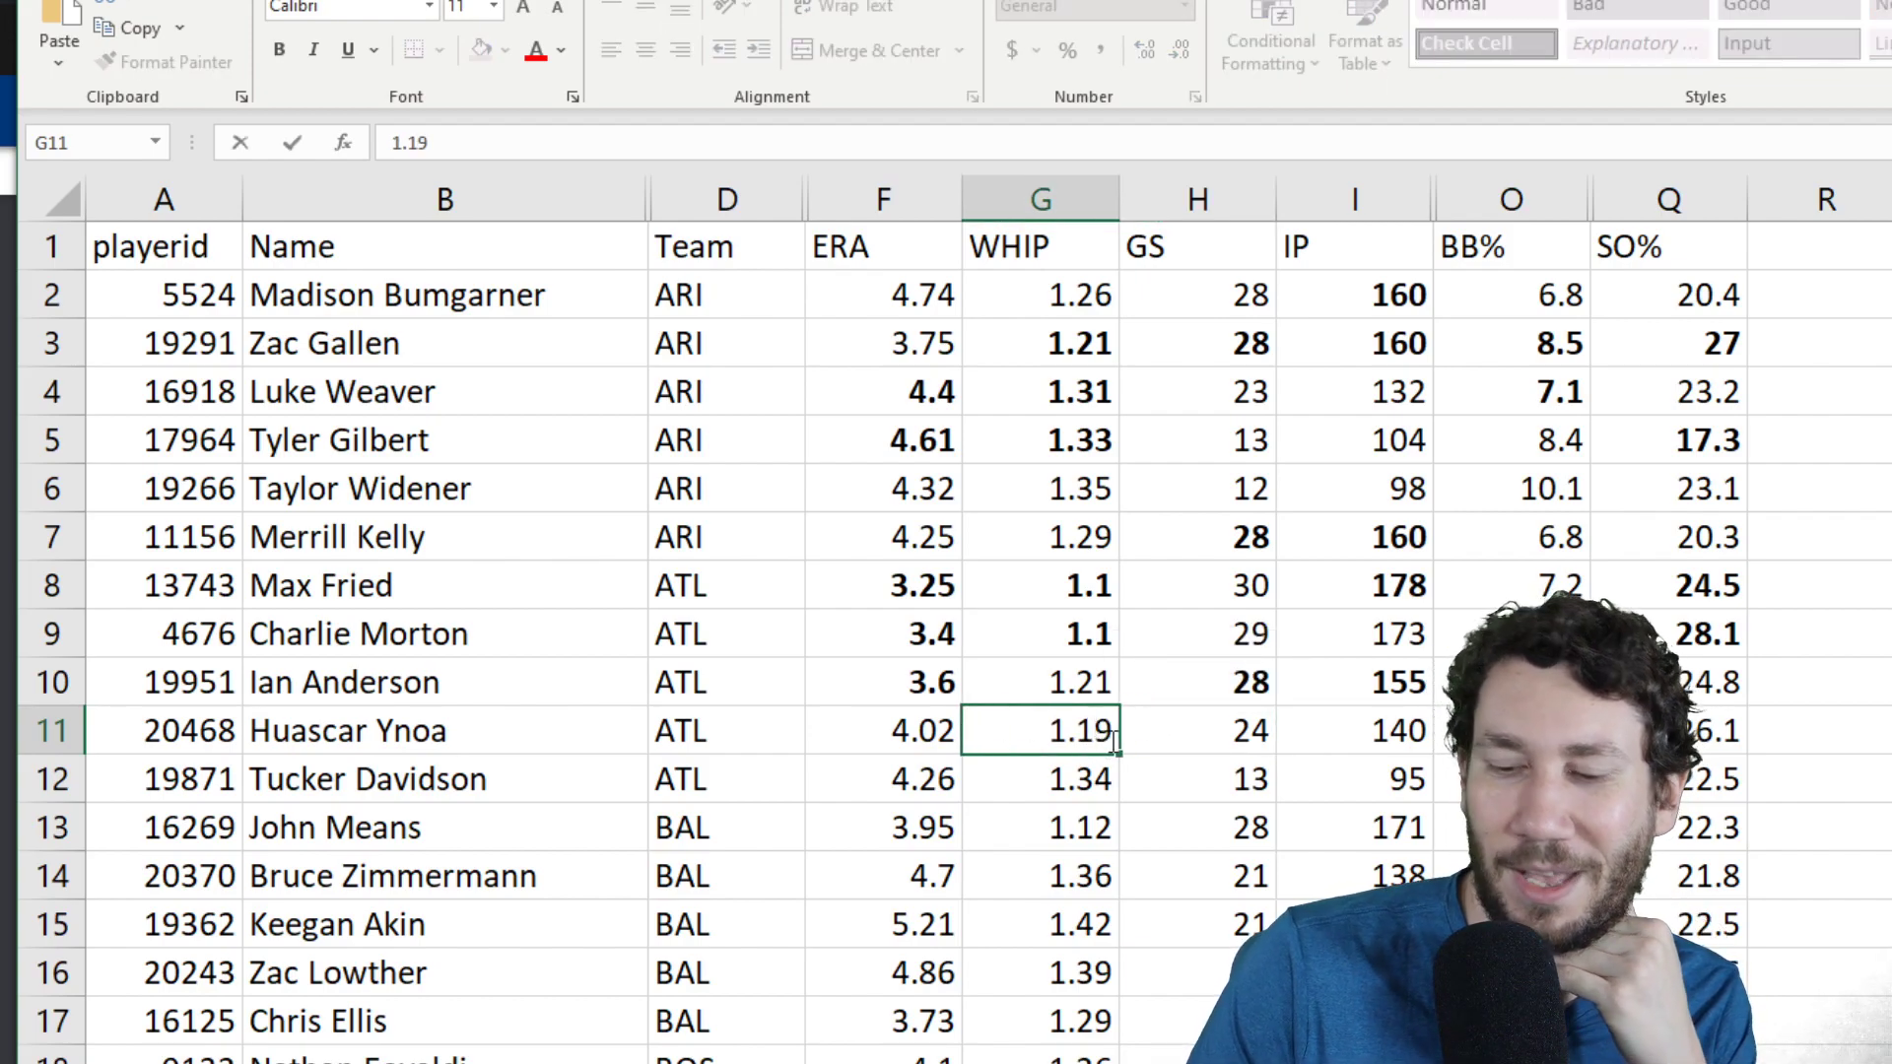
key(BackSpace)
key(BackSpace)
text(21)
click(1320, 768)
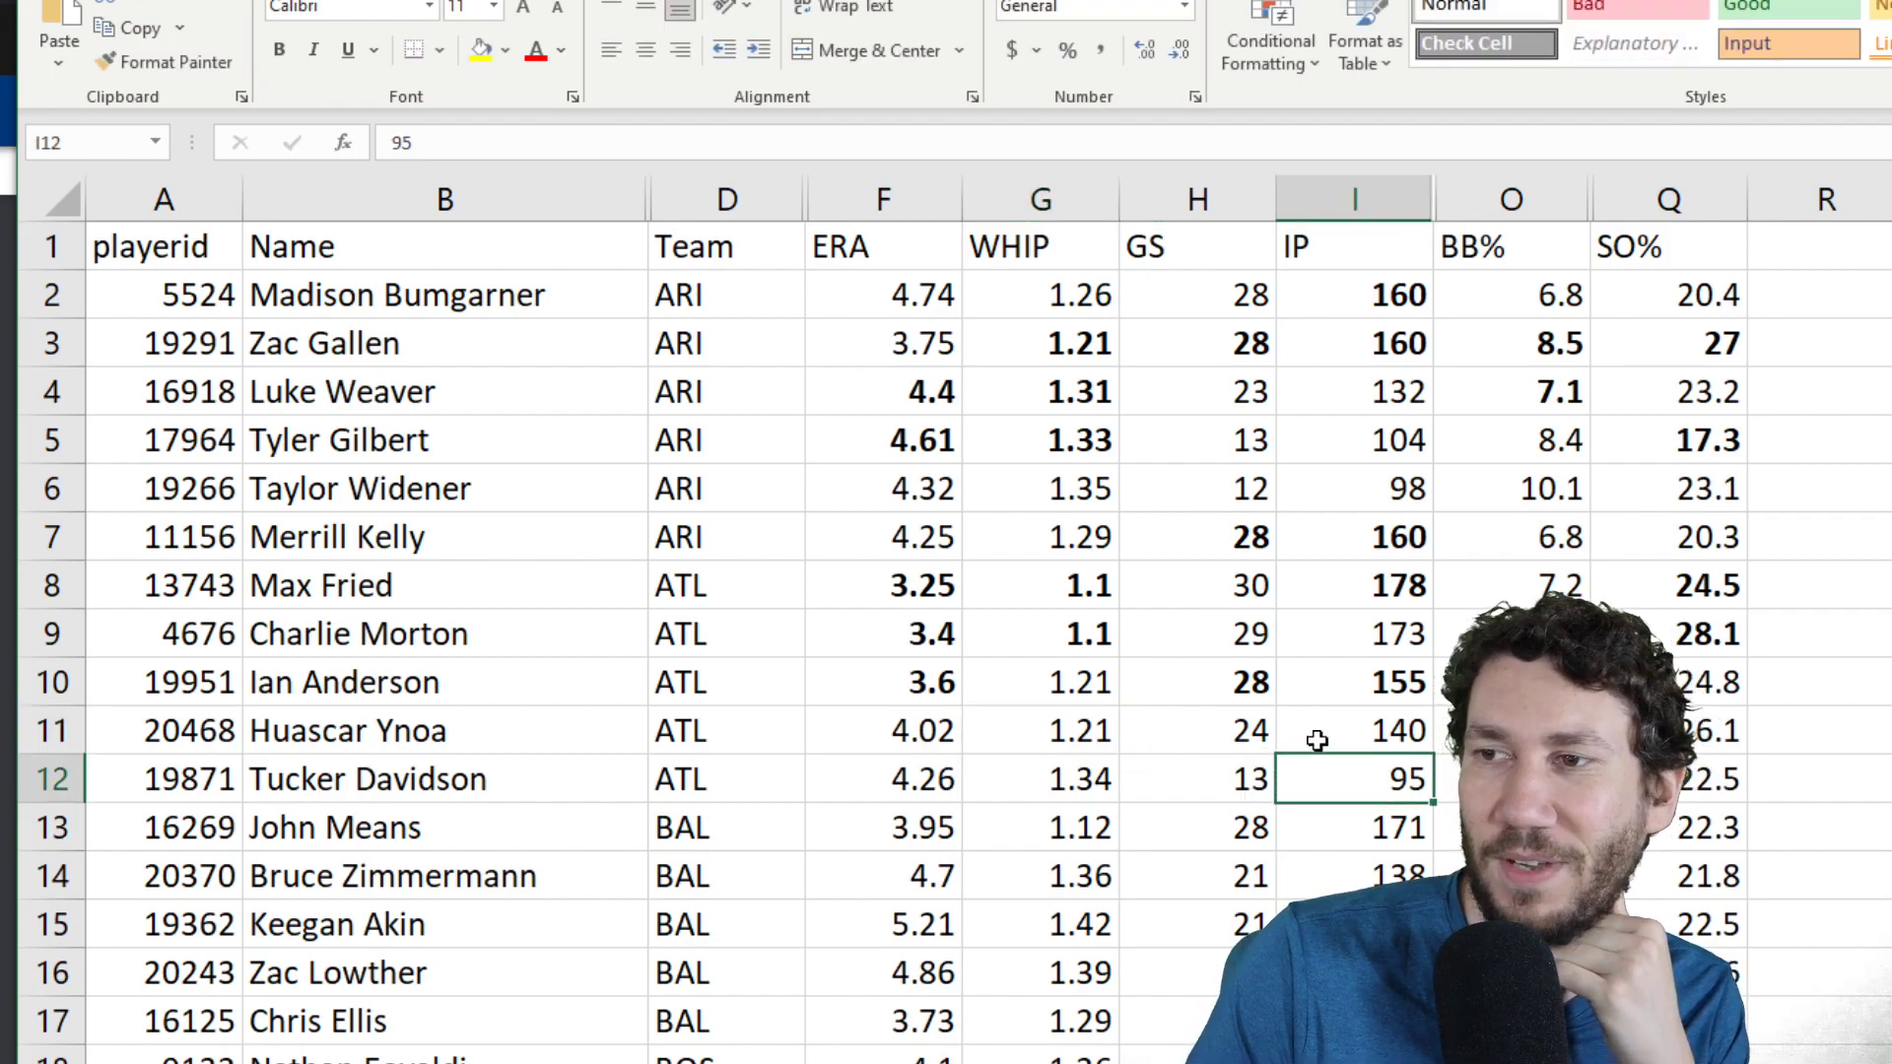
- Make Huascar Ynoa's ERA and WHIP values bold in the projections sheet
click(1317, 740)
click(1053, 734)
click(919, 733)
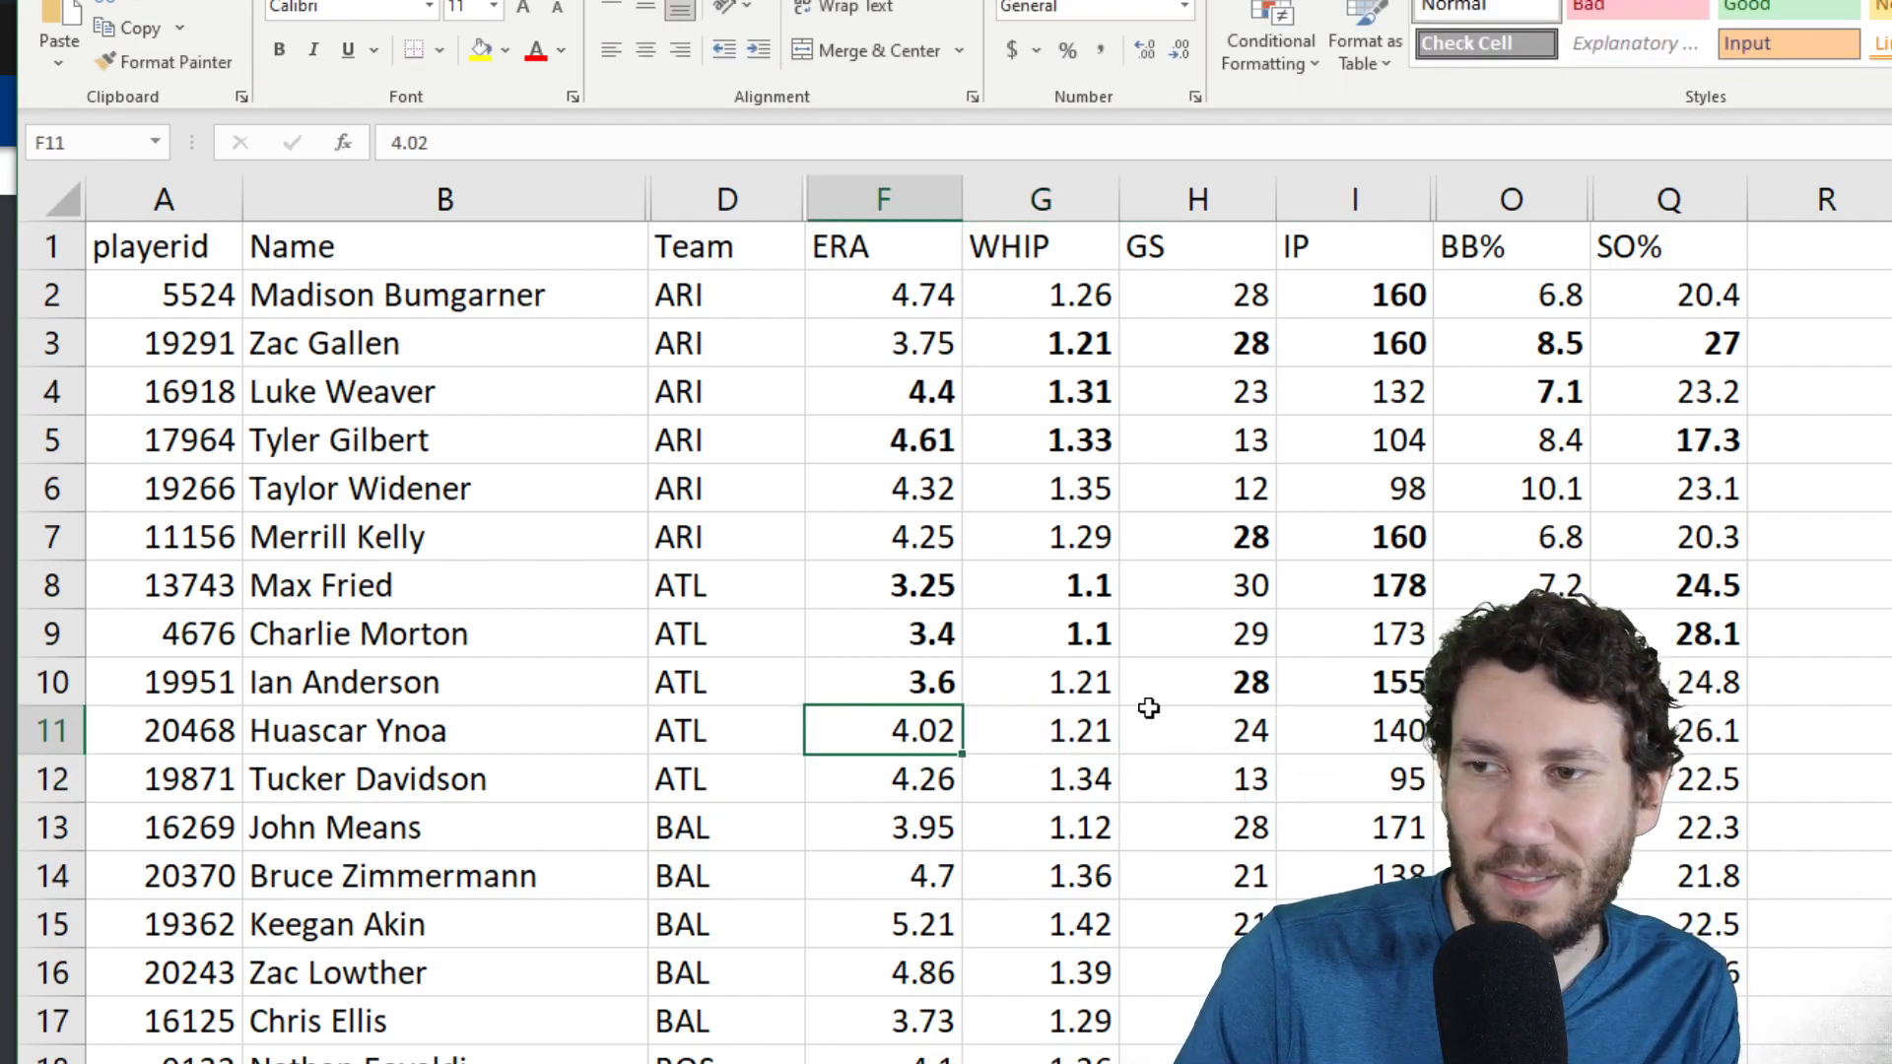
key(ctrl+b)
click(1084, 731)
key(ctrl+b)
- Make Huascar Ynoa's SO%, IP and GS values bold, leaving his BB% in regular type
click(1699, 734)
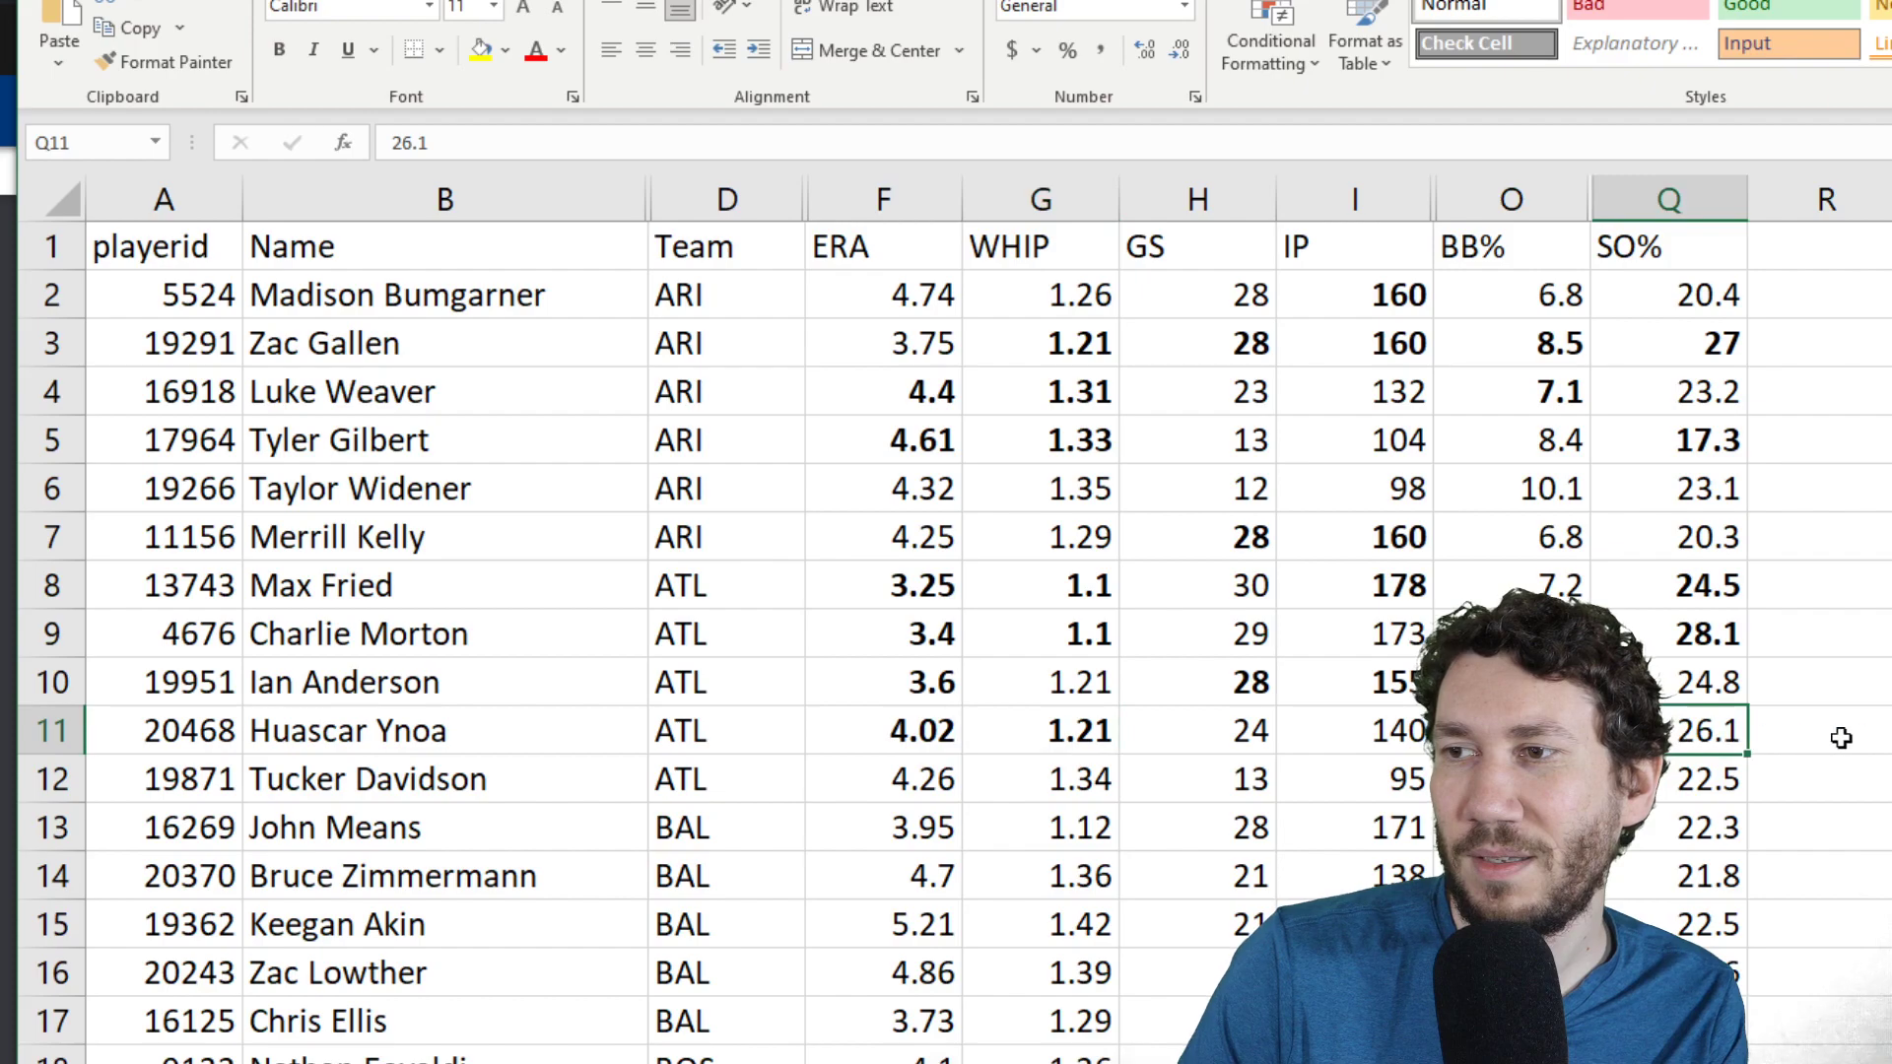
key(ctrl+b)
click(1537, 730)
click(1360, 734)
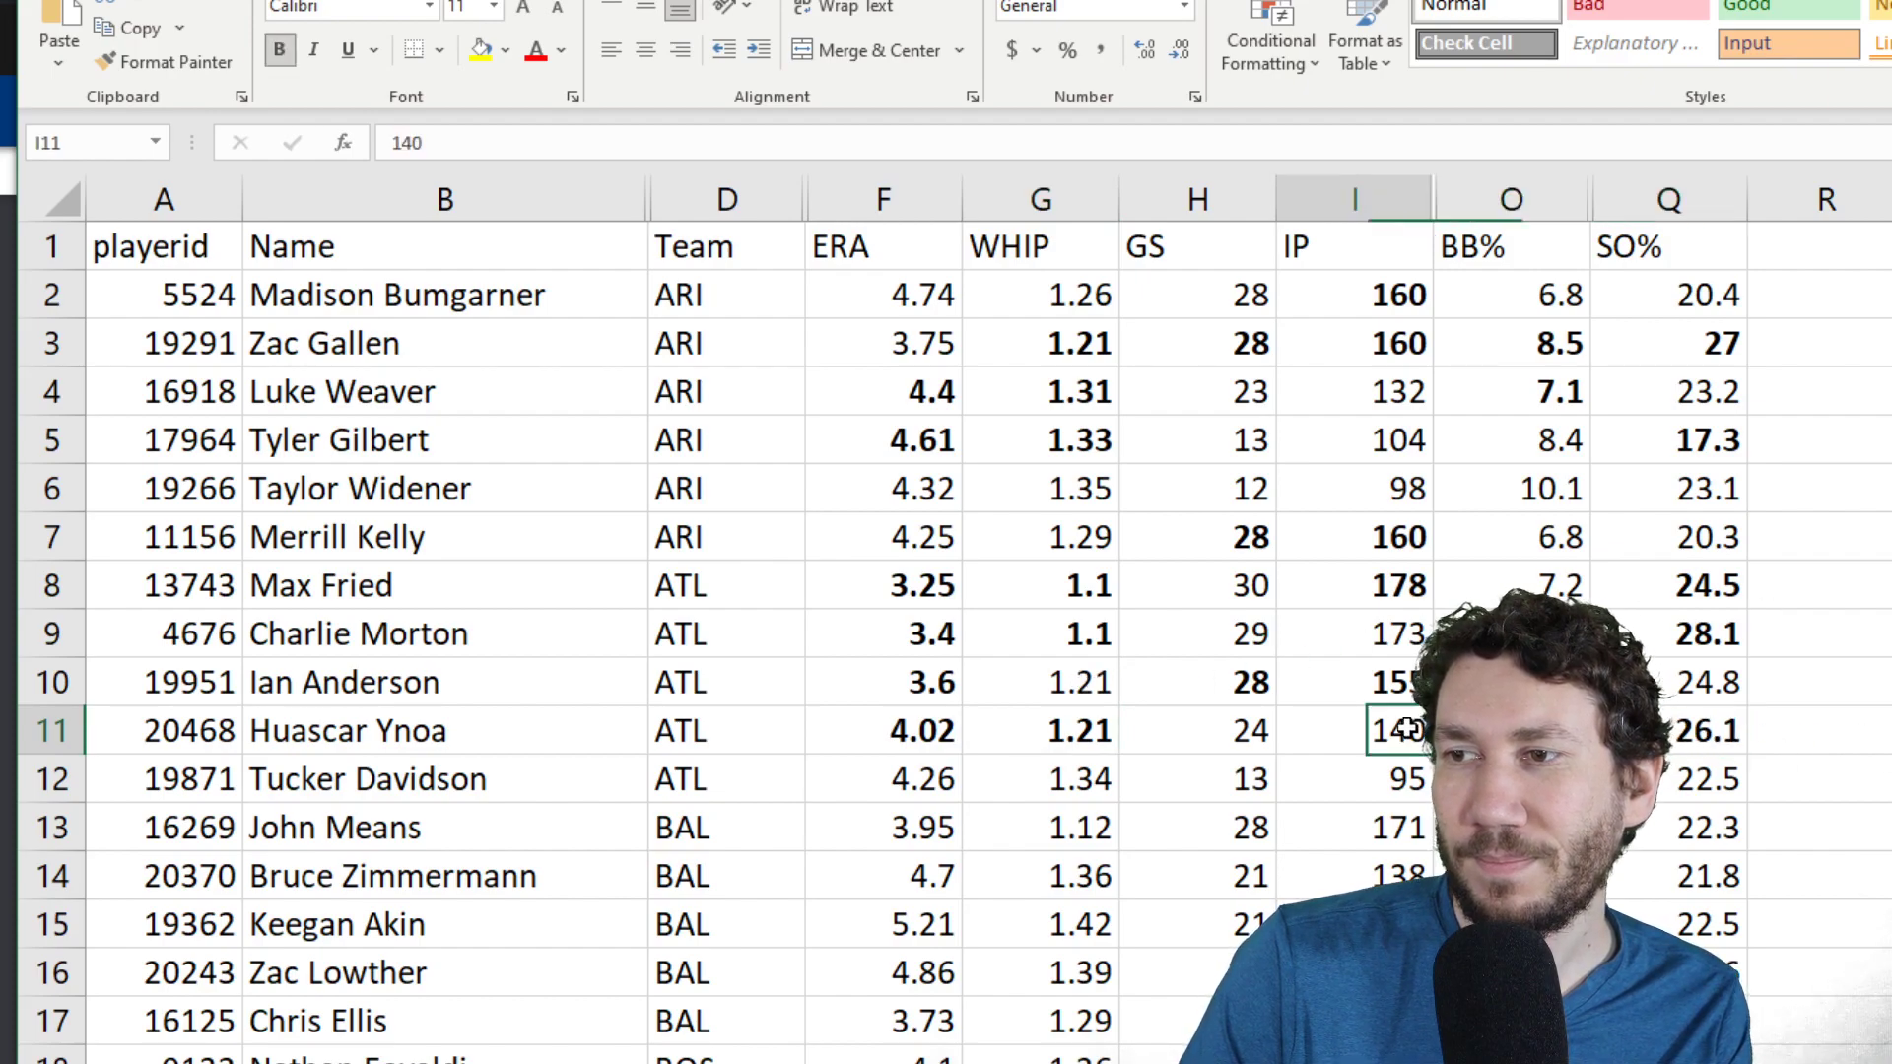
key(ctrl+b)
click(1243, 730)
key(ctrl+b)
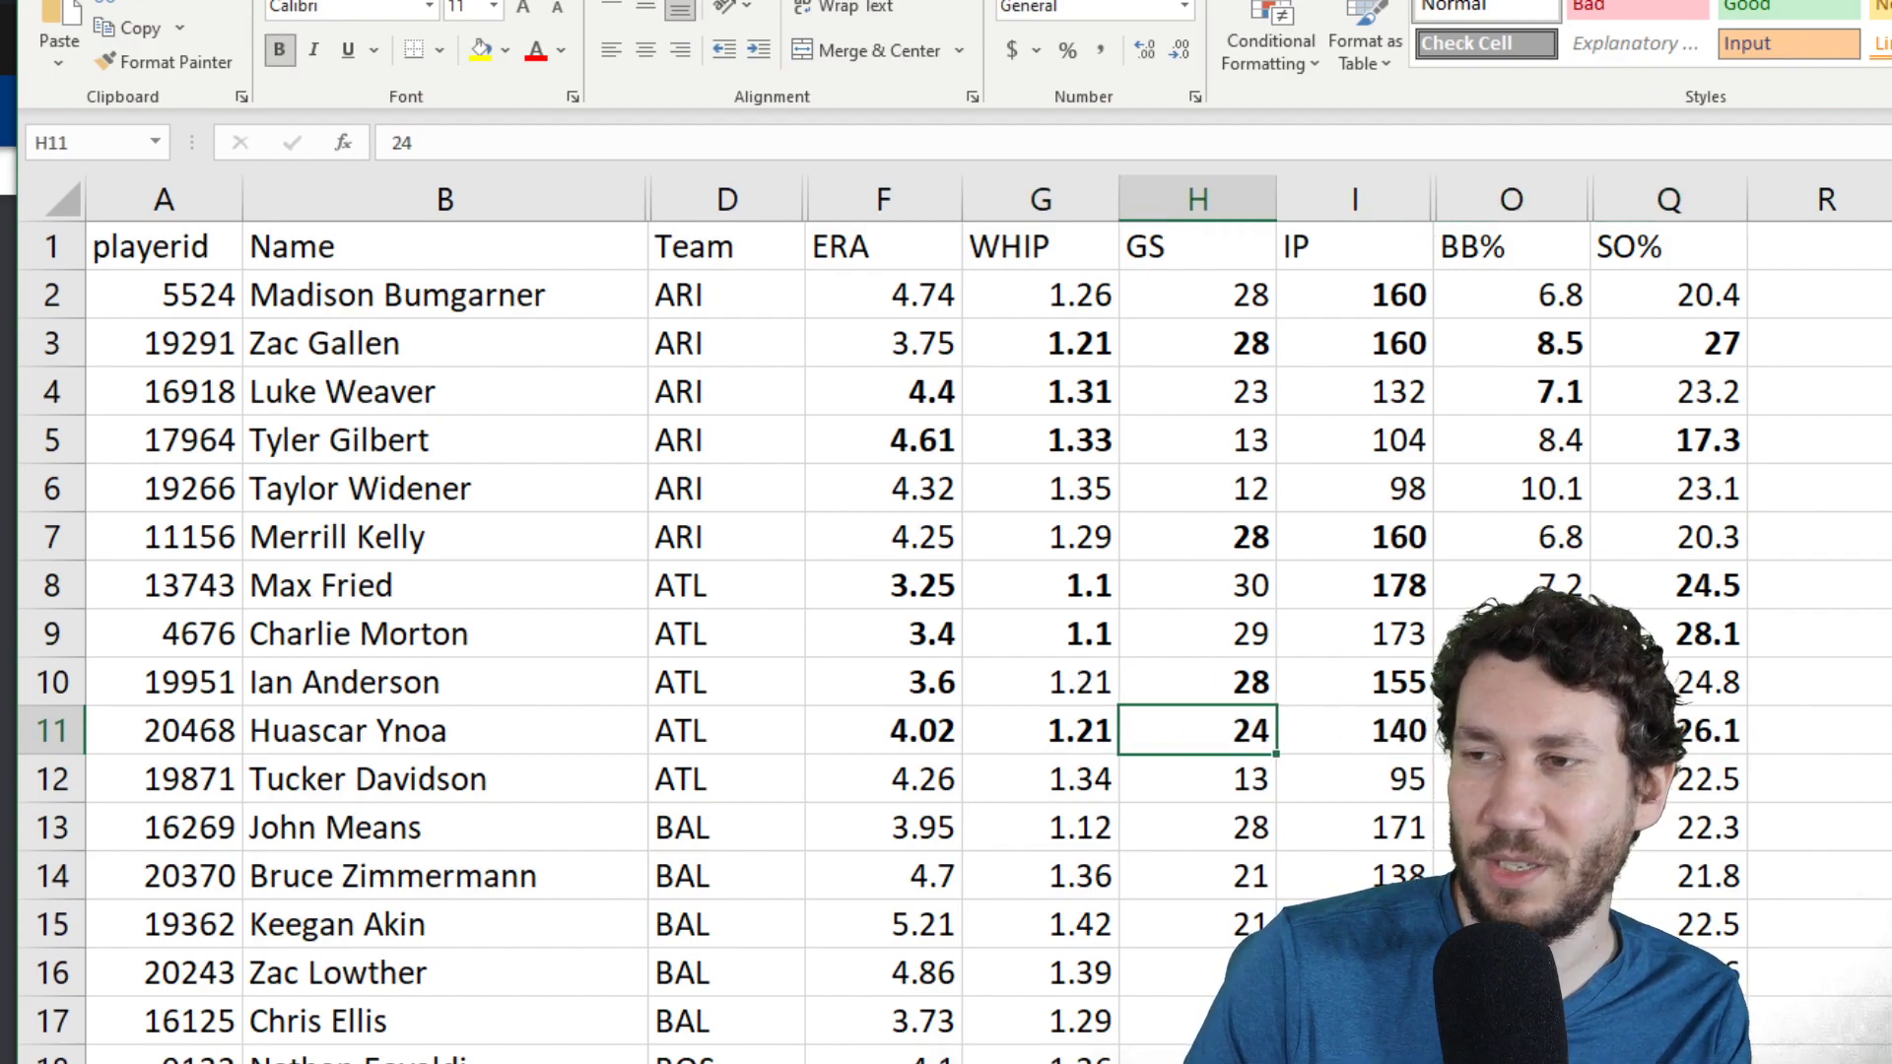
- Glance at the Pitcher List game log, return to Excel, and compare Huascar Ynoa's BB% with the Atlanta pitchers above him
key(alt+Tab)
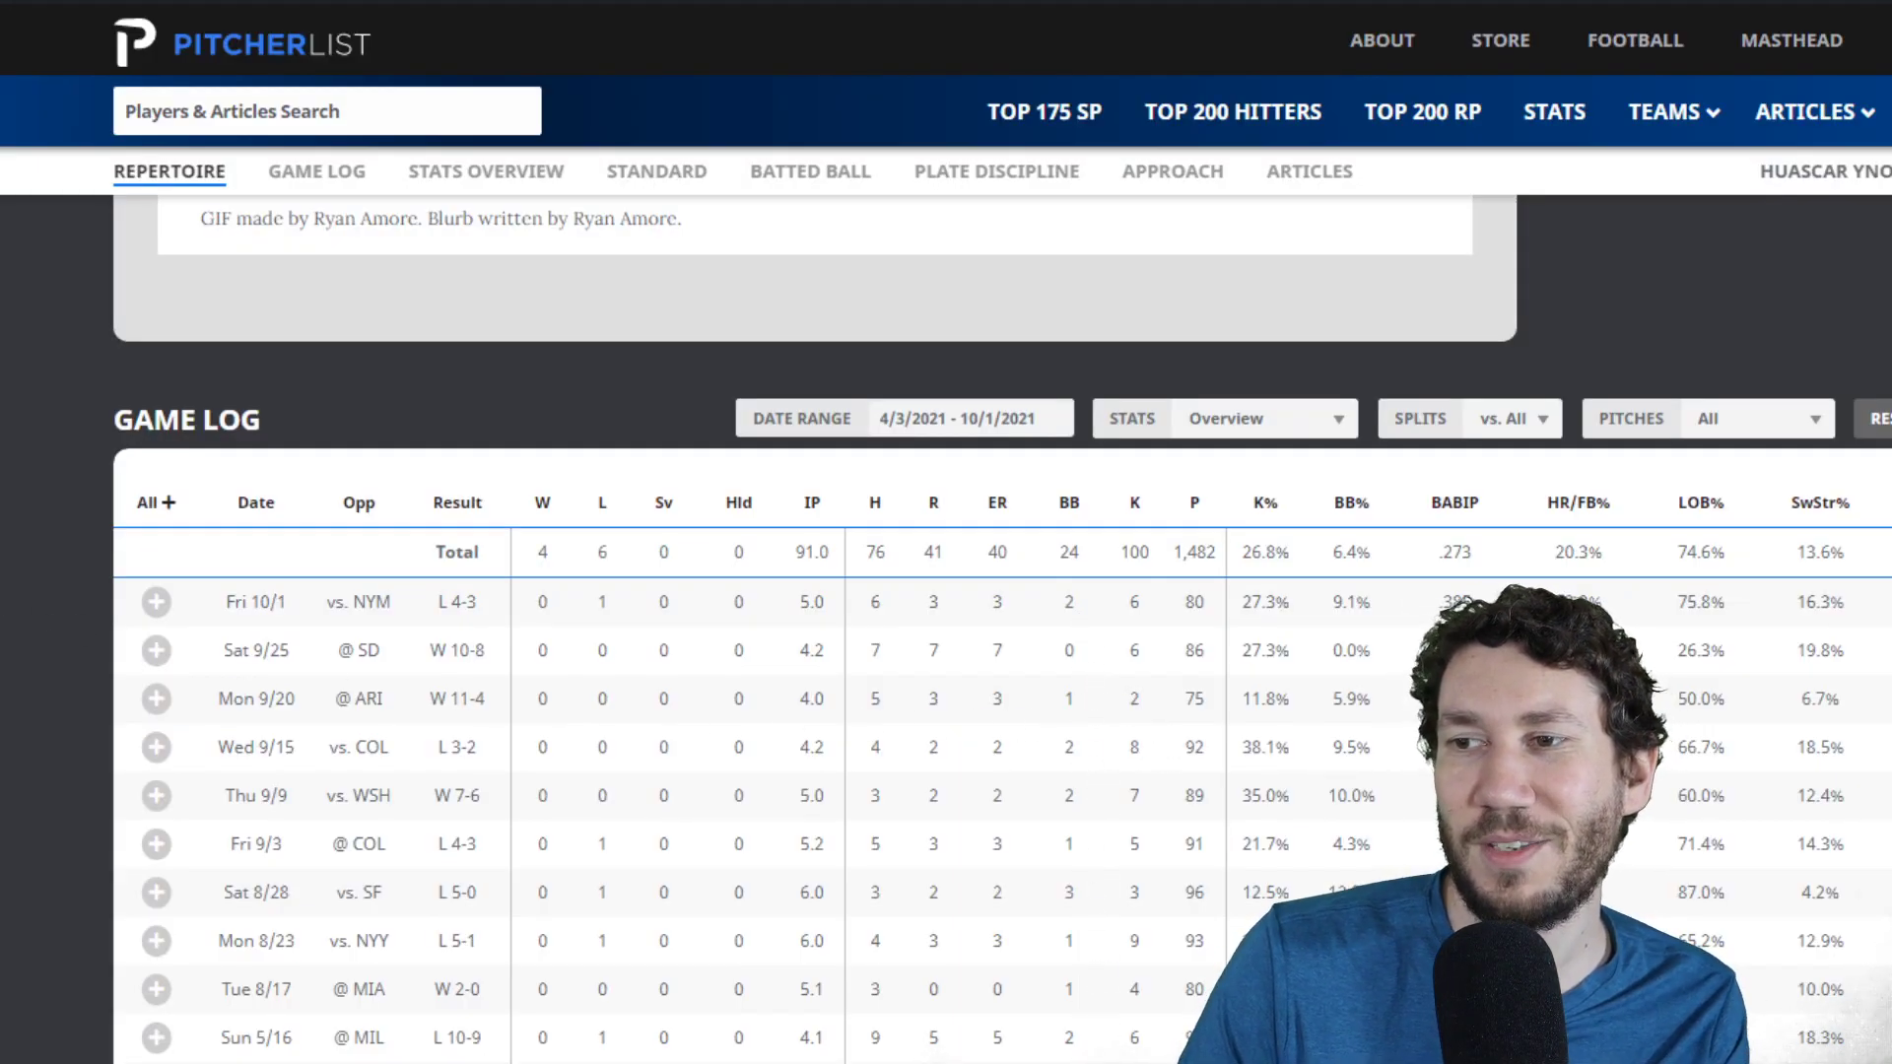
scroll(946, 591, down, 2)
key(alt+Tab)
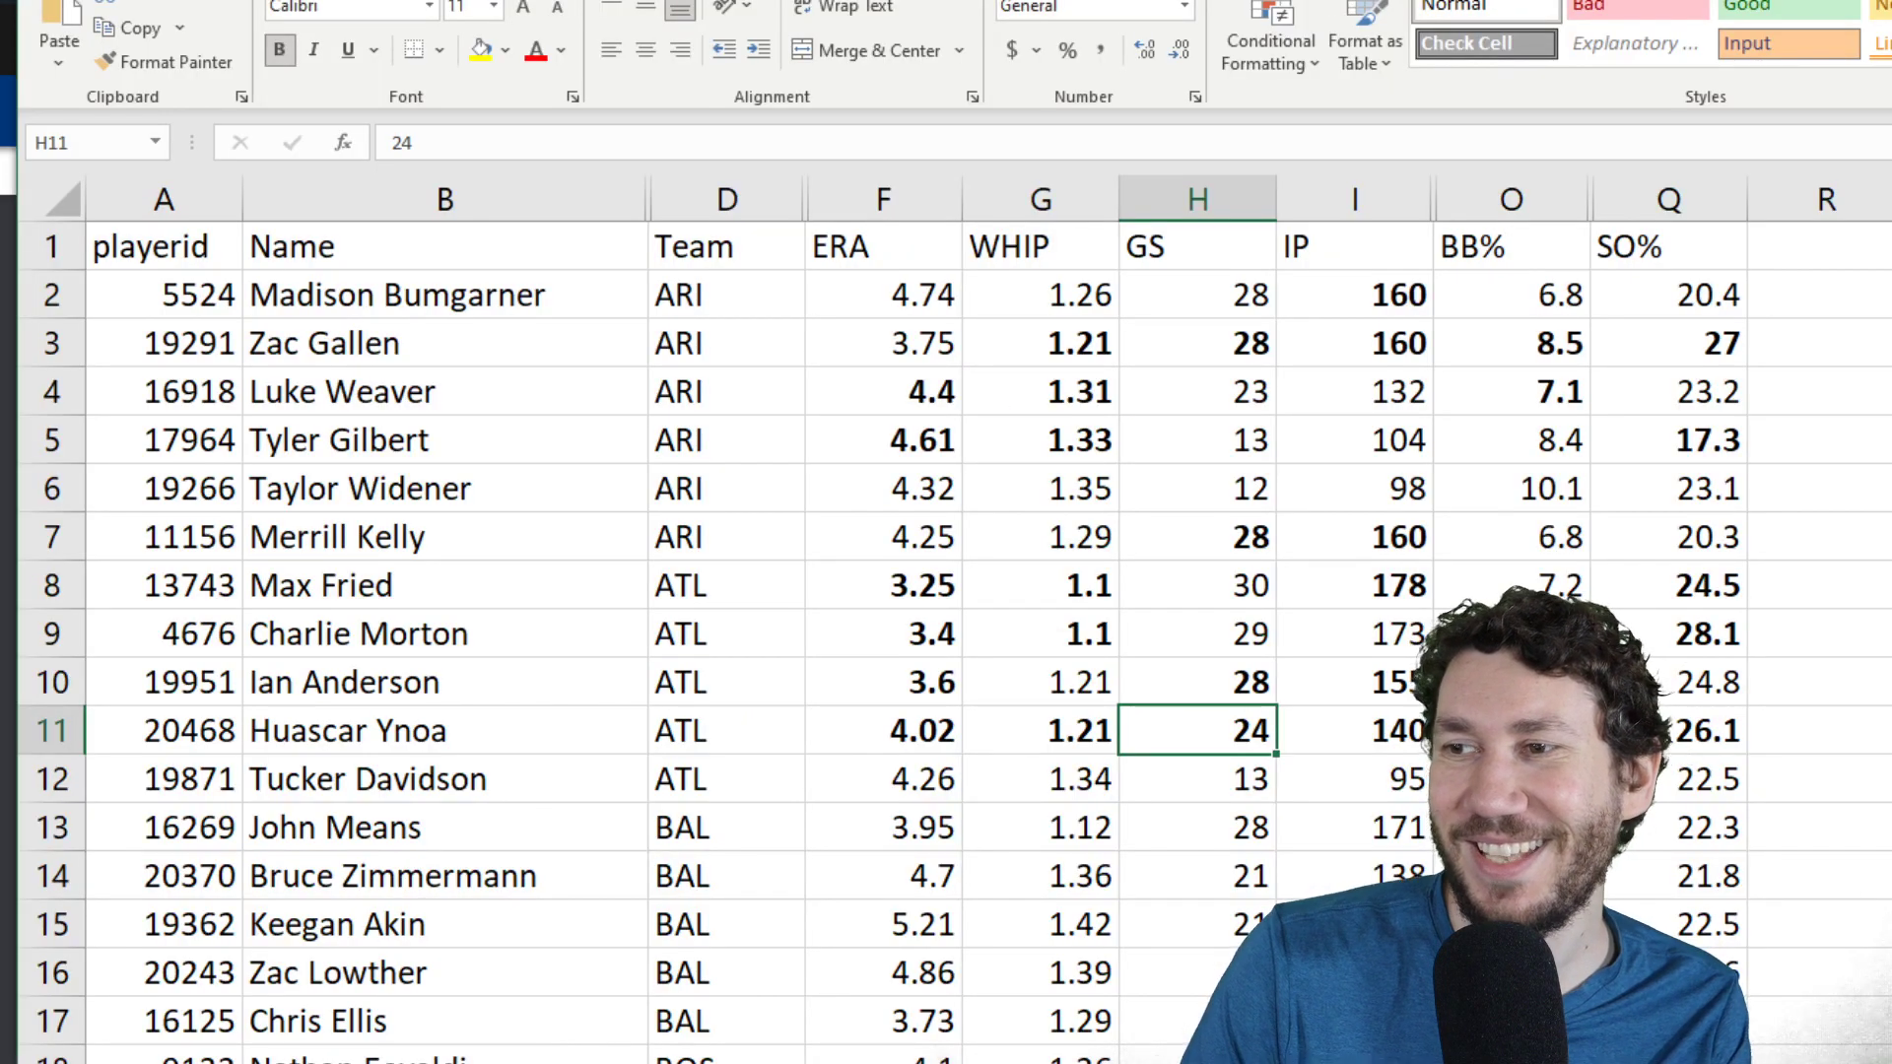
click(1512, 730)
key(Up)
key(Up)
key(Up)
key(Down)
key(Down)
key(Down)
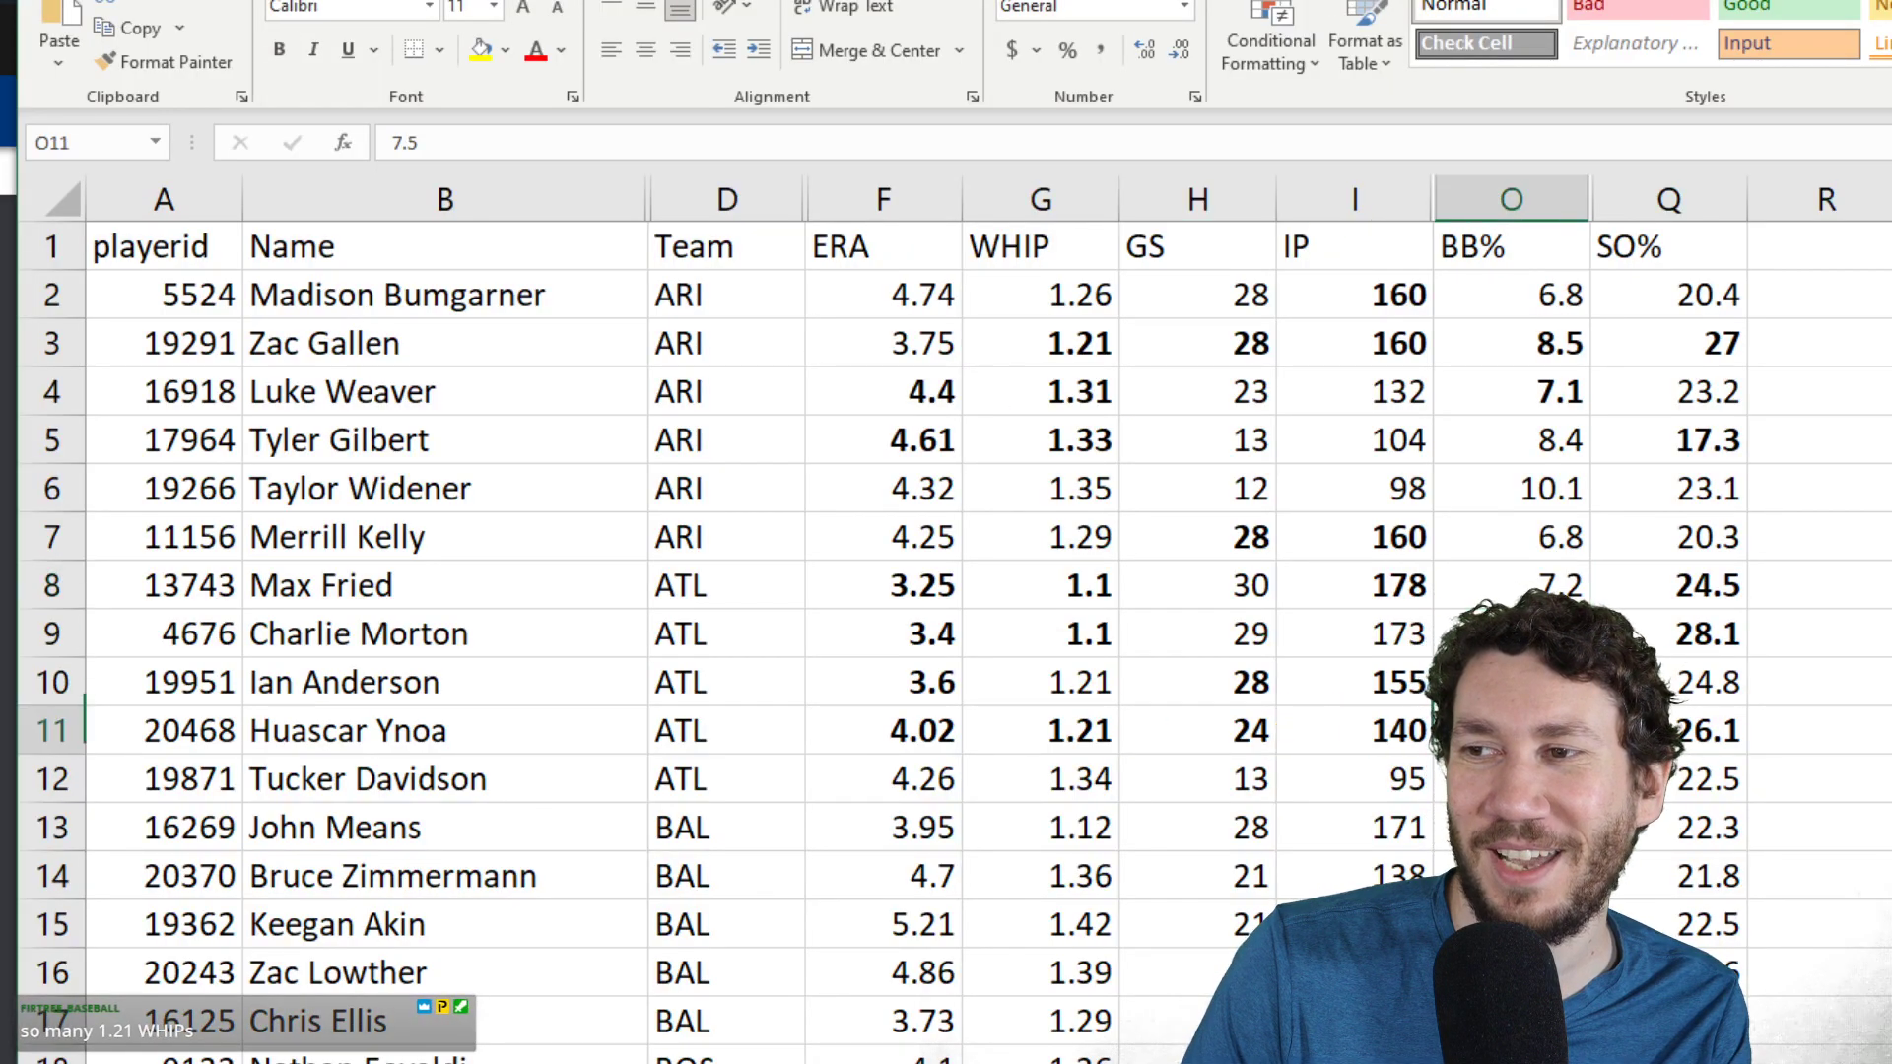
- Compare Huascar Ynoa's WHIP with those of Ian Anderson and Zac Gallen
click(1062, 749)
click(1077, 695)
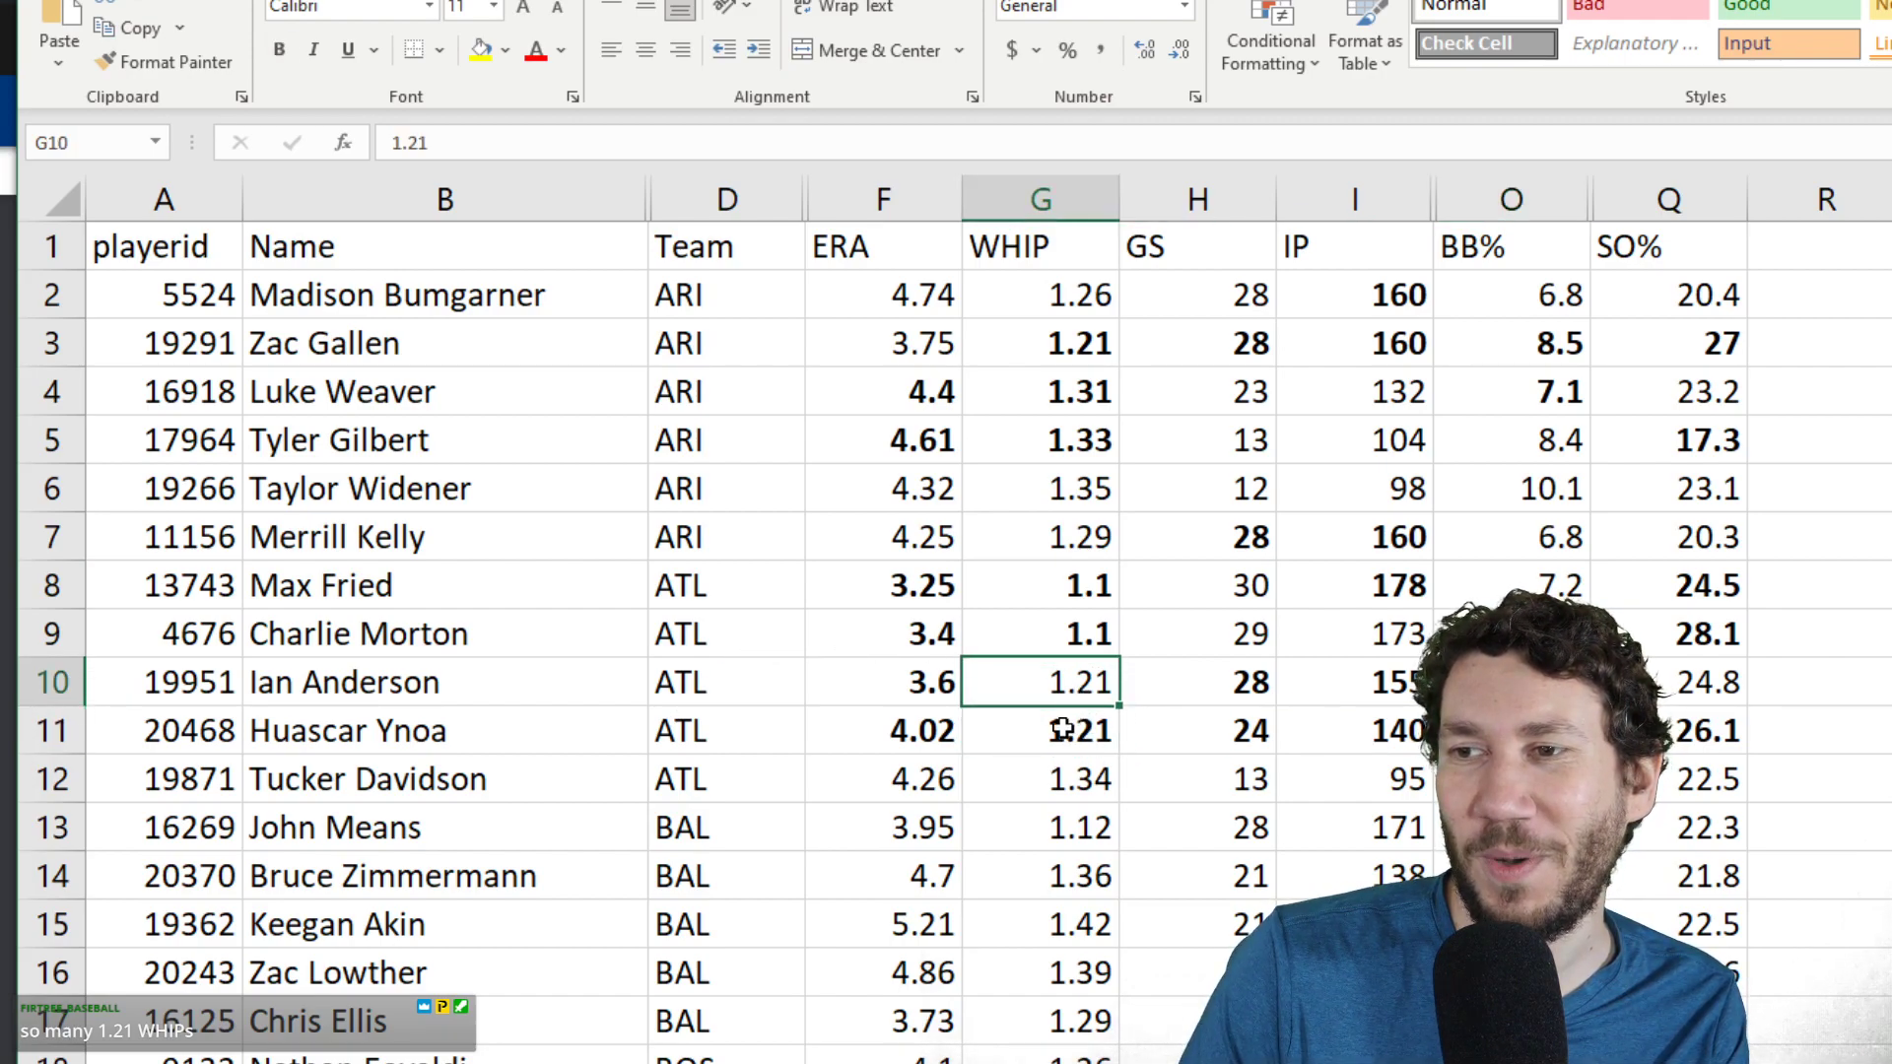
click(1074, 345)
click(1081, 730)
click(1079, 347)
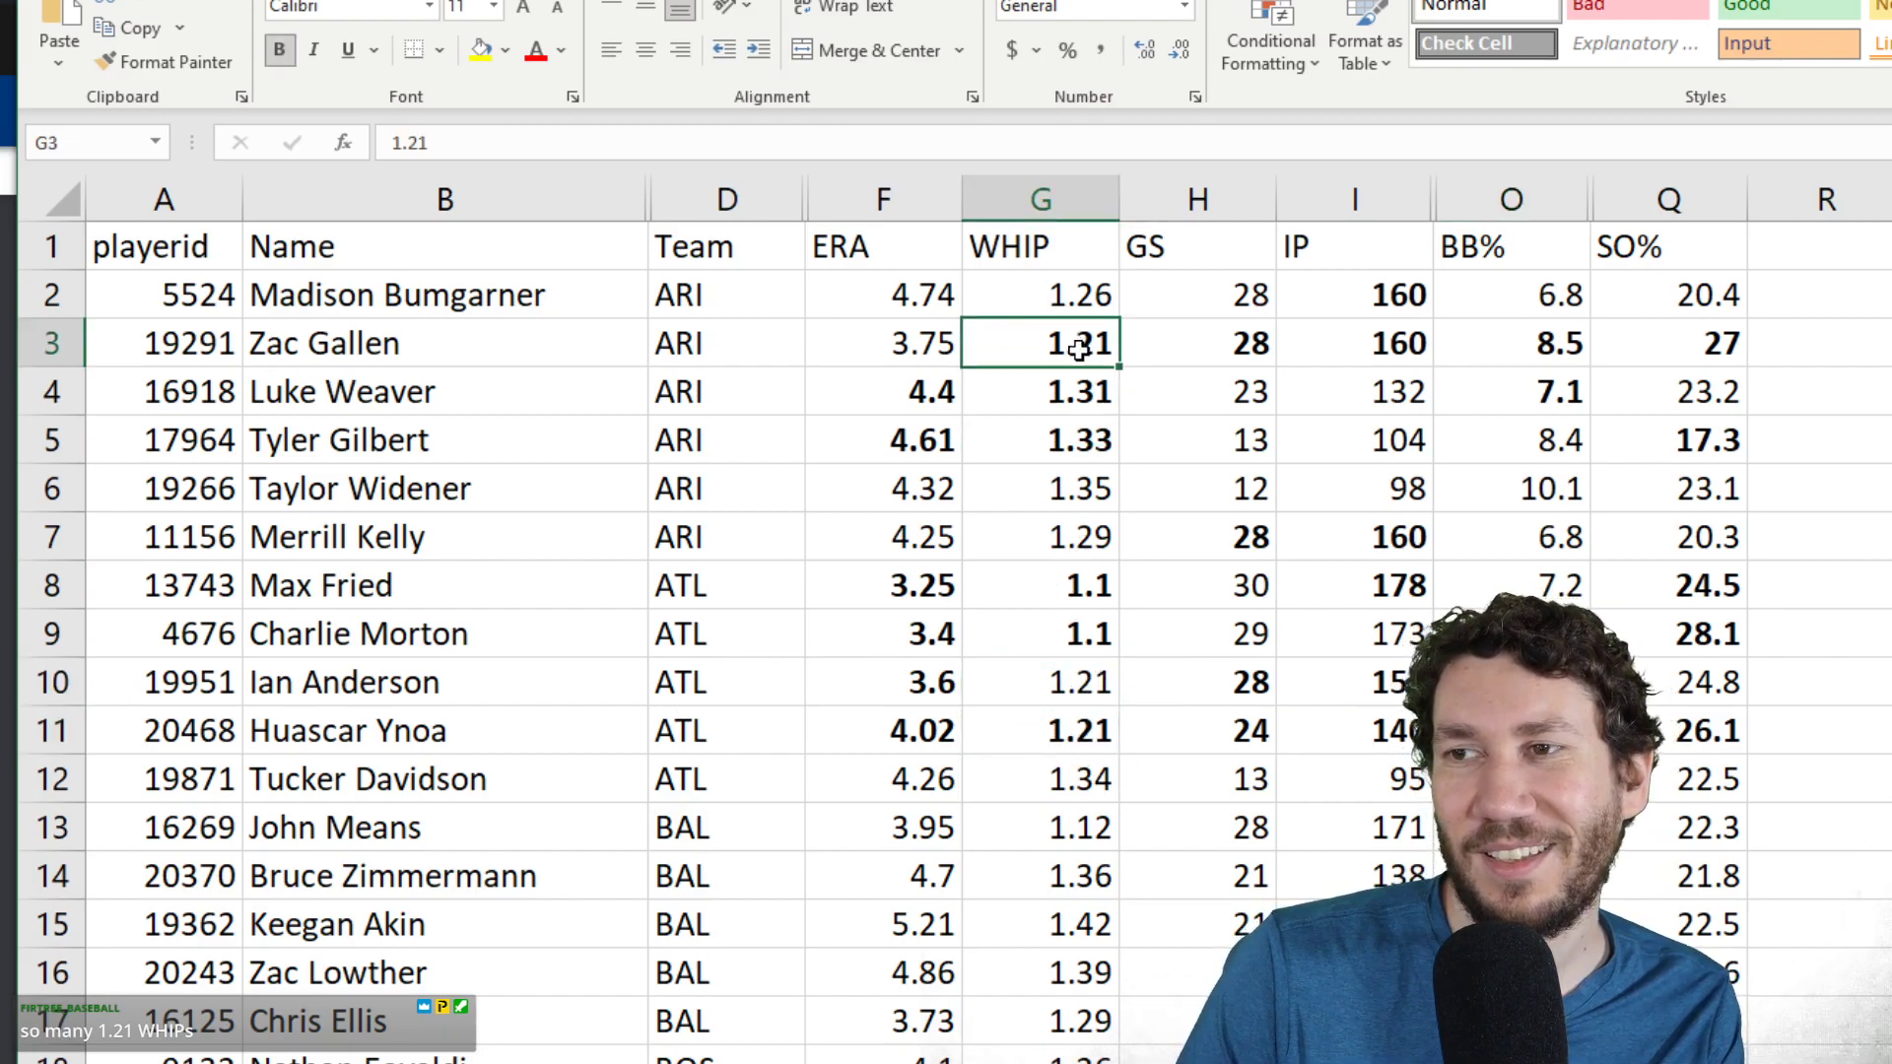
click(1097, 730)
- Glance at the Pitcher List game log again and review Huascar Ynoa's ERA, WHIP and SO% in the Excel sheet
key(alt+Tab)
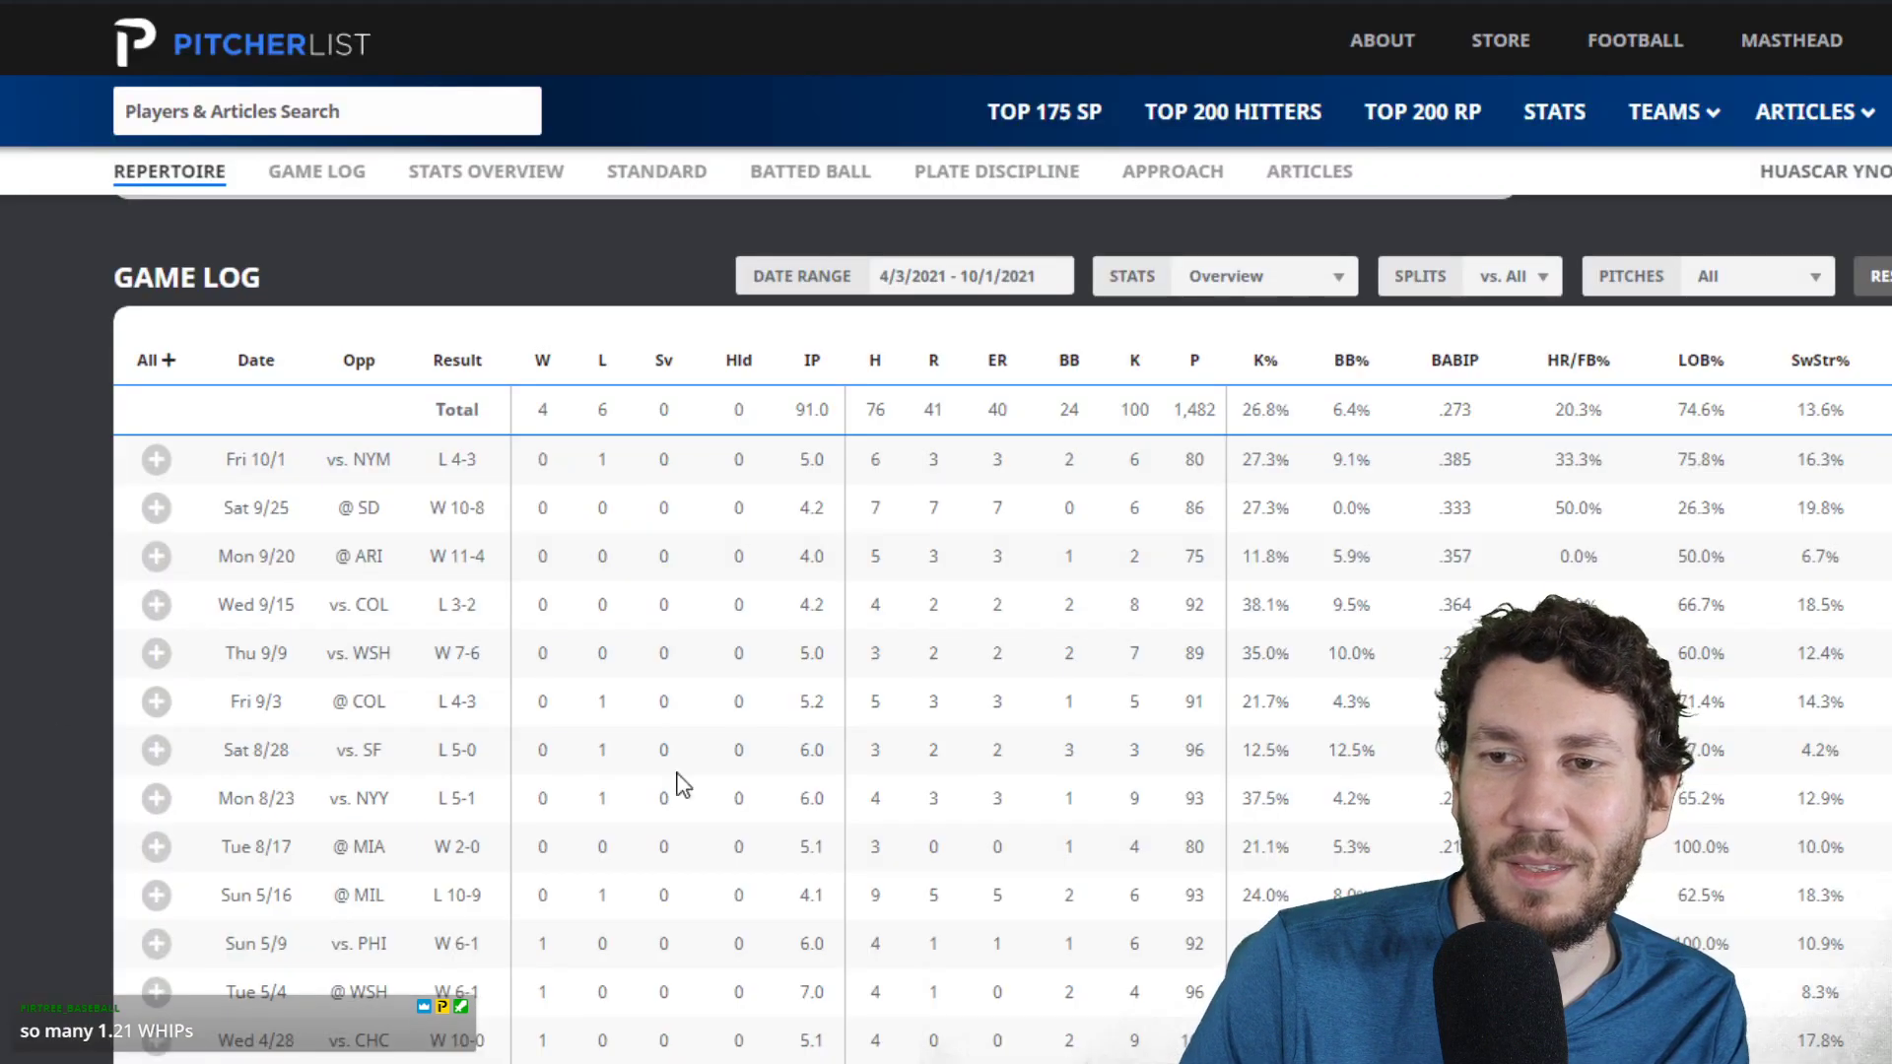
key(alt+Tab)
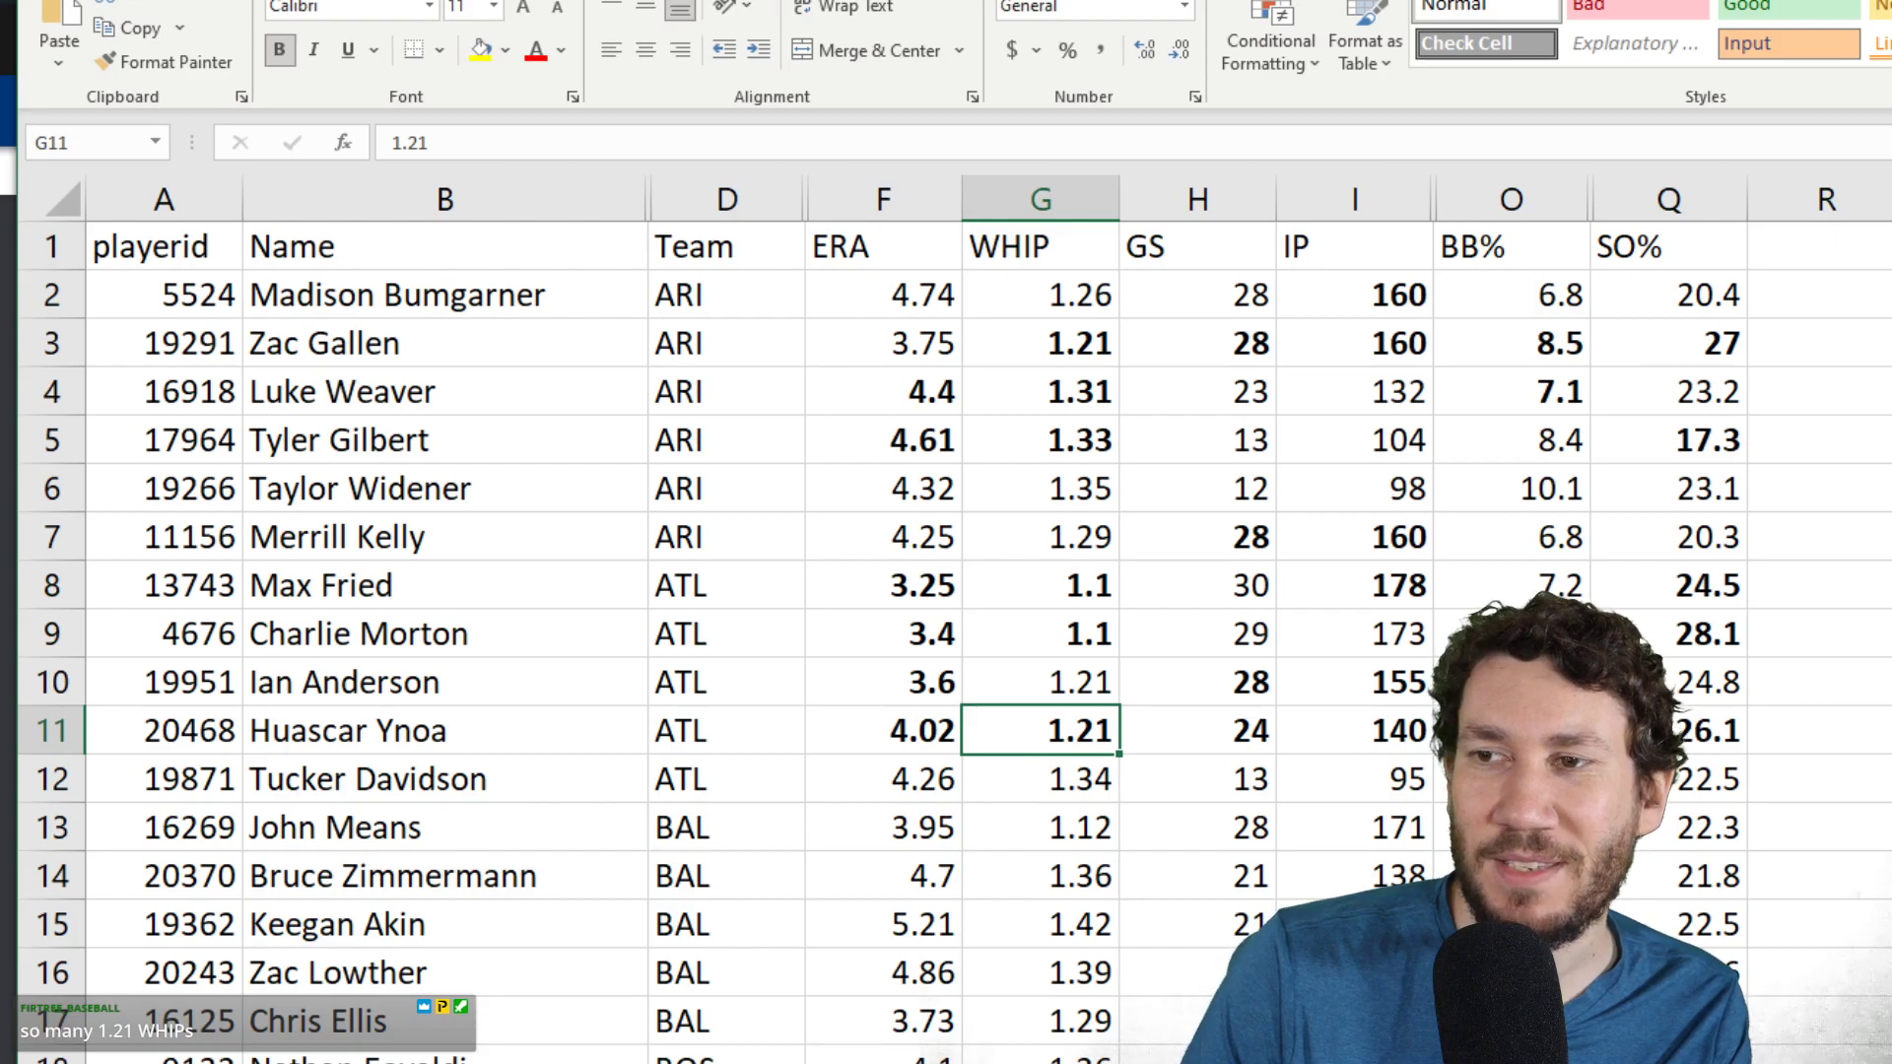
click(921, 730)
click(1035, 730)
click(1714, 731)
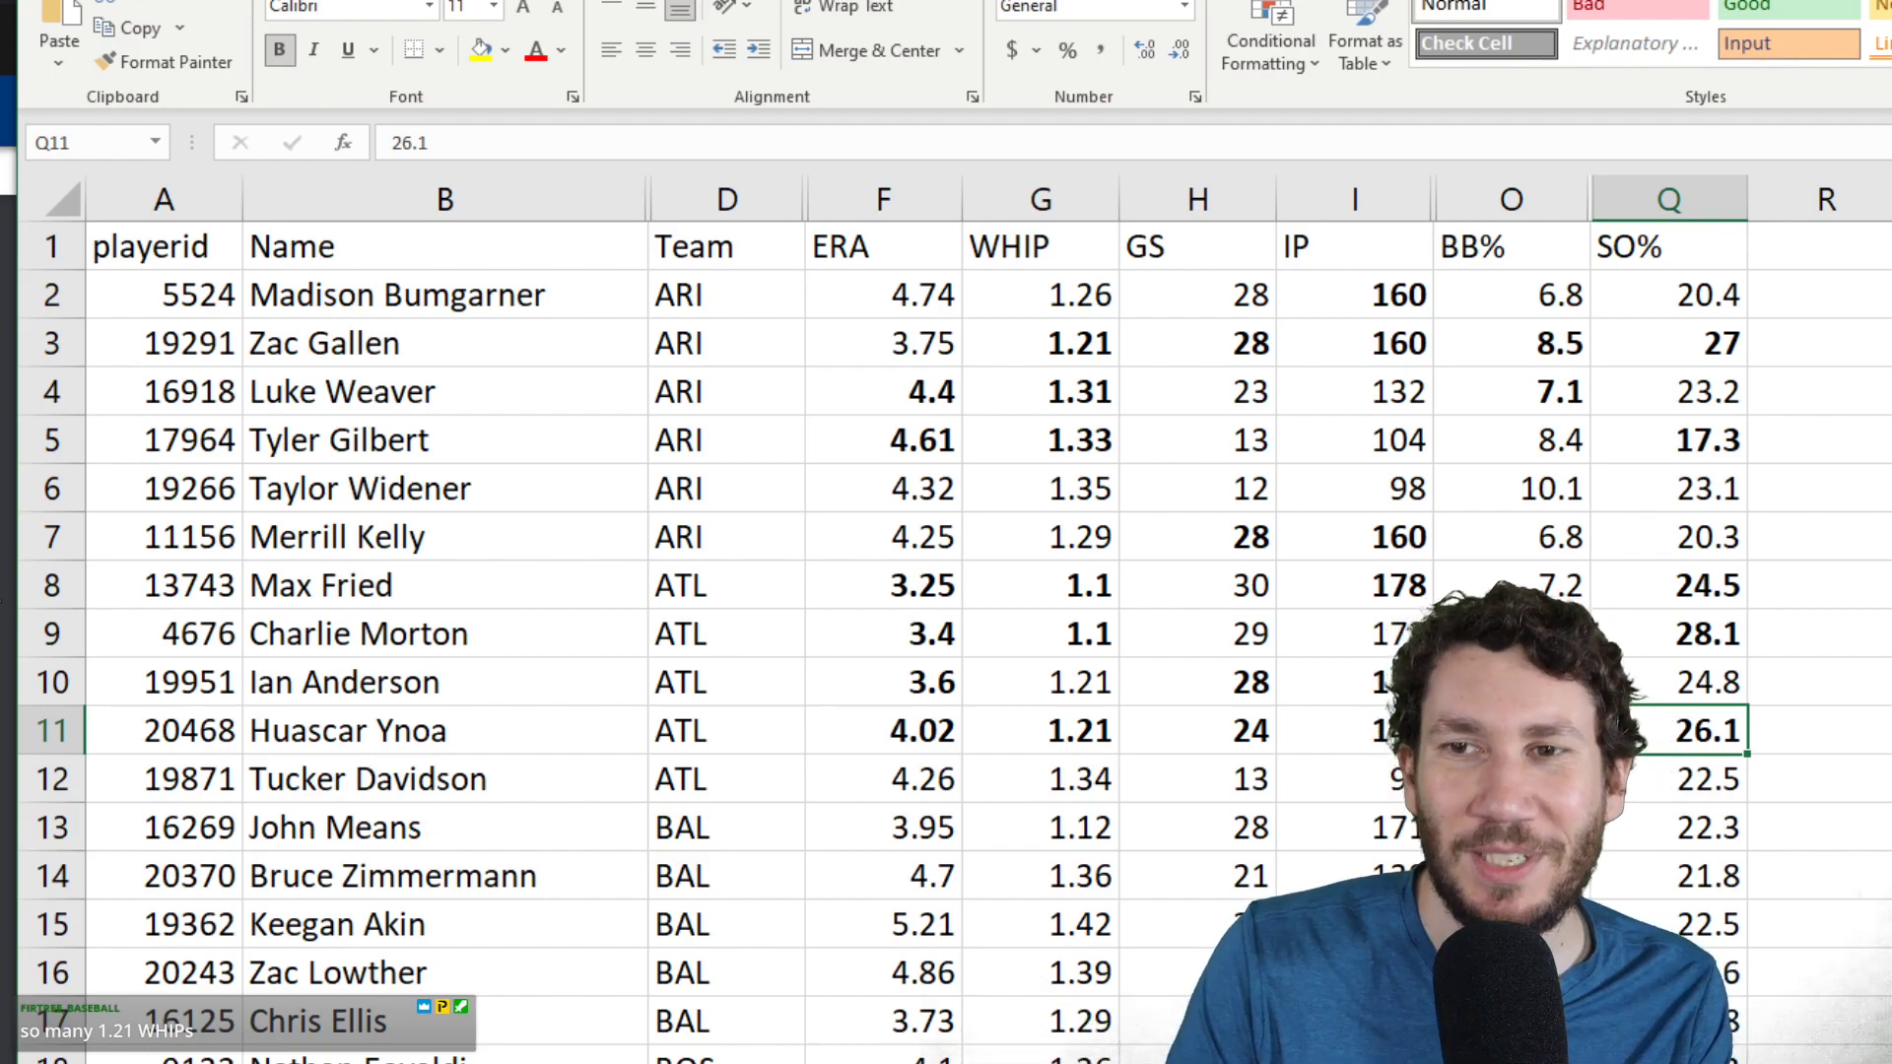
- Set Tucker Davidson's ERA to 4.40 and make it bold
click(936, 761)
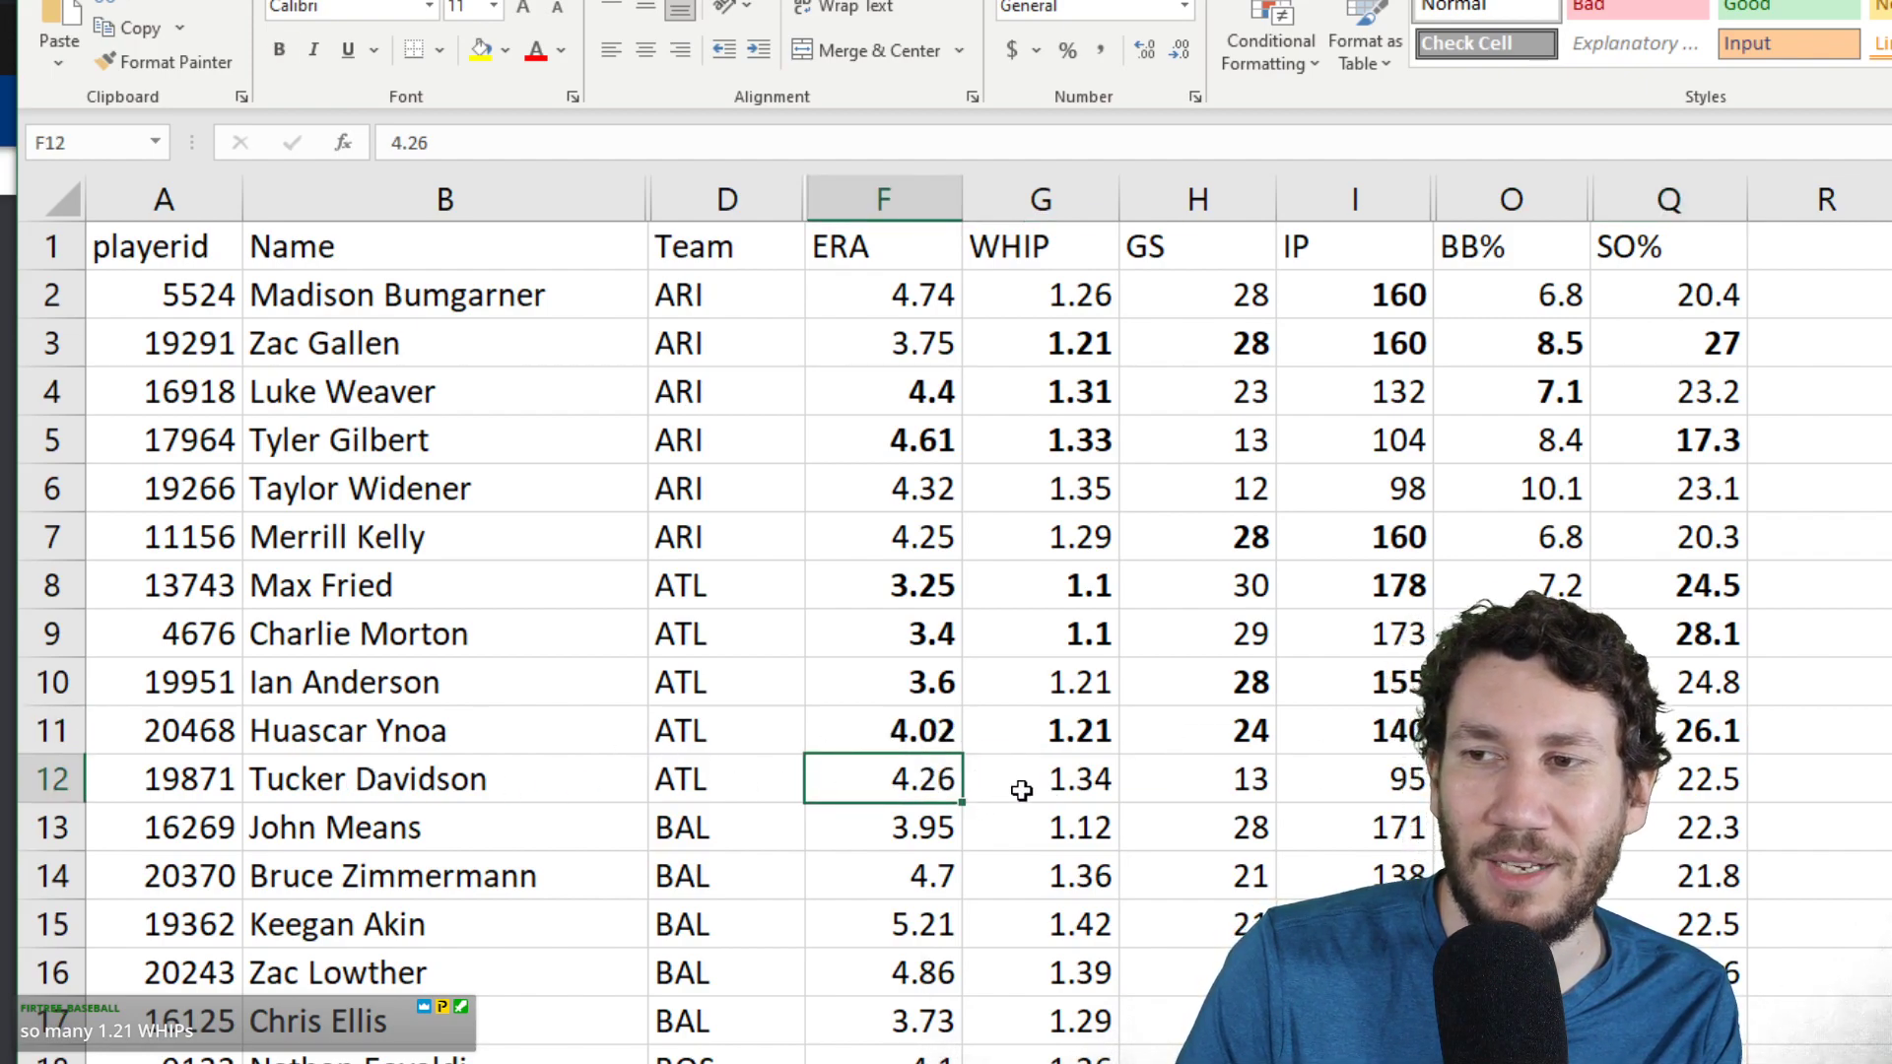
text(4.)
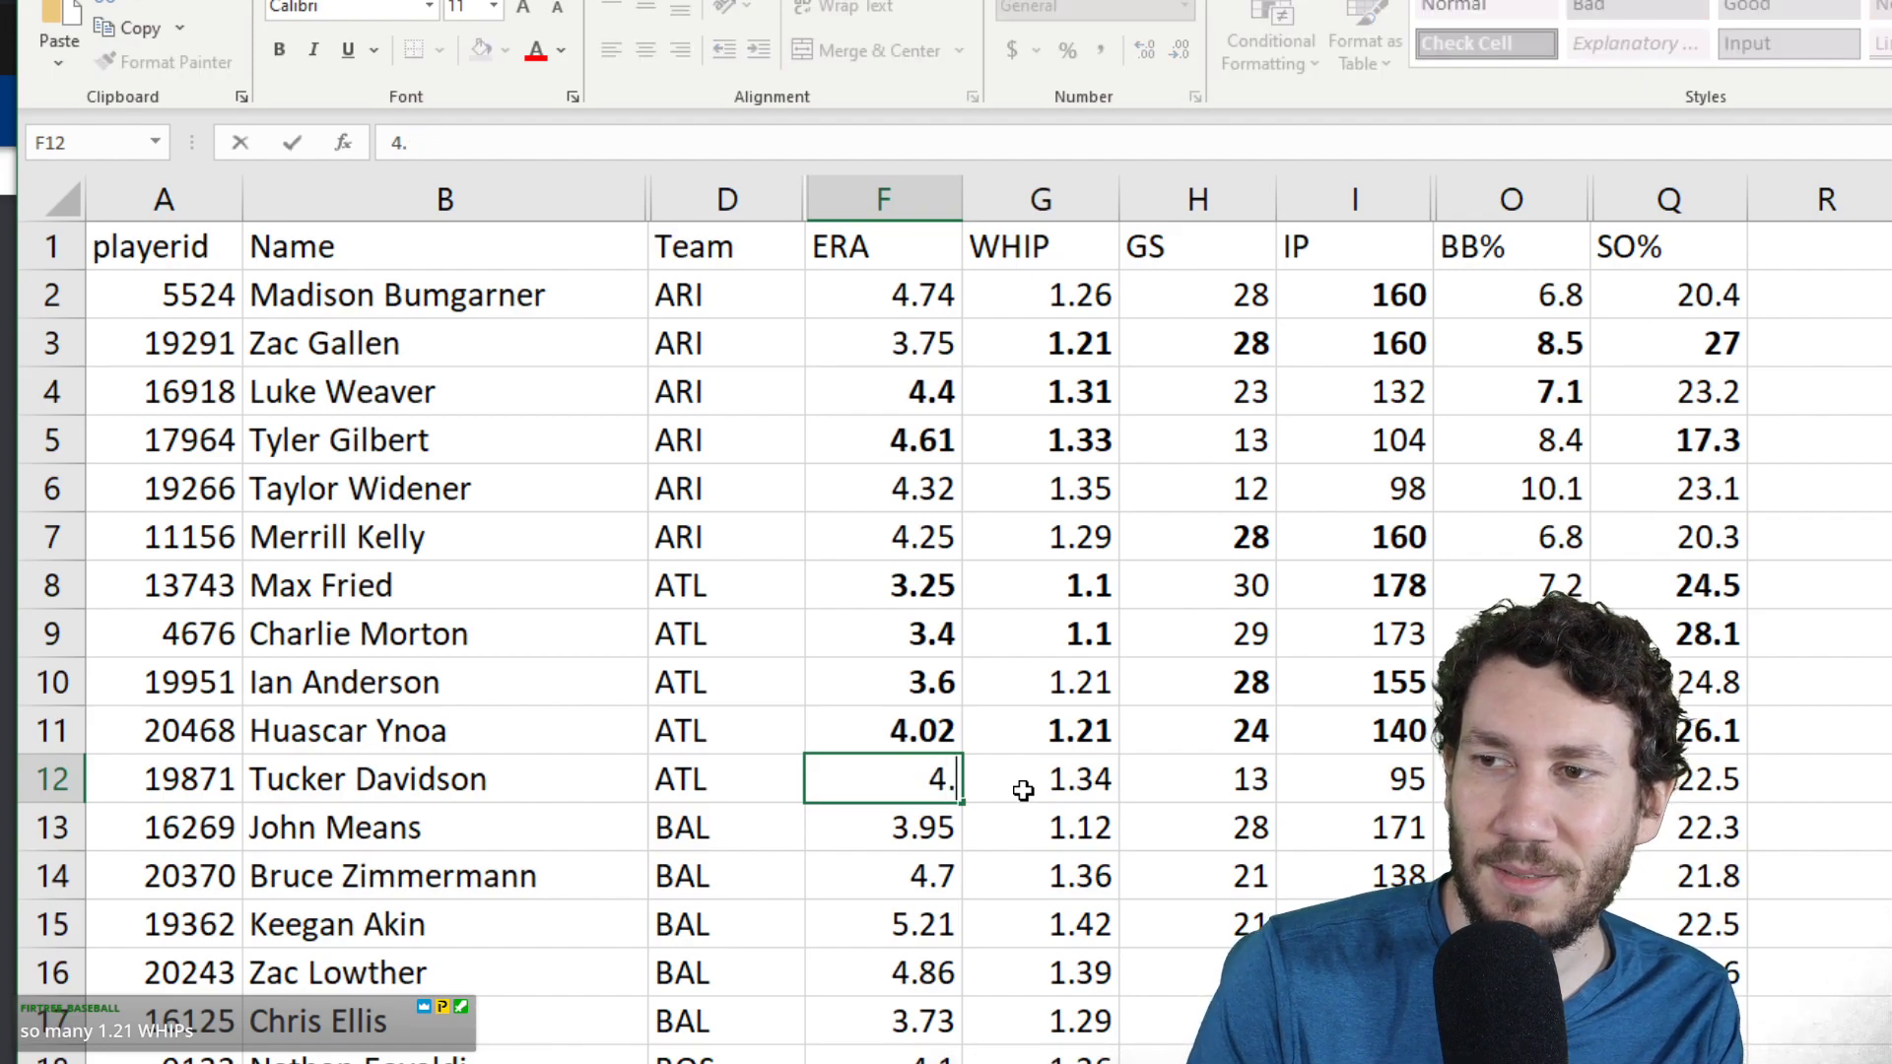
text(40)
click(977, 785)
click(949, 784)
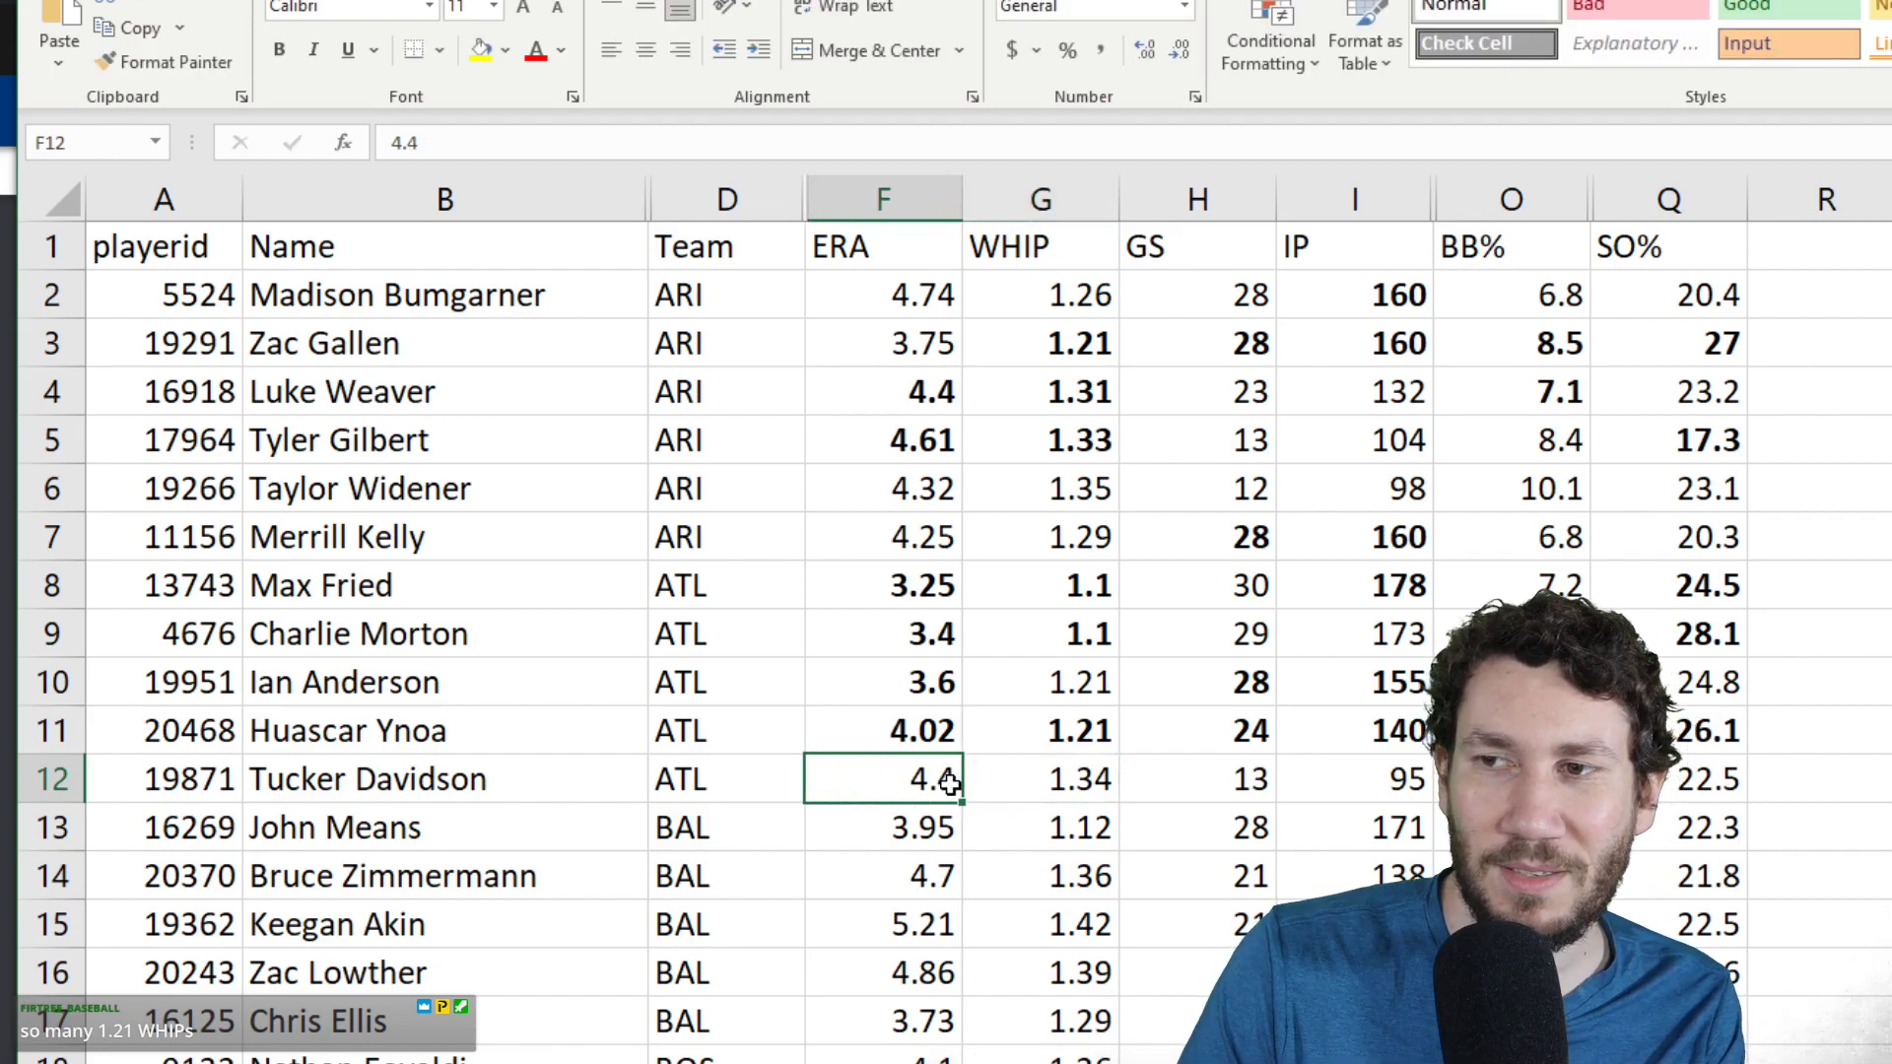
key(ctrl+b)
double_click(916, 785)
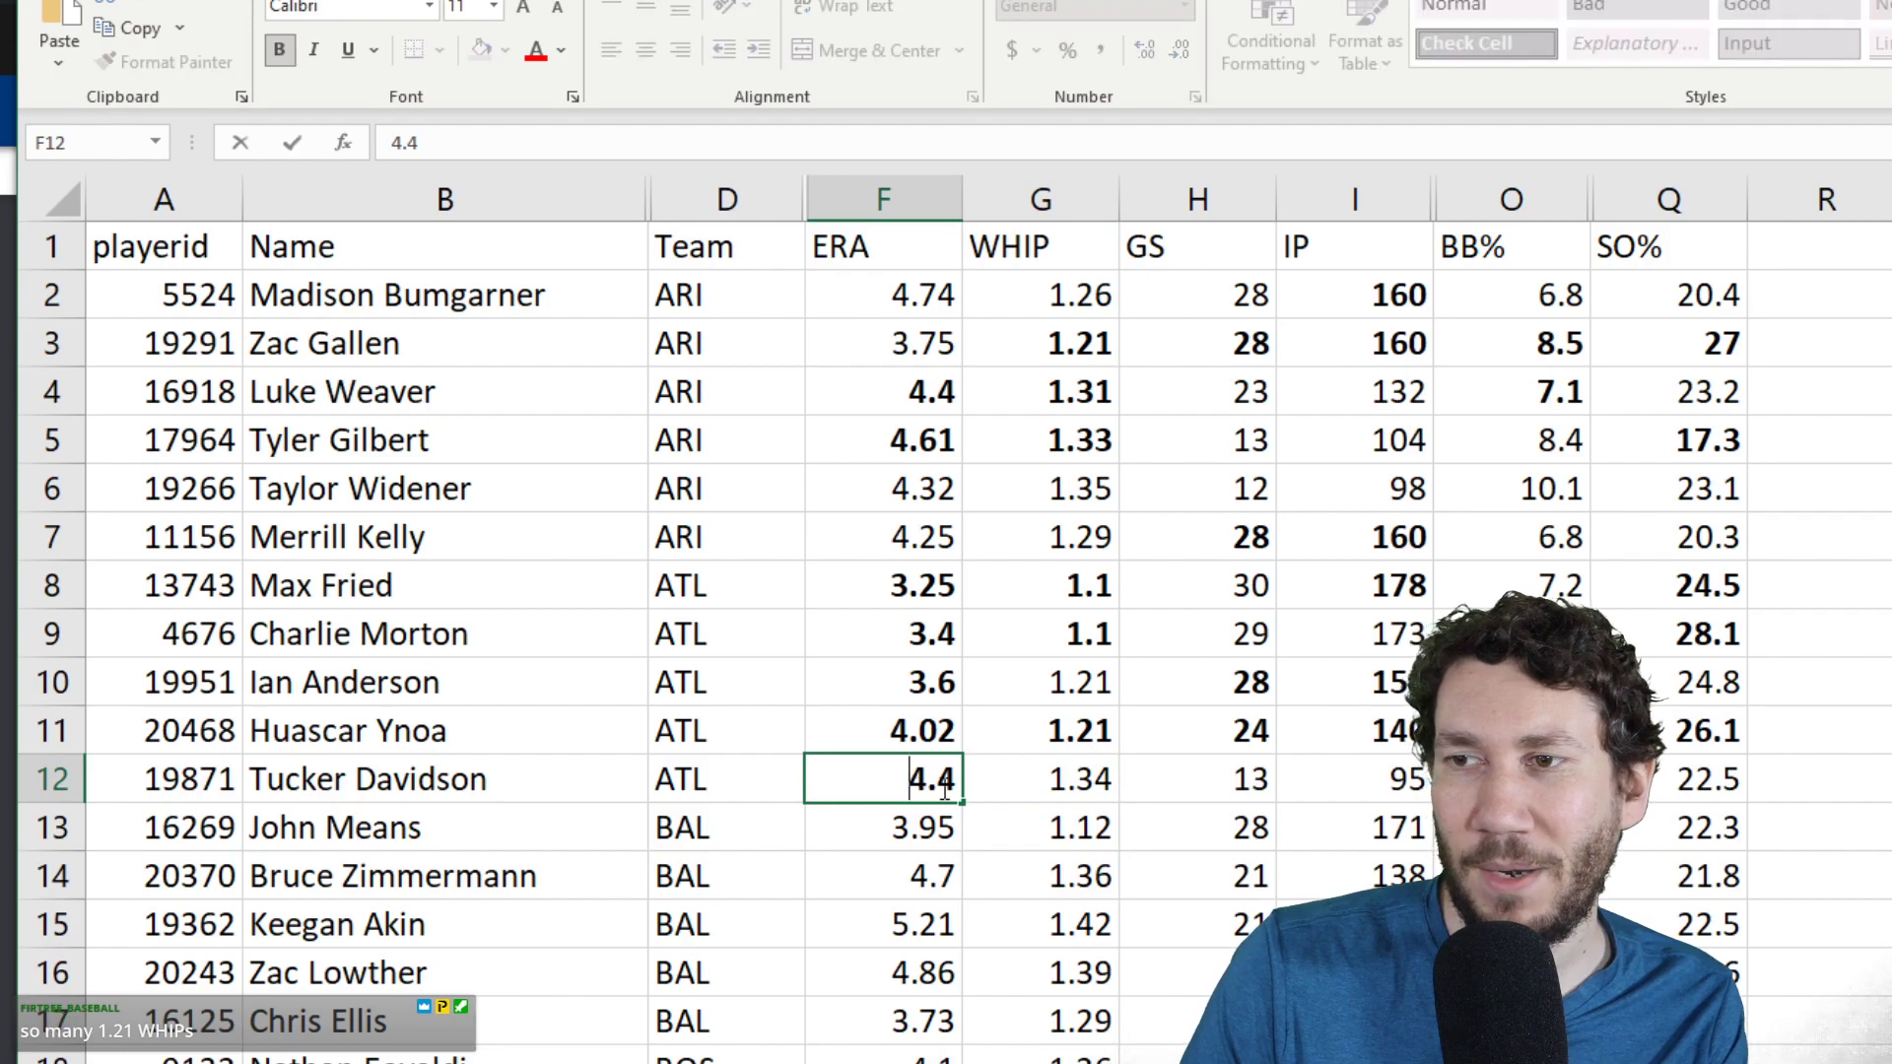
- Set Tucker Davidson's SO% to 20.6 and make it bold, ending on his GS value
click(1685, 789)
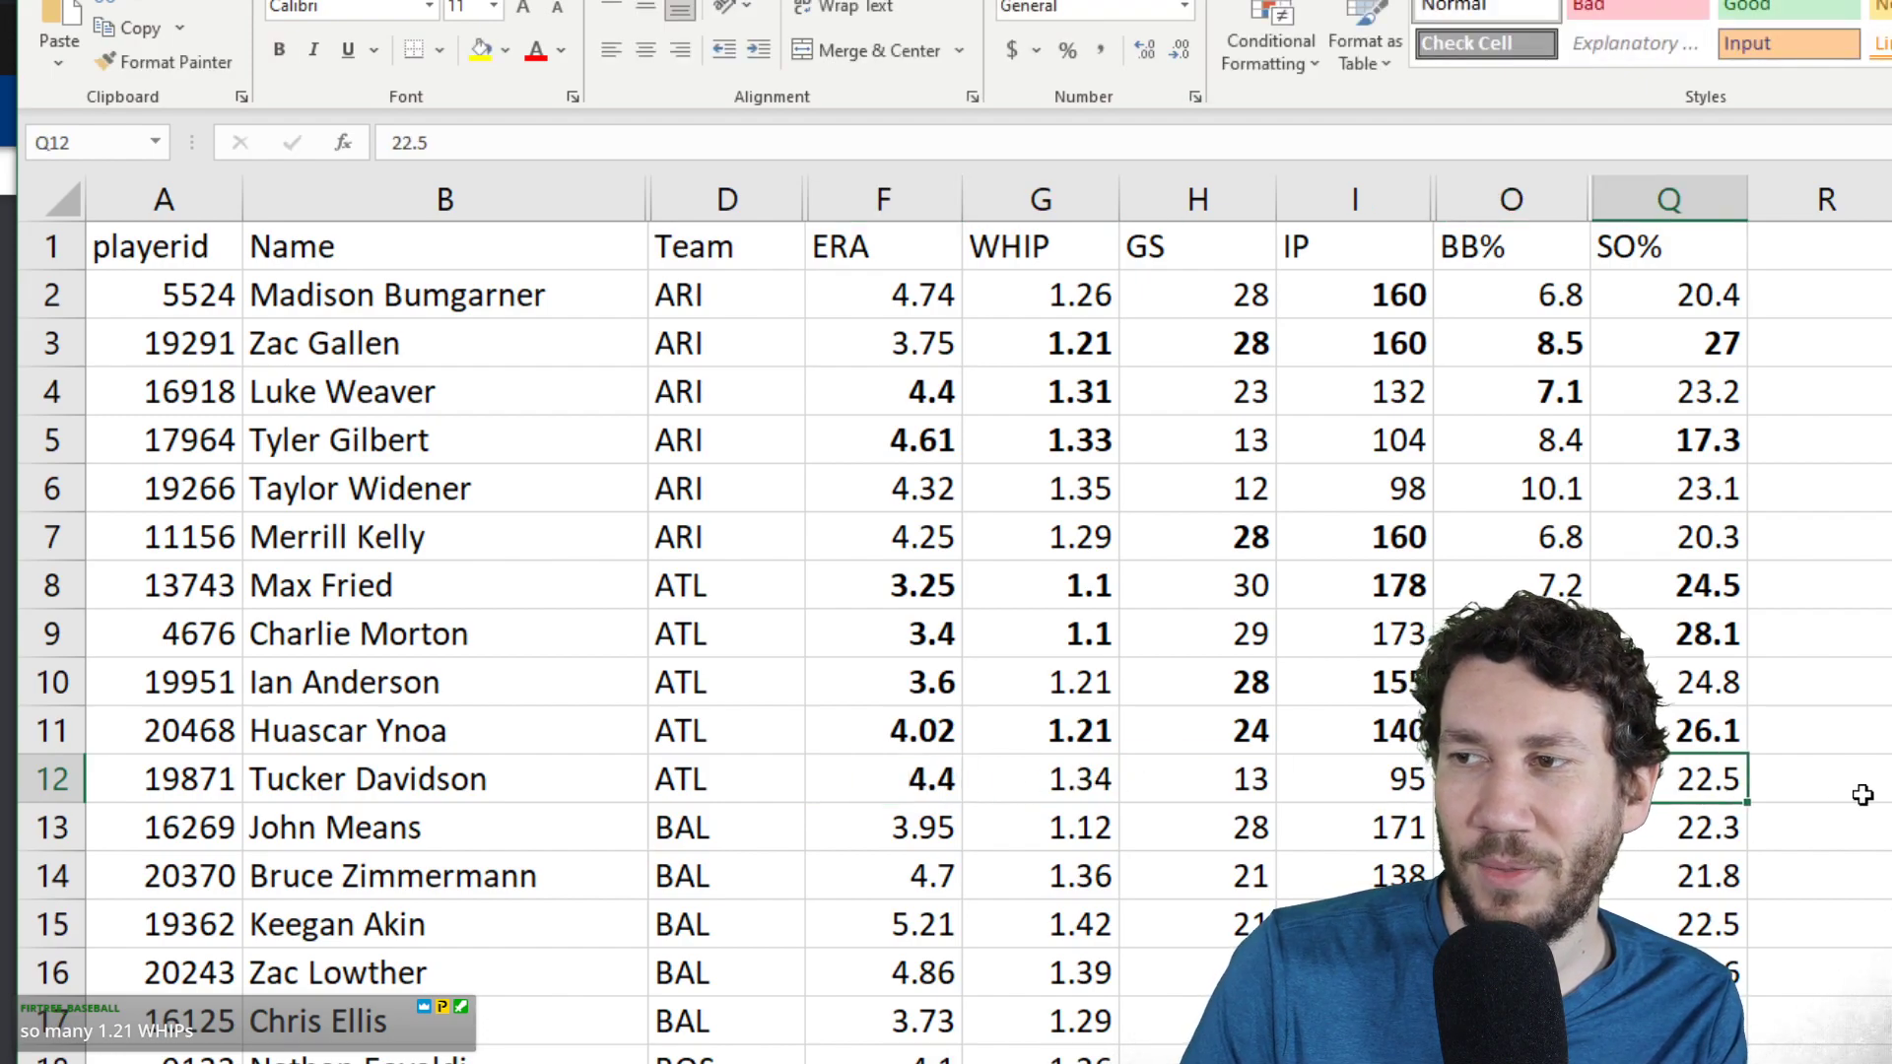
text(20)
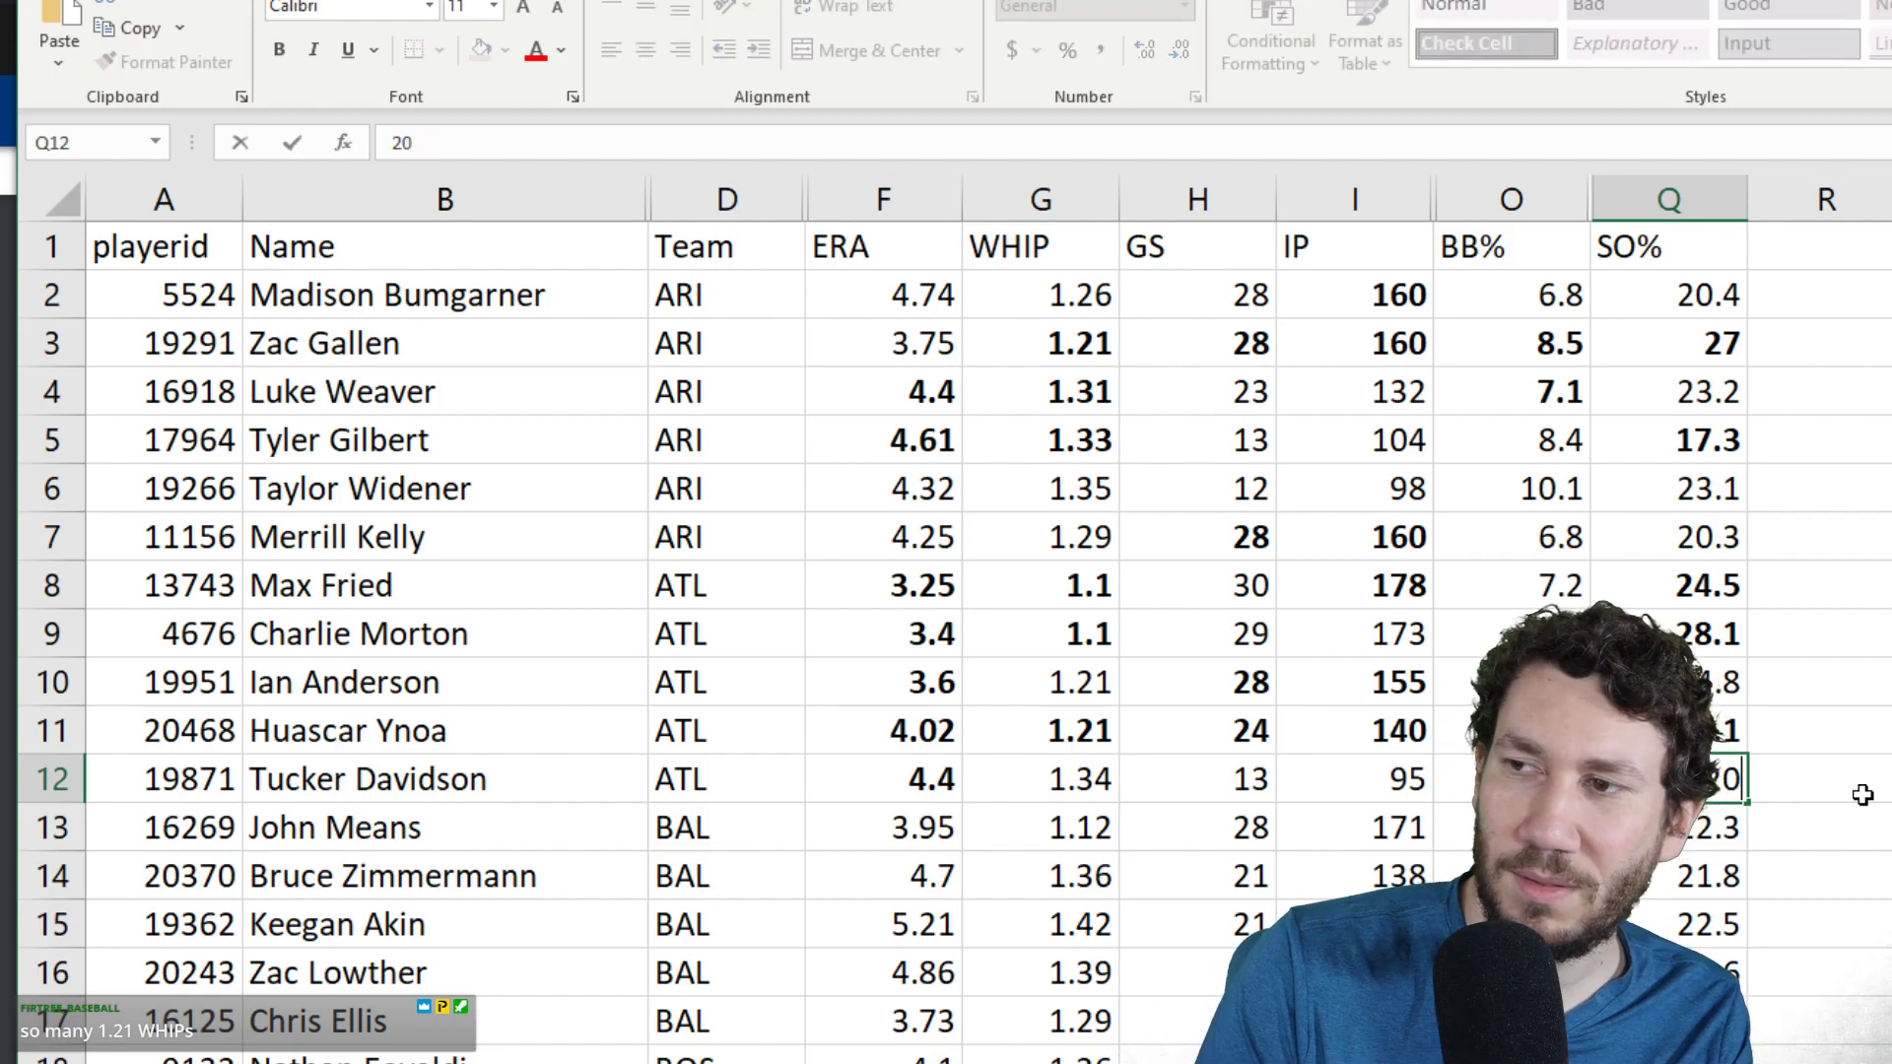
text(.6)
click(1863, 794)
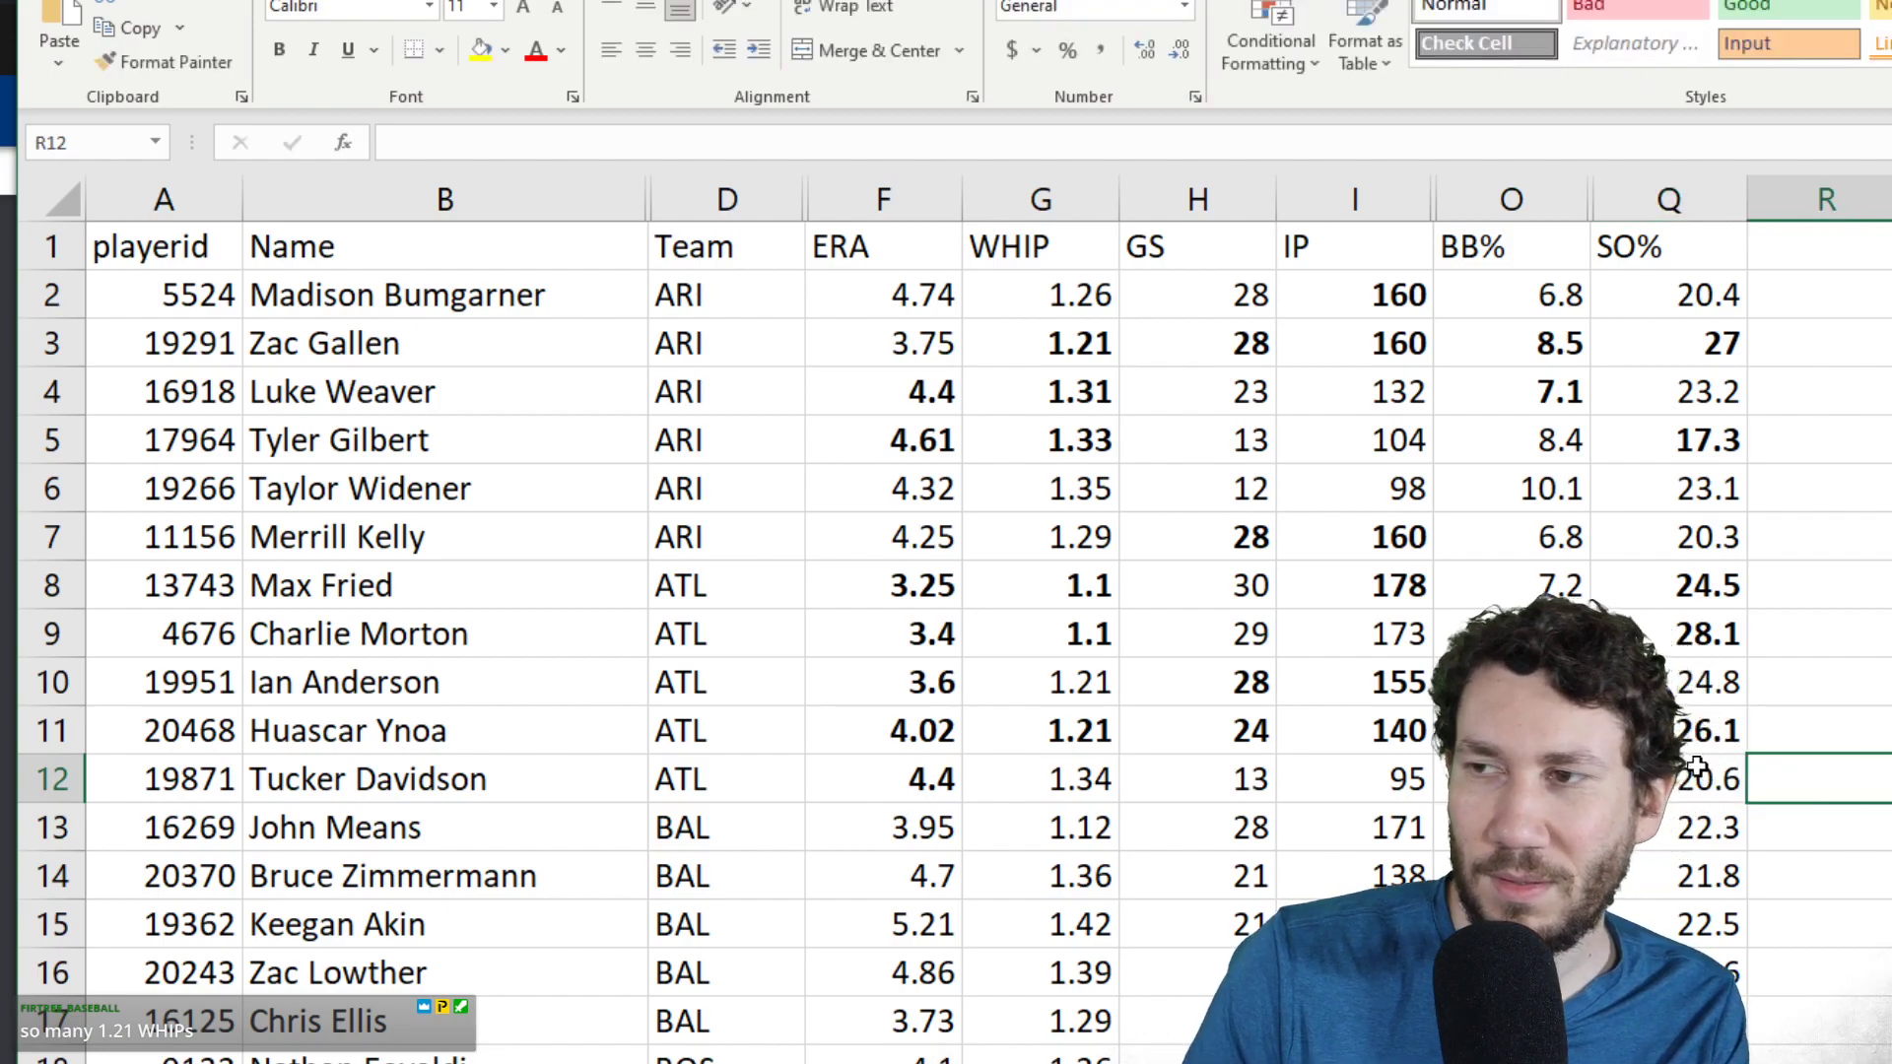
key(Left)
key(Left)
key(Left)
key(Left)
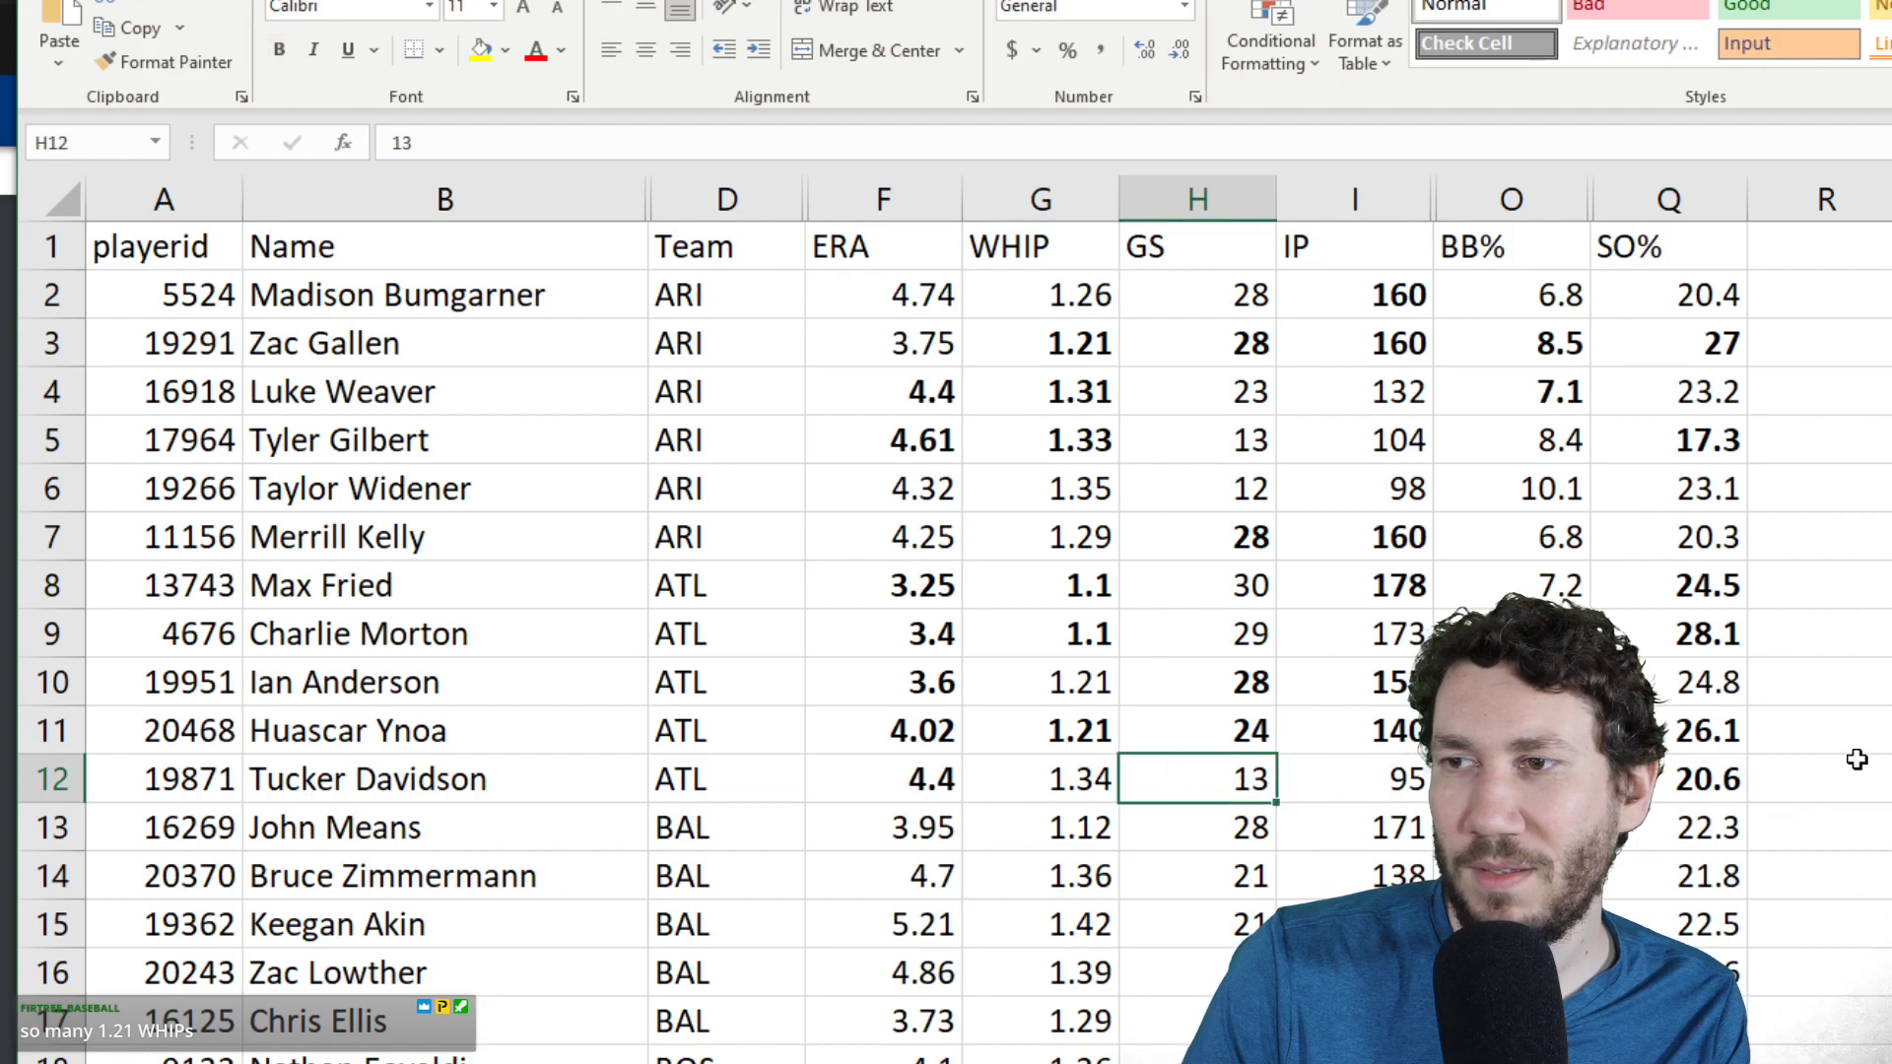
- Switch to Pitcher List, search for "tucker davidson", open his player page and bring up his Game Log
key(alt+Tab)
click(220, 108)
text(t)
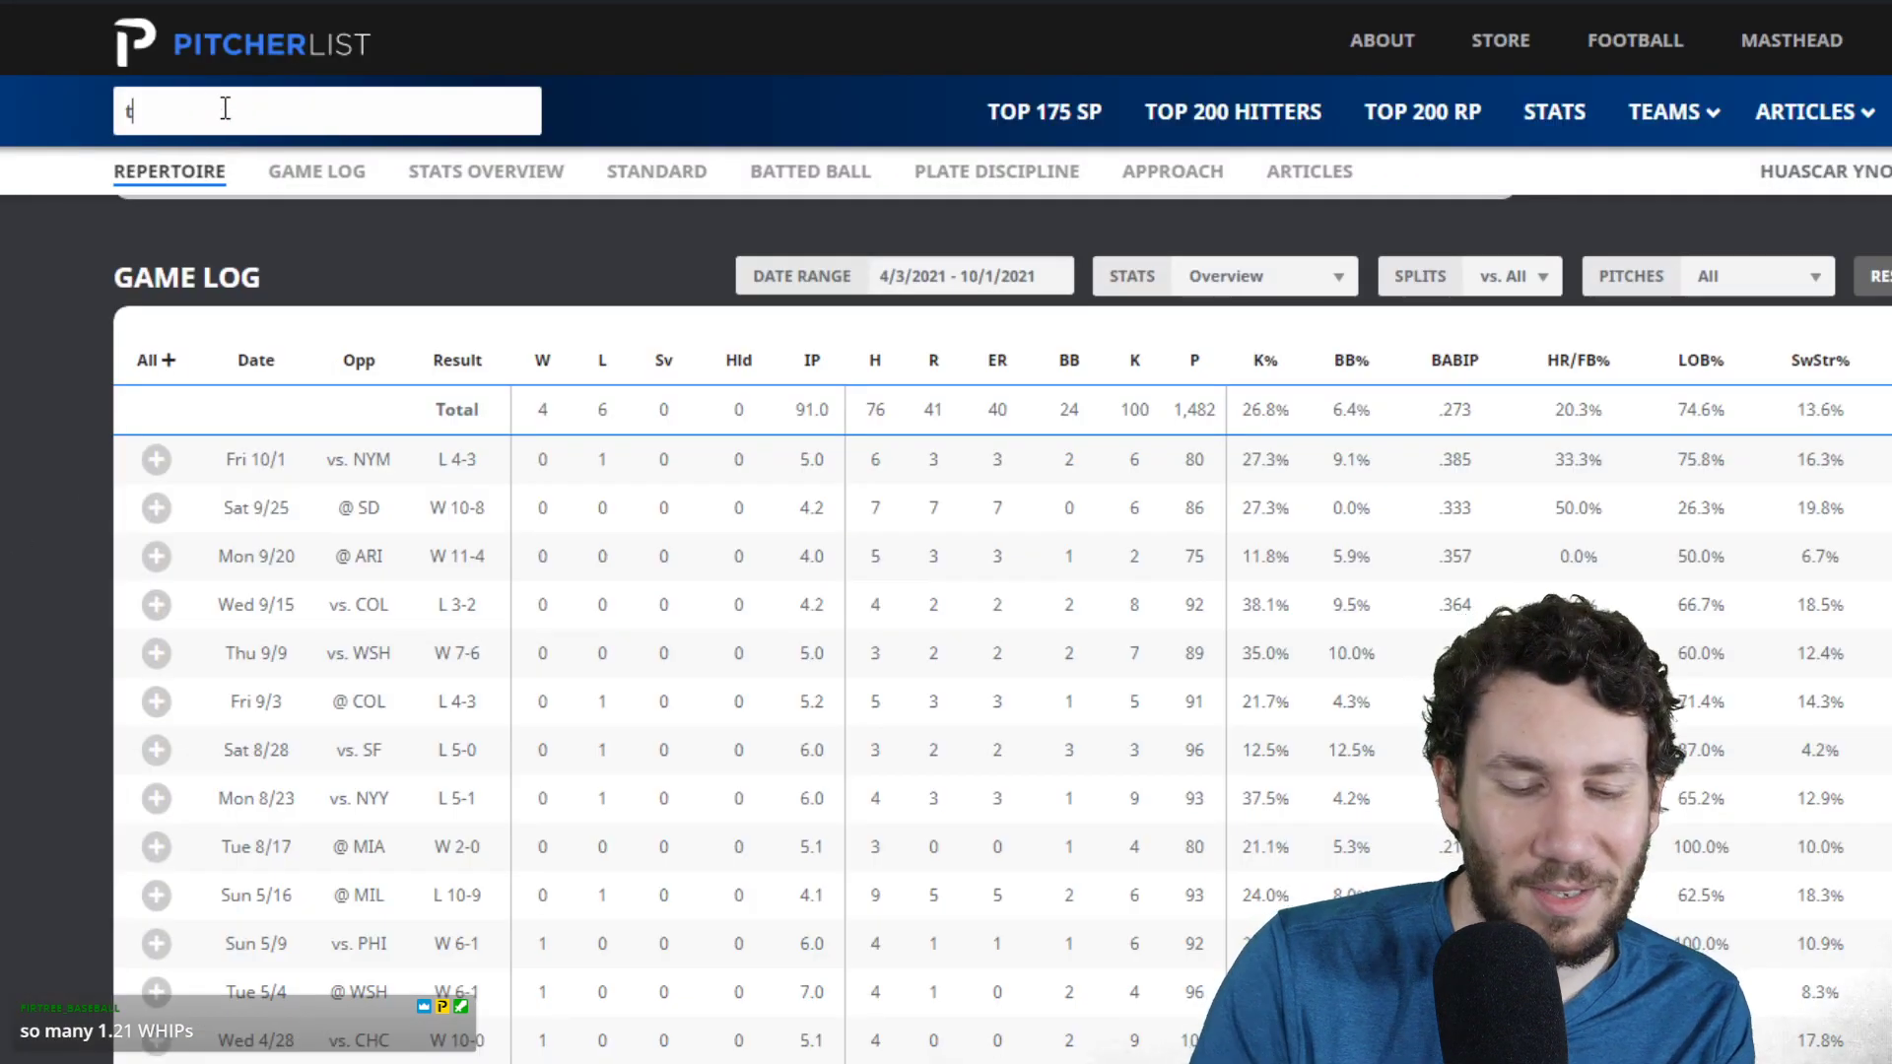
text(ucker davidson)
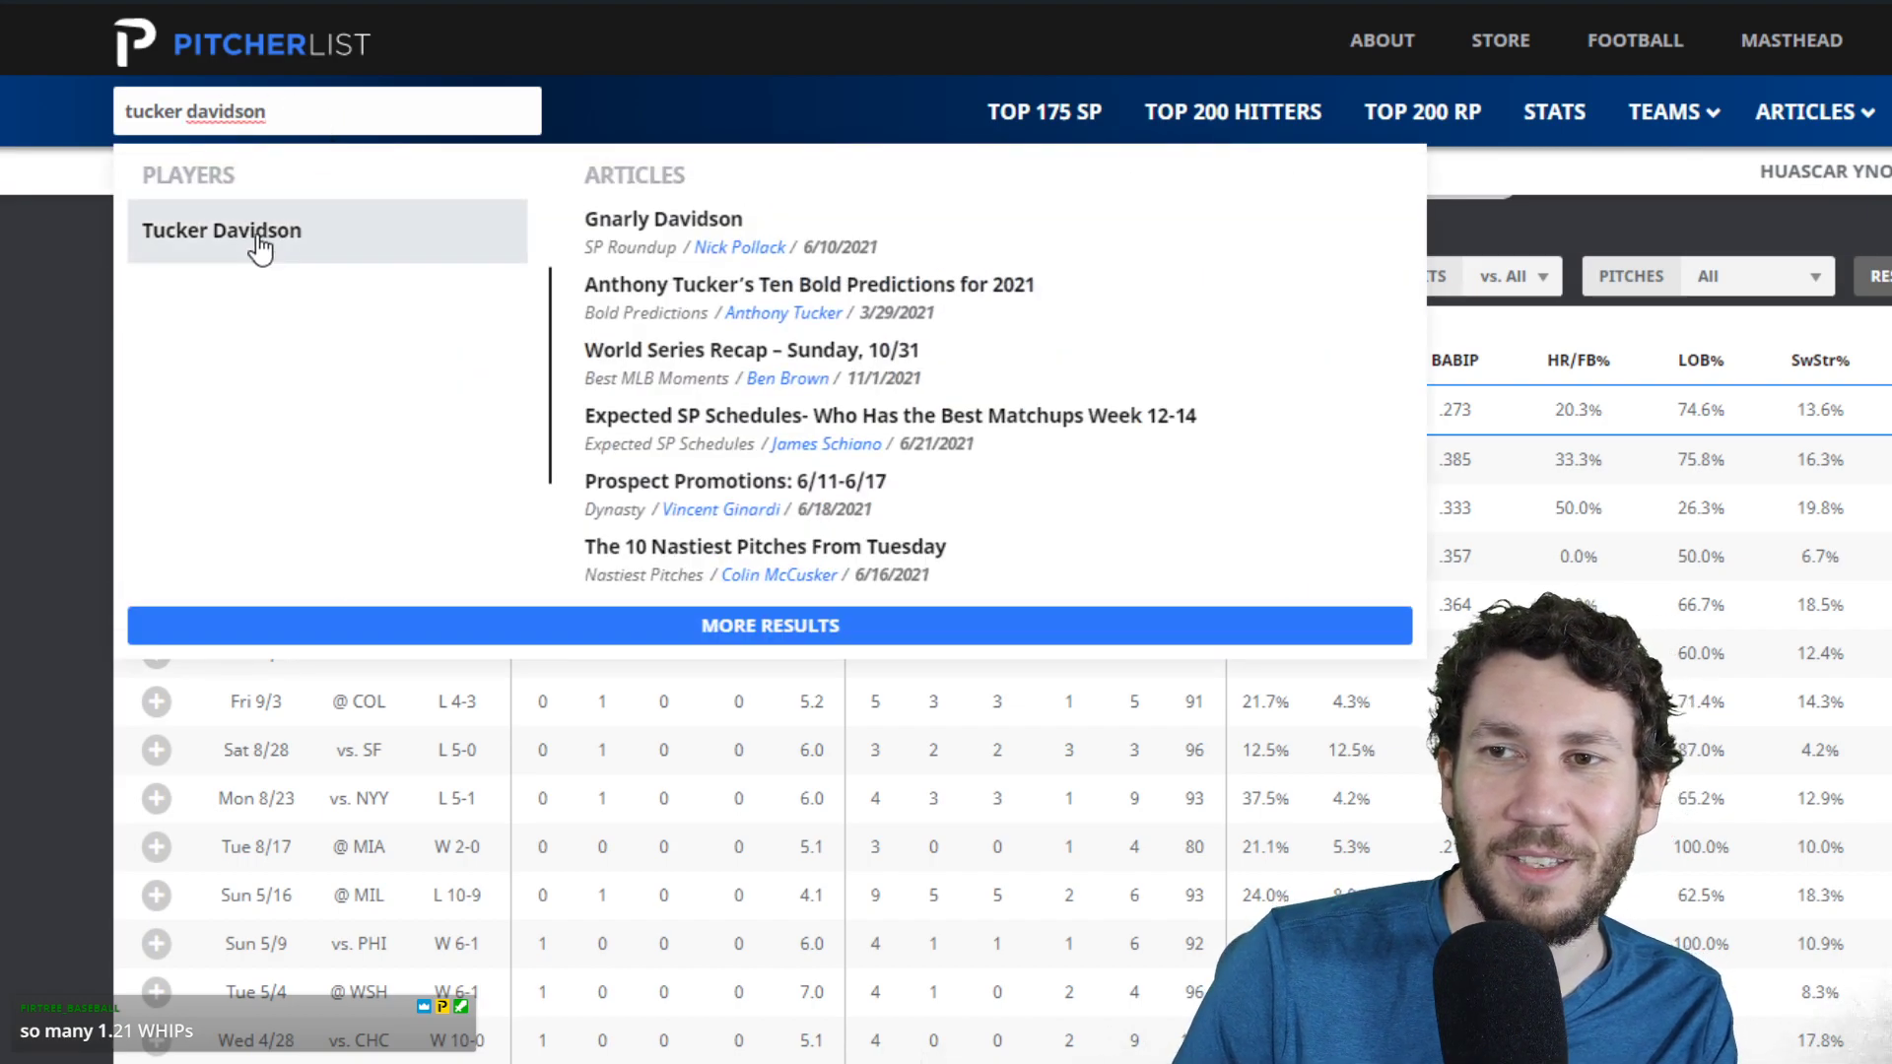
click(198, 232)
scroll(14, 699, down, 4)
scroll(13, 683, down, 5)
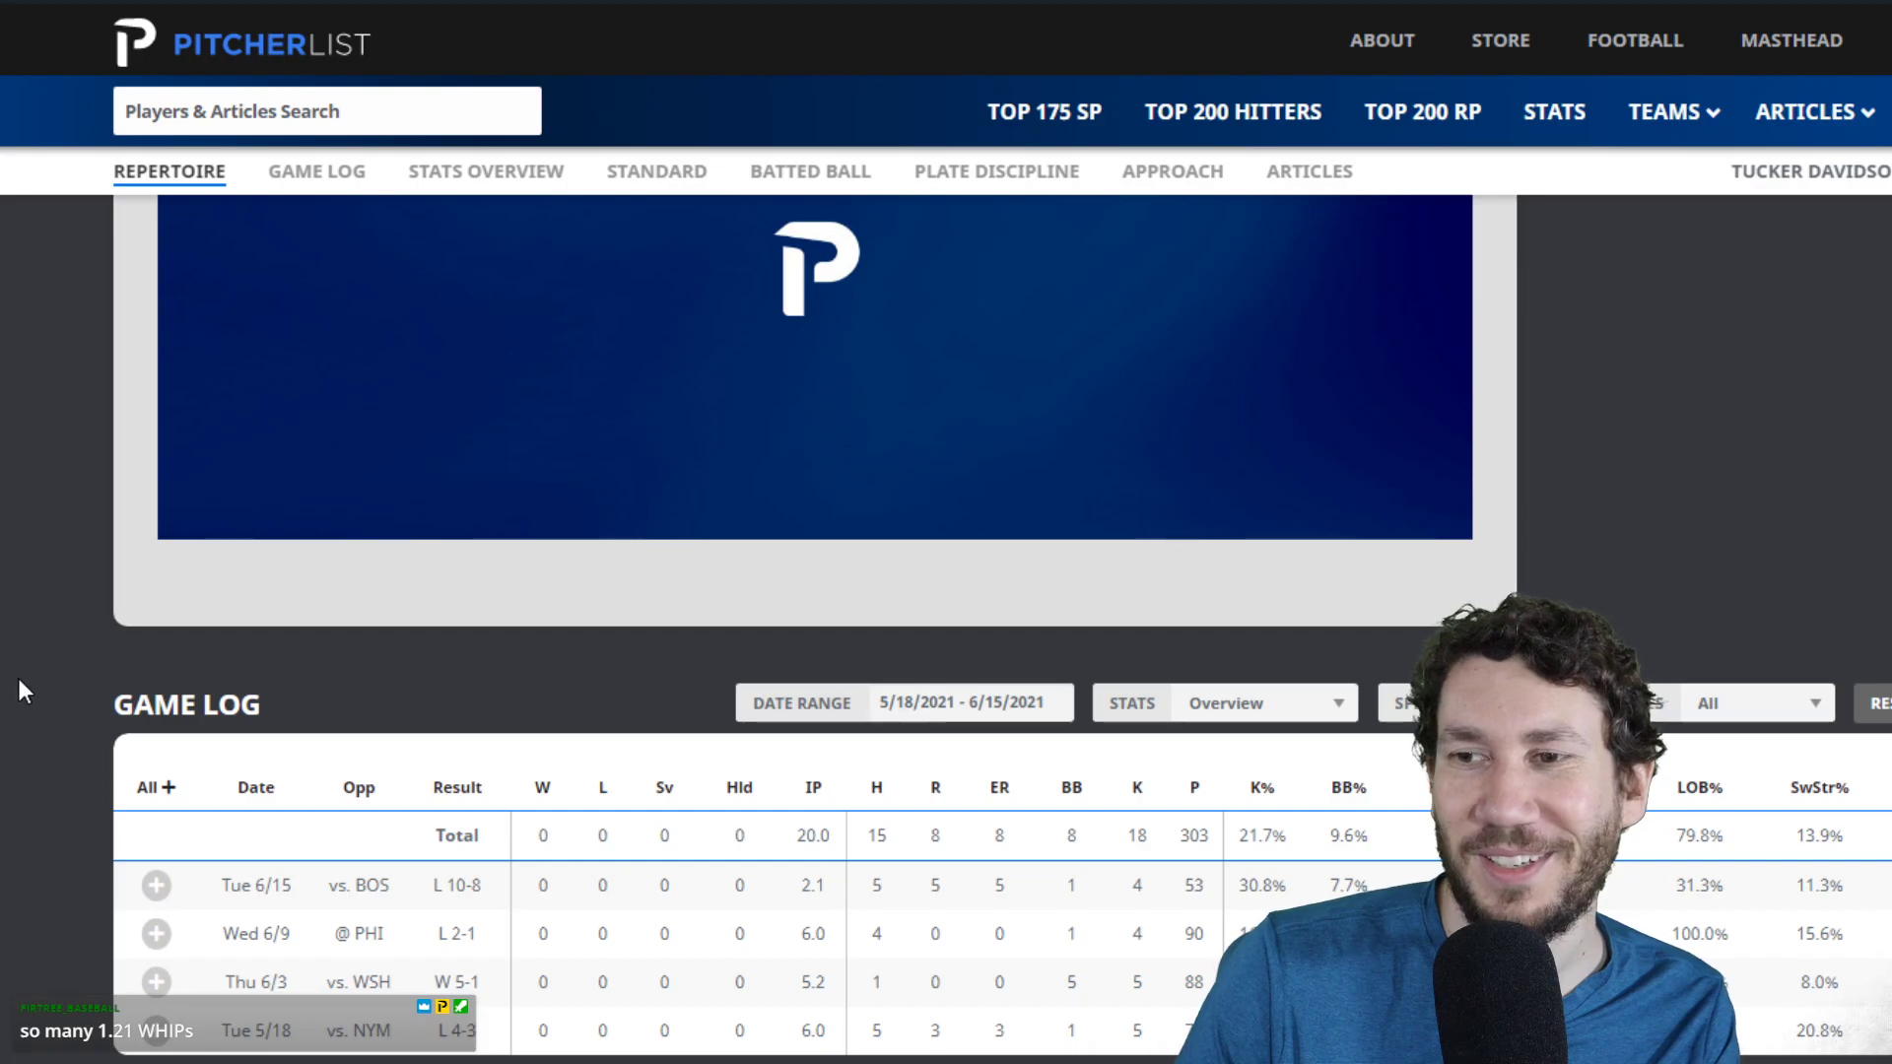
- Expand Tucker Davidson's 6/9 game at PHI in the game log and search Pitcher List for "davidson", closing the results
click(1012, 938)
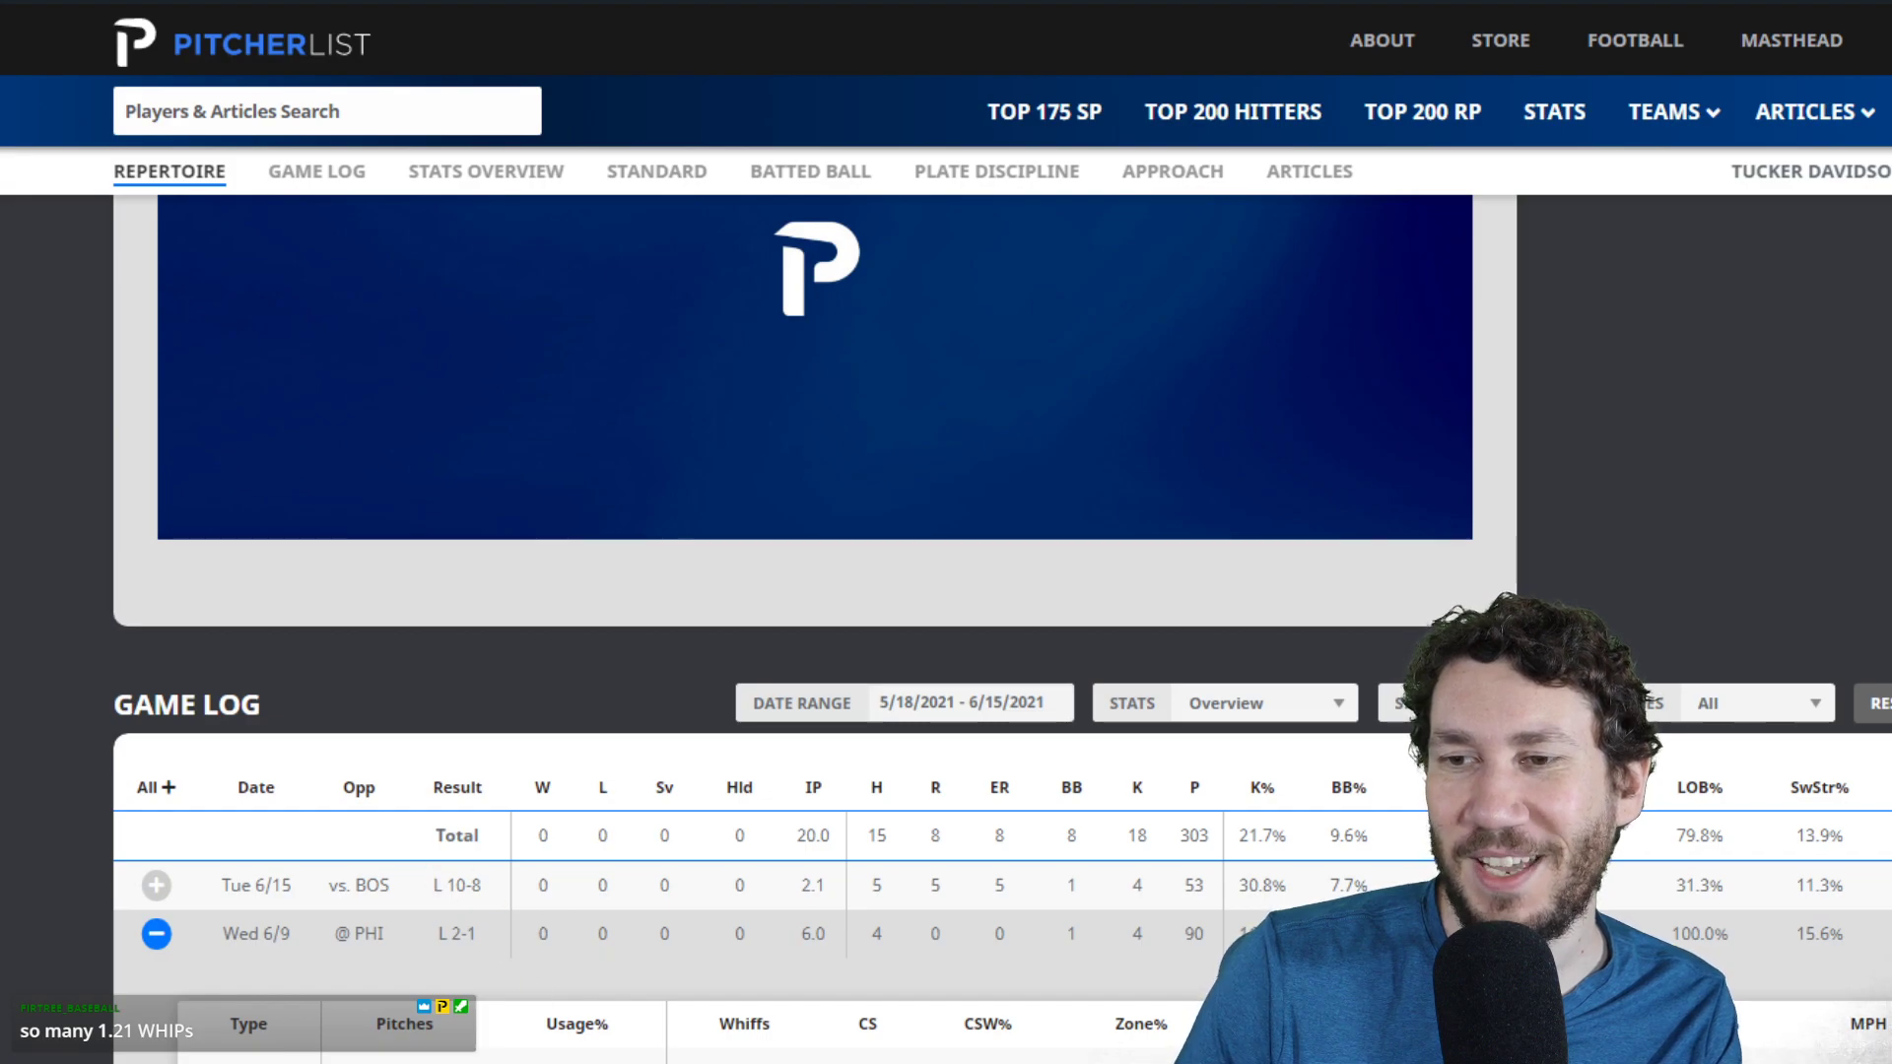
click(332, 120)
text(davidosn)
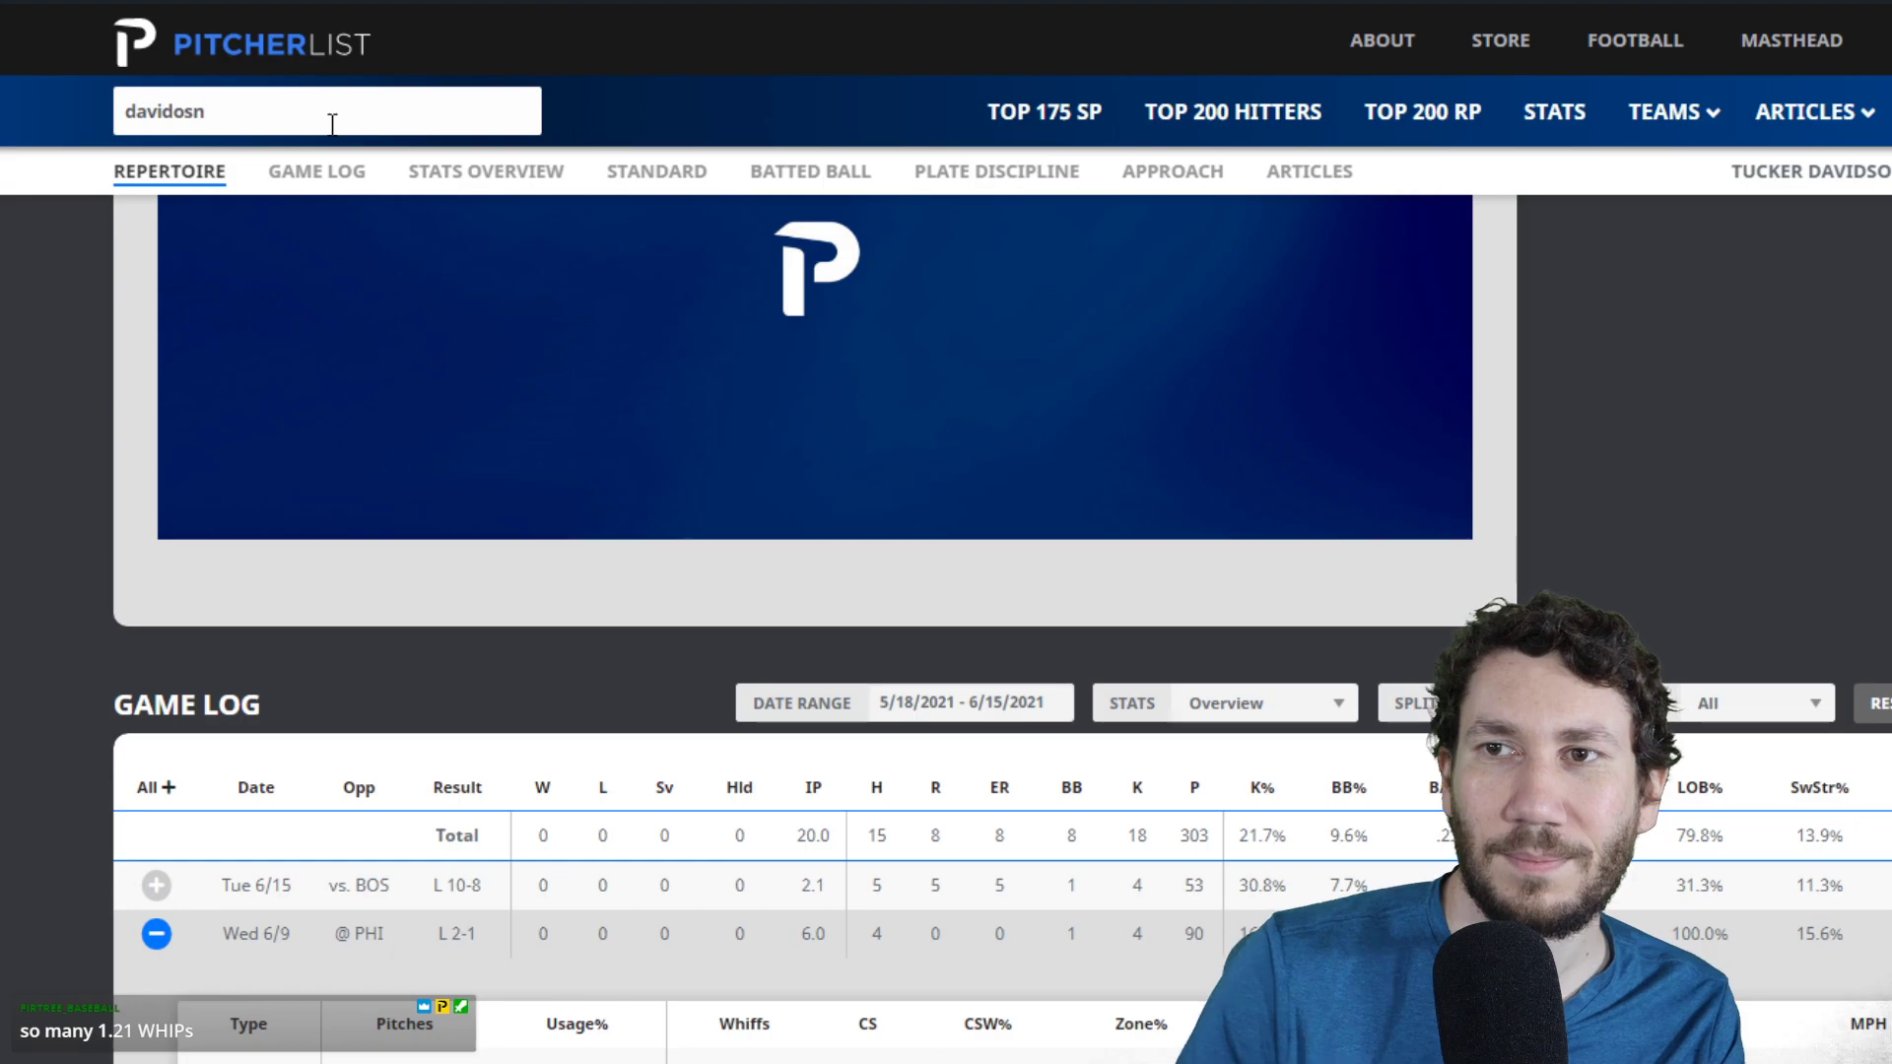
key(BackSpace)
key(BackSpace)
key(BackSpace)
key(BackSpace)
key(BackSpace)
key(BackSpace)
text(son)
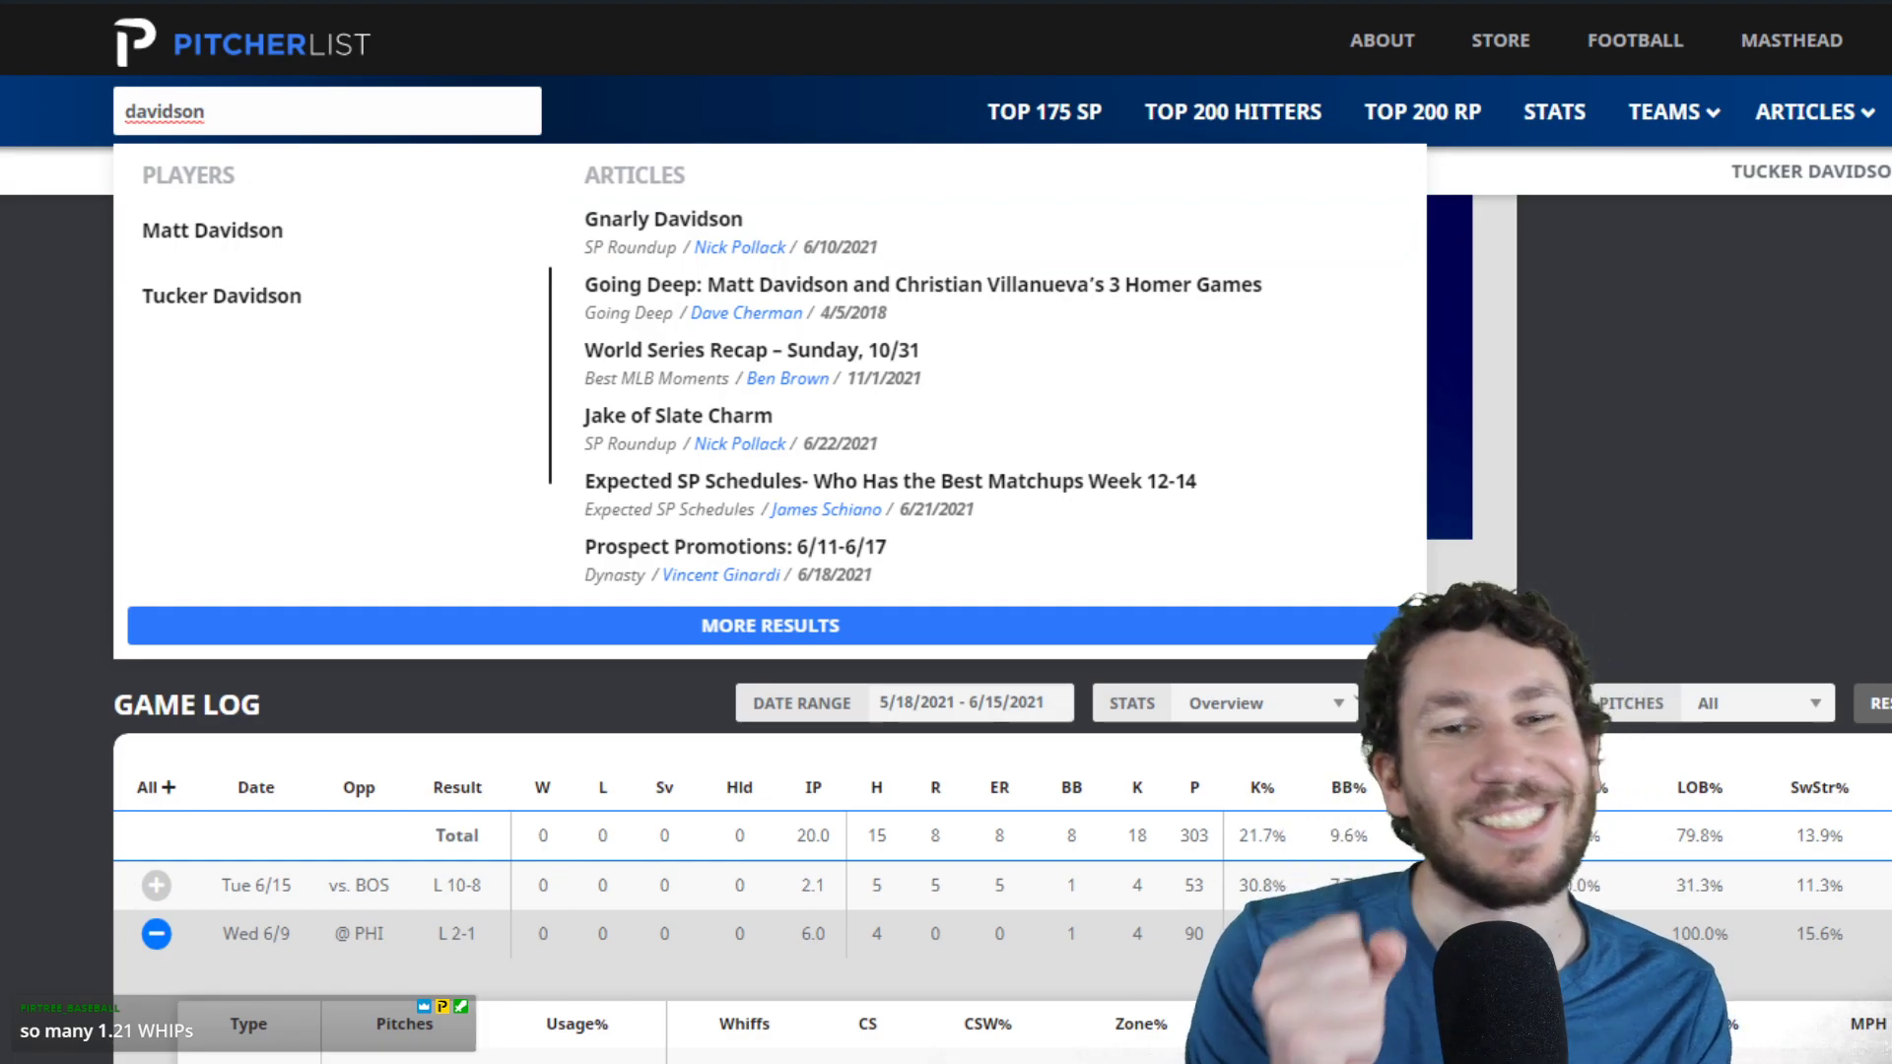
key(Escape)
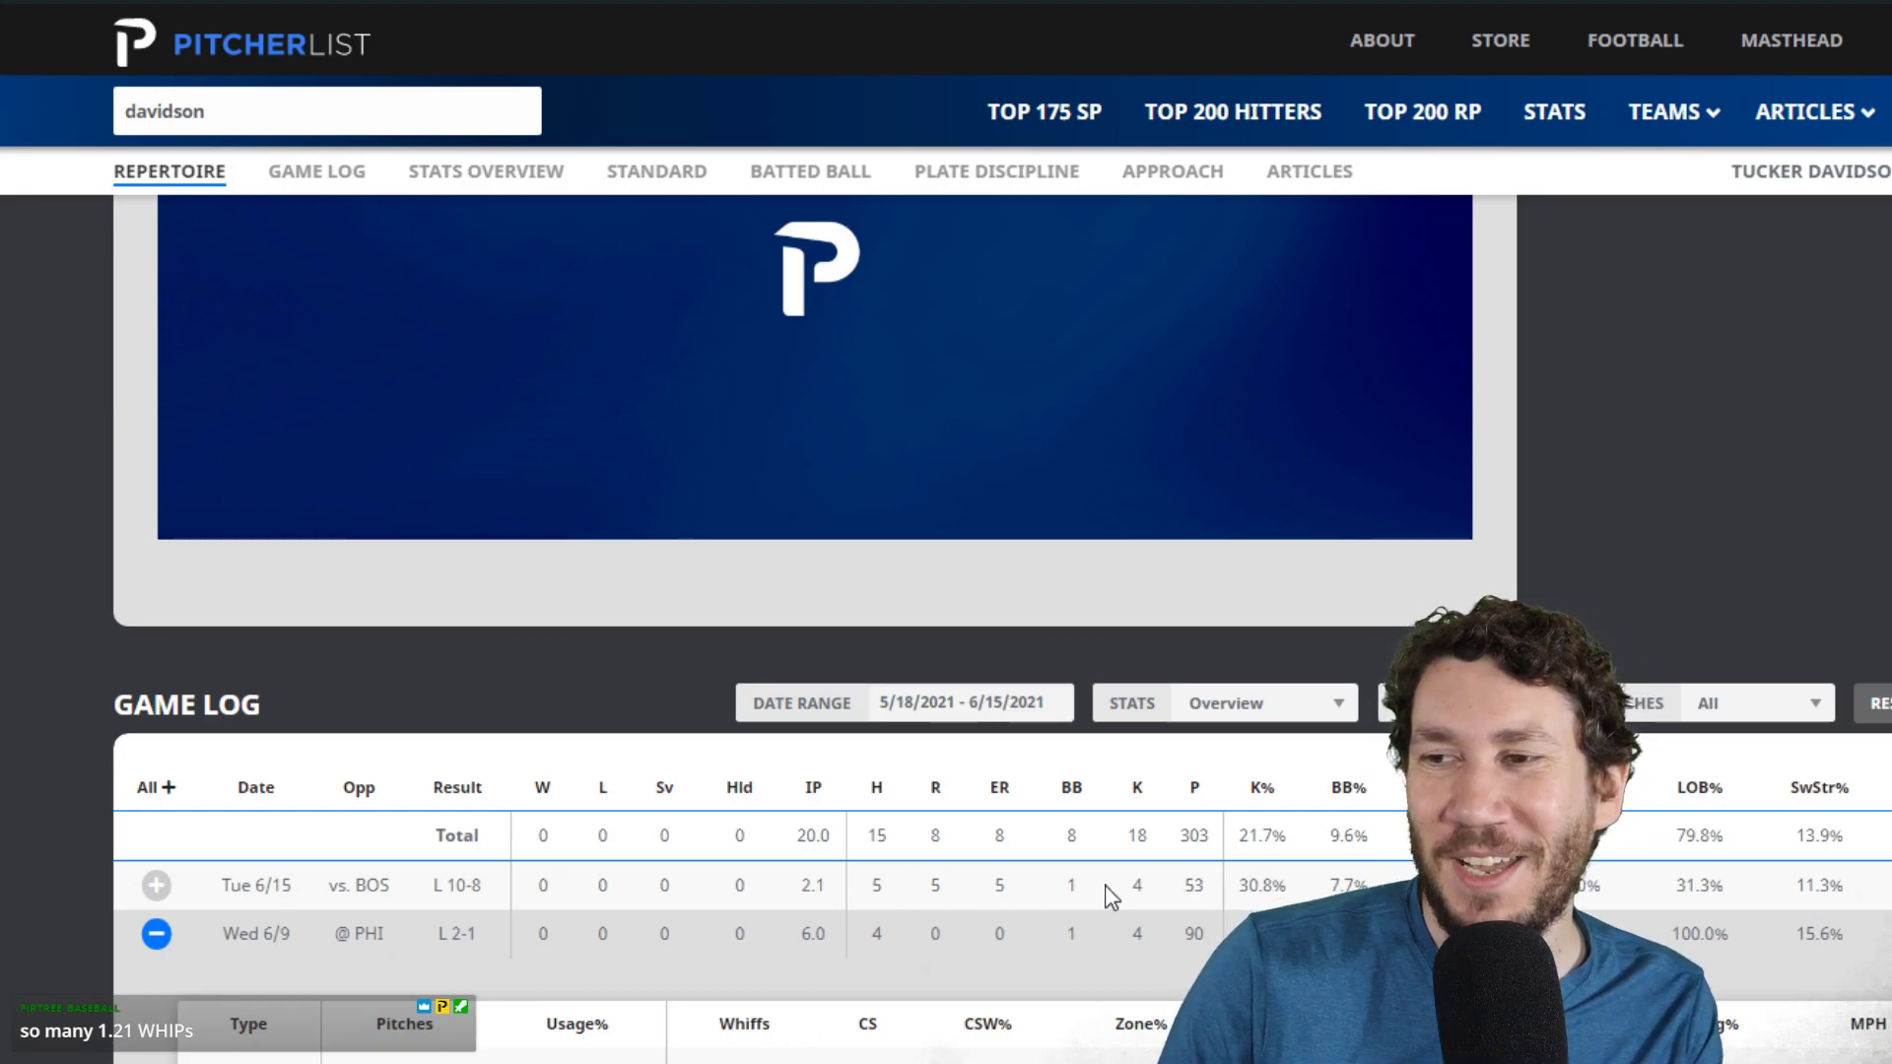
- Collapse the 6/9 game in the log and check Tucker Davidson's SO% in the Excel sheet
click(1109, 887)
click(914, 927)
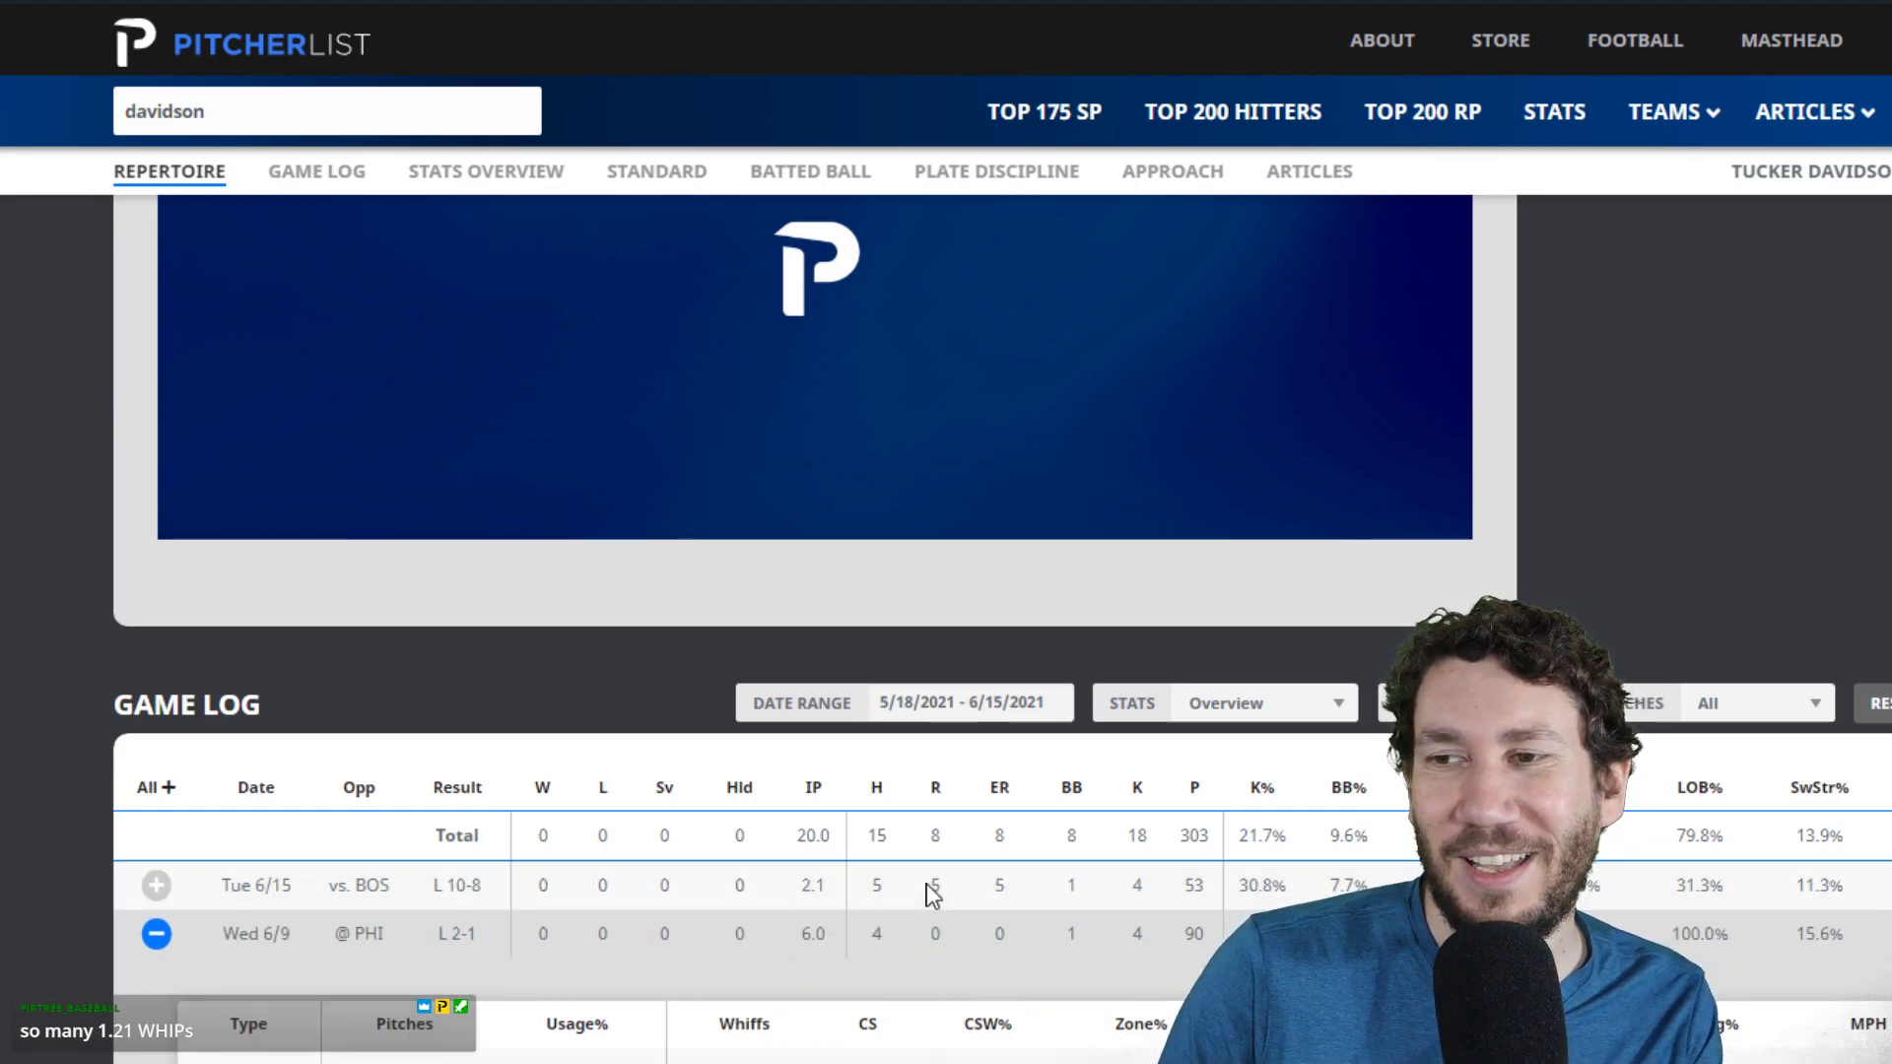
click(902, 932)
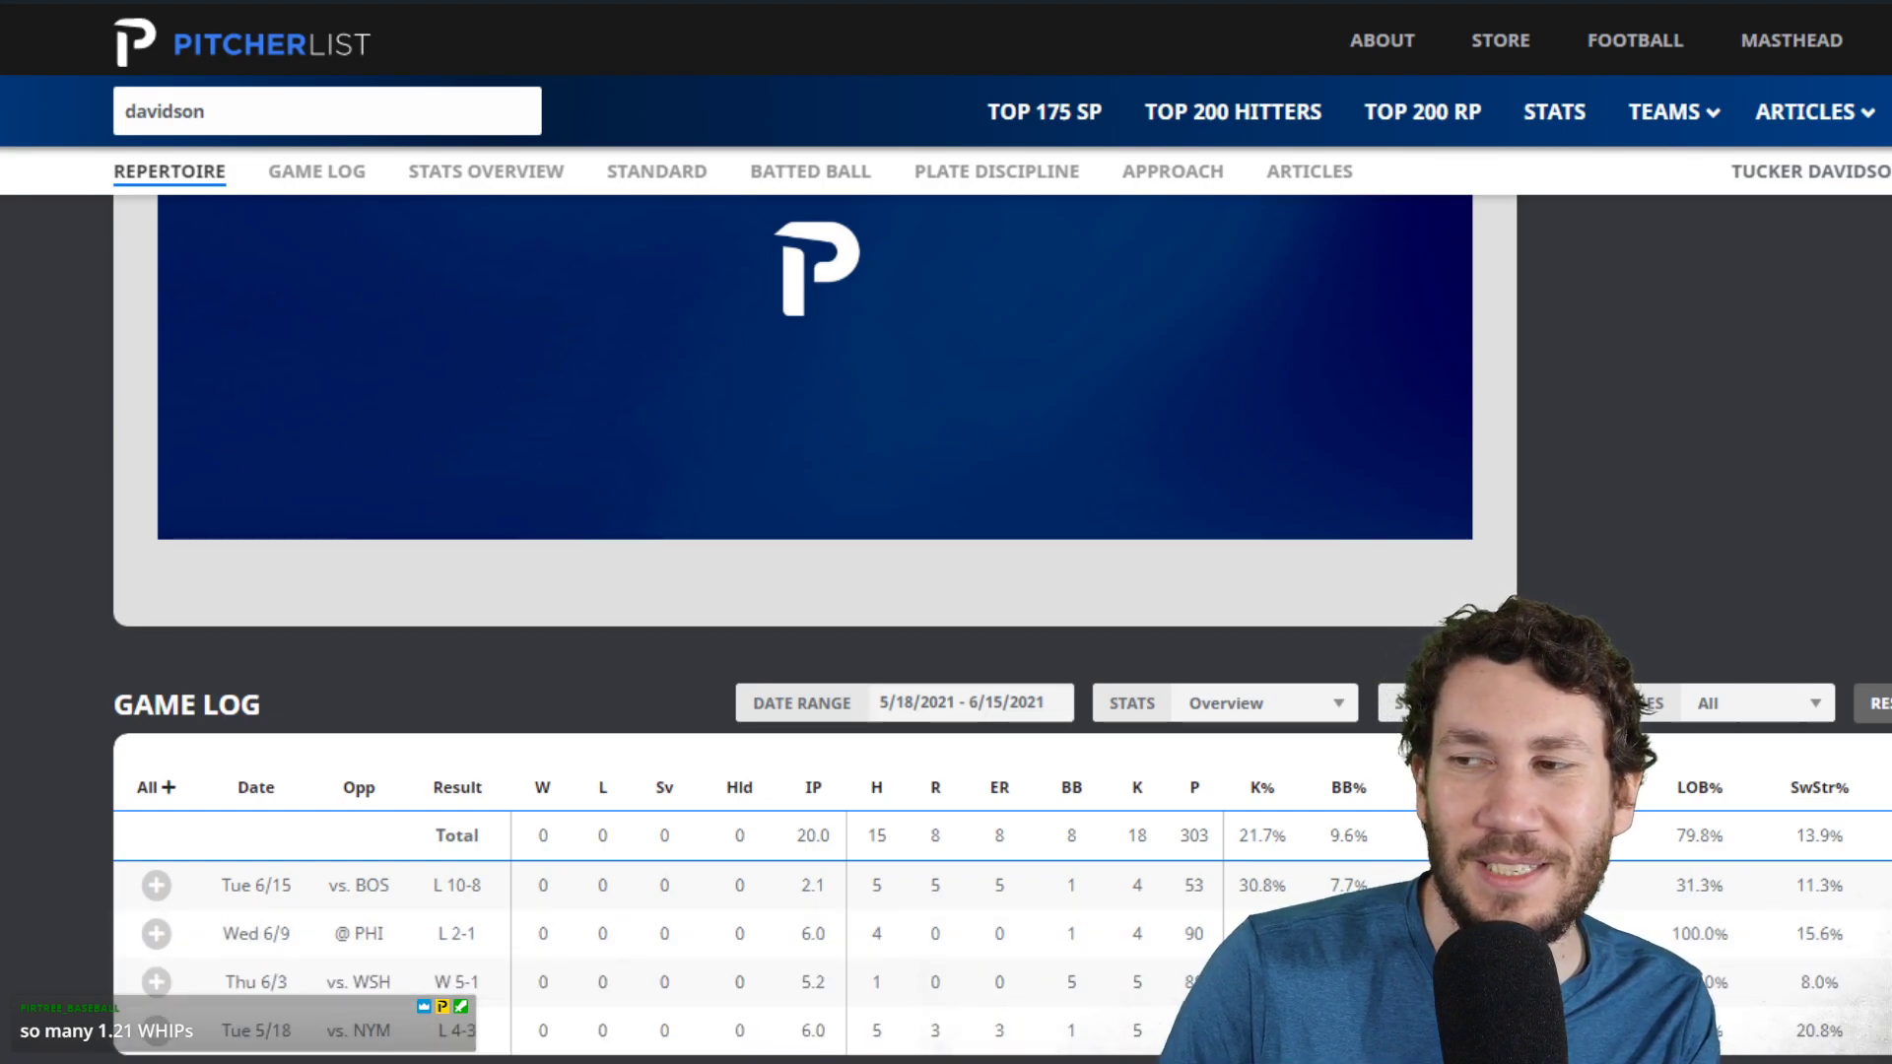
key(alt+Tab)
click(1708, 778)
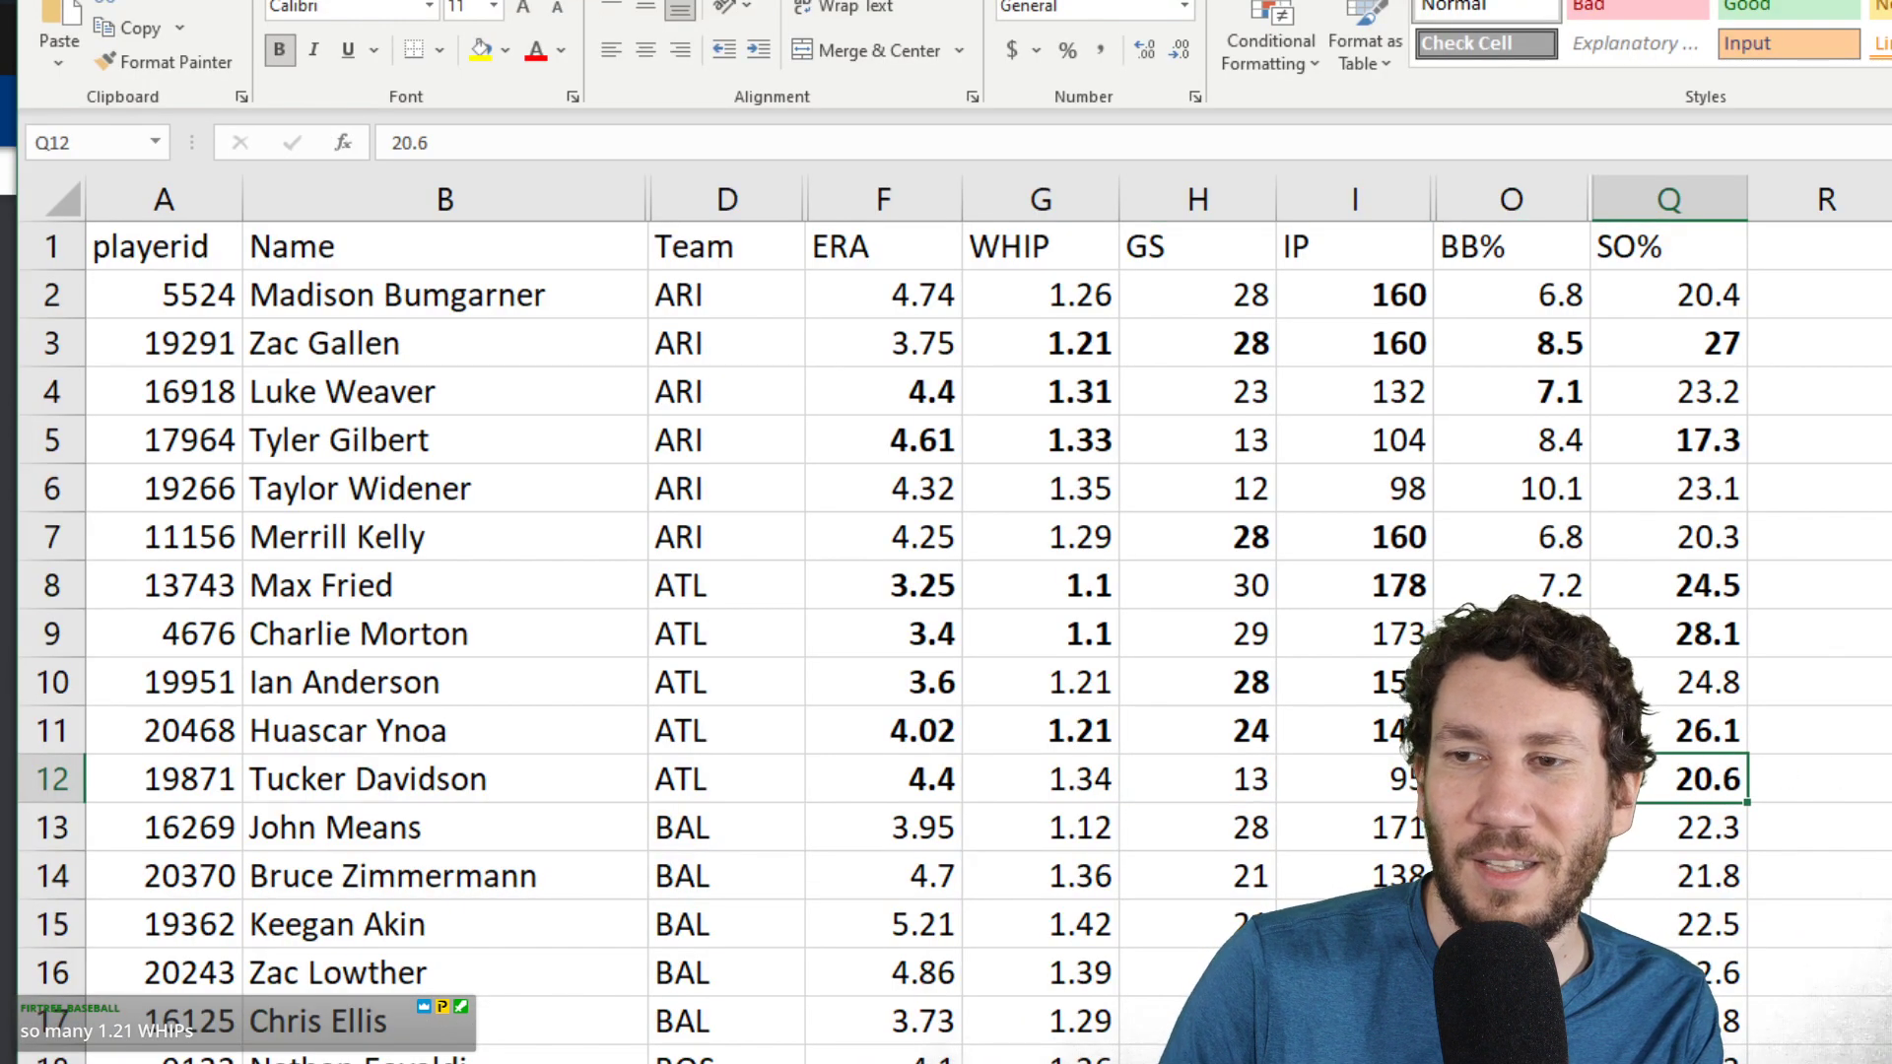
- Return to Pitcher List and examine Tucker Davidson's K% in the 2021 season stats
key(alt+Tab)
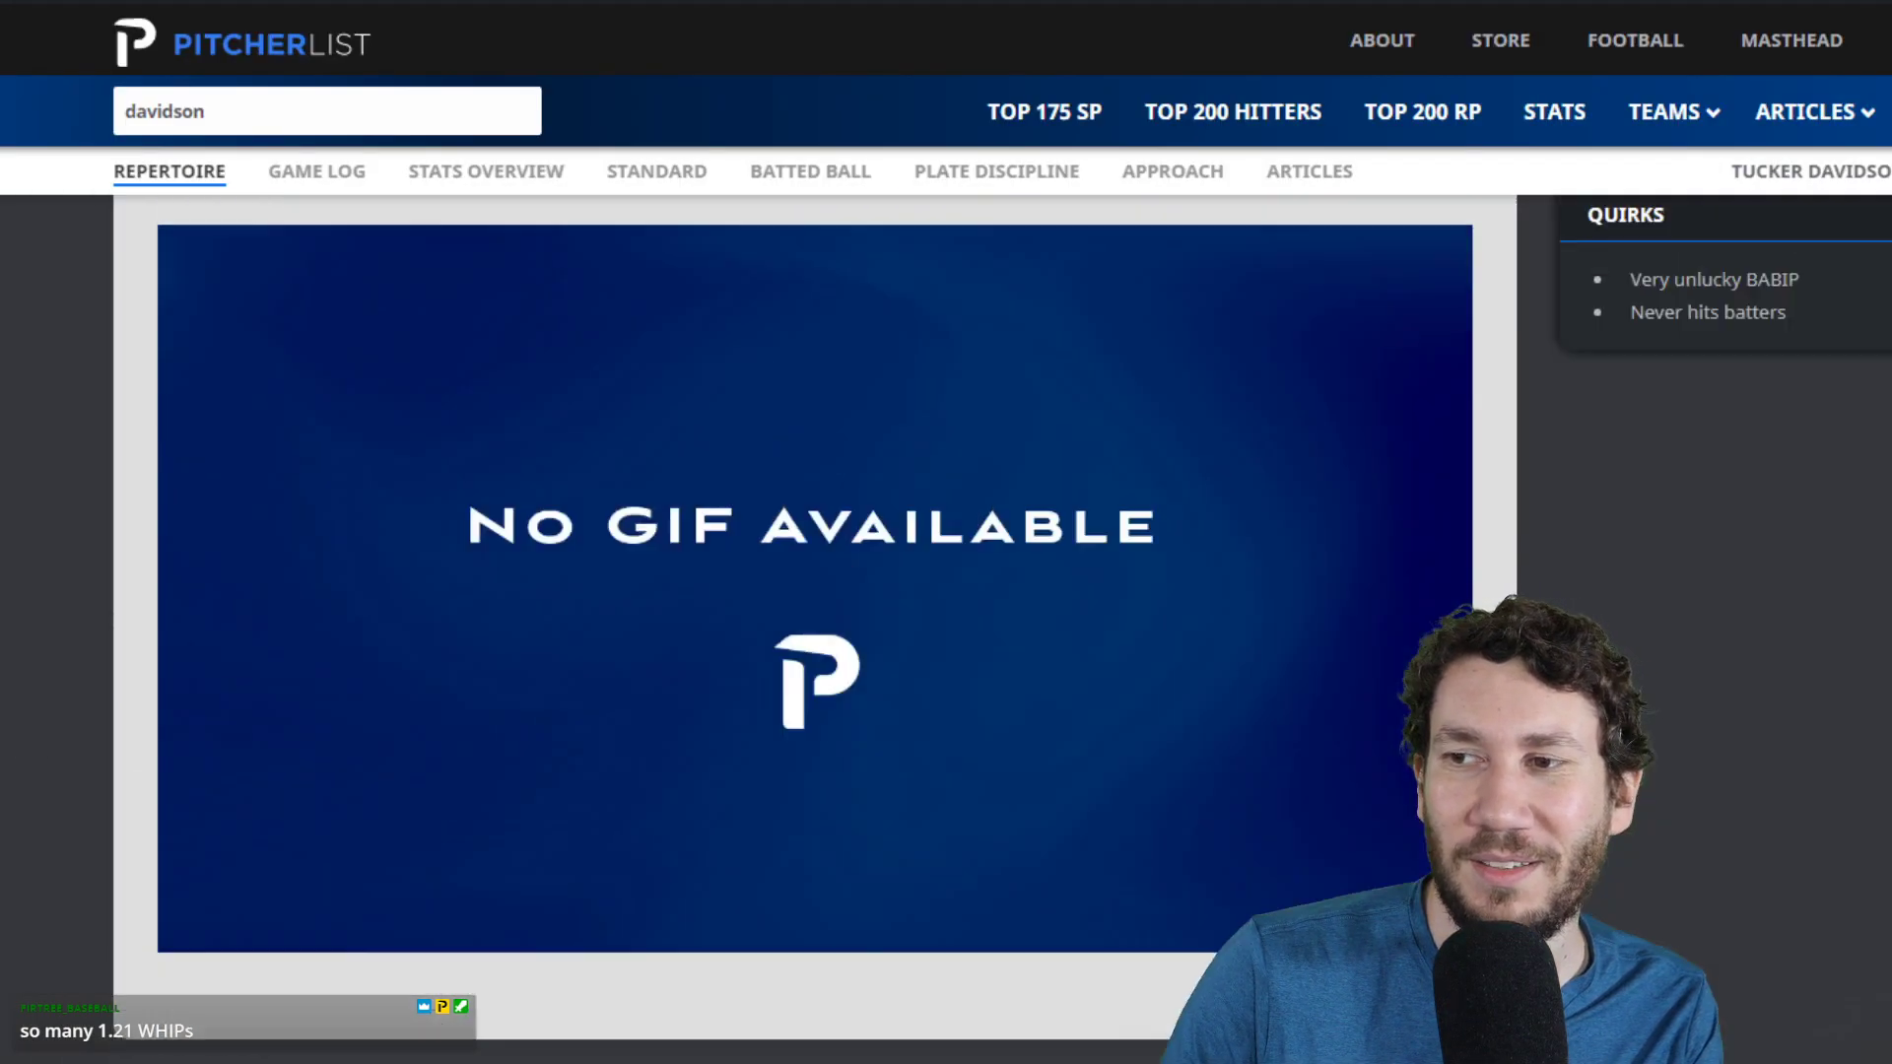
scroll(815, 591, up, 5)
drag(1712, 317, 1575, 337)
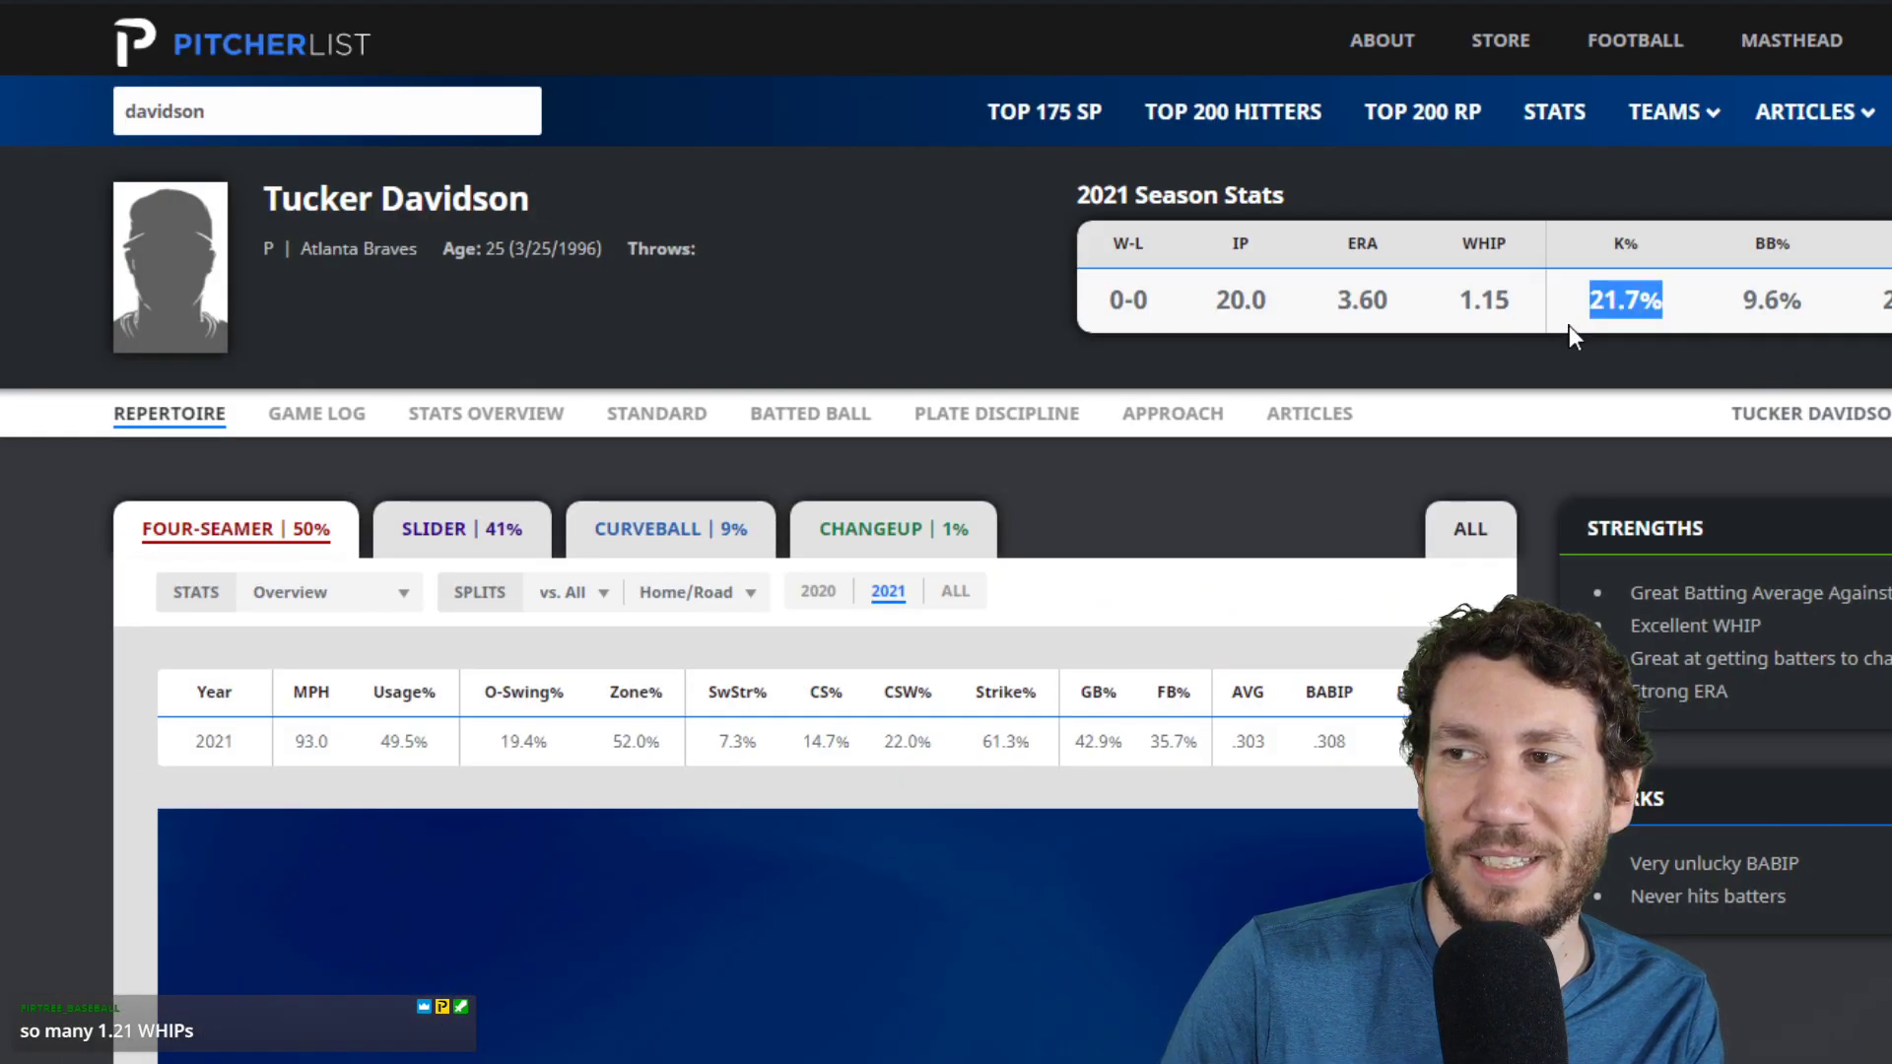
click(1574, 337)
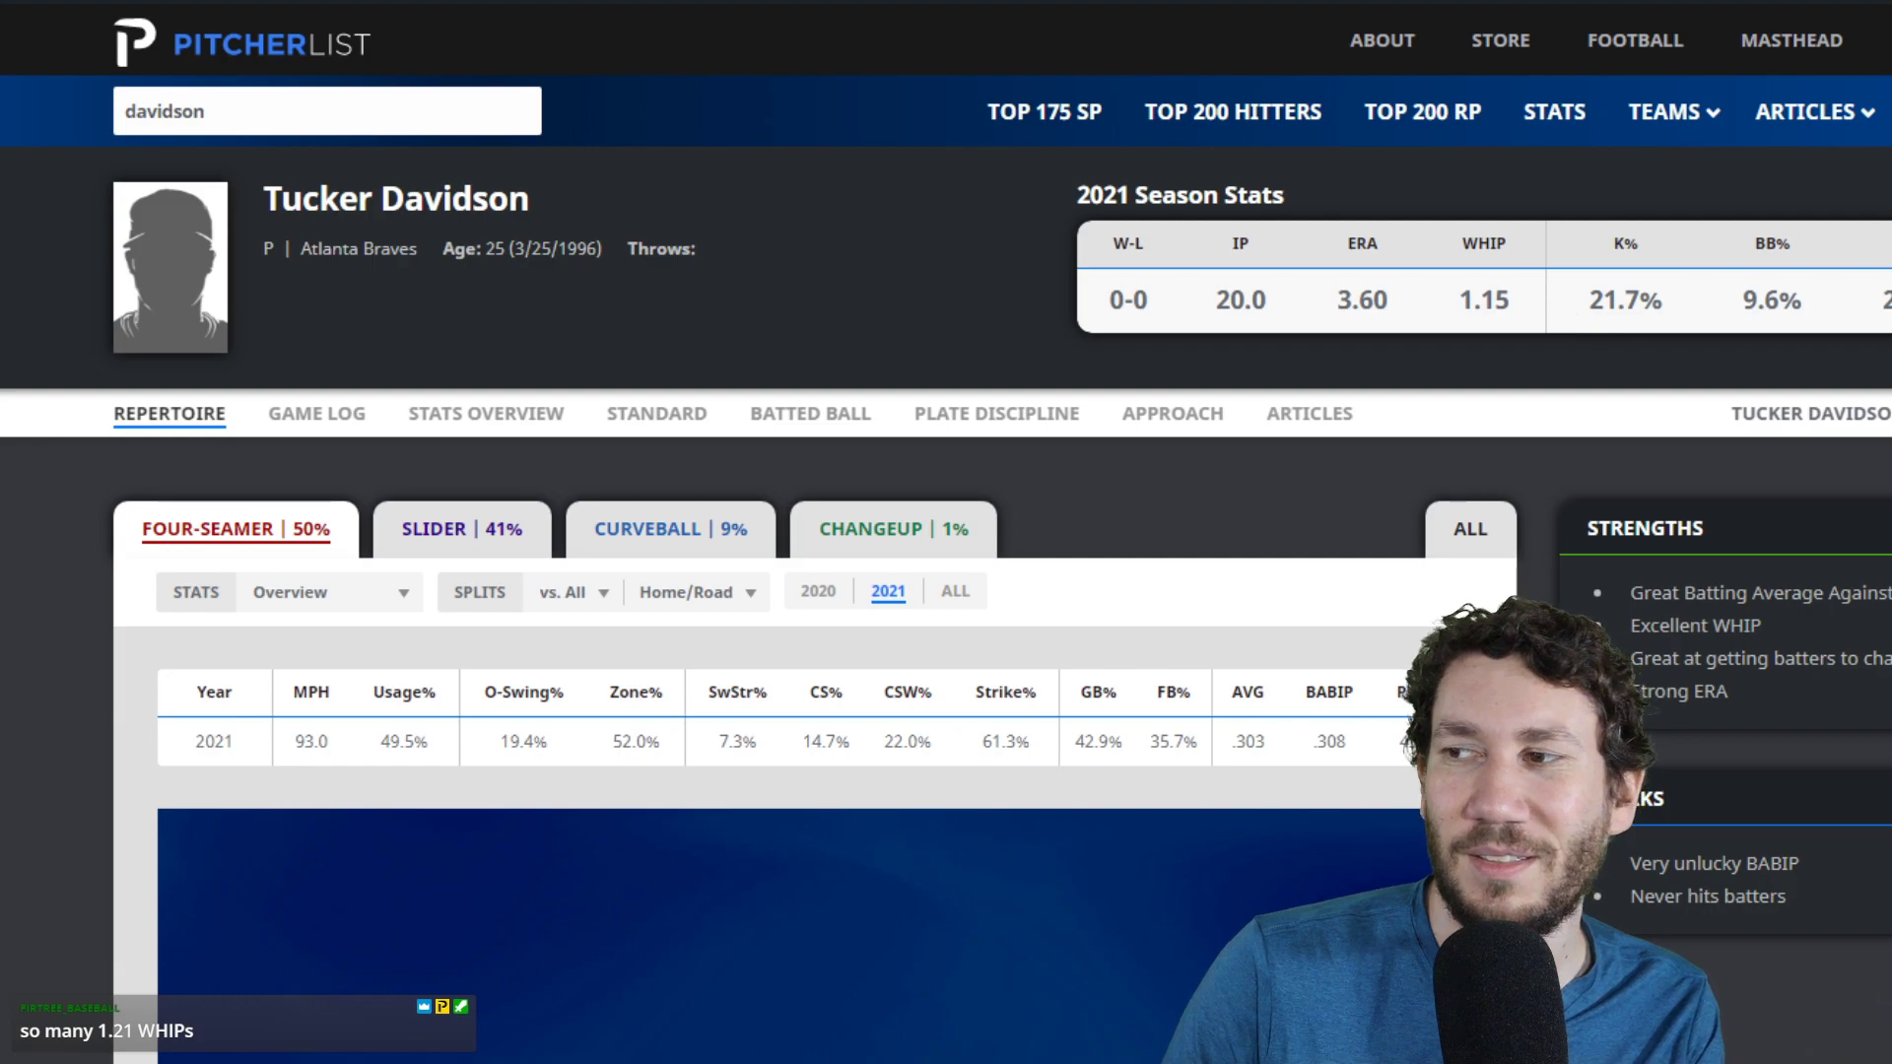
- Compare the 2021 repertoire stats of Tucker Davidson's four-seamer, slider and curveball
scroll(529, 551, down, 5)
scroll(529, 552, up, 5)
click(527, 544)
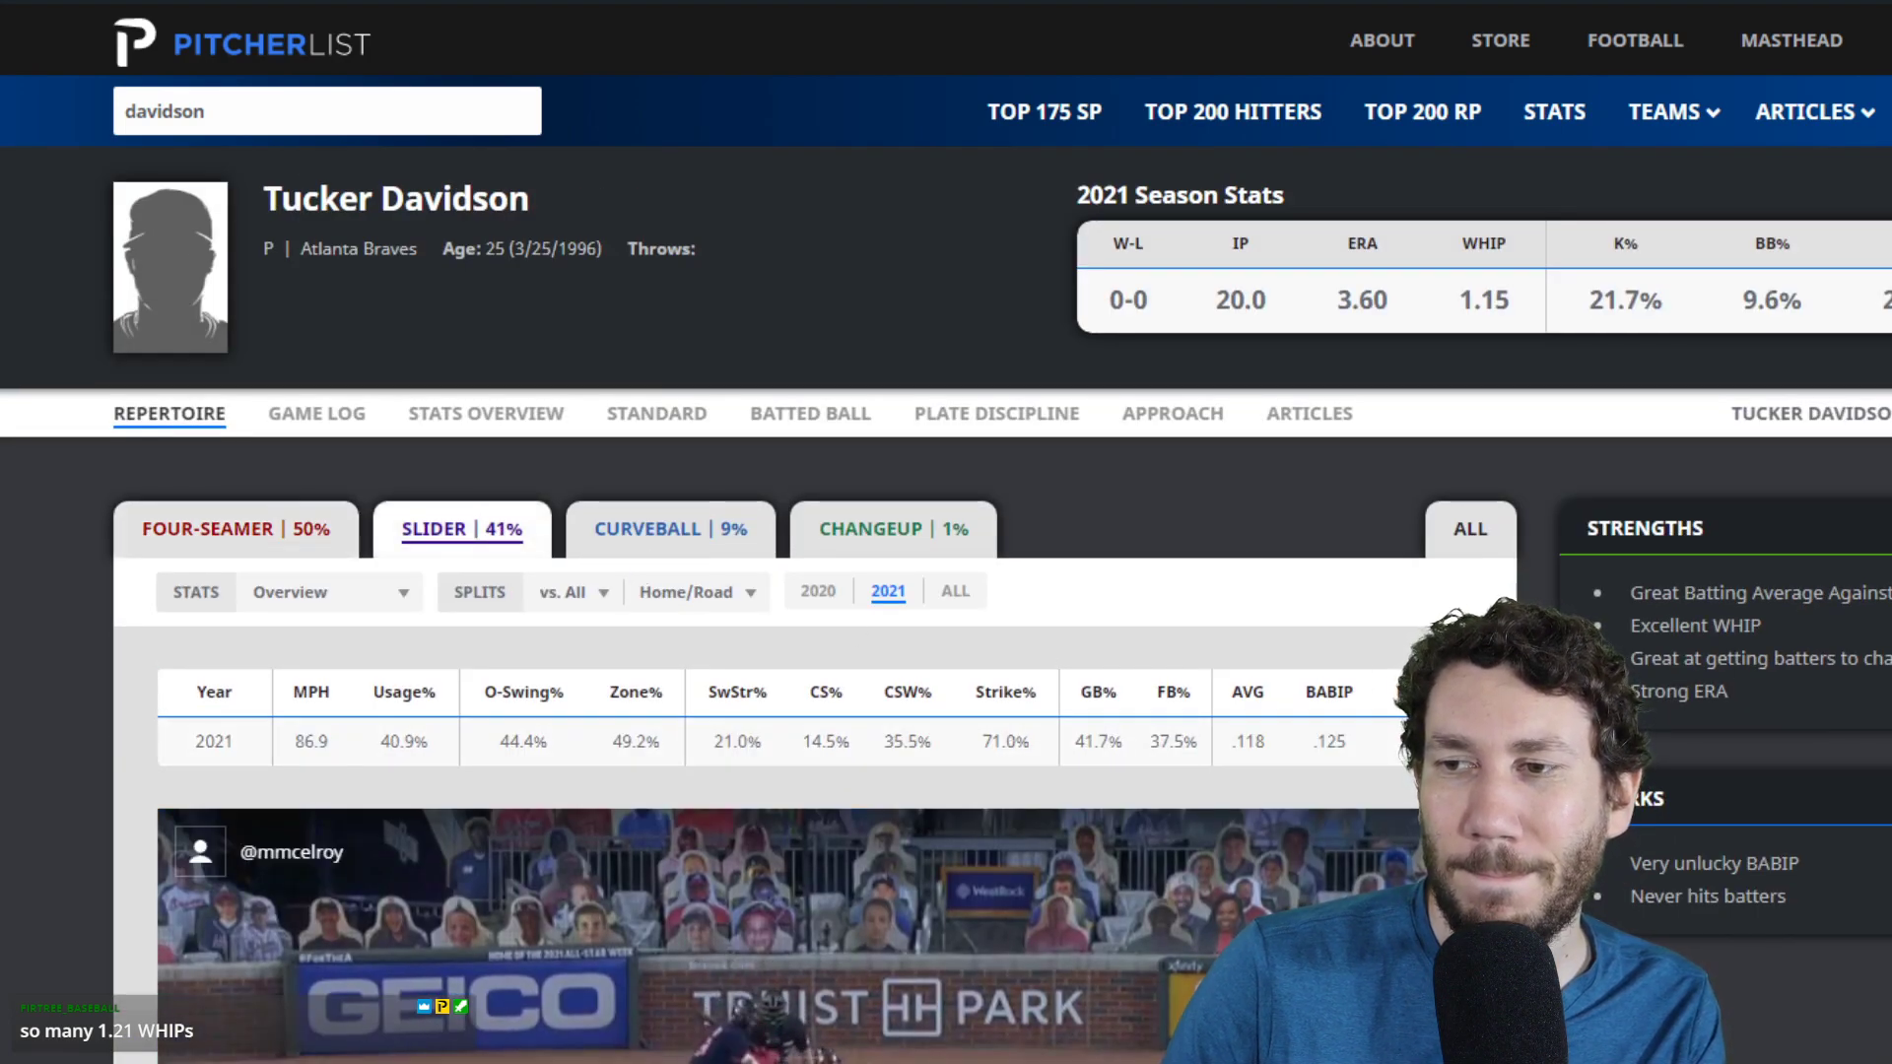
click(252, 542)
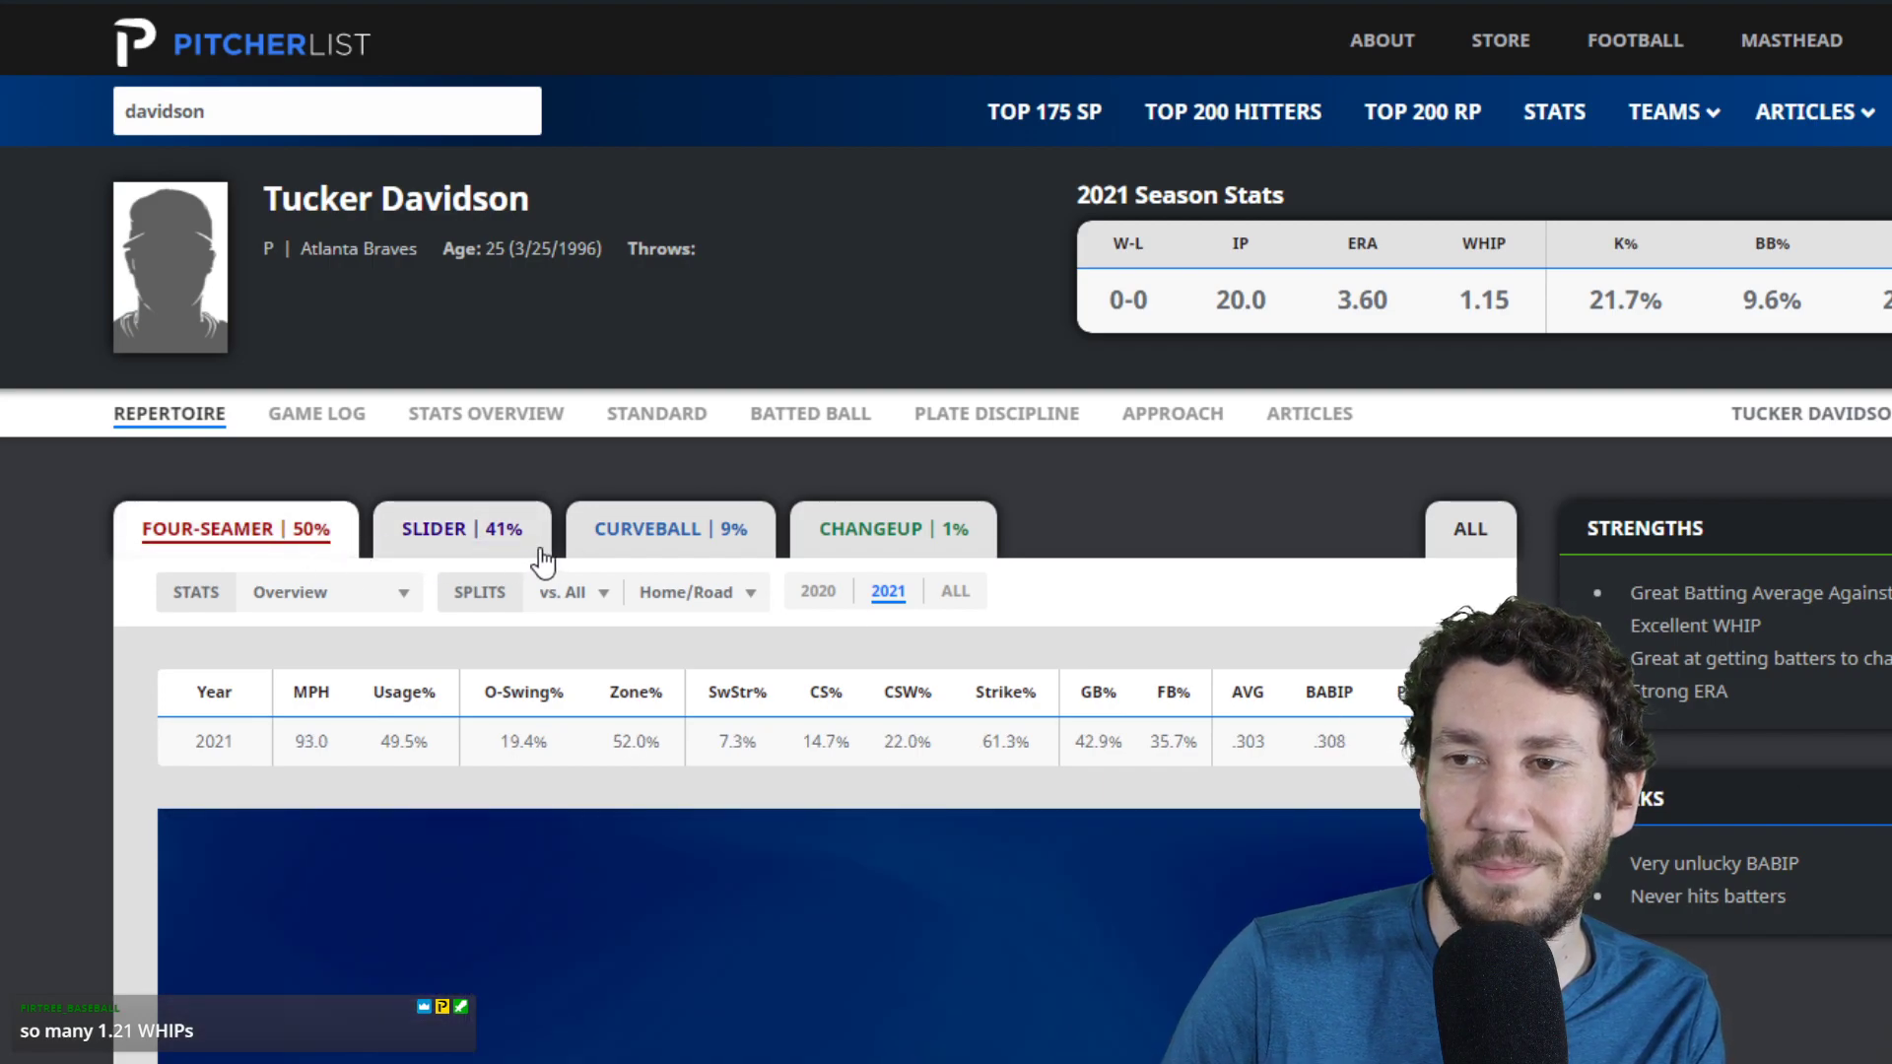
click(435, 550)
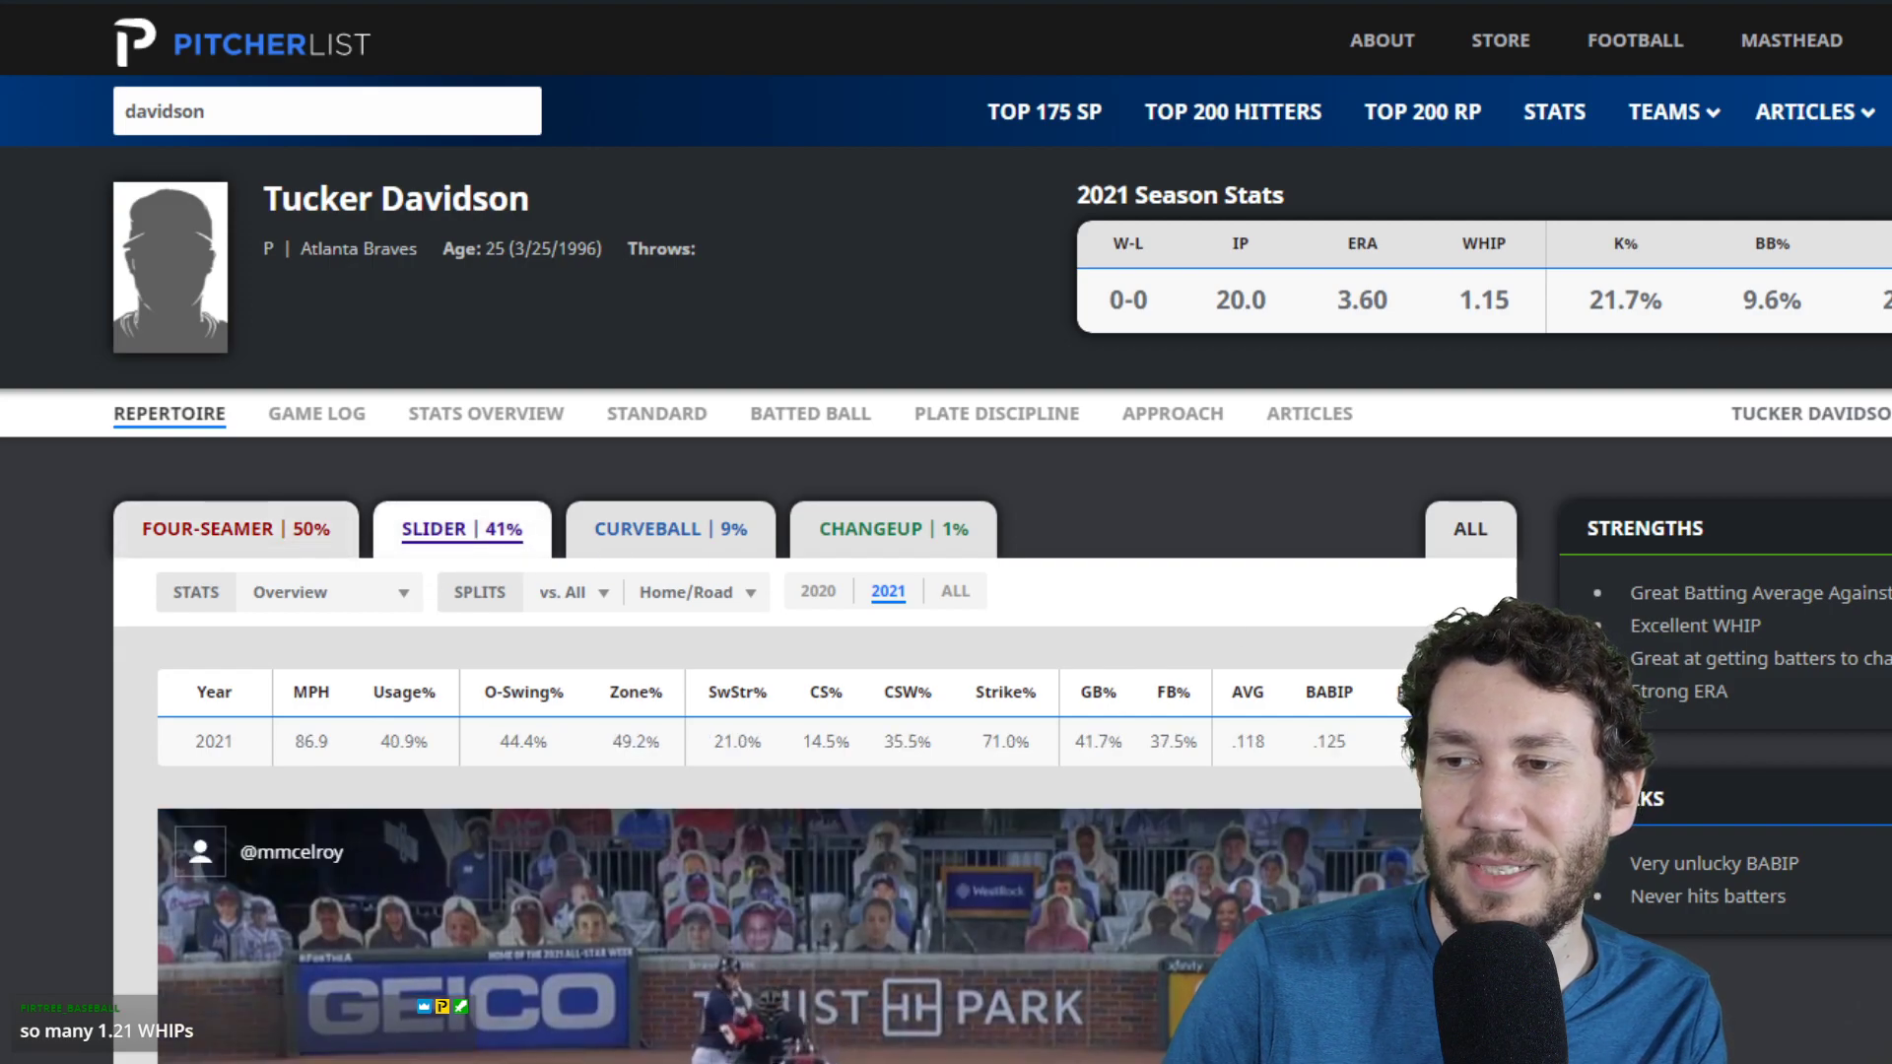
click(674, 530)
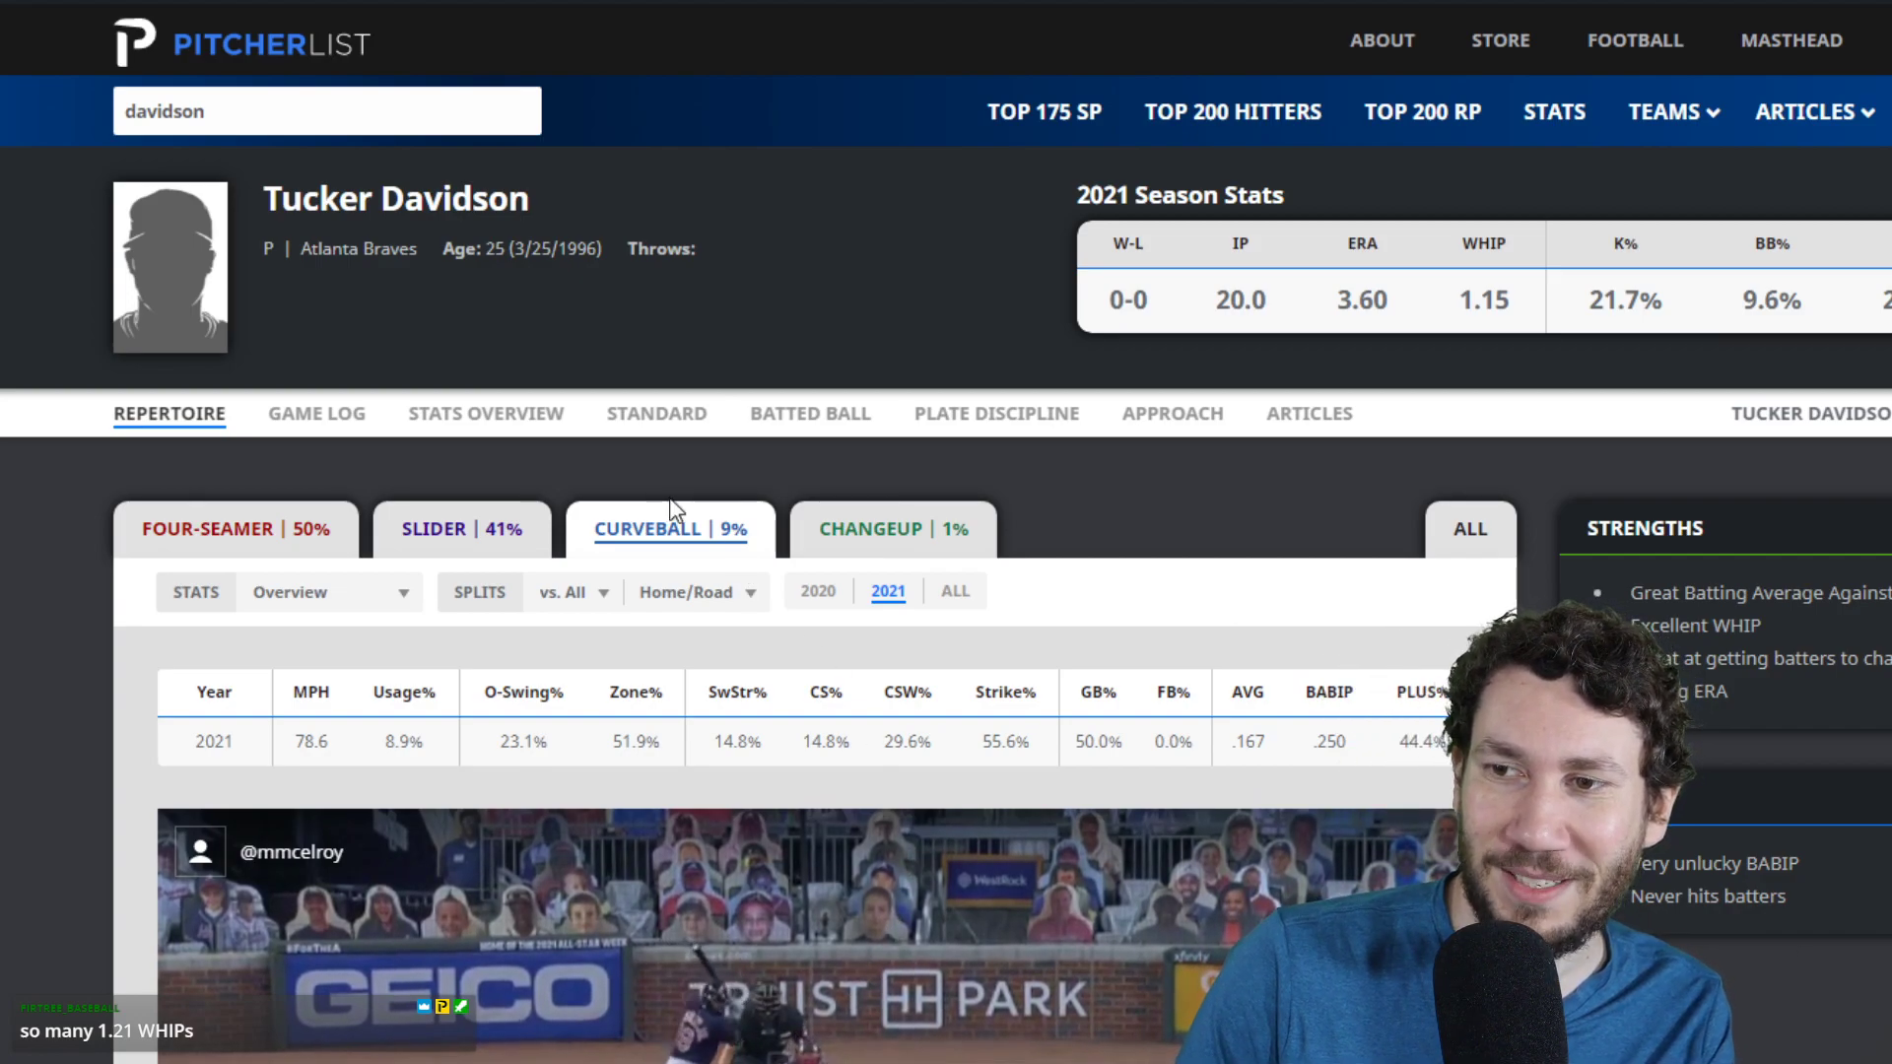
- Move on to John Means's row in the Excel sheet and search Pitcher List for "john means"
key(alt+Tab)
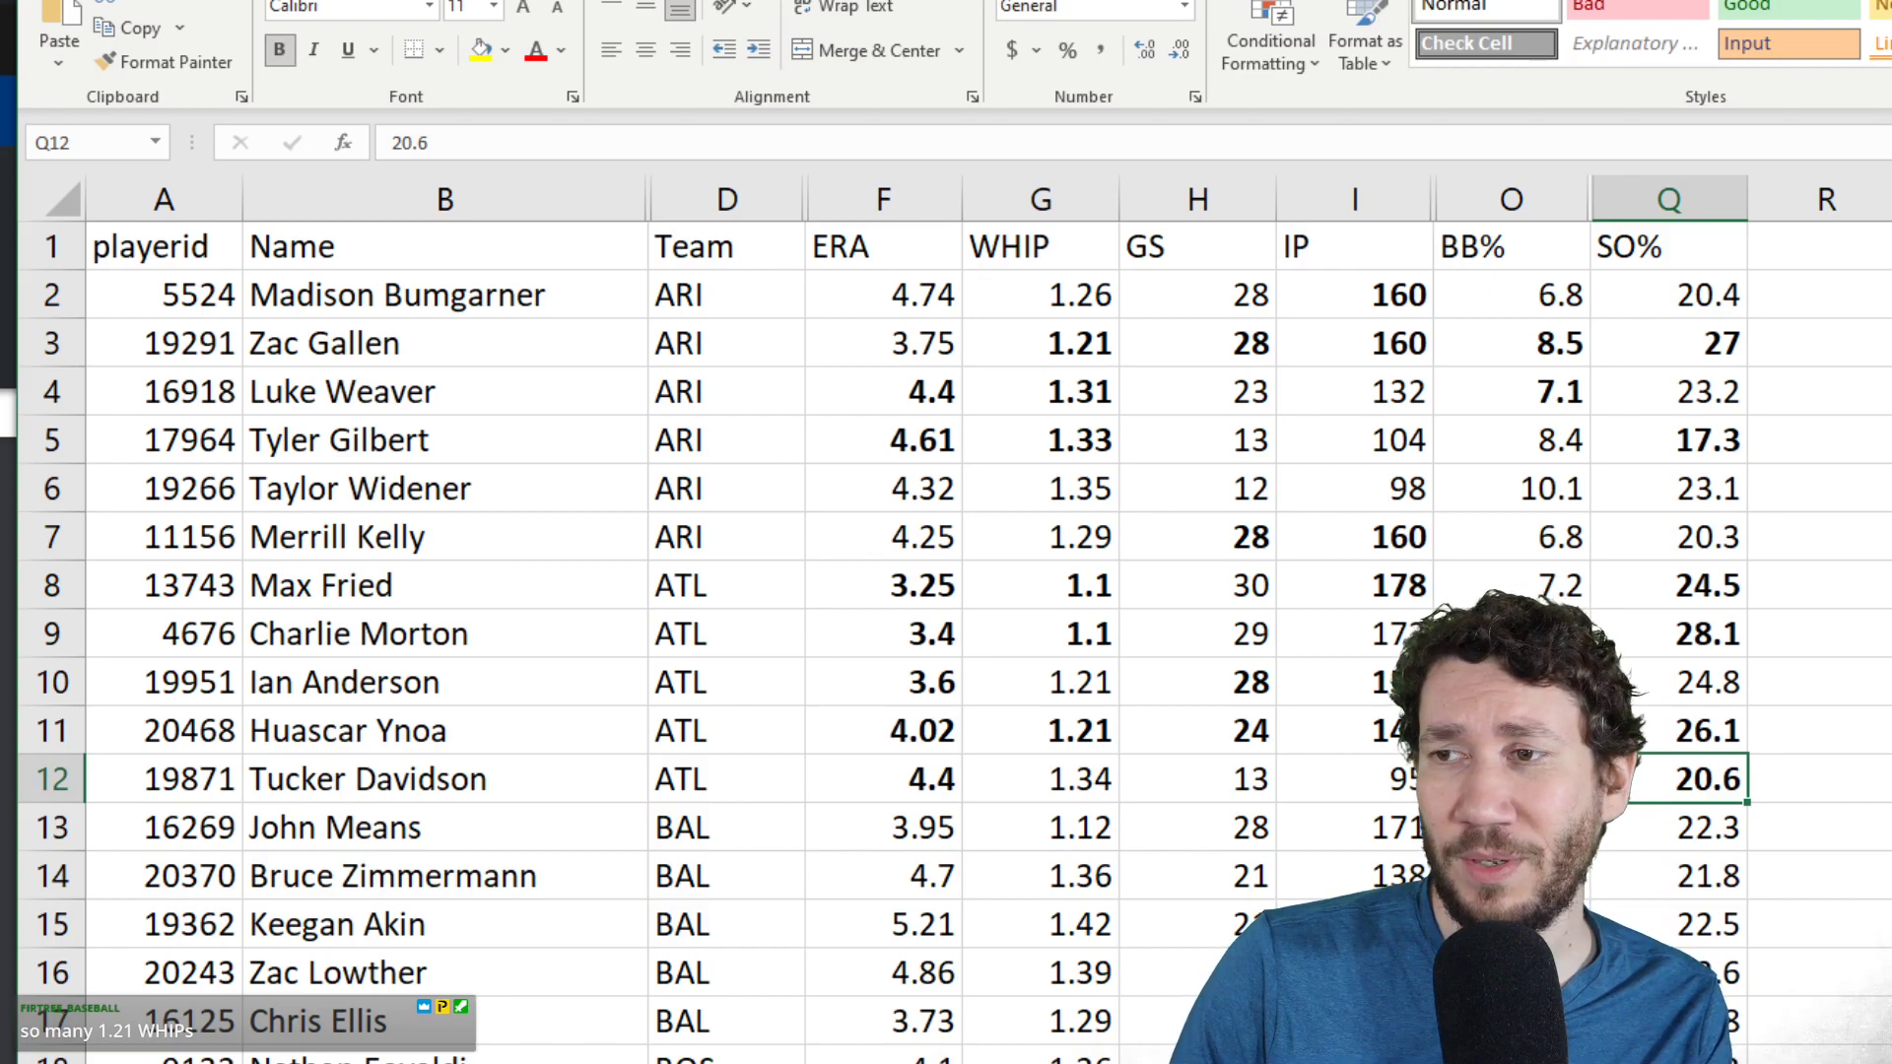
click(710, 831)
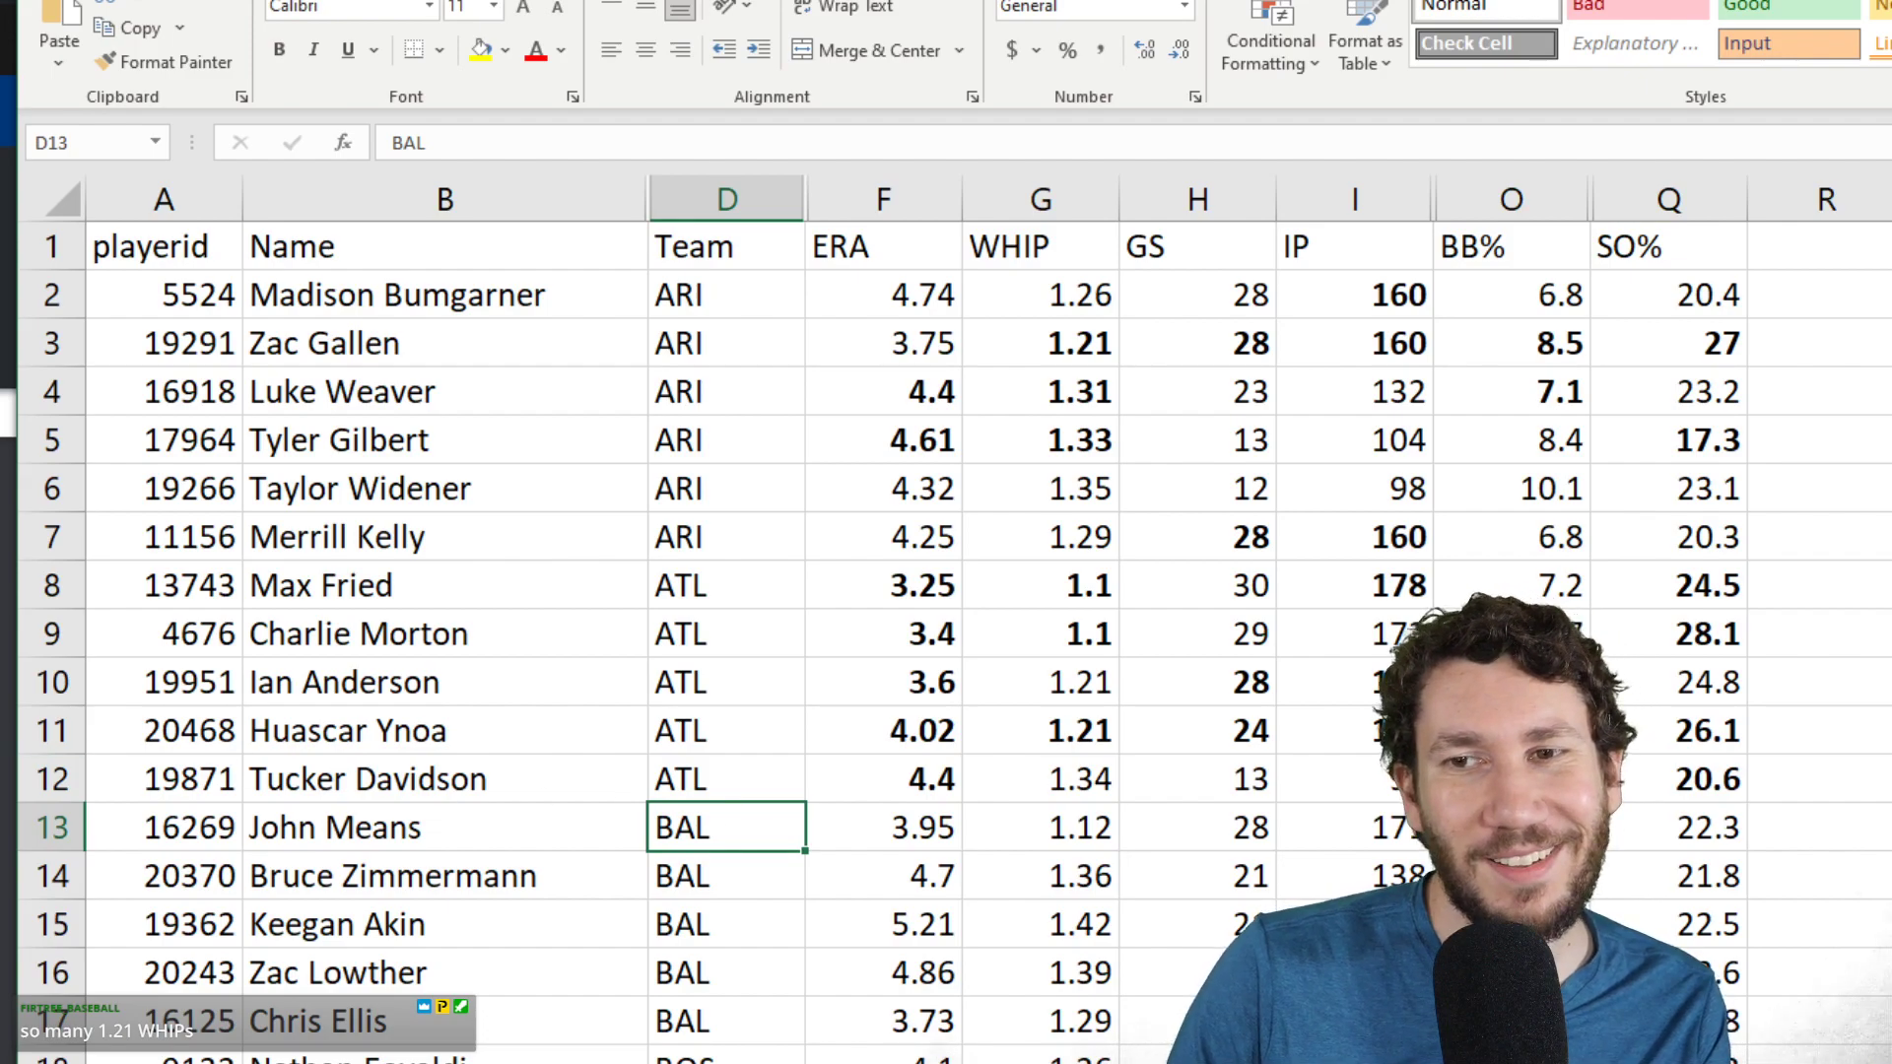
key(alt+Tab)
double_click(192, 114)
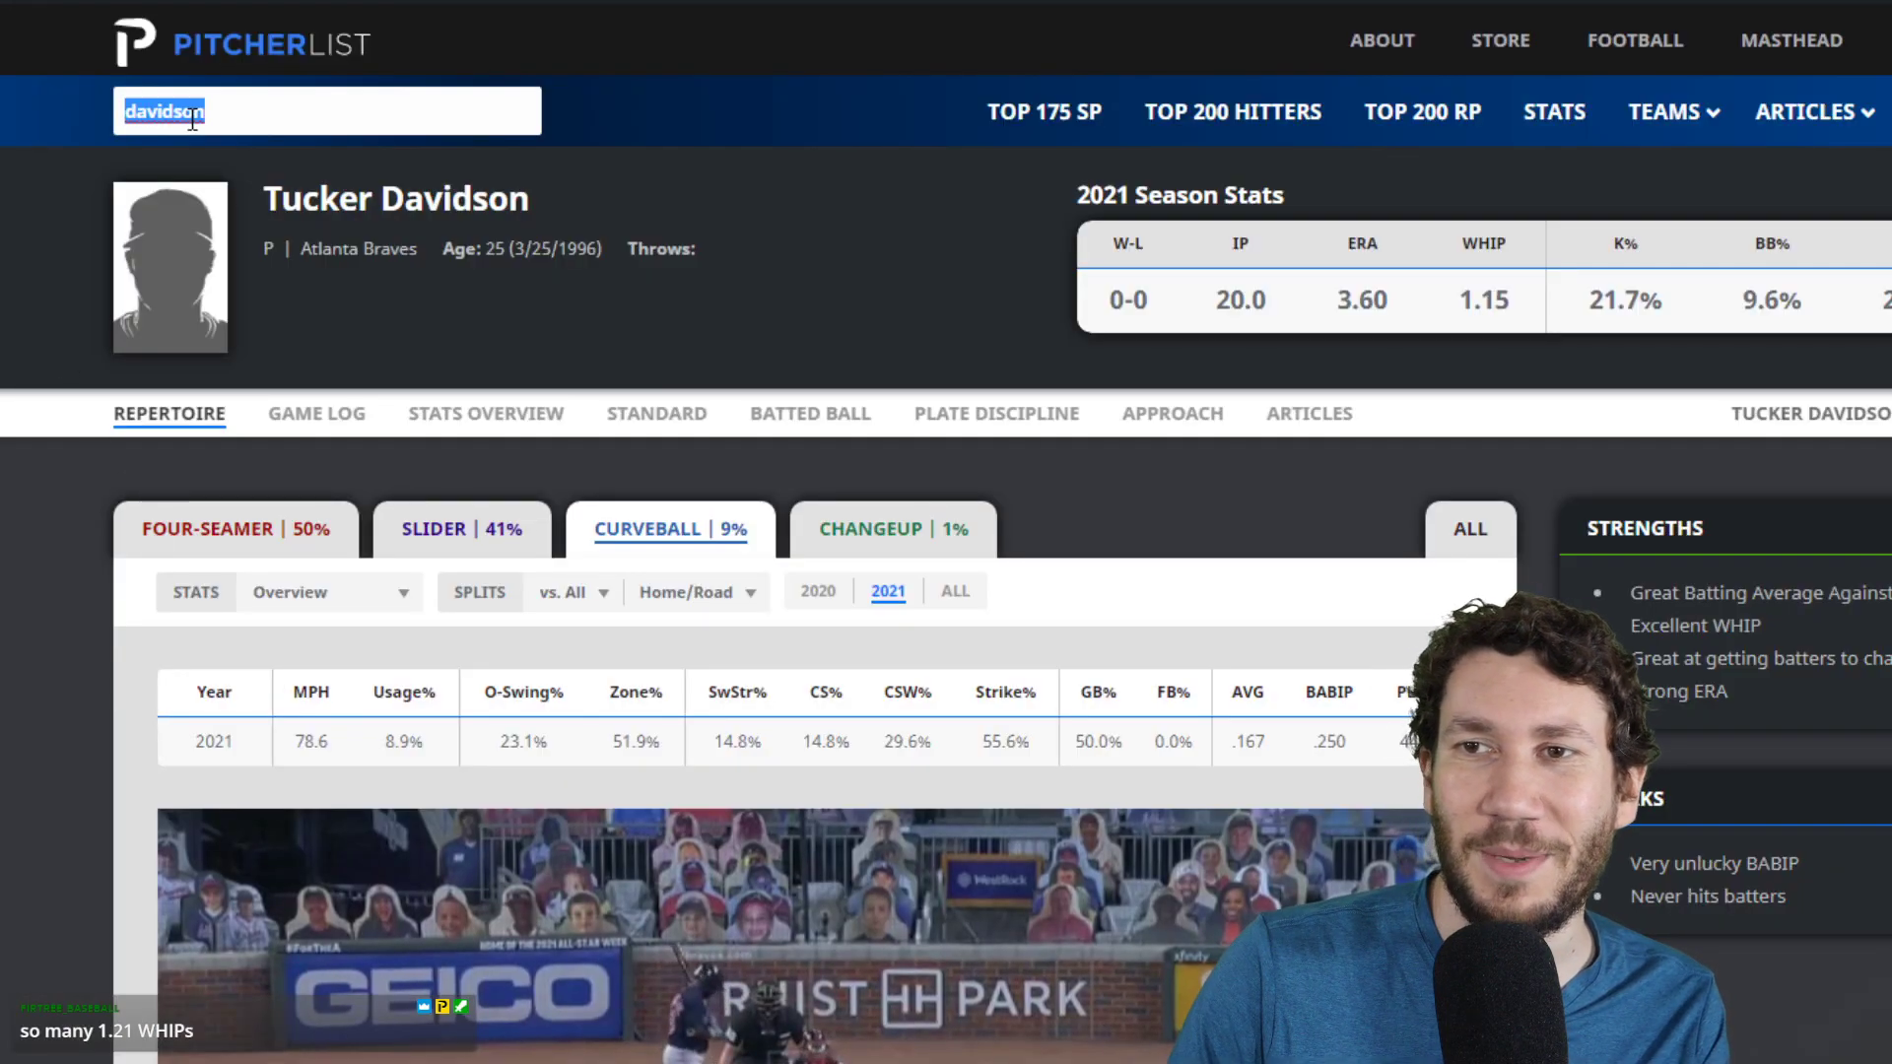
text(john means)
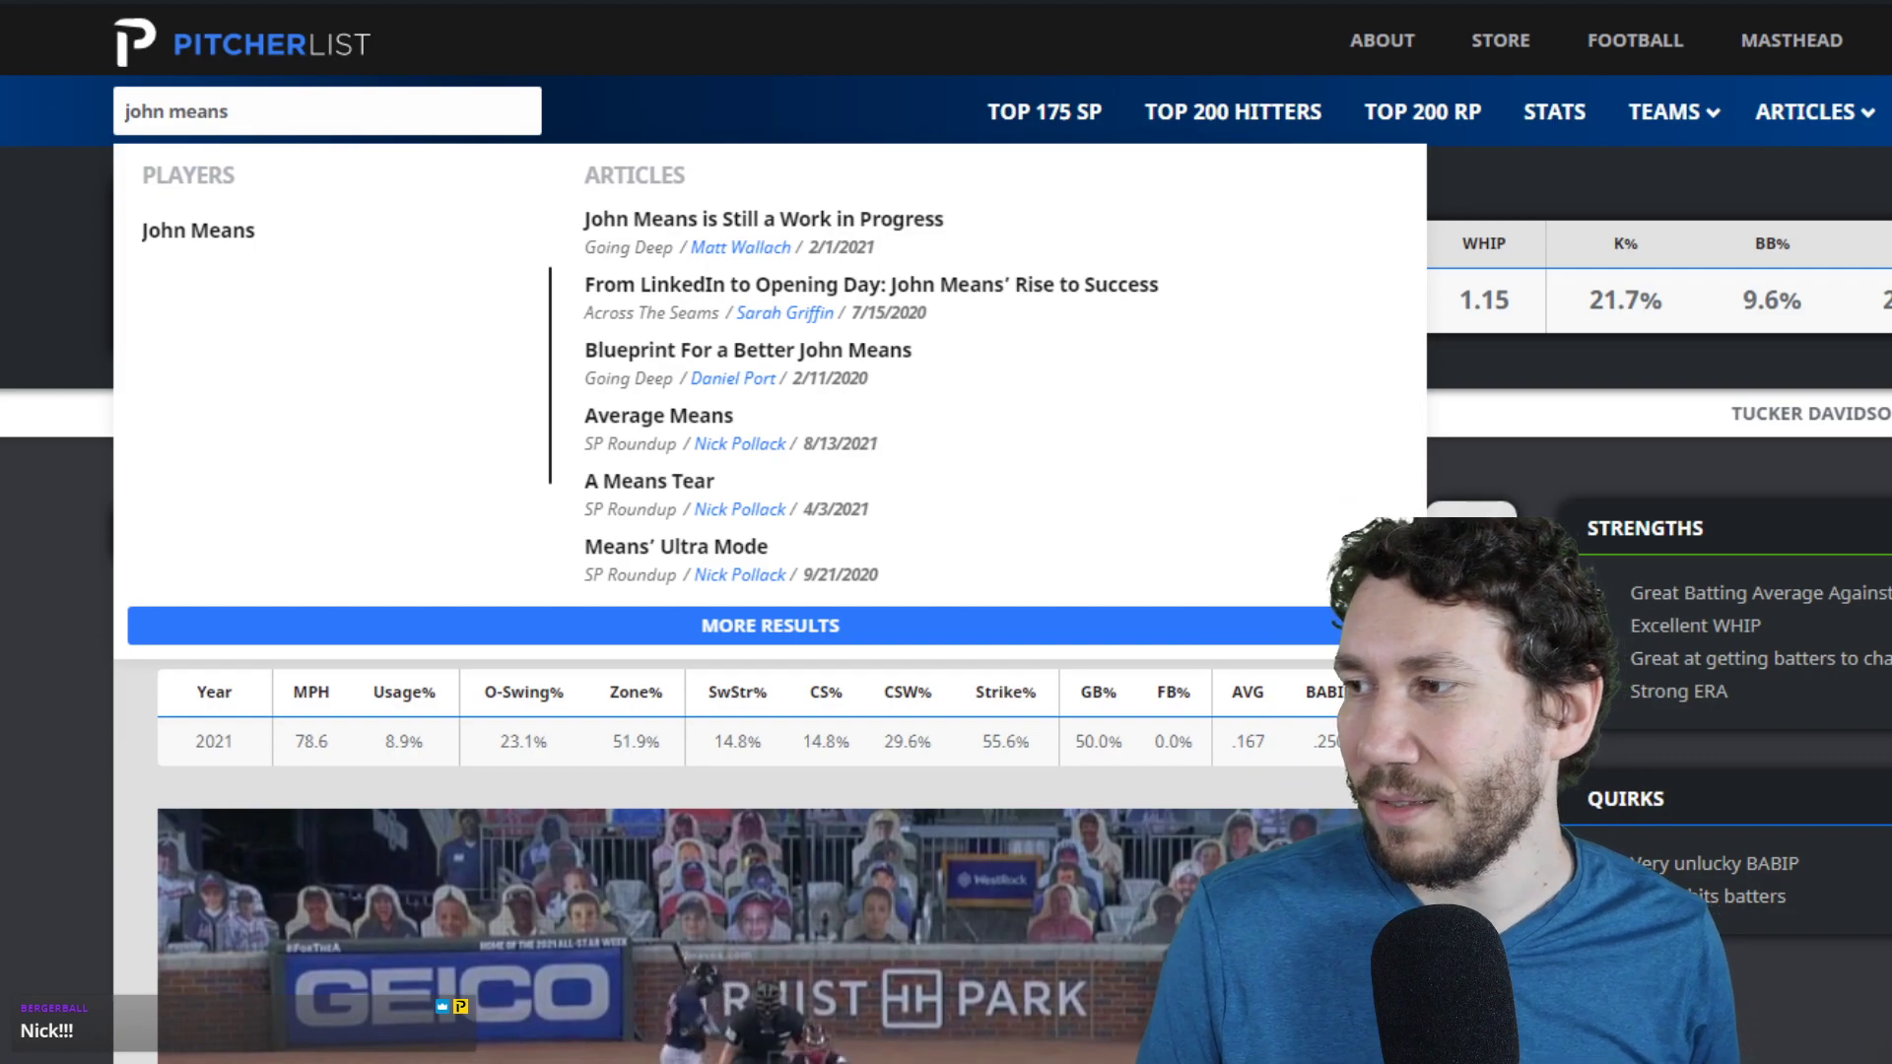
key(Escape)
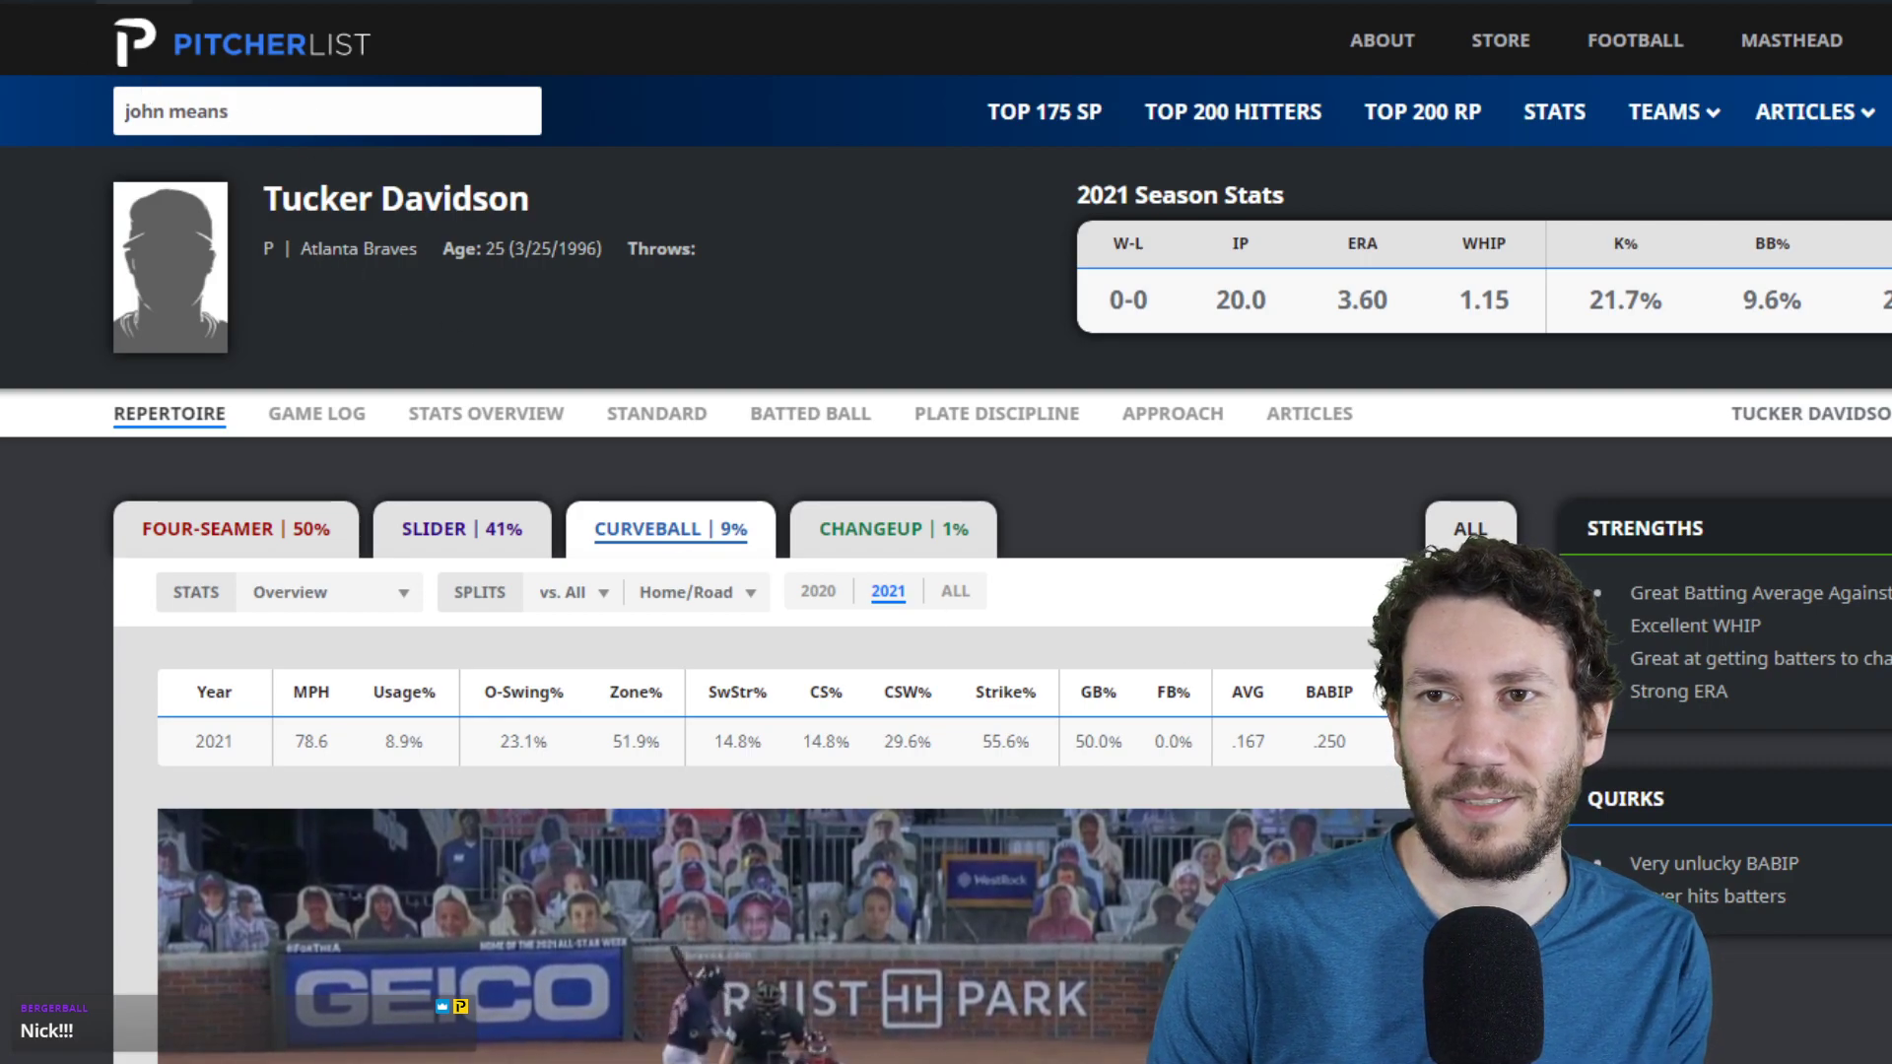
- Open John Means's Pitcher List page through its web address, pitcherlist.com/player/john-means
key(ctrl+l)
text(john-me)
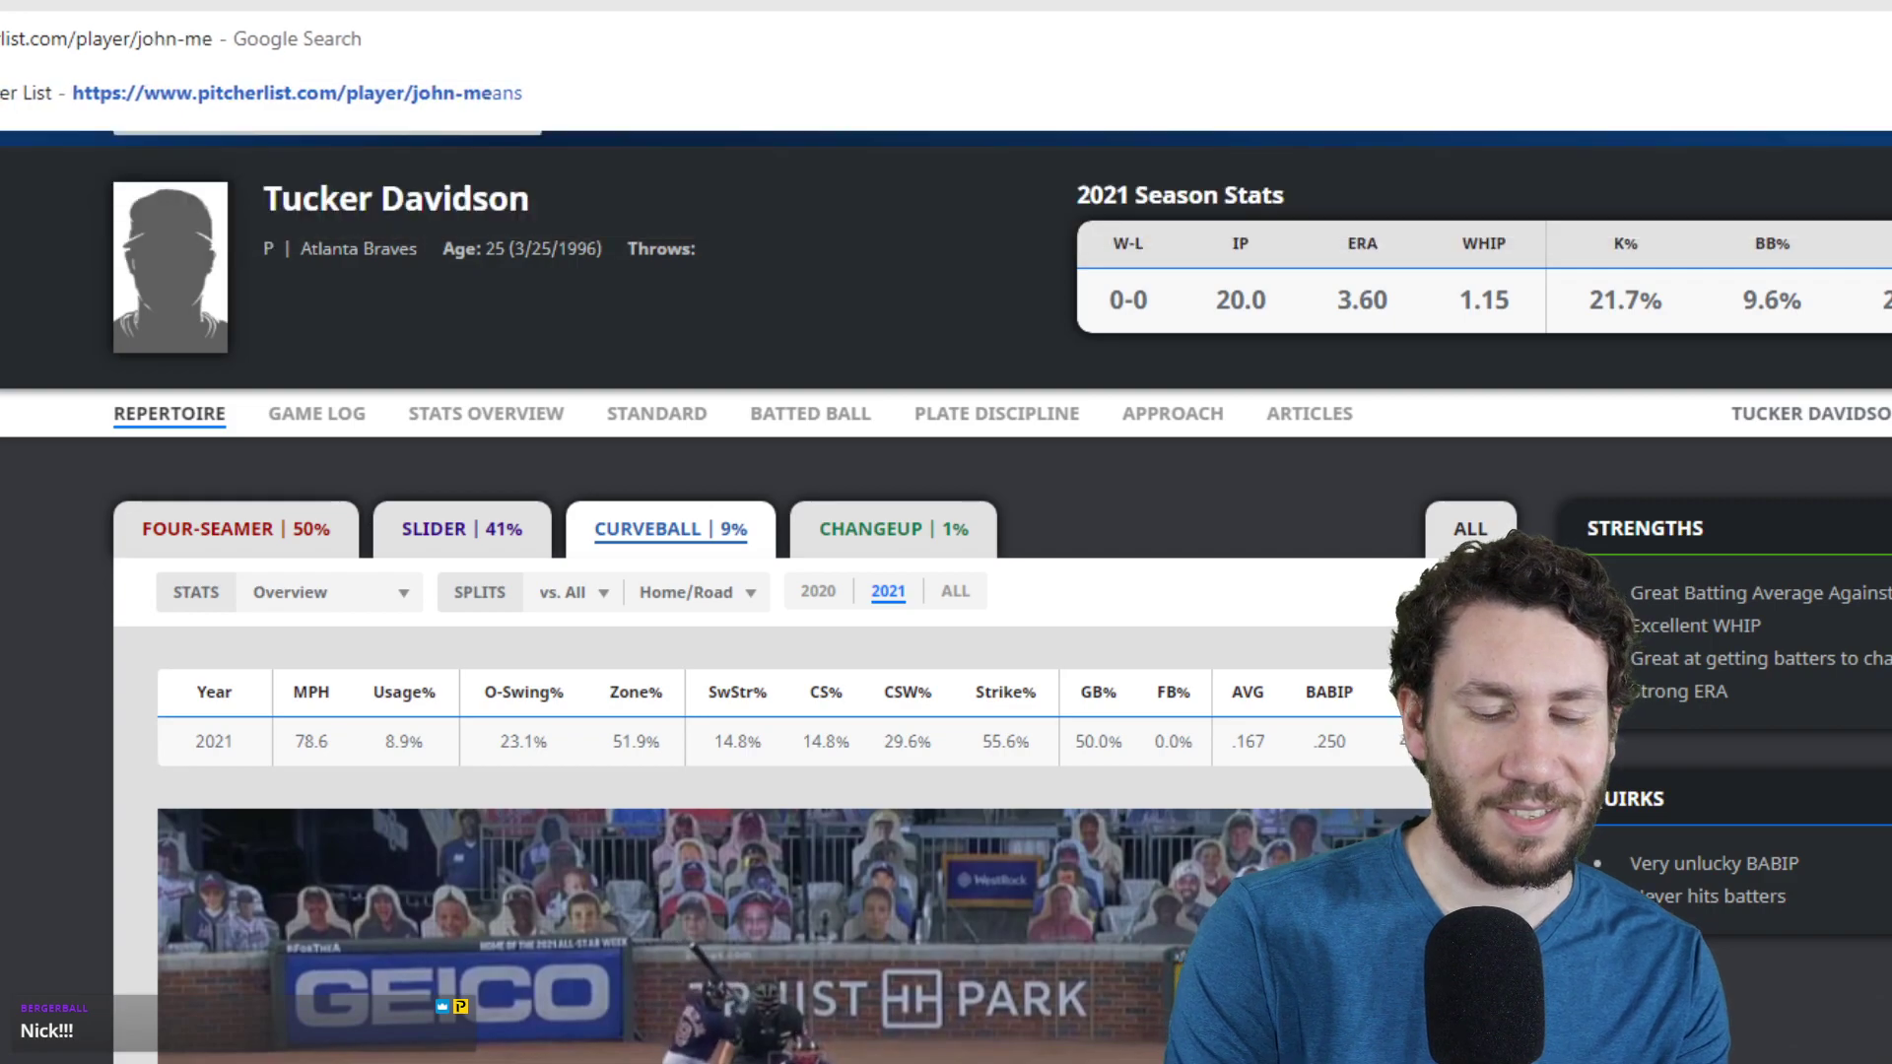
key(Escape)
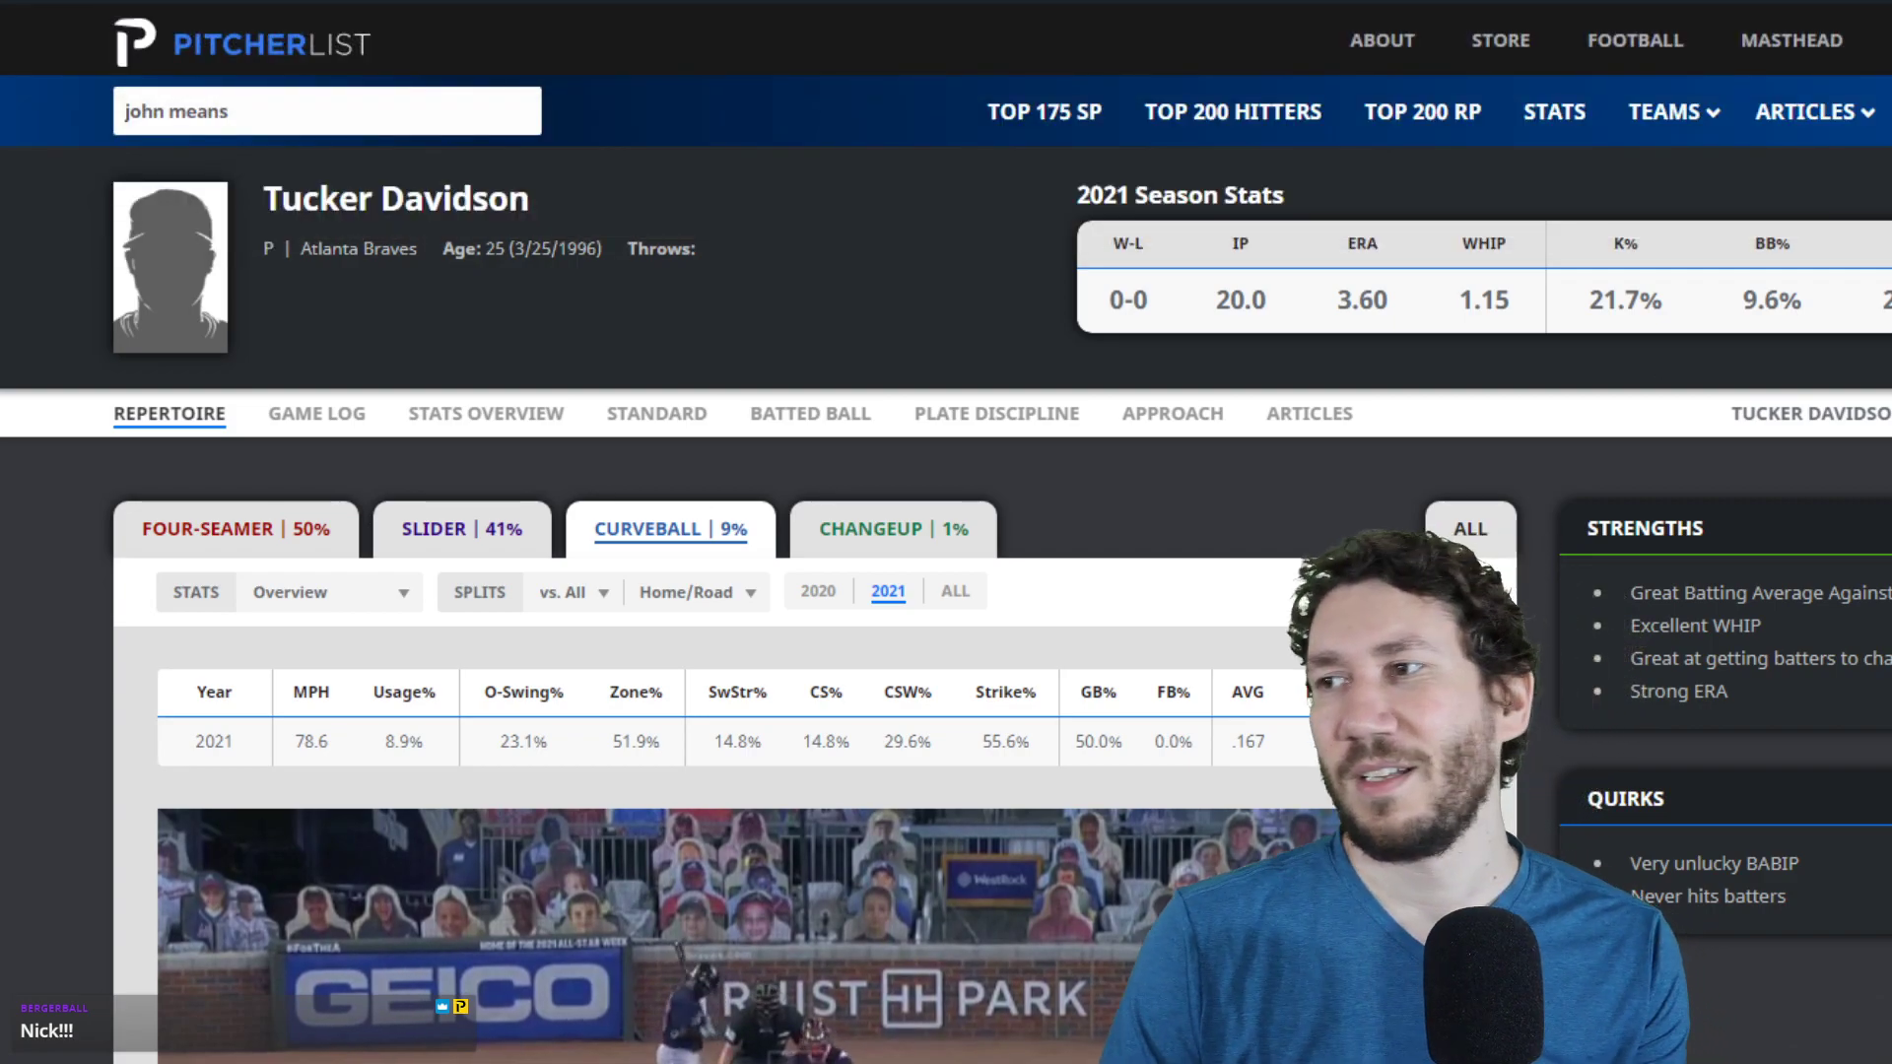
- Glance at the Excel sheet, switch to FanGraphs, search for "john means" and open his player page
key(alt+Tab)
click(695, 860)
key(alt+Tab)
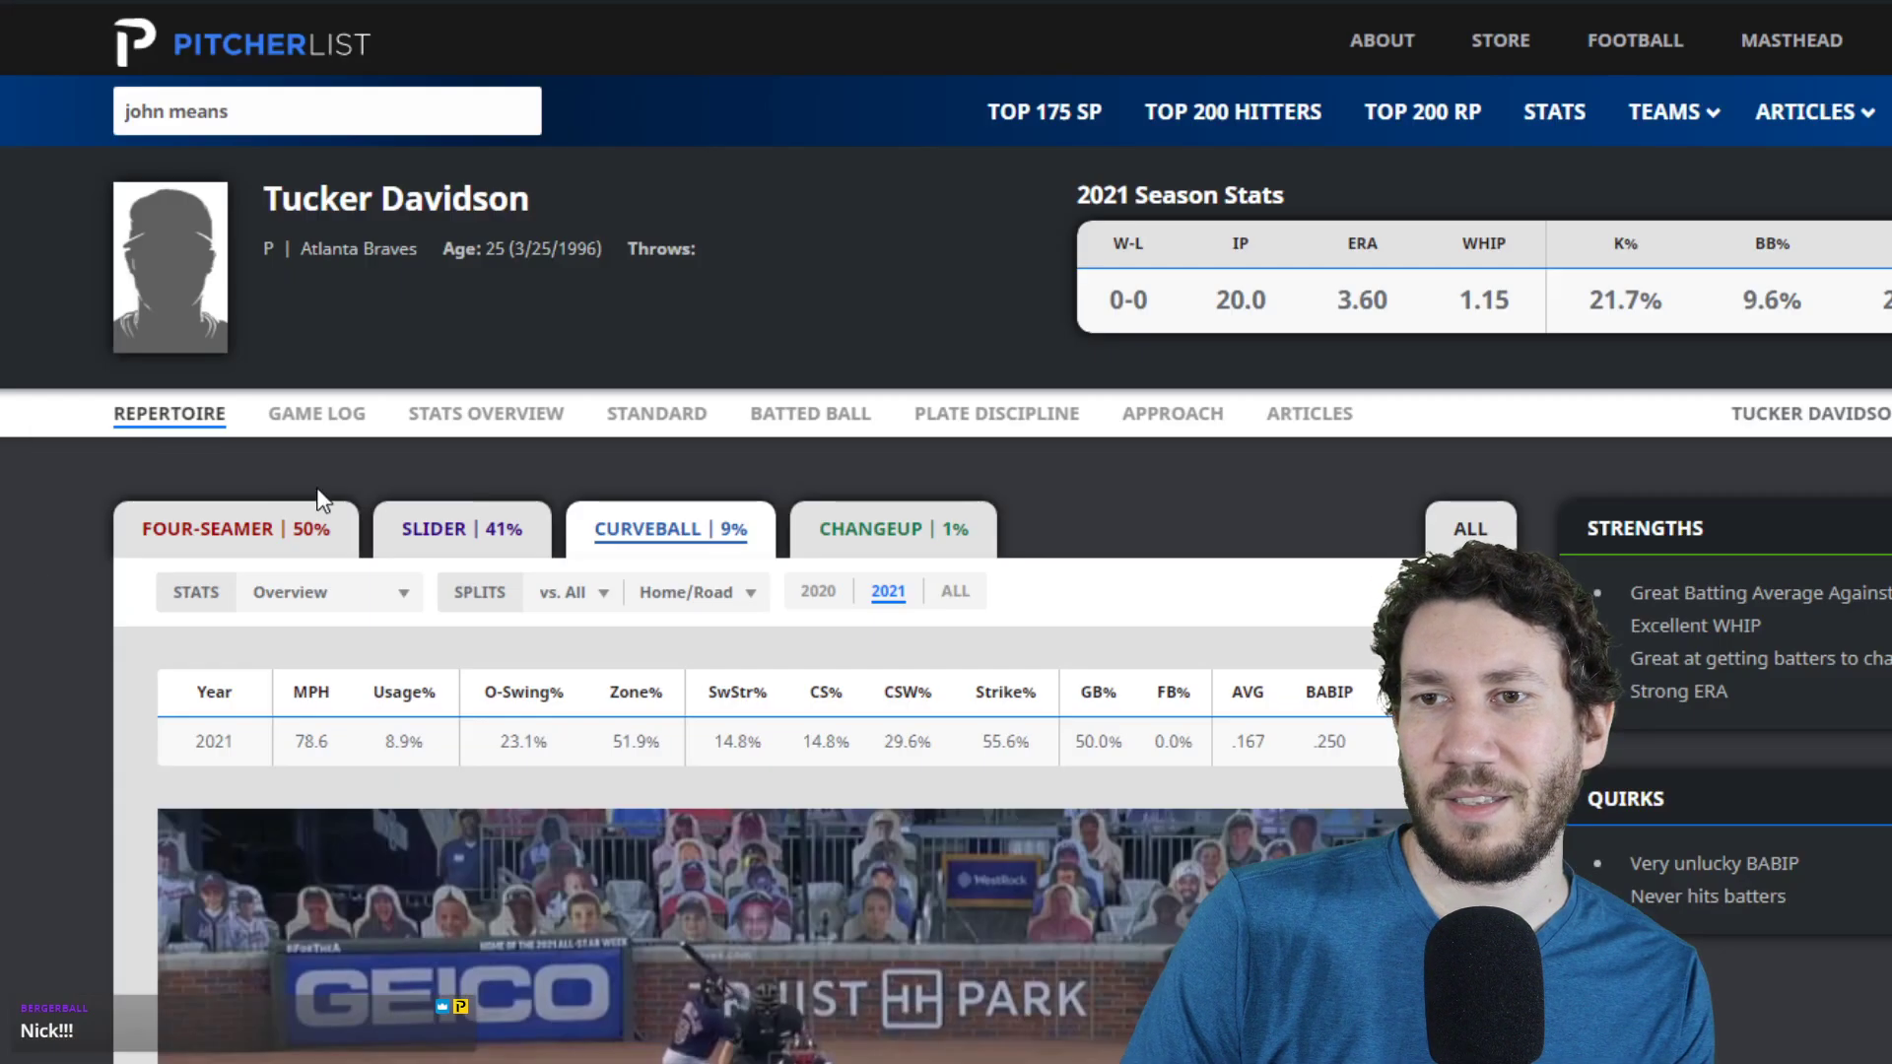
key(ctrl+Tab)
key(ctrl+Tab)
click(369, 57)
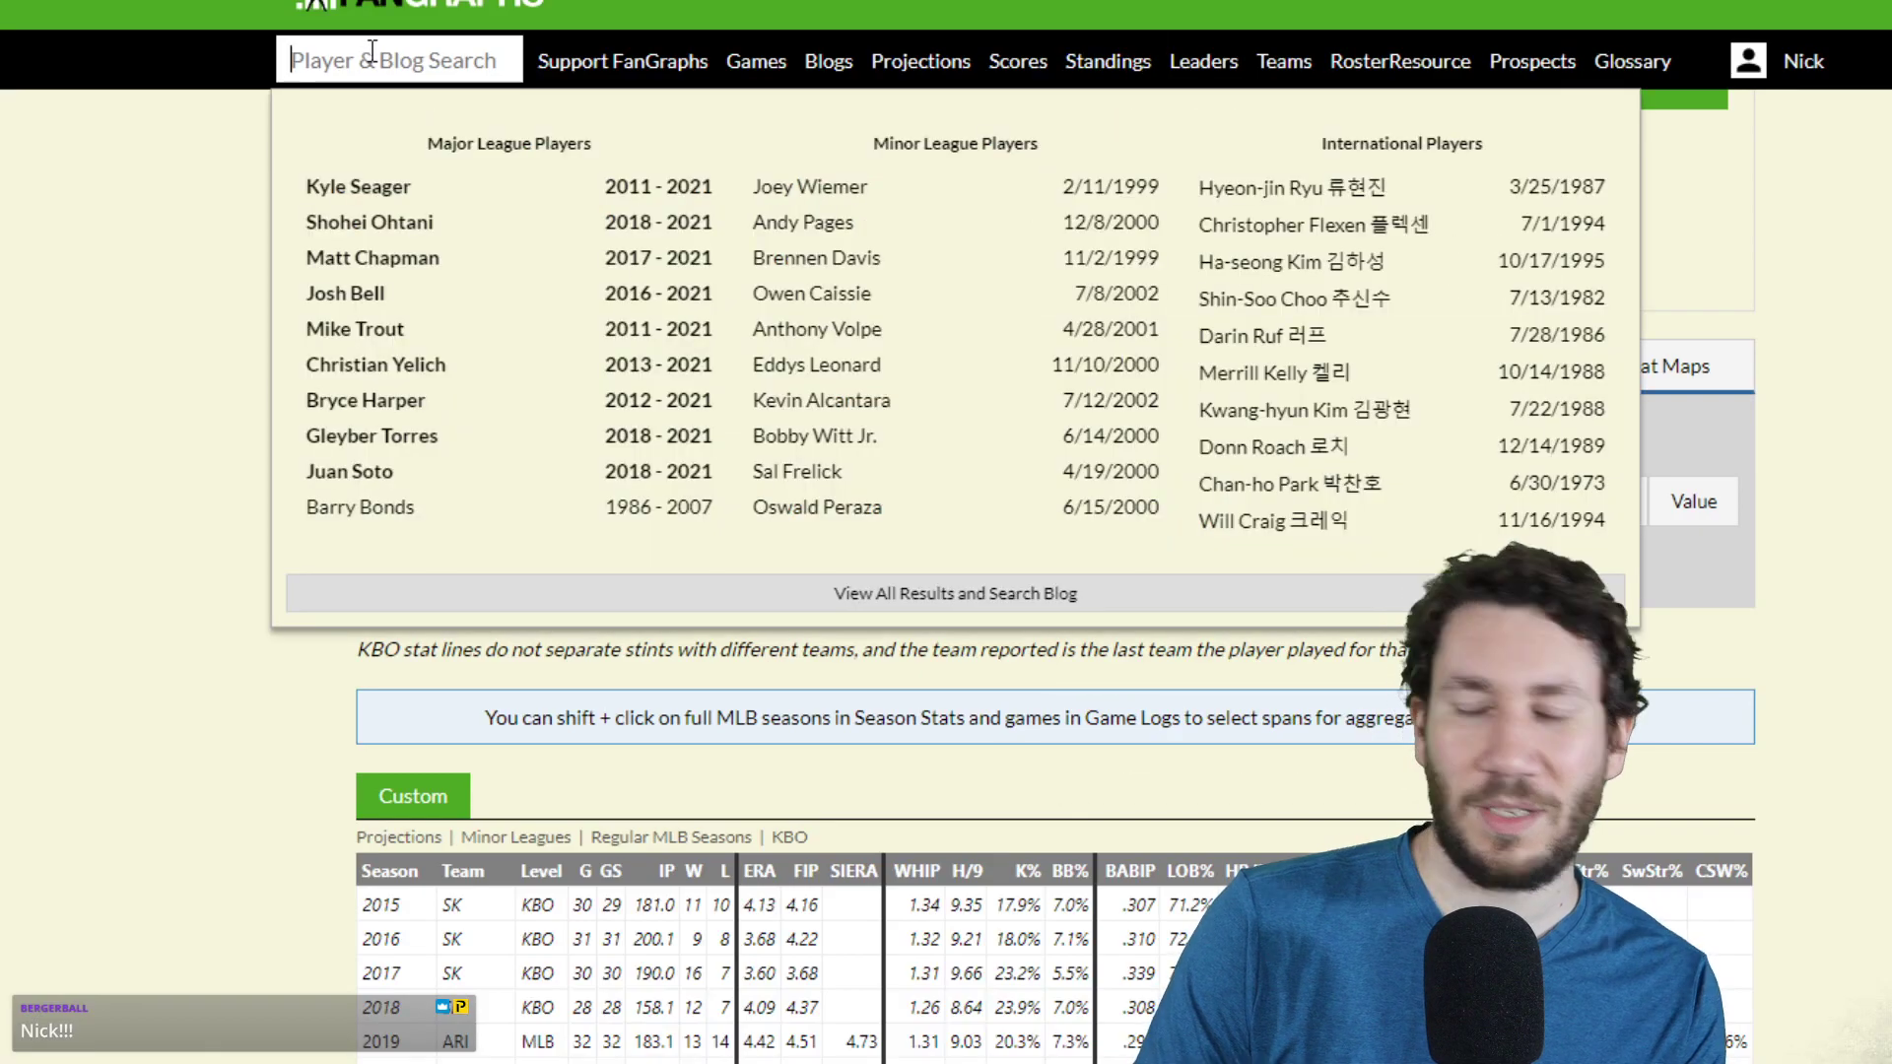
text(john means)
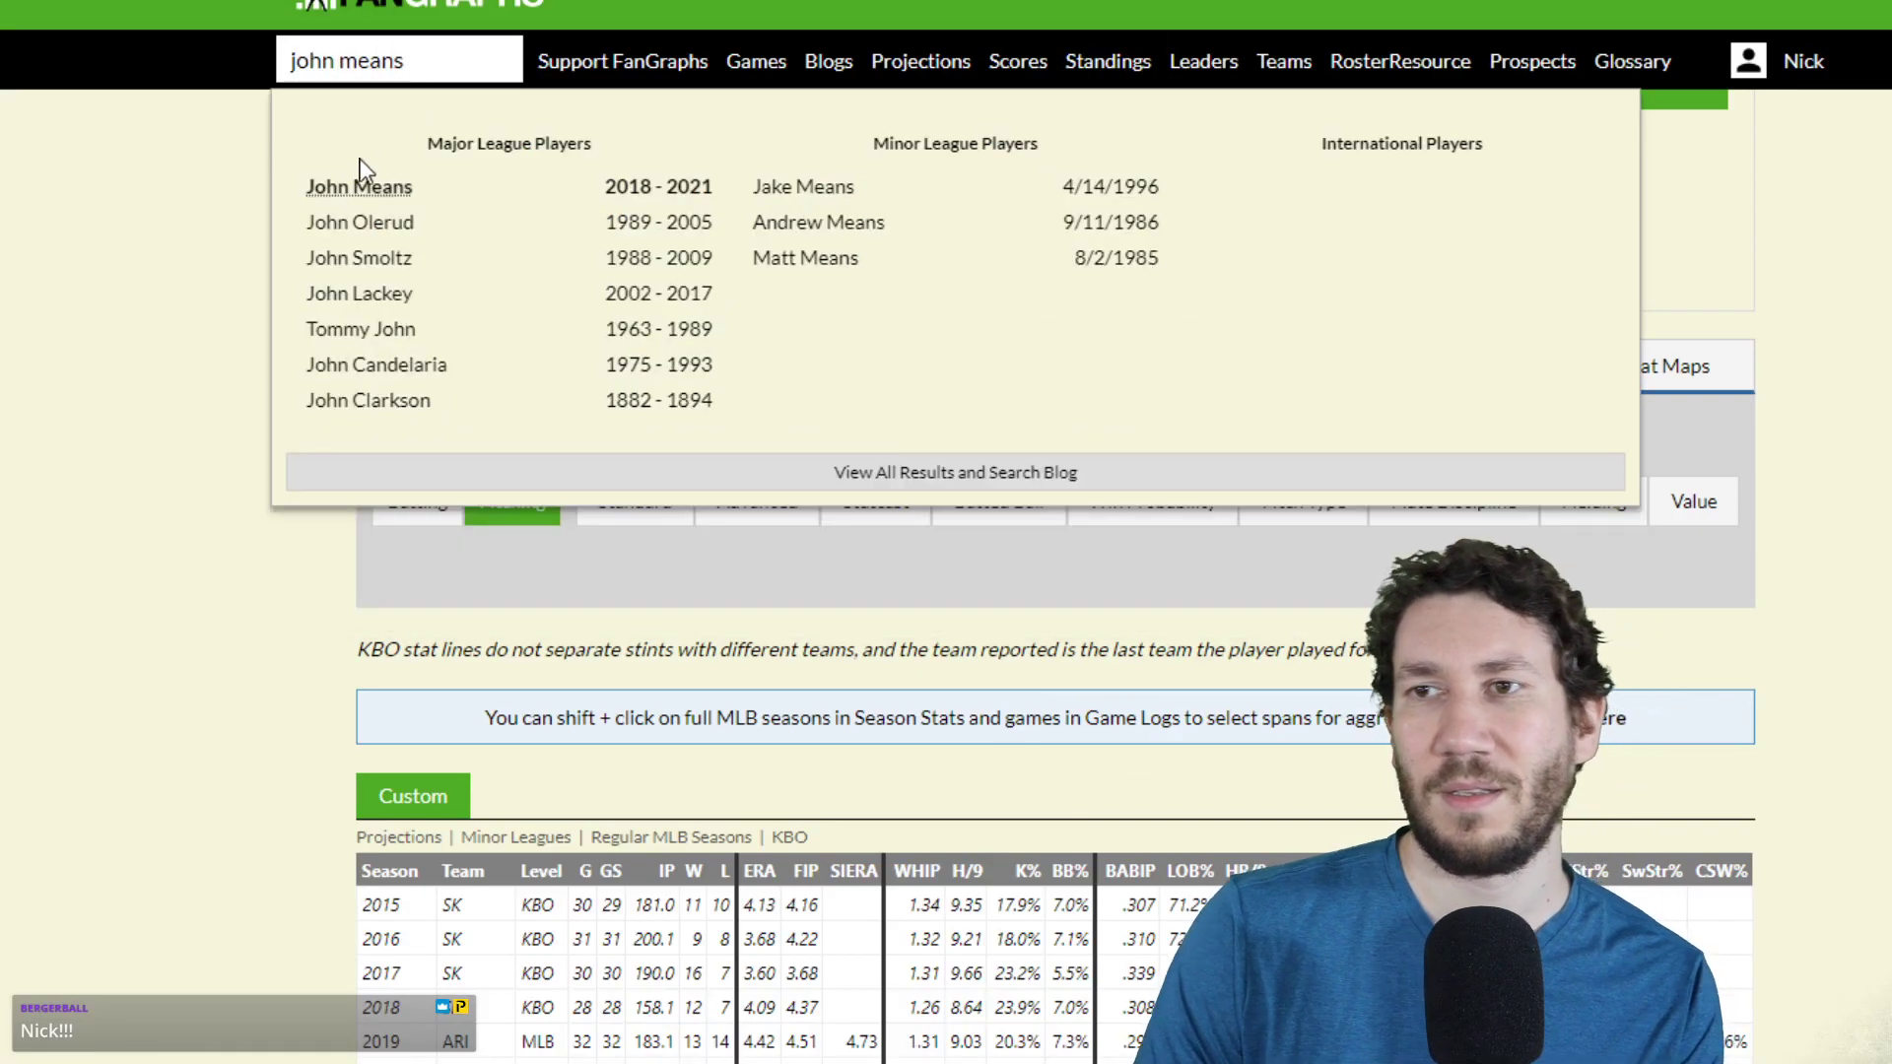
click(359, 186)
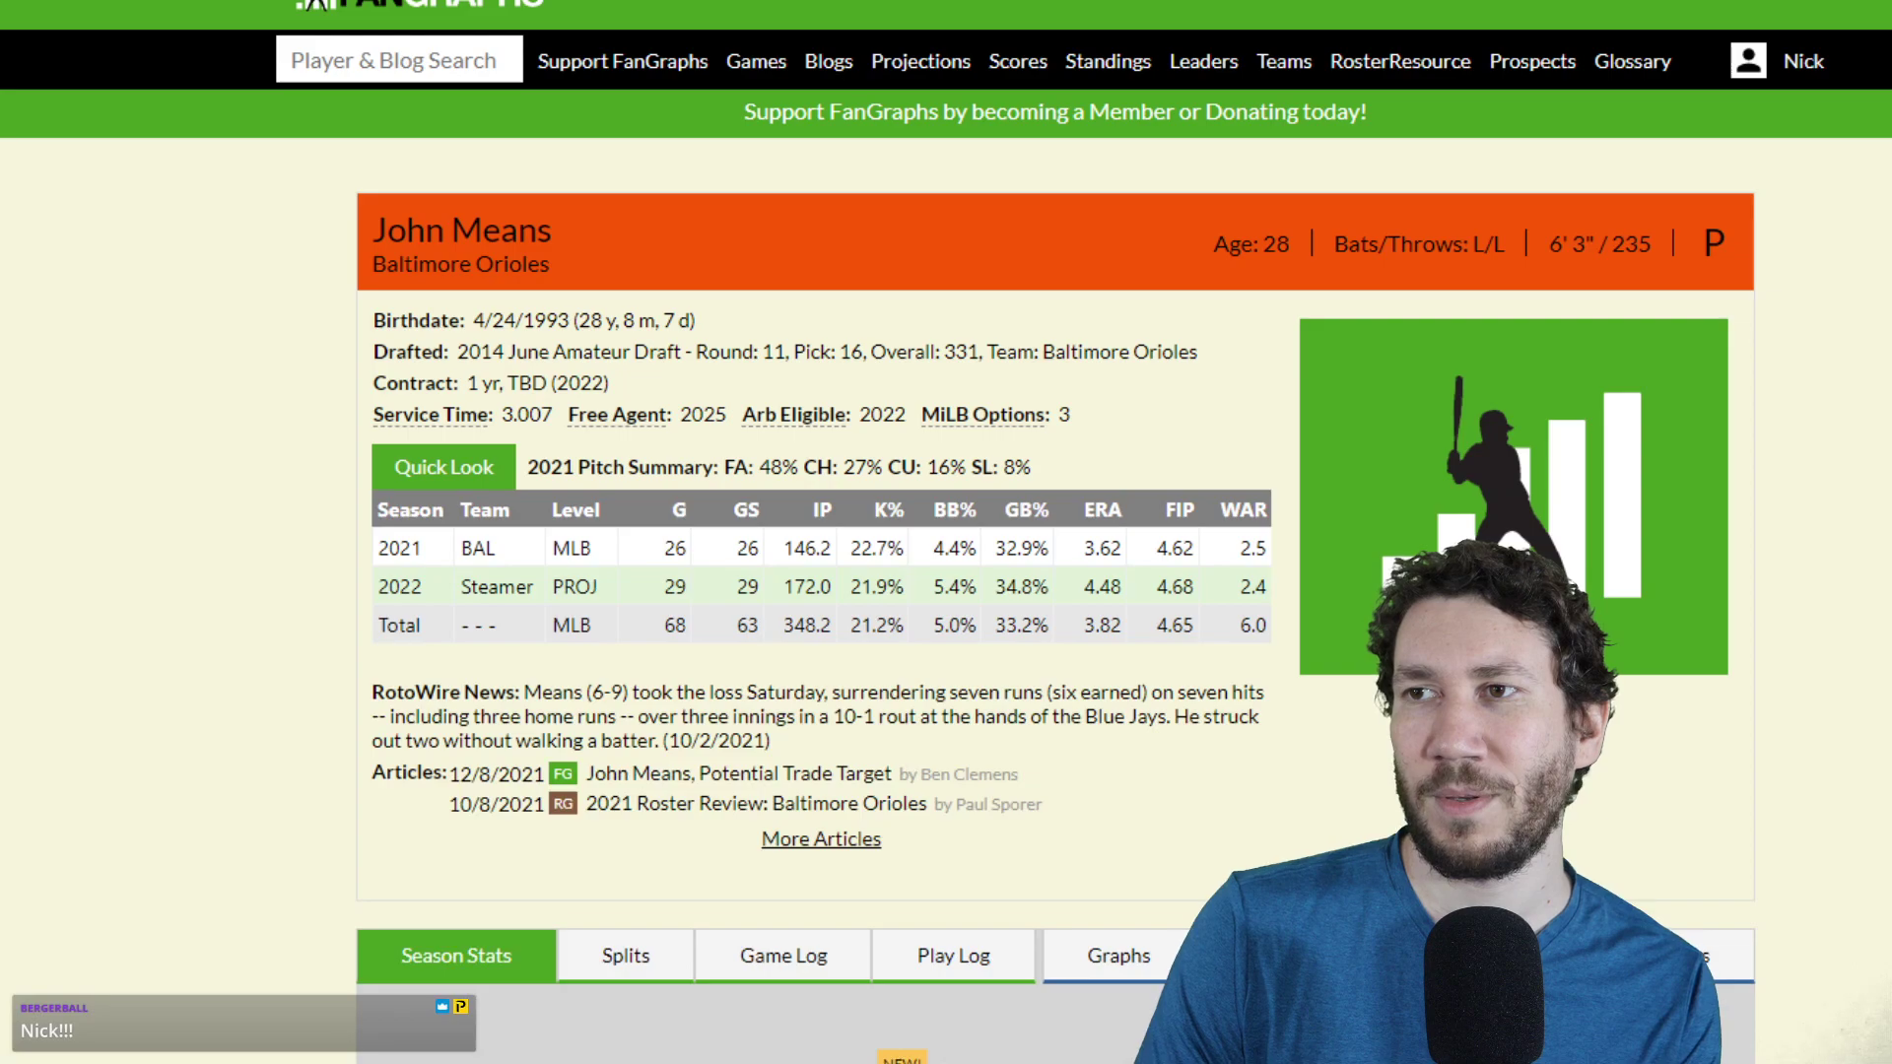
- Review John Means's season-by-season pitching stats on FanGraphs
scroll(1845, 891, down, 5)
click(628, 374)
click(779, 399)
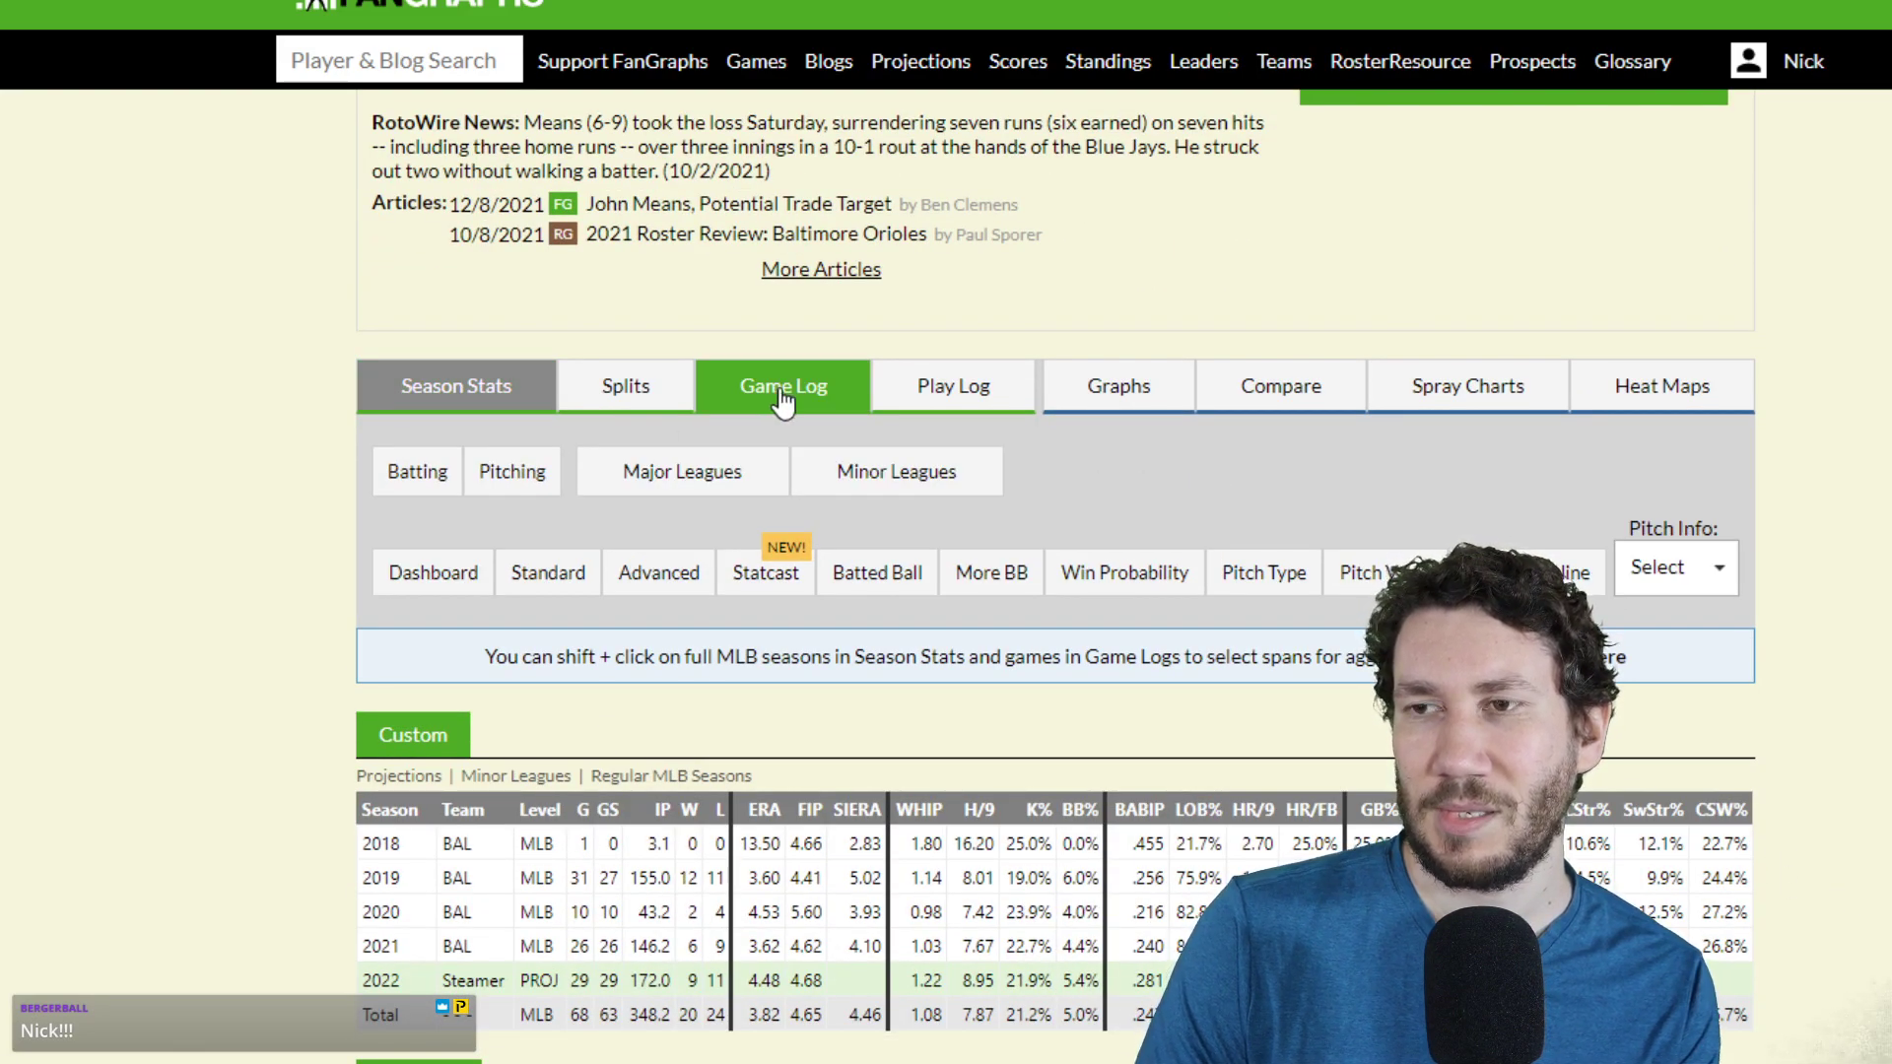
- Open the Orioles' RosterResource depth chart and examine their projected starting rotation
mouse_move(1401, 61)
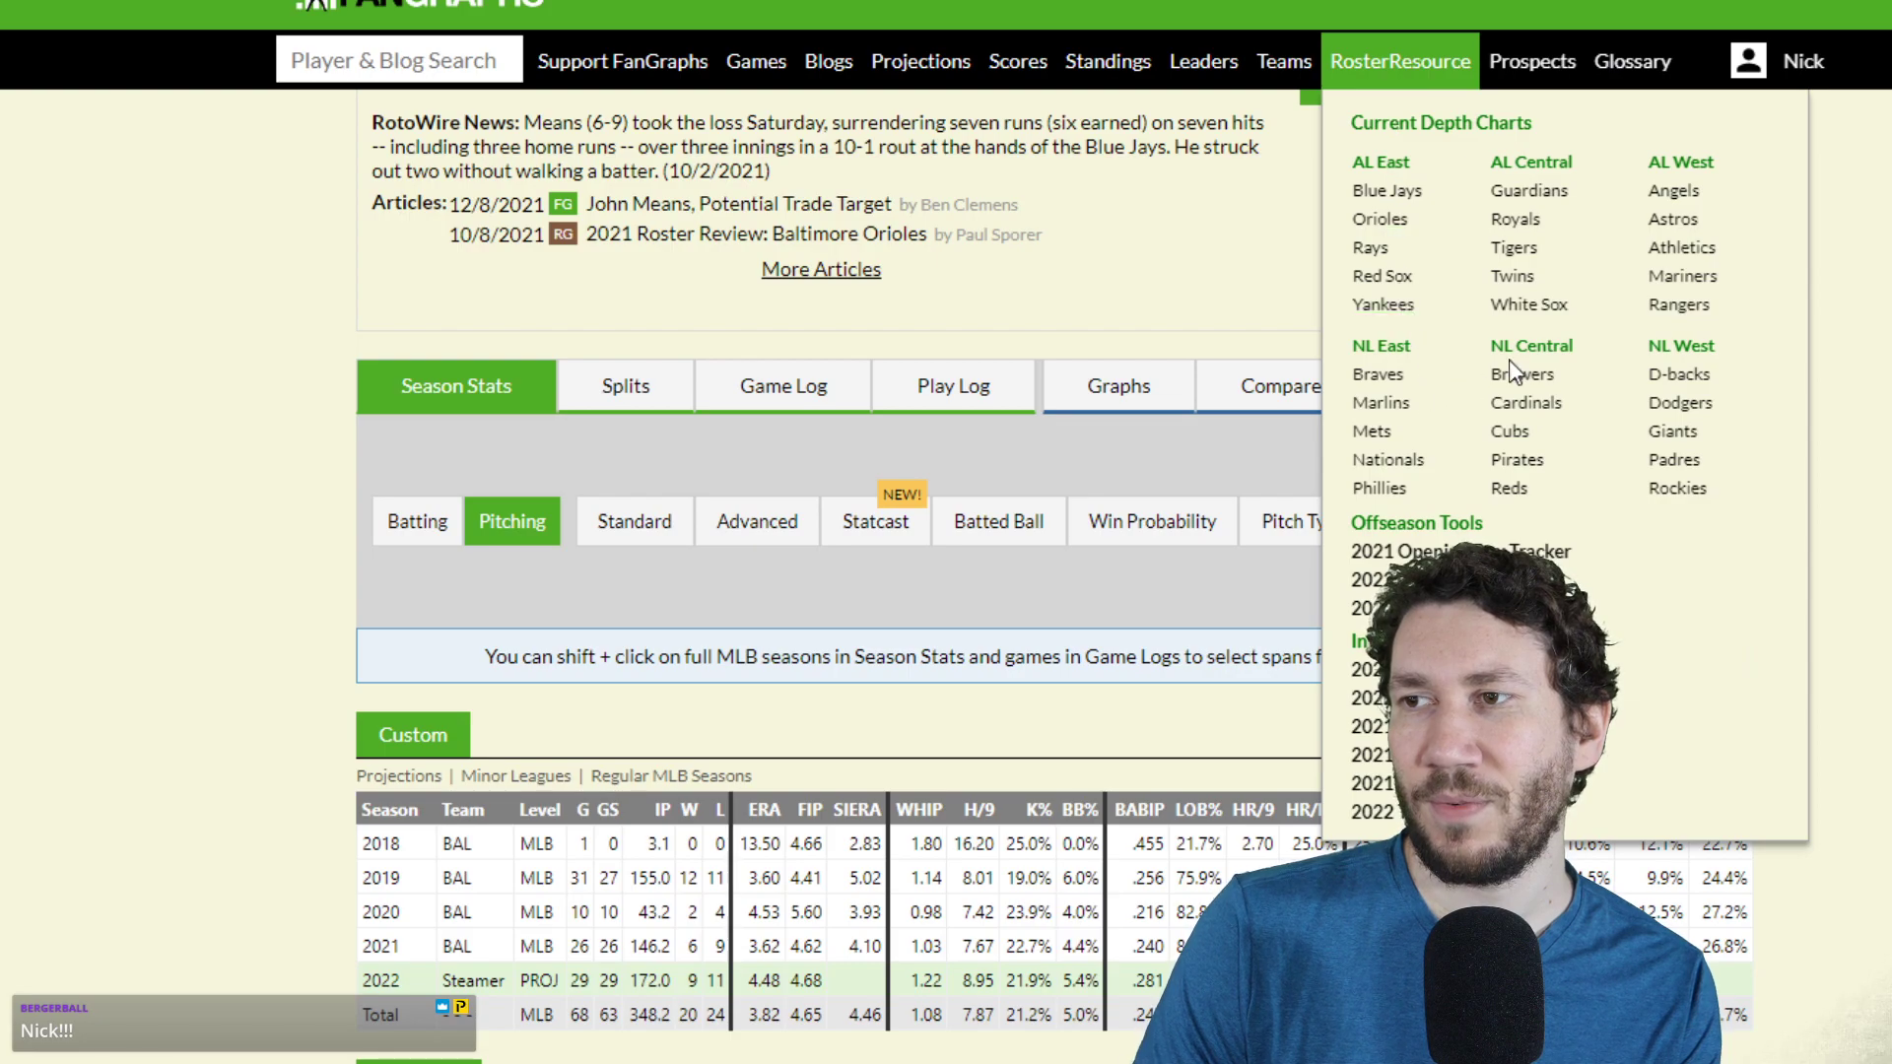
click(1381, 219)
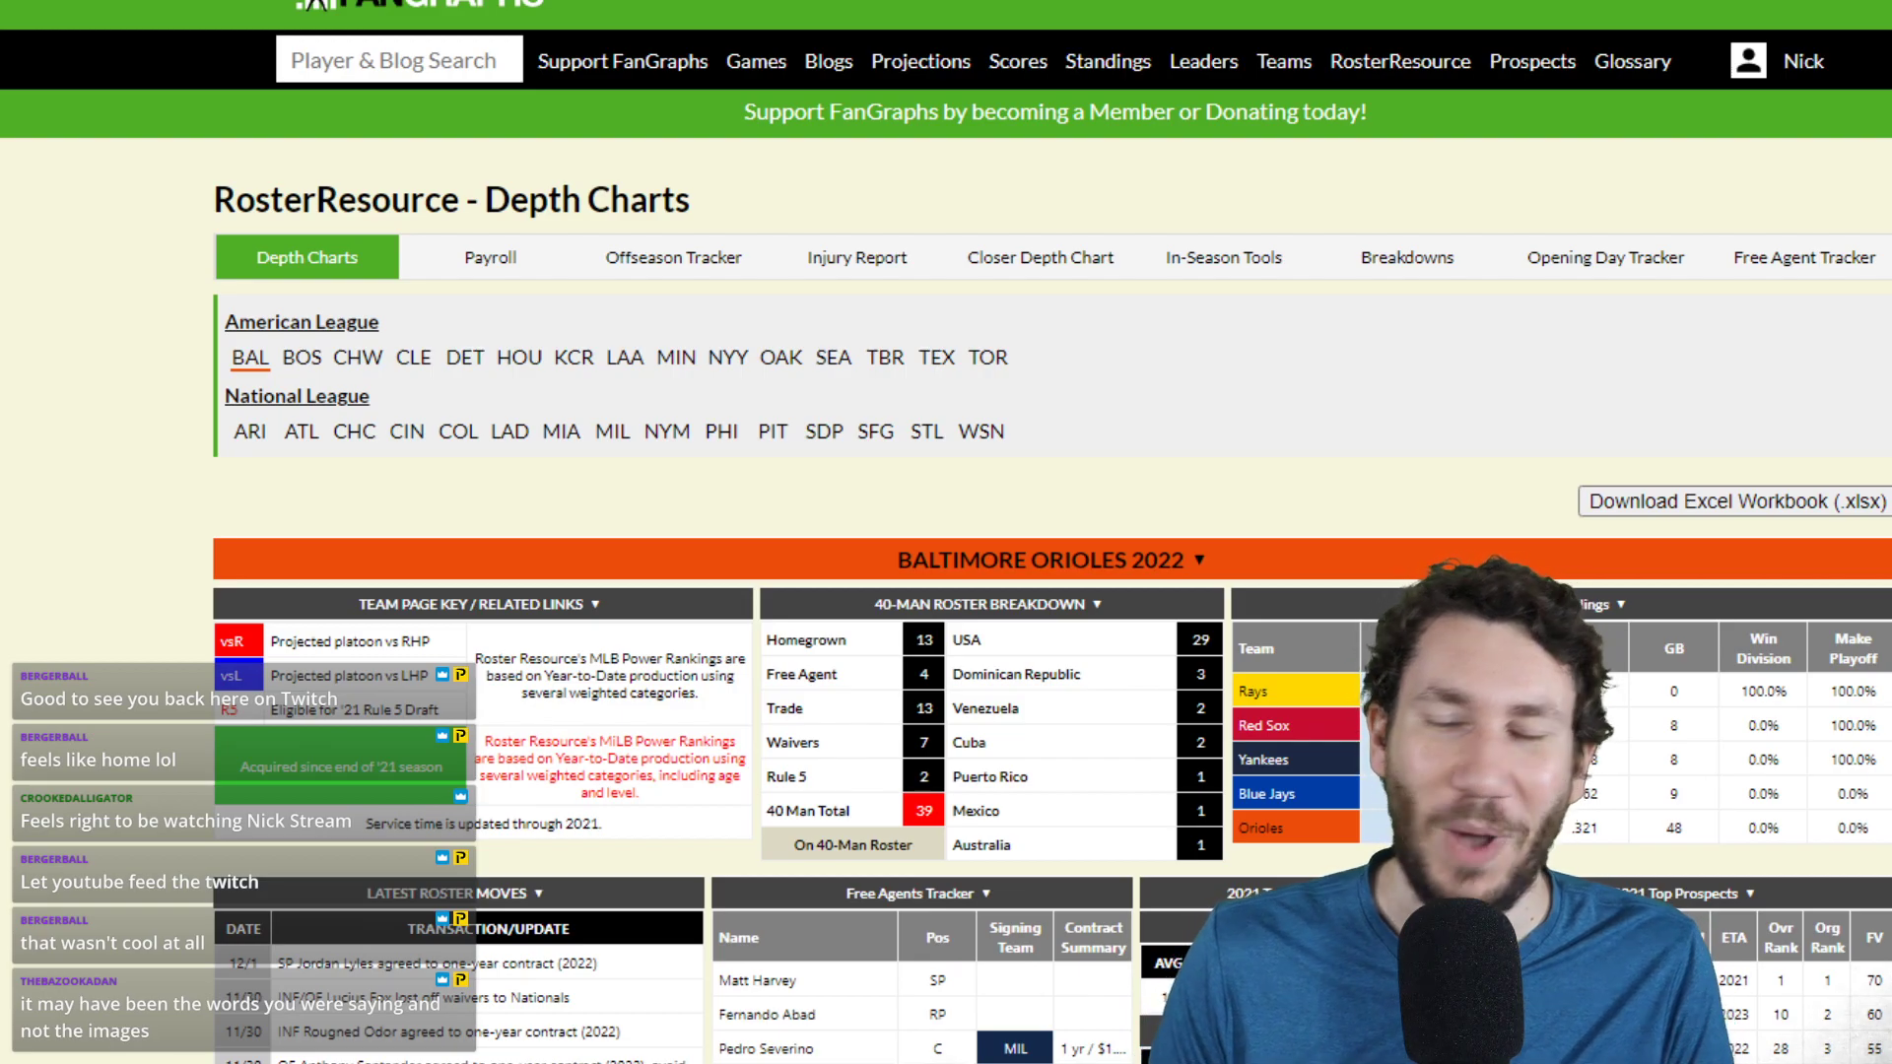
scroll(1053, 577, down, 15)
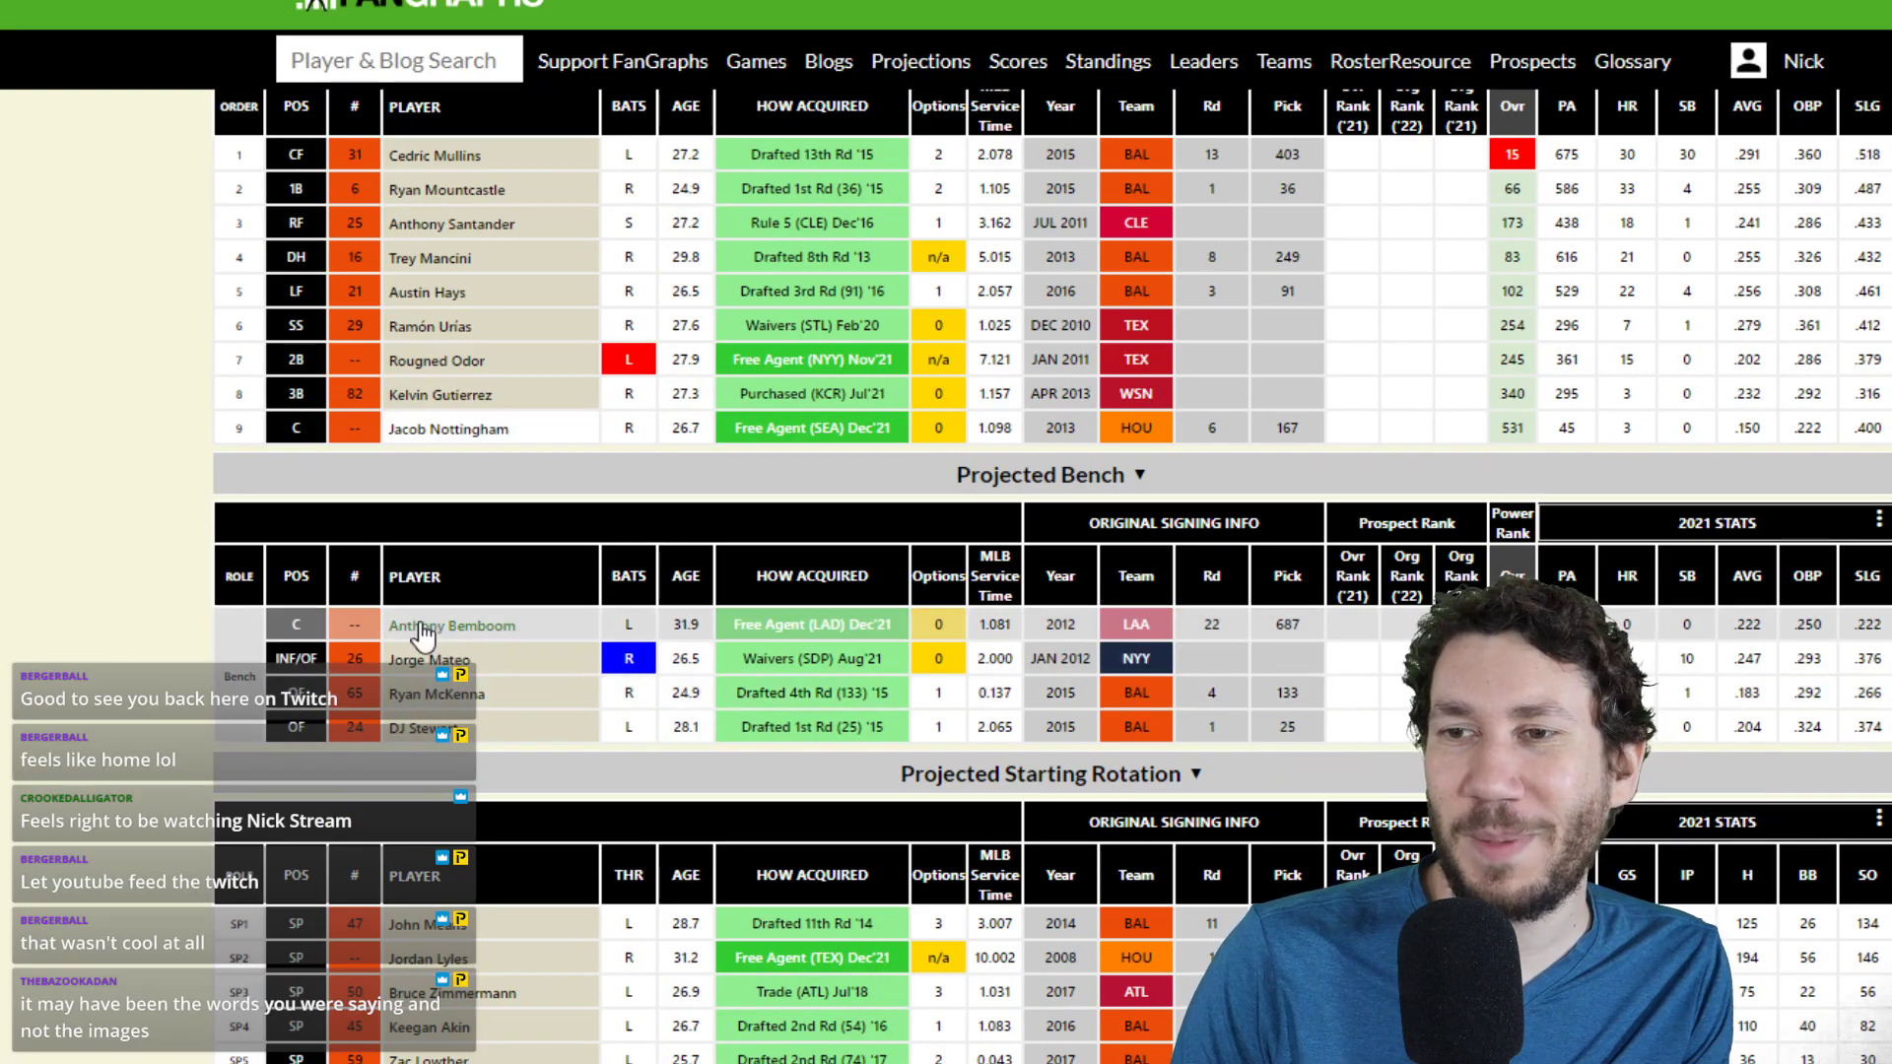
scroll(569, 729, down, 2)
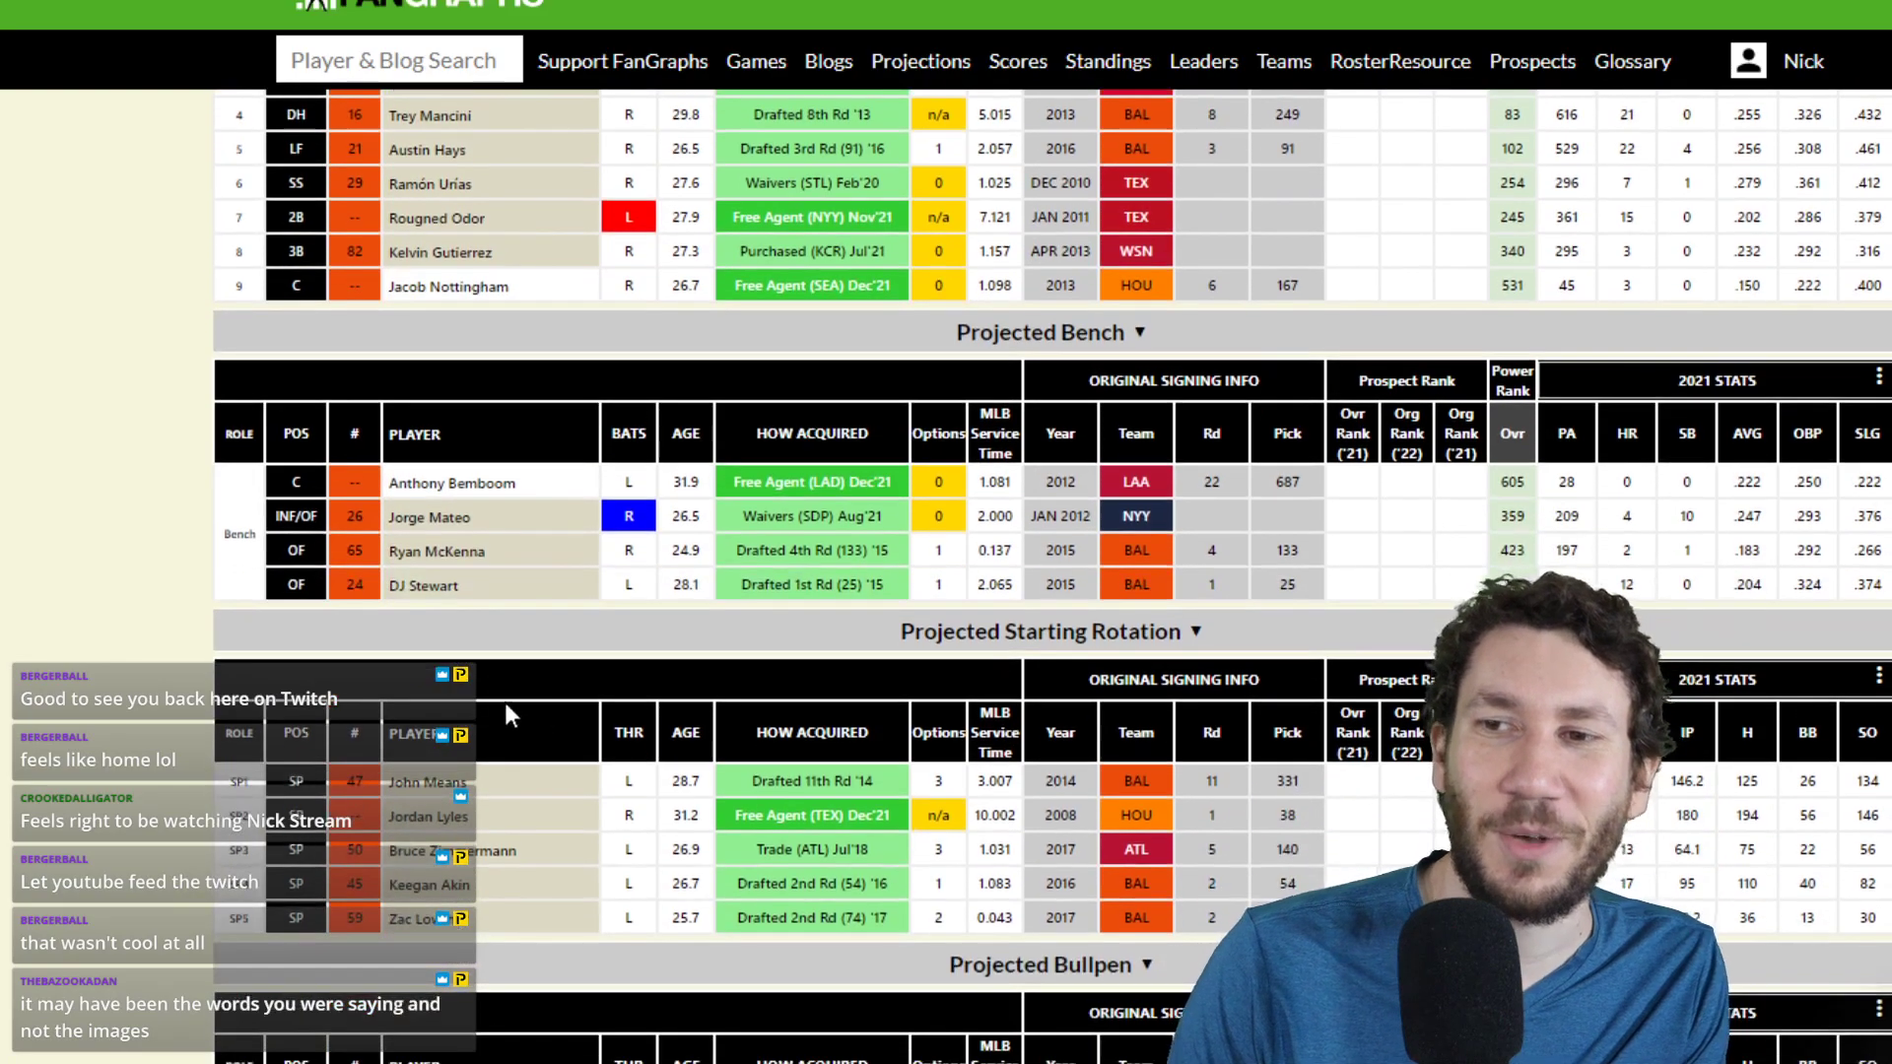
scroll(525, 869, down, 3)
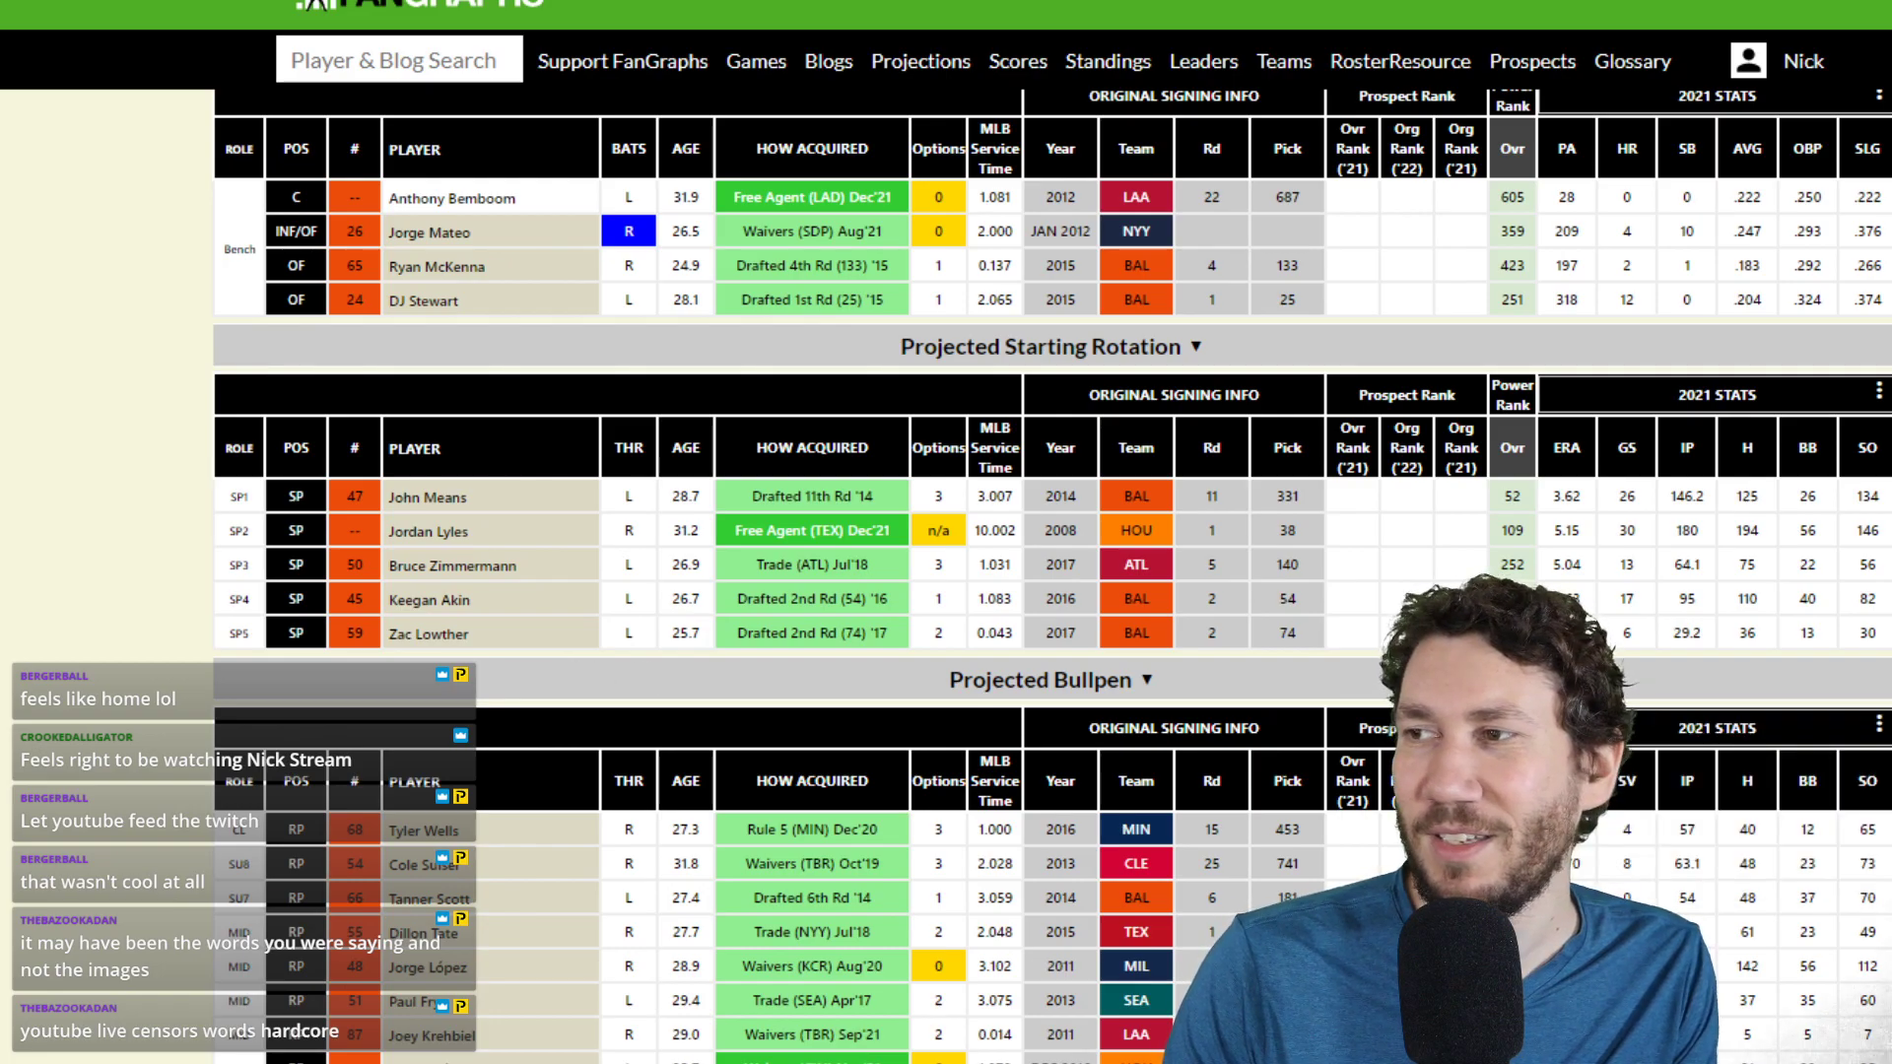
- Check John Means's ERA in the Excel sheet and bring up his Pitcher List player page
key(alt+Tab)
click(942, 839)
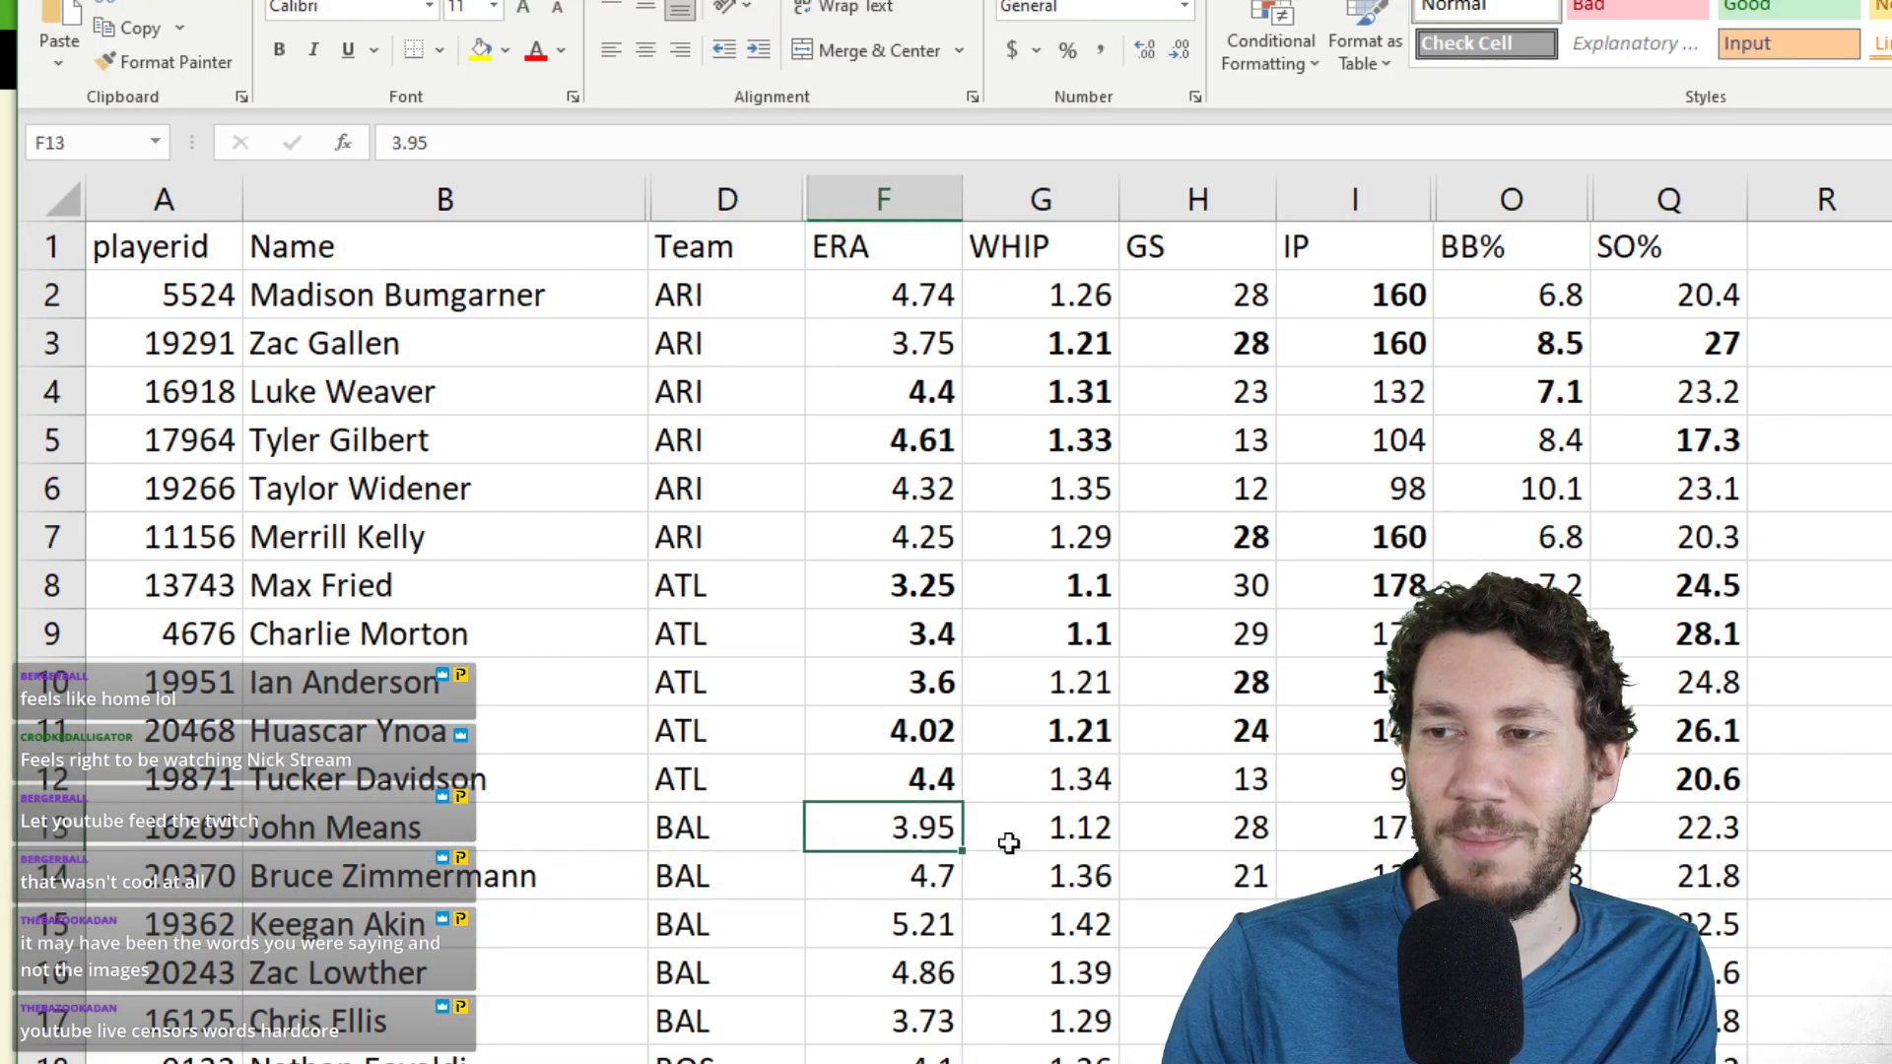
key(alt+Tab)
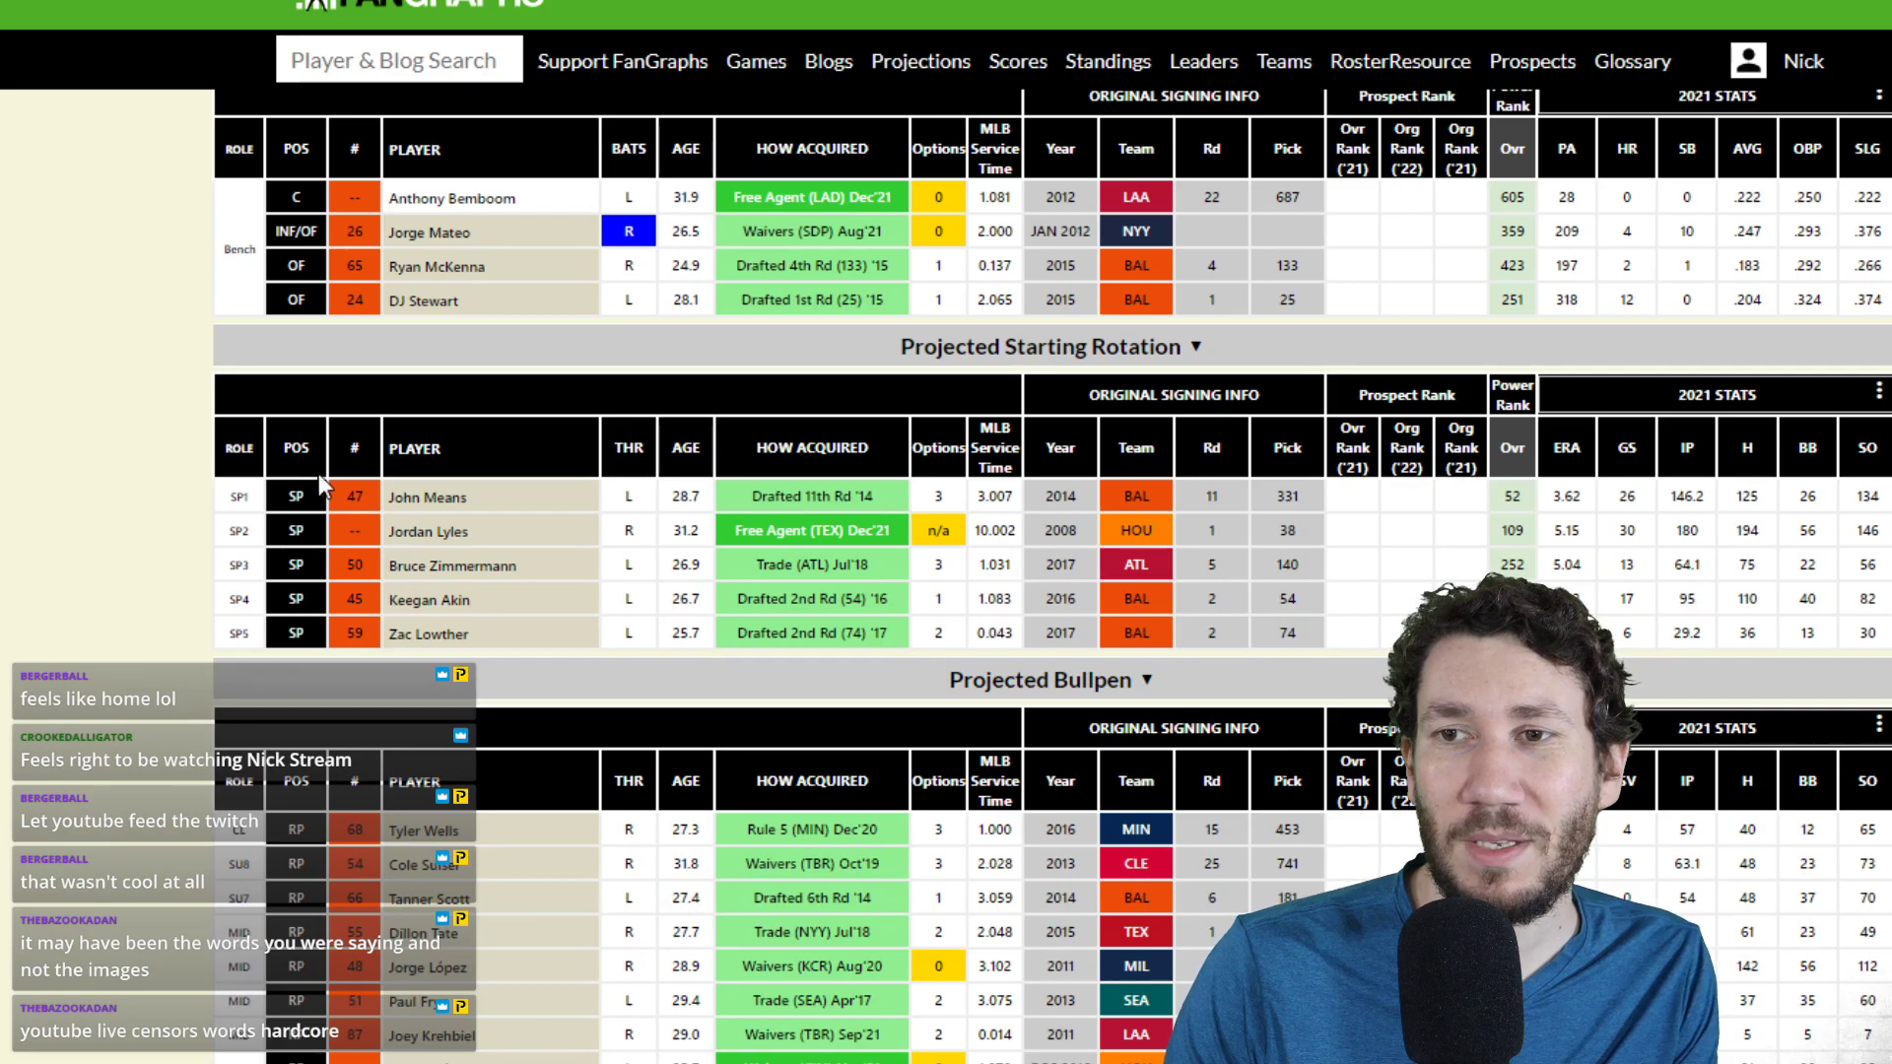
key(ctrl+Tab)
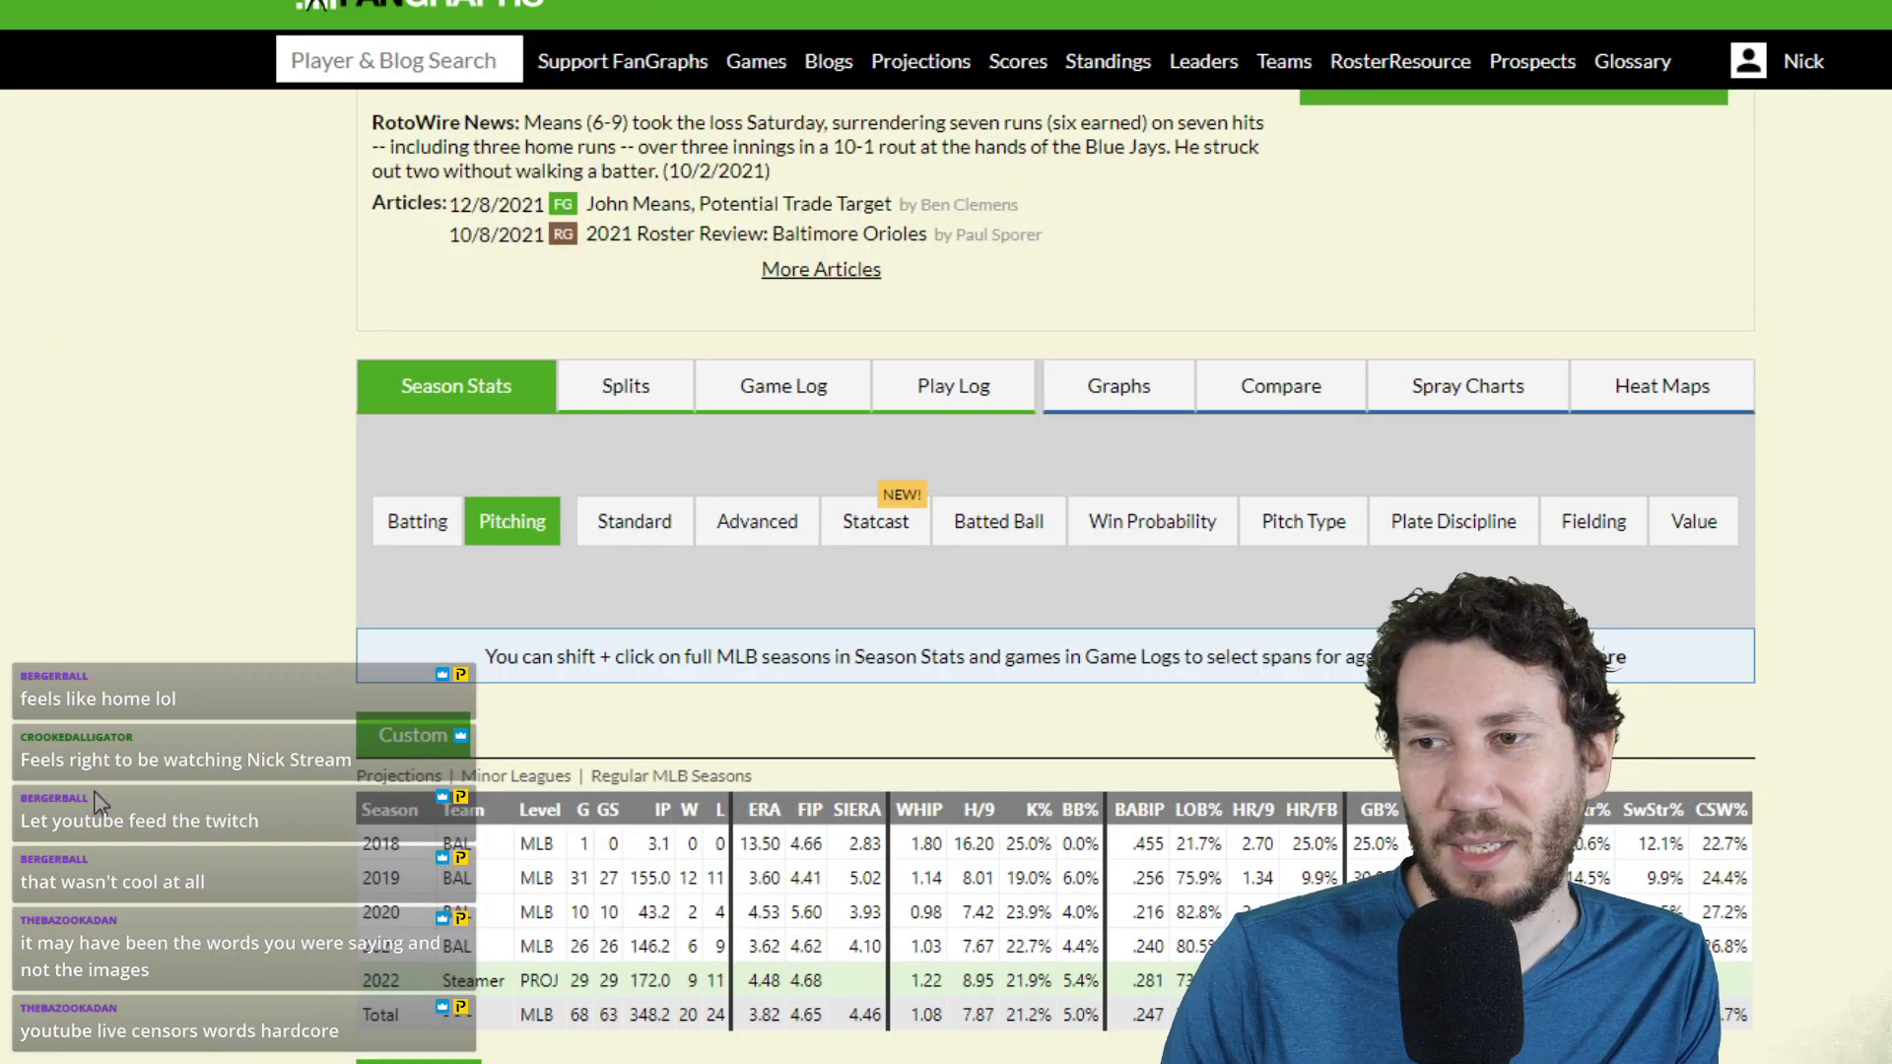
key(ctrl+Tab)
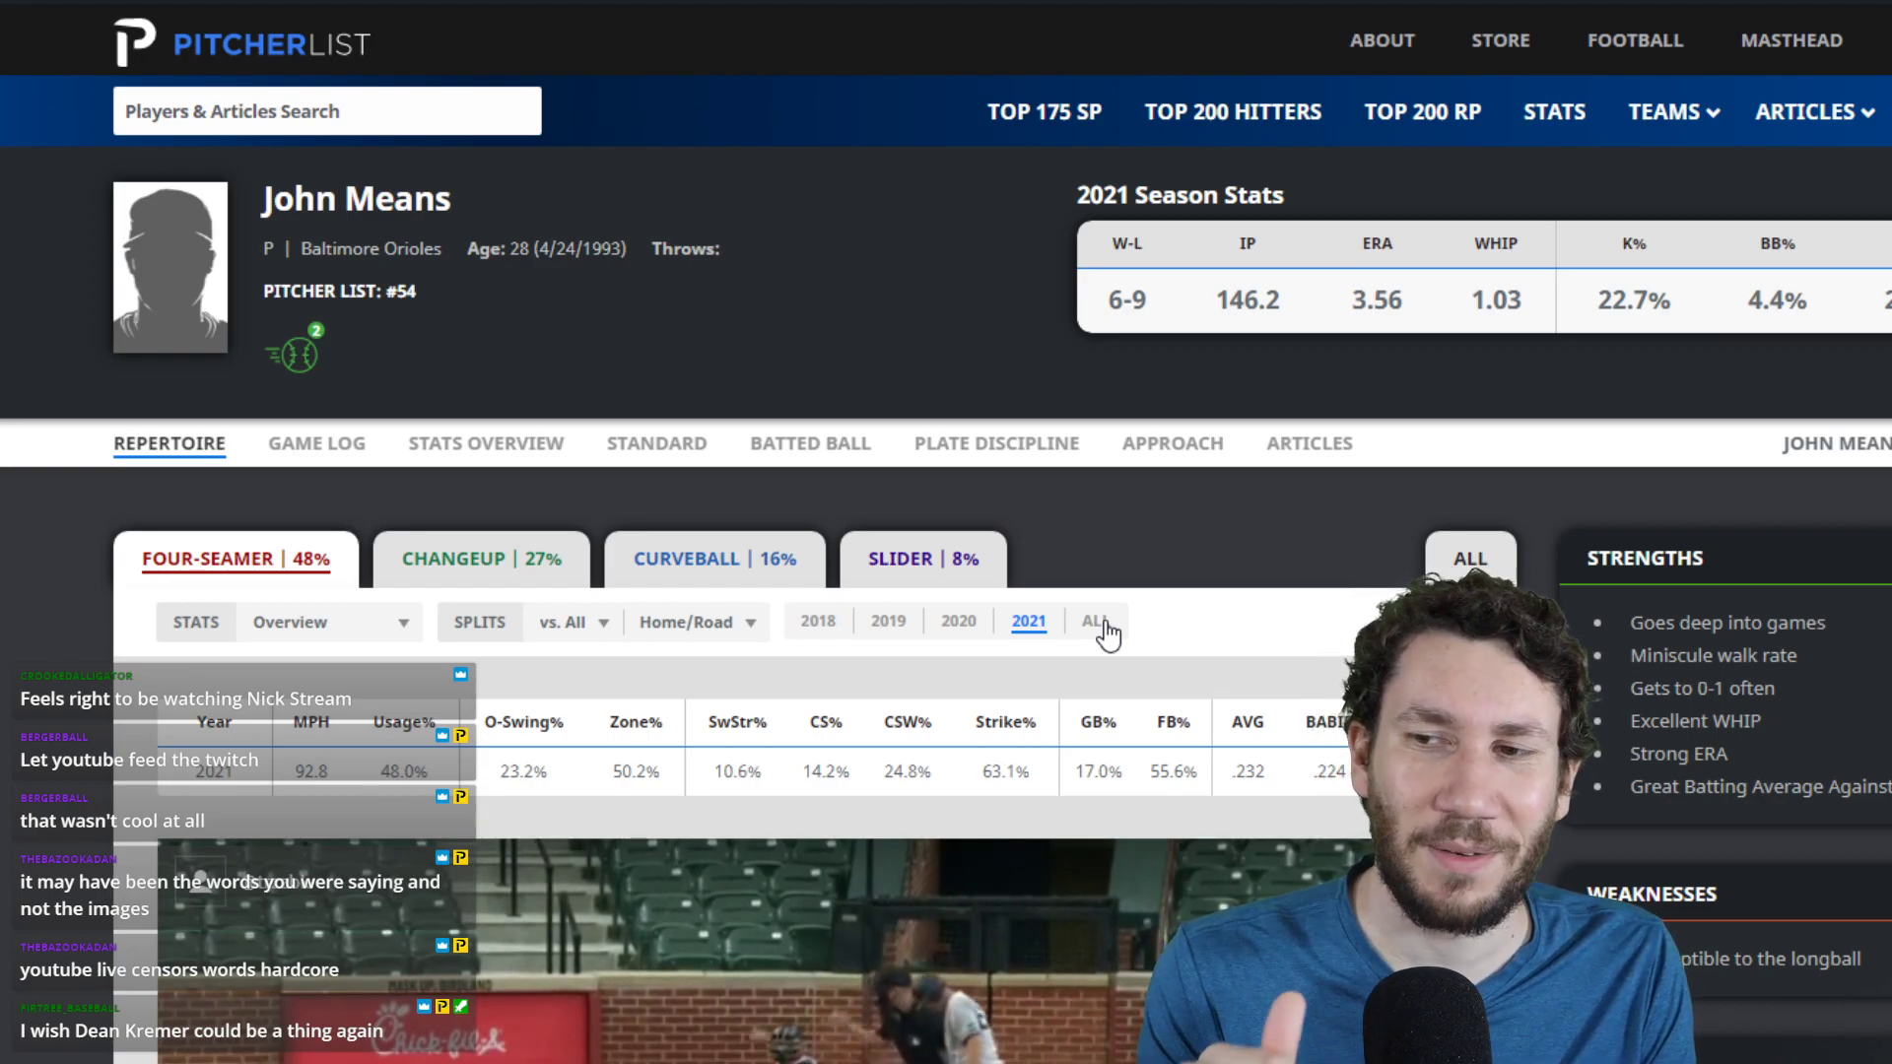
- Open John Means's curveball repertoire stats for 2021 and review its Strike%, FB%, Zone% and O-Swing%
click(729, 564)
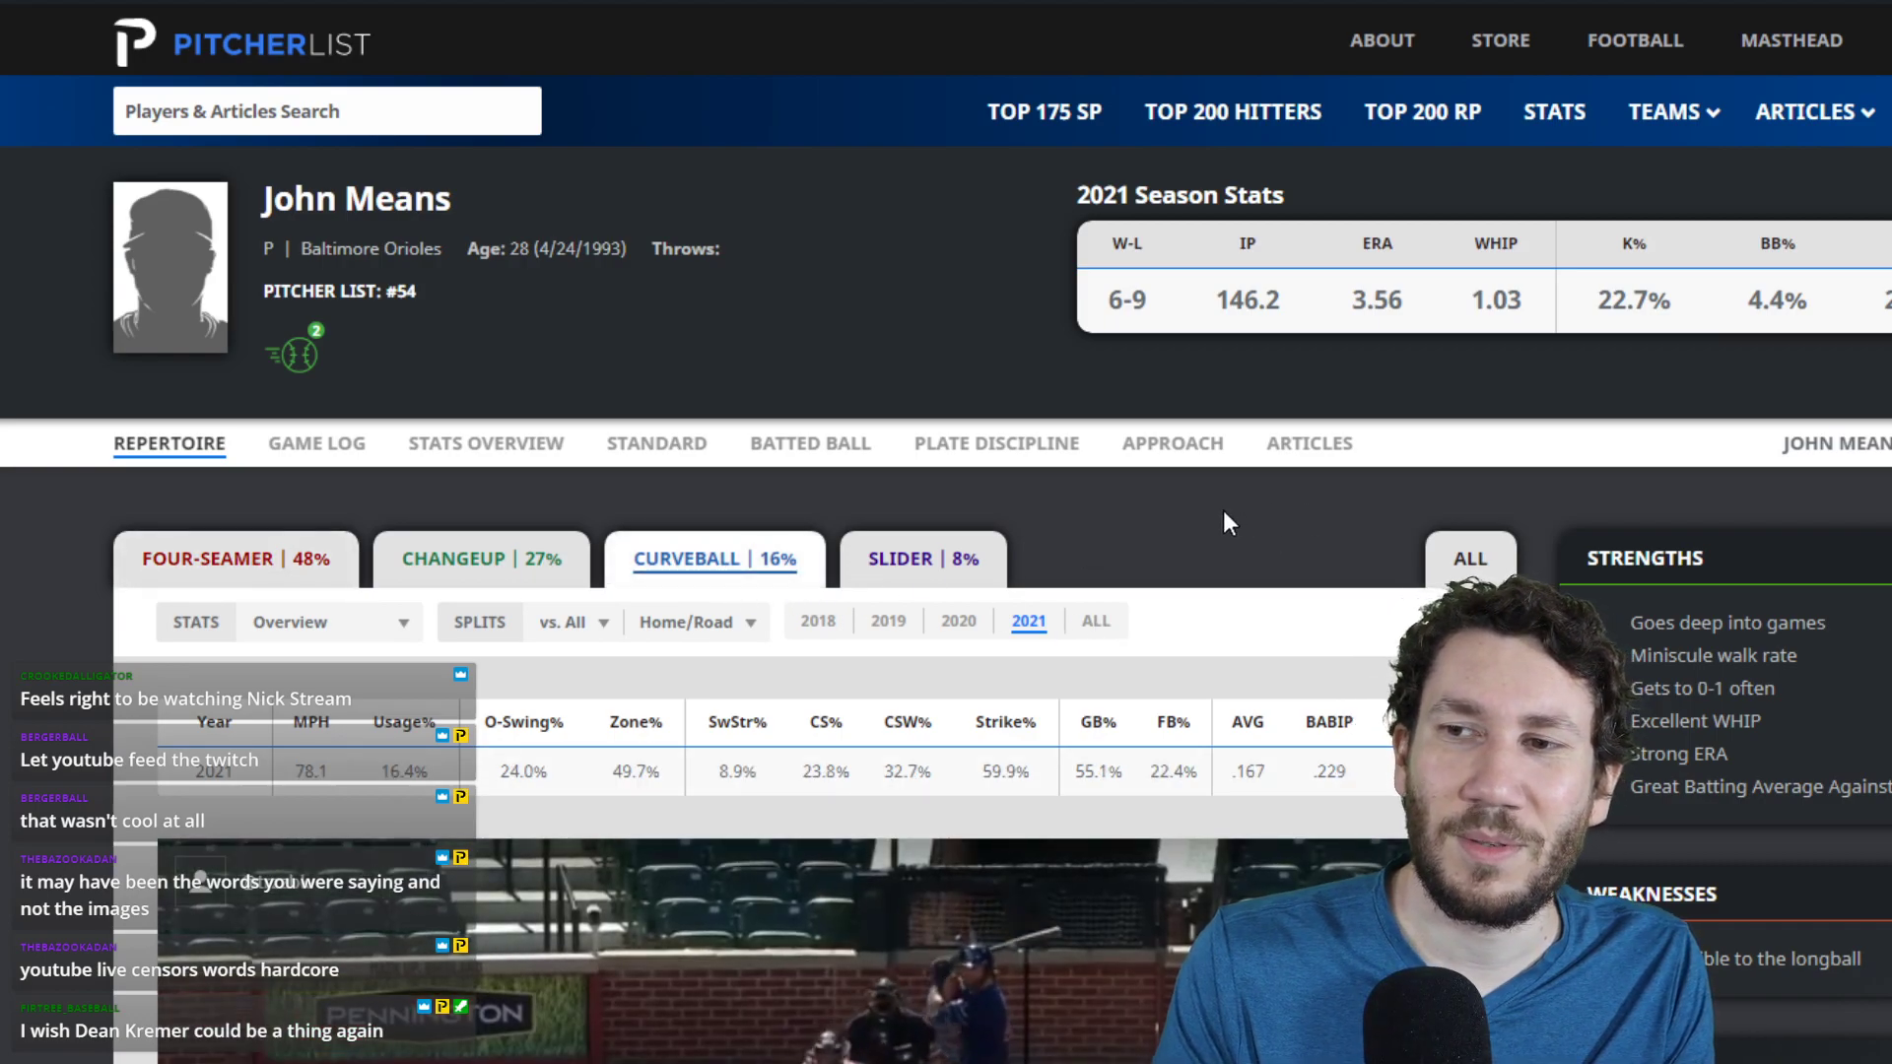
drag(803, 772, 1038, 784)
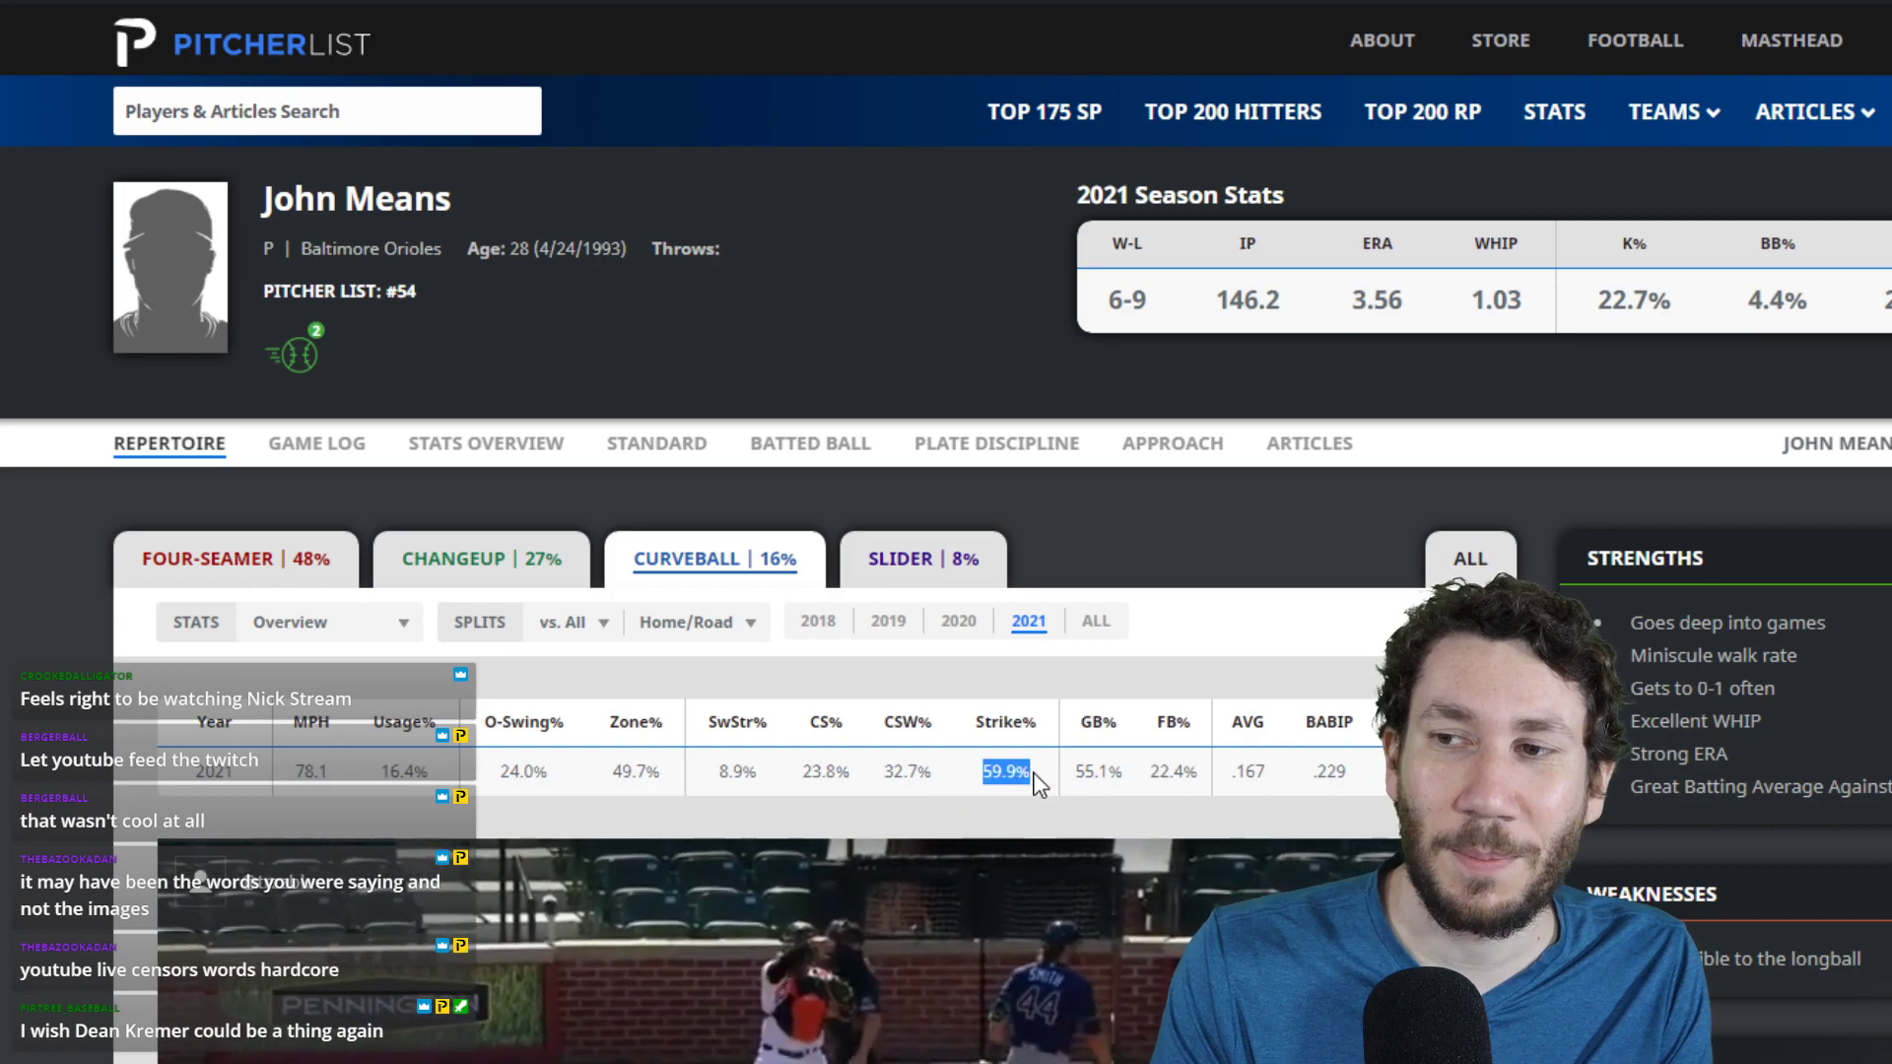
click(1050, 780)
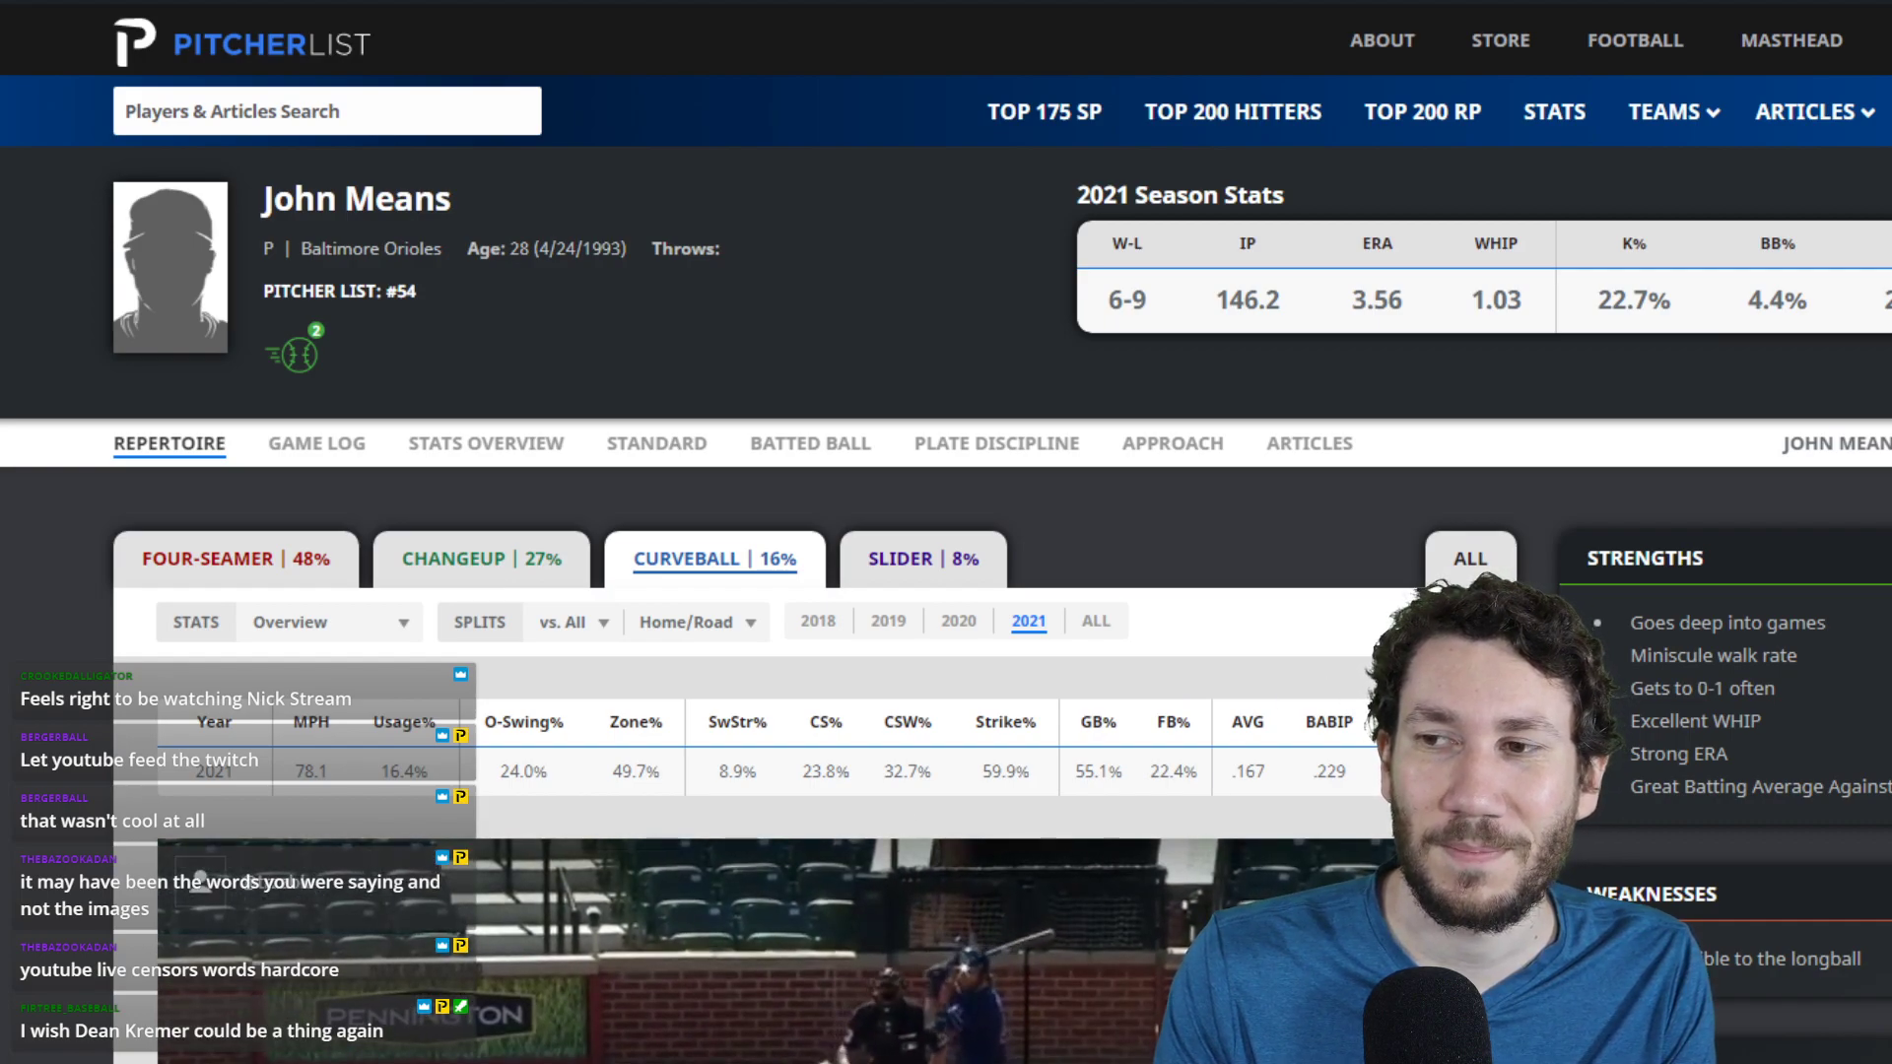
double_click(1171, 772)
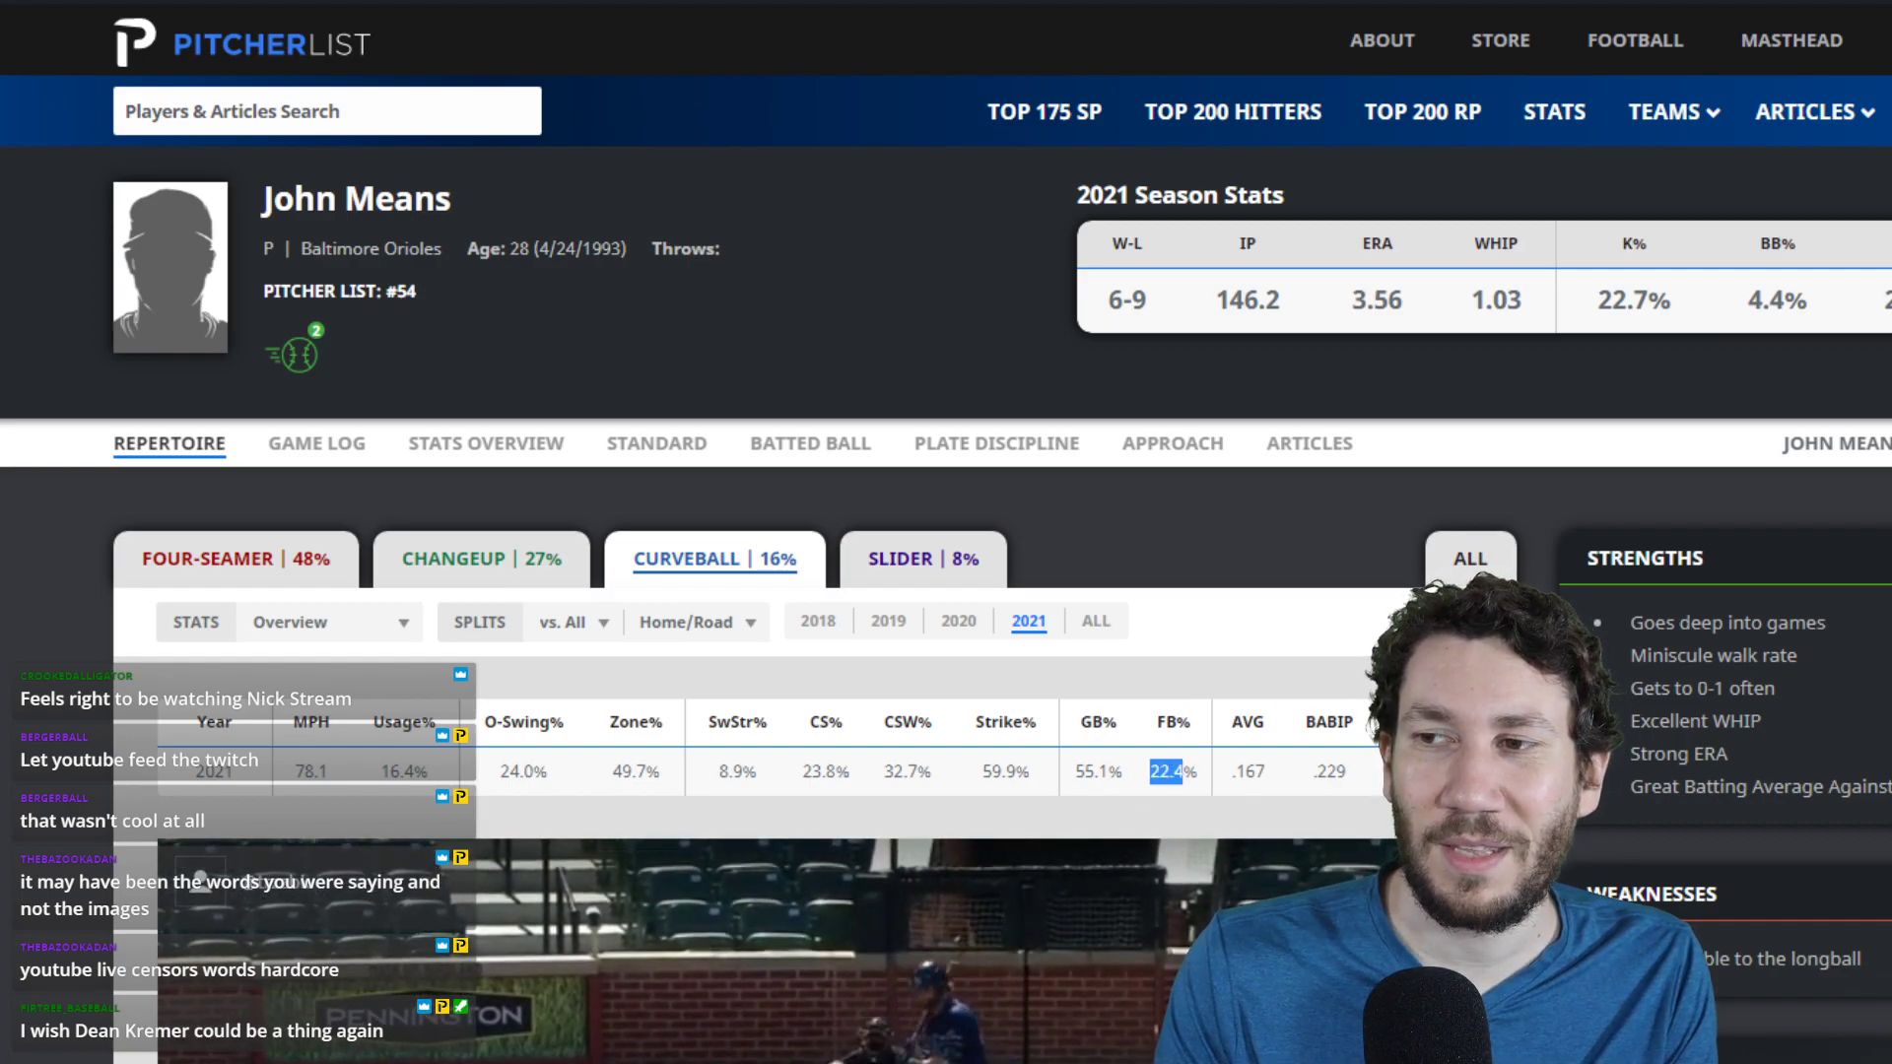
double_click(635, 772)
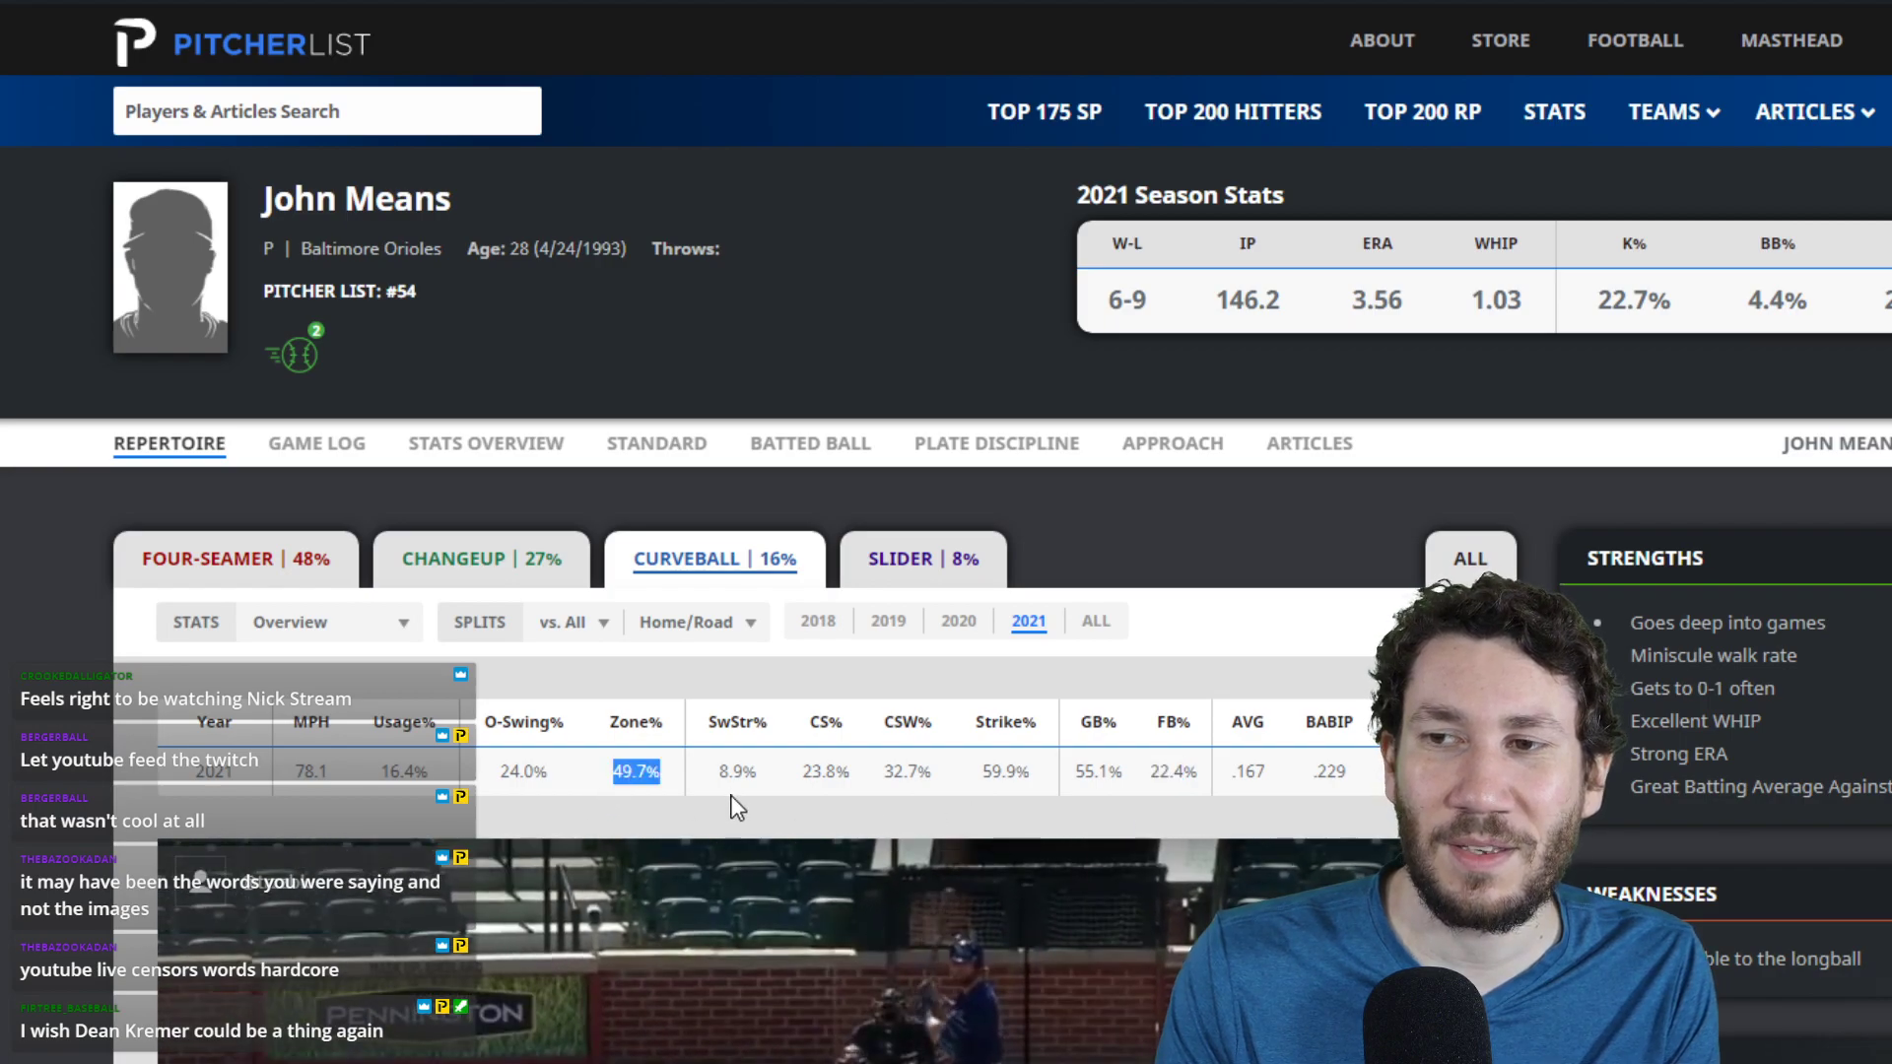
drag(549, 771, 515, 766)
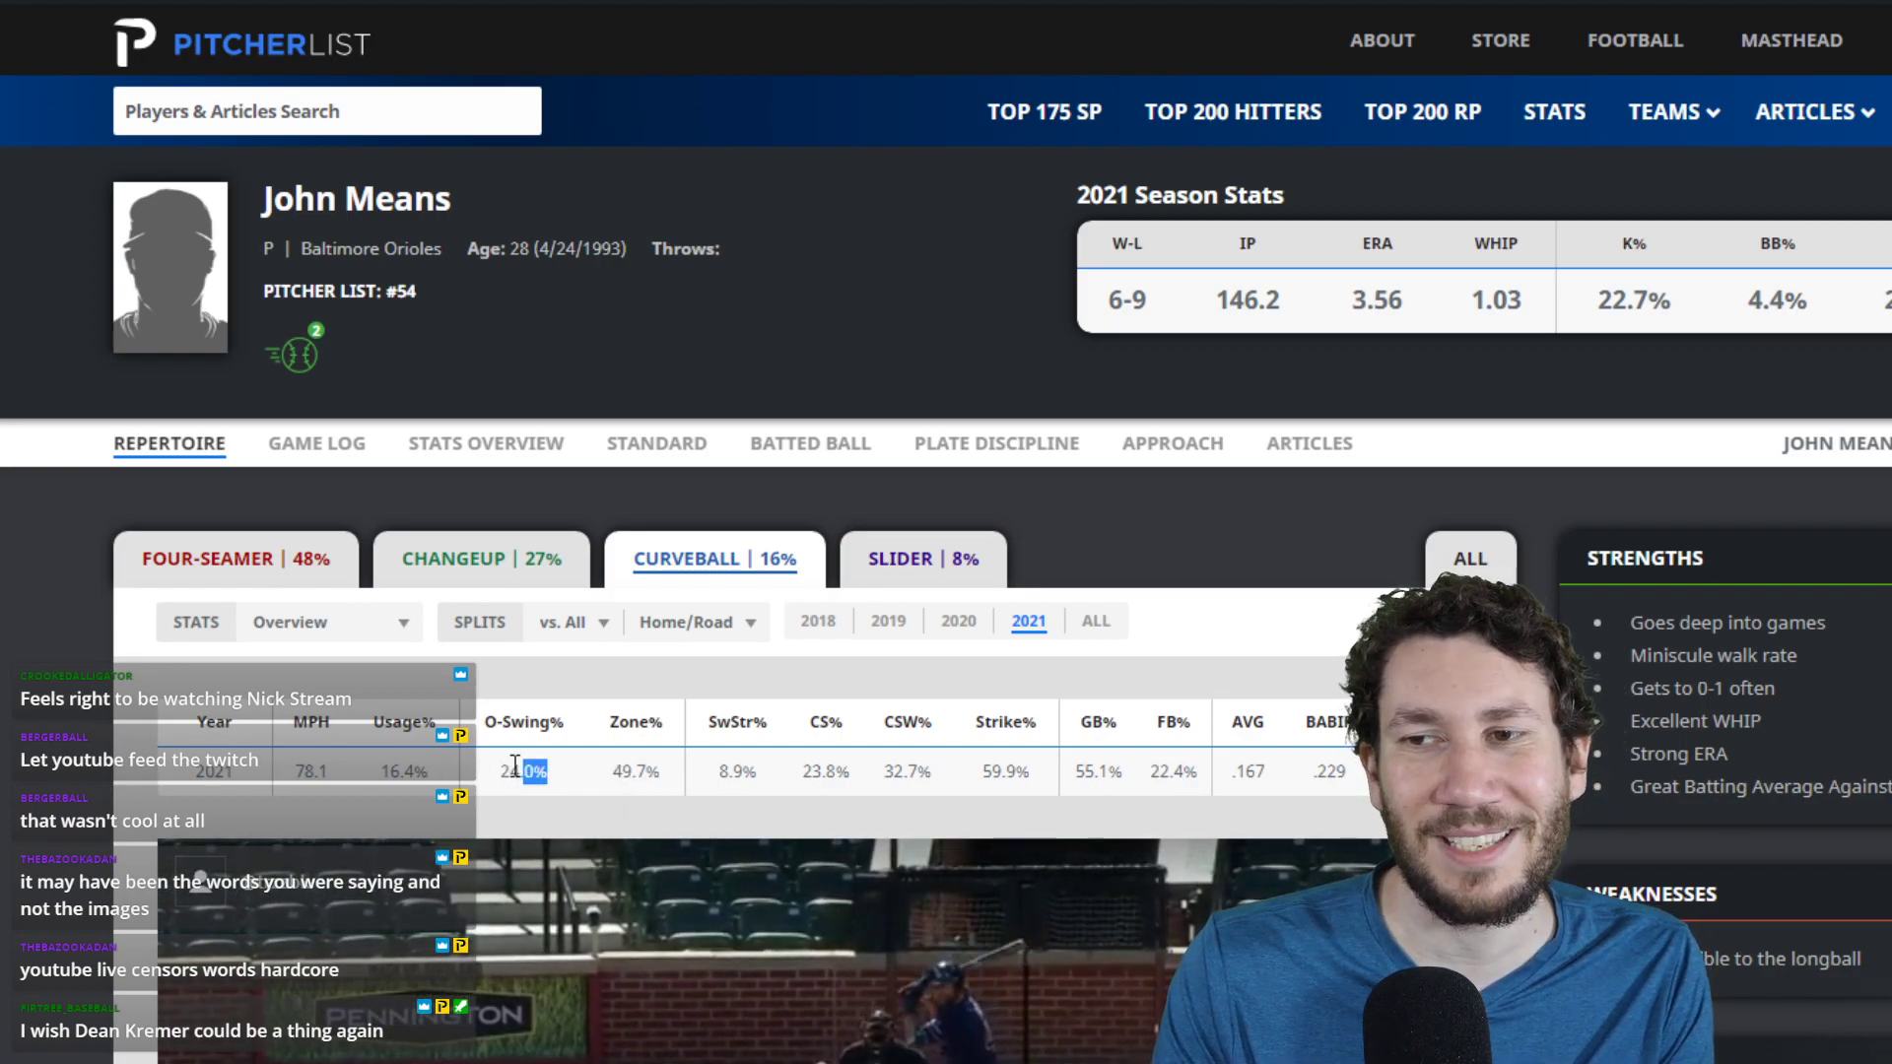
click(1051, 803)
double_click(1003, 772)
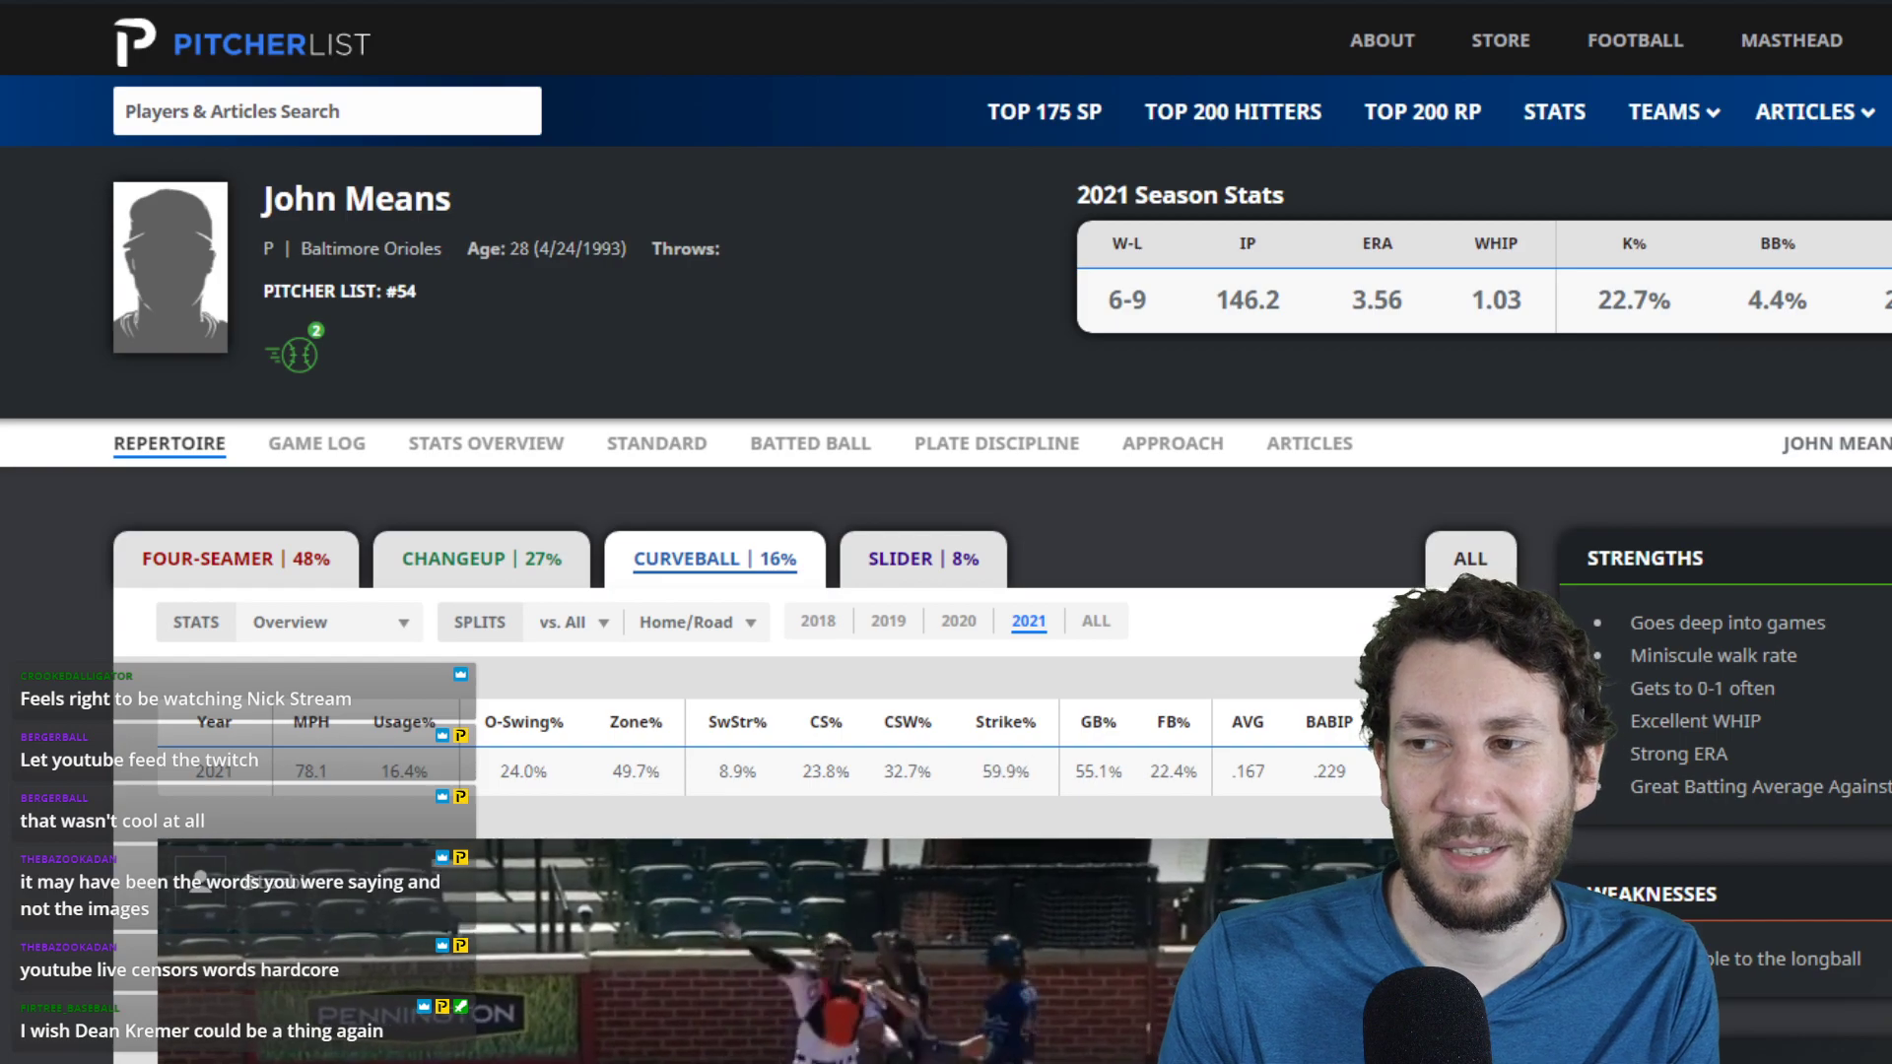
- Show the curveball's Plate Discipline 1 stats and check its Swing%
click(340, 622)
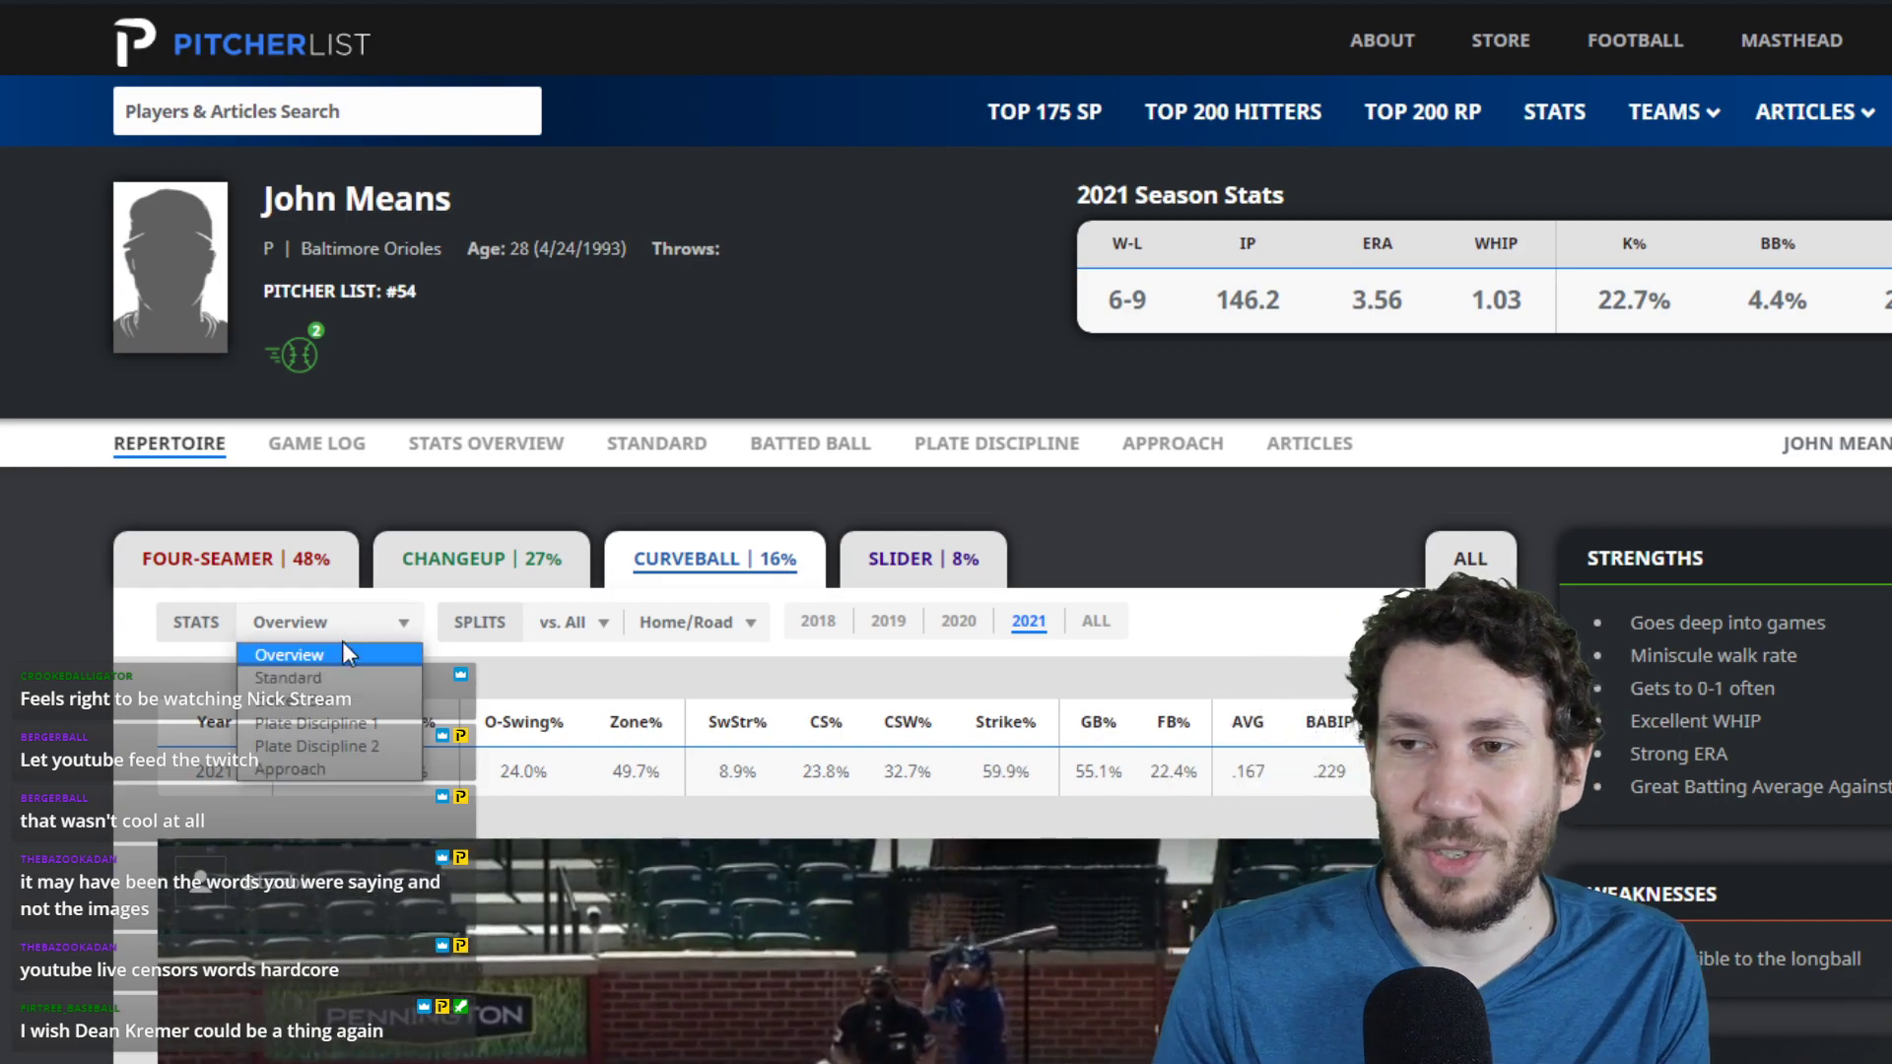
click(333, 723)
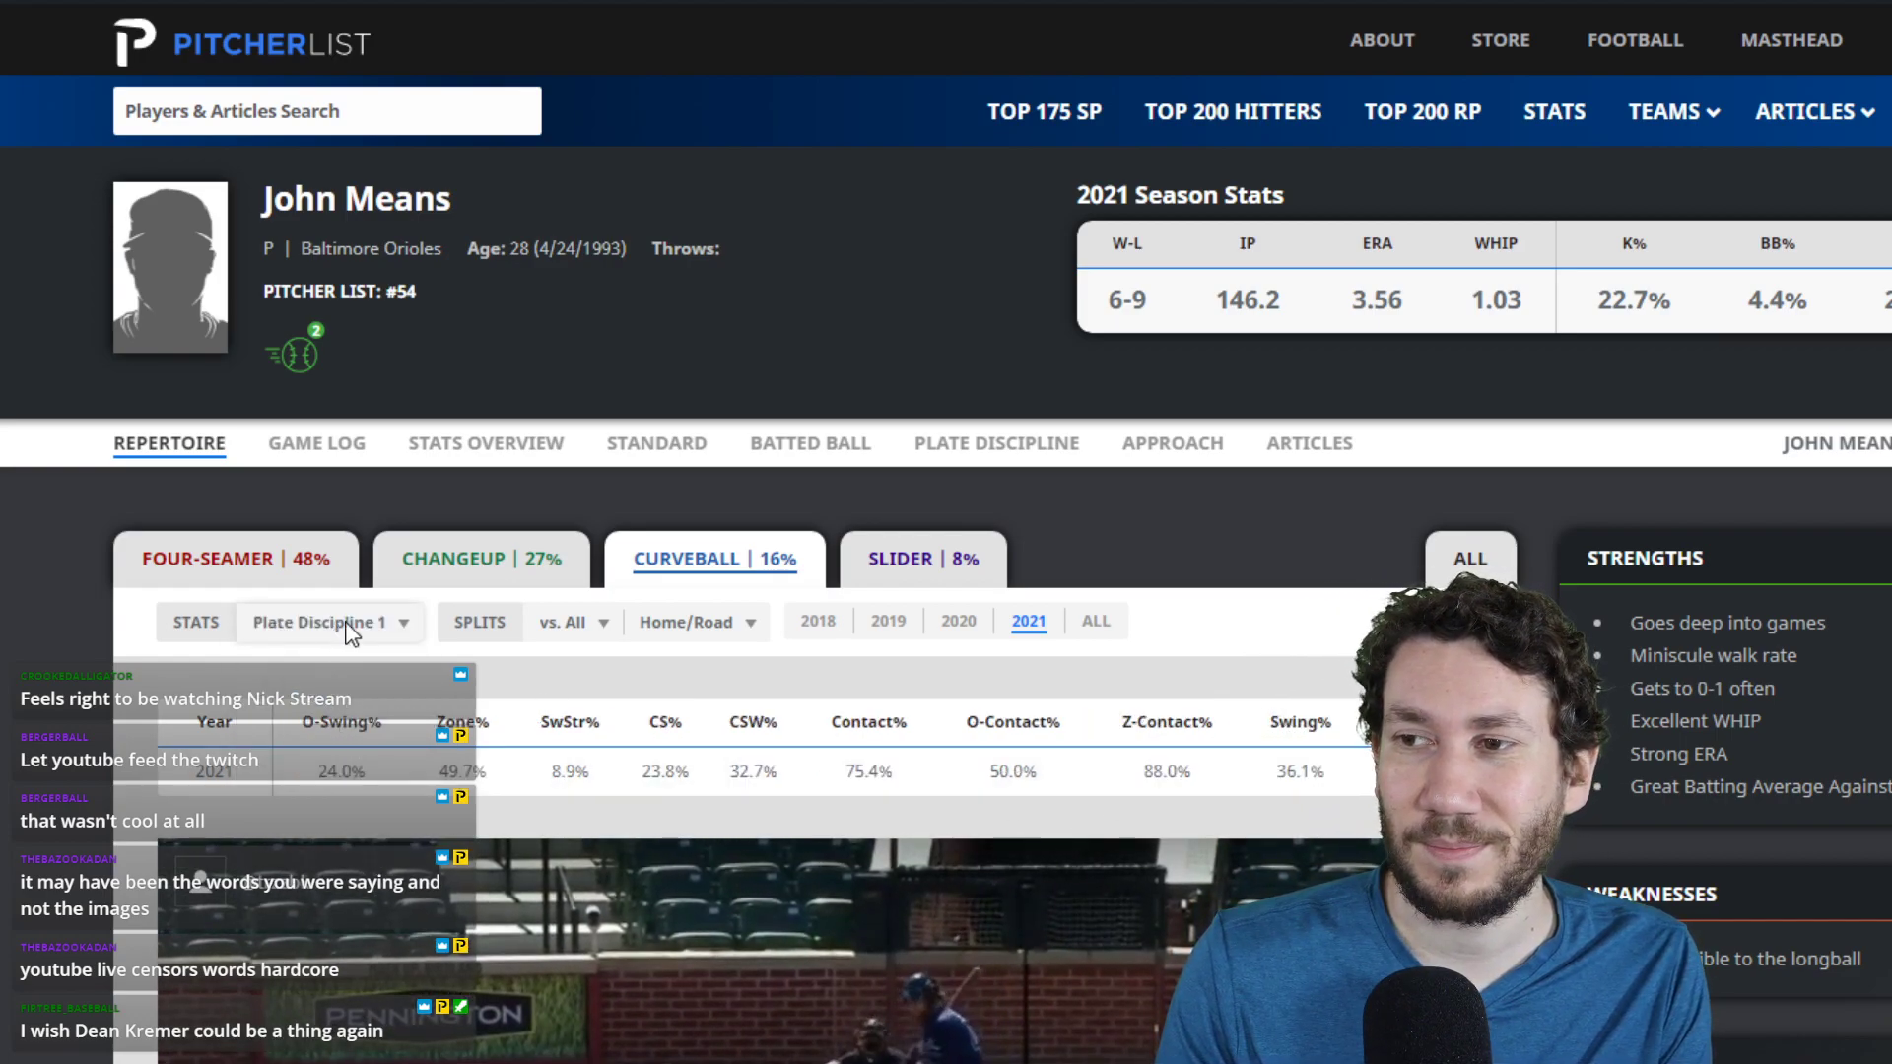
double_click(1300, 772)
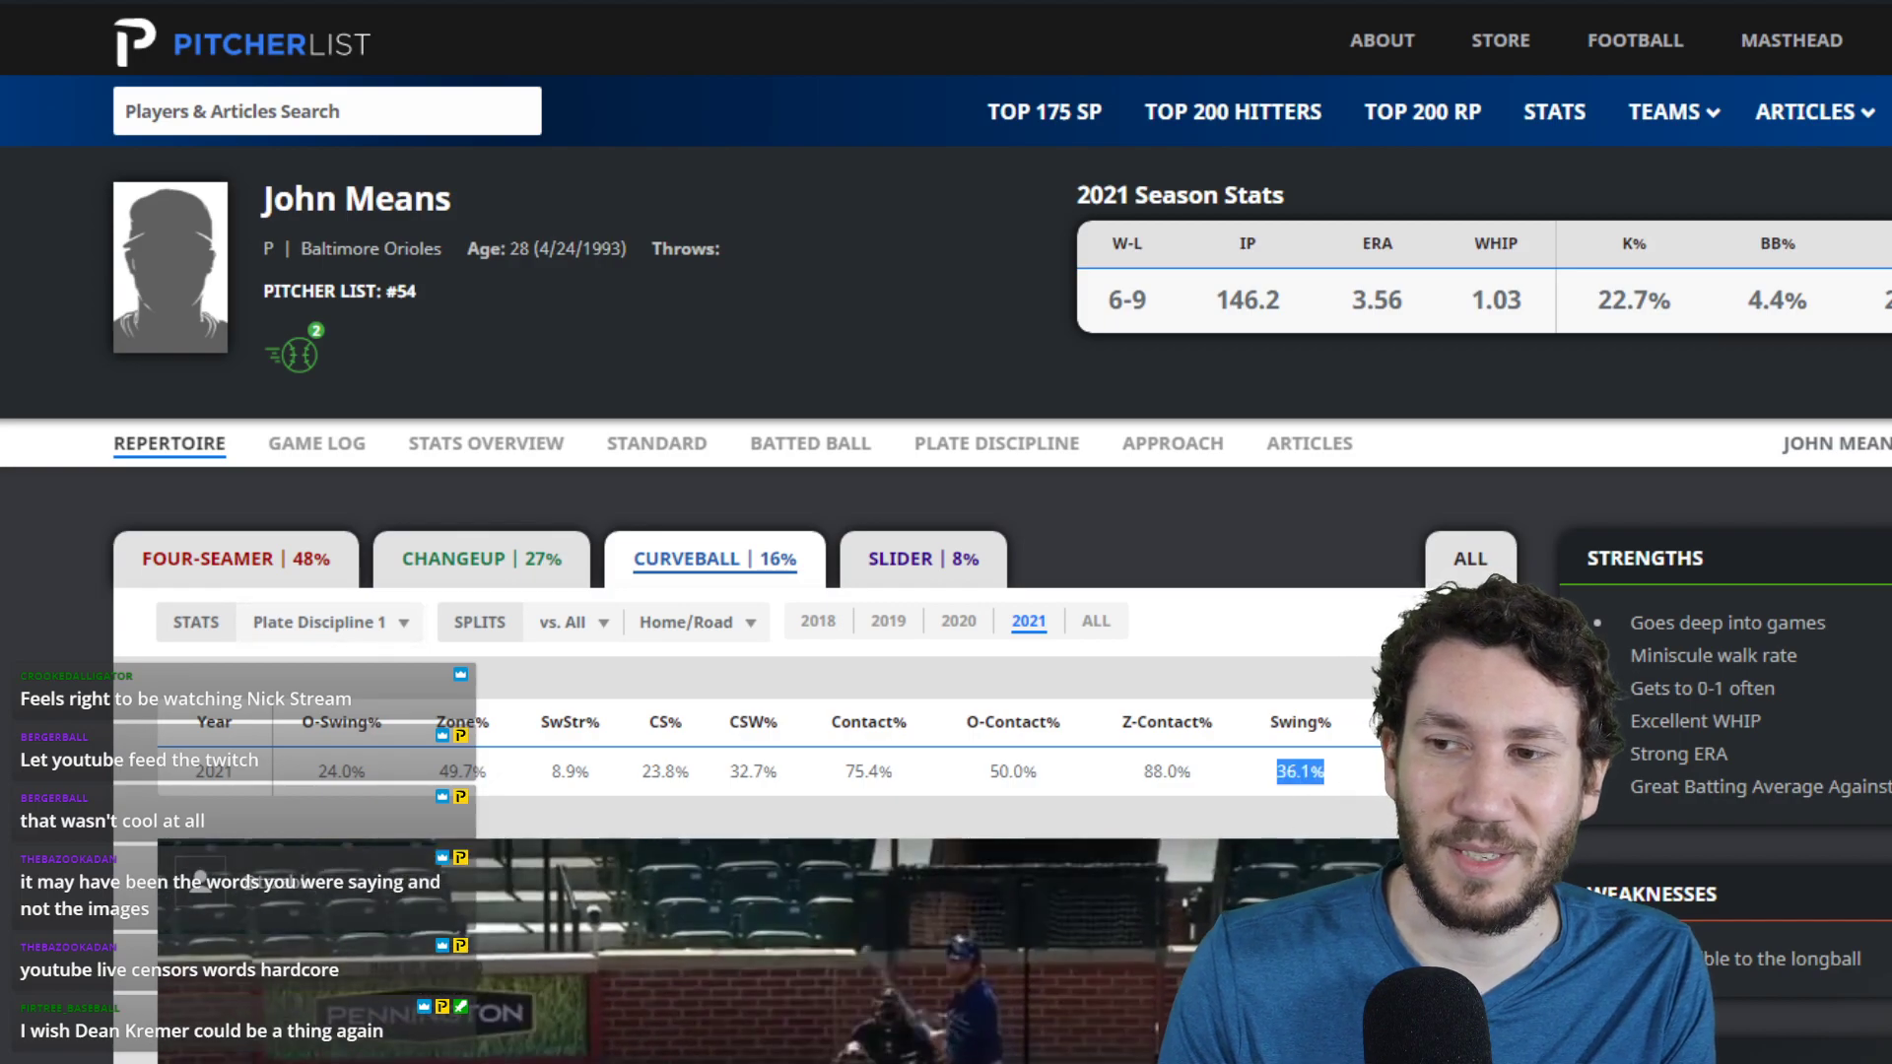
click(1337, 787)
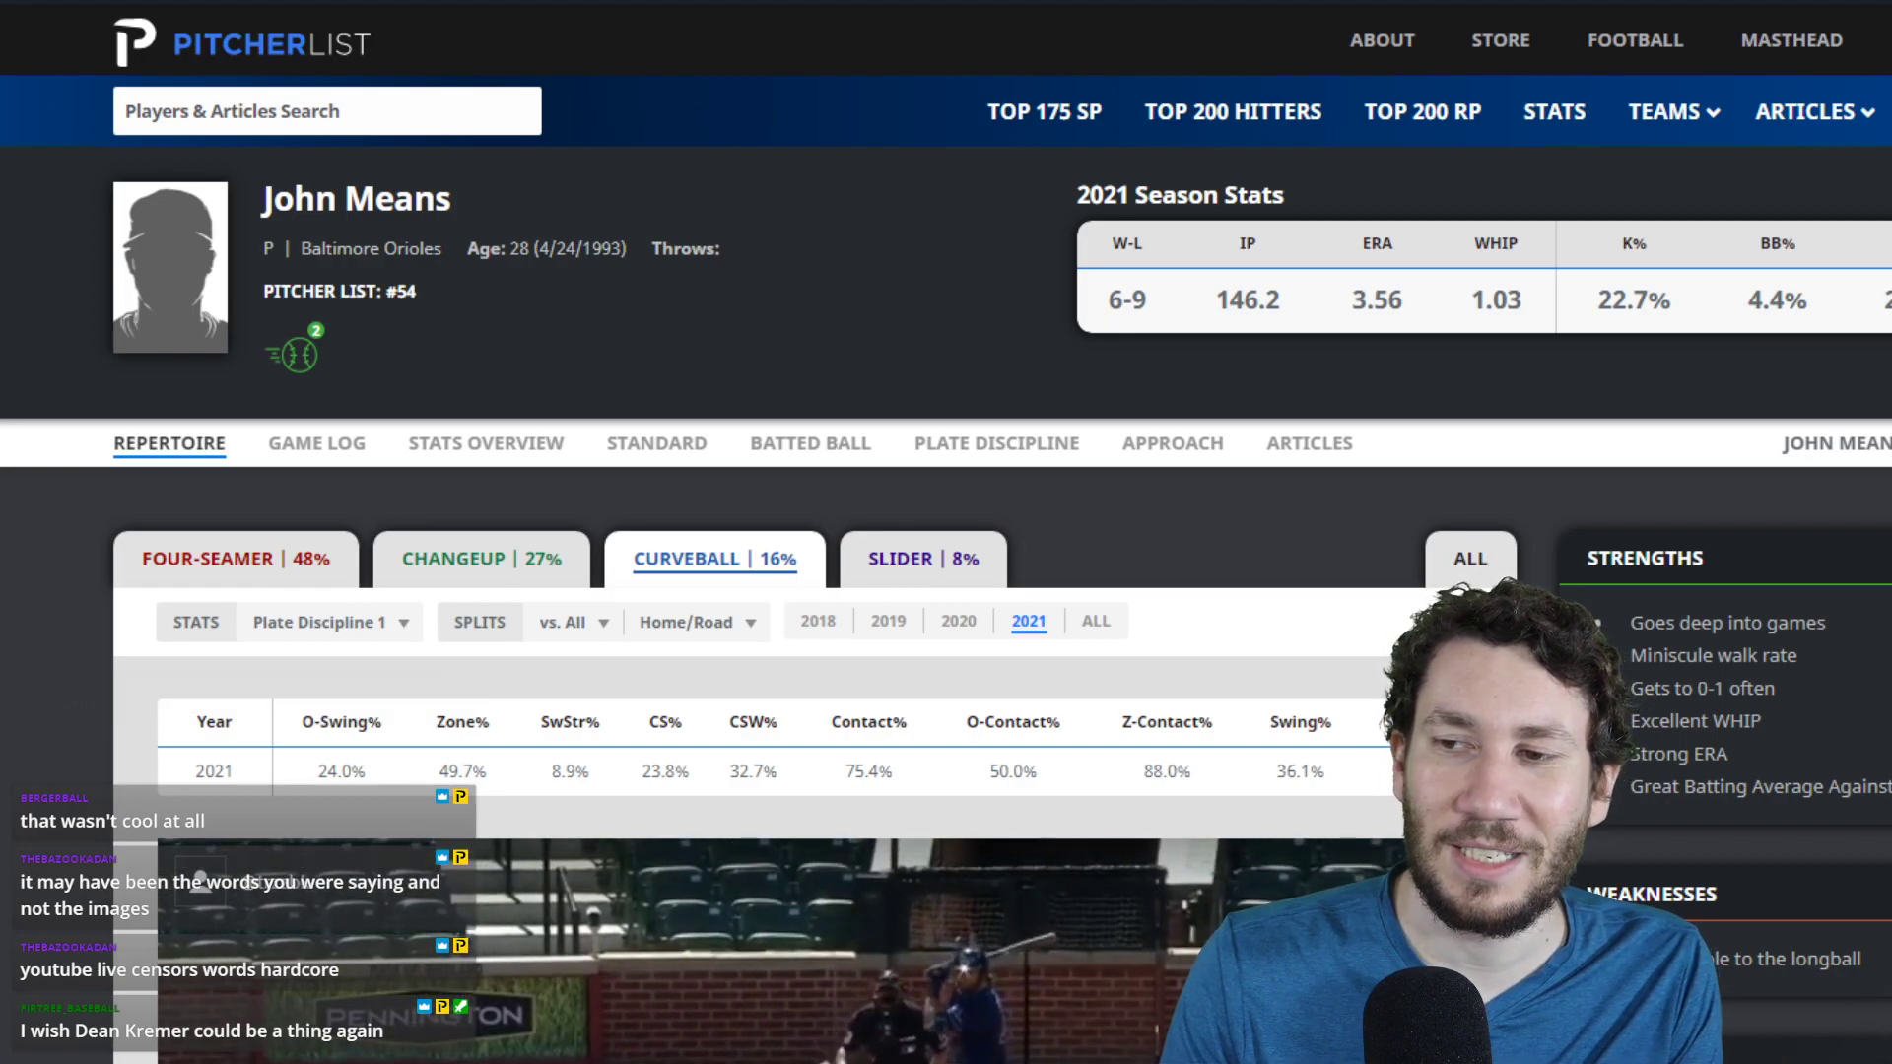
- Compare the four-seamer's 2021 plate discipline stats with the curveball's, checking the curveball's Swing% and pitch clip
click(247, 557)
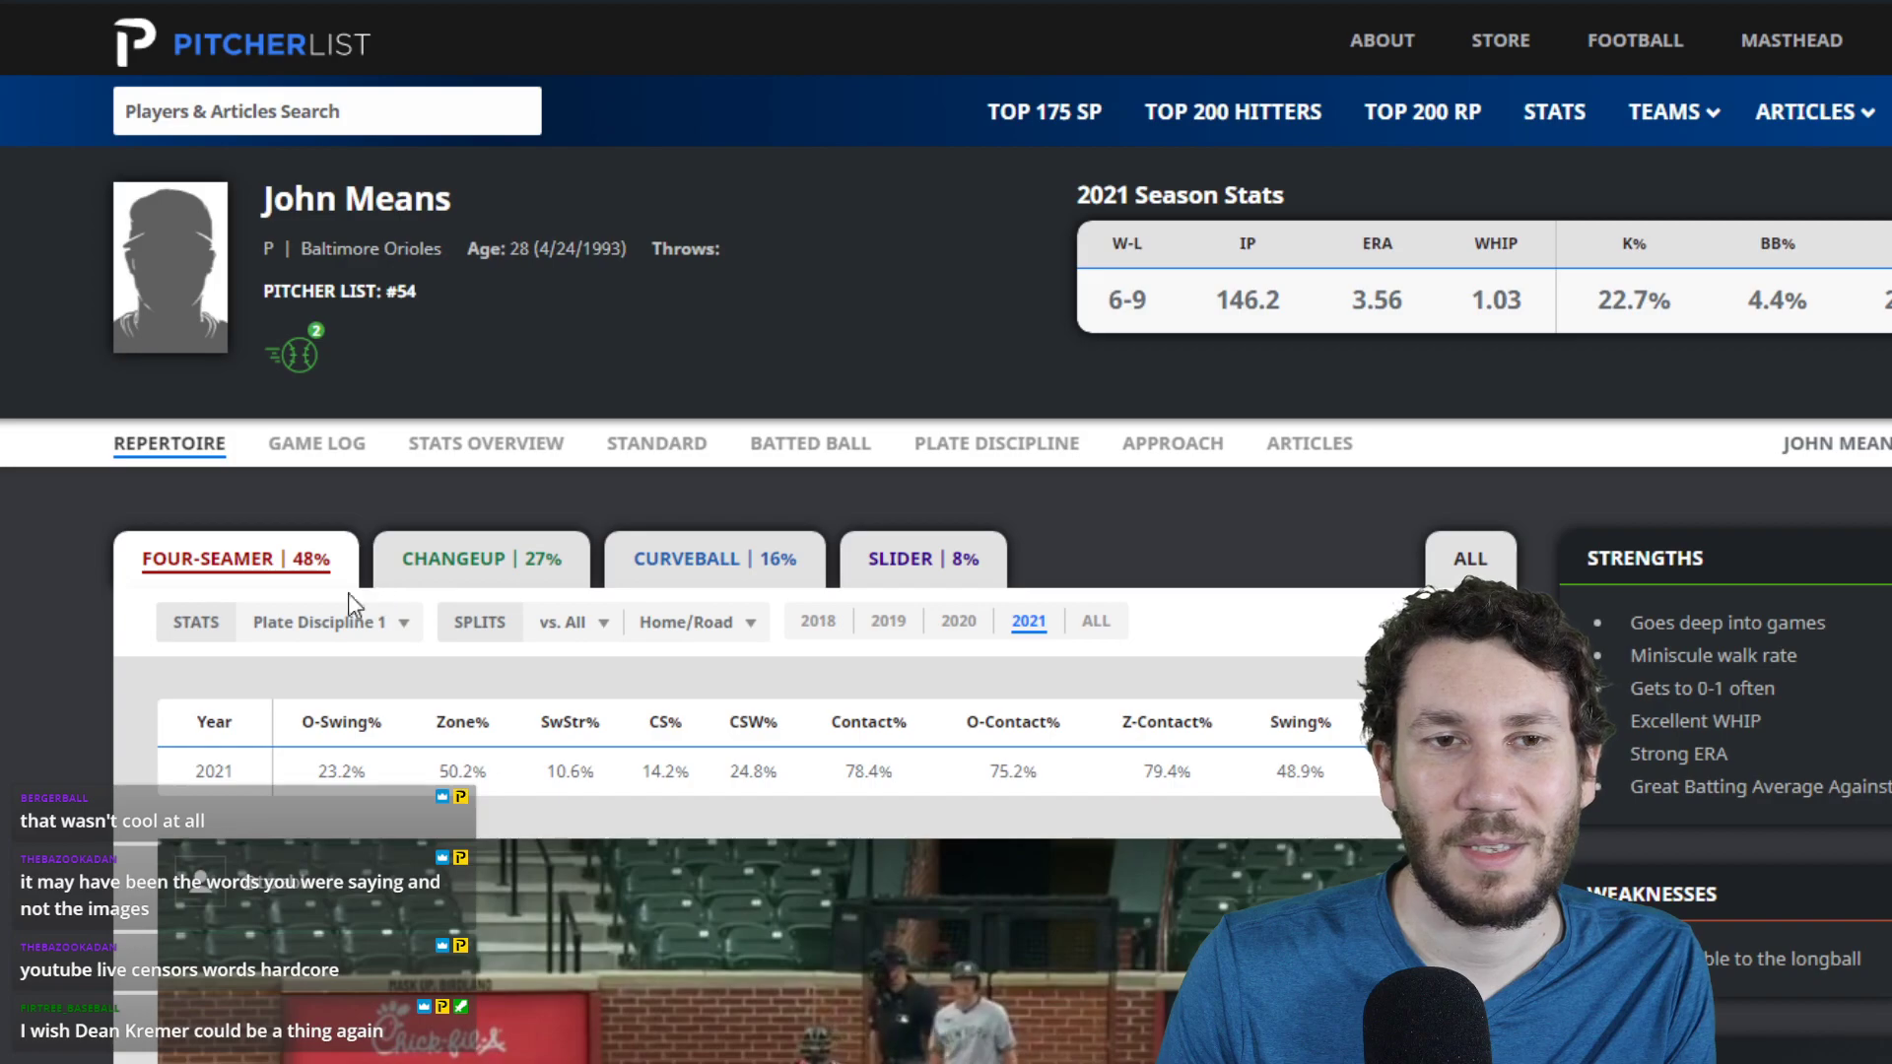
scroll(859, 630, down, 5)
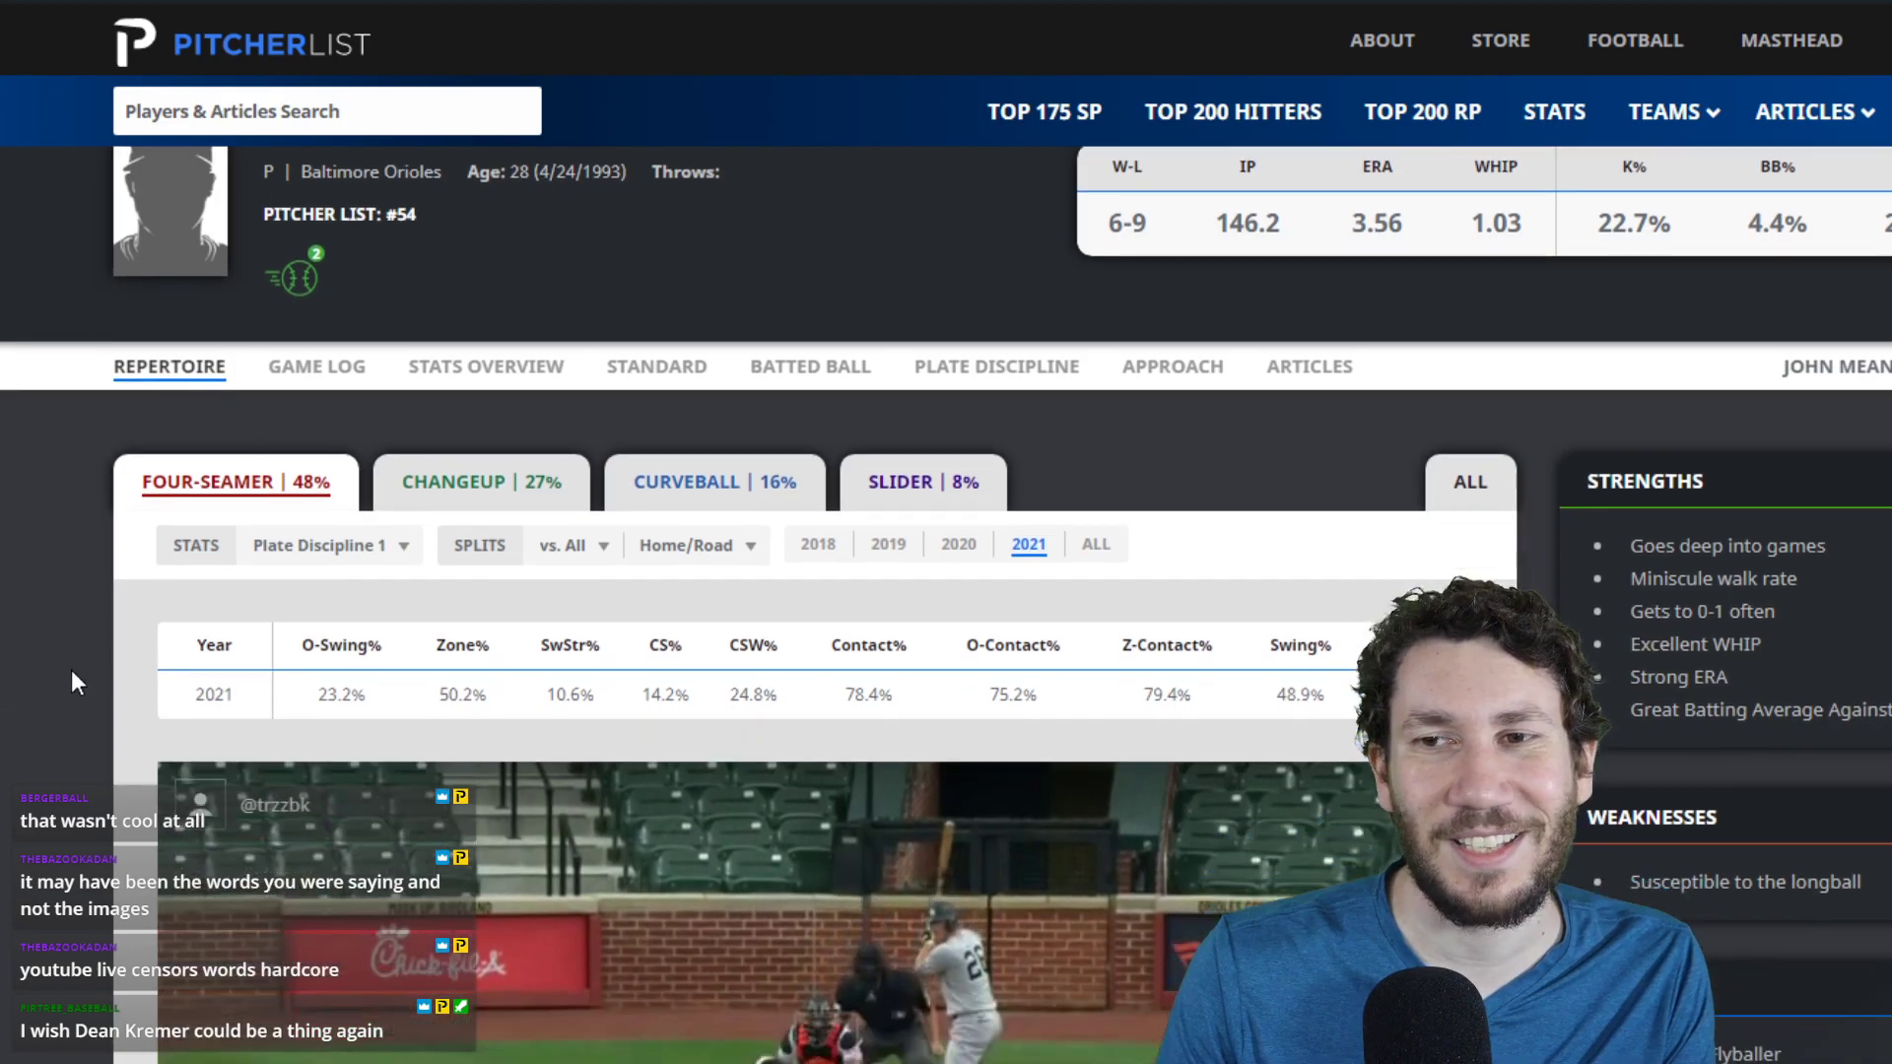
scroll(860, 630, up, 3)
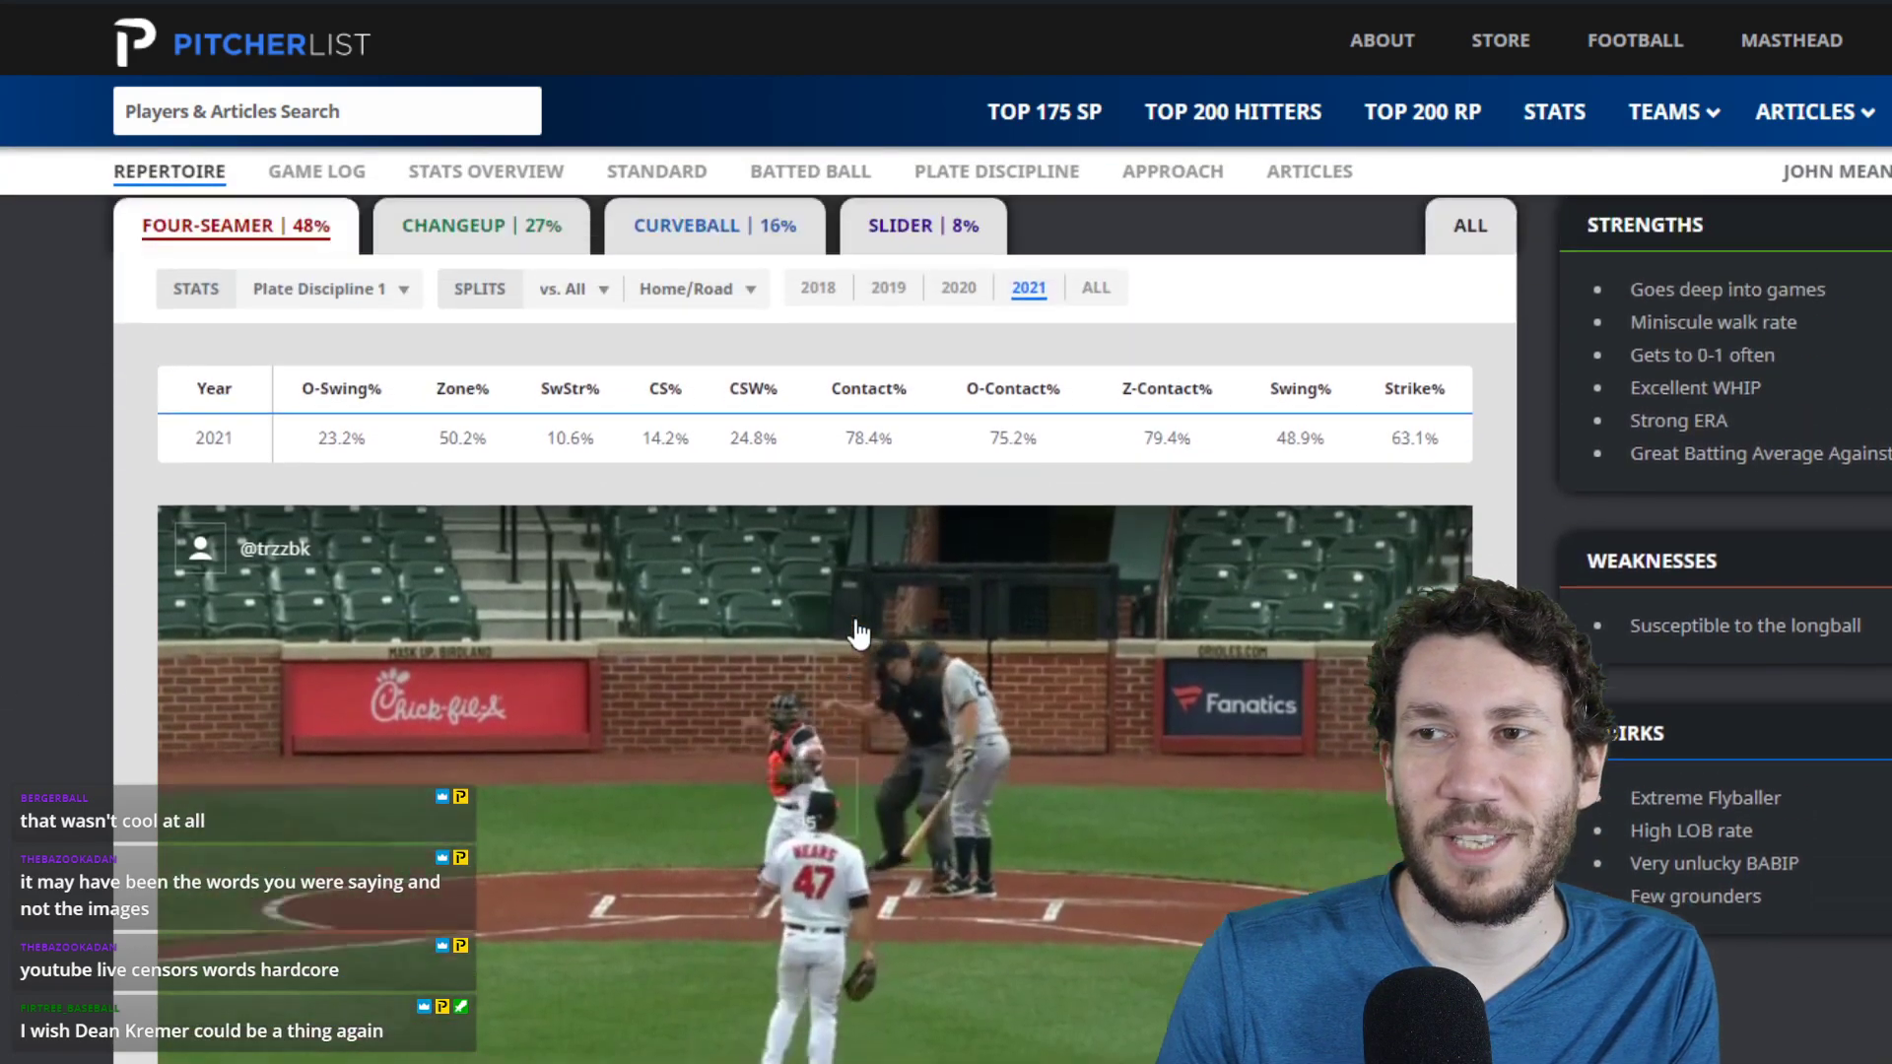
click(734, 271)
scroll(883, 530, down, 2)
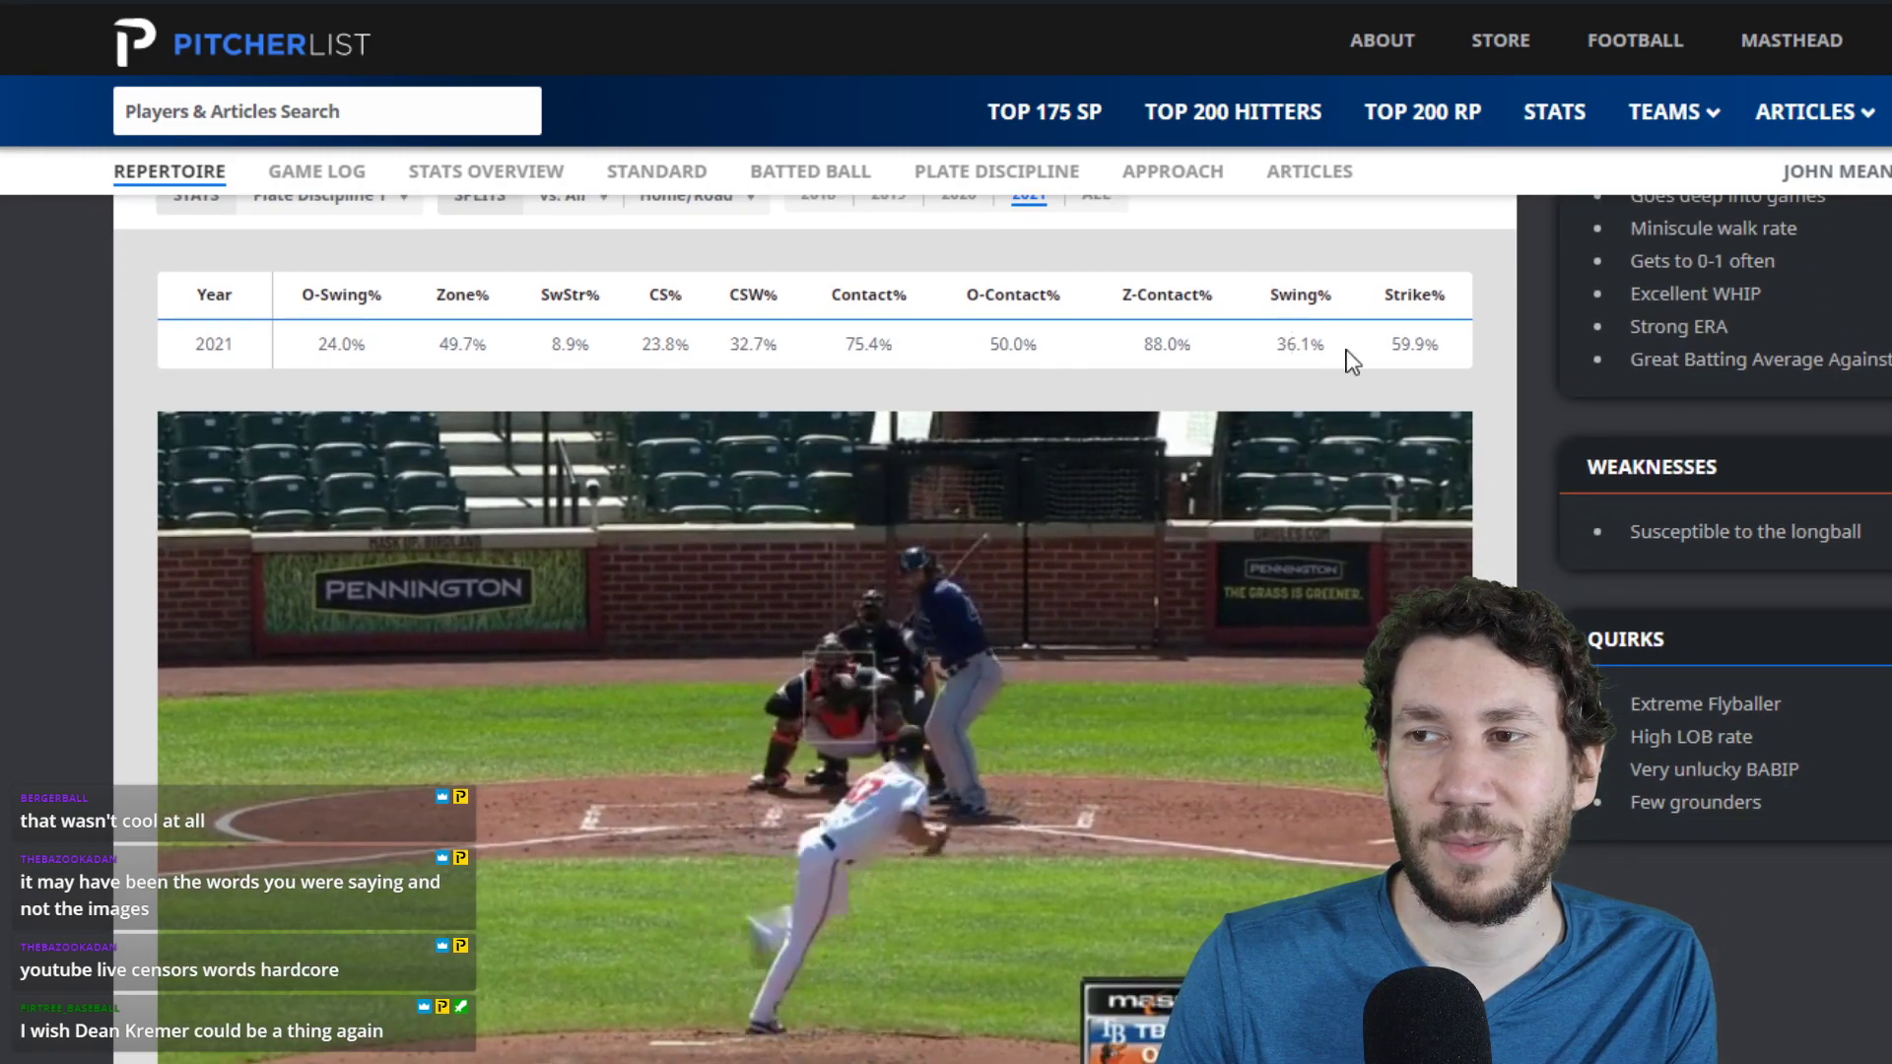
double_click(1301, 344)
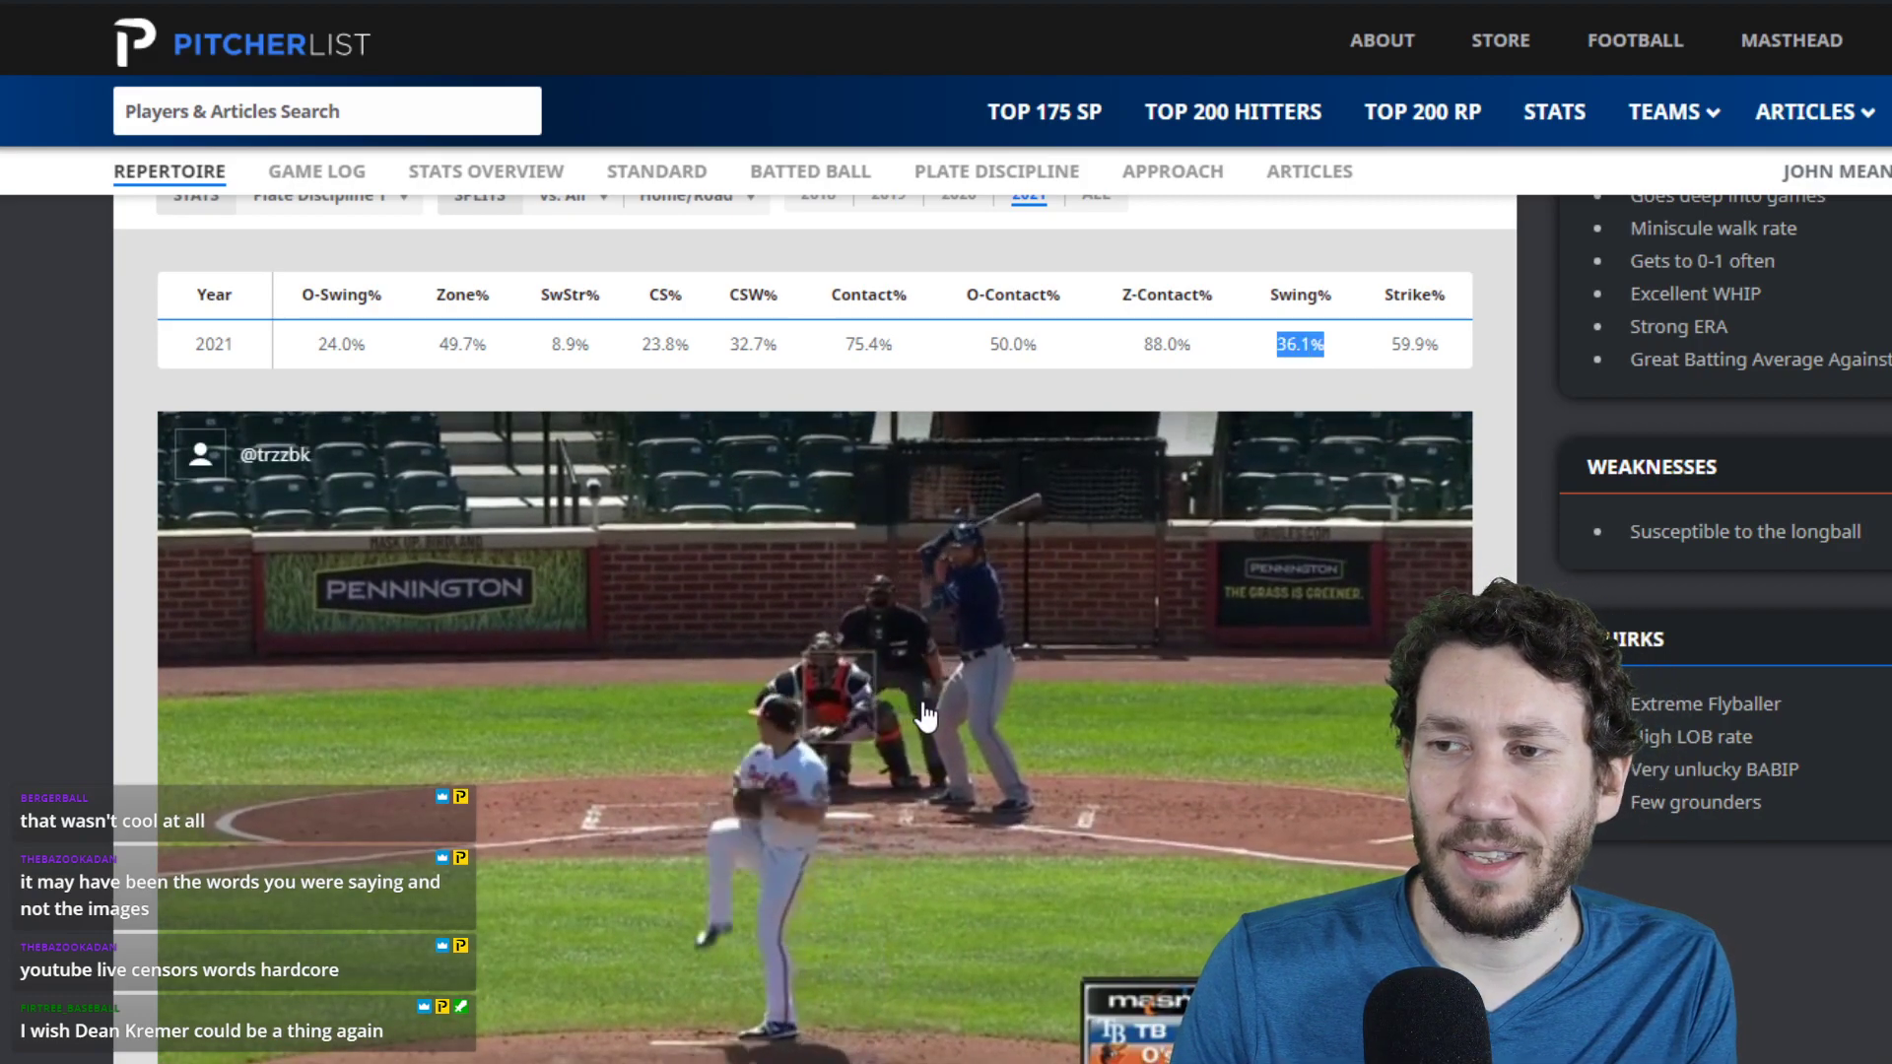
click(870, 754)
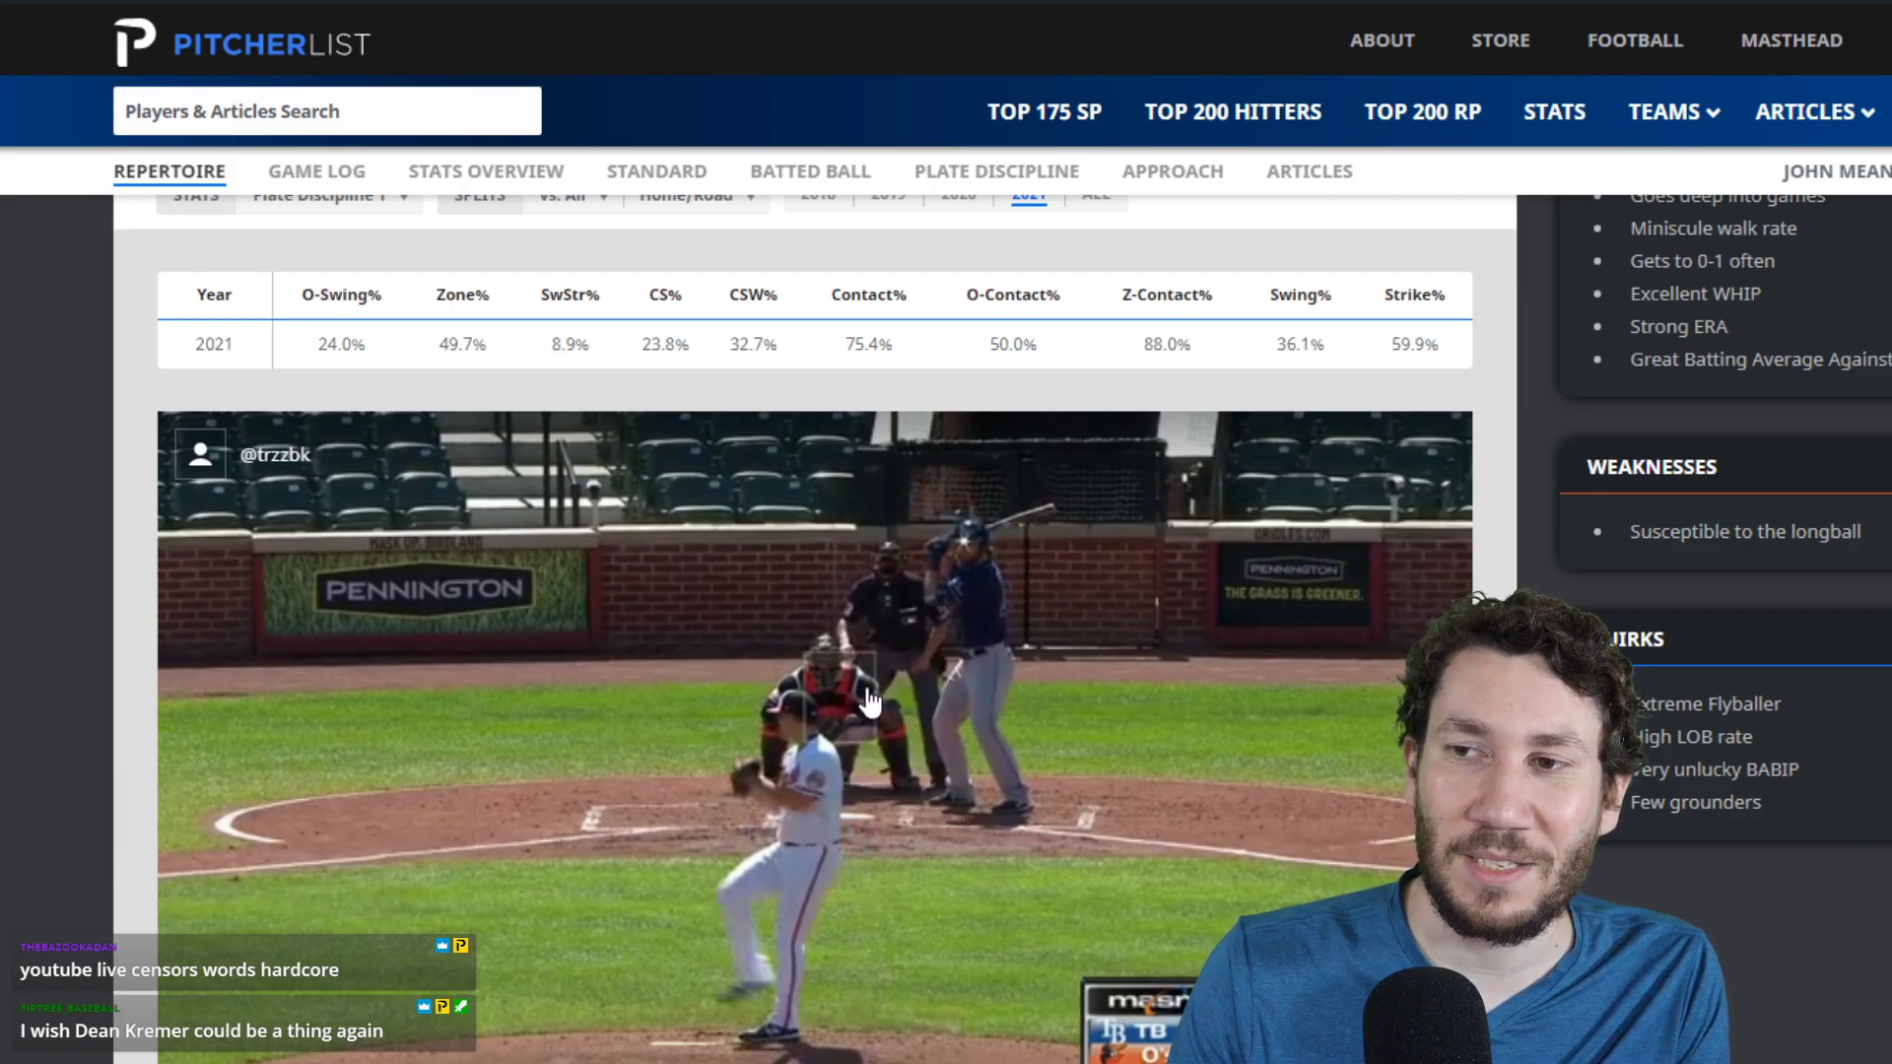
- Return the curveball to the Overview stats and examine its O-Swing%, Zone%, CS%, Strike% and AVG
scroll(687, 467, up, 2)
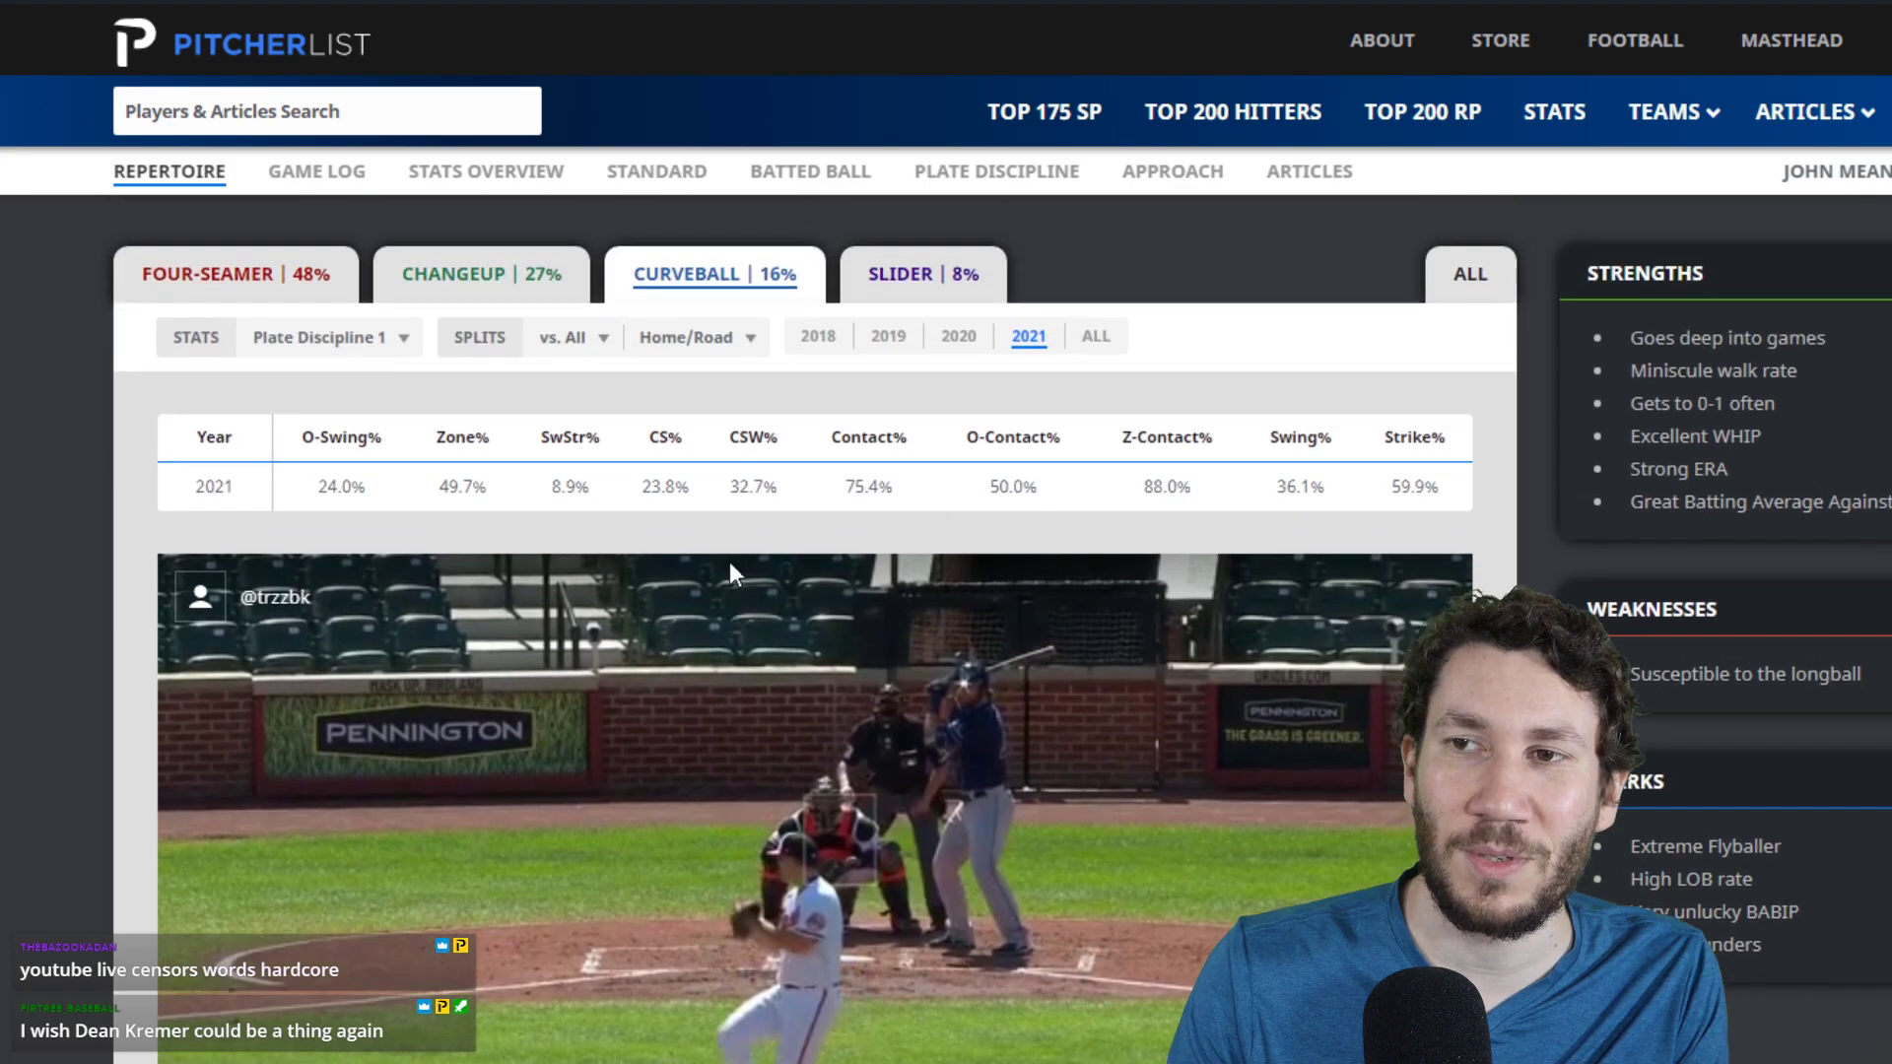
click(329, 340)
click(333, 370)
double_click(524, 486)
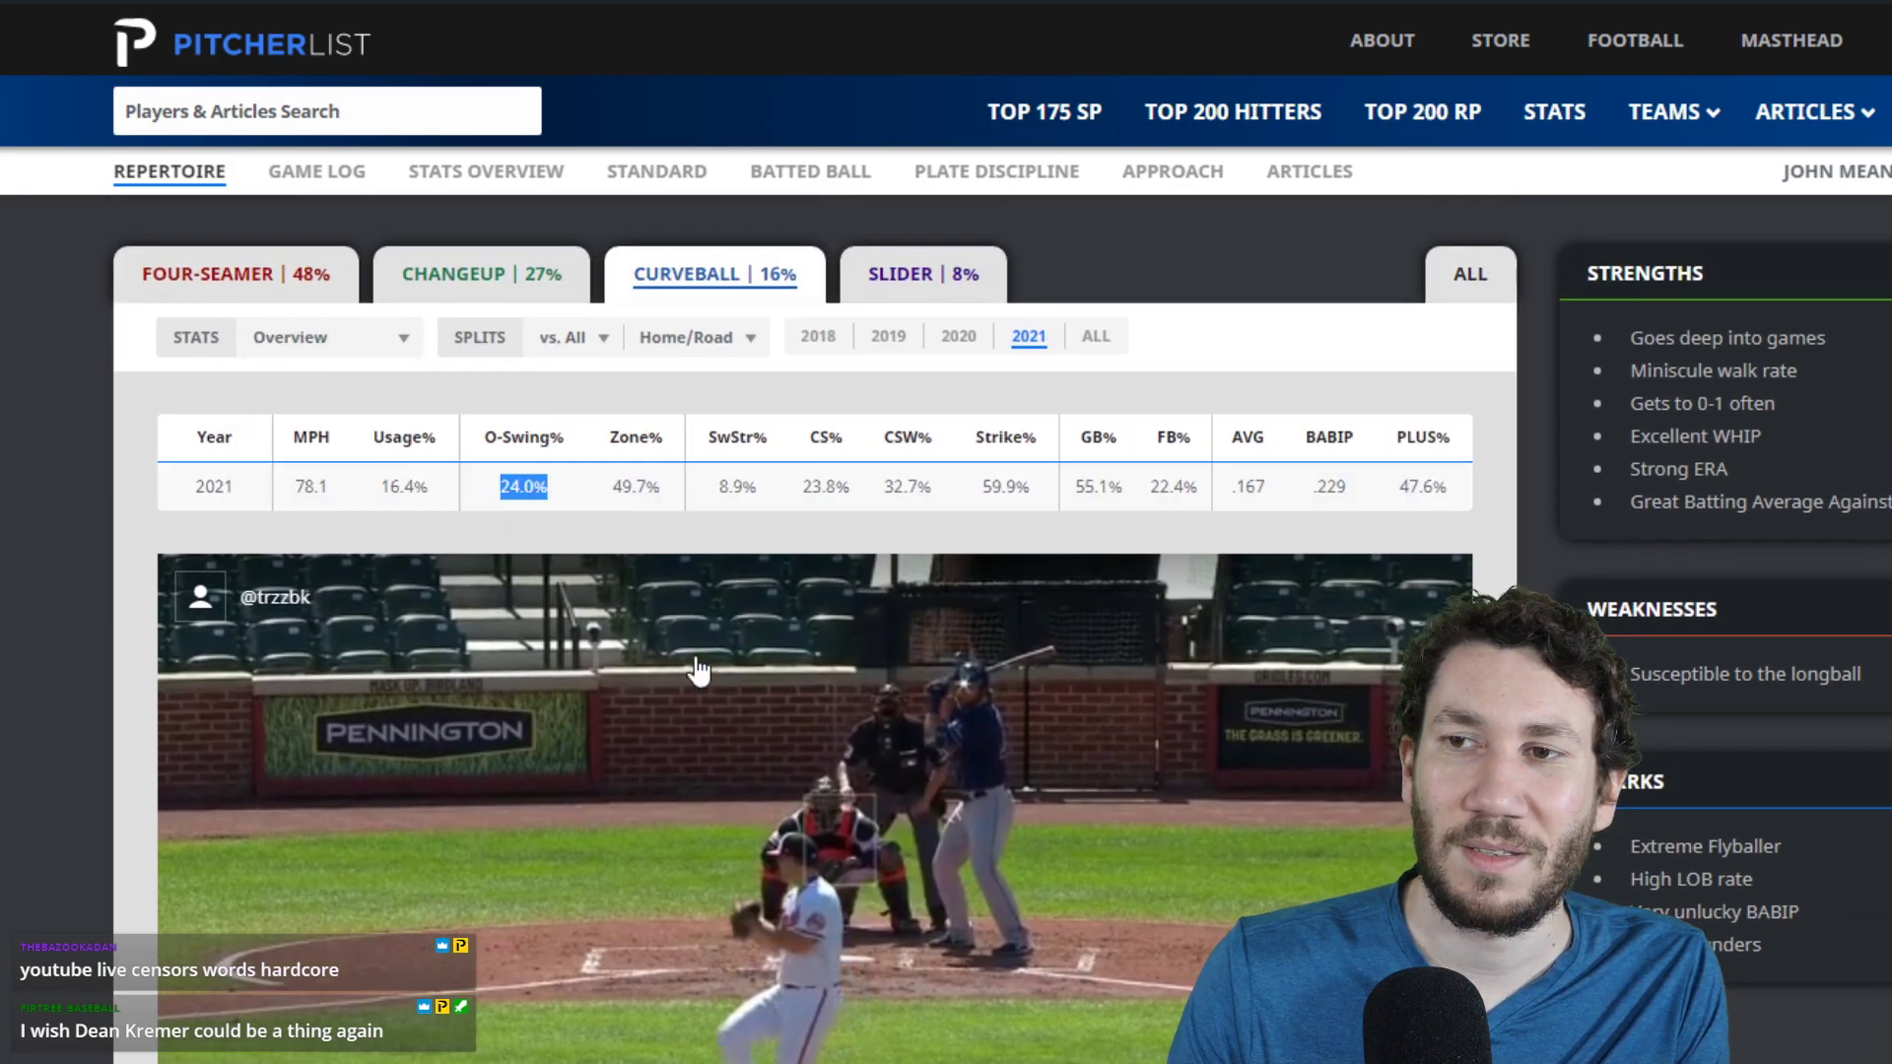
scroll(730, 677, down, 2)
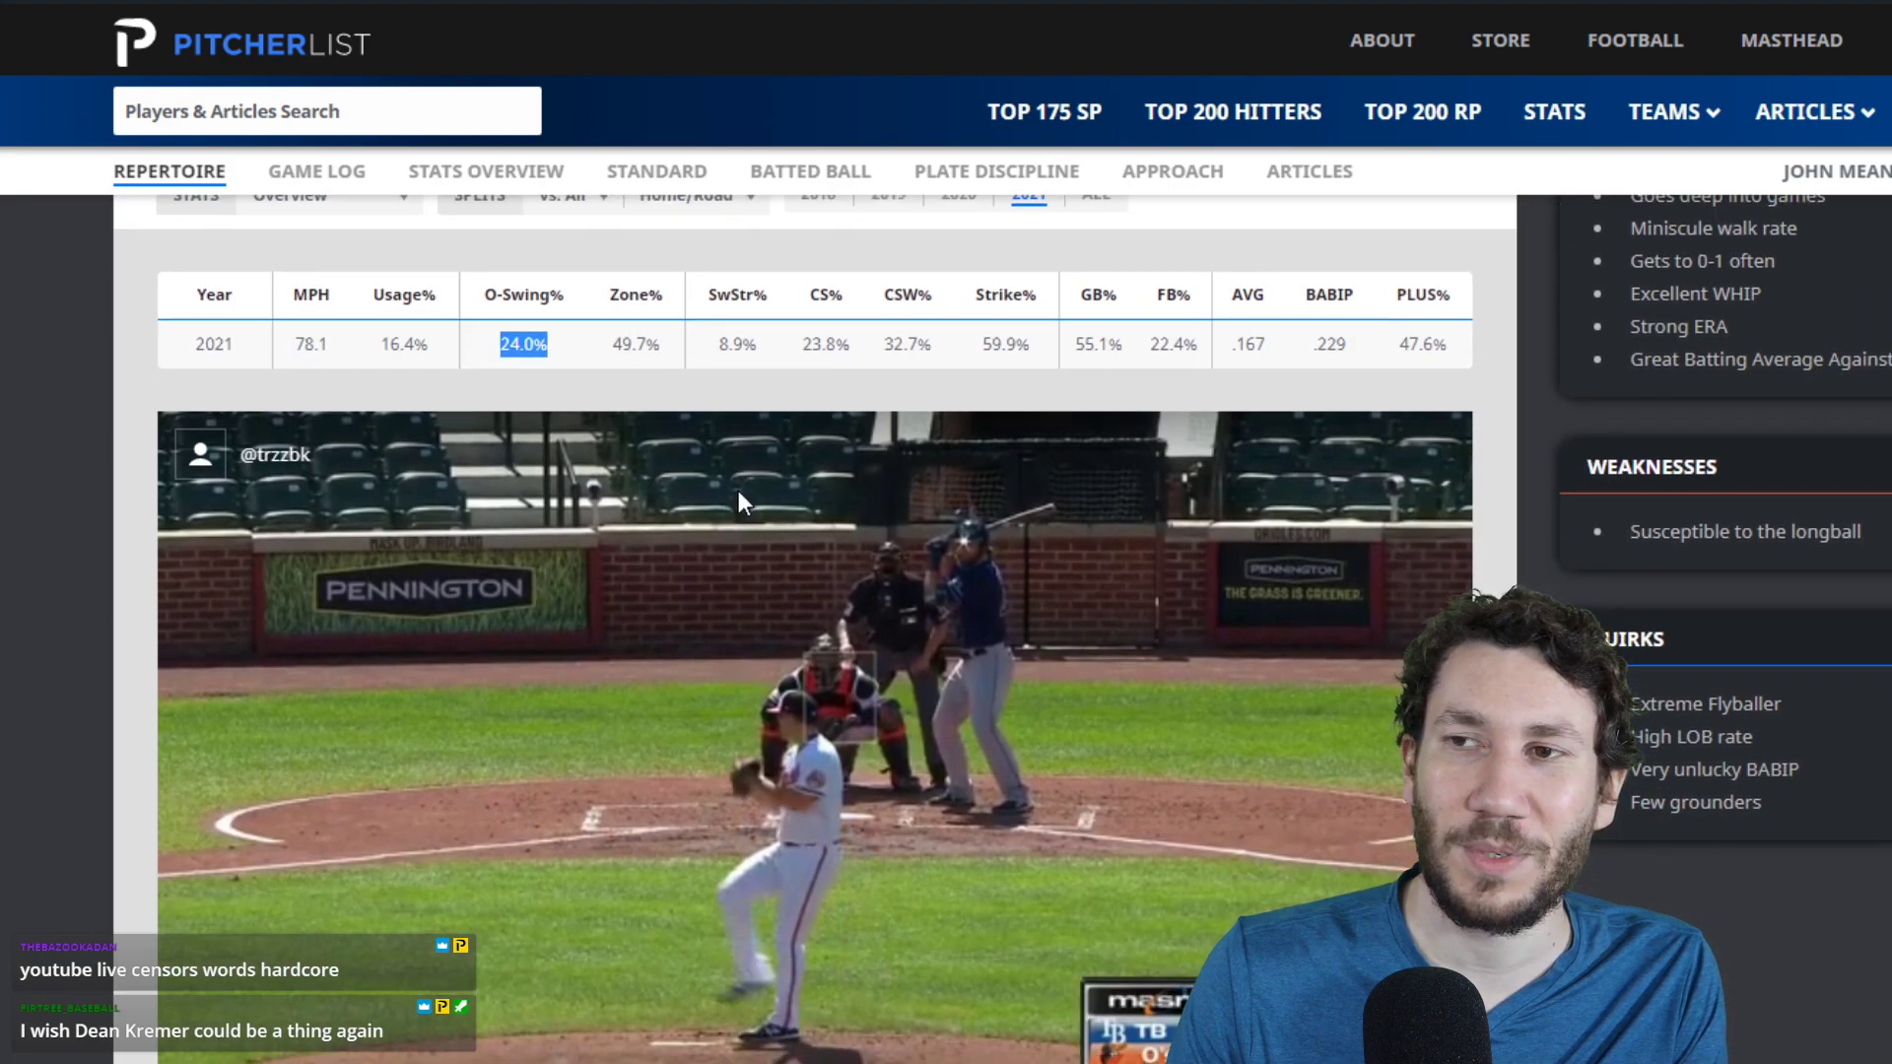
double_click(631, 347)
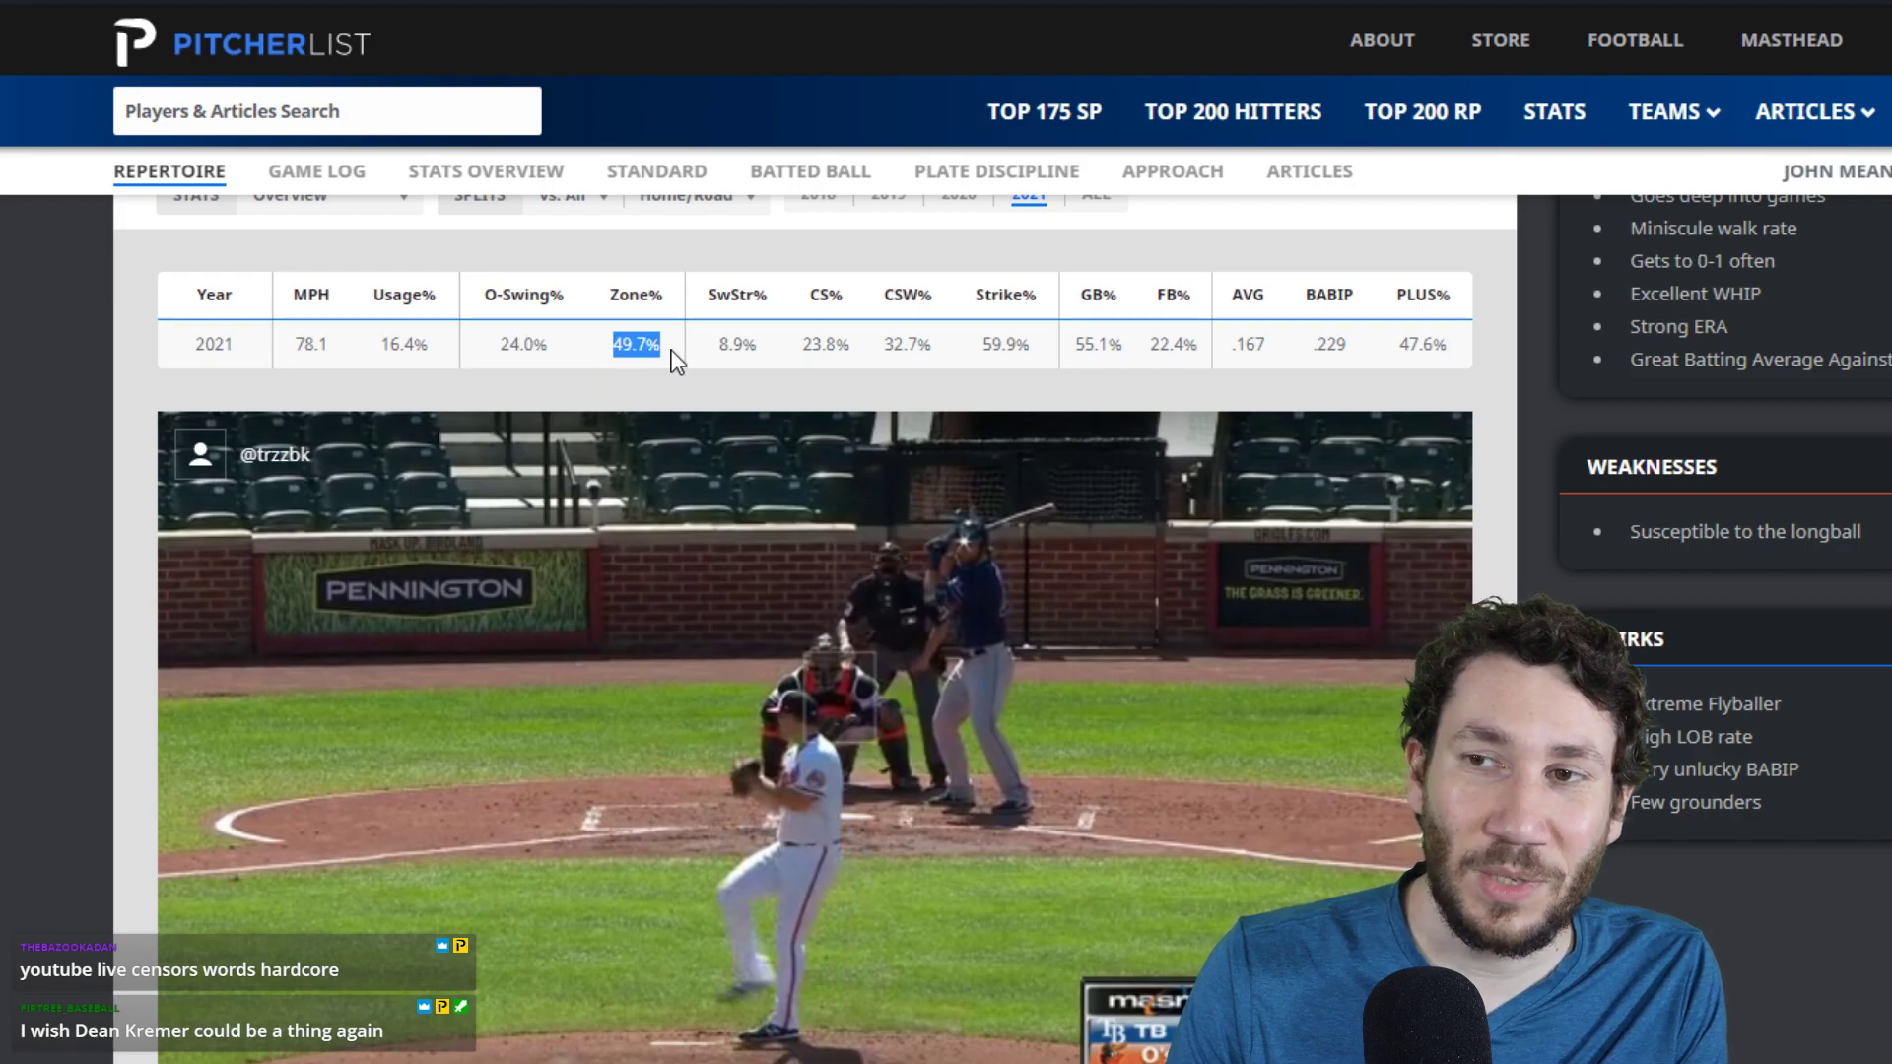
double_click(826, 345)
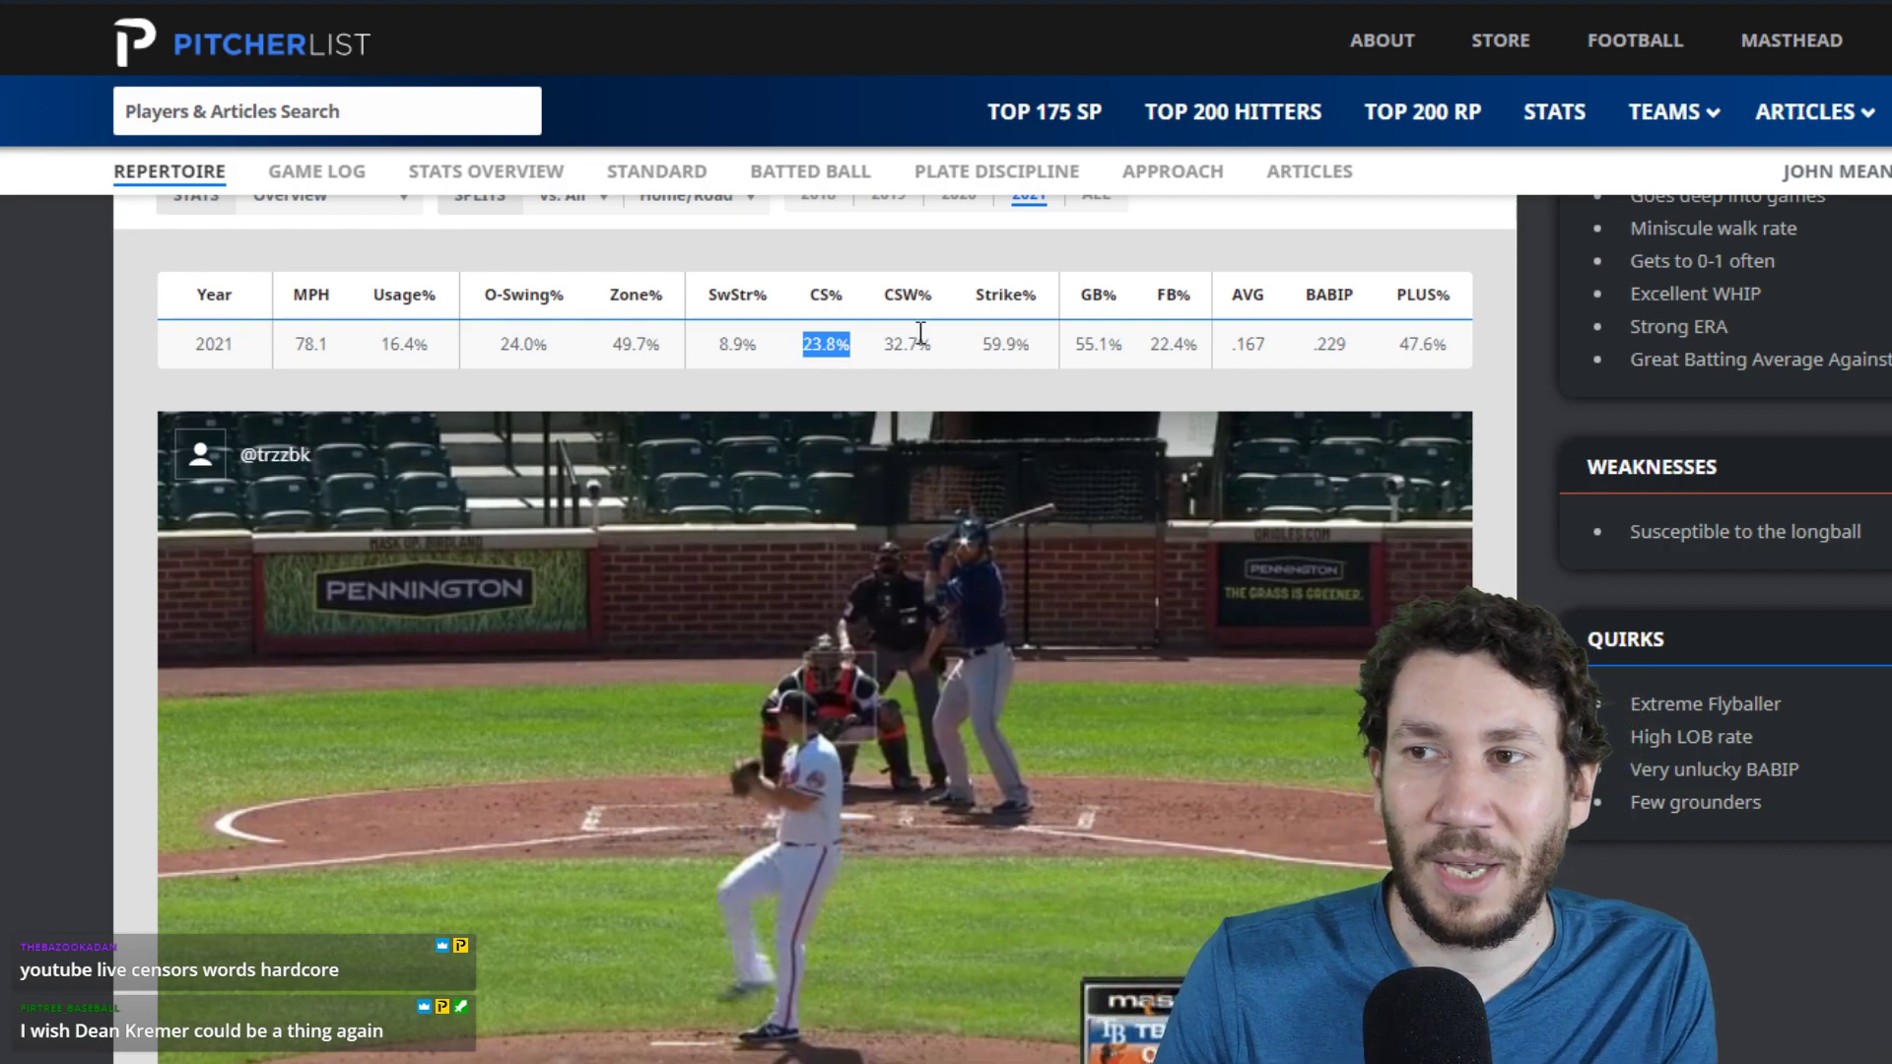
double_click(1006, 345)
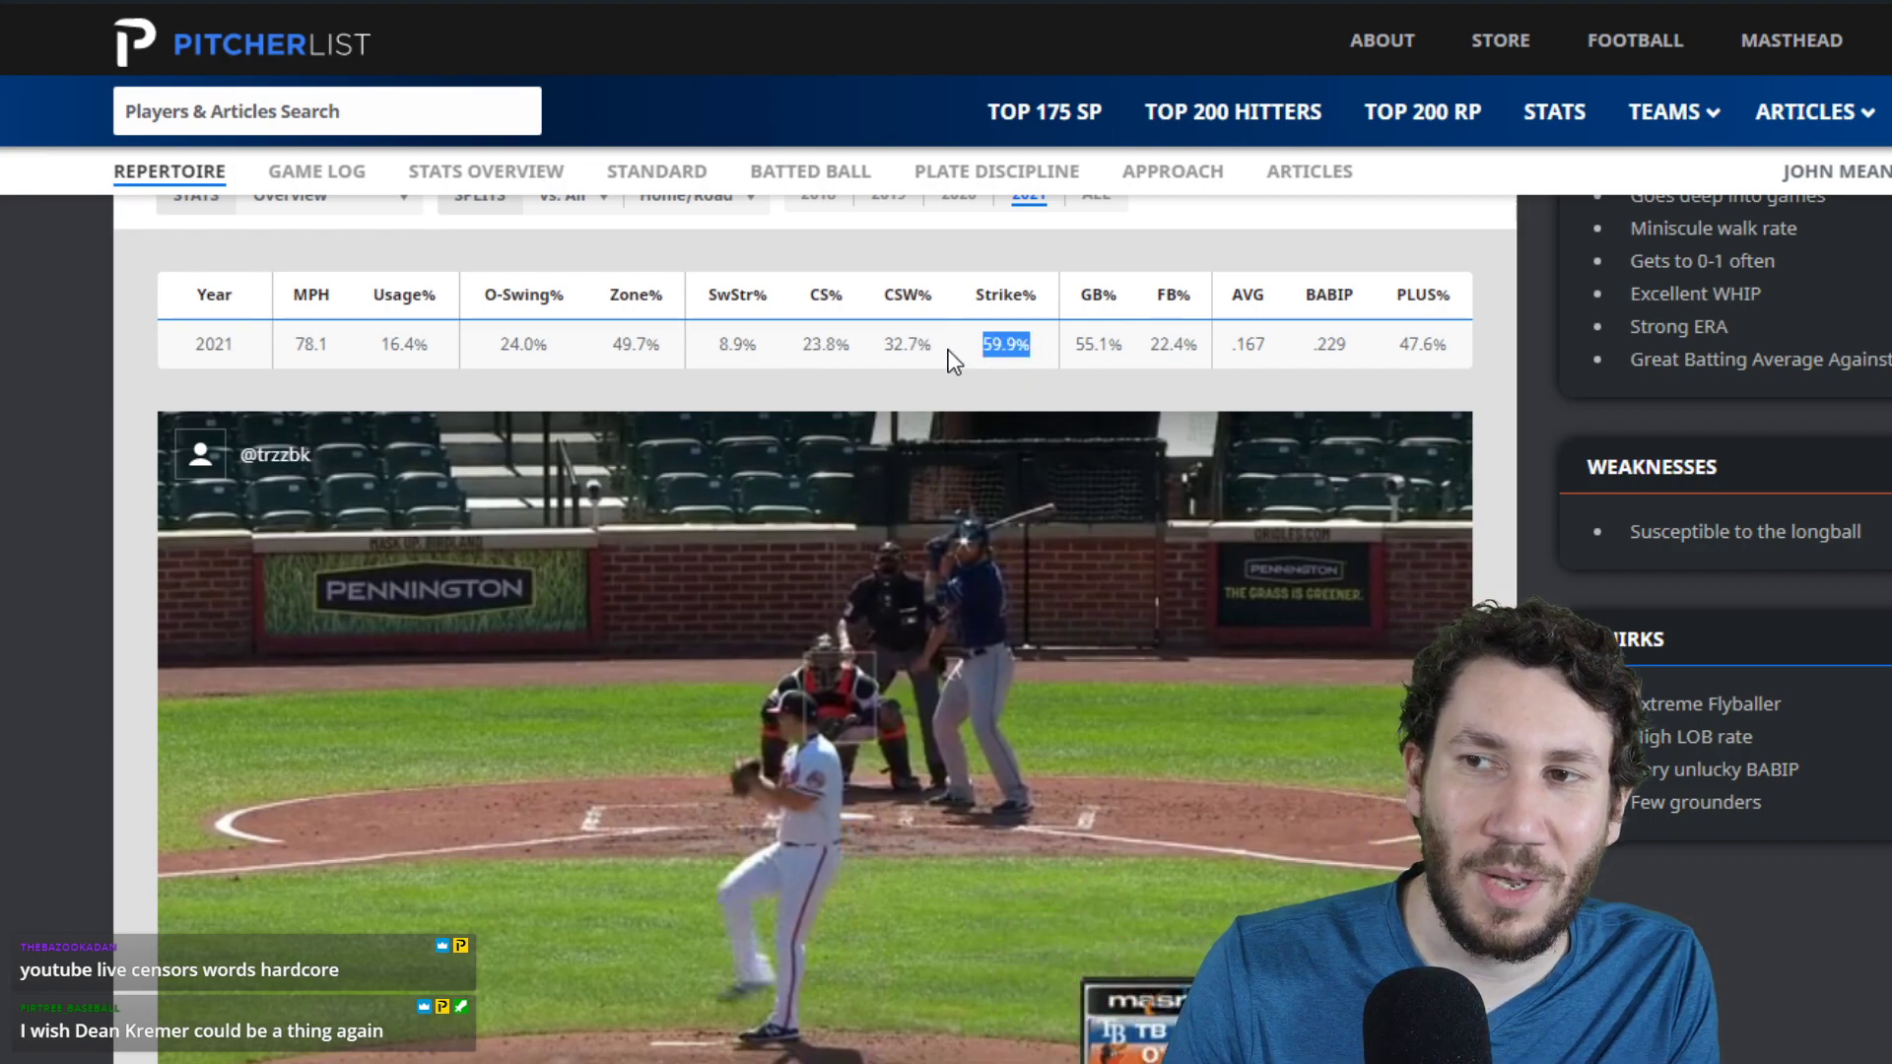
click(1247, 340)
double_click(1243, 343)
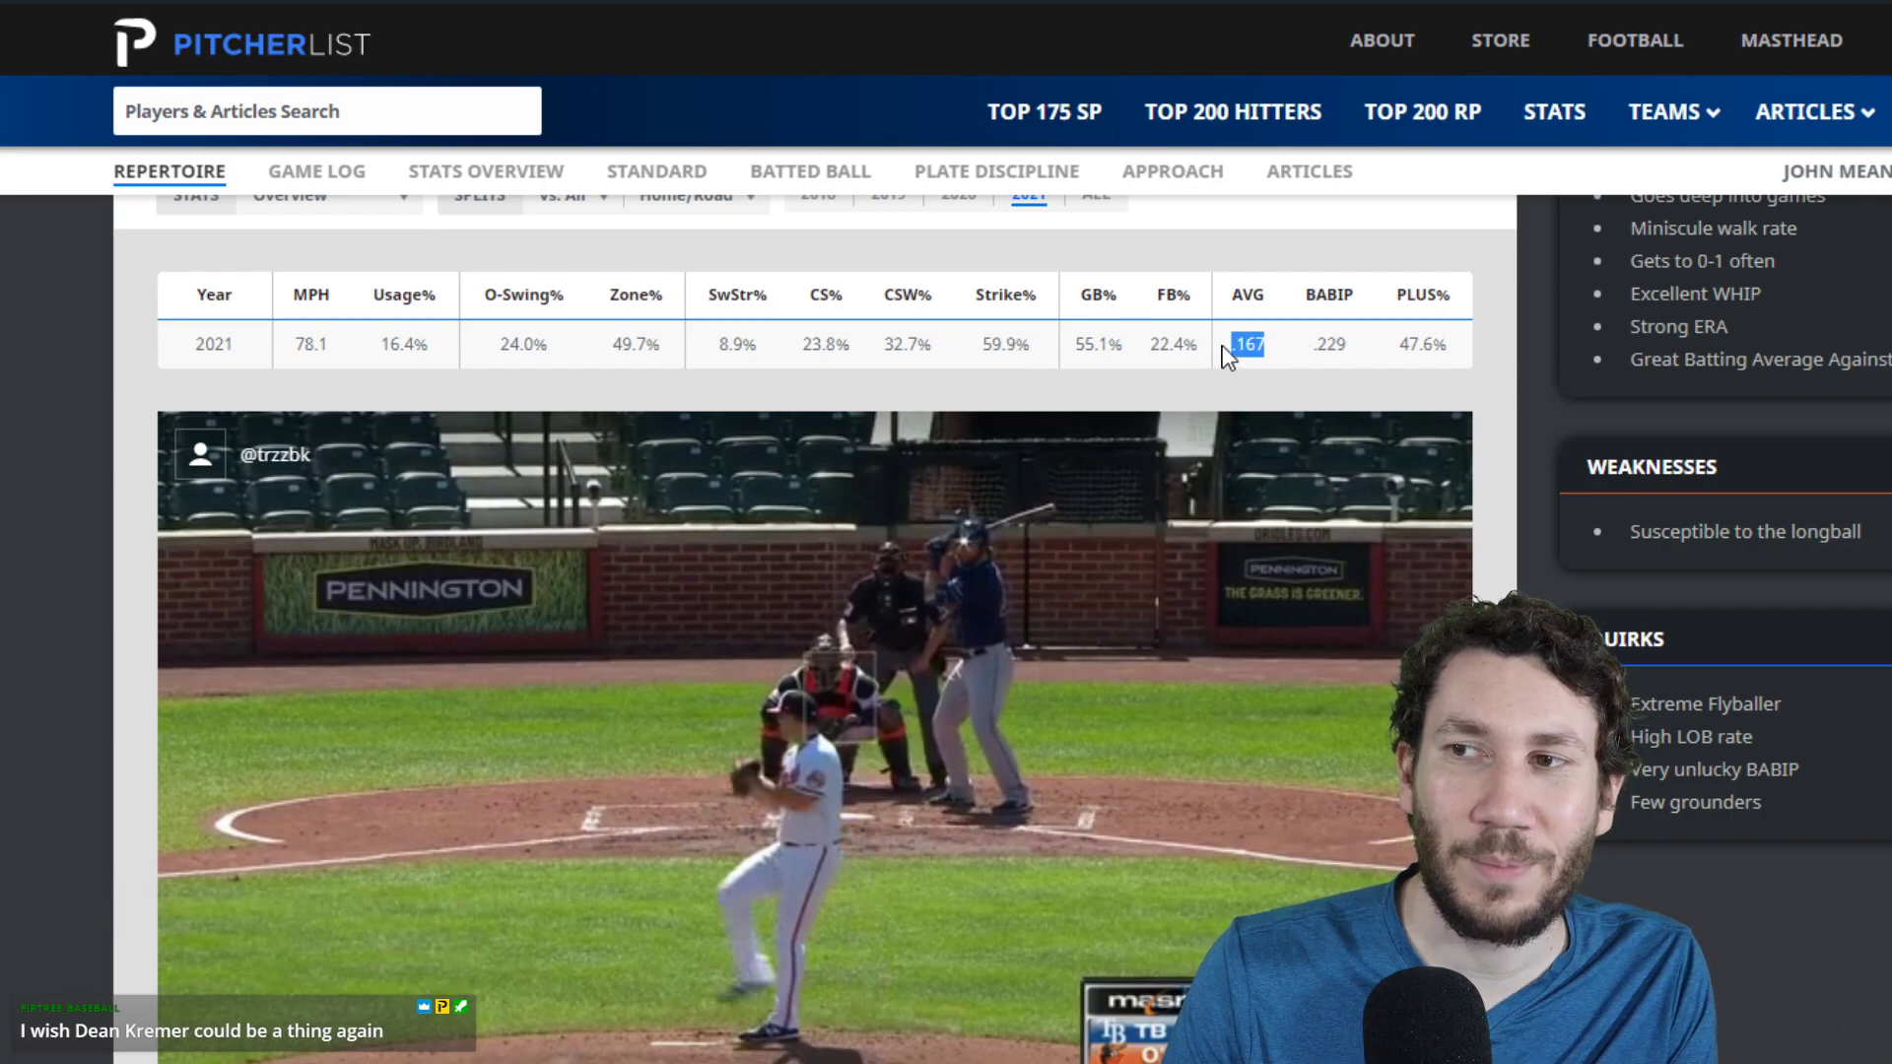
click(971, 342)
double_click(1015, 346)
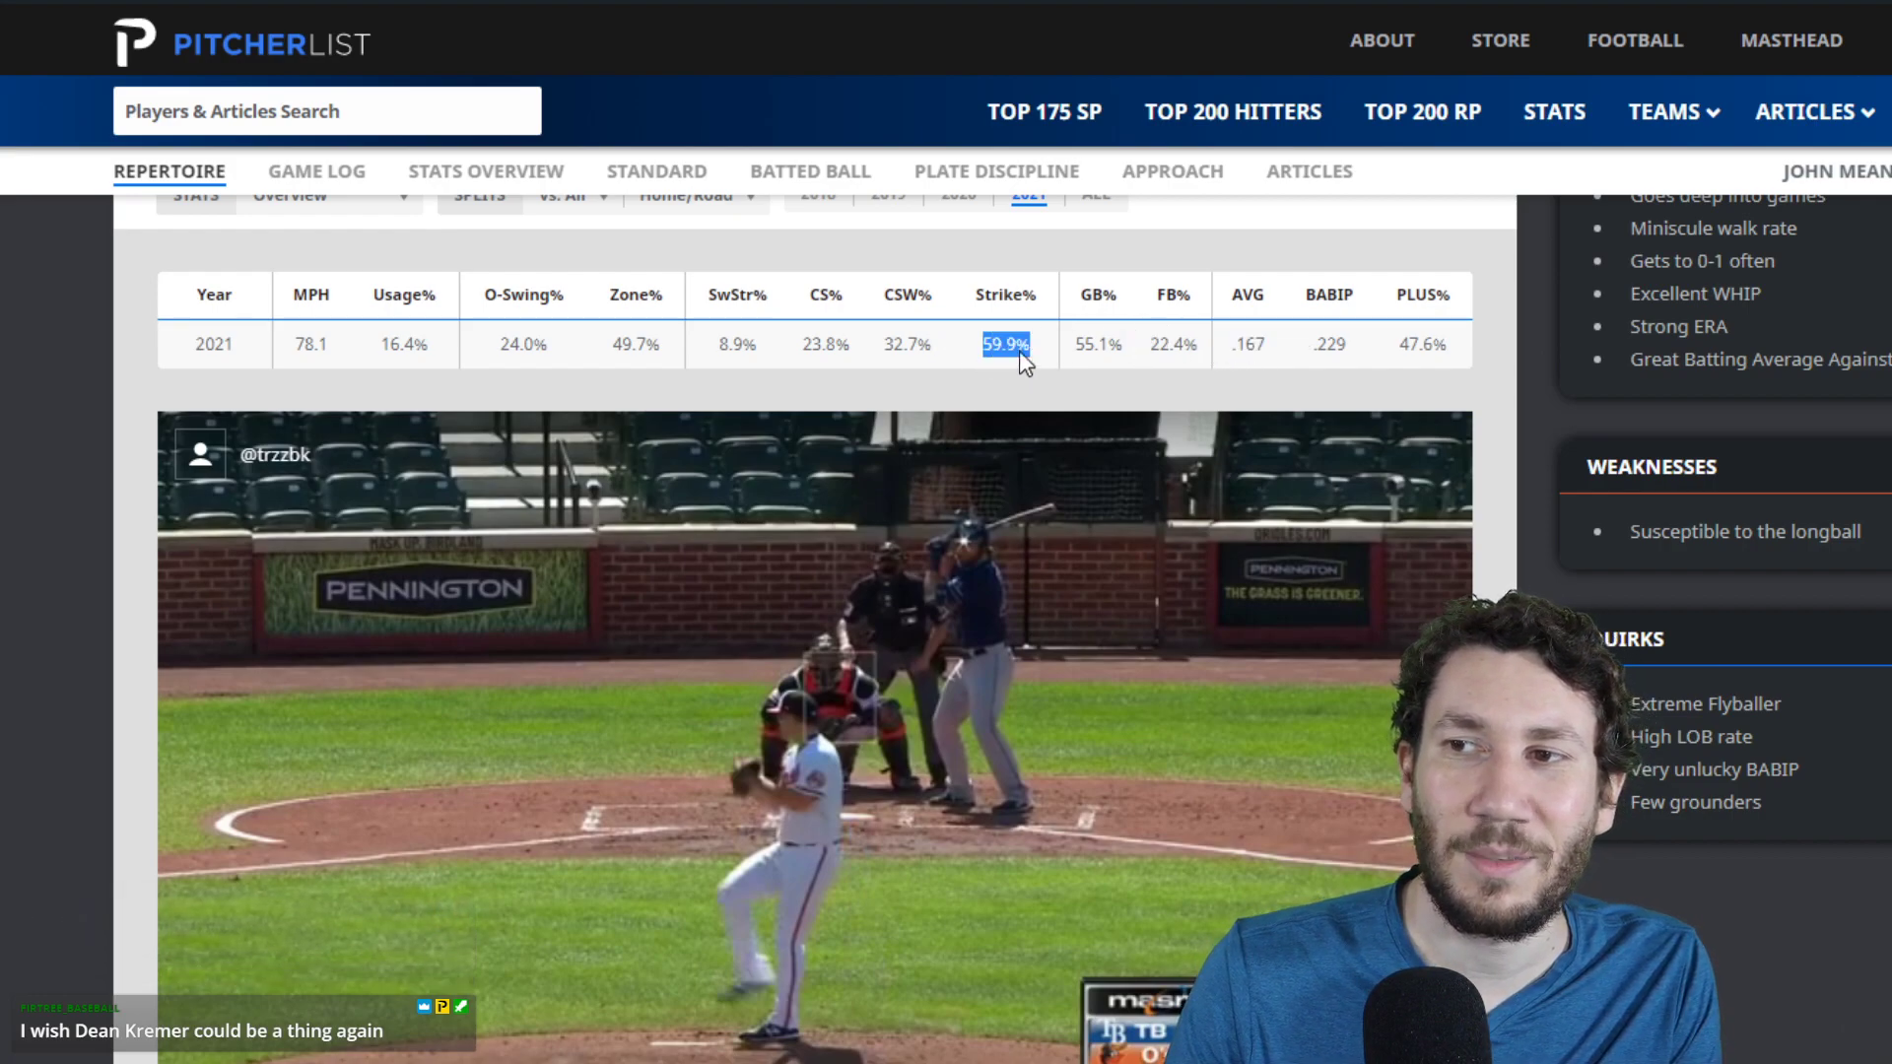
- Open the changeup's 2021 overview stats and check its Strike% and AVG
scroll(1042, 349, up, 3)
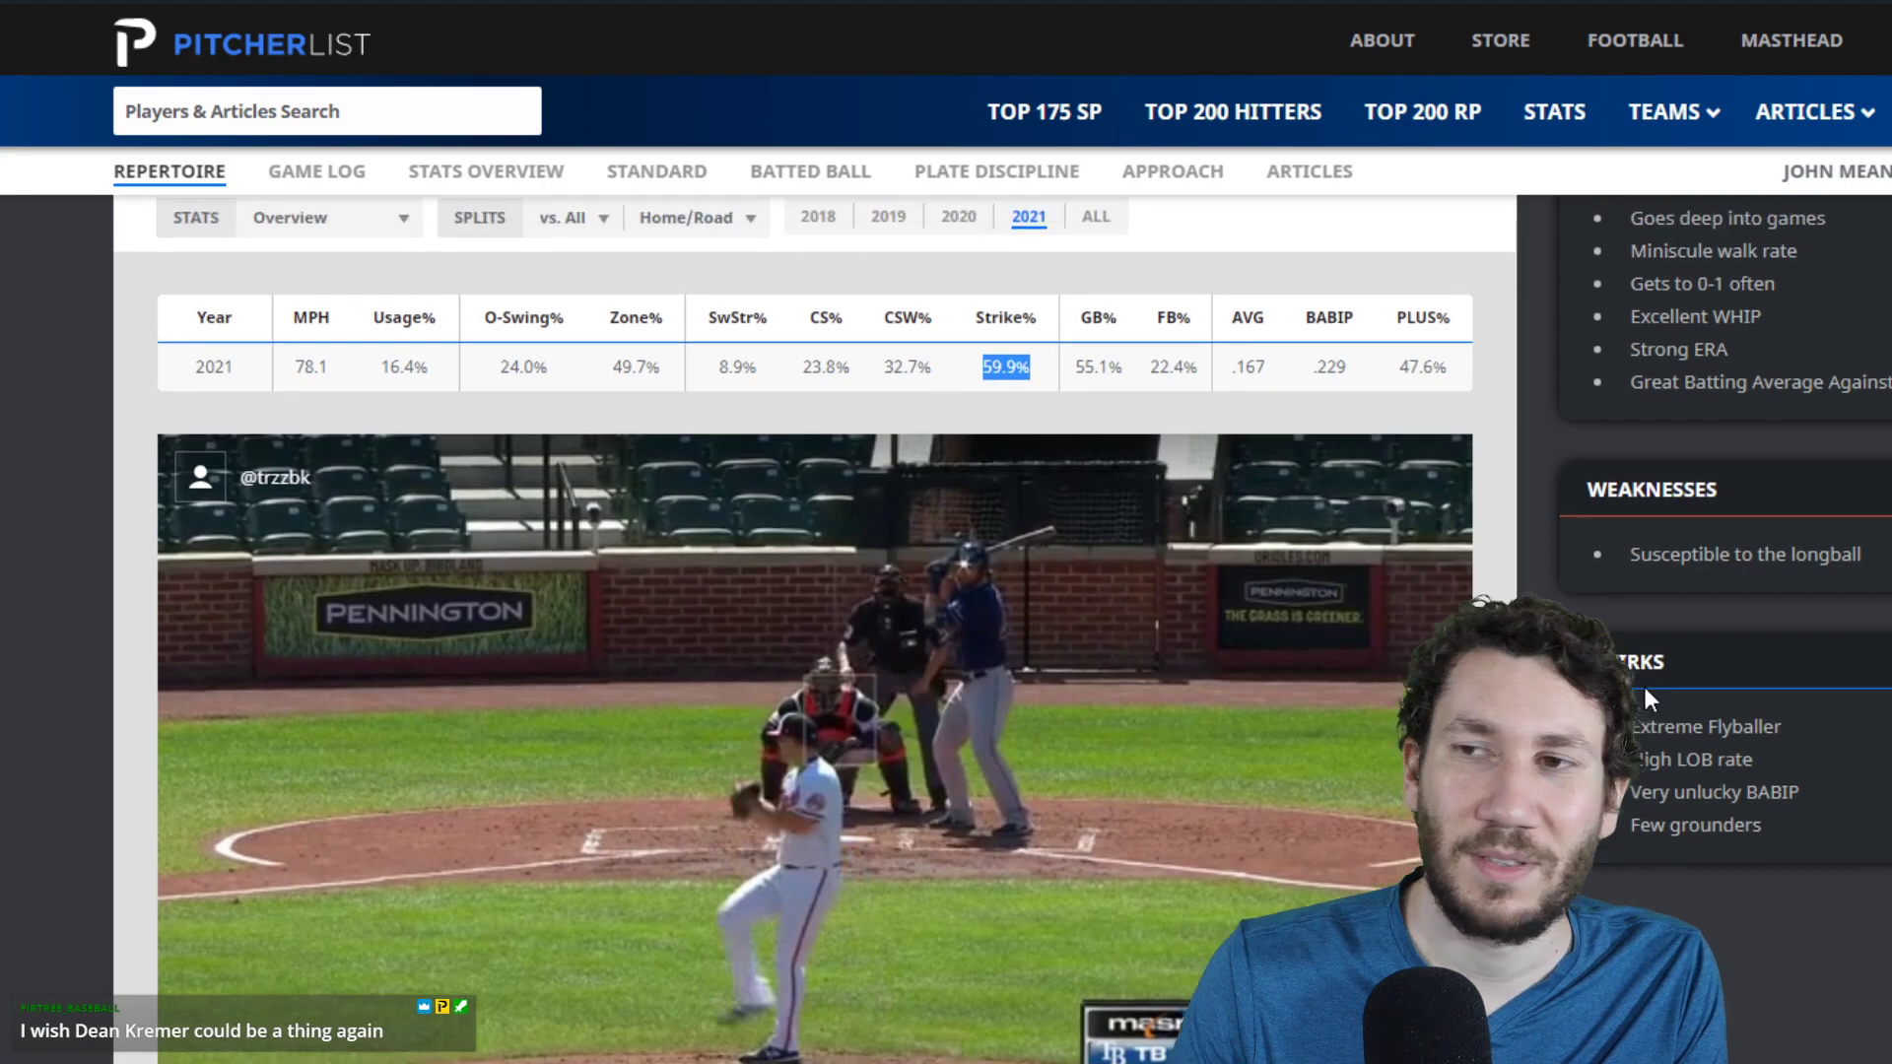
click(504, 414)
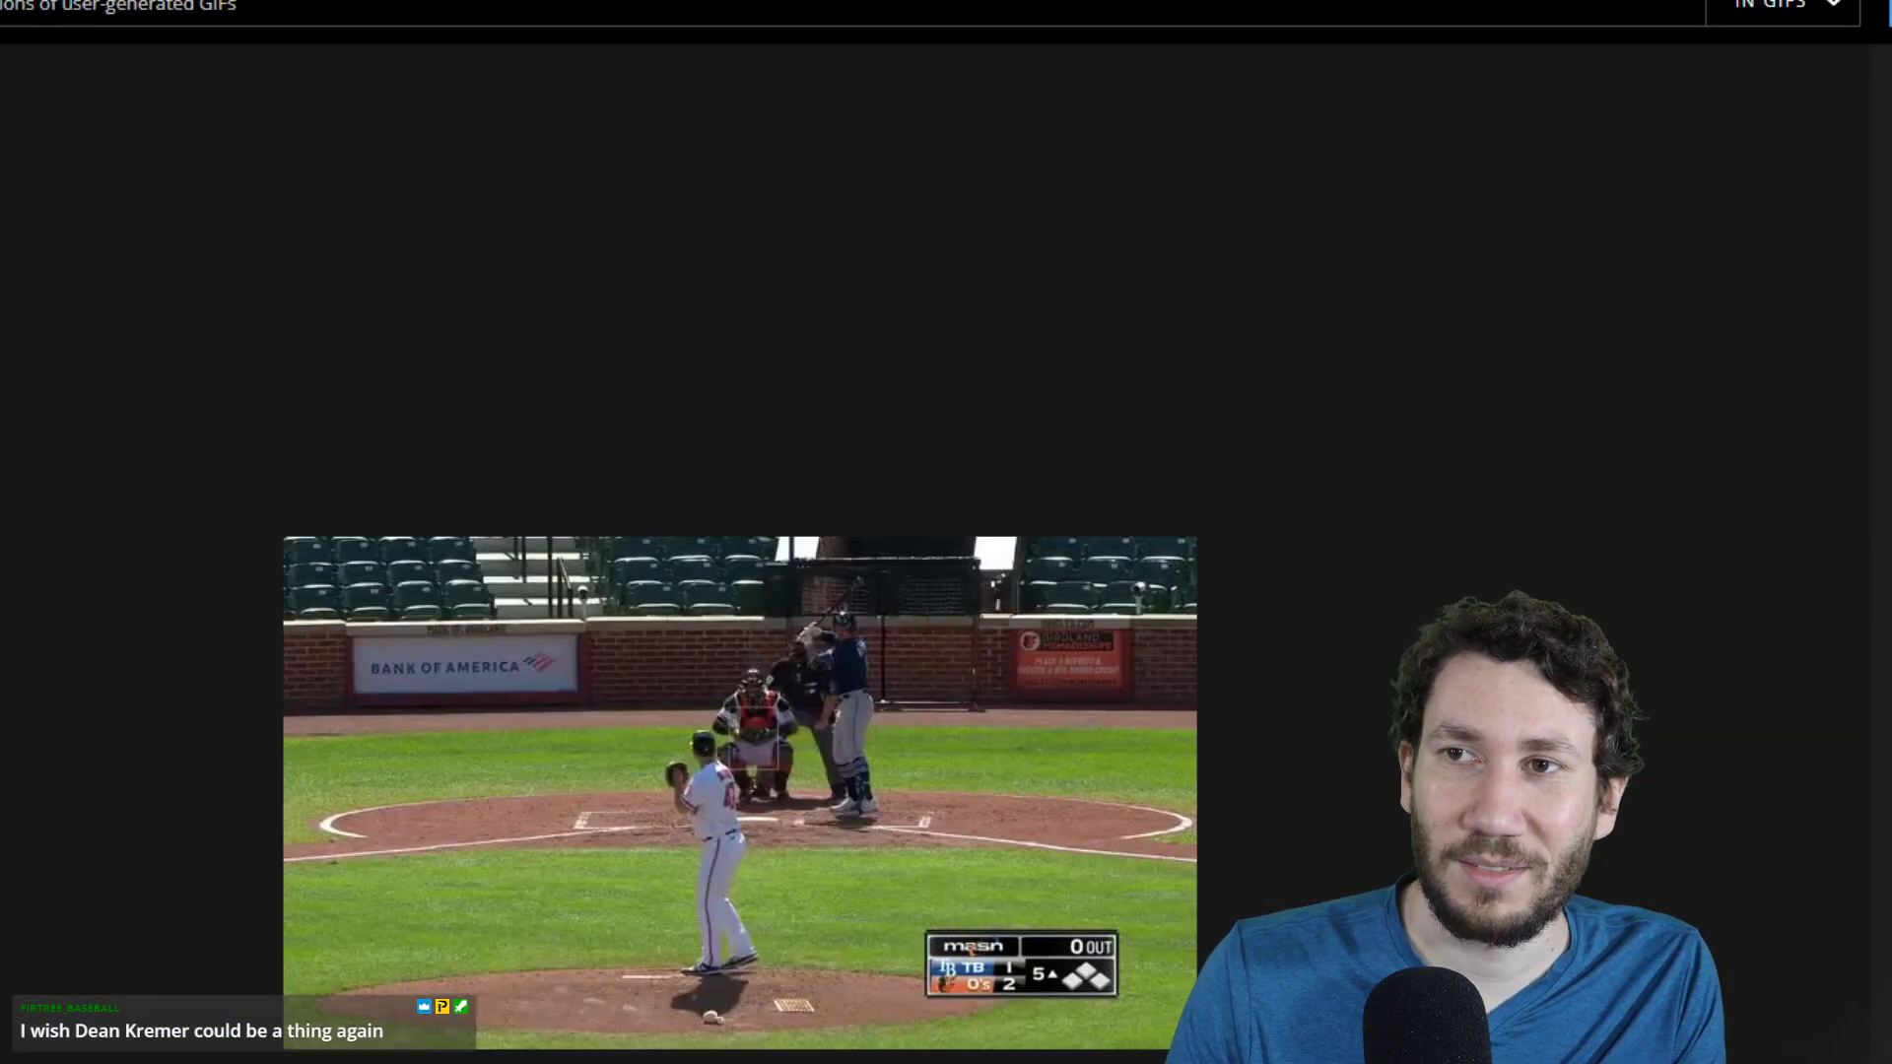
key(Escape)
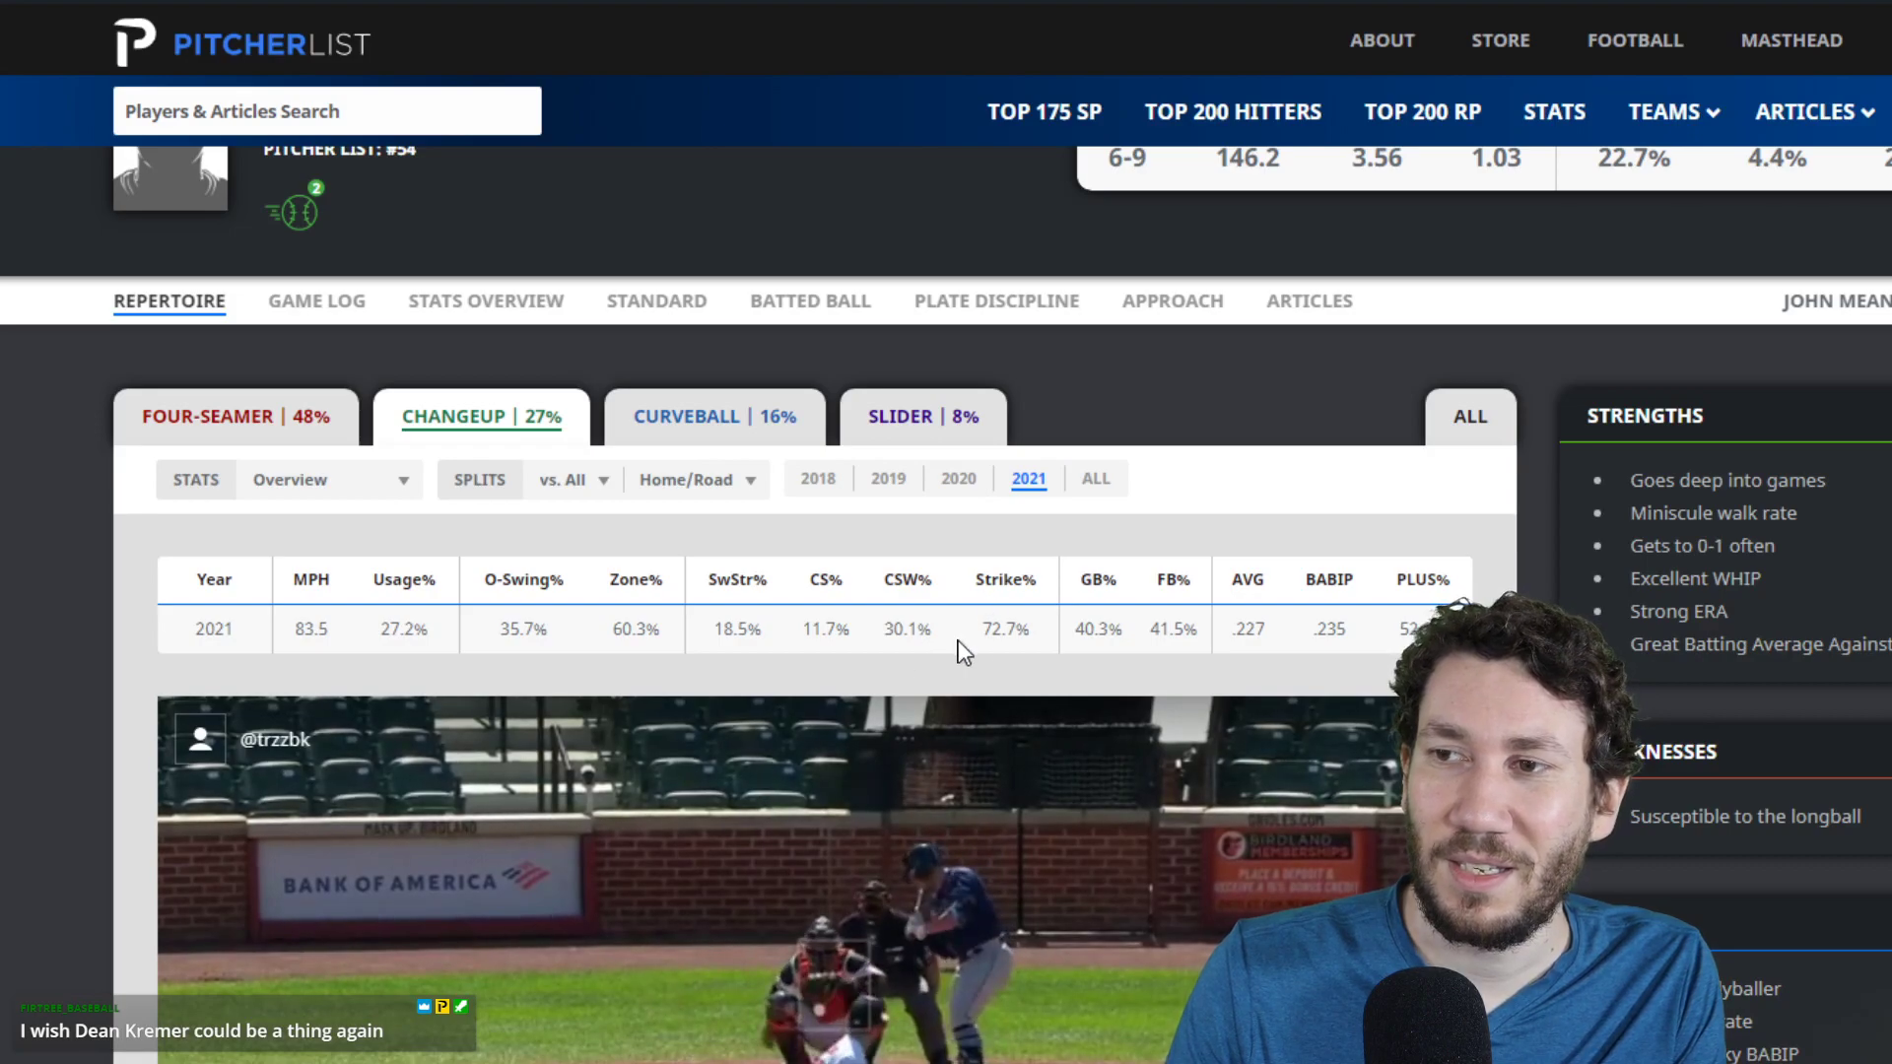
drag(964, 635, 1047, 632)
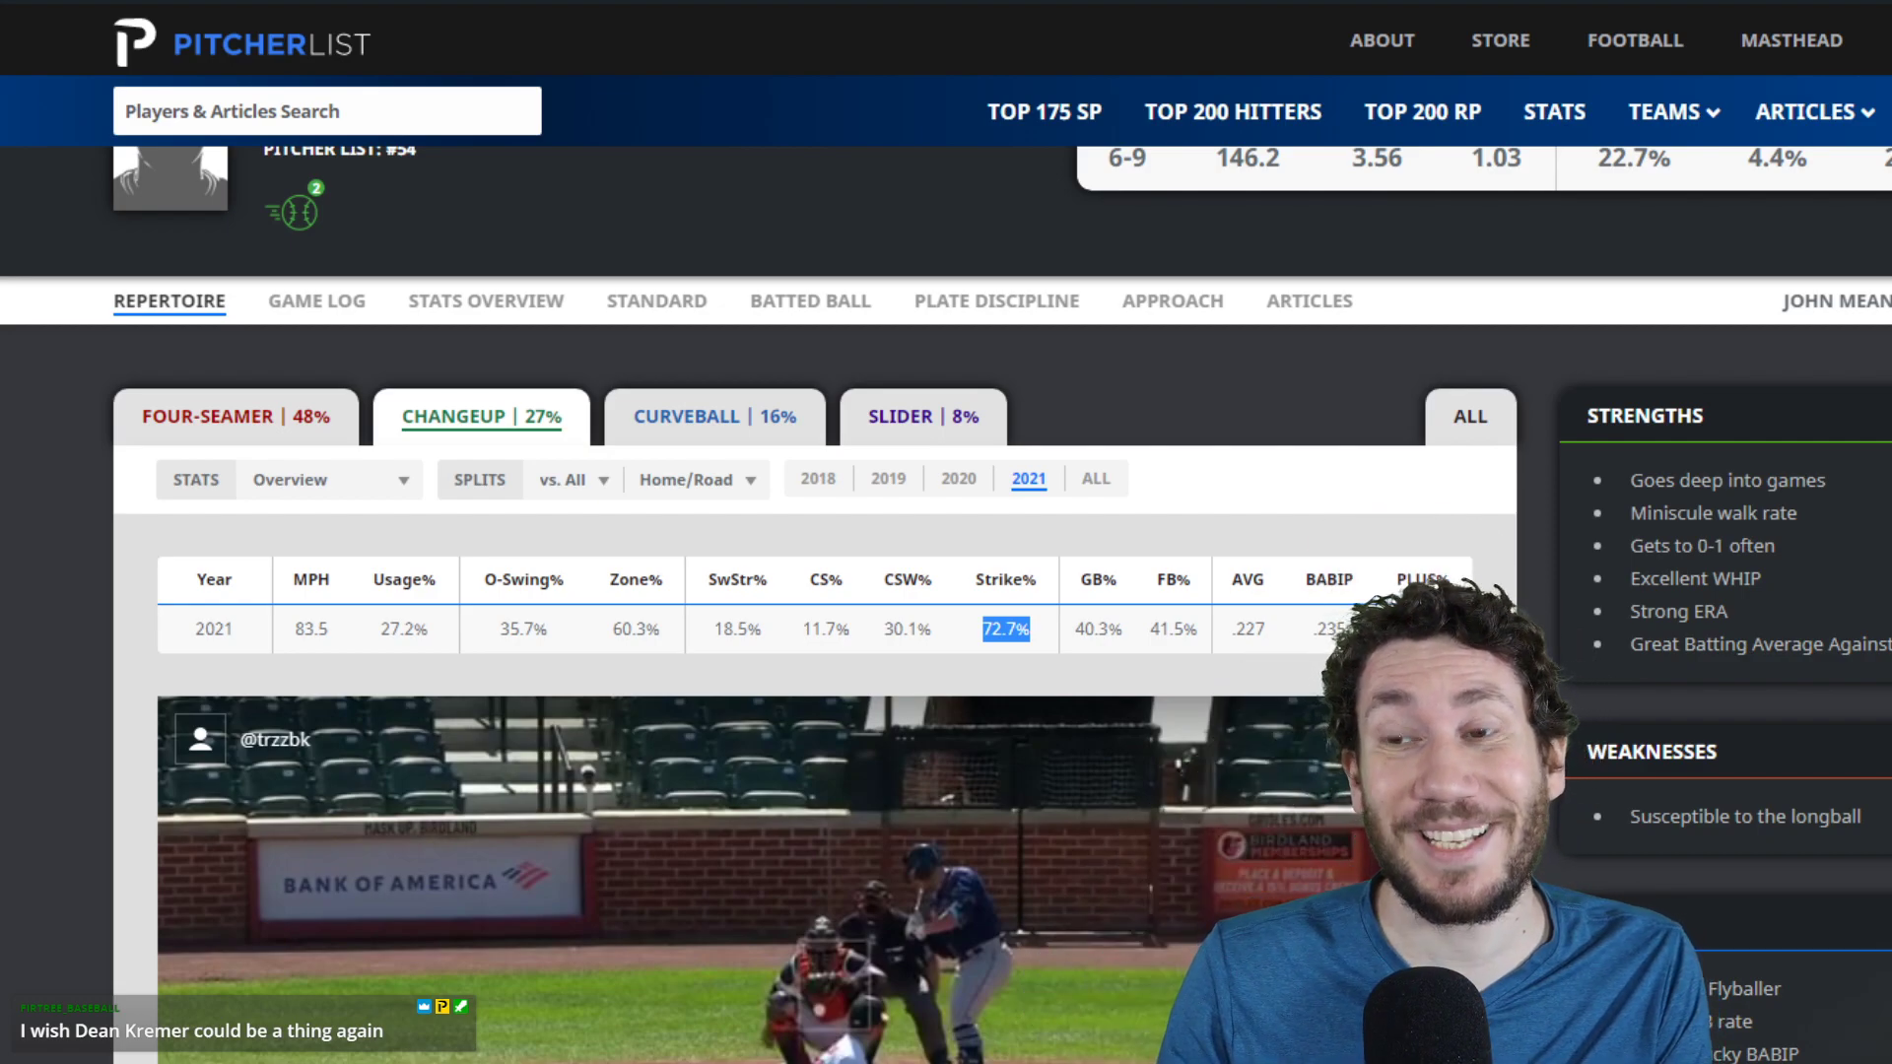
drag(1271, 633, 1218, 650)
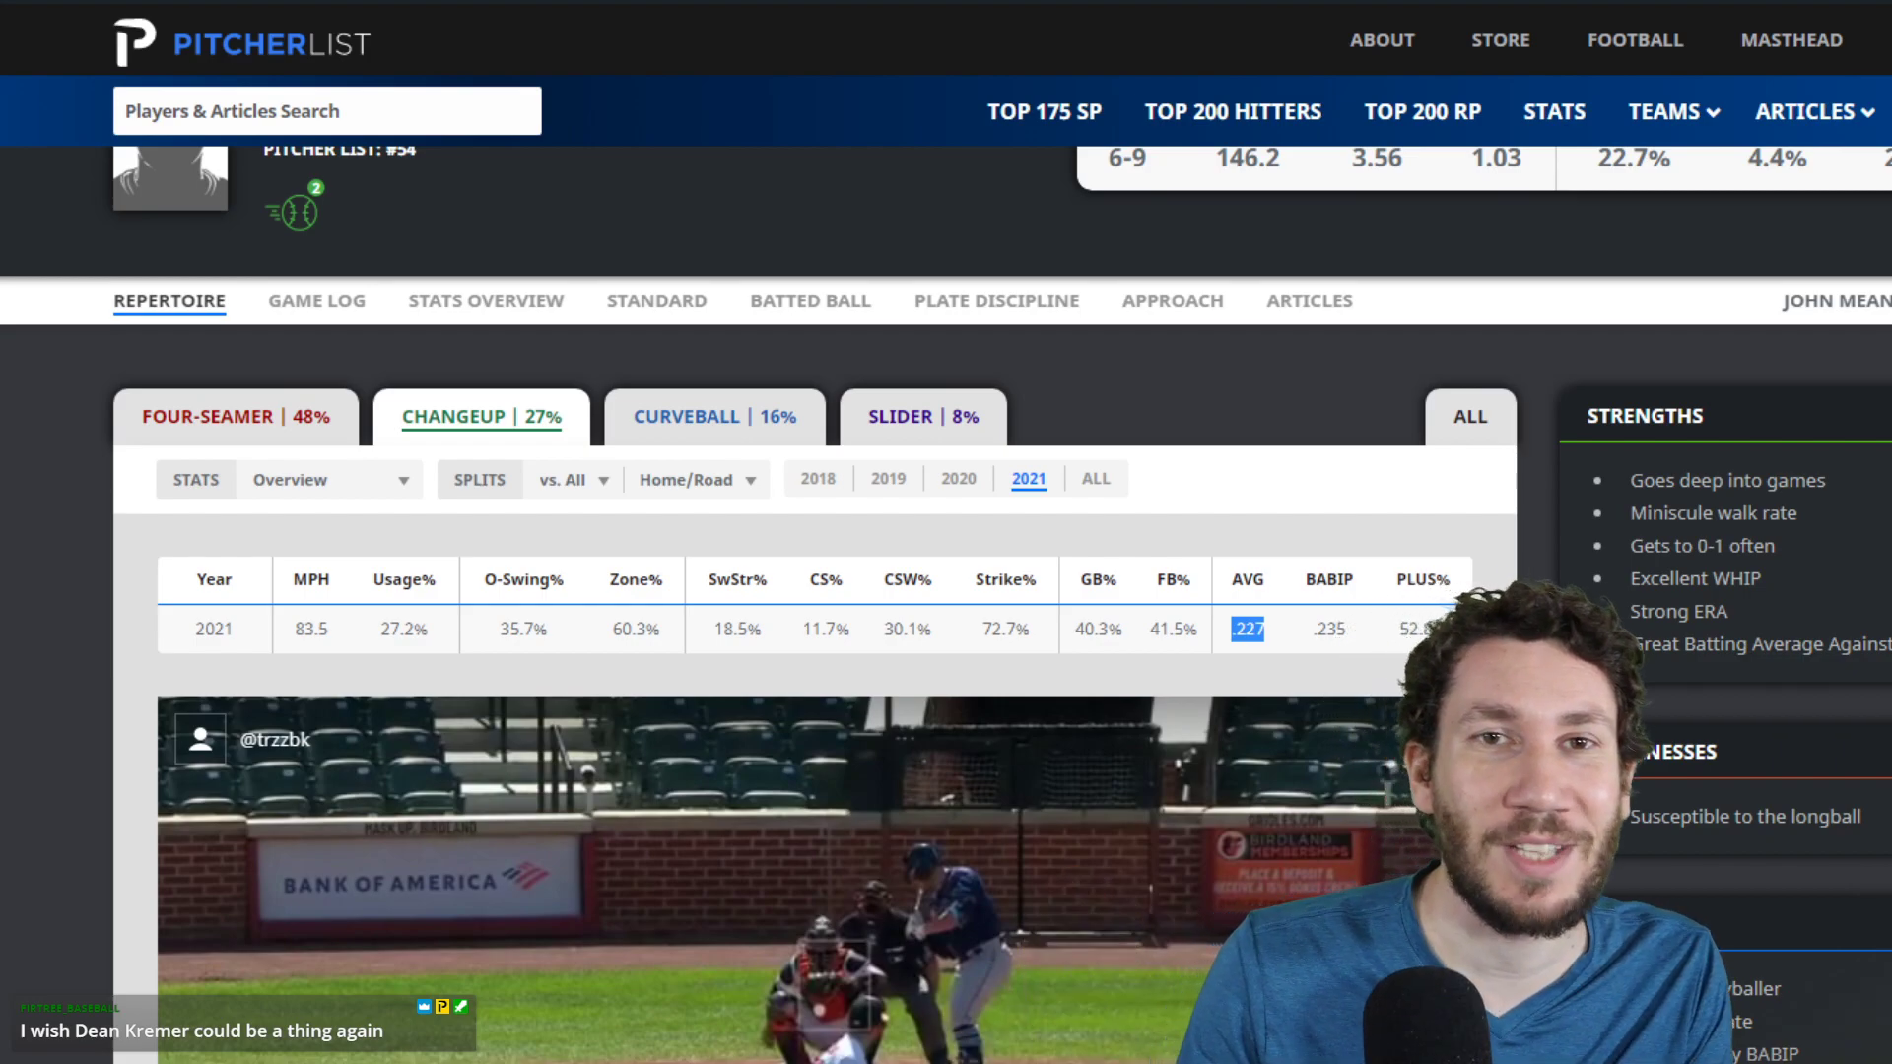
- Open the 2021 Pitch Types leaderboard for changeups and compare John Means's PLUS% with Chris Sale's
click(1238, 781)
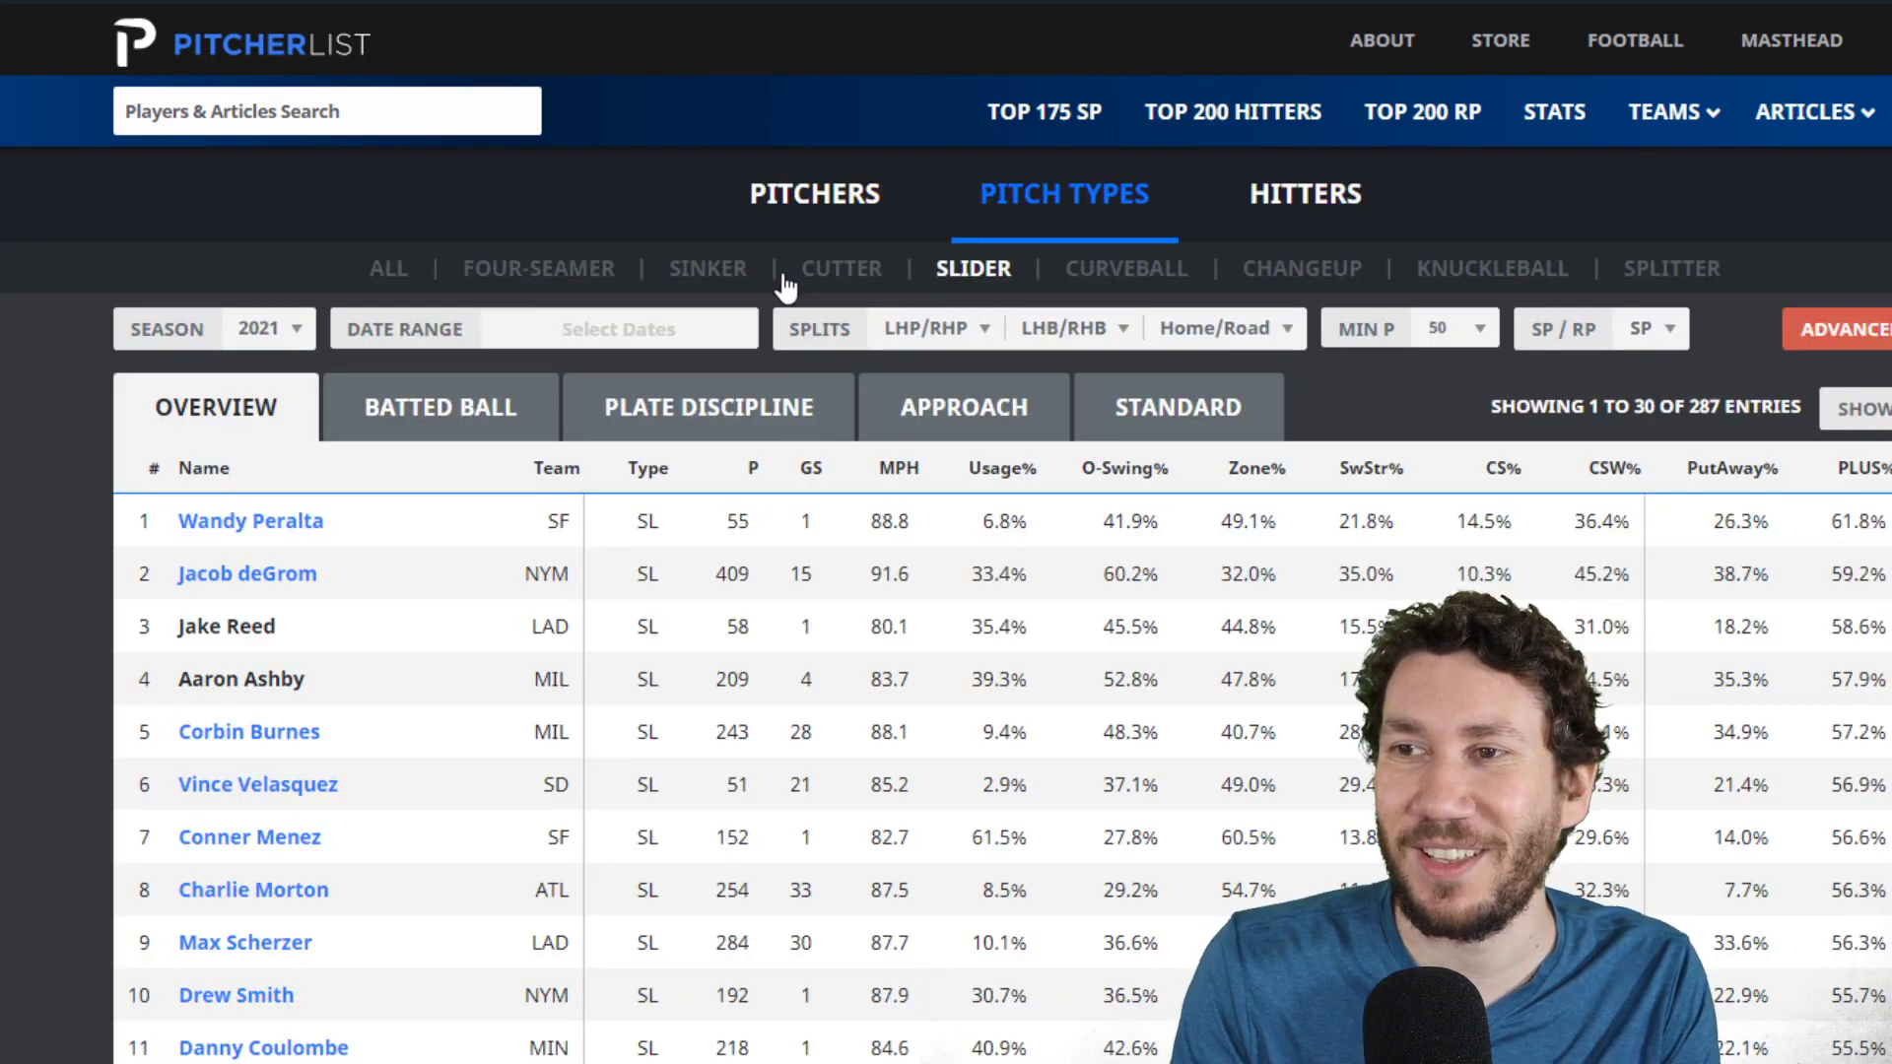
click(1356, 264)
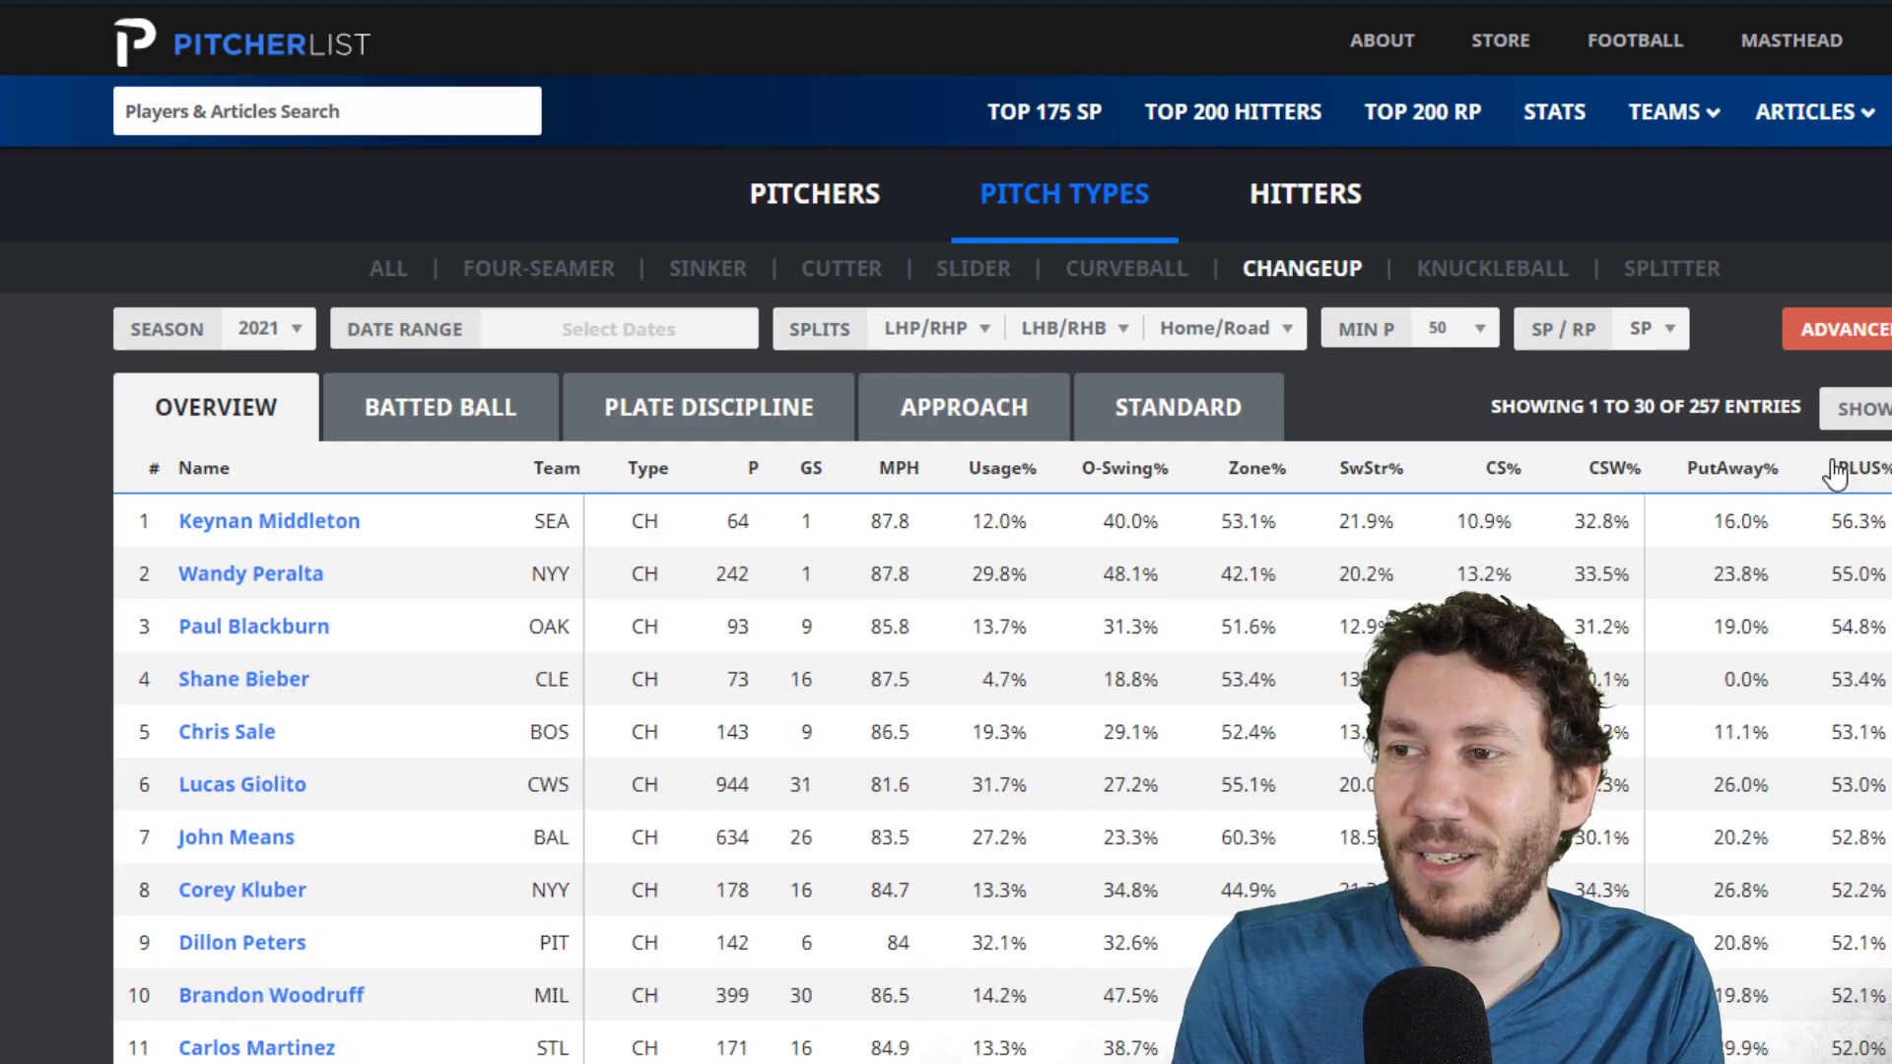
click(1872, 478)
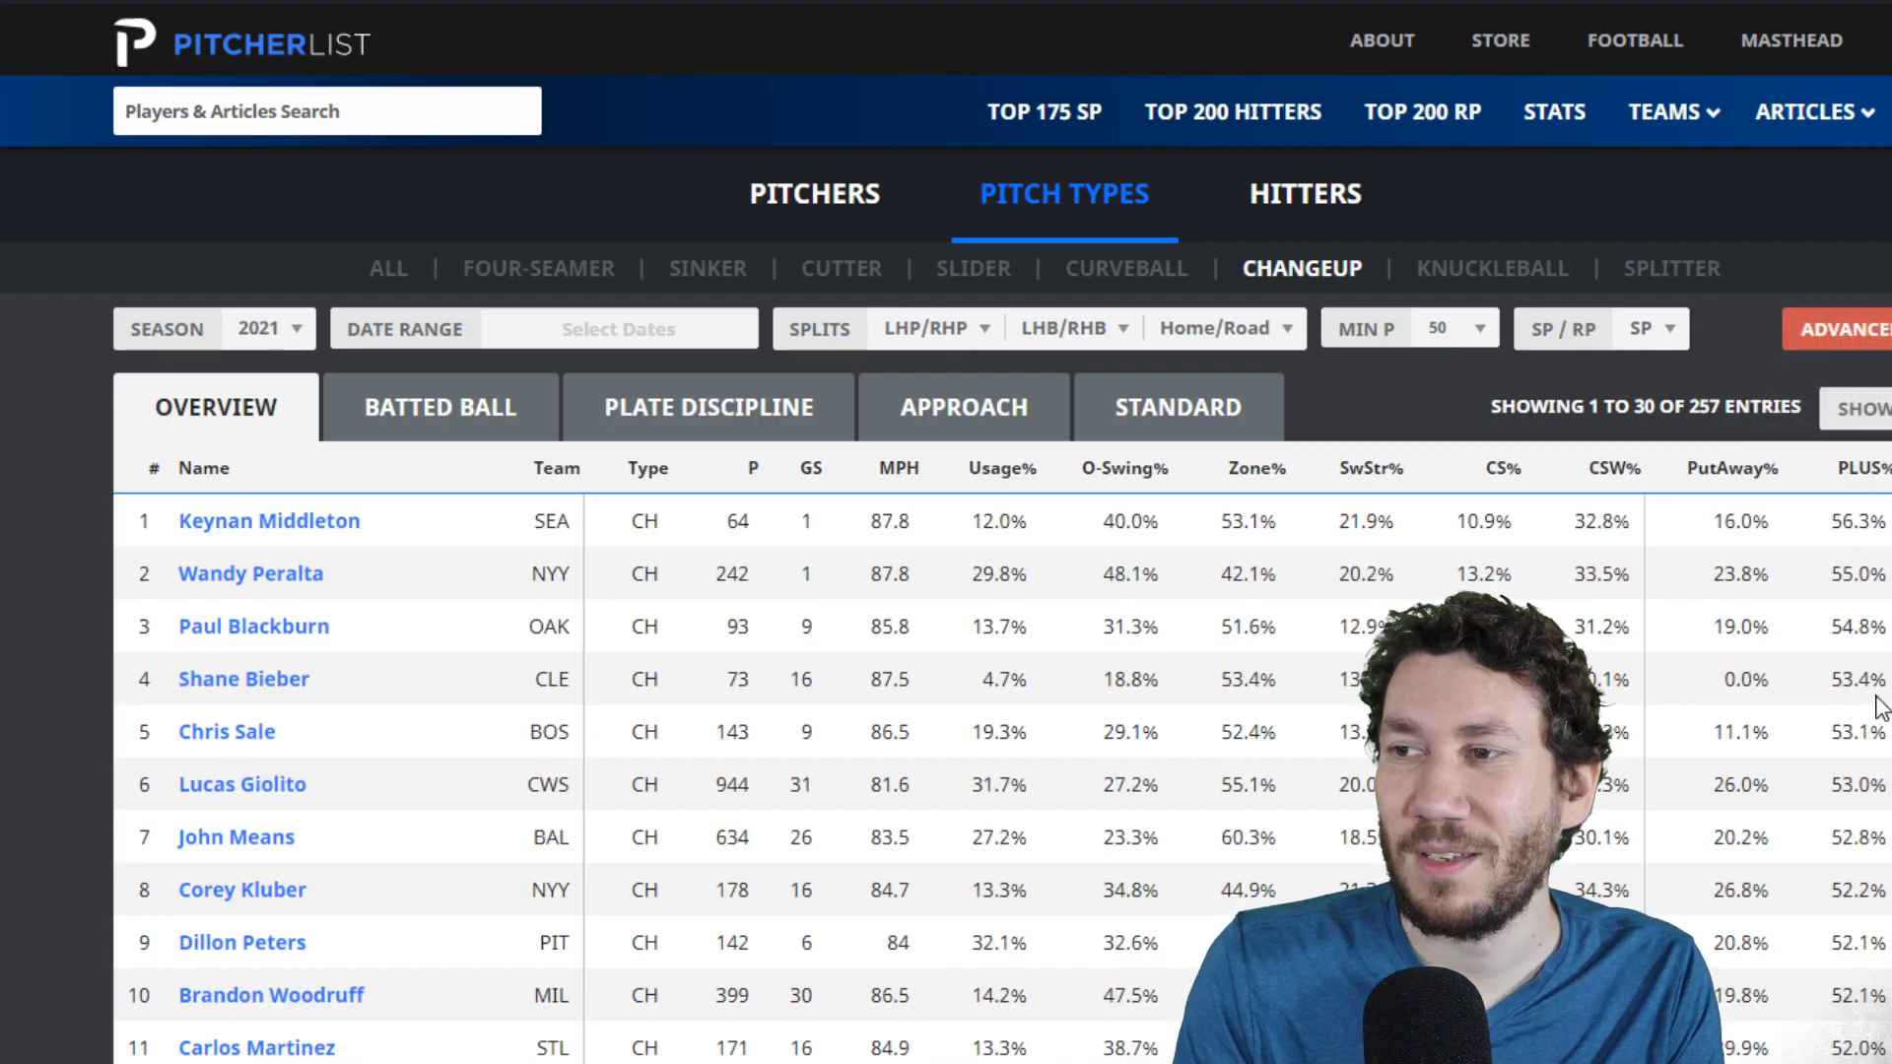
drag(1886, 833, 1825, 848)
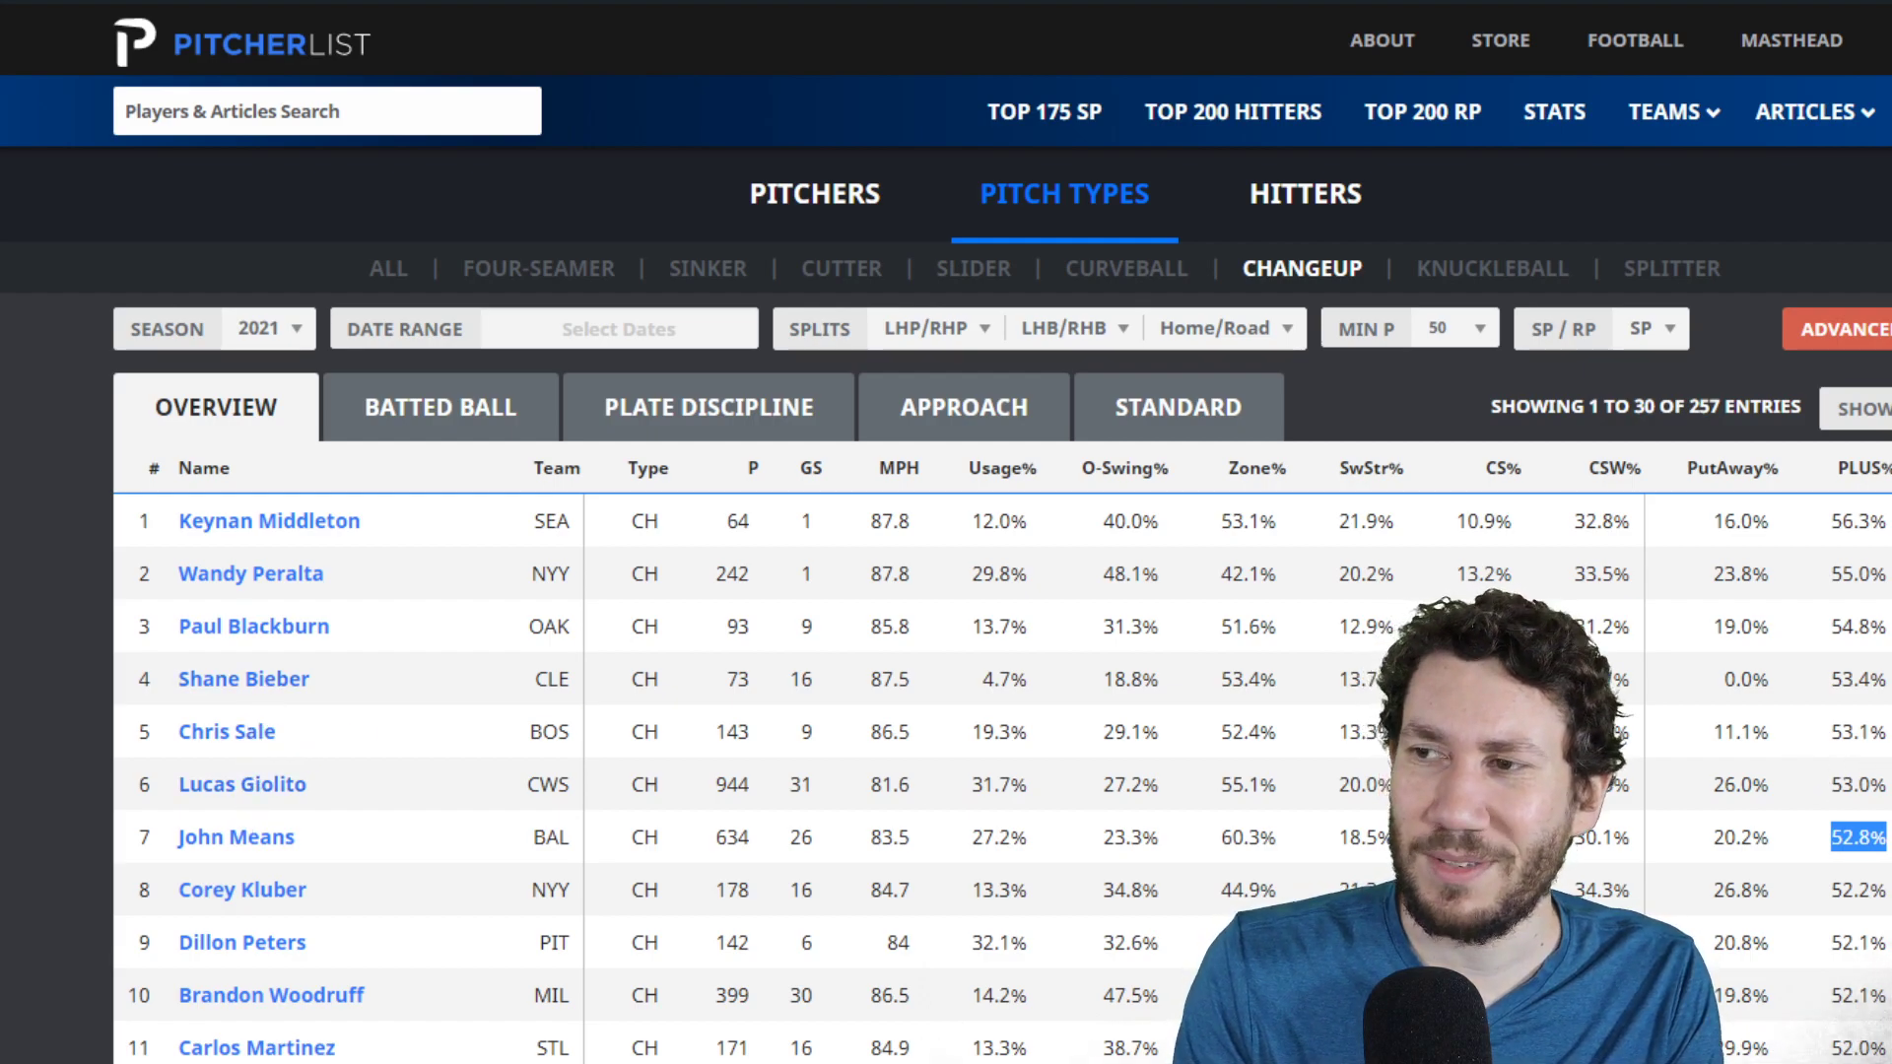
double_click(1859, 731)
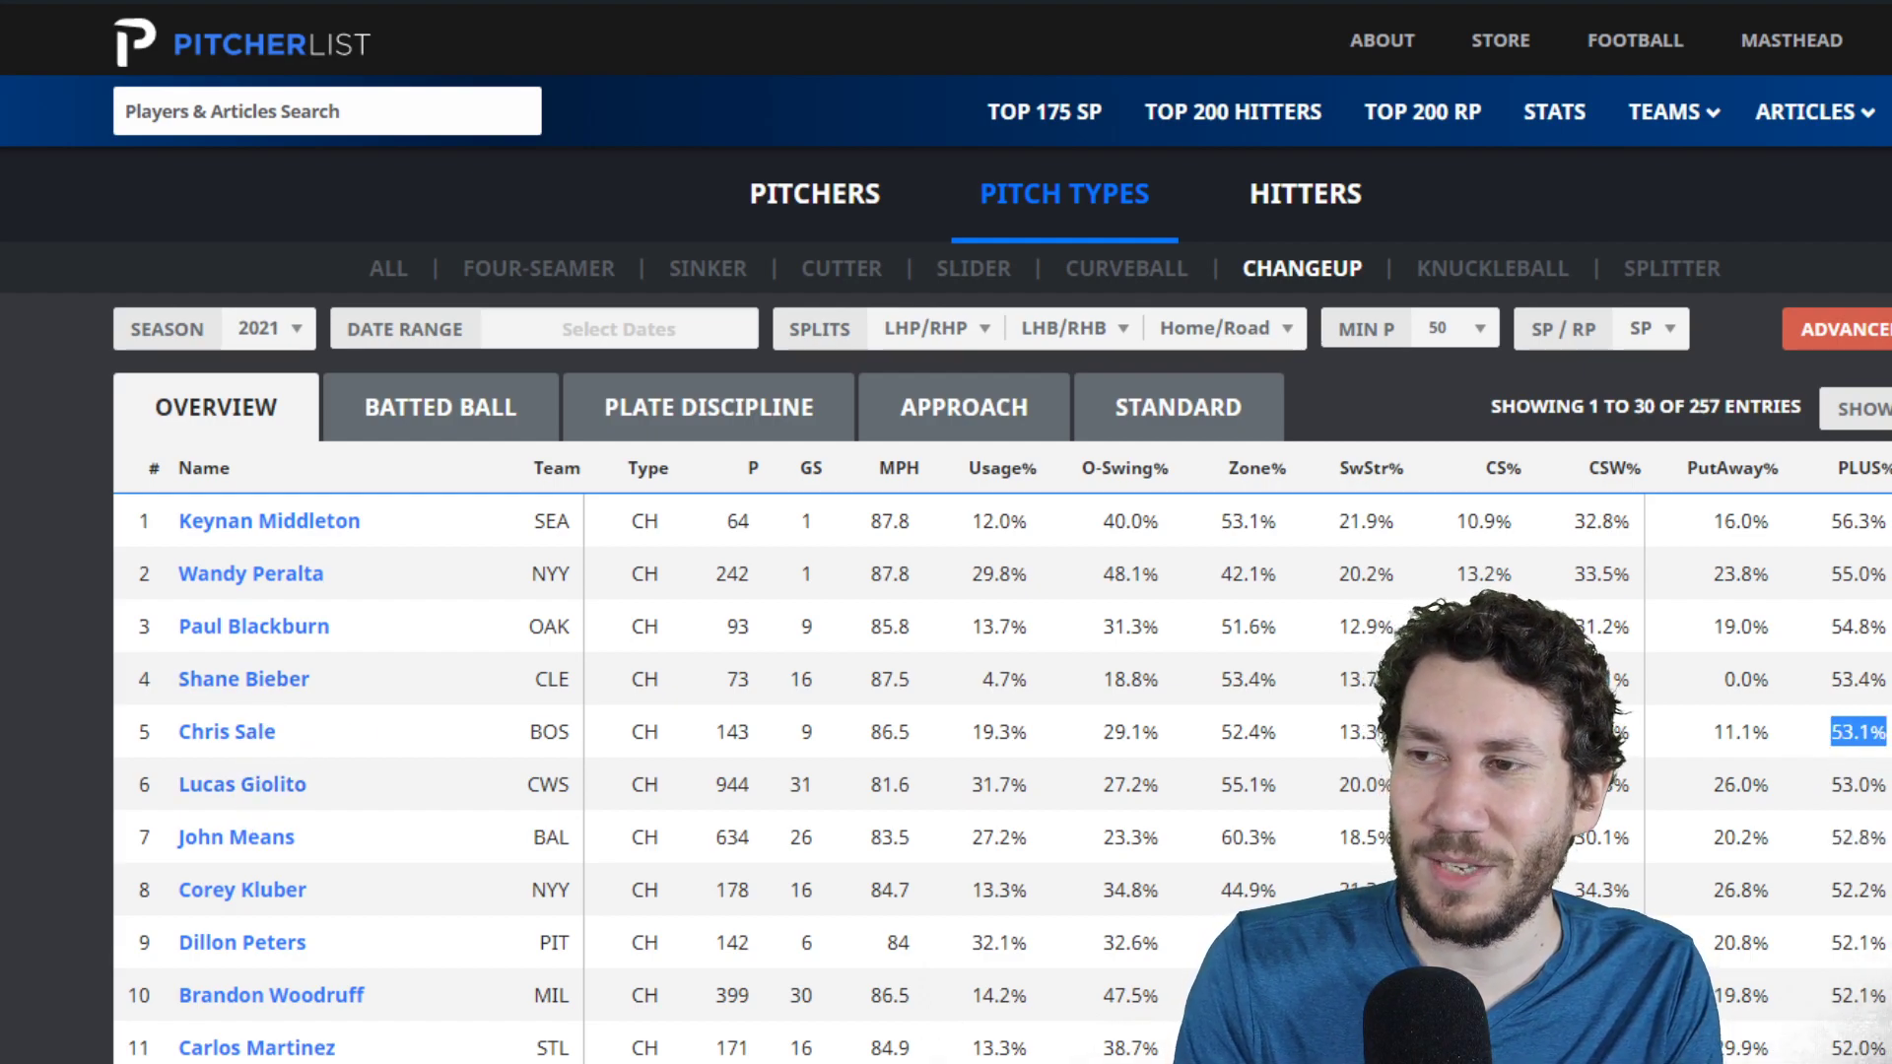
- Compare Chris Sale's SwStr% and PLUS% with the neighbouring pitchers on the 2021 changeup leaderboard
double_click(1358, 731)
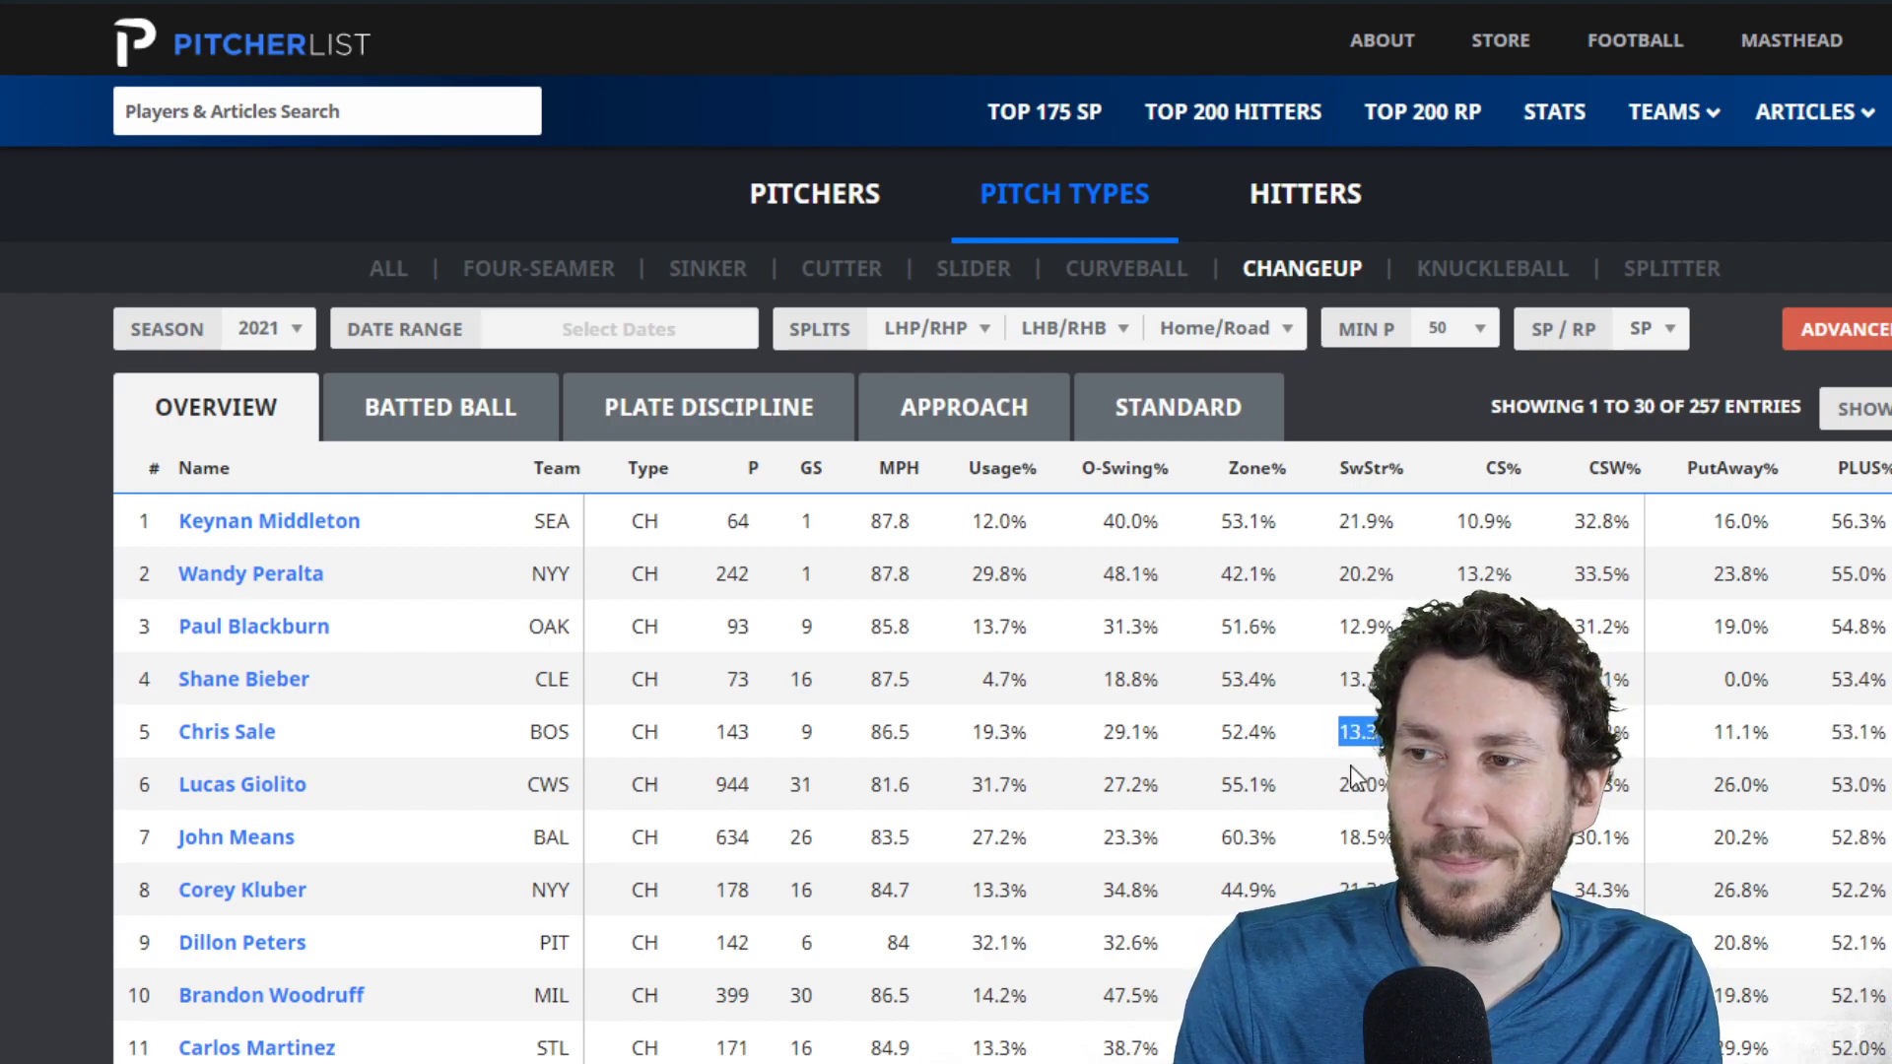
double_click(1878, 729)
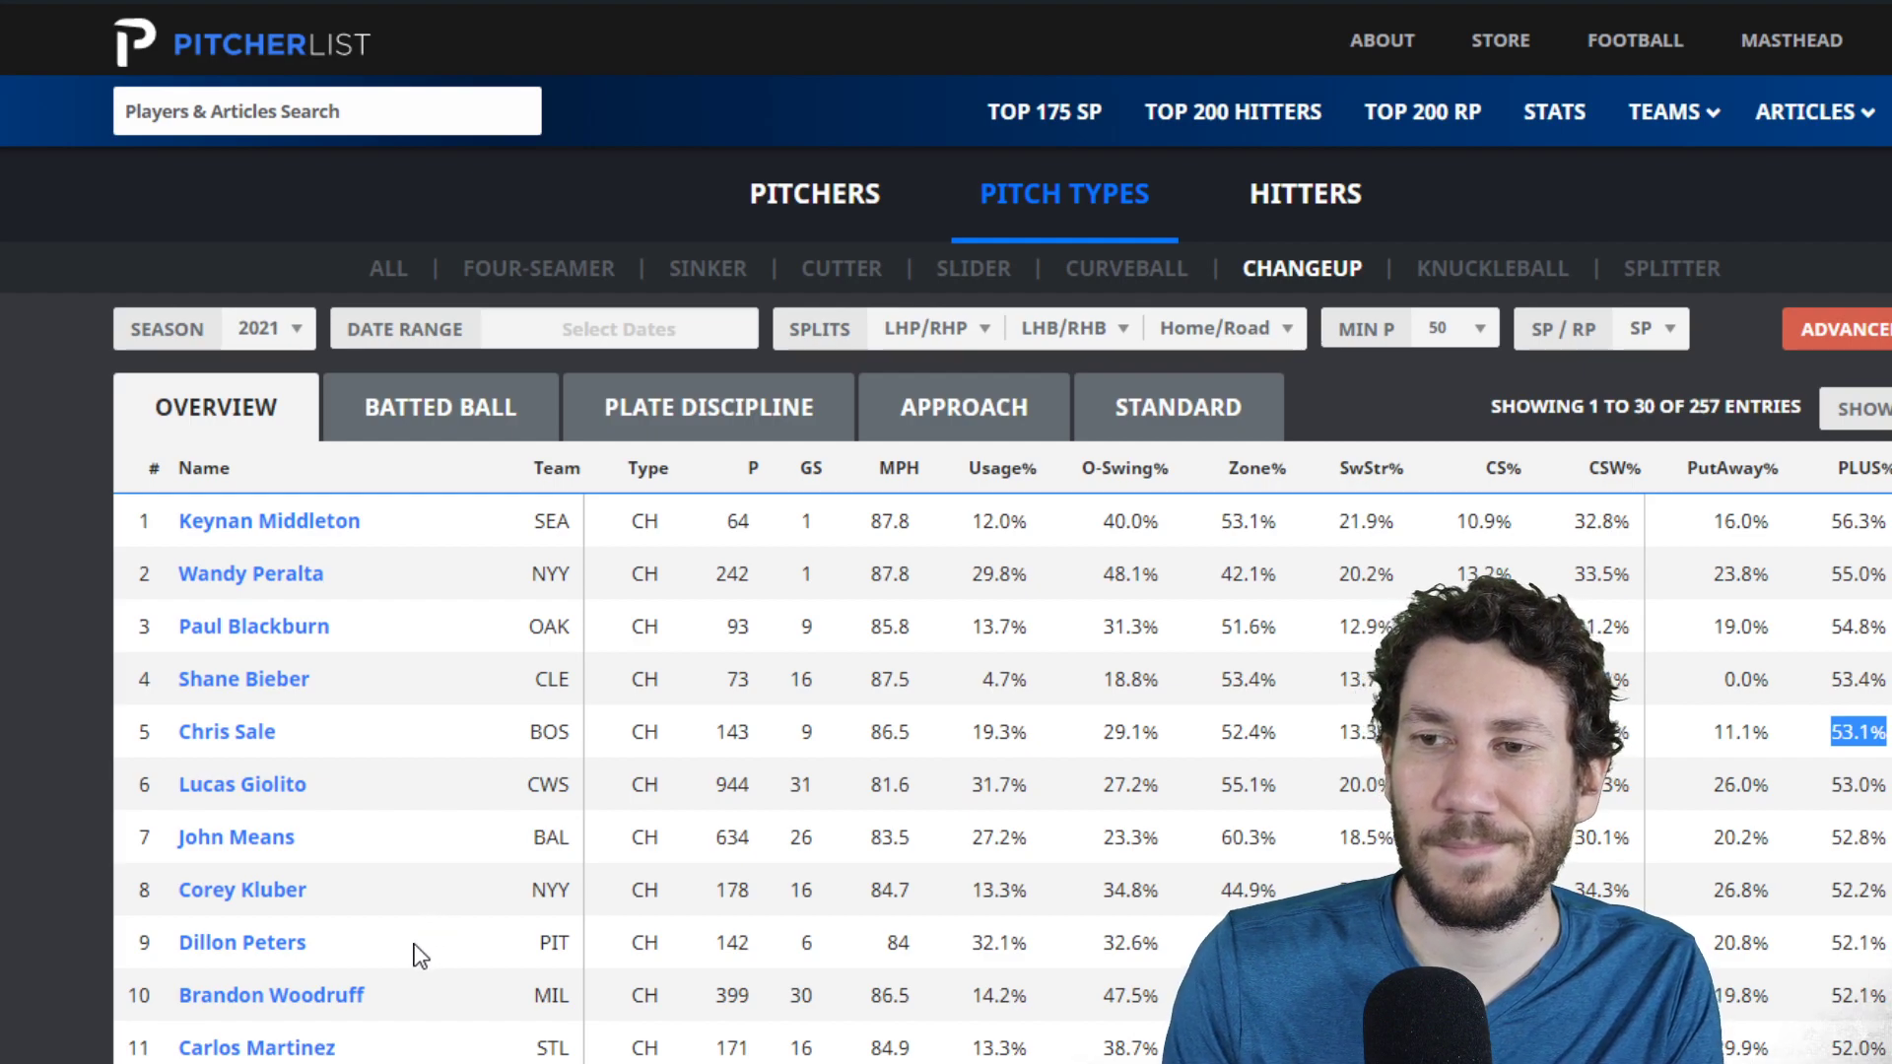
triple_click(301, 902)
click(998, 932)
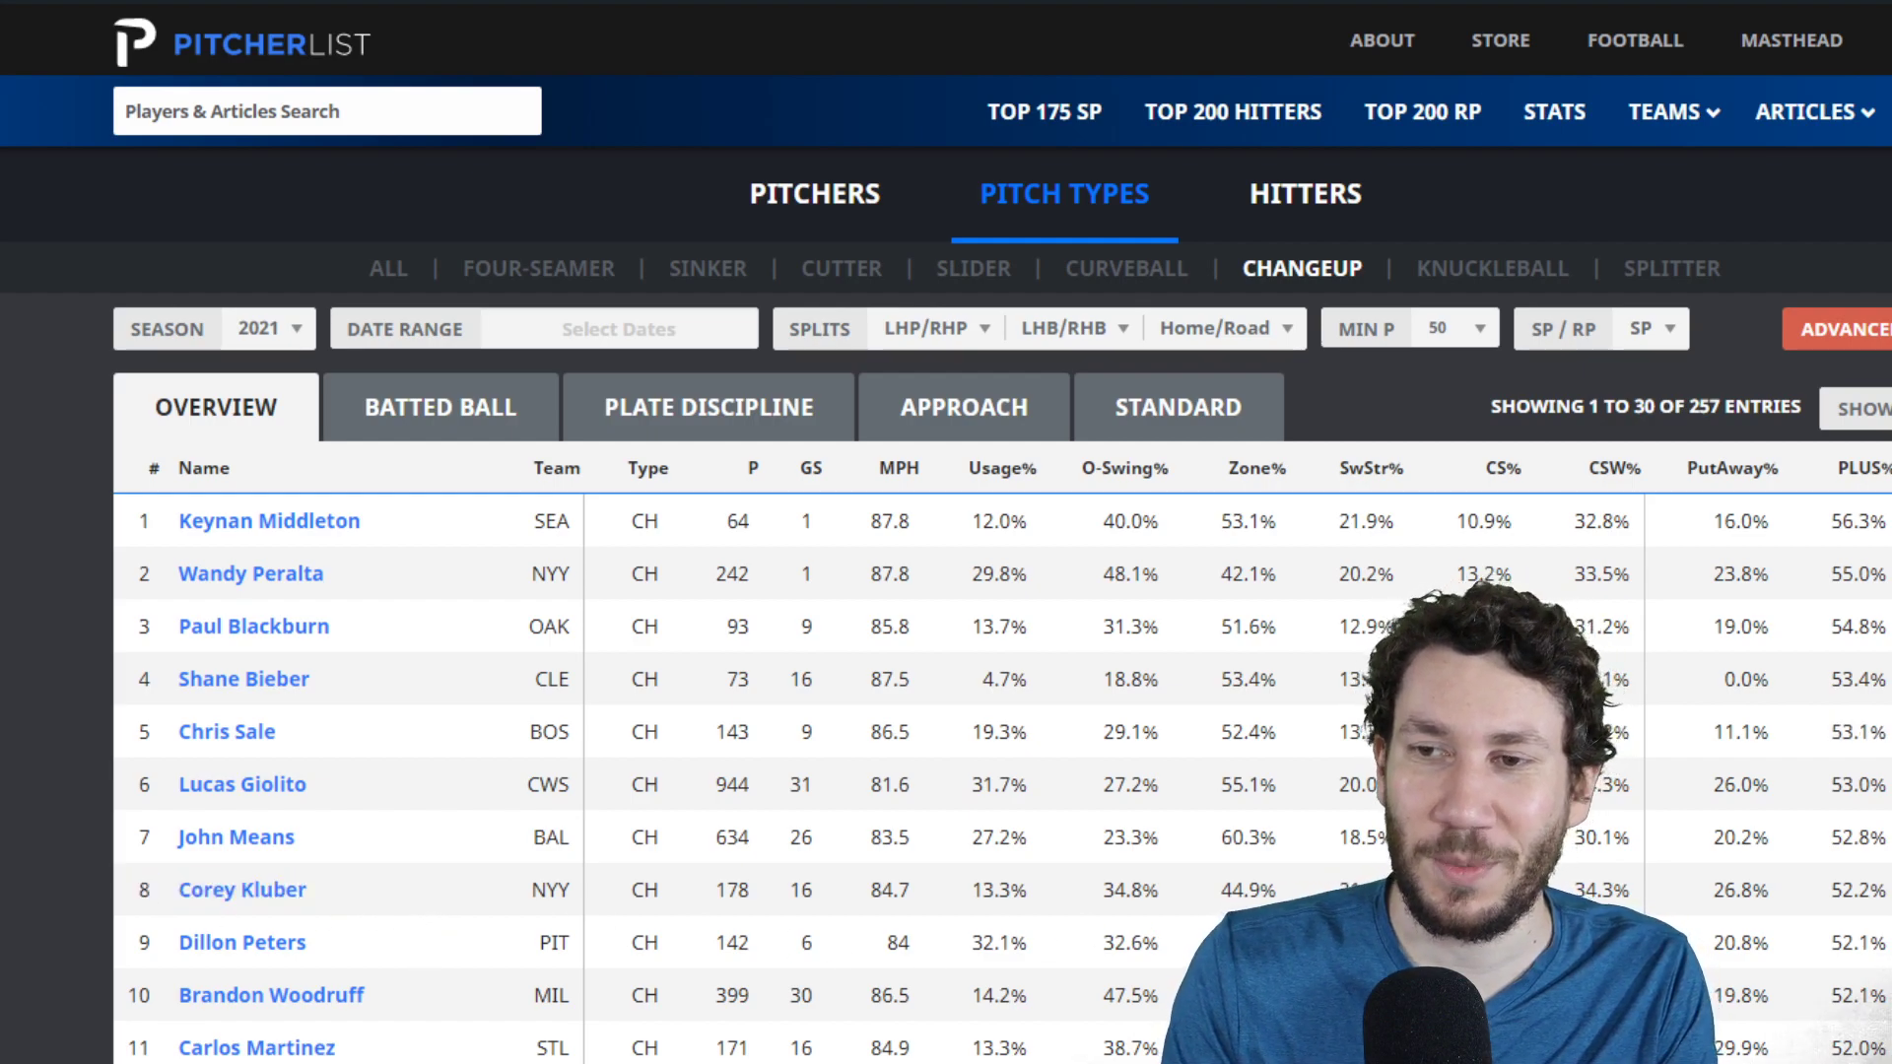
double_click(890, 1047)
click(999, 1048)
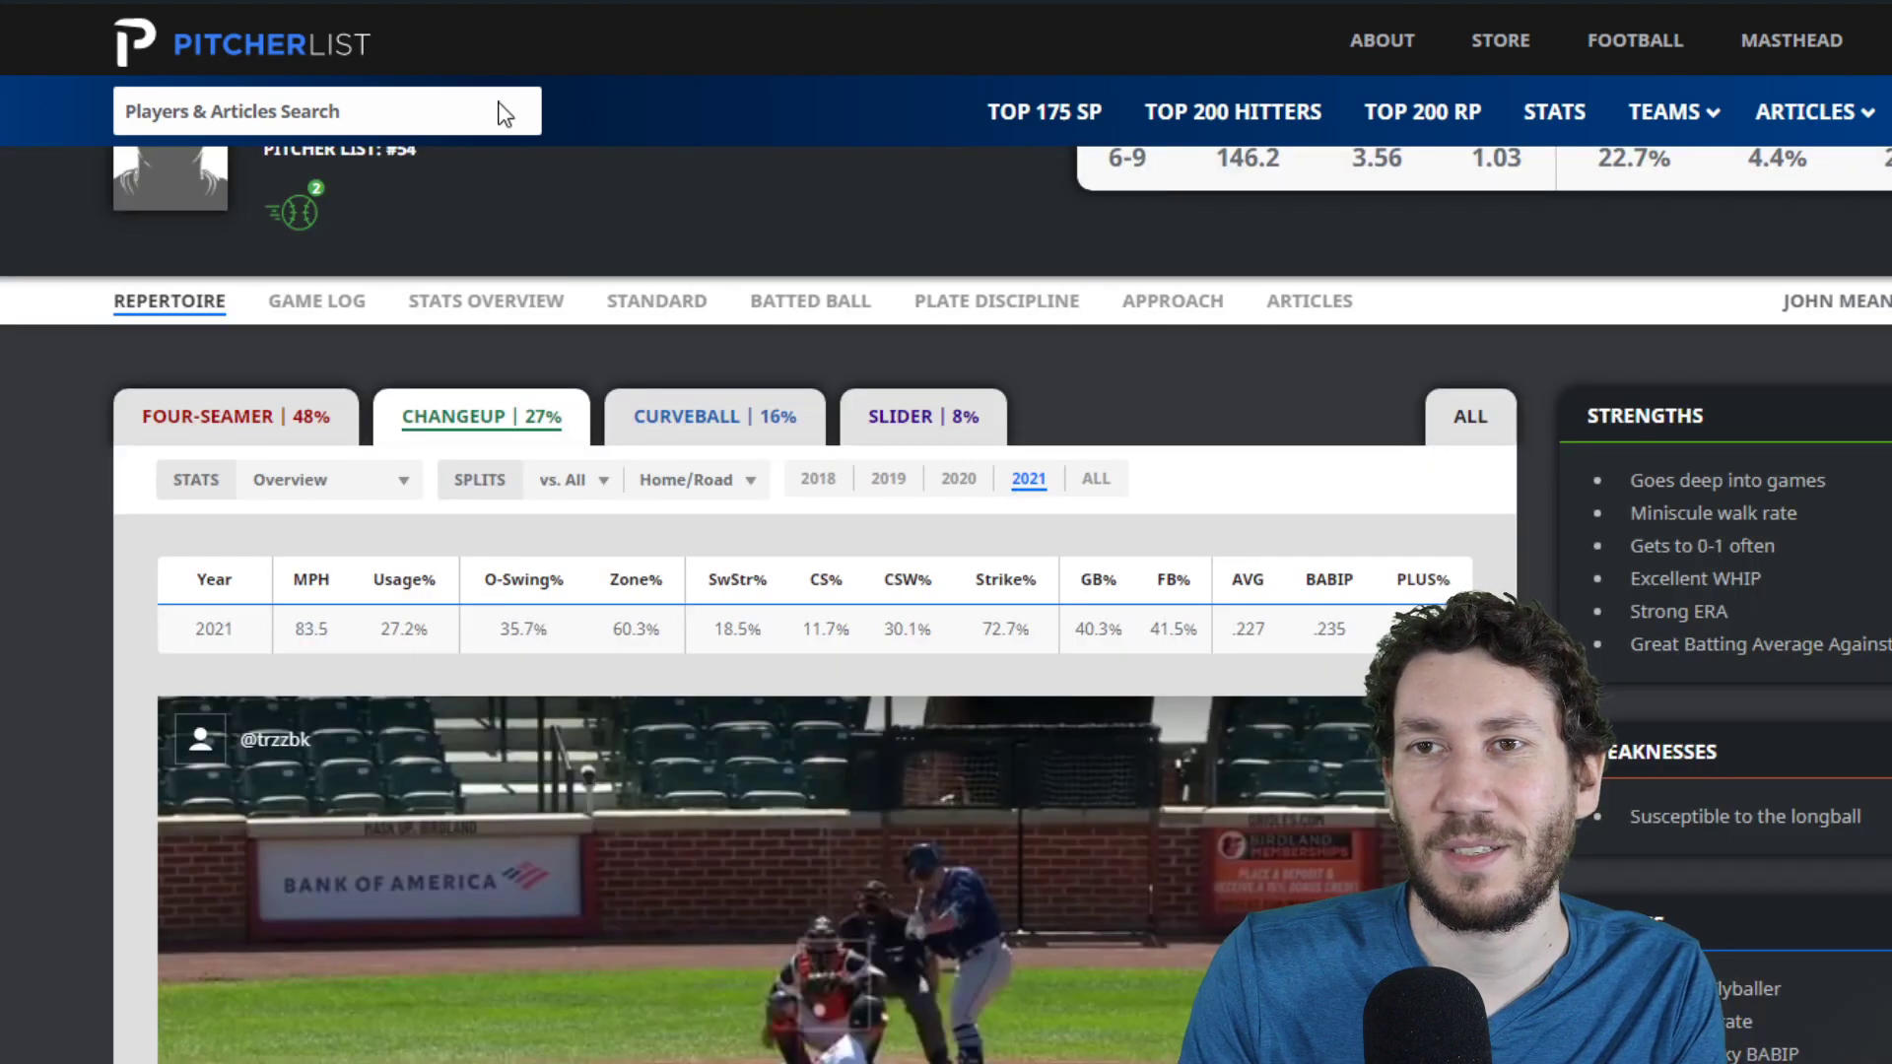
- View John Means's four-seamer overview stats for 2021, and expand his game log to the full season
click(235, 422)
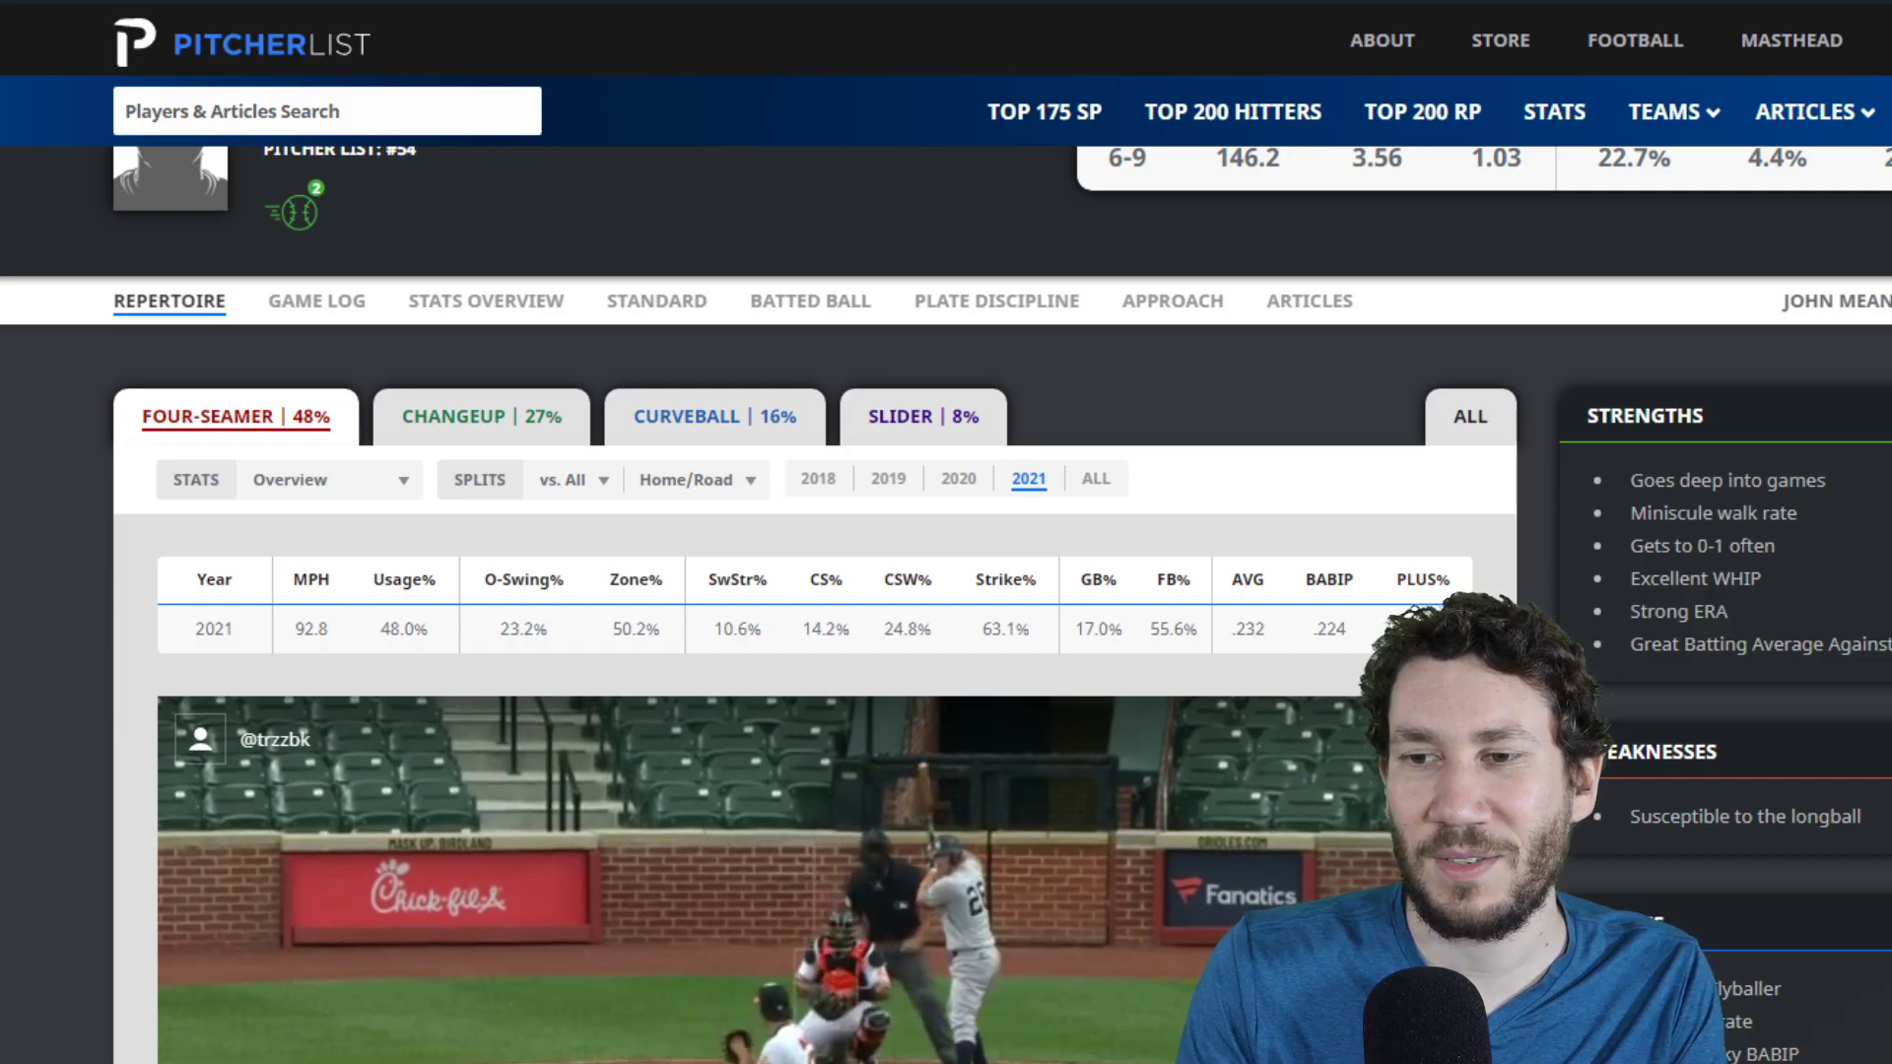
scroll(621, 824, down, 10)
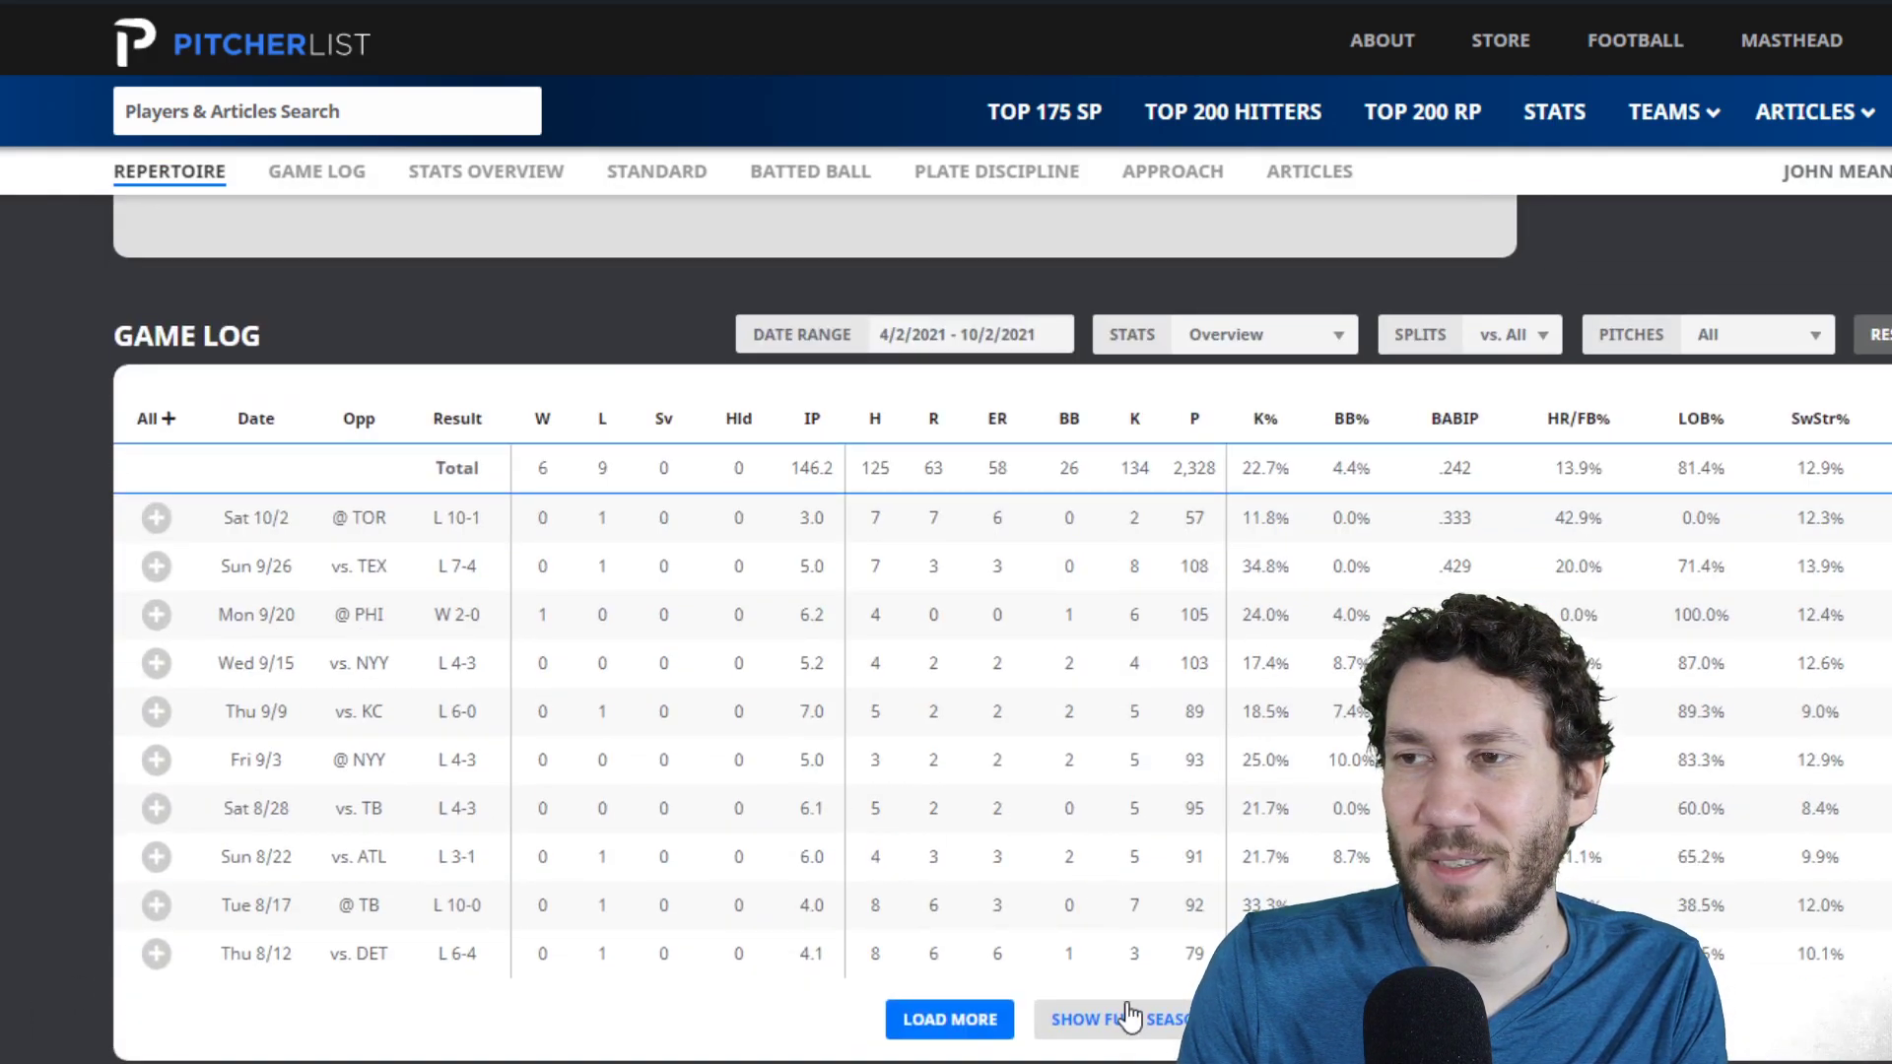
click(1062, 1015)
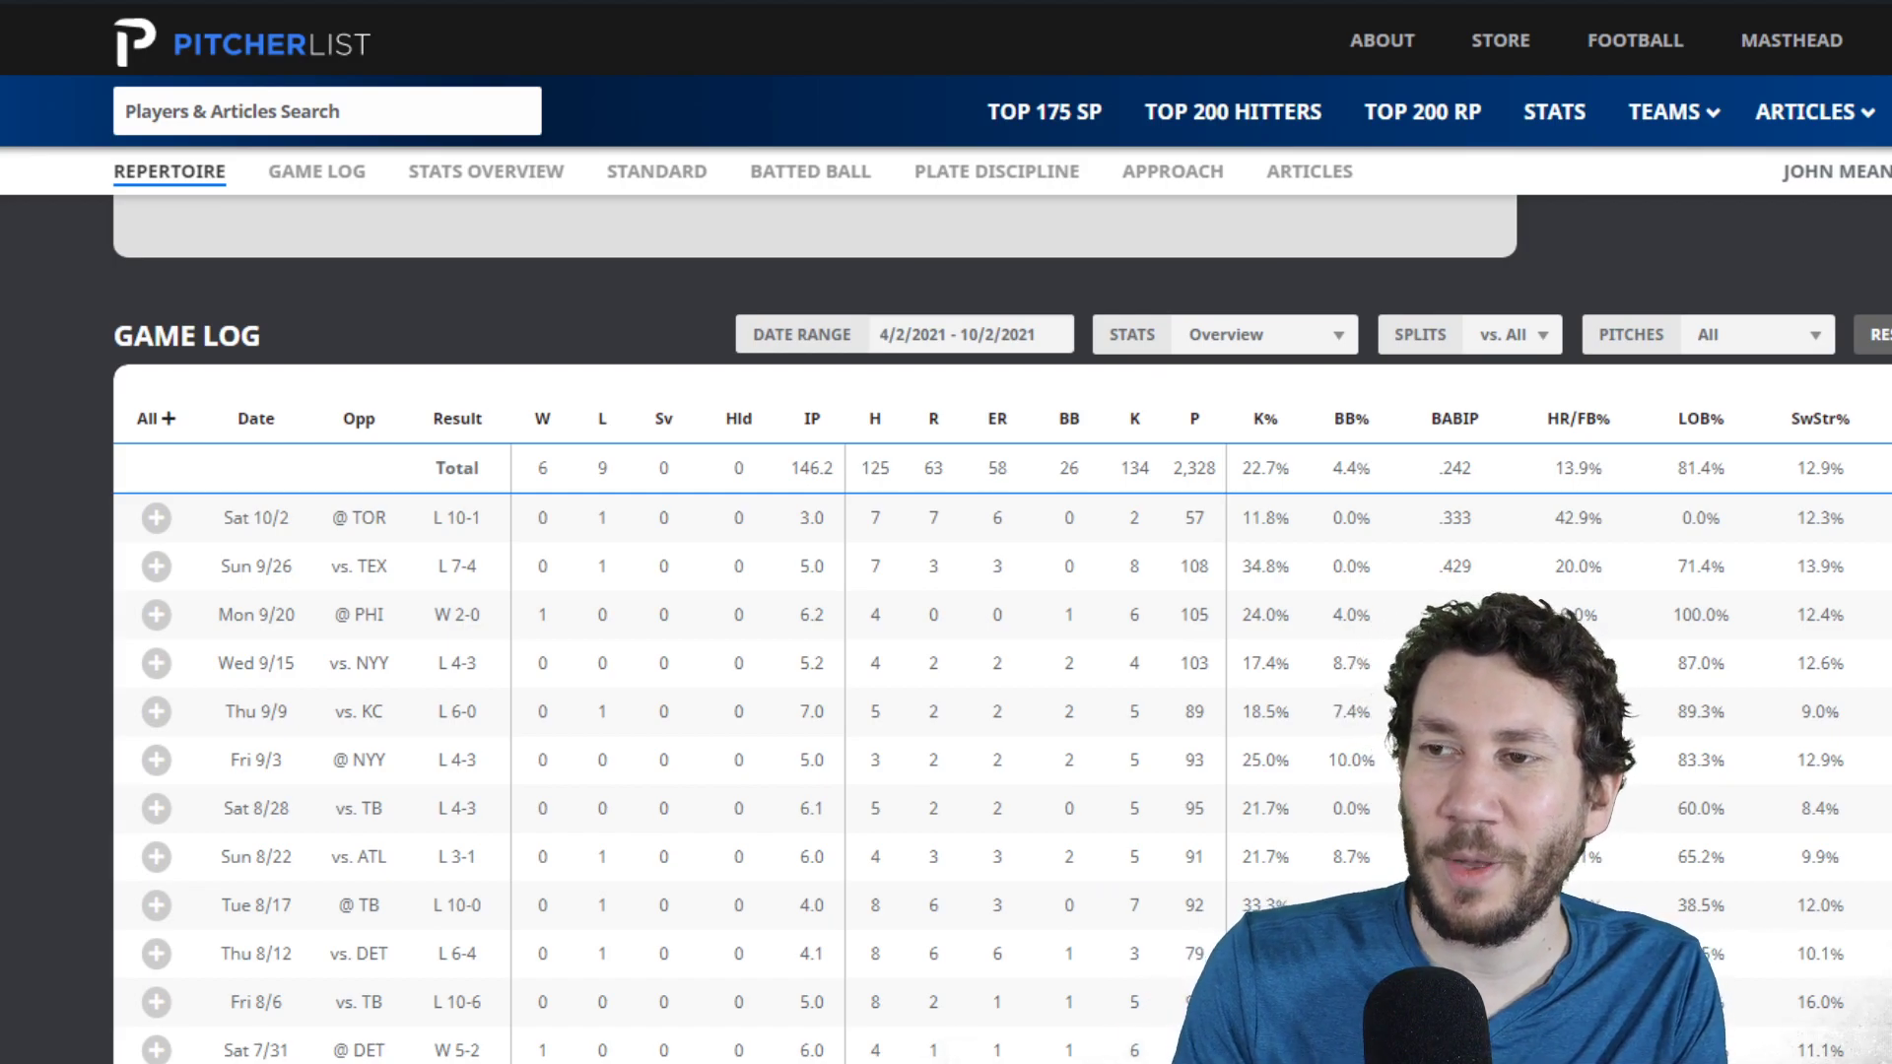
scroll(946, 630, down, 3)
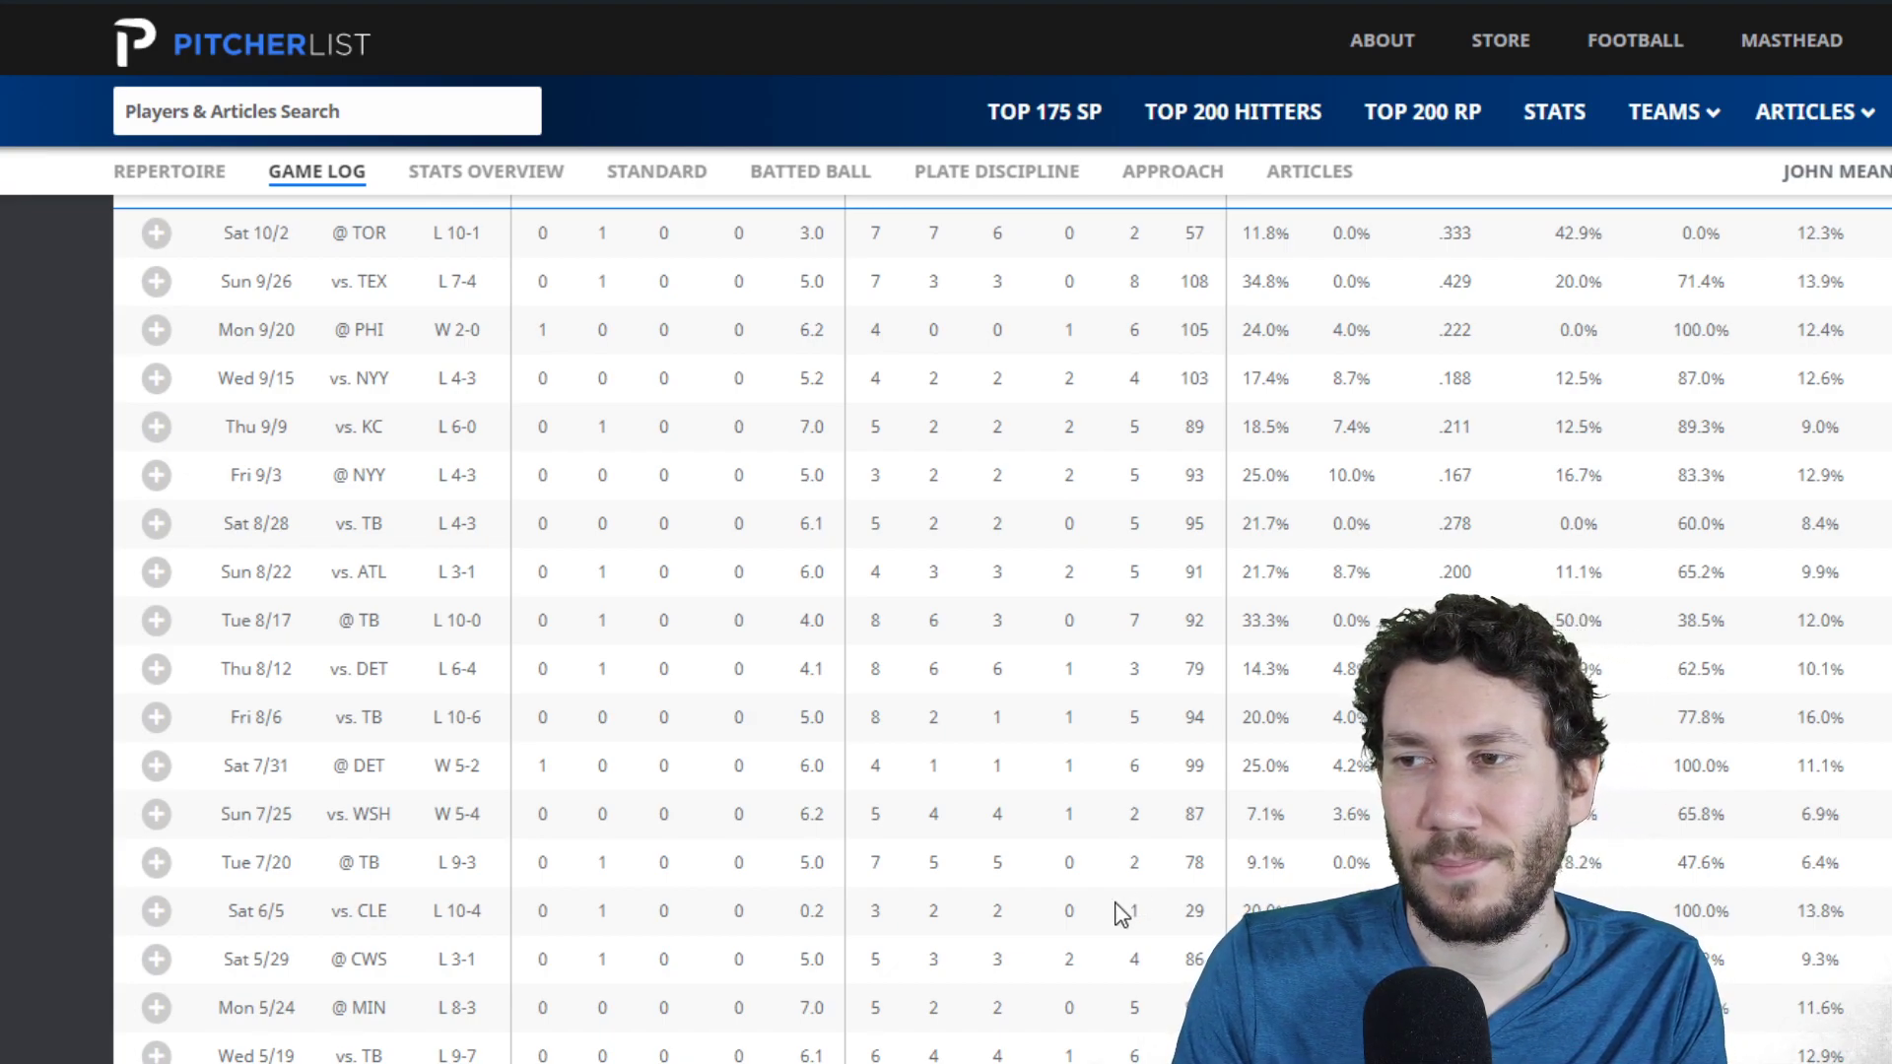
- Check the pitch breakdowns of the May 29 start at CWS and the May 24 start at MIN
click(1115, 969)
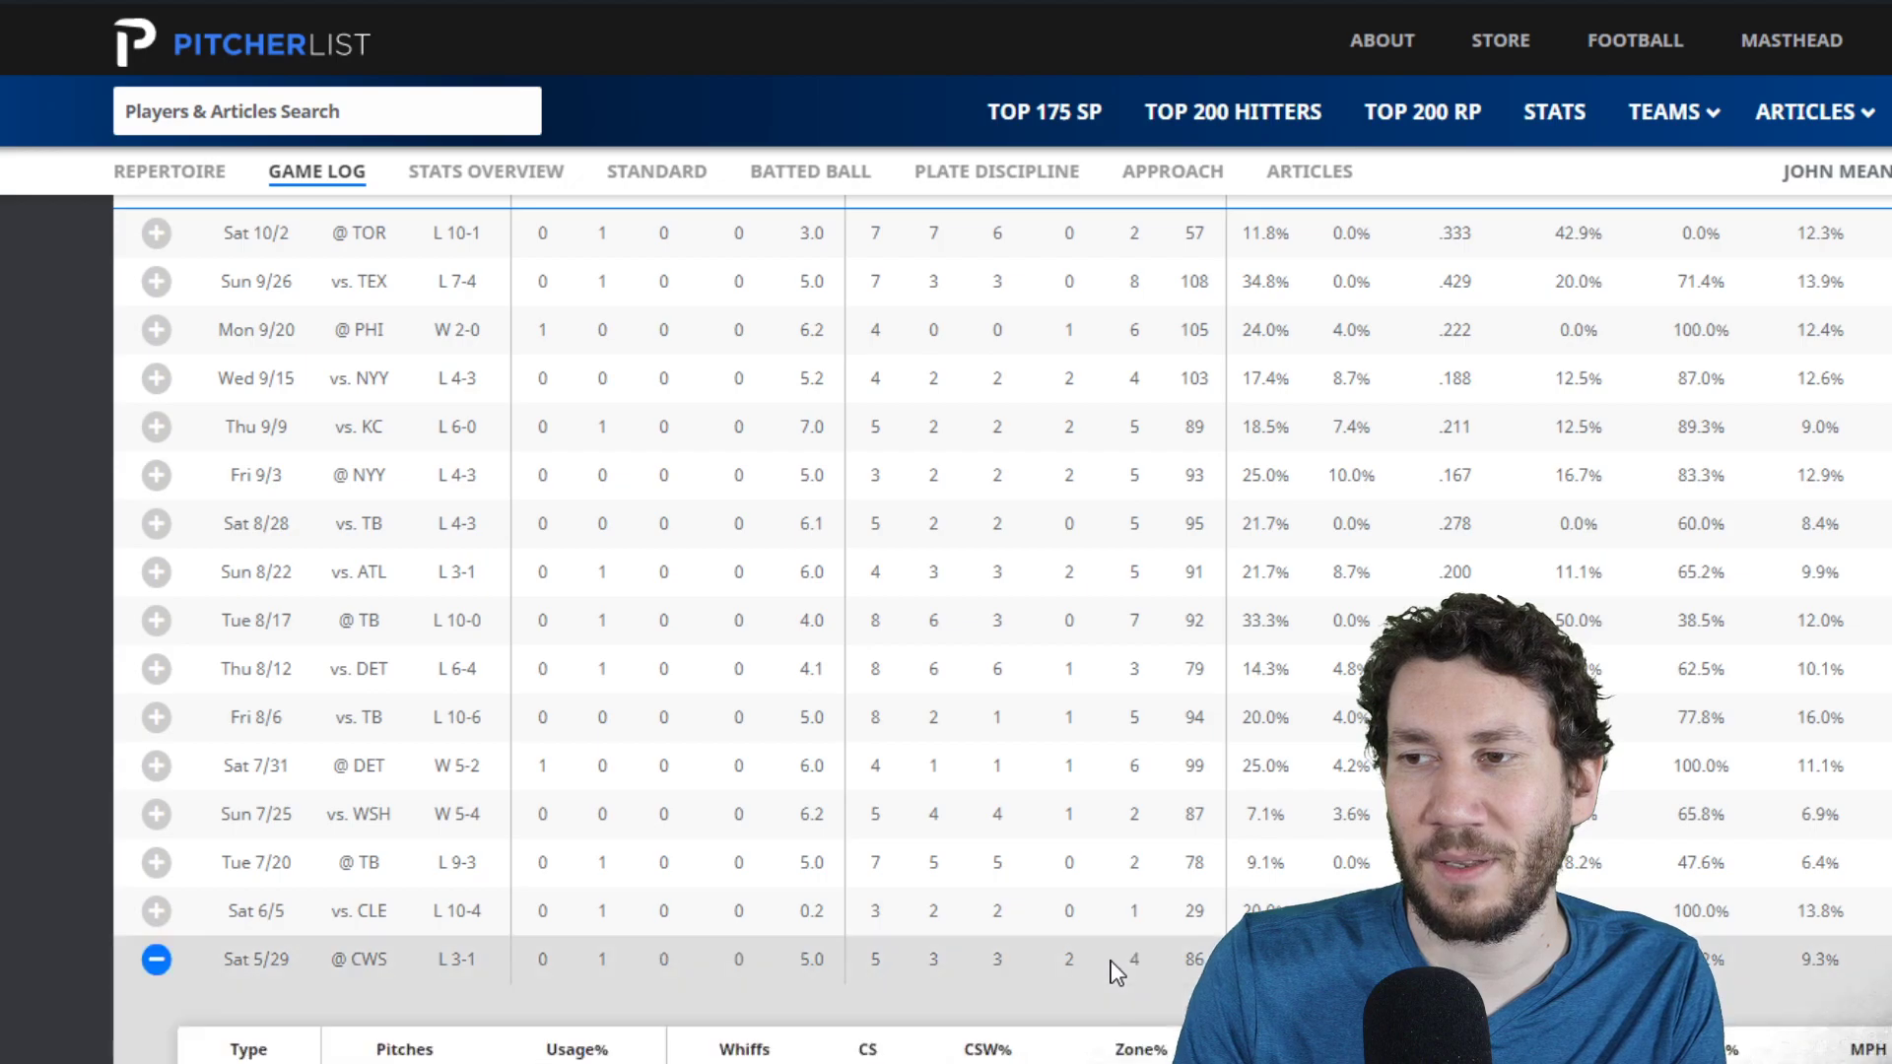
click(1115, 968)
click(1111, 1022)
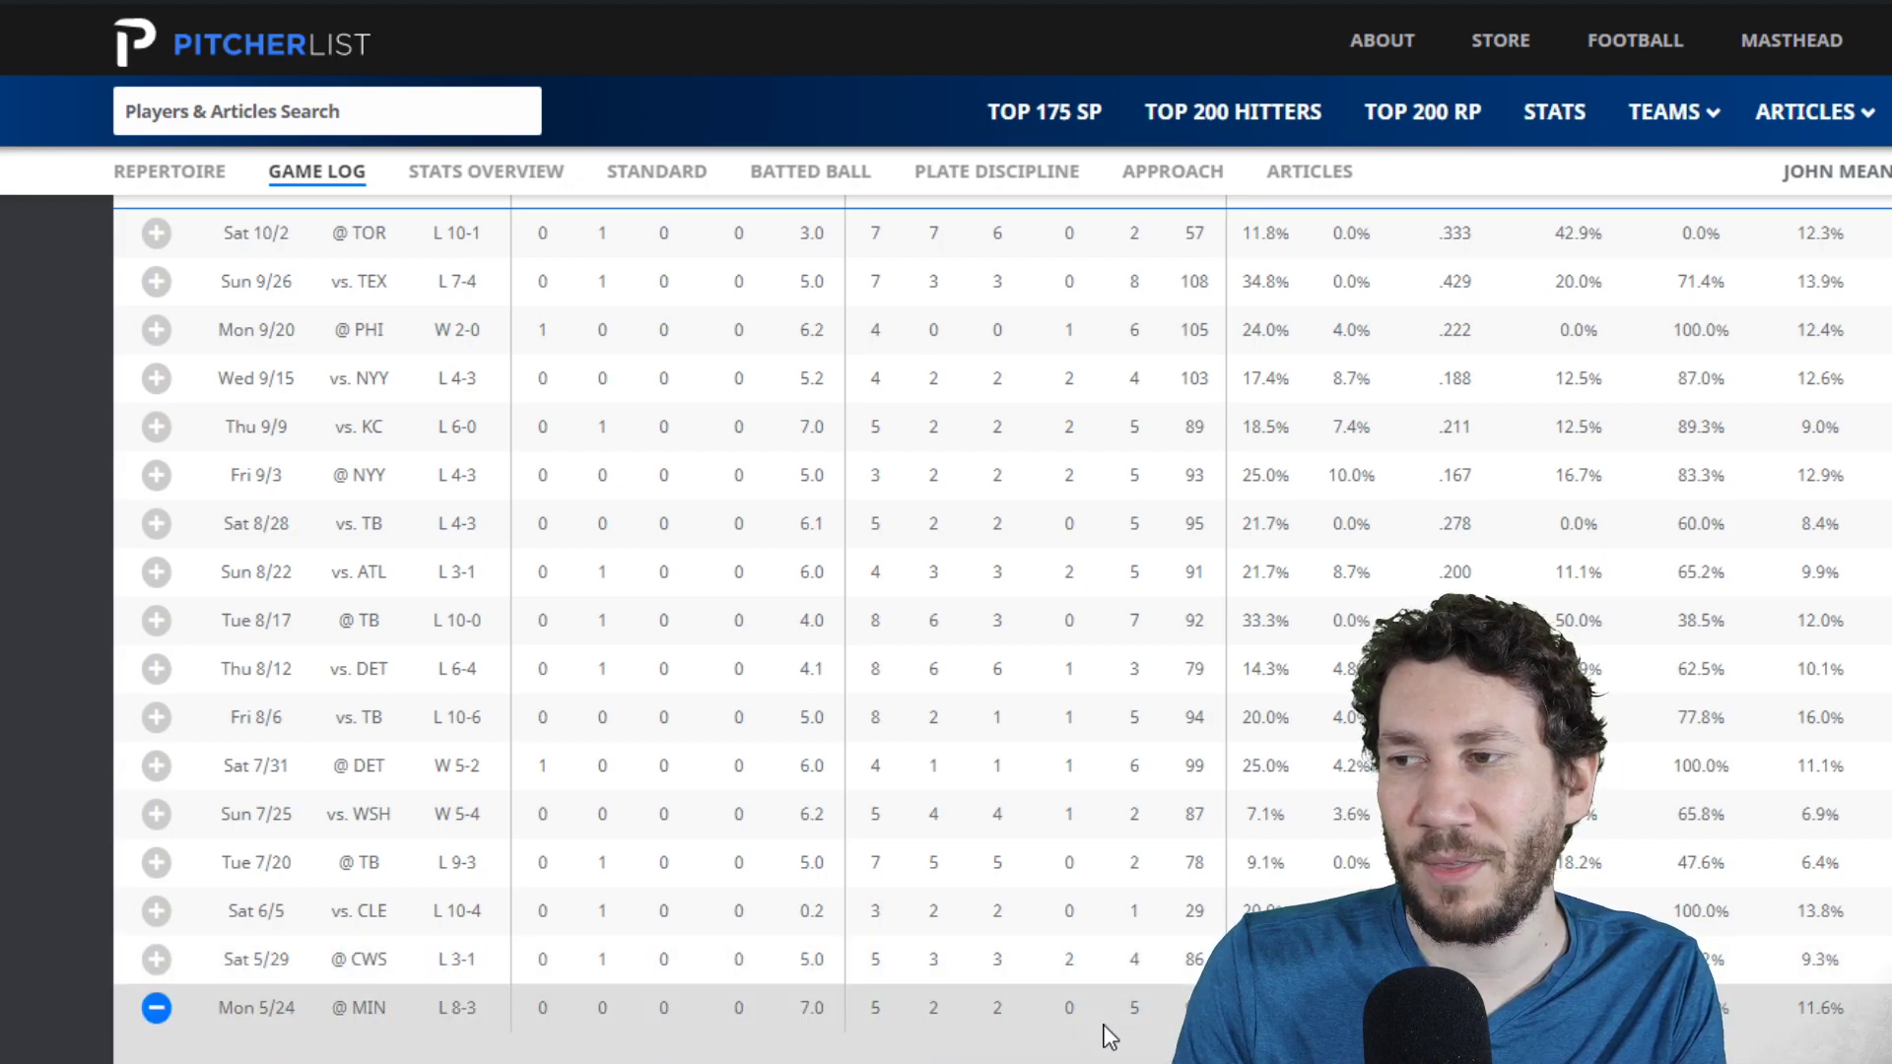
click(1111, 1025)
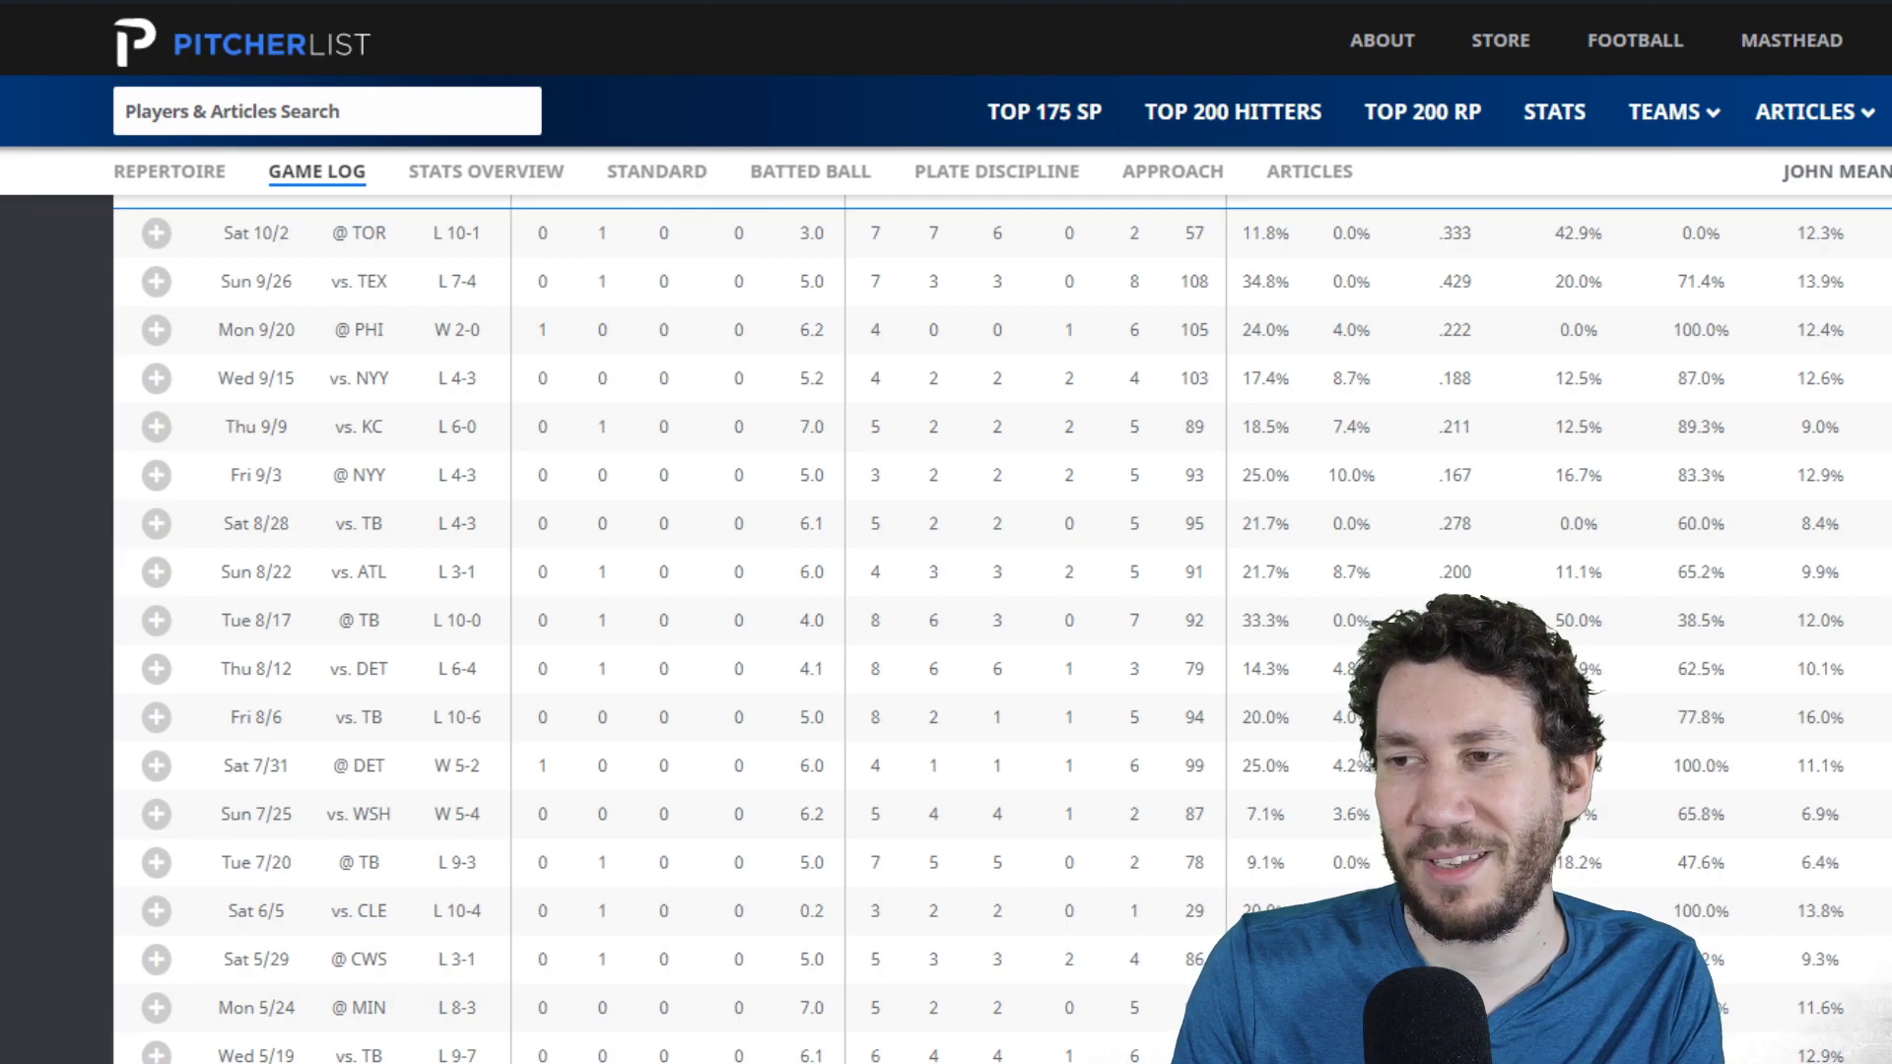
- Review the August and September starts in the game log, checking the August 22 pitch breakdown against ATL
scroll(1086, 841, up, 2)
click(1086, 842)
click(1112, 694)
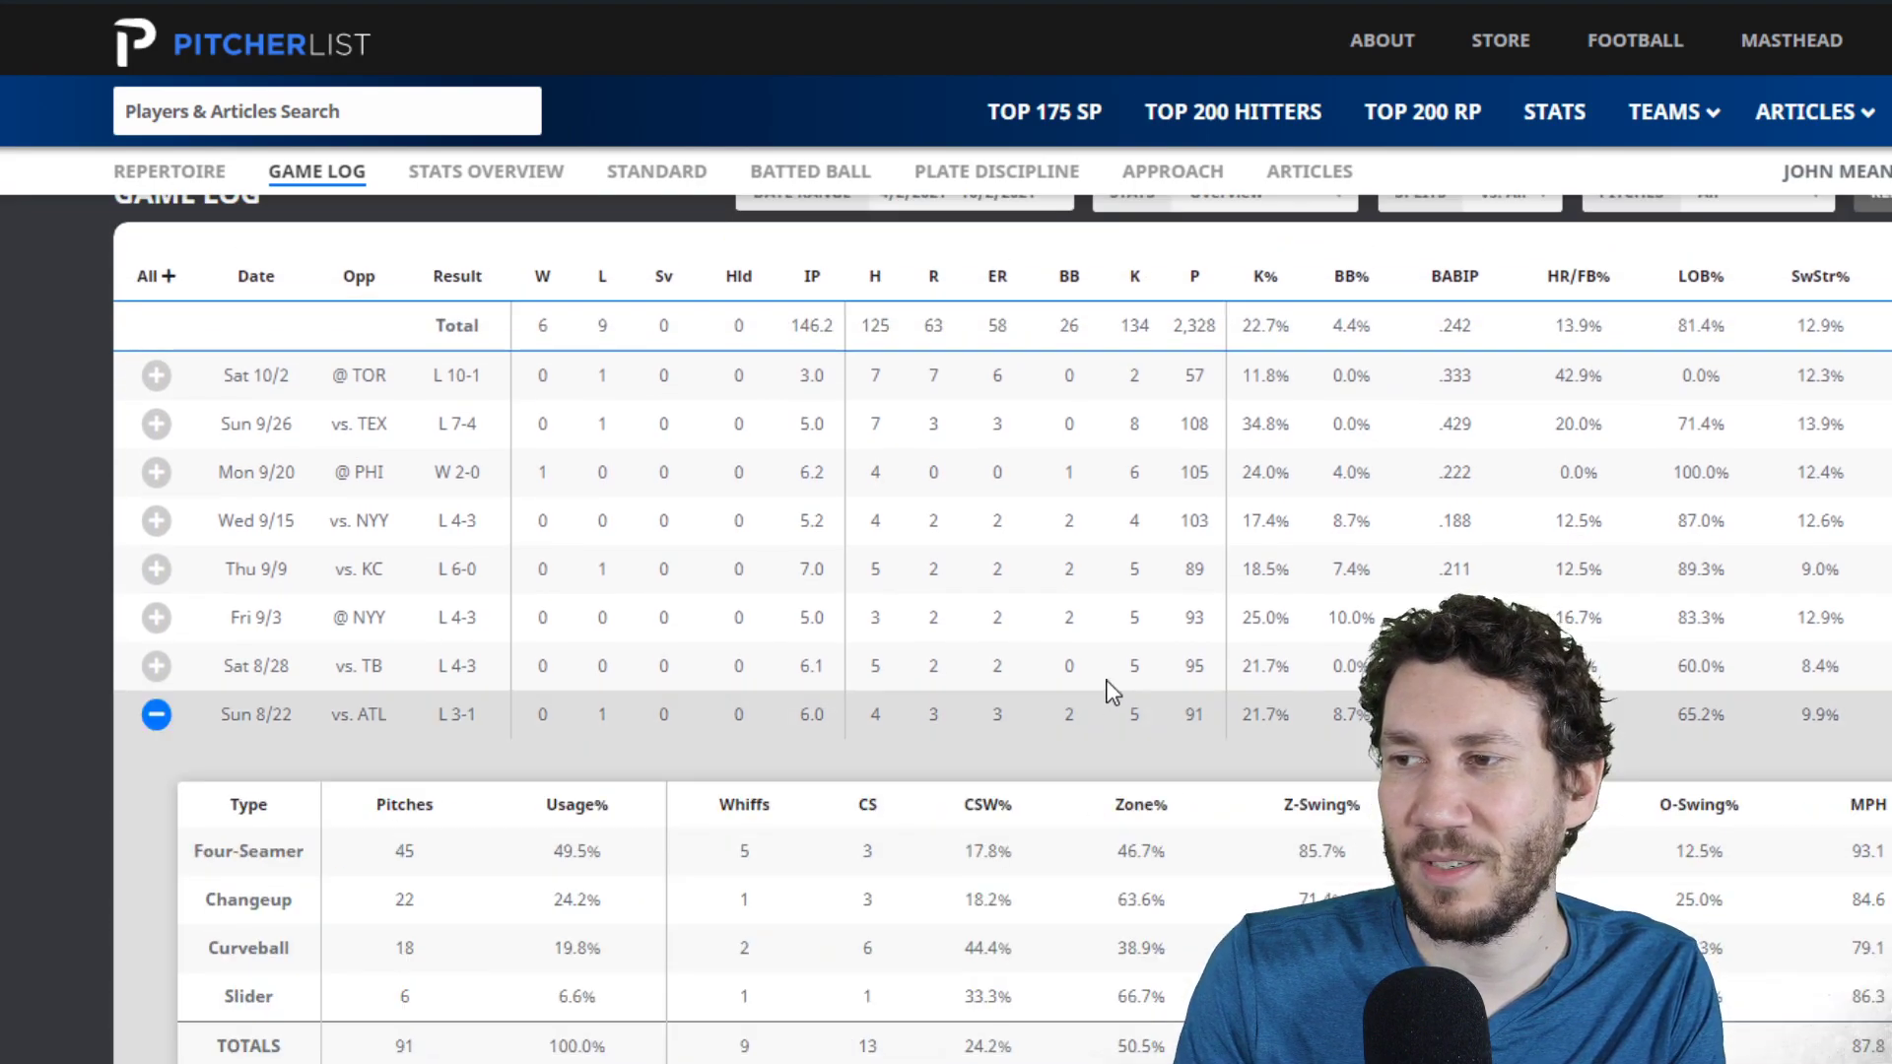
click(1098, 587)
click(1029, 595)
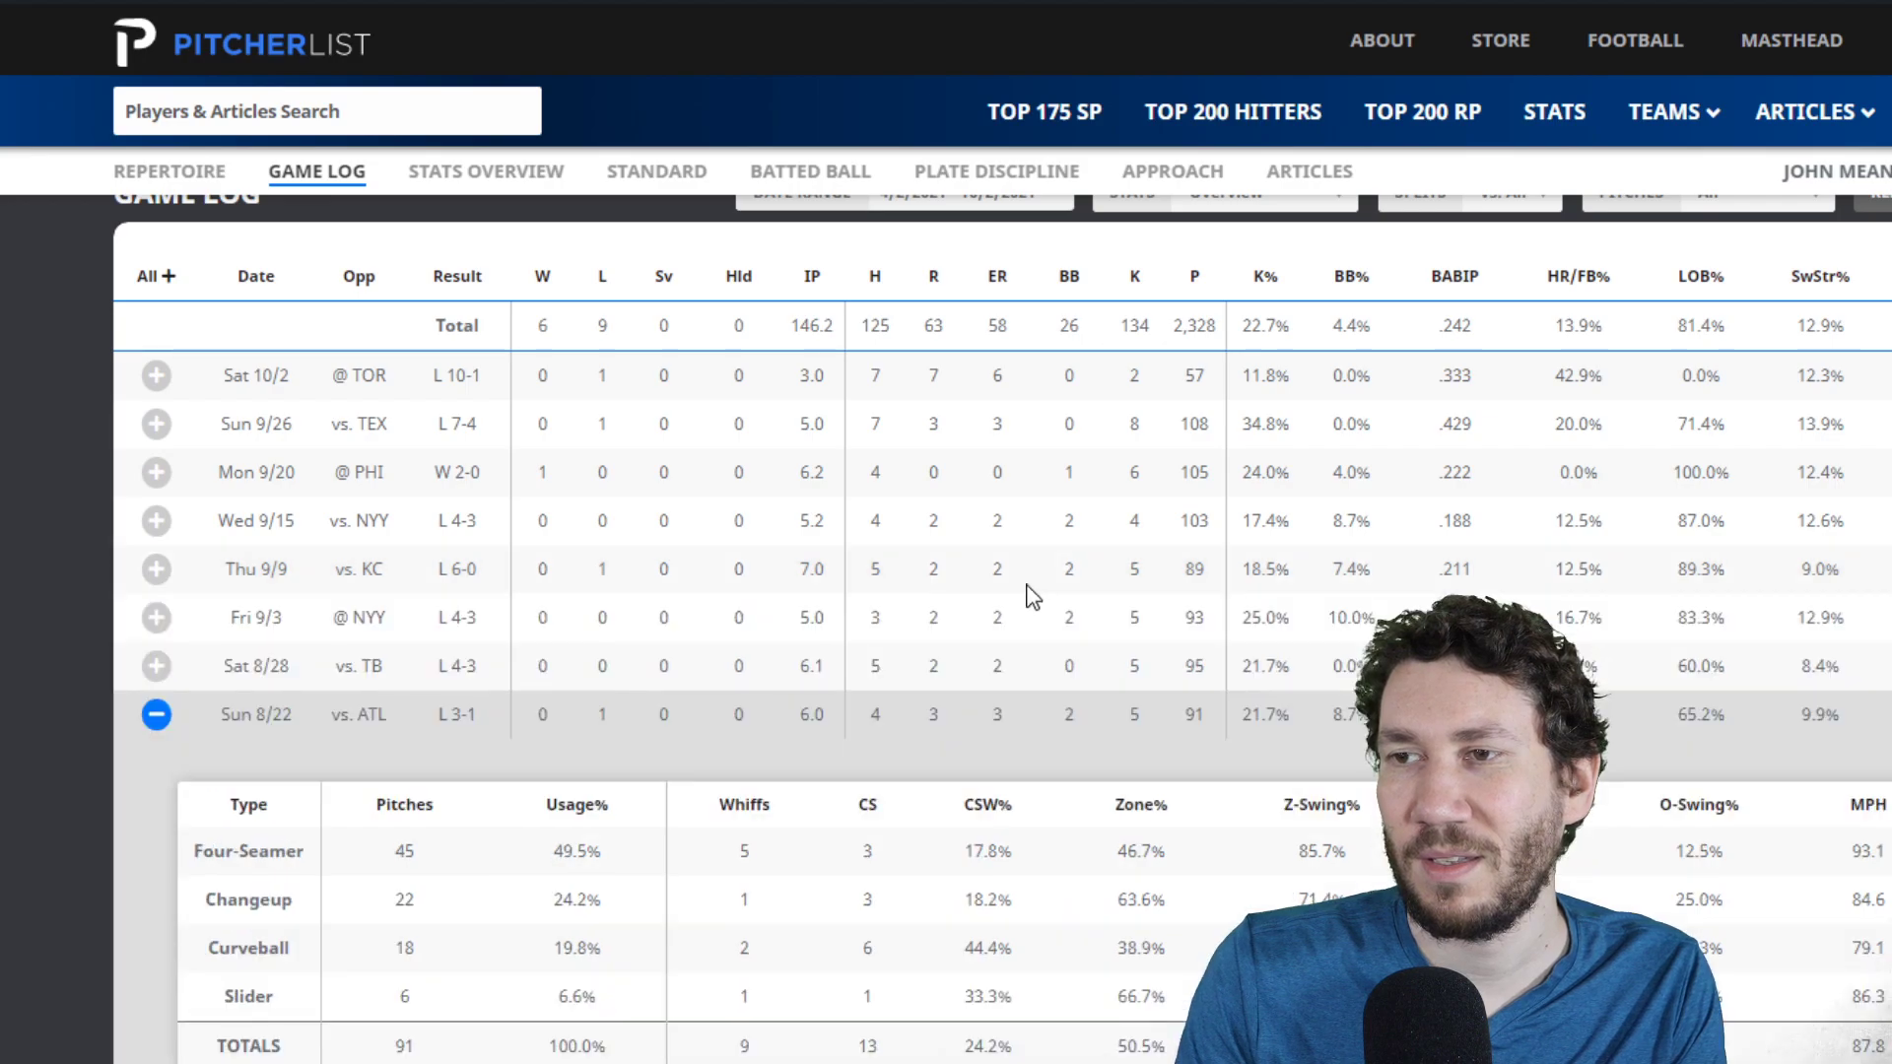
click(1076, 723)
scroll(1077, 917, down, 6)
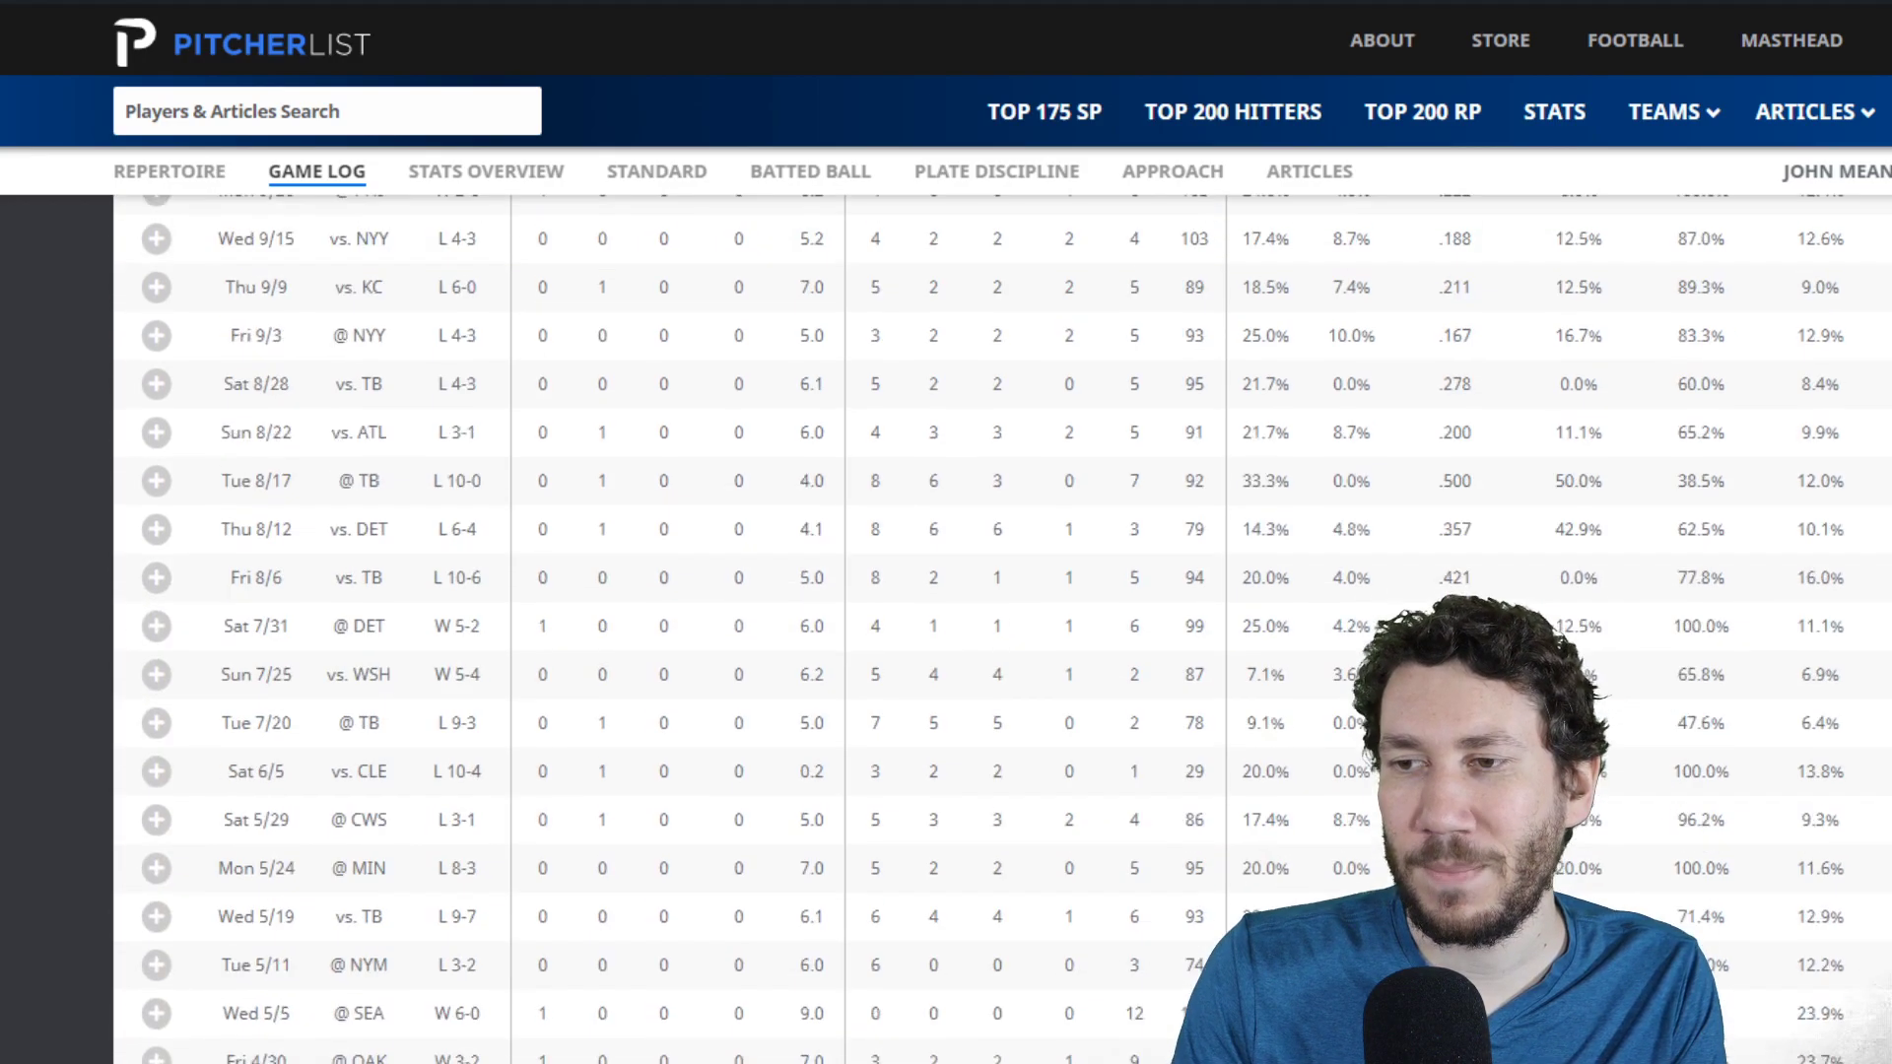
- Examine the early-season starts from April 25 against OAK through May 5 at SEA in the game log
click(1090, 833)
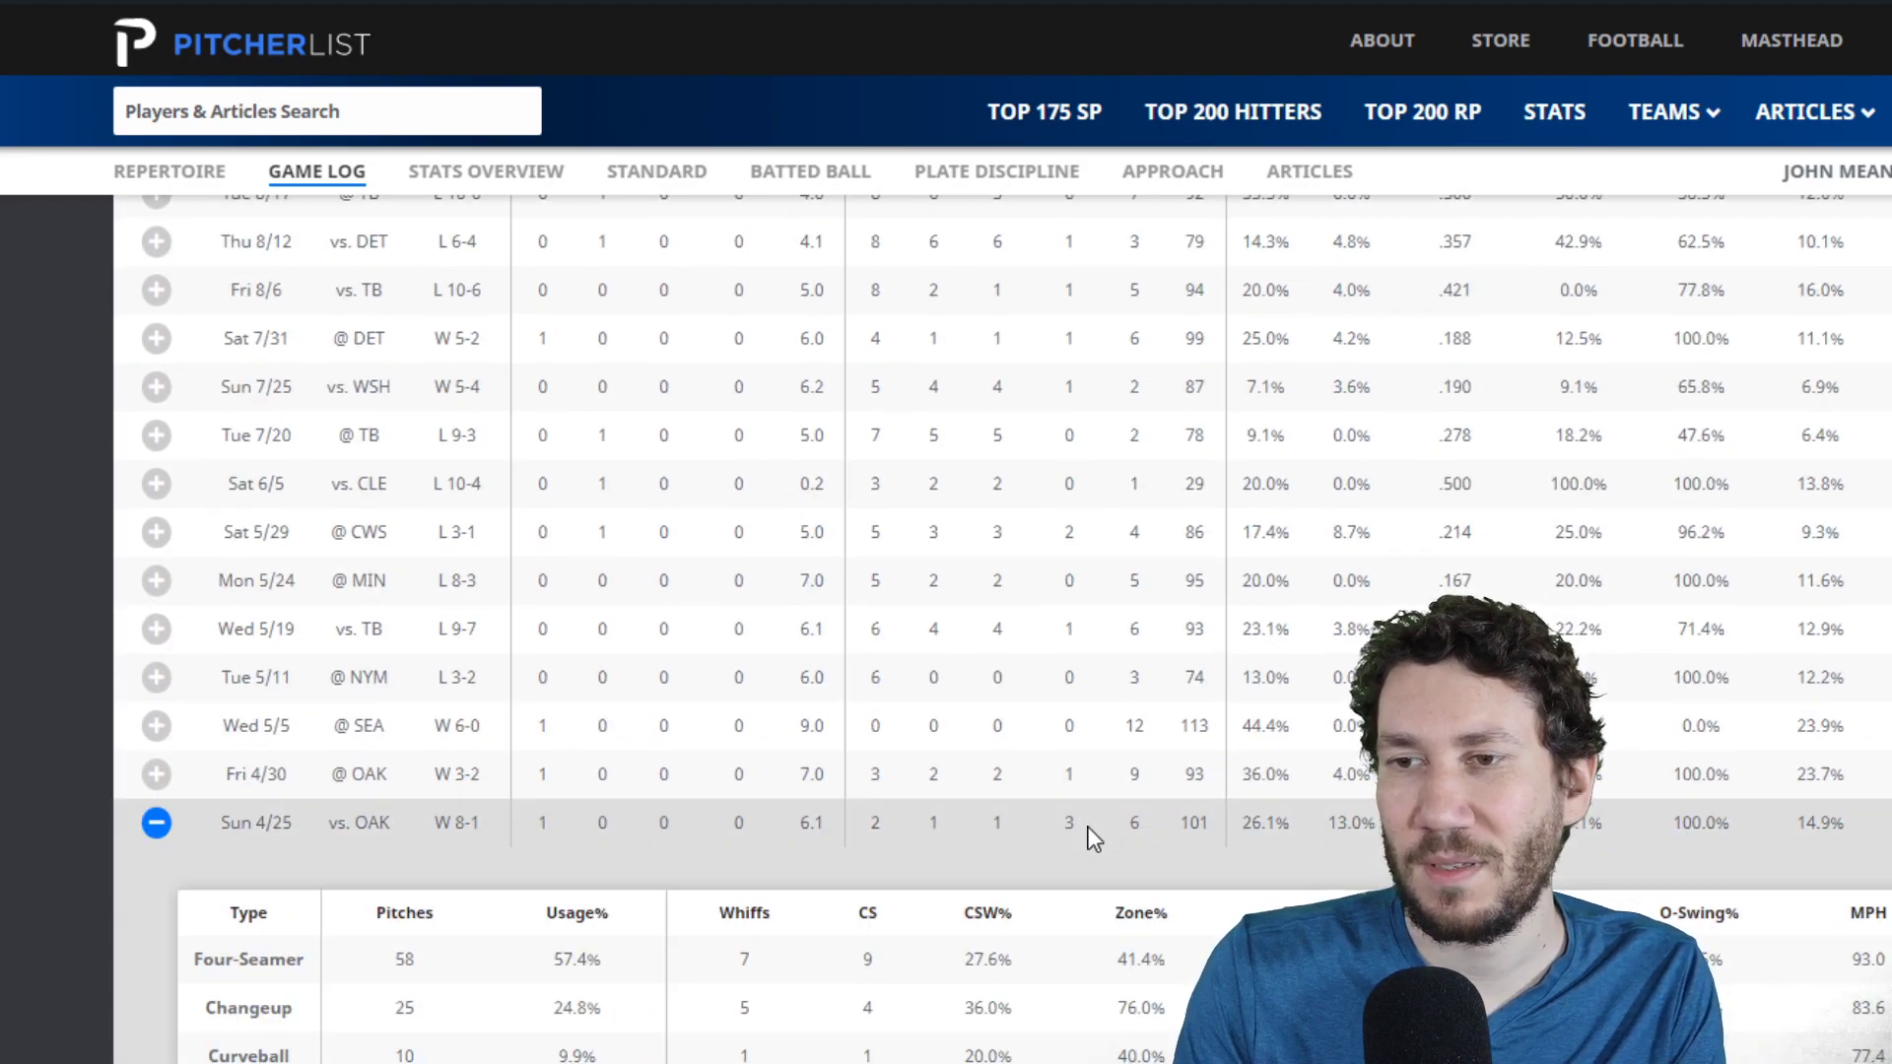
click(1091, 836)
click(1093, 789)
click(1094, 788)
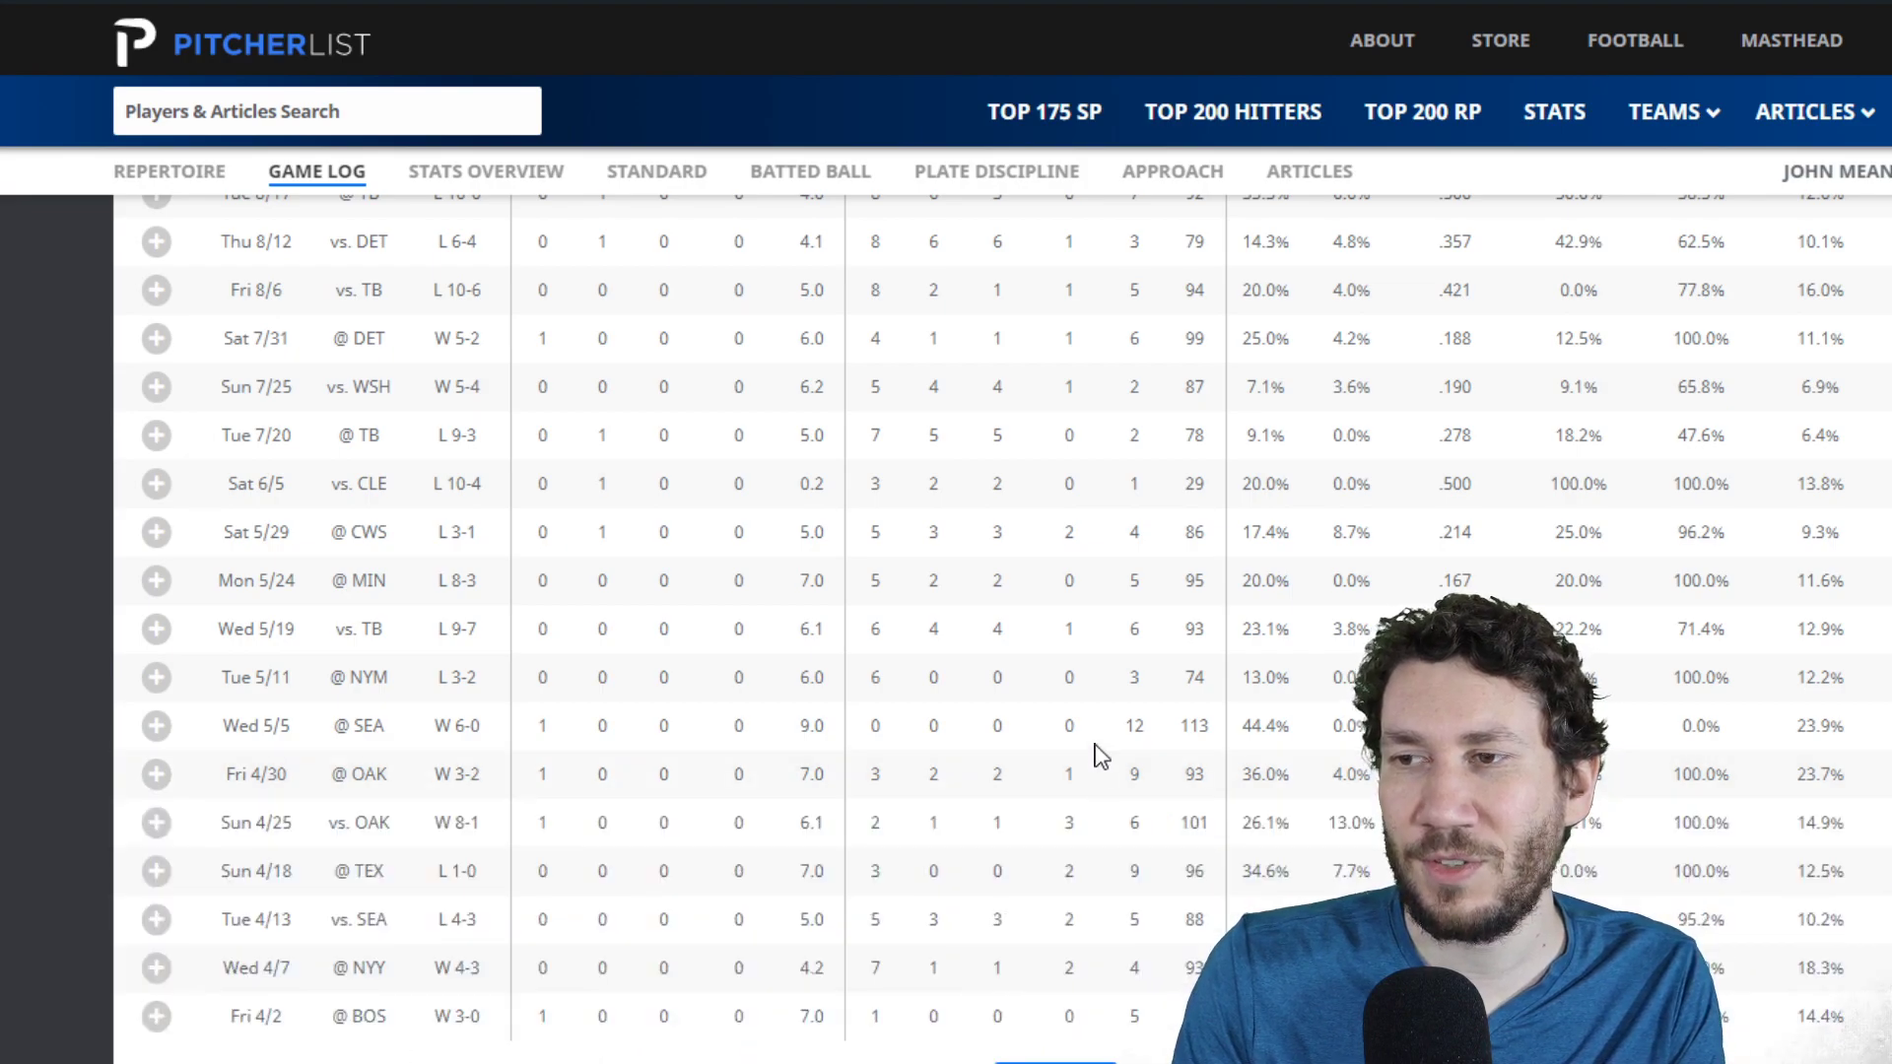
click(1101, 754)
click(1101, 753)
- Check the pitch breakdowns of the May 11 start at NYM, May 19 against TB and May 24 at MIN
click(1099, 685)
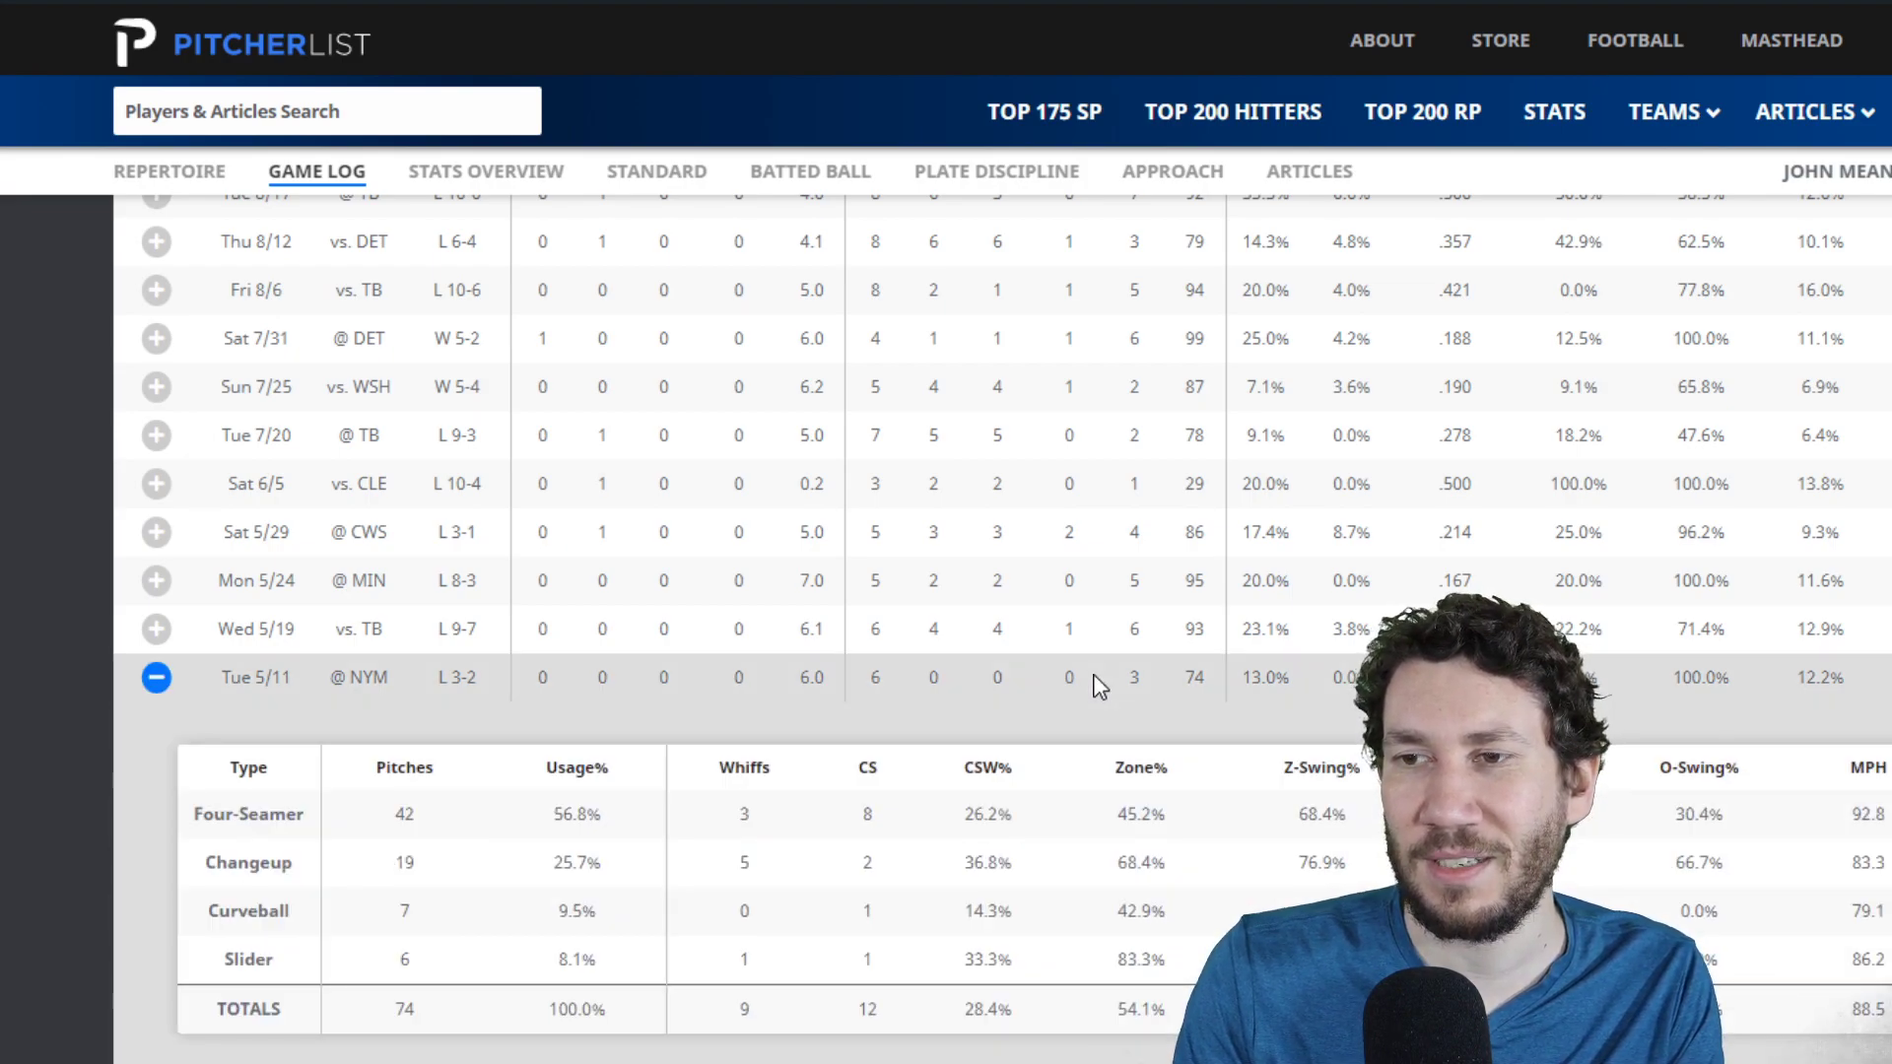
click(1100, 687)
click(1102, 632)
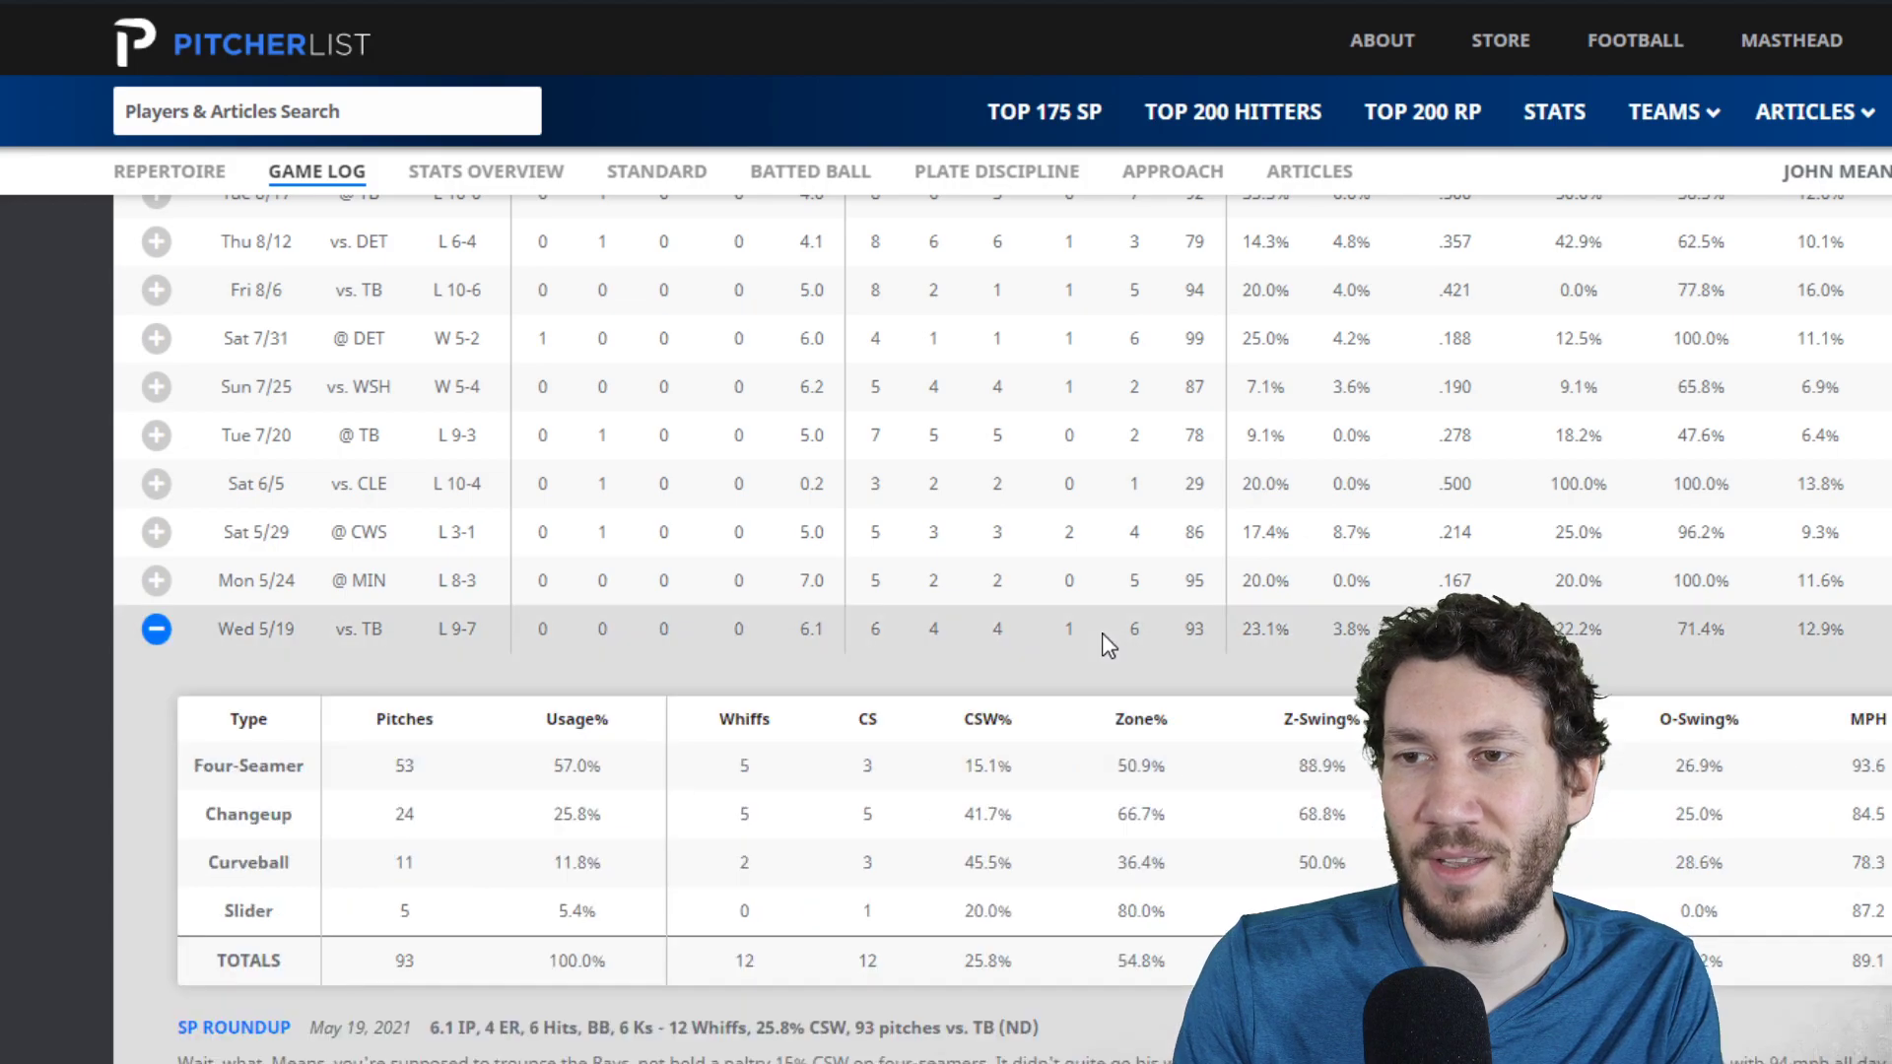
click(1101, 633)
click(1105, 604)
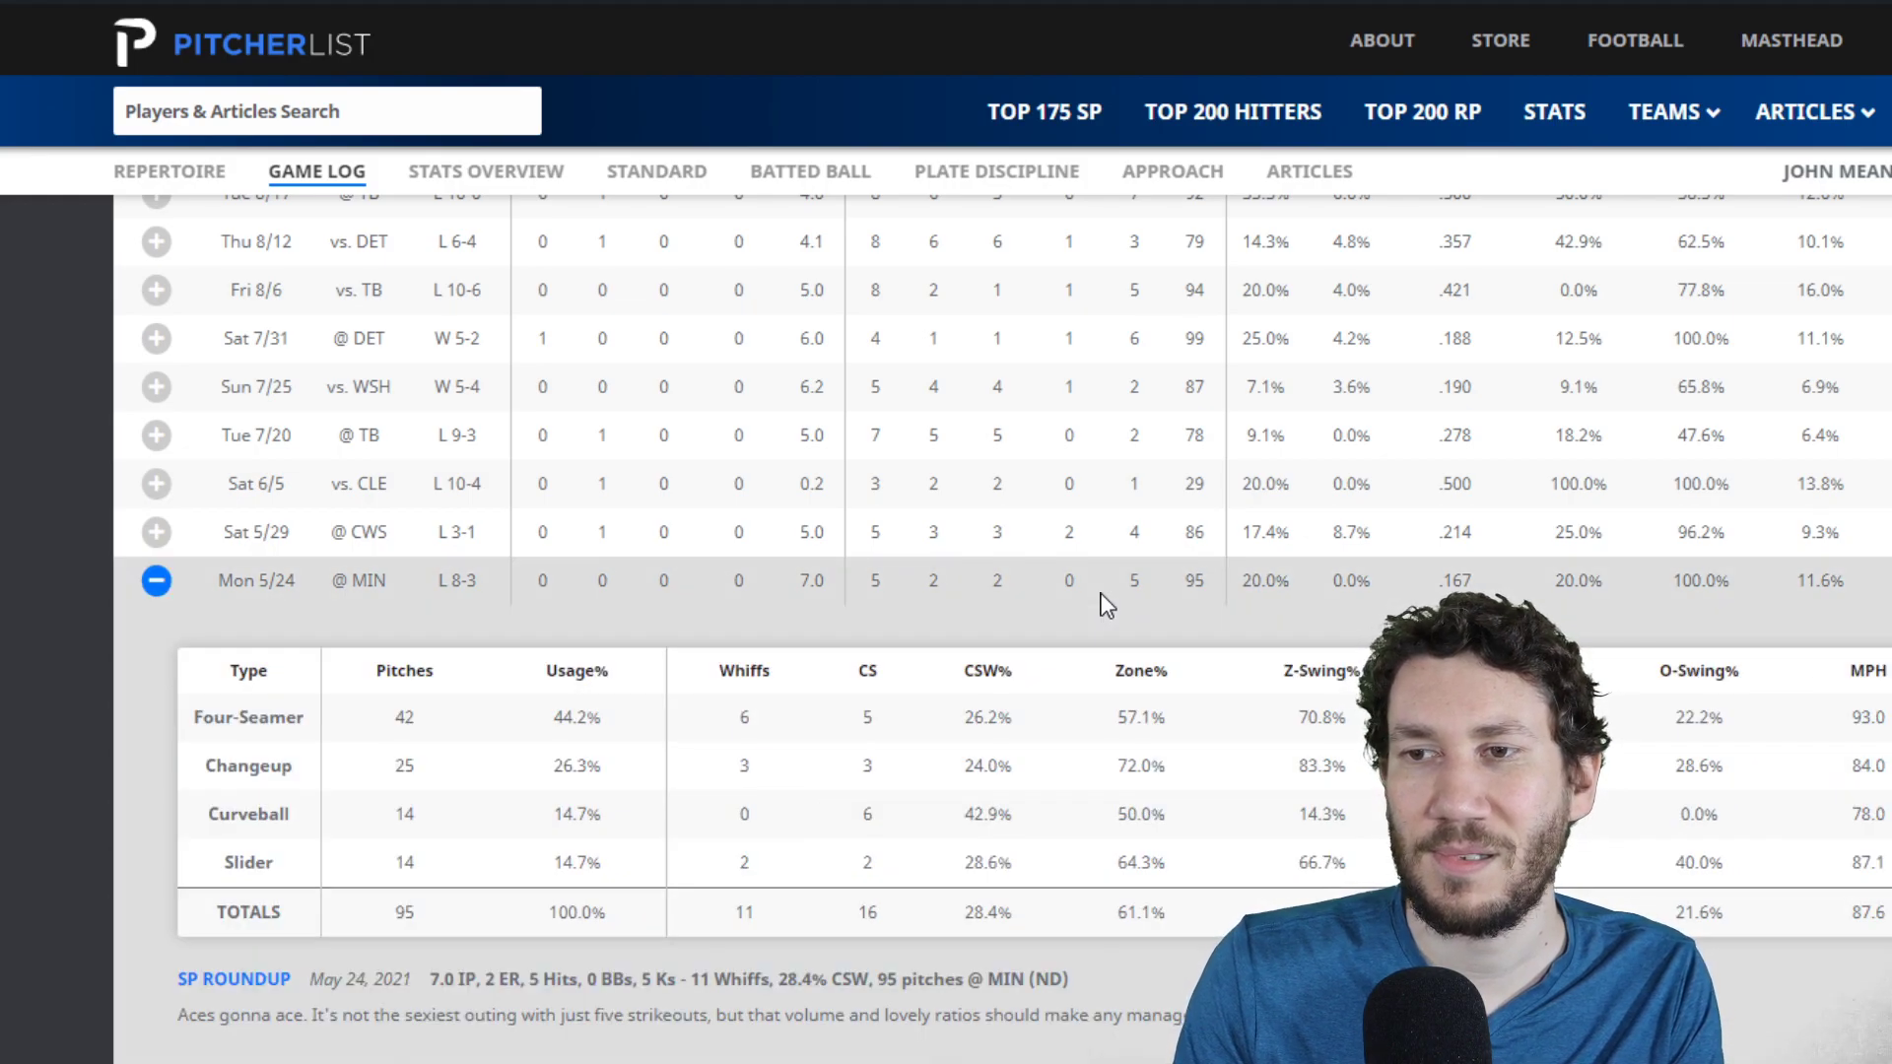
click(1107, 604)
- Examine the September starts in the game log, from September 20 at PHI back to September 9 against KC
scroll(1106, 604, up, 8)
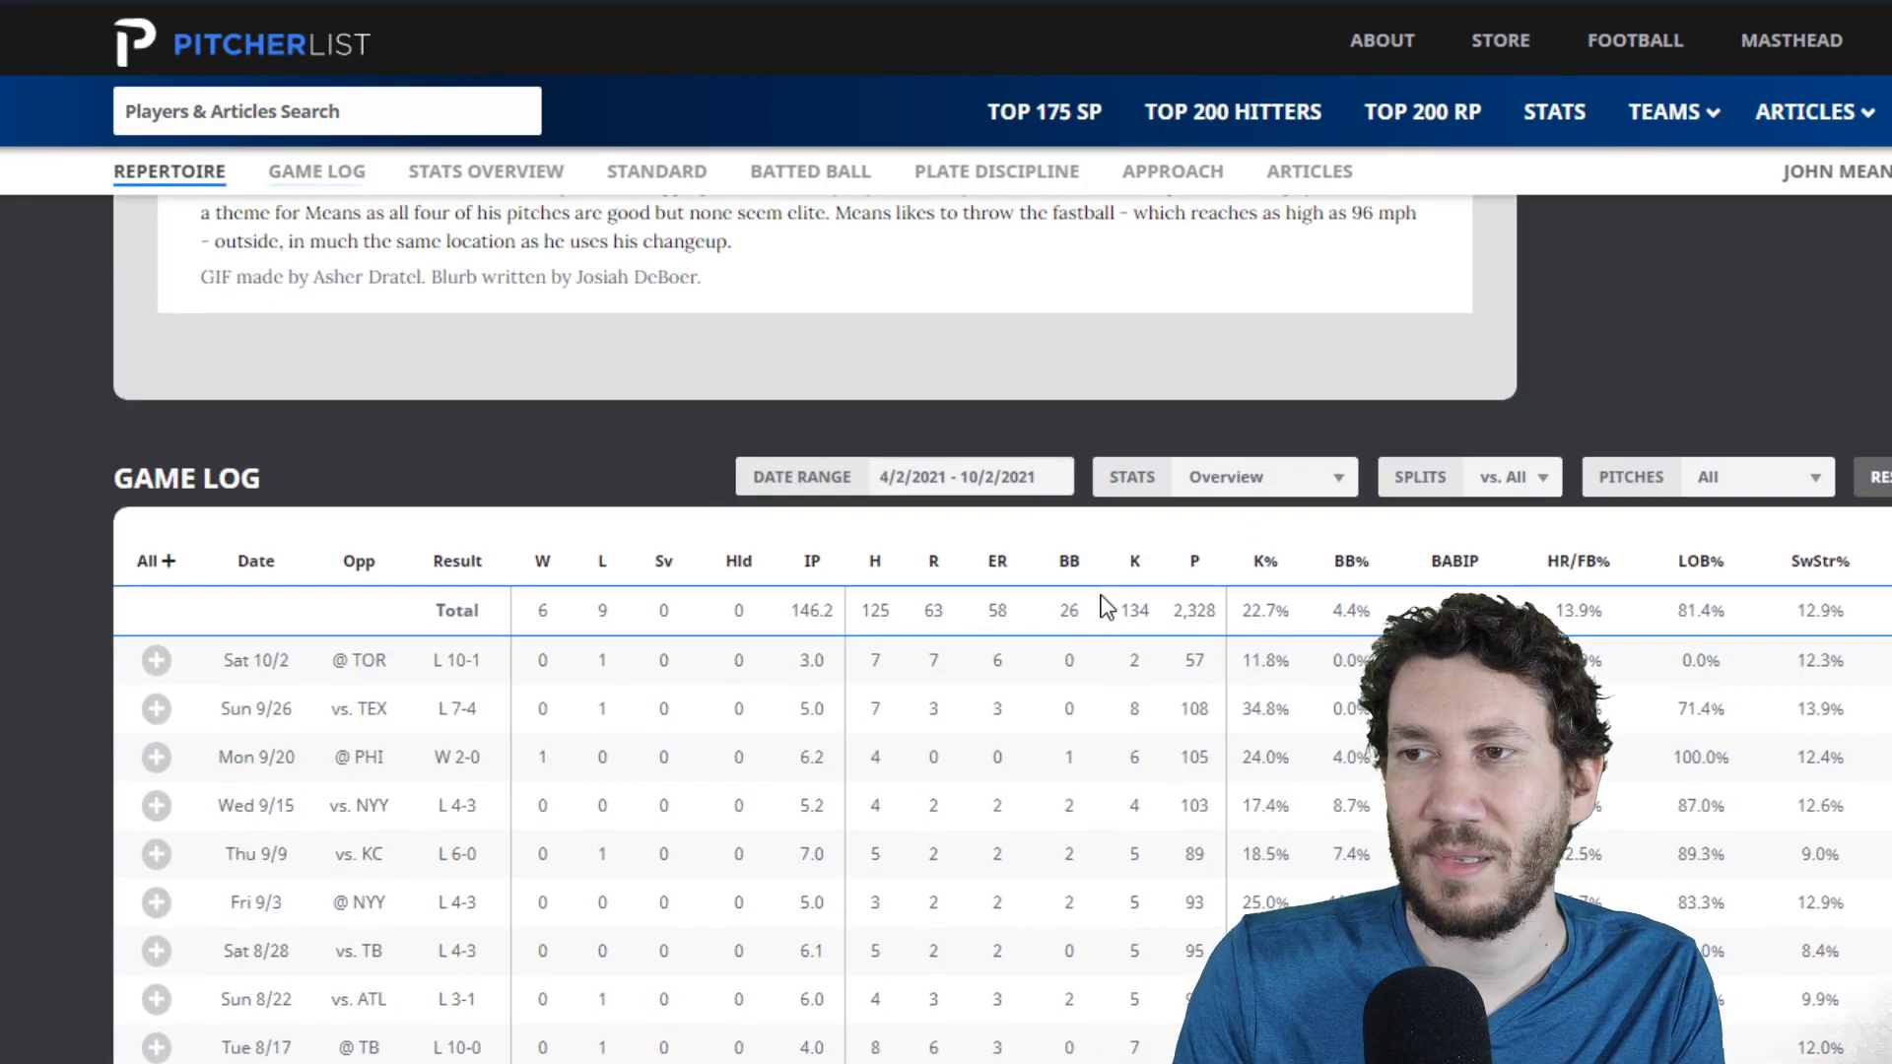
click(1102, 768)
click(1103, 769)
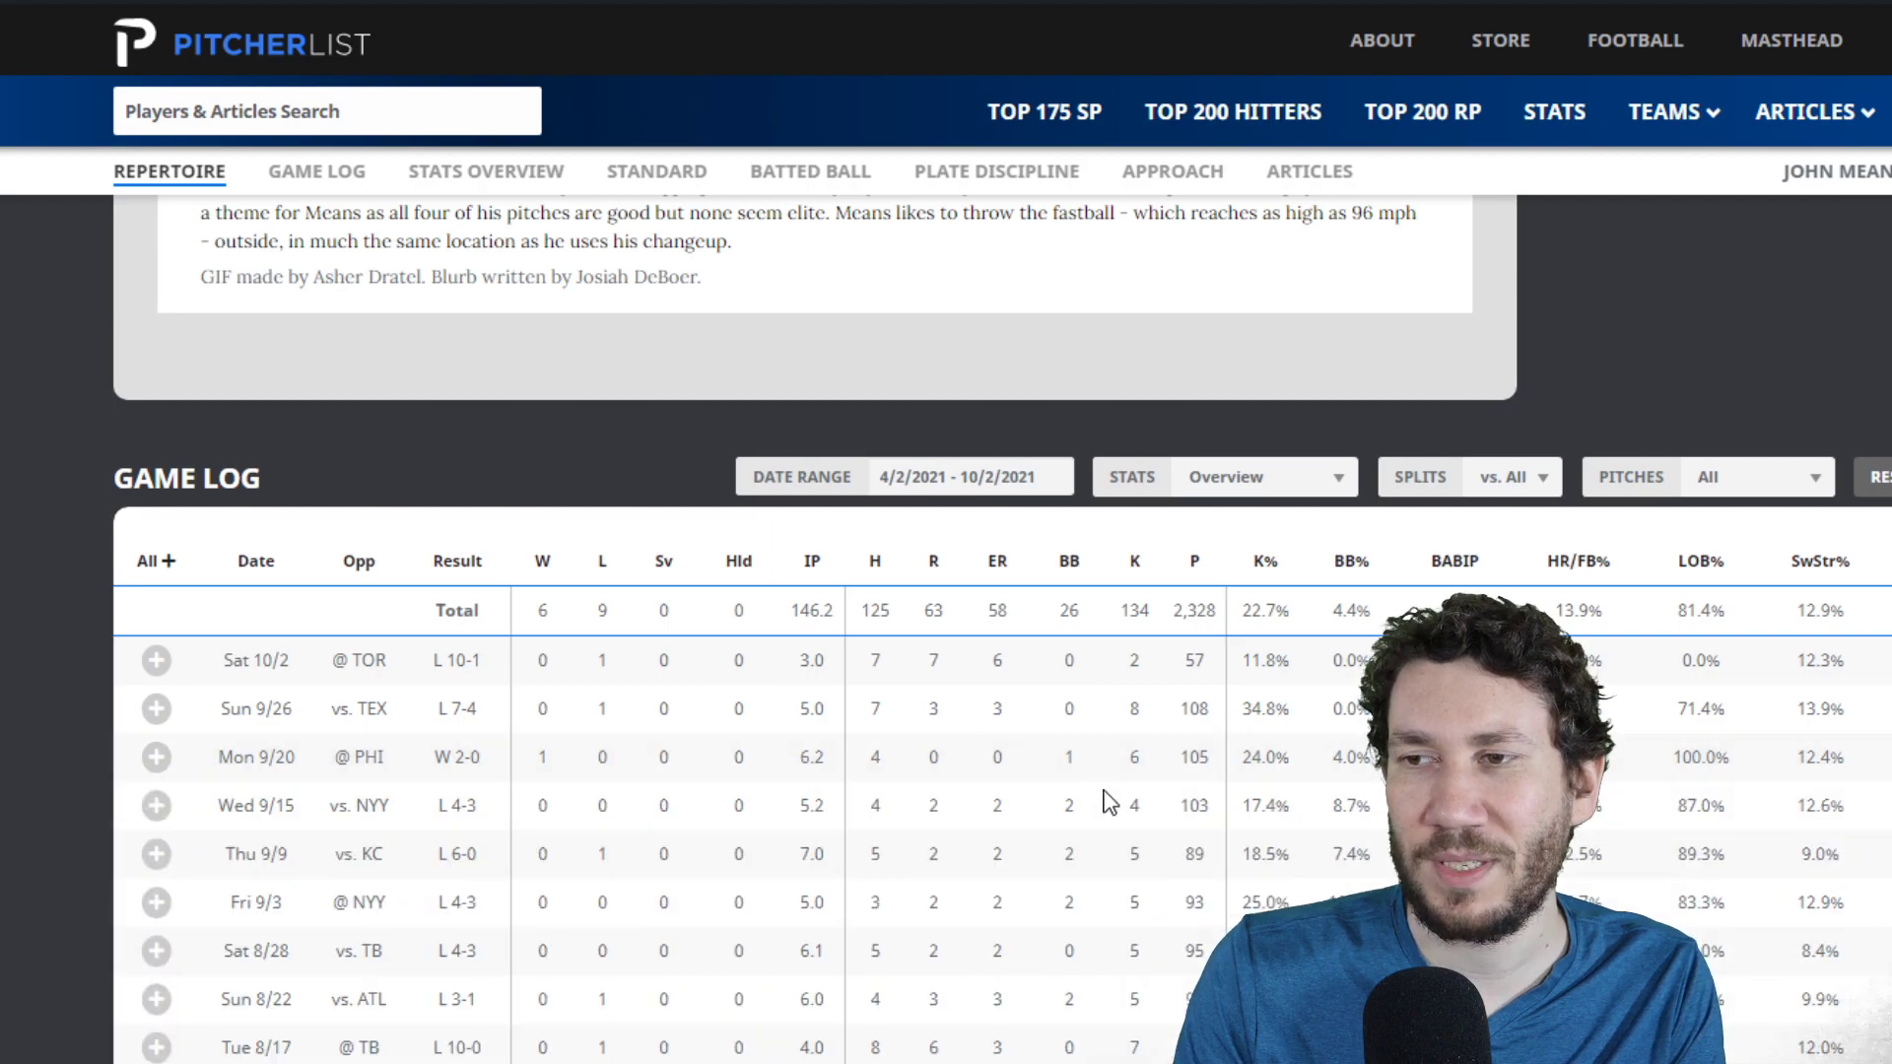
click(1107, 813)
click(1111, 820)
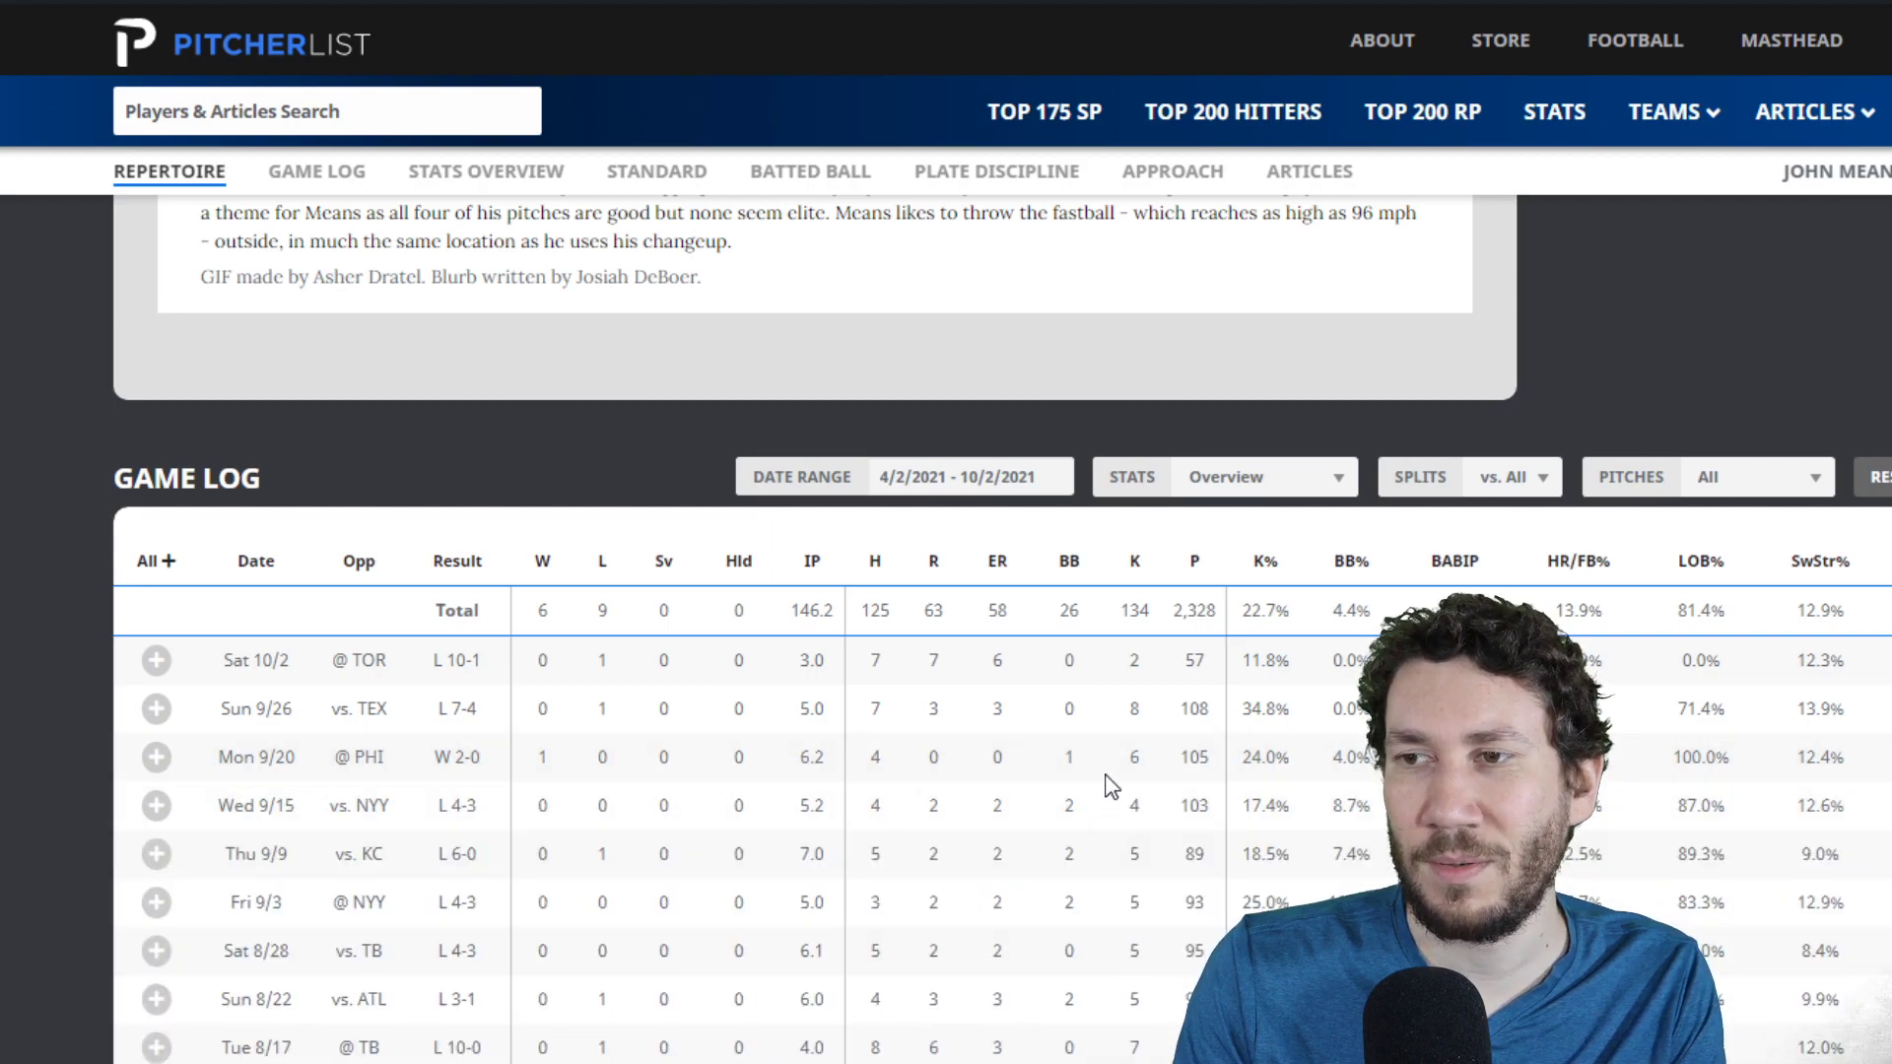
click(1098, 754)
click(1097, 754)
click(1112, 855)
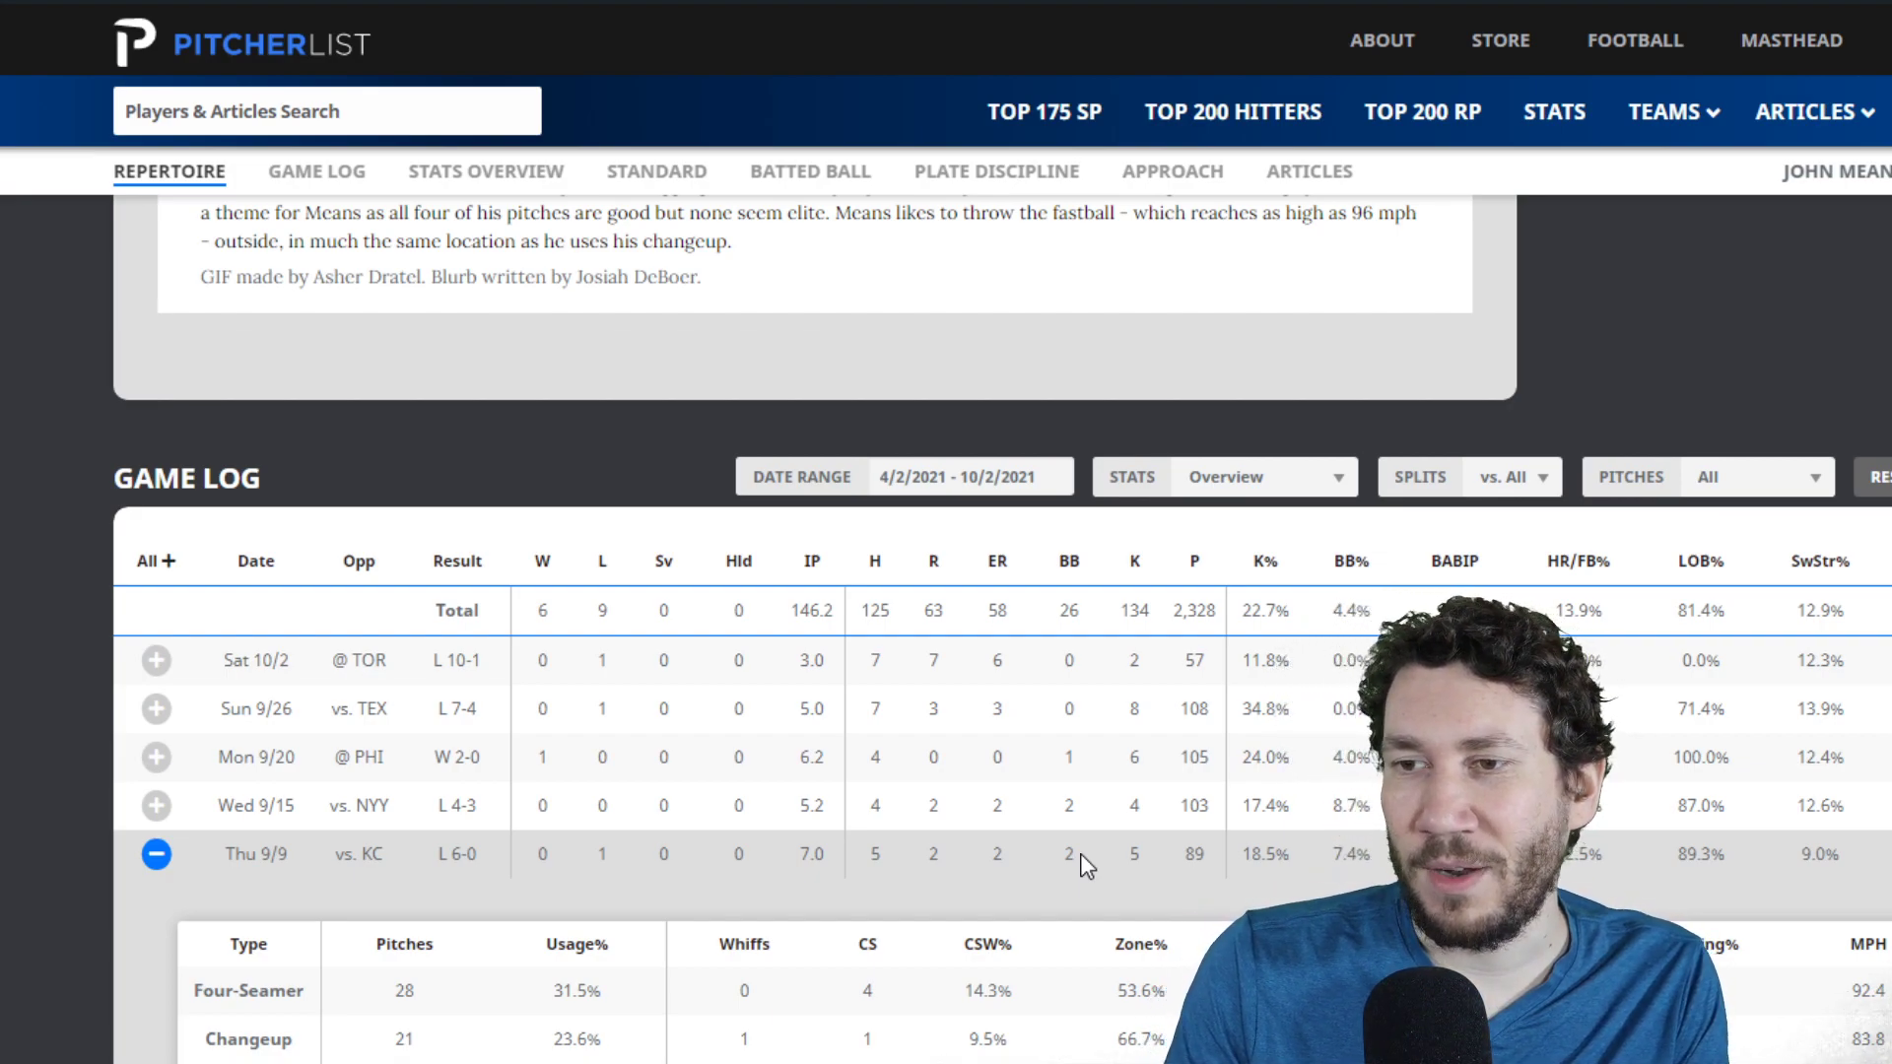
click(1080, 854)
- Compare the April starts with the September ones, checking the September 15 and September 3 pitch breakdowns against NYY
scroll(1094, 868, down, 7)
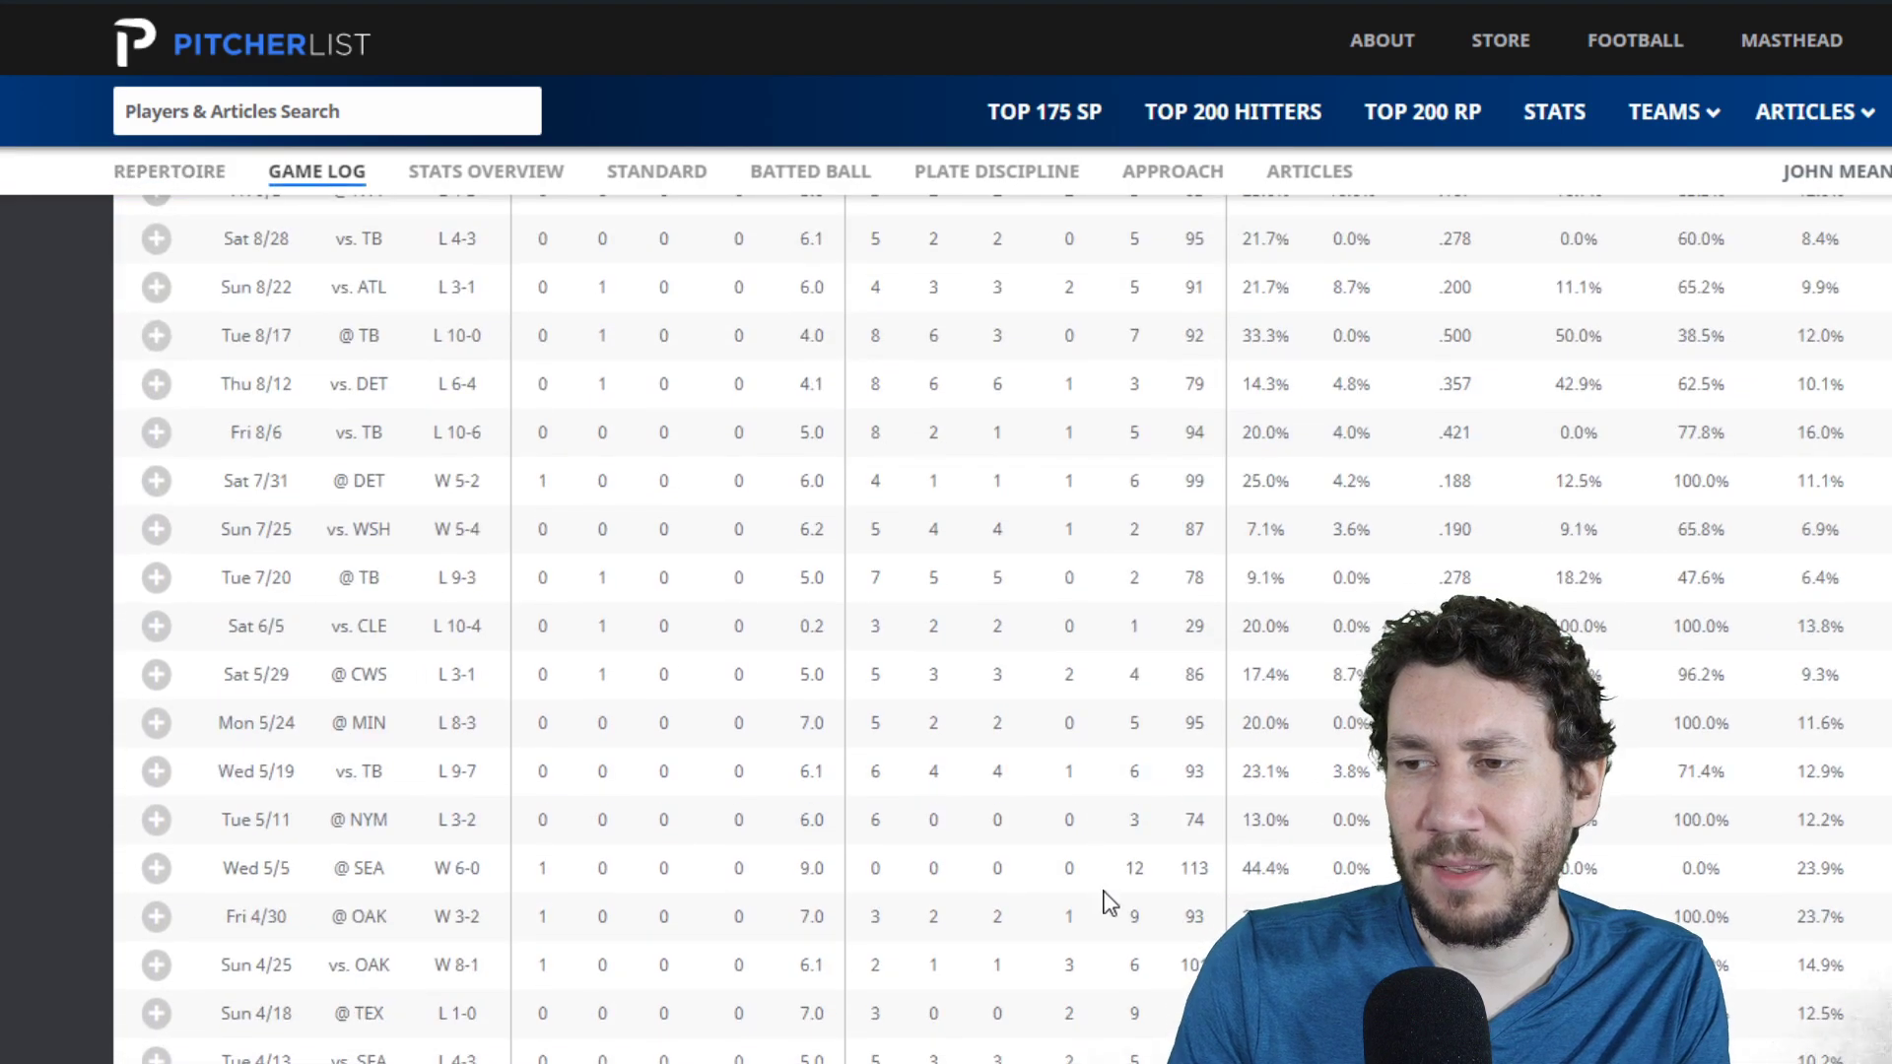
click(1109, 1009)
scroll(1107, 985, up, 5)
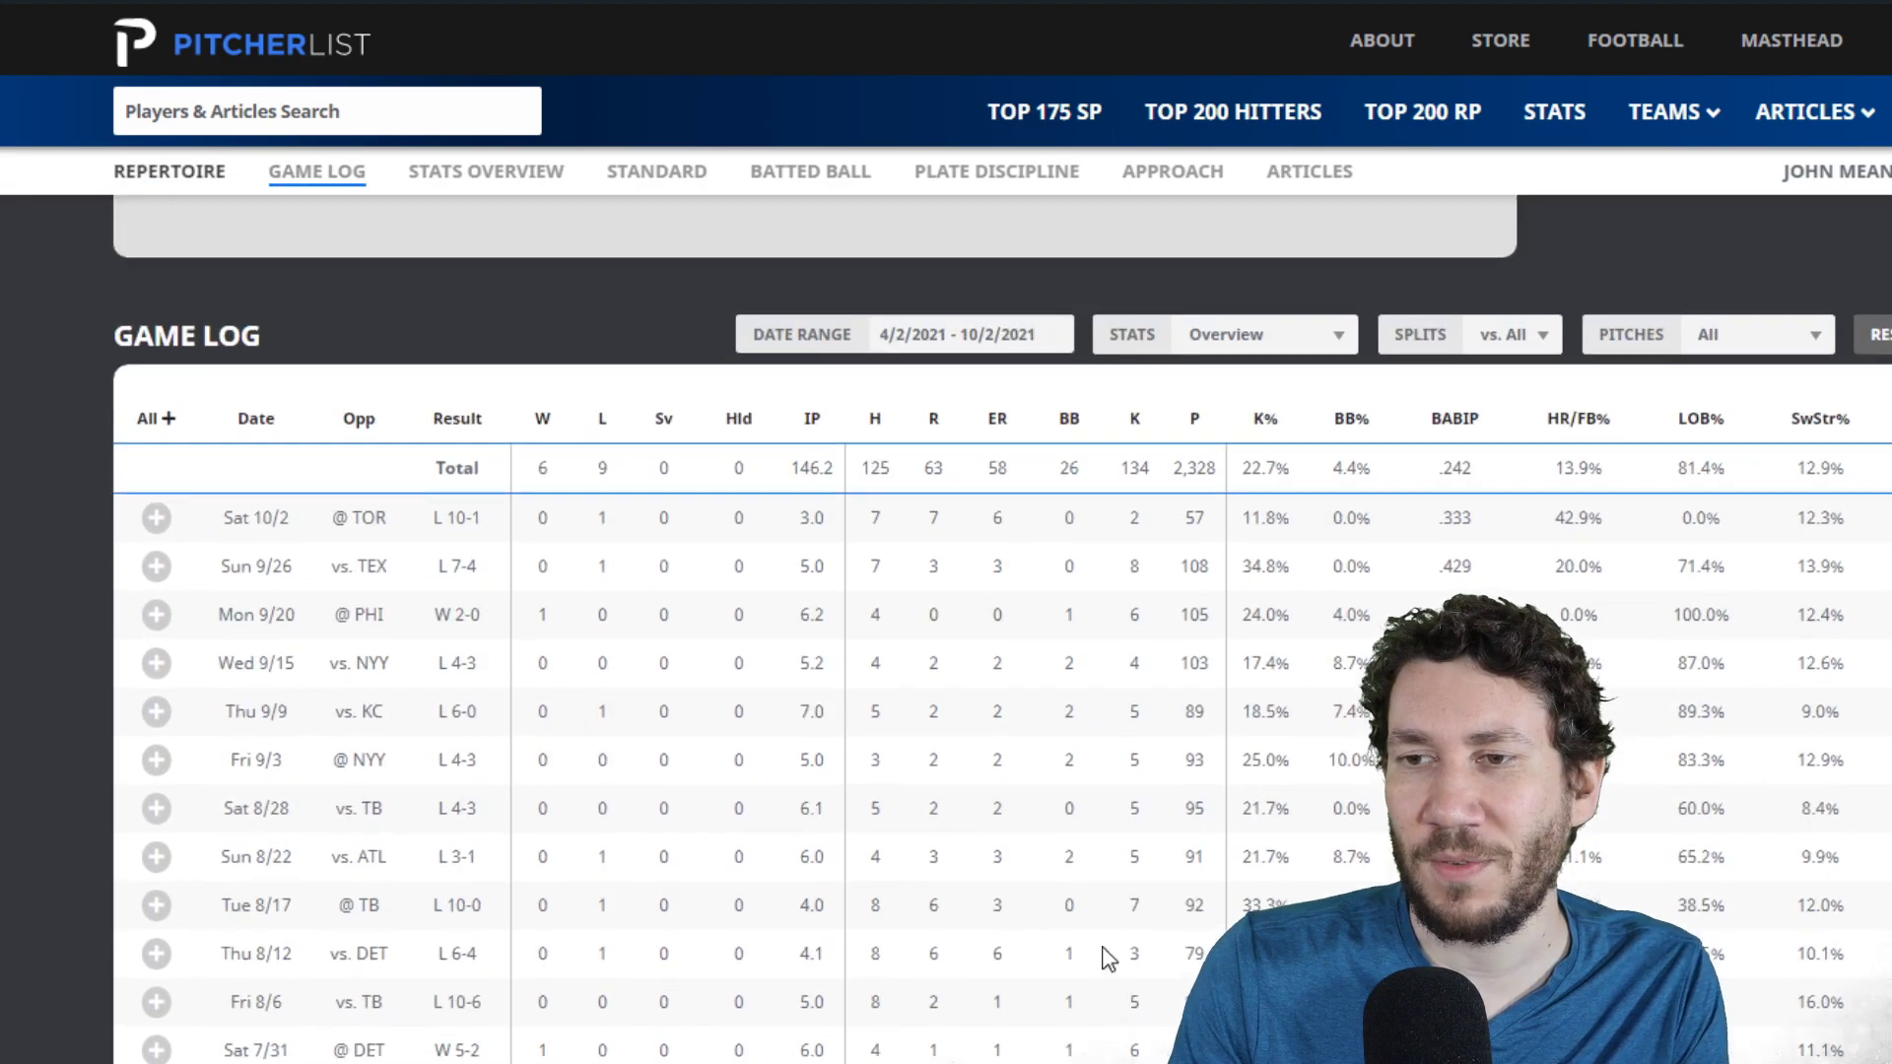
click(1143, 788)
click(1131, 760)
click(1103, 719)
click(1104, 666)
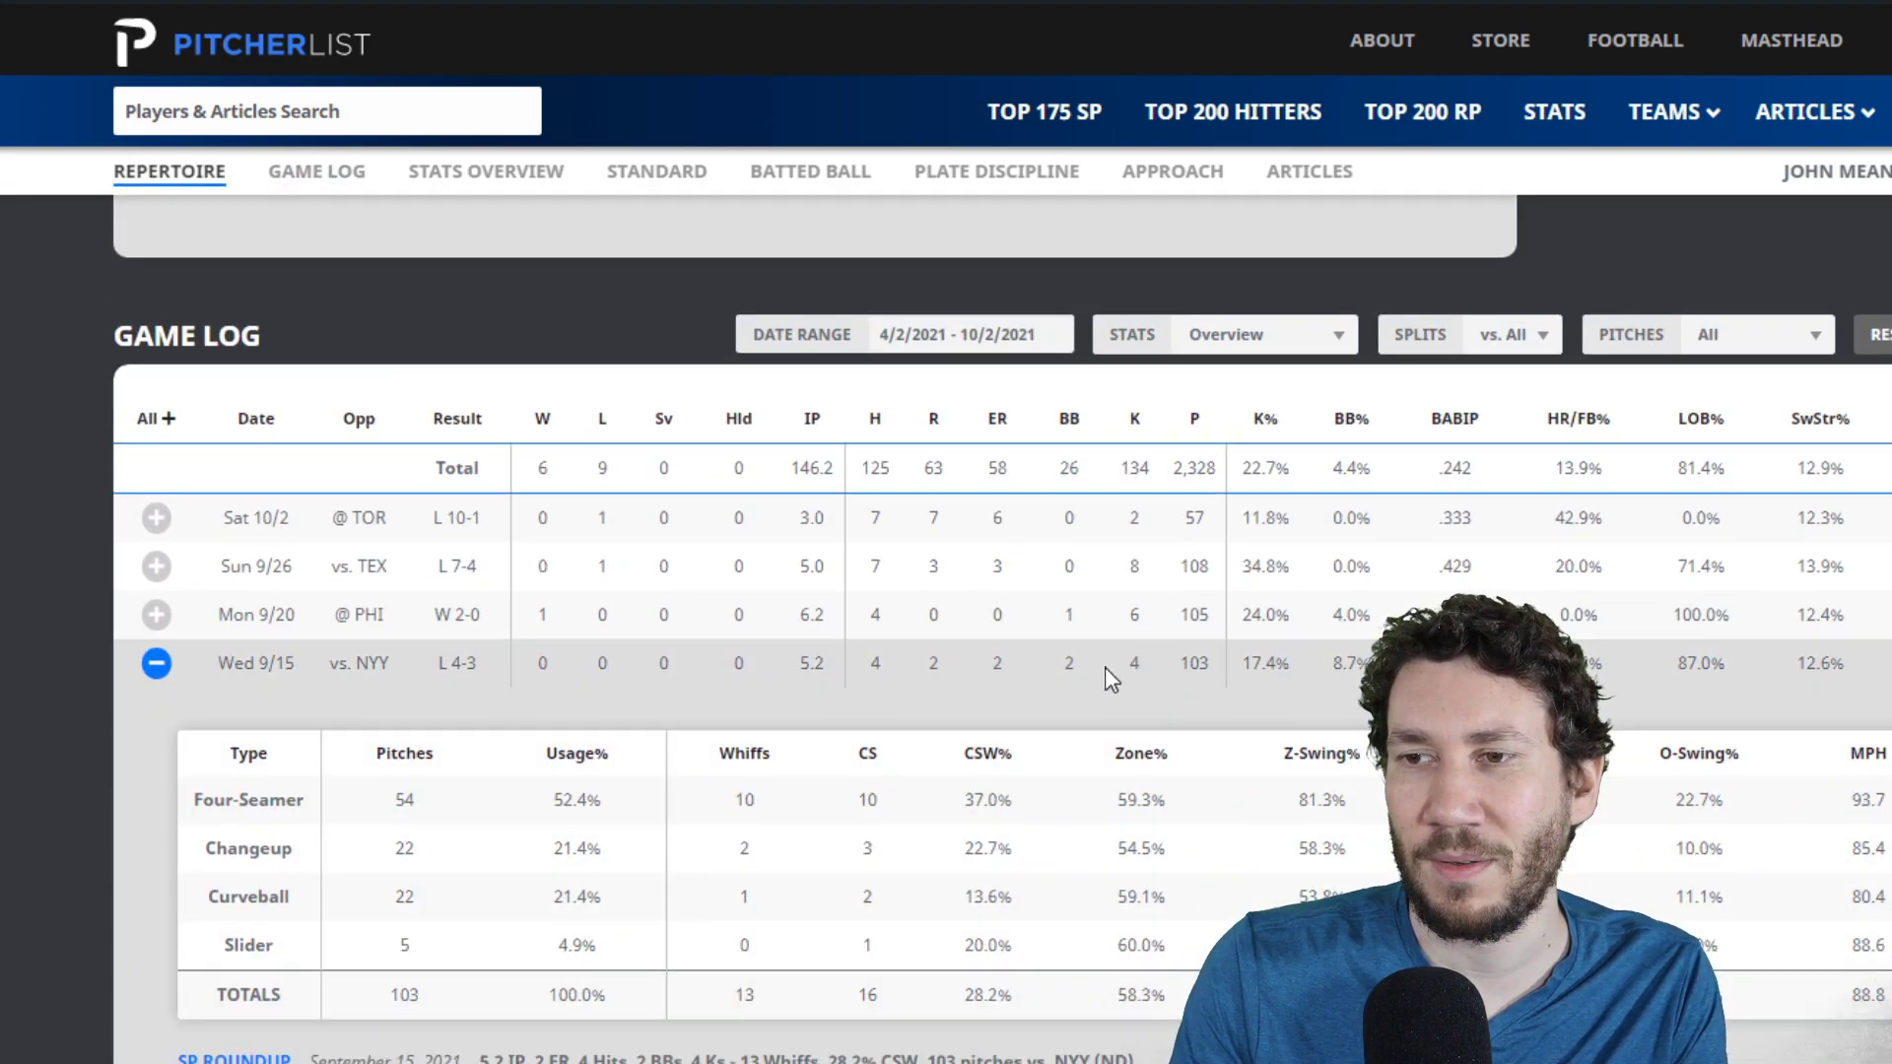
click(1109, 627)
click(1120, 658)
click(1117, 729)
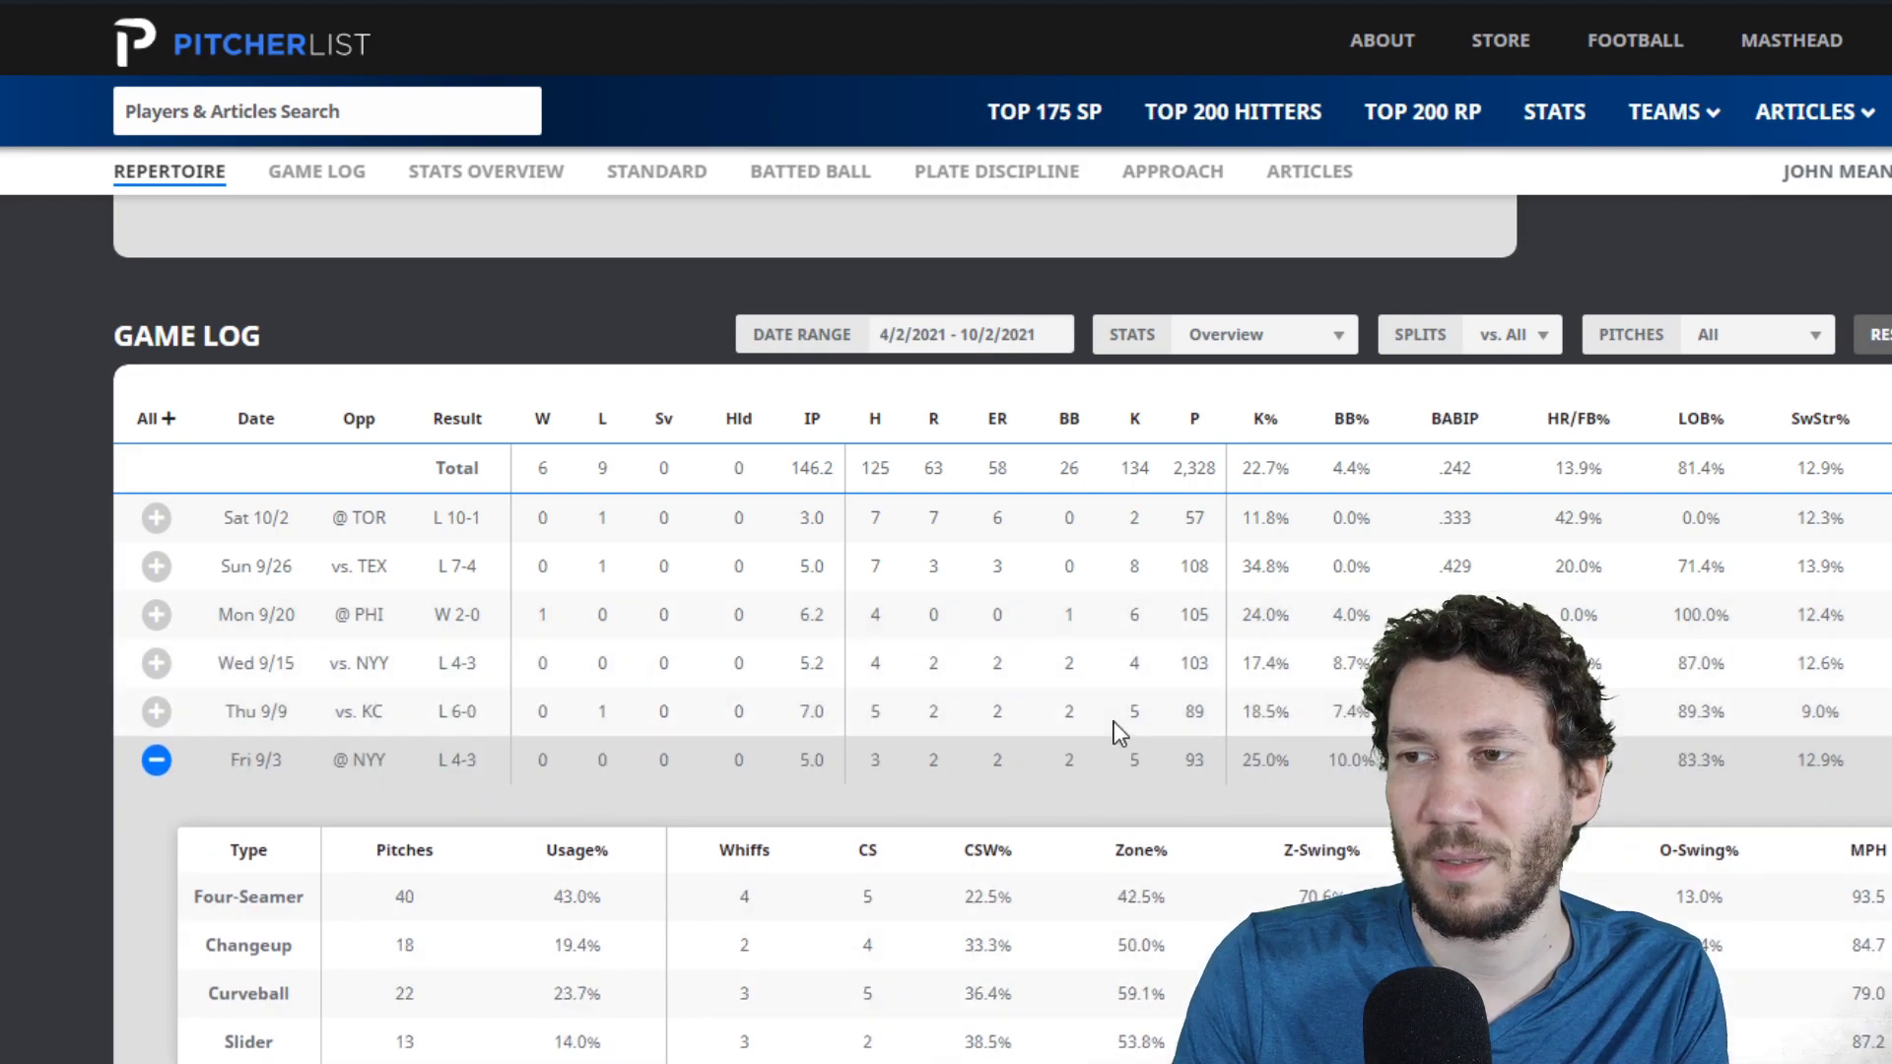
click(1114, 808)
click(1114, 808)
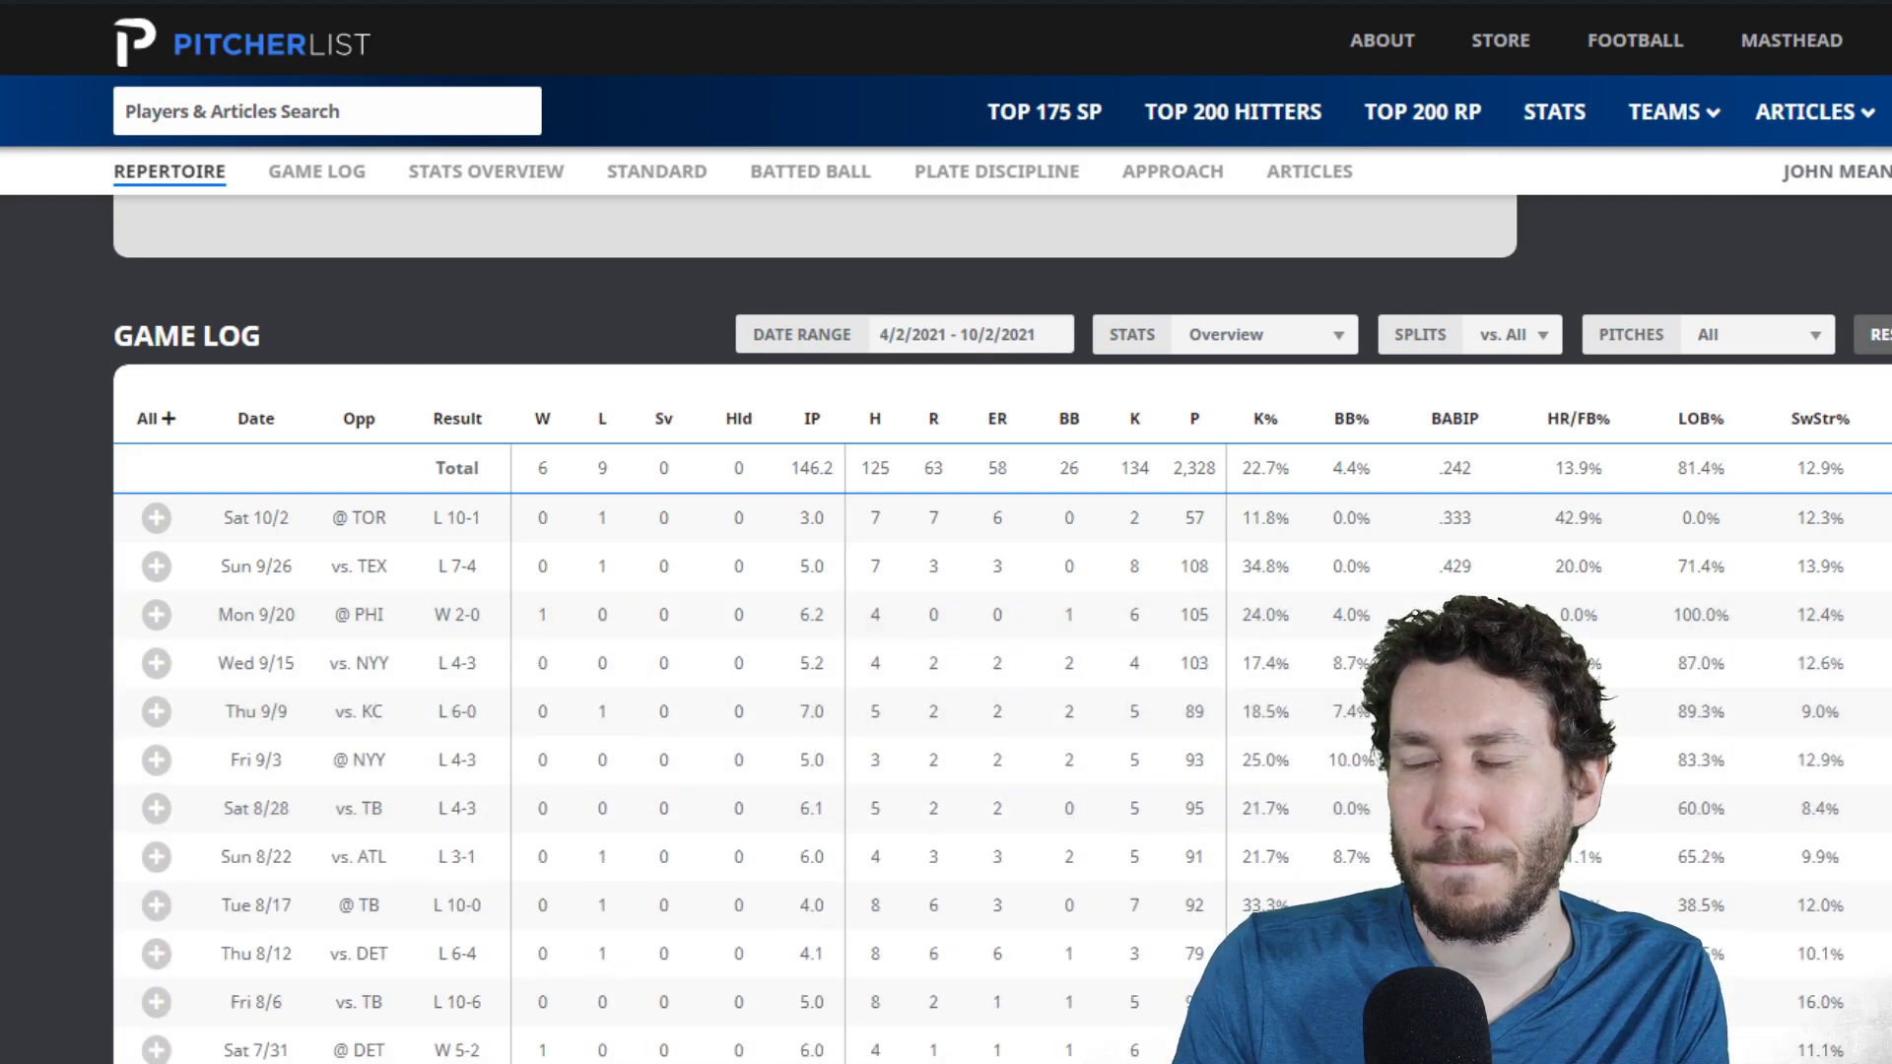
- Switch to the Excel projections sheet and set John Means's ERA to 3.70
scroll(946, 591, up, 4)
key(alt+Tab)
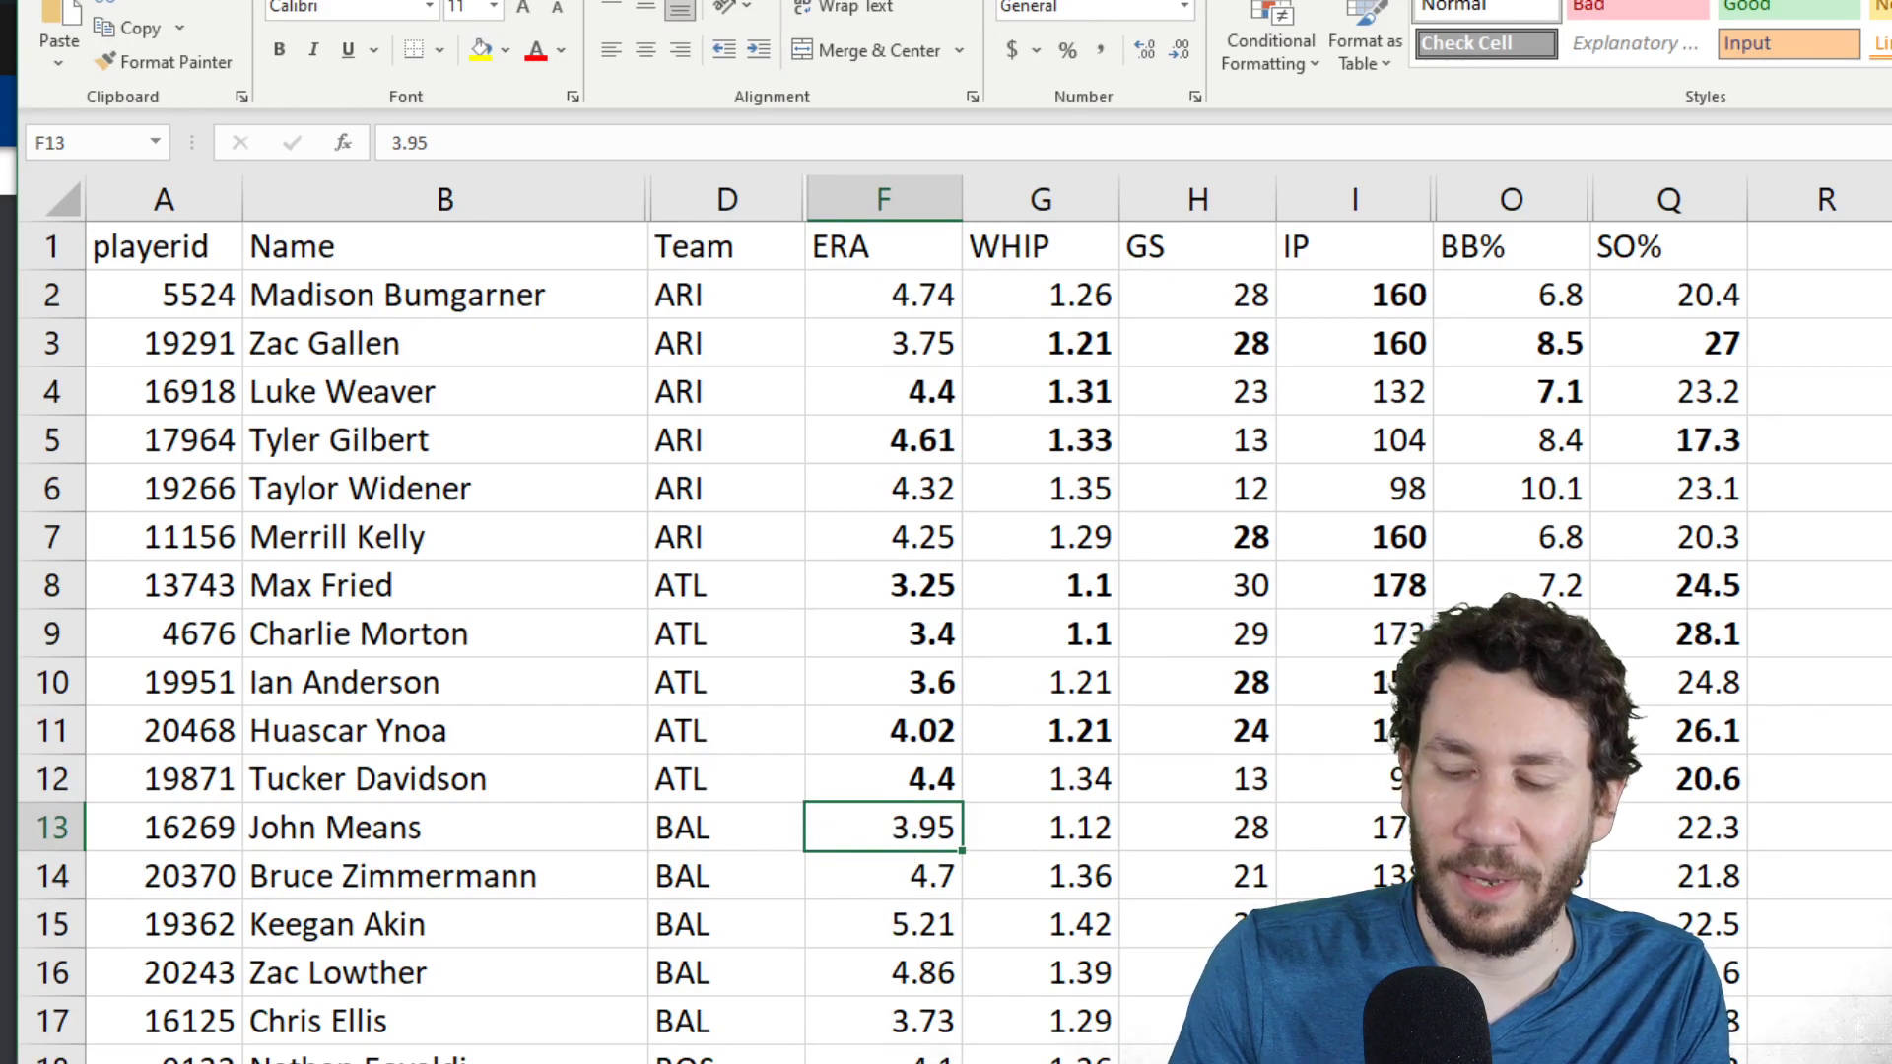
text(3.70)
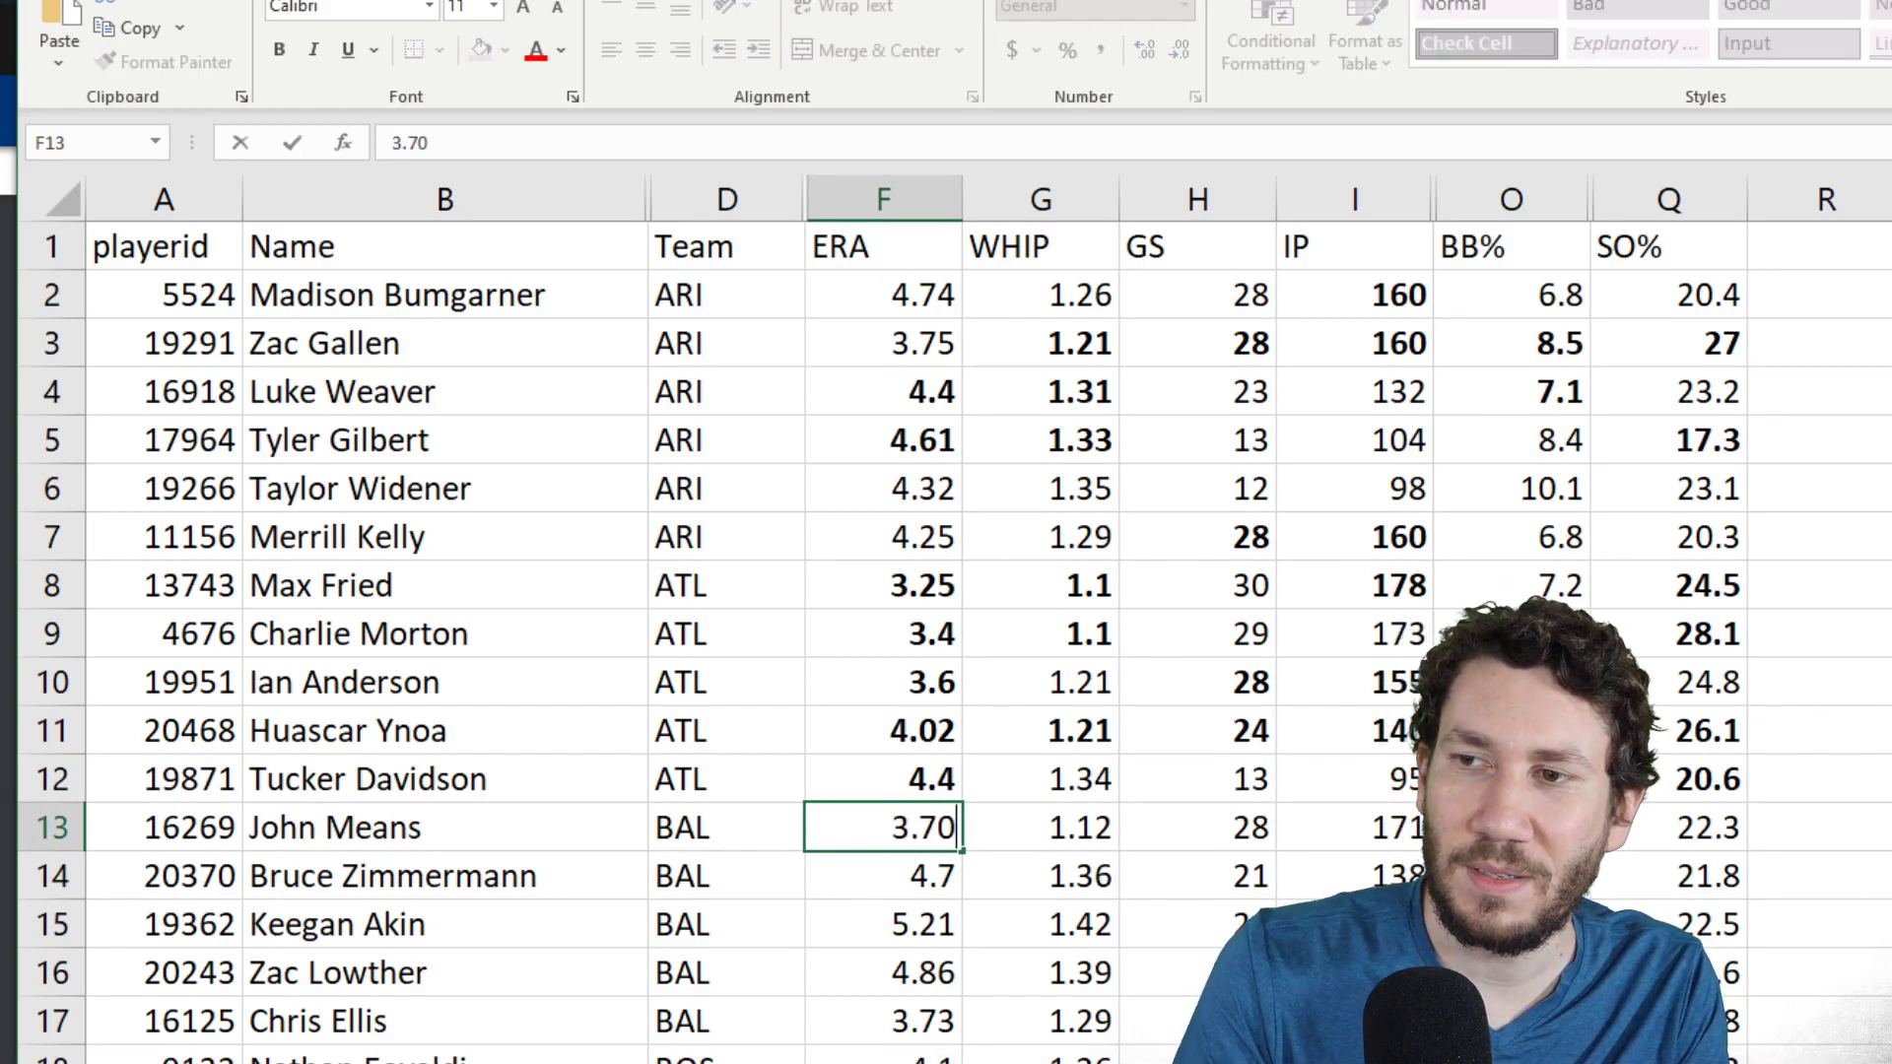
click(1096, 835)
- Check Means's 2021 season WHIP on his Pitcher List page against his WHIP projection in the Excel sheet
key(alt+Tab)
scroll(19, 756, up, 8)
scroll(20, 744, up, 3)
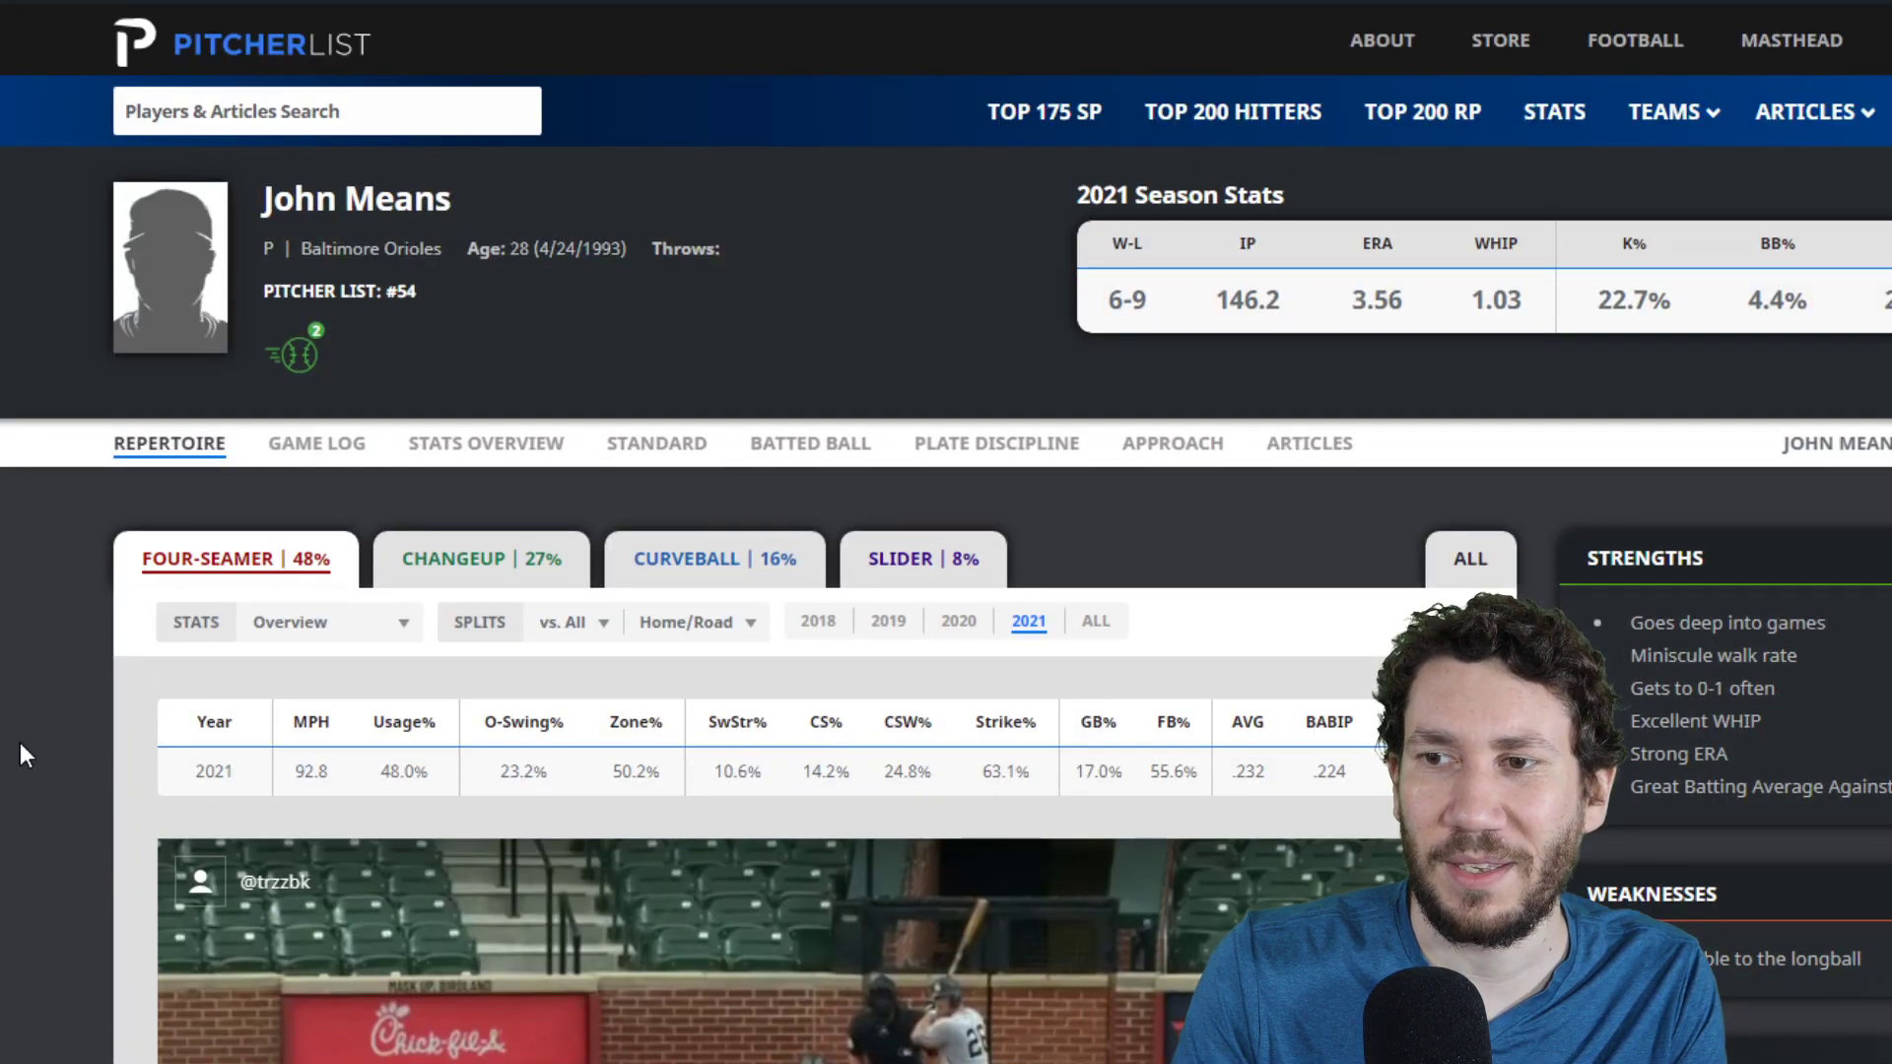
scroll(20, 742, down, 10)
key(alt+Tab)
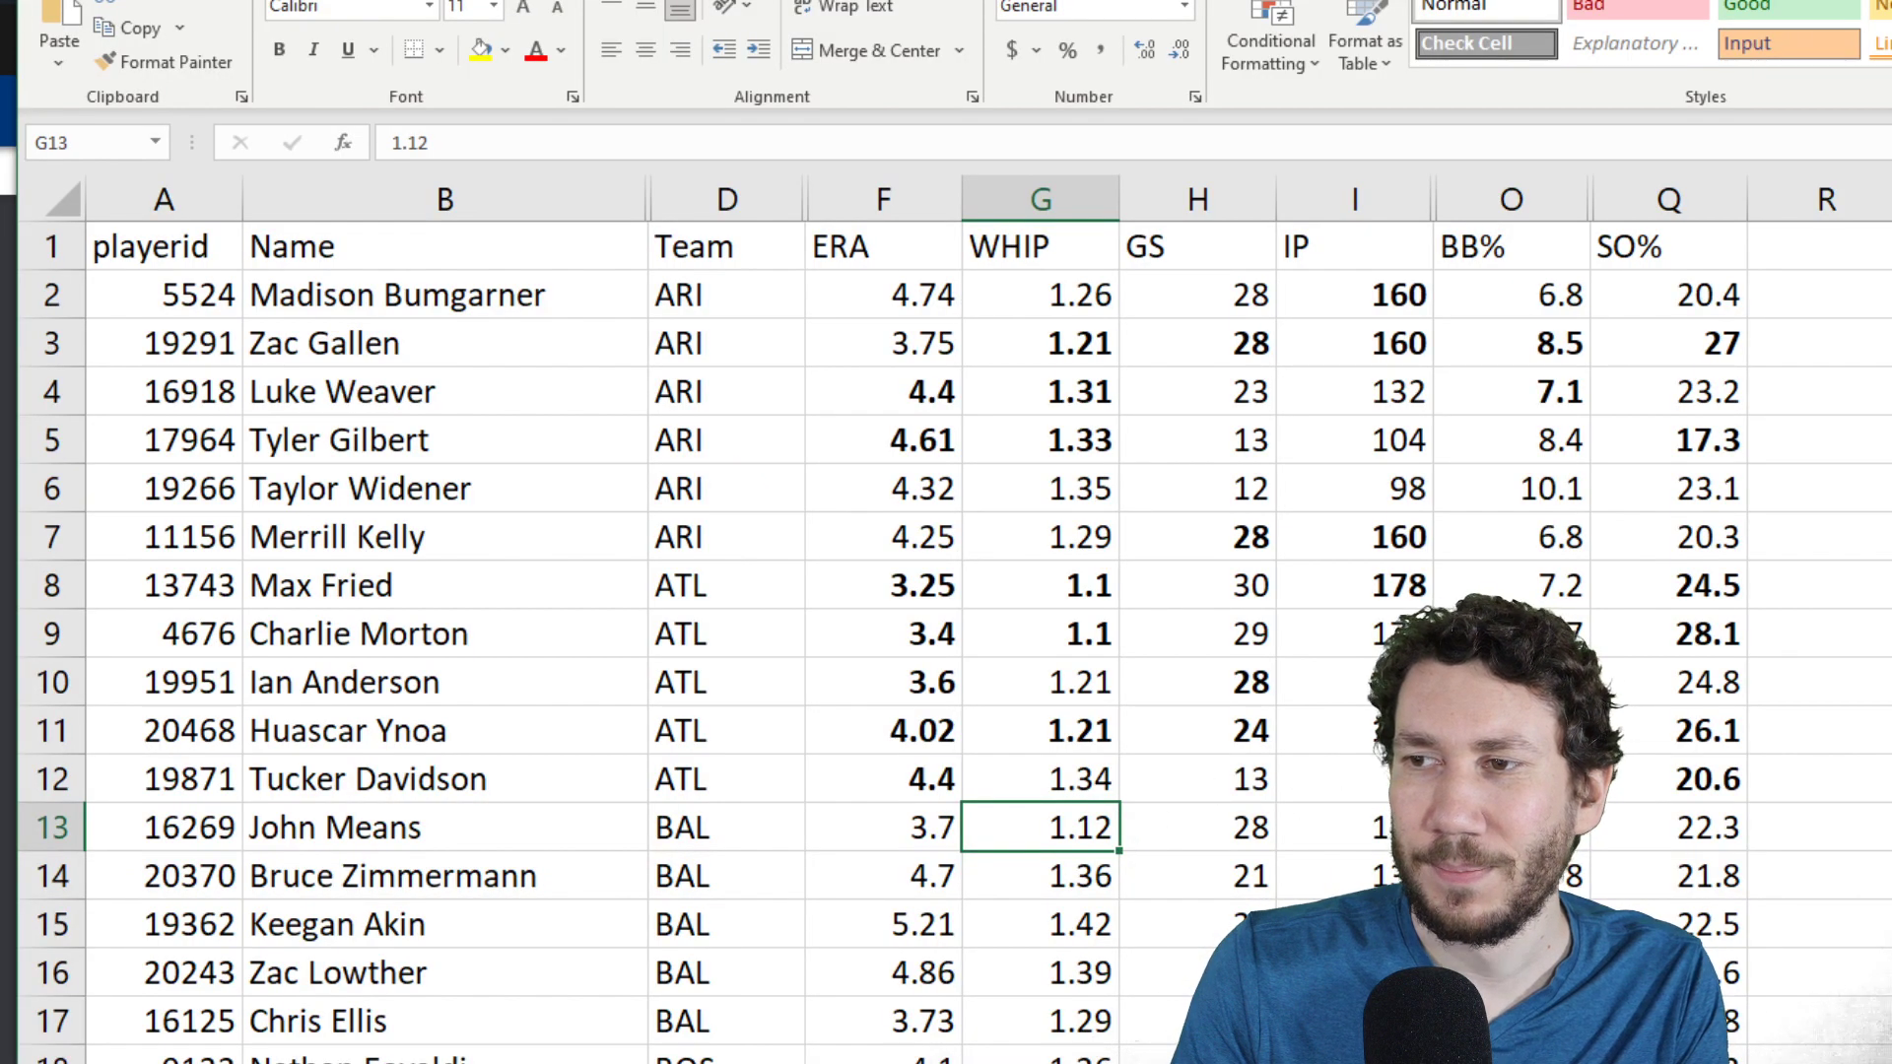
- Examine John Means's projected IP, BB% and SO% in the sheet
click(1283, 828)
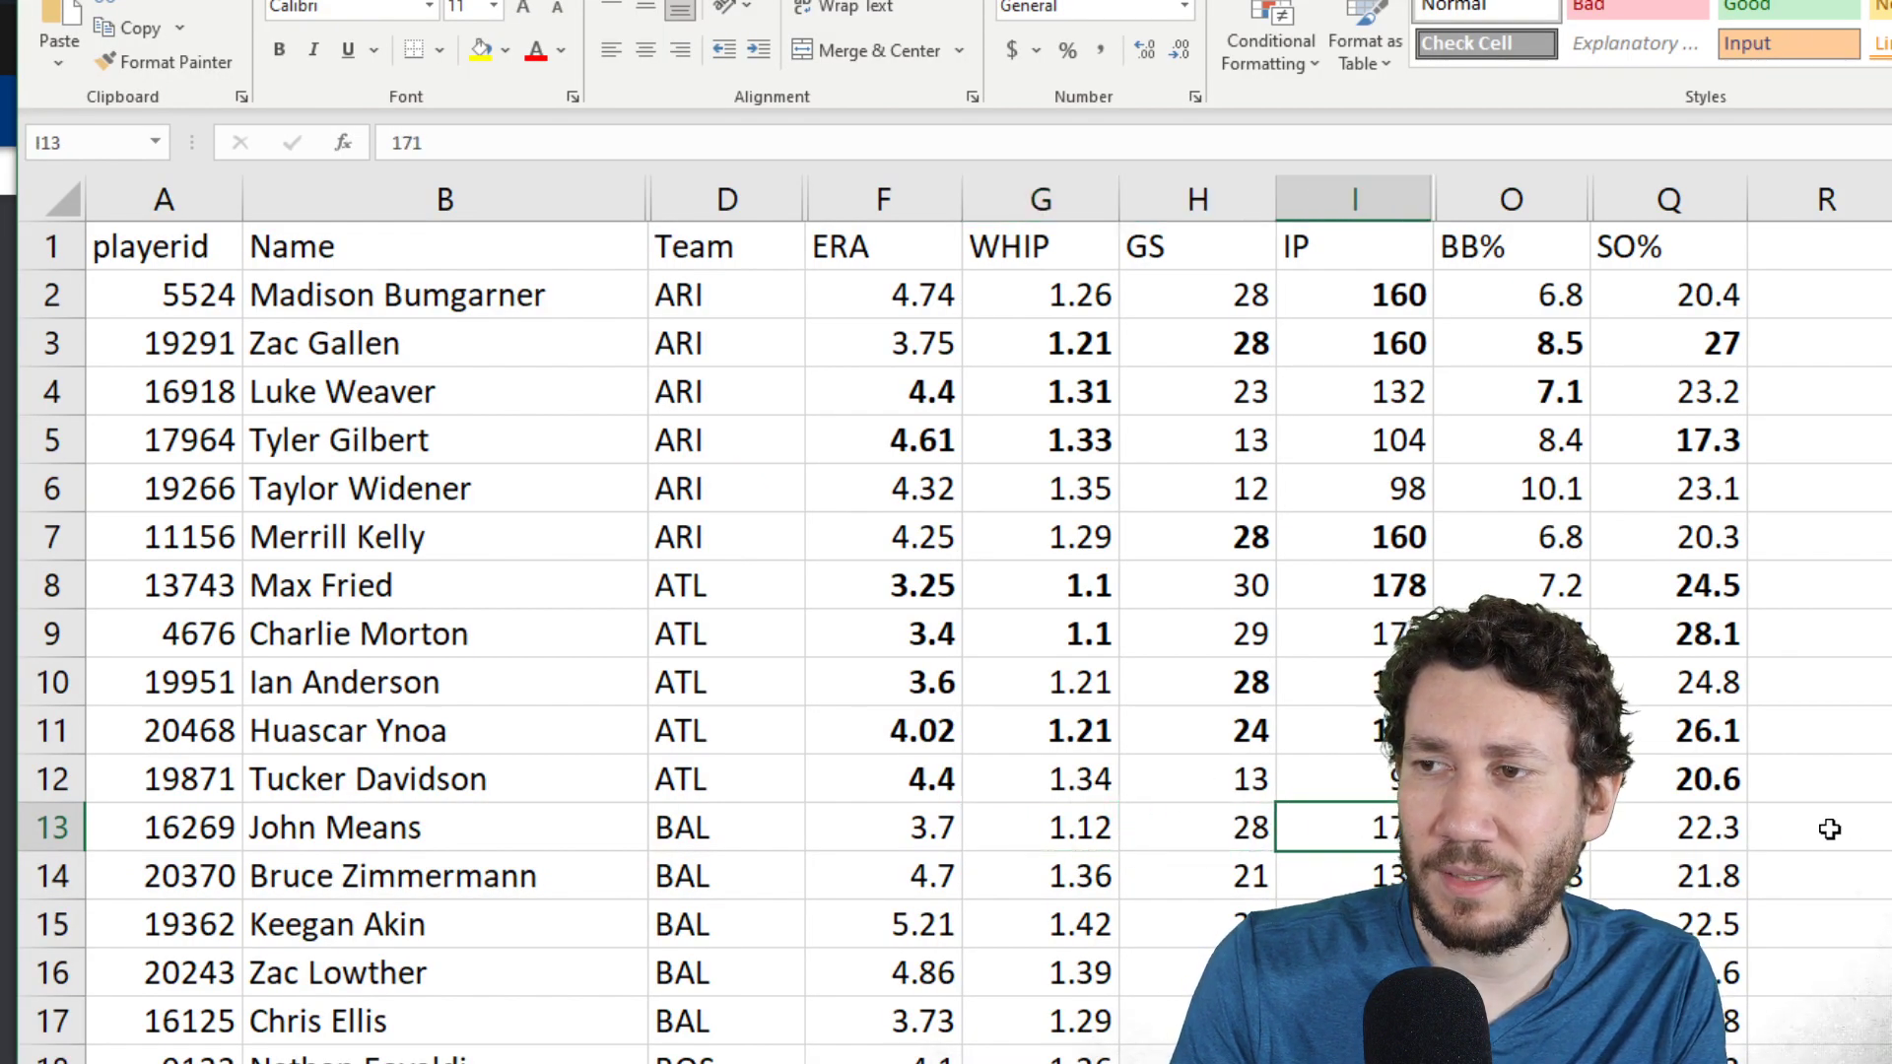
click(1517, 828)
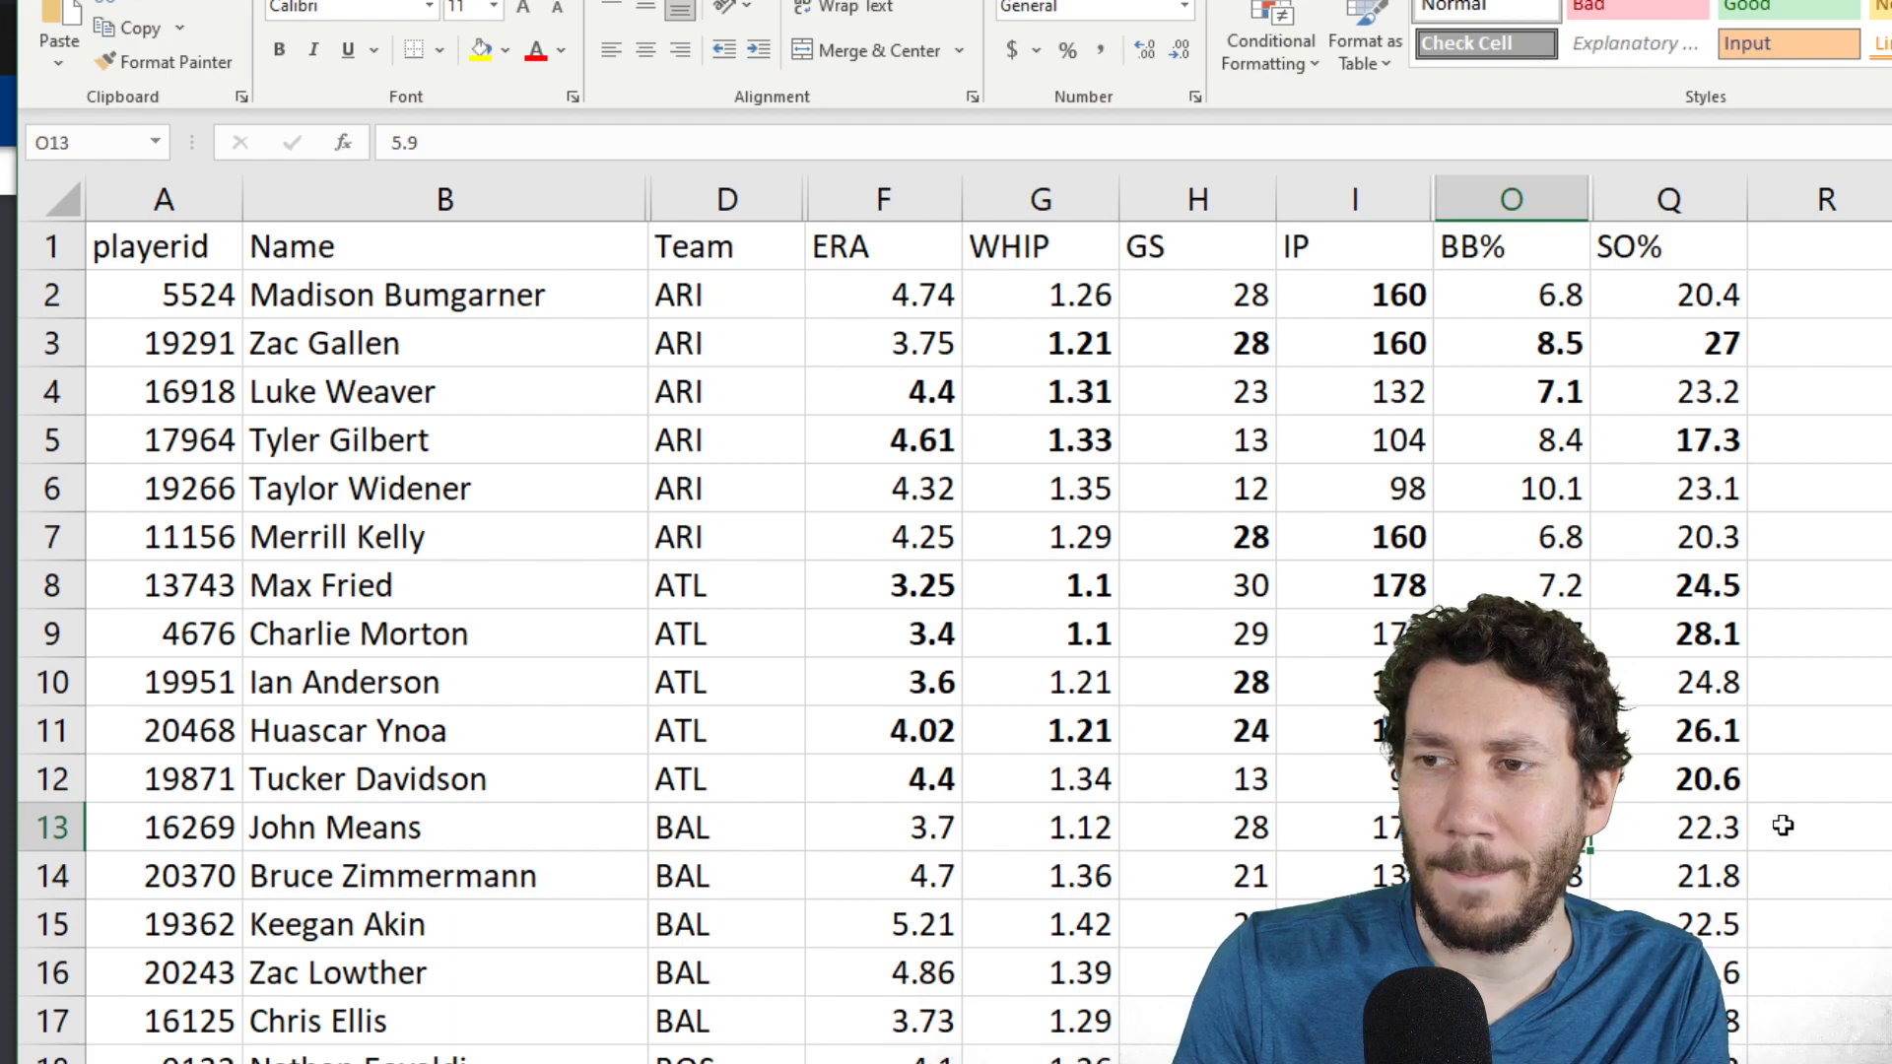
click(1715, 826)
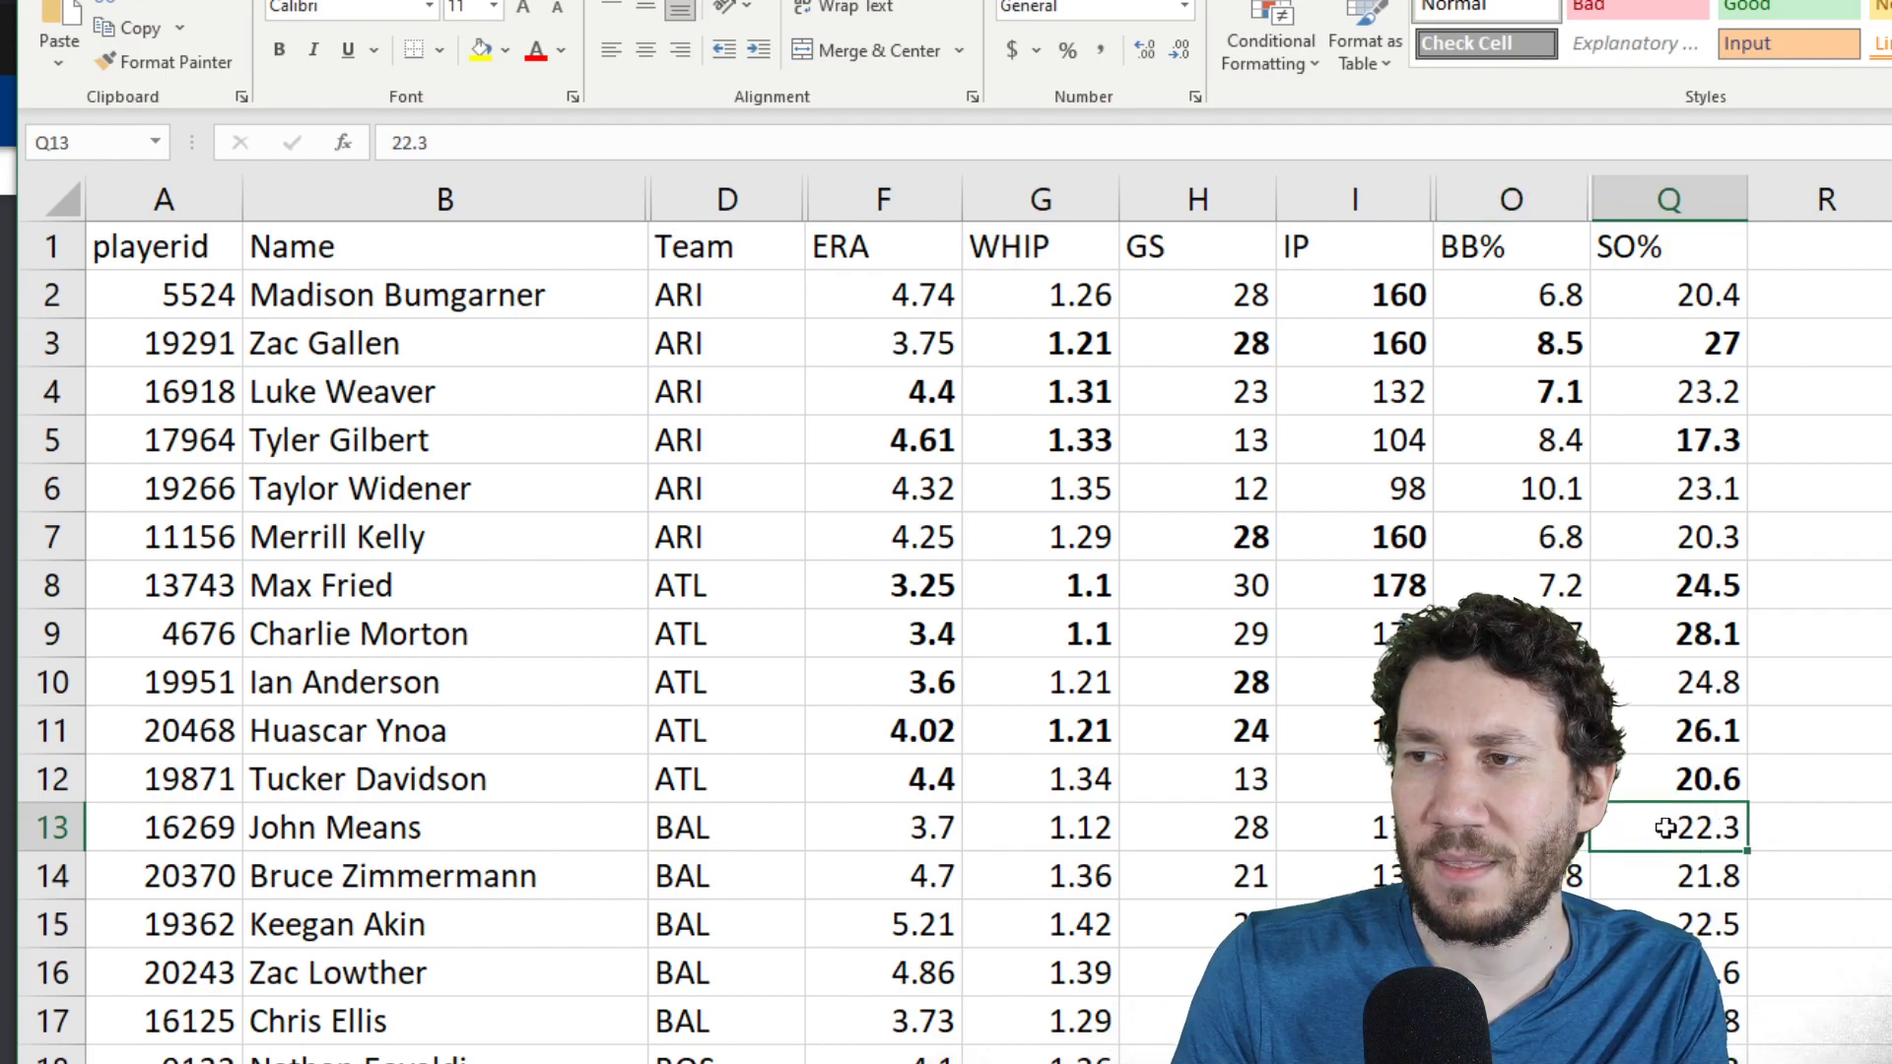
- Check John Means's 2021 BB% on his FanGraphs page against his projected BB% in the Excel sheet
click(1537, 828)
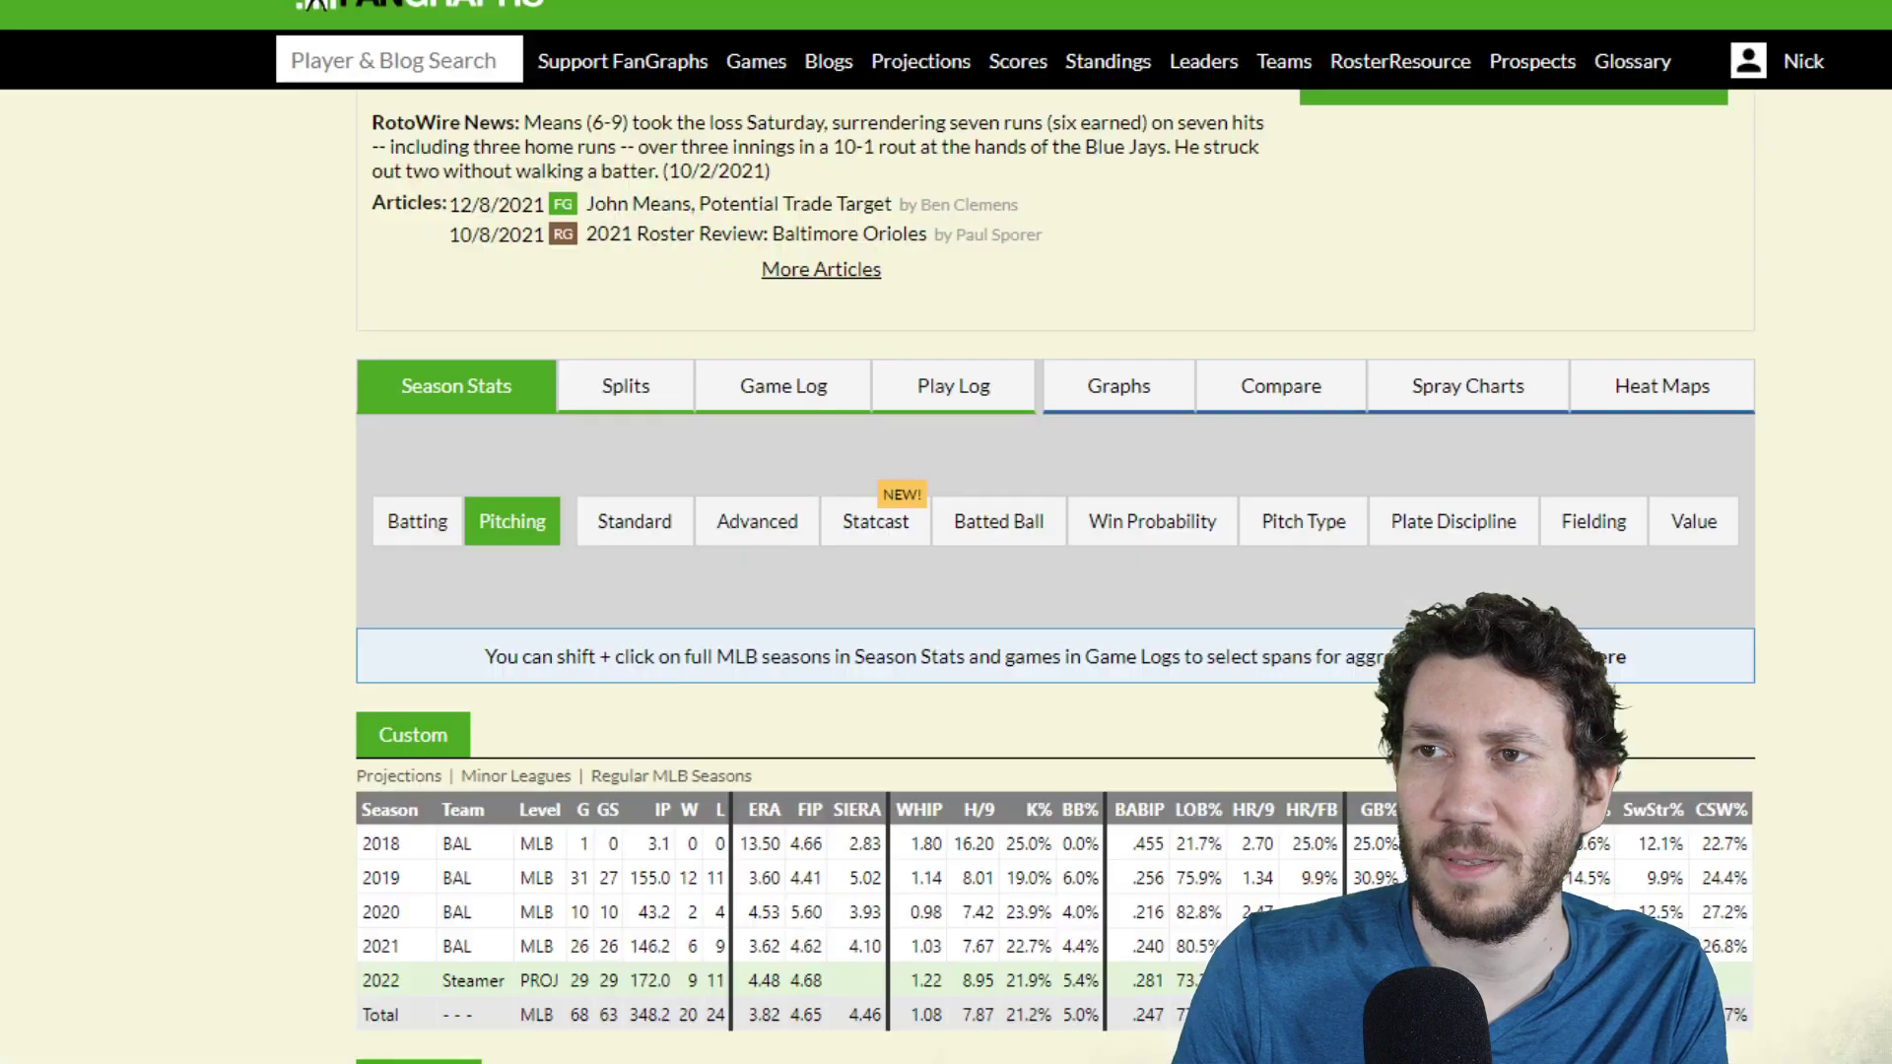
mouse_move(1400, 61)
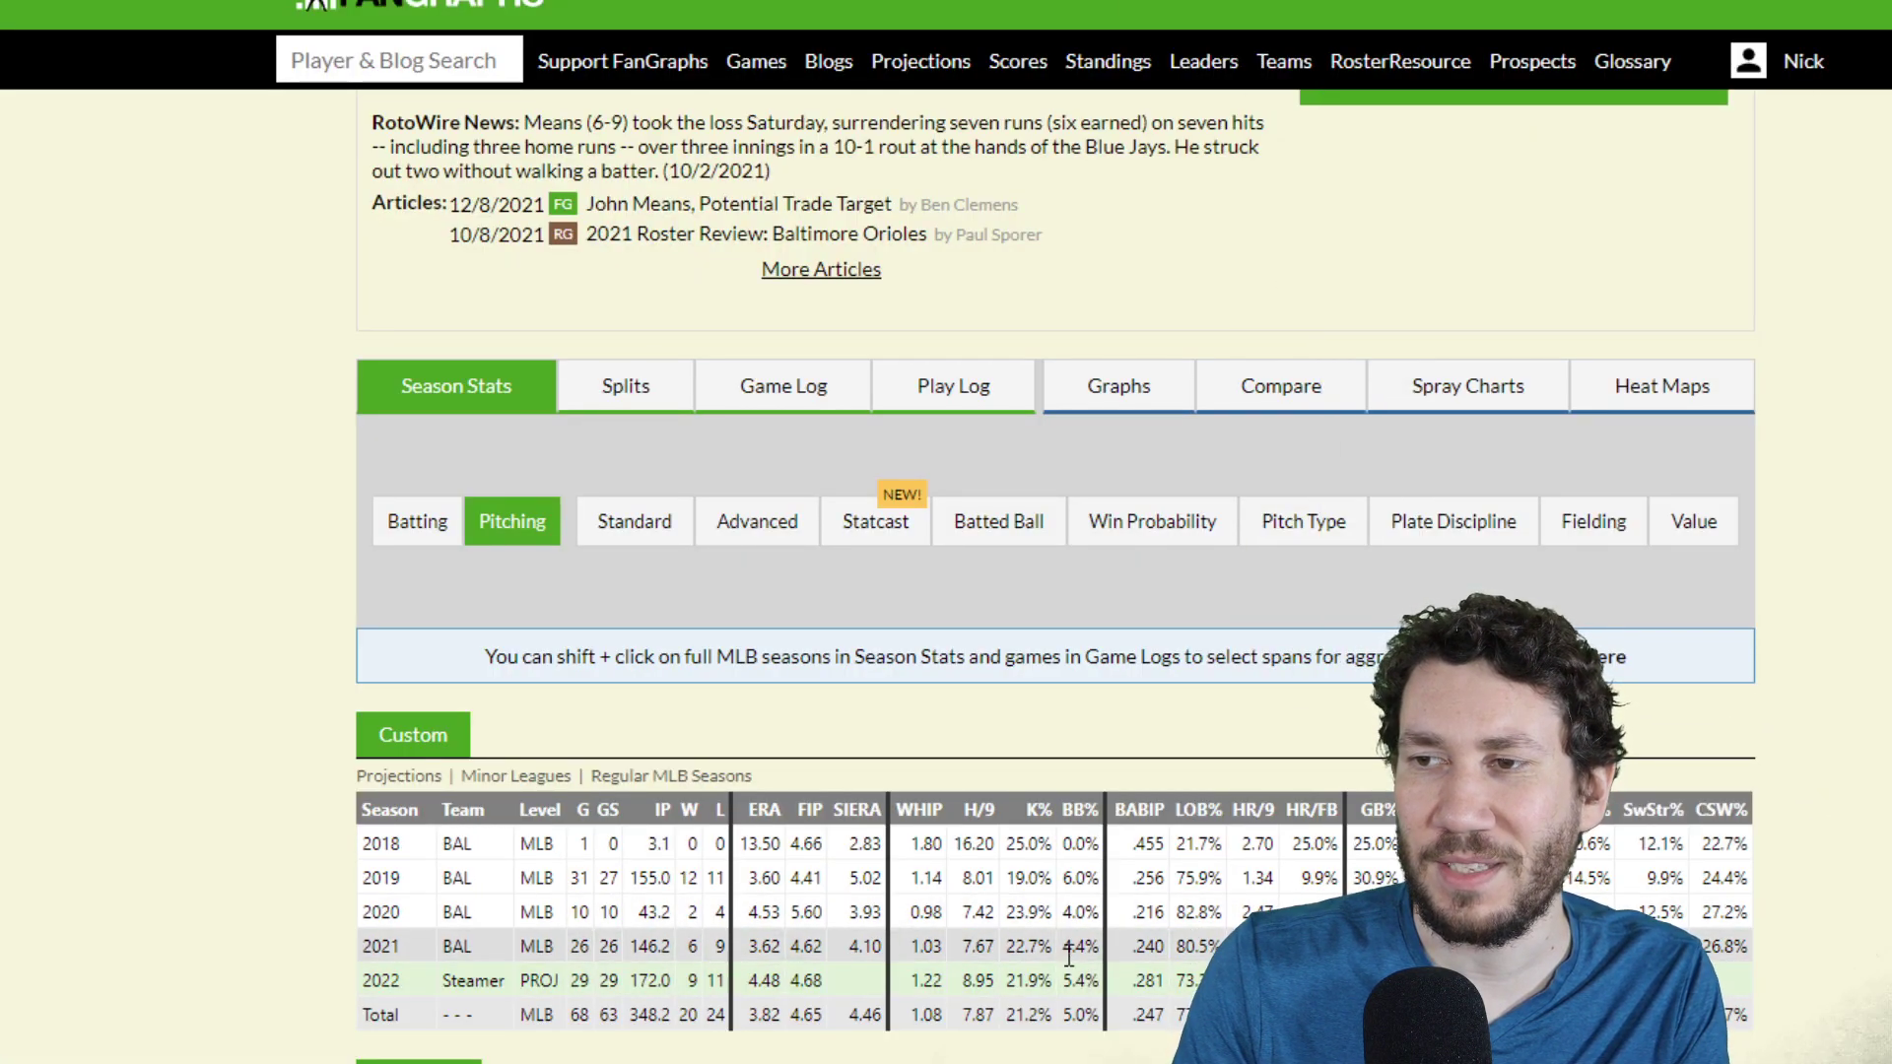
drag(1064, 946, 1115, 948)
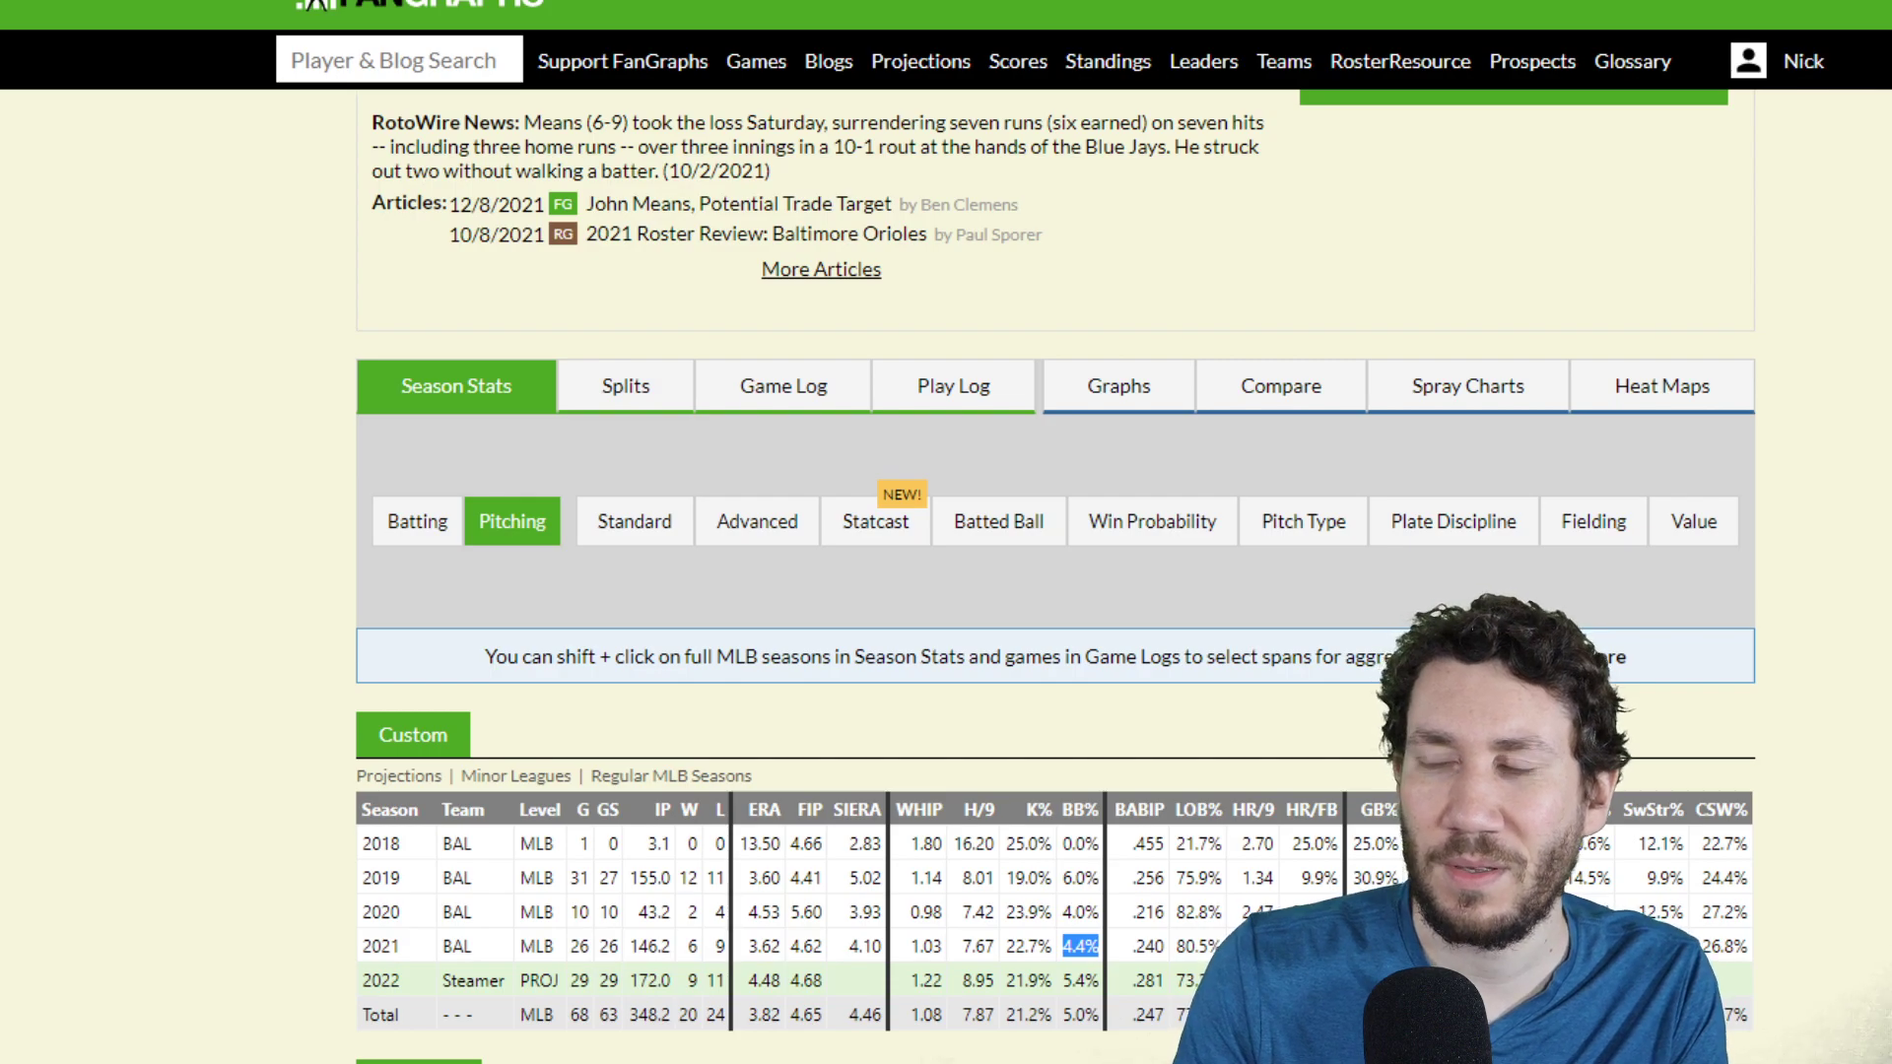
click(1080, 946)
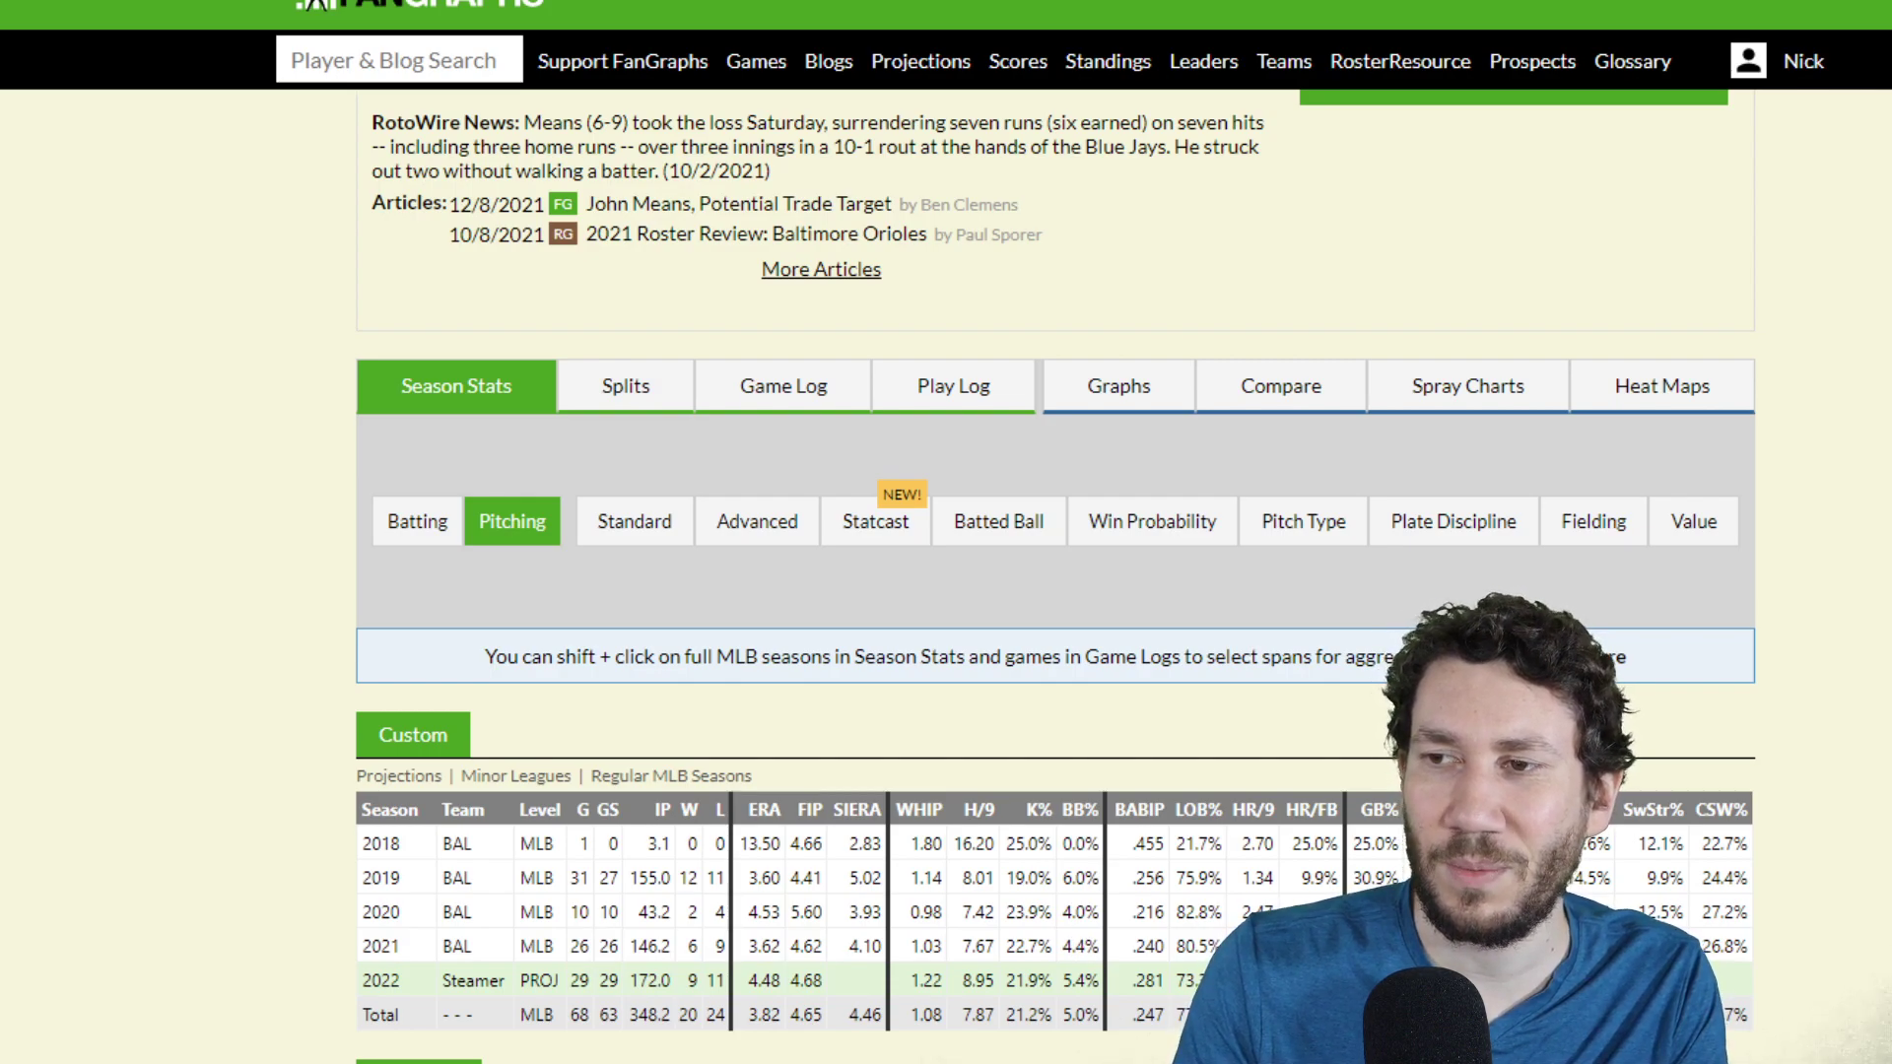
key(alt+Tab)
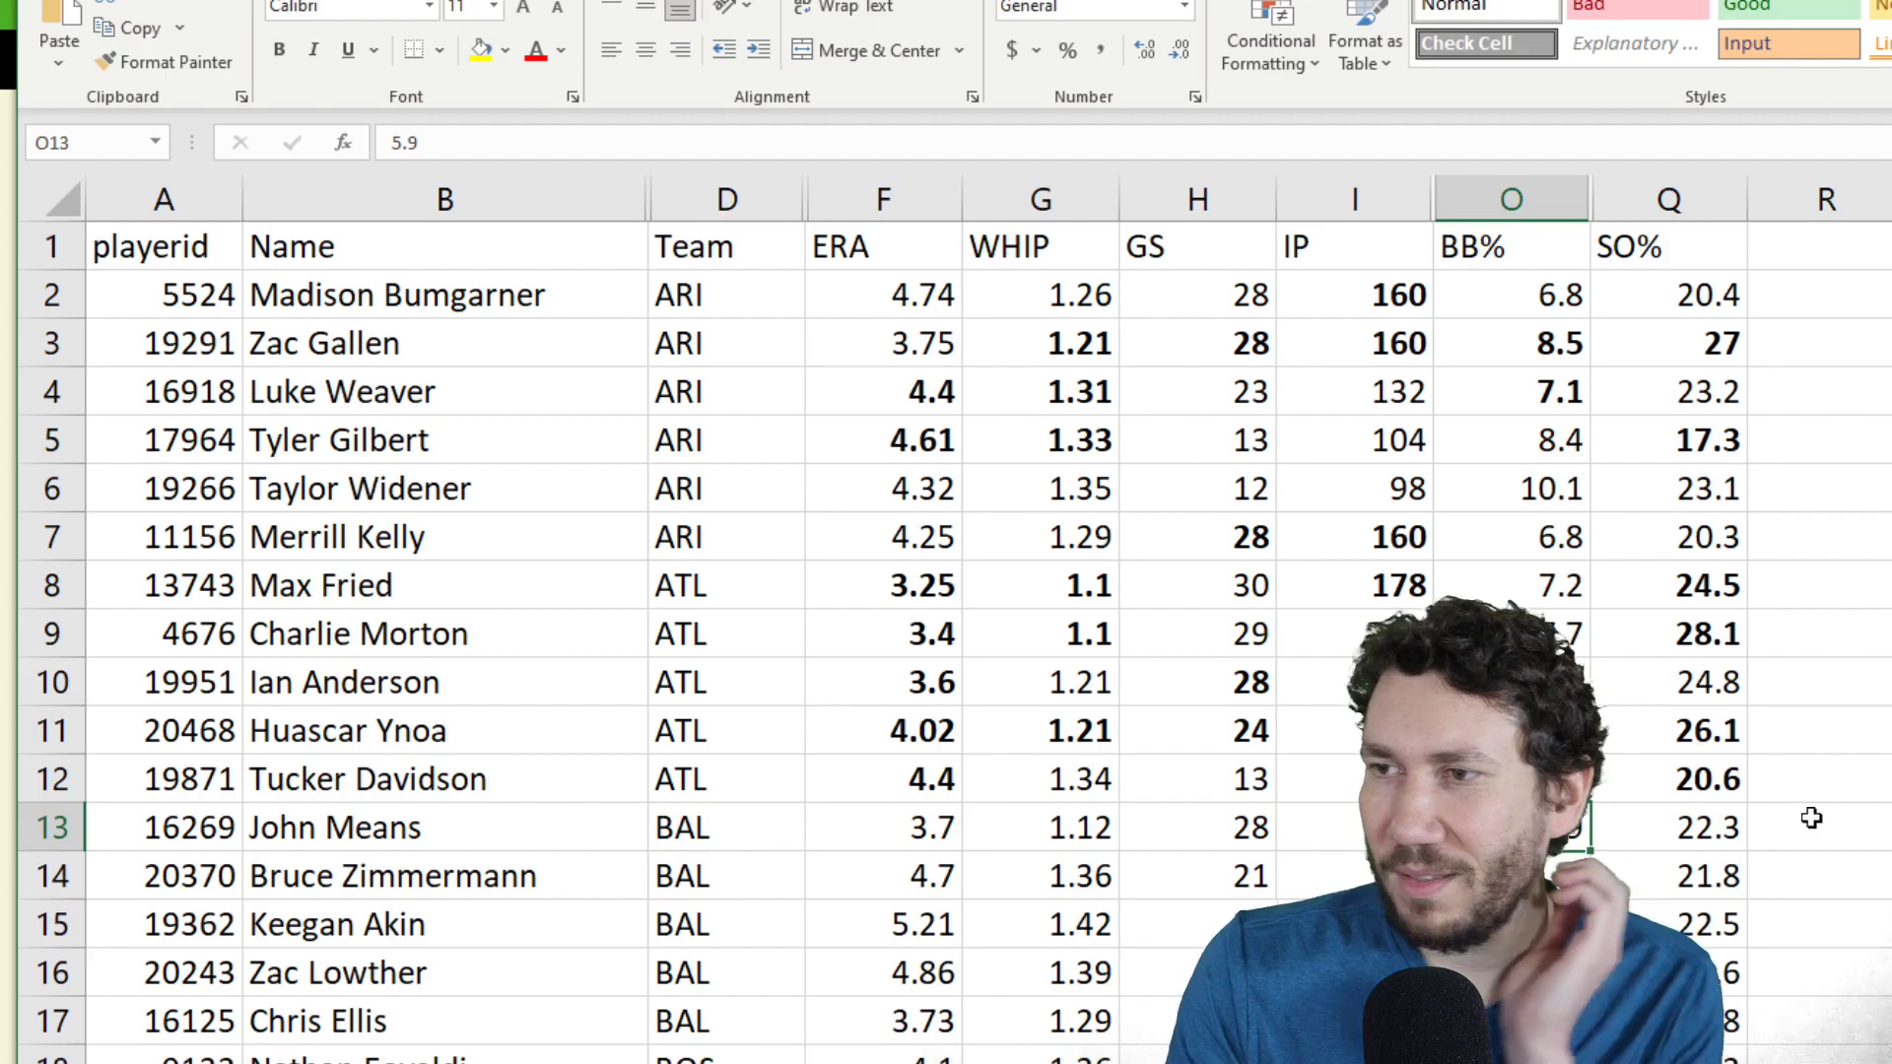
- Set John Means's SO% to 23.5 and make the value bold
key(Right)
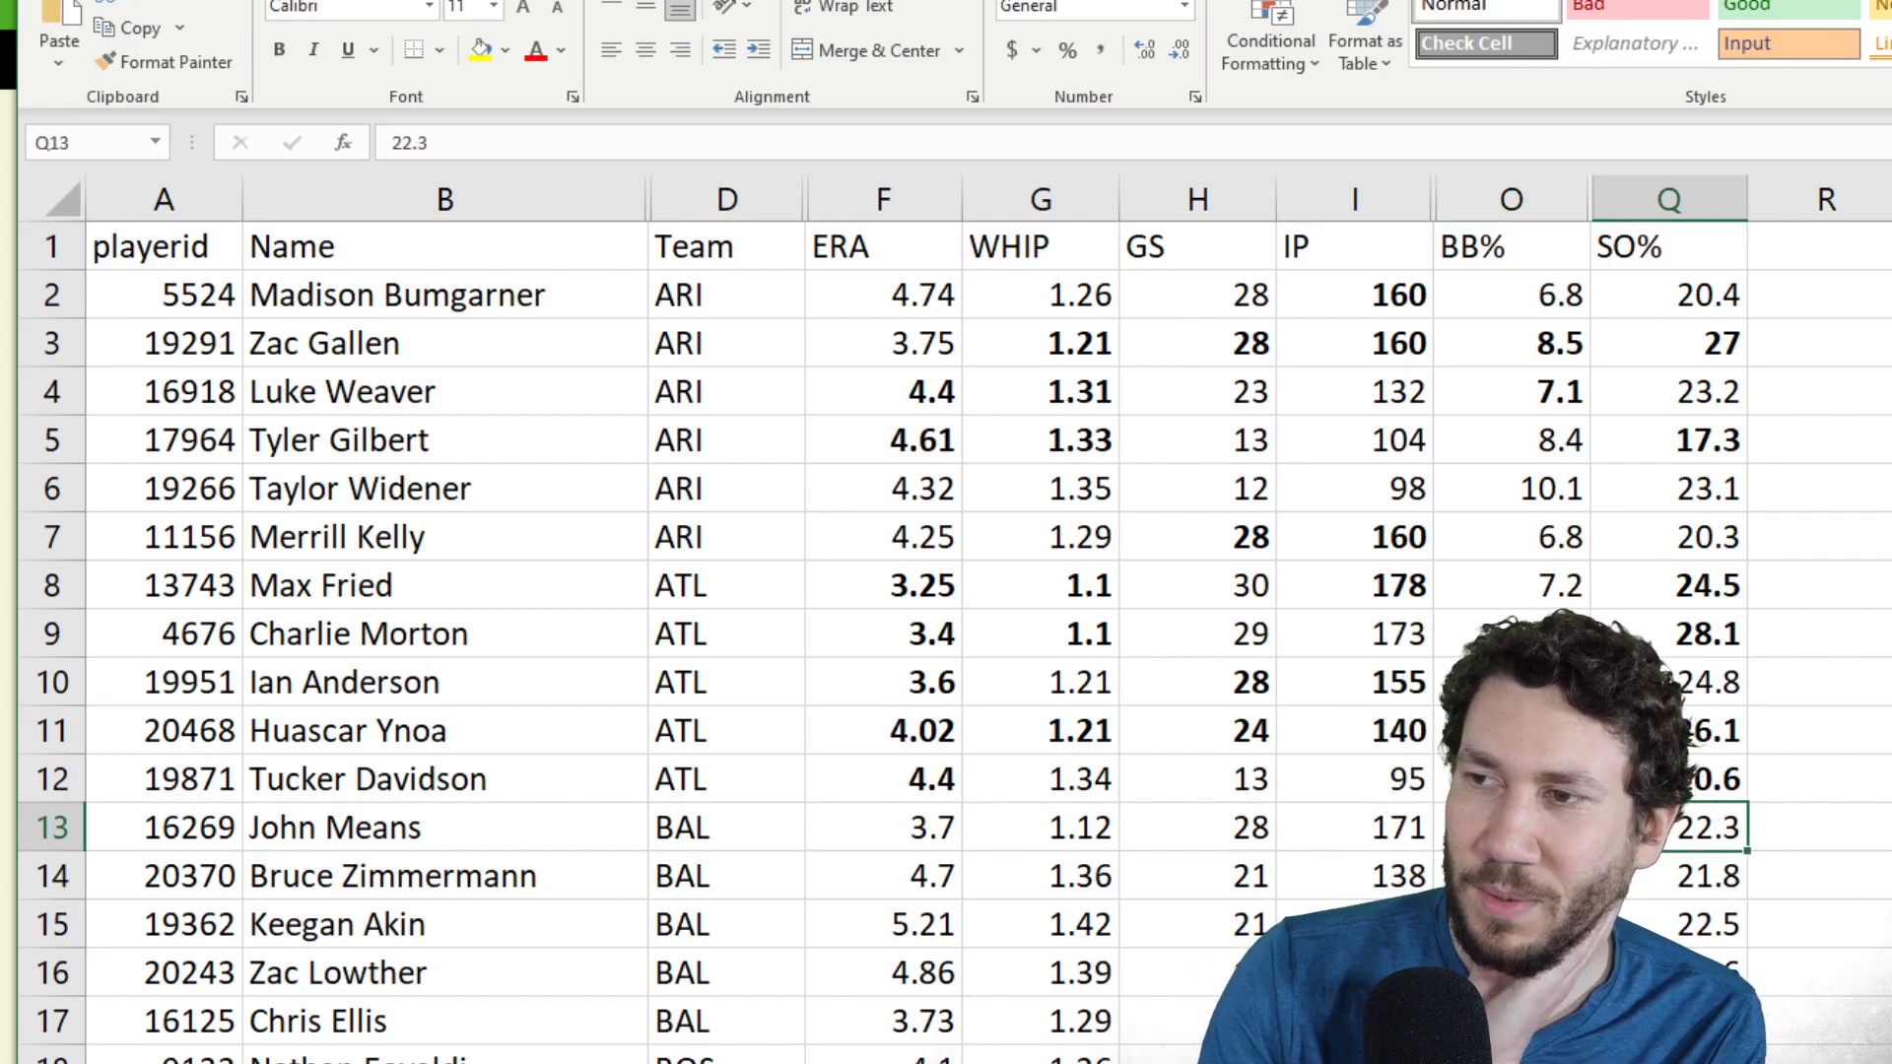
text(23.5)
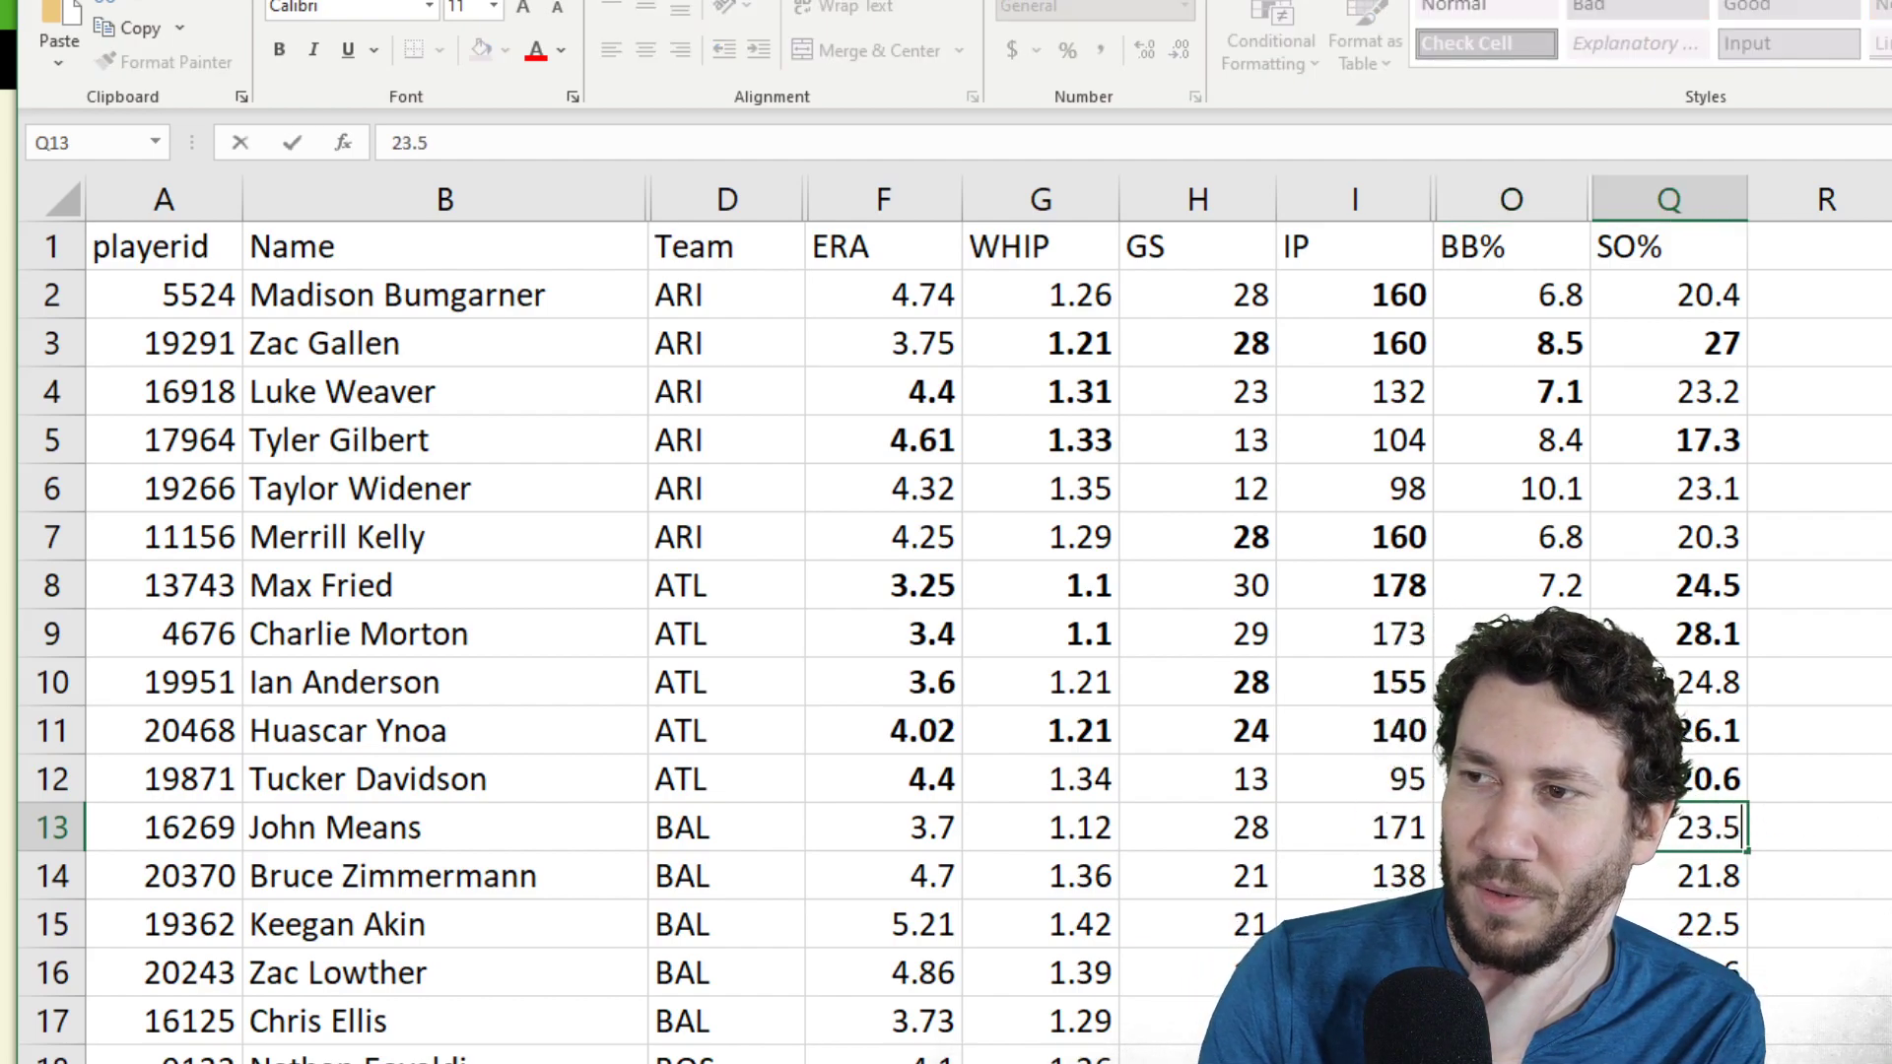
key(Up)
click(1702, 818)
key(ctrl+b)
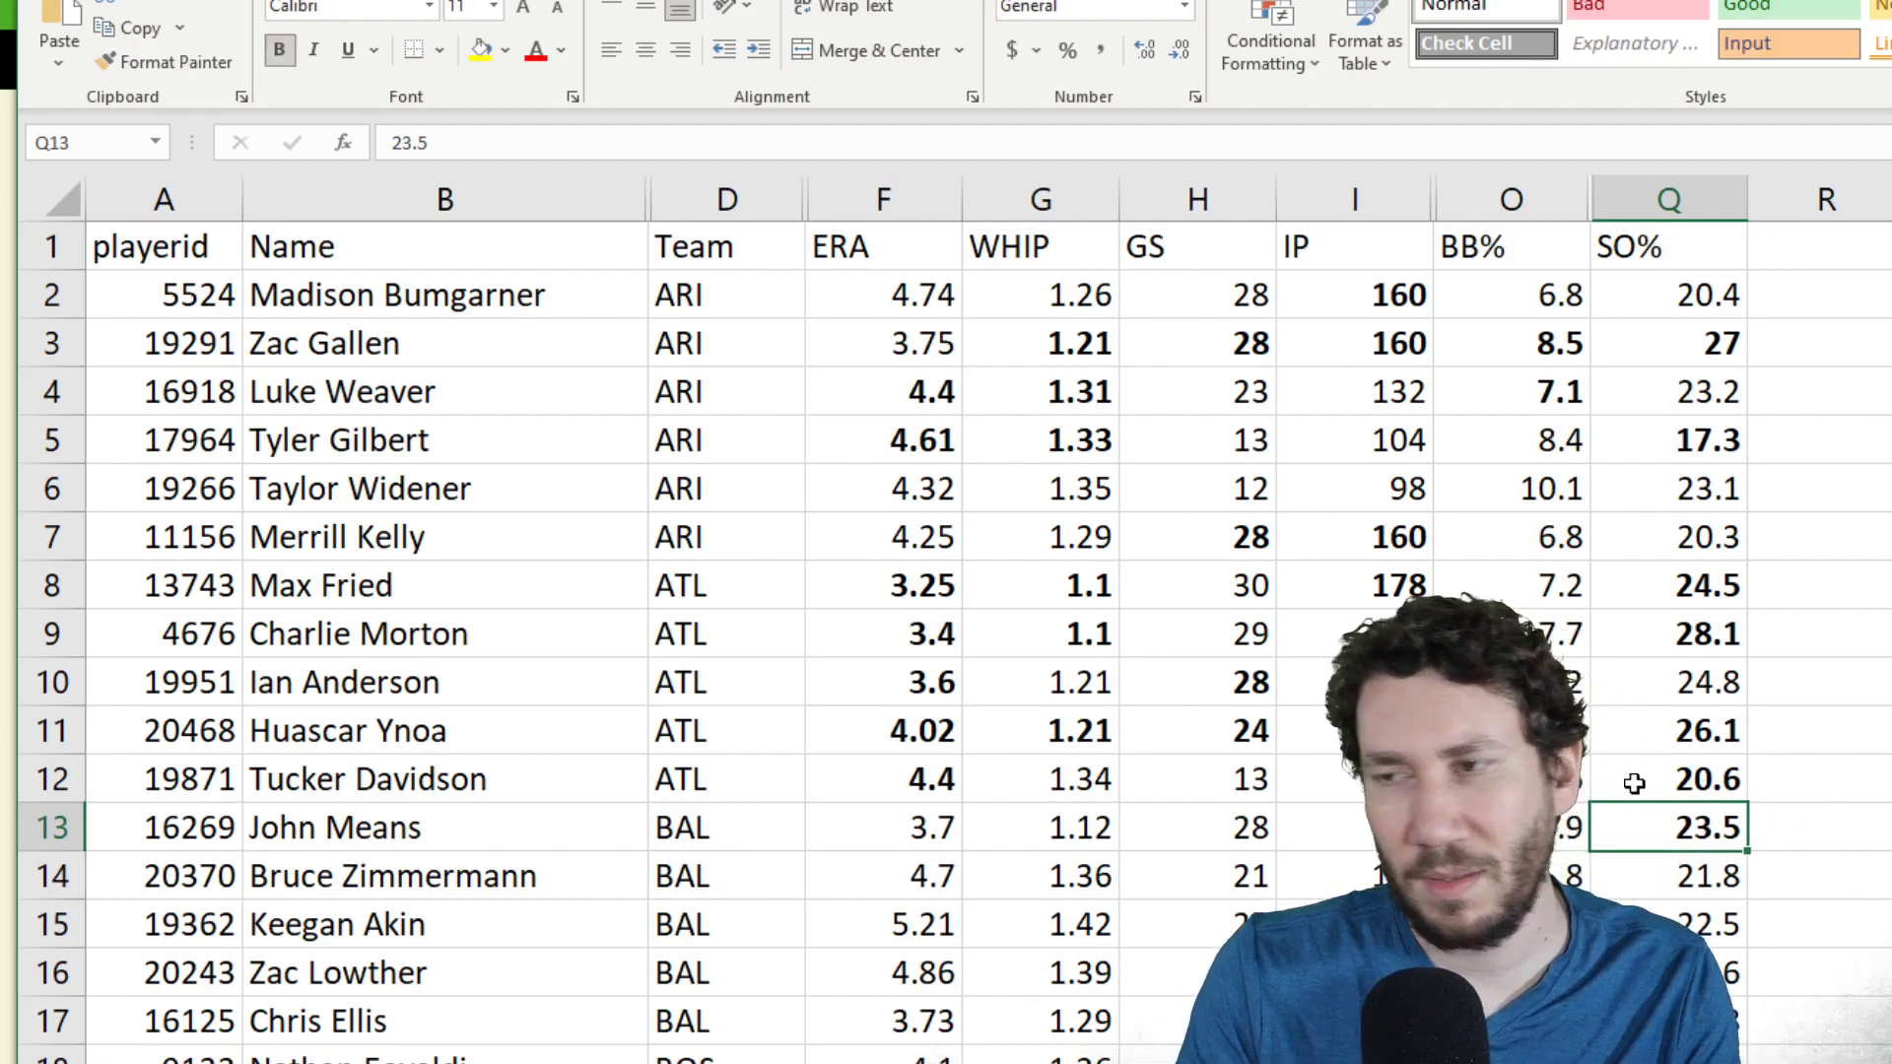
- Make John Means's ERA value bold
click(951, 825)
key(ctrl+b)
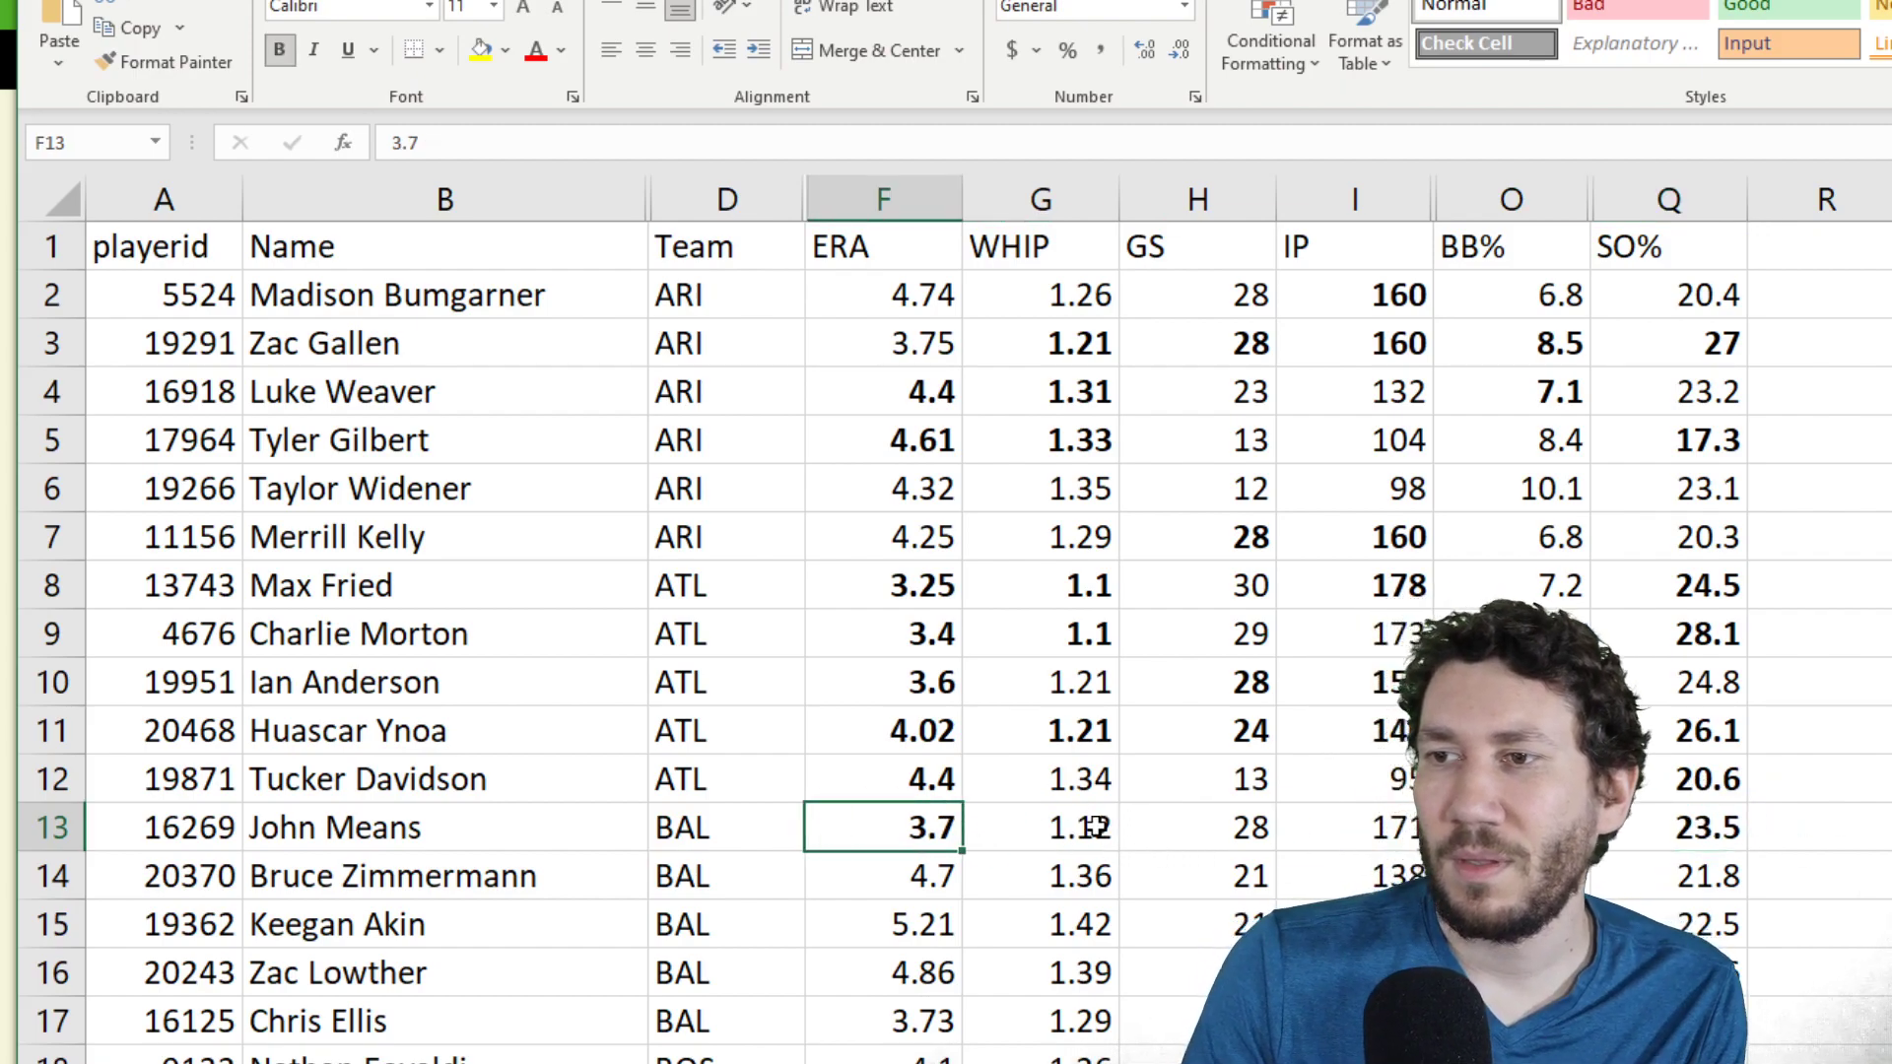
click(1097, 826)
click(1887, 828)
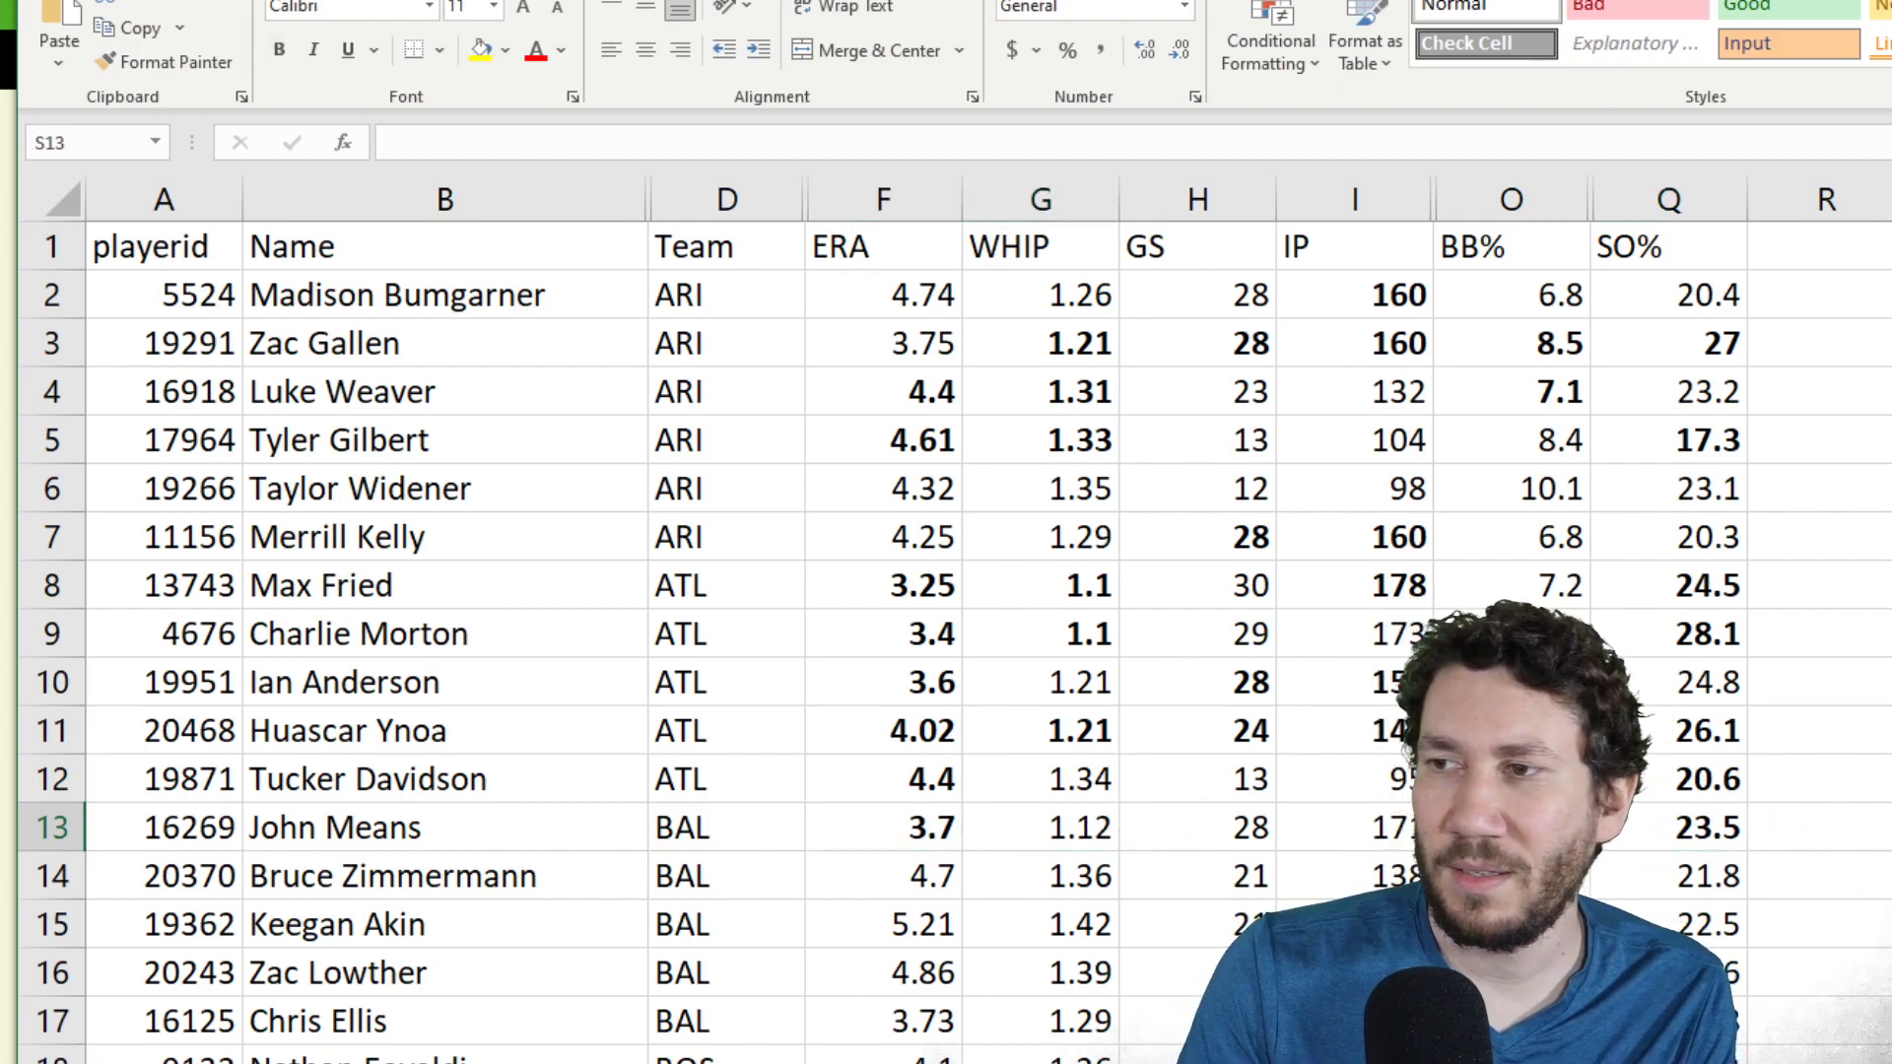
click(1056, 845)
key(Left)
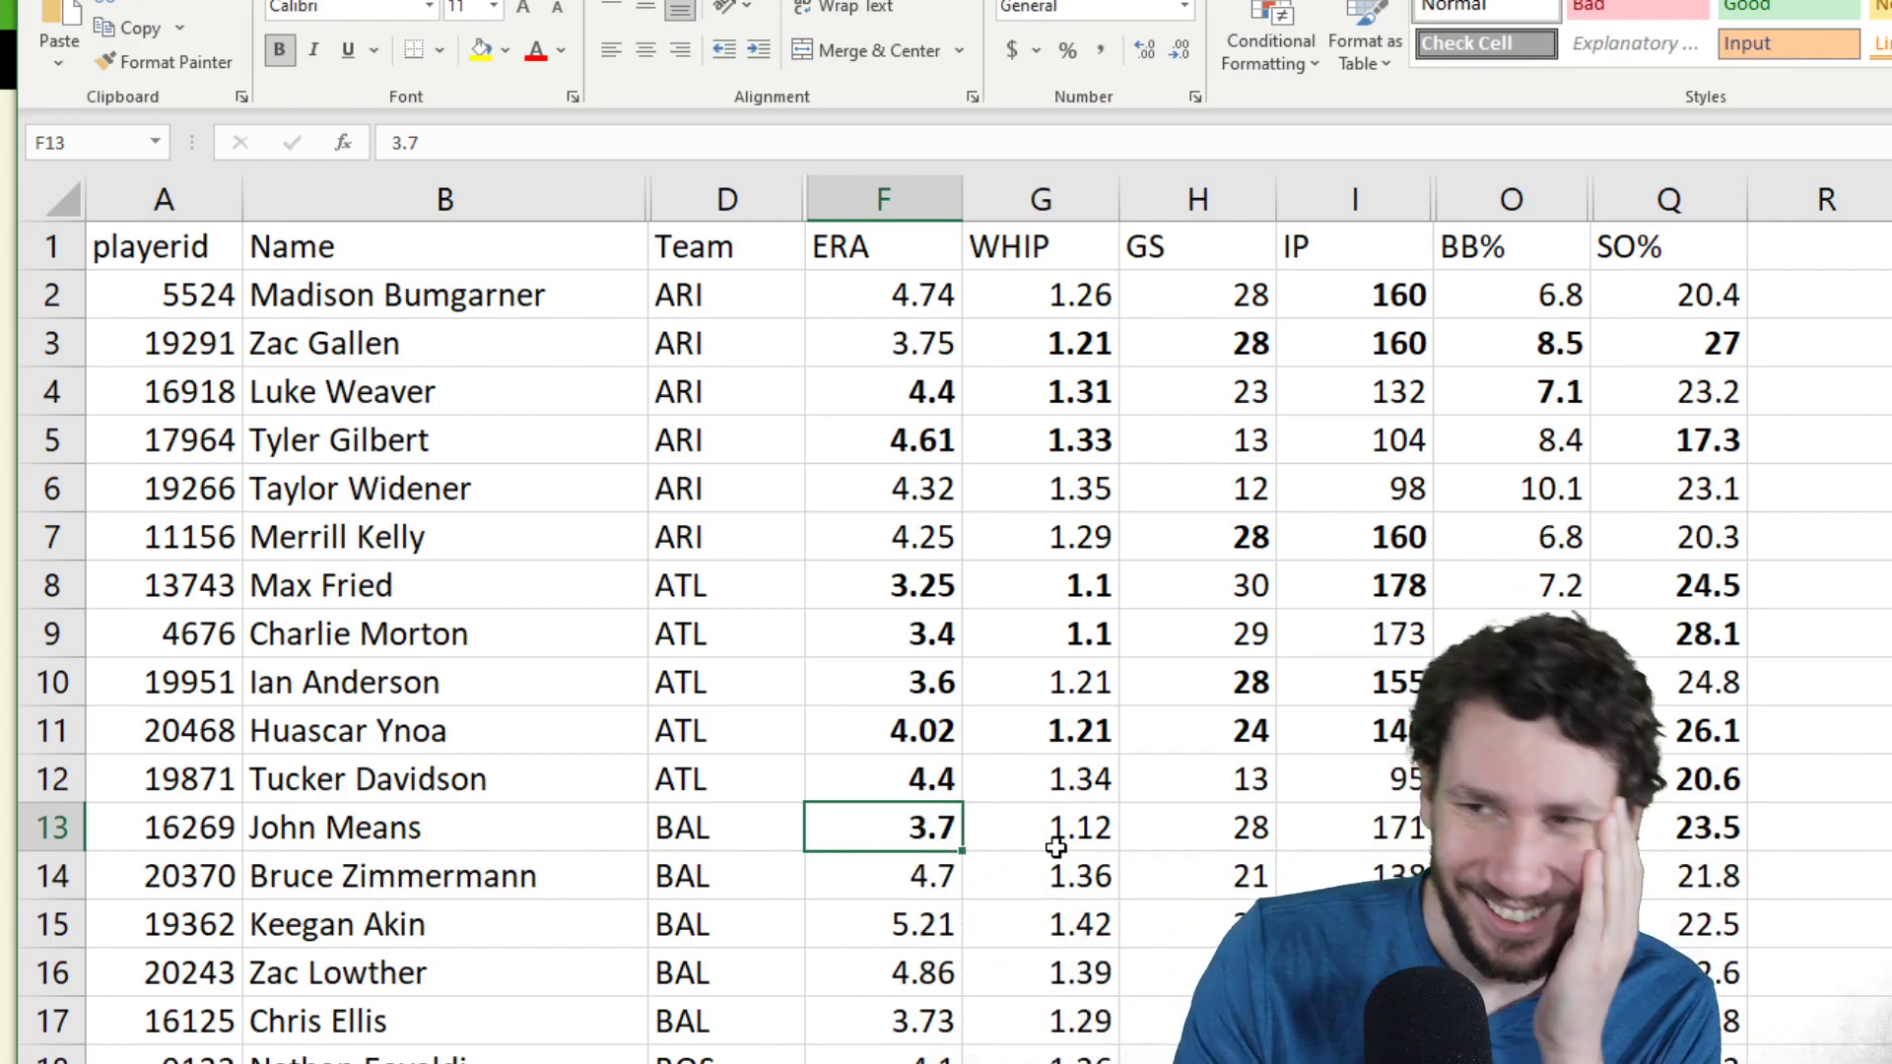
- Switch to FanGraphs and limit John Means's game log to the period from 07/20/2021 to 10/02/2021
key(alt+Tab)
click(848, 399)
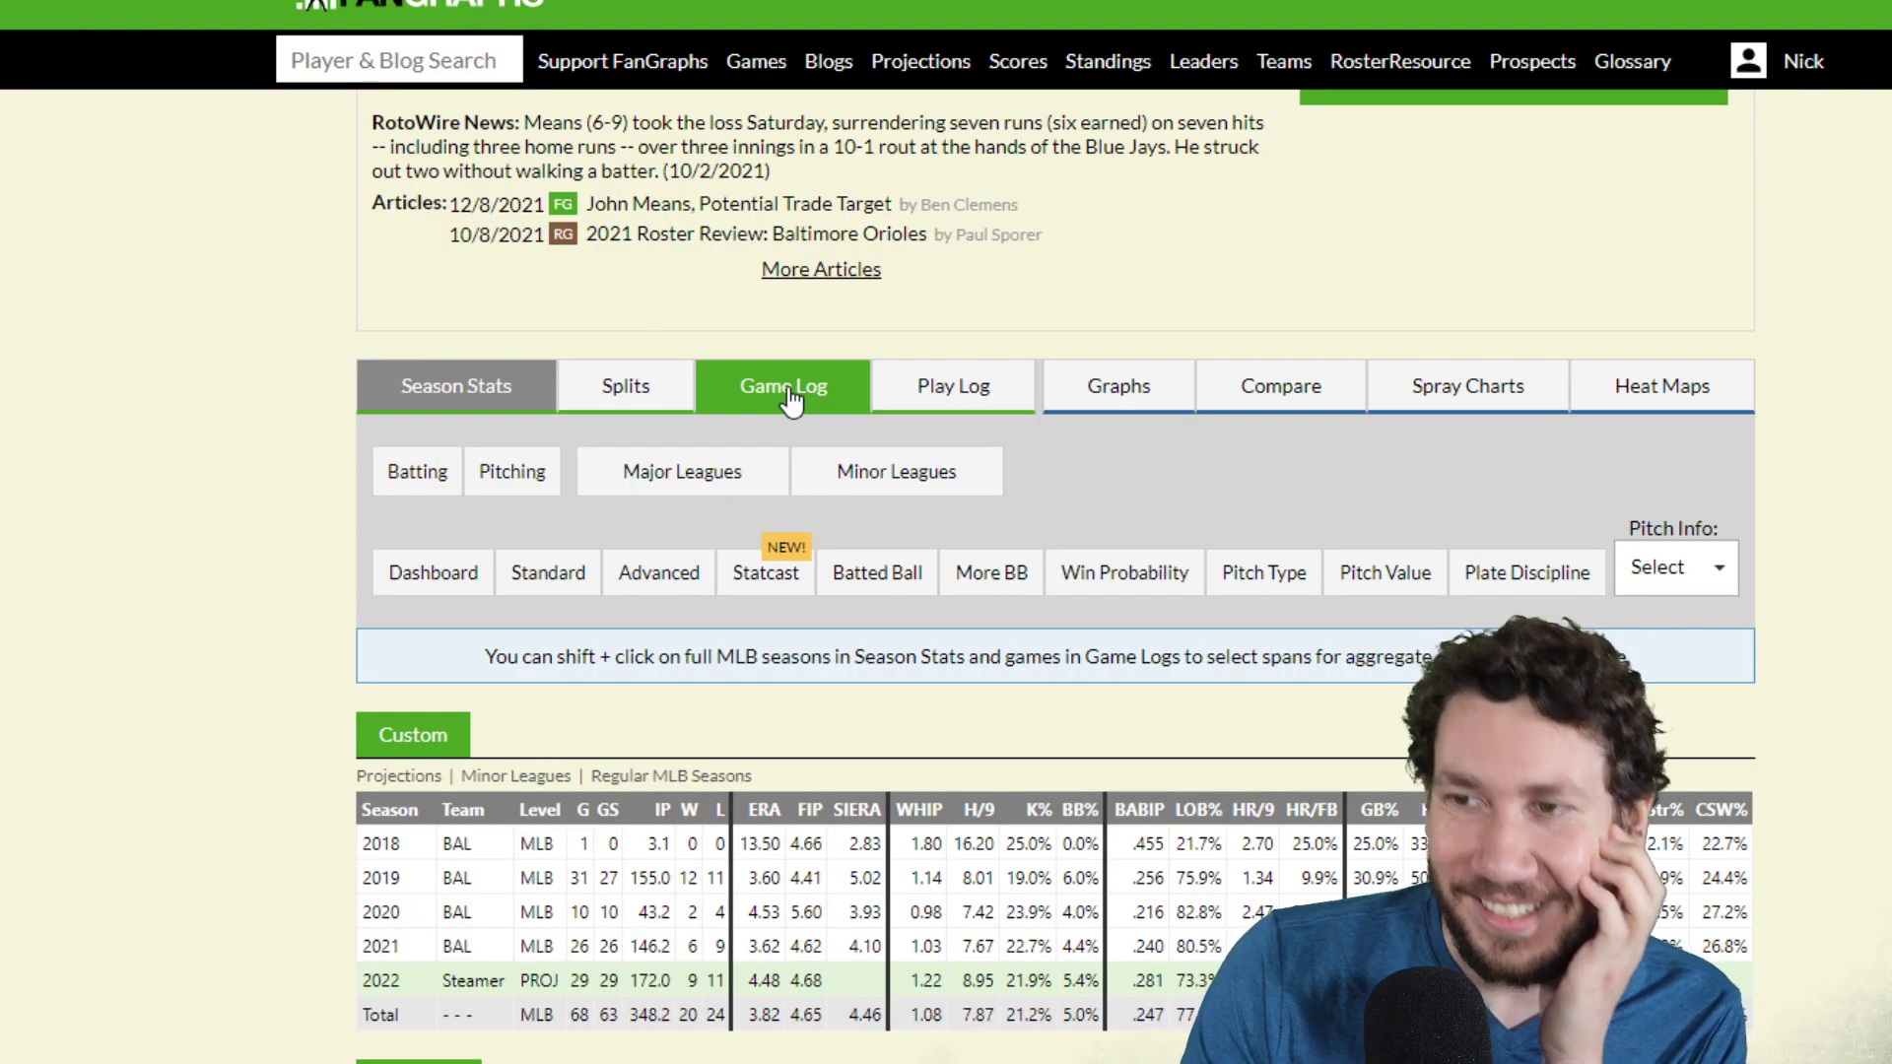
scroll(847, 492, down, 5)
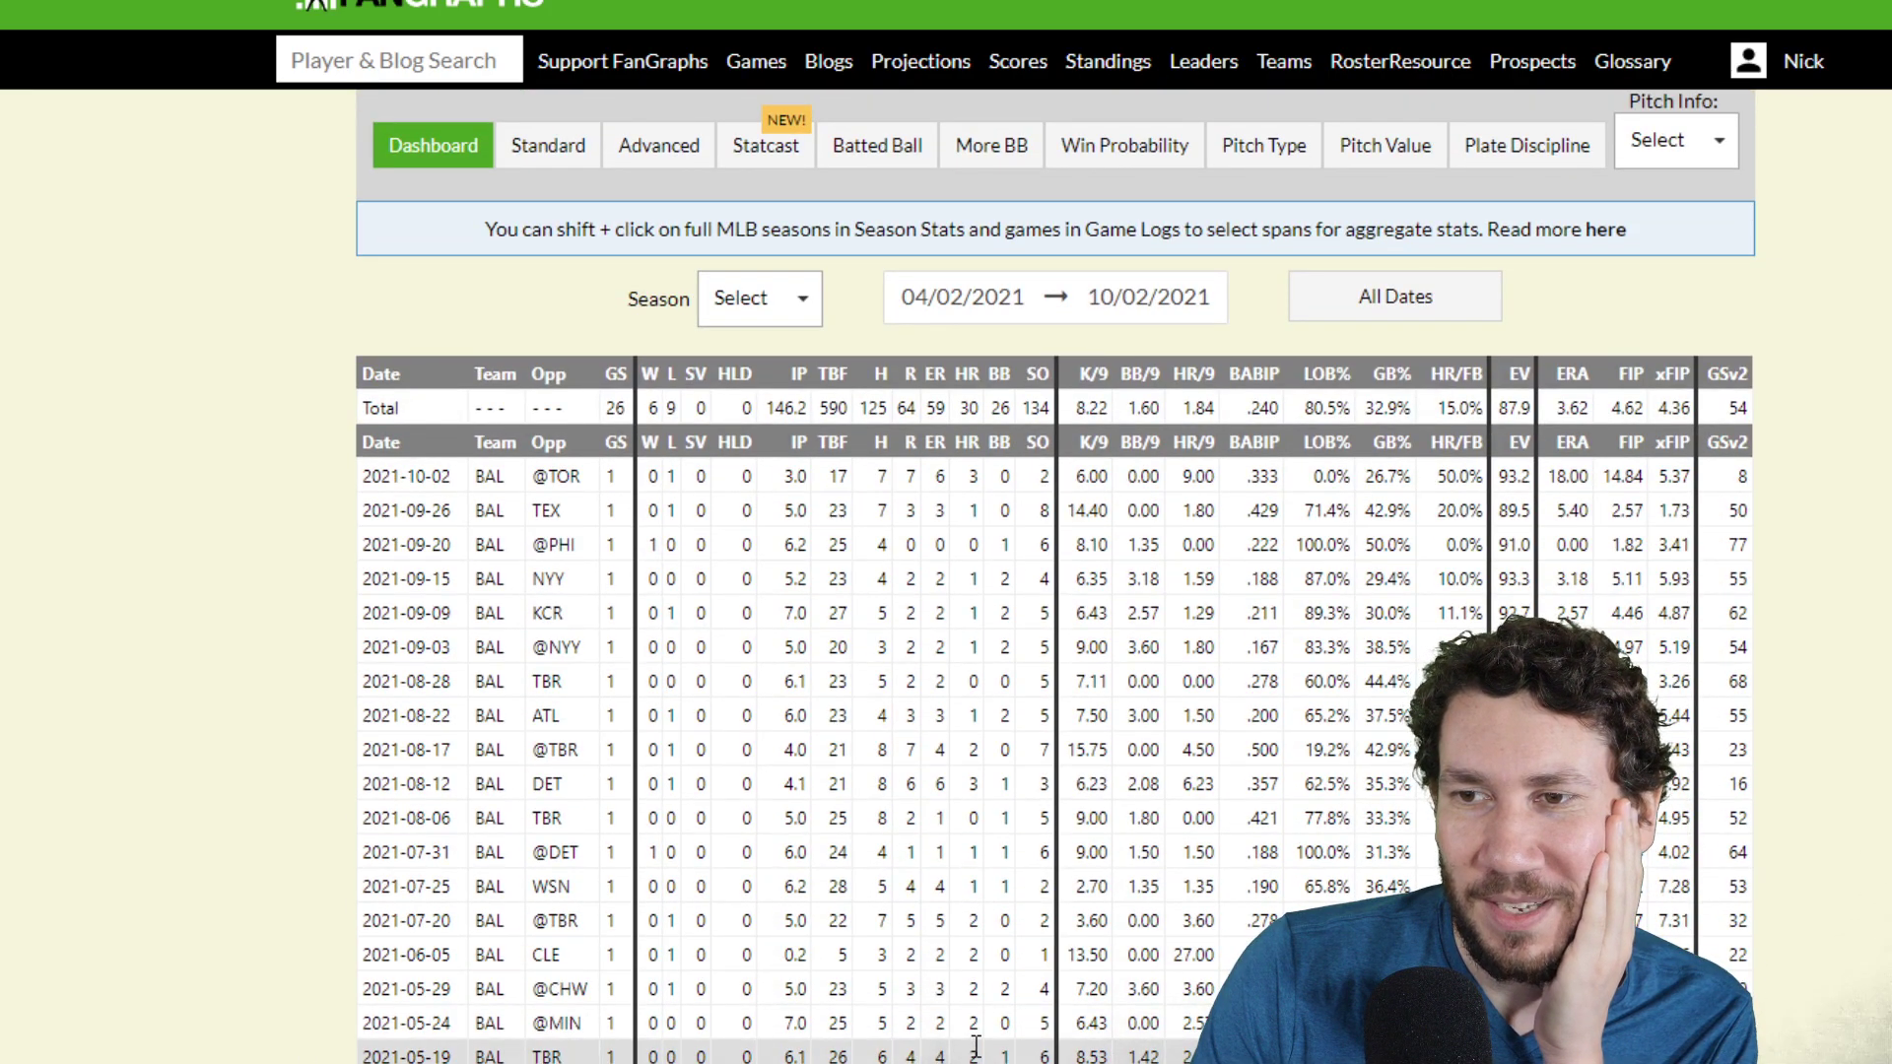
scroll(966, 917, up, 5)
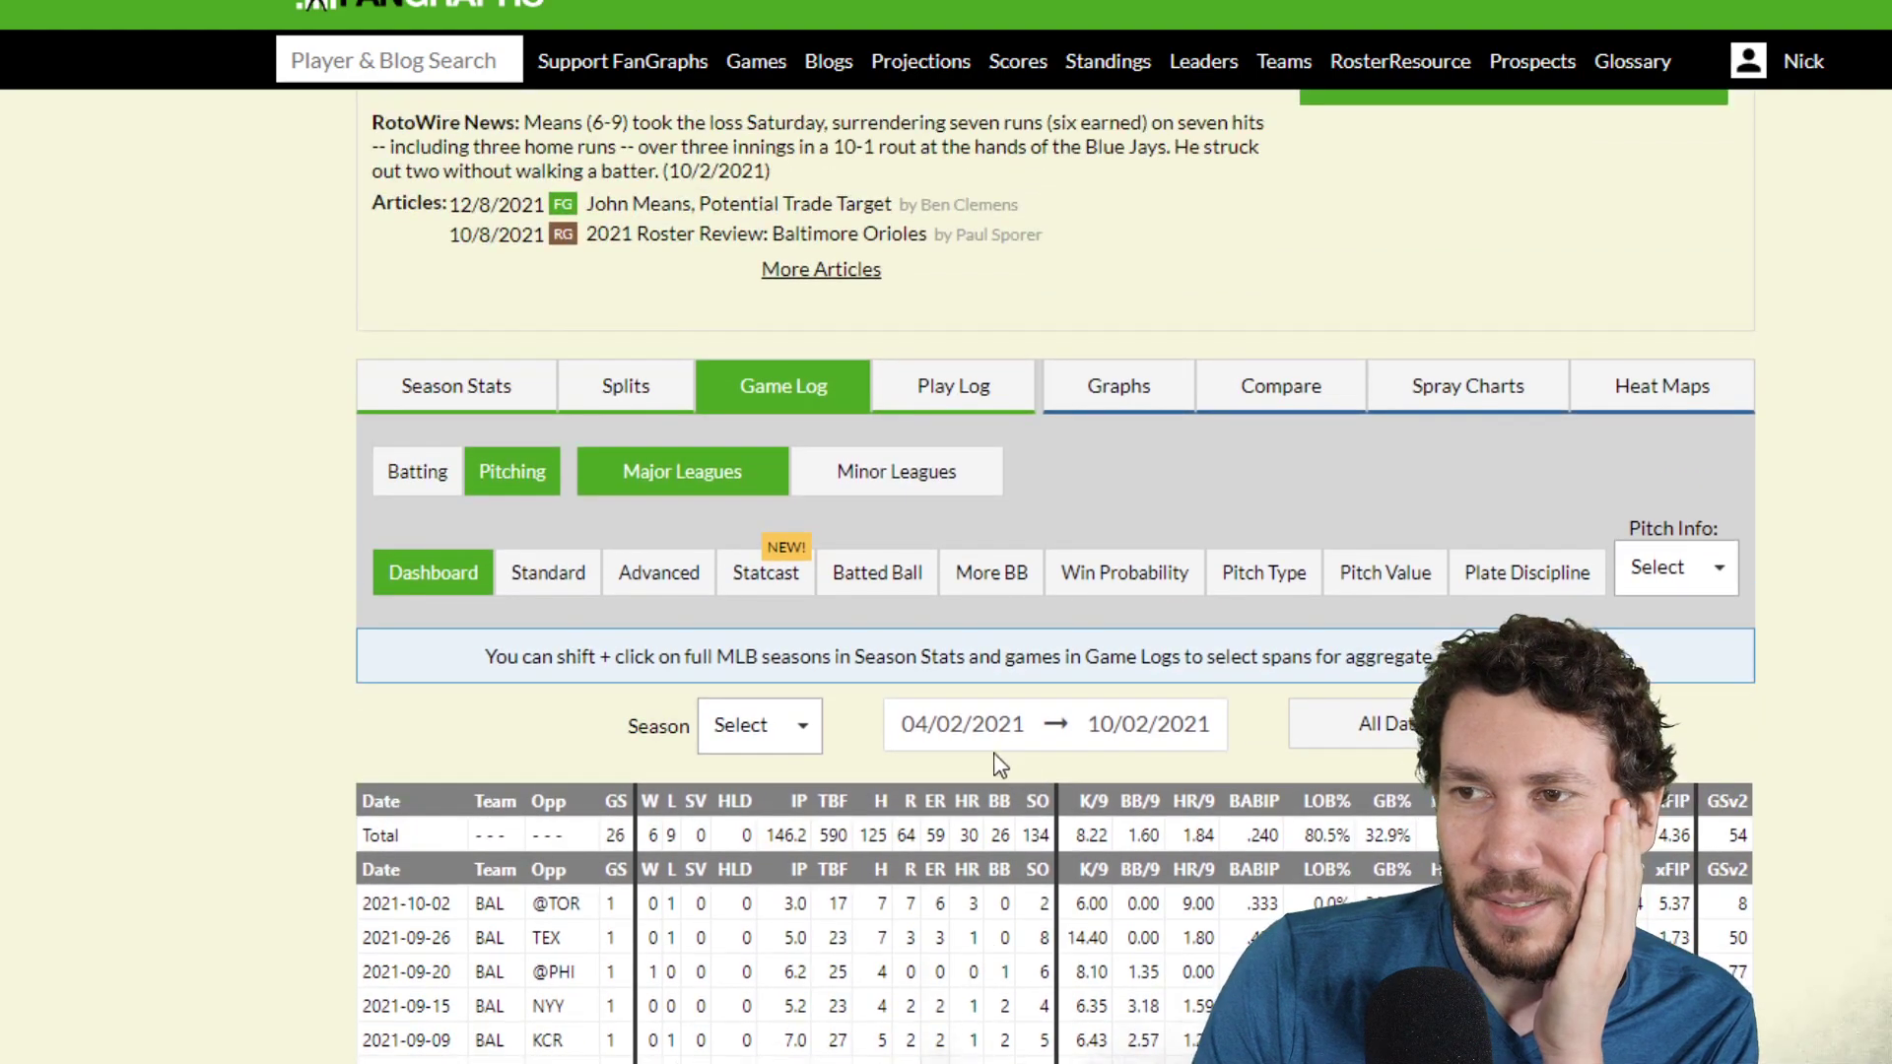
click(988, 734)
click(1426, 822)
click(1425, 823)
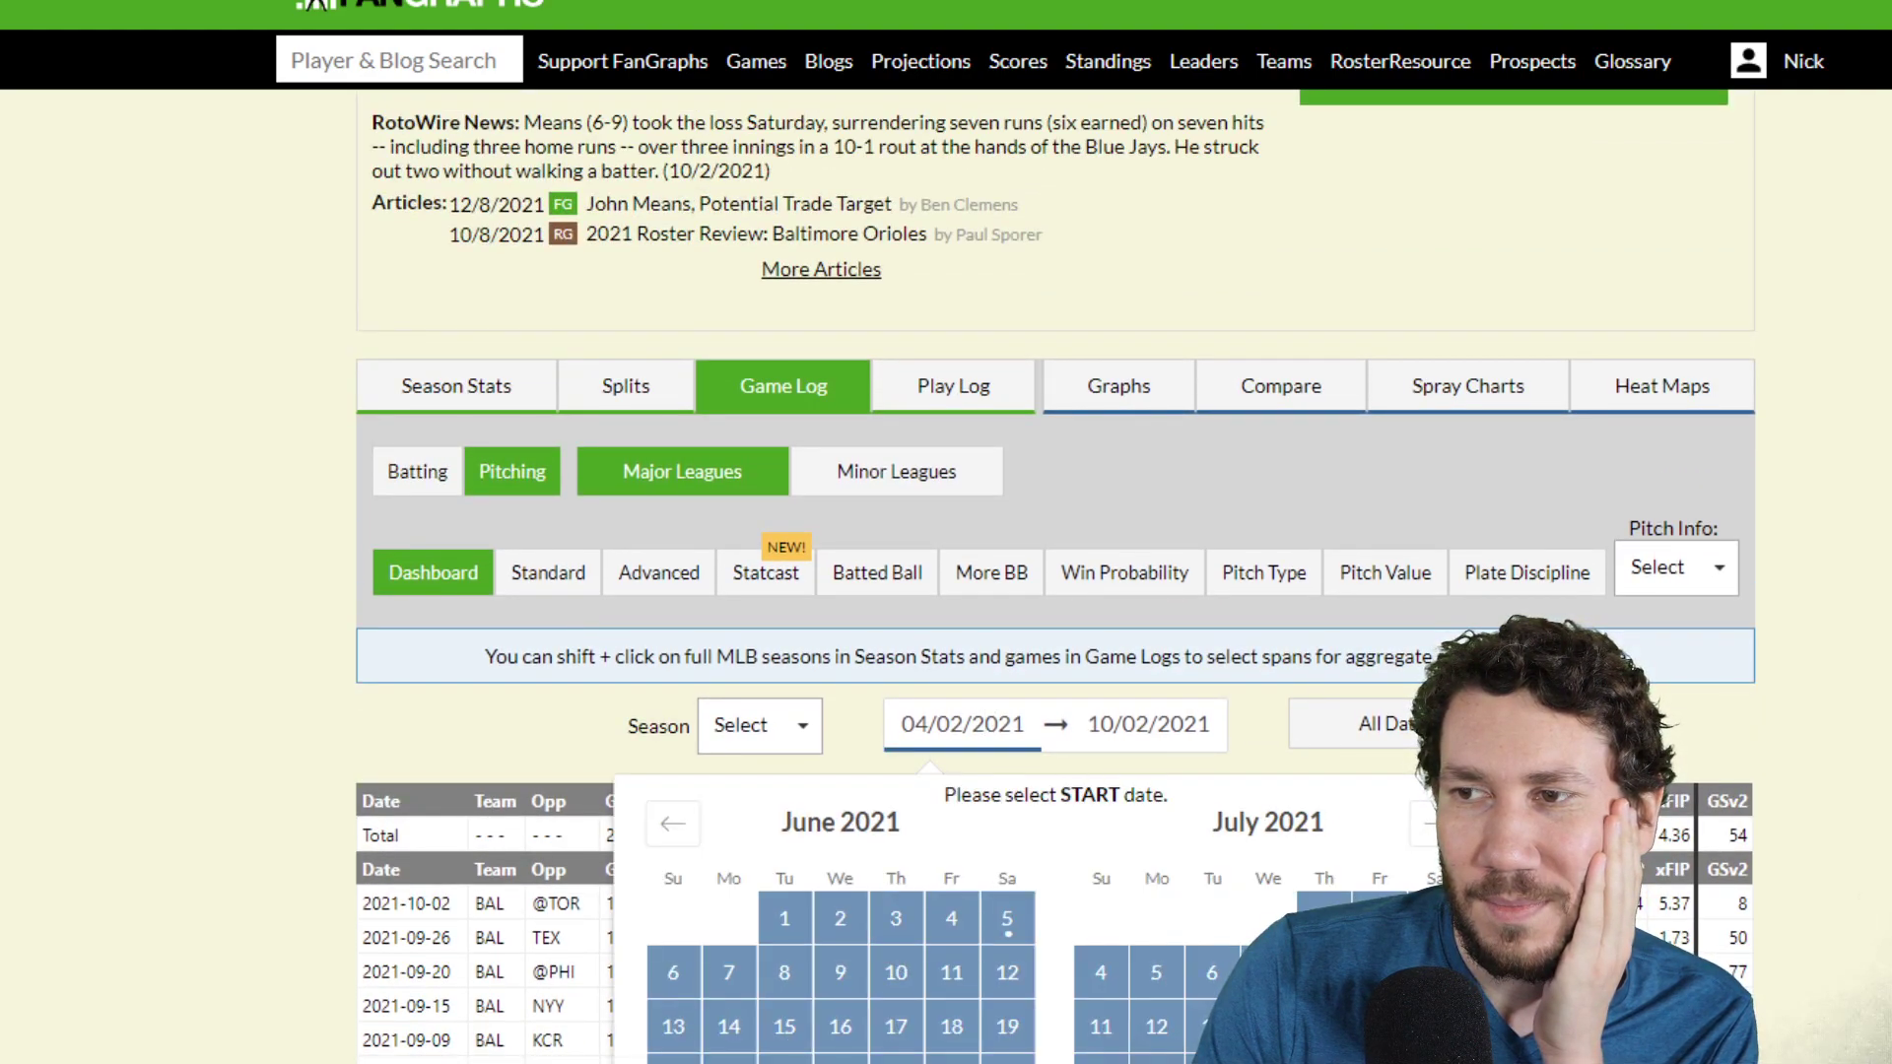
click(1212, 1062)
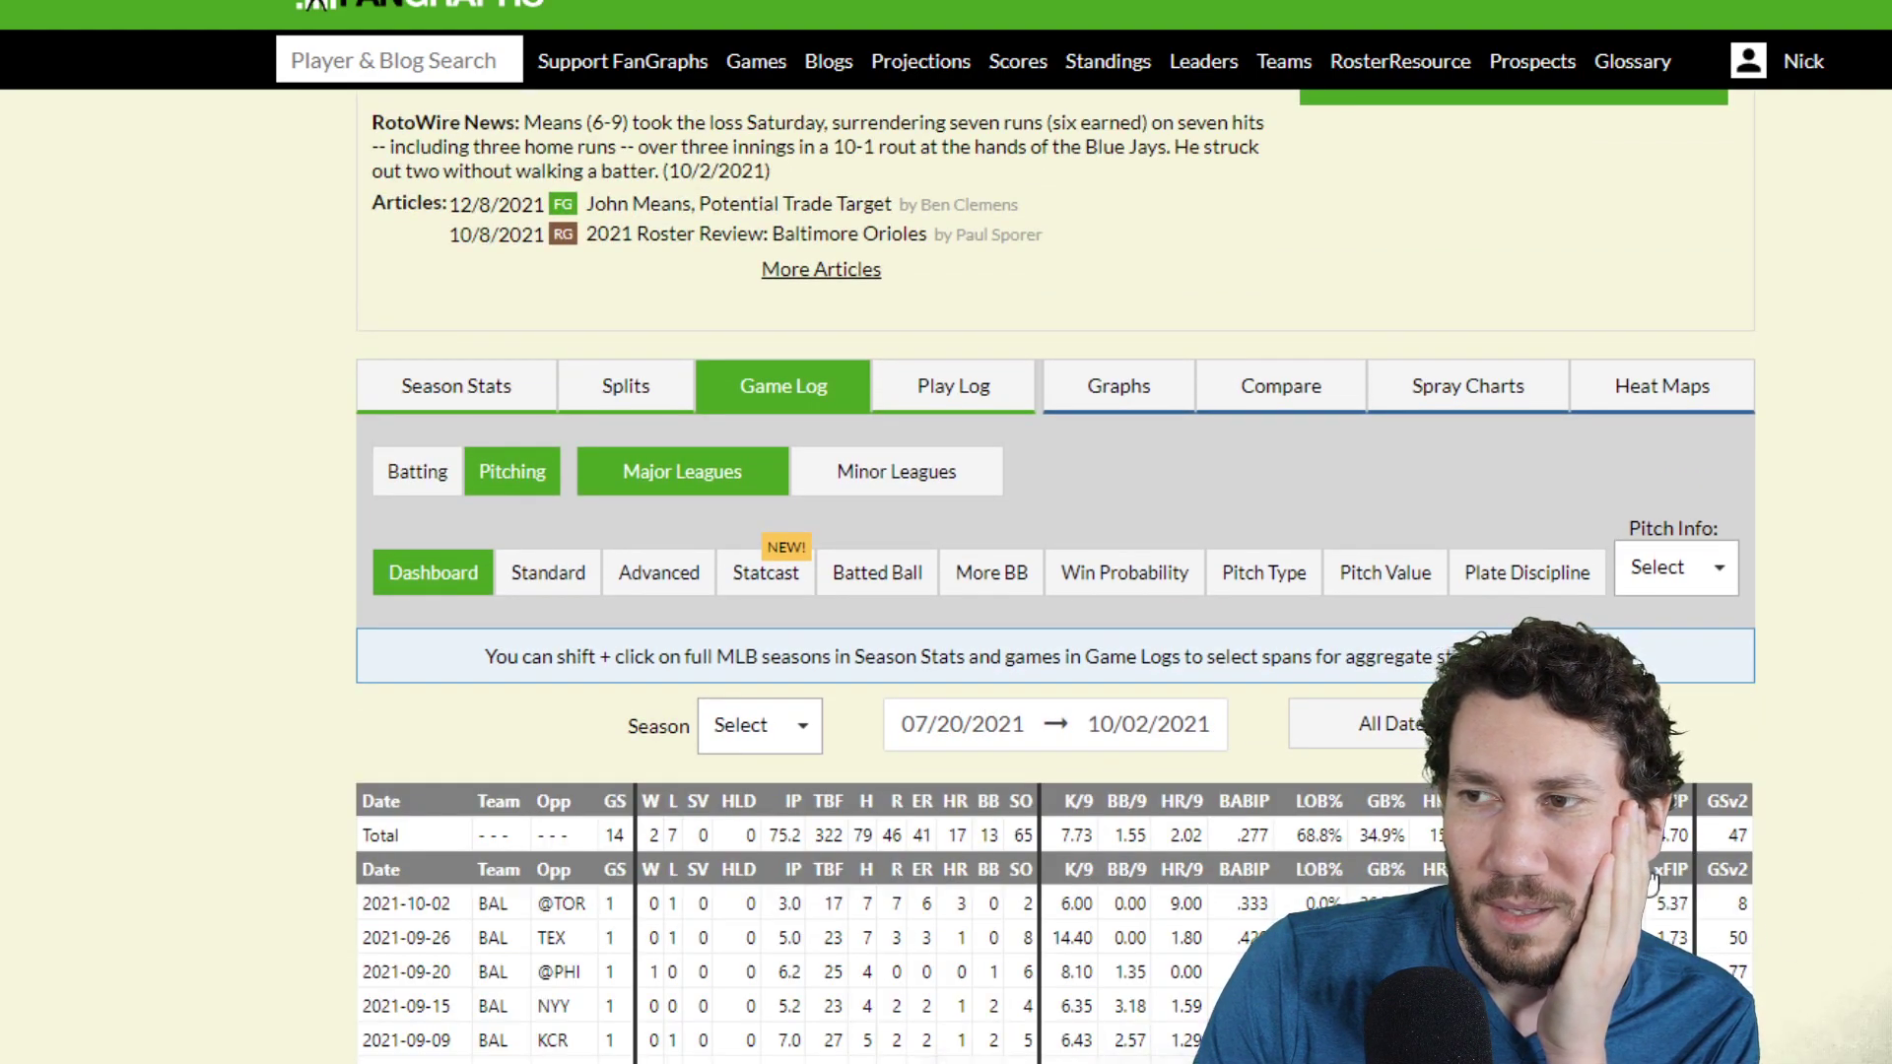
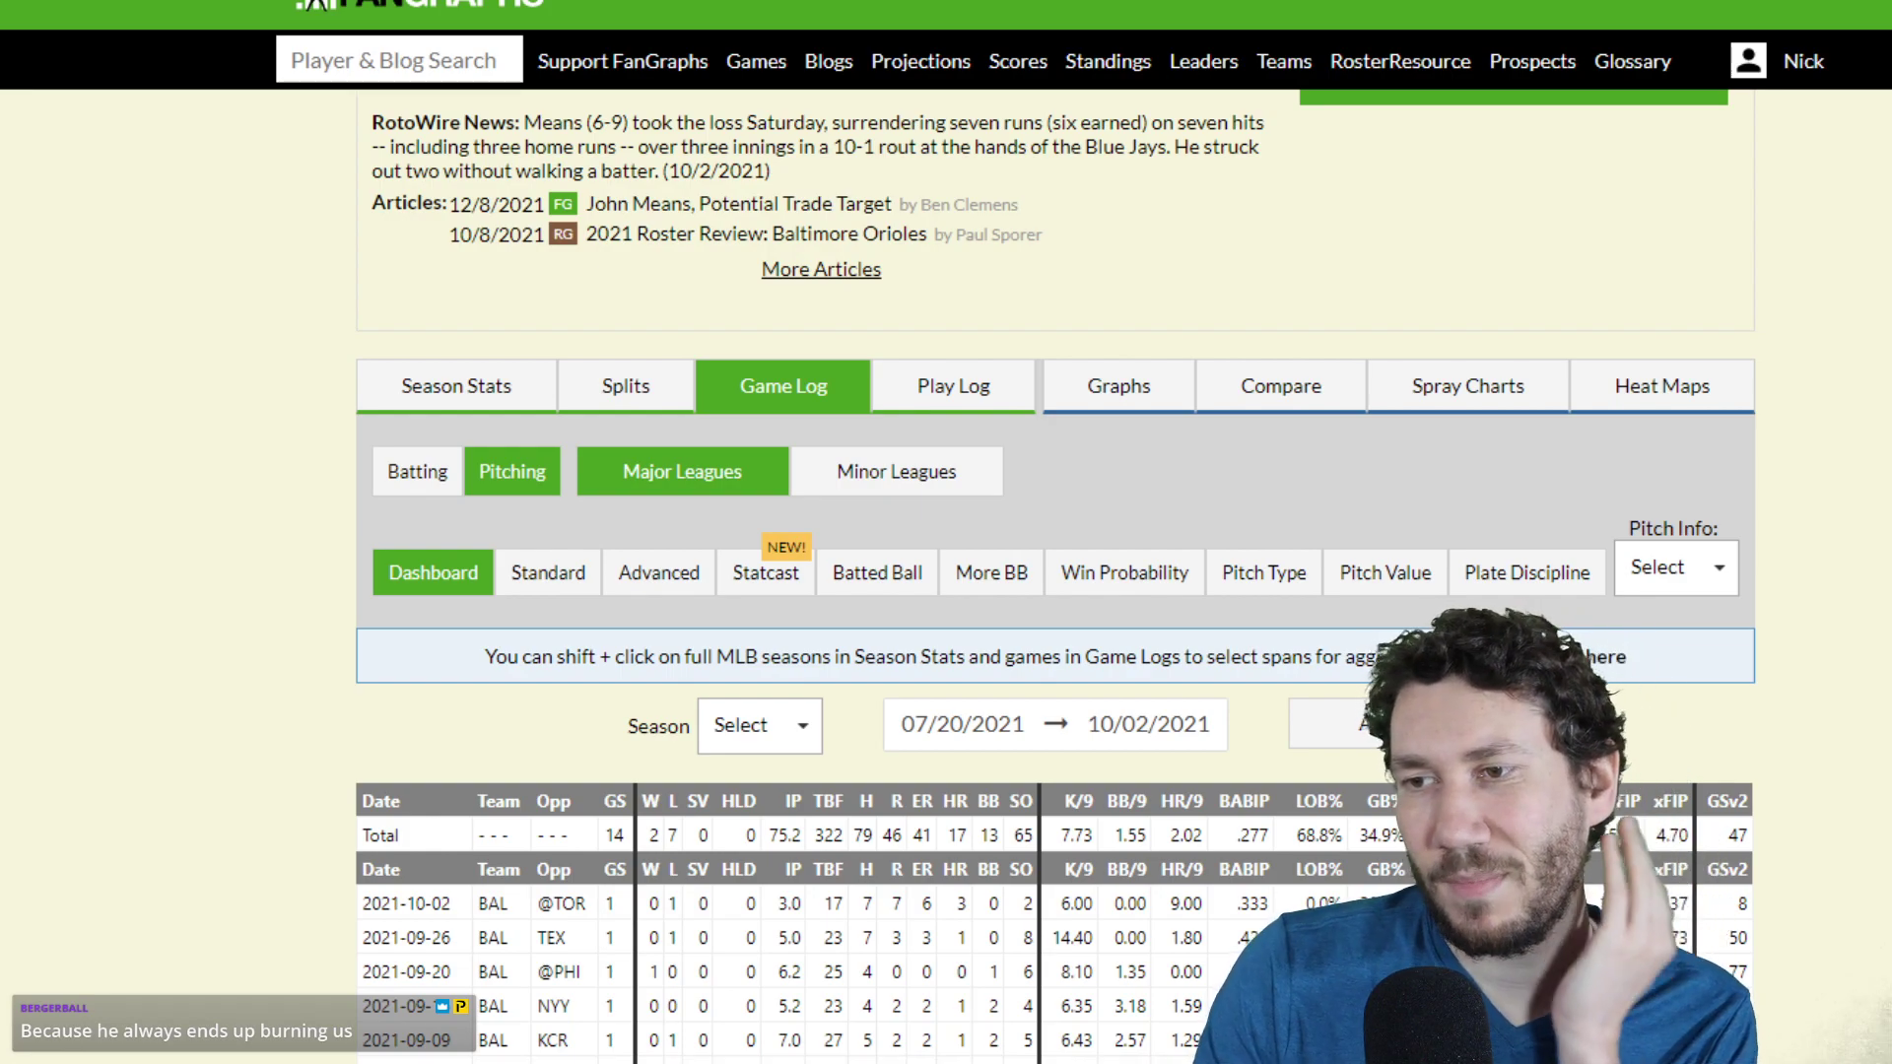
- Return to the Excel projections sheet and set John Means's ERA to 3.85
key(alt+Tab)
double_click(904, 828)
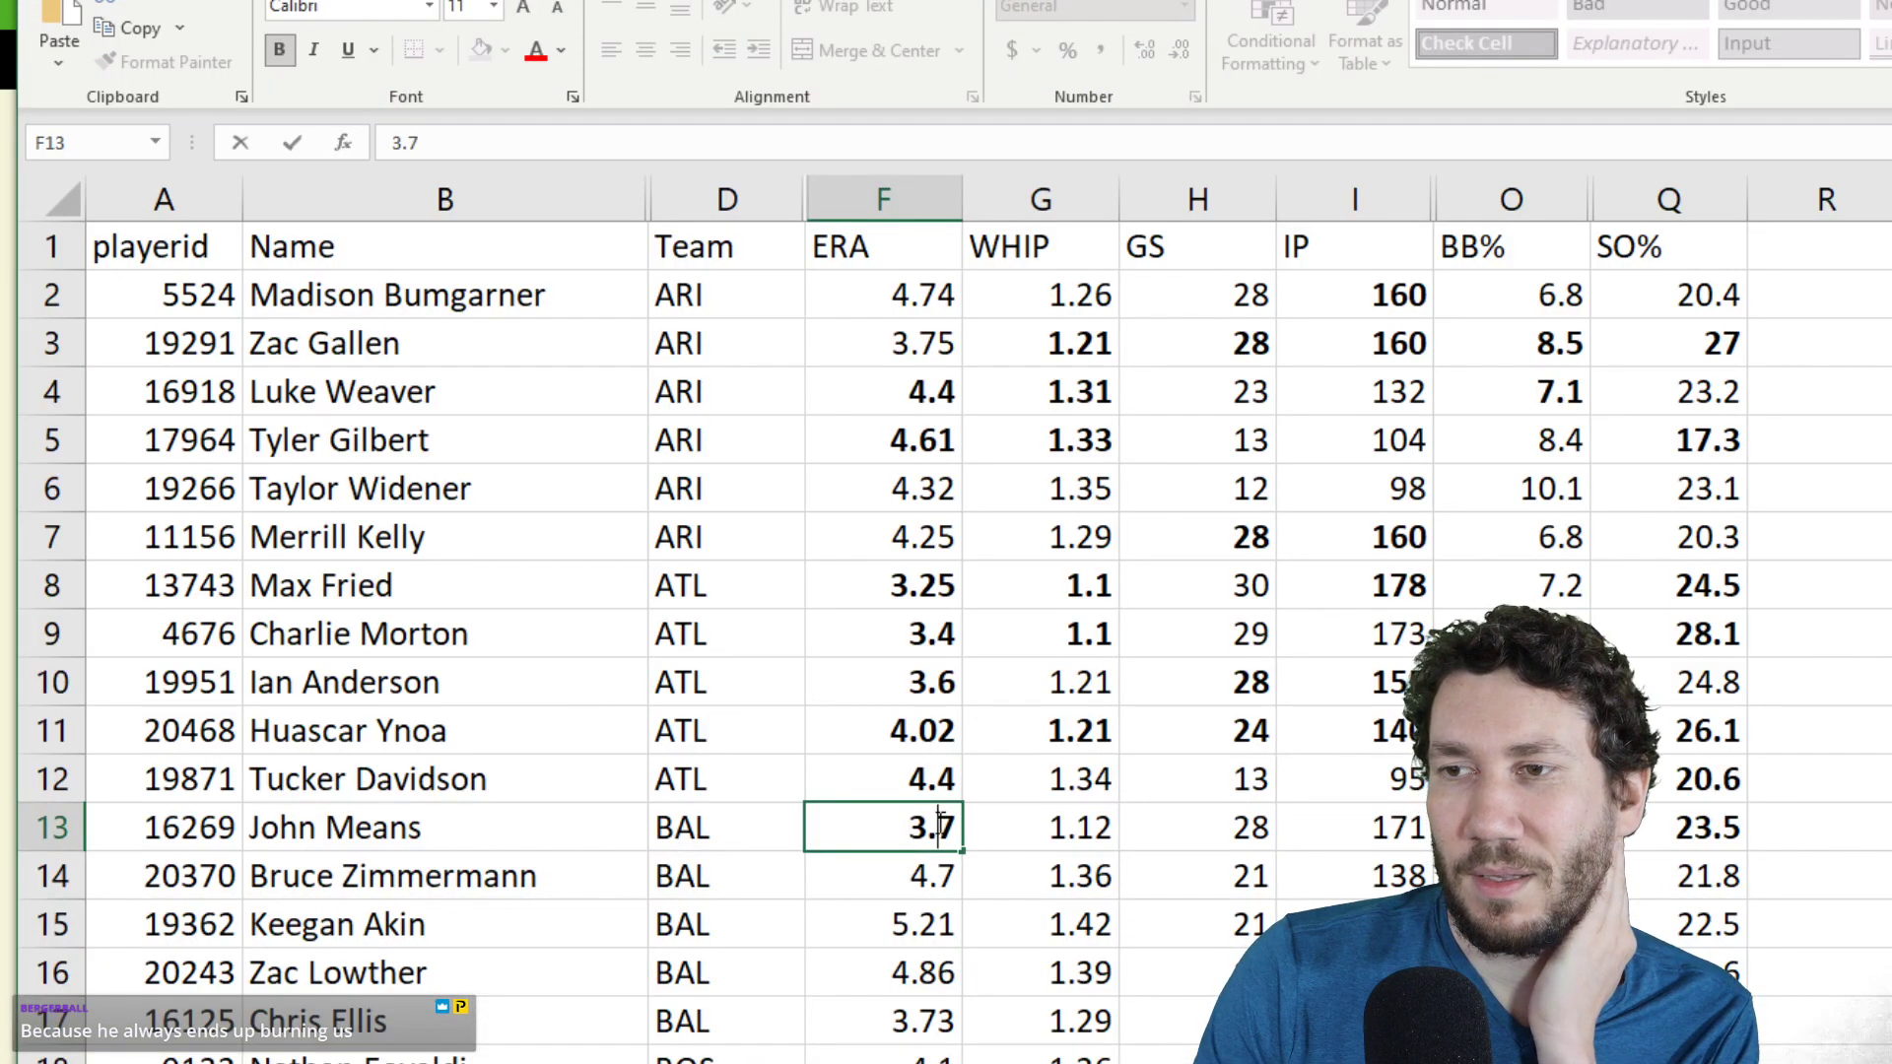
key(BackSpace)
text(85)
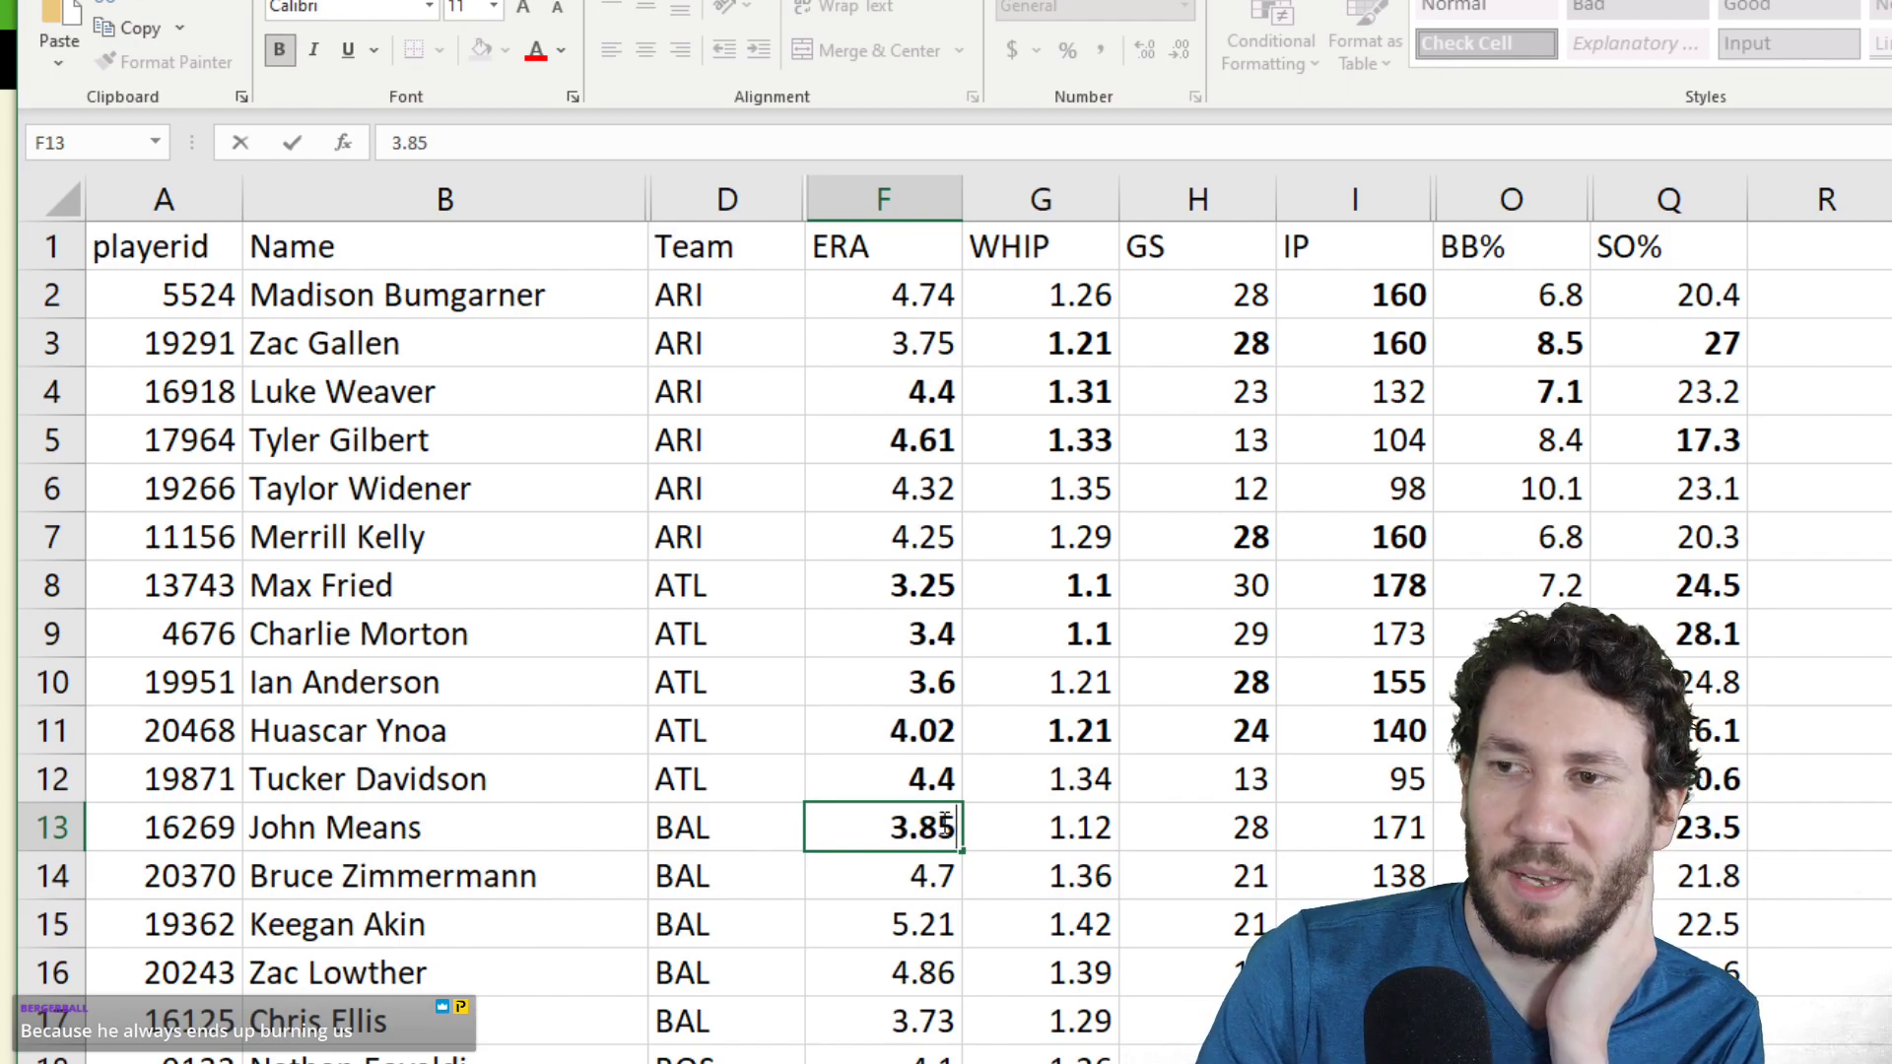
click(1096, 833)
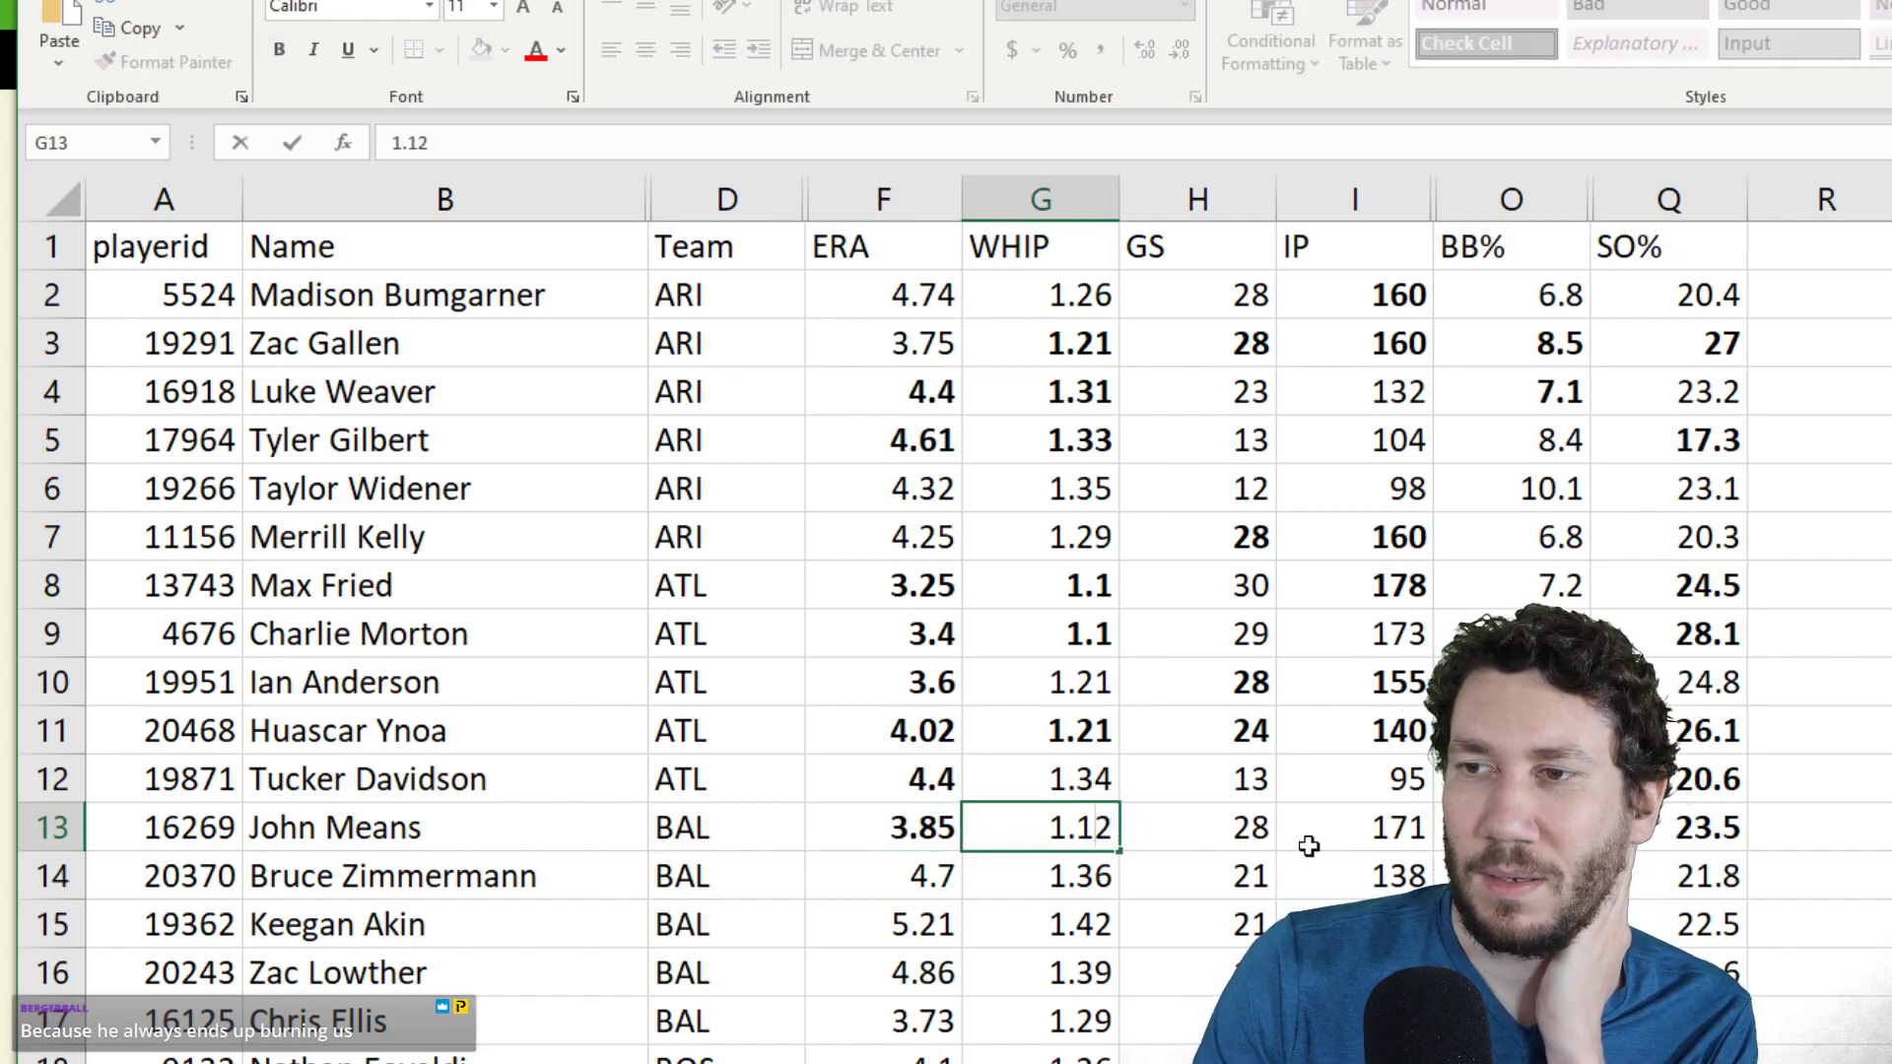
key(Right)
key(Right)
key(Right)
key(Right)
key(Right)
key(Right)
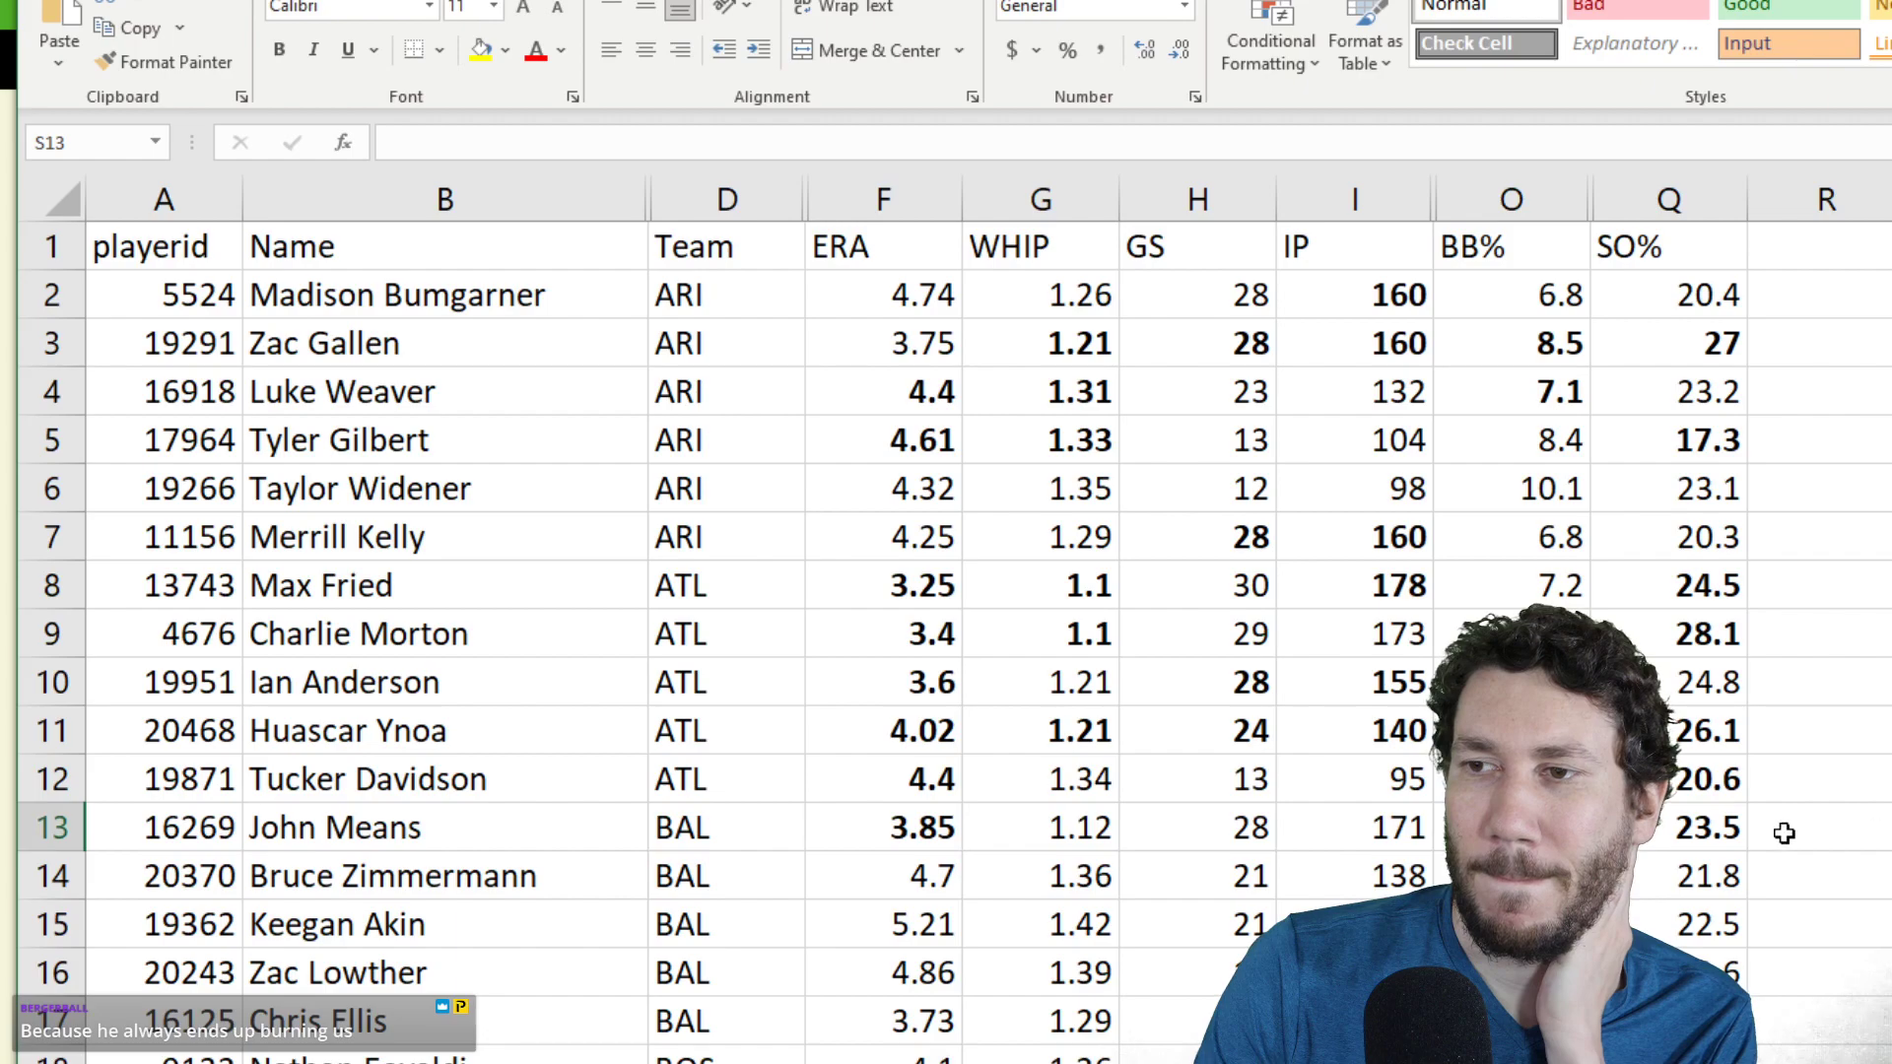
- Set John Means's ERA to 3.82
click(930, 831)
text(3.82)
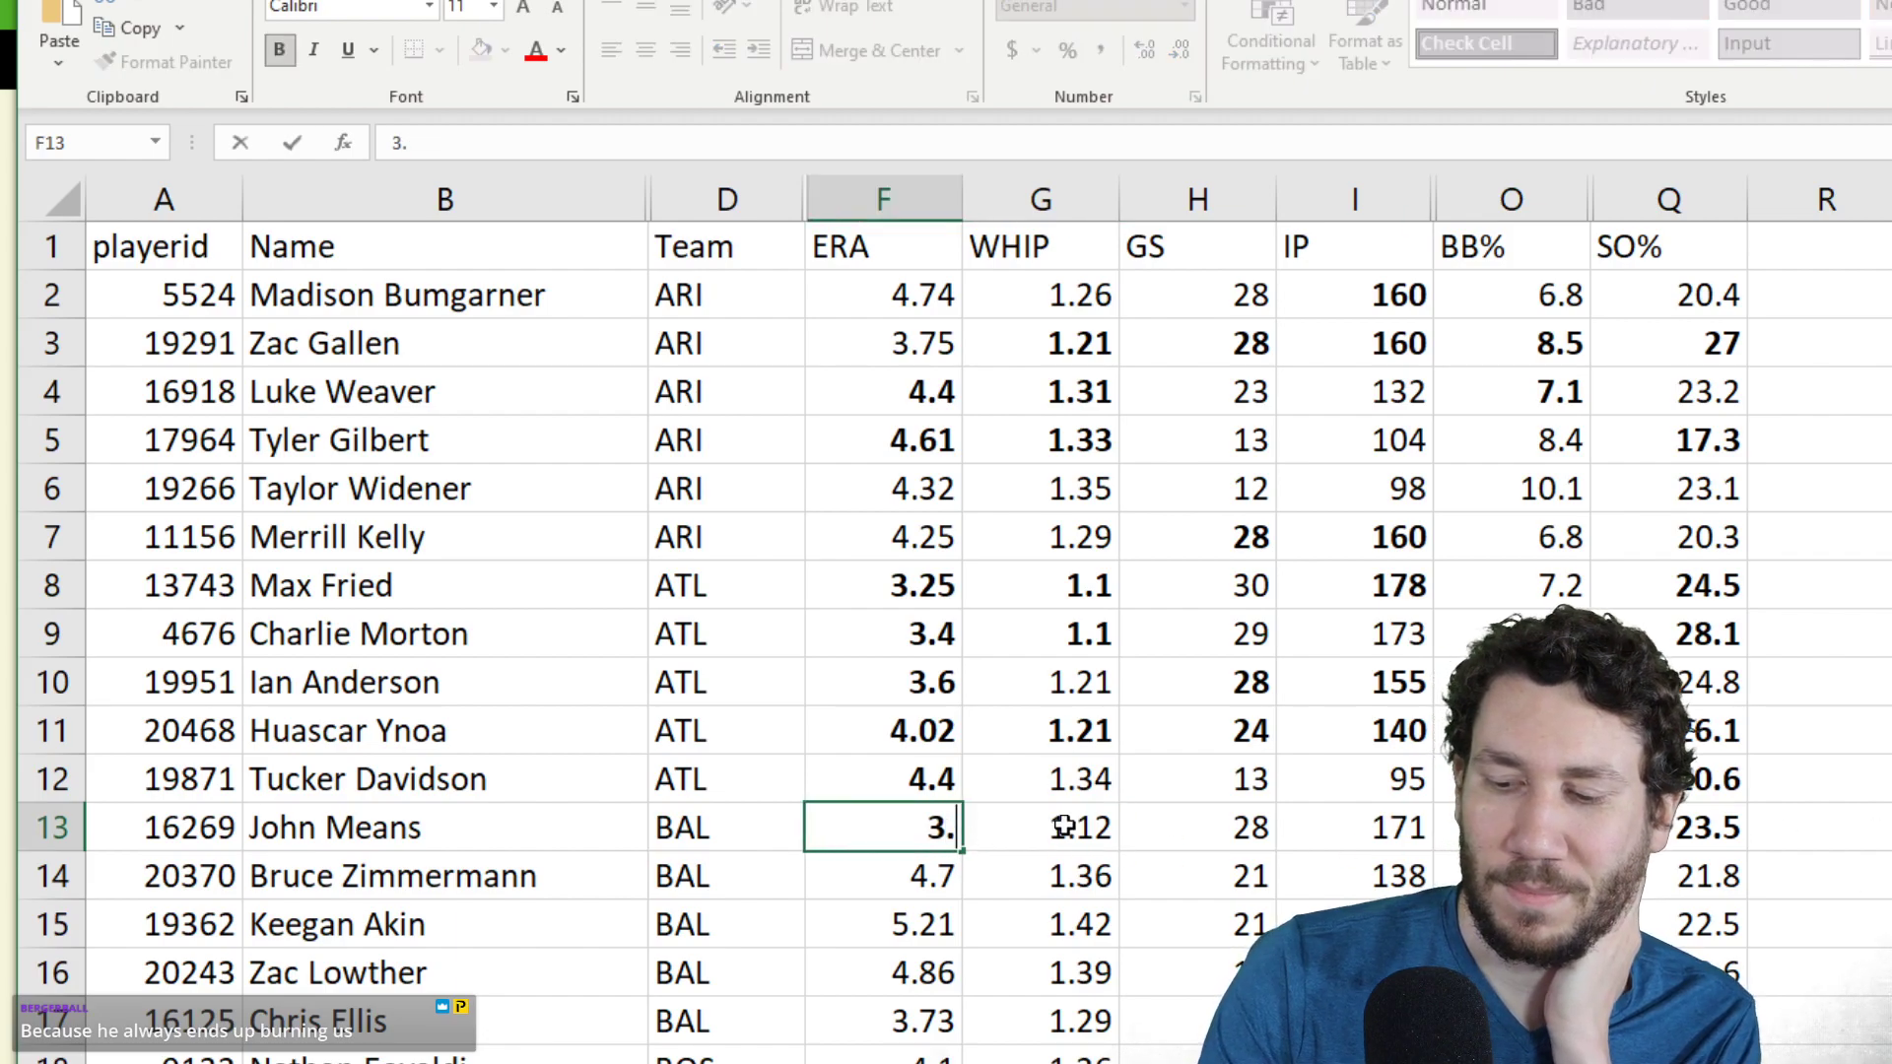
click(1887, 778)
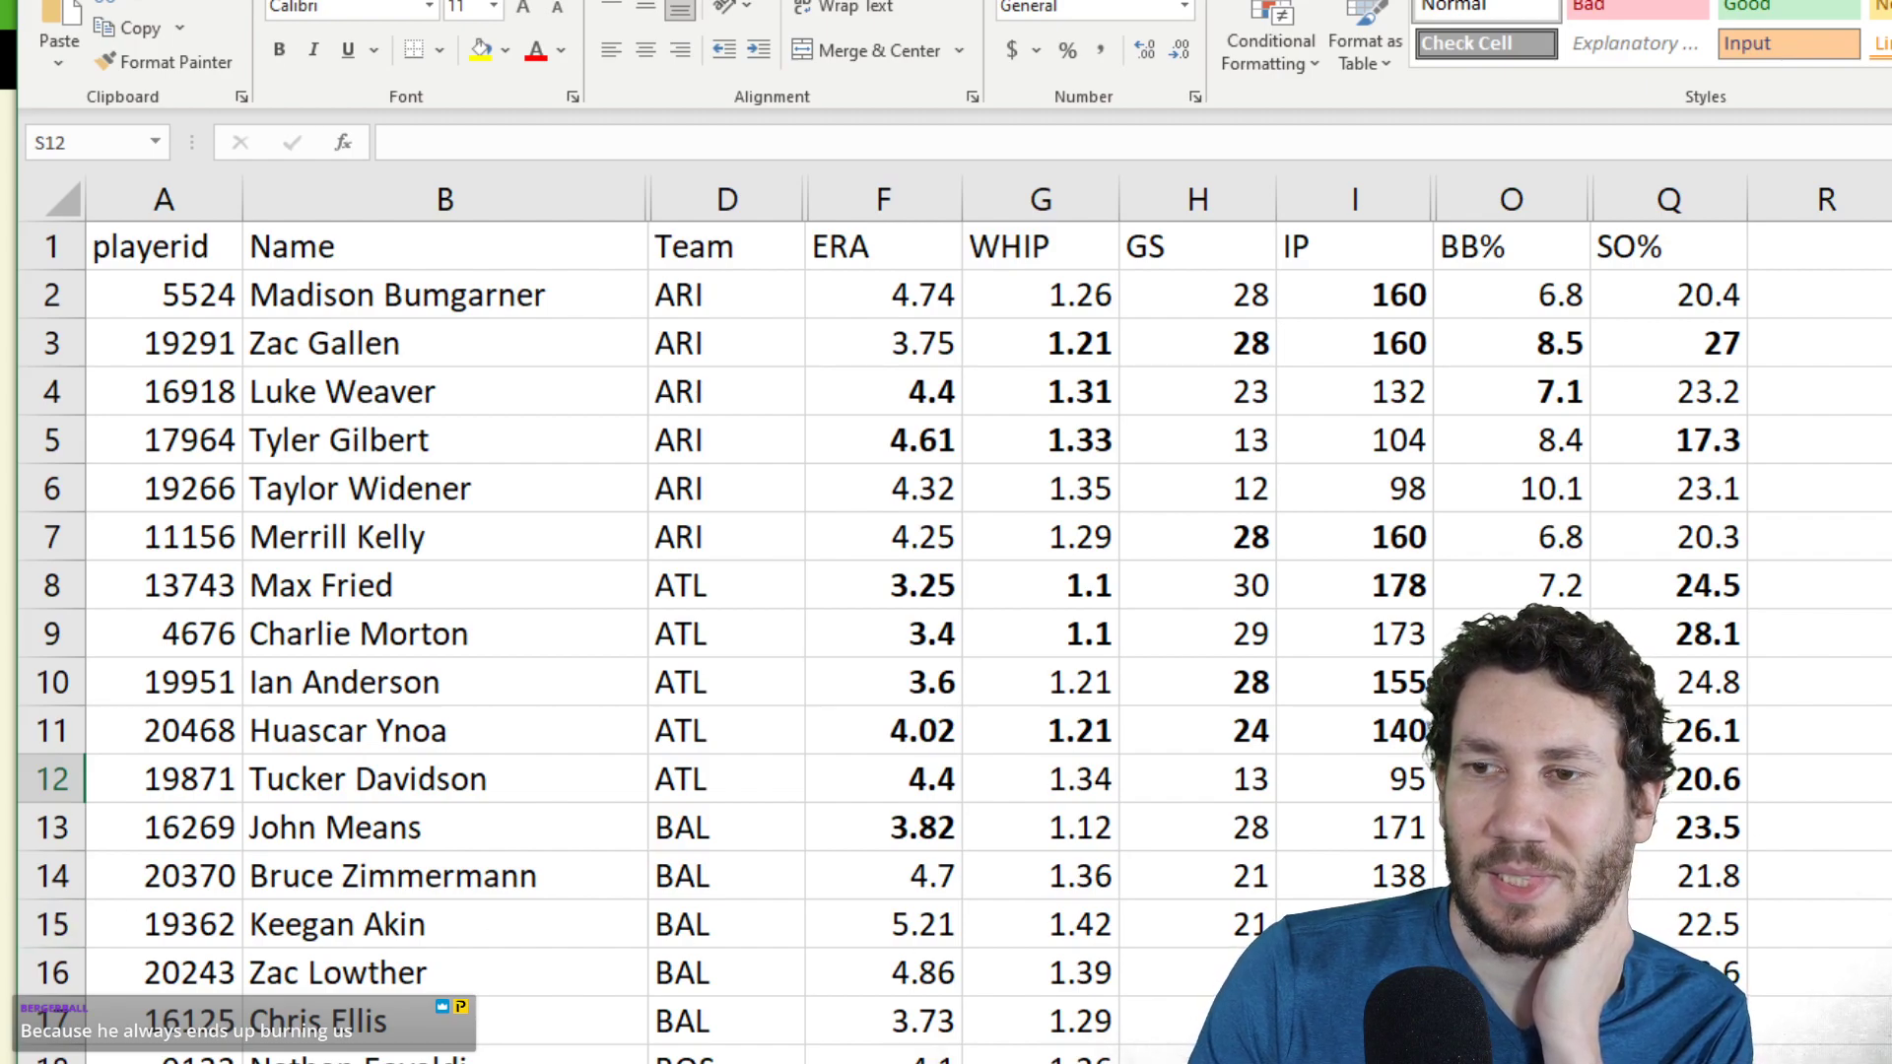
- Review the projected ERAs of the other Baltimore pitchers listed below John Means in the sheet
key(alt+Tab)
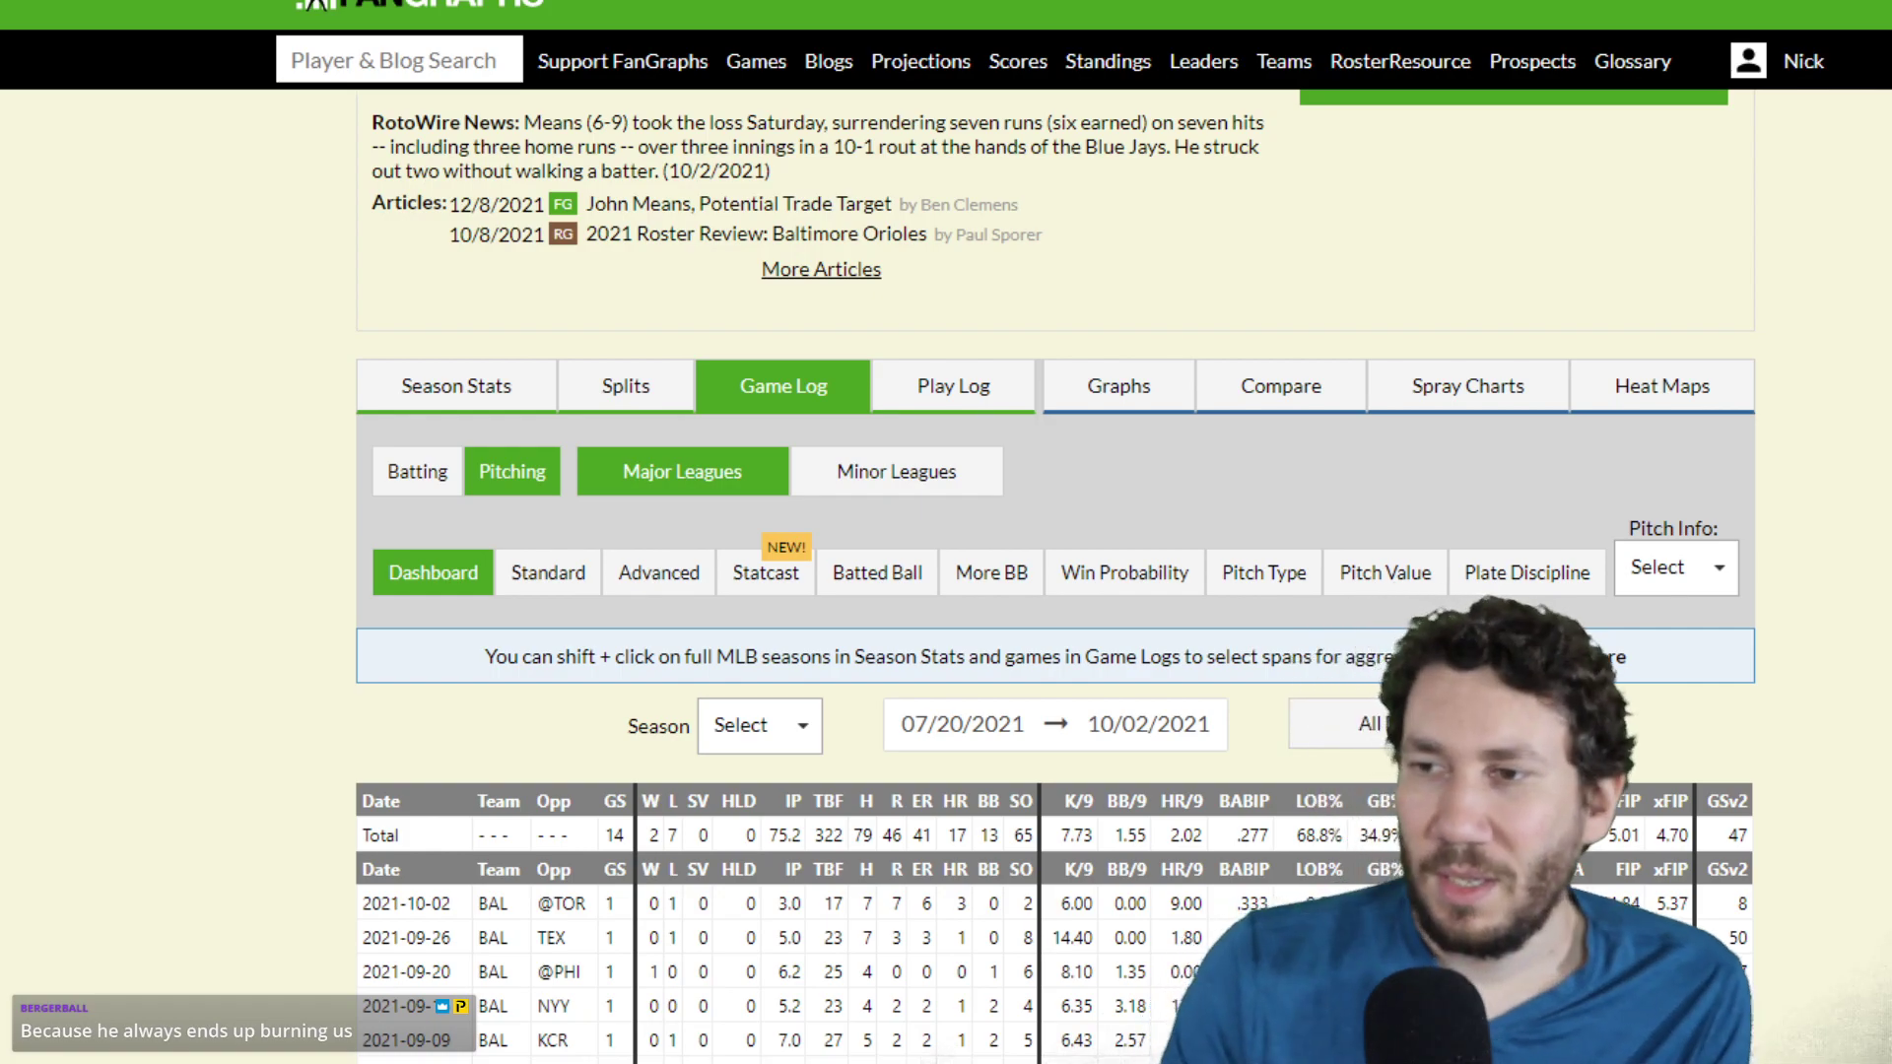
key(alt+Tab)
key(alt+Tab)
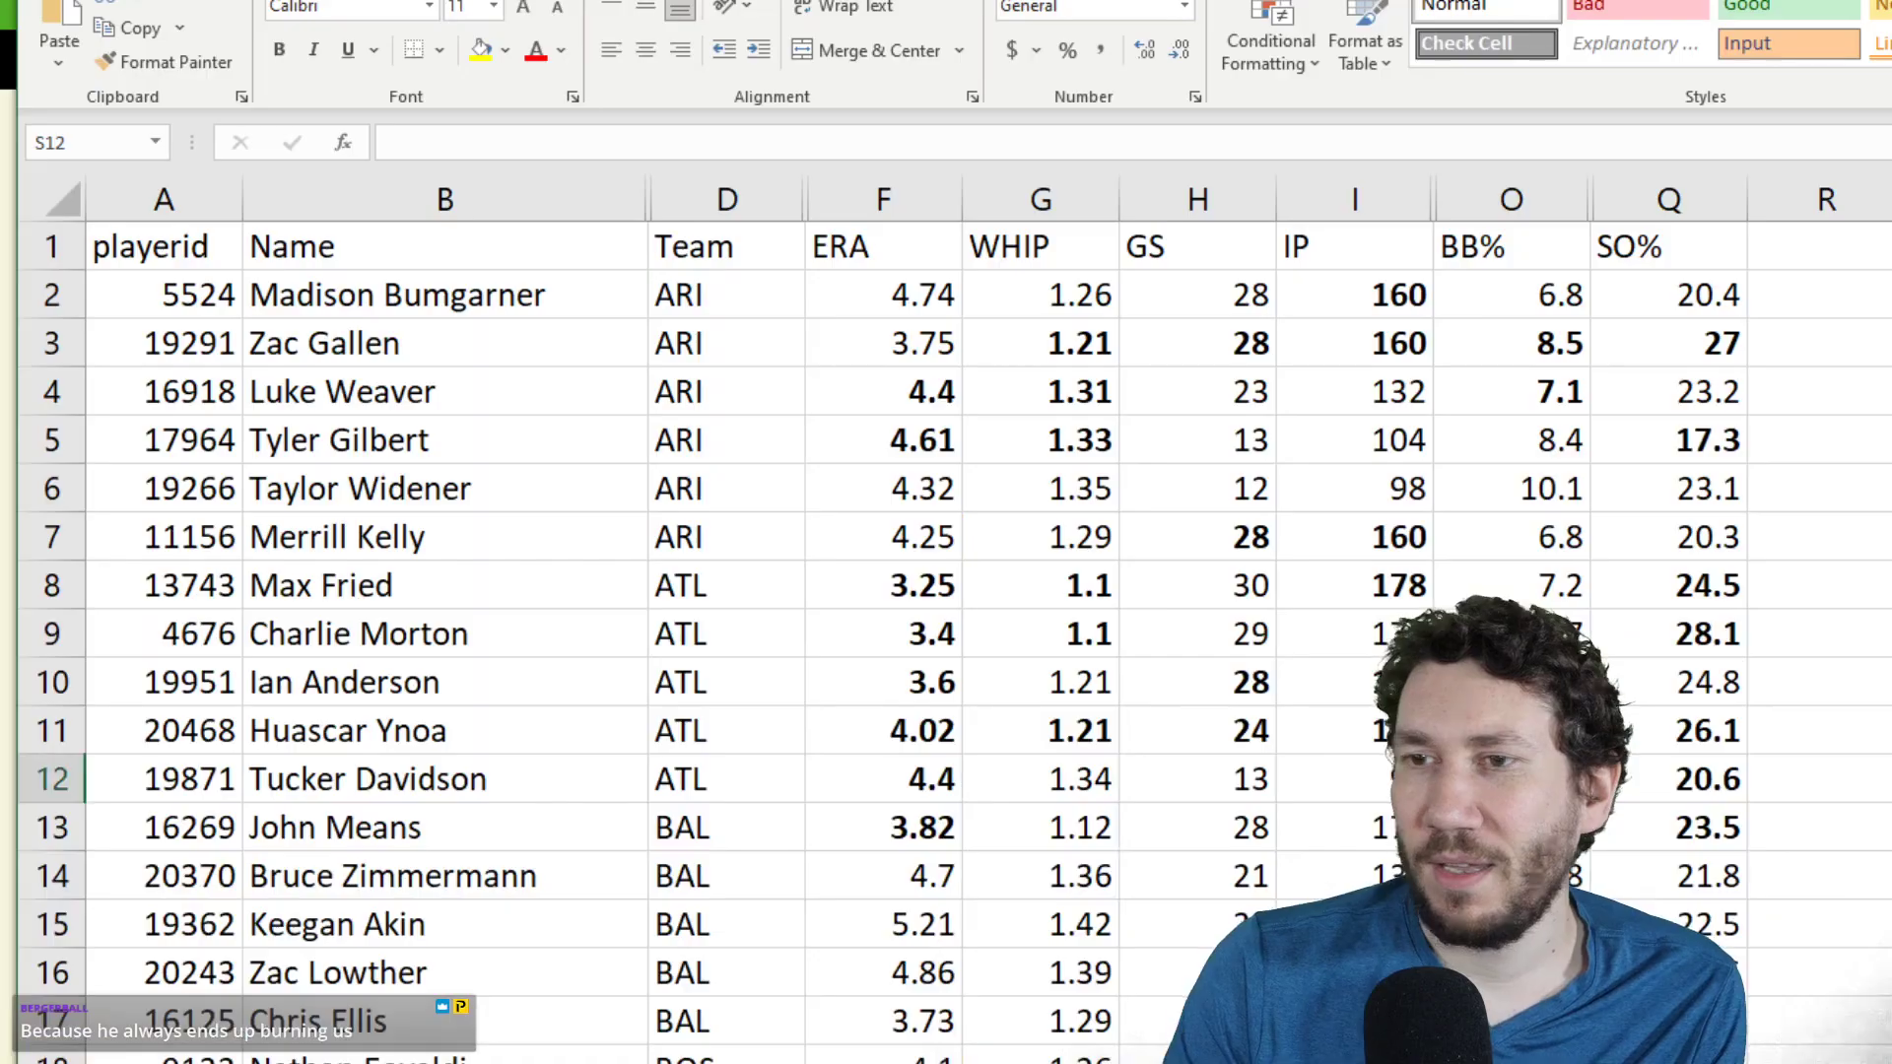
click(936, 877)
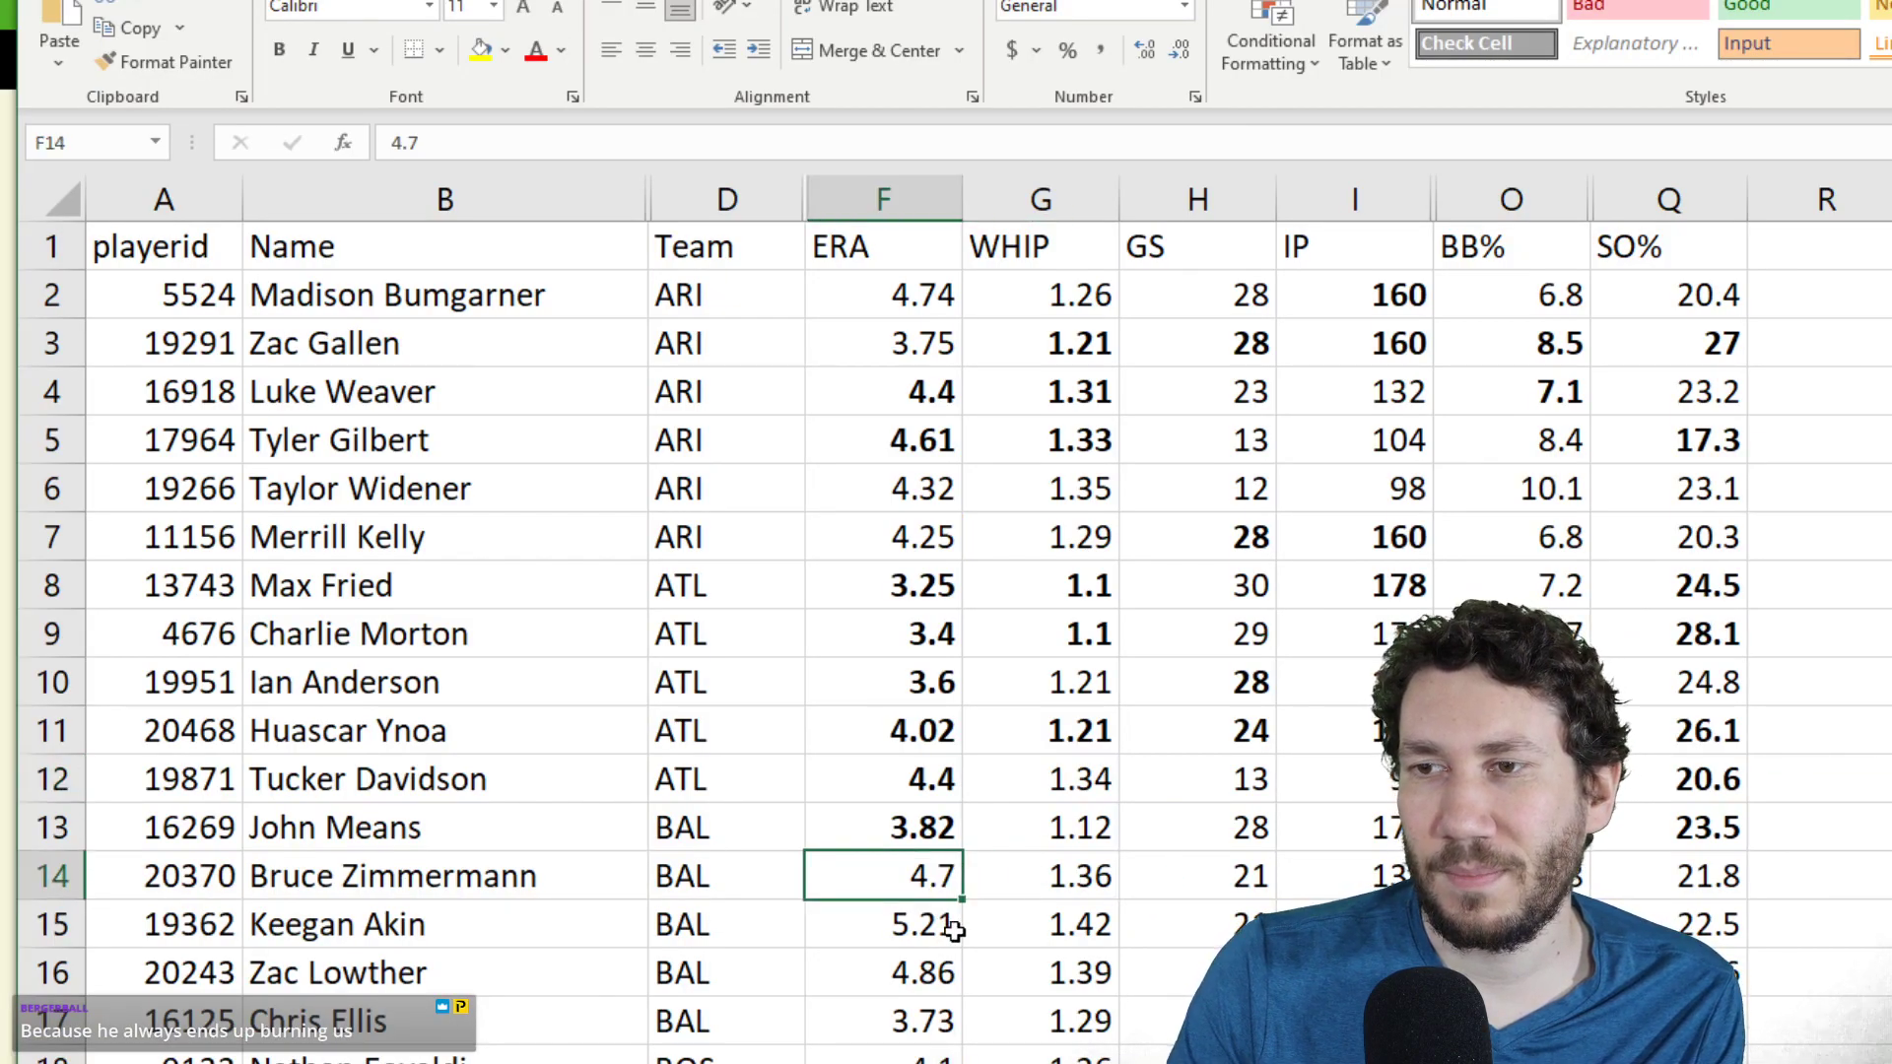
click(944, 926)
click(916, 975)
click(916, 1051)
click(912, 887)
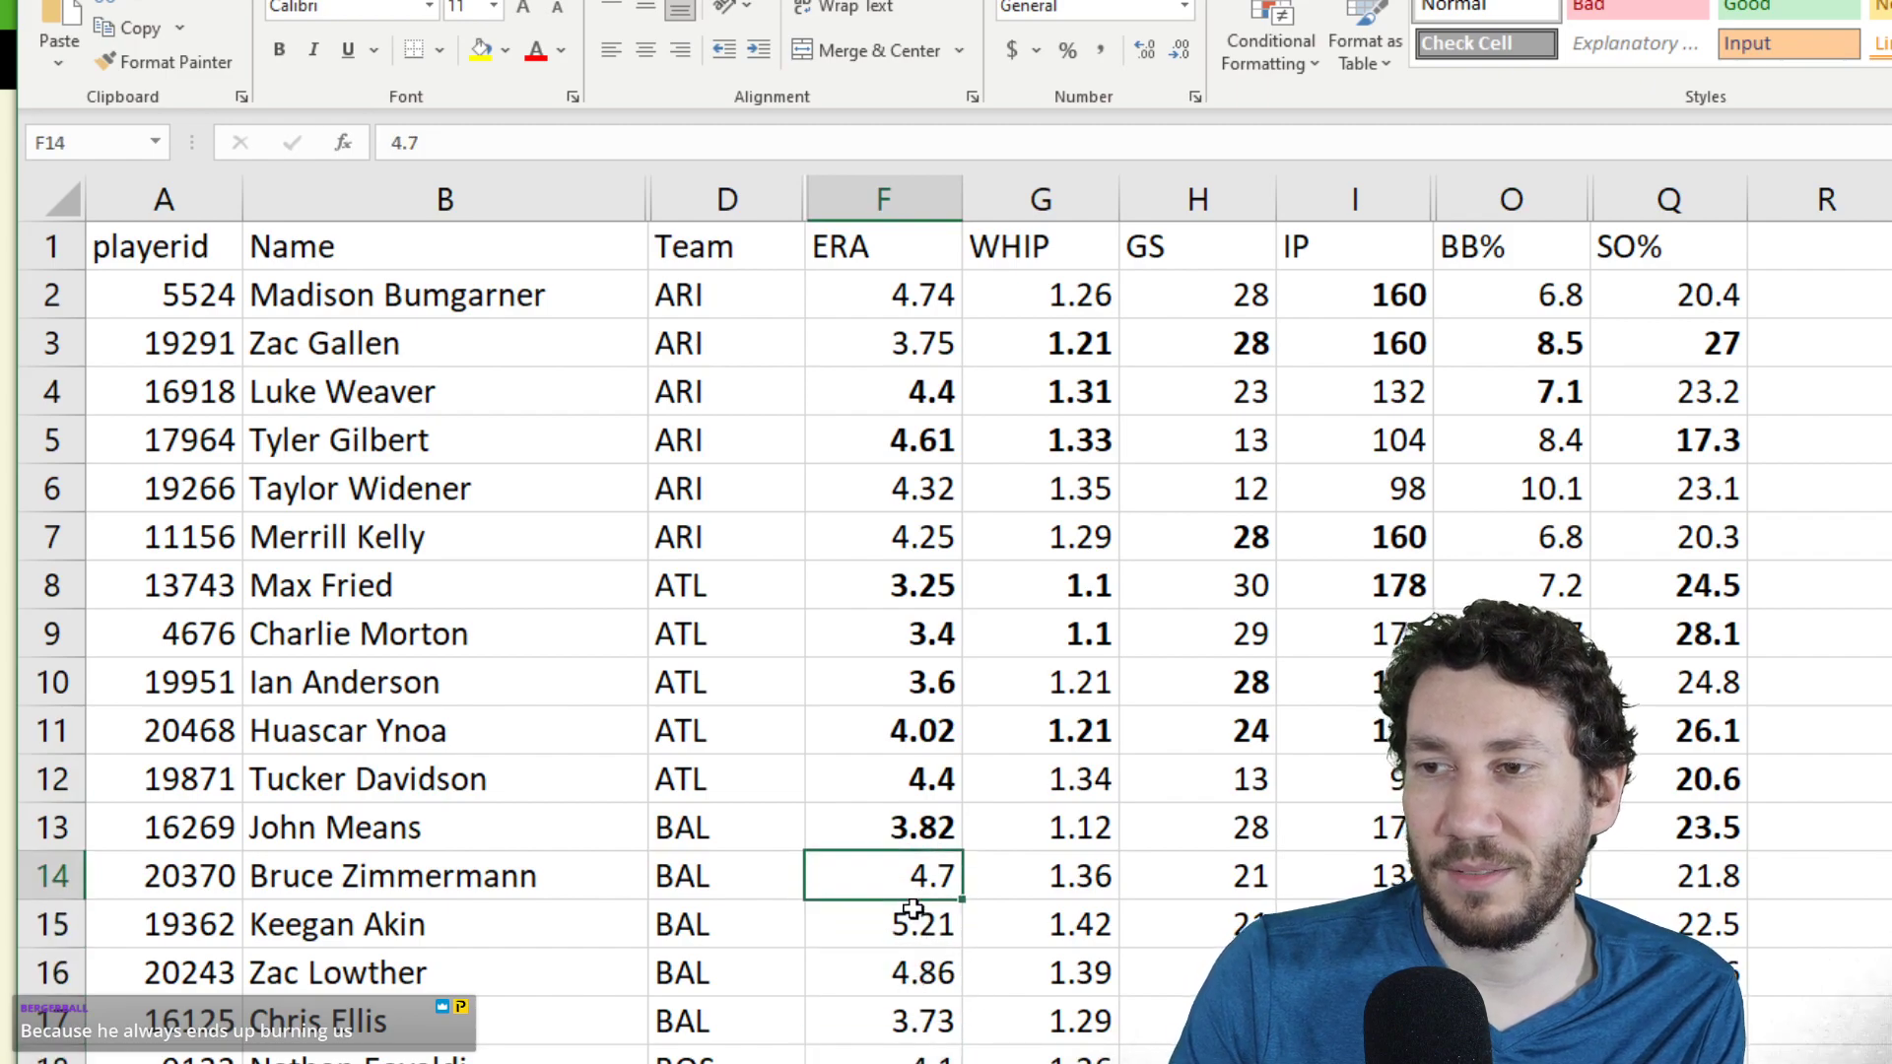
click(915, 981)
click(916, 1053)
- Set Chris Ellis's ERA to 4.57 and make the value bold
click(936, 1023)
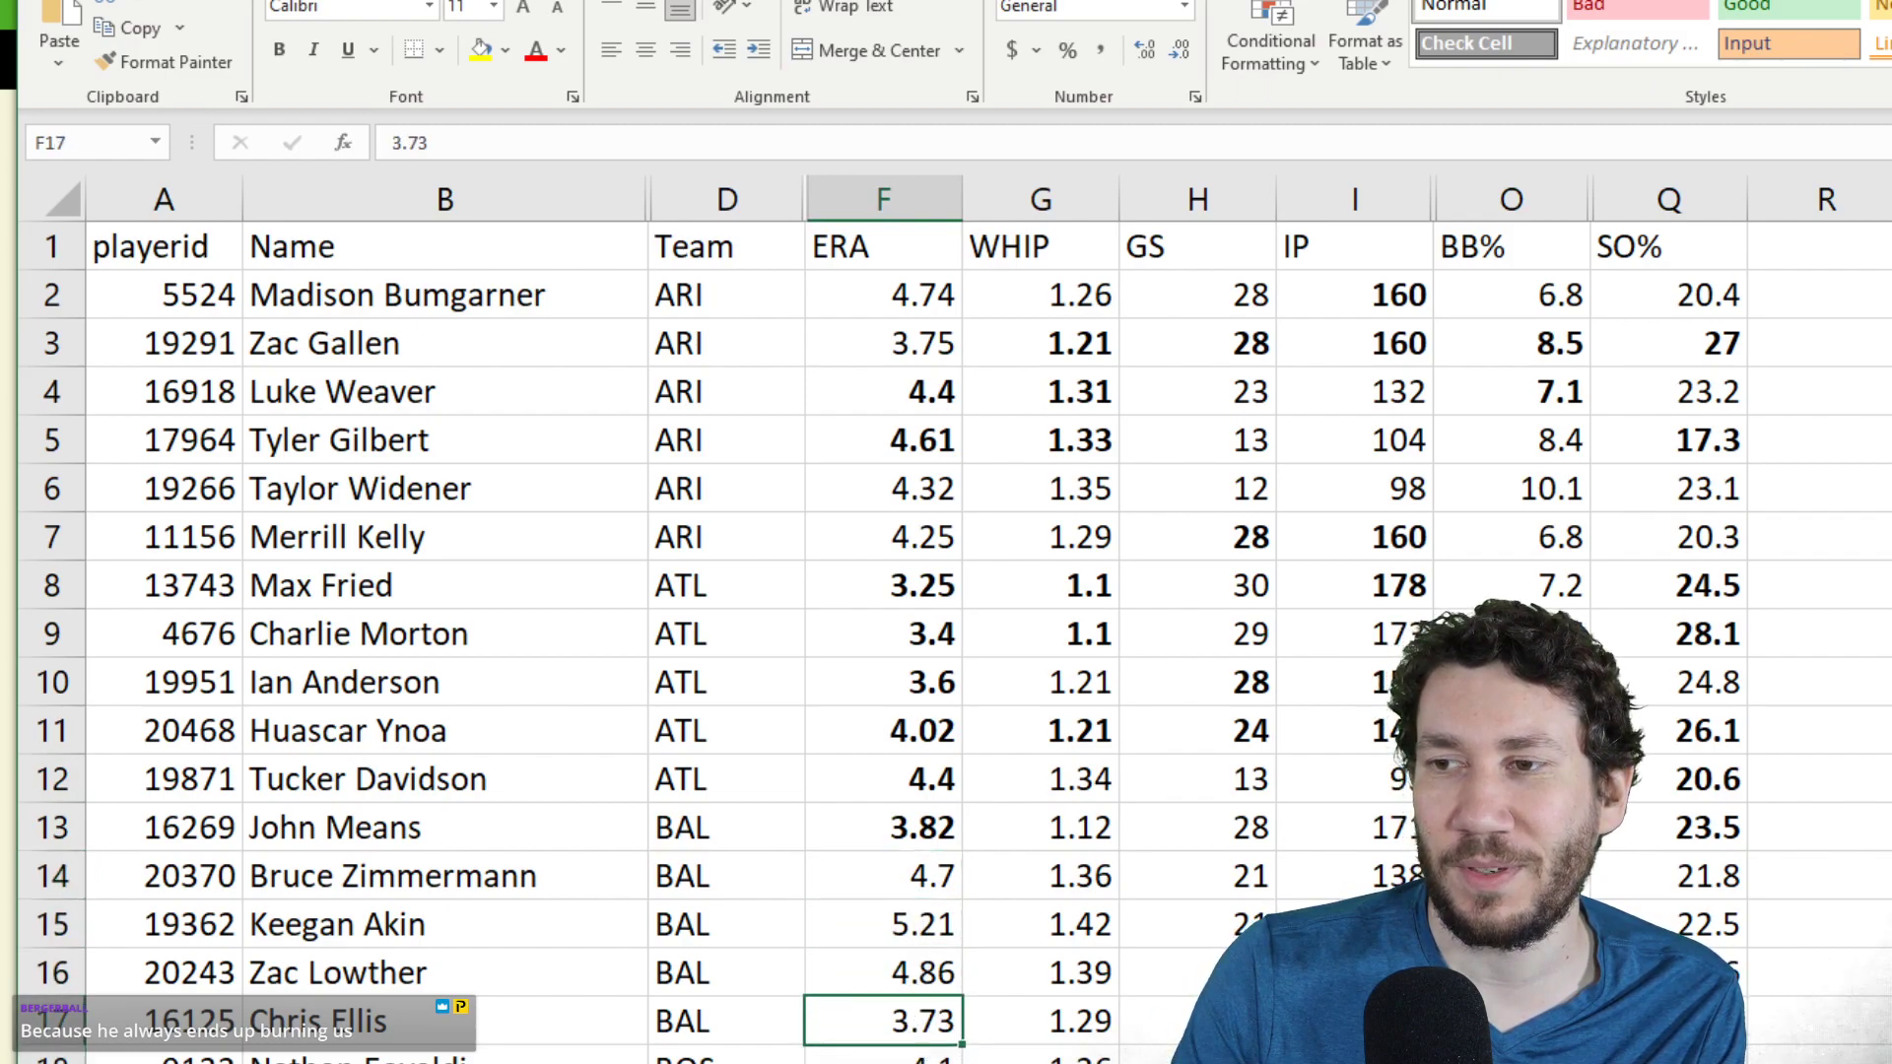
text(4)
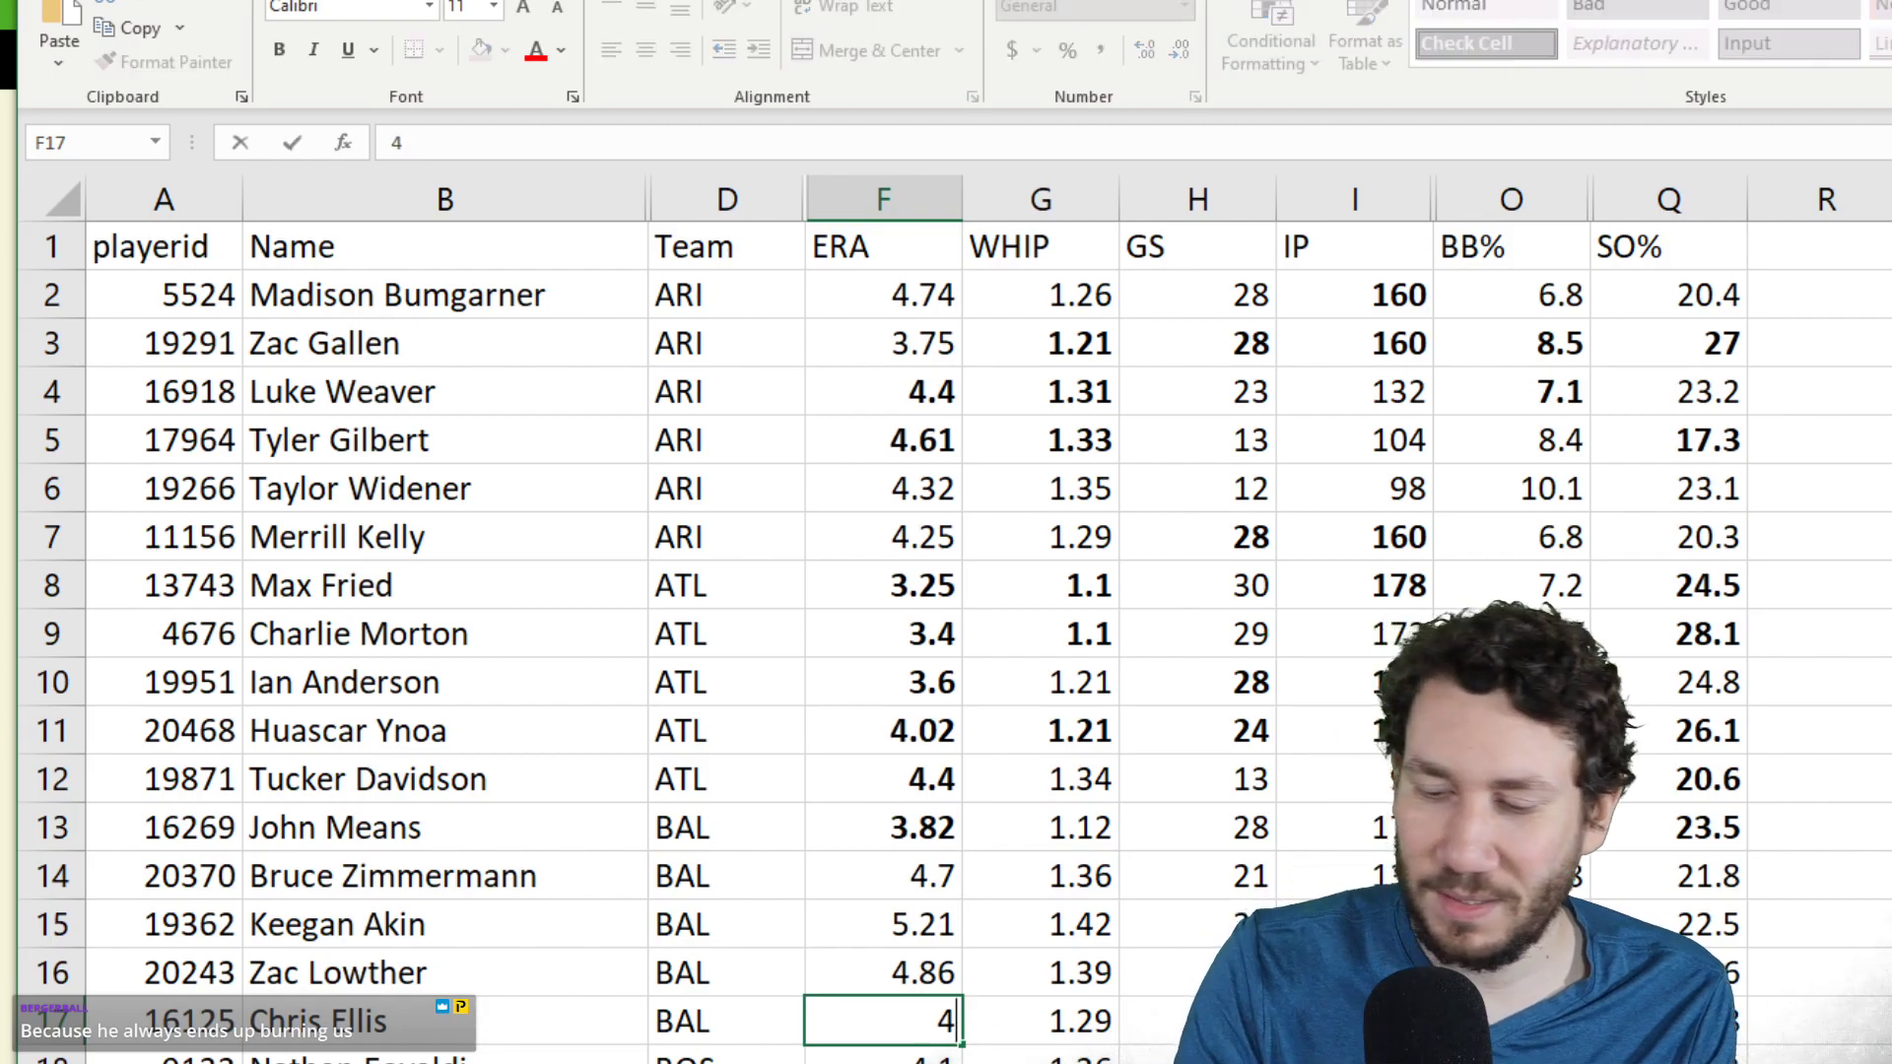
text(.45)
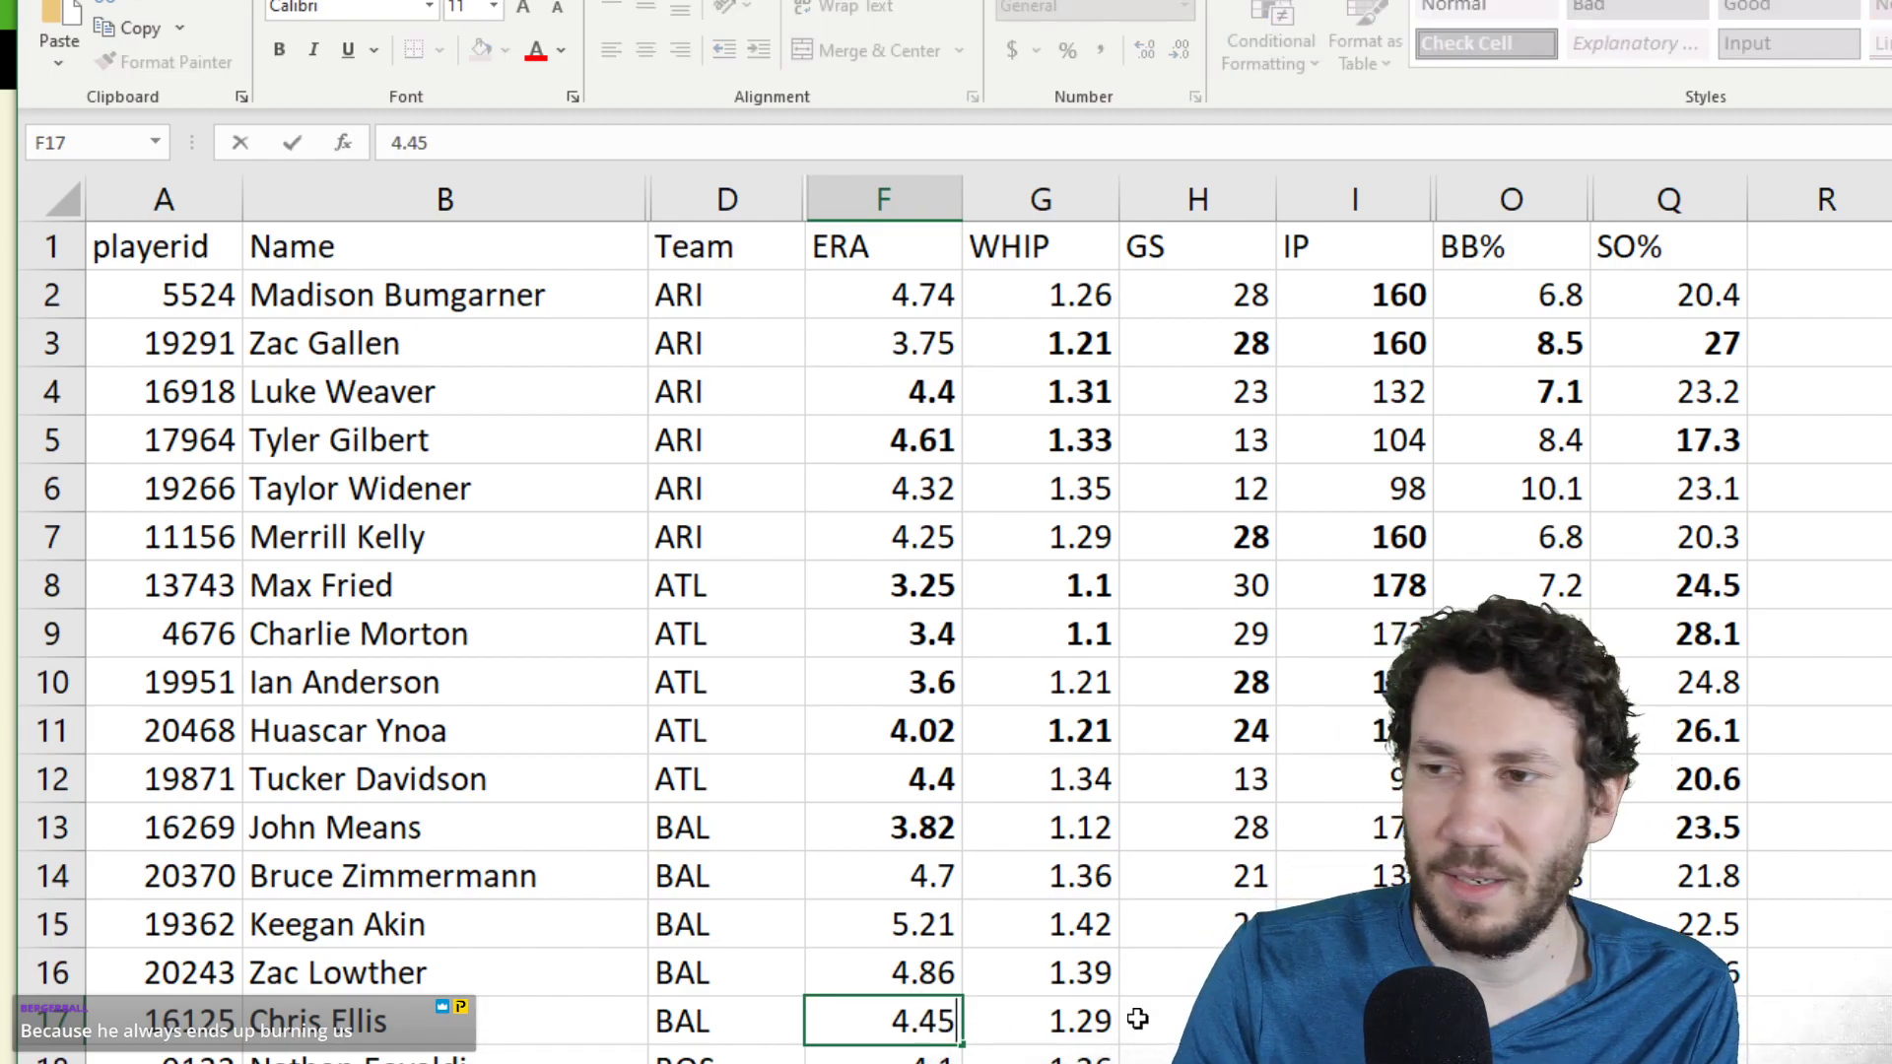
key(ctrl+Return)
double_click(927, 1038)
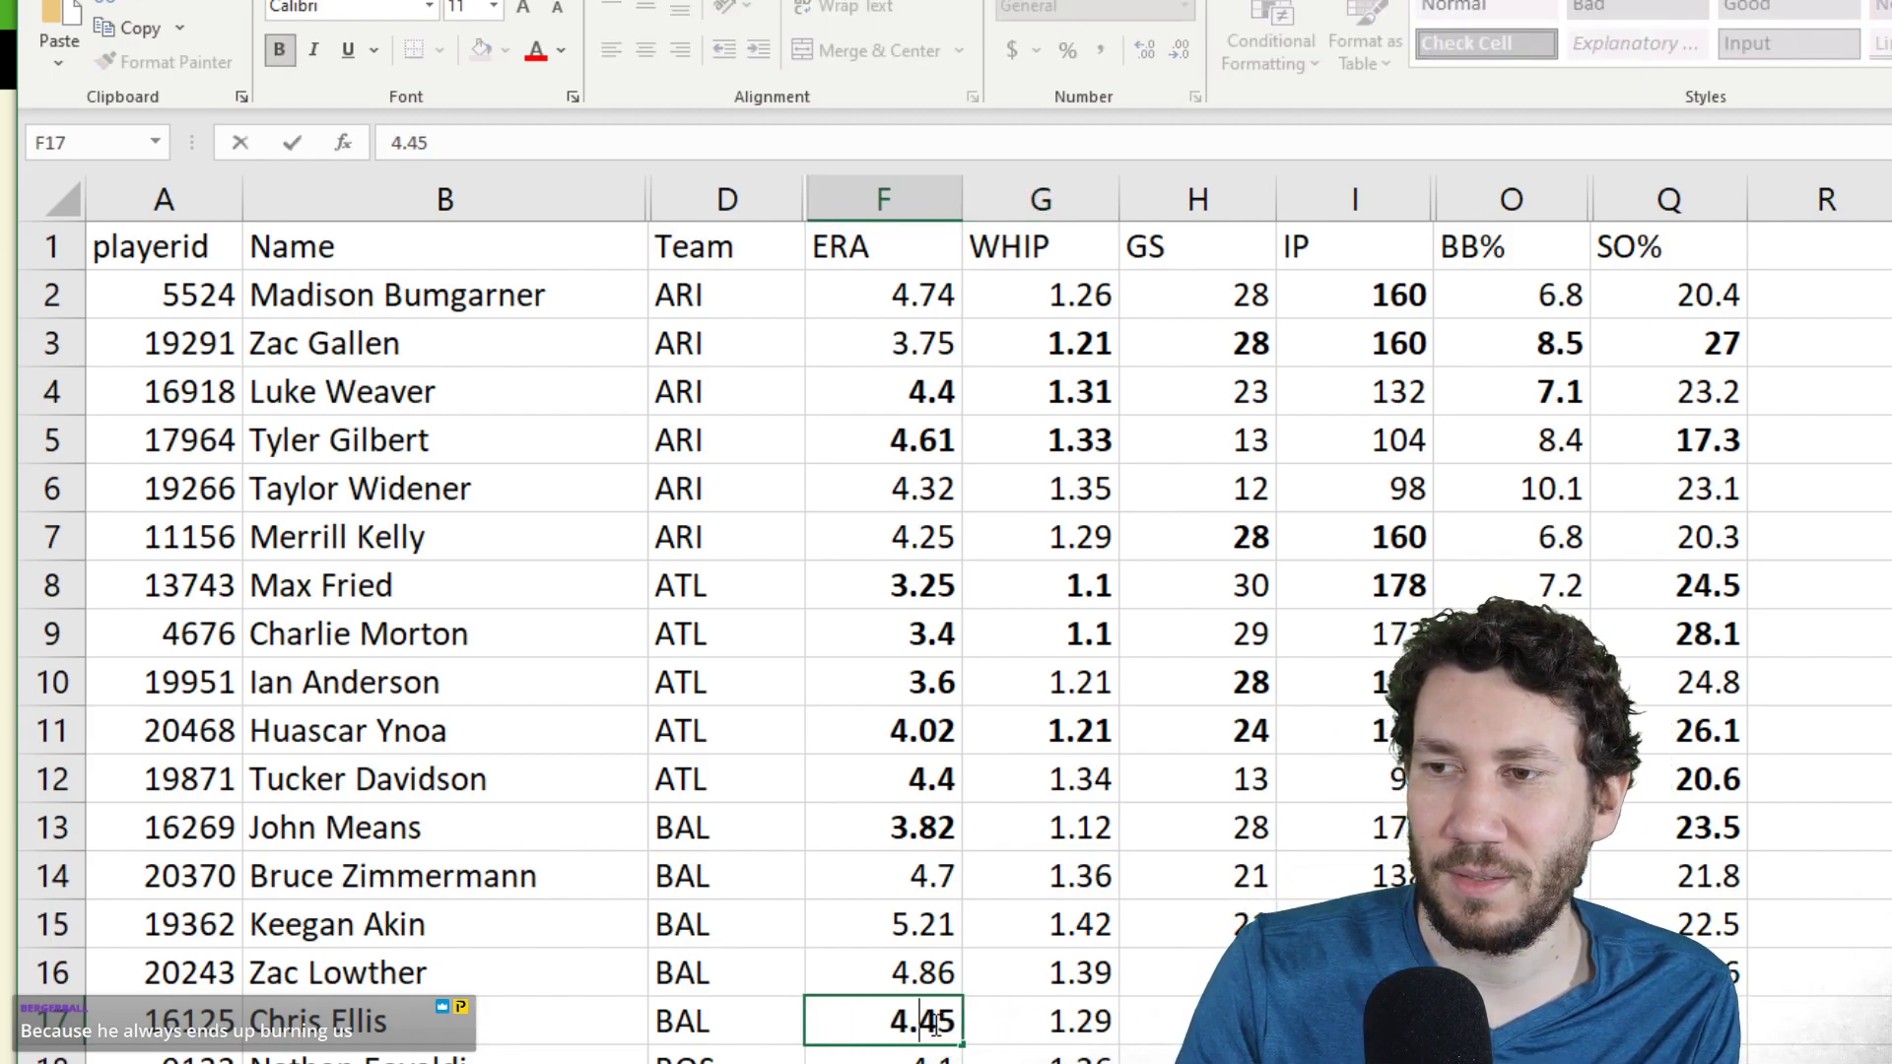
key(Delete)
text(78)
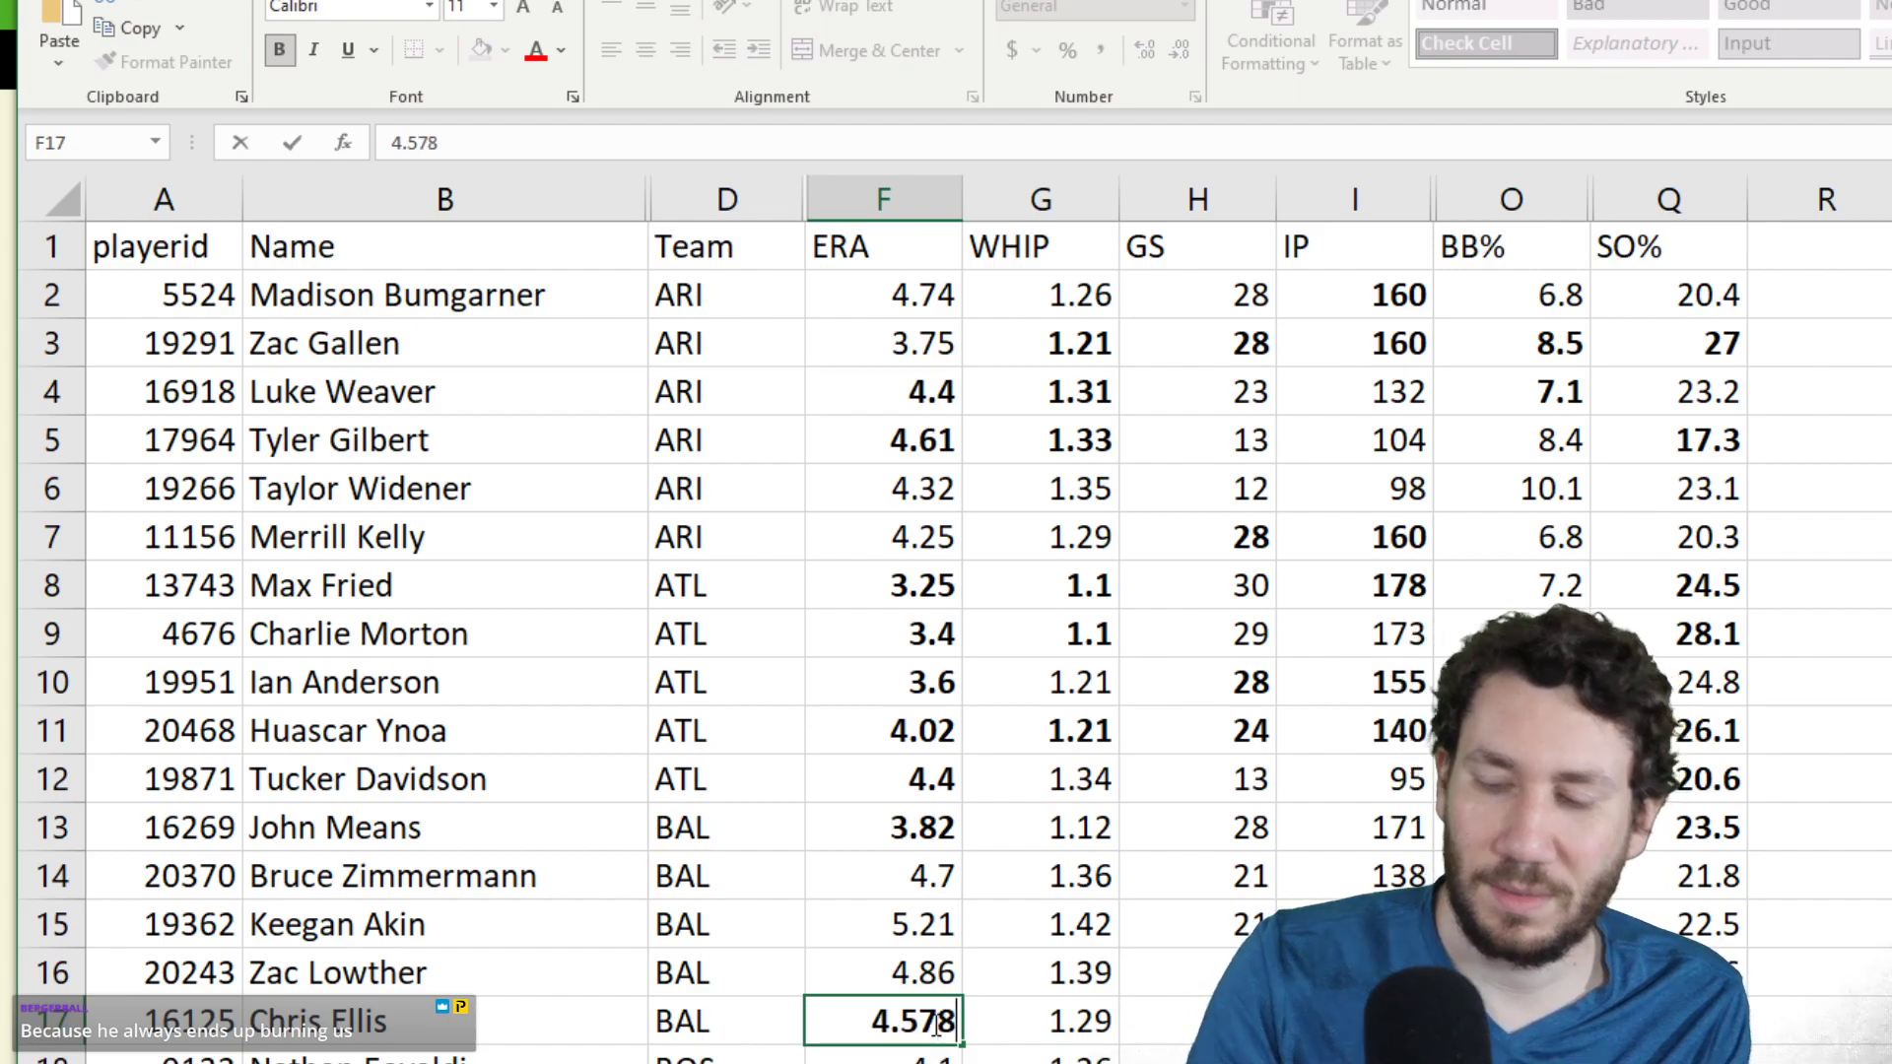
key(BackSpace)
click(1669, 1021)
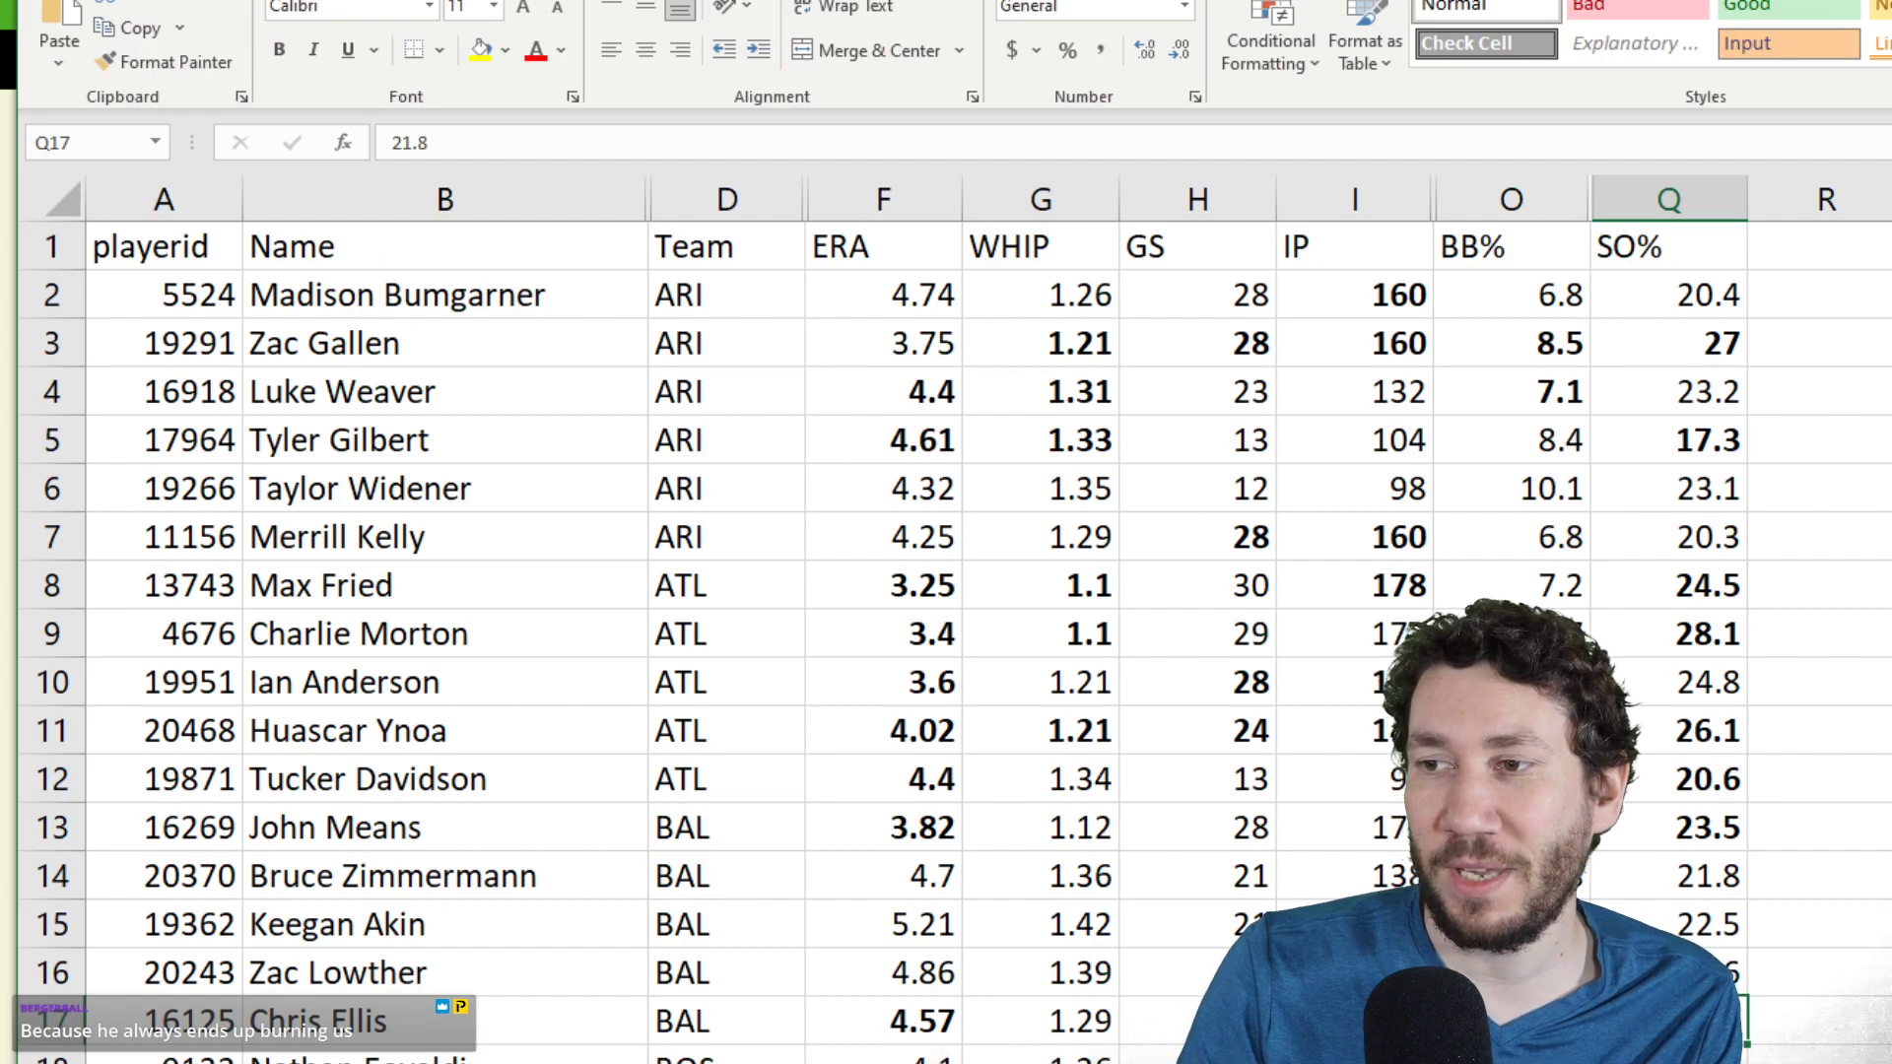
- Set Chris Ellis's WHIP to 1.35 and make the value bold
click(1102, 1025)
text(1.35)
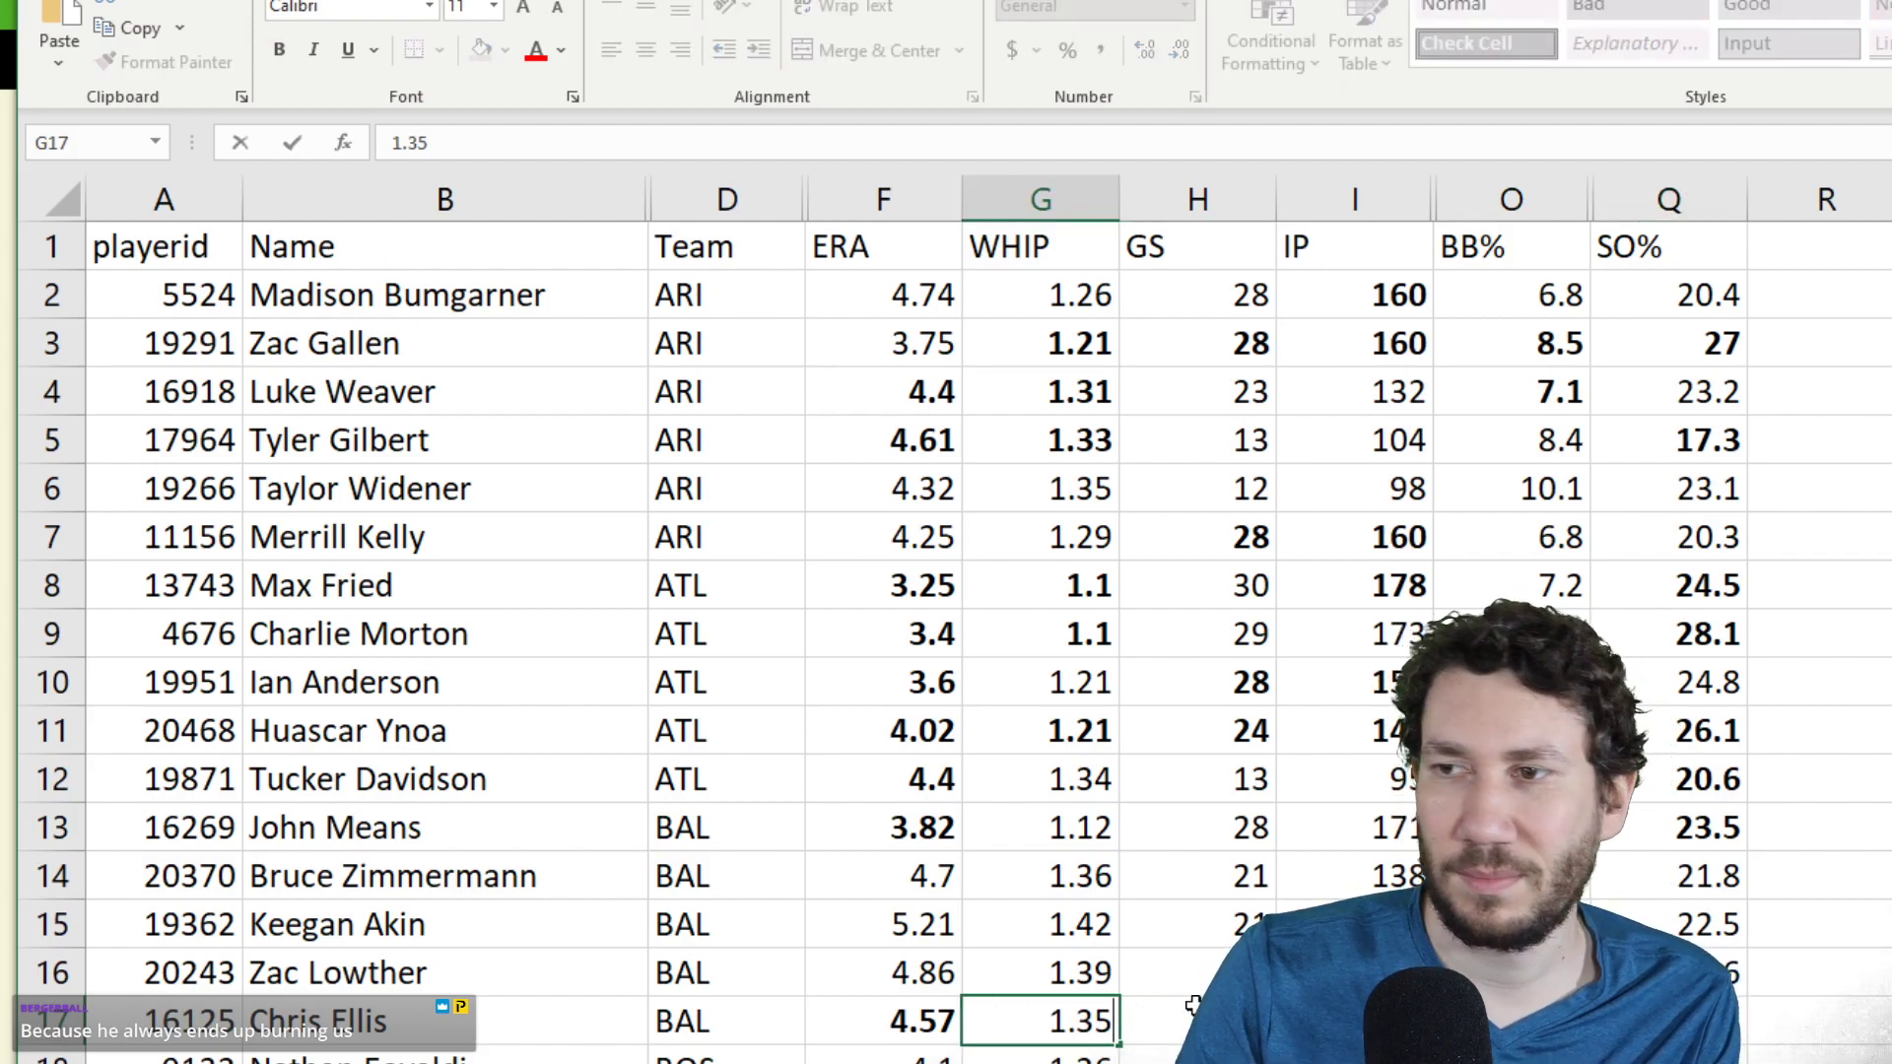
key(Return)
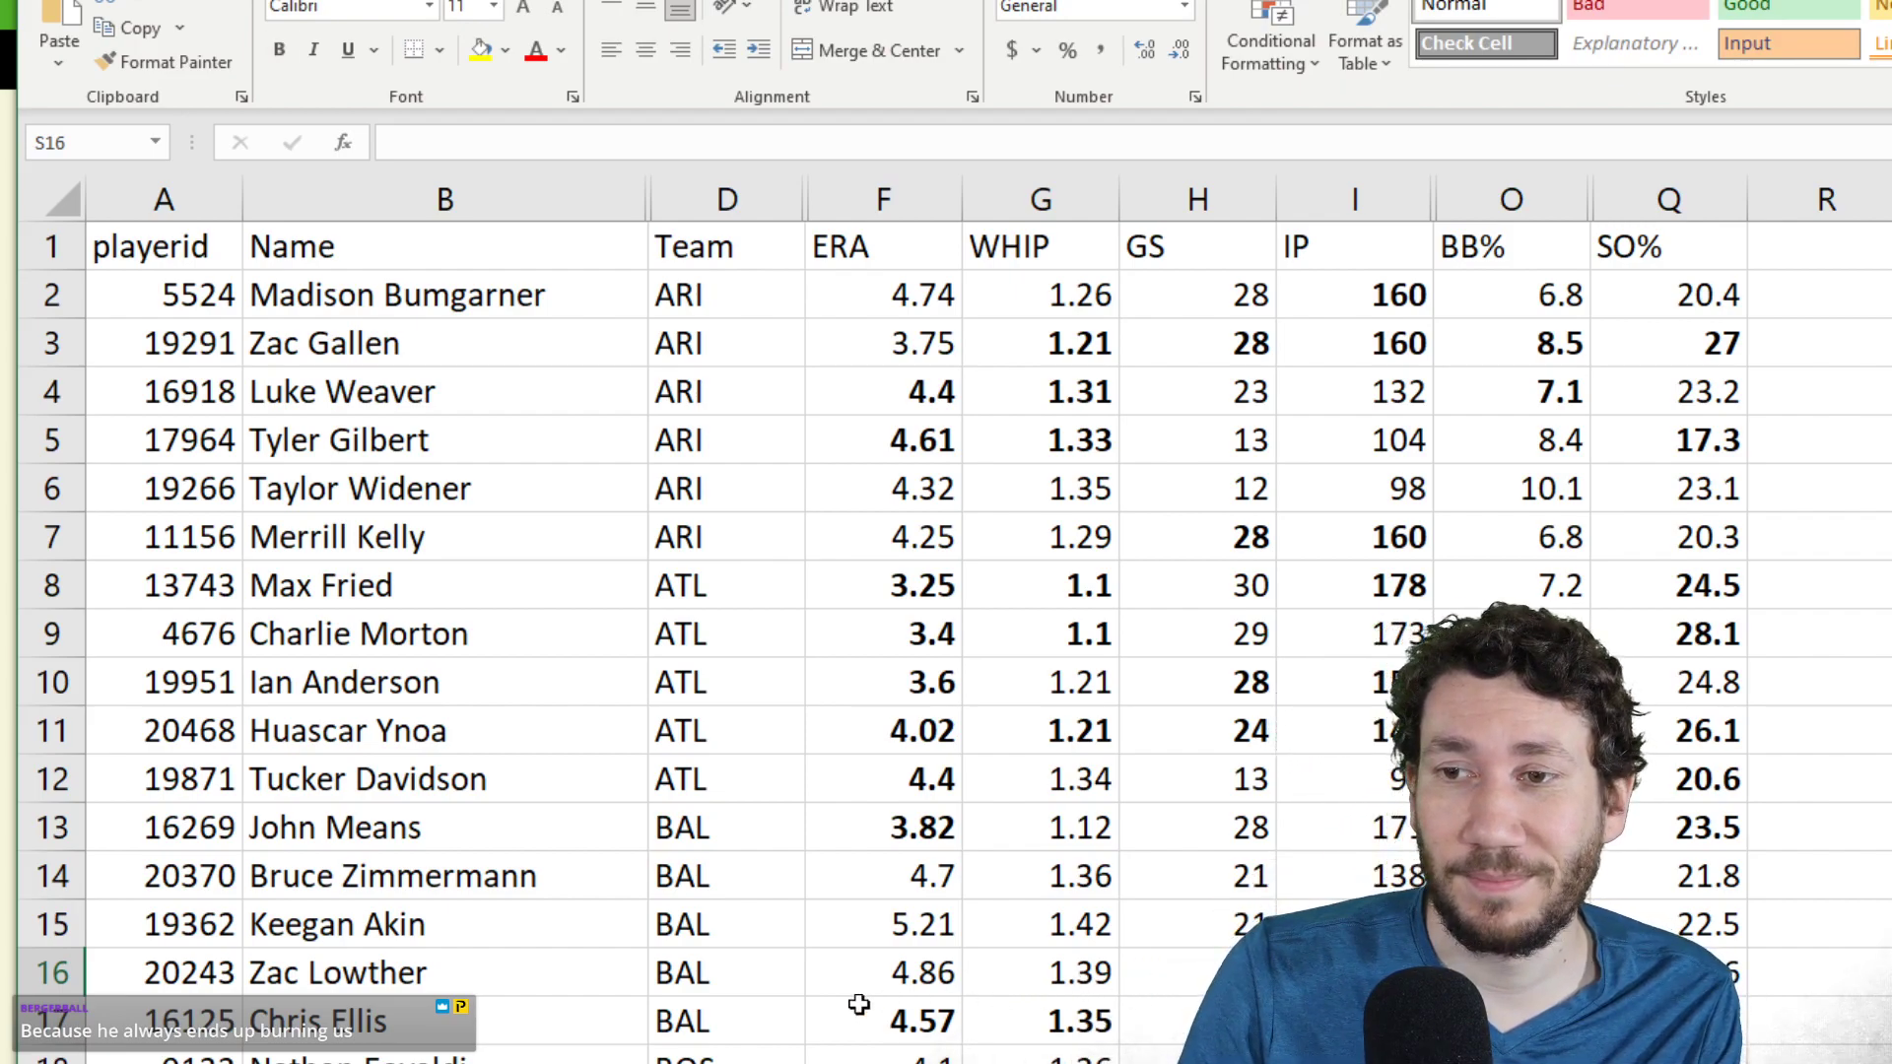
- Check the sheet's Baltimore pitchers against the Orioles' projected starting rotation on FanGraphs
click(459, 967)
click(488, 924)
key(Up)
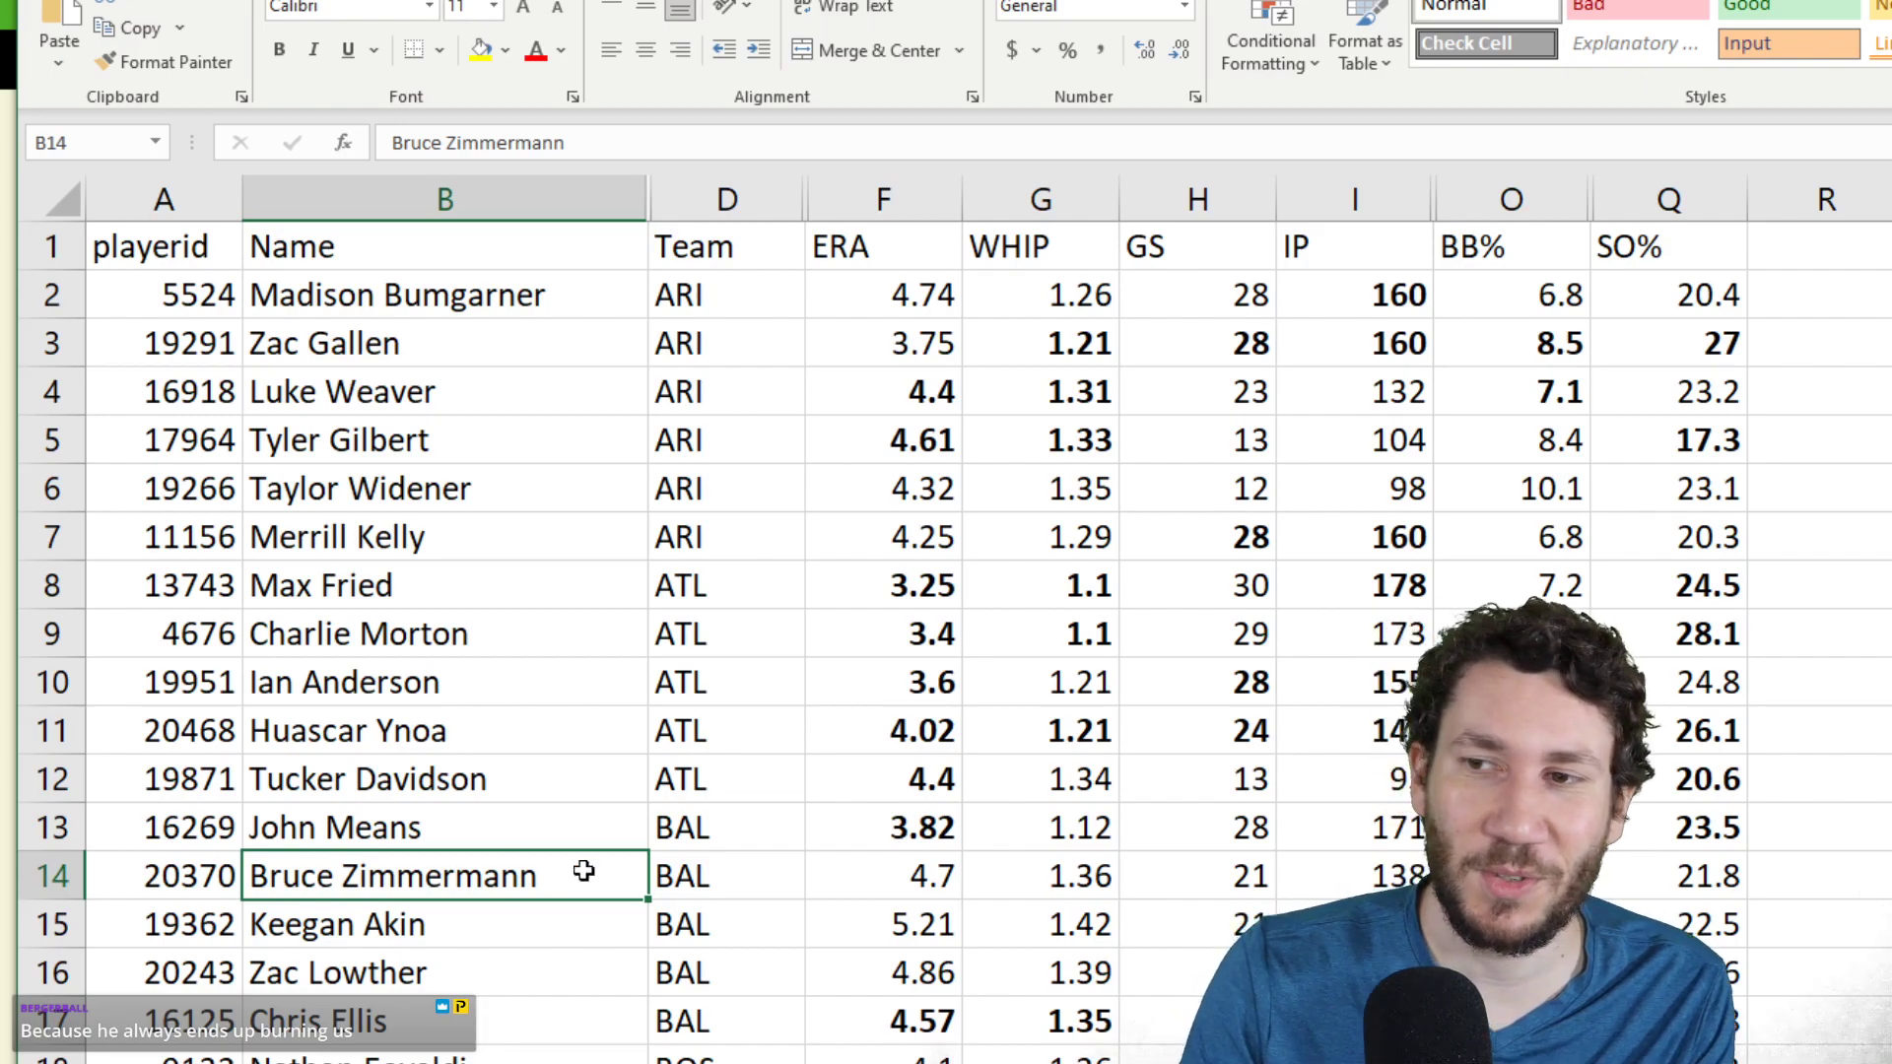
click(884, 1057)
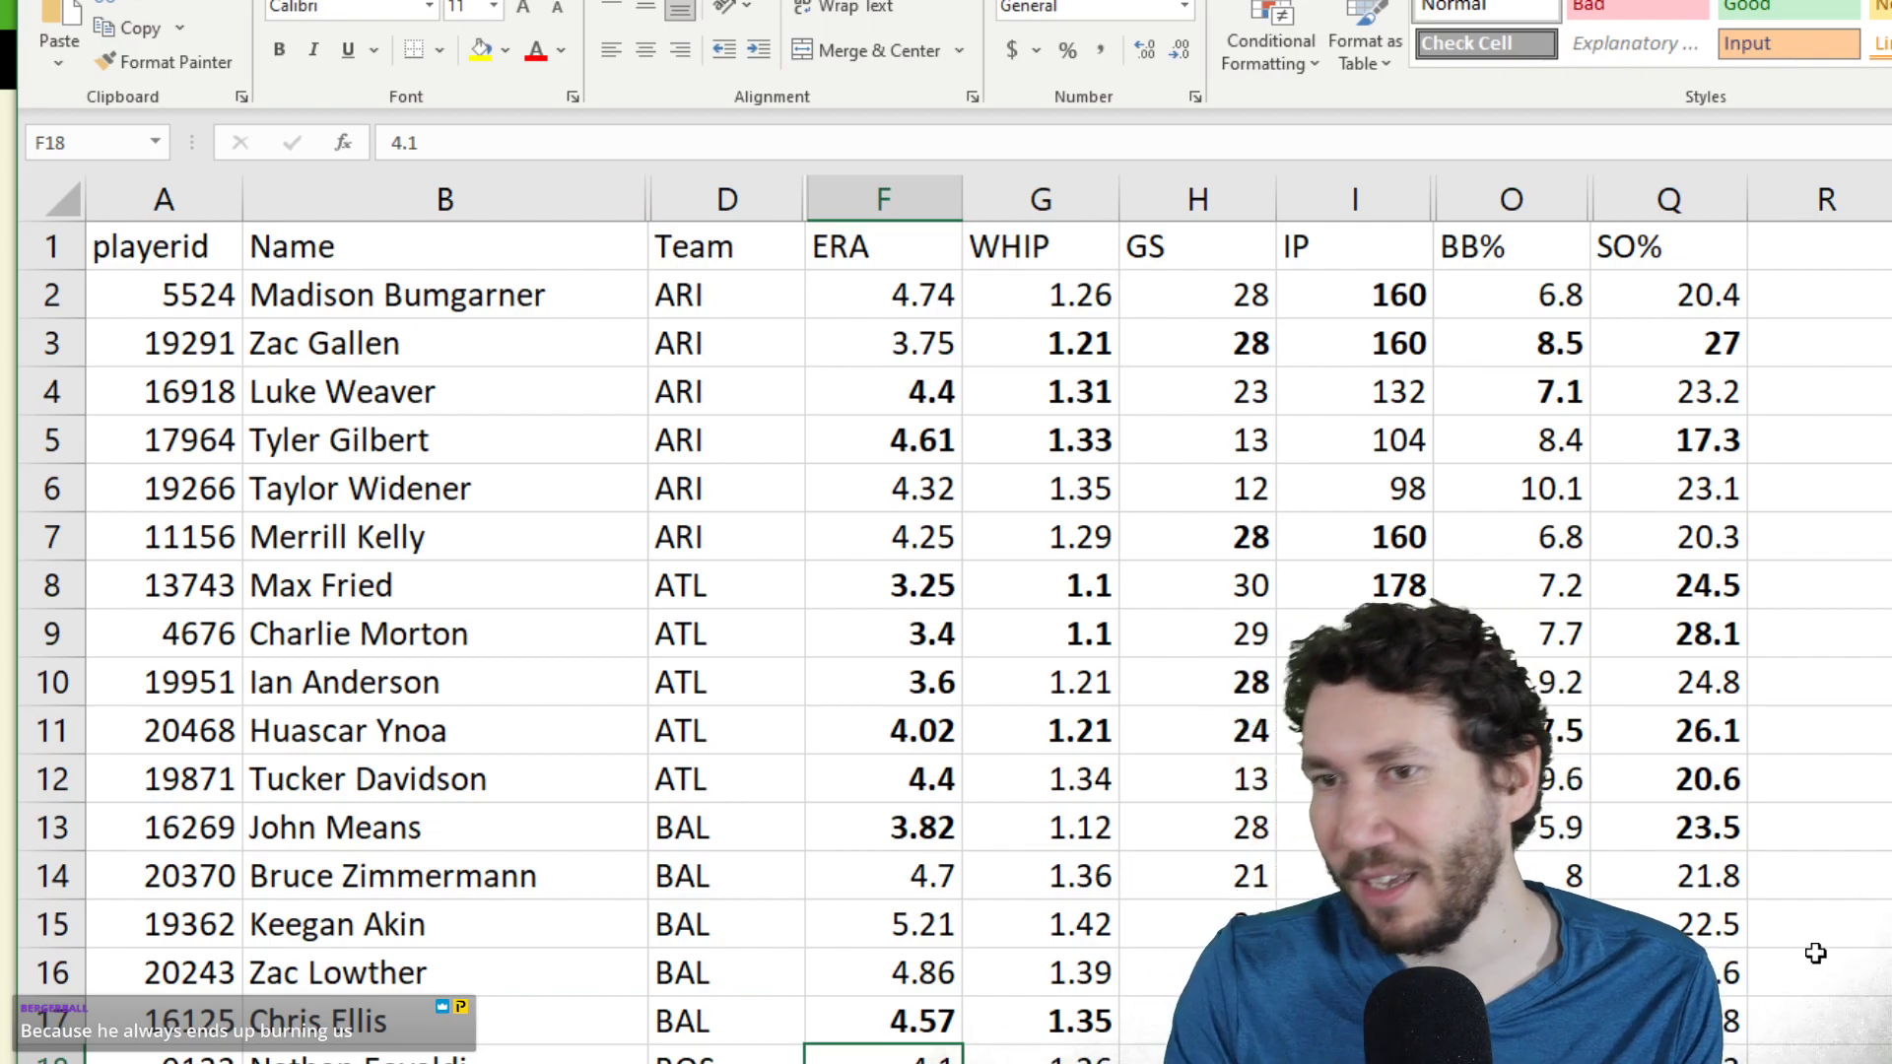
key(alt+Tab)
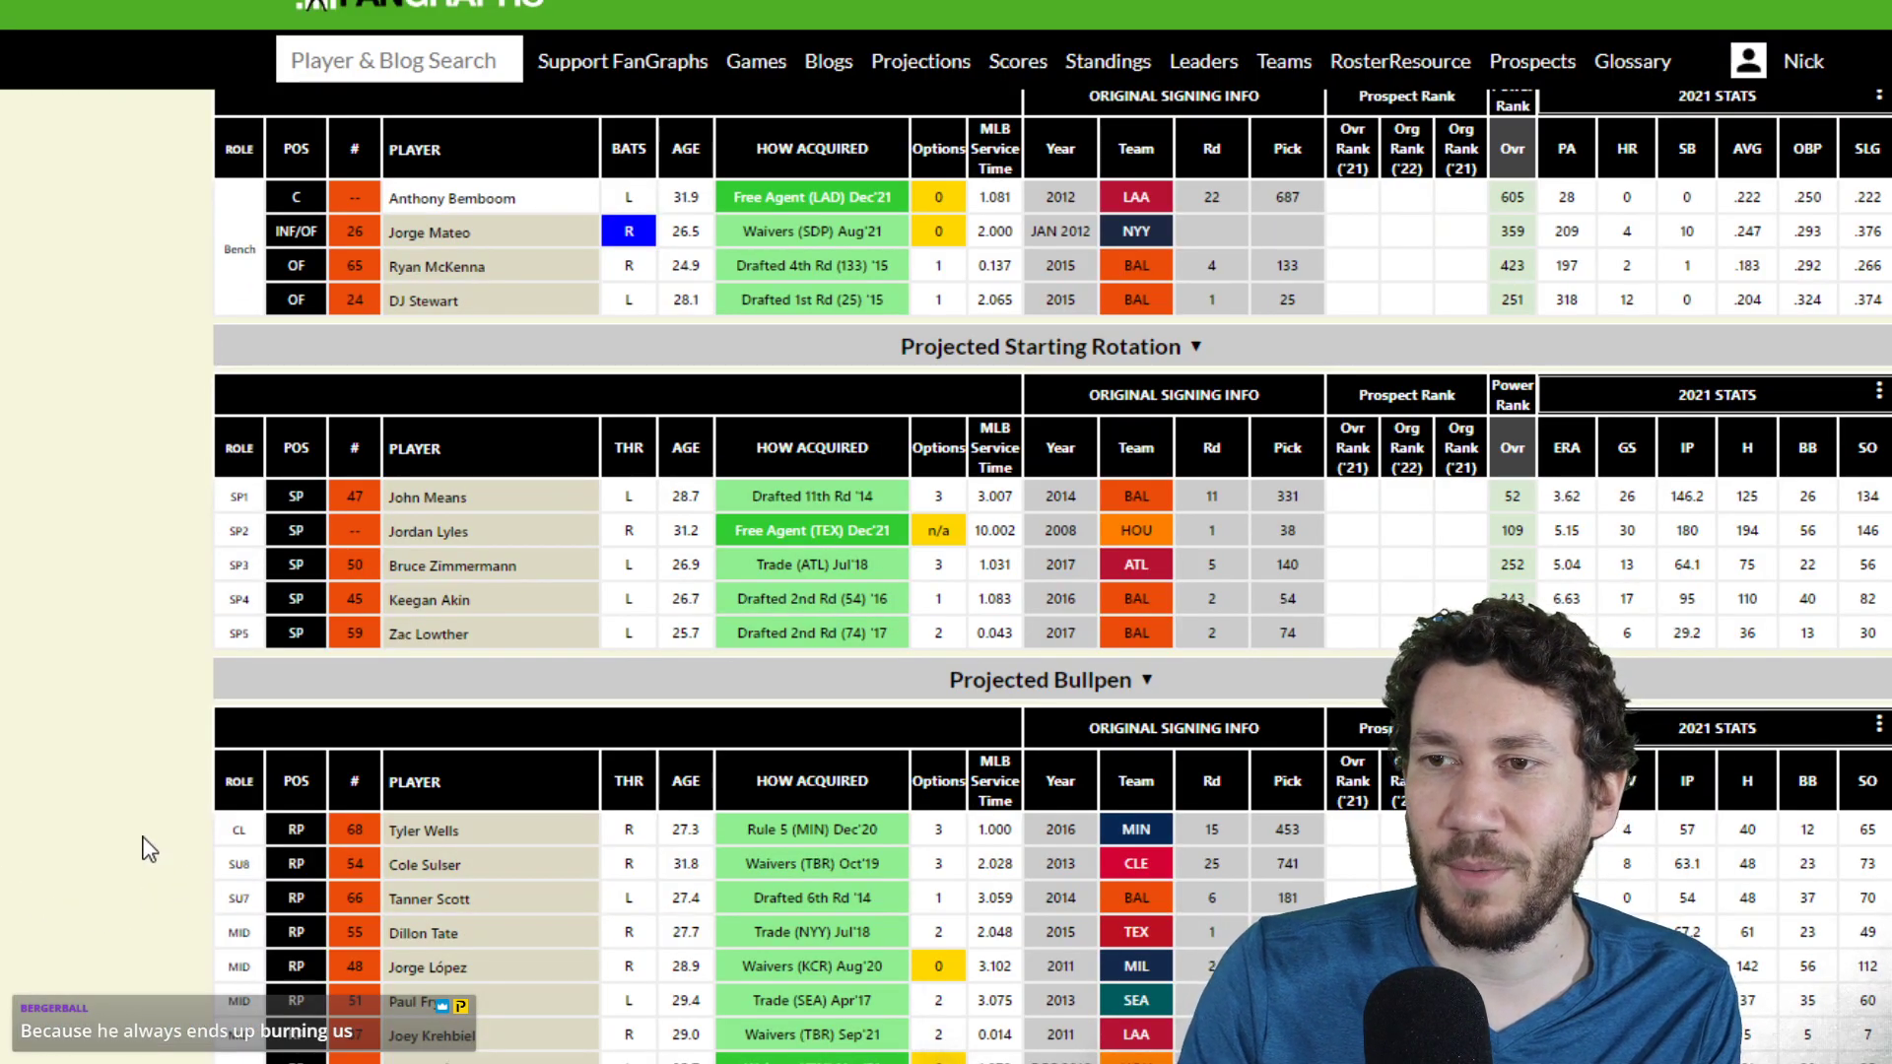
scroll(138, 839, up, 1)
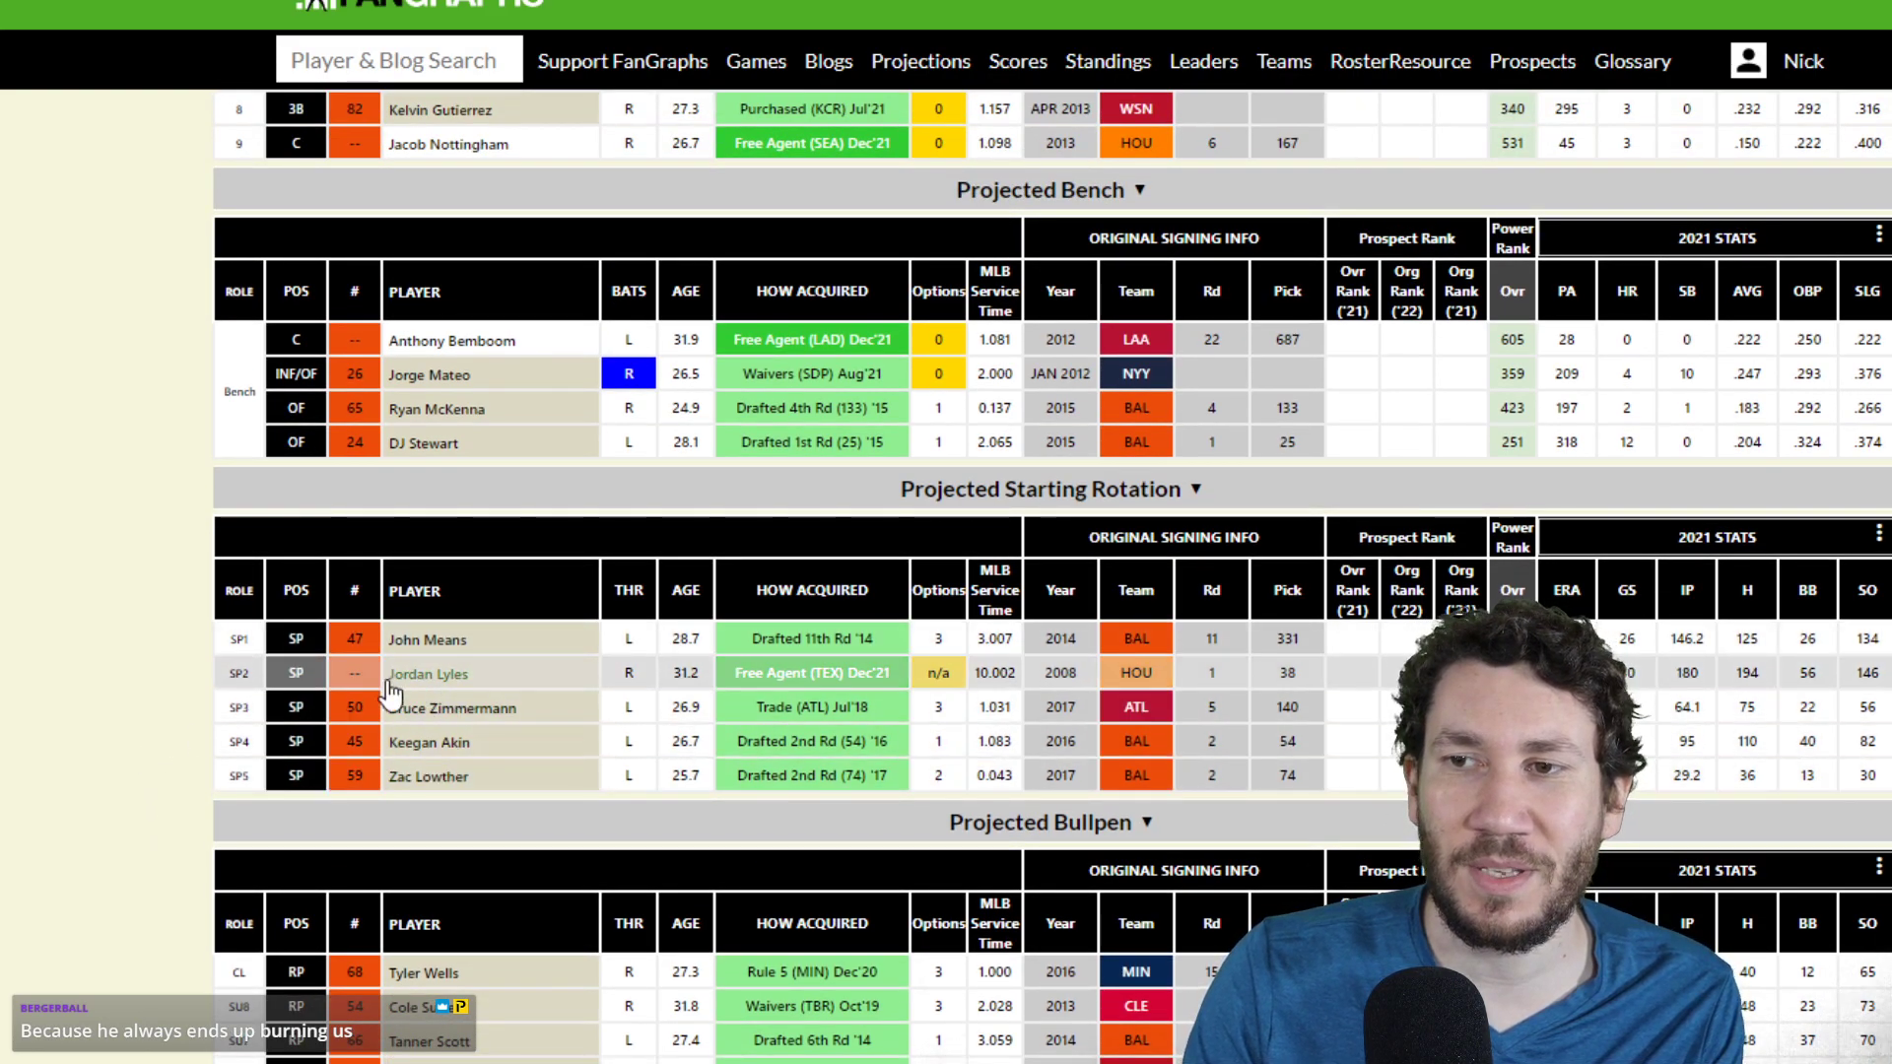
key(alt+Tab)
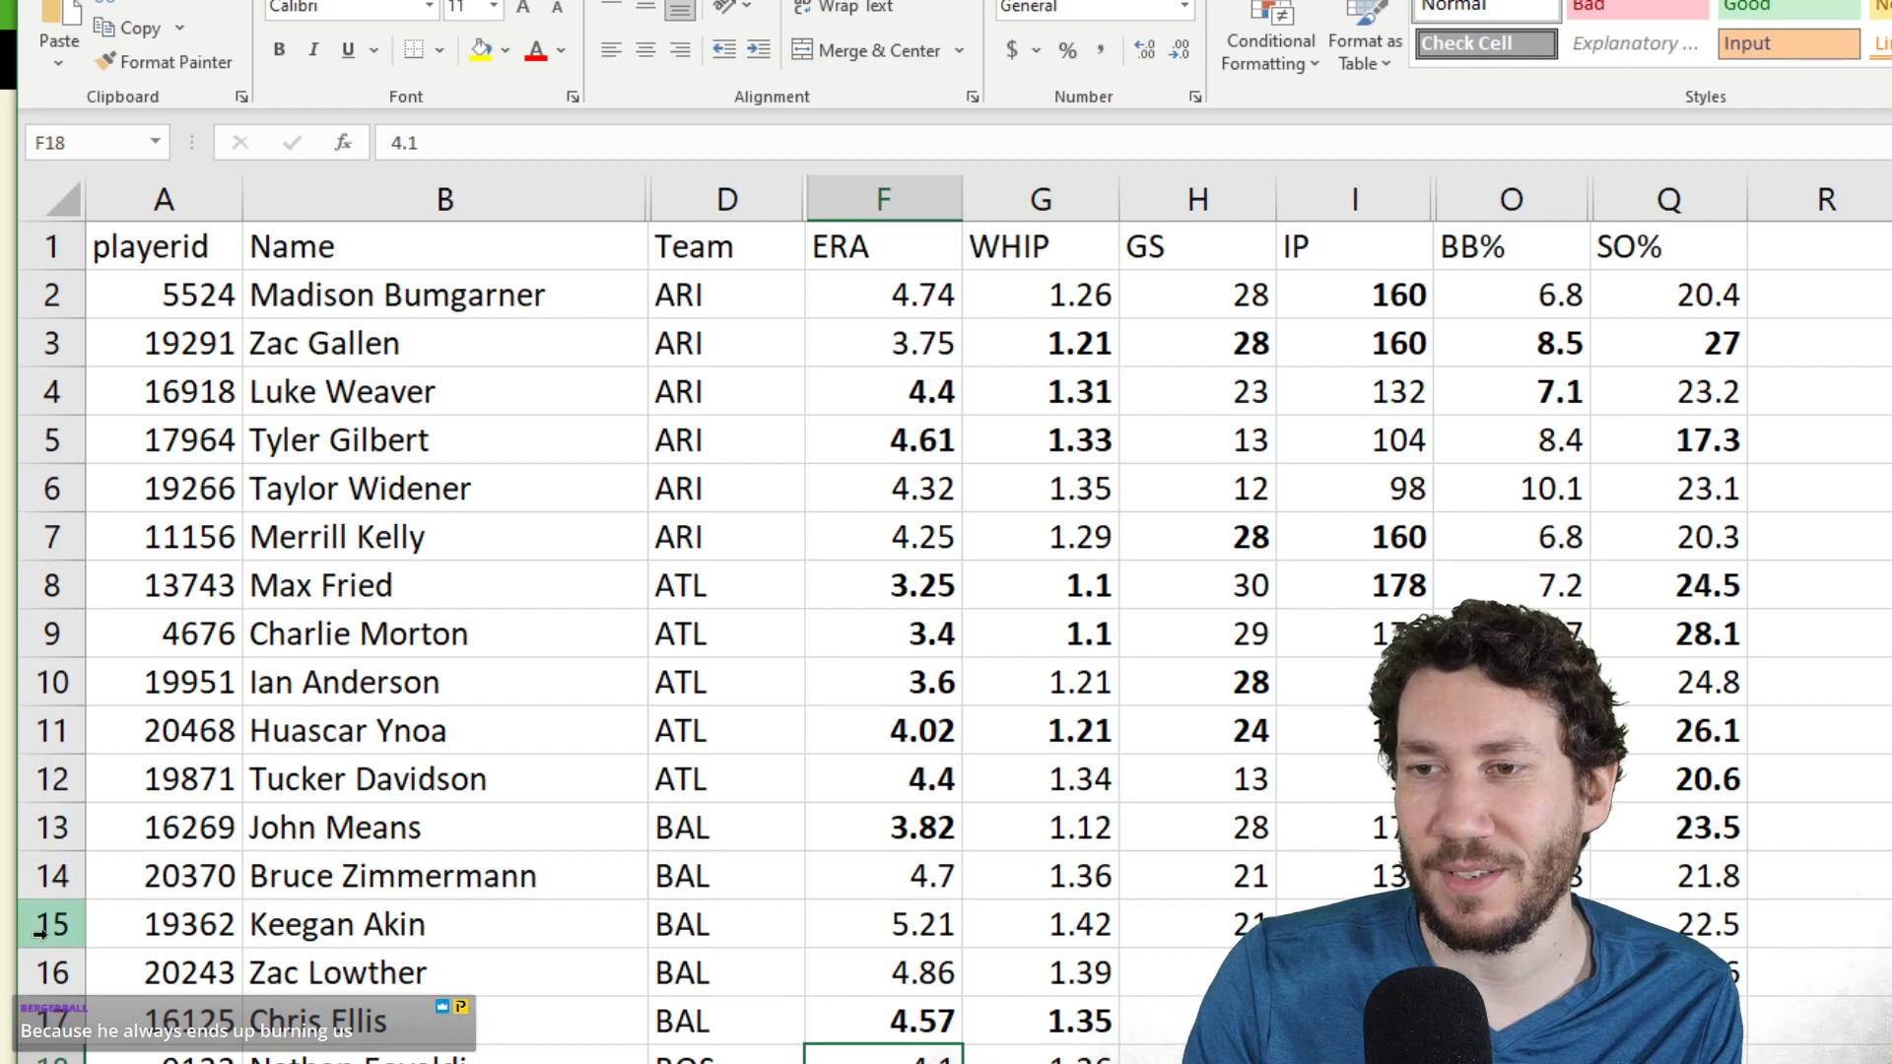
- Search the Excel sheet for "lyles" and review Jordan Lyles's team and projected ERA
click(793, 1003)
key(ctrl+f)
text(lyles)
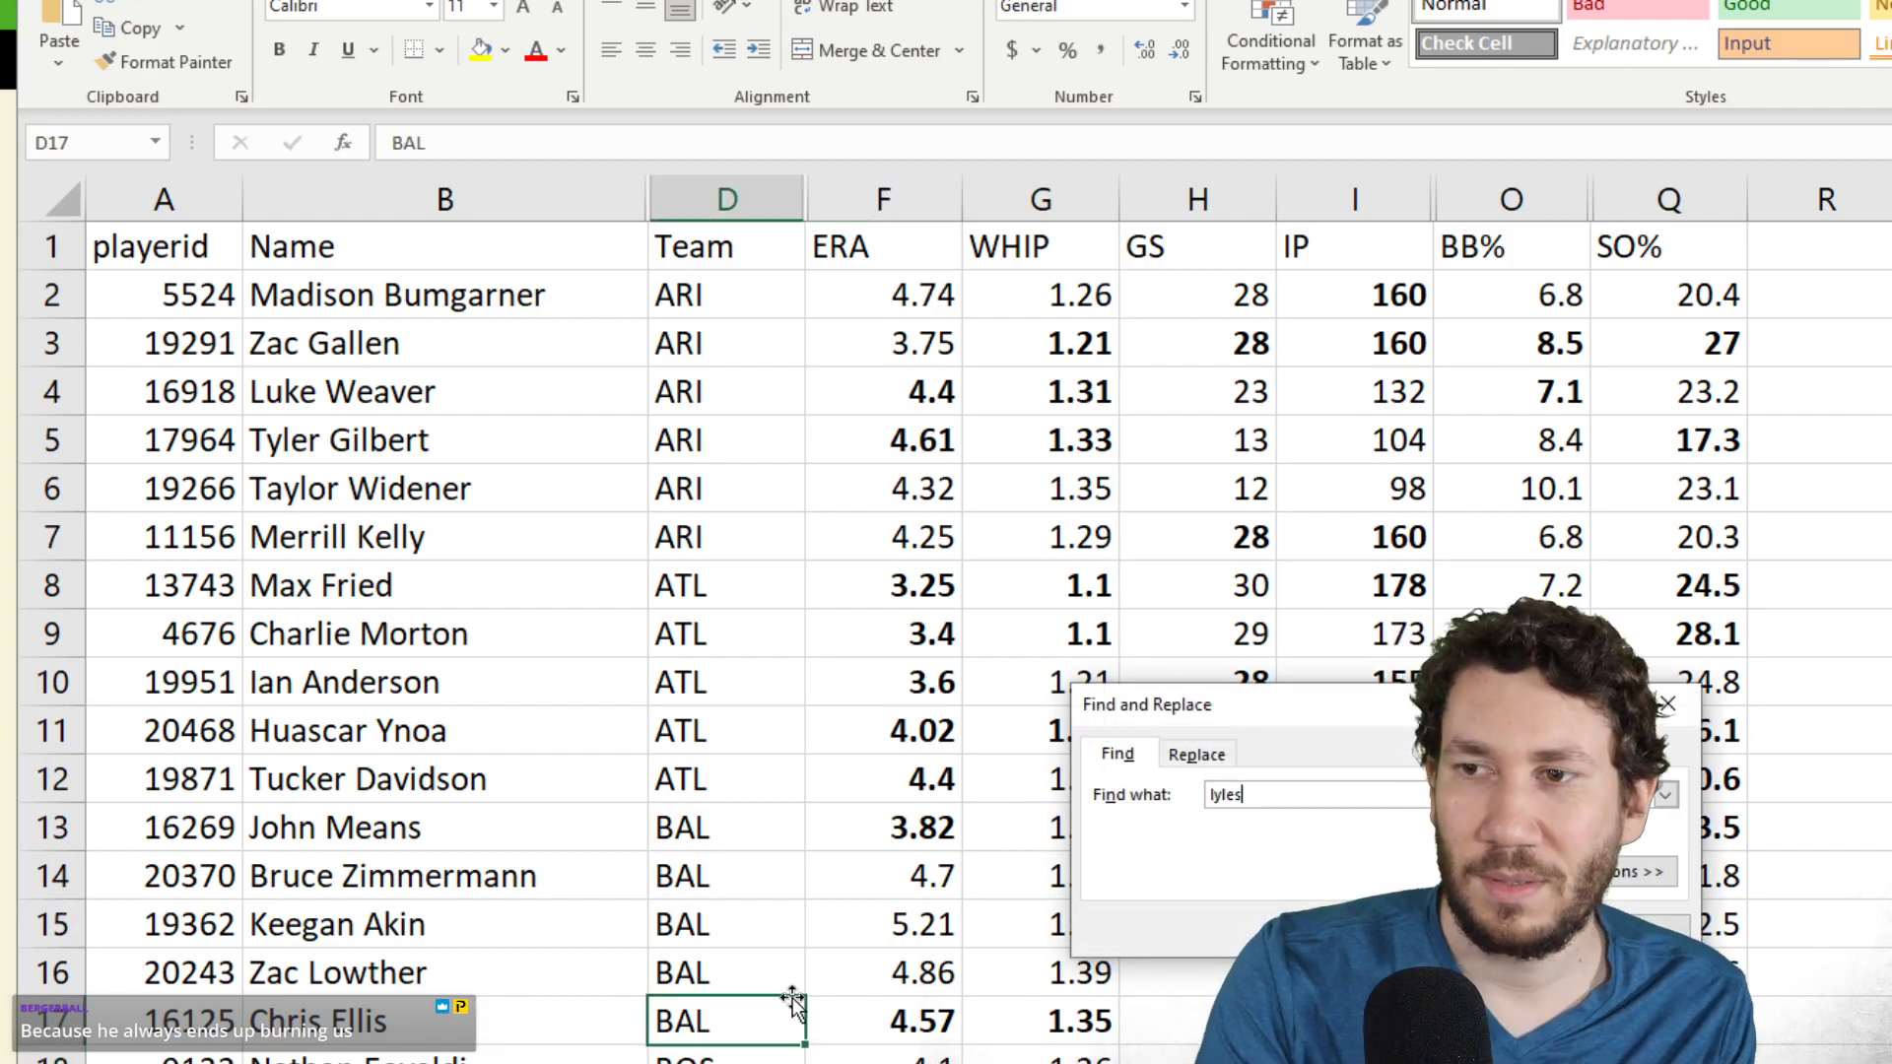
key(Return)
key(Escape)
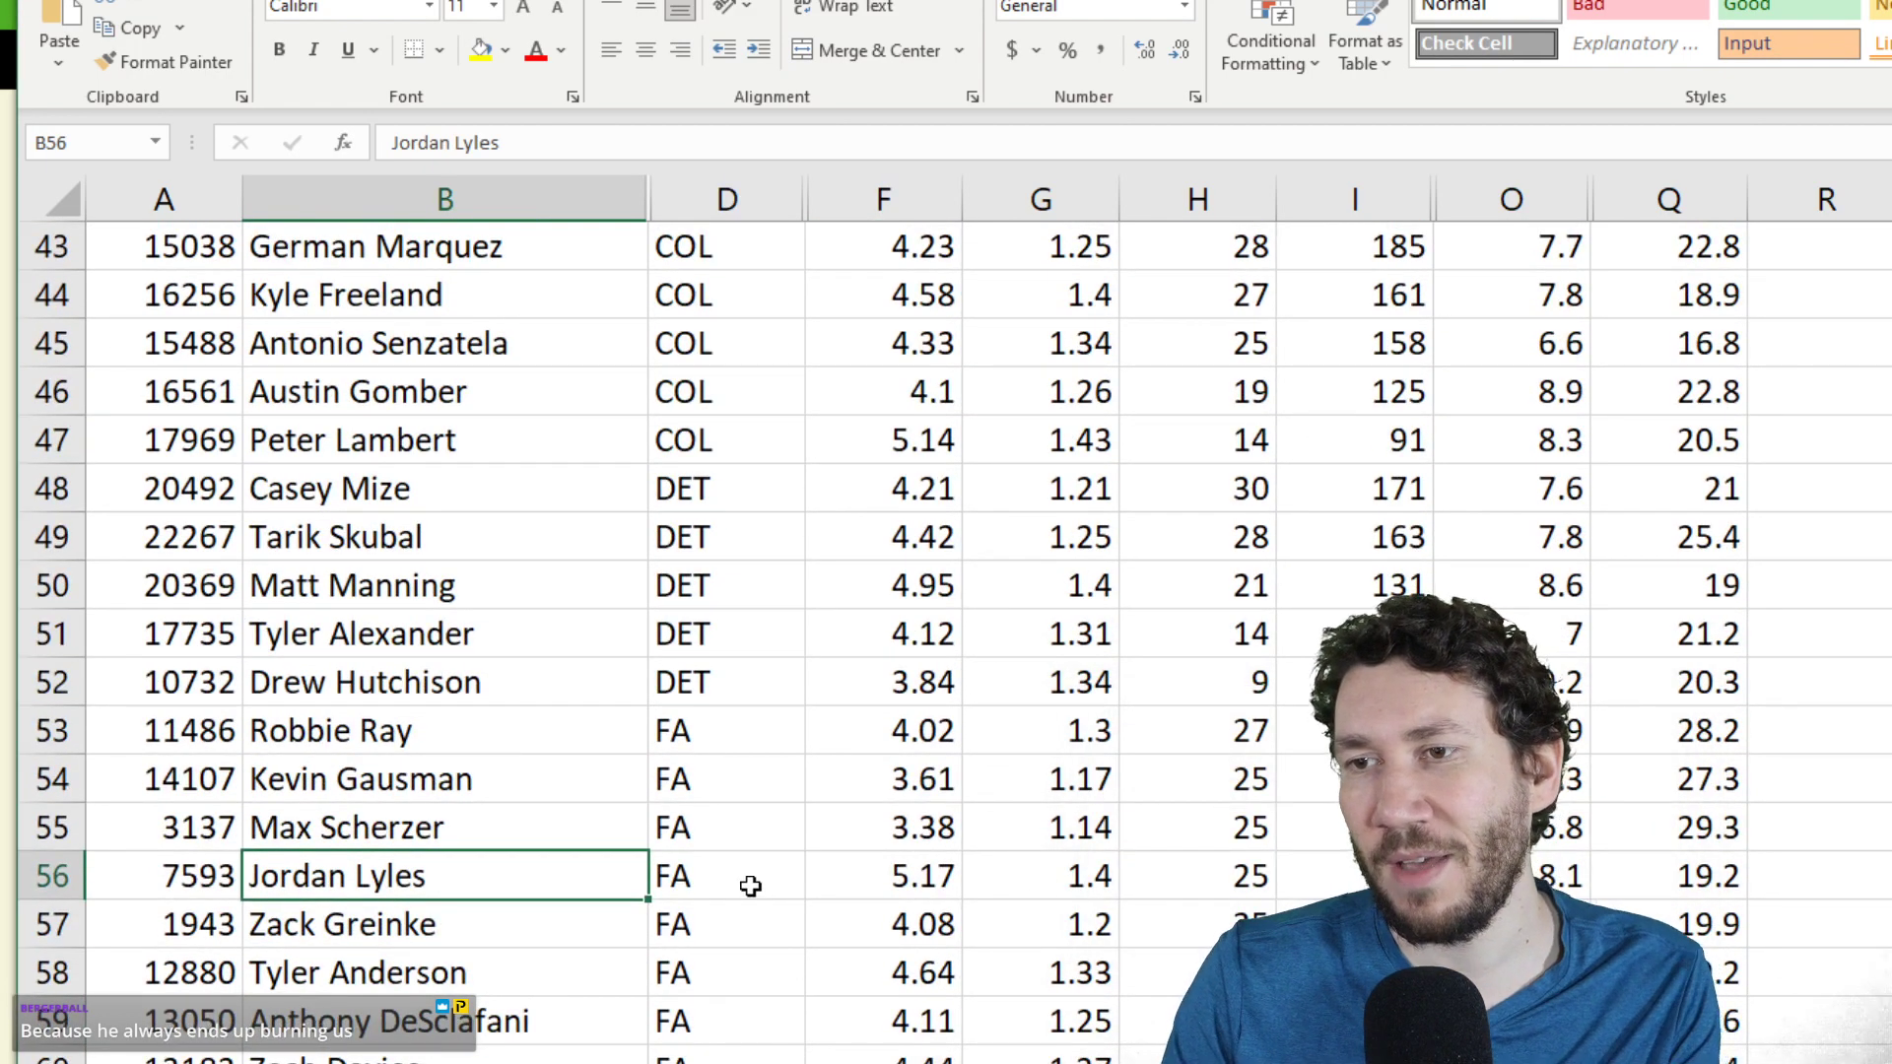
click(750, 886)
click(921, 884)
click(532, 883)
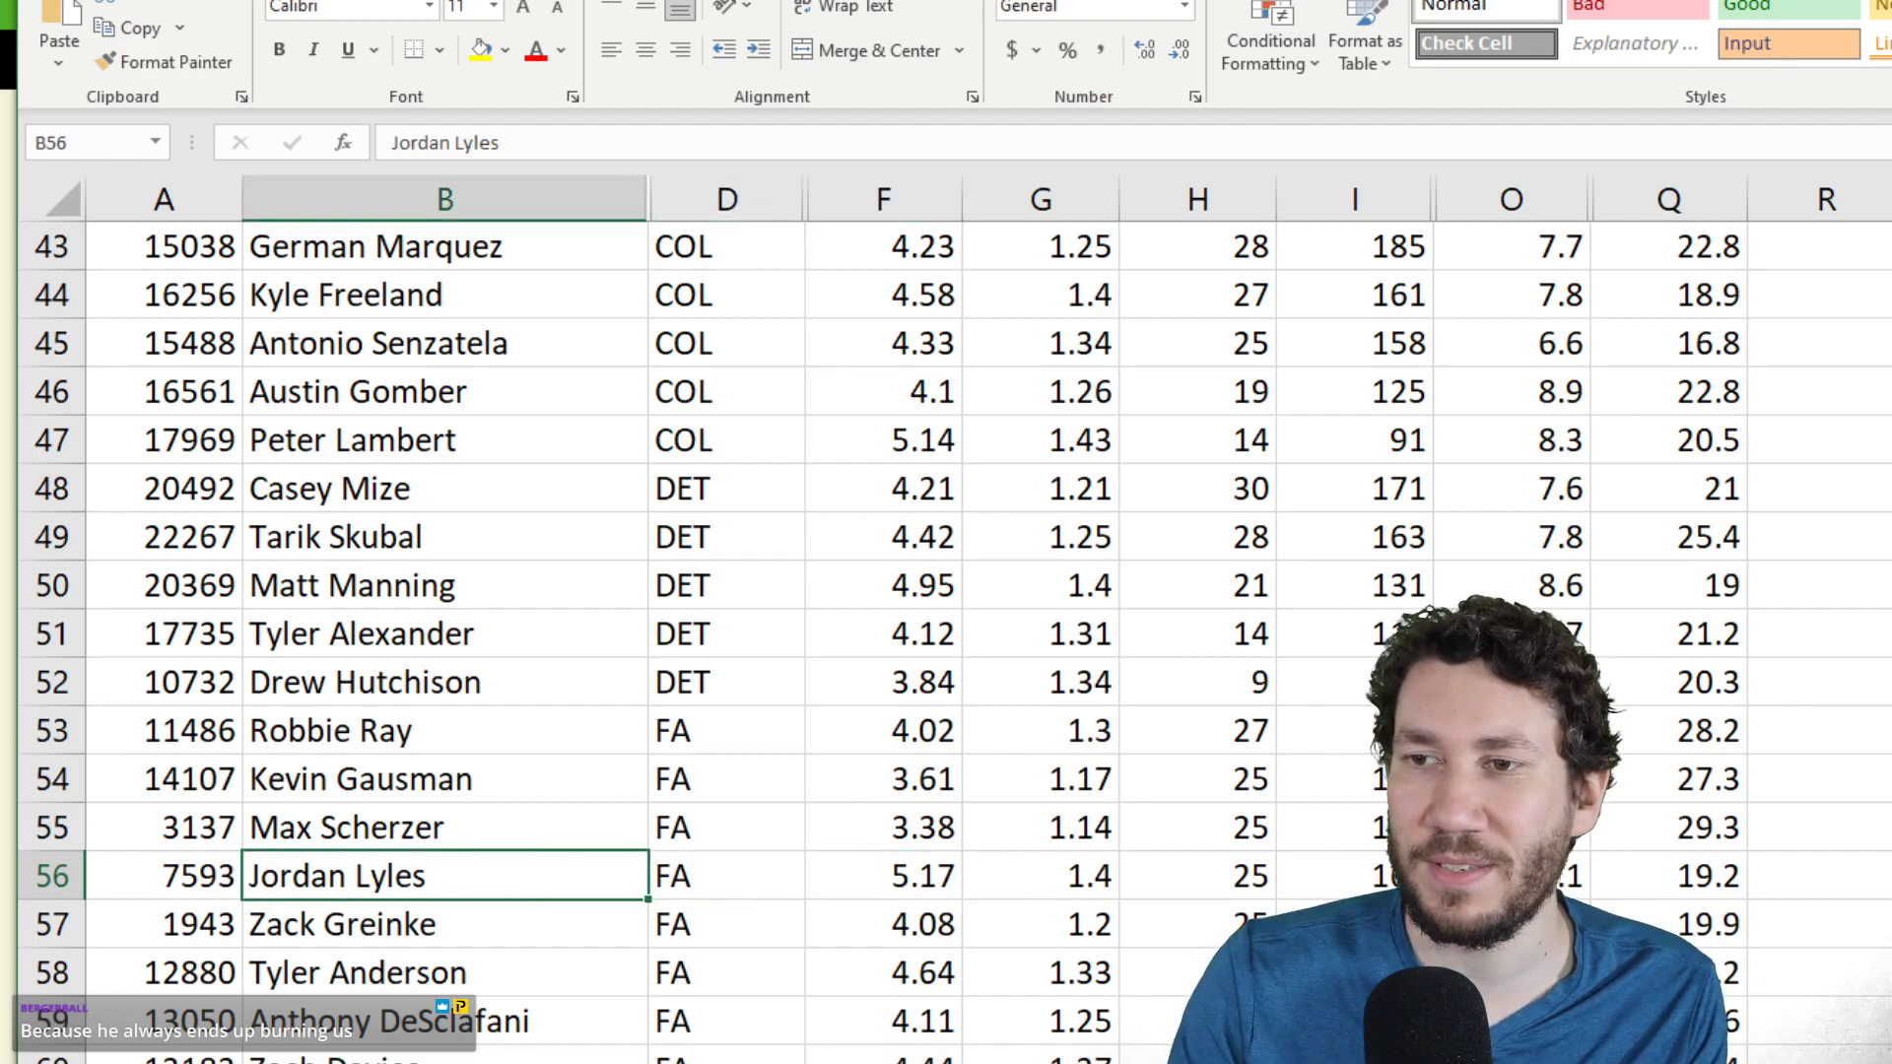
- Open Jordan Lyles's player page on Pitcher List and examine his 2021 four-seamer and cutter stats, including the cutter's velocity
key(alt+Tab)
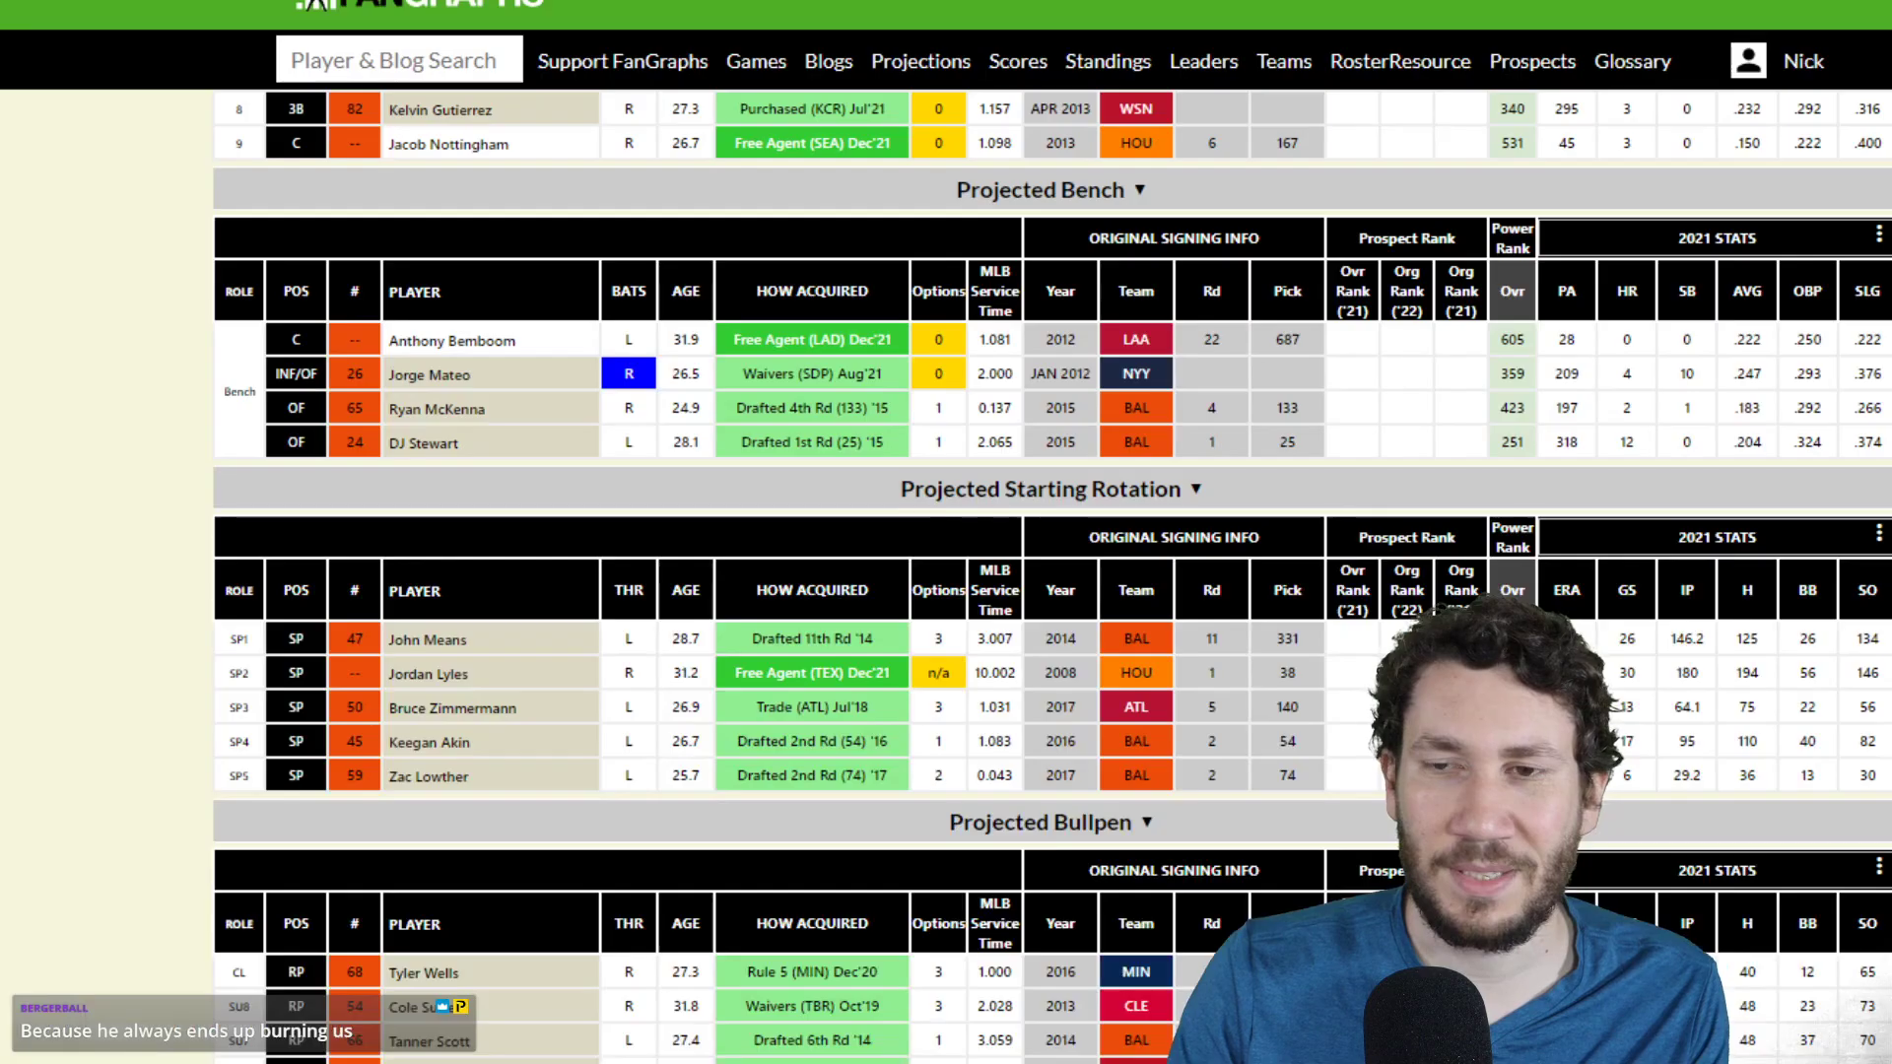
key(alt+Tab)
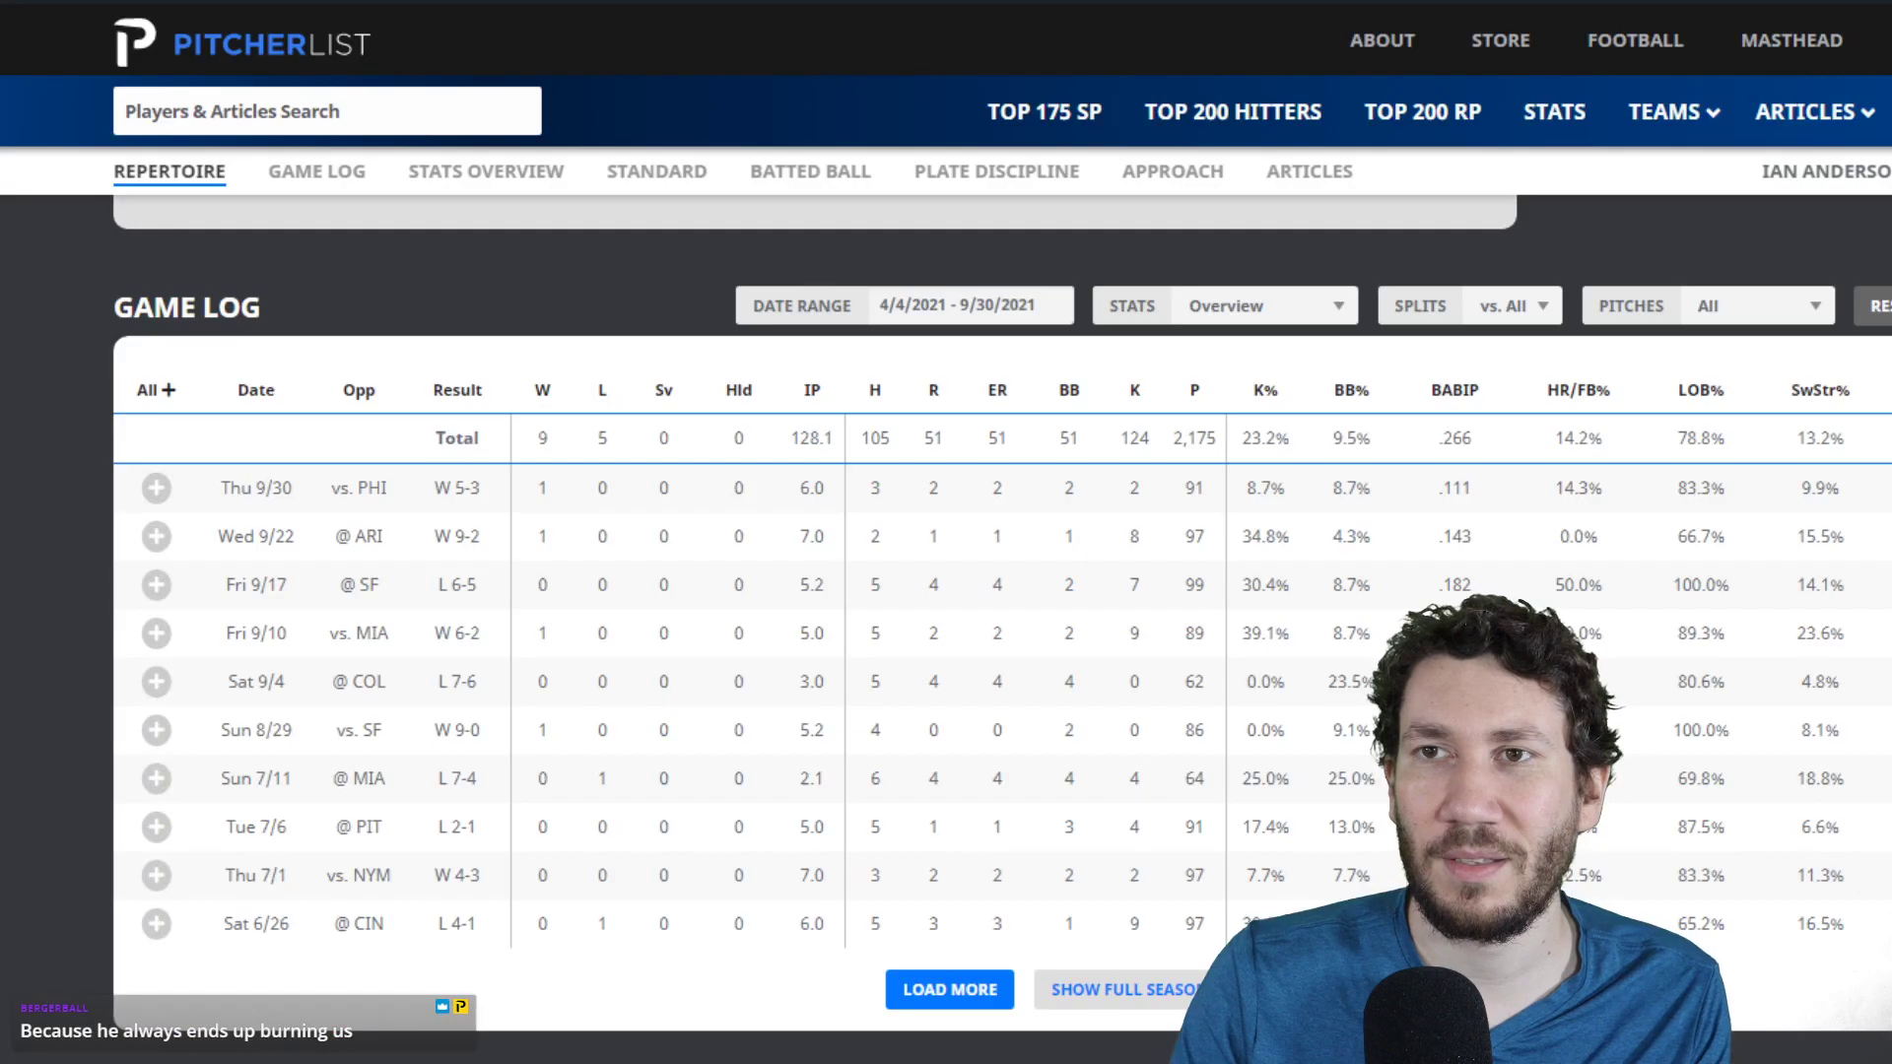
click(1156, 2)
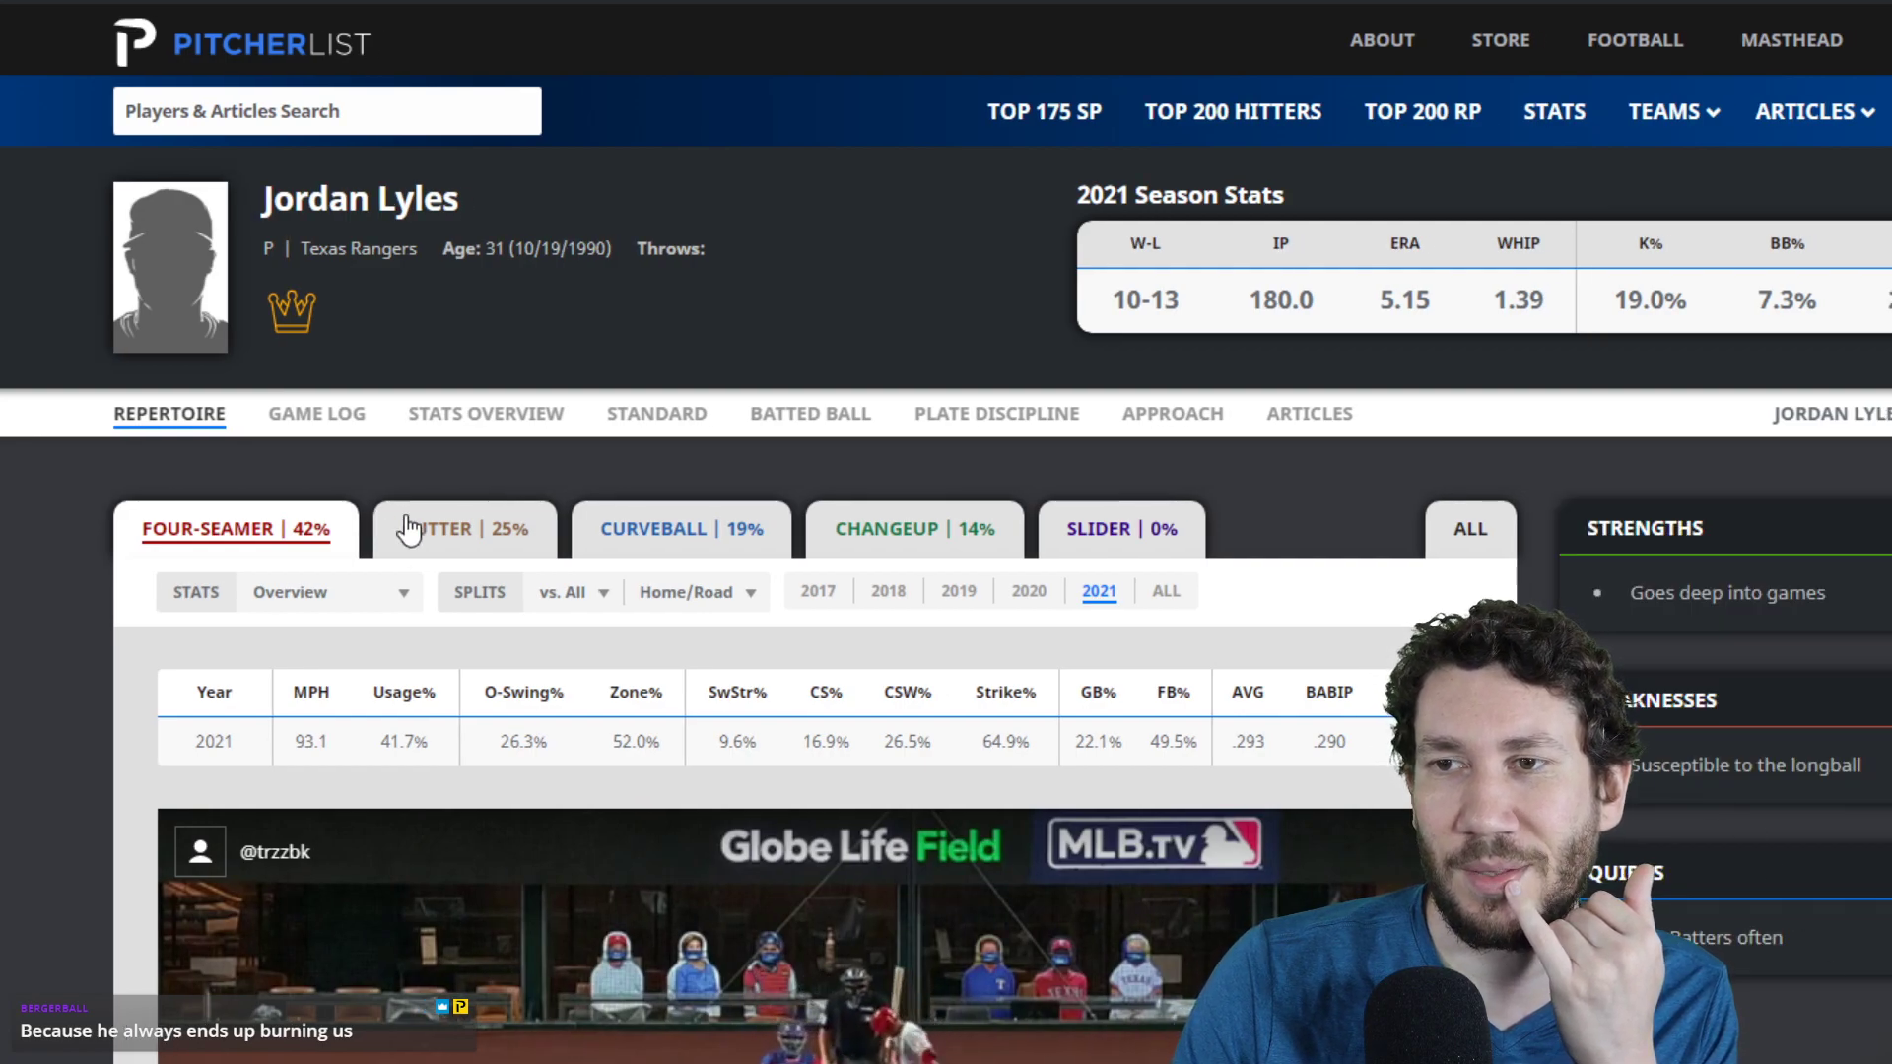
click(471, 535)
click(233, 542)
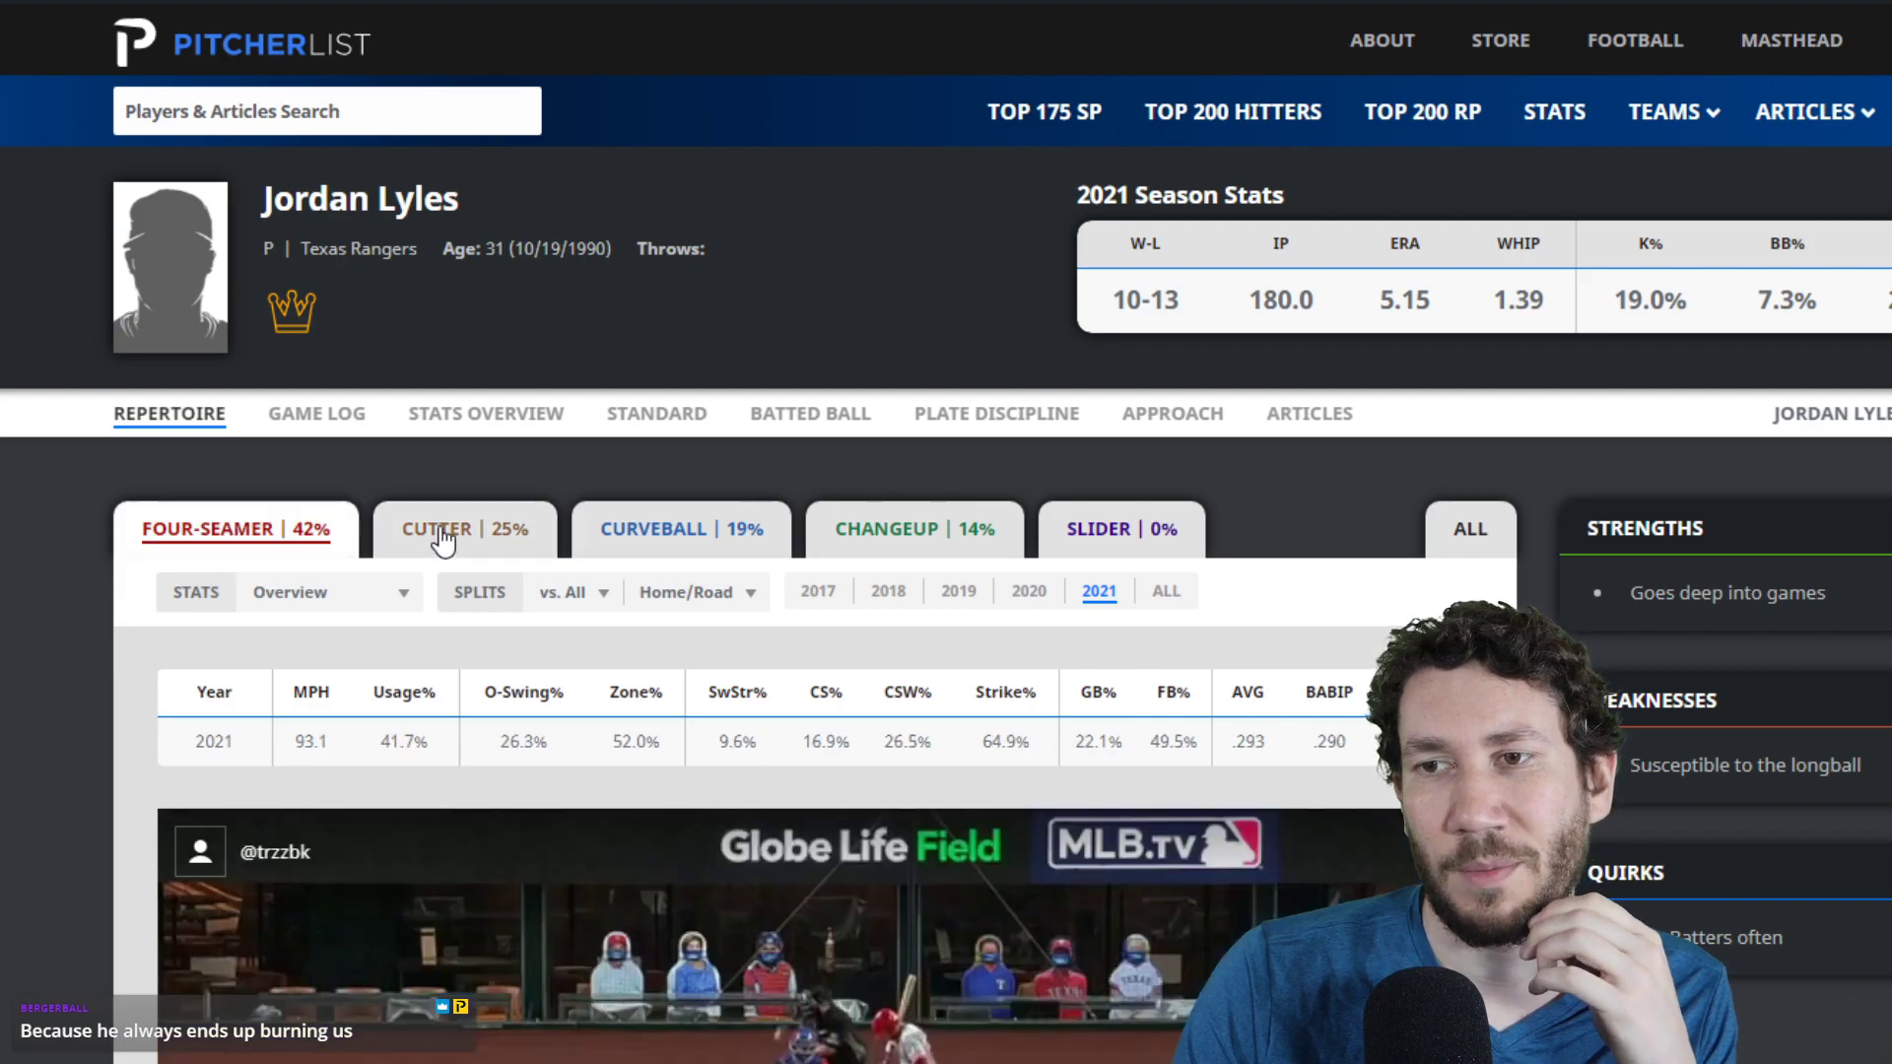
click(464, 532)
double_click(310, 741)
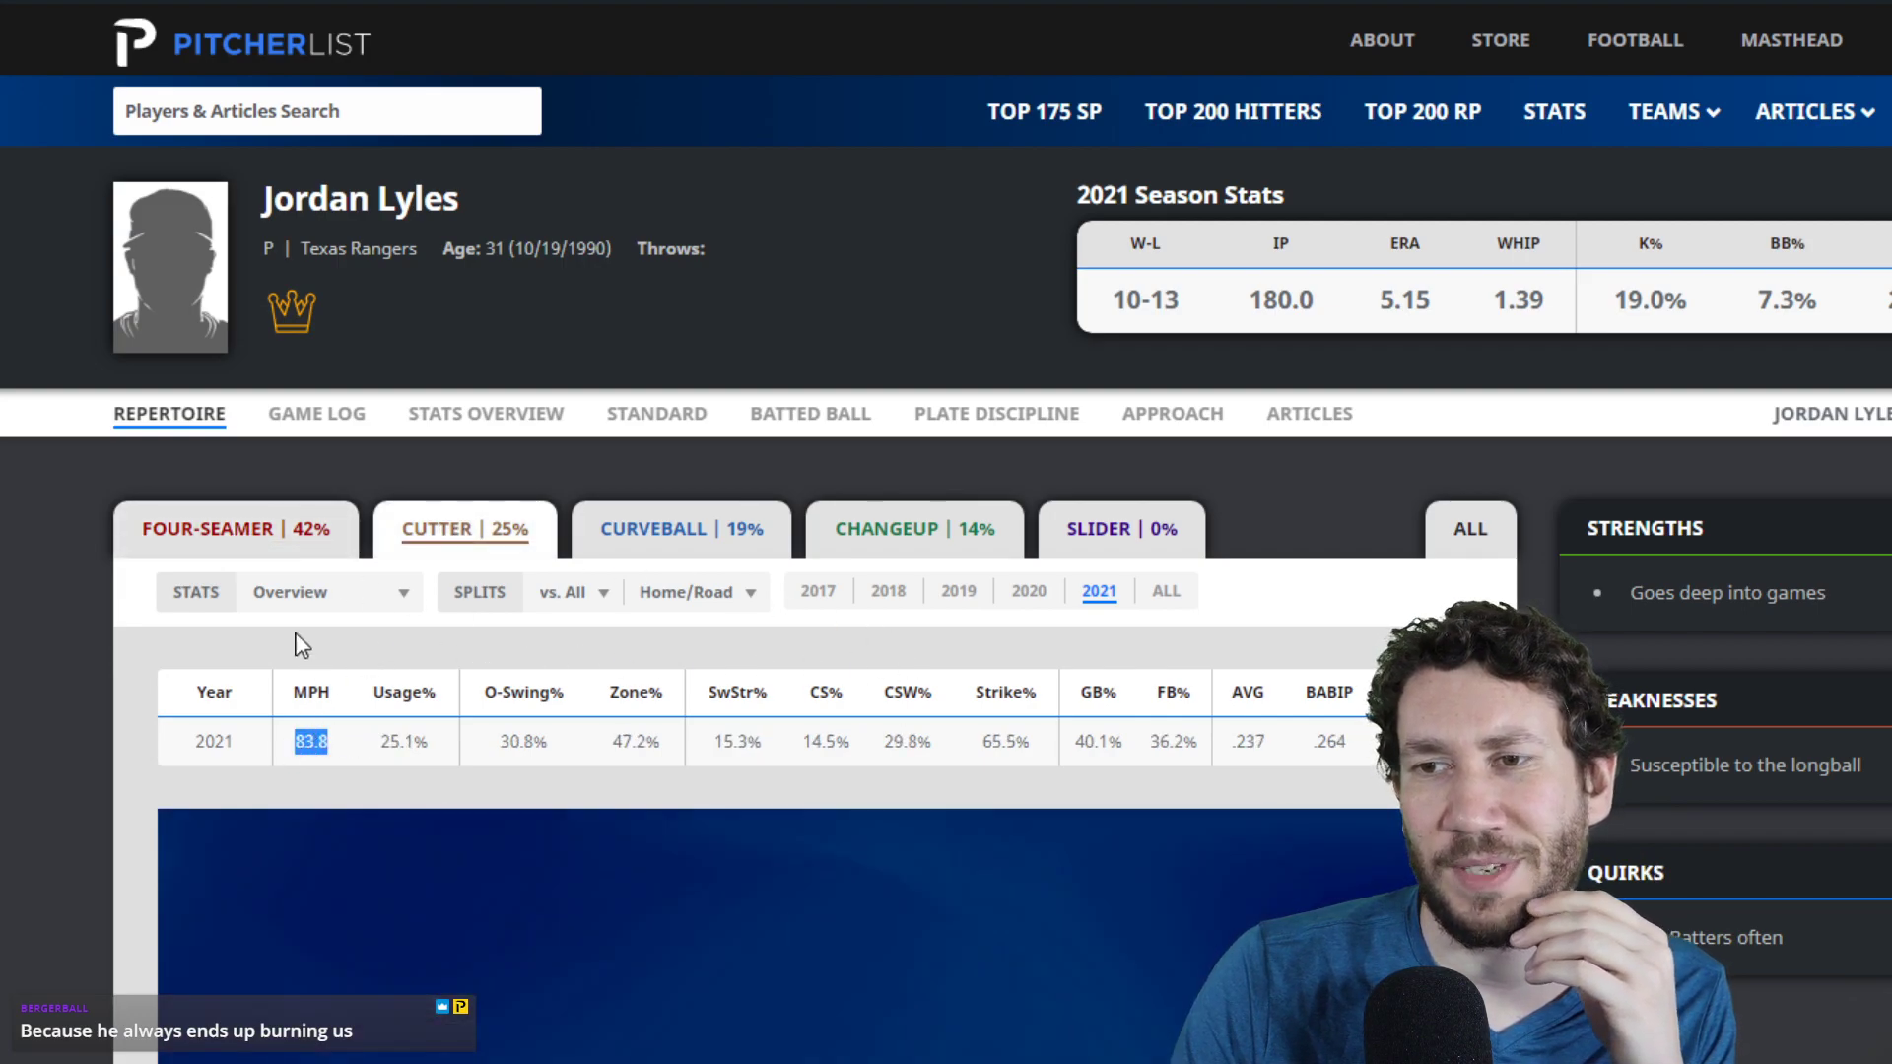
click(274, 540)
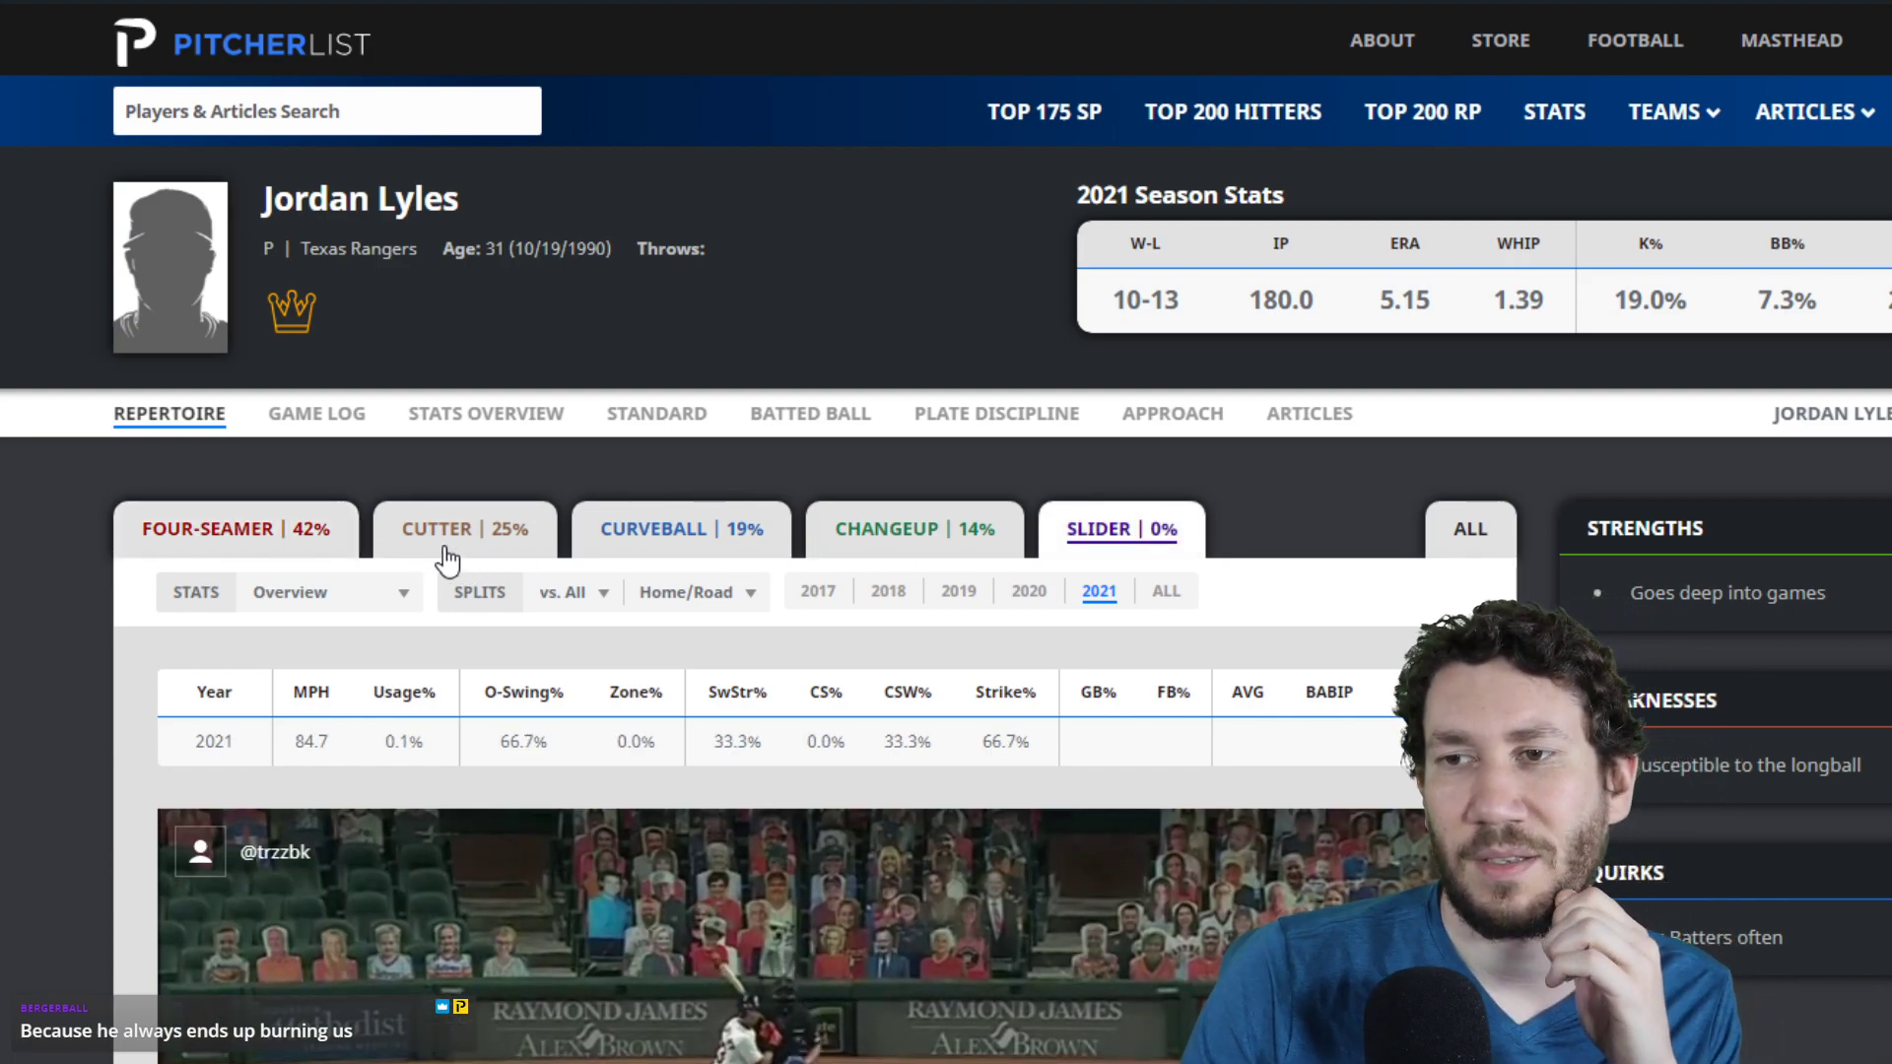
click(461, 545)
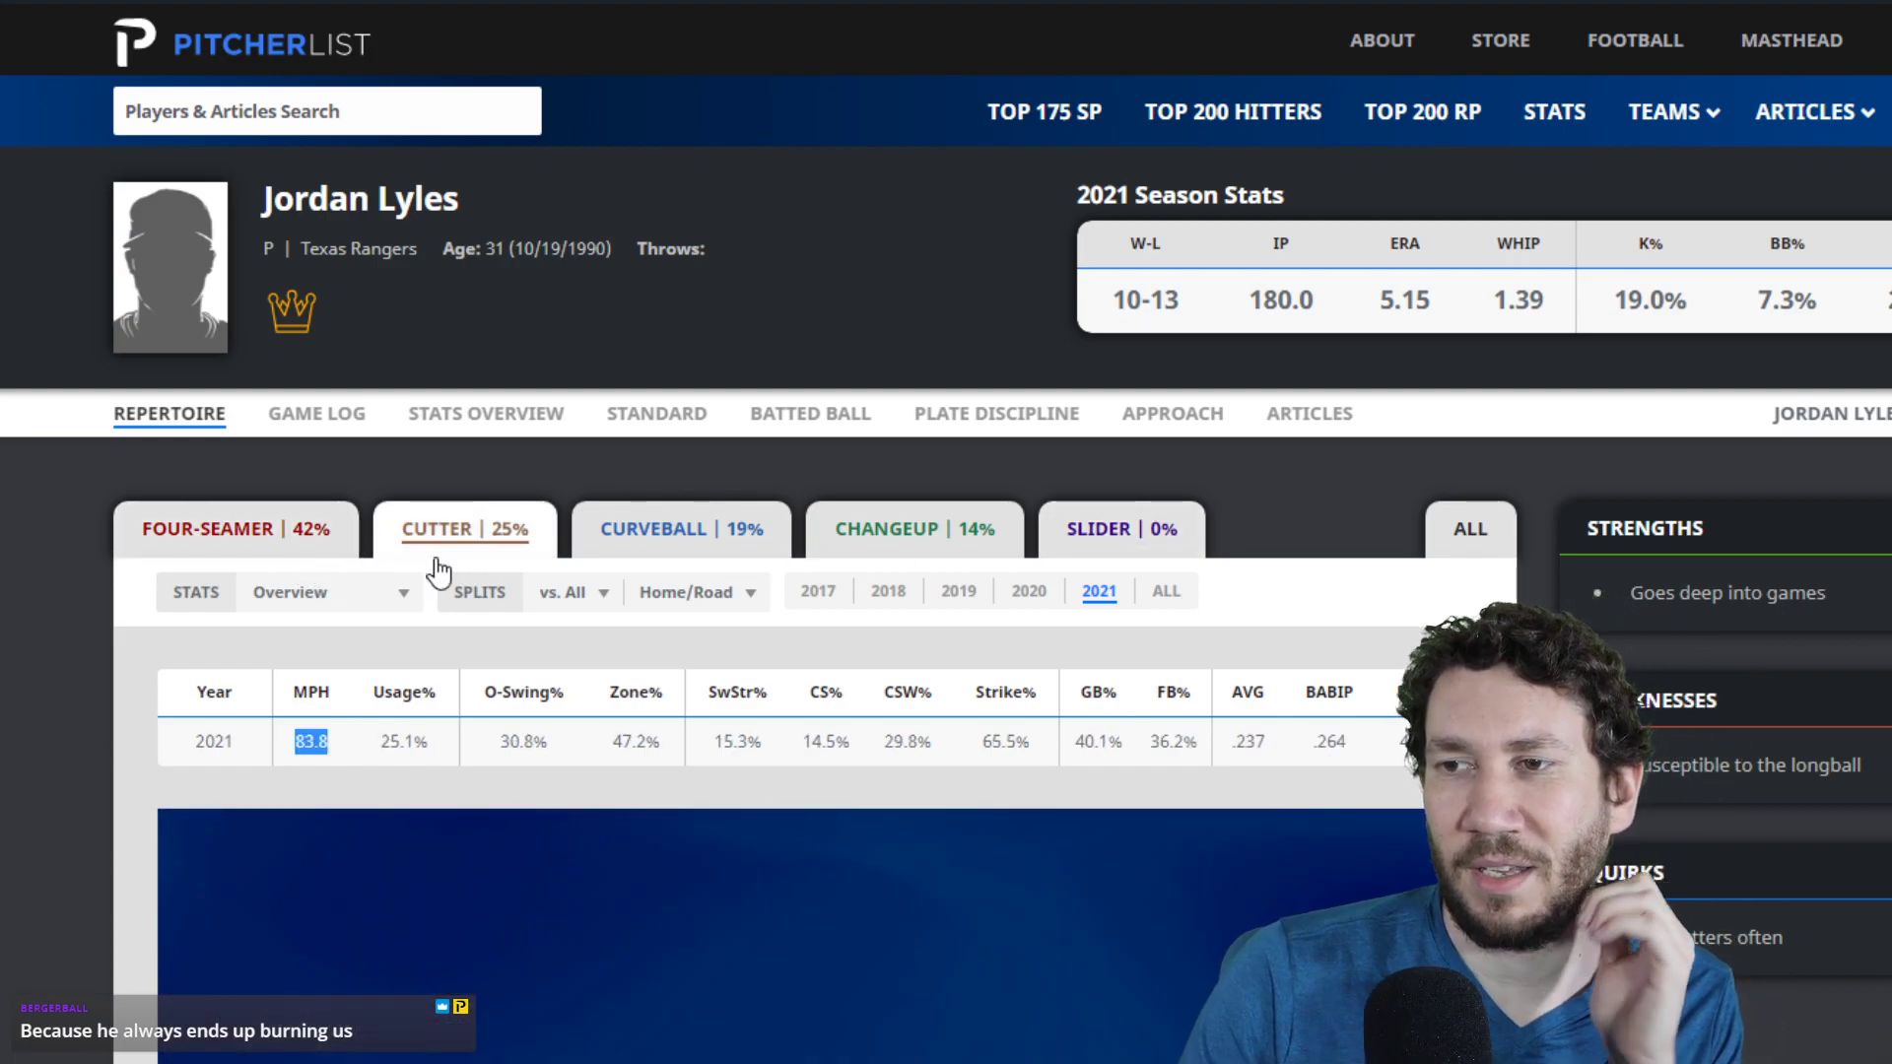
- Compare Lyles's cutter across all seasons, checking its 2021 usage and swinging-strike rates, and return to the 2021 view
click(1169, 593)
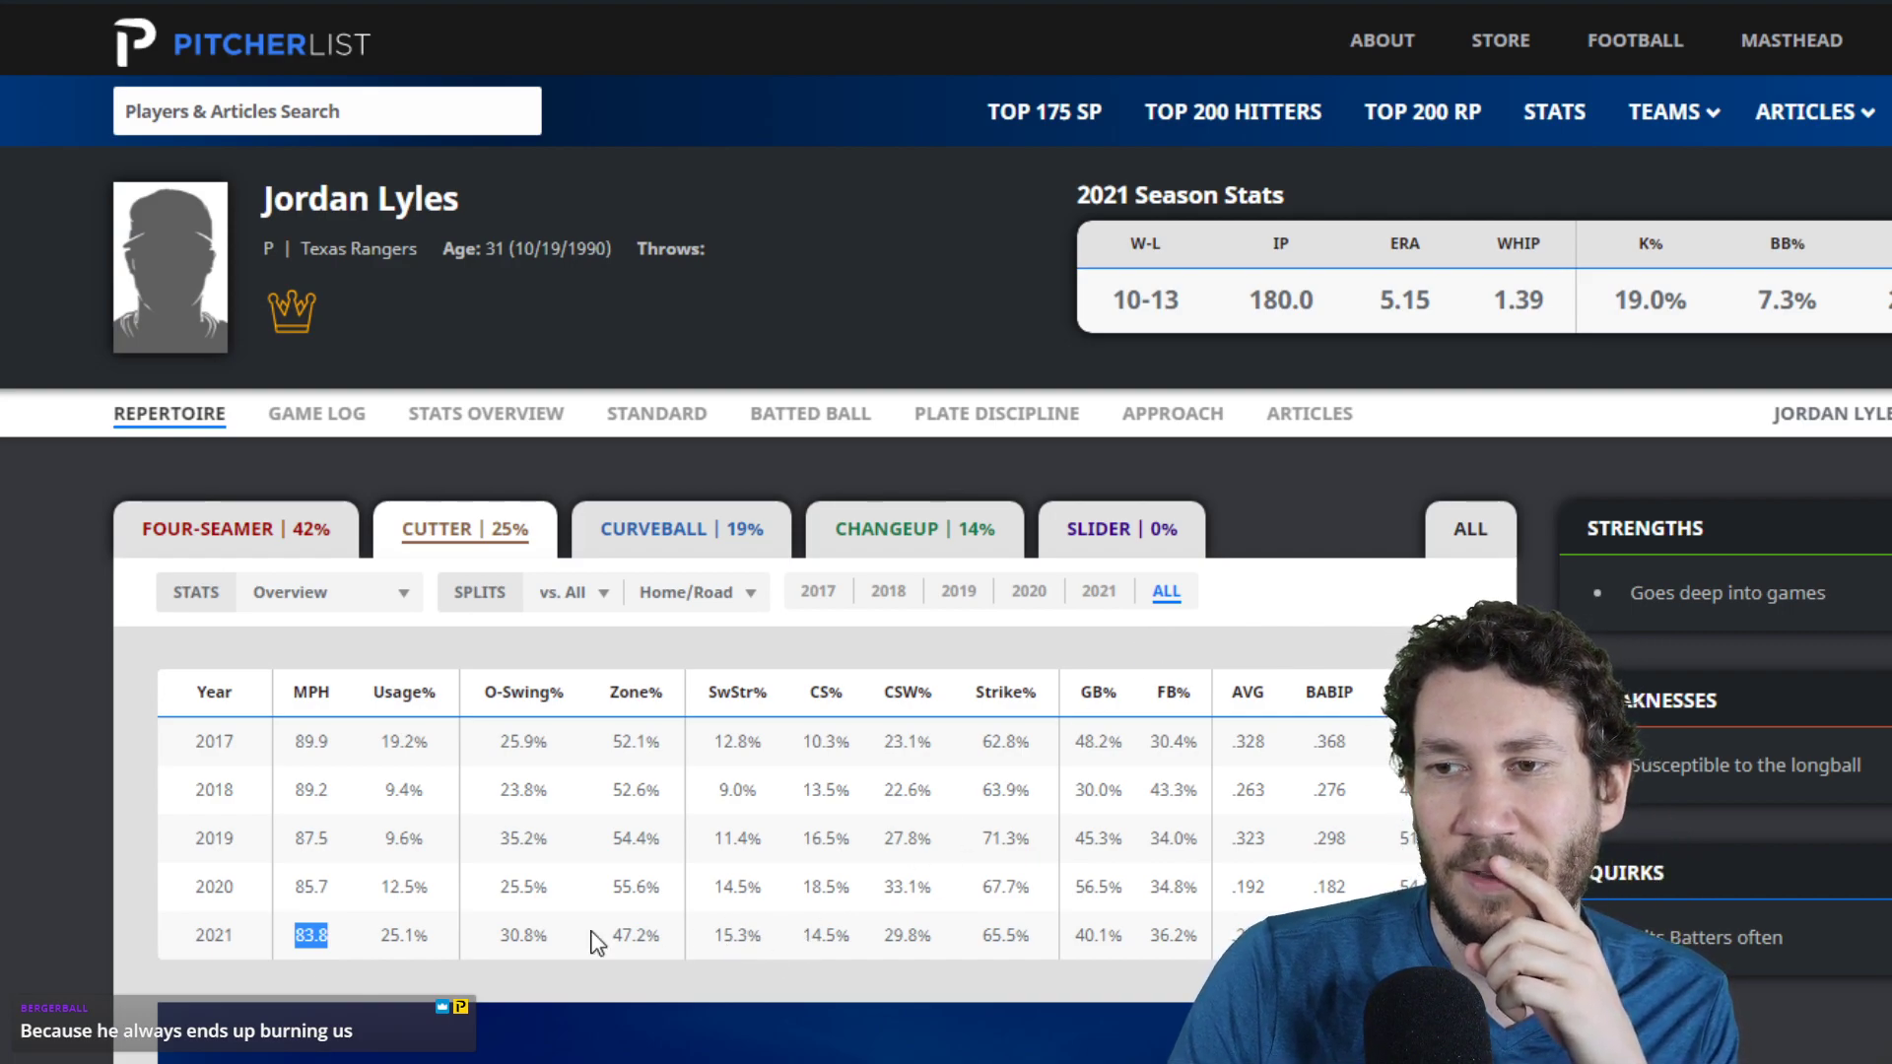
double_click(434, 935)
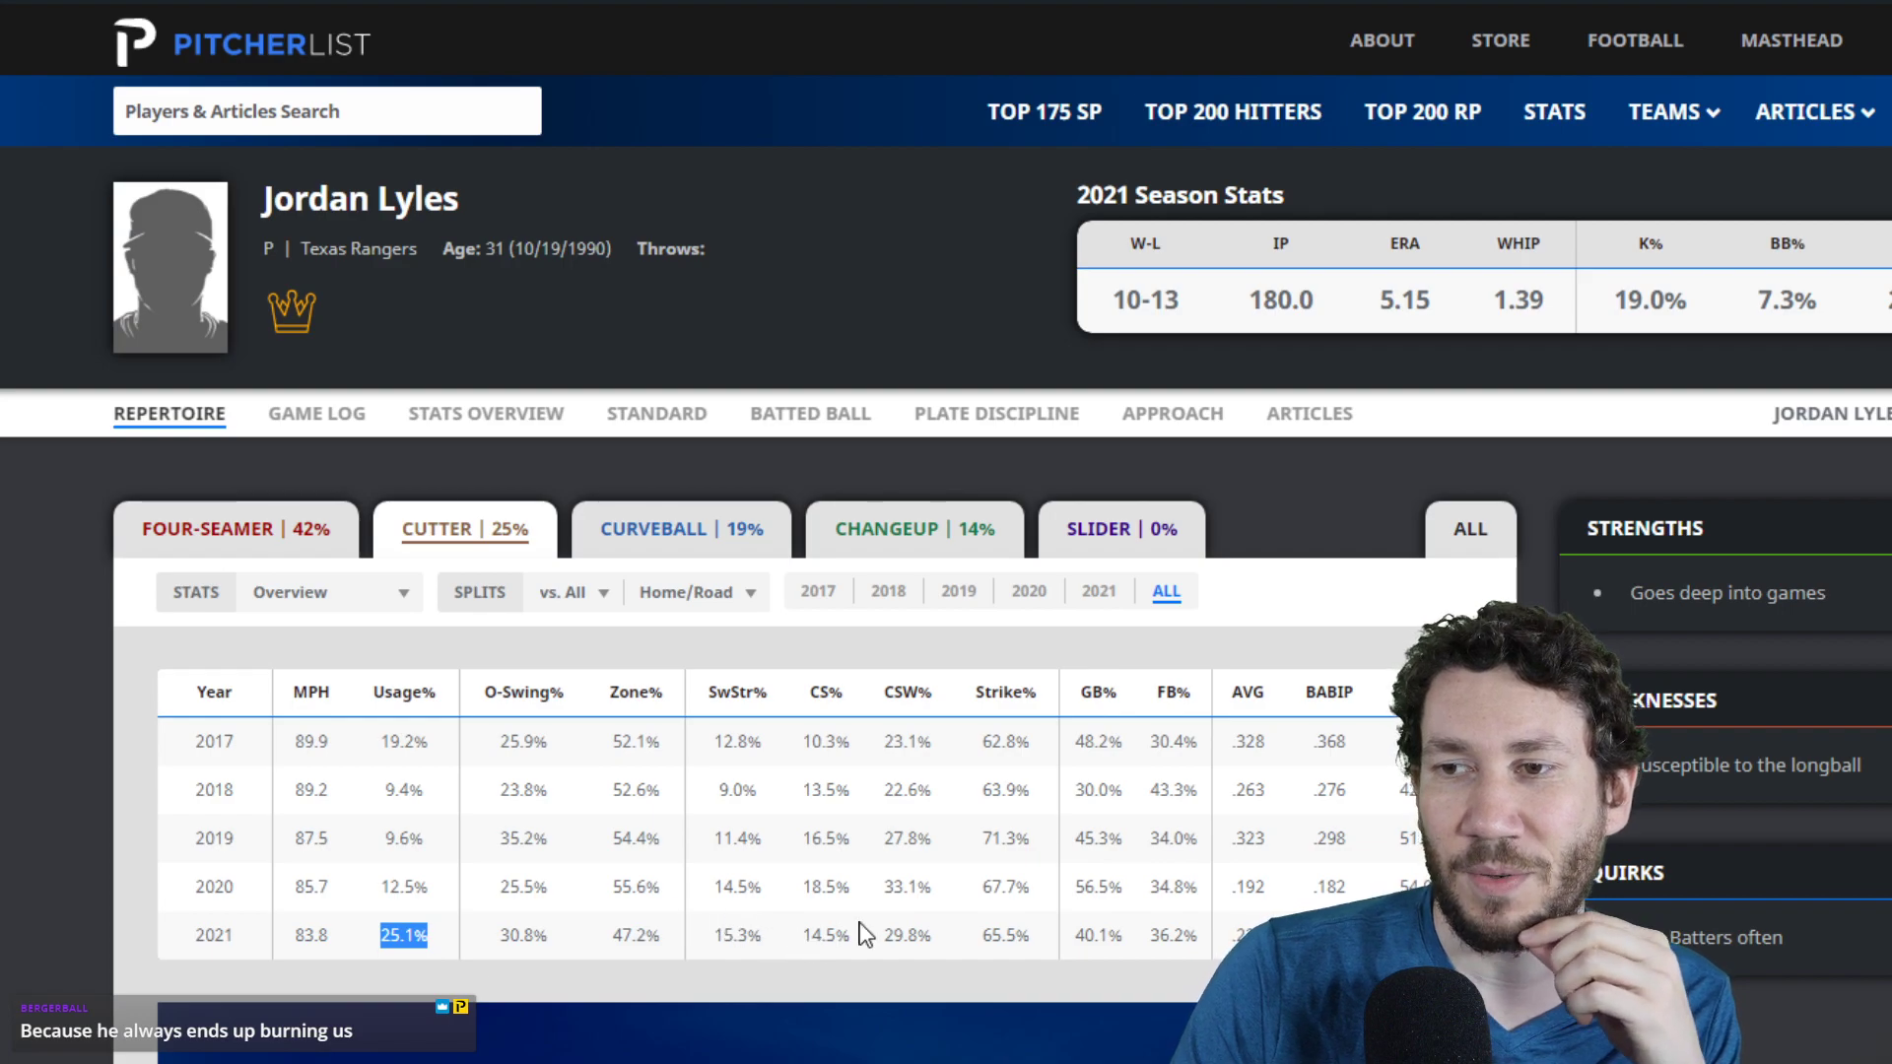
double_click(756, 941)
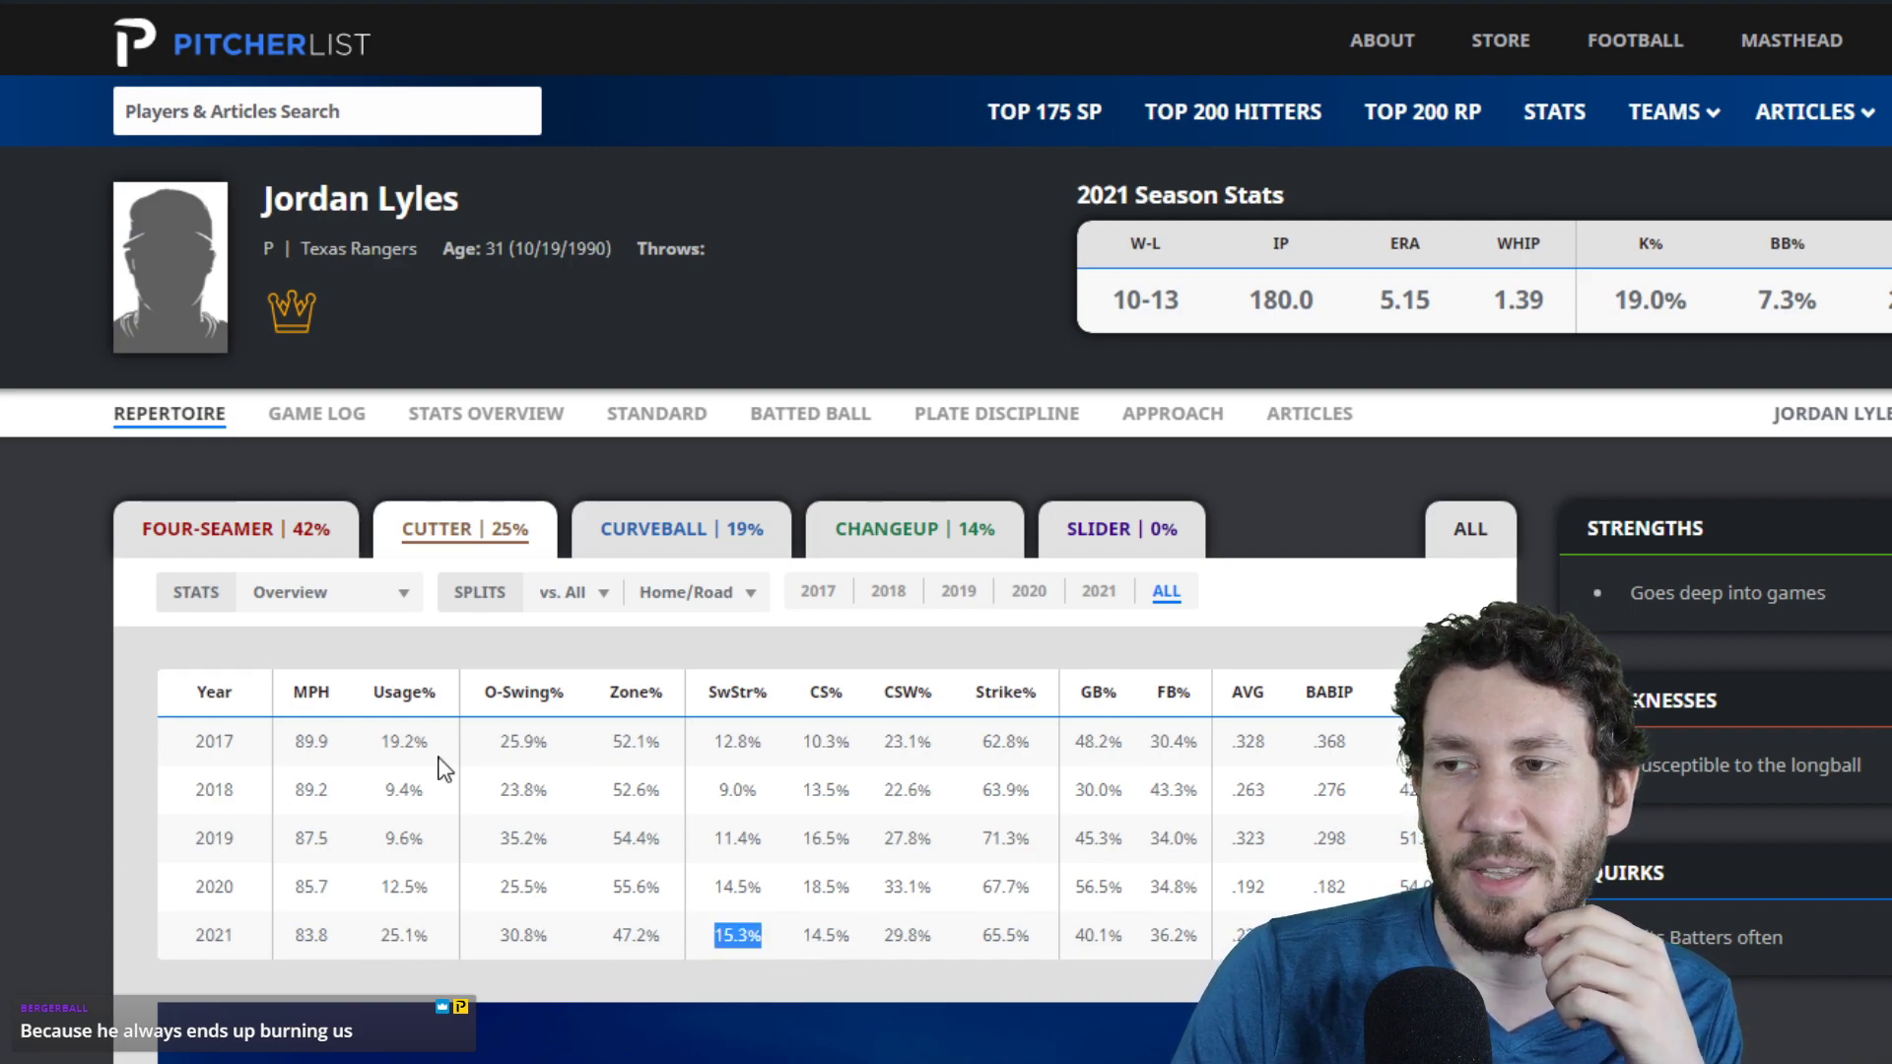
click(1094, 594)
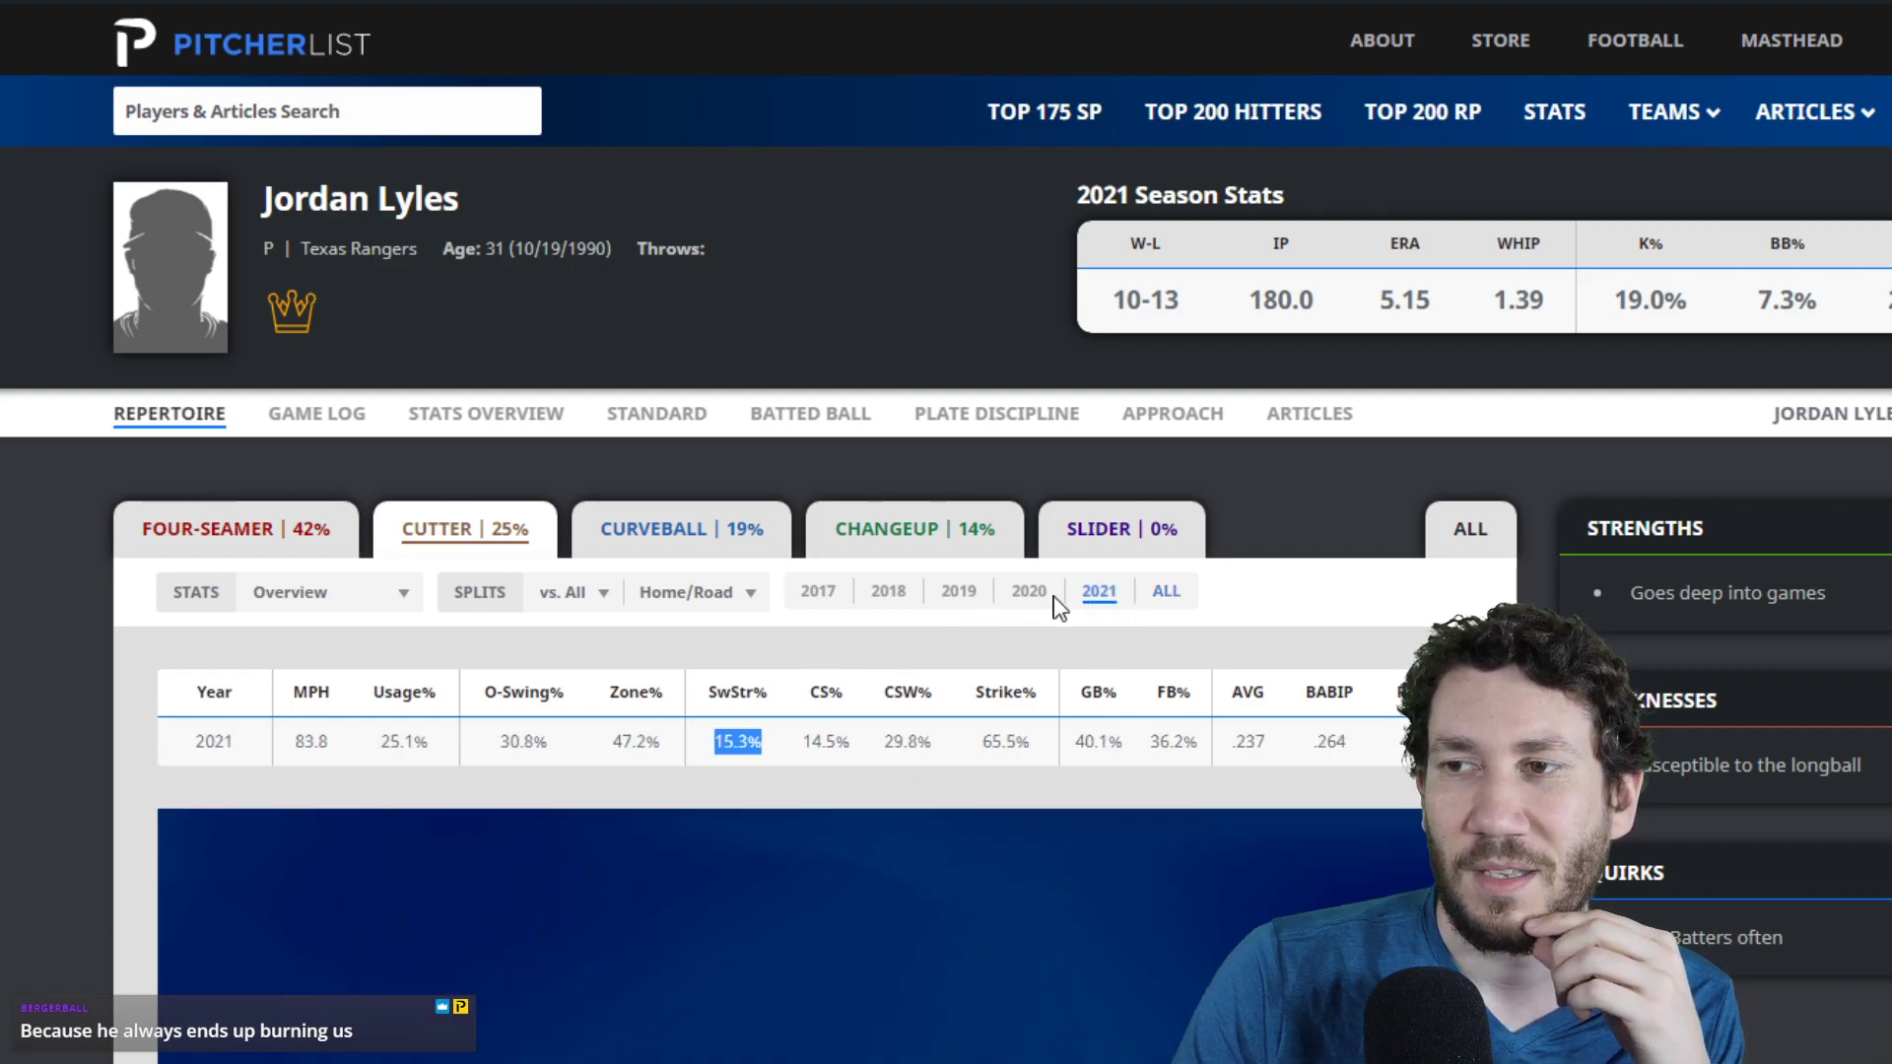
- Examine the all-season stats of Lyles's curveball and four-seamer, checking the four-seamer's batting average against in 2020 and 2021
click(697, 529)
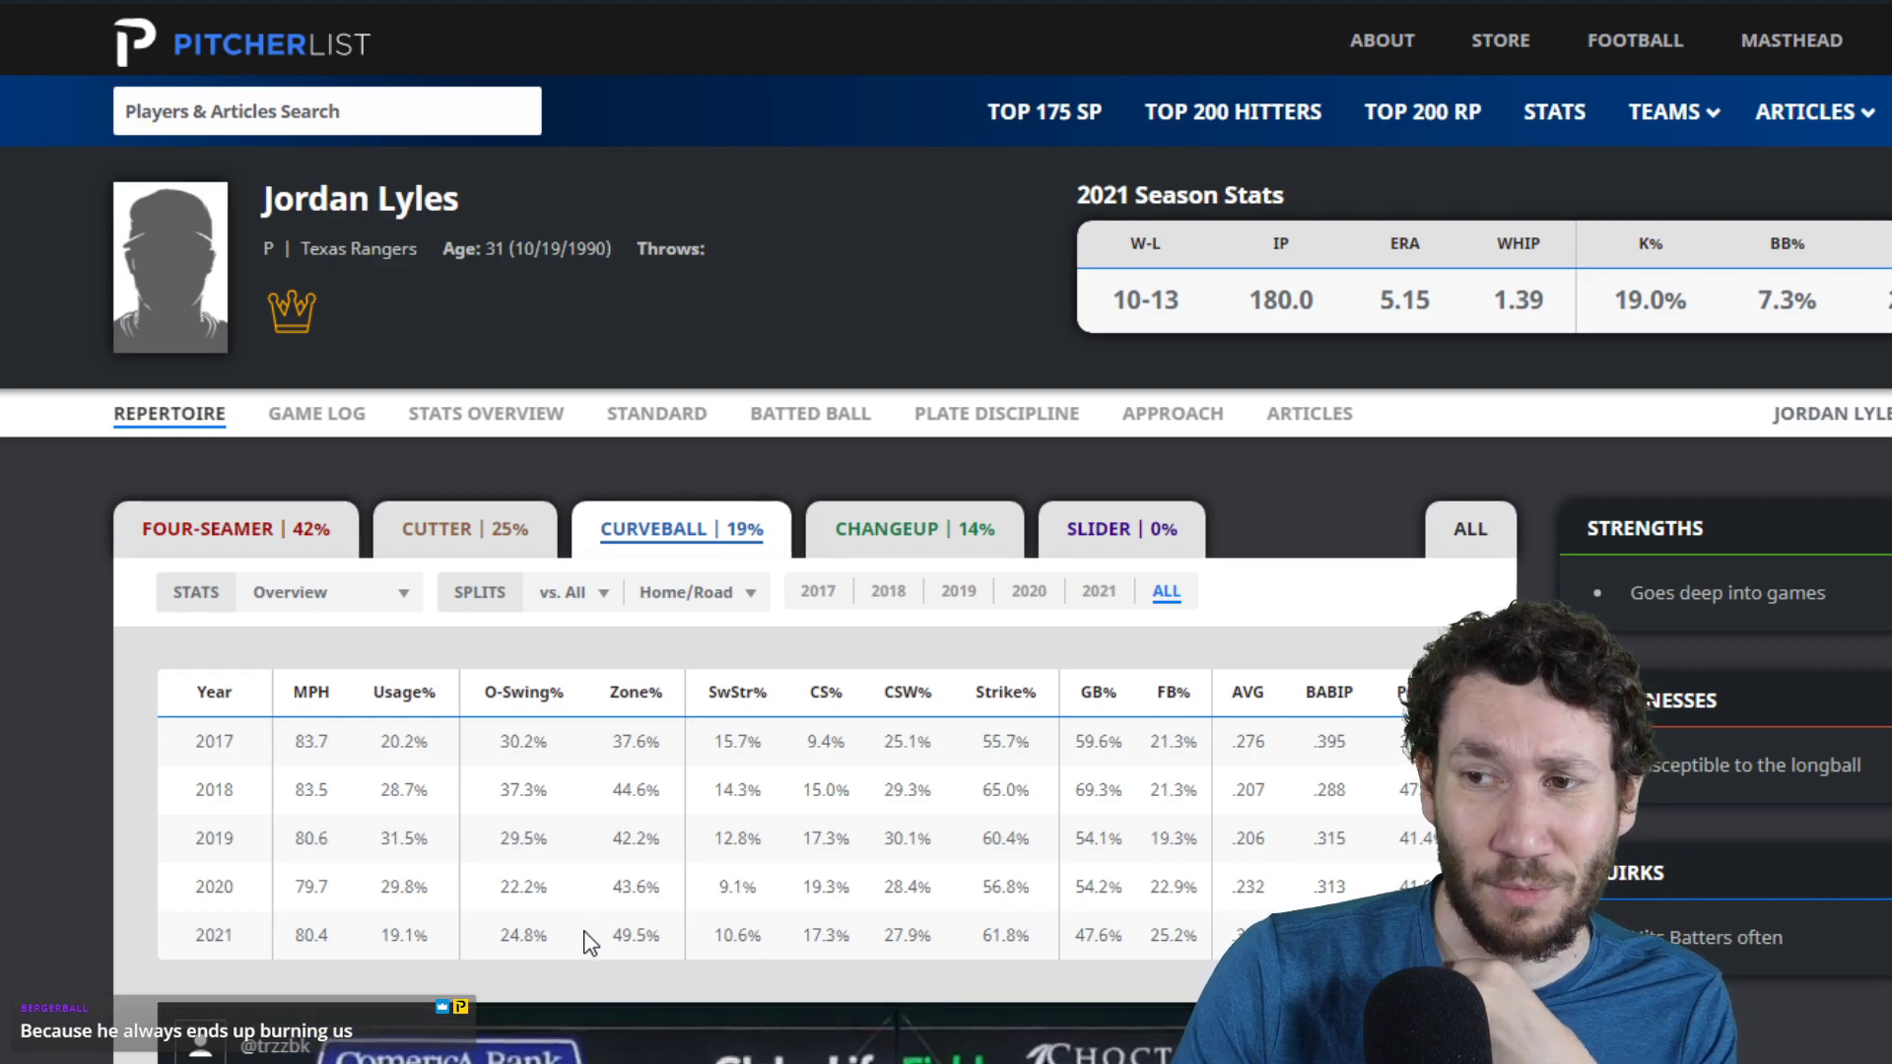
click(229, 523)
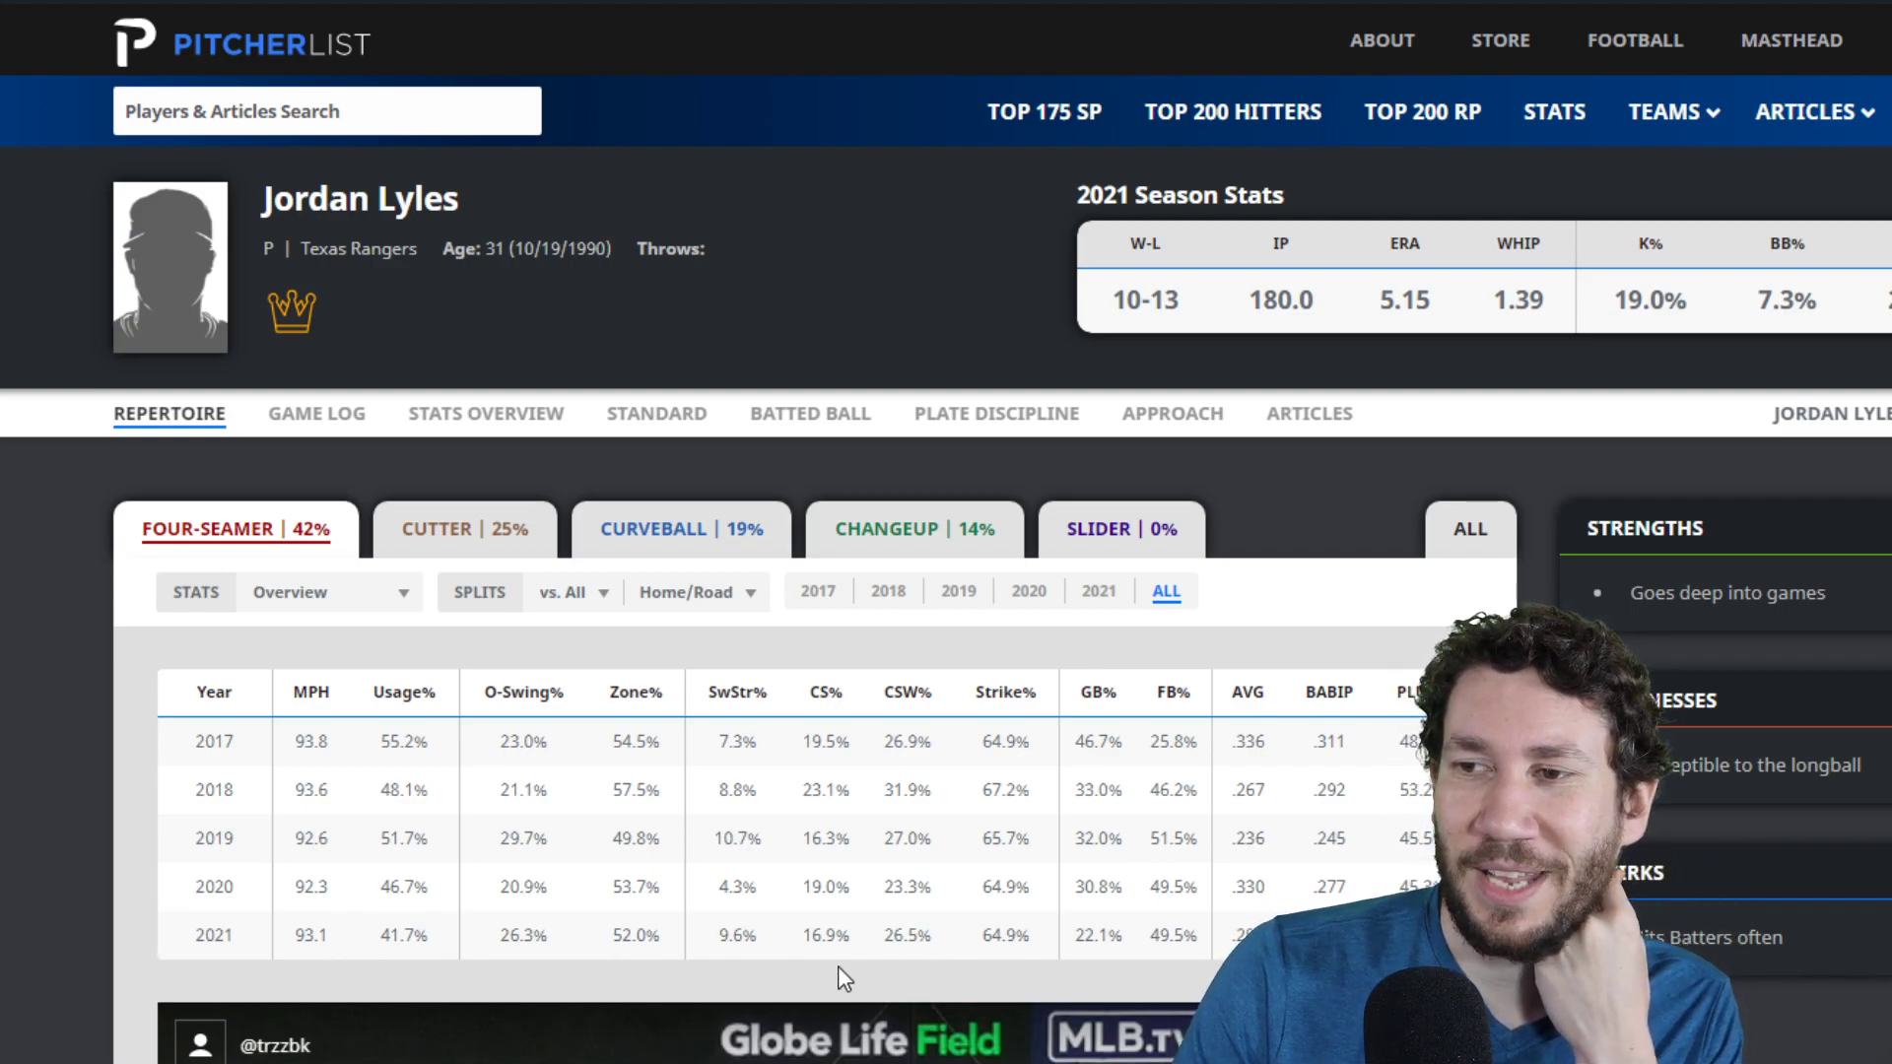
double_click(1247, 934)
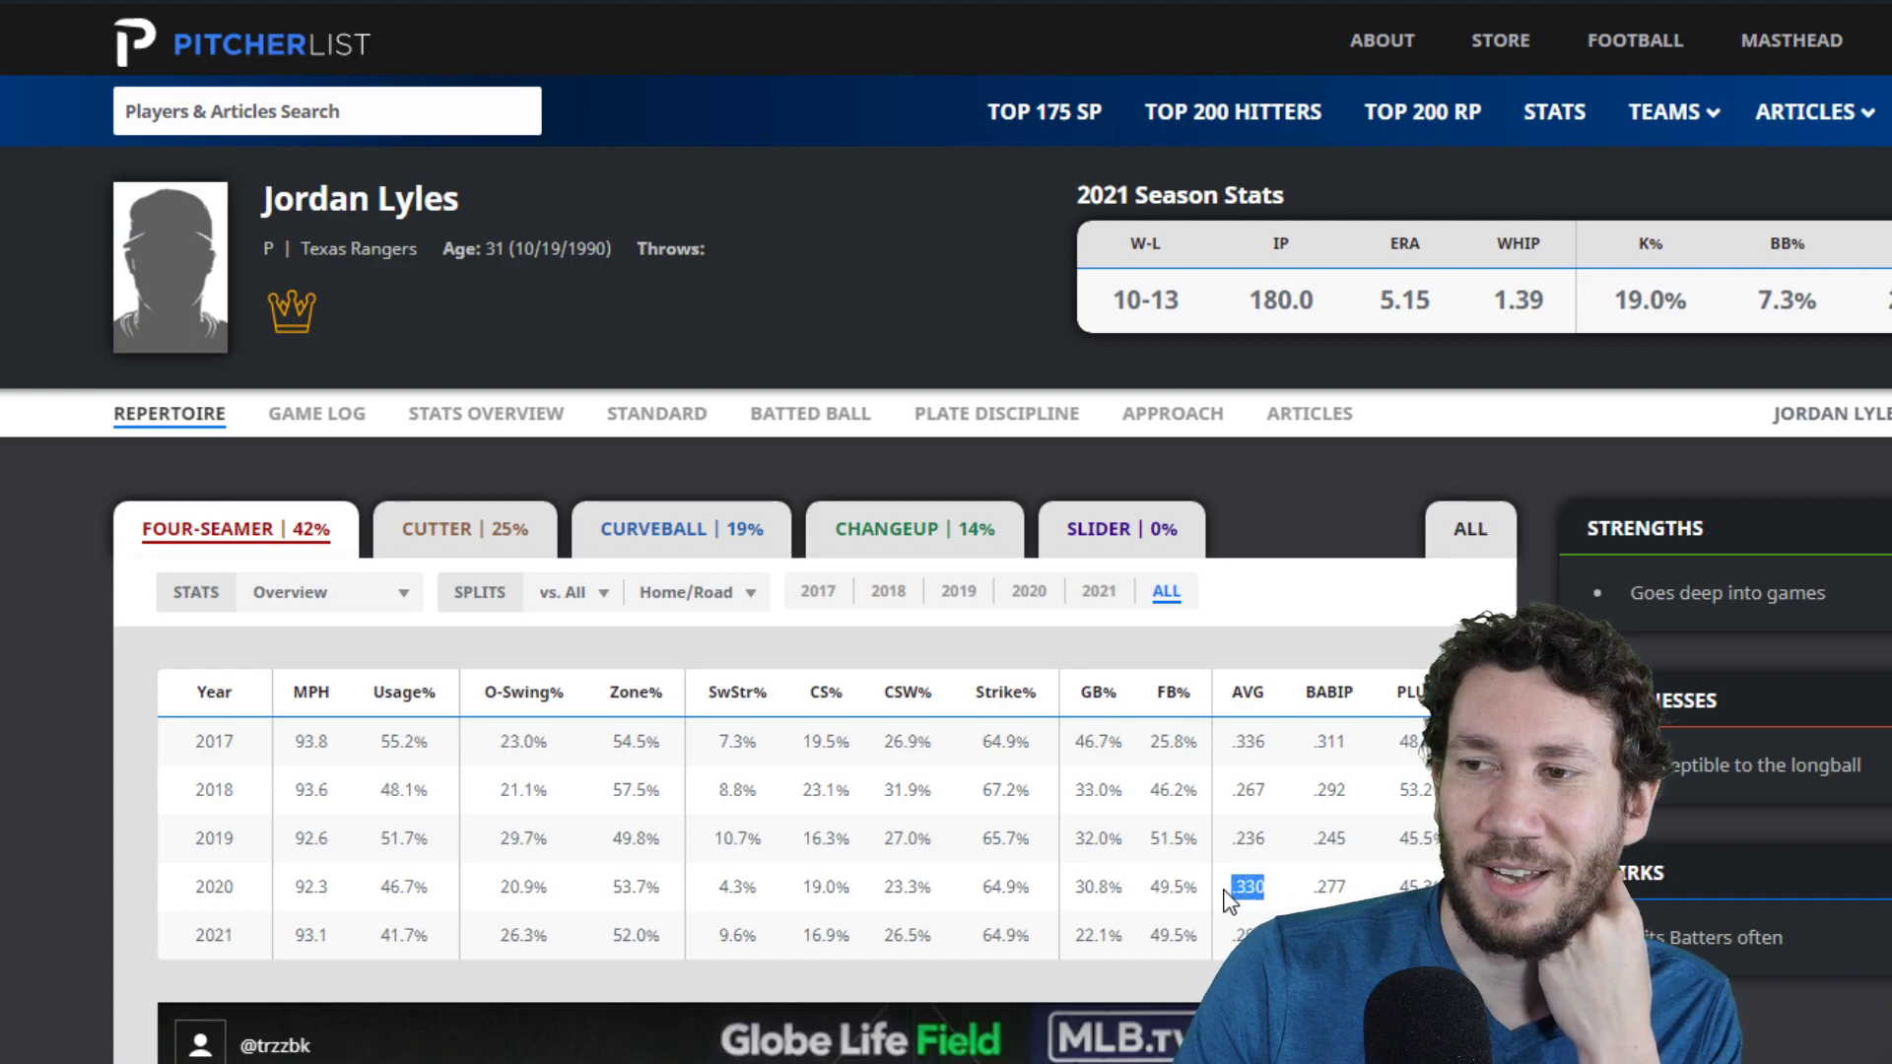
click(1278, 909)
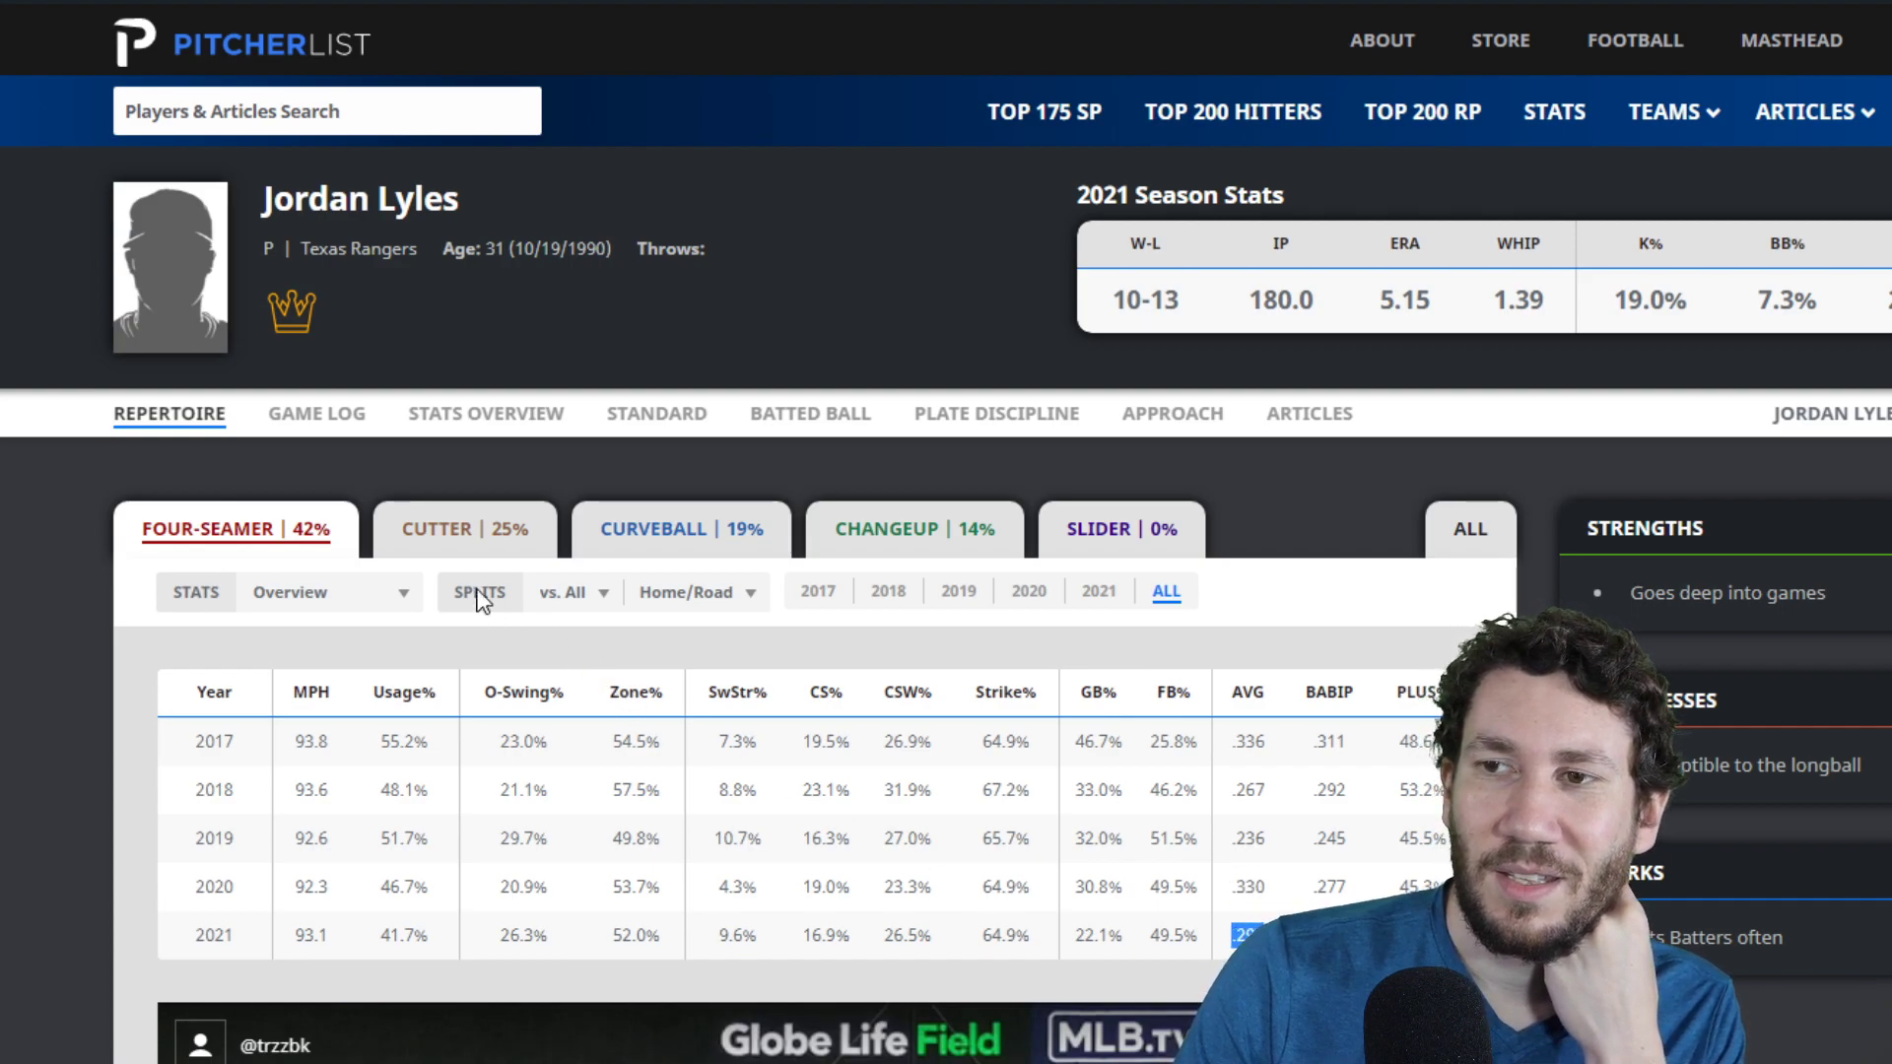
- Check the 2021 swinging-strike rate of Lyles's cutter and the batting average against his curveball in the all-season tables
click(437, 529)
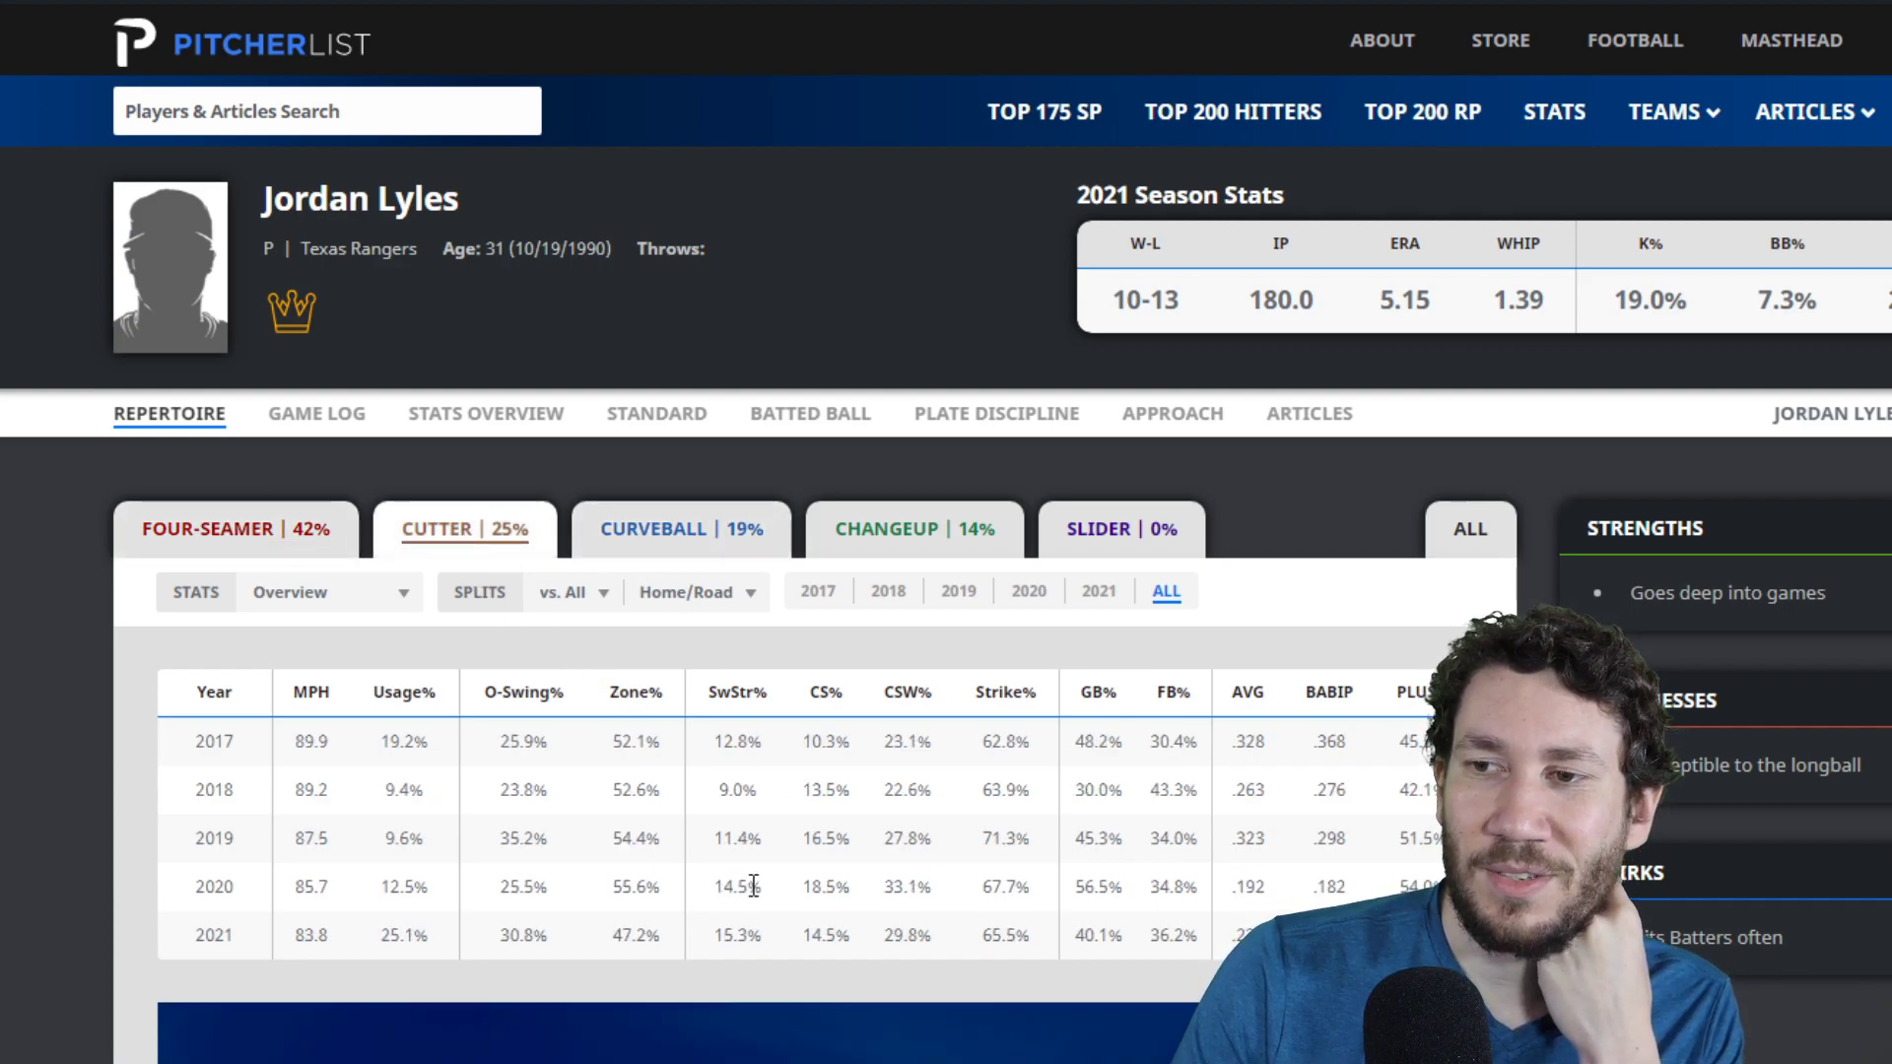
double_click(737, 934)
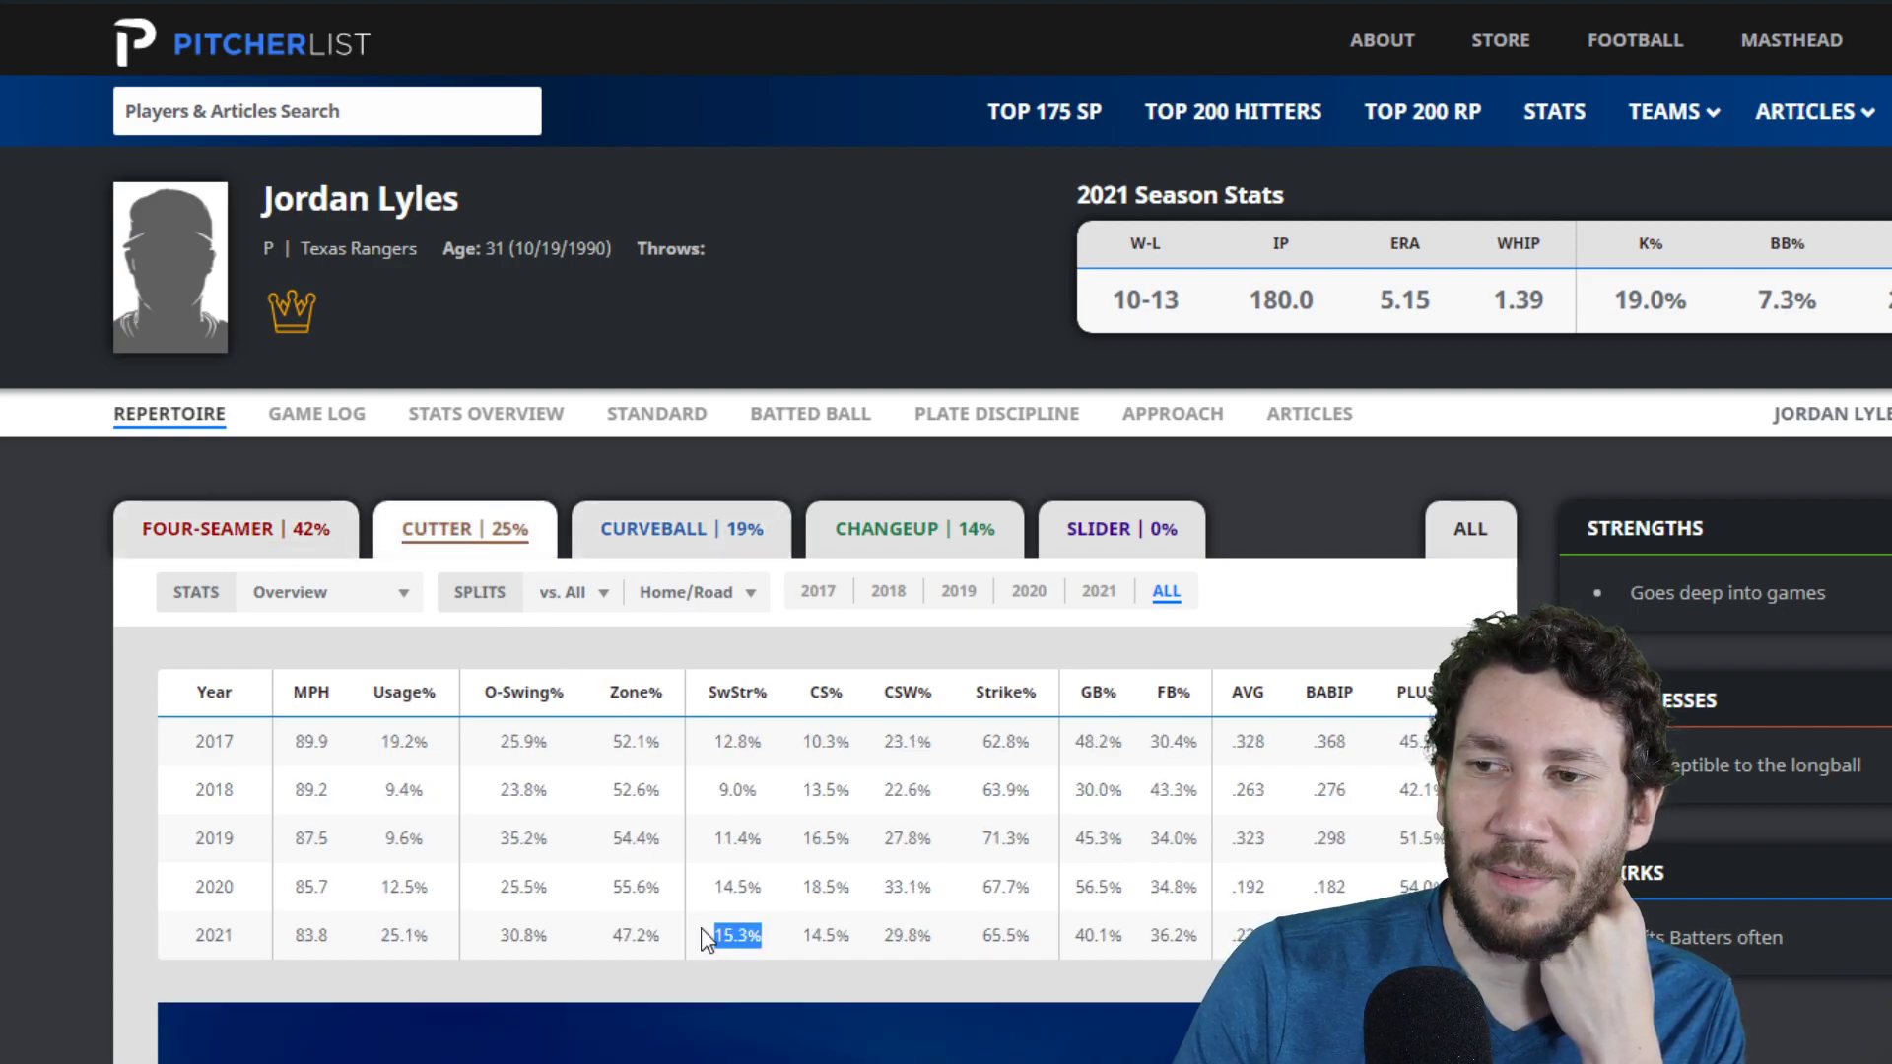
click(663, 520)
double_click(1244, 934)
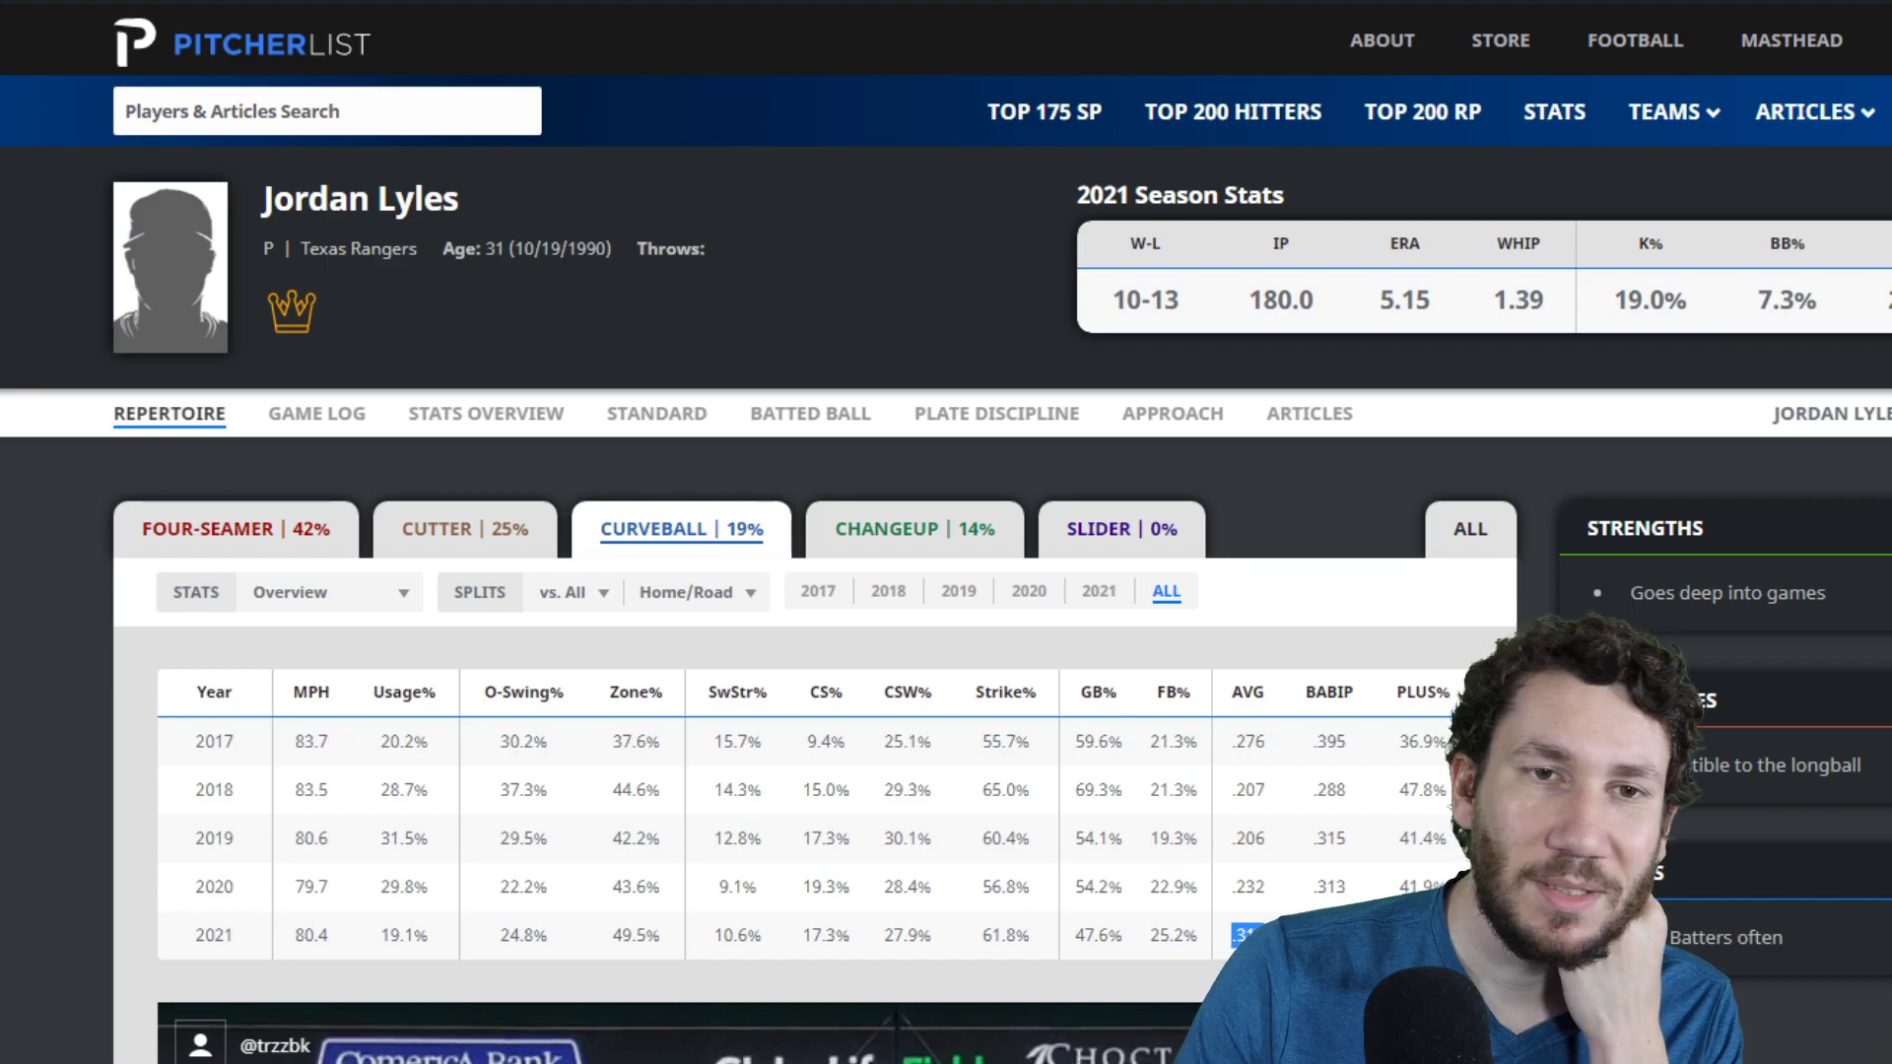
scroll(1709, 936, down, 3)
scroll(1708, 937, down, 1)
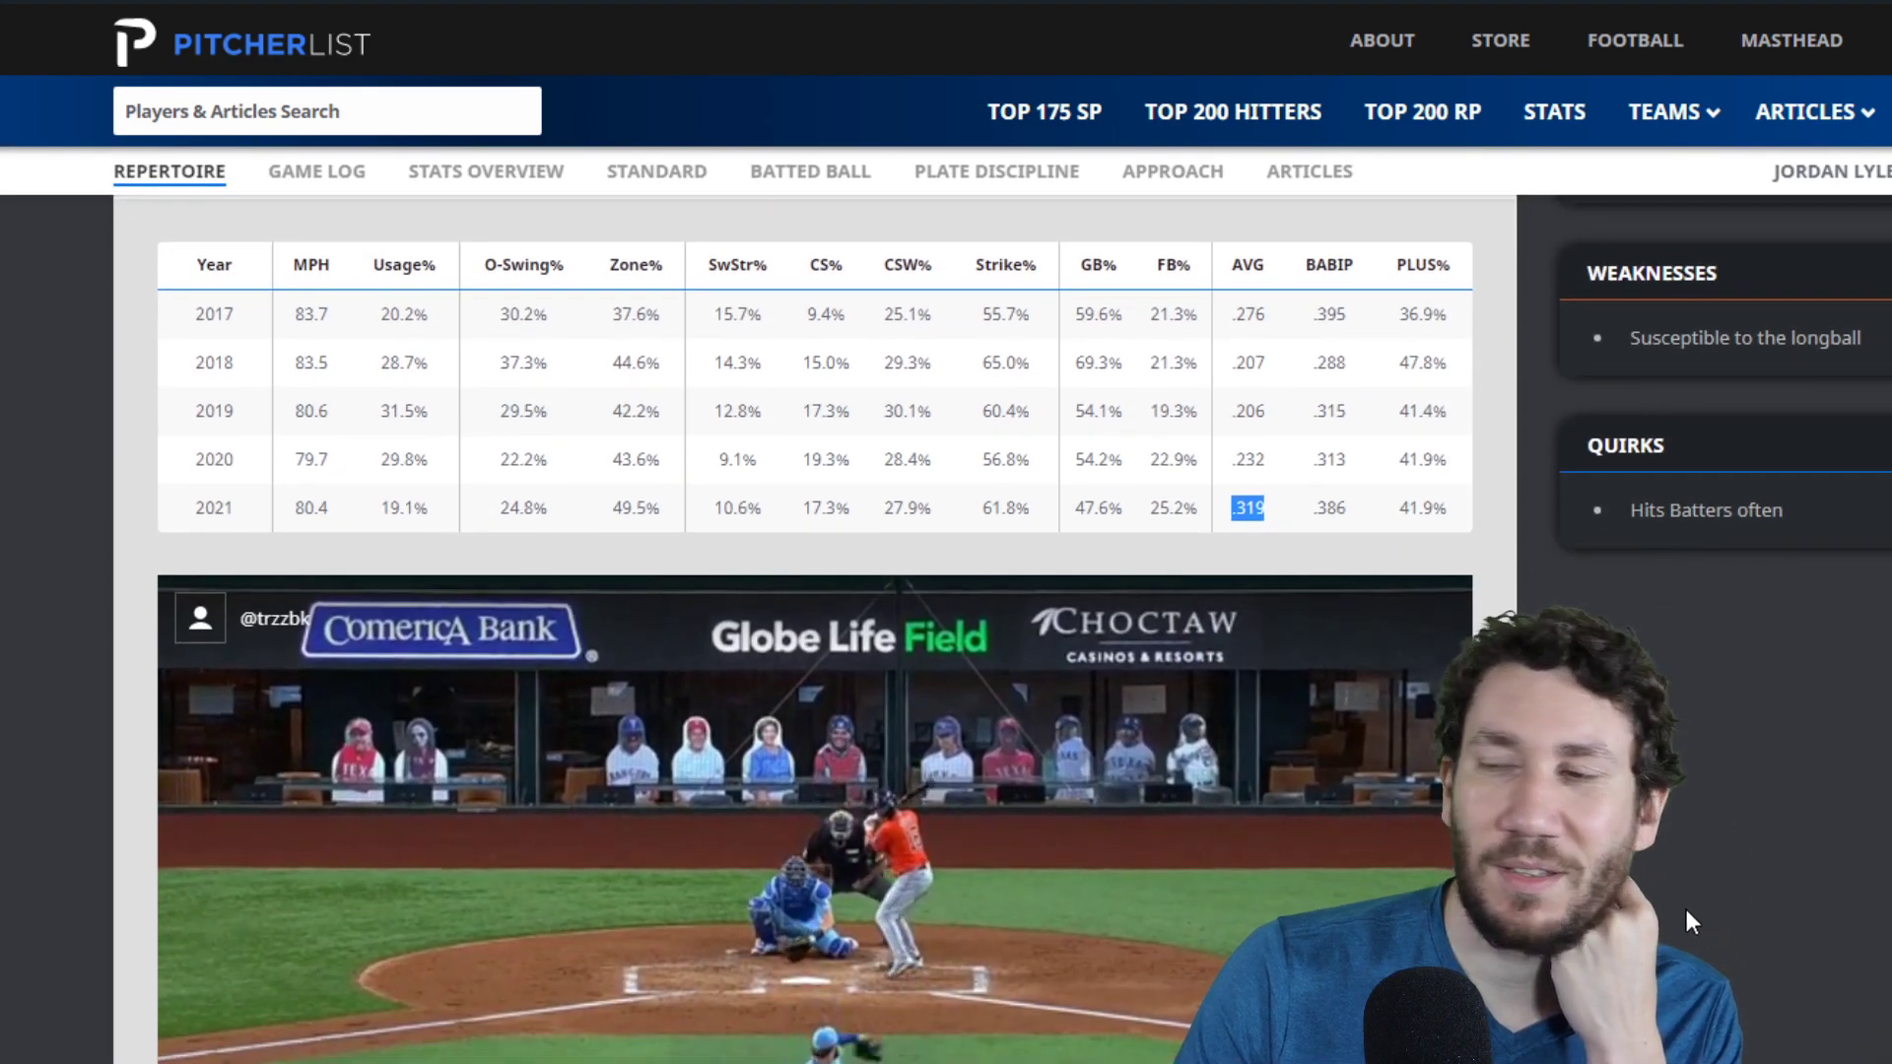
scroll(1699, 924, down, 1)
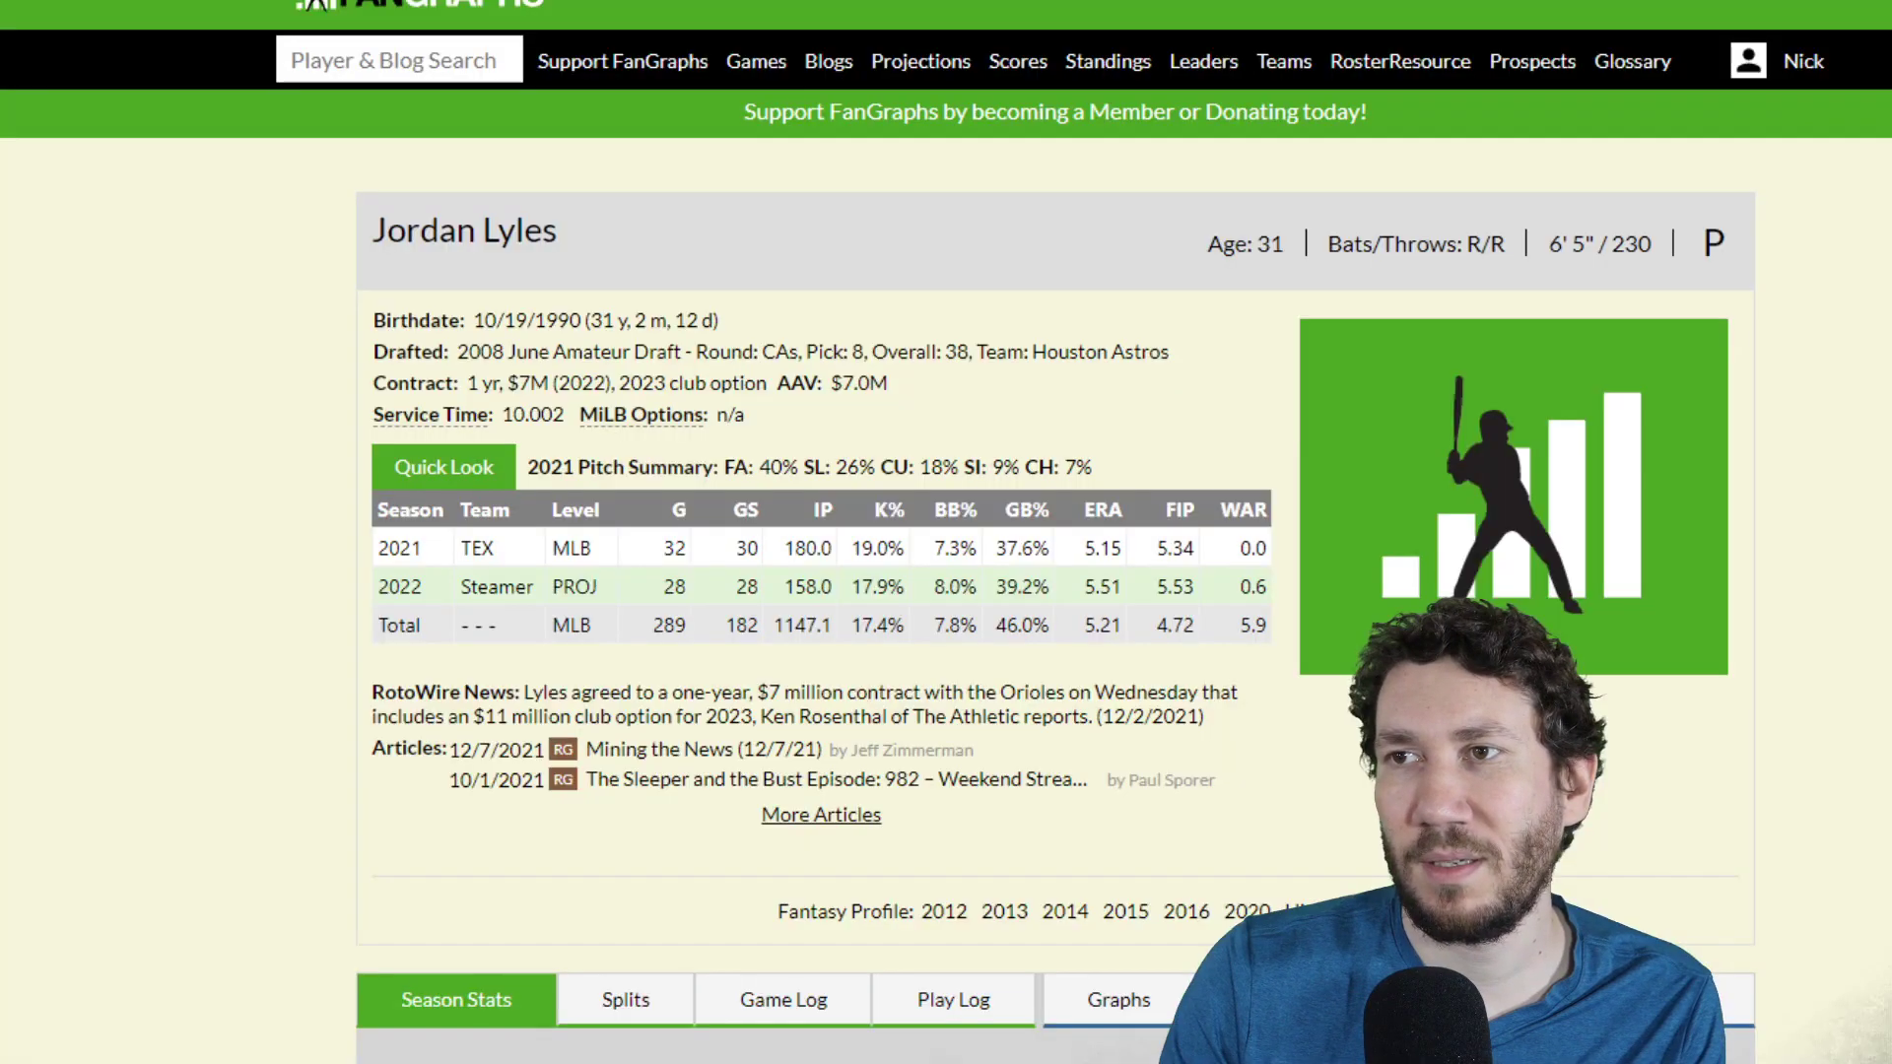
- Open Jordan Lyles's game log on FanGraphs and examine his August 2021 starts, including those at Oakland, Boston and Cleveland
click(783, 999)
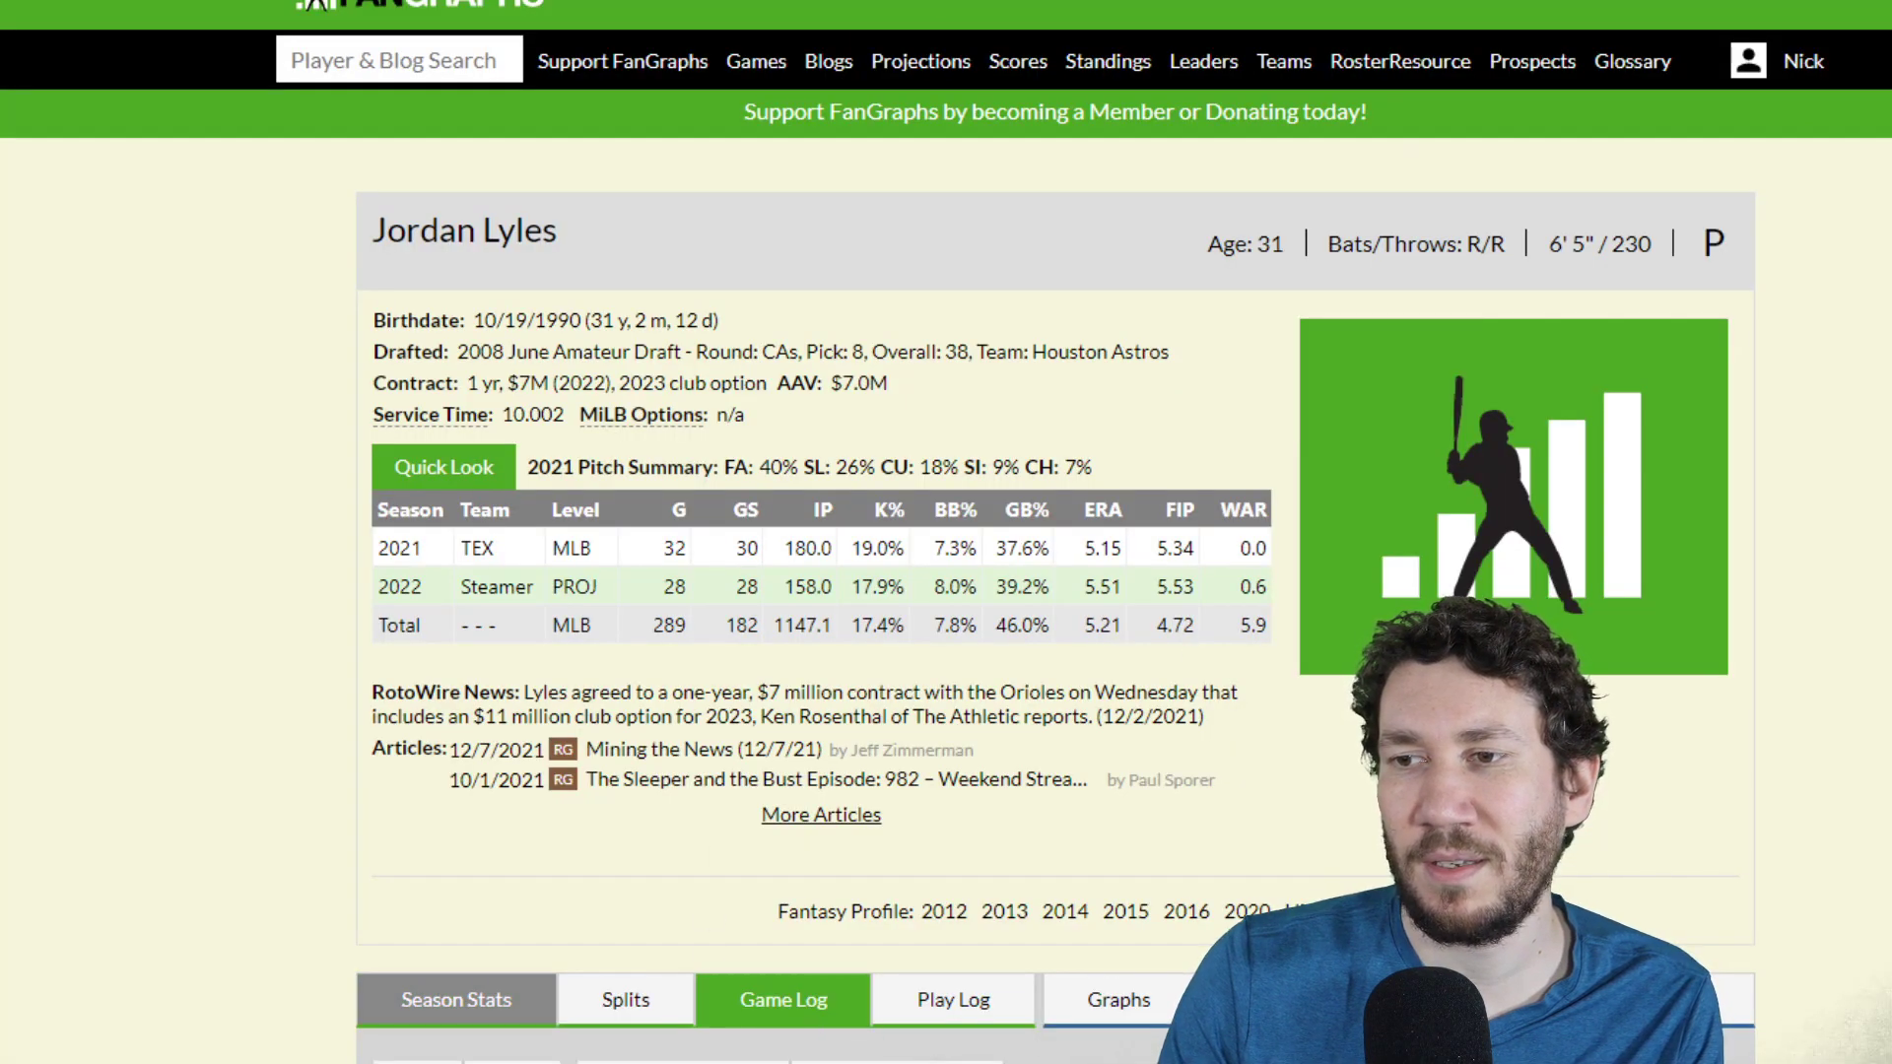
scroll(1835, 1062, down, 10)
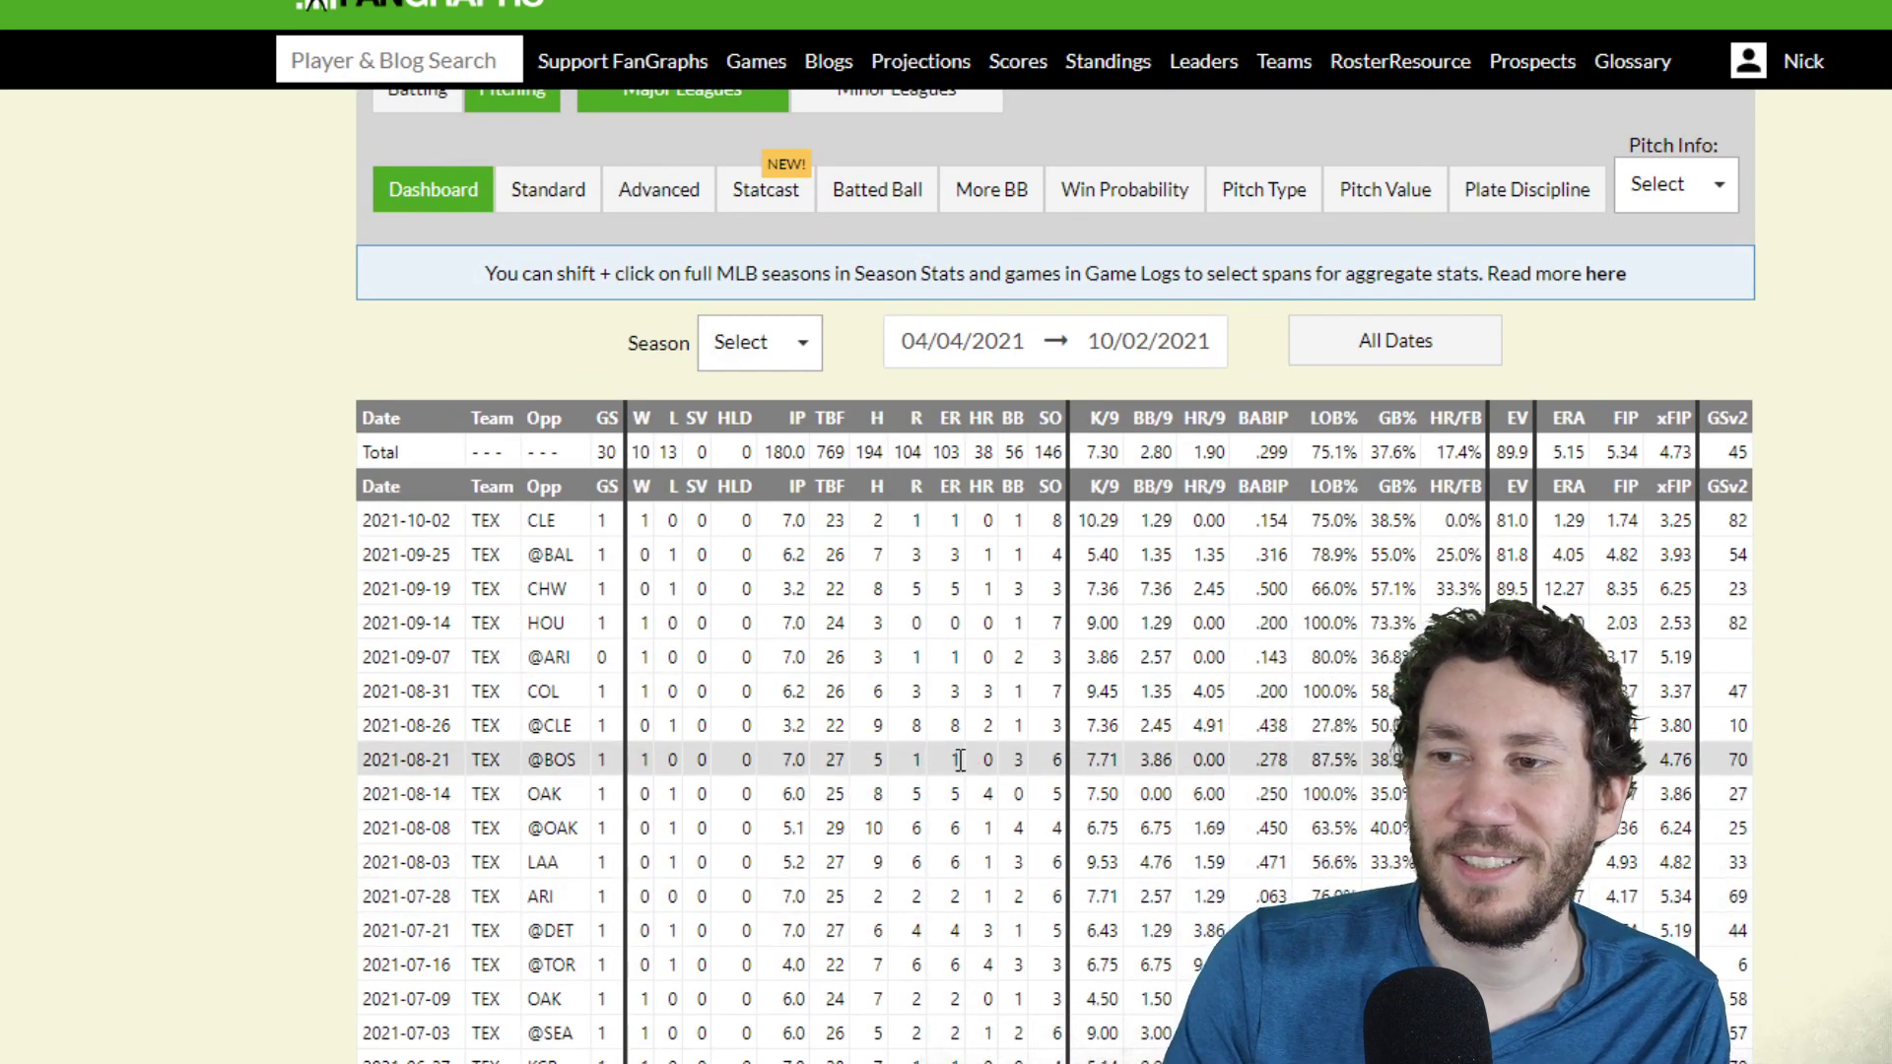
double_click(953, 828)
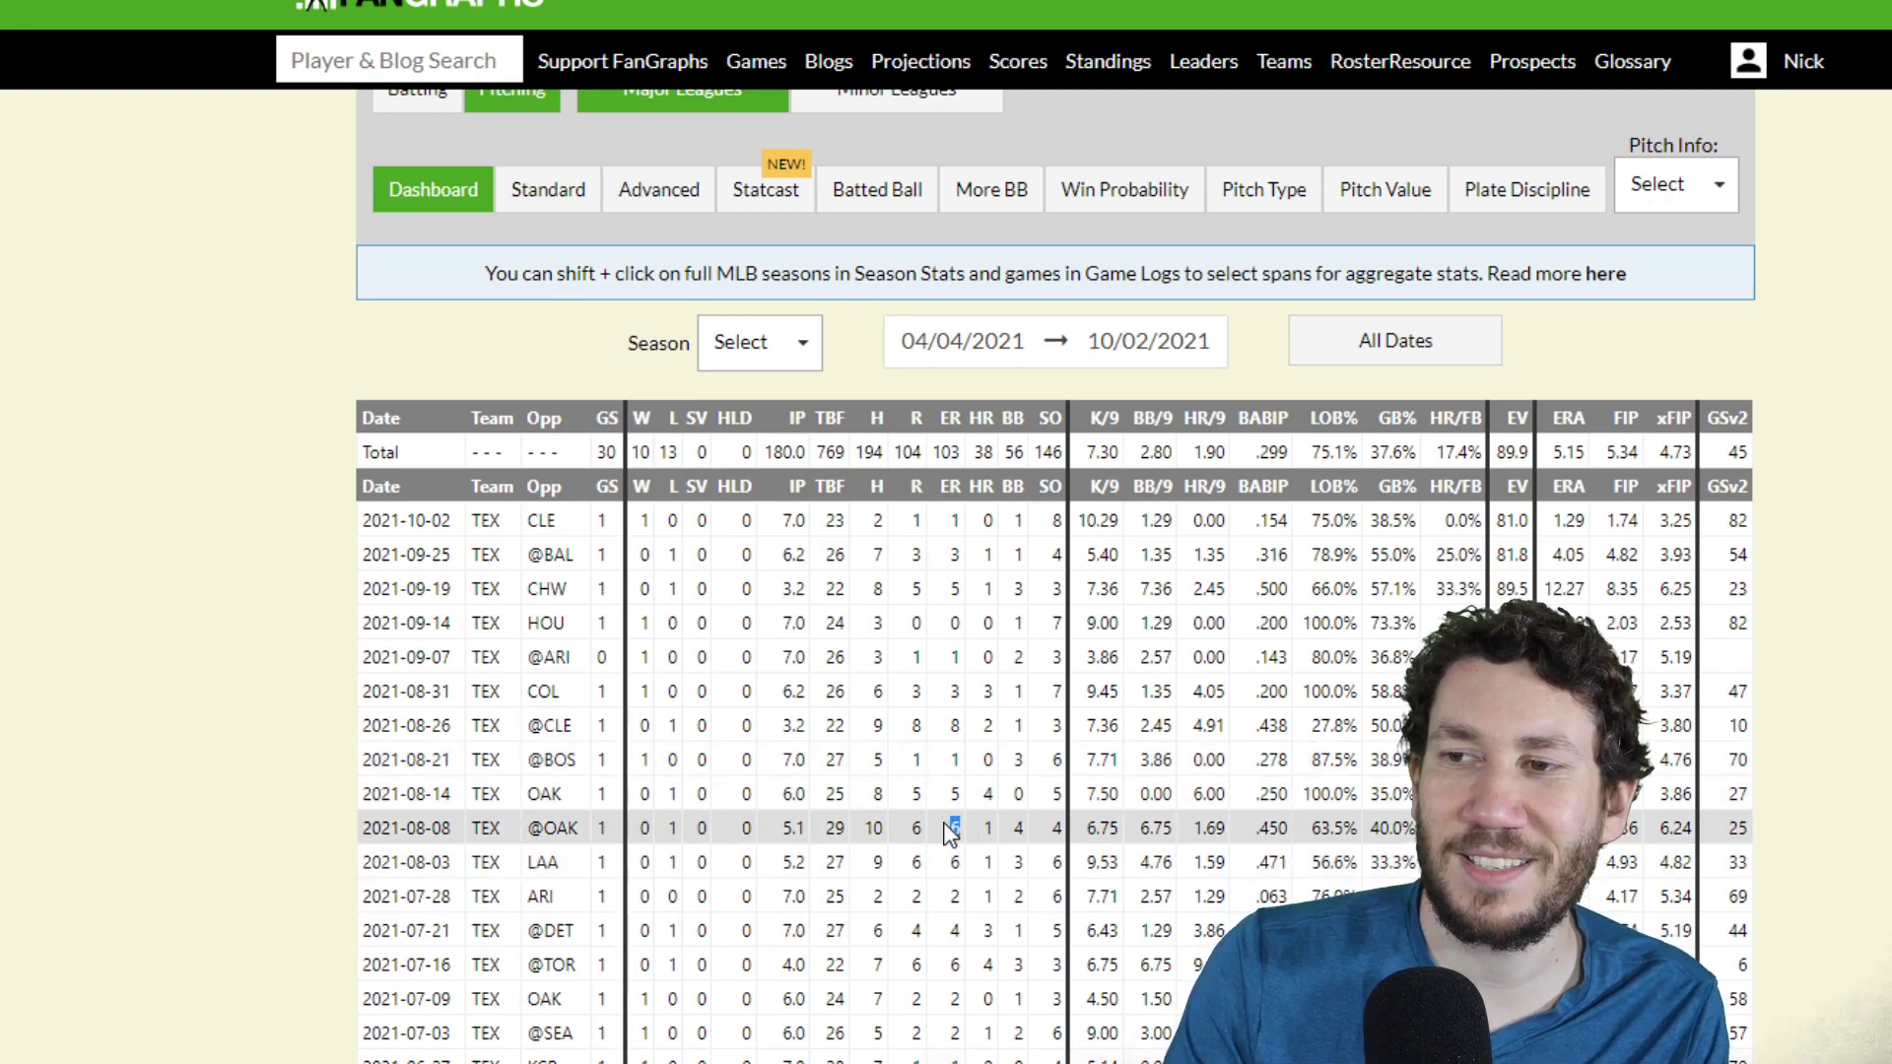
drag(741, 759, 1062, 761)
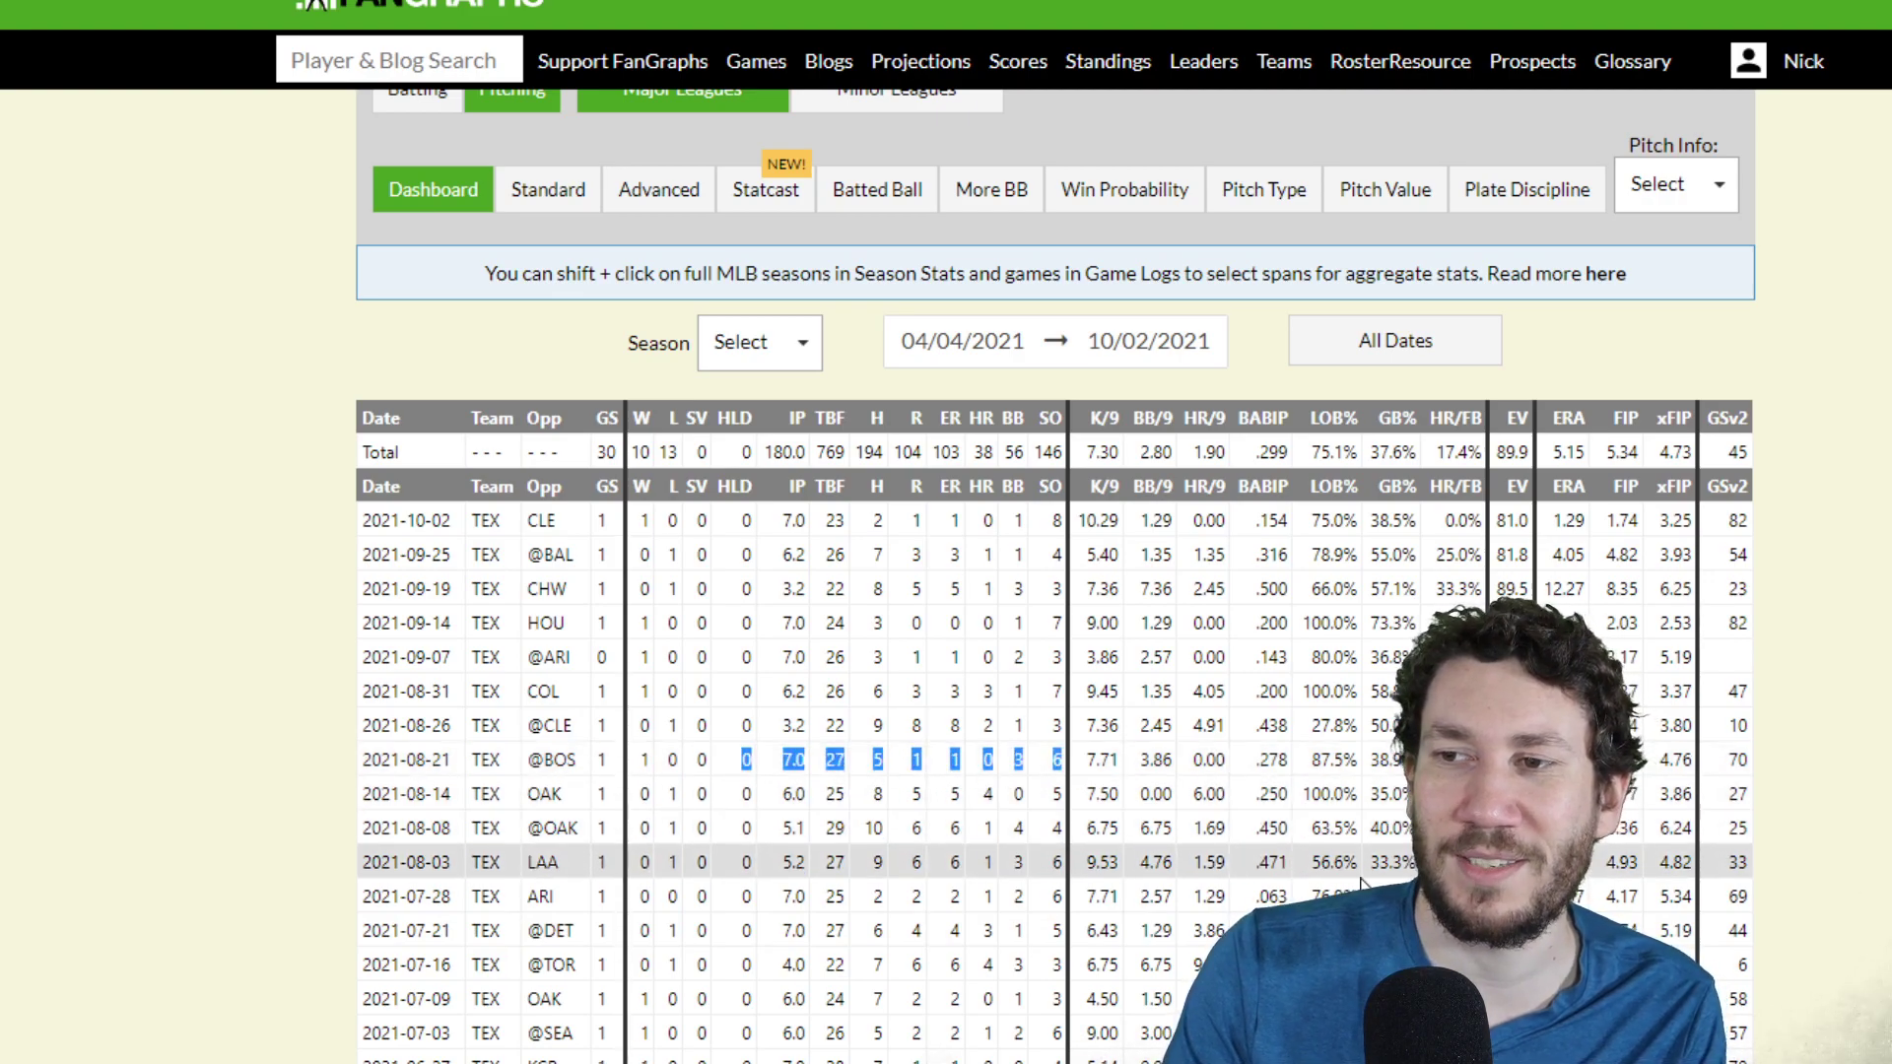
click(1102, 775)
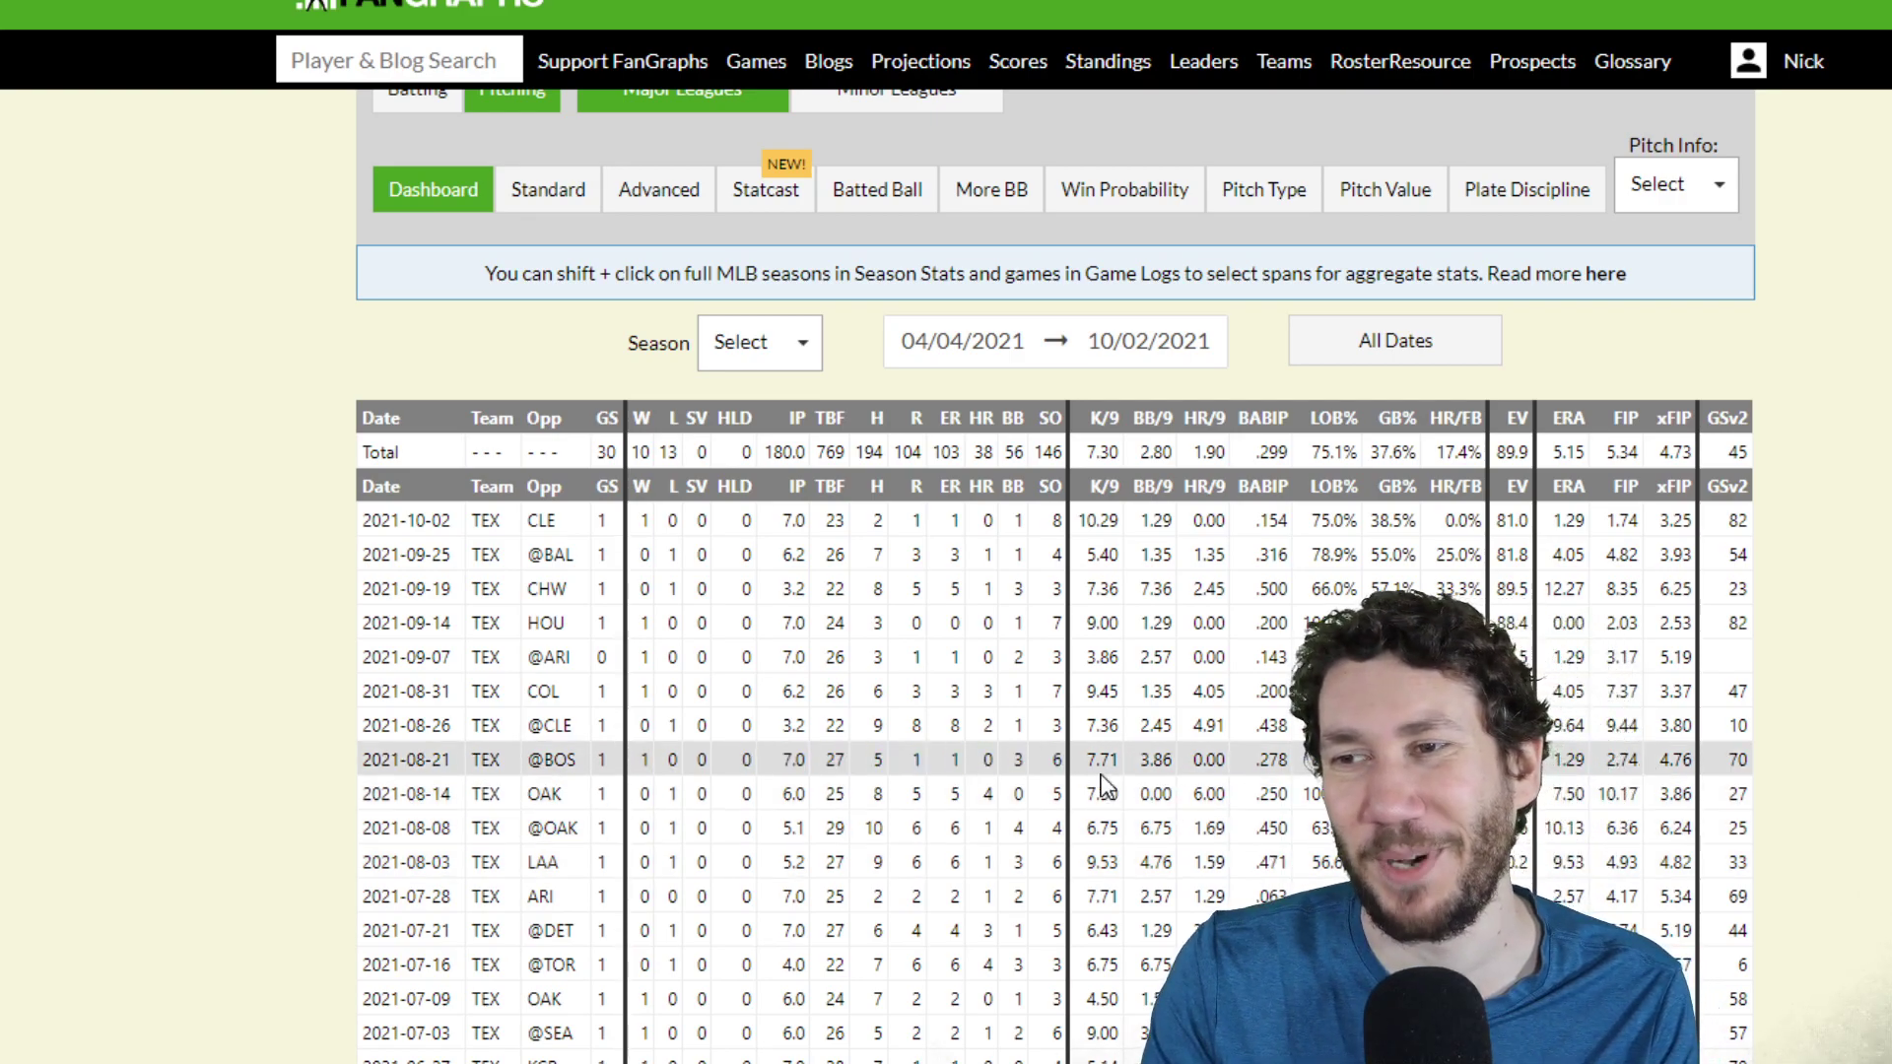
drag(910, 726, 992, 727)
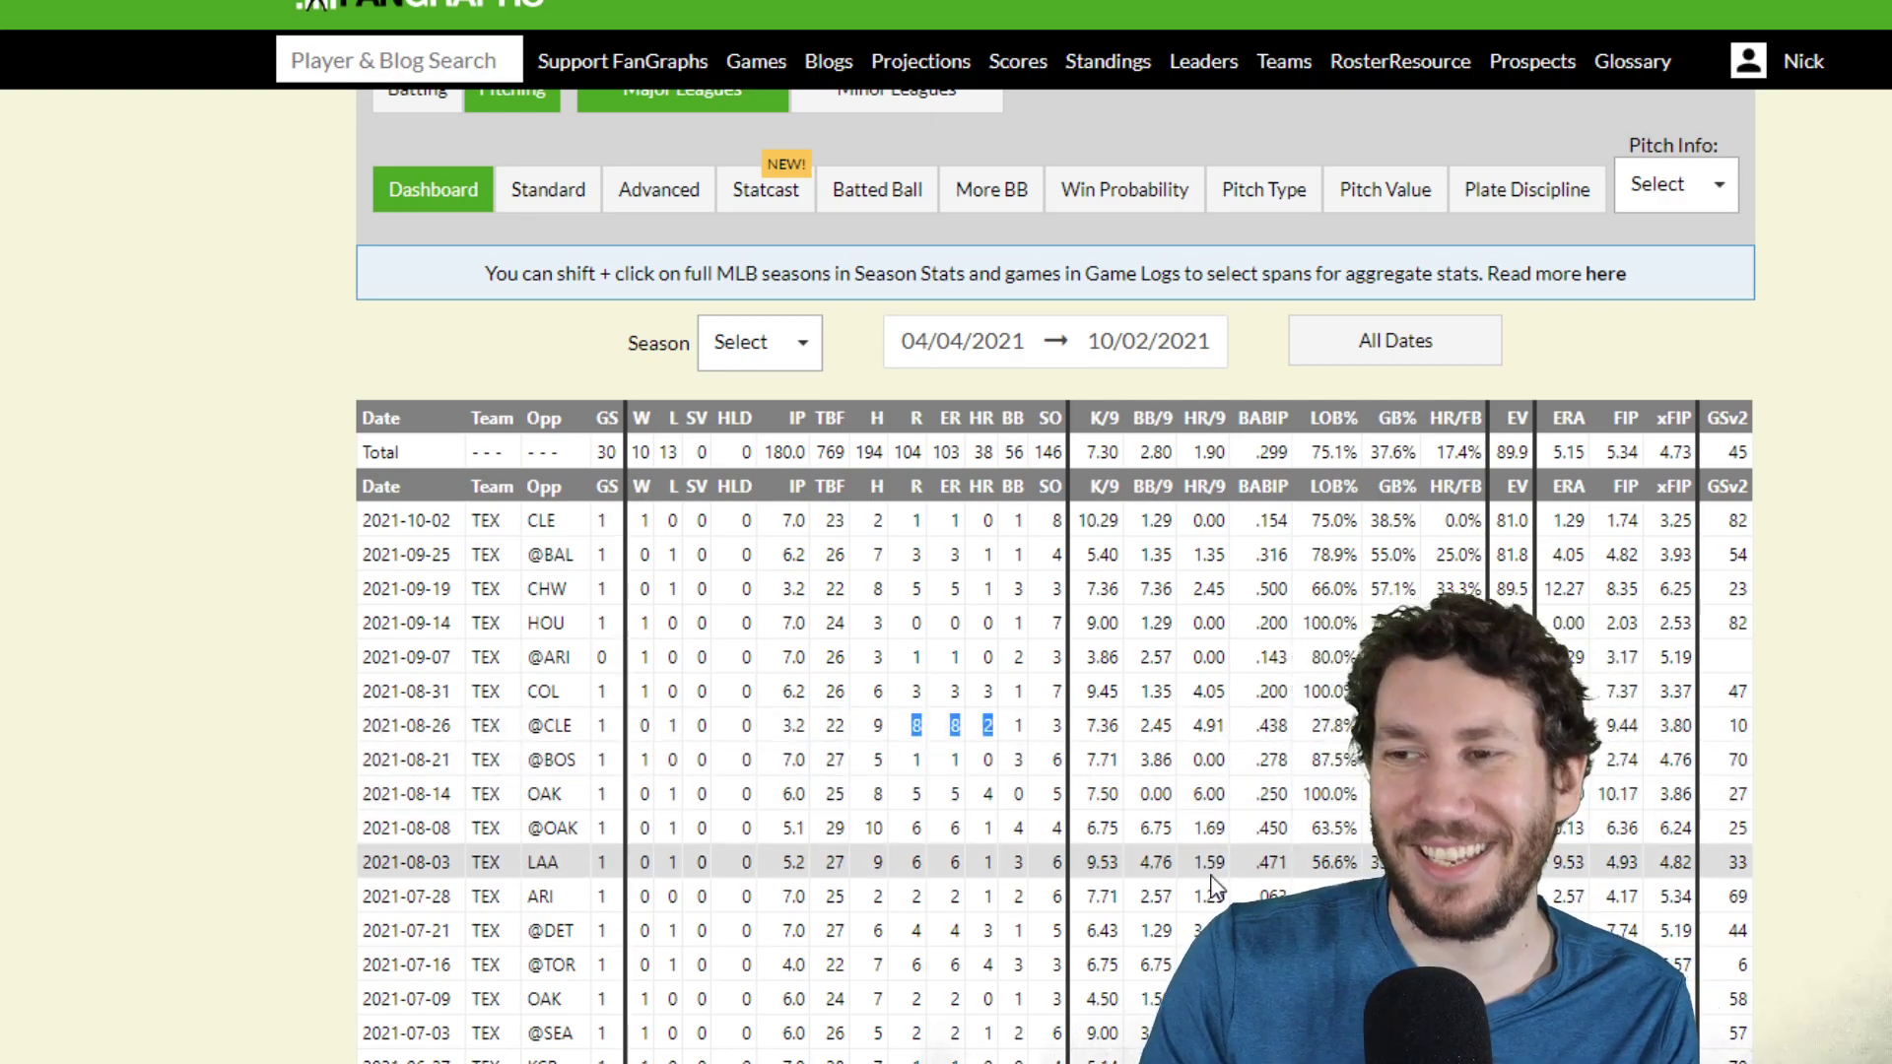
click(875, 613)
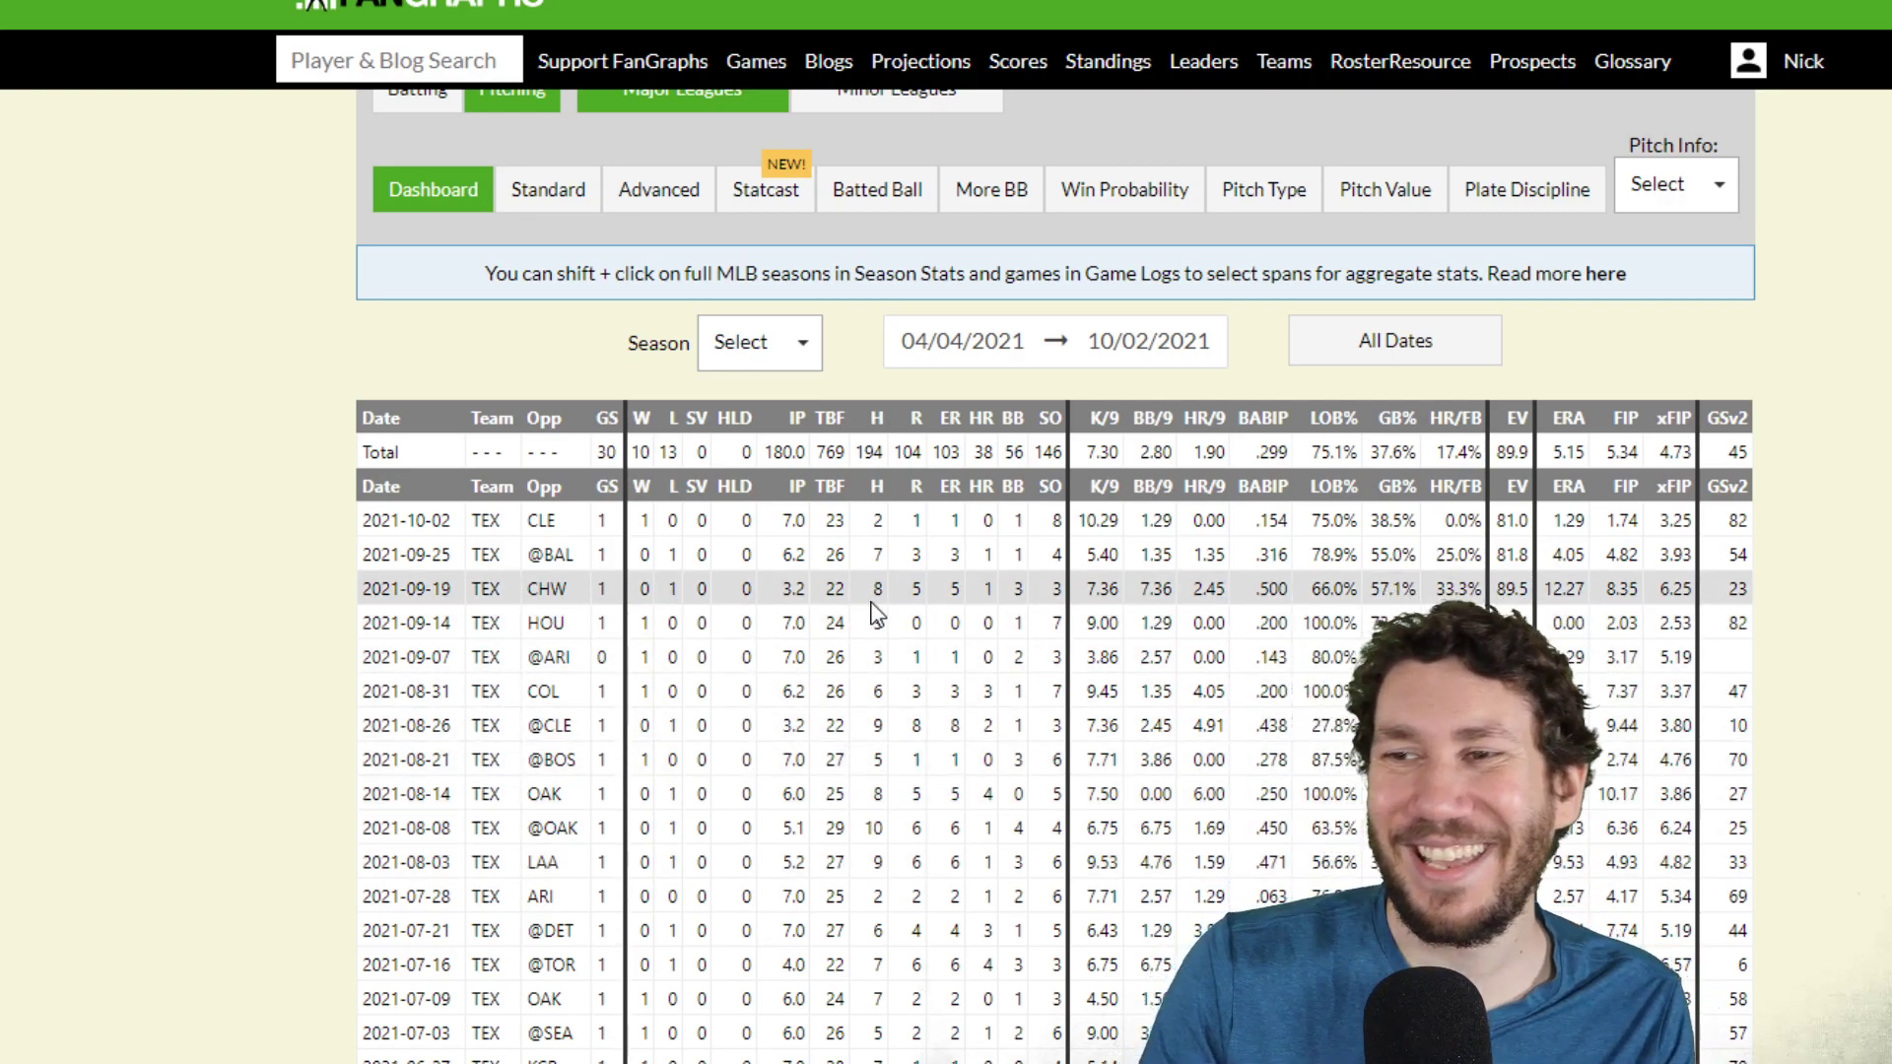
- Examine Lyles's late-August to mid-September 2021 starts in the FanGraphs game log, including those against Houston, Arizona and Colorado
drag(875, 613, 828, 622)
click(1059, 690)
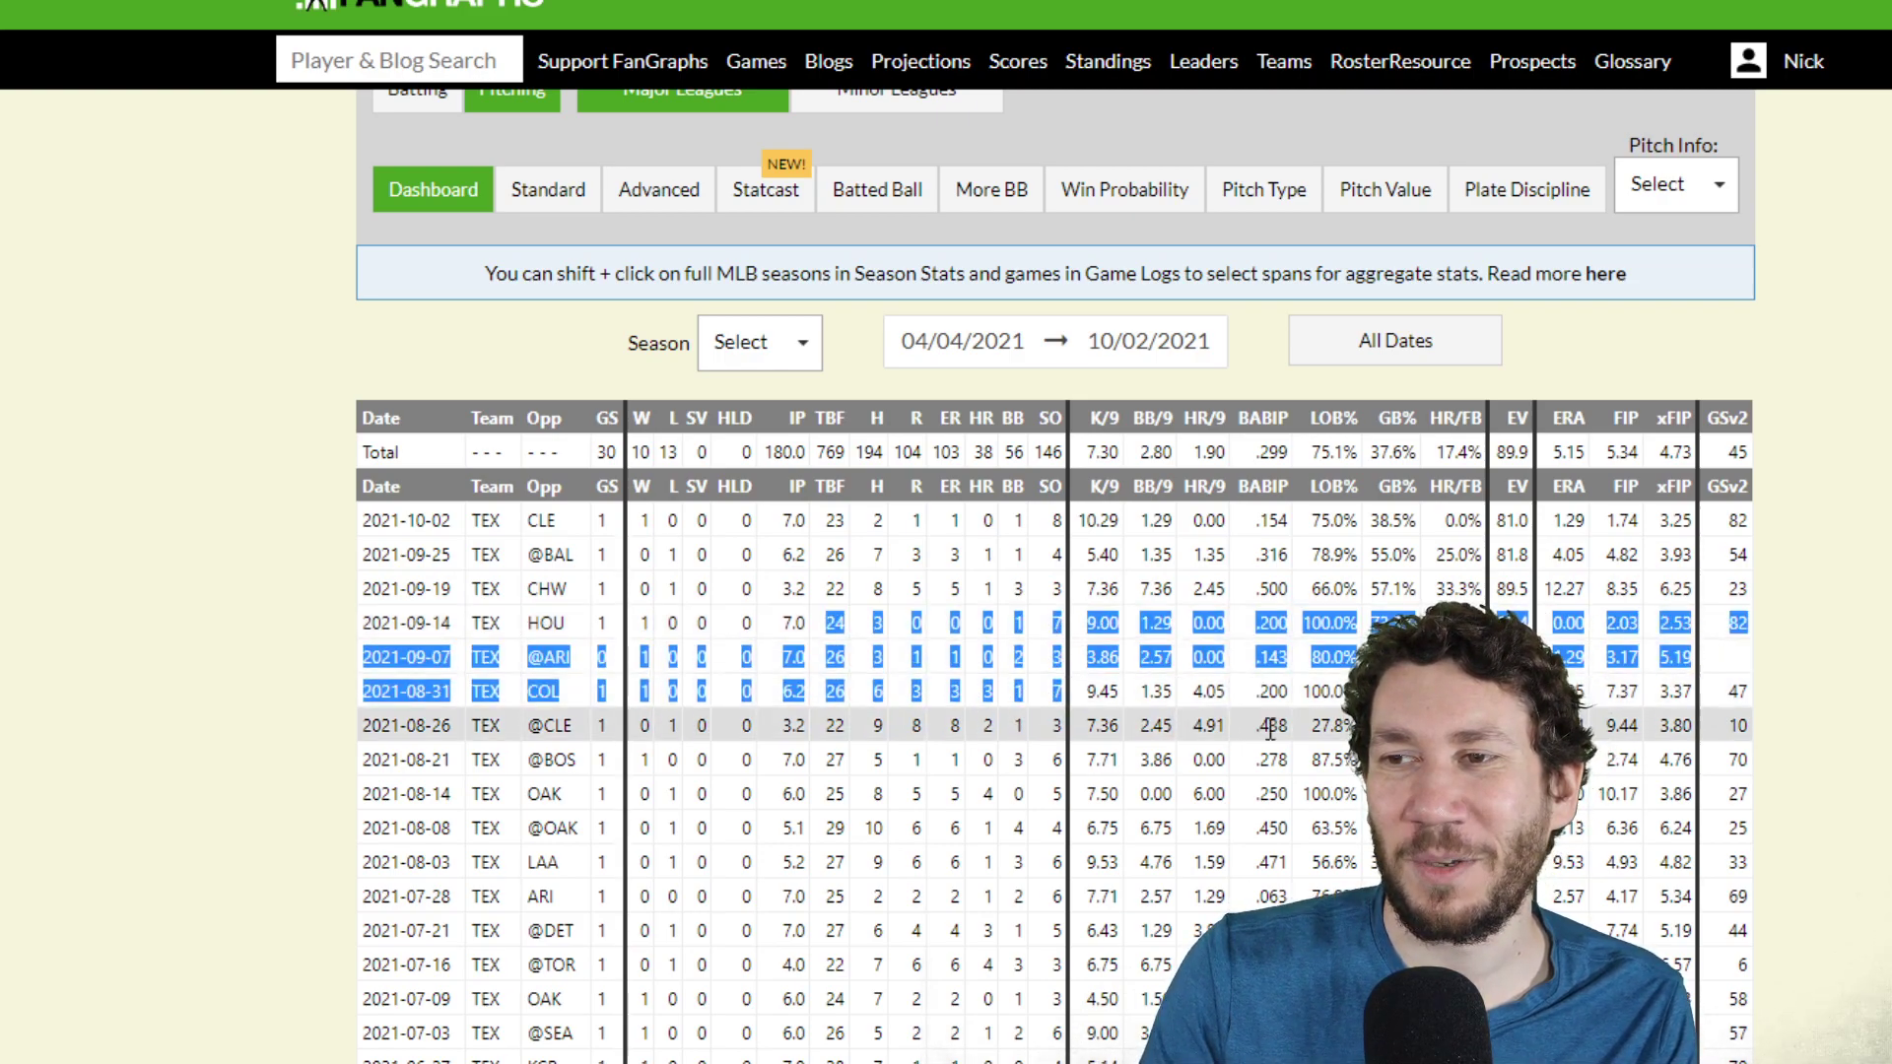
click(1271, 729)
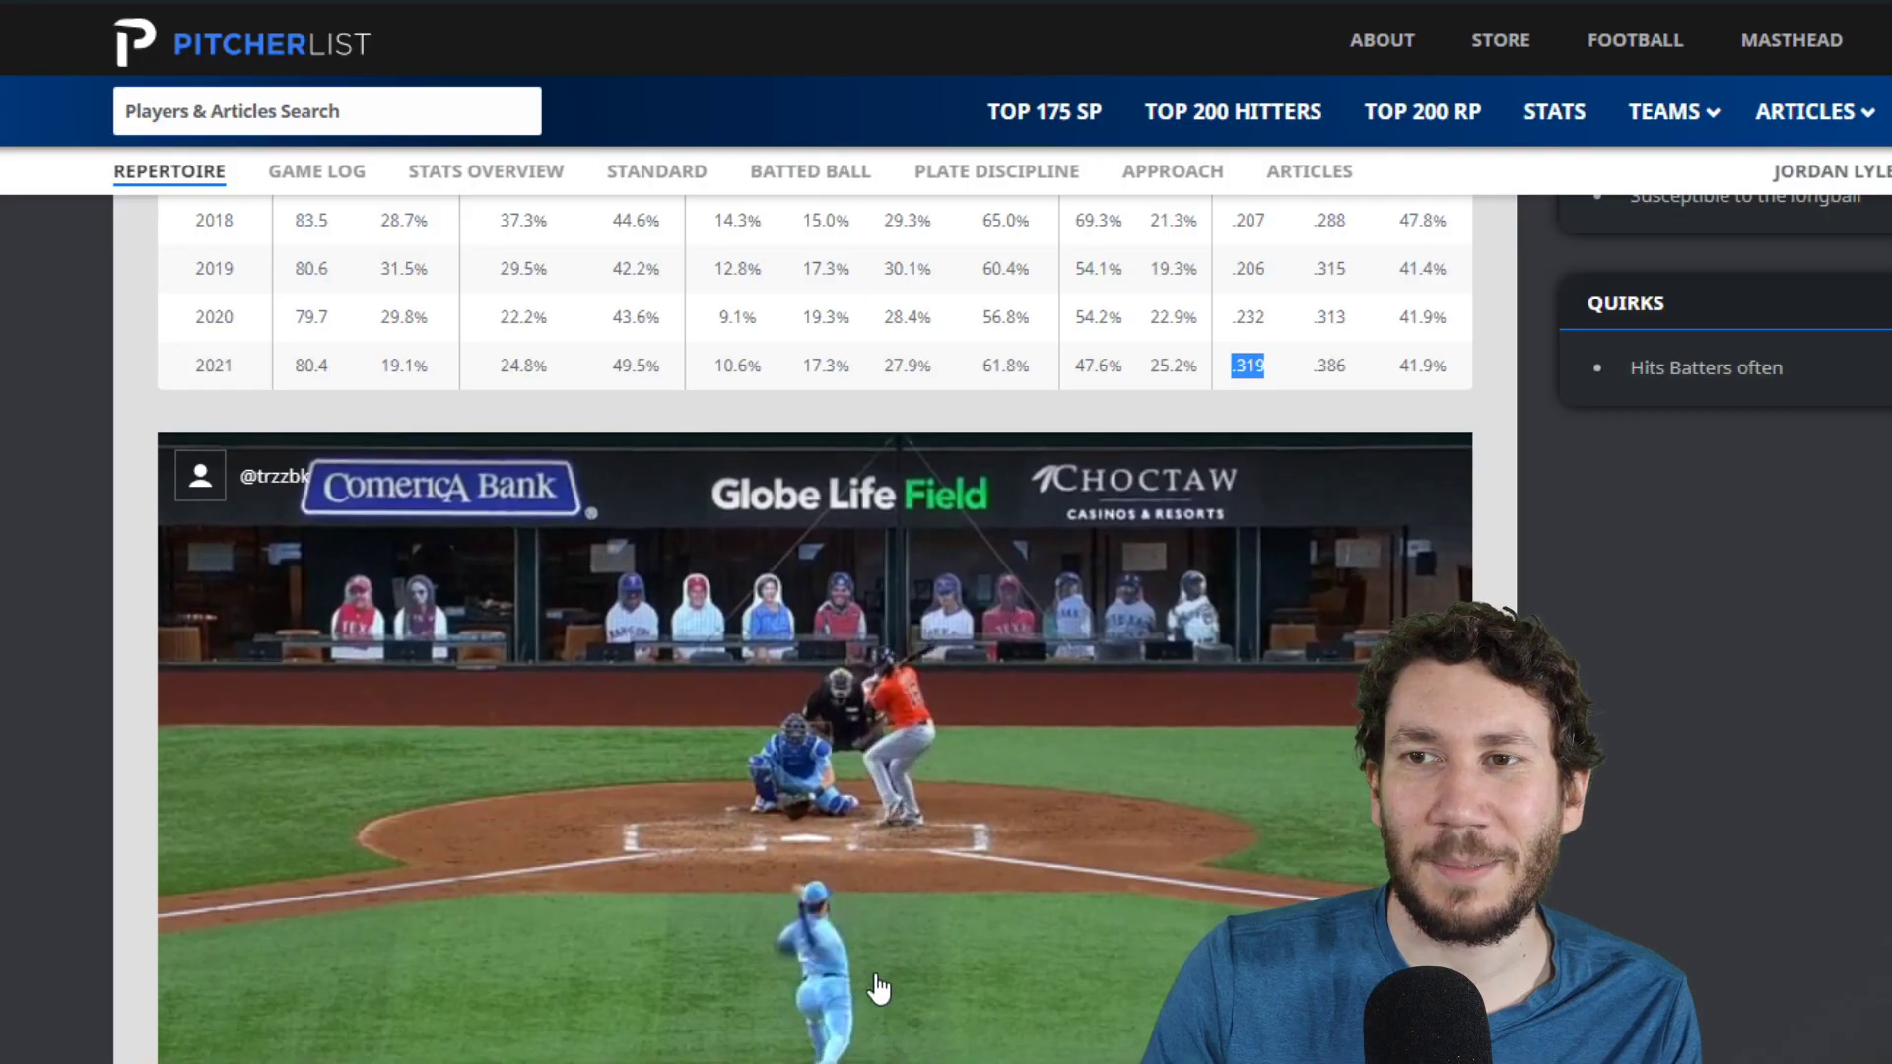
- Switch to Lyles's Pitcher List page, restore the 2021 view and check the pitch breakdown of his 8/21 start at Boston
scroll(1120, 603, up, 6)
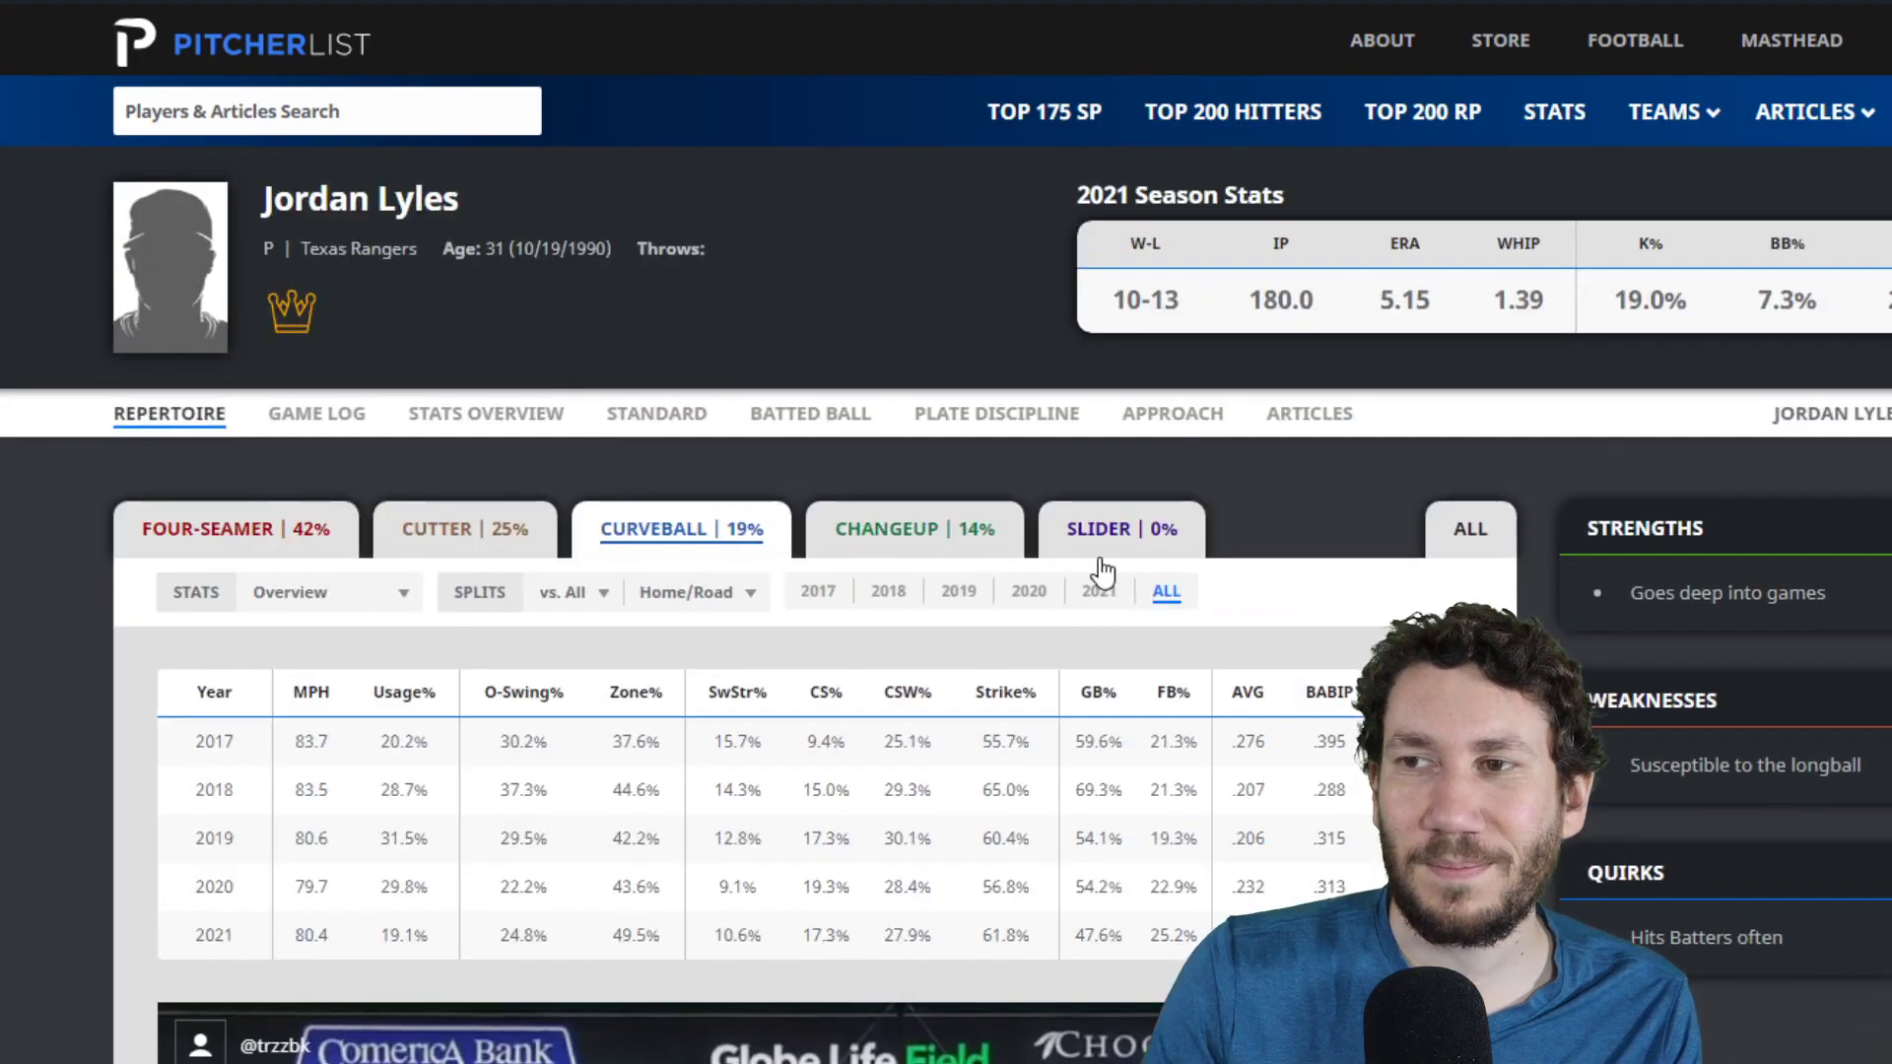
click(1120, 598)
scroll(1121, 603, down, 20)
scroll(1143, 887, up, 7)
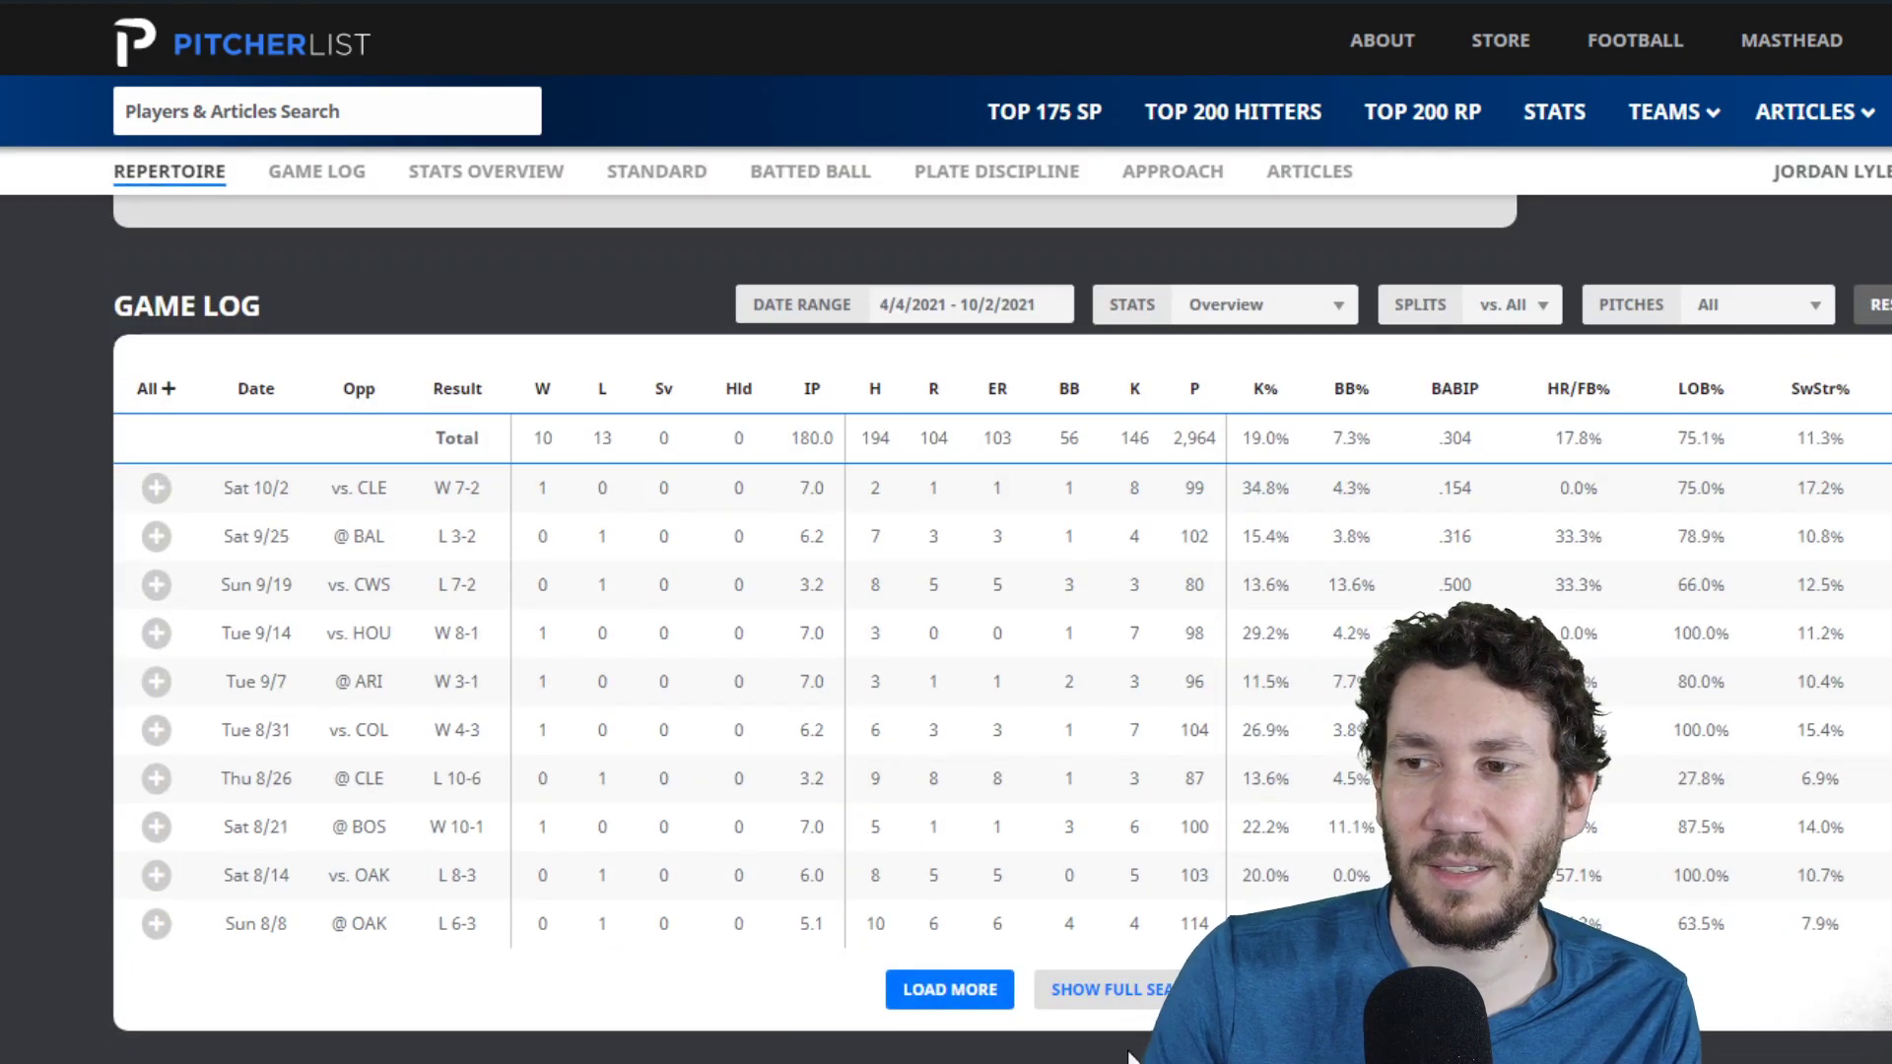
click(1009, 843)
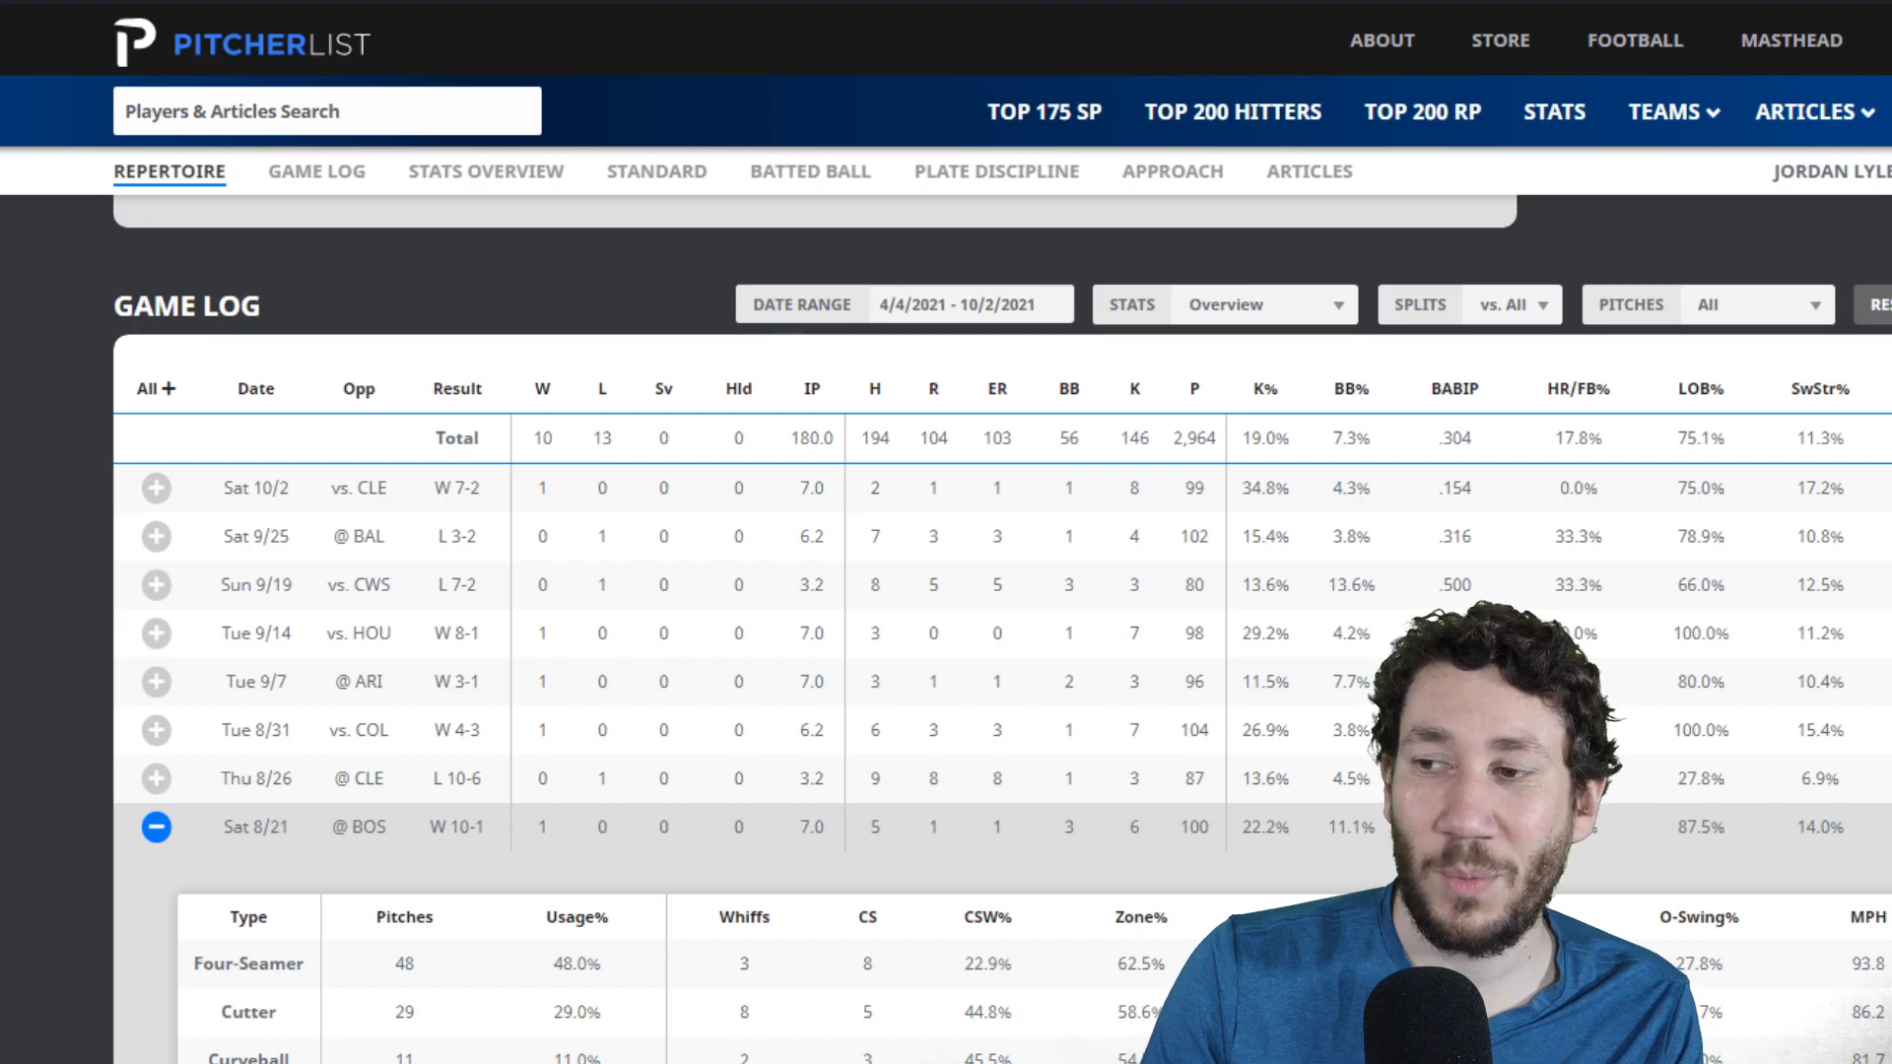
click(1015, 828)
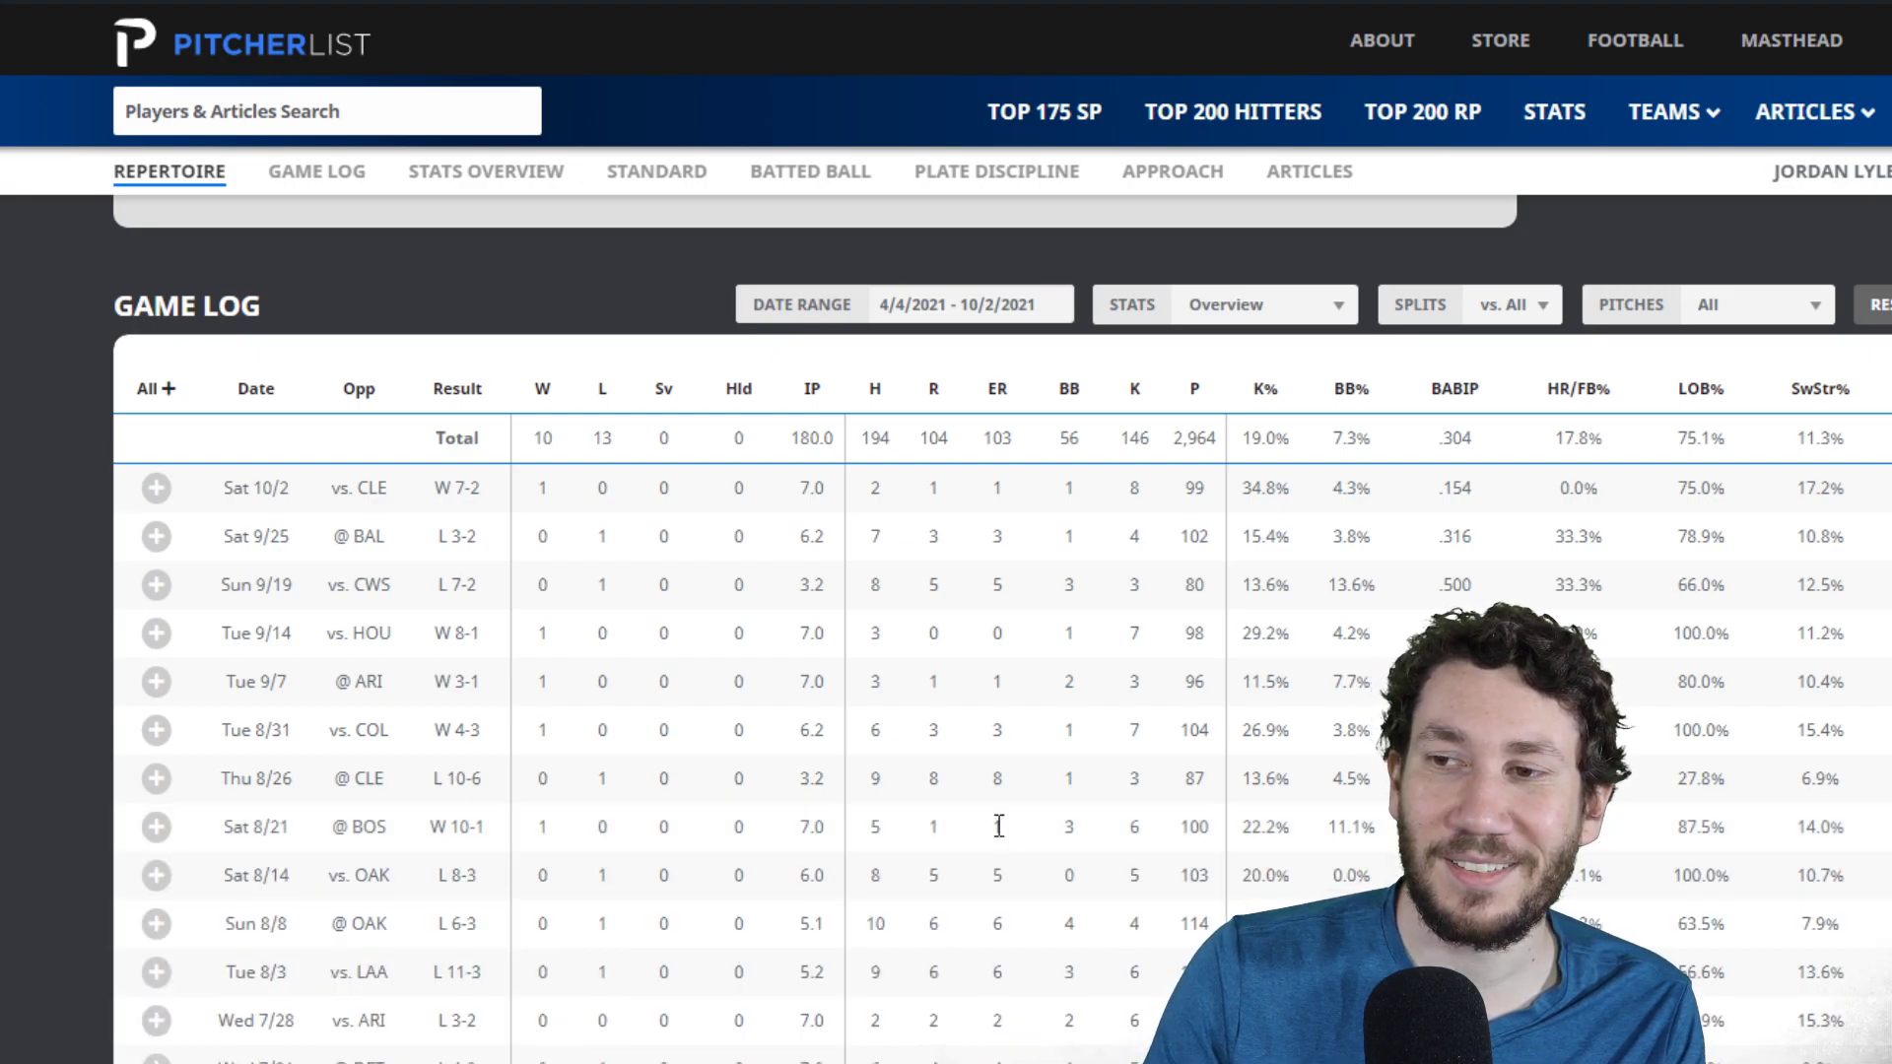
- Examine the pitch breakdowns of Lyles's 8/31 Colorado, 9/7 Arizona and 9/14 Houston starts in the game log
click(1037, 740)
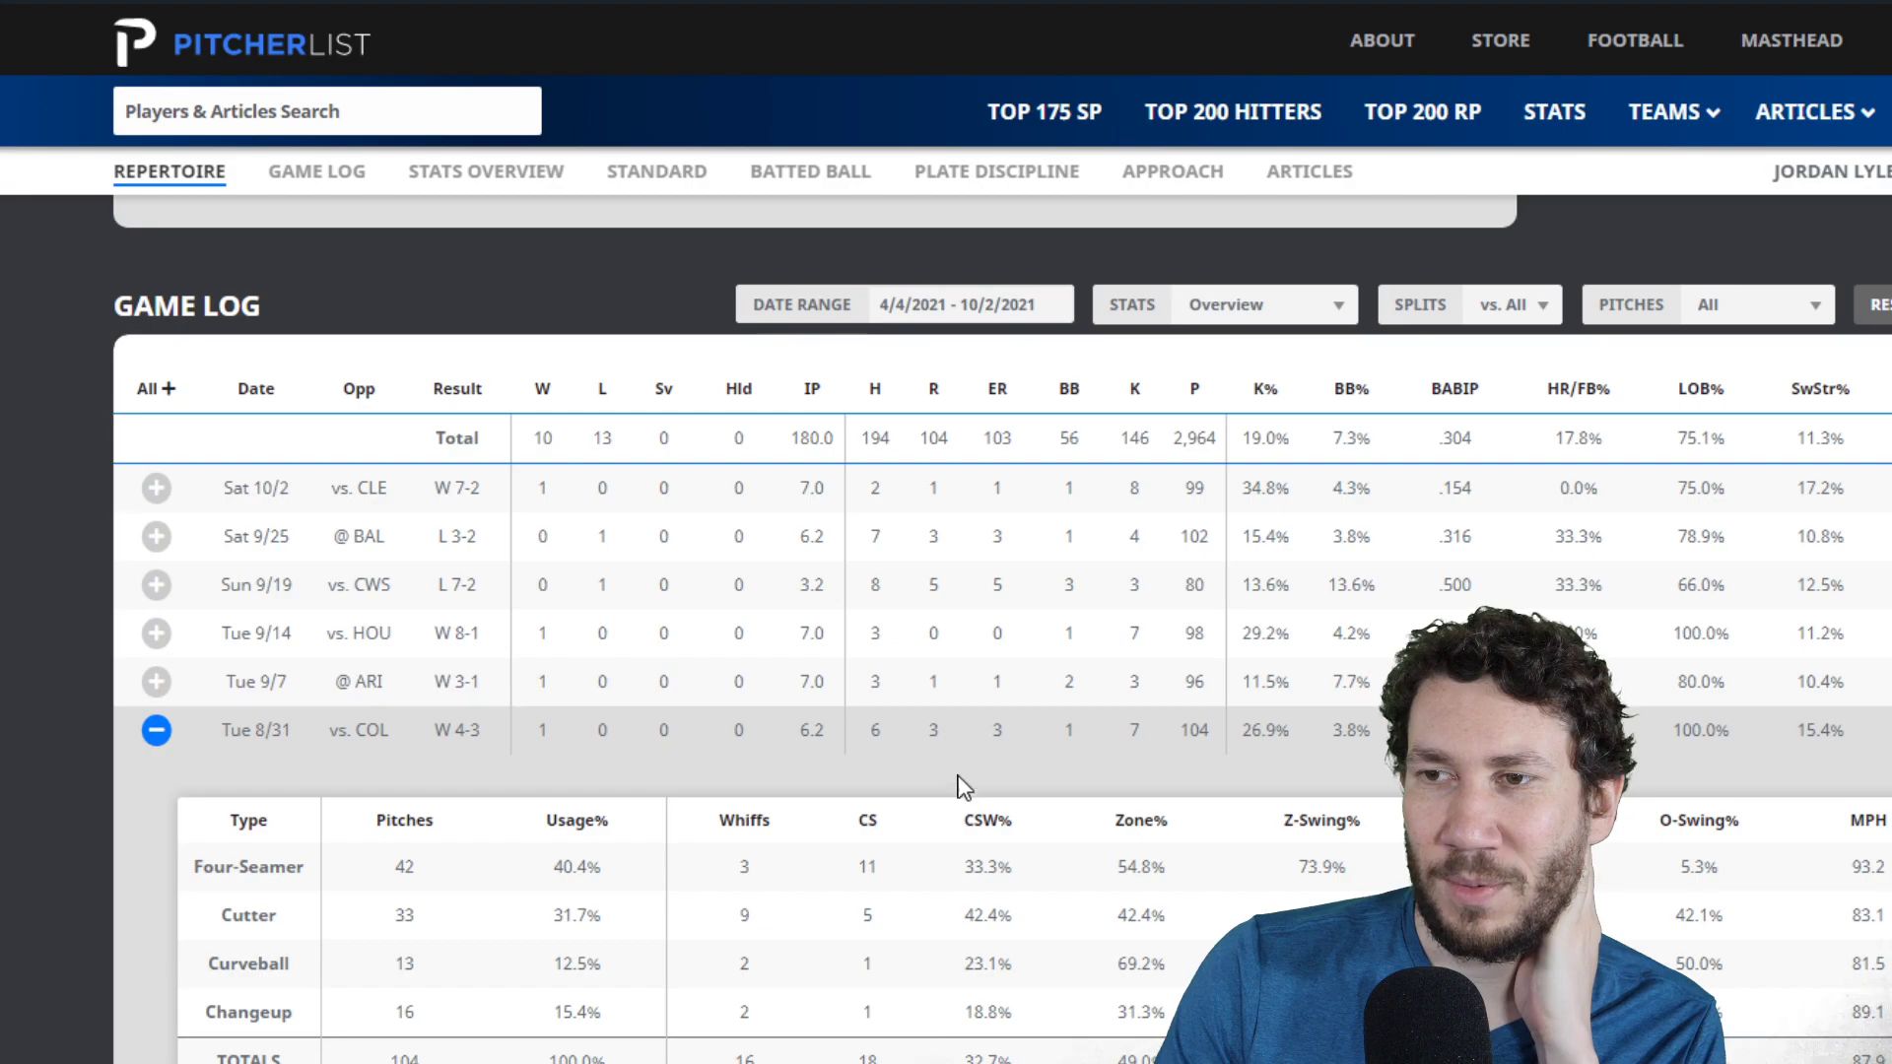
click(1000, 732)
click(1019, 684)
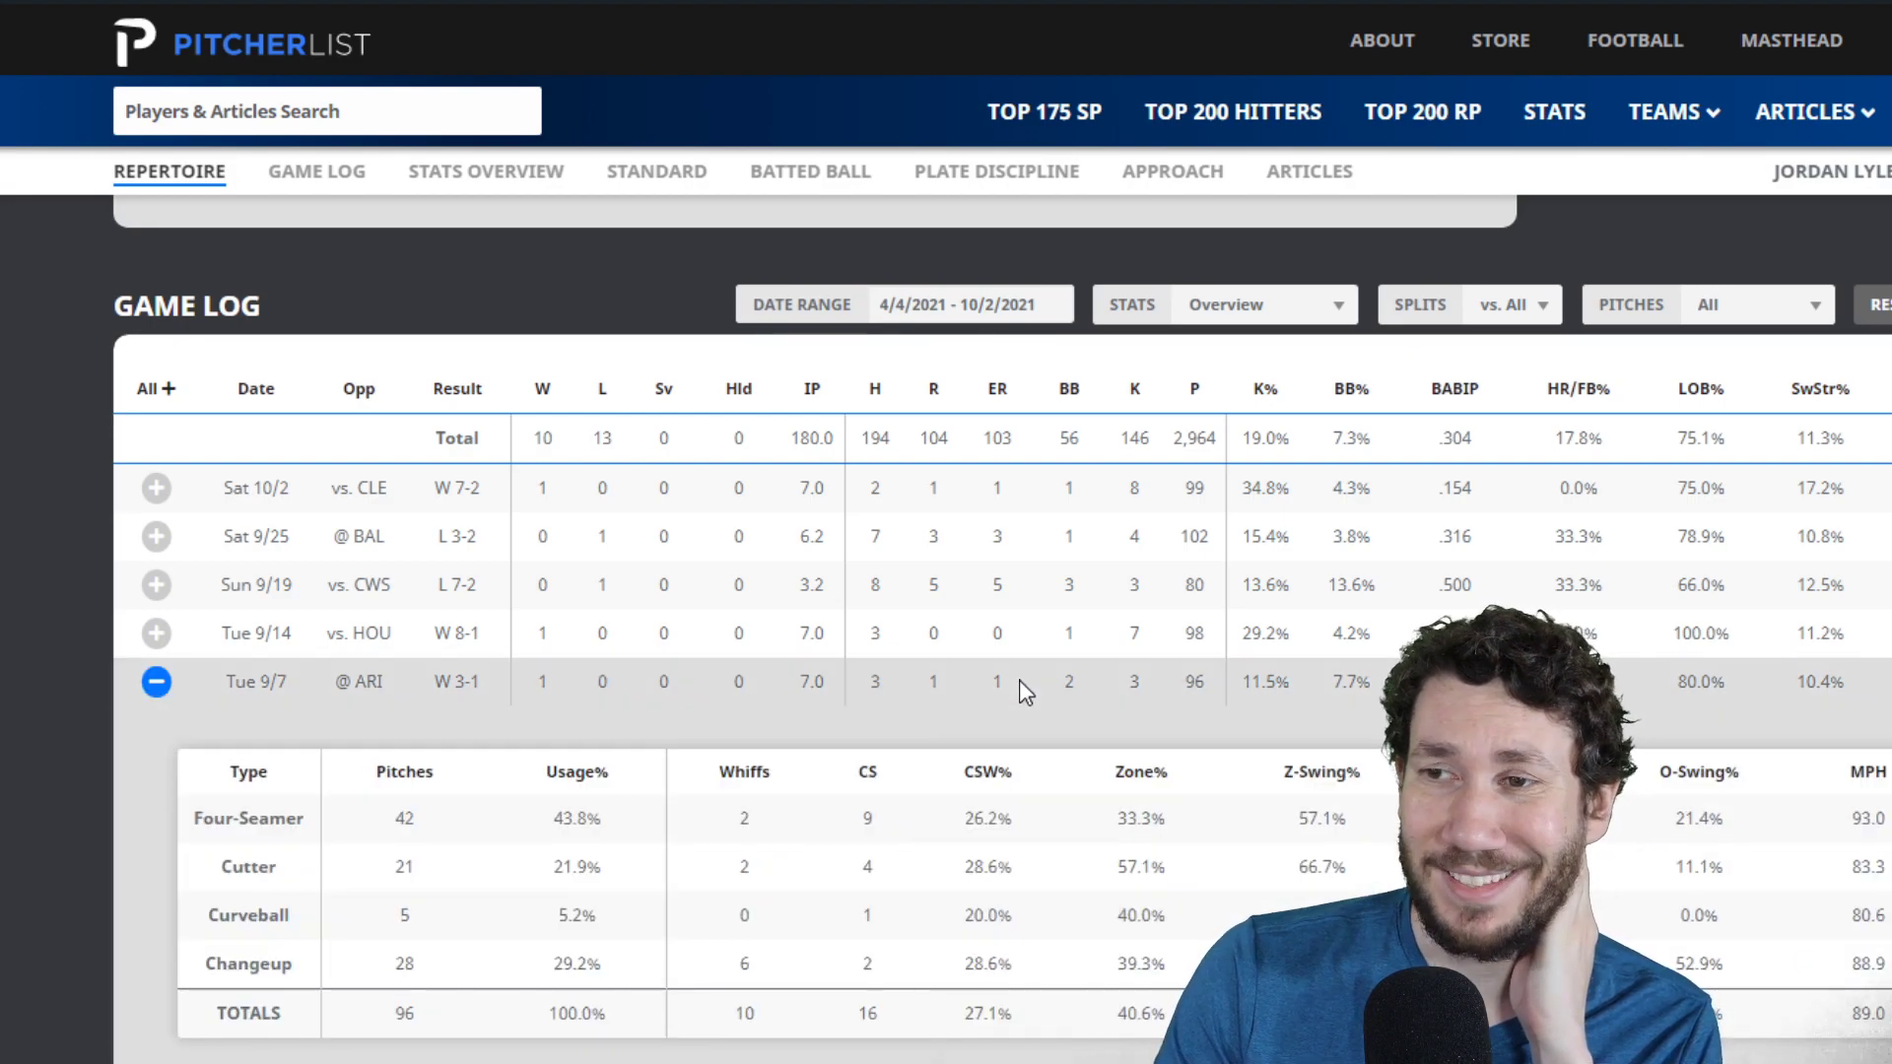
click(1019, 677)
click(1041, 631)
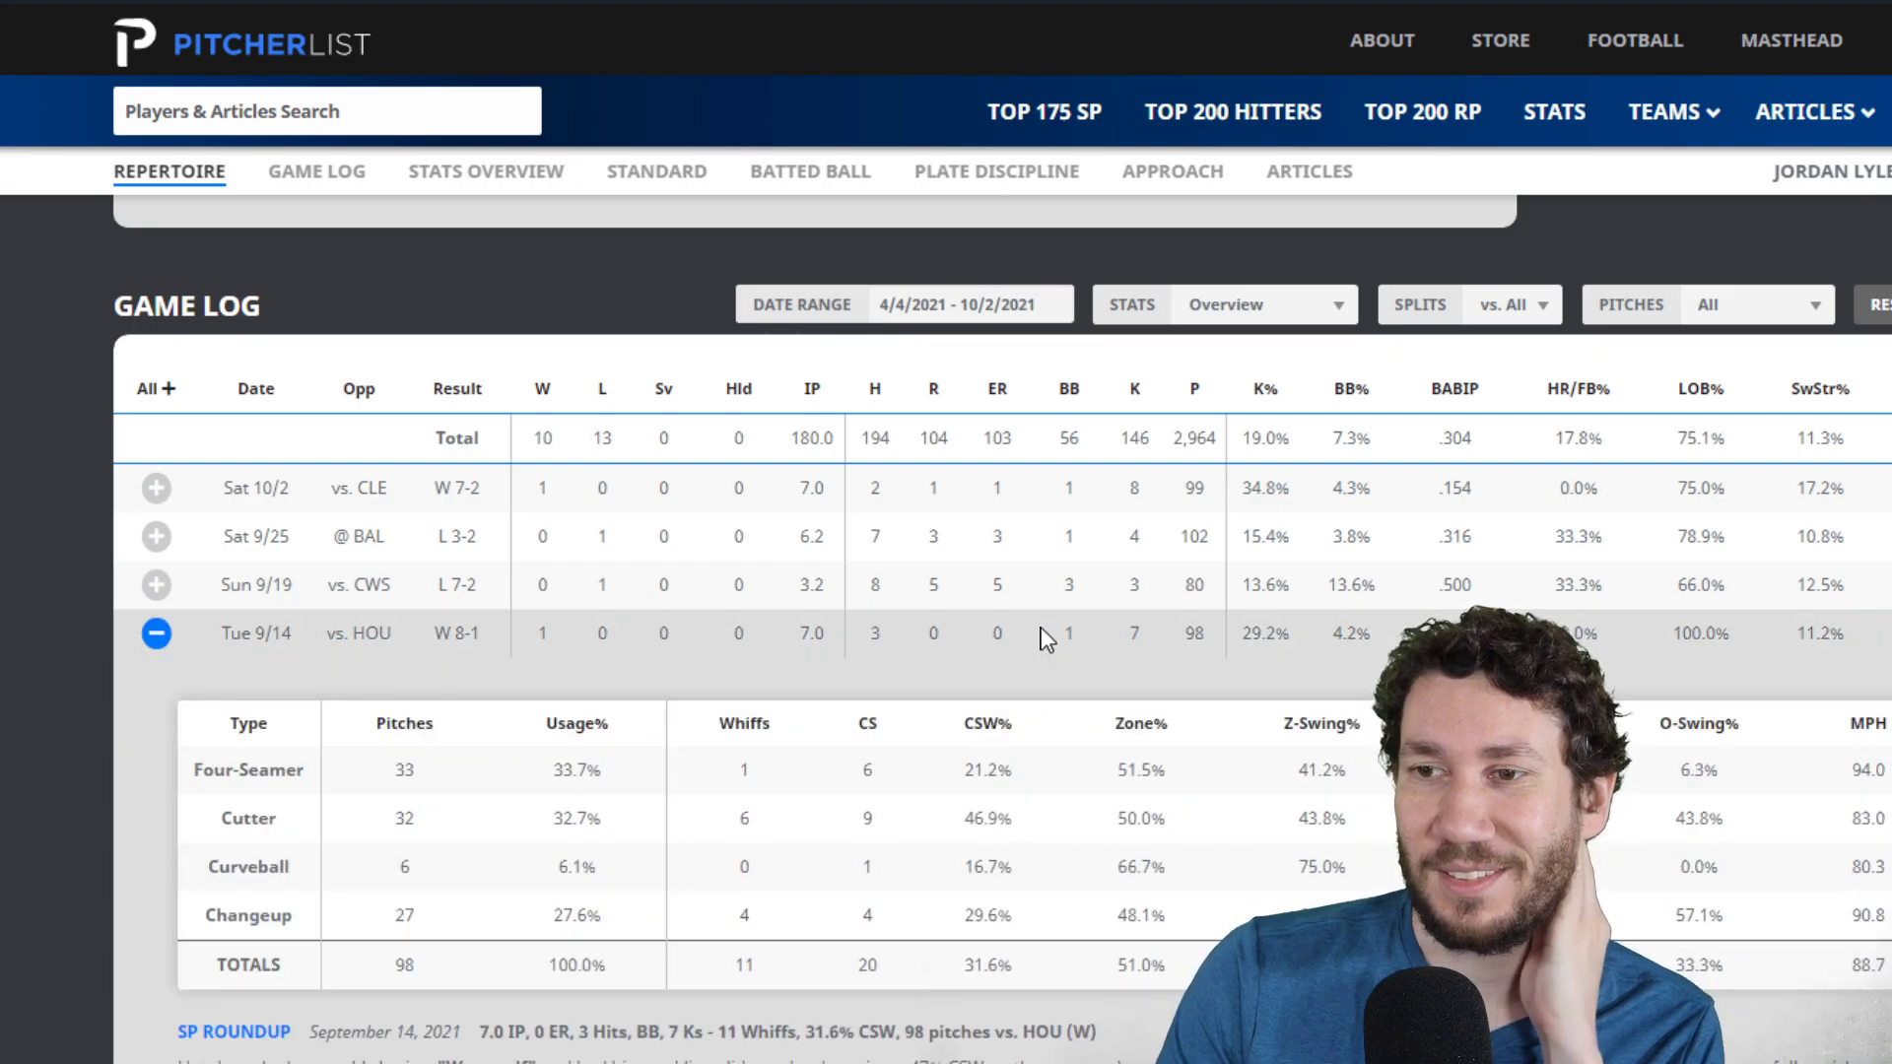
click(1039, 648)
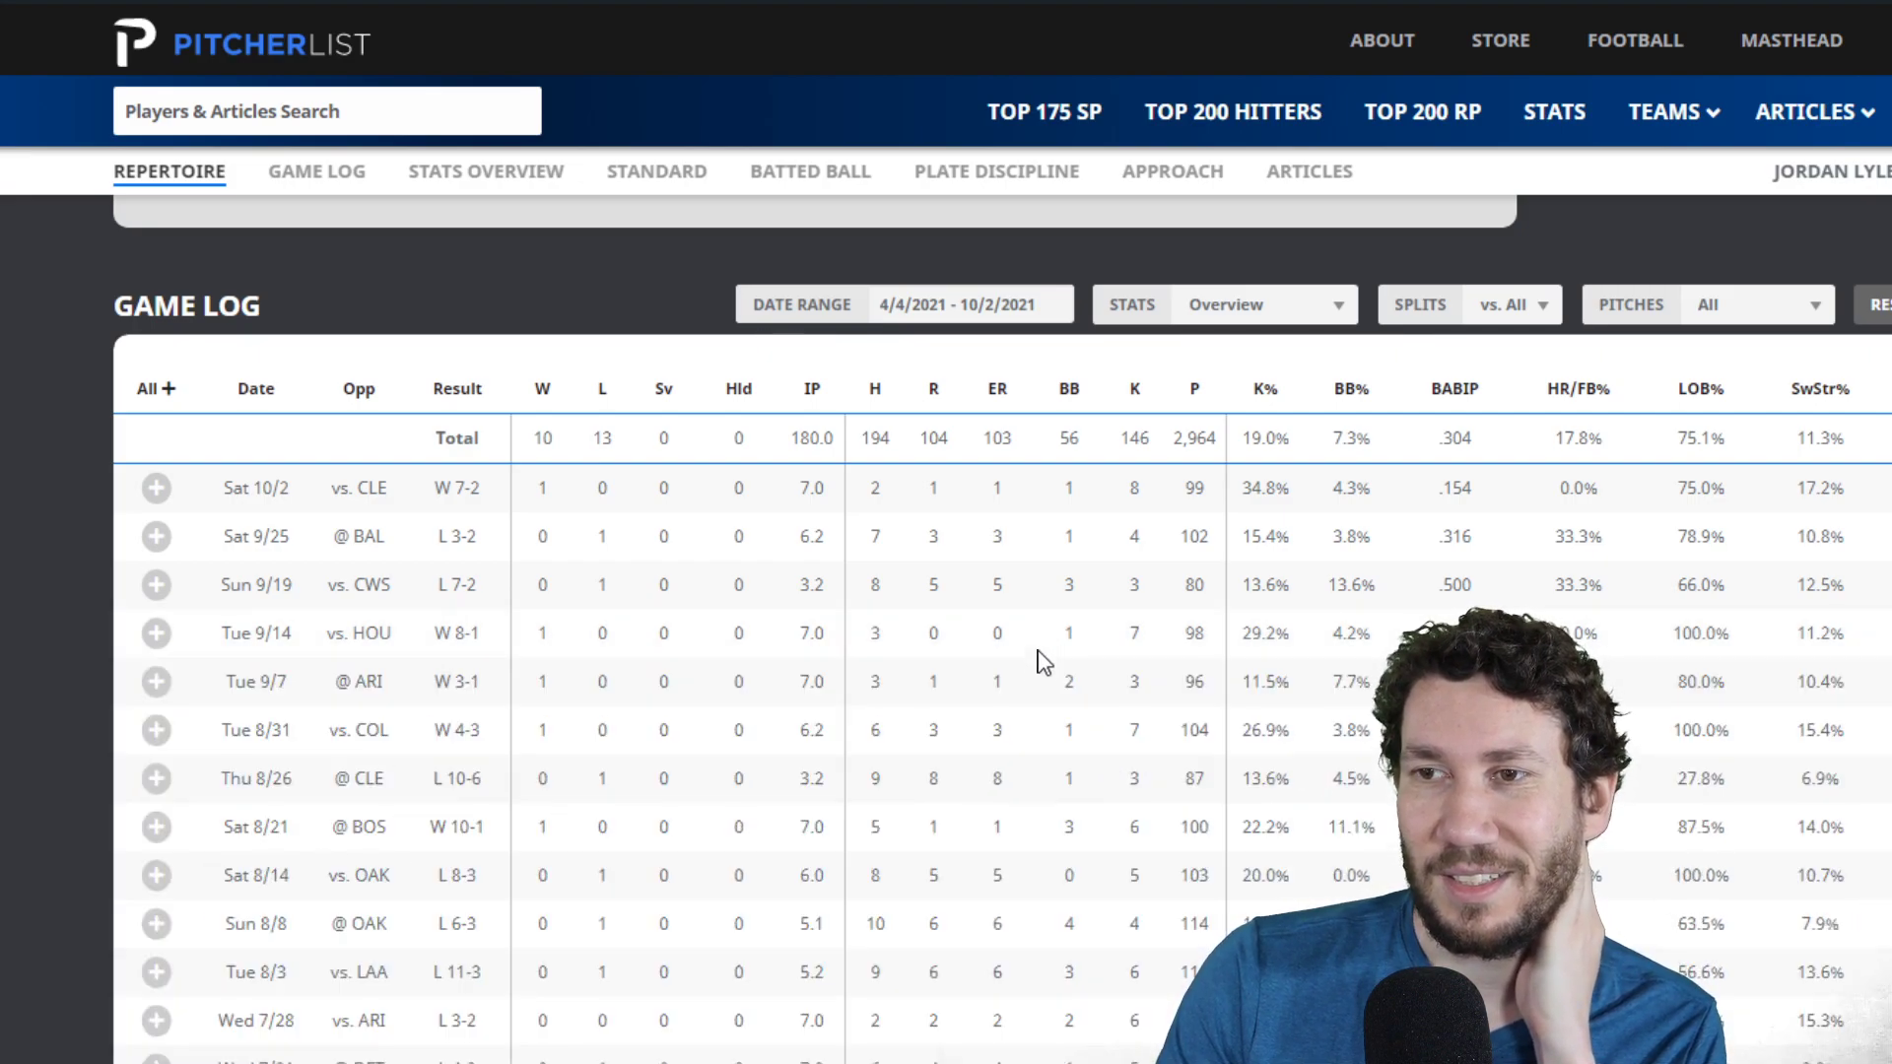
- Recheck the pitch breakdowns of the 9/7 Arizona and 9/14 Houston starts, closing each one again
click(1042, 687)
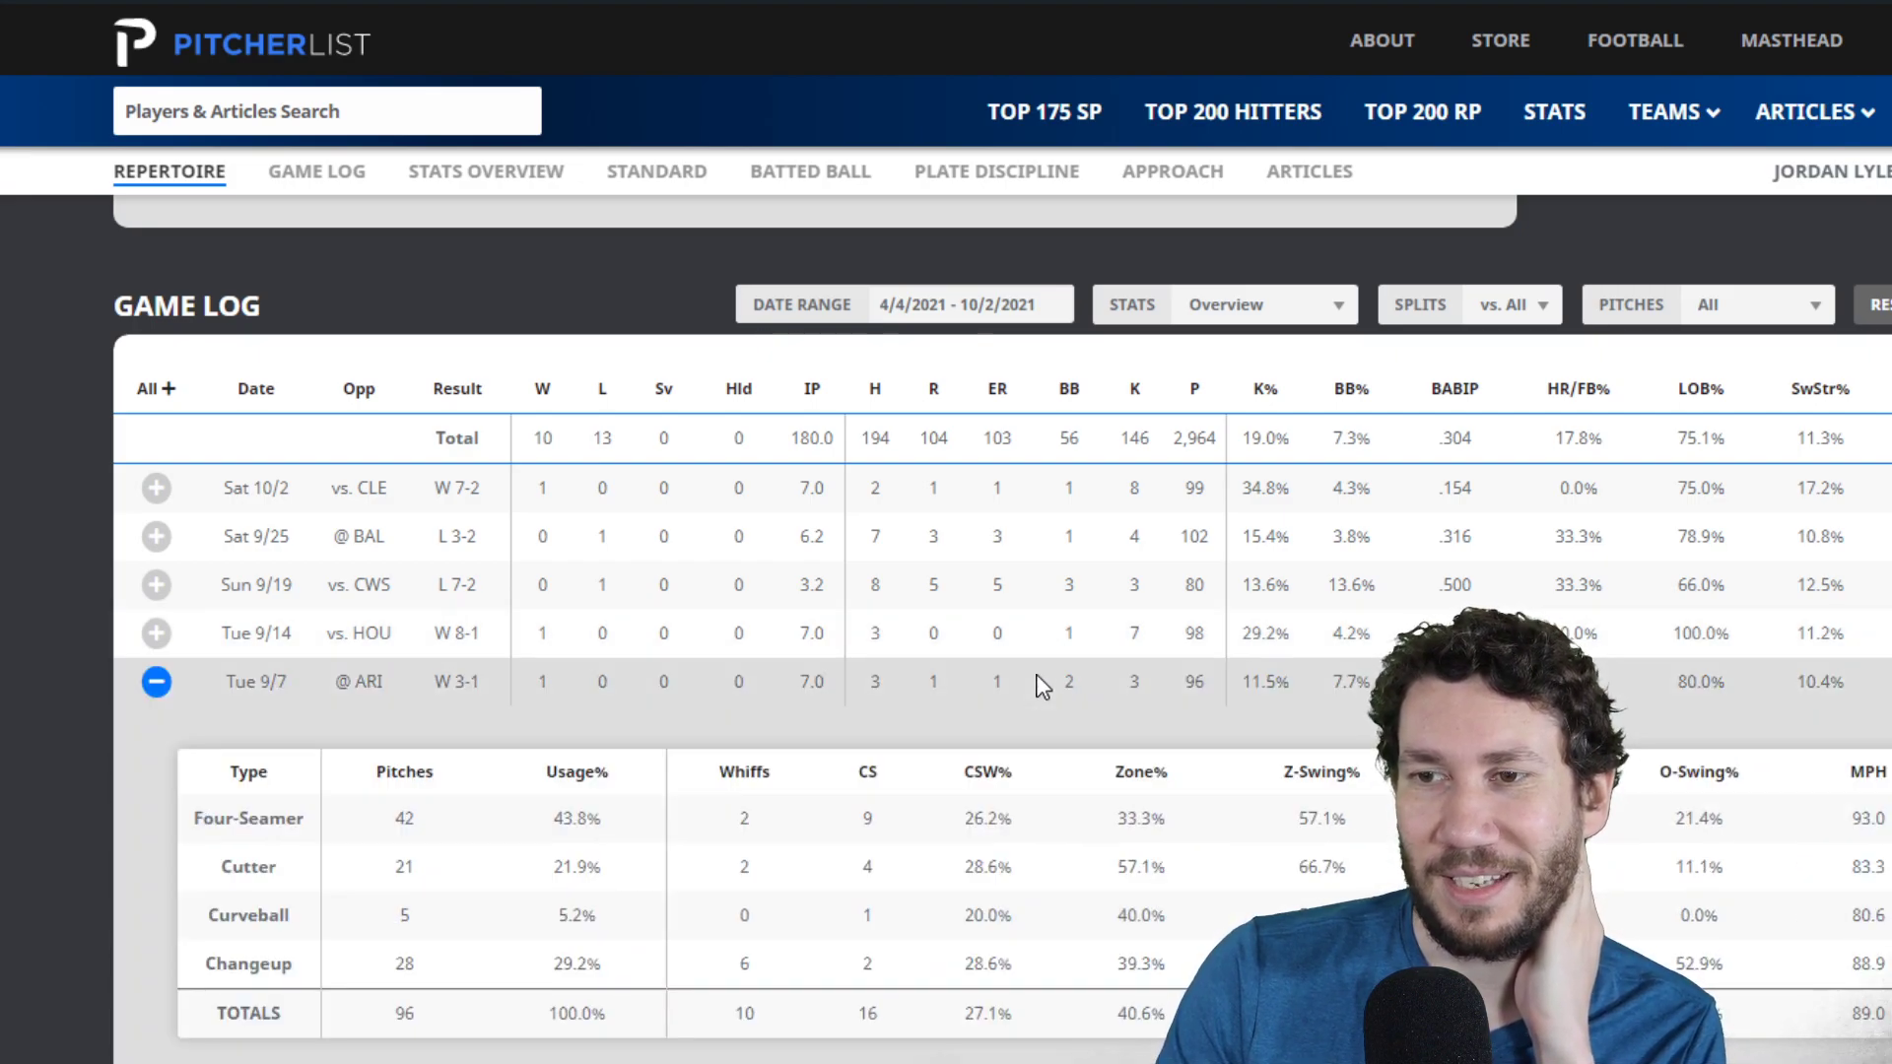
click(971, 699)
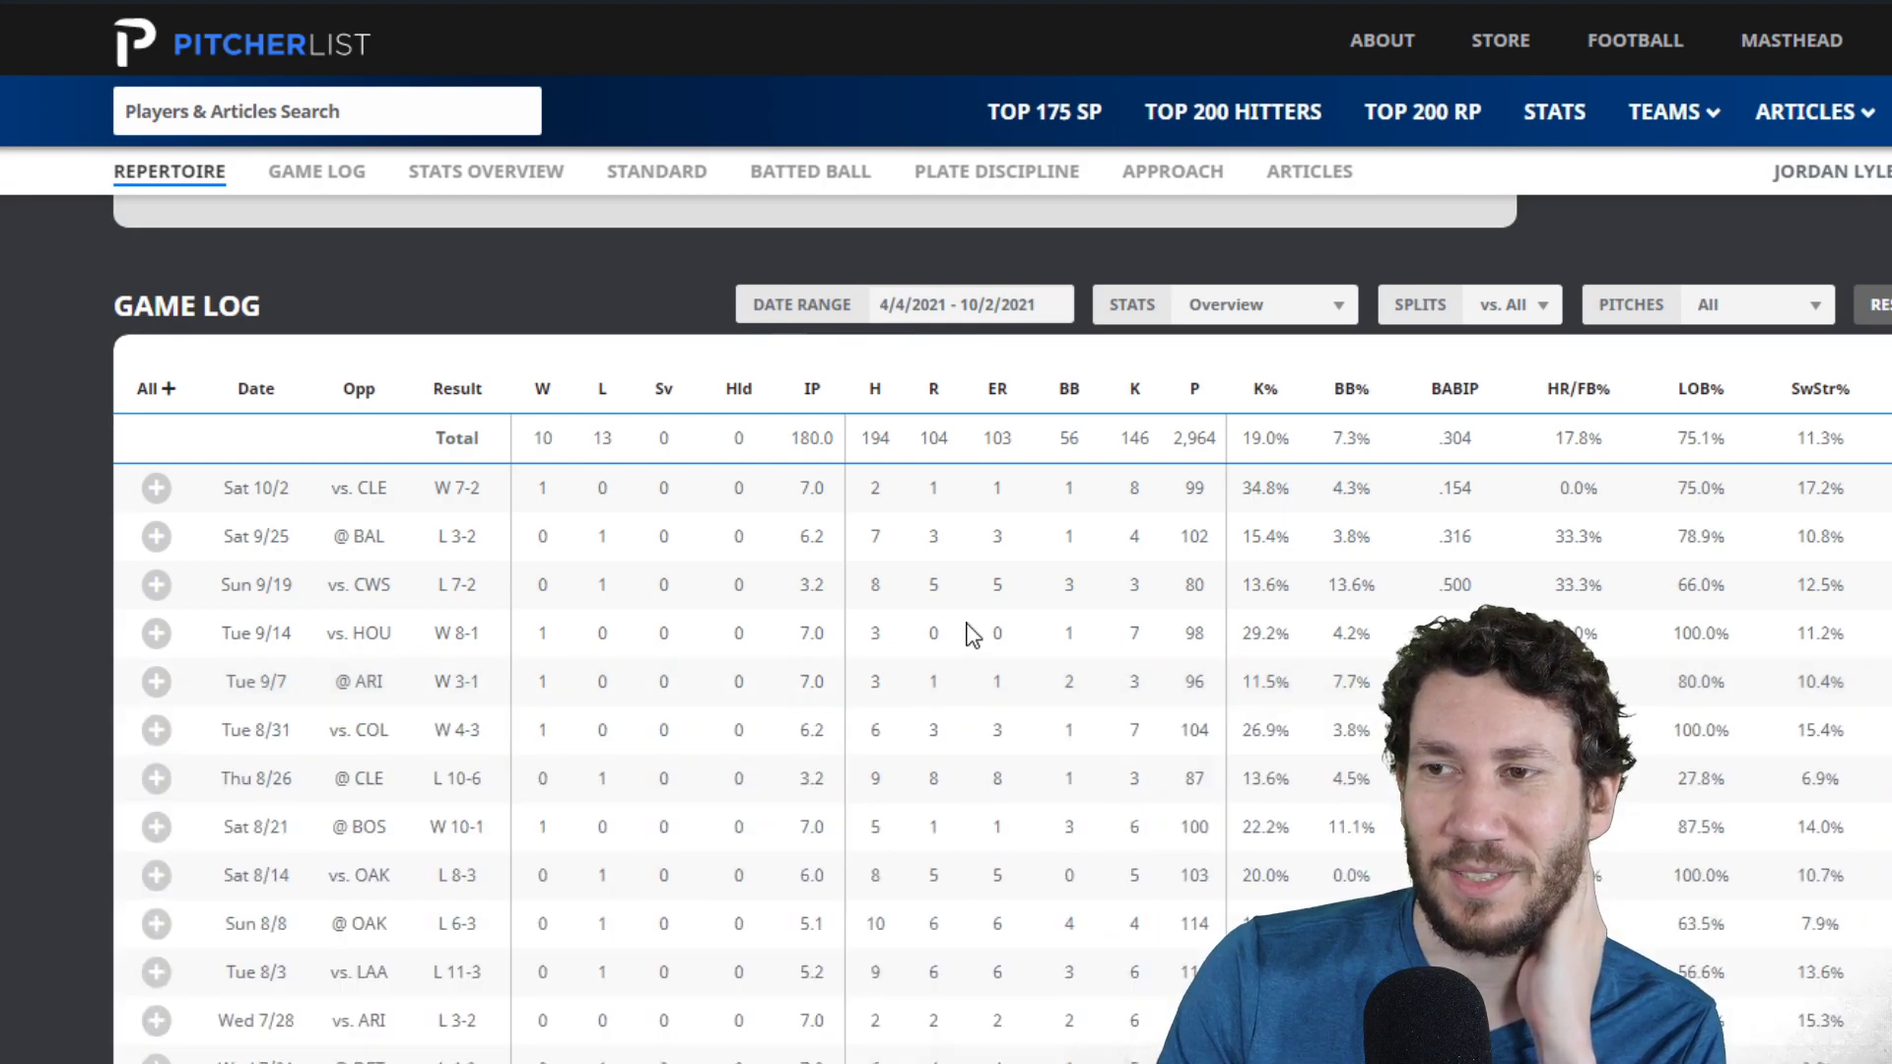
click(971, 636)
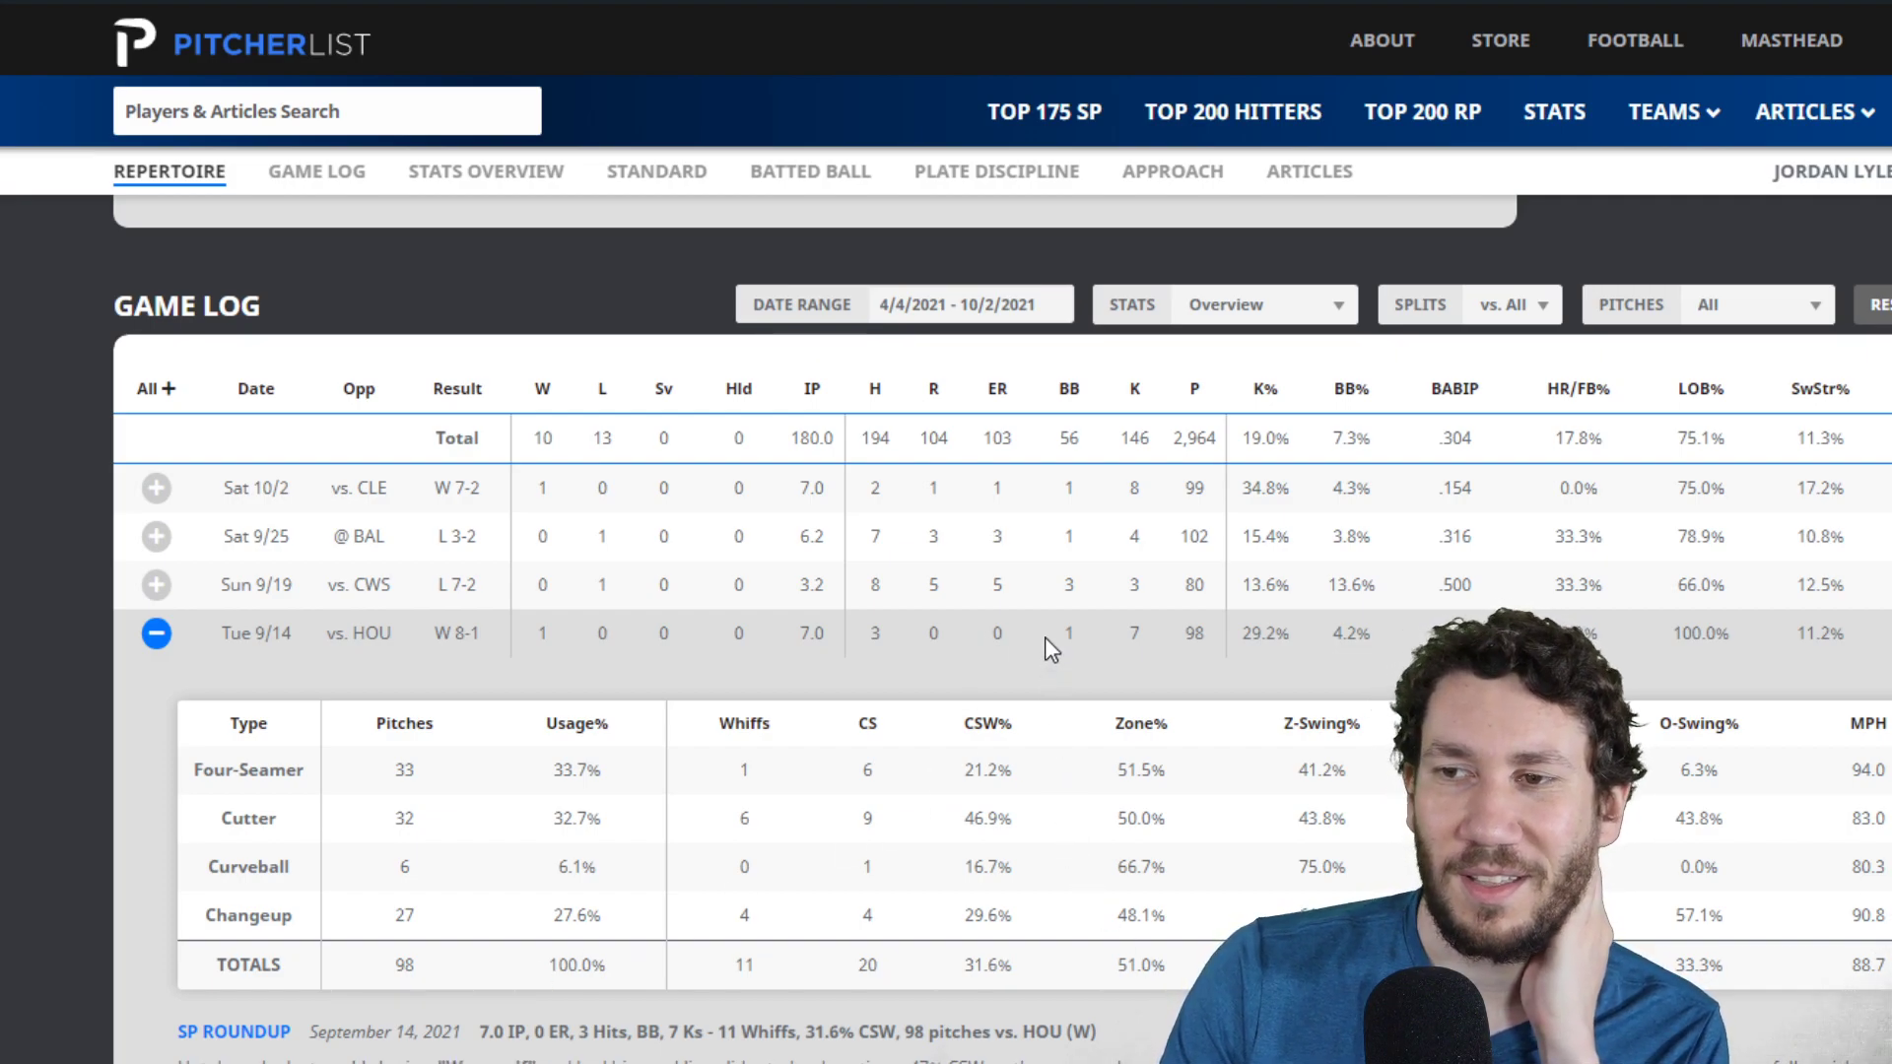
click(971, 642)
scroll(976, 611, up, 15)
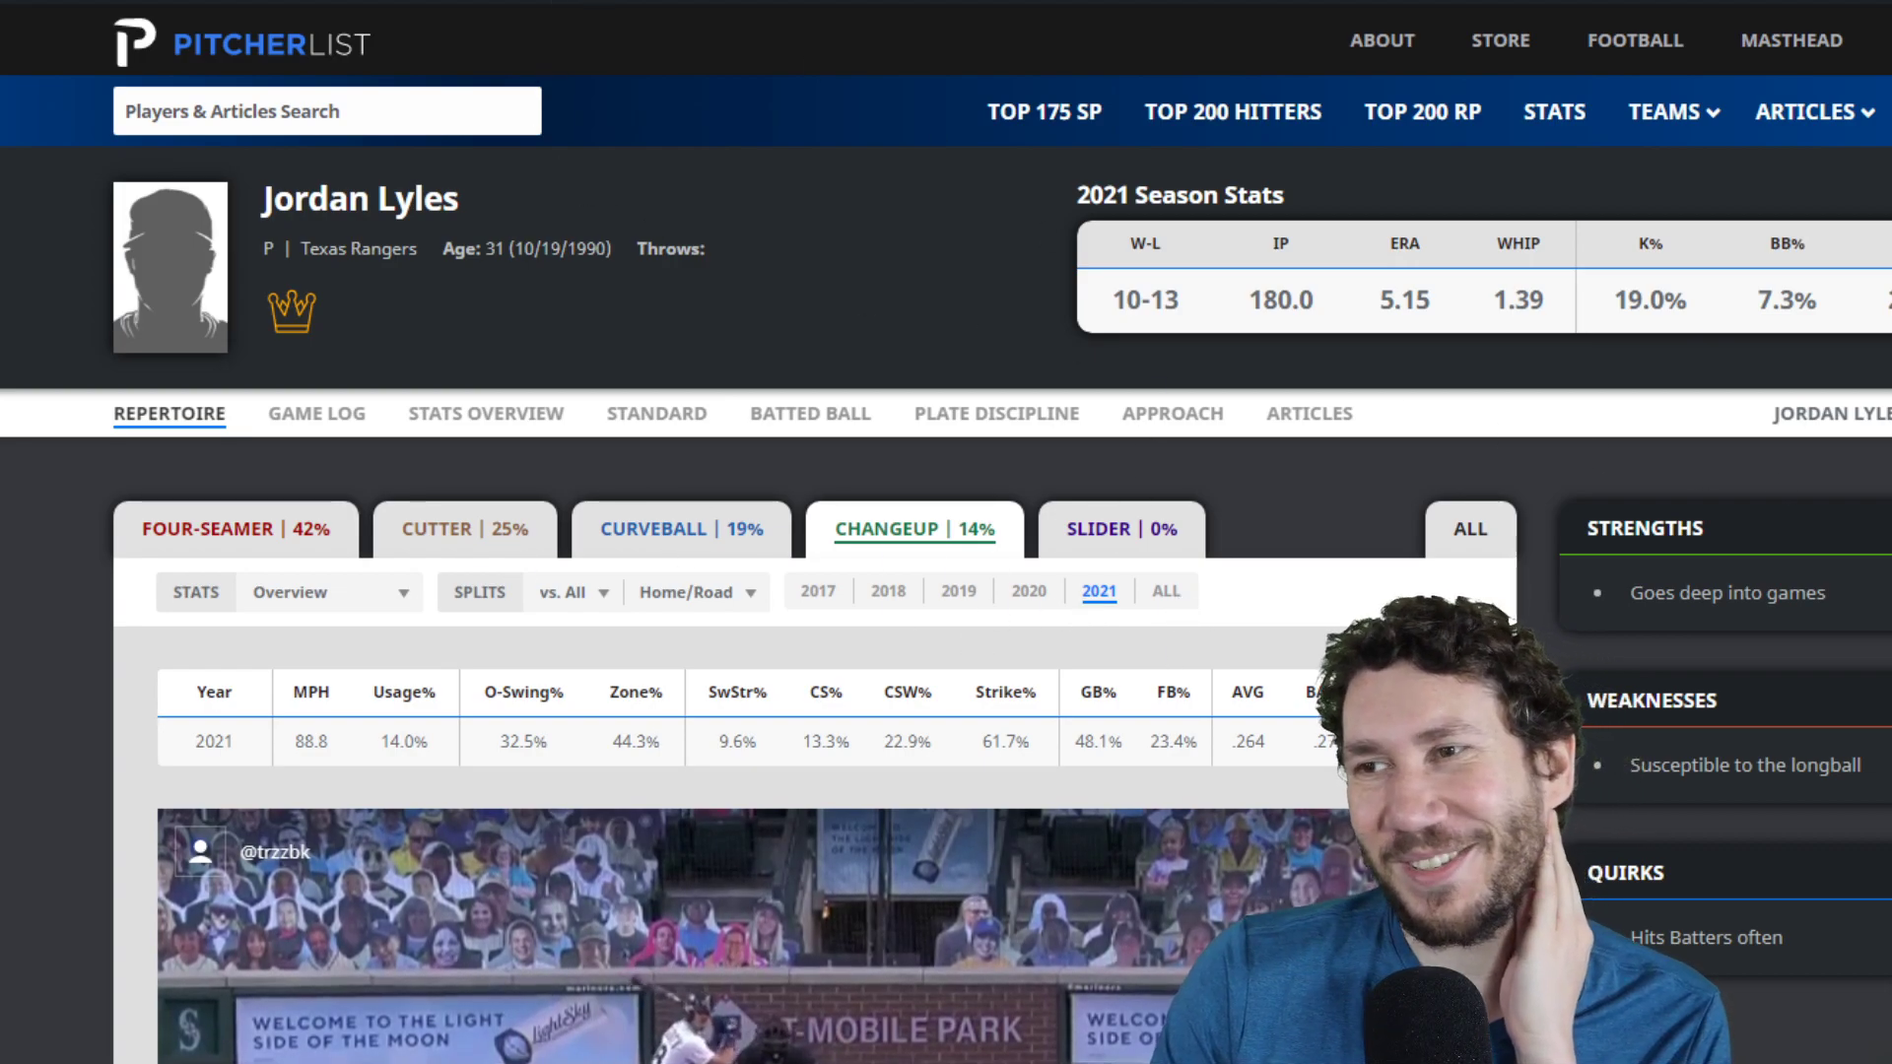
- Switch to FanGraphs and return from the game log to Lyles's season stats
key(ctrl+Tab)
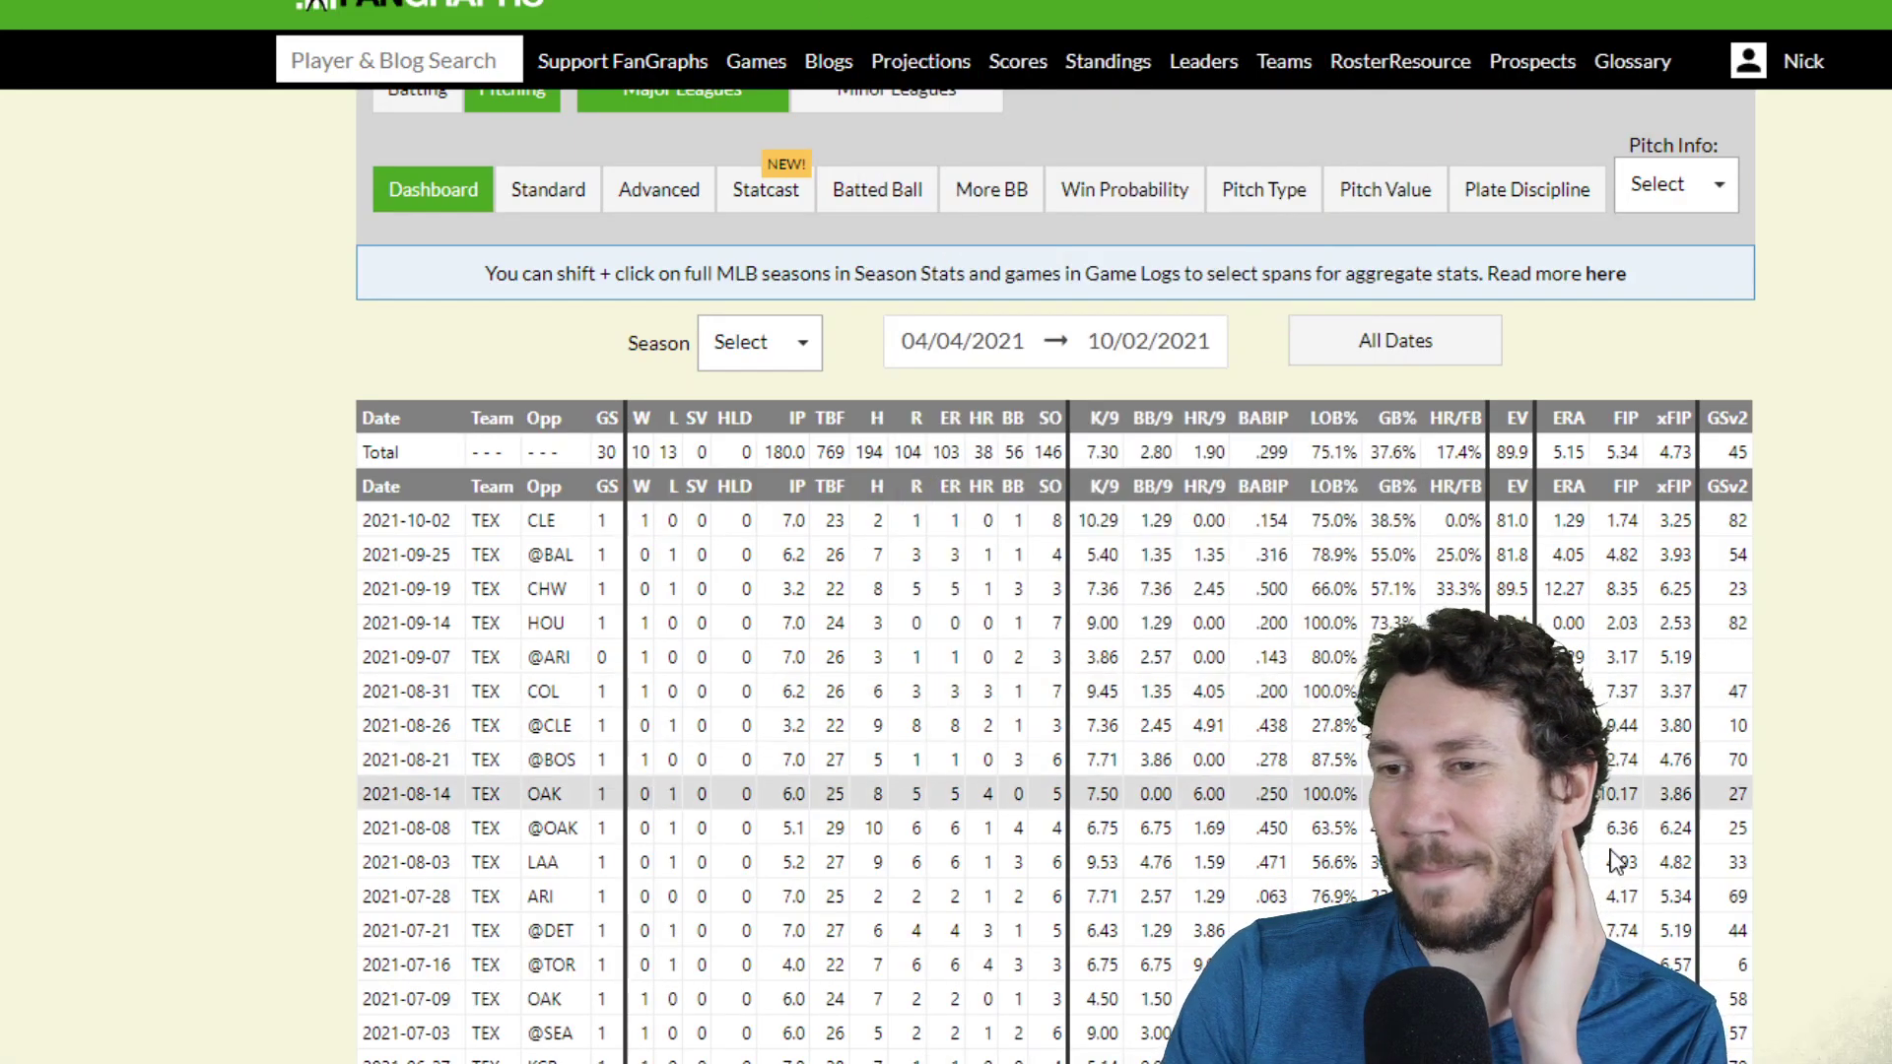
scroll(434, 818, up, 8)
click(443, 857)
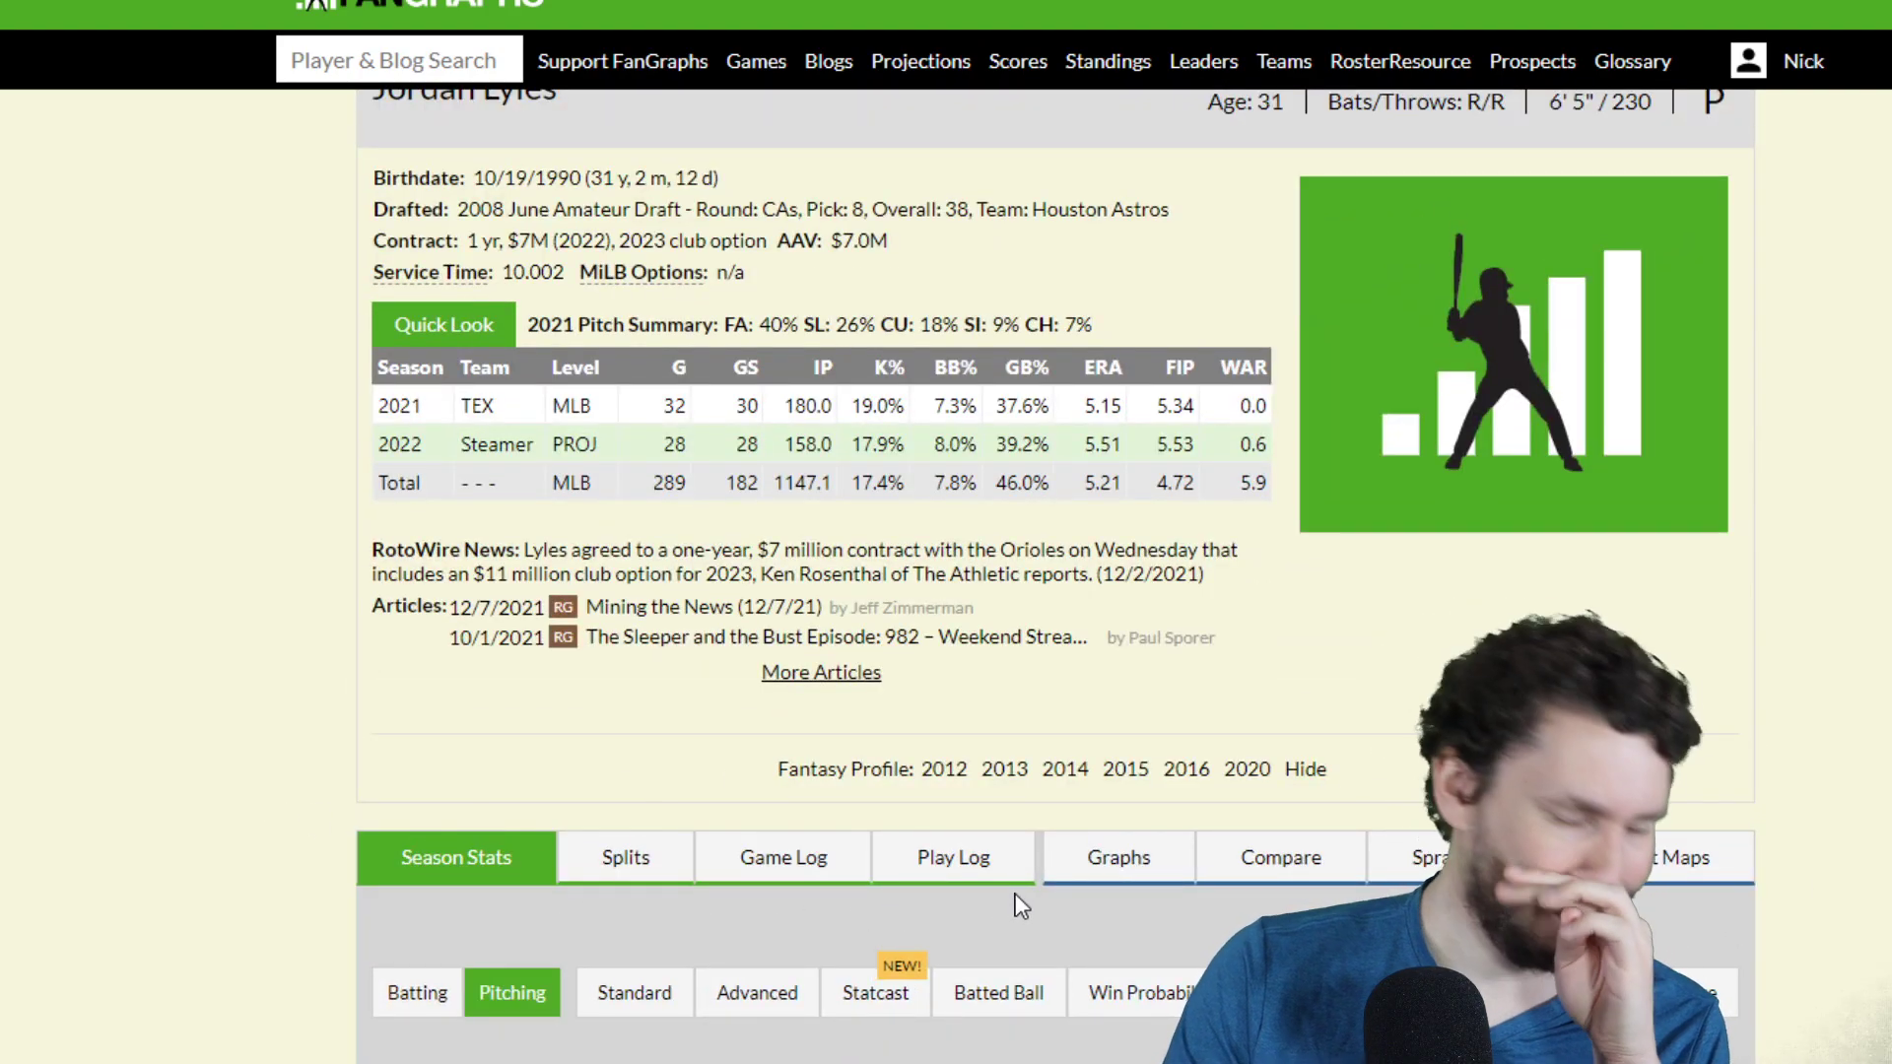
- Switch to the Excel projections sheet and set Jordan Lyles's team to BAL
key(alt+Tab)
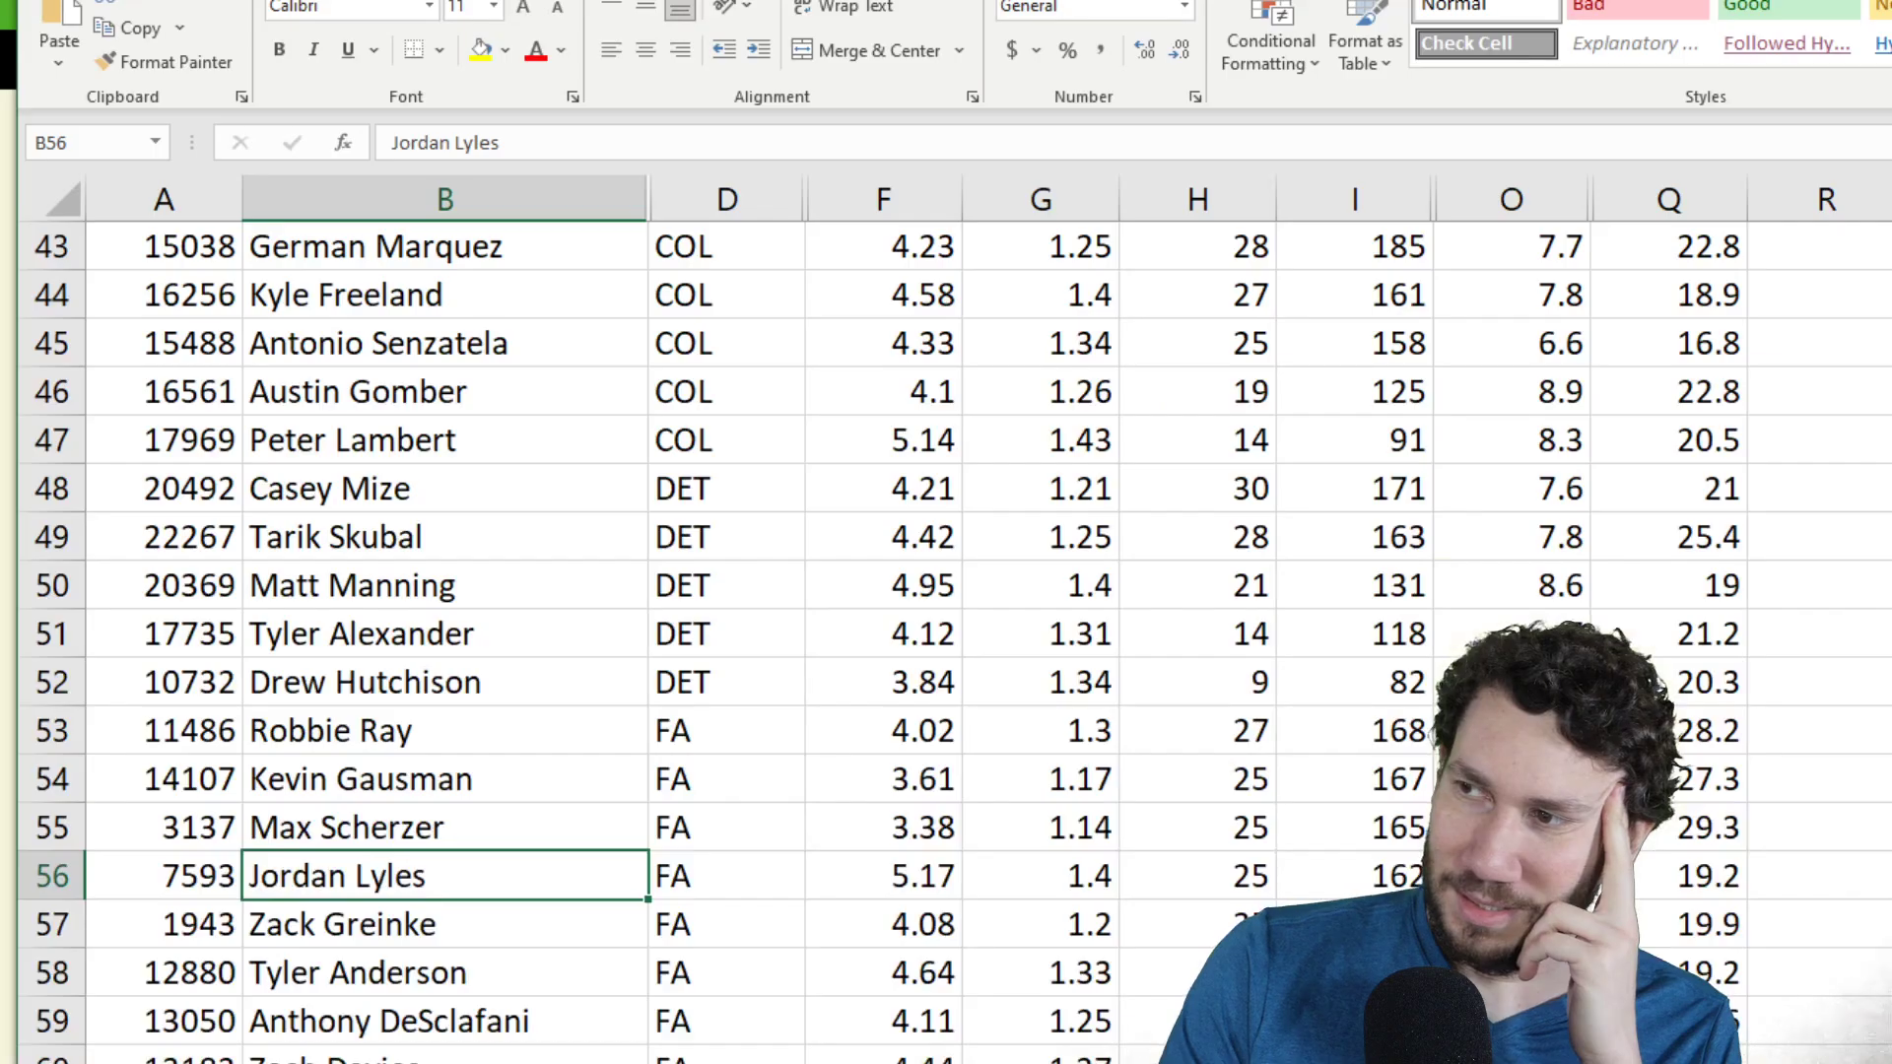
key(Right)
key(Right)
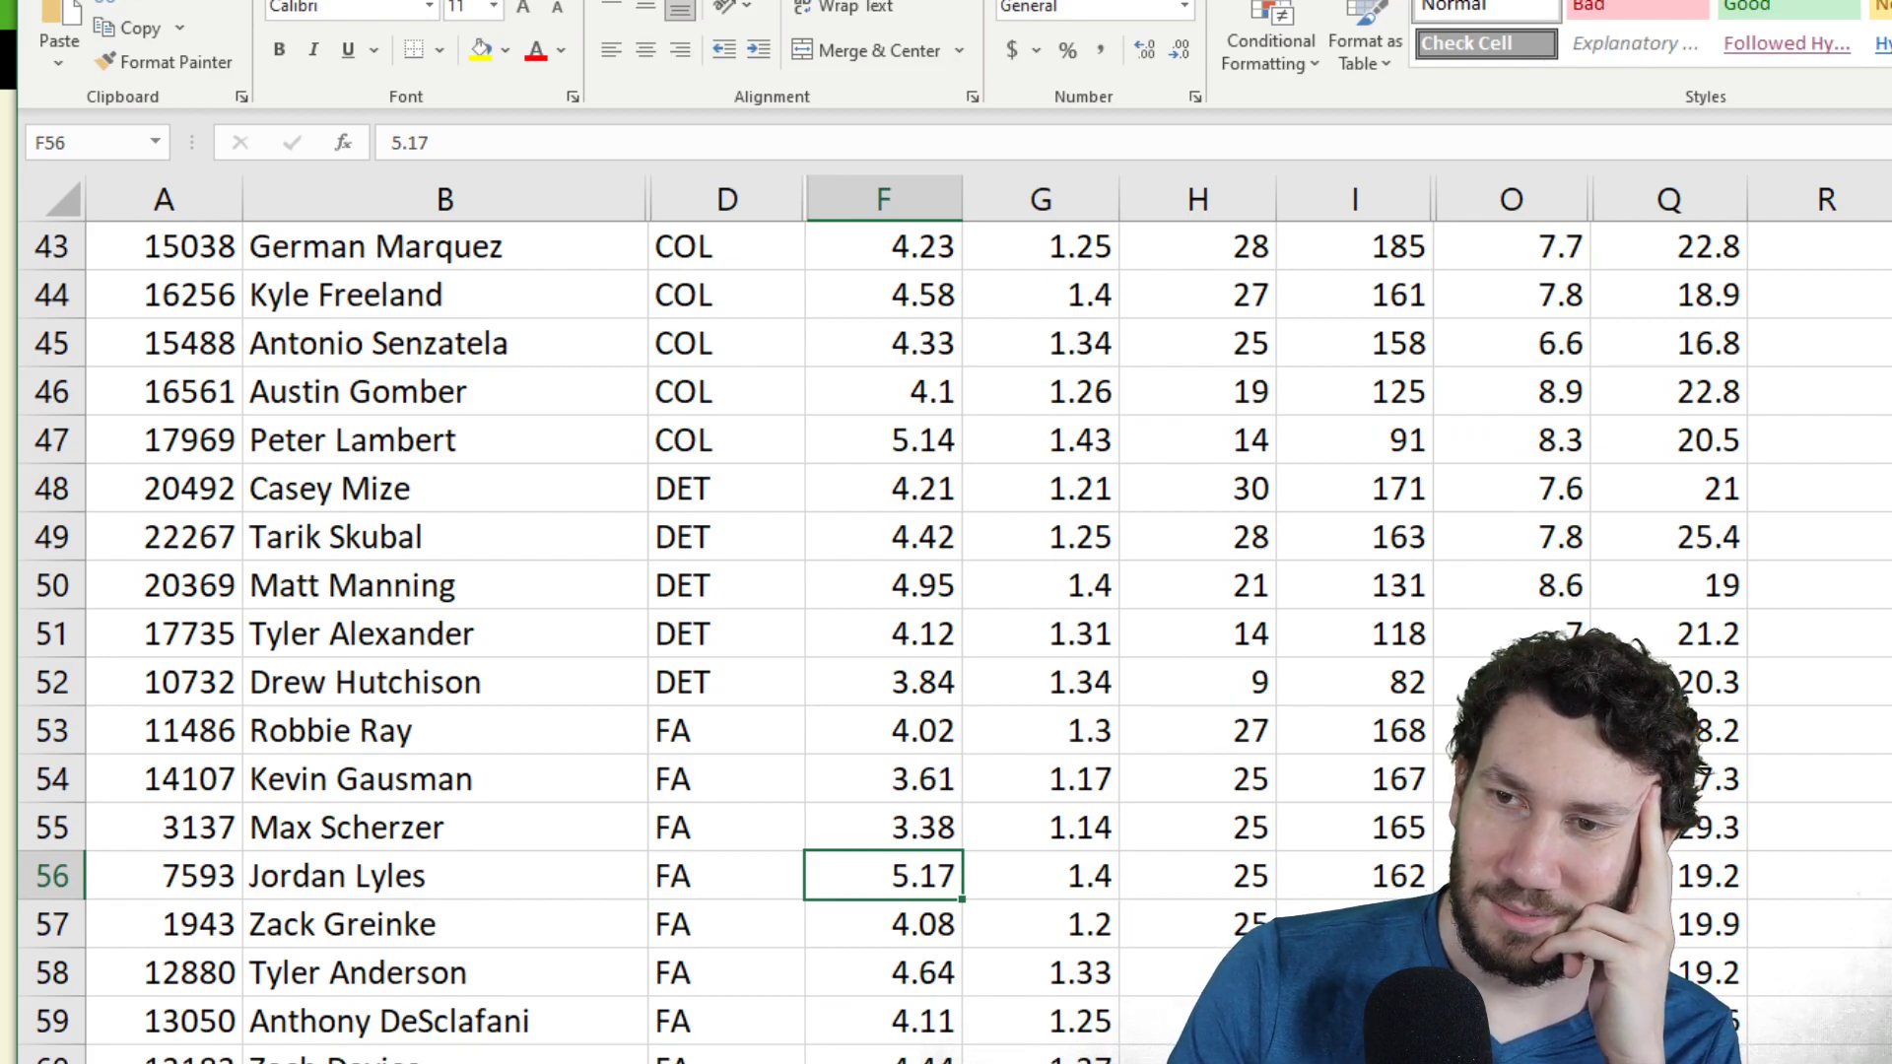
click(1887, 925)
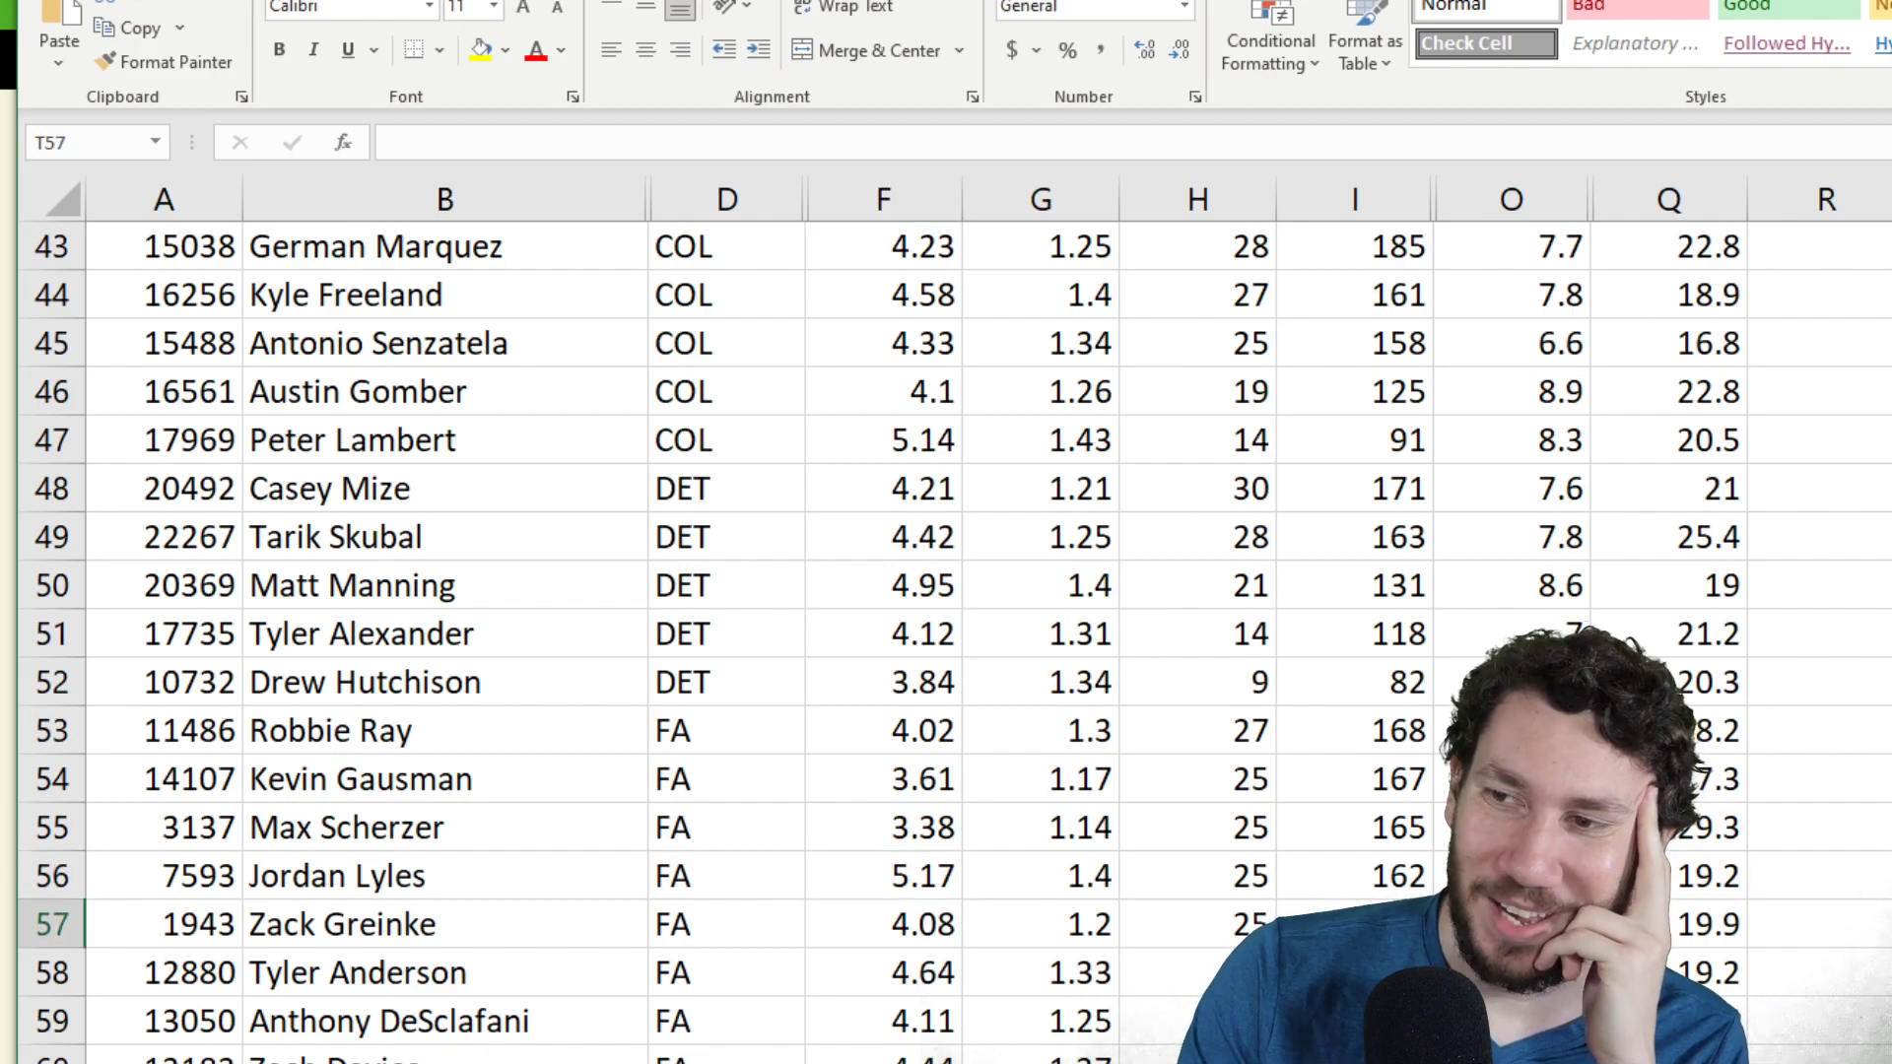
click(755, 867)
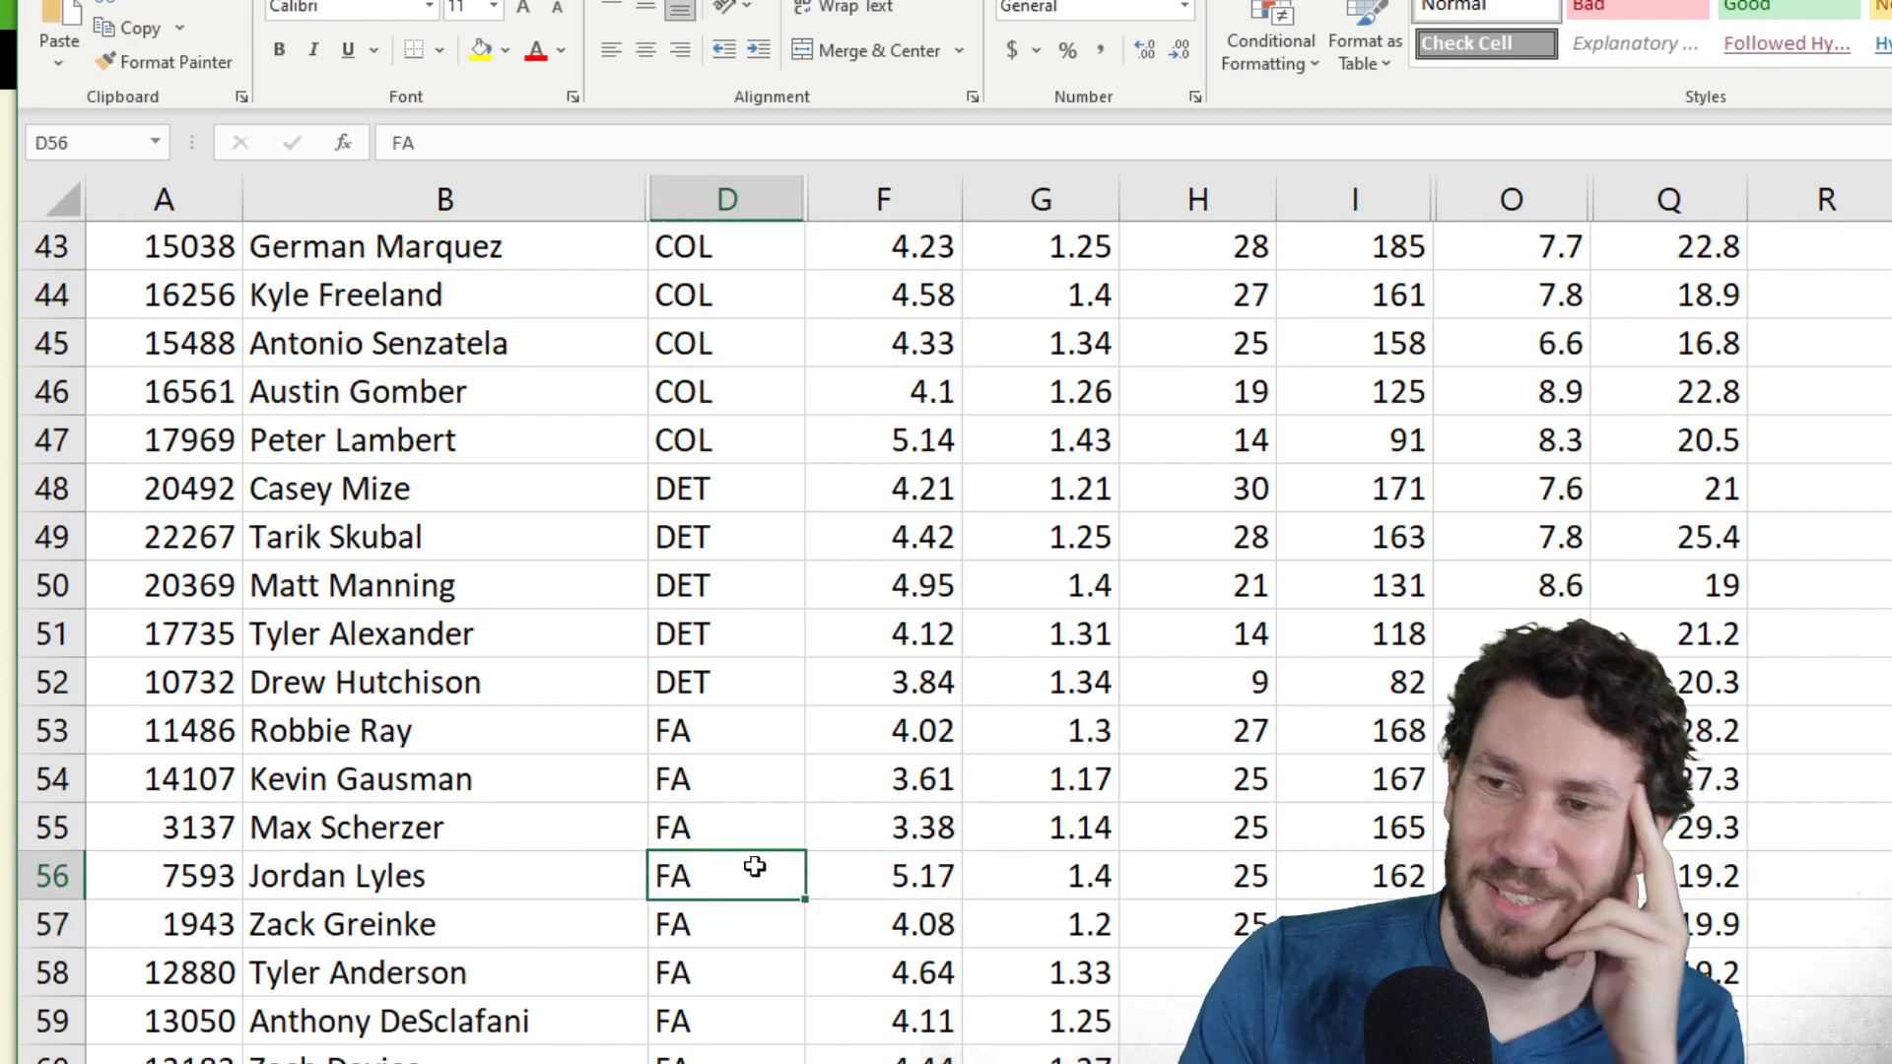
text(BAL)
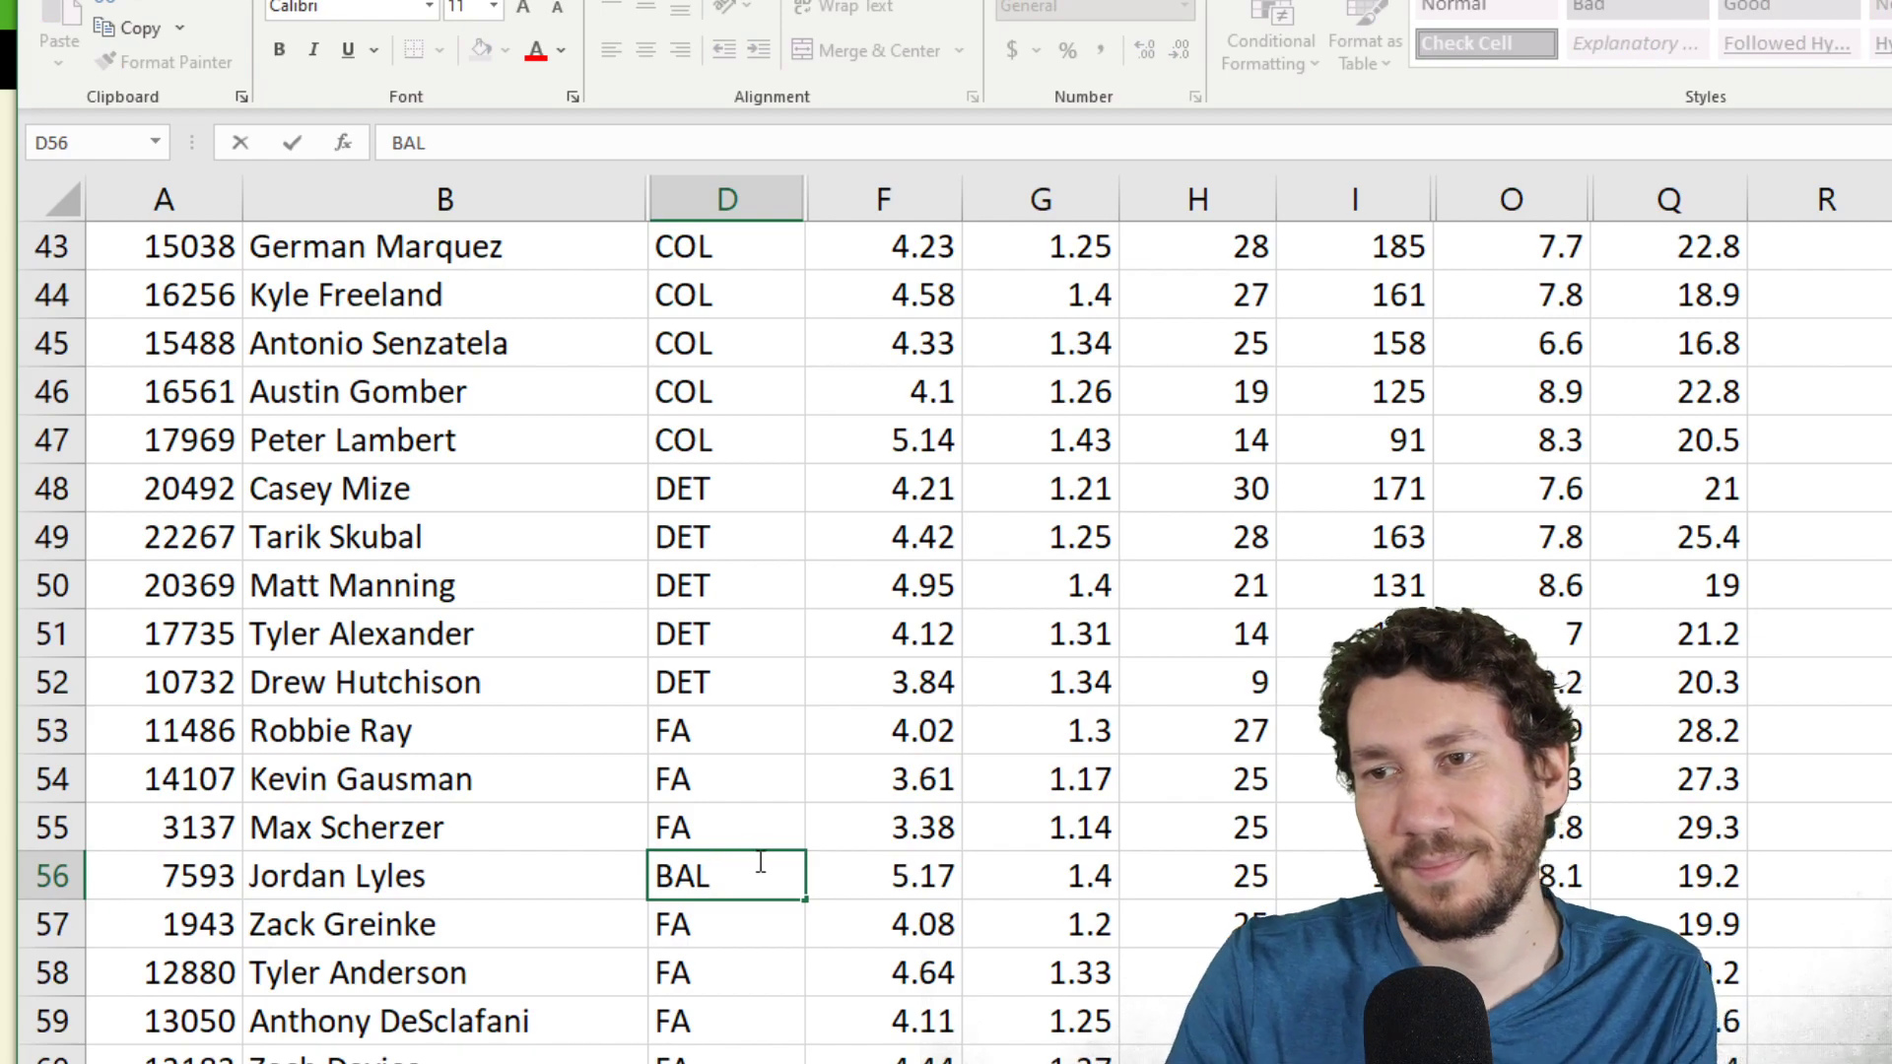
click(1019, 888)
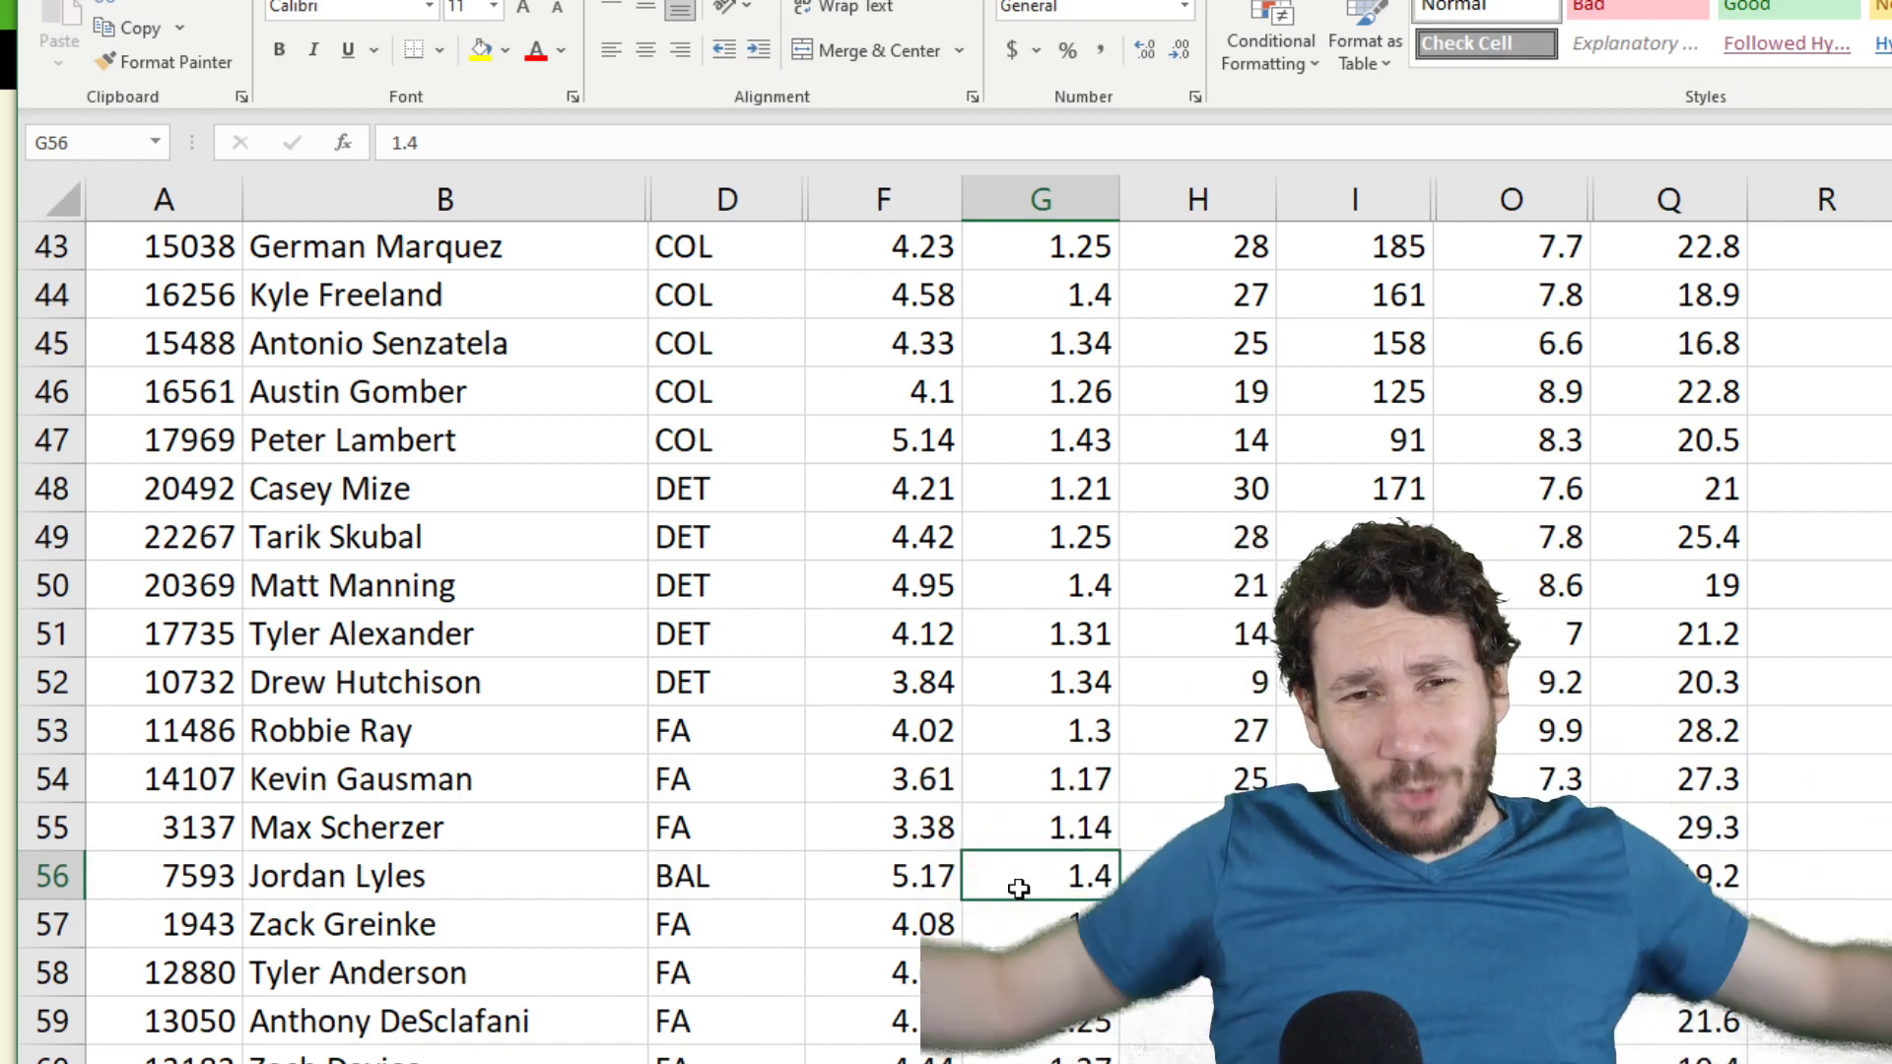
click(1872, 886)
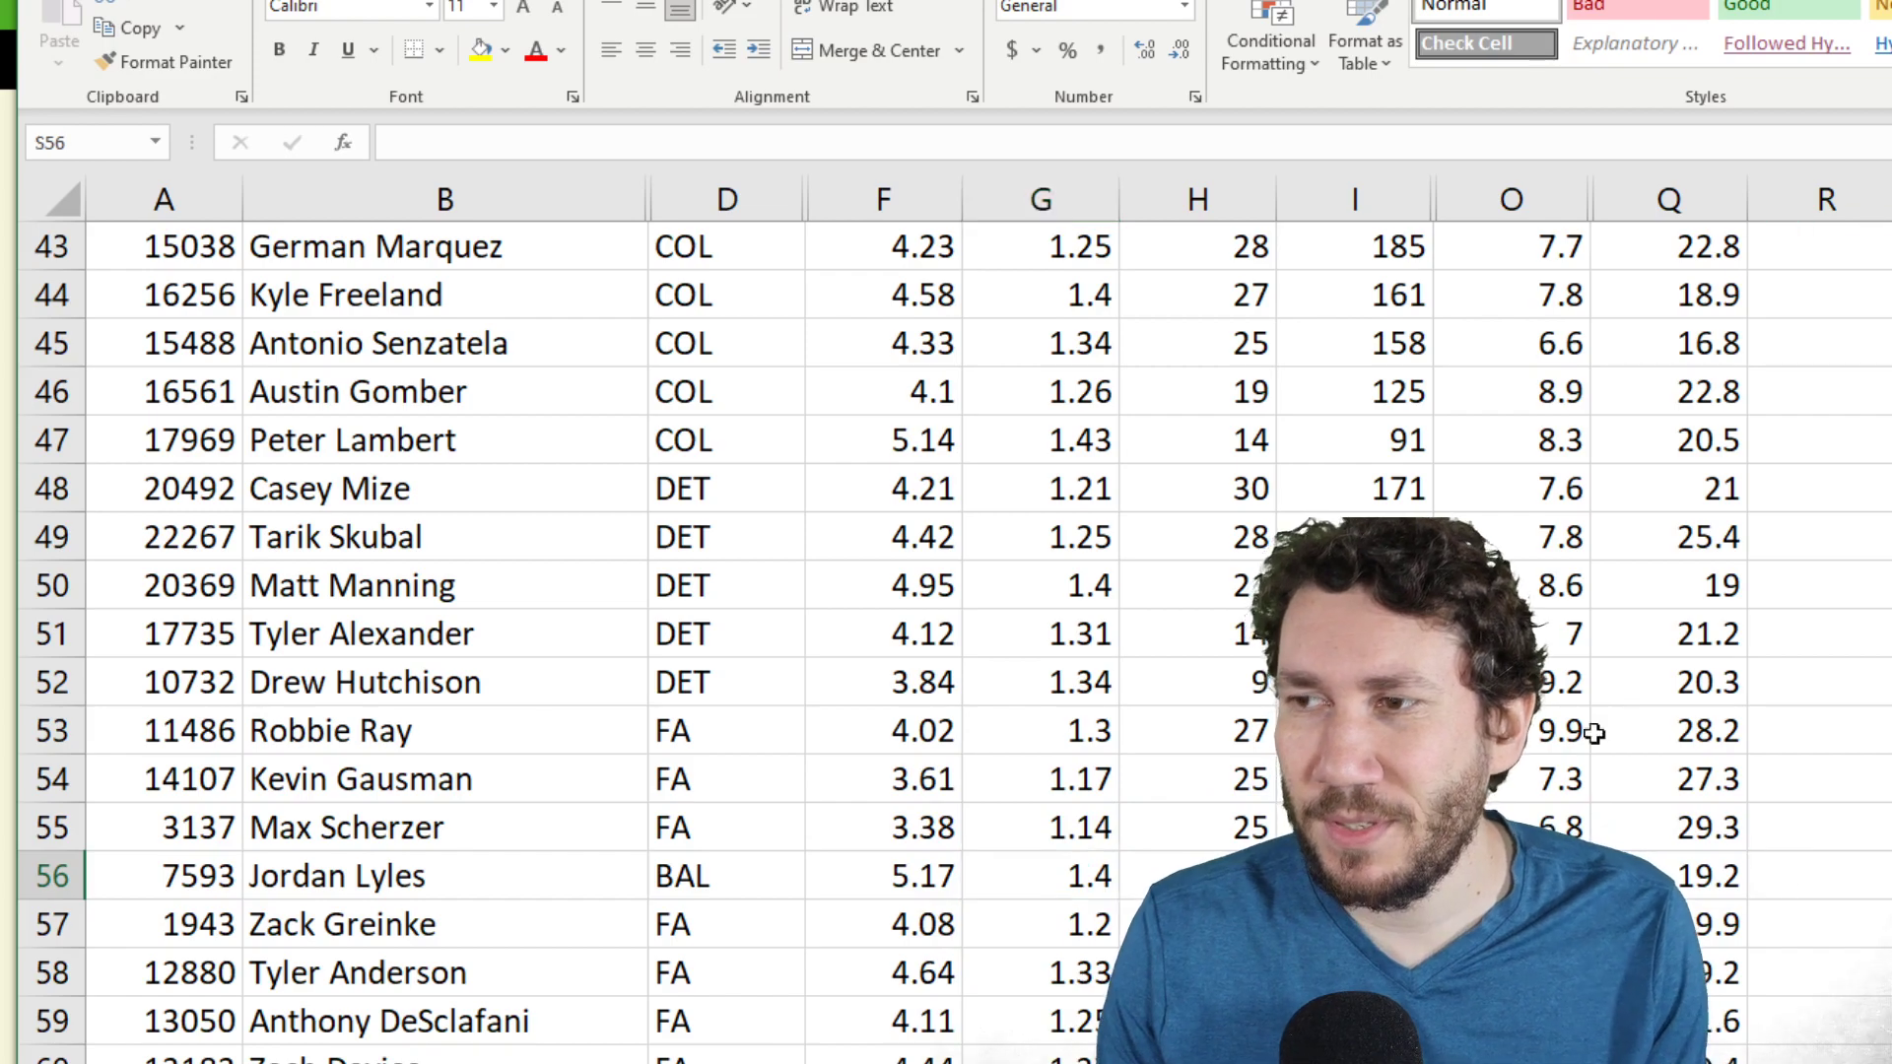
- Save the sheet to the Desktop as a comma-delimited CSV under a new name beginning with "Starters Nick"
key(alt+f)
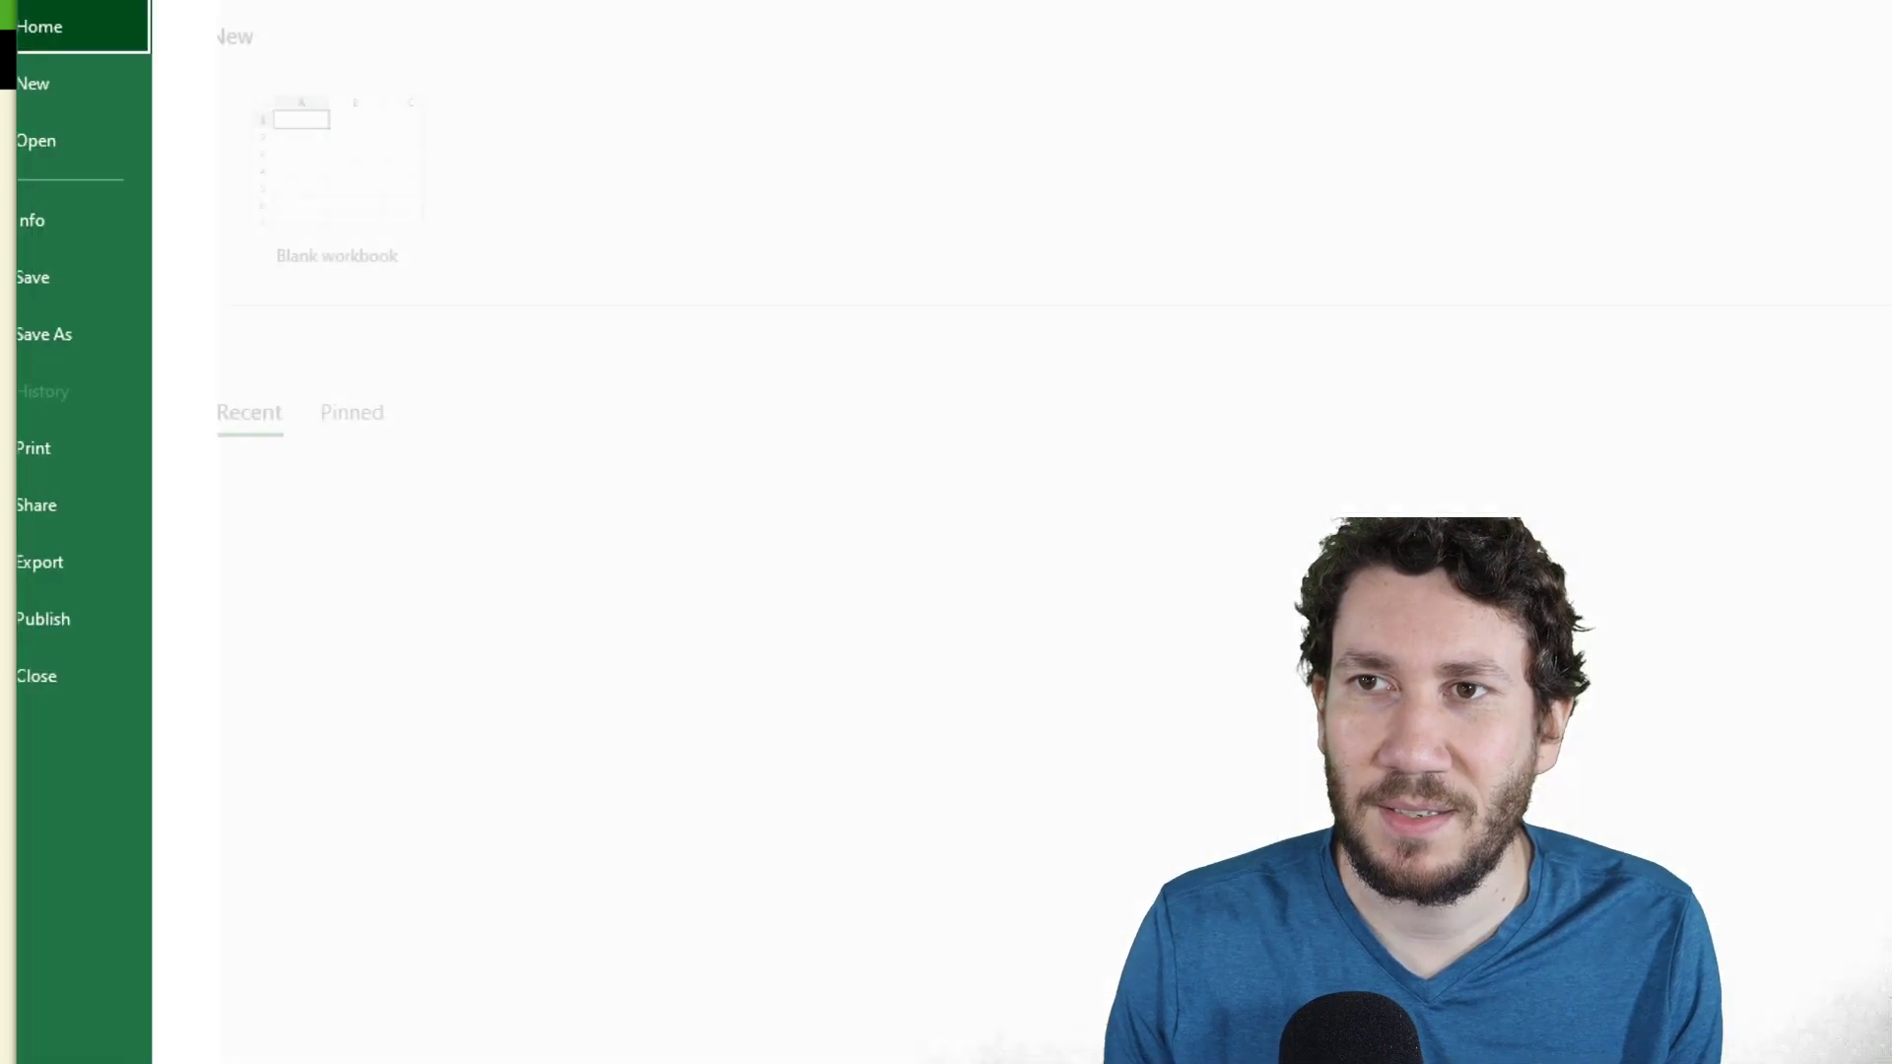
click(148, 330)
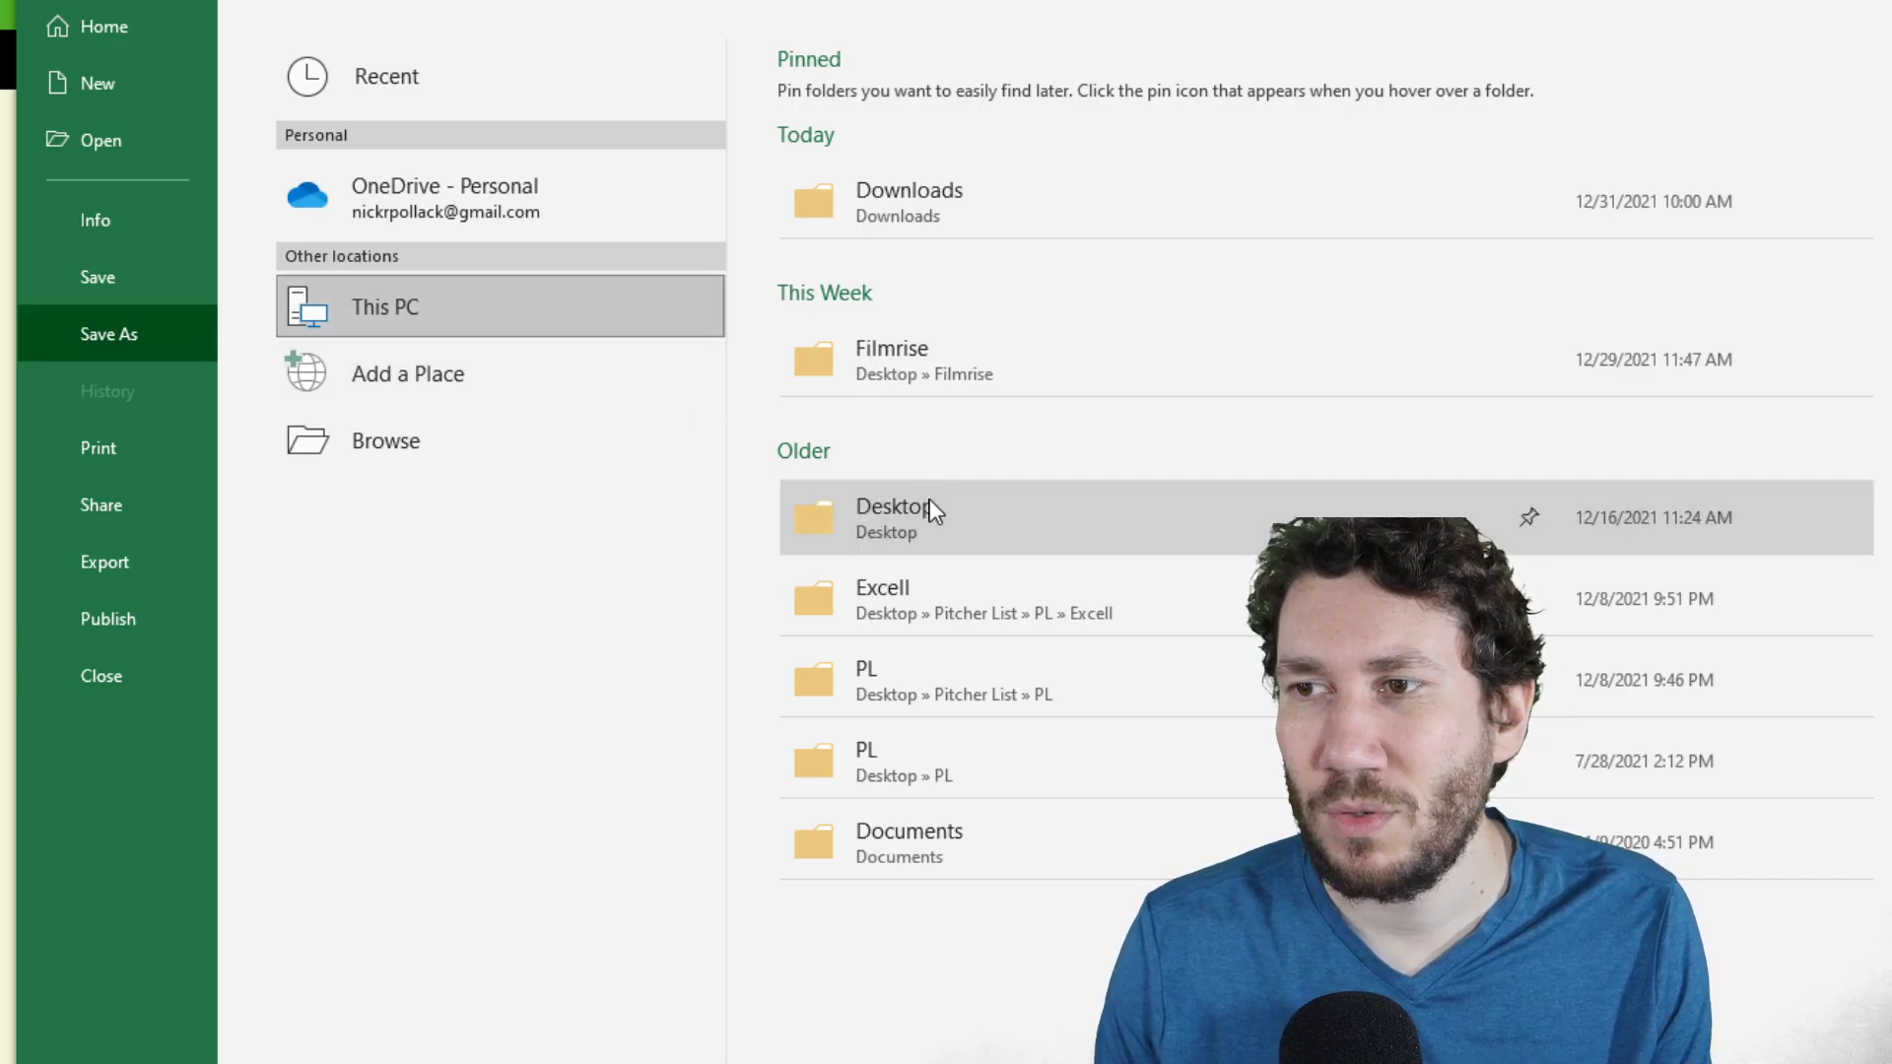
click(930, 507)
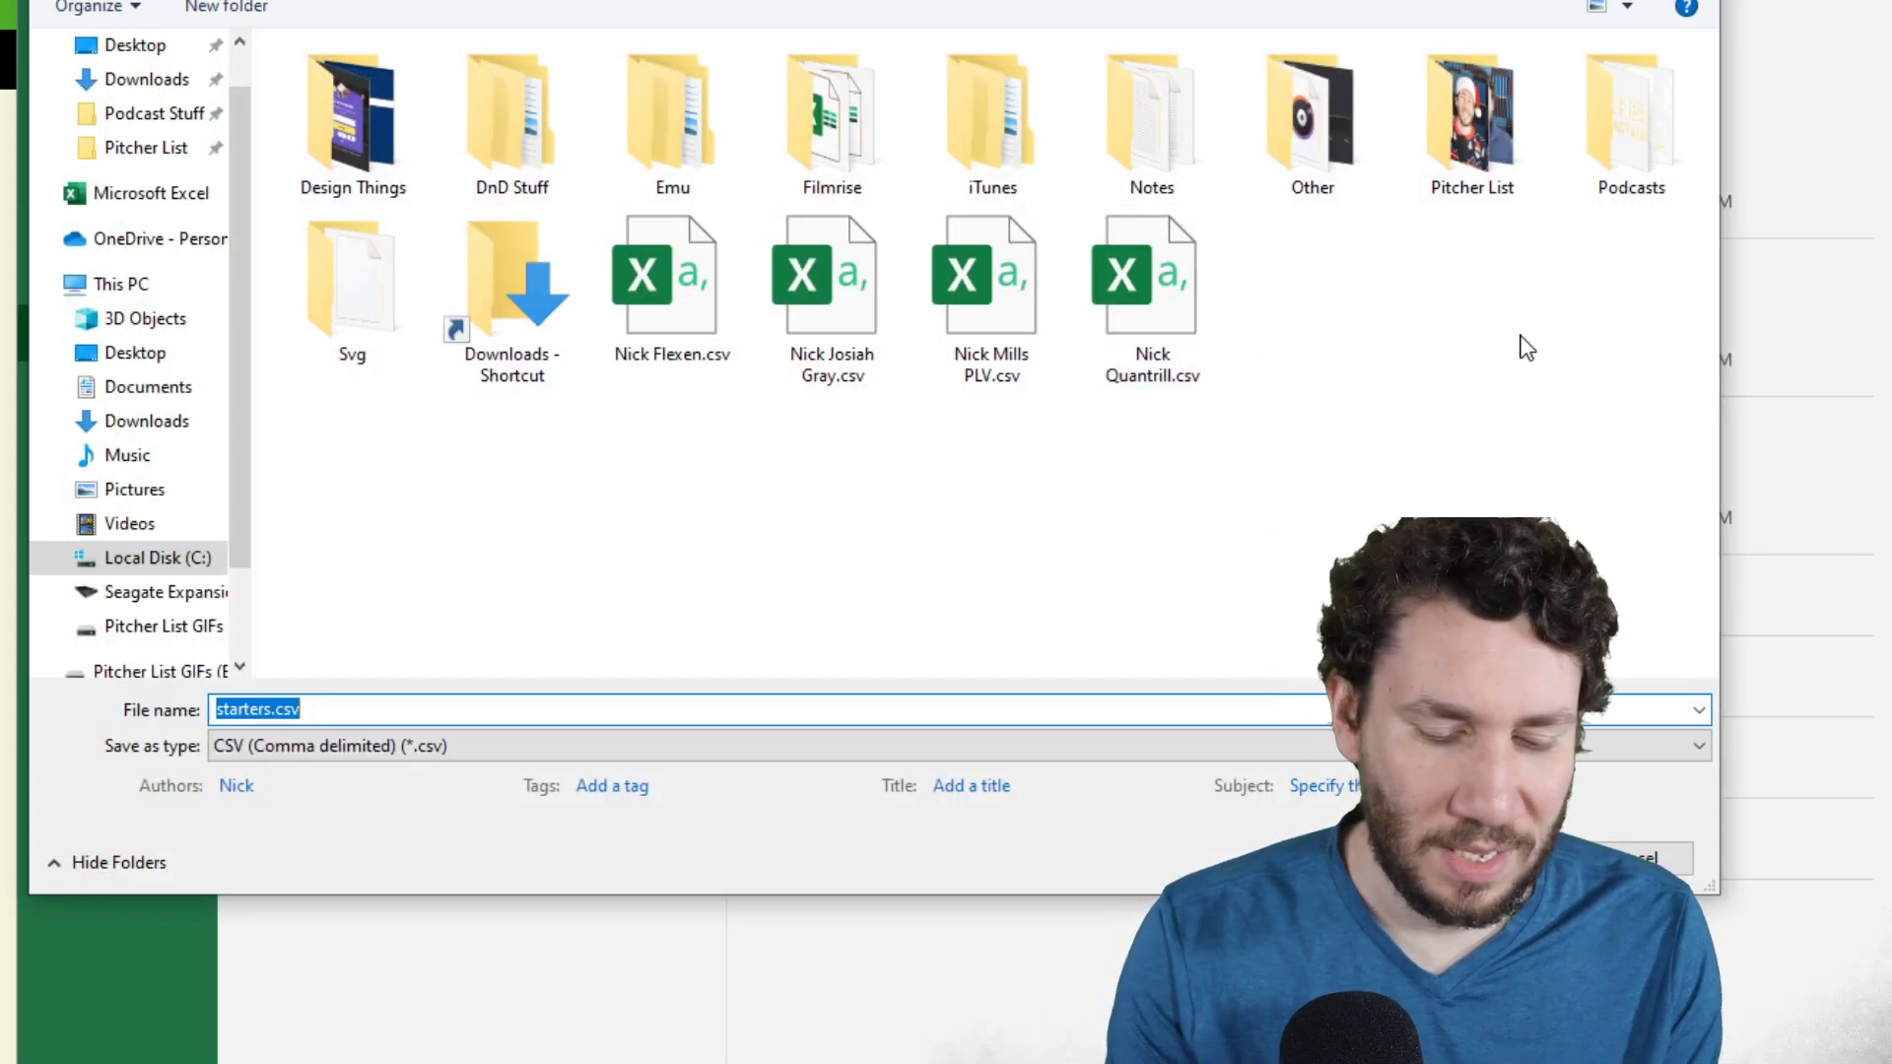
text(Sta)
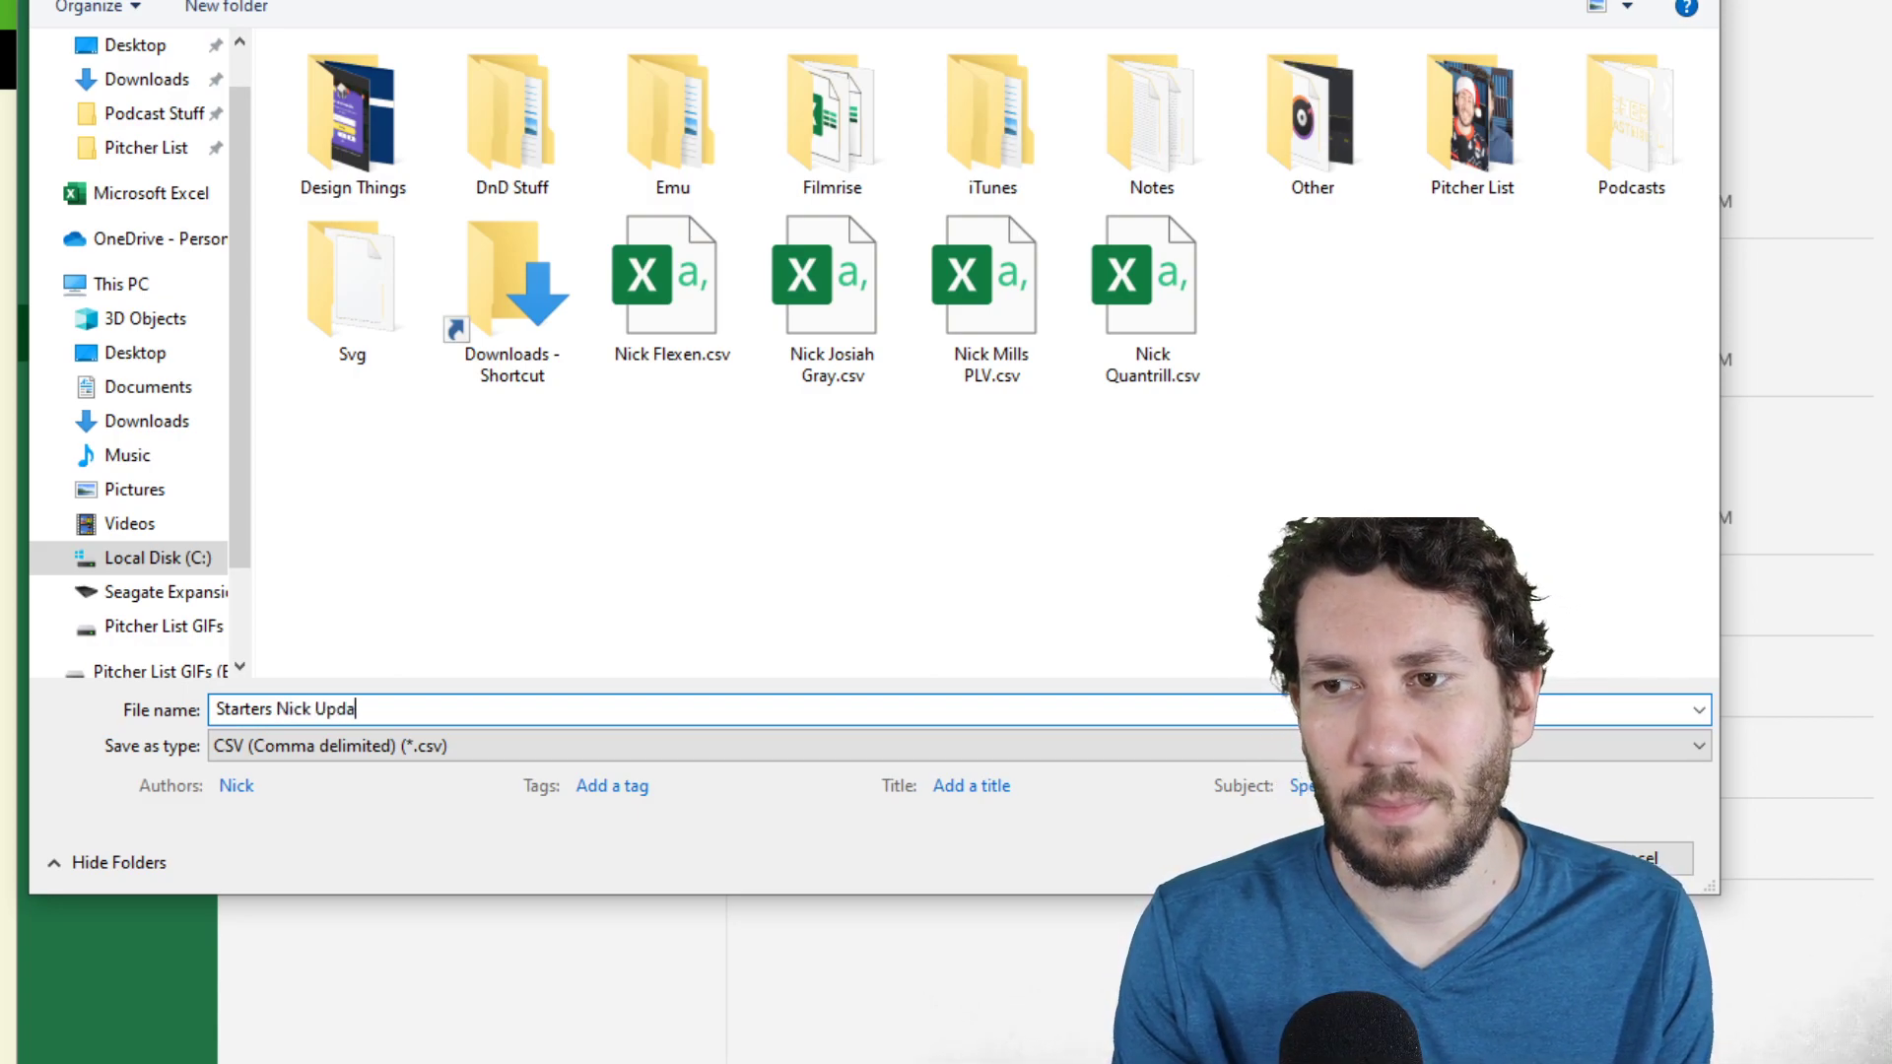
key(Return)
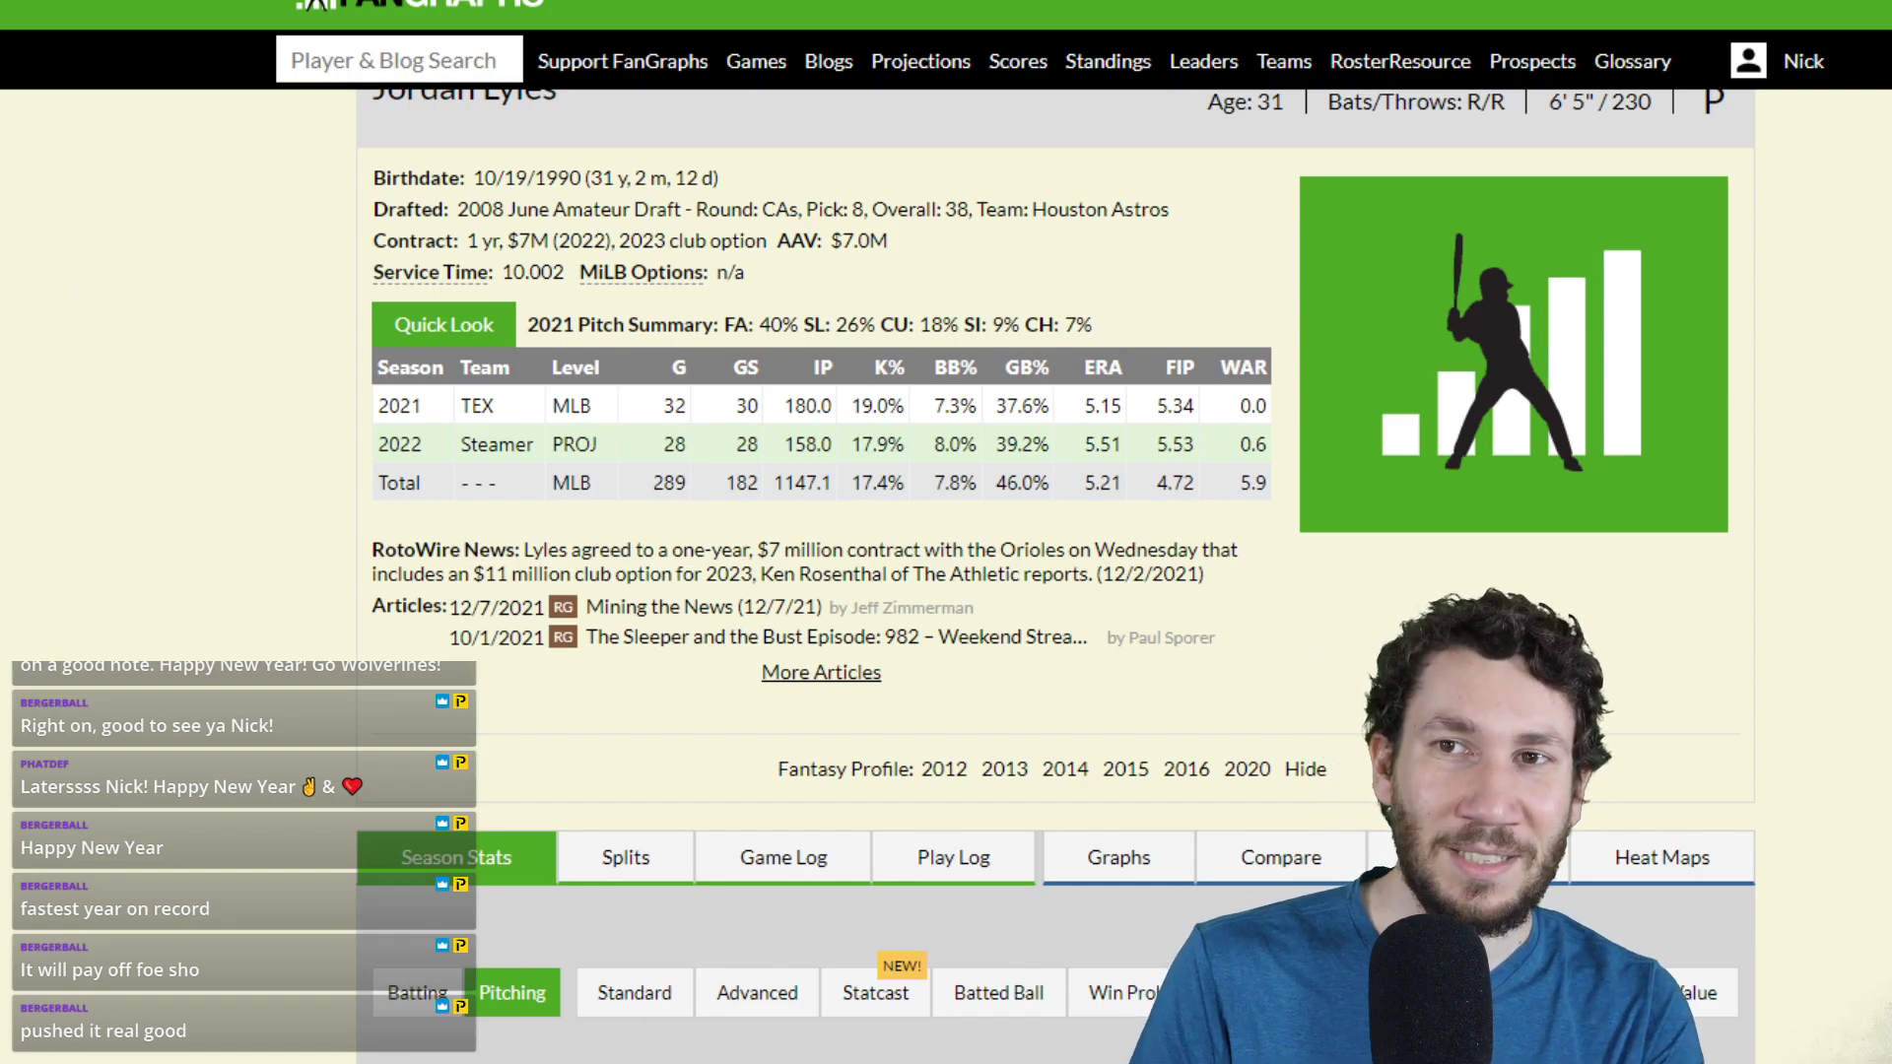
key(ctrl+Tab)
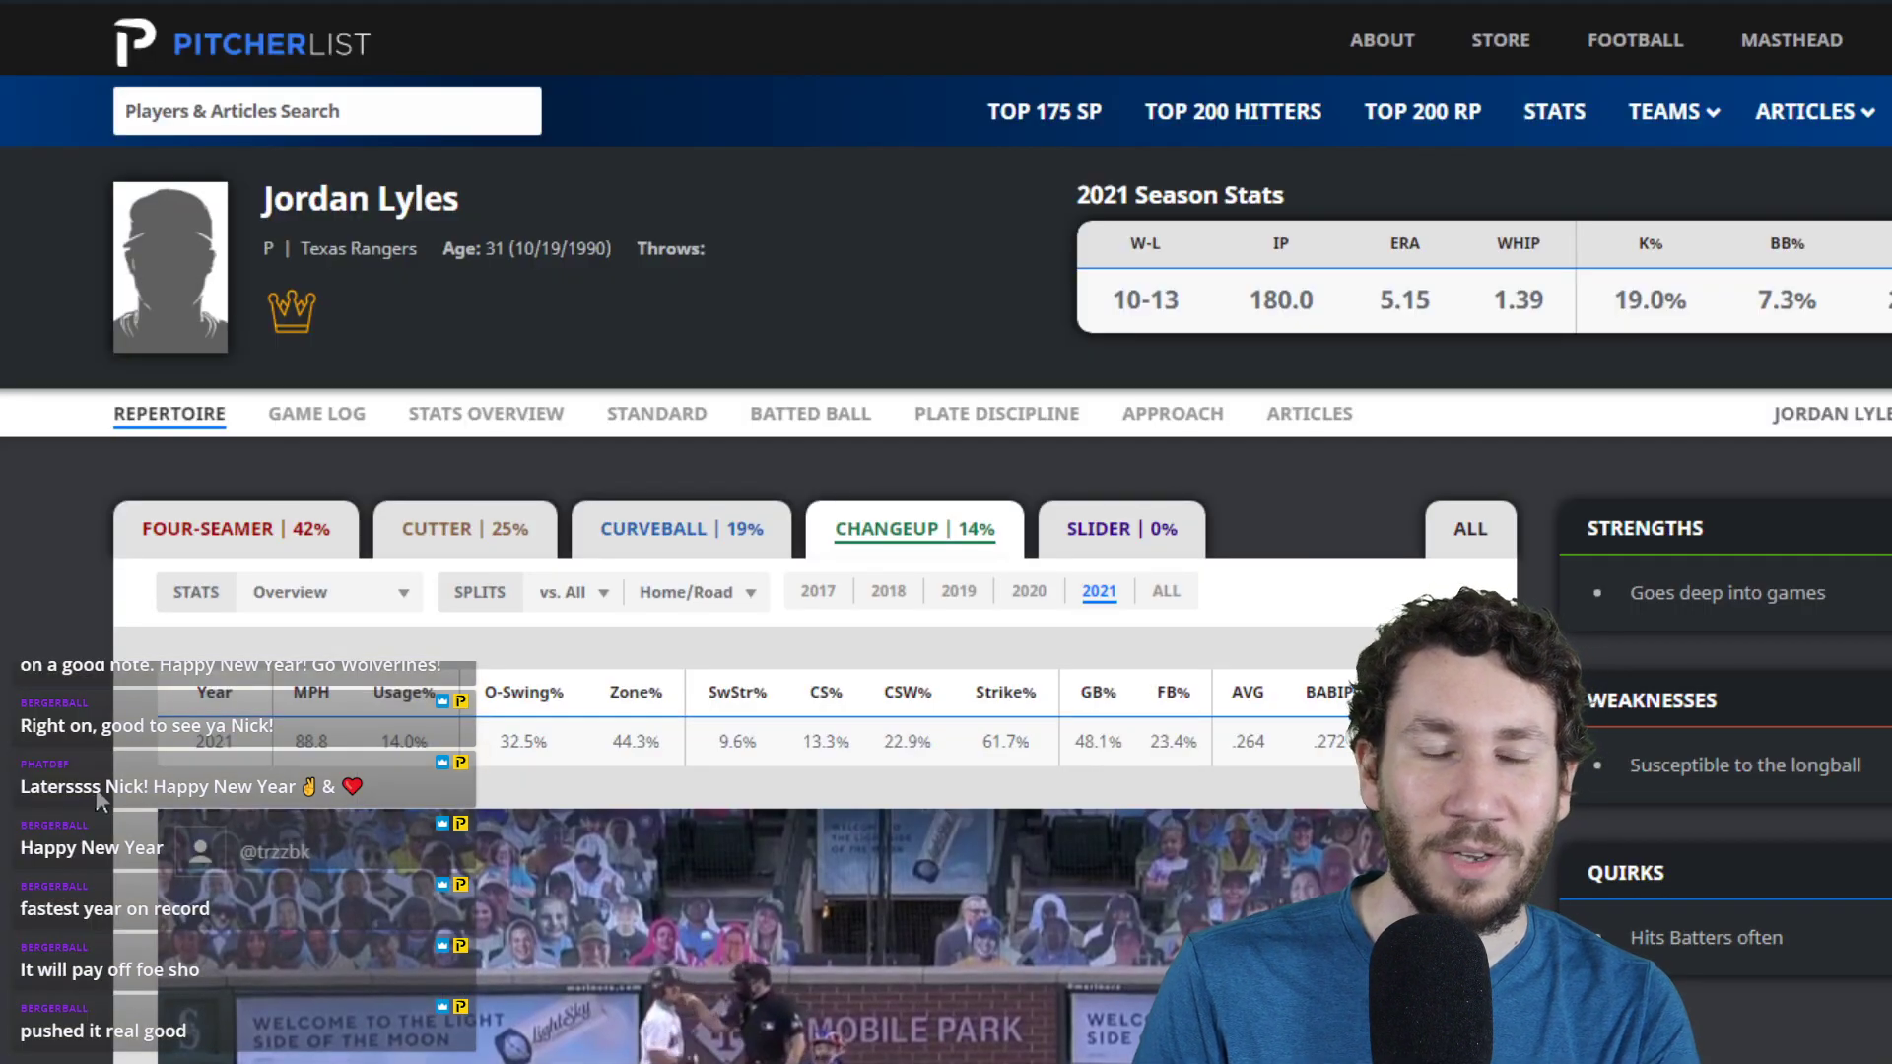
scroll(98, 798, down, 3)
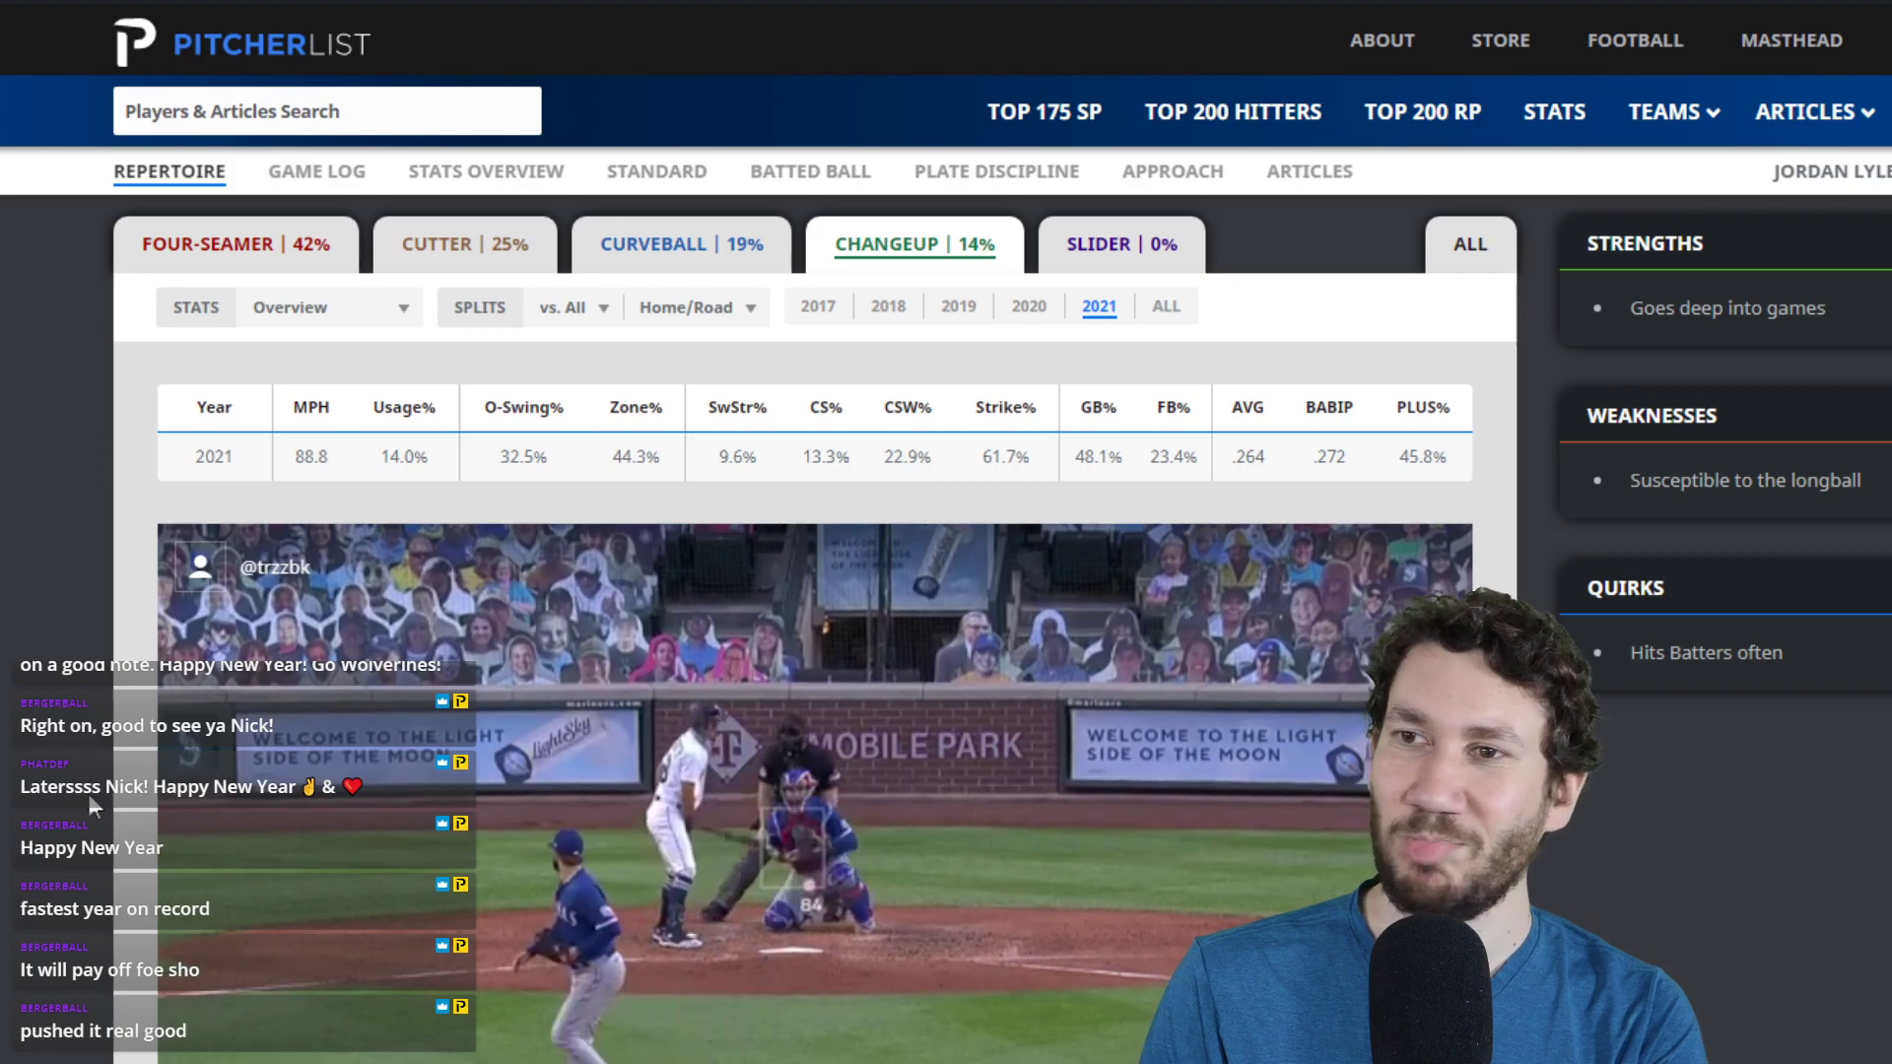
scroll(89, 794, up, 3)
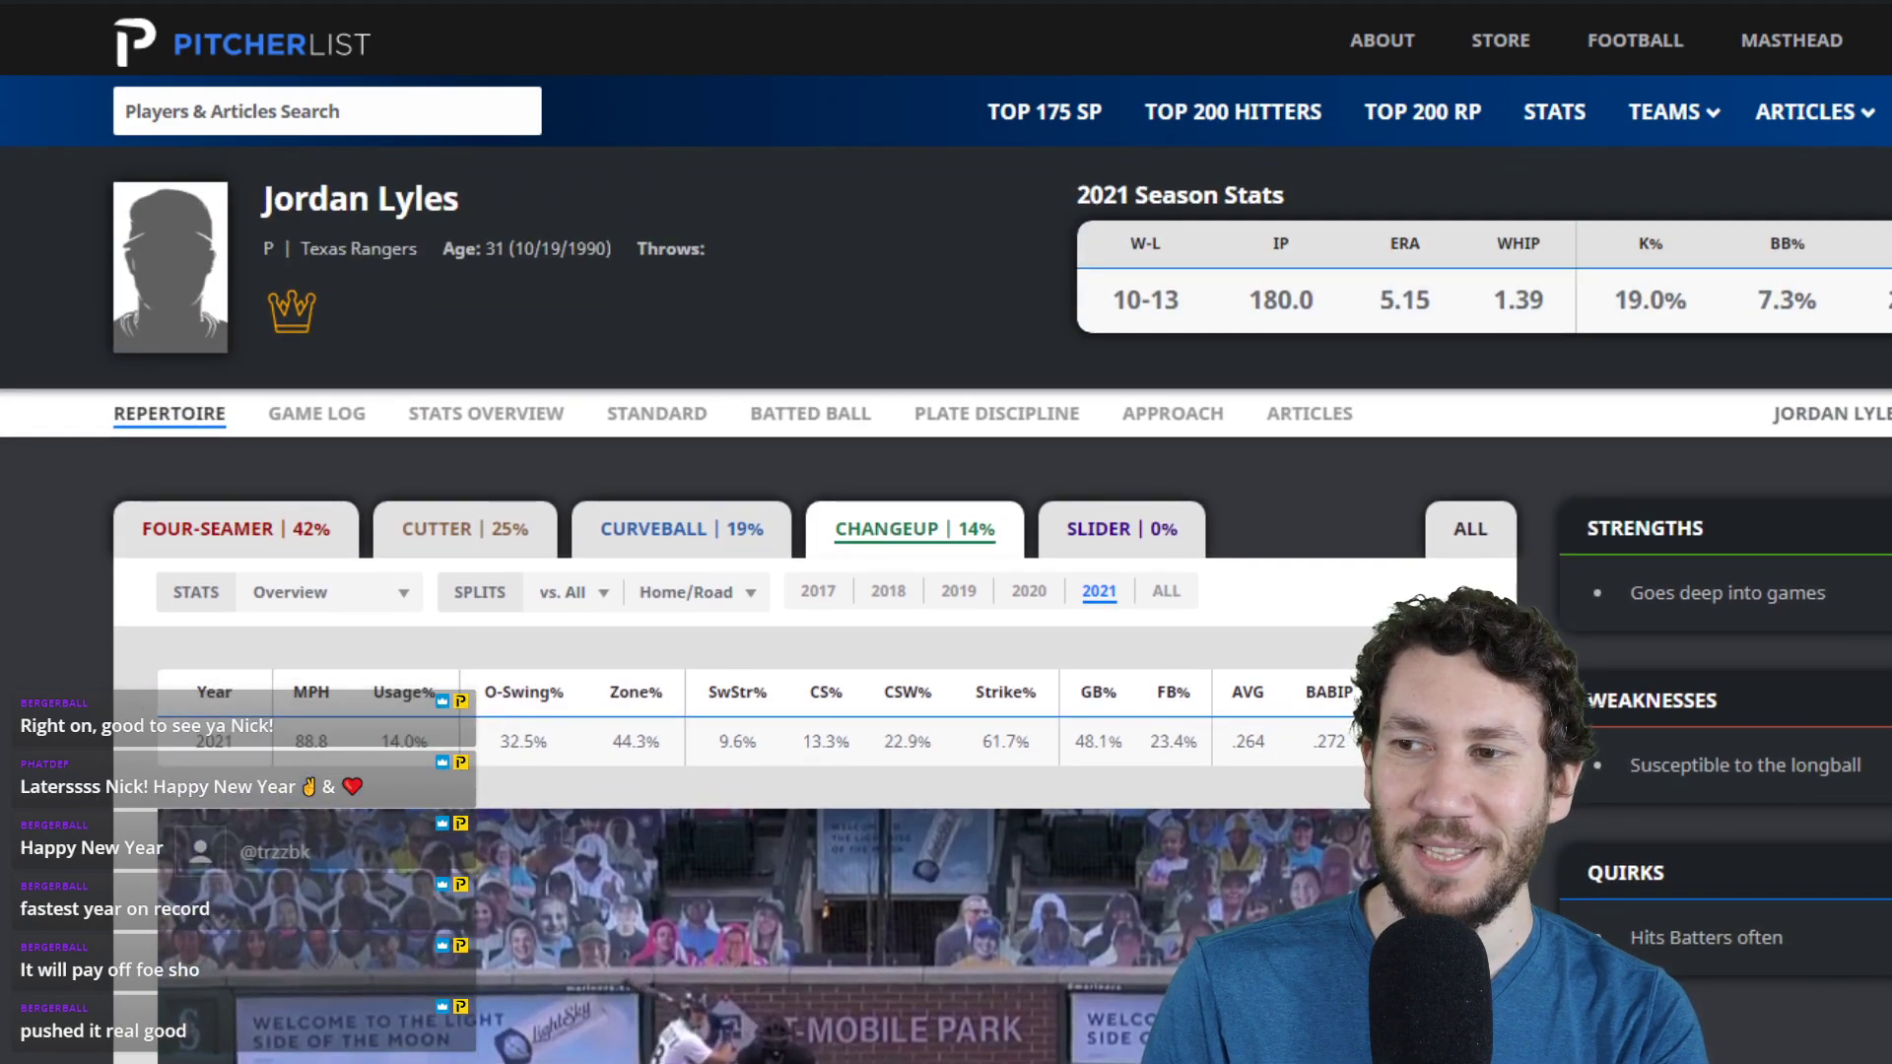
drag(1345, 744, 255, 740)
click(31, 678)
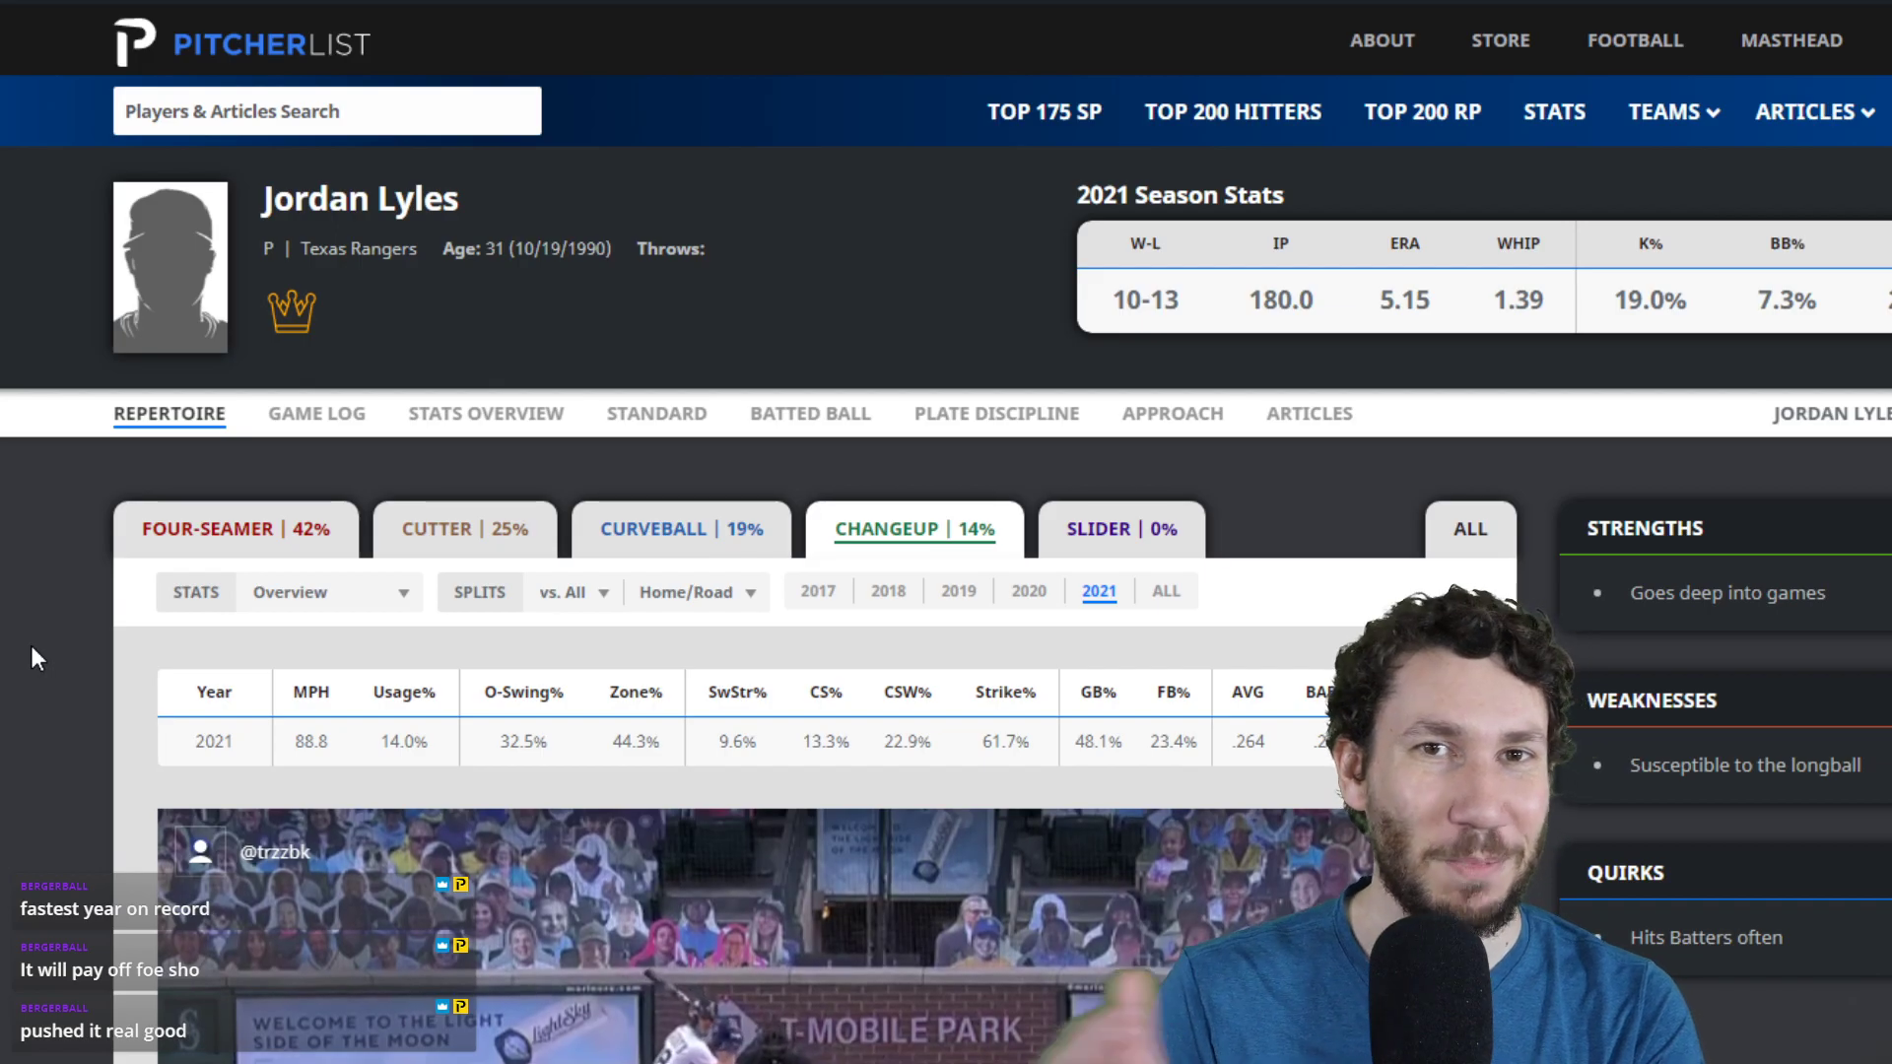
scroll(40, 642, down, 8)
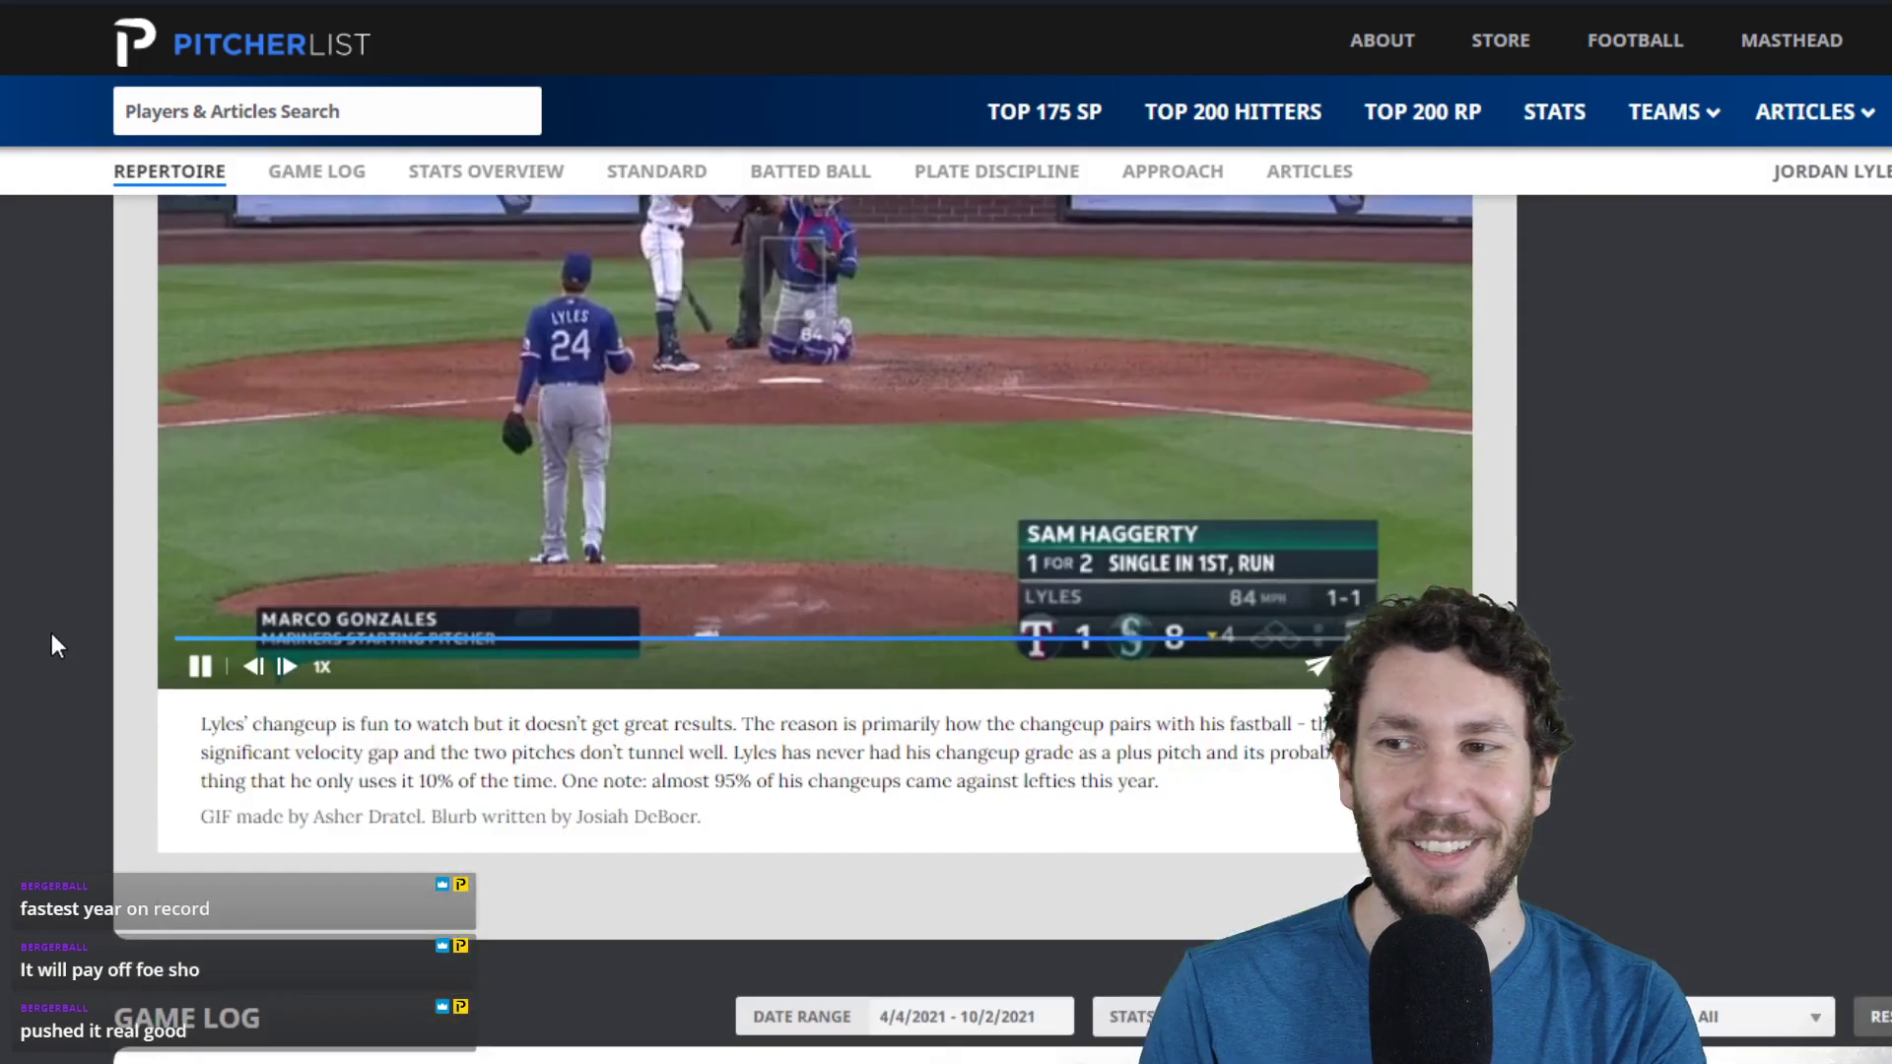
scroll(59, 887, down, 4)
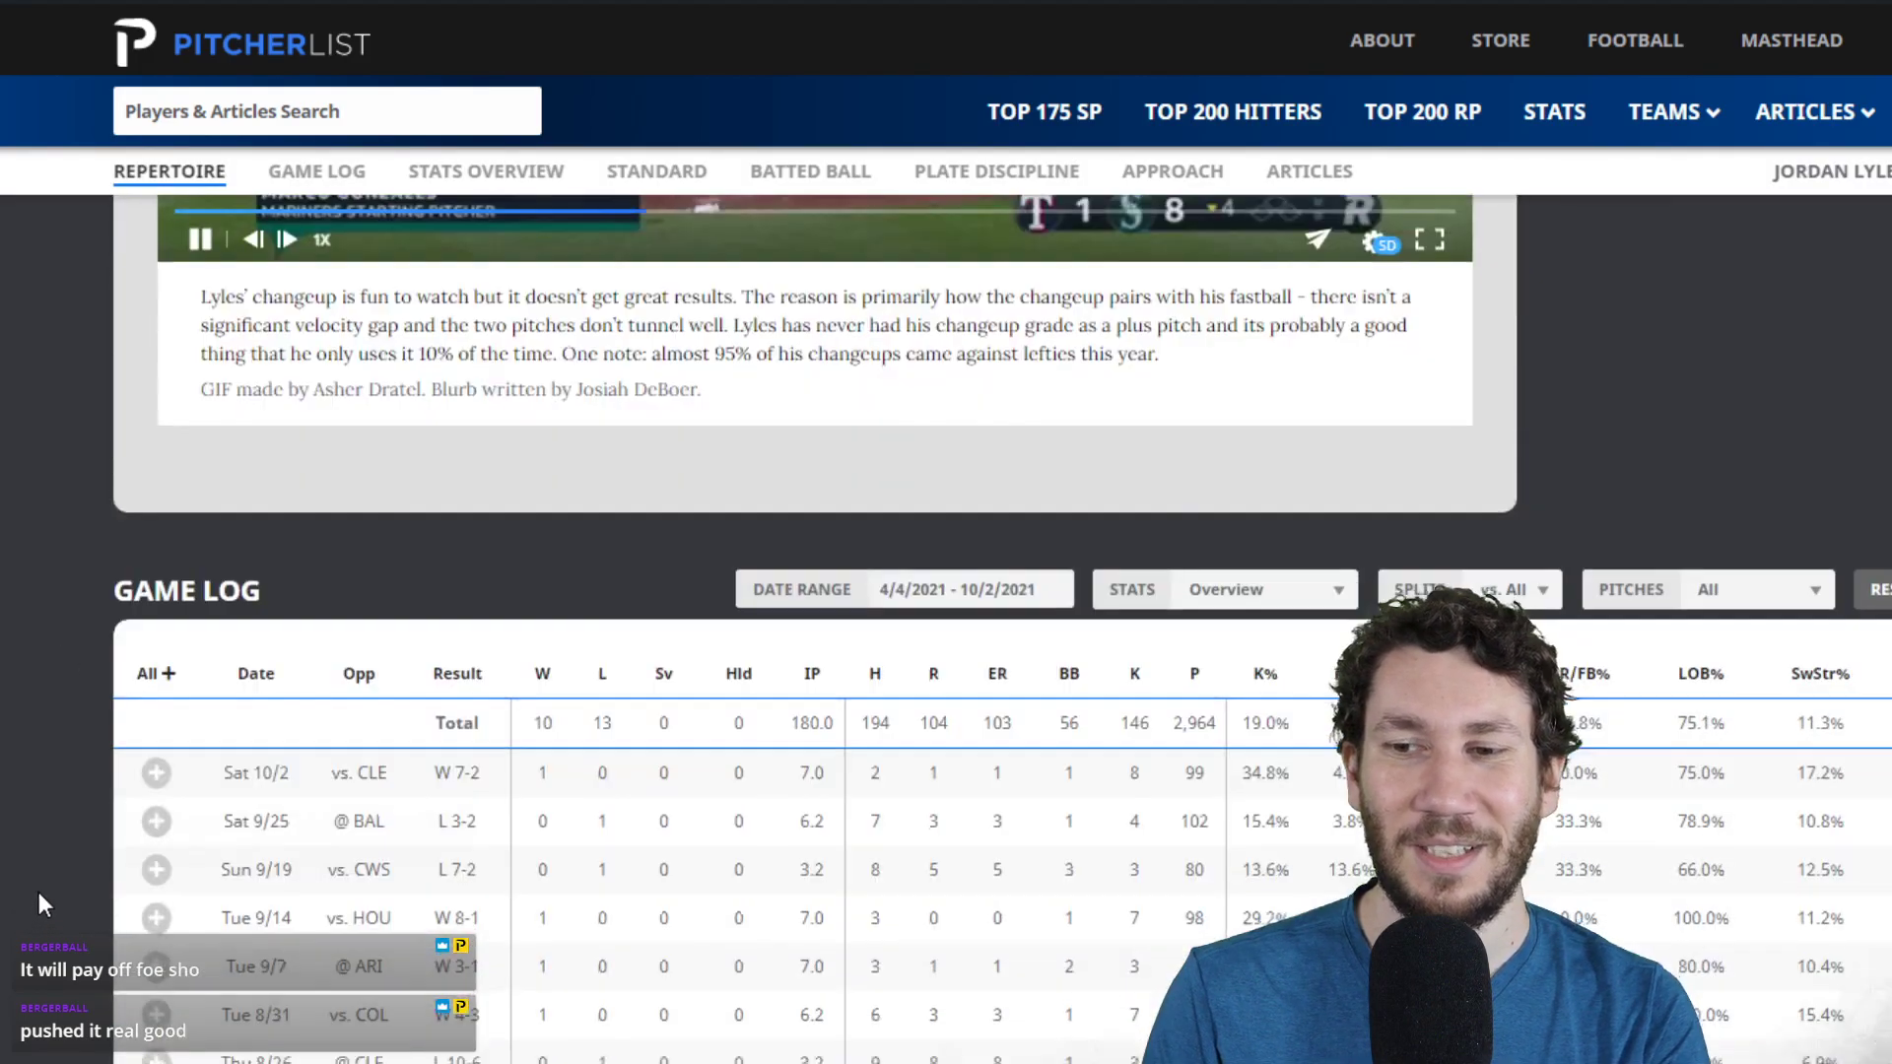
scroll(39, 893, down, 6)
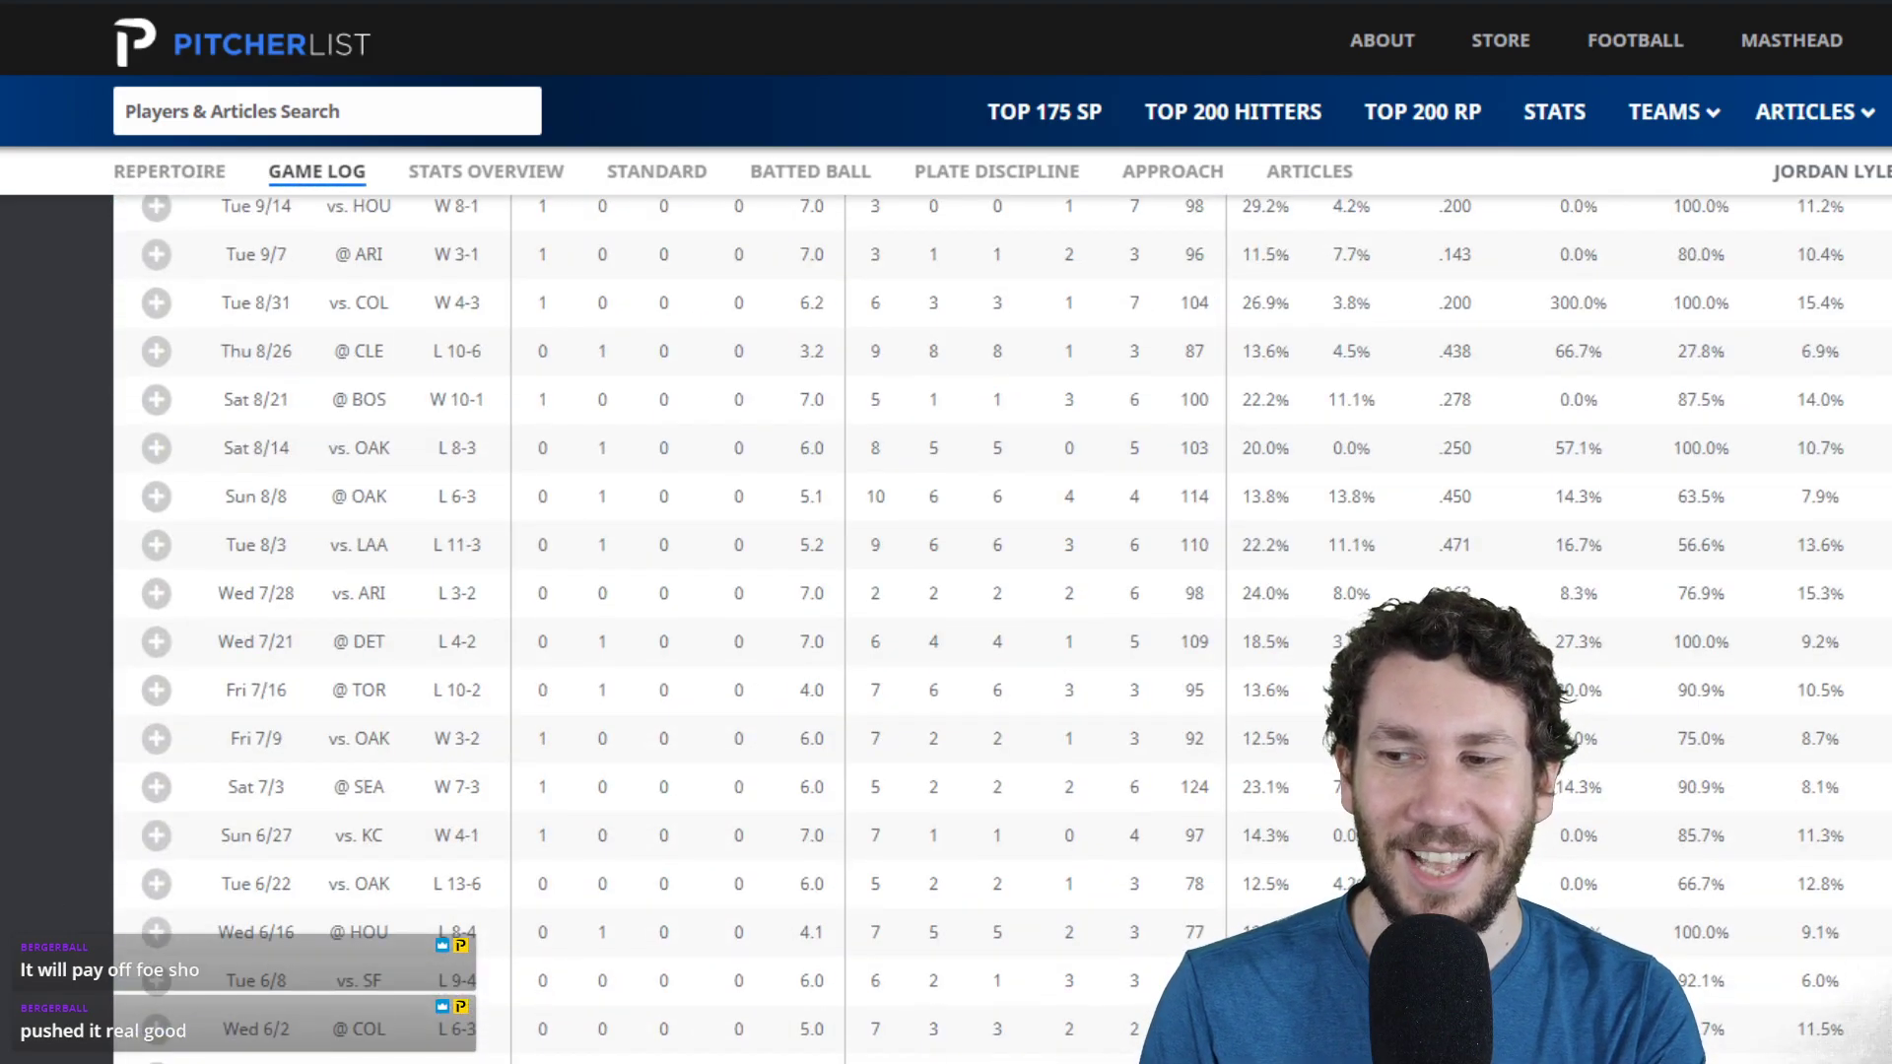
- Search Pitcher List for Jacob deGrom and open his player page
scroll(144, 629, up, 15)
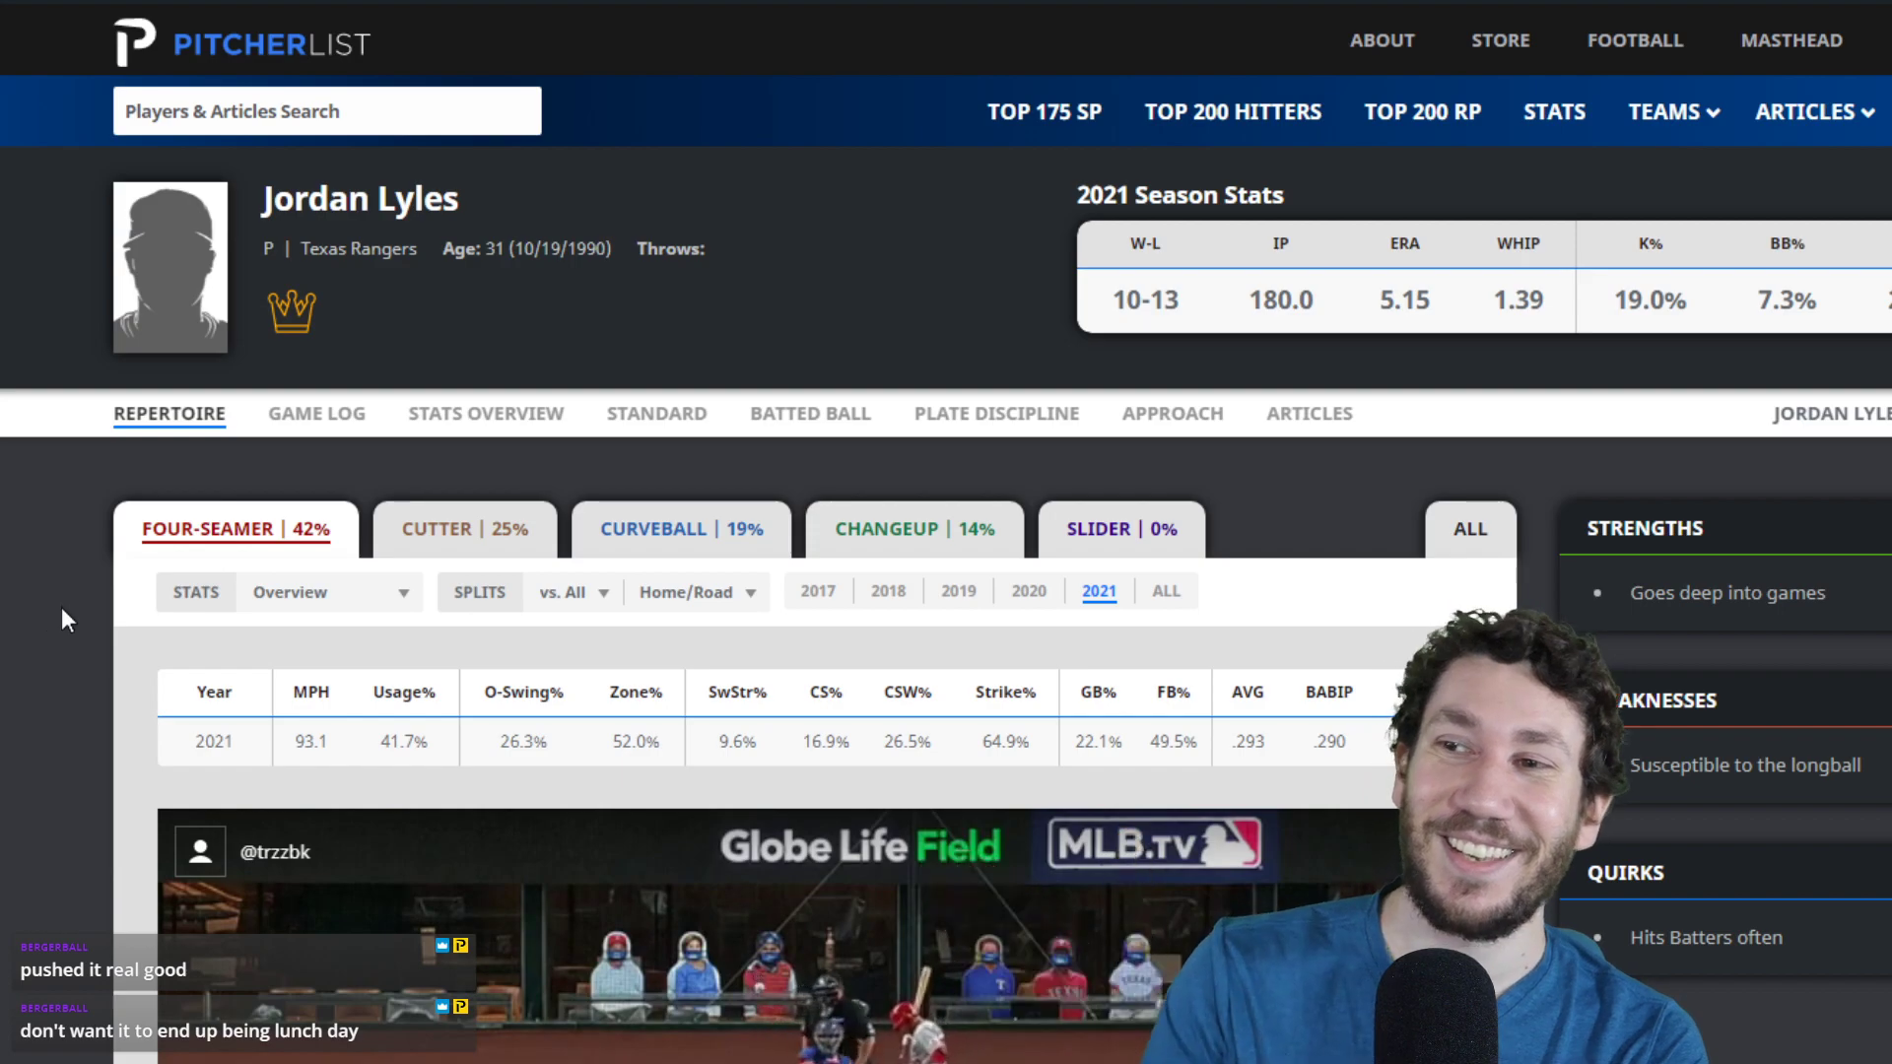
click(297, 96)
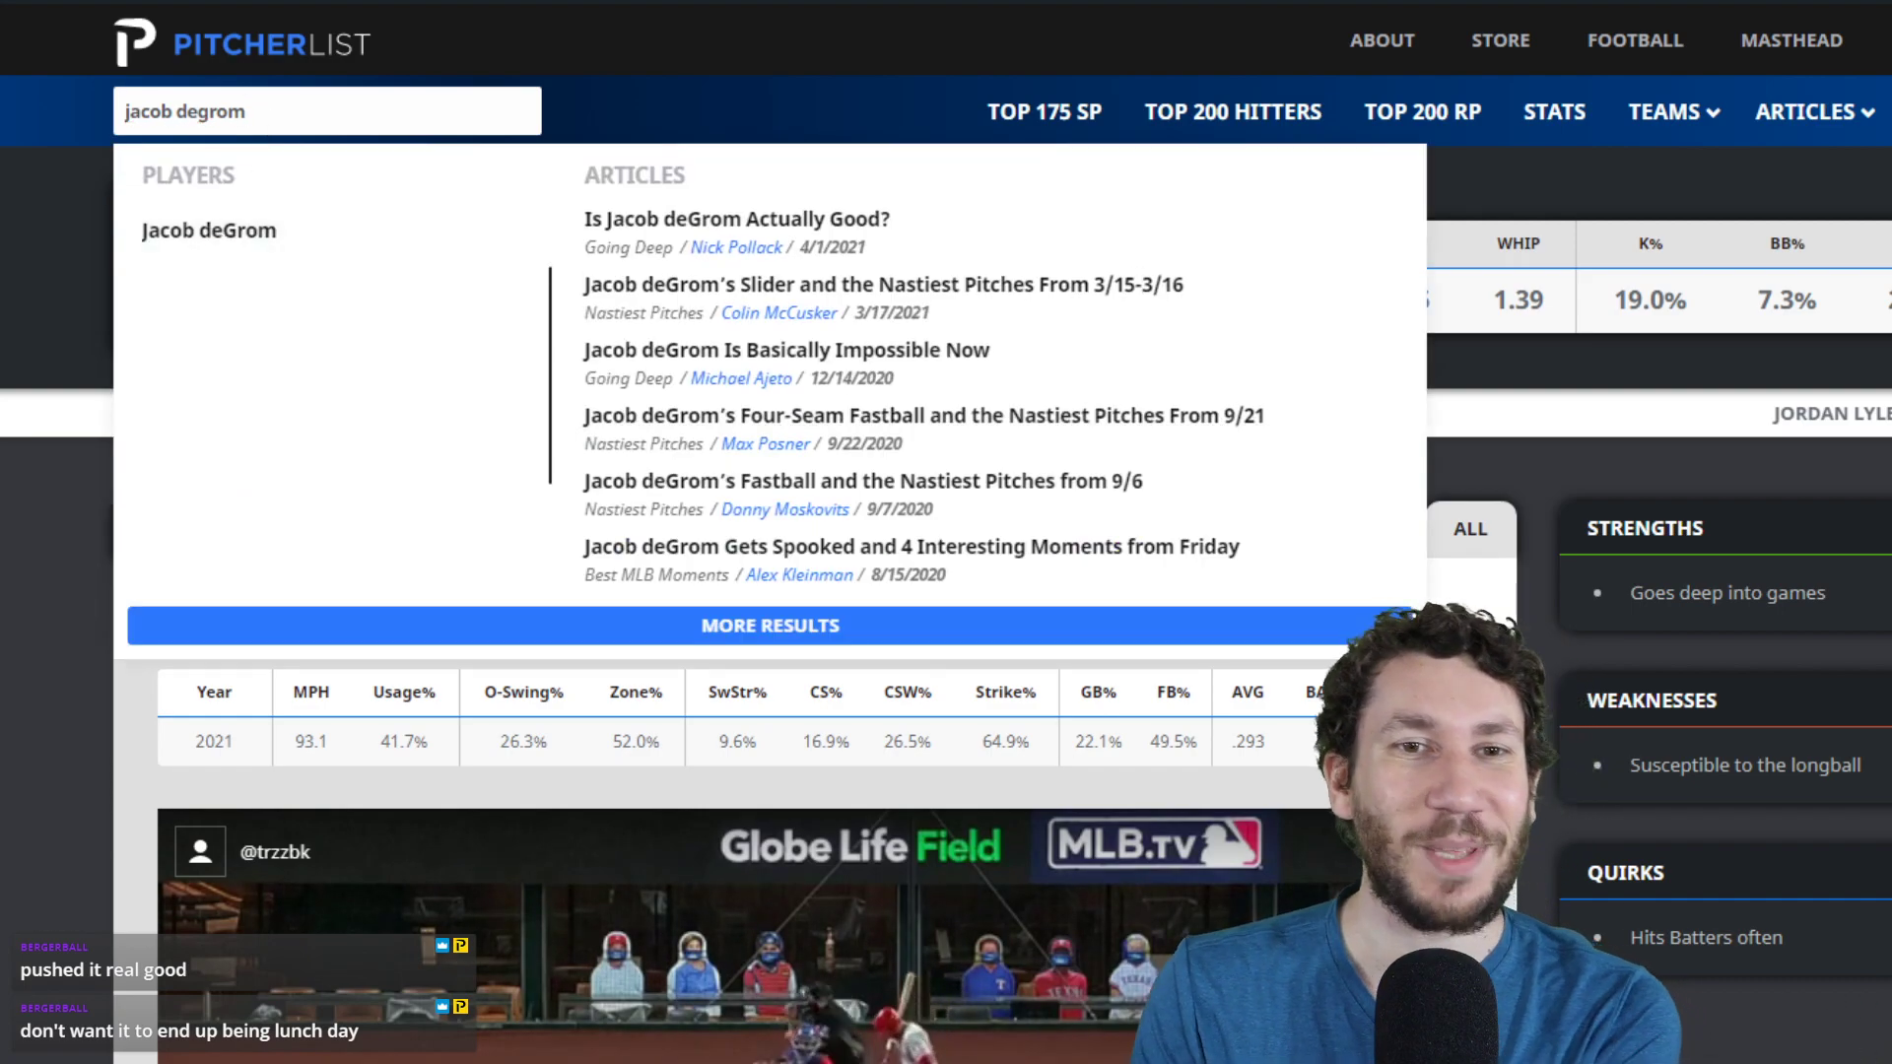
key(Return)
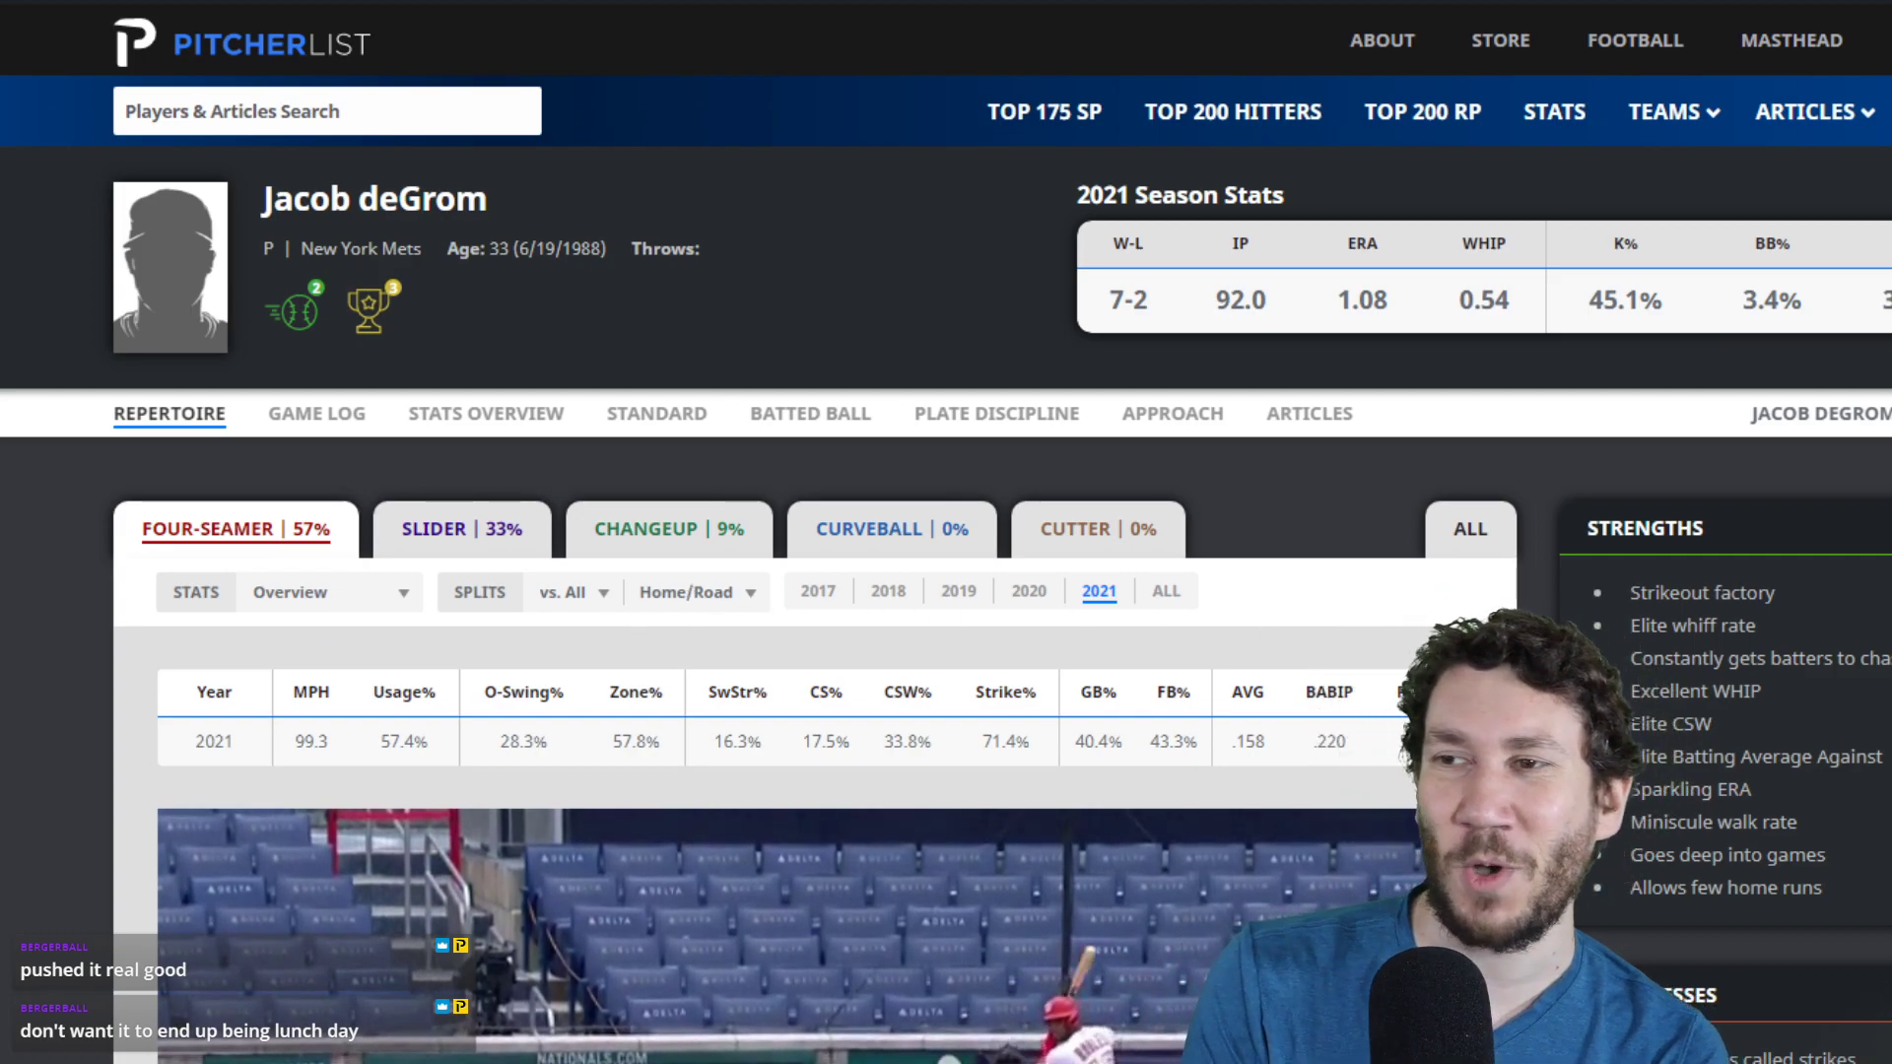
- Examine deGrom's four-seamer write-up, 2021 game log and the yearly standard, batted-ball and approach tables through to his related articles
scroll(946, 591, down, 5)
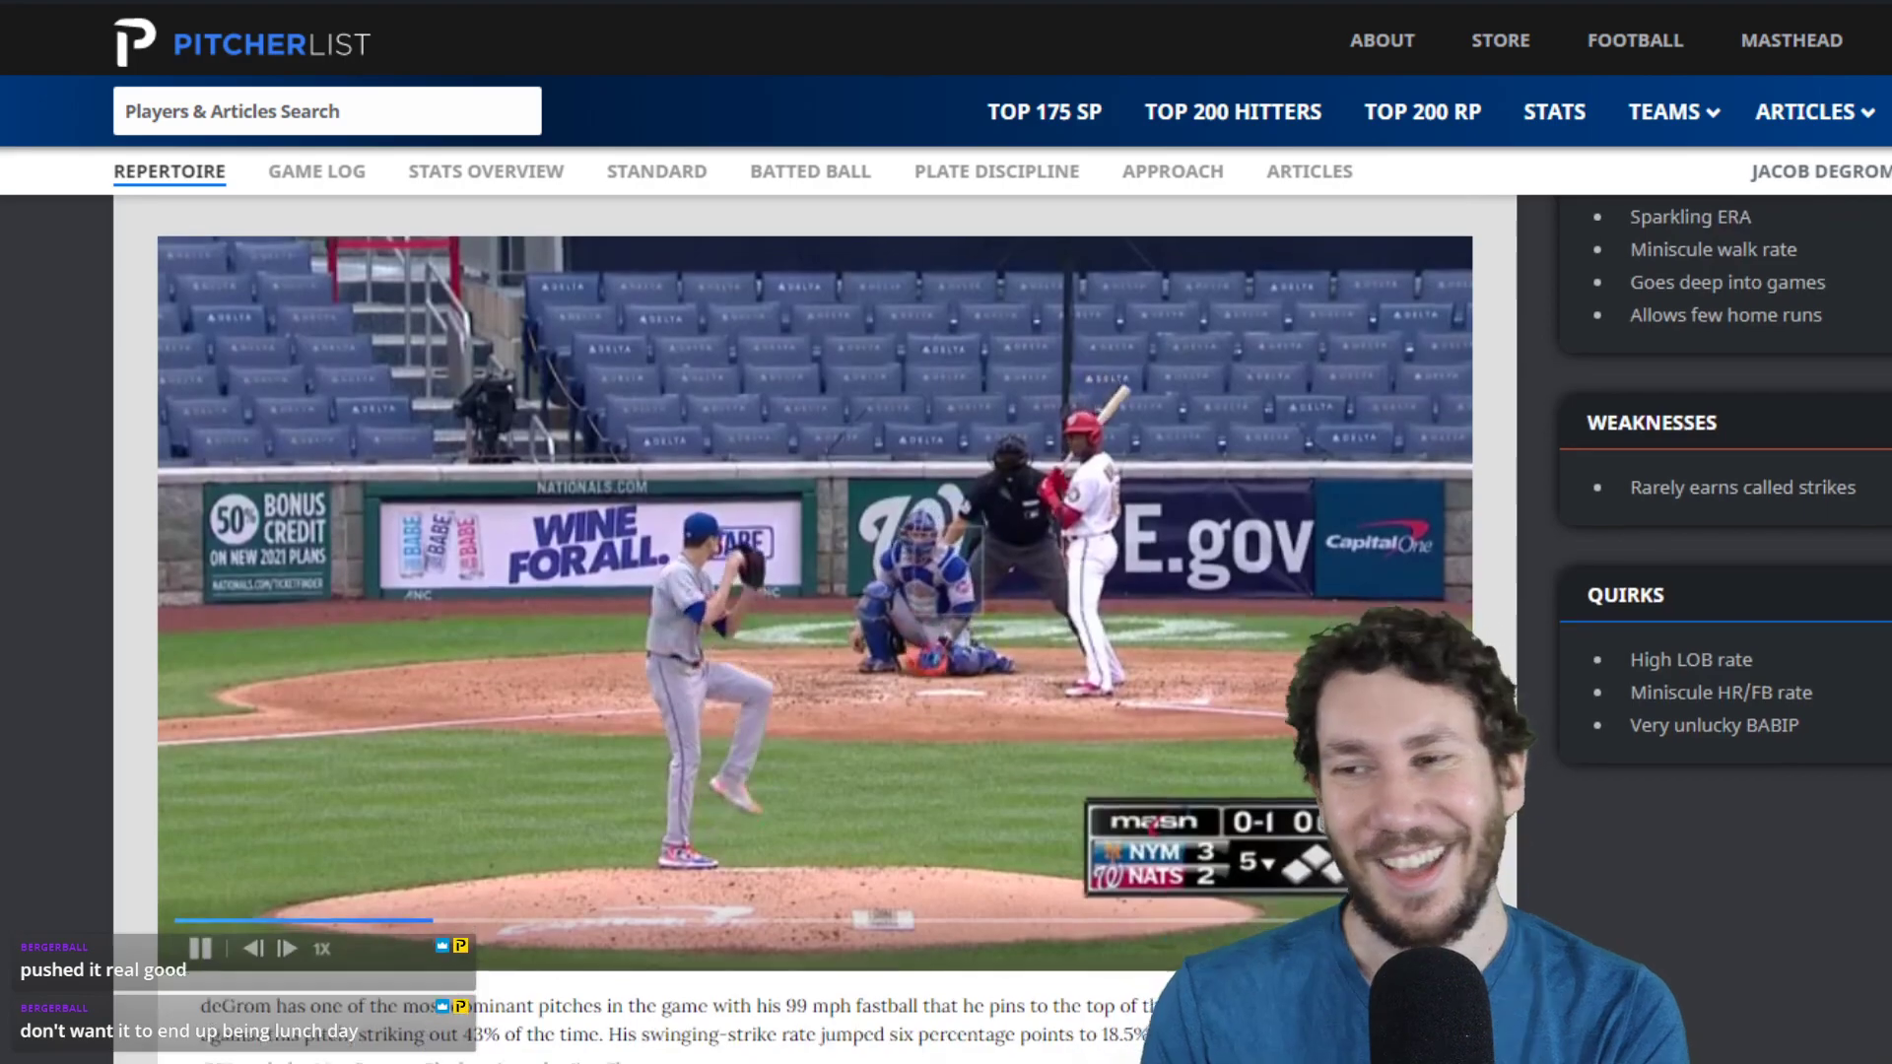
scroll(946, 591, down, 6)
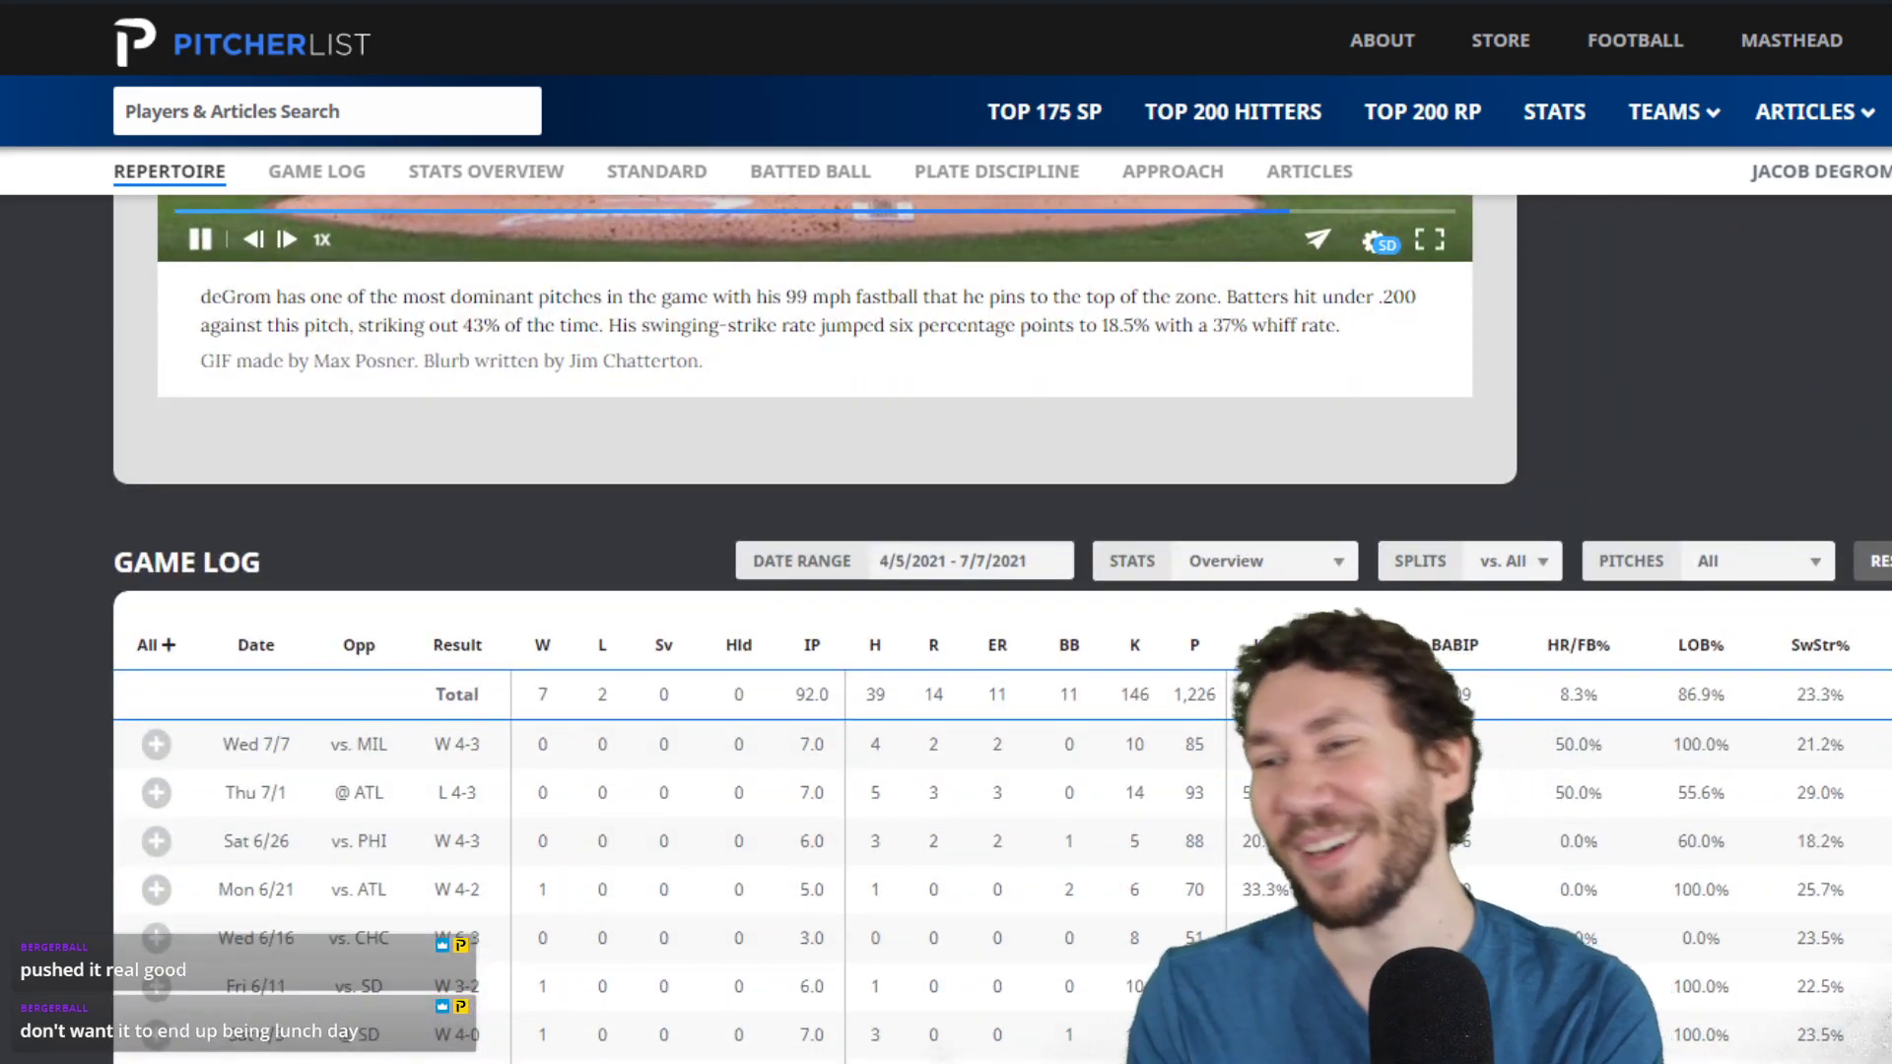
scroll(946, 591, down, 2)
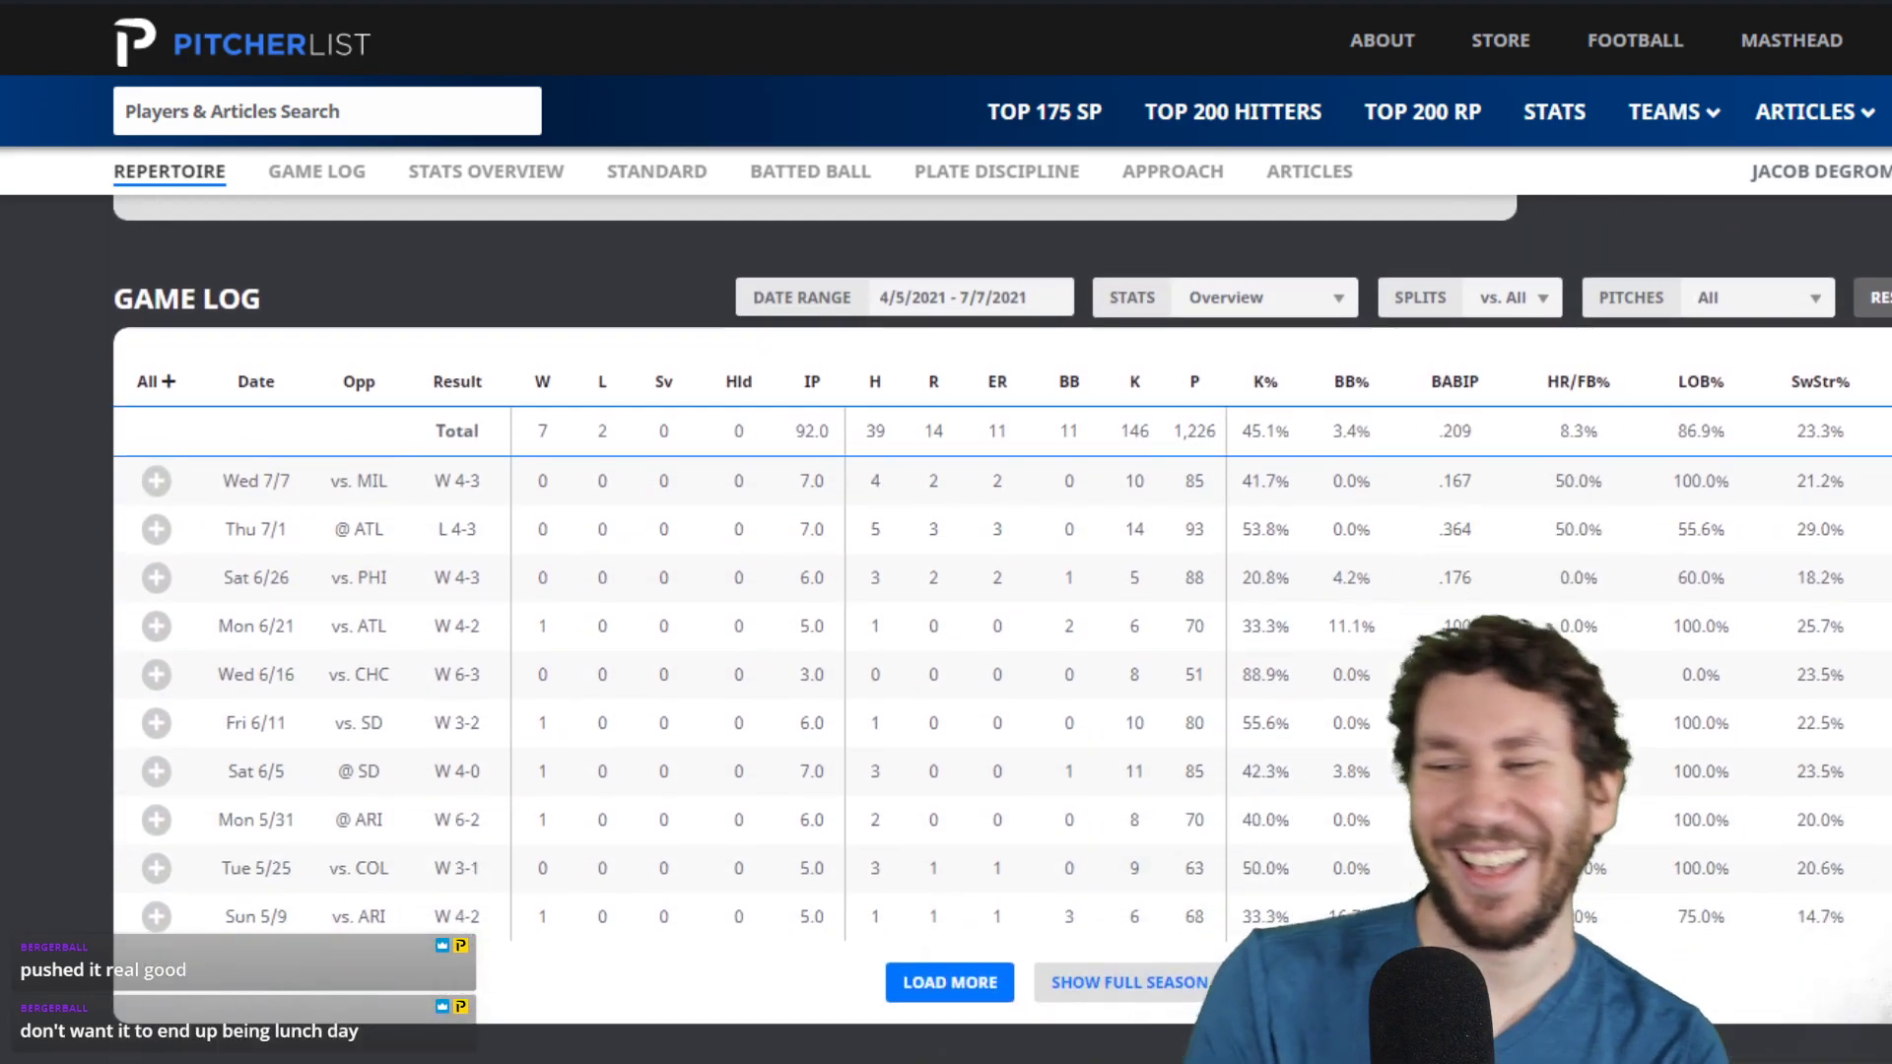
scroll(946, 591, up, 4)
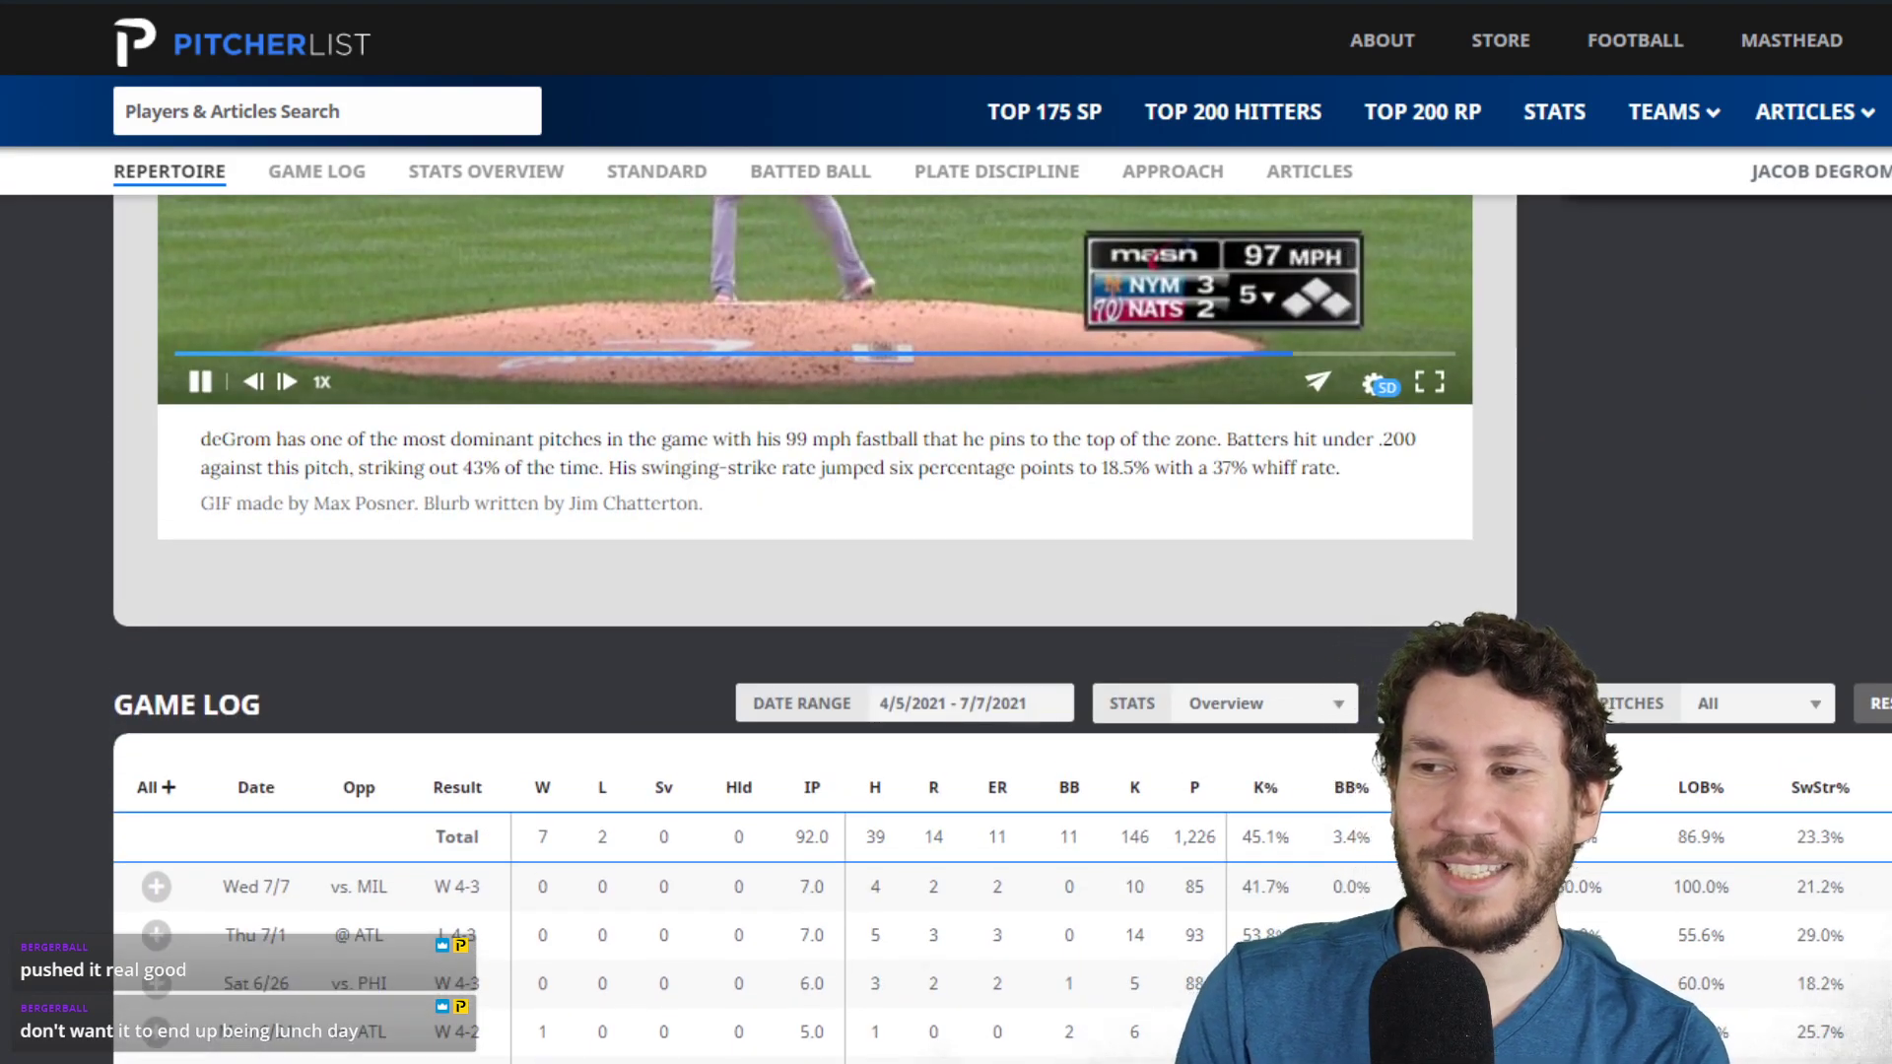
scroll(946, 591, down, 7)
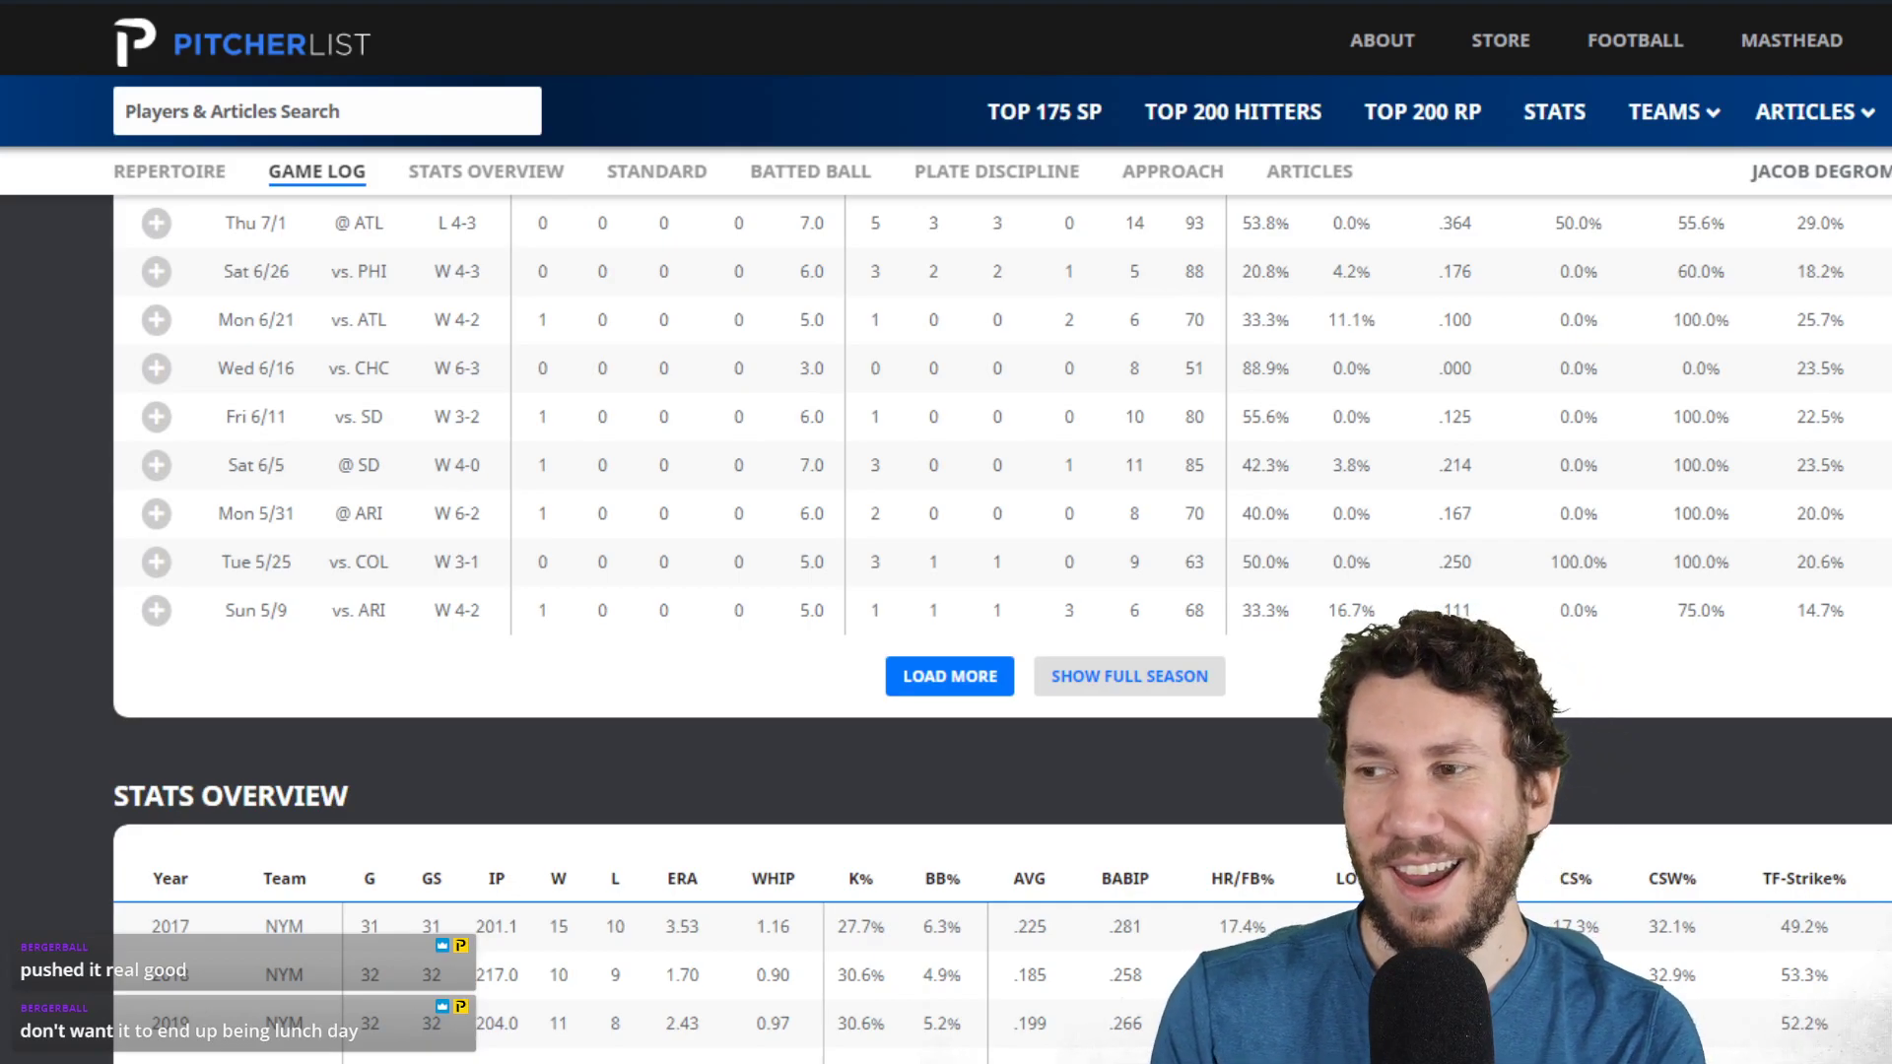
scroll(946, 591, down, 6)
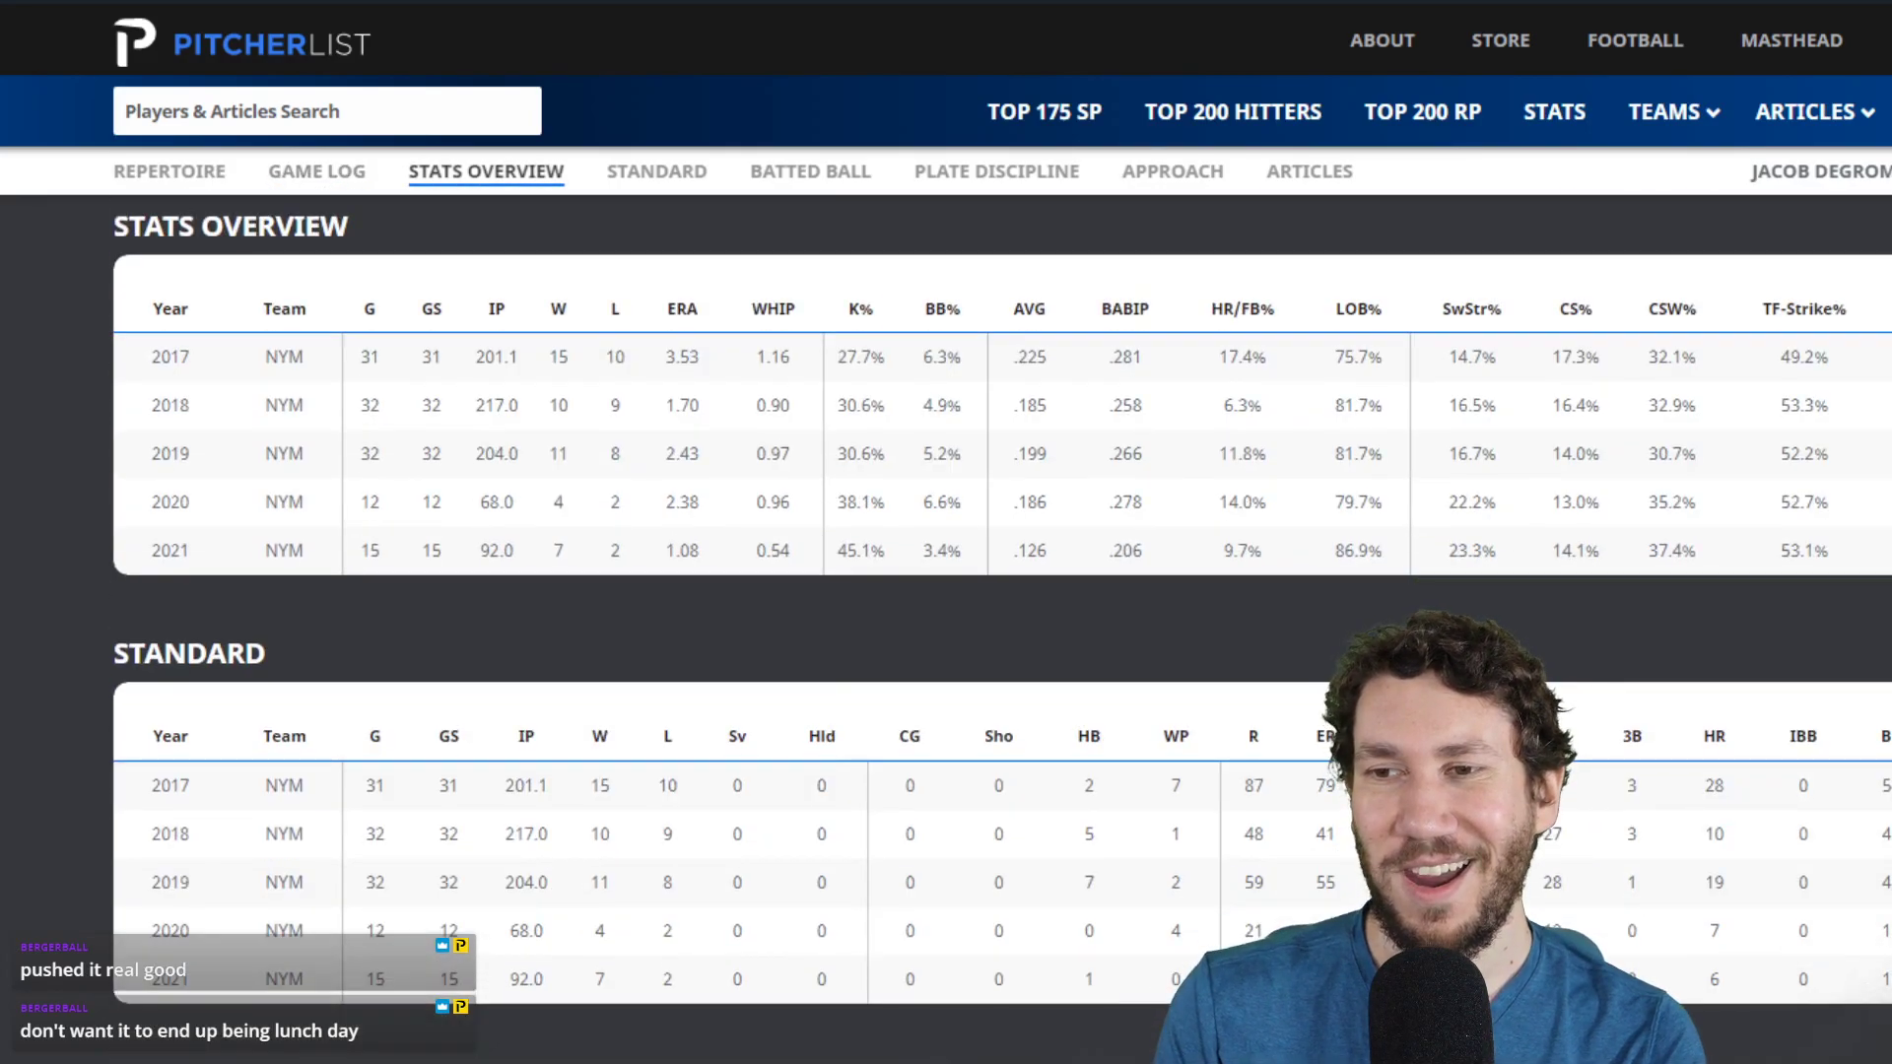
scroll(946, 592, down, 12)
scroll(946, 591, up, 8)
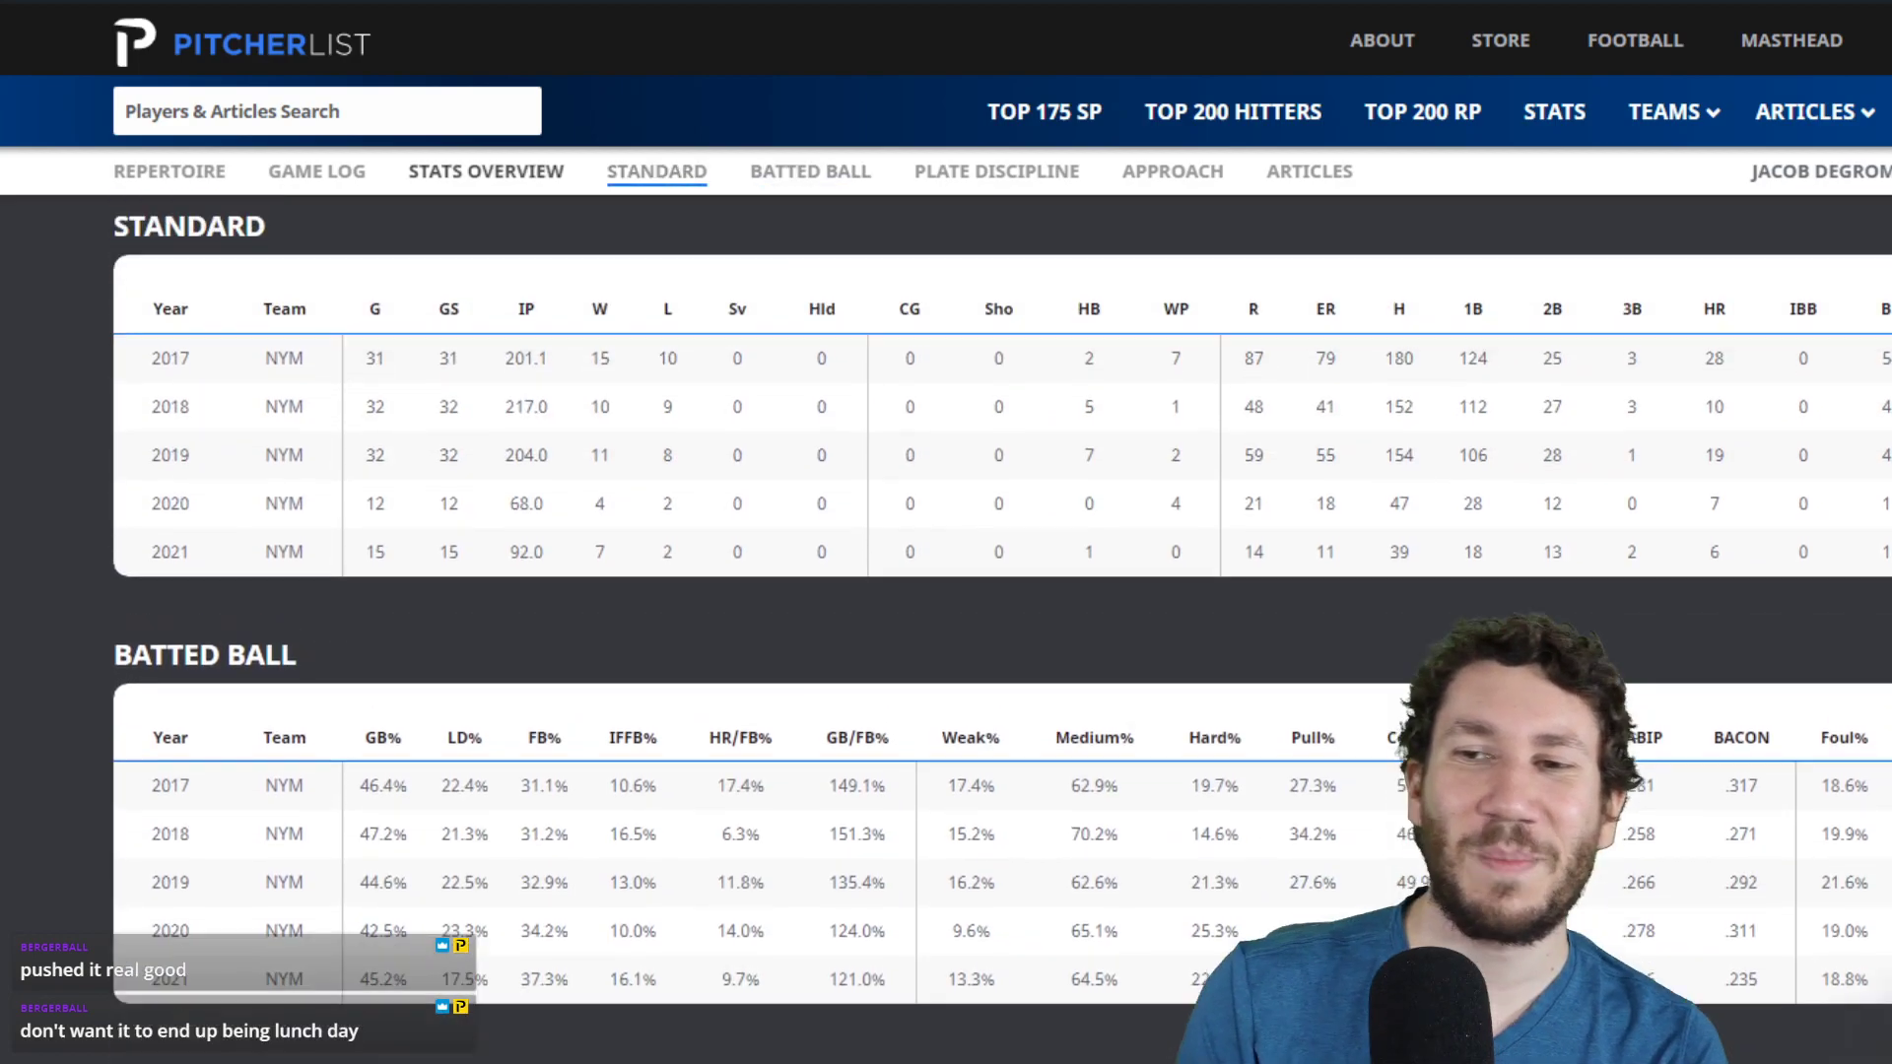
scroll(1672, 759, down, 2)
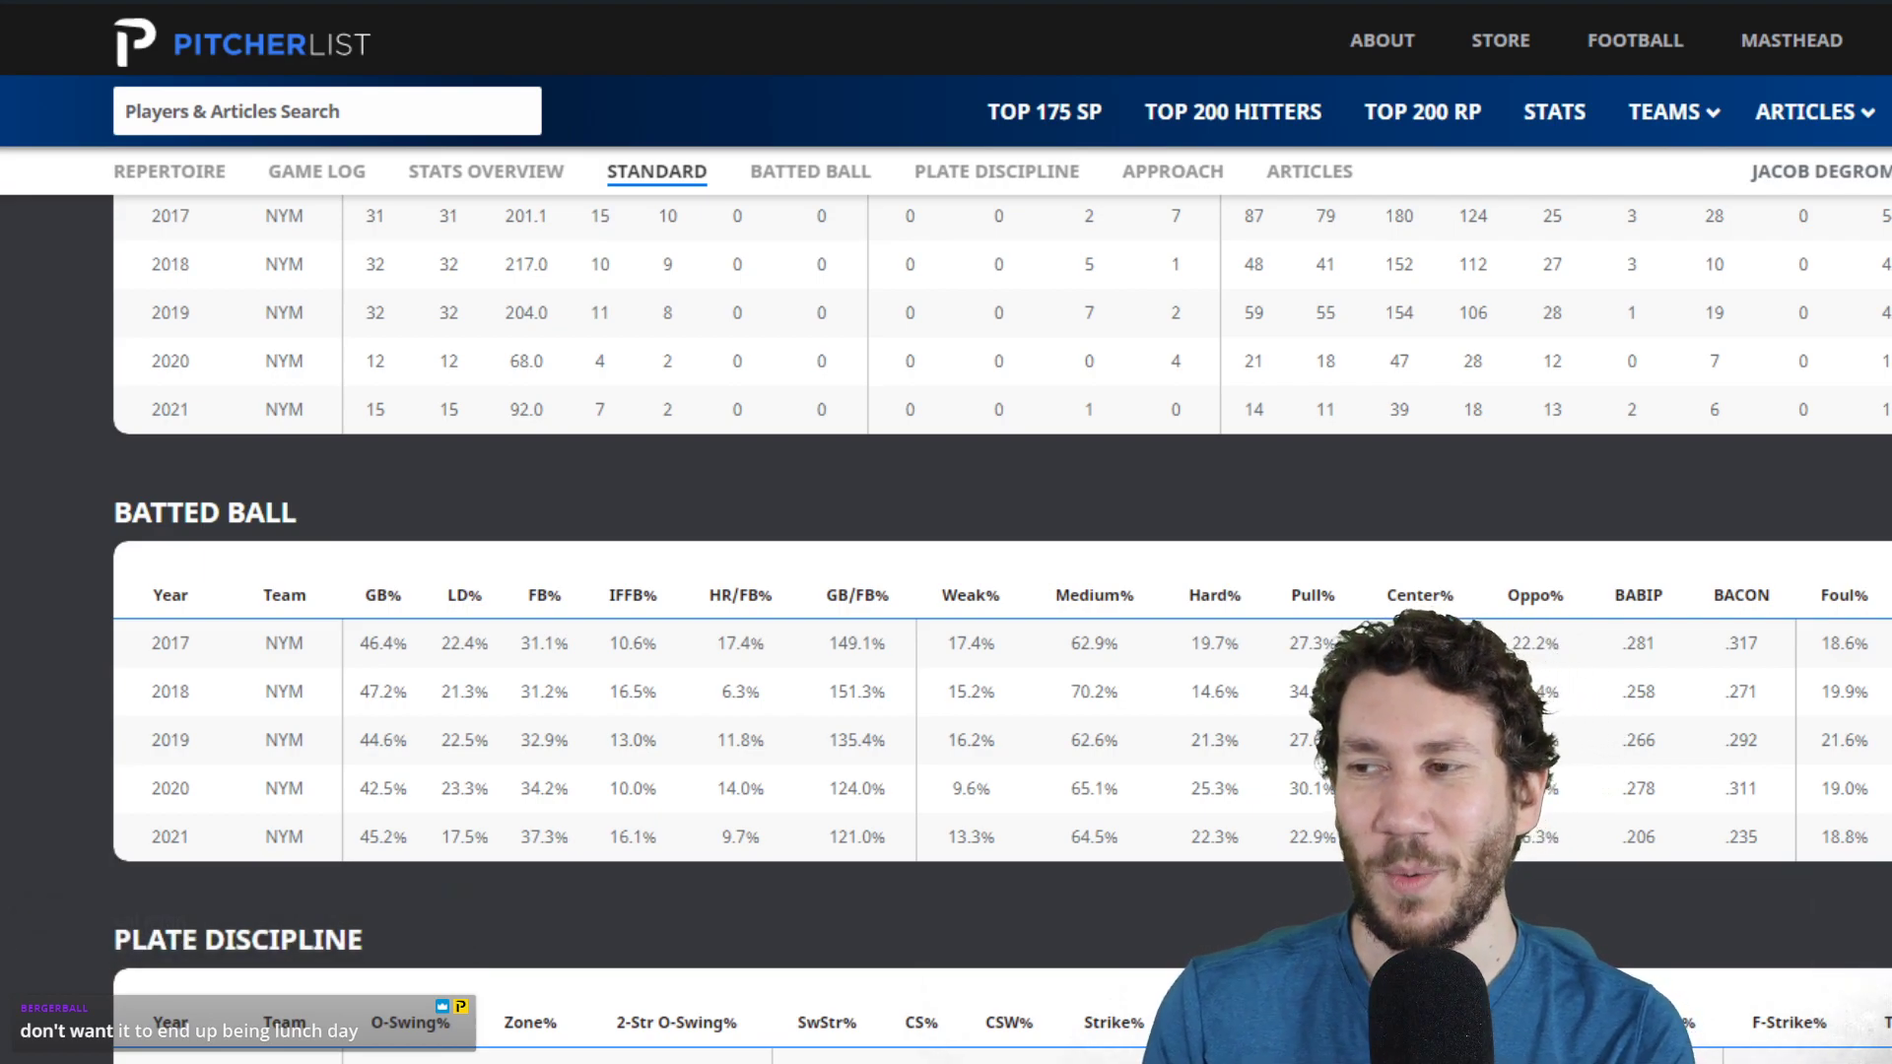
scroll(946, 591, down, 15)
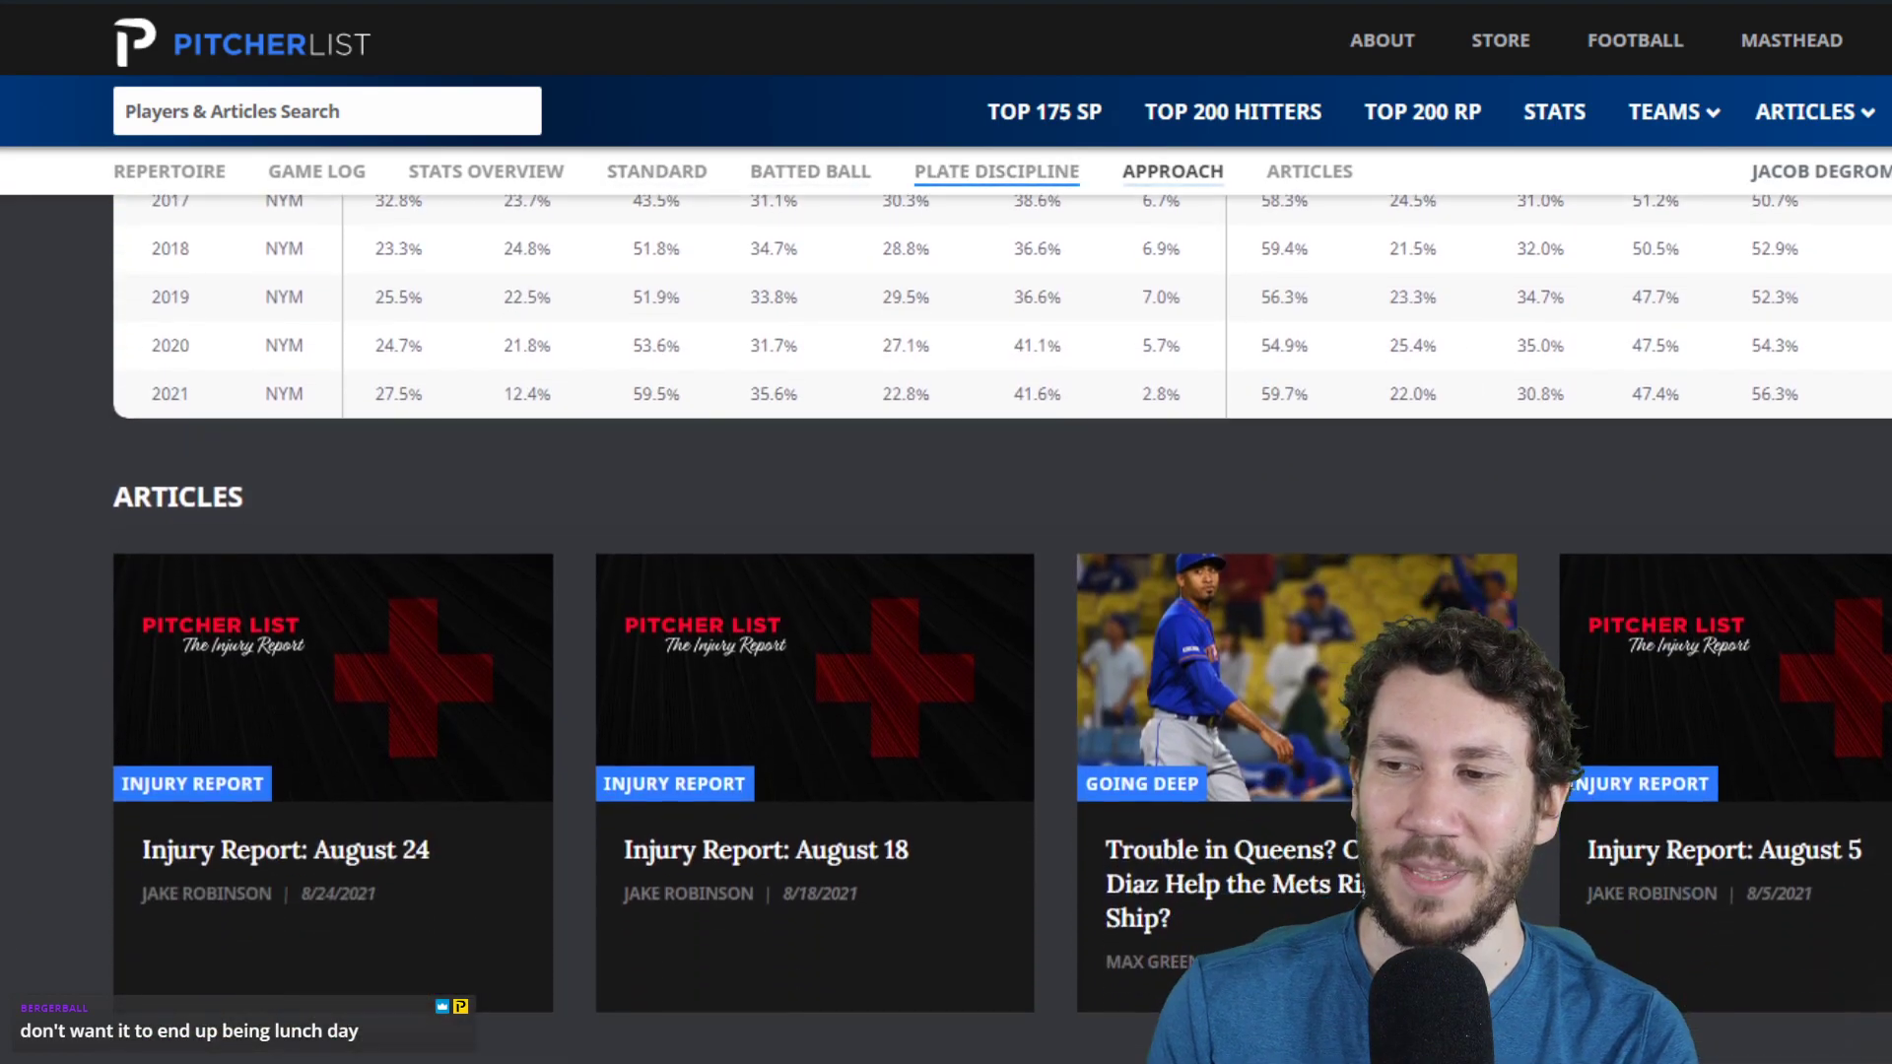
- Recheck deGrom's yearly stats overview for 2017 to 2021 and his repertoire section
scroll(946, 591, up, 20)
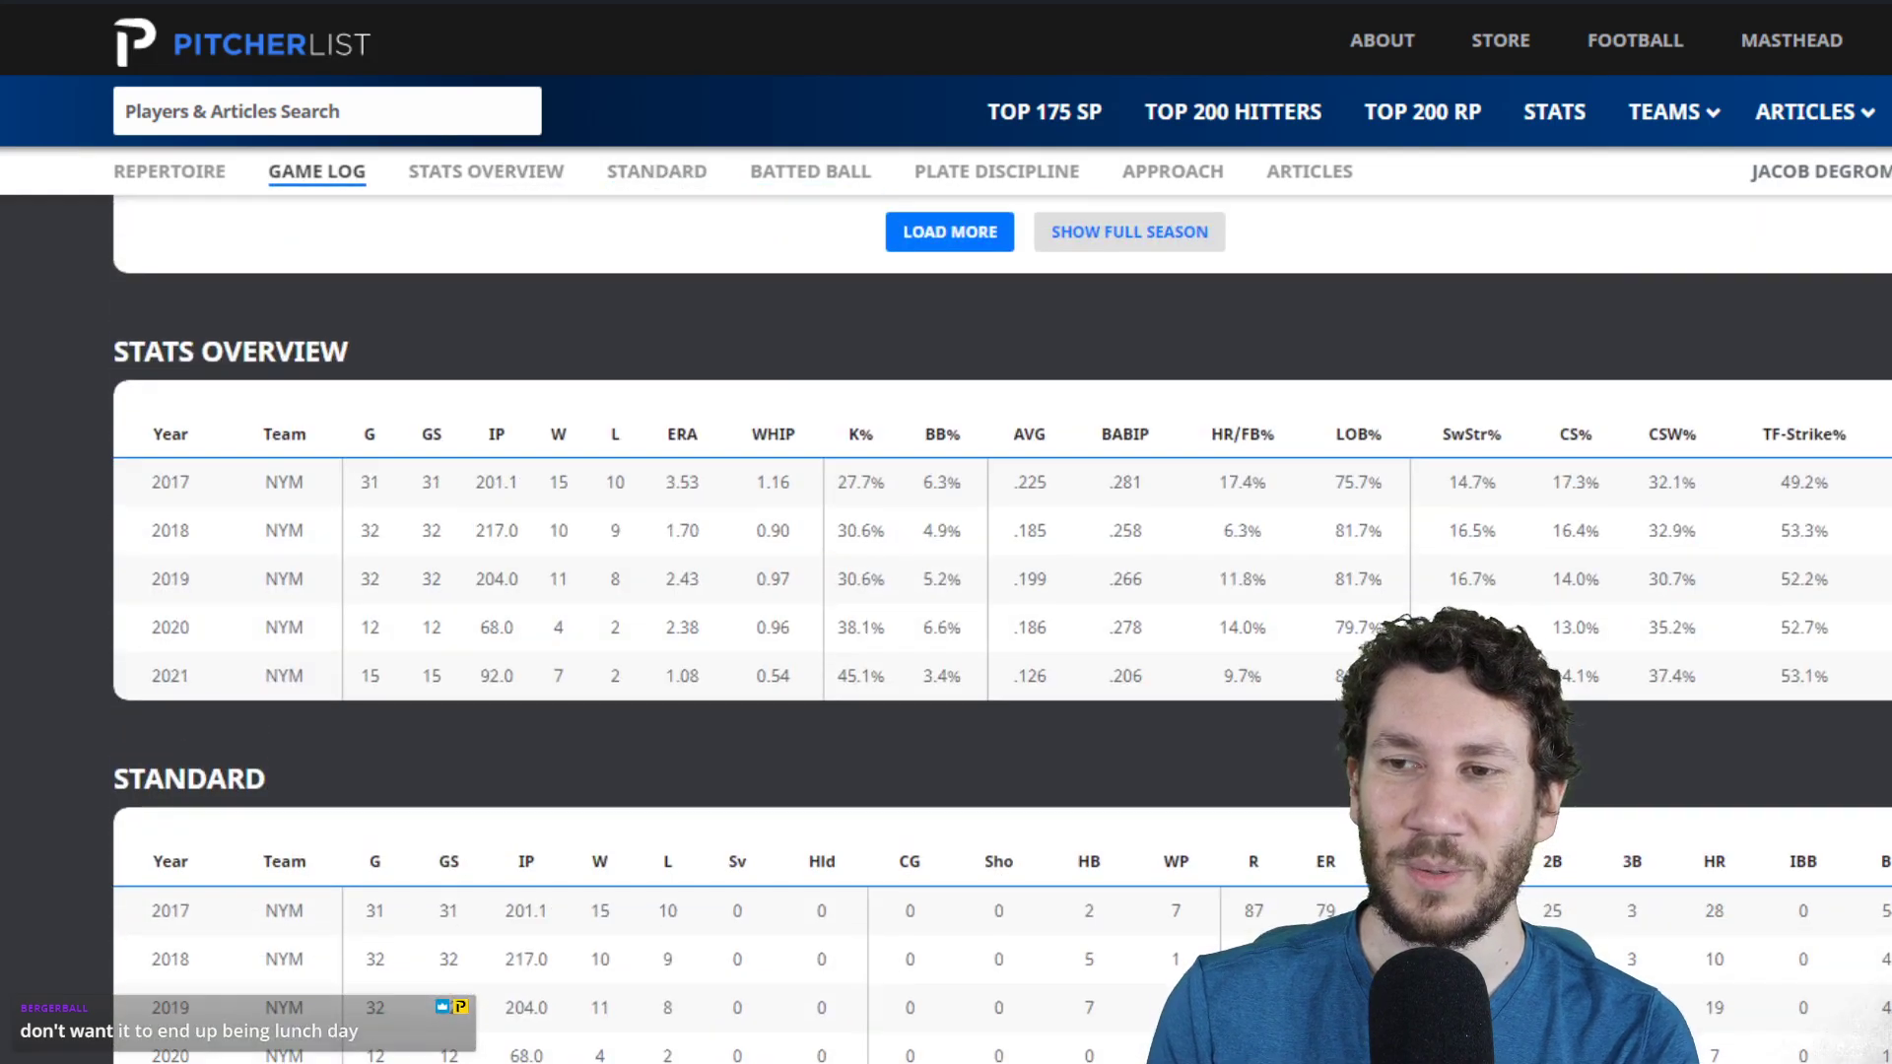
scroll(946, 591, up, 12)
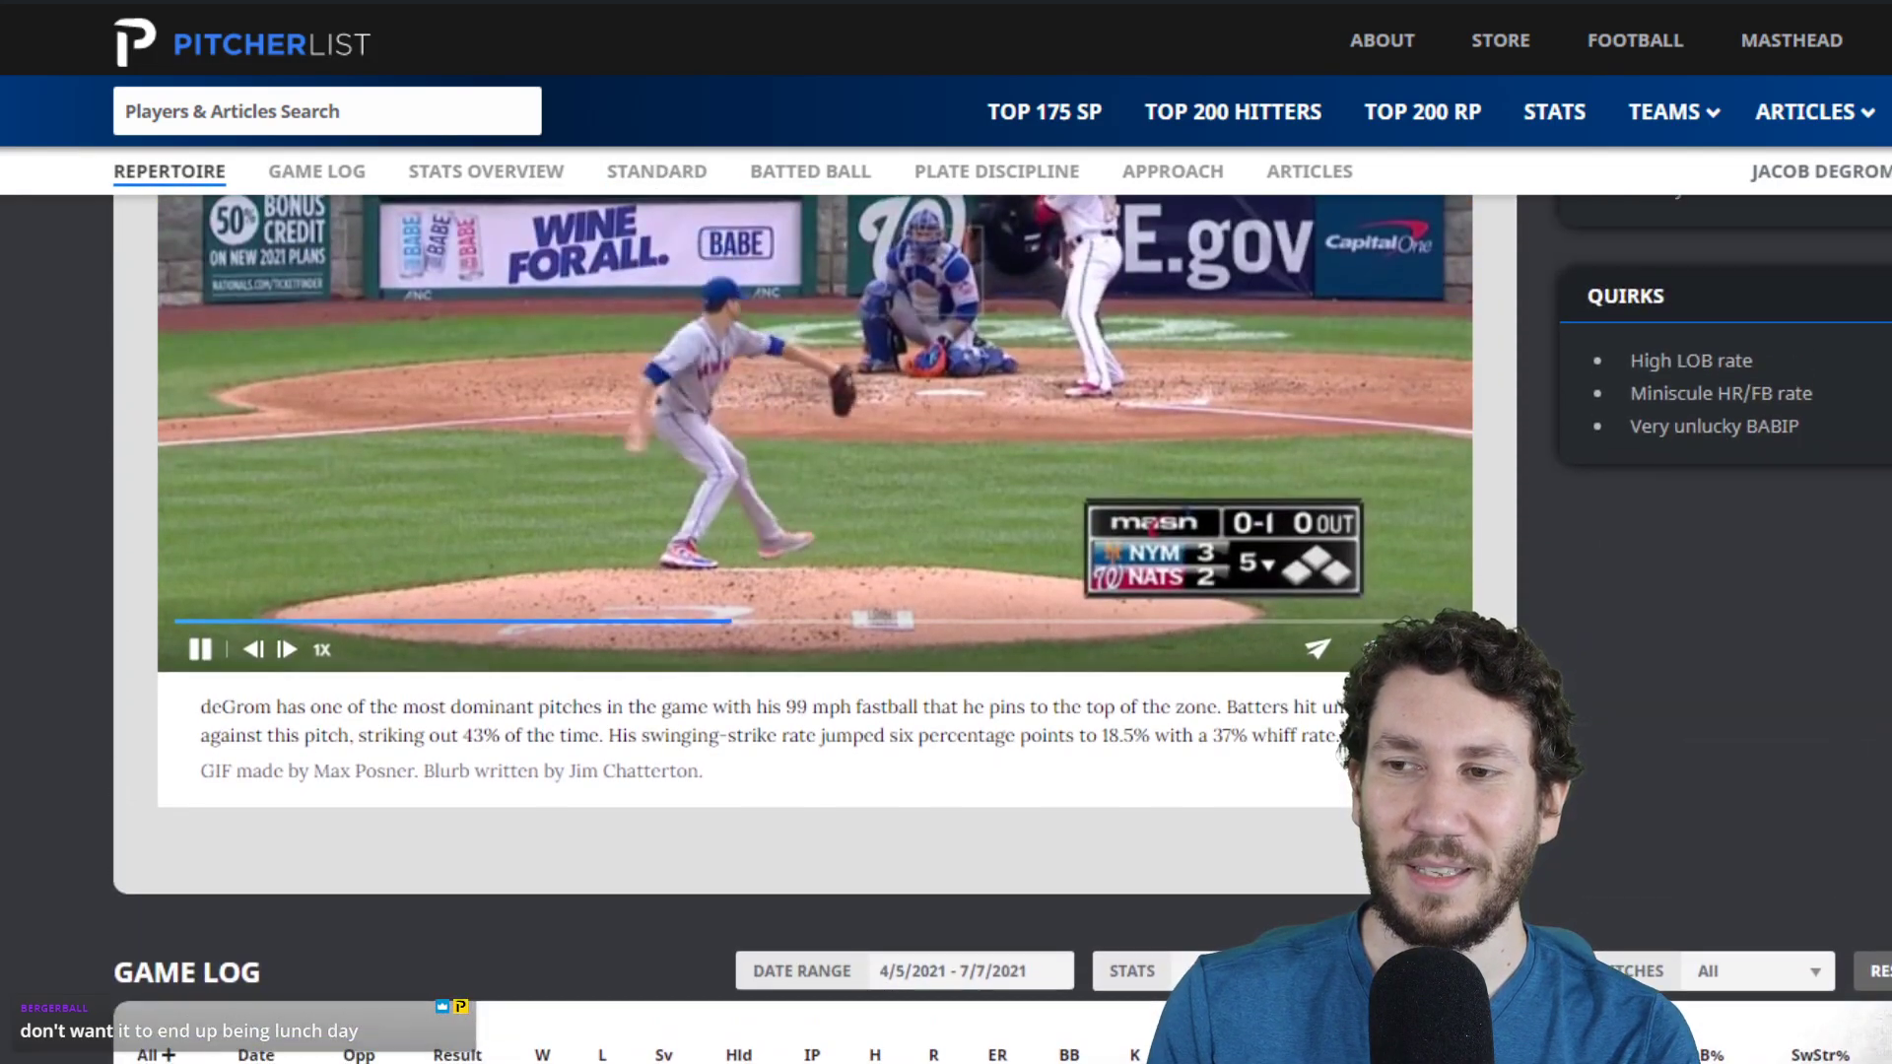
scroll(946, 591, up, 8)
scroll(946, 591, down, 20)
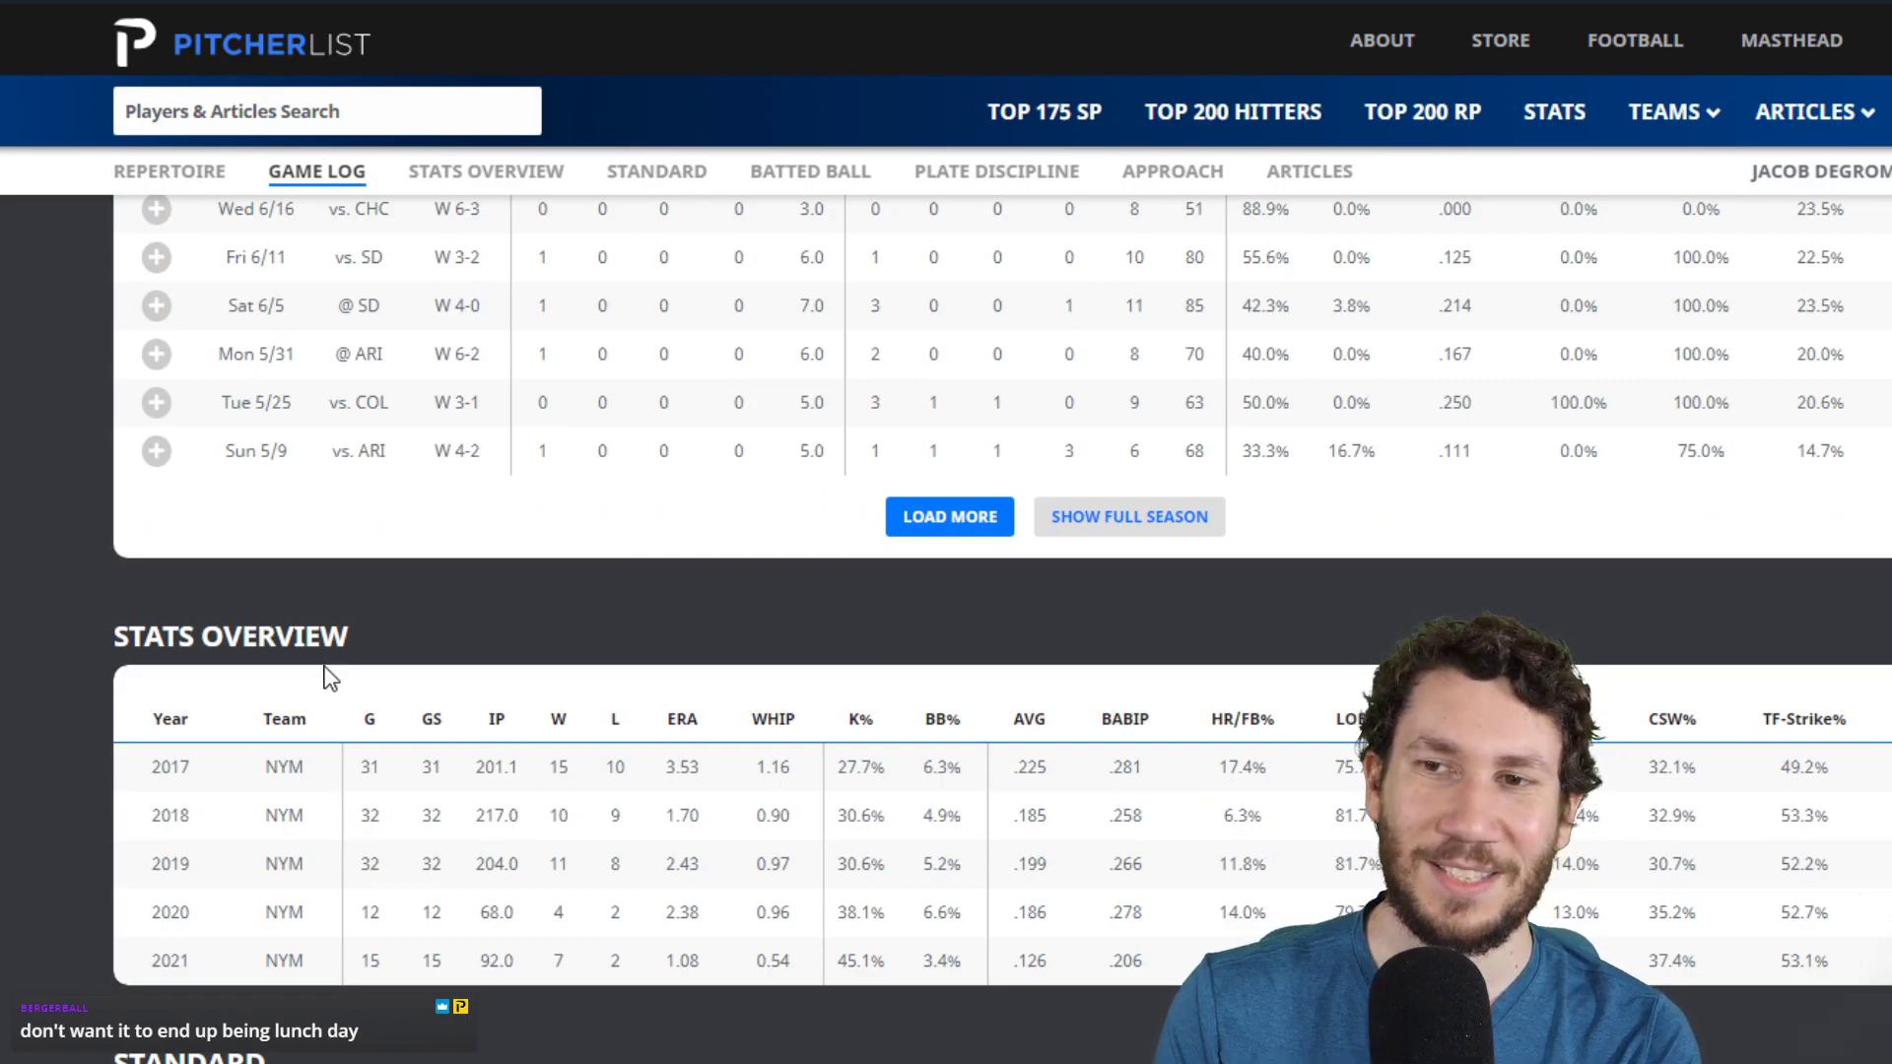
drag(348, 640, 63, 645)
scroll(1103, 832, up, 10)
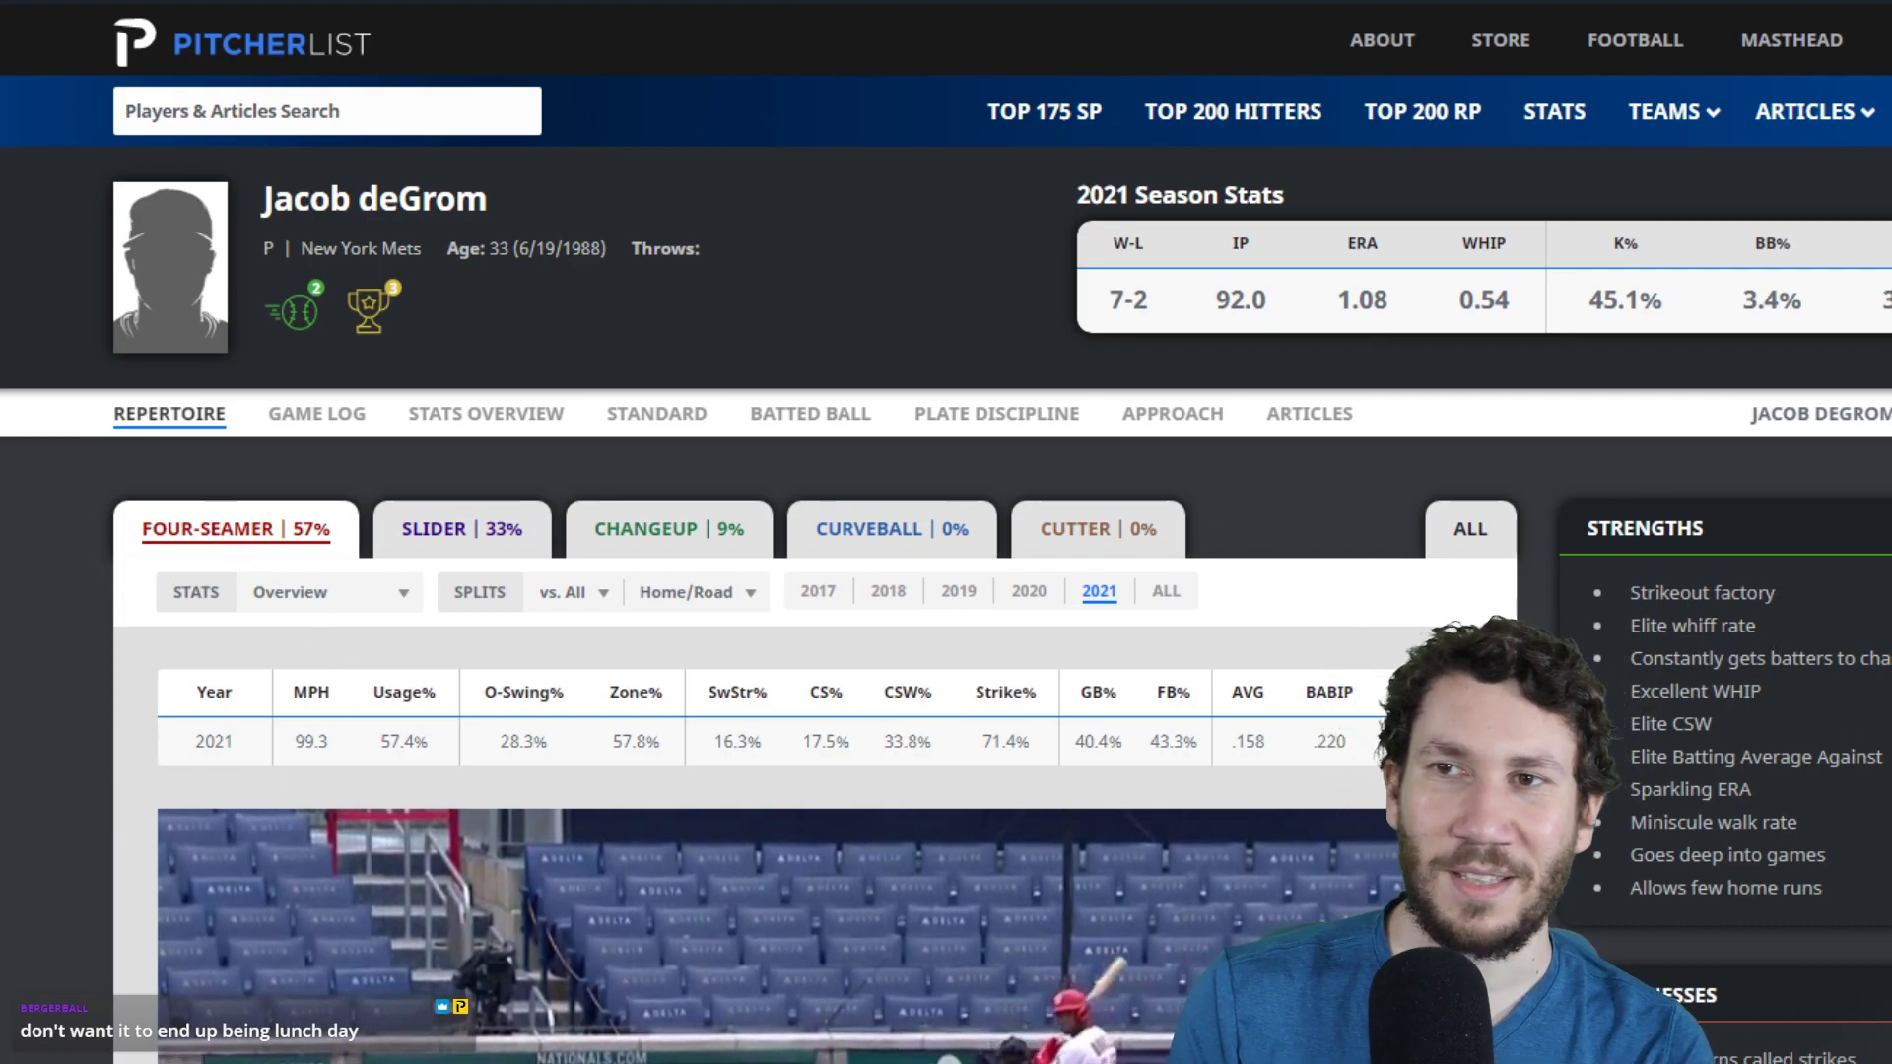
- Switch to FanGraphs to glance at Jordan Lyles's season stats, and return to deGrom's Pitcher List page
key(ctrl+Tab)
scroll(1055, 577, down, 4)
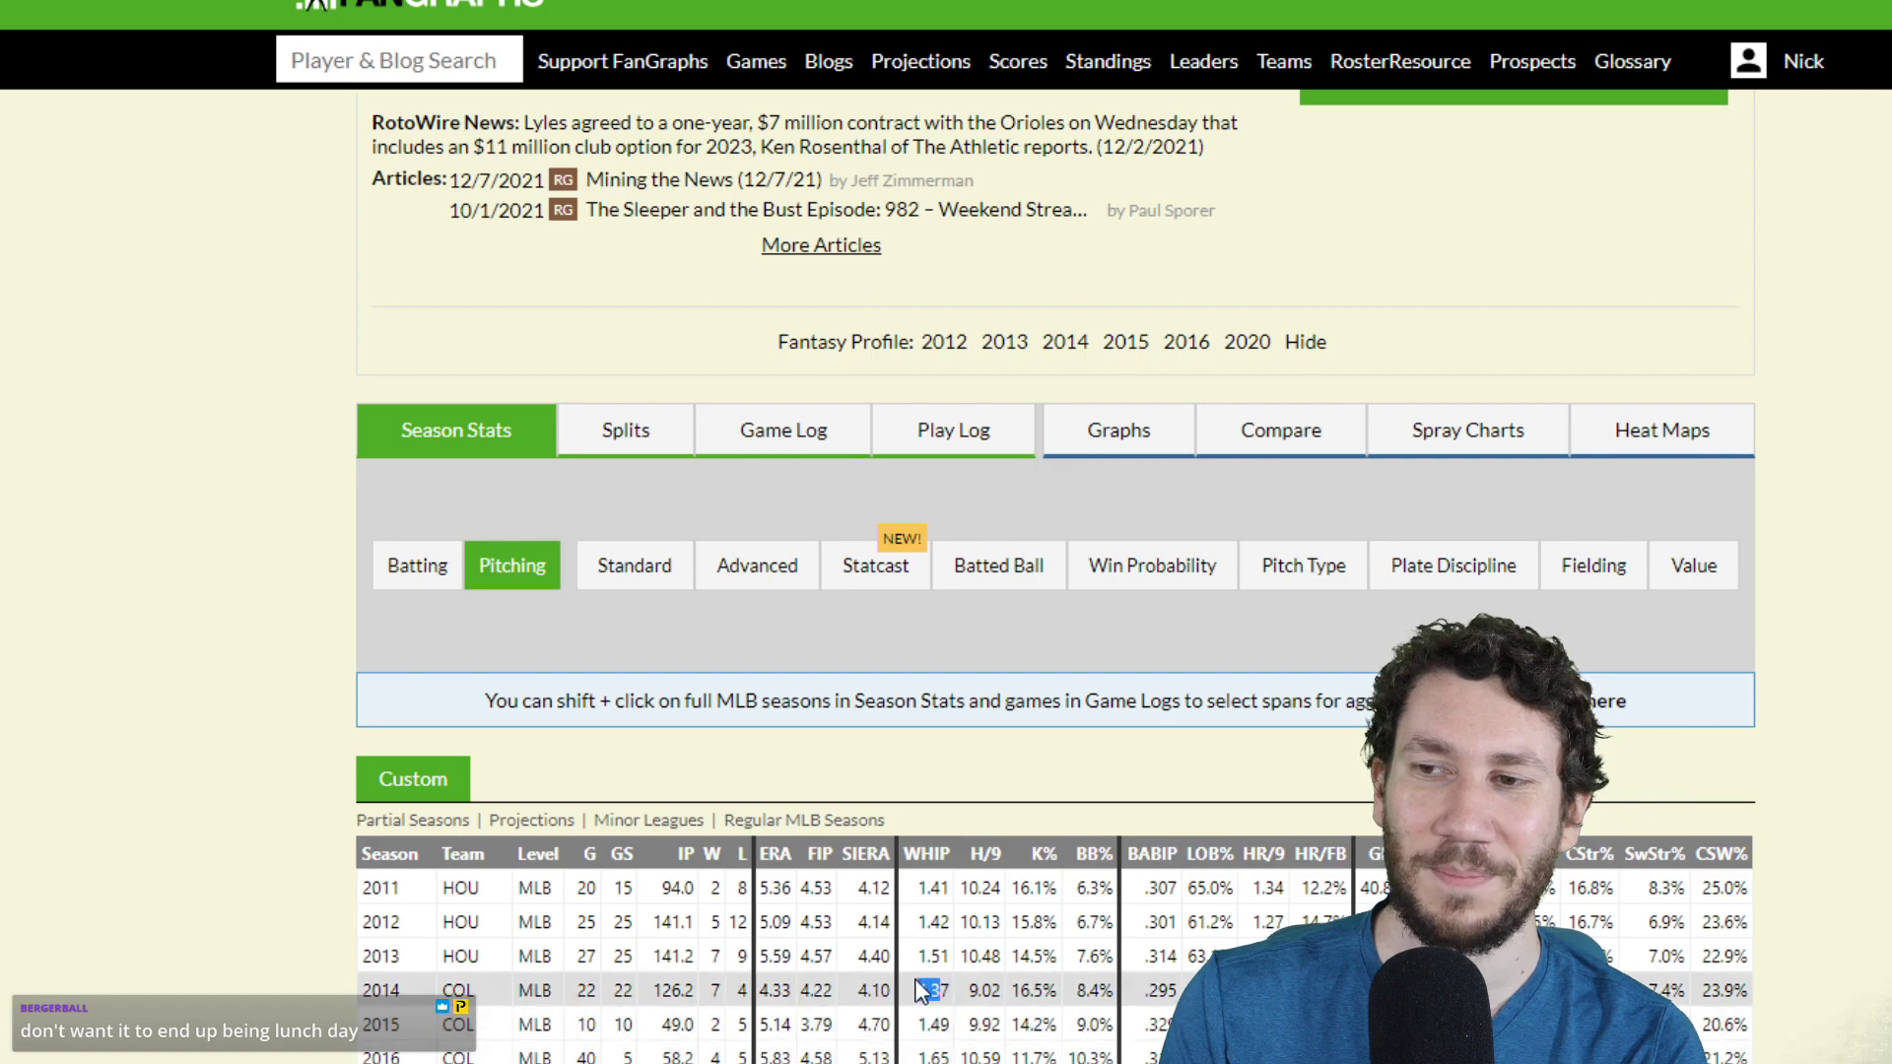
key(ctrl+Tab)
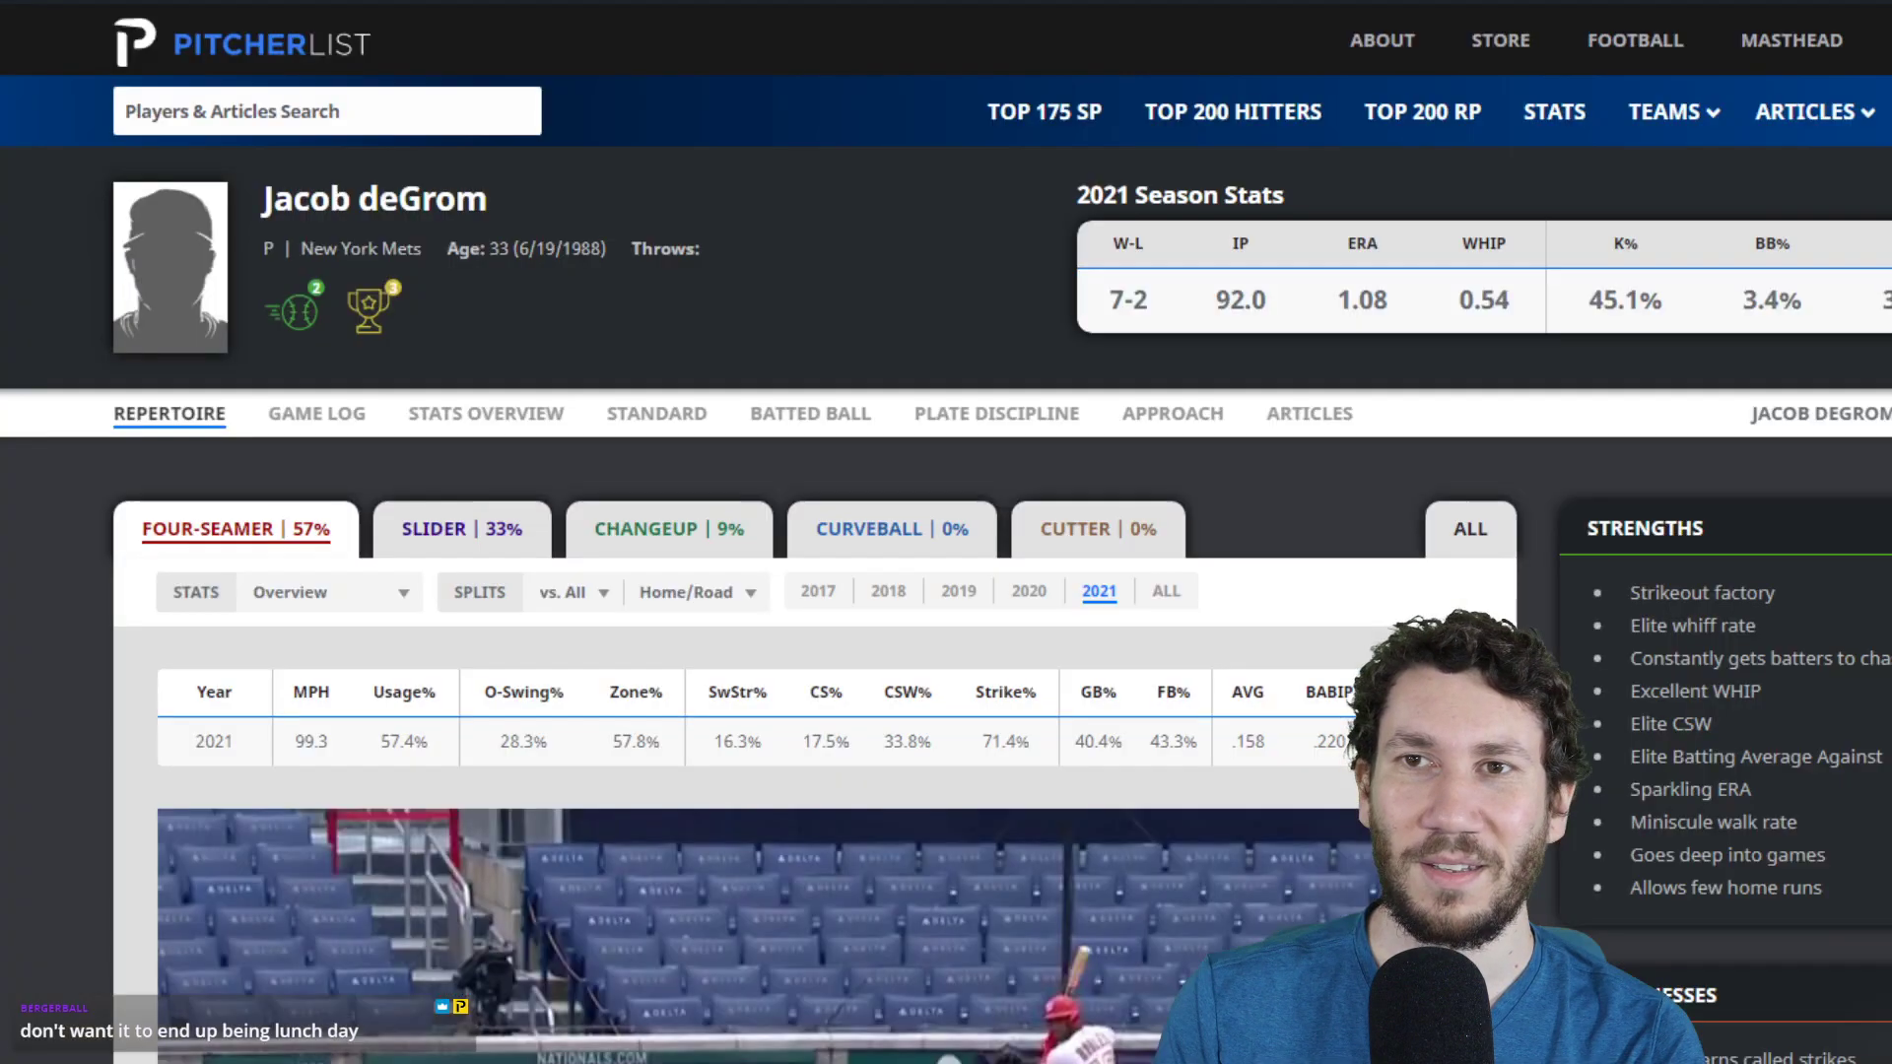
- Look over deGrom's game log and stats overview once more, ending at his 2021 season summary
scroll(148, 775, down, 15)
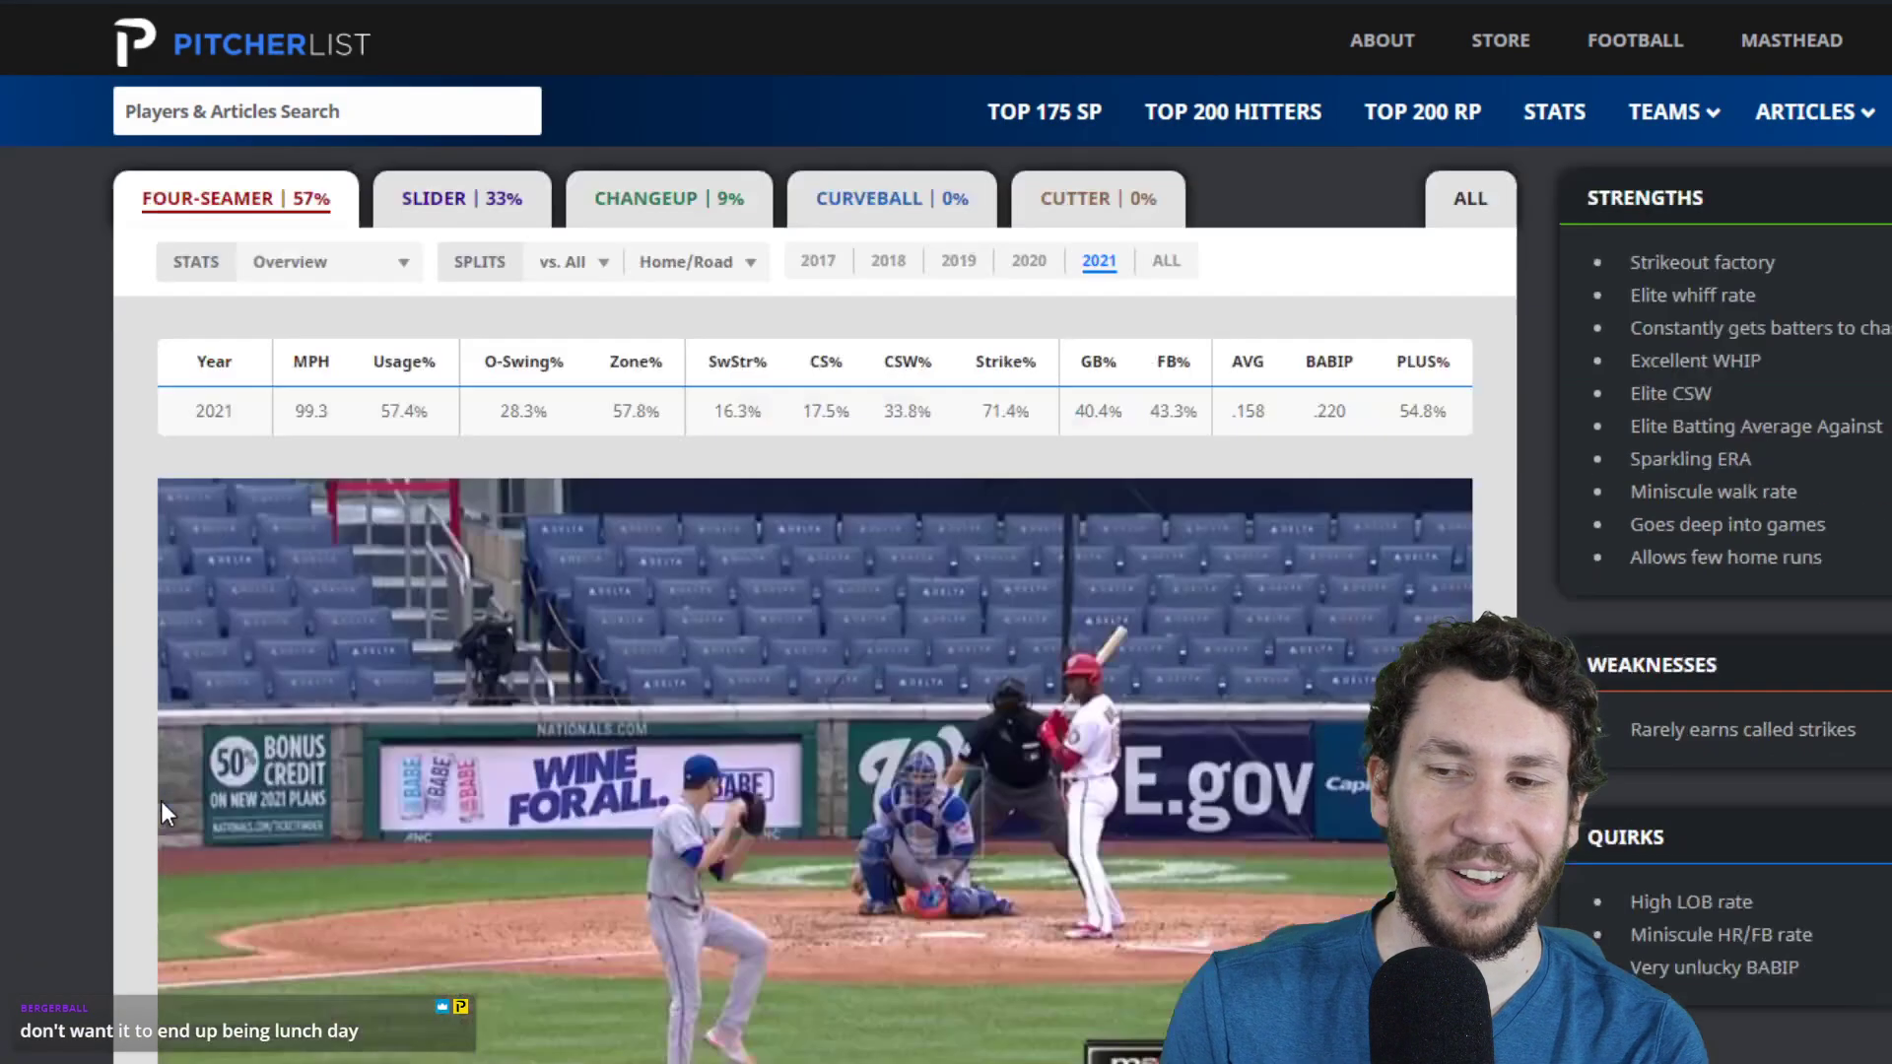
click(152, 811)
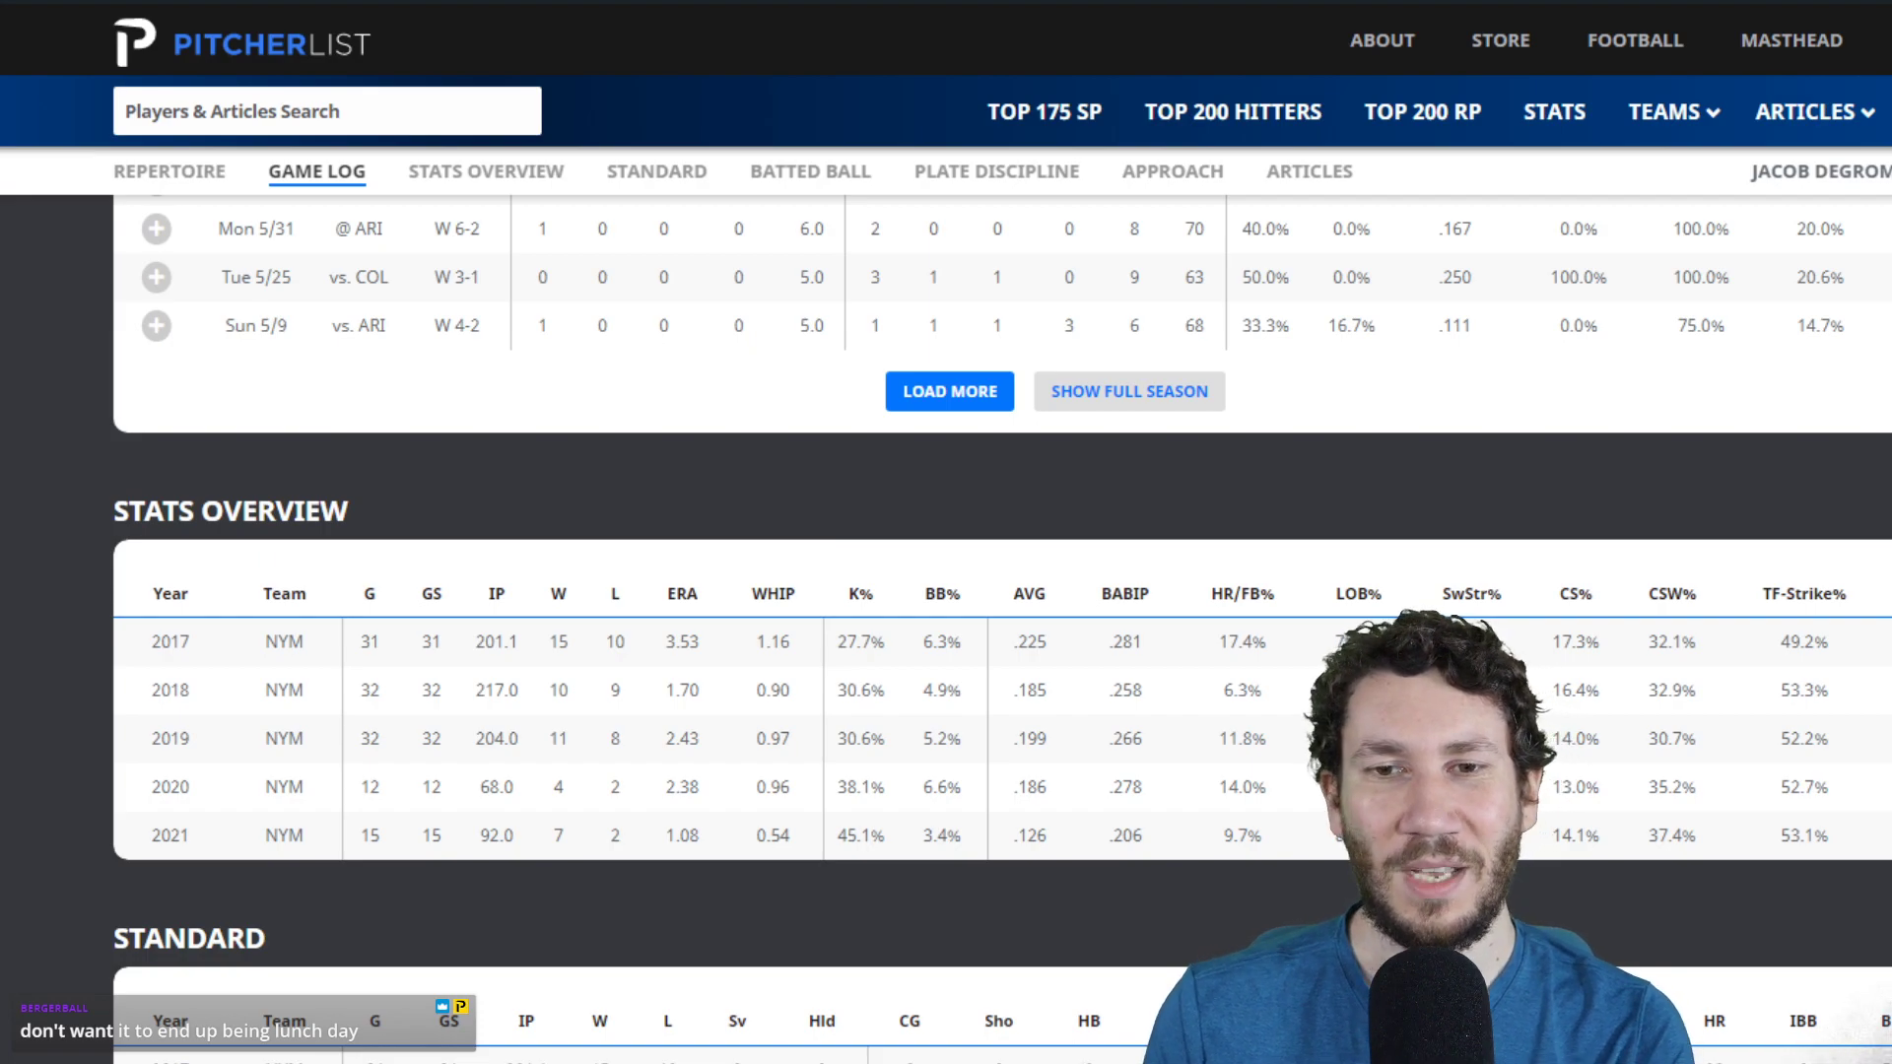
scroll(946, 591, up, 10)
scroll(946, 591, up, 4)
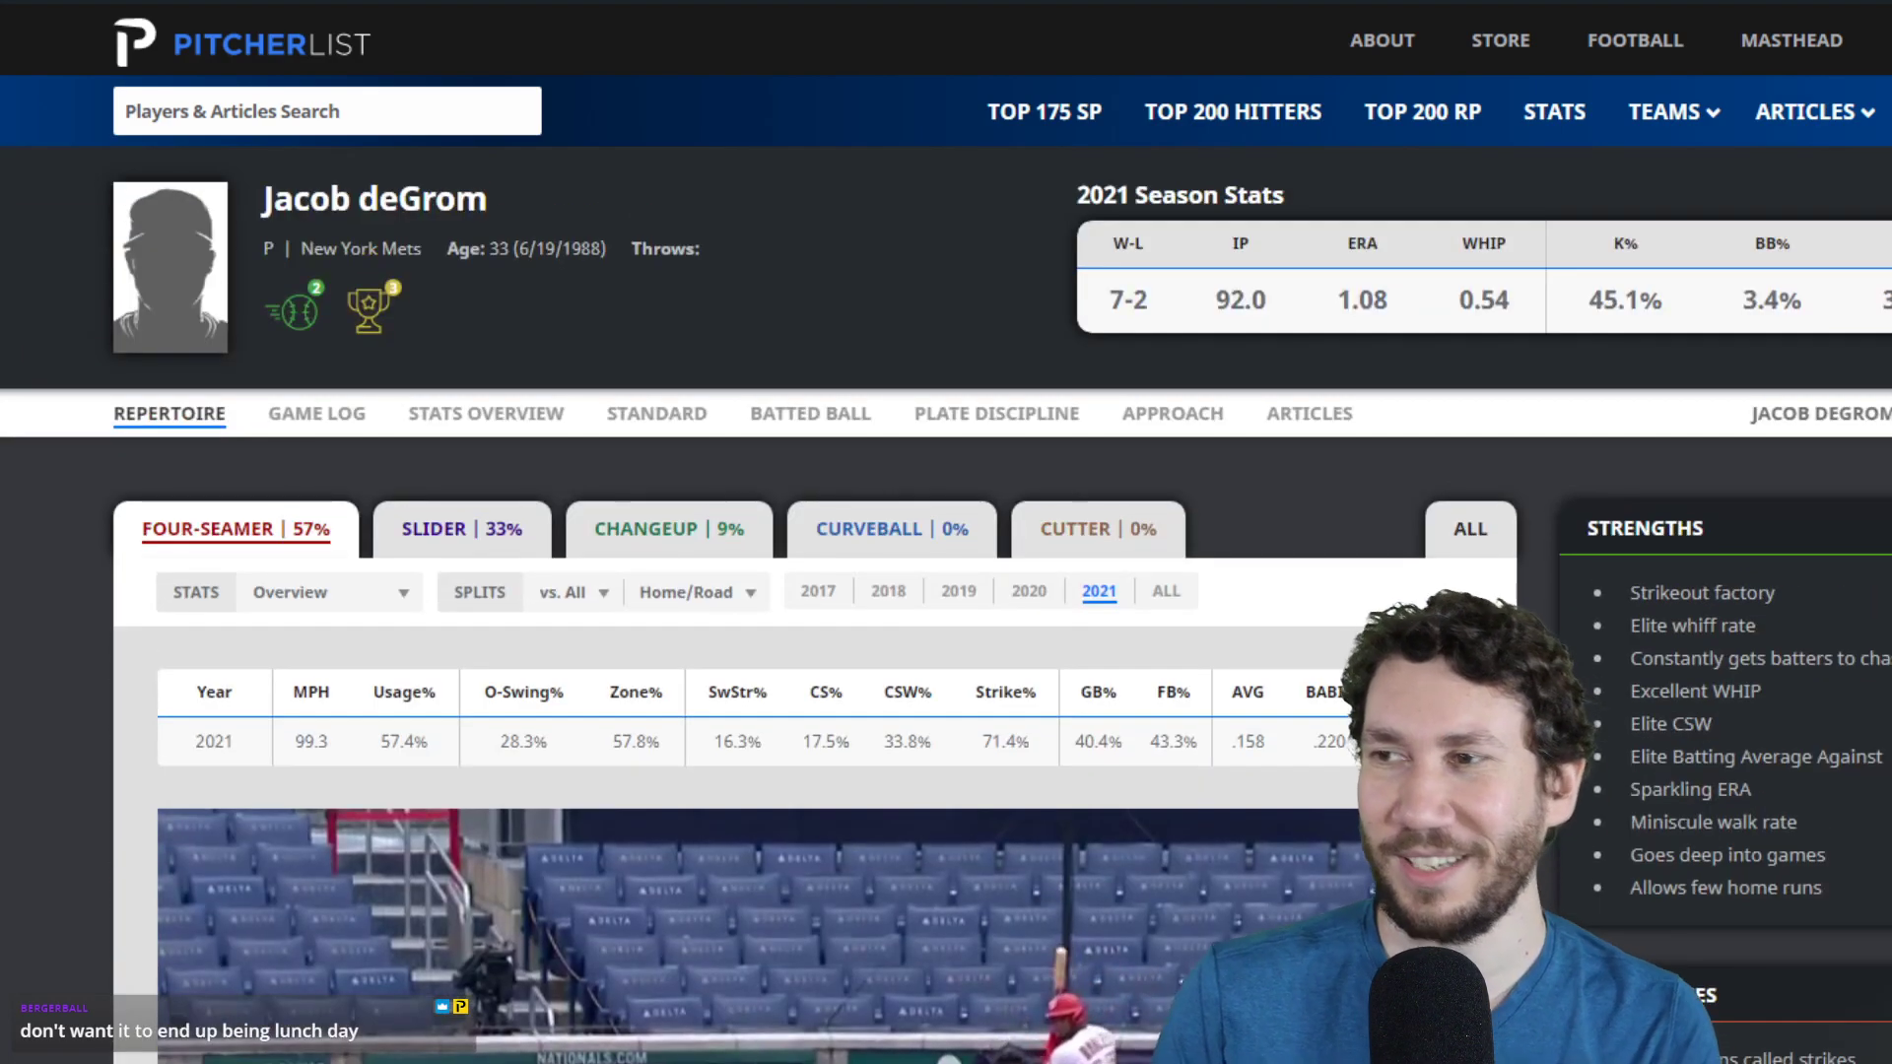